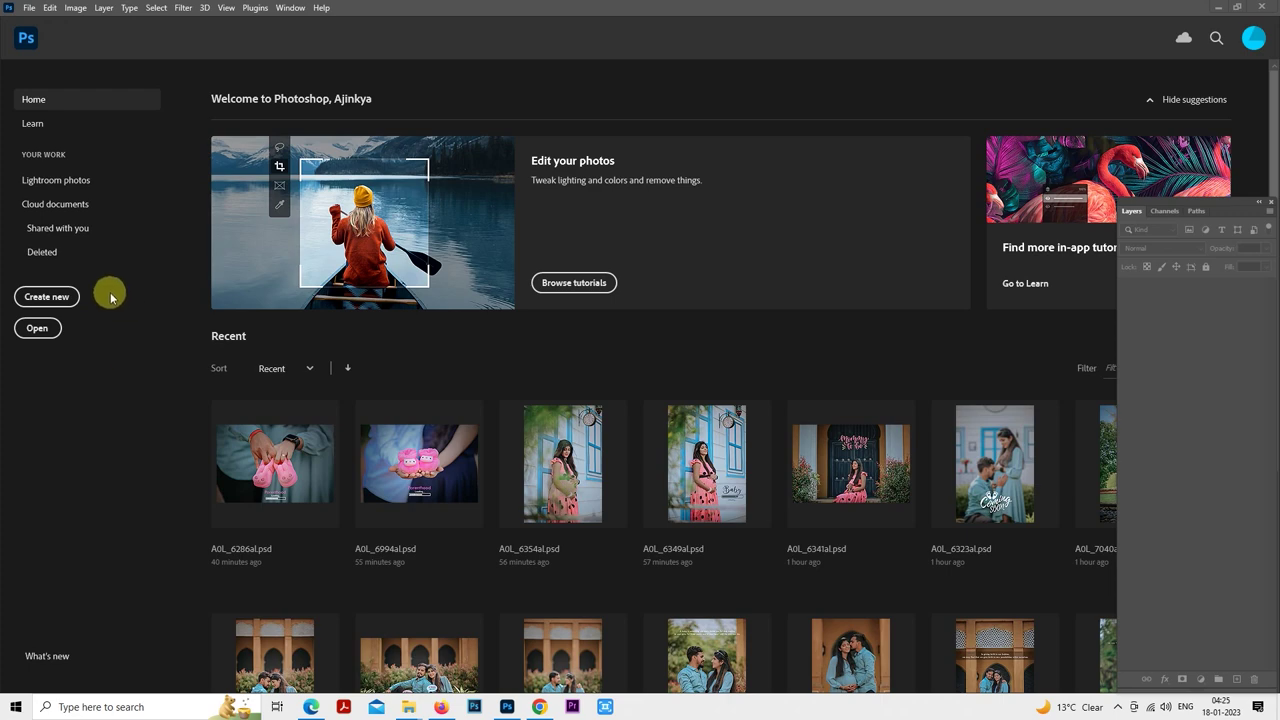
- Create a new 12 × 9 inch, 300 ppi document with a white background
click(46, 297)
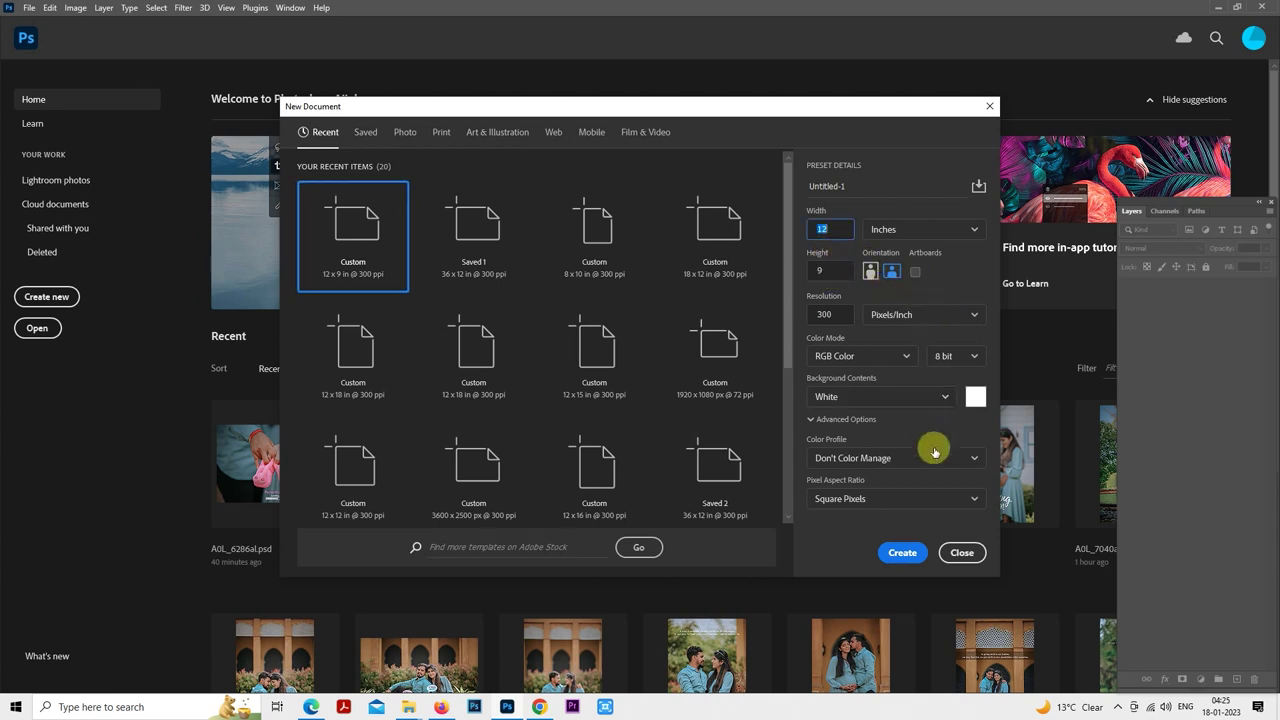
click(903, 553)
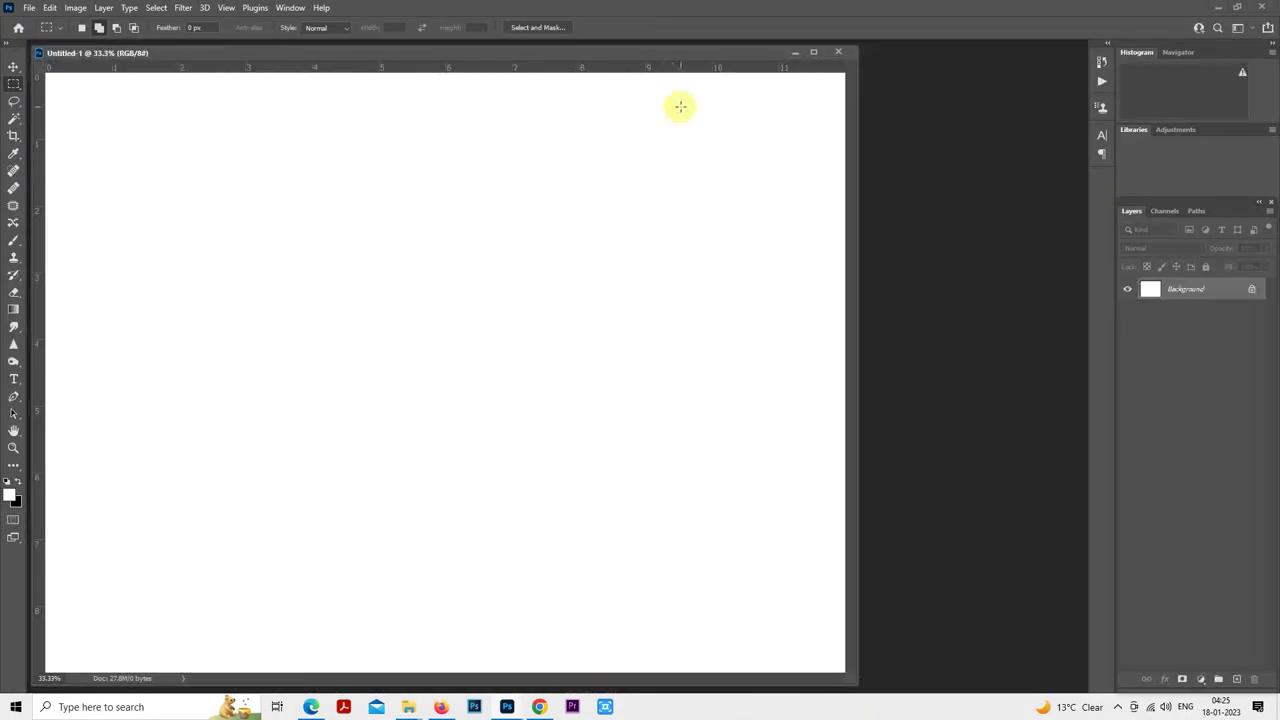
- Dock the document window as a tab and duplicate the Background layer
drag(679, 57, 723, 46)
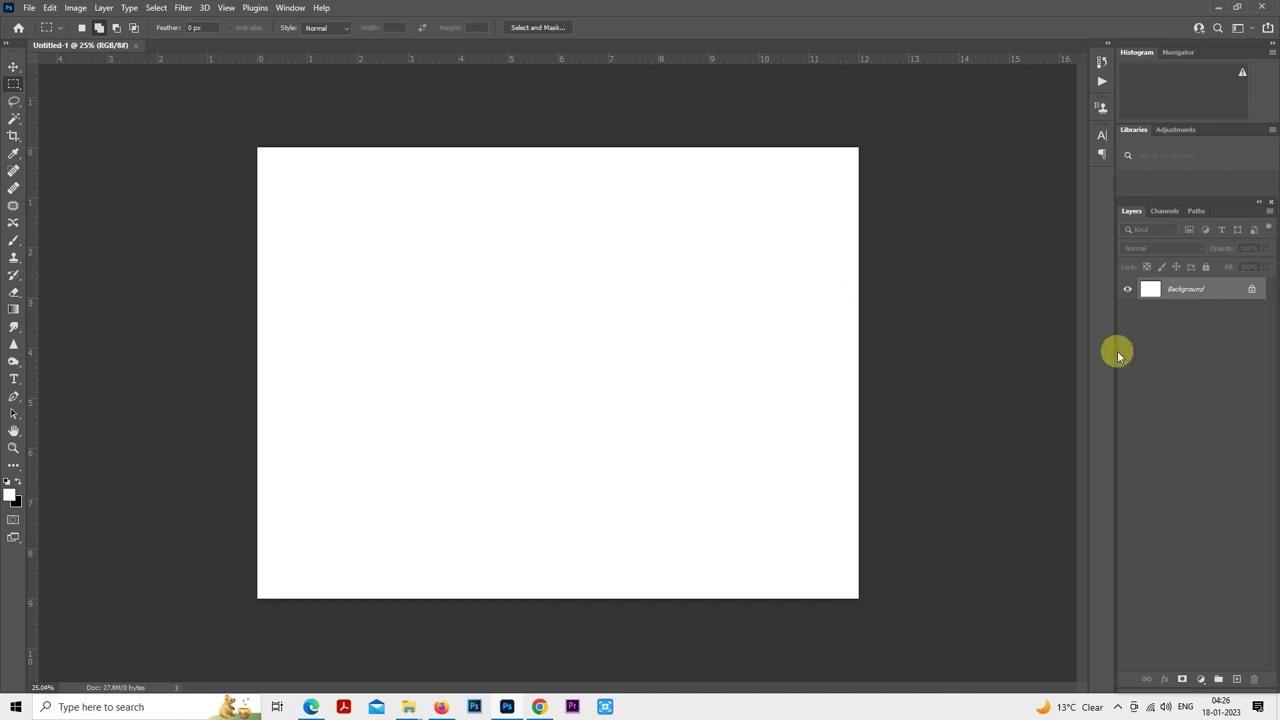
drag(1192, 296, 1236, 679)
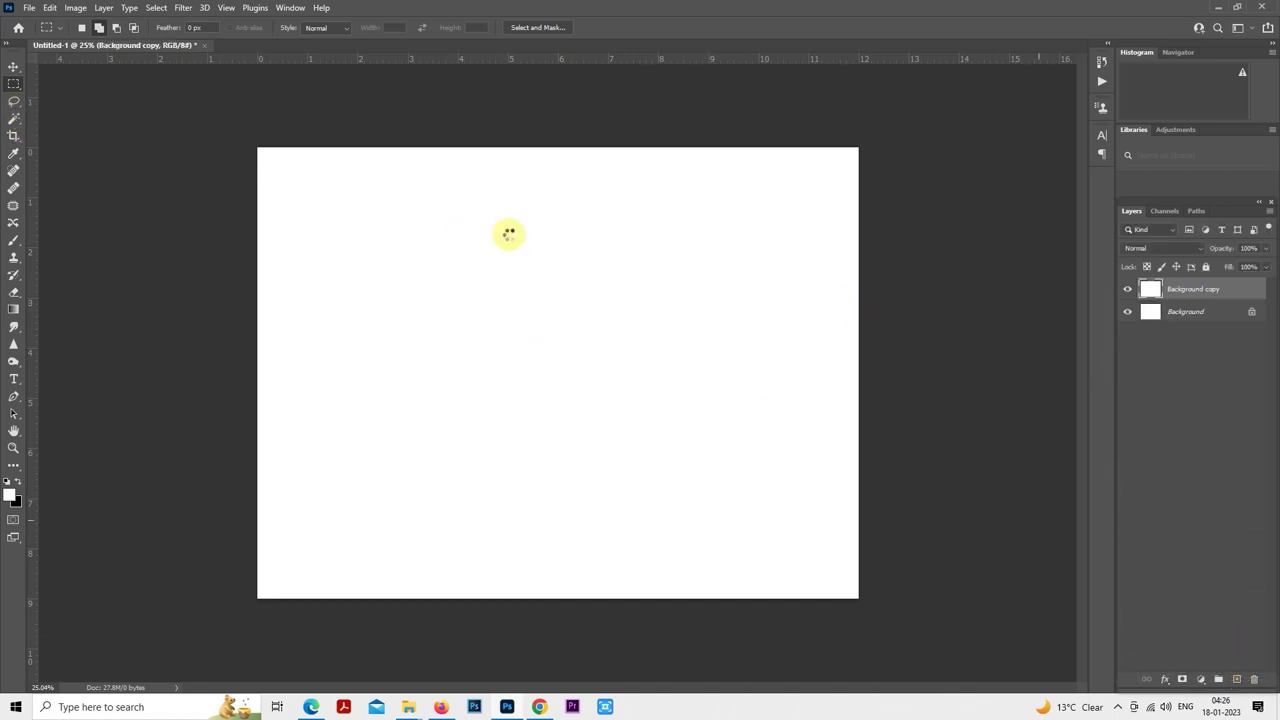
right_click(499, 232)
key(Escape)
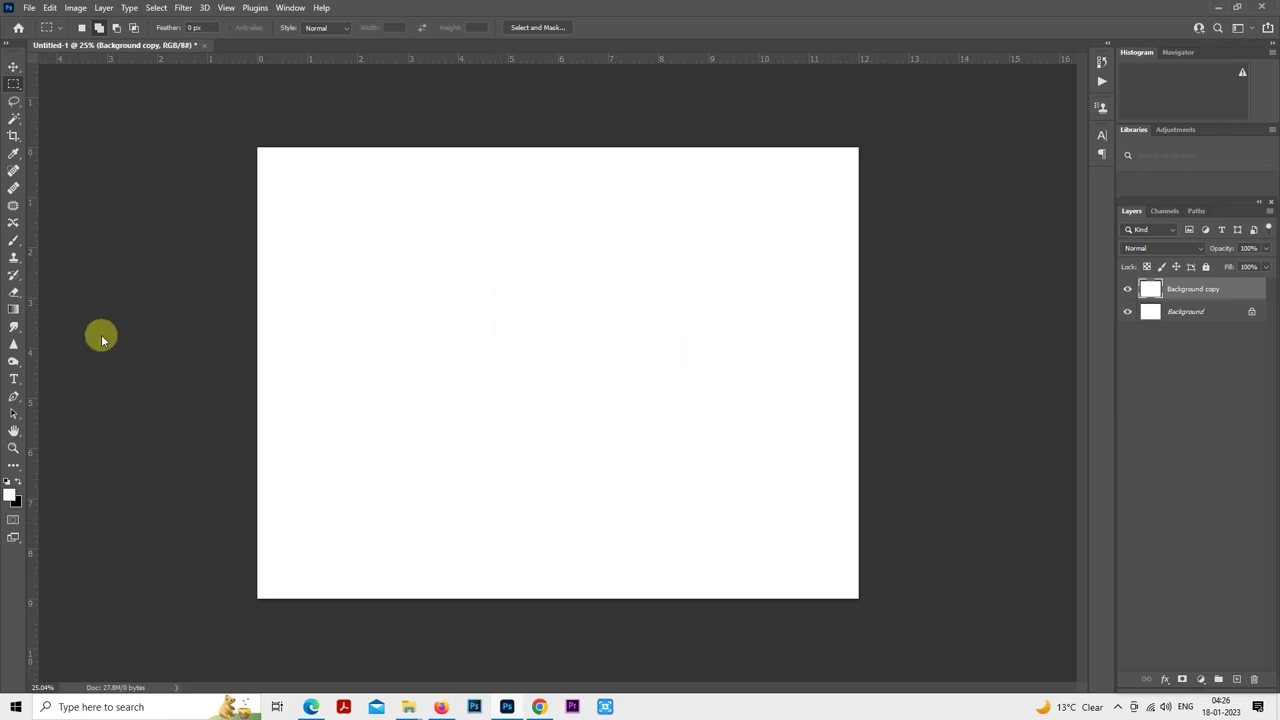
- Add vertical and horizontal guides crossing at the page centre, then create empty Layer 1
key(ctrl+t)
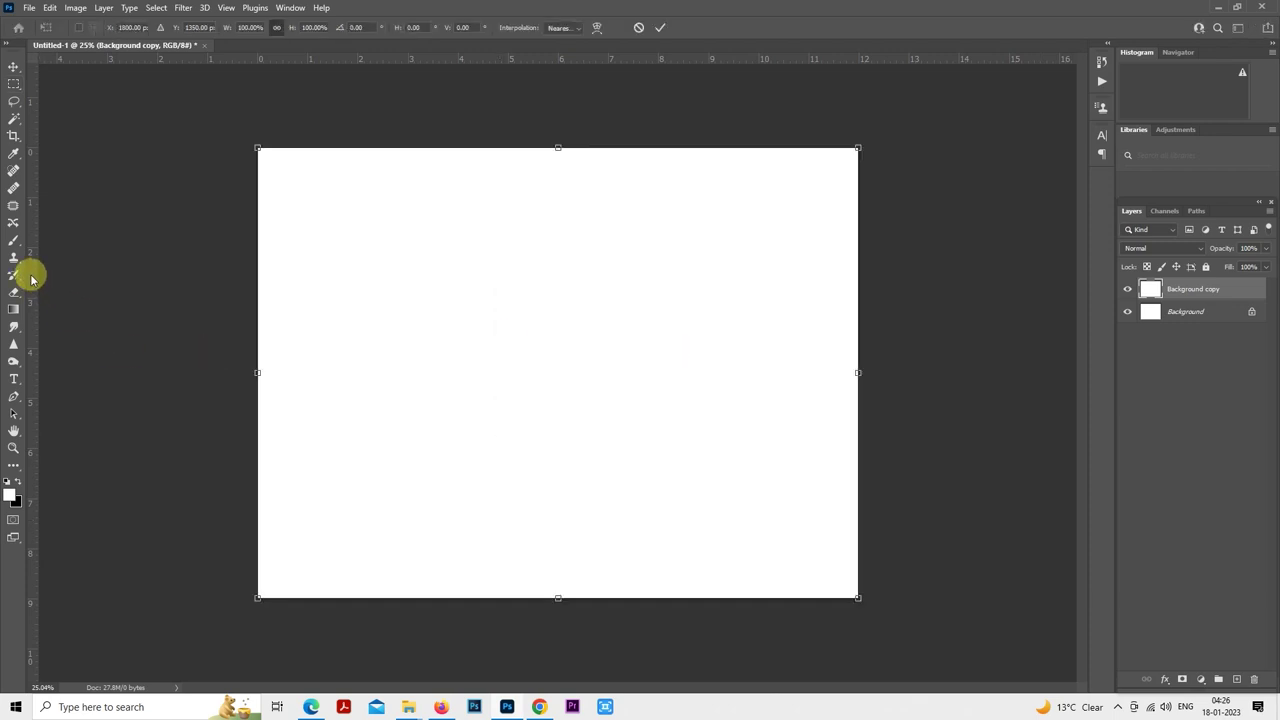
drag(31, 278, 558, 329)
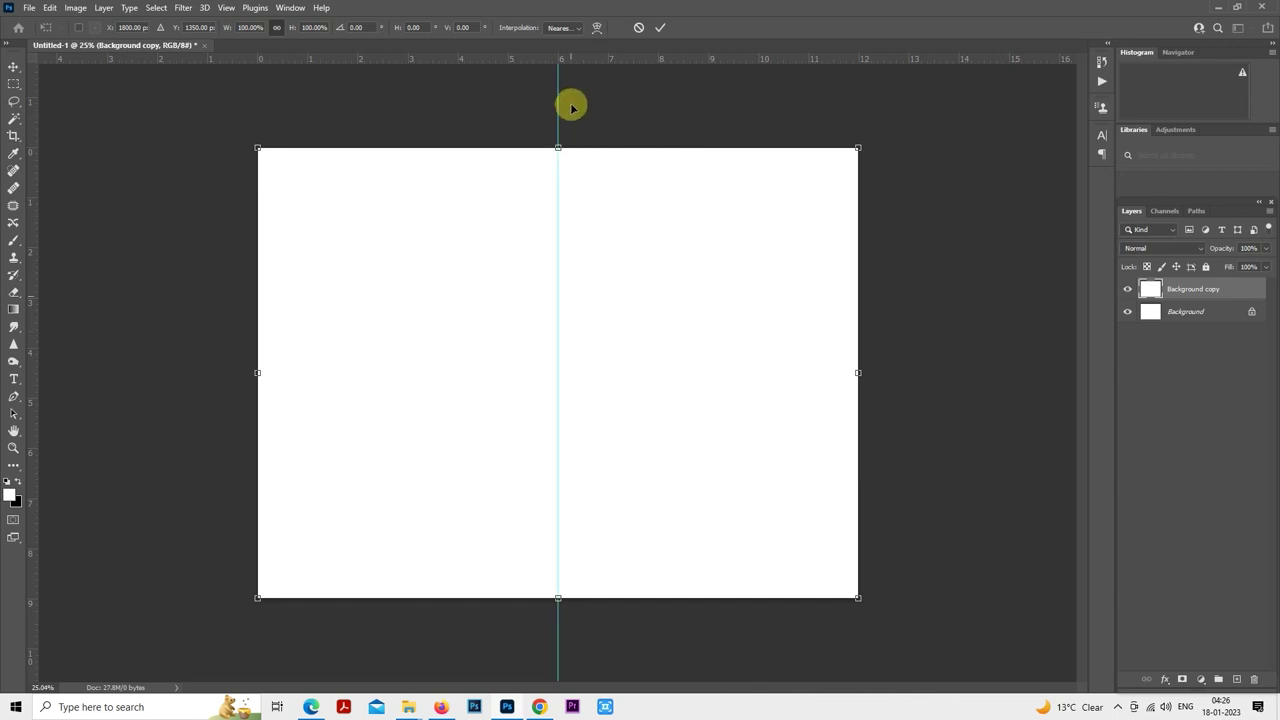
drag(571, 55, 610, 371)
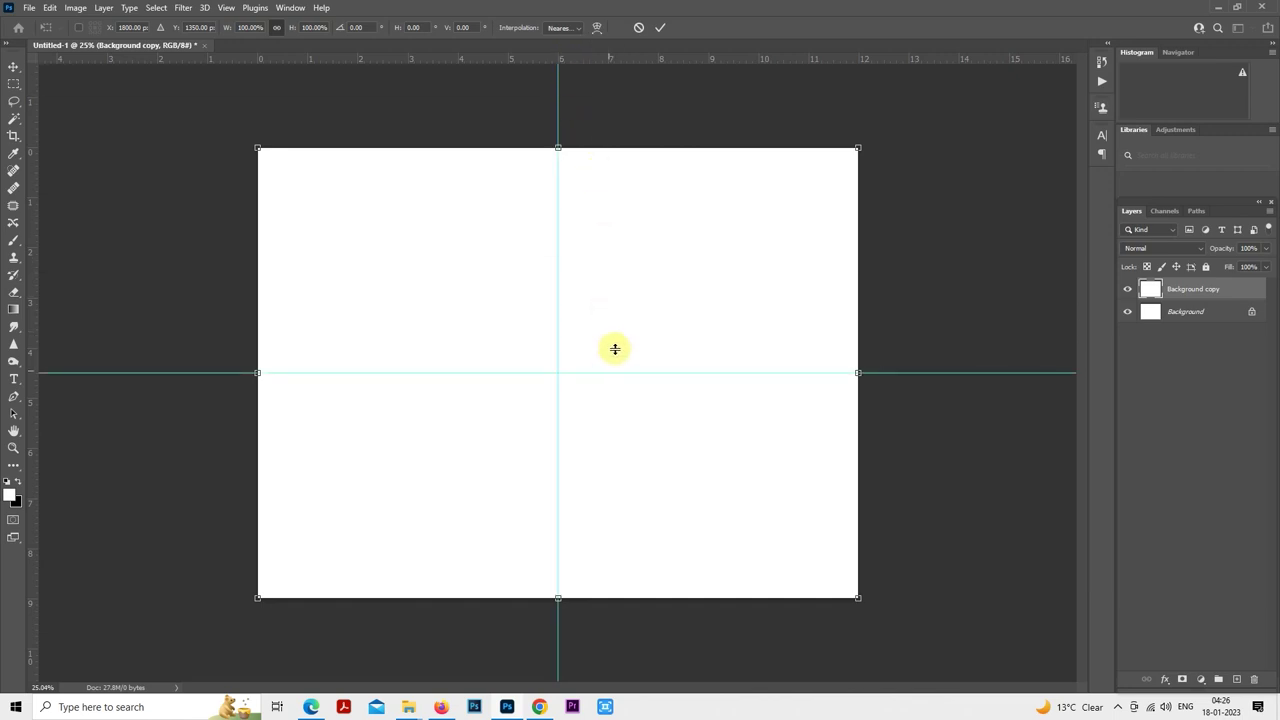
key(Return)
key(m)
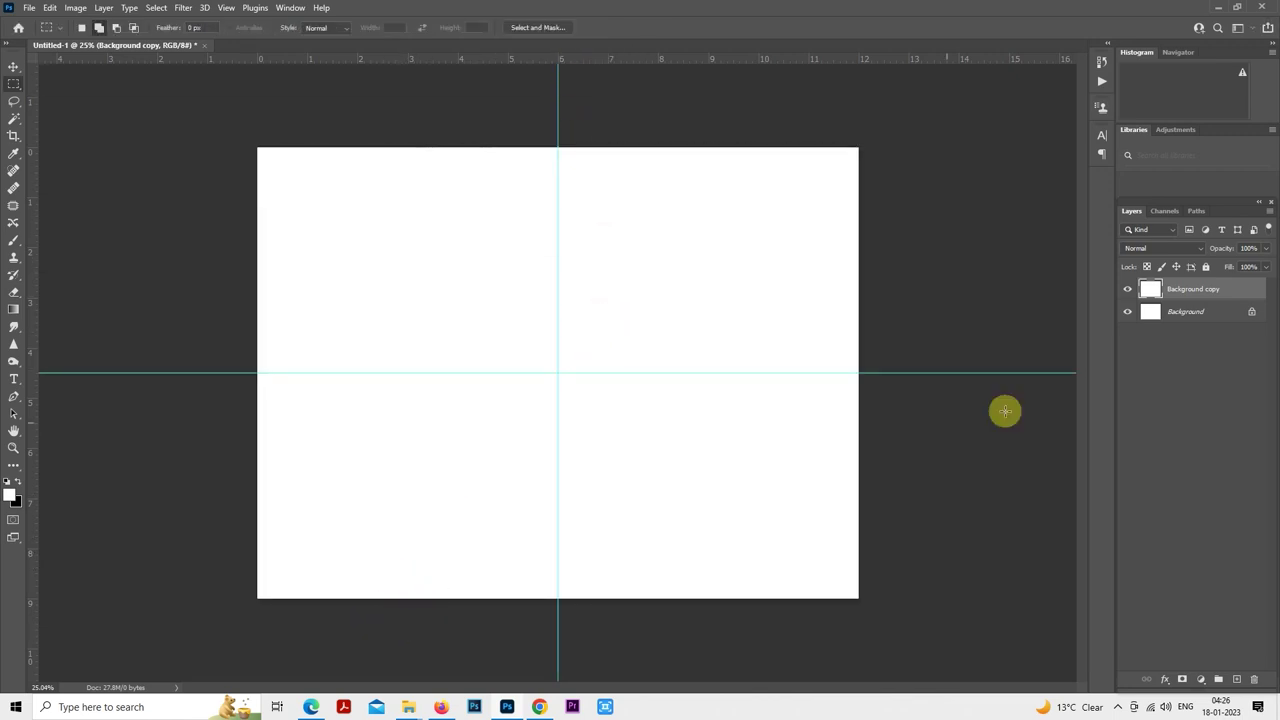
click(1236, 679)
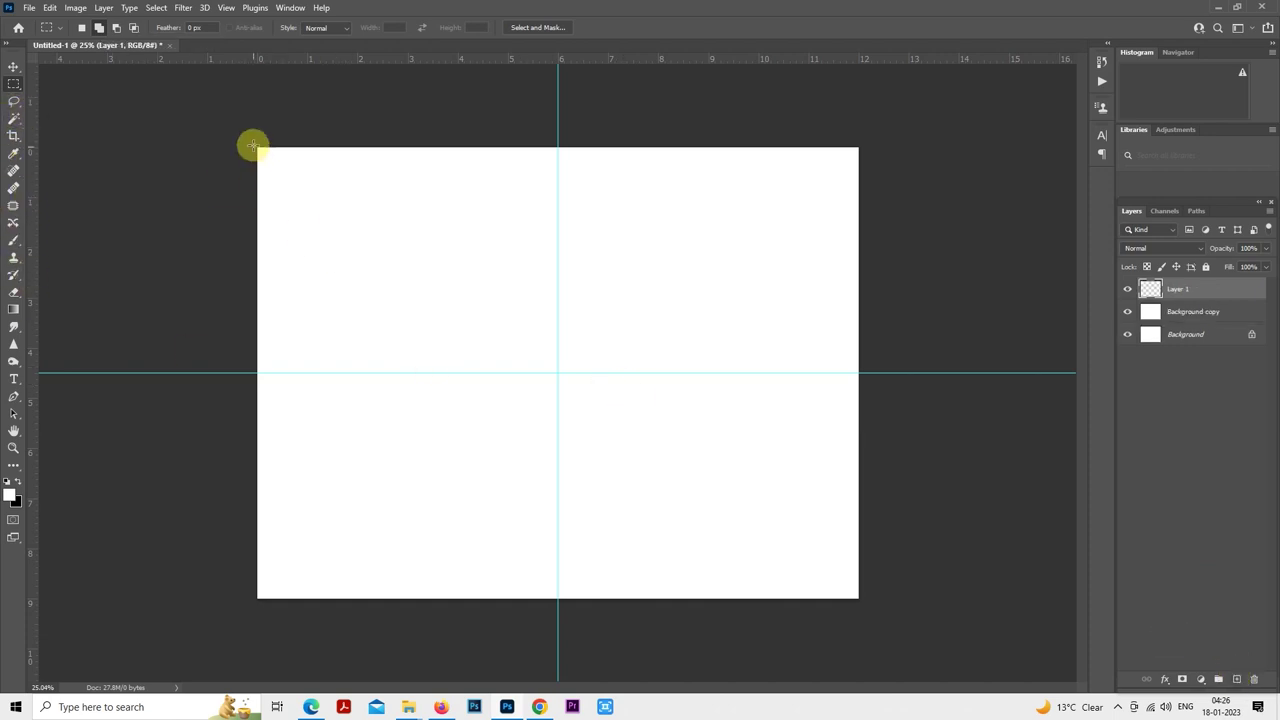
- Fill the page's upper left half with black, then bring in photo 1N6A6526 from Explorer
drag(256, 147, 556, 451)
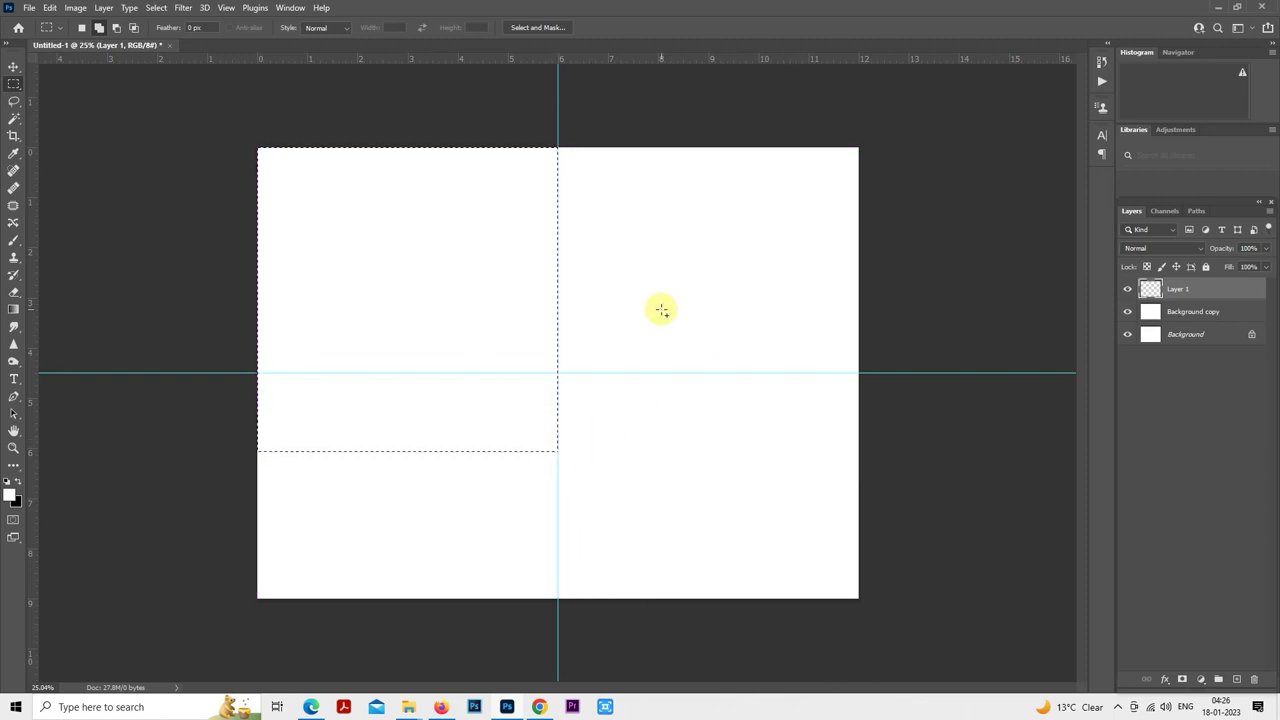
key(ctrl+BackSpace)
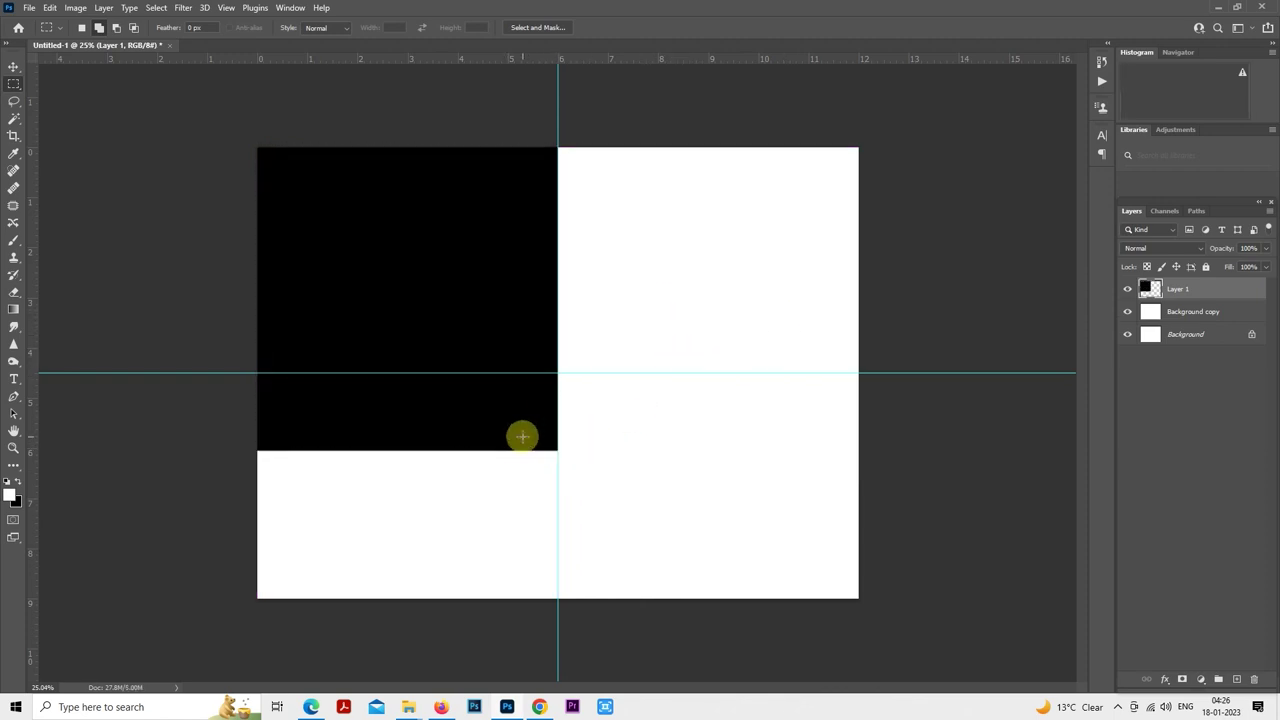
mouse_move(409, 710)
click(380, 662)
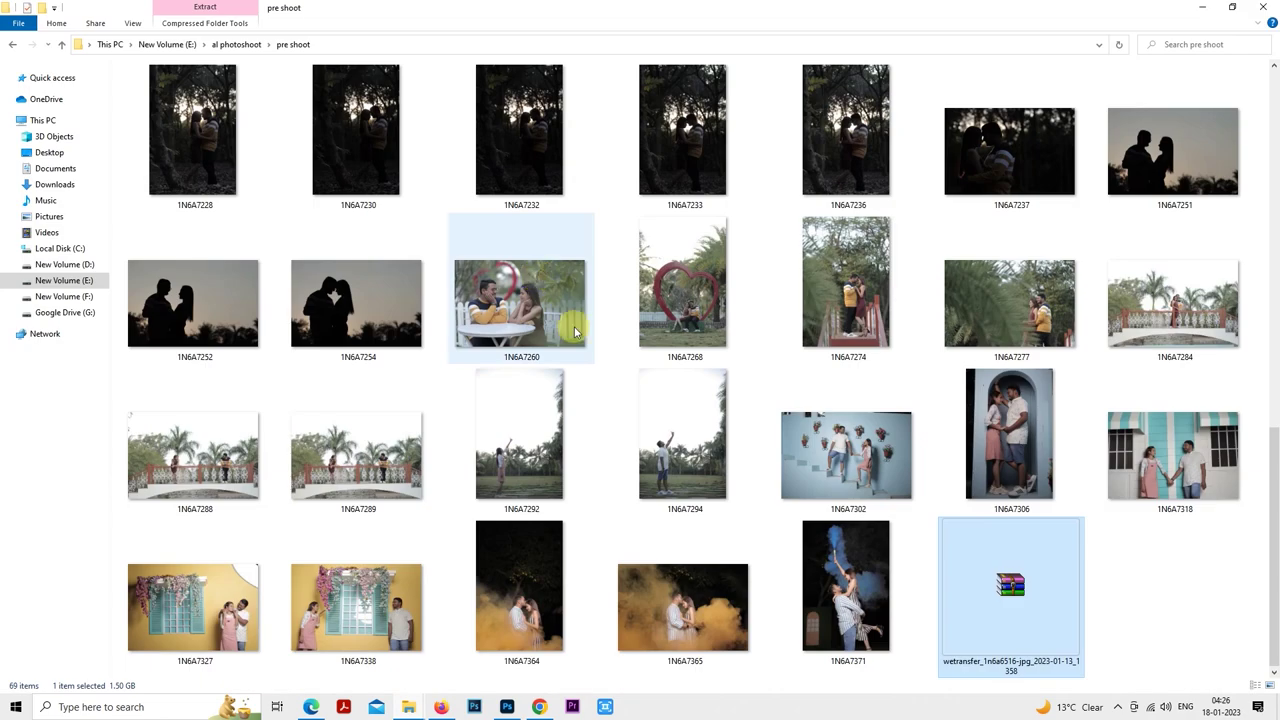
scroll(571, 323, up, 10)
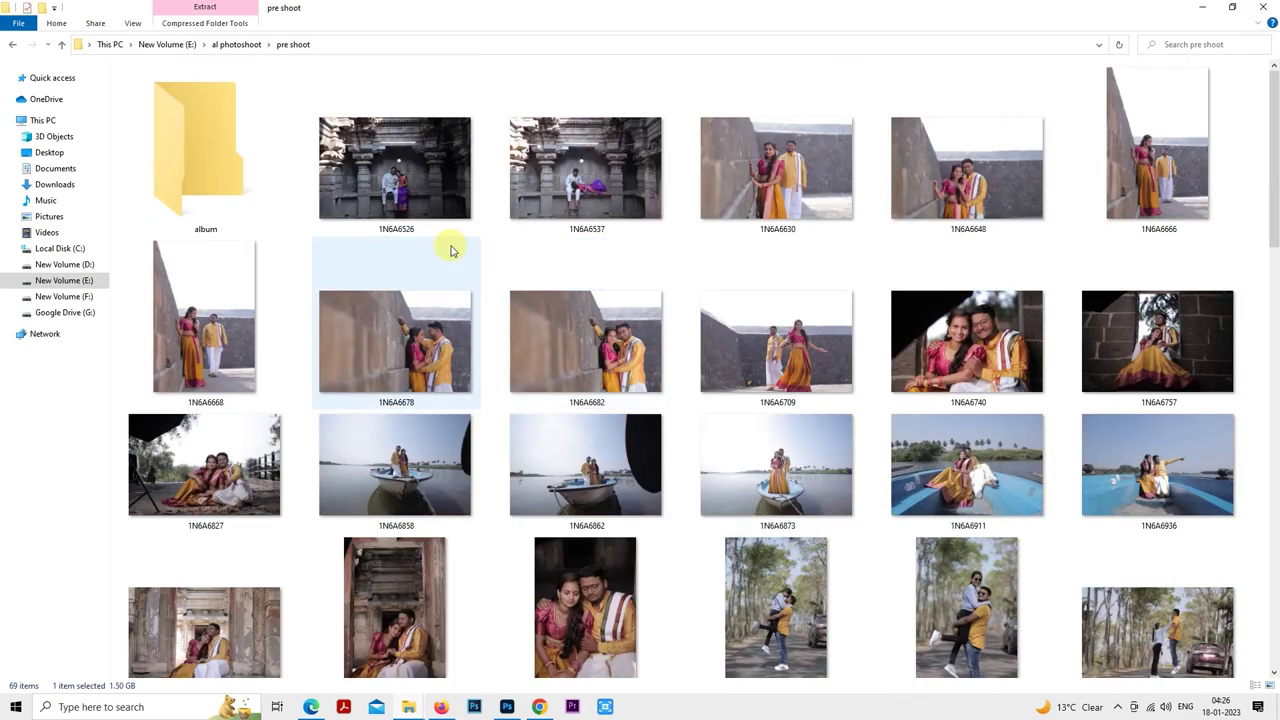
drag(423, 200, 540, 347)
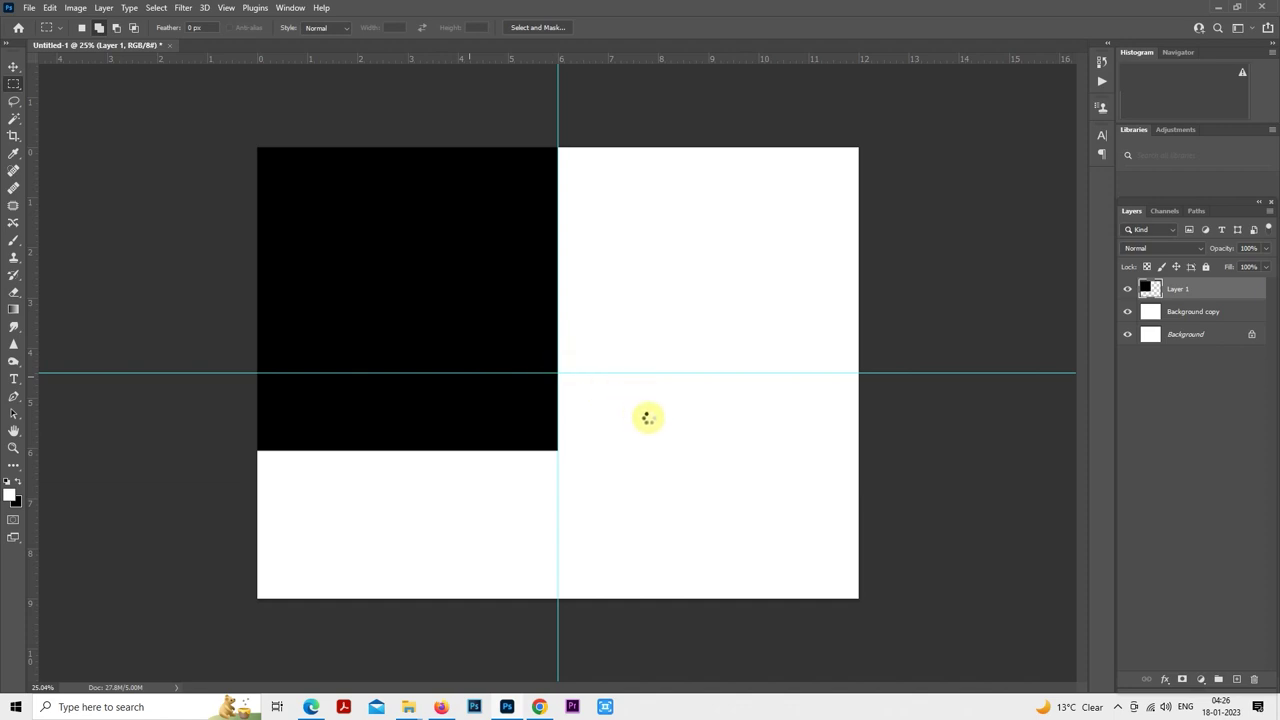
- Place photo 1N6A6526 over the upper left and clip it into the black block
drag(680, 406, 560, 352)
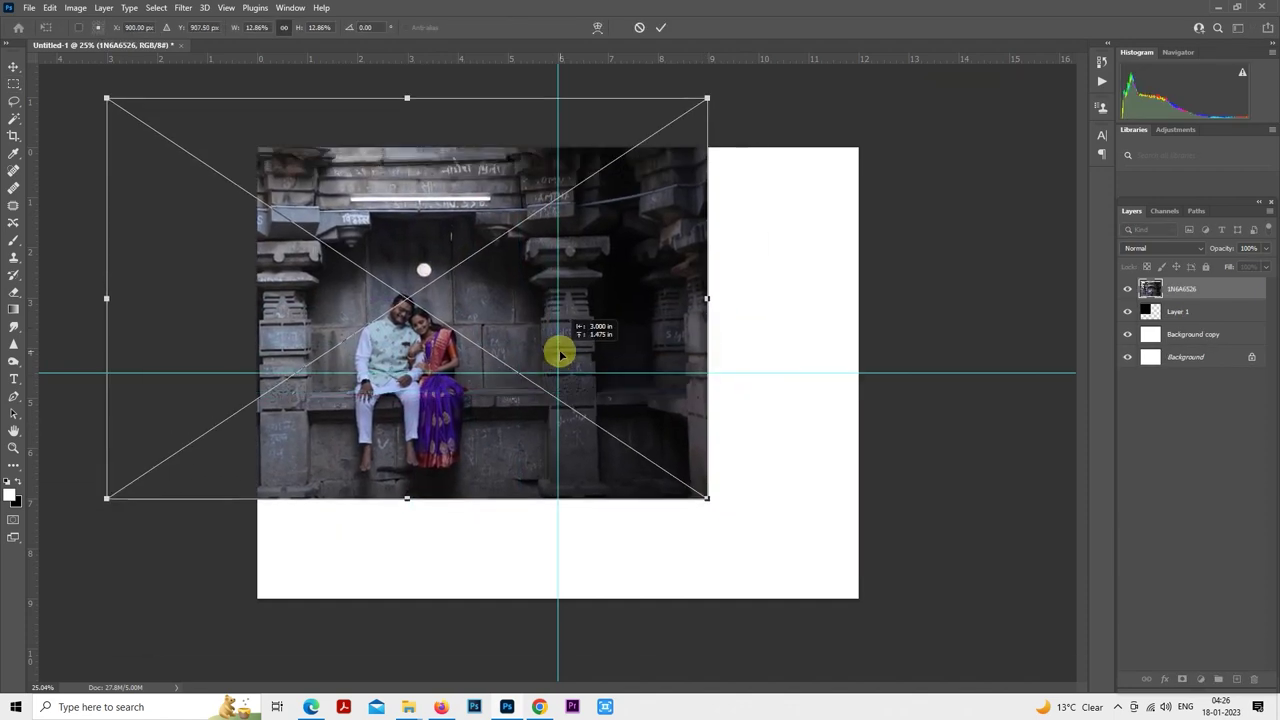
key(Return)
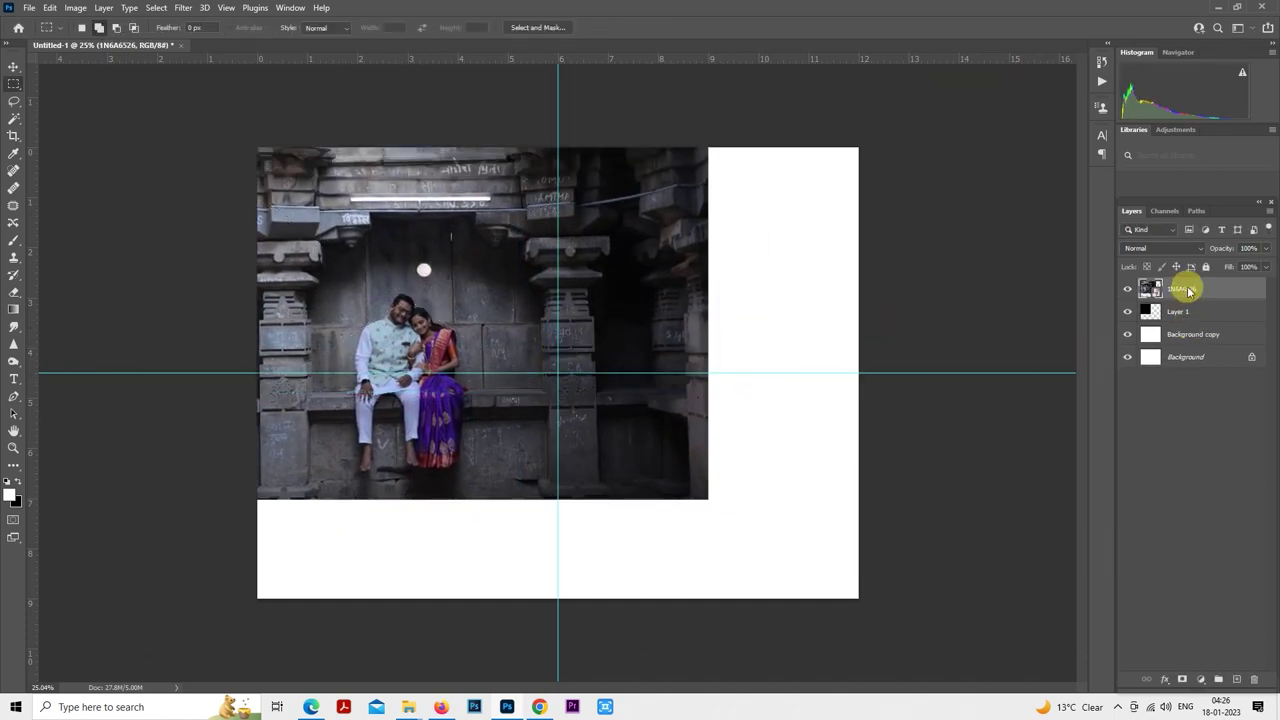
right_click(1175, 289)
click(1080, 414)
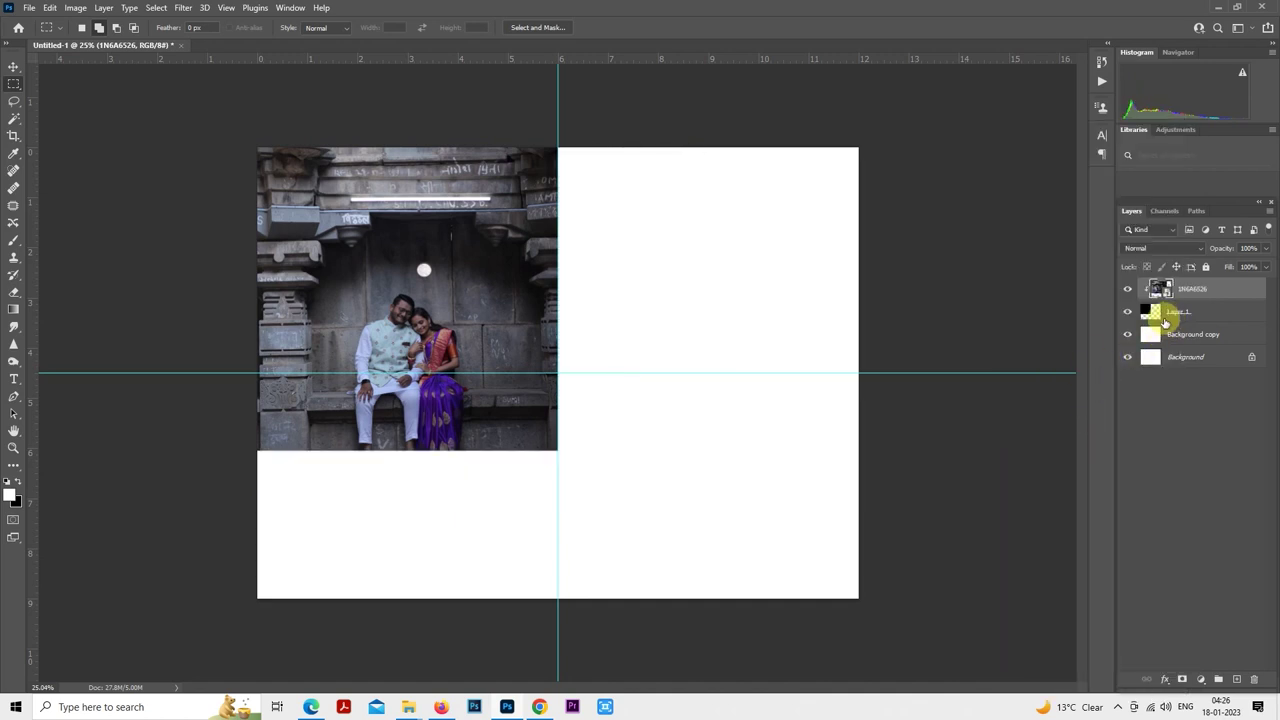
- Raise the bottom edge of the black block on Layer 1 slightly
click(1165, 318)
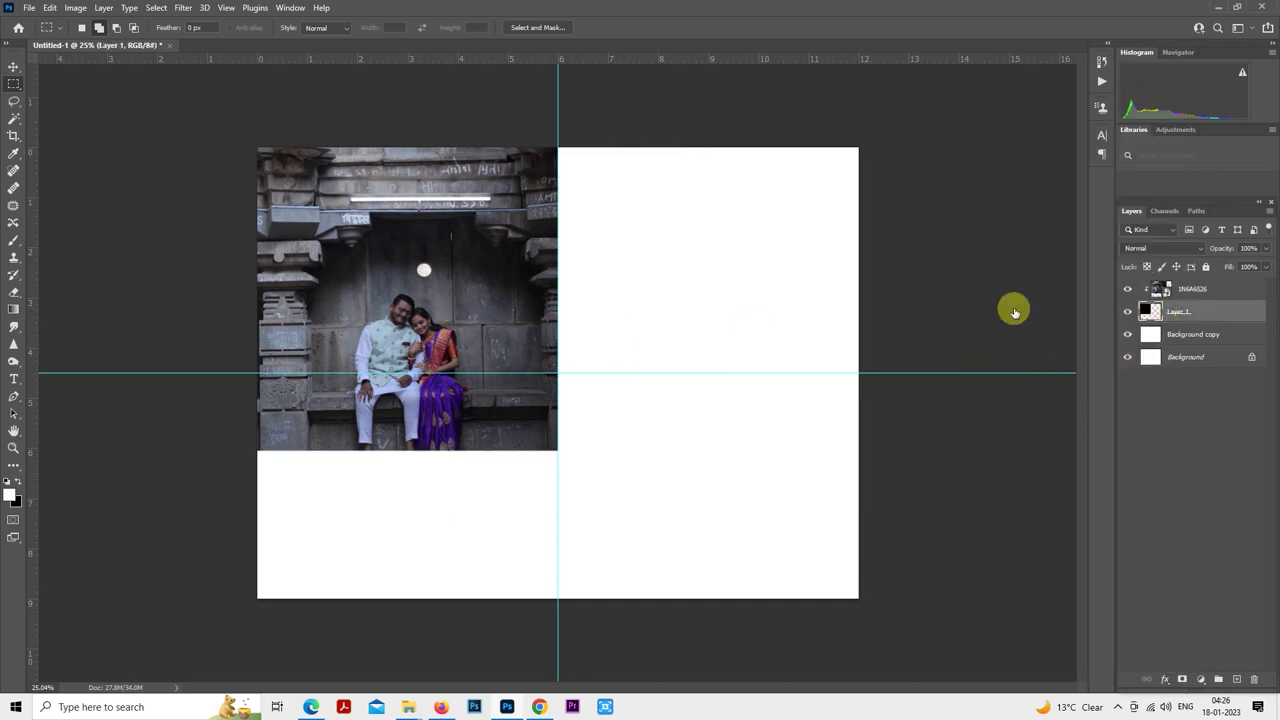
right_click(414, 282)
click(440, 405)
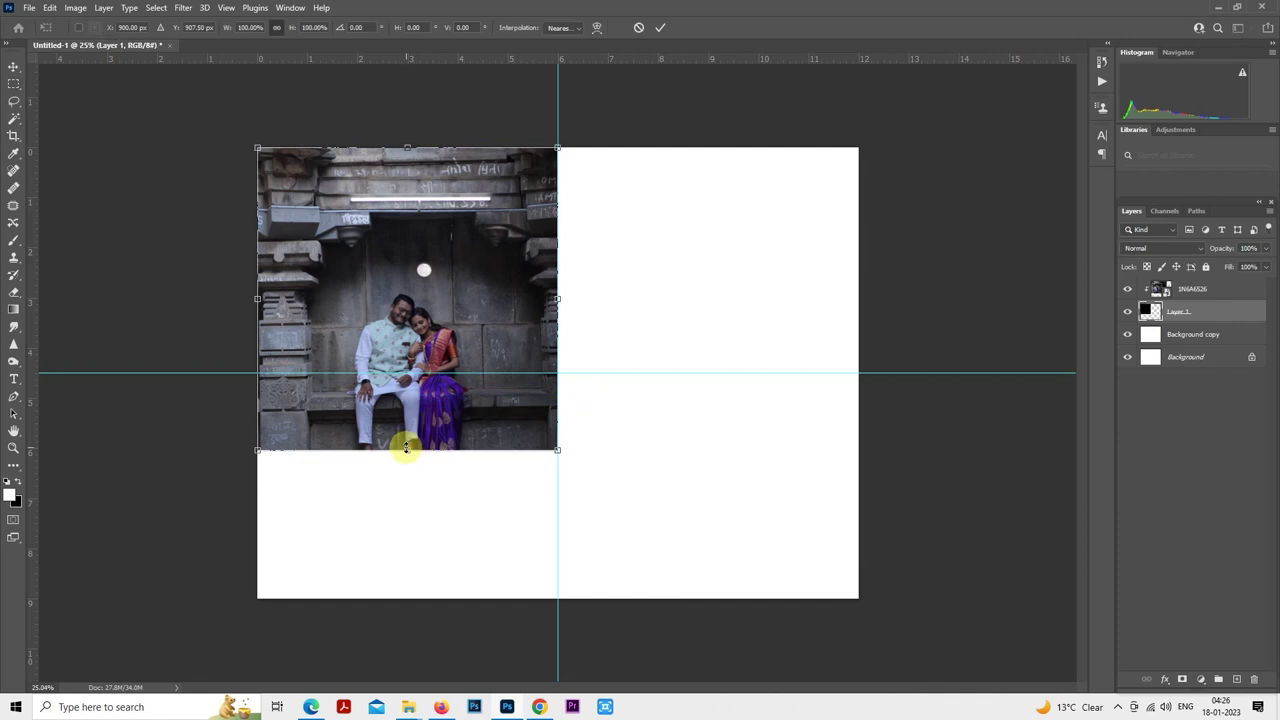
drag(406, 449, 407, 437)
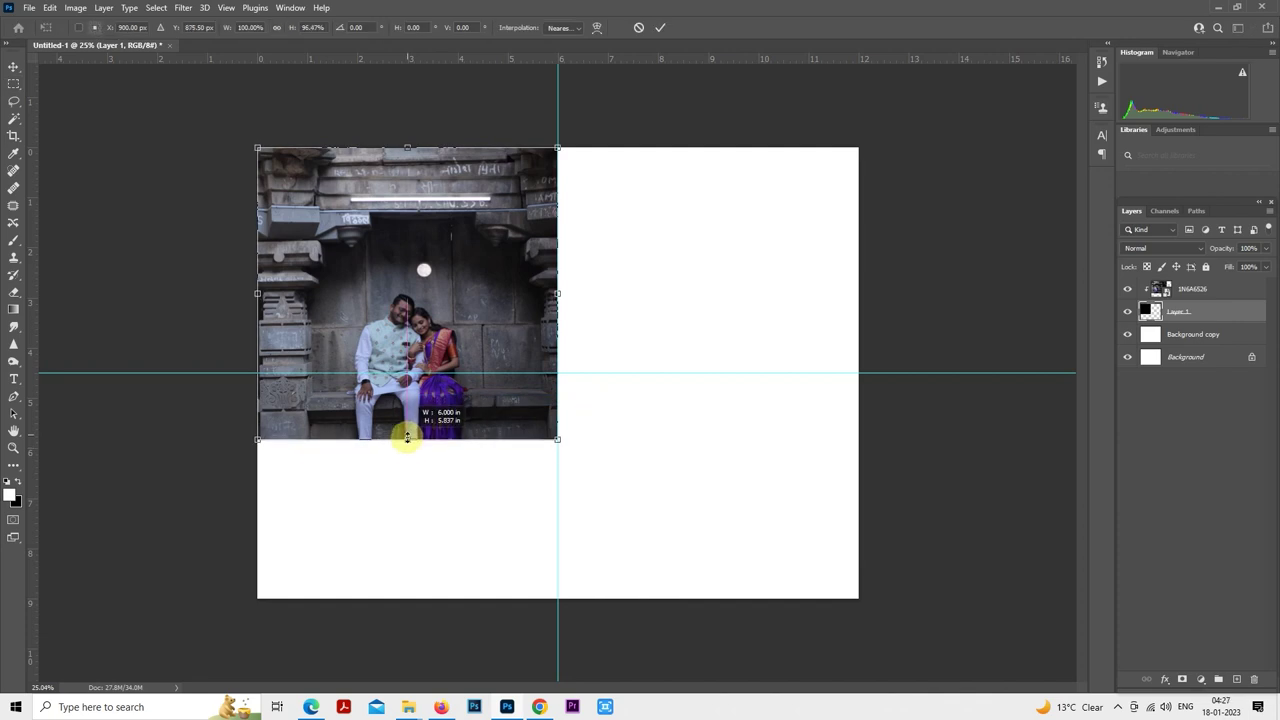
click(1175, 292)
- Scale the photo down to sit inside the block and add empty Layer 2
right_click(473, 279)
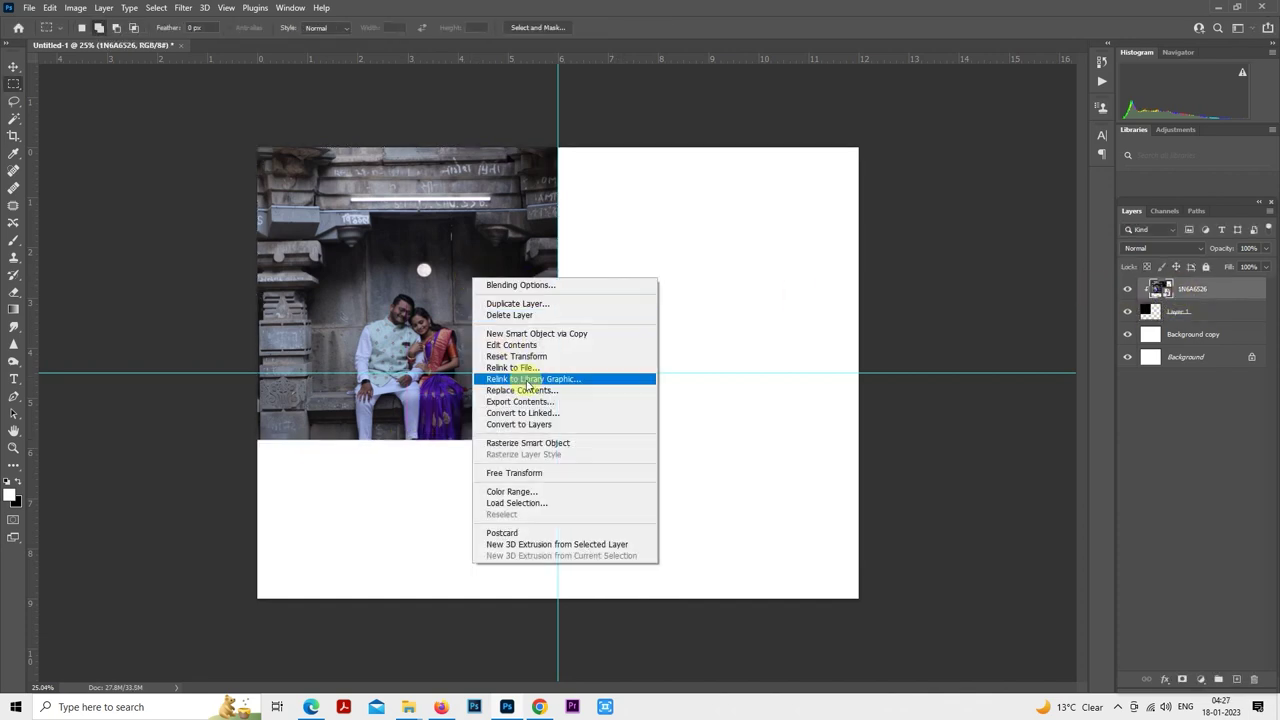
click(495, 472)
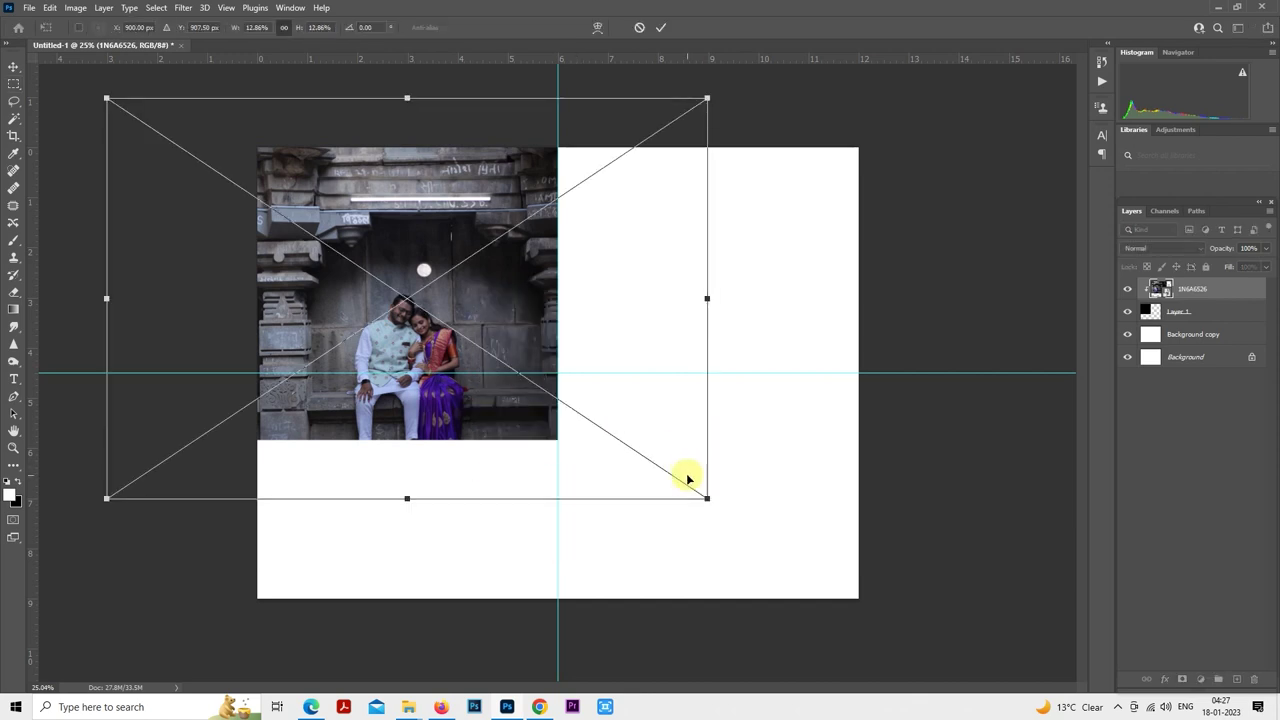
drag(703, 497, 671, 469)
drag(594, 310, 593, 296)
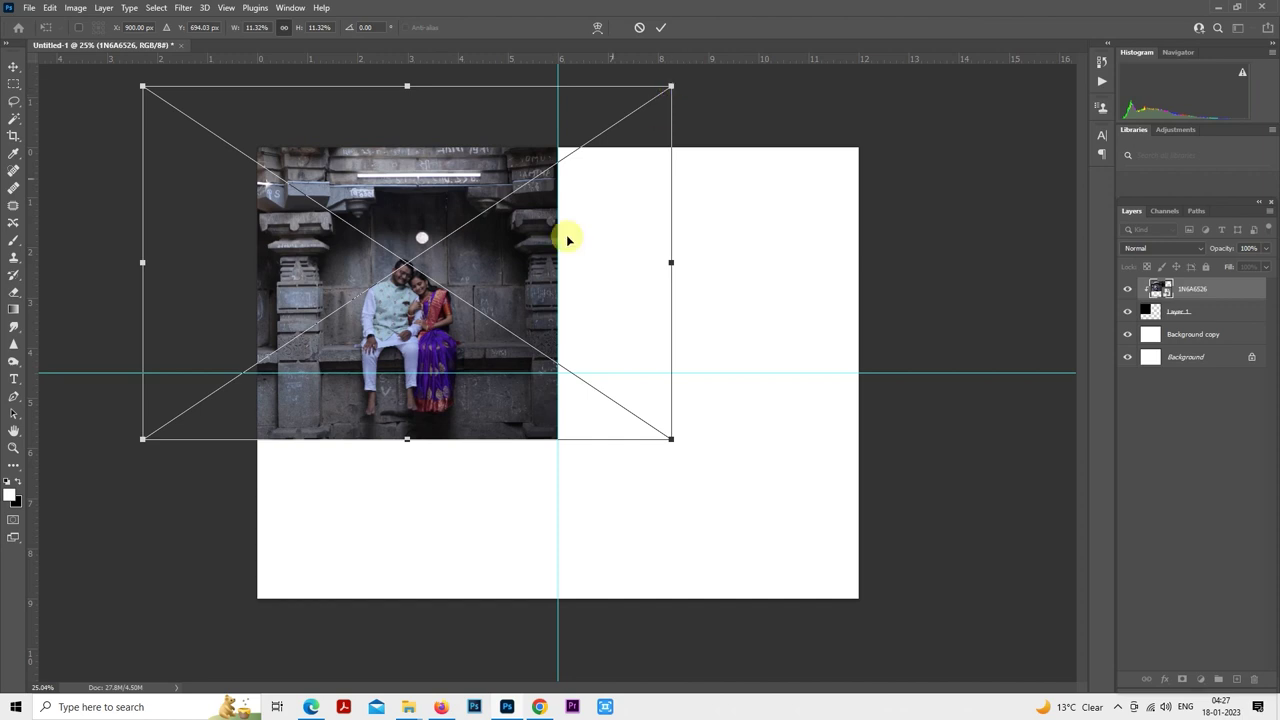
key(Return)
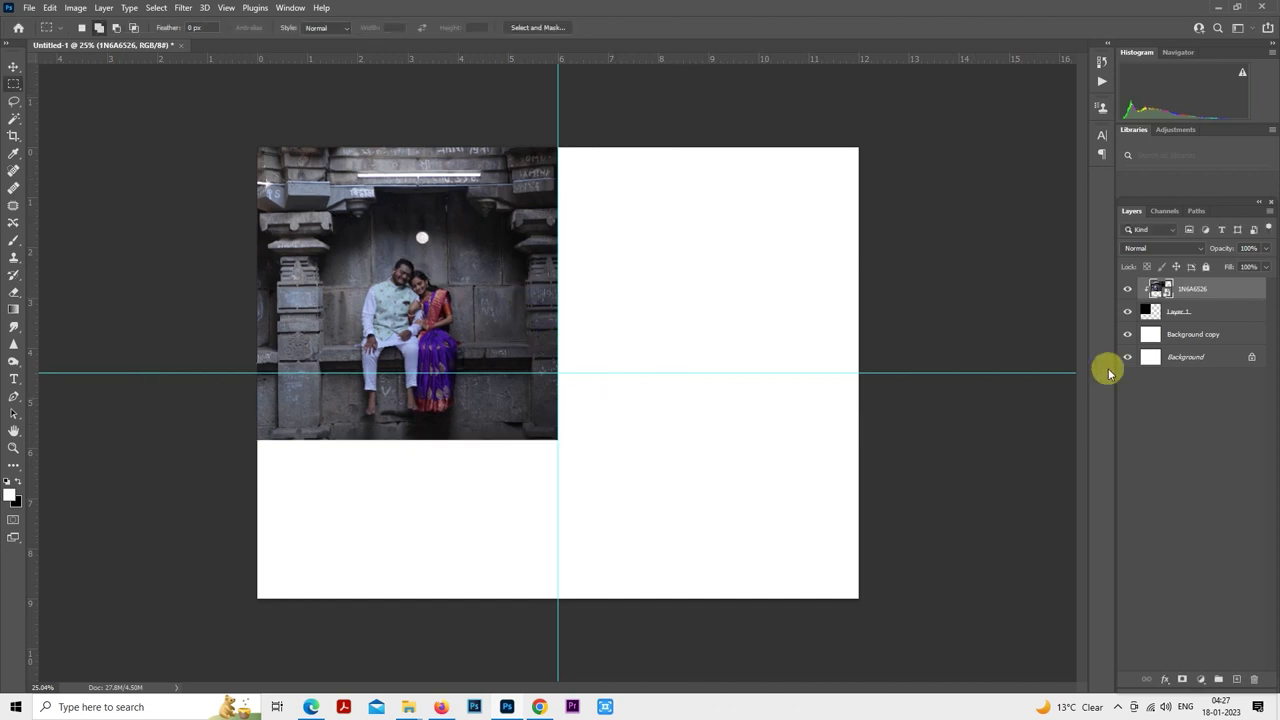
click(1238, 680)
scroll(415, 525, up, 3)
- Fill a black rectangle on Layer 2 in the lower left below the photo
drag(429, 514, 638, 380)
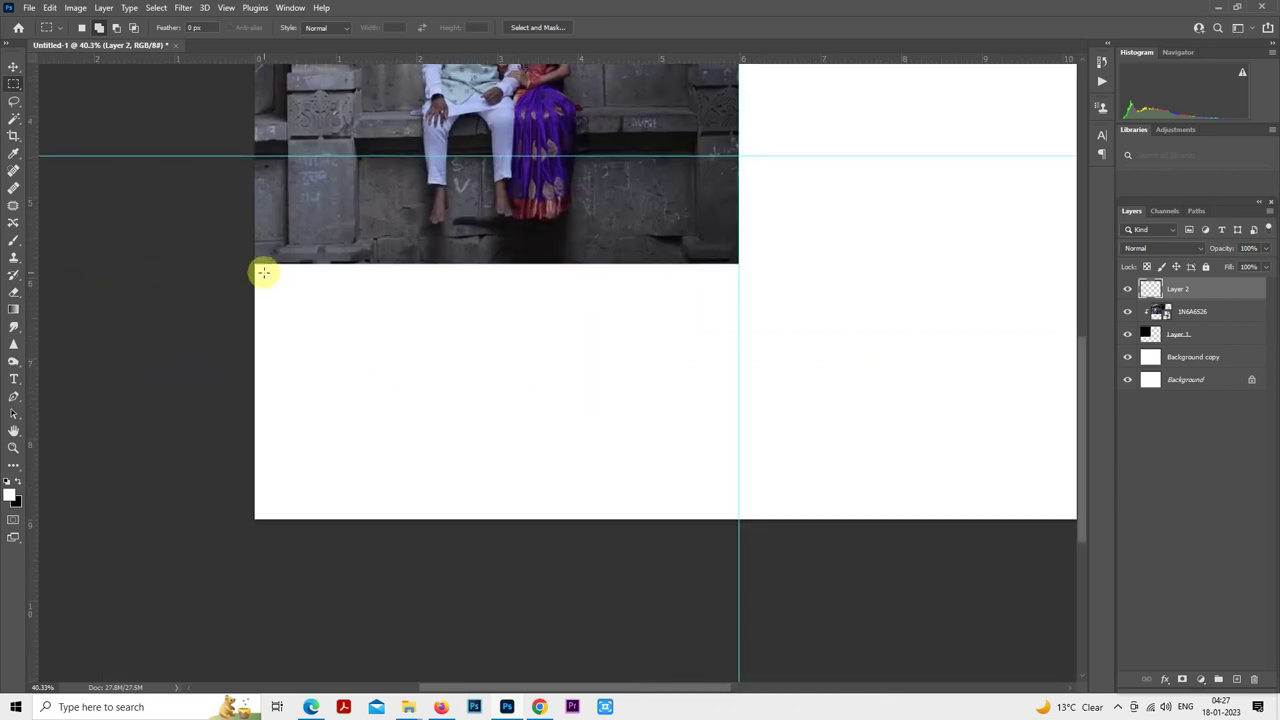
drag(263, 272, 730, 509)
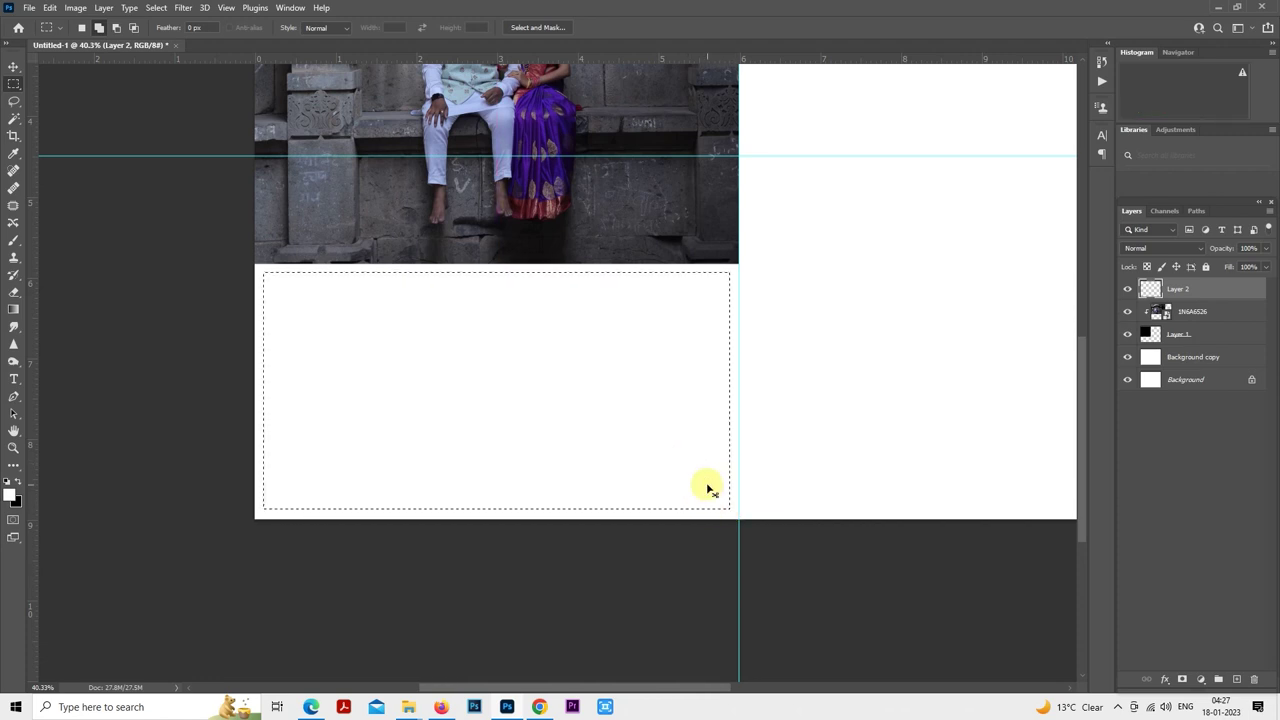
key(alt+BackSpace)
scroll(609, 437, up, 1)
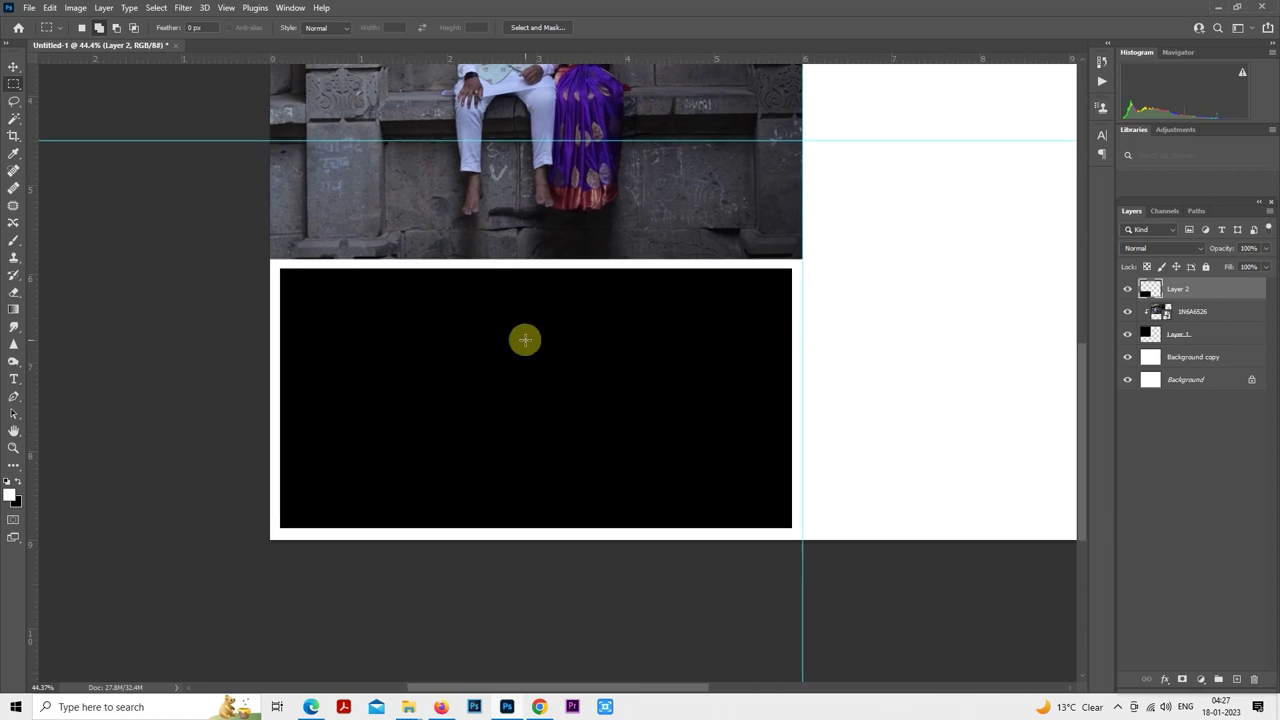
- Transform the black rectangle to move it into the lower panel
right_click(525, 340)
click(580, 452)
scroll(582, 446, up, 1)
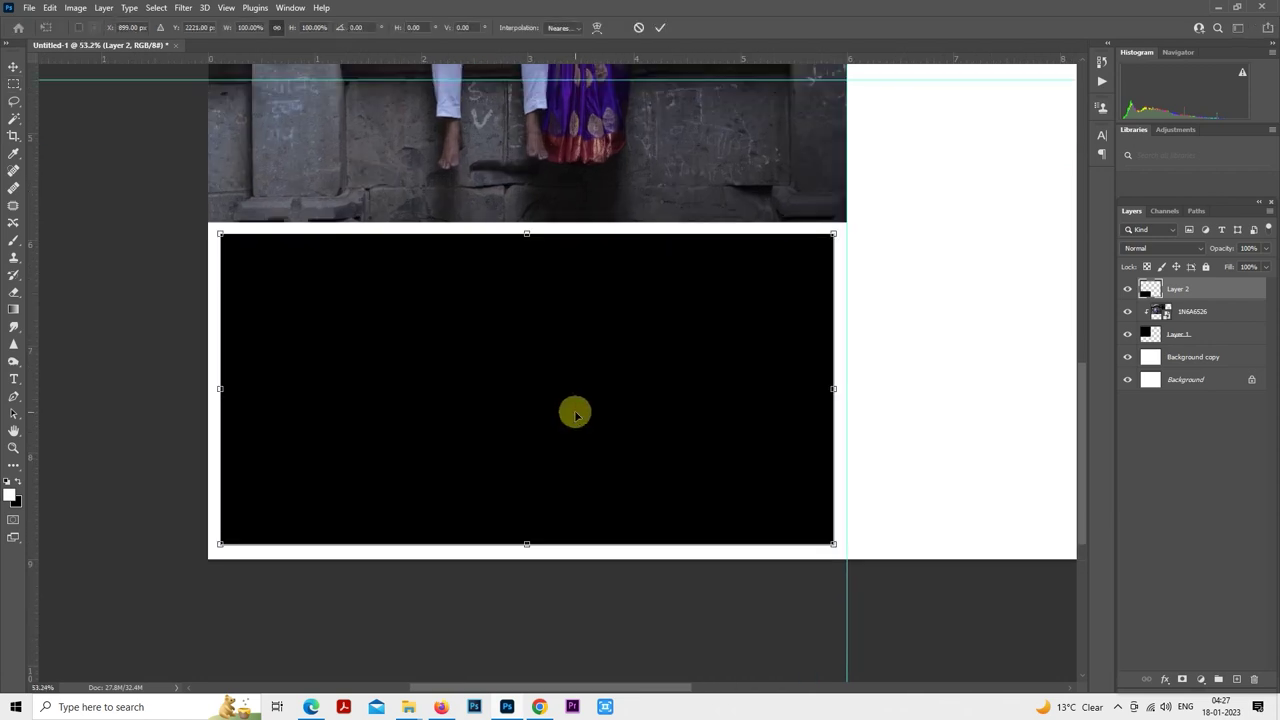
drag(575, 415, 576, 416)
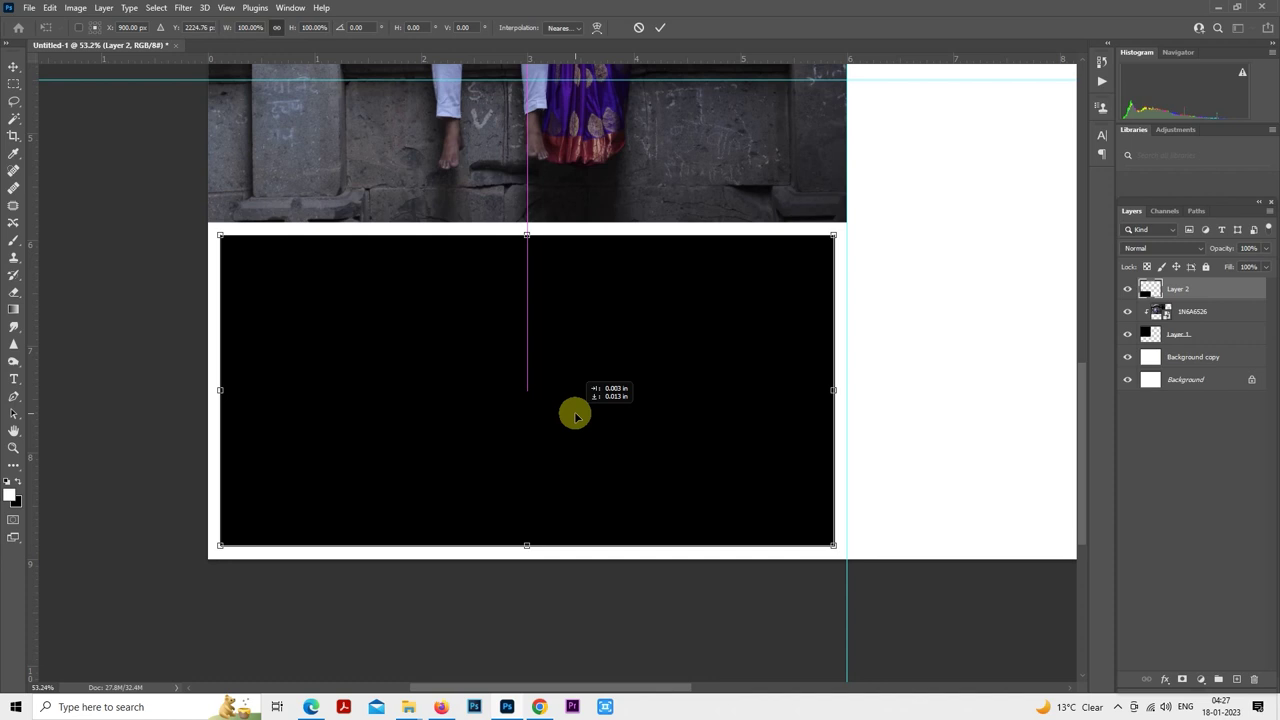
drag(576, 416, 576, 416)
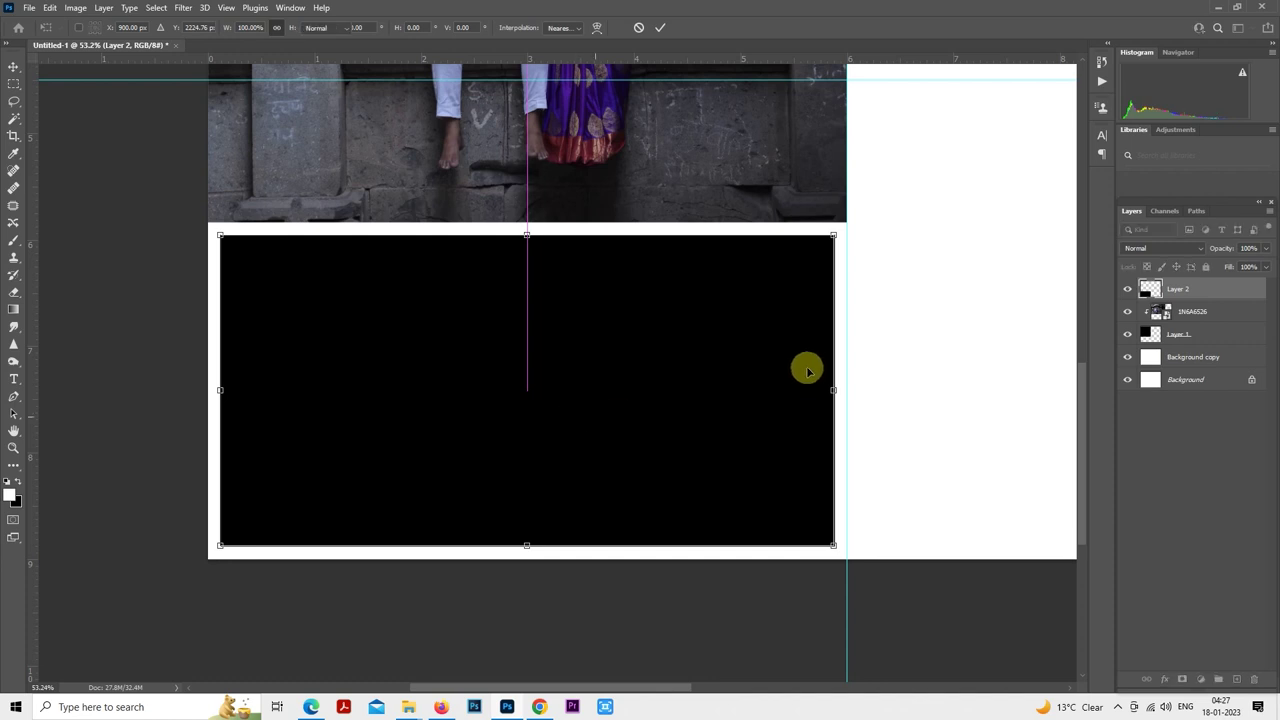
key(Return)
- Adjust the black rectangle's size and position to fit the lower panel
scroll(671, 357, up, 1)
right_click(664, 339)
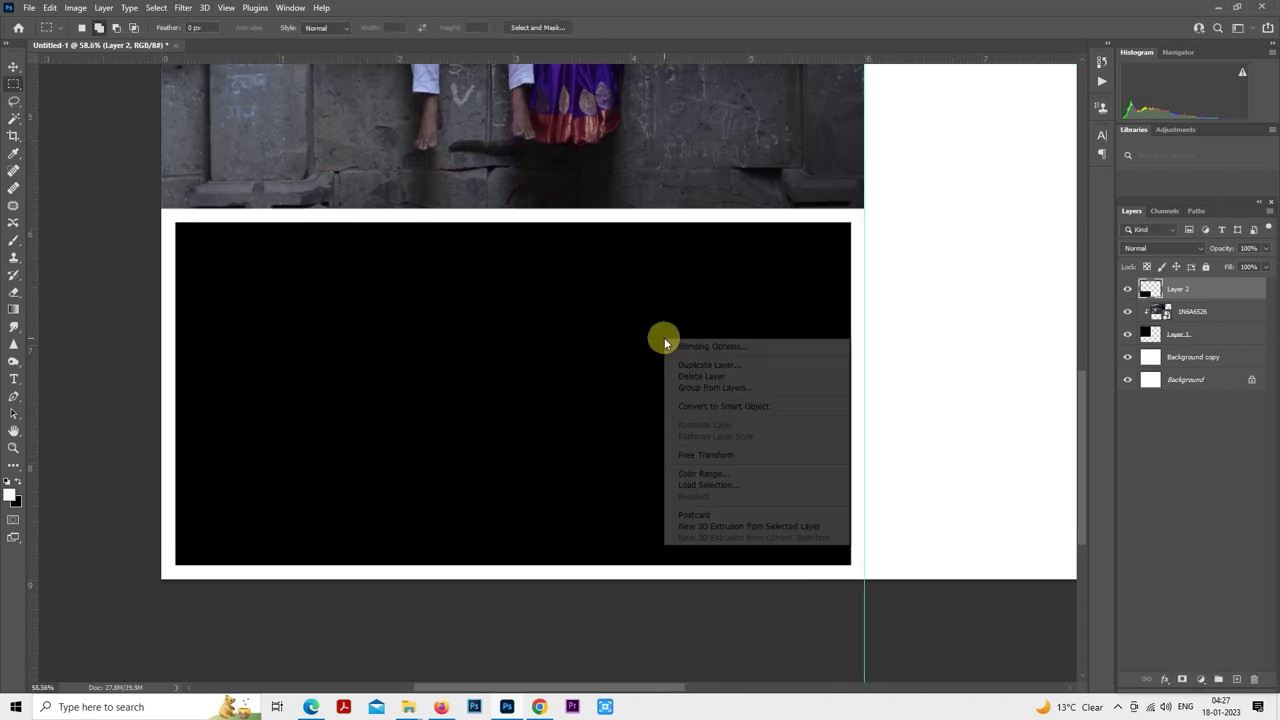
click(576, 438)
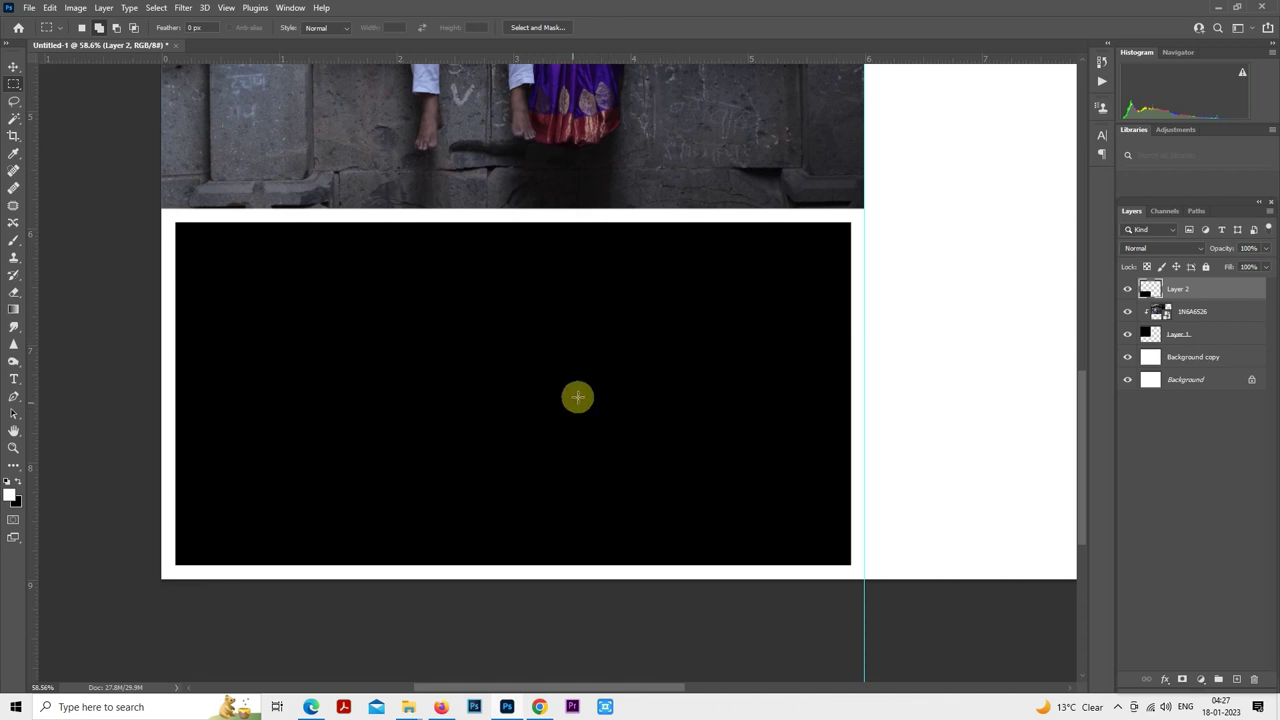
right_click(573, 346)
click(641, 462)
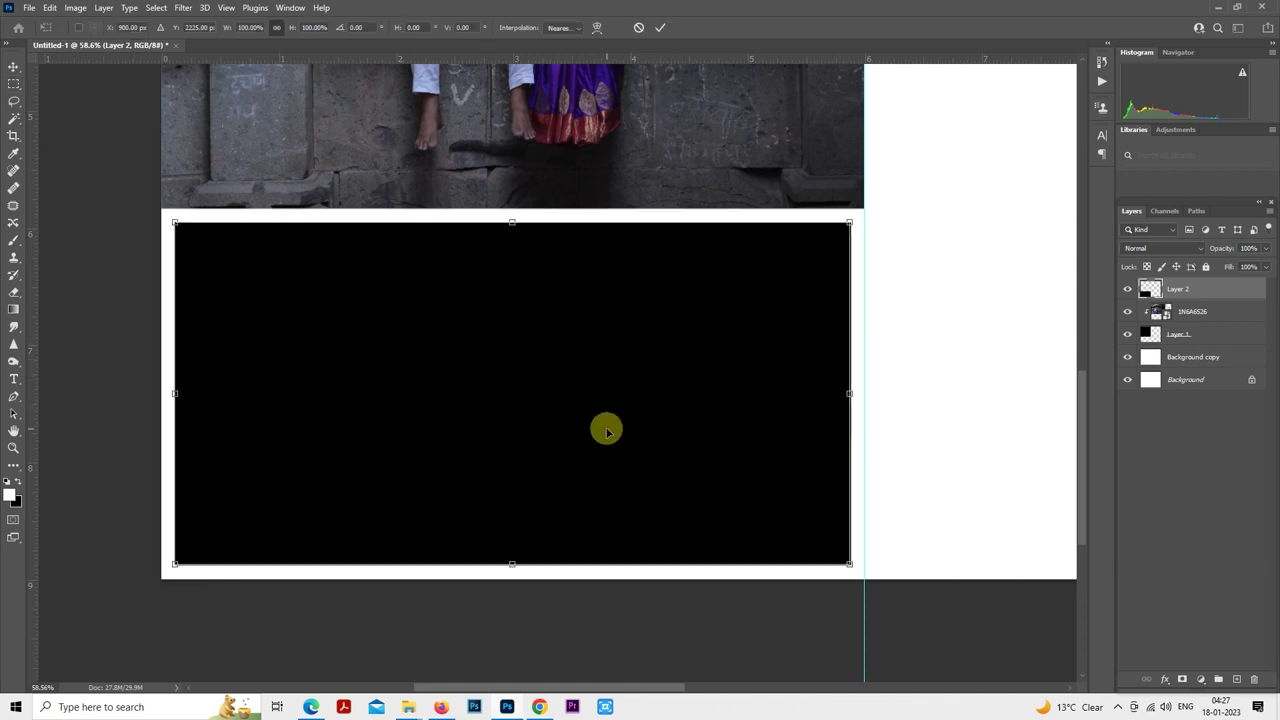
drag(606, 429, 608, 426)
key(Return)
- Drag photo 1N6A6537 from the pre shoot folder into the album document
scroll(620, 440, down, 3)
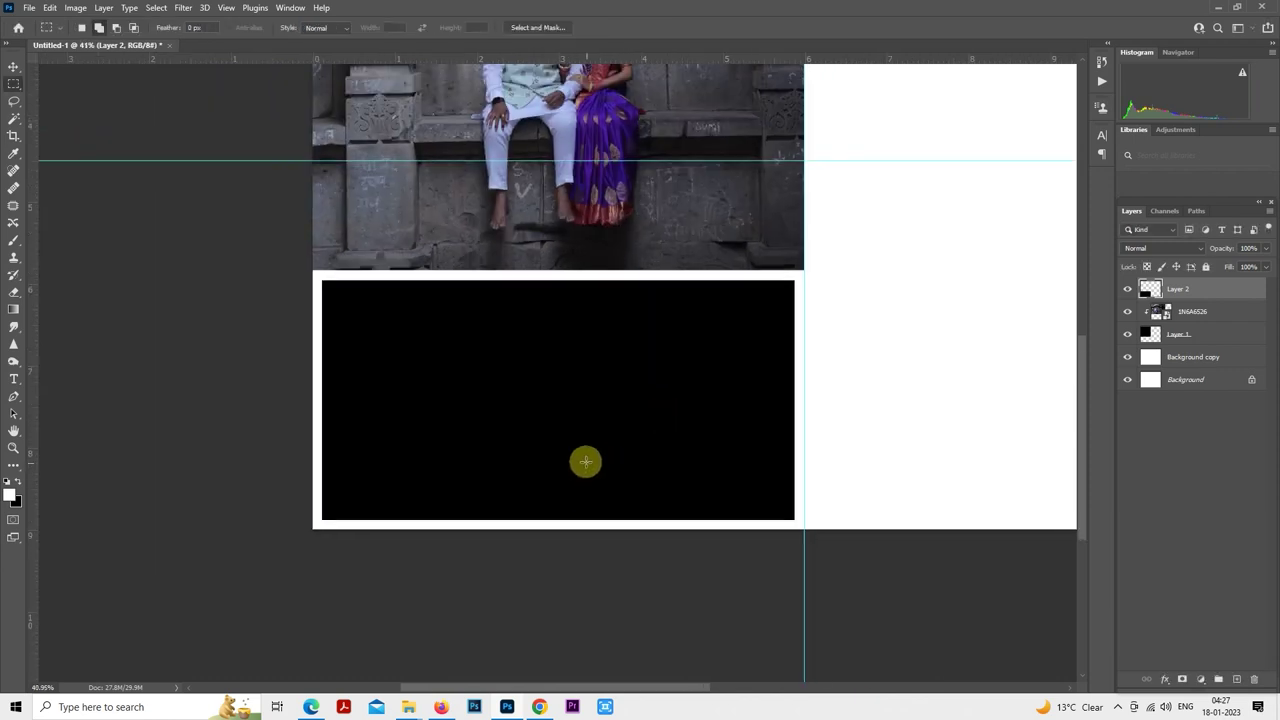
click(421, 702)
click(404, 630)
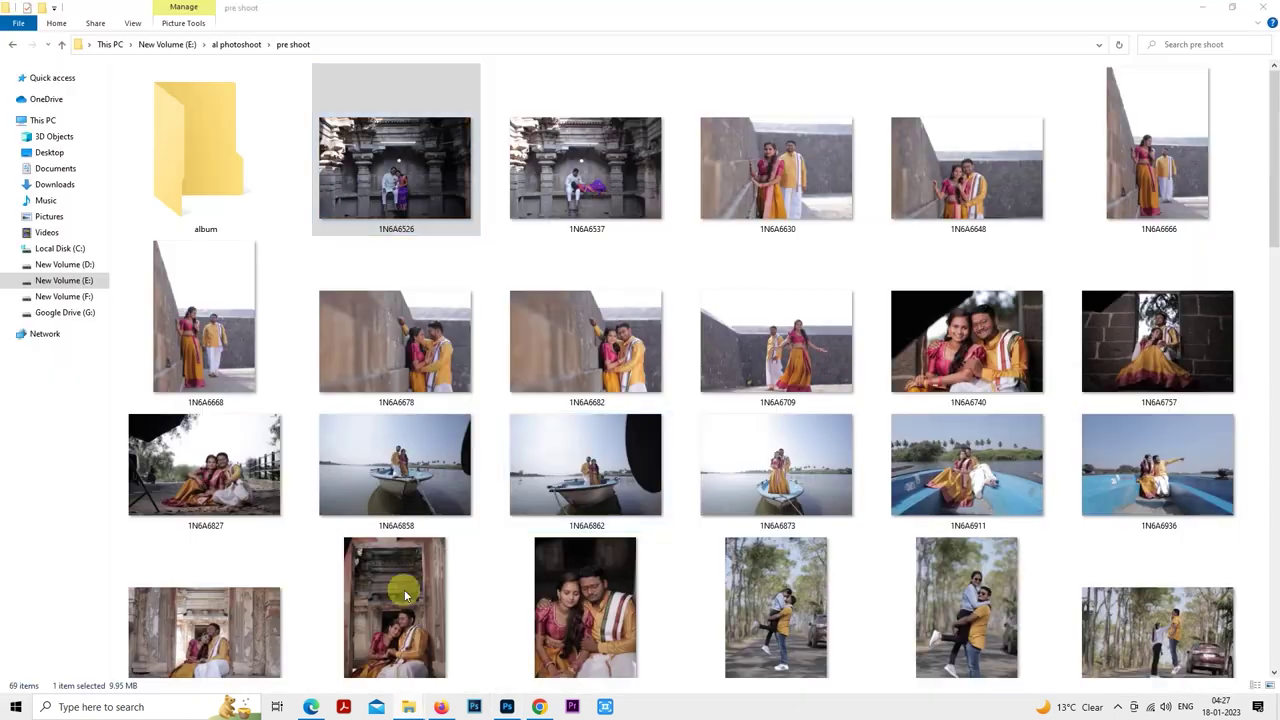
click(577, 225)
drag(577, 228, 597, 477)
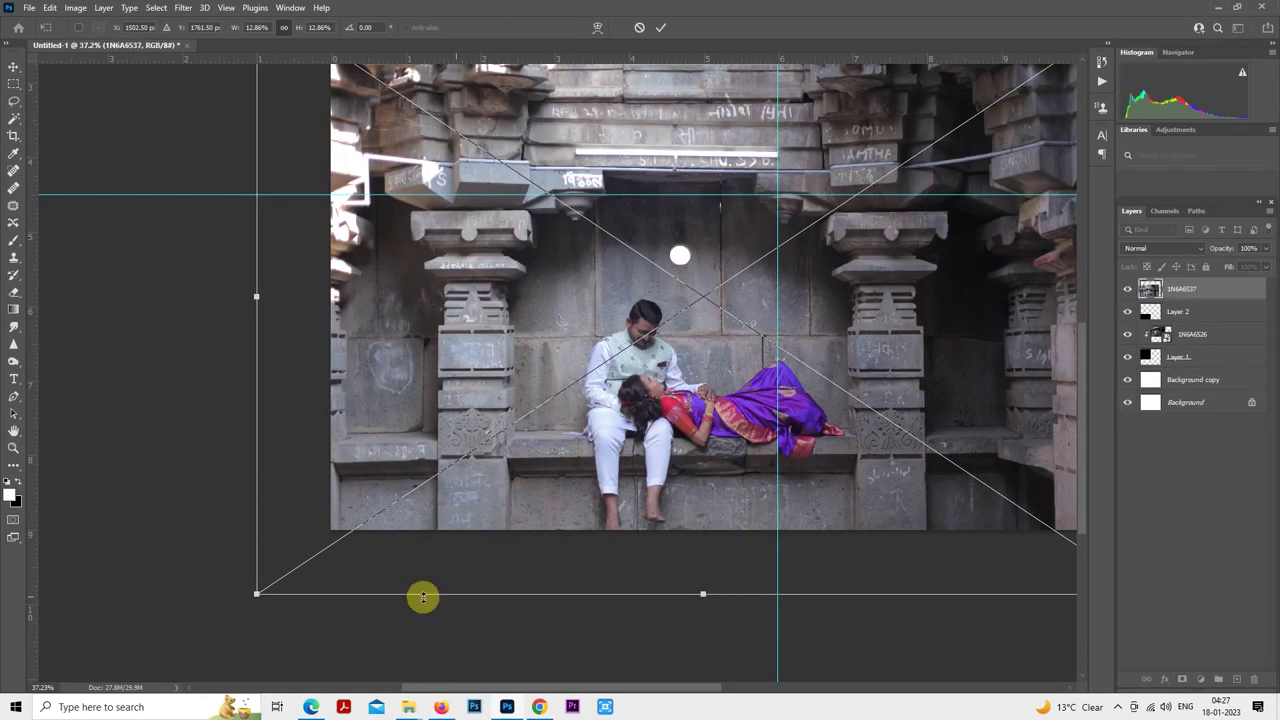
- Shrink photo 1N6A6537, move it over the lower black rectangle, and clip it in
drag(258, 595, 663, 322)
drag(938, 235, 941, 237)
drag(643, 369, 777, 420)
key(Return)
right_click(1185, 290)
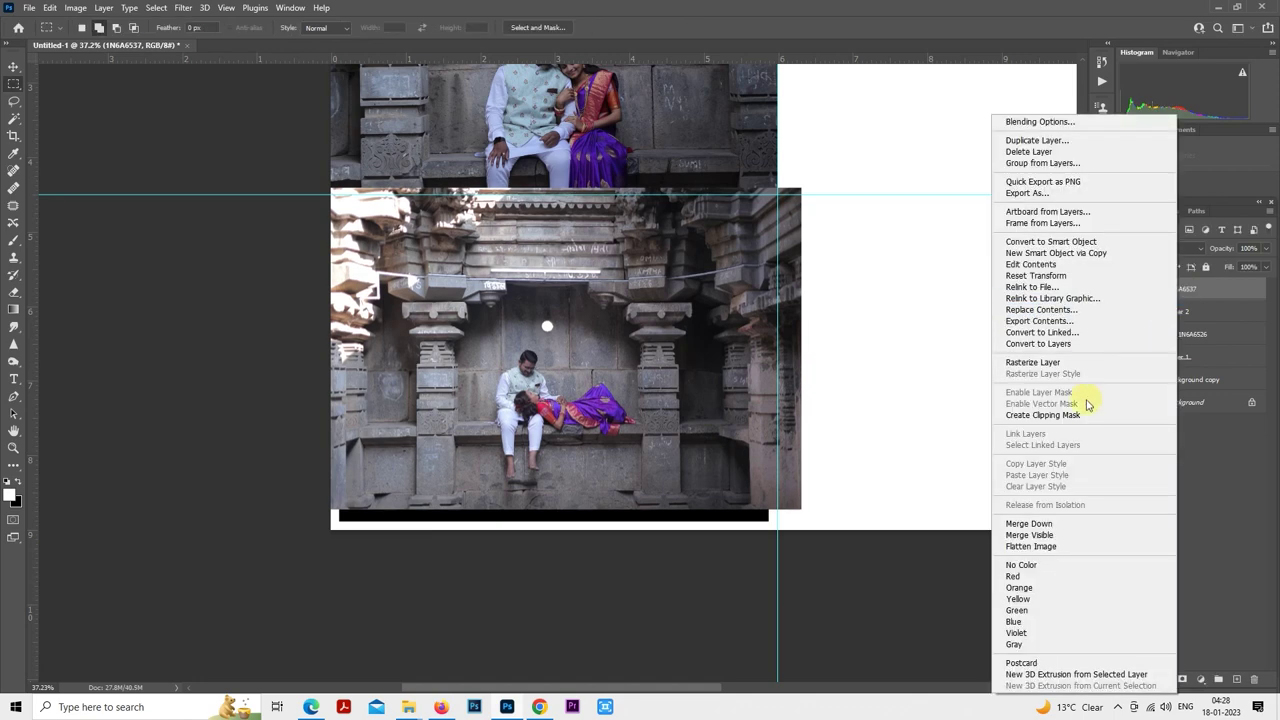
click(1086, 403)
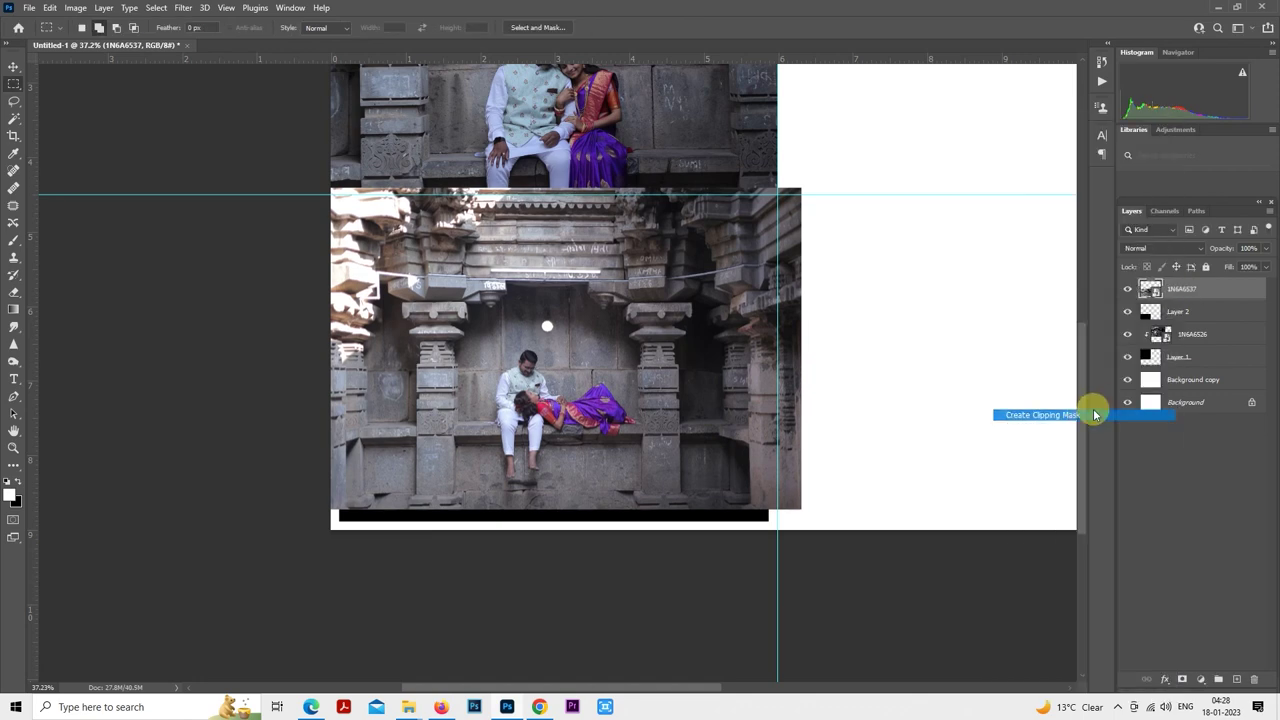
- Enlarge the clipped photo to cover the lower frame, shifting it up slightly
right_click(641, 382)
click(712, 581)
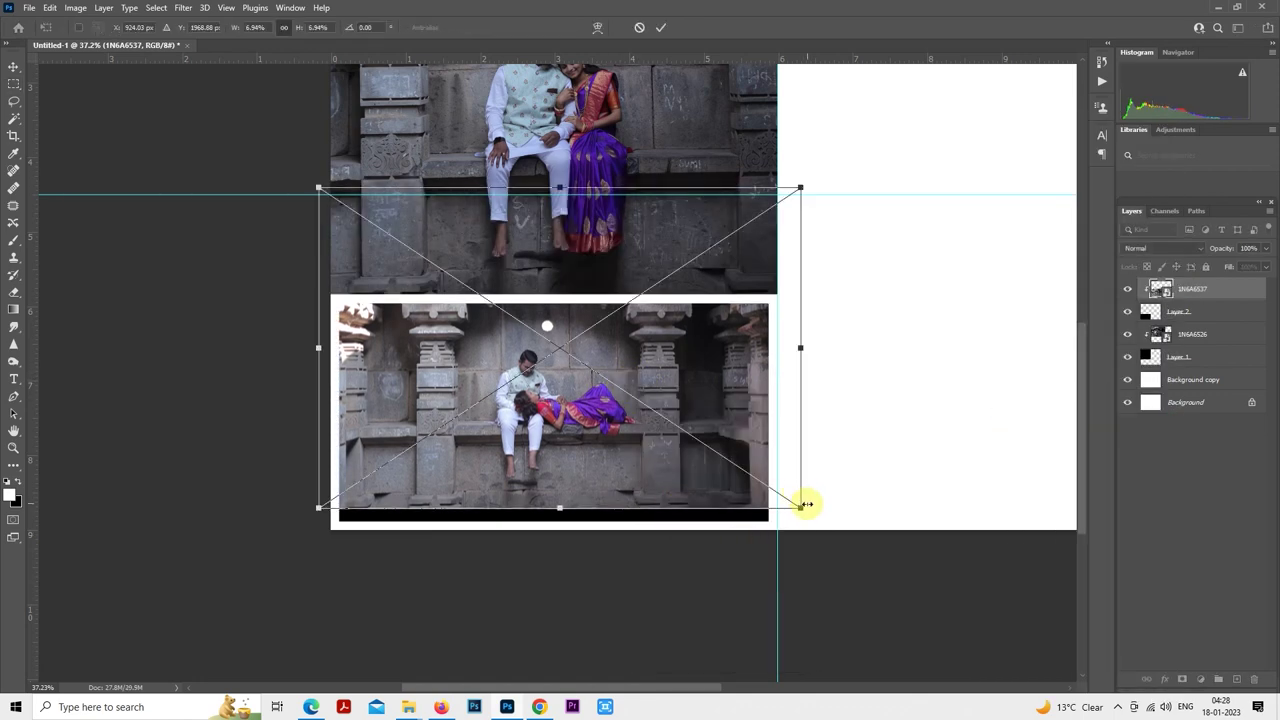
drag(802, 507, 810, 452)
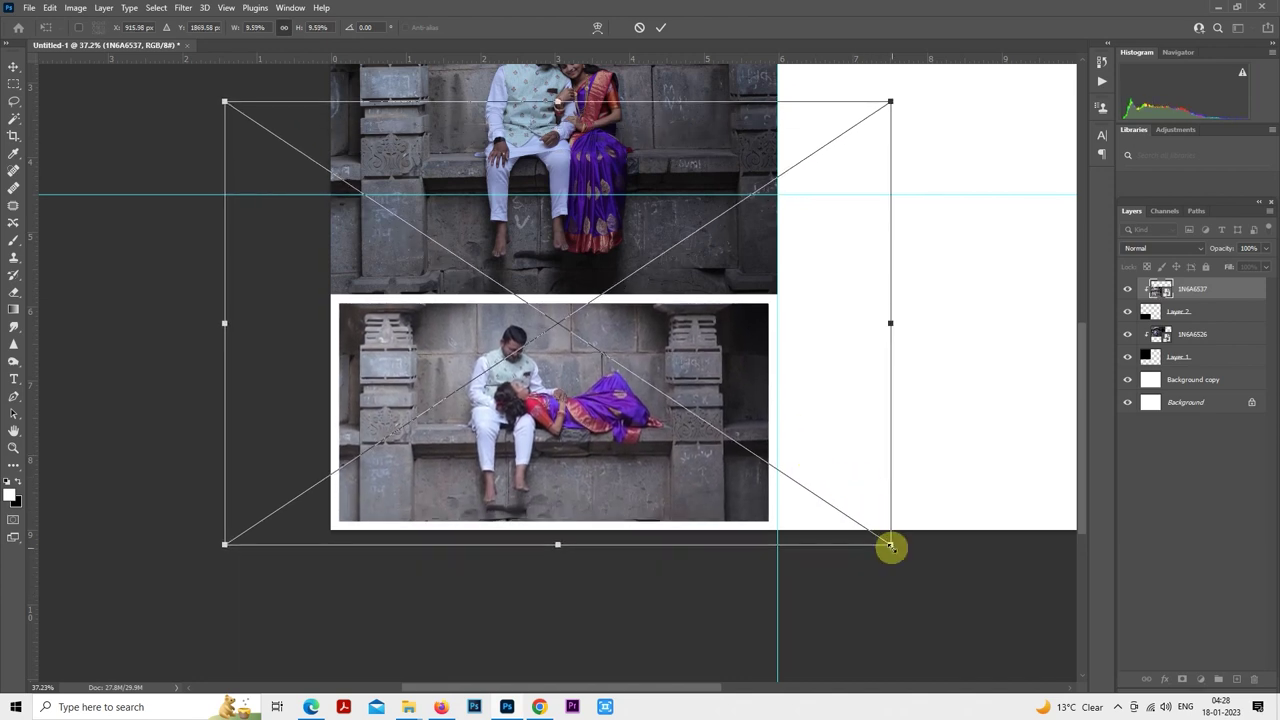
drag(891, 547, 905, 553)
drag(877, 509, 868, 479)
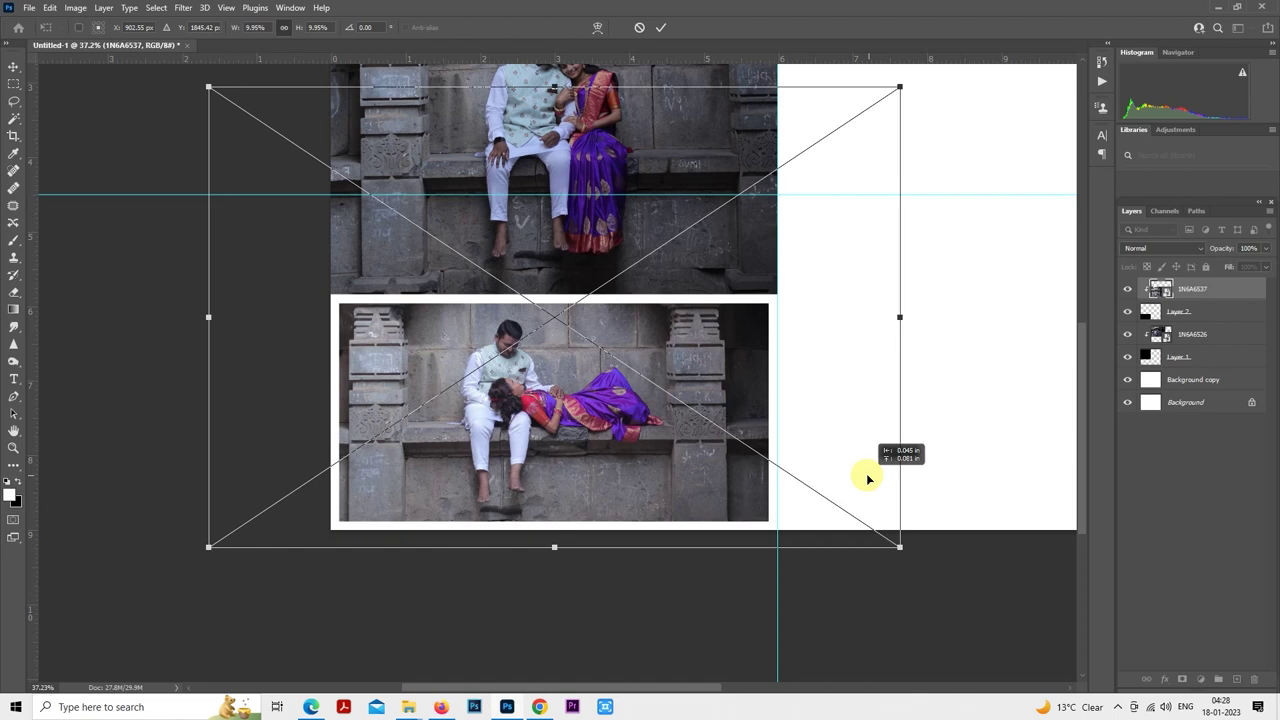
key(Return)
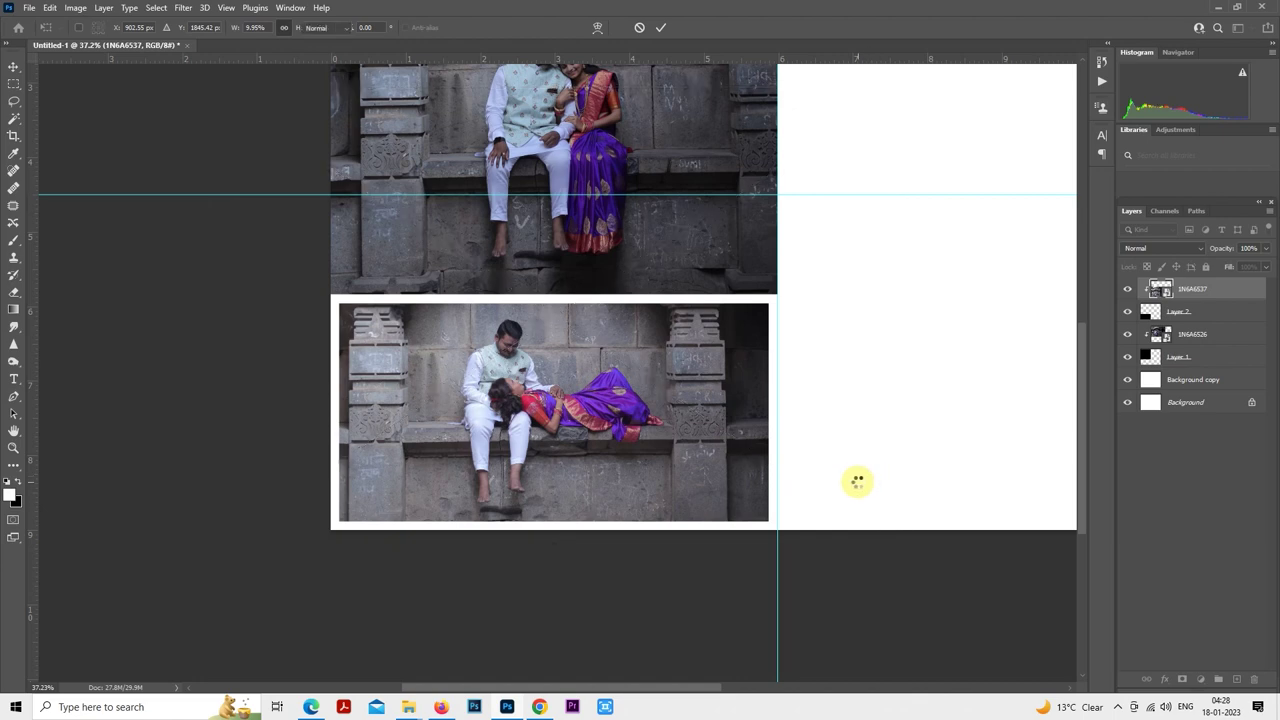
- Fit the whole page in view and add empty Layer 3
key(ctrl+0)
key(m)
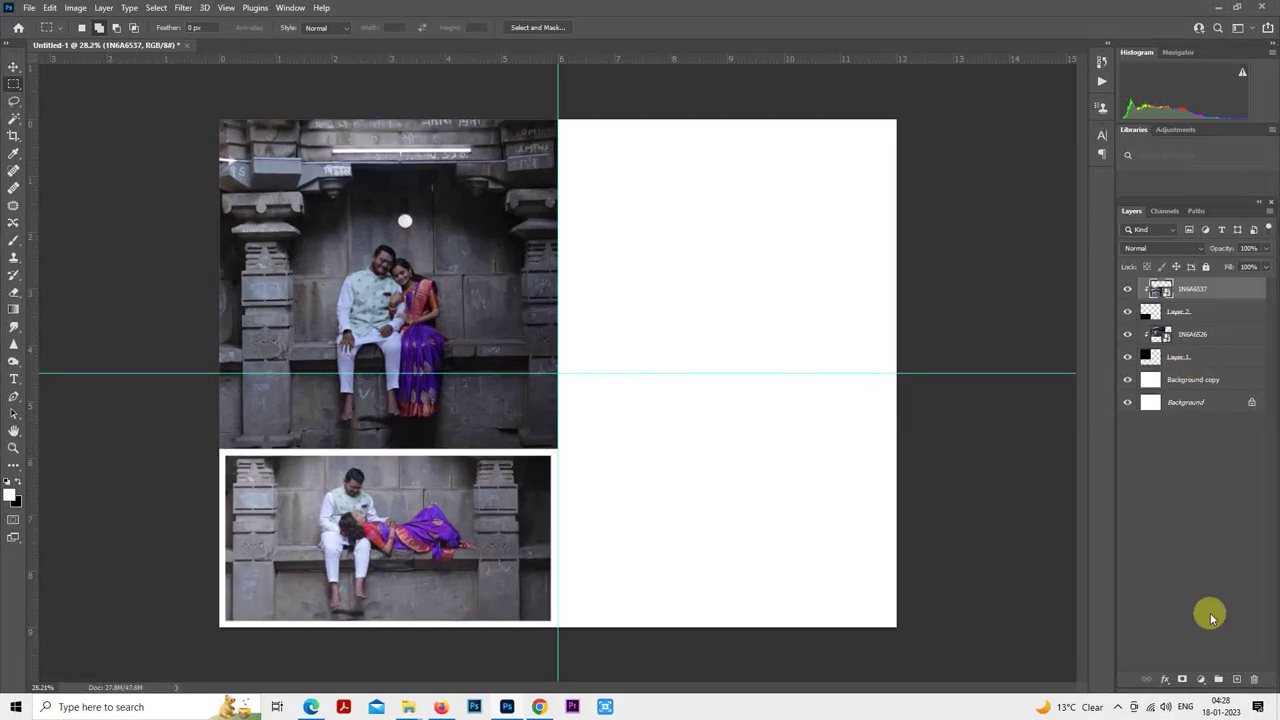
click(1237, 679)
scroll(735, 247, up, 1)
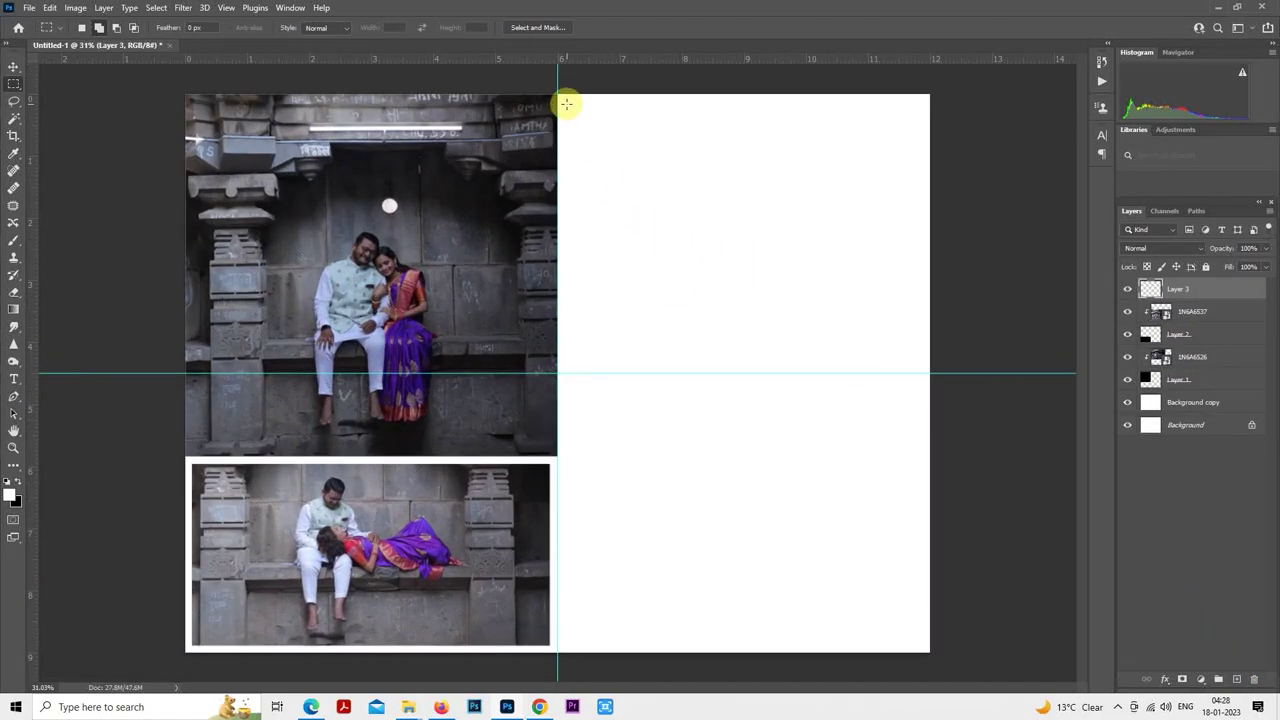
- Fill a tall black rectangle on Layer 3 over the upper right page
drag(566, 103, 918, 526)
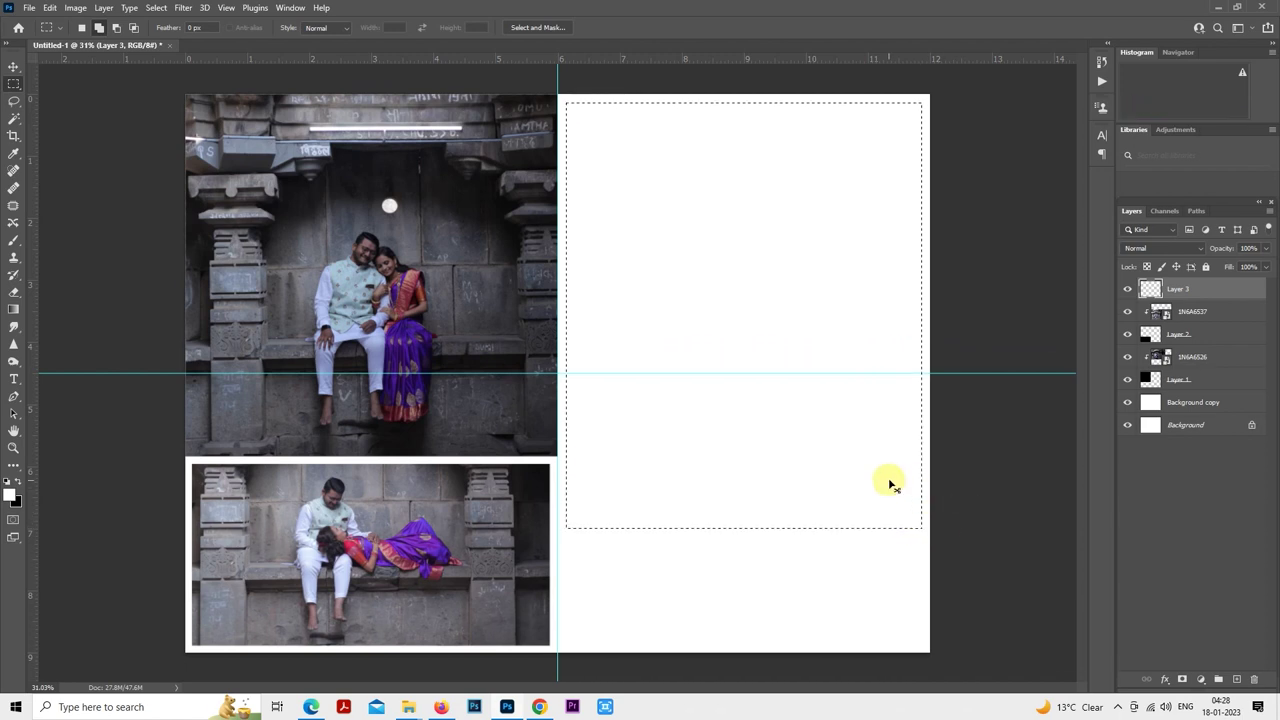
key(ctrl+BackSpace)
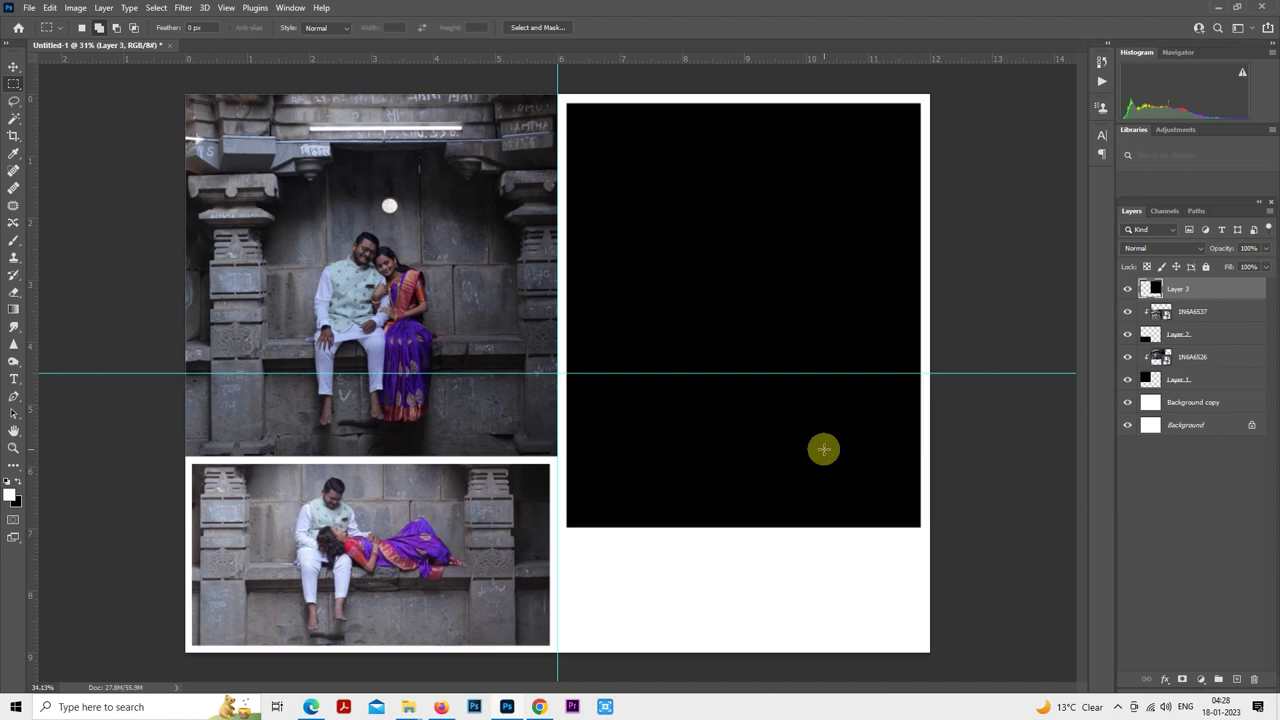
scroll(686, 431, up, 3)
drag(613, 438, 617, 486)
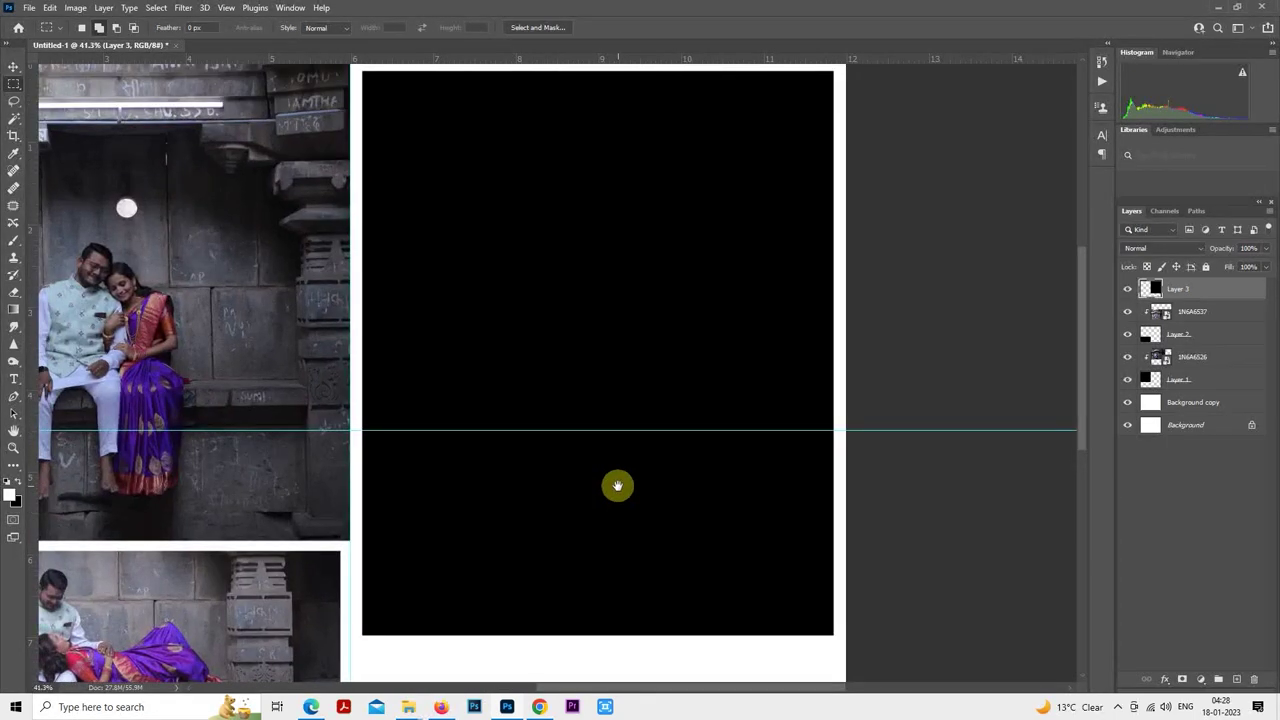
scroll(631, 486, down, 3)
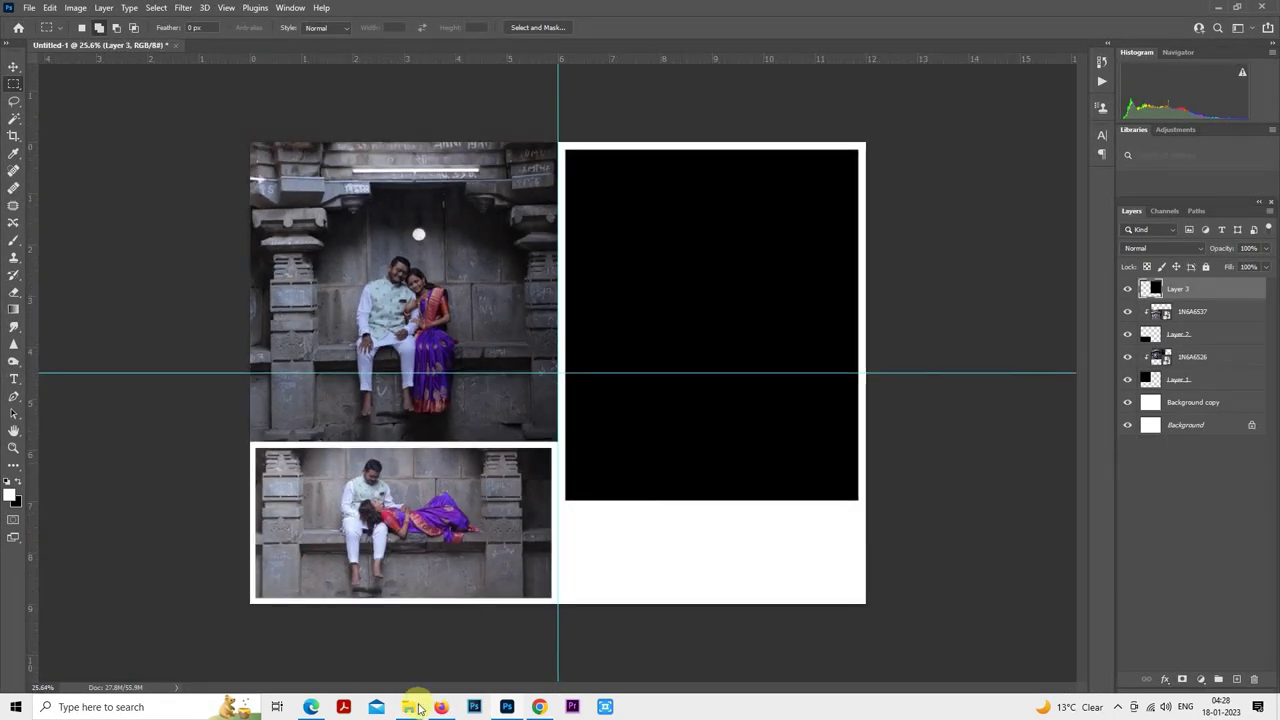
- Drag photo 1N6A6630 from the pre shoot folder into the album document
click(409, 707)
click(365, 660)
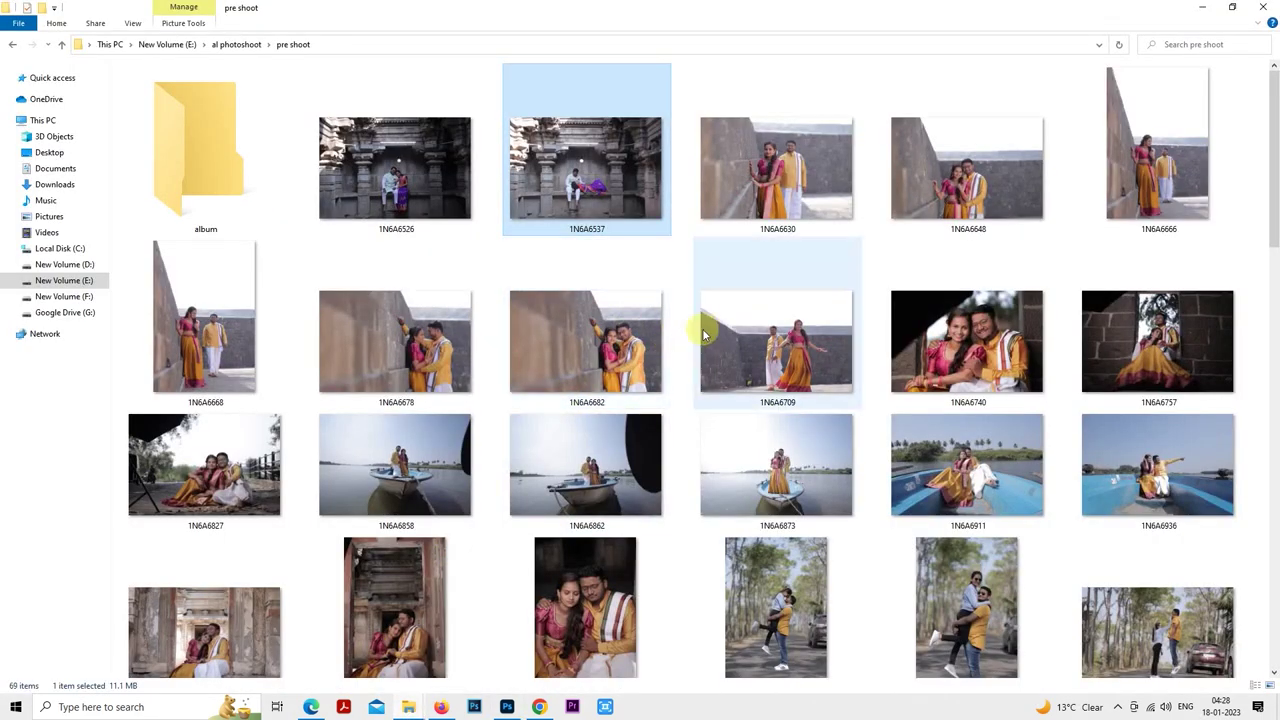
click(762, 243)
drag(770, 205, 734, 323)
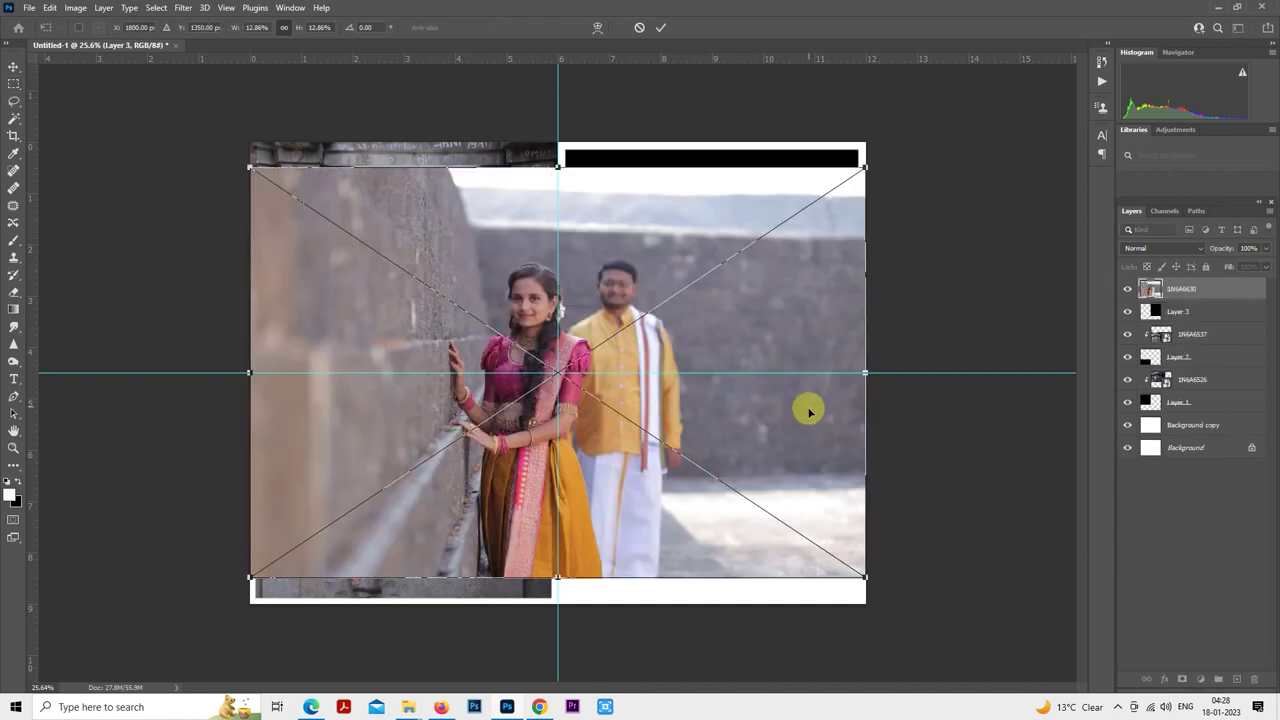
- Move photo 1N6A6630 over the right black rectangle and clip it in
drag(744, 476, 863, 386)
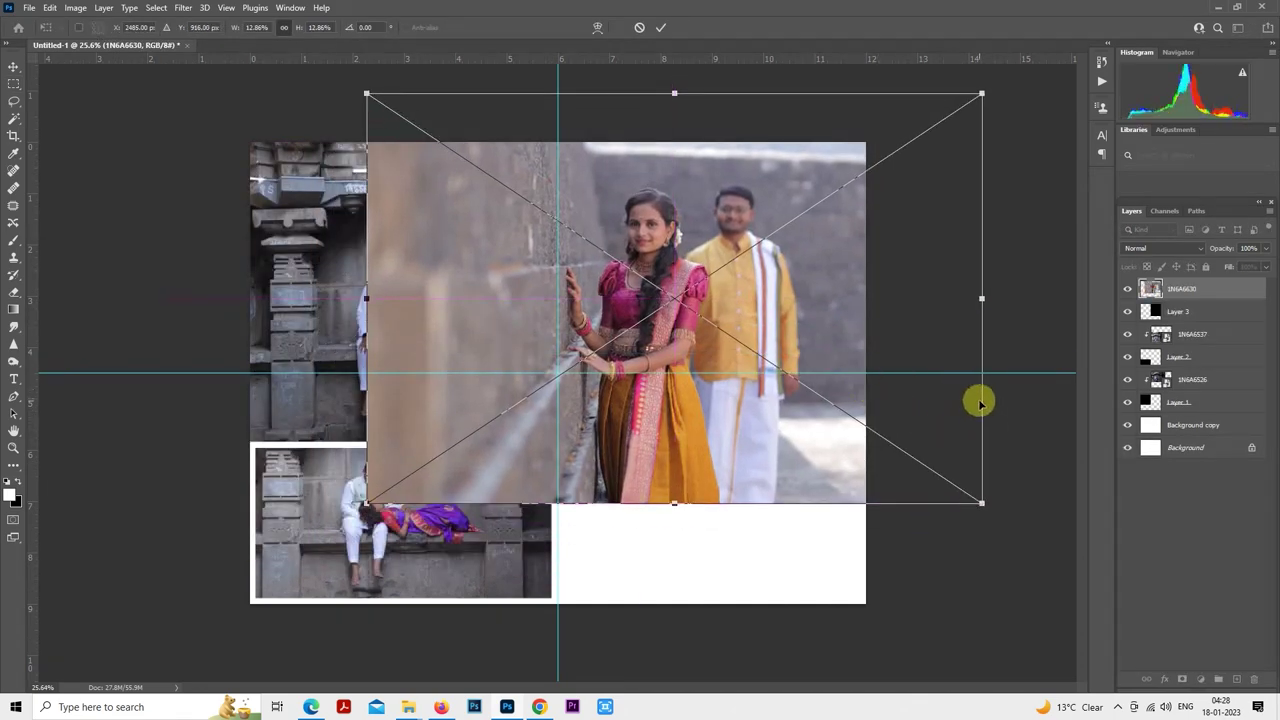
right_click(1174, 289)
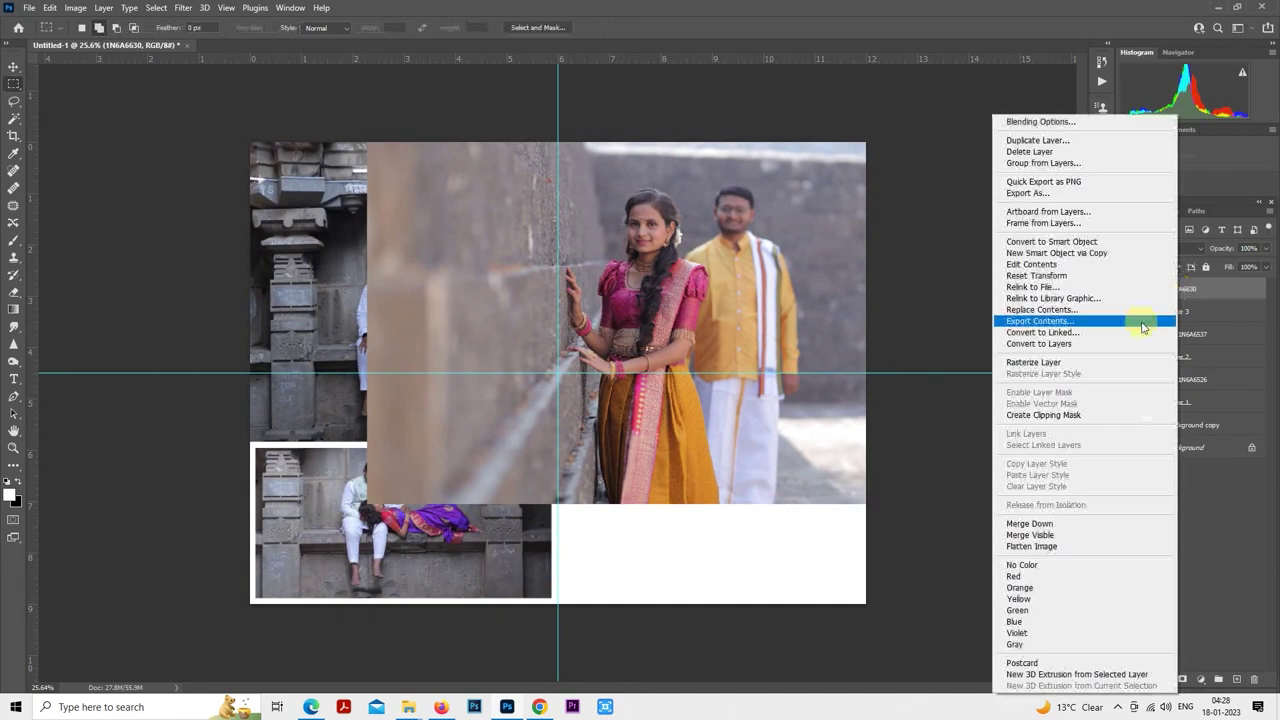
click(1088, 412)
- Enlarge and shift the clipped photo so it fills the right frame
right_click(828, 316)
click(903, 506)
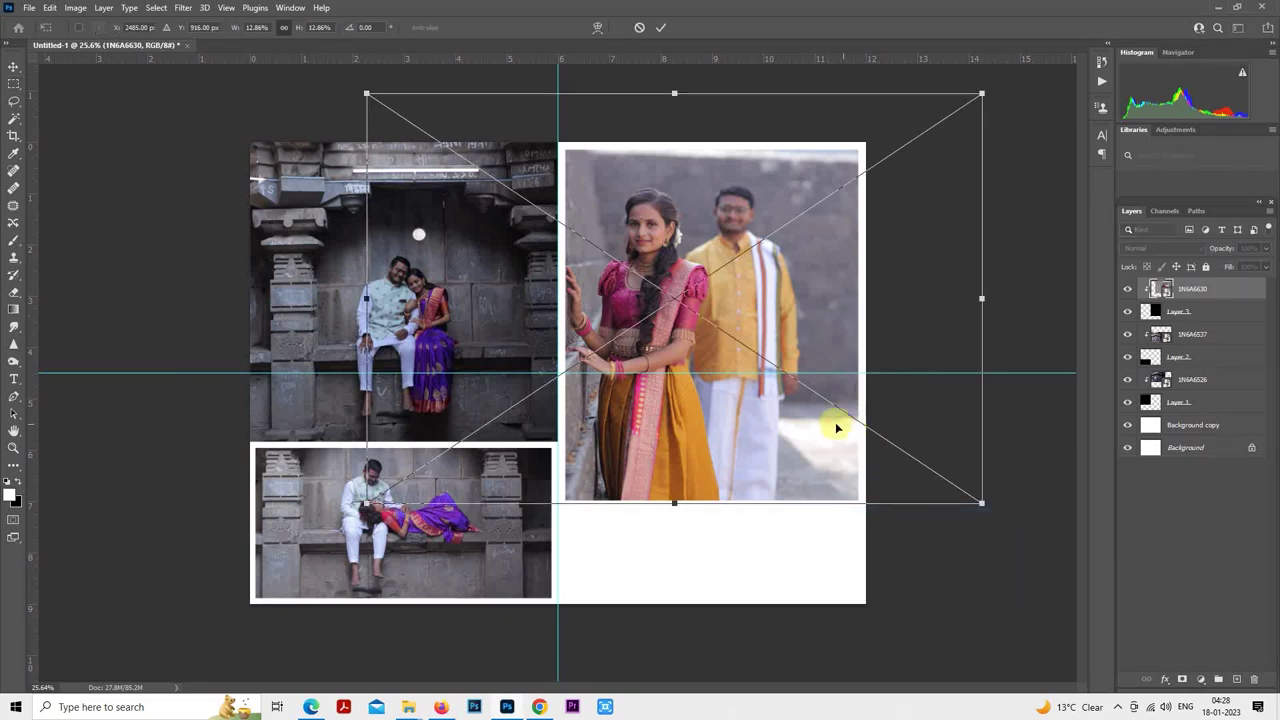
drag(837, 426, 858, 415)
drag(1009, 496, 1063, 537)
drag(980, 457, 983, 475)
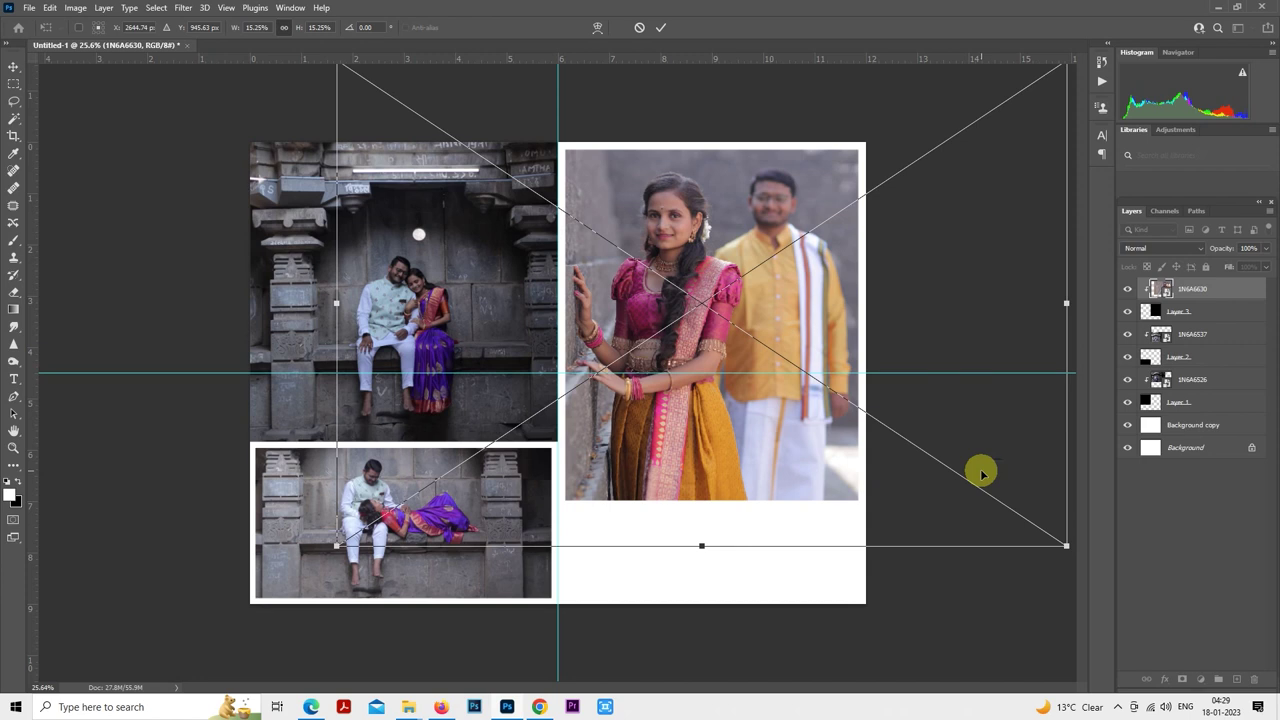
key(Return)
- Set the 1N6A6630 photo layer to 50% opacity
key(m)
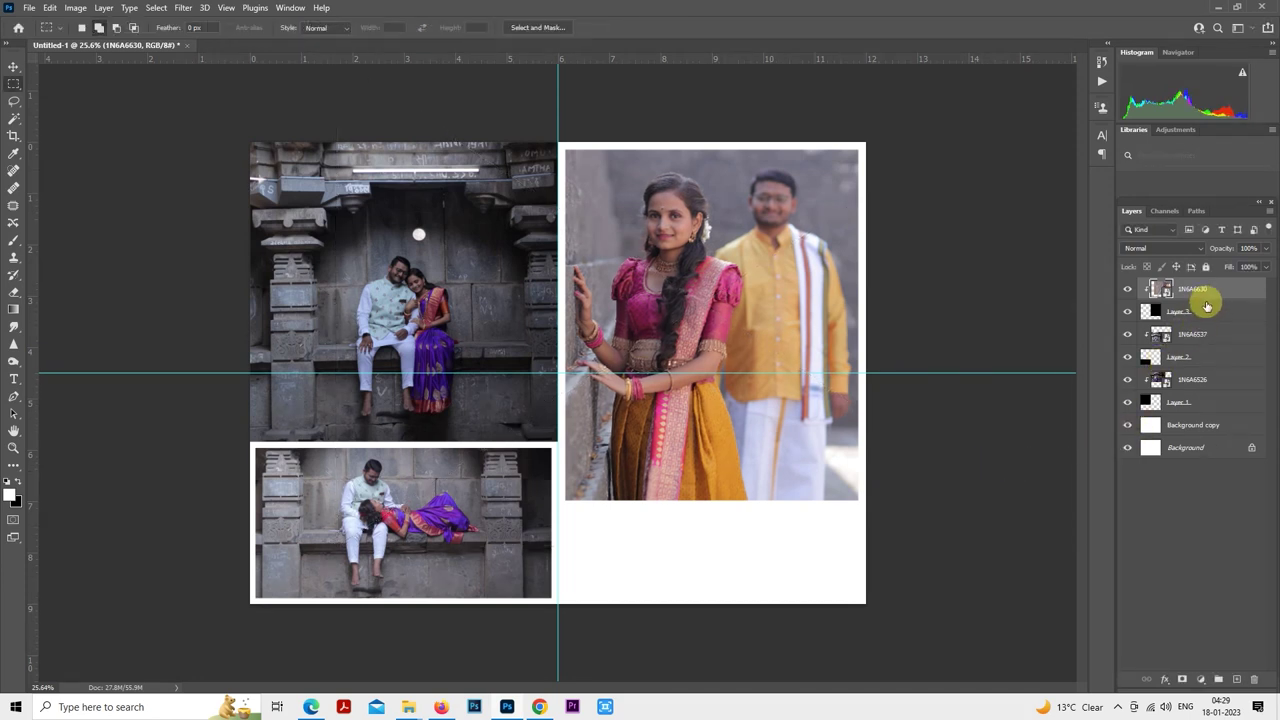
click(1178, 312)
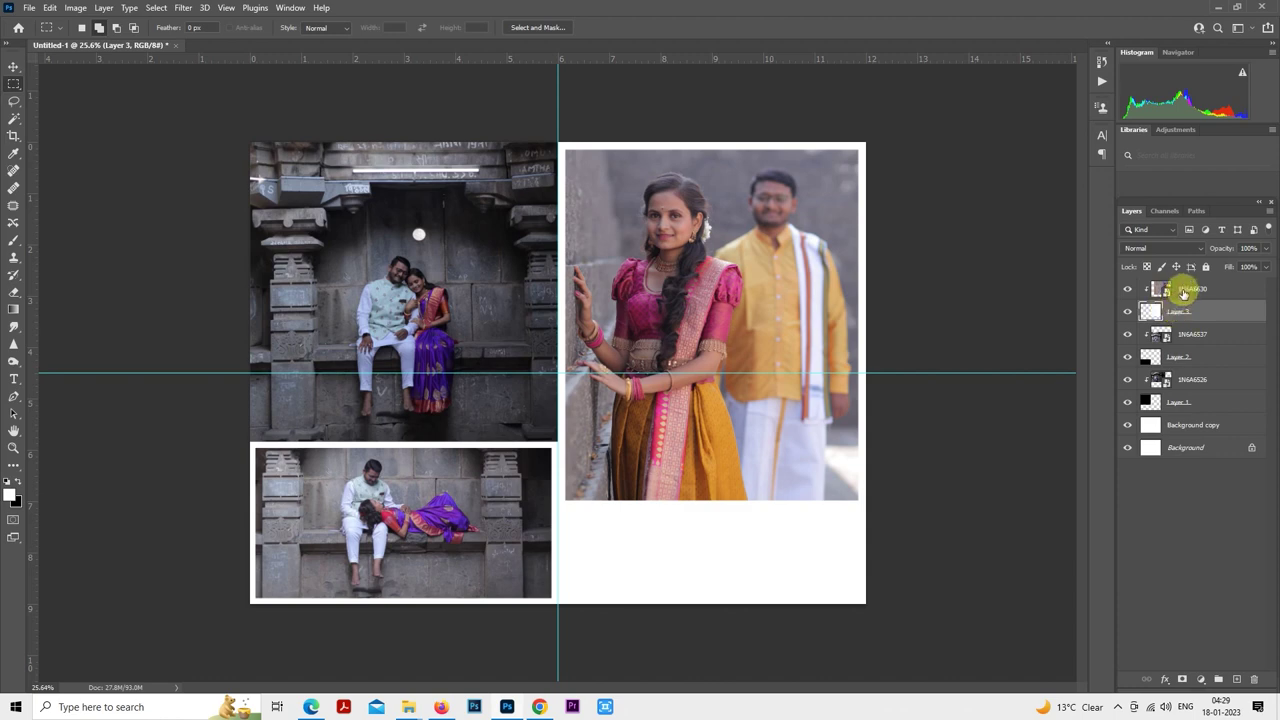
click(1183, 290)
key(5)
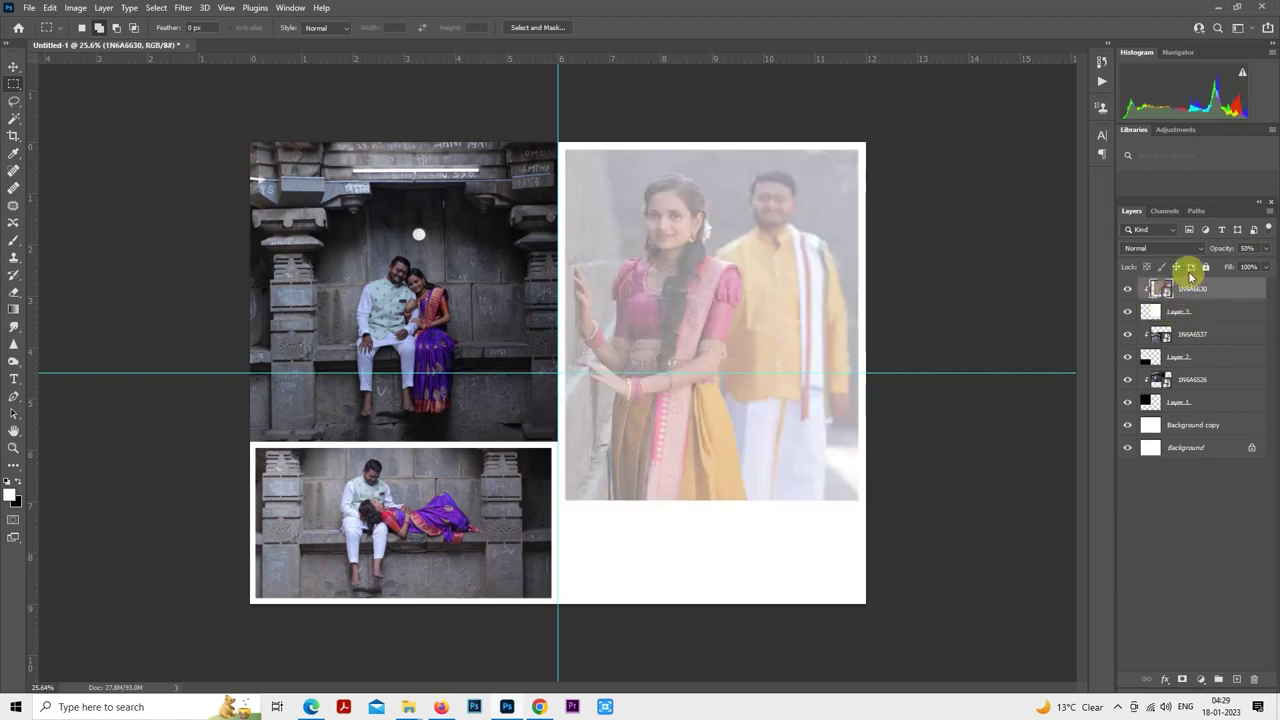
- Add Layer 4 with a black rectangle on the lower right page, moved down and left
click(1237, 681)
drag(723, 506, 614, 371)
drag(452, 309, 765, 525)
key(ctrl+BackSpace)
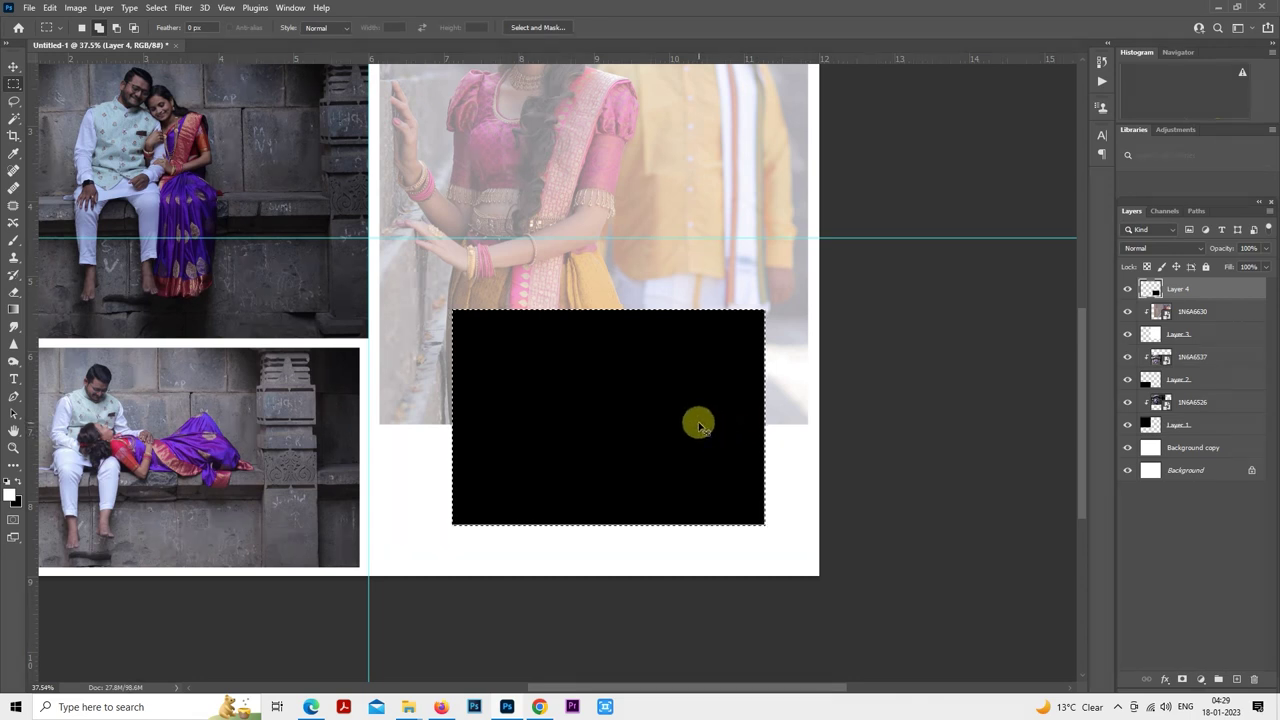
right_click(594, 369)
click(662, 487)
drag(657, 408, 643, 443)
key(Return)
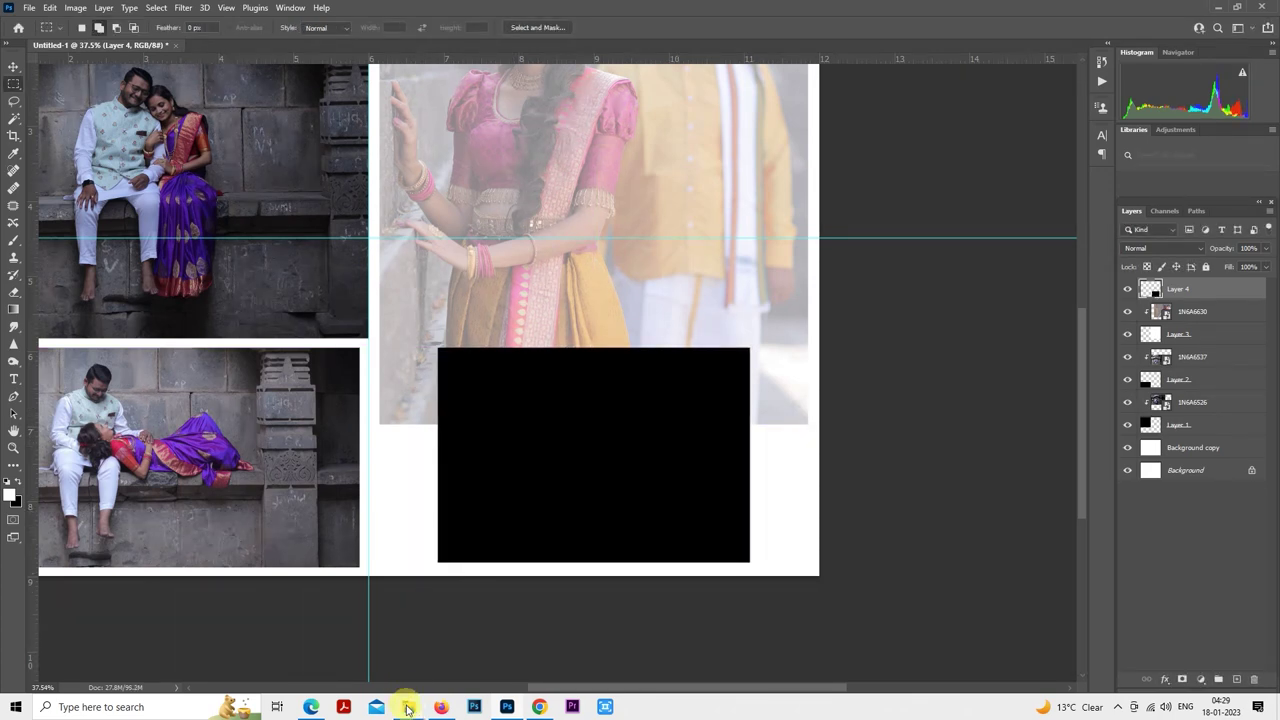
- Drag photo 1N6A6648 from the pre shoot folder into the album document
mouse_move(407, 708)
click(372, 630)
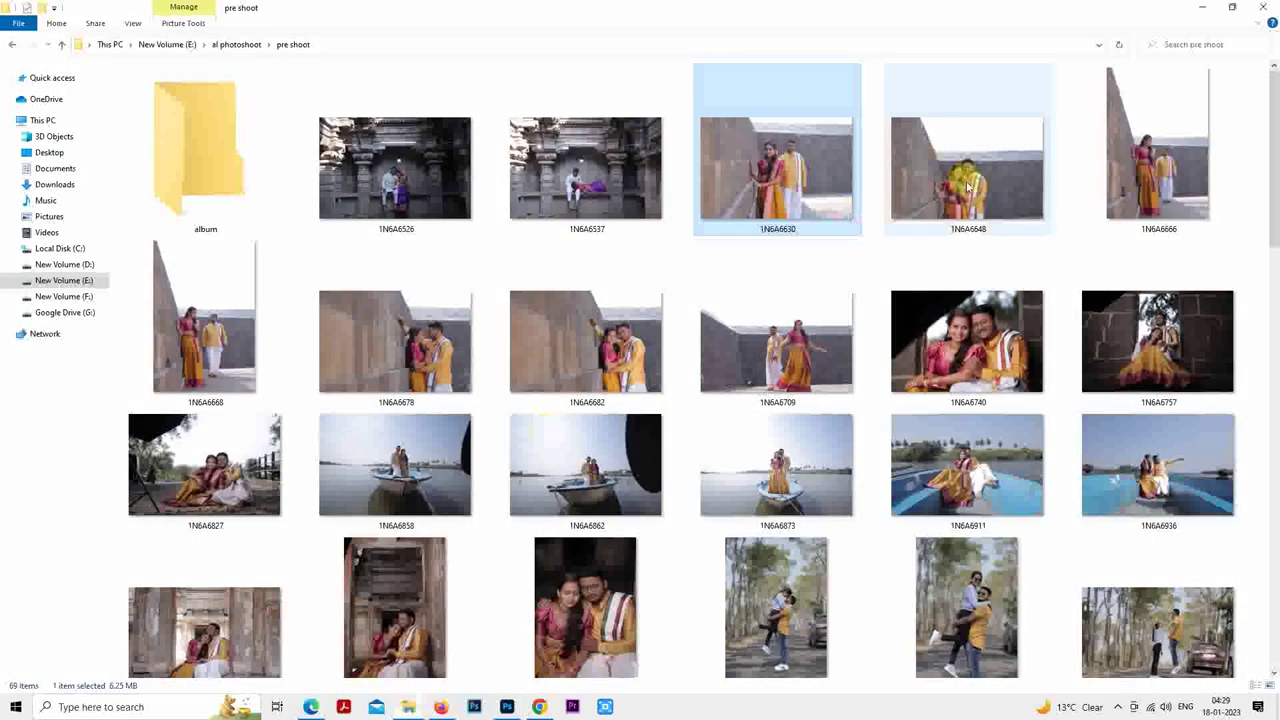
drag(967, 185, 640, 449)
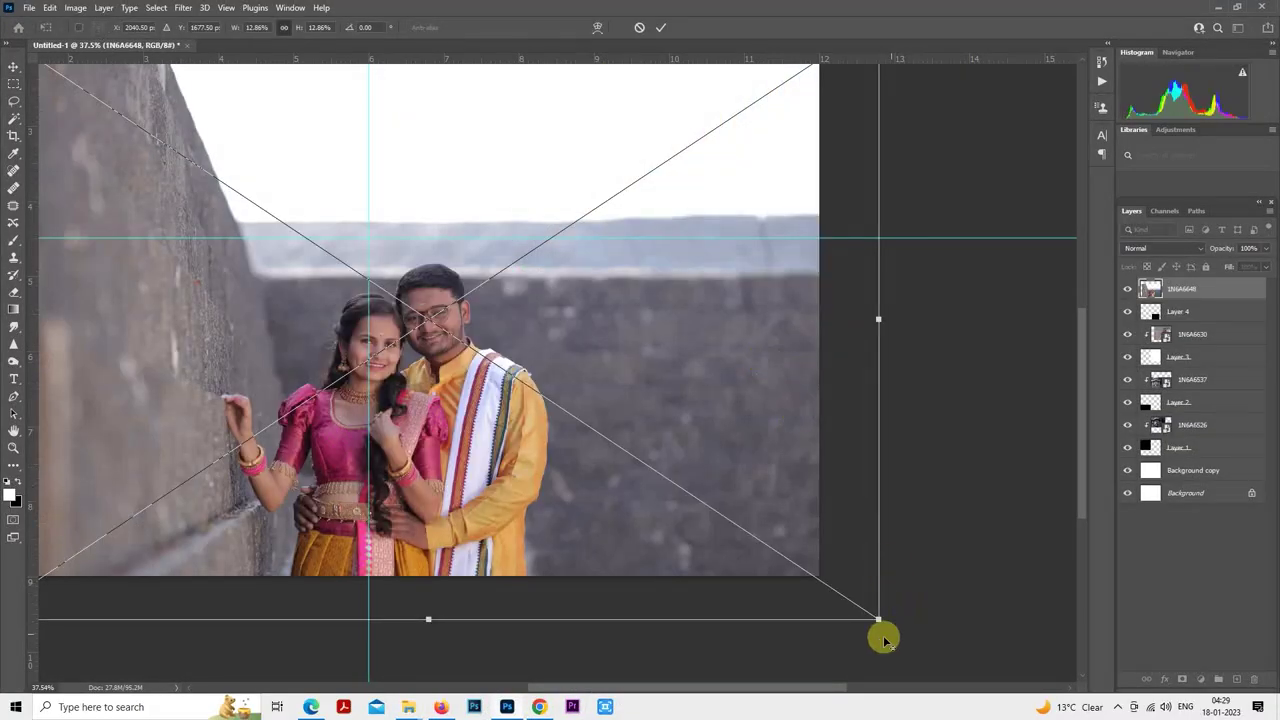
- Shrink photo 1N6A6648 and clip it into the lower right black rectangle
drag(878, 621, 746, 497)
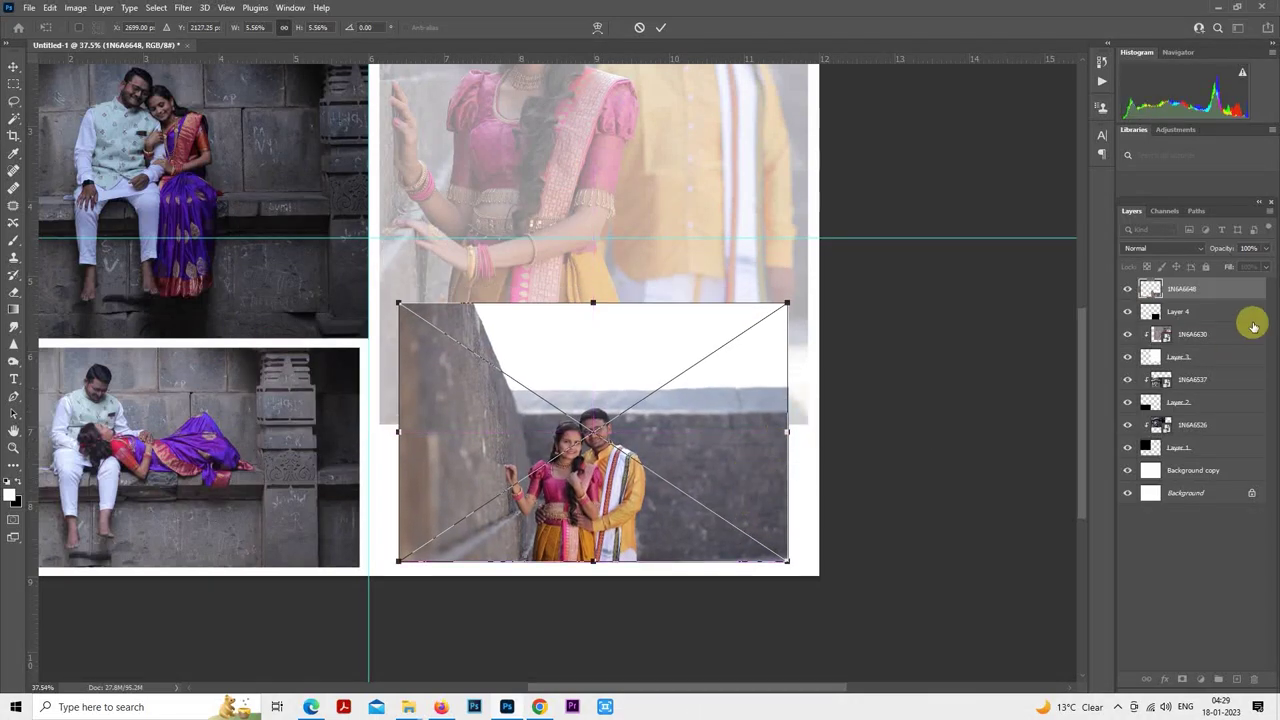
right_click(1182, 289)
click(1056, 416)
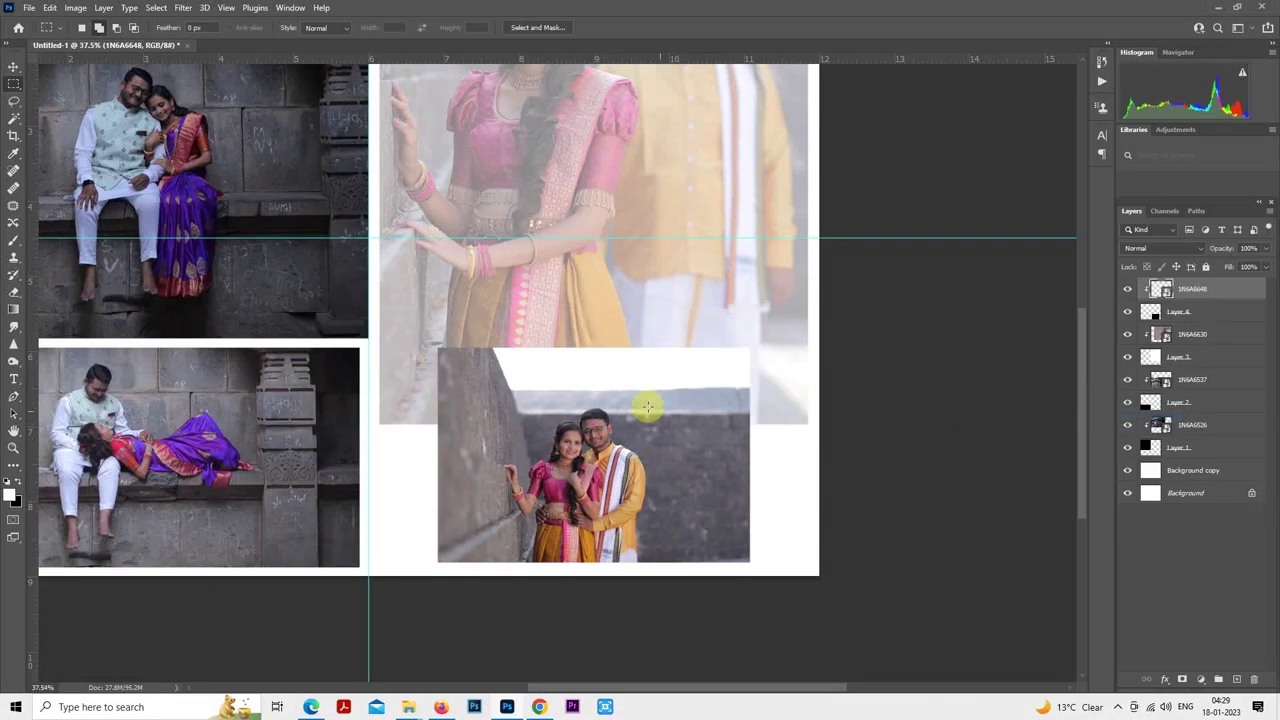
- Enlarge and nudge the clipped photo until it fills the lower right frame
right_click(638, 404)
click(677, 595)
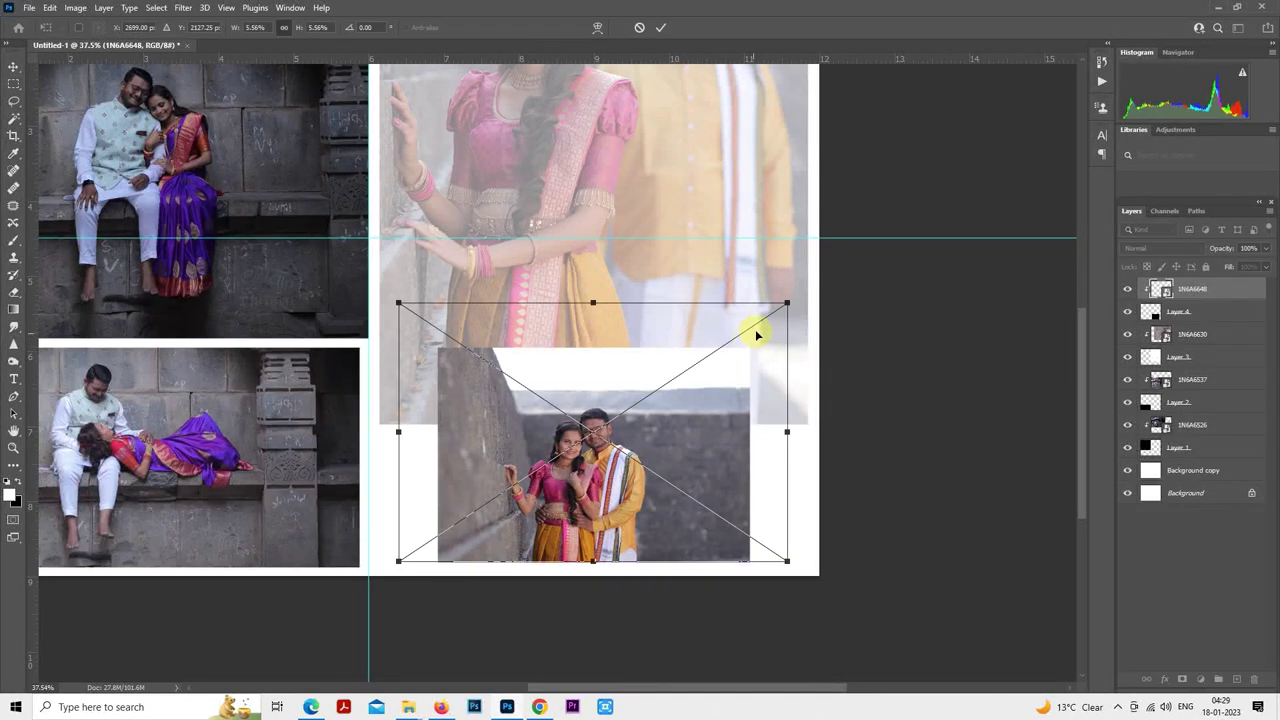
drag(786, 302, 843, 228)
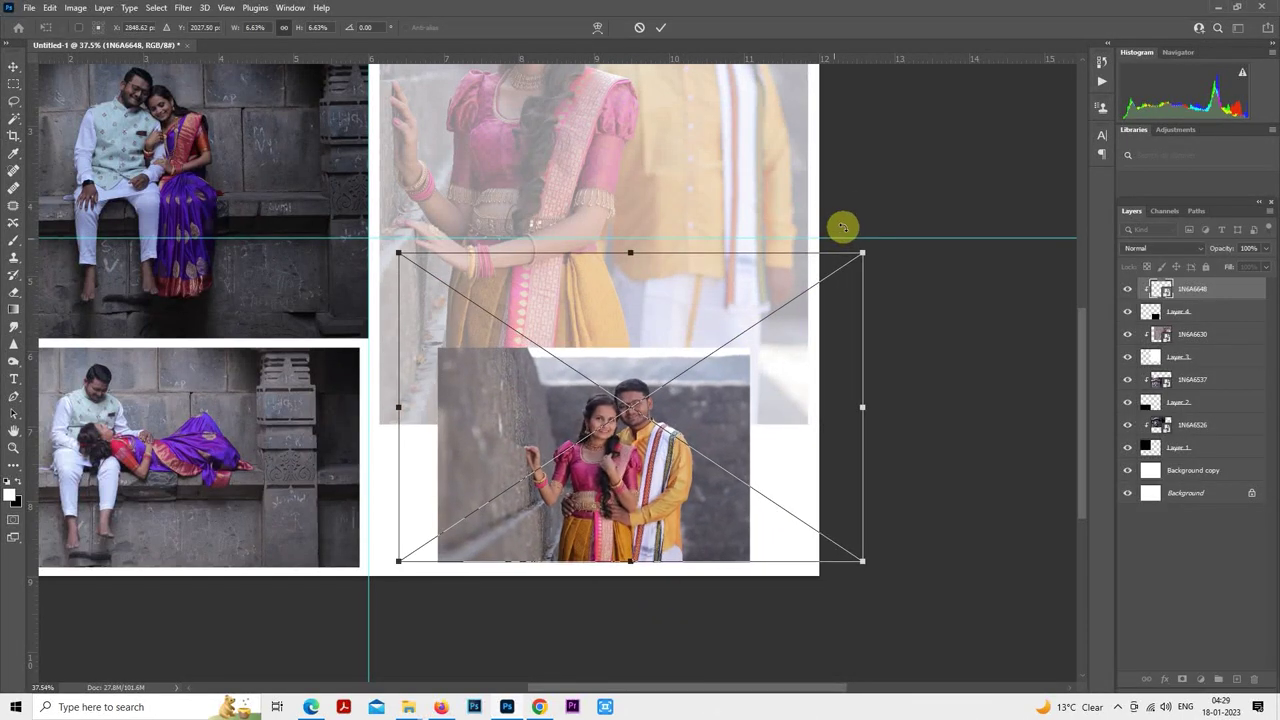
drag(397, 254, 353, 222)
drag(866, 222, 866, 219)
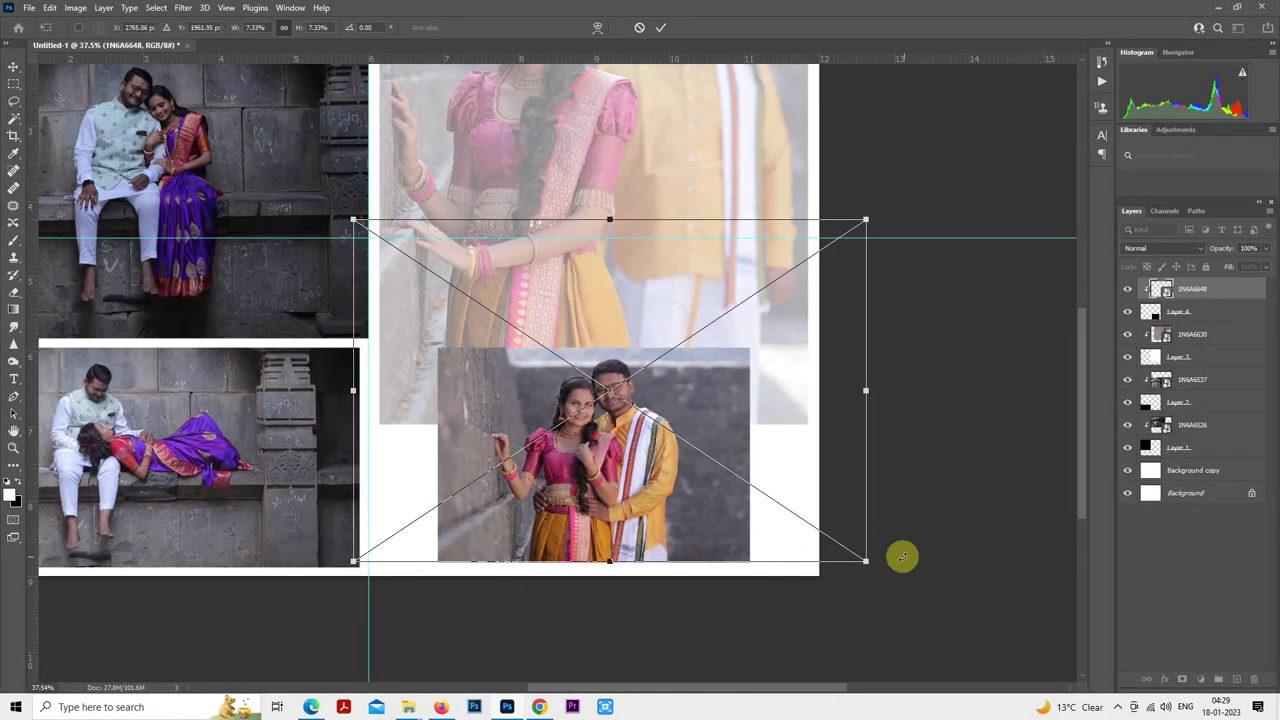
drag(868, 562, 891, 596)
drag(786, 474, 777, 464)
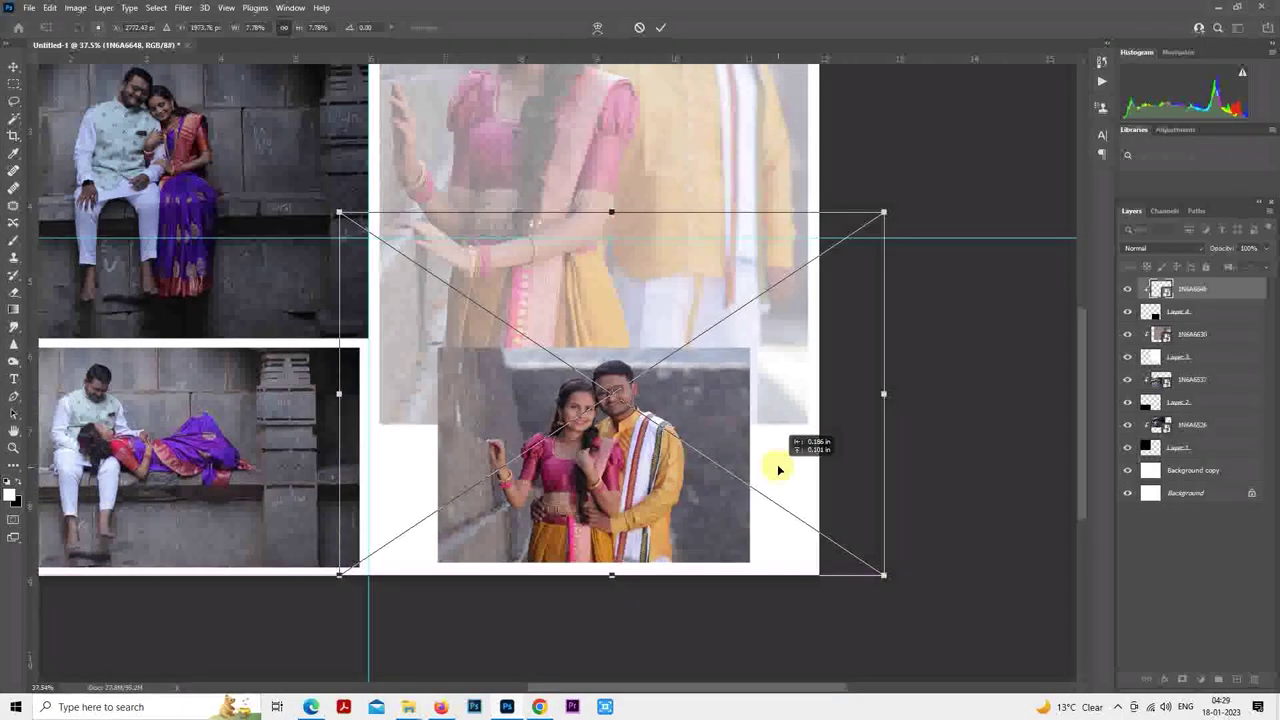
drag(890, 574, 892, 584)
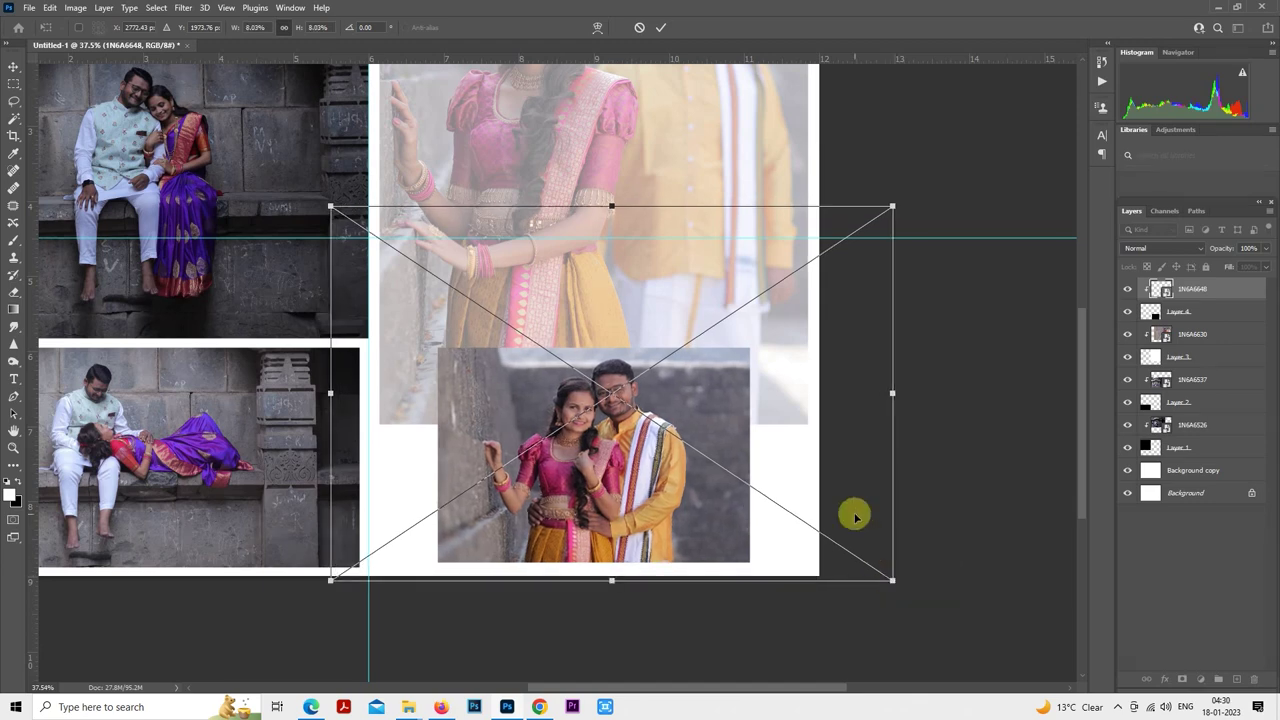
drag(851, 514, 860, 520)
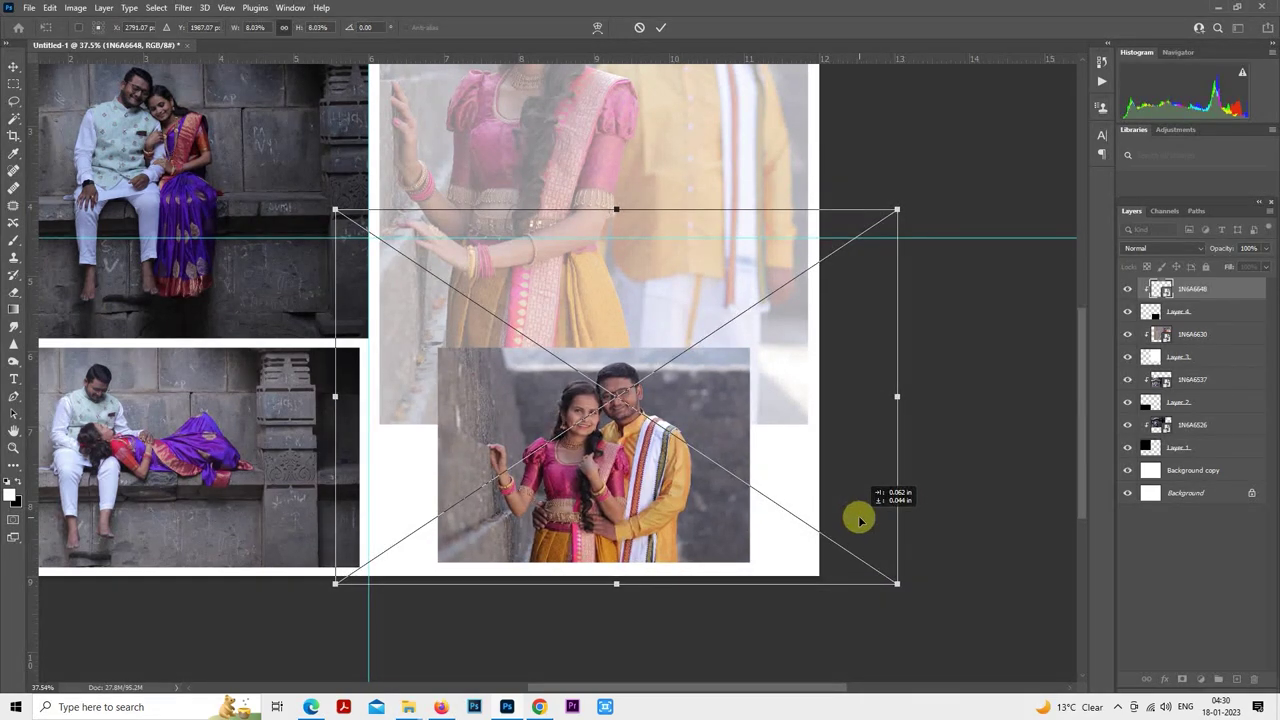
key(Return)
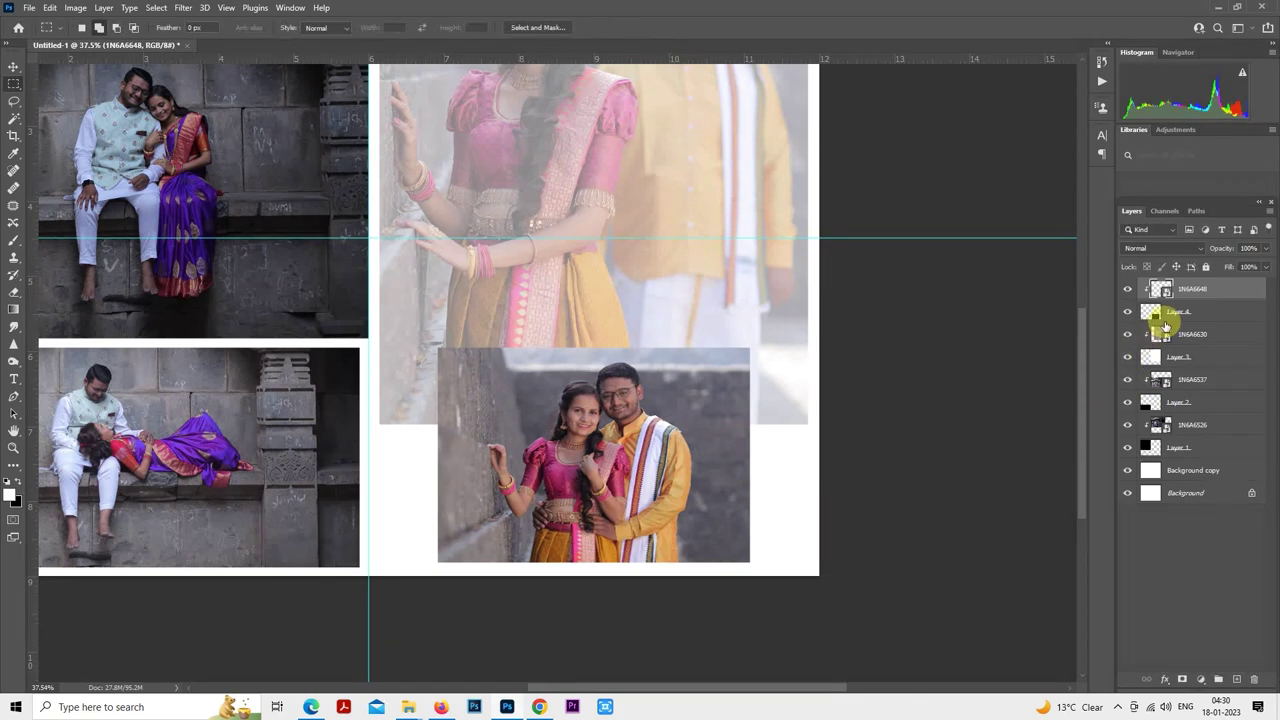
- Give Layer 4's black frame a 10 px white inside stroke
click(1157, 313)
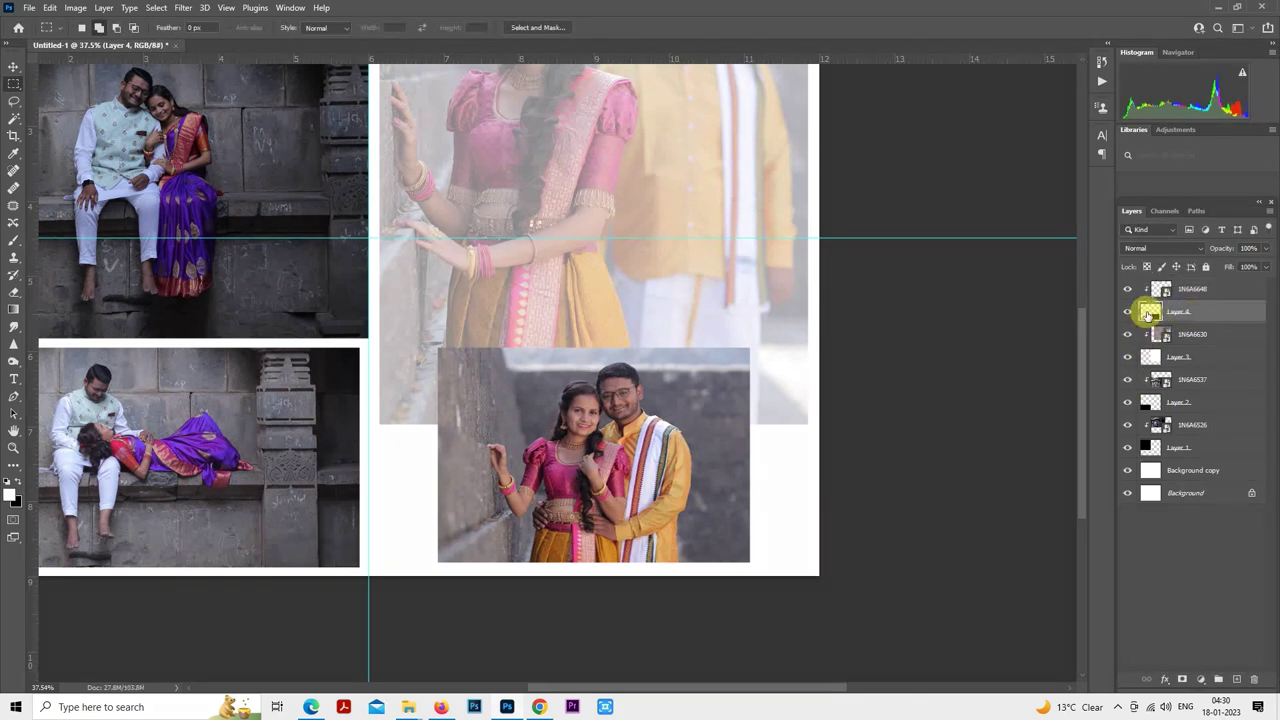
double_click(1205, 313)
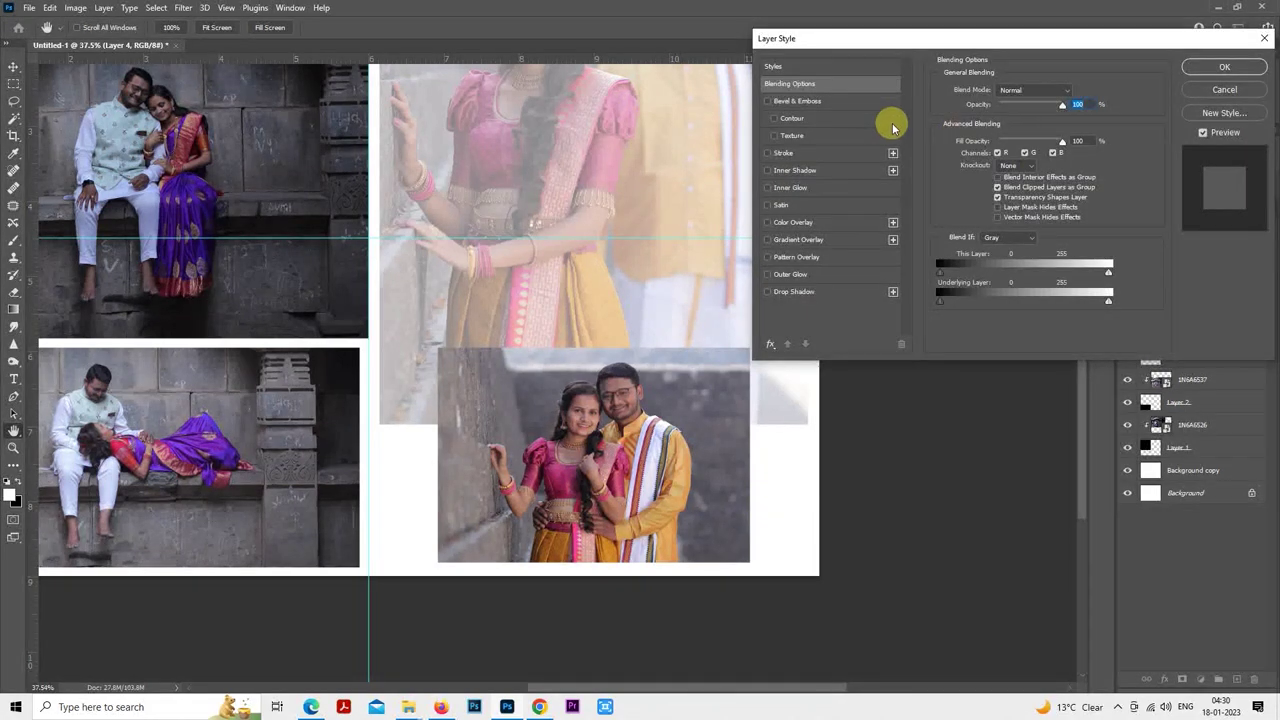
click(790, 155)
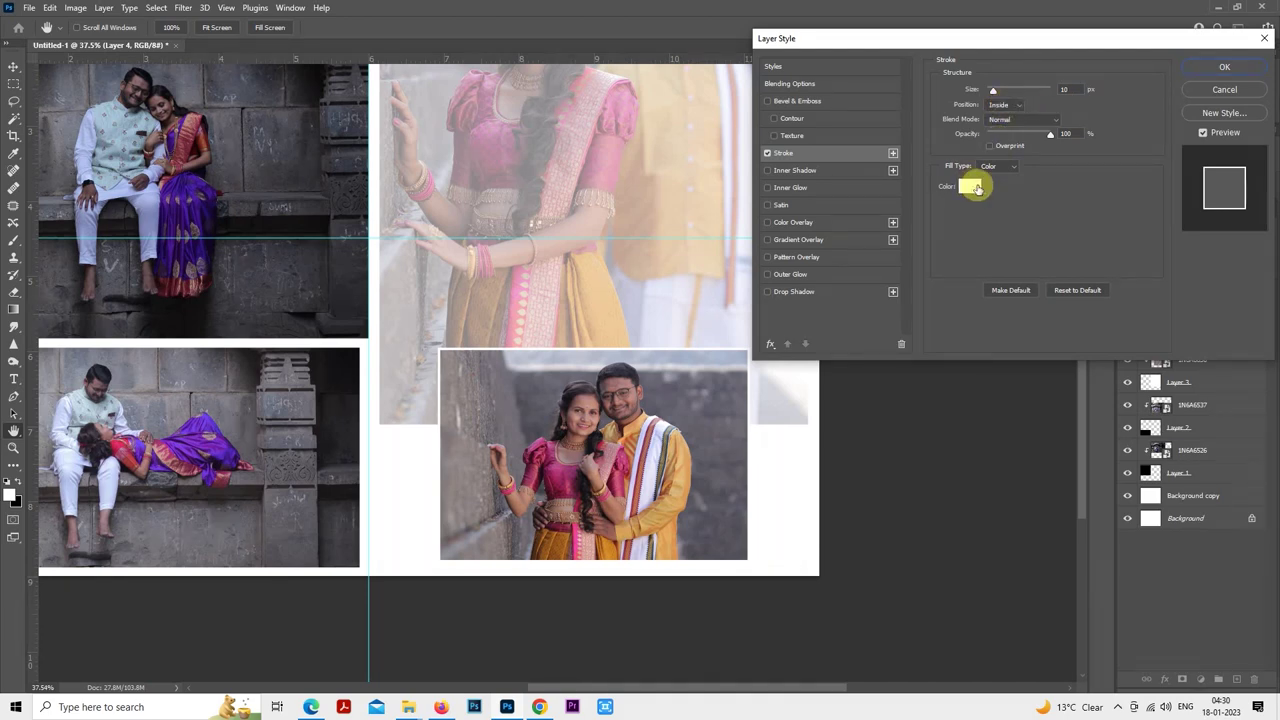
click(1220, 67)
- Switch to the Rectangular Marquee and select the 1N6A6630 photo layer
key(m)
scroll(700, 430, up, 3)
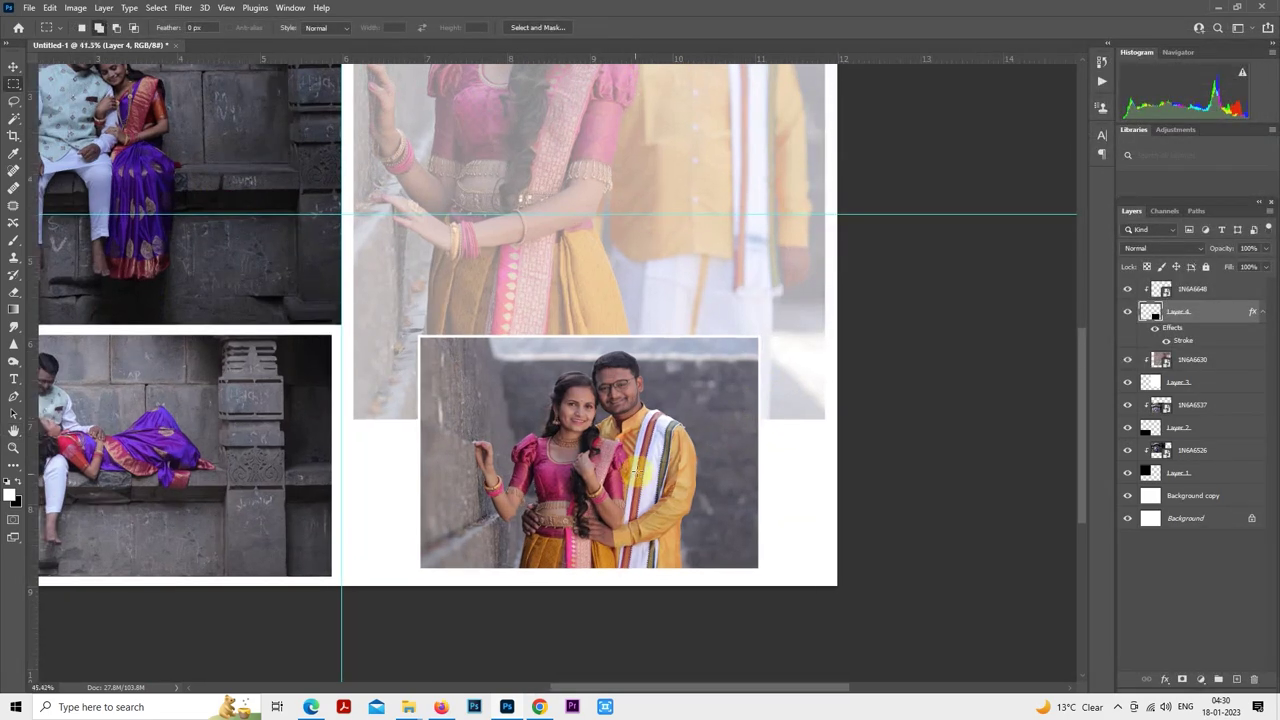
scroll(719, 401, down, 5)
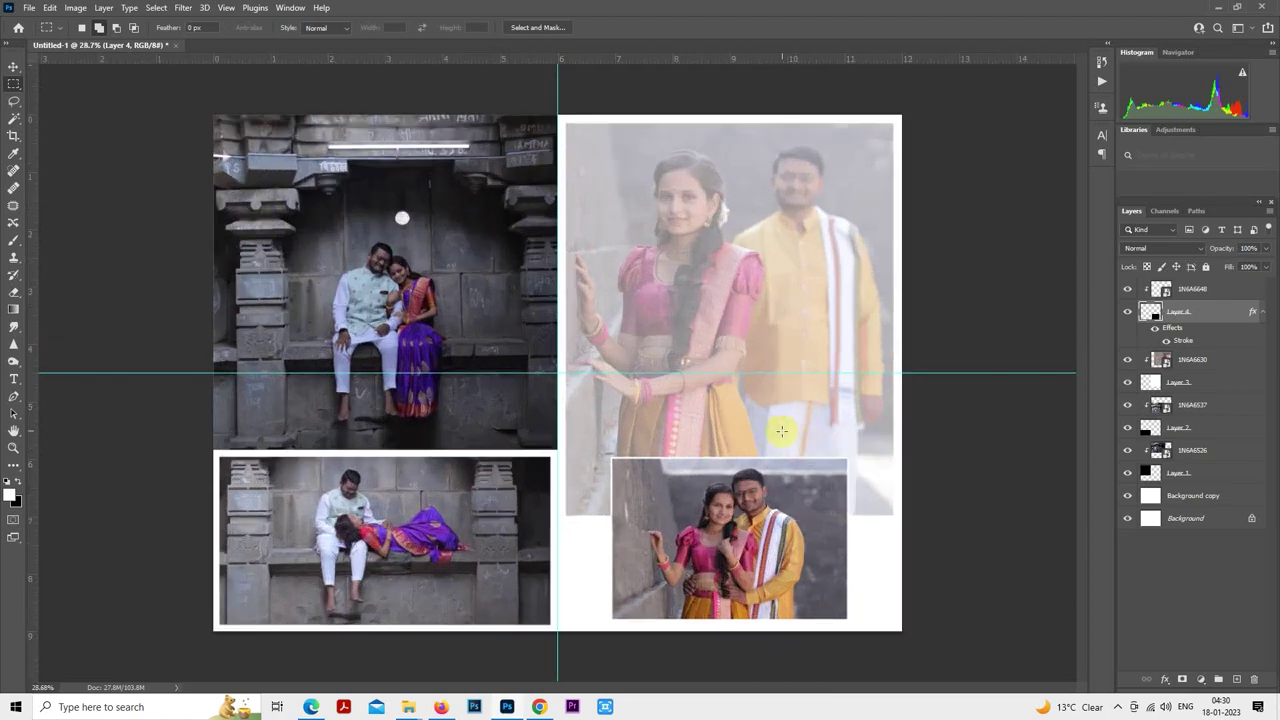
scroll(781, 431, up, 3)
drag(786, 471, 741, 271)
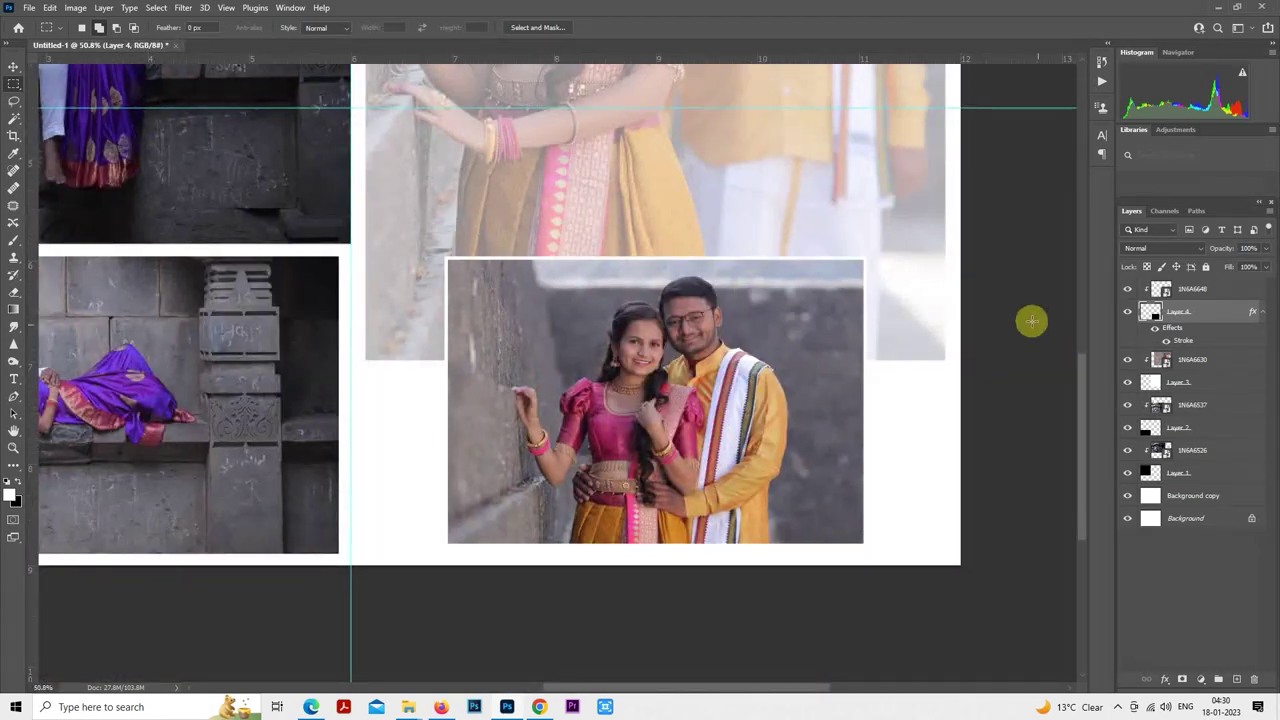
click(1205, 359)
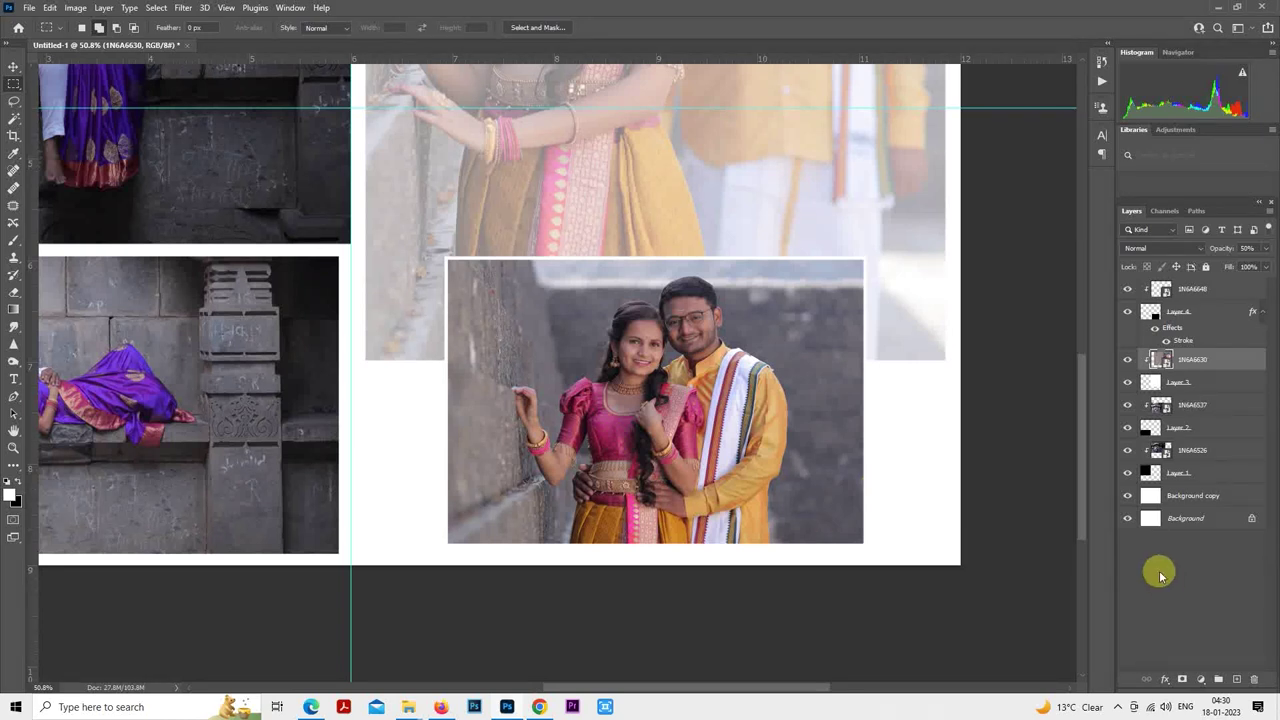
- Add Layer 5 and fill a rectangle across the lower right page with black
click(1237, 679)
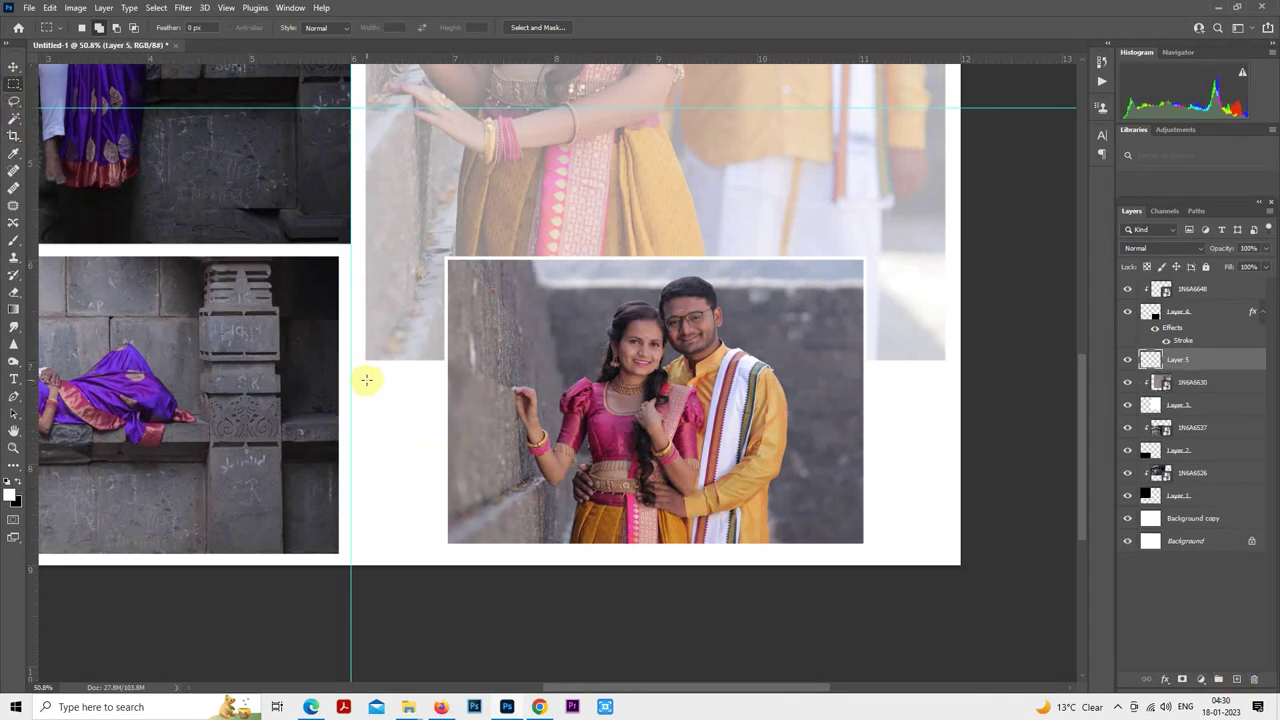
drag(367, 380, 943, 596)
key(alt+BackSpace)
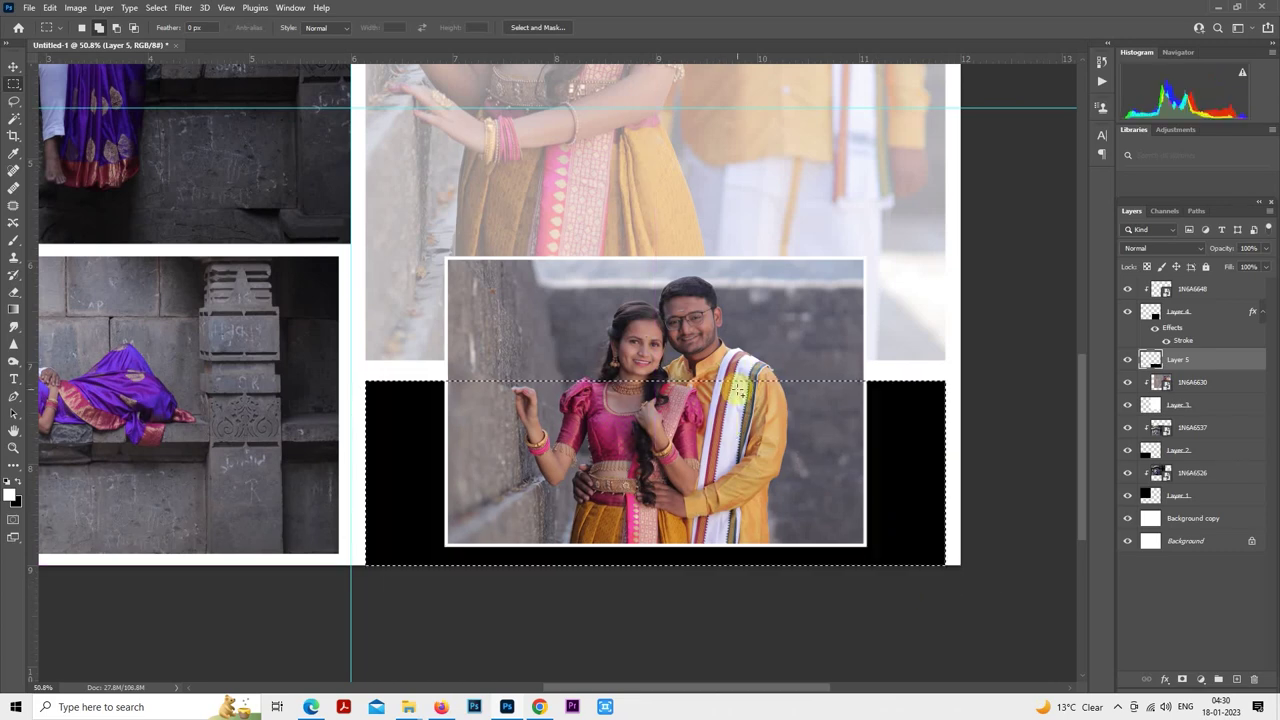
key(ctrl+d)
- Free Transform the black panel to fit the page and set it to 50% opacity
right_click(614, 406)
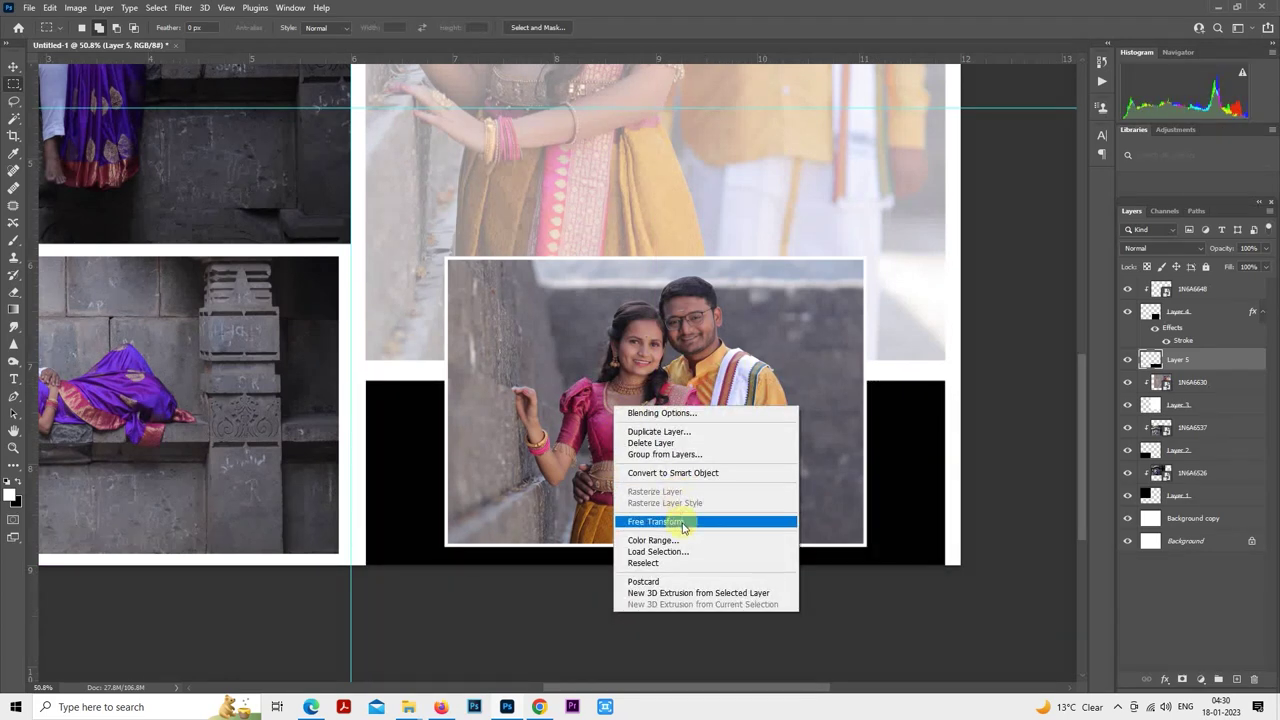
click(683, 522)
drag(366, 471, 365, 471)
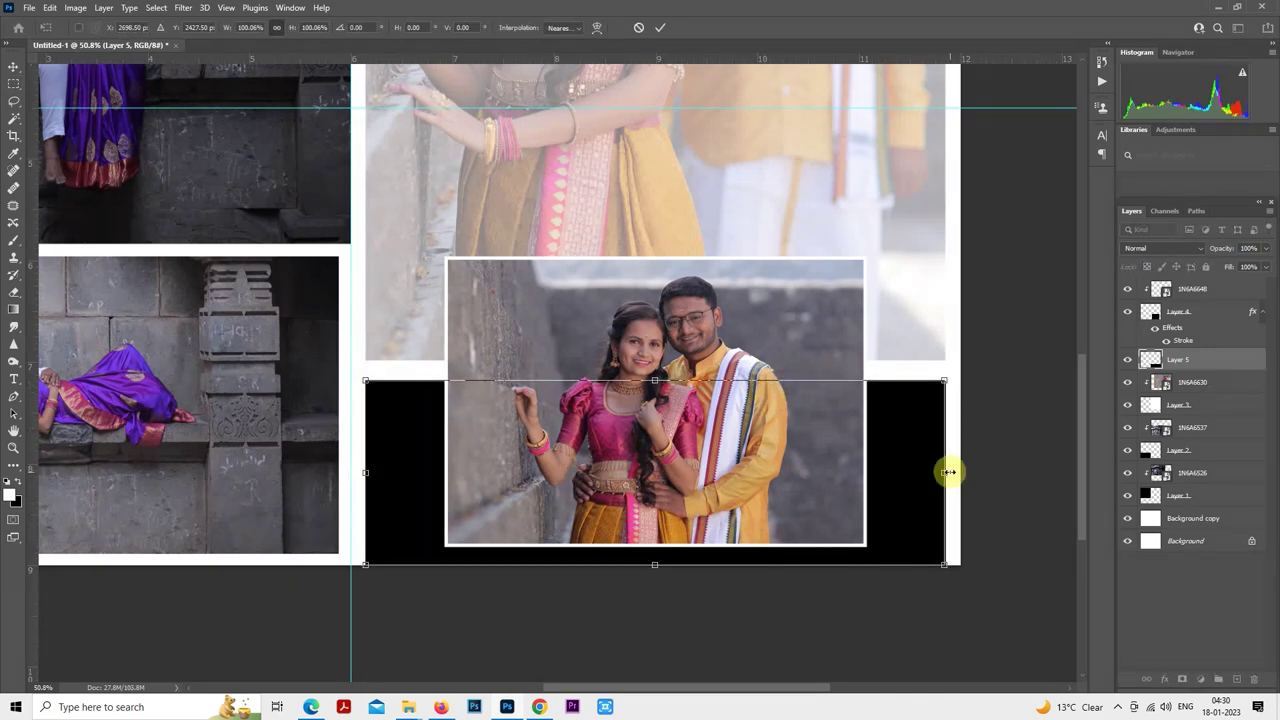
drag(948, 471, 948, 471)
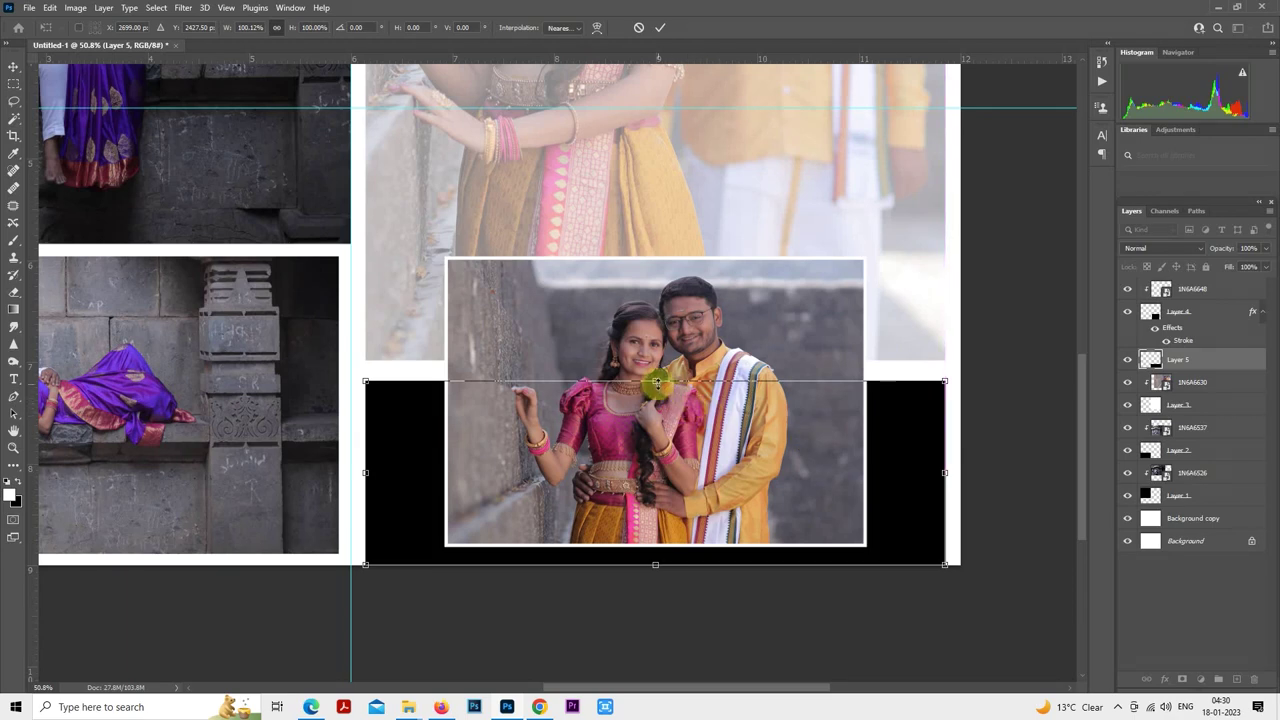
drag(655, 381, 656, 376)
key(Return)
key(5)
- Fit the whole spread in view and open the save dialog
key(ctrl+0)
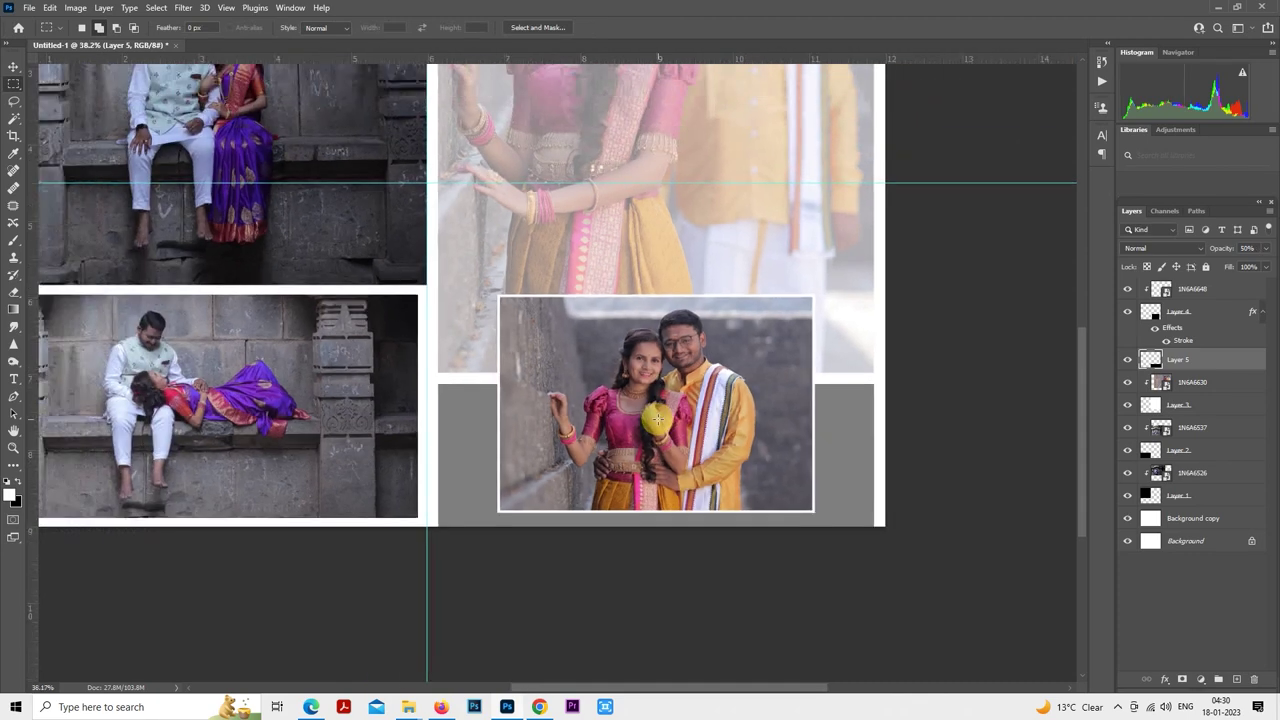
scroll(777, 316, up, 1)
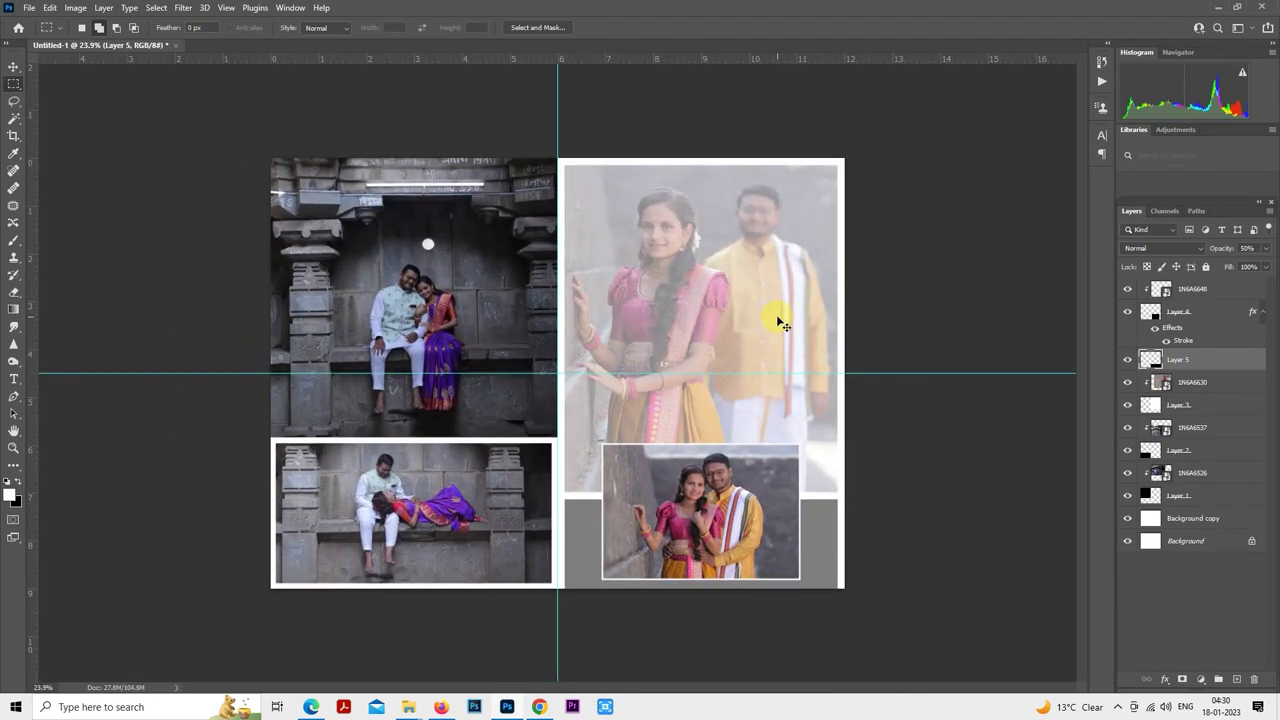
key(ctrl+s)
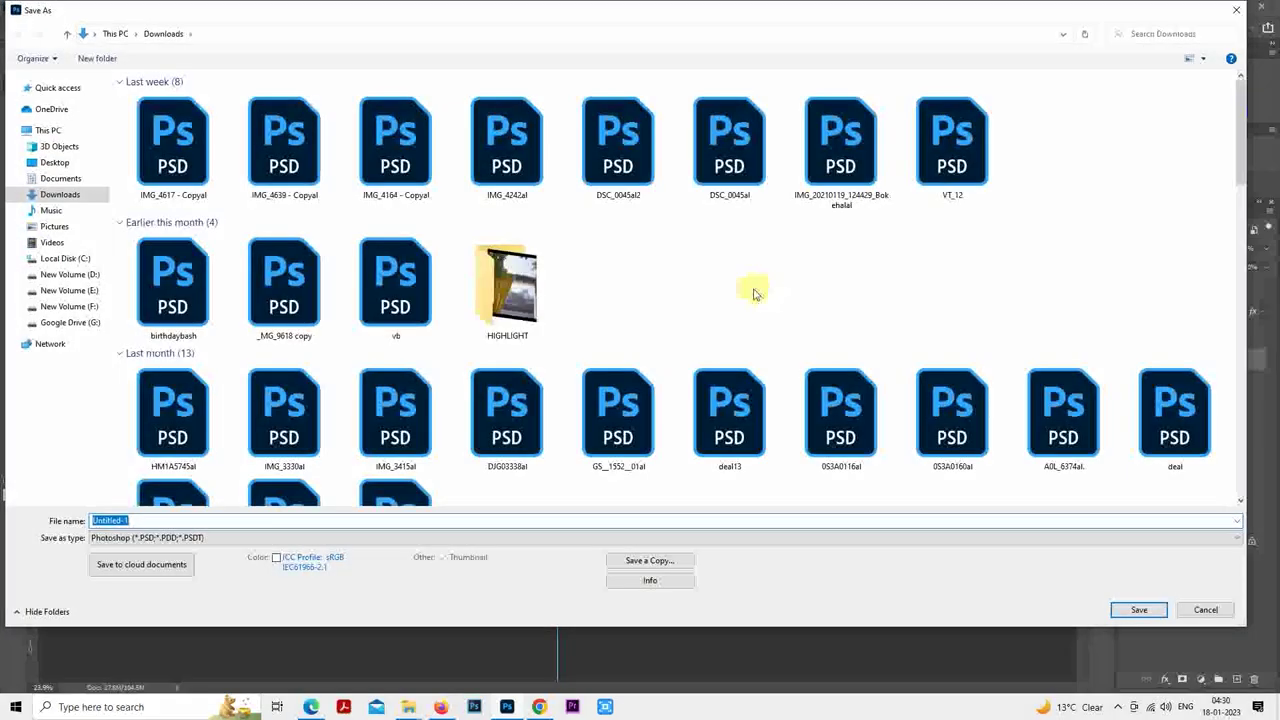
- Save the spread as o1.psd in New Volume (E:) > al photoshoot > pre shoot > album
click(89, 290)
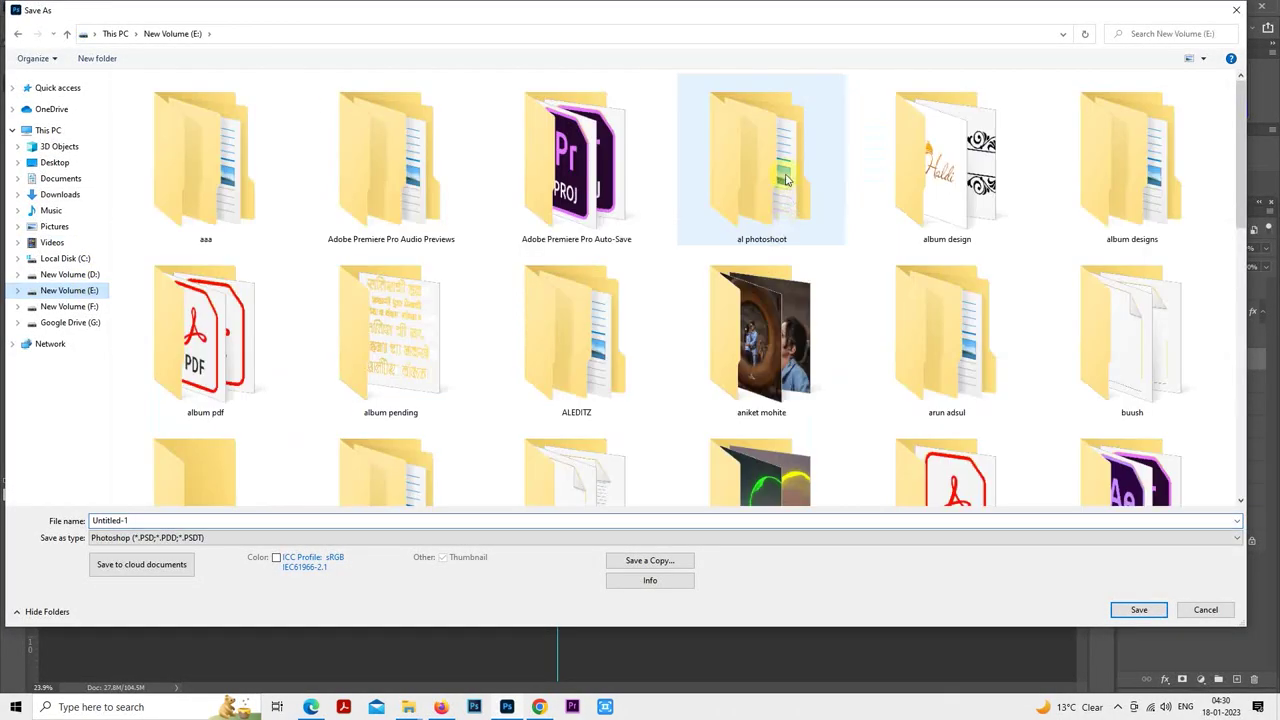
double_click(785, 175)
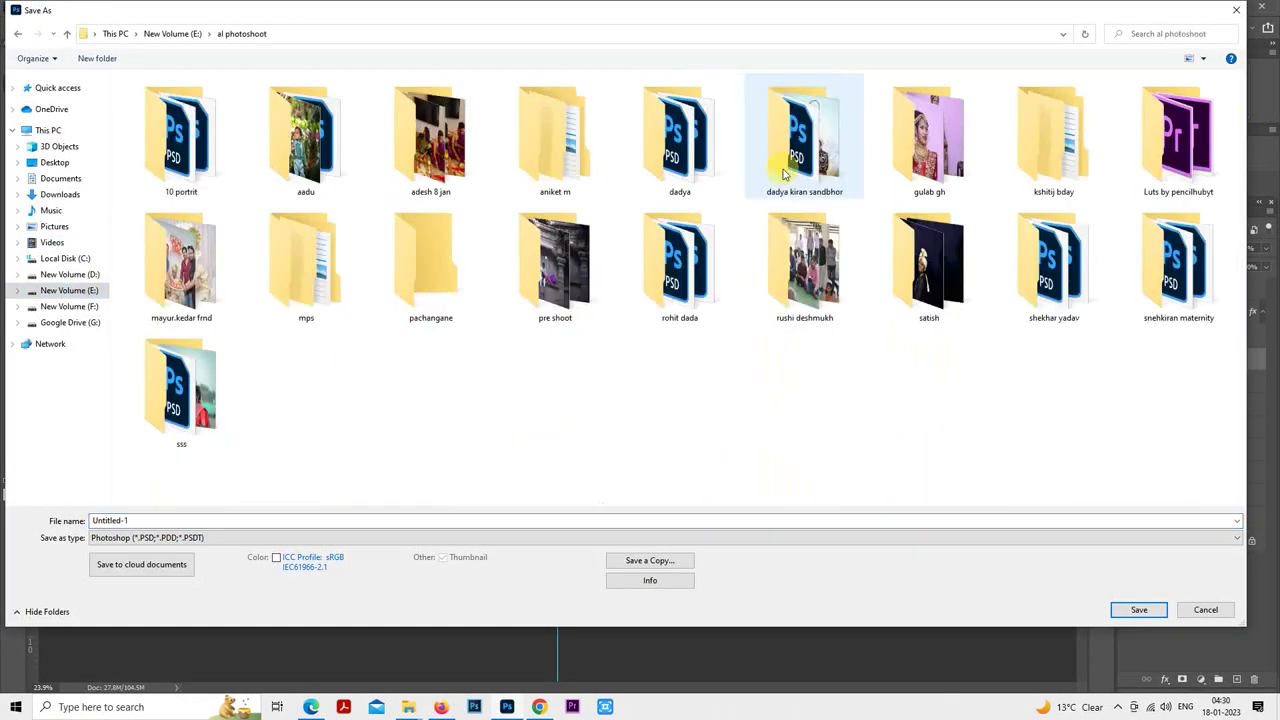
double_click(500, 298)
click(170, 140)
double_click(170, 140)
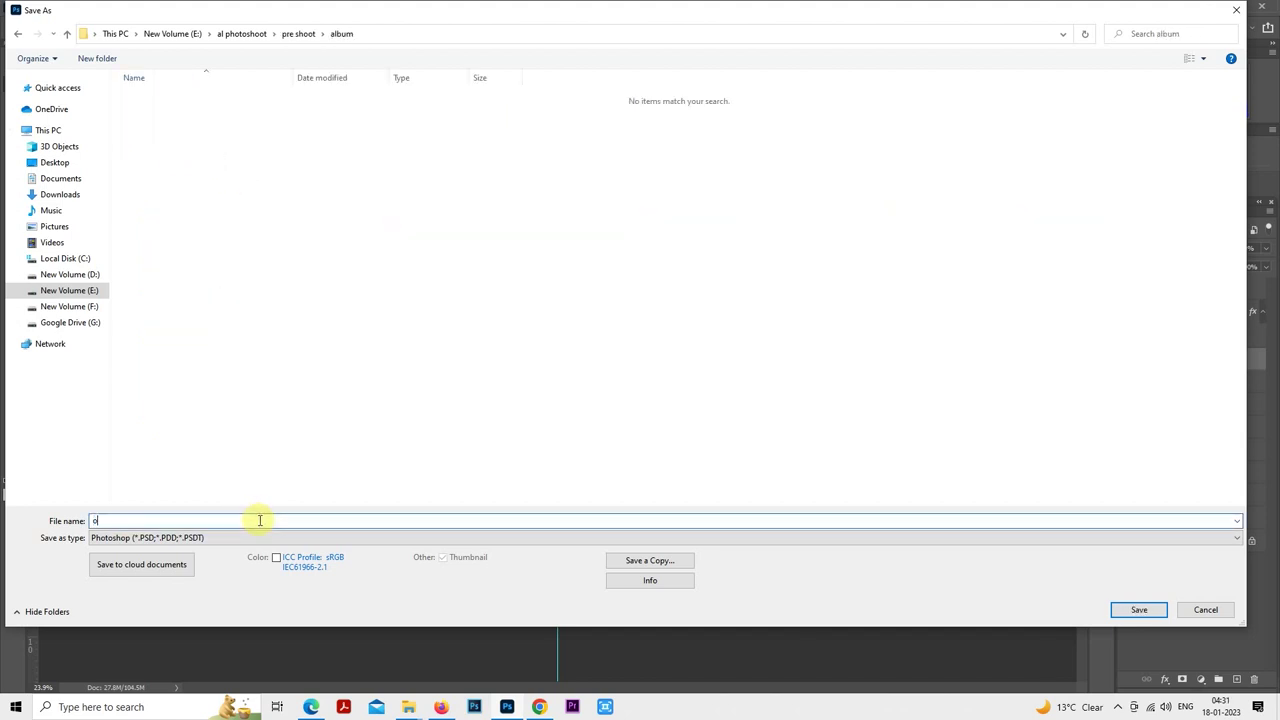
click(1137, 610)
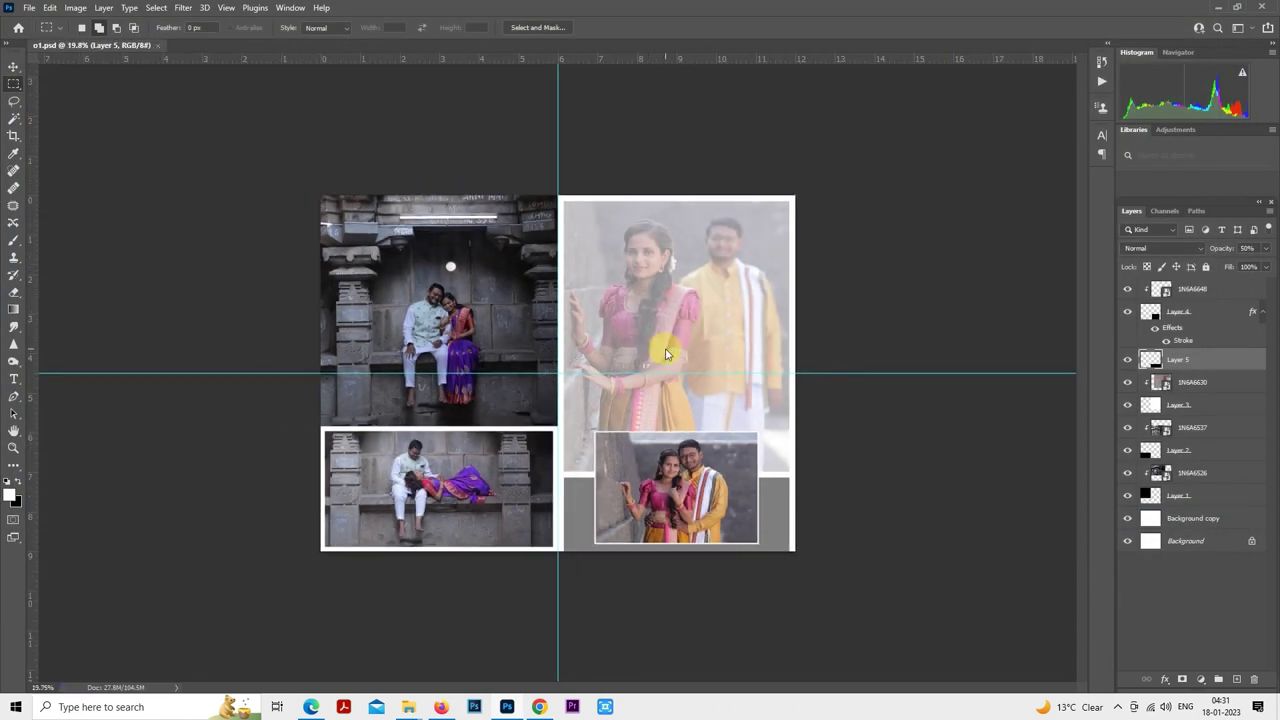
- Create a new 12 × 9 in, 300 ppi document docked beside o1.psd
key(ctrl+plus)
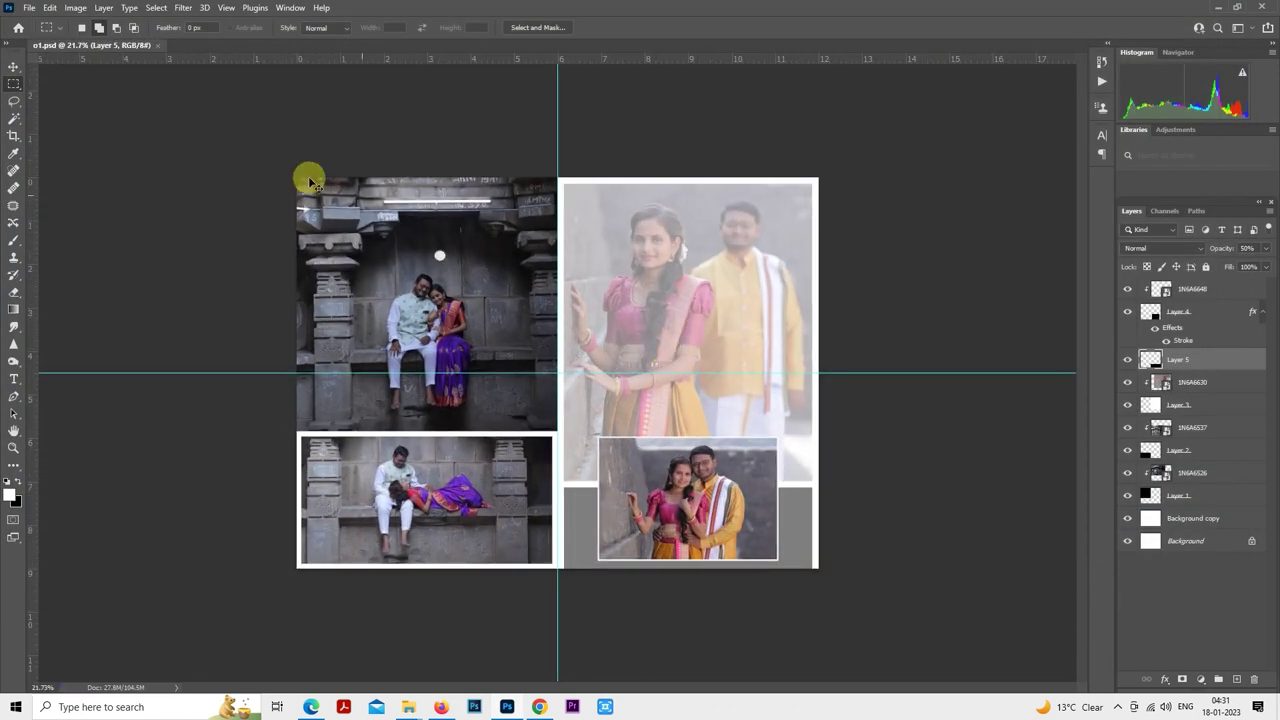
click(29, 7)
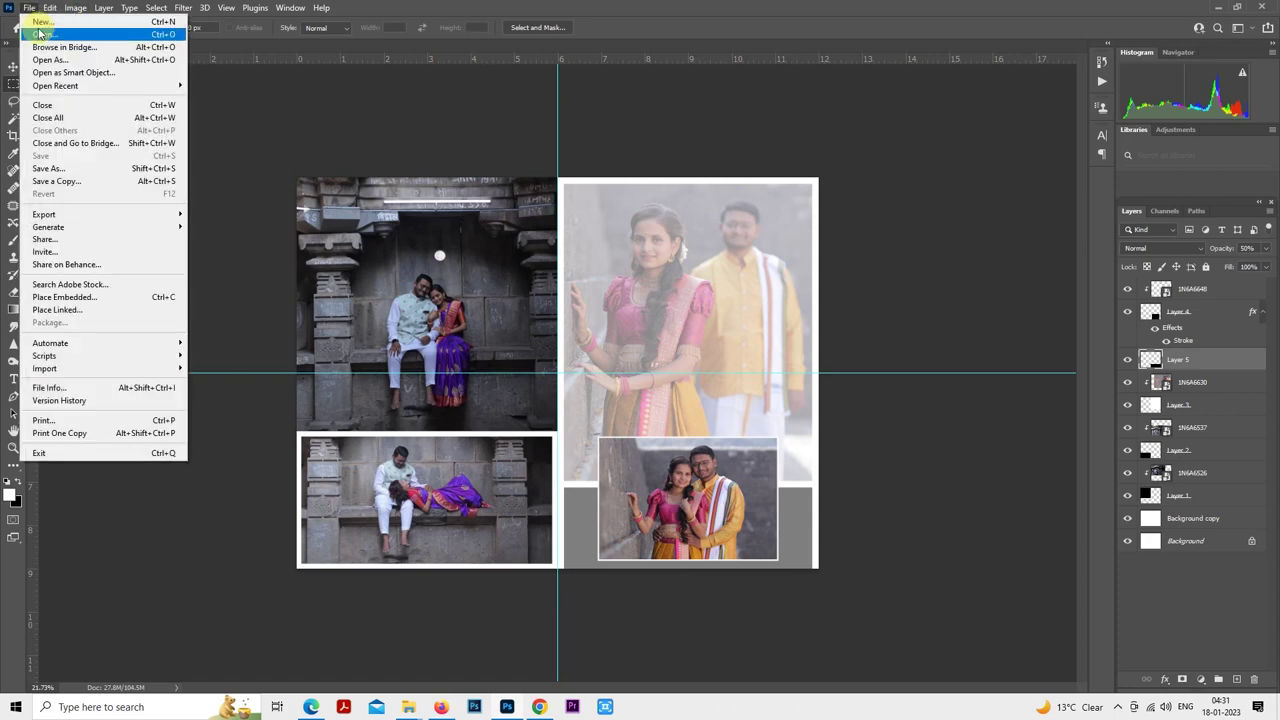
click(42, 22)
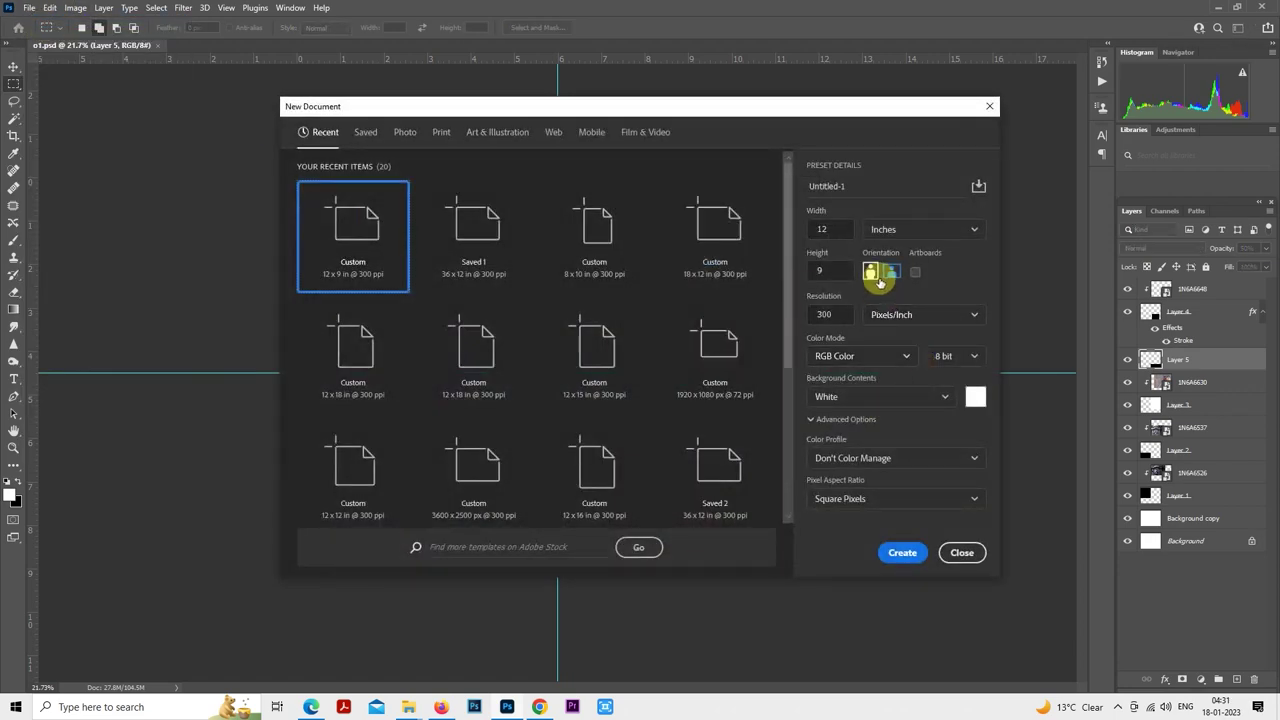
click(903, 553)
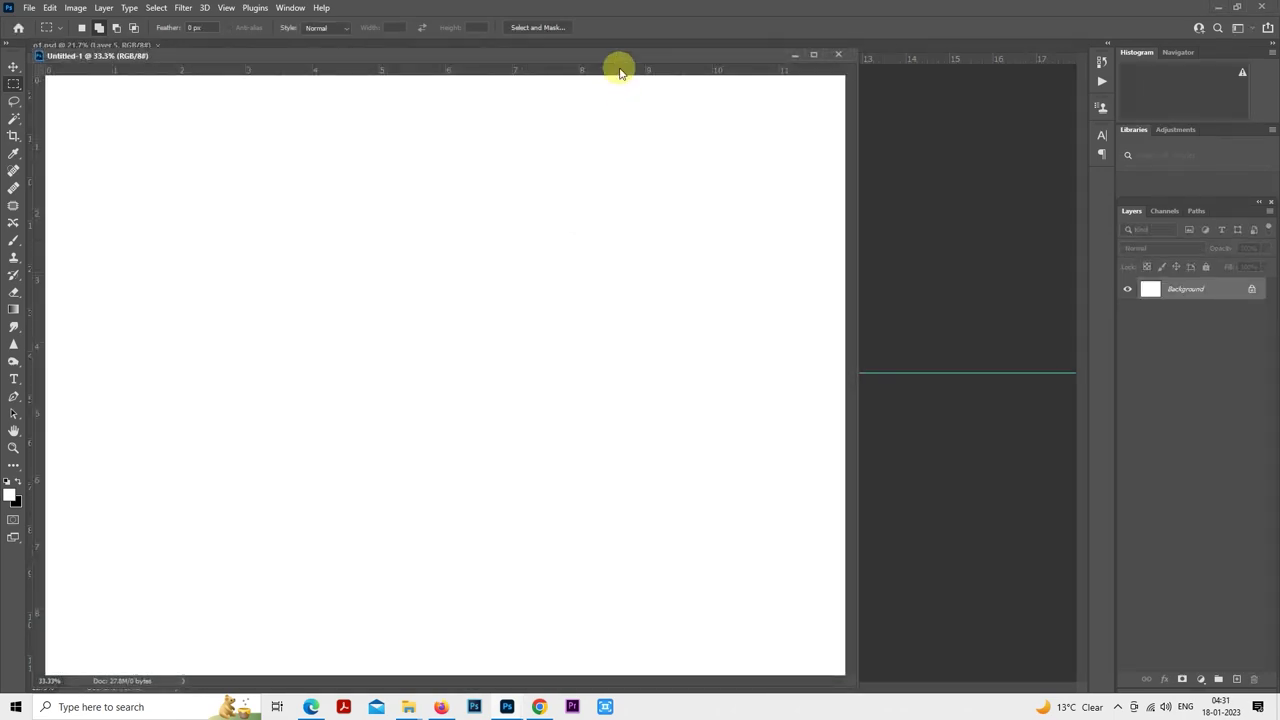
drag(621, 54, 677, 42)
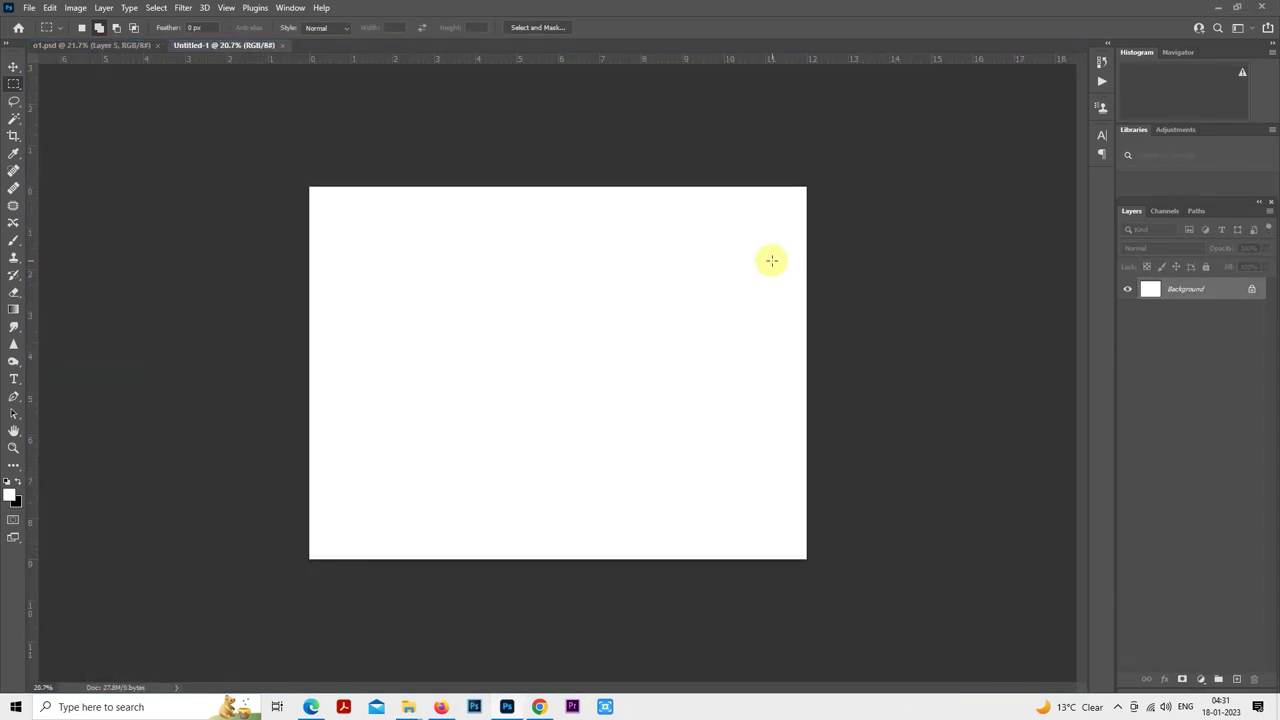
- Add Layer 1 and place vertical and horizontal guides crossing at the canvas centre
key(ctrl+shift+alt+n)
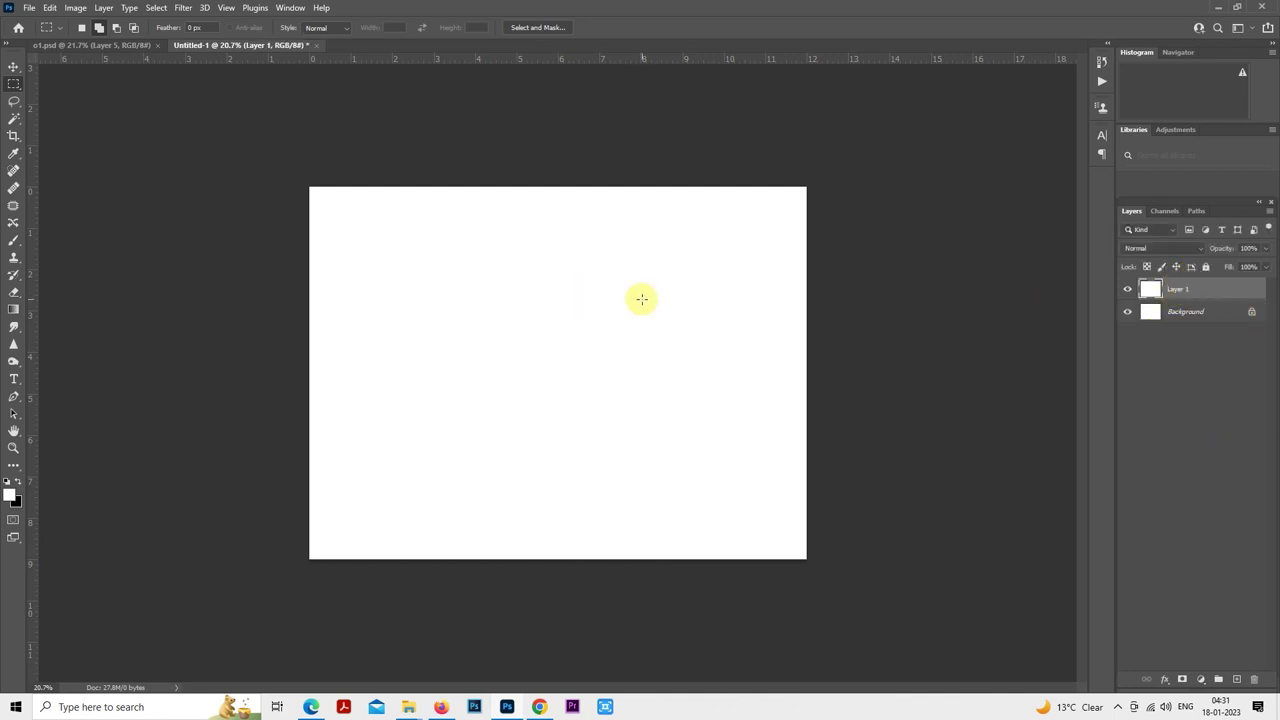
right_click(386, 226)
click(486, 344)
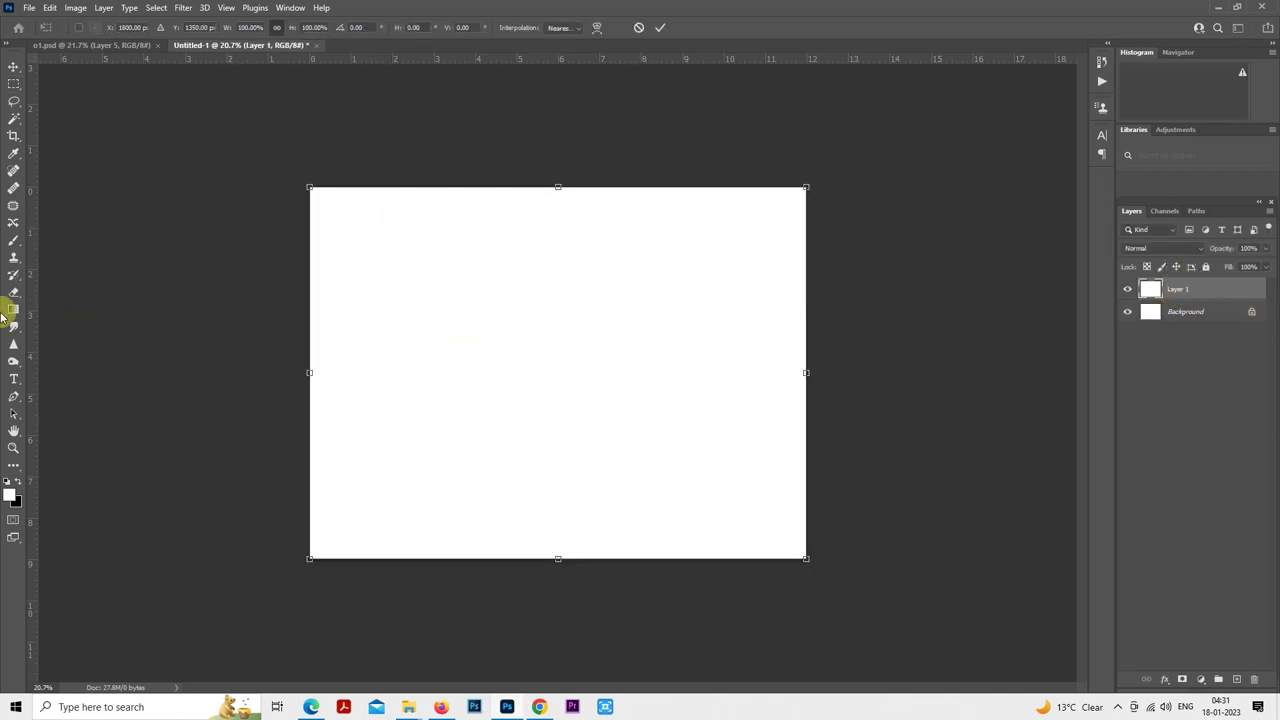
drag(30, 272, 557, 346)
drag(588, 64, 624, 373)
key(Return)
key(ctrl+plus)
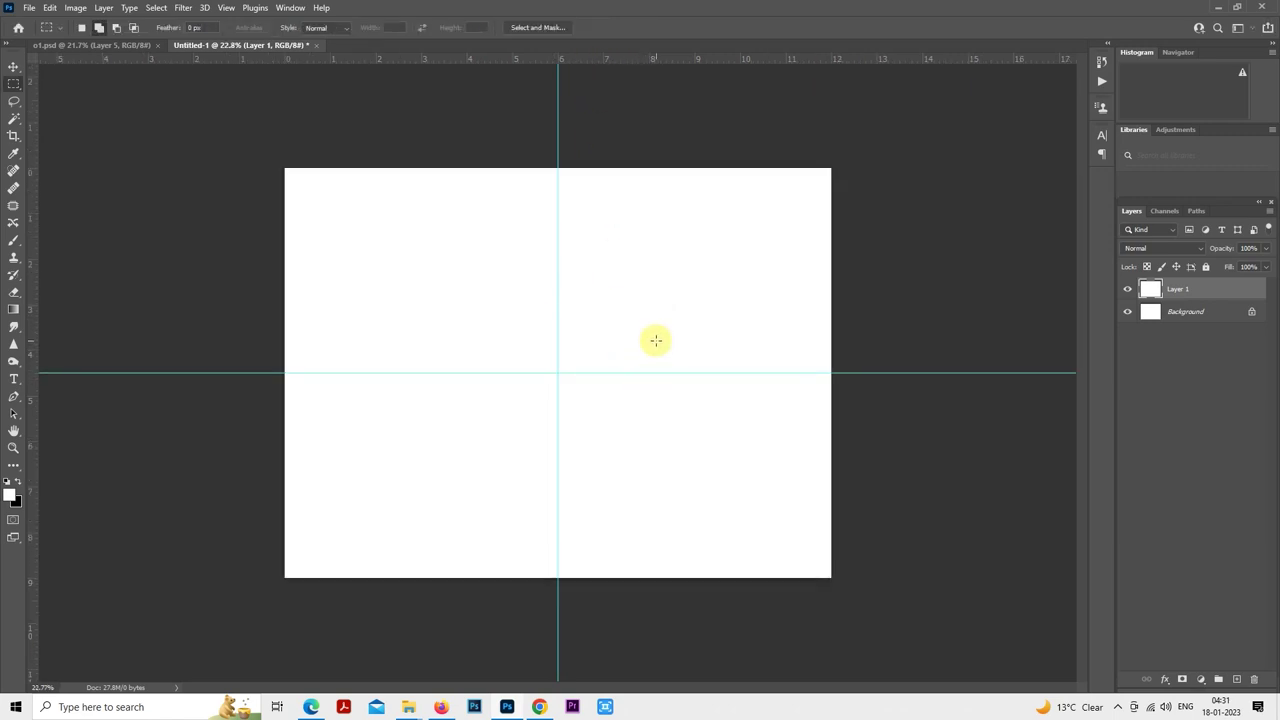
- Open the pre shoot folder and preview photo 1N6A6666 and its neighbour in Photos
mouse_move(417, 711)
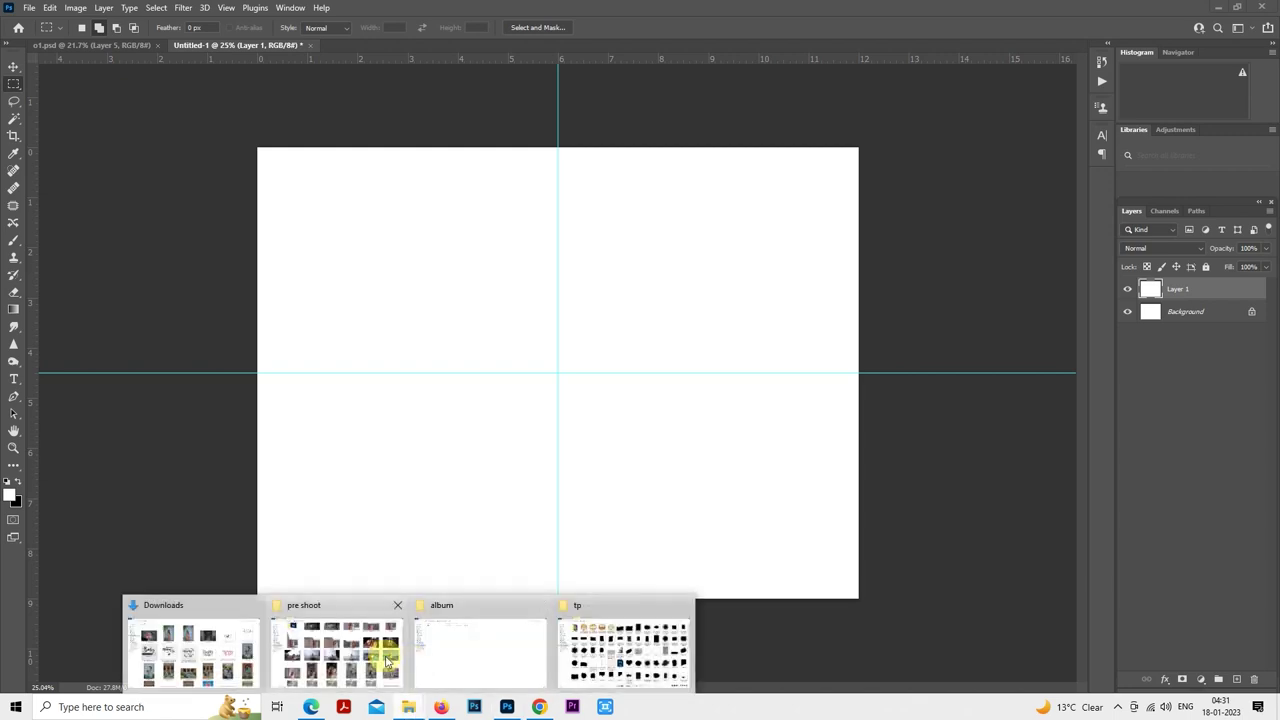
click(386, 650)
scroll(700, 386, up, 2)
ctrl+scroll(957, 226, up, 1)
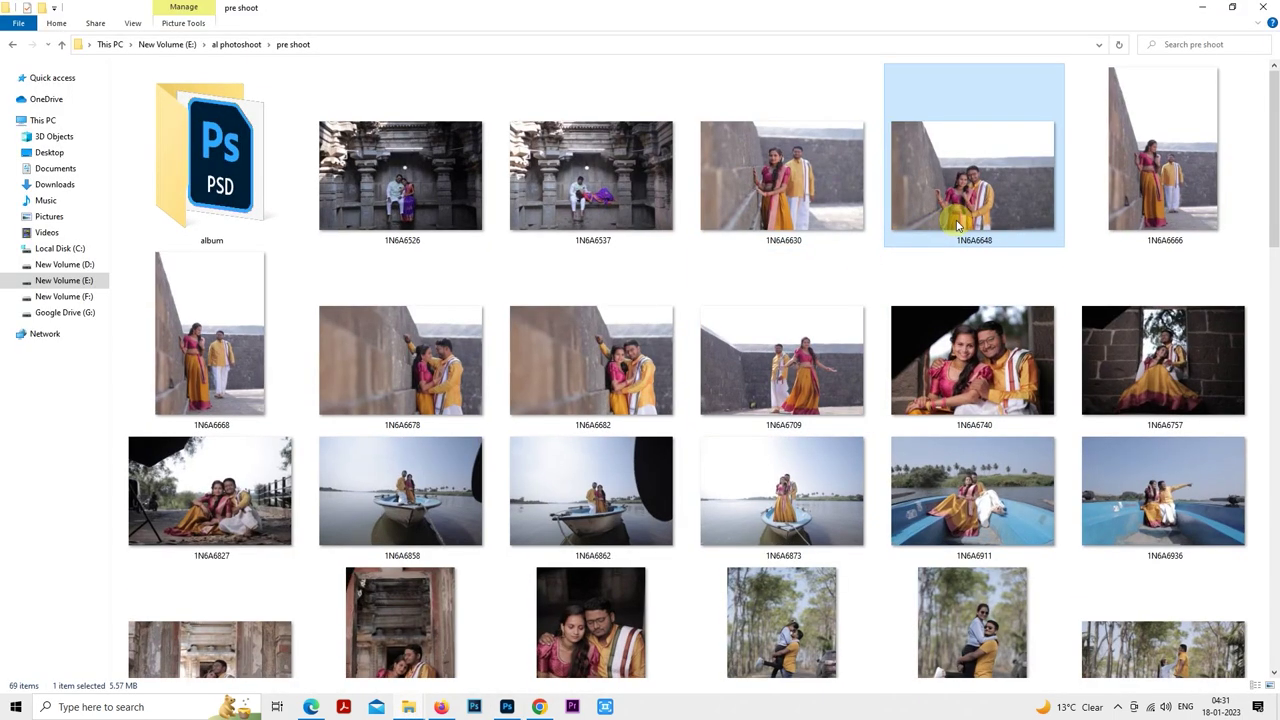
double_click(1143, 186)
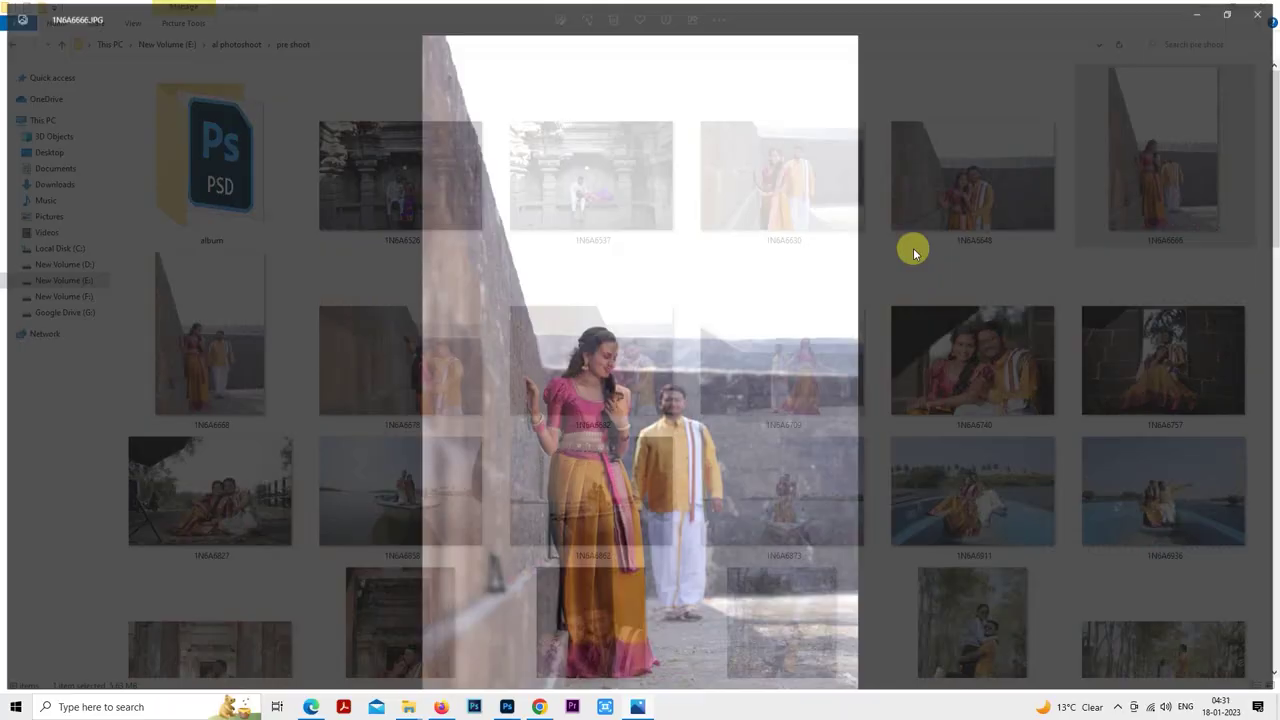
key(Right)
key(Left)
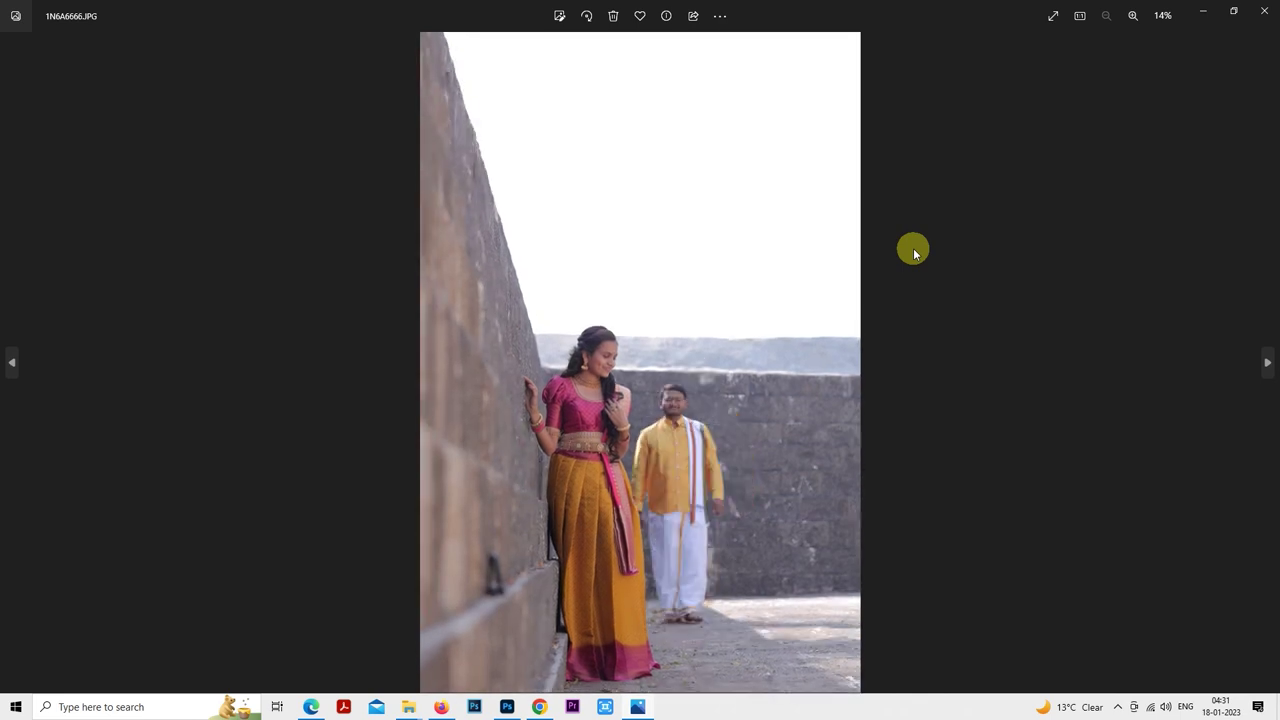
click(1264, 10)
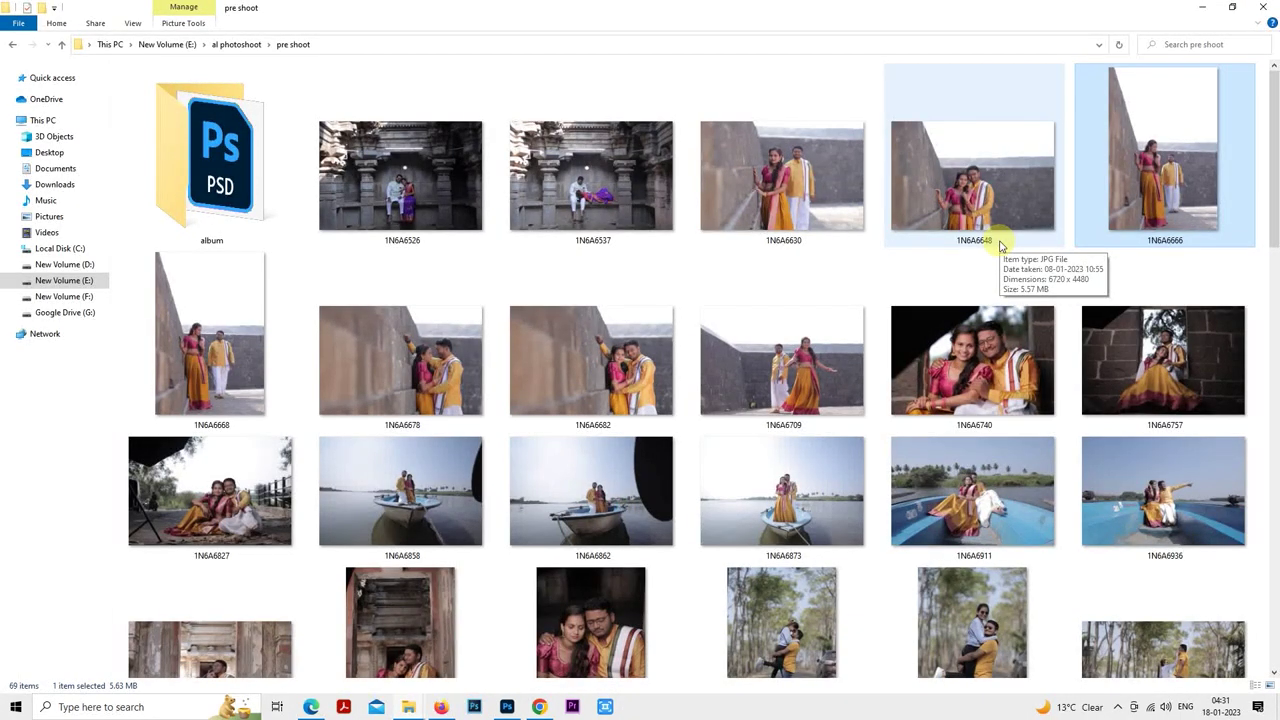
- Select and preview photo 1N6A6668, then return to the Photoshop canvas
click(220, 398)
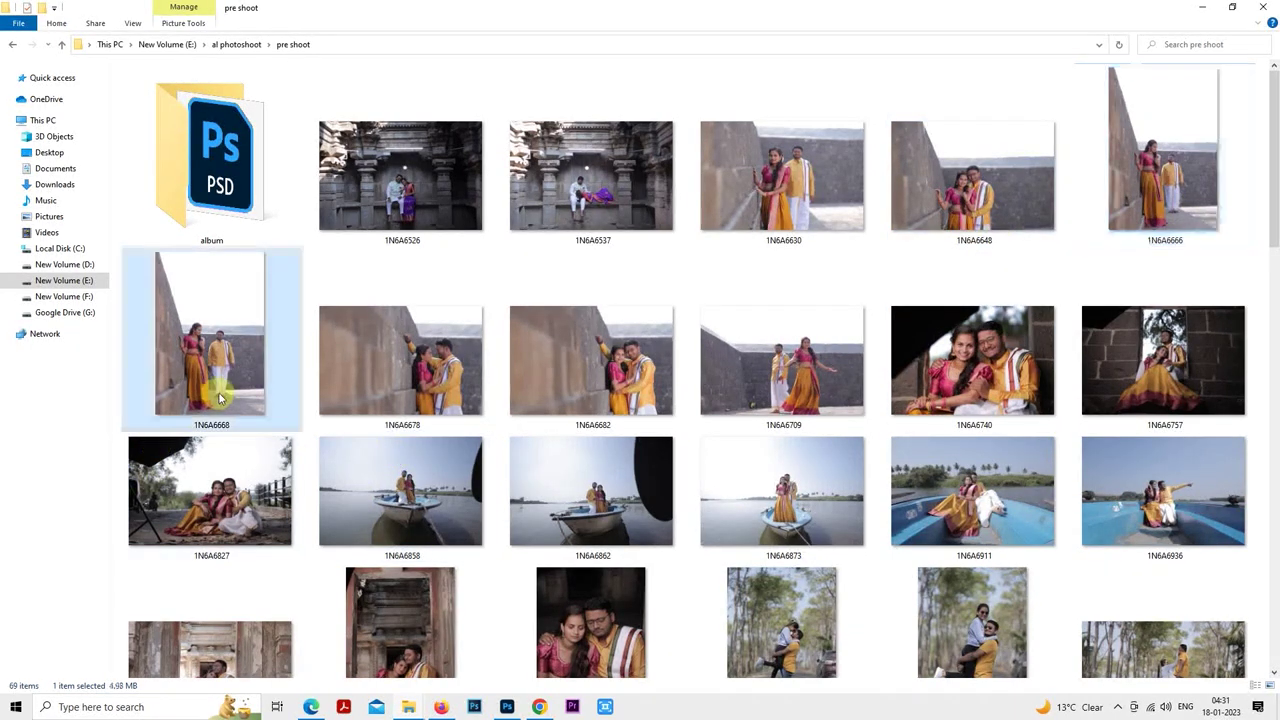
key(Return)
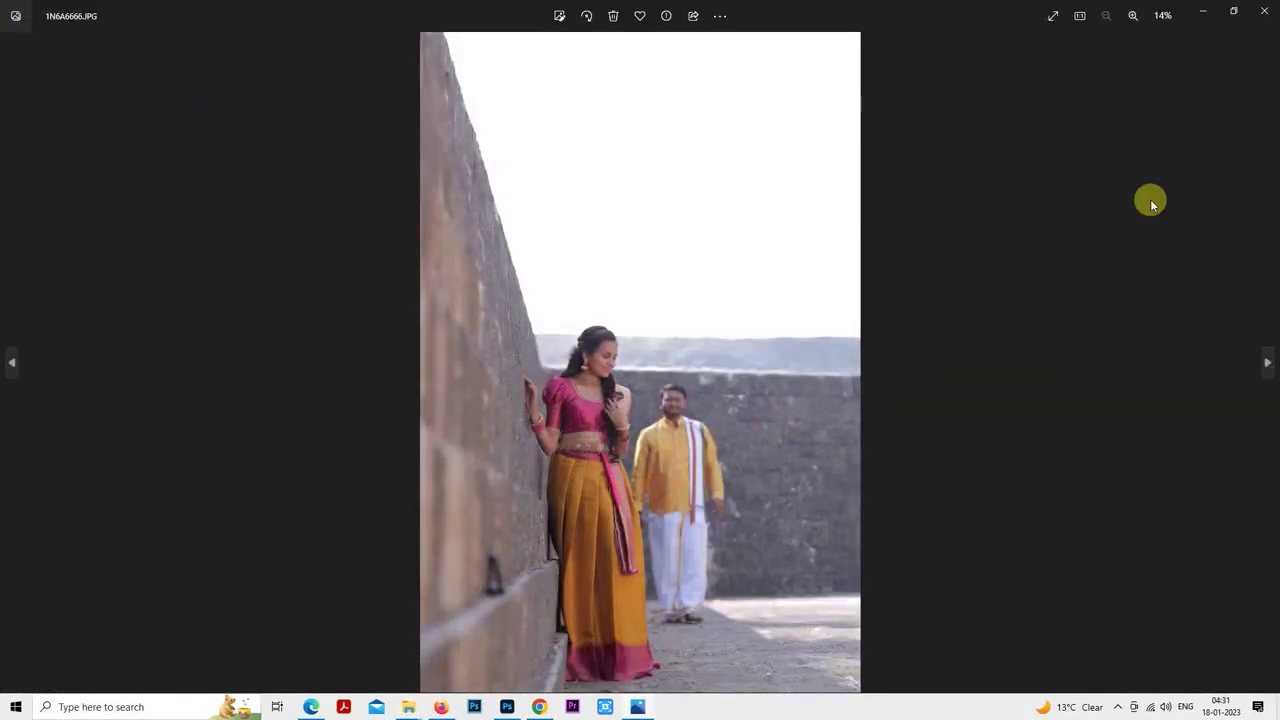
click(1262, 11)
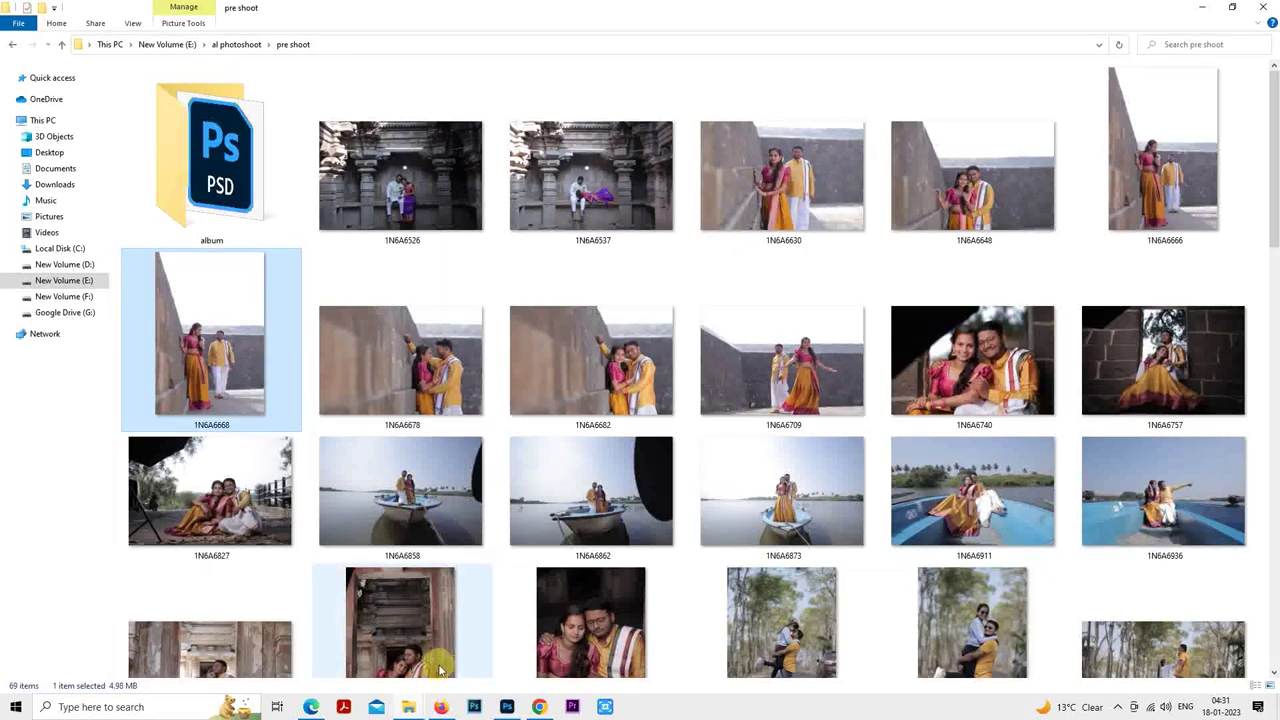
click(507, 707)
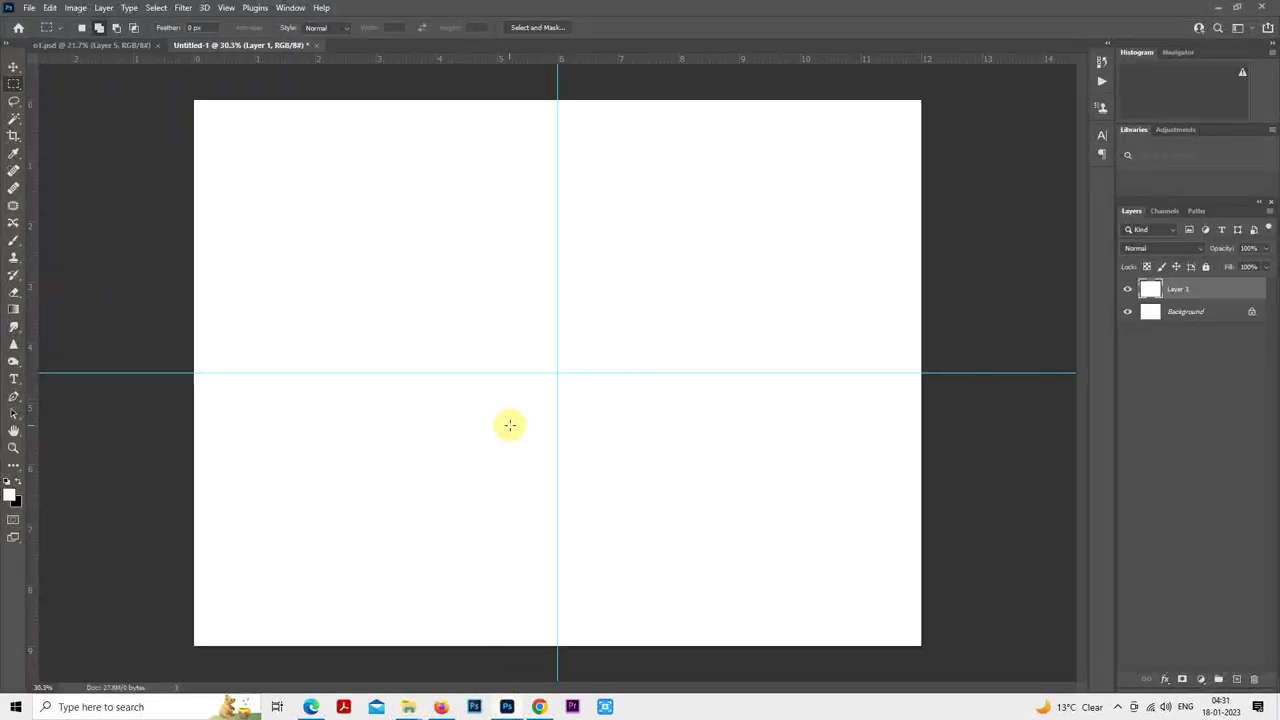
- Add a new layer and fill the canvas's left half with black
scroll(581, 441, down, 2)
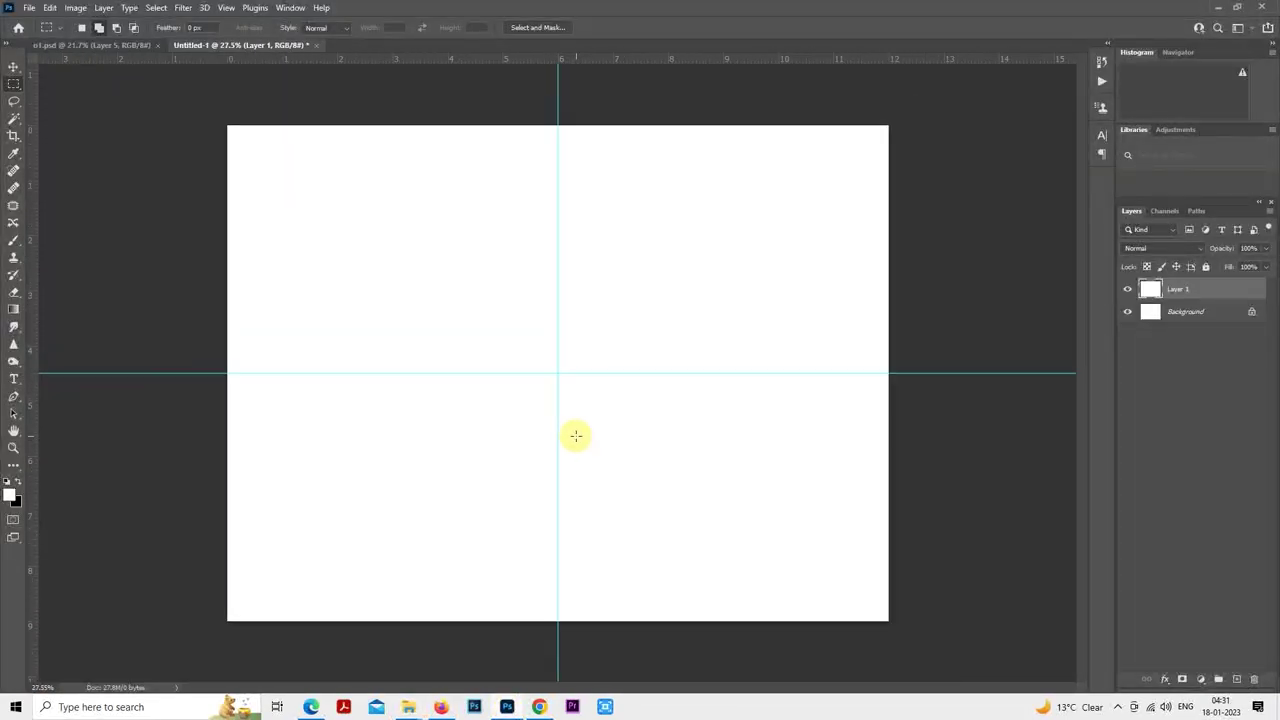
click(1236, 679)
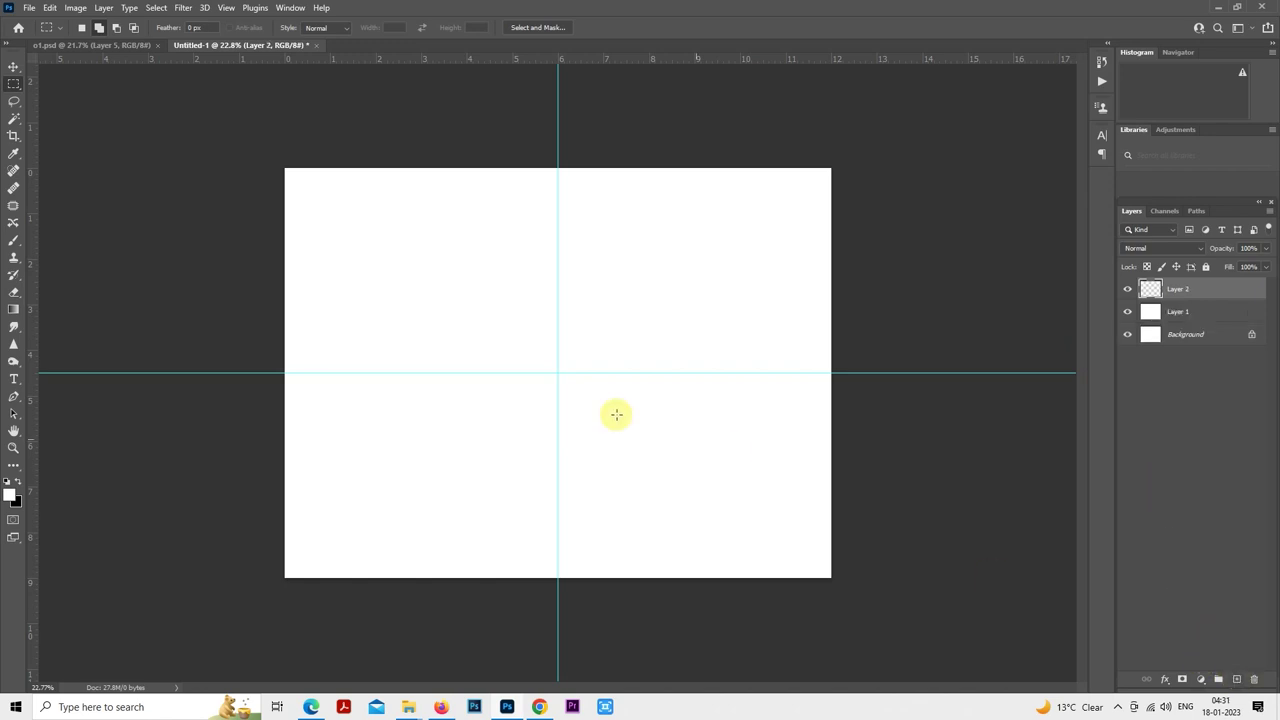
scroll(572, 384, up, 1)
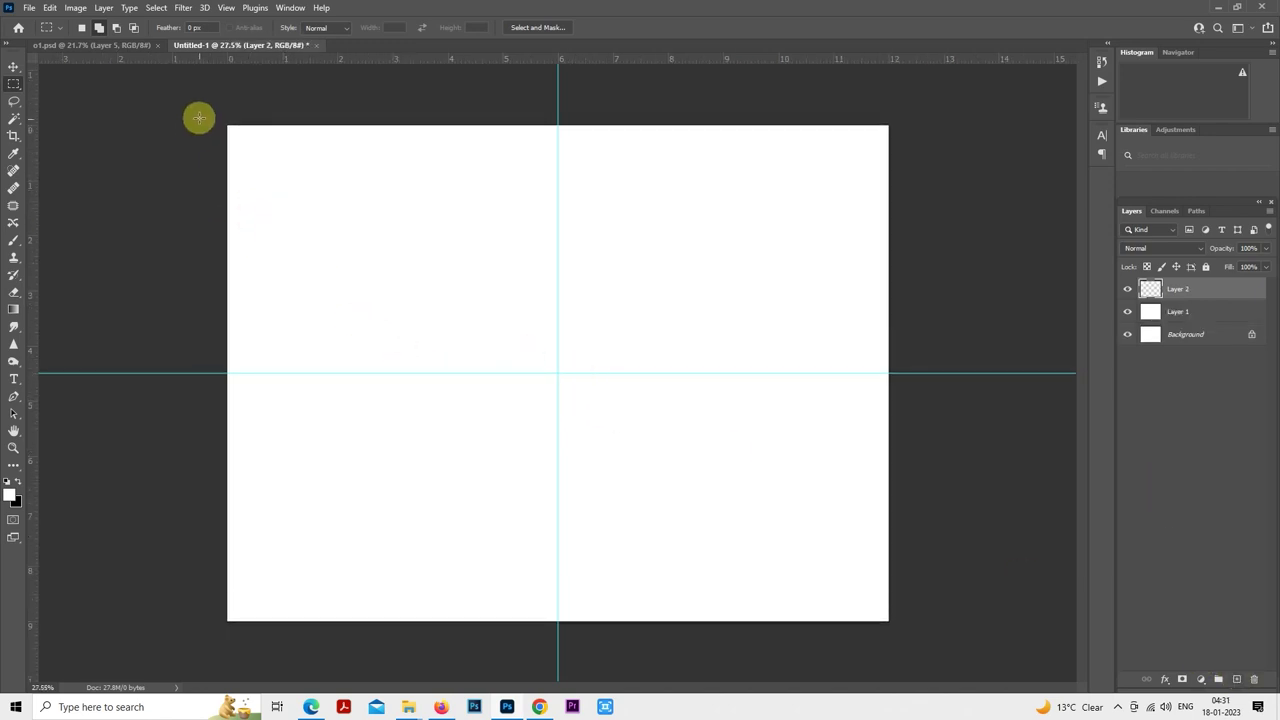
drag(197, 117, 545, 697)
key(ctrl+BackSpace)
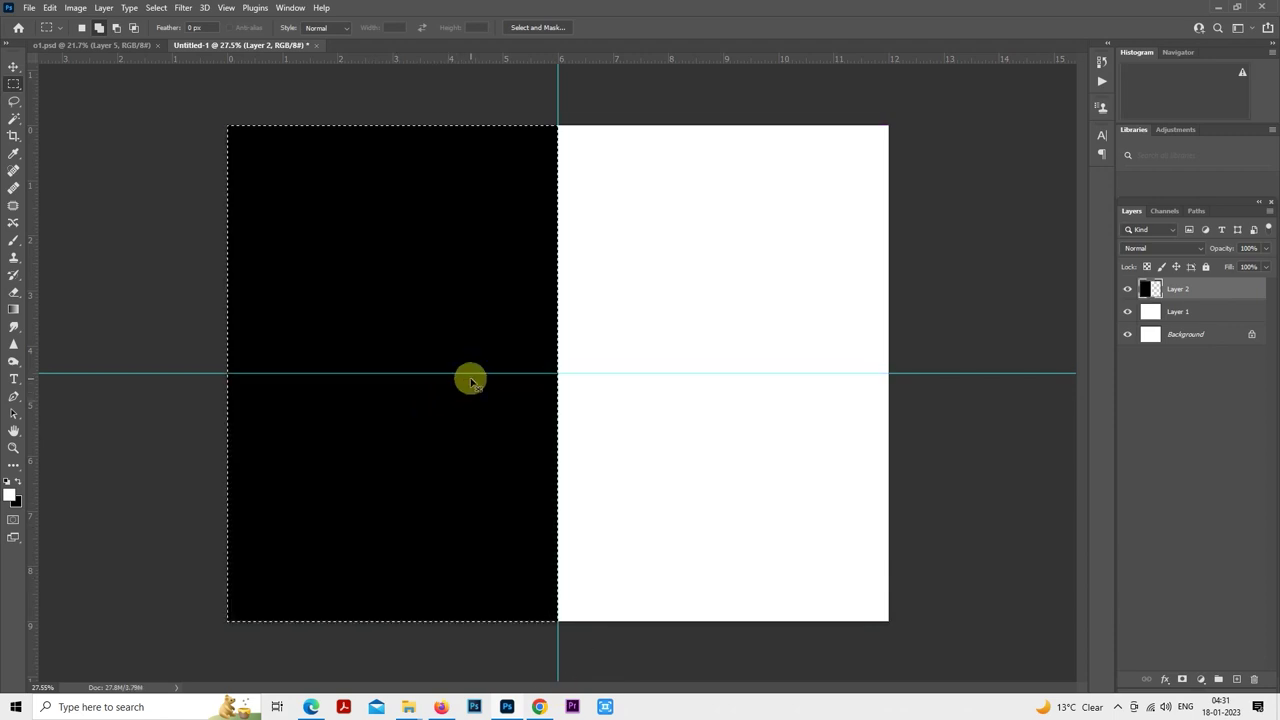
key(ctrl+minus)
key(ctrl+d)
- Drag photo 1N6A6668 from the pre shoot folder into the document and enlarge it
click(414, 712)
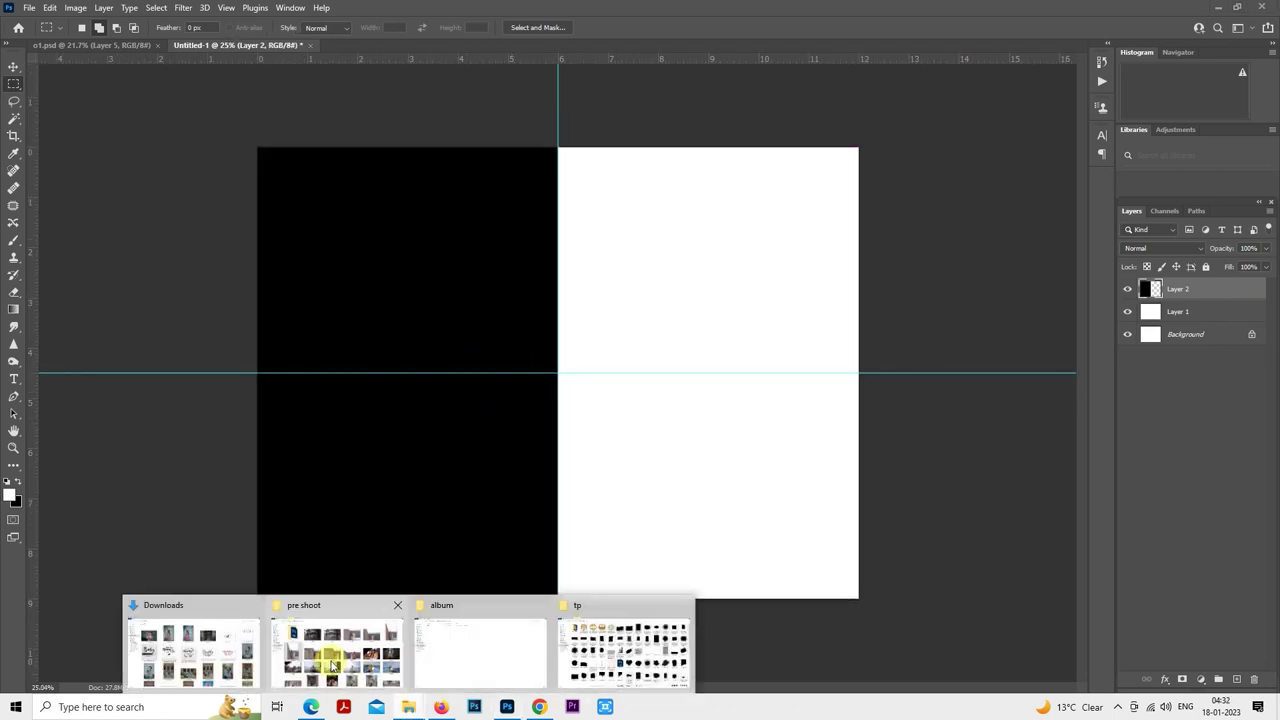
click(334, 667)
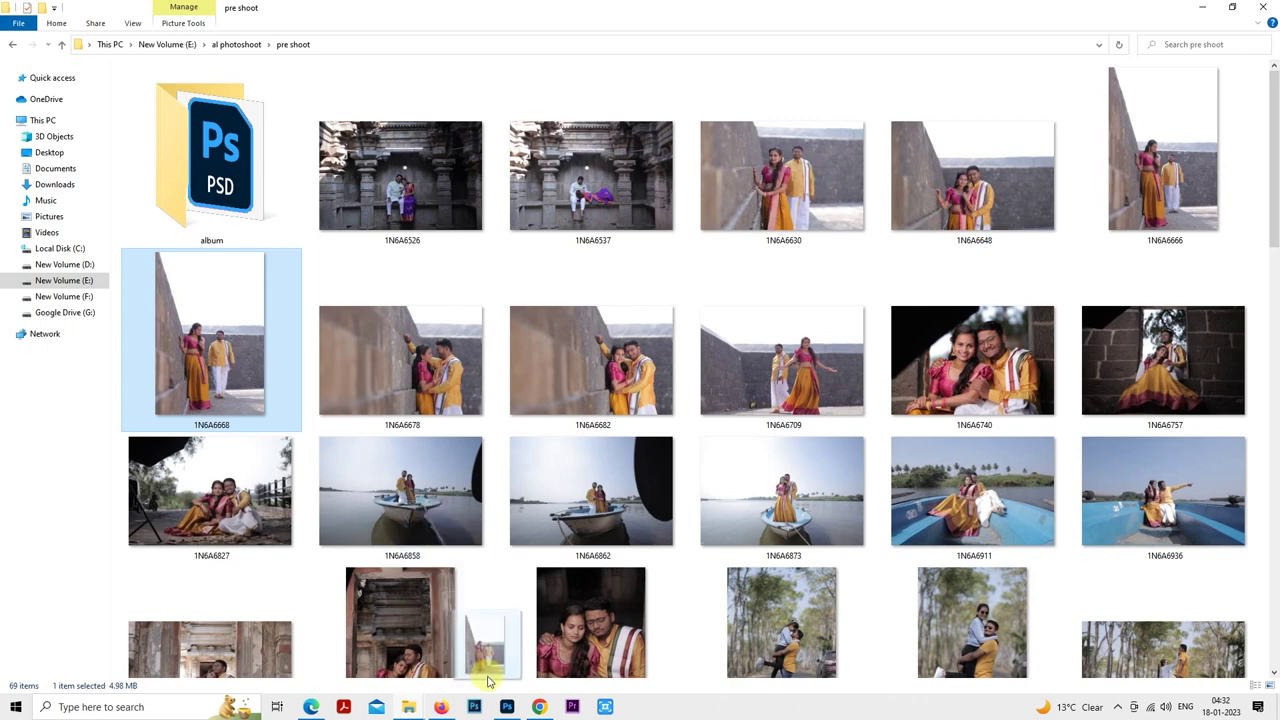
click(476, 706)
drag(460, 388, 505, 452)
drag(525, 196, 619, 66)
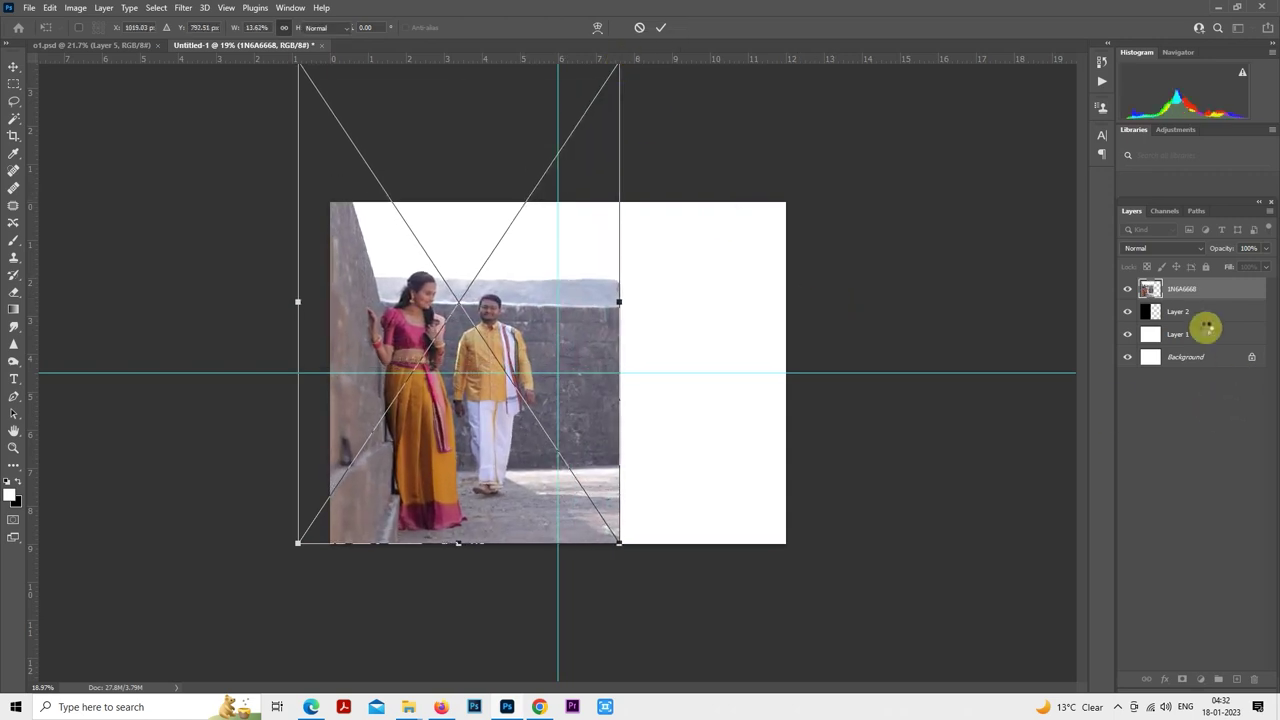
click(1185, 290)
- Clip the photo to the black left panel, then enlarge and raise it within the panel
right_click(1185, 290)
click(1120, 418)
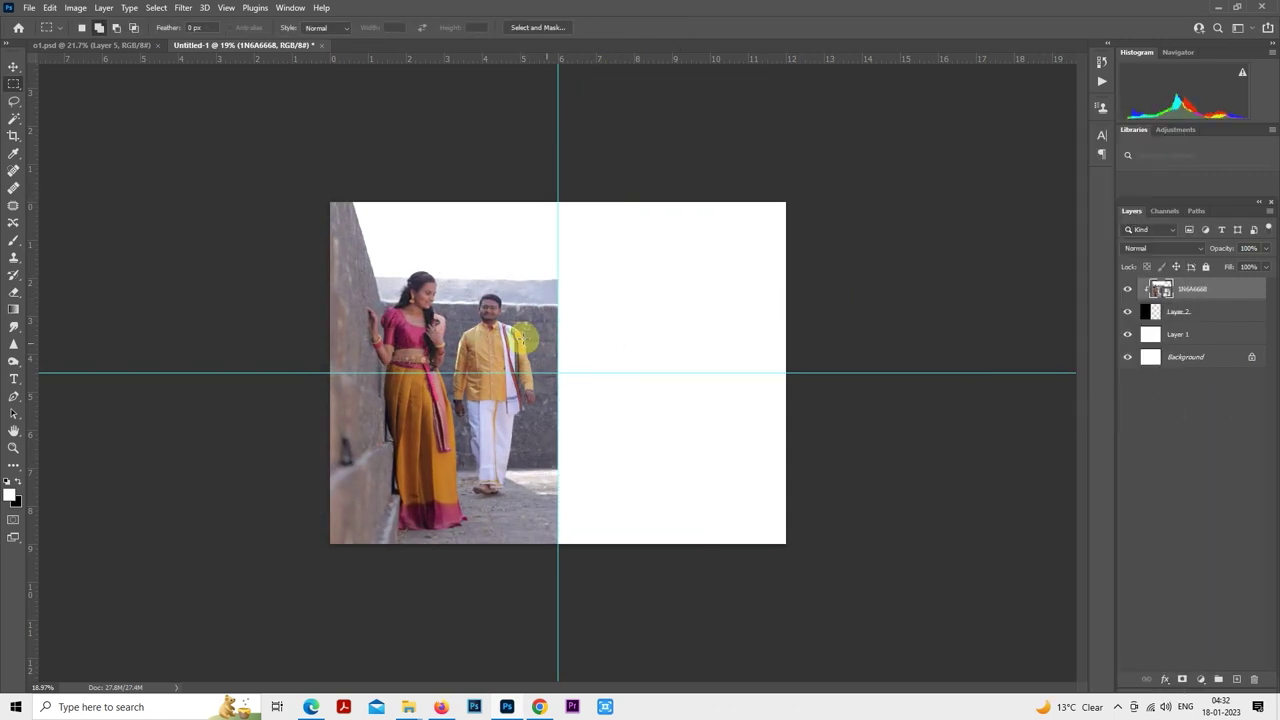
right_click(477, 323)
click(551, 511)
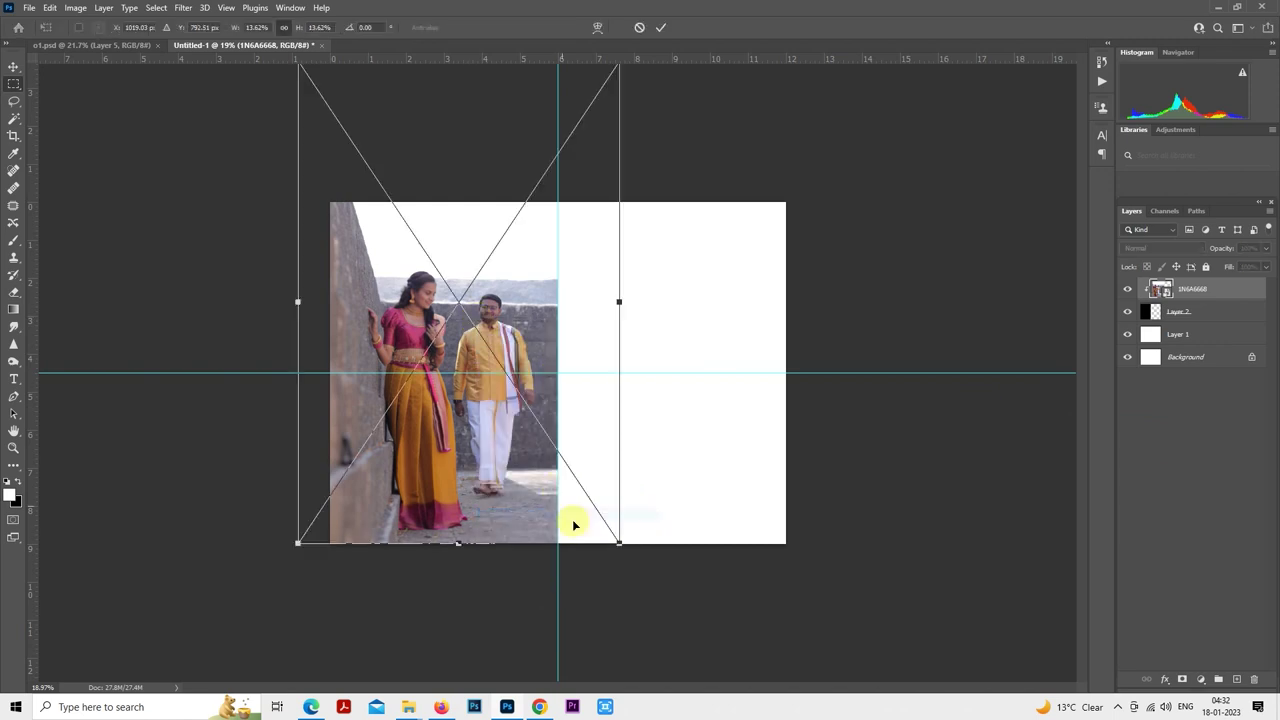
drag(628, 558, 650, 592)
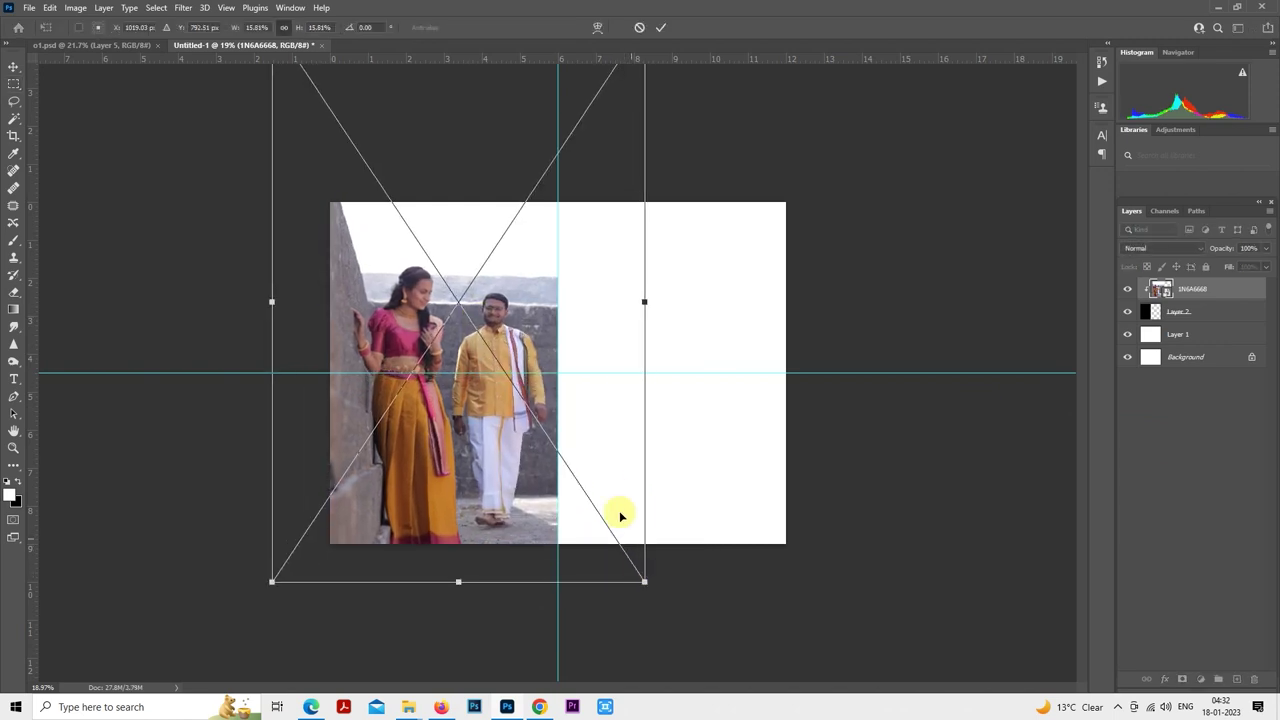
mouse_move(600, 466)
mouse_down()
mouse_move(586, 429)
mouse_move(603, 442)
mouse_up()
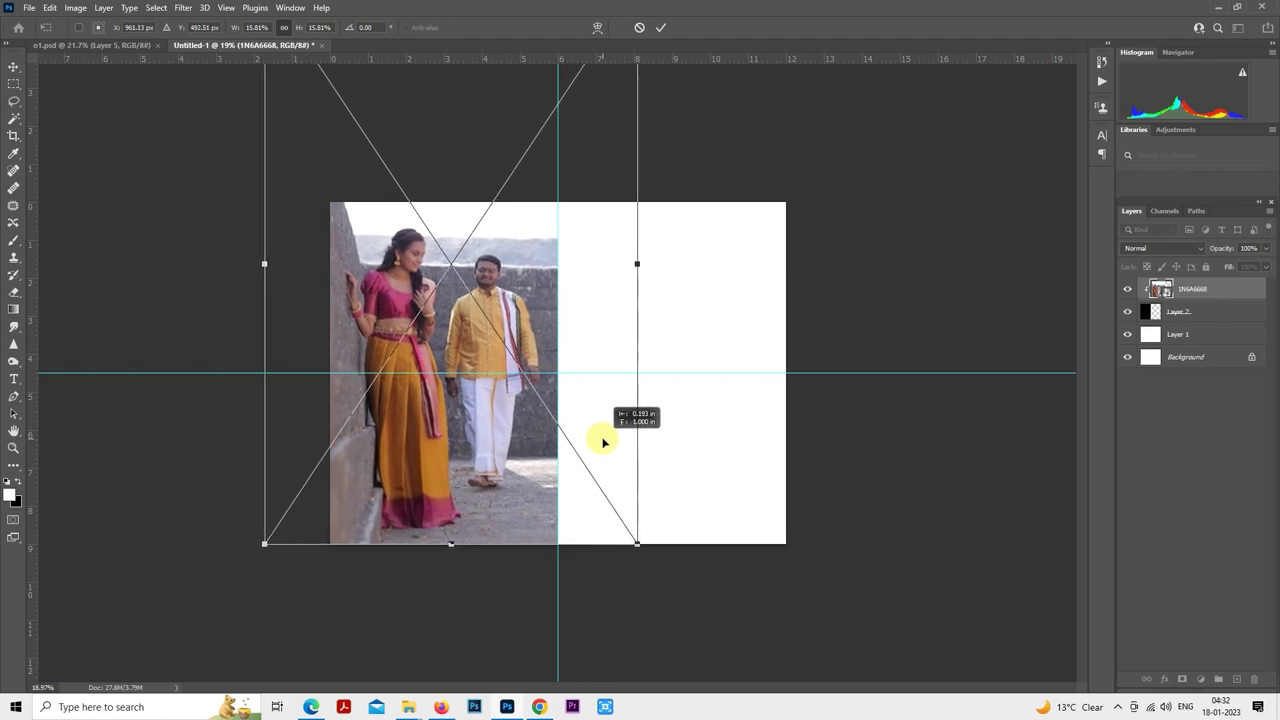
key(Return)
- Switch to the Rectangular Marquee and bring the pre shoot folder forward
key(m)
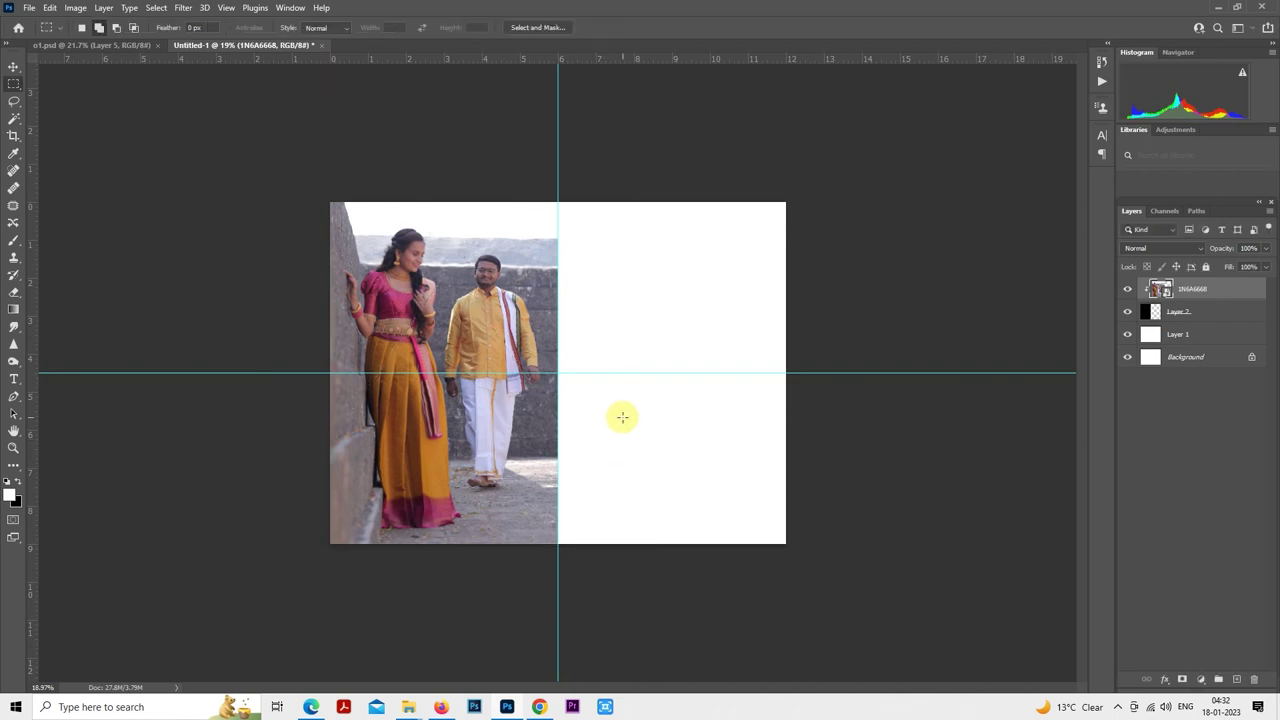
scroll(620, 420, up, 3)
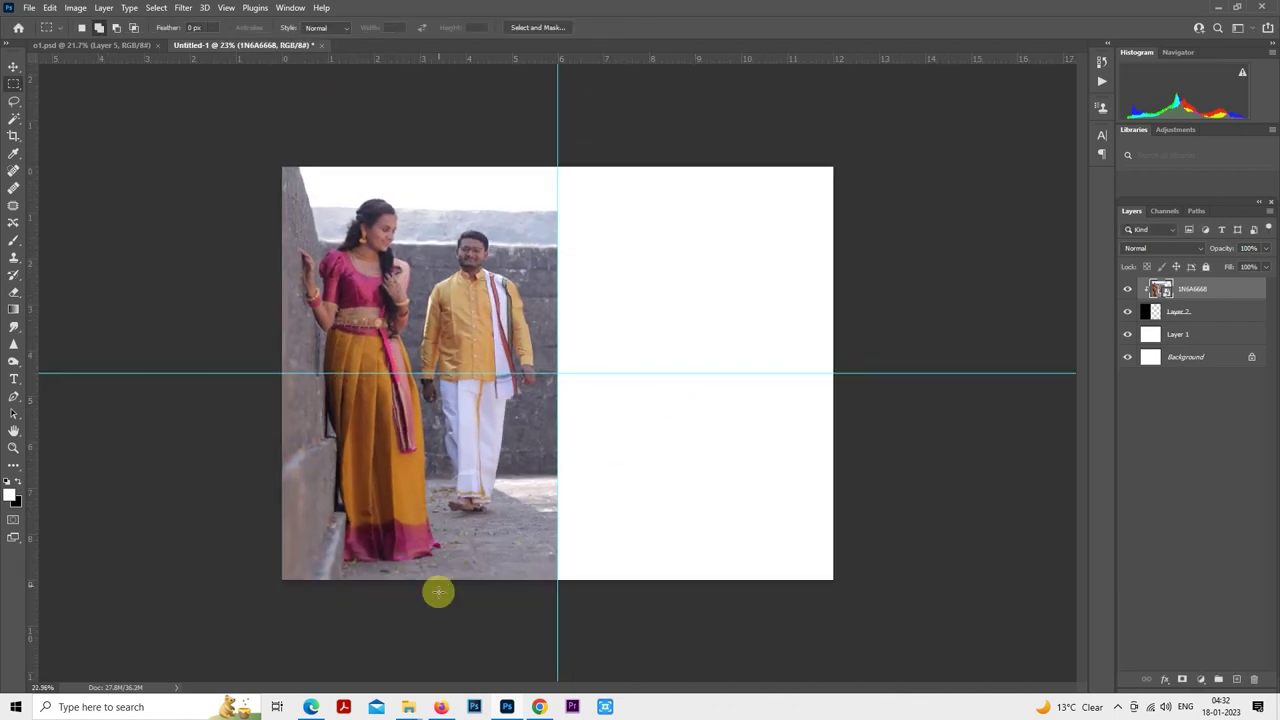
mouse_move(409, 708)
click(340, 640)
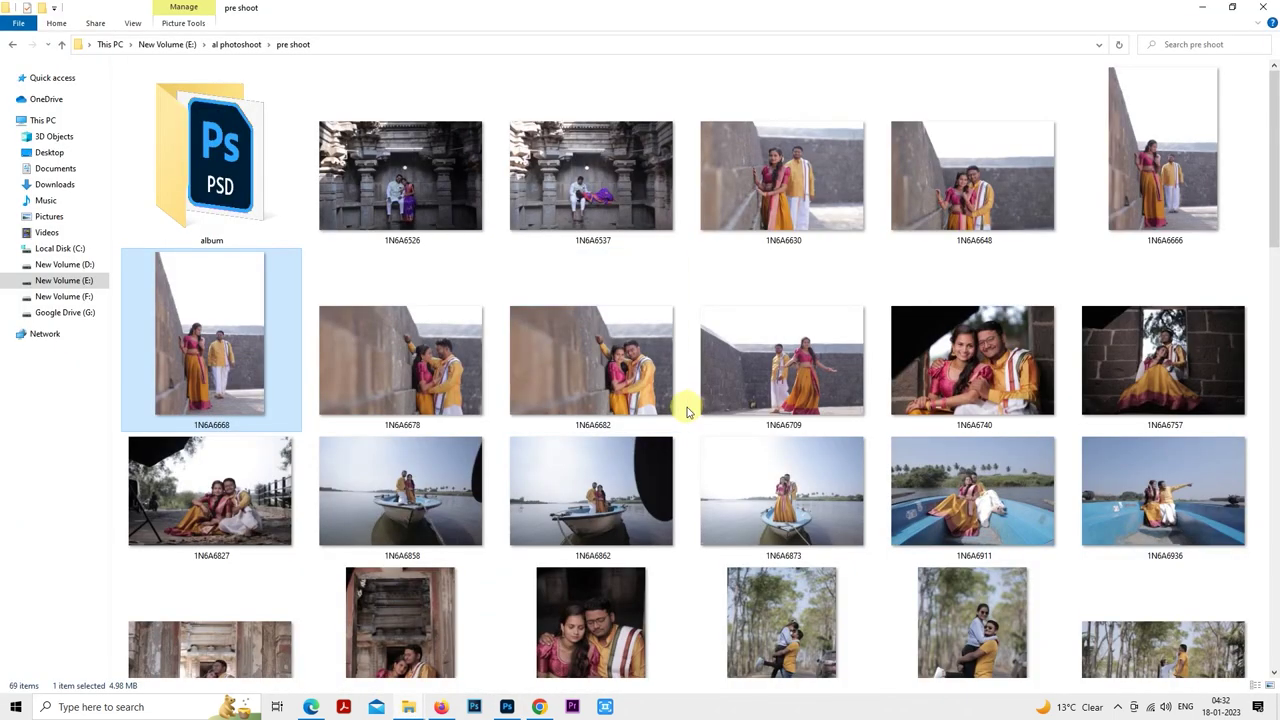
- Select thumbnail 1N6A6682, then return to Photoshop with the spread fitted to the window
click(614, 403)
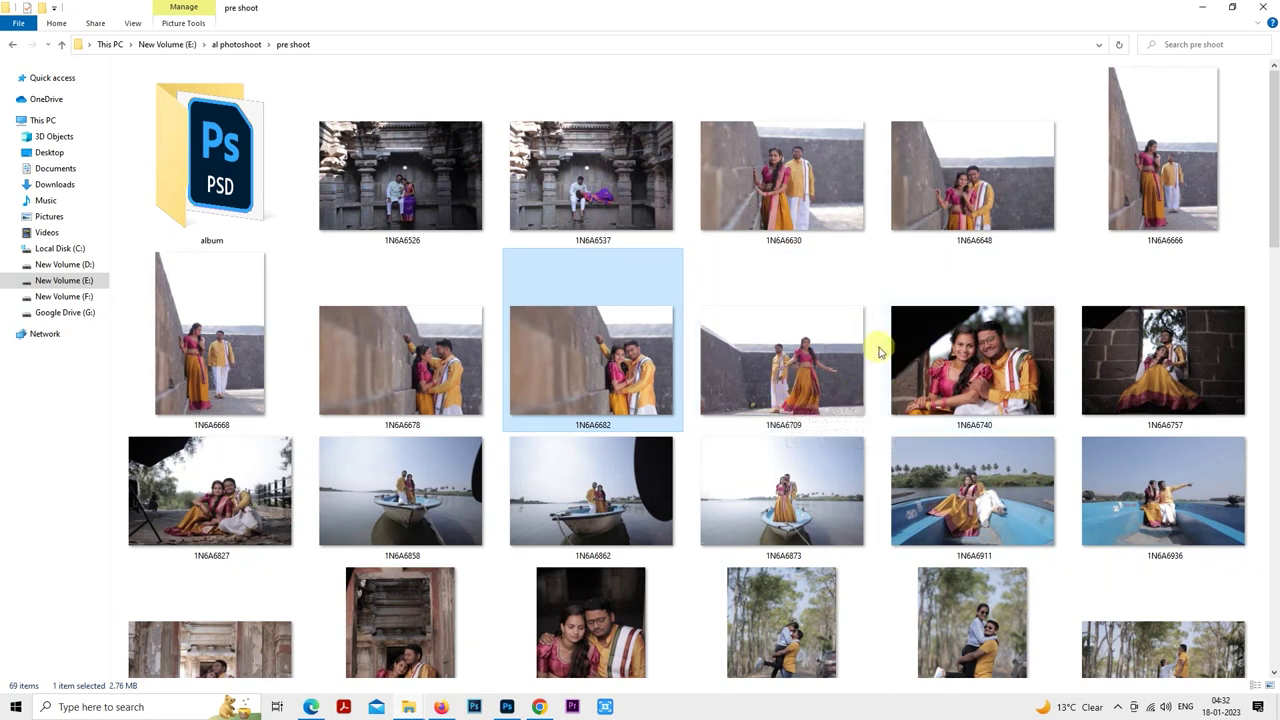
click(507, 707)
key(ctrl+0)
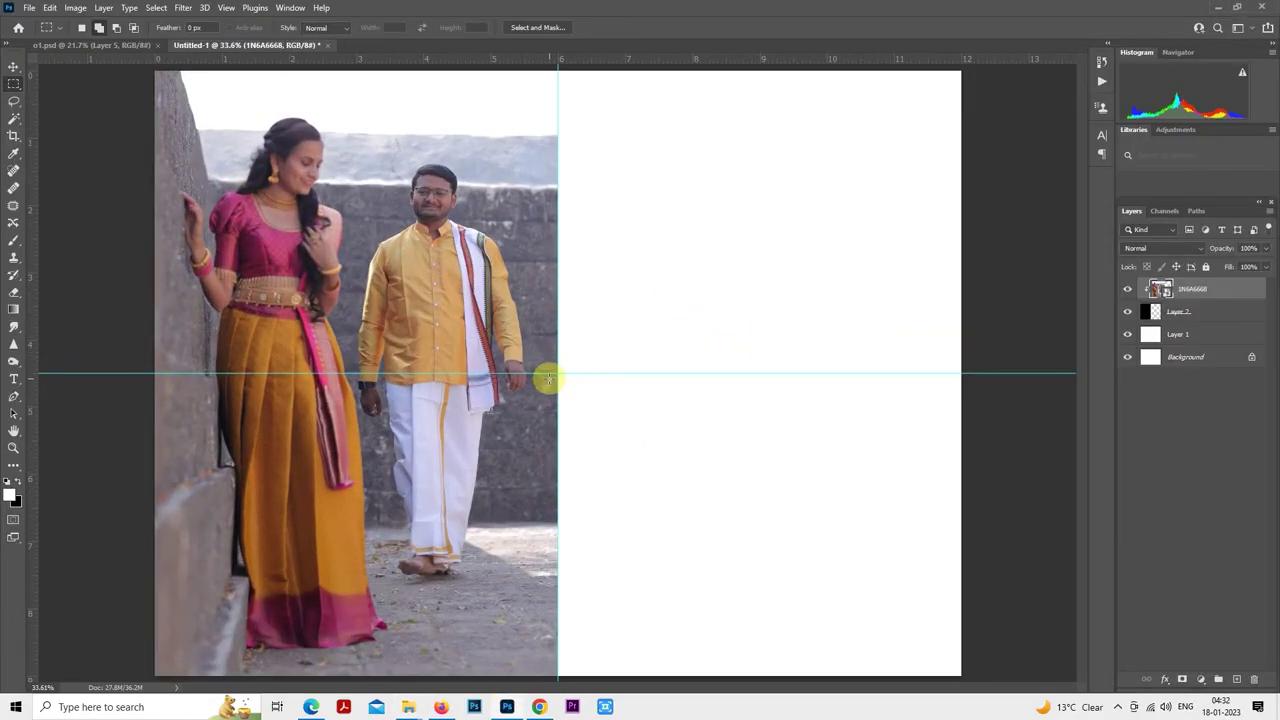
- Add Layer 3 and fill a block on the right half with black
scroll(549, 379, down, 1)
click(1236, 679)
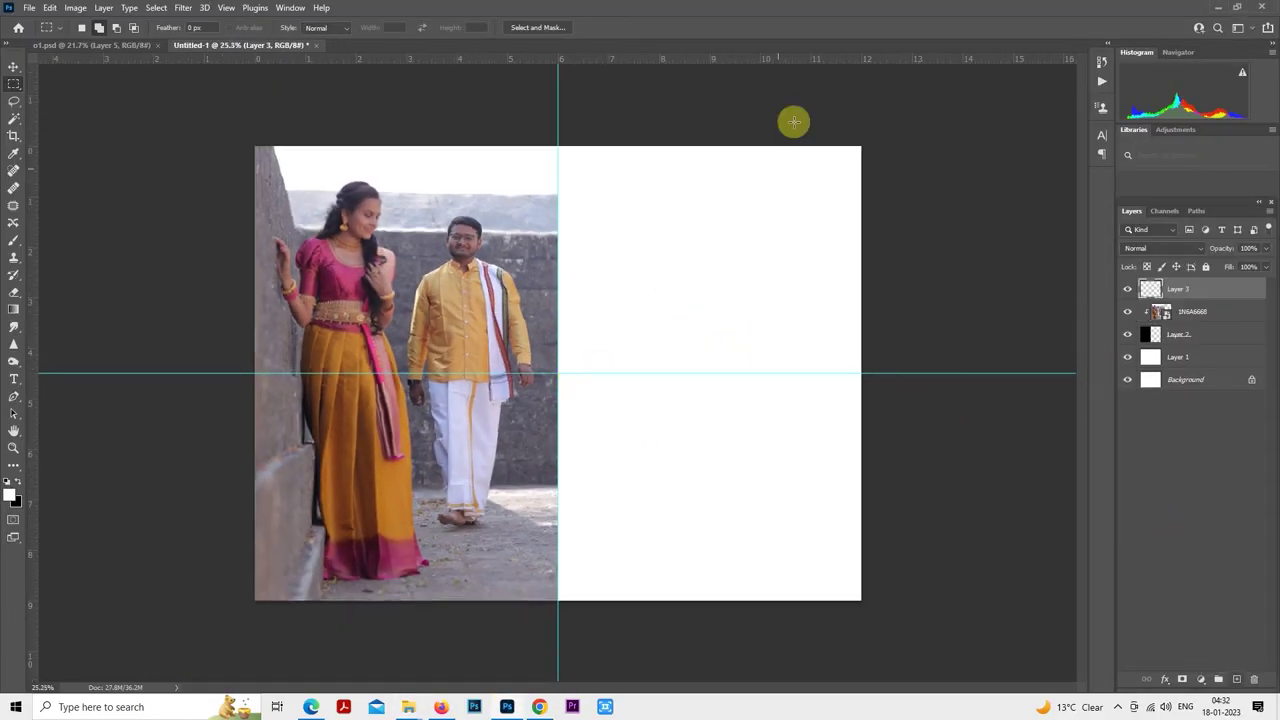
drag(894, 83, 563, 500)
click(585, 476)
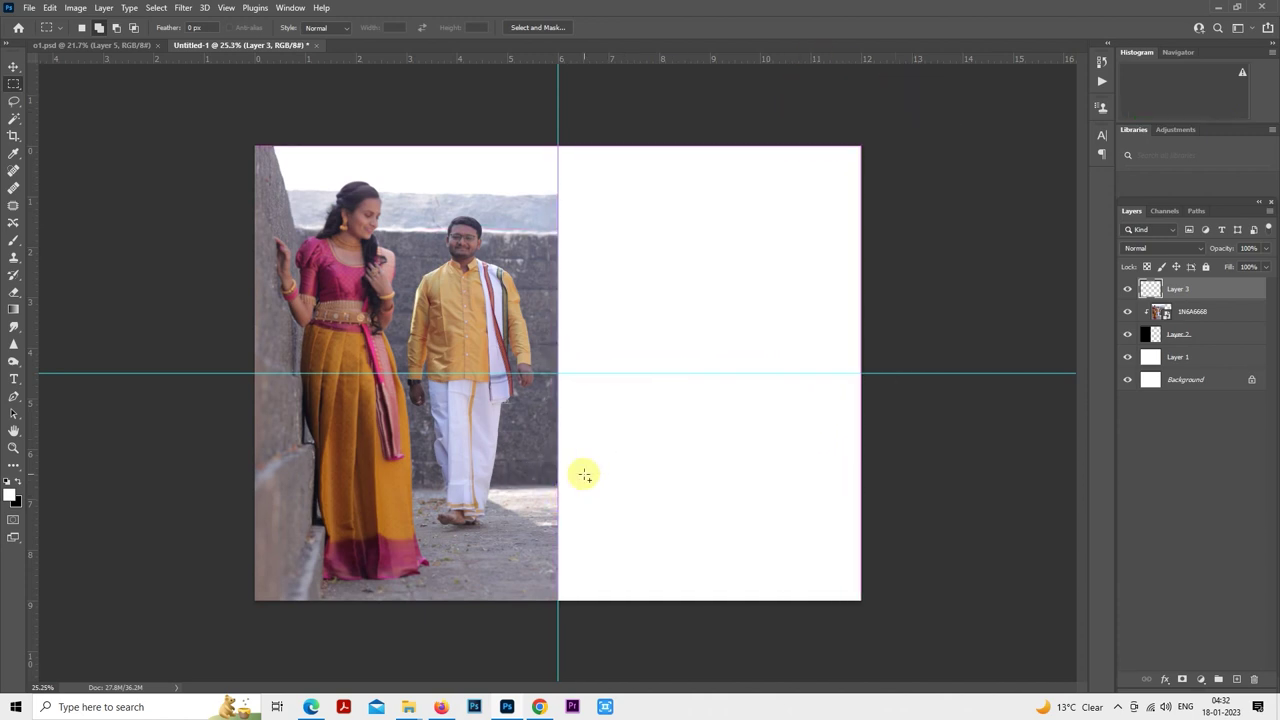
key(ctrl+z)
key(ctrl+BackSpace)
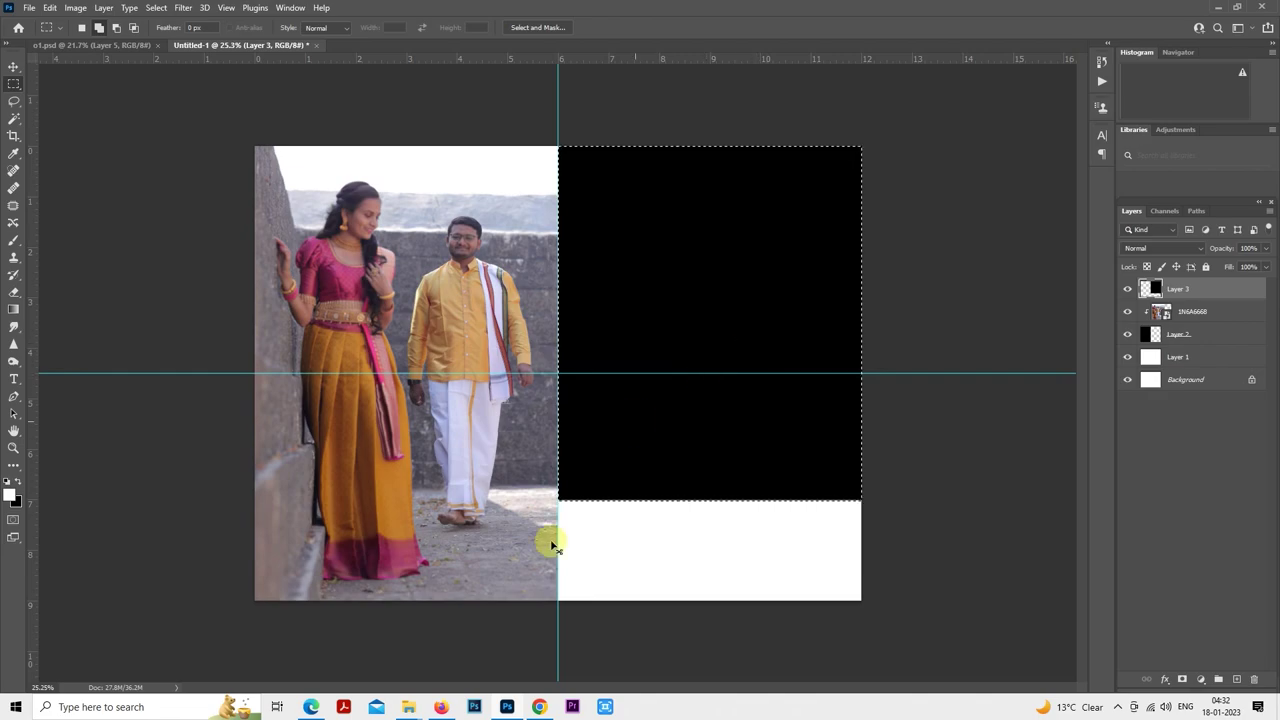
- Drag photo 1N6A6740 into the spread, position it upper right, and clip it to the block
mouse_move(408, 700)
click(380, 665)
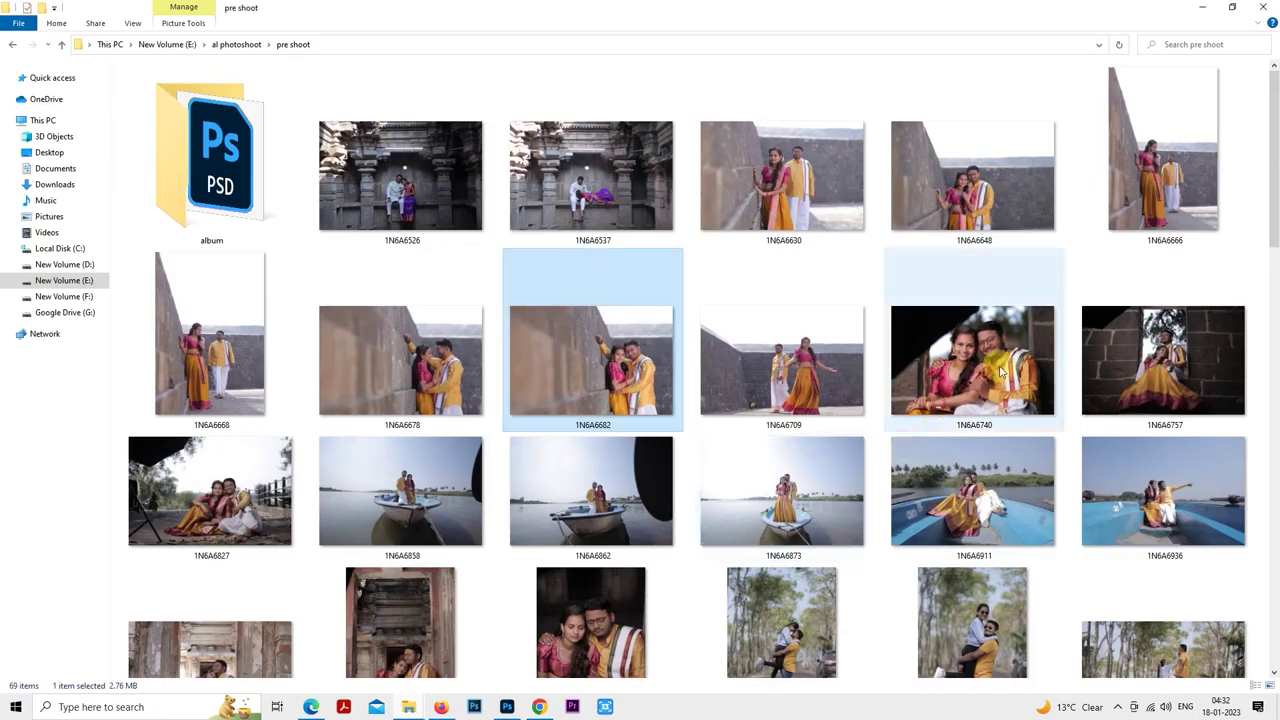
drag(1000, 372, 687, 396)
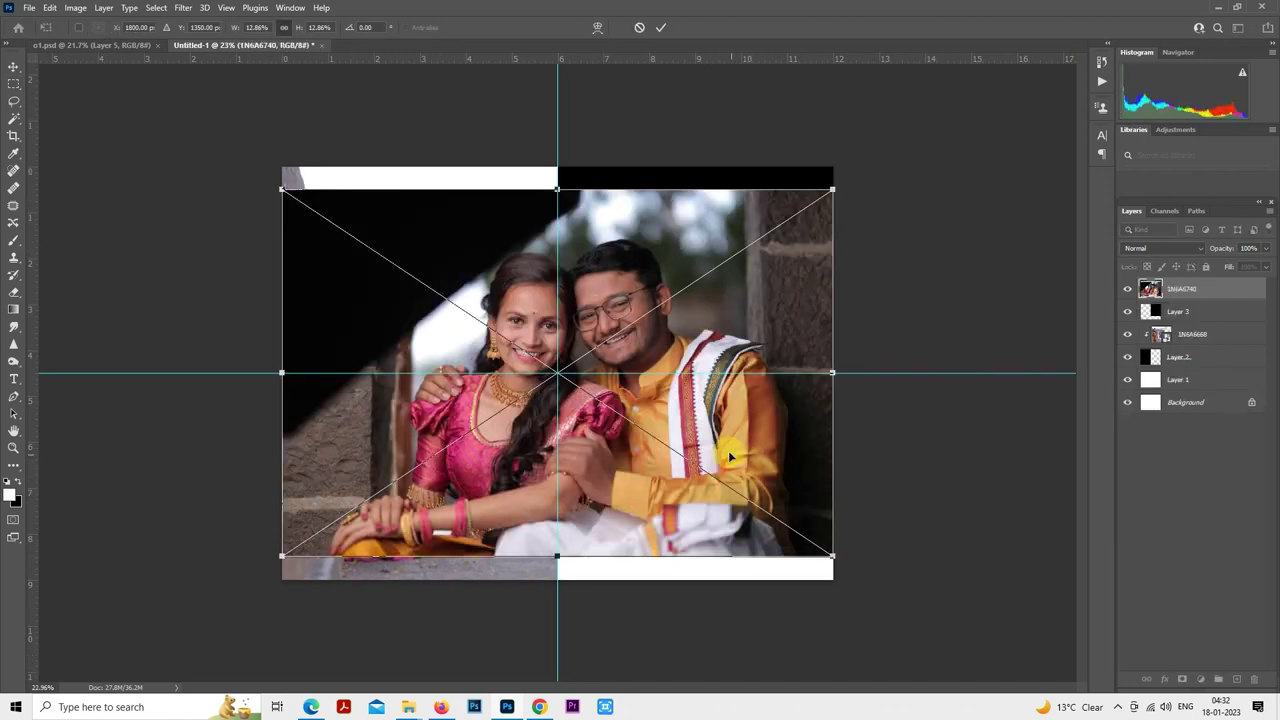
drag(728, 450, 843, 386)
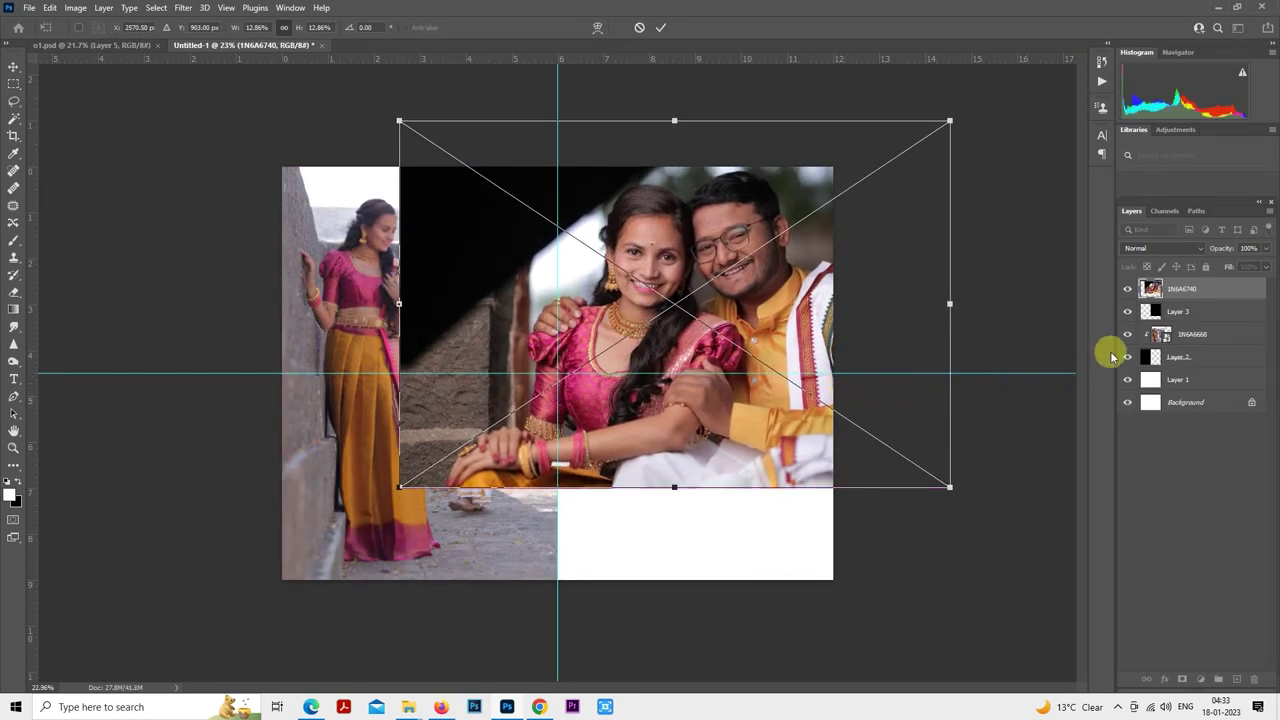
click(1176, 290)
right_click(1177, 290)
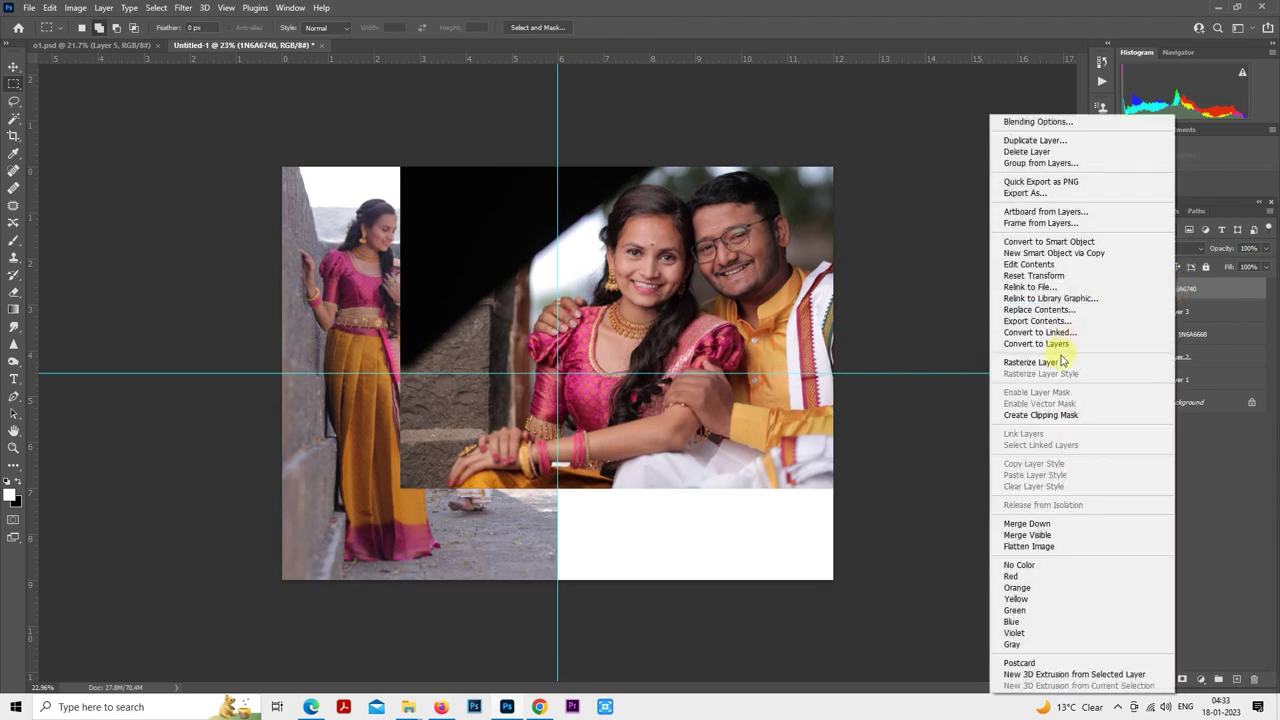
click(1040, 414)
- Free Transform the clipped photo larger within the block and set it to 50% opacity
scroll(558, 373, down, 1)
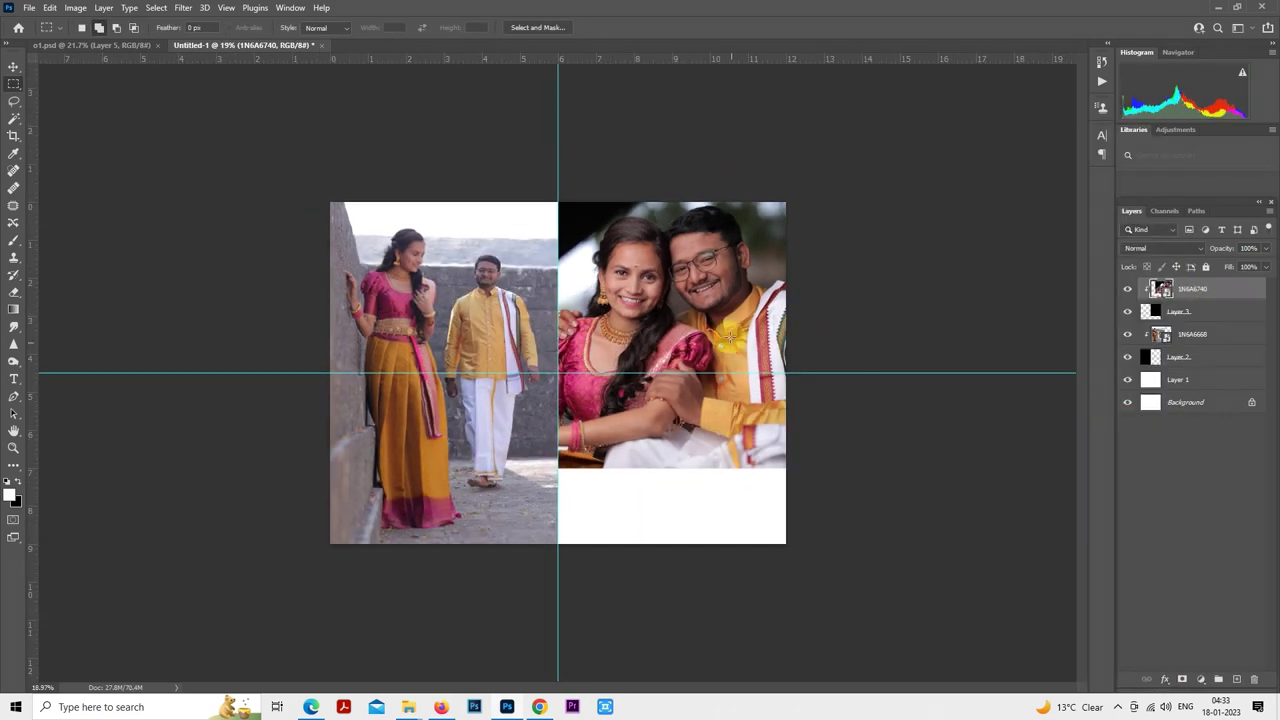
right_click(730, 318)
click(785, 511)
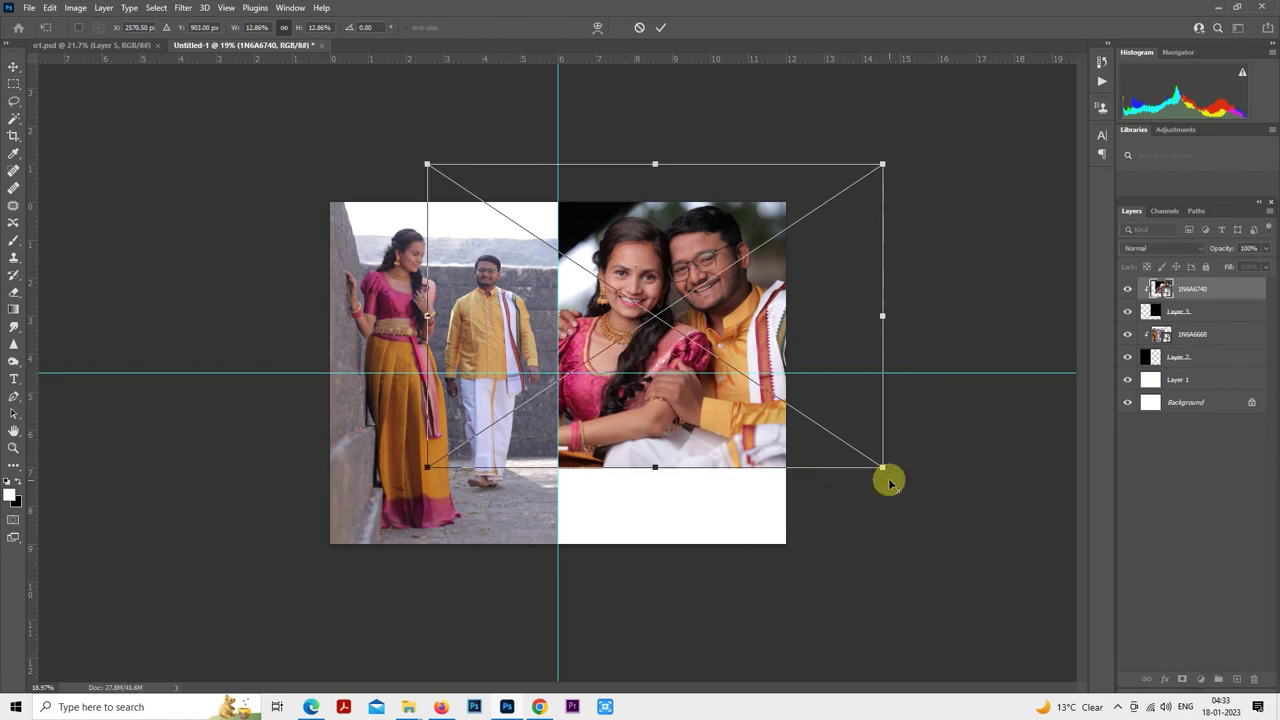
drag(884, 469, 940, 540)
drag(881, 427, 873, 432)
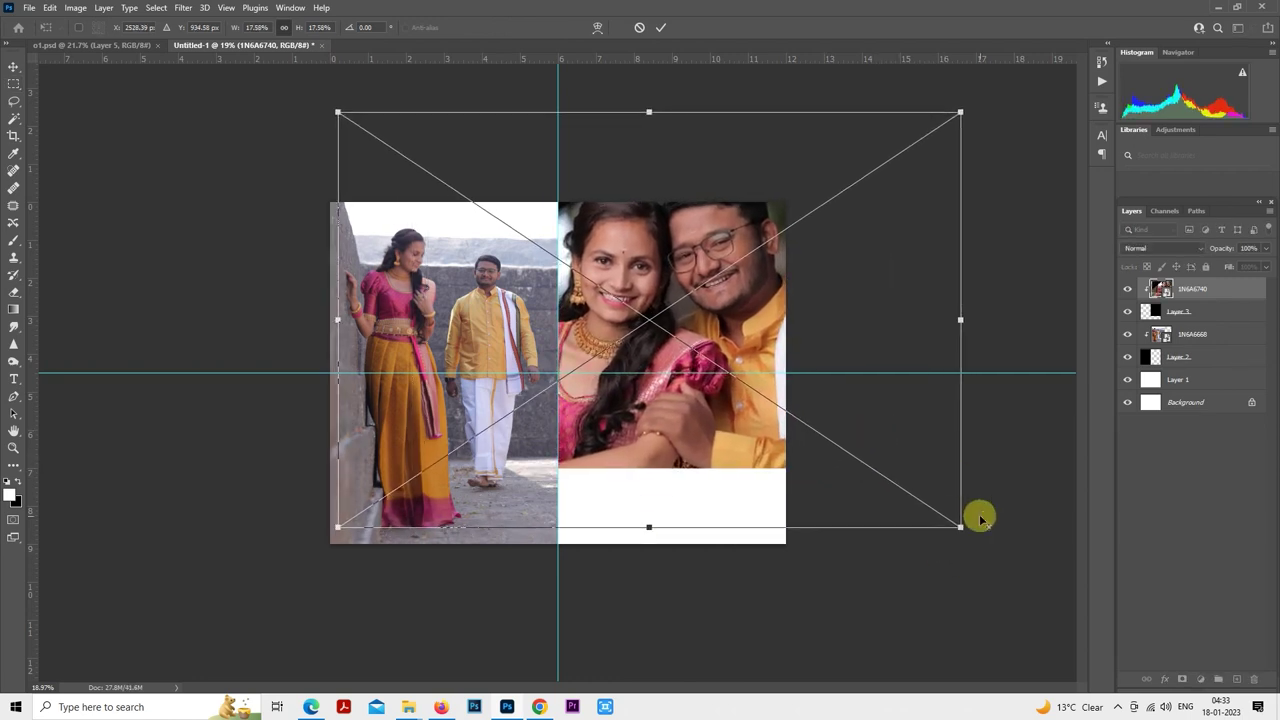
drag(960, 526, 957, 514)
drag(928, 464, 926, 467)
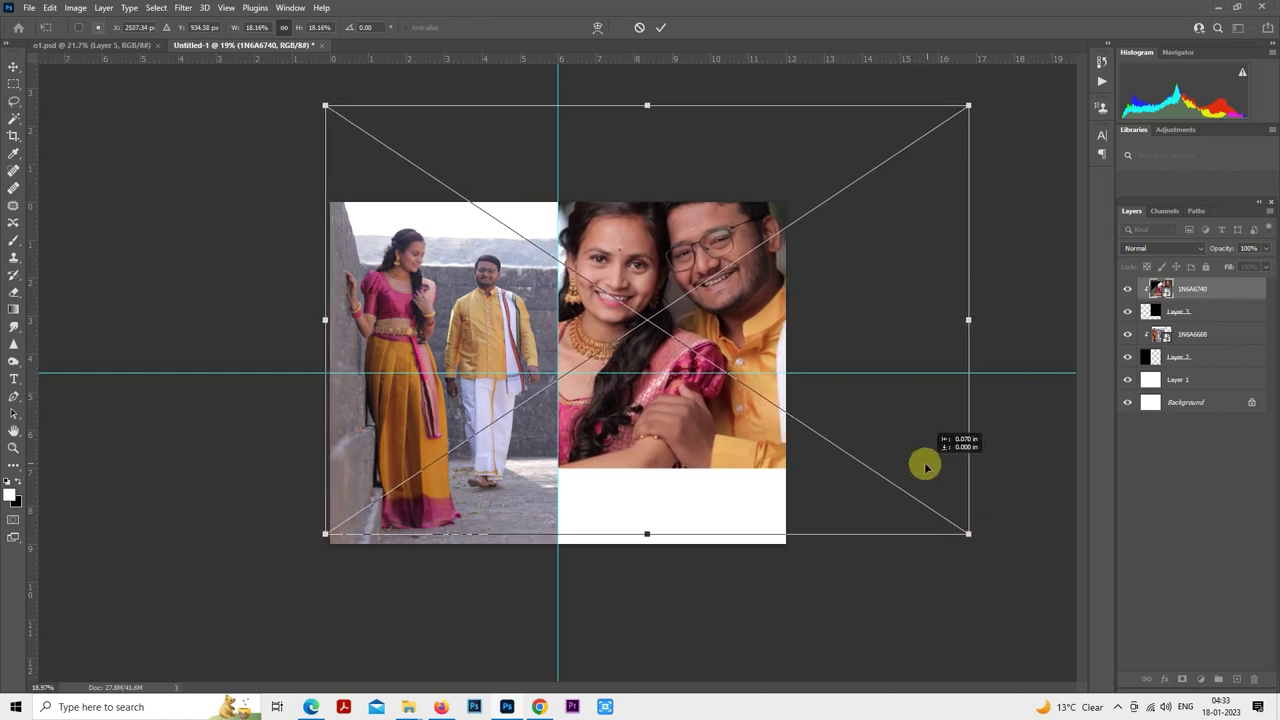
drag(894, 436, 898, 436)
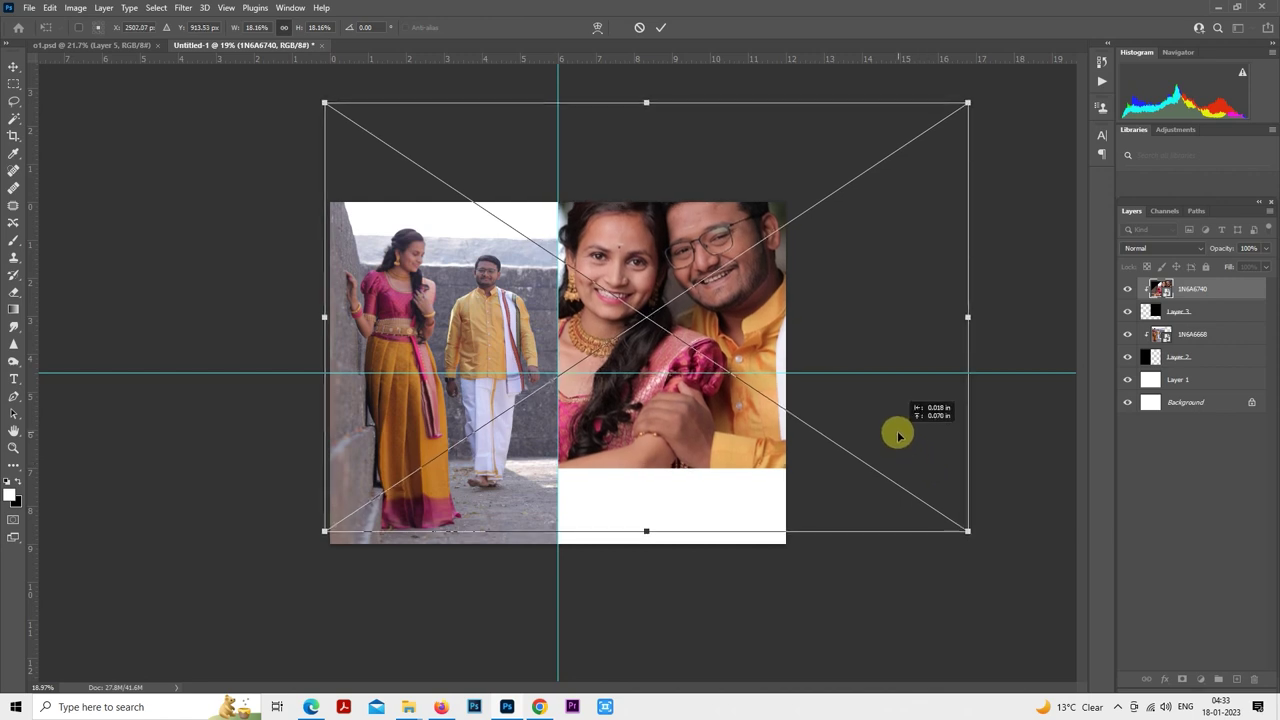
key(Return)
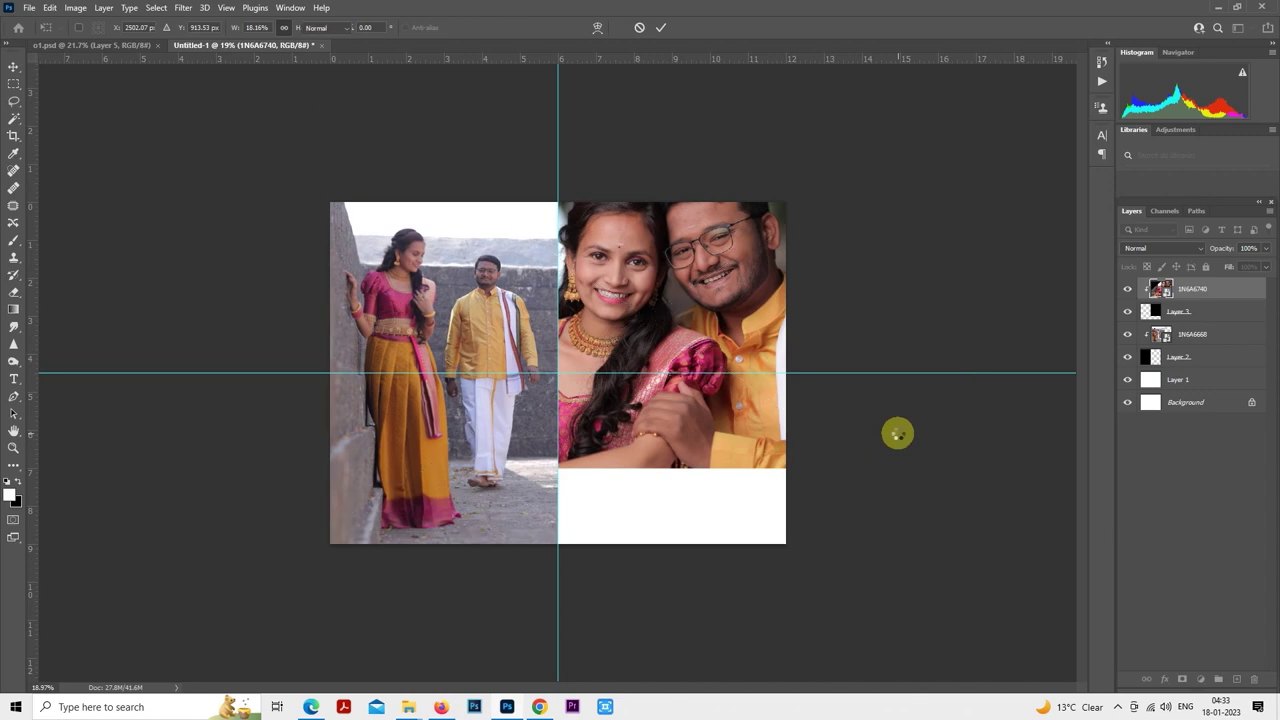
key(5)
key(ctrl+plus)
key(ctrl+plus)
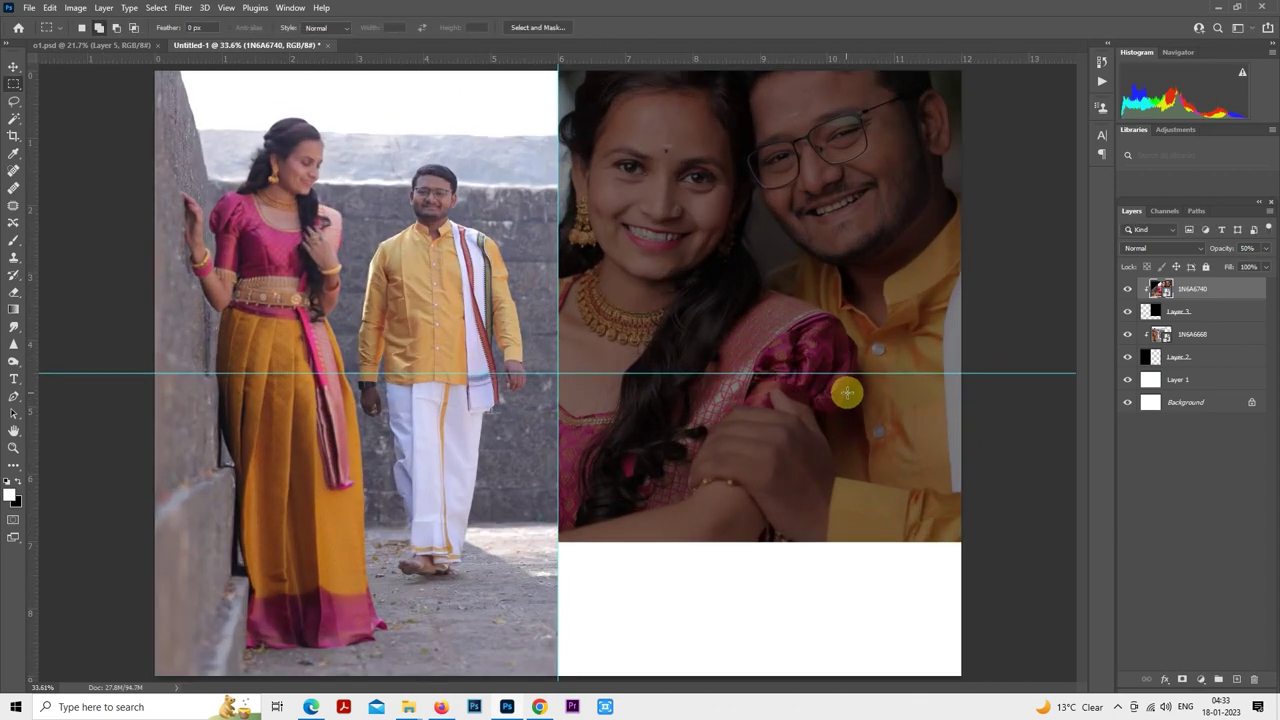
mouse_move(407, 707)
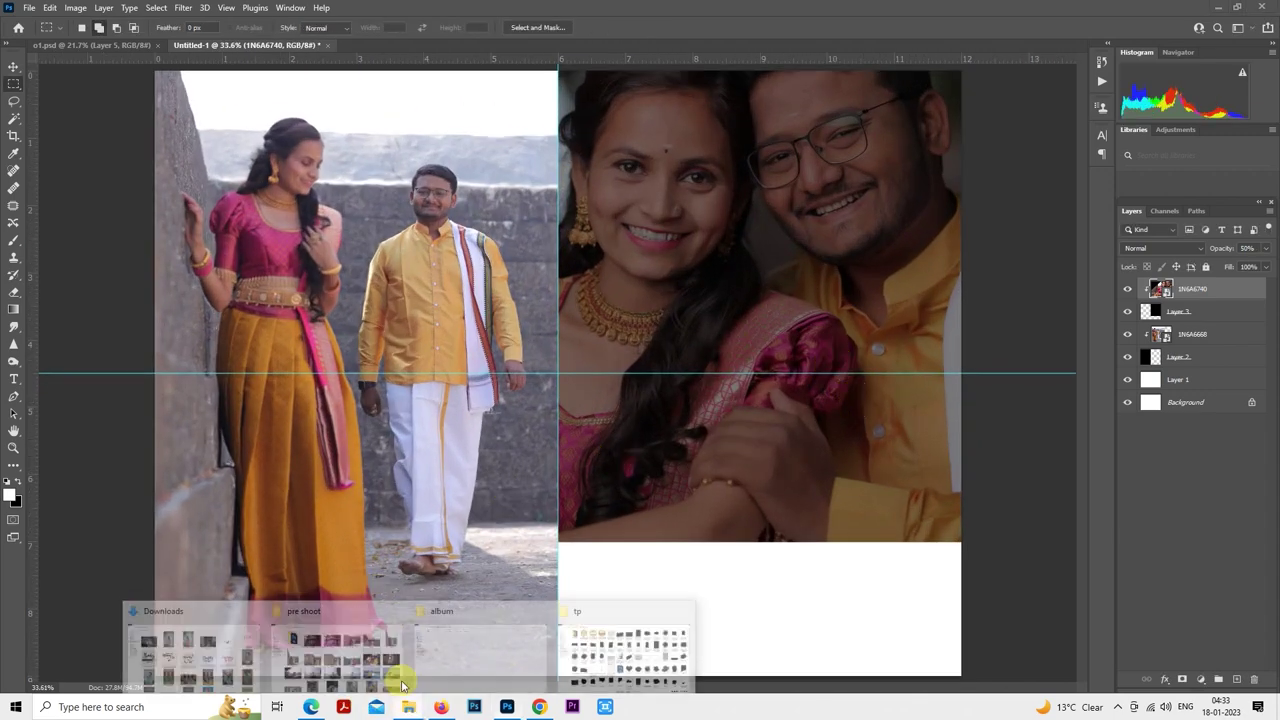
click(382, 657)
double_click(463, 359)
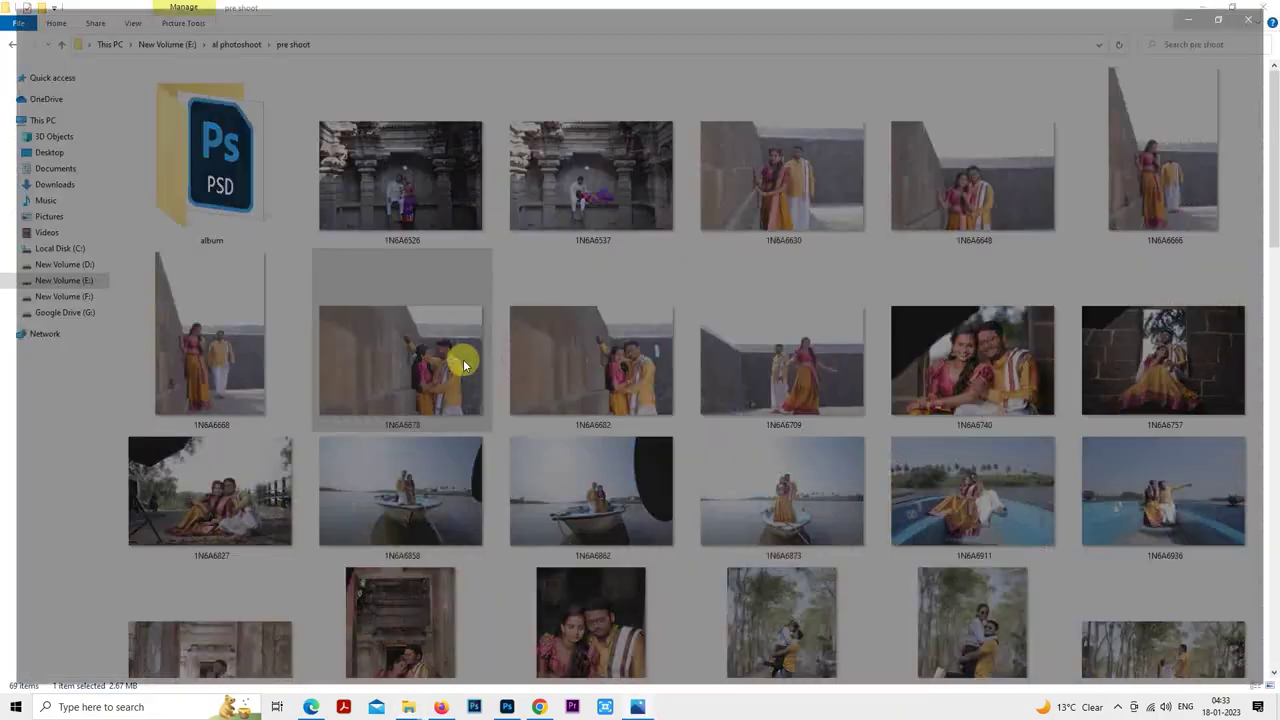
key(Right)
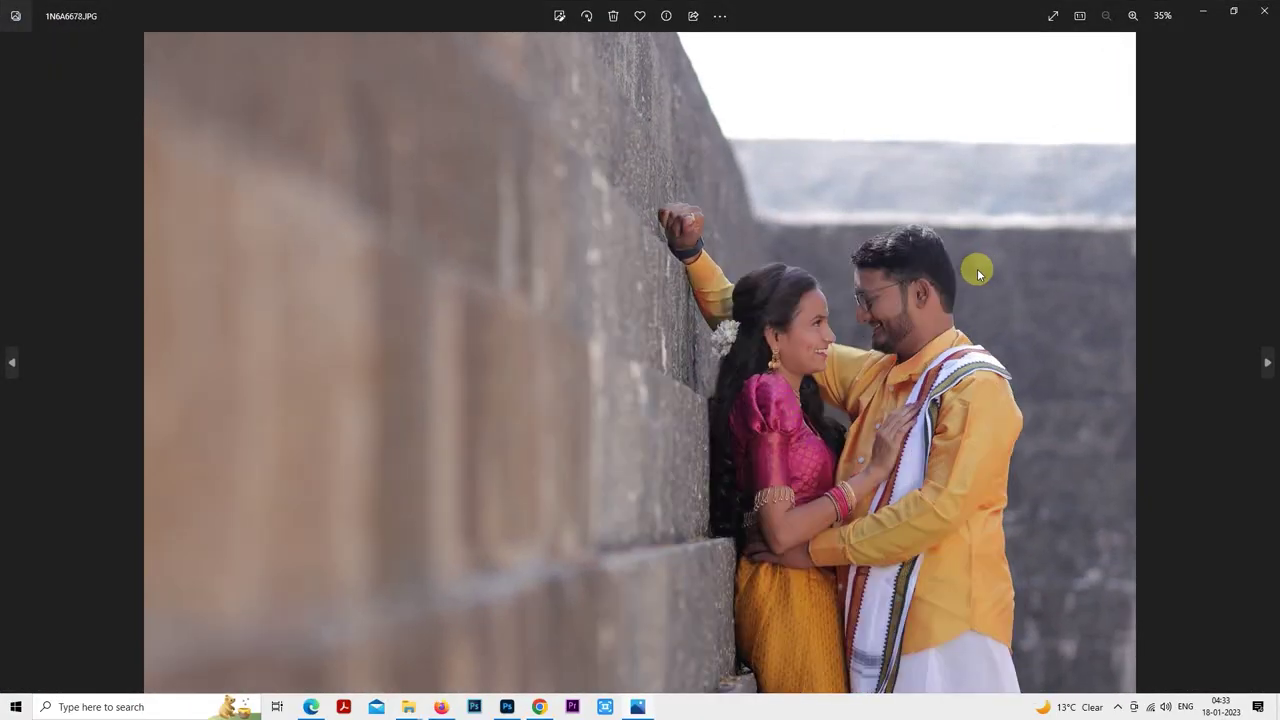
key(Left)
key(Right)
key(Right)
key(Right)
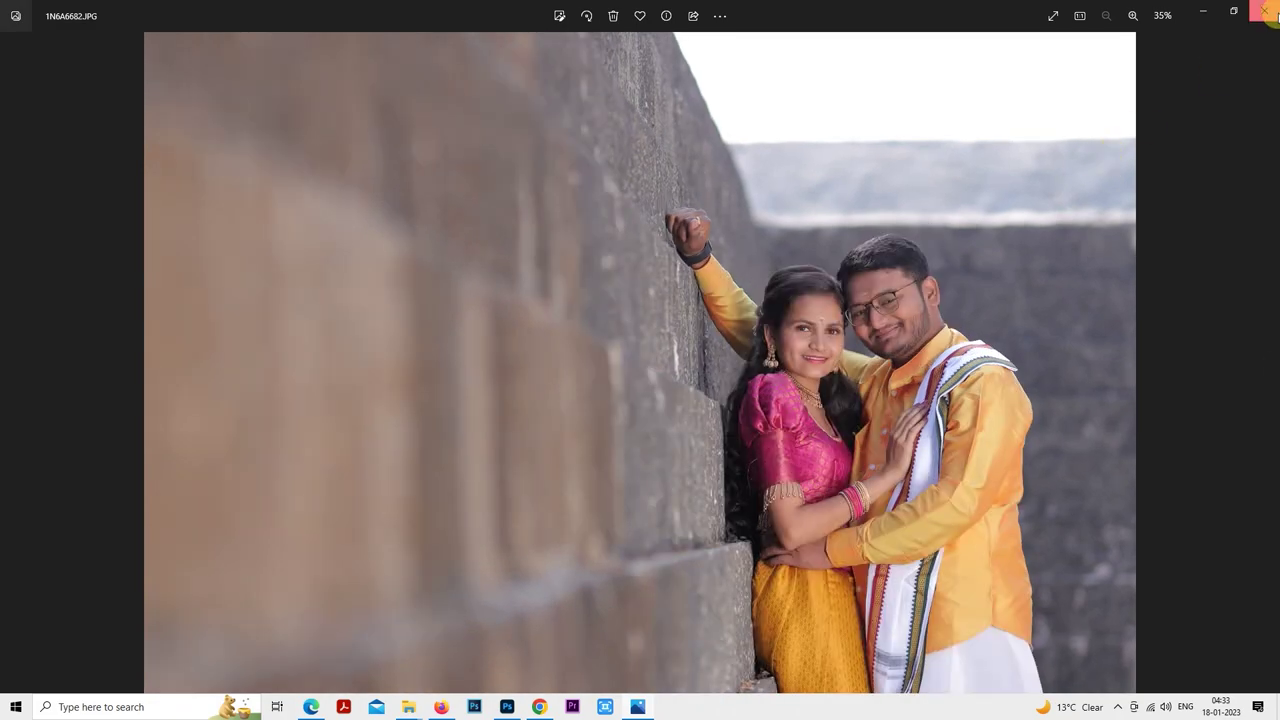
click(1266, 12)
click(507, 706)
- Add Layer 4 and paint a large white dot with the Hard Round brush
scroll(698, 420, up, 2)
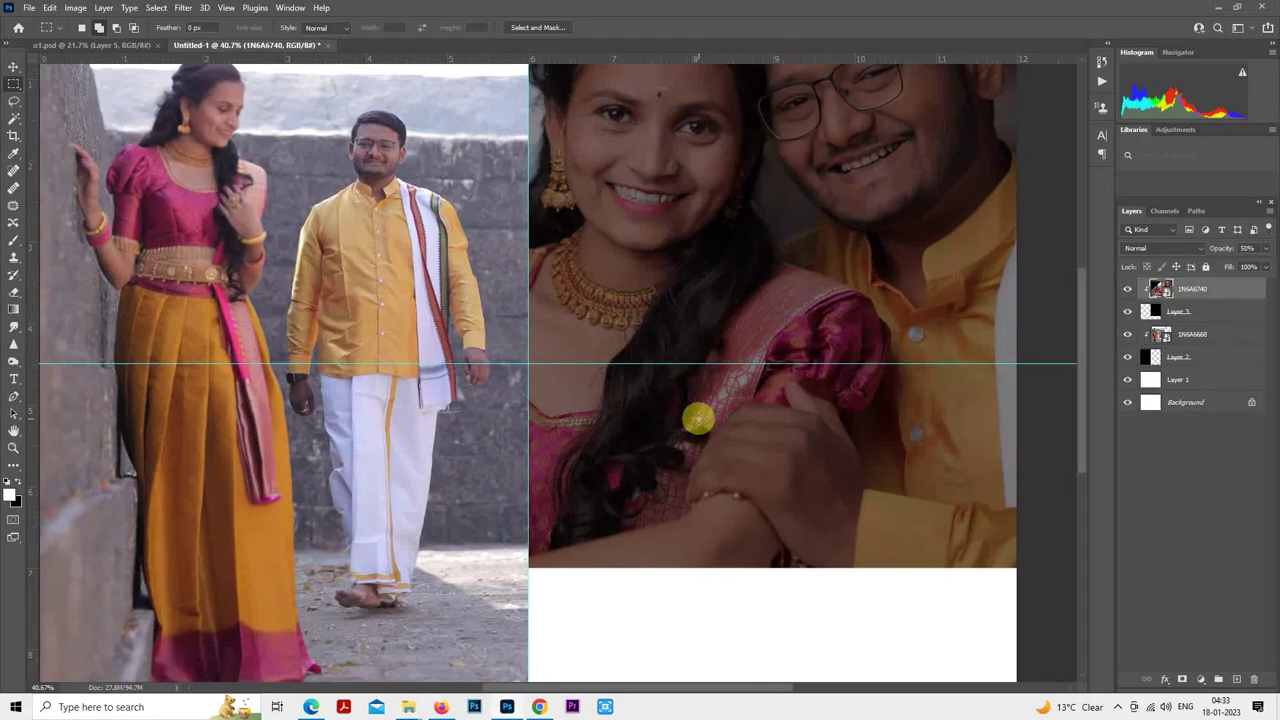
drag(786, 451, 631, 366)
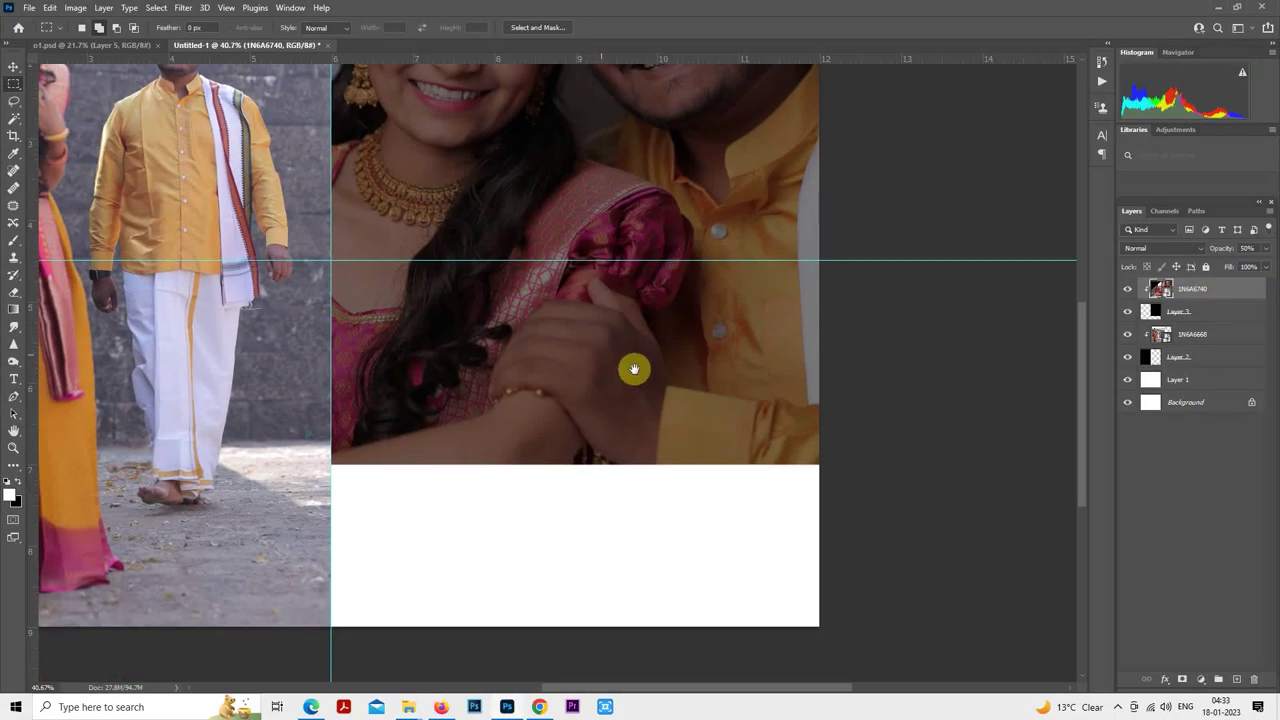
click(1239, 679)
click(15, 246)
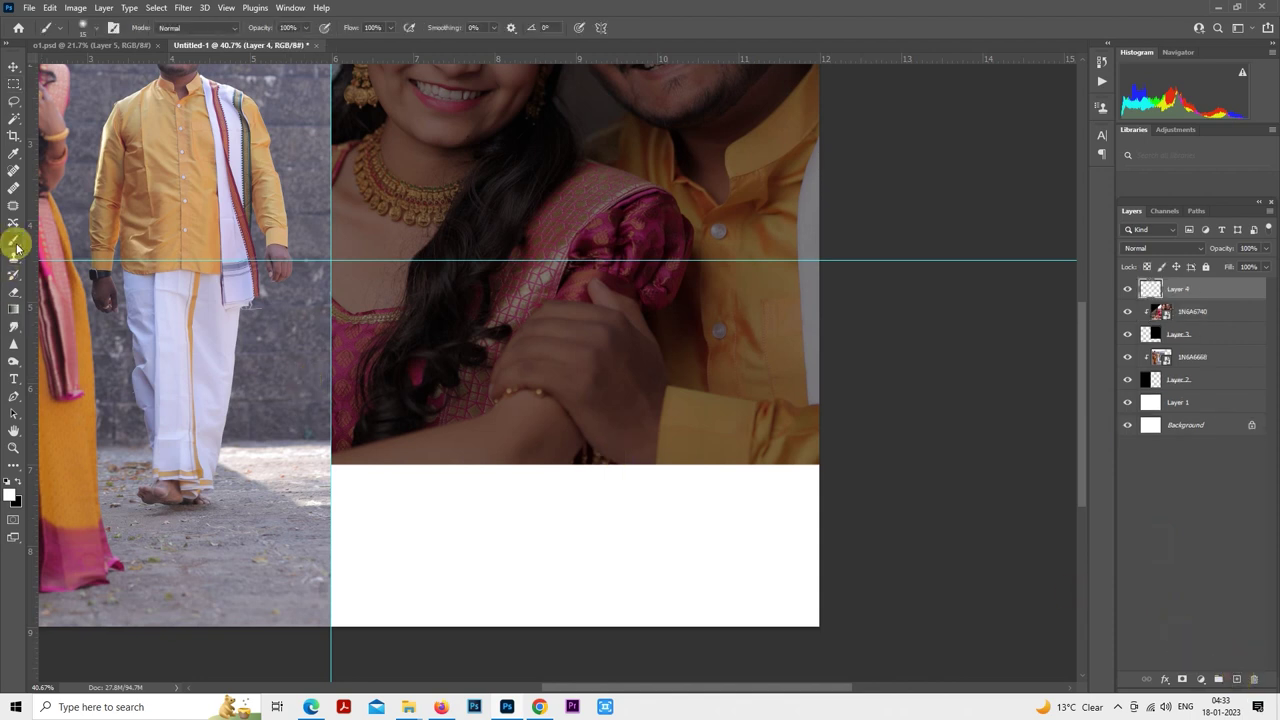
click(98, 28)
click(155, 256)
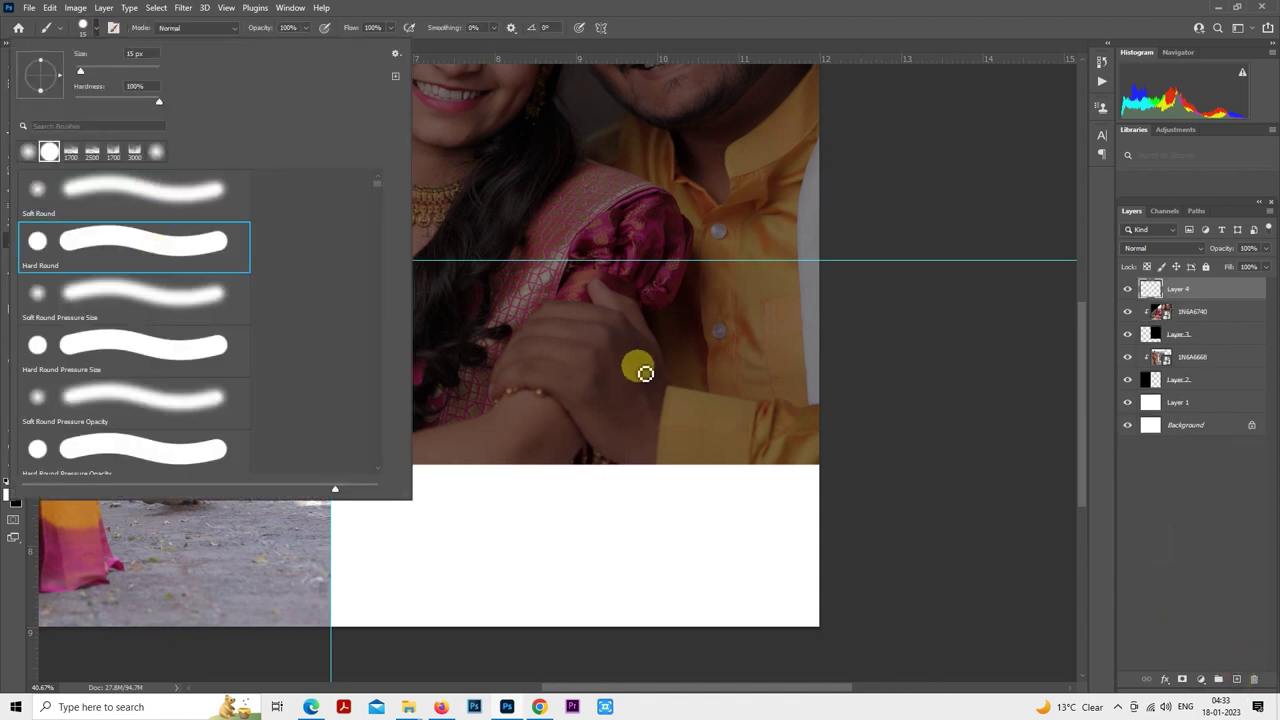
click(640, 381)
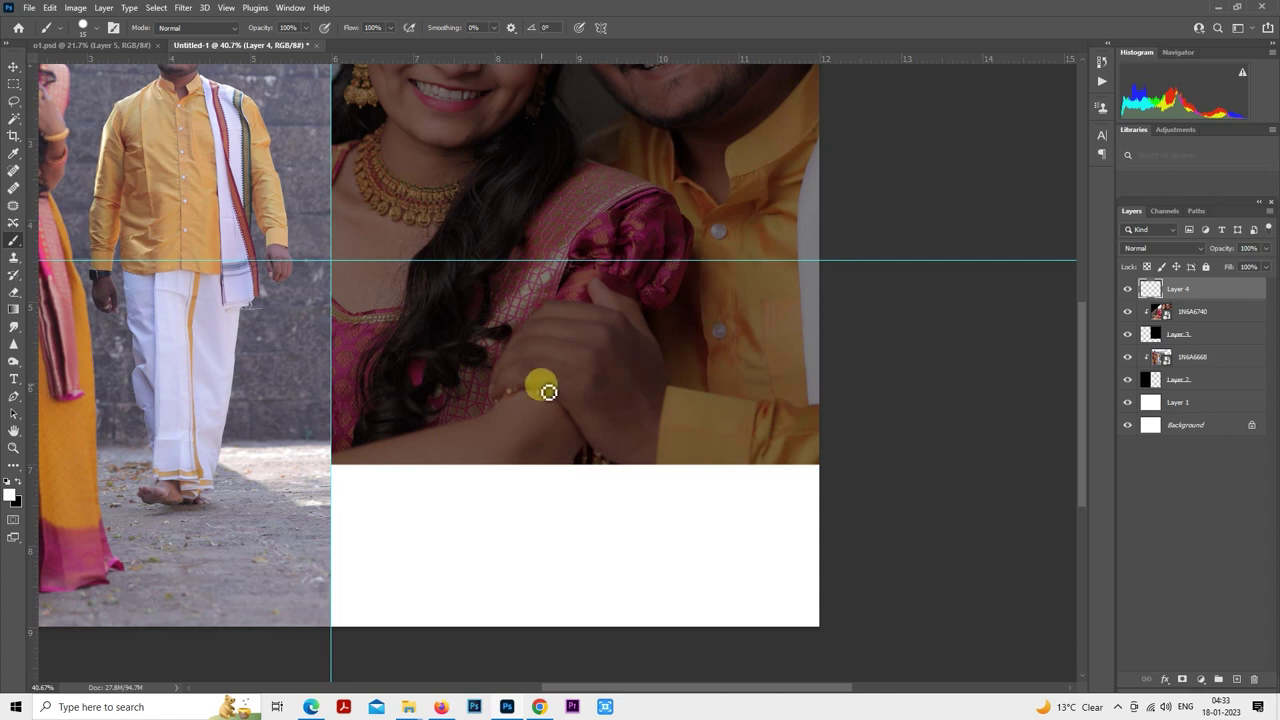
key(bracketright)
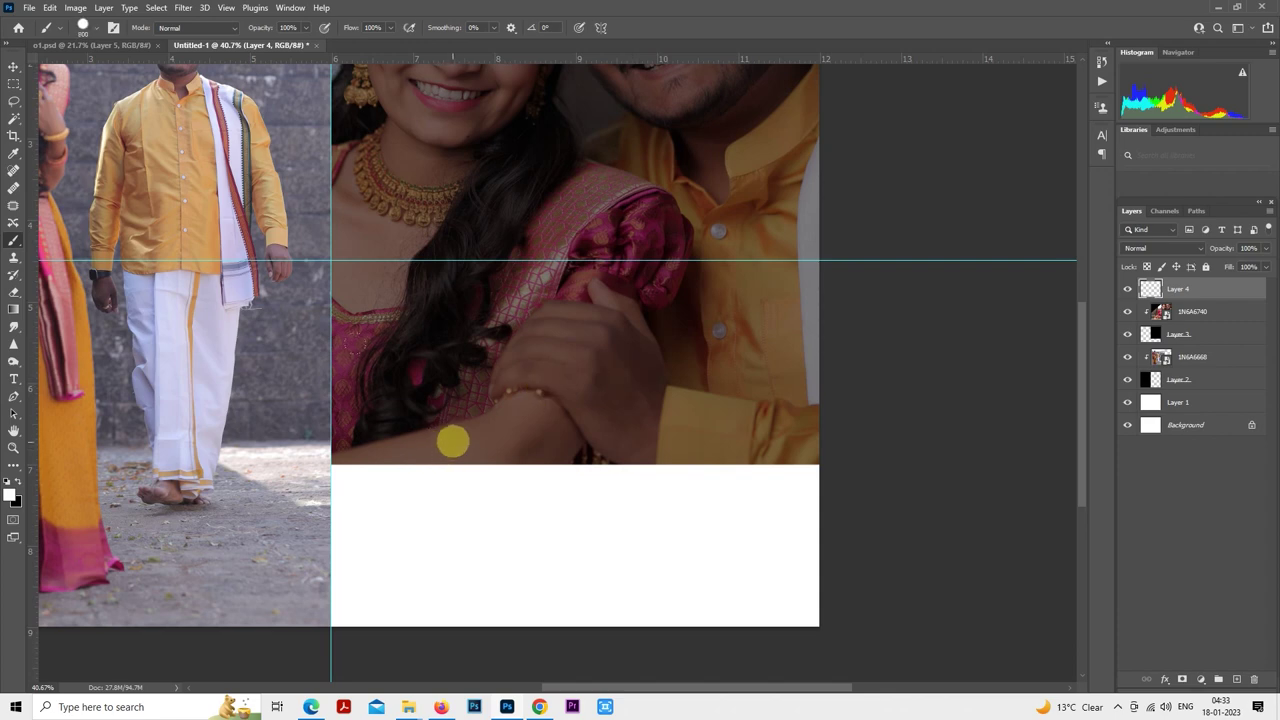
key(ctrl+0)
click(436, 362)
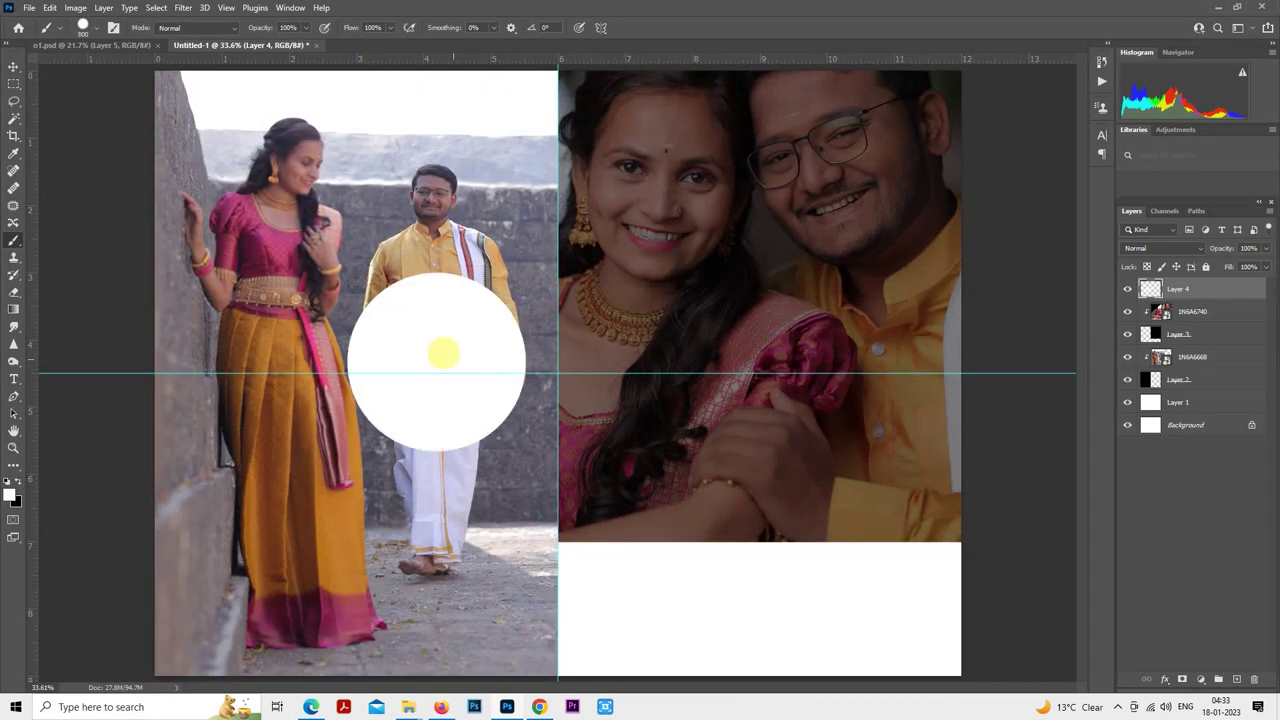
- Invert the painted circle to solid black
click(14, 84)
key(ctrl+minus)
right_click(452, 316)
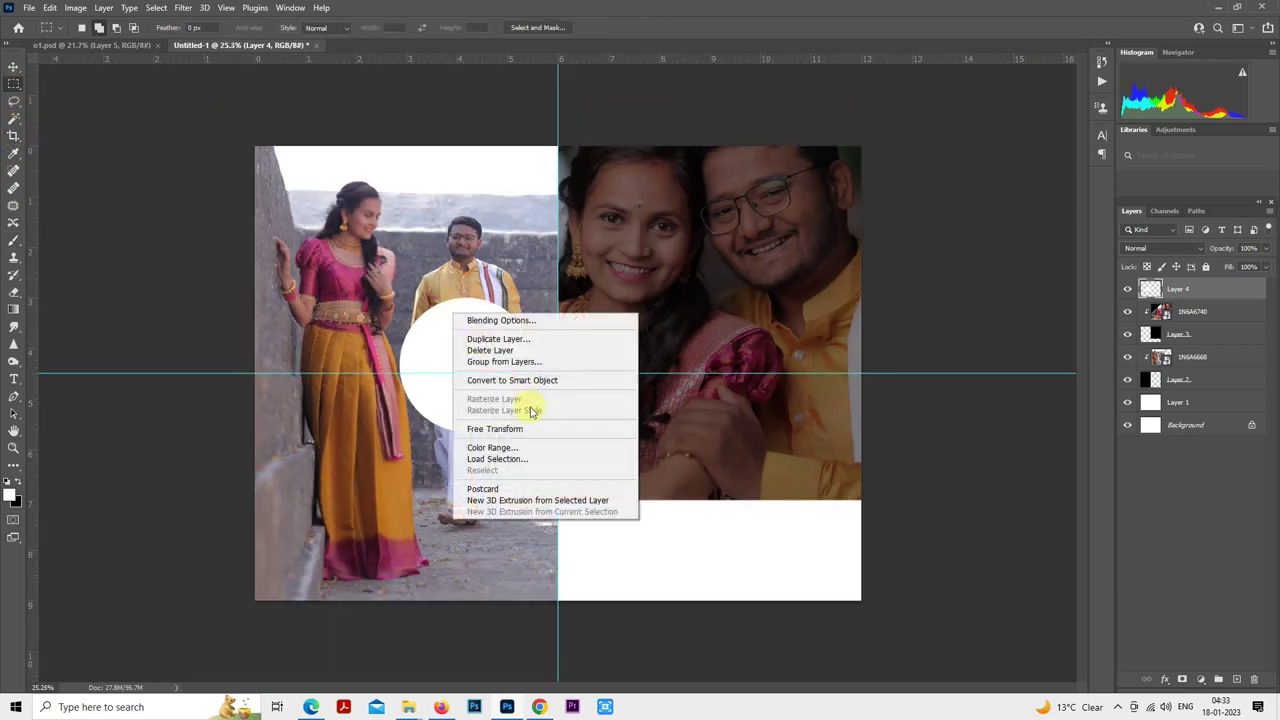
click(381, 390)
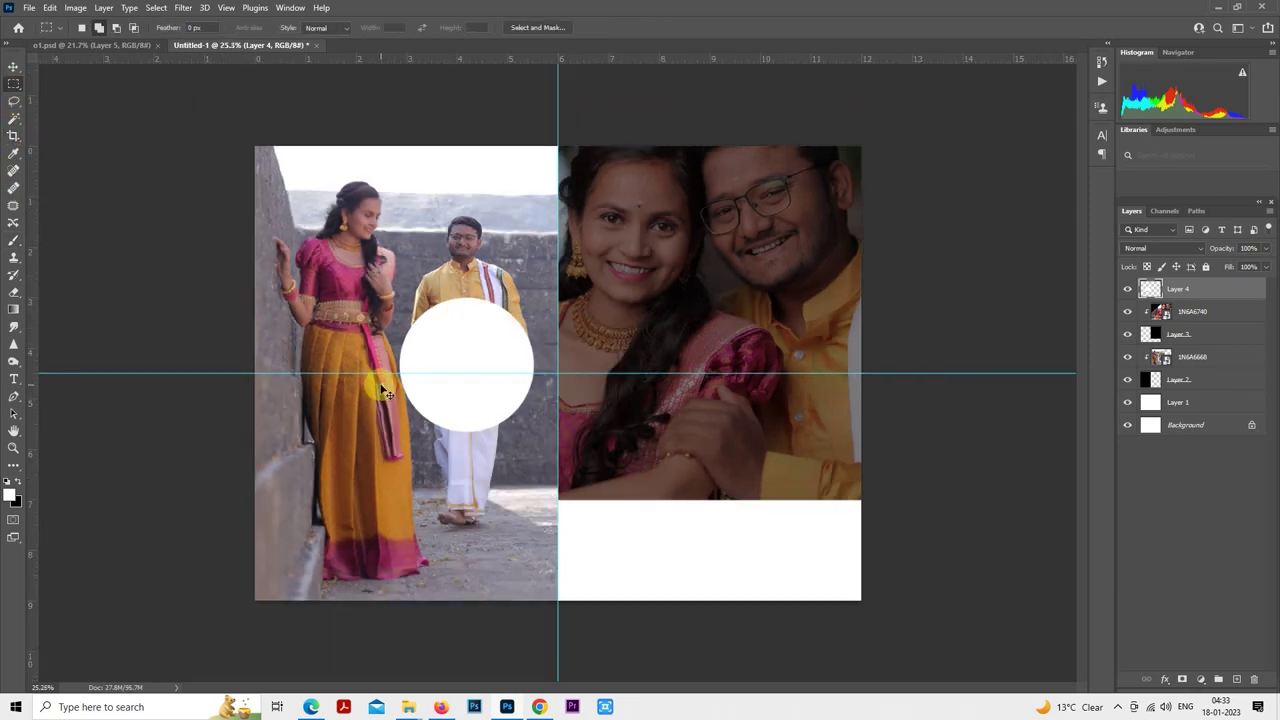
key(ctrl+i)
- Free Transform the circle down onto the photo's bottom edge
right_click(482, 333)
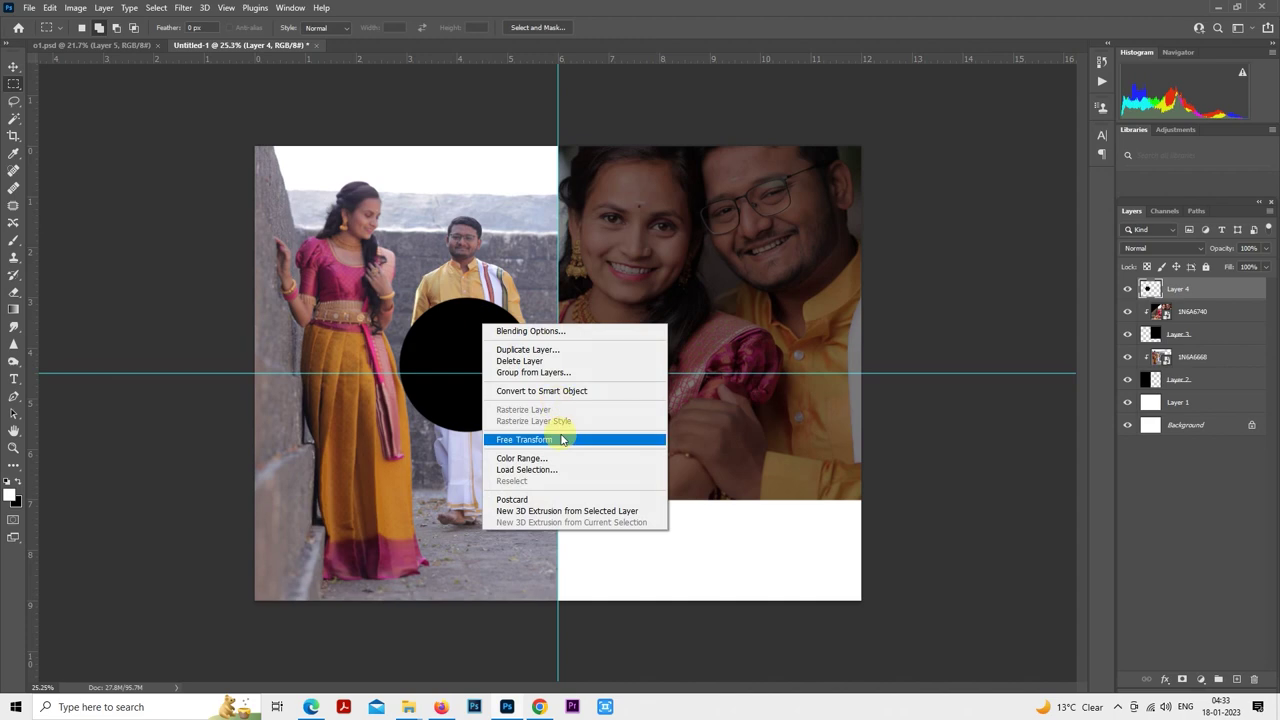
click(557, 437)
drag(486, 379, 533, 332)
key(Return)
scroll(677, 509, up, 3)
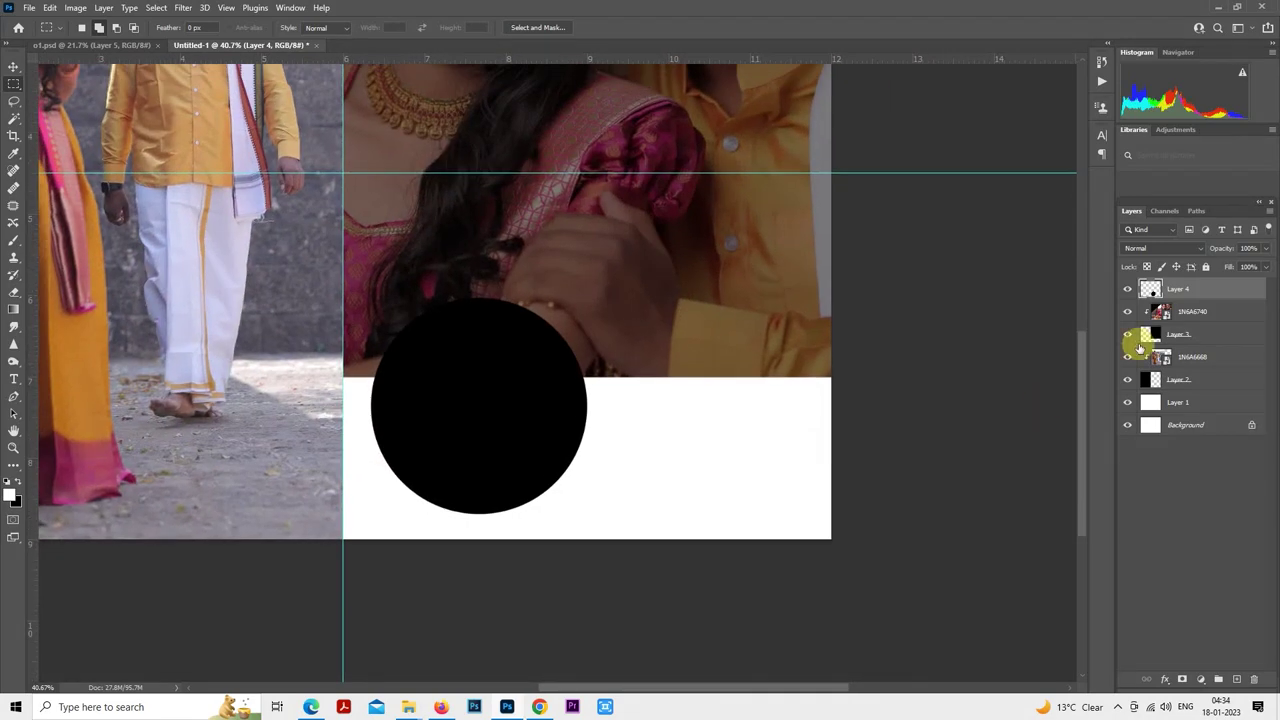
- In o1.psd, reduce Layer 4's white stroke to 5 px
click(121, 46)
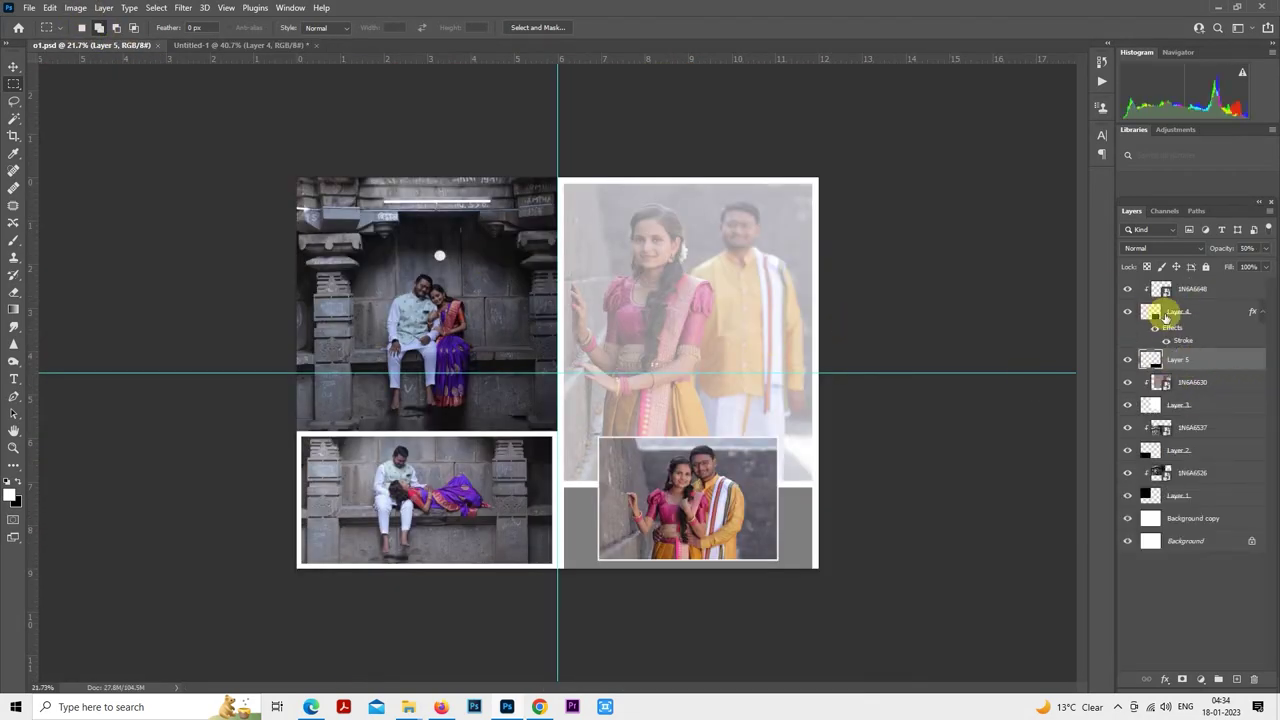
click(1188, 328)
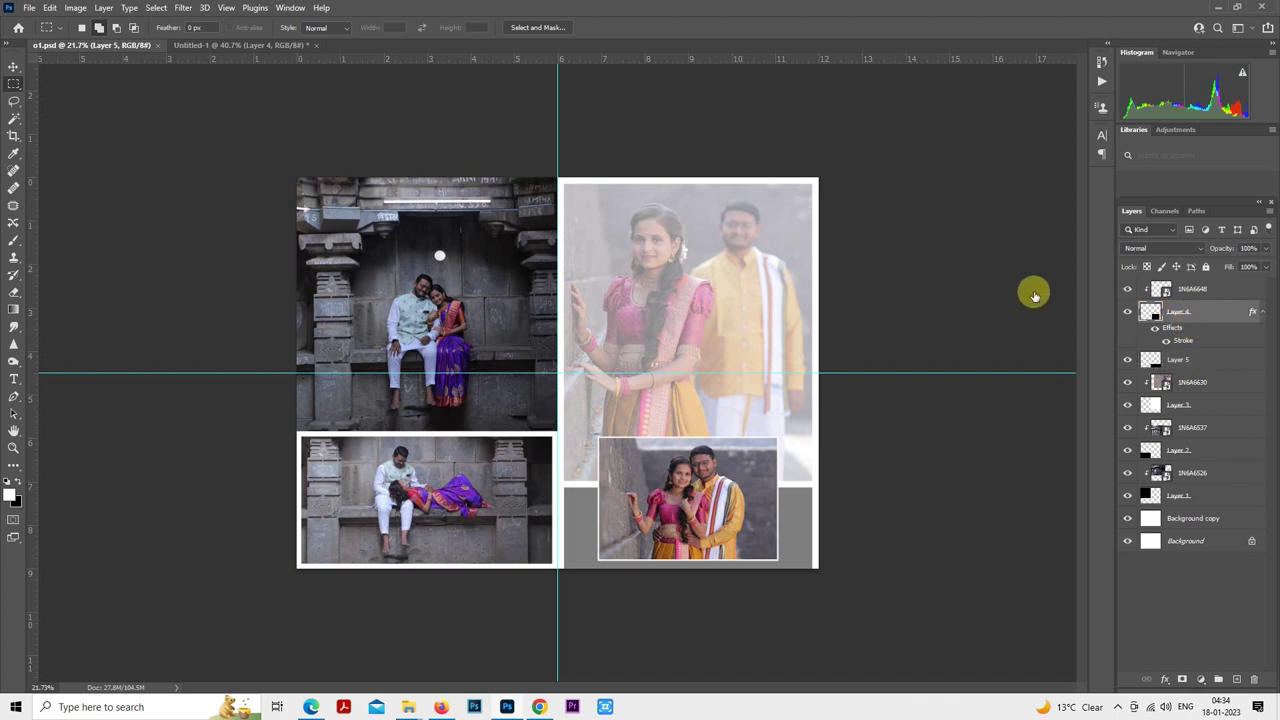
double_click(1172, 333)
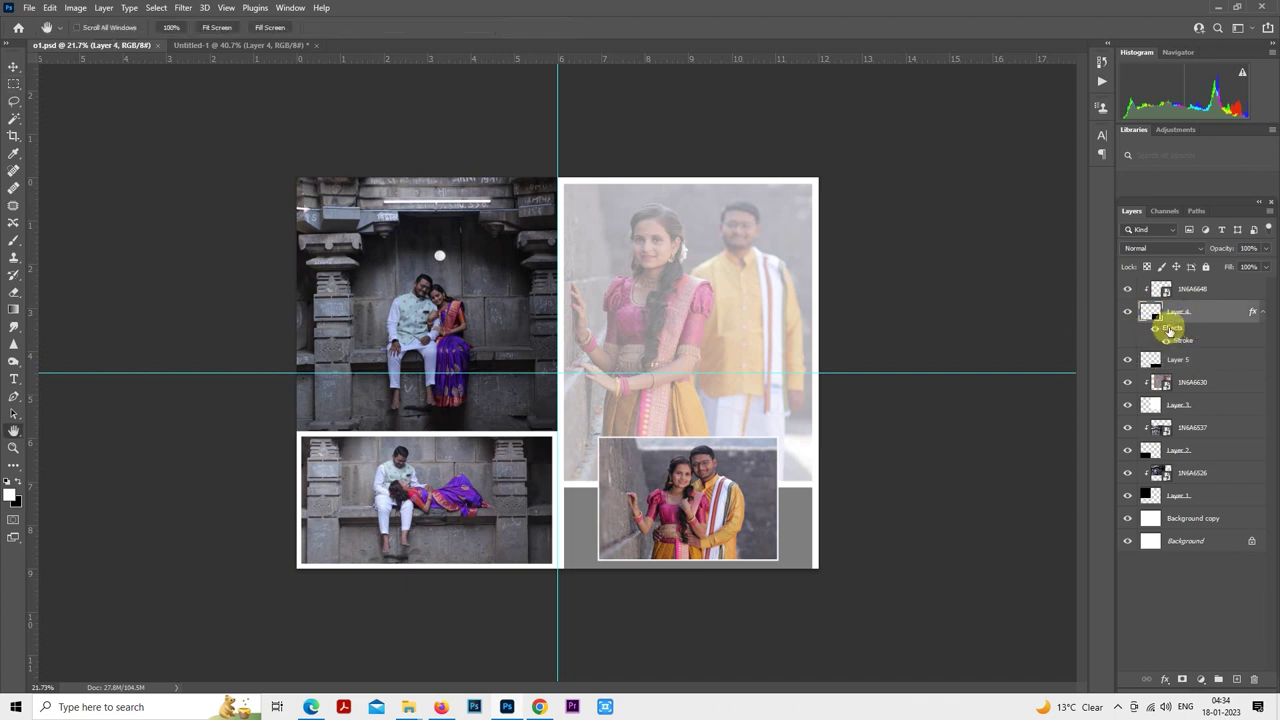
click(790, 154)
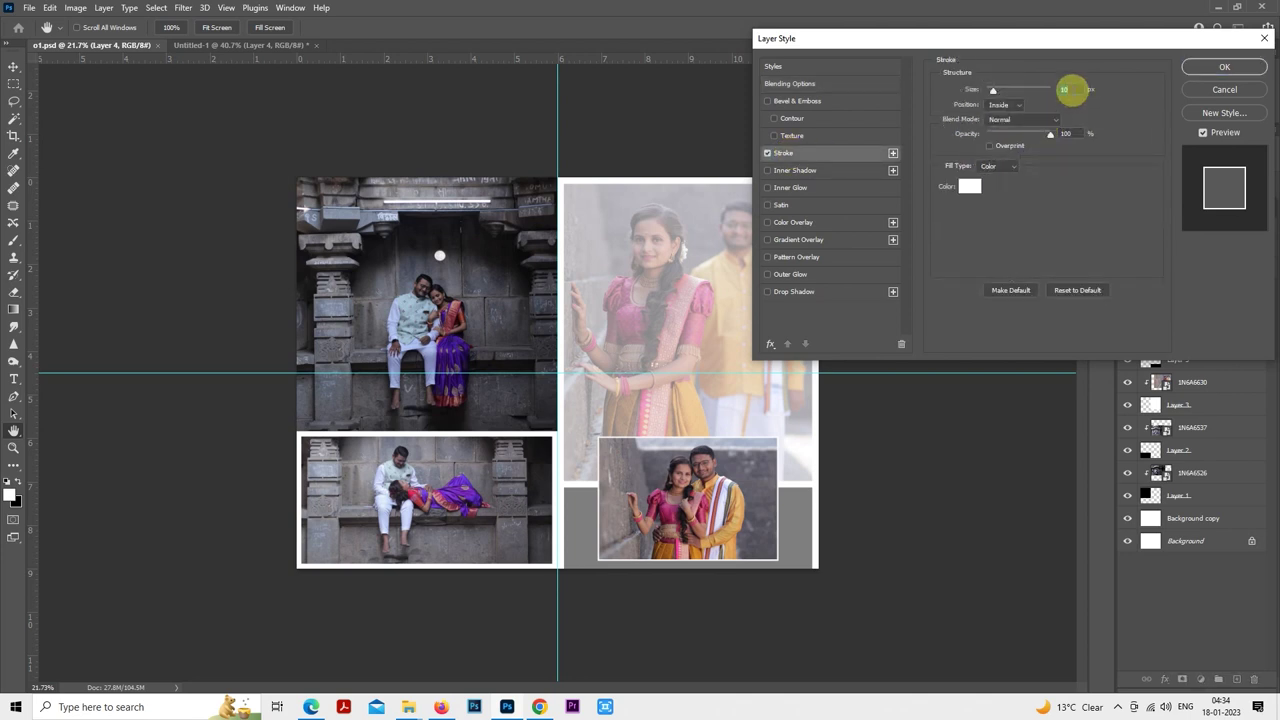
text(5)
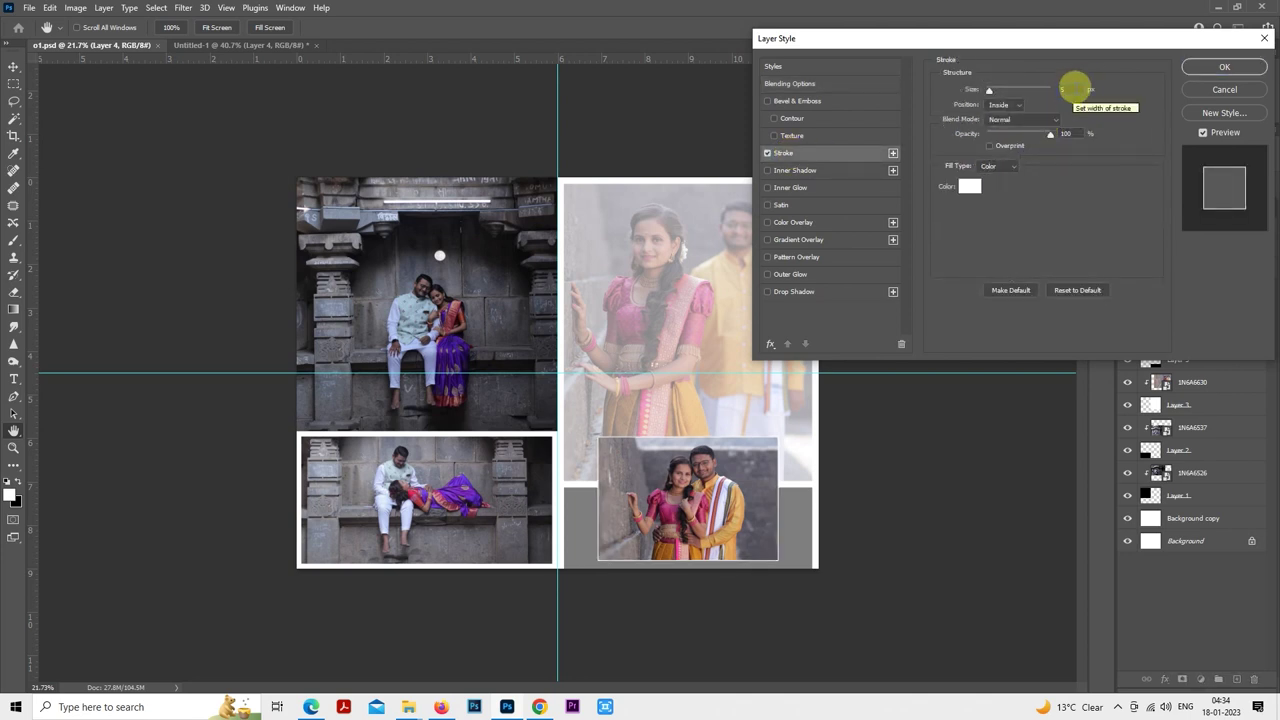
click(1220, 66)
key(ctrl+plus)
- Copy Layer 4's layer style
scroll(557, 373, up, 2)
scroll(557, 373, down, 3)
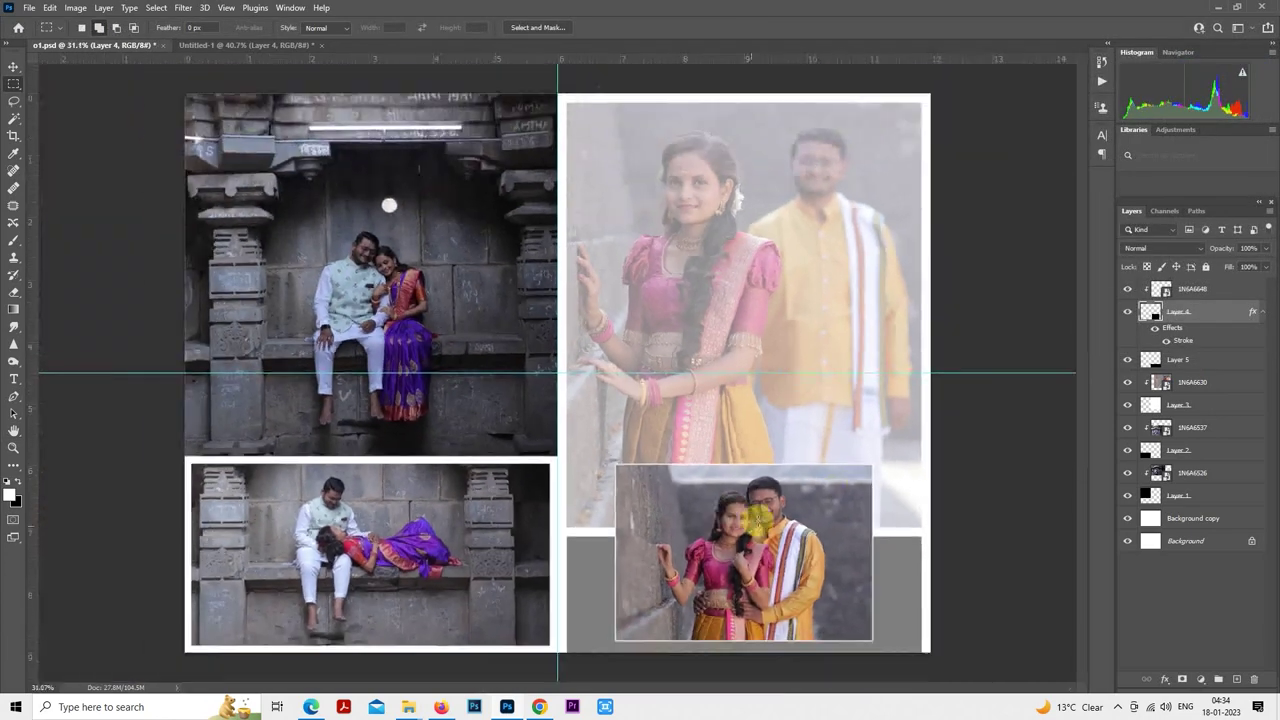
scroll(557, 373, up, 2)
scroll(767, 563, up, 3)
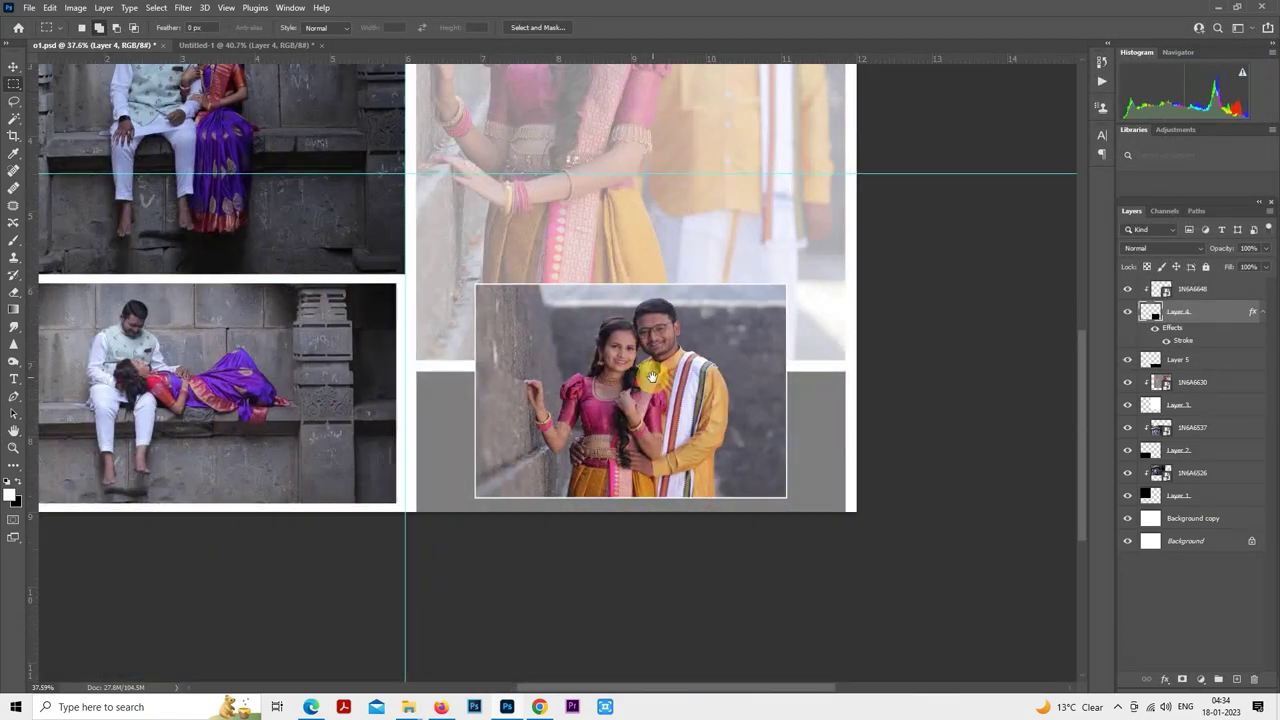
scroll(652, 377, down, 3)
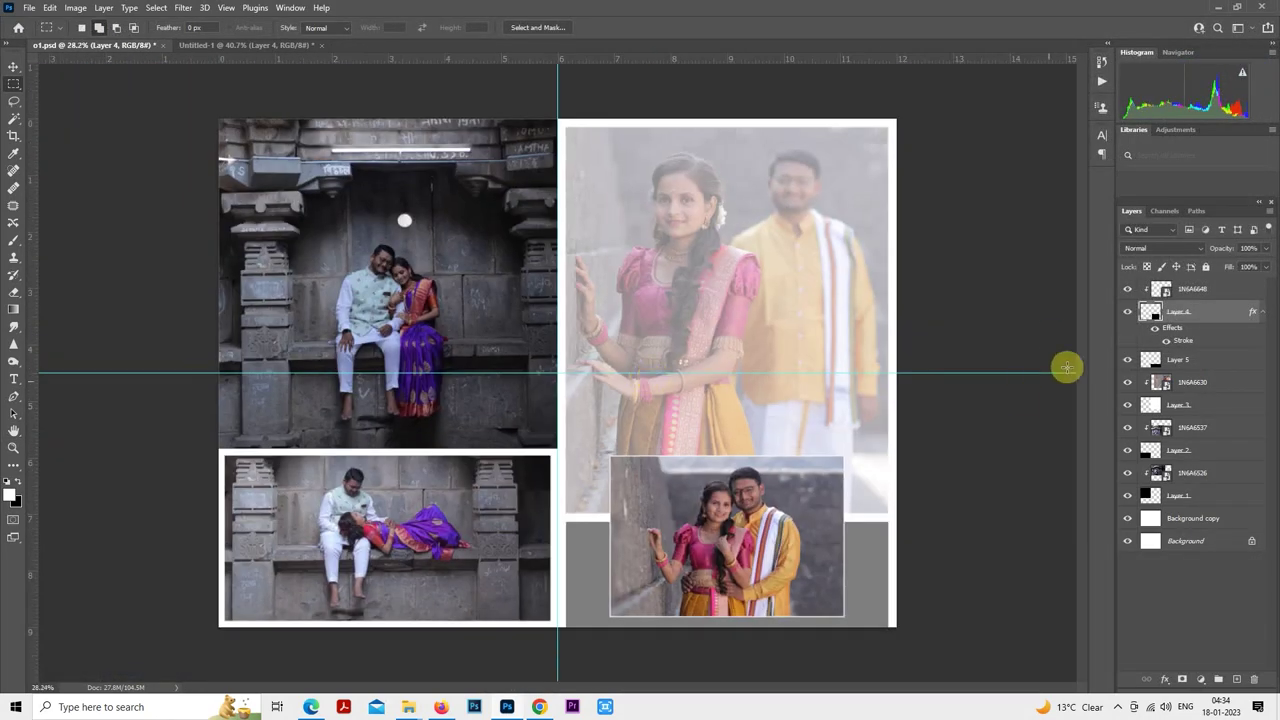
right_click(1196, 318)
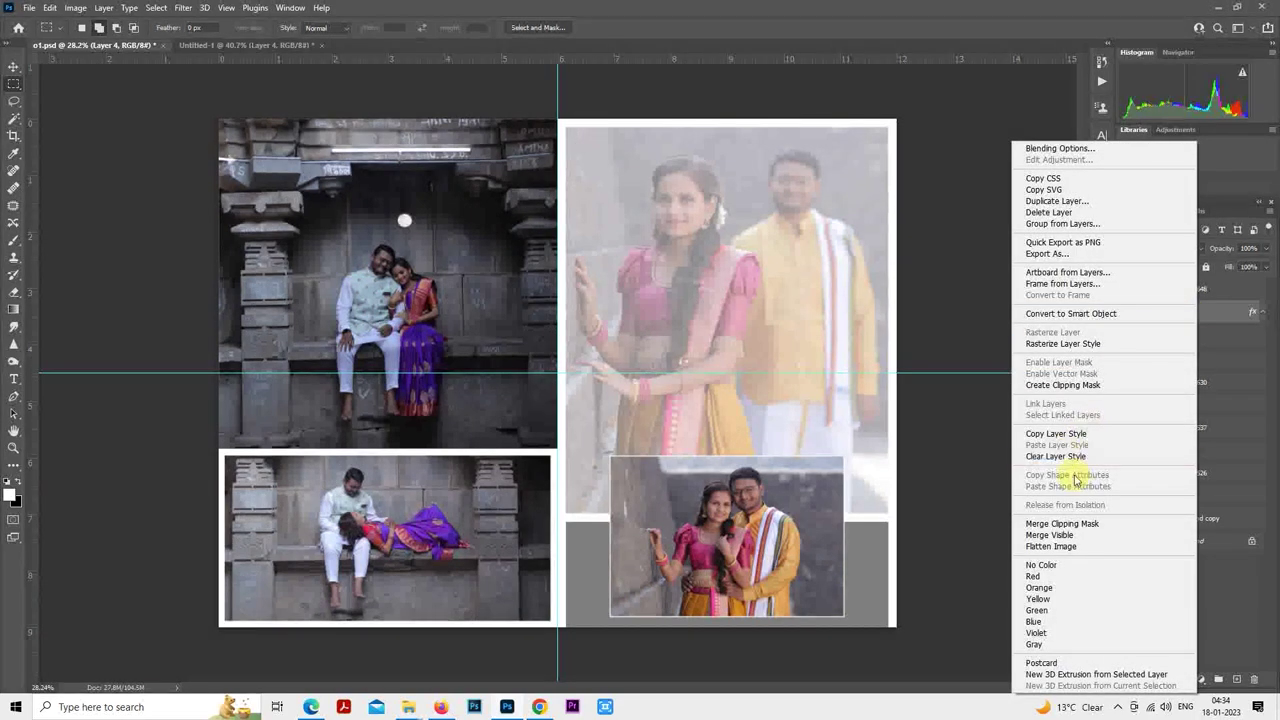
click(1100, 434)
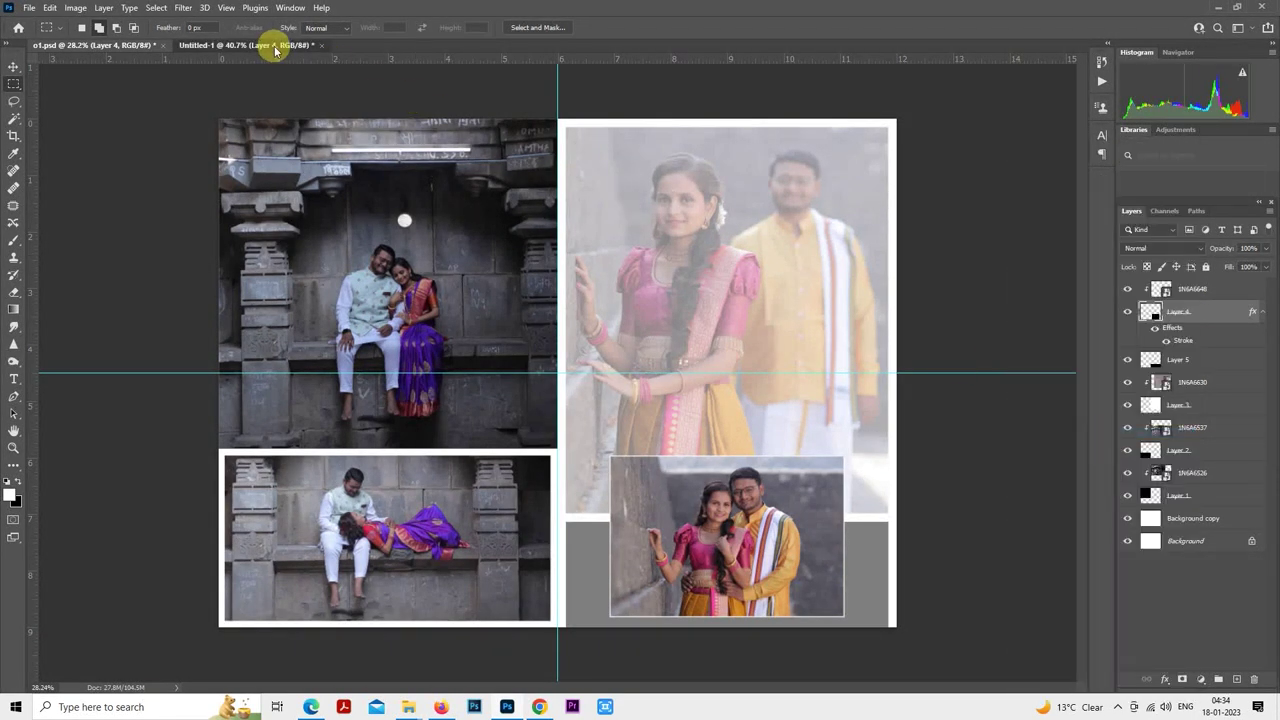
- In Untitled-1, paste the copied stroke style onto the Layer 4 circle and Alt-drag a copy right
click(245, 45)
scroll(729, 391, down, 2)
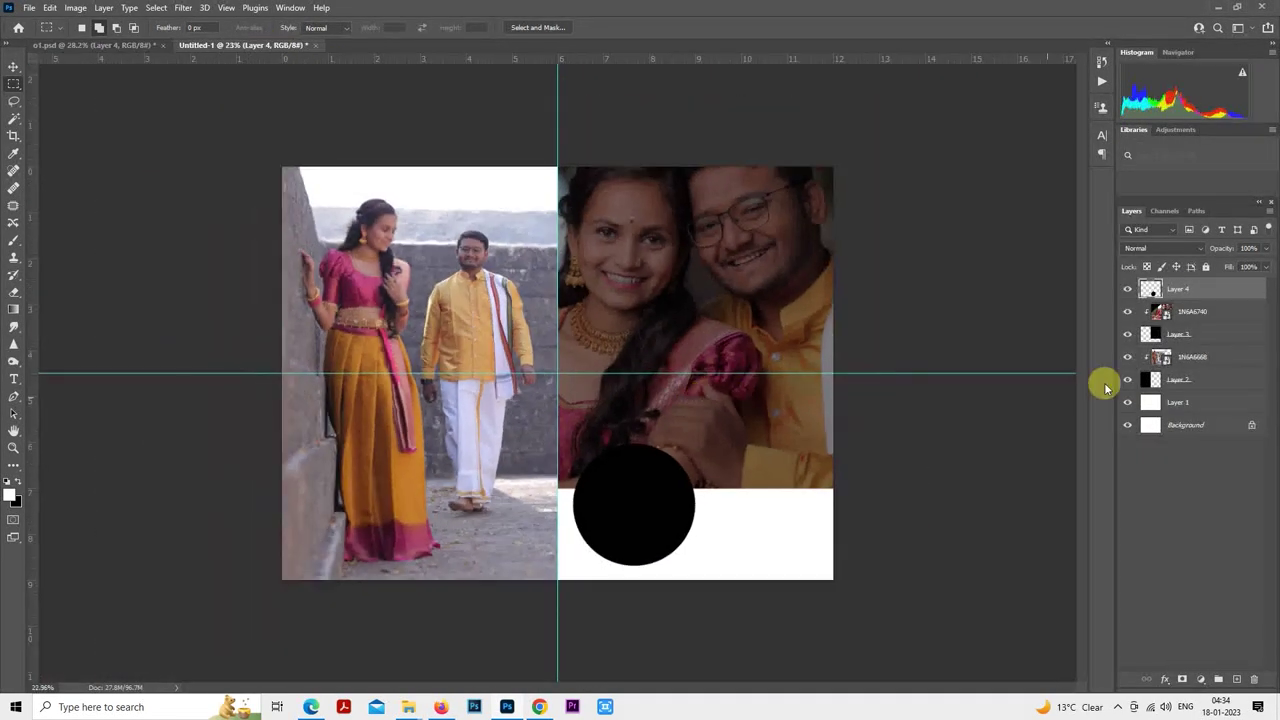
right_click(1181, 290)
click(1065, 450)
scroll(648, 455, up, 2)
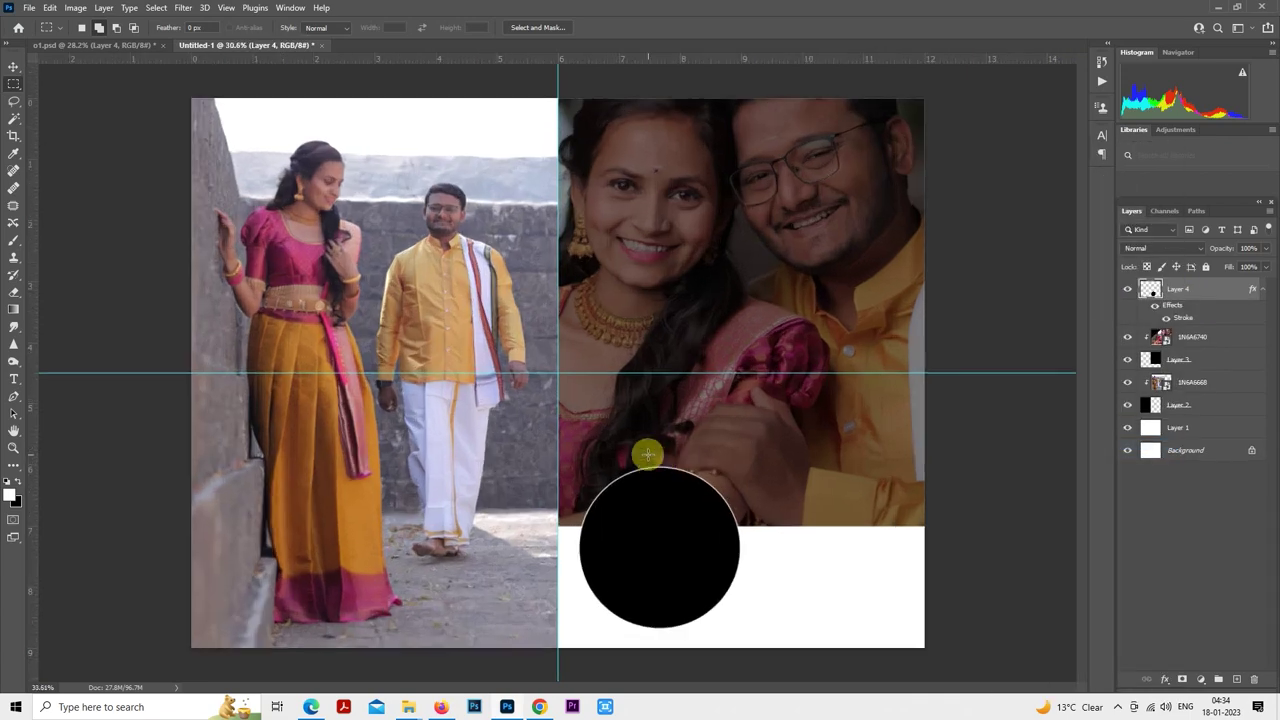
scroll(648, 455, up, 1)
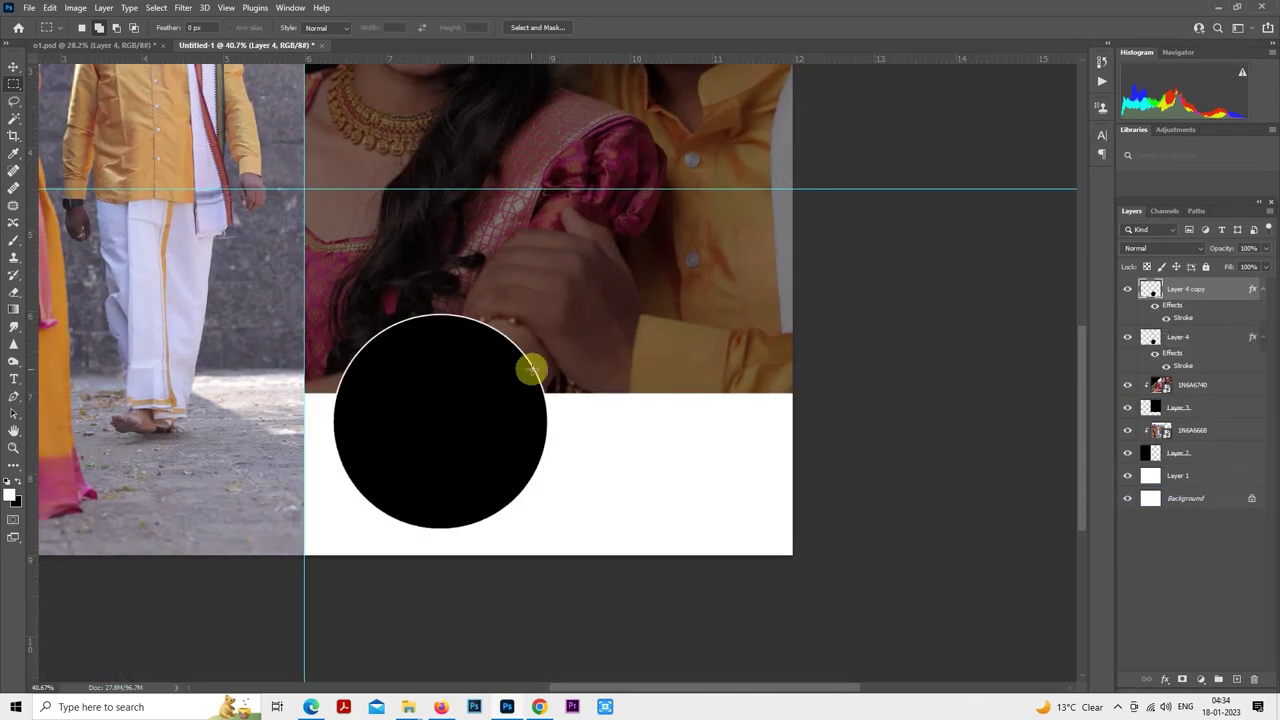
drag(494, 394, 712, 401)
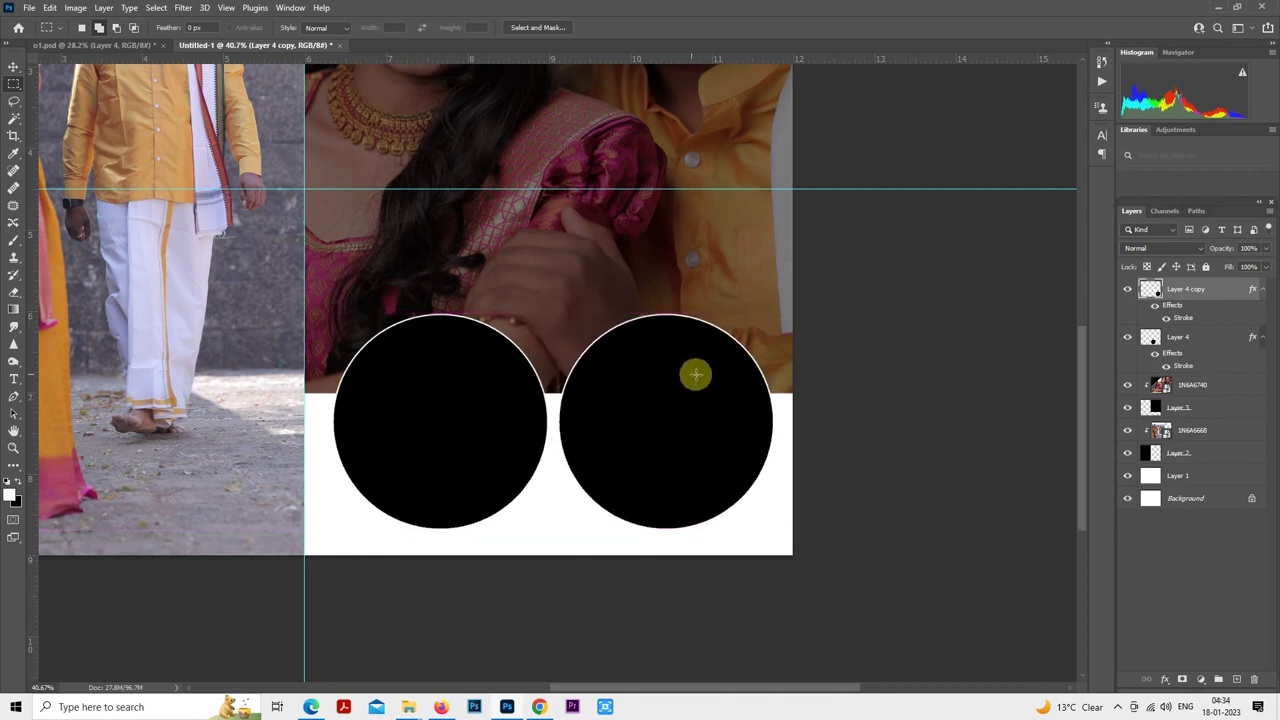
- Shrink both circles together with Free Transform
shift+click(1172, 340)
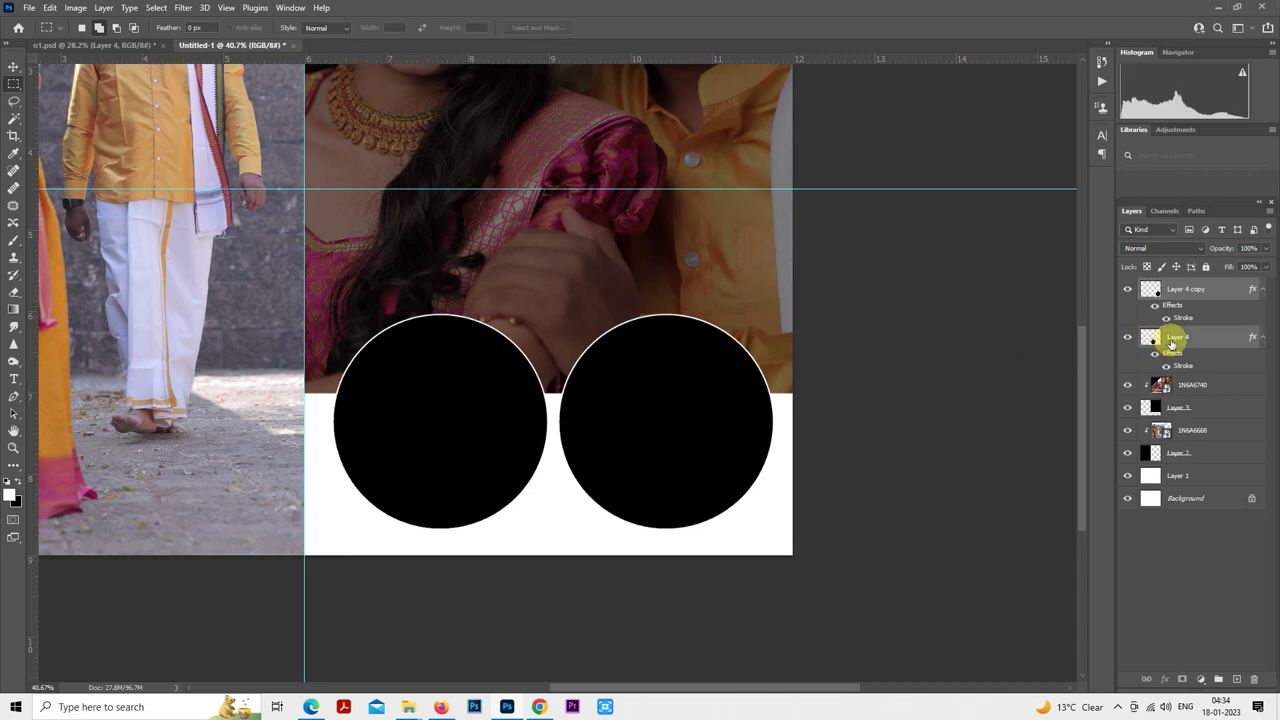
right_click(566, 328)
click(643, 448)
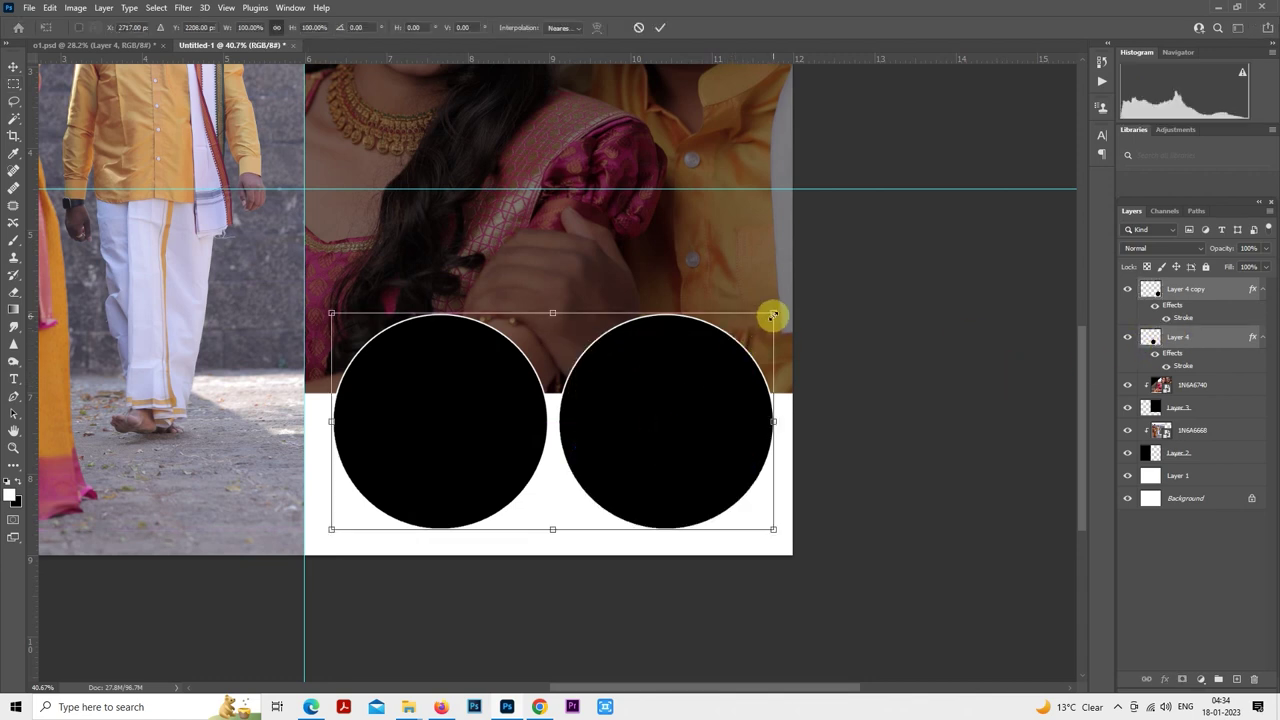
drag(771, 314, 723, 338)
key(Return)
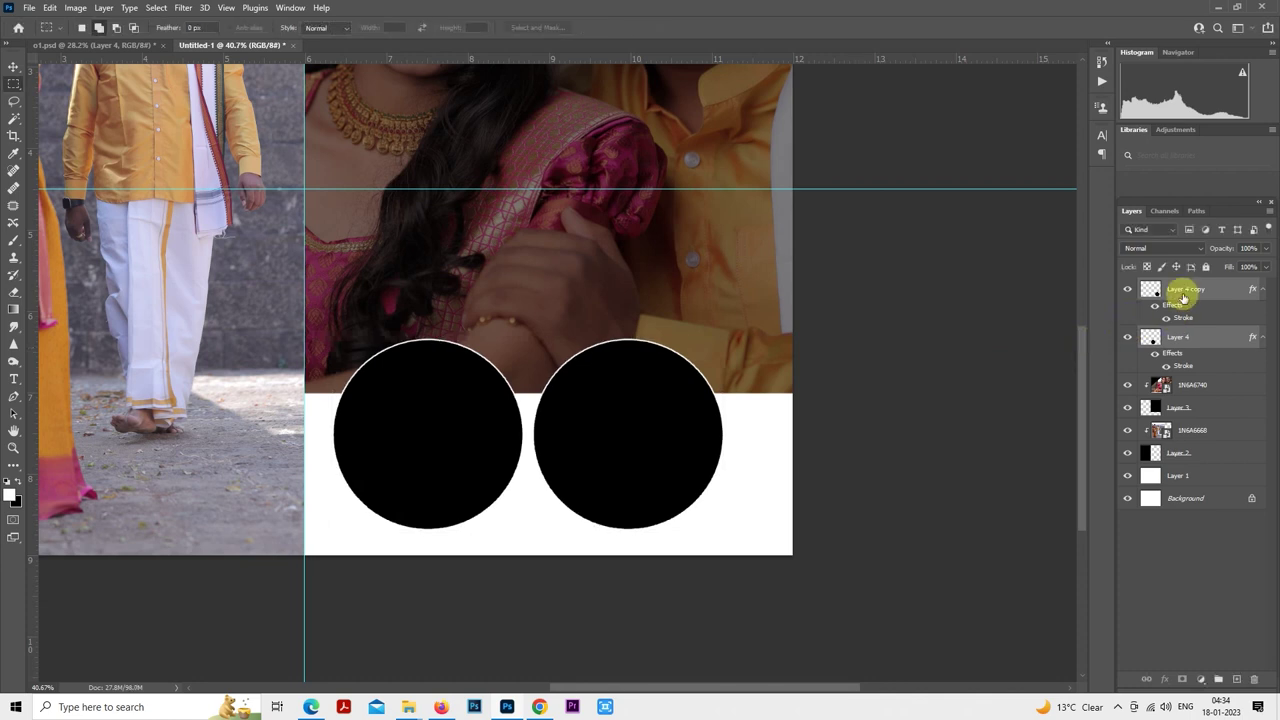
- Space the circles apart and shift both right along the photo's bottom edge
click(1180, 290)
right_click(661, 397)
click(722, 514)
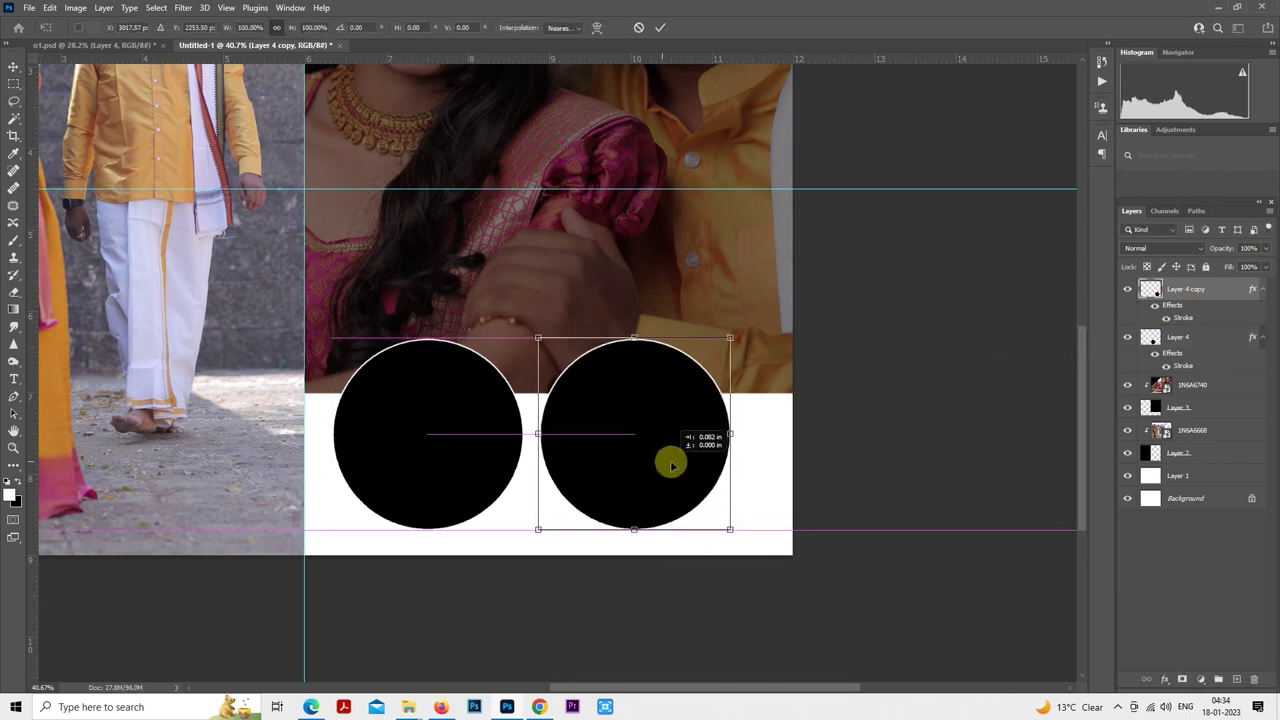
drag(668, 457, 677, 465)
key(Return)
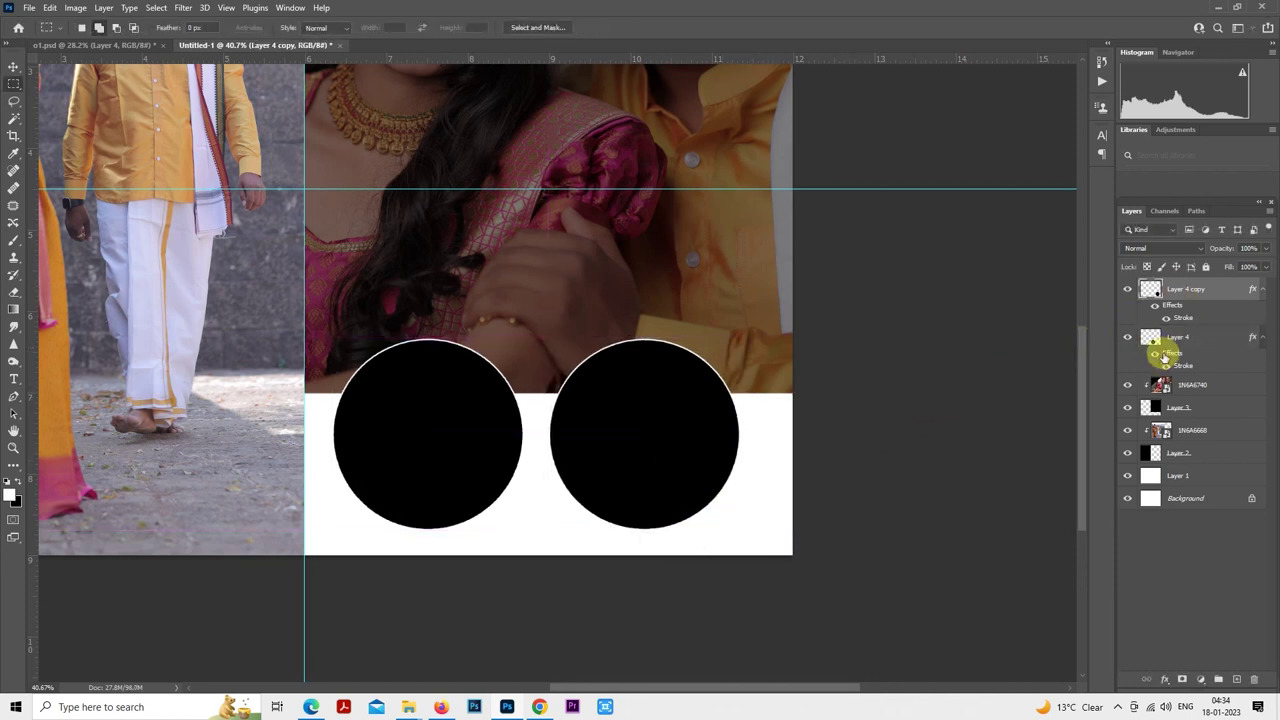
shift+click(1163, 340)
key(m)
right_click(610, 356)
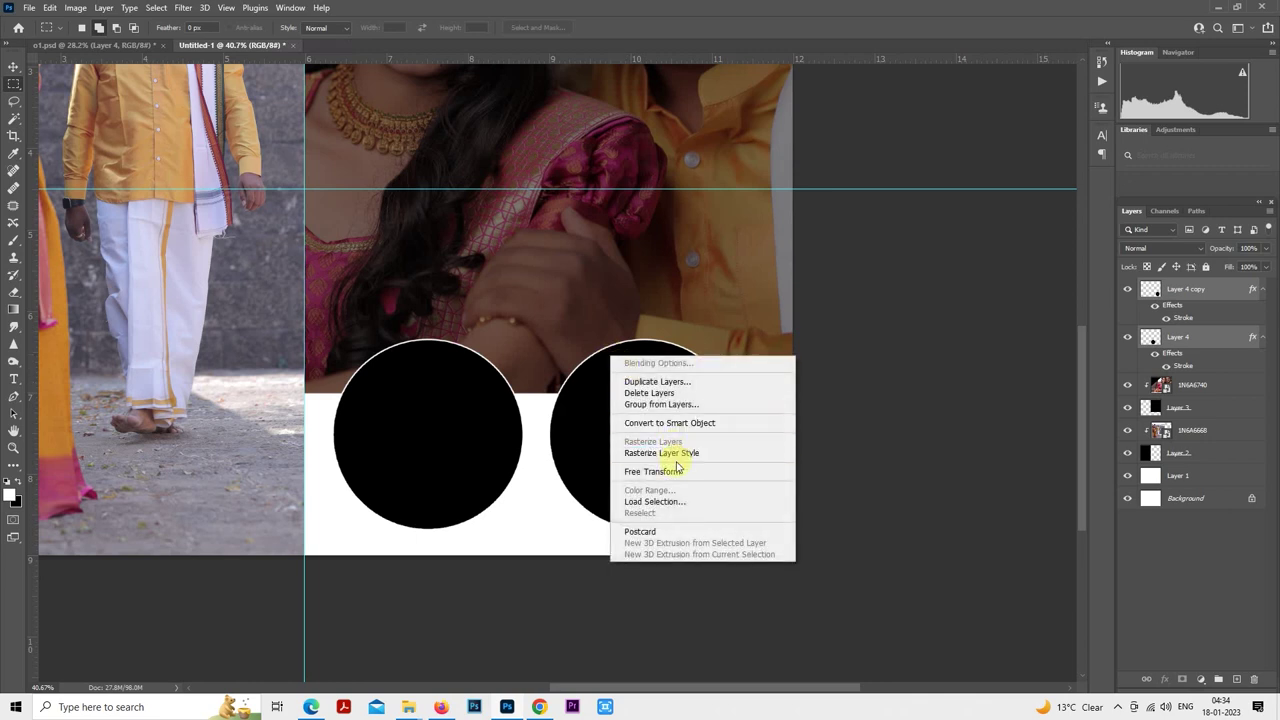
click(636, 468)
mouse_move(638, 452)
mouse_down()
mouse_move(662, 452)
mouse_move(651, 447)
mouse_up()
key(Return)
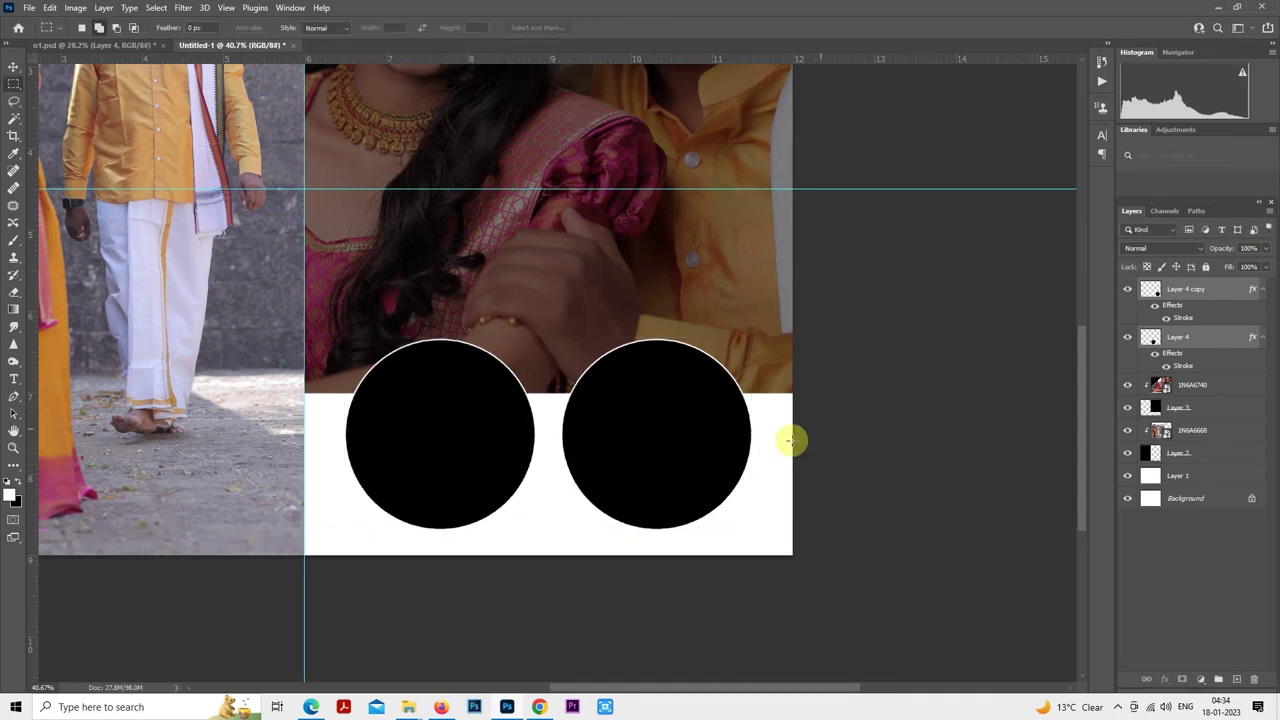
- Stretch the Layer 3 photo band further down
scroll(752, 477, down, 2)
click(1185, 405)
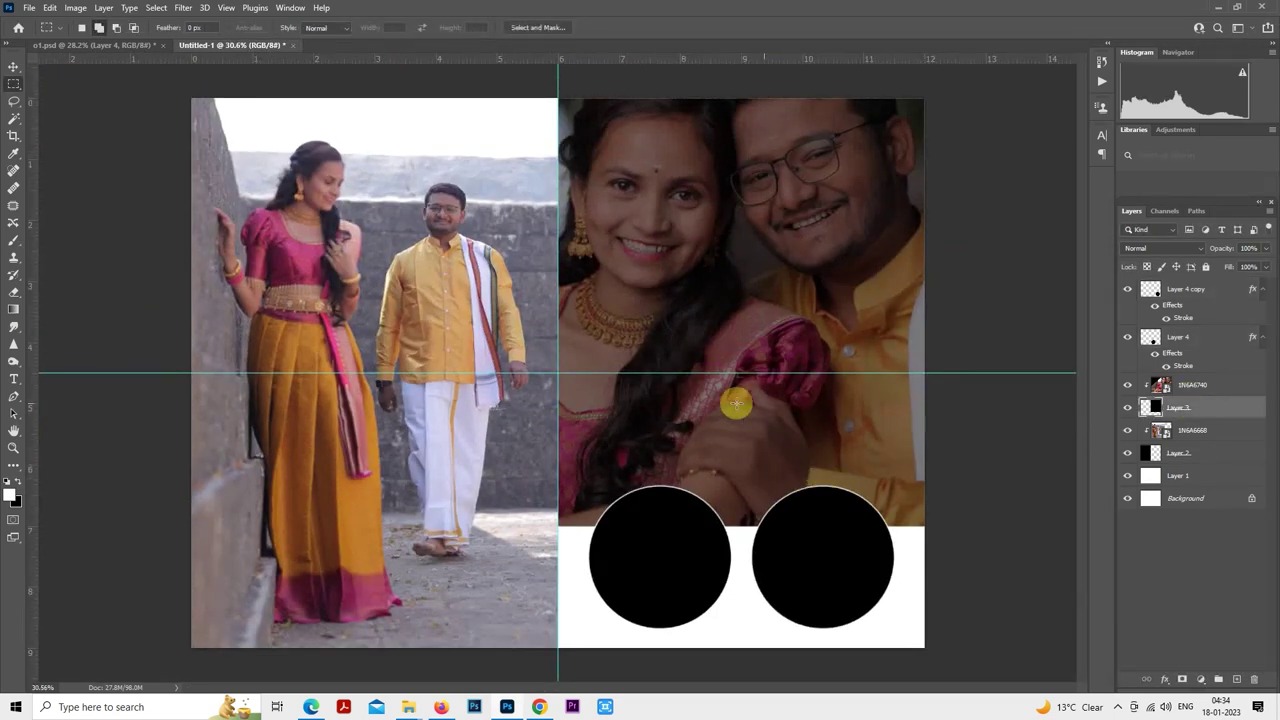
scroll(737, 403, down, 1)
right_click(720, 343)
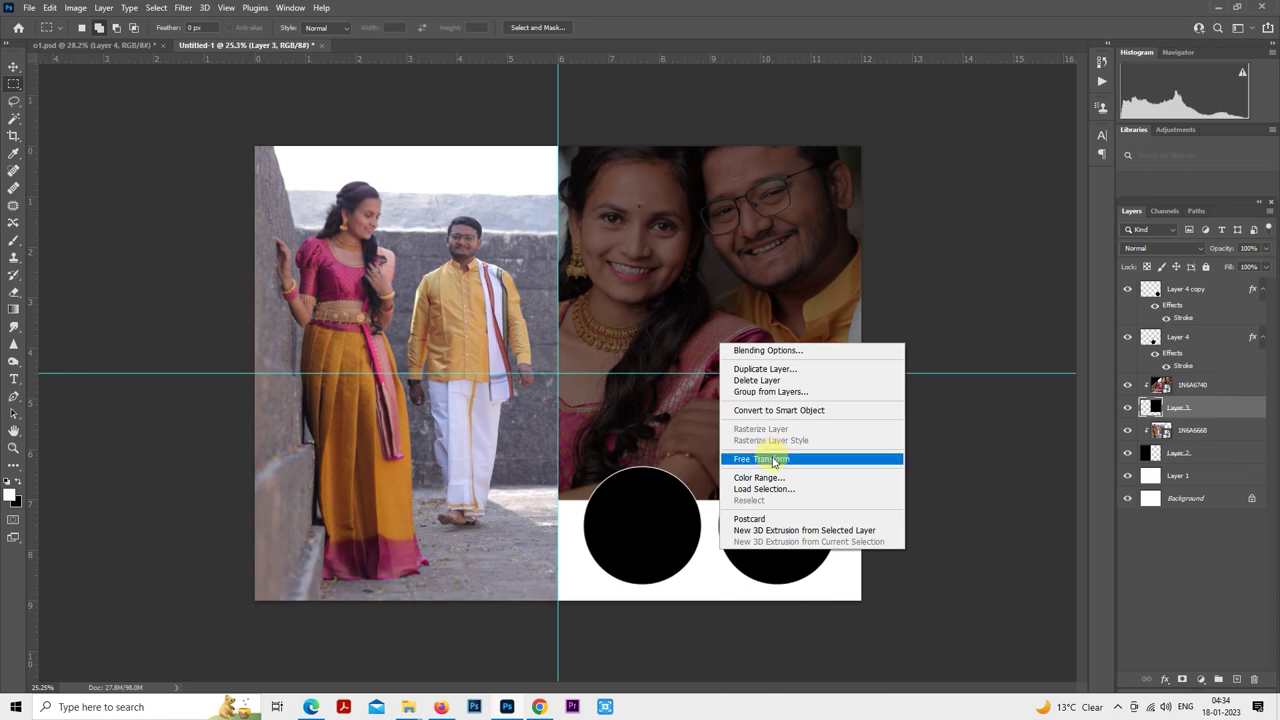
click(773, 457)
drag(710, 499, 709, 524)
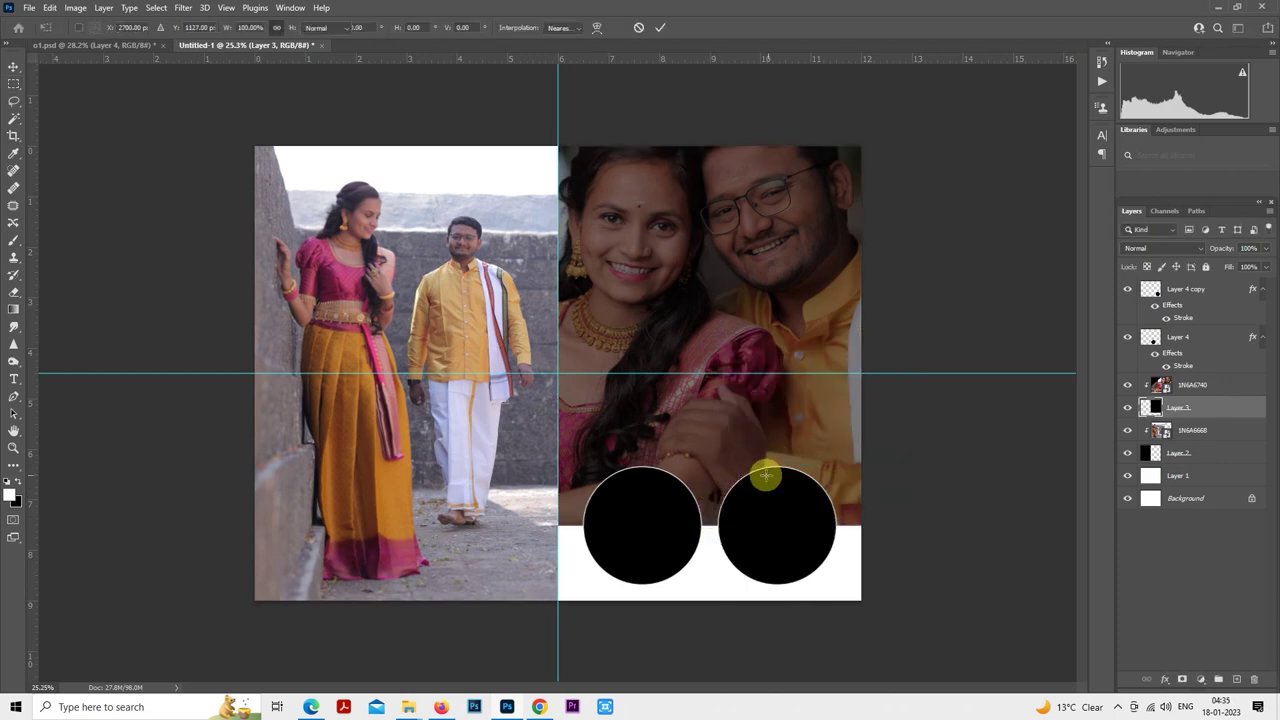
key(Return)
- Duplicate the Layer 4 circle and rasterize Layer 4's stroke style
scroll(814, 491, up, 3)
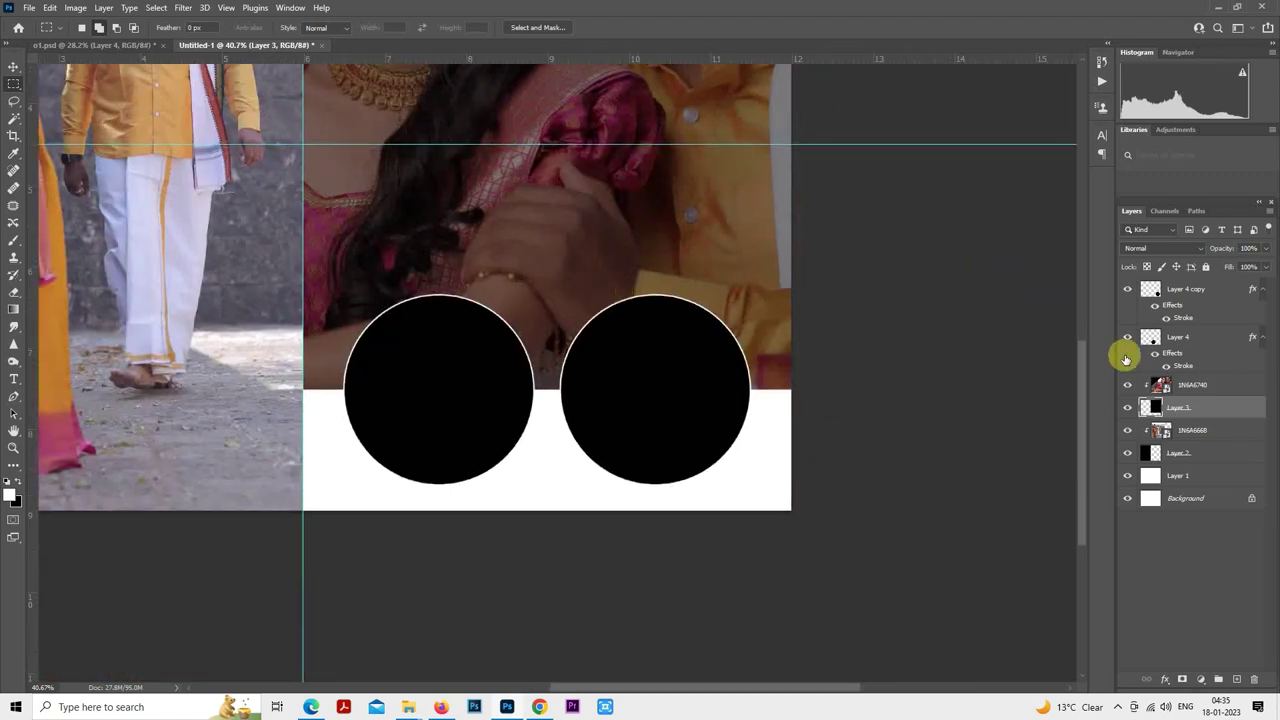
click(1189, 341)
key(ctrl+j)
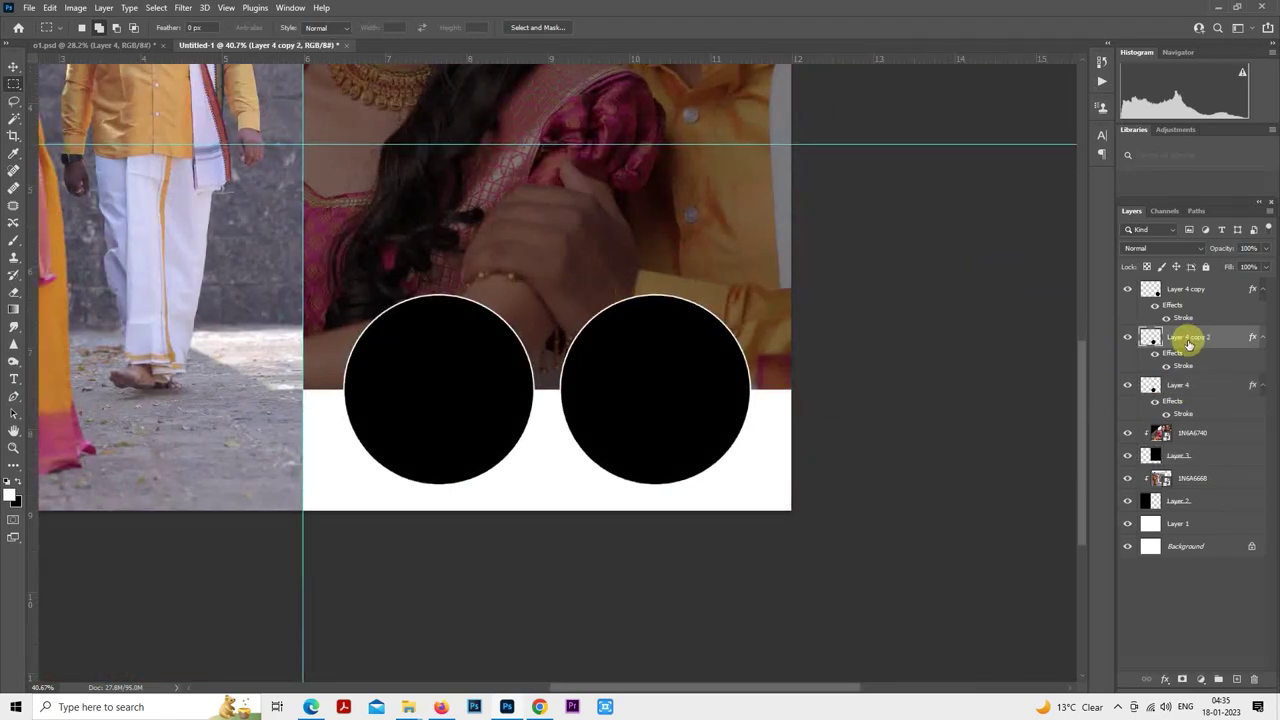
right_click(1168, 390)
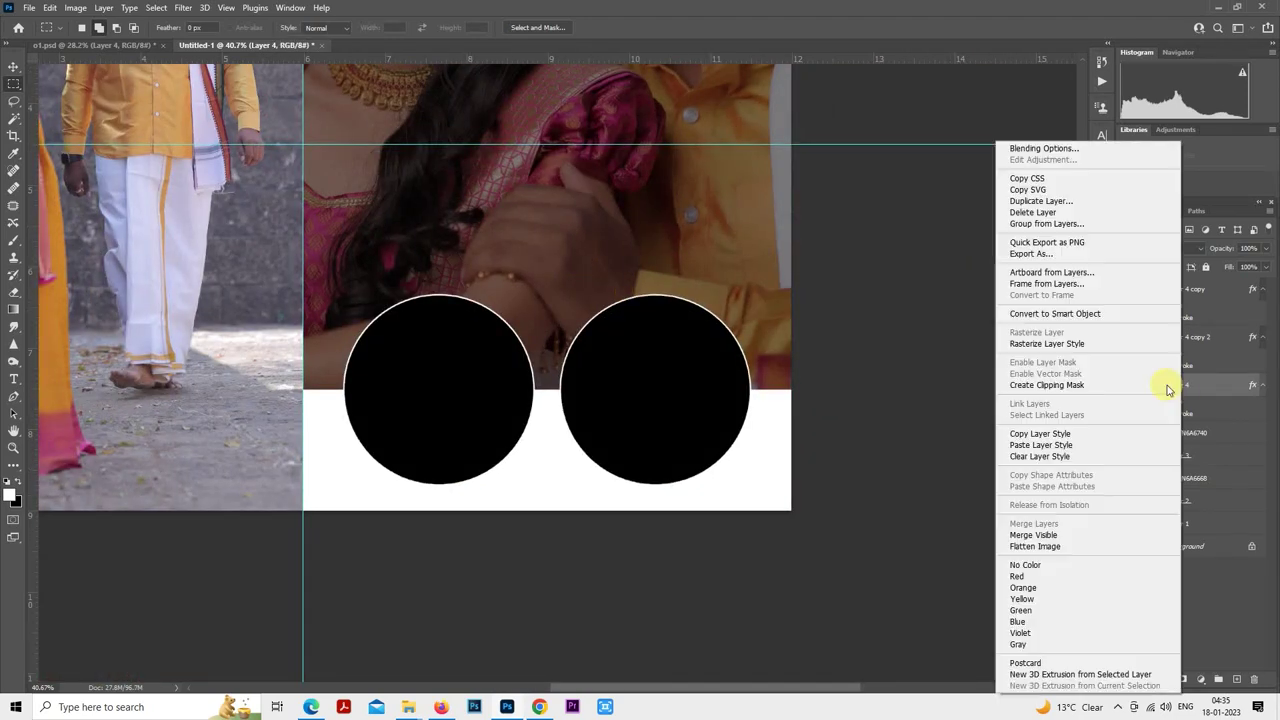
click(1058, 345)
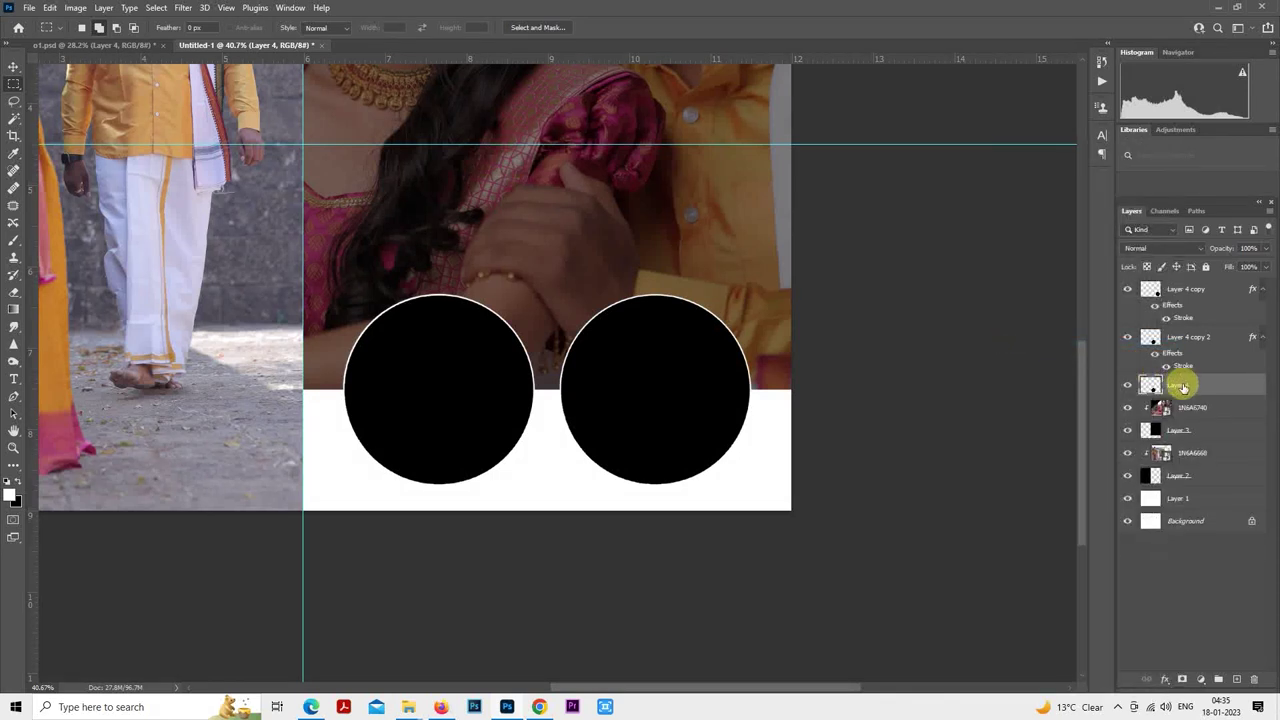
- Turn the circle copy black with Hue/Saturation Lightness set to -100
key(ctrl+u)
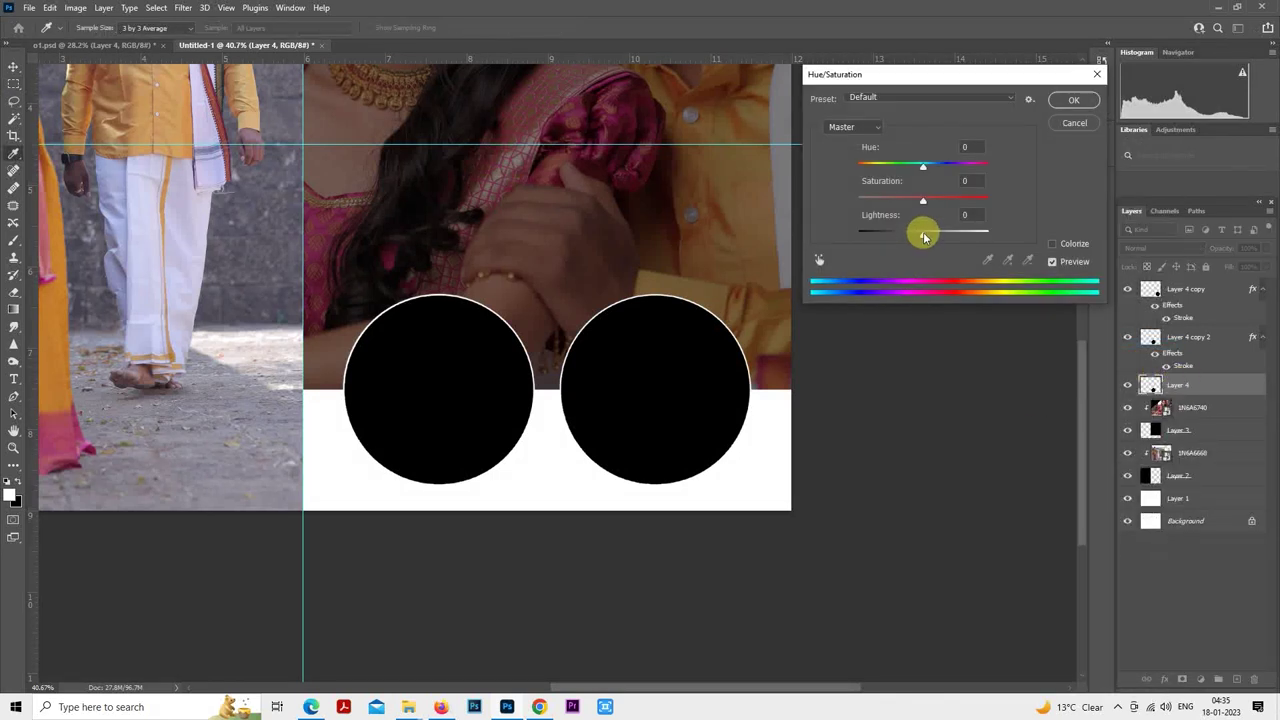
drag(925, 236, 1023, 237)
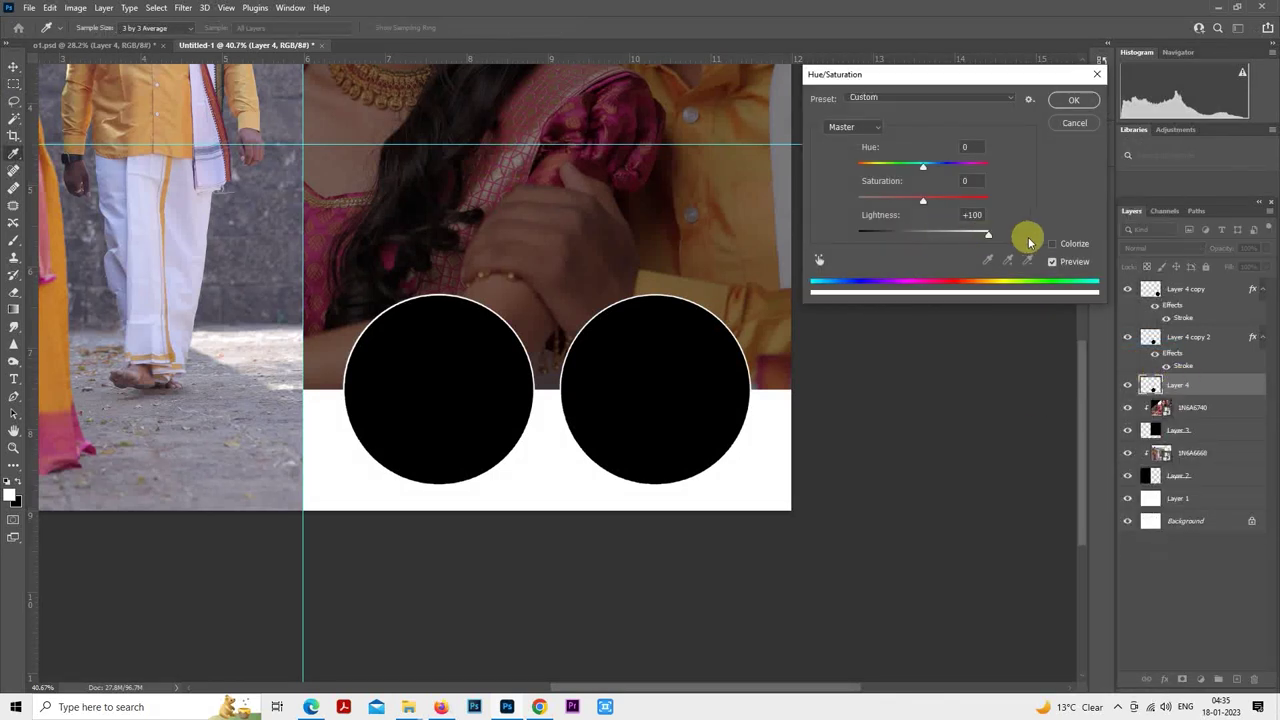
click(1075, 103)
key(m)
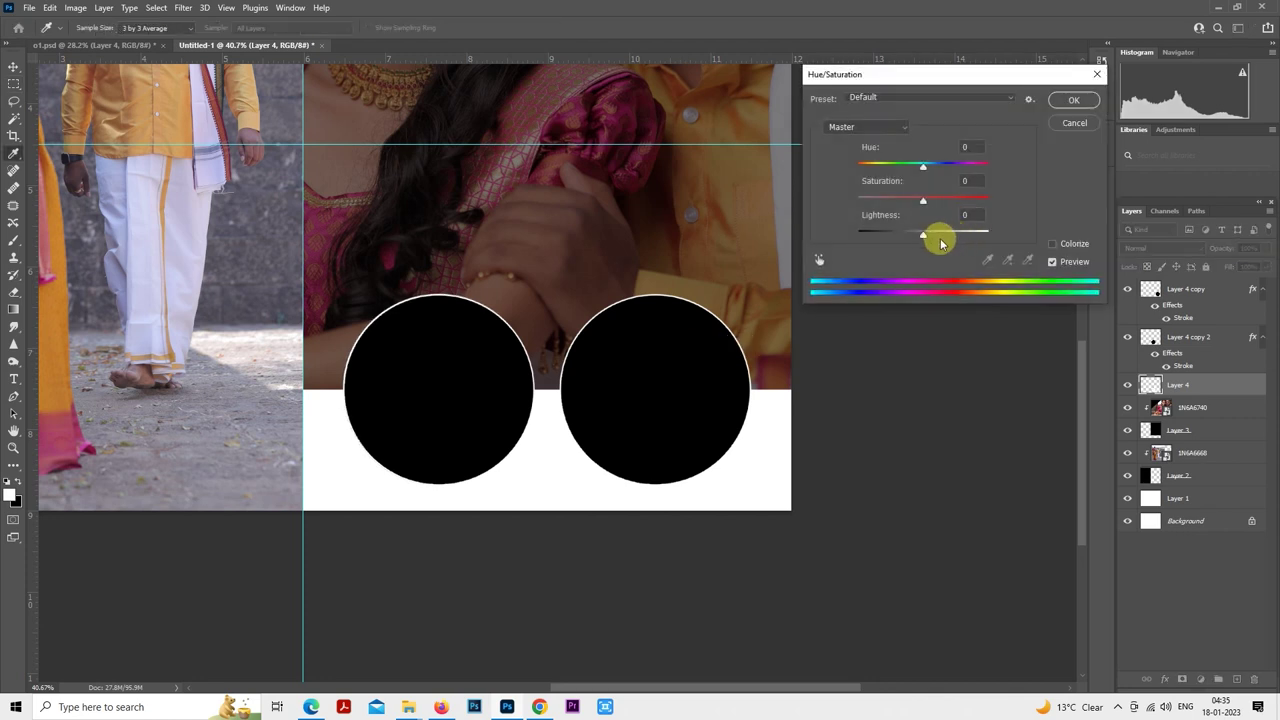
drag(925, 234, 831, 234)
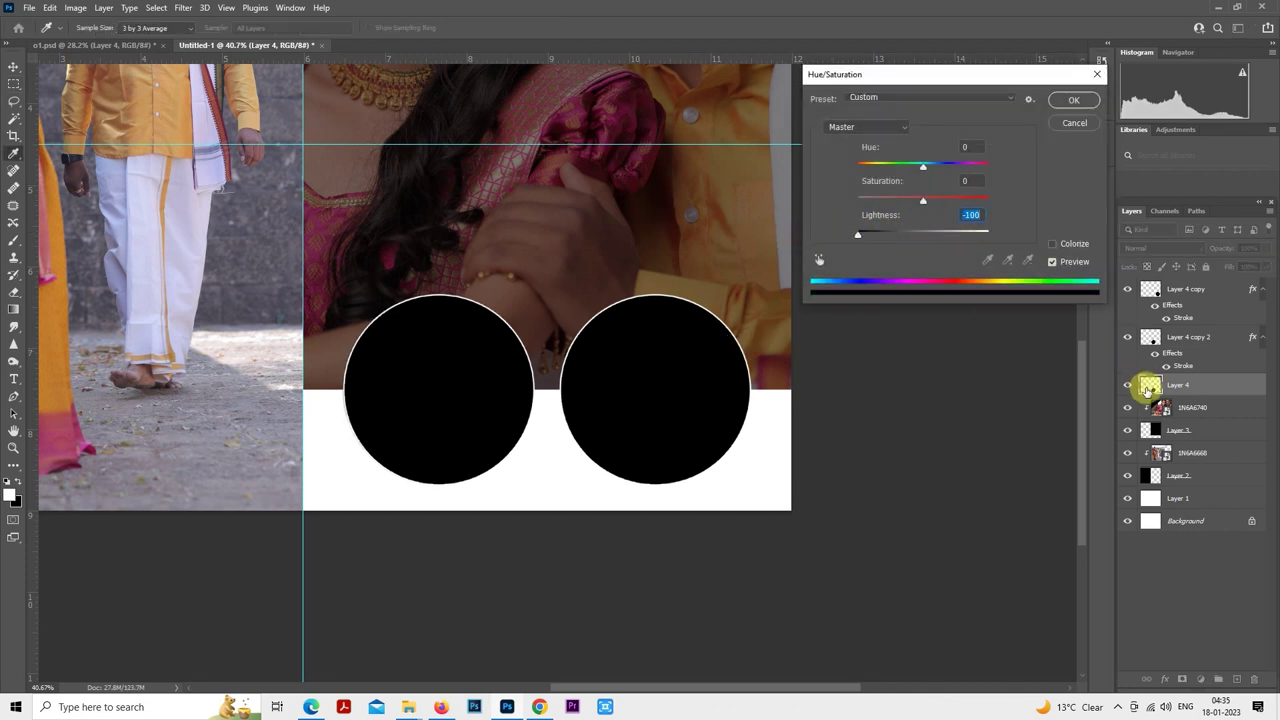
click(1070, 101)
- Enlarge the black circle to about 113% so it rings the left frame
right_click(594, 370)
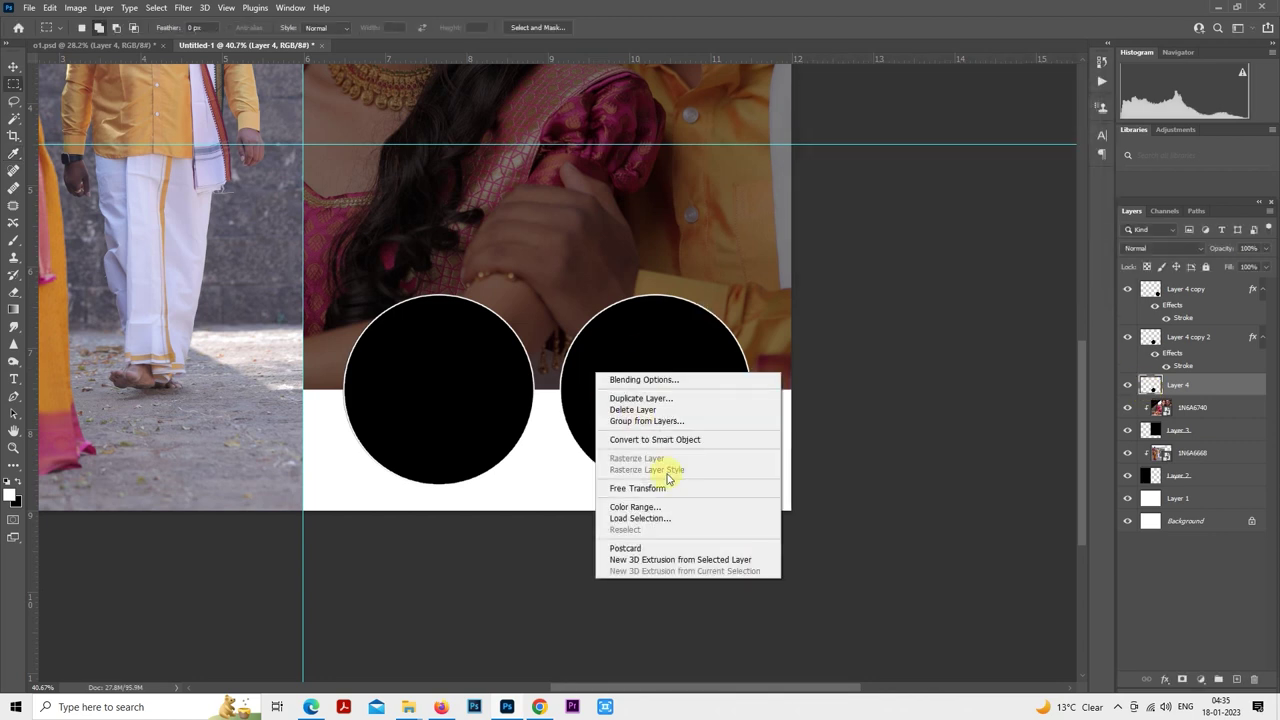
click(677, 486)
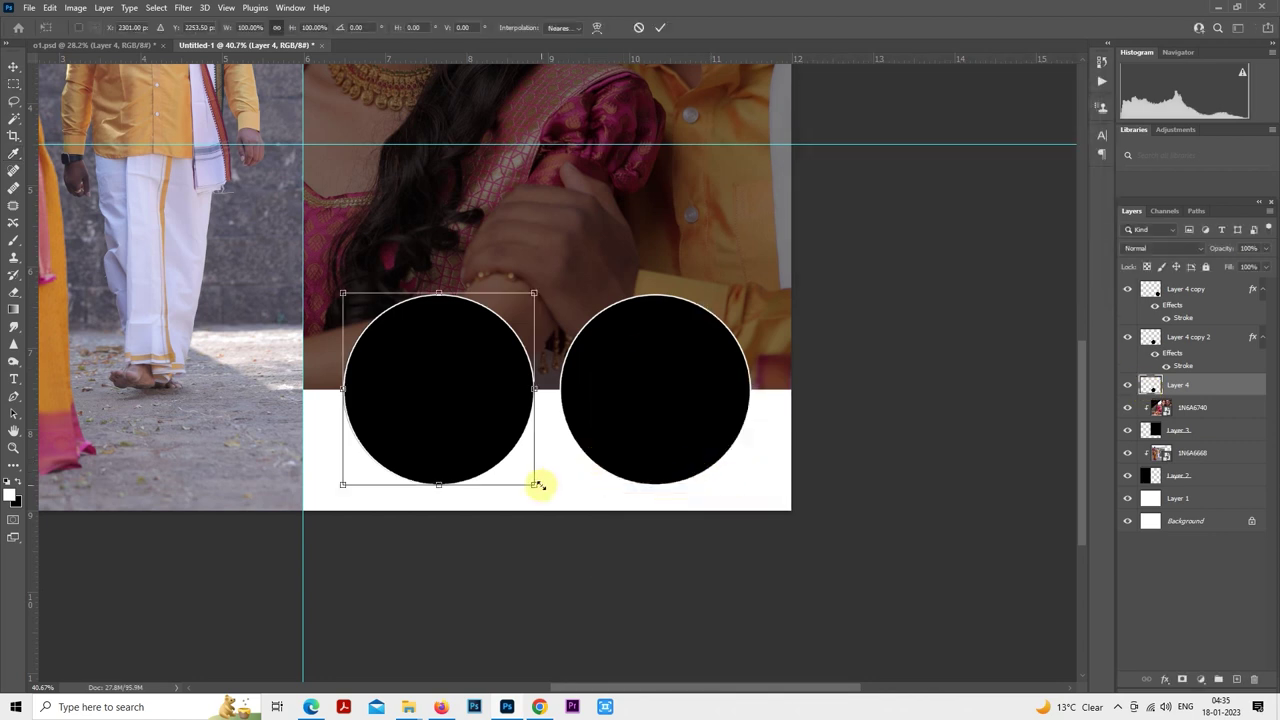
drag(536, 484, 548, 499)
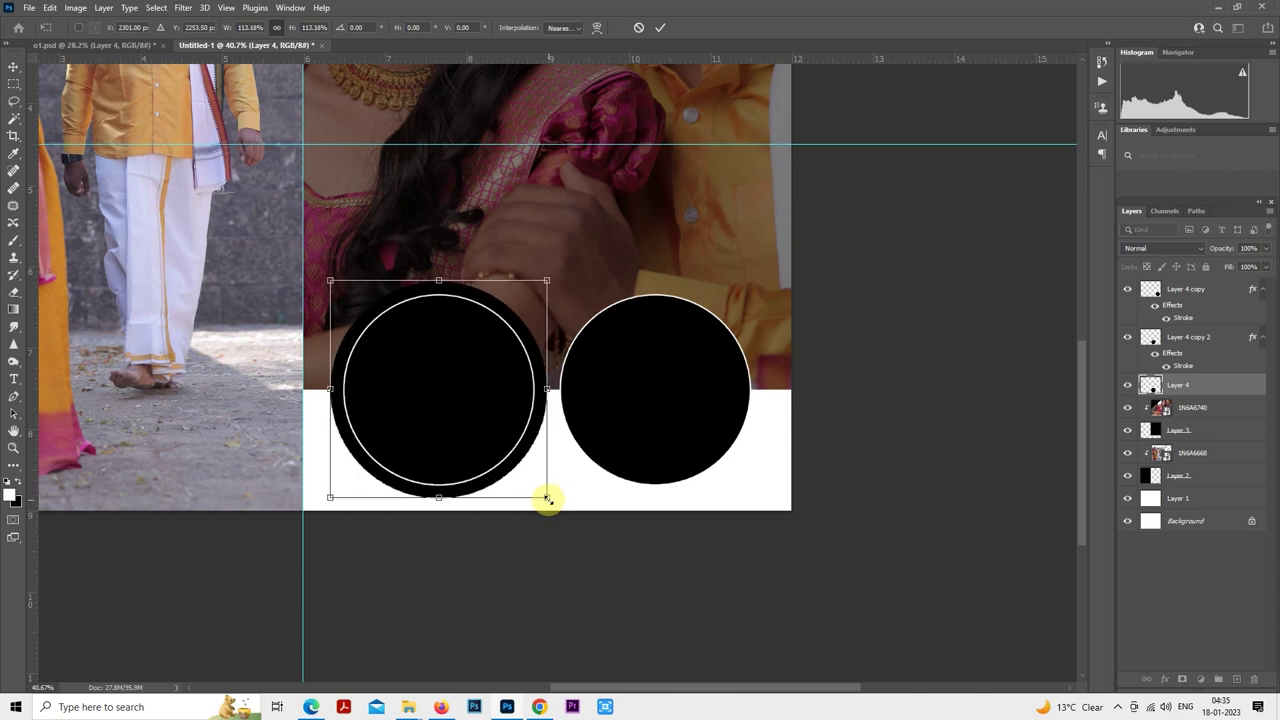
key(Return)
scroll(545, 464, up, 2)
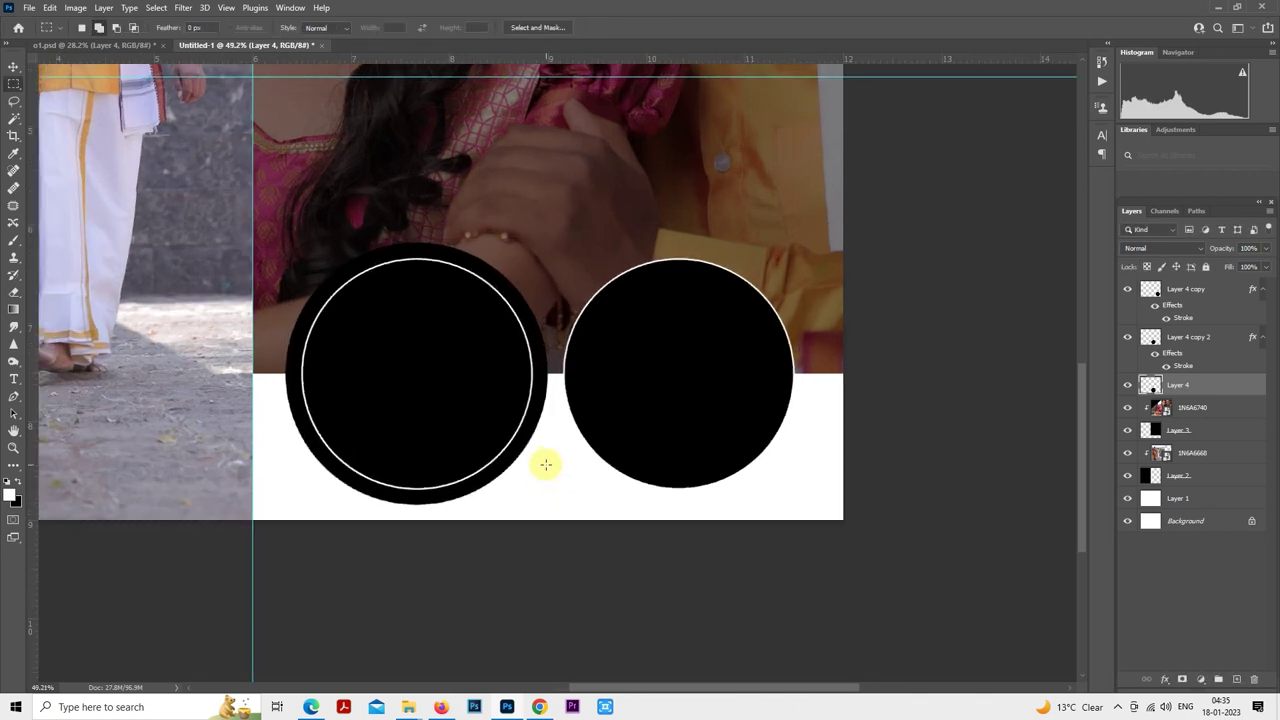
right_click(479, 374)
click(522, 481)
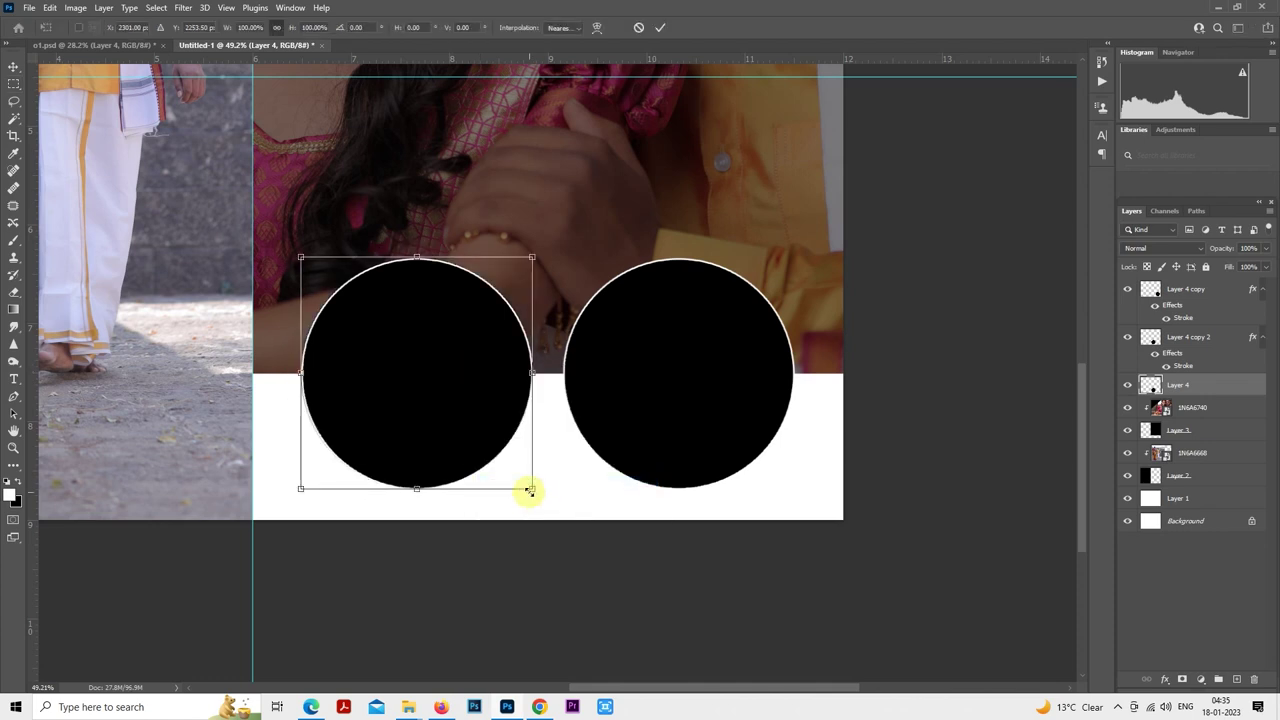
drag(535, 496, 540, 508)
key(Return)
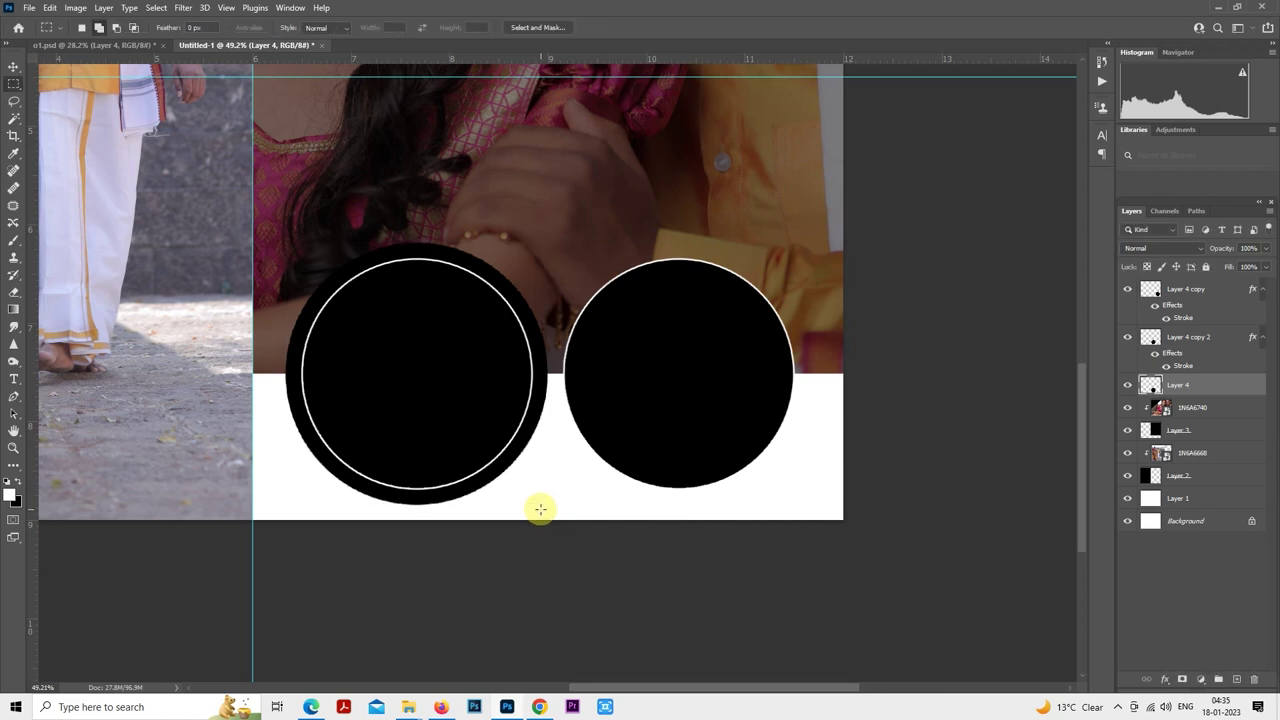
- Set the ring to 50% opacity, duplicate it, and move the copy behind the right circle
key(5)
key(ctrl+j)
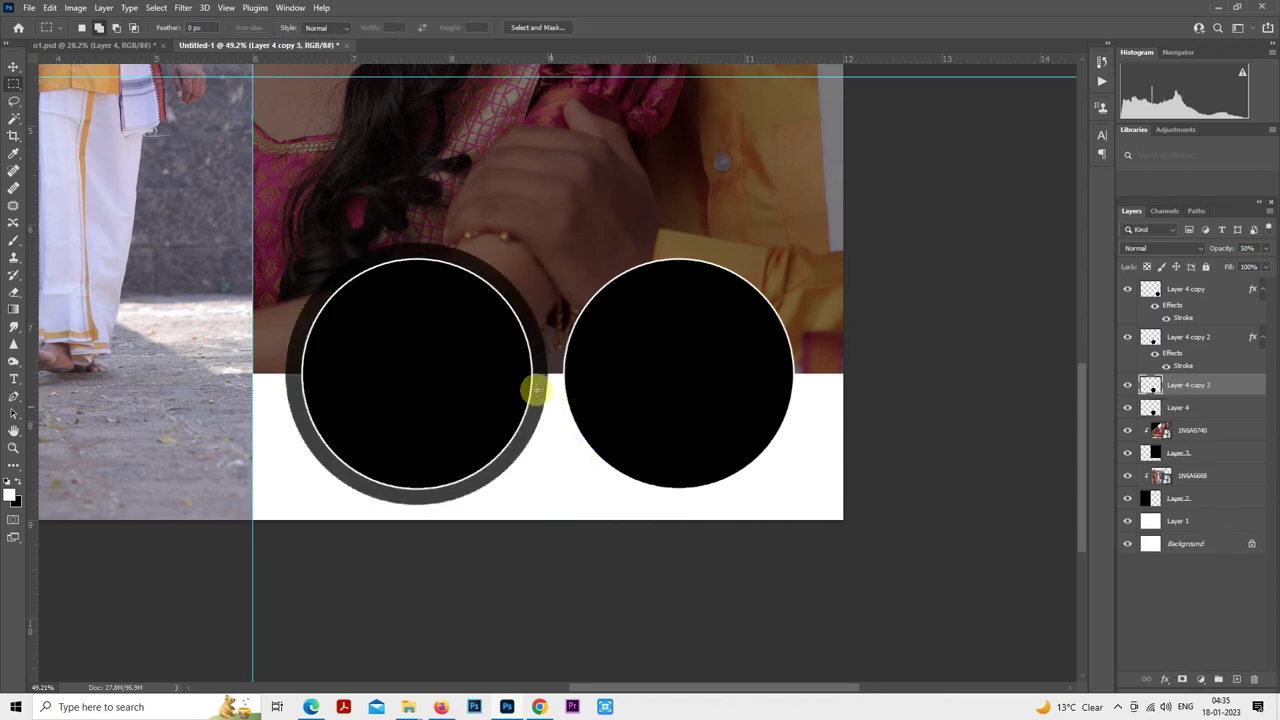
right_click(514, 346)
click(585, 464)
drag(505, 383, 771, 381)
key(Return)
key(m)
- Move both grey ring layers below Layer 3
scroll(759, 373, down, 3)
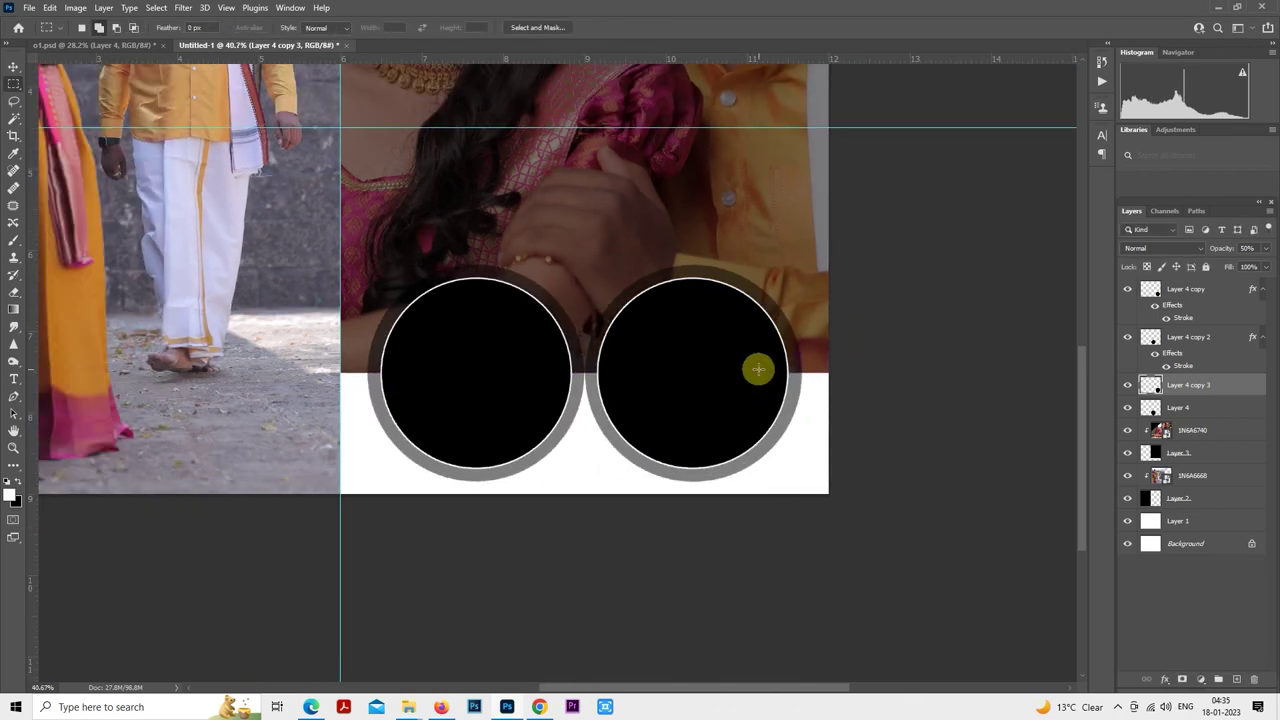
scroll(727, 376, down, 4)
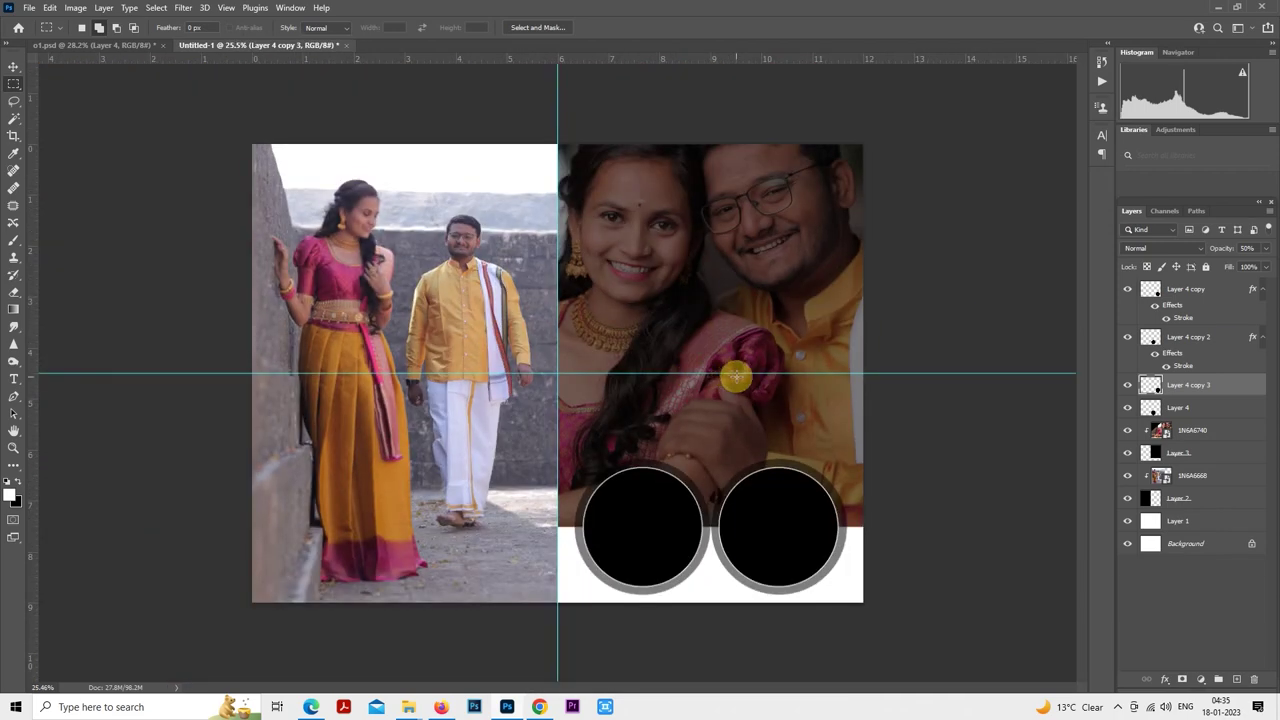
scroll(729, 371, up, 2)
drag(787, 420, 643, 283)
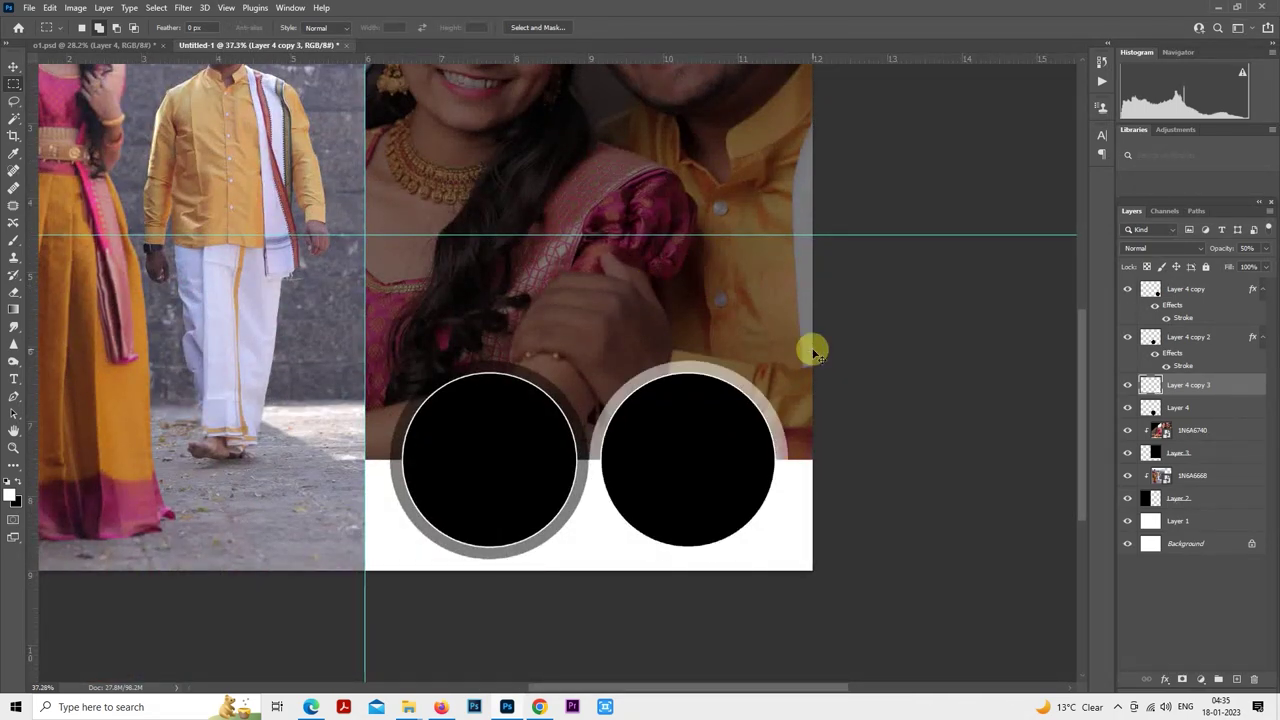
scroll(812, 349, down, 1)
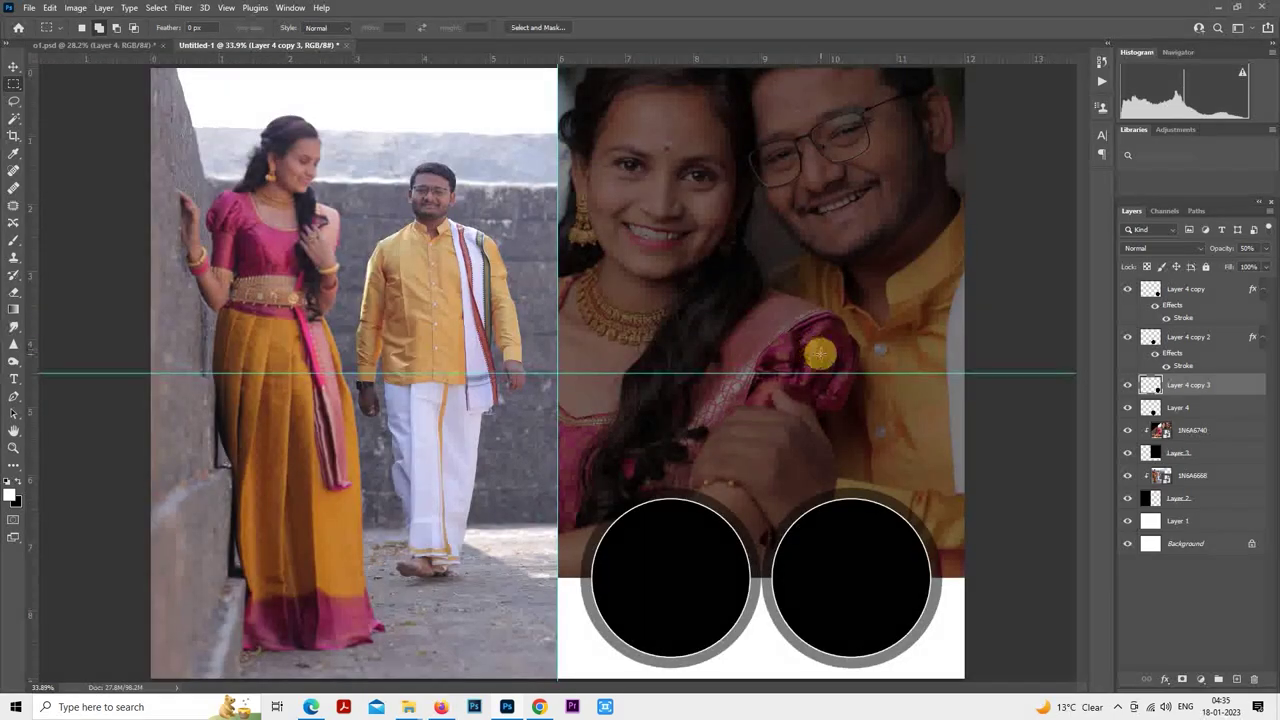
scroll(820, 352, up, 2)
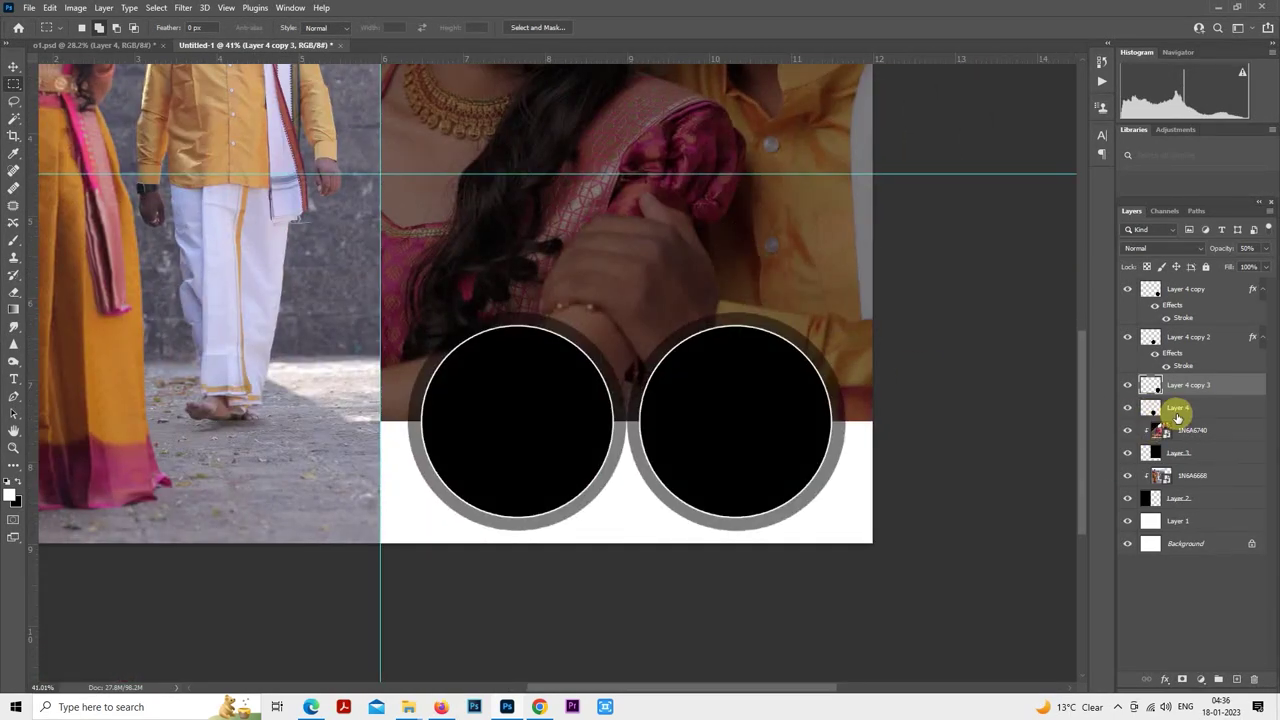
shift+click(1177, 418)
drag(1186, 409, 1196, 455)
- Drag photos 1N6A6682 and 1N6A6678 from the pre shoot folder into the spread
scroll(793, 464, down, 2)
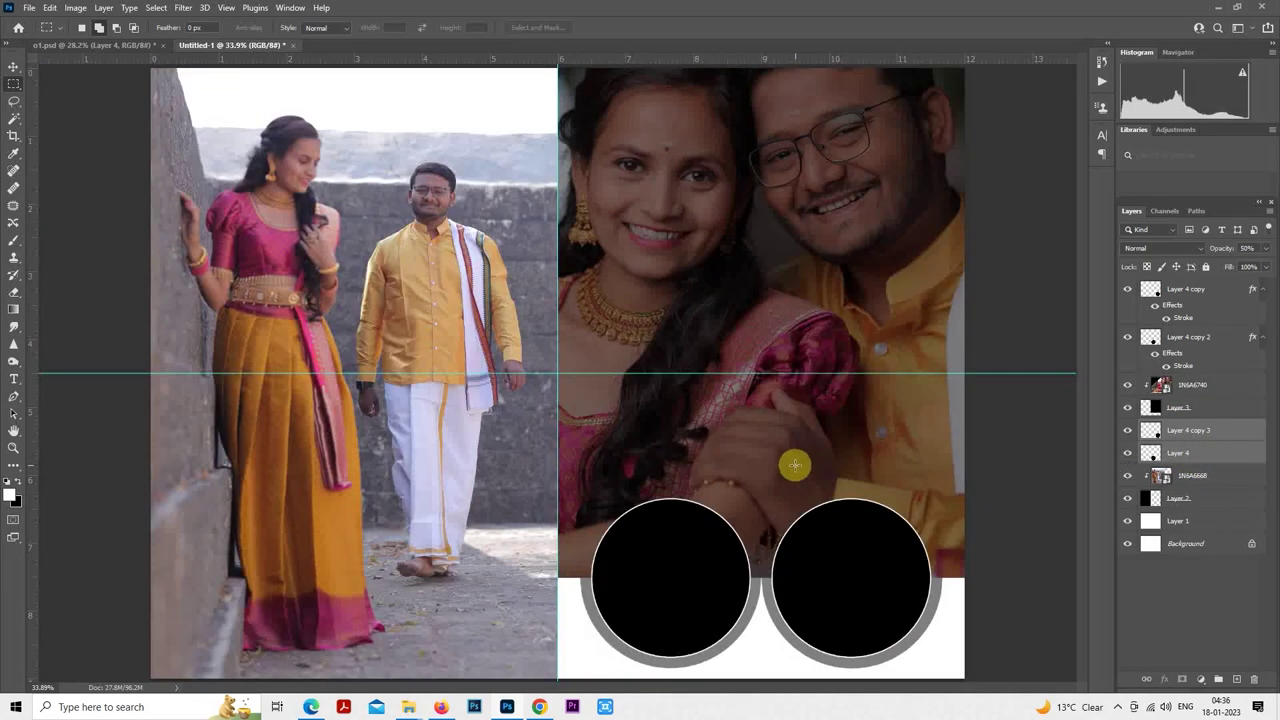
scroll(795, 468, down, 1)
scroll(820, 509, up, 3)
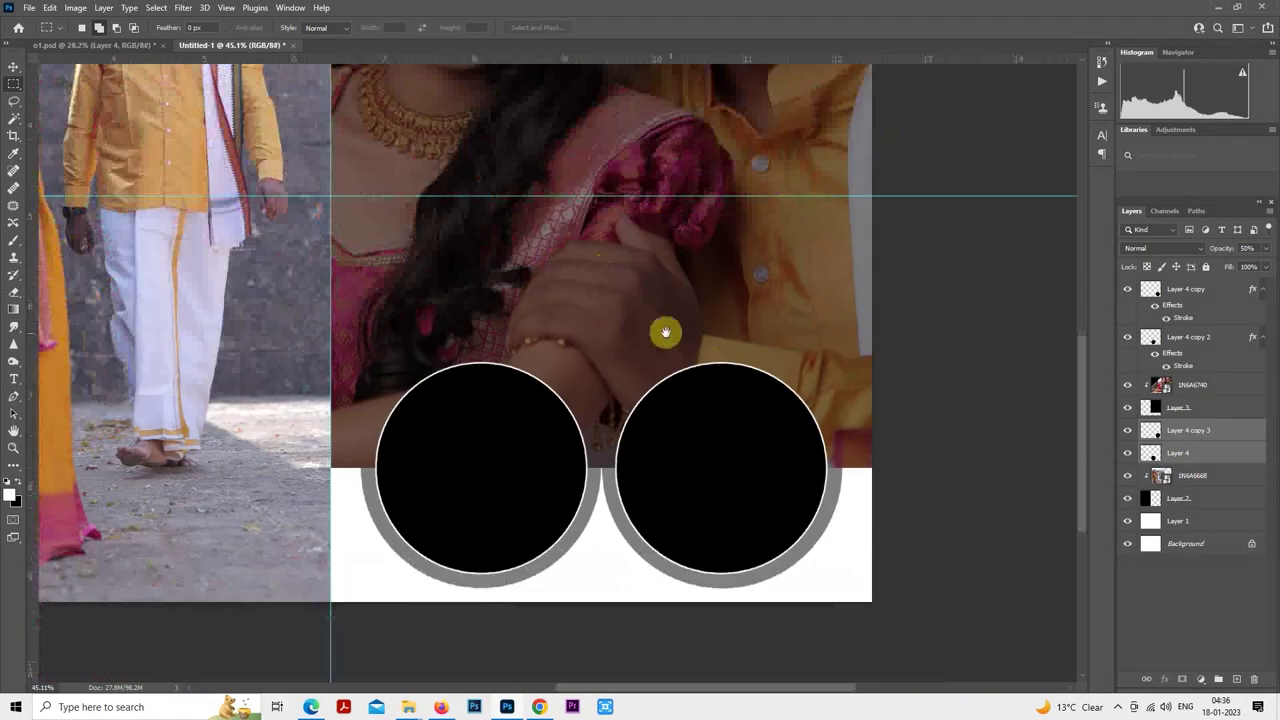
drag(665, 332, 617, 294)
click(1180, 337)
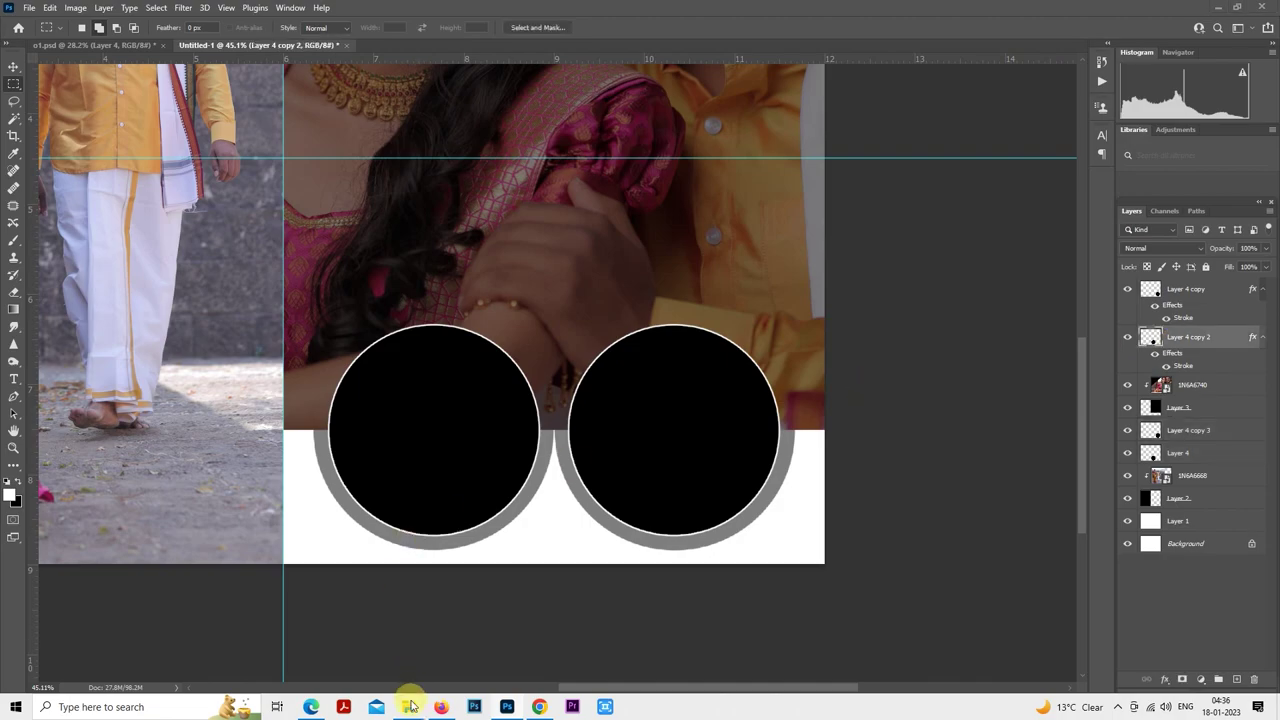
mouse_move(410, 706)
click(370, 655)
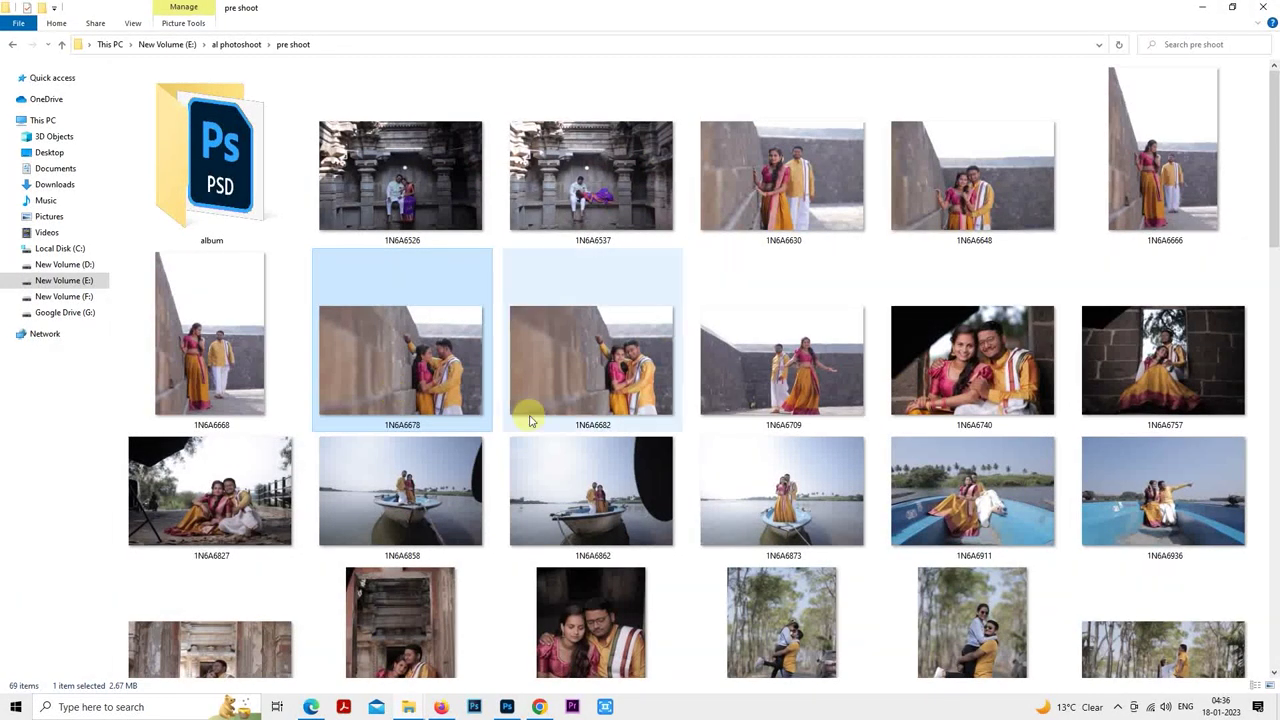
ctrl+click(640, 380)
drag(600, 362, 566, 491)
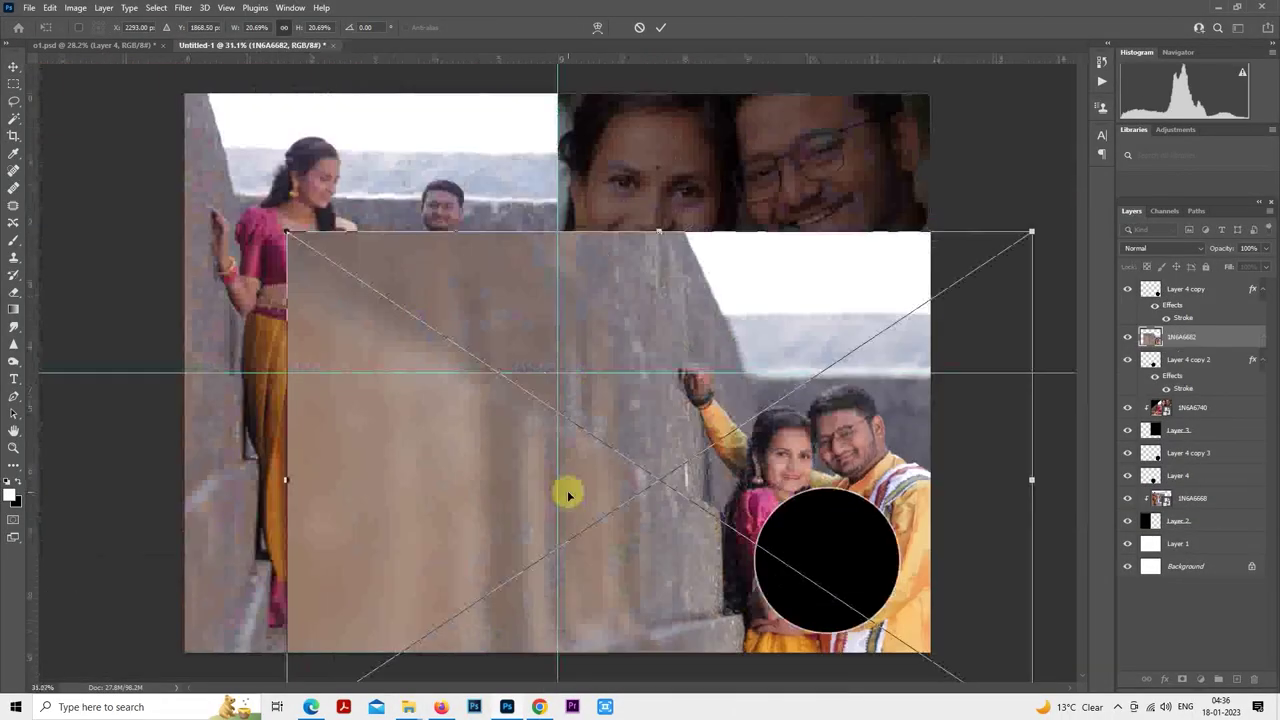
- Commit both placed photos and shrink them together to about 43%
key(ctrl+minus)
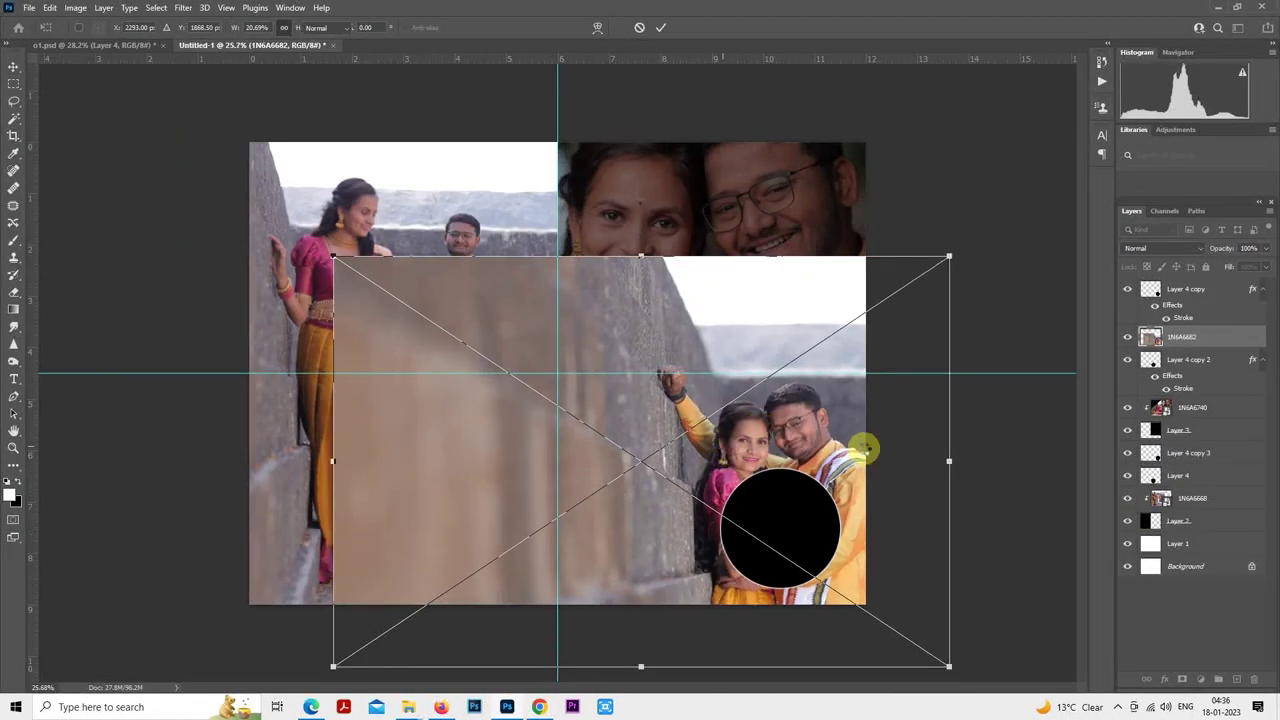
key(Return)
key(Return)
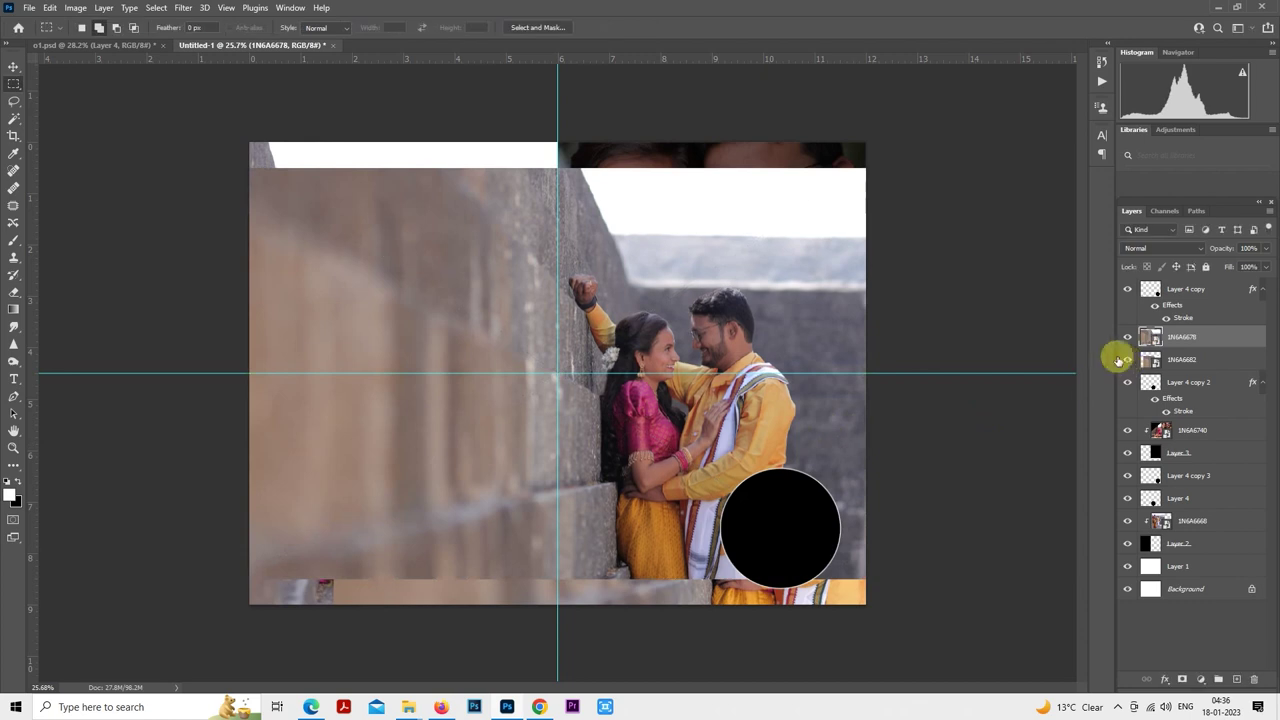
shift+click(1175, 360)
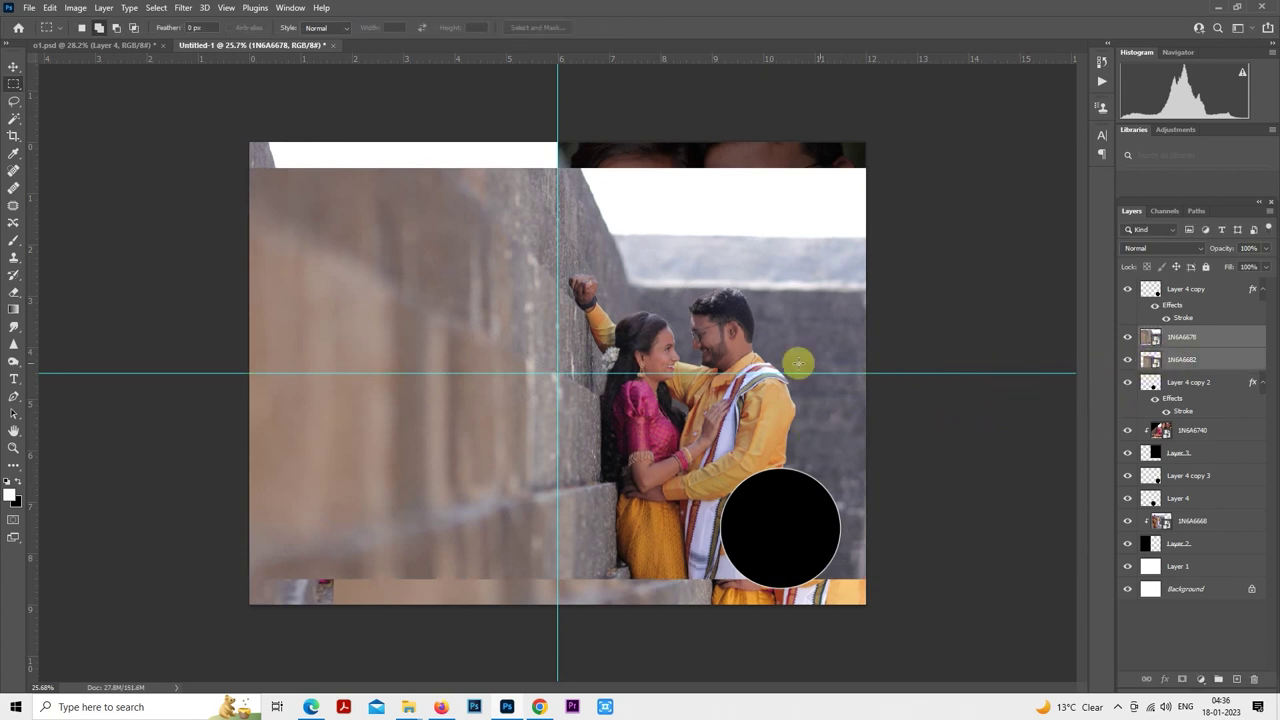
right_click(798, 363)
click(800, 557)
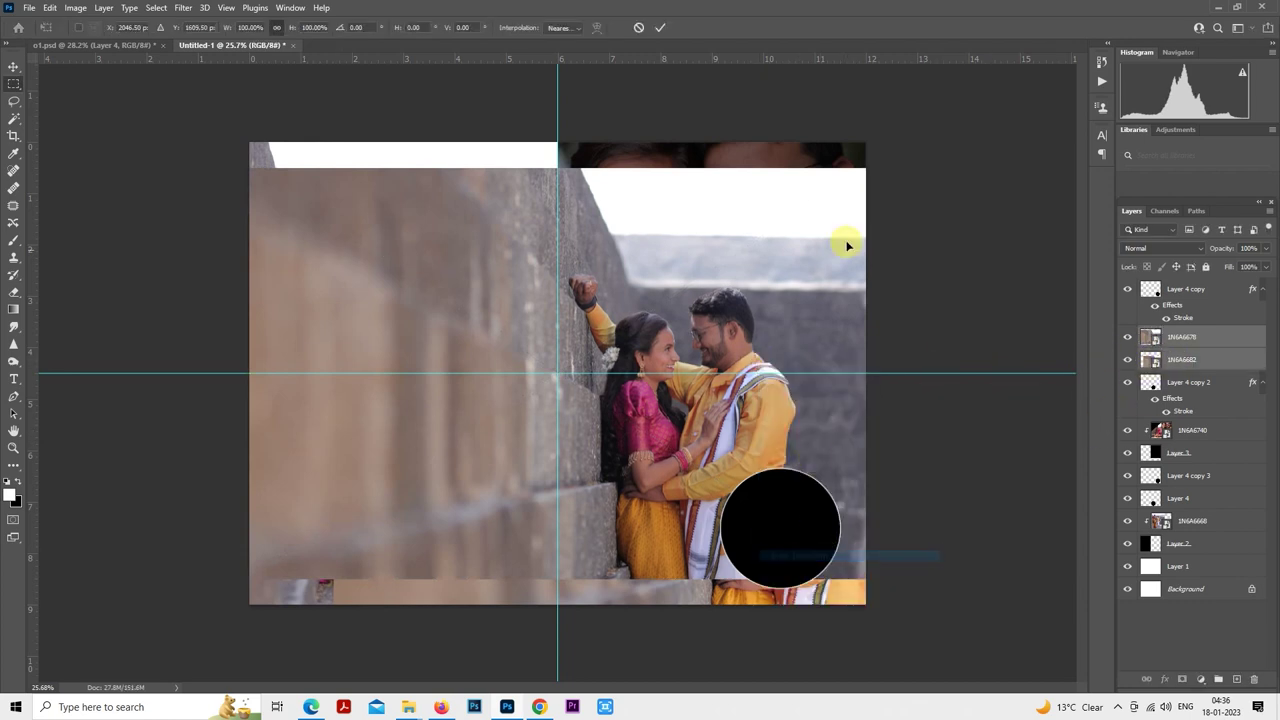
drag(947, 166, 634, 220)
key(Return)
key(m)
- Move photo 1N6A6682 to the top of the layer stack and over the right circle
key(ctrl+plus)
scroll(737, 489, up, 3)
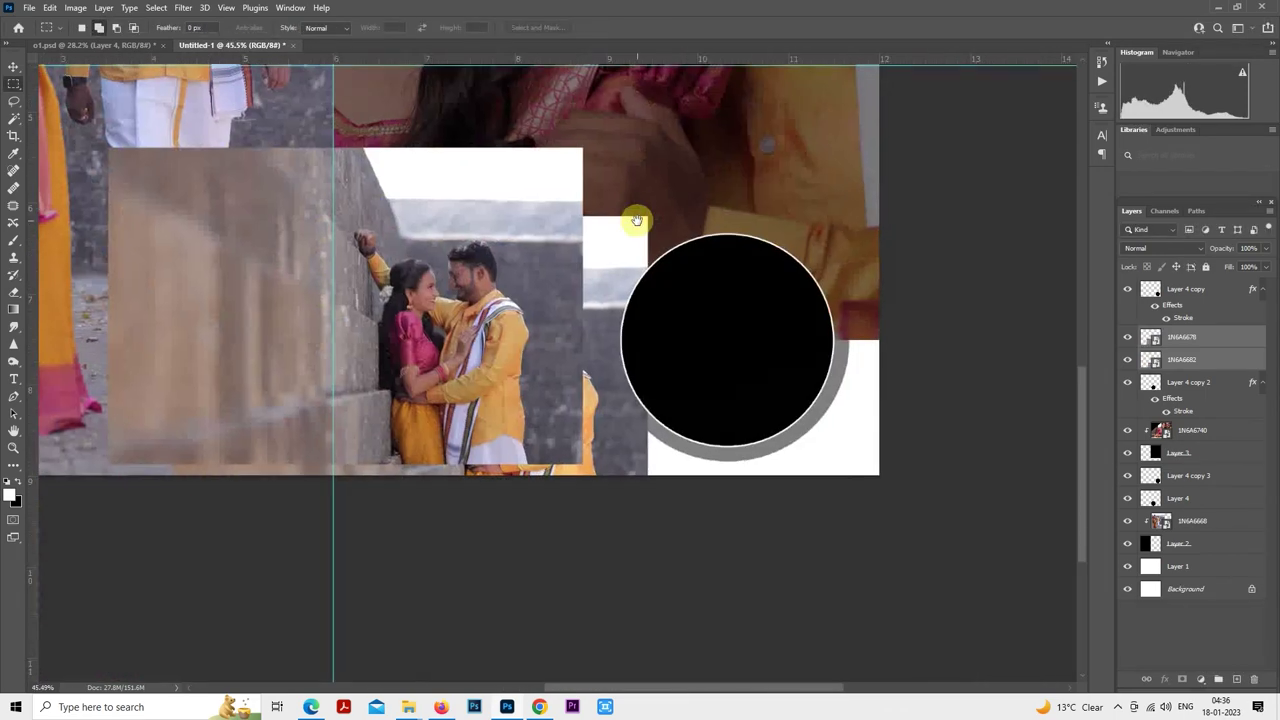
click(1129, 337)
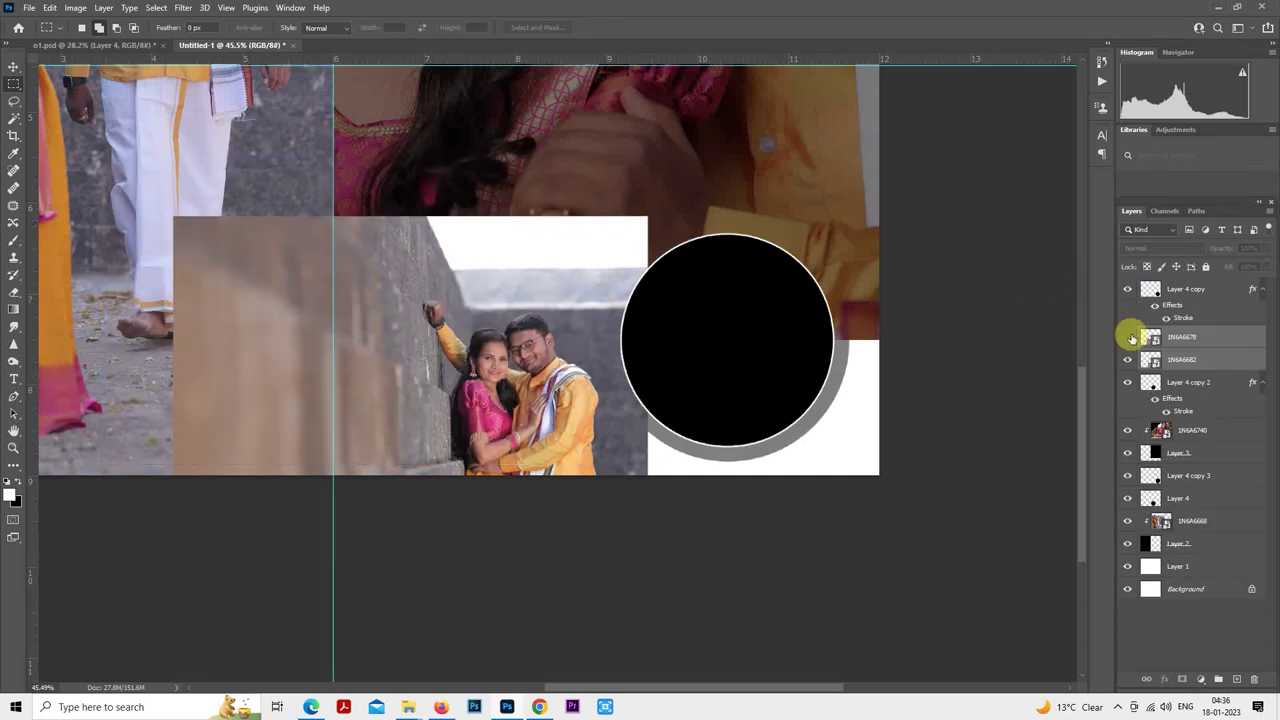
click(1129, 337)
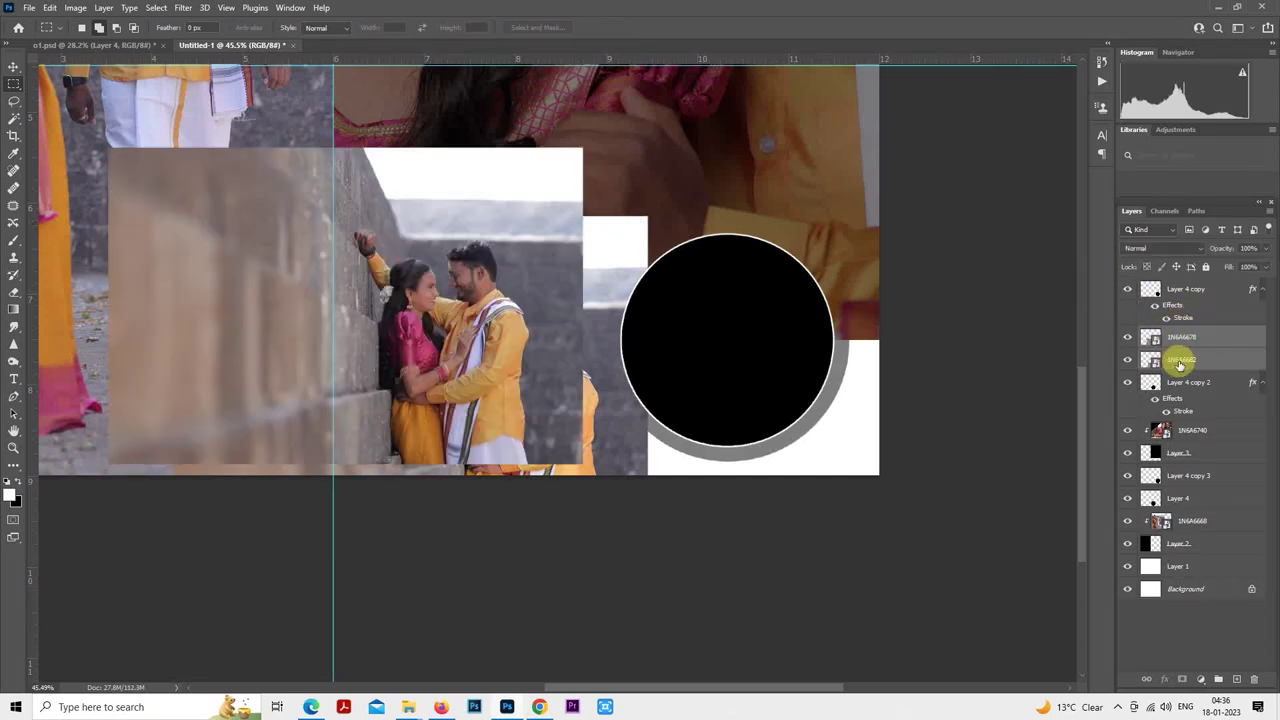
drag(1180, 365, 1190, 285)
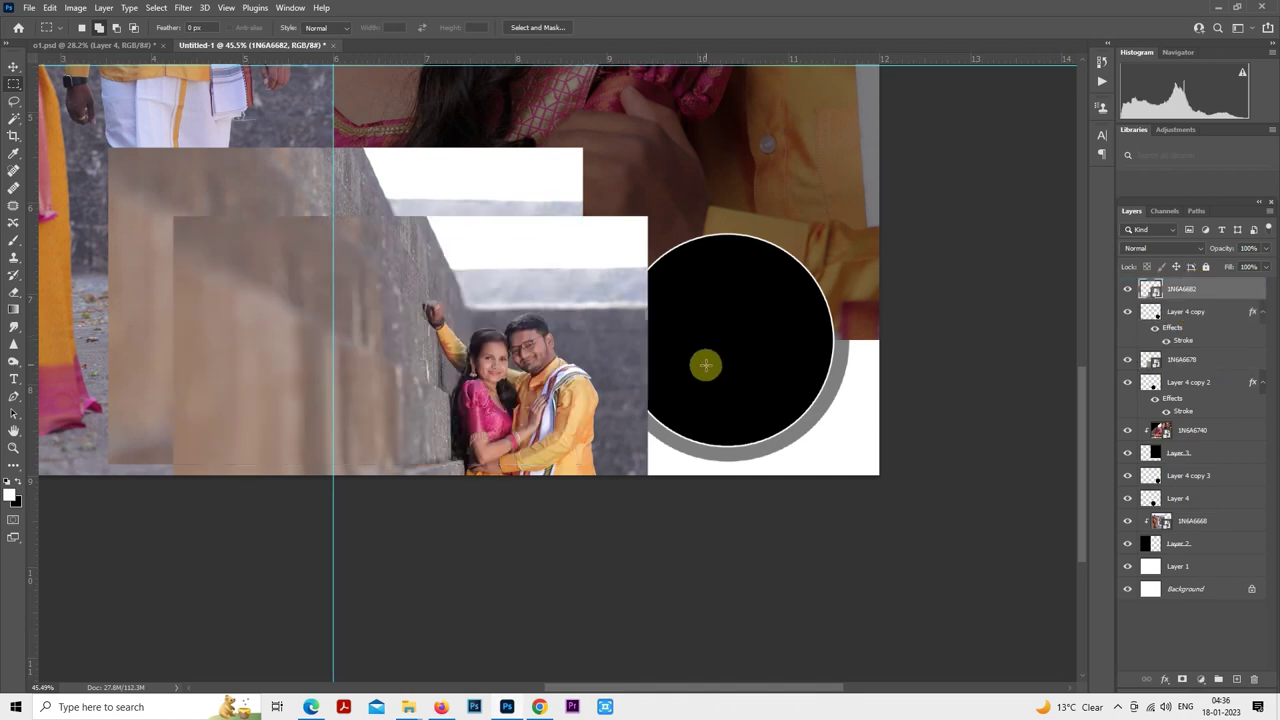
drag(622, 358, 840, 297)
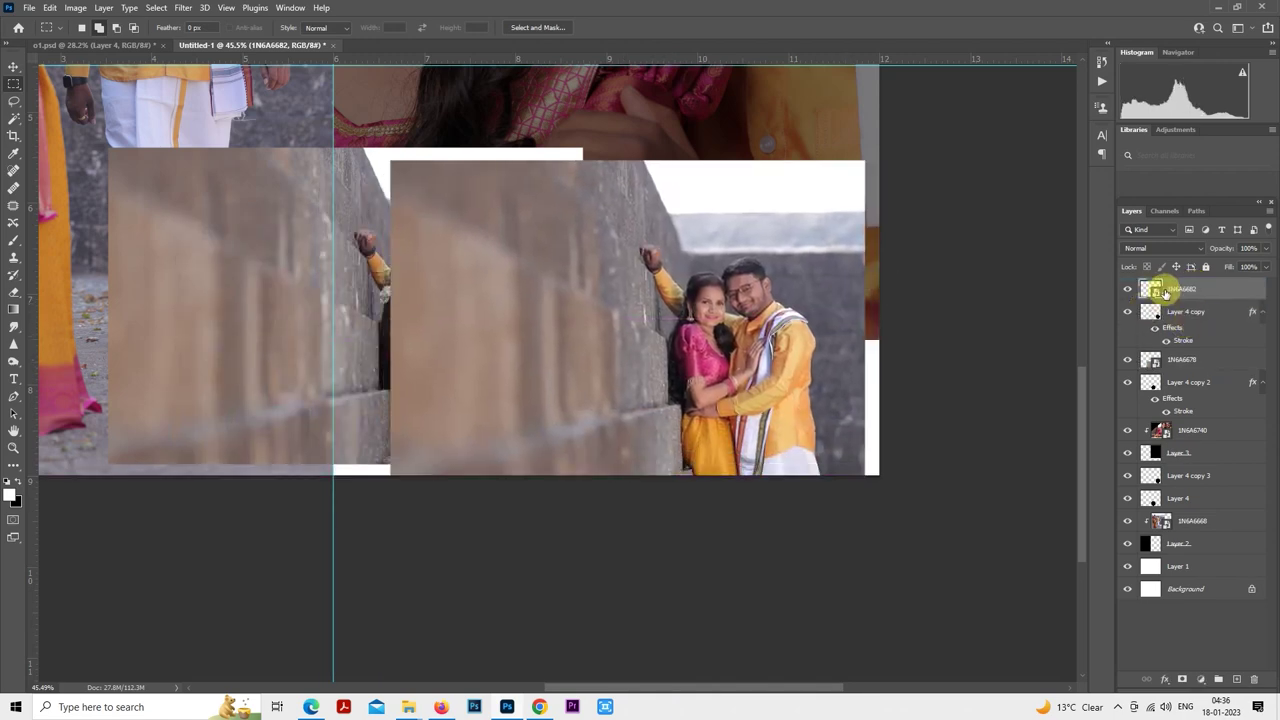
right_click(1165, 292)
- Clip 1N6A6682 into the right circle and 1N6A6678 into the left circle
click(1068, 410)
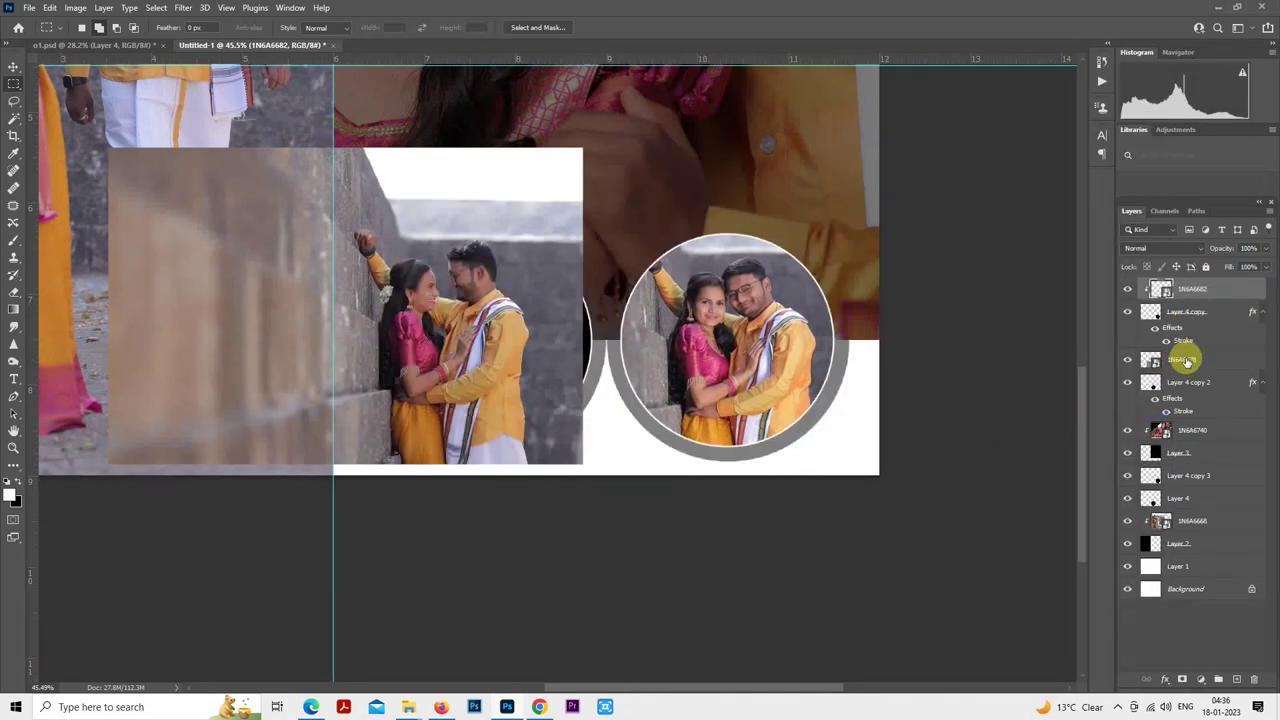
right_click(1186, 362)
click(1052, 414)
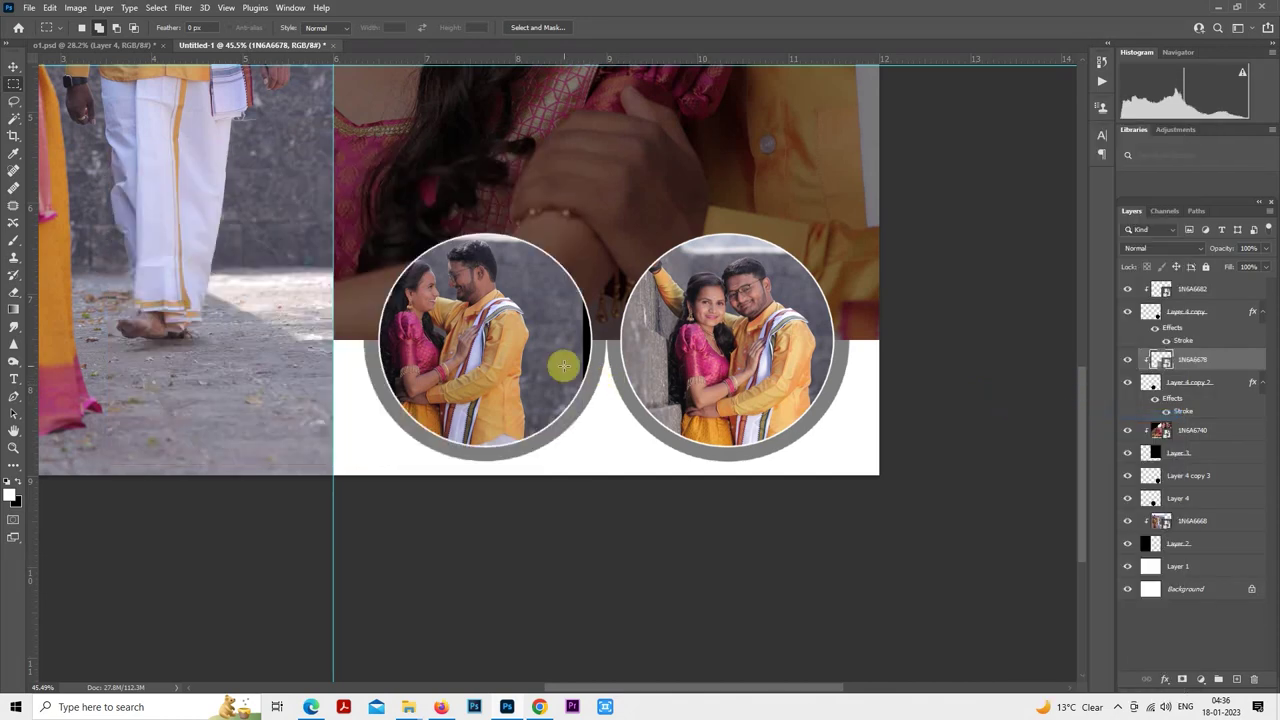
- Scale and position photo 1N6A6678 to fill the left circle
scroll(550, 370, up, 2)
right_click(443, 304)
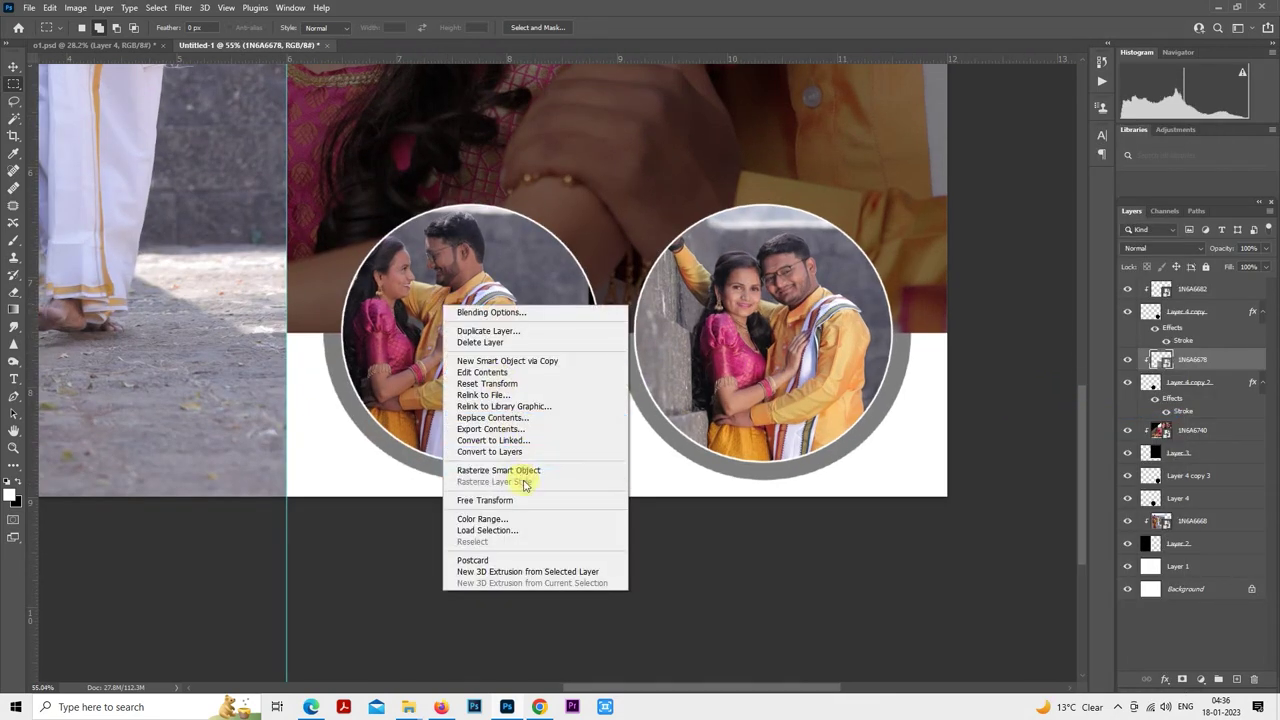
click(525, 500)
drag(530, 360, 597, 393)
drag(656, 506, 598, 422)
drag(634, 494, 640, 498)
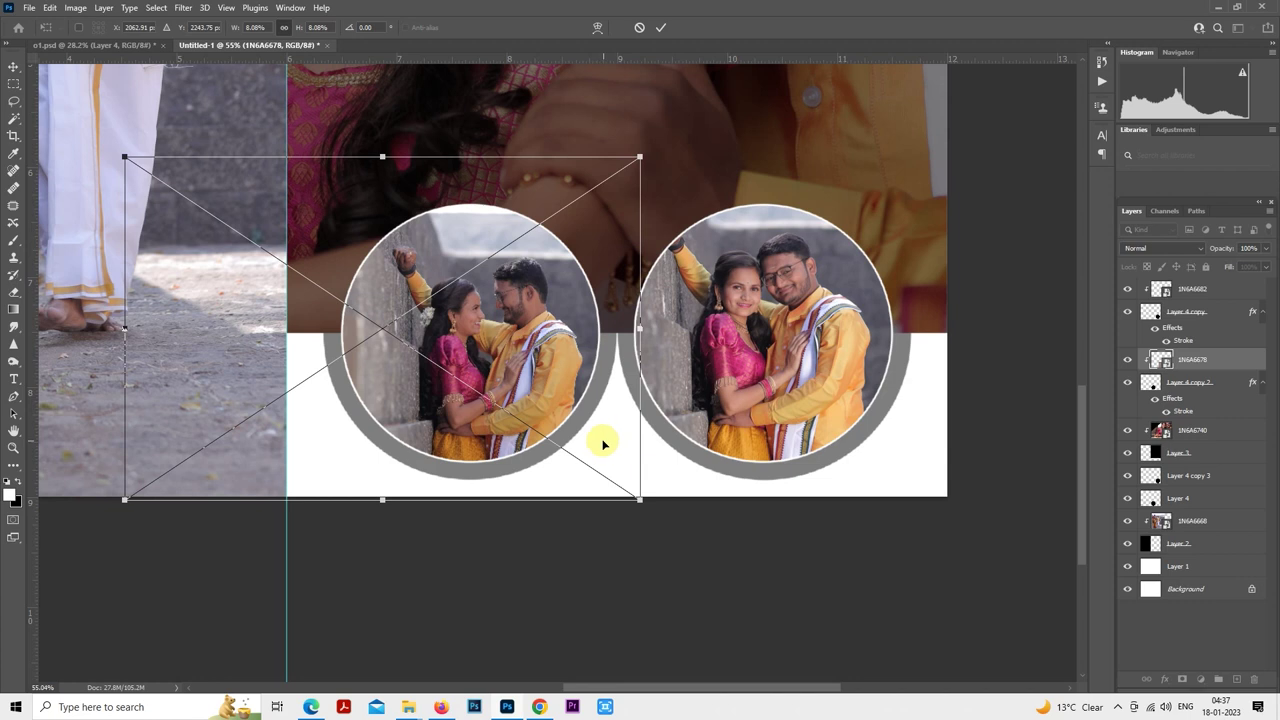
drag(601, 443, 602, 437)
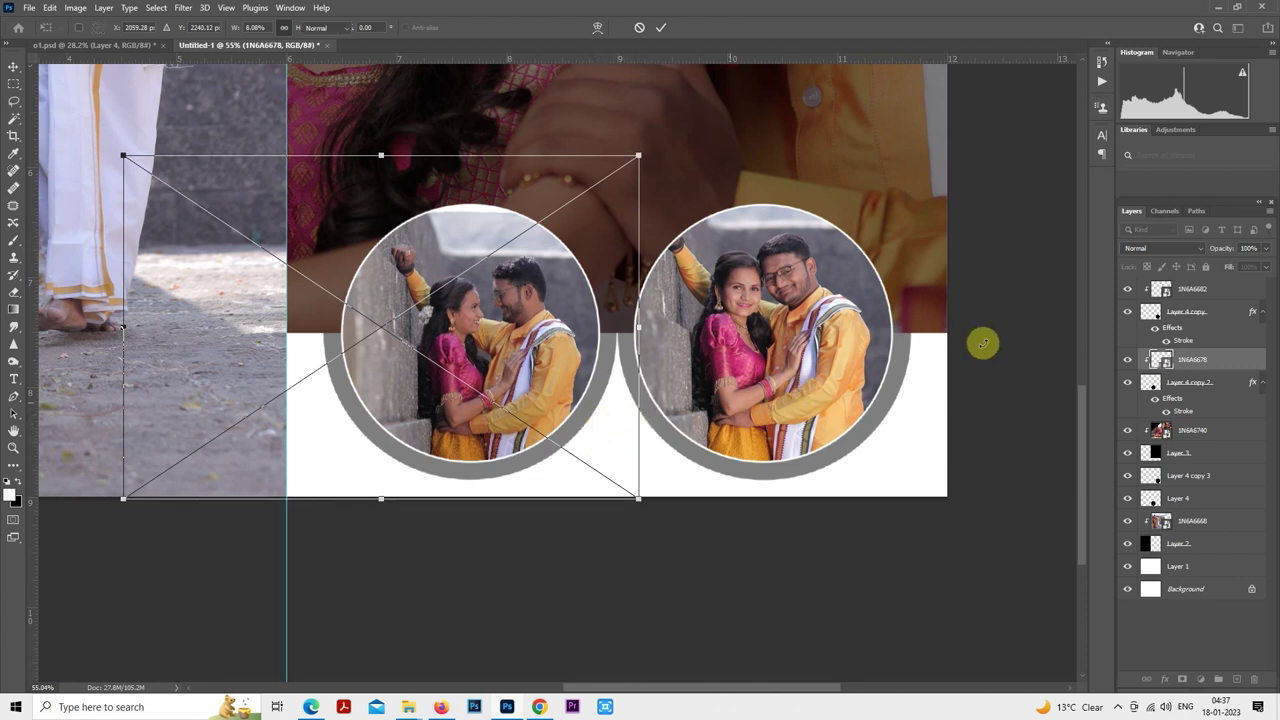
key(Return)
- Scale and position photo 1N6A6682 to fill the right circle
click(1203, 298)
scroll(700, 290, right, 4)
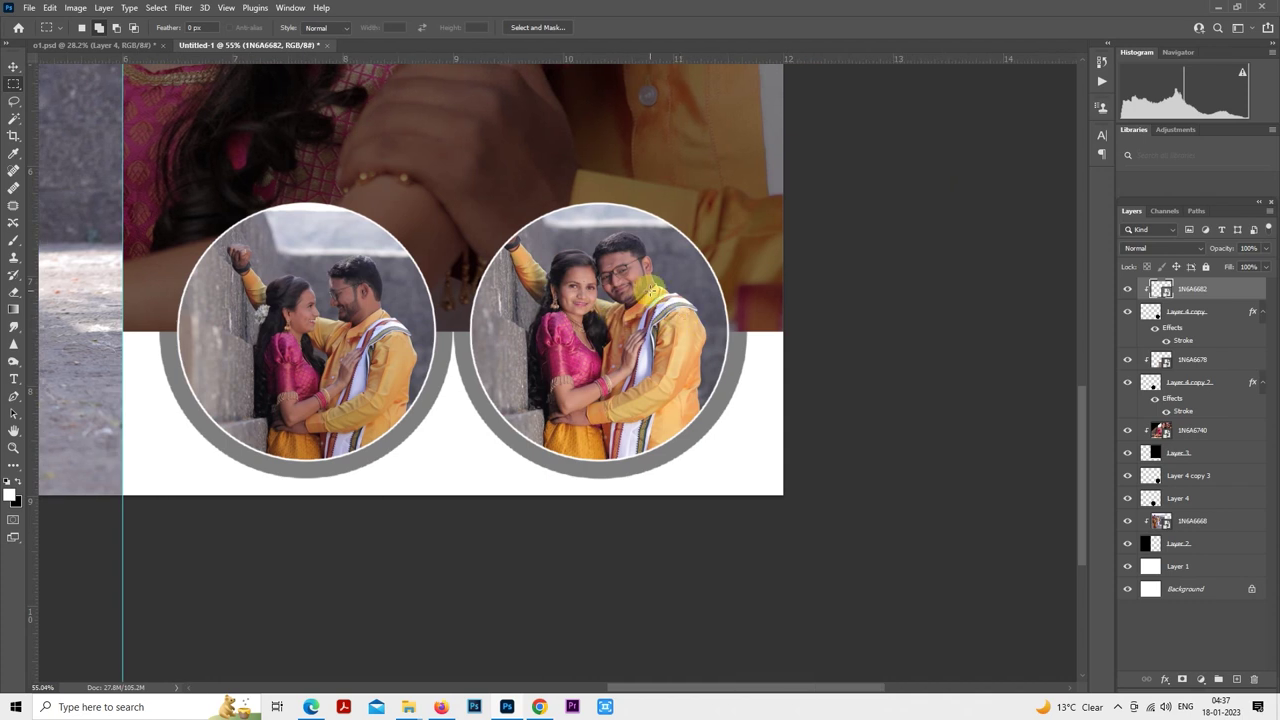
right_click(652, 292)
click(712, 486)
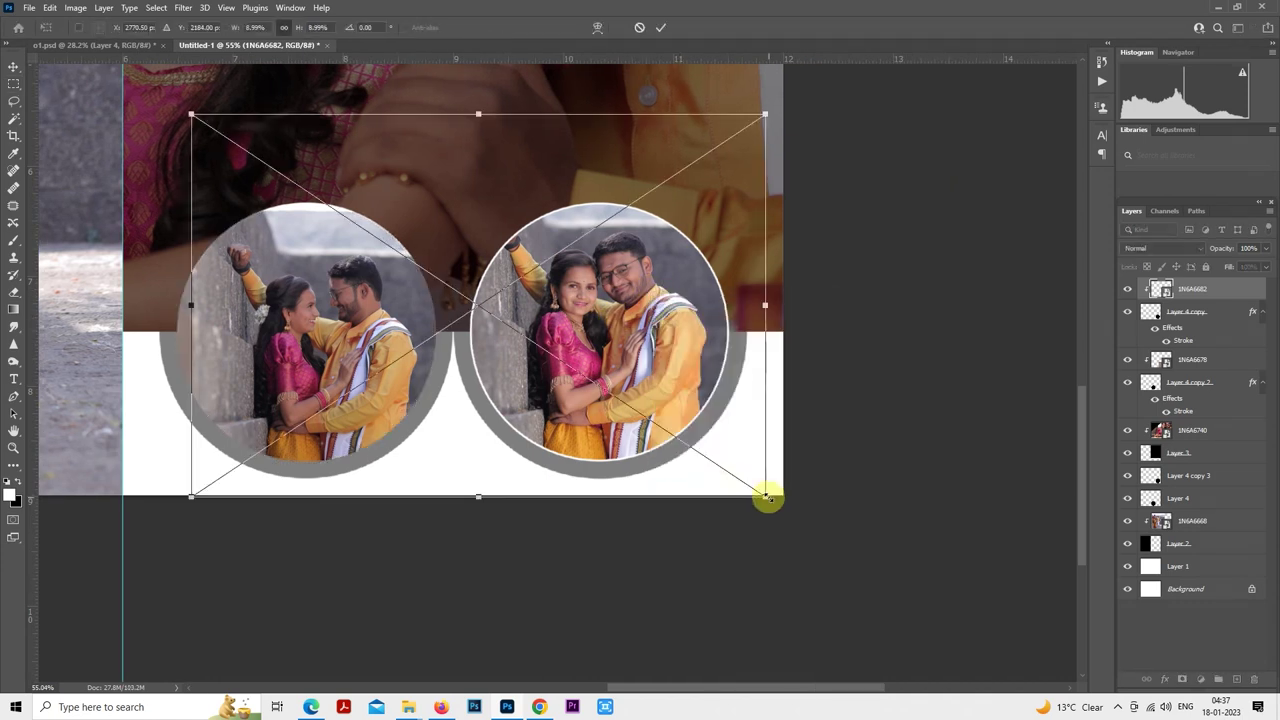
drag(768, 497, 744, 469)
drag(710, 412, 729, 429)
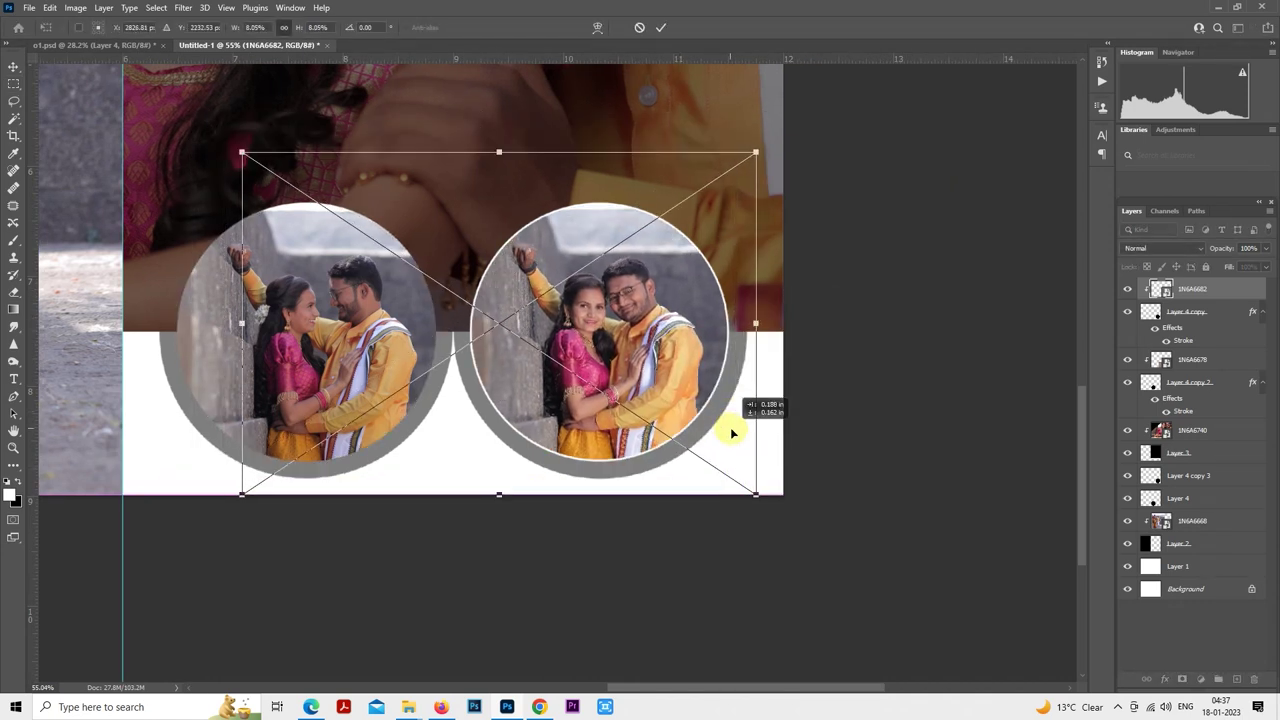
drag(757, 494, 760, 497)
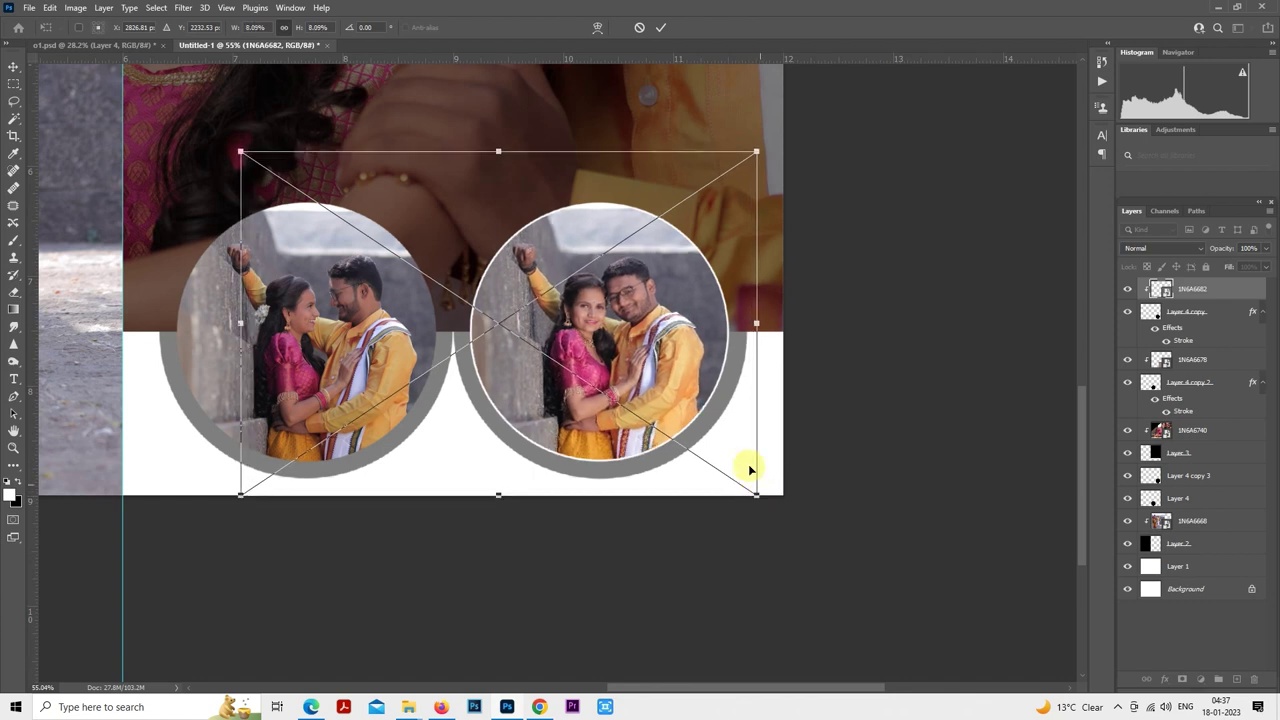
drag(733, 432, 736, 438)
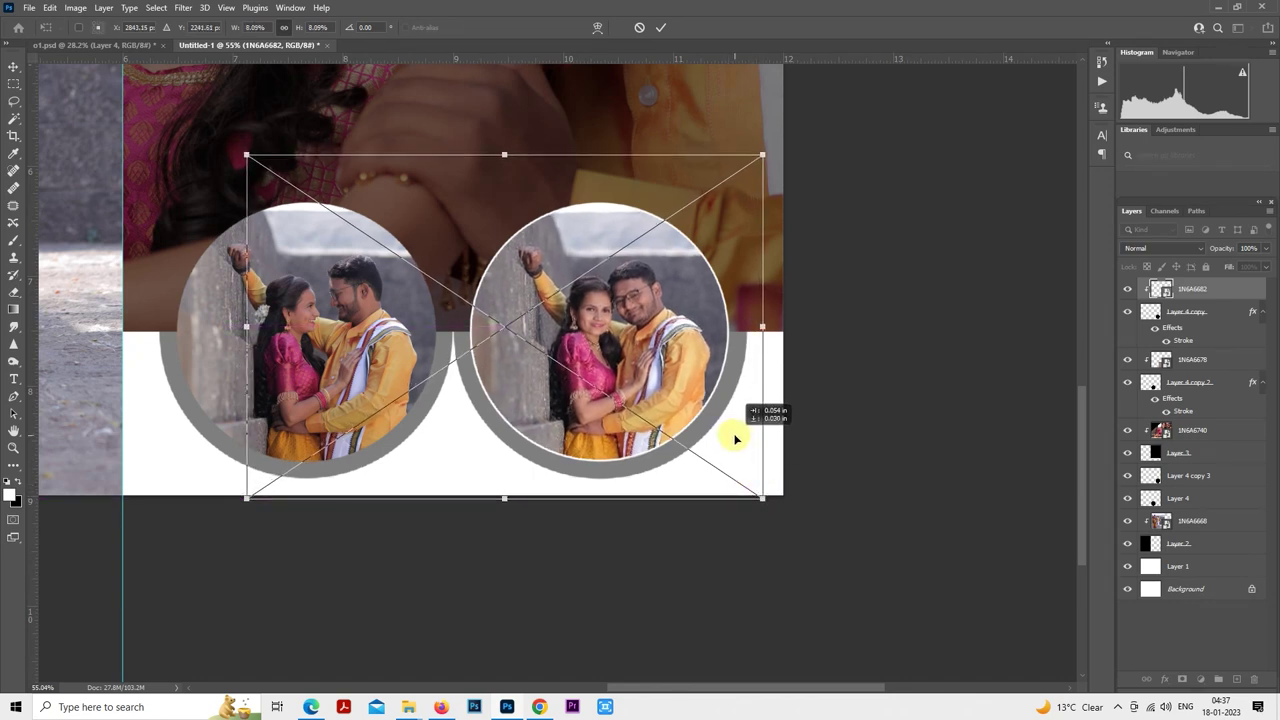
drag(734, 433, 734, 436)
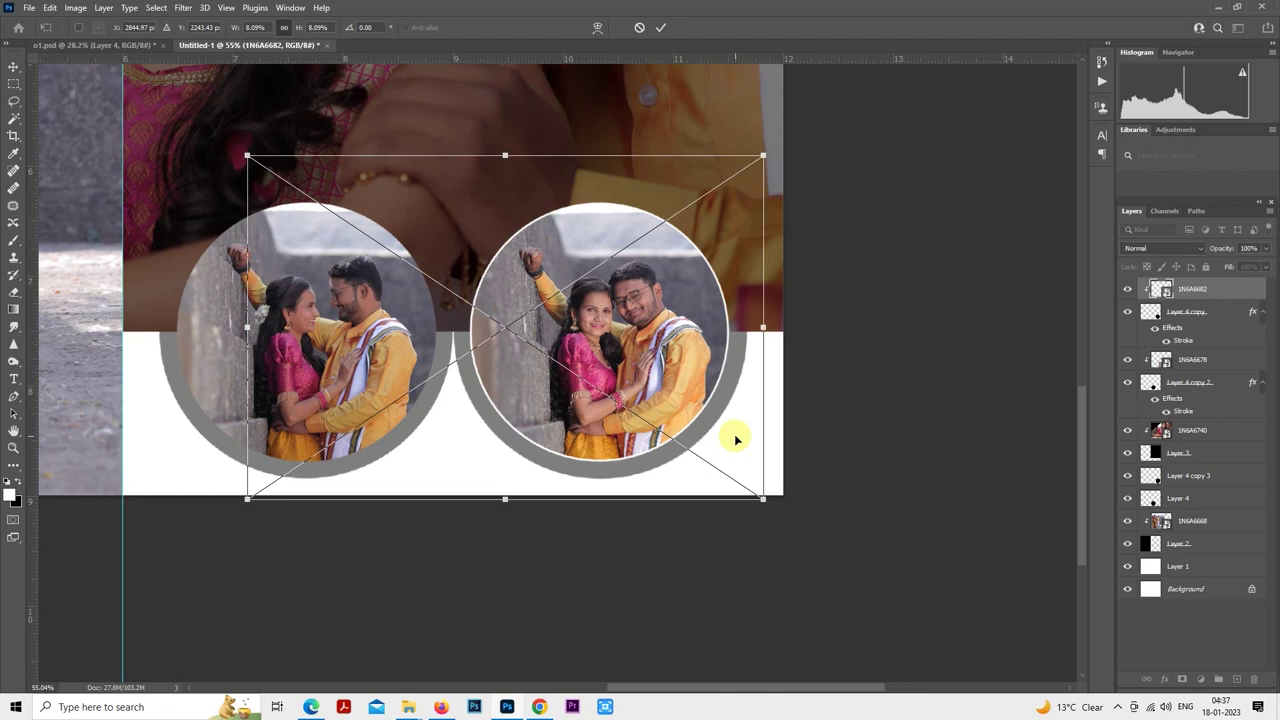
key(Return)
- Fit the spread in view and compare it against o1.psd
key(m)
key(ctrl+0)
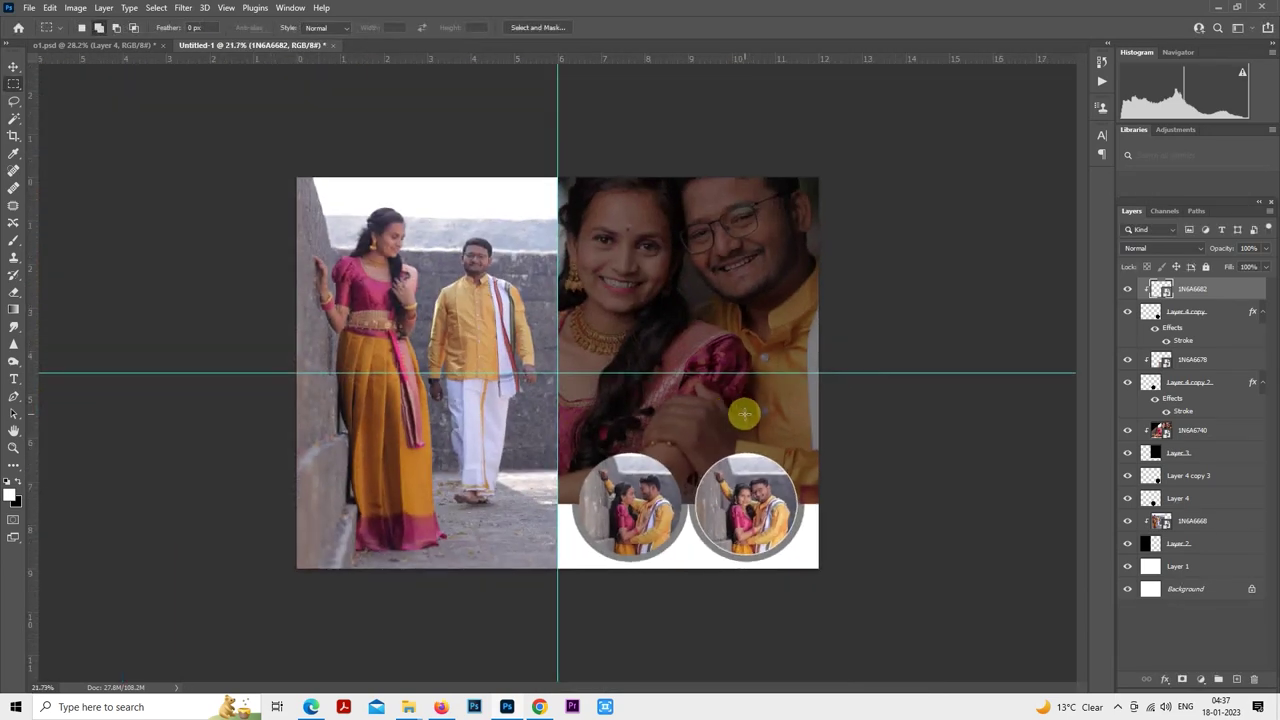
key(ctrl+plus)
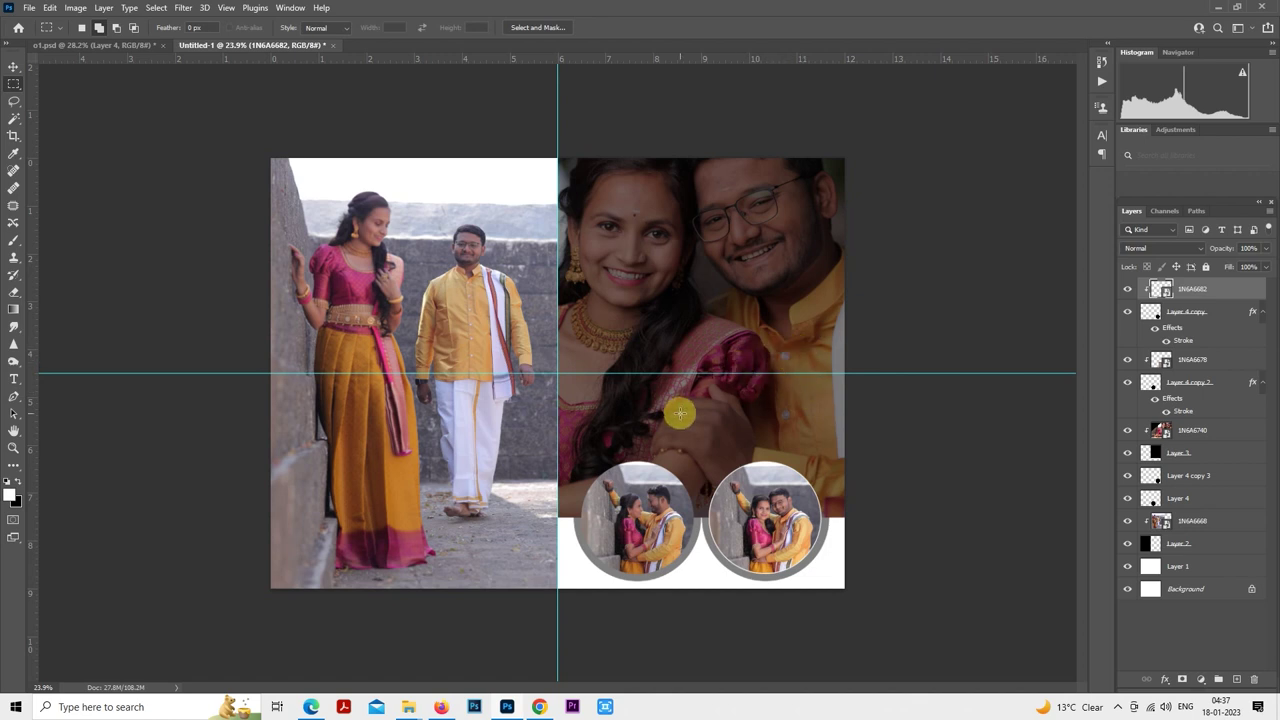
click(140, 47)
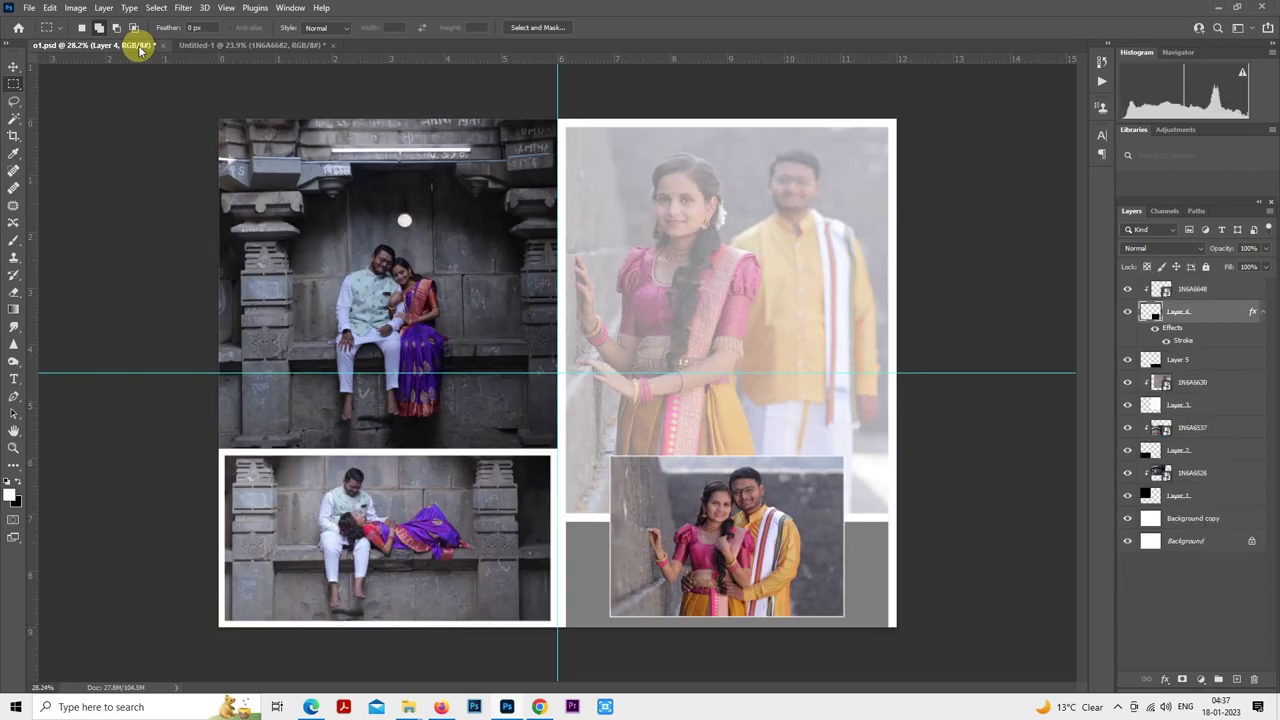
click(243, 46)
- Toggle the left circle photo's visibility to check the layout
scroll(712, 271, down, 1)
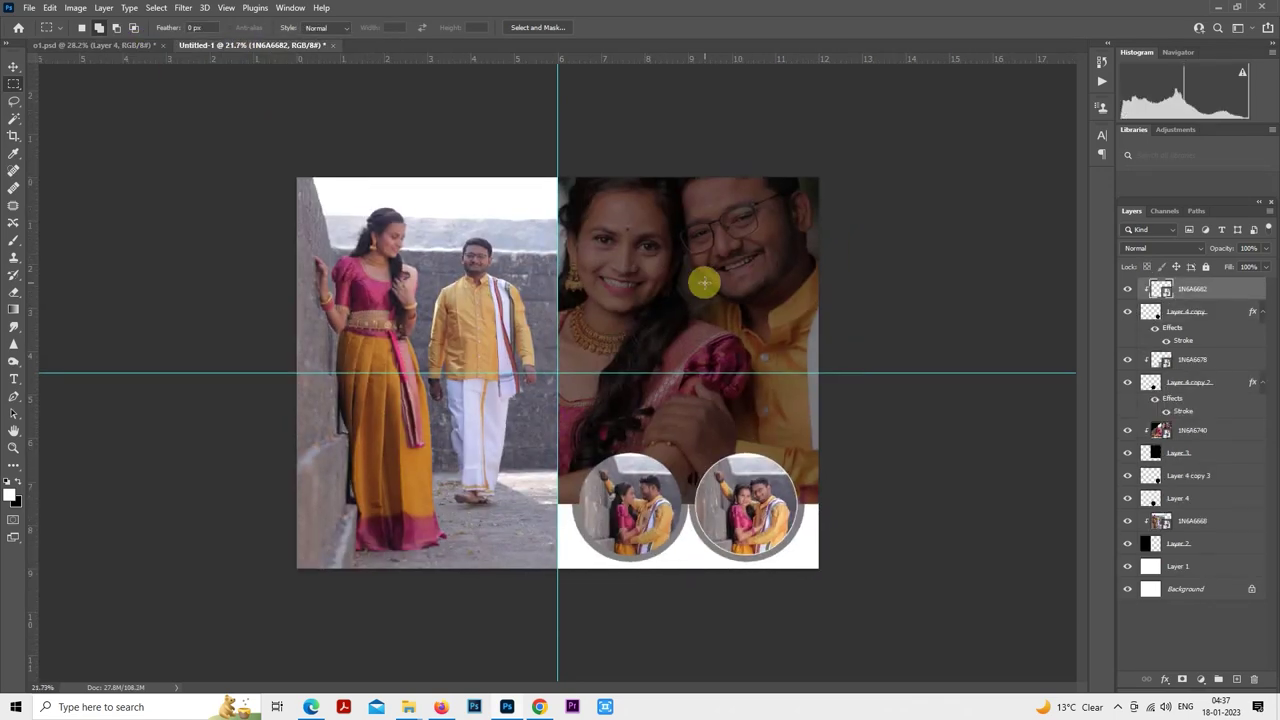
scroll(658, 203, up, 1)
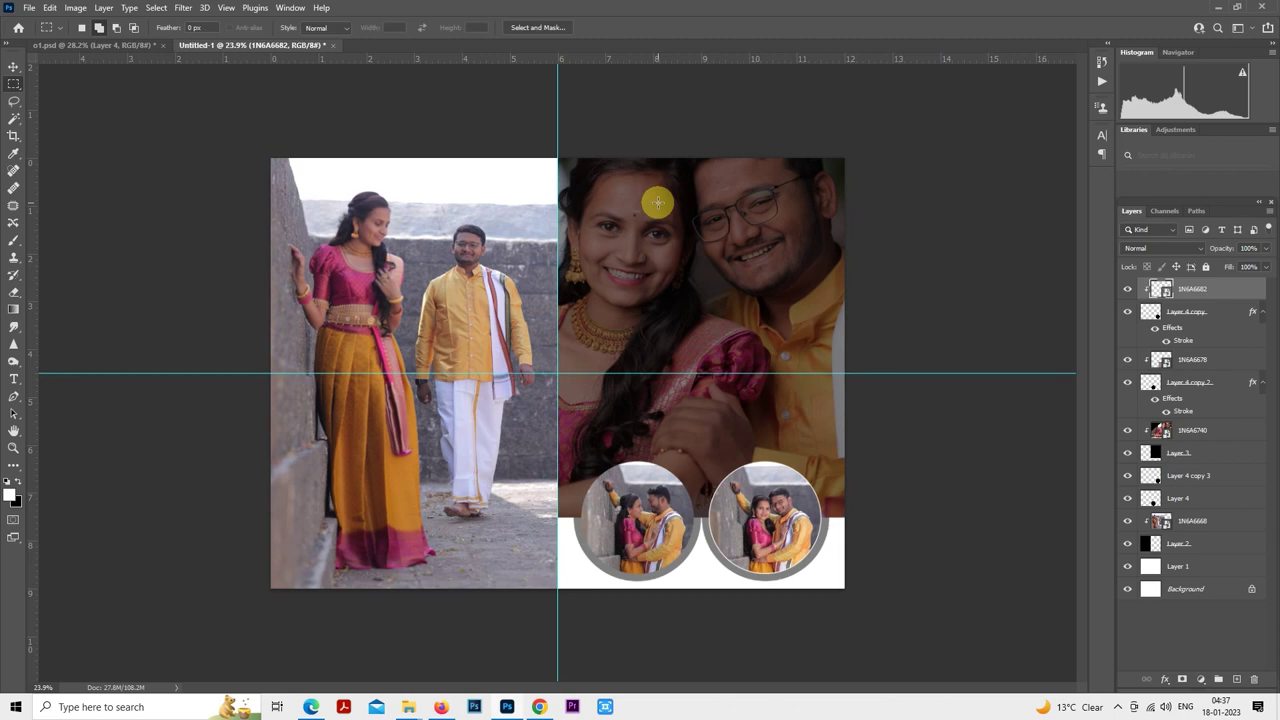
scroll(720, 450, up, 3)
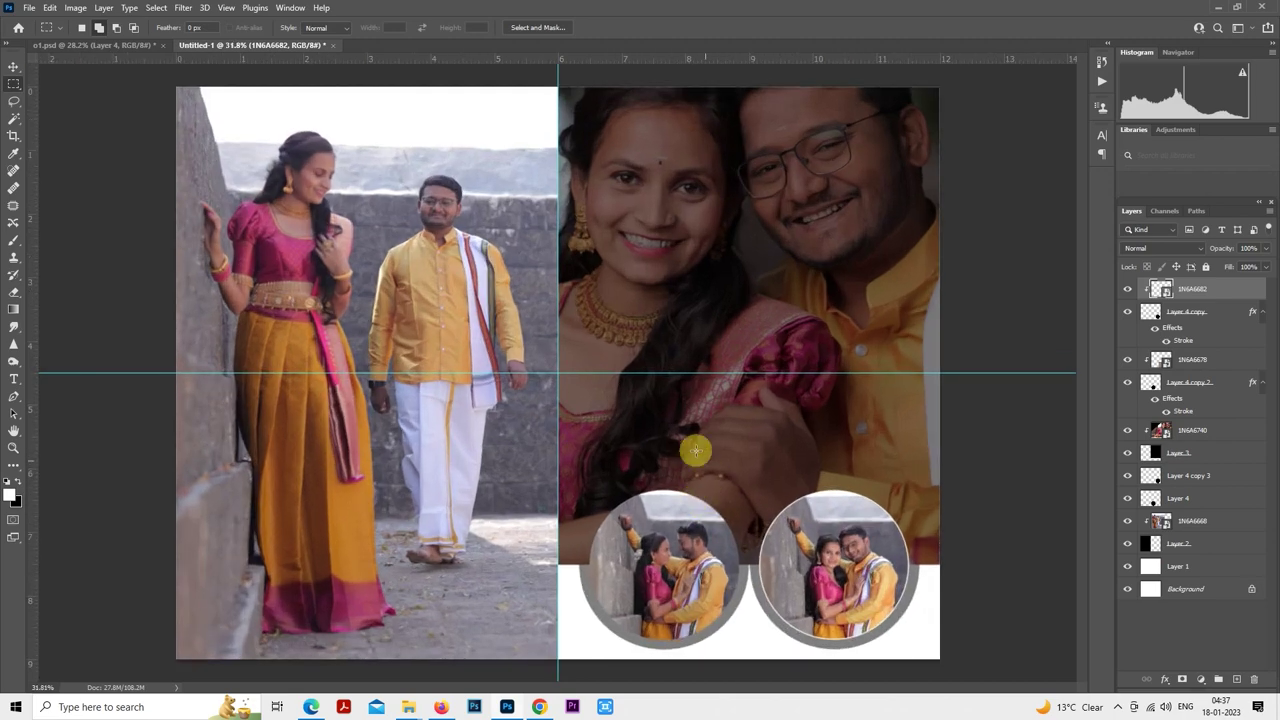
click(1128, 382)
click(1128, 382)
scroll(740, 417, down, 5)
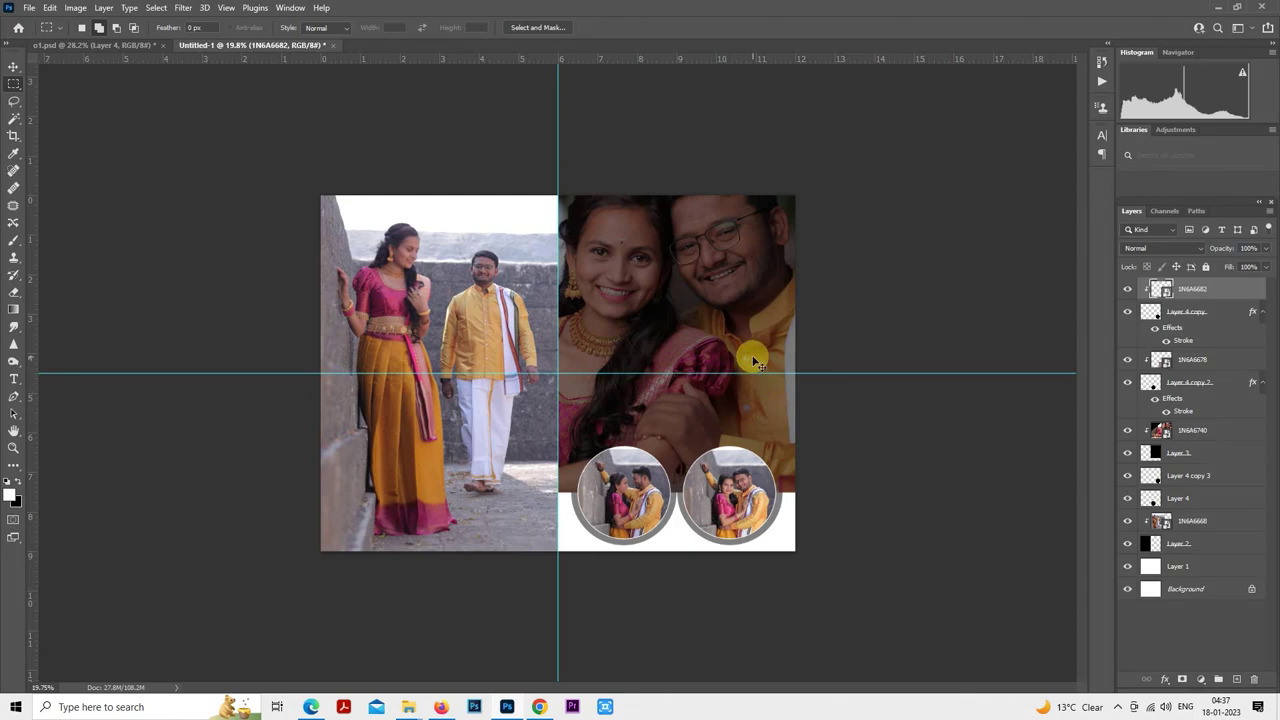
- Save the spread as o2.psd next to o1.psd in the album folder
key(ctrl+s)
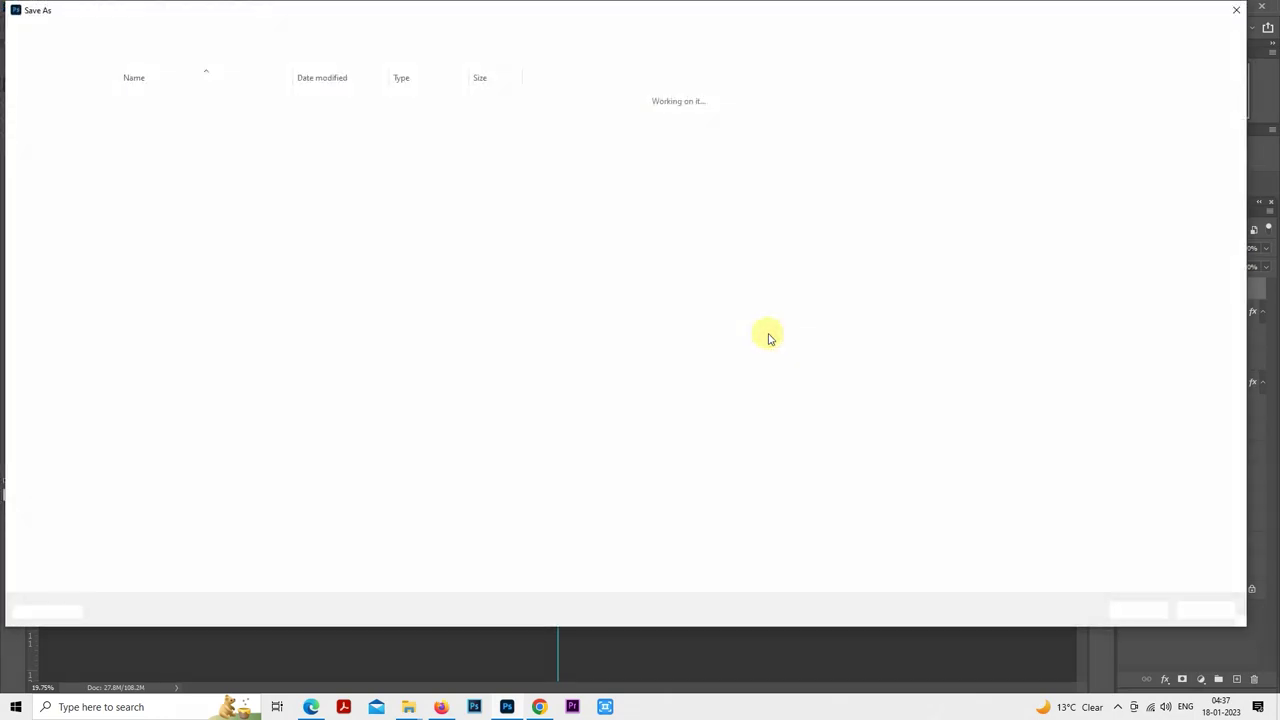
click(177, 136)
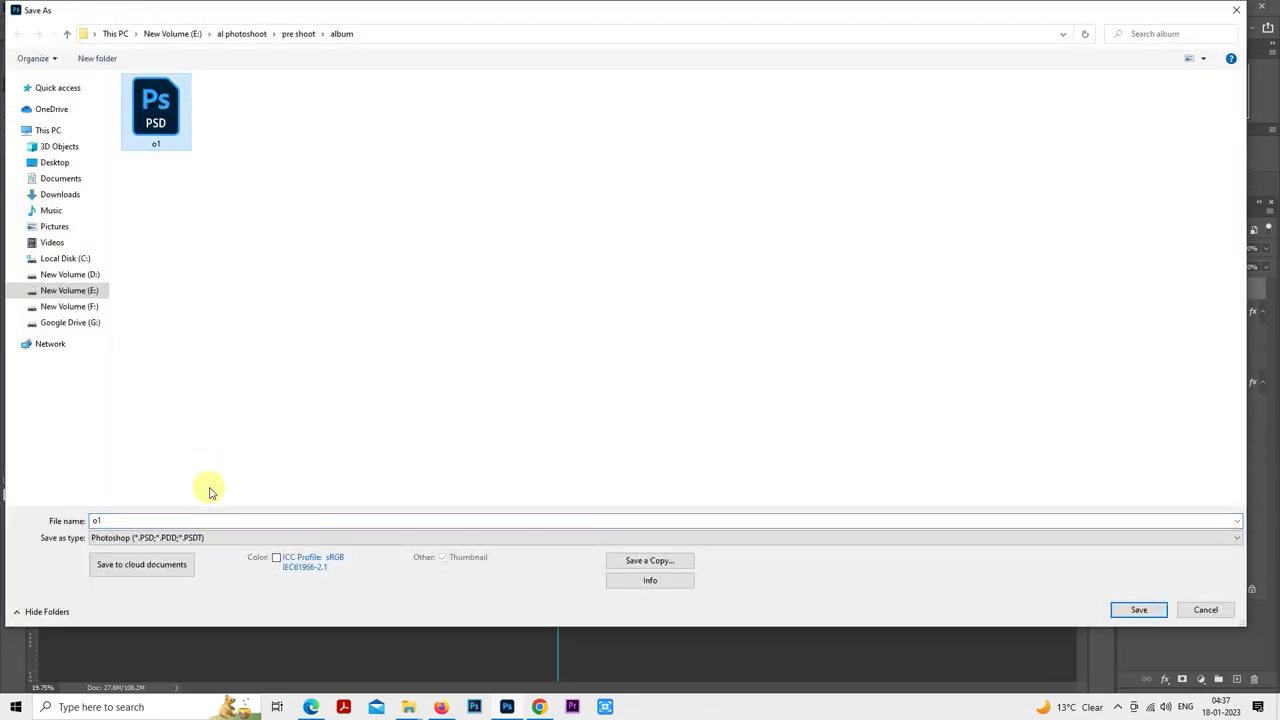
click(214, 517)
click(221, 520)
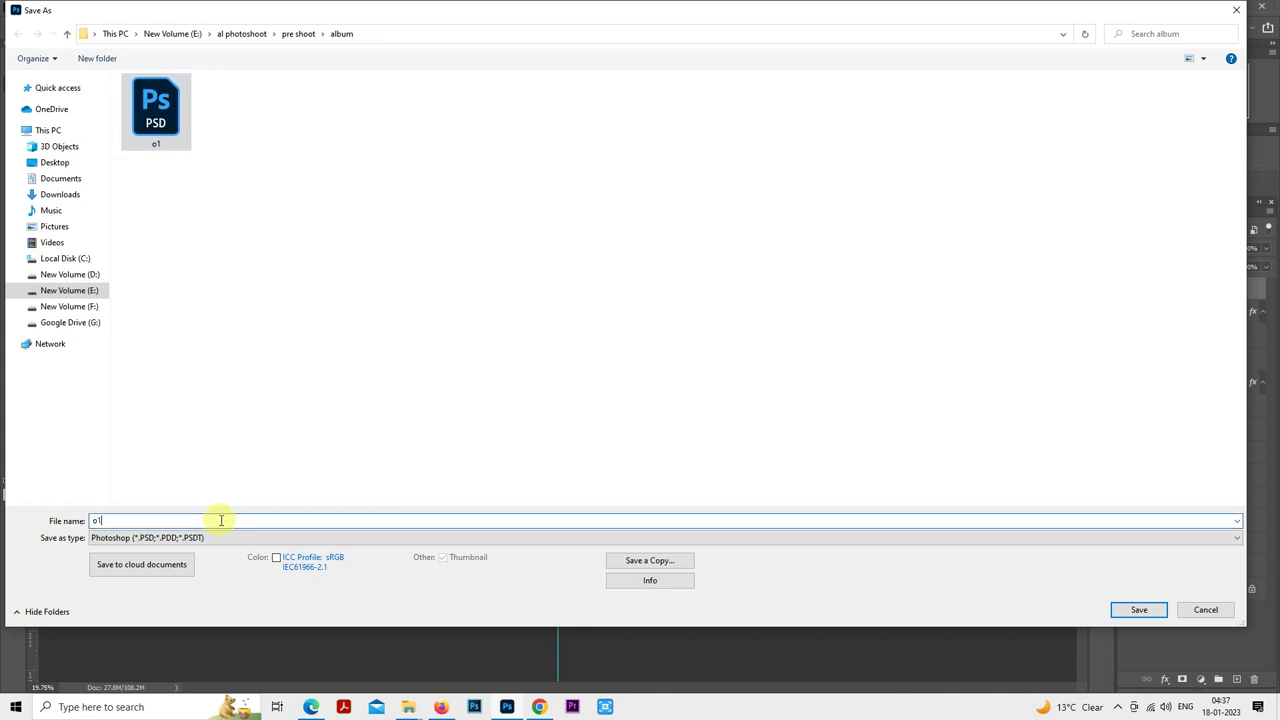
key(BackSpace)
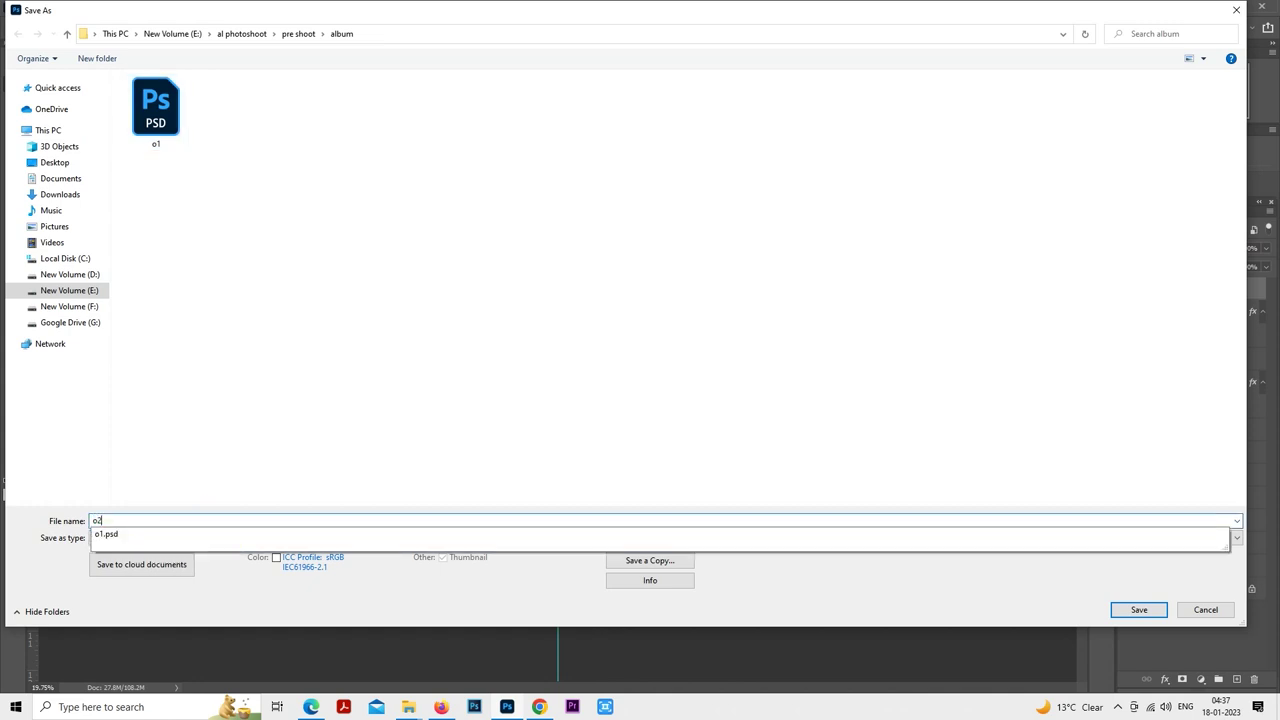
click(1124, 614)
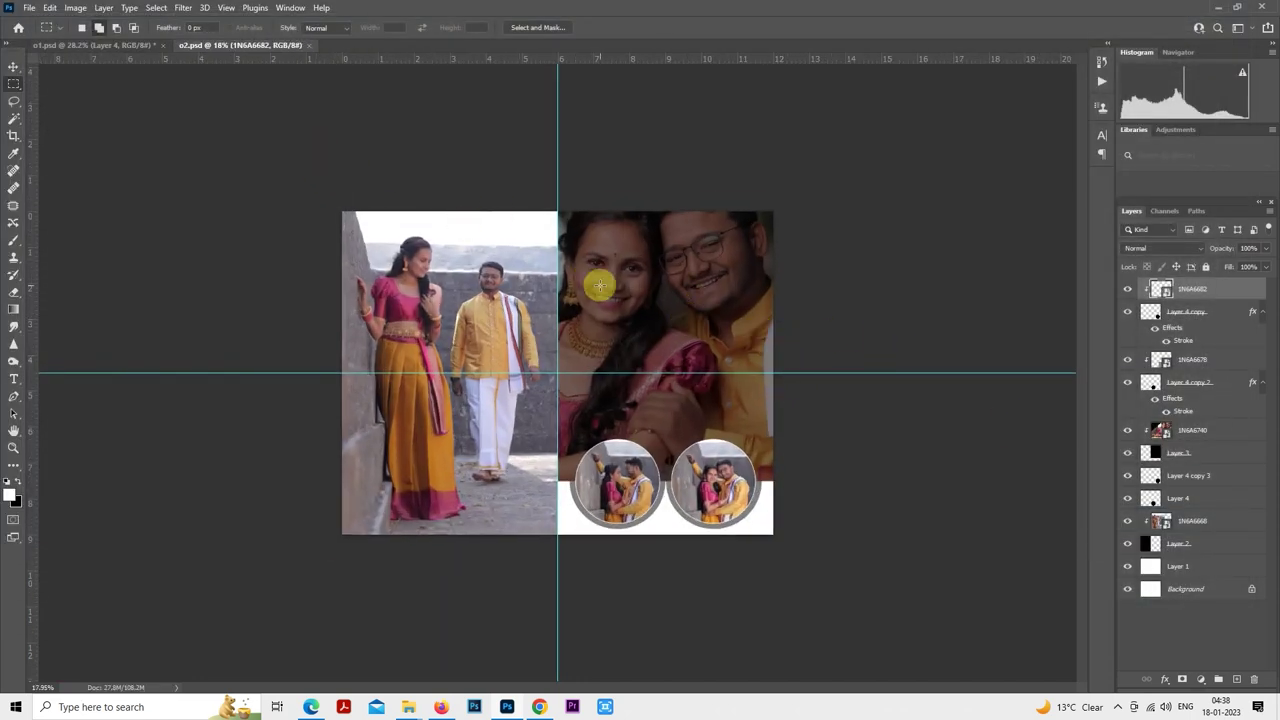
- Create a new 12 × 9 inch, 300 ppi document and fit it on screen
key(ctrl+n)
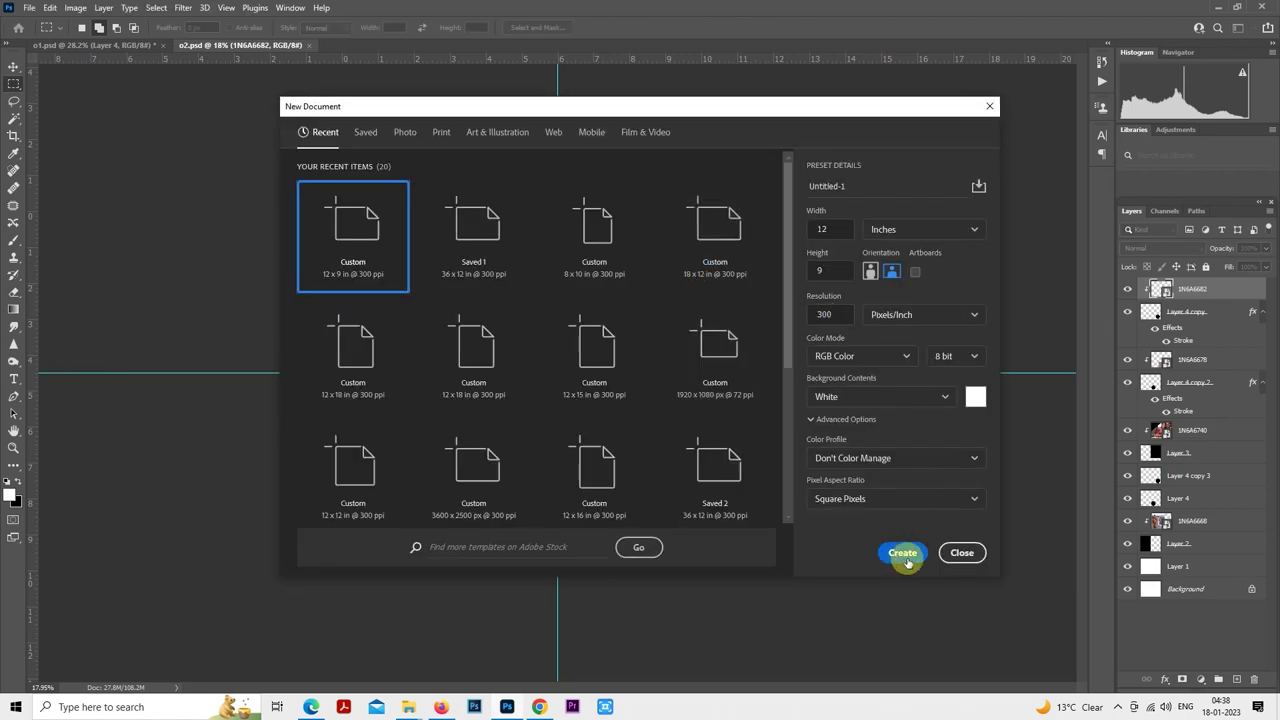
click(903, 553)
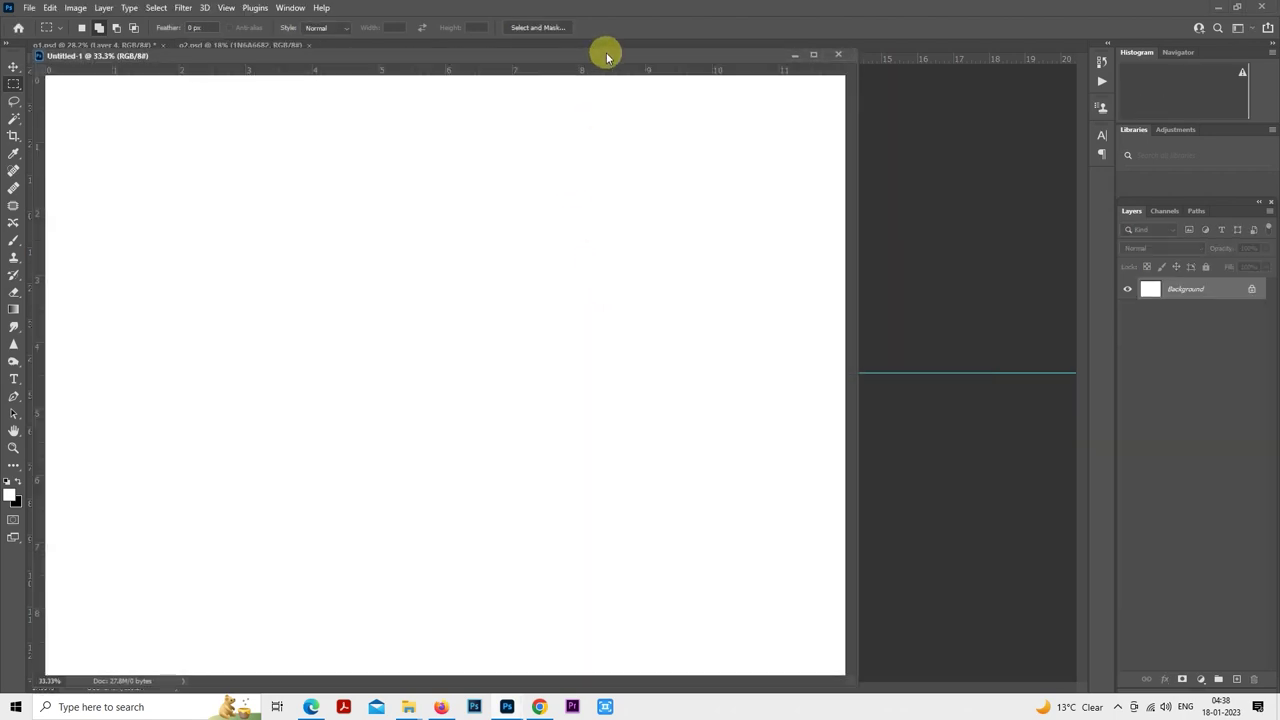
drag(597, 49, 656, 53)
key(ctrl+0)
- Add Layer 1 and place vertical and horizontal guides crossing at the document centre
key(ctrl+shift+alt+n)
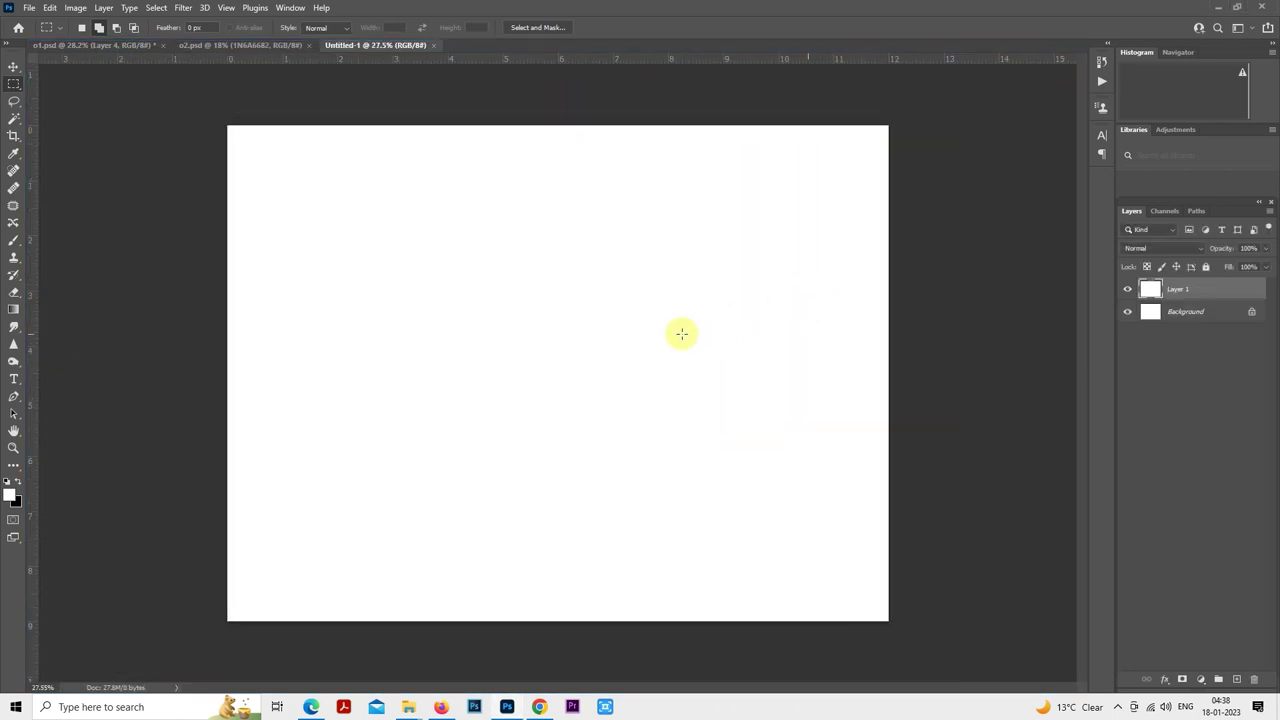
key(ctrl+t)
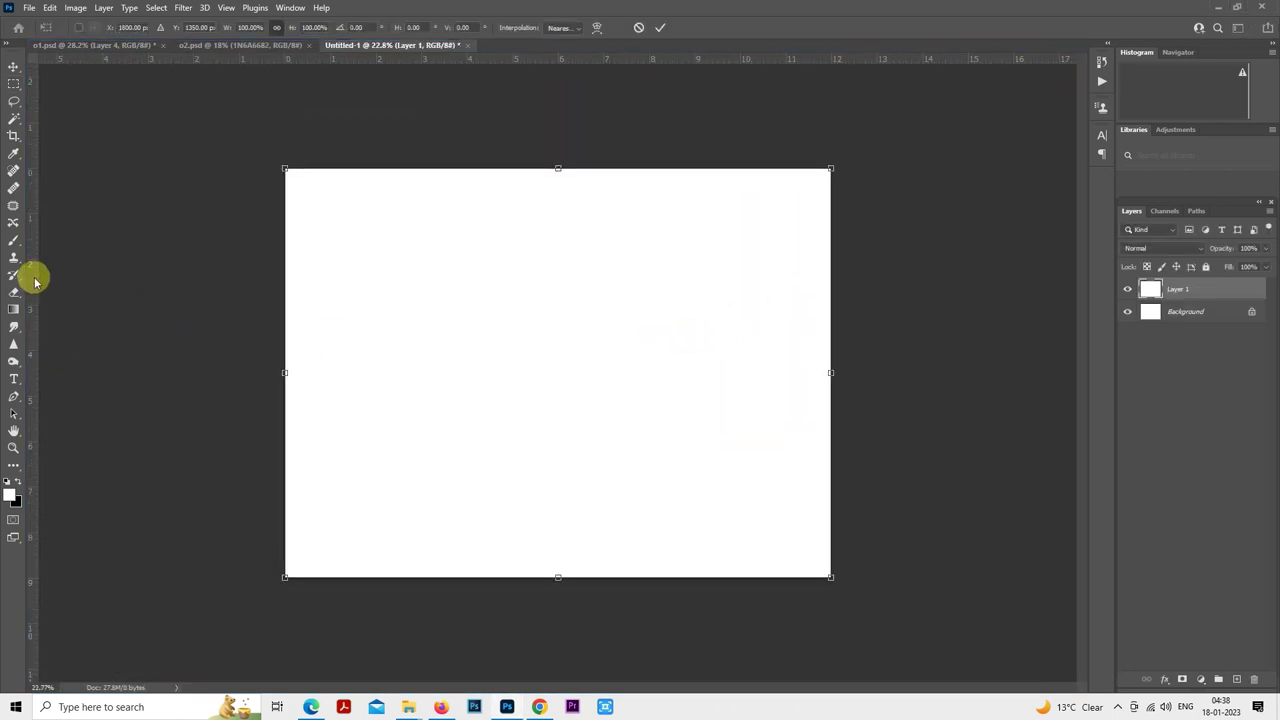
drag(35, 278, 559, 313)
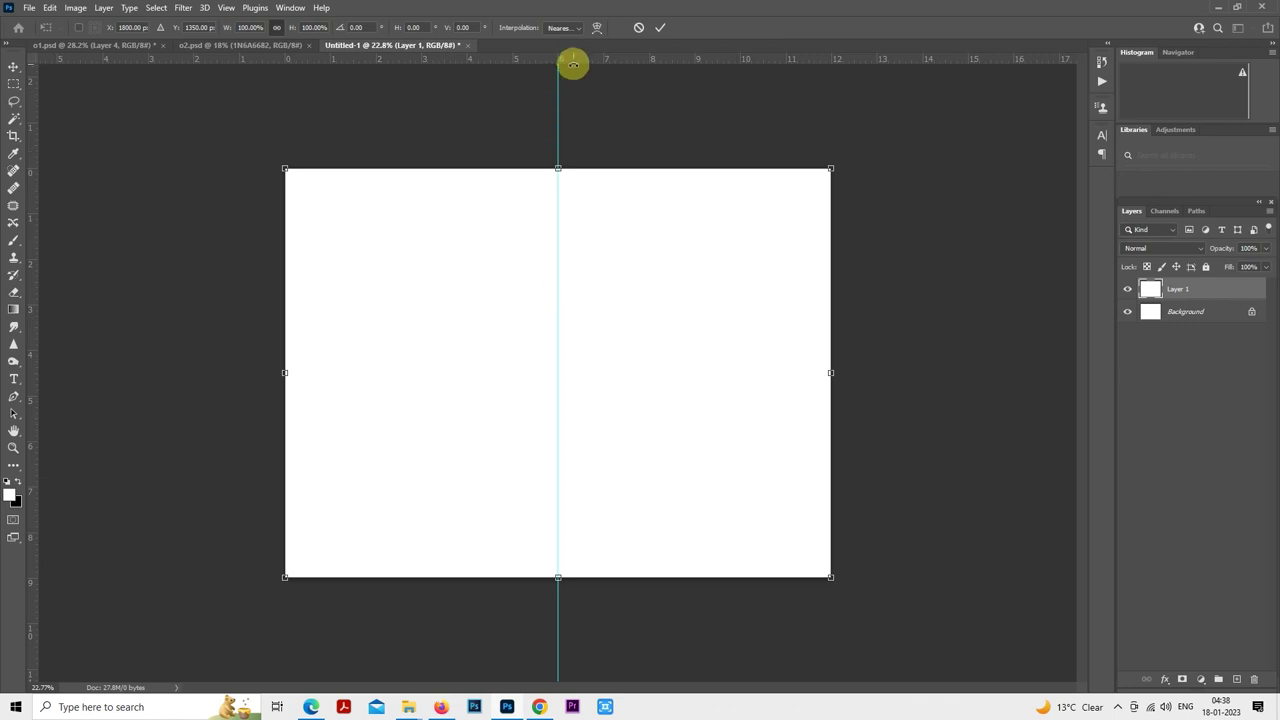
drag(575, 63, 622, 371)
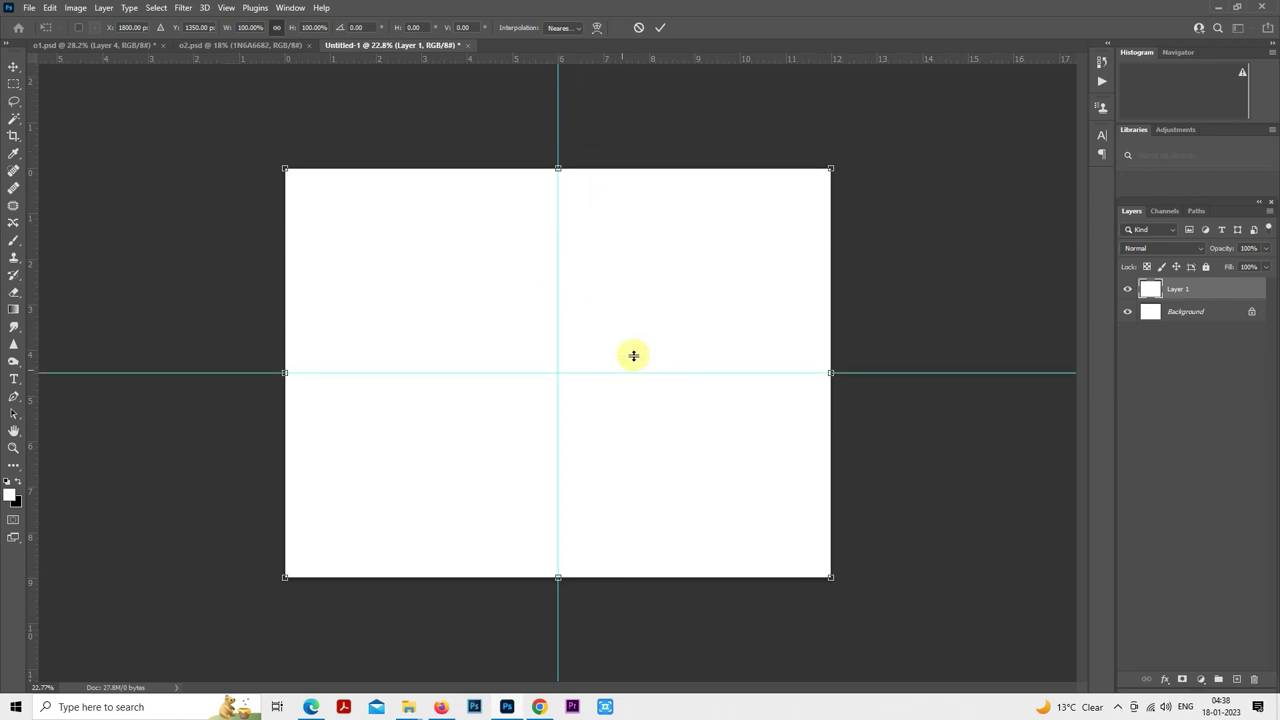
key(Return)
mouse_move(410, 710)
click(400, 665)
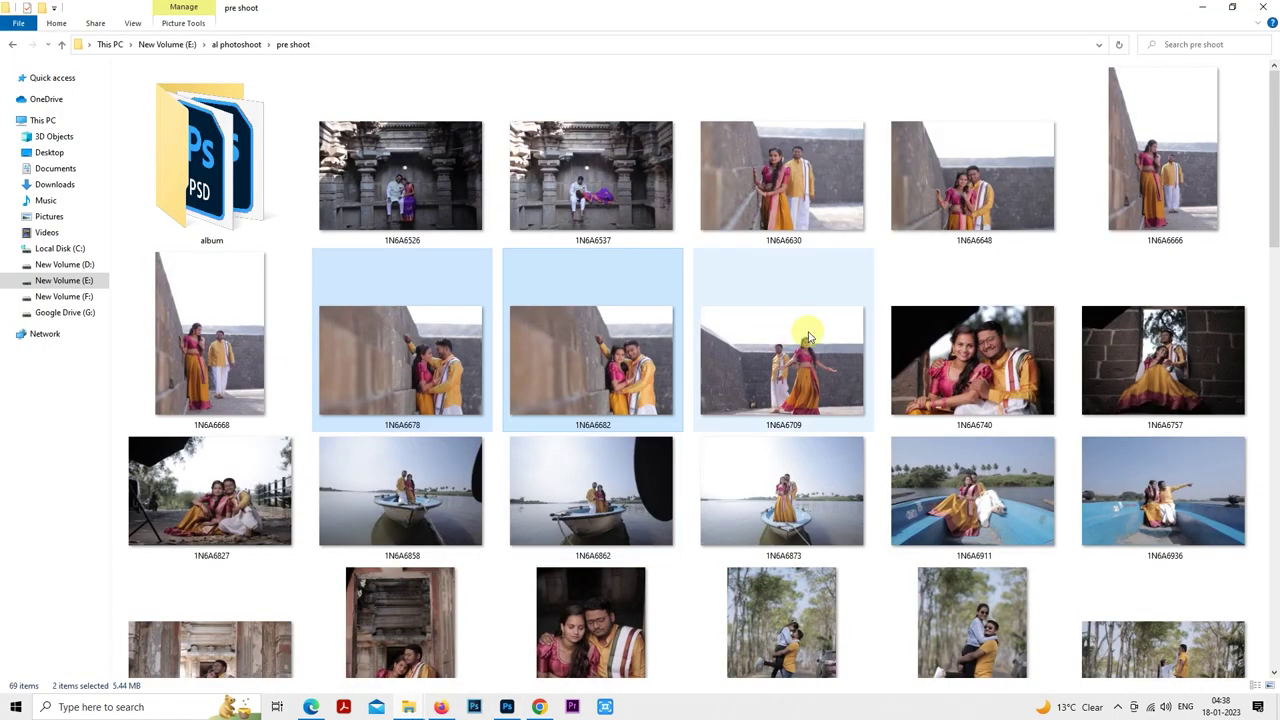
- Preview photo 1N6A6757 from the pre shoot folder, close it, and return to the Photoshop canvas
click(830, 382)
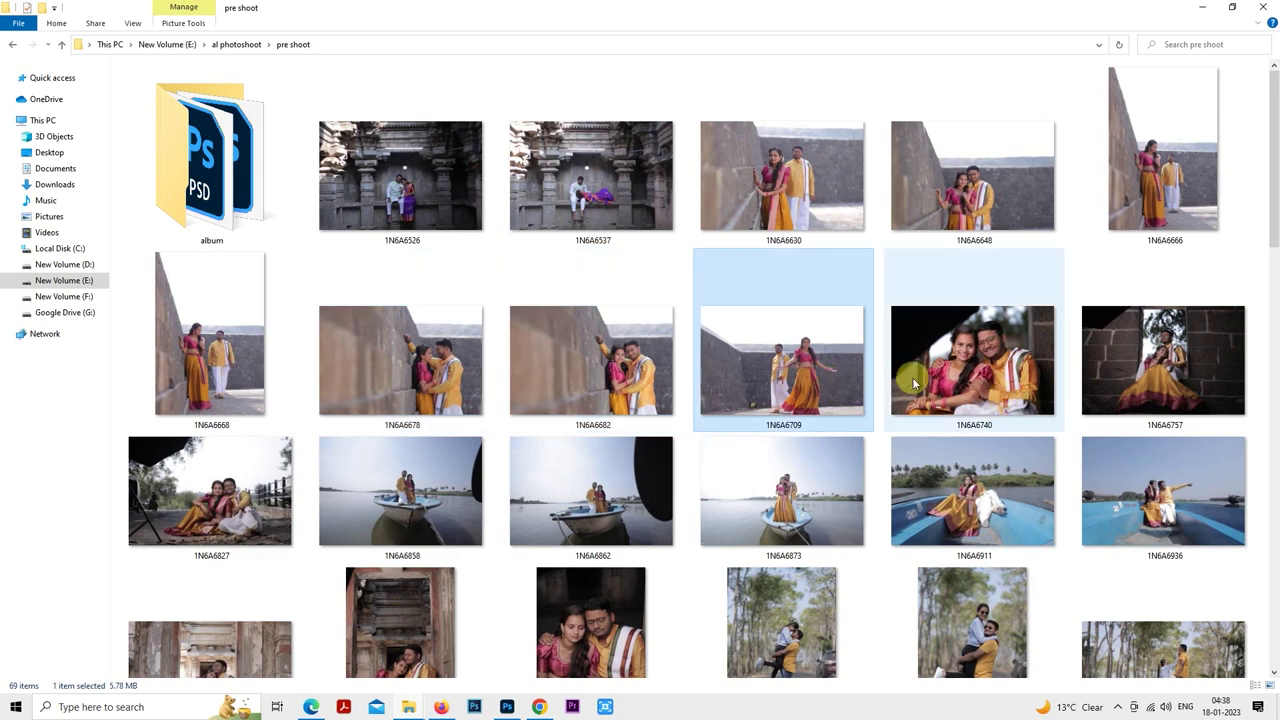
click(1150, 405)
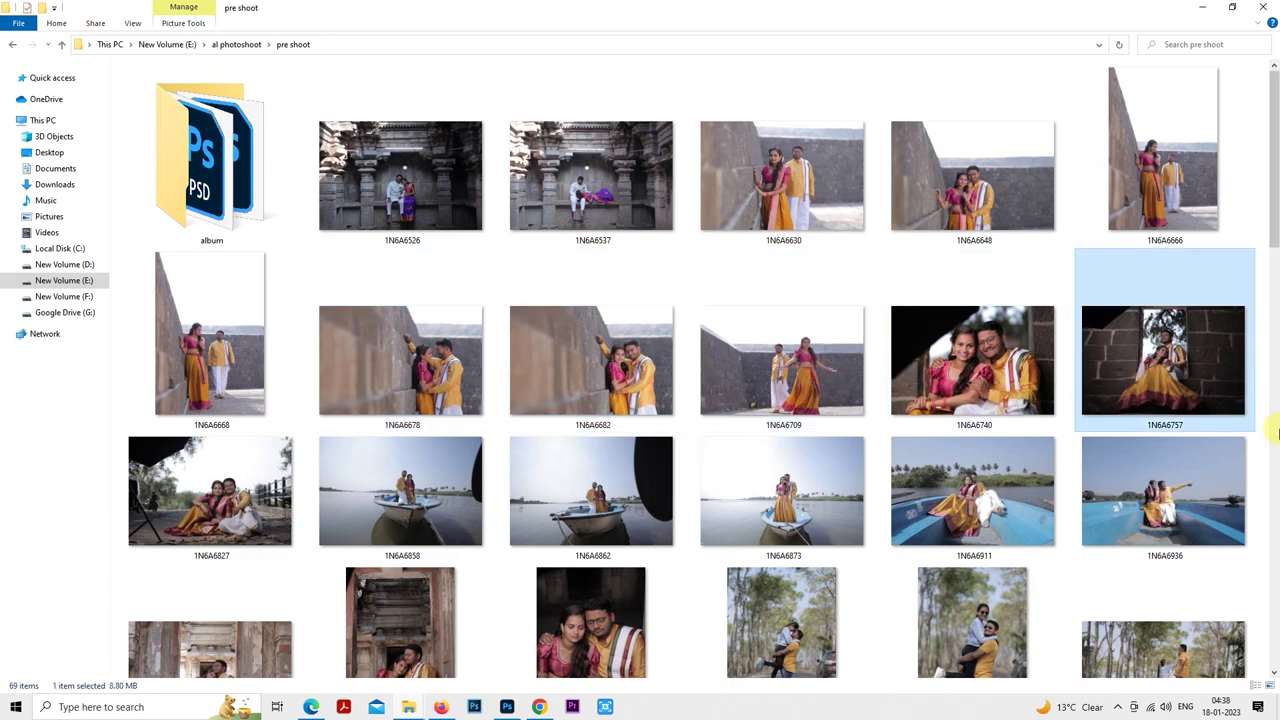
scroll(1150, 230, down, 1)
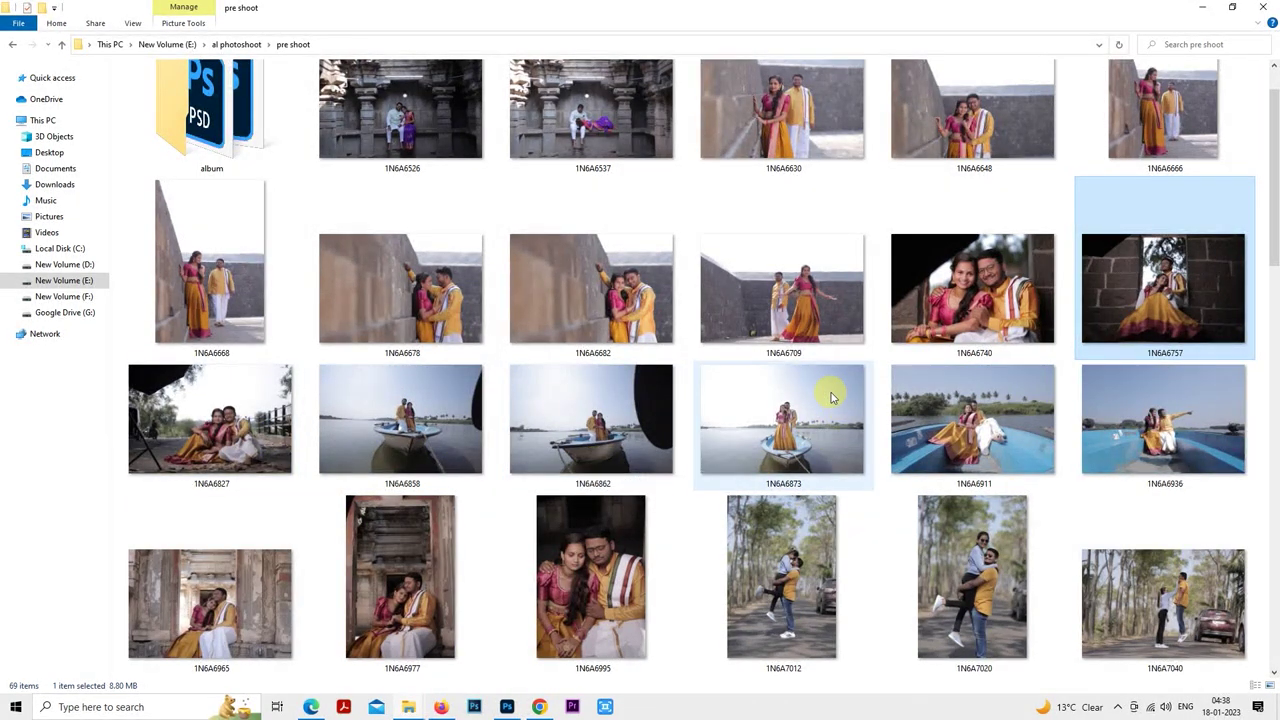
double_click(1172, 287)
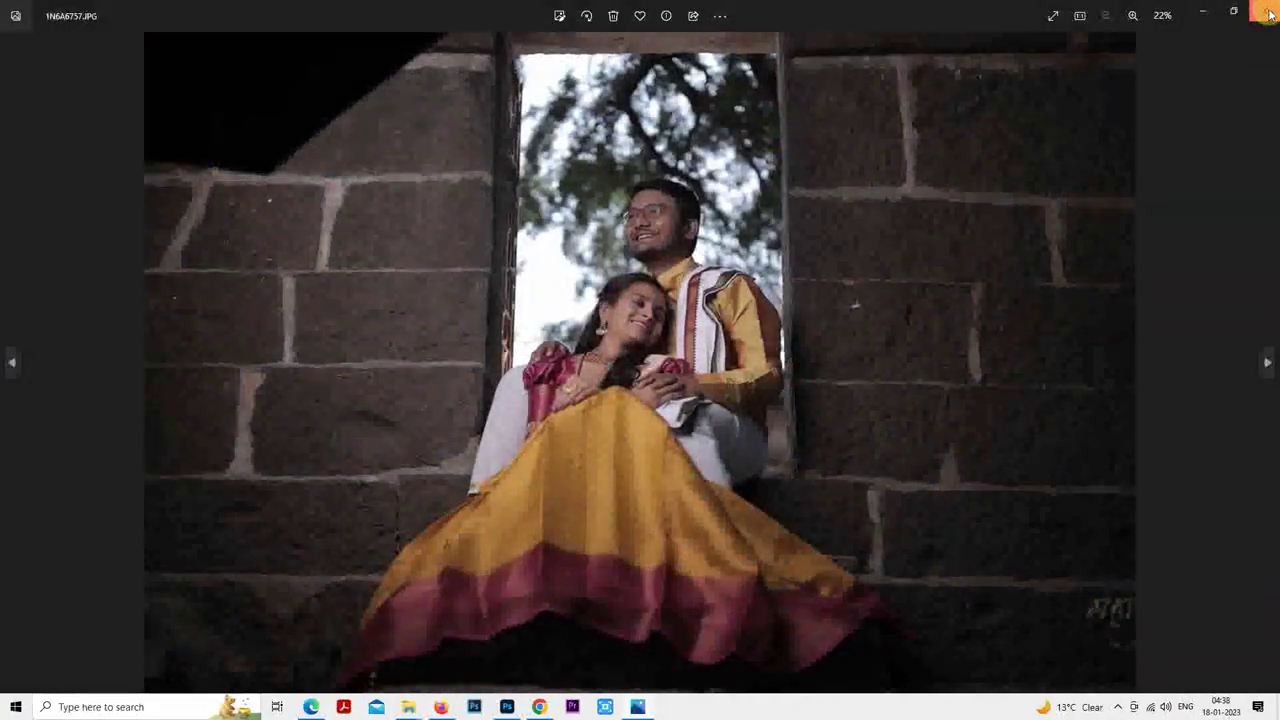
click(1268, 14)
click(808, 314)
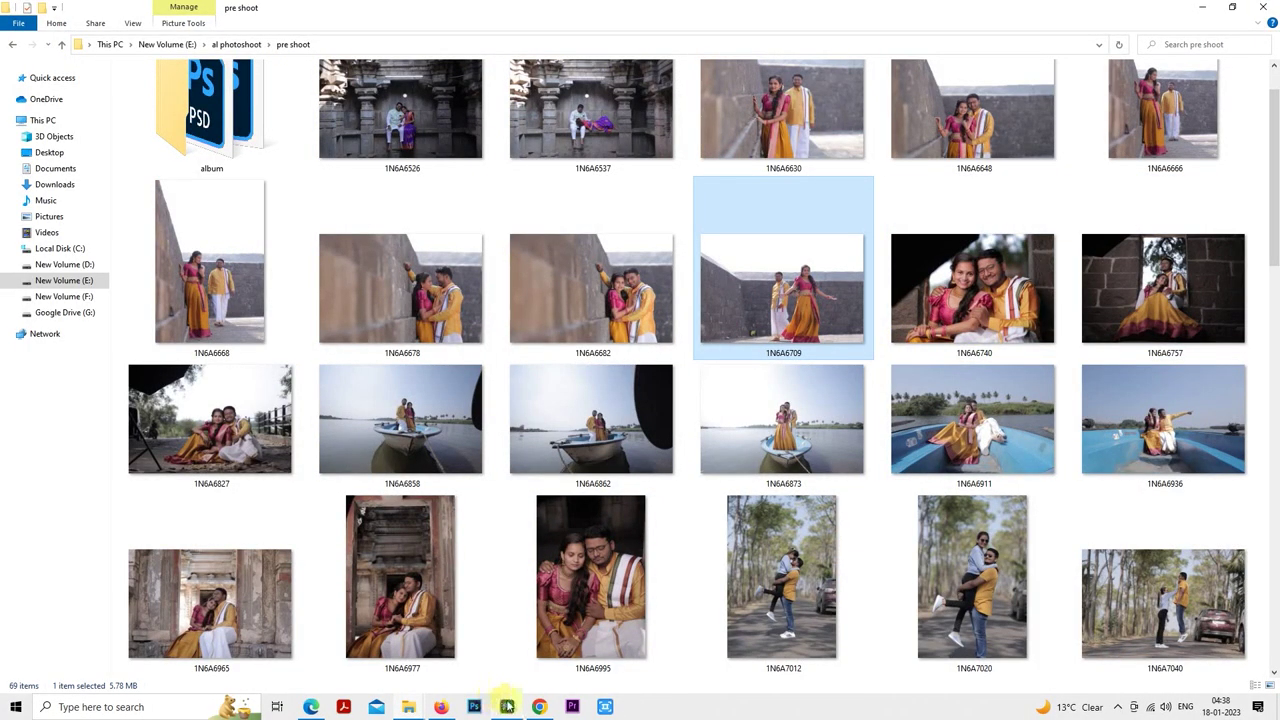
click(507, 707)
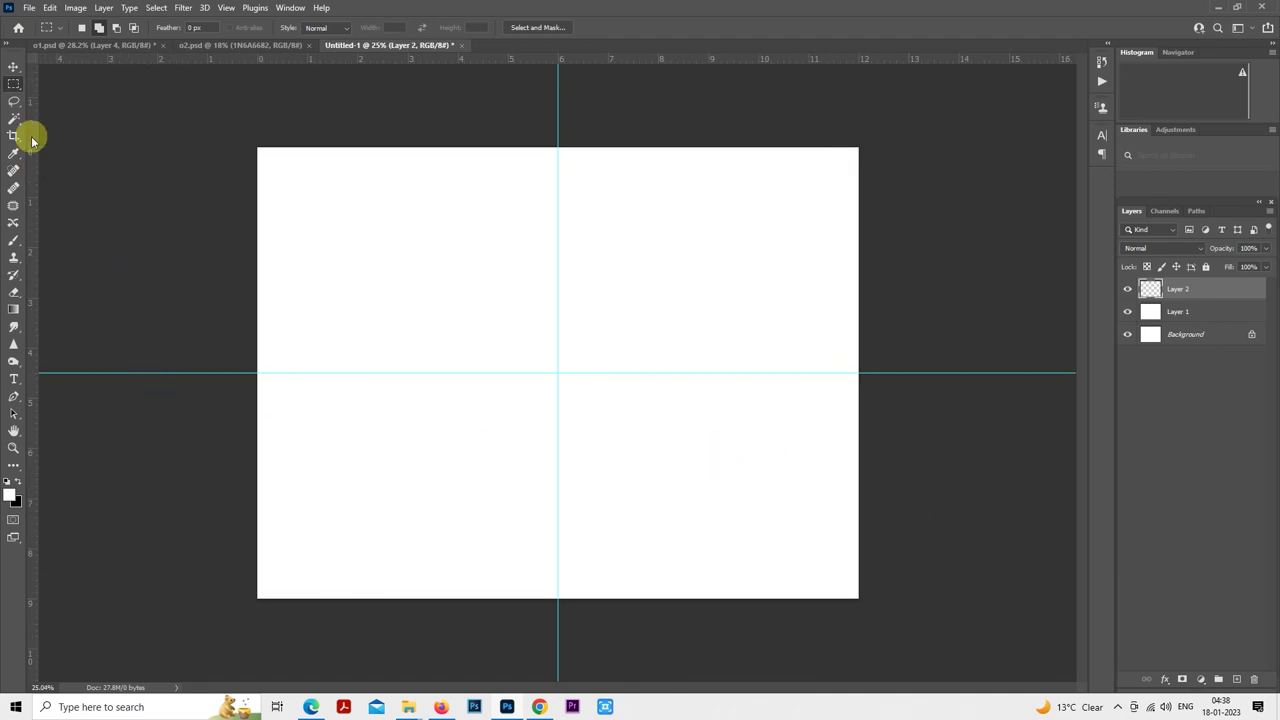
- Lasso a wavy-edged region over the top half on Layer 2 and fill it with black
click(14, 101)
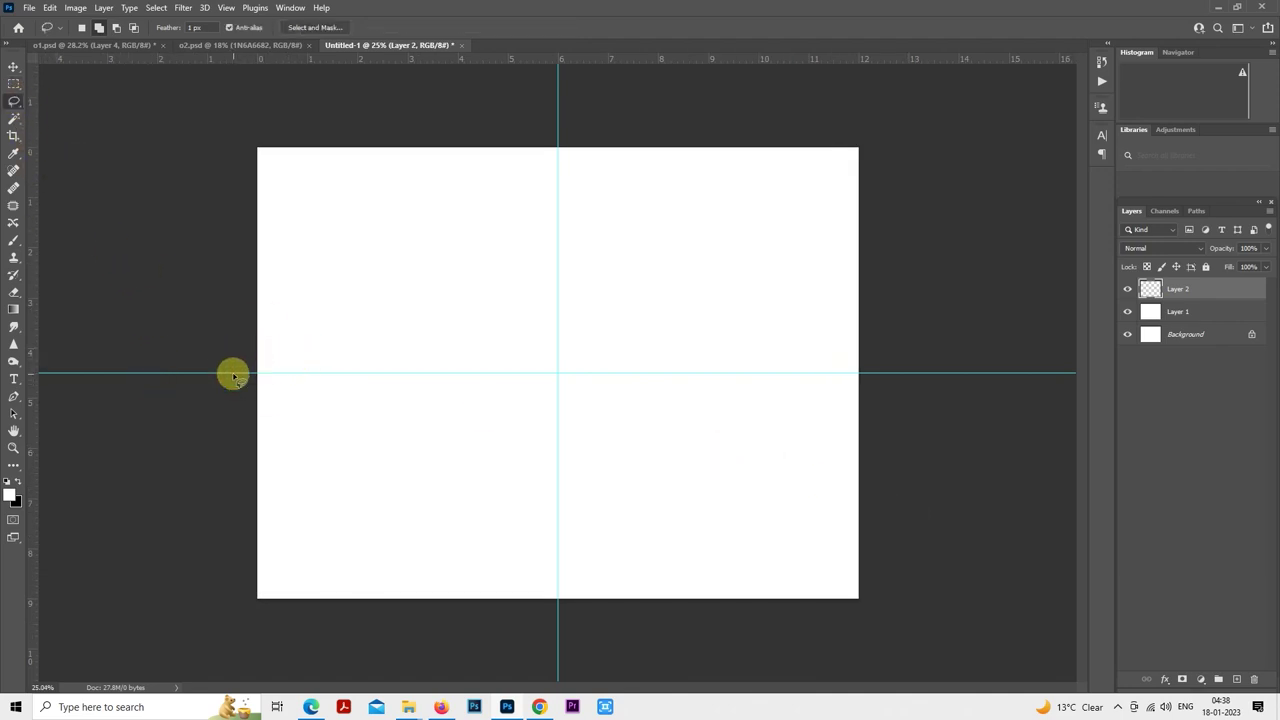
drag(325, 407, 565, 408)
mouse_move(755, 420)
mouse_down()
mouse_move(874, 423)
mouse_move(900, 391)
mouse_up()
click(437, 400)
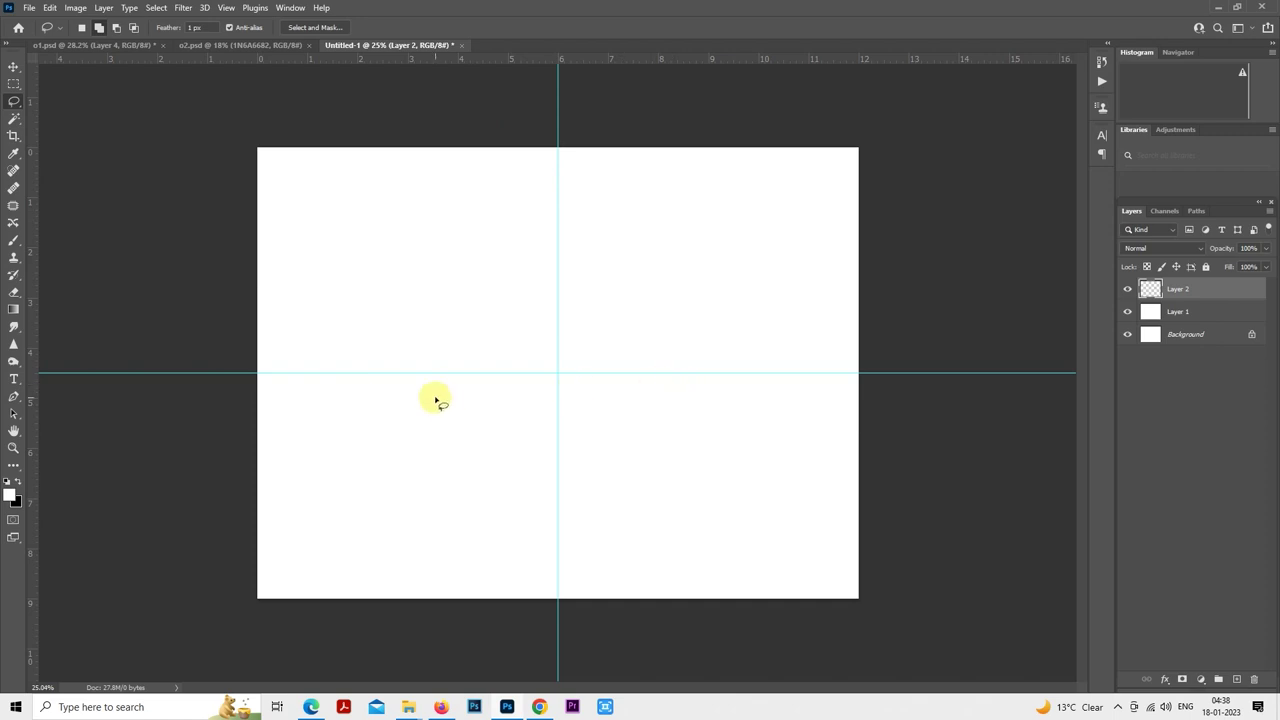
scroll(415, 430, down, 1)
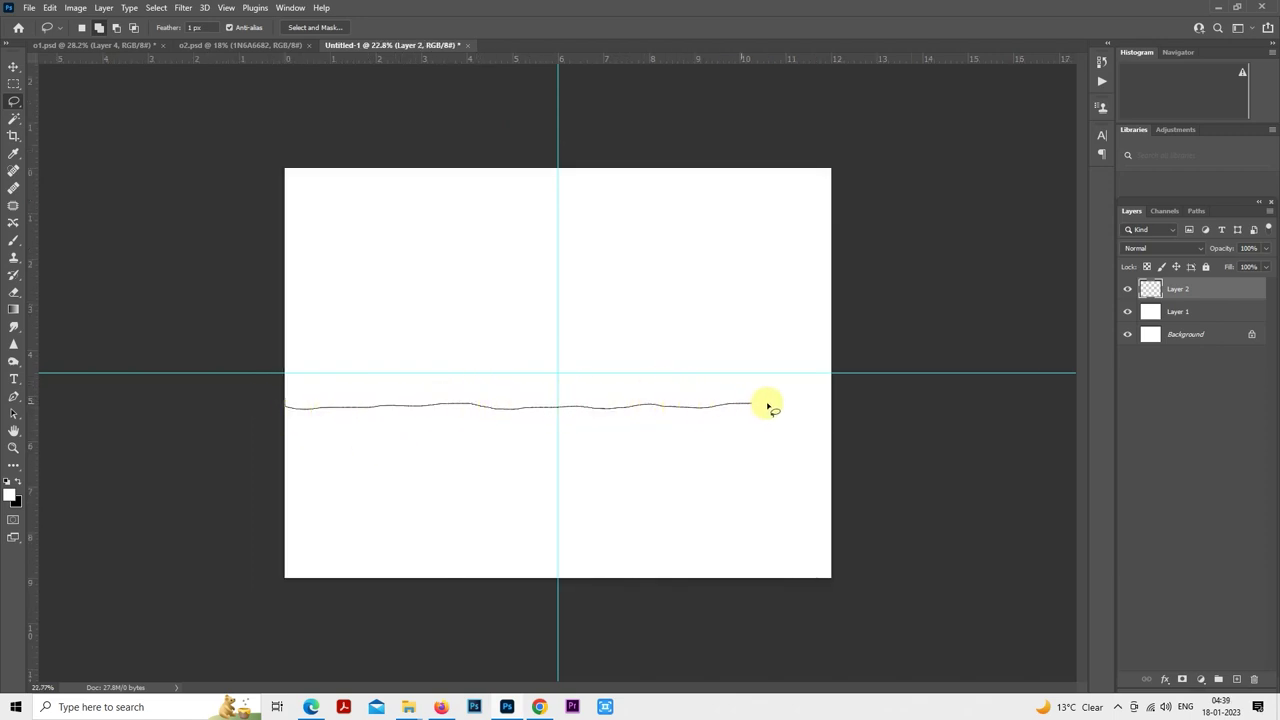
mouse_move(856, 402)
mouse_down()
mouse_move(870, 151)
mouse_move(768, 106)
mouse_move(534, 106)
mouse_move(351, 128)
mouse_move(265, 184)
mouse_move(253, 233)
mouse_move(262, 405)
mouse_up()
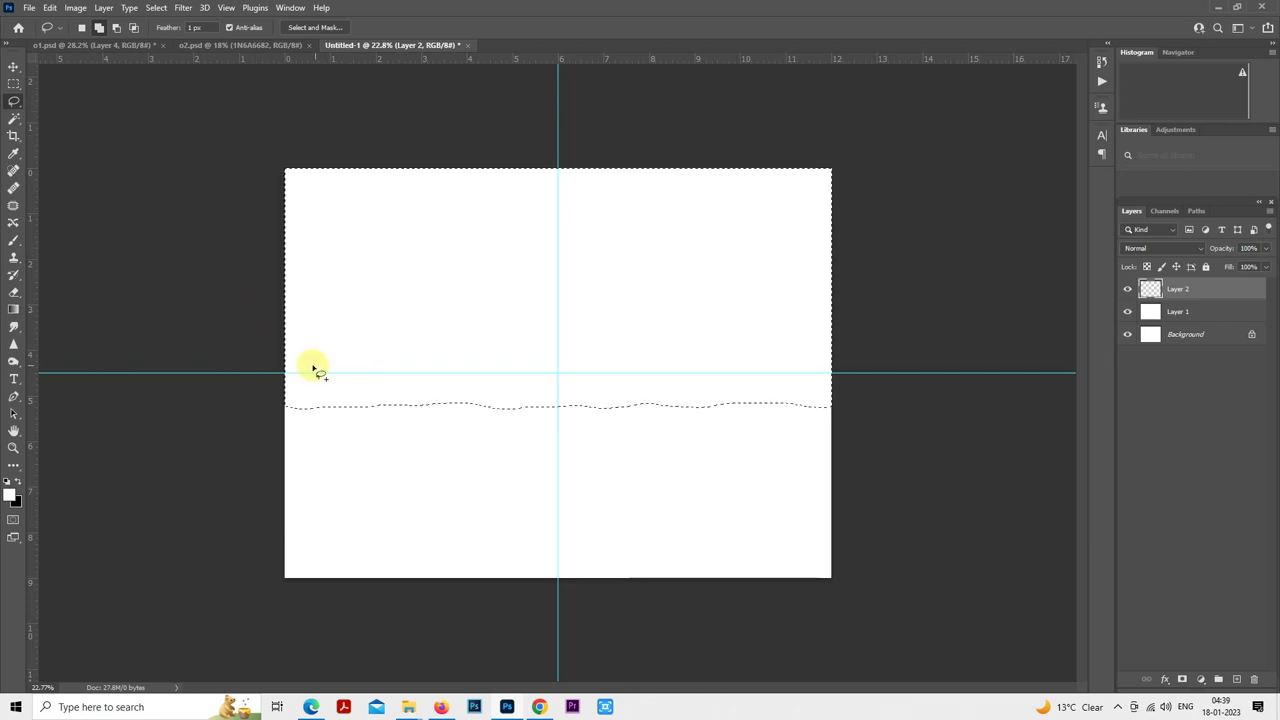
key(ctrl+BackSpace)
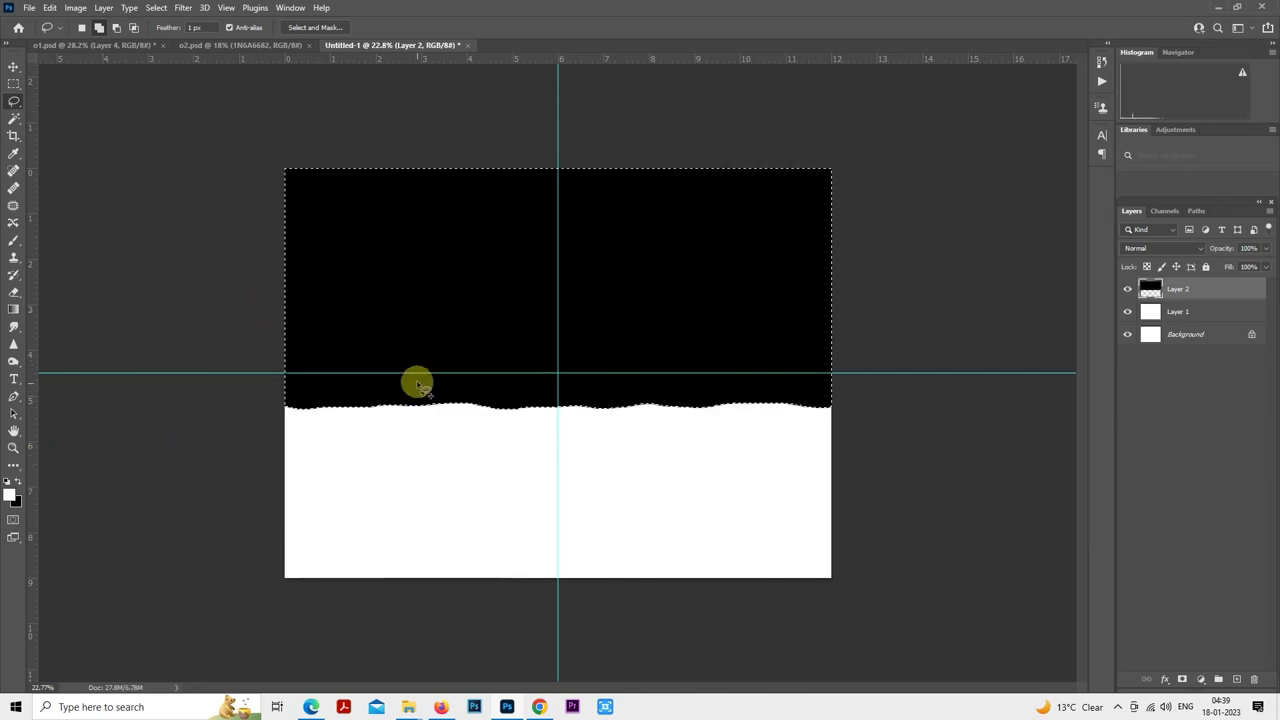
key(ctrl+d)
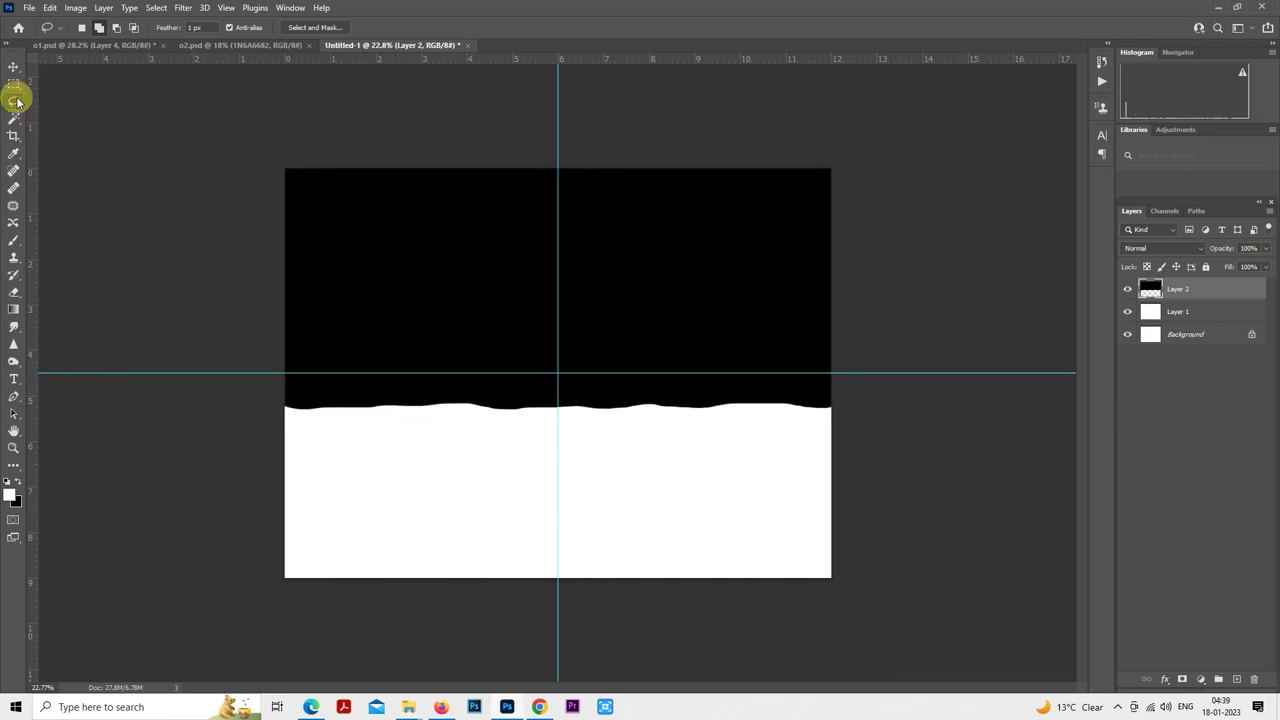
key(m)
key(ctrl+plus)
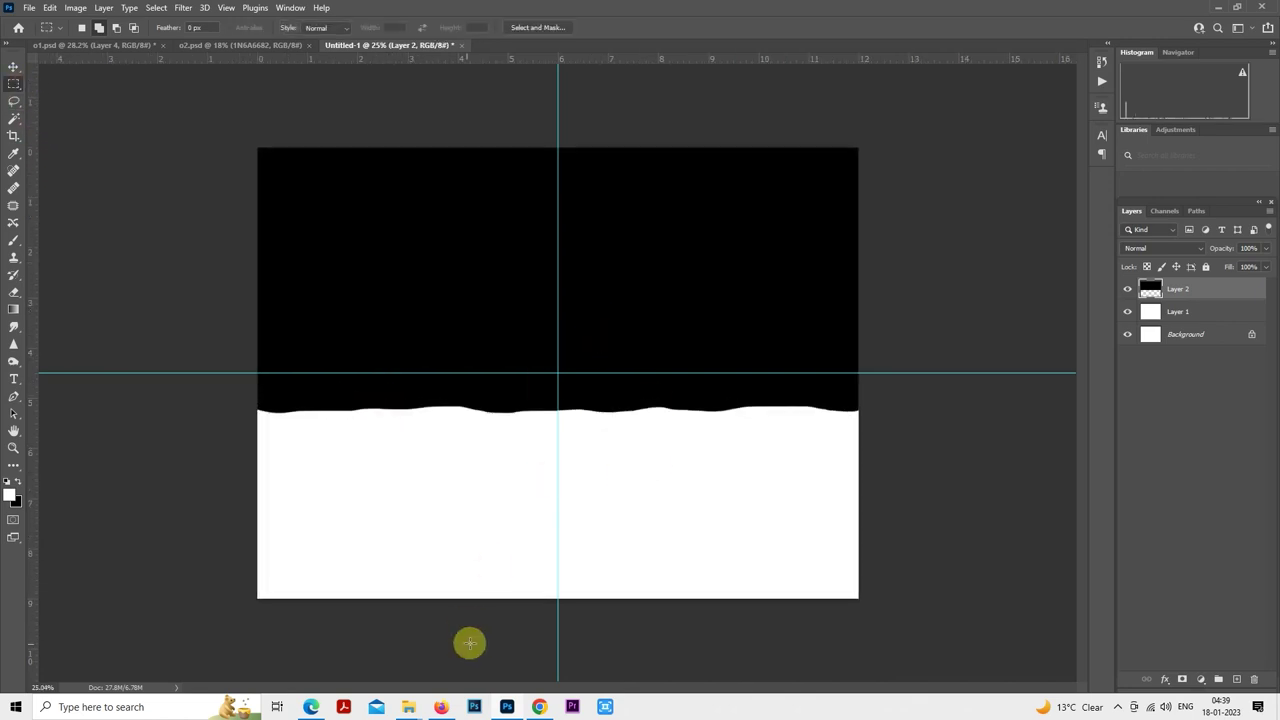
- Drag photo 1N6A6709 from the pre shoot folder onto the album canvas
mouse_move(407, 710)
click(373, 653)
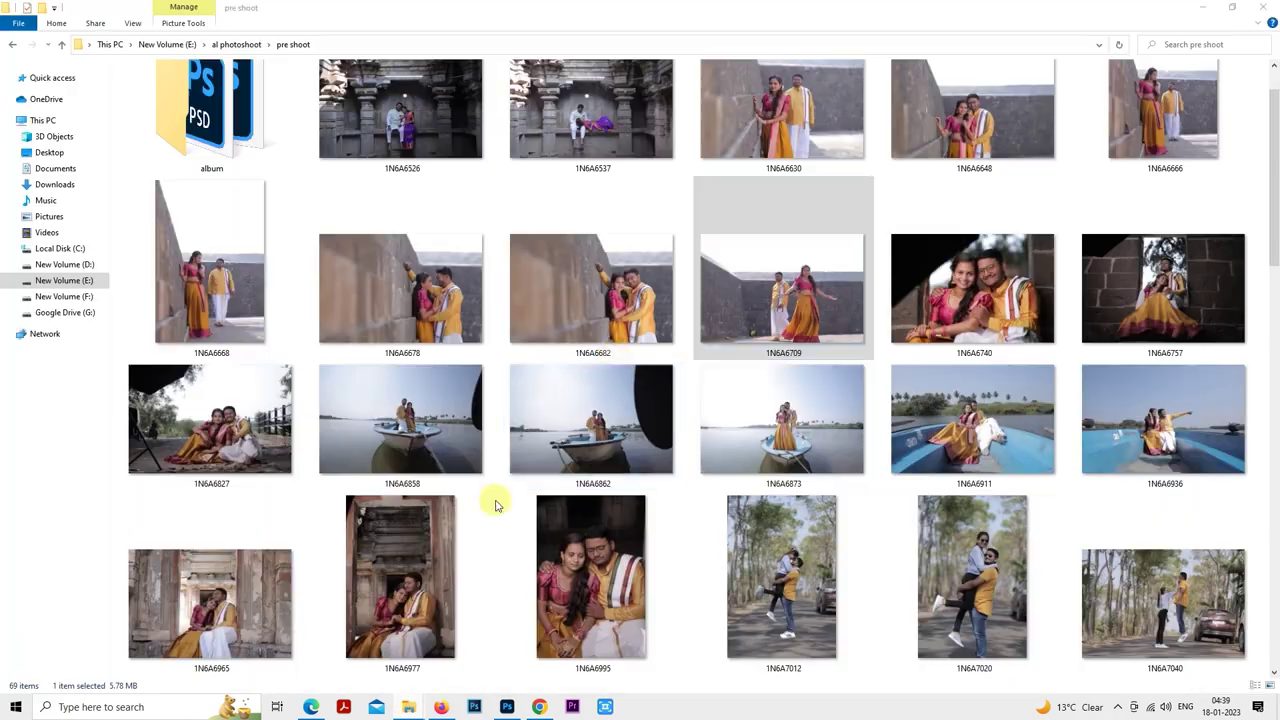
click(734, 334)
drag(833, 304, 565, 442)
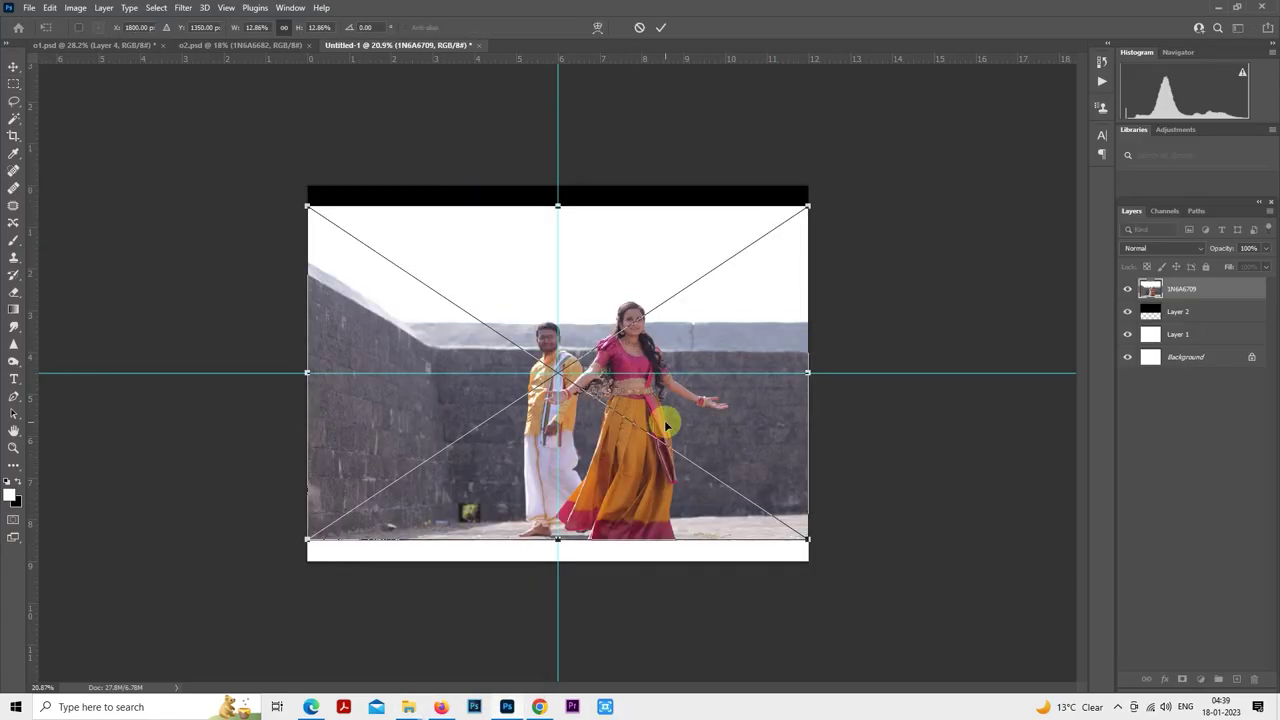
- Move the placed photo up and enlarge it from the corner to cover most of the canvas
drag(680, 338, 675, 283)
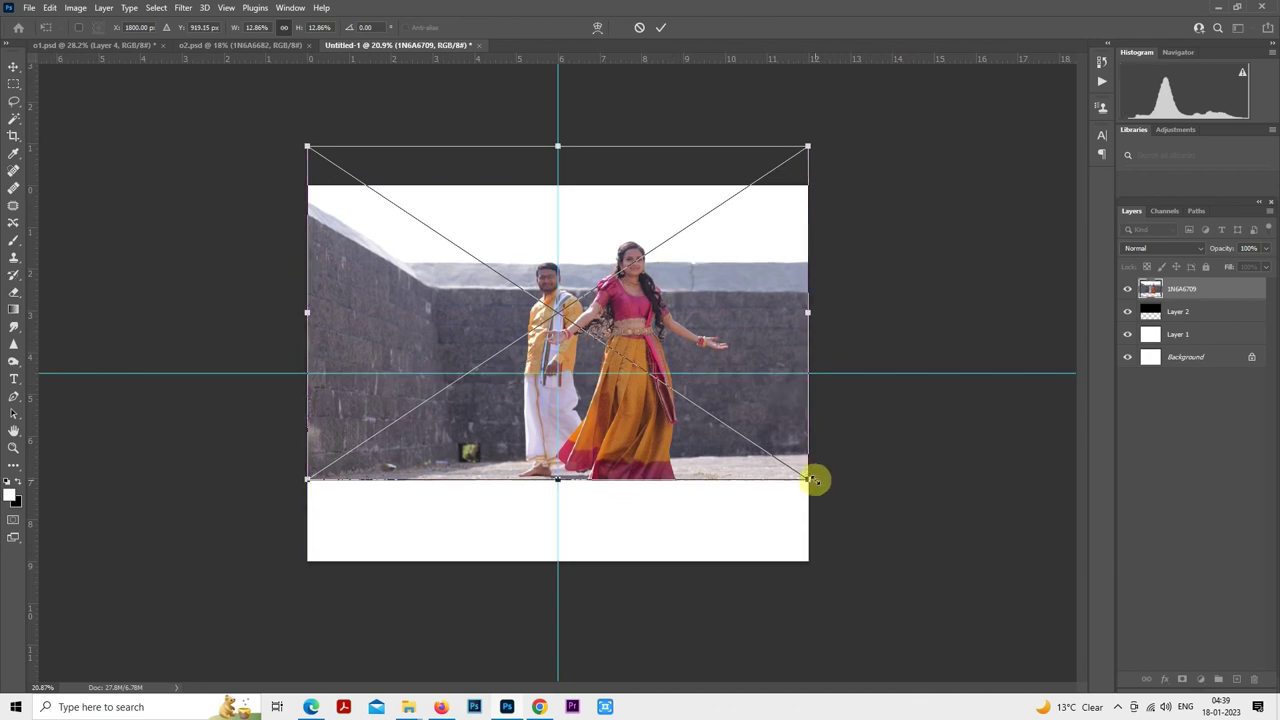
drag(818, 478, 774, 457)
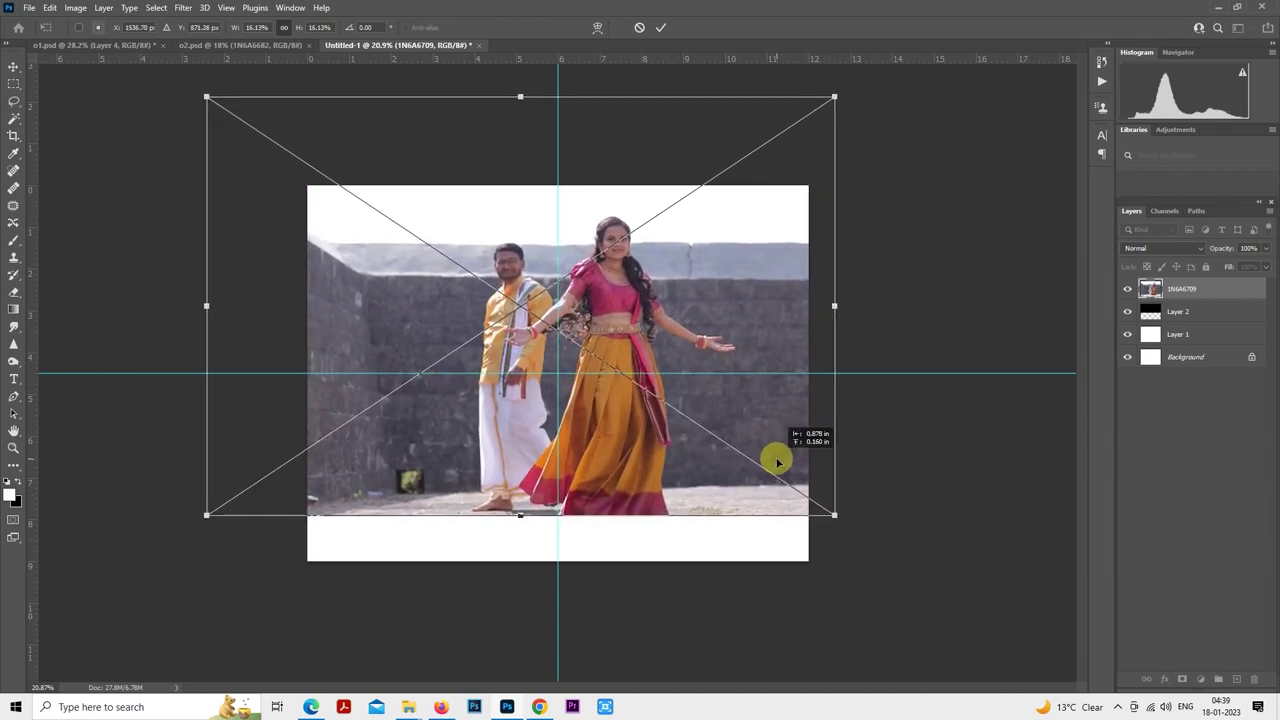
drag(833, 517, 871, 556)
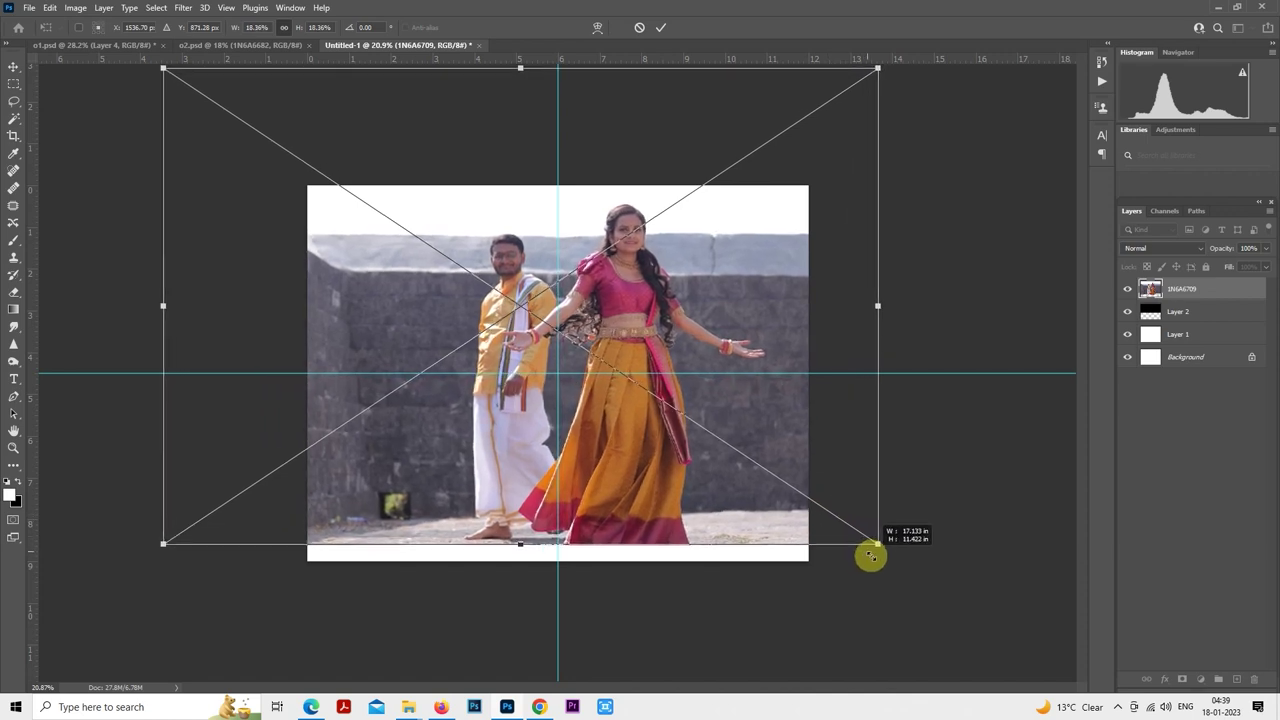
key(Return)
key(m)
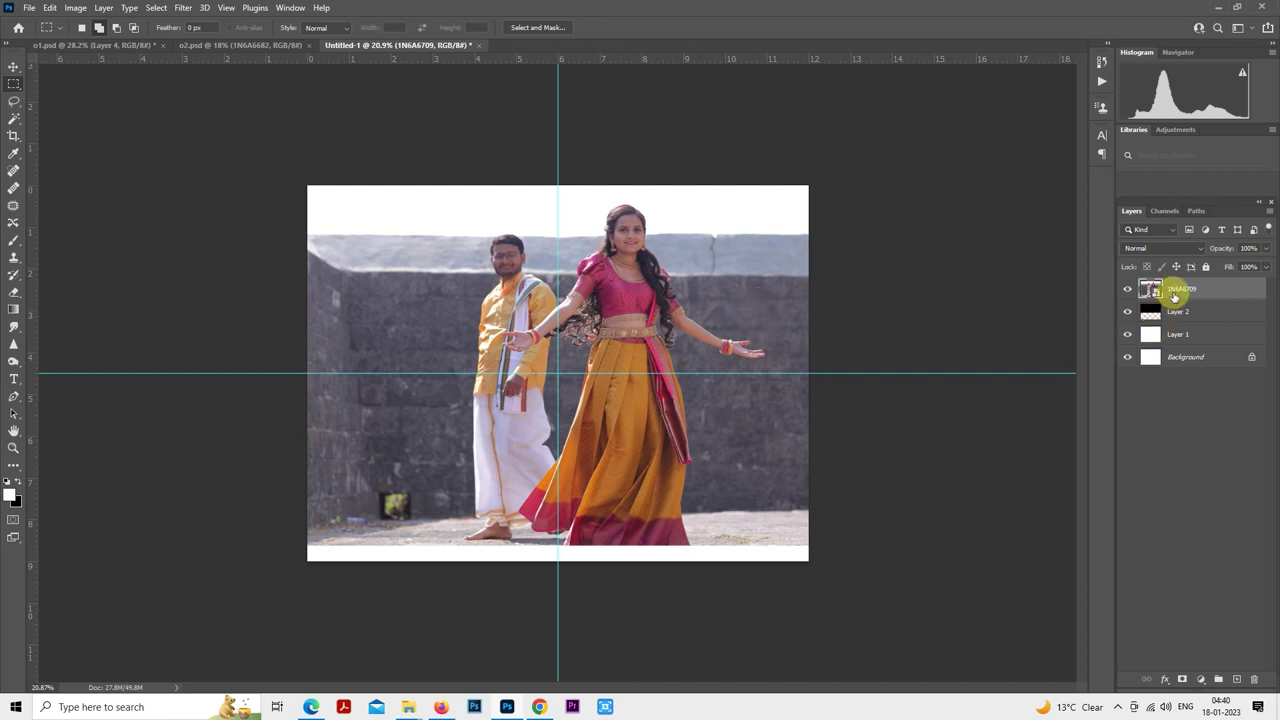
right_click(1175, 296)
- Clip the photo into the wavy black band, then reposition and enlarge it within the band
click(1063, 408)
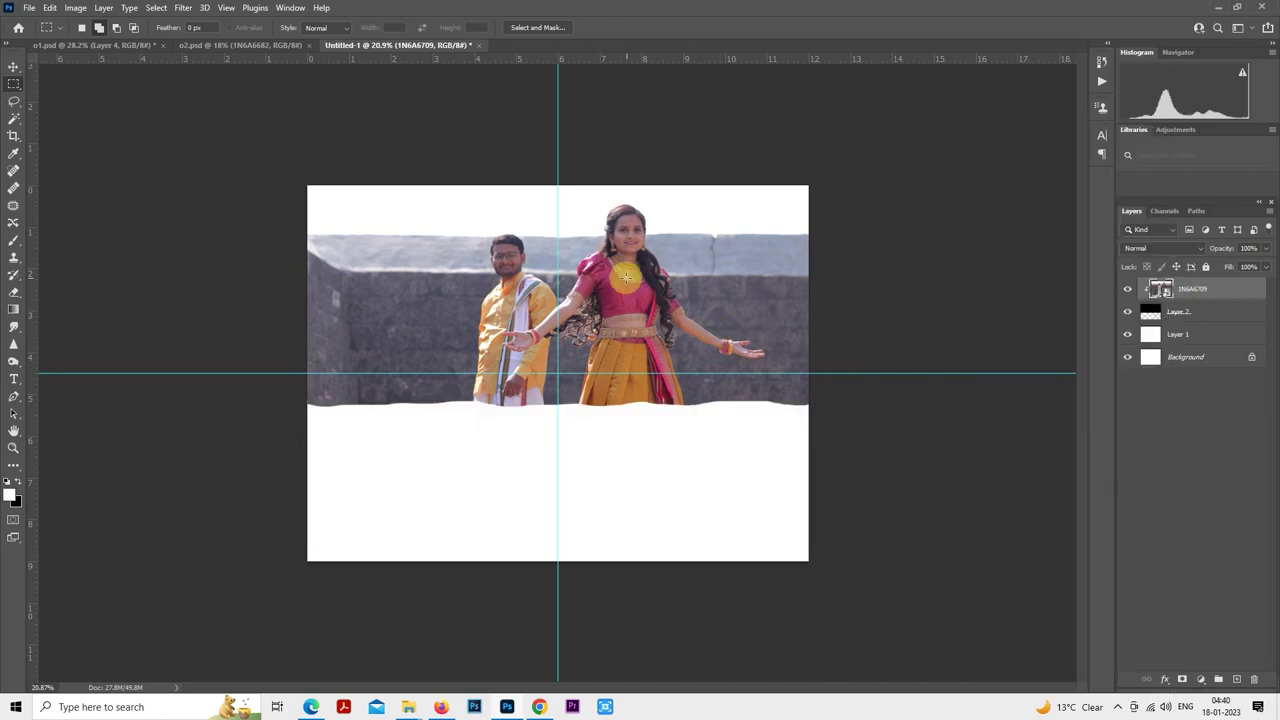
right_click(625, 278)
click(690, 472)
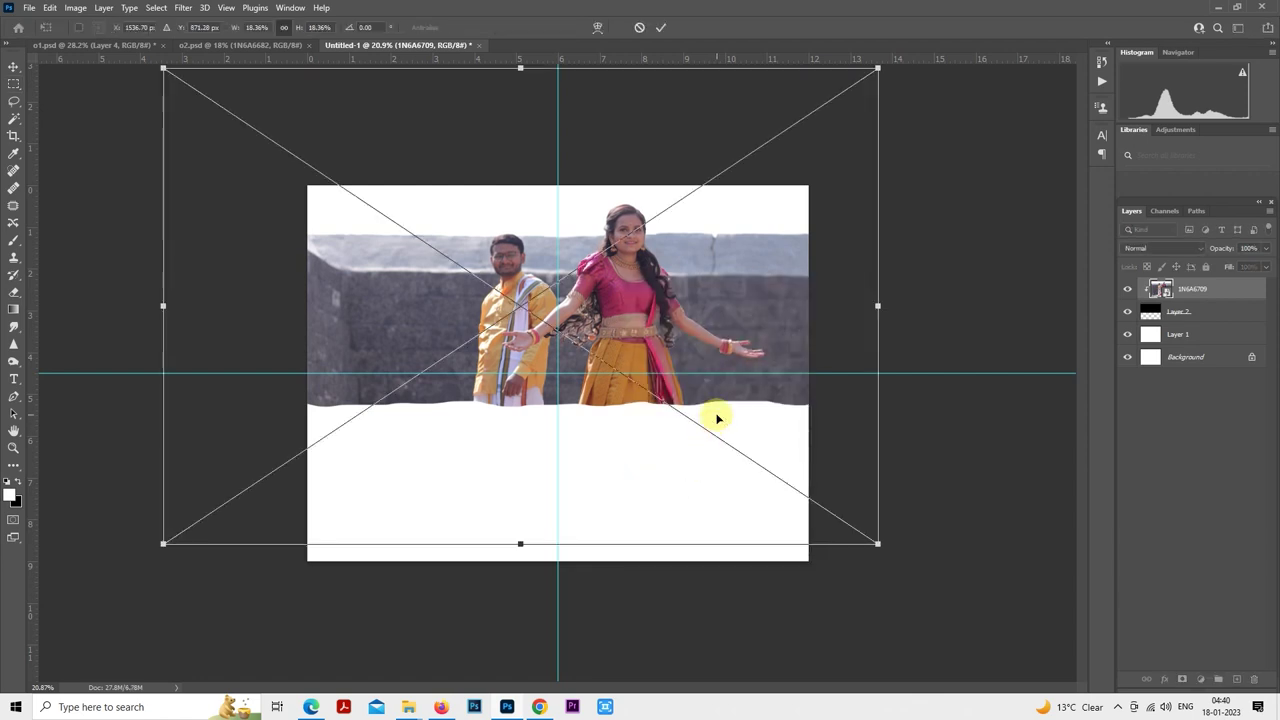
mouse_move(717, 418)
mouse_down()
mouse_move(711, 398)
mouse_move(708, 409)
mouse_up()
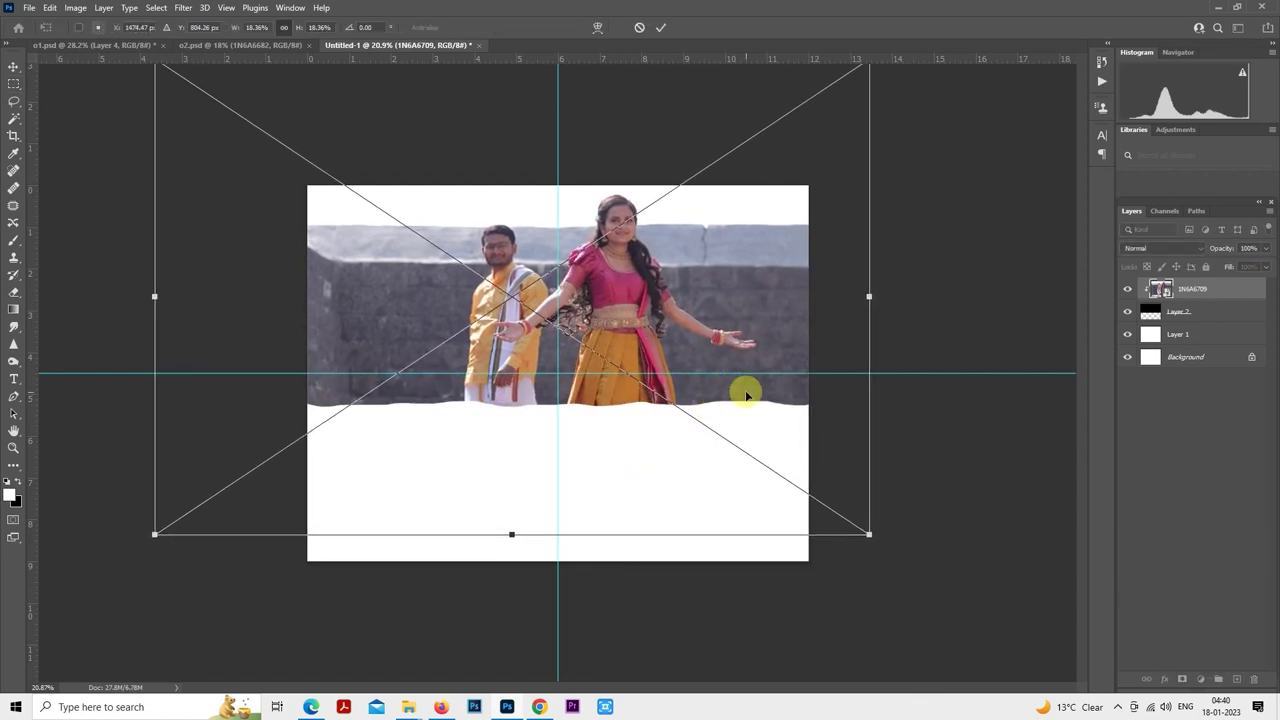
drag(871, 536, 900, 584)
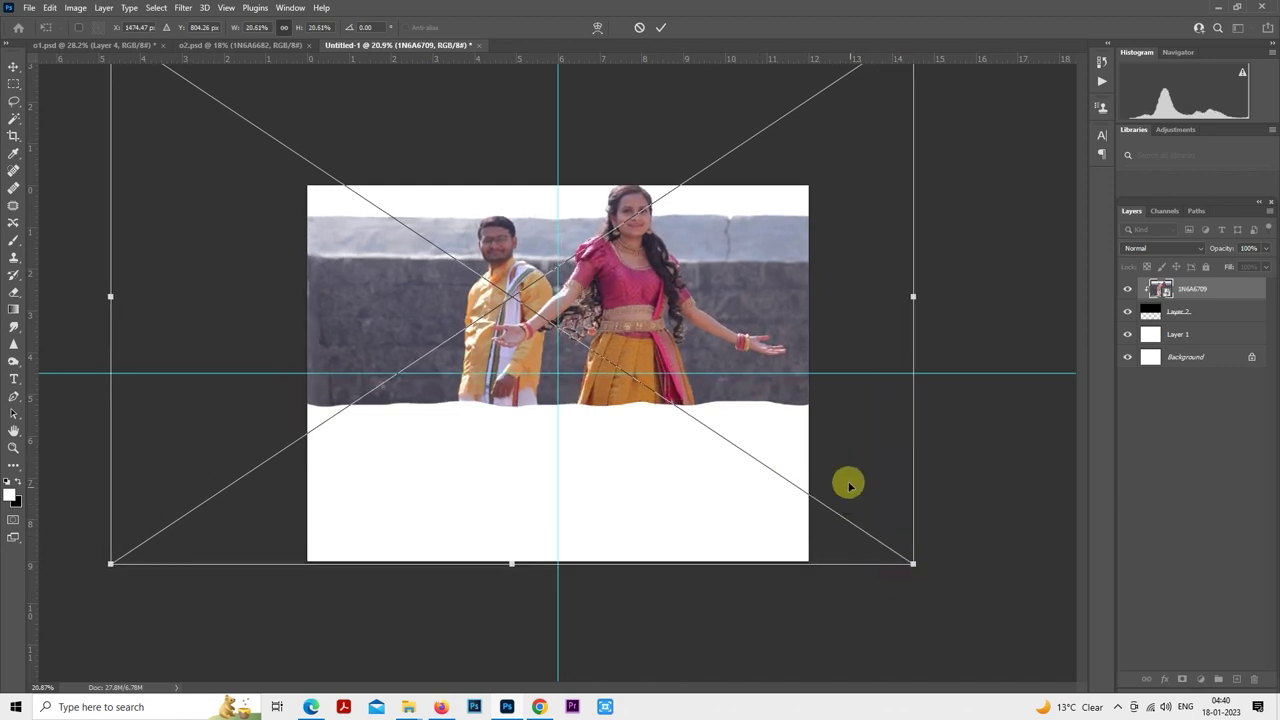
drag(849, 480, 847, 508)
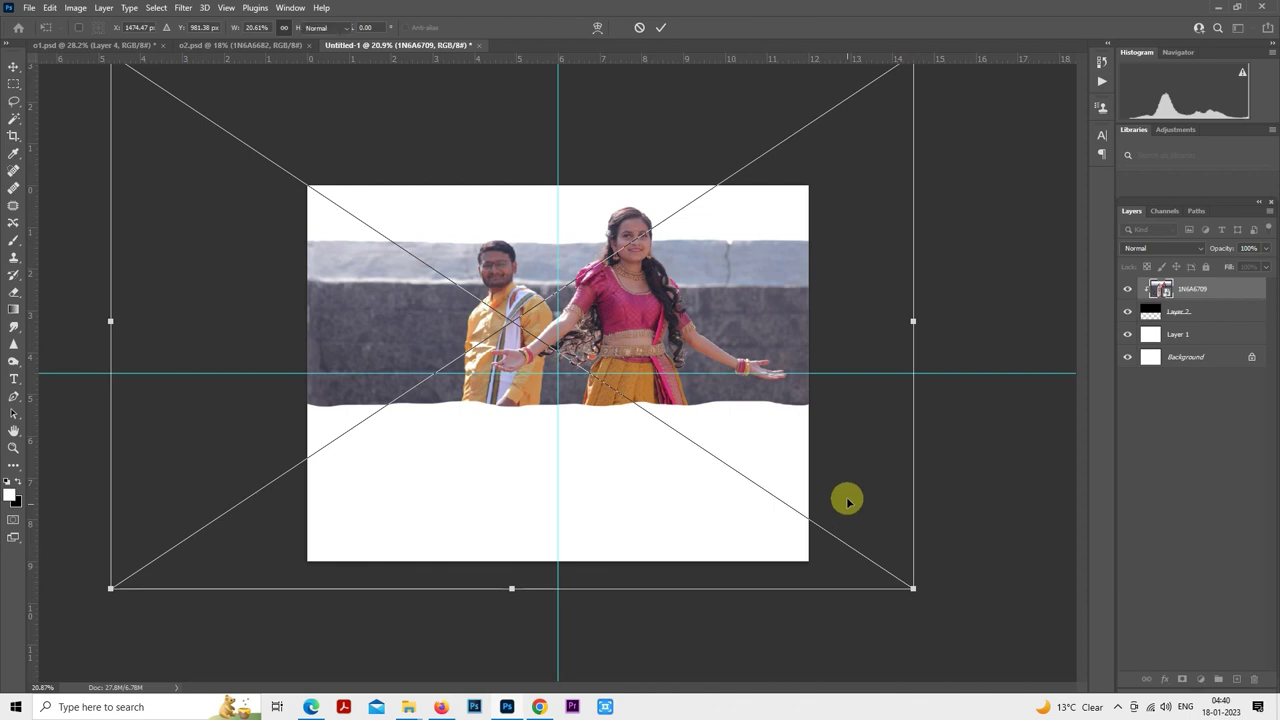
key(Return)
key(m)
- Fine-tune the clipped photo, shrinking it slightly and nudging it up
right_click(664, 298)
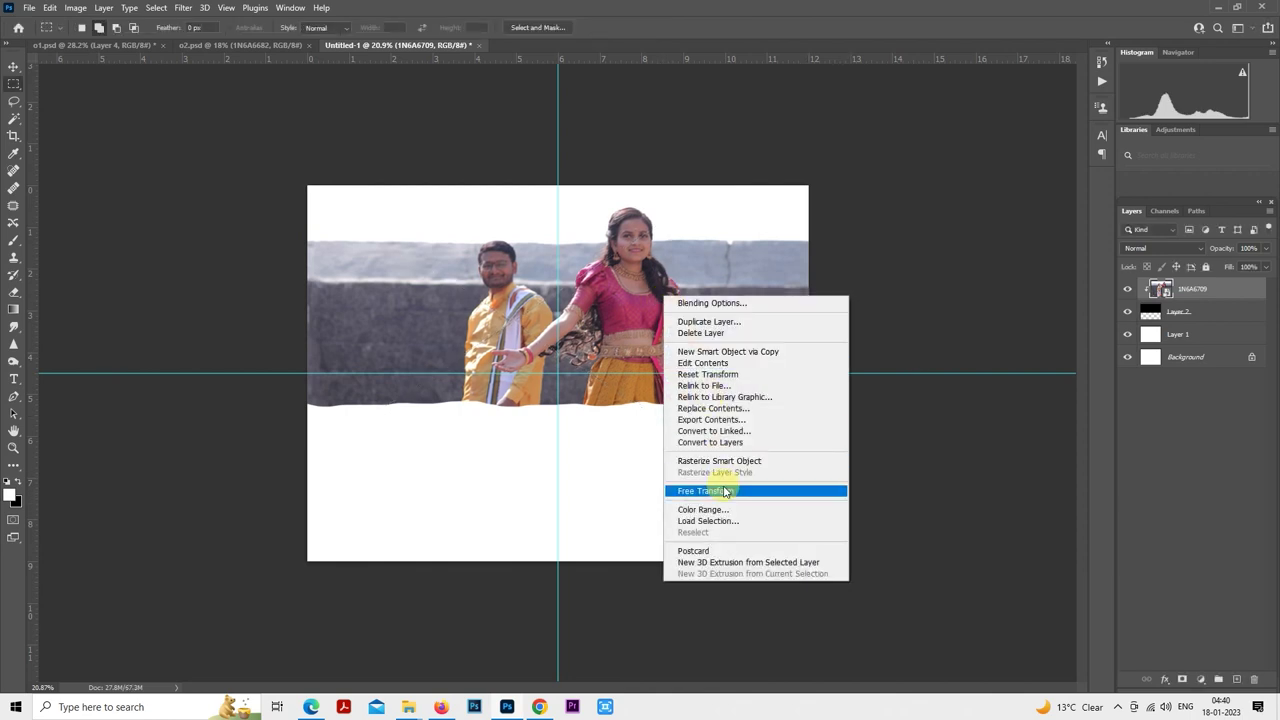
click(757, 491)
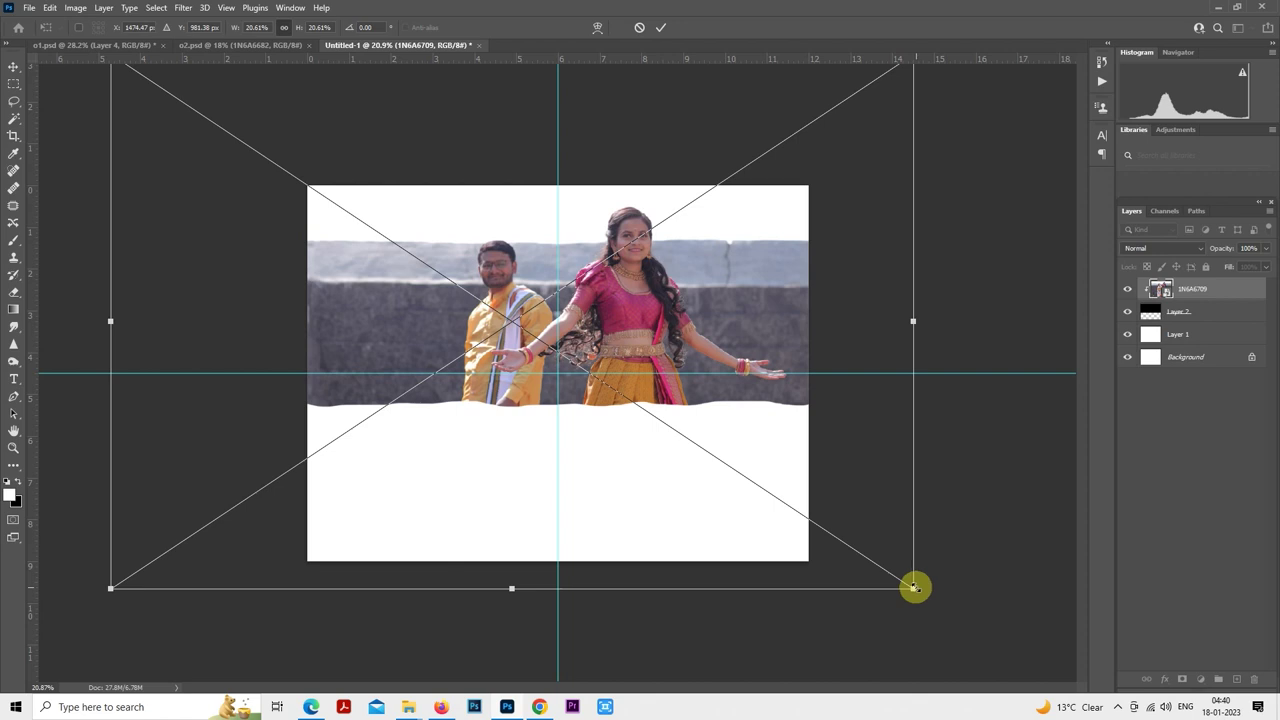
drag(913, 587, 880, 558)
drag(817, 483, 821, 470)
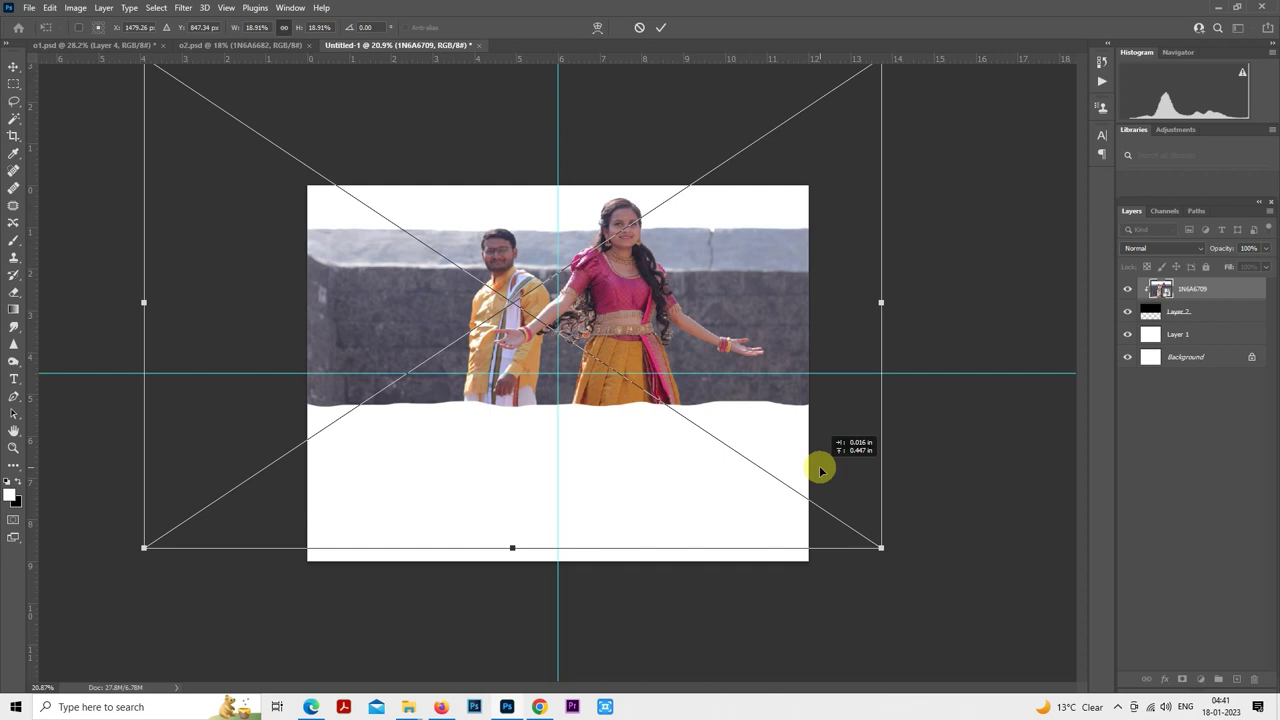
drag(819, 465, 821, 465)
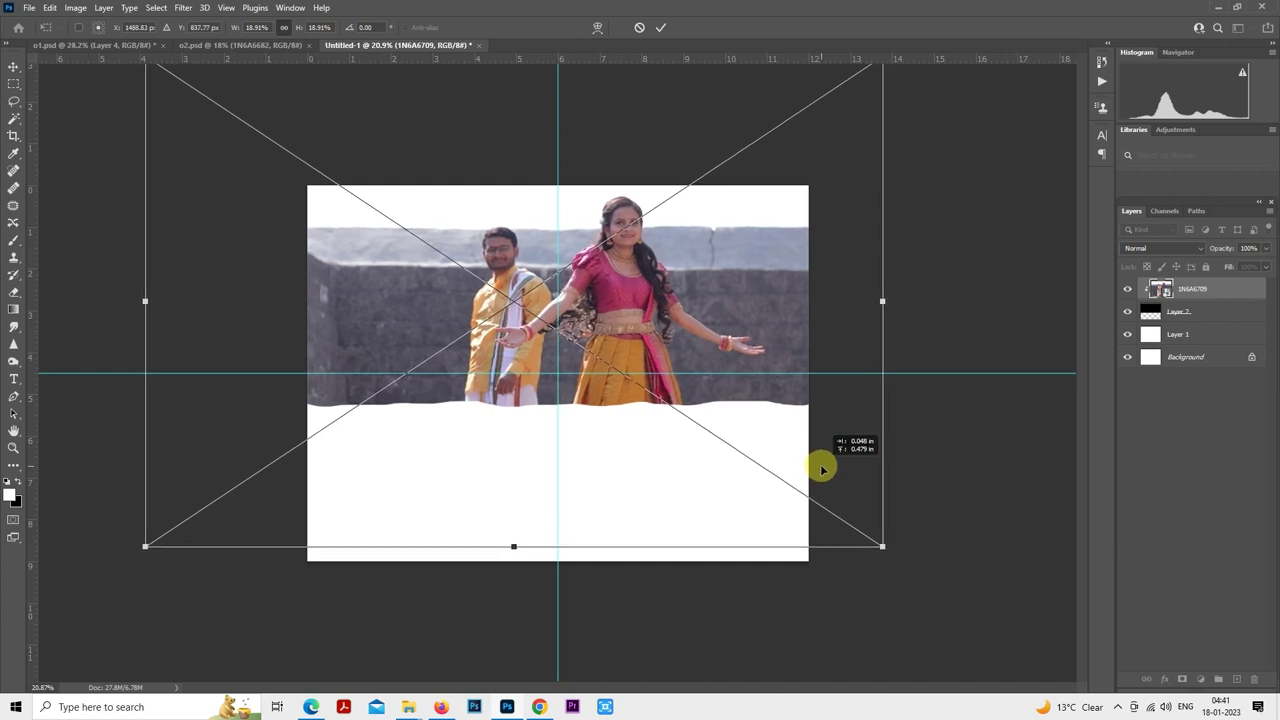
key(Return)
key(m)
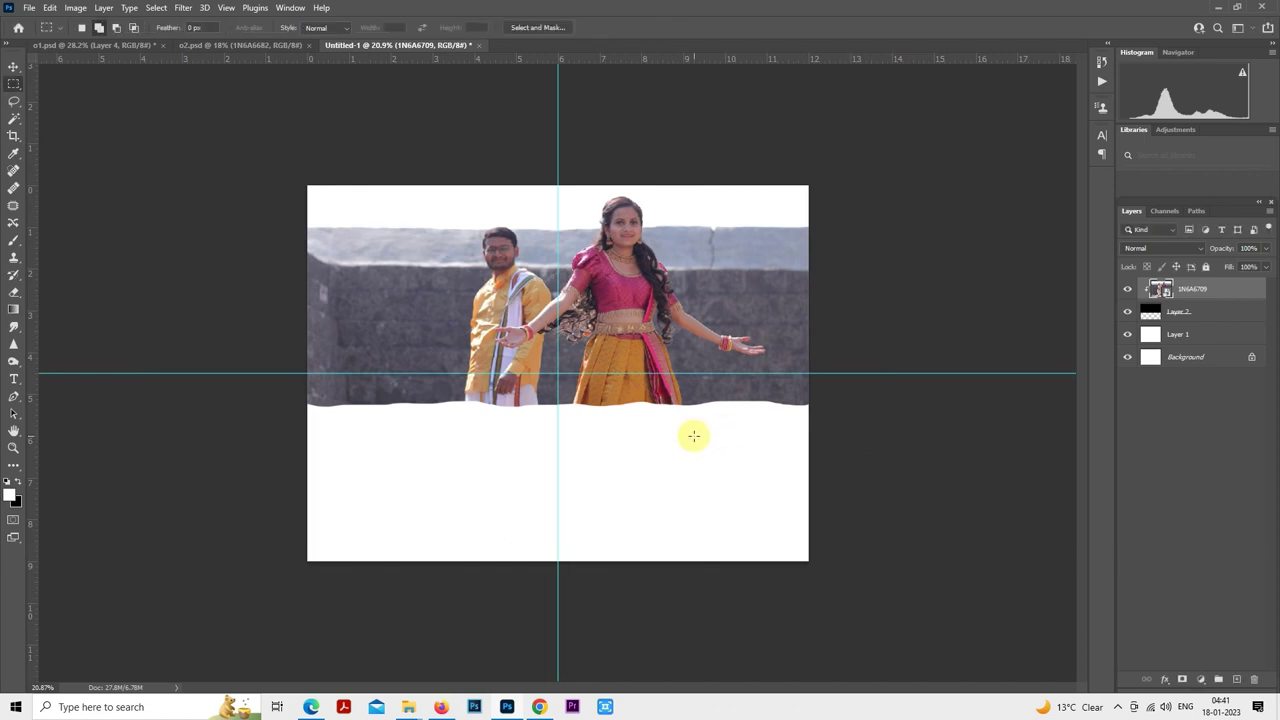
- Fade the couple photo layer to 50% opacity and add an empty Layer 3 above it
click(1185, 316)
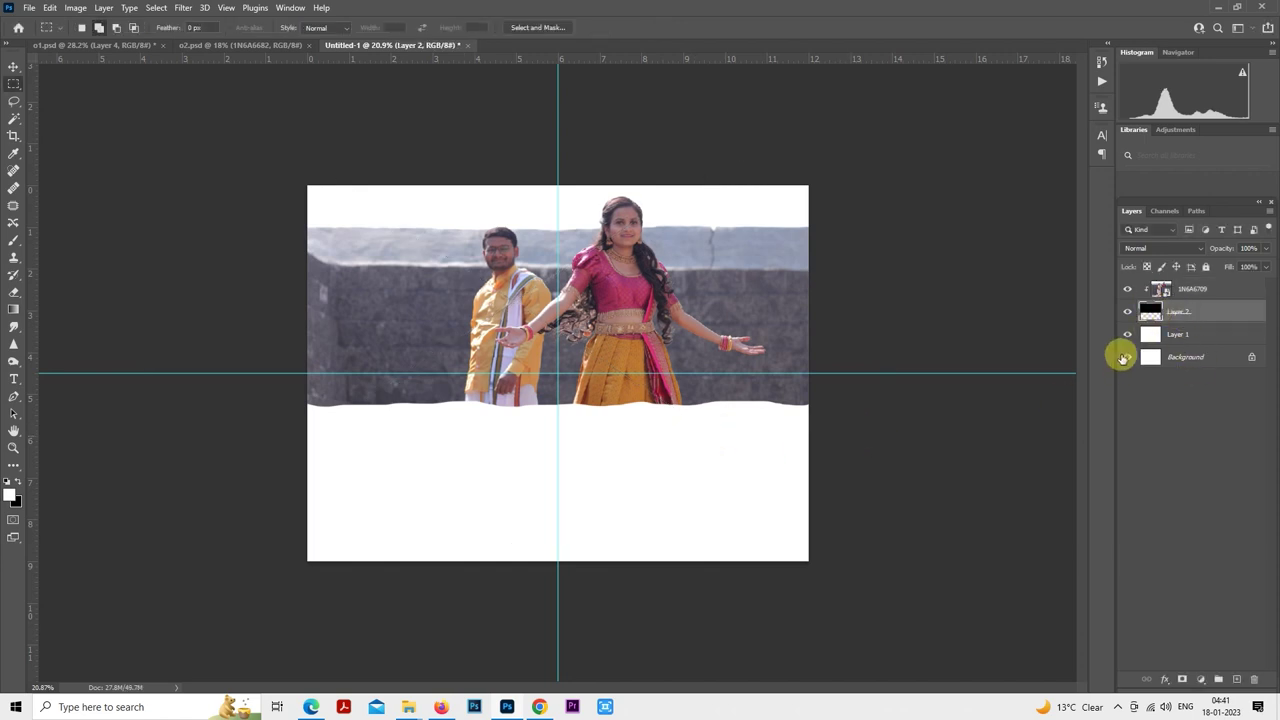
click(1182, 292)
key(5)
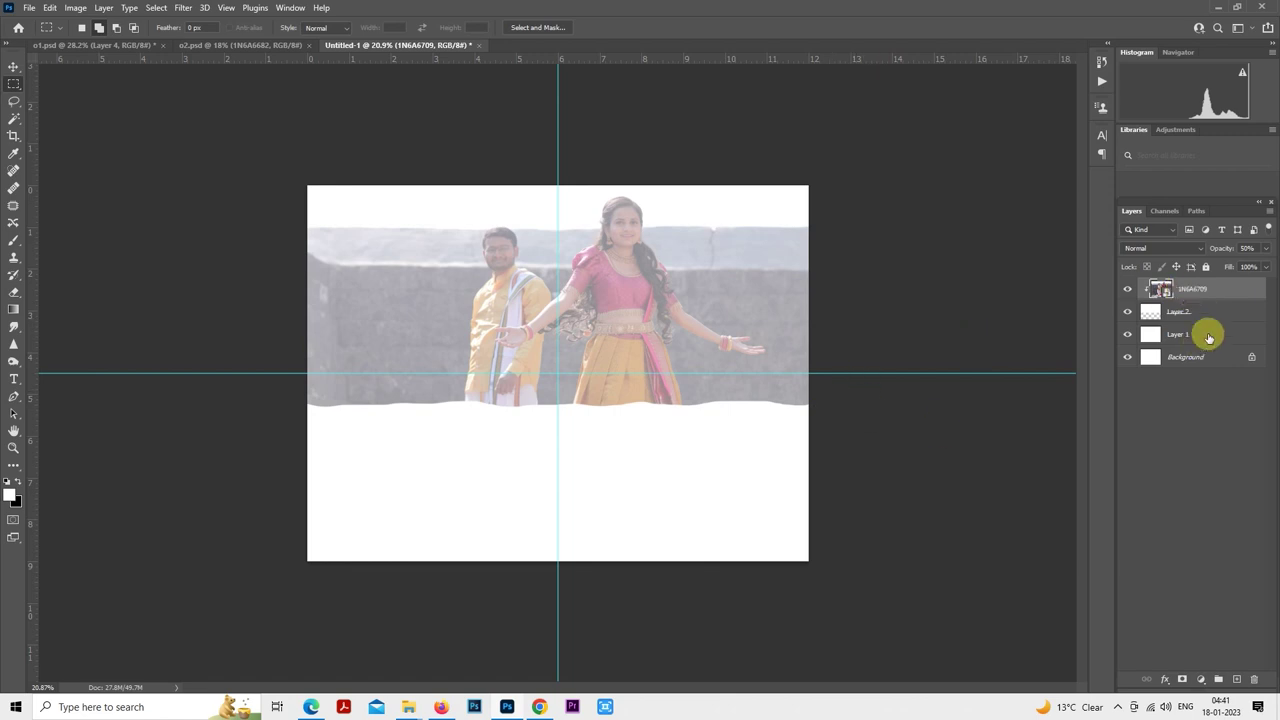
click(1236, 680)
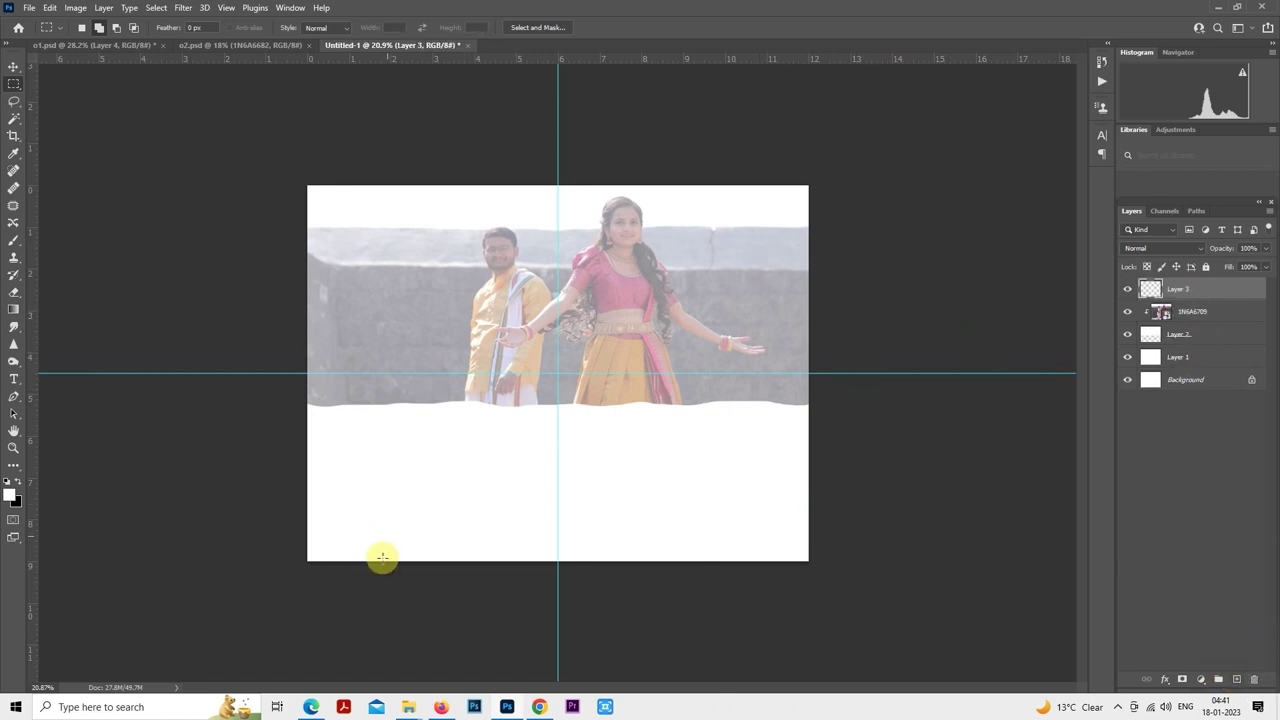
key(ctrl+plus)
mouse_move(407, 710)
click(340, 650)
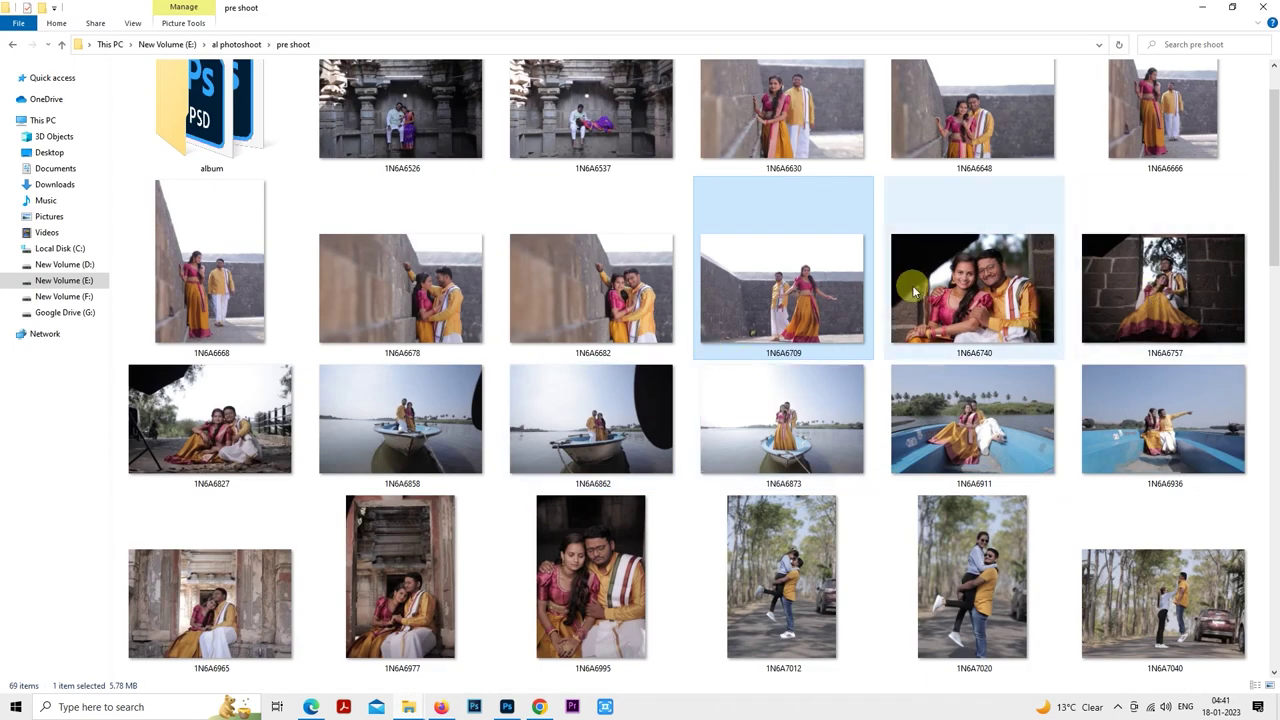
click(279, 410)
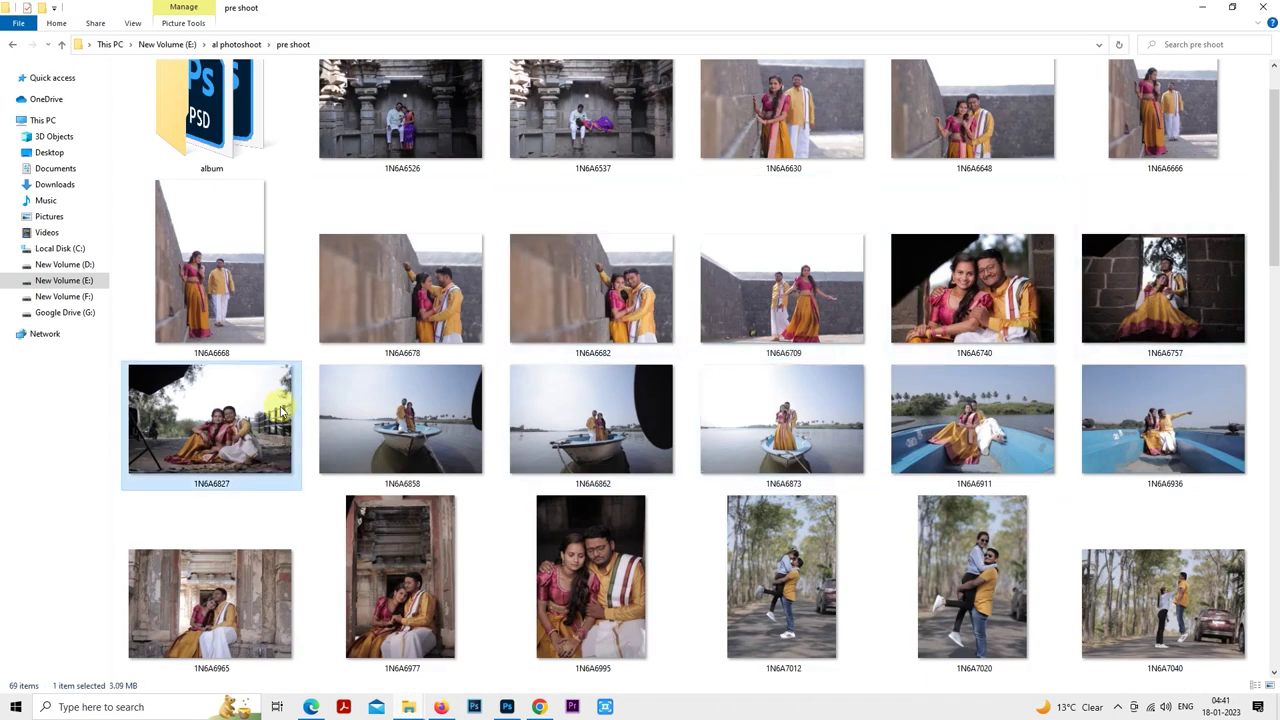
click(1163, 315)
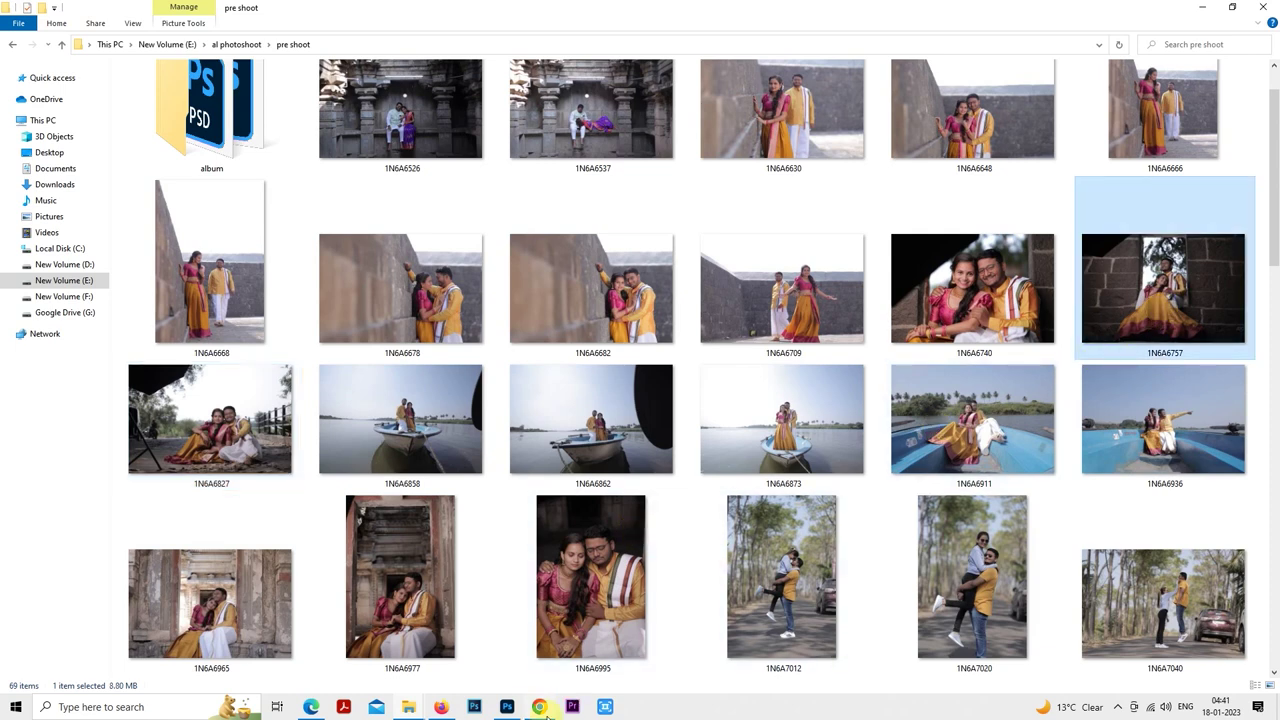
mouse_move(509, 708)
click(540, 585)
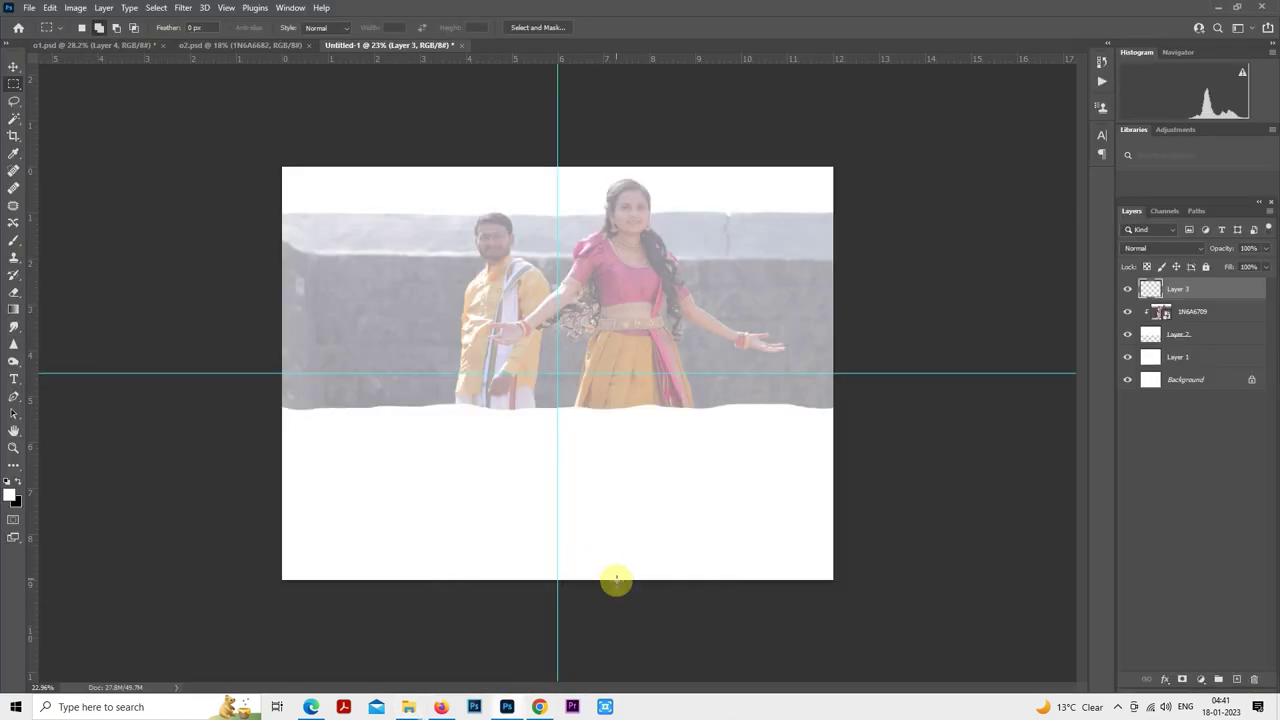
- On a new Layer 4, fill a wide rectangle across the lower white area with black at 50% opacity
scroll(598, 559, up, 3)
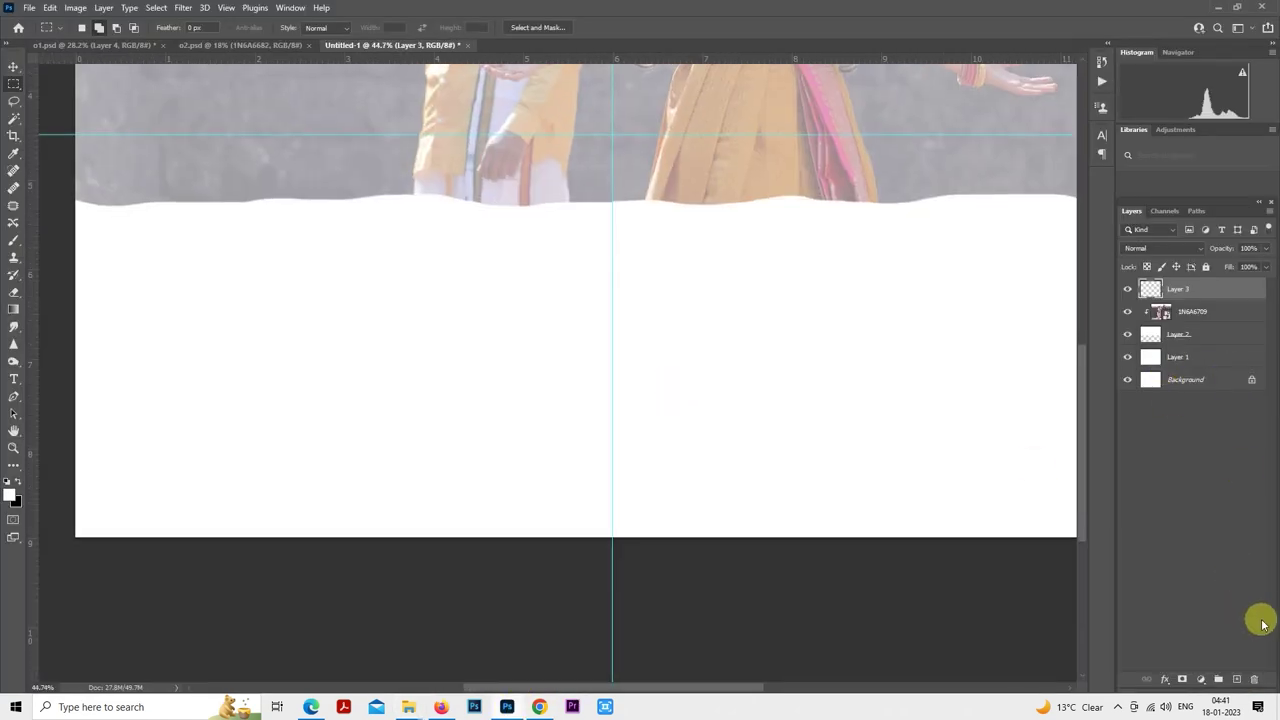
click(1236, 679)
scroll(729, 491, down, 3)
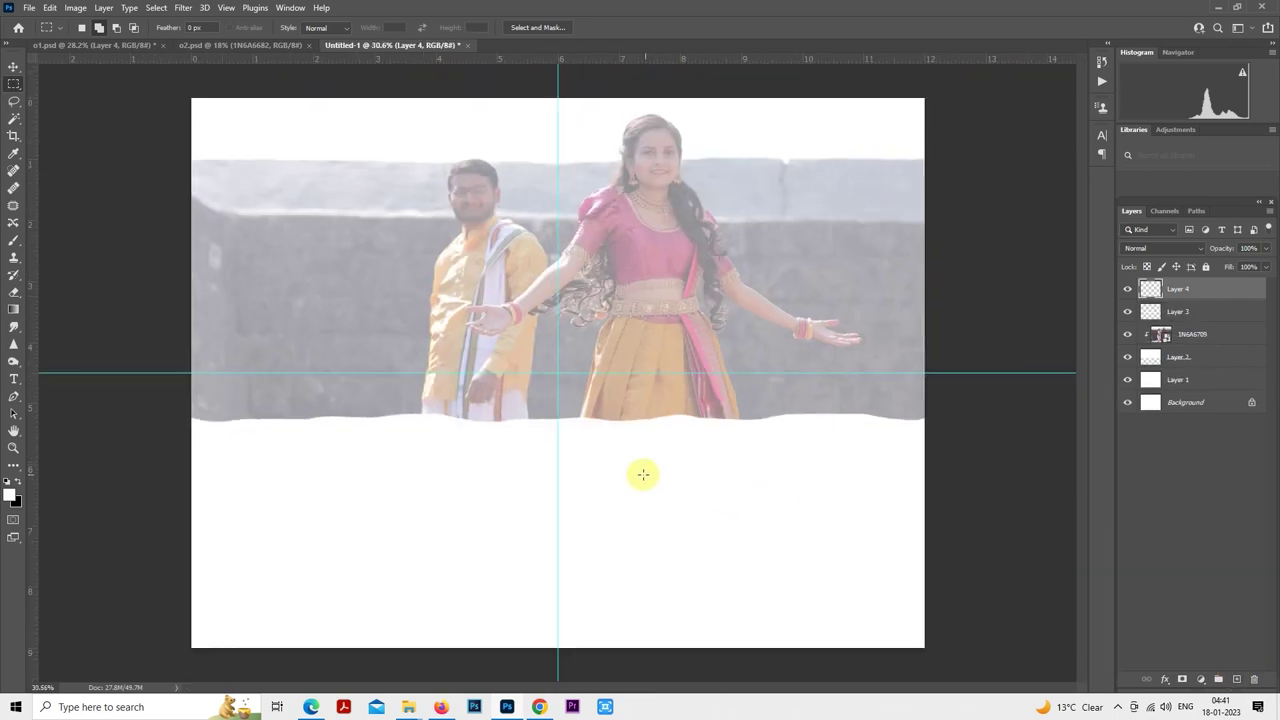
scroll(572, 508, down, 2)
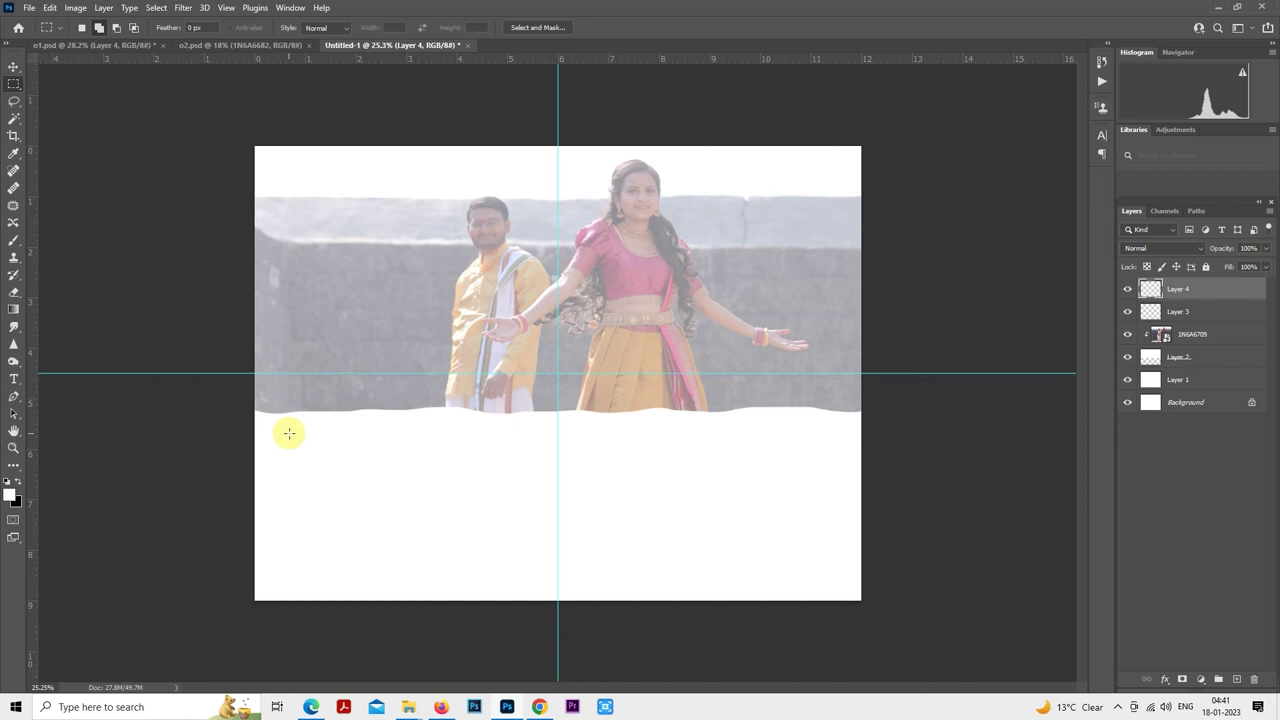
drag(288, 432, 838, 580)
key(alt+BackSpace)
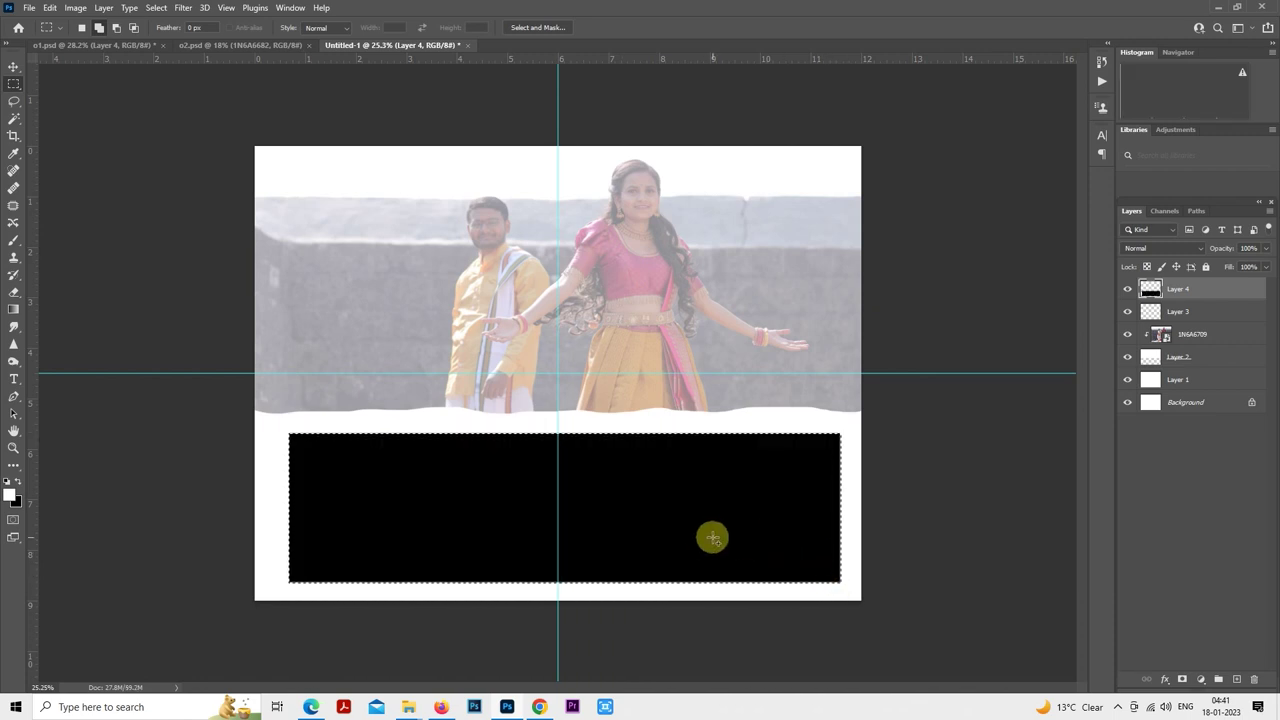
key(5)
key(ctrl+d)
- Free Transform the grey panel, nudging it slightly and widening it evenly on both sides
scroll(583, 589, up, 2)
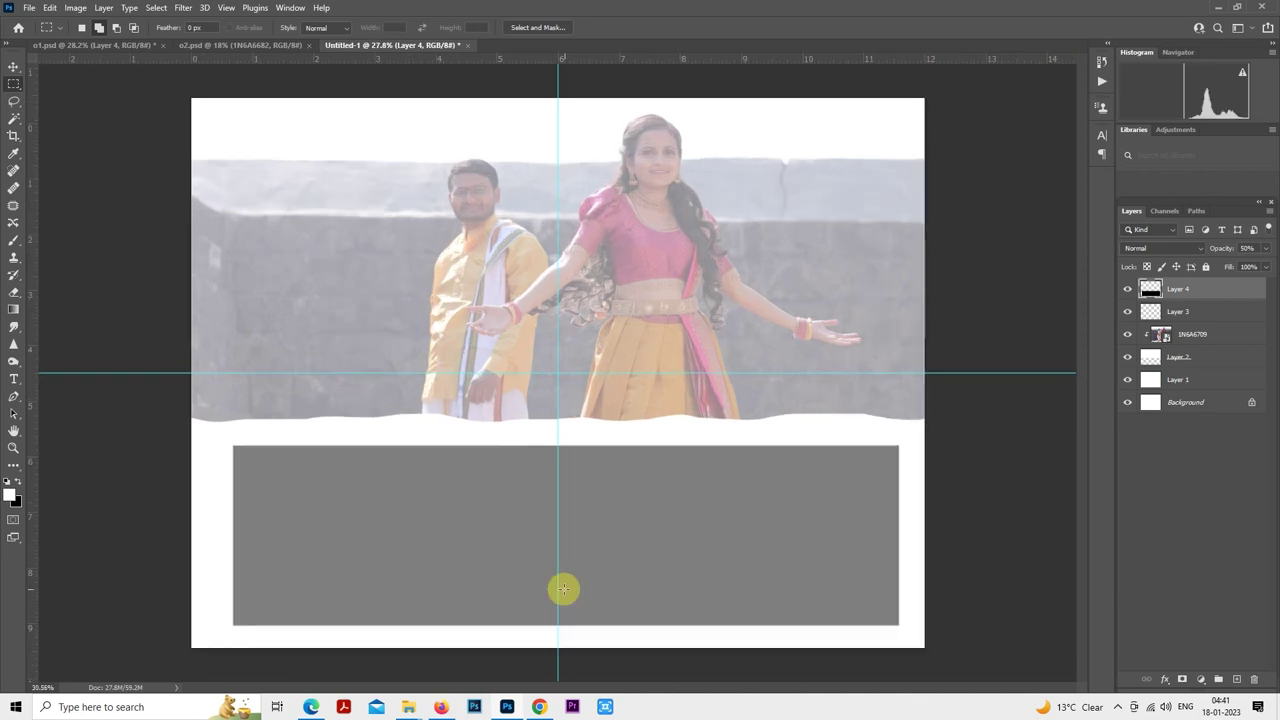
scroll(577, 541, down, 1)
right_click(590, 505)
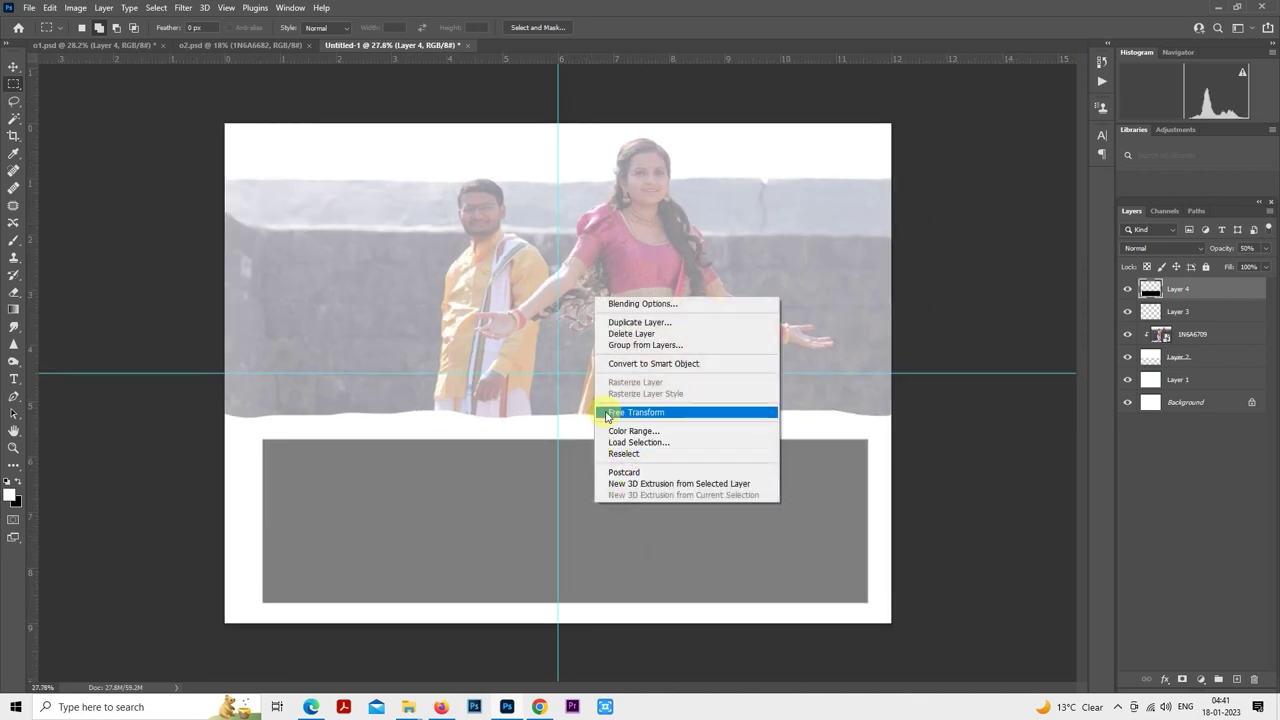
click(606, 410)
drag(605, 504, 597, 507)
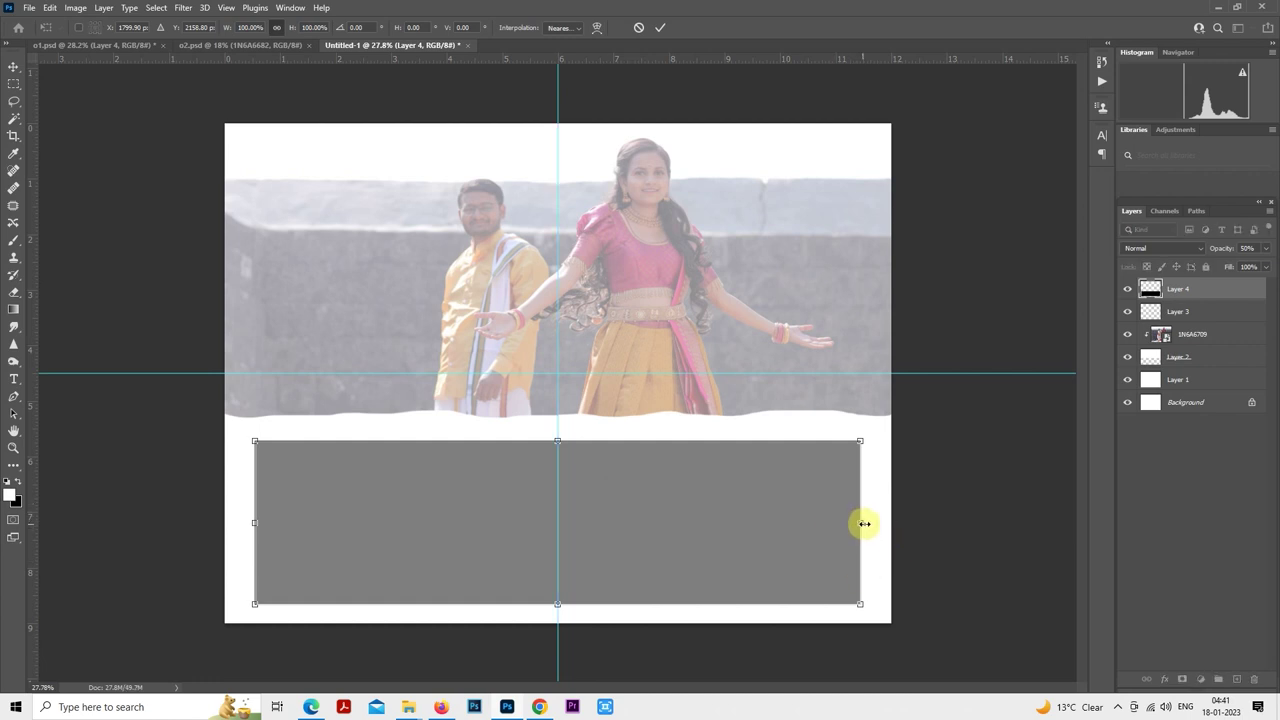
drag(864, 523, 867, 522)
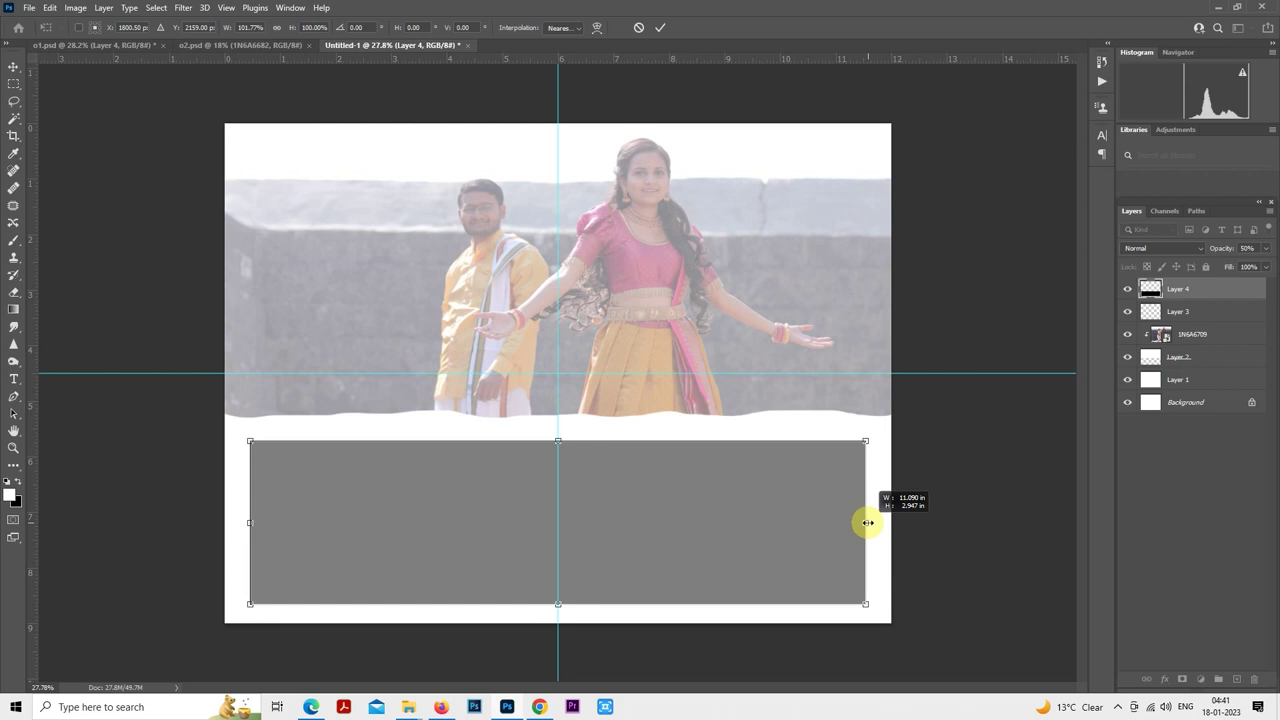
drag(867, 522, 869, 522)
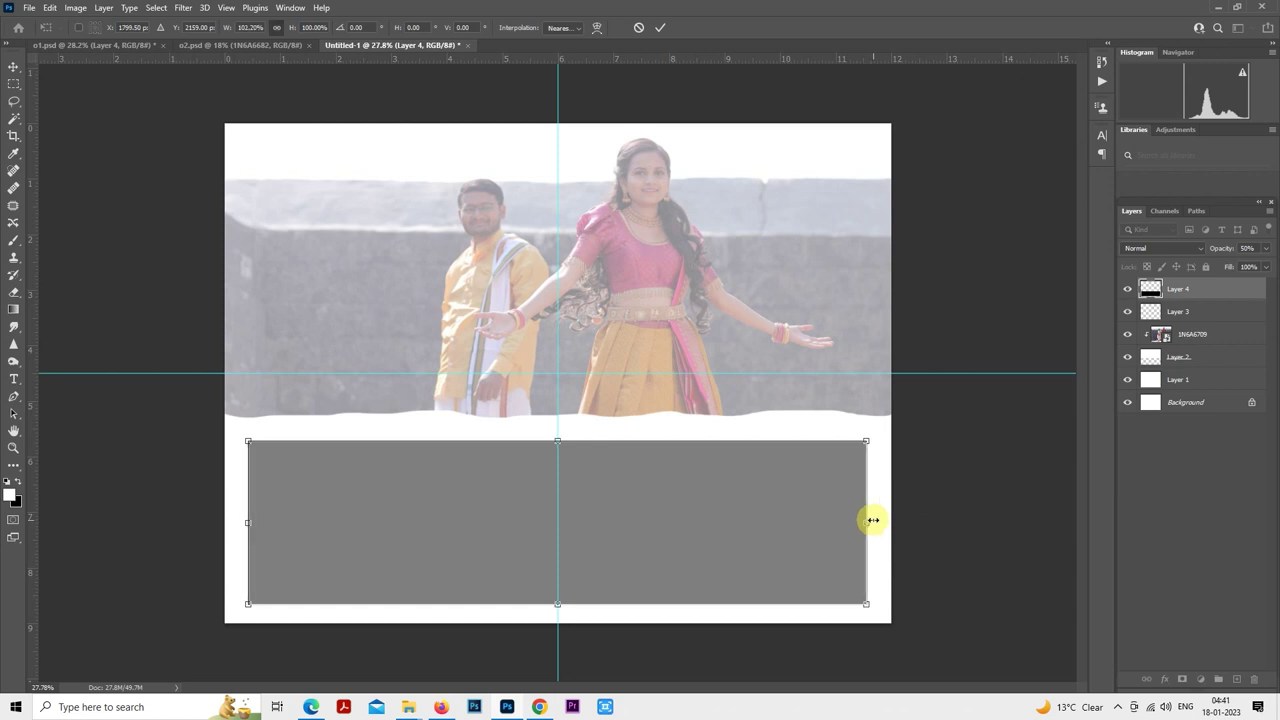
key(Return)
scroll(520, 557, up, 3)
scroll(580, 580, down, 2)
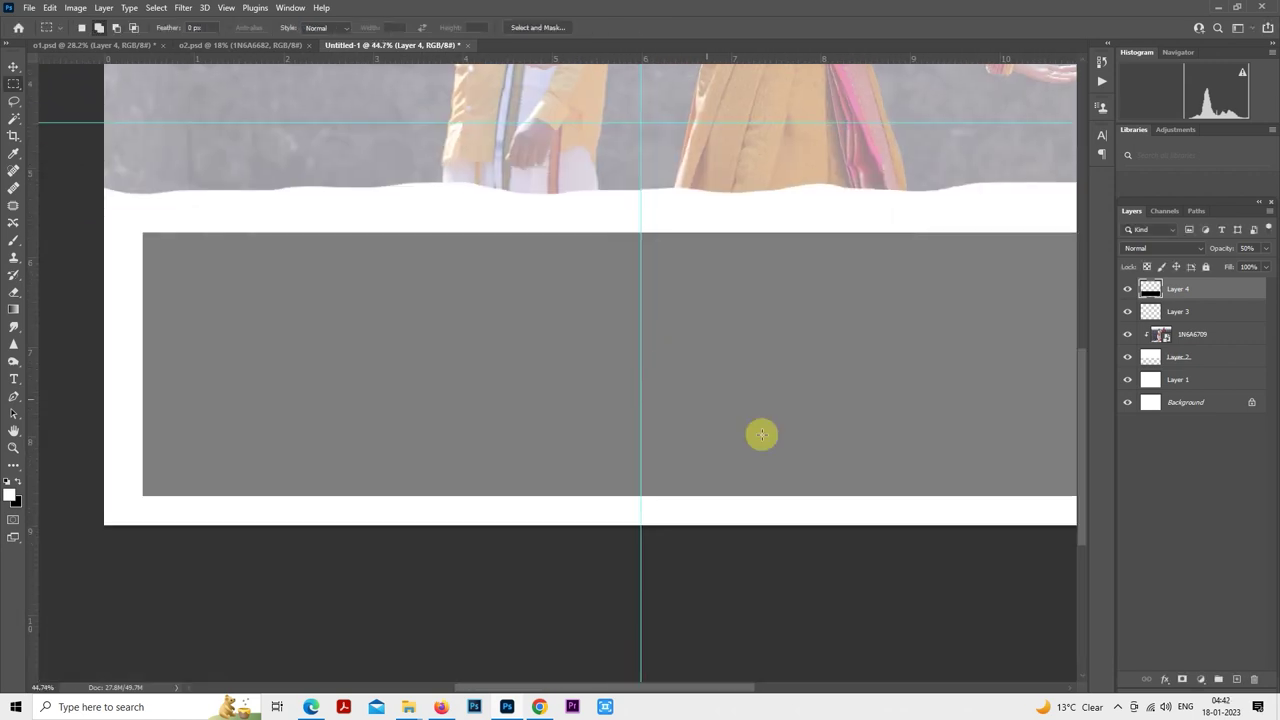
- On new Layer 5, make a white-stroked black frame on the panel's left and copy it right
click(1240, 680)
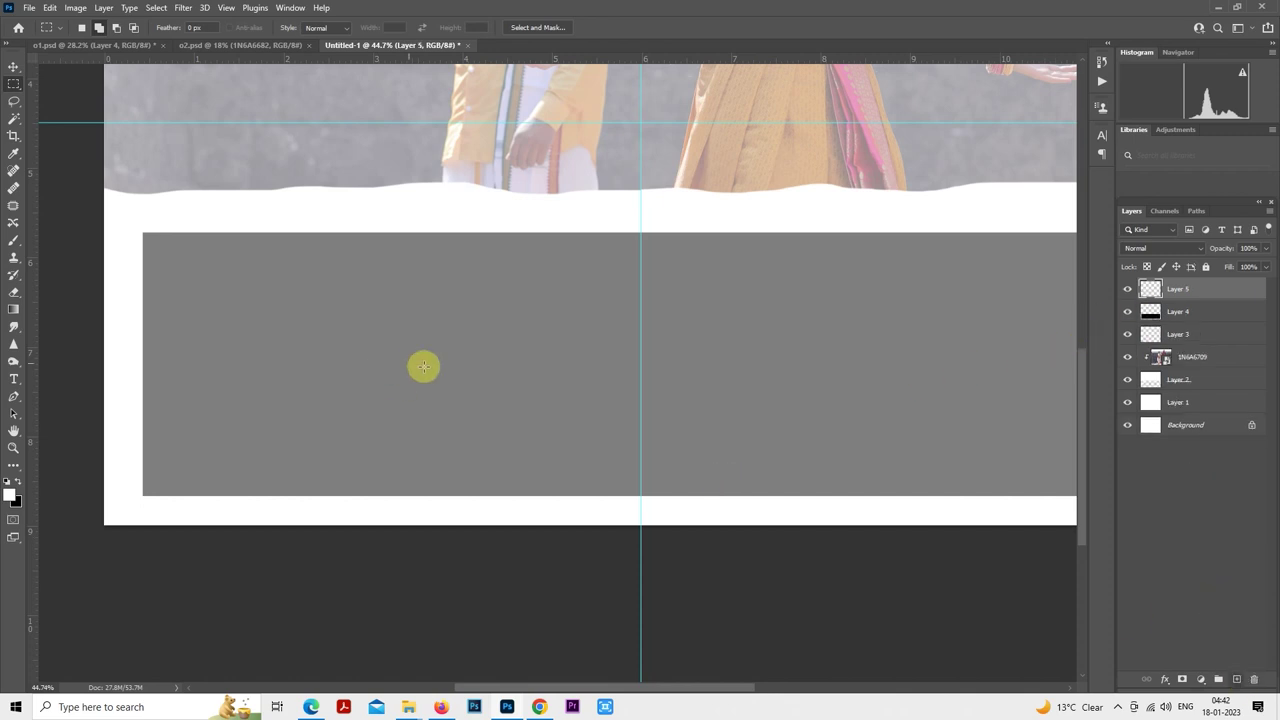
drag(218, 255, 583, 468)
key(alt+BackSpace)
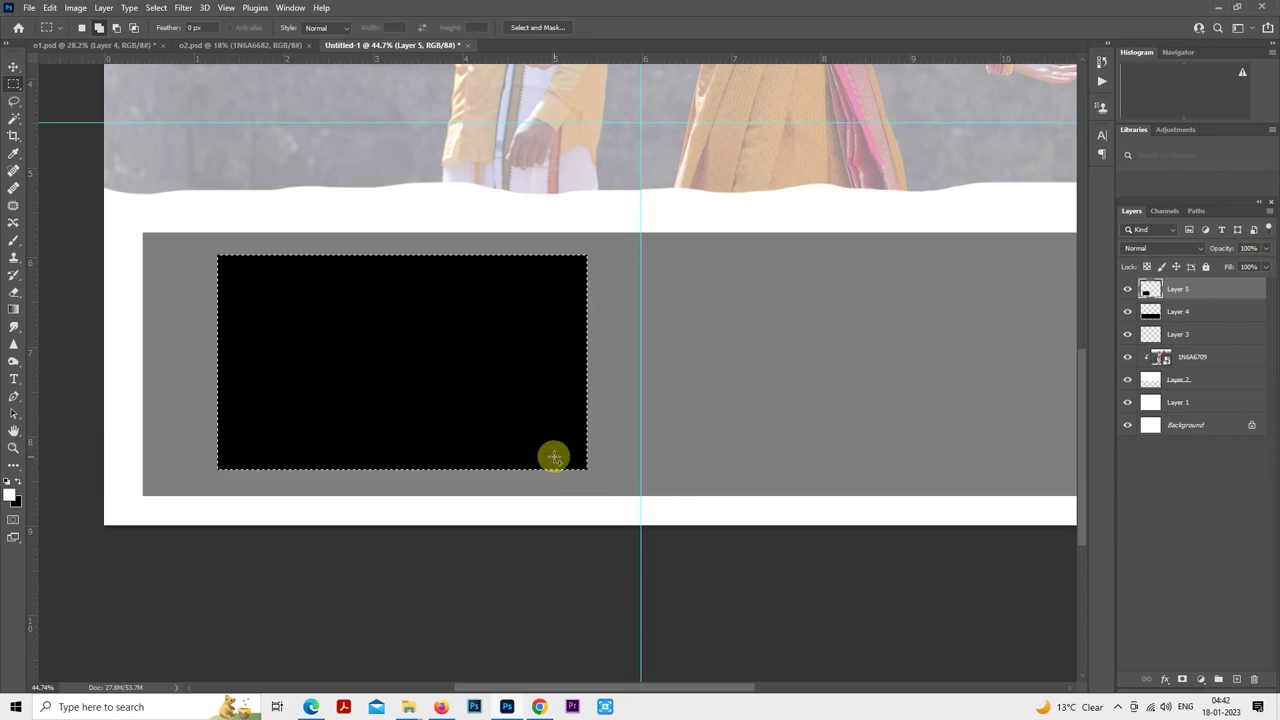
key(ctrl+d)
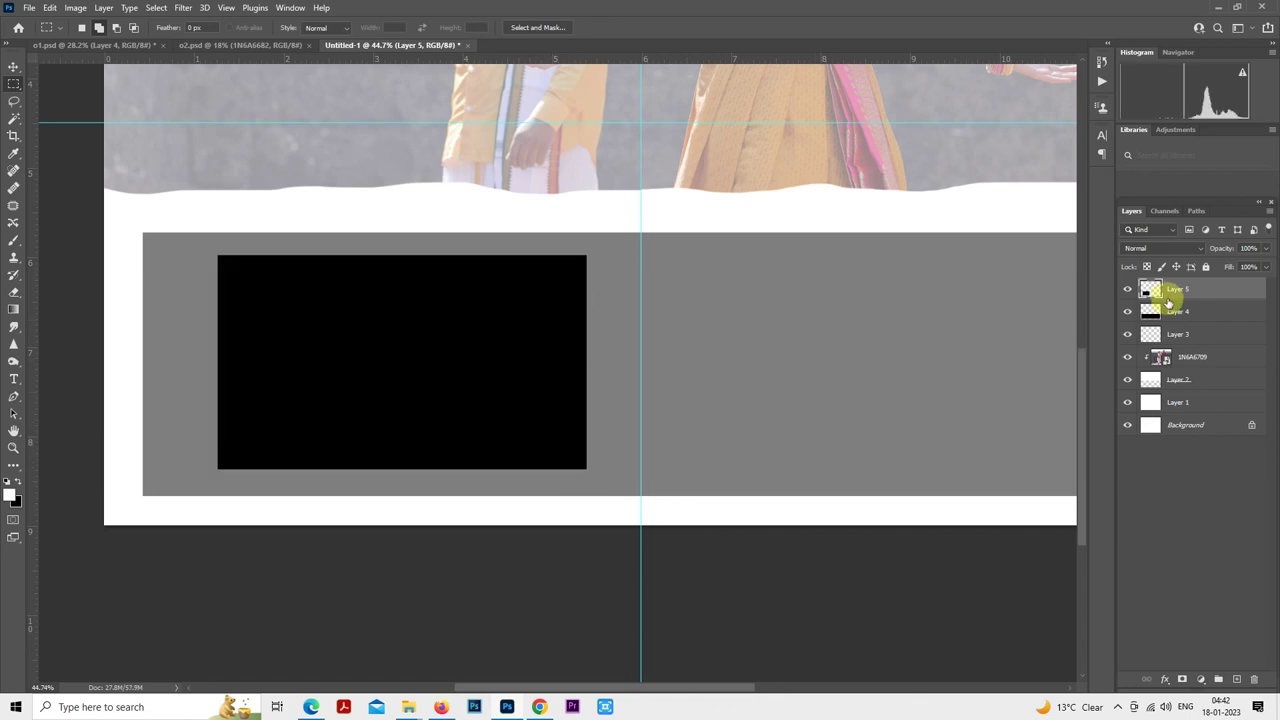
right_click(1175, 294)
click(1040, 447)
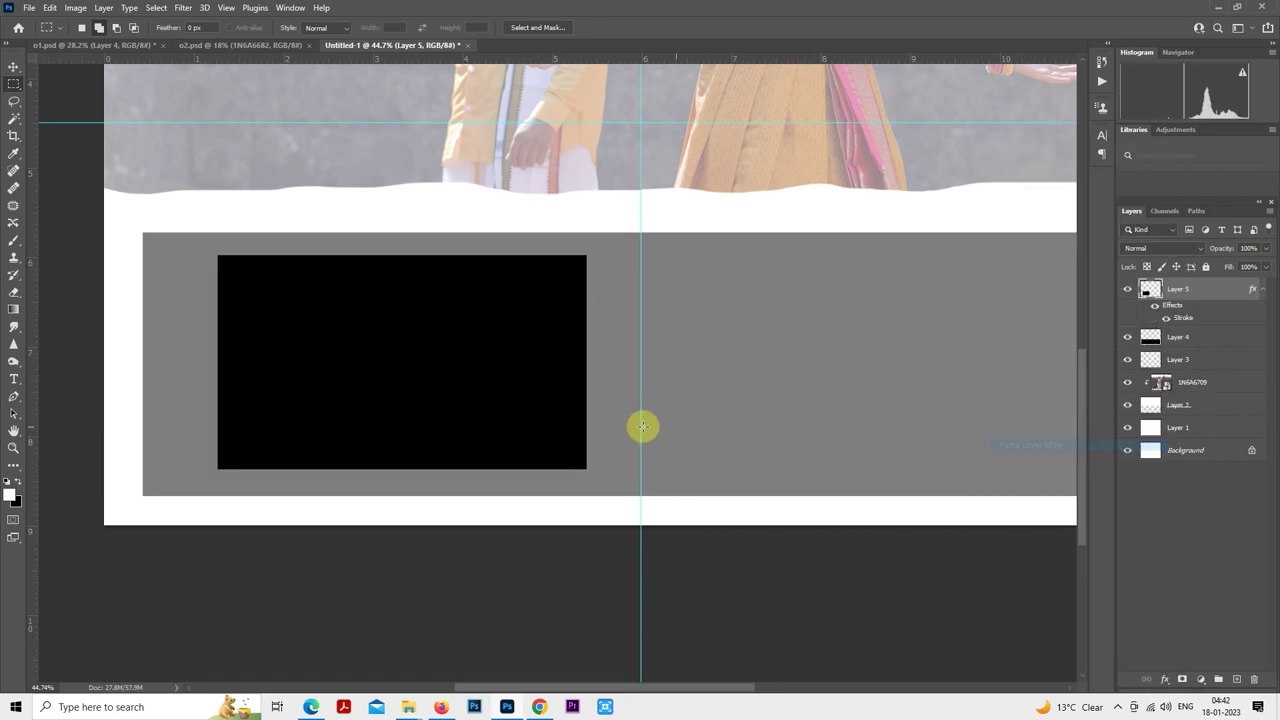
scroll(612, 430, down, 1)
scroll(612, 430, down, 1)
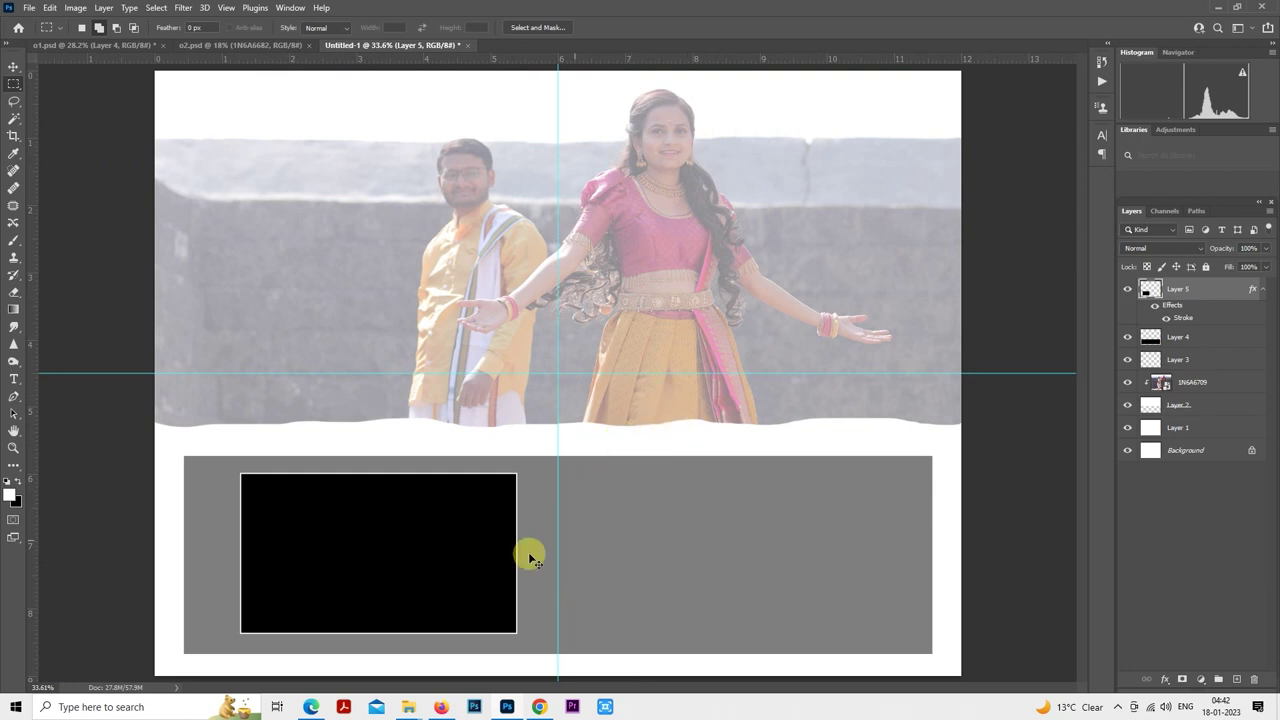
drag(469, 557, 835, 558)
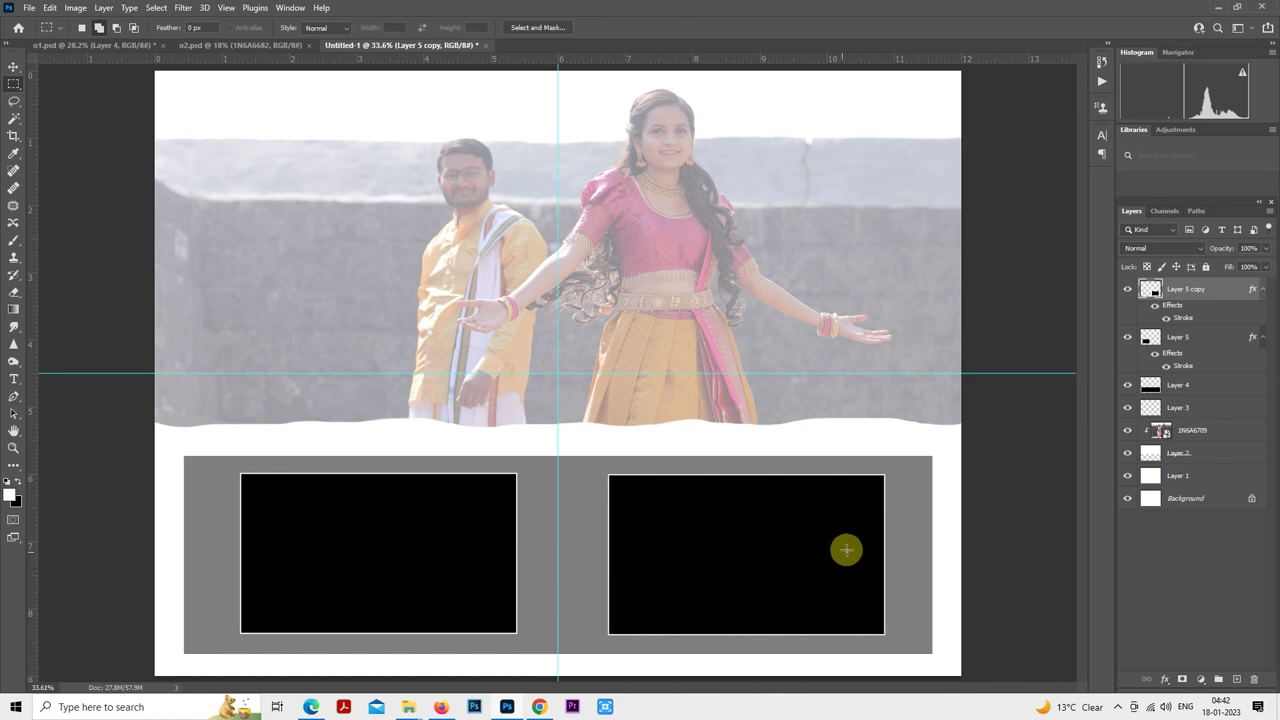
- Nudge the left frame slightly left, view the whole spread, and bring up the pre shoot folder
click(1150, 345)
right_click(466, 505)
click(478, 418)
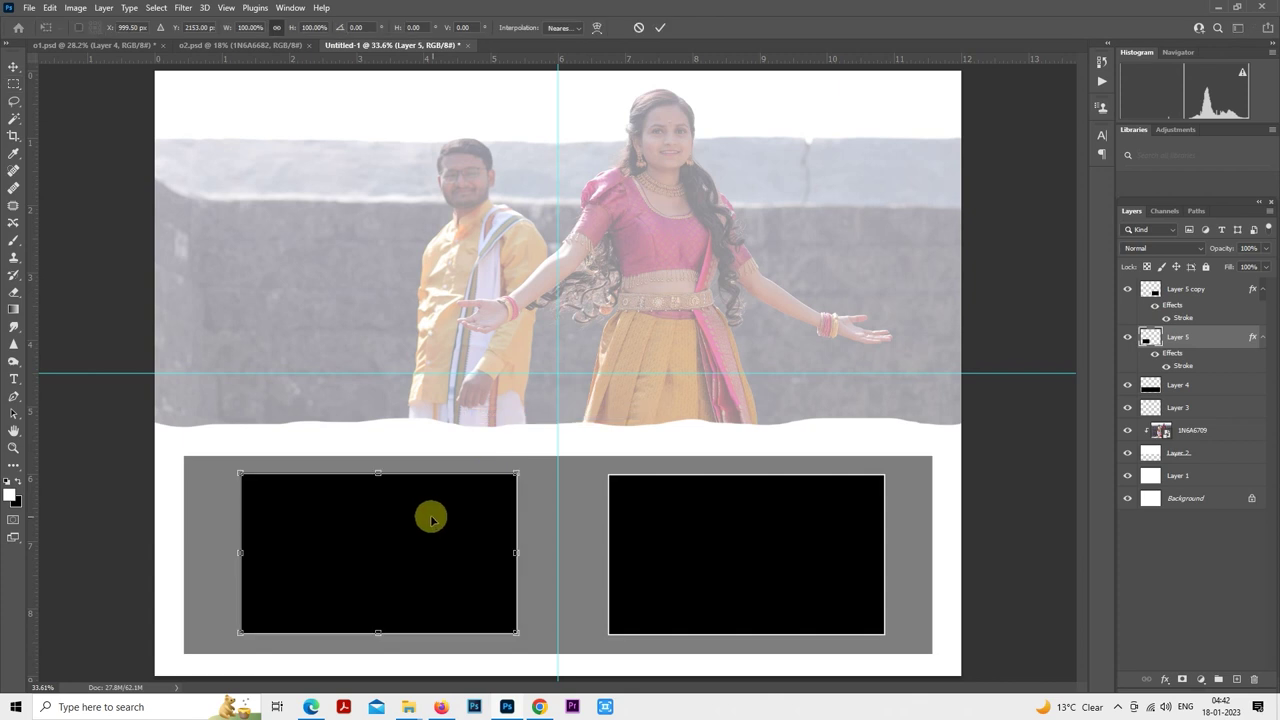
drag(433, 518, 423, 521)
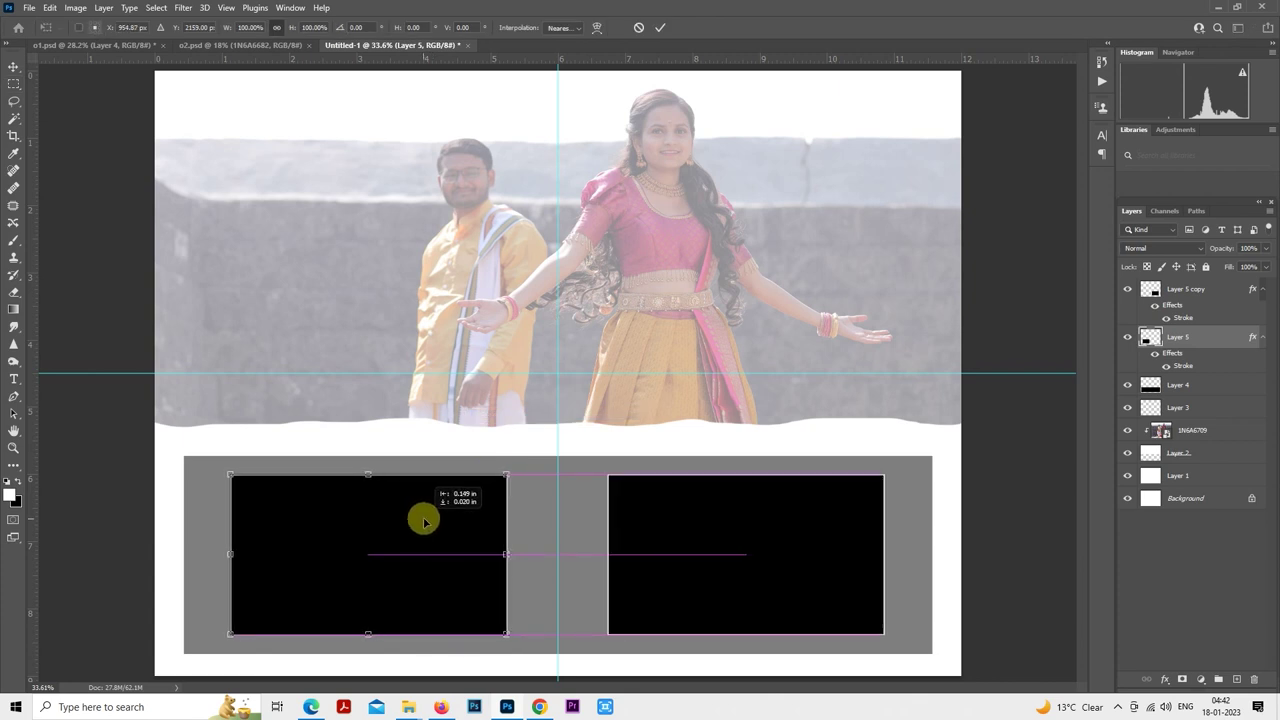
key(Return)
key(ctrl+0)
key(m)
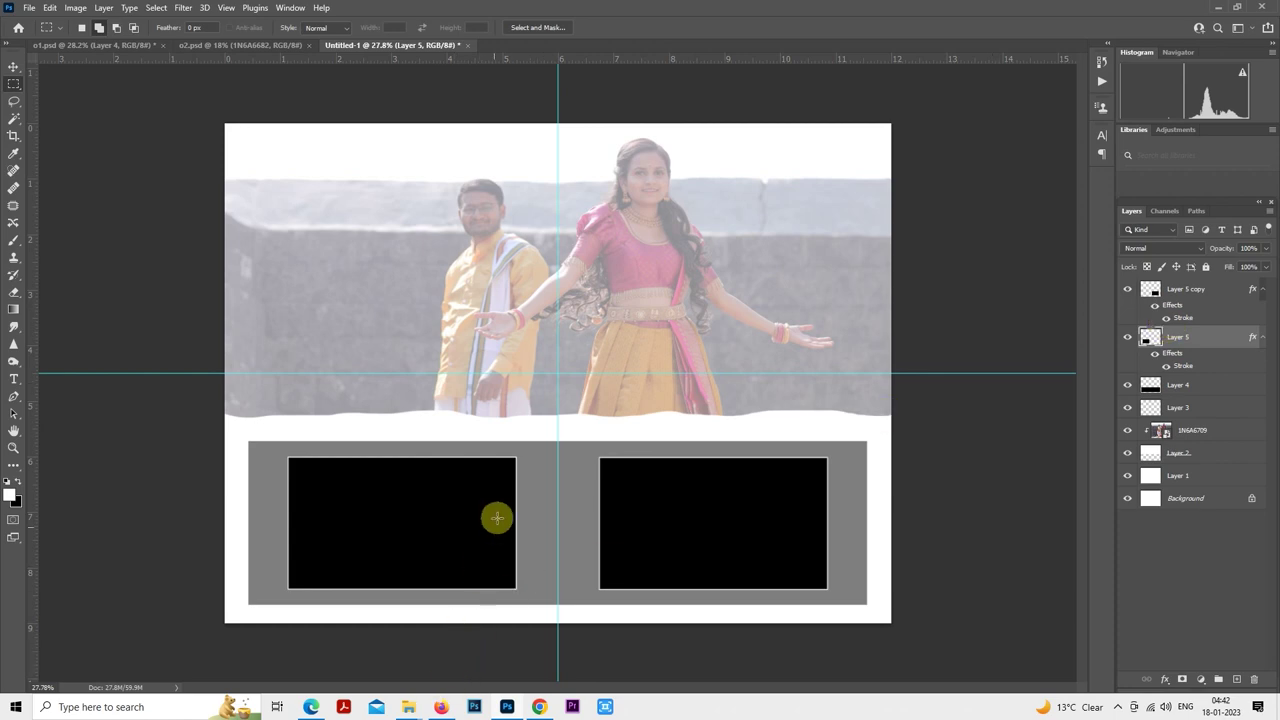
mouse_move(424, 713)
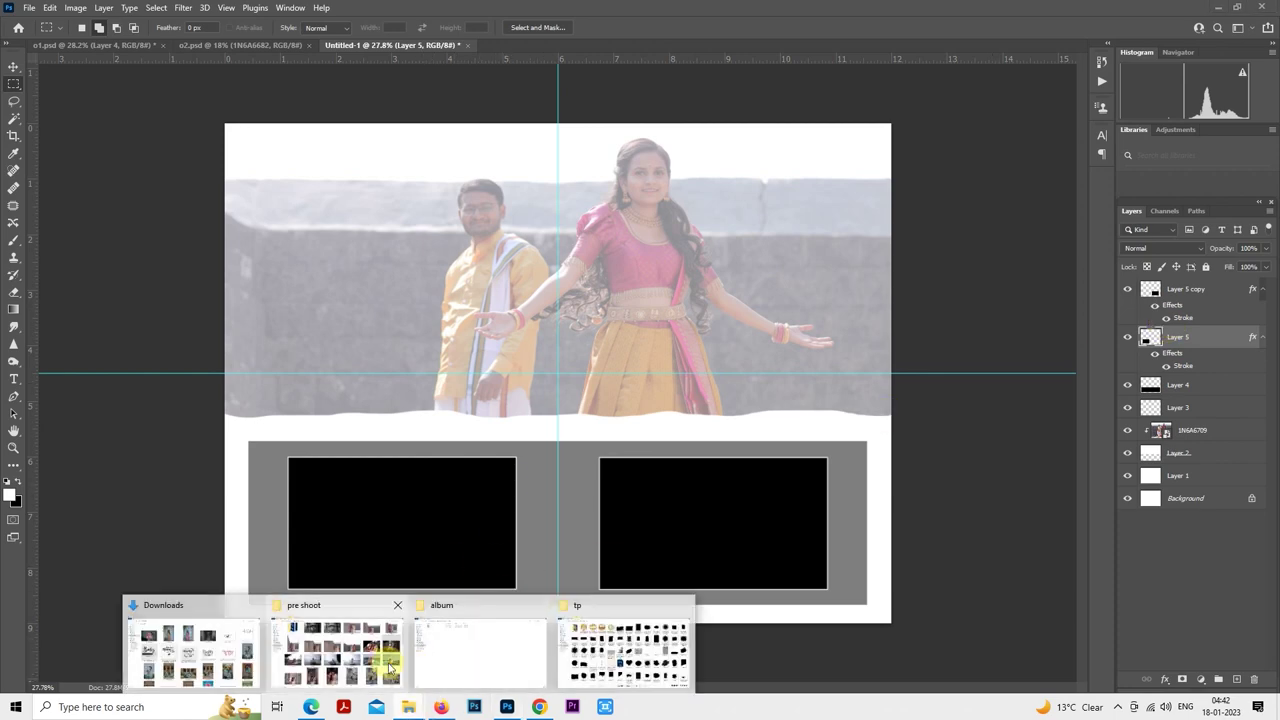
click(337, 650)
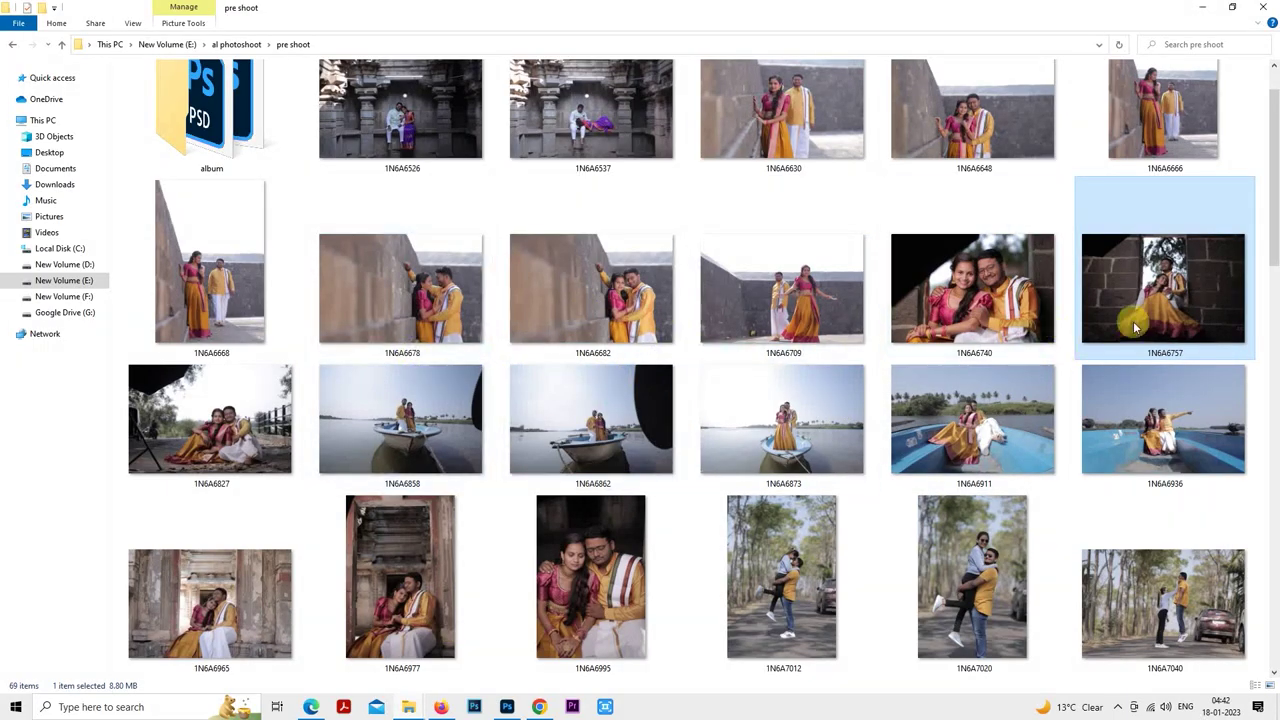
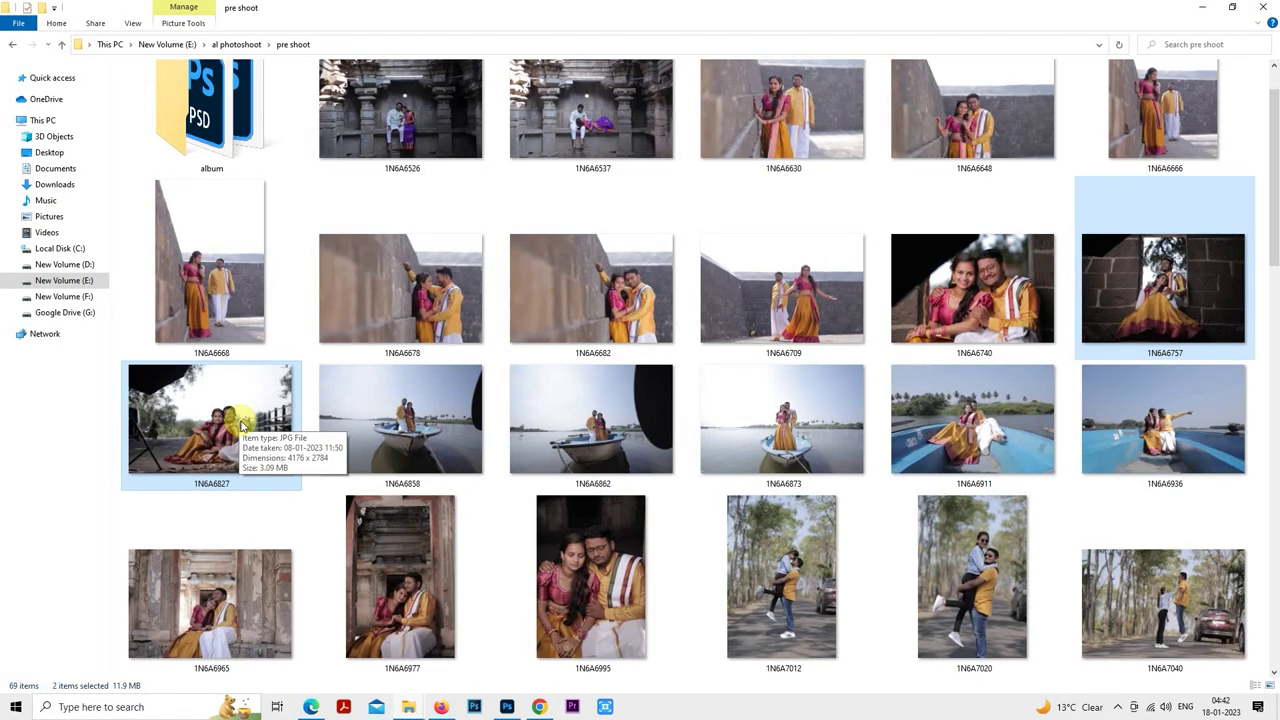
- Drag the two selected photos from Explorer onto the album spread and place them
scroll(487, 508, down, 3)
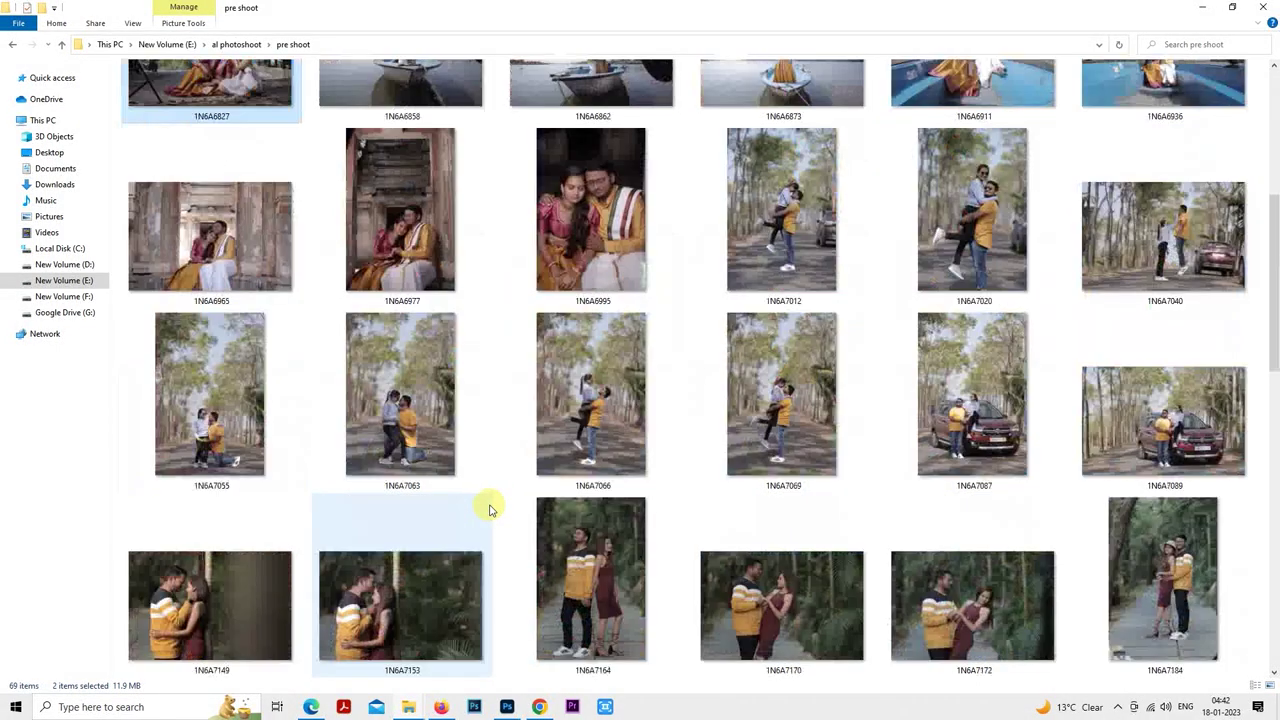
scroll(487, 508, up, 3)
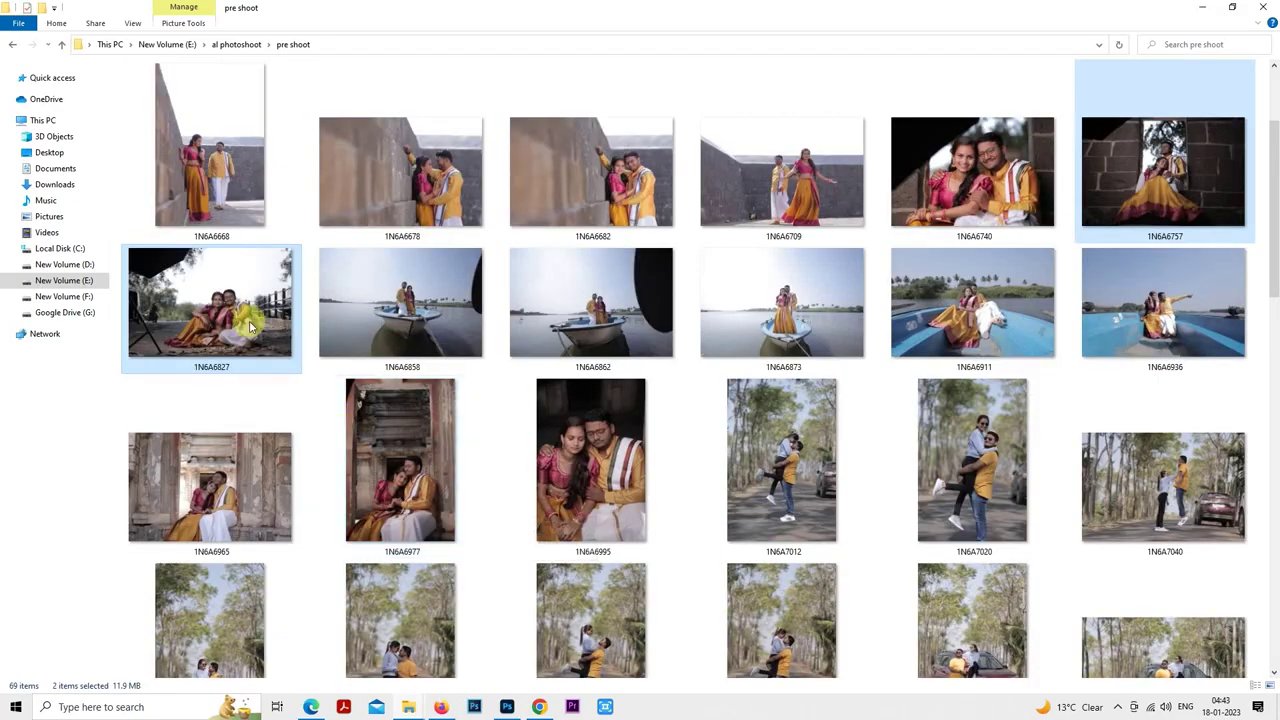
click(507, 707)
drag(505, 710, 566, 502)
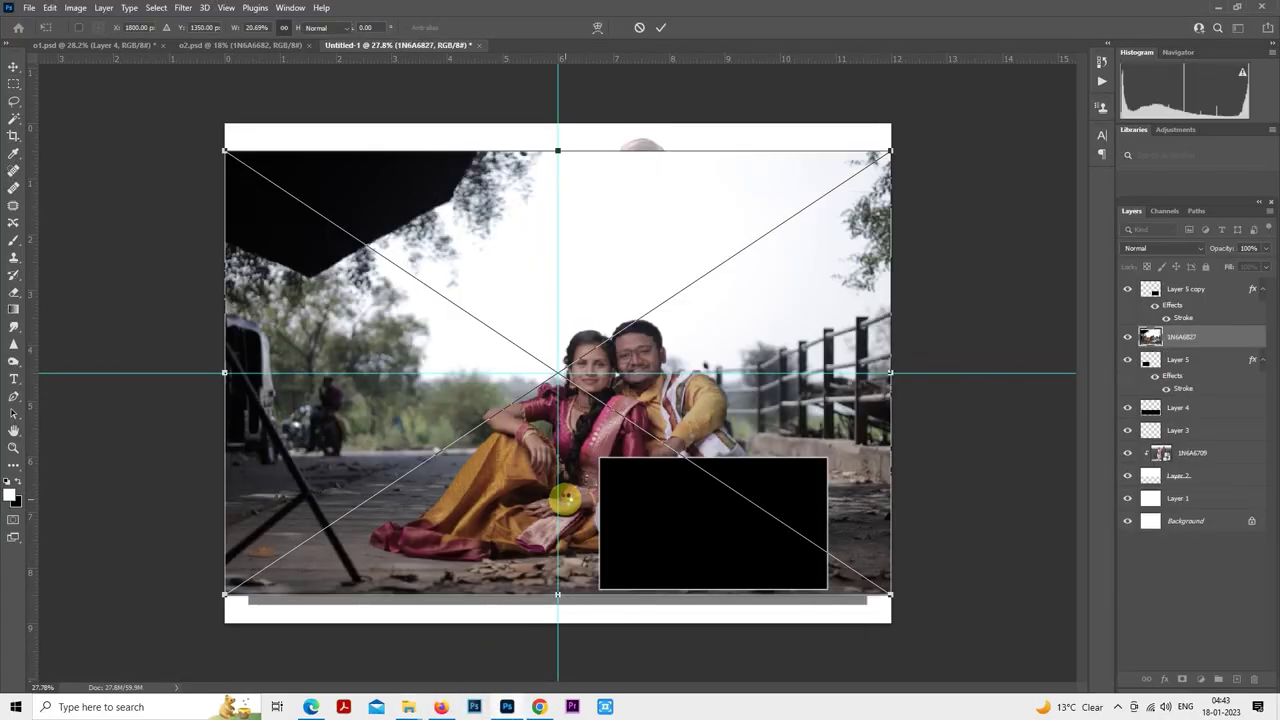
key(Return)
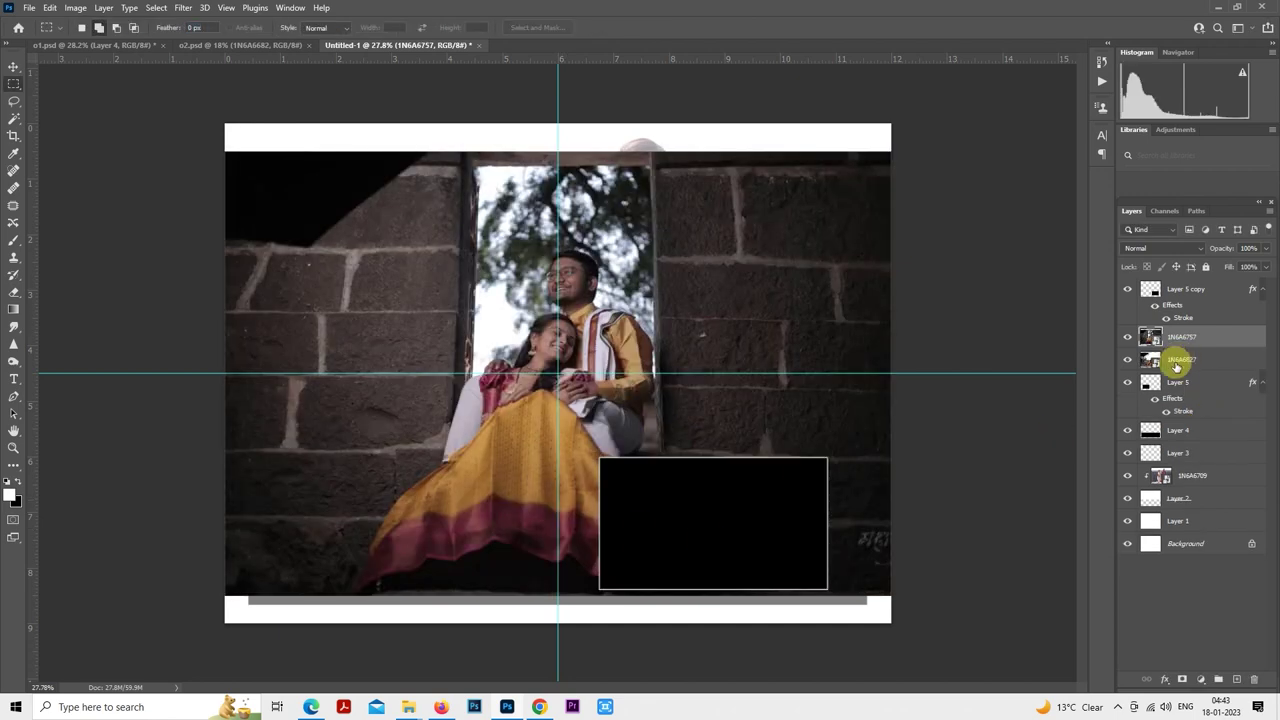
- Scale both photo layers down together and move them into the left black frame
shift+click(1178, 360)
right_click(602, 288)
click(751, 497)
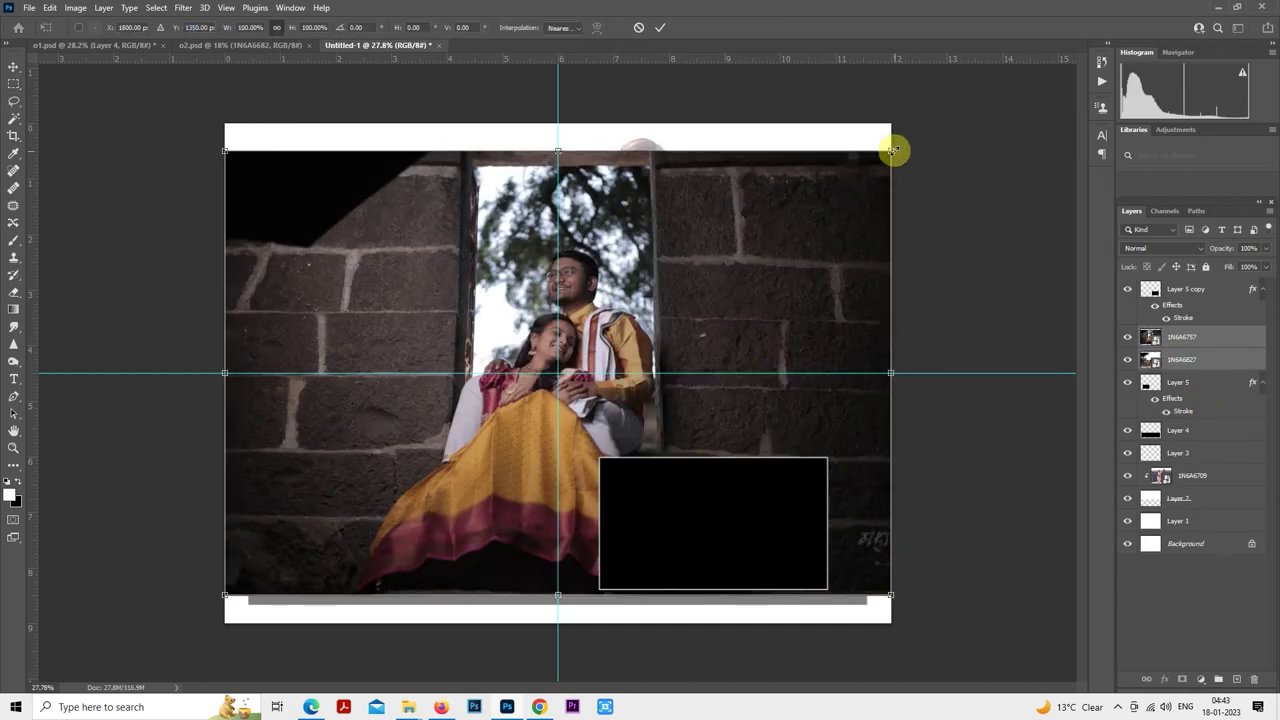
drag(893, 150, 474, 437)
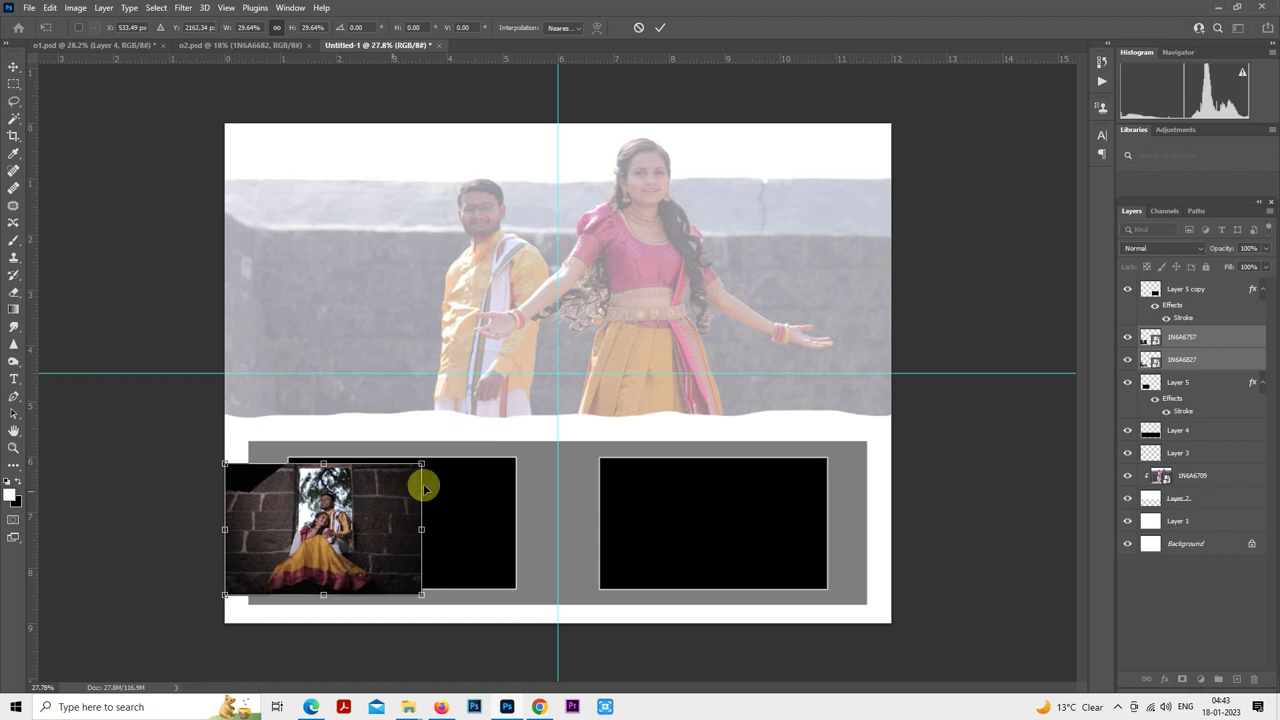
drag(424, 487, 515, 437)
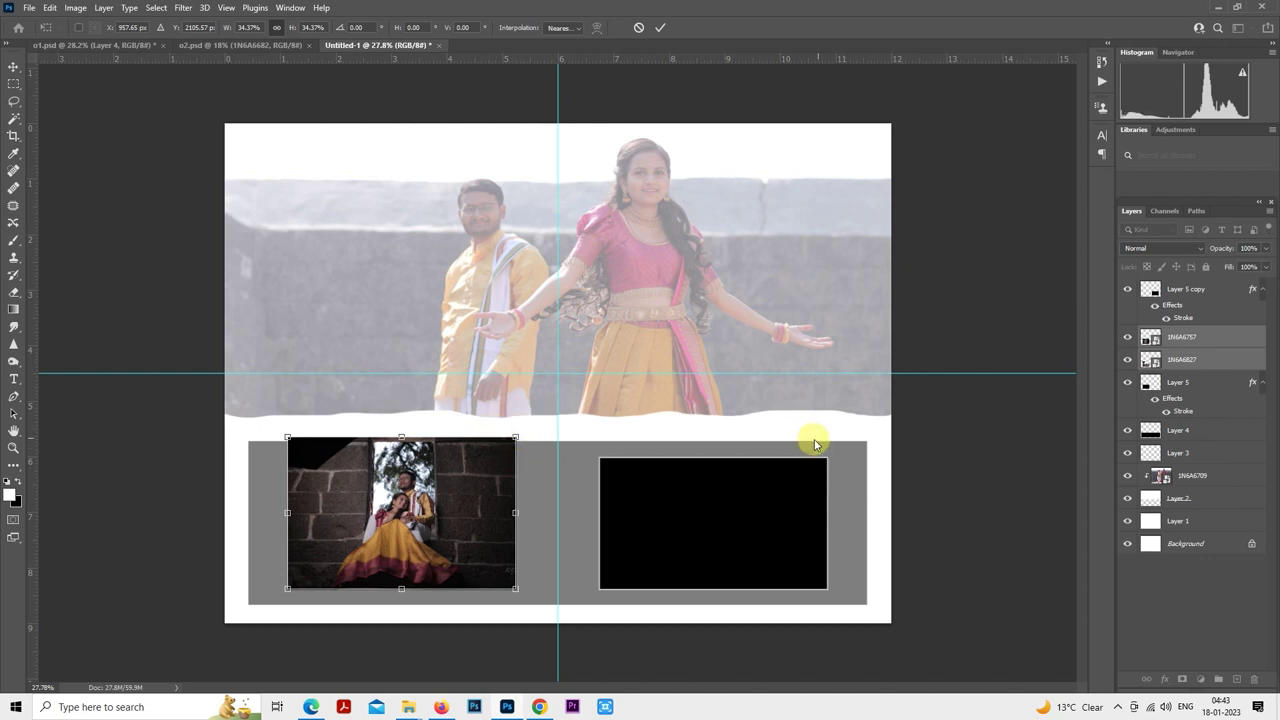
key(Return)
key(m)
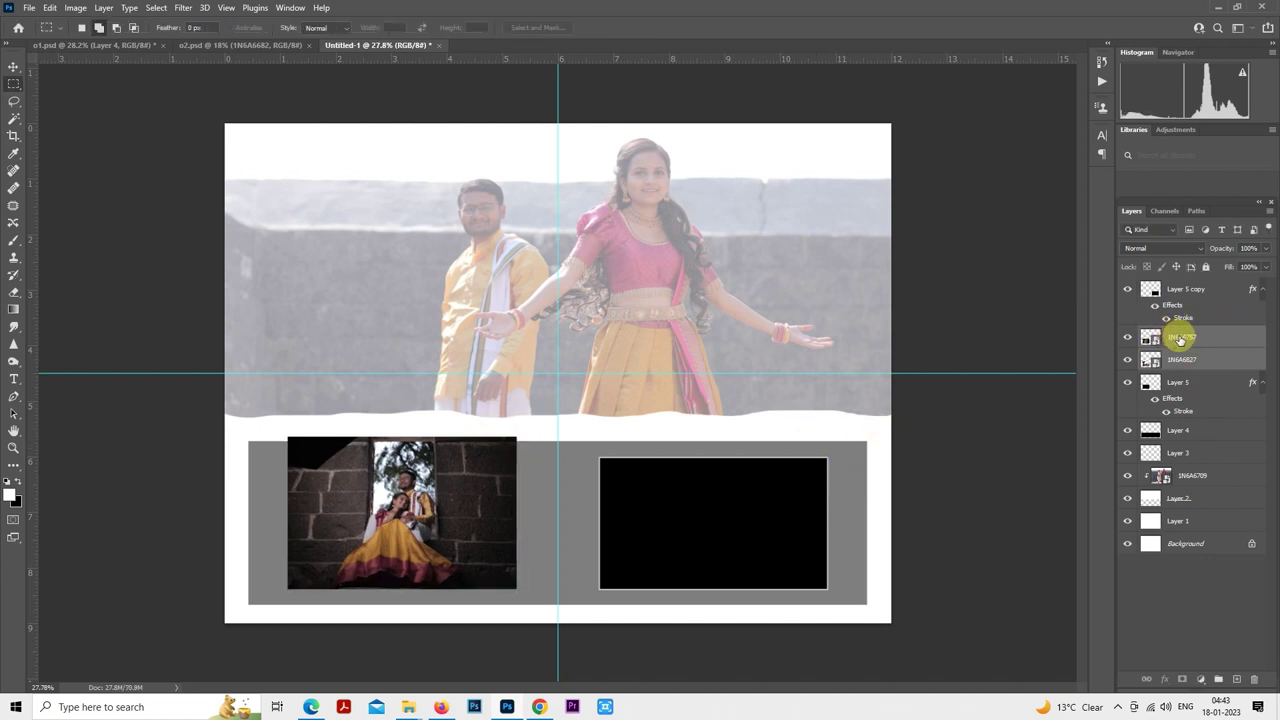
- Move 1N6A6757 to the top of the stack and into the right frame, and clip it
click(1180, 340)
drag(1183, 337, 1192, 284)
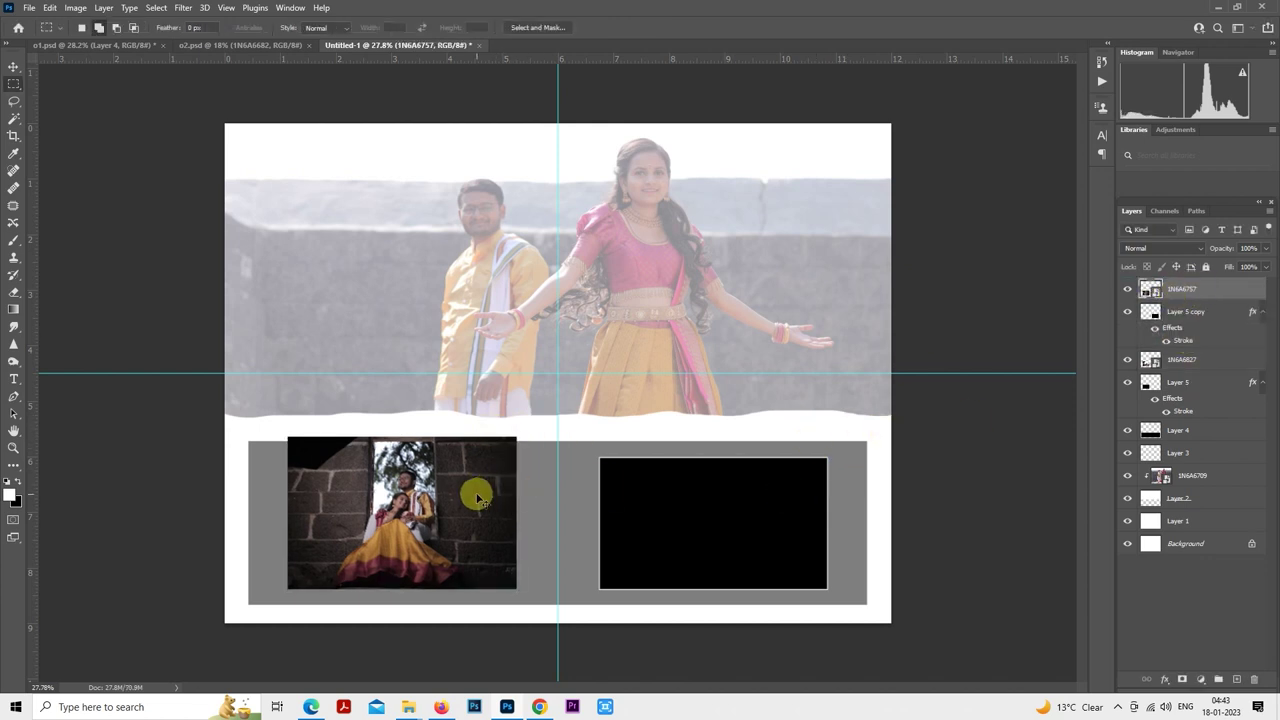
drag(478, 498, 788, 498)
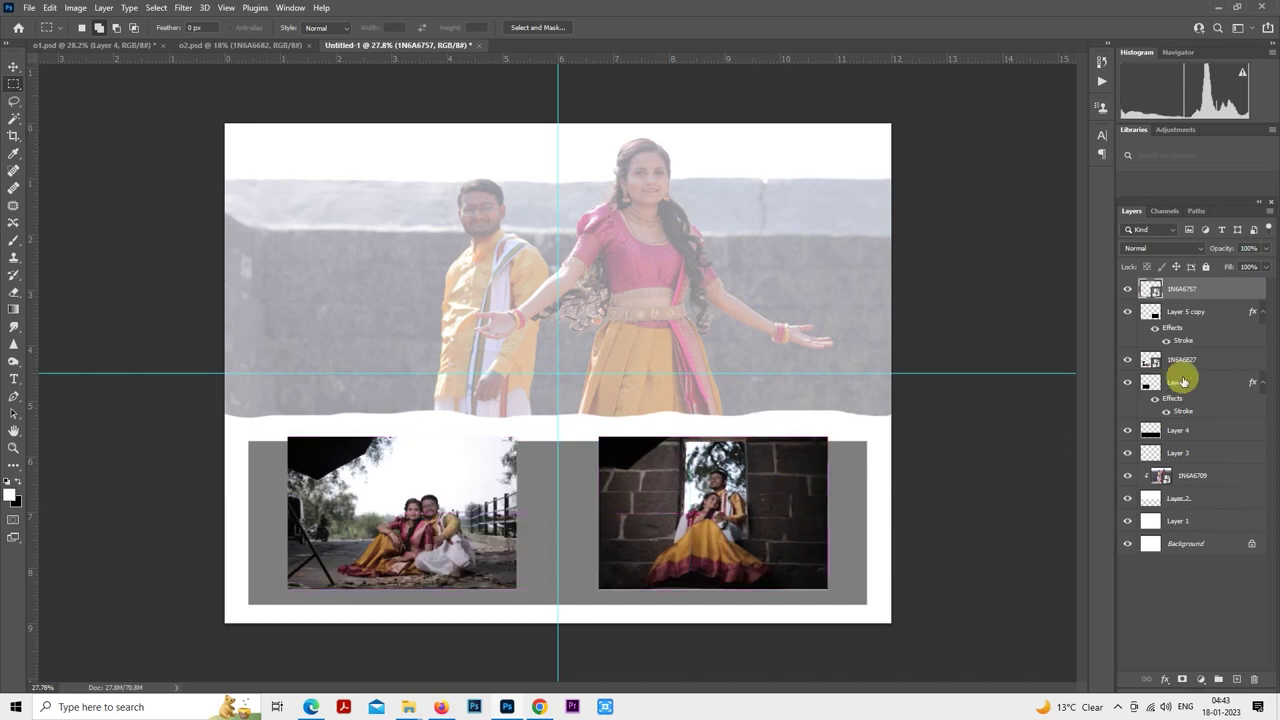
right_click(1194, 289)
click(1092, 415)
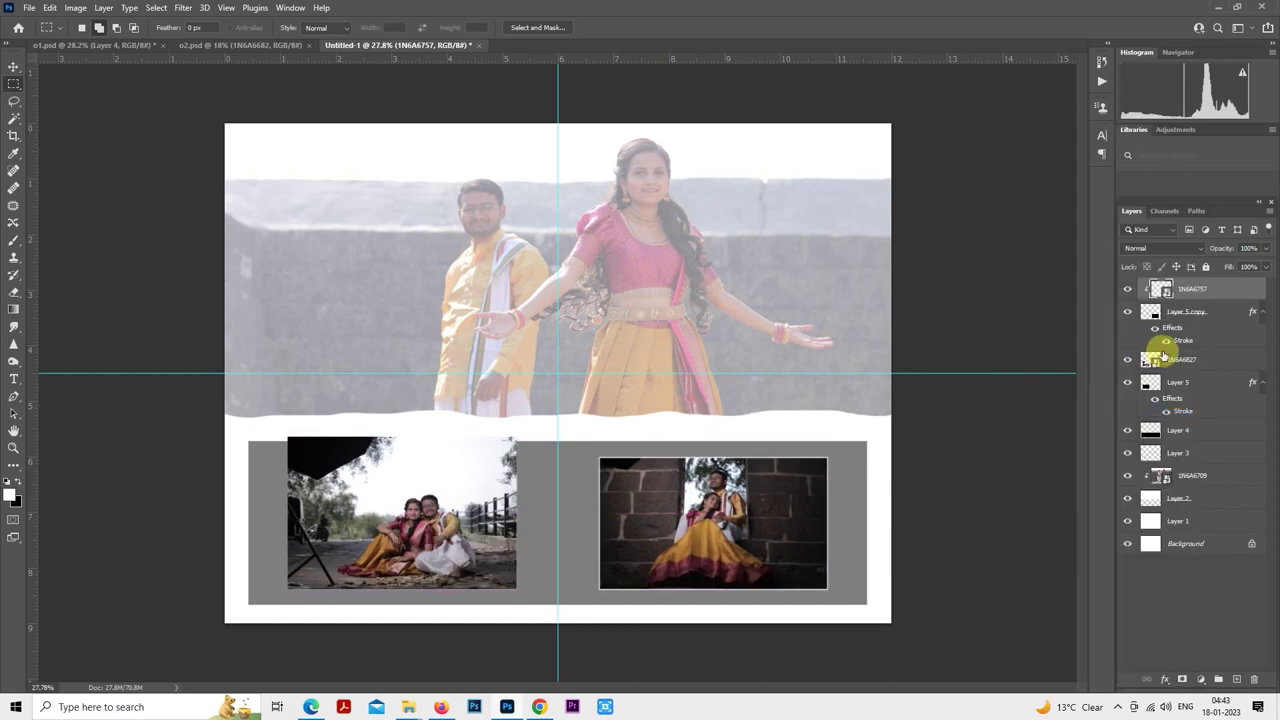
- Clip 1N6A6827 into the left frame and enlarge it past the frame edges
right_click(1176, 362)
click(1053, 411)
scroll(452, 553, up, 3)
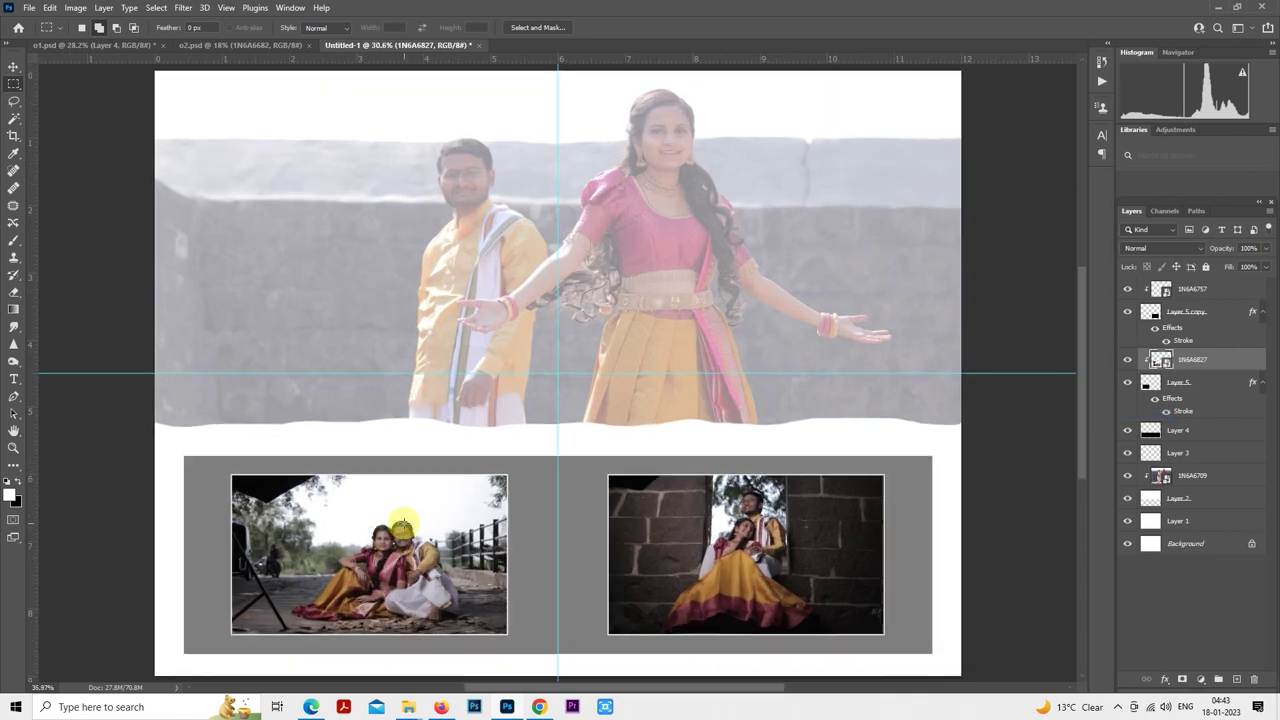
scroll(452, 553, down, 3)
scroll(452, 553, left, 3)
right_click(531, 371)
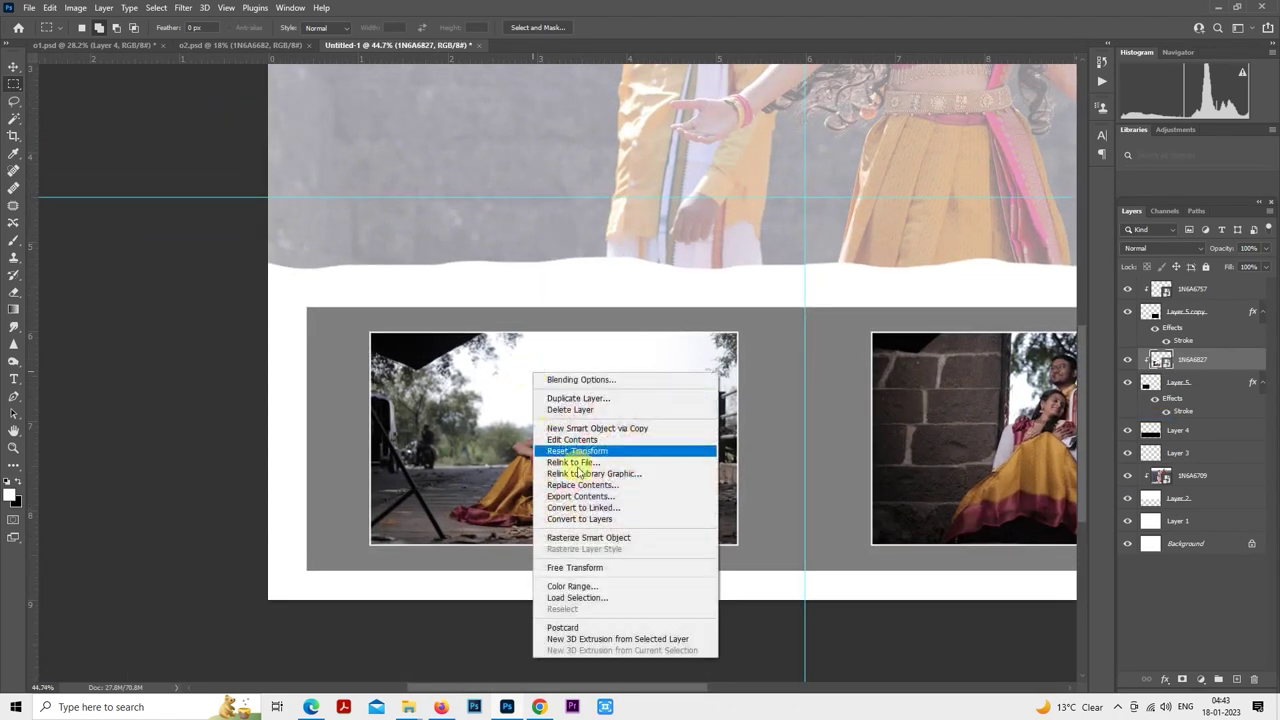
click(596, 569)
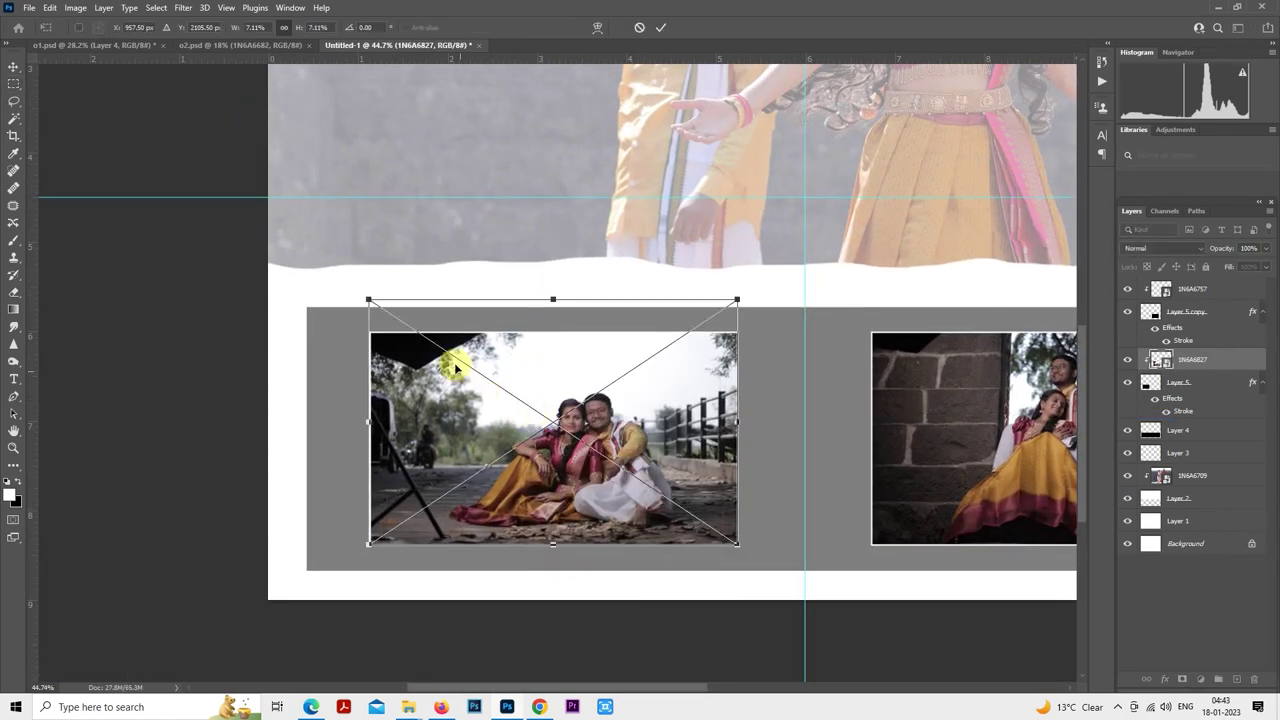
drag(370, 298, 260, 228)
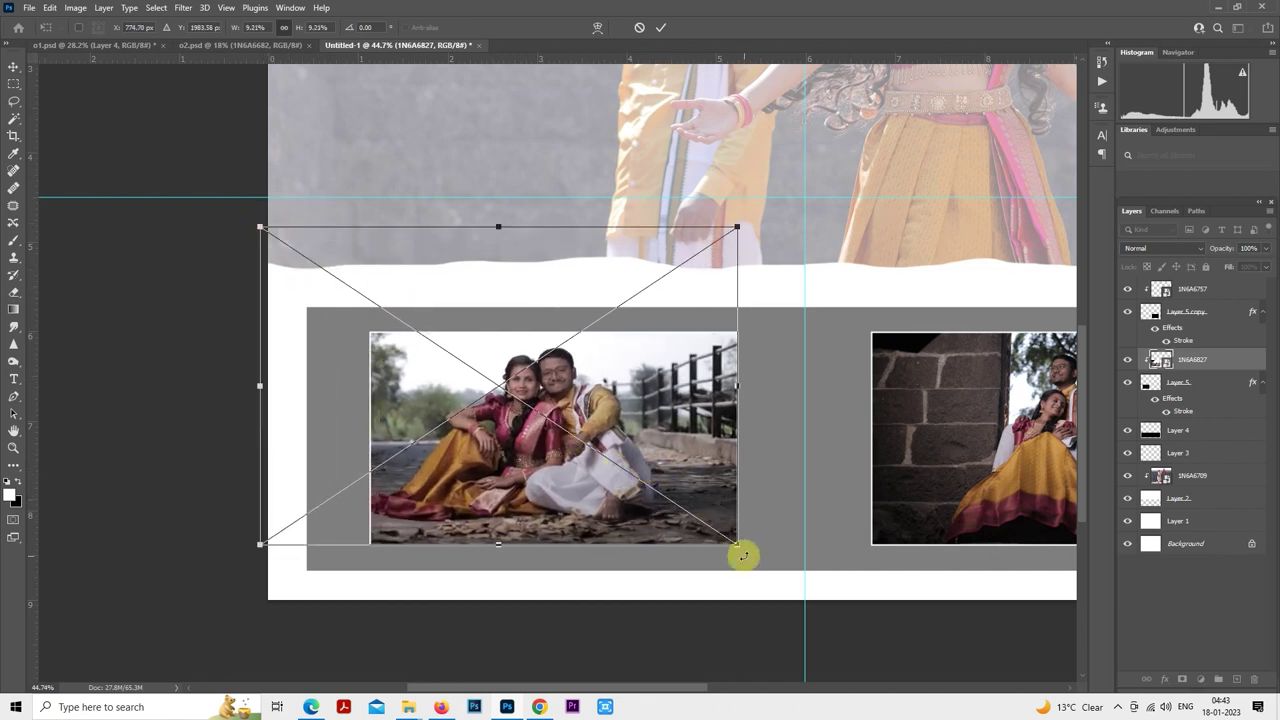
drag(742, 549, 748, 551)
drag(689, 463, 708, 466)
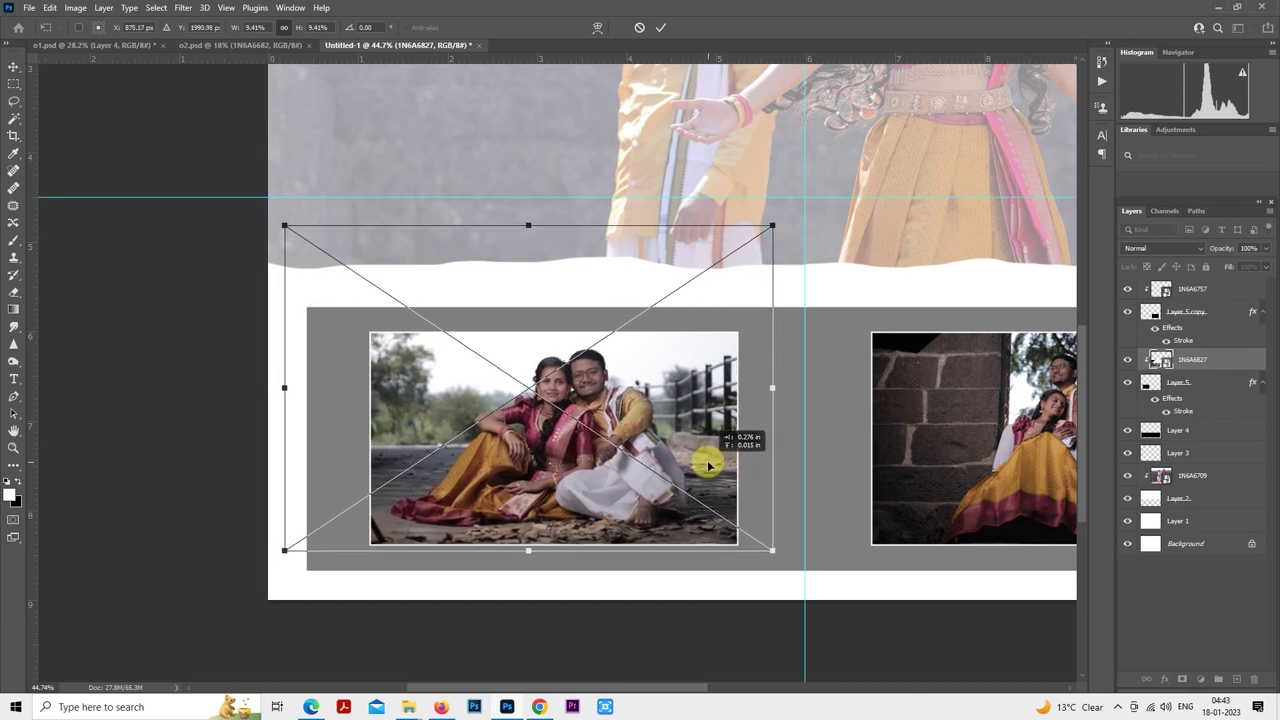
key(Return)
key(m)
- Scale 1N6A6757 to 4.54%, tilt it -0.56° and nudge it up in the right frame
scroll(686, 474, down, 2)
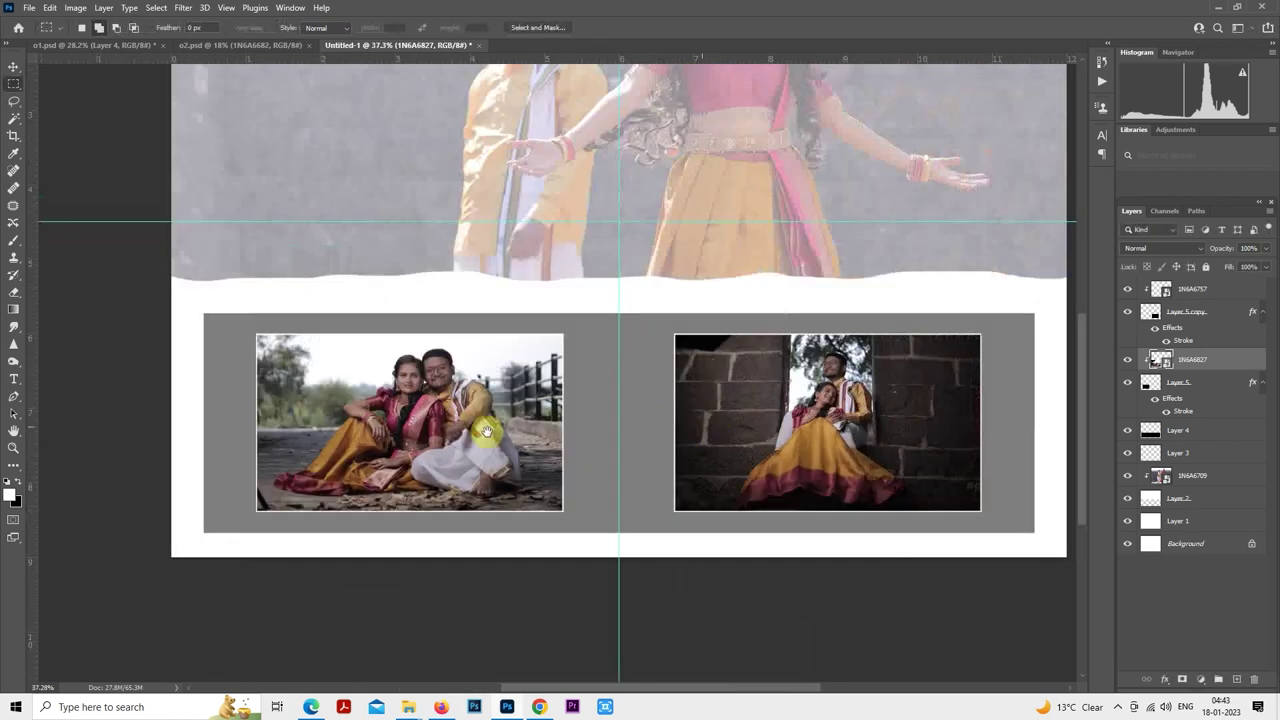
scroll(641, 490, right, 3)
scroll(641, 490, up, 3)
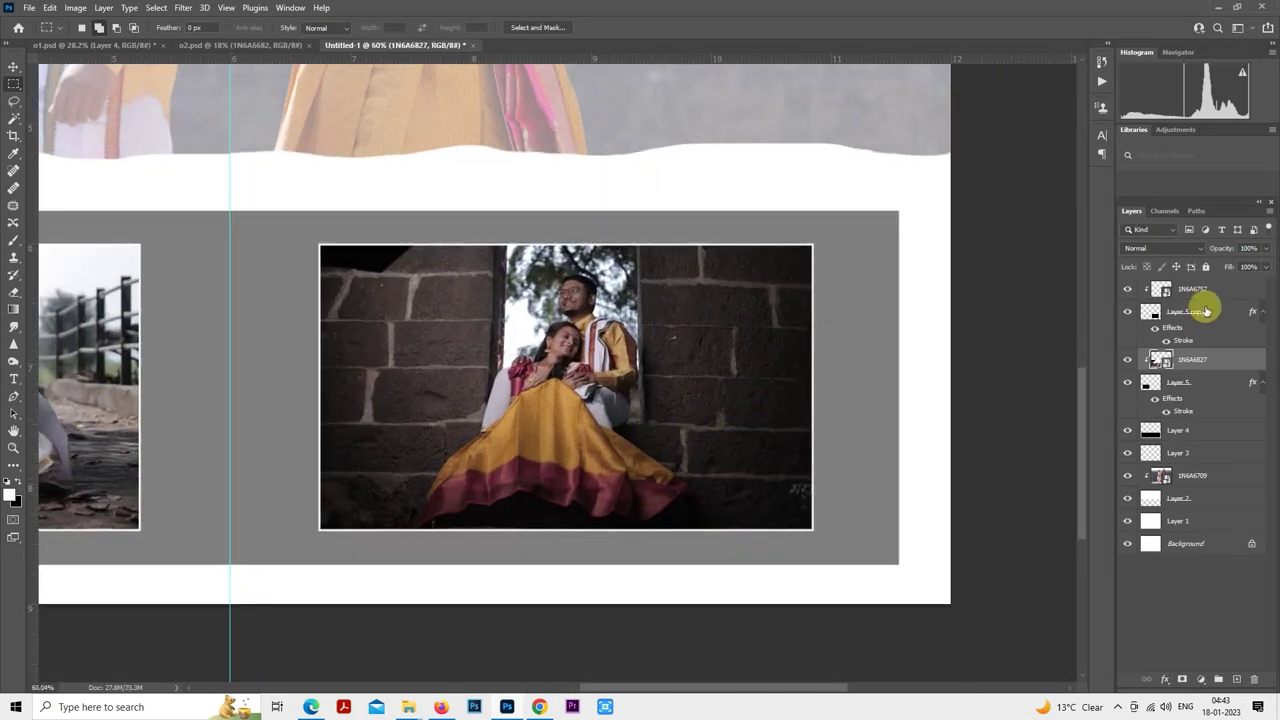
click(1185, 290)
scroll(686, 403, down, 1)
right_click(599, 350)
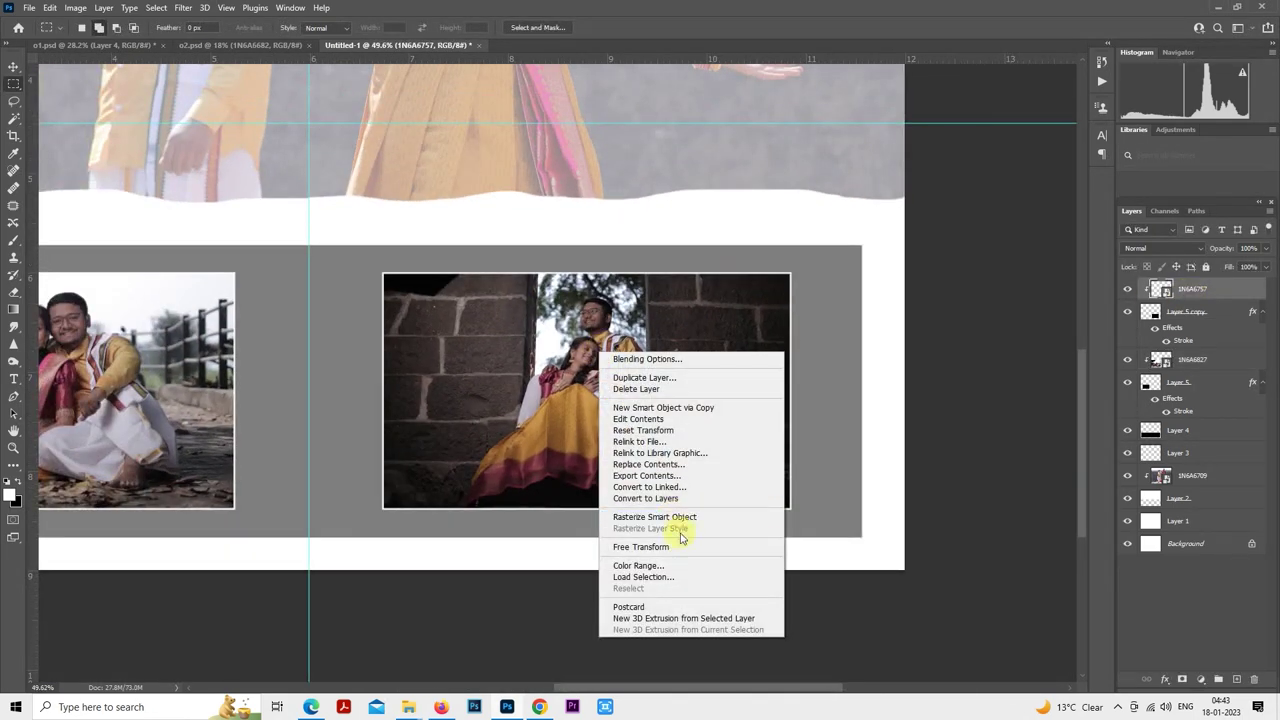
click(680, 548)
scroll(700, 500, up, 1)
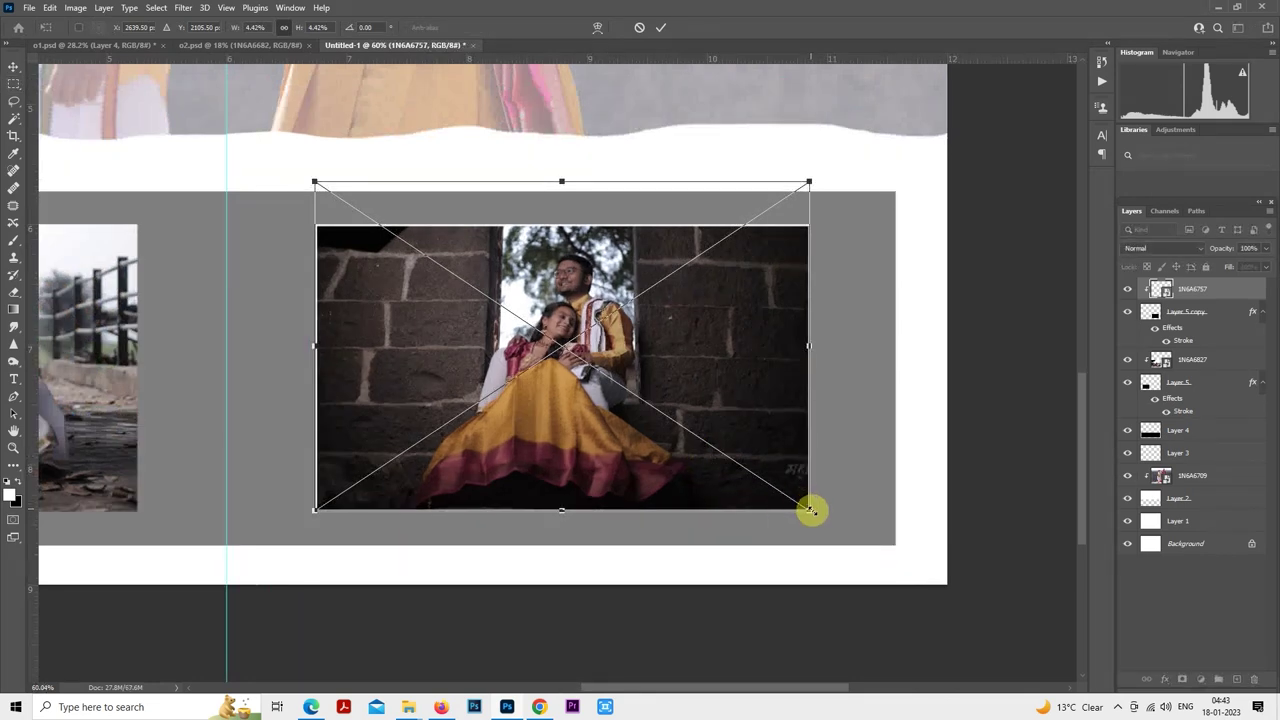
drag(811, 511, 814, 509)
drag(871, 434, 868, 433)
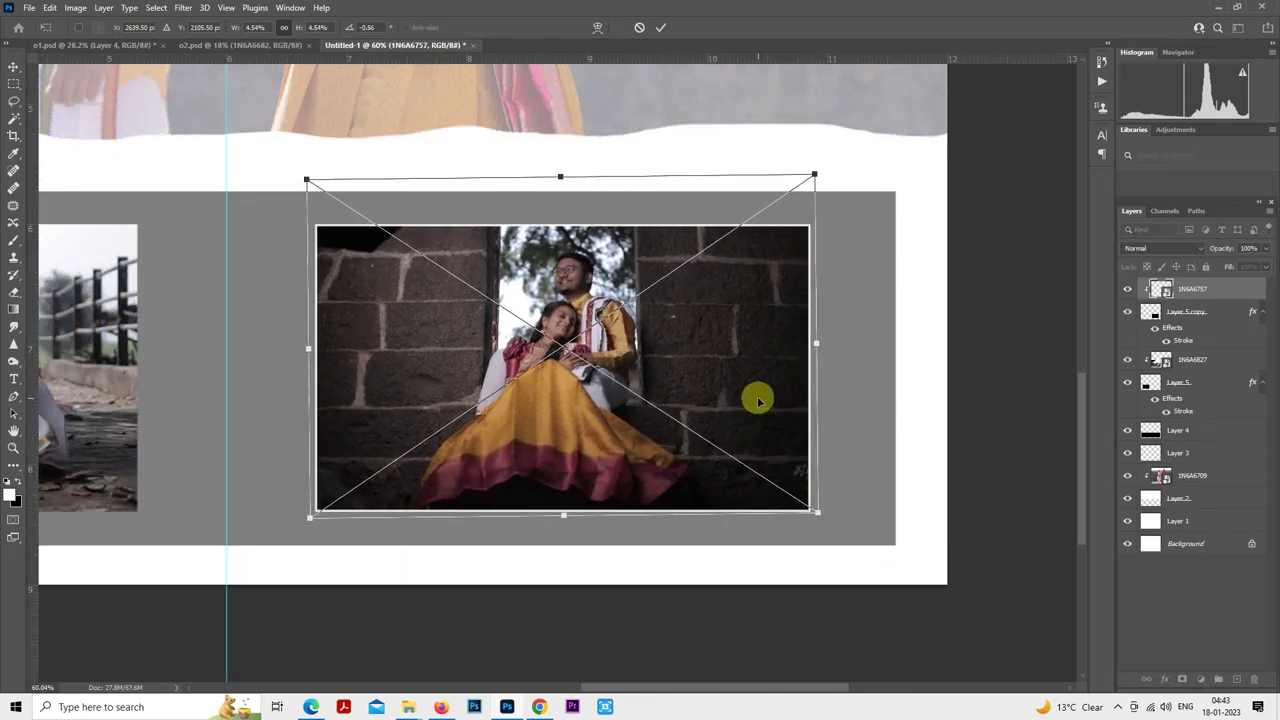
drag(758, 401, 758, 399)
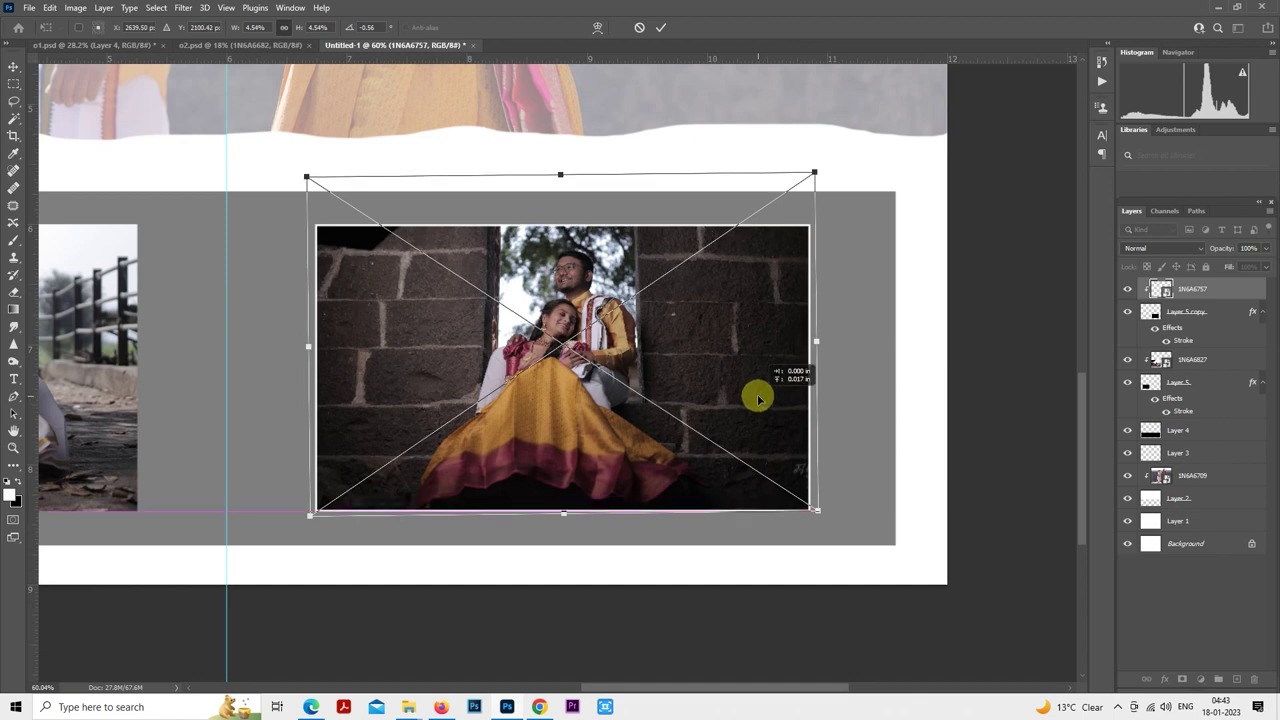
scroll(758, 399, down, 3)
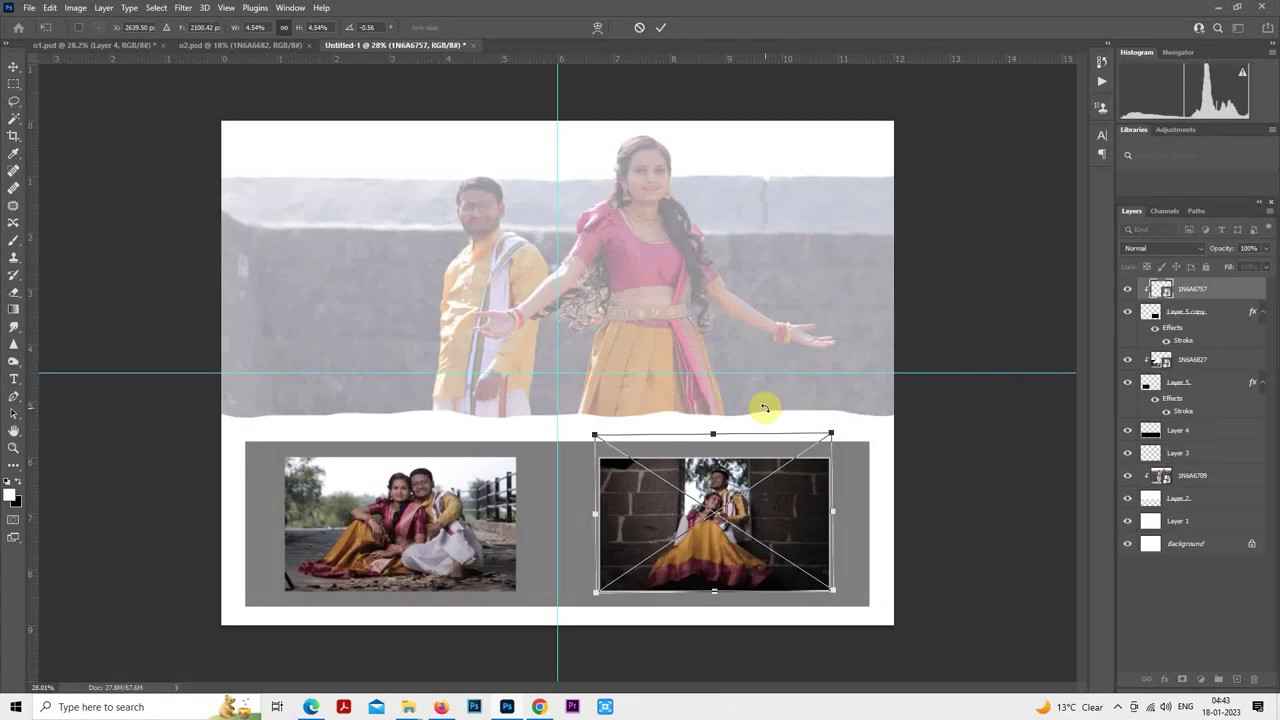
scroll(764, 407, up, 2)
scroll(749, 434, down, 1)
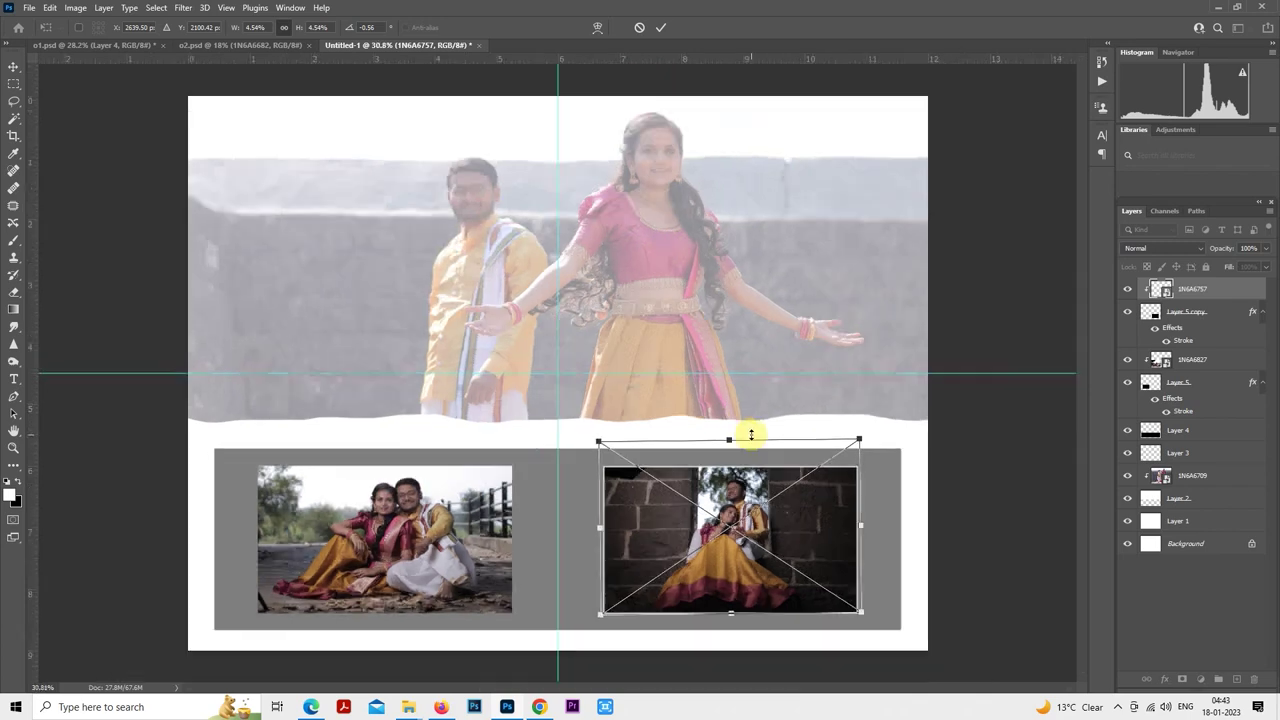
key(Return)
scroll(749, 434, down, 2)
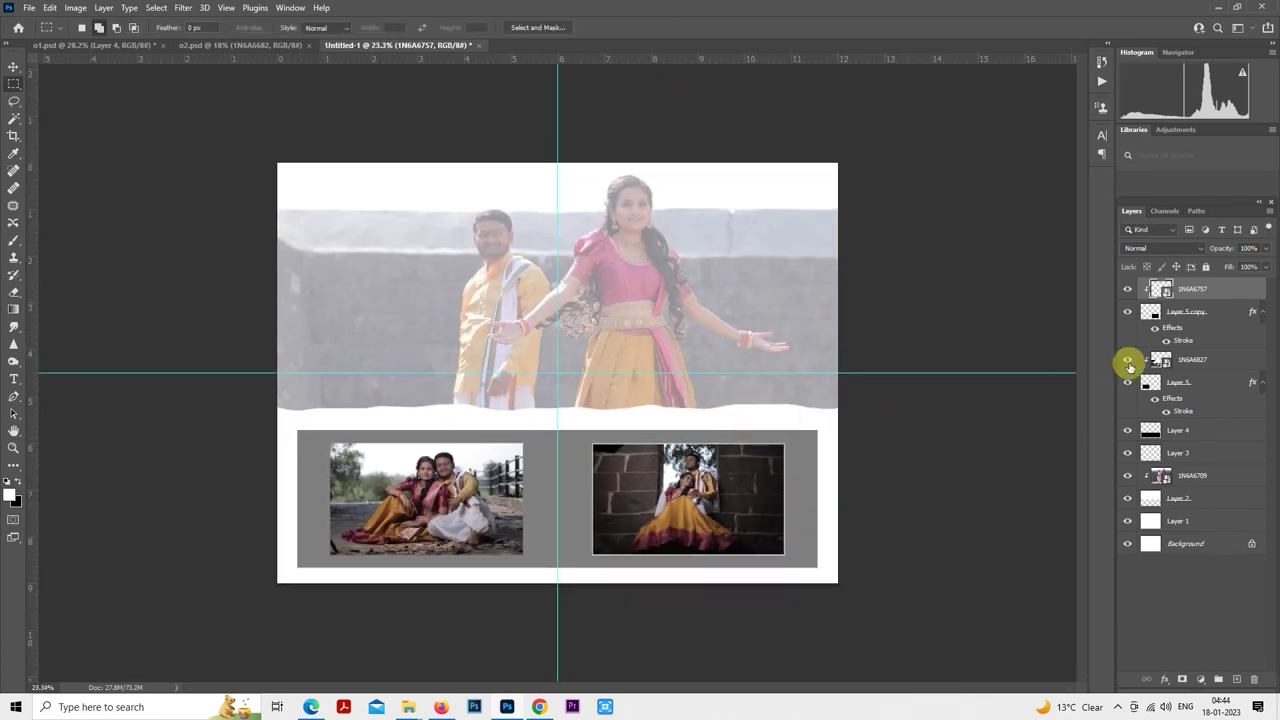
- Select Layer 4, the grey band, and lower its opacity to 27%
scroll(790, 362, up, 1)
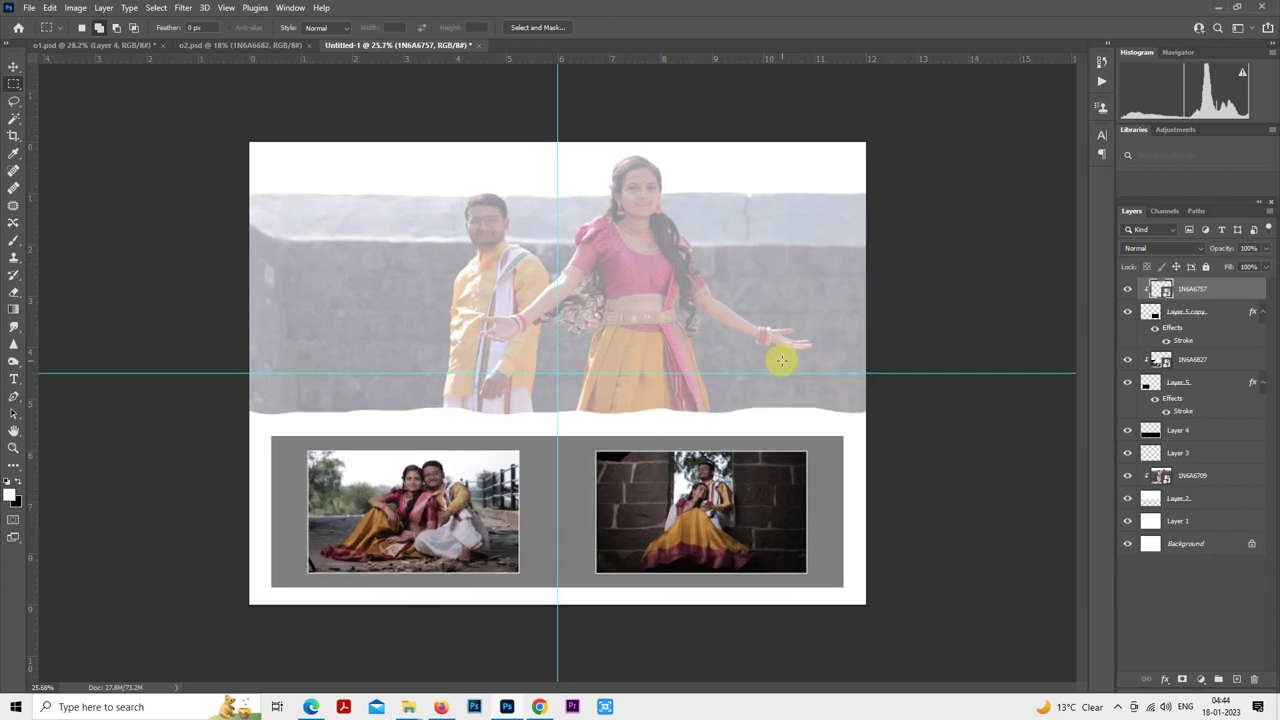
scroll(845, 376, down, 2)
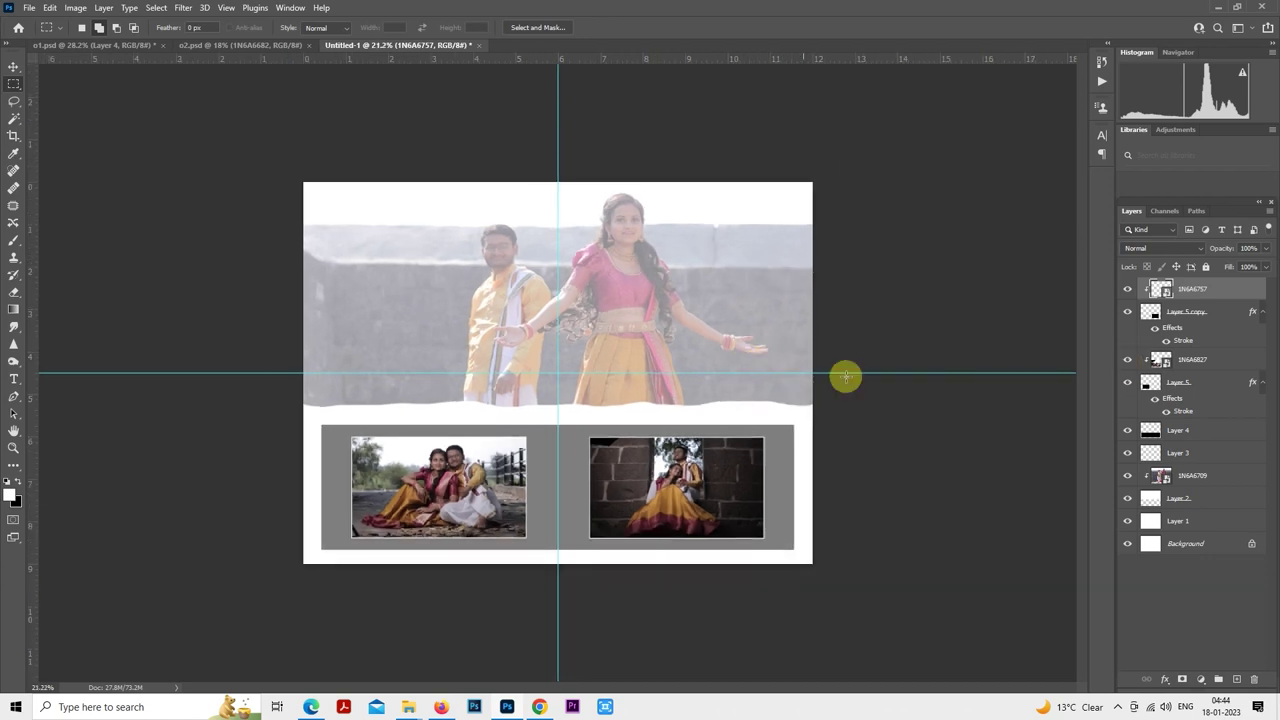
click(1176, 430)
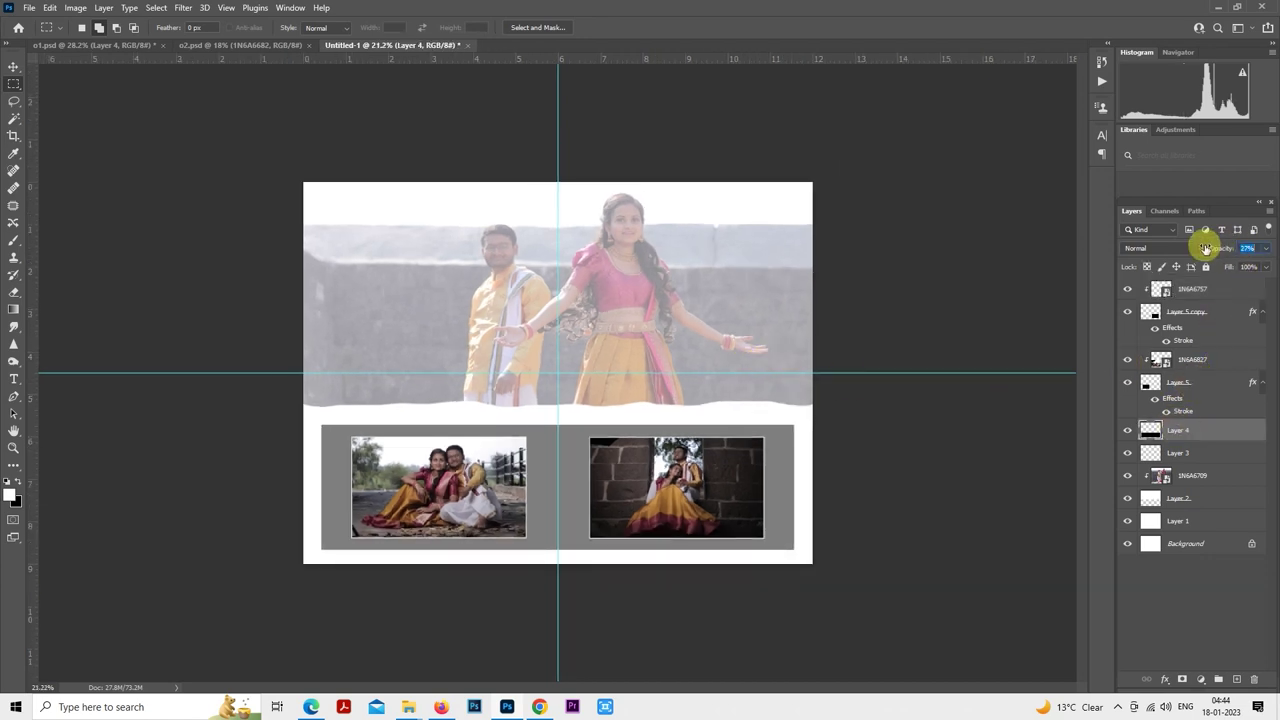
drag(1228, 248, 1205, 248)
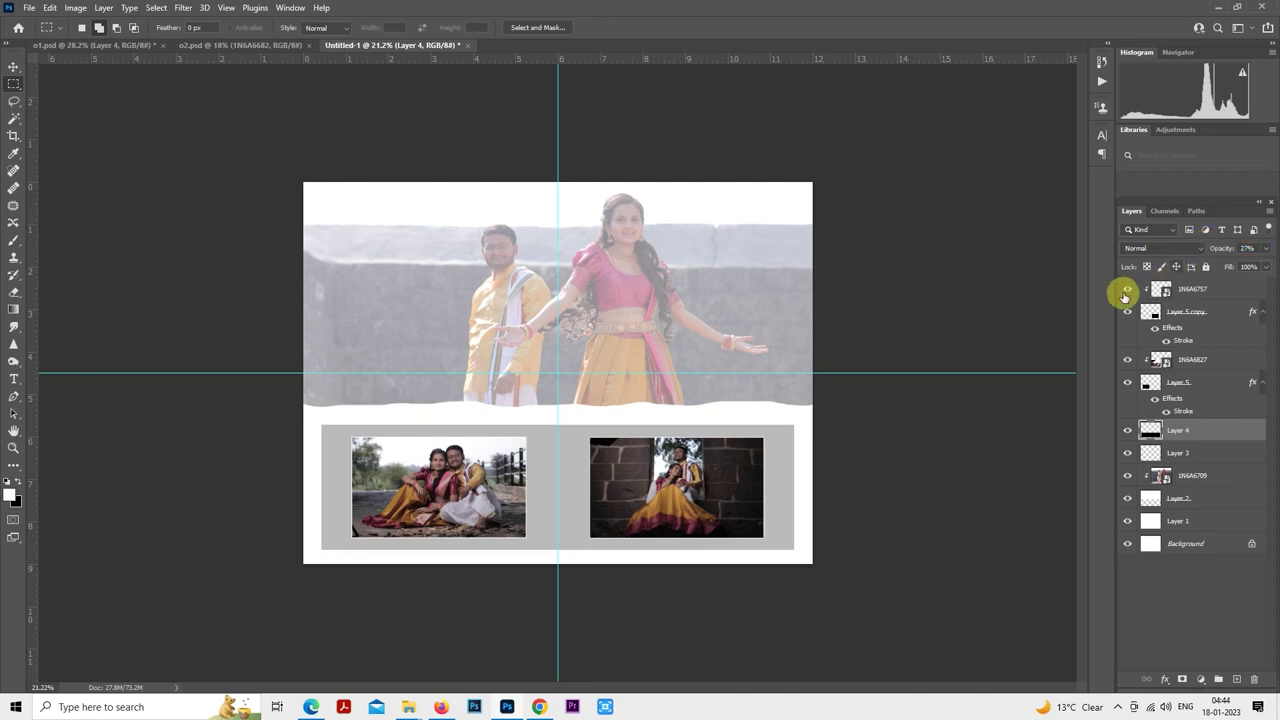
scroll(631, 503, up, 1)
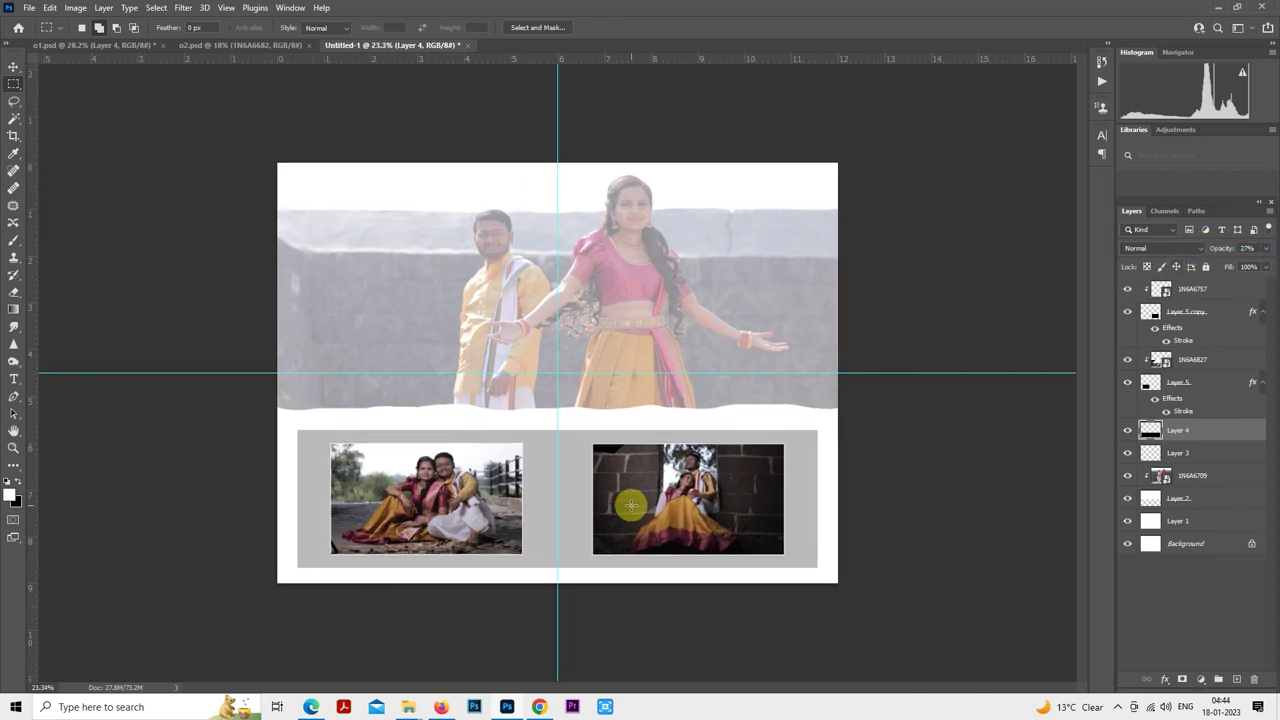
scroll(631, 503, down, 2)
- Widen the grey band to the right so it spans the page
right_click(598, 434)
click(686, 563)
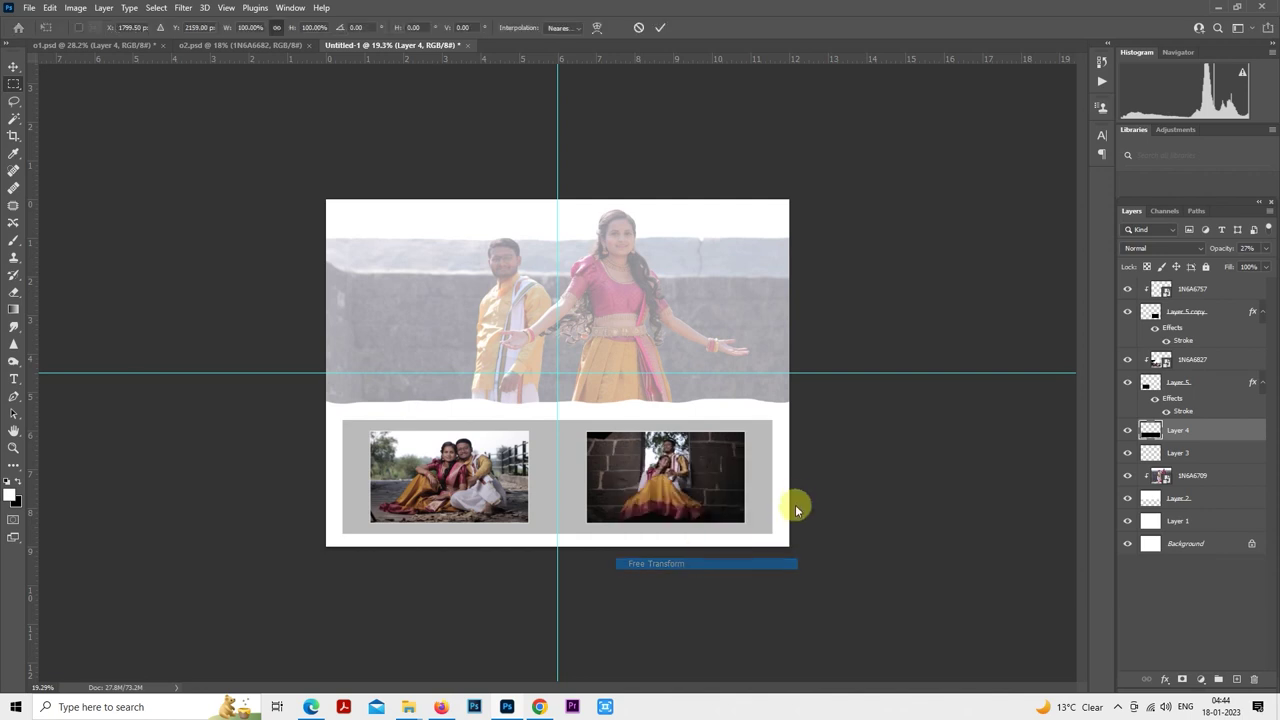
drag(772, 477, 803, 478)
key(Return)
key(m)
scroll(655, 510, up, 1)
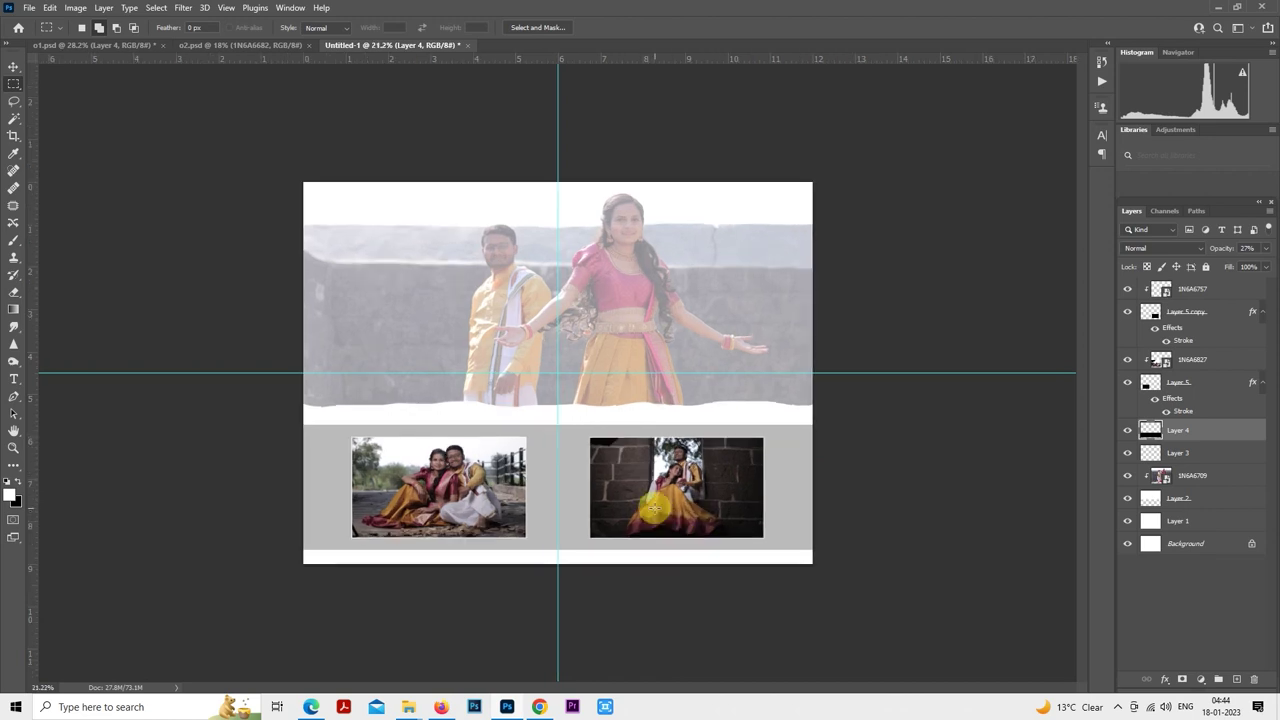
- Try several opacities for the band and settle on 50%
key(5)
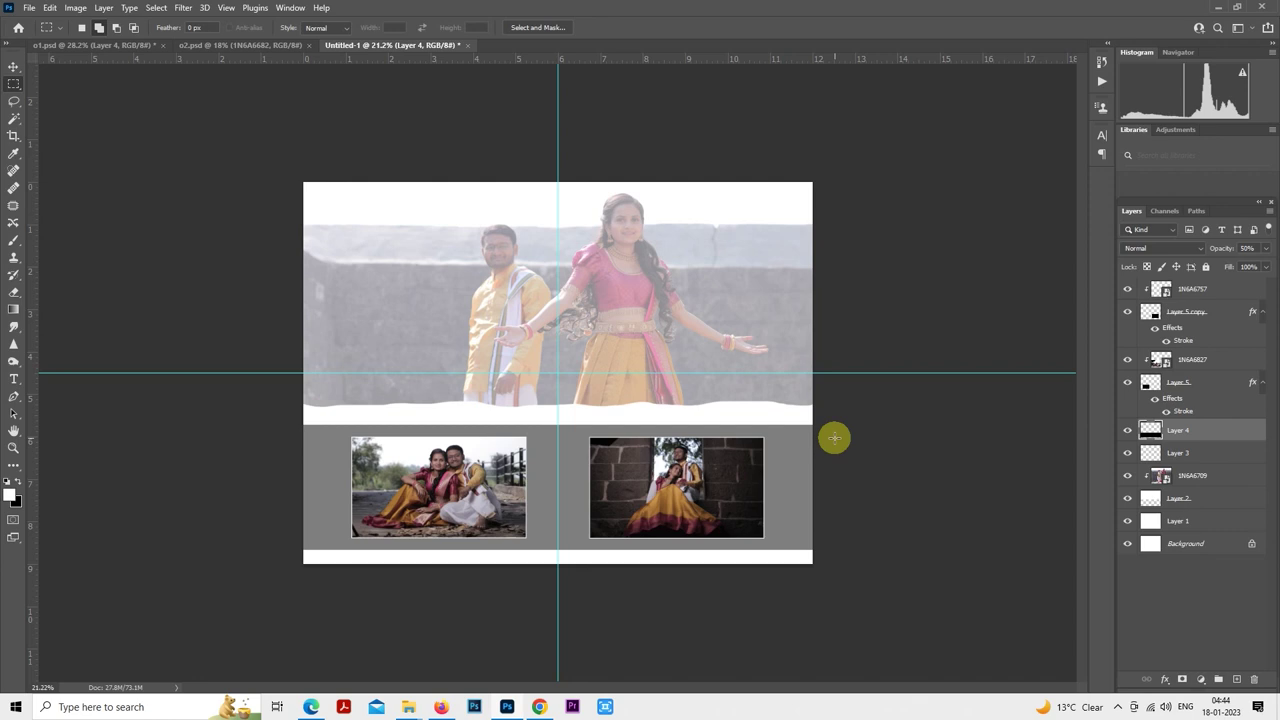
key(Delete)
key(ctrl+z)
key(0)
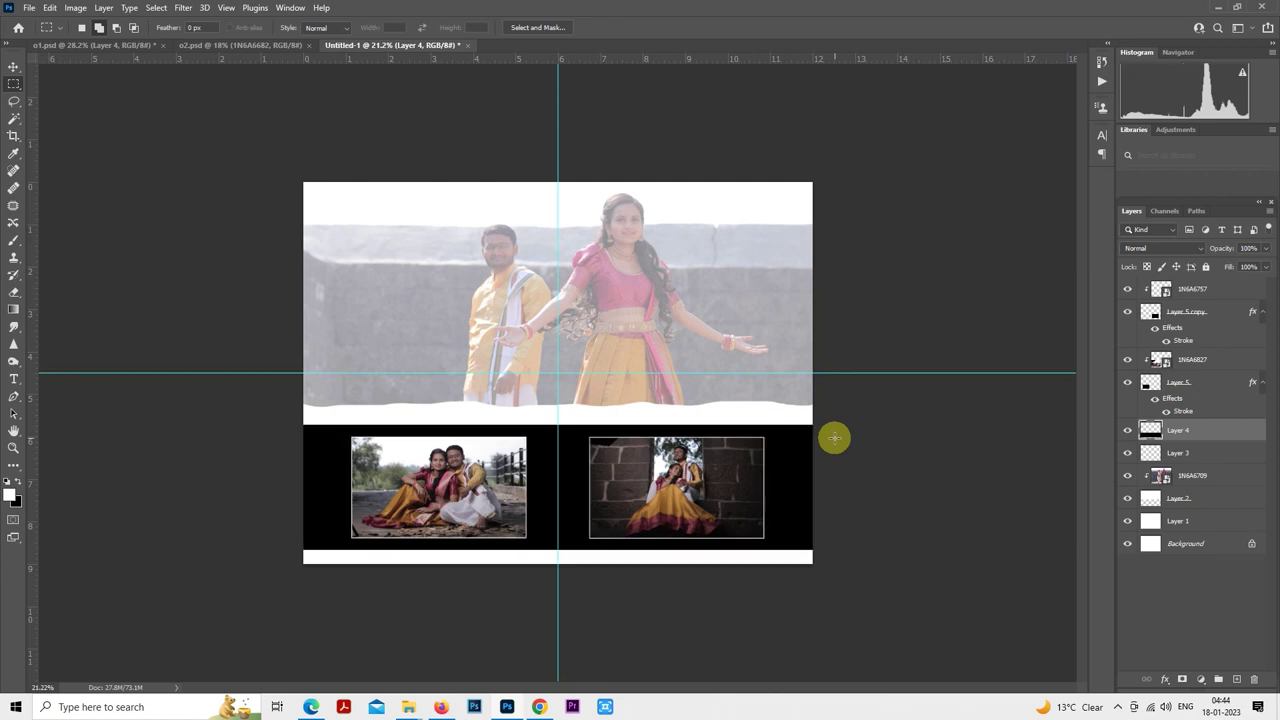
key(5)
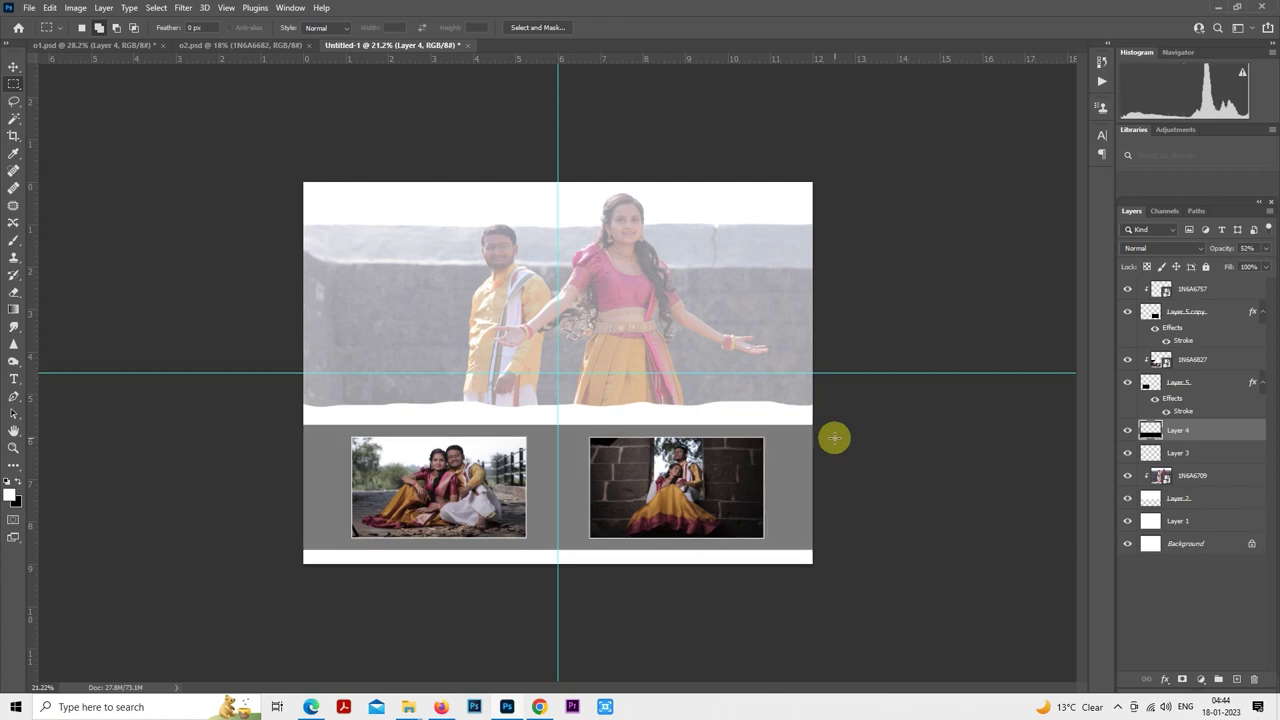
key(1)
key(4)
key(2)
key(5)
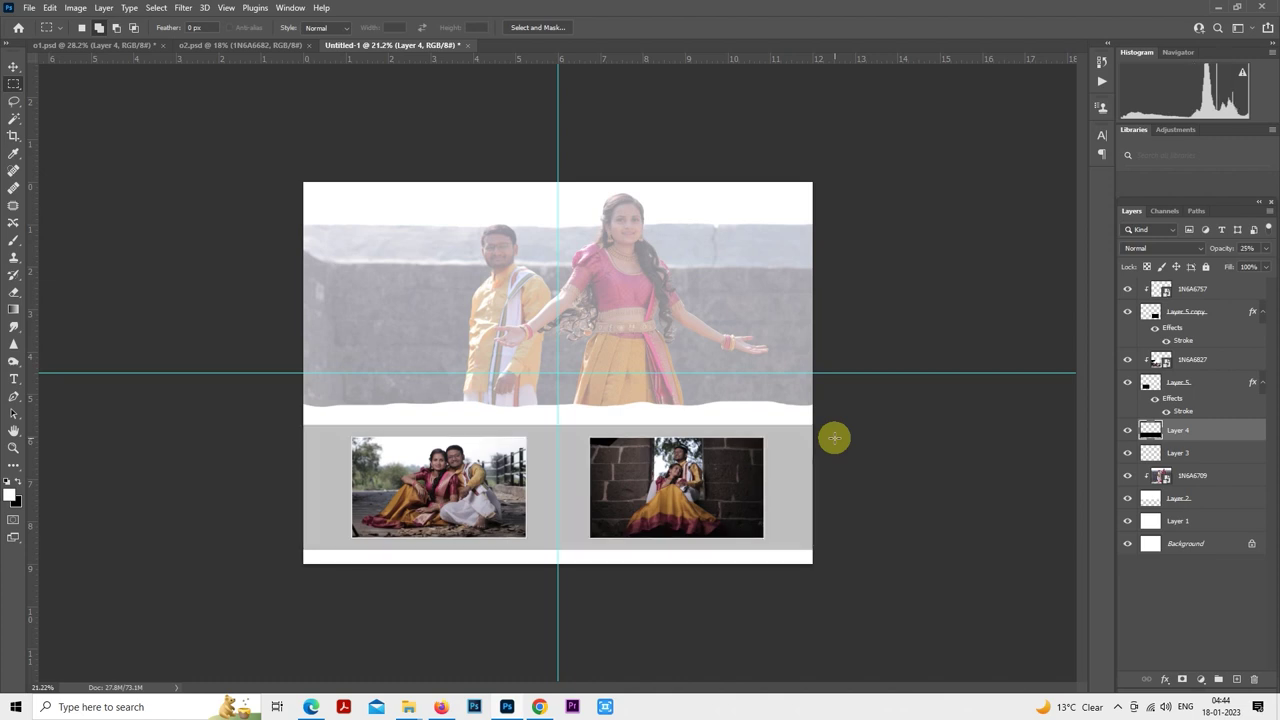
key(5)
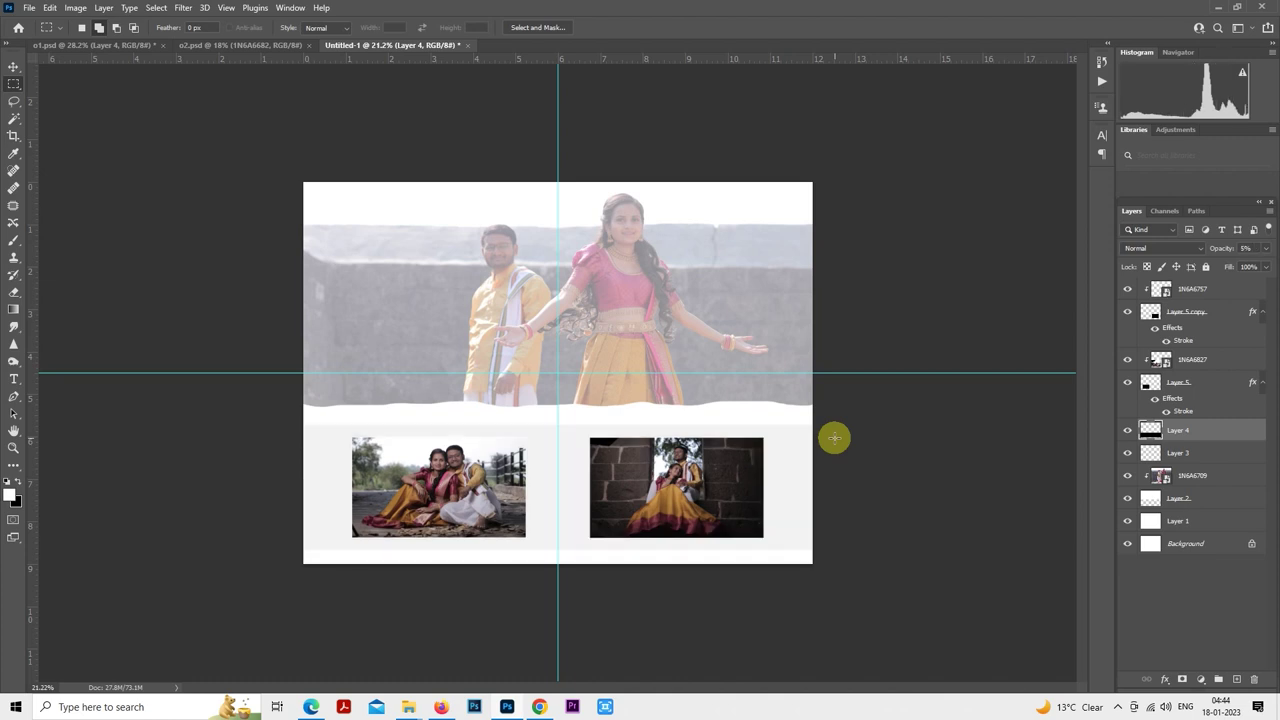
key(5)
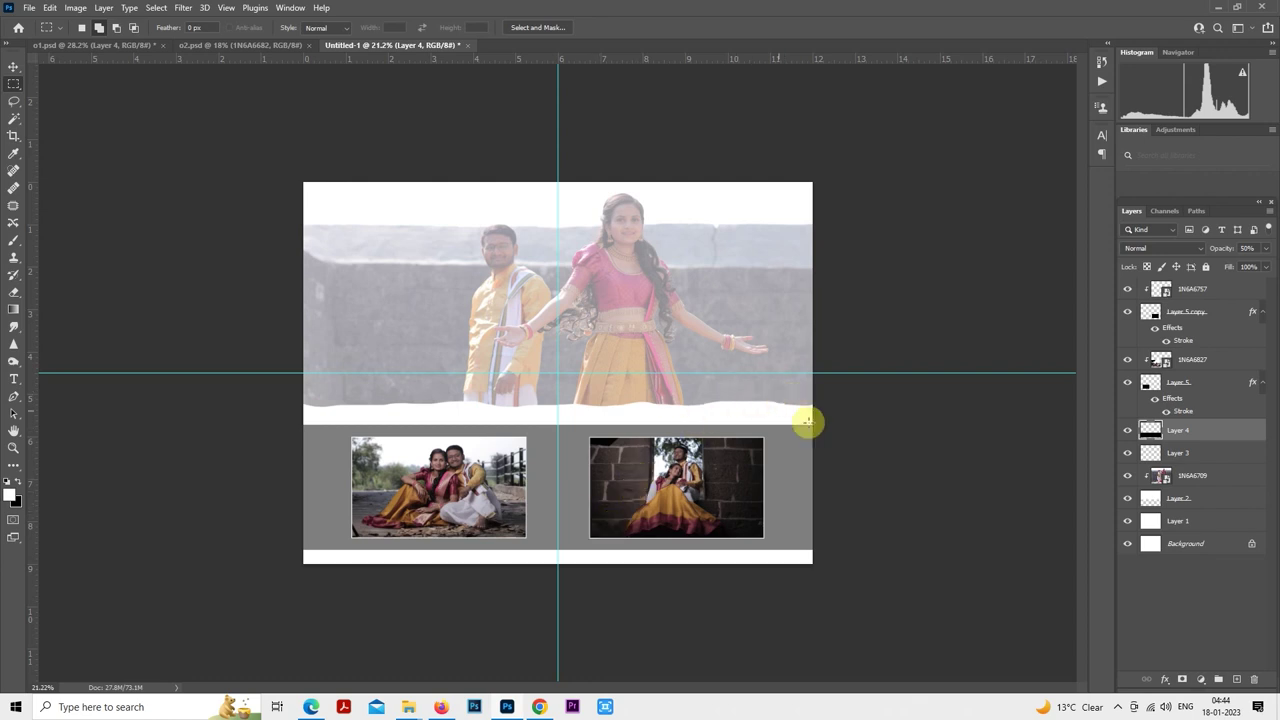
- Free Transform layer 1N6A6709 to nudge the large top photo slightly left and down
click(1190, 476)
right_click(692, 309)
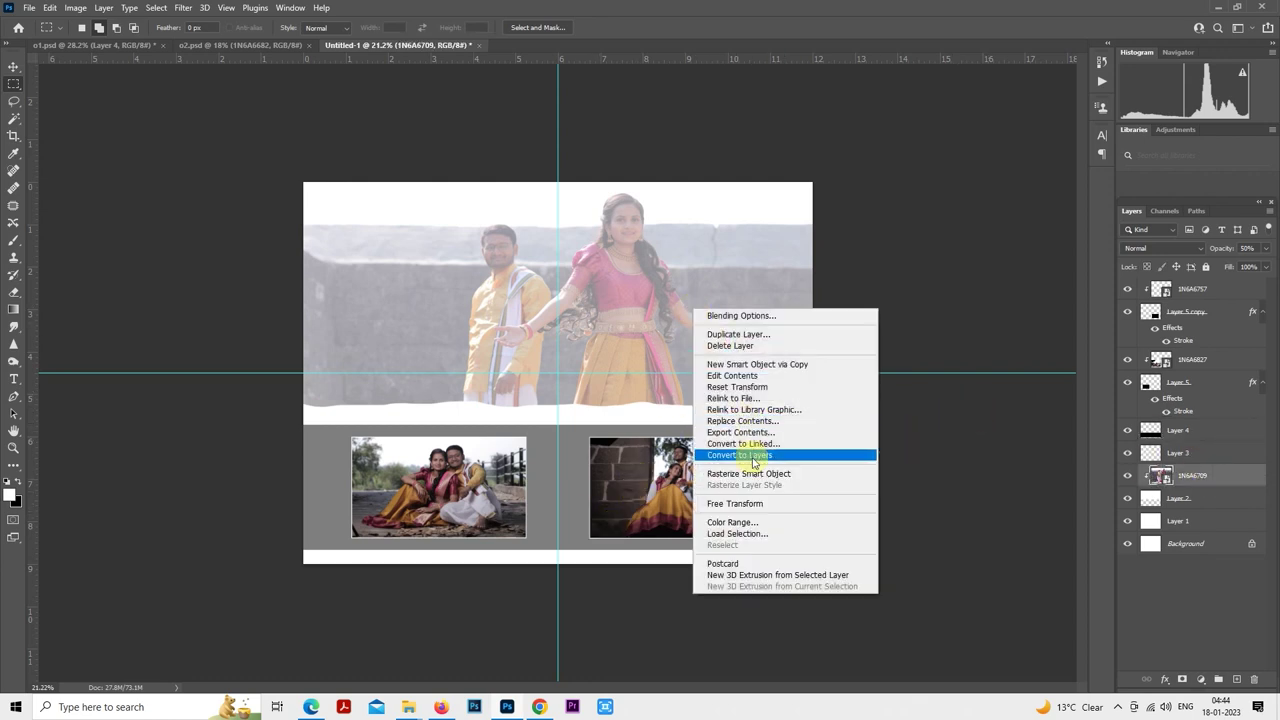
click(756, 505)
drag(686, 346, 676, 348)
key(Return)
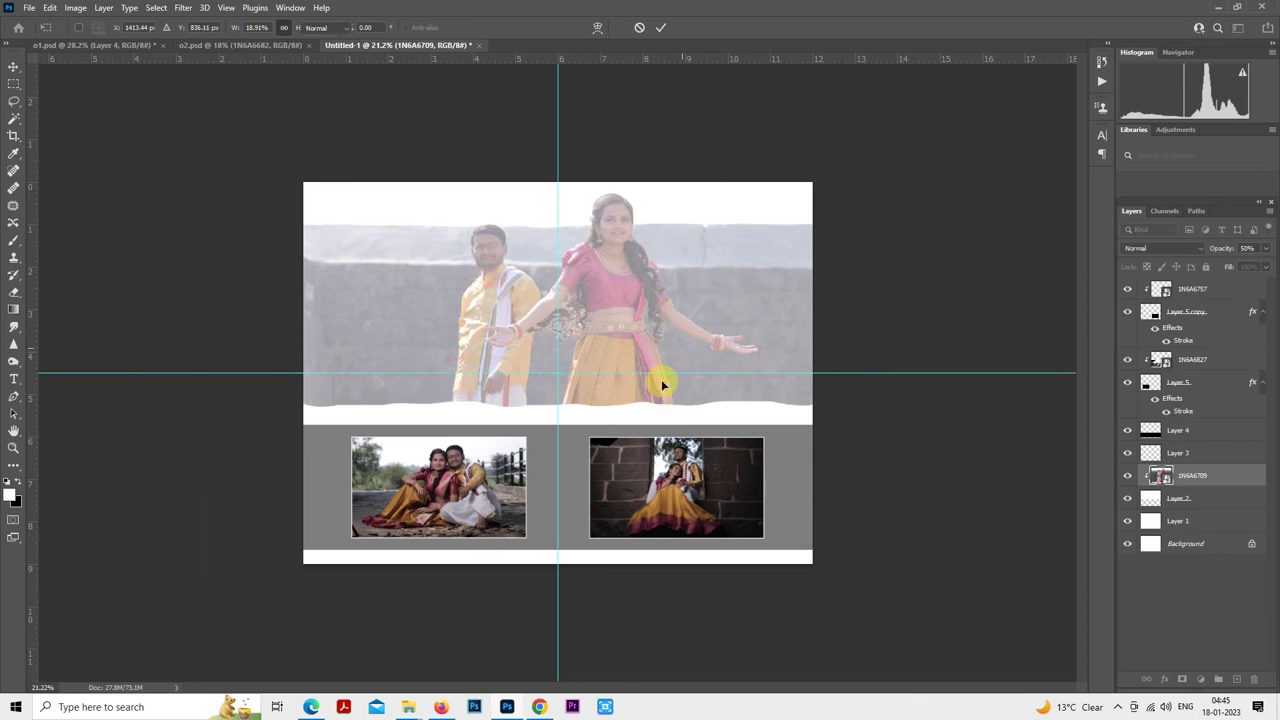
key(m)
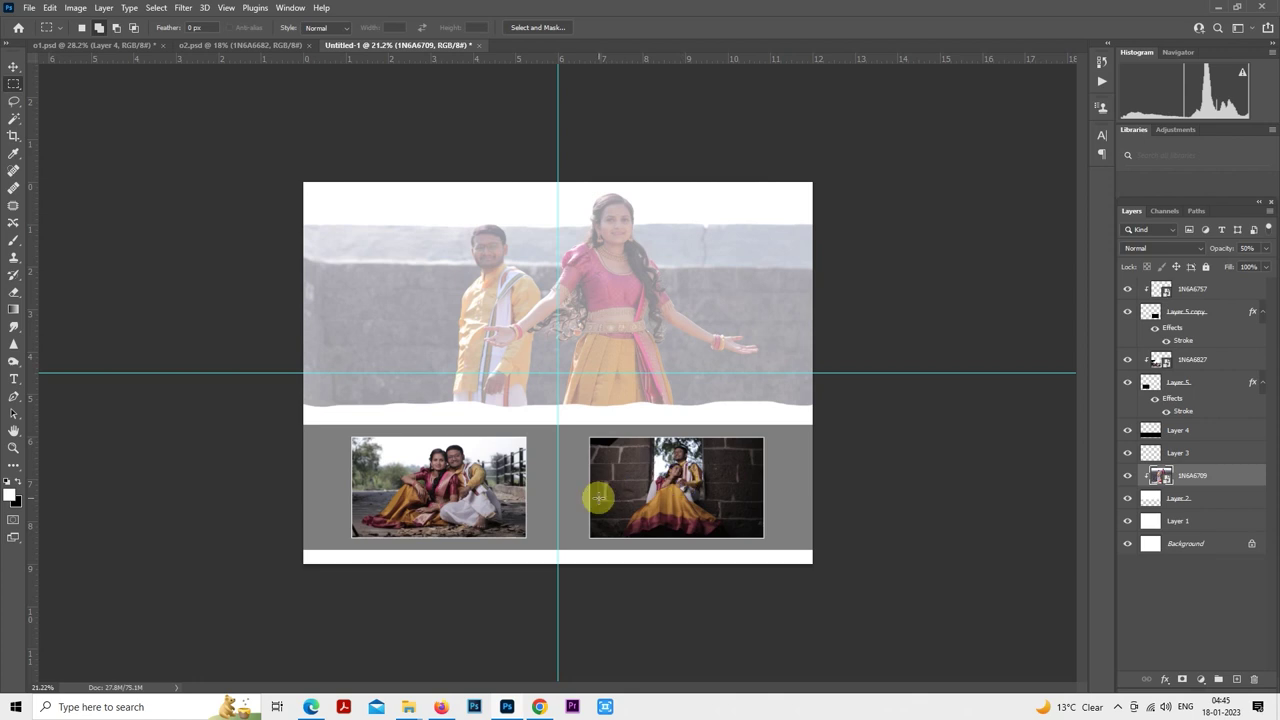
- Save the spread as o3.psd by changing the existing o2 file name to o3
scroll(737, 428, down, 2)
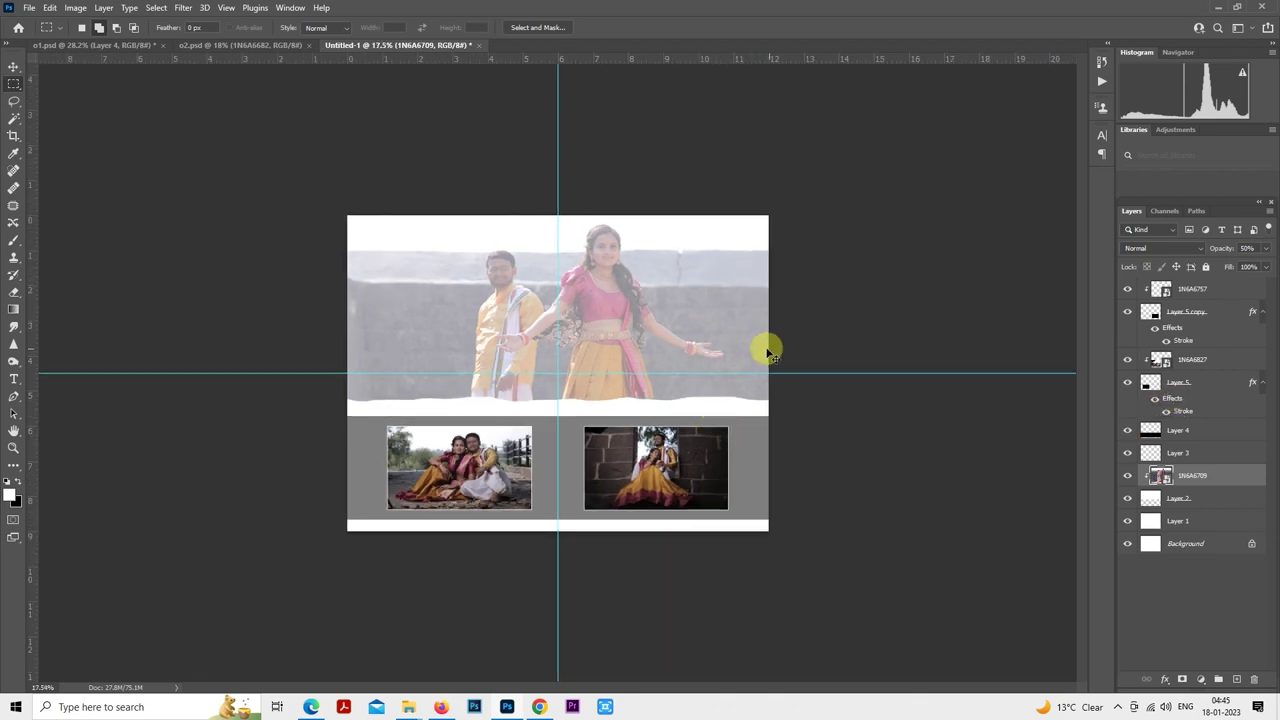
key(ctrl+s)
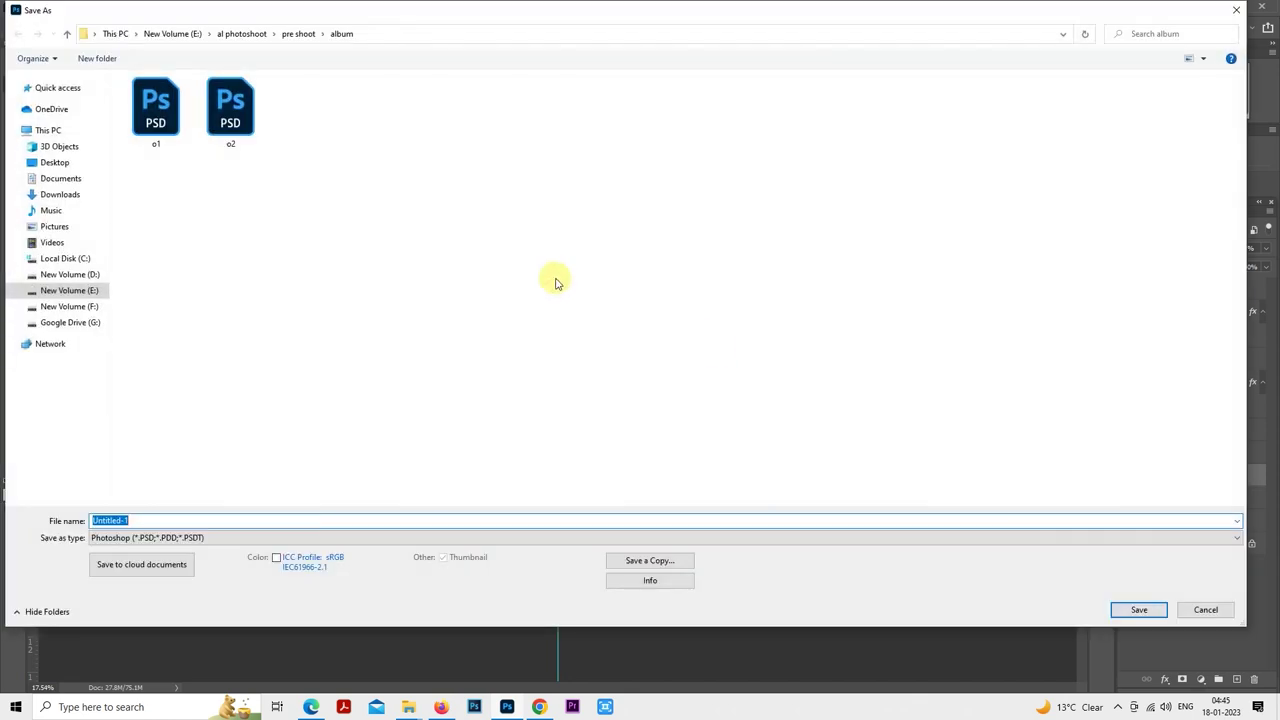
click(234, 112)
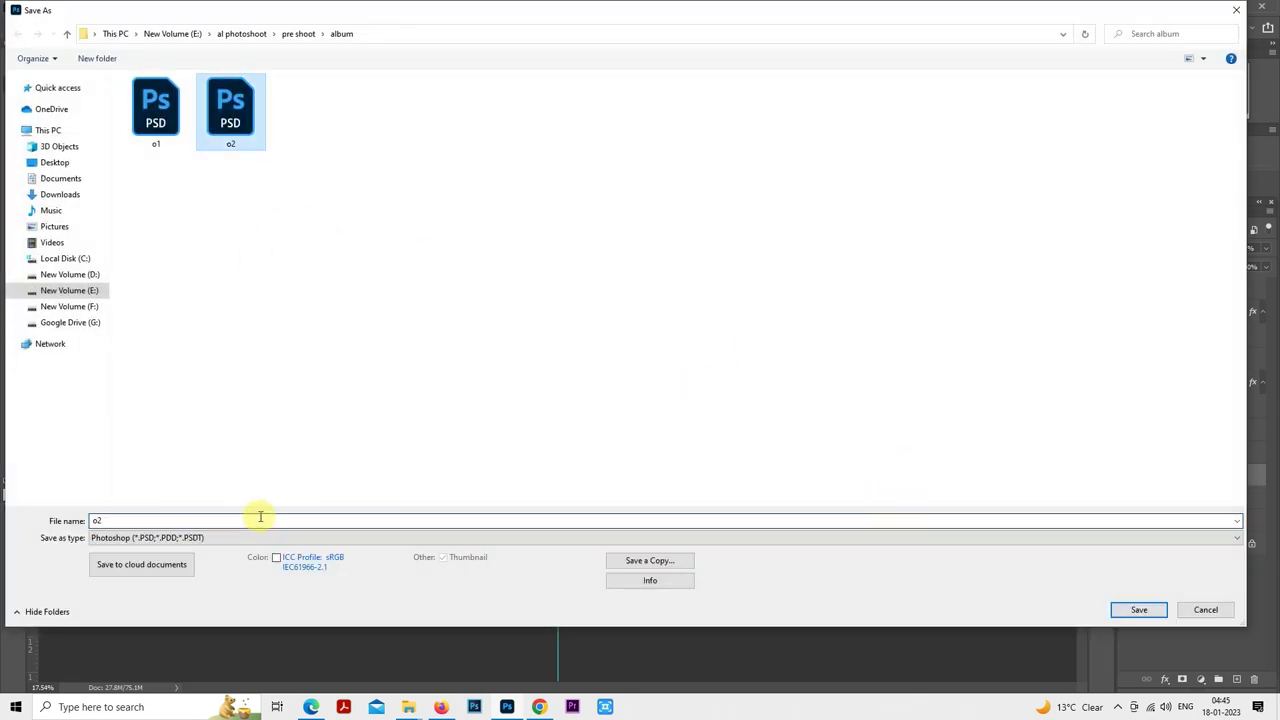
key(BackSpace)
text(3)
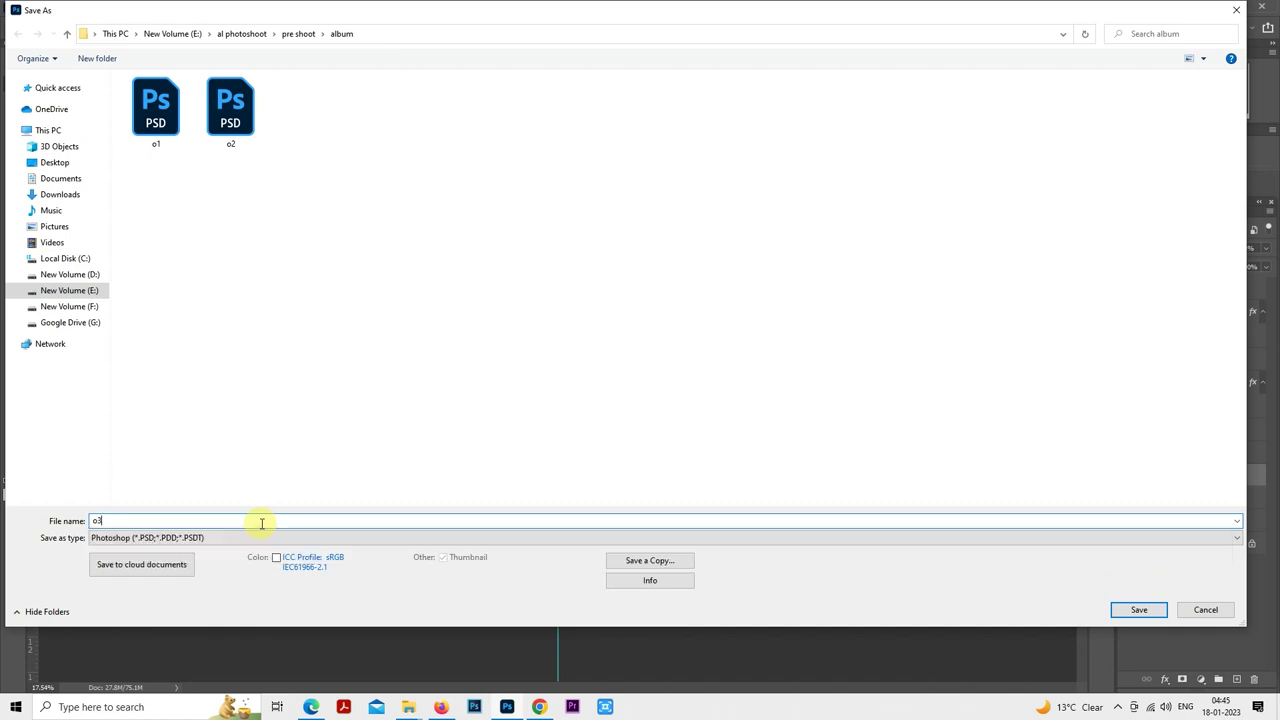
key(Return)
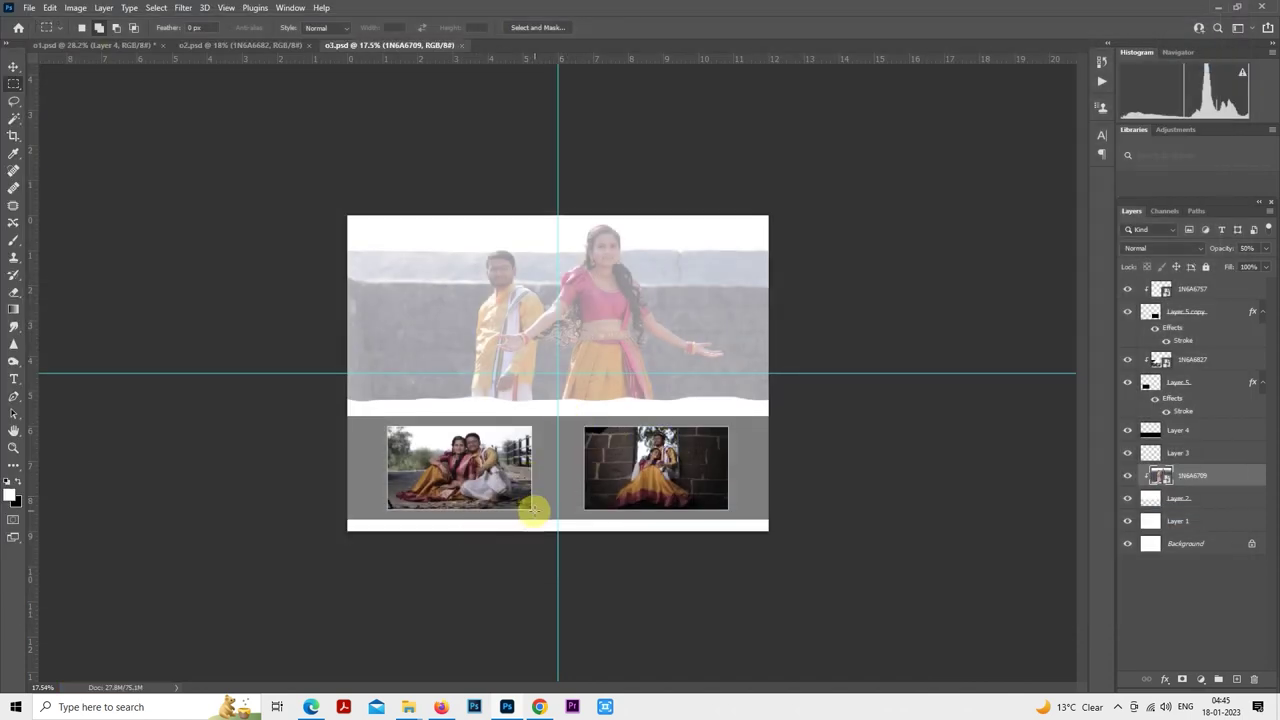
key(ctrl+plus)
key(ctrl+plus)
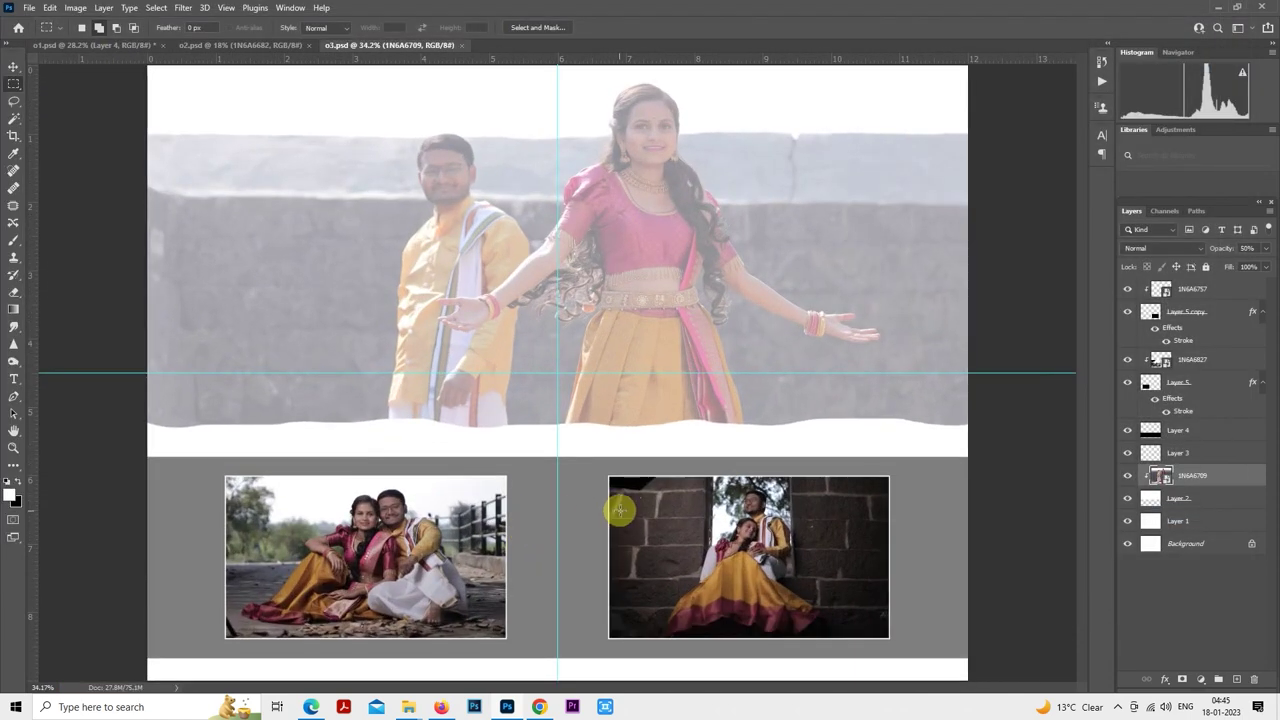
key(ctrl+minus)
- Reshape Layer 4 to 61.20% height, fitting its sides and lowering its top to mid-photo
click(1175, 430)
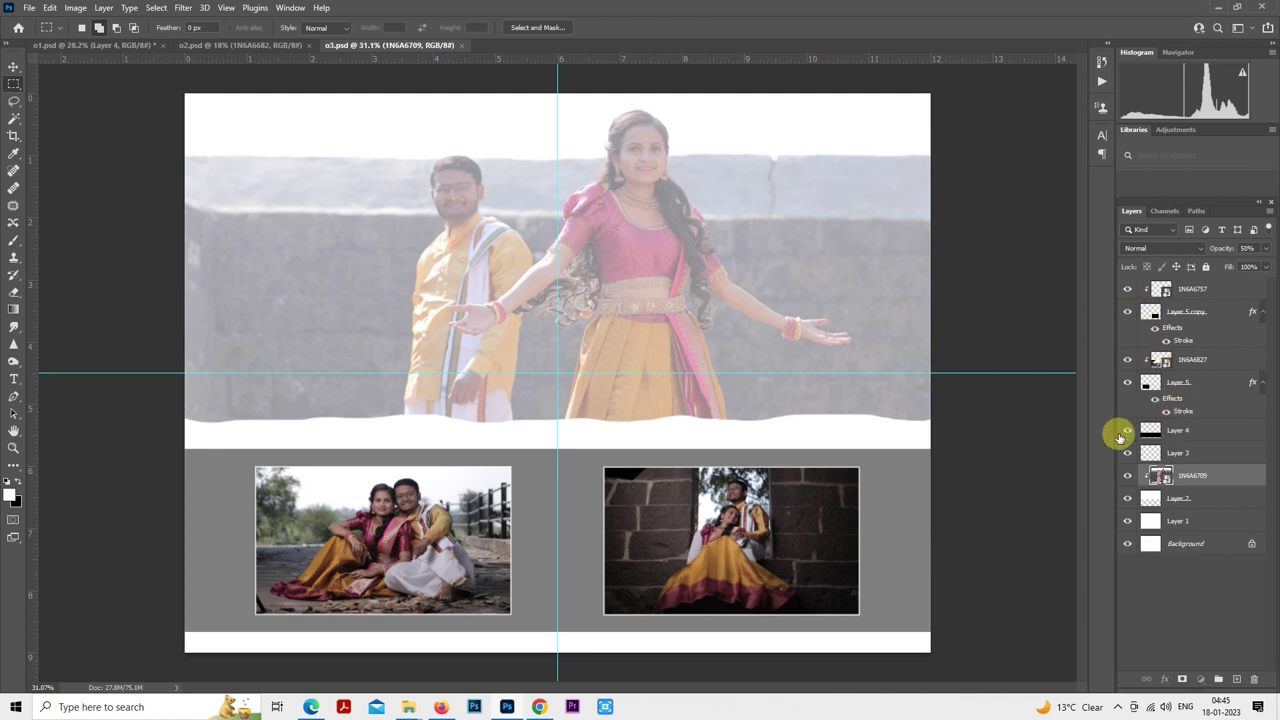
key(ctrl+minus)
right_click(590, 422)
click(622, 537)
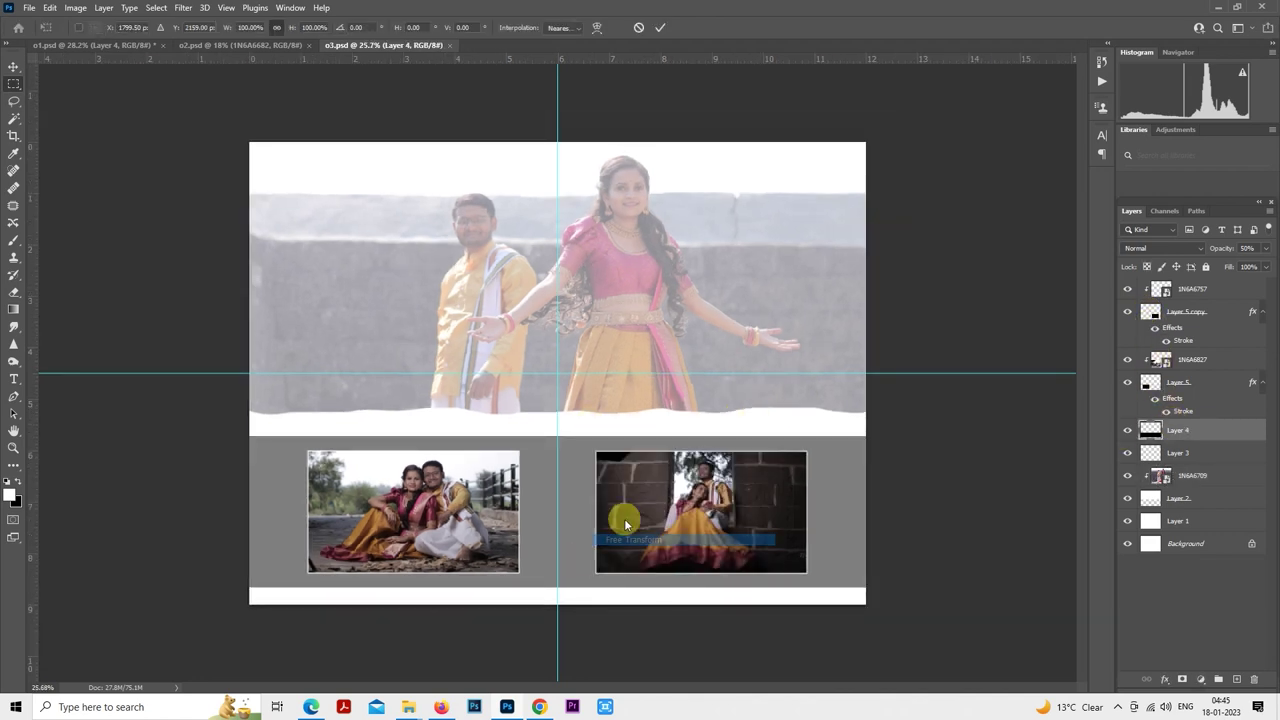
drag(558, 582, 558, 601)
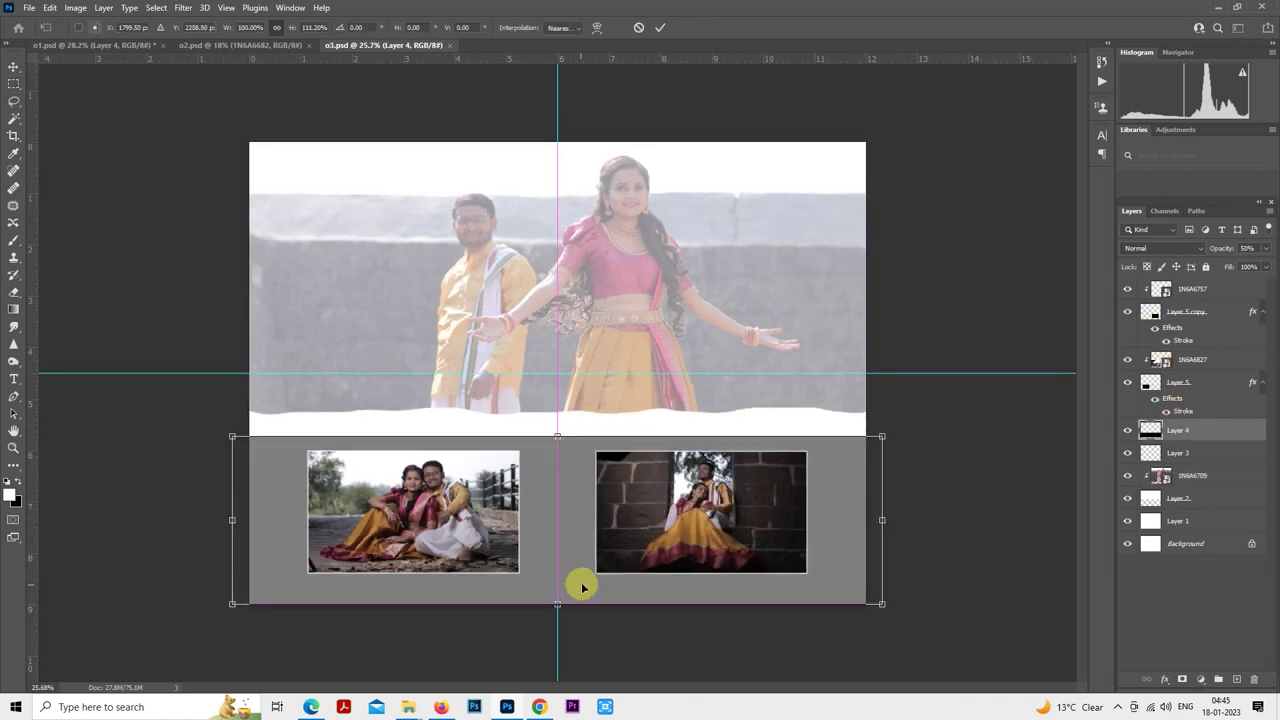
drag(232, 520, 250, 522)
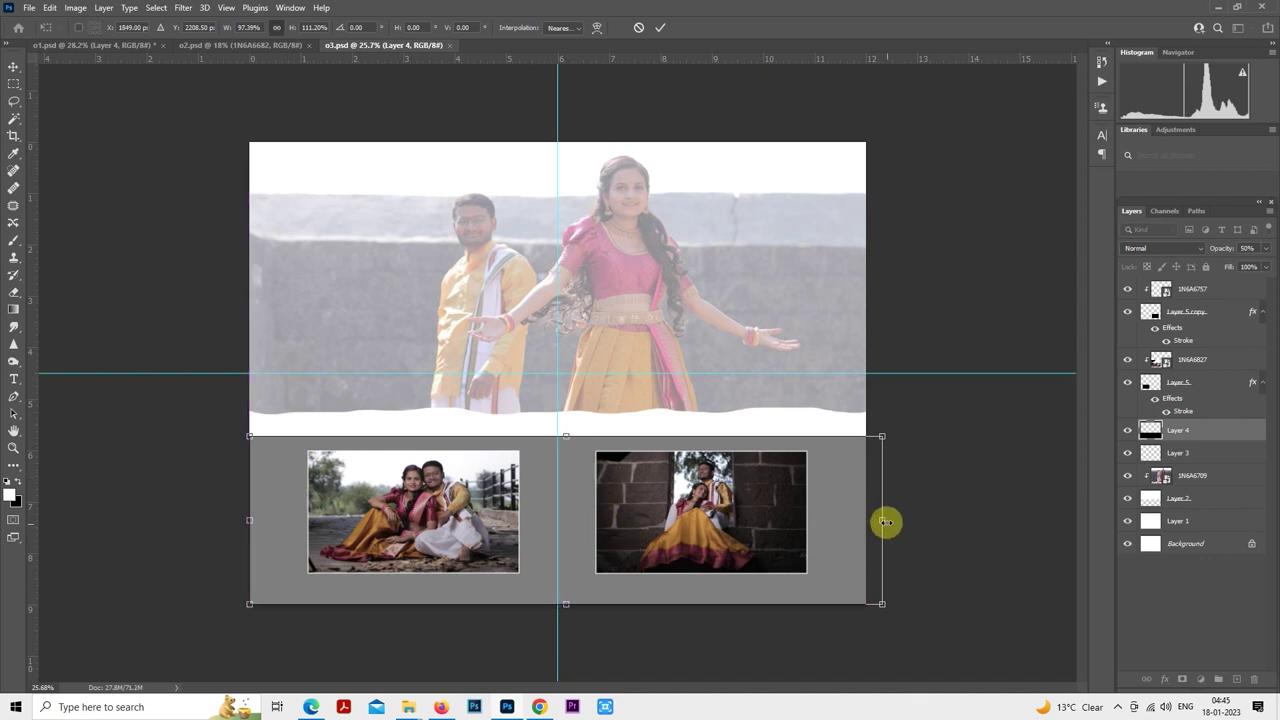
drag(885, 521, 865, 519)
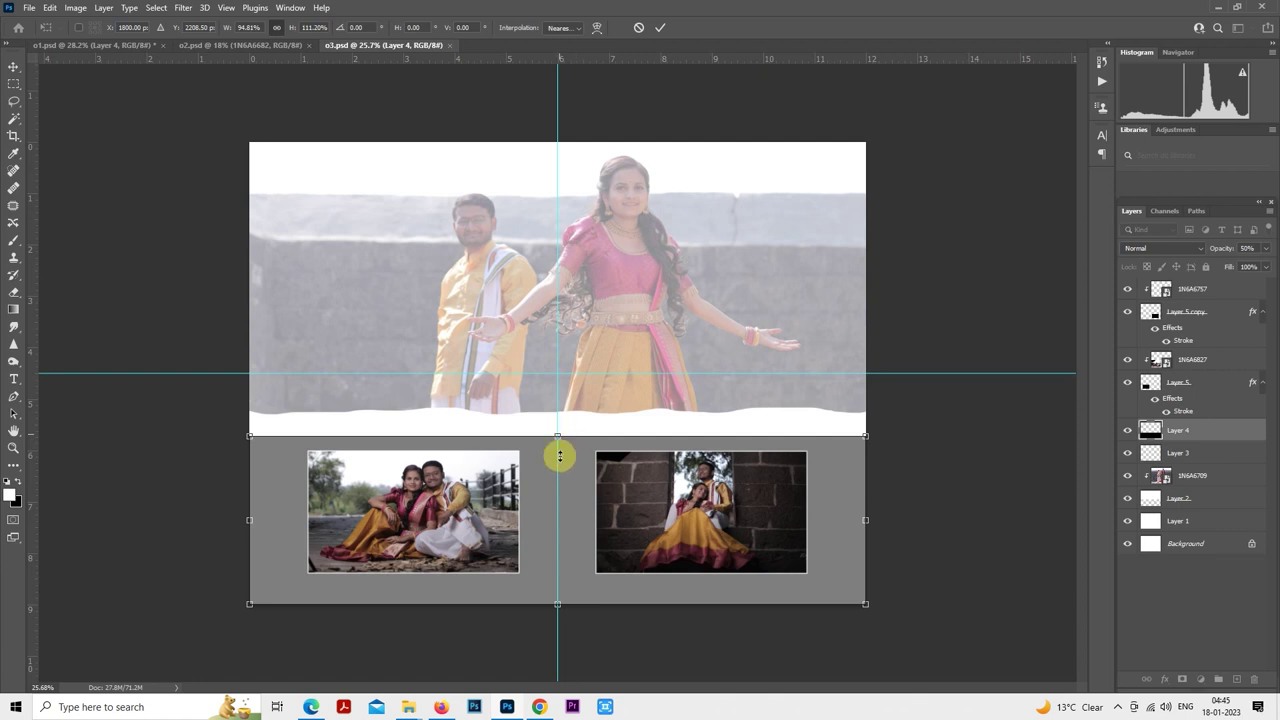
drag(560, 456, 557, 506)
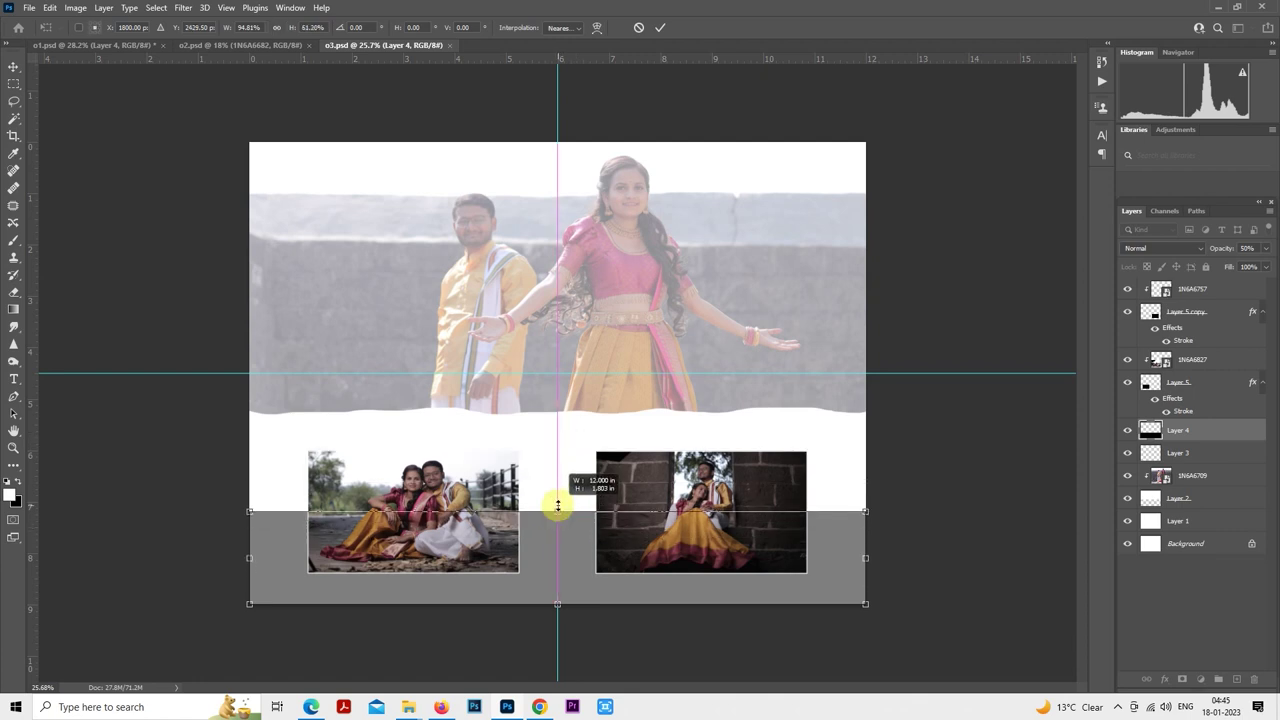
drag(557, 506, 557, 506)
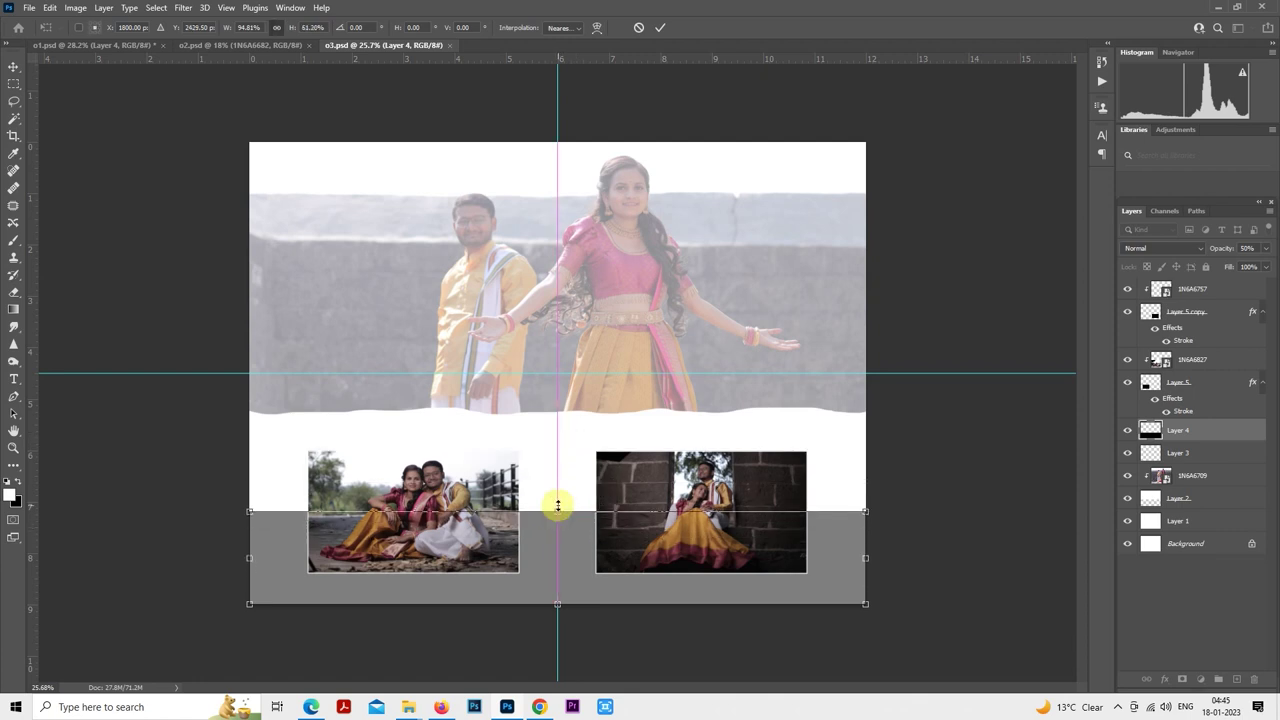
key(Return)
key(m)
scroll(683, 515, down, 1)
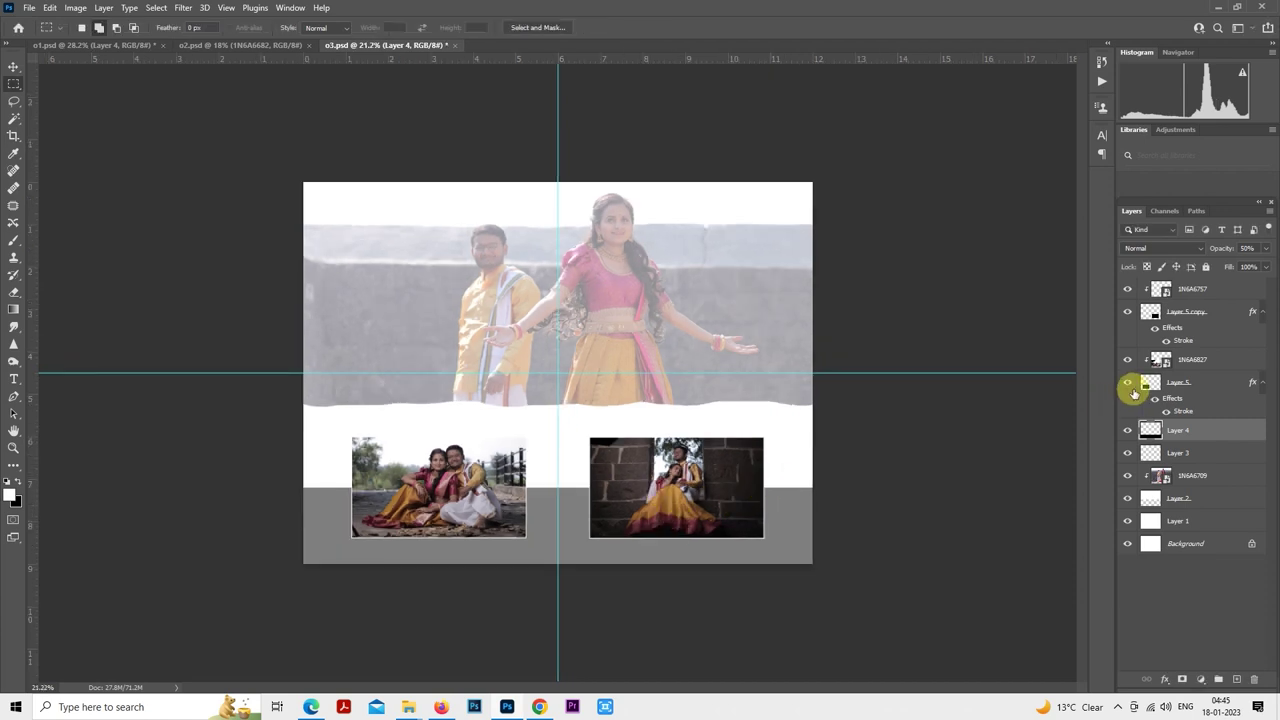
- Scale Layer 5 copy and Layer 5 together to 108.43% width and 118.94% height
click(1185, 314)
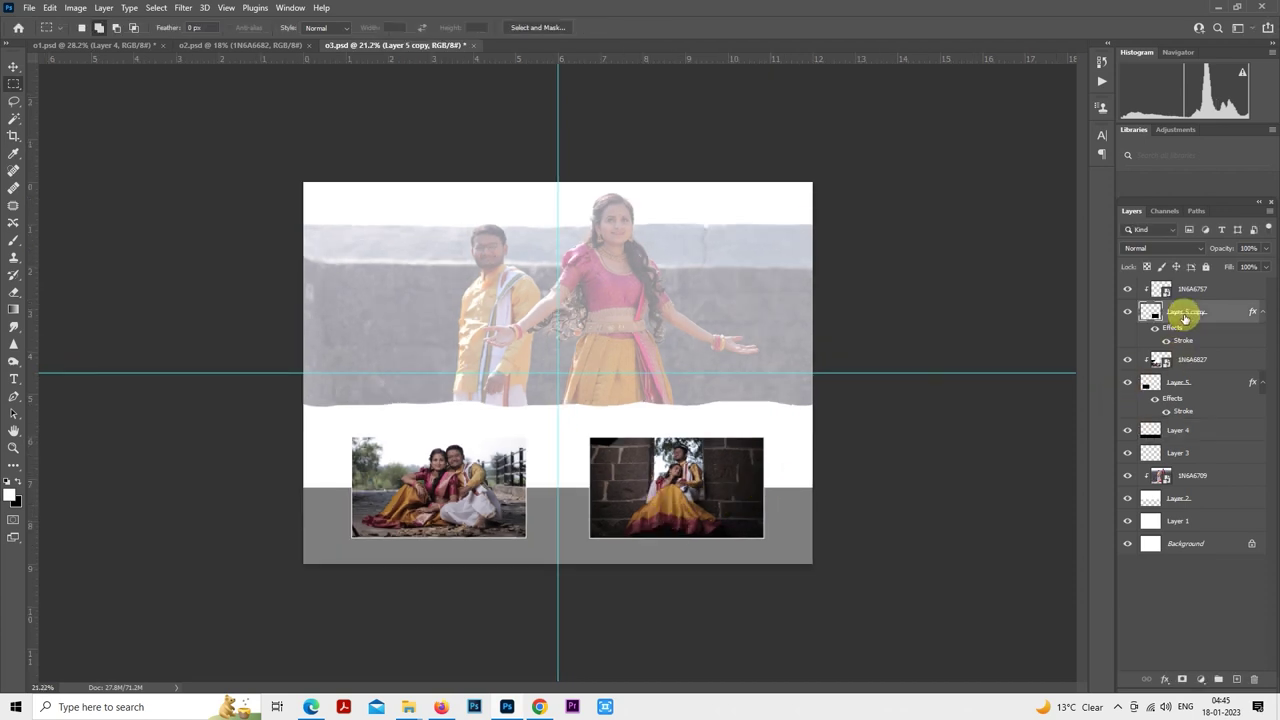
ctrl+click(1182, 382)
right_click(564, 415)
click(646, 528)
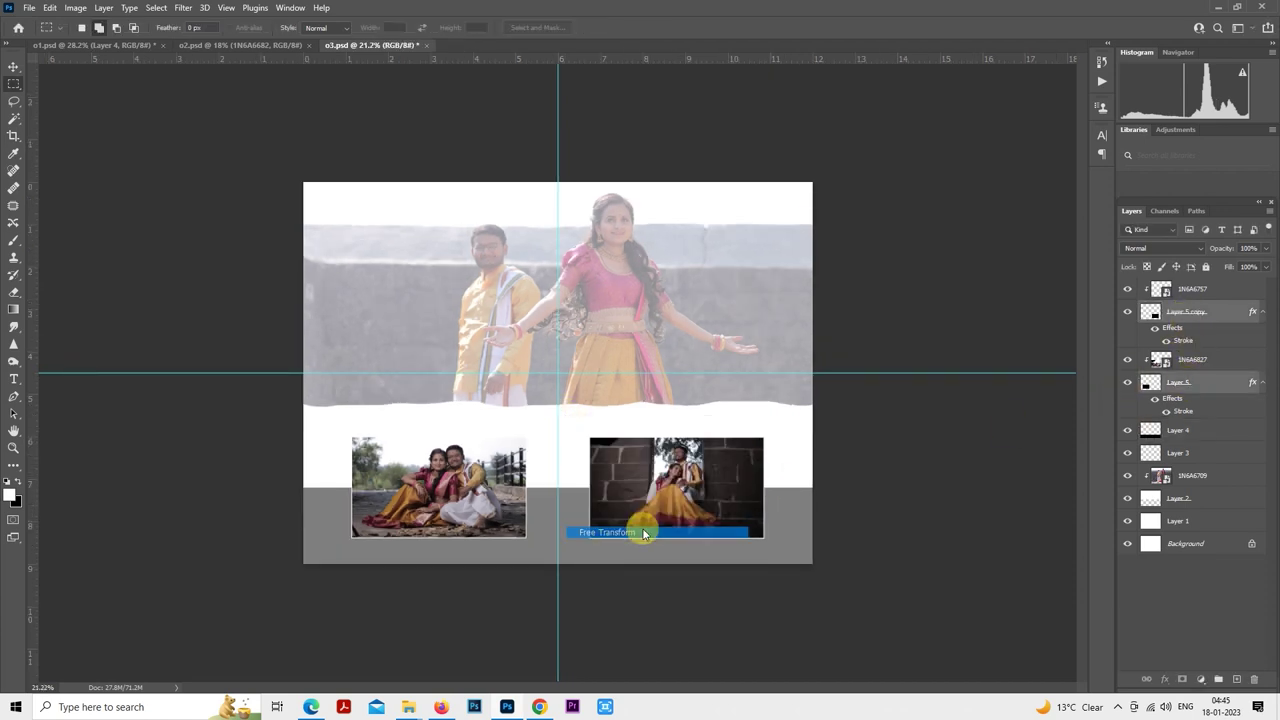
drag(766, 540, 781, 543)
drag(558, 430, 556, 424)
key(ctrl+z)
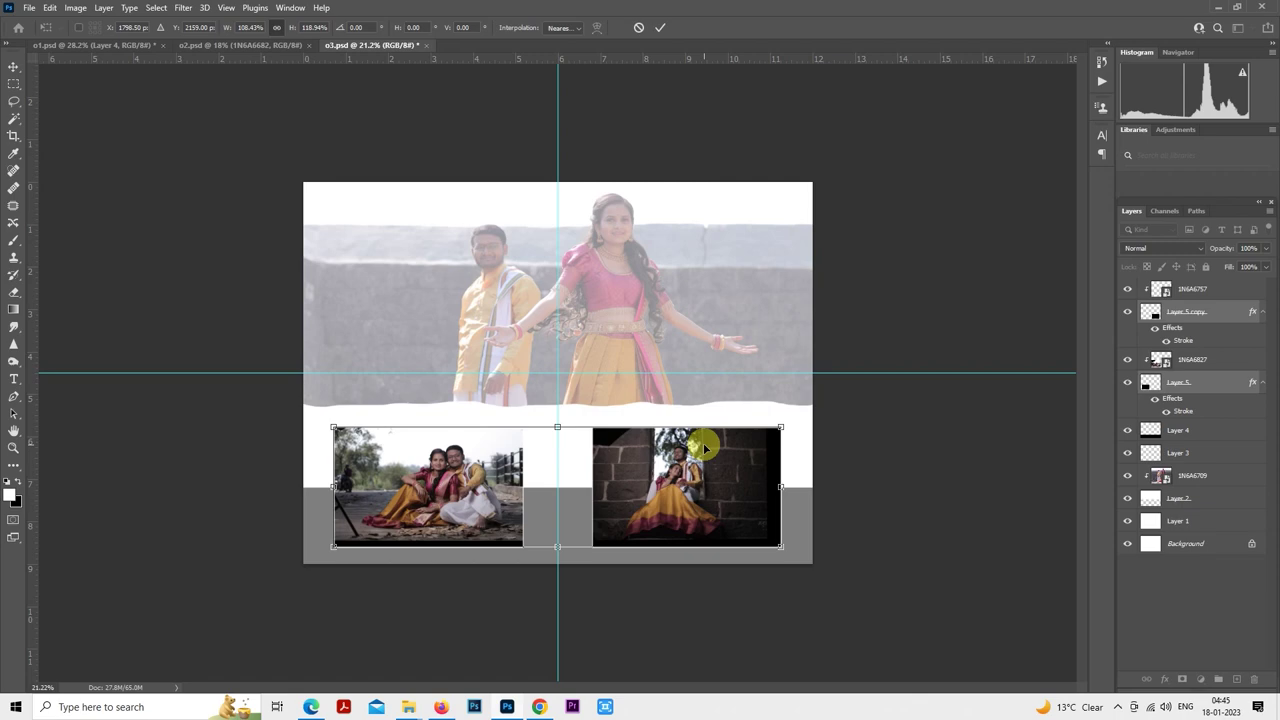
key(Return)
scroll(726, 520, up, 3)
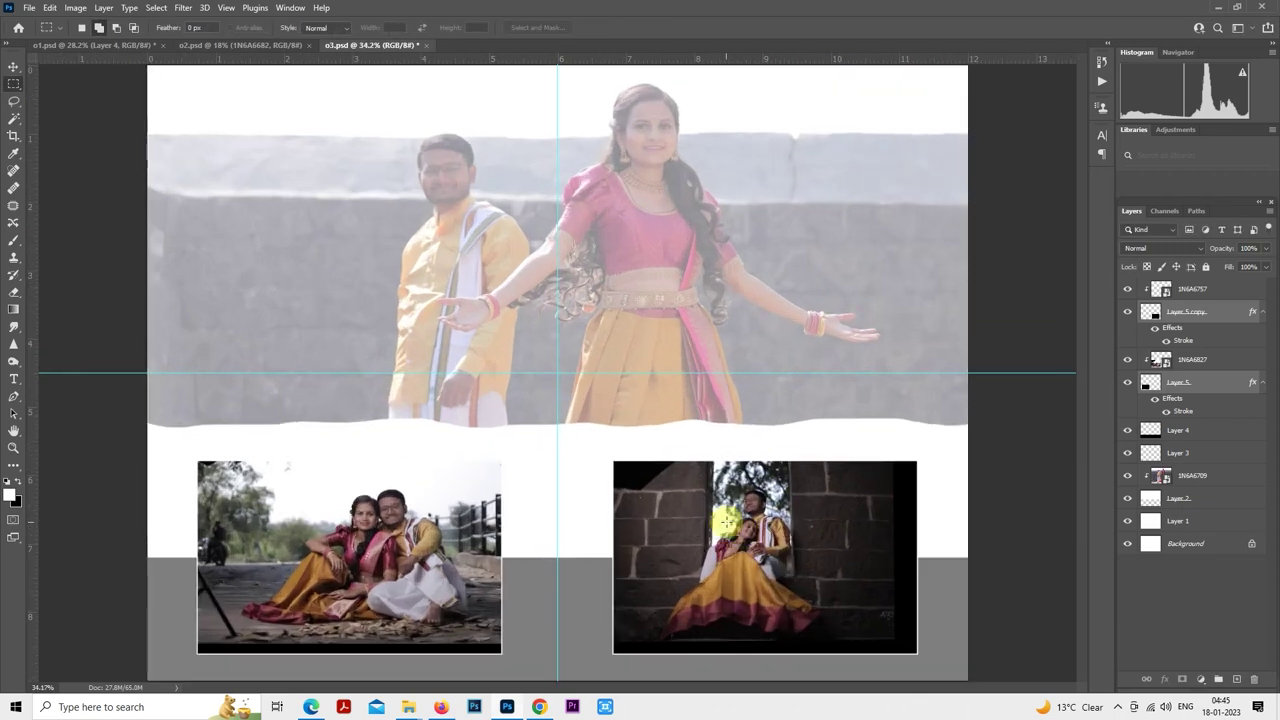
drag(809, 531, 673, 346)
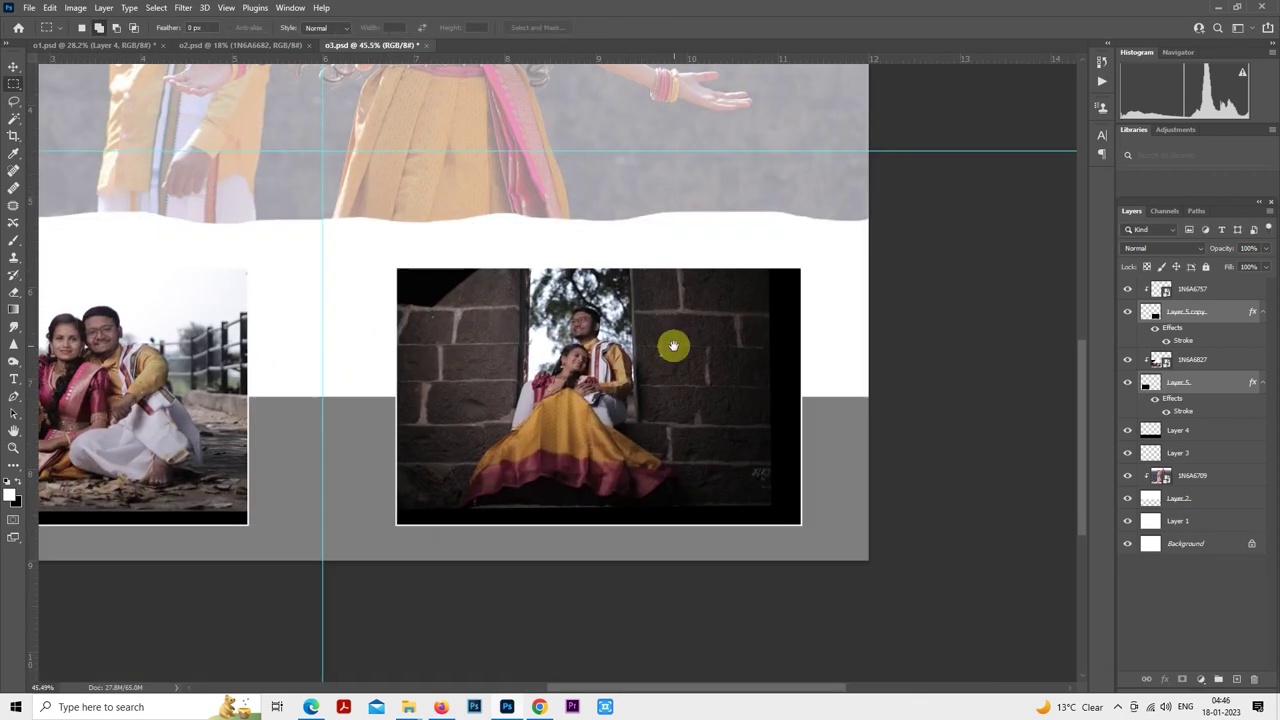
- Enlarge the right photo 1N6A6757 from its corner and shift it right
click(1128, 289)
click(1128, 289)
click(1195, 289)
scroll(705, 355, up, 1)
right_click(630, 322)
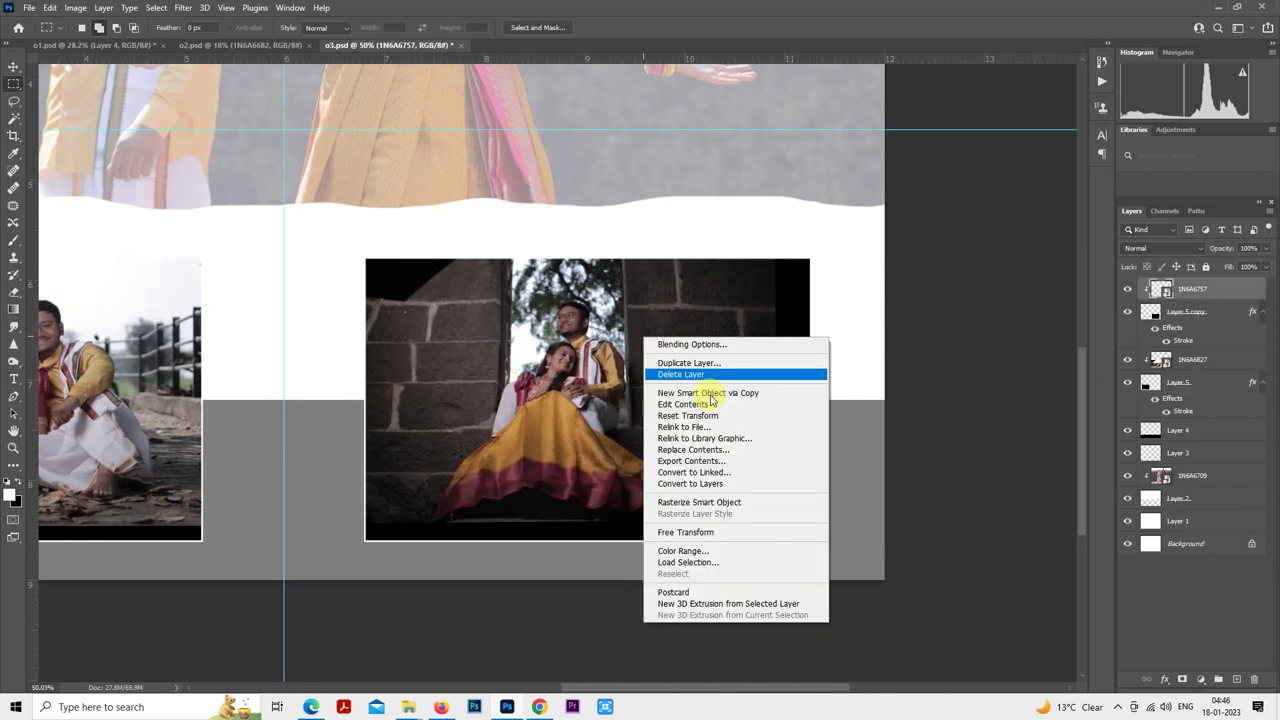
click(738, 530)
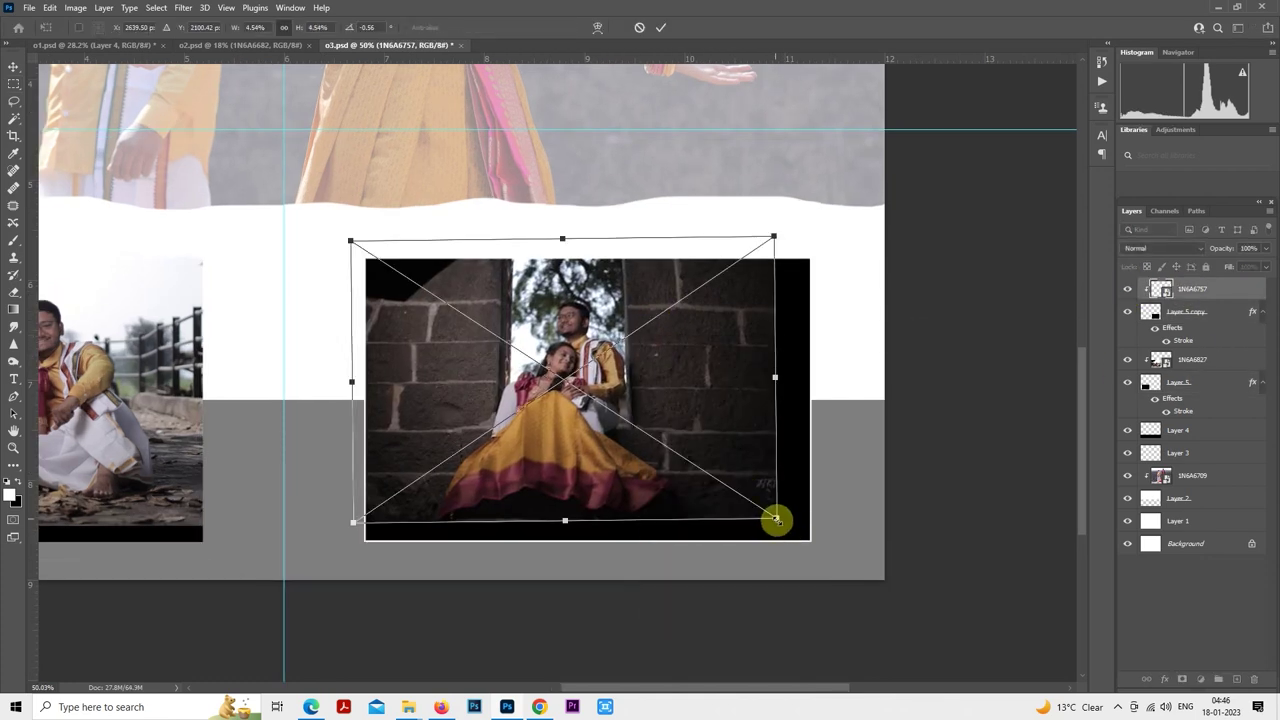
drag(774, 520, 817, 543)
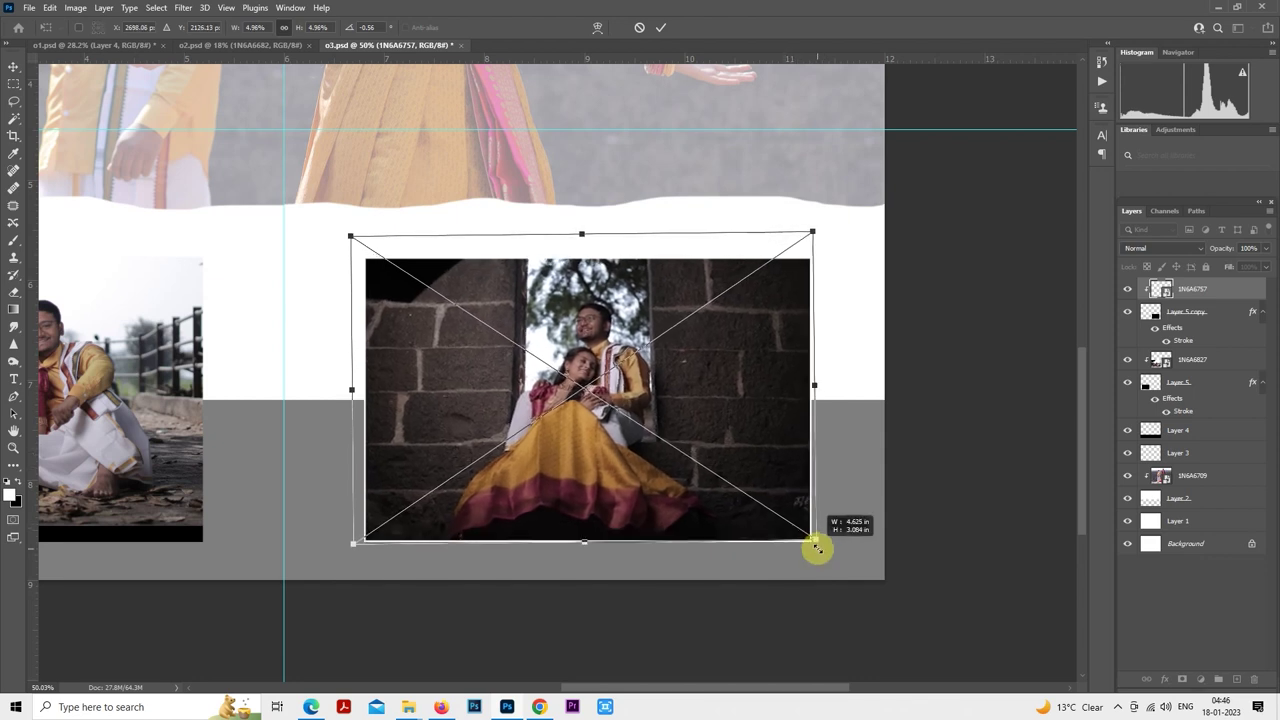
drag(766, 434, 771, 434)
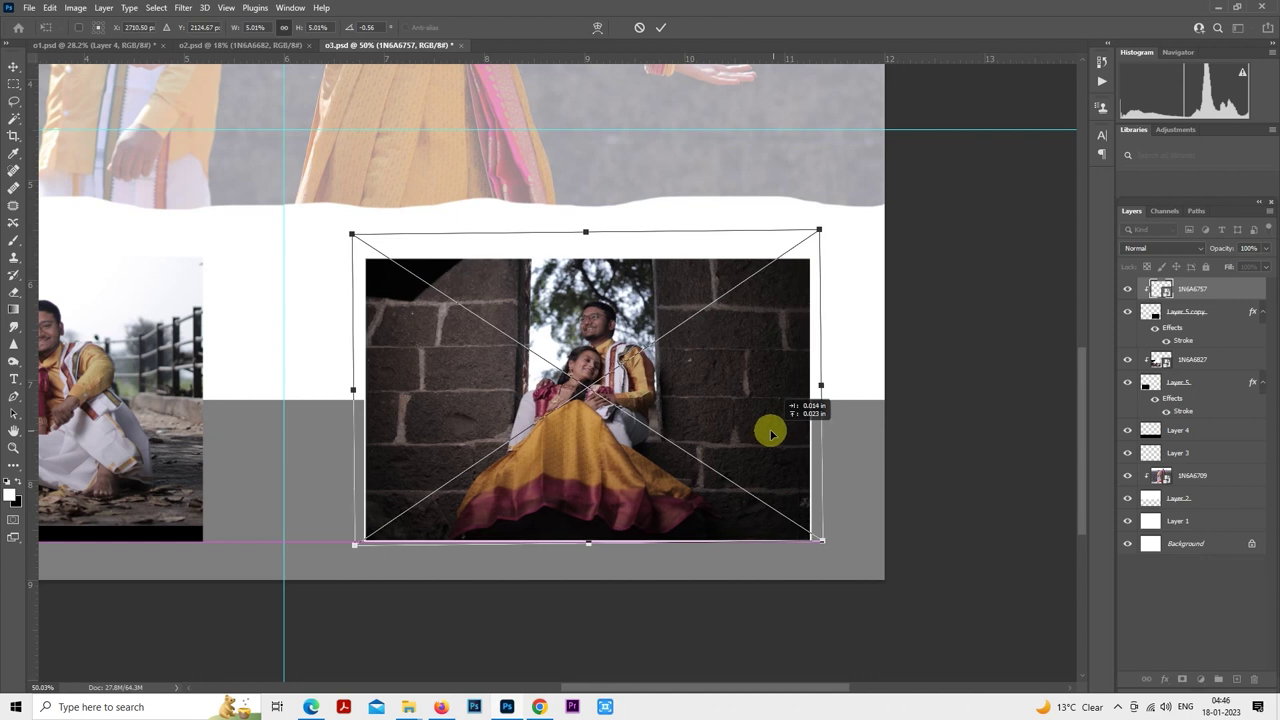
drag(771, 434, 771, 434)
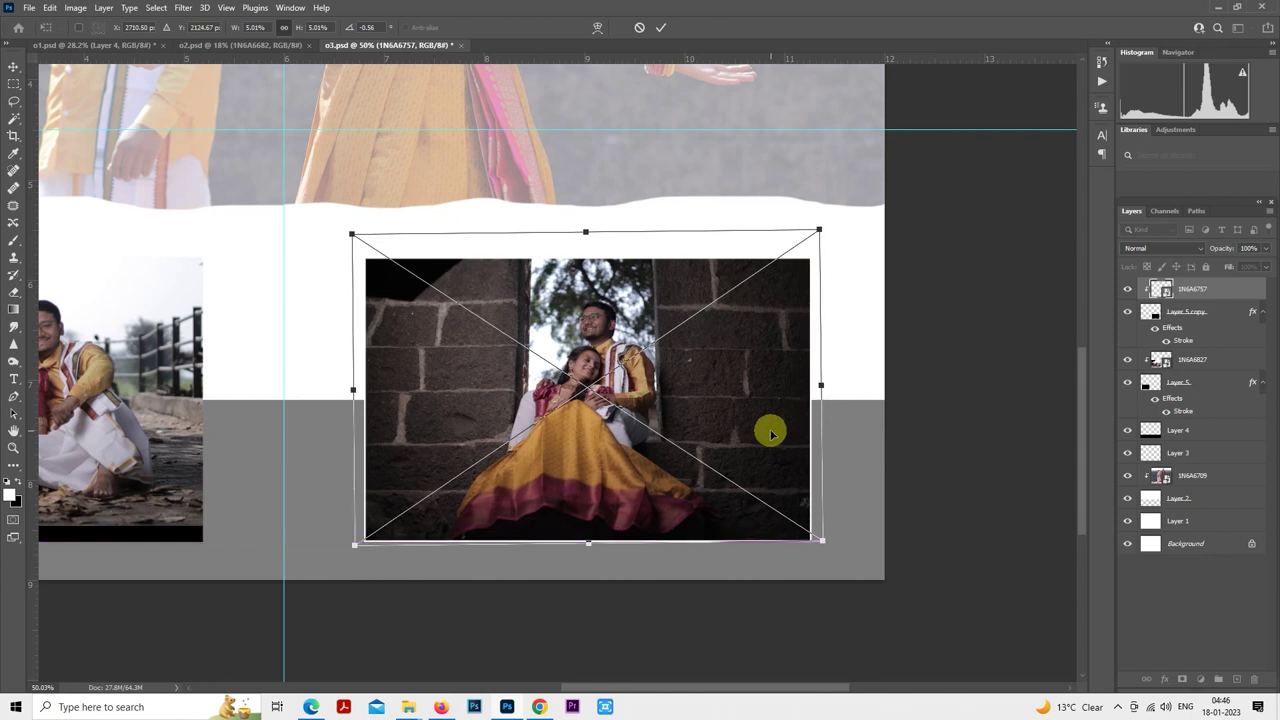
key(Return)
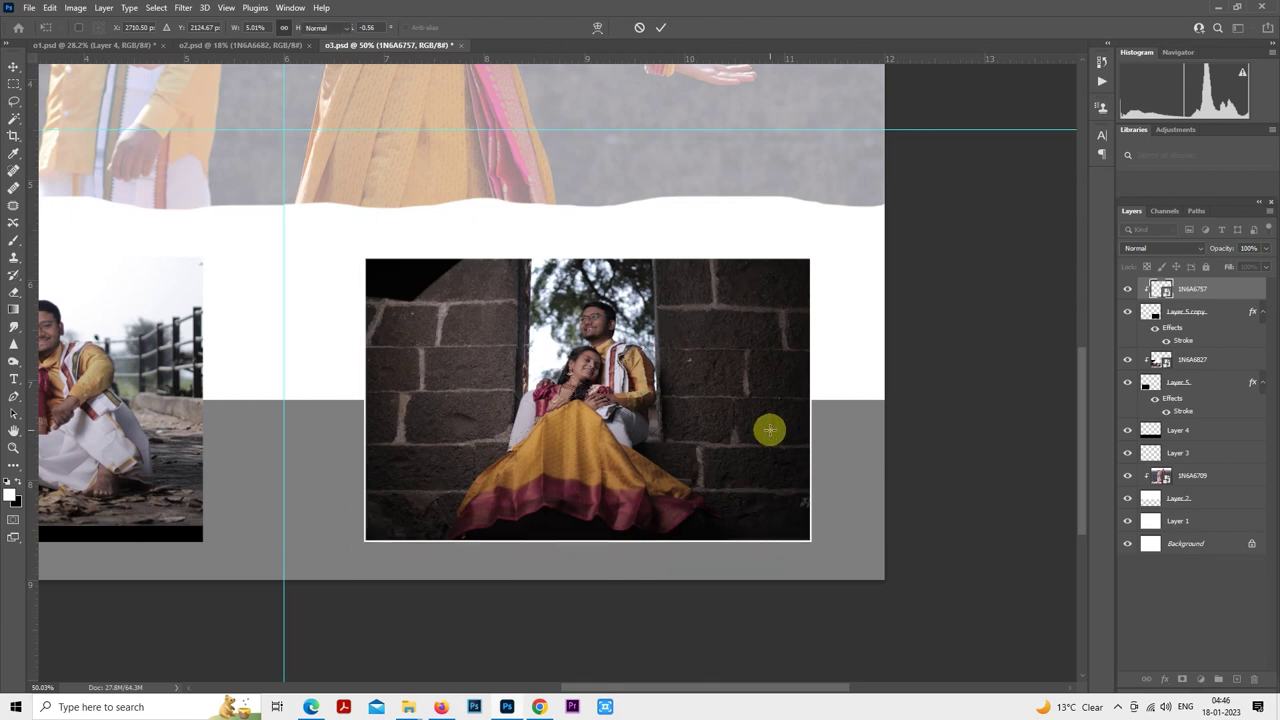
scroll(766, 429, down, 3)
scroll(766, 428, up, 4)
scroll(596, 433, down, 2)
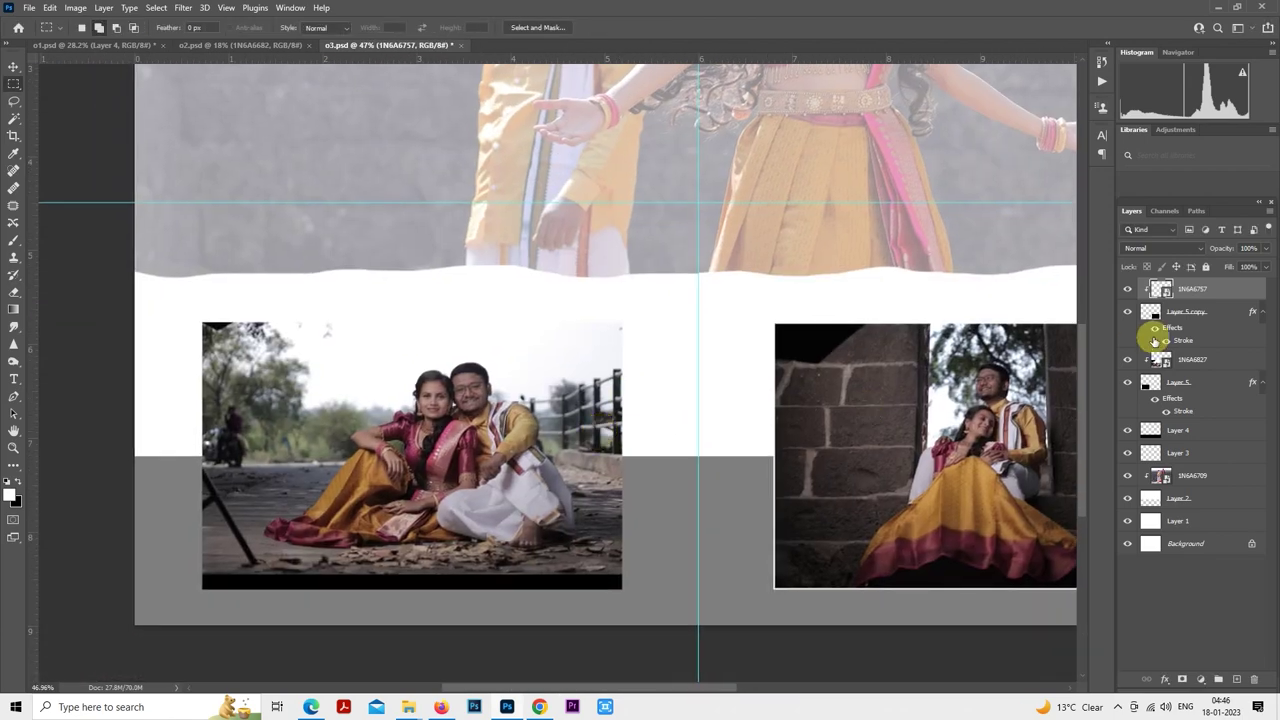
- Move 1N6A6827 down and enlarge it to about 10.10% to fill the left frame
click(1171, 359)
scroll(820, 334, left, 4)
right_click(637, 351)
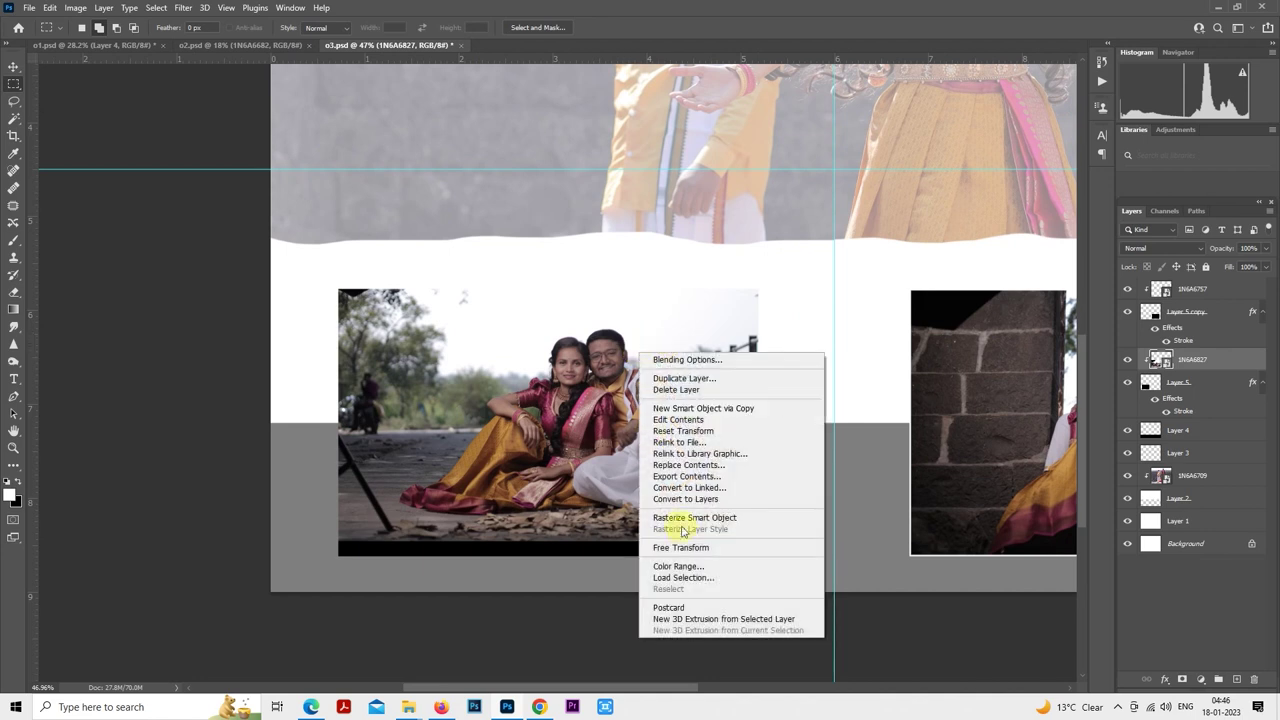
click(686, 543)
drag(651, 429, 651, 443)
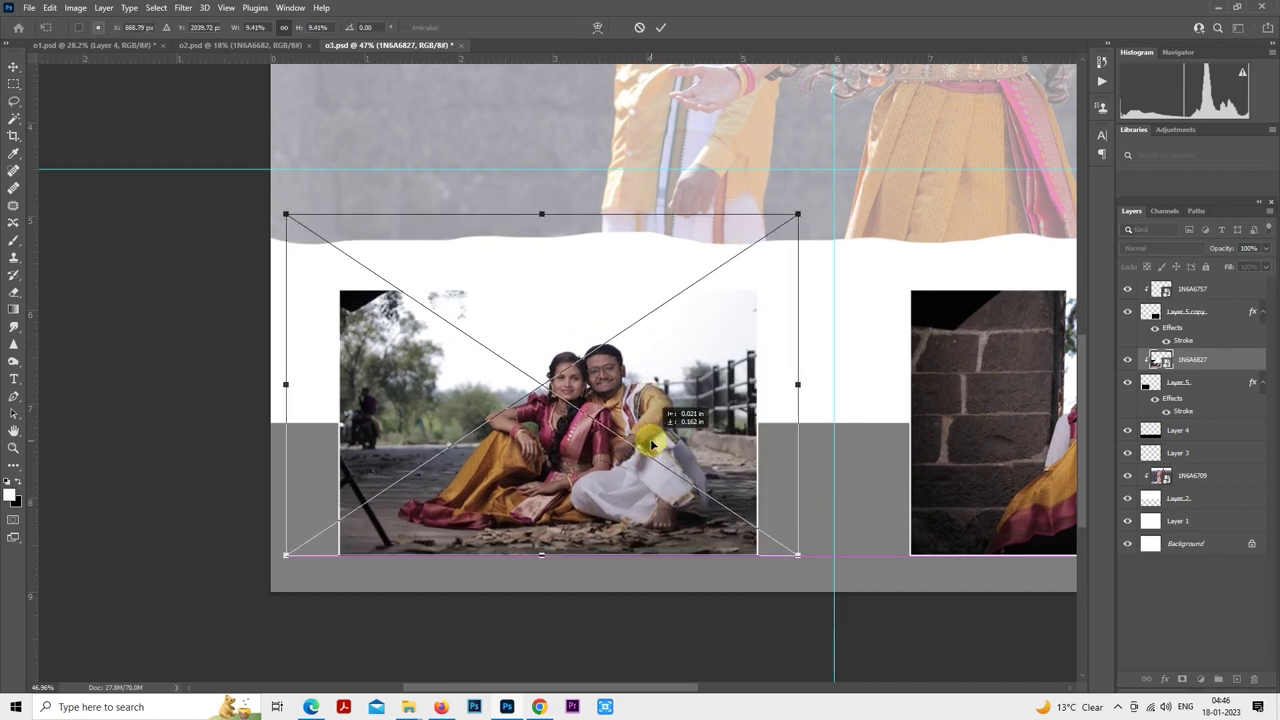
drag(287, 213, 252, 190)
drag(602, 386, 604, 388)
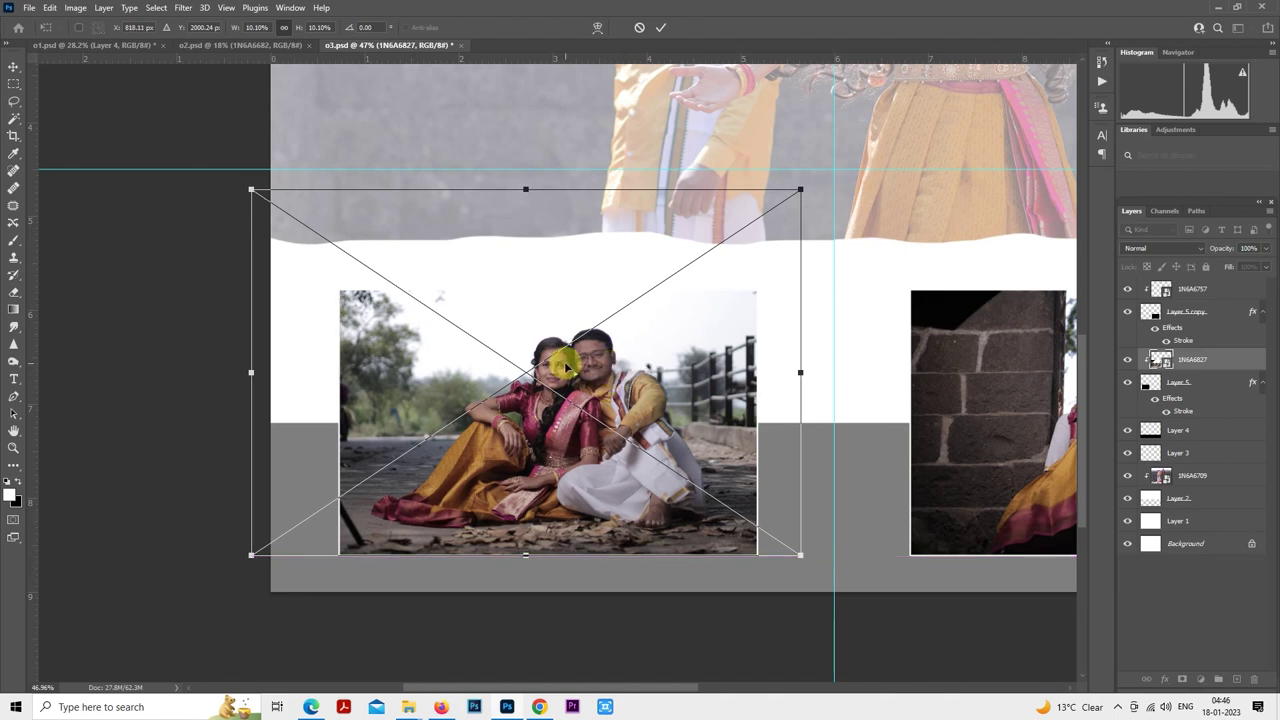
key(Return)
key(ctrl+minus)
key(ctrl+0)
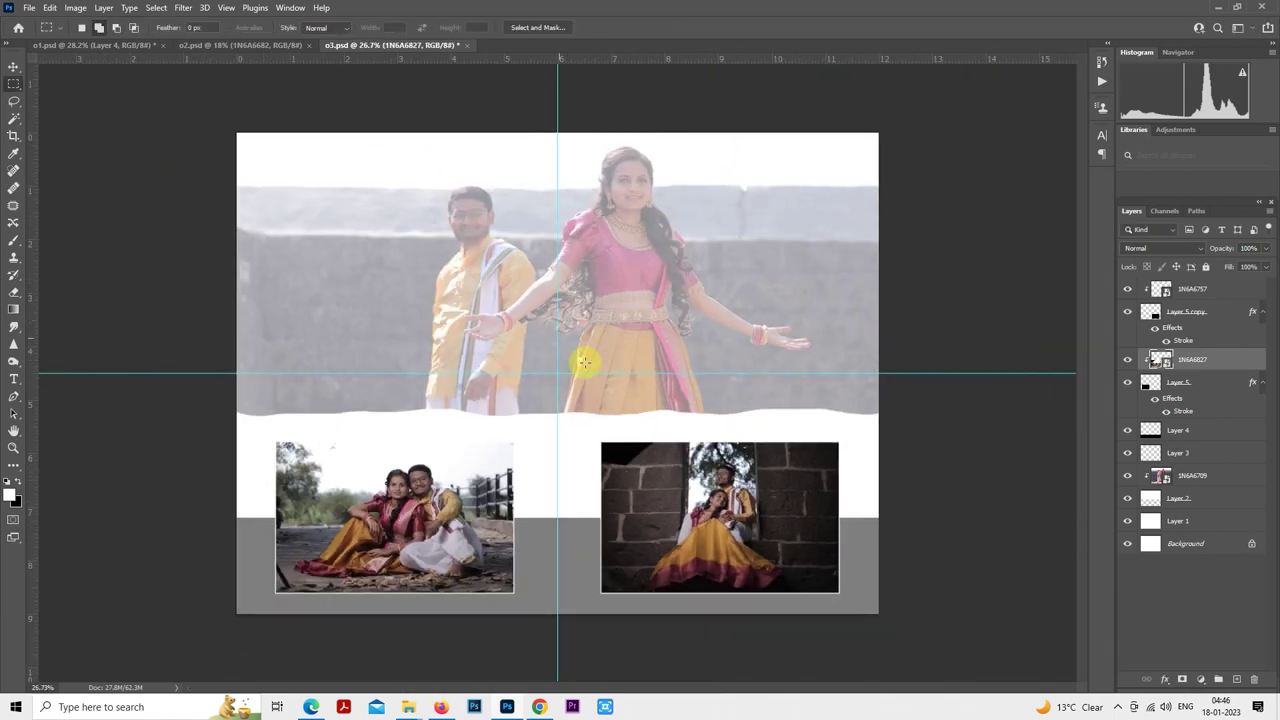
- Add a layer above Layer 4 with a black bar across the right photo's top at 50% opacity
click(1182, 432)
click(1237, 680)
scroll(669, 509, up, 5)
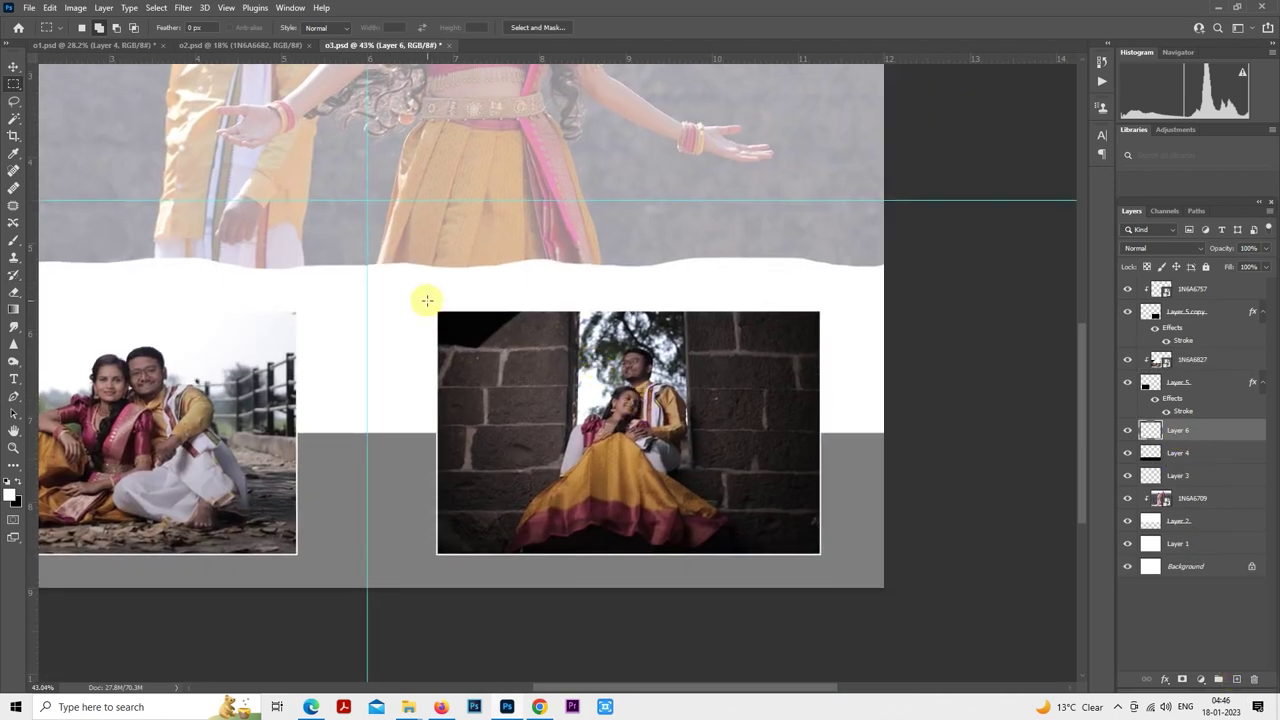
drag(427, 300, 831, 378)
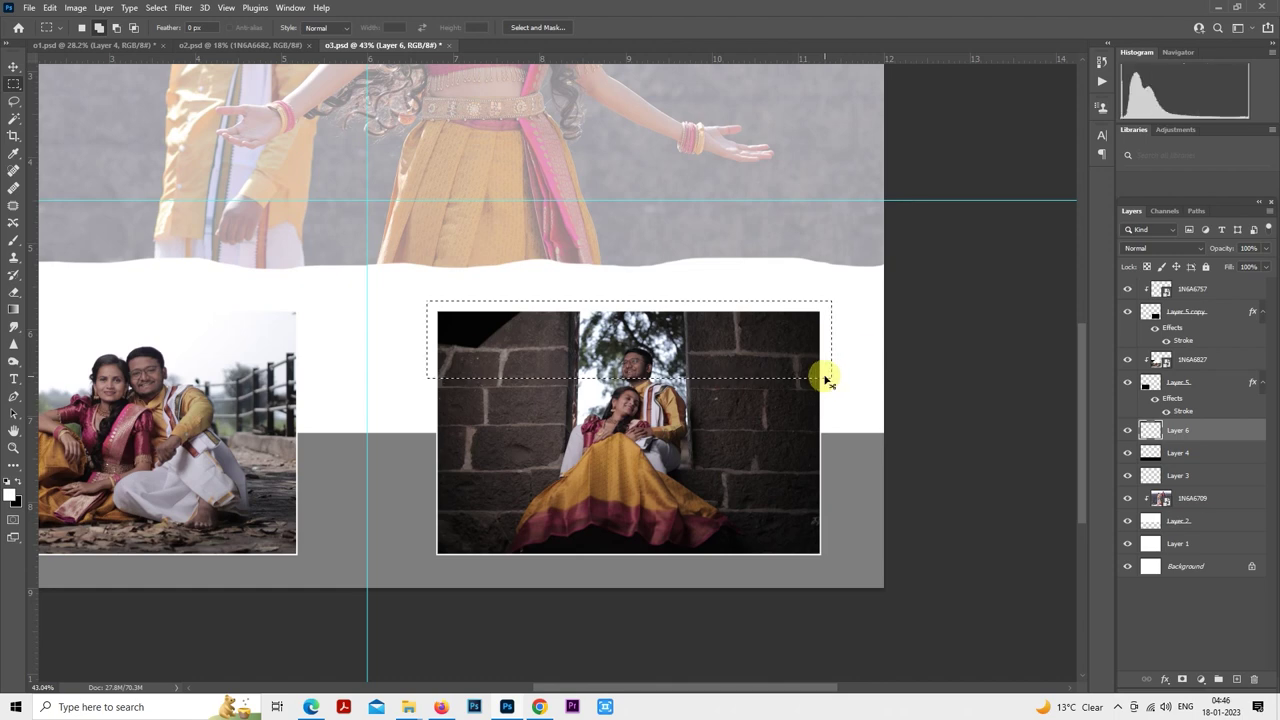
key(alt+BackSpace)
key(5)
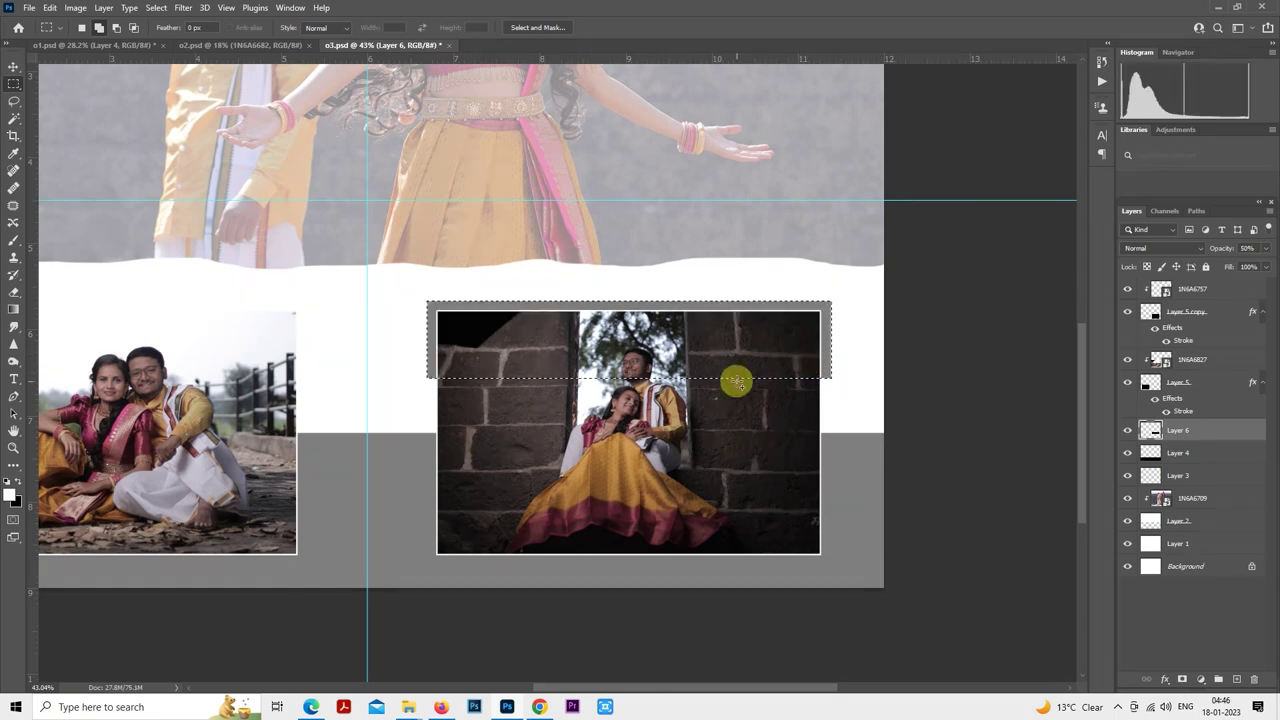
- Free Transform the grey bar into place behind the right photo's top edge
scroll(680, 334, up, 5)
right_click(656, 308)
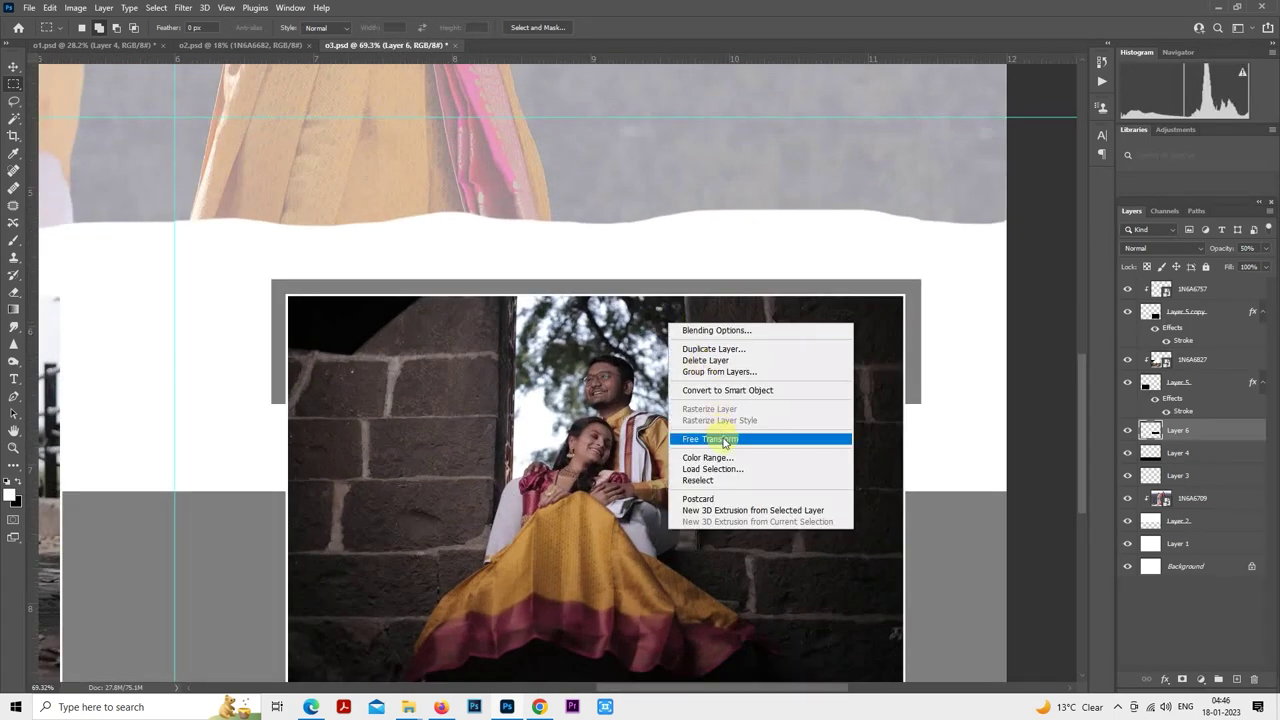
click(720, 442)
drag(617, 346, 620, 340)
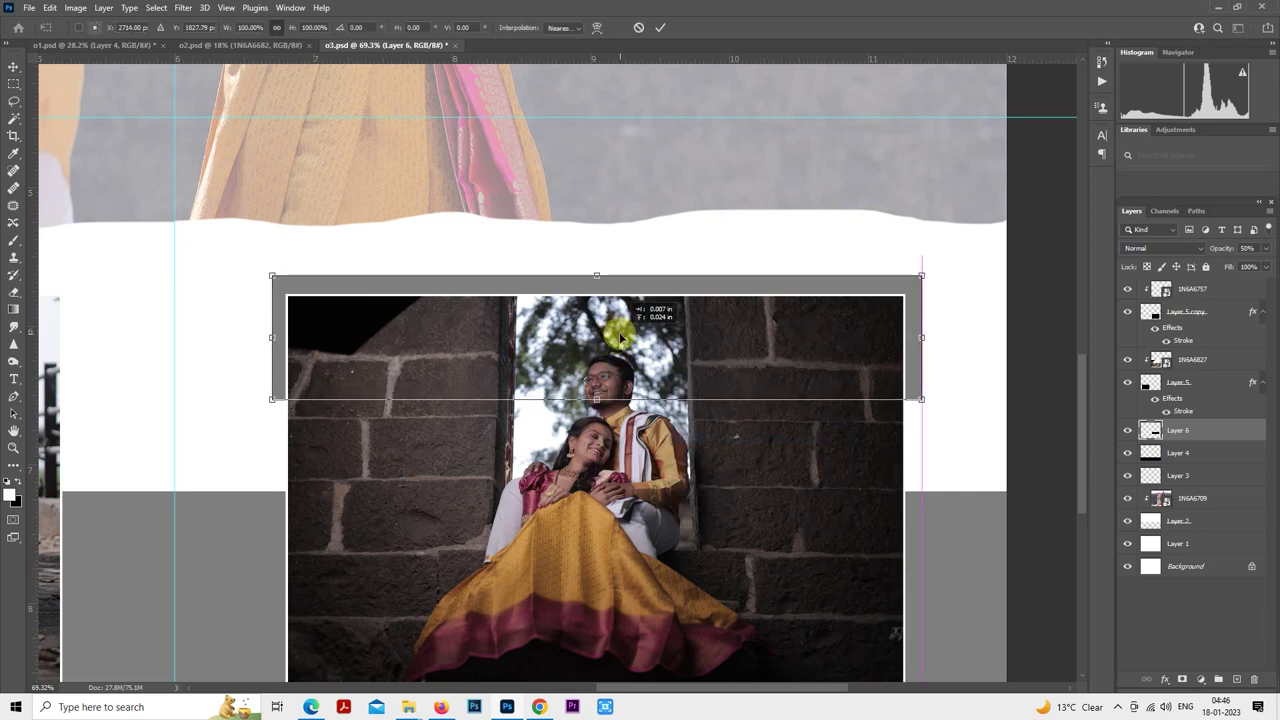
drag(621, 339, 621, 341)
key(Return)
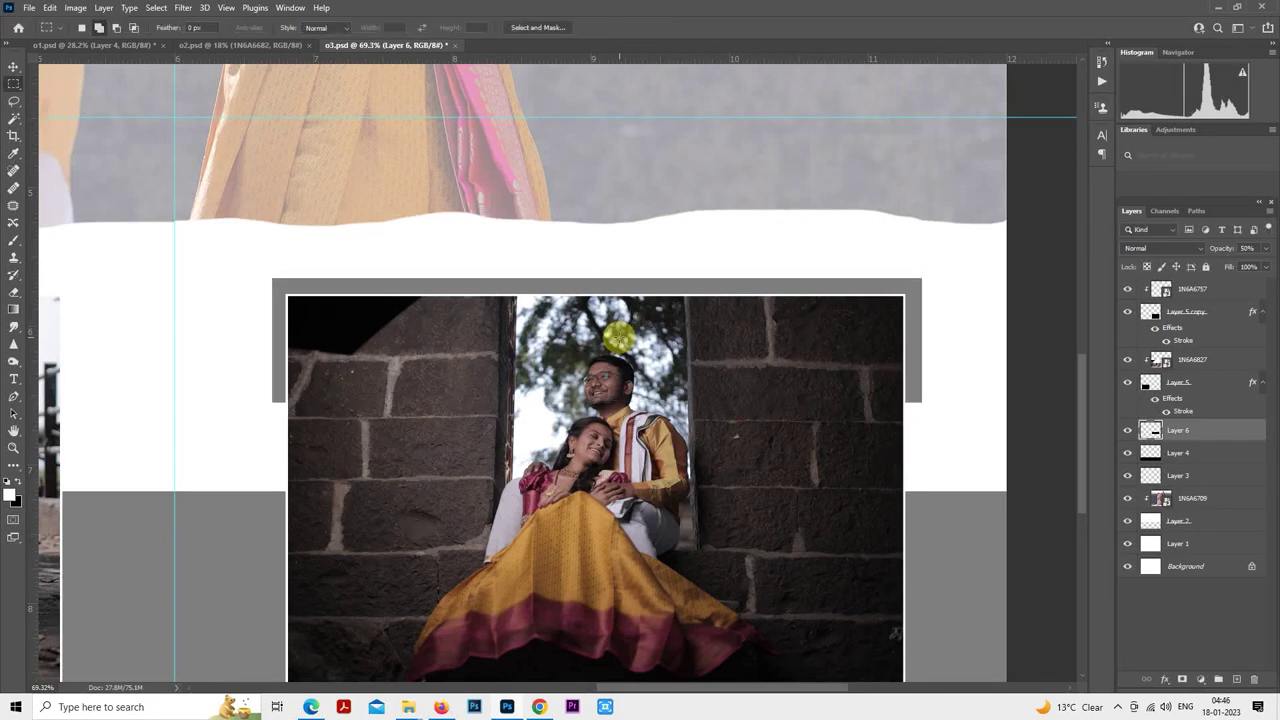
scroll(629, 351, up, 1)
right_click(633, 296)
click(689, 412)
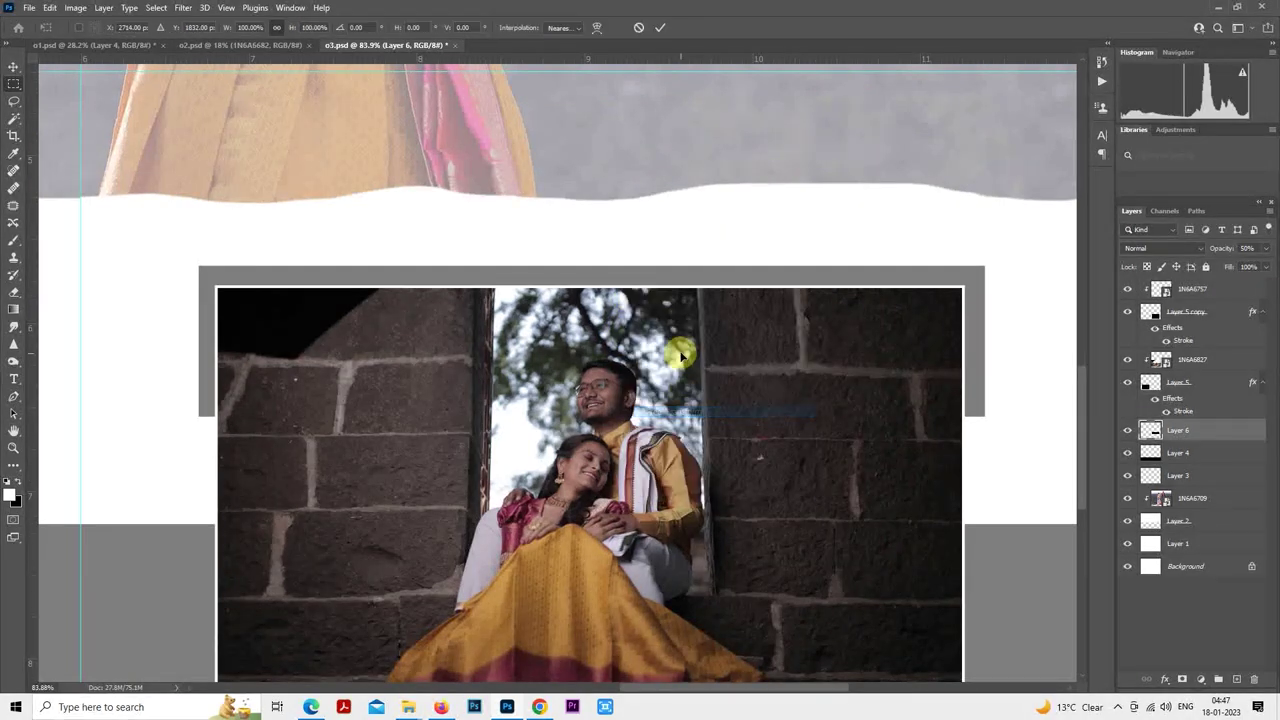
drag(682, 347, 678, 348)
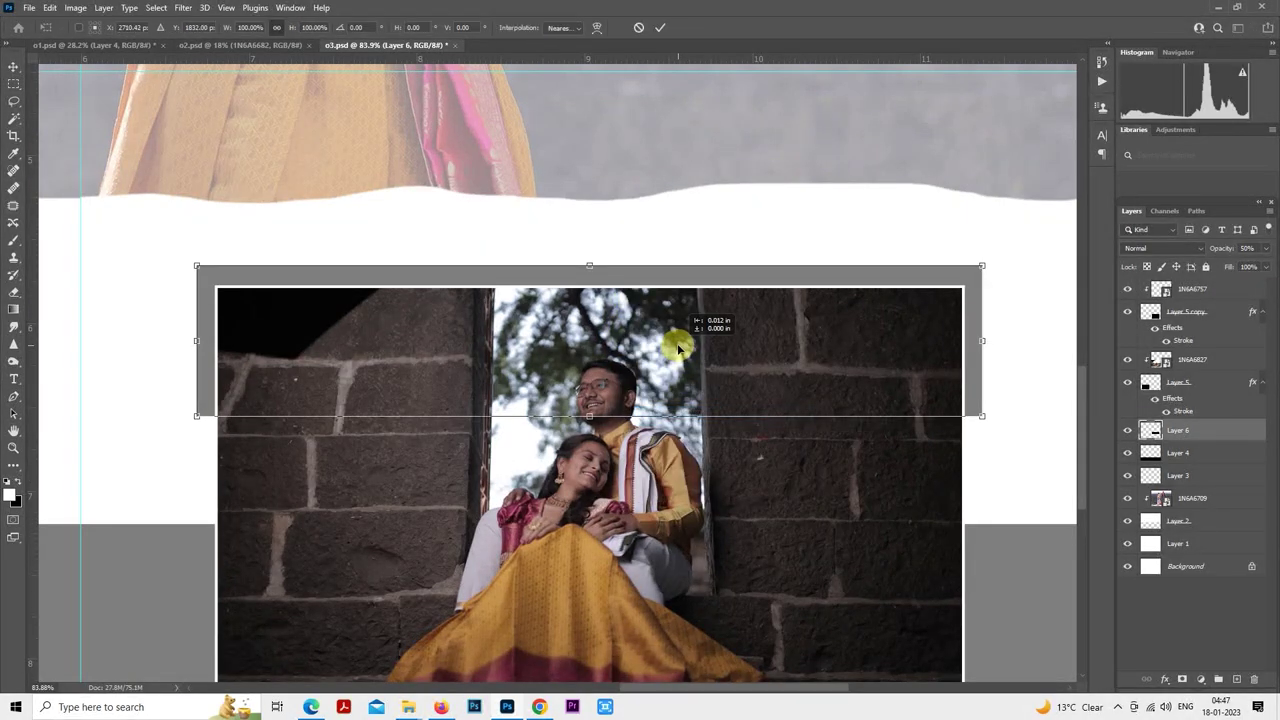
drag(678, 348, 678, 348)
key(Return)
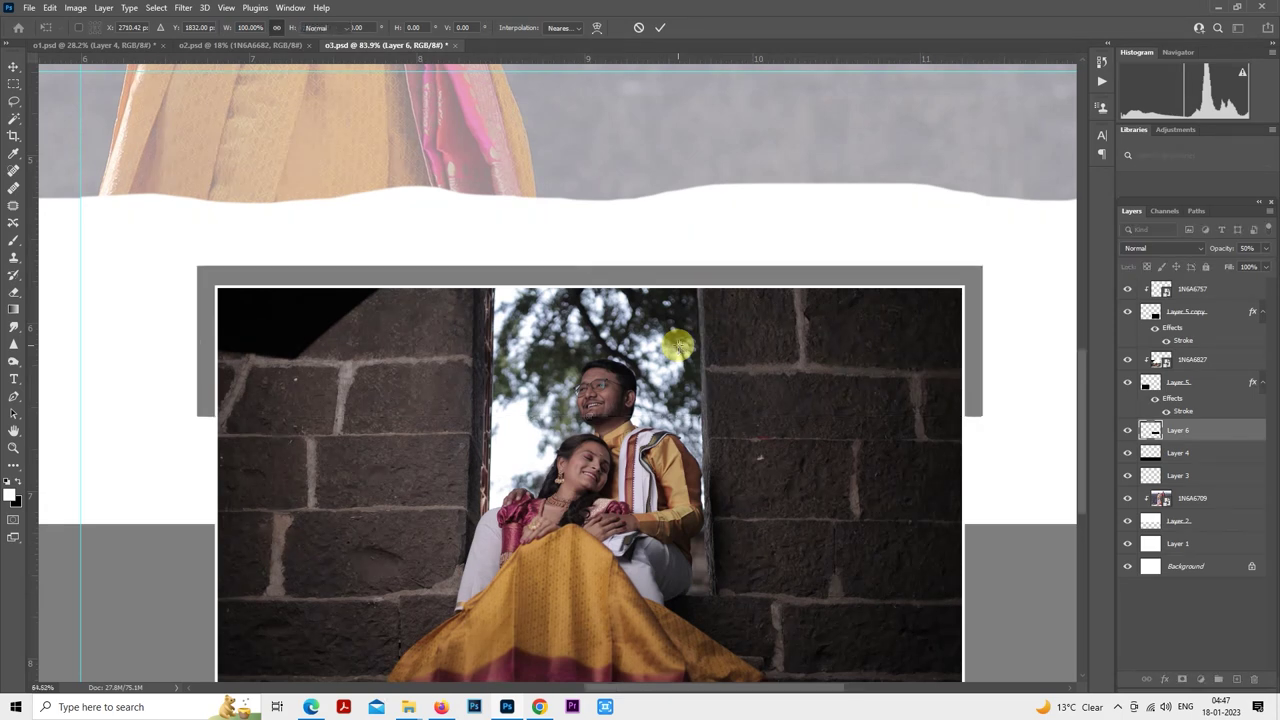
- Alt-drag a copy of the bar behind the left photo and return Layer 4 to 100% opacity
scroll(678, 346, down, 3)
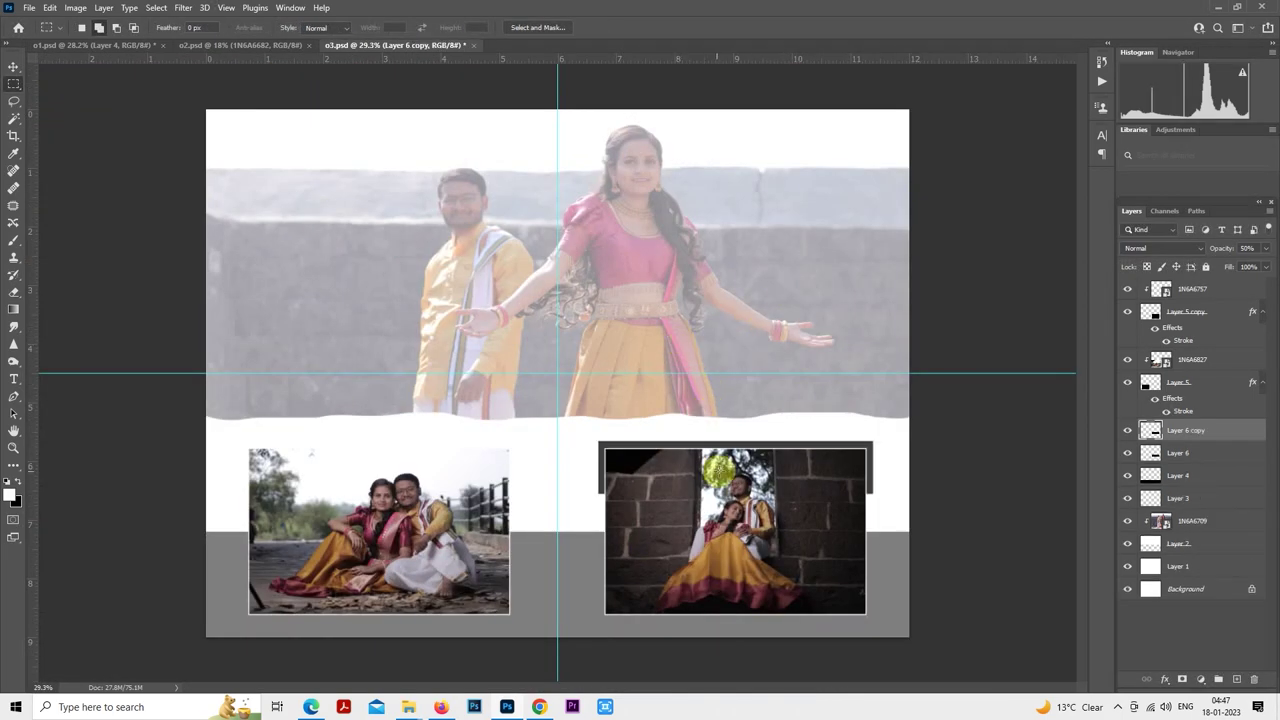
drag(744, 472, 389, 472)
scroll(385, 490, up, 5)
scroll(385, 490, down, 8)
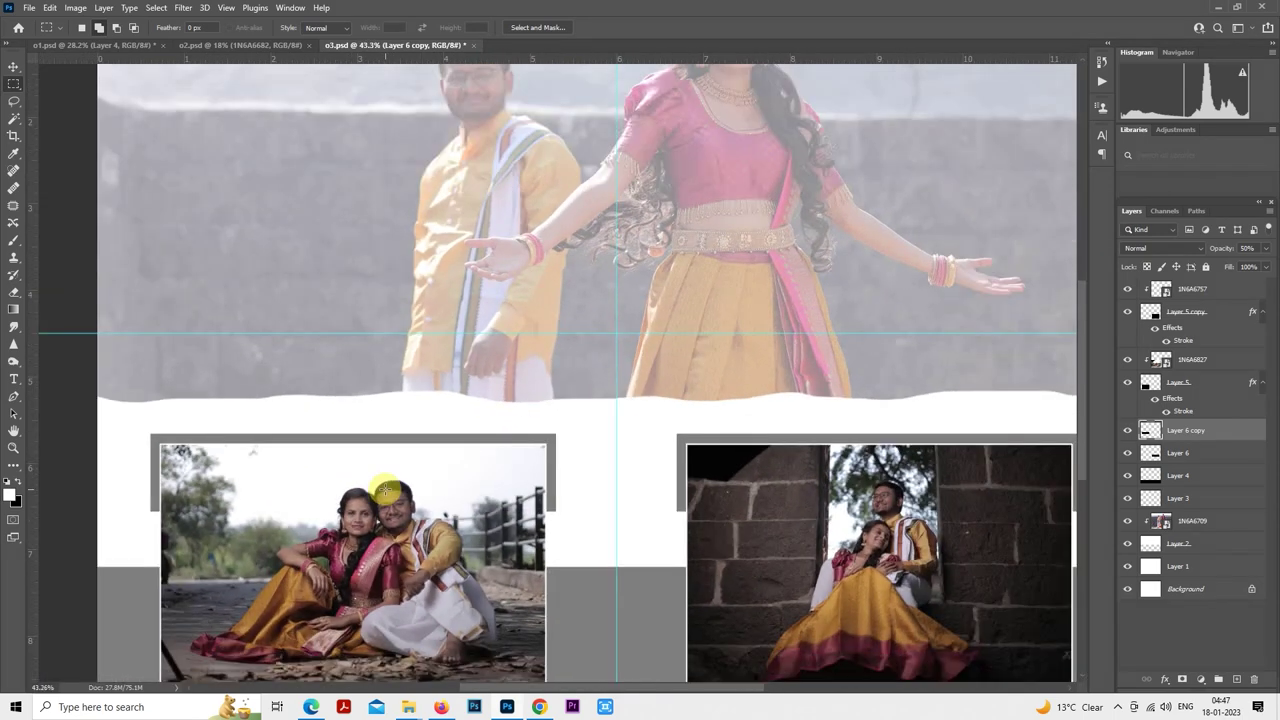
scroll(770, 430, down, 1)
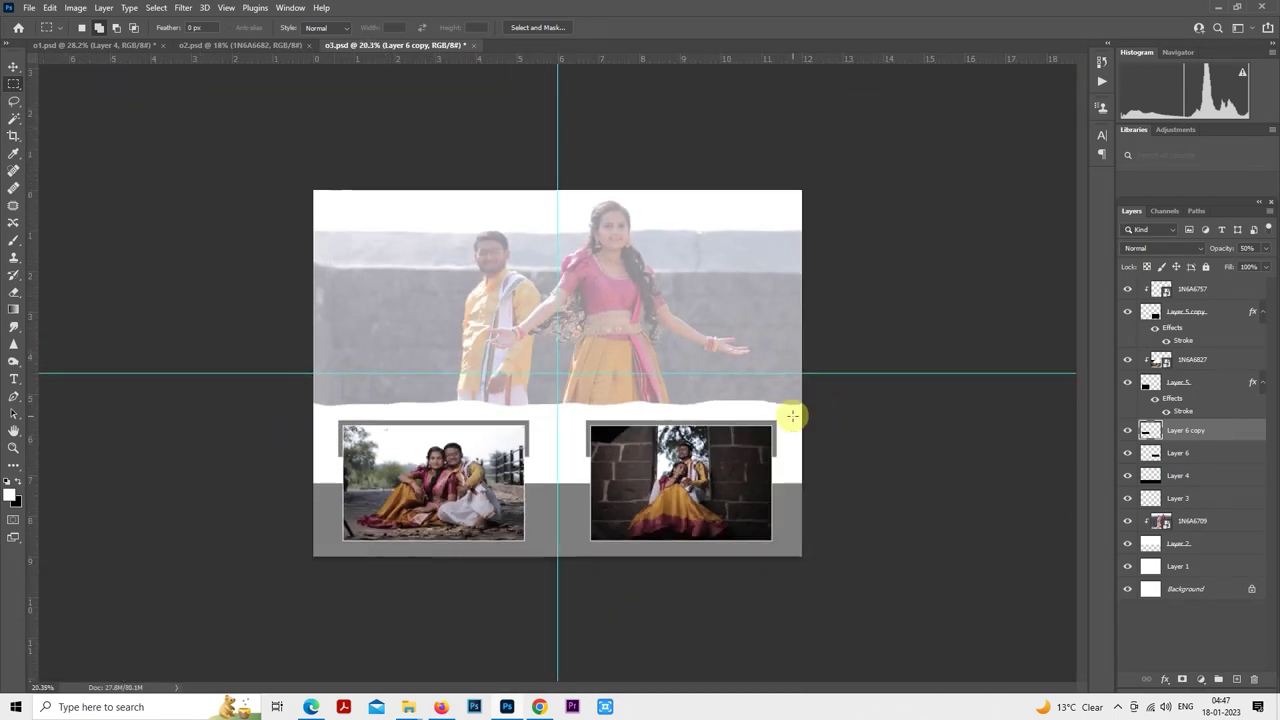
click(1173, 476)
key(0)
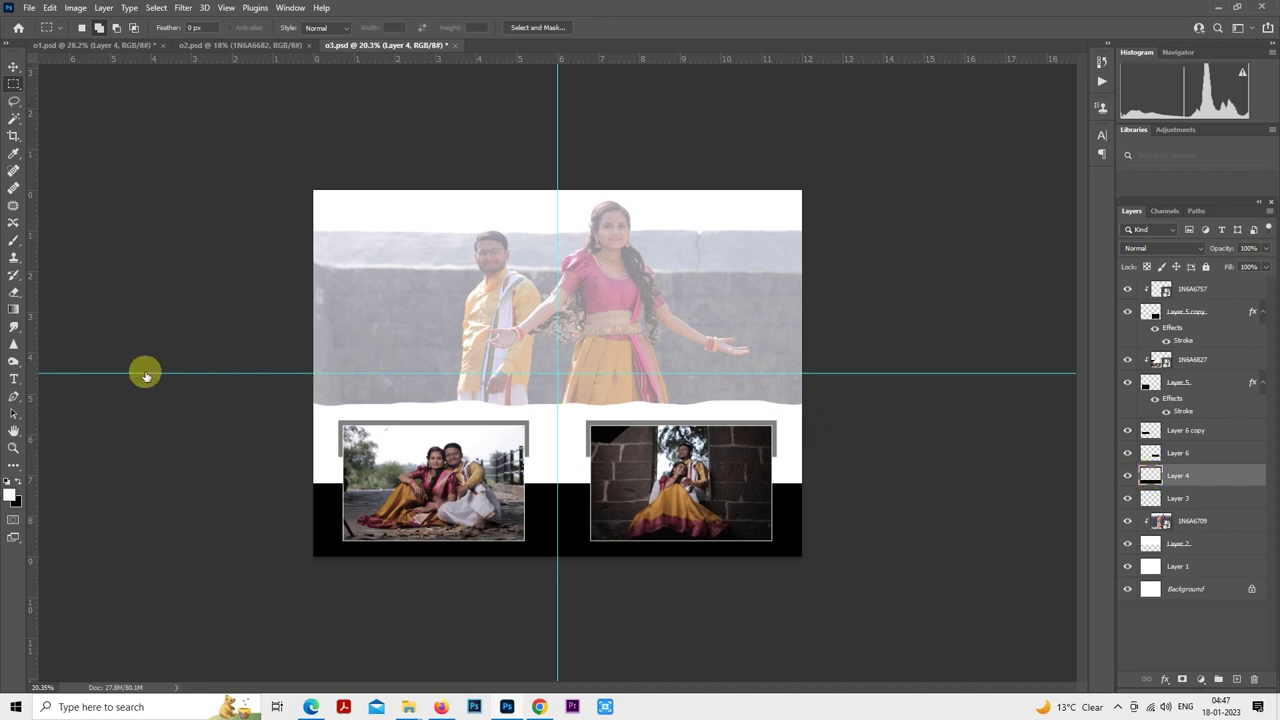
- Give Layer 4 a dark red-brown (#2a130f) Color Overlay layer style
double_click(1120, 474)
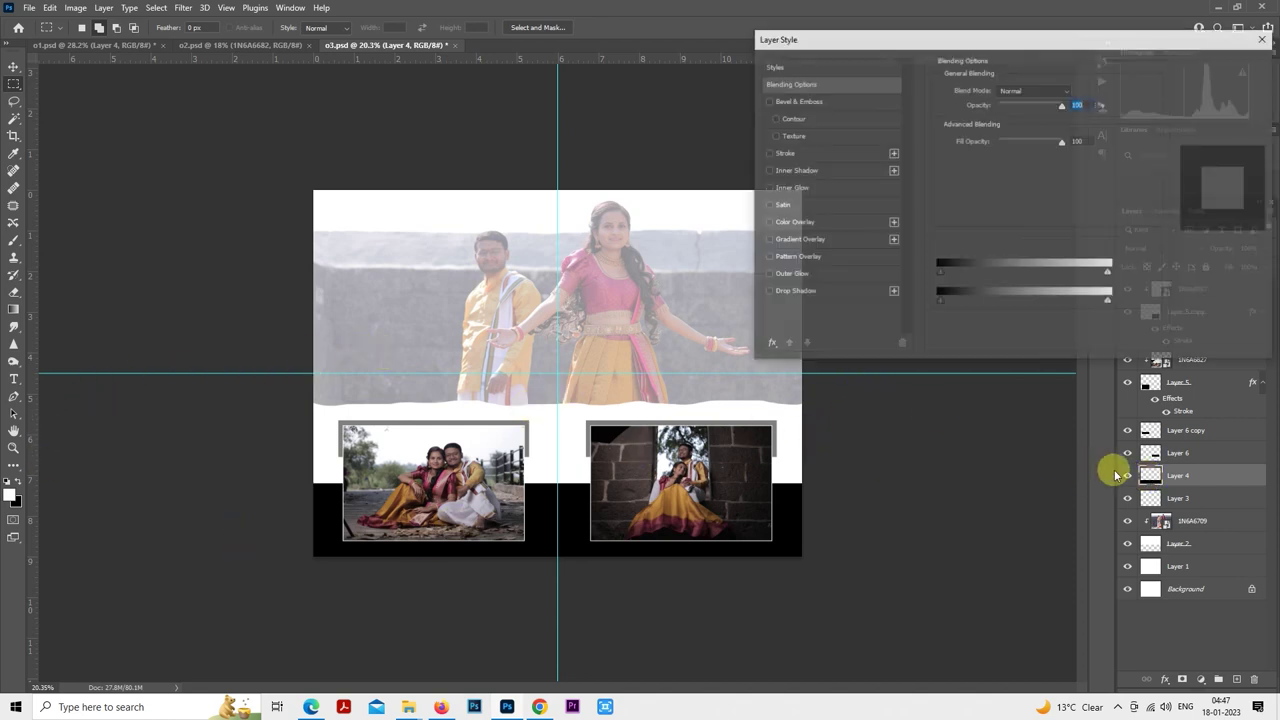
click(795, 222)
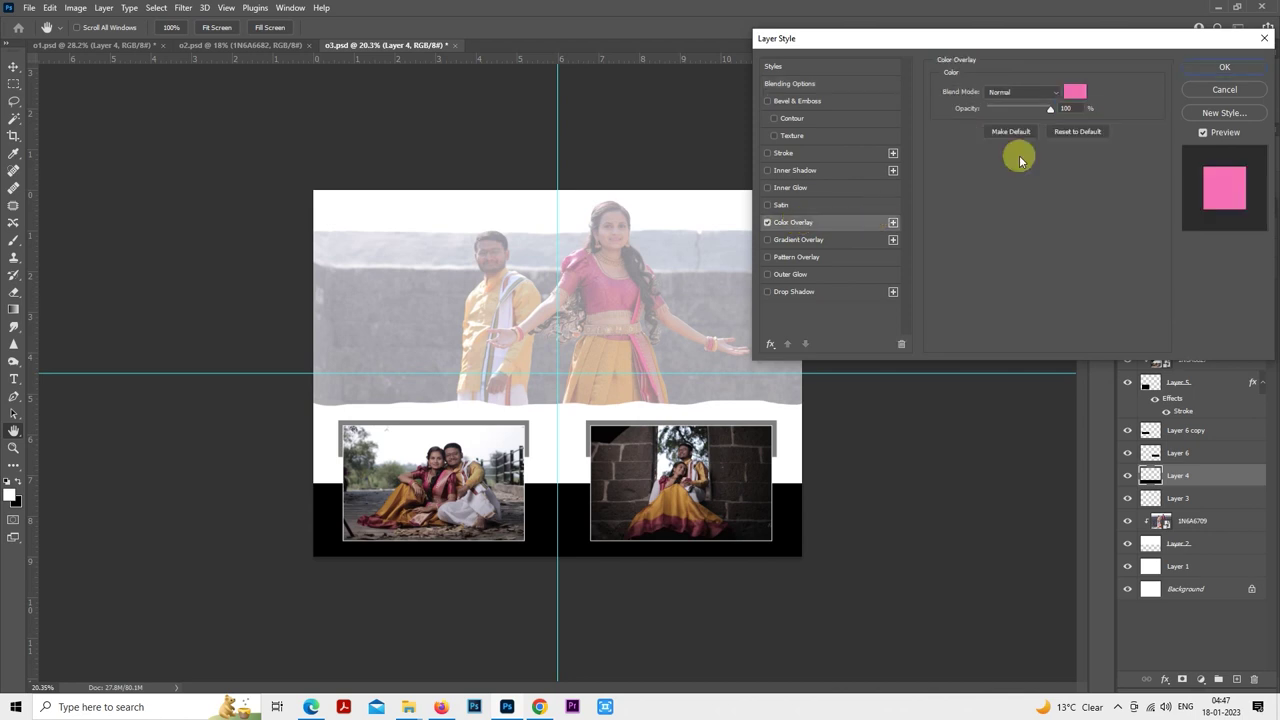
click(1075, 95)
click(628, 497)
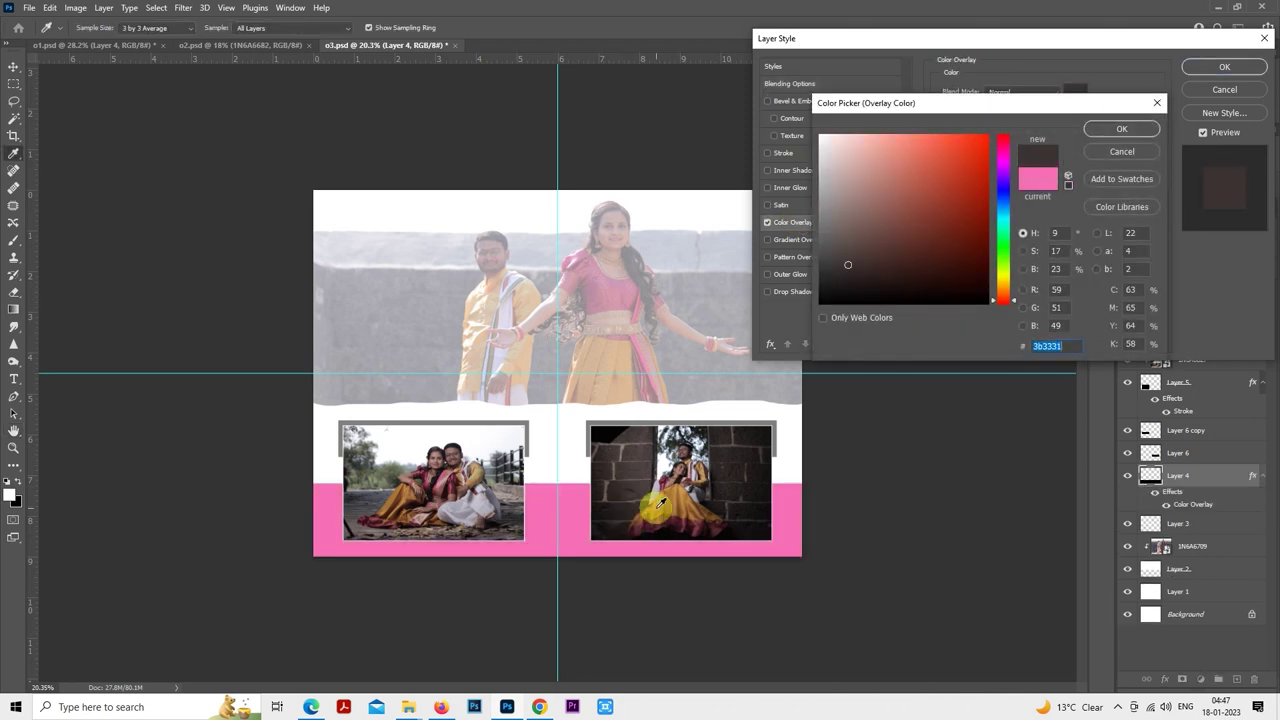
click(942, 273)
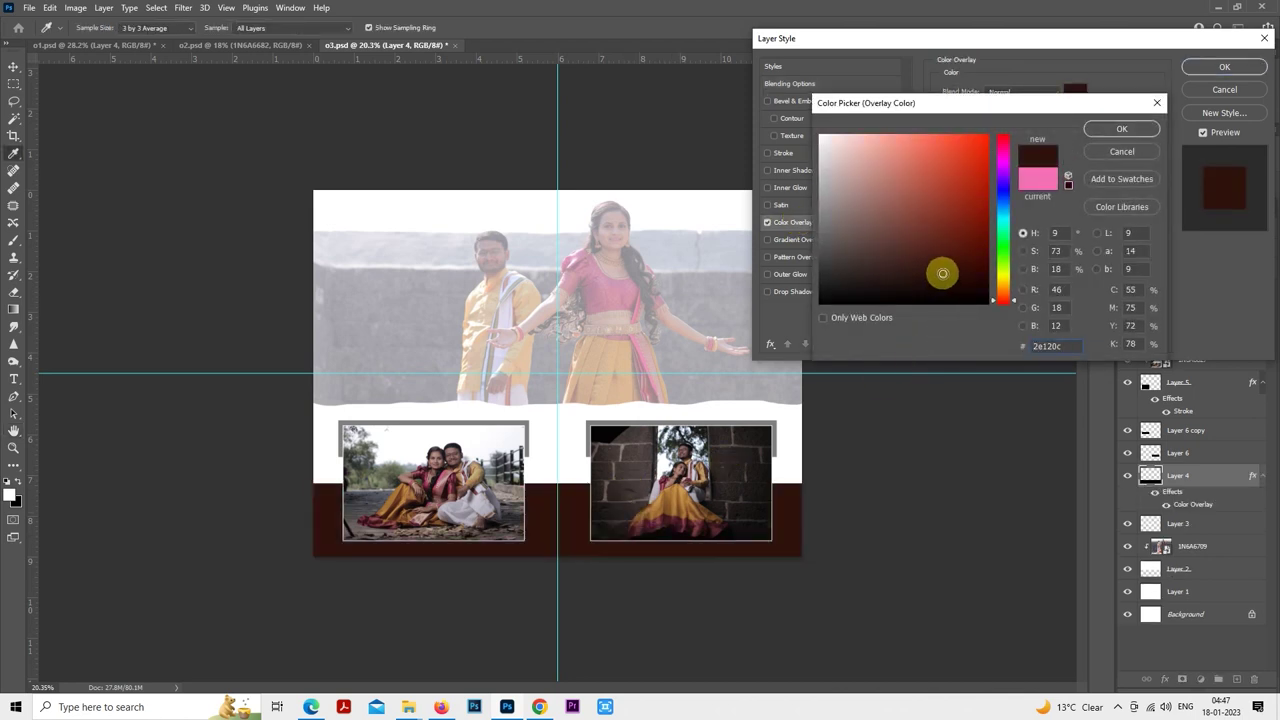
click(918, 265)
click(1122, 129)
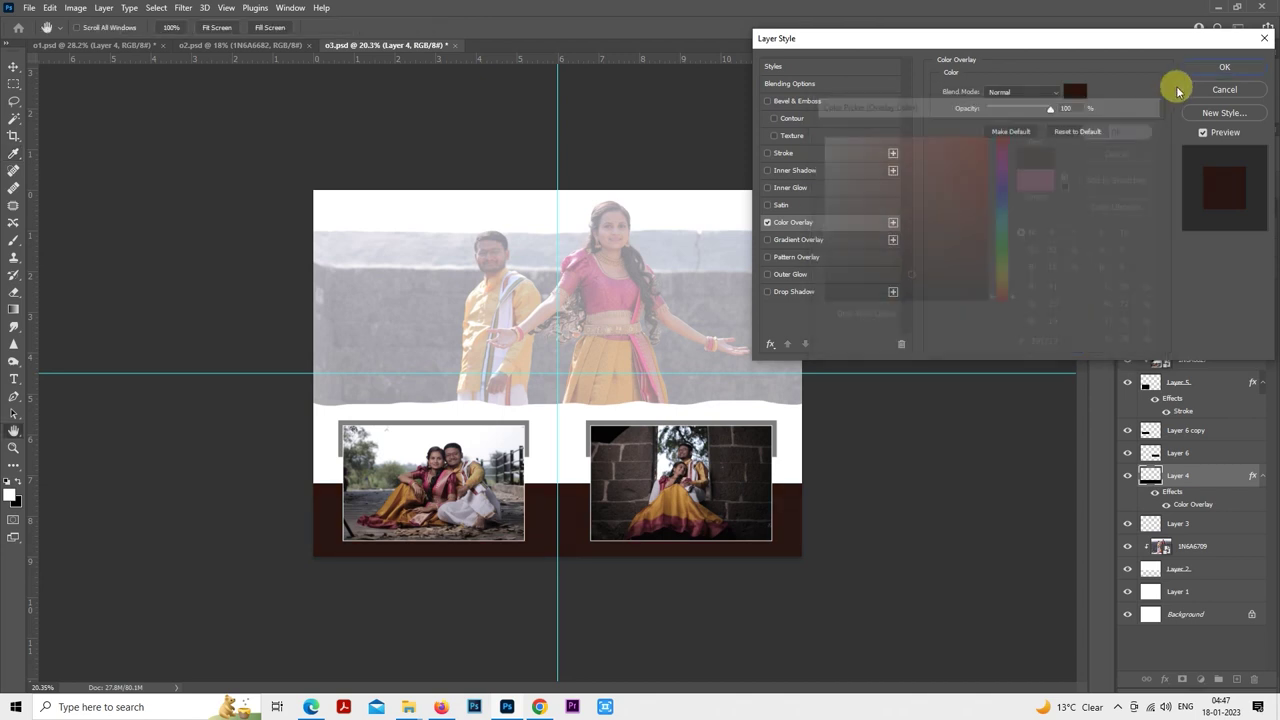
click(1192, 70)
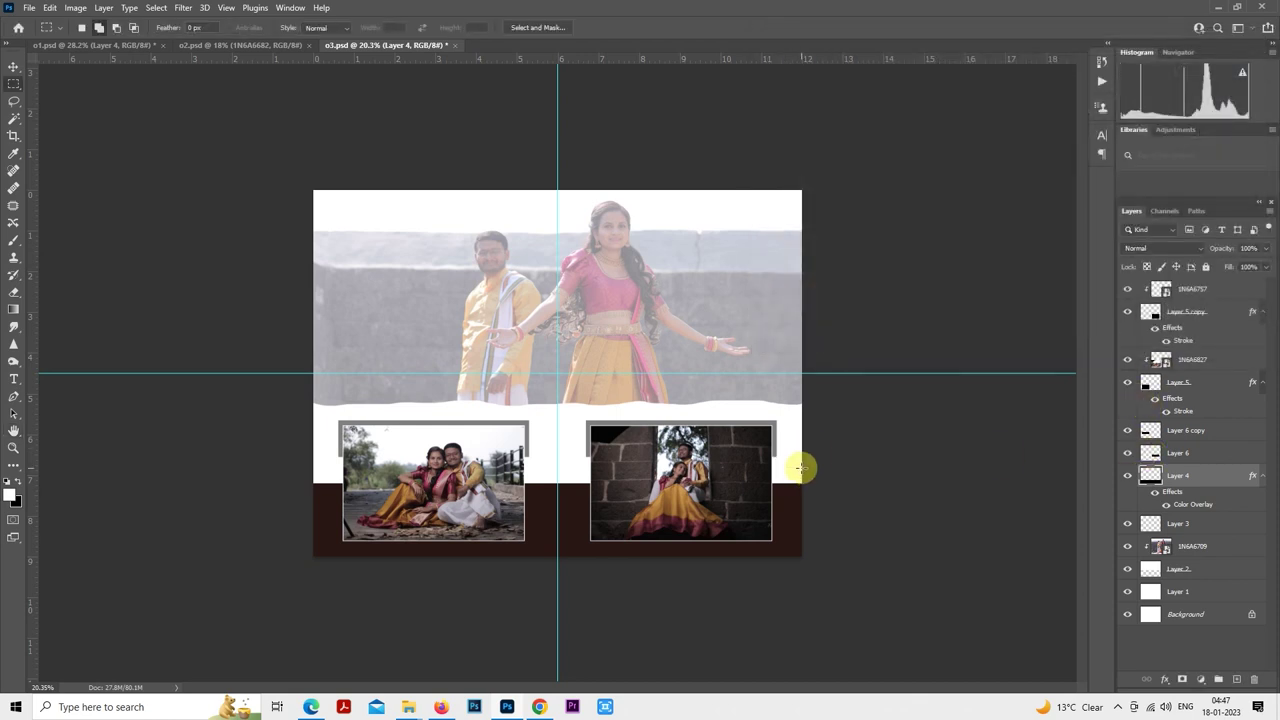
- Sample dark brown #291713 from the bottom band as the background colour
scroll(802, 479, up, 1)
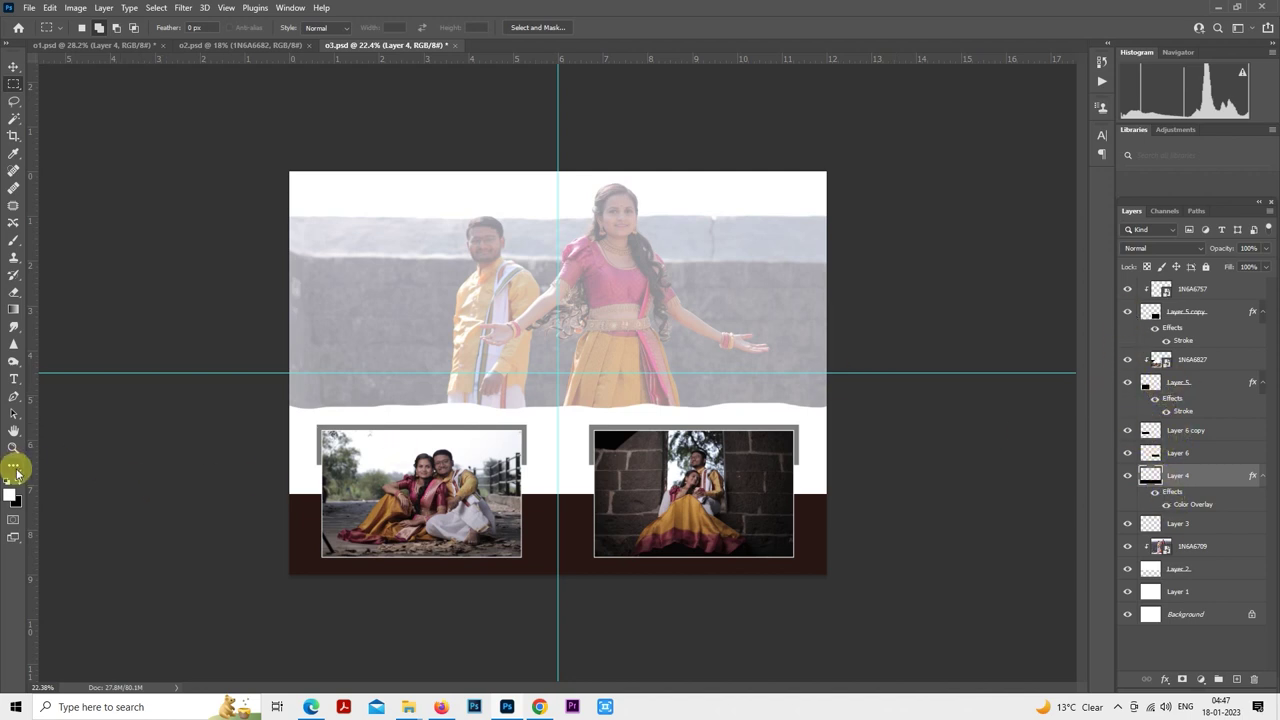
click(16, 500)
click(545, 540)
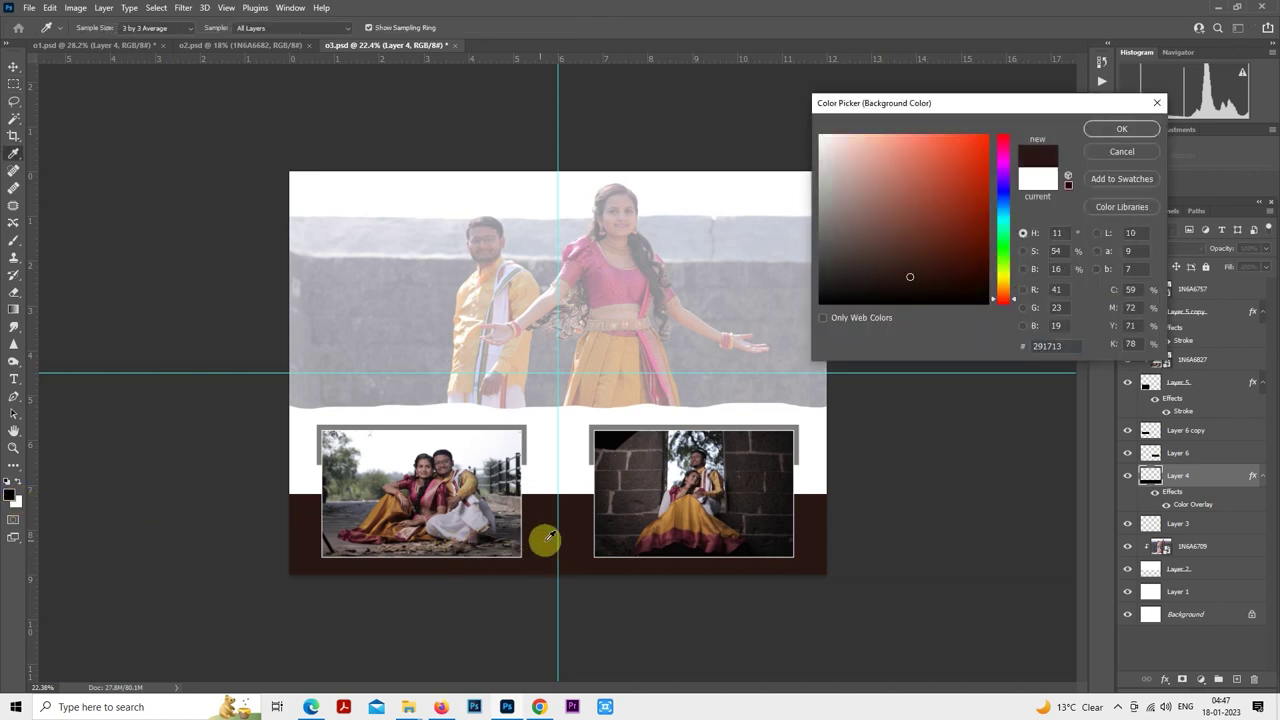
click(1124, 130)
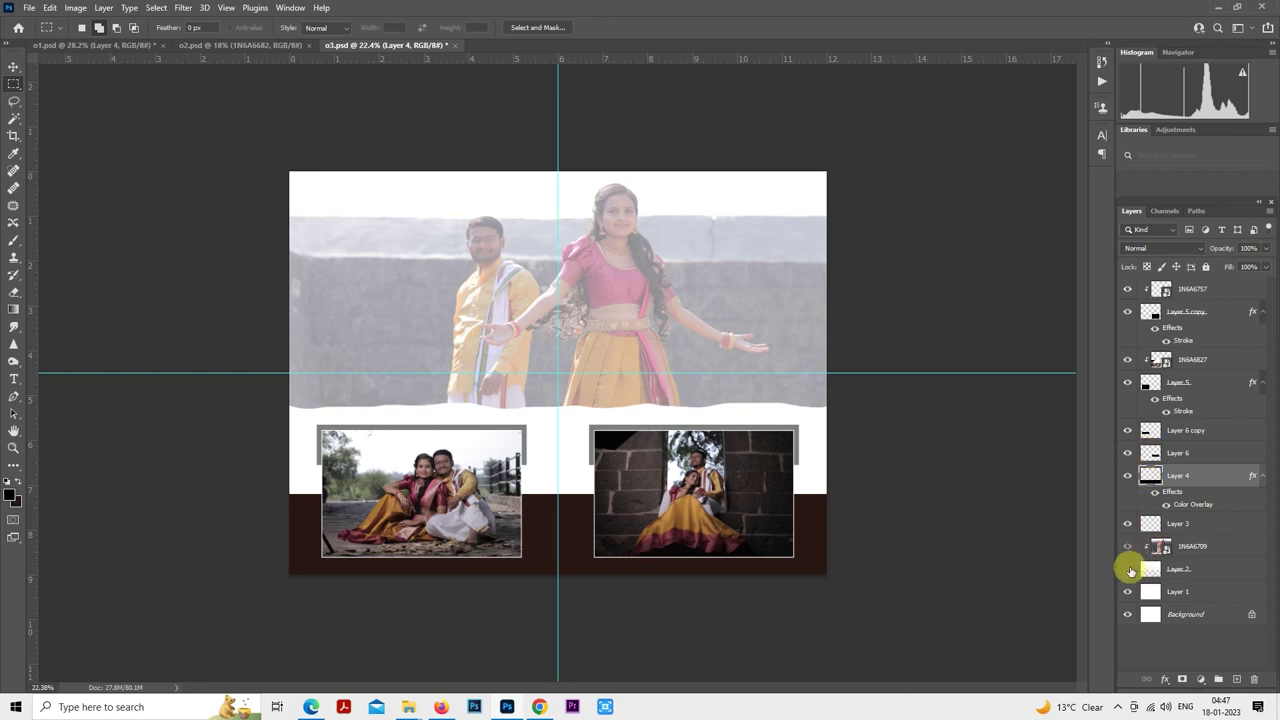
- Fill Layer 2's shape with the dark brown and deselect
click(1153, 569)
ctrl+click(1153, 569)
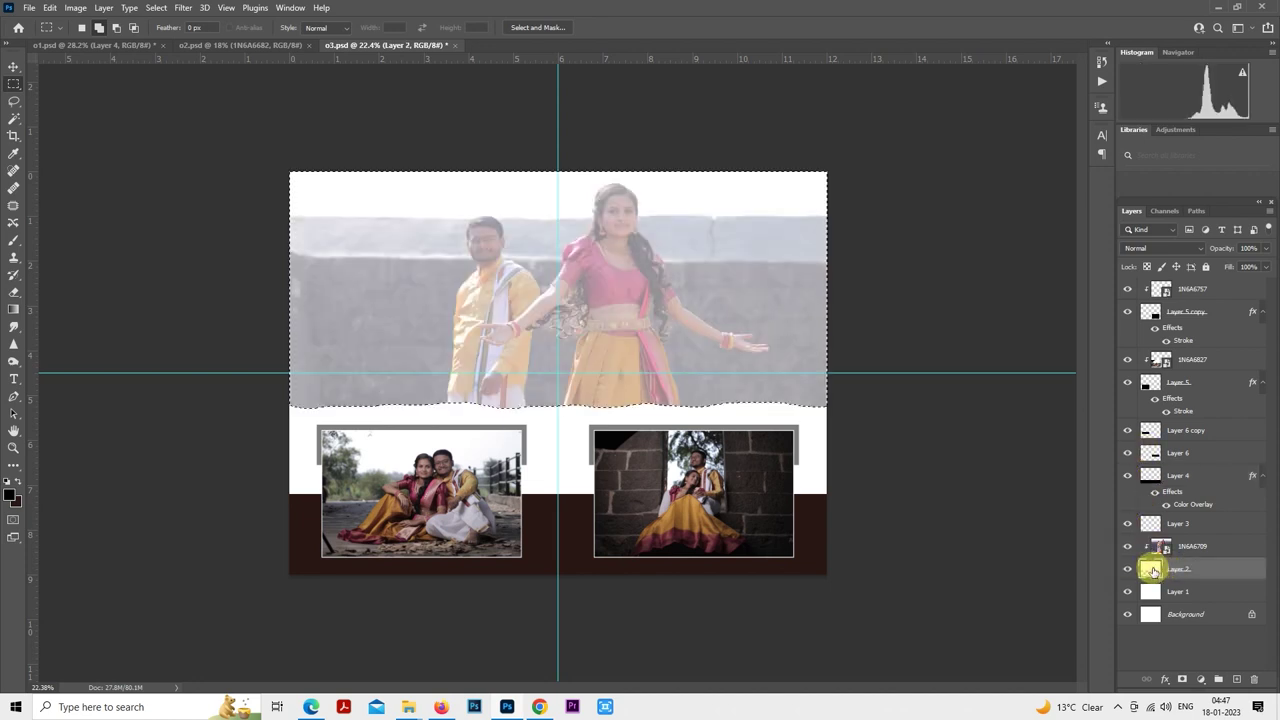
key(alt+BackSpace)
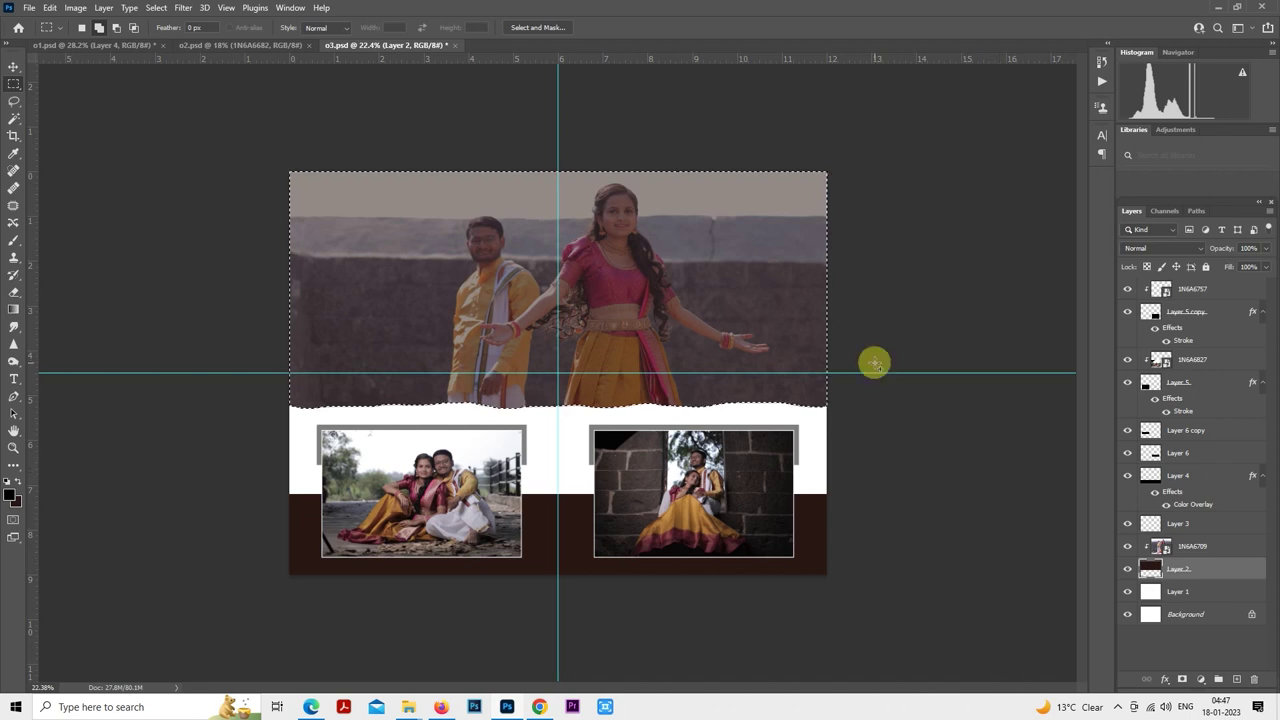
key(ctrl+d)
scroll(873, 362, down, 1)
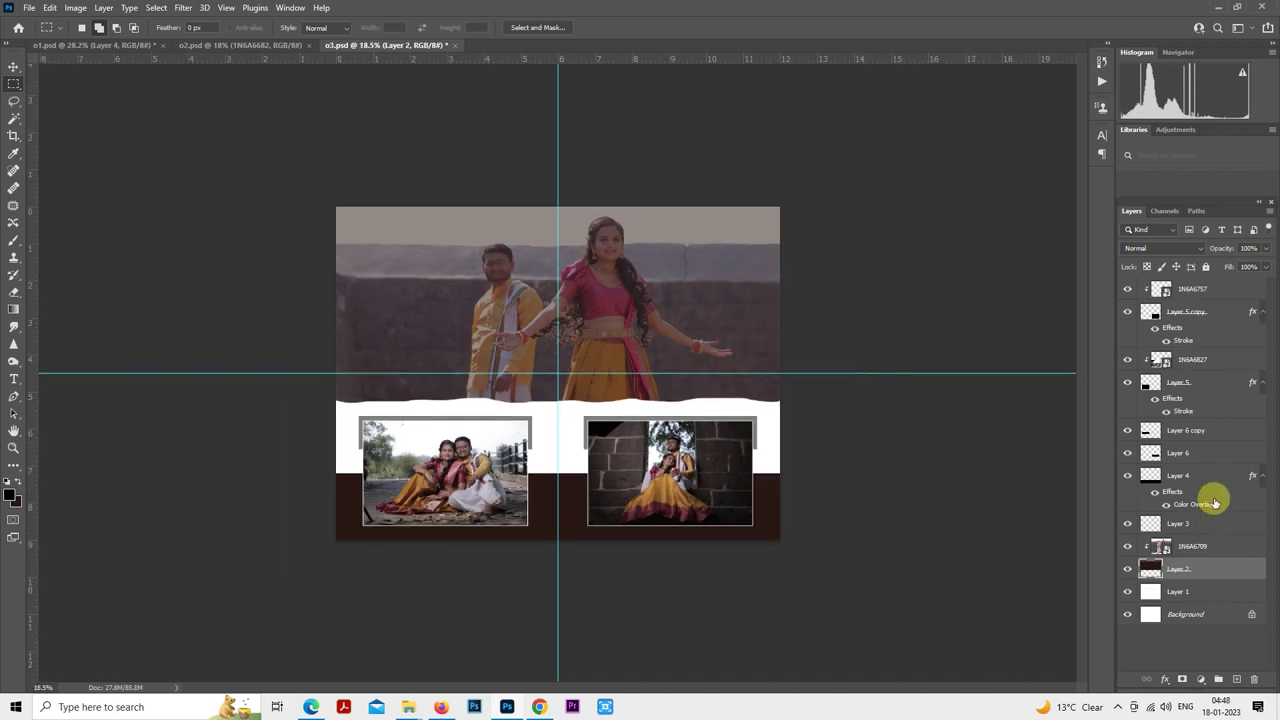
- Try Layer 4 at 50% and 70% opacity, then leave it at 100%
click(1177, 478)
key(5)
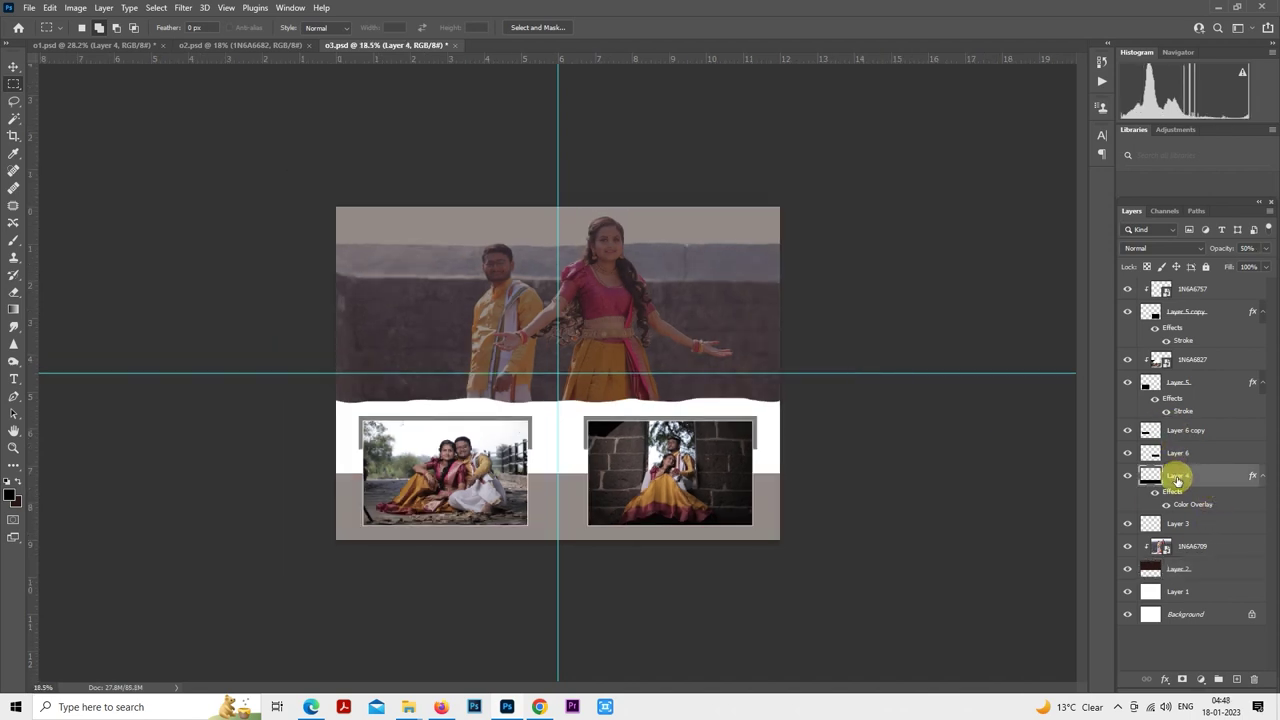
key(0)
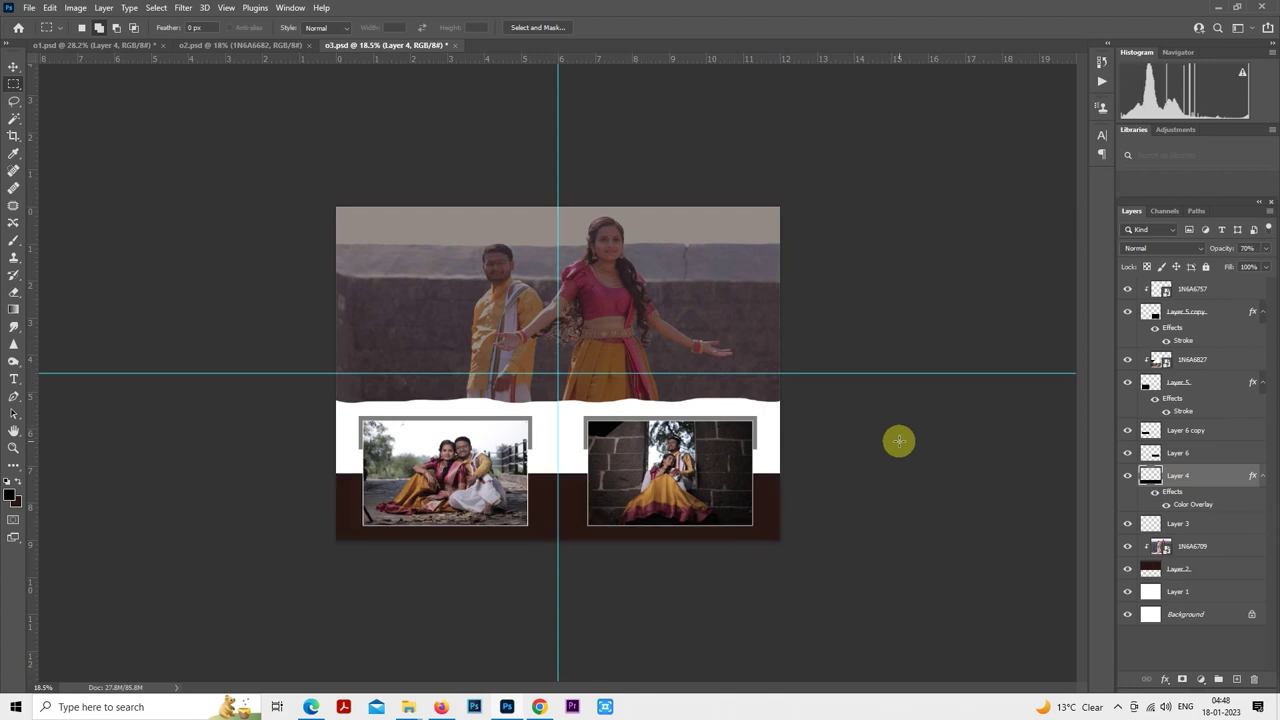
key(7)
key(5)
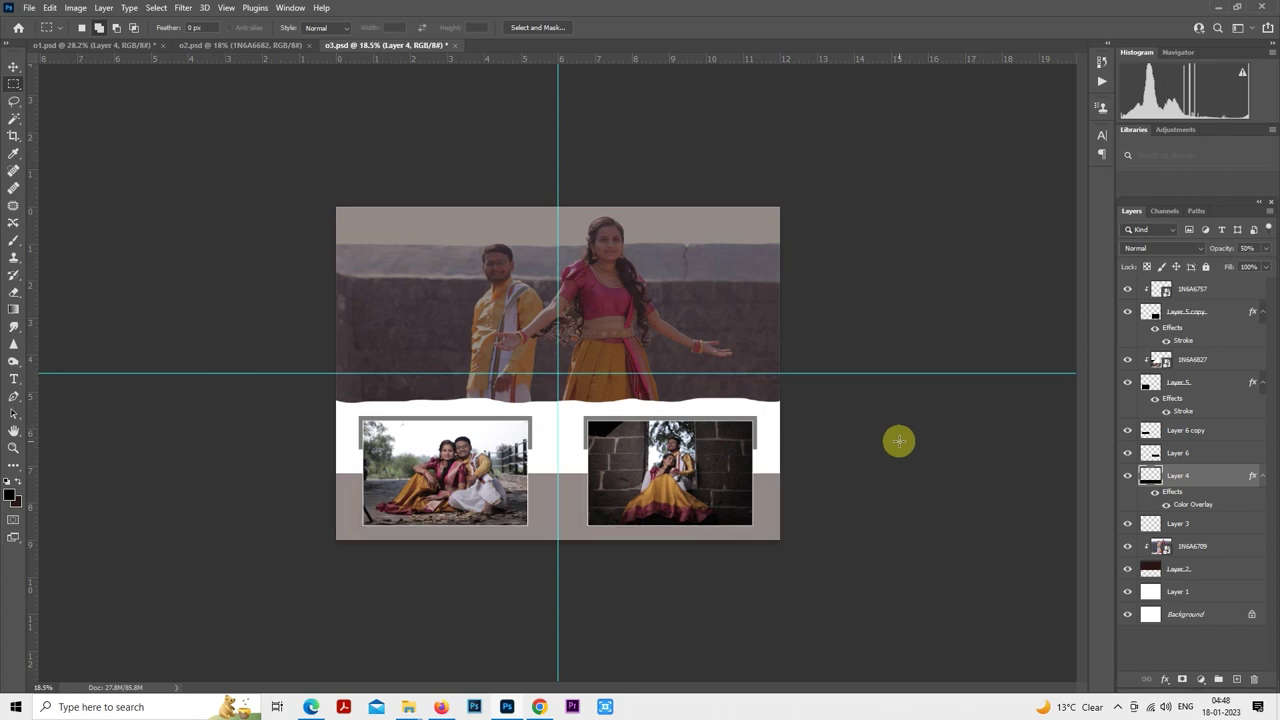
key(0)
- Load the strips on Layer 6 copy and Layer 6 as selections
scroll(786, 434, up, 1)
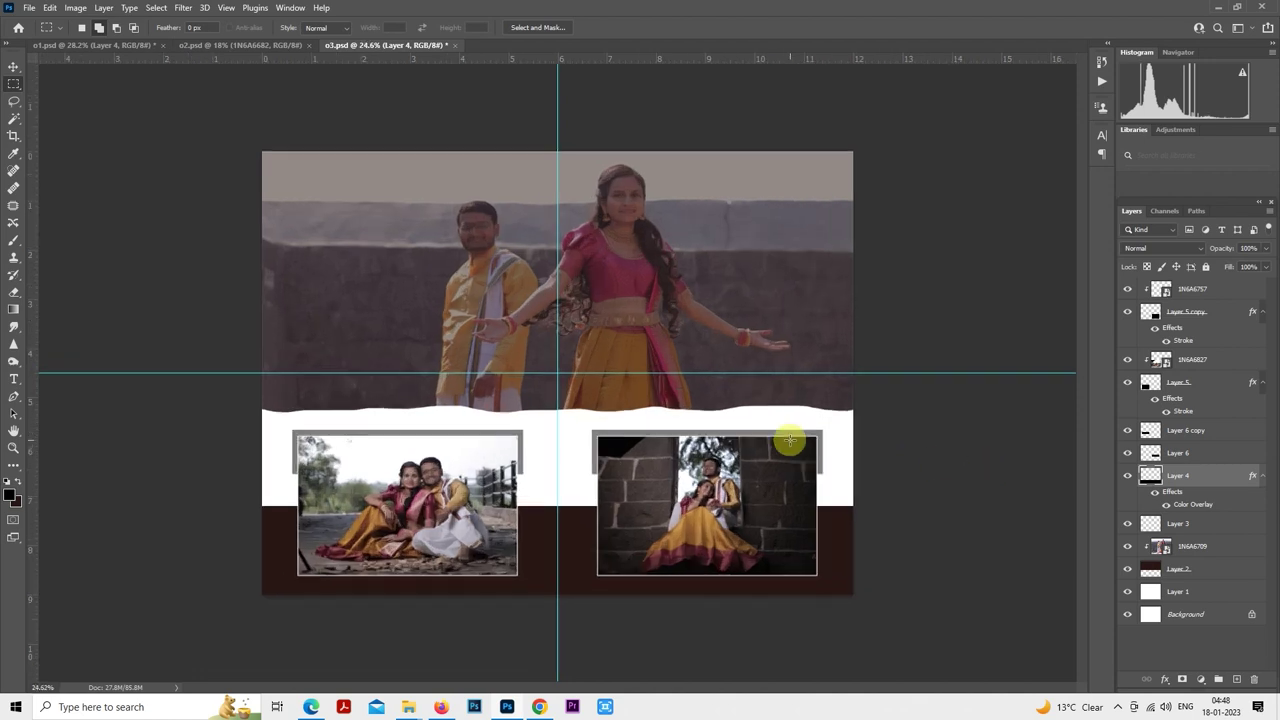
click(1160, 434)
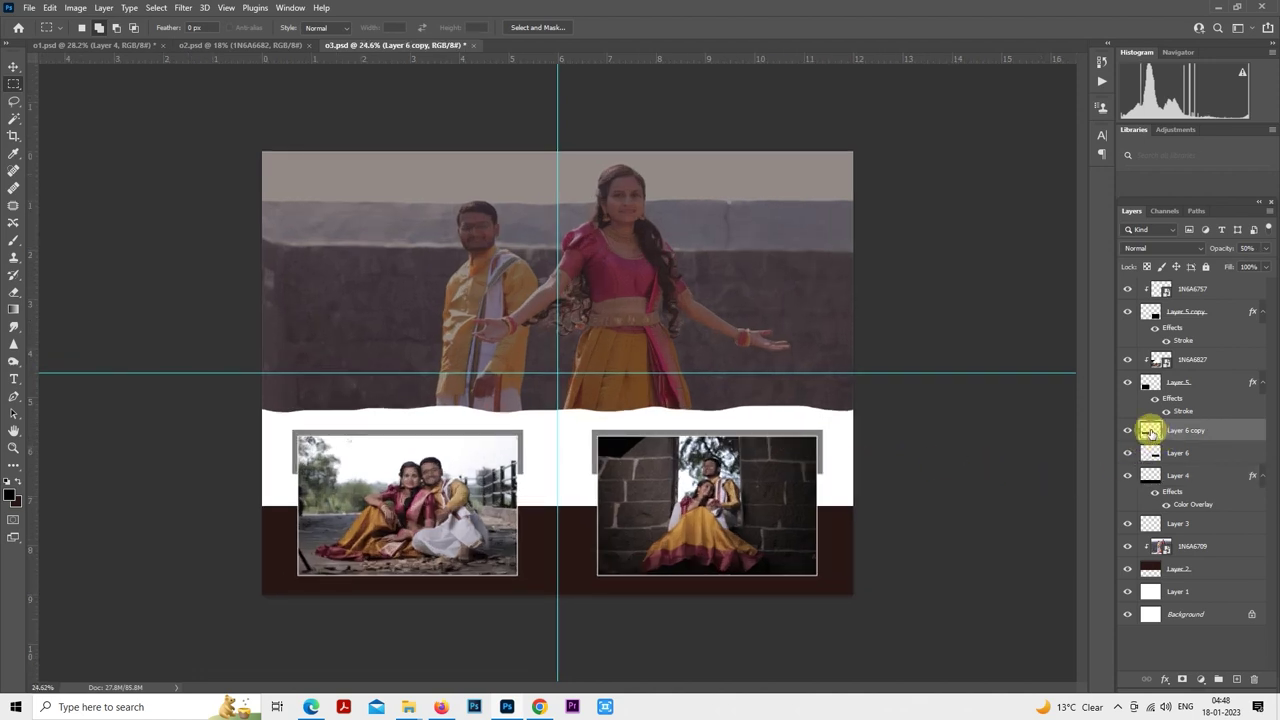
ctrl+click(1150, 432)
click(1057, 414)
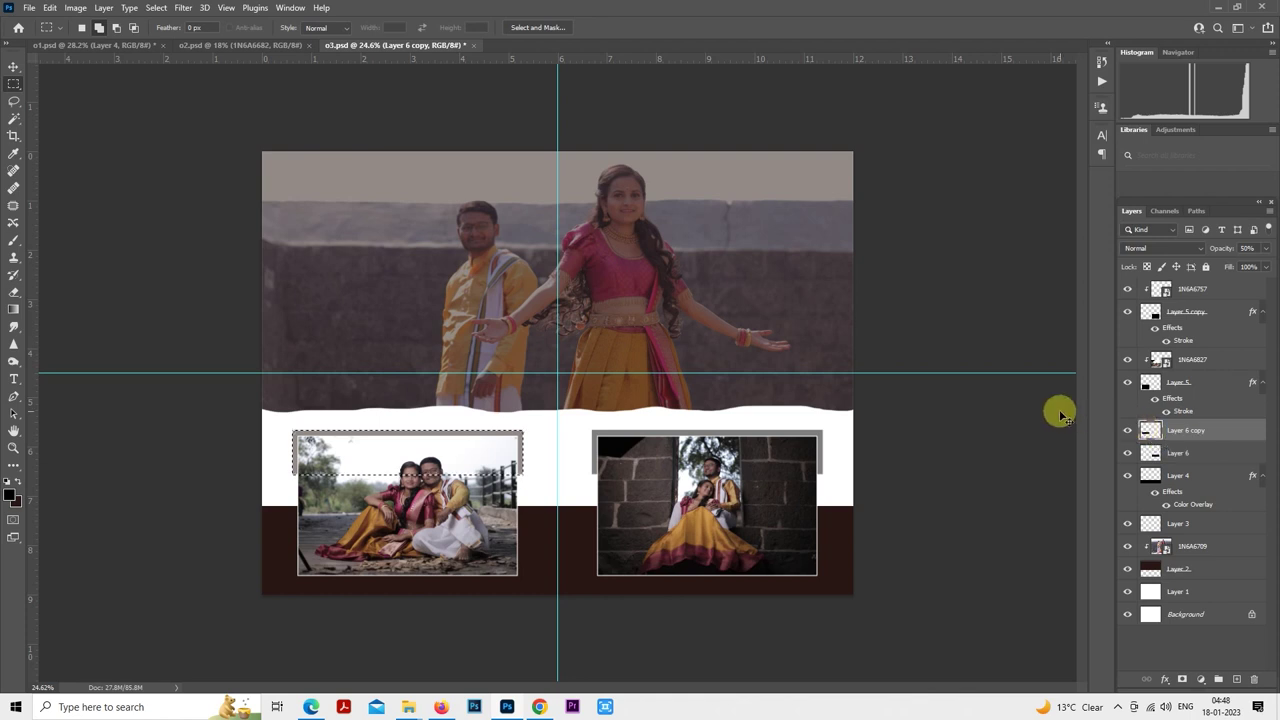
click(1180, 453)
ctrl+click(1150, 455)
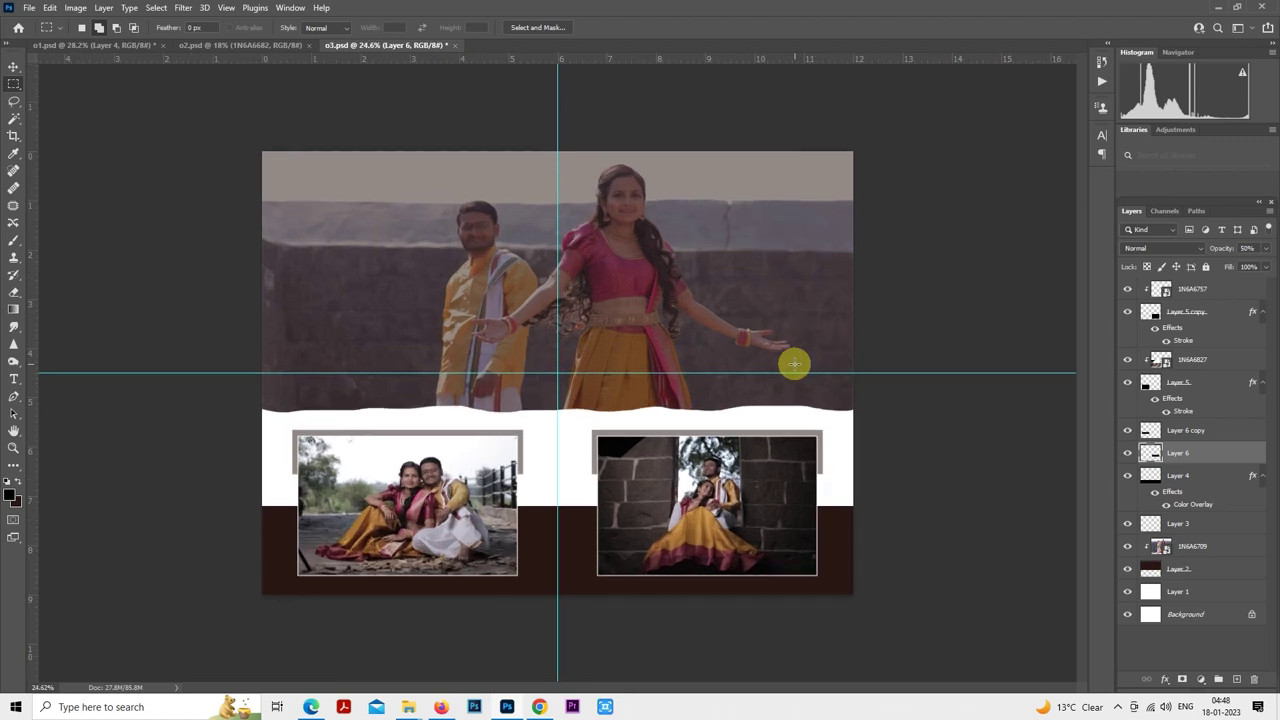
- Fit the spread in view, save o3.psd, and start a new 12 × 9 in, 300 ppi document
key(ctrl+minus)
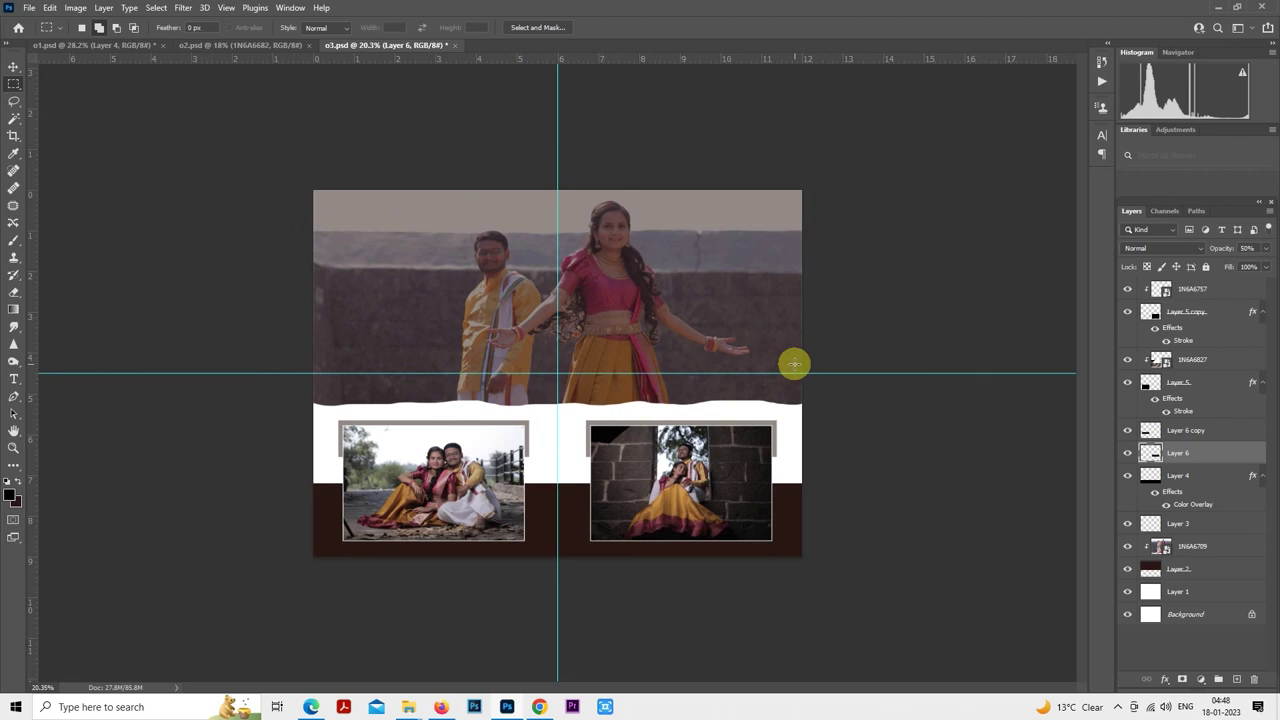
key(ctrl+s)
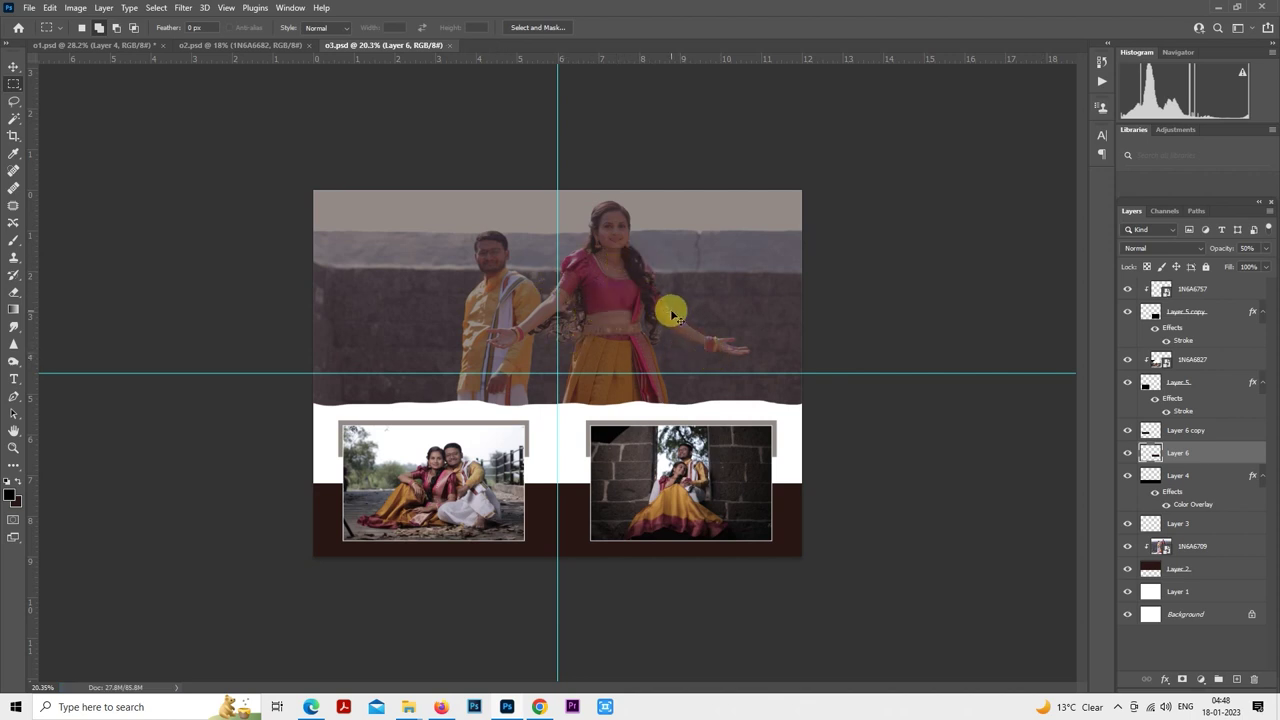
key(ctrl+n)
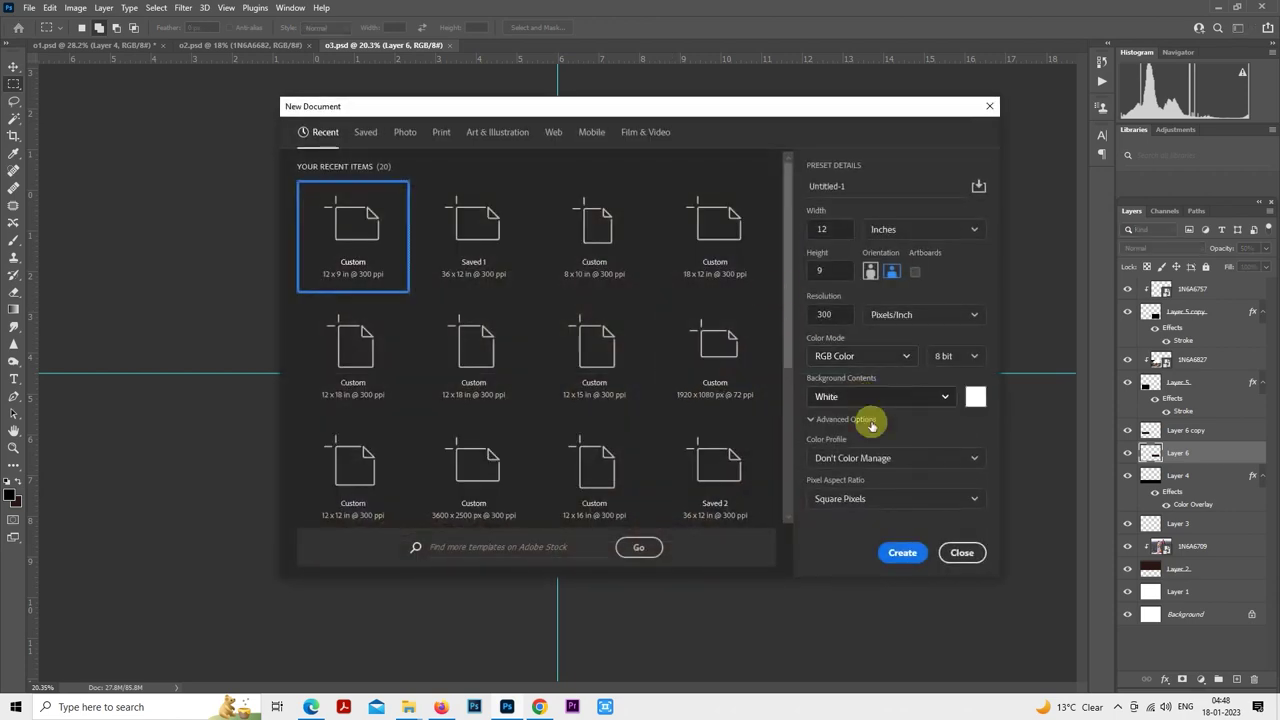
- Create the 12 × 9 in document as a tab and add Layer 1 with guides crossing at the centre
click(899, 555)
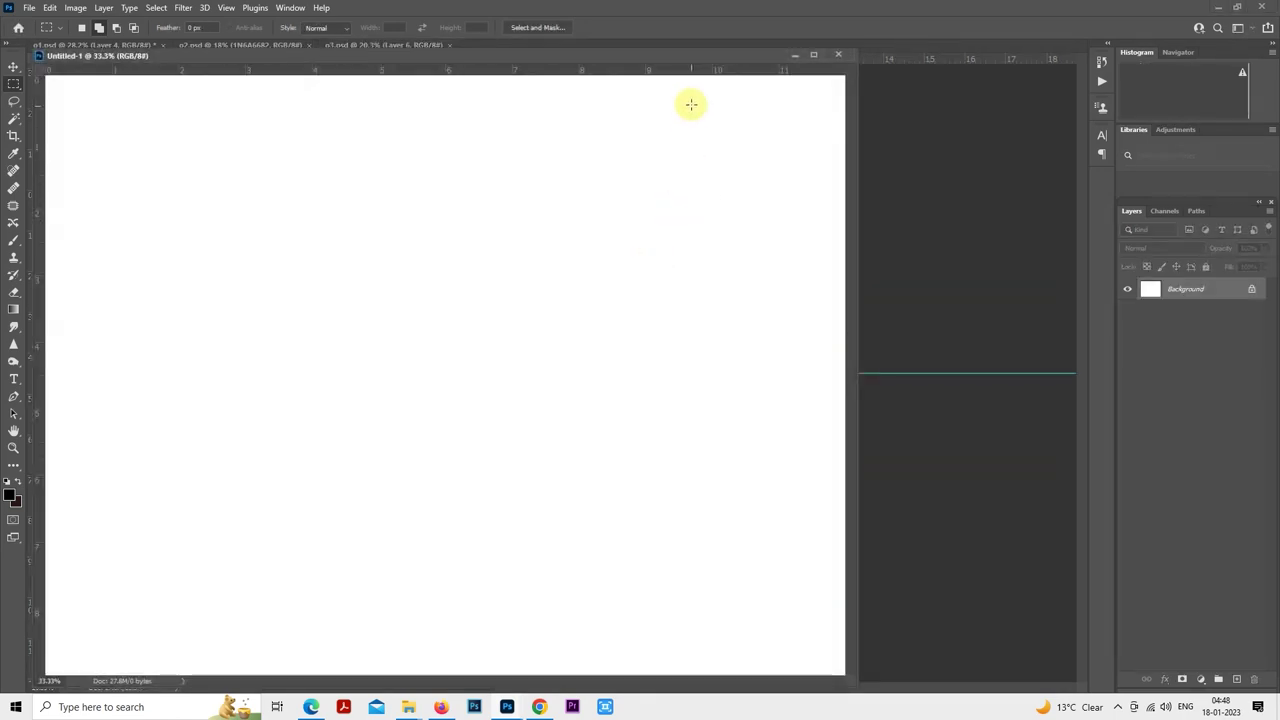
drag(688, 61, 725, 46)
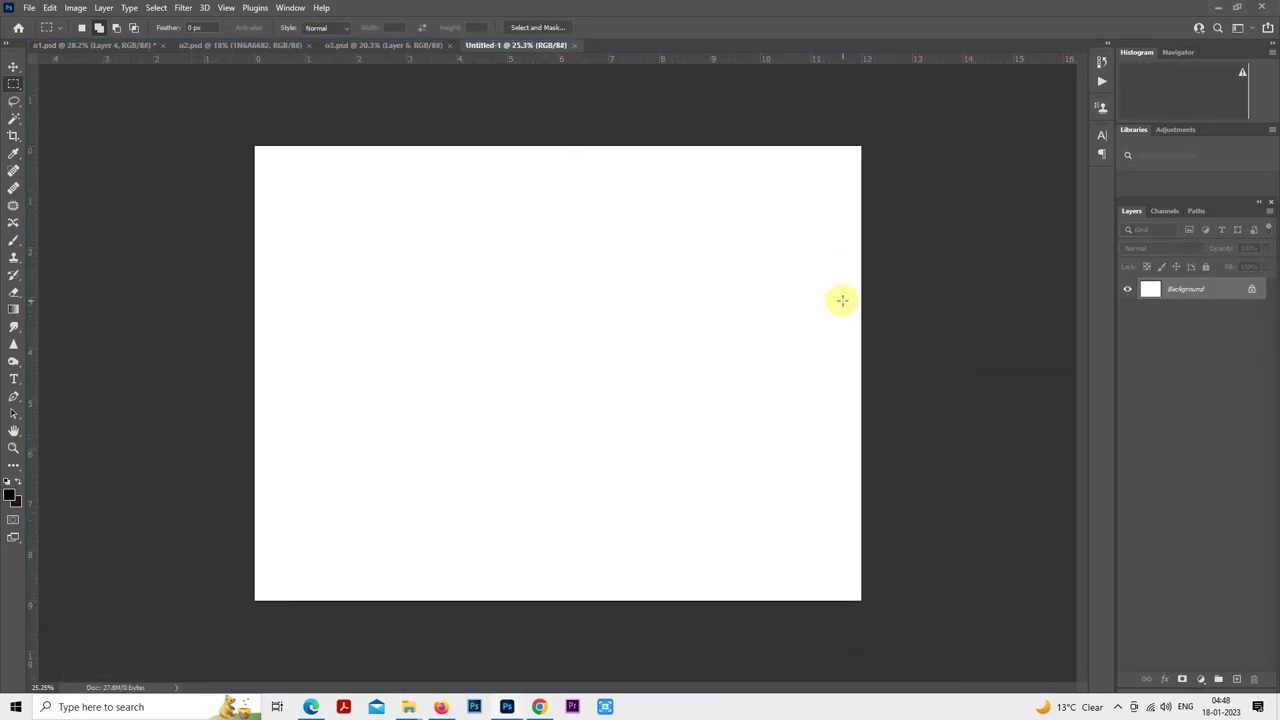
key(ctrl+shift+alt+n)
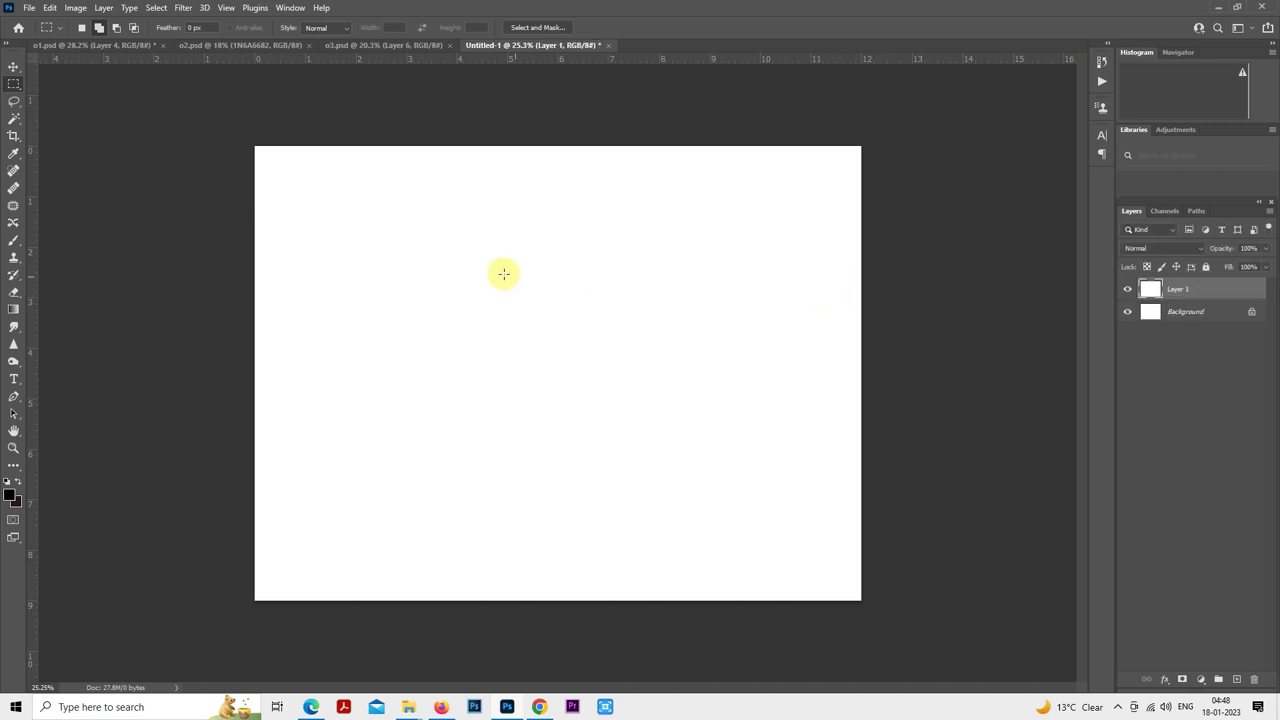
right_click(481, 248)
click(537, 358)
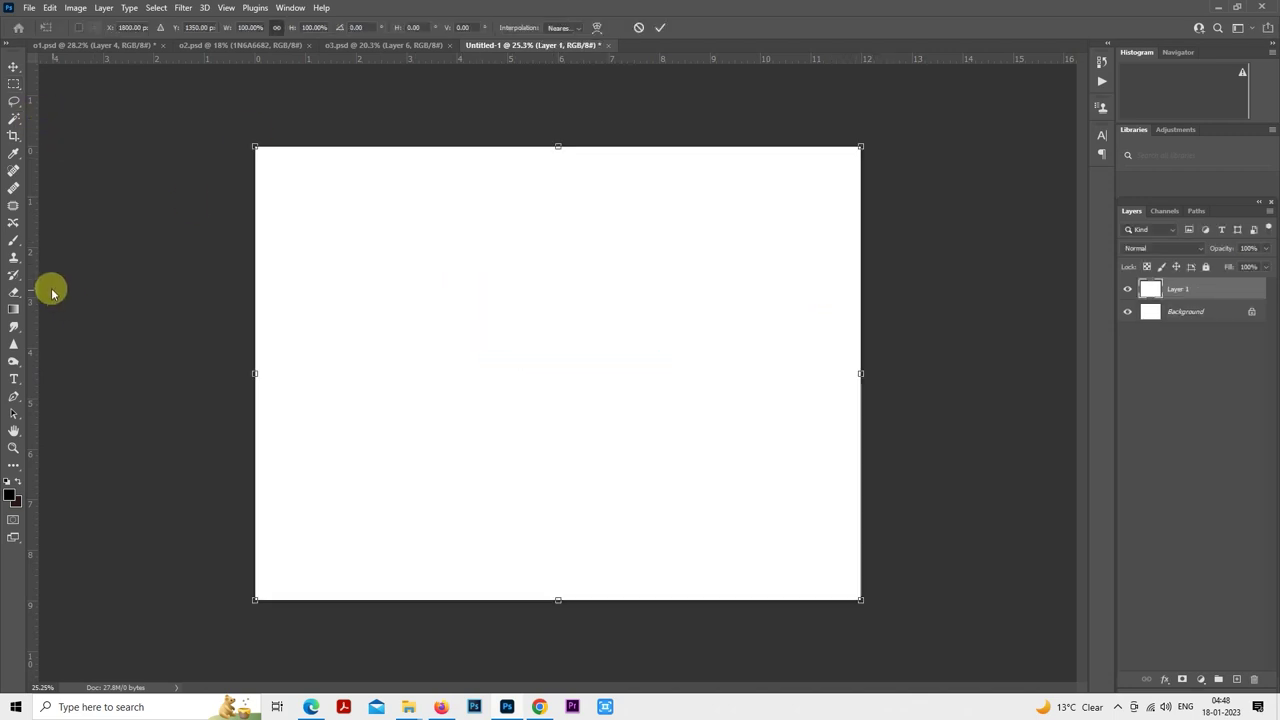
drag(35, 257, 557, 320)
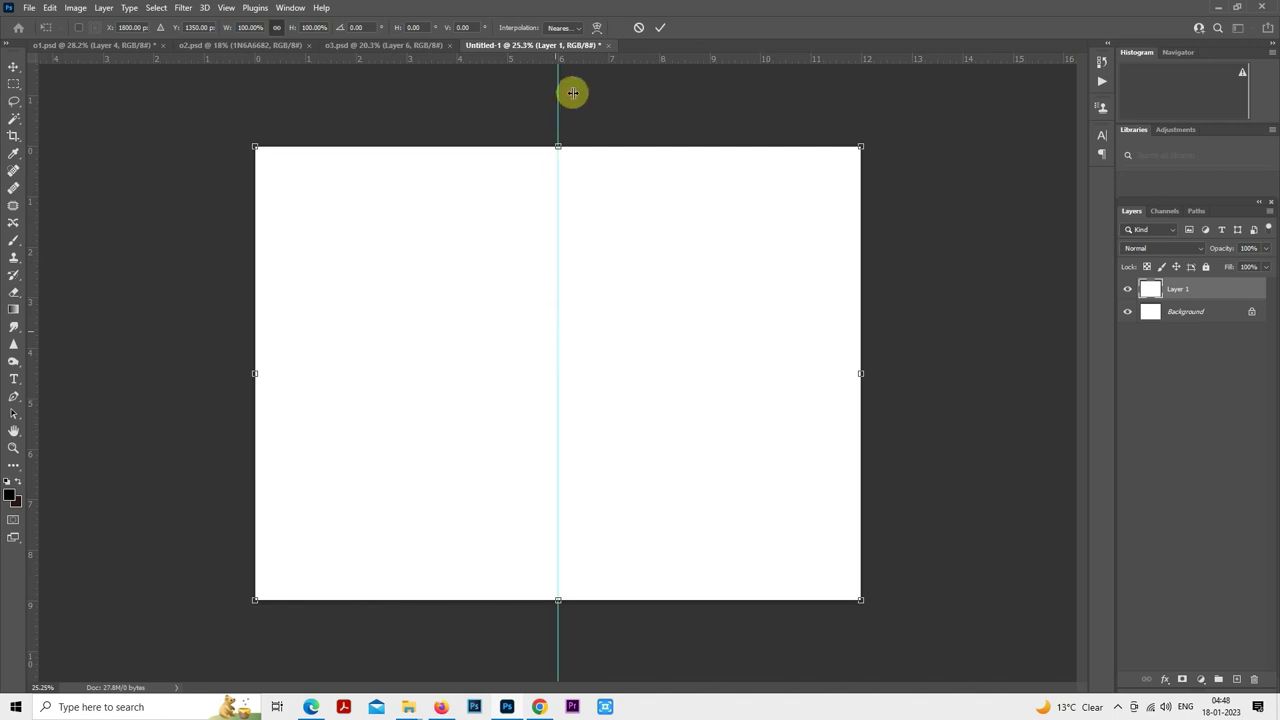
drag(575, 65, 598, 373)
key(Return)
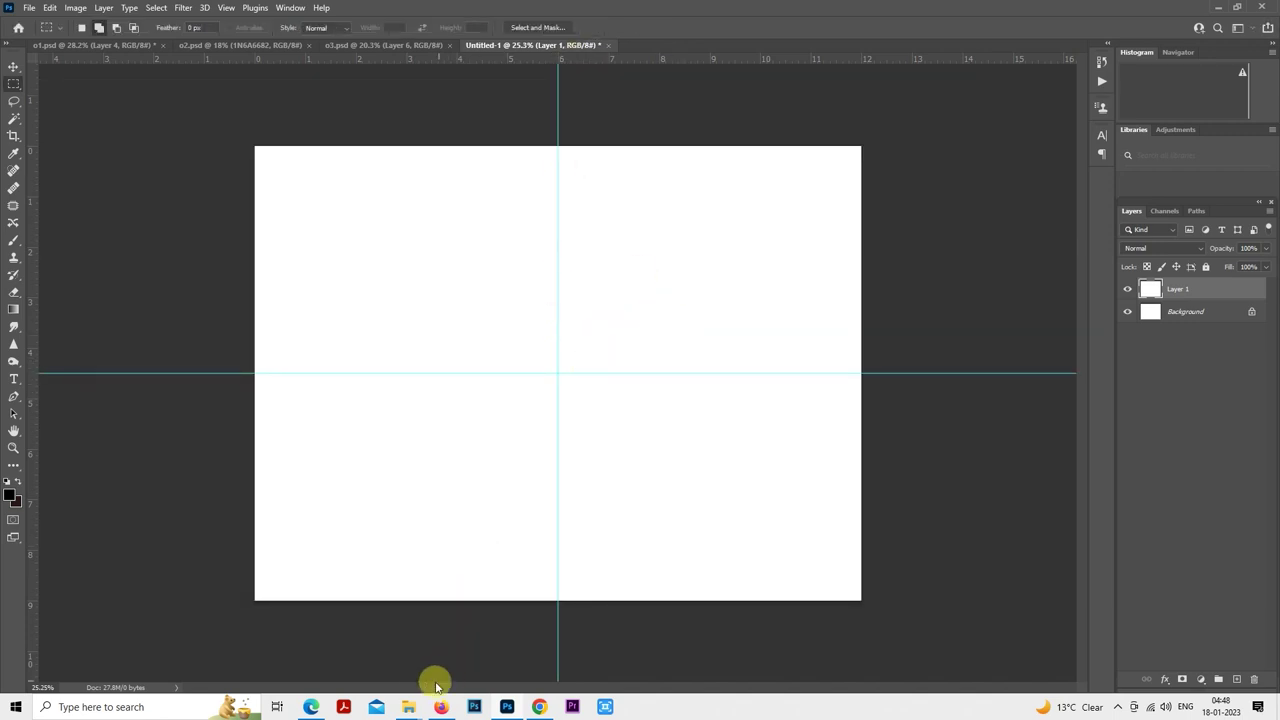
- Browse photos 1N6A6858 and 1N6A6862 full size from the pre shoot folder
mouse_move(408, 705)
click(366, 652)
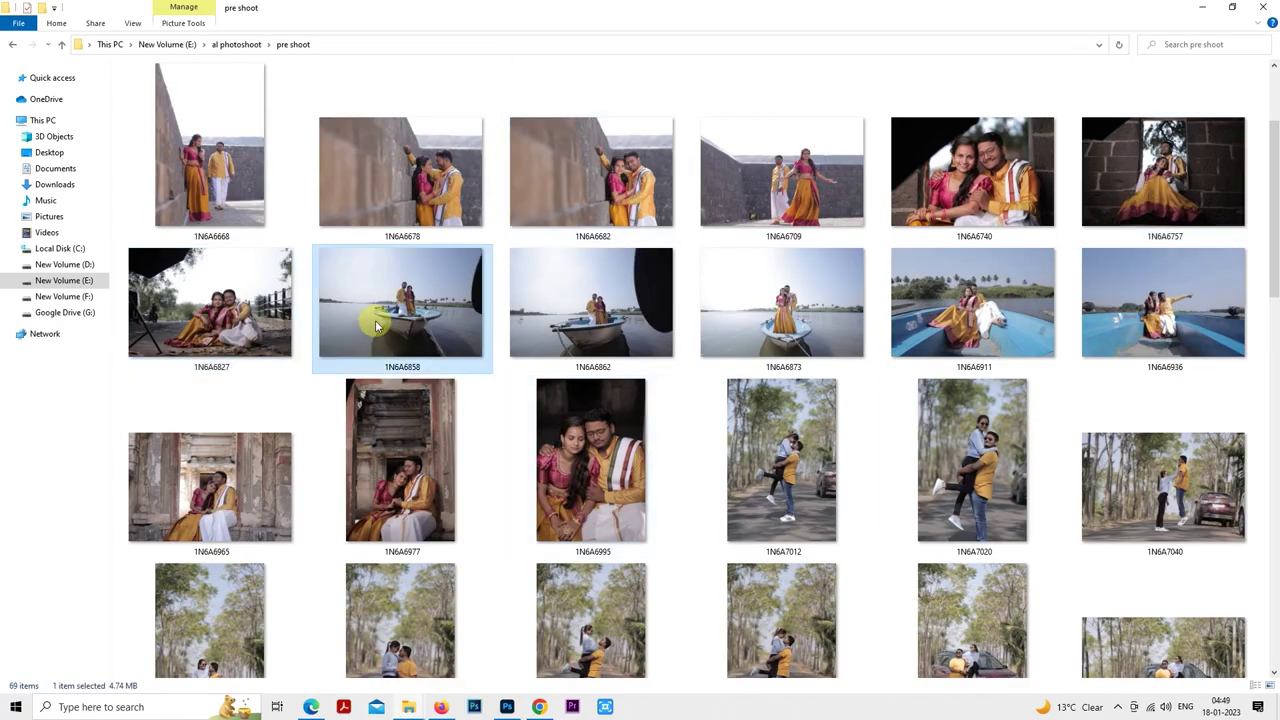
double_click(375, 320)
click(1266, 329)
click(1266, 329)
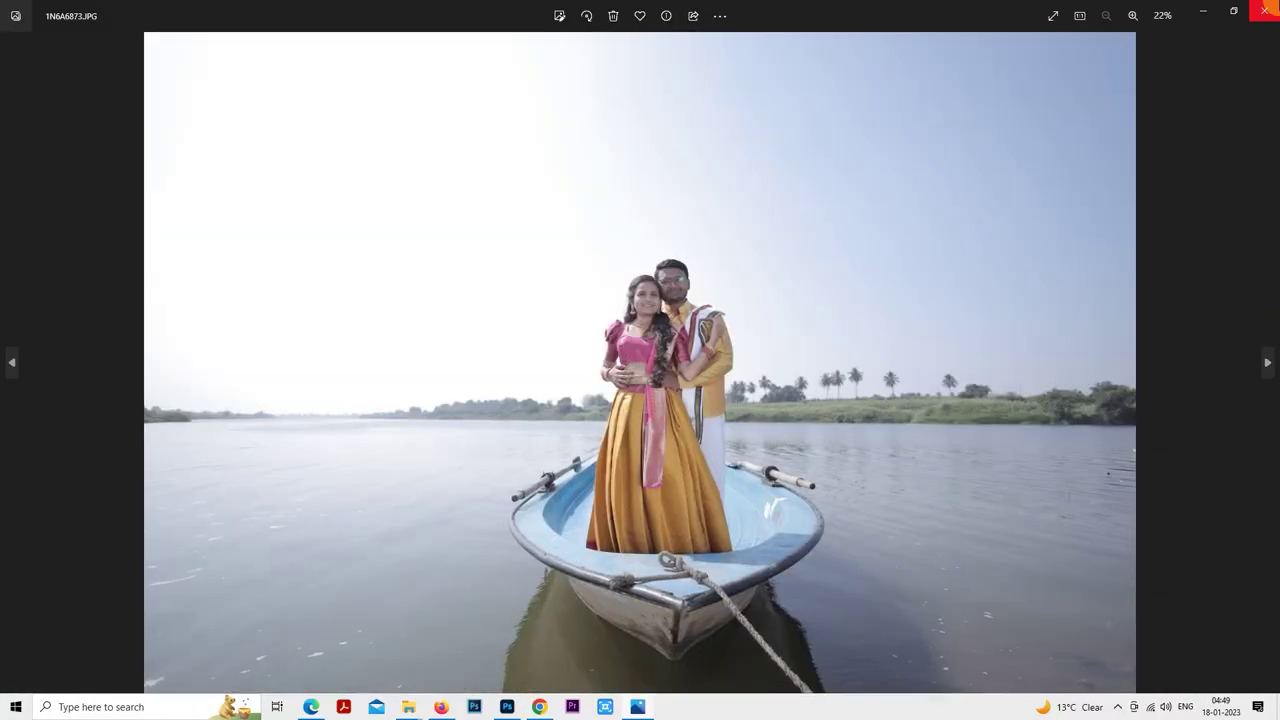
click(1262, 11)
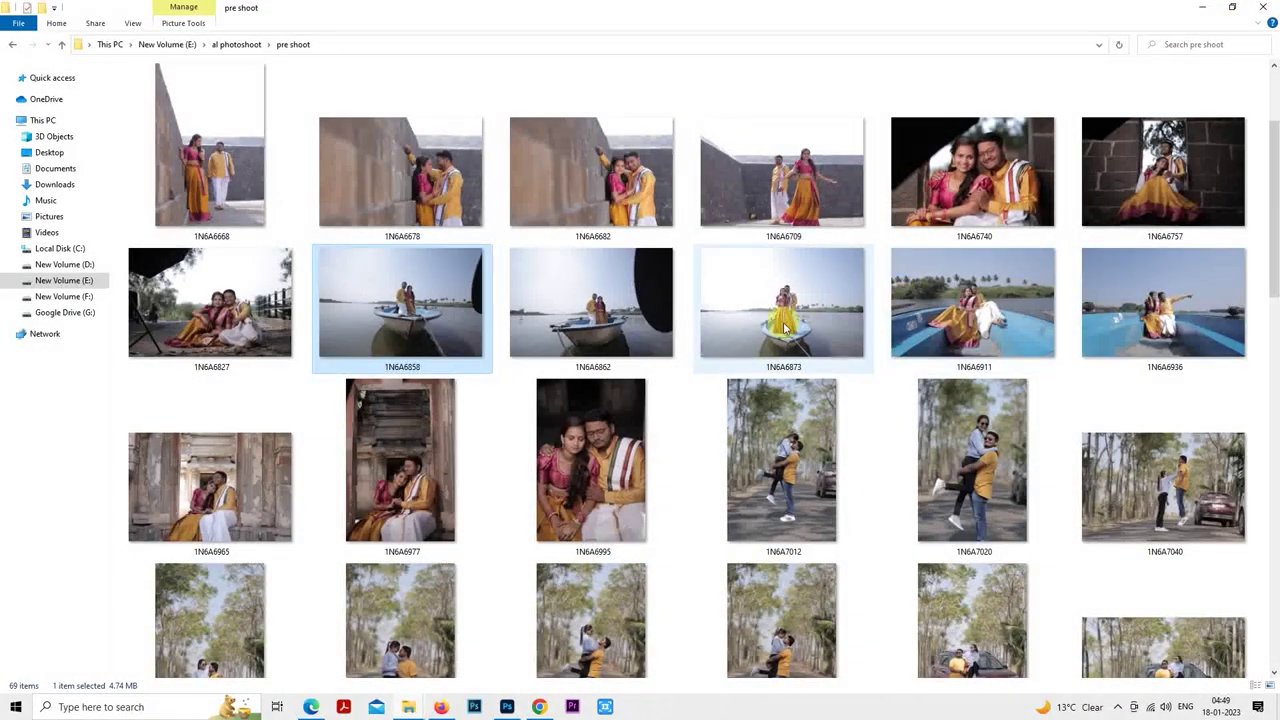
double_click(457, 320)
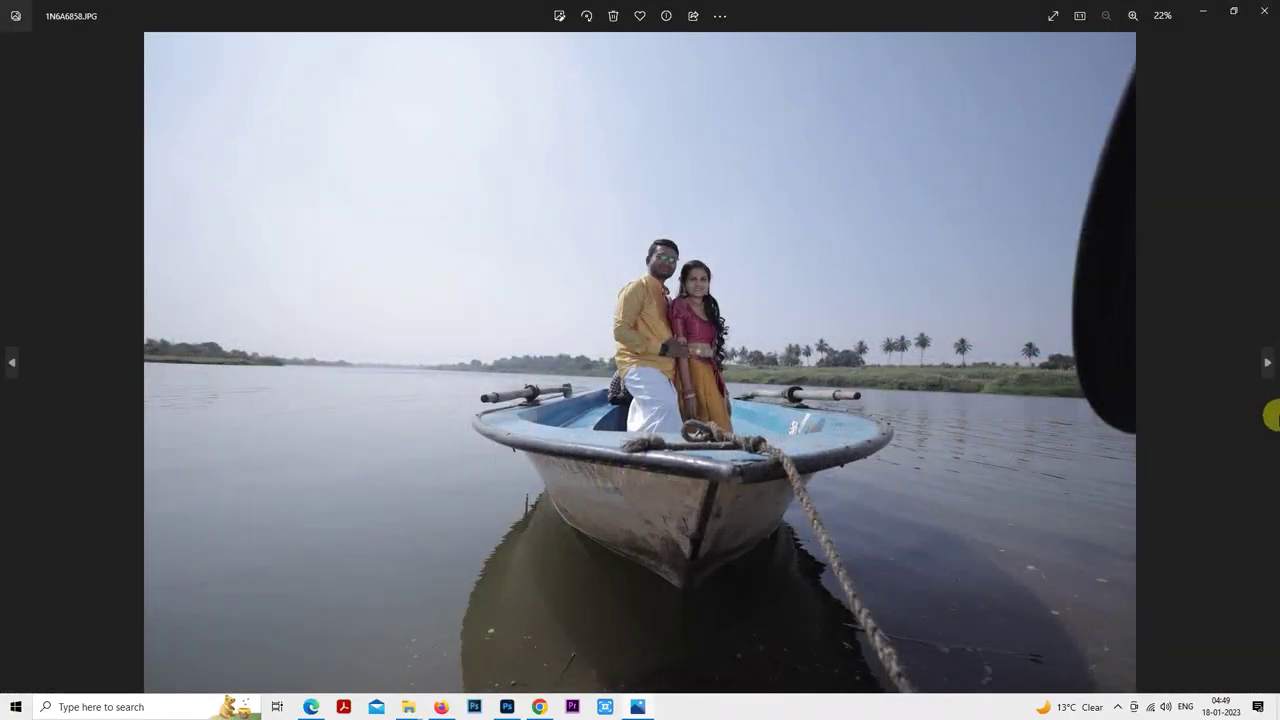
click(1267, 365)
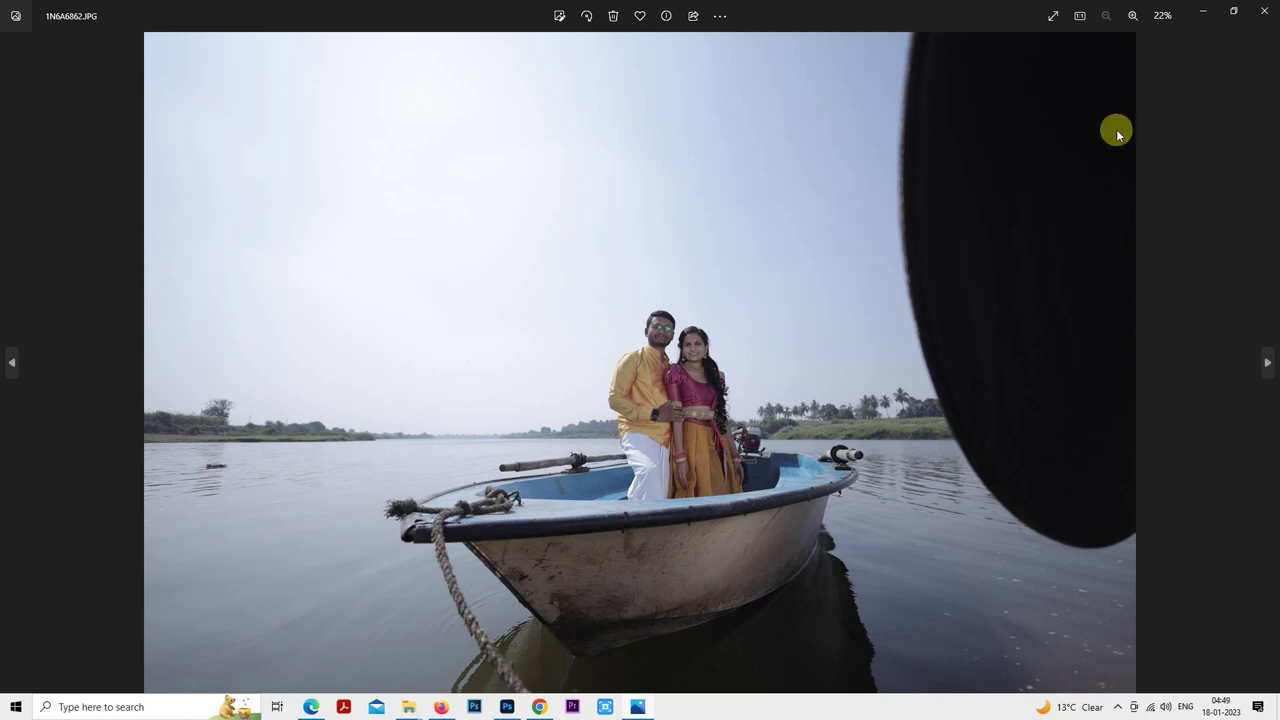
click(1264, 11)
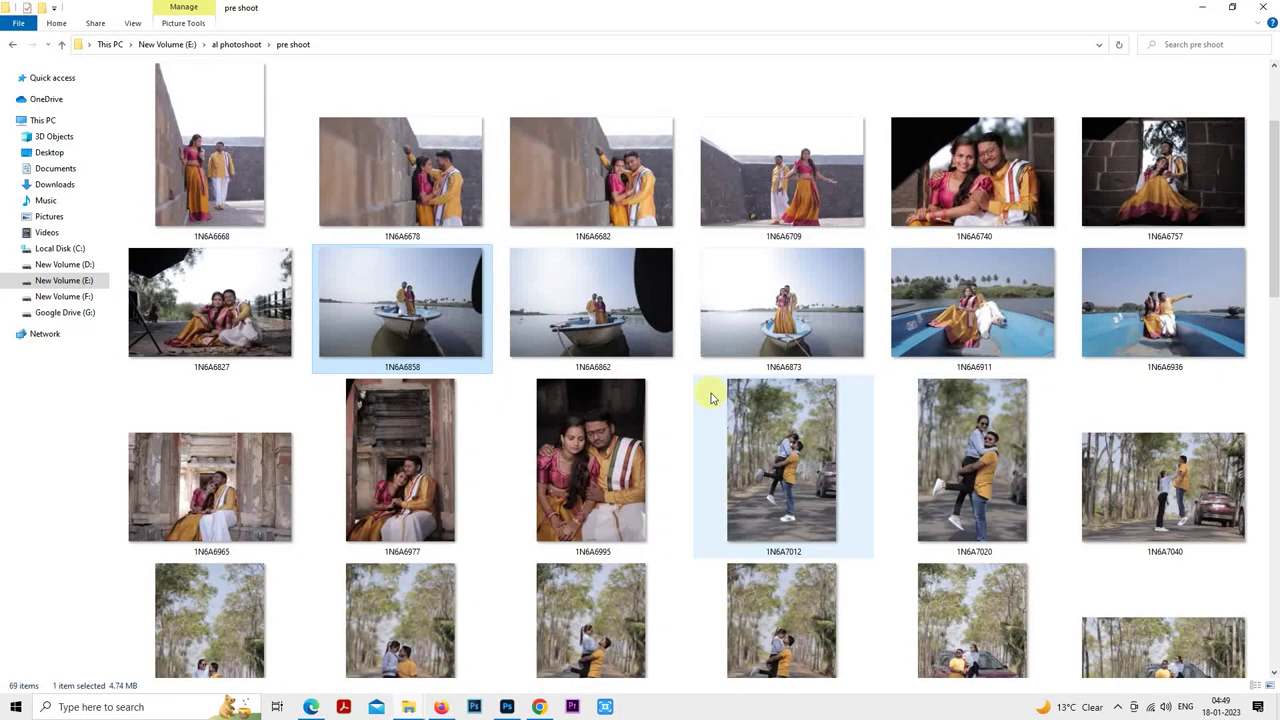
- Preview boat photo 1N6A6873 full size, then return to the Untitled-1 document
mouse_move(711, 398)
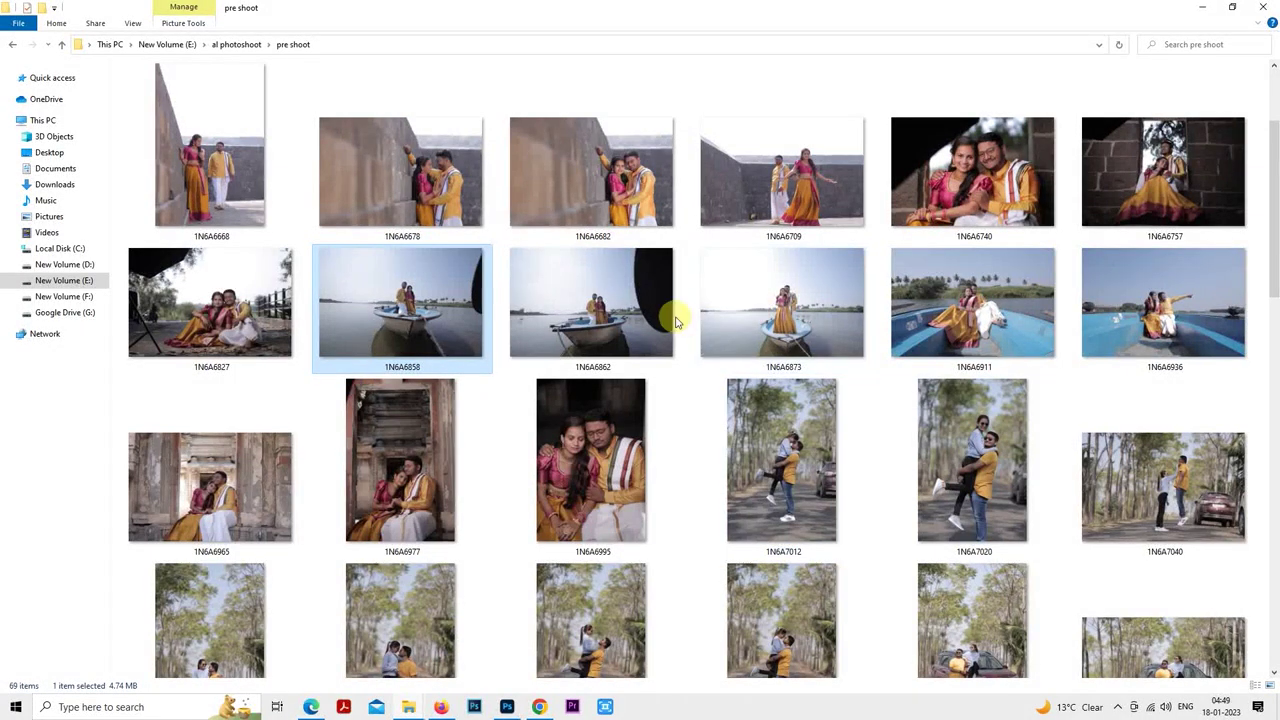
double_click(803, 303)
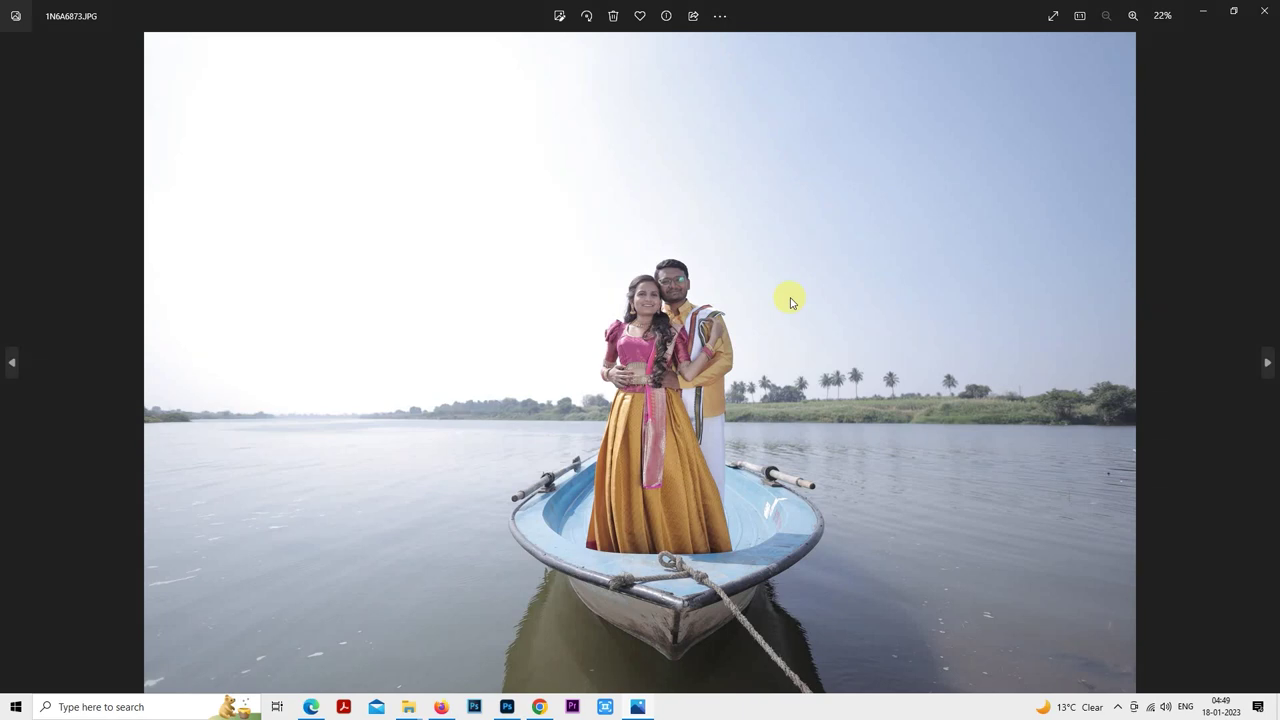
click(1265, 7)
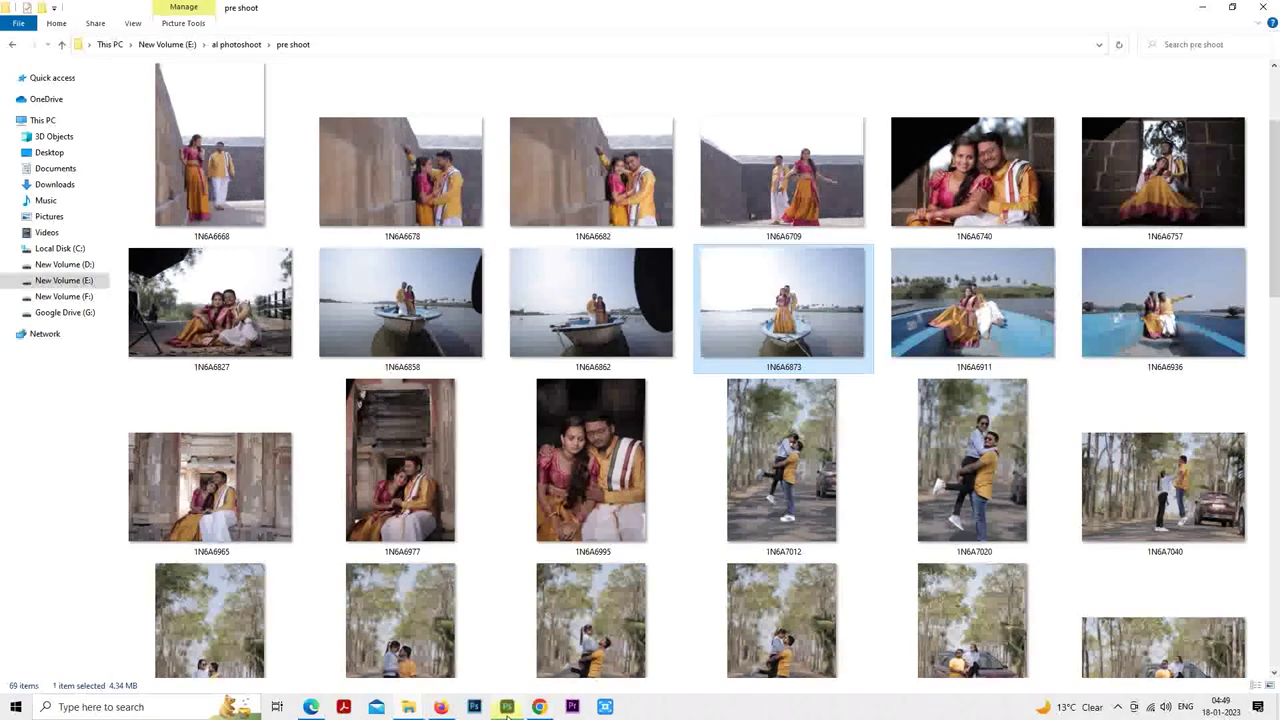
mouse_move(507, 716)
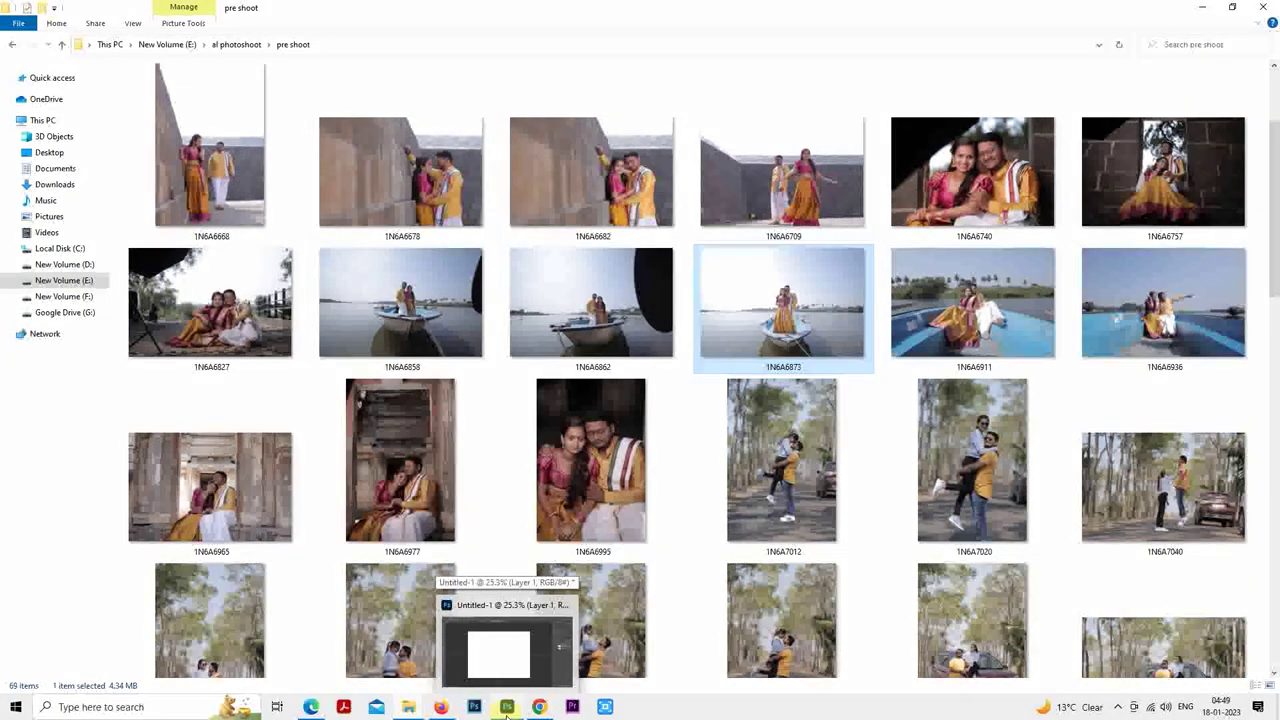
click(507, 710)
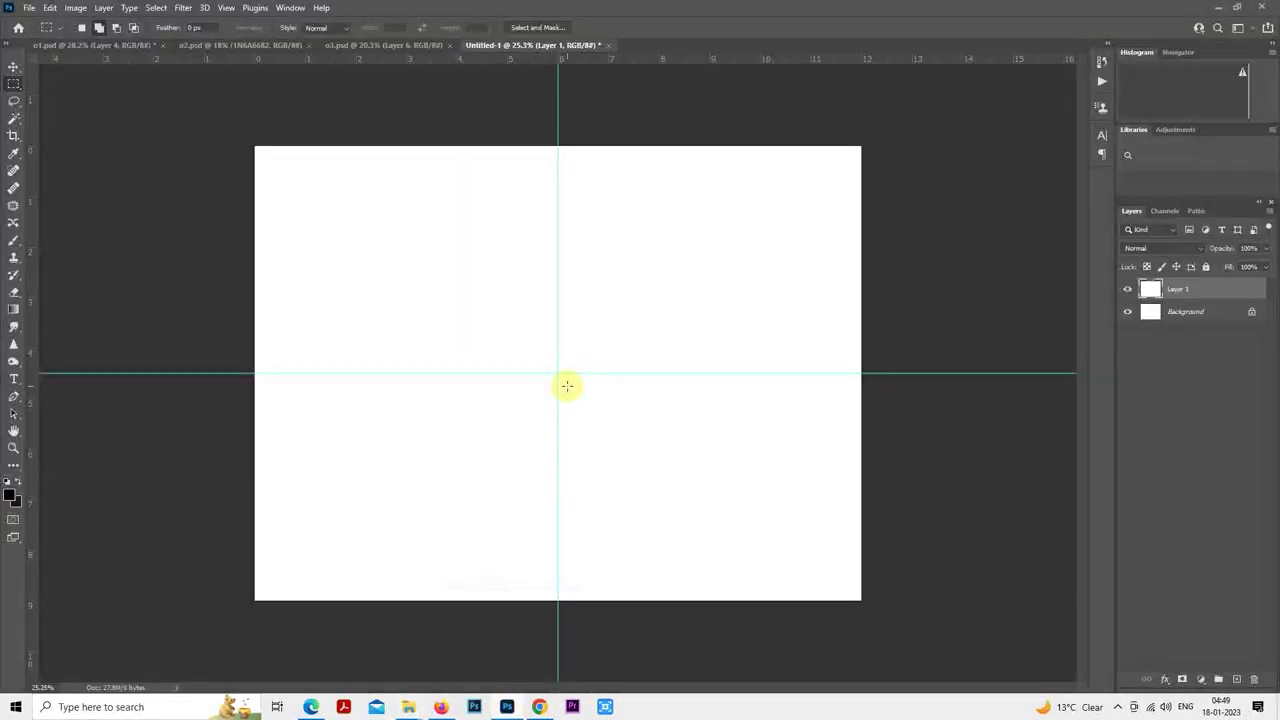
- Add Layer 2 with a dark brown rectangle filling the page's upper-left area
click(1236, 679)
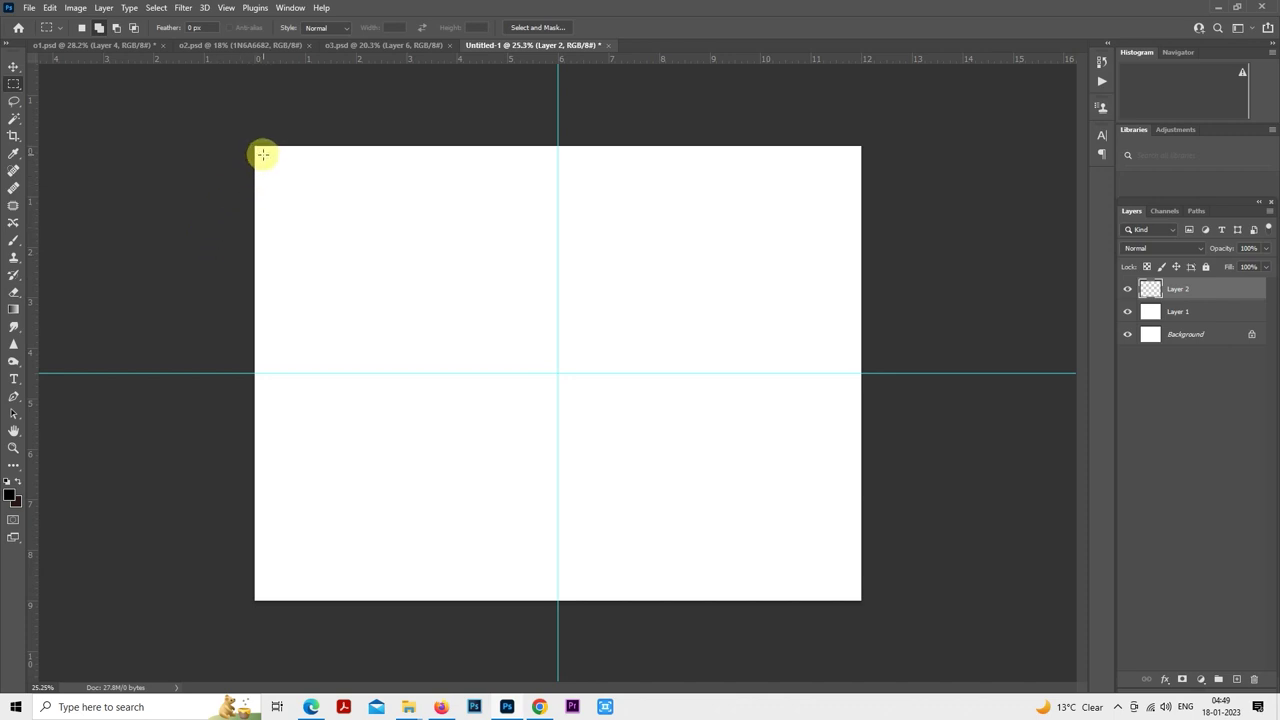
drag(263, 154, 547, 470)
key(alt+BackSpace)
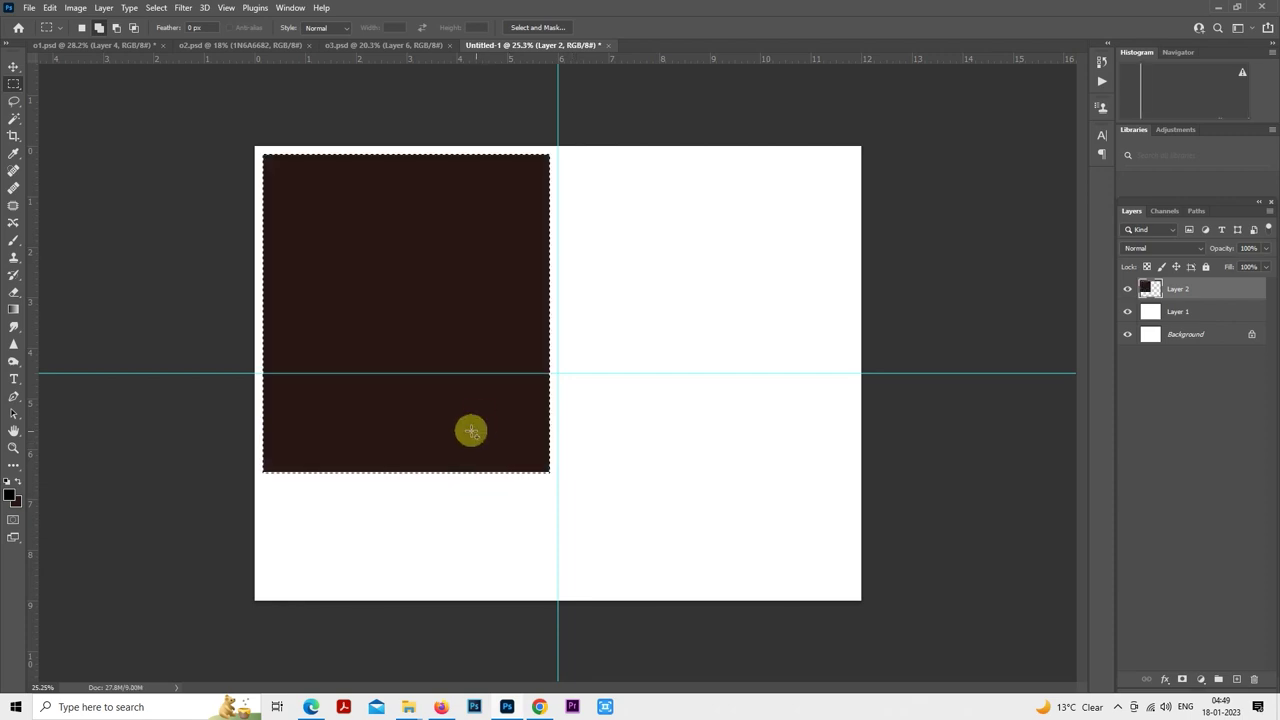
key(ctrl+d)
- Free Transform the brown rectangle, nudging it and widening it slightly to the right
key(ctrl+plus)
drag(634, 451, 663, 480)
right_click(580, 328)
click(640, 449)
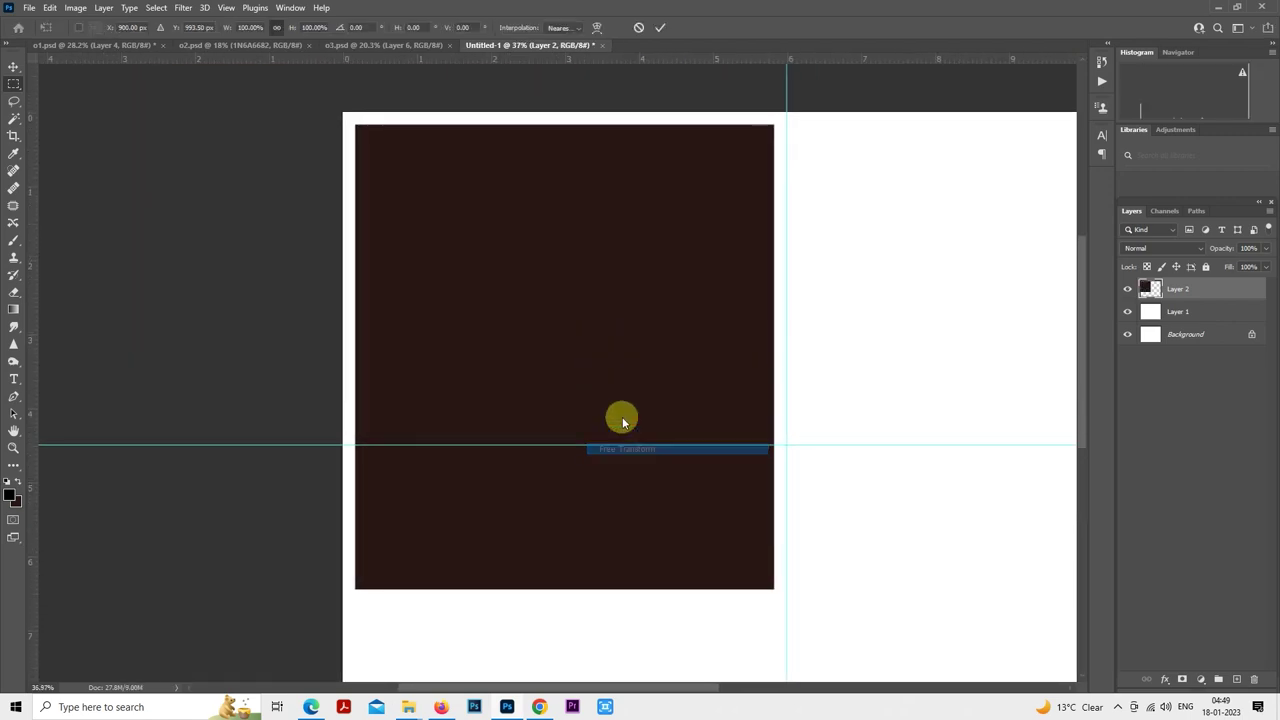
drag(606, 377, 606, 382)
drag(773, 357, 777, 357)
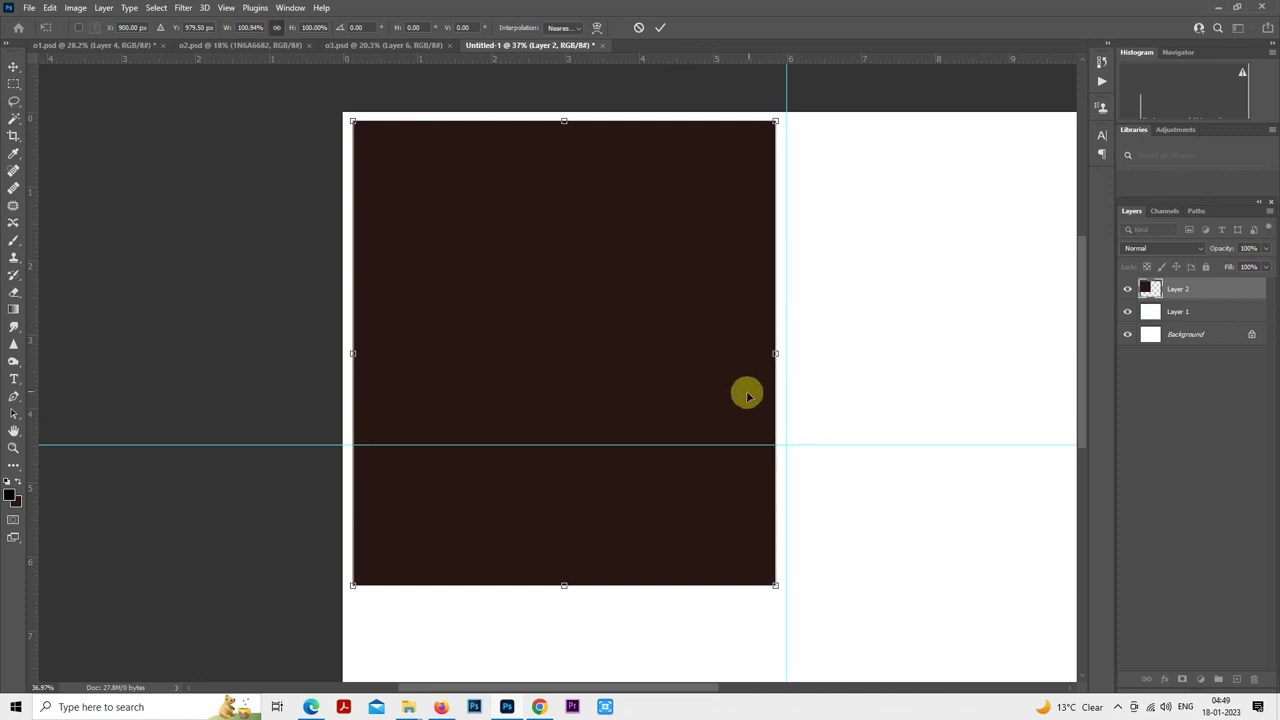
key(Return)
- Place boat photo 1N6A6873 from the pre shoot folder, shrunk and positioned over the rectangle
key(m)
mouse_move(408, 707)
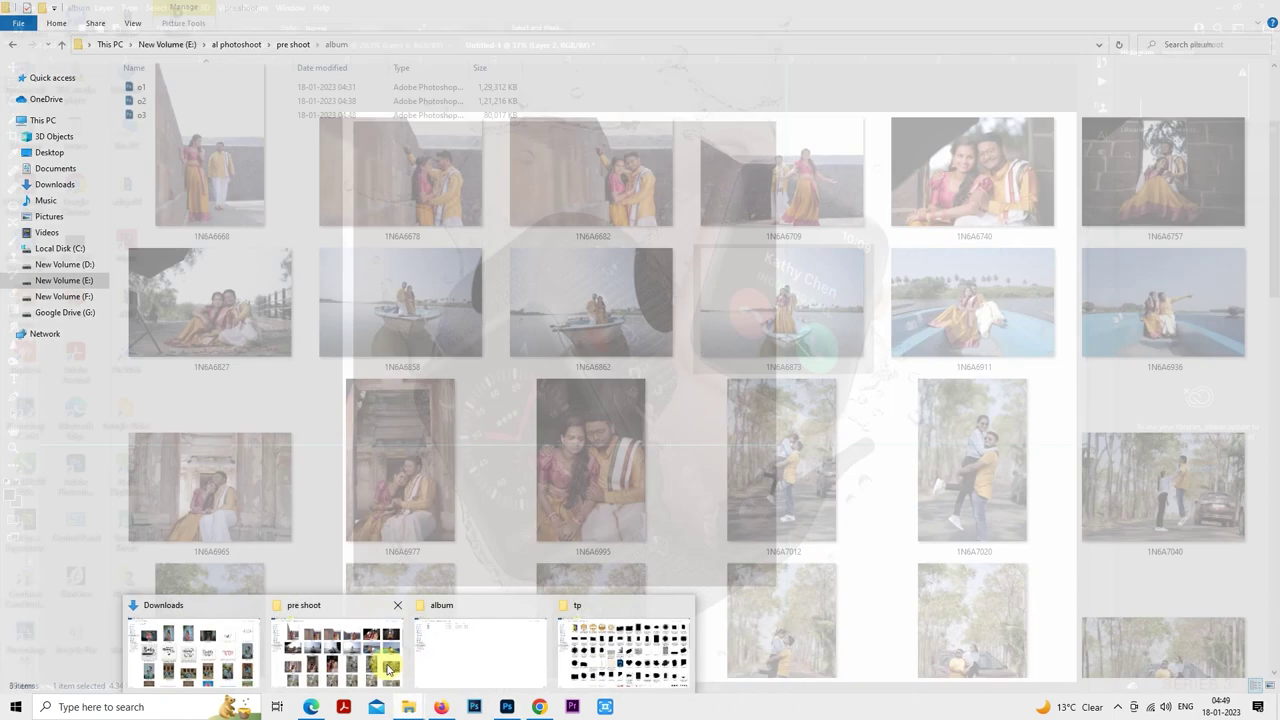
click(340, 645)
drag(815, 335, 587, 453)
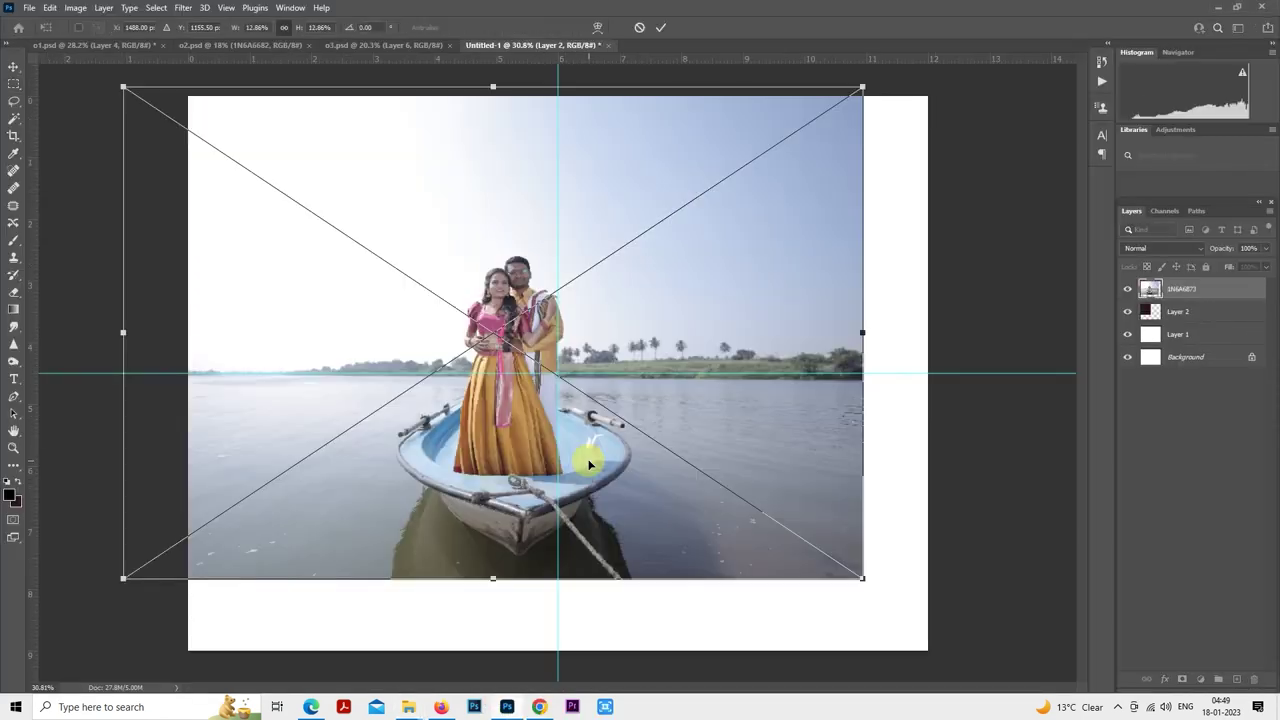
drag(865, 580, 777, 523)
drag(666, 383, 610, 410)
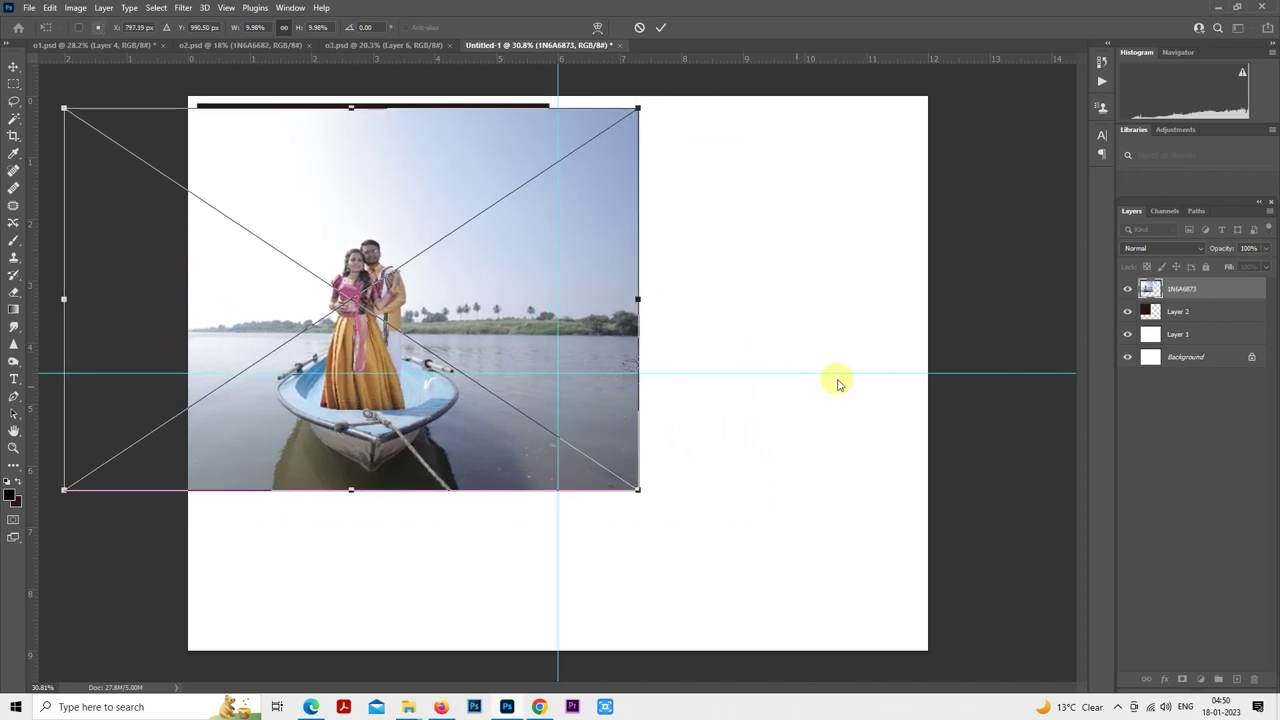
- Clip the boat photo to the brown rectangle and enlarge it to fill the panel
right_click(1190, 289)
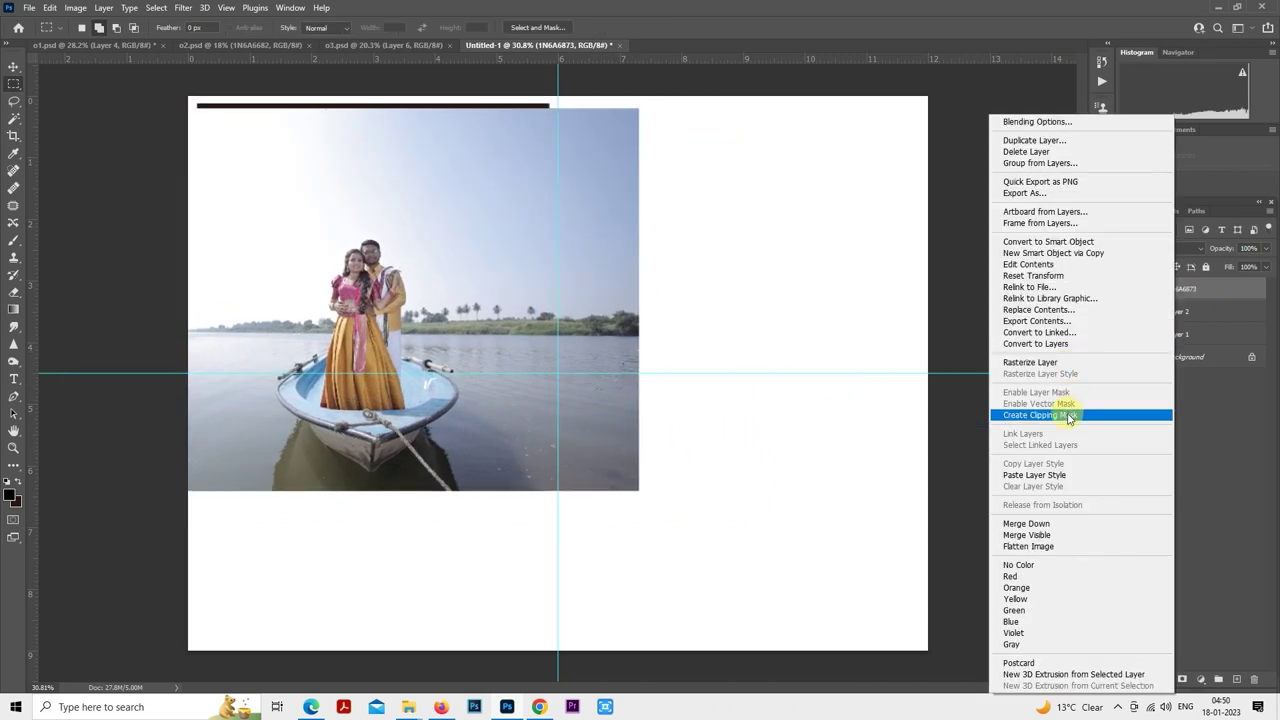
click(1070, 414)
scroll(562, 341, down, 2)
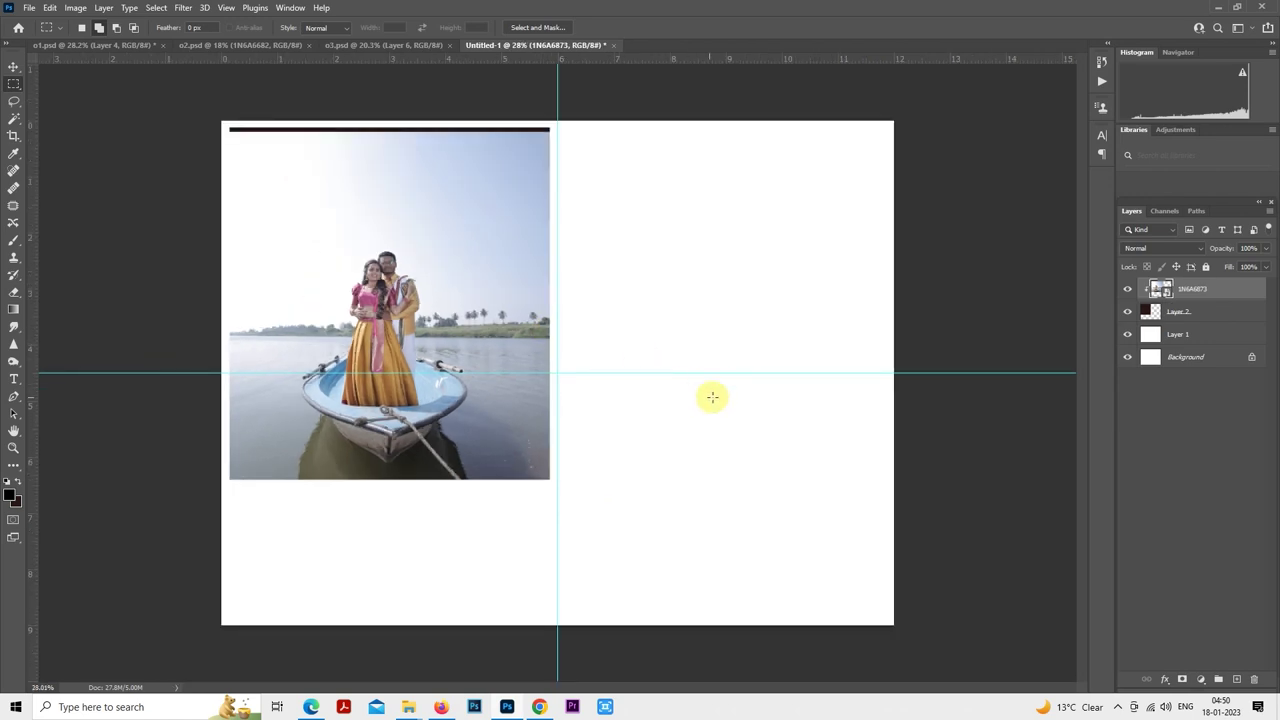
scroll(422, 263, down, 2)
right_click(384, 226)
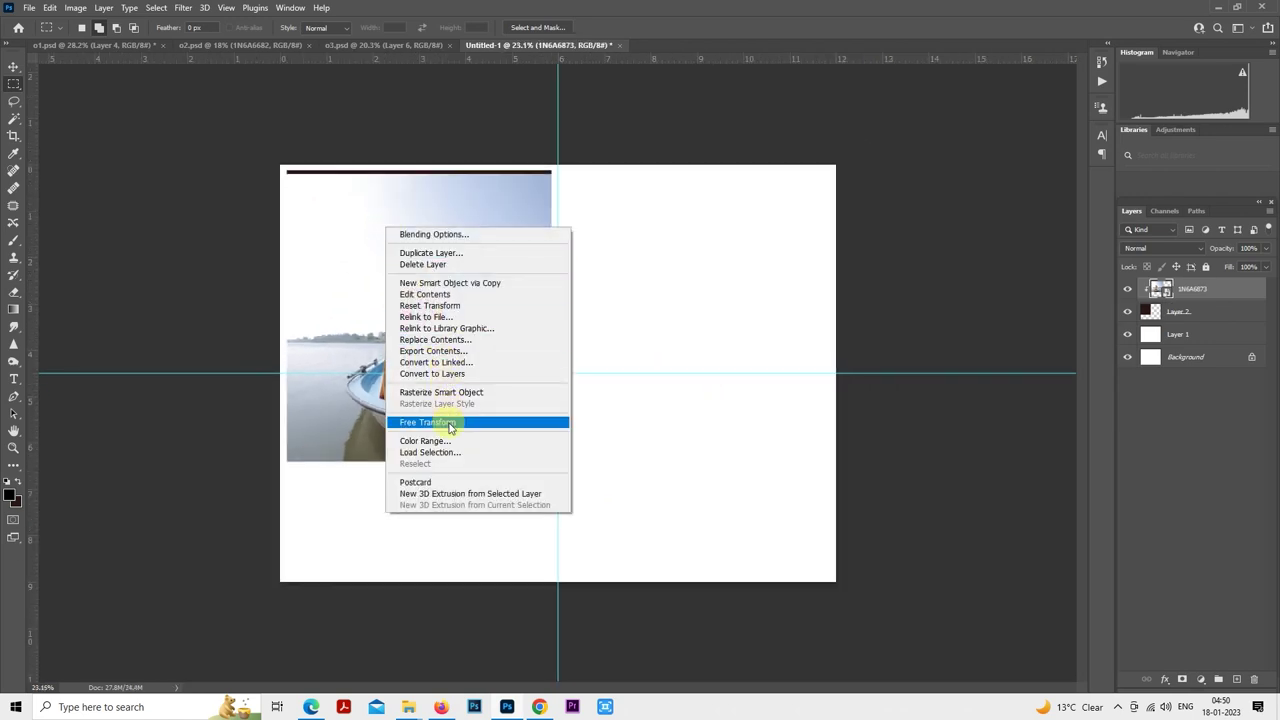
click(525, 424)
drag(617, 175, 627, 166)
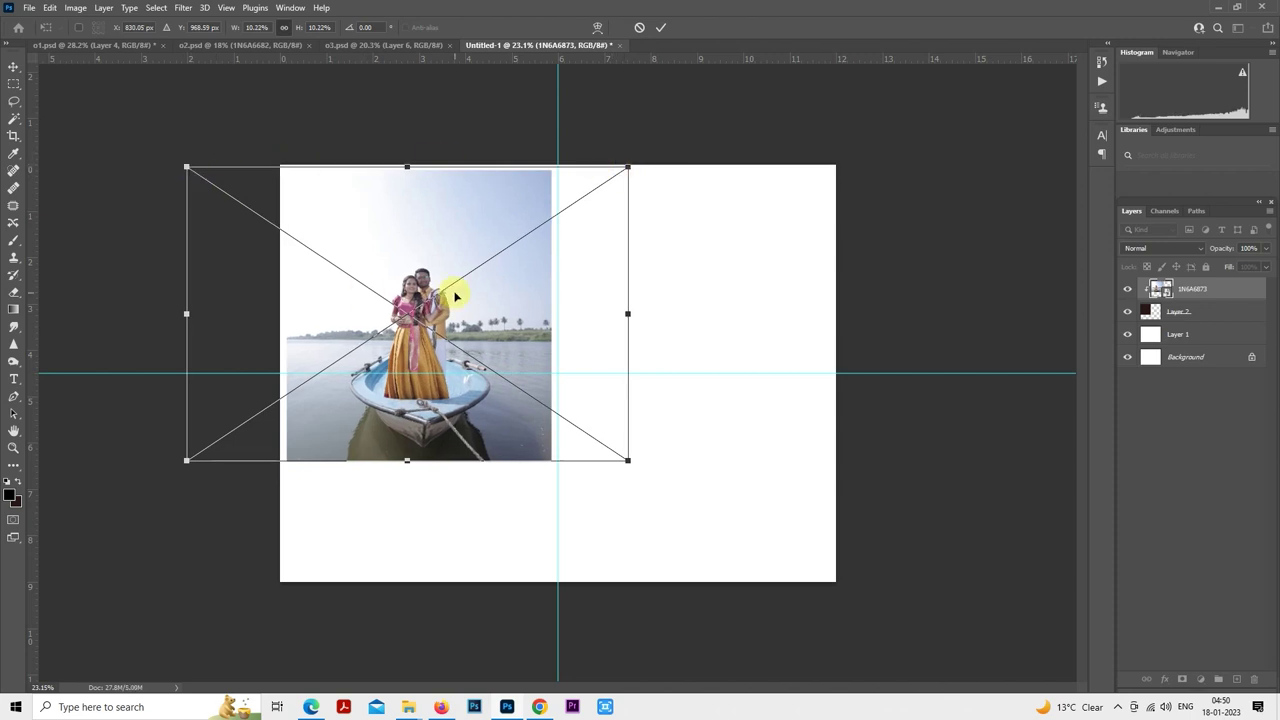
drag(479, 305, 480, 306)
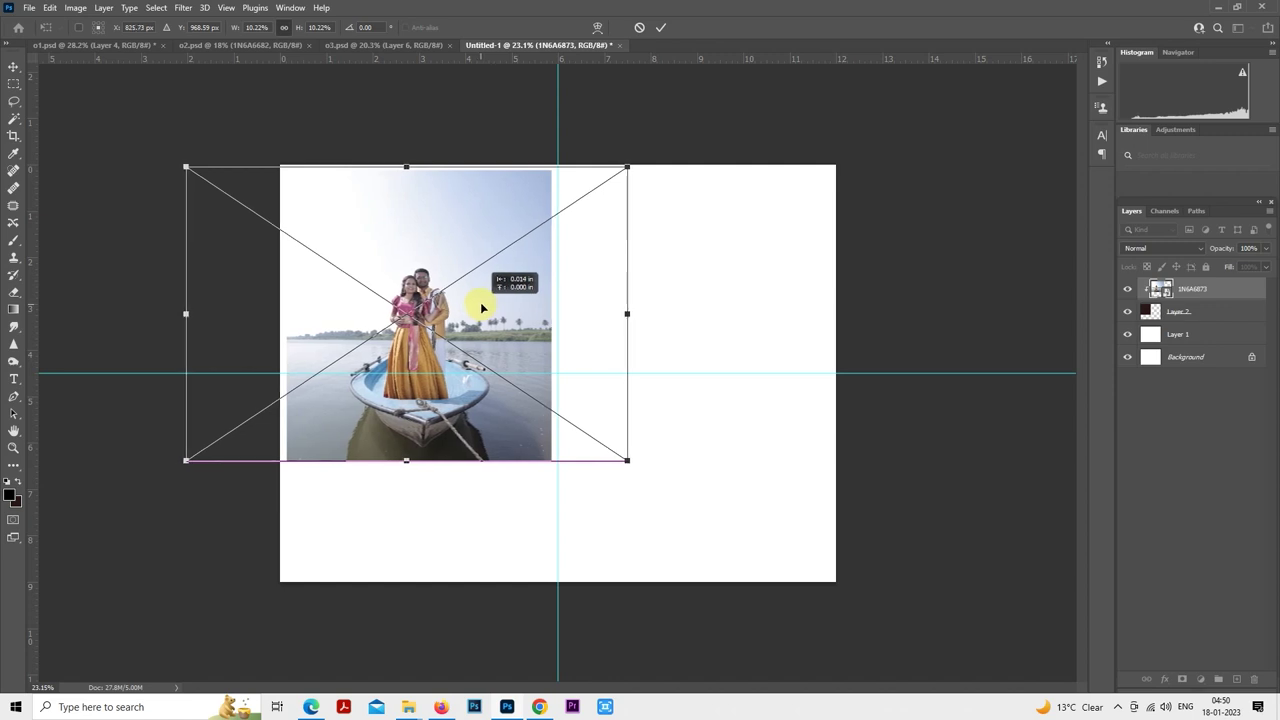
drag(480, 302, 481, 302)
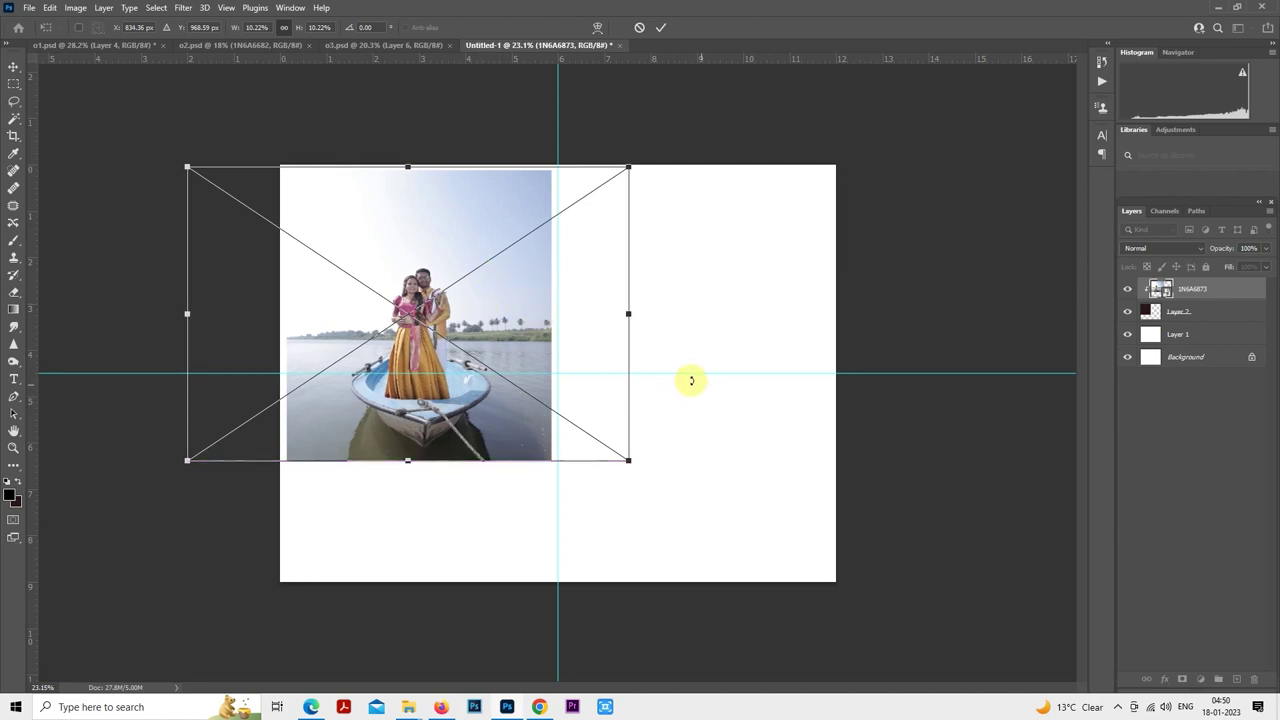
key(Return)
- Bring the empty lower page into view and add a new empty Layer 3
scroll(487, 458, up, 3)
scroll(520, 455, up, 2)
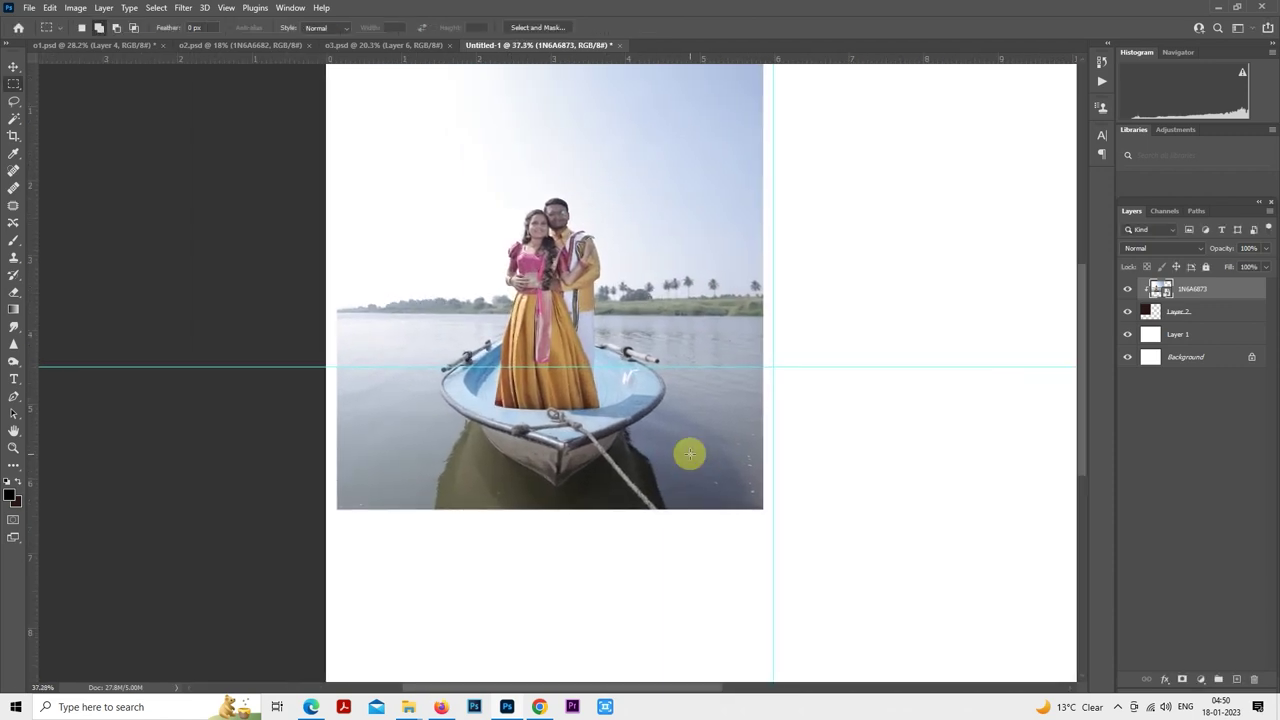
scroll(689, 420, down, 1)
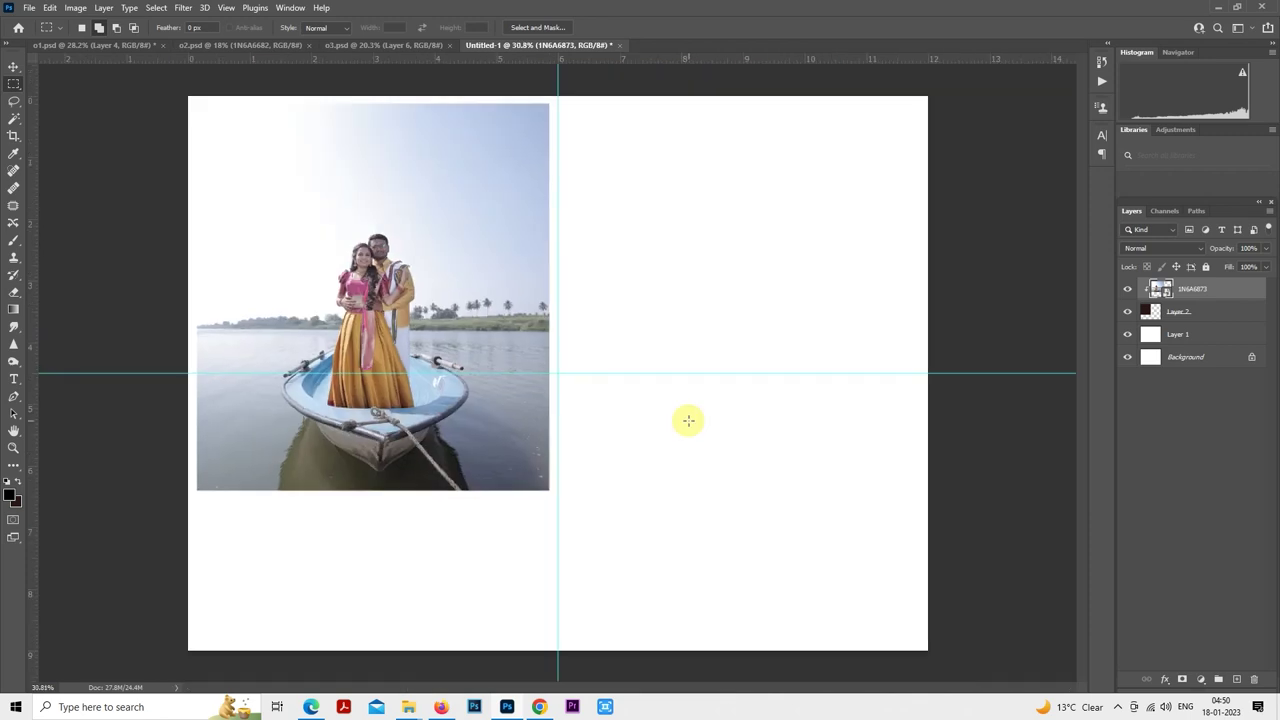
scroll(481, 498, up, 1)
drag(481, 498, 751, 357)
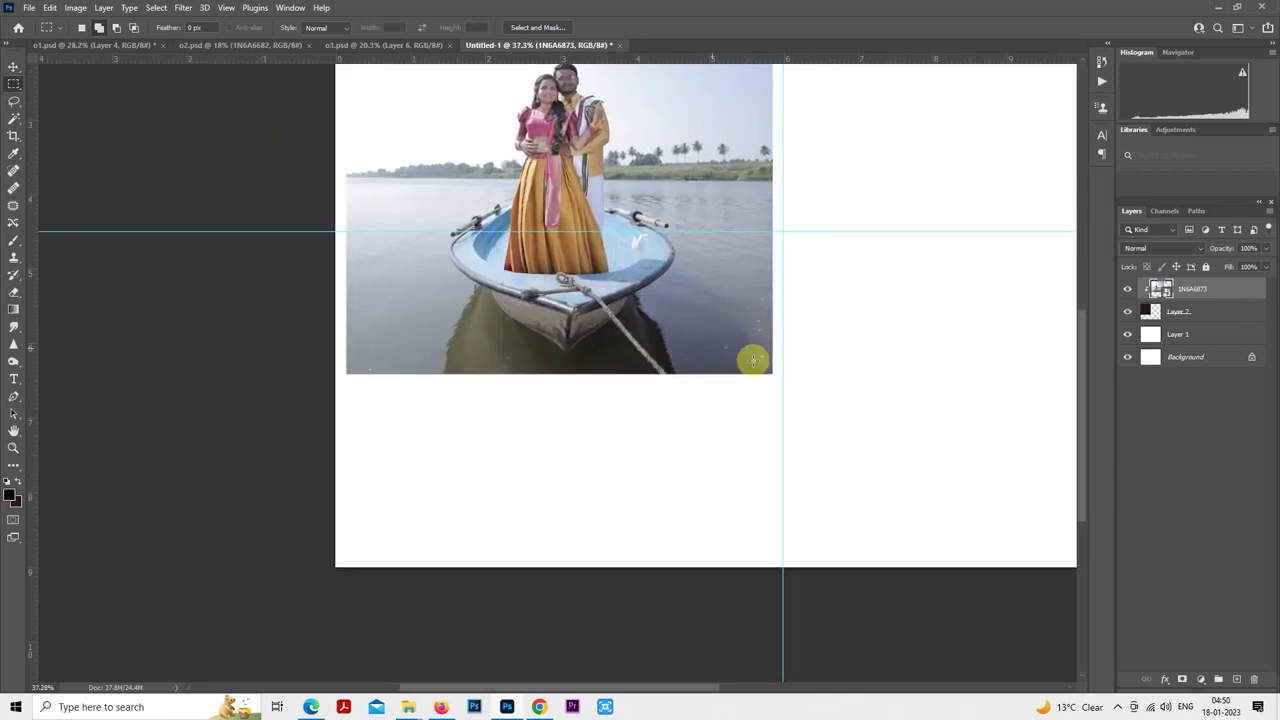
click(1236, 679)
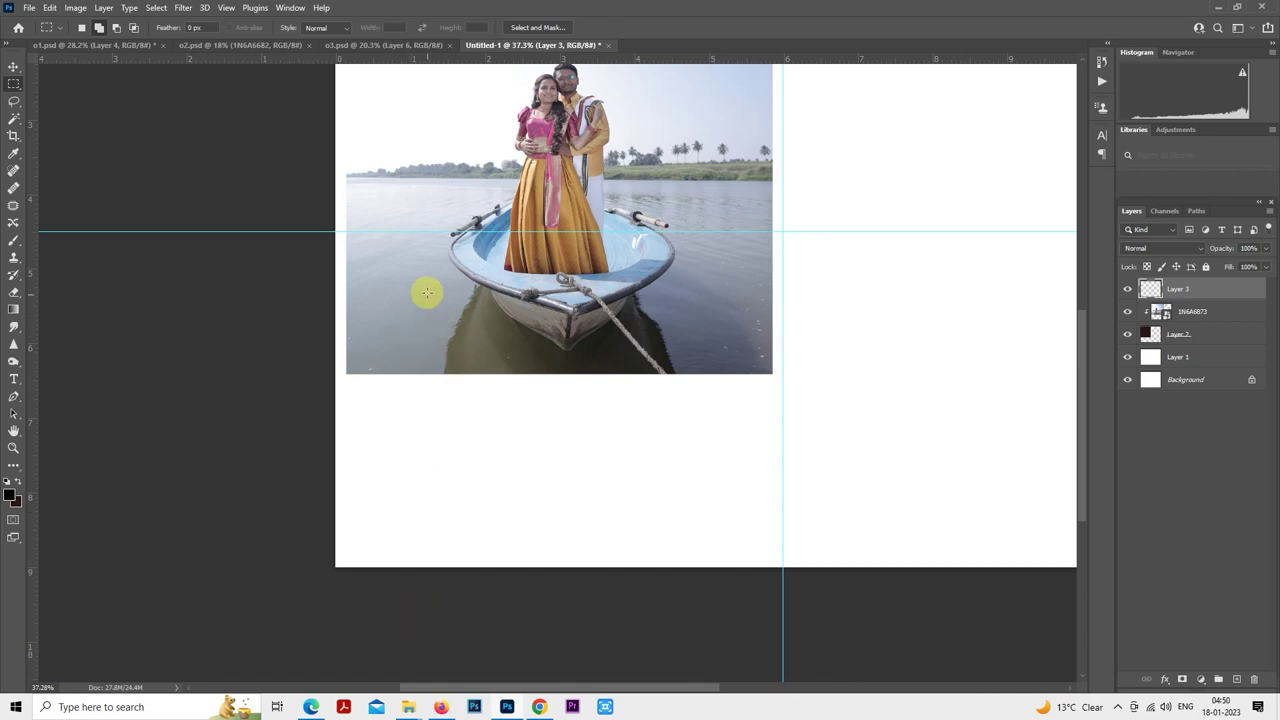
- Fill a tall dark brown rectangle on Layer 3 and place a duplicate beside it
drag(424, 272, 579, 519)
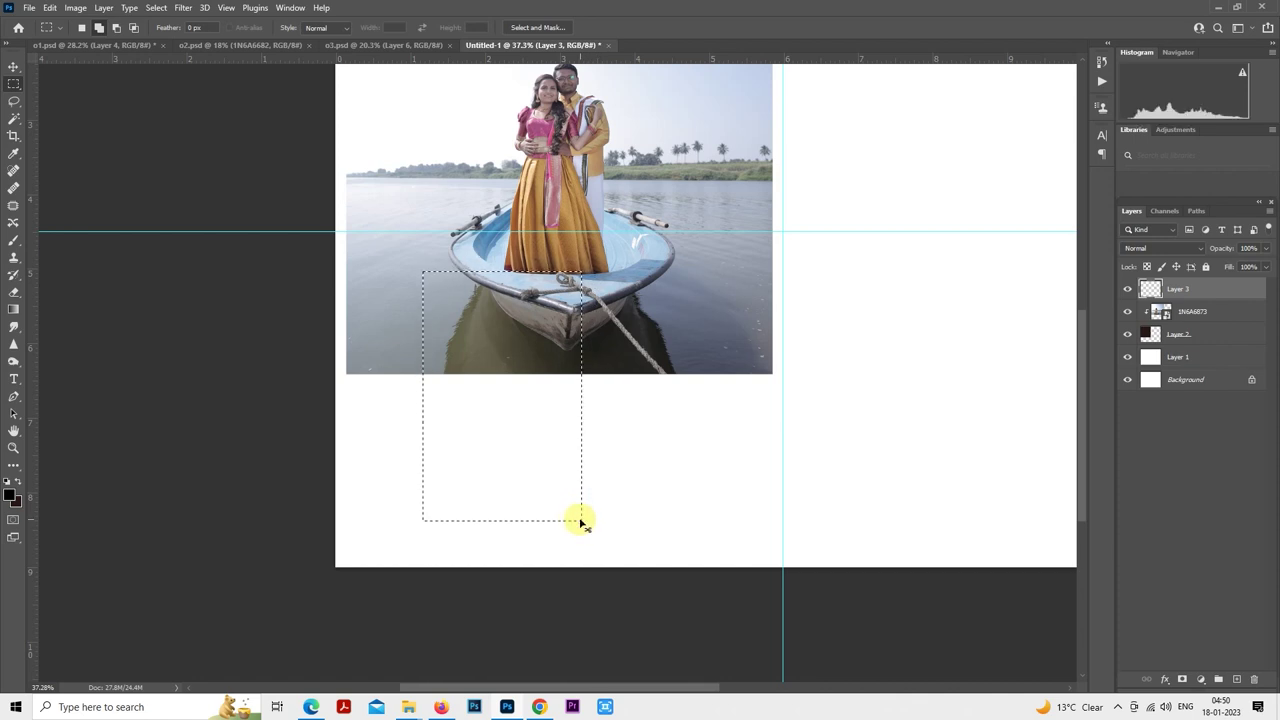
key(alt+BackSpace)
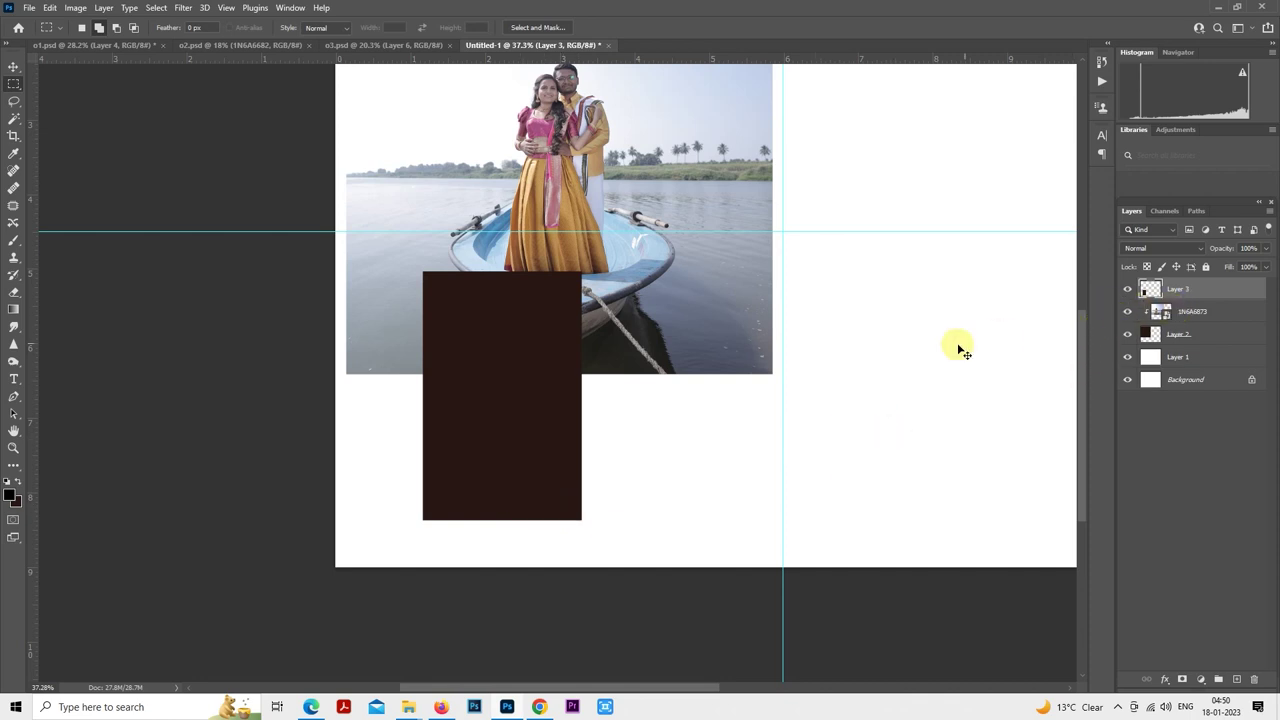
key(ctrl+j)
right_click(559, 344)
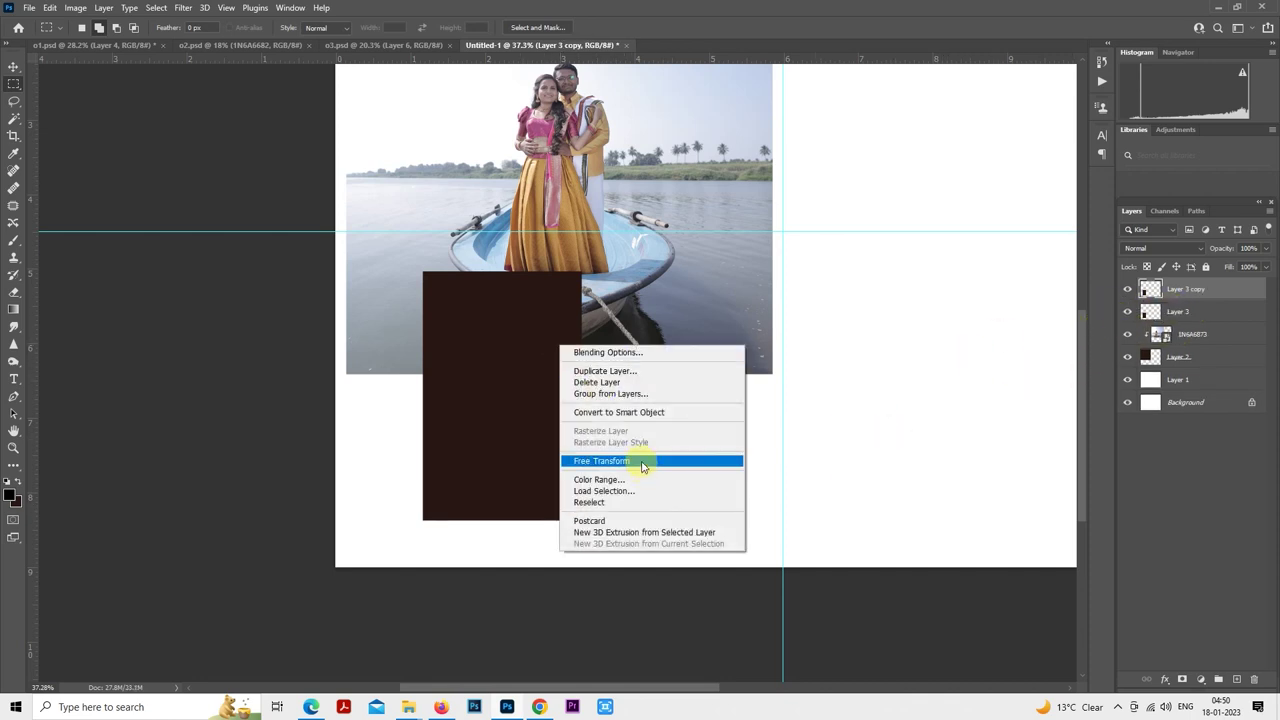
click(643, 461)
drag(617, 394, 728, 397)
key(Return)
- Move both rectangles down and left together and shorten them from the top
key(m)
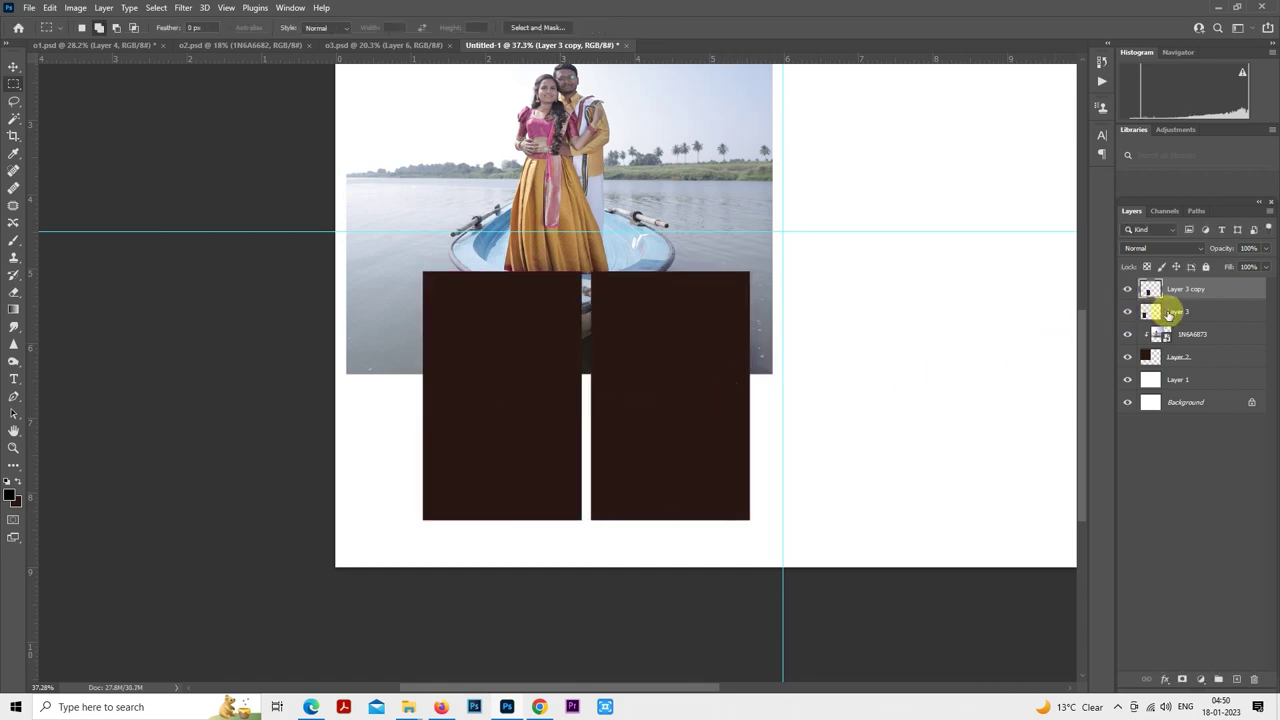
shift+click(1168, 313)
drag(609, 406, 585, 437)
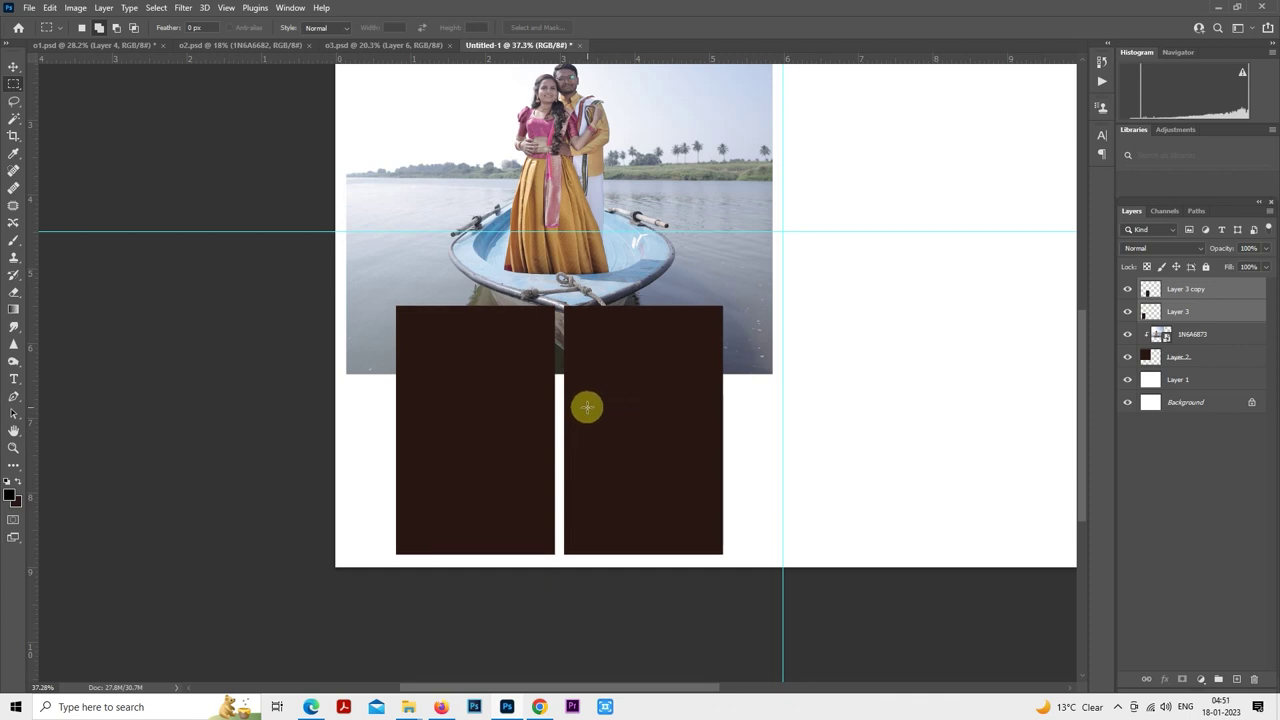
right_click(587, 406)
click(622, 524)
drag(609, 471, 609, 469)
drag(557, 311, 561, 329)
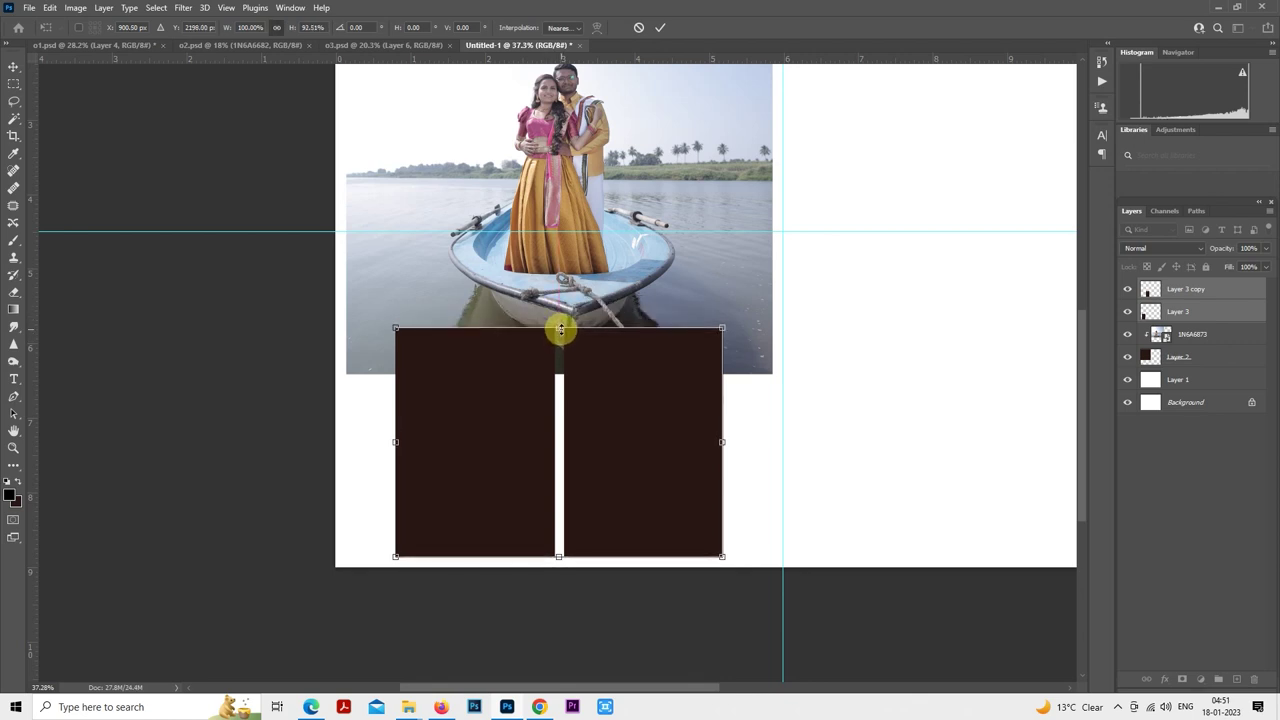
click(1151, 318)
- Flip through the boat shots from 1N6A6858 in Windows Photos, close it, and select 1N6A6862
key(m)
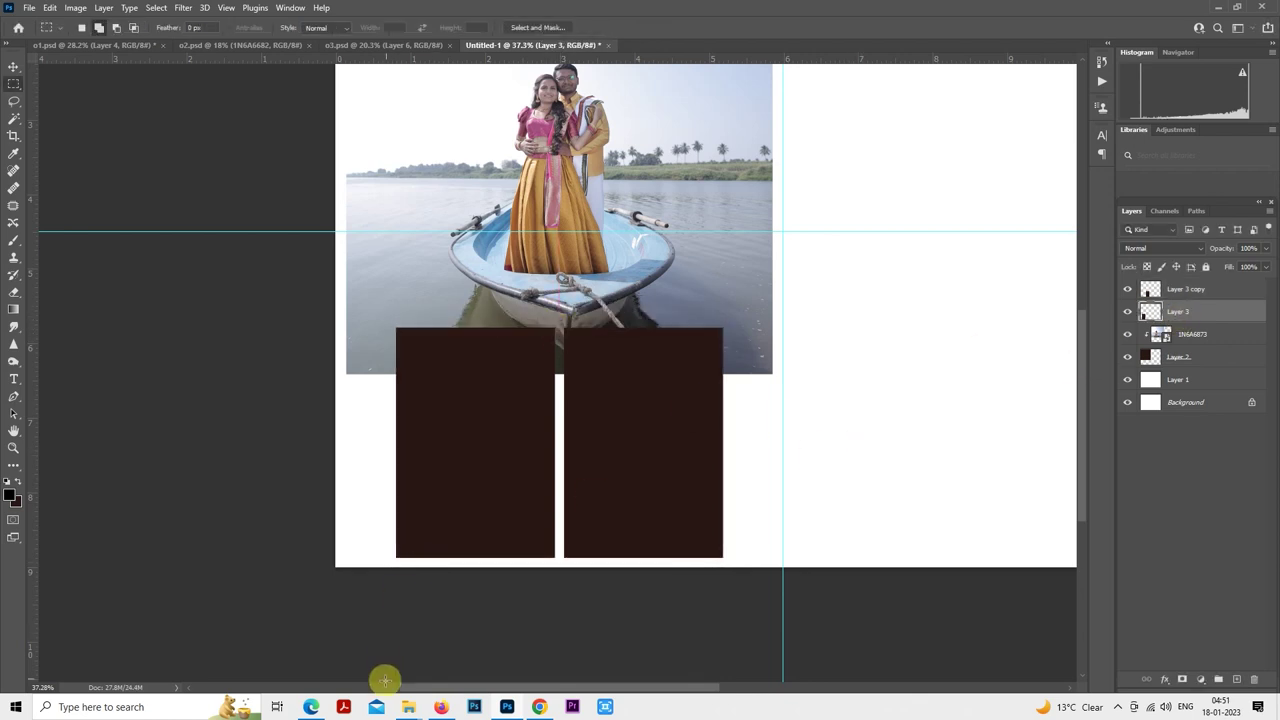
click(366, 657)
click(449, 331)
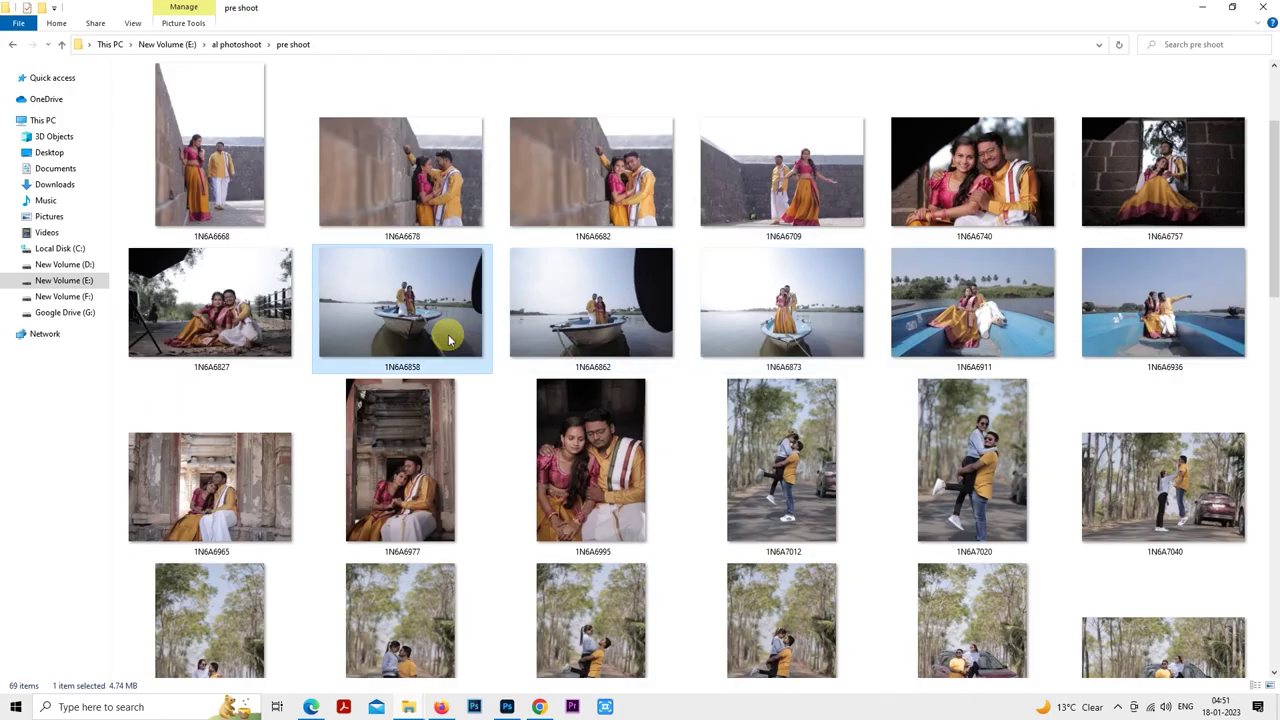
double_click(449, 325)
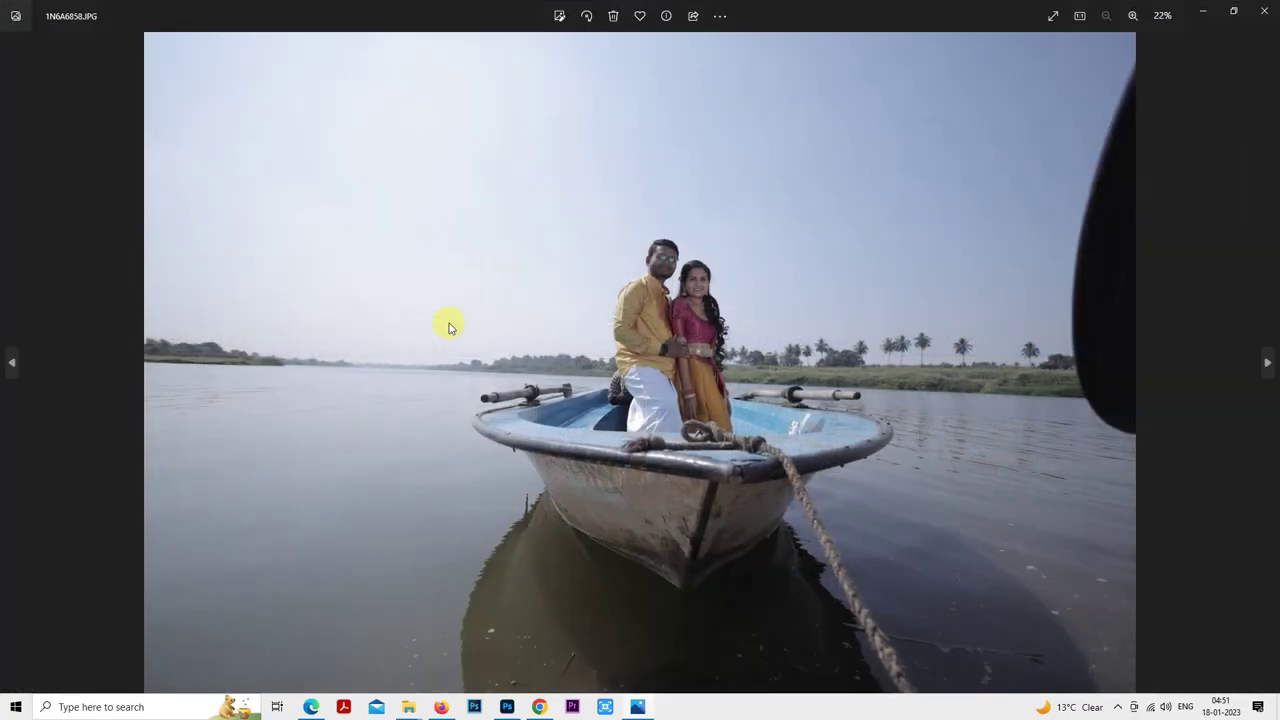
key(Right)
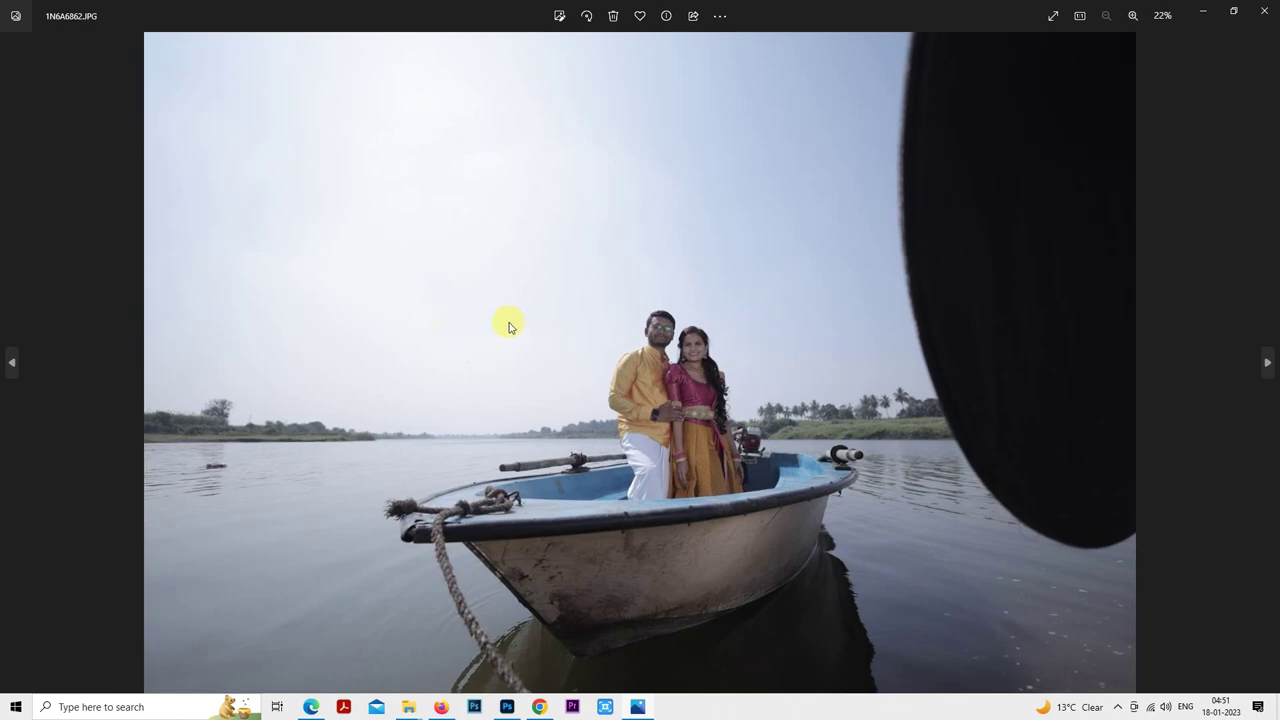
key(Left)
key(Right)
key(Right)
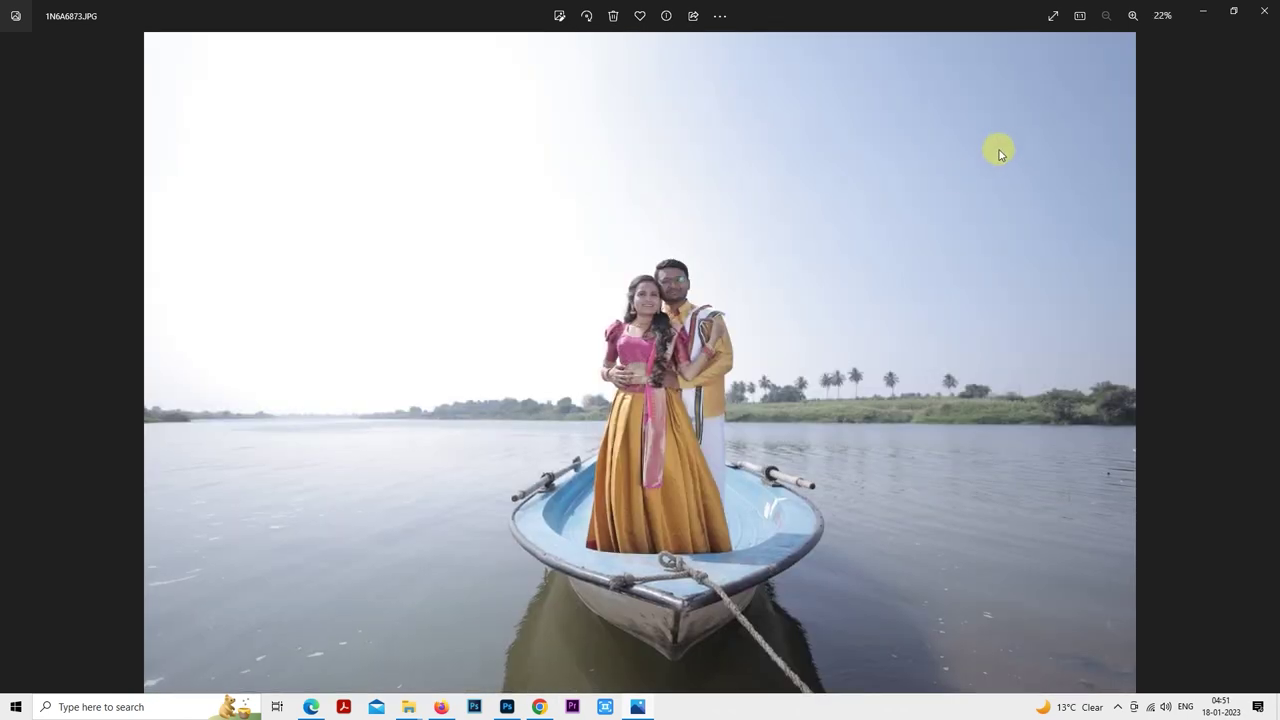
key(Right)
key(Right)
key(Right)
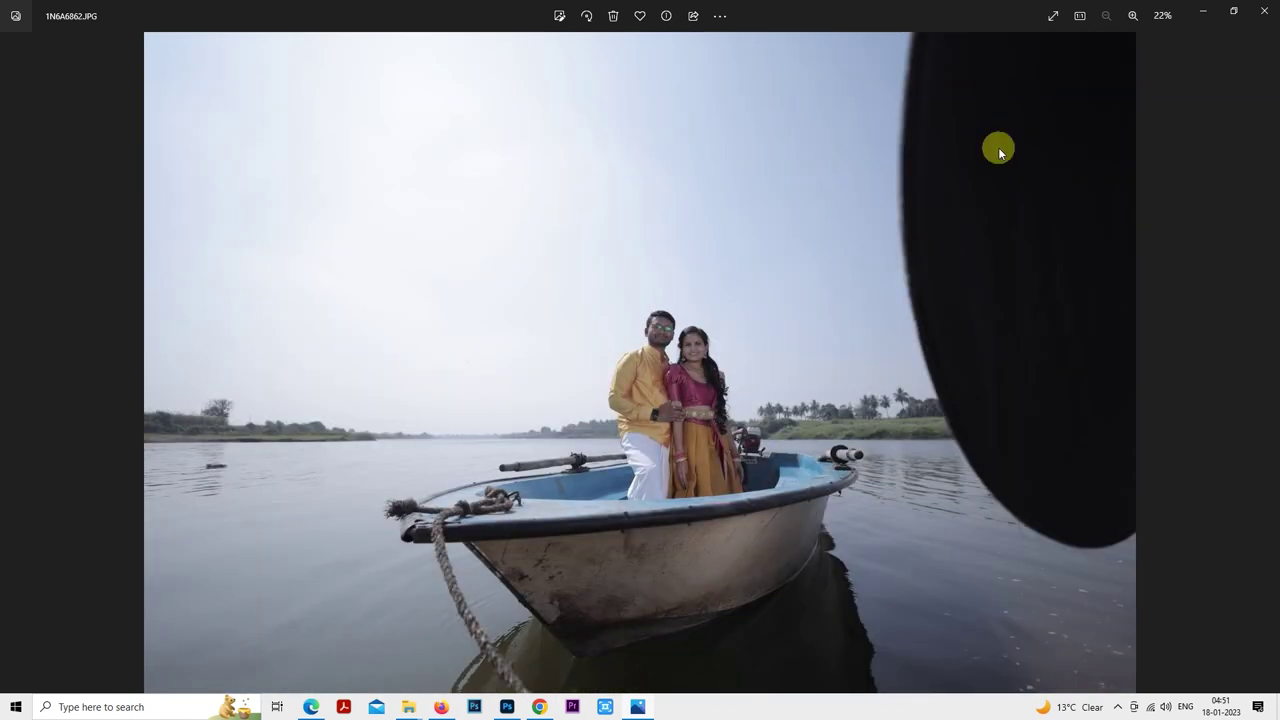
key(Left)
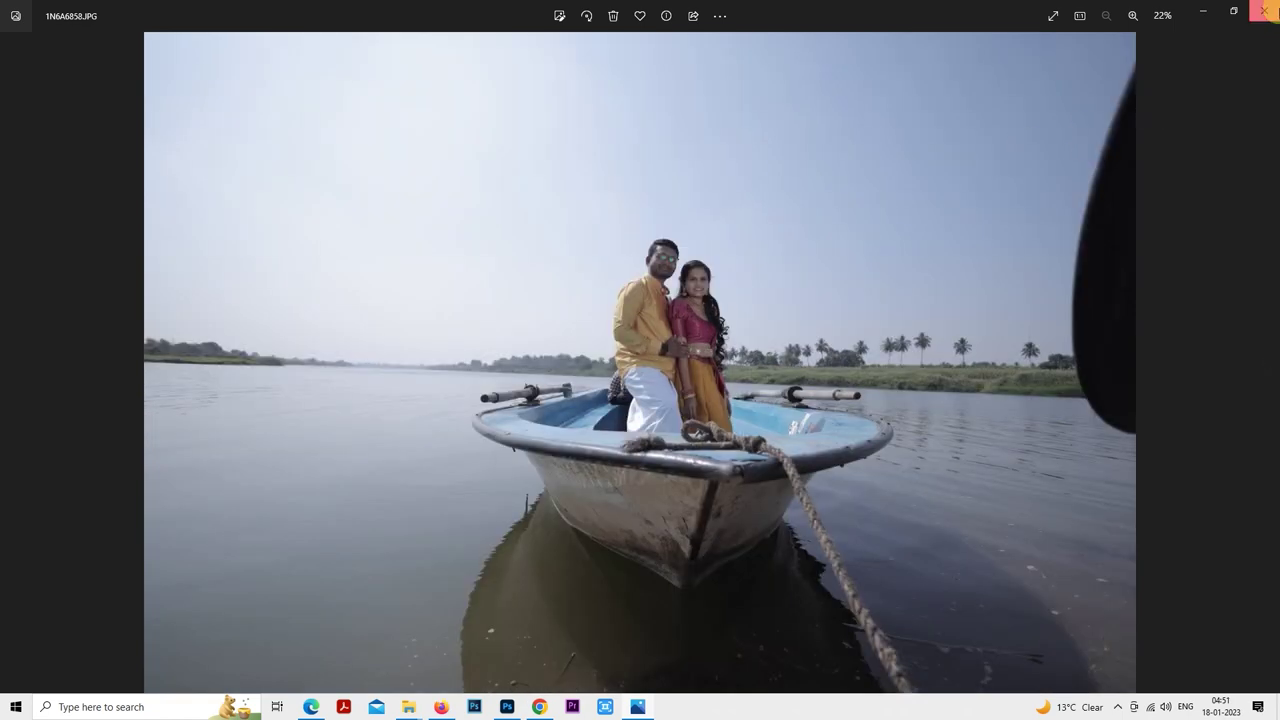
click(1264, 10)
ctrl+click(517, 317)
- Place photos 1N6A6858 and 1N6A6862 as layers, scale both to about 52%, and move them lower-left
drag(525, 343, 500, 500)
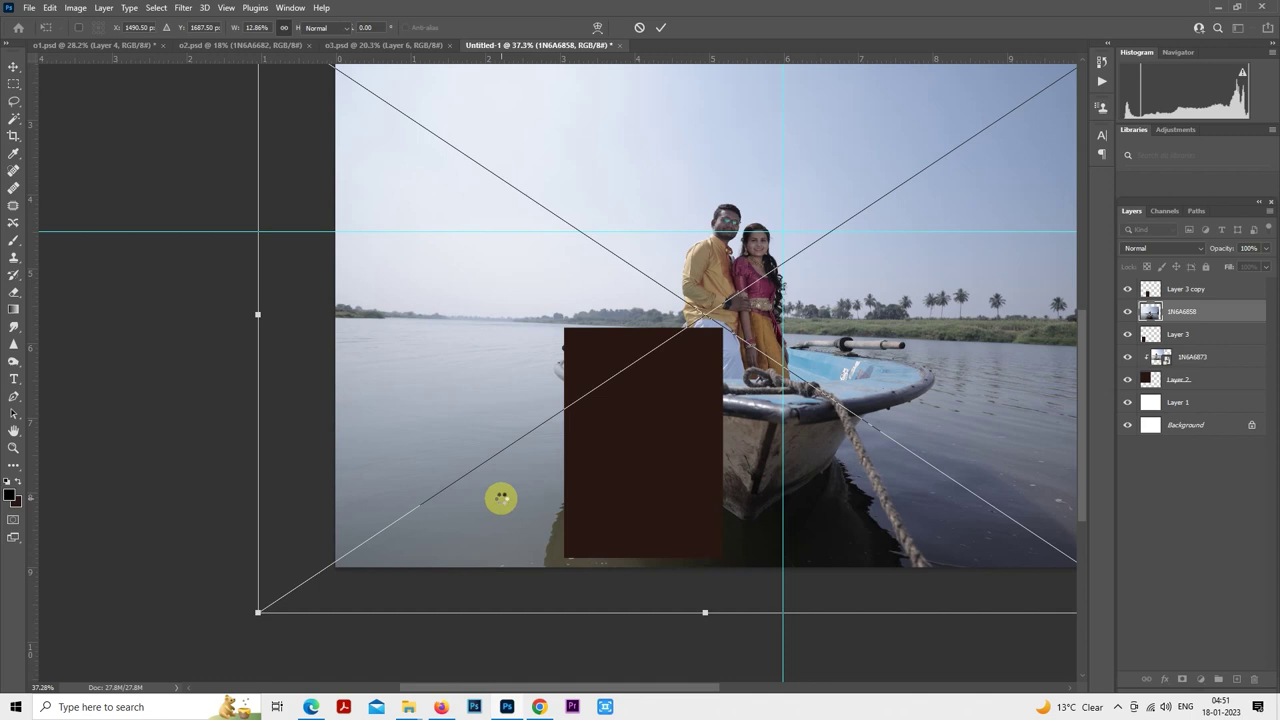
key(Return)
key(Return)
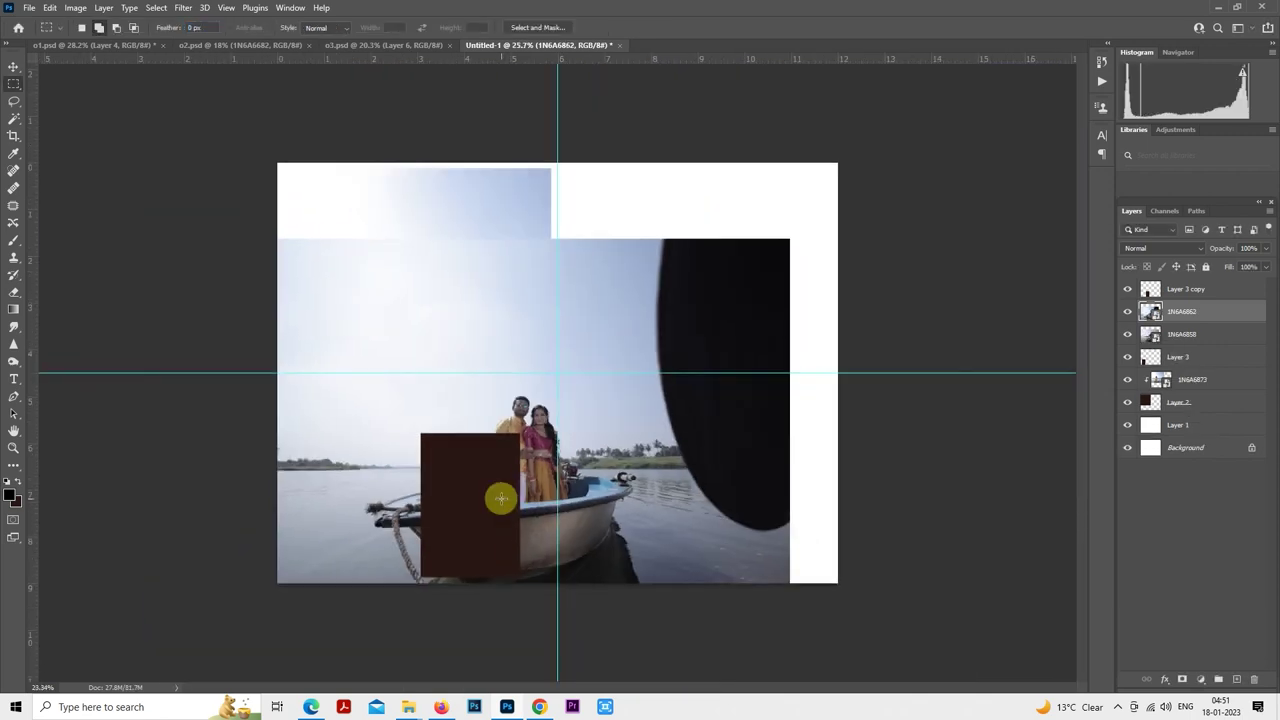
shift+click(1199, 335)
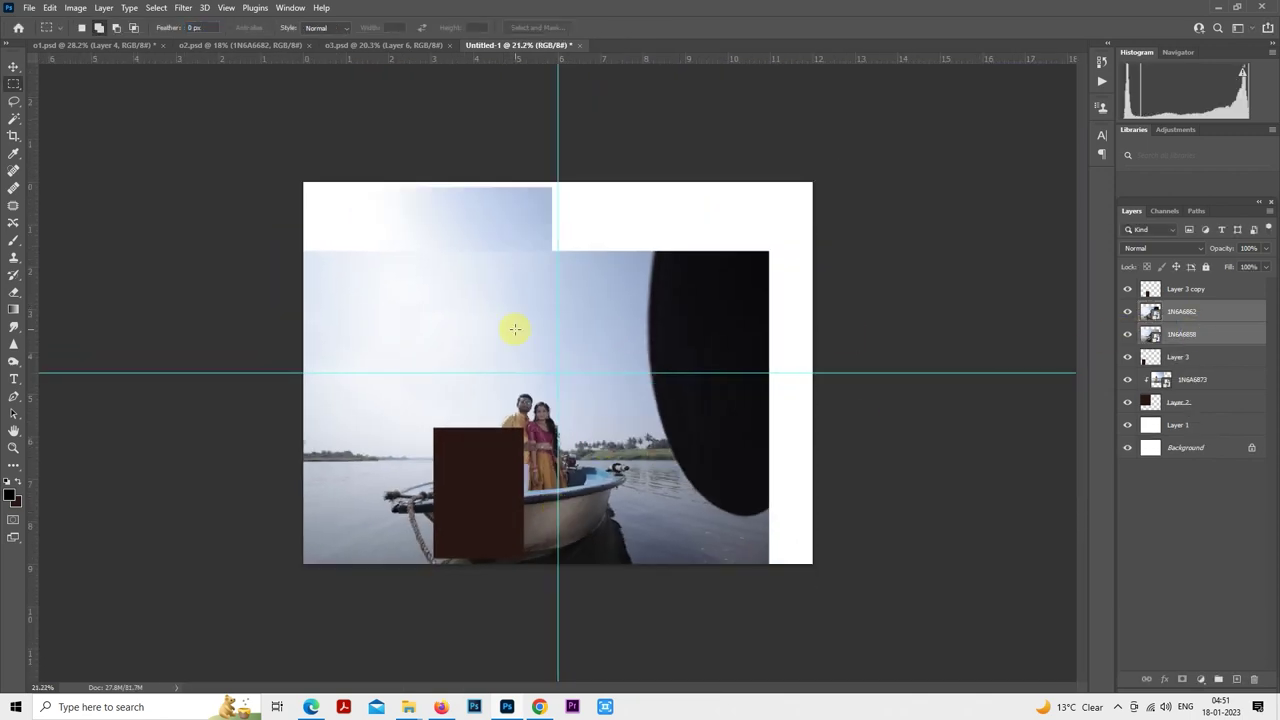
right_click(513, 329)
click(595, 525)
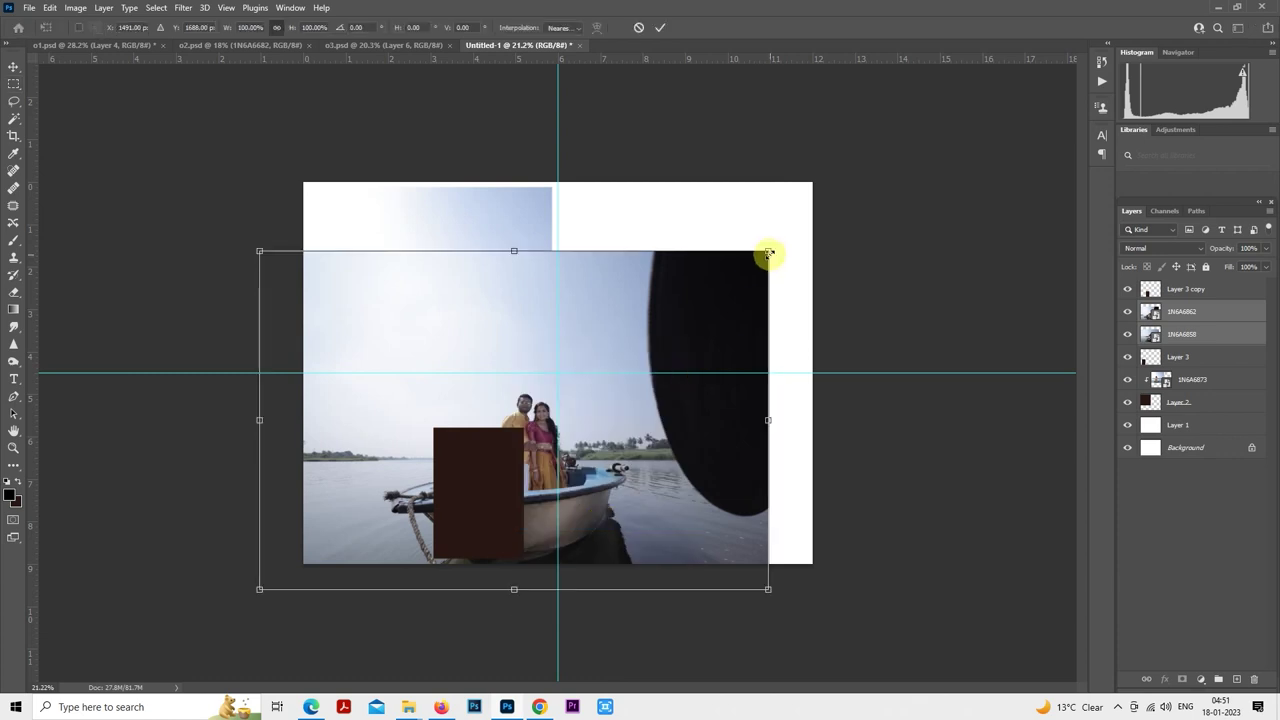
drag(768, 252, 571, 381)
drag(477, 443, 509, 429)
double_click(396, 494)
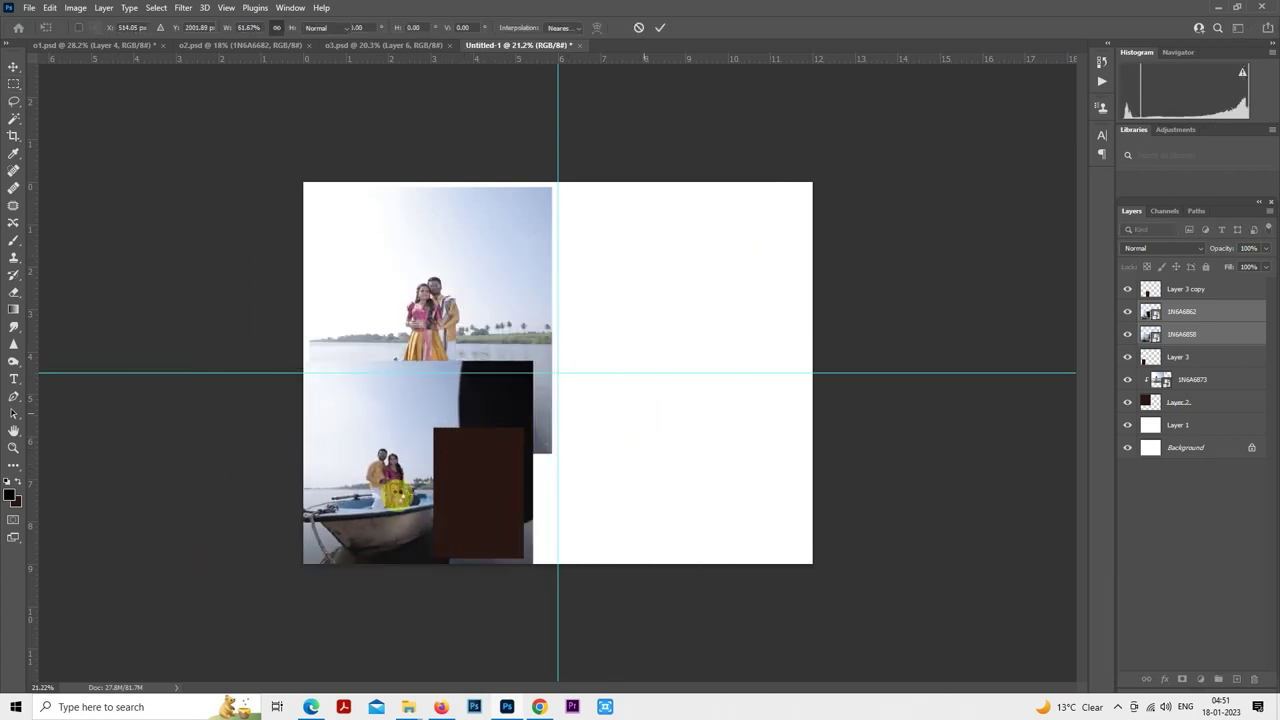
- Check the 1N6A6862 photo by toggling its visibility, then select only the 1N6A6862 layer
scroll(396, 494, up, 5)
drag(411, 514, 606, 306)
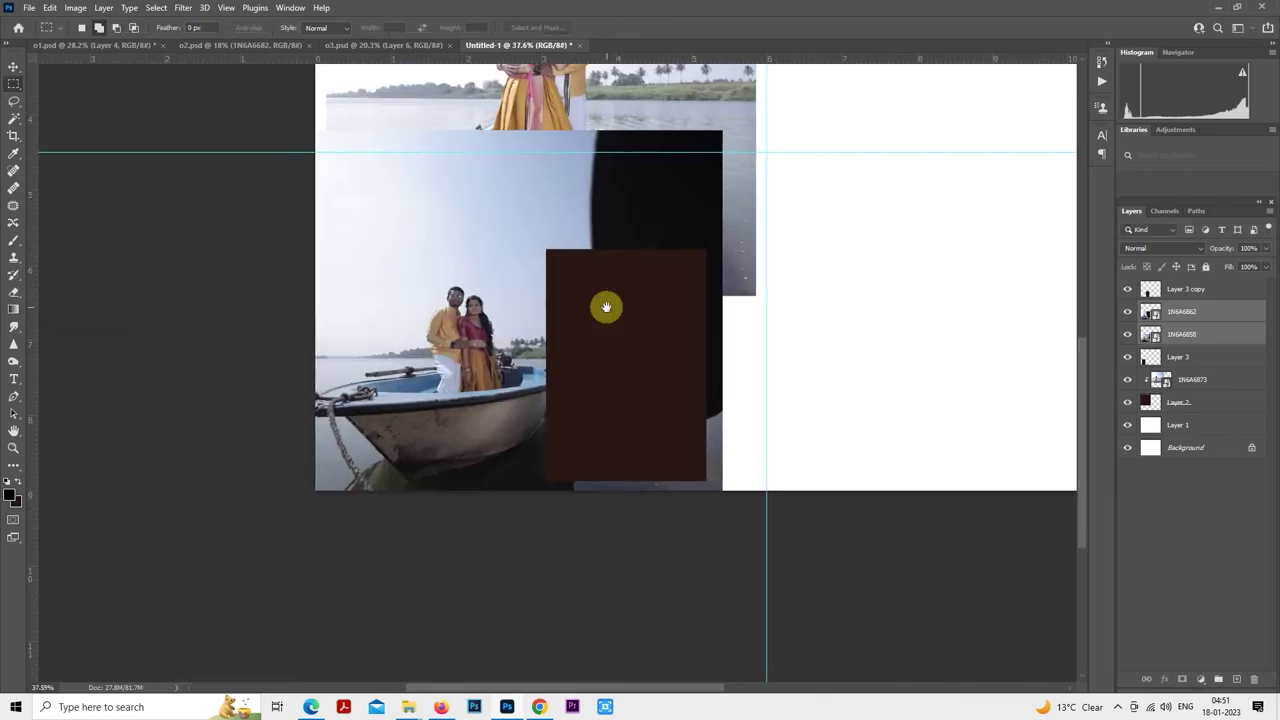
scroll(507, 323, up, 2)
drag(507, 323, 527, 343)
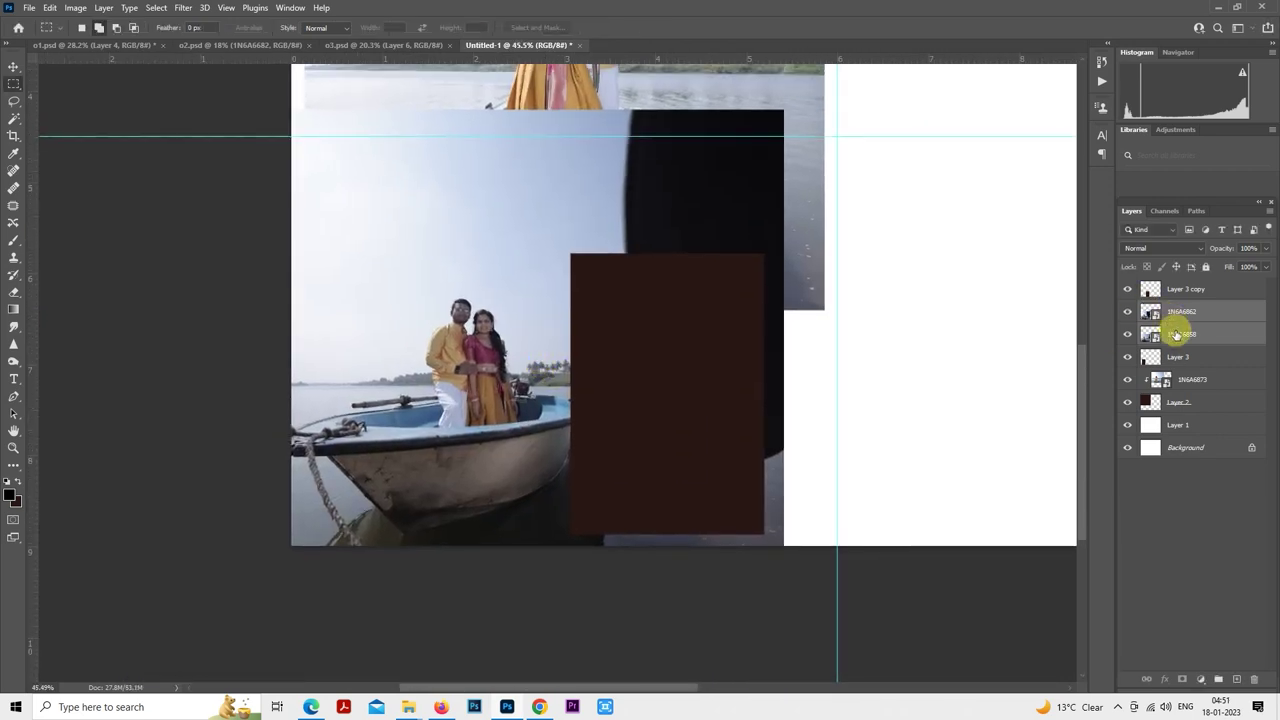
click(1129, 313)
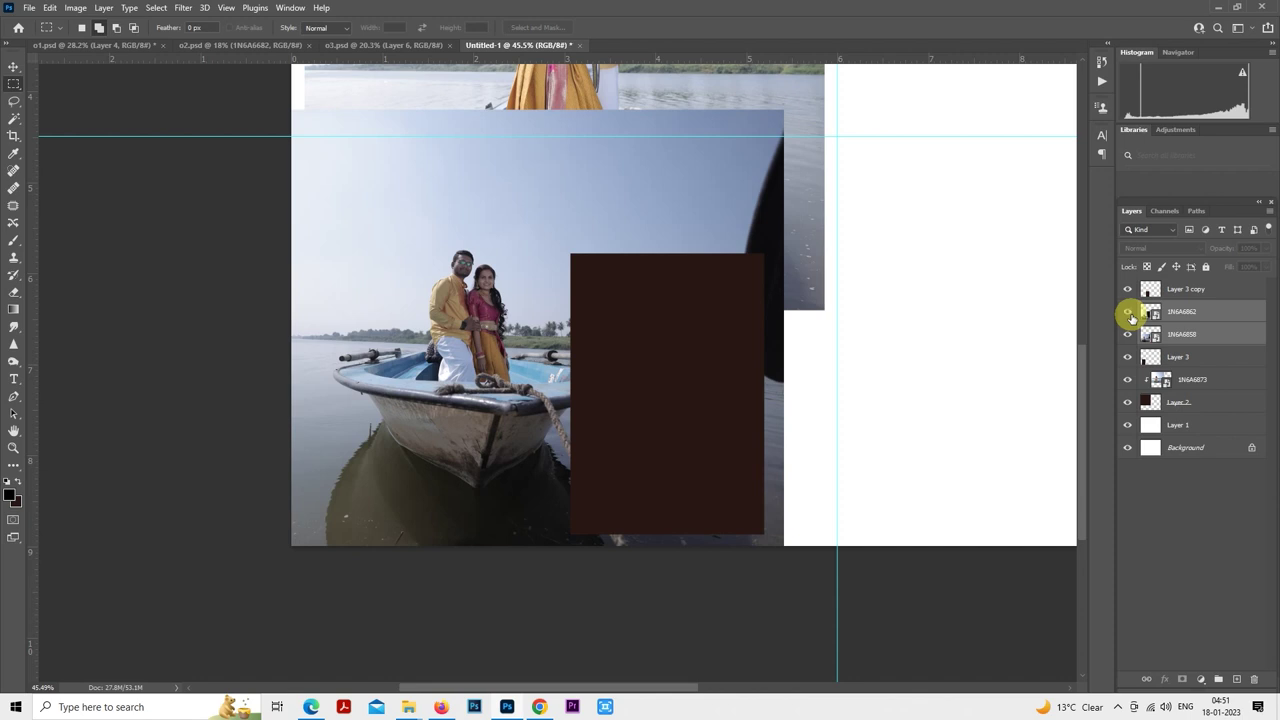
click(1129, 313)
drag(1190, 327, 1229, 282)
- Move 1N6A6862 to the top of the stack and clip both photos into their frame shapes
drag(563, 389, 730, 392)
right_click(1181, 288)
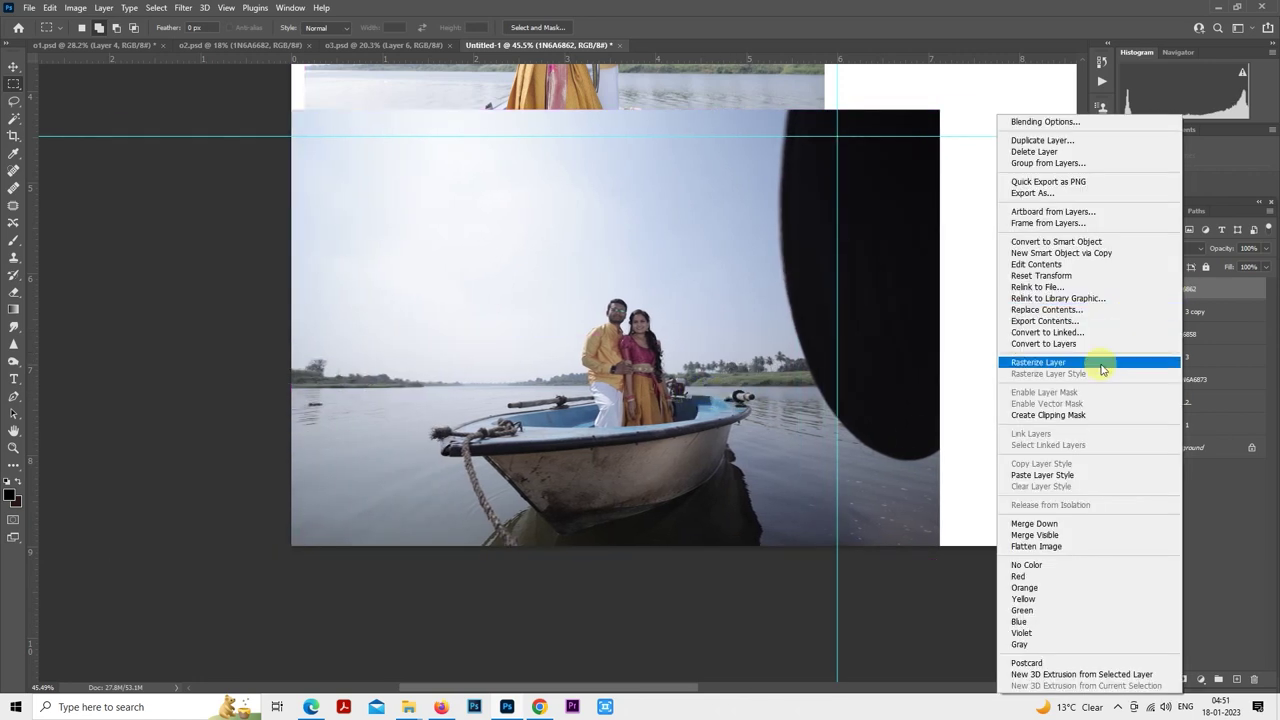
click(1085, 415)
right_click(1163, 334)
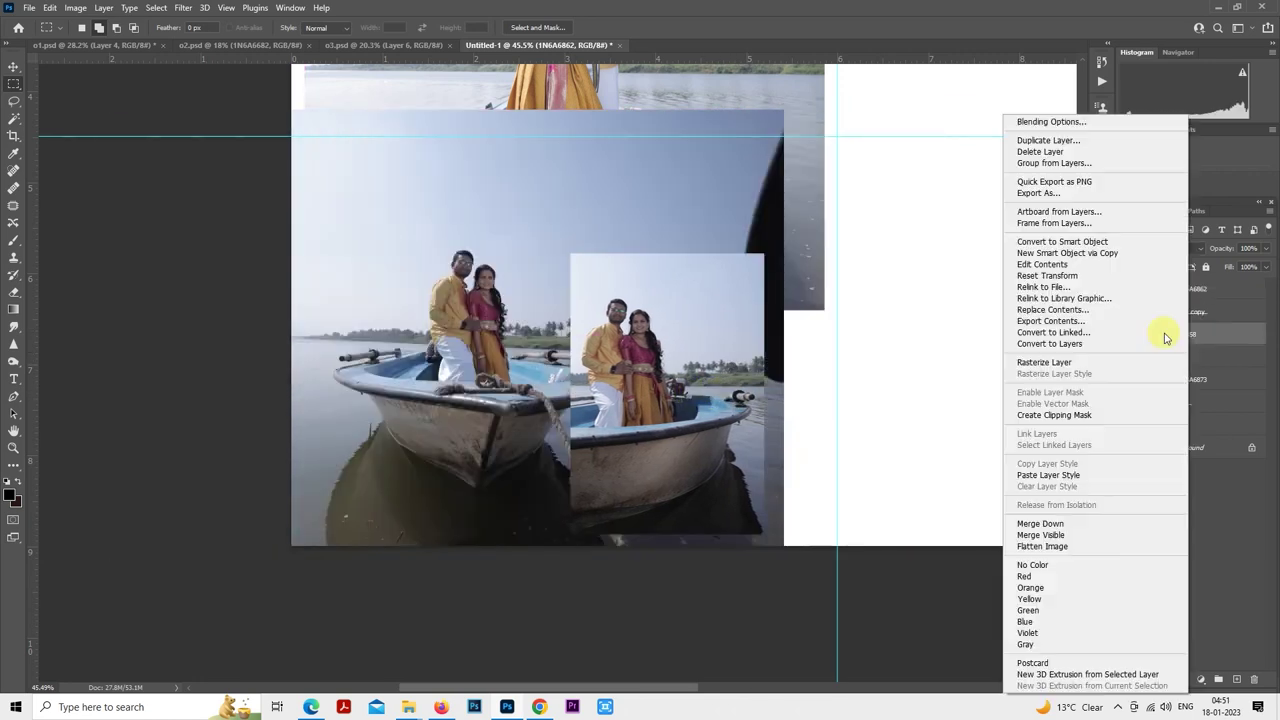
click(1060, 415)
- Enlarge, slightly tilt and position 1N6A6858 to fill the left portrait frame
right_click(494, 331)
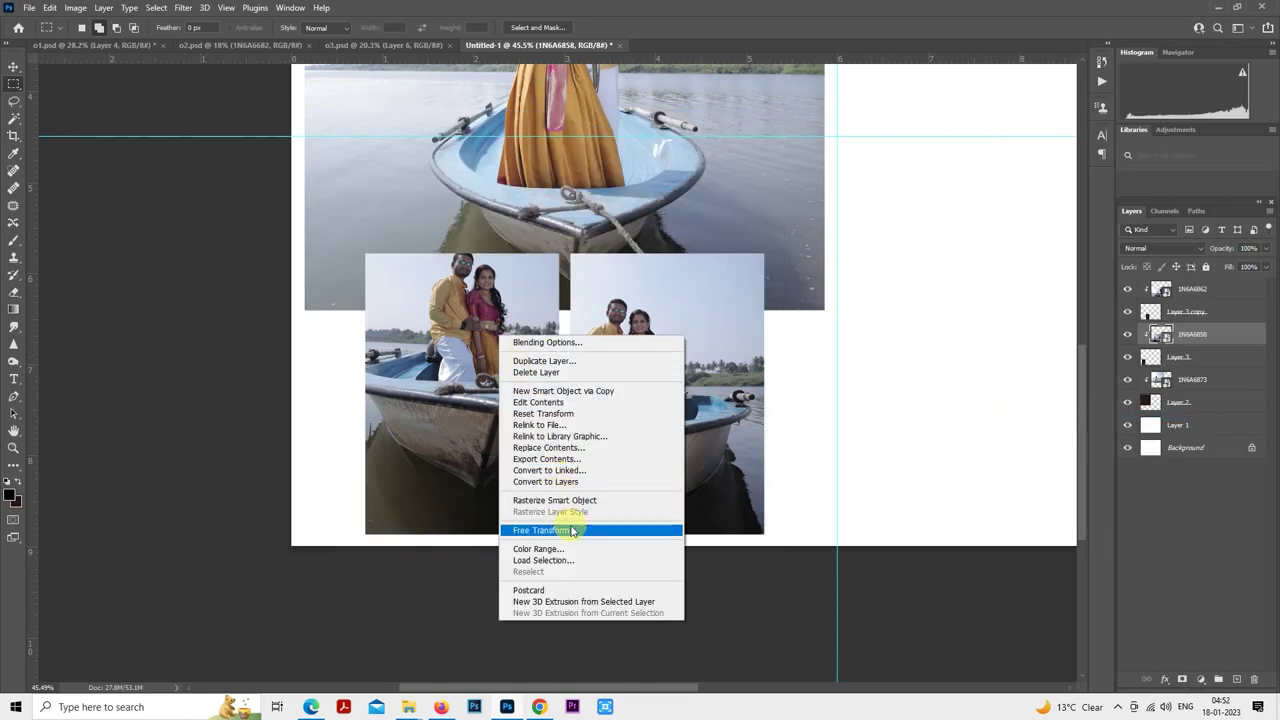
click(571, 529)
drag(538, 427, 530, 472)
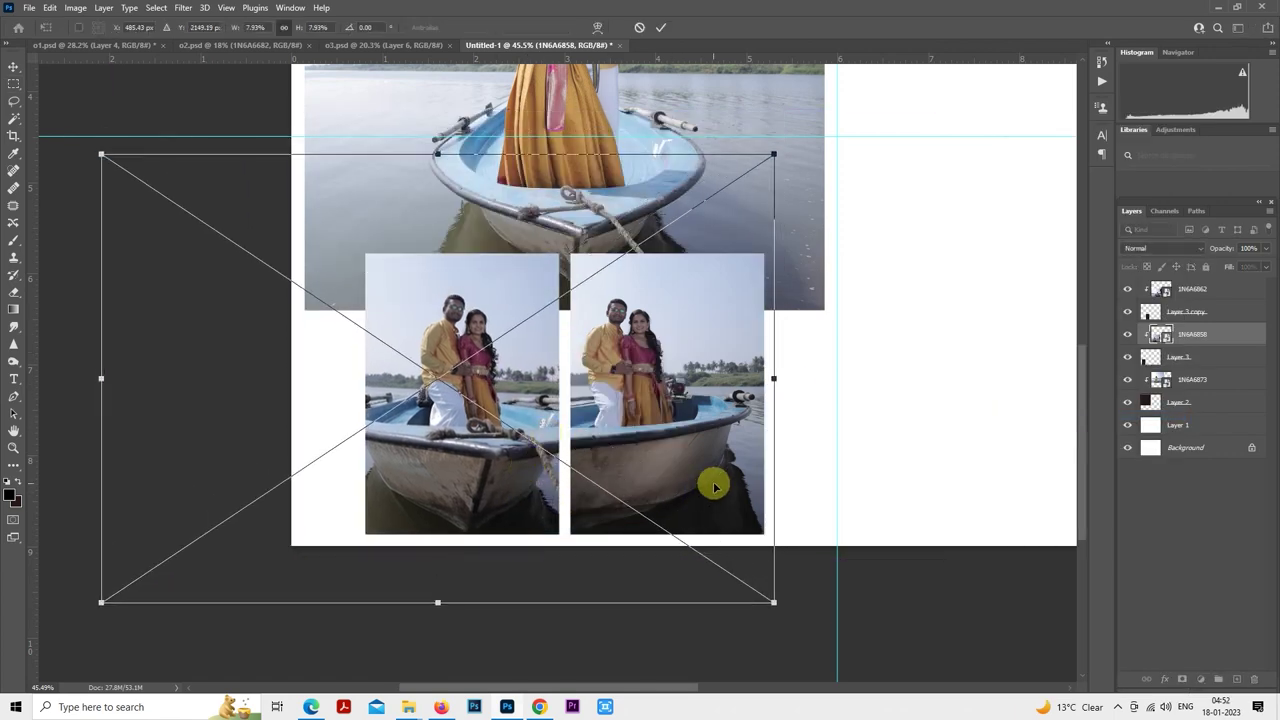
drag(772, 603, 831, 645)
drag(712, 505, 710, 543)
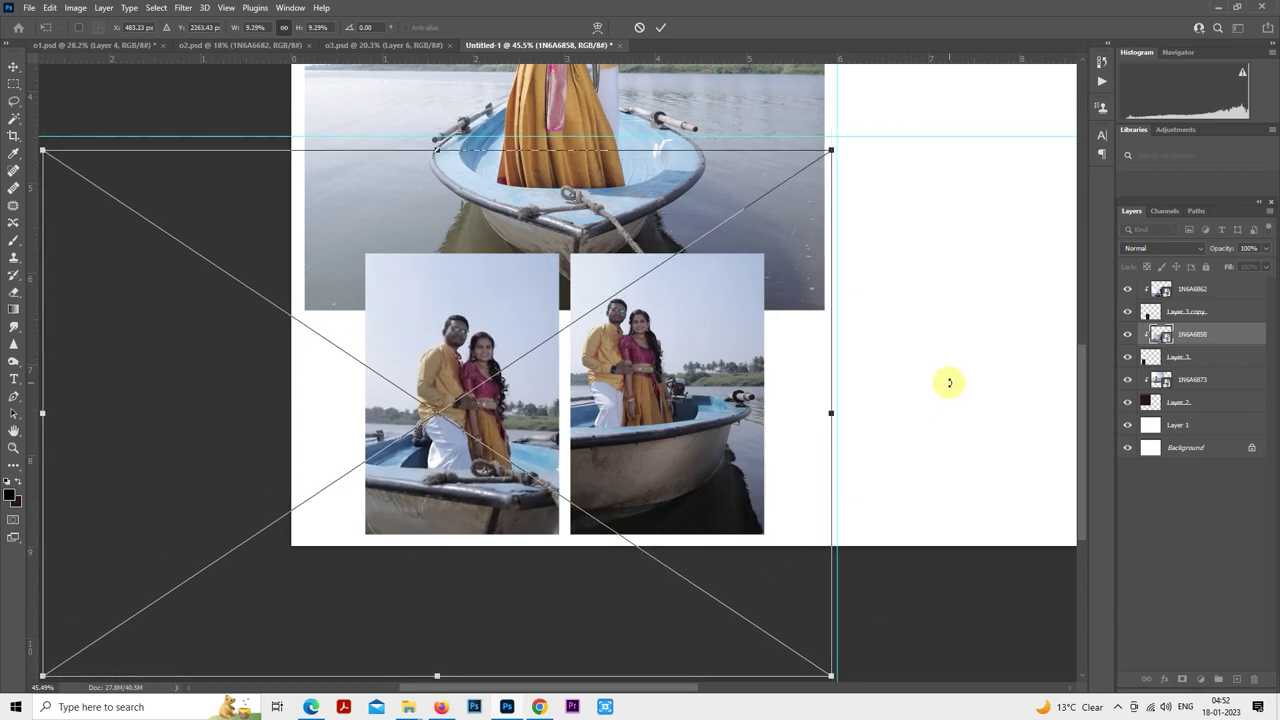
drag(949, 380, 946, 363)
drag(683, 410, 686, 412)
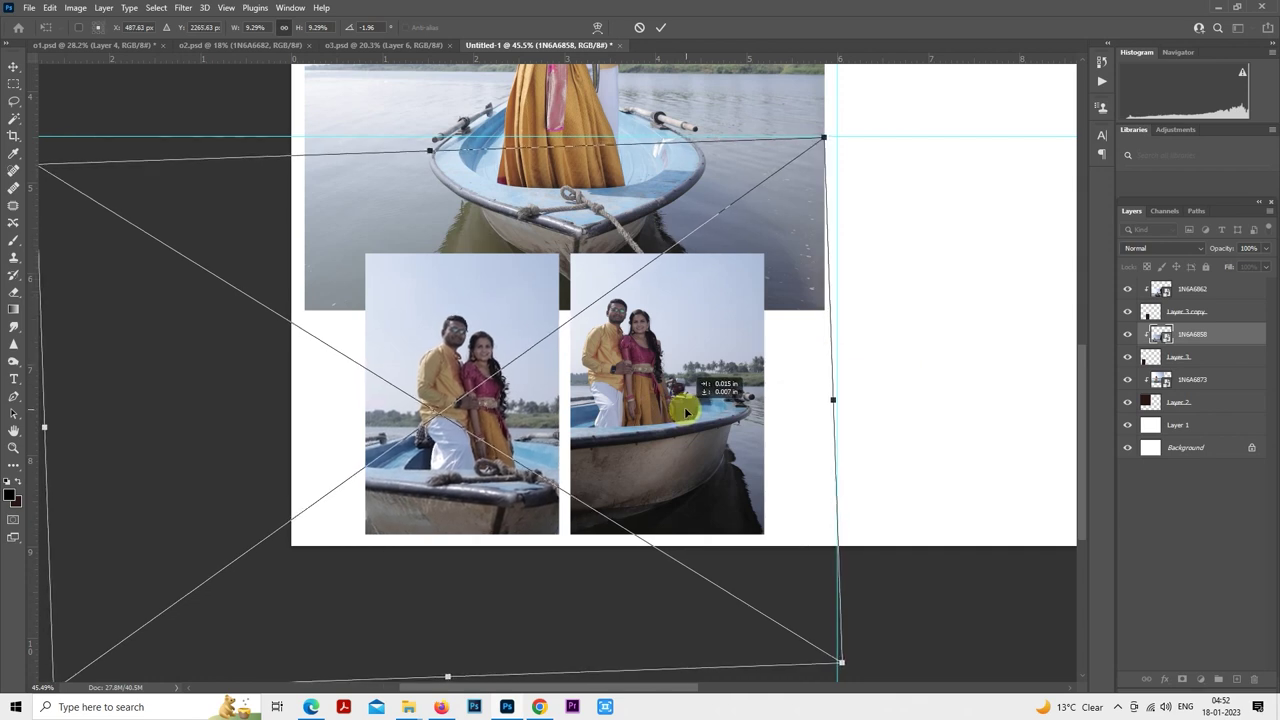
key(Return)
- Scale, rotate slightly and position 1N6A6862 to fit the right portrait frame
click(1166, 288)
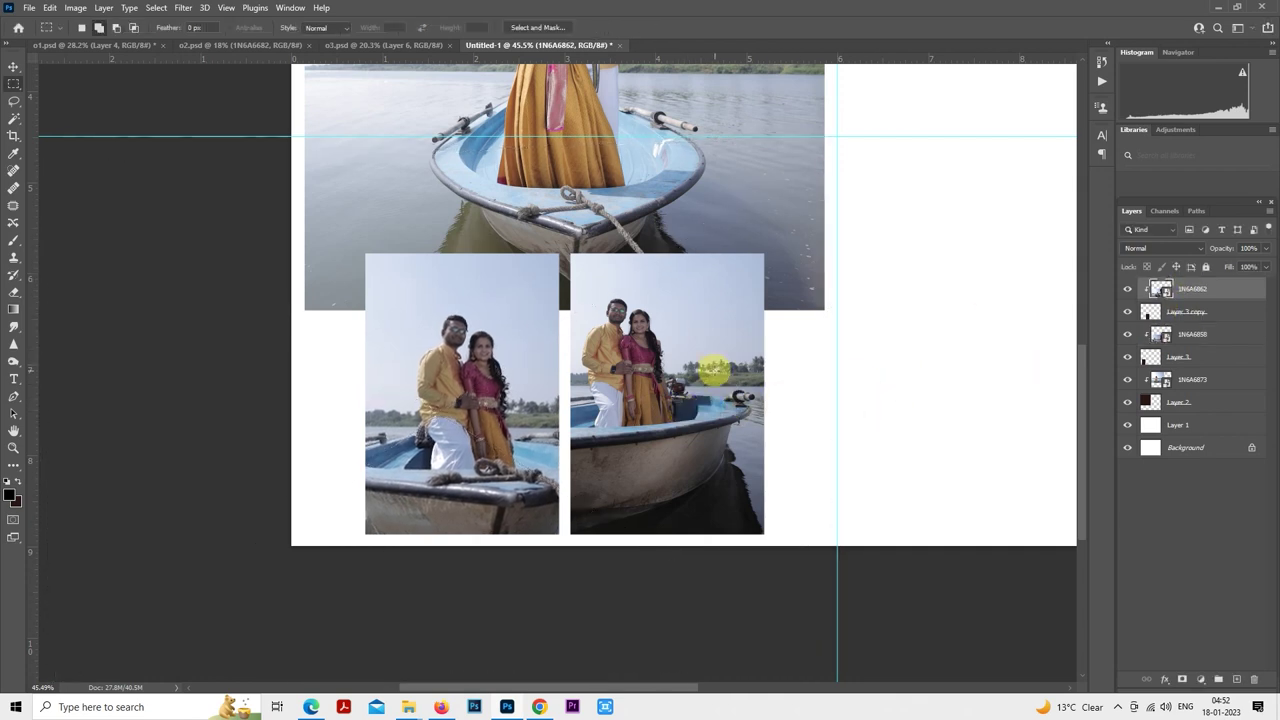
scroll(714, 370, right, 3)
right_click(535, 337)
click(634, 543)
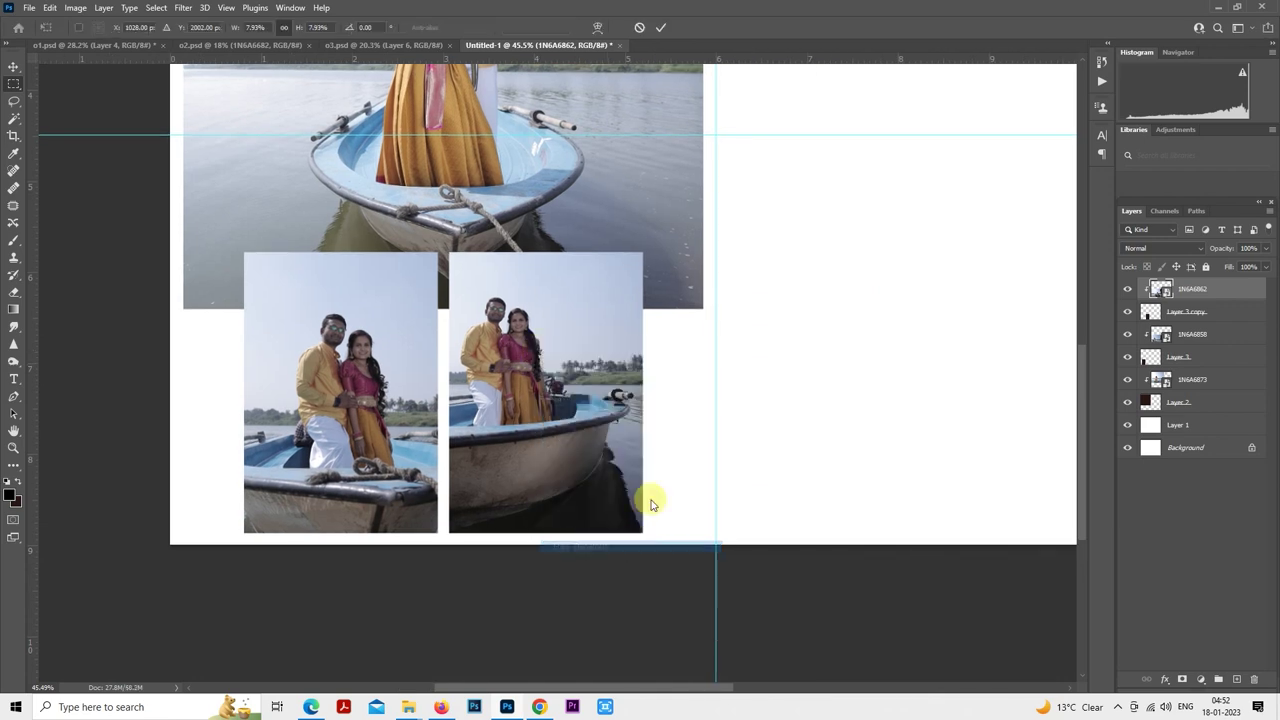
drag(817, 557, 893, 606)
drag(728, 418, 760, 434)
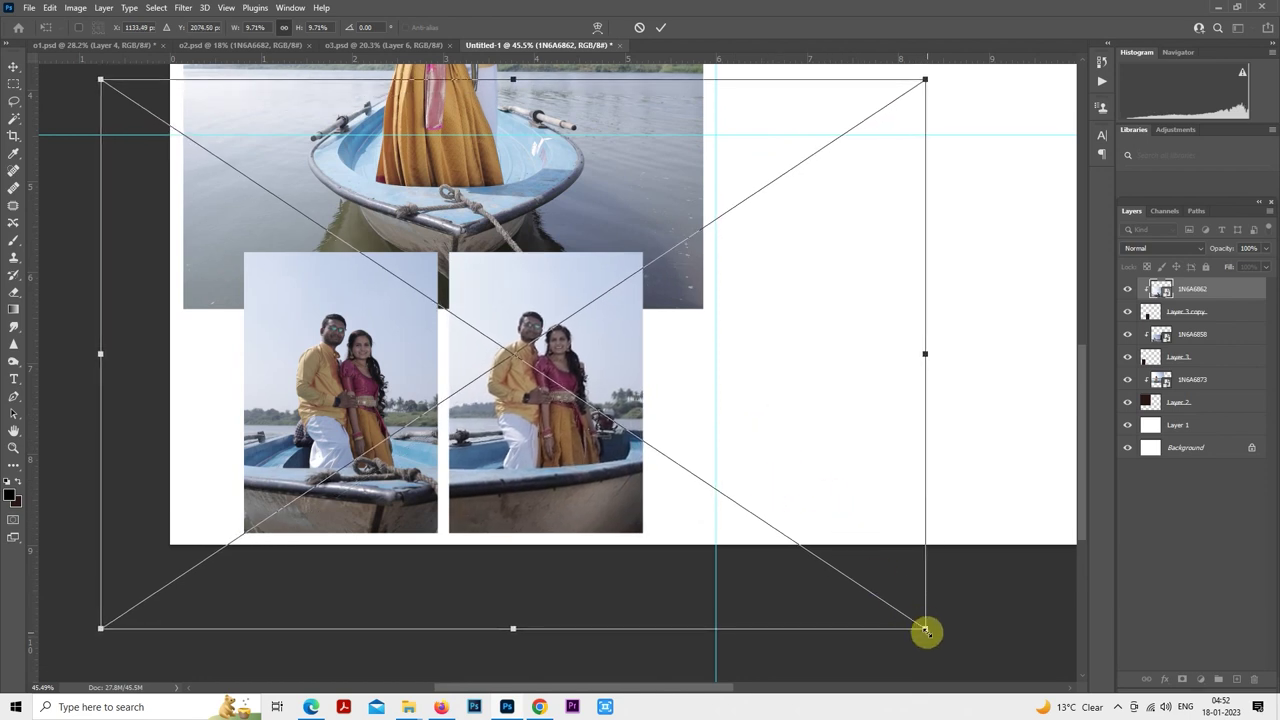
drag(926, 630, 917, 623)
key(Down)
key(Down)
key(Down)
key(Down)
key(Down)
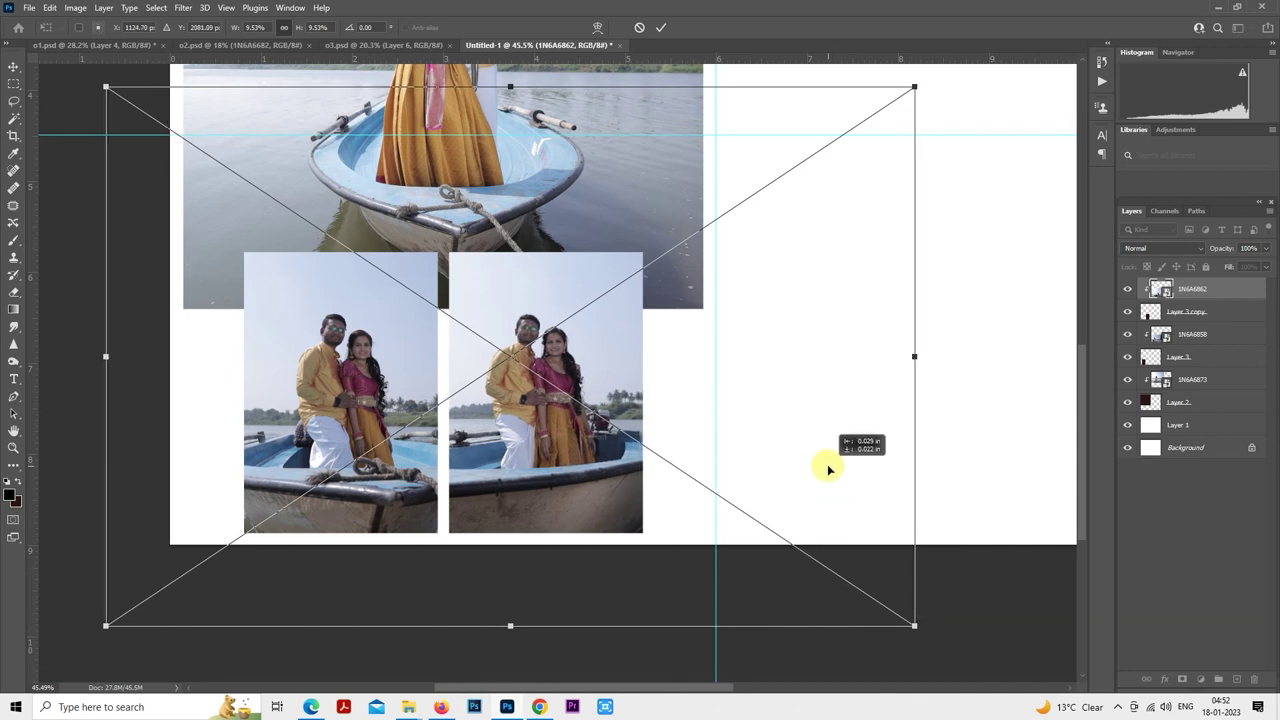
key(Left)
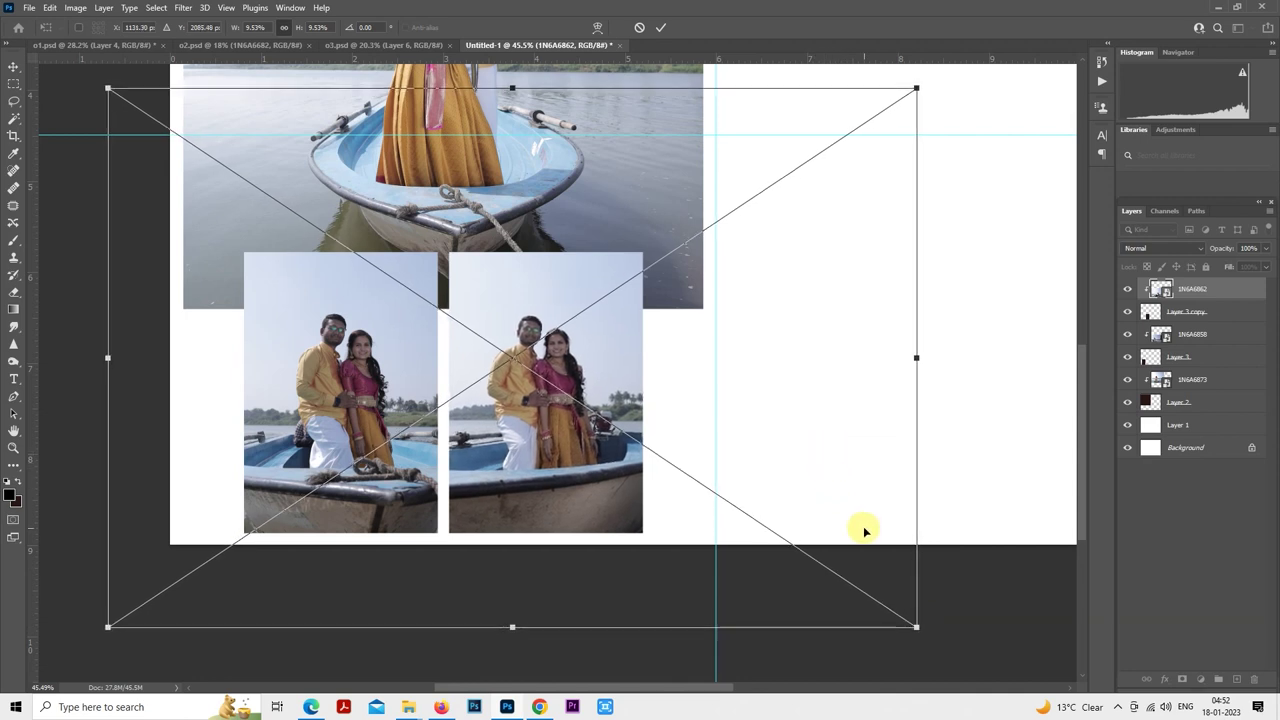
drag(808, 466, 809, 473)
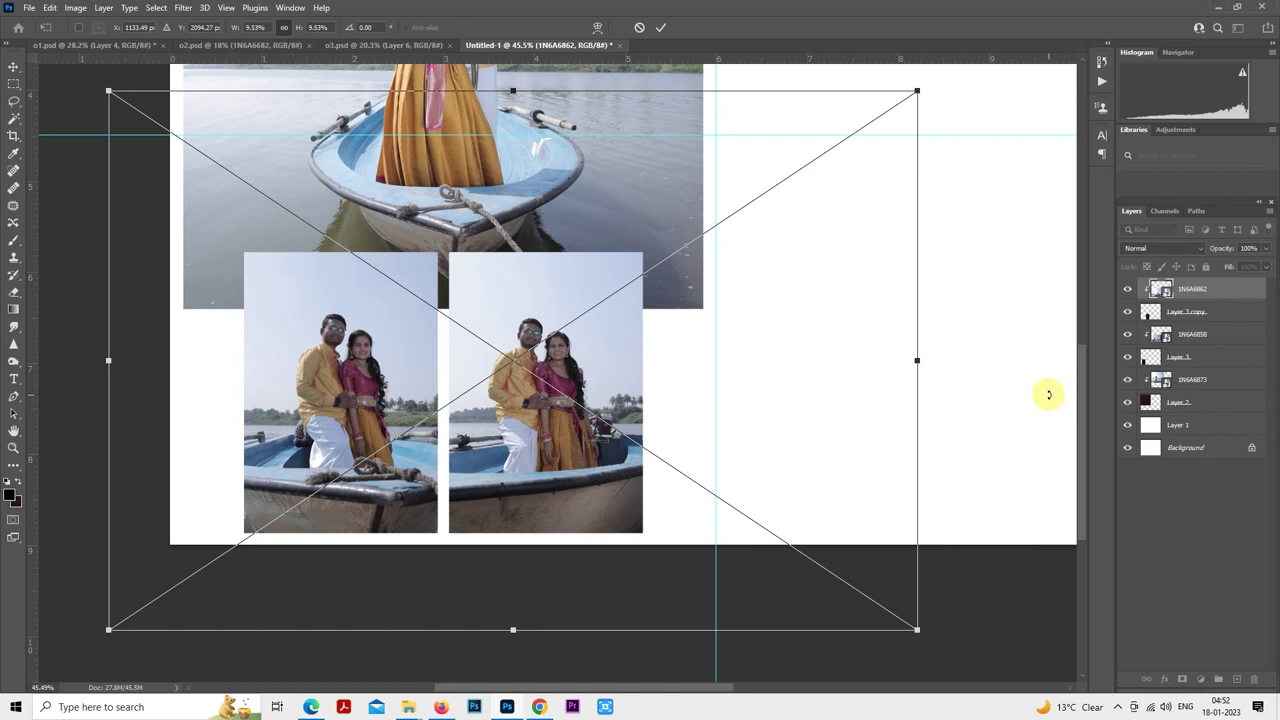
drag(986, 386, 990, 384)
drag(826, 389, 823, 388)
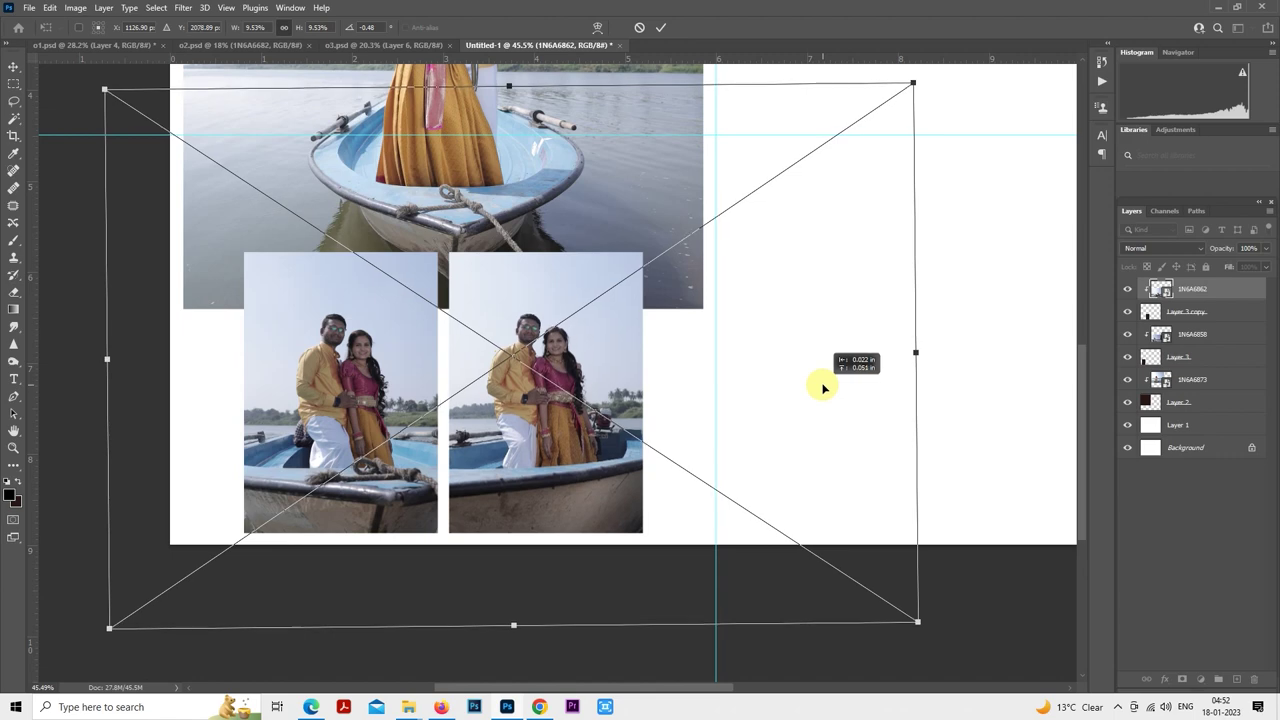
key(Return)
scroll(694, 423, down, 5)
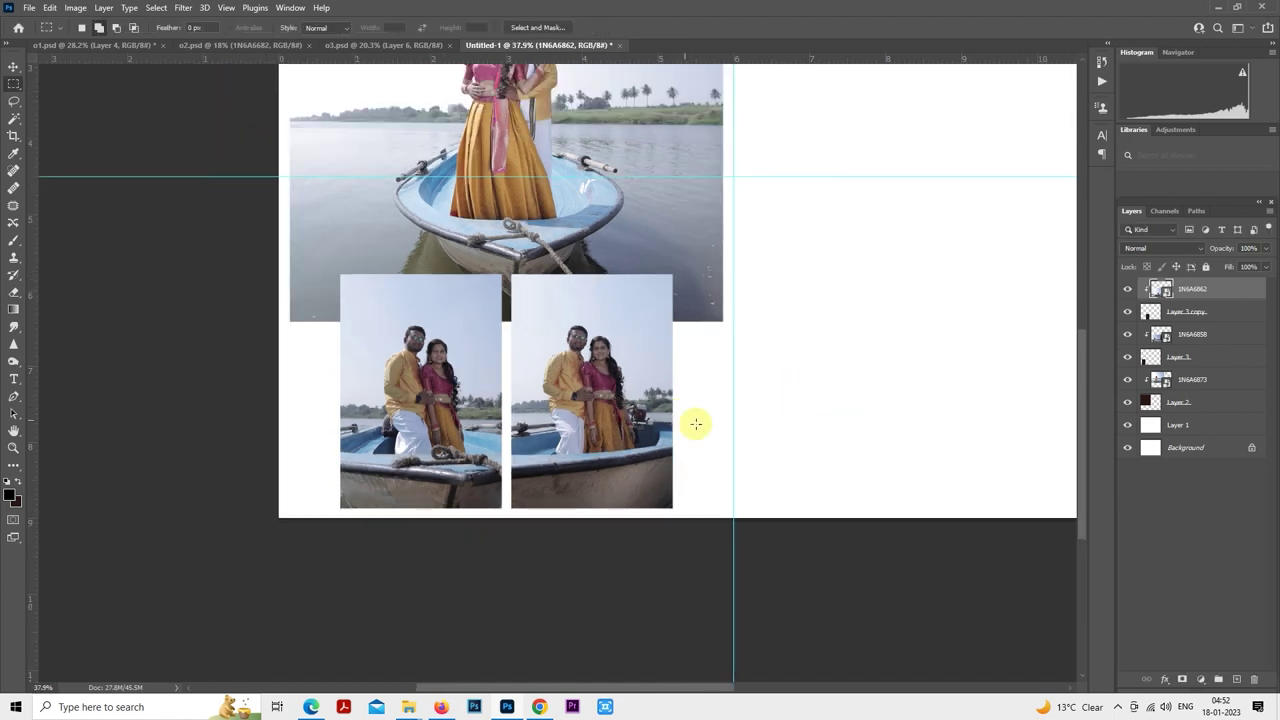
scroll(591, 483, up, 4)
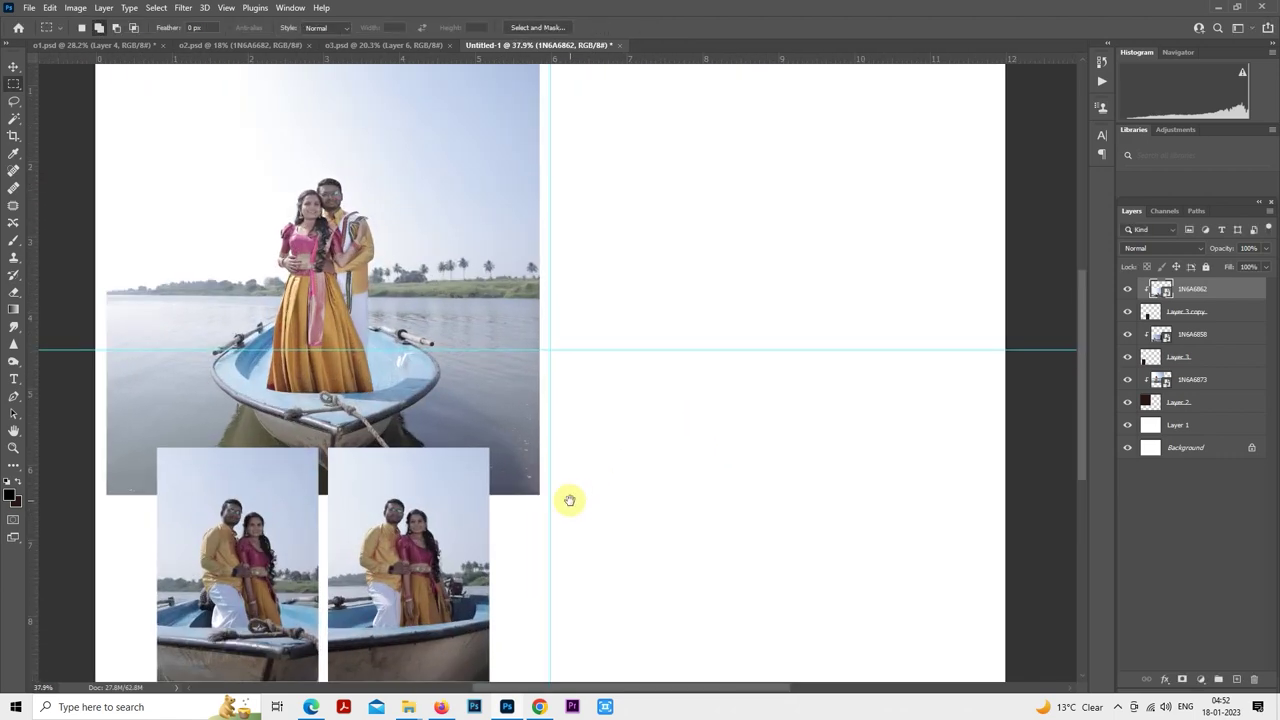
- Paste the copied stroke style onto Layer 3 copy and Layer 3, then add Layer 4 above 1N6A6873
drag(569, 500, 909, 380)
right_click(1178, 317)
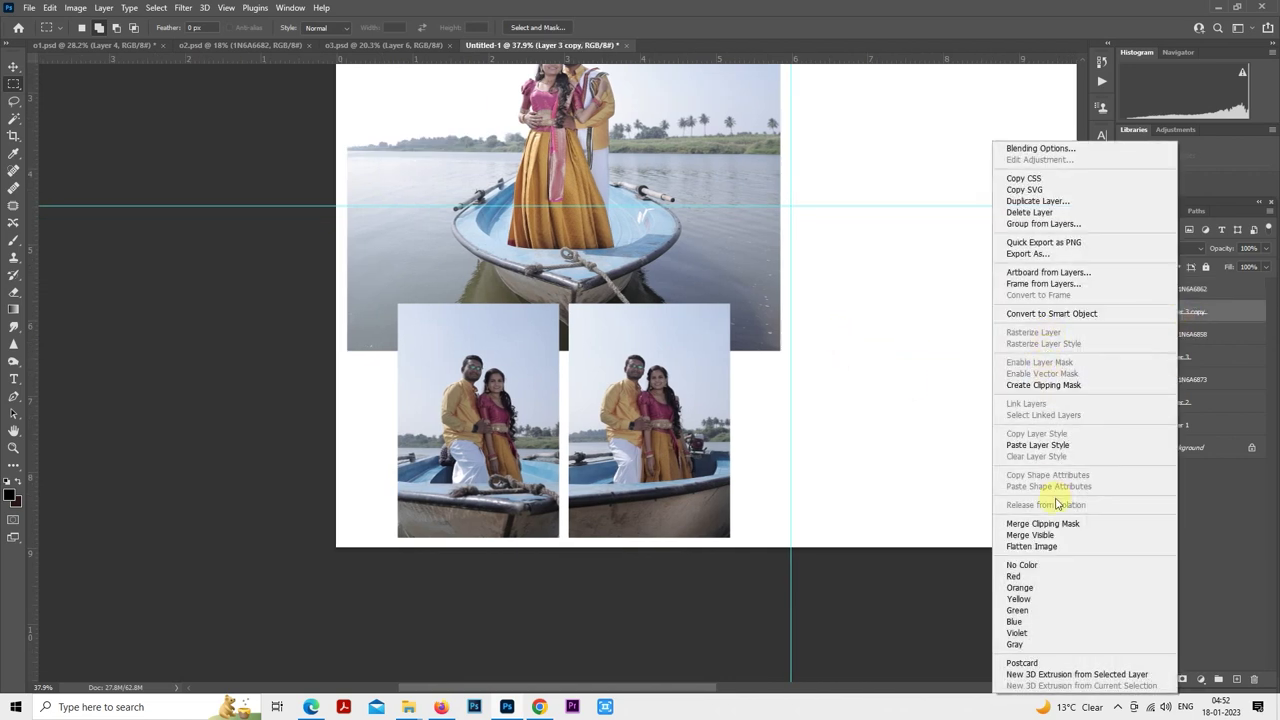
click(1048, 445)
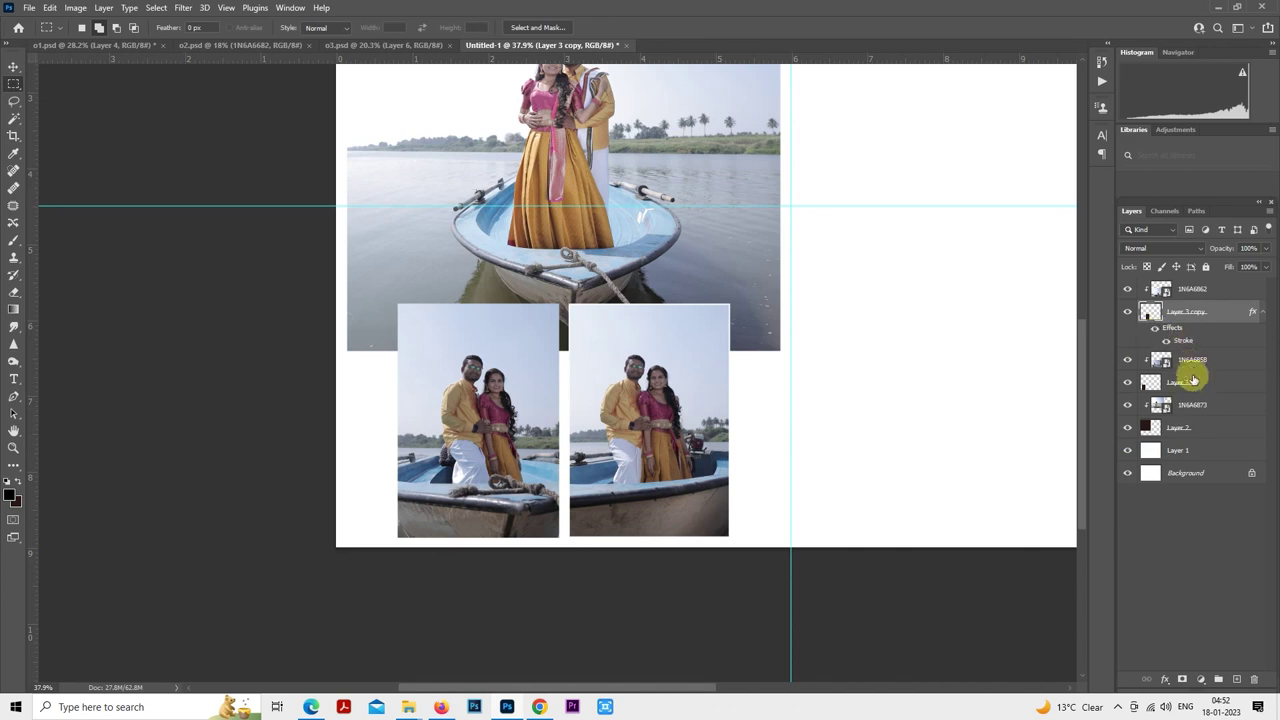
right_click(1192, 385)
click(1048, 445)
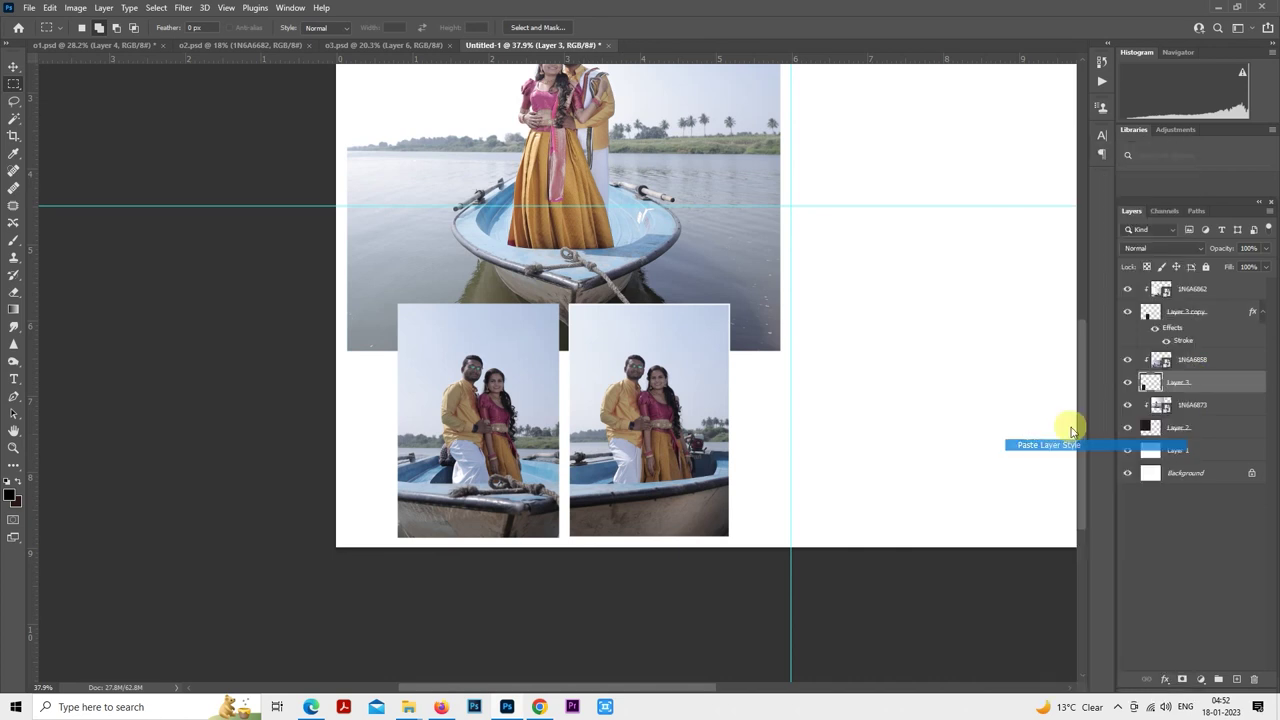
click(1199, 457)
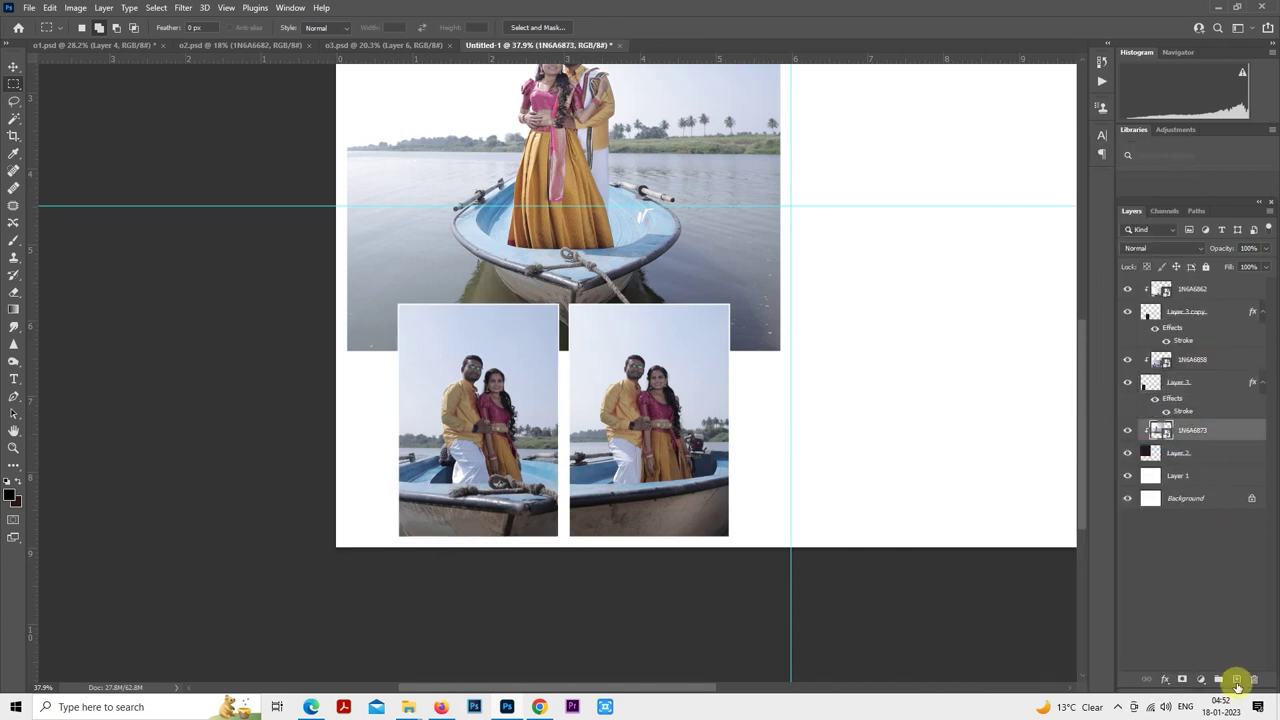
click(1236, 679)
- Fill a tall strip along the spread's left edge with navy #082760 and set it to 50% opacity
scroll(513, 400, up, 1)
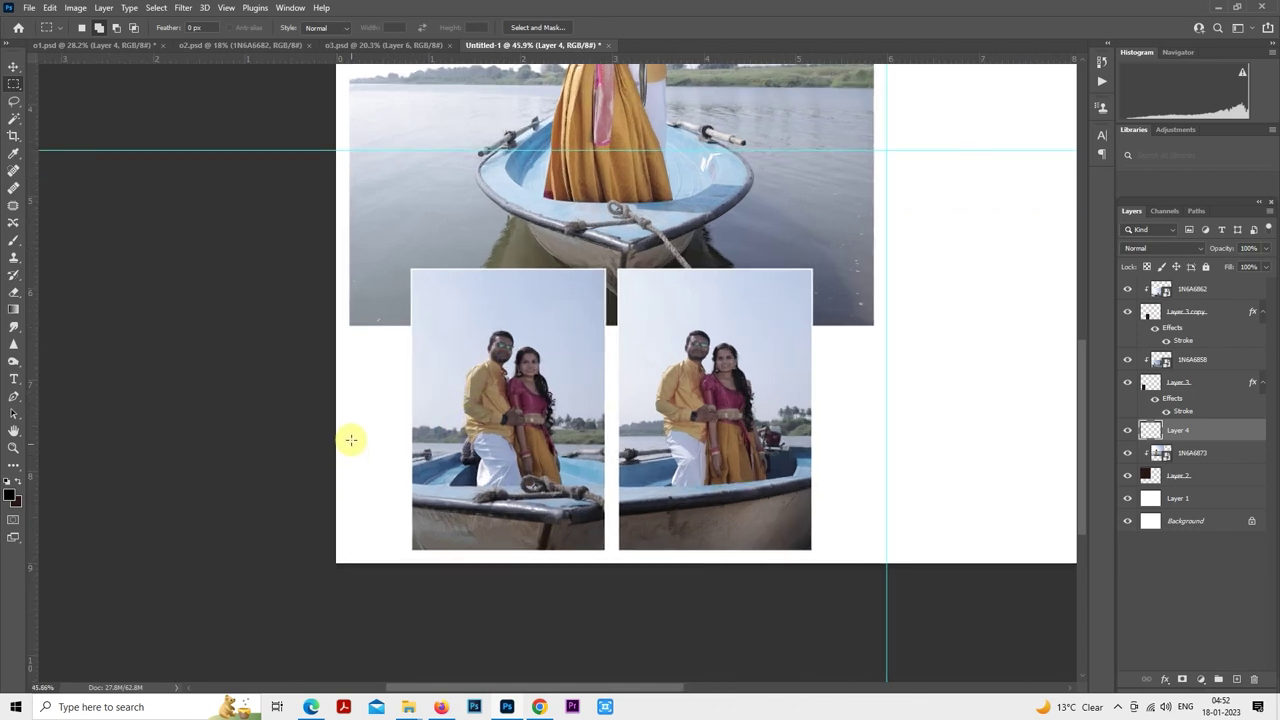
drag(330, 345, 398, 570)
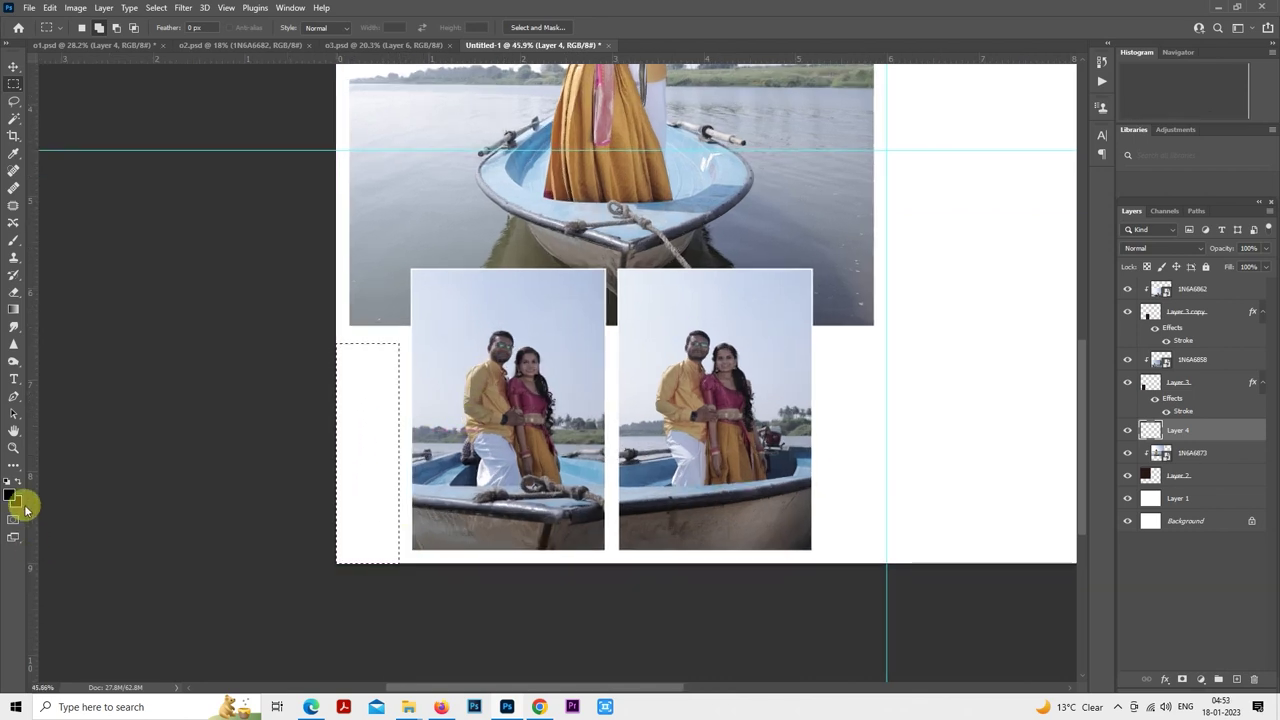
click(17, 501)
click(596, 298)
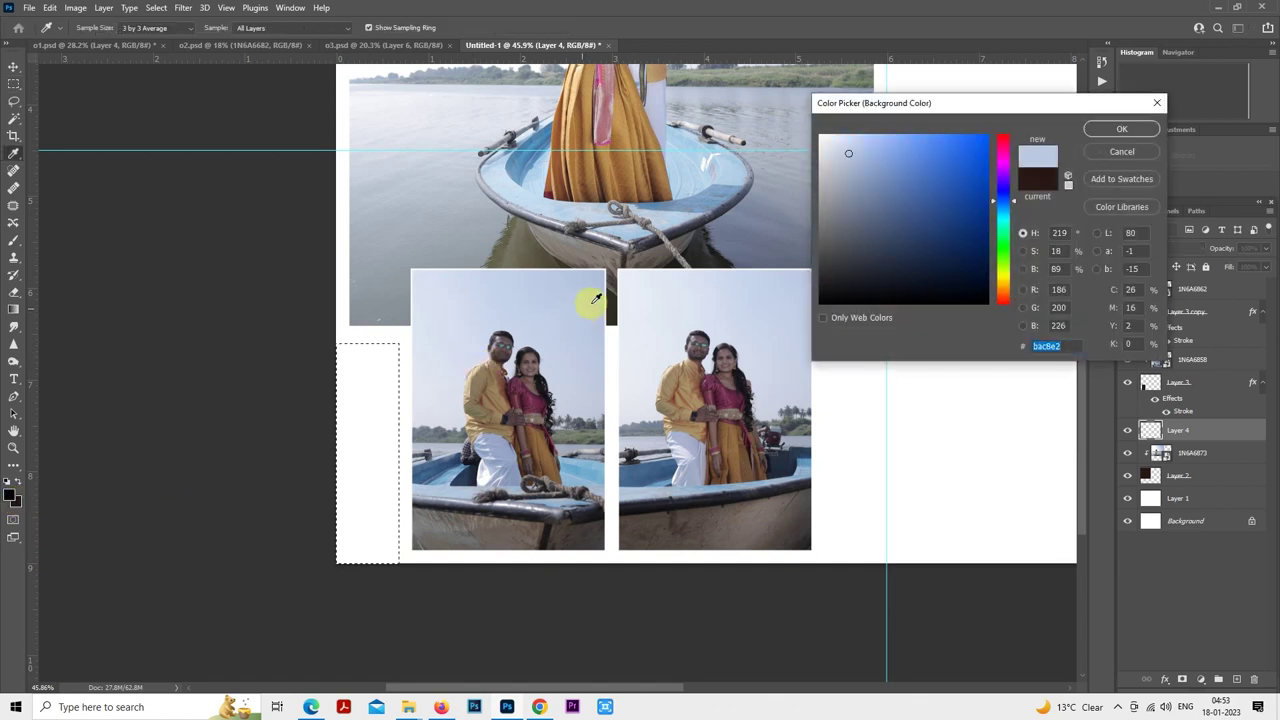
drag(891, 149, 973, 241)
click(1122, 131)
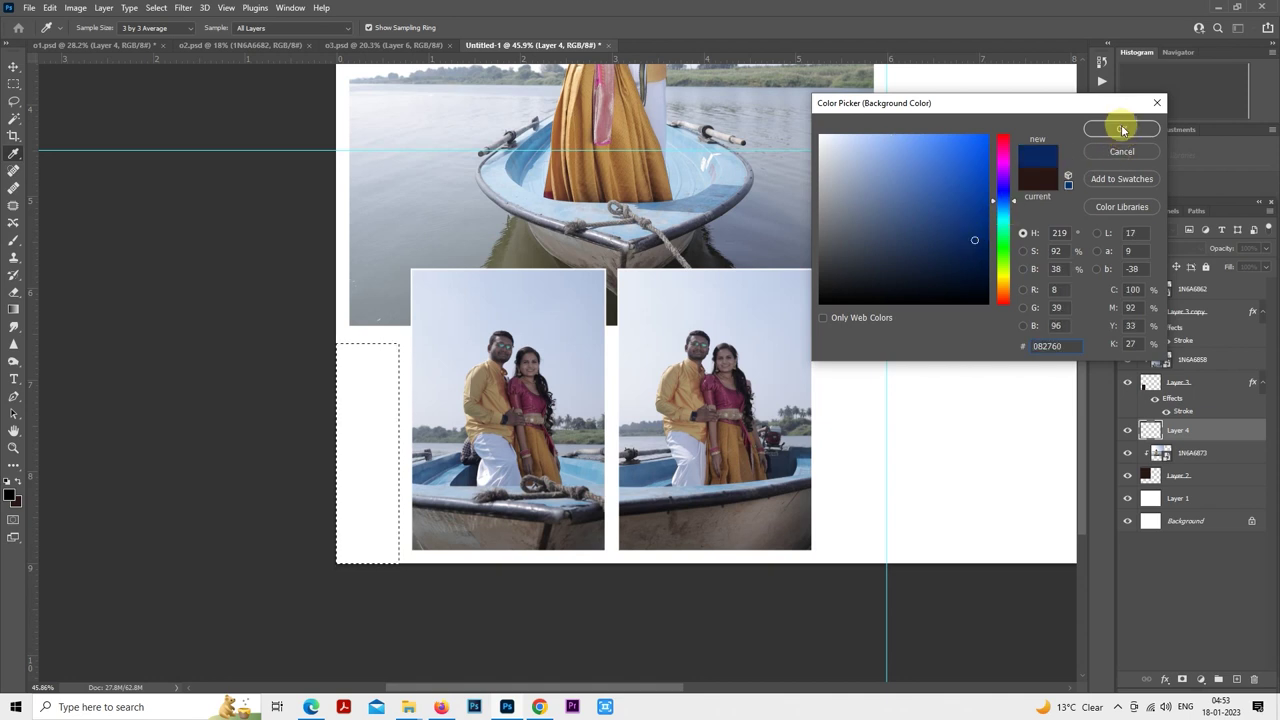
key(m)
key(ctrl+BackSpace)
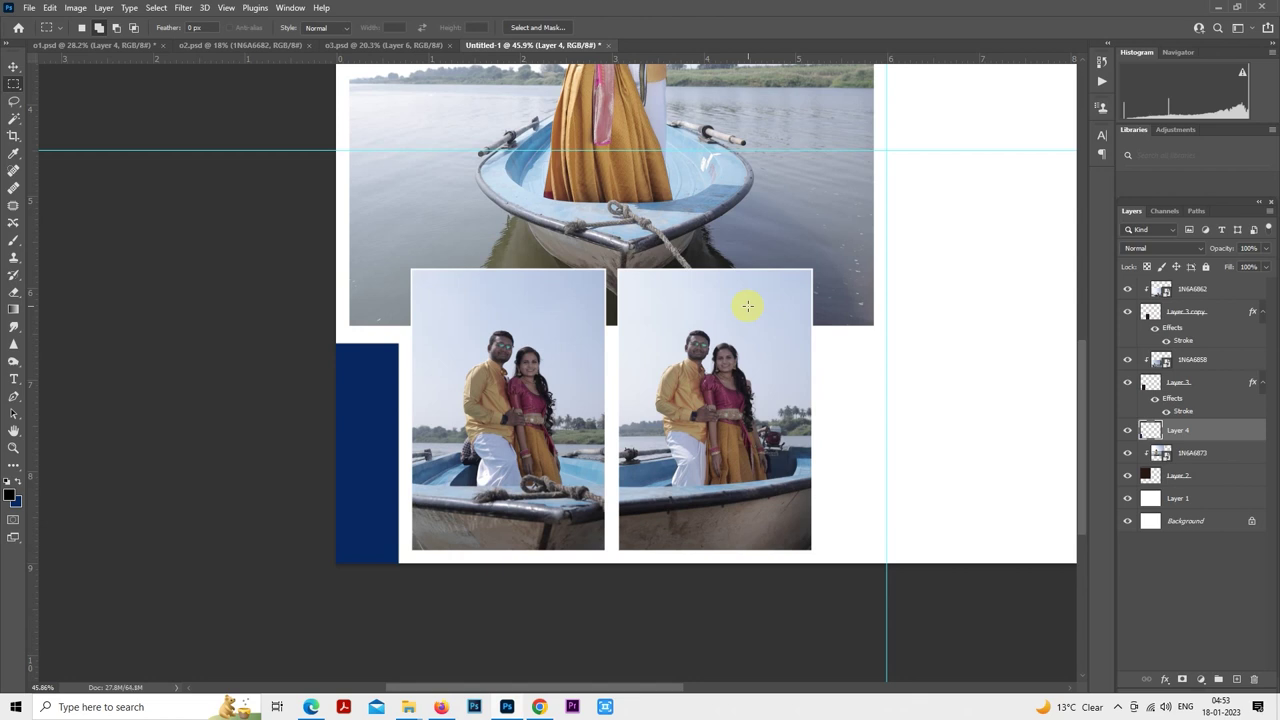
key(5)
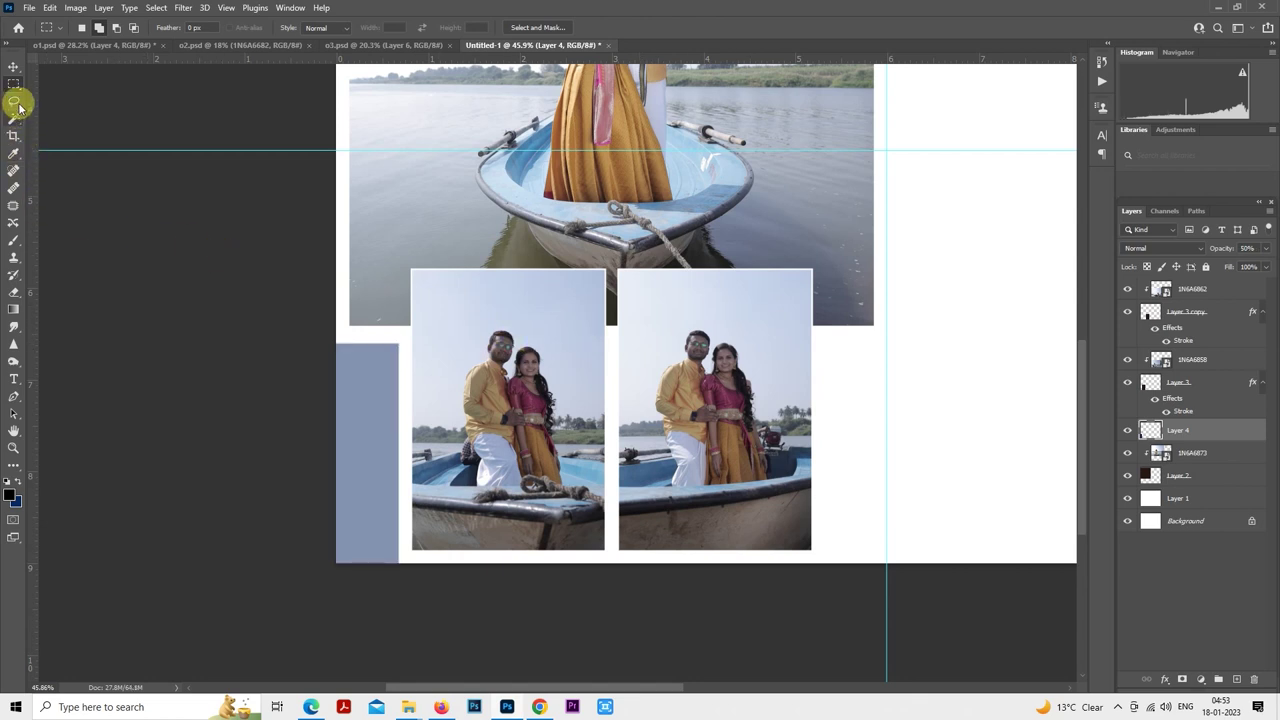
alt+scroll(369, 383, up, 2)
right_click(370, 364)
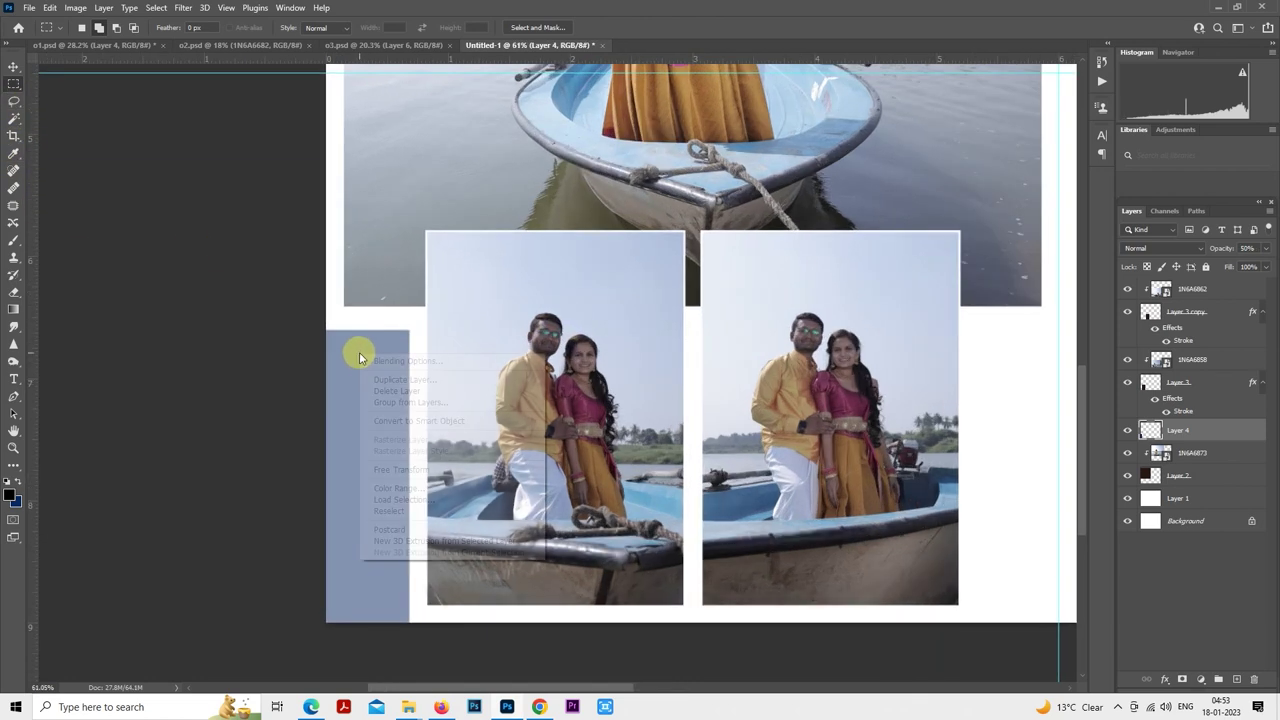
- Stretch the left blue bar slightly taller and wider
click(420, 472)
drag(366, 329, 366, 316)
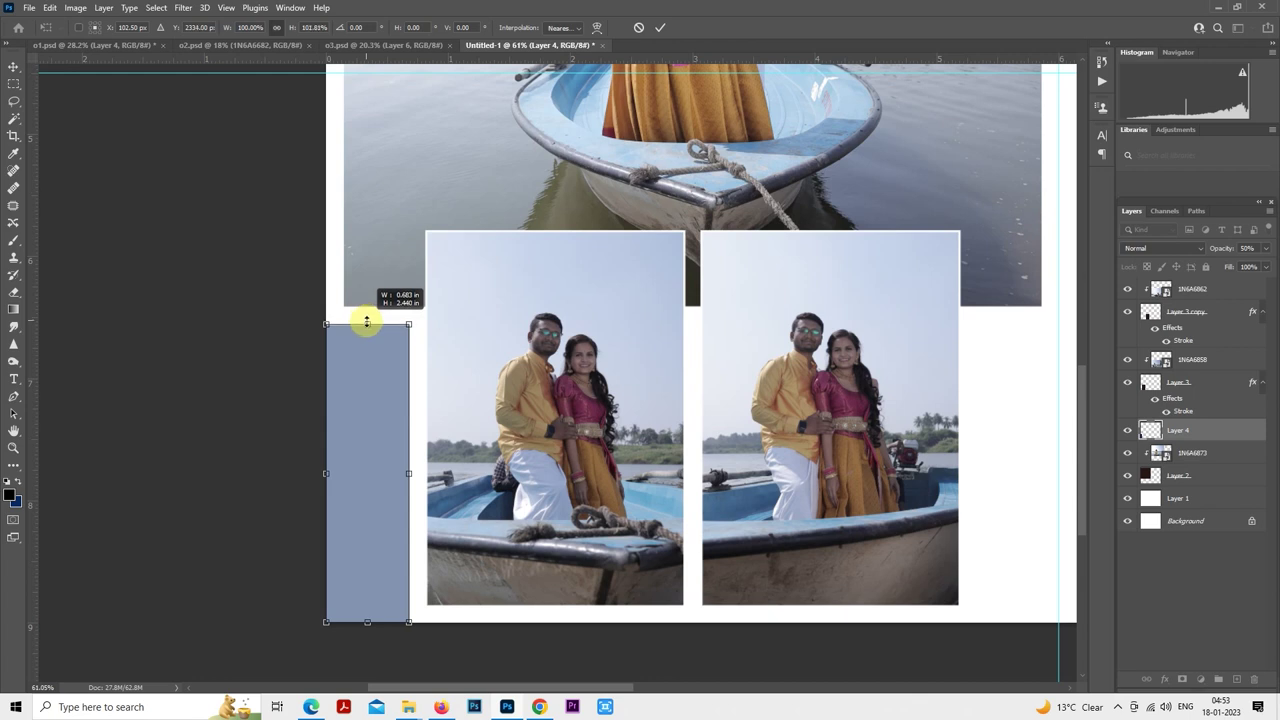
drag(366, 321, 366, 323)
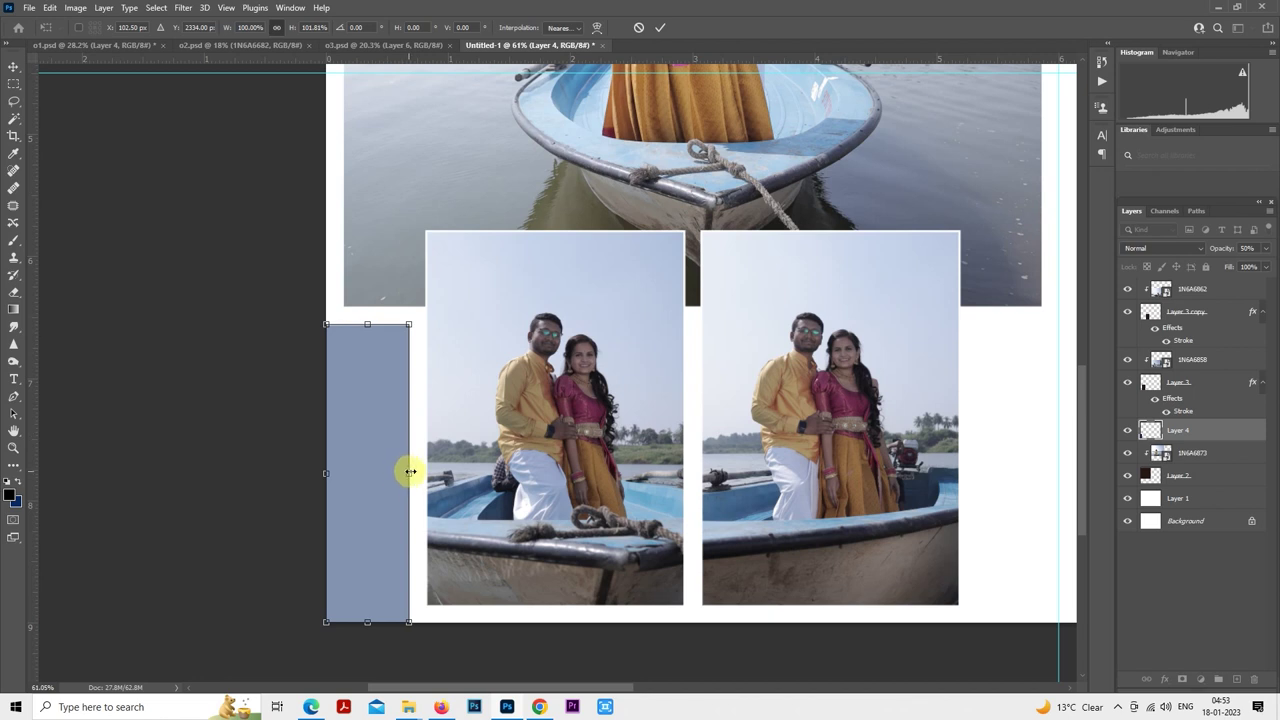
drag(410, 471, 410, 471)
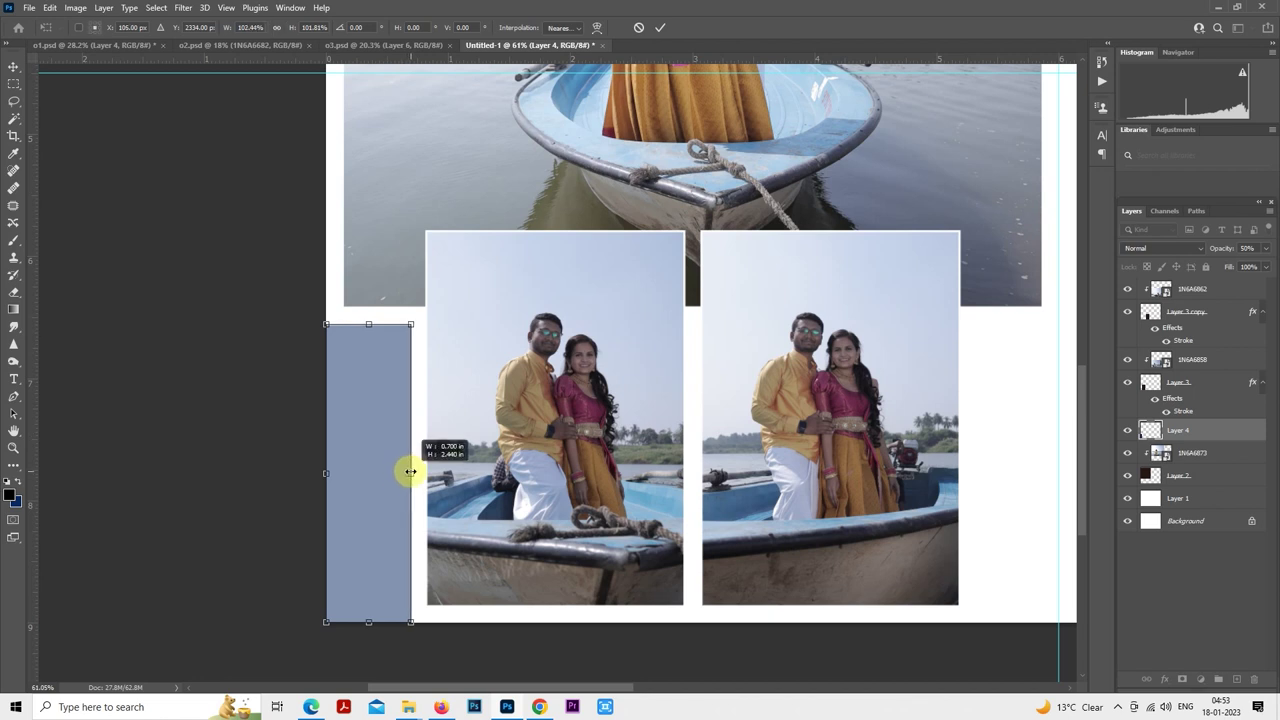
key(Return)
scroll(410, 471, down, 3)
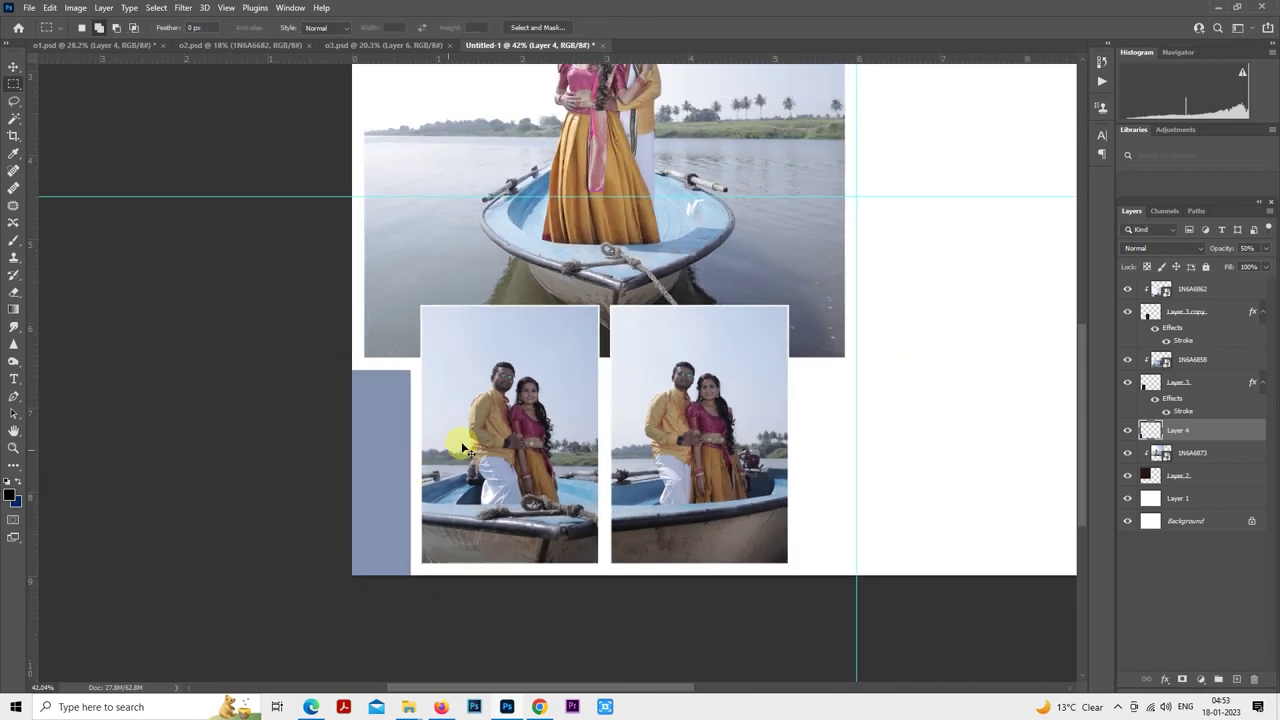
- Duplicate the blue bar and move the copy to the right side of the lower photos
key(ctrl+j)
right_click(370, 426)
click(411, 540)
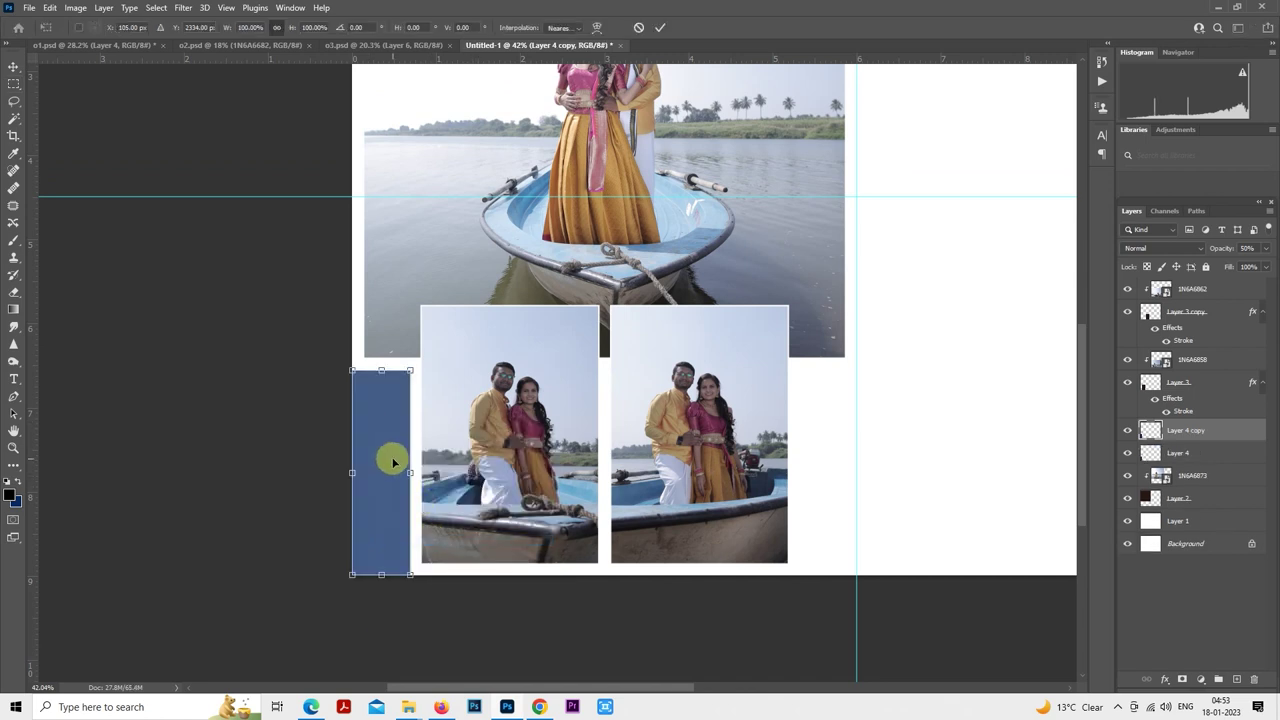
drag(391, 457, 838, 460)
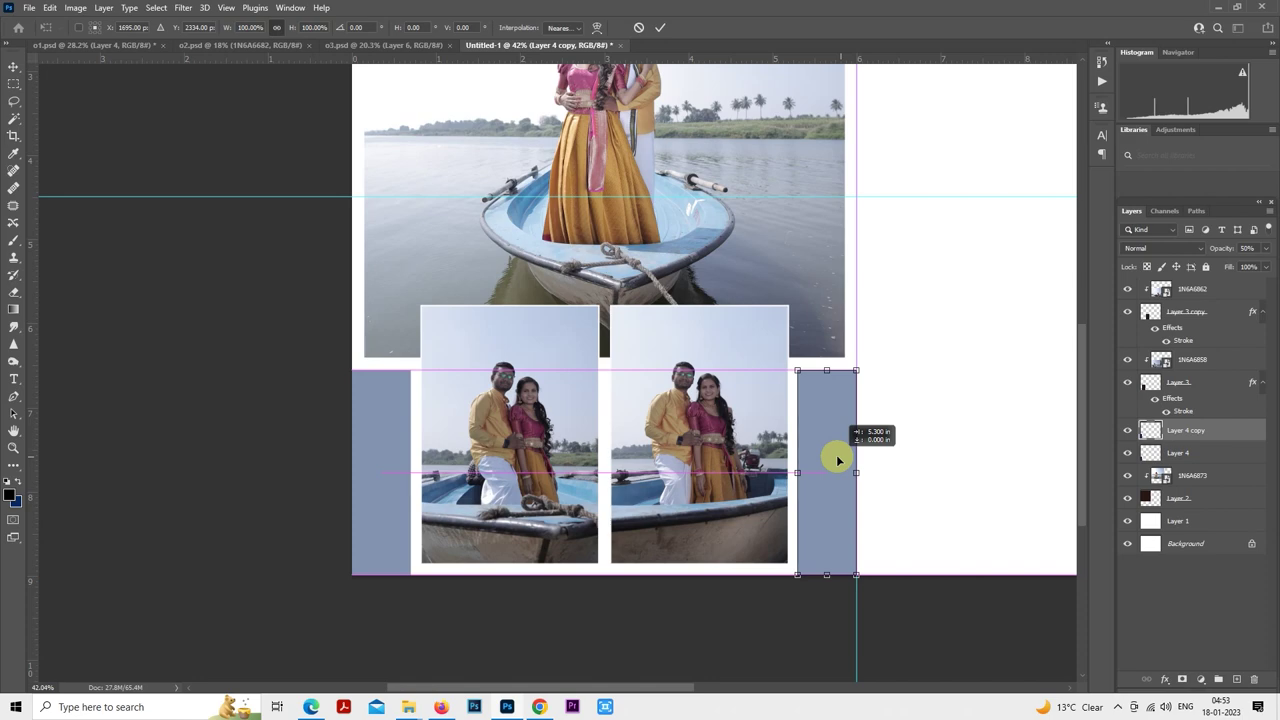
drag(838, 459, 837, 457)
key(Return)
scroll(745, 470, up, 1)
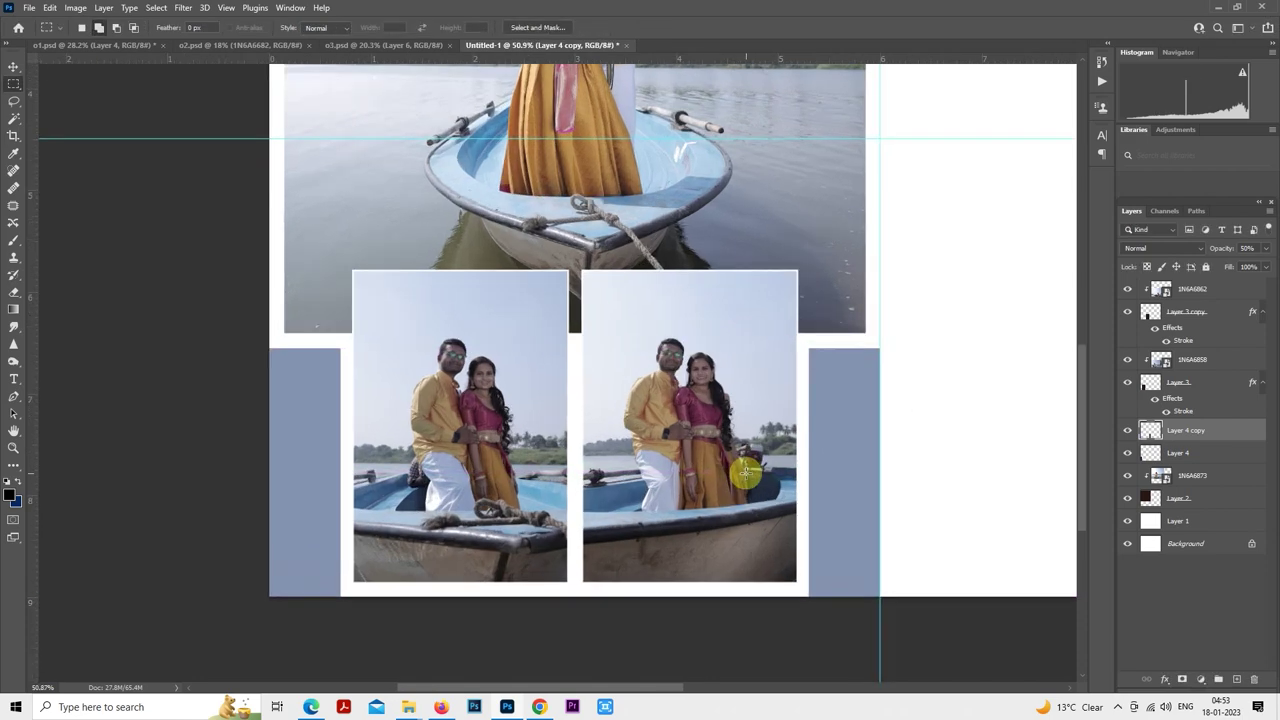
scroll(745, 470, down, 4)
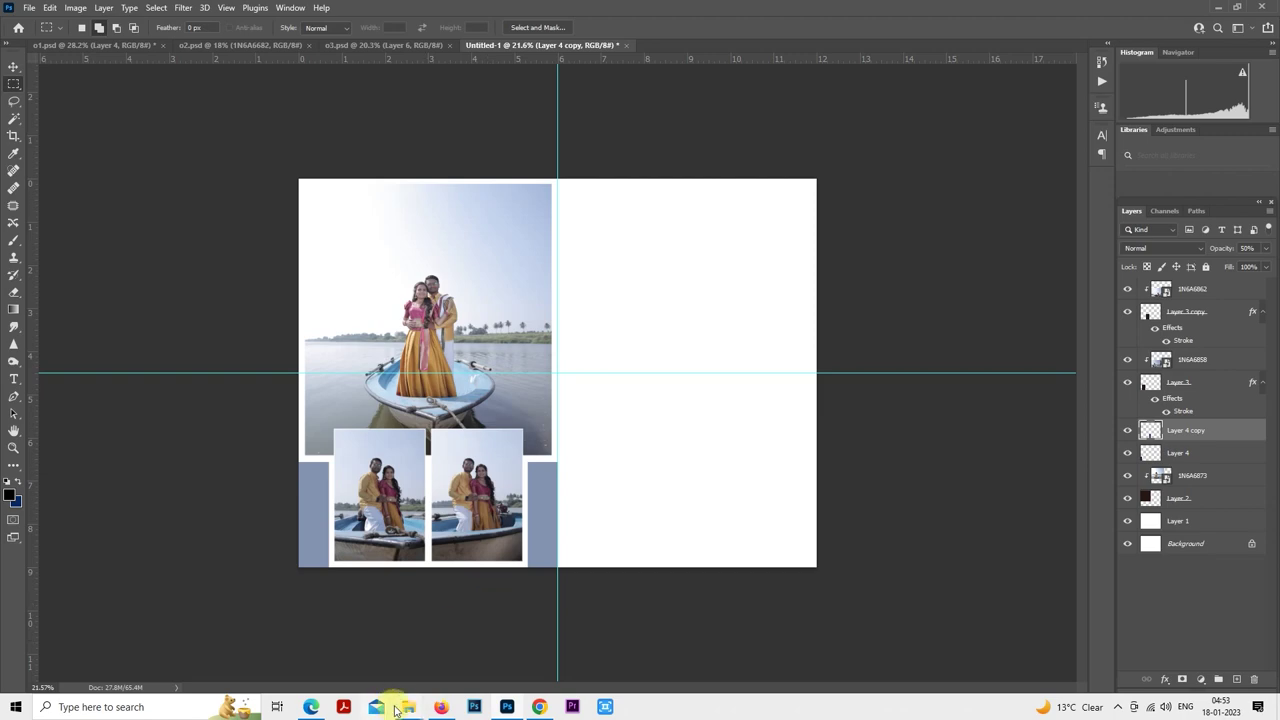
mouse_move(396, 710)
click(383, 655)
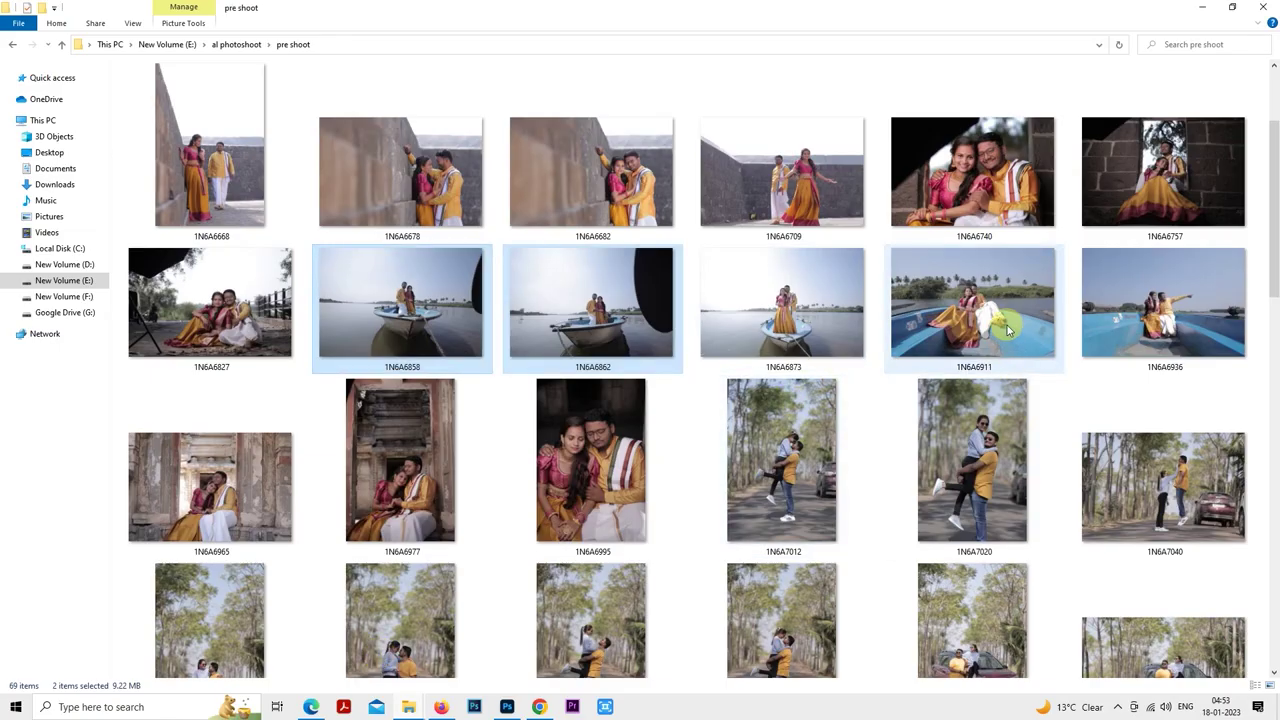
click(1130, 318)
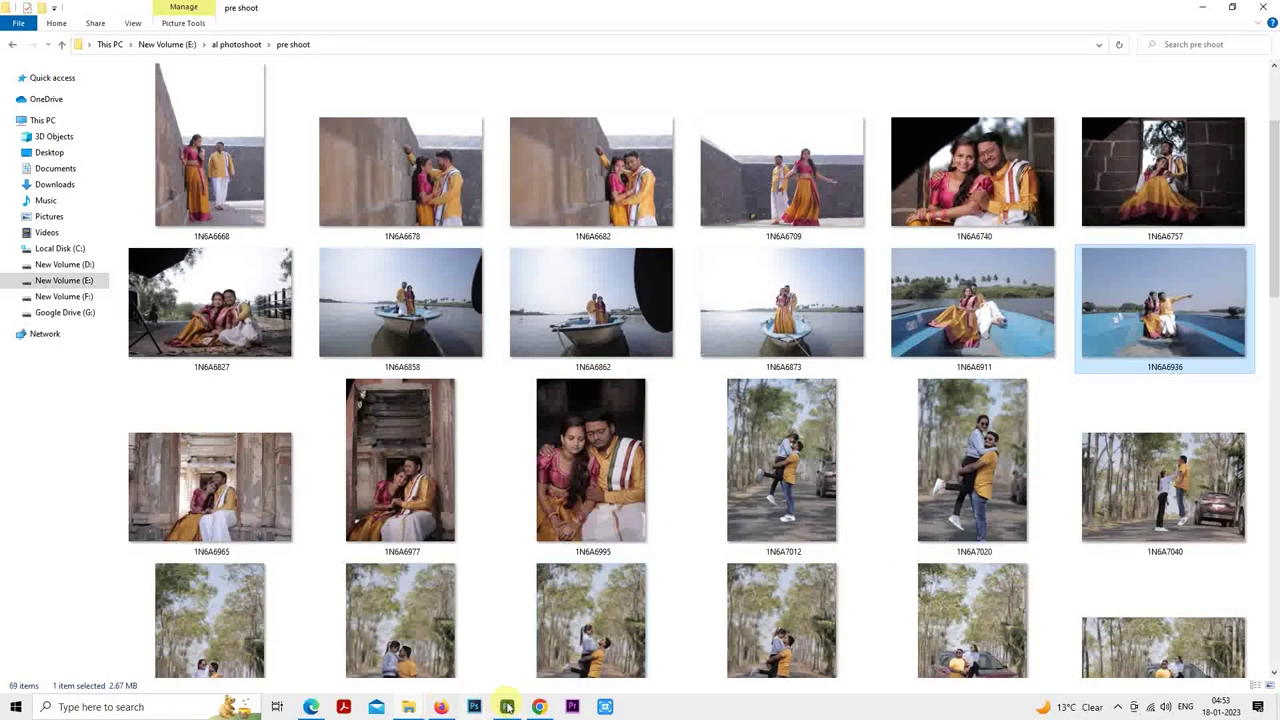
mouse_move(511, 711)
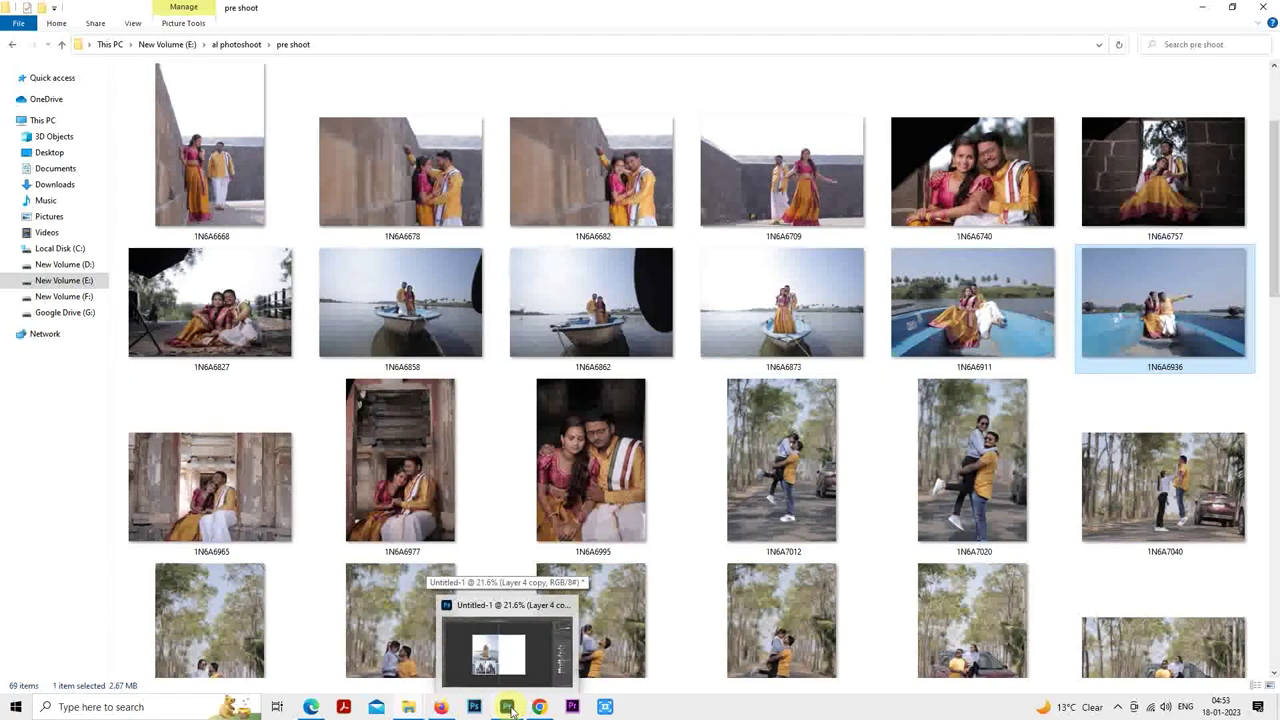
click(511, 711)
- Add a new empty Layer 5 above the 1N6A6862 layer
scroll(746, 374, up, 3)
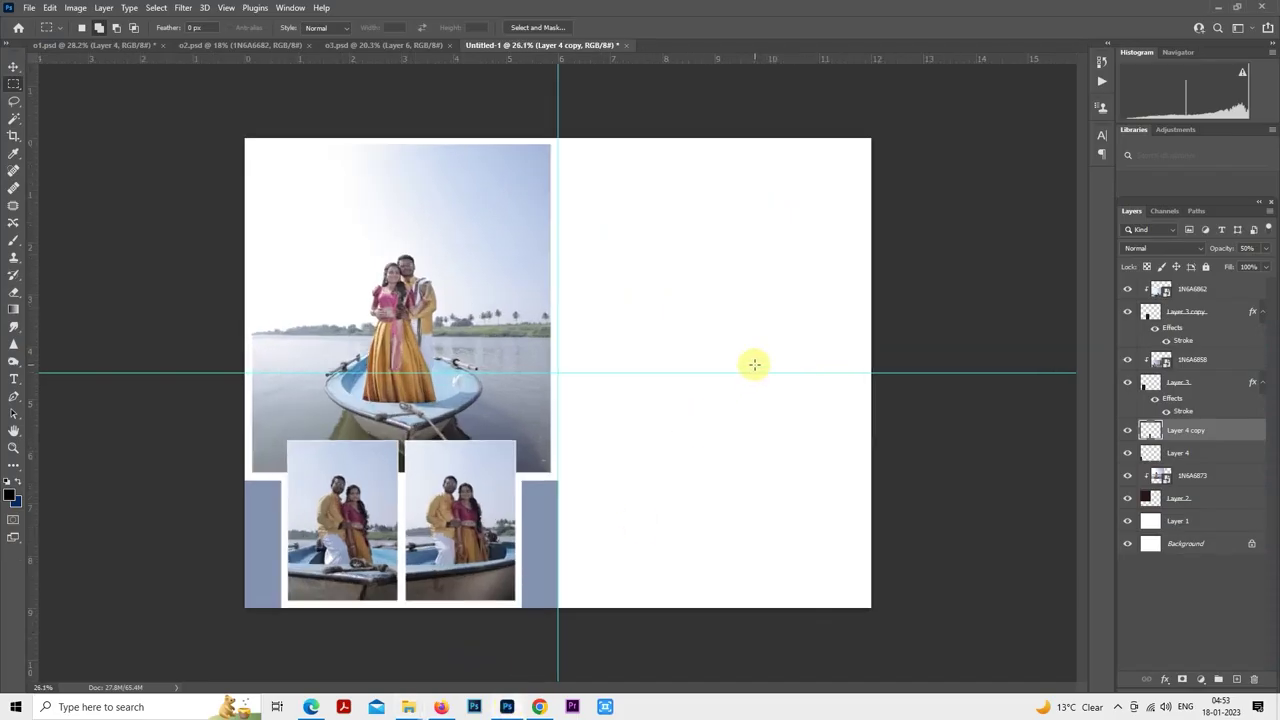
scroll(762, 362, down, 1)
scroll(786, 357, up, 2)
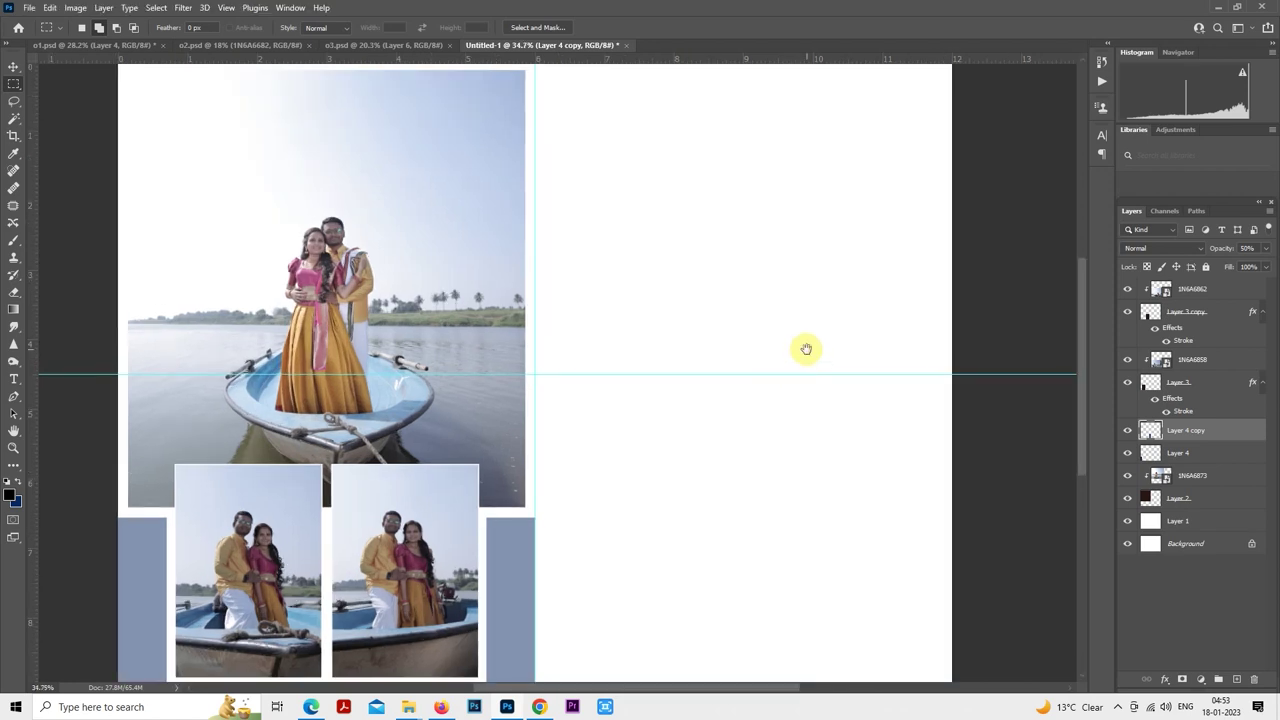
drag(806, 349, 641, 390)
click(1155, 285)
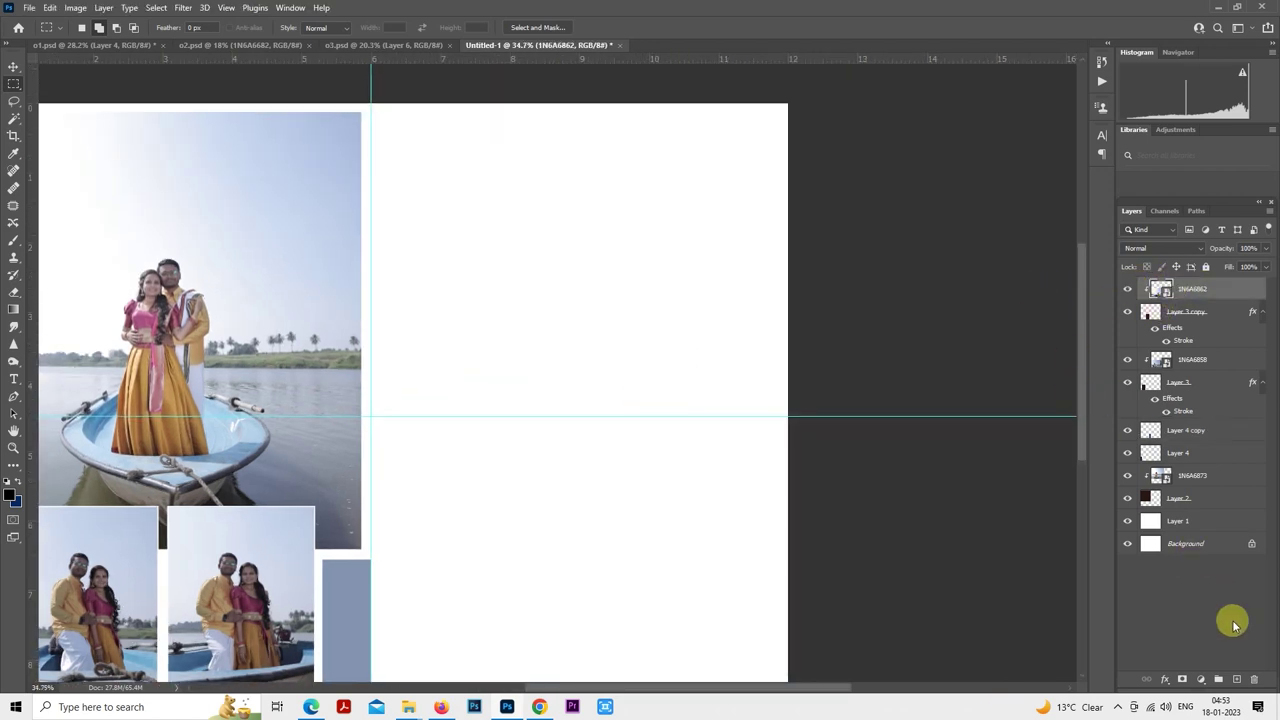
click(1239, 680)
- Fill a tall rectangle at the top of the right page with navy and nudge it right
scroll(711, 414, down, 1)
scroll(649, 266, down, 1)
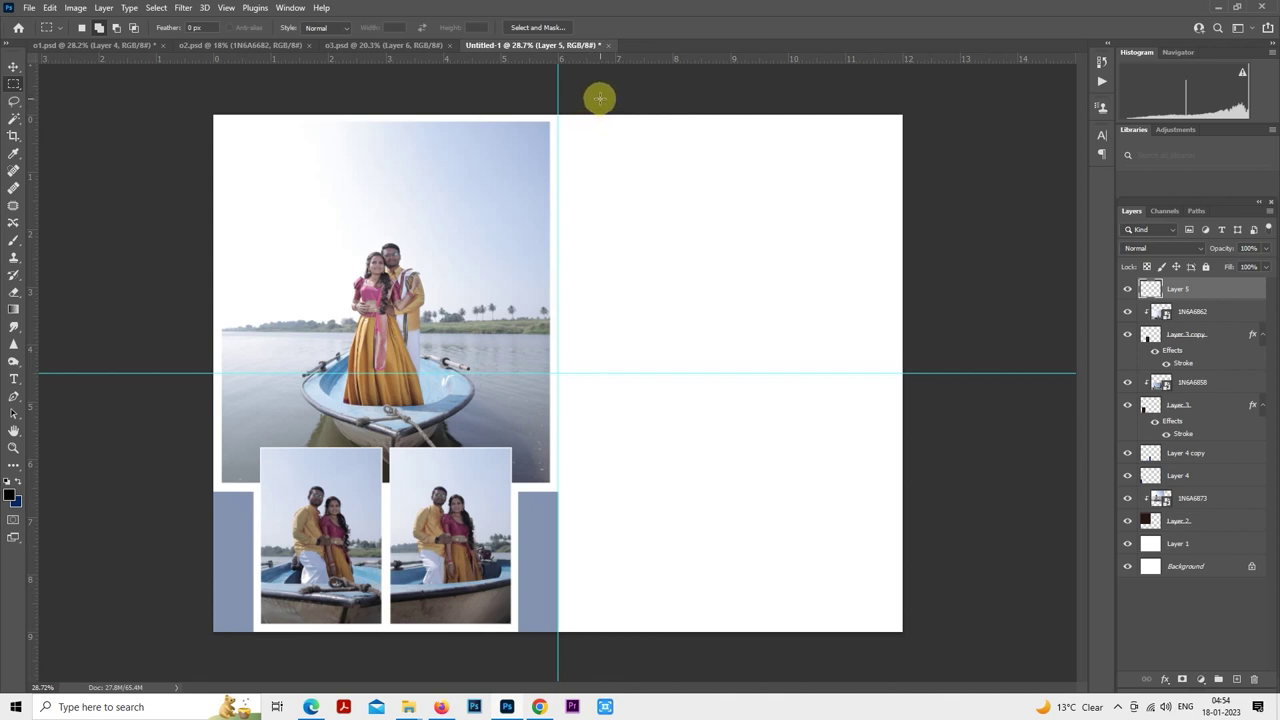
drag(610, 106, 838, 478)
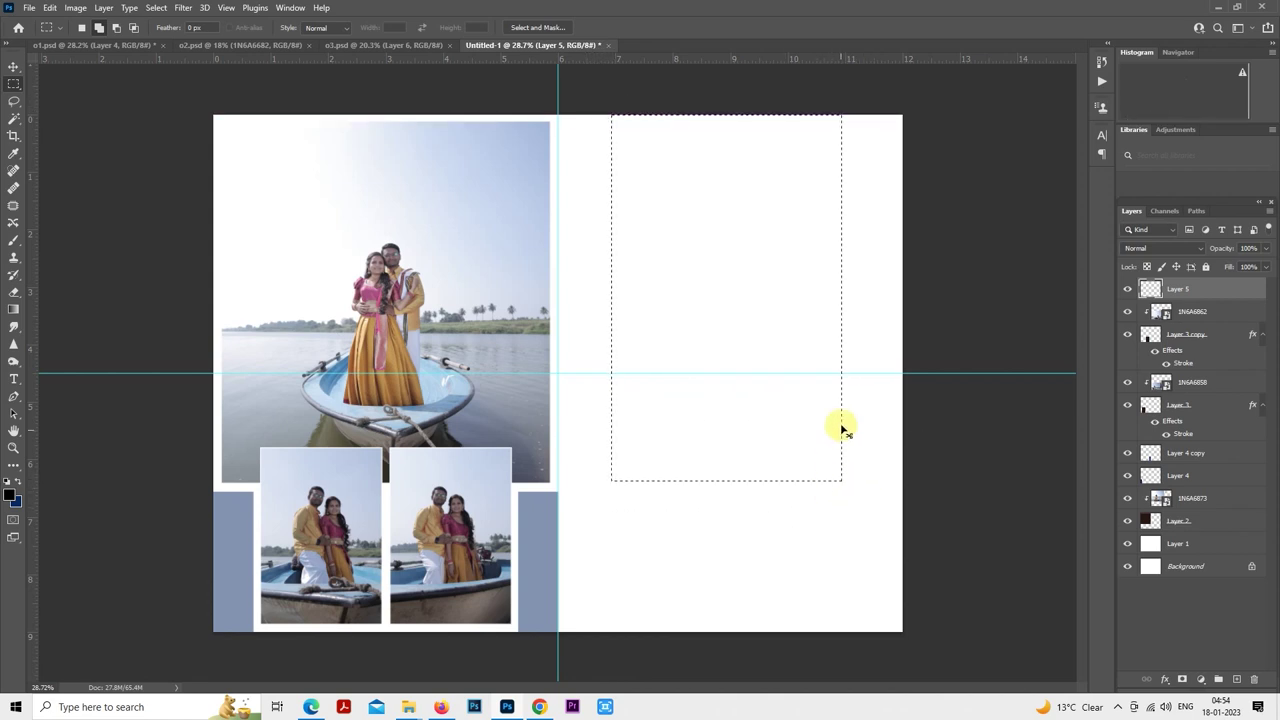
key(alt+BackSpace)
right_click(787, 269)
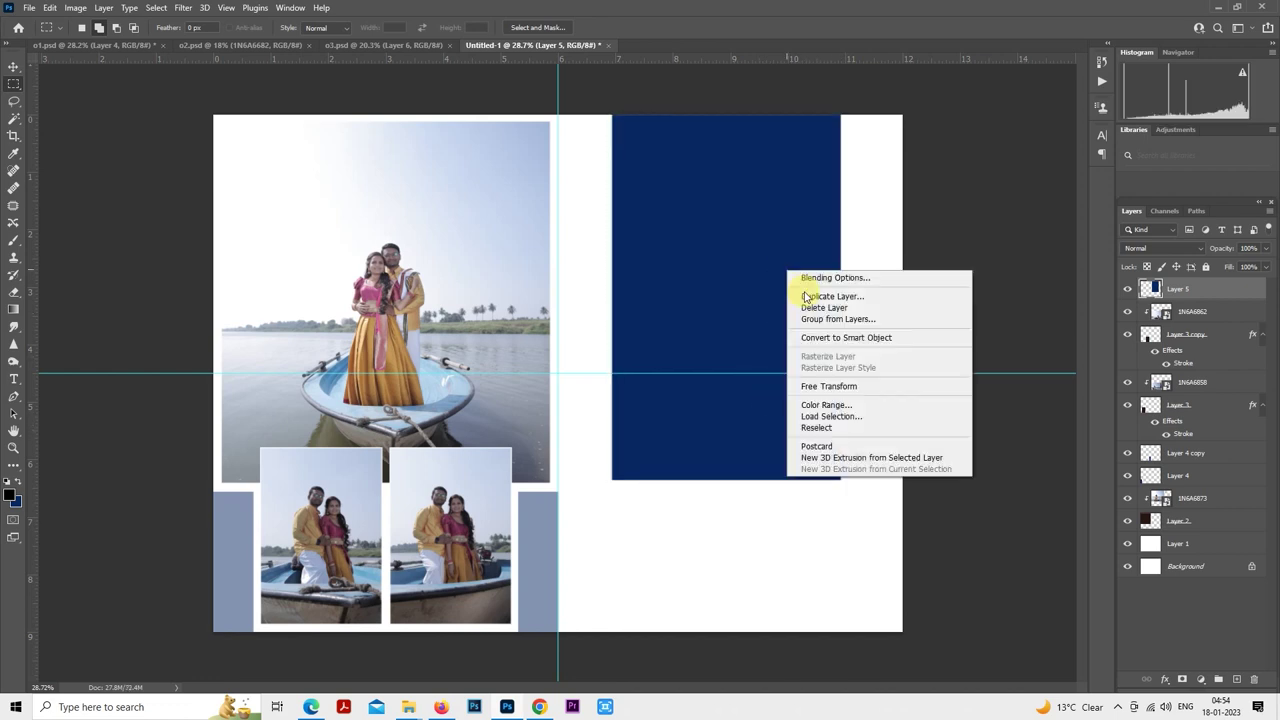
click(850, 385)
drag(769, 317, 775, 322)
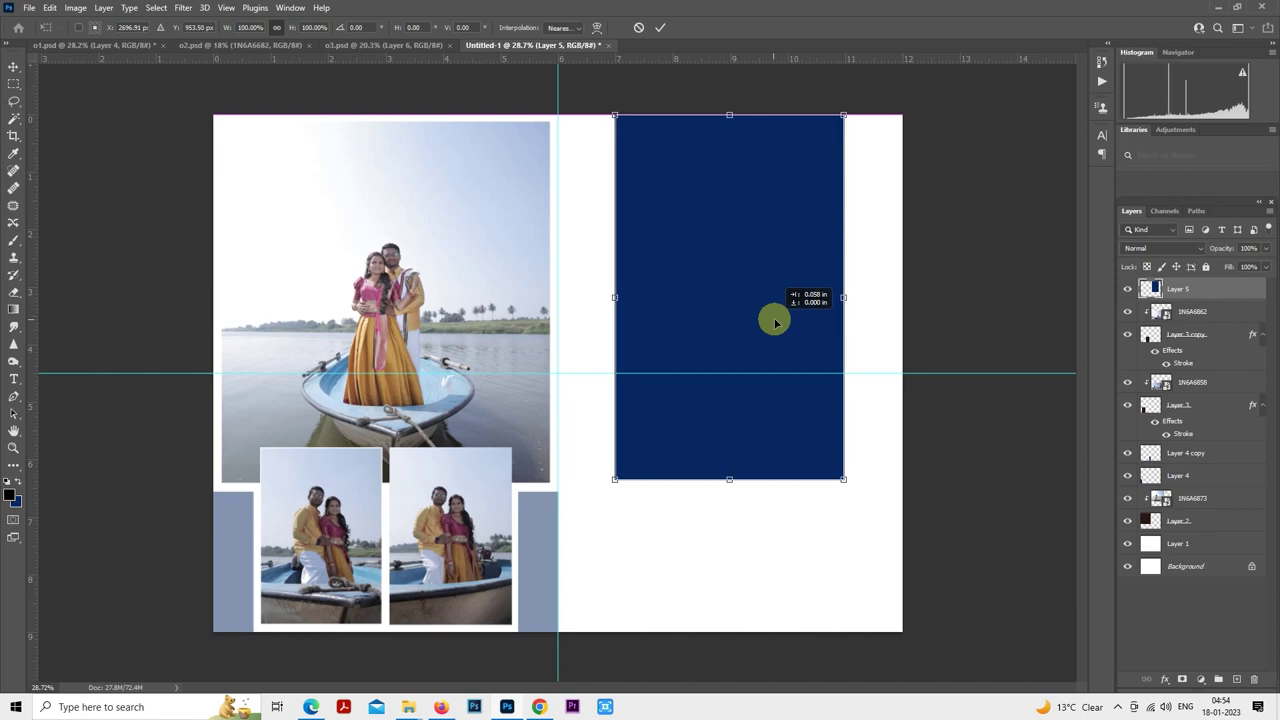
drag(775, 322, 775, 322)
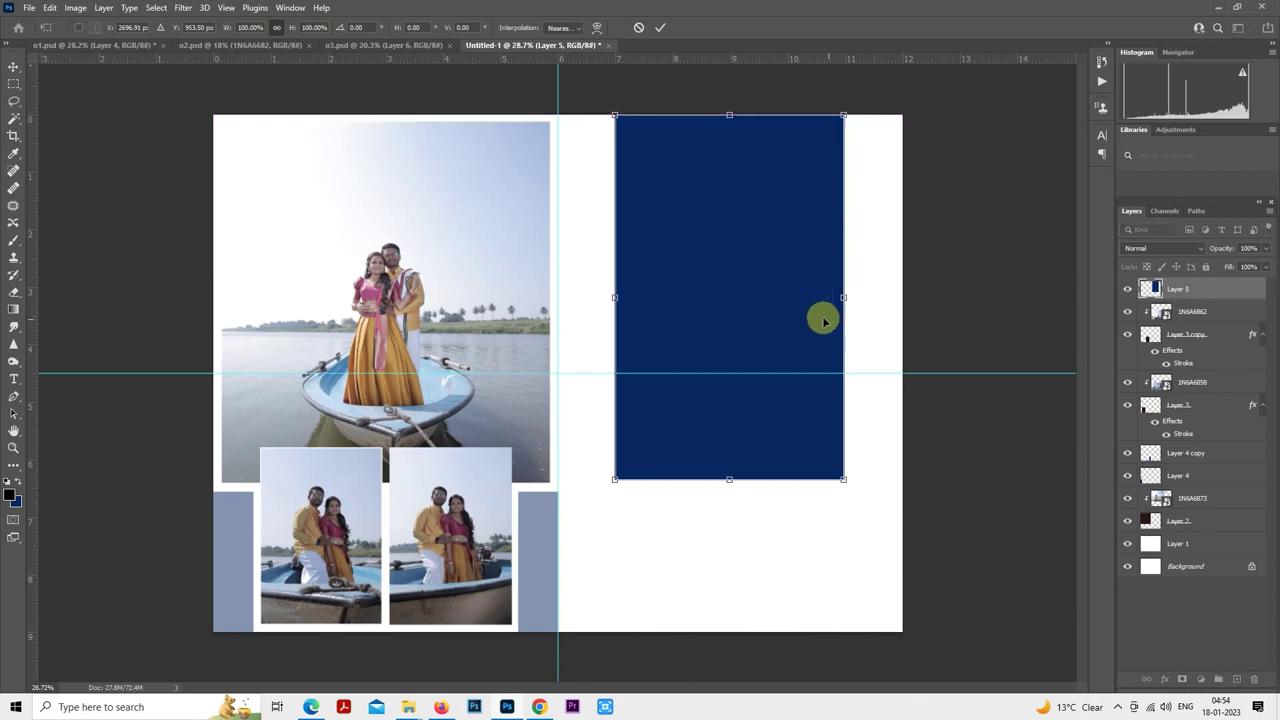
key(Return)
- Select photo 1N6A6911 in the pre shoot folder and drag it onto the Photoshop spread
mouse_move(415, 709)
click(393, 672)
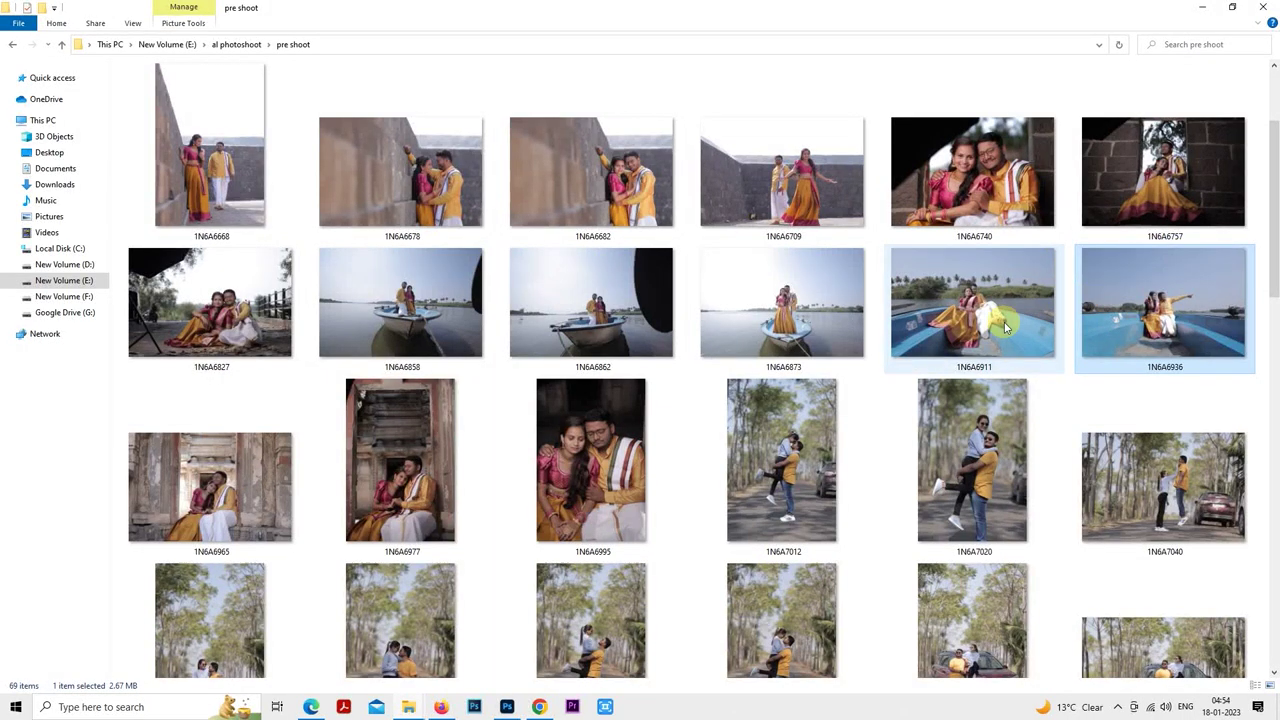
mouse_move(1193, 322)
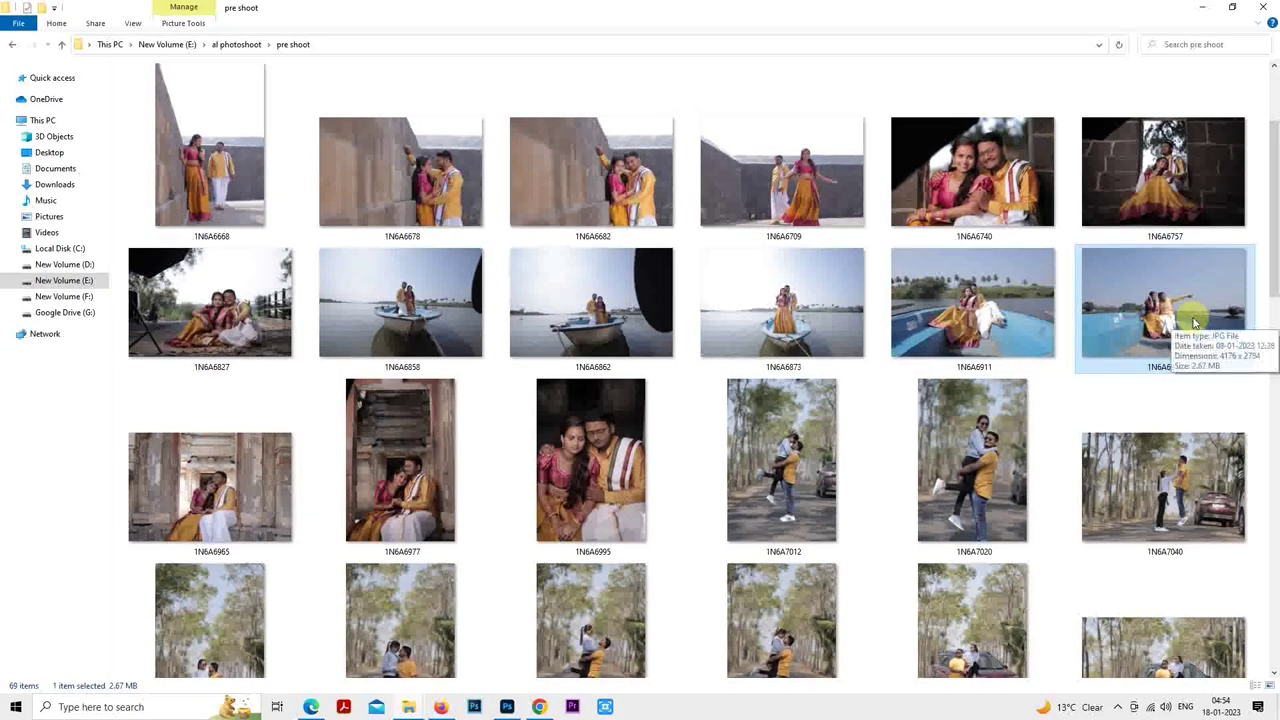
click(1012, 311)
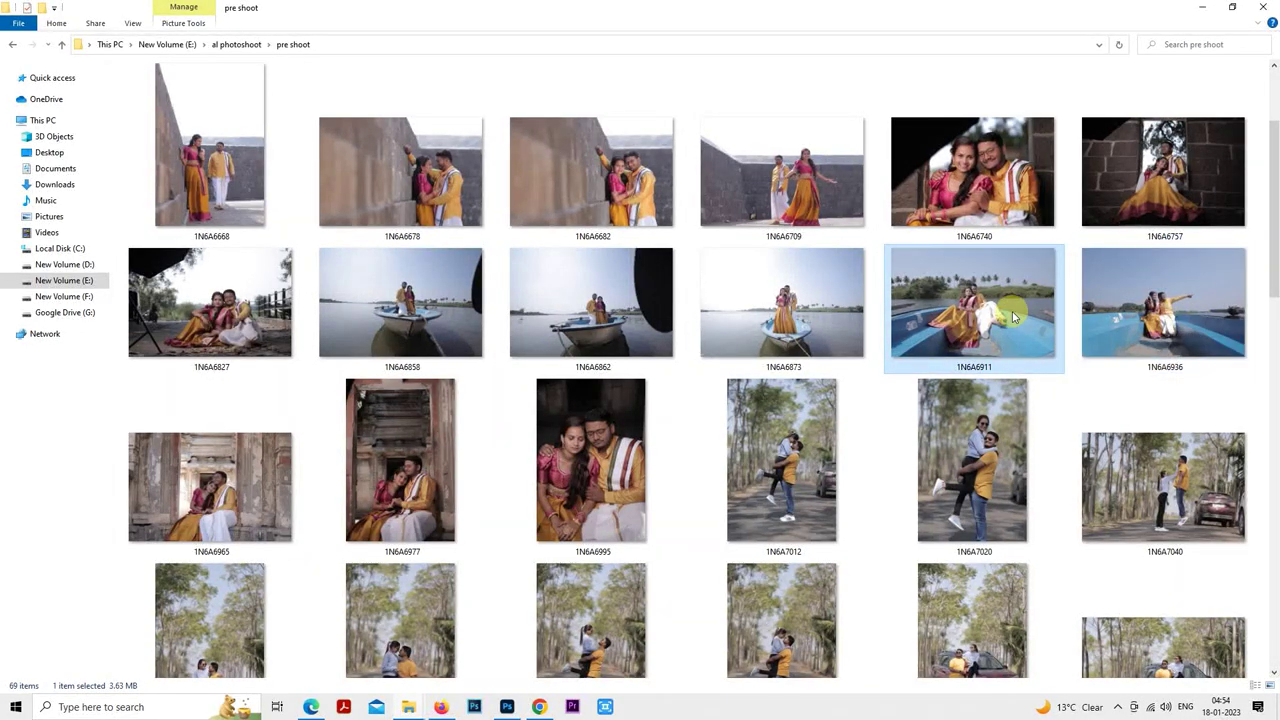
drag(1048, 305, 937, 275)
- Commit the placed 1N6A6911 photo, clip it into the navy frame, and set 50% opacity
key(Return)
right_click(1160, 289)
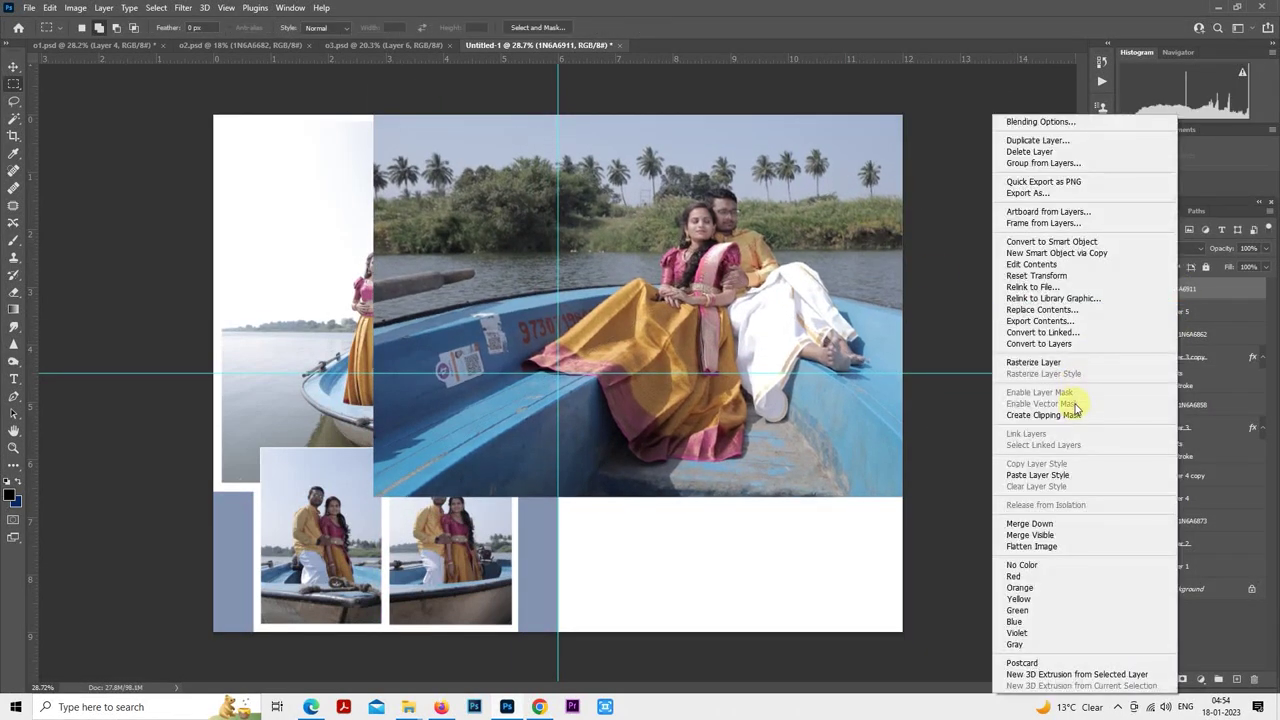
click(1075, 415)
key(5)
key(ctrl+minus)
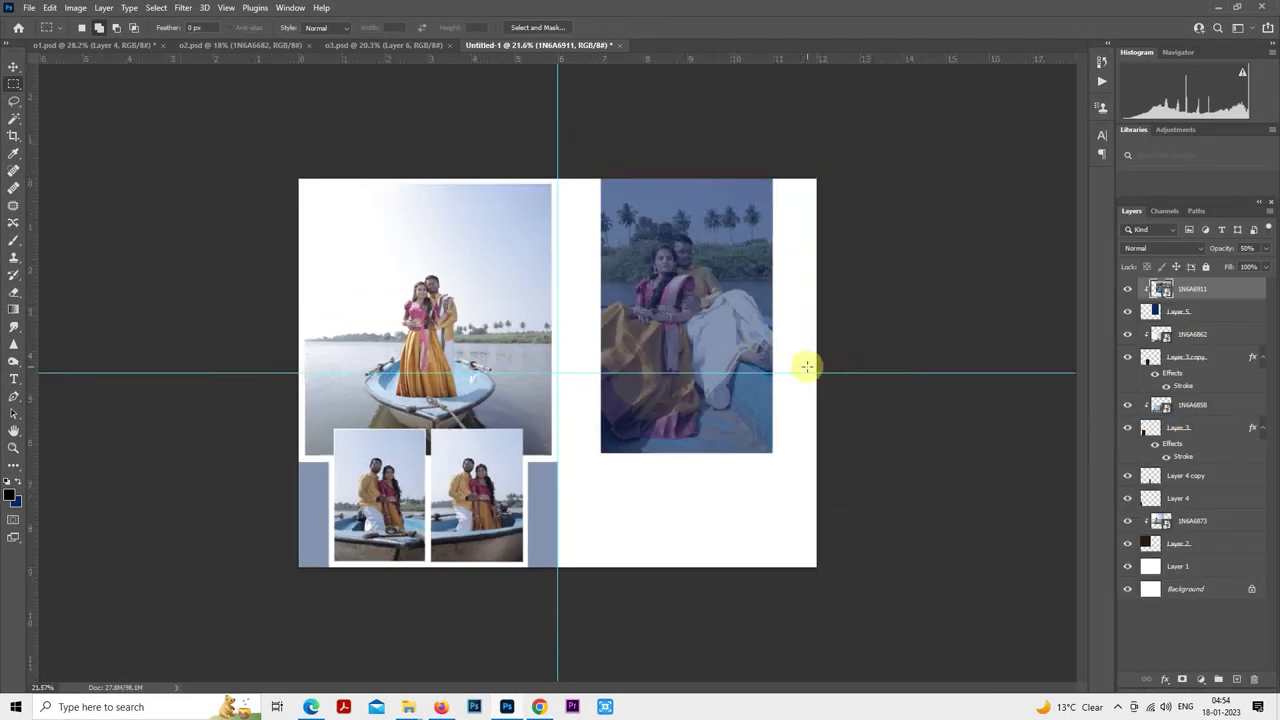
scroll(853, 284, up, 1)
- Enlarge the clipped 1N6A6911 photo and shift it slightly up and right within its frame
right_click(737, 263)
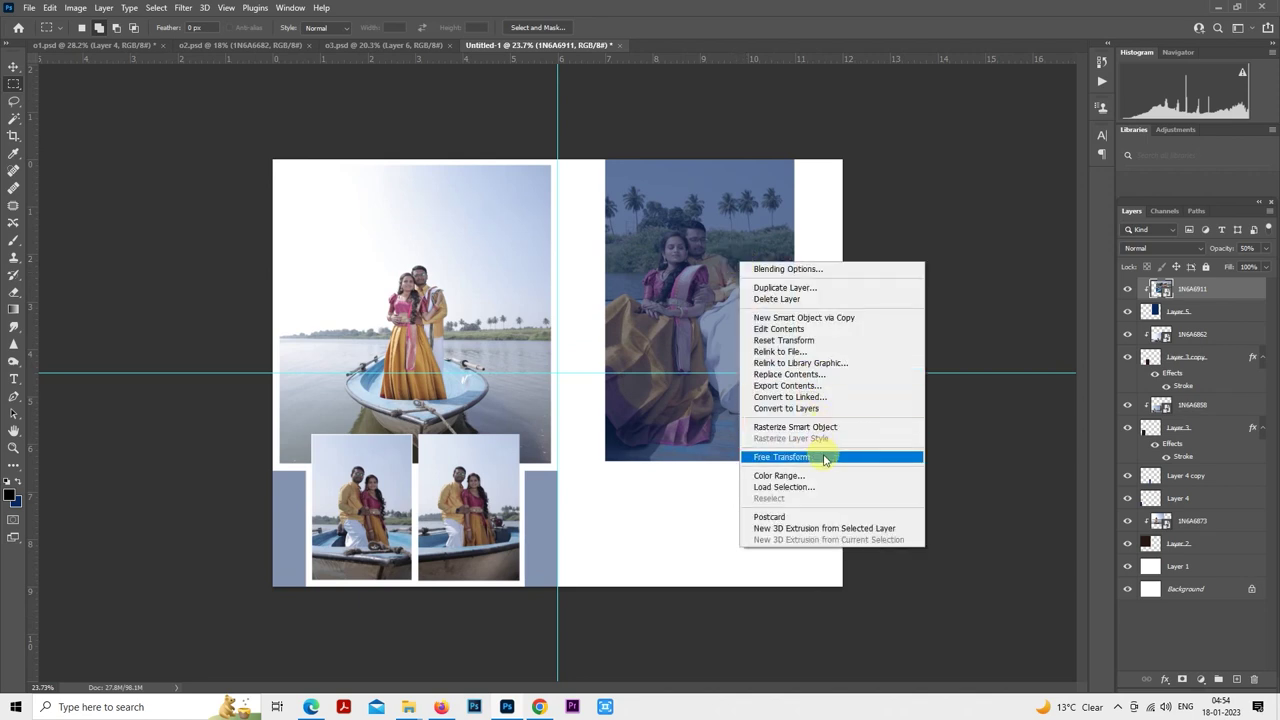
click(825, 449)
drag(781, 345, 794, 294)
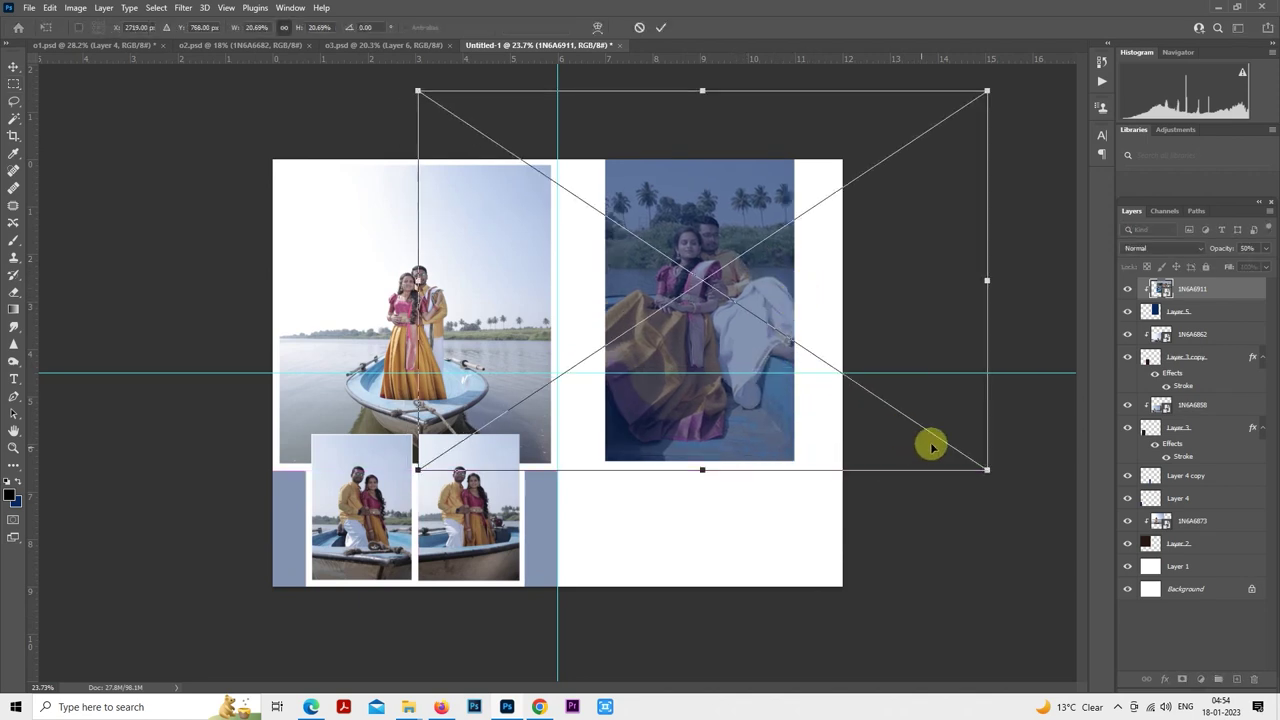
drag(987, 470, 1066, 600)
drag(889, 349, 892, 341)
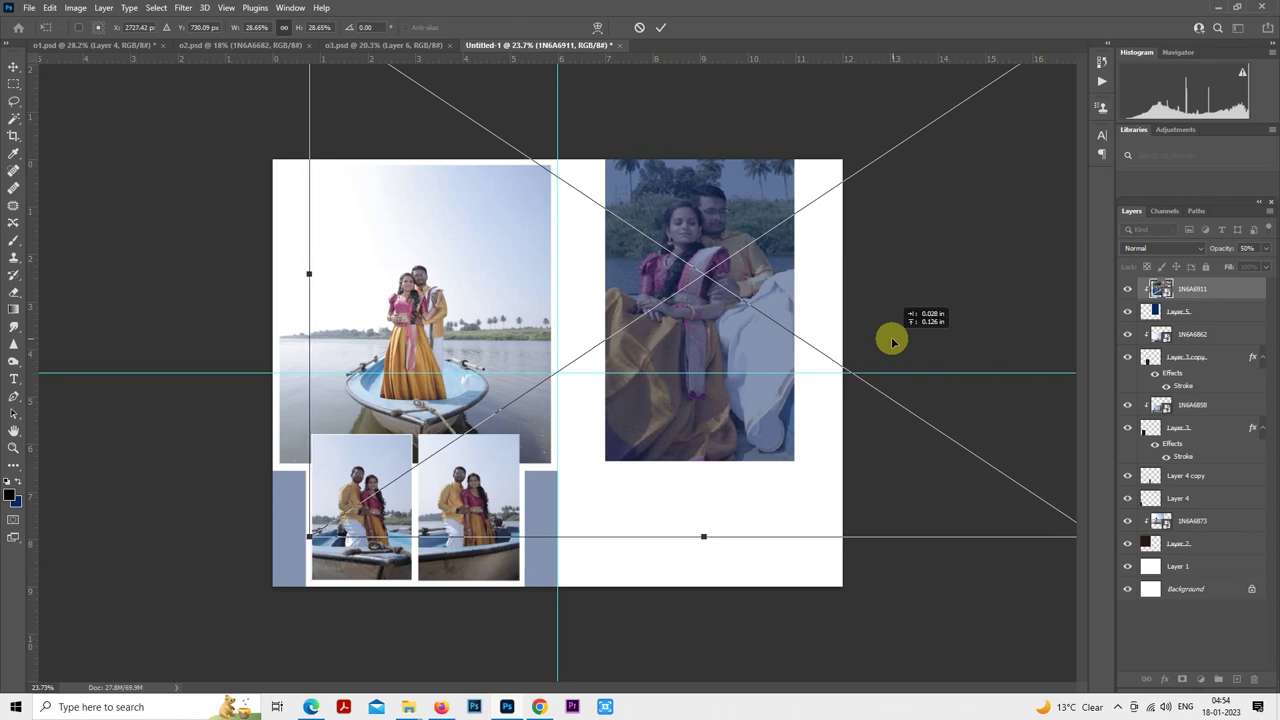
key(Return)
- Switch back to the Rectangular Marquee and reselect the 1N6A6911 photo layer
key(m)
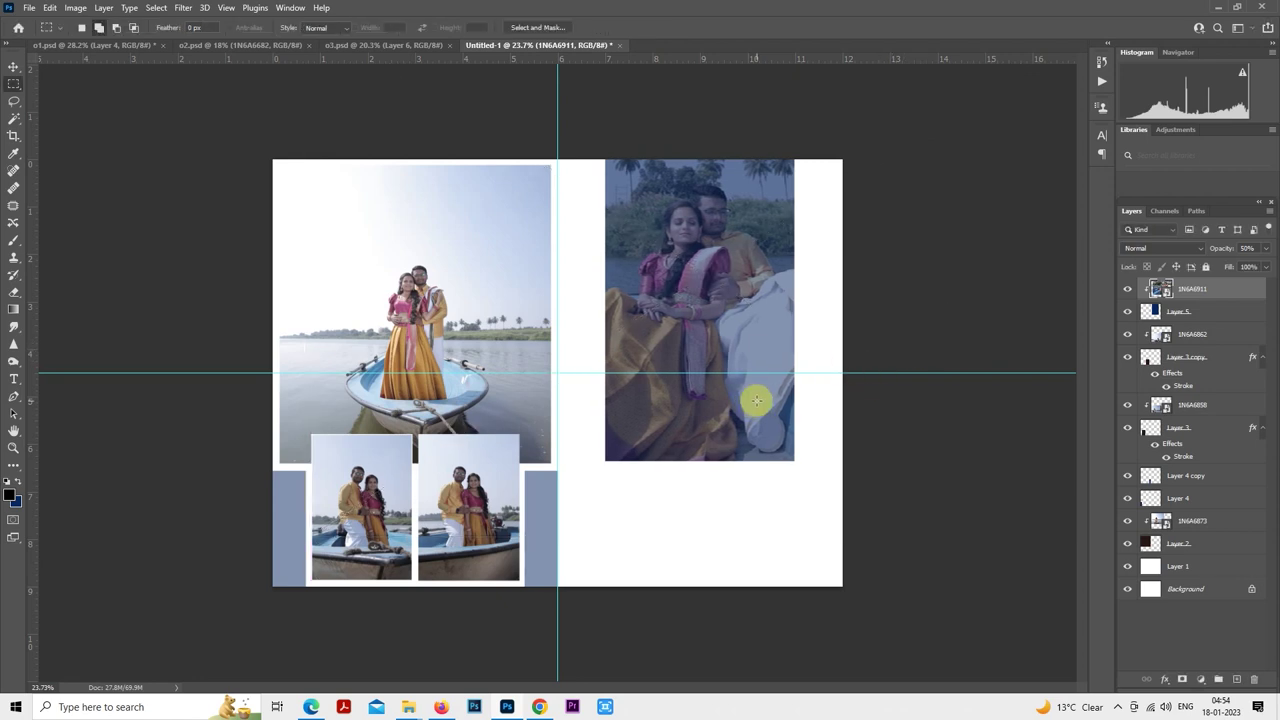
scroll(757, 398, up, 1)
scroll(790, 396, up, 1)
scroll(800, 391, down, 1)
scroll(789, 403, up, 2)
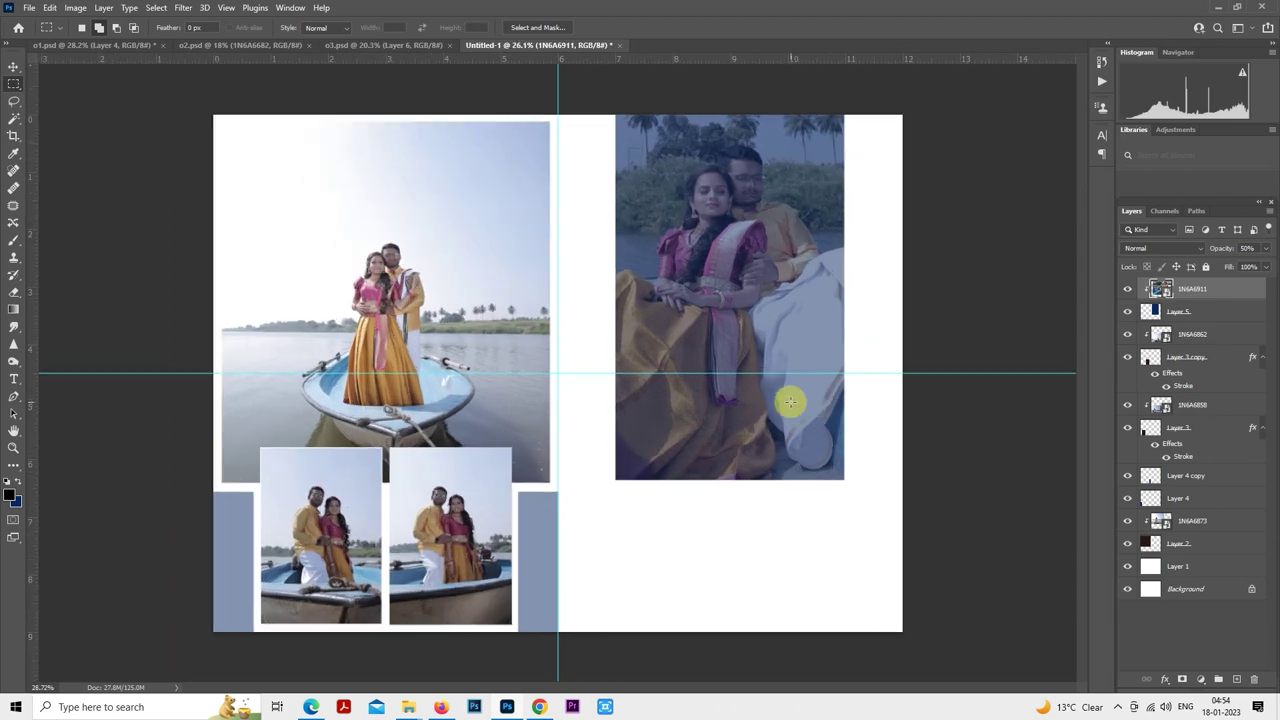
scroll(730, 415, up, 1)
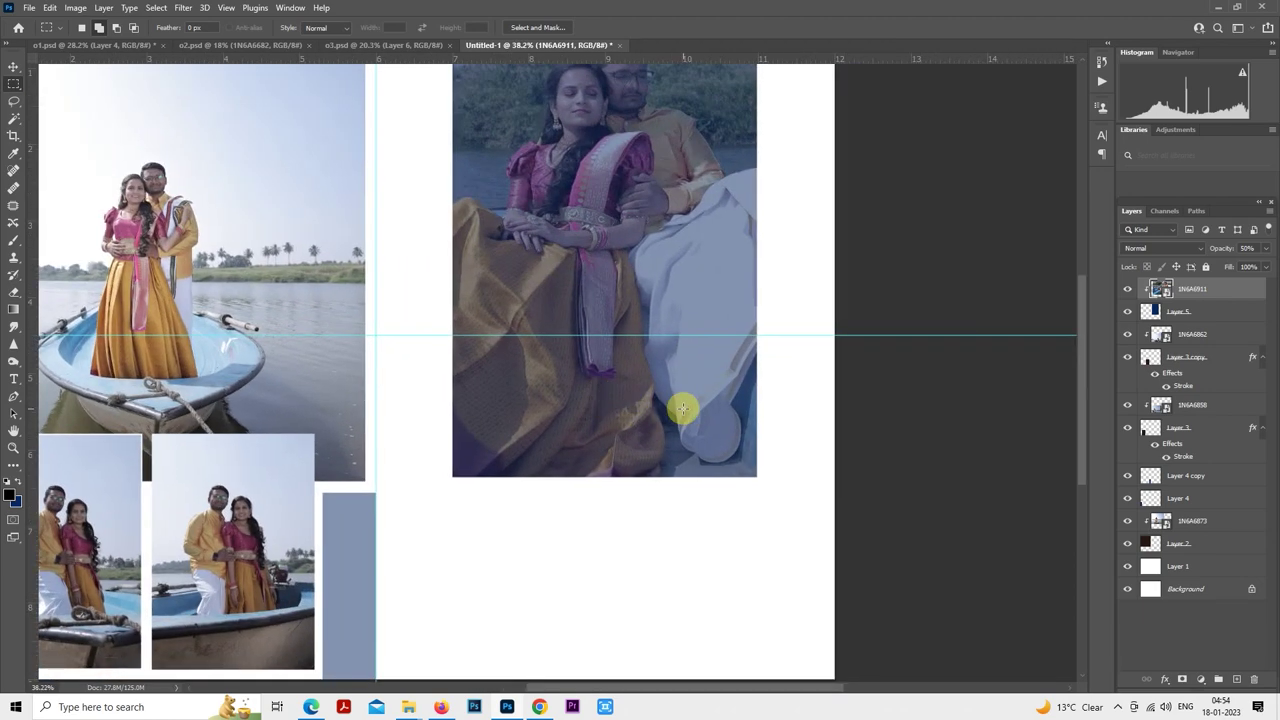
scroll(682, 408, down, 1)
click(1172, 313)
scroll(780, 390, down, 1)
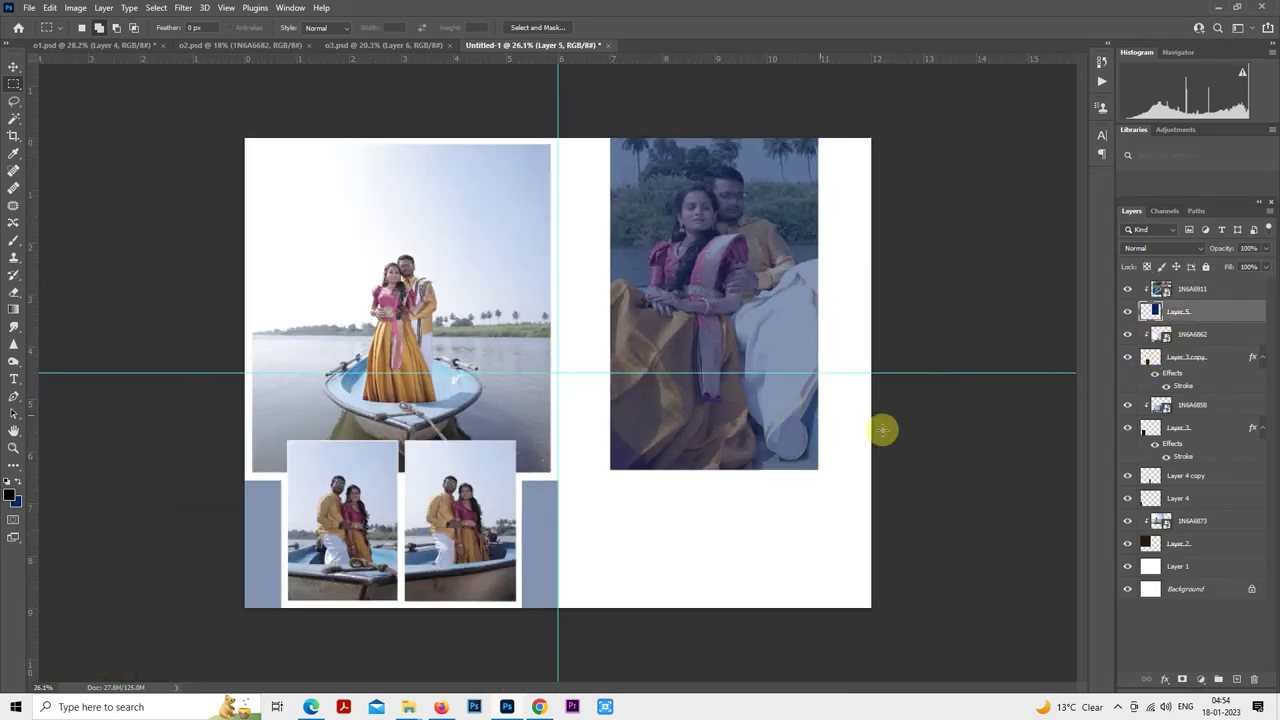
click(1187, 291)
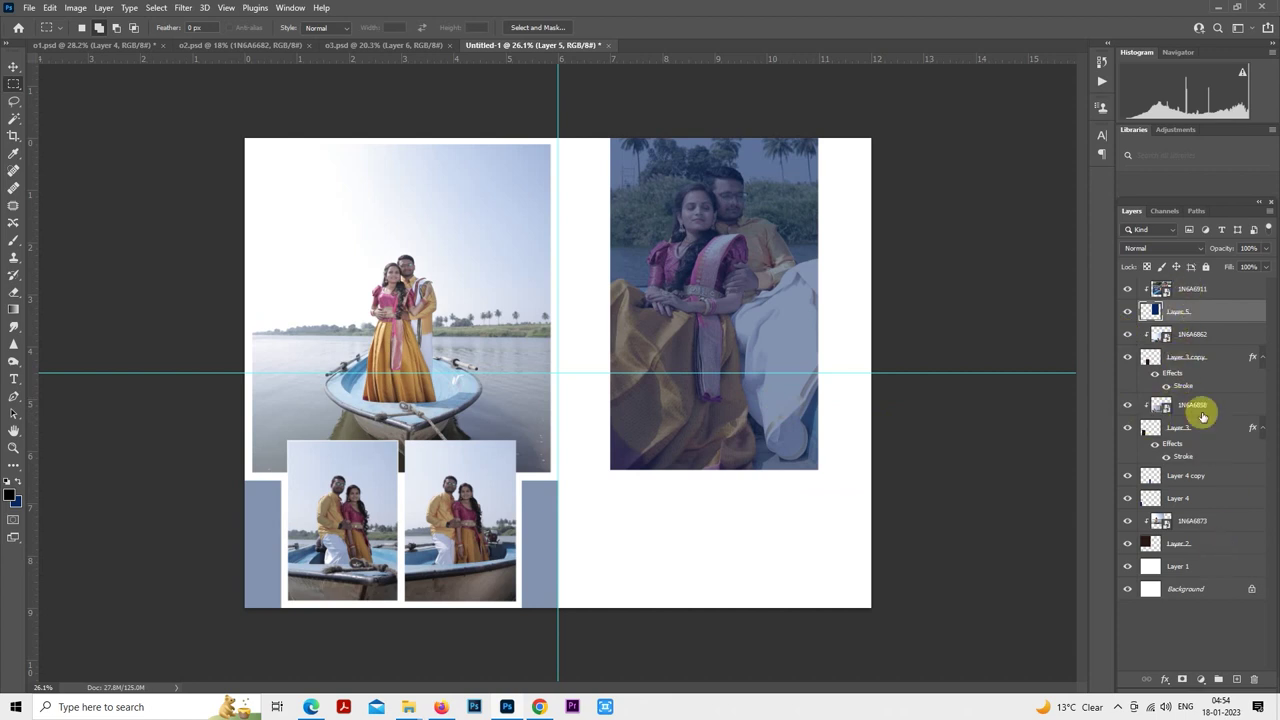
- Add Layer 6 with a centred navy rectangle below the right-page photo and paste the stroke style onto it
click(1237, 678)
drag(583, 428, 843, 577)
key(ctrl+BackSpace)
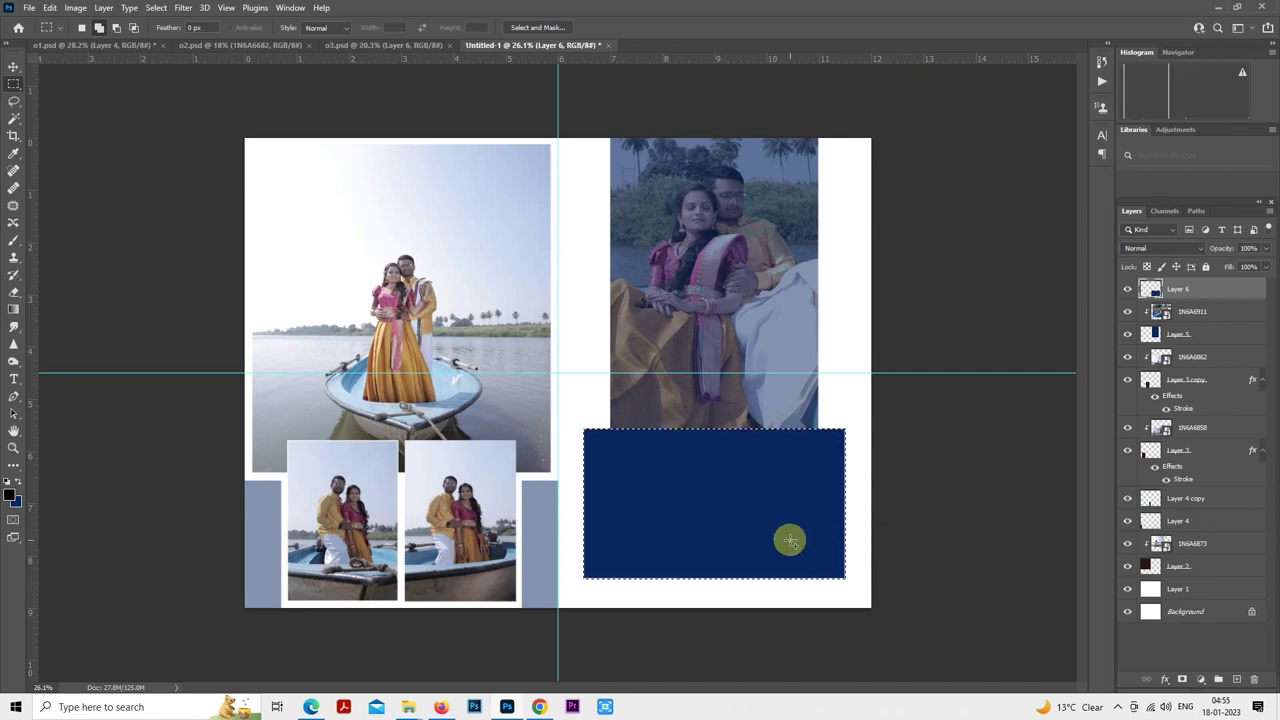
scroll(791, 556, up, 2)
right_click(651, 414)
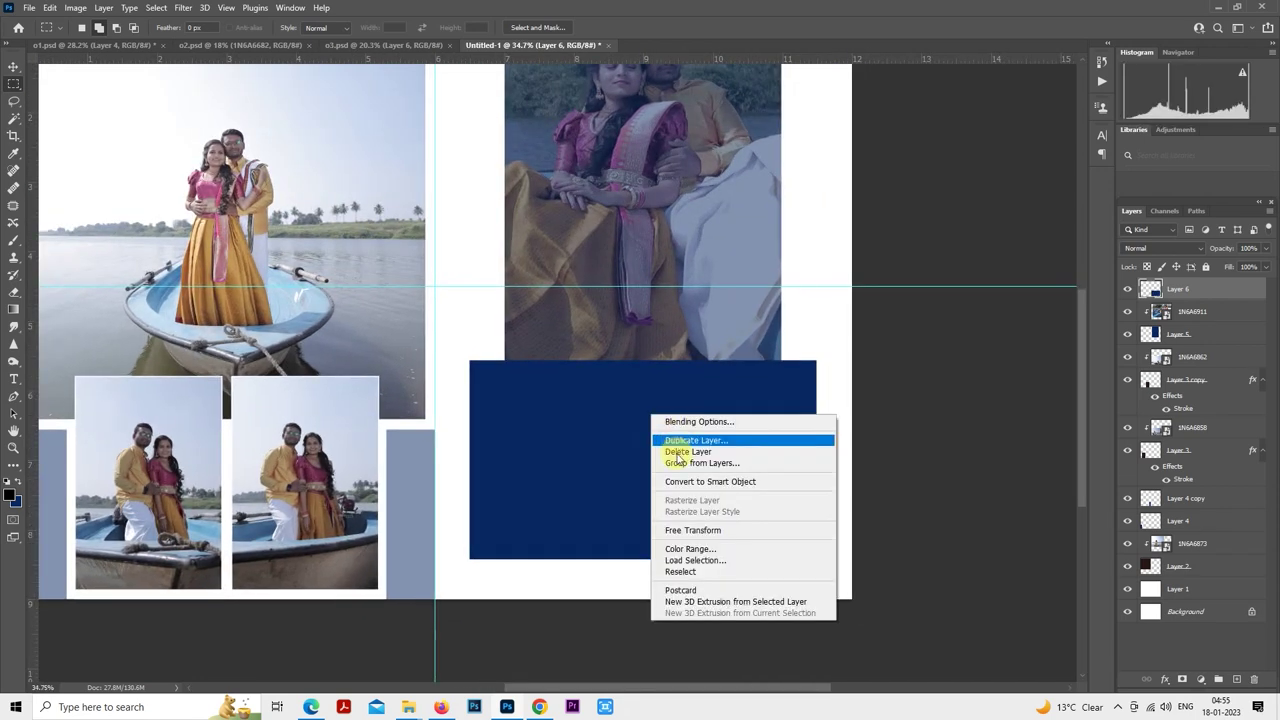
click(704, 533)
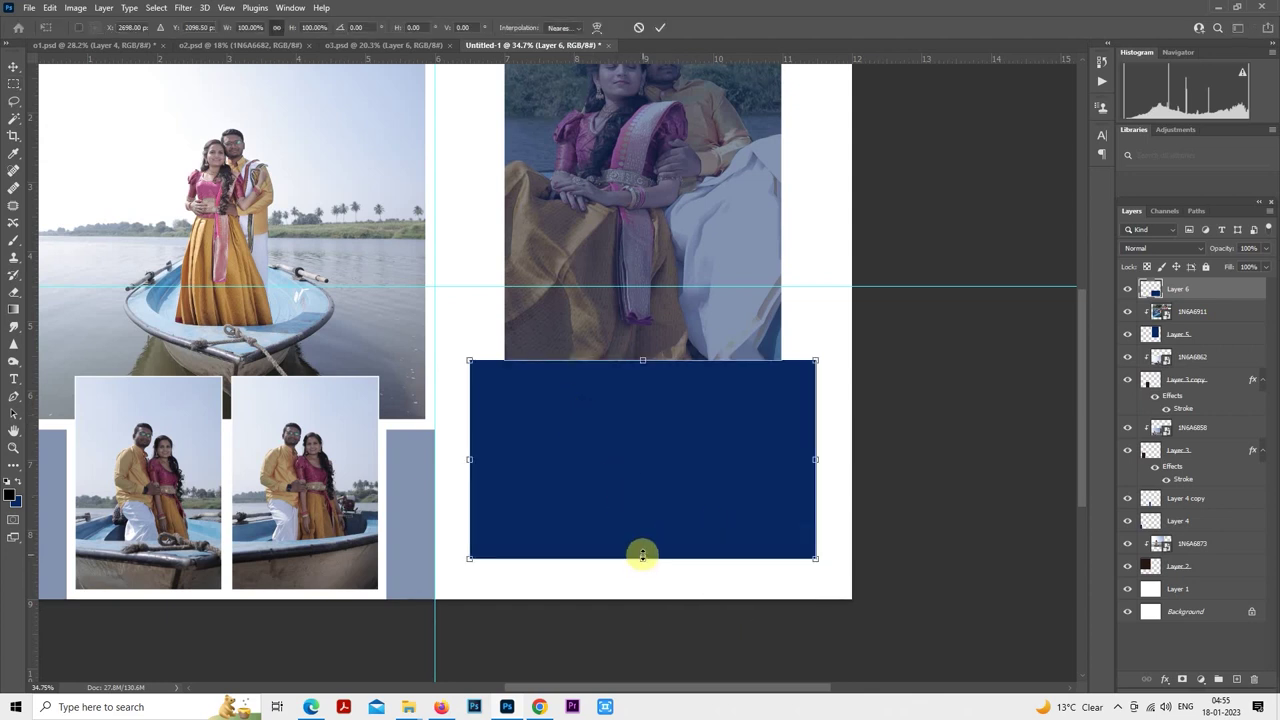
drag(643, 558, 643, 569)
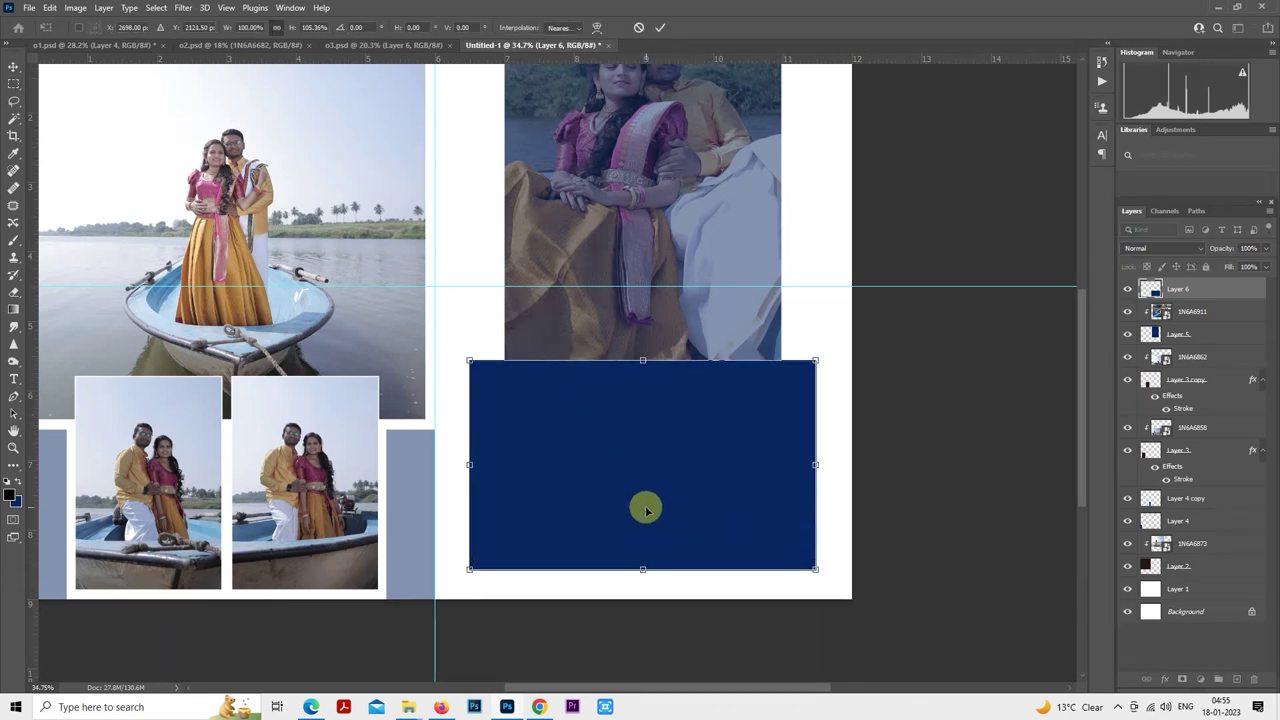
drag(647, 510, 644, 506)
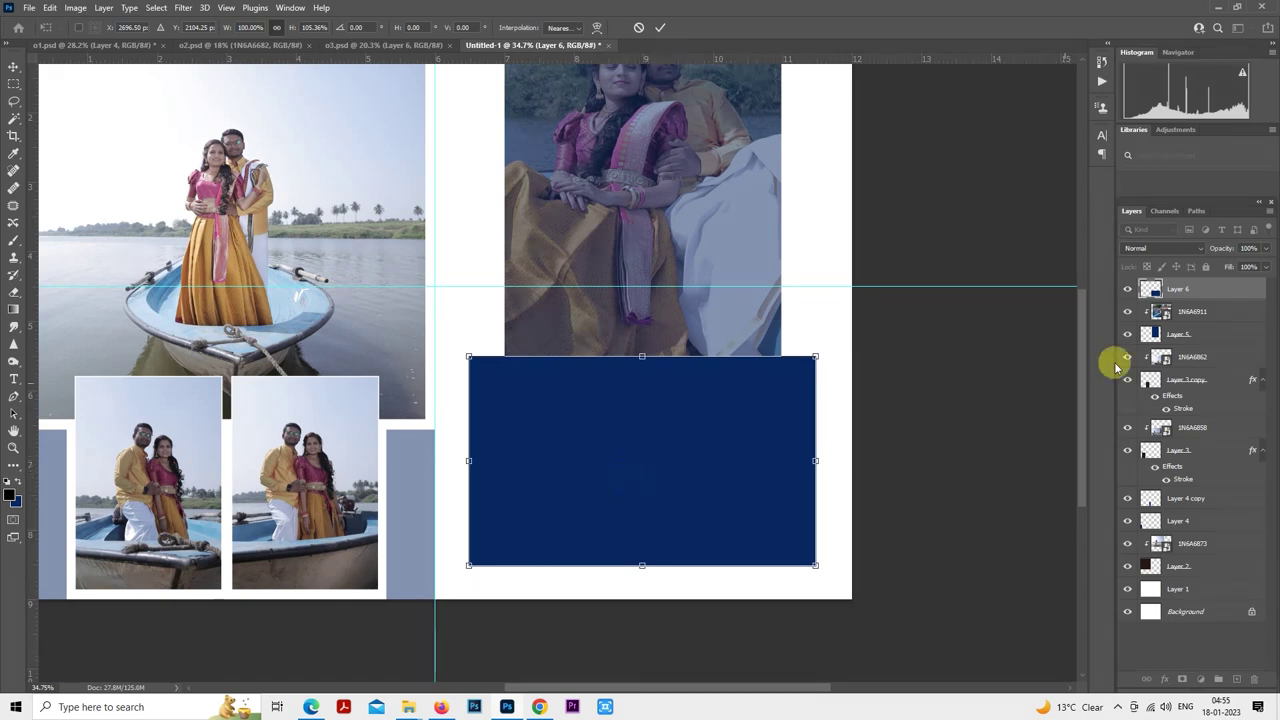
key(Return)
right_click(1176, 290)
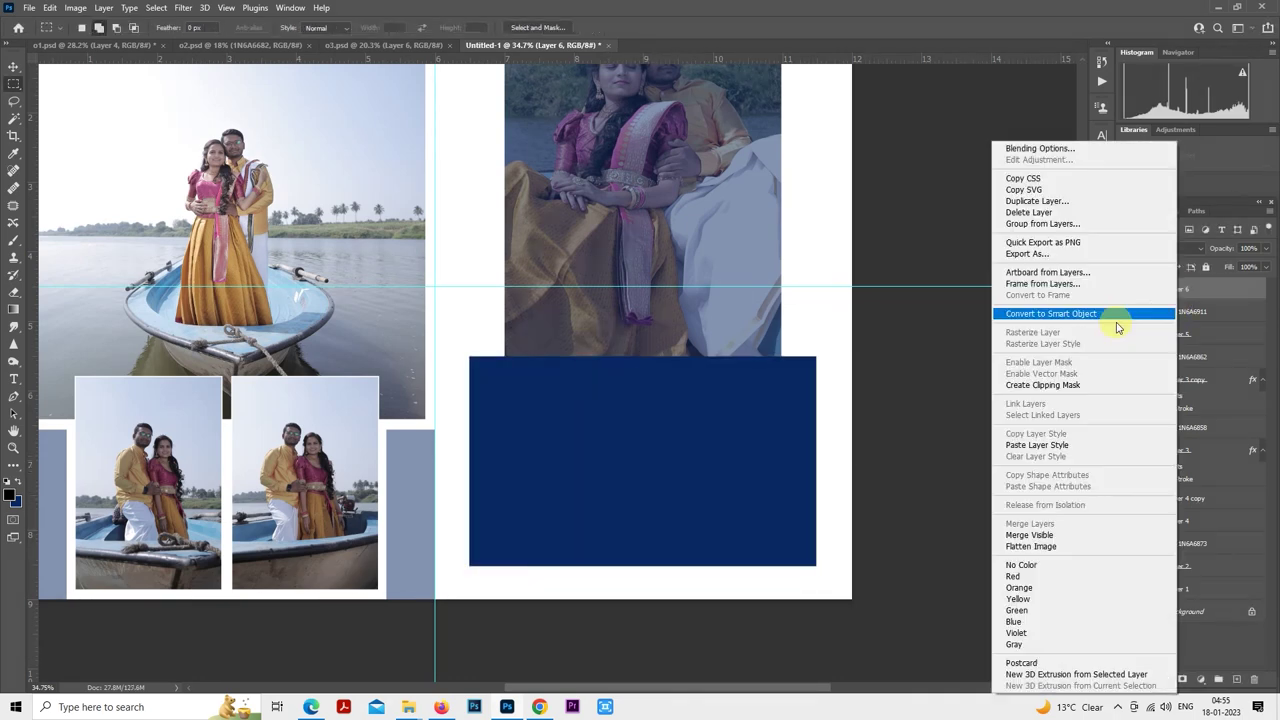
click(1057, 444)
- Place photo 1N6A6936 on the navy rectangle, scale it down, and clip it into the rectangle
mouse_move(412, 708)
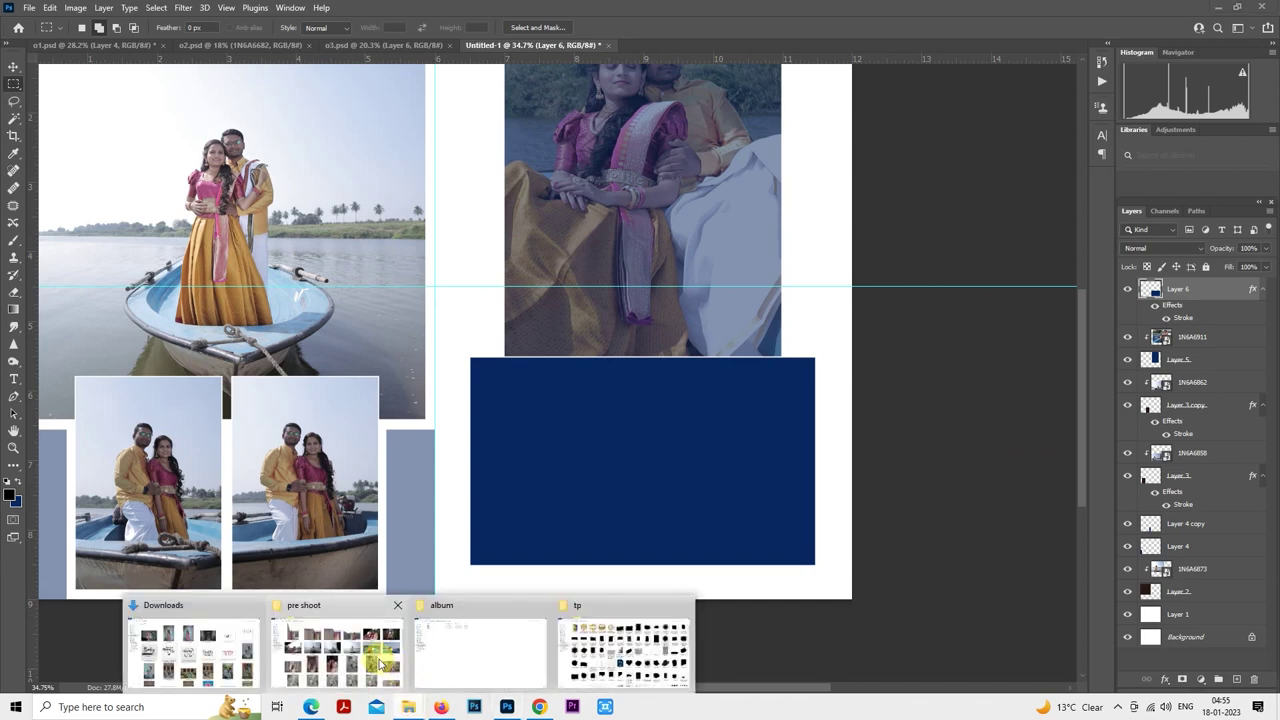
click(388, 655)
drag(1145, 305, 608, 500)
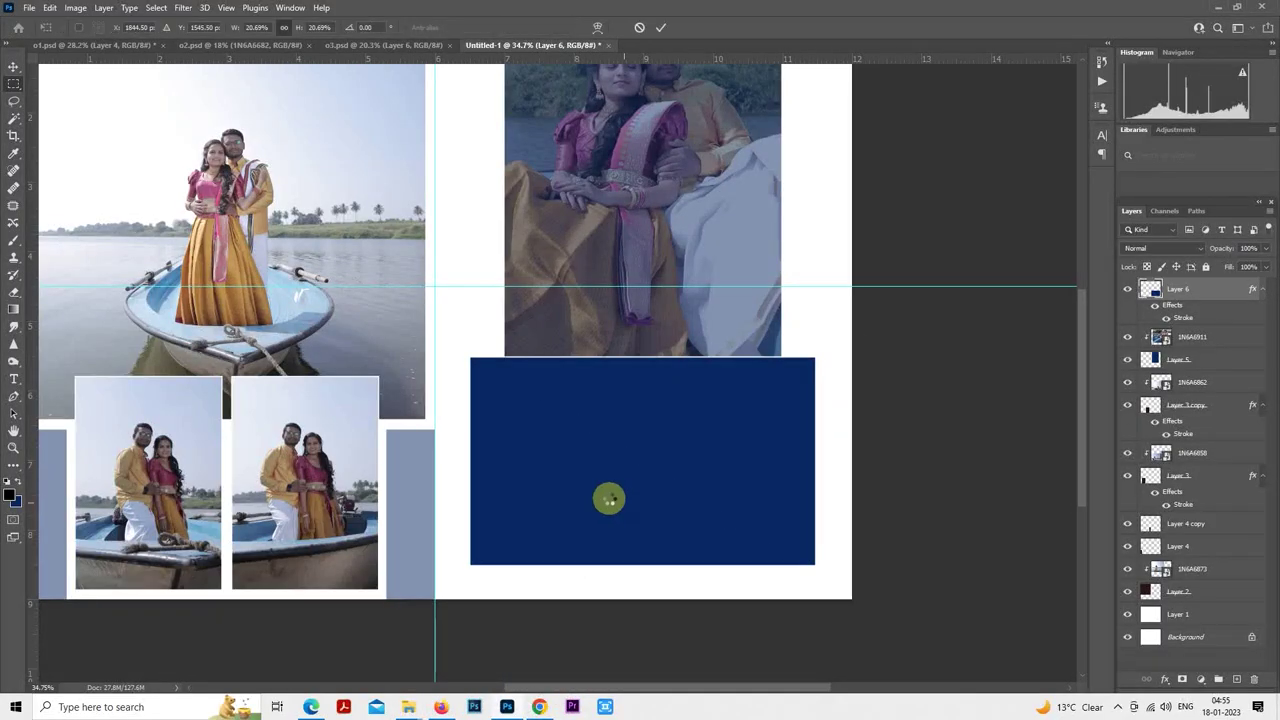
drag(860, 610, 474, 349)
drag(409, 251, 752, 447)
key(Return)
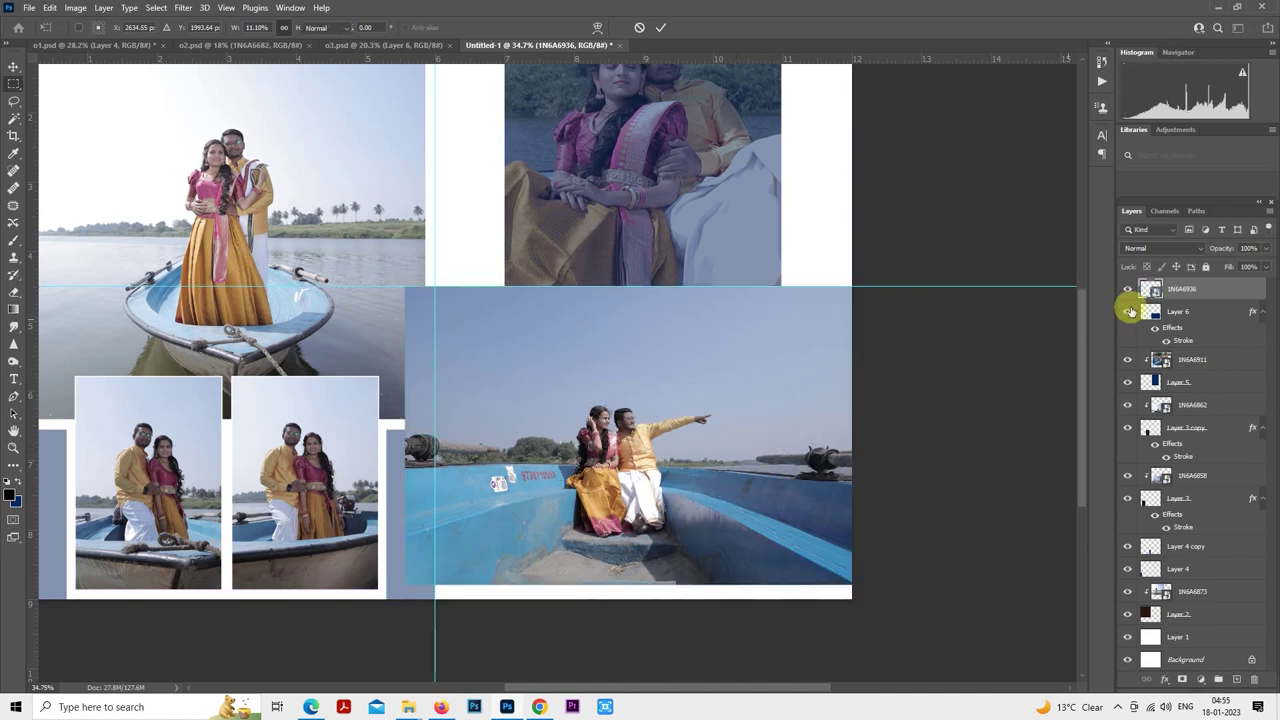
right_click(1180, 289)
click(1050, 414)
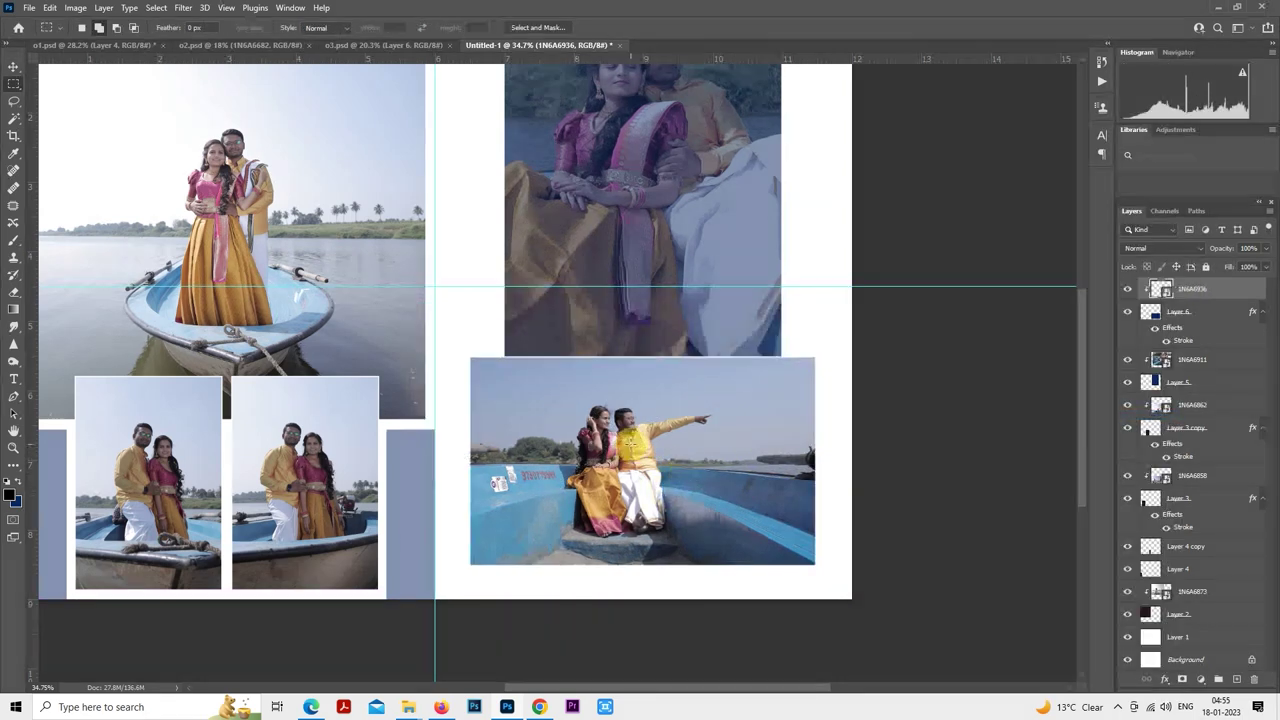
- Fine-tune the clipped boat photo's size and position with Free Transform
right_click(697, 539)
click(696, 357)
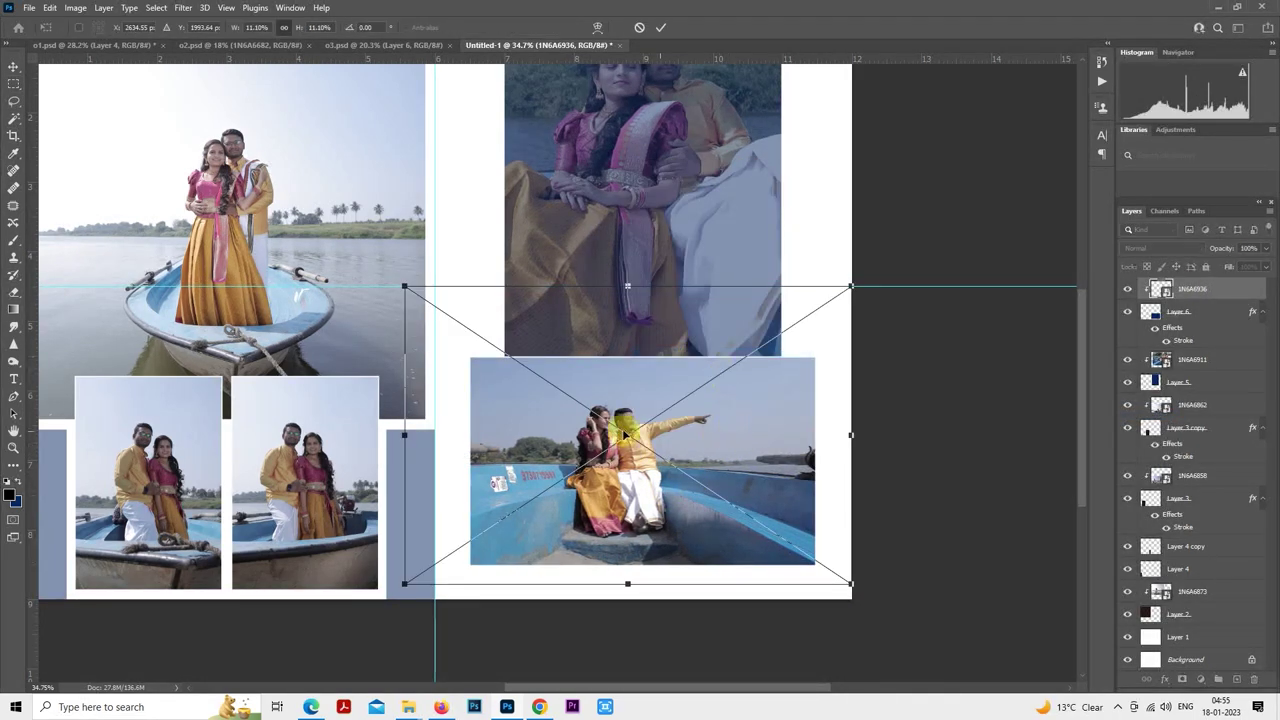
drag(409, 286, 510, 371)
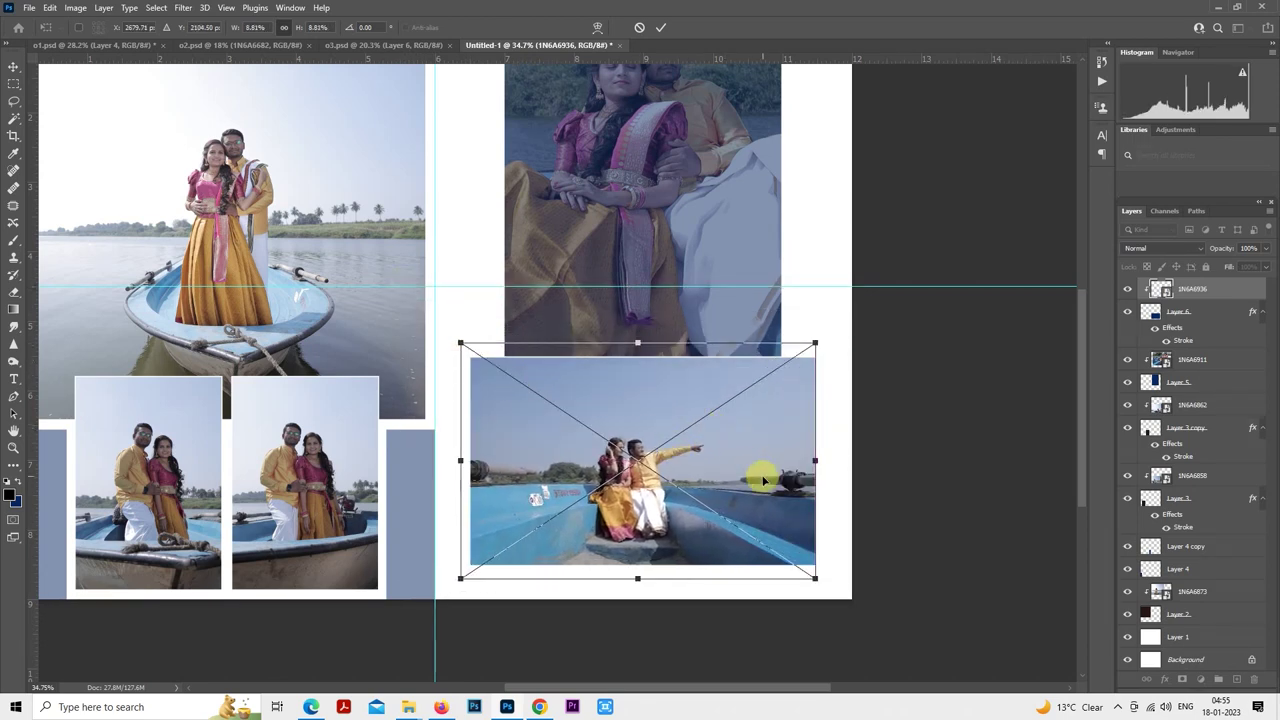
drag(817, 342, 880, 320)
drag(763, 429, 762, 435)
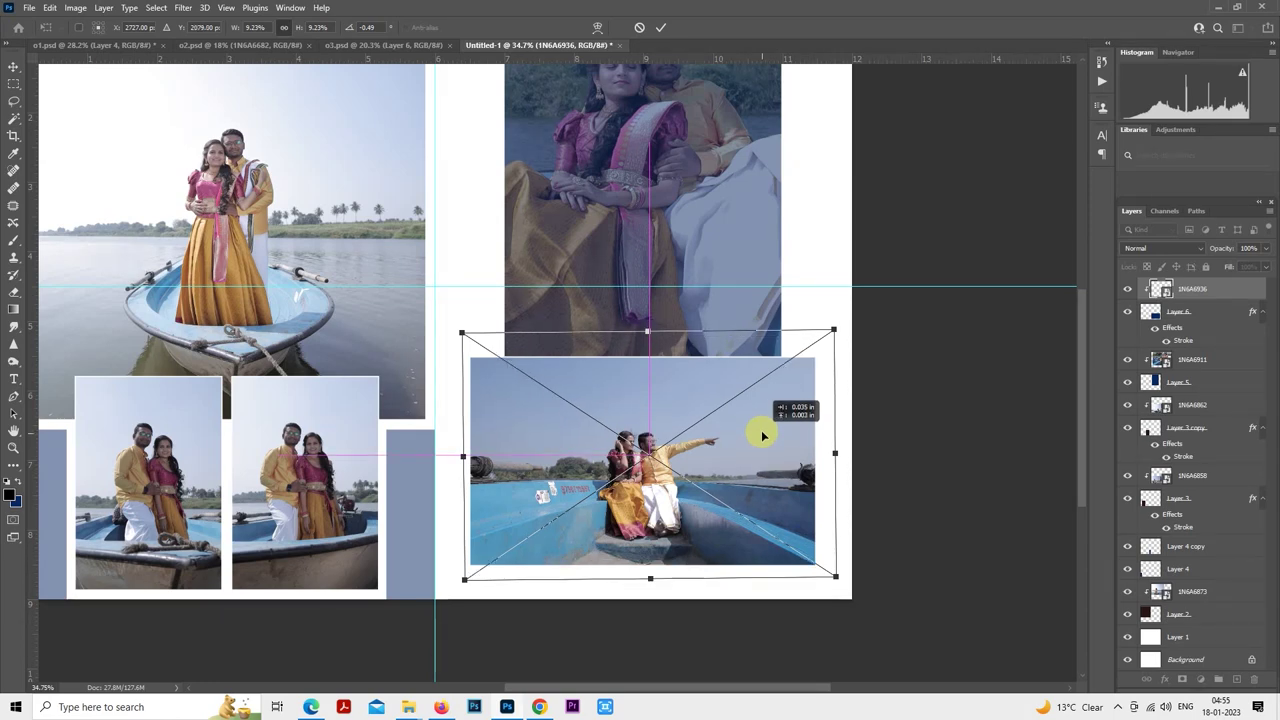
key(Return)
scroll(761, 431, down, 4)
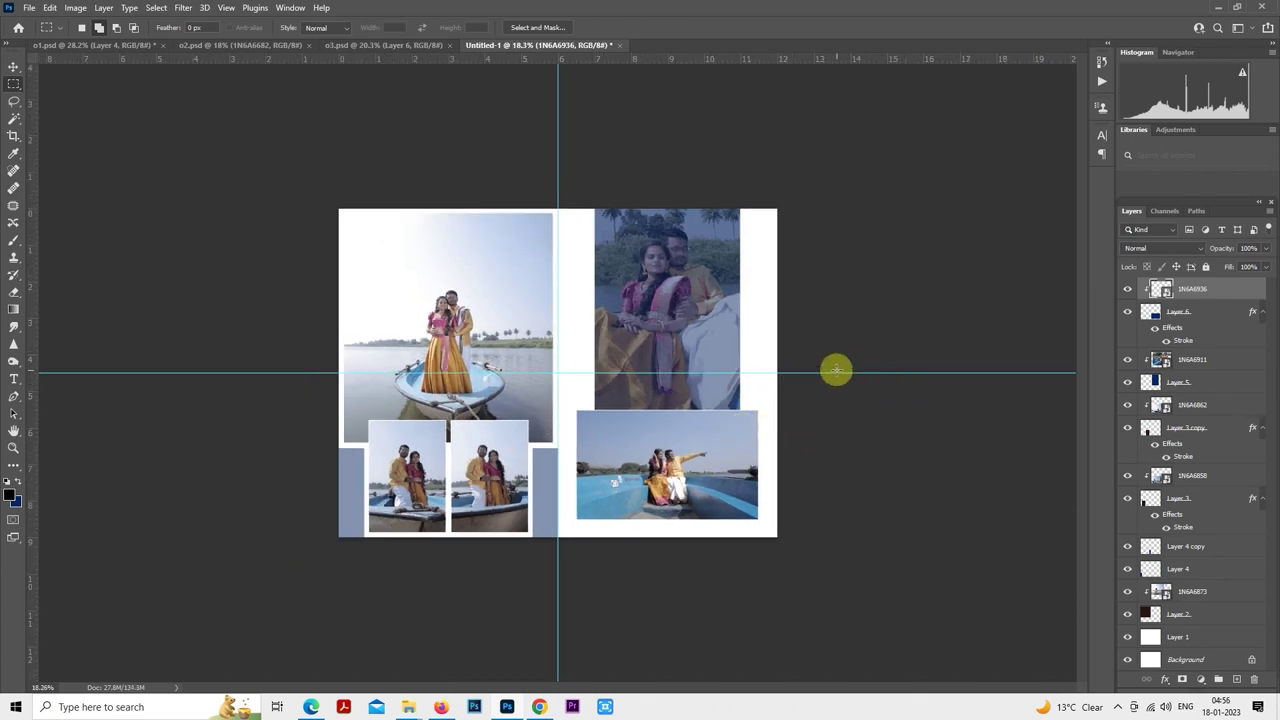
- Duplicate Layer 5, enlarge the navy panel across the right page, and set it to 50% opacity
scroll(836, 371, up, 1)
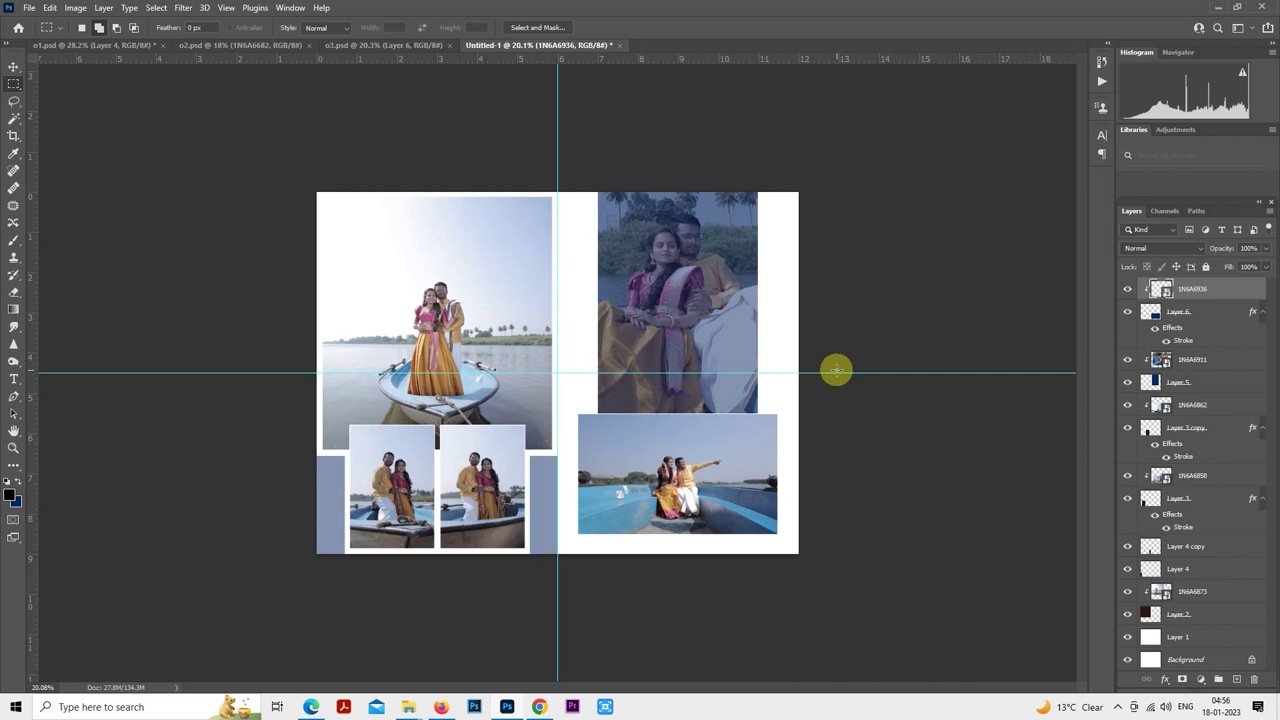
scroll(836, 371, up, 1)
click(1167, 388)
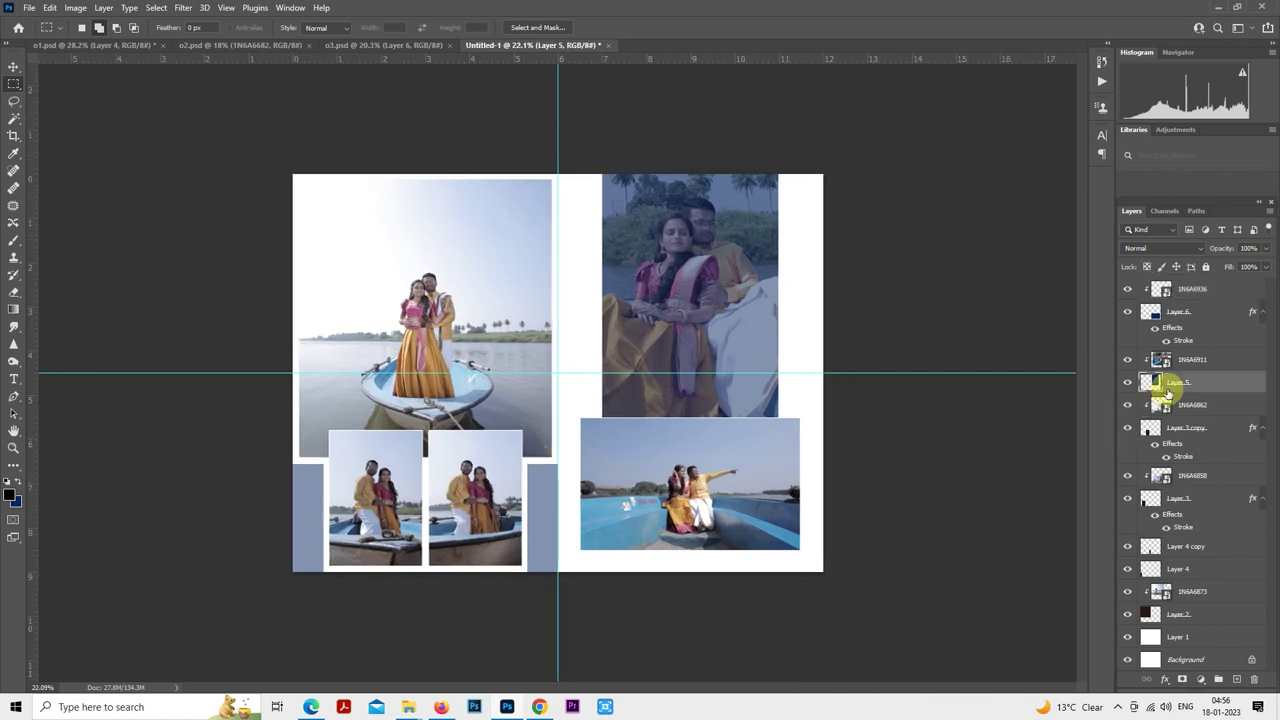
key(ctrl+j)
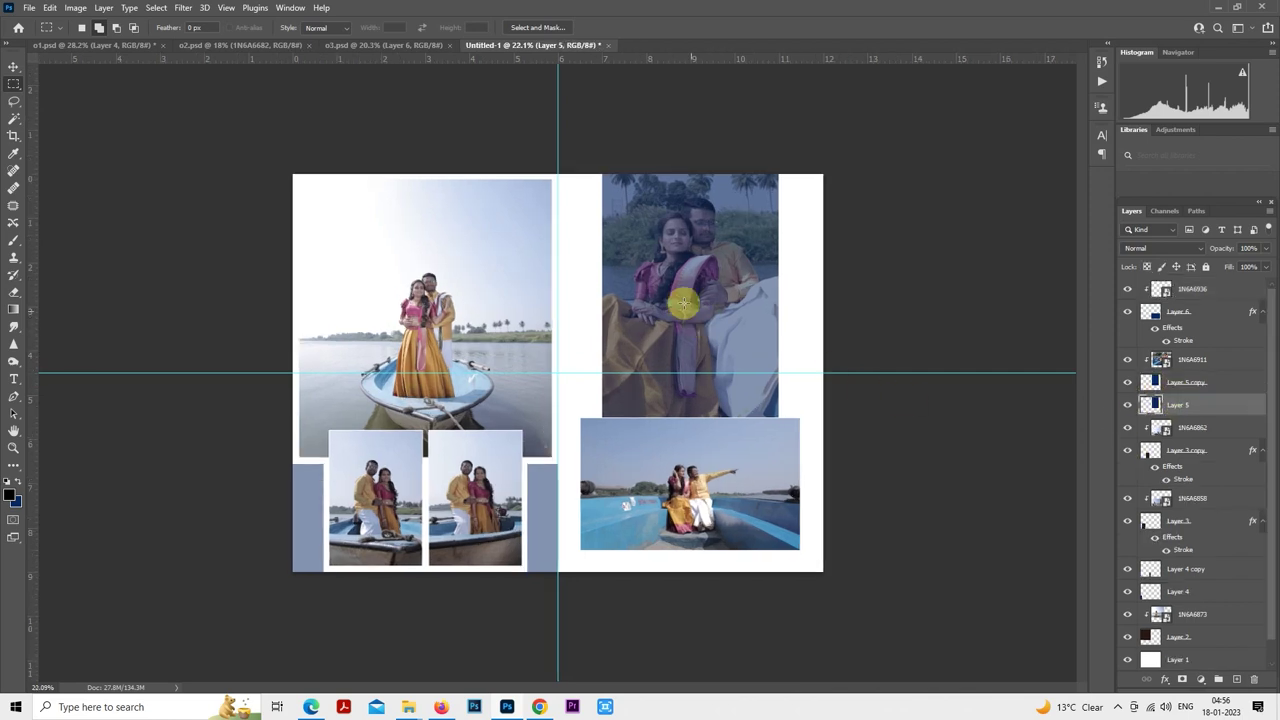
right_click(666, 288)
click(747, 420)
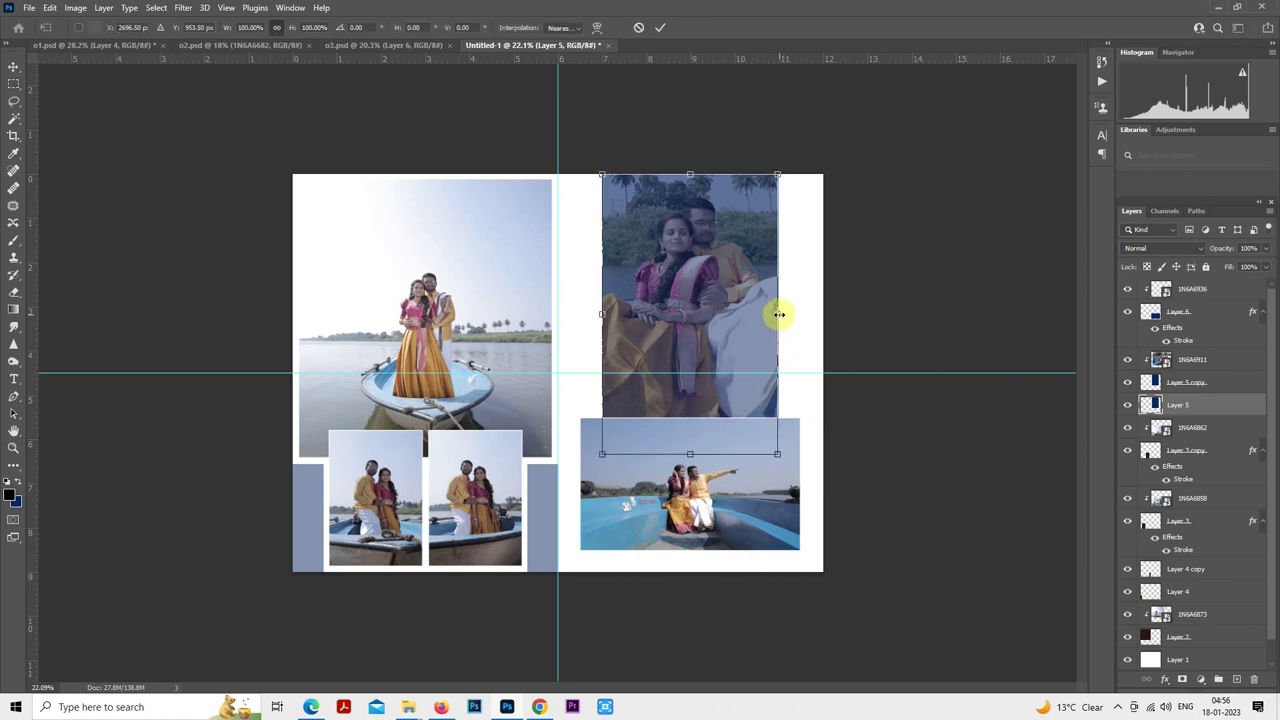
drag(779, 314, 811, 309)
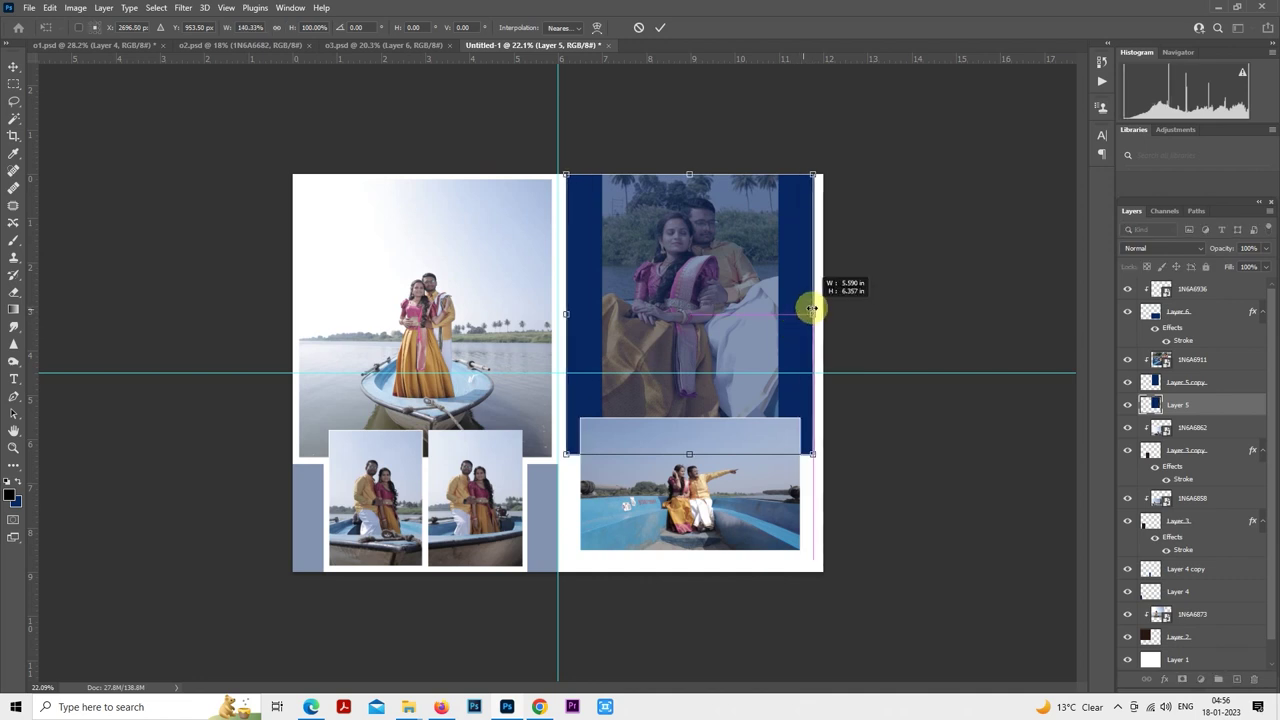
drag(690, 455, 685, 568)
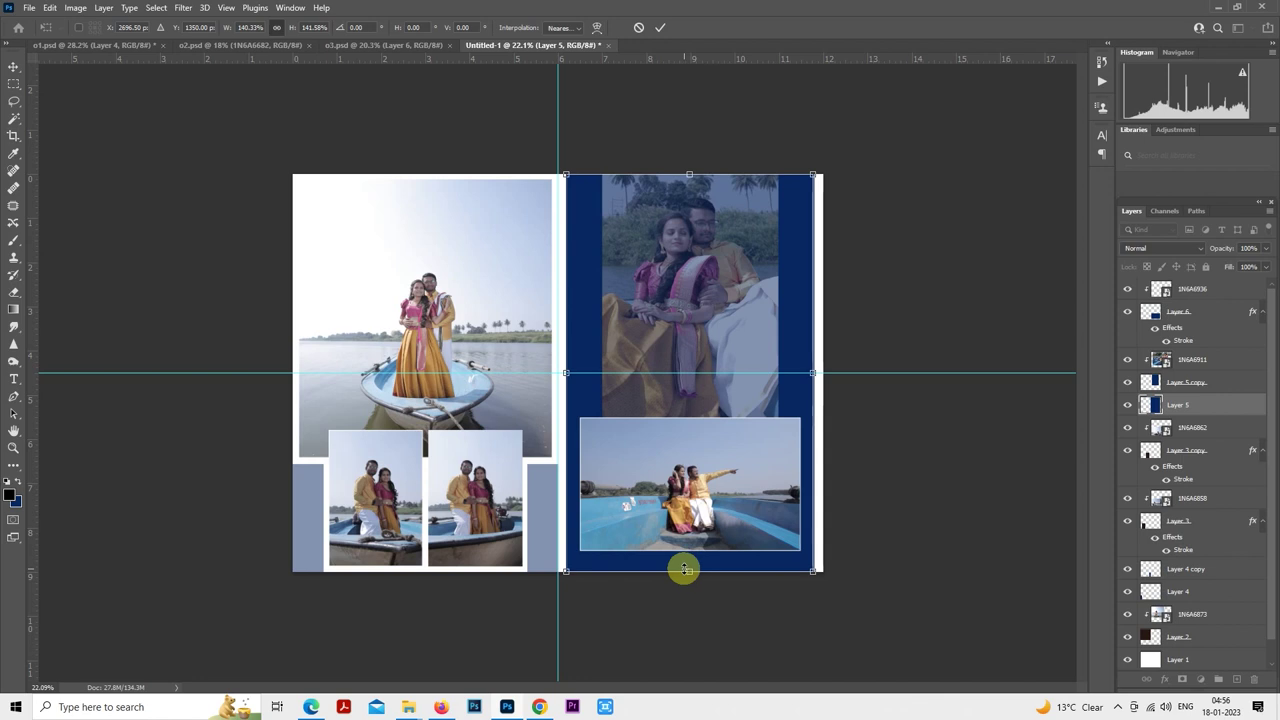
key(Return)
key(5)
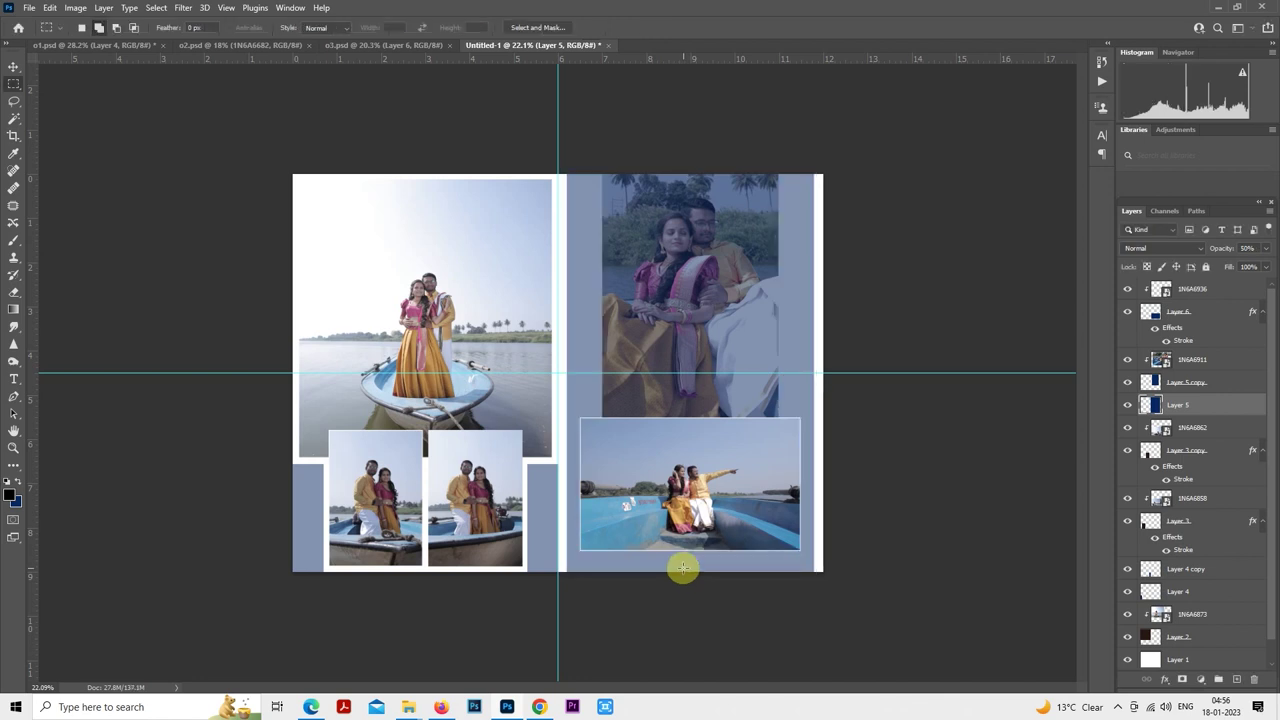
- Preview blend modes on the 1N6A6911 photo, keeping it at Normal
click(1185, 360)
click(1172, 249)
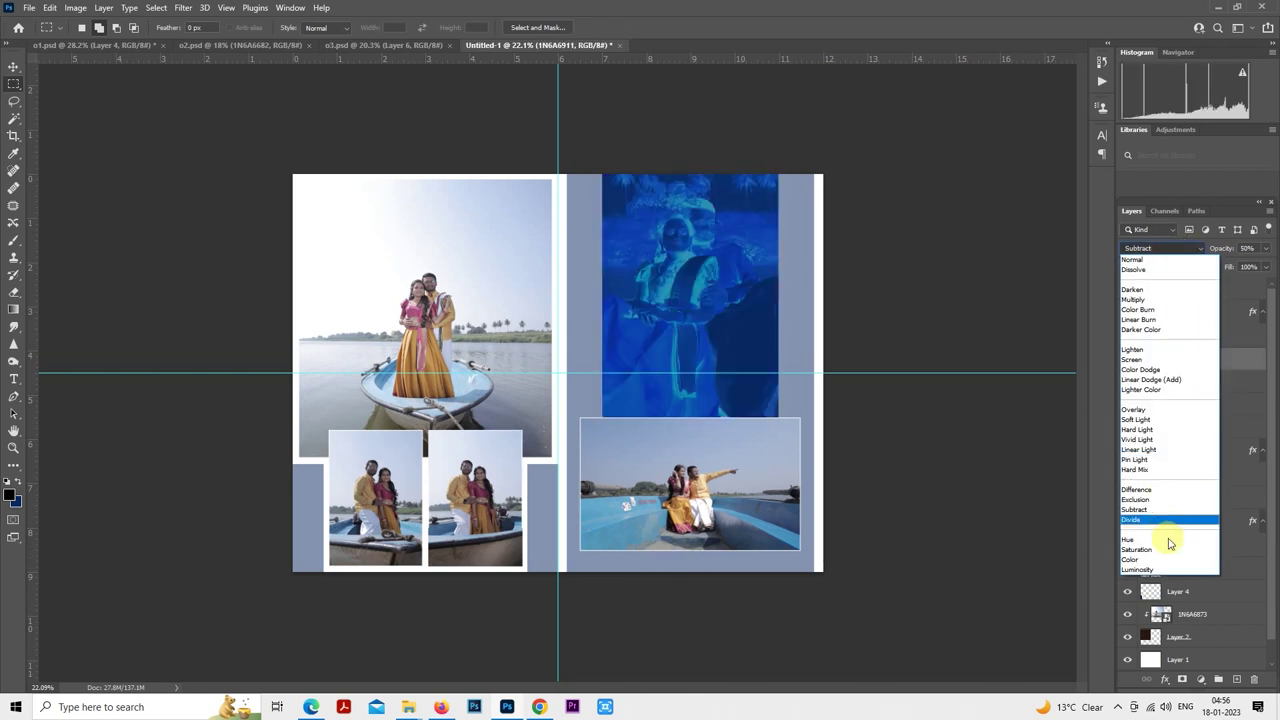
click(940, 351)
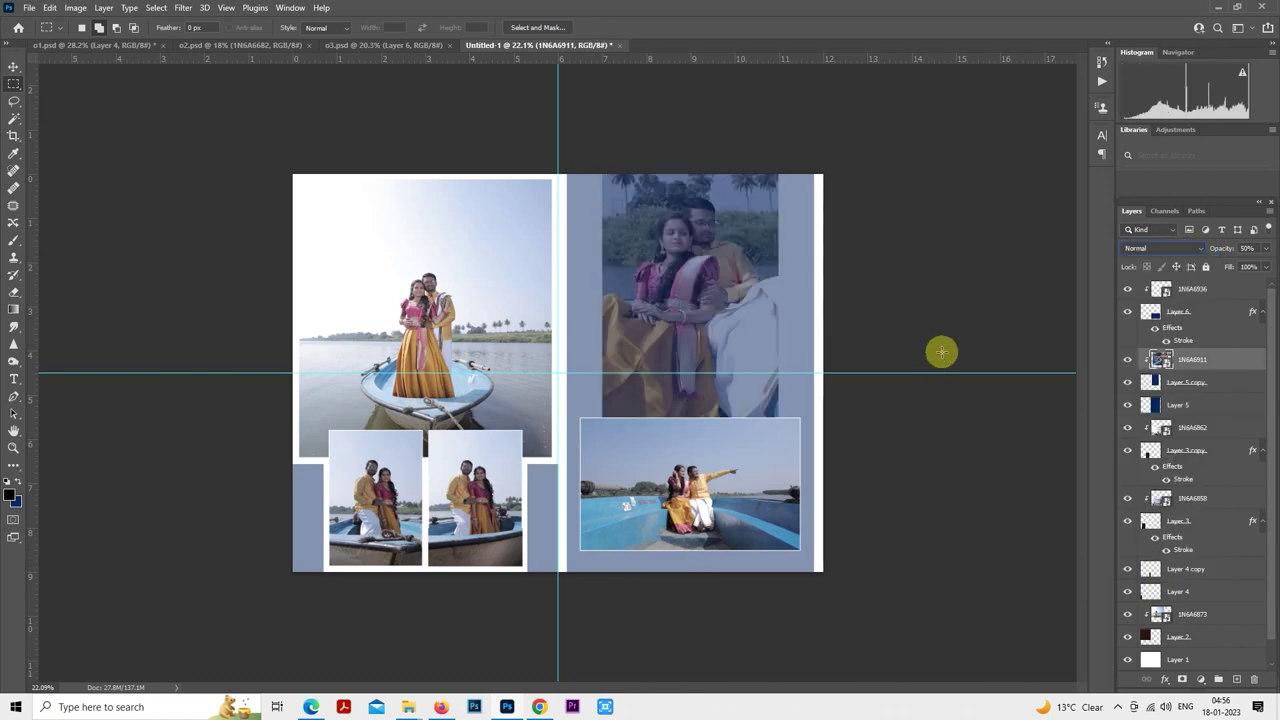
- Set Layer 5 to 100% opacity and hide it
click(1168, 405)
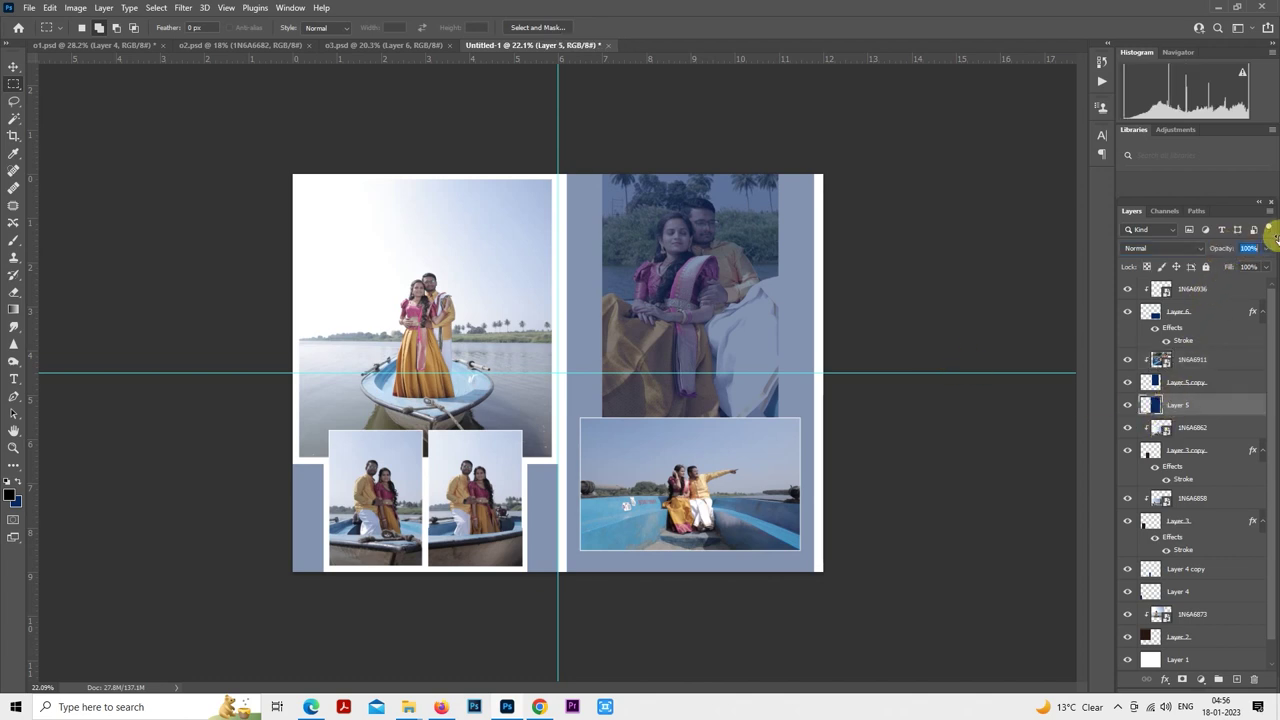
key(0)
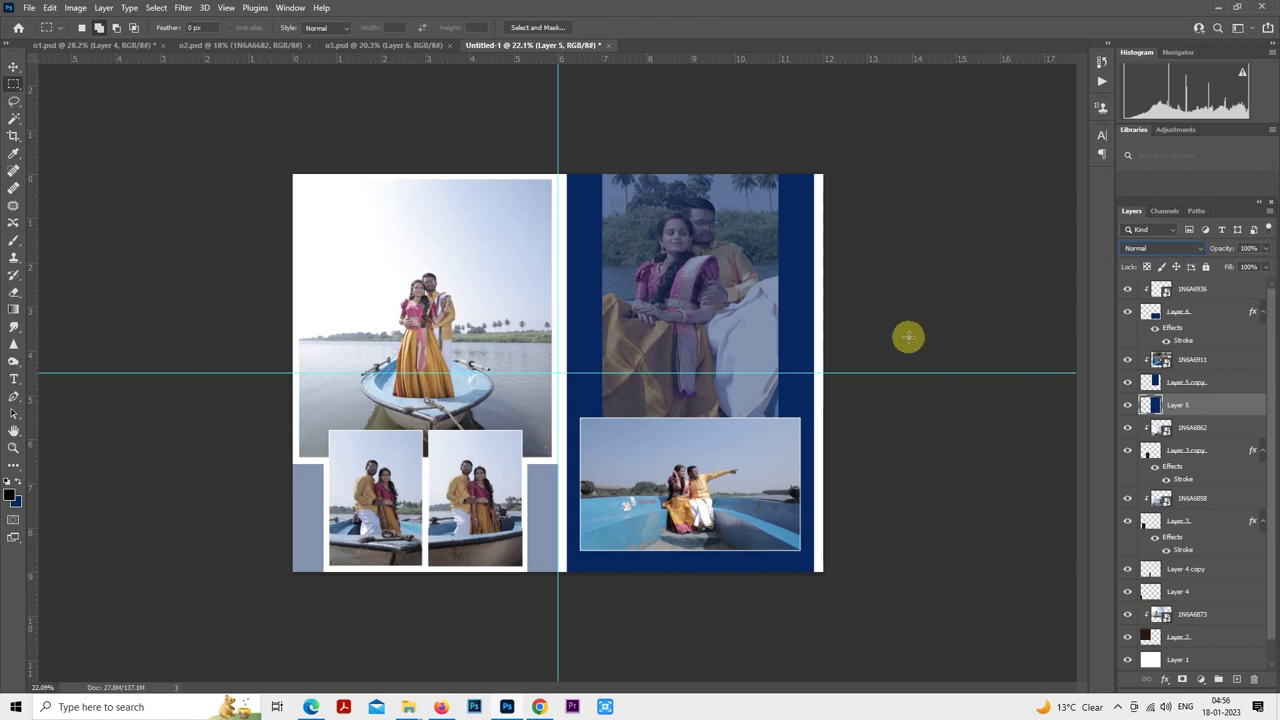
click(1128, 404)
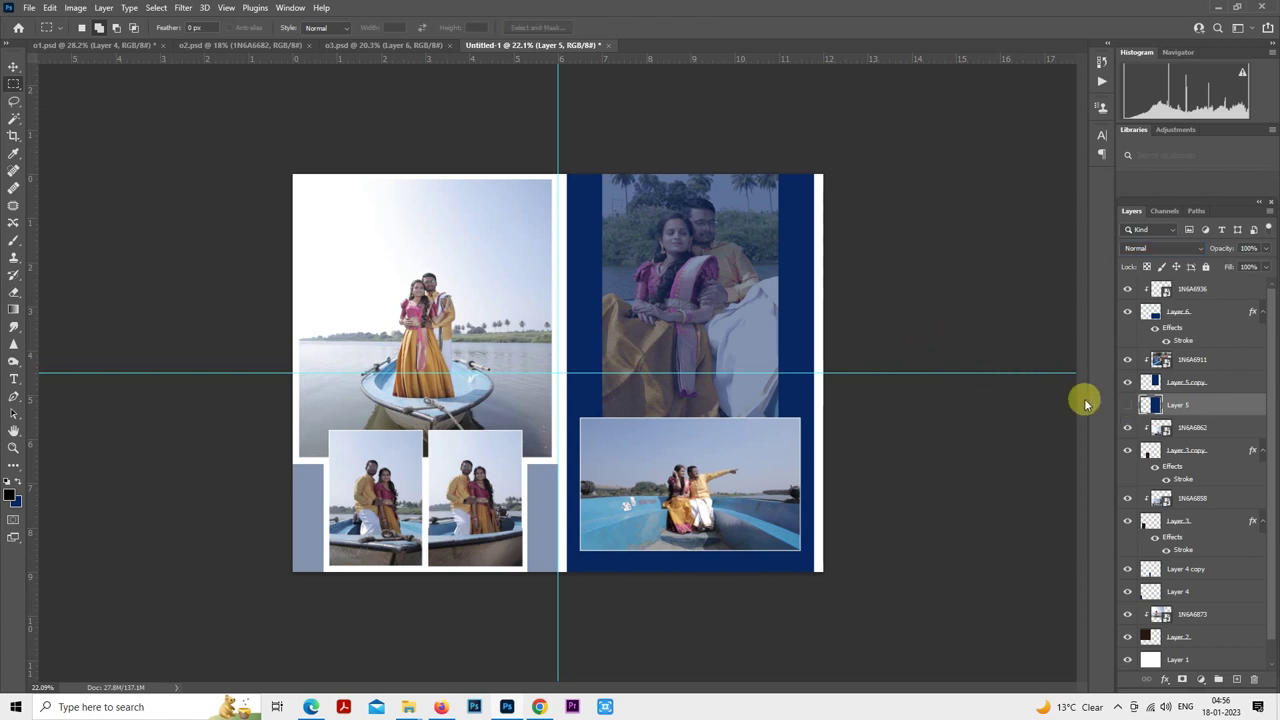
scroll(762, 447, up, 3)
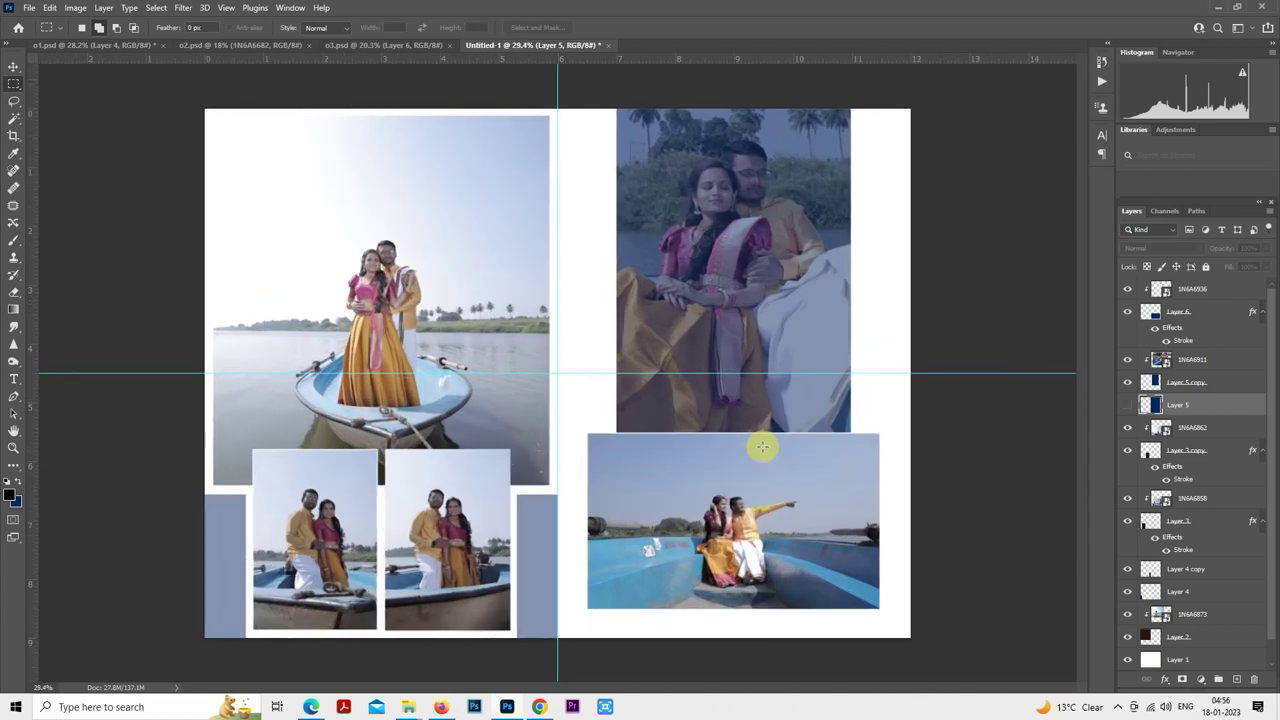
scroll(762, 447, down, 1)
- Shorten the Layer 5 copy shape from its bottom edge so it ends just above the boat photo
scroll(762, 447, down, 1)
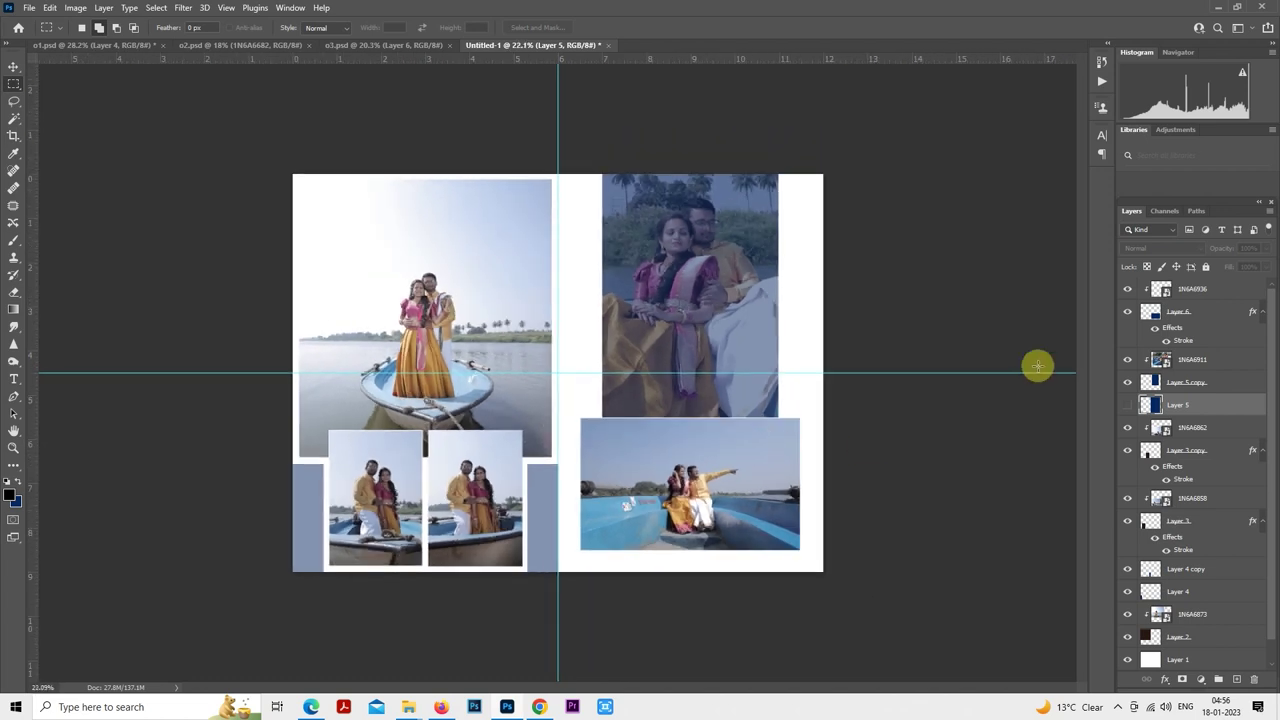
click(1190, 382)
right_click(741, 302)
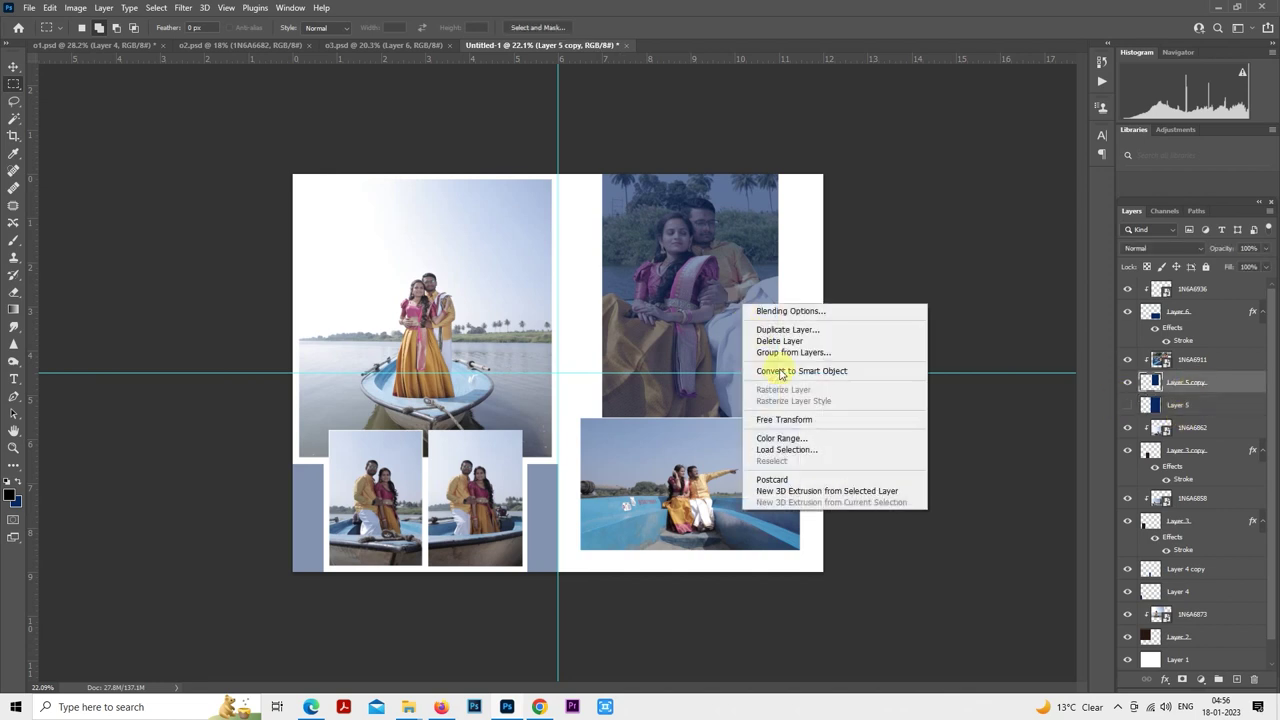
click(800, 419)
drag(690, 453, 687, 392)
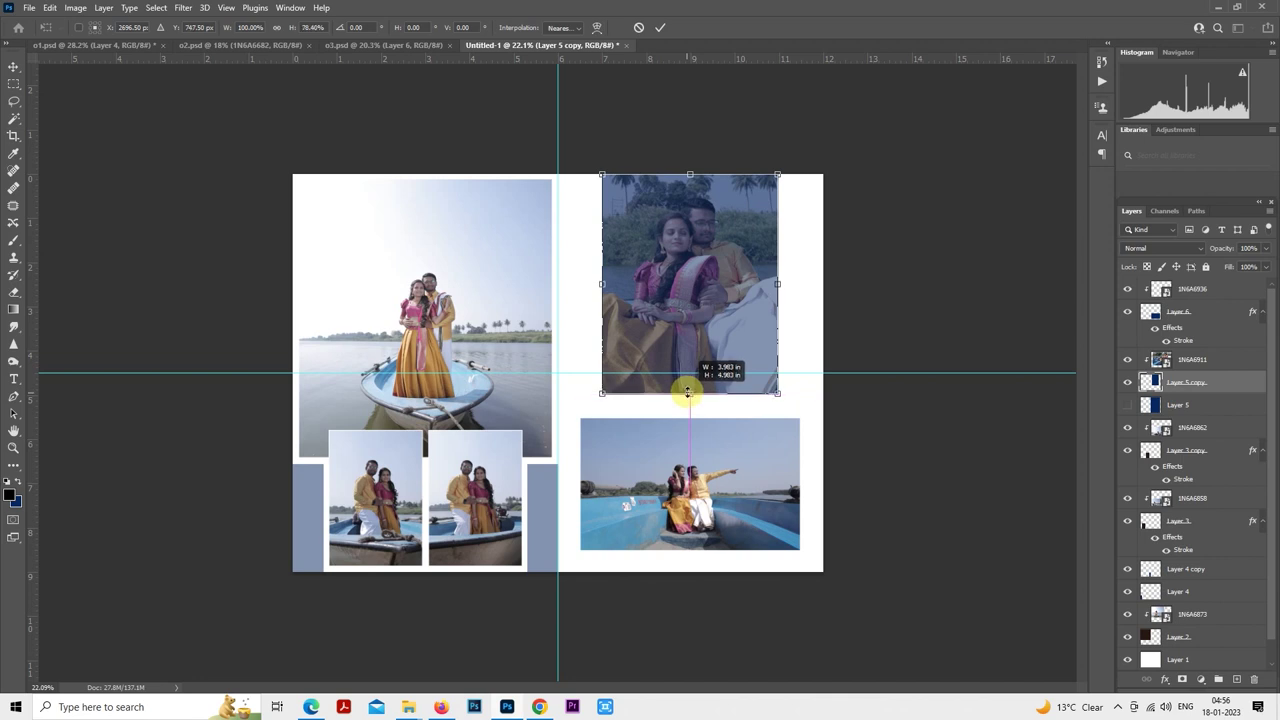
drag(687, 392, 686, 392)
key(Return)
key(m)
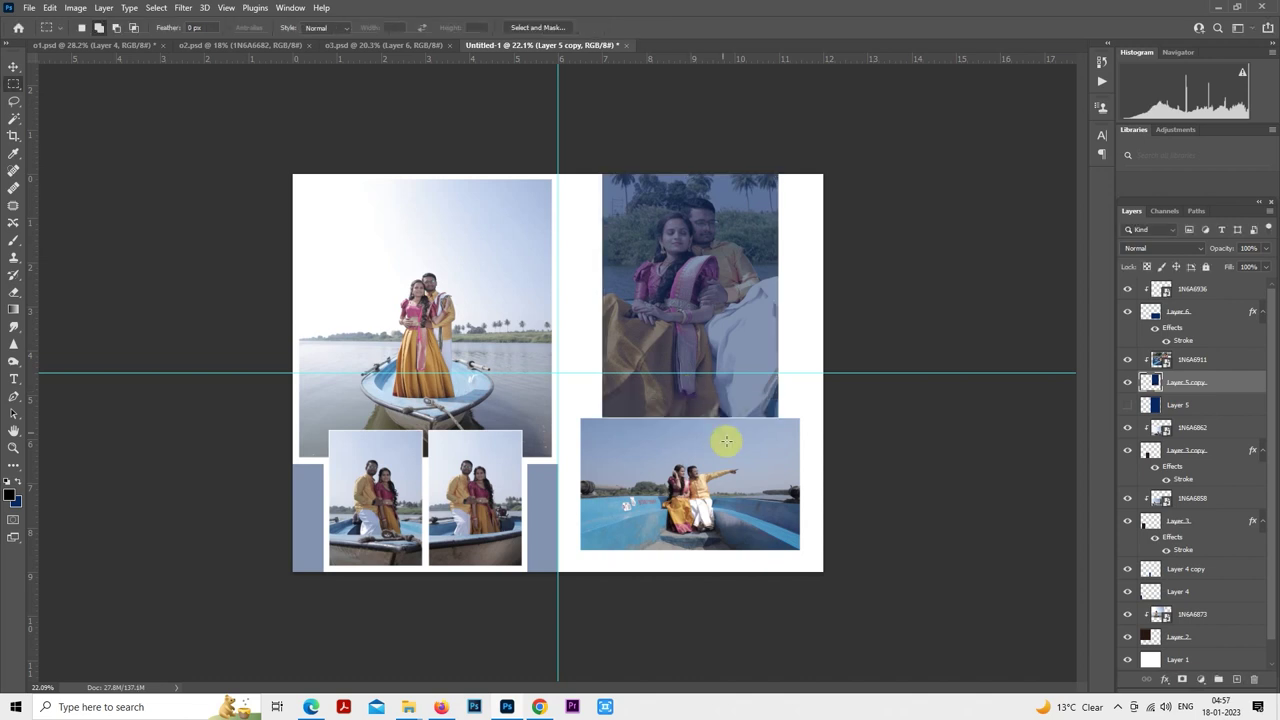
key(ctrl+plus)
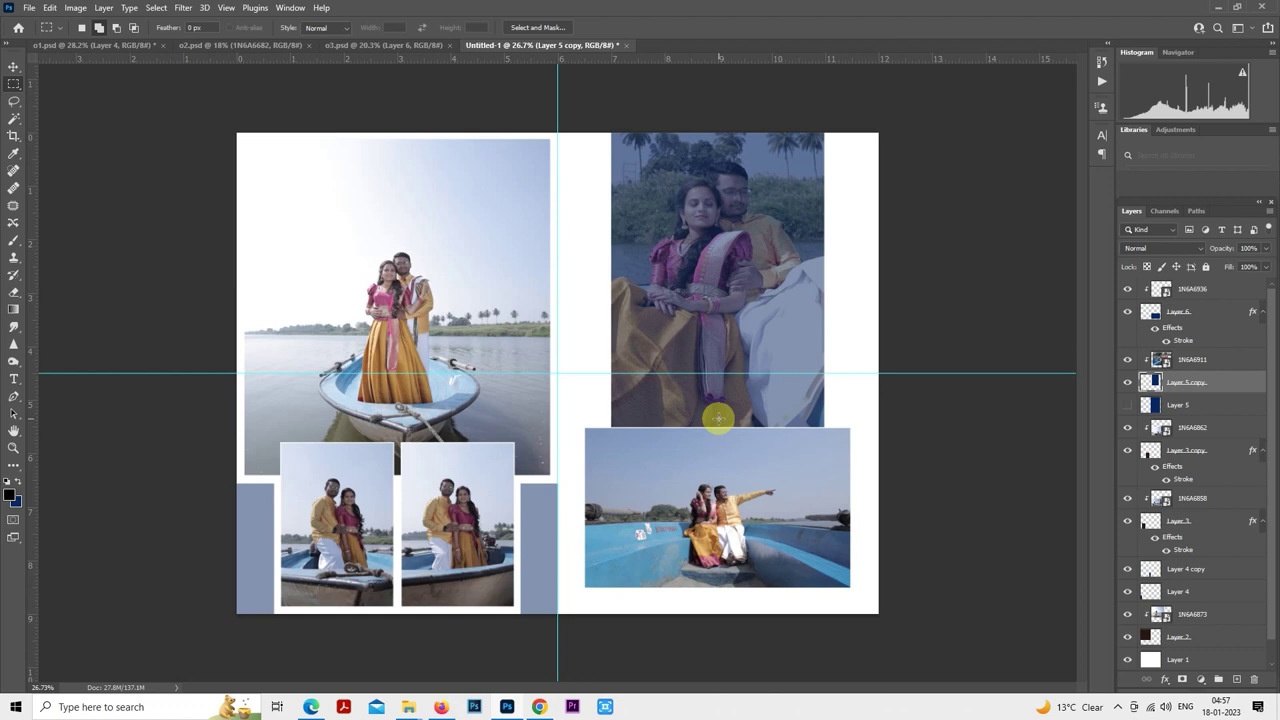
key(ctrl+minus)
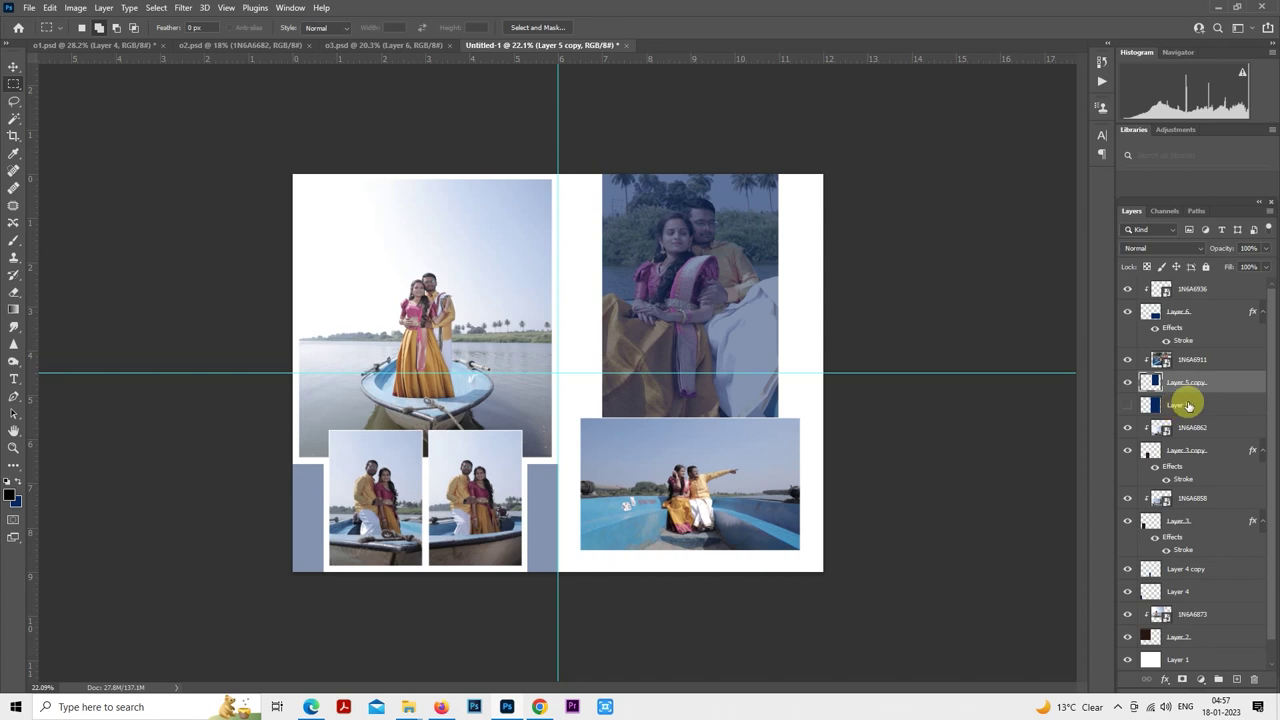
- Add a new top layer with a tall navy strip along the right page edge at 50% opacity
click(1196, 290)
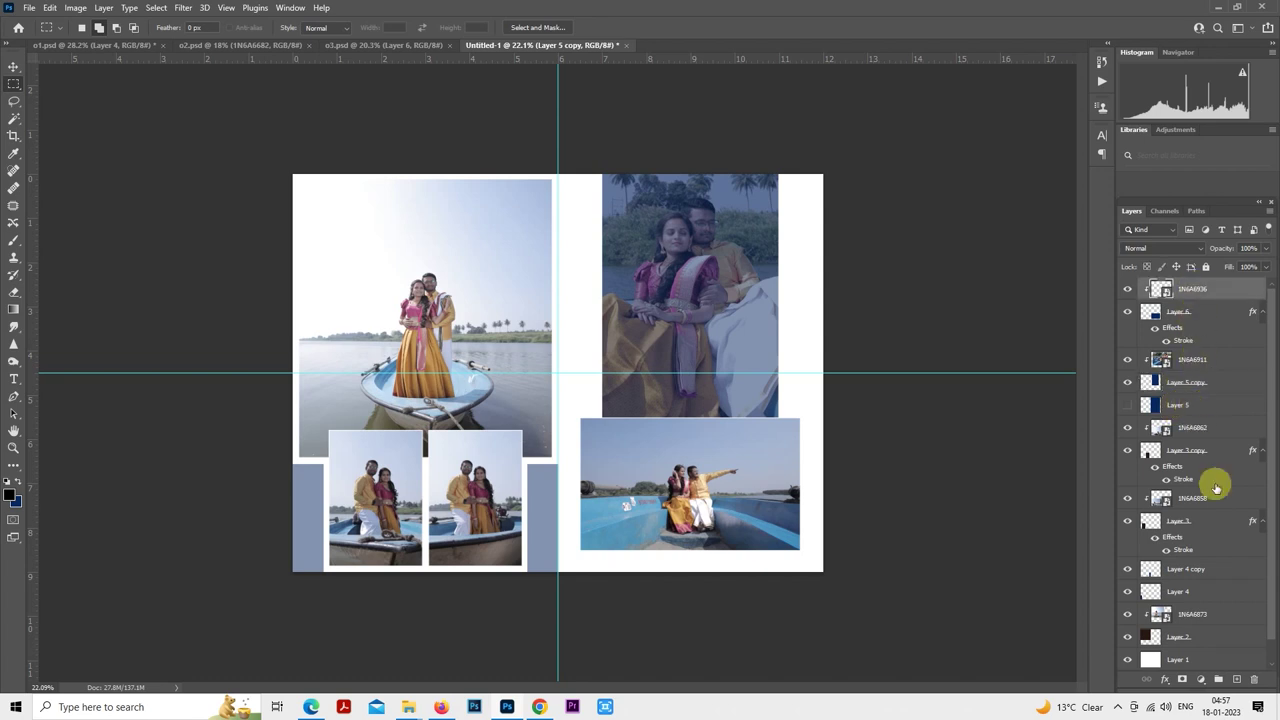
click(1236, 679)
key(ctrl+plus)
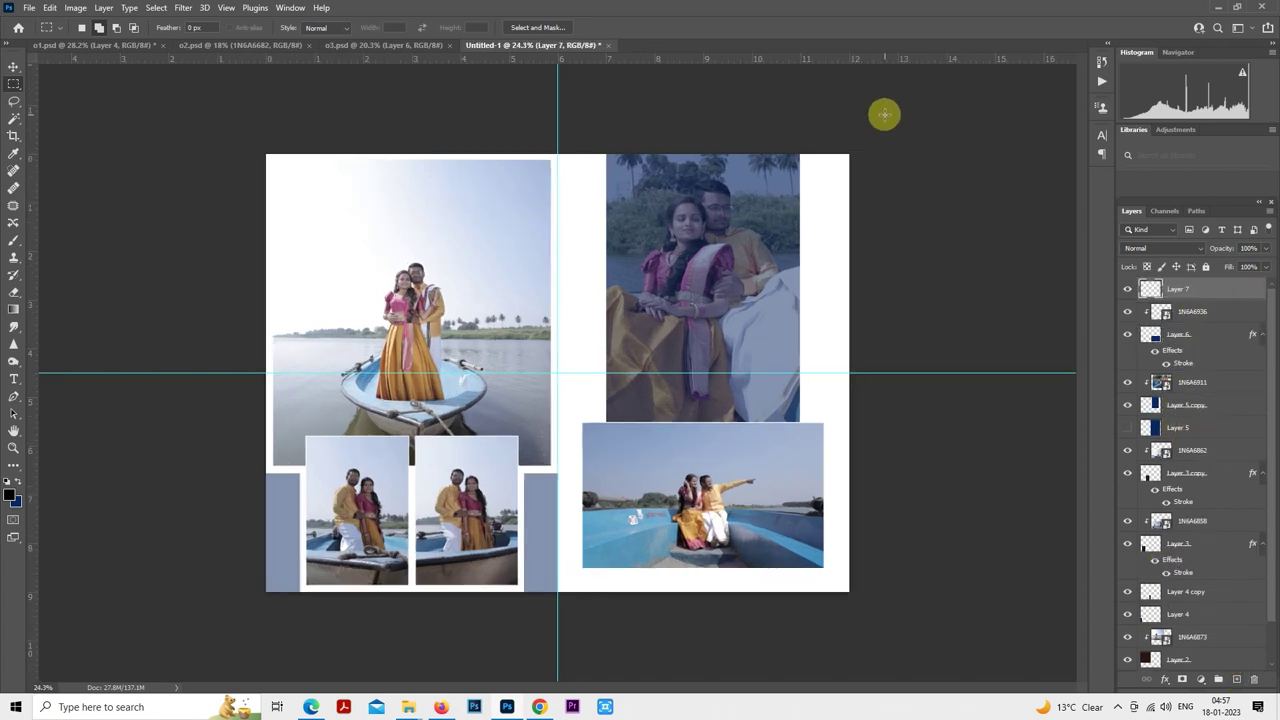
drag(850, 154, 815, 393)
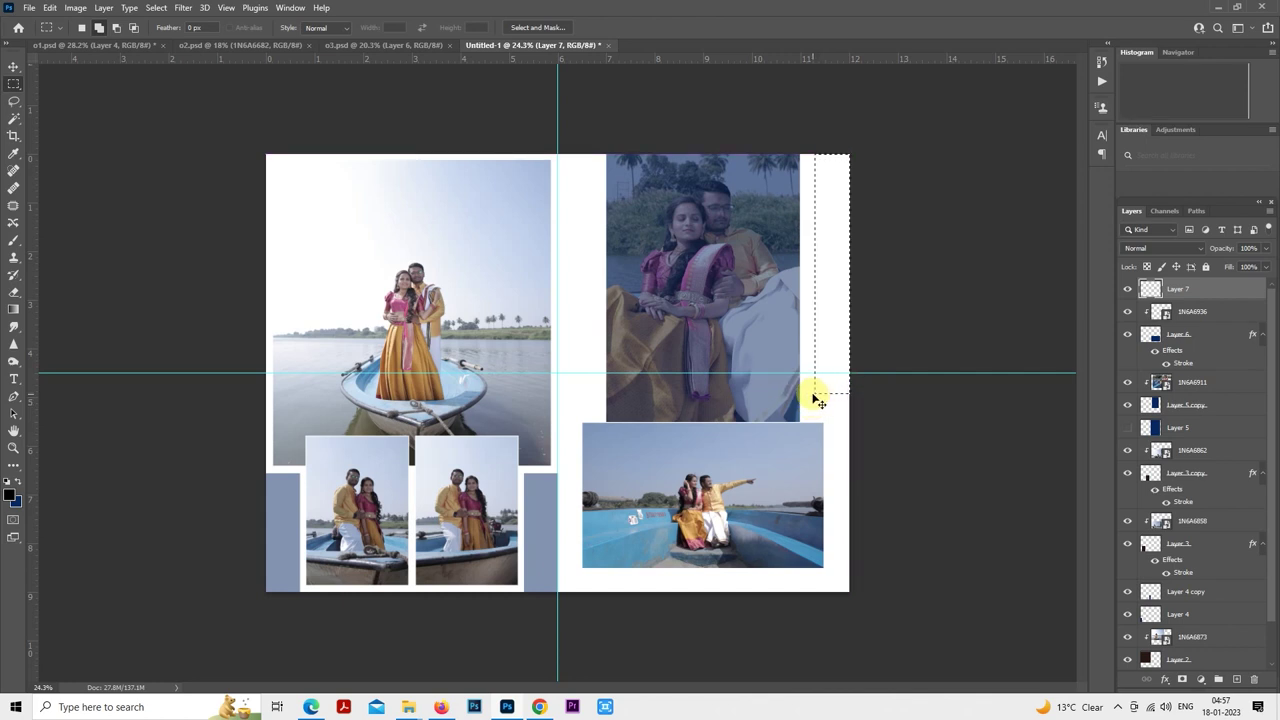
key(alt+BackSpace)
key(ctrl+d)
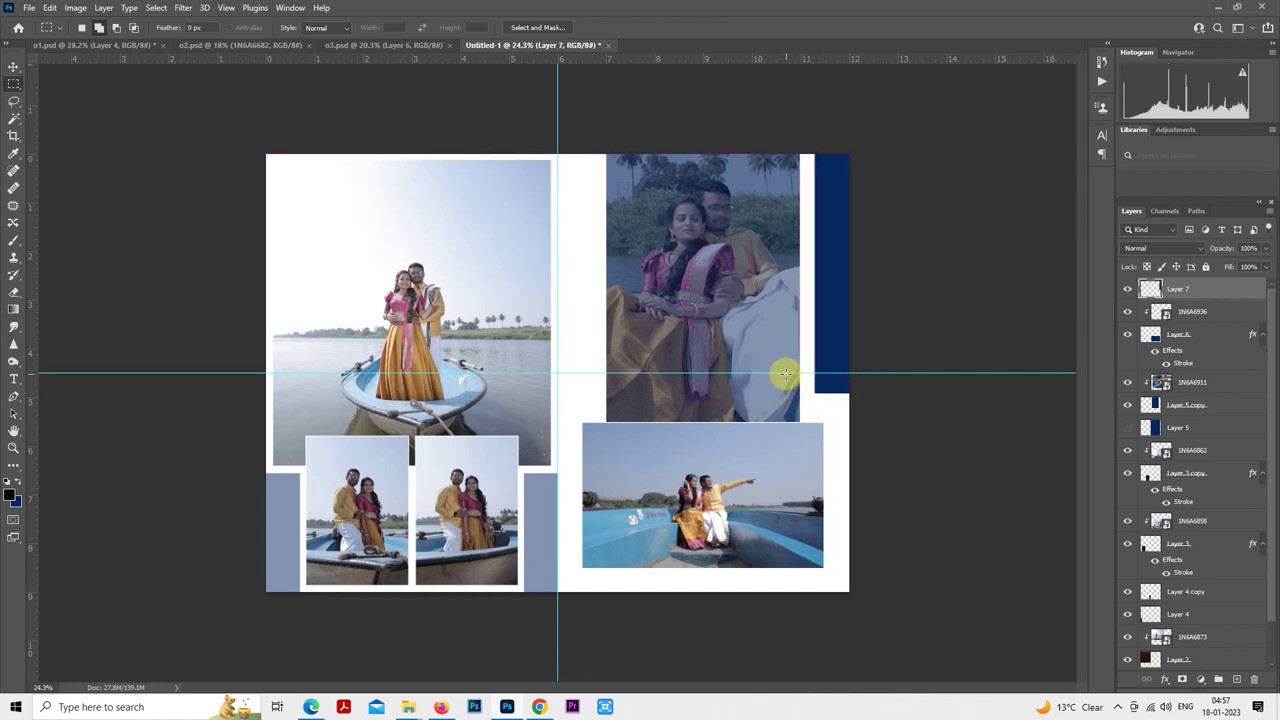
key(5)
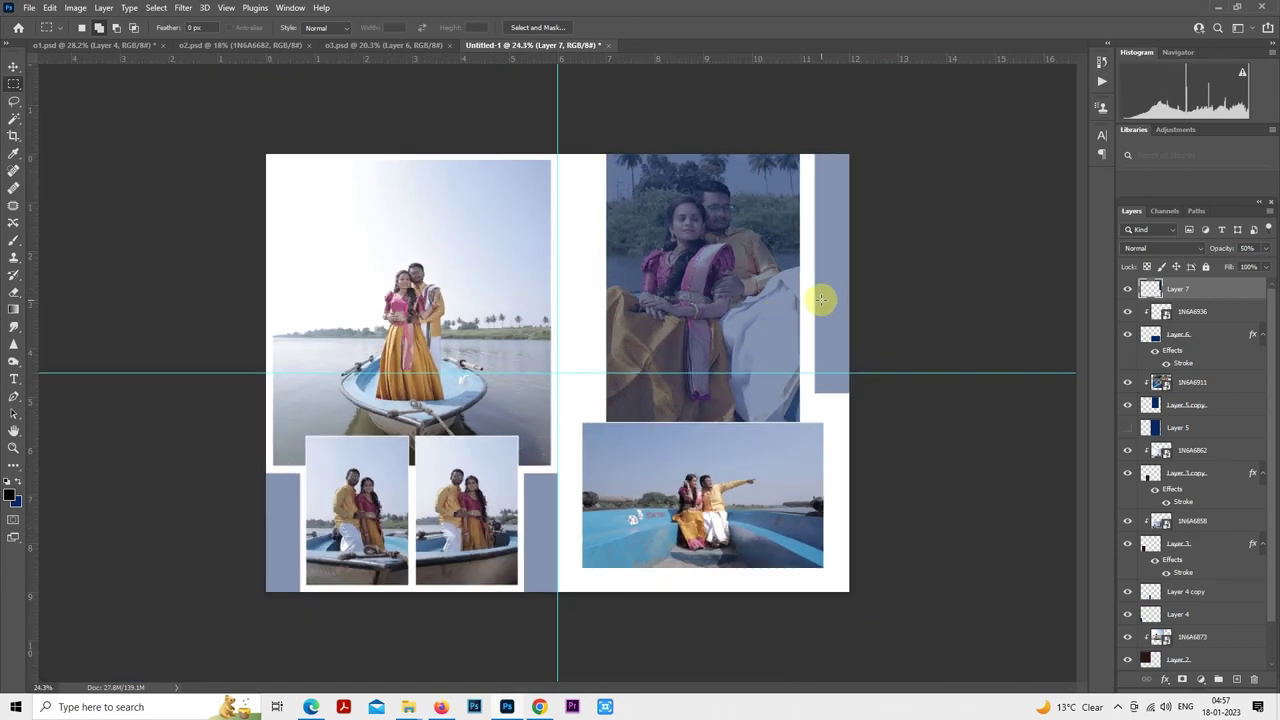
- Narrow the strip slightly, extend it down a touch, and duplicate the strip layer
right_click(822, 283)
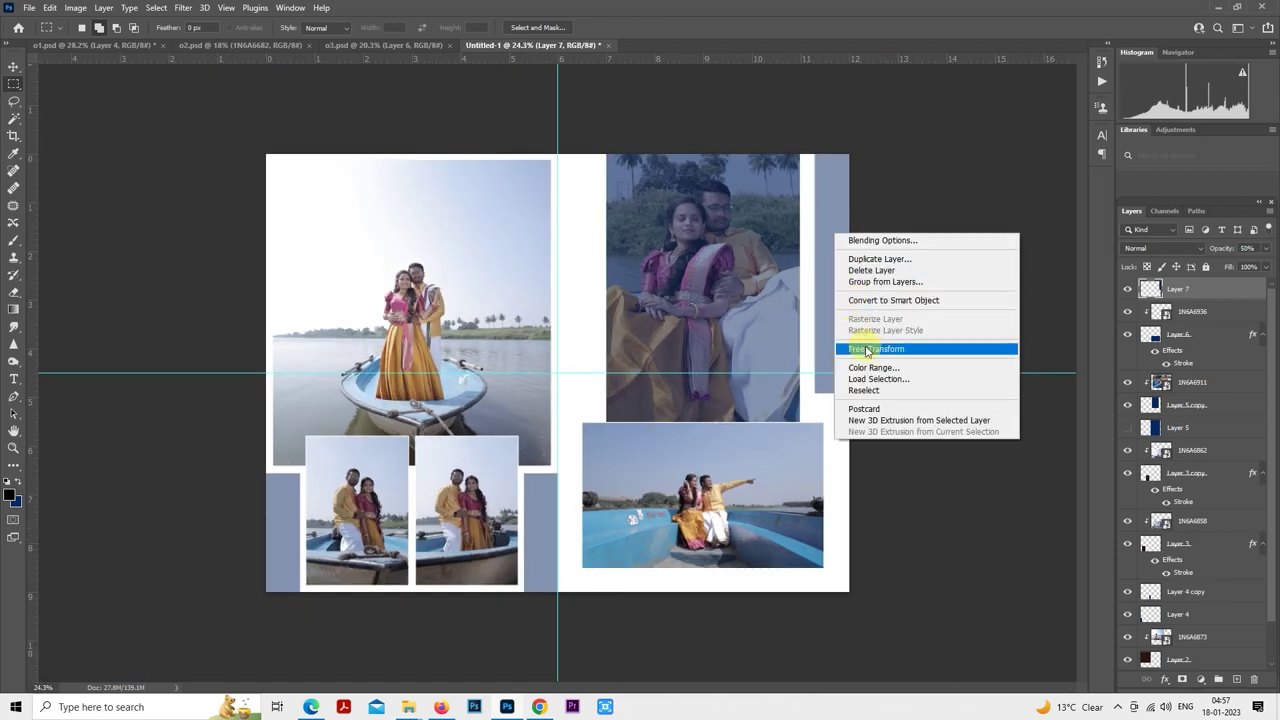
click(857, 343)
scroll(835, 379, up, 1)
drag(861, 395, 861, 397)
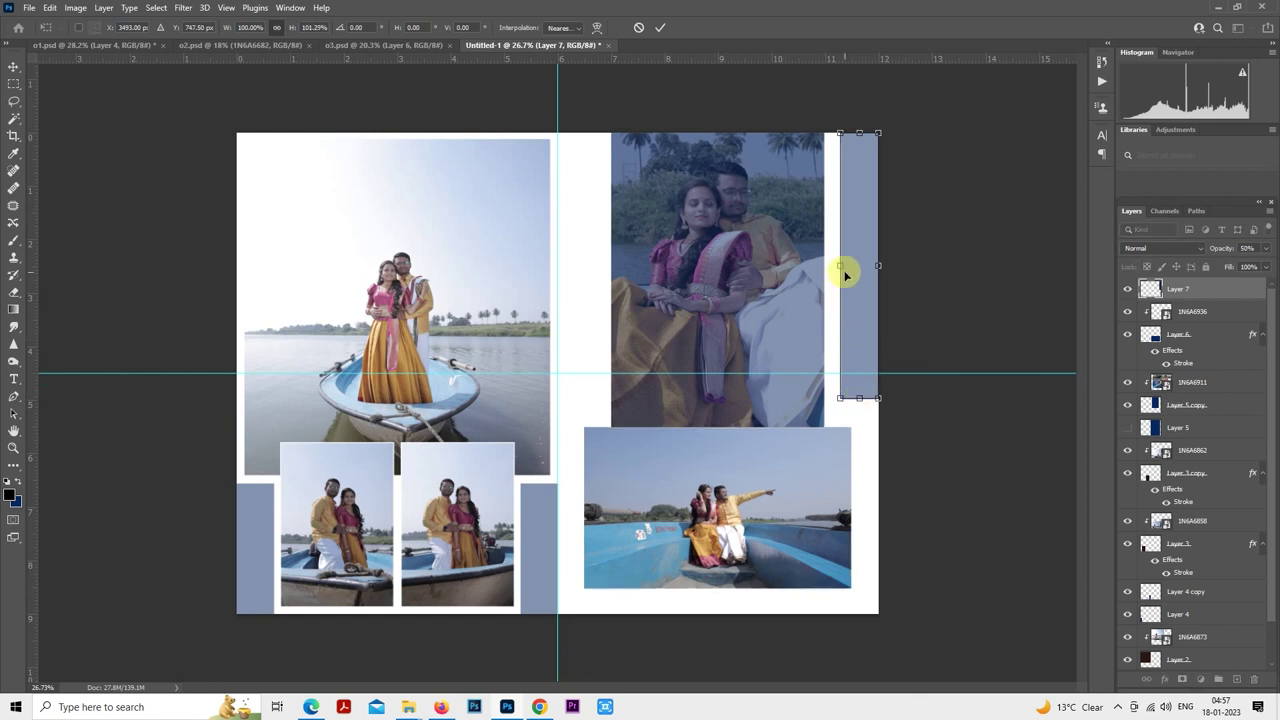
drag(843, 263, 849, 263)
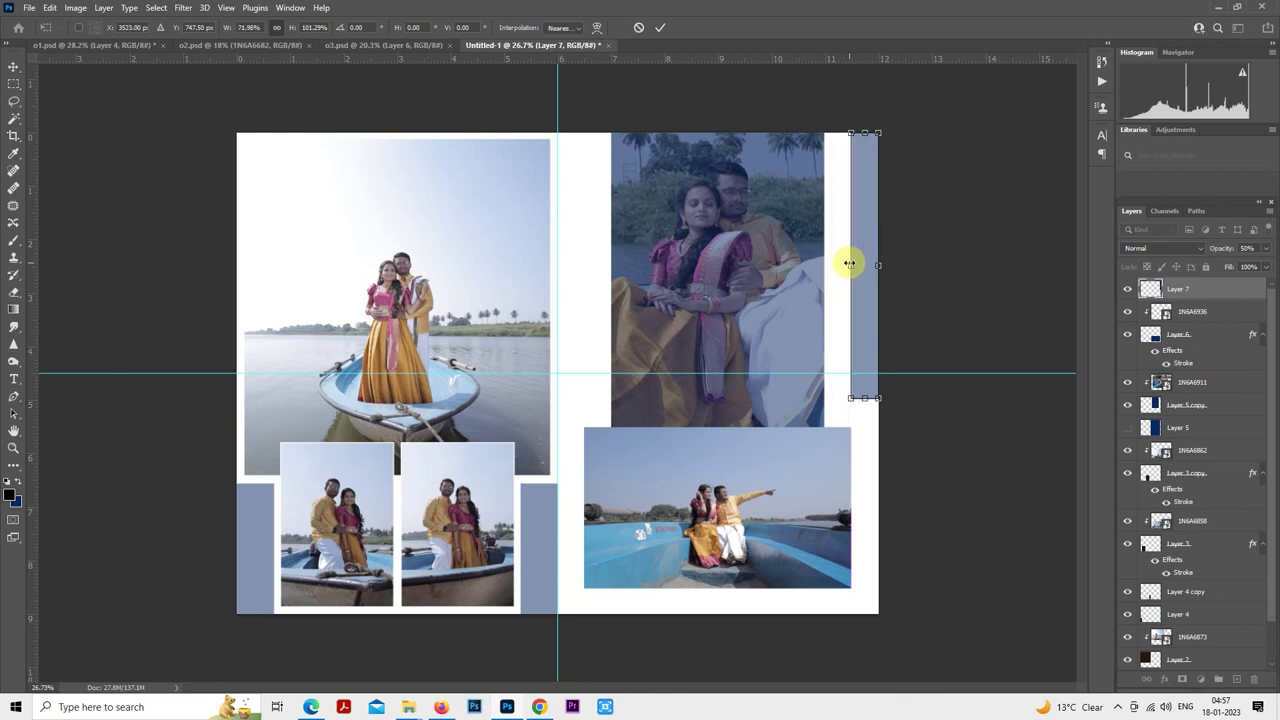
key(Return)
key(ctrl+j)
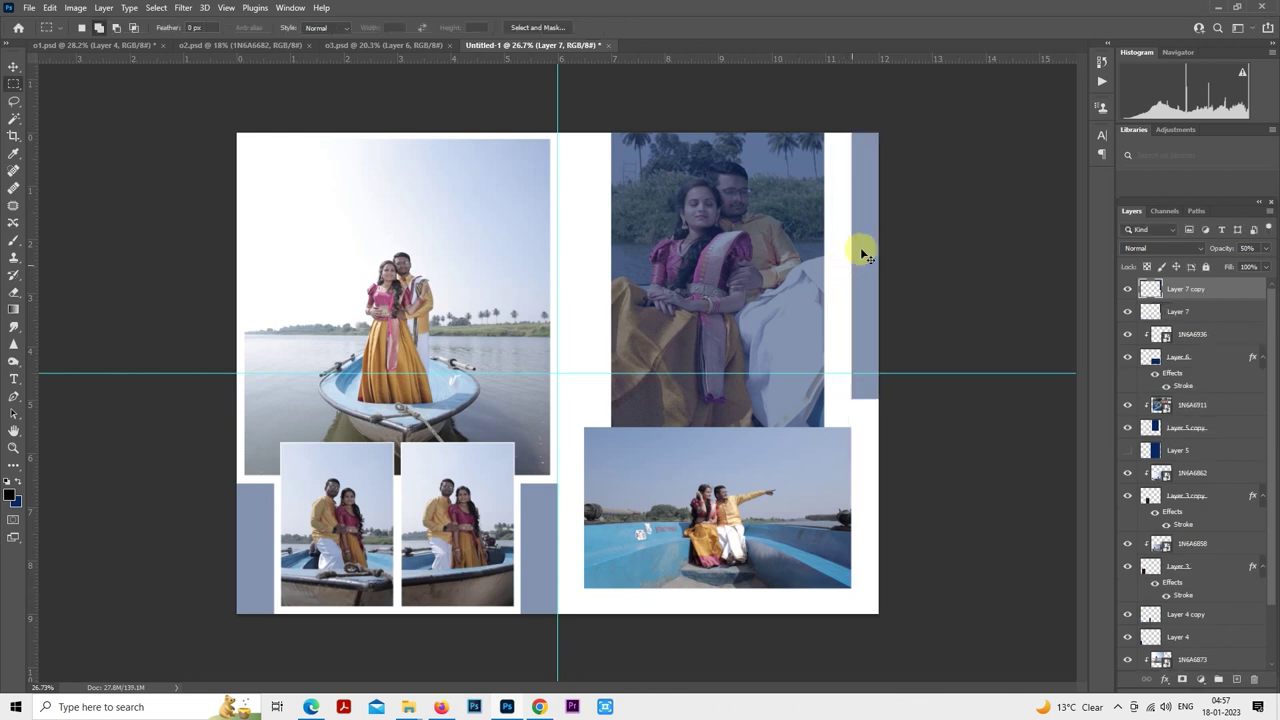
- Move the duplicate strip left to the centre fold of the spread
right_click(867, 226)
click(902, 343)
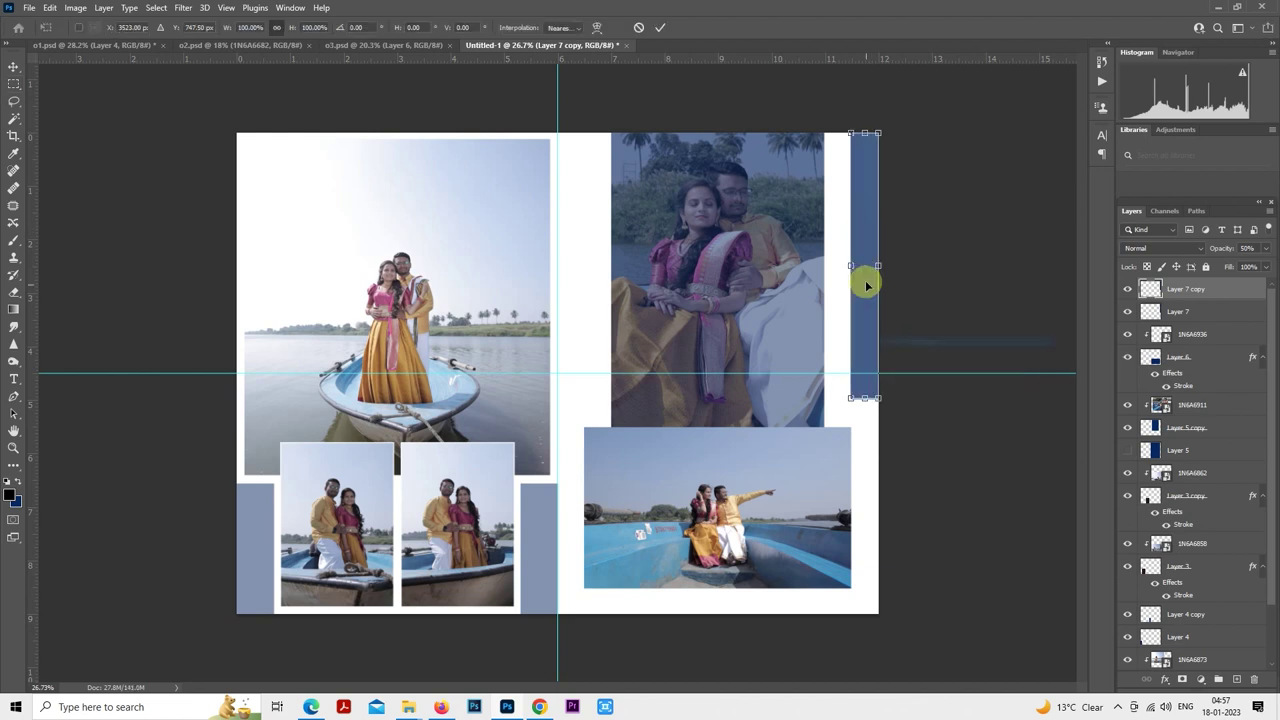
drag(863, 277, 575, 279)
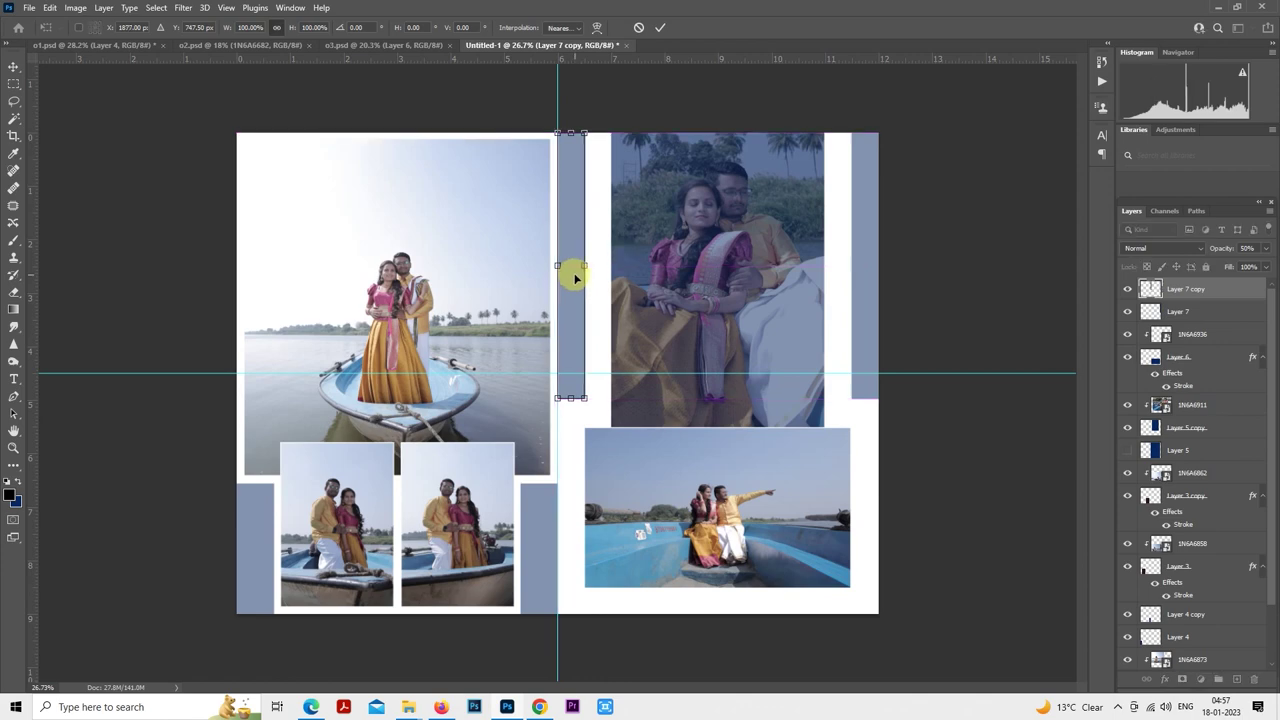
key(Return)
key(m)
scroll(575, 276, up, 3)
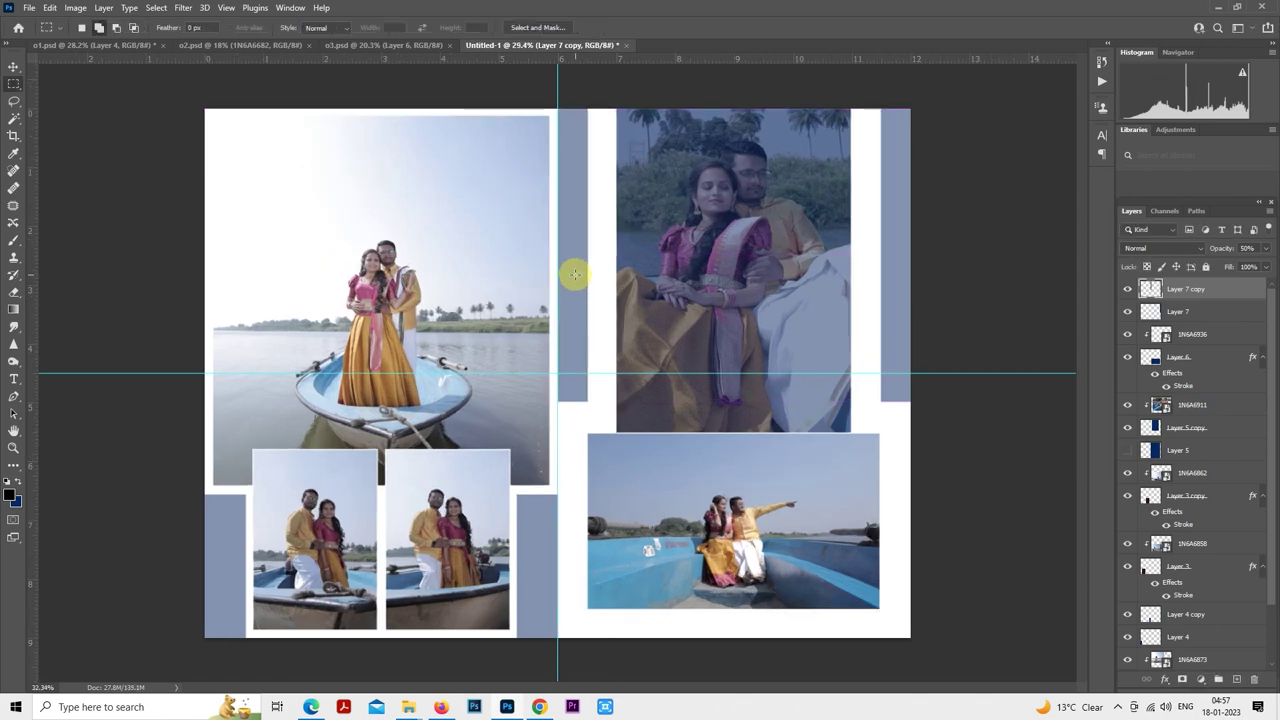
scroll(575, 274, down, 1)
scroll(575, 274, down, 1)
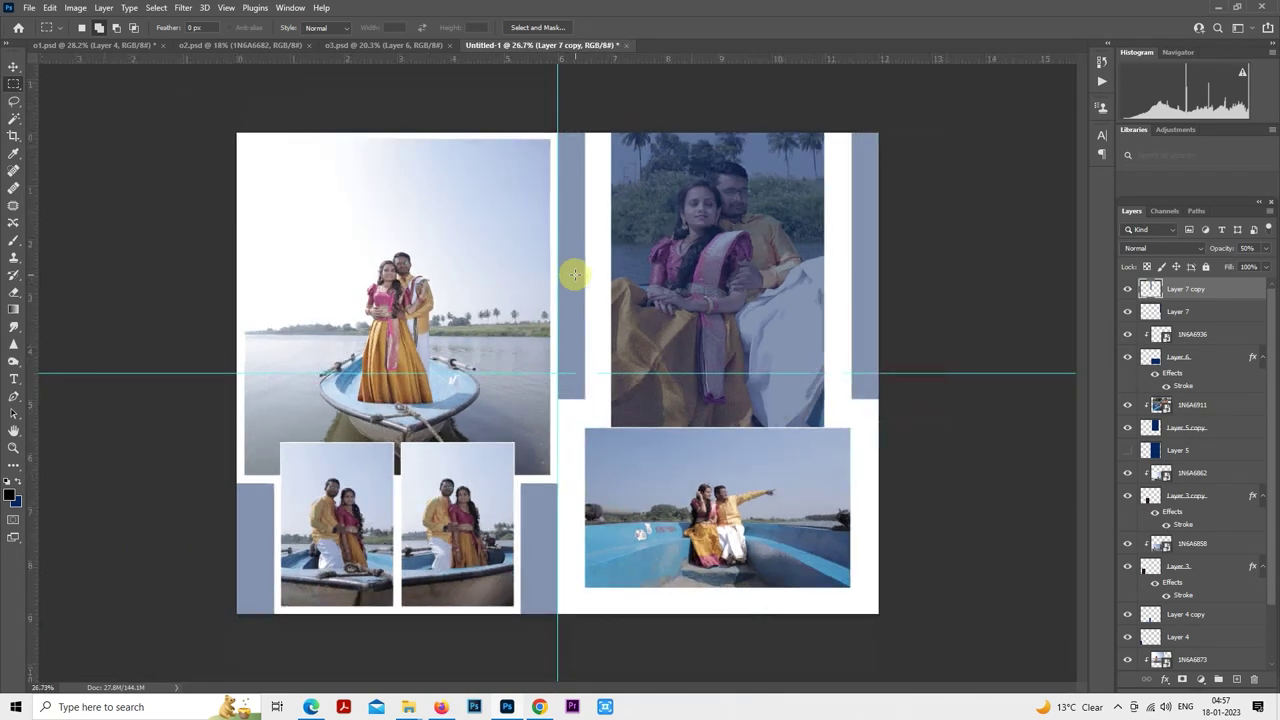
- Nudge the strip slightly left, then zoom in on the right page's photos
right_click(568, 243)
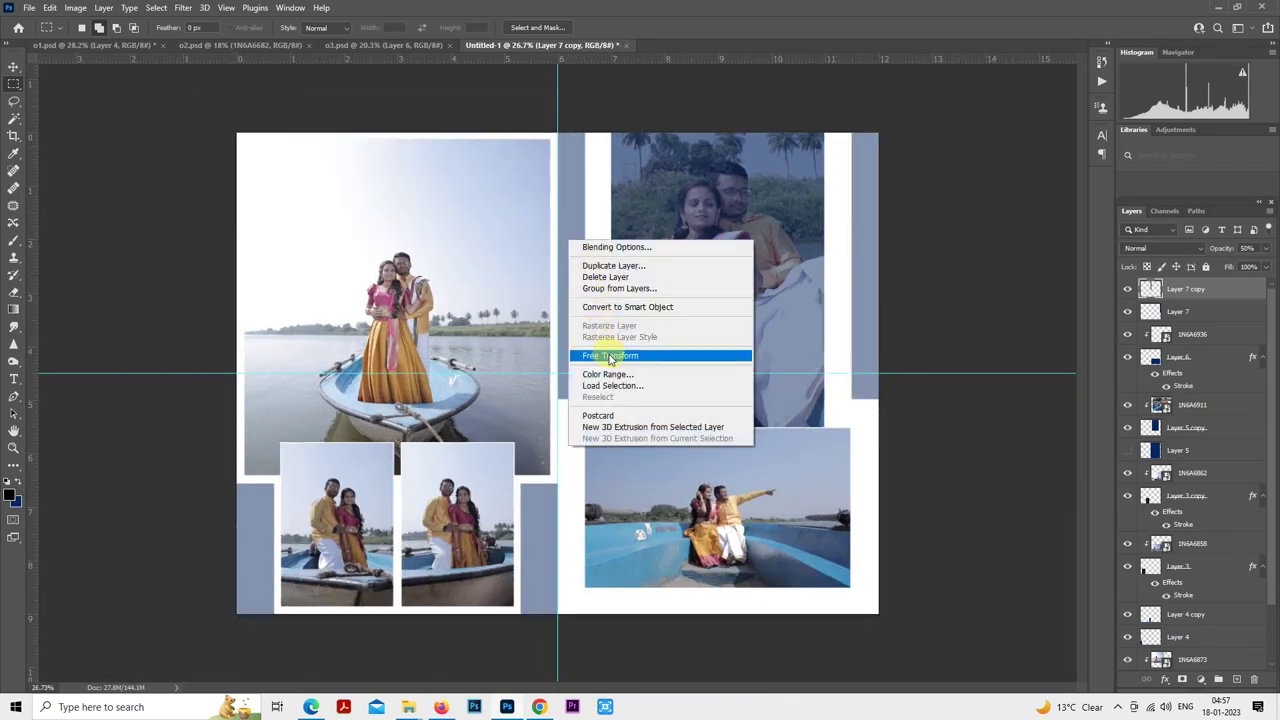
click(609, 356)
key(Left)
key(Left)
key(Left)
key(Left)
key(Left)
key(Left)
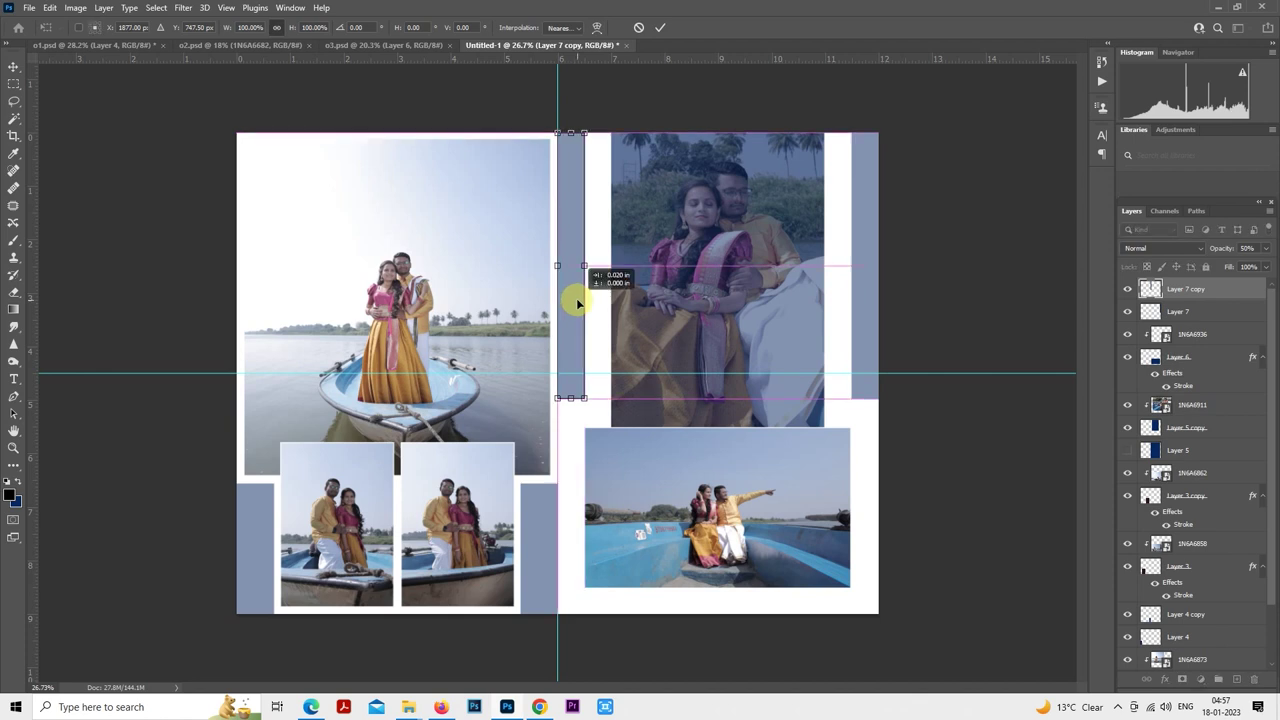
key(Return)
key(m)
key(ctrl+minus)
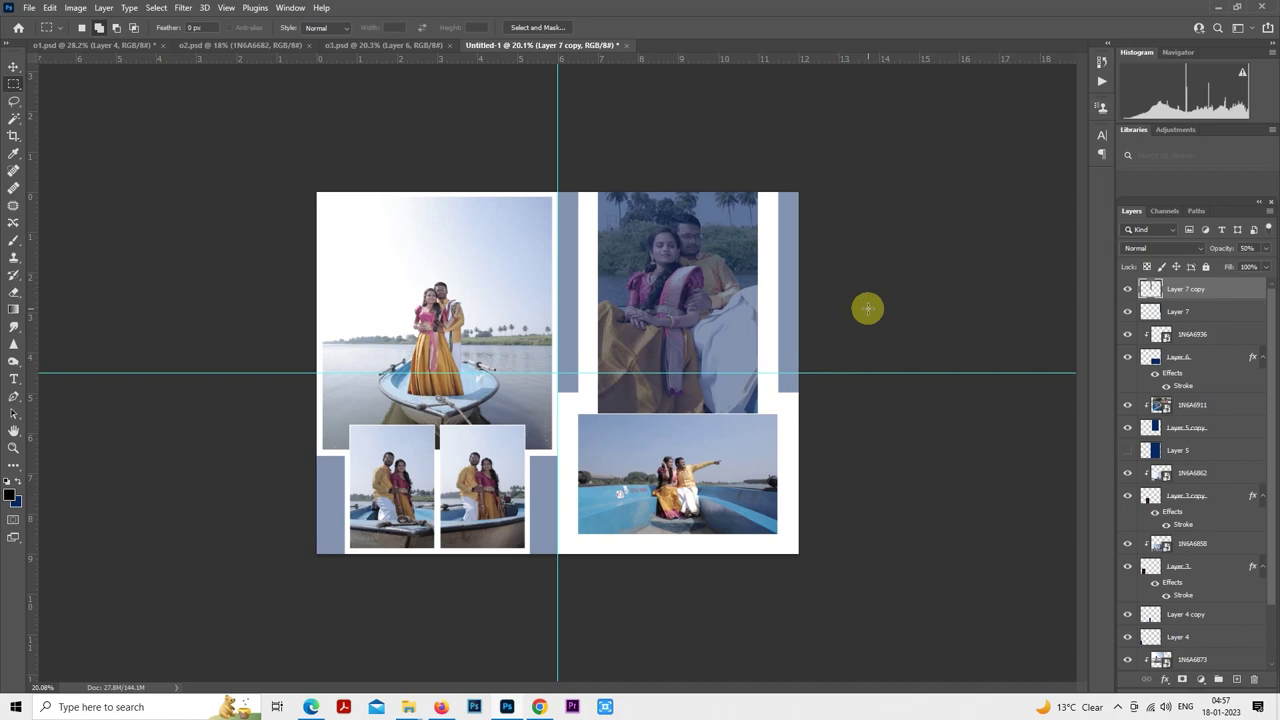
key(ctrl+plus)
key(ctrl+plus)
key(ctrl+plus)
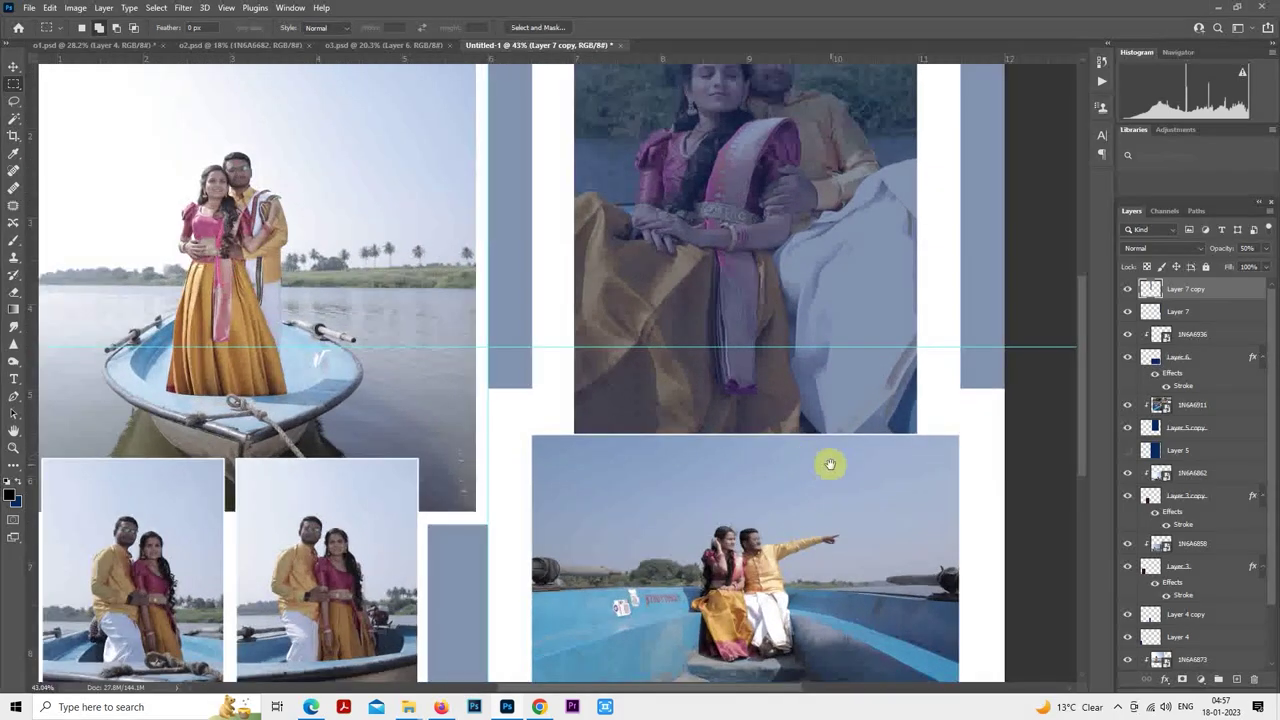
drag(830, 464, 700, 286)
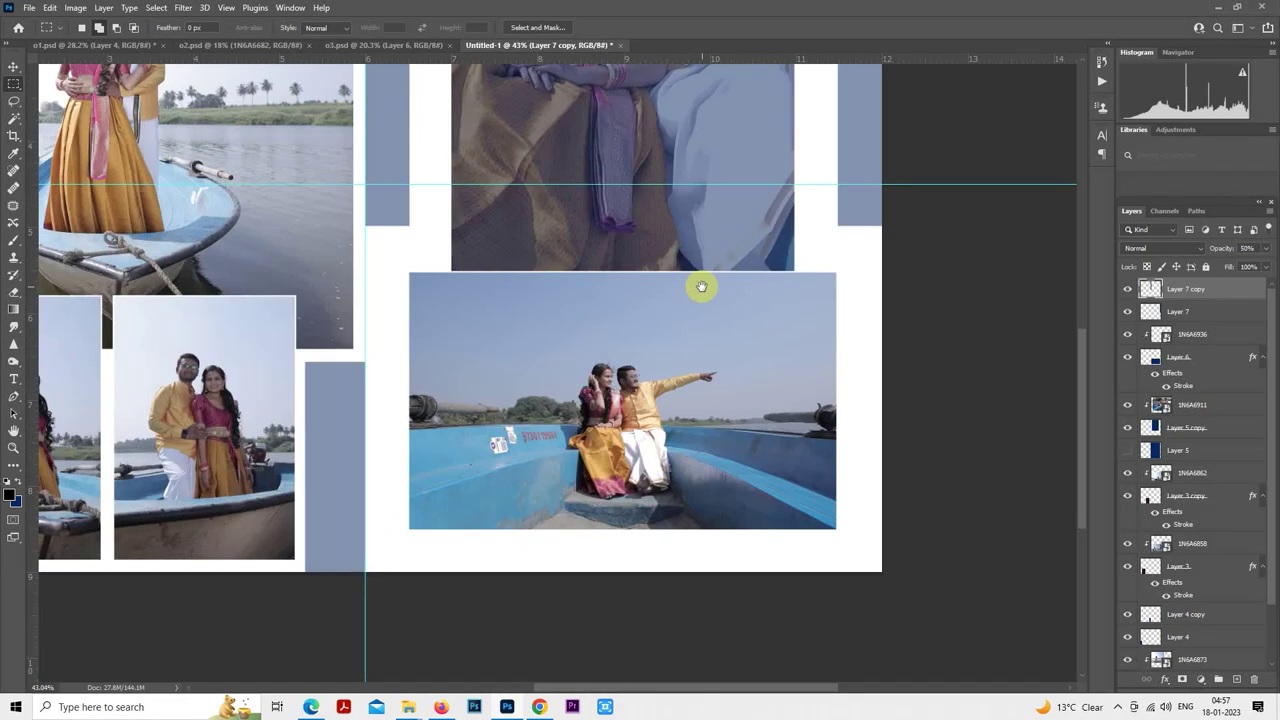
- Add a new layer above the boat photo and select a rectangle surrounding it
click(1128, 358)
click(1128, 358)
click(1195, 404)
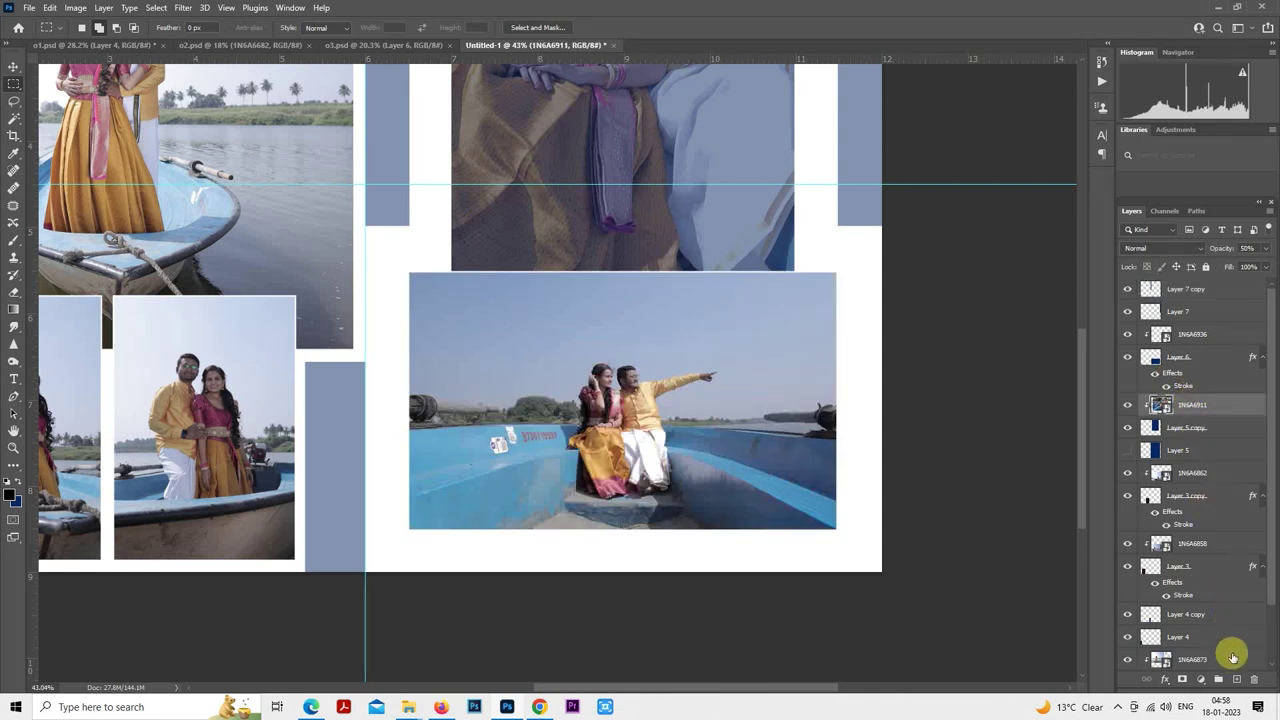
click(1236, 680)
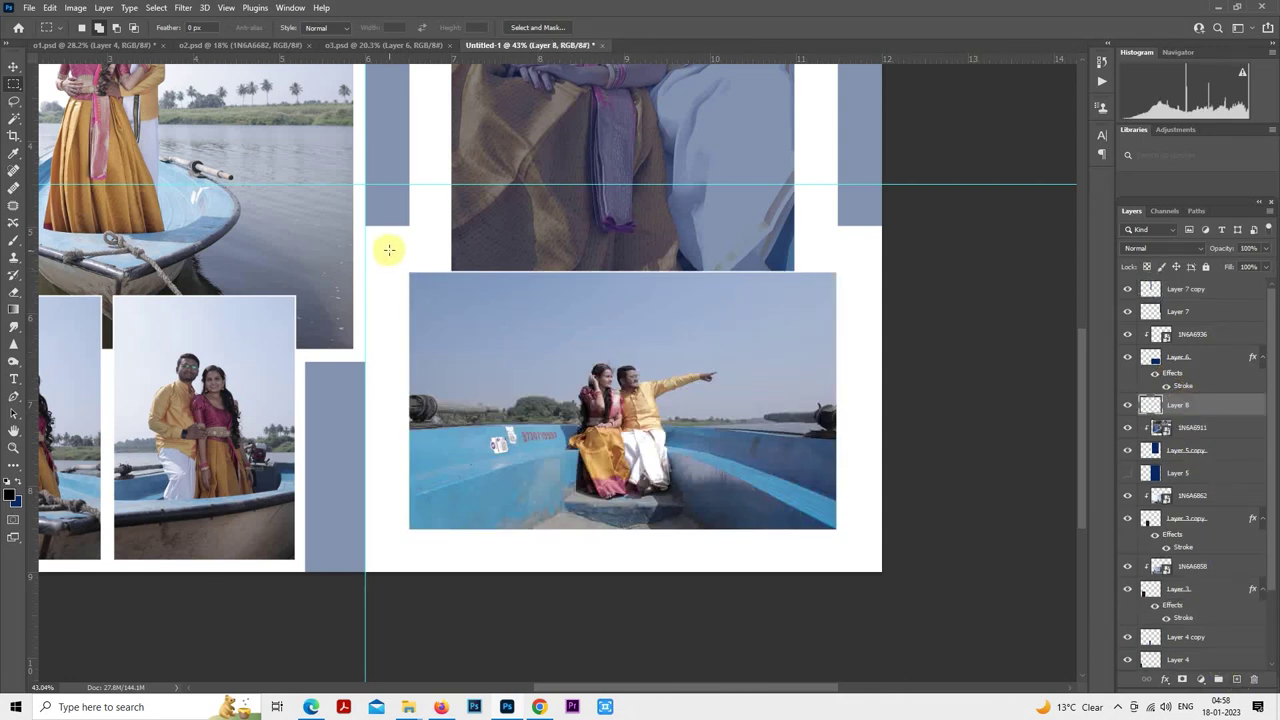
drag(439, 280, 857, 549)
- Stroke the selection 3 px navy #082760, set 50% opacity, and move Layer 8 below Layer 5 copy
right_click(829, 262)
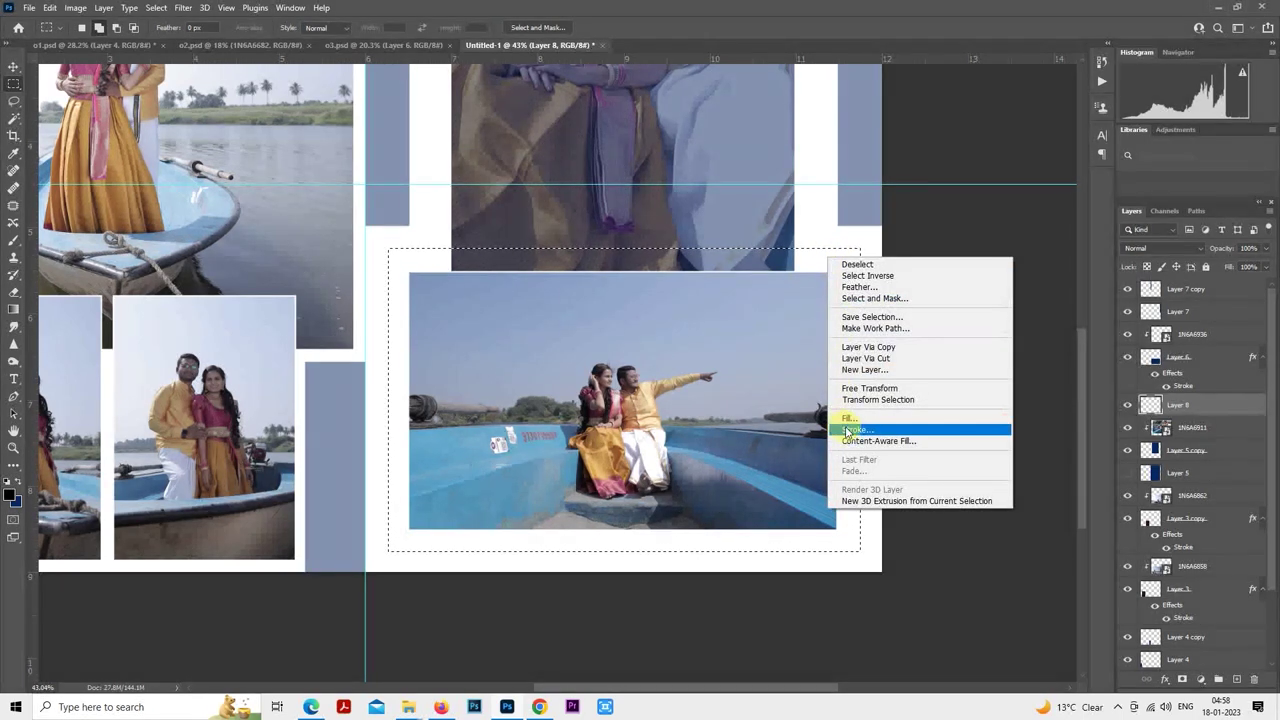
click(848, 429)
click(605, 229)
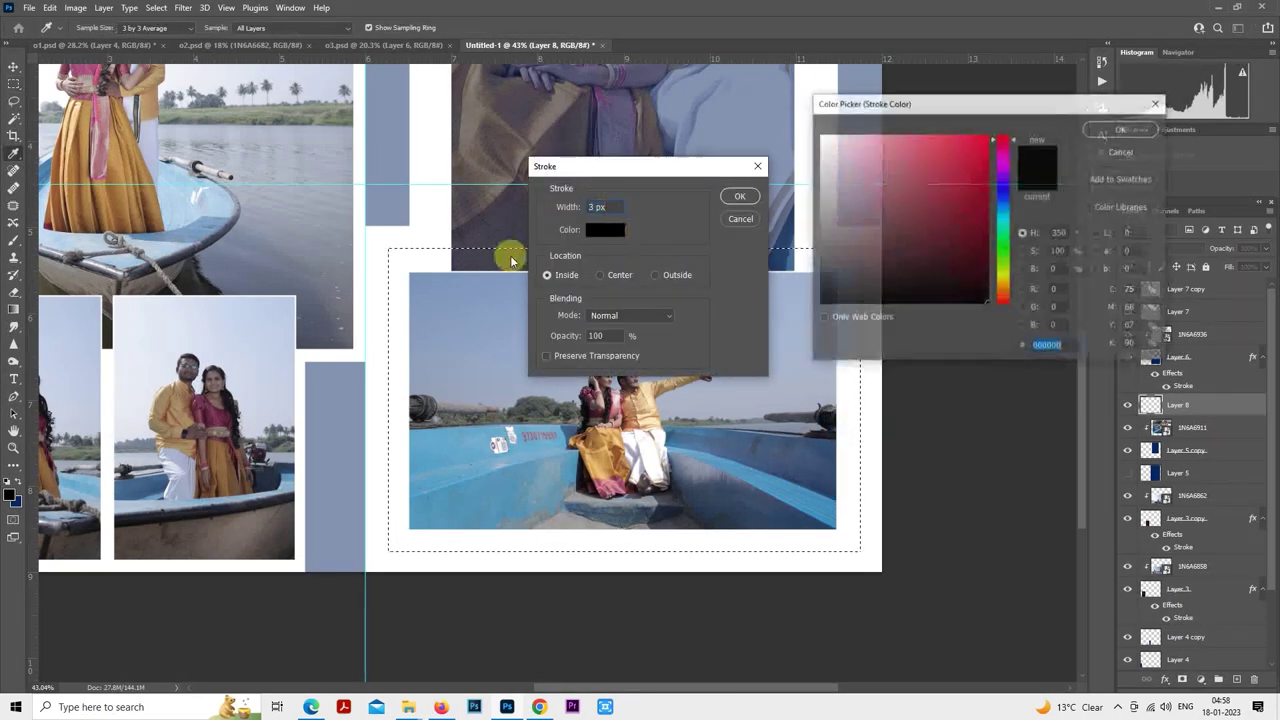
click(16, 498)
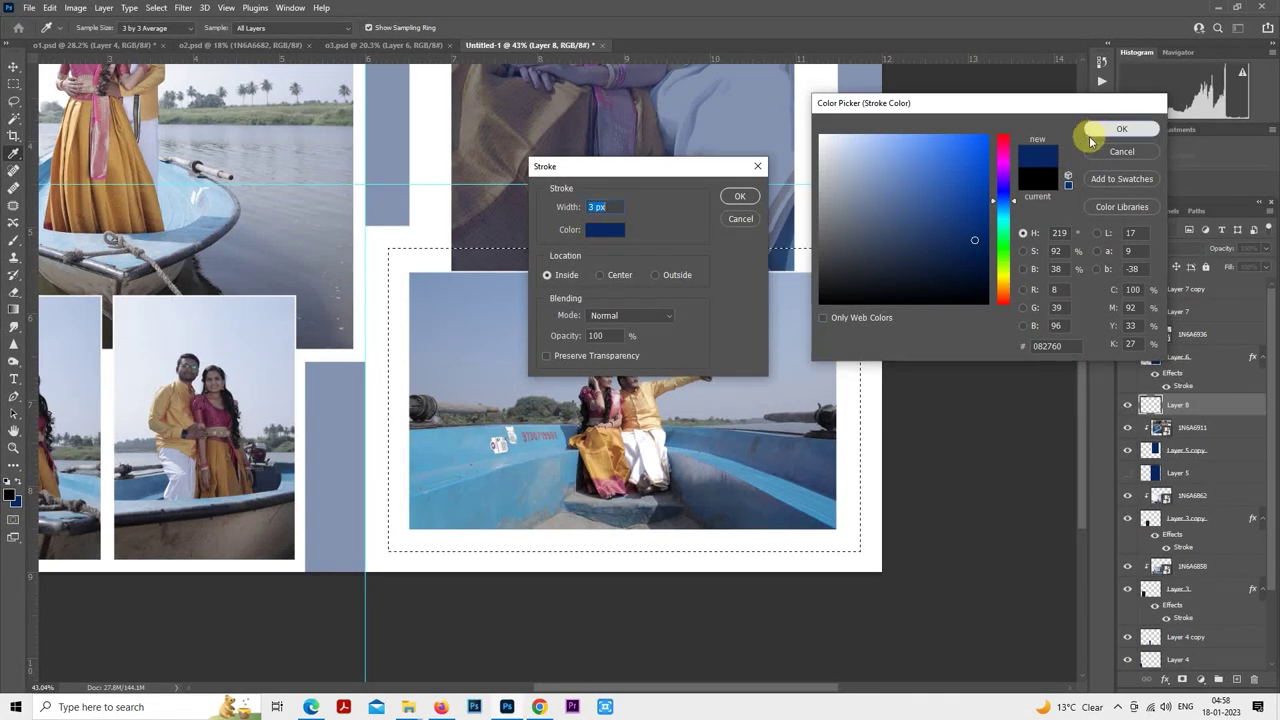
click(1122, 129)
click(738, 197)
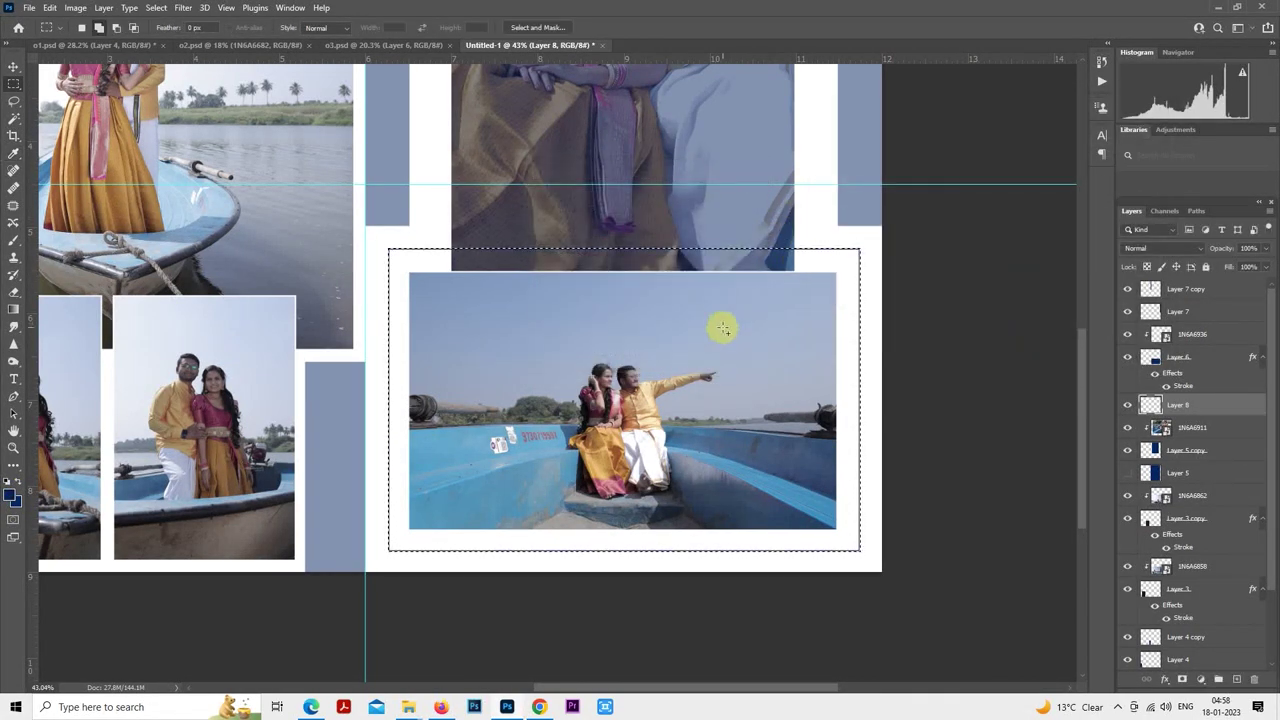
key(ctrl+d)
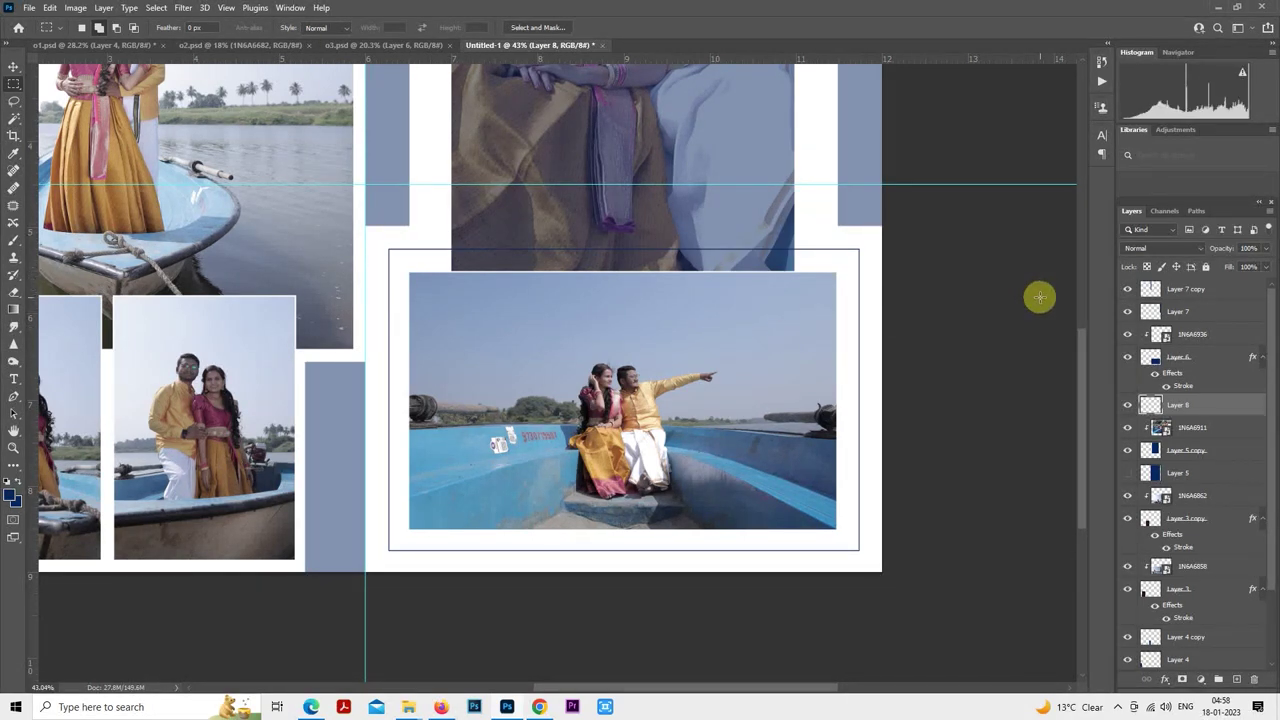
key(5)
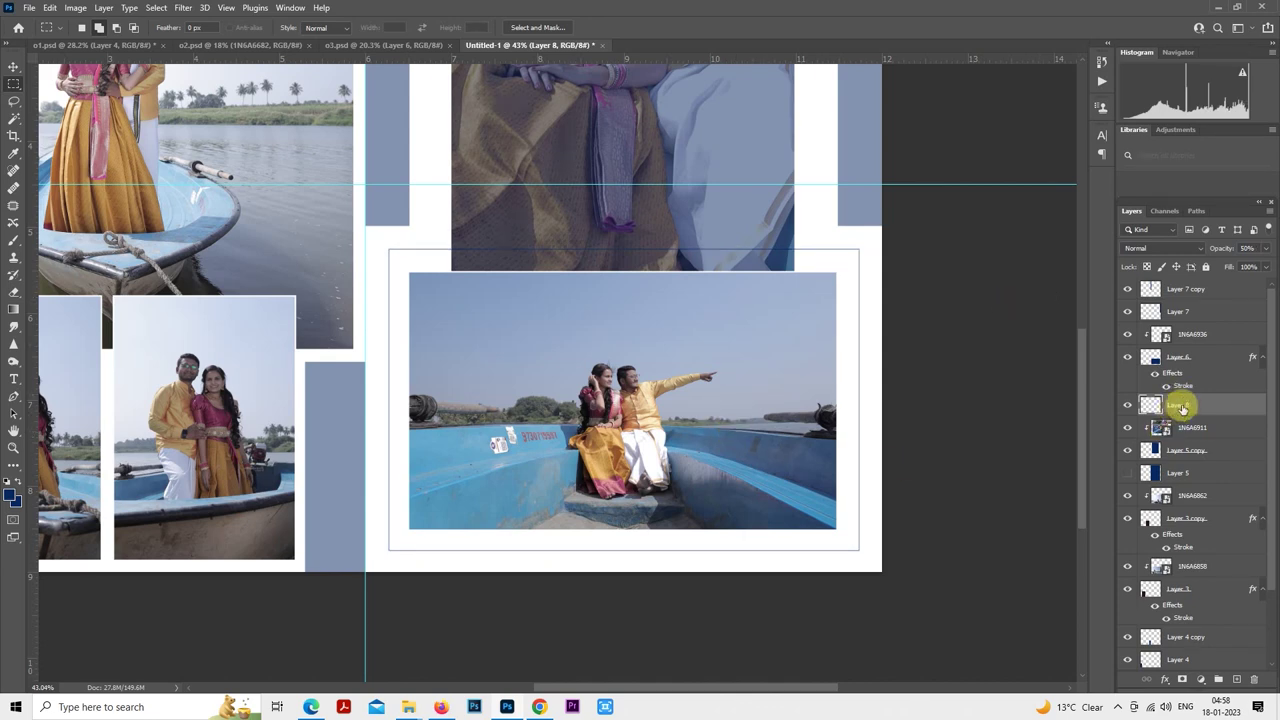
drag(1182, 408, 1185, 465)
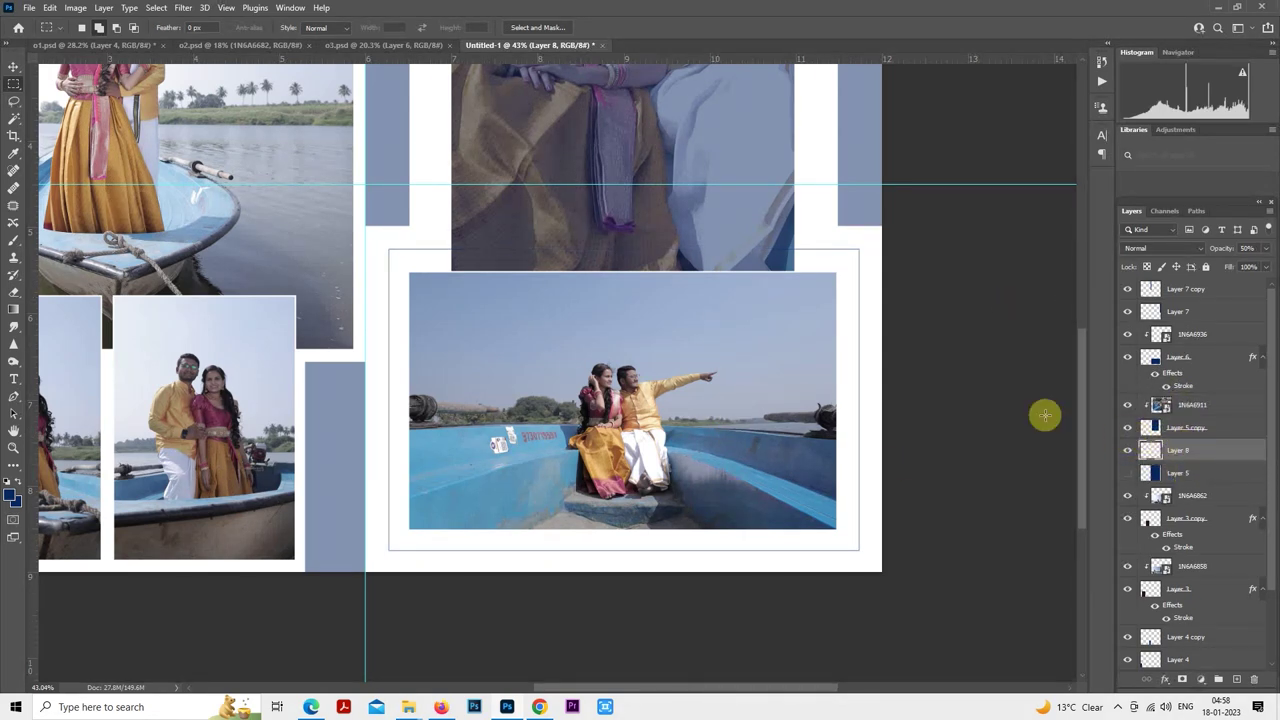
scroll(851, 414, down, 3)
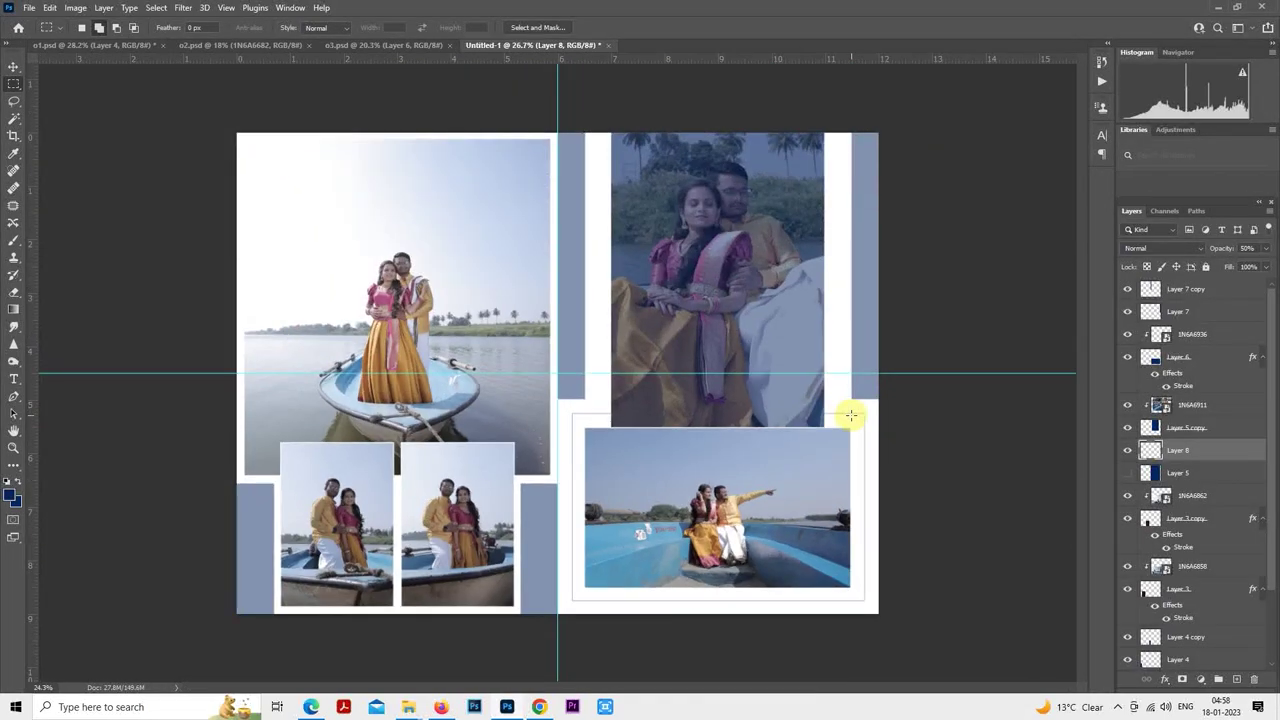
scroll(851, 414, down, 2)
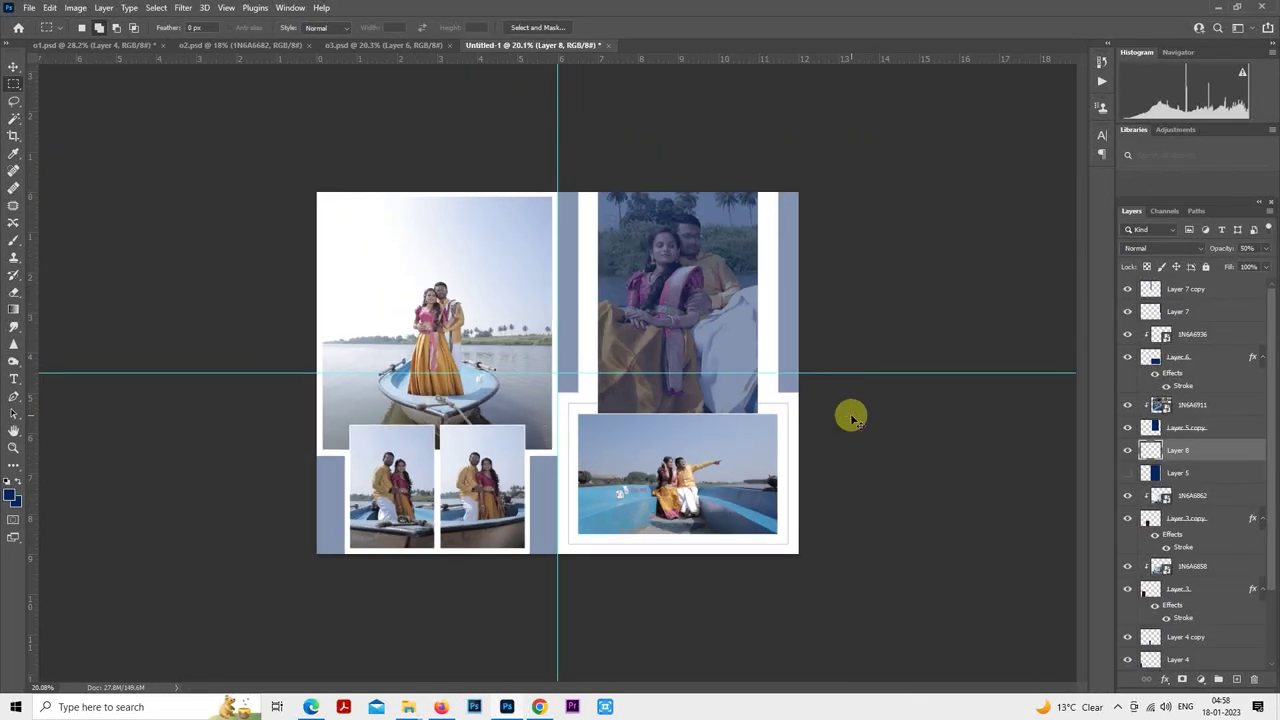
- Save the spread as o4.psd, then bring up New Document settings for a 12 x 9 inch page
key(ctrl+s)
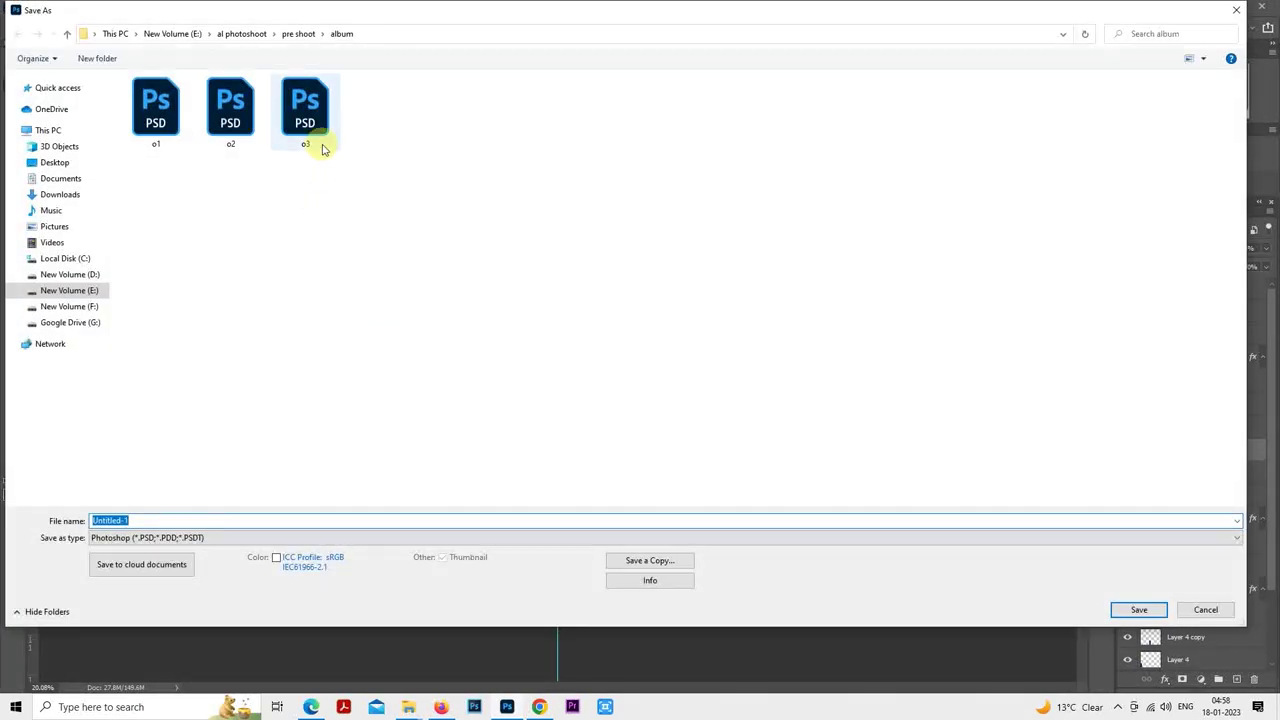
click(322, 148)
click(363, 517)
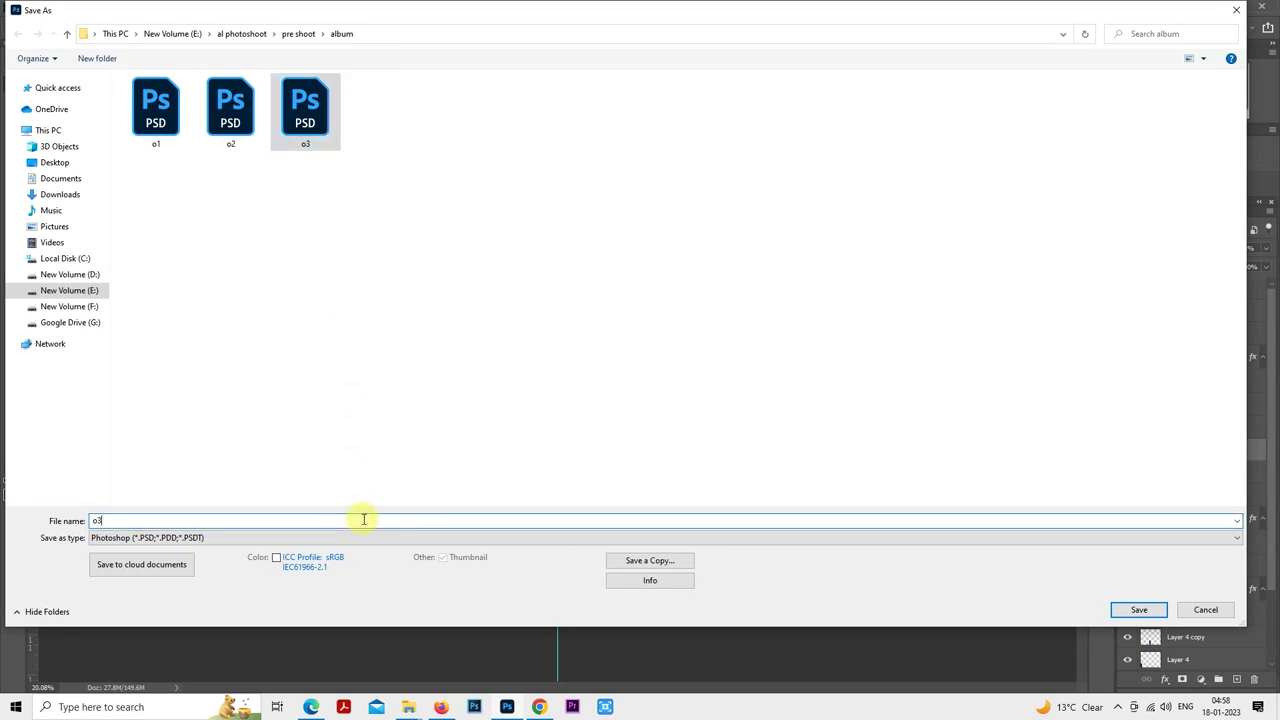
key(BackSpace)
text(4)
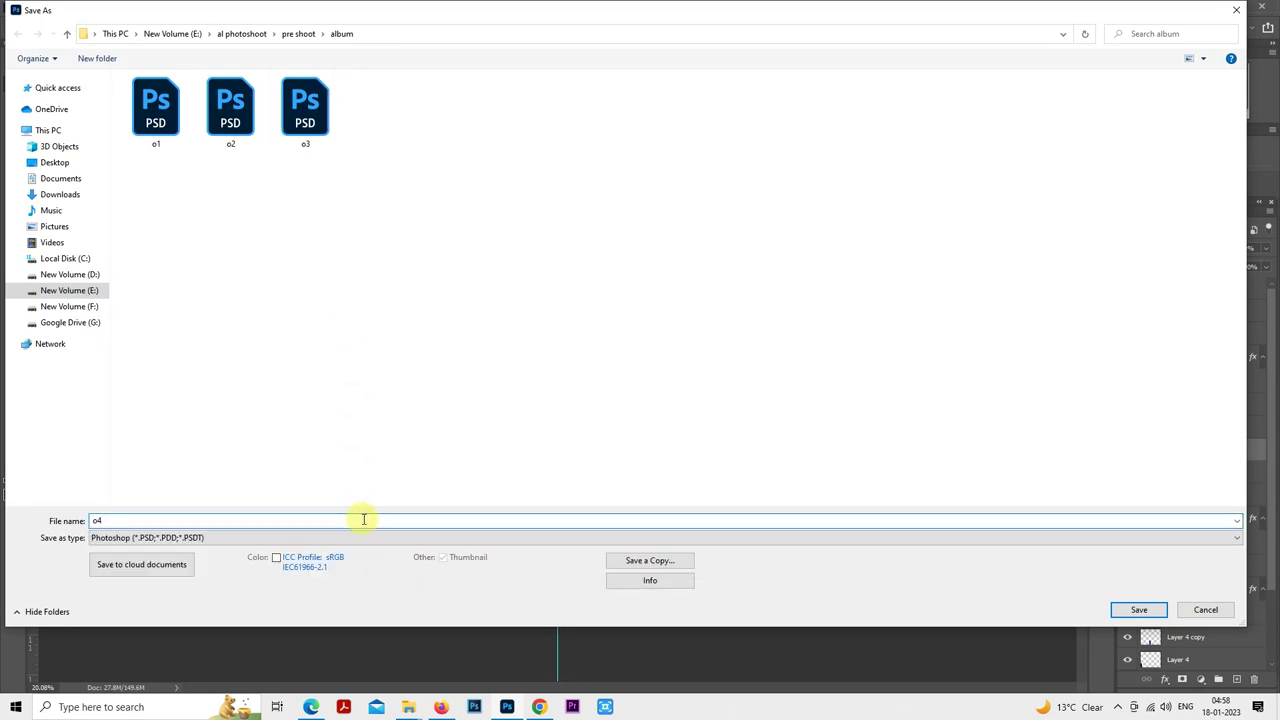
key(Return)
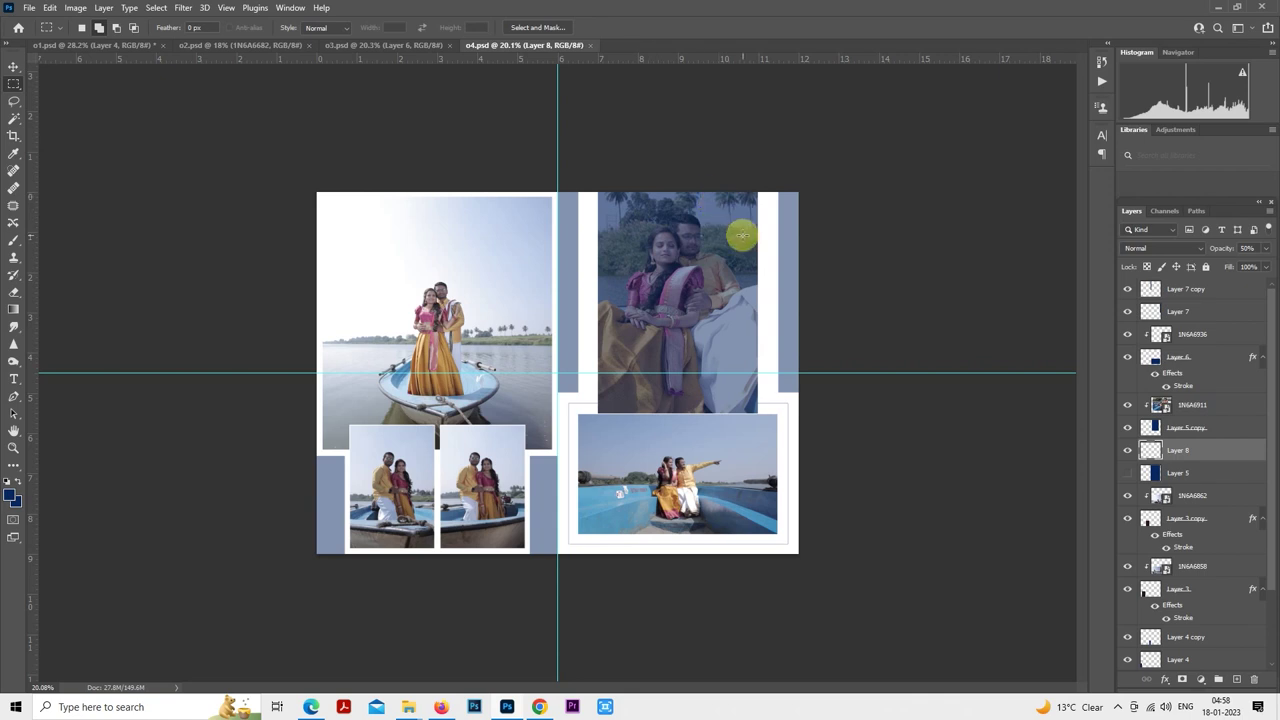
scroll(742, 236, down, 2)
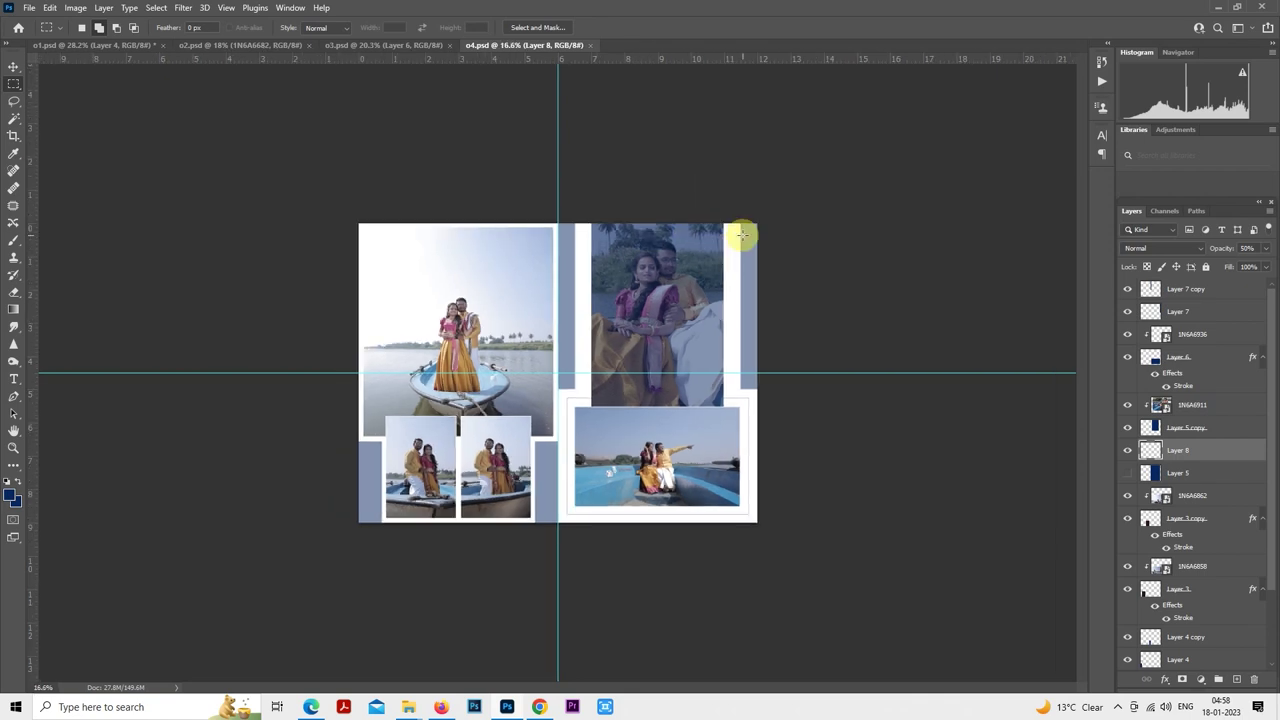
scroll(742, 236, up, 1)
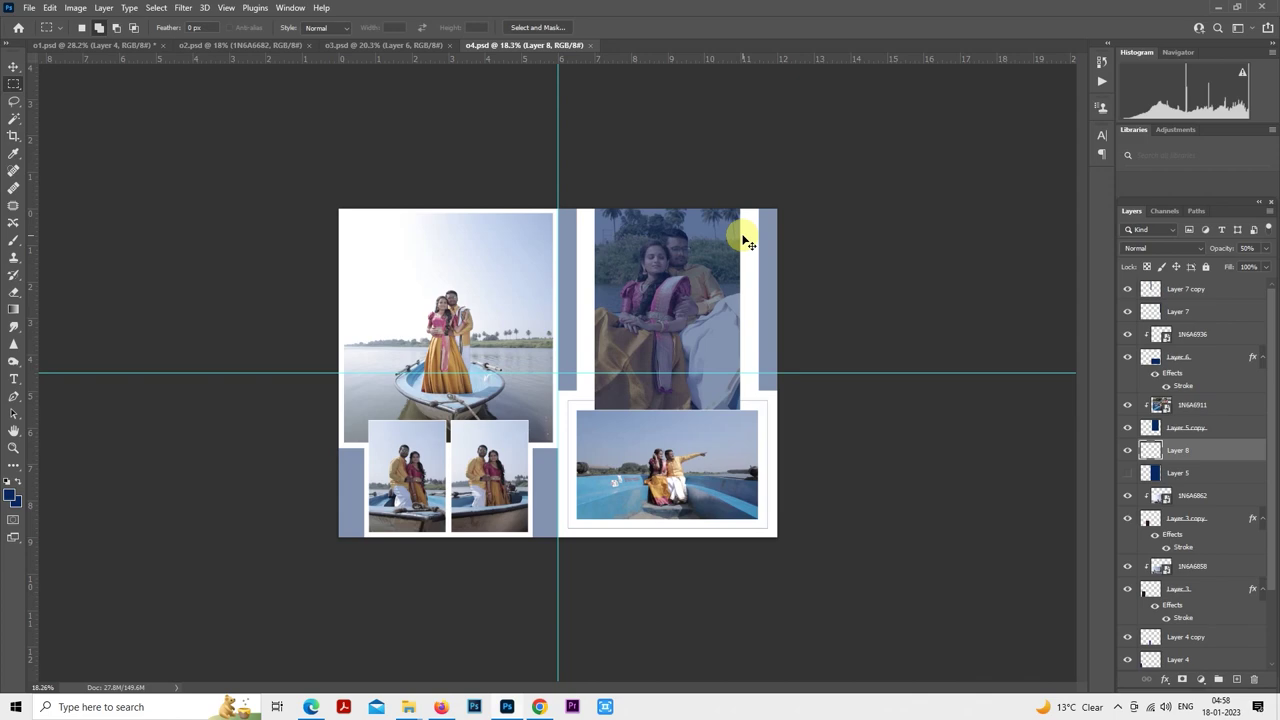
key(ctrl+n)
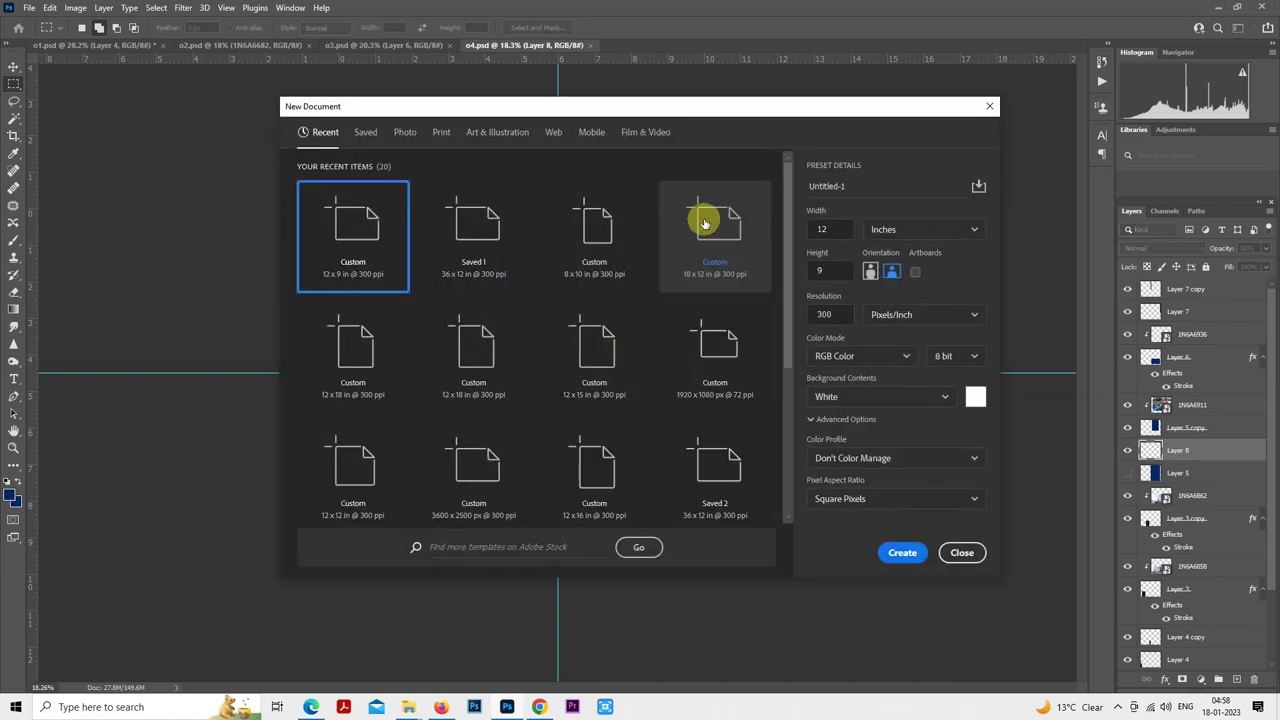
- Create the 12 x 9 inch document, add Layer 1, and drag guides crossing at the page centre
click(902, 553)
drag(657, 67, 686, 42)
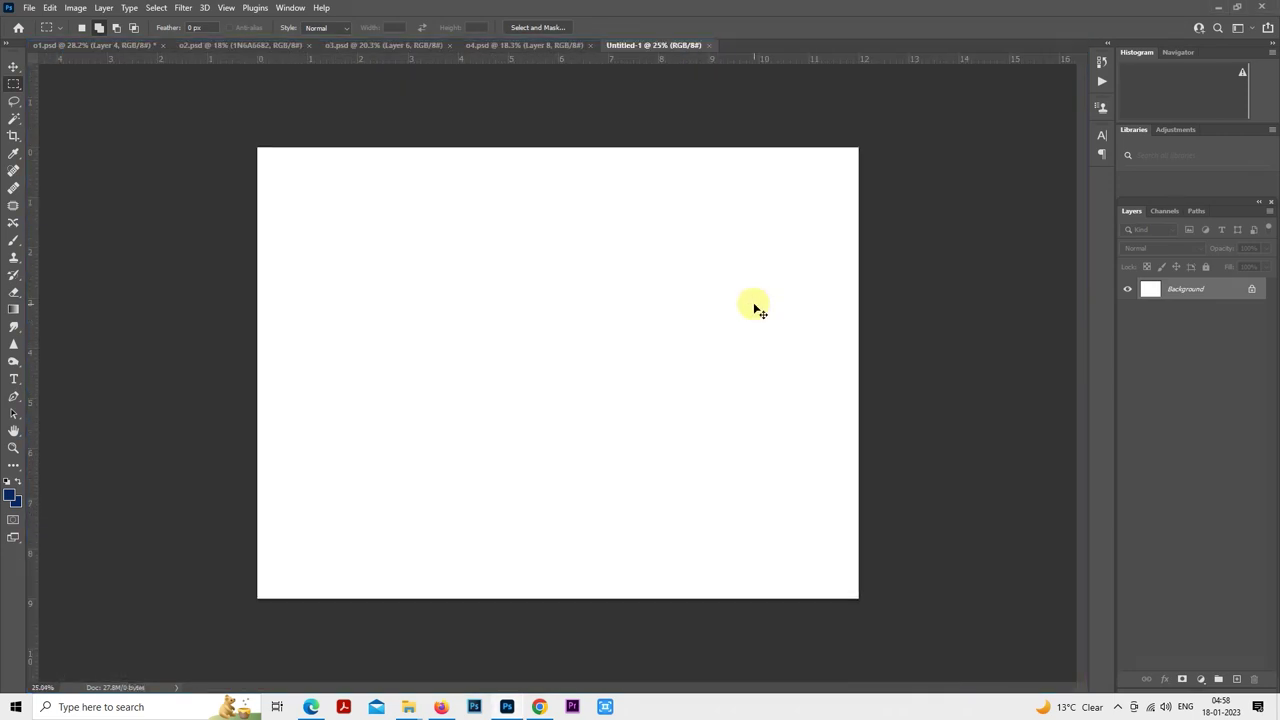
key(ctrl+shift+alt+n)
key(ctrl+t)
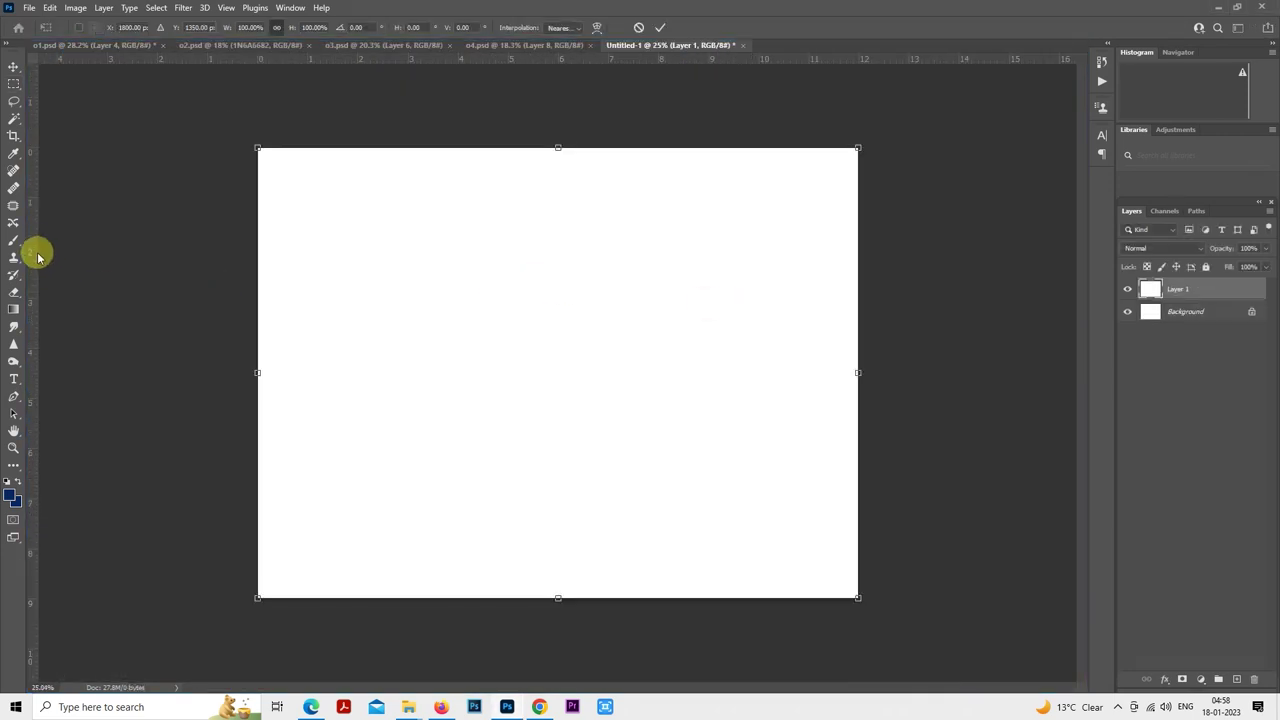
drag(35, 248, 558, 286)
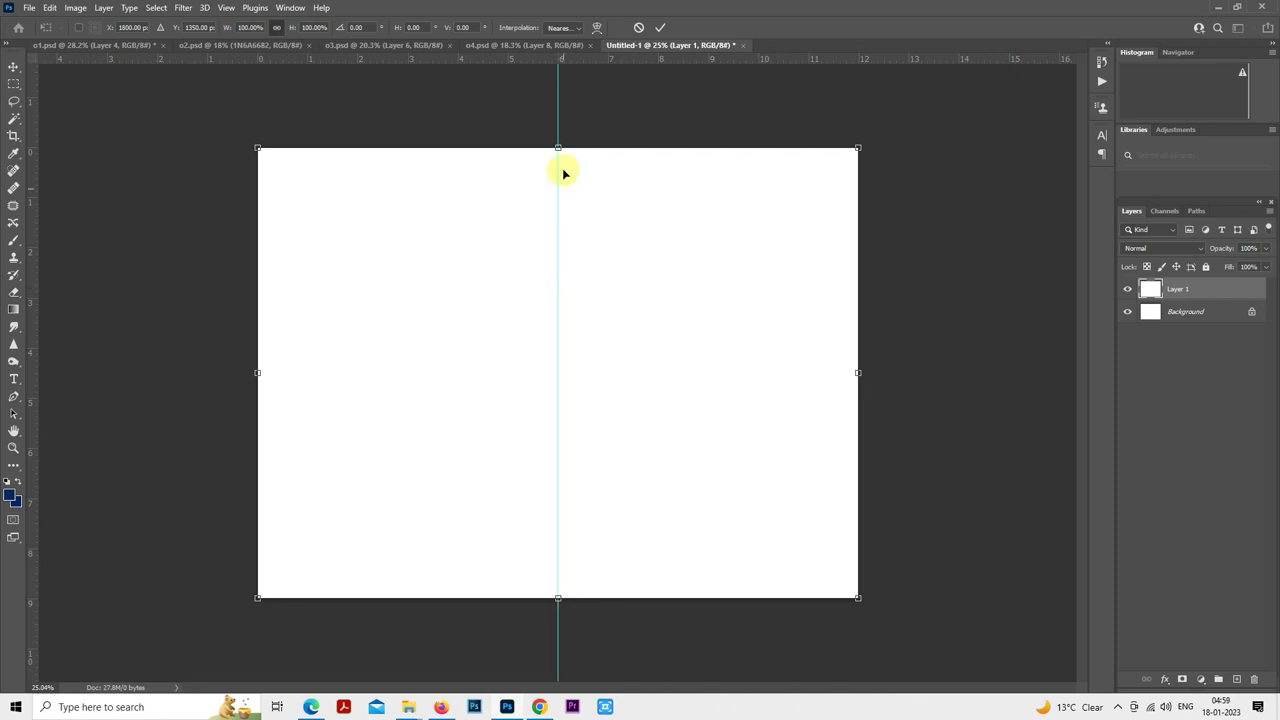
drag(578, 62, 606, 372)
key(m)
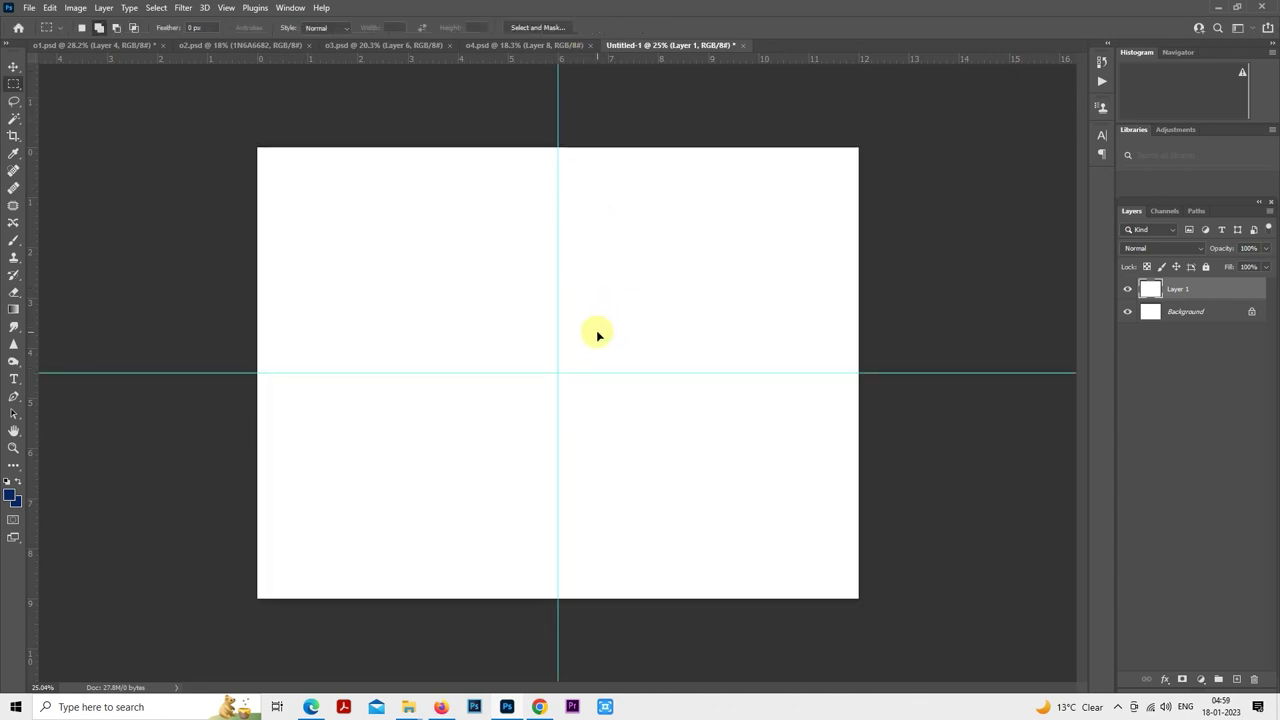
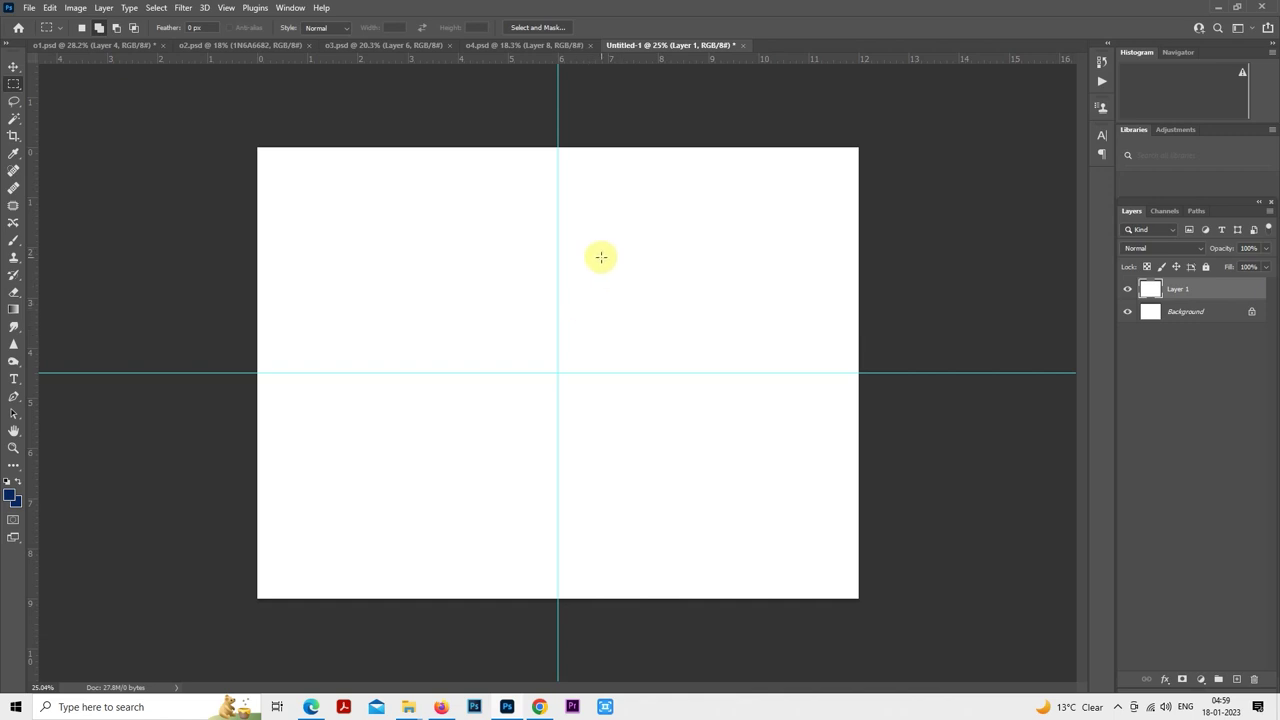
- Preview photos 1N6A6965, 1N6A6977 and 1N6A6995 in the pre shoot folder and pick 1N6A6995
mouse_move(409, 705)
click(335, 645)
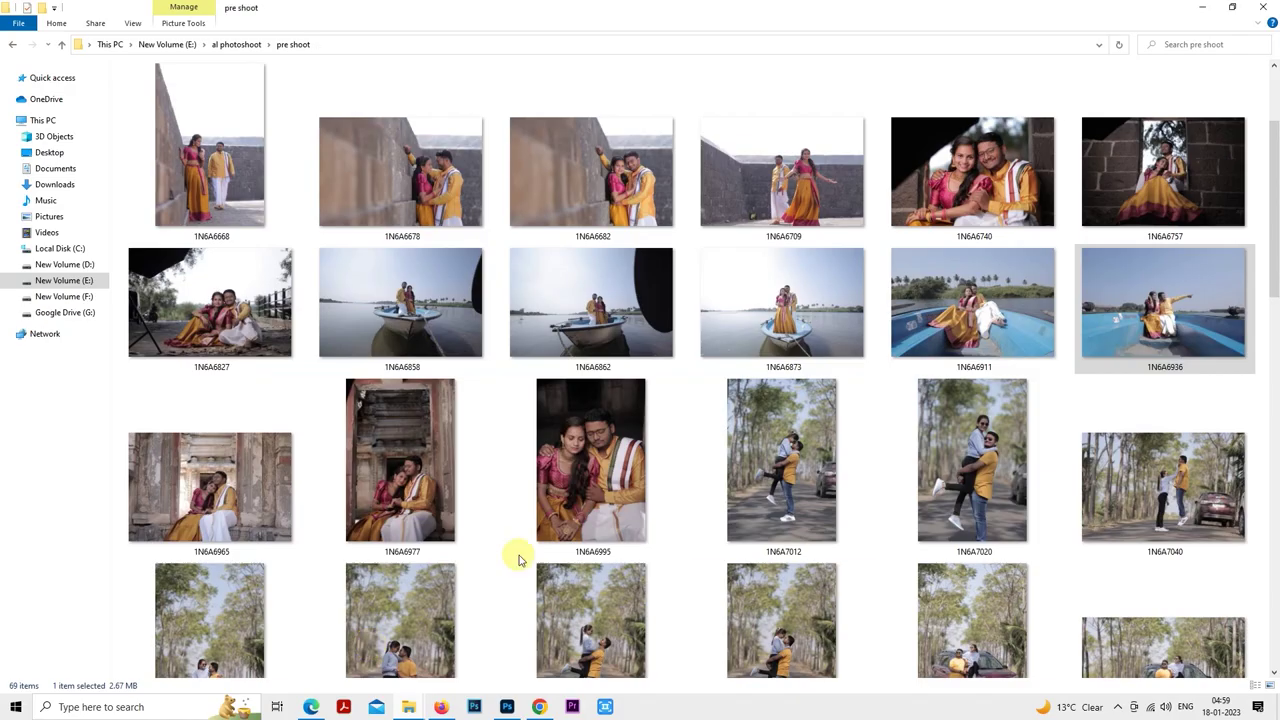
drag(1273, 194, 1276, 283)
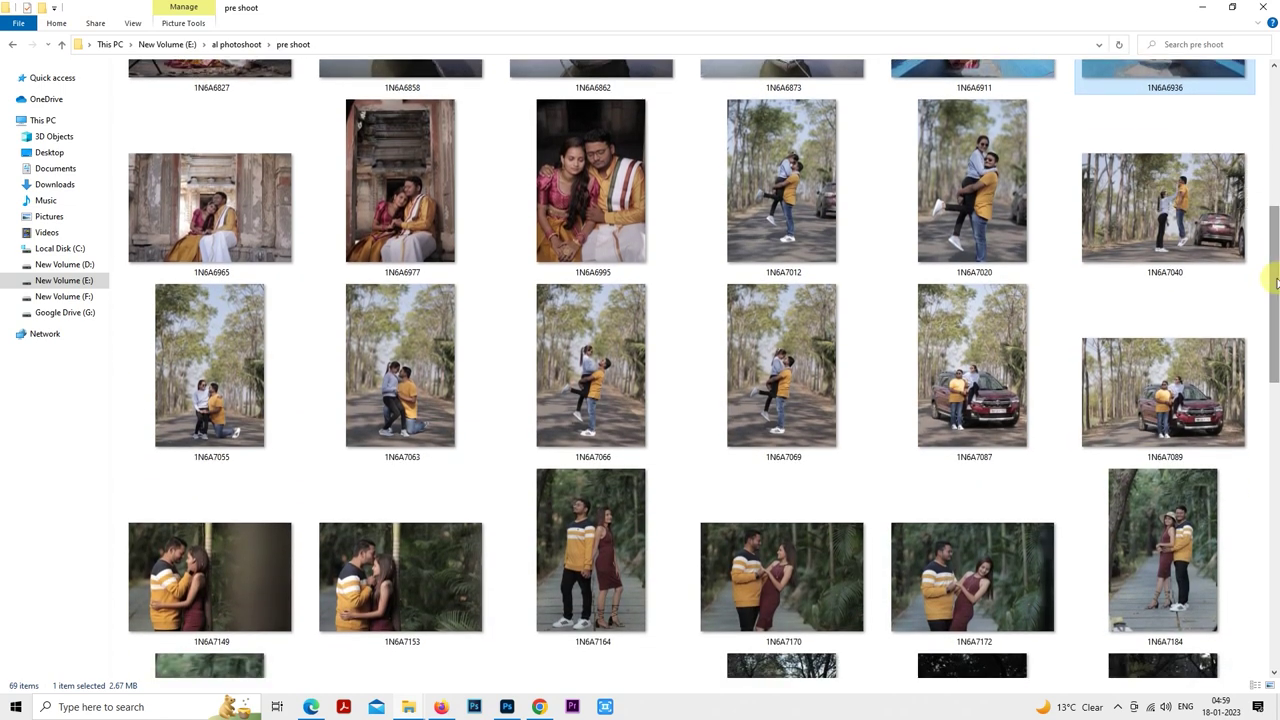
double_click(265, 237)
key(Right)
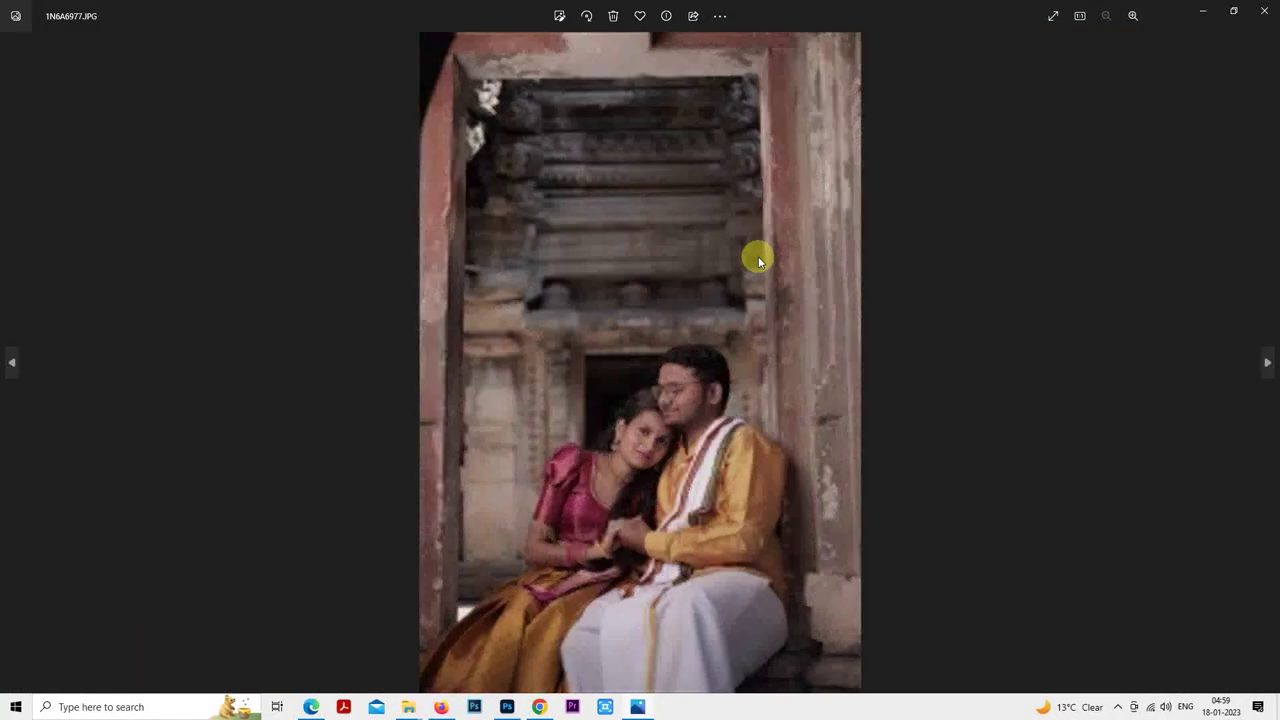
key(Right)
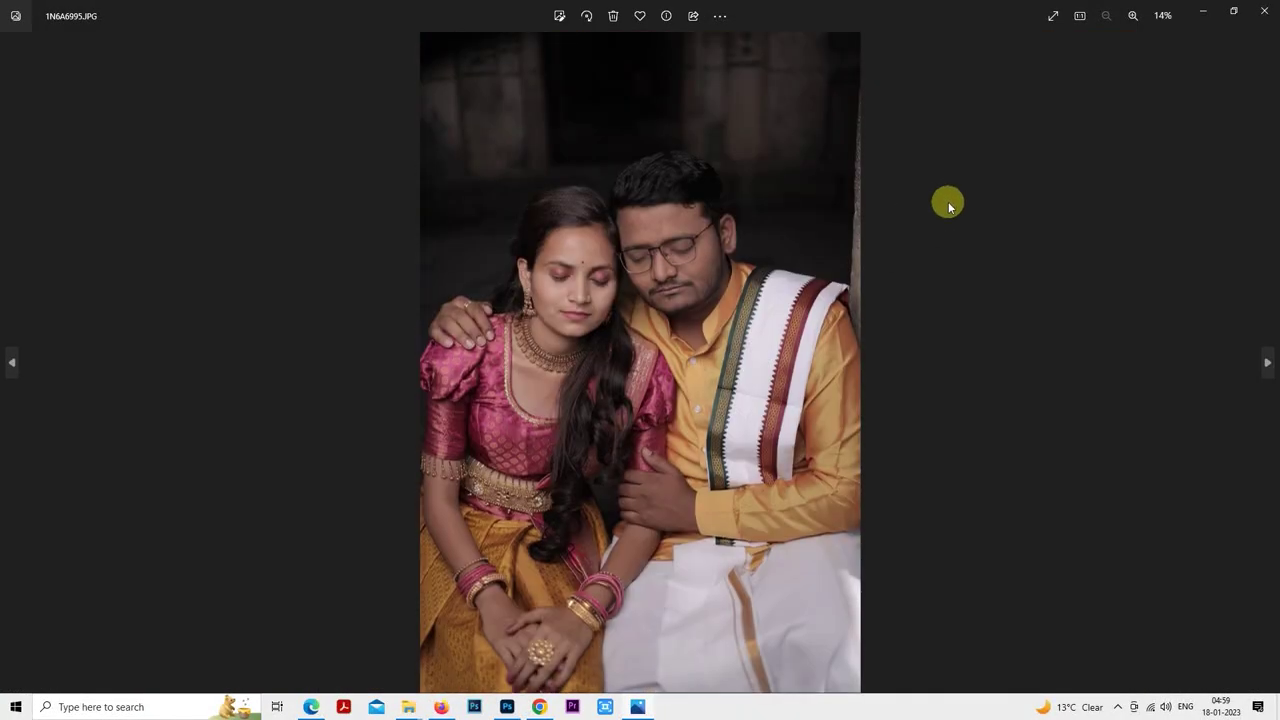
click(1265, 10)
click(622, 242)
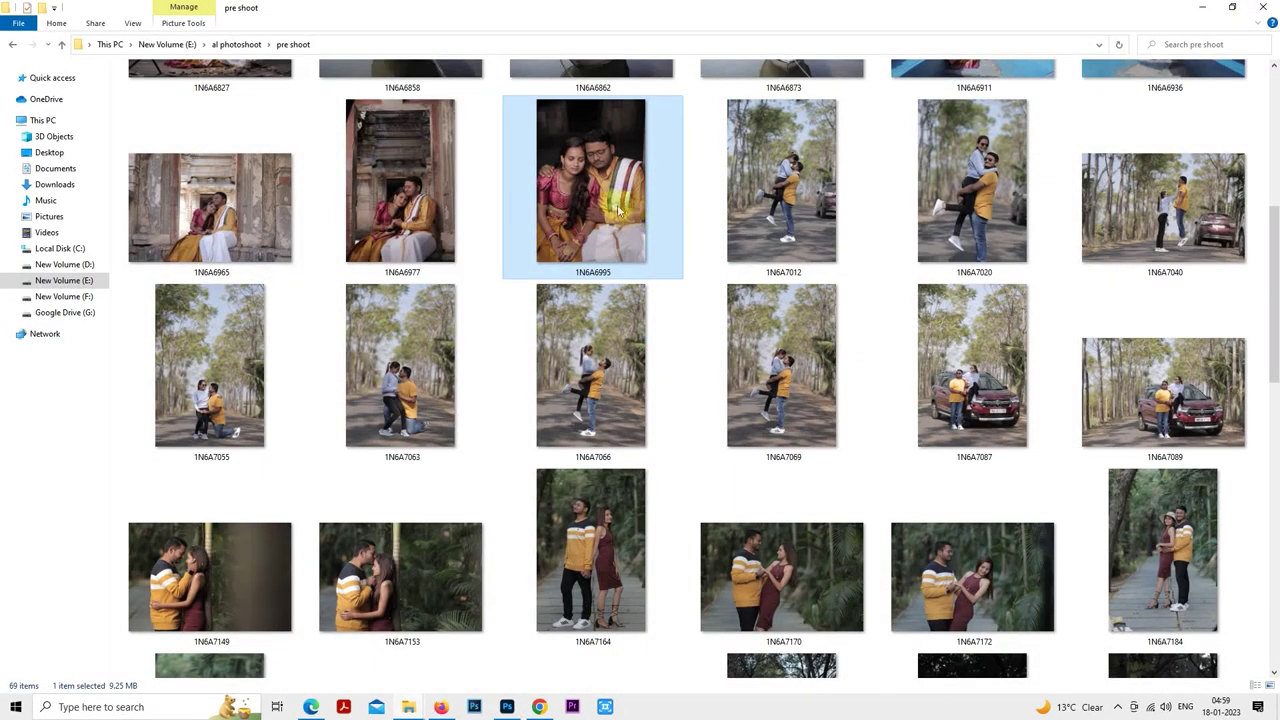
click(507, 707)
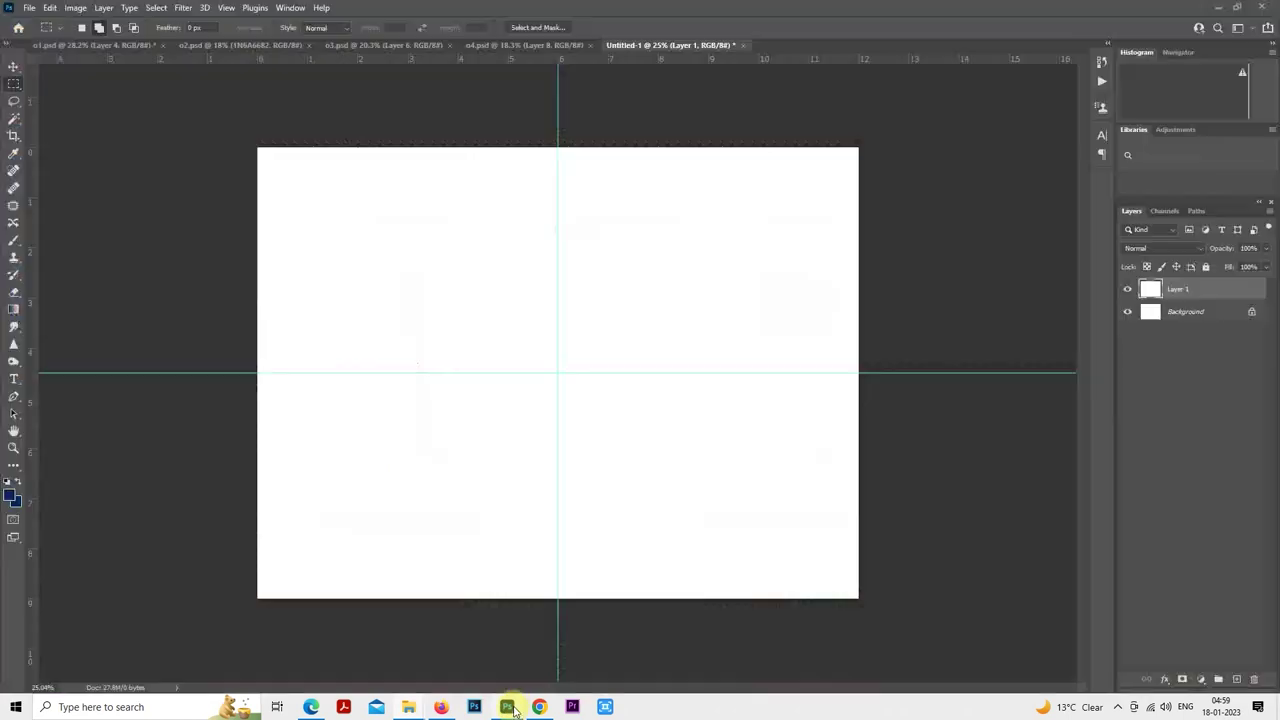
- Add empty Layer 2, trying a rectangular selection over the canvas's left half
click(1239, 680)
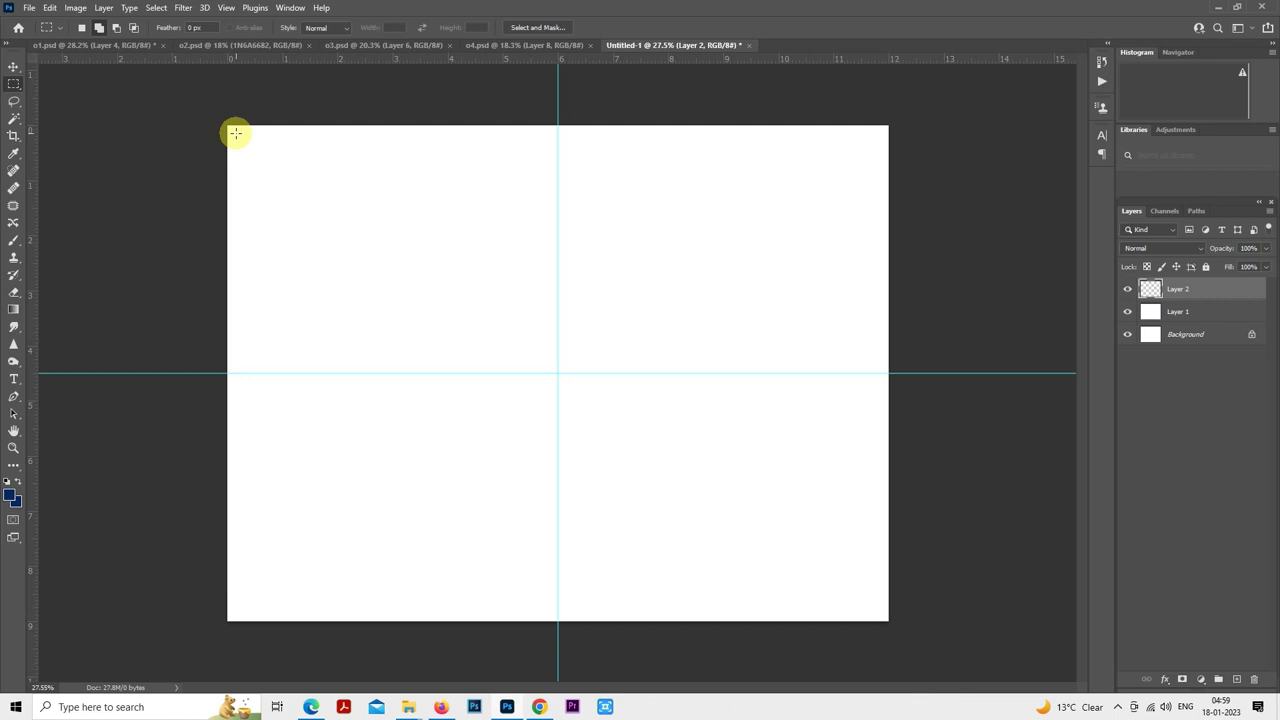
drag(268, 187, 548, 610)
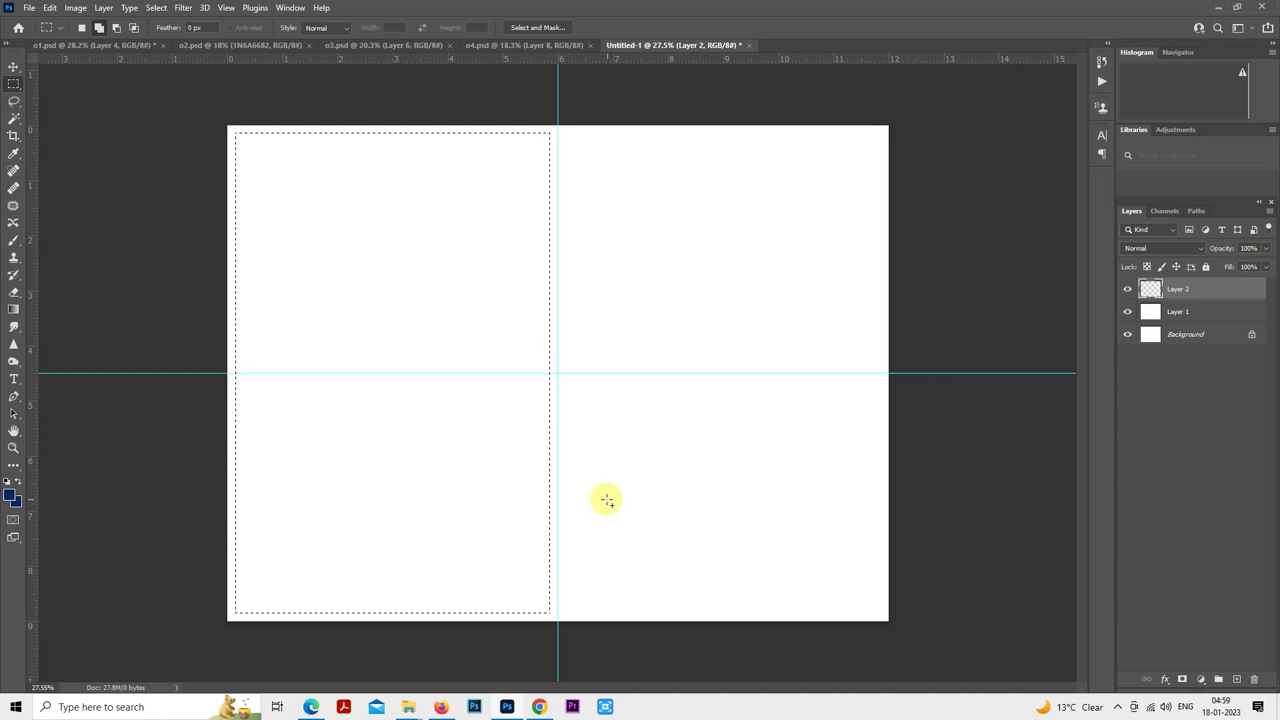
key(ctrl+minus)
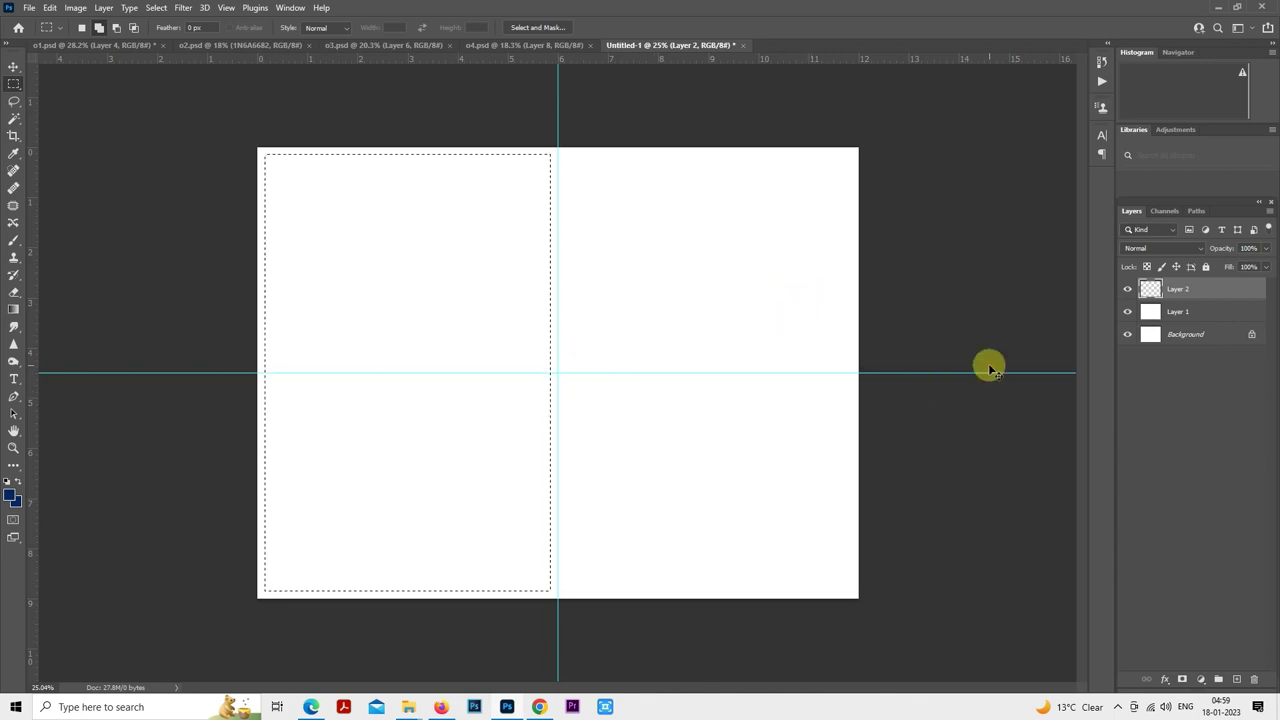
click(730, 418)
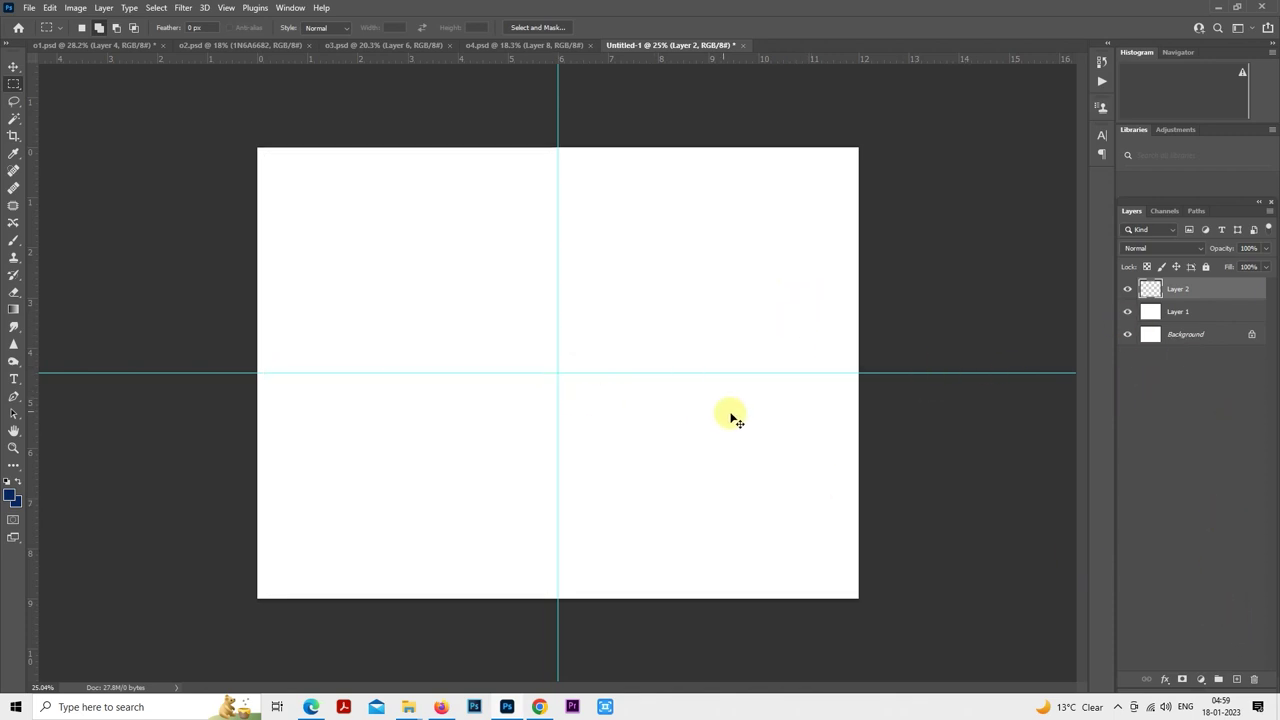
- On new Layer 3, lasso a wavy shape at the top-left and fill it navy
click(1237, 680)
click(14, 103)
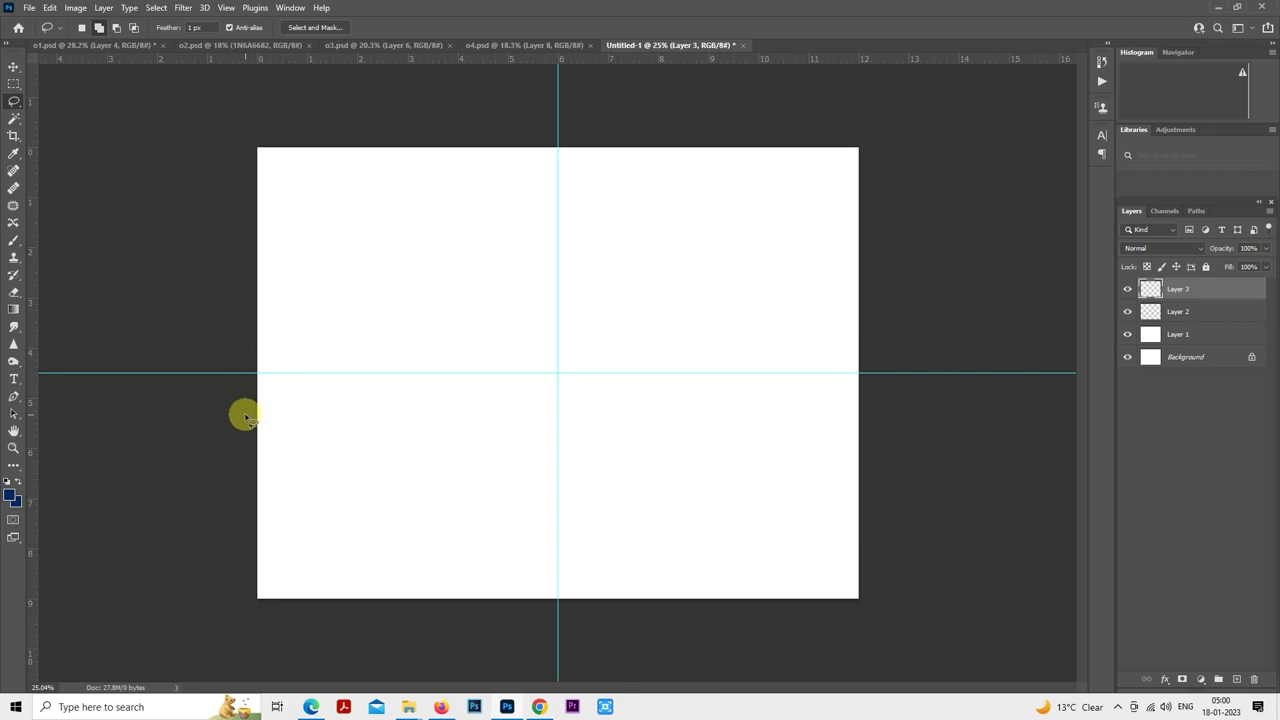
mouse_move(256, 416)
mouse_down()
mouse_move(390, 454)
mouse_move(576, 428)
mouse_move(628, 333)
mouse_move(611, 74)
mouse_move(423, 44)
mouse_move(239, 119)
mouse_move(205, 219)
mouse_move(256, 418)
mouse_up()
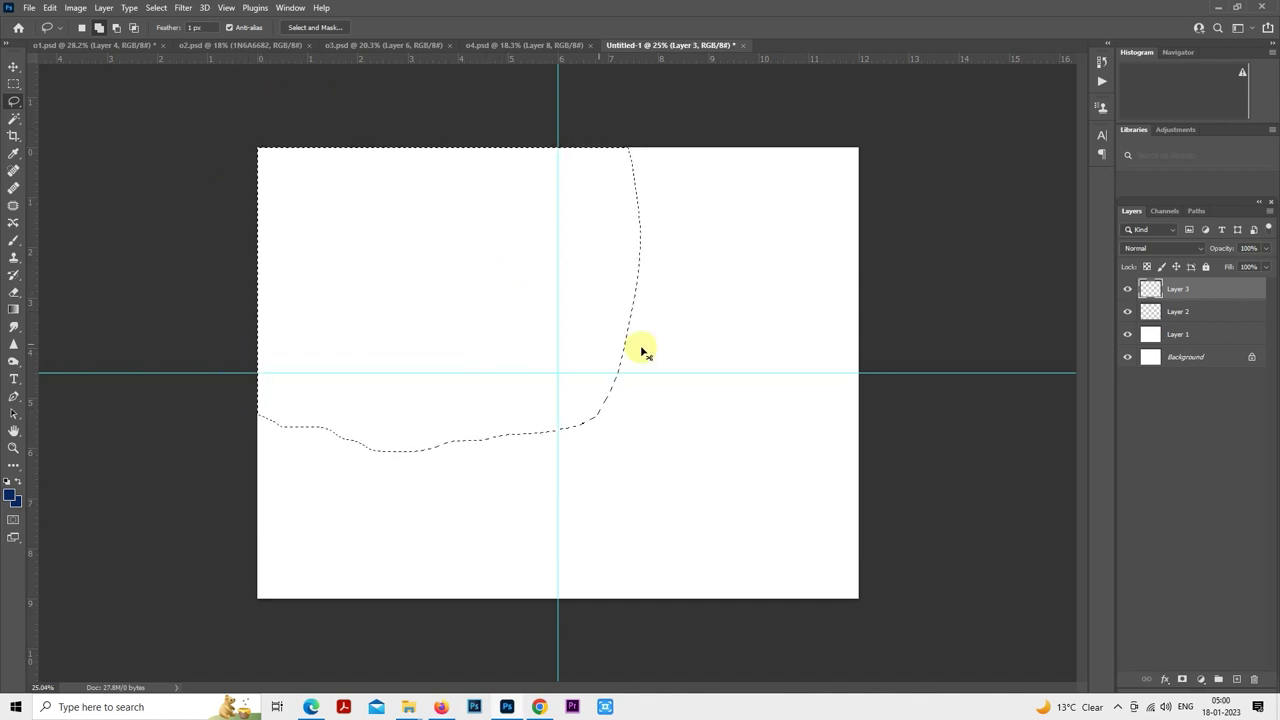
key(alt+BackSpace)
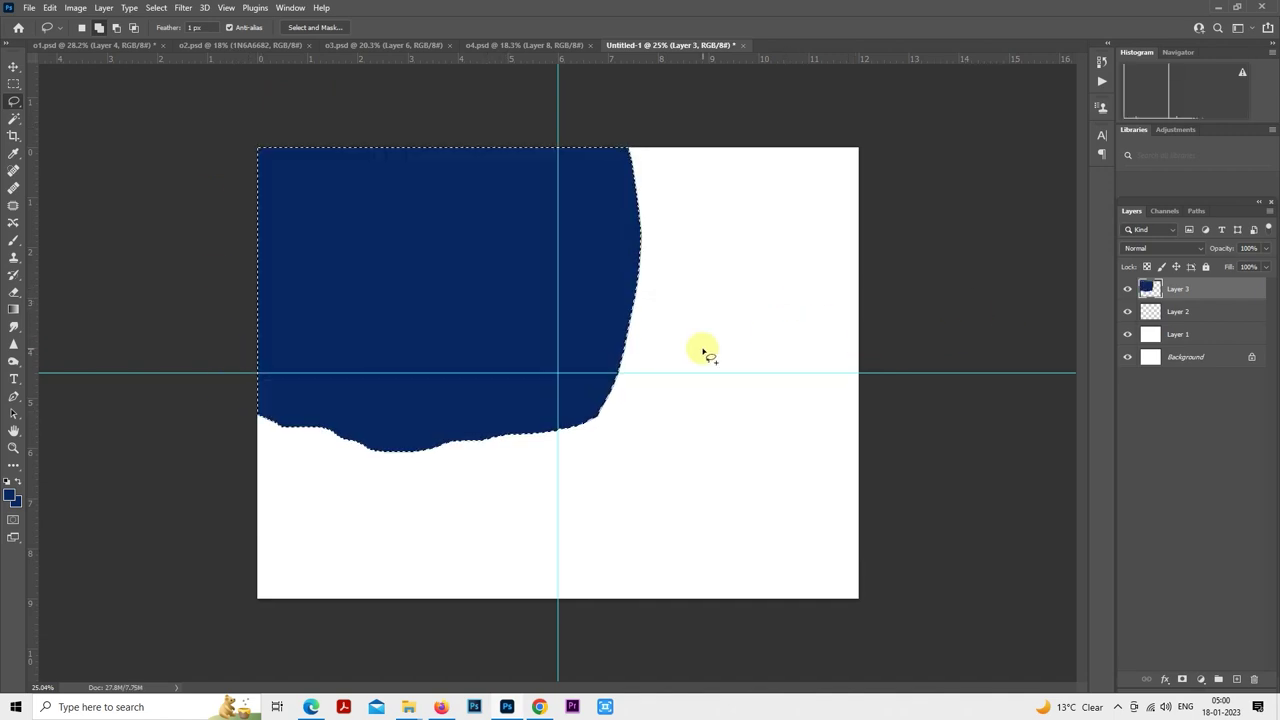
key(ctrl+d)
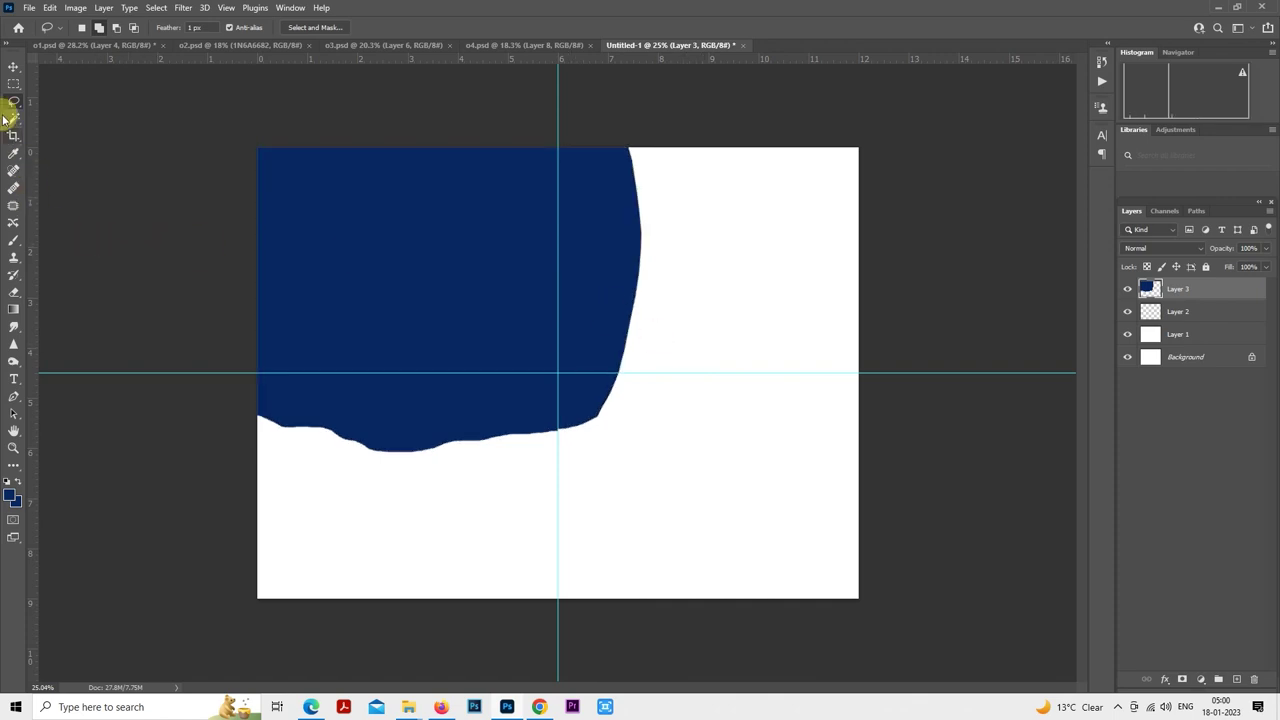
- Delete the navy fill spilling past the centre guide
click(13, 84)
drag(722, 110, 555, 483)
drag(557, 476, 556, 476)
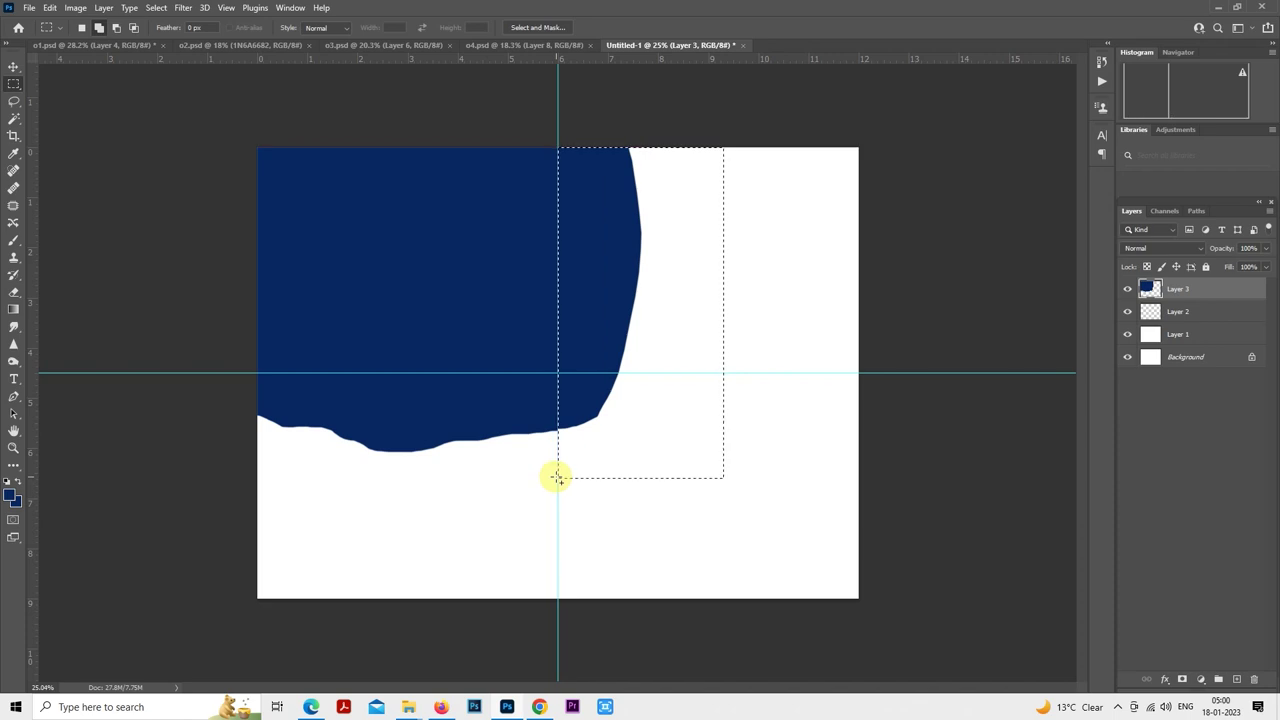
key(Delete)
key(ctrl+d)
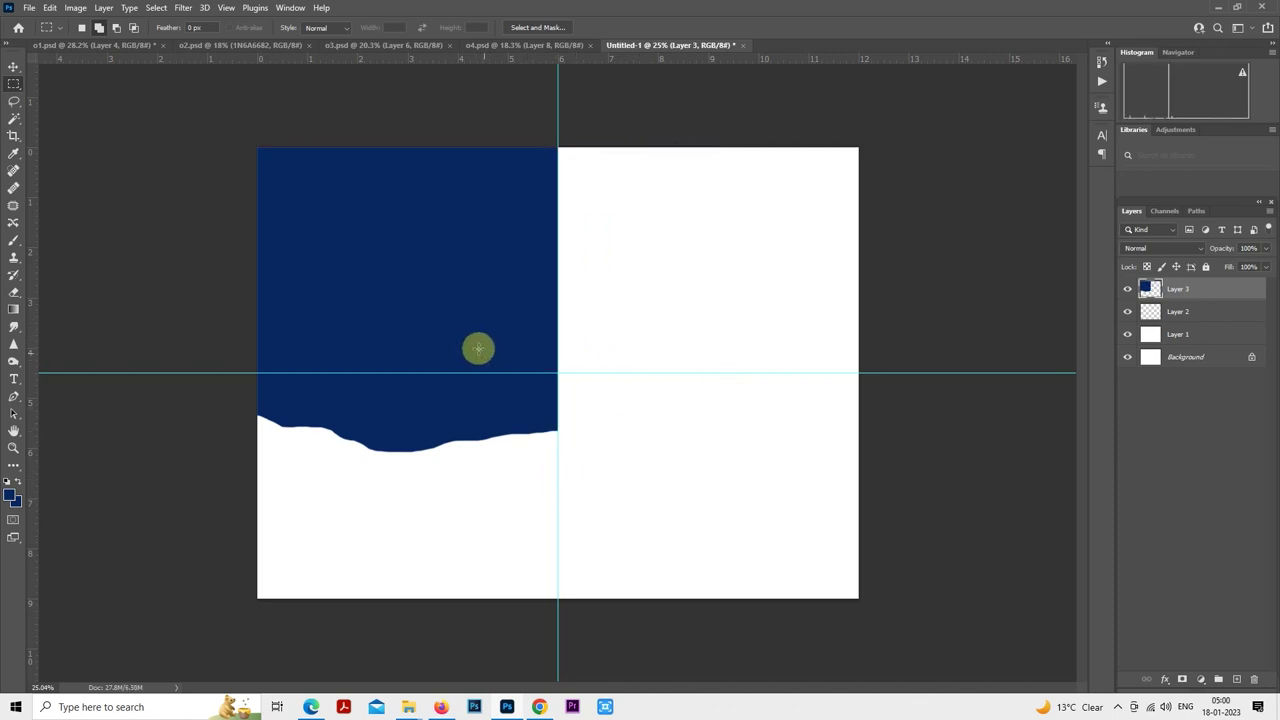
scroll(478, 342, up, 2)
- Warp the navy shape so its right edge lines up with the centre guide
right_click(439, 305)
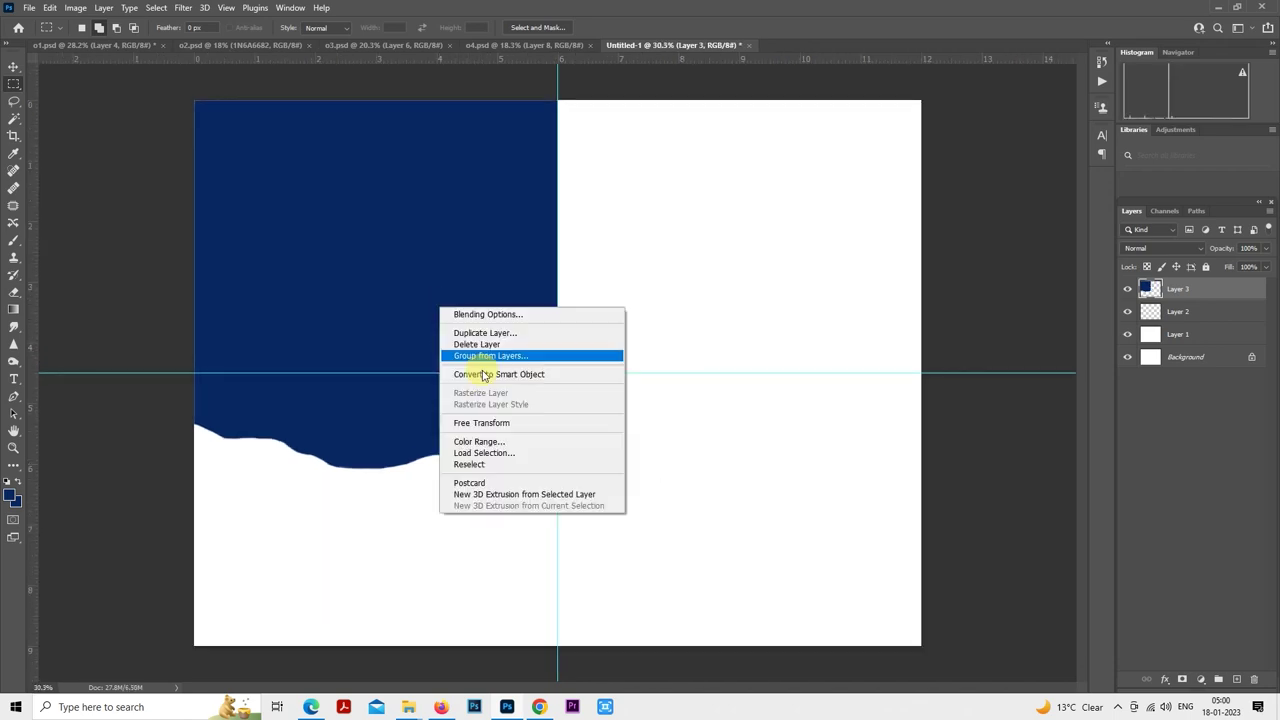
click(490, 421)
right_click(464, 284)
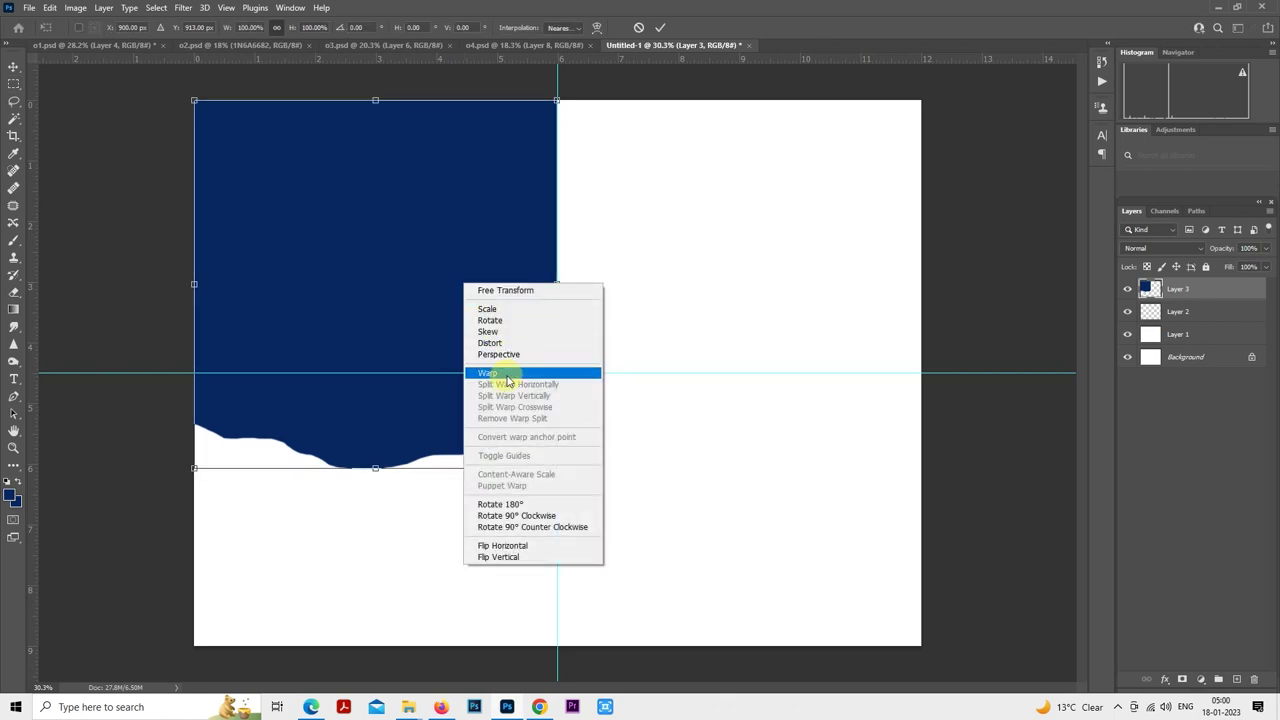
click(506, 376)
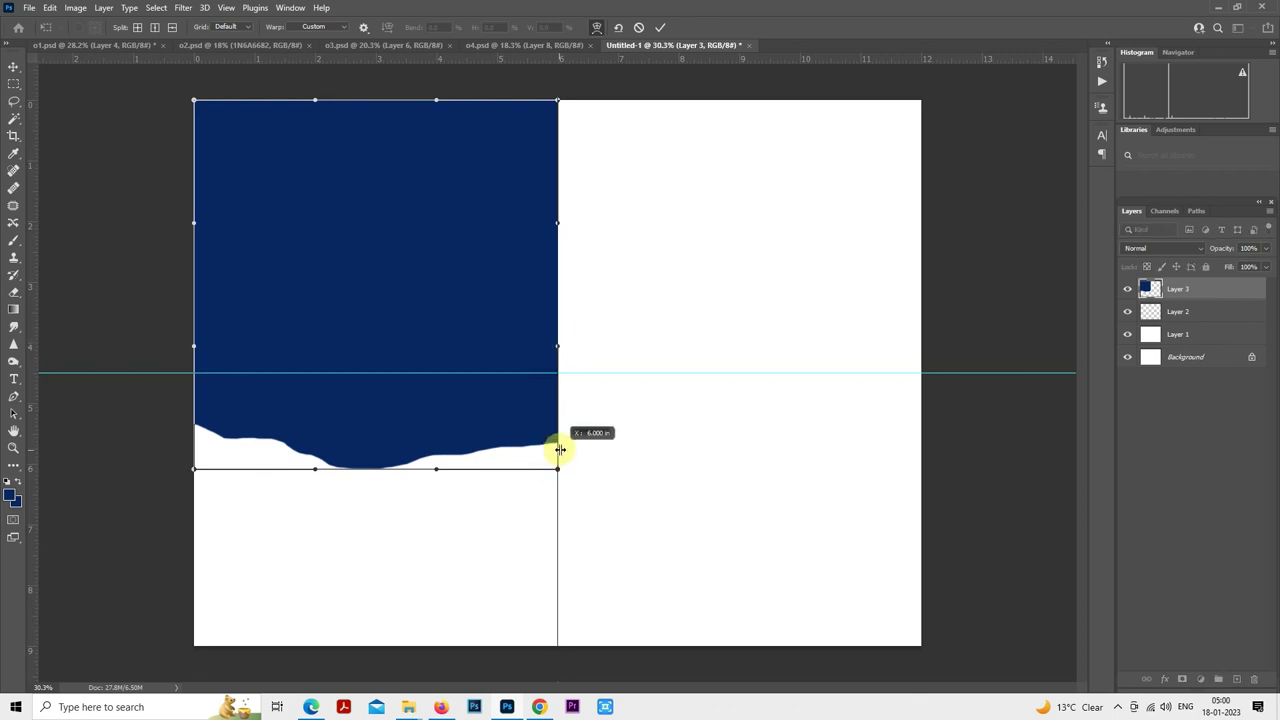
drag(549, 461, 502, 433)
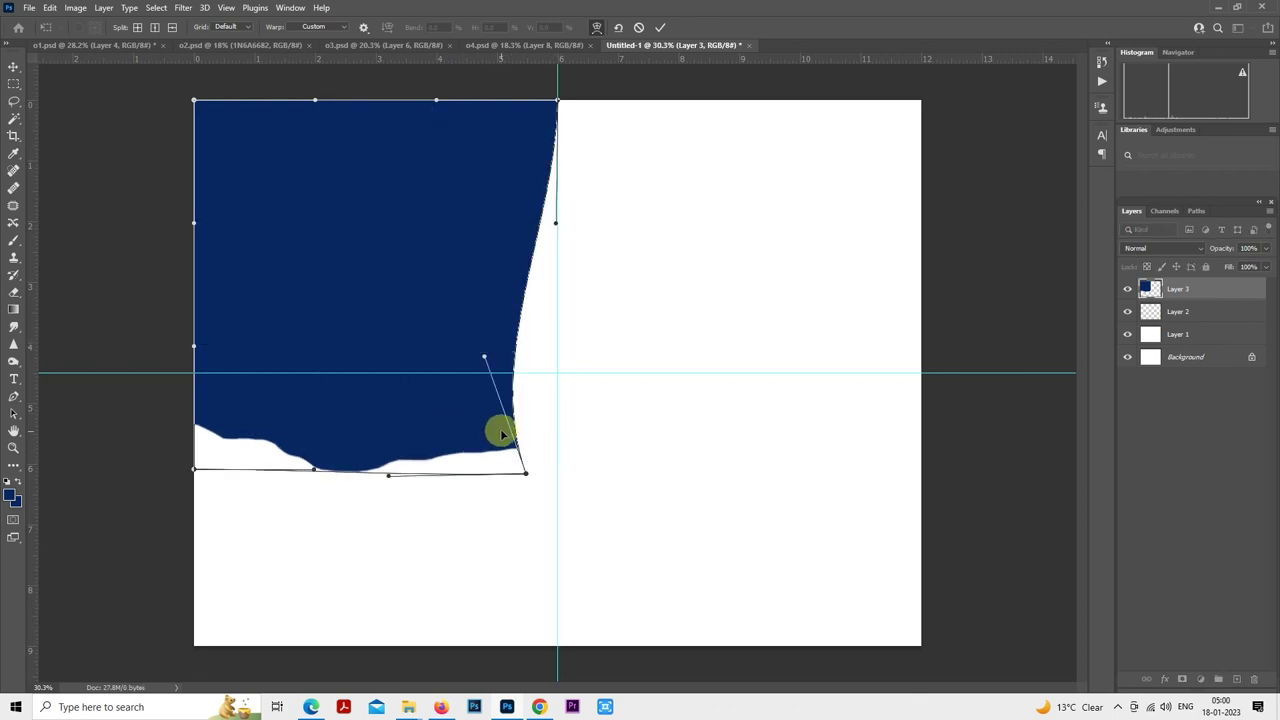
key(ctrl+z)
drag(557, 348, 563, 330)
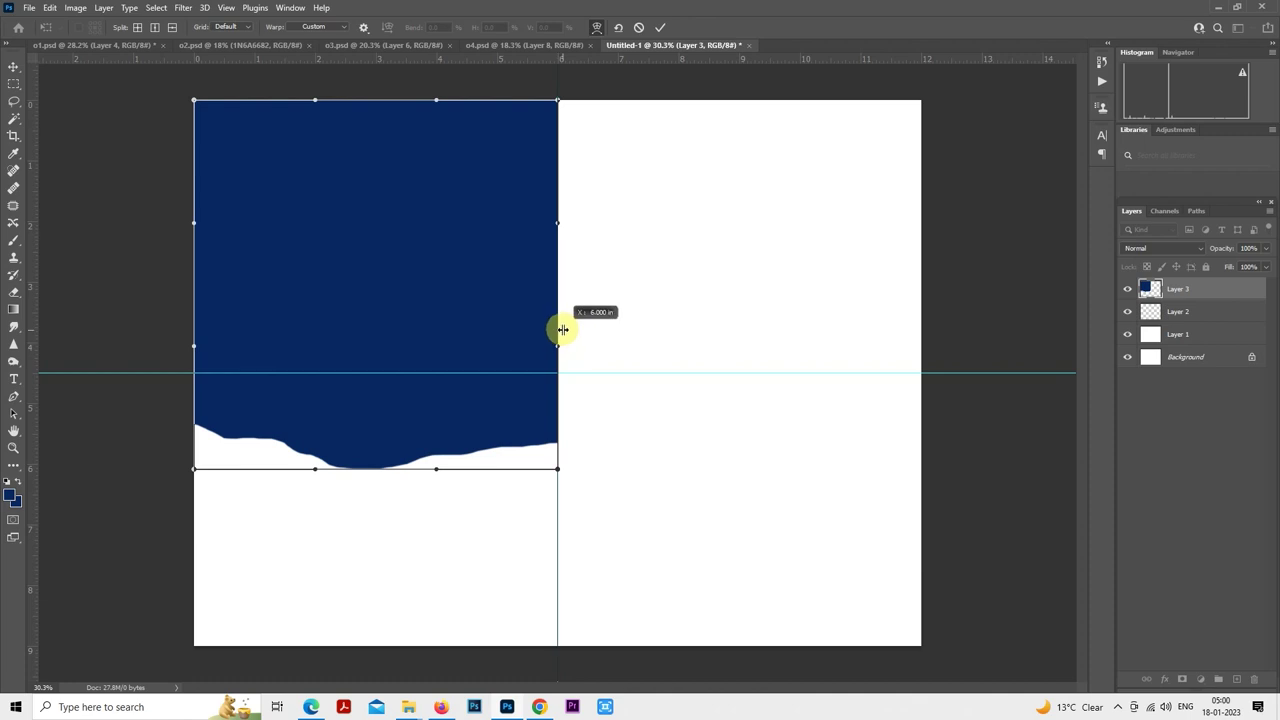
- Warp the shape again, lifting the bottom-right corner and reshaping the wavy bottom curve
right_click(466, 243)
click(529, 360)
right_click(466, 279)
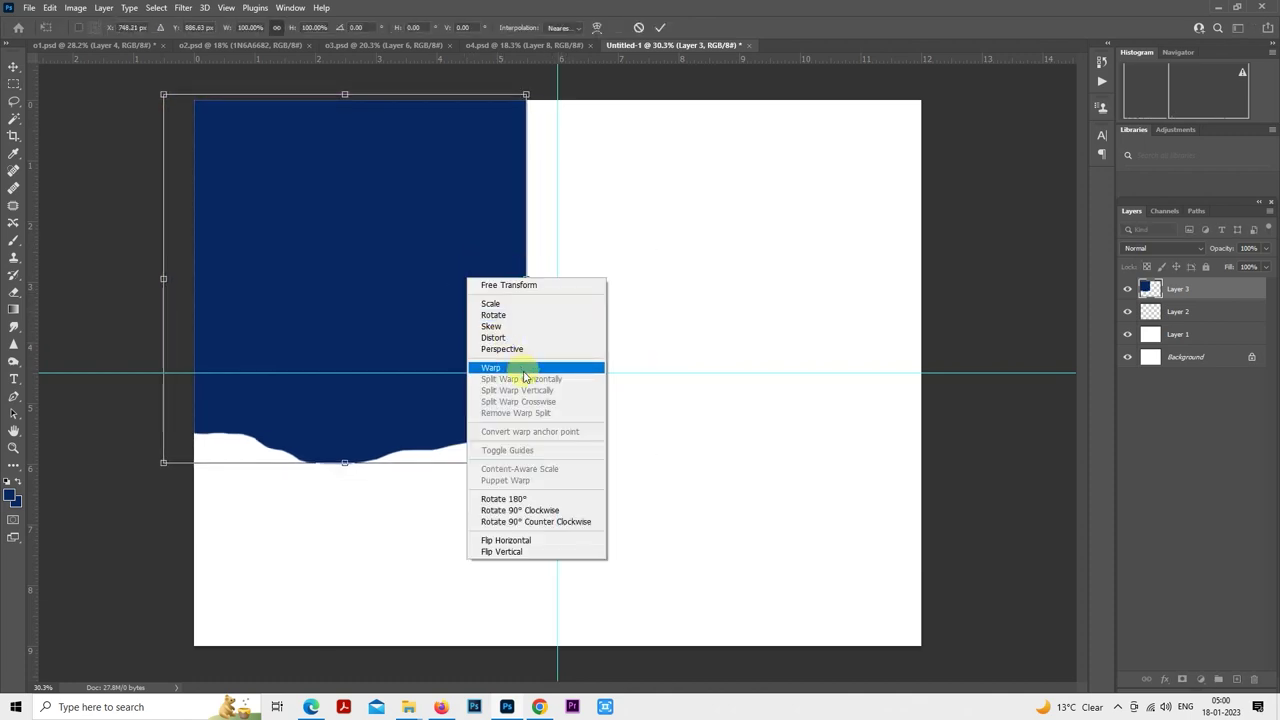
click(523, 367)
mouse_move(527, 340)
mouse_down()
mouse_move(523, 317)
mouse_move(525, 328)
mouse_up()
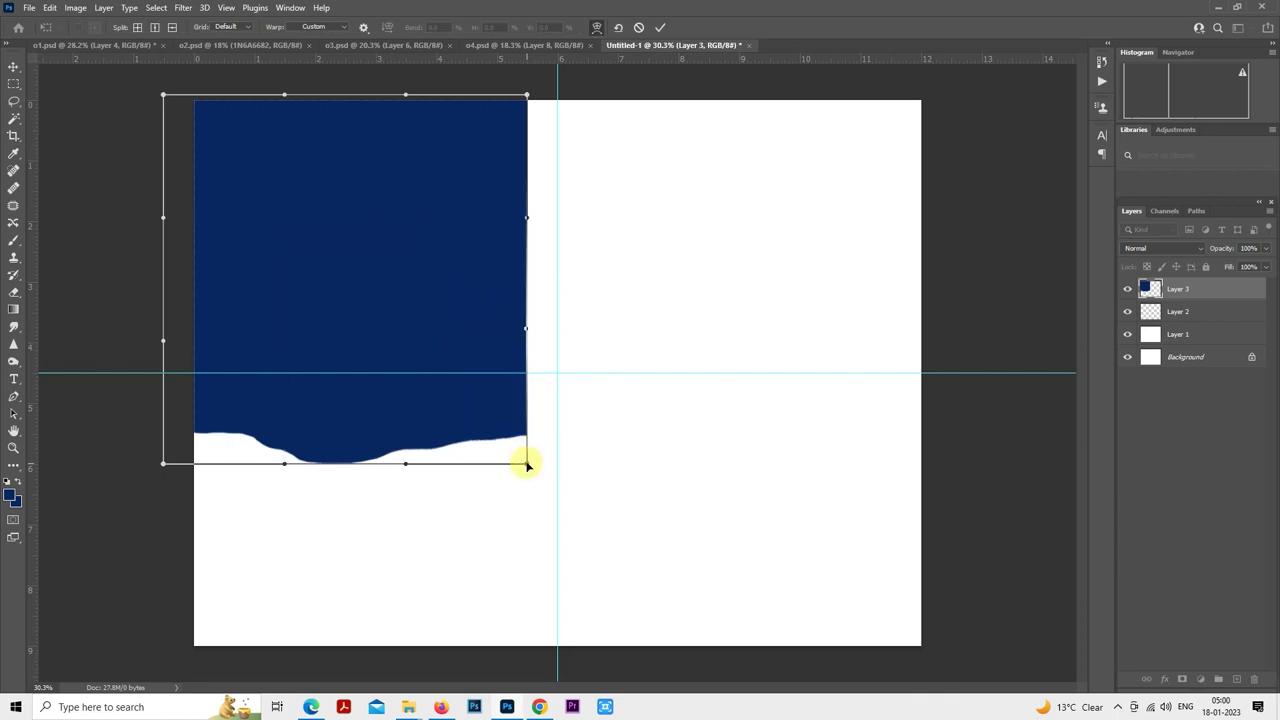
drag(527, 464, 525, 445)
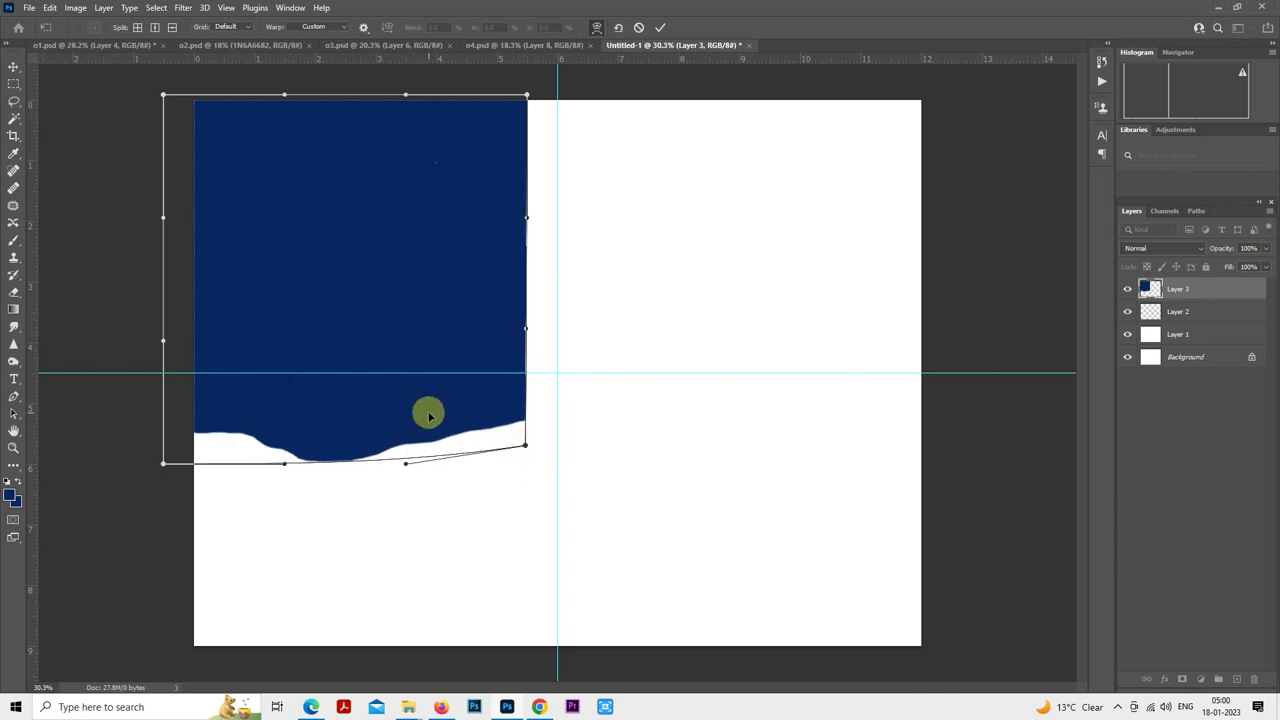
drag(404, 466, 414, 464)
key(Return)
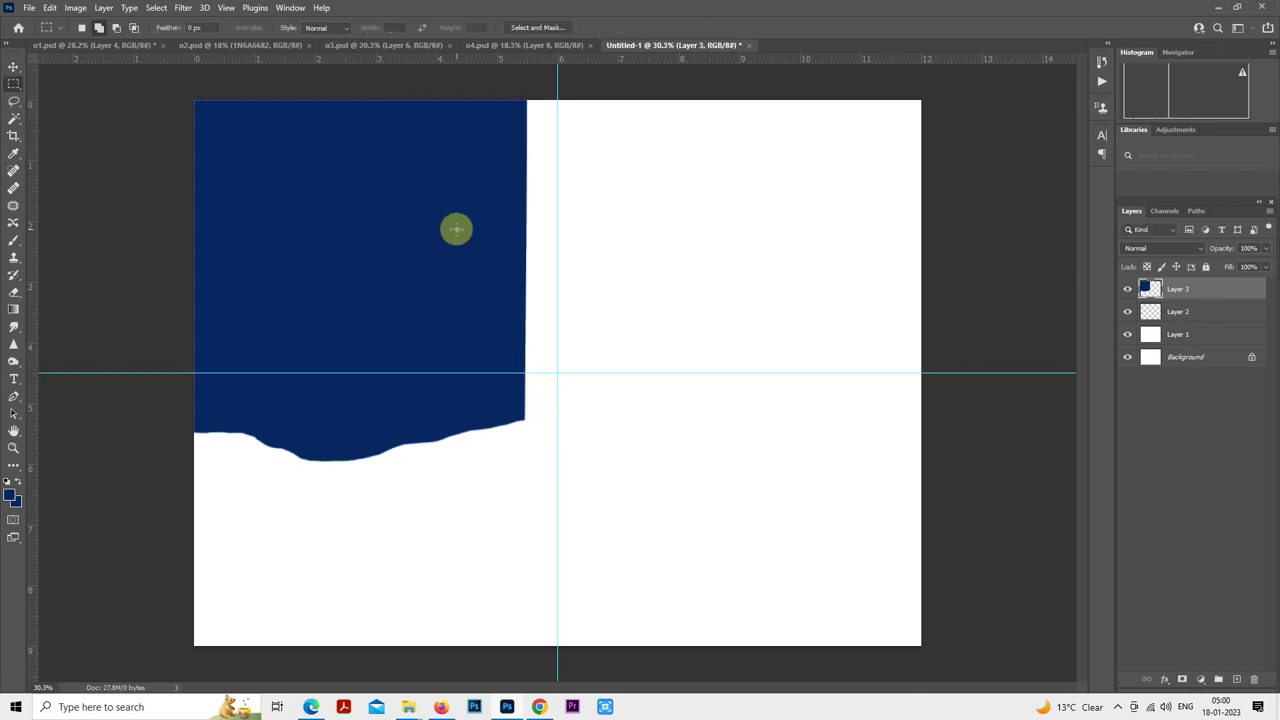
- Move the shape onto the centre guide, enlarge it slightly, and trim the sliver past the guide
right_click(452, 229)
click(466, 344)
drag(448, 270, 478, 275)
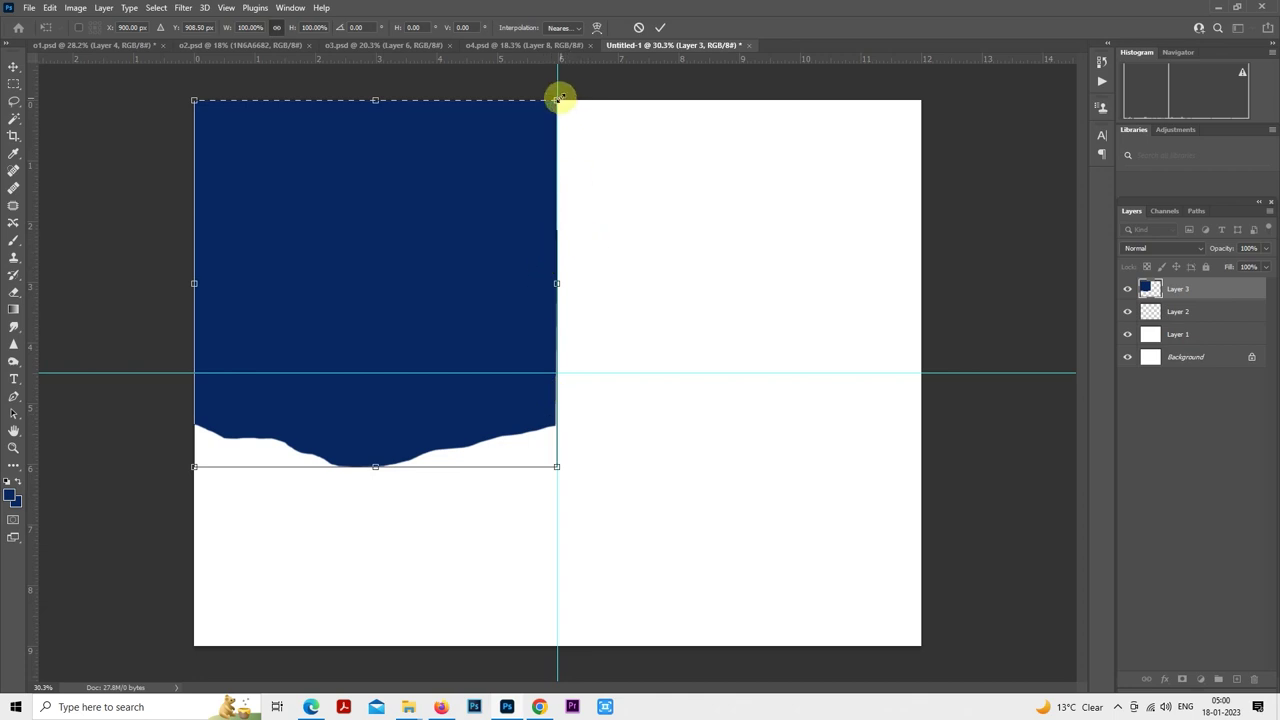
drag(558, 99, 563, 93)
drag(506, 166, 511, 174)
key(Return)
key(m)
drag(634, 101, 553, 483)
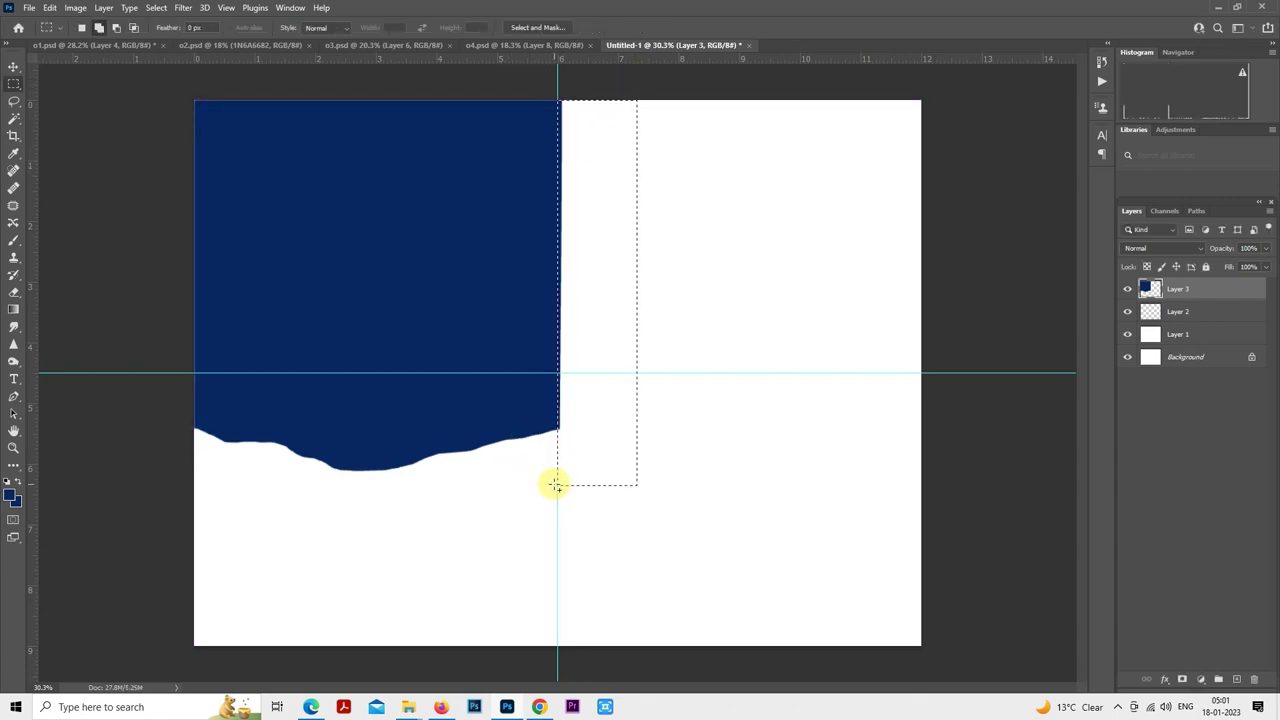
key(Delete)
click(488, 276)
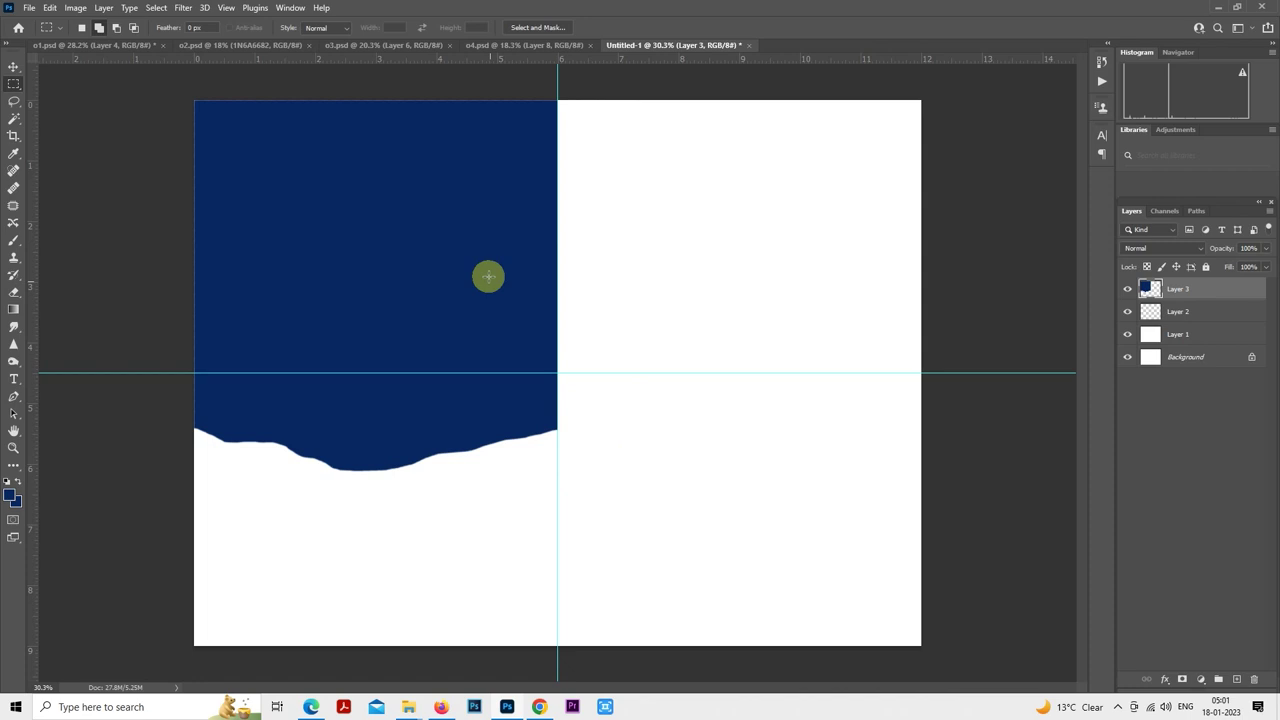
- Shrink the navy shape to about 95% and nudge its position within the left page
right_click(480, 207)
click(524, 326)
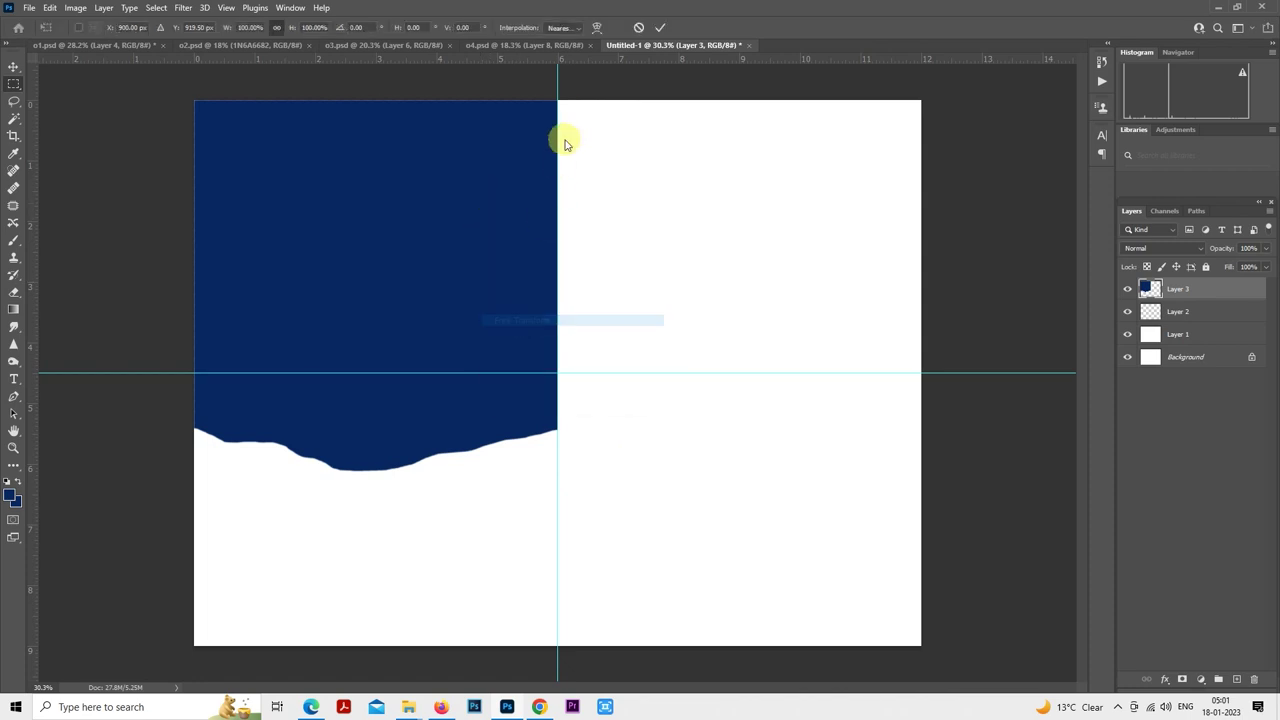
drag(556, 101, 549, 107)
key(Return)
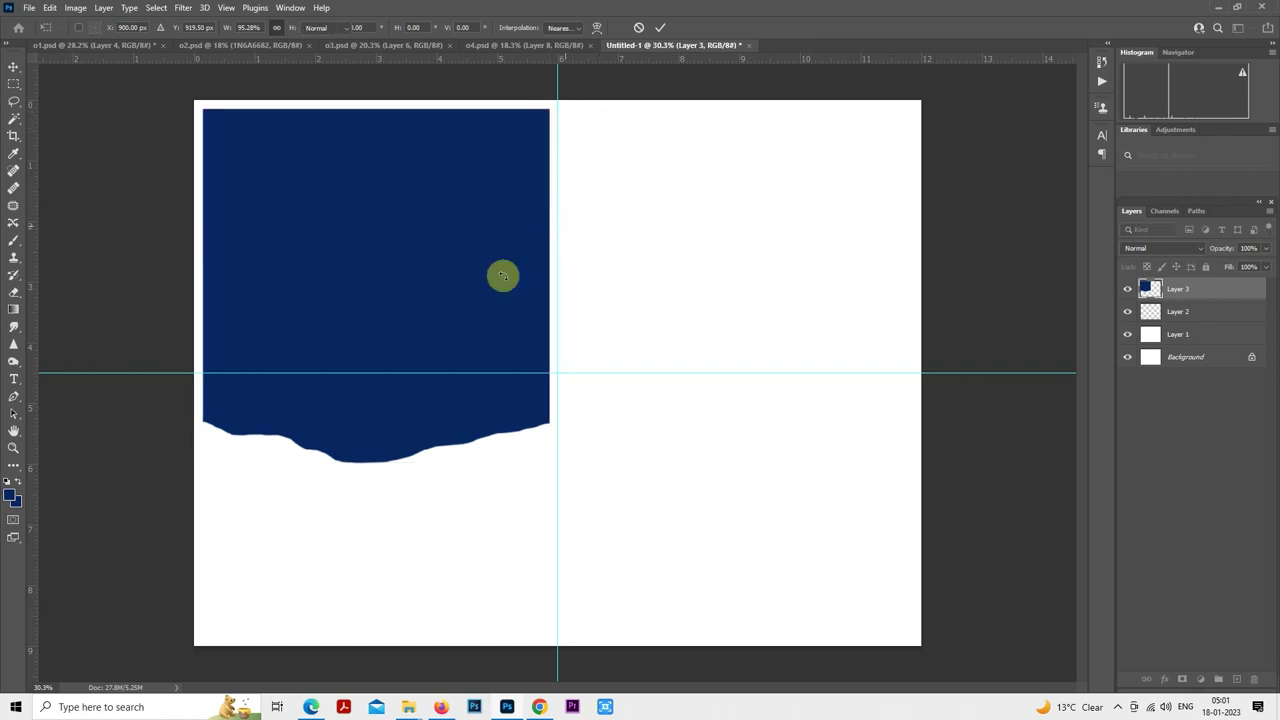
scroll(503, 274, up, 2)
drag(467, 297, 634, 329)
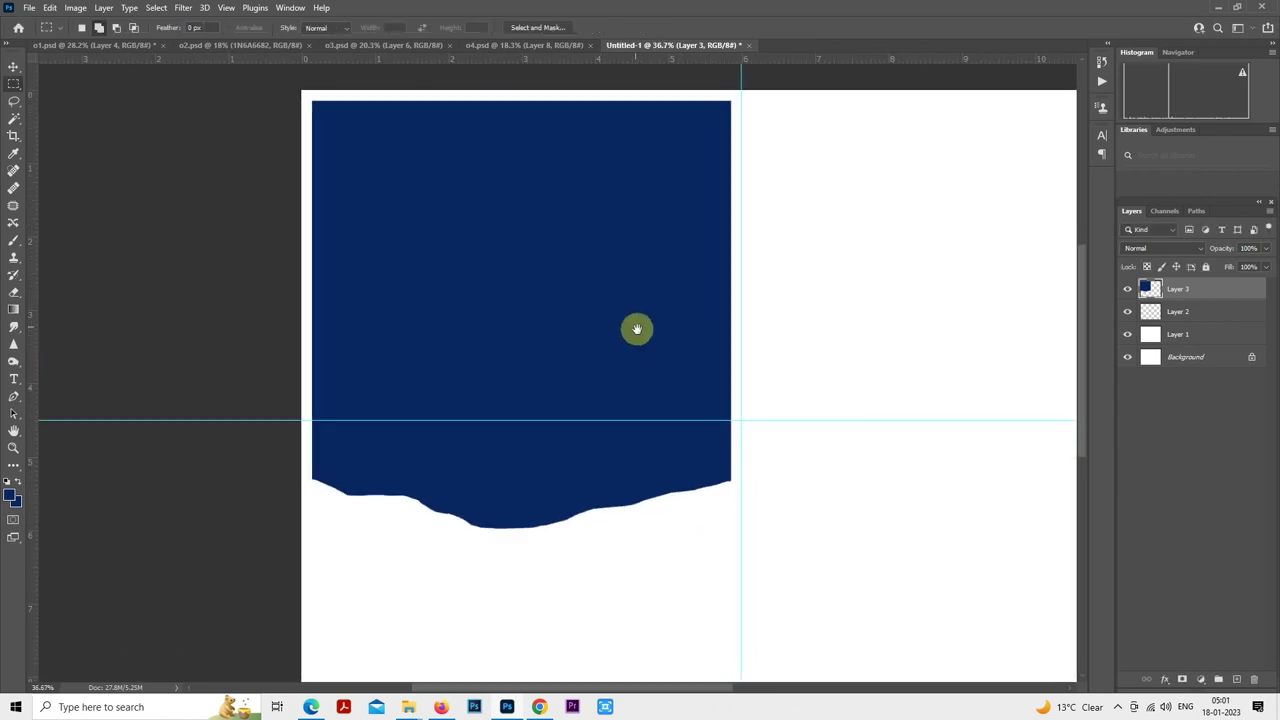
right_click(551, 207)
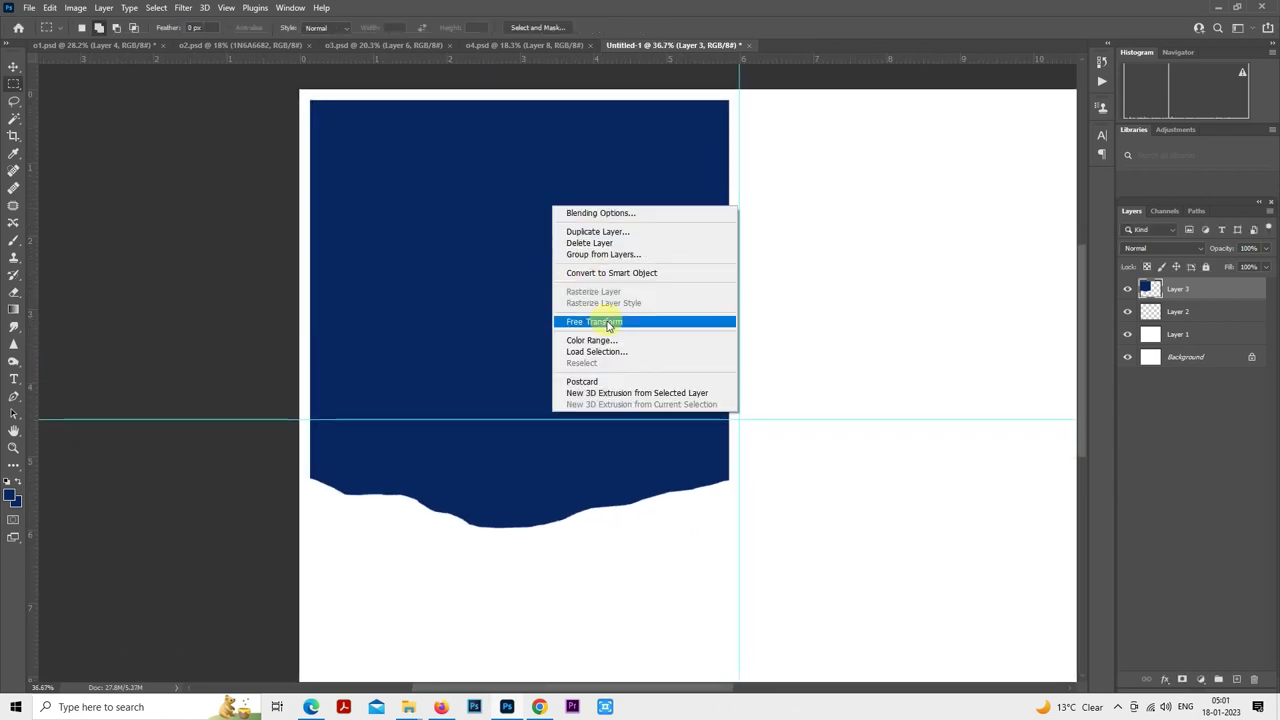
click(592, 321)
drag(589, 307, 592, 306)
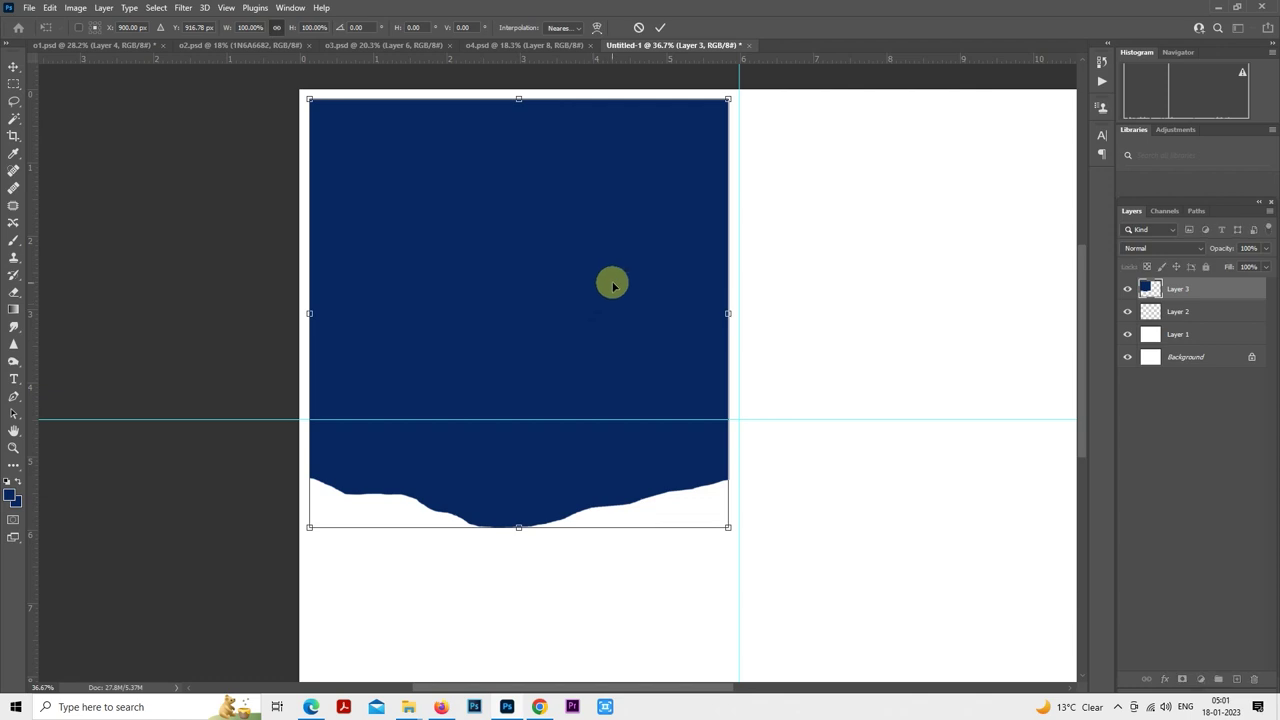
key(Return)
- Place photo 1N6A6995 from the pre shoot folder over the left page
mouse_move(411, 707)
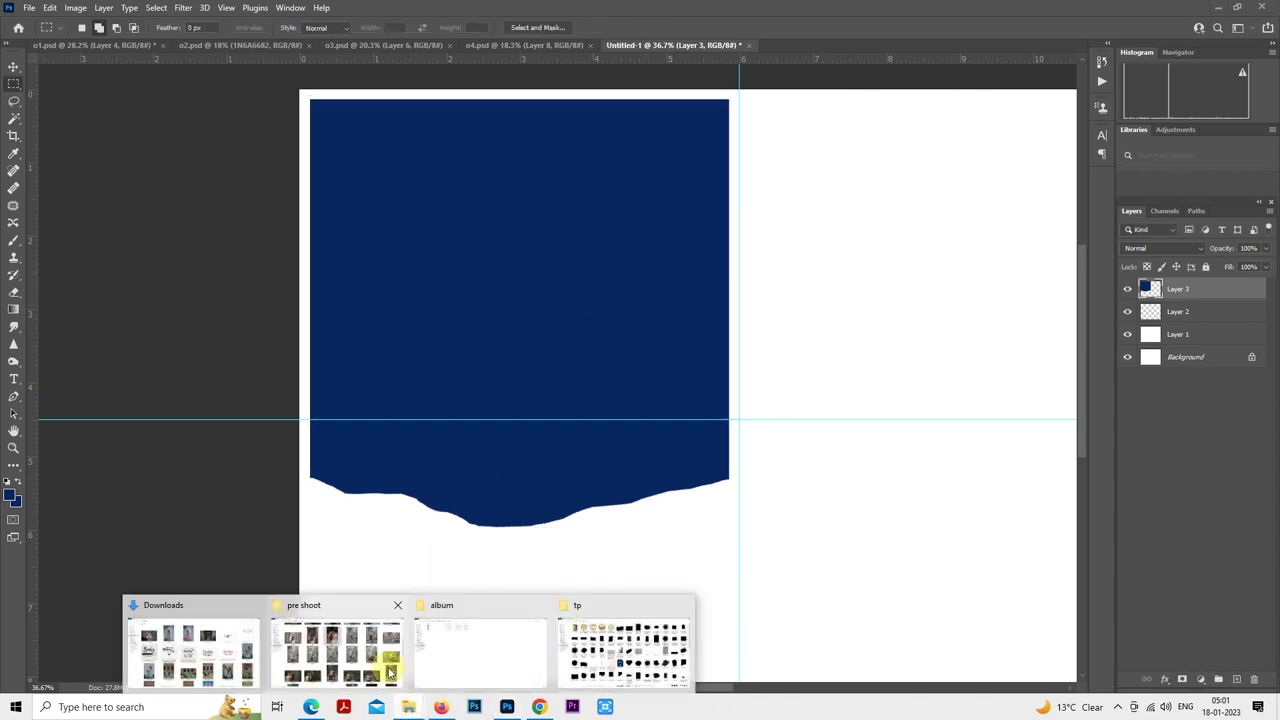
click(386, 666)
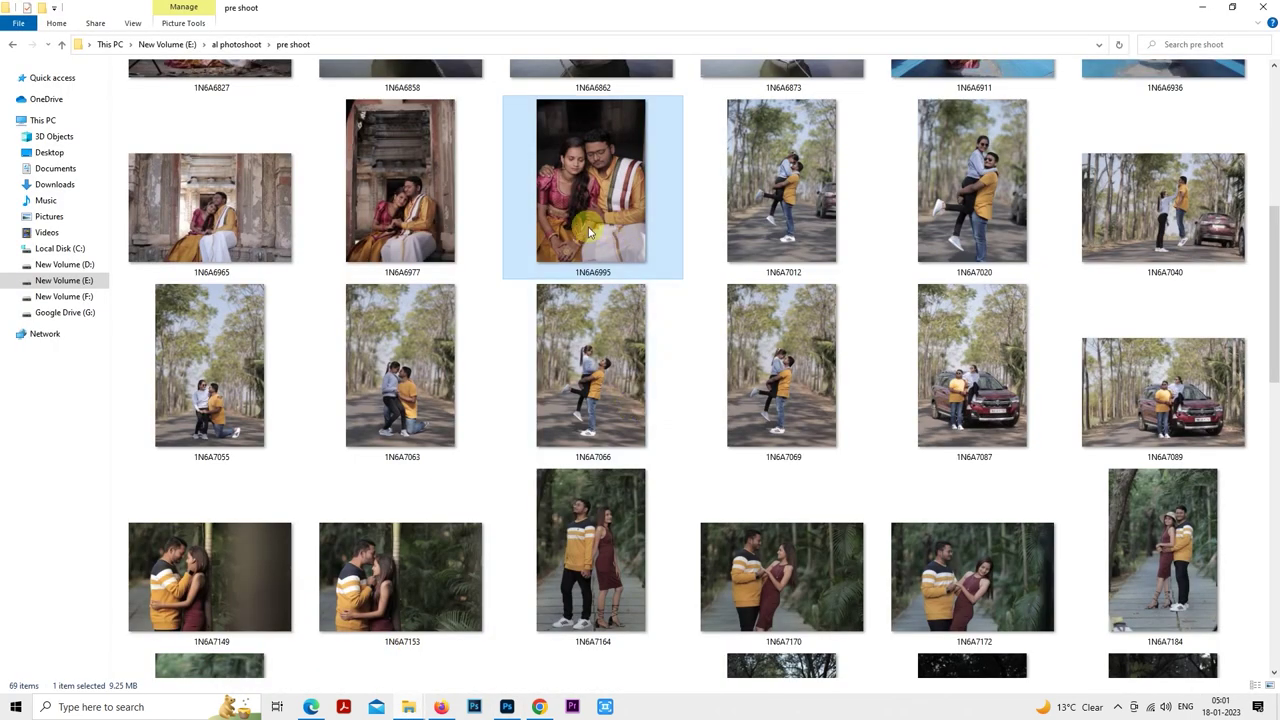
drag(594, 209, 557, 409)
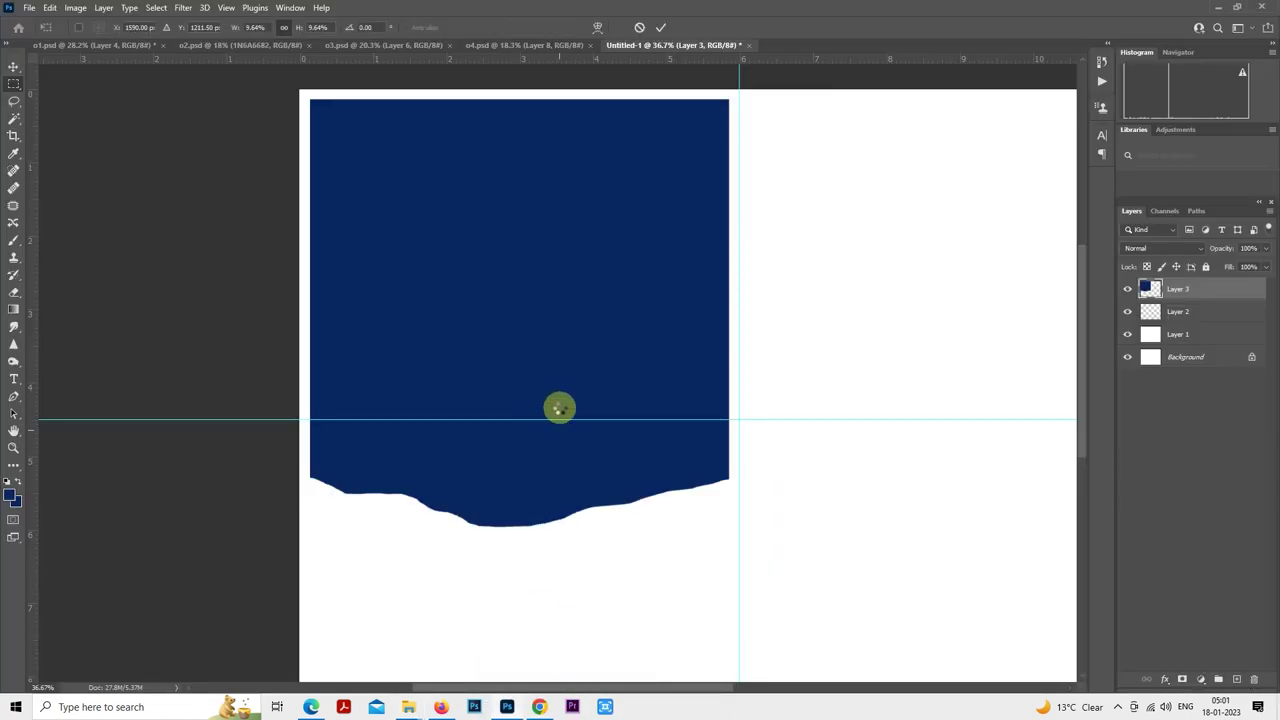
drag(729, 378, 596, 350)
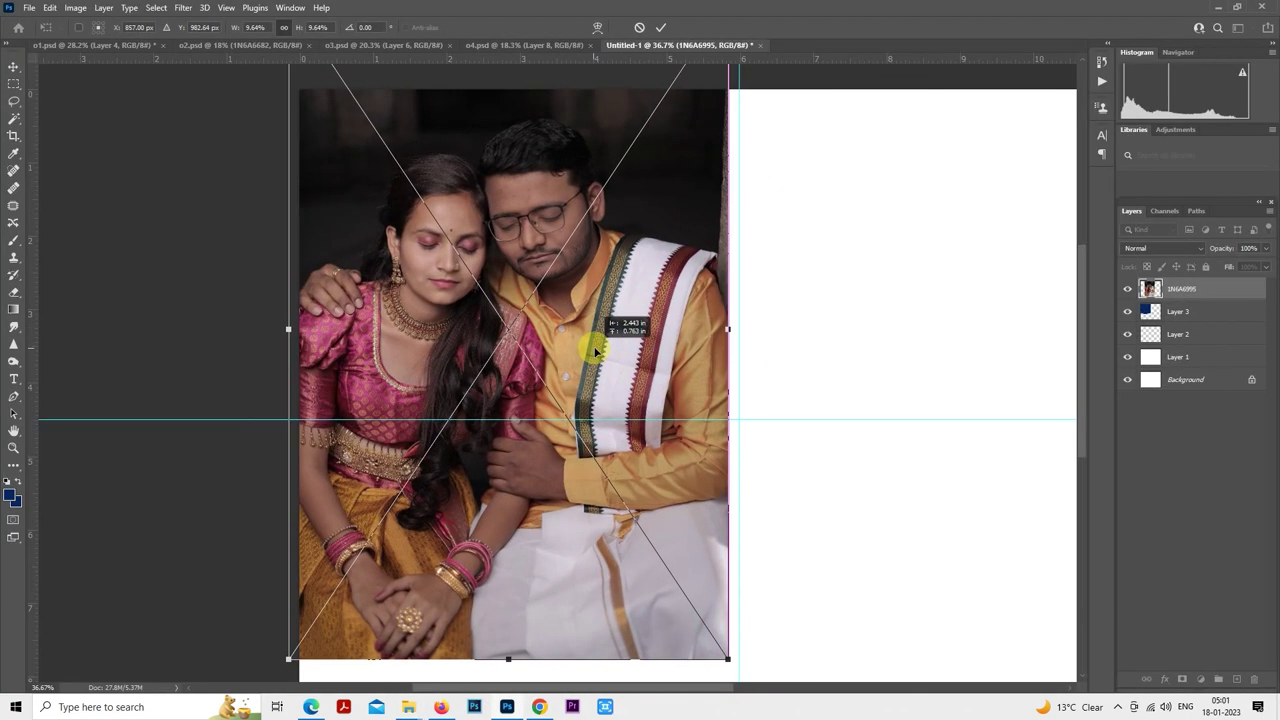
key(Return)
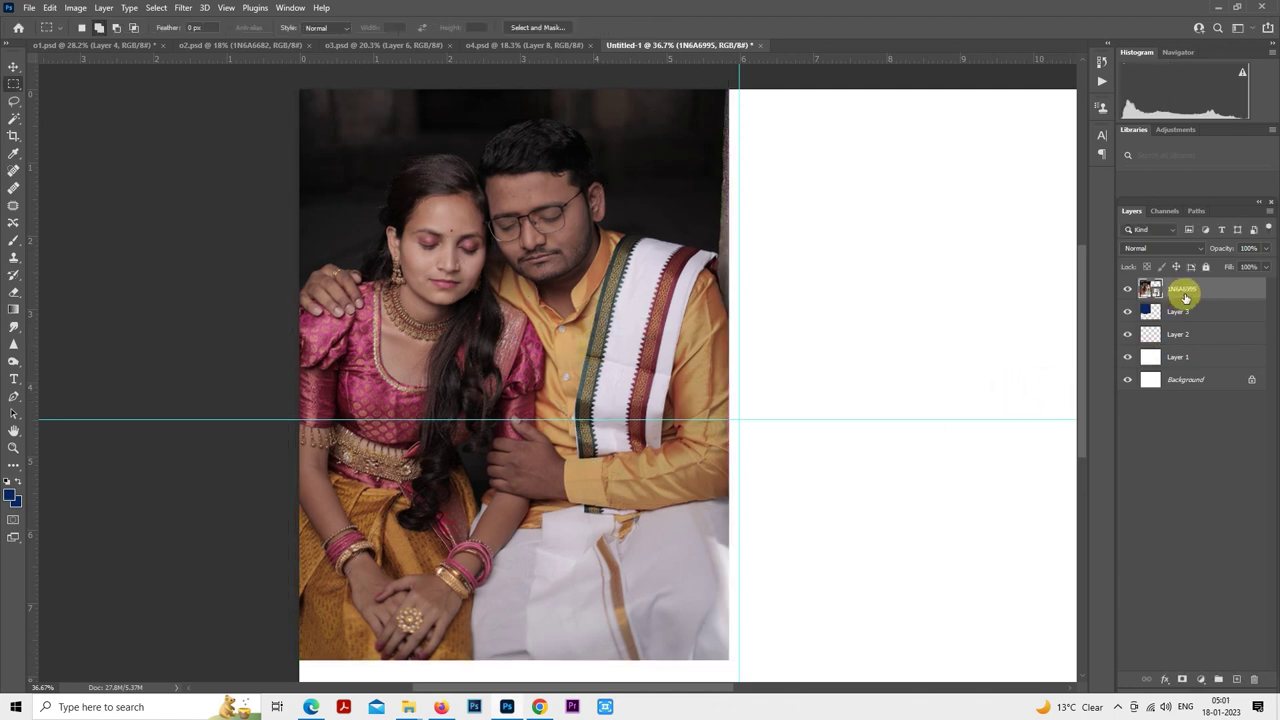
- Clip 1N6A6995 into the wavy shape and nudge it slightly right and up
right_click(1160, 292)
click(1080, 414)
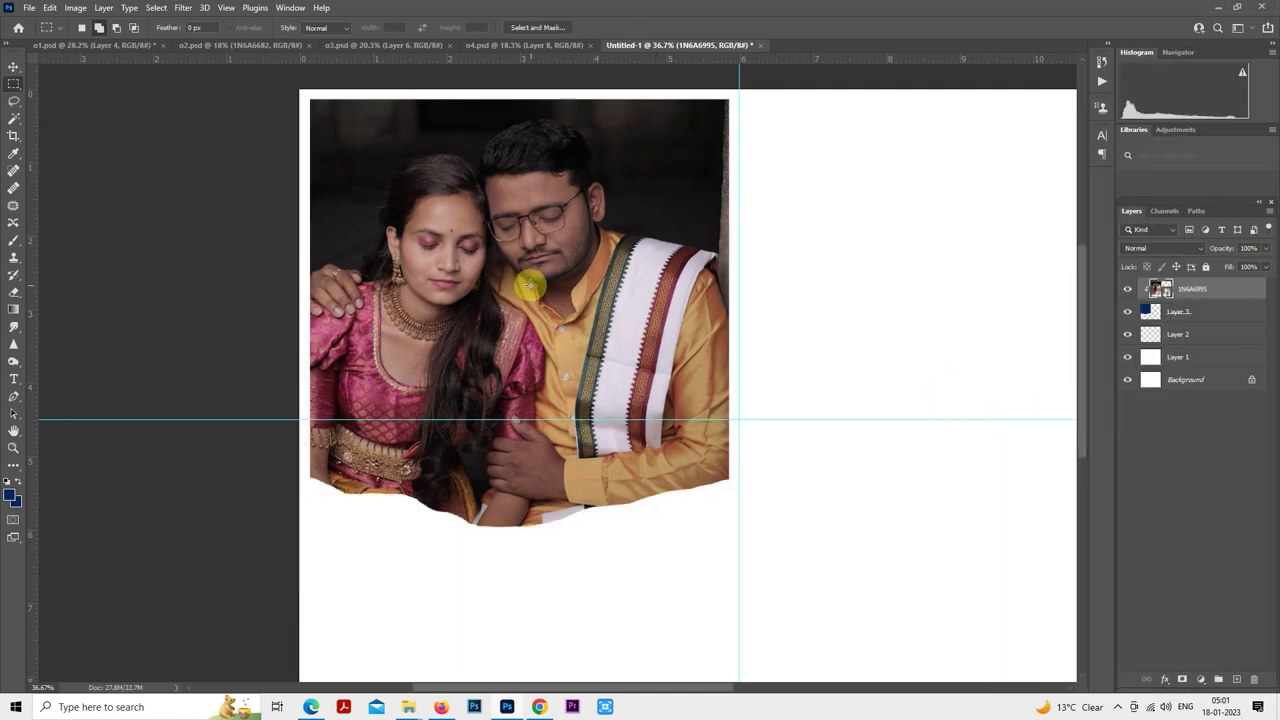
right_click(505, 279)
click(590, 466)
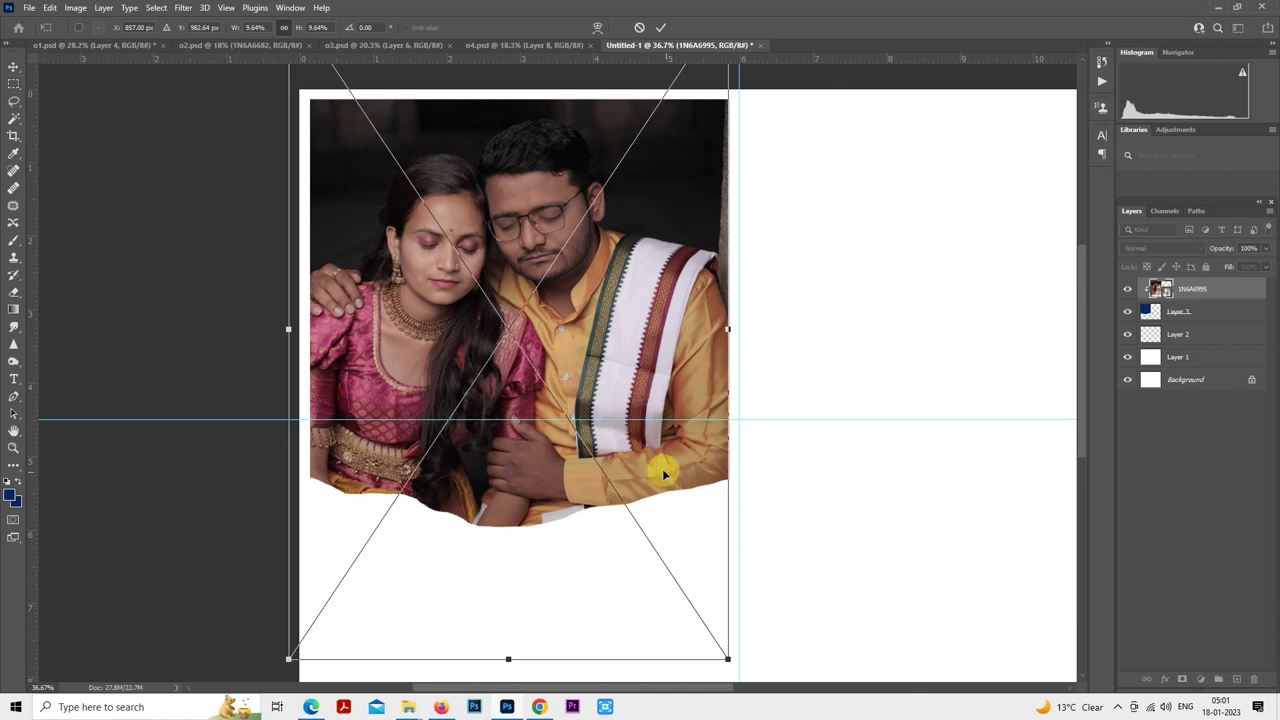
scroll(692, 528, down, 2)
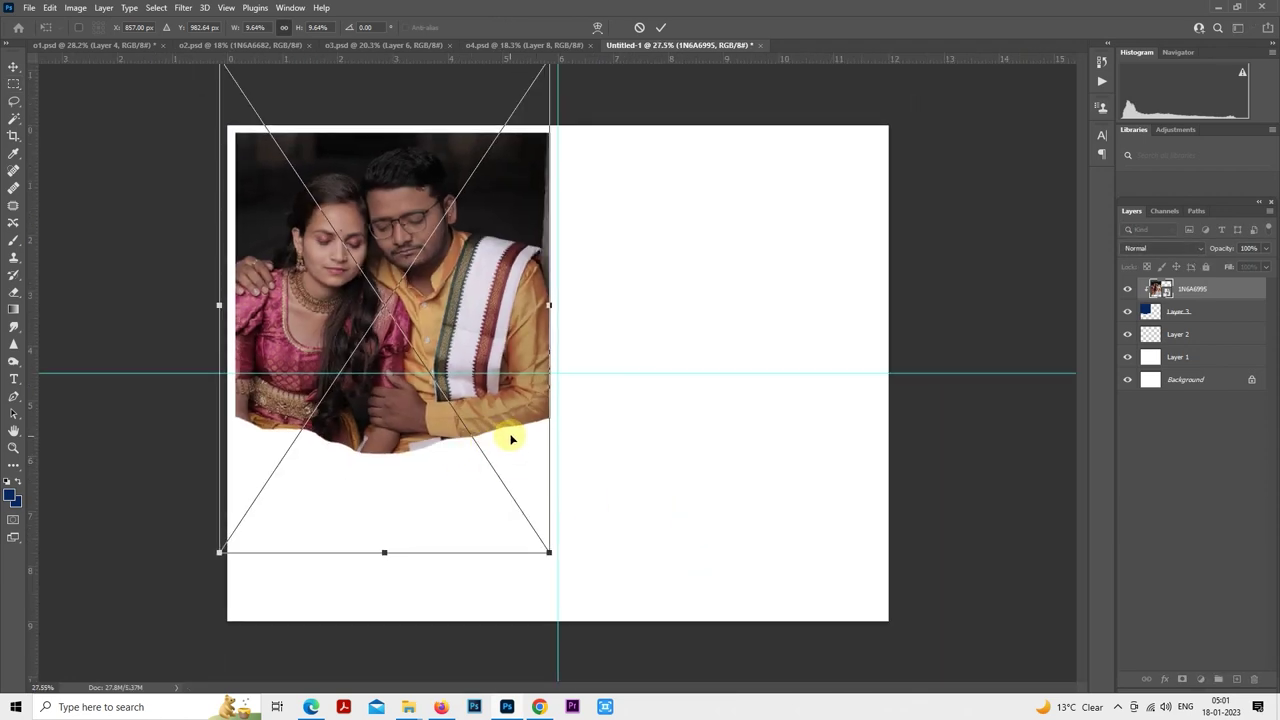
drag(511, 439, 520, 439)
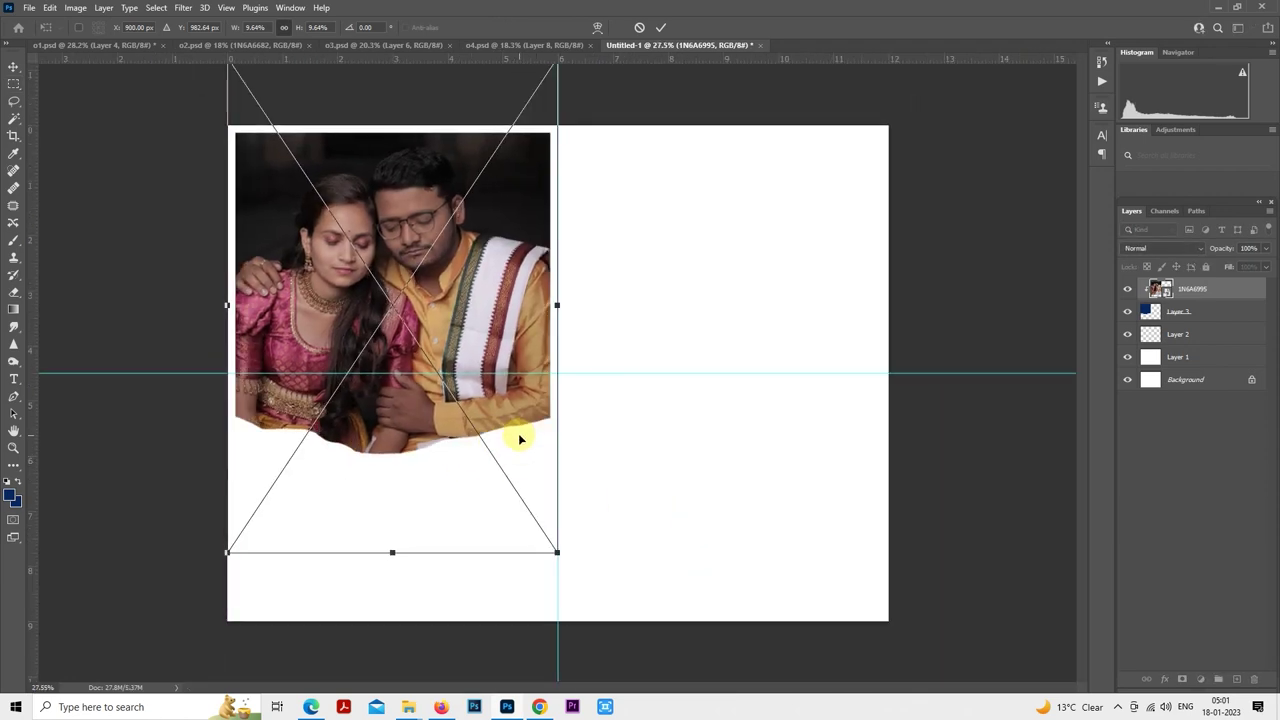
drag(519, 438, 521, 432)
key(Return)
key(m)
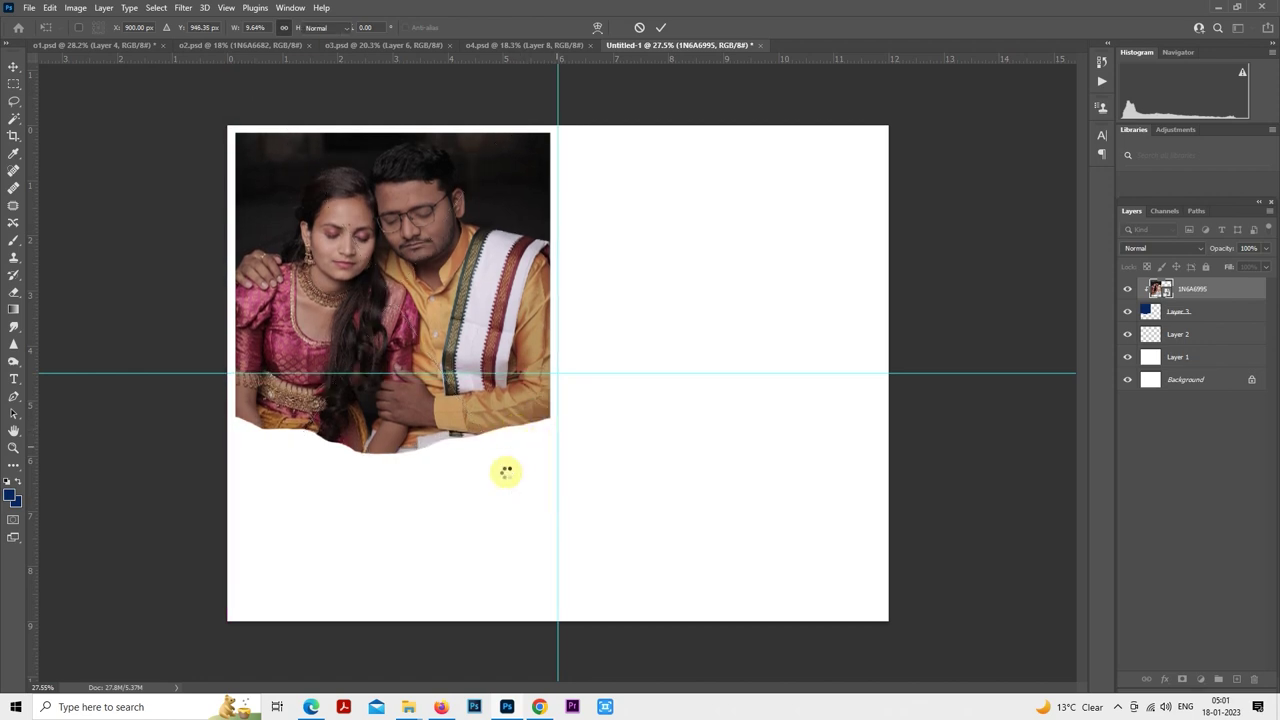
- Lower the Layer 3 wavy shape, with its clipped photo, on the page
scroll(503, 466, up, 2)
scroll(680, 506, down, 4)
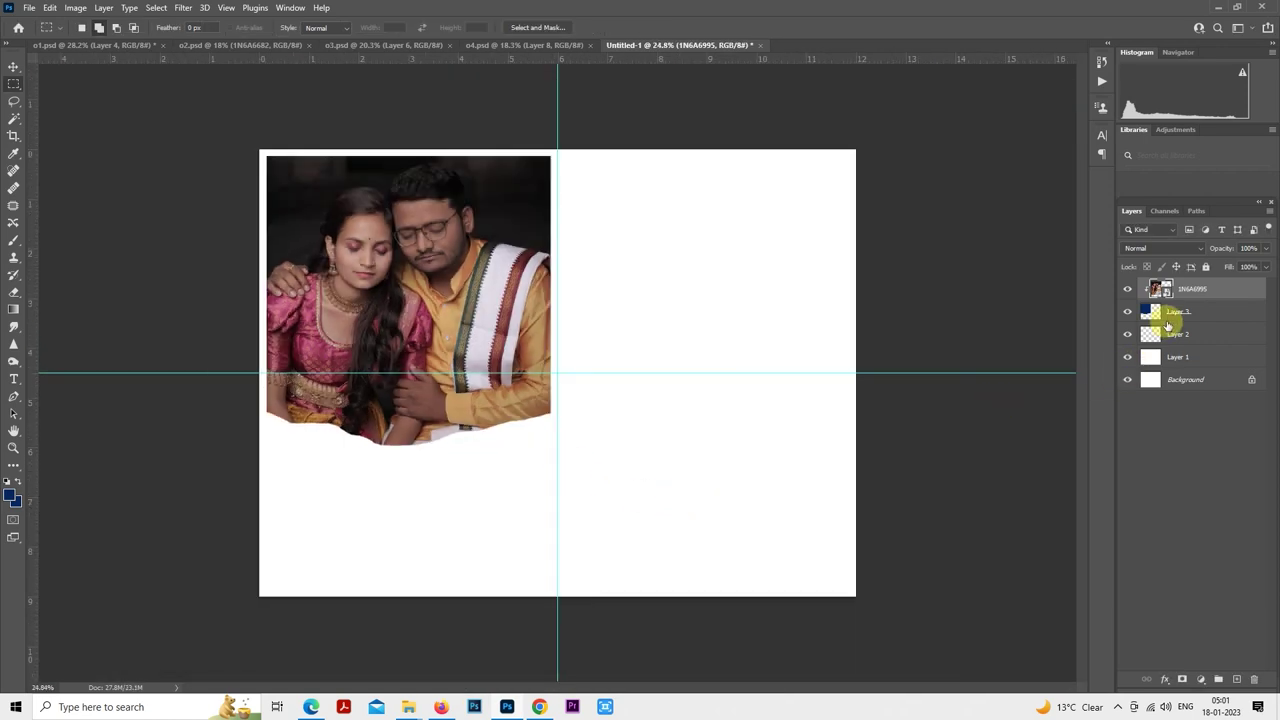
click(1168, 318)
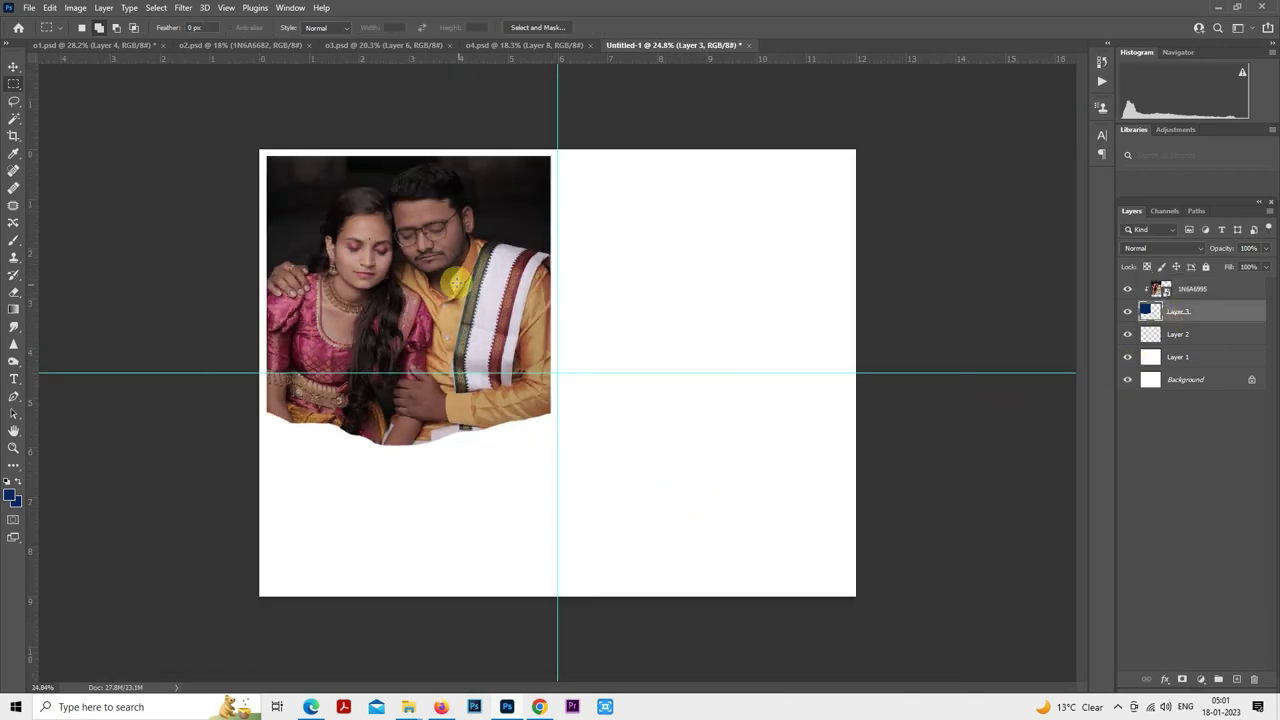
right_click(440, 266)
click(492, 395)
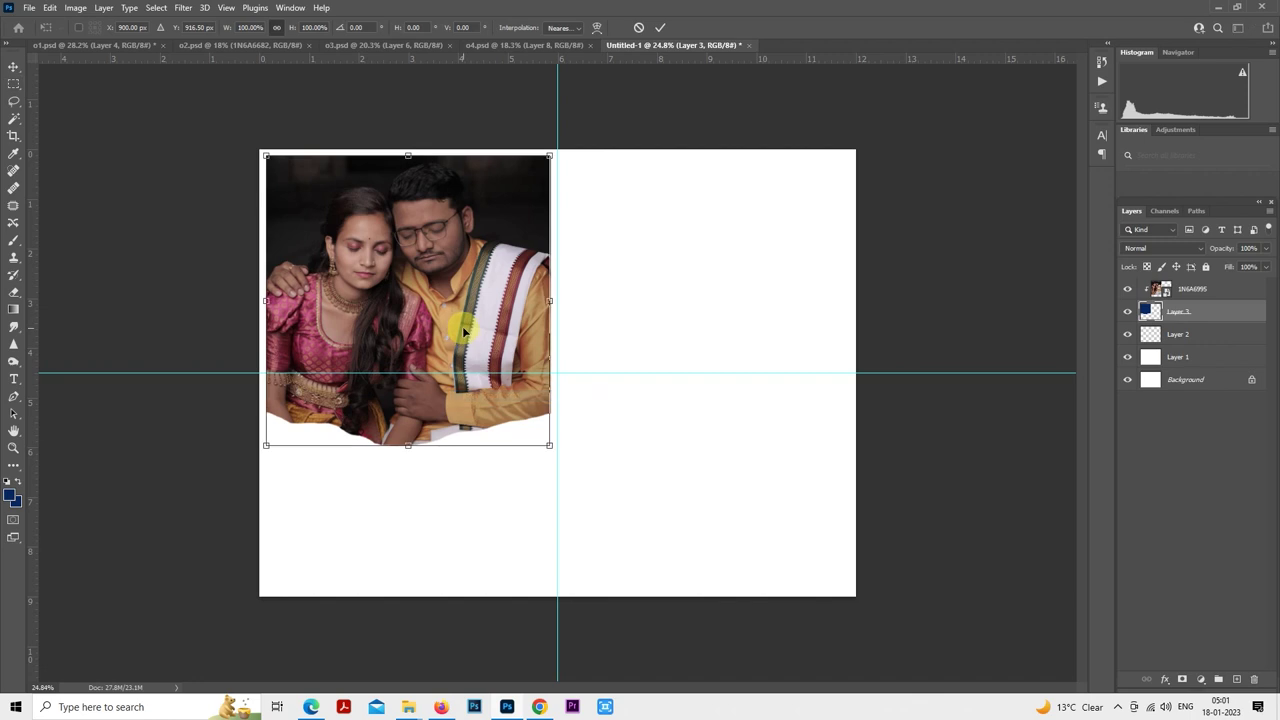
drag(465, 336, 463, 379)
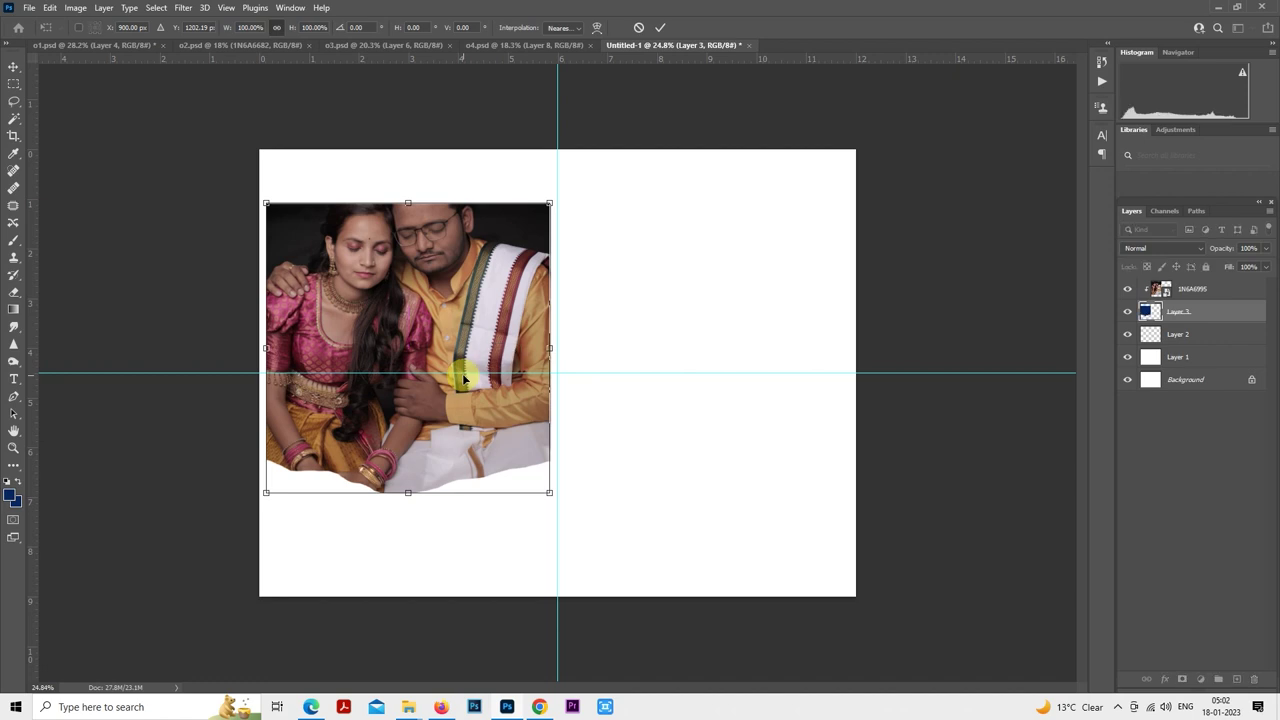
- Stretch the wavy shape taller to about 123%, a 6.000 in height
key(Return)
key(m)
drag(260, 168, 580, 410)
right_click(380, 280)
click(449, 413)
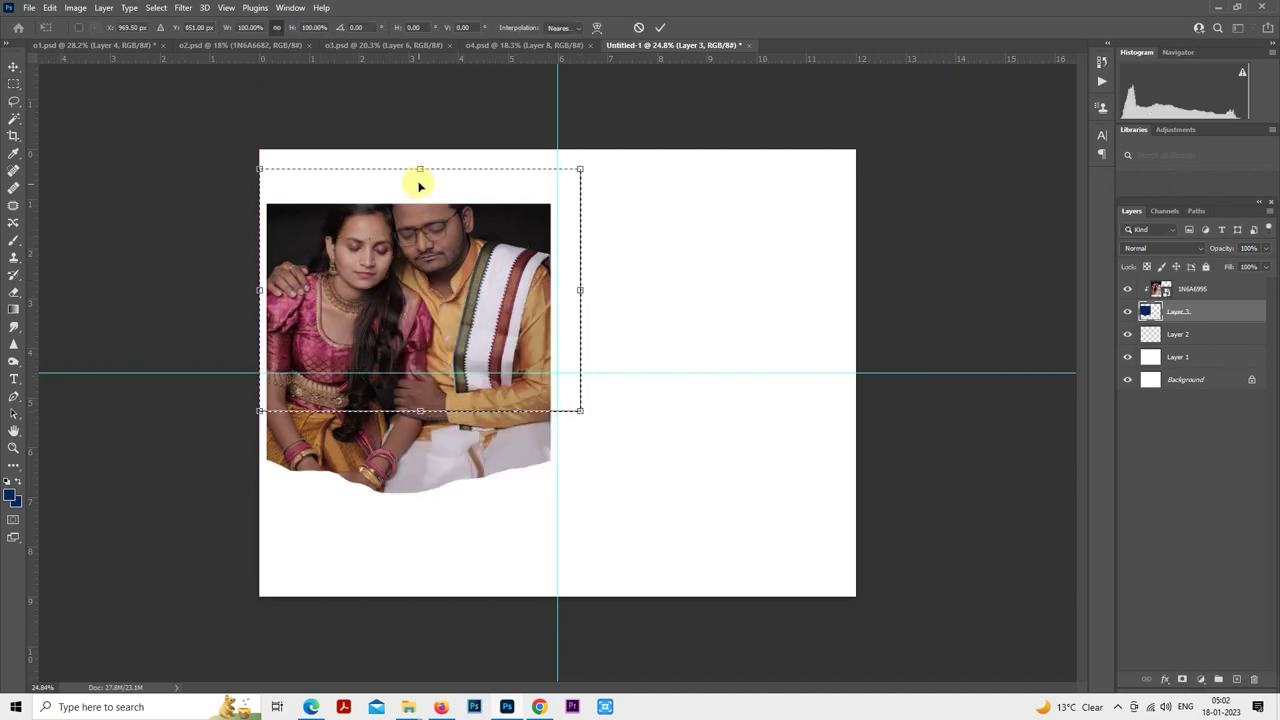
drag(420, 166, 422, 118)
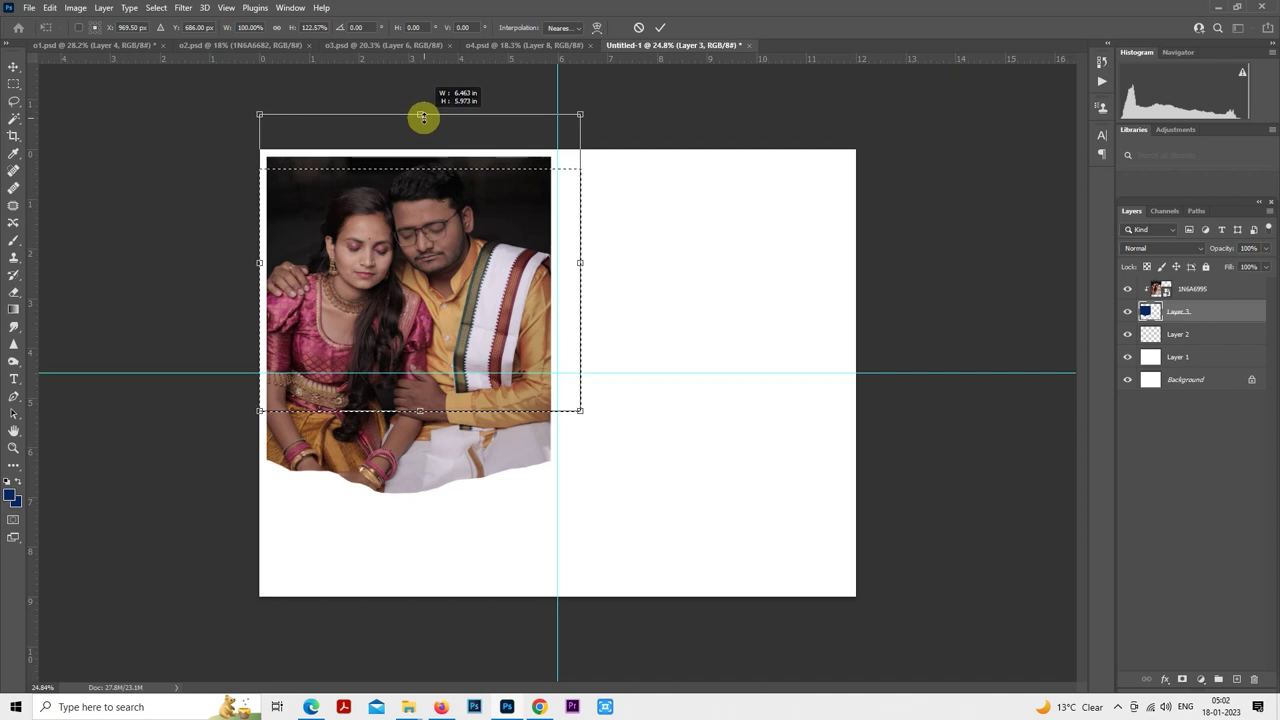
drag(422, 118, 421, 119)
key(Return)
- Hide the couple photo to check the blue shape's transform on the left page
key(m)
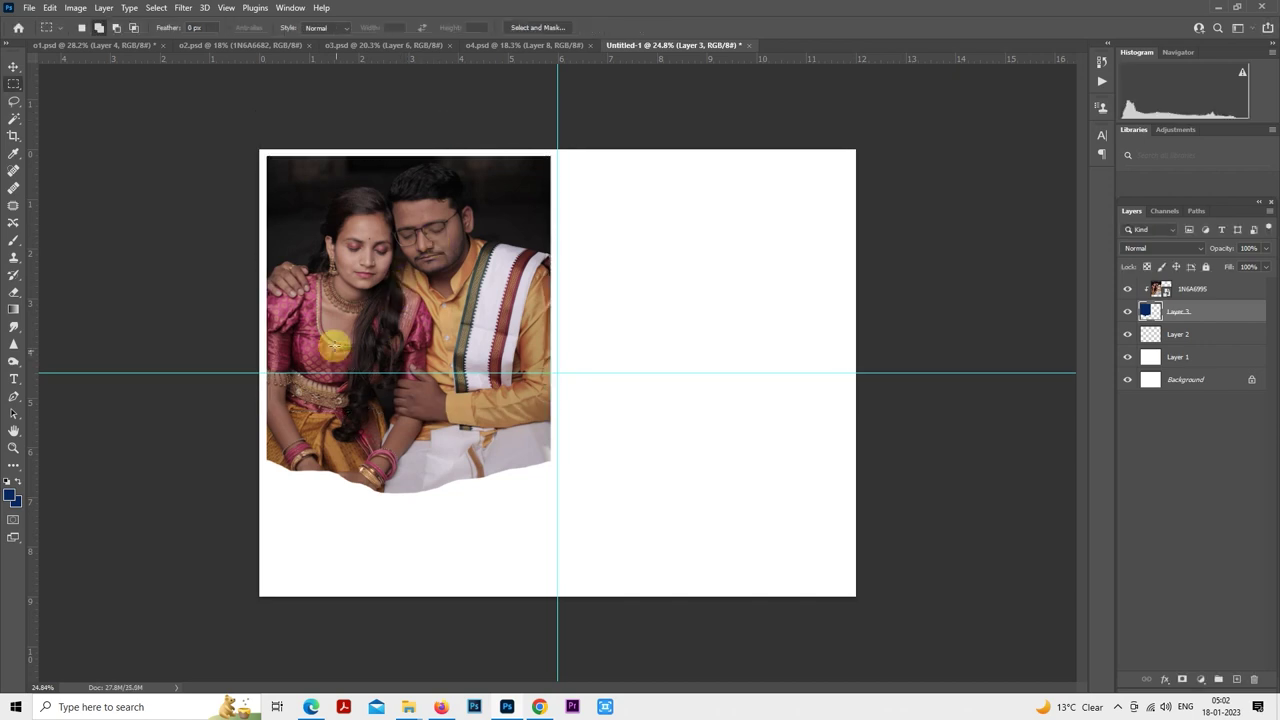
scroll(333, 345, up, 2)
drag(332, 337, 494, 438)
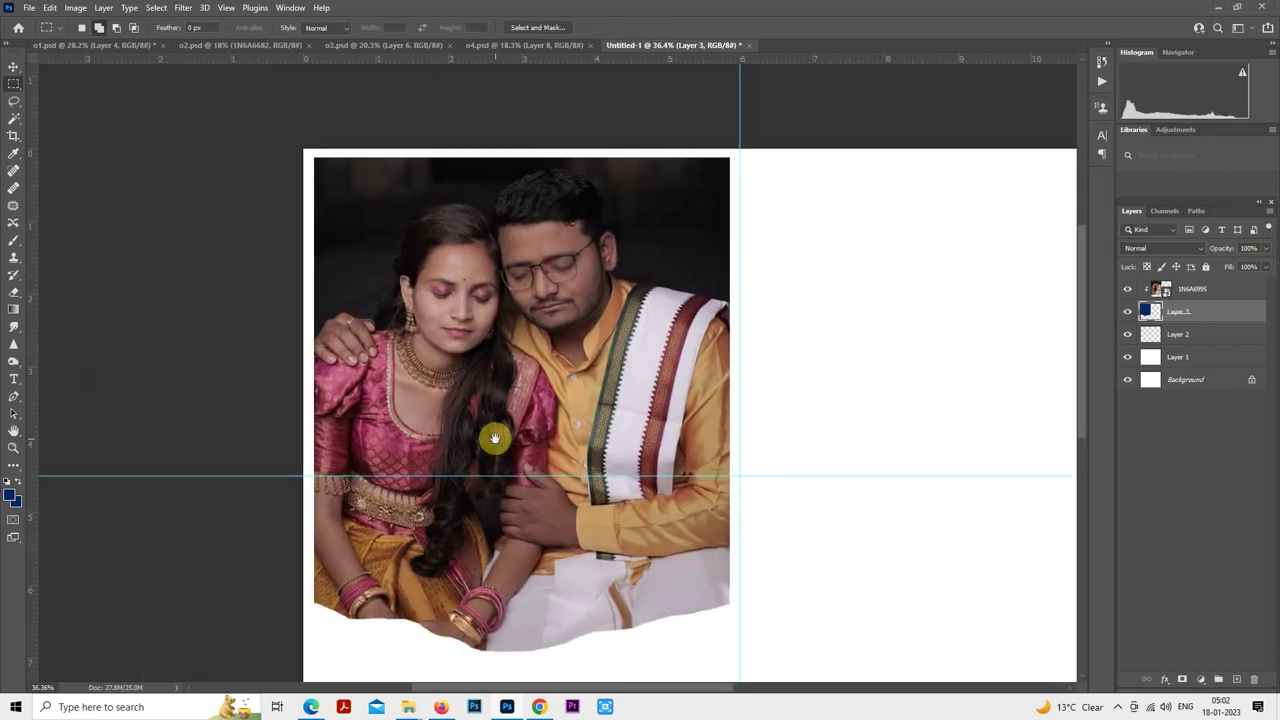
drag(507, 356, 486, 314)
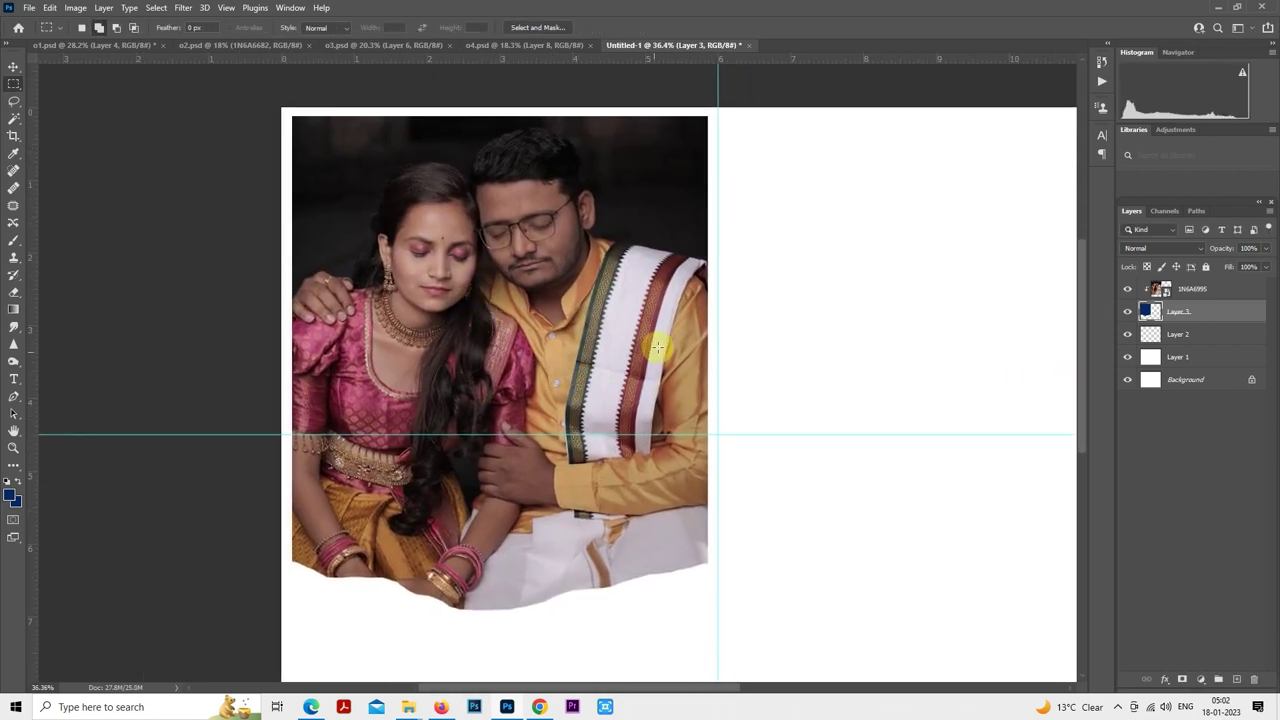
click(1127, 289)
right_click(517, 261)
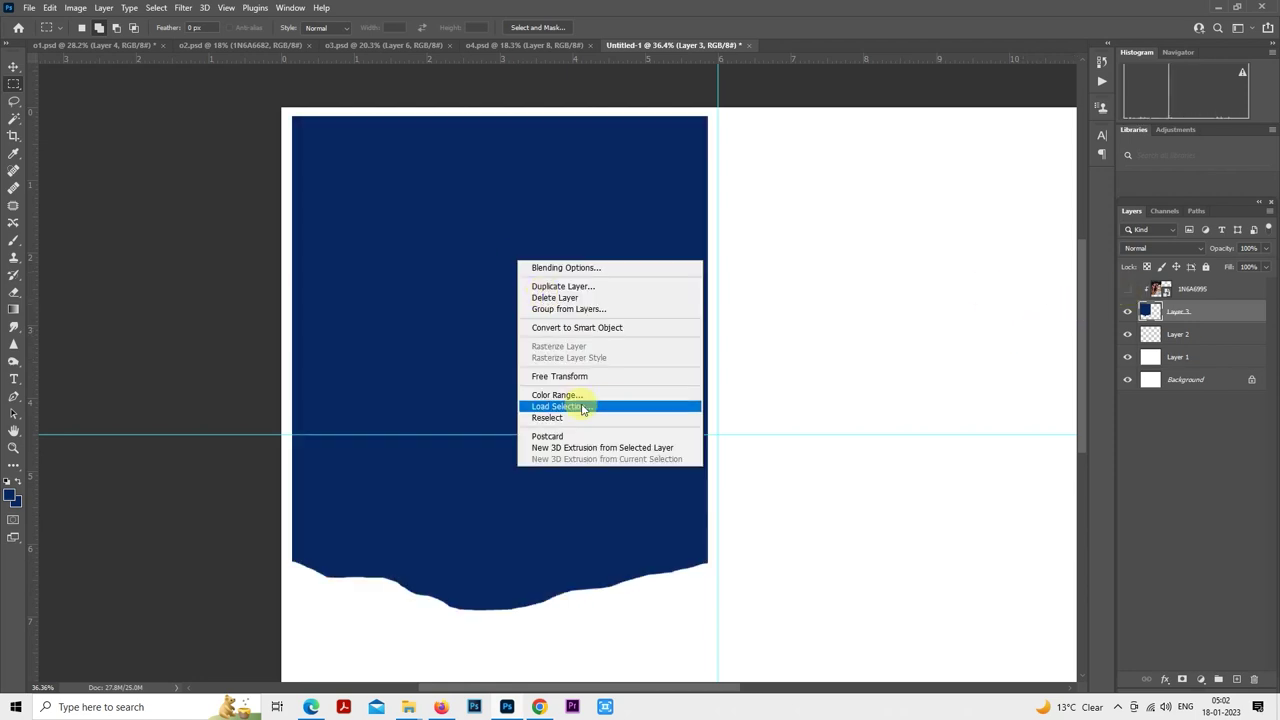
click(580, 377)
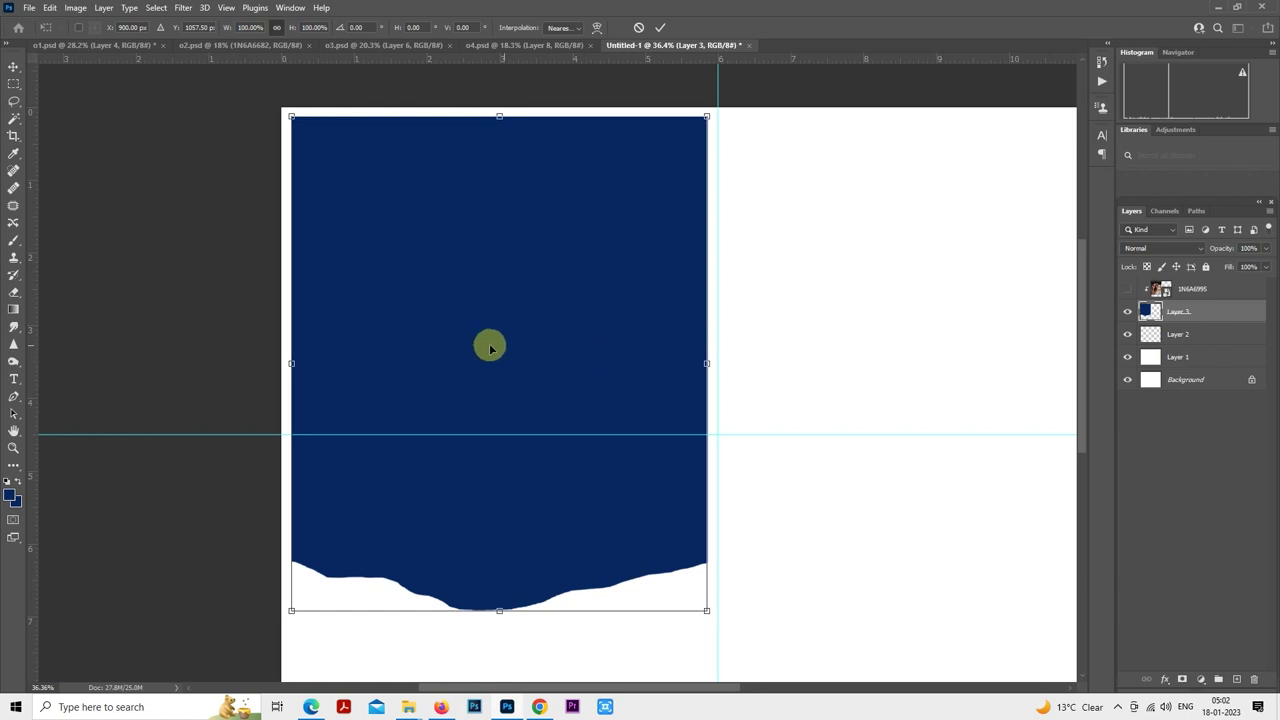
key(Return)
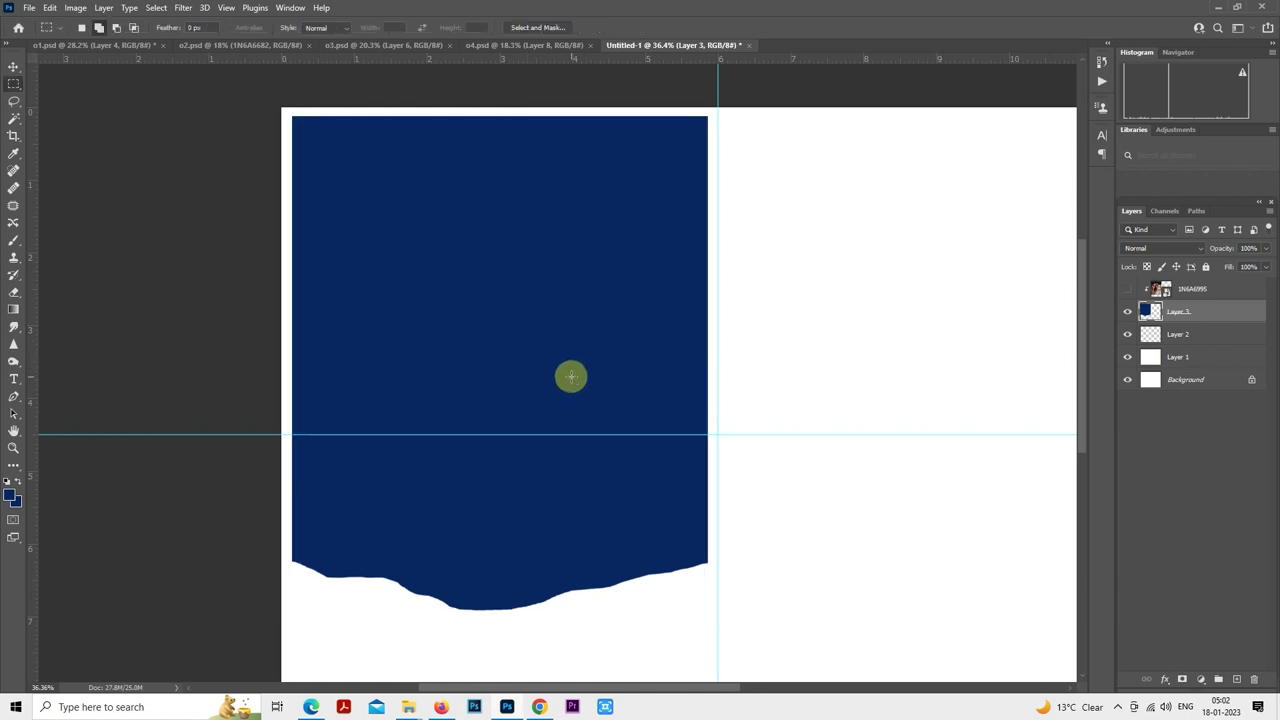
- Show the 1N6A6995 photo again and nudge it slightly down within the shape
click(1128, 289)
scroll(621, 370, down, 2)
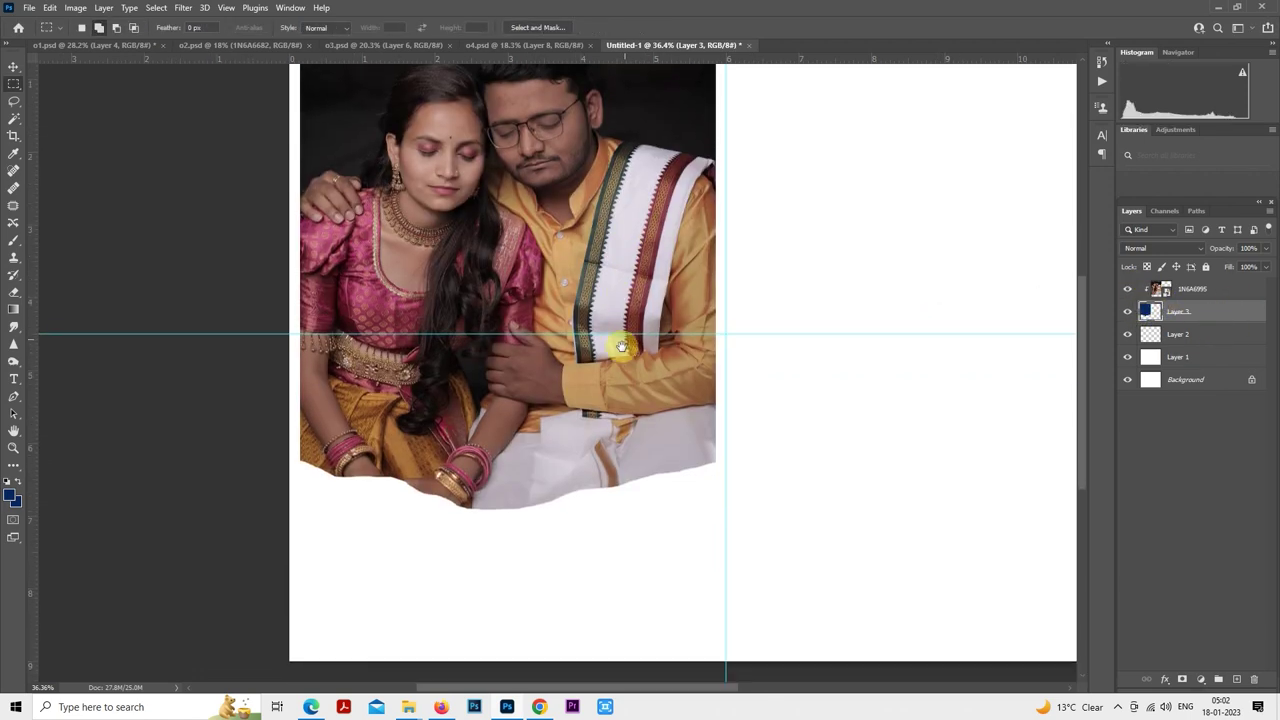
click(1180, 289)
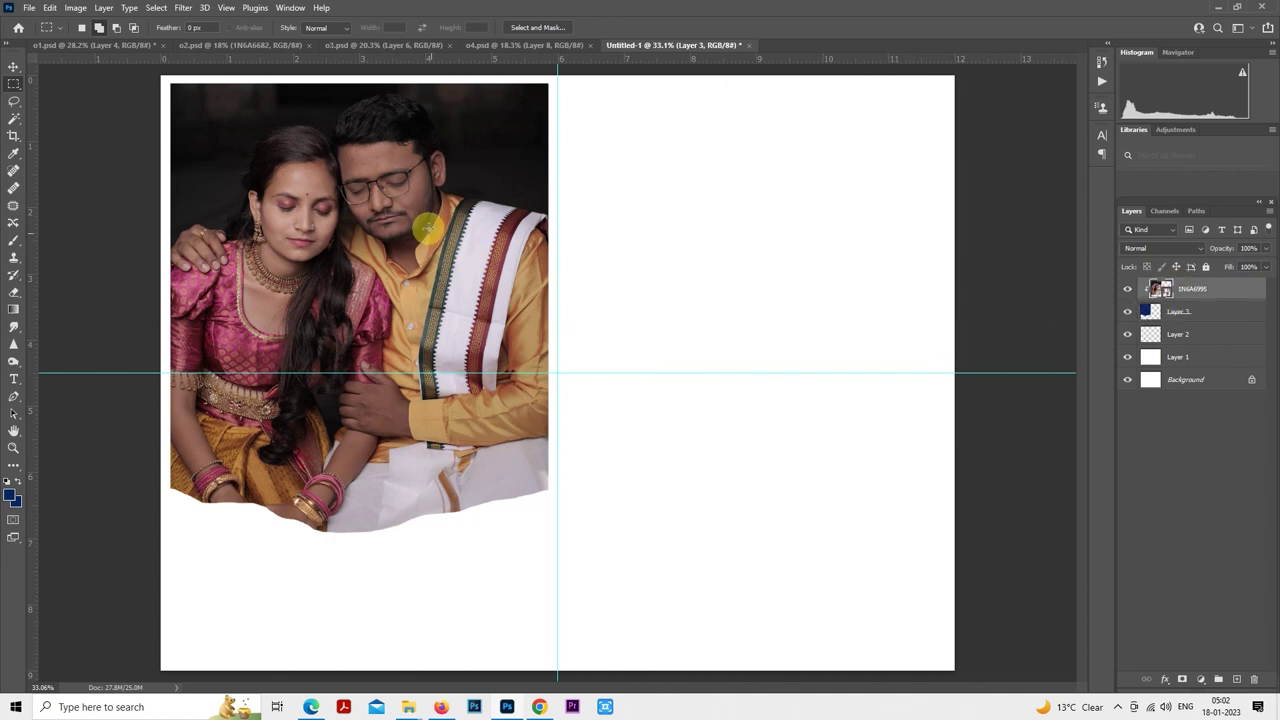
right_click(418, 213)
click(482, 423)
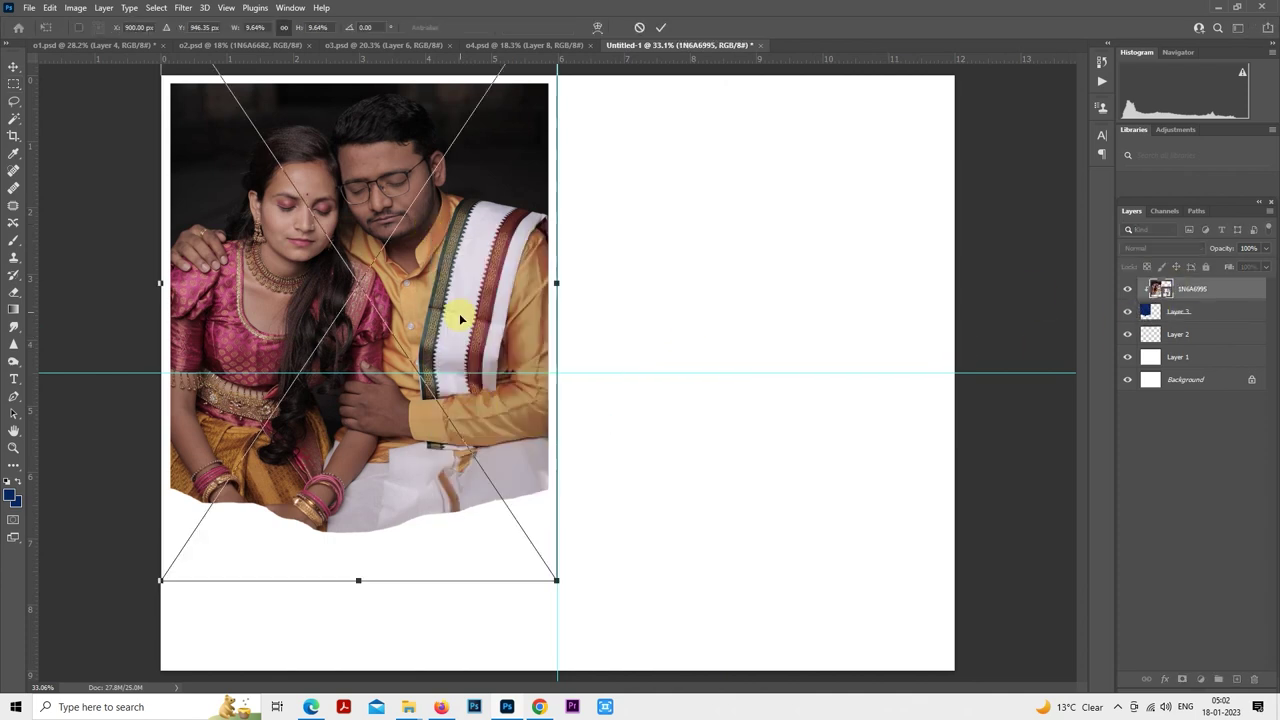
drag(459, 315, 461, 320)
key(Return)
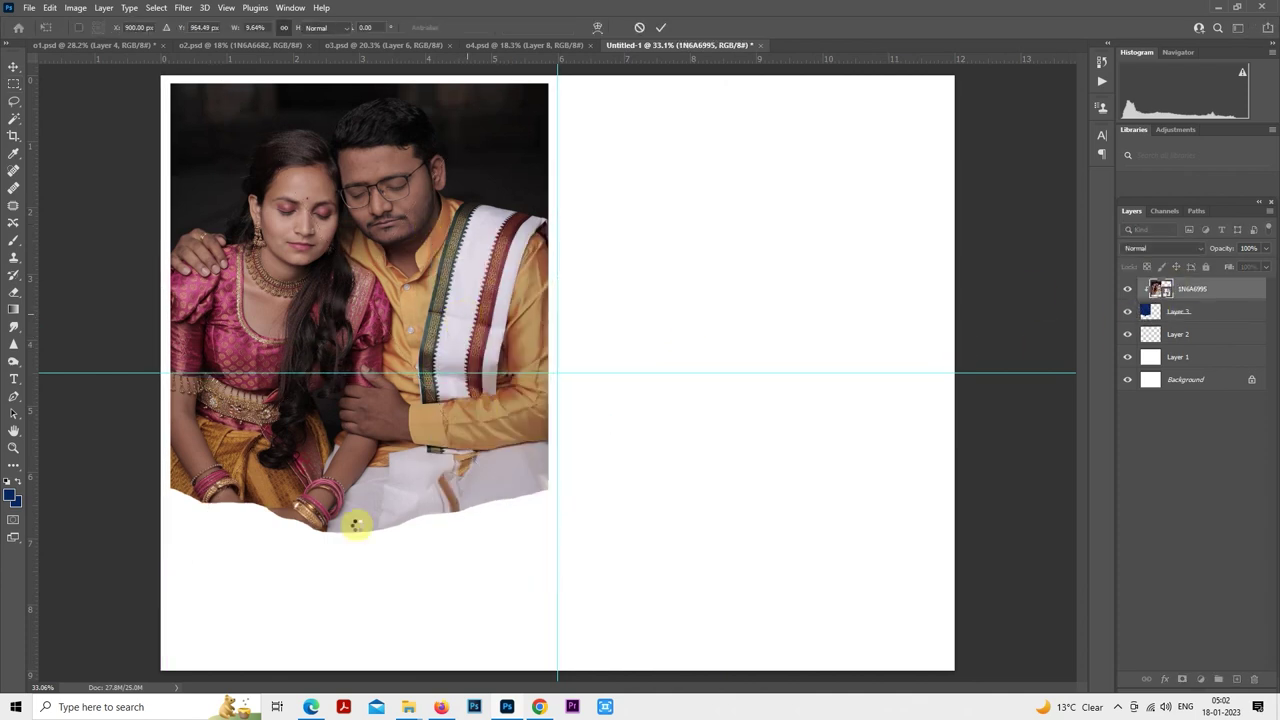
key(m)
scroll(355, 525, up, 1)
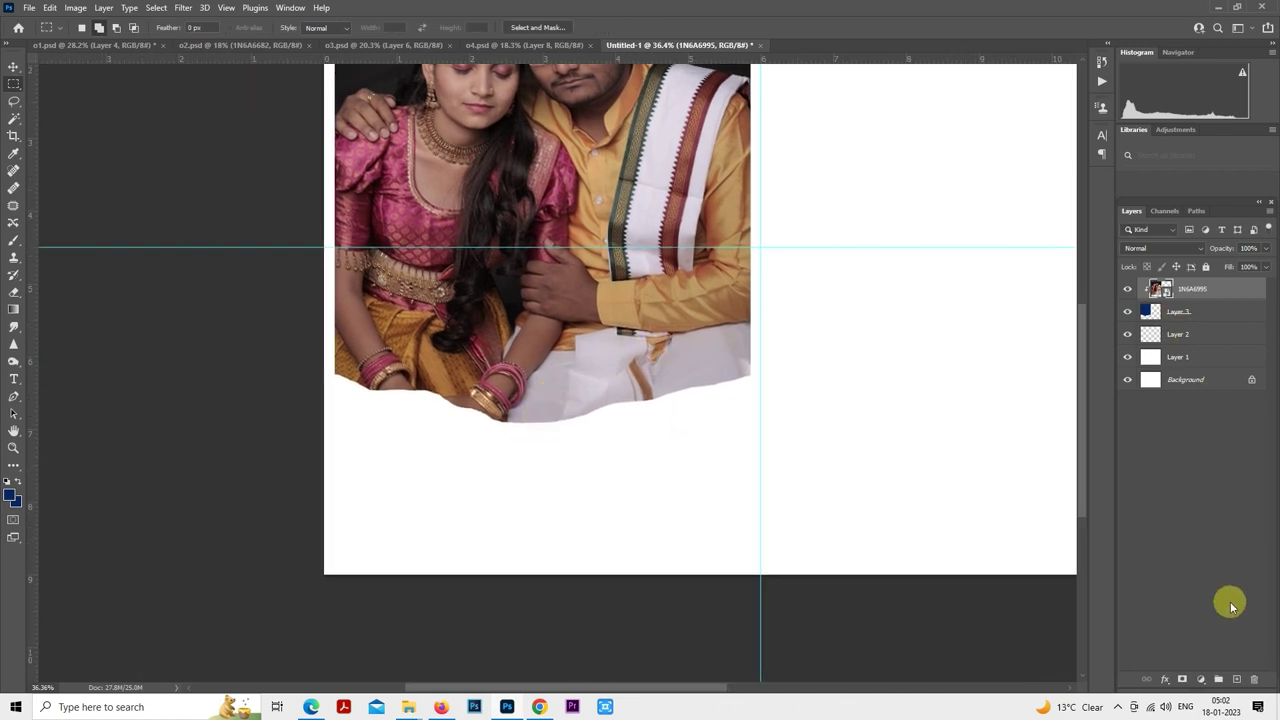
- Stamp a large navy circle on new Layer 4, enlarge it about 110%, and paste the stroke style
click(1237, 680)
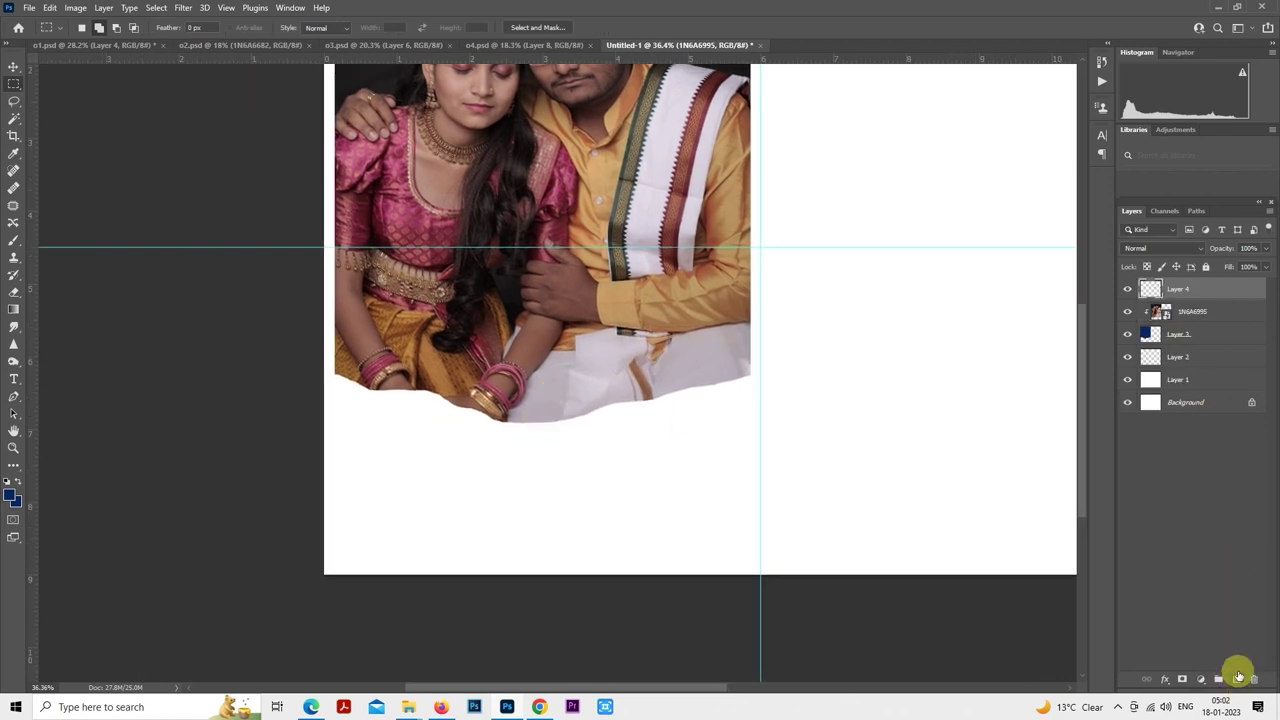
click(13, 242)
click(549, 354)
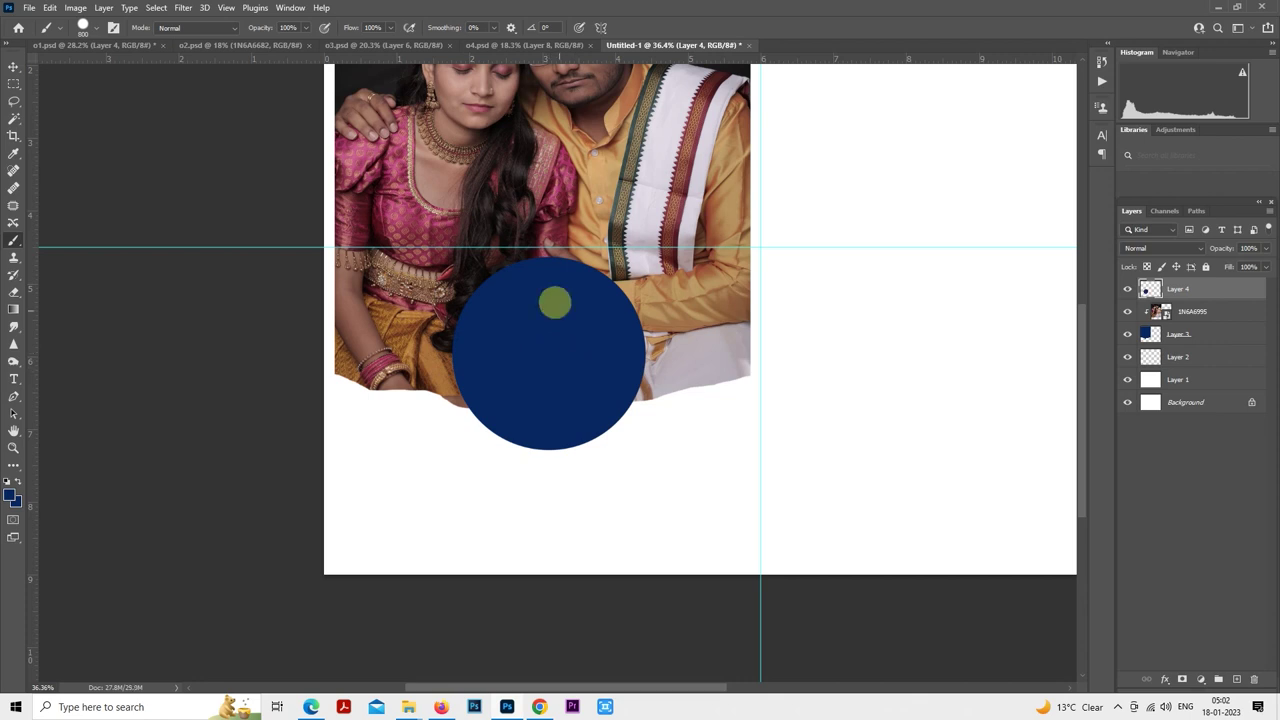
click(15, 88)
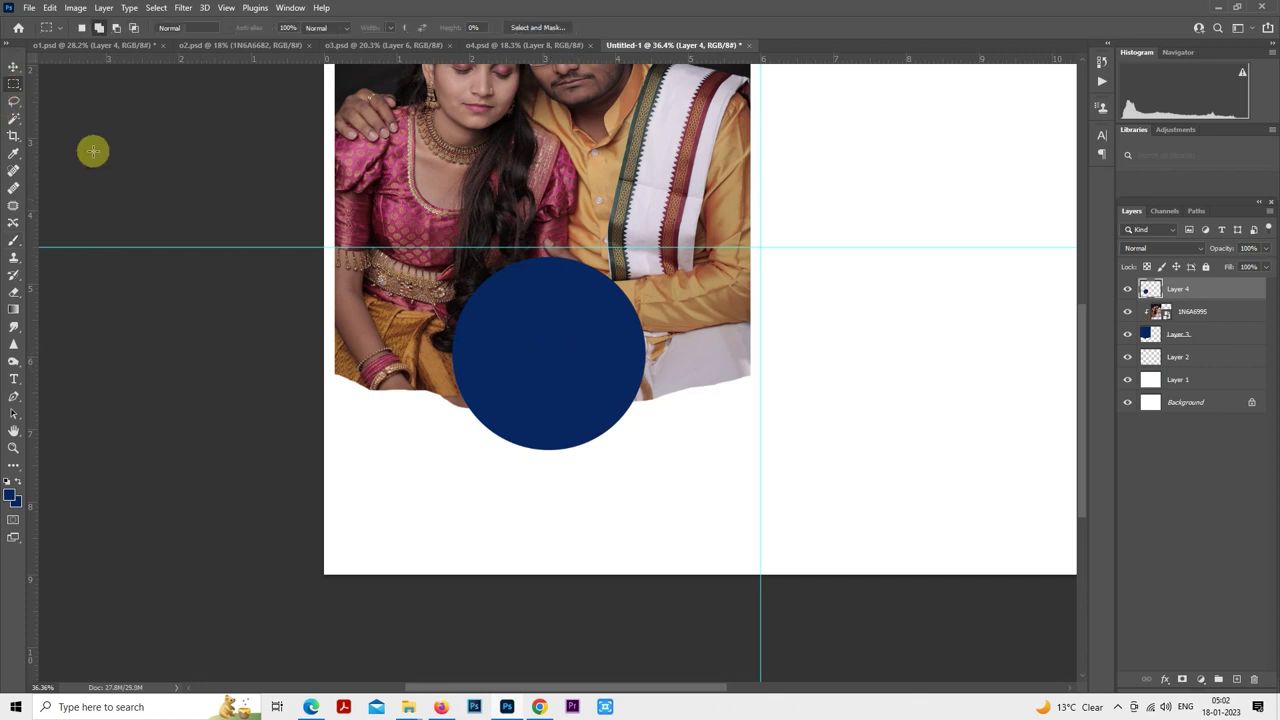
right_click(594, 308)
click(659, 426)
mouse_move(580, 369)
mouse_down()
mouse_move(580, 412)
mouse_move(578, 394)
mouse_up()
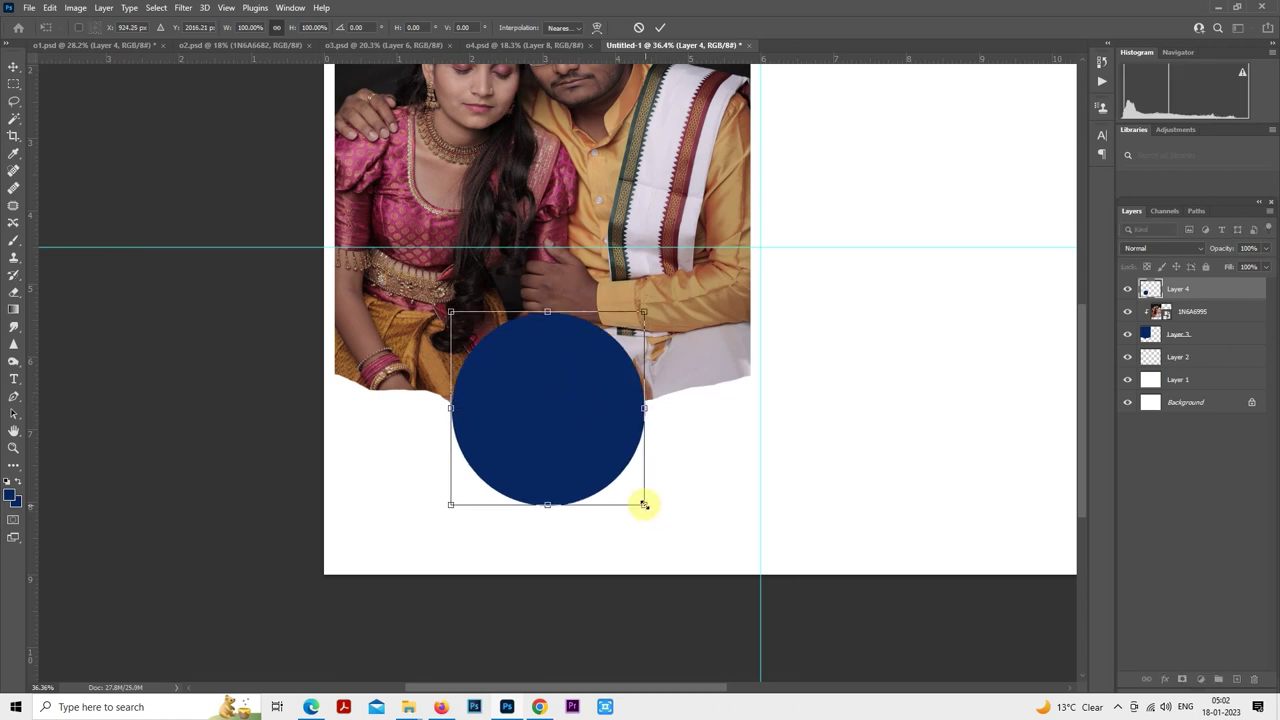
drag(646, 506, 654, 515)
drag(620, 458, 620, 454)
key(m)
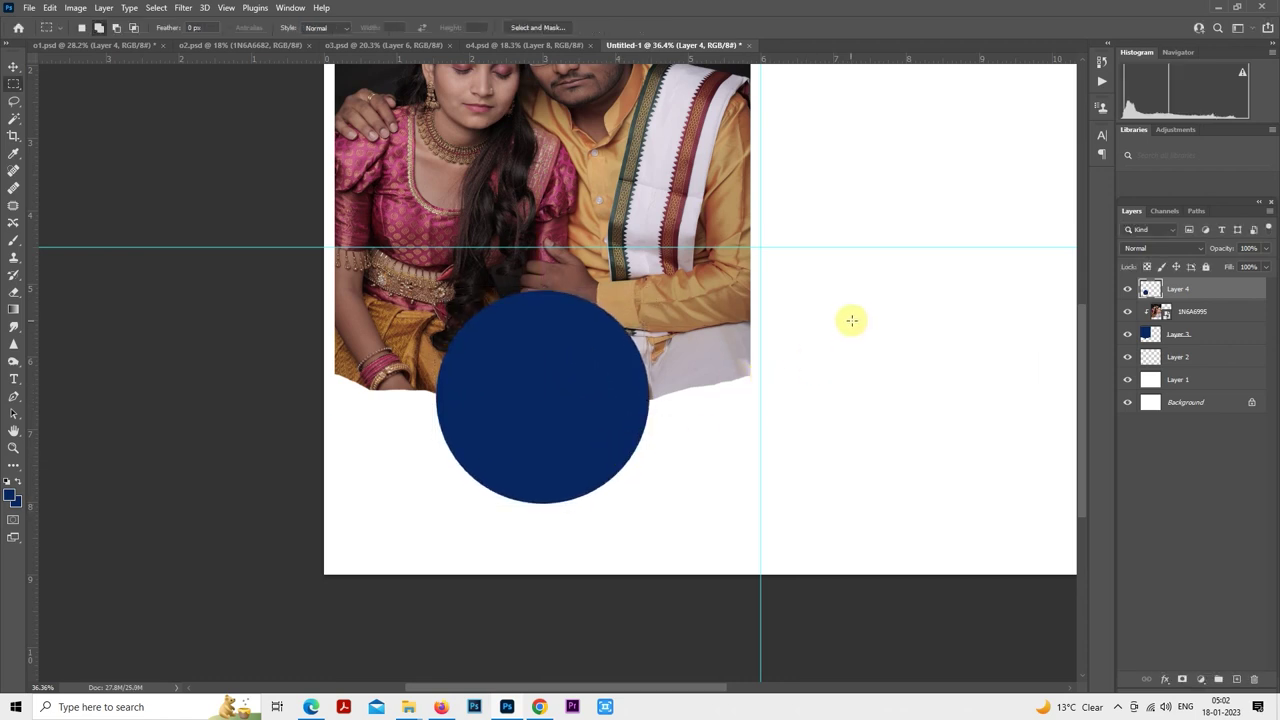
right_click(1189, 297)
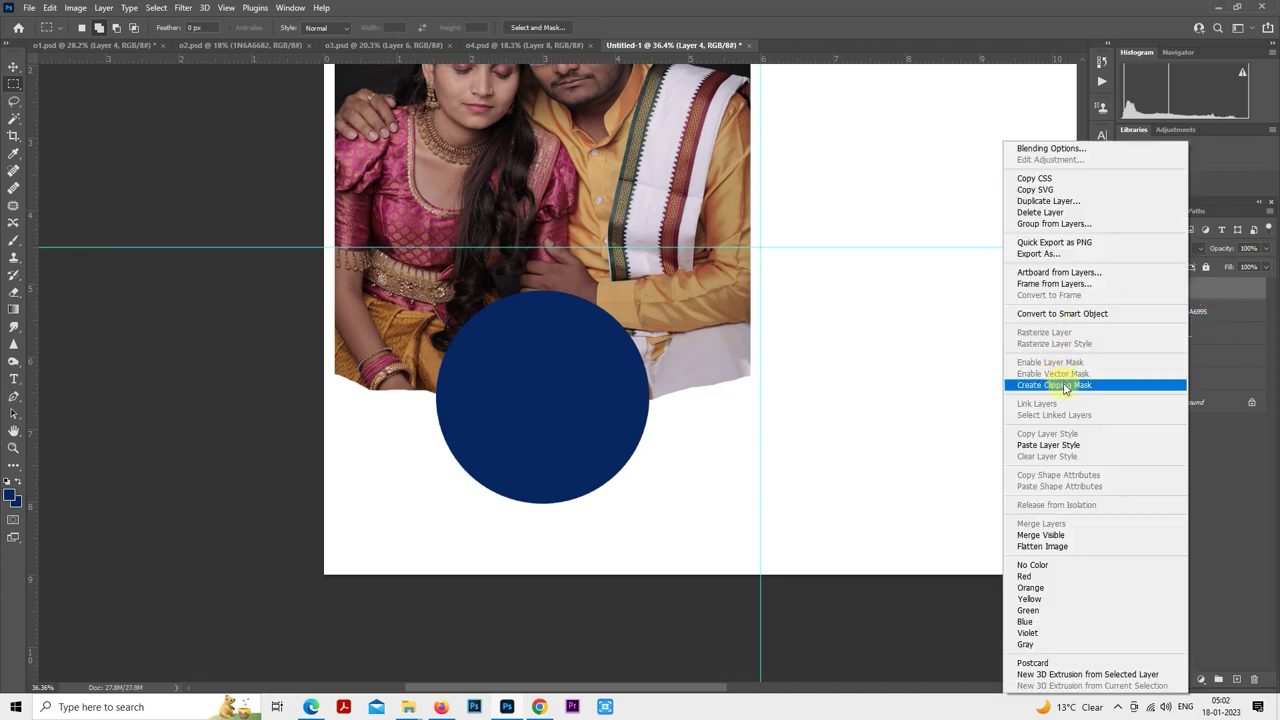
click(1066, 448)
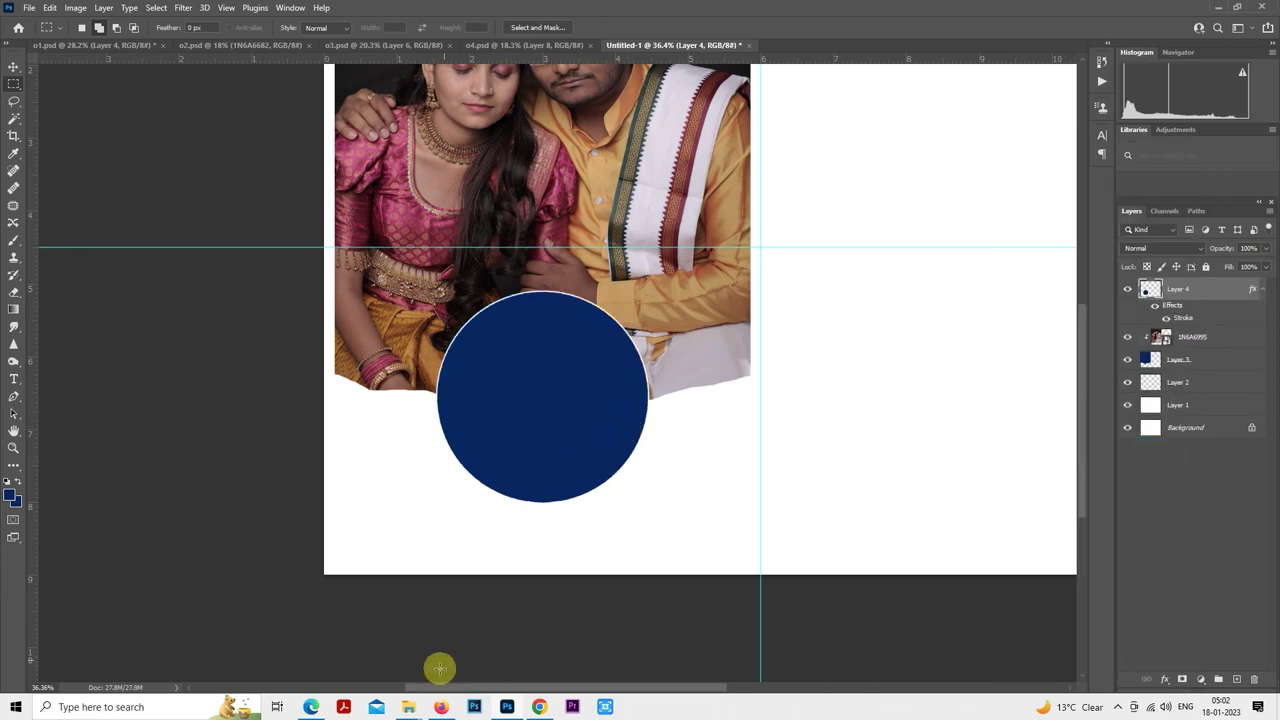
- Preview photo 1N6A6965 from the pre shoot folder, then return to the spread
mouse_move(409, 707)
click(340, 645)
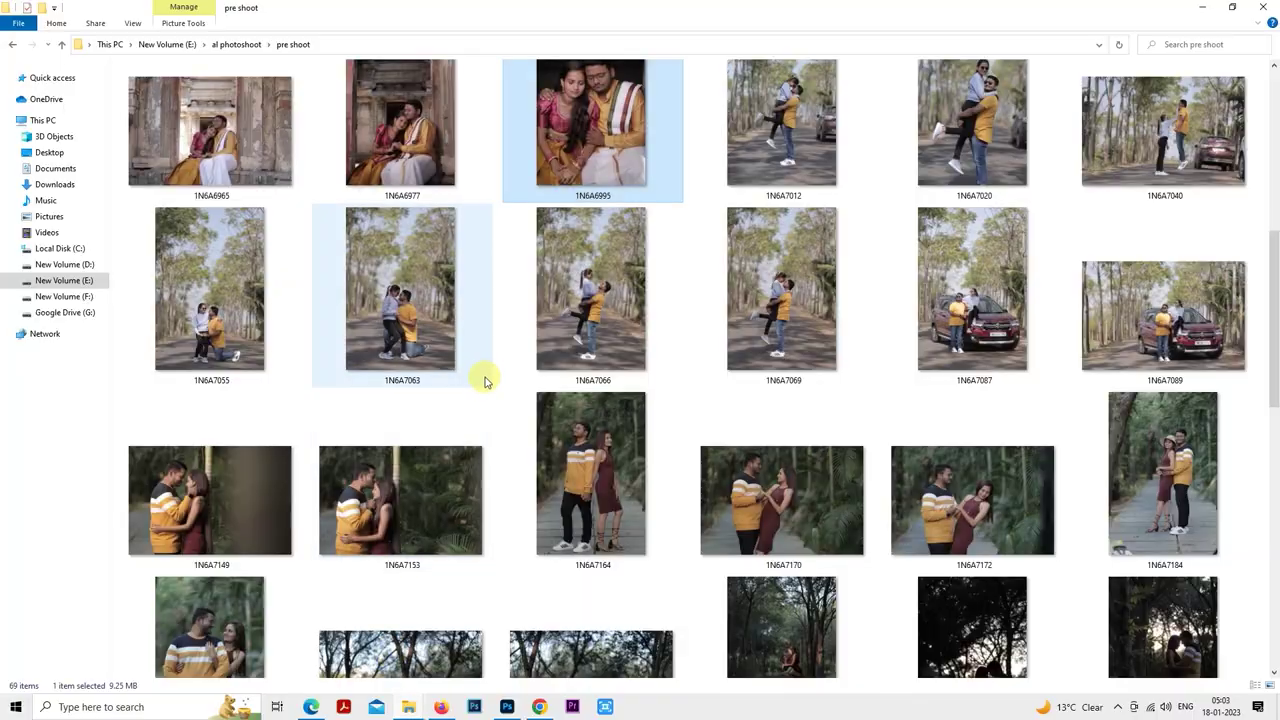
double_click(246, 163)
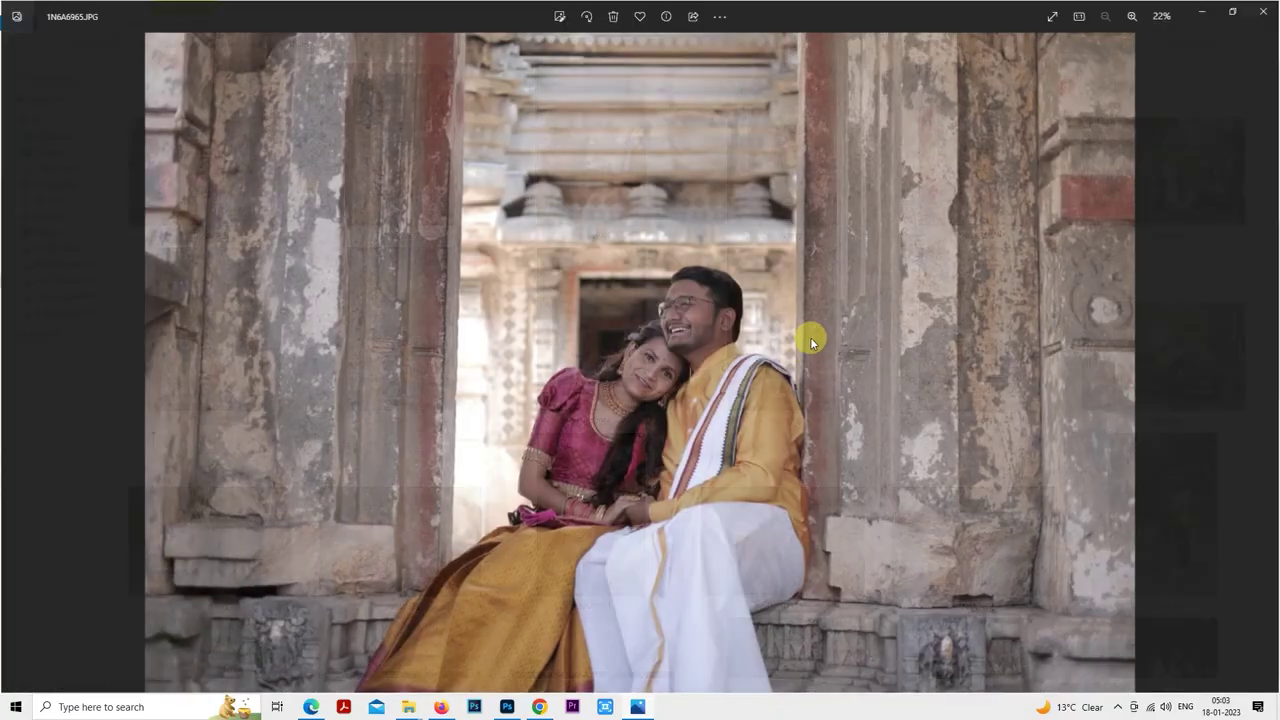
click(1265, 10)
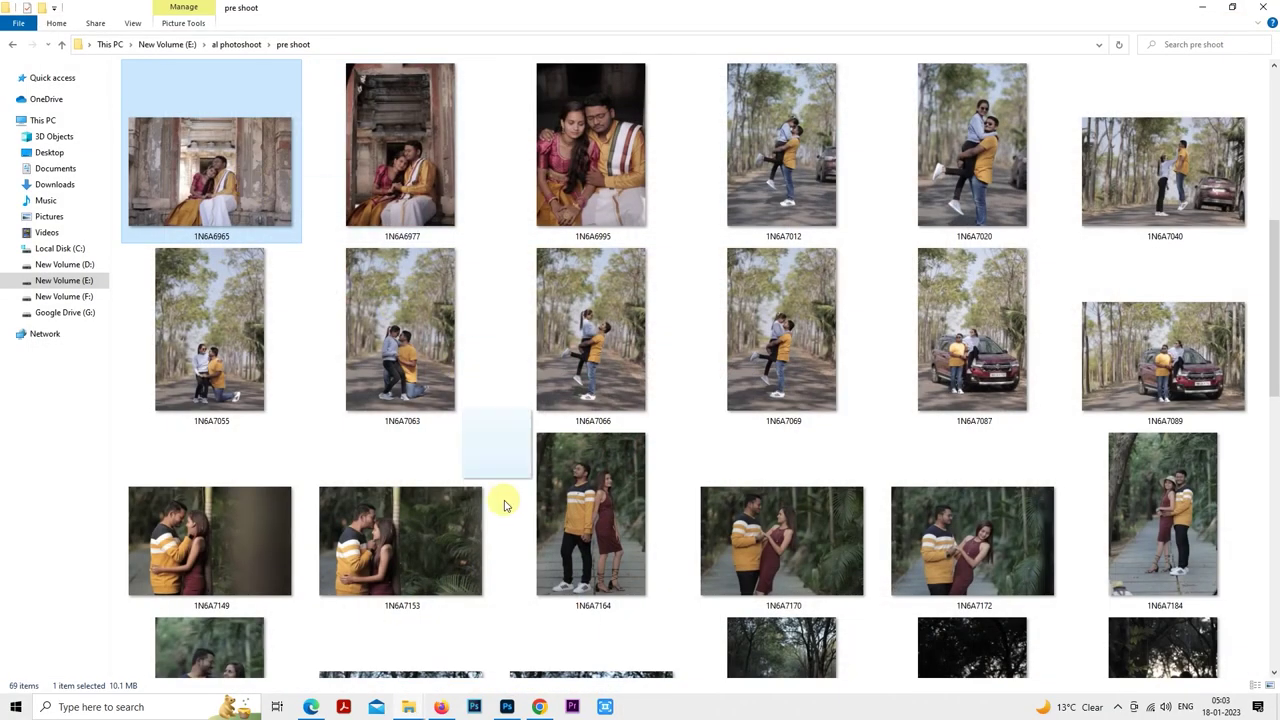
click(519, 707)
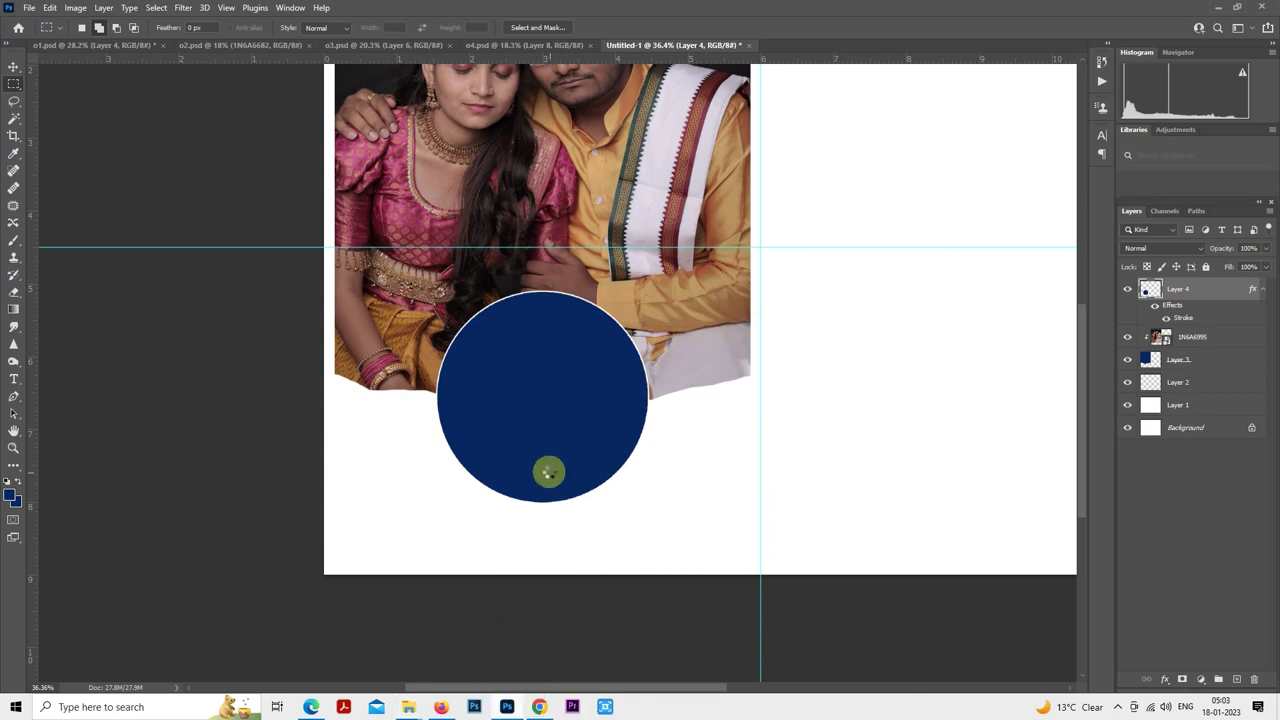
- Place temple photo 1N6A6965, shrink it, and clip it into the Layer 4 circle
drag(548, 472, 560, 435)
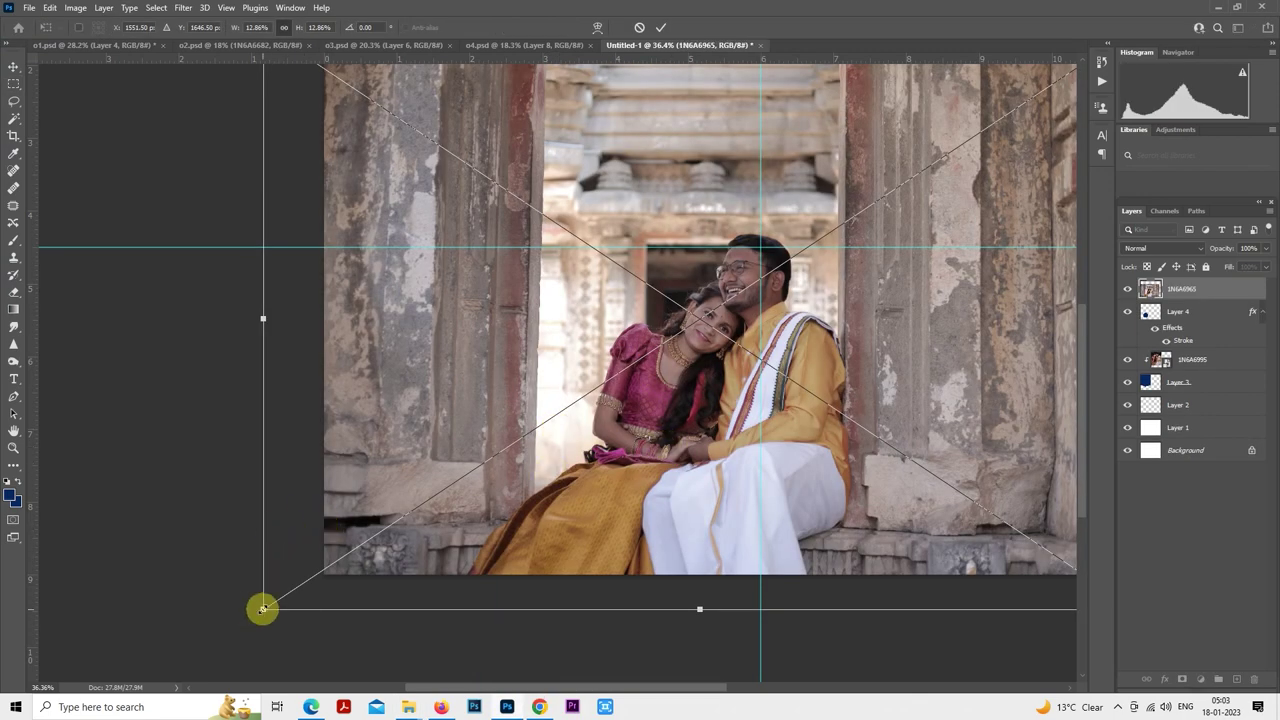
drag(262, 609, 501, 510)
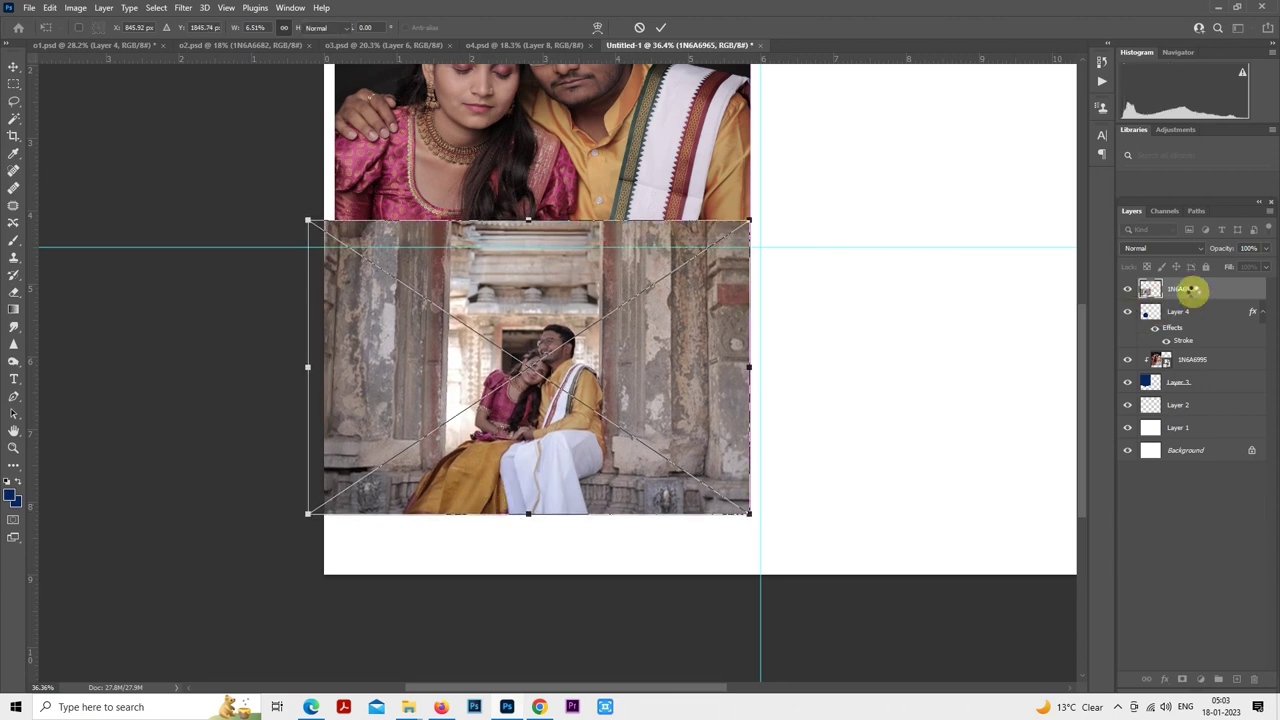
key(Return)
right_click(1192, 289)
click(1075, 417)
- Enlarge and reposition the clipped temple photo to fill the circle
right_click(548, 389)
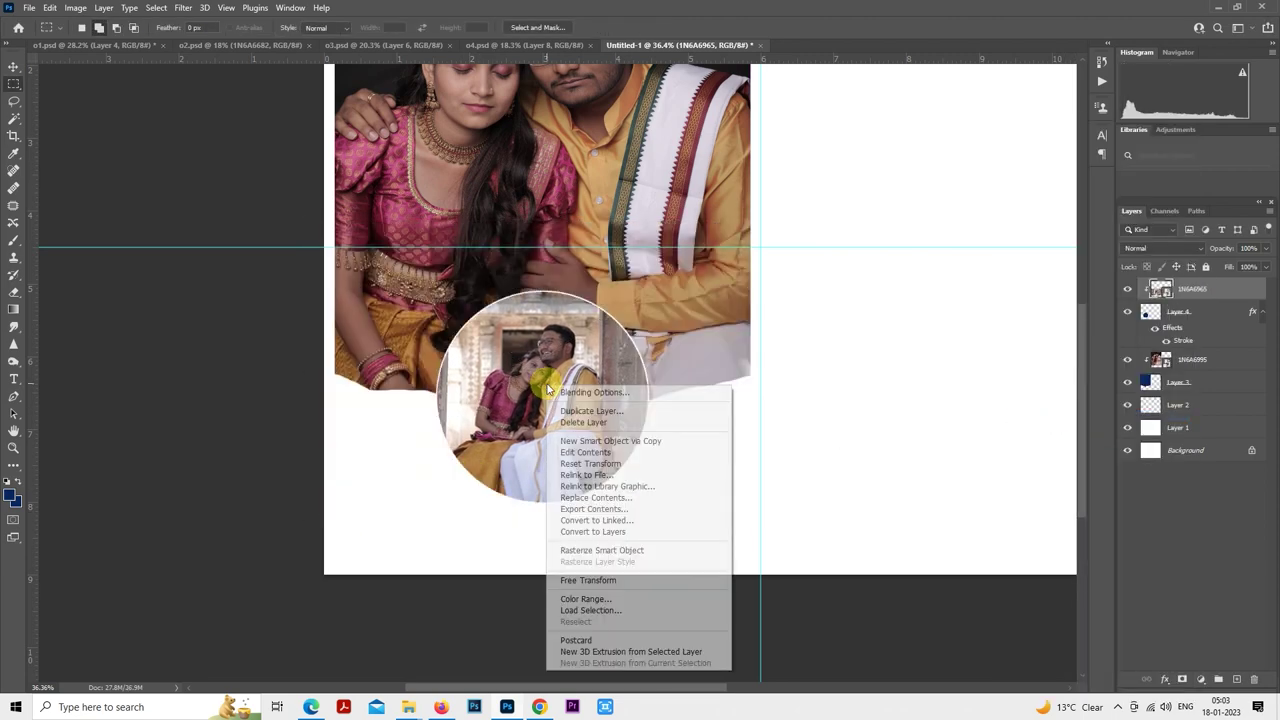
click(630, 580)
drag(643, 451, 644, 466)
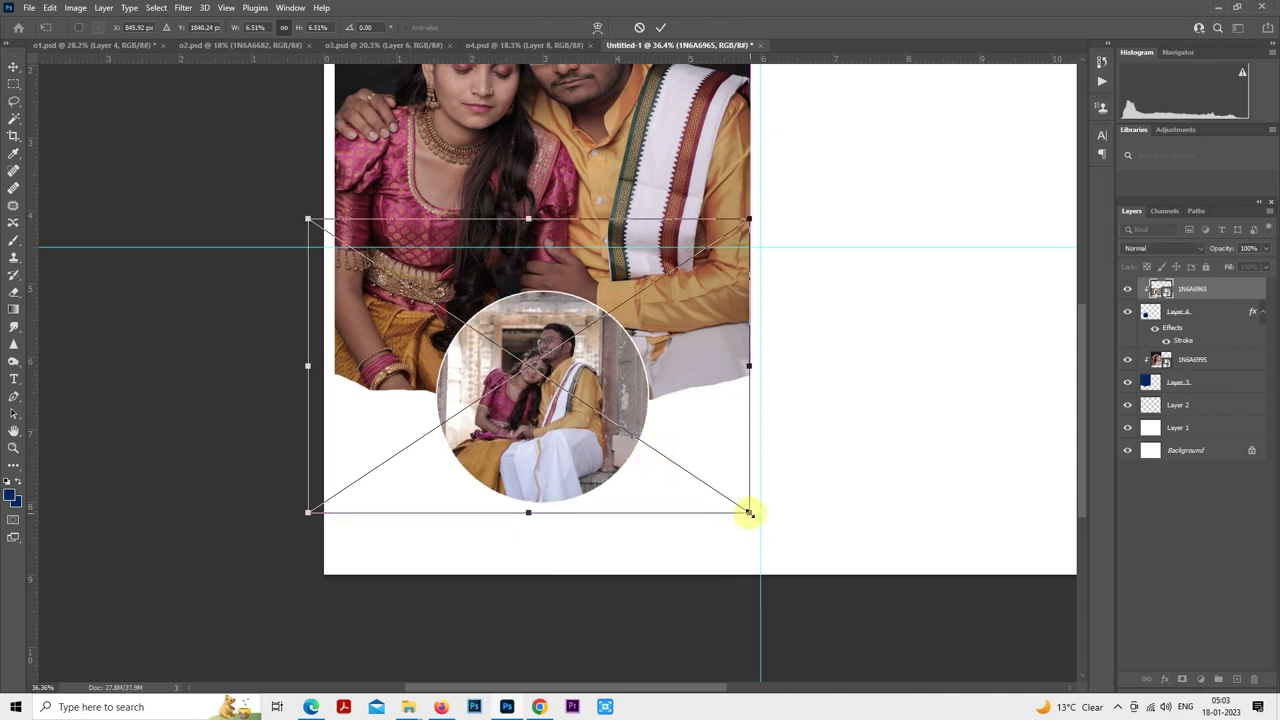
drag(749, 512, 798, 581)
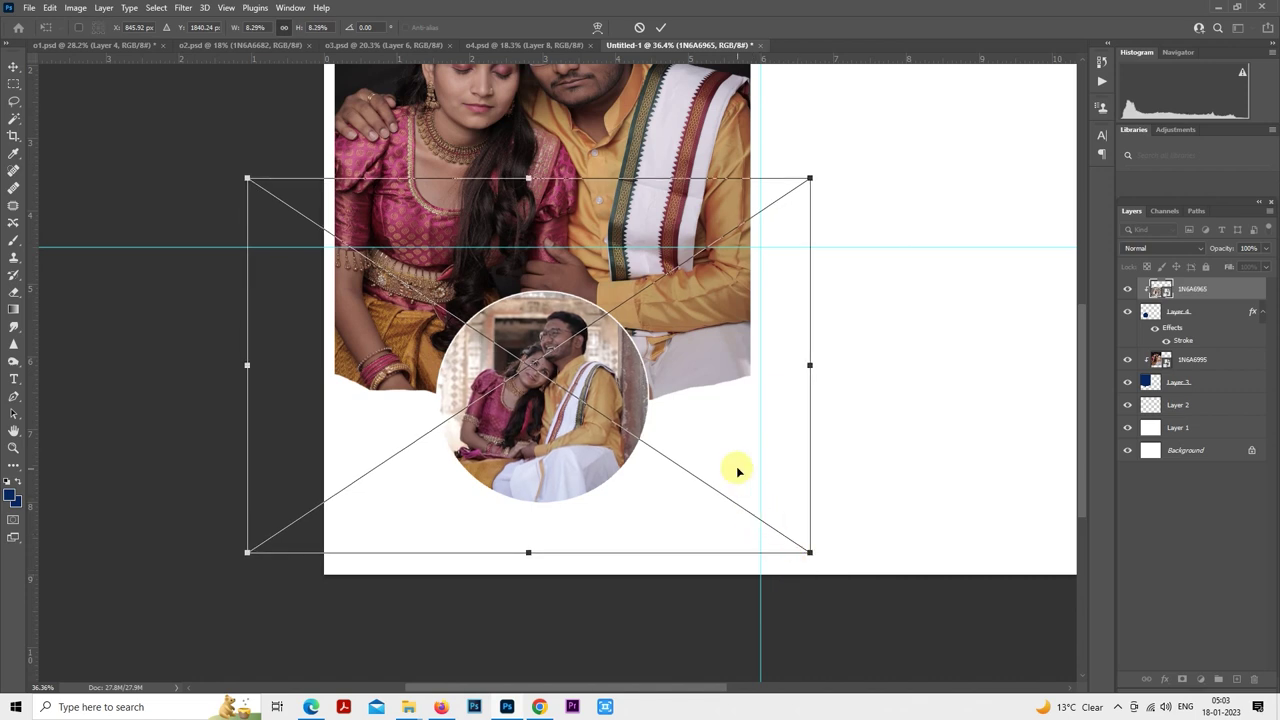
drag(735, 467, 737, 468)
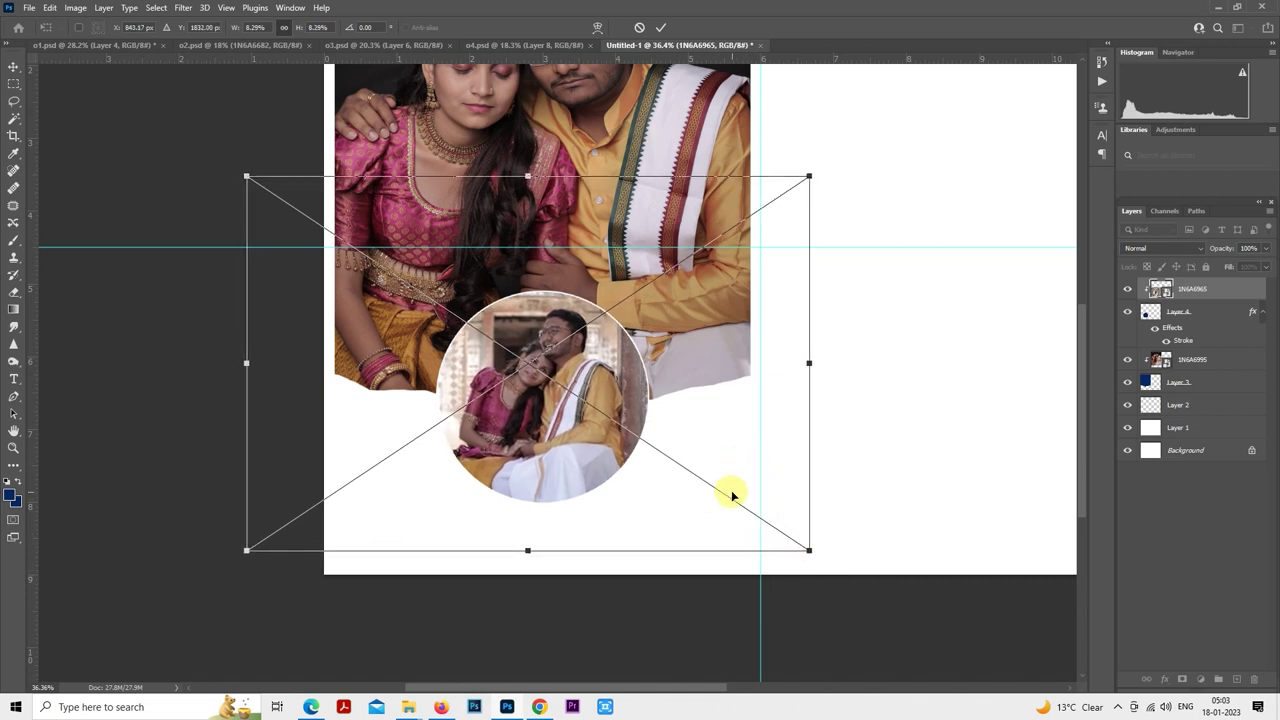
key(Return)
- Fit the whole spread in view, adjust the zoom, and select Layer 4
key(ctrl+0)
key(m)
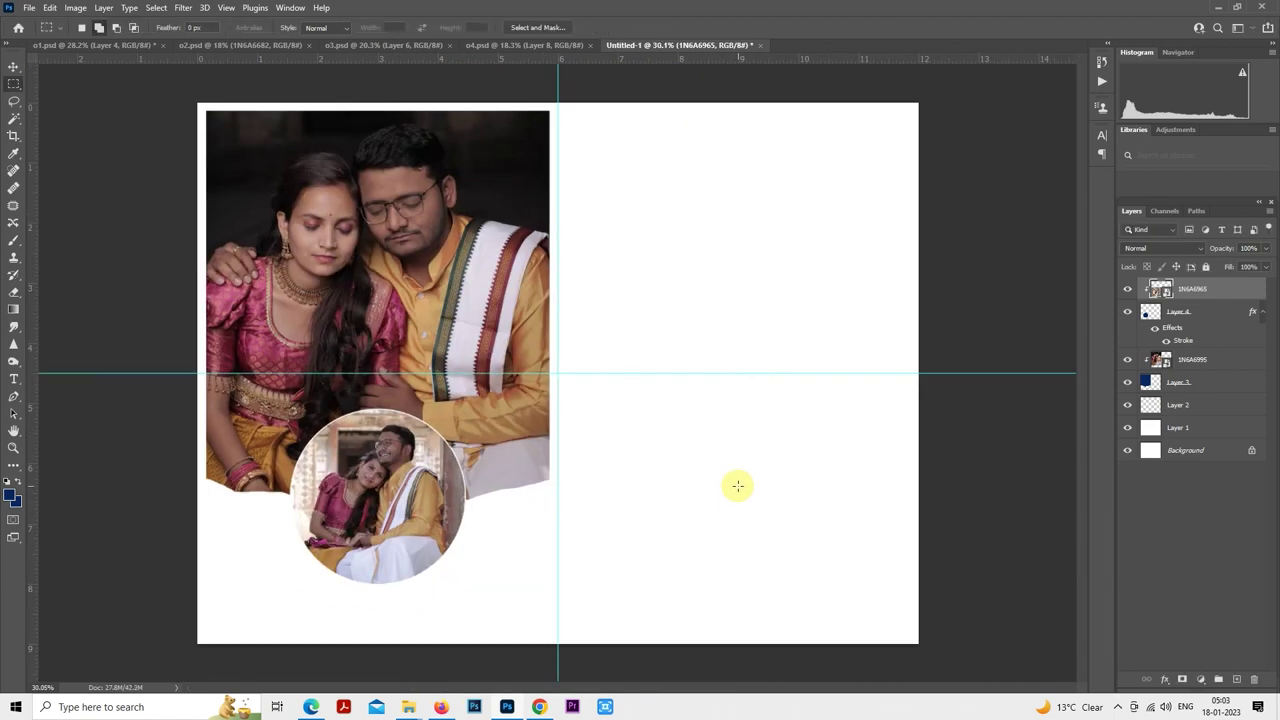
key(ctrl+minus)
scroll(766, 390, down, 2)
scroll(769, 369, up, 2)
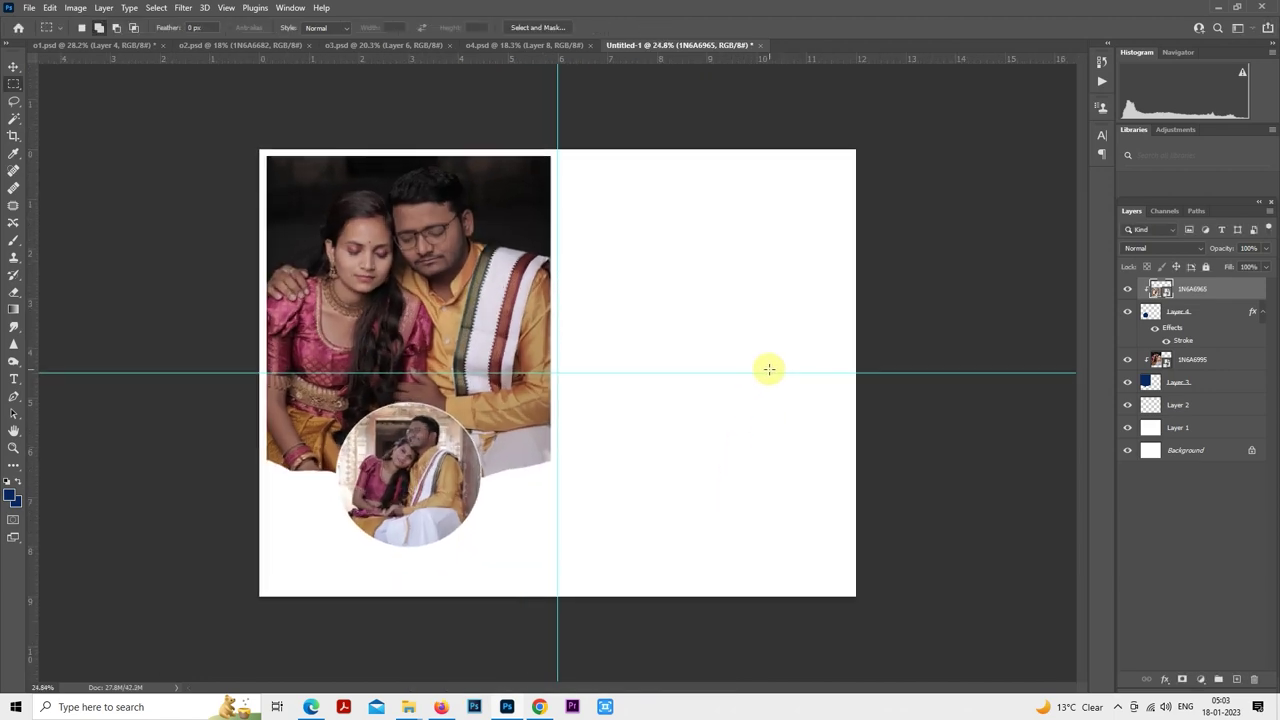
scroll(769, 369, down, 1)
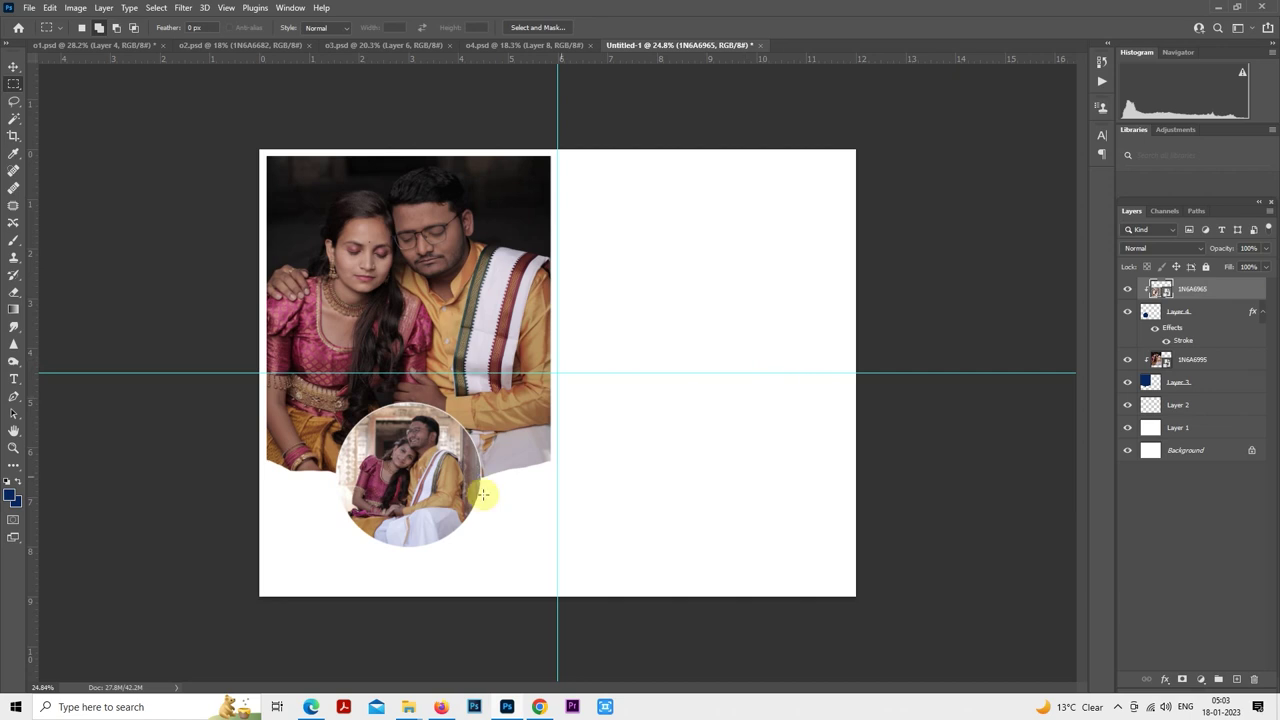
key(ctrl+plus)
click(1190, 316)
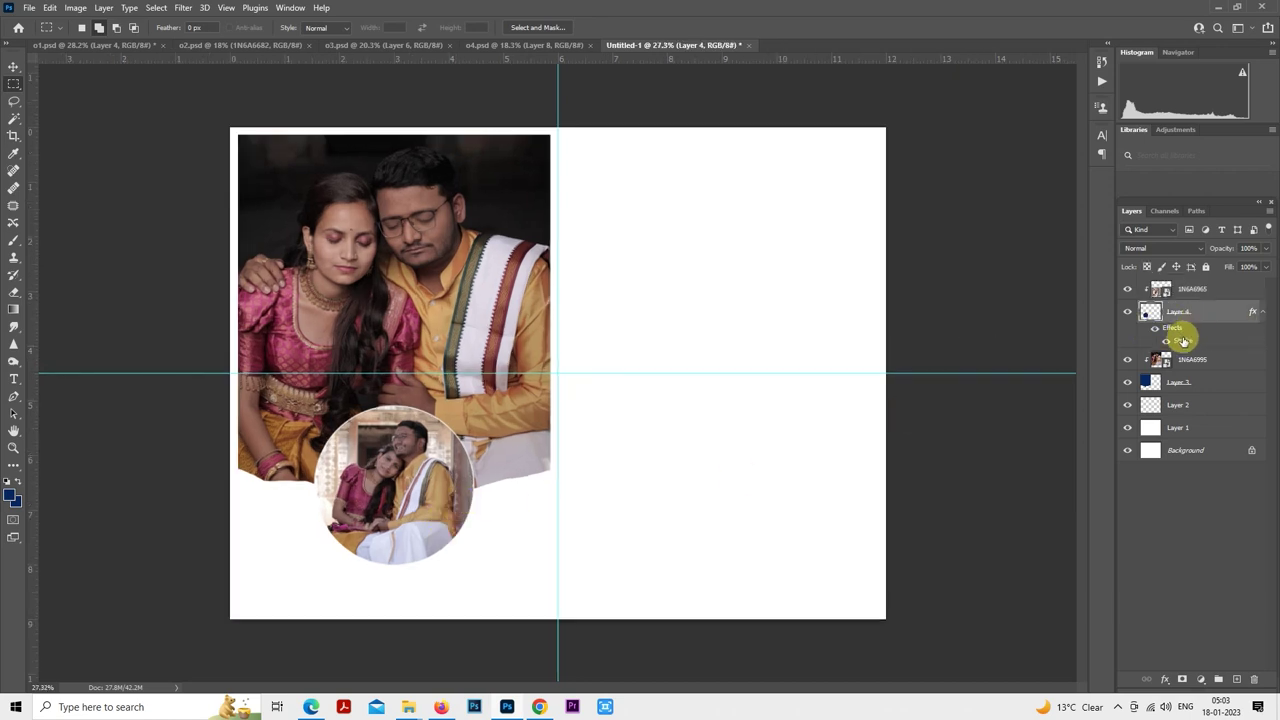
- Duplicate the circle layer and rasterize Layer 4's stroke effect into its pixels
key(ctrl+u)
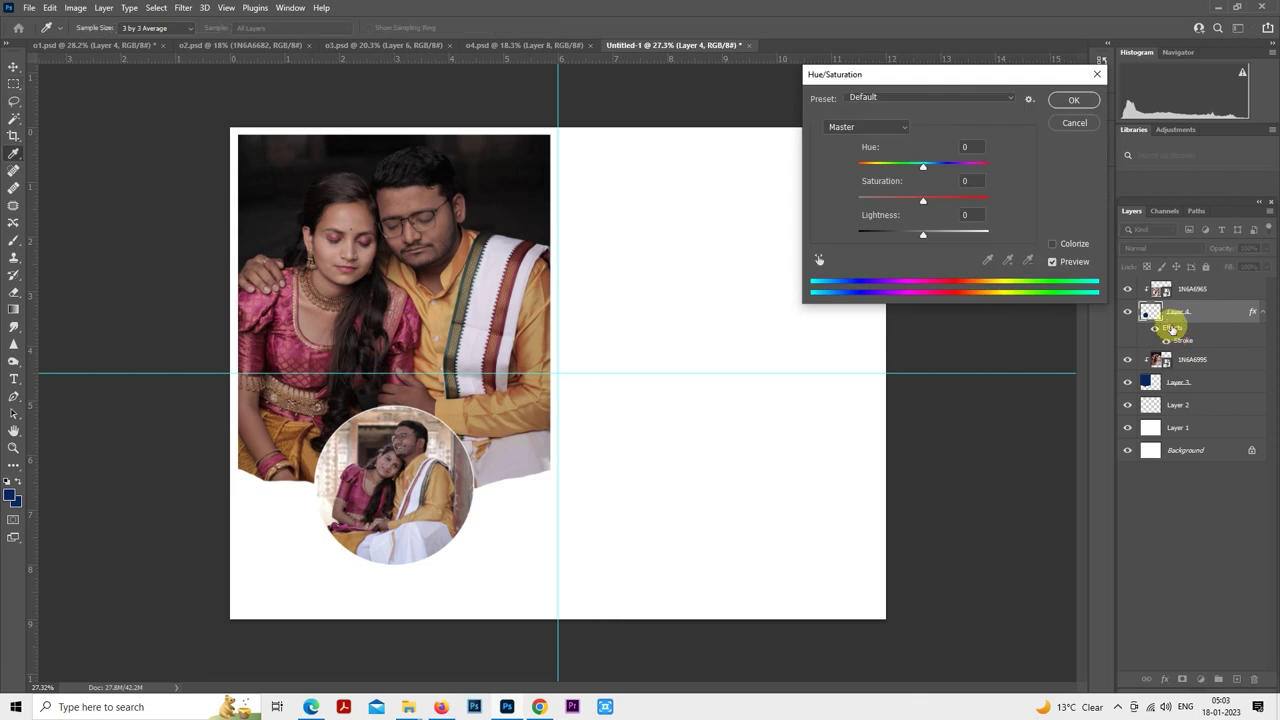
click(1080, 127)
key(m)
key(ctrl+j)
right_click(1190, 358)
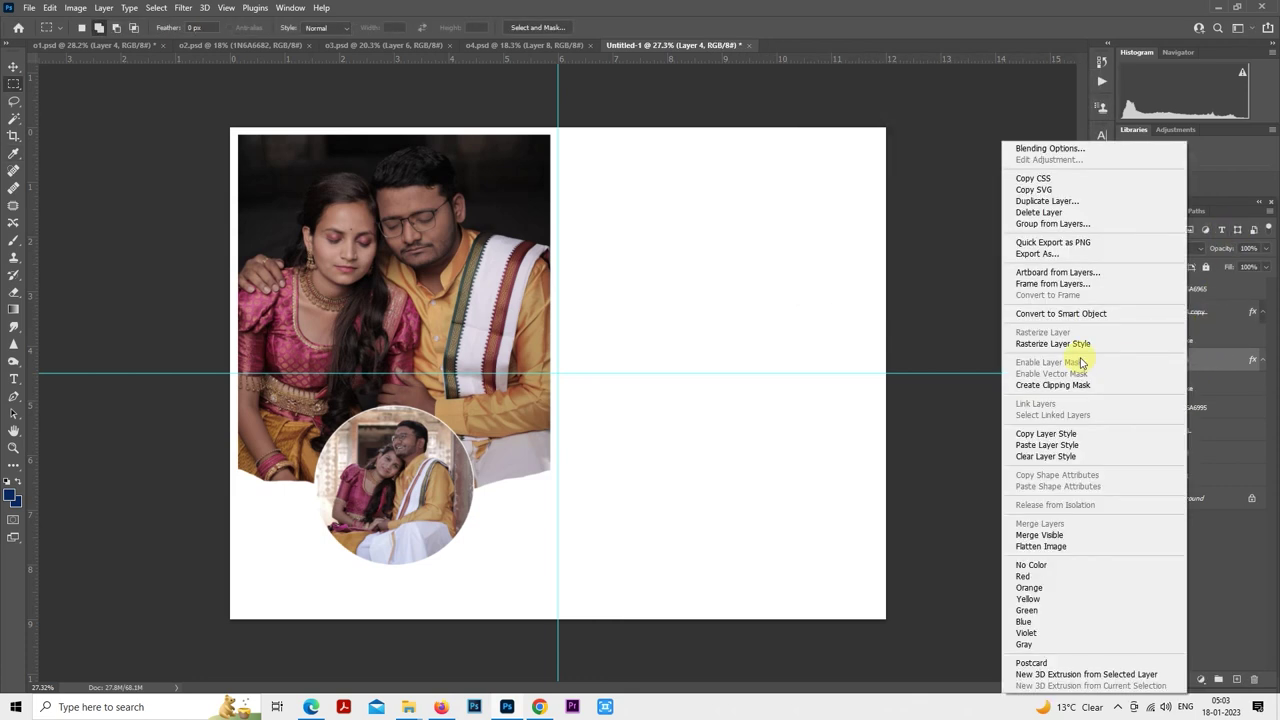
click(1100, 340)
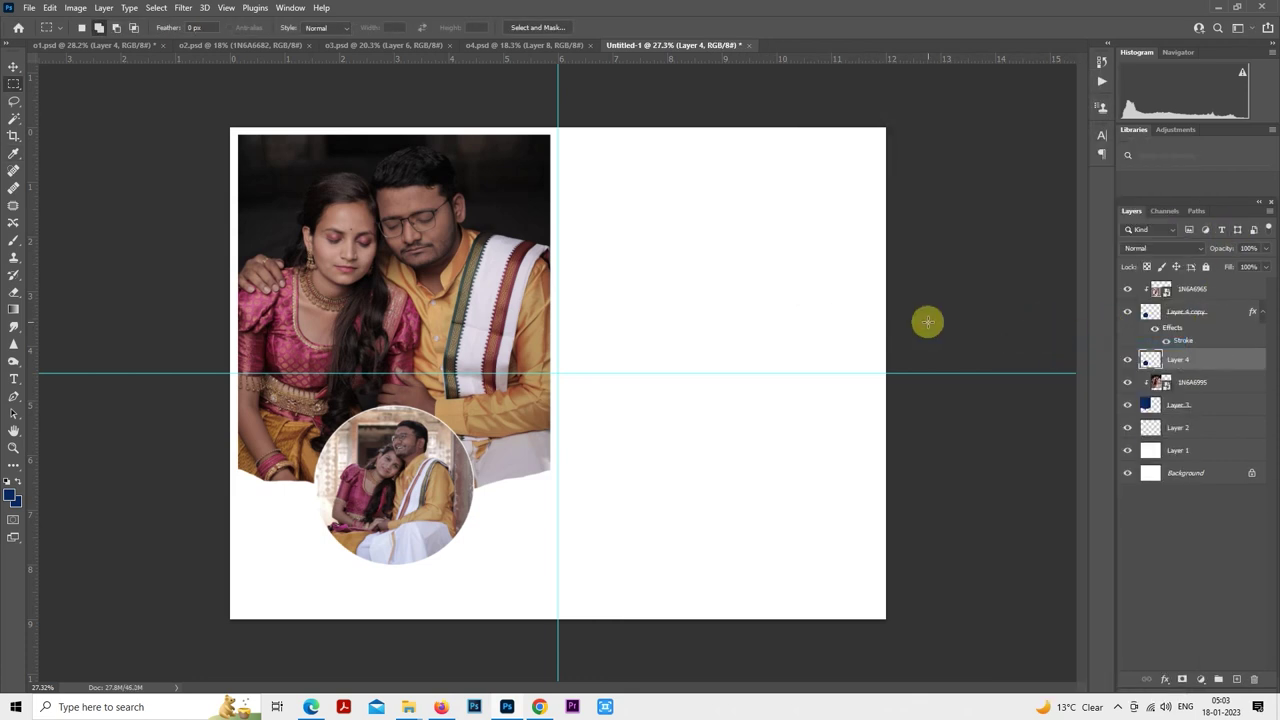
- Darken Layer 4 by lowering its Hue/Saturation lightness
key(ctrl+u)
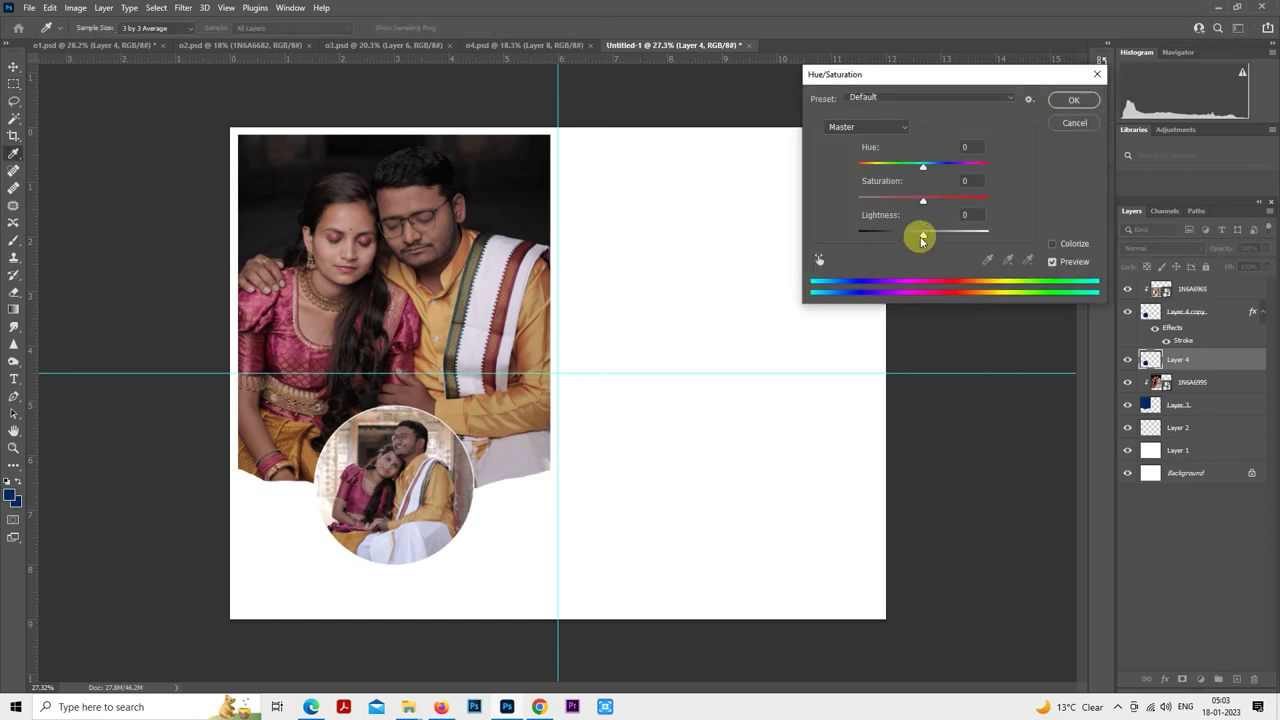
drag(922, 231, 866, 236)
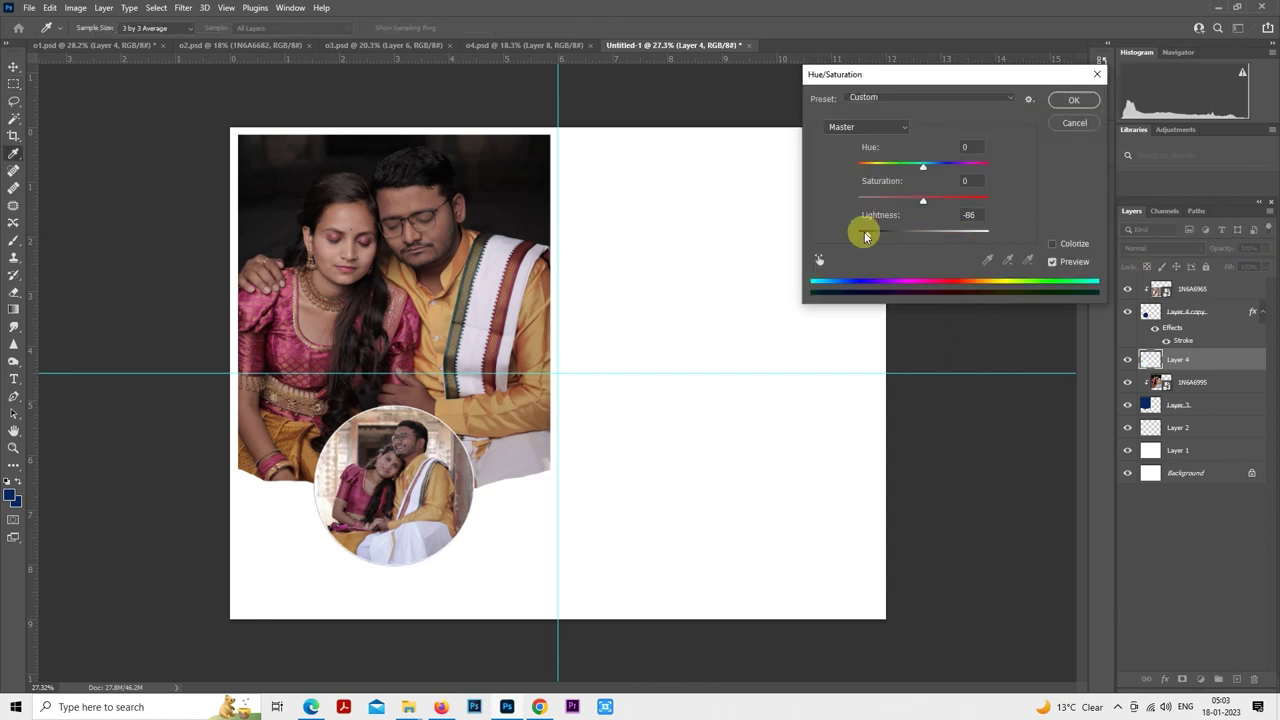
click(1073, 100)
- Enlarge the black circle behind the inset to about 111% and set it to 50% opacity
right_click(405, 457)
click(470, 570)
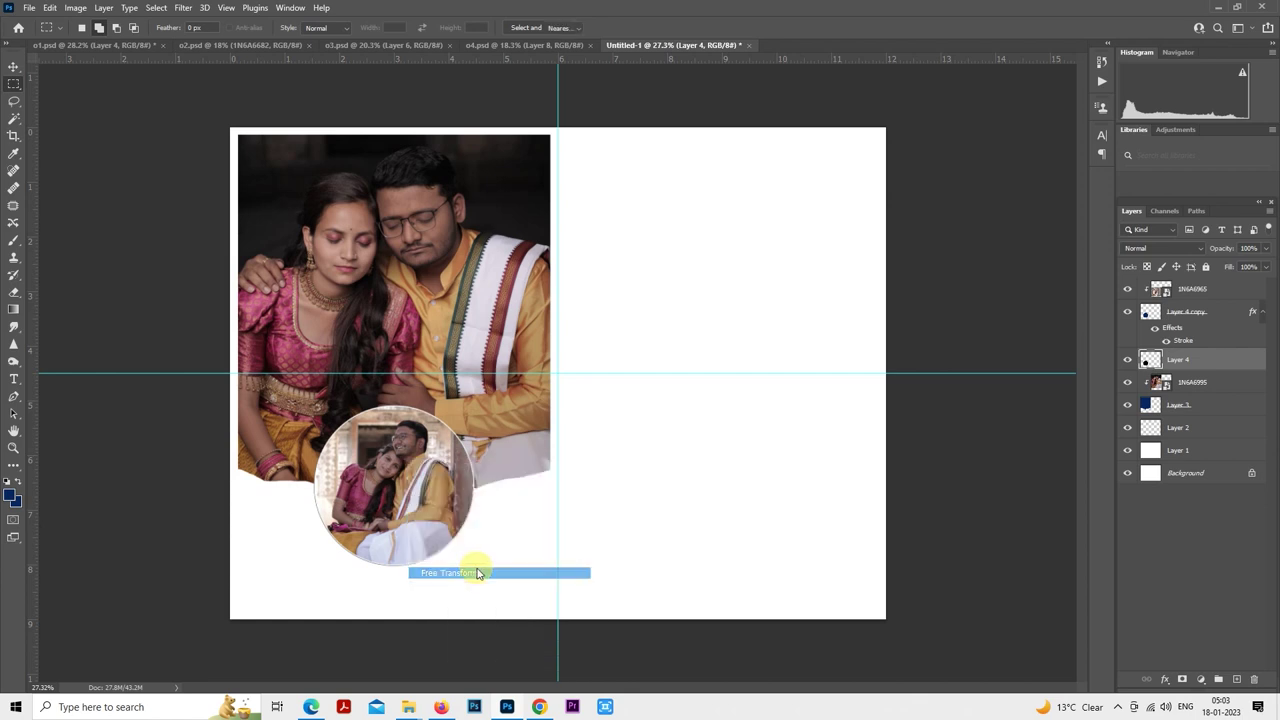
drag(475, 566, 482, 576)
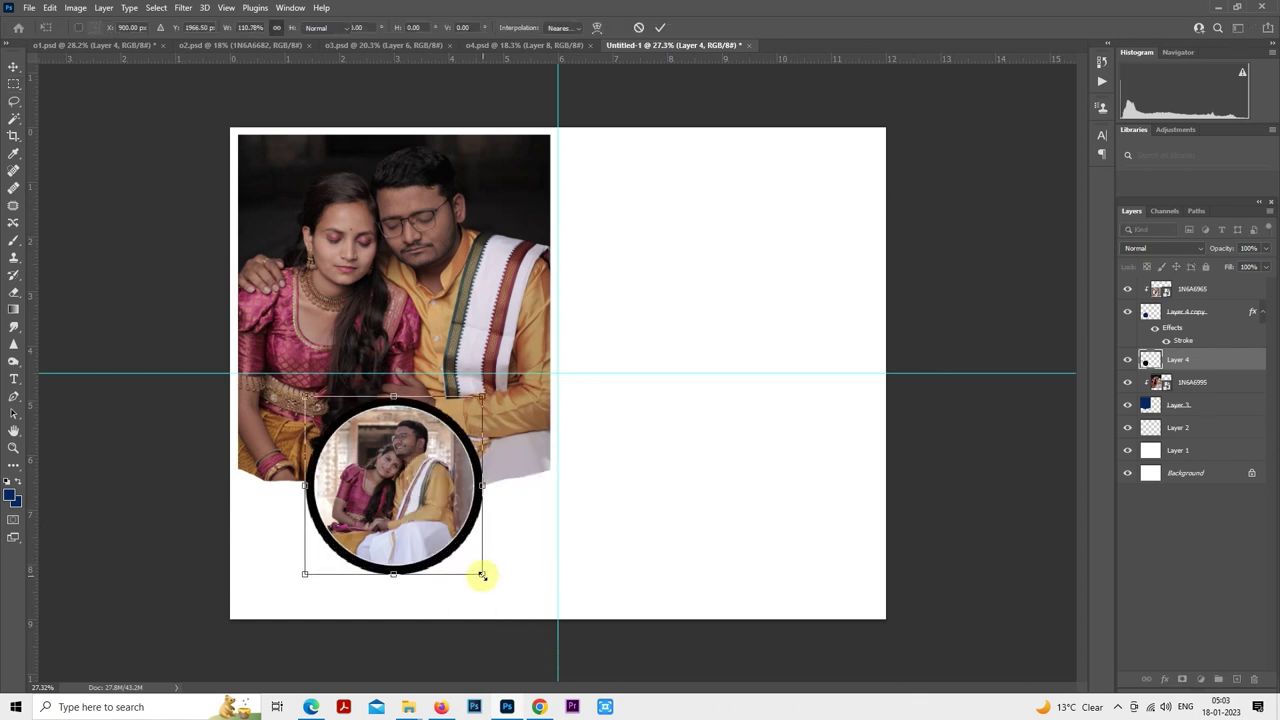
key(Return)
key(m)
key(5)
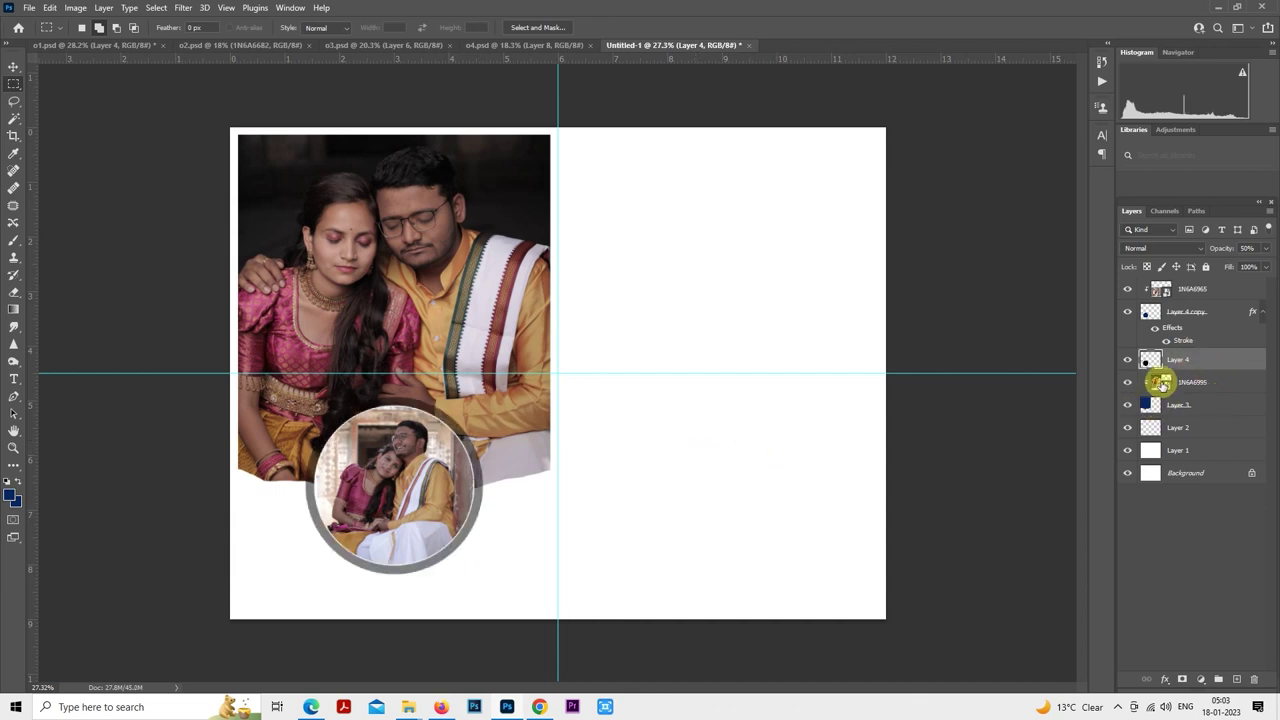
- Try moving Layer 4 down between Layer 2 and Layer 1, then undo it
drag(1188, 371, 1196, 448)
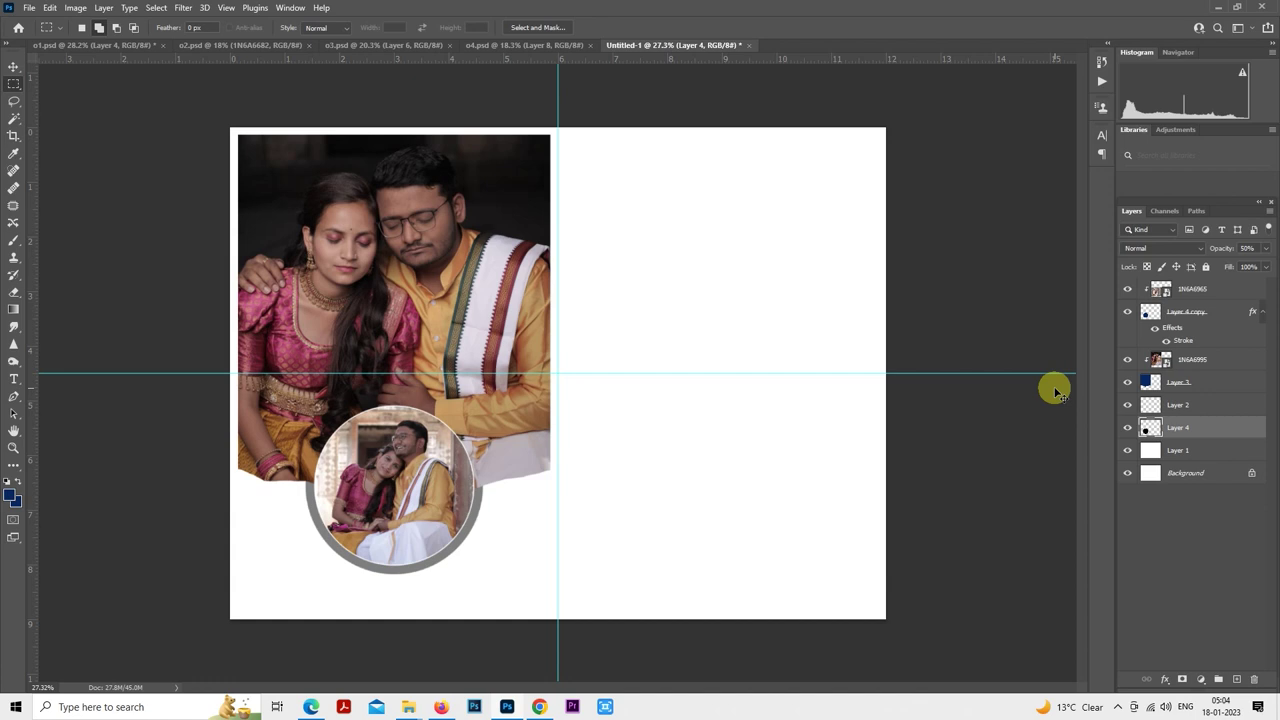
key(ctrl+])
key(ctrl+])
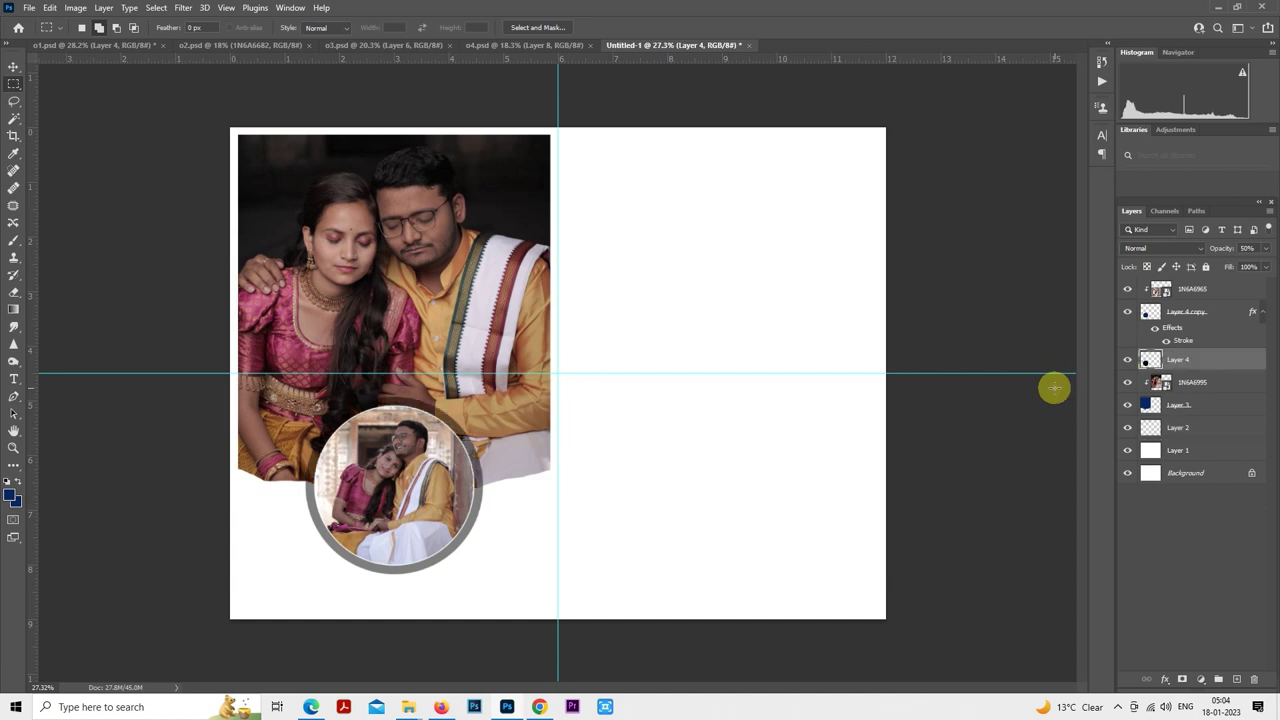
scroll(1054, 388, down, 1)
- Preview photo 1N6A7020 full-size from the pre shoot folder, then return to Photoshop
mouse_move(407, 708)
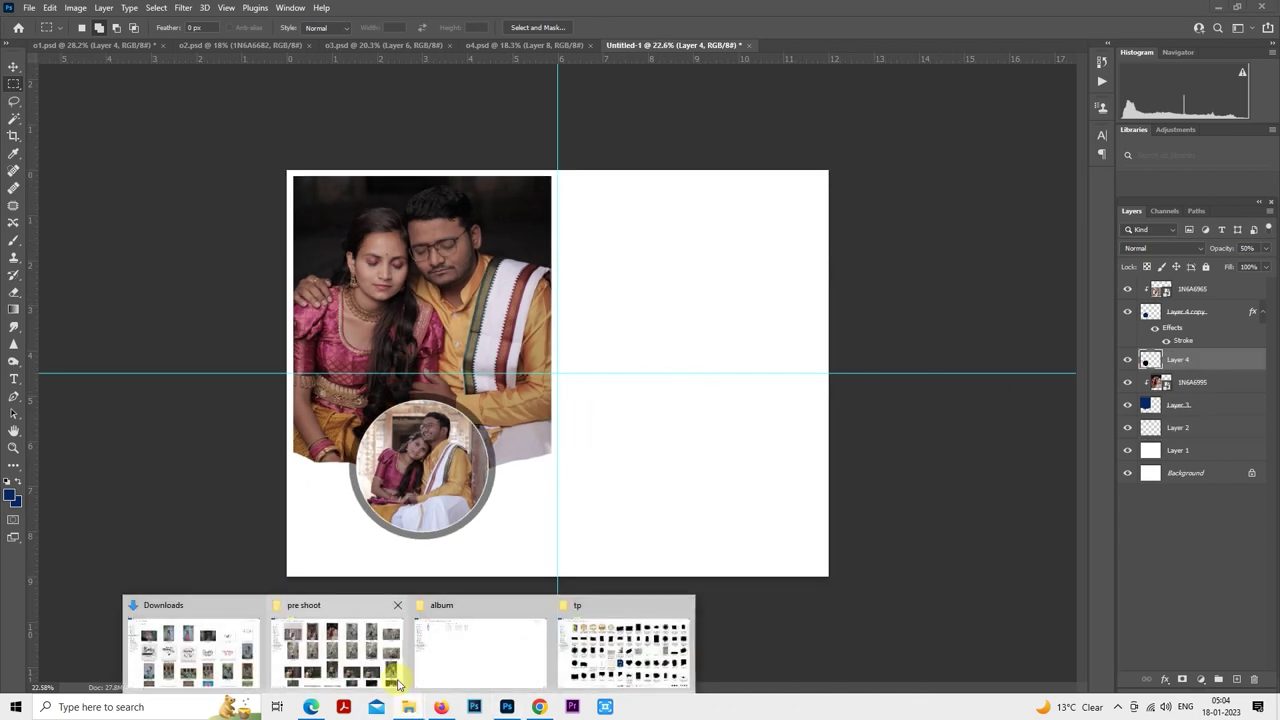
click(338, 645)
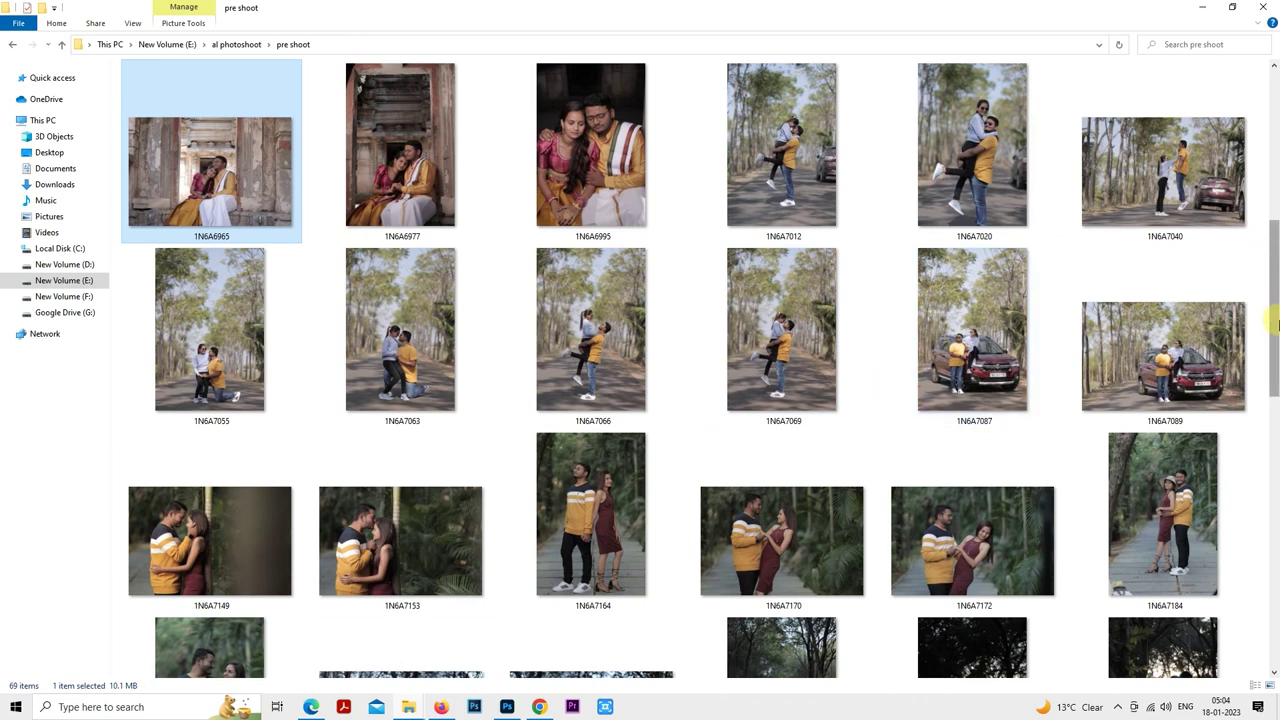
mouse_move(1276, 300)
mouse_down()
mouse_move(1273, 287)
mouse_move(1274, 302)
mouse_up()
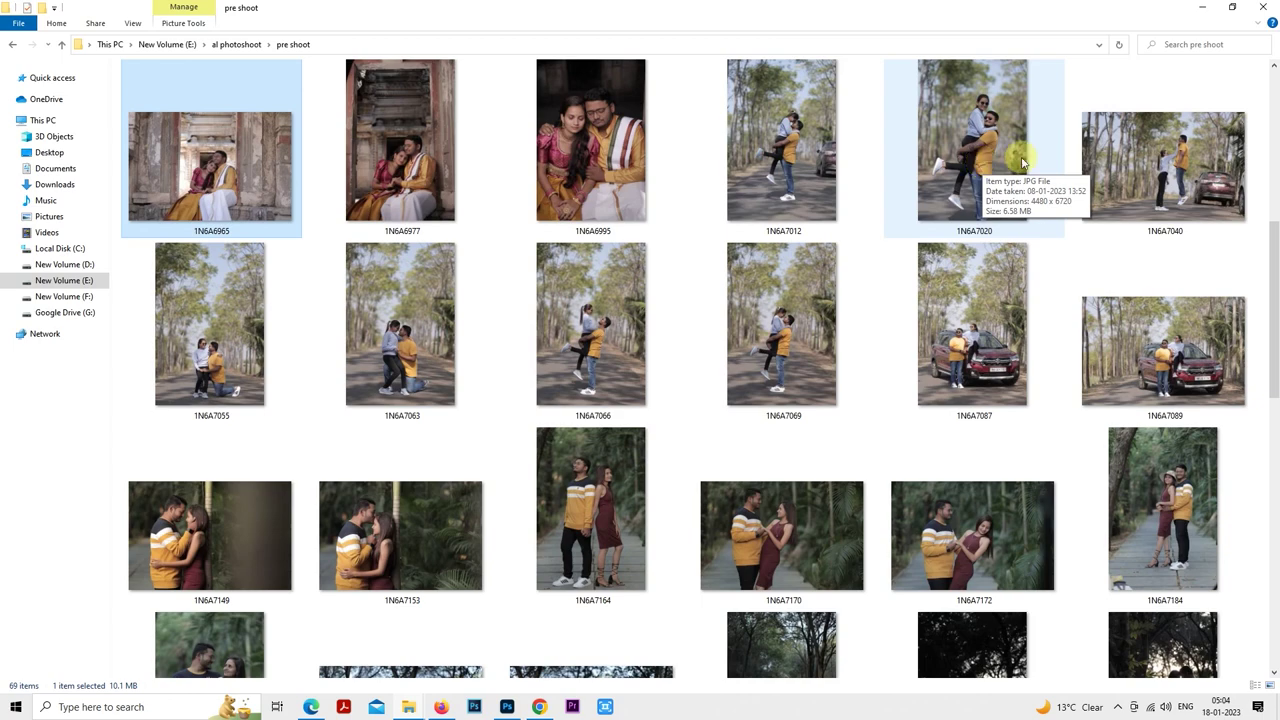
double_click(1022, 162)
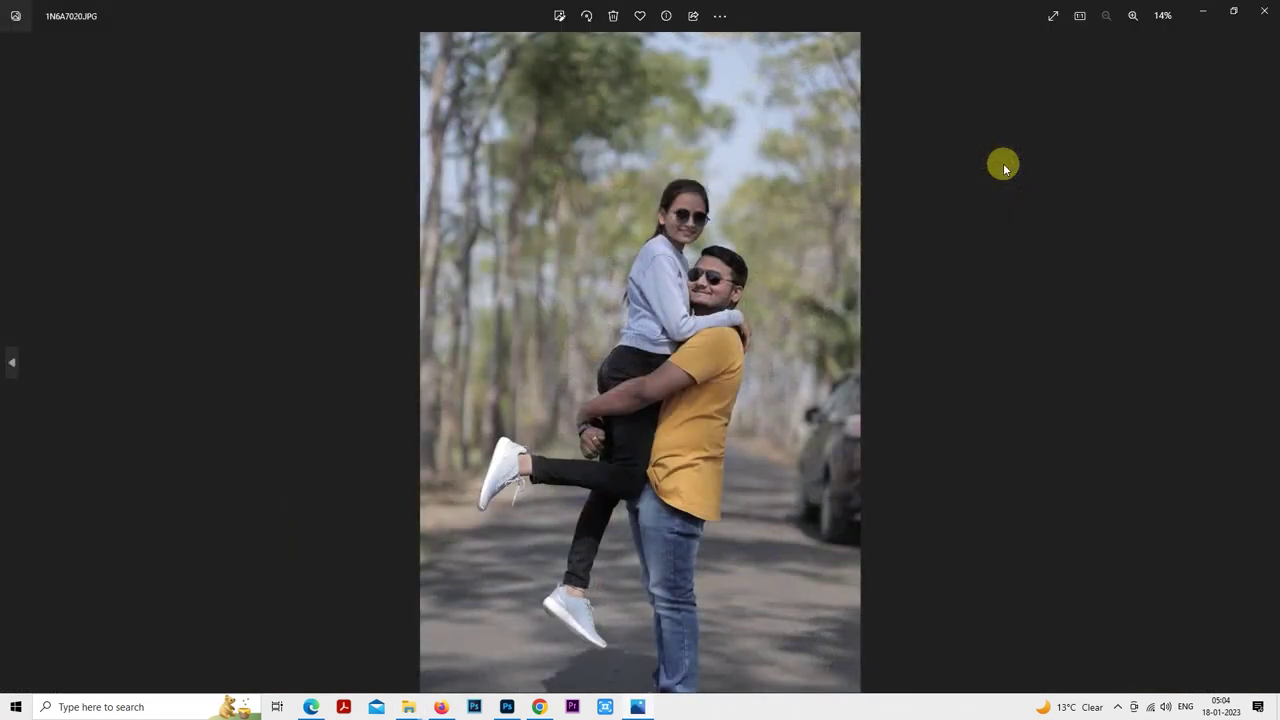
click(1266, 14)
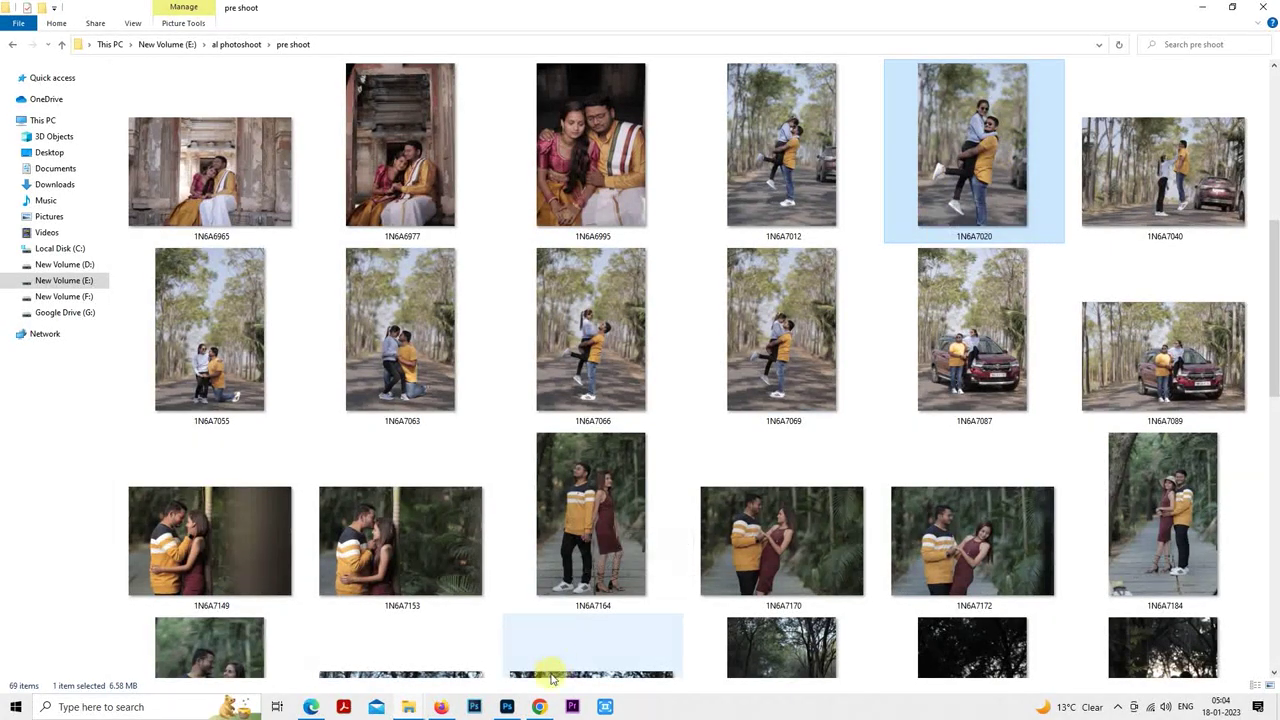
click(507, 707)
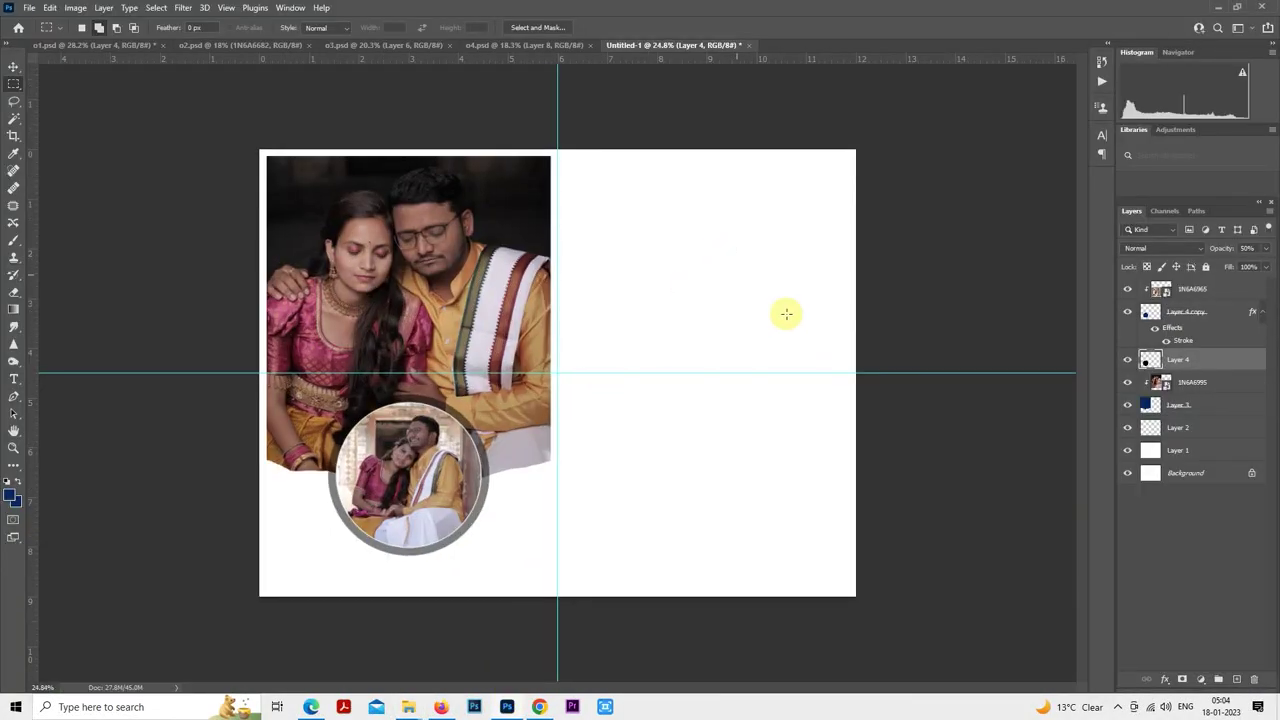
- Add a new layer above 1N6A6965 and fill a tall rectangle beside the centre guide with navy
click(1195, 289)
click(1236, 679)
scroll(710, 354, up, 1)
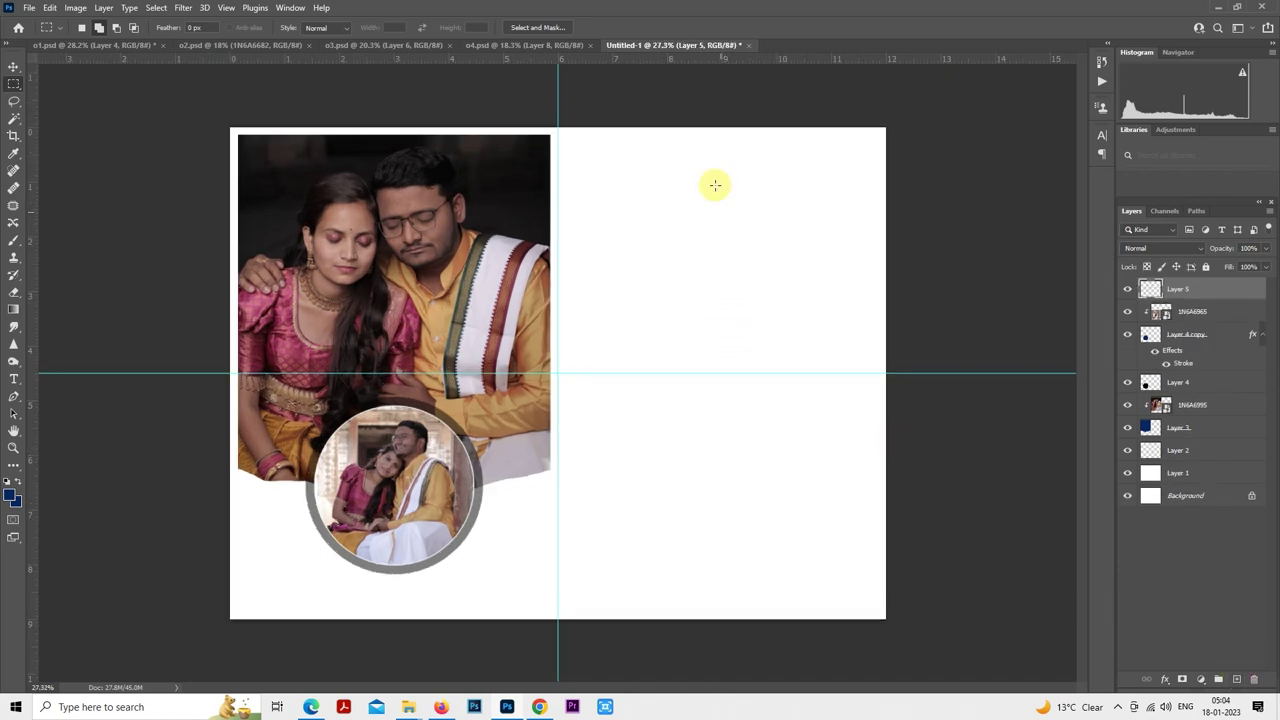
drag(708, 125, 558, 529)
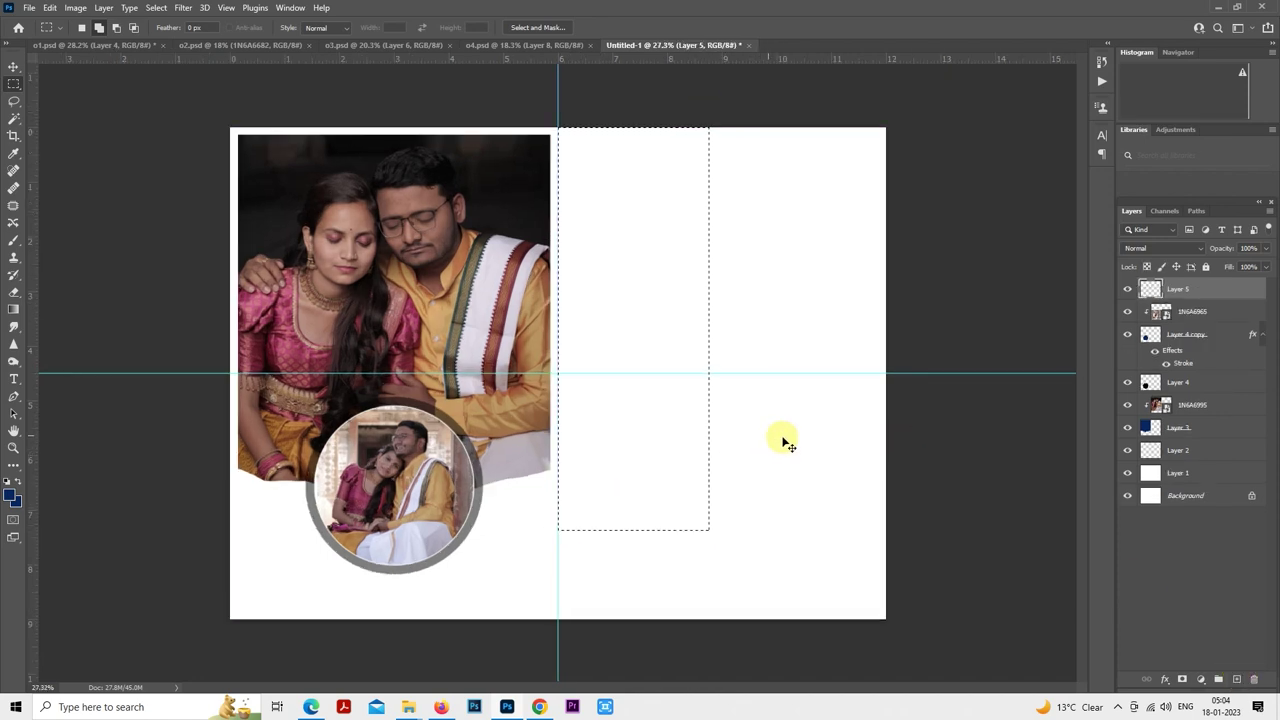
key(alt+BackSpace)
key(ctrl+d)
- Widen the navy rectangle to the right and raise its bottom edge
right_click(637, 297)
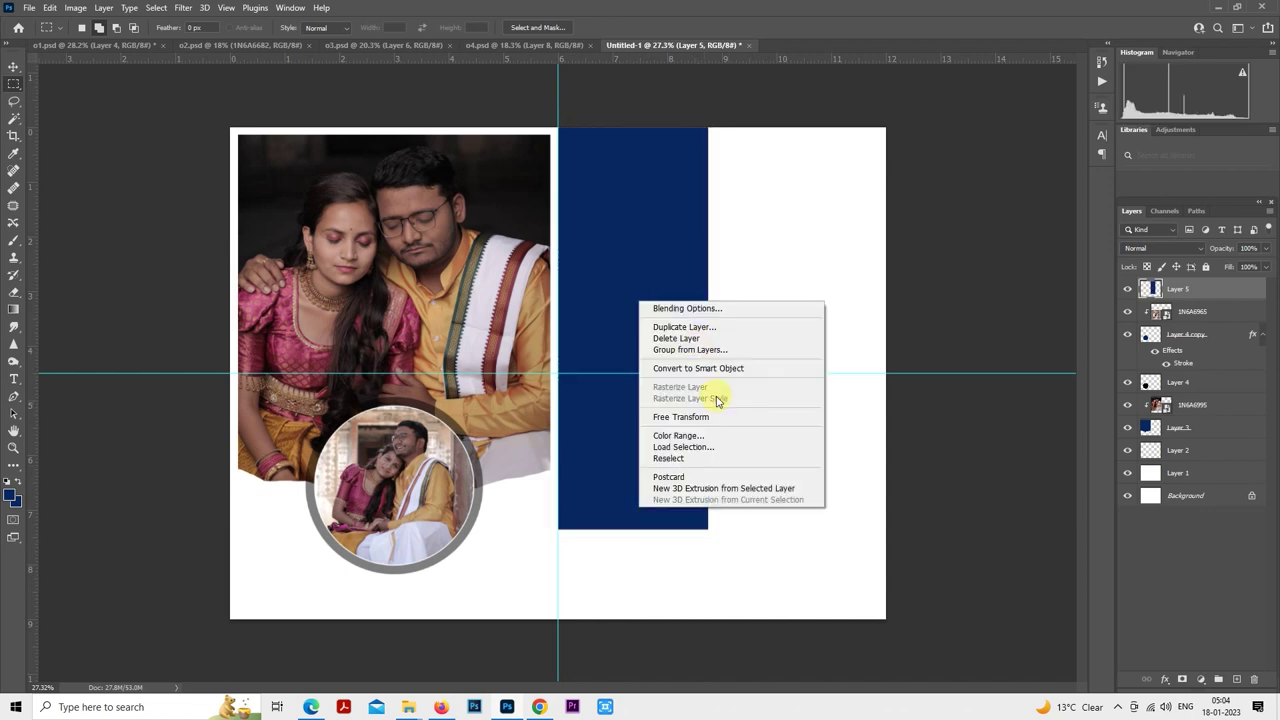
click(706, 416)
drag(708, 328, 767, 336)
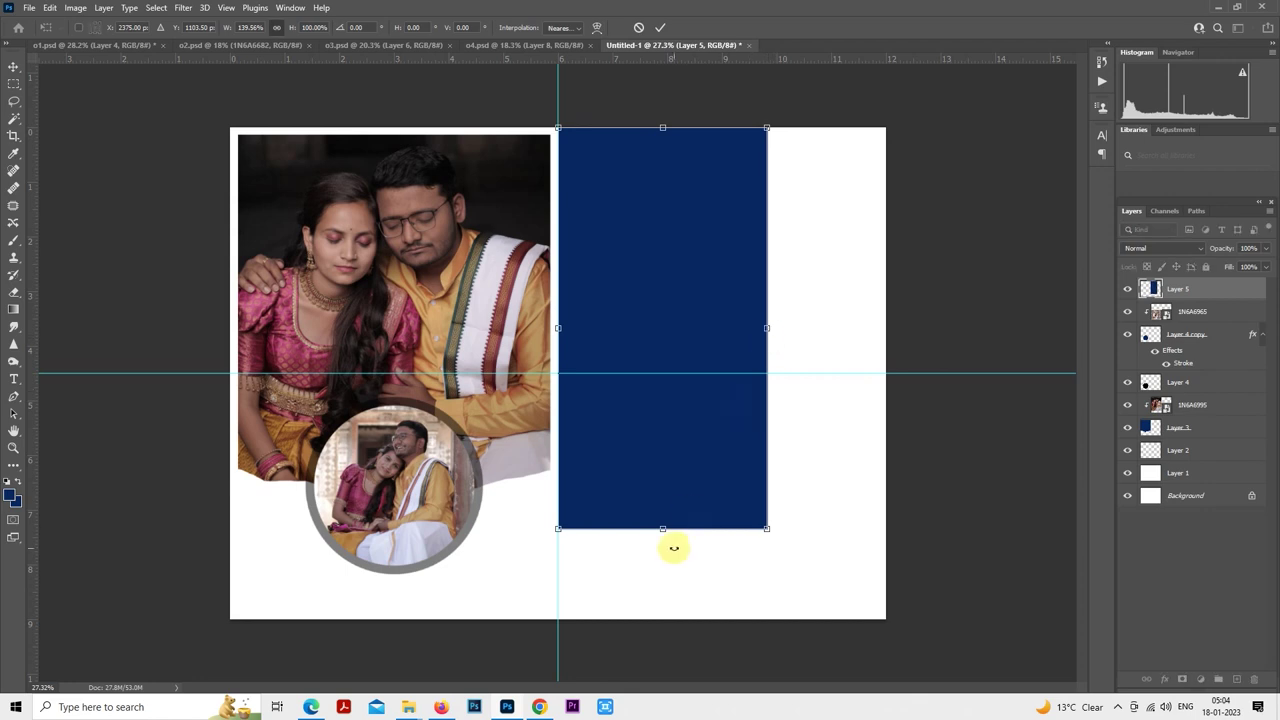
drag(666, 530, 656, 468)
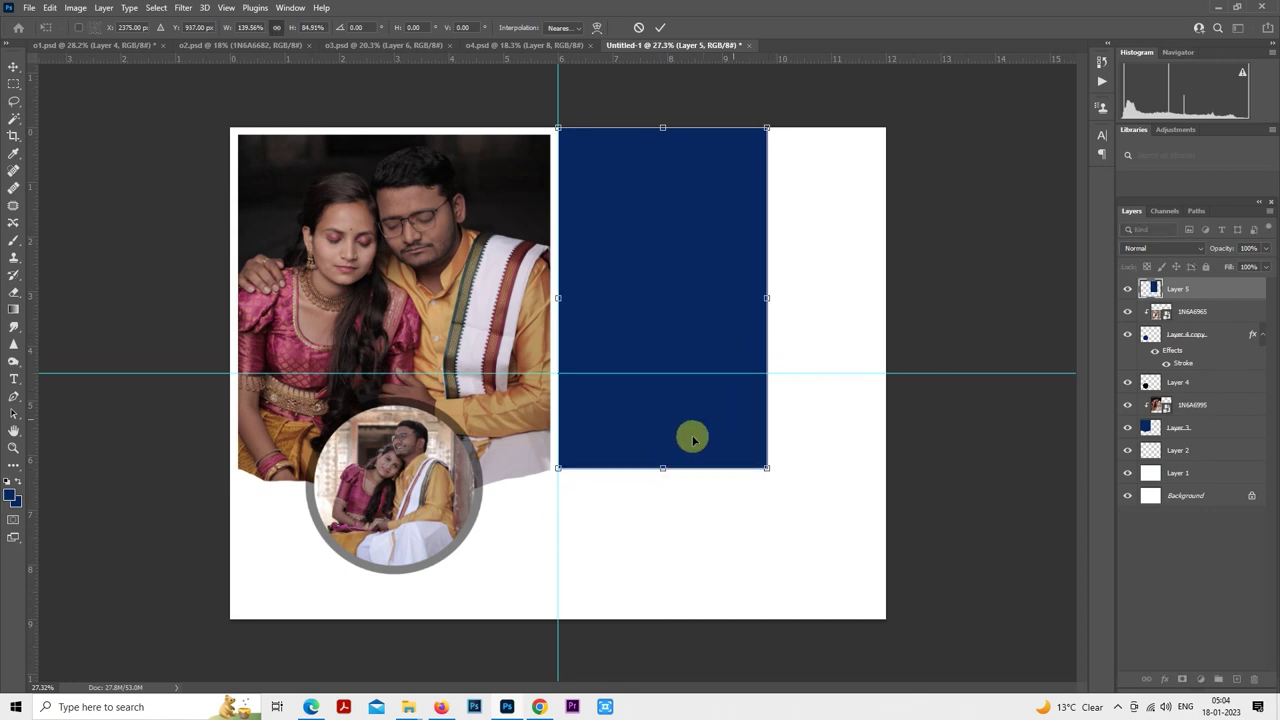
- Drag photo 1N6A7020 from the pre shoot folder onto the right page
key(m)
mouse_move(408, 705)
click(380, 651)
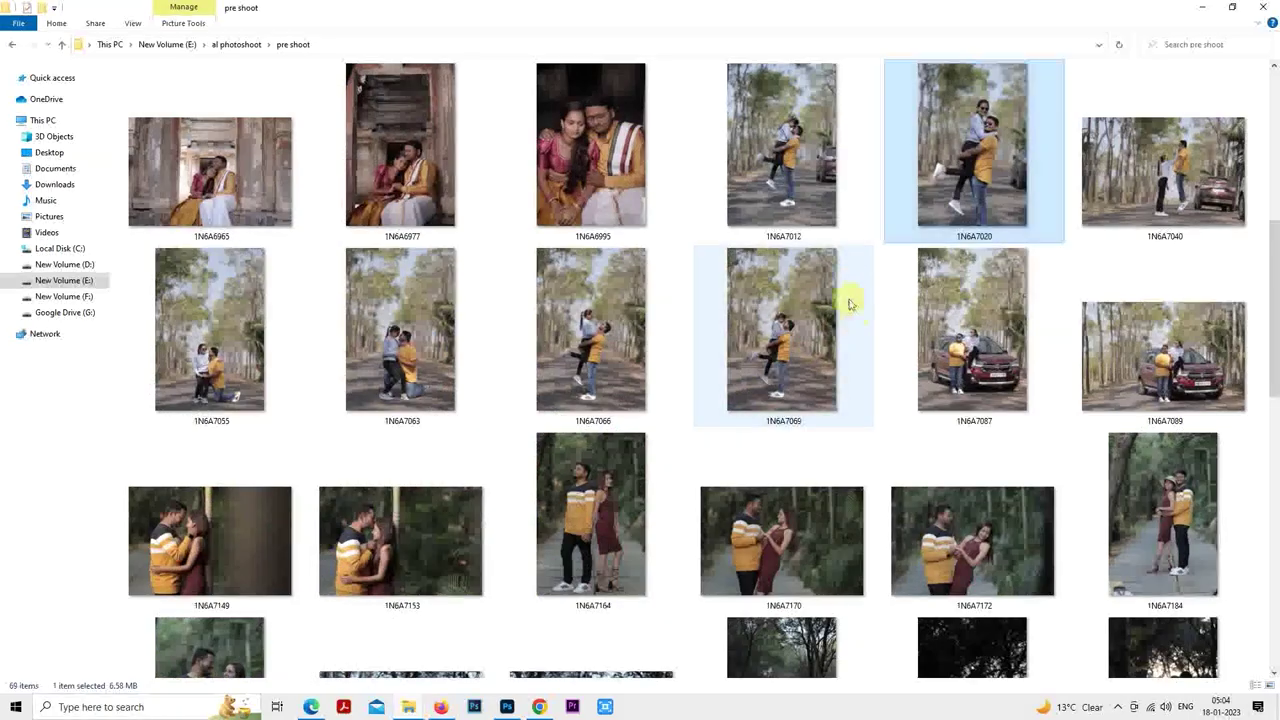
click(785, 218)
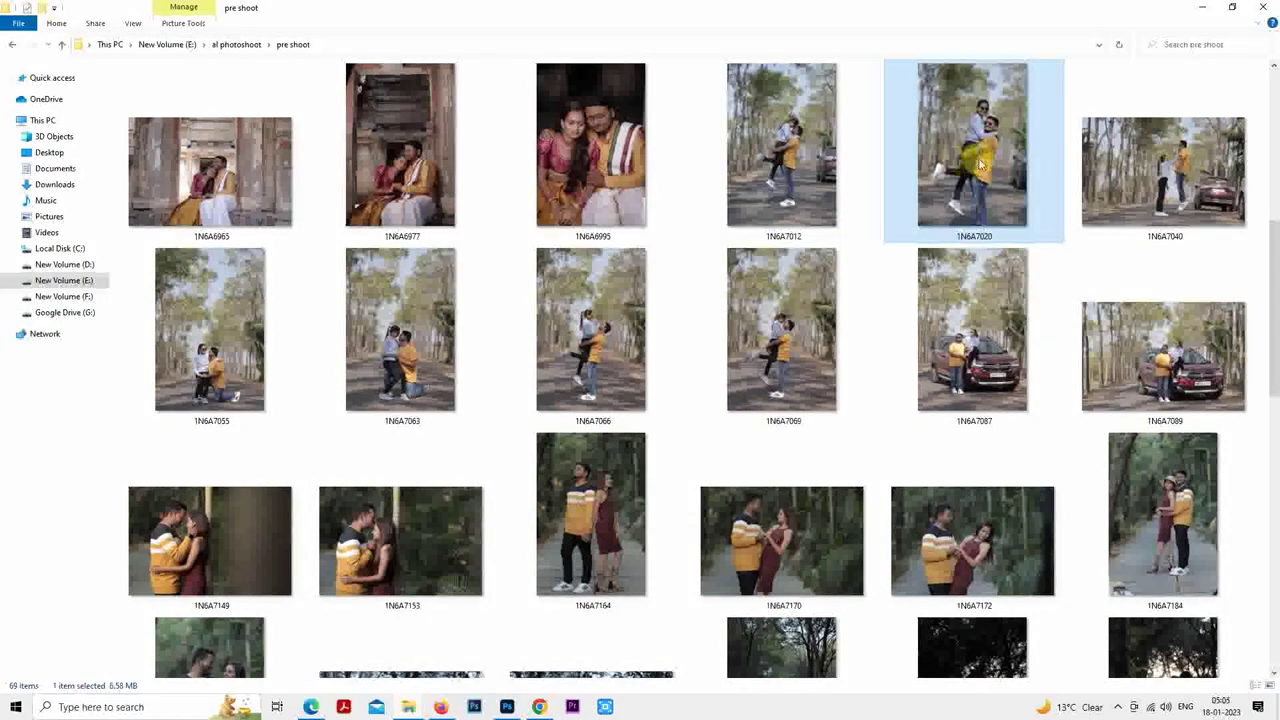
scroll(523, 670, down, 1)
click(507, 706)
drag(560, 658, 760, 340)
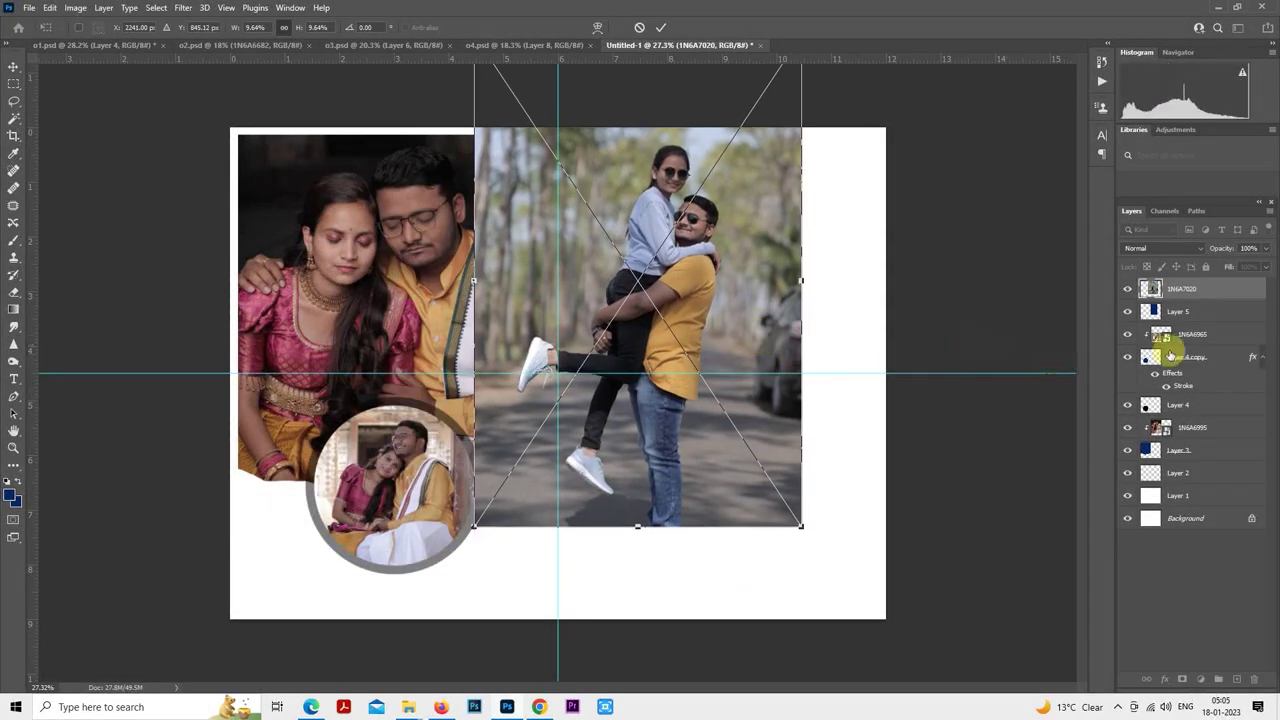
- Clip 1N6A7020 into the navy rectangle and scale it to about 12.08% inside the box
right_click(1180, 290)
click(1097, 415)
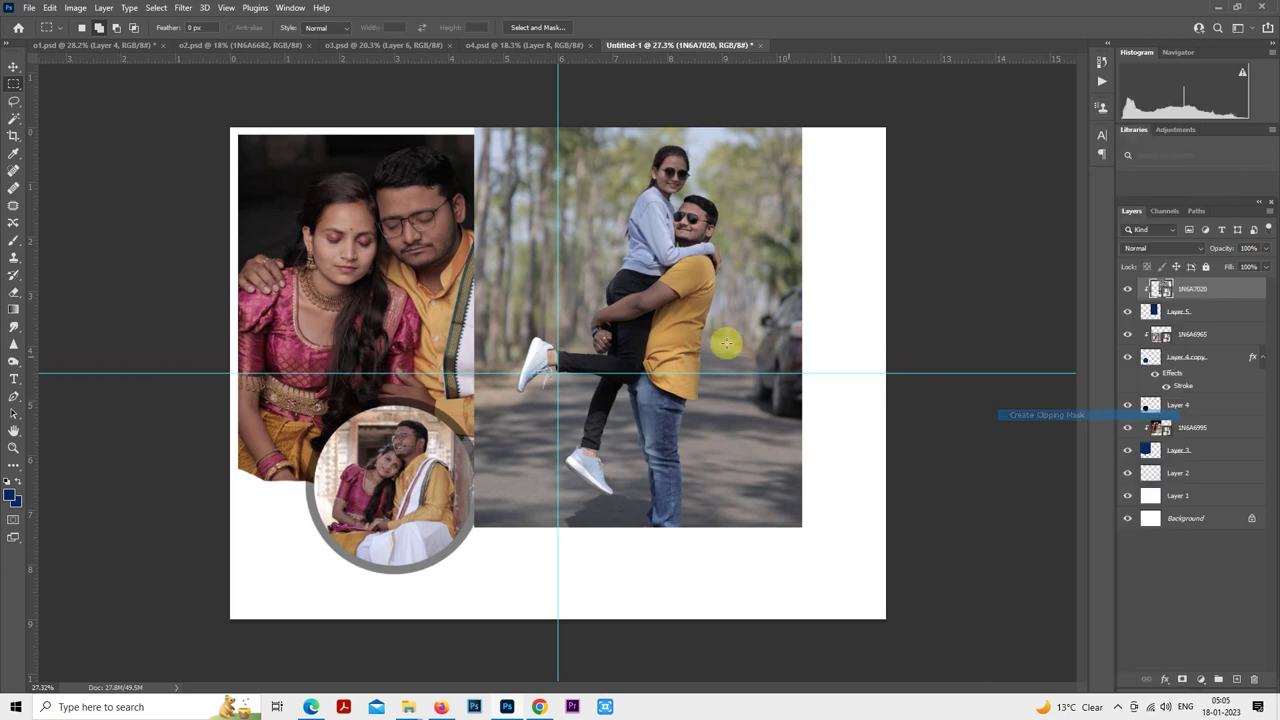
right_click(701, 292)
click(780, 489)
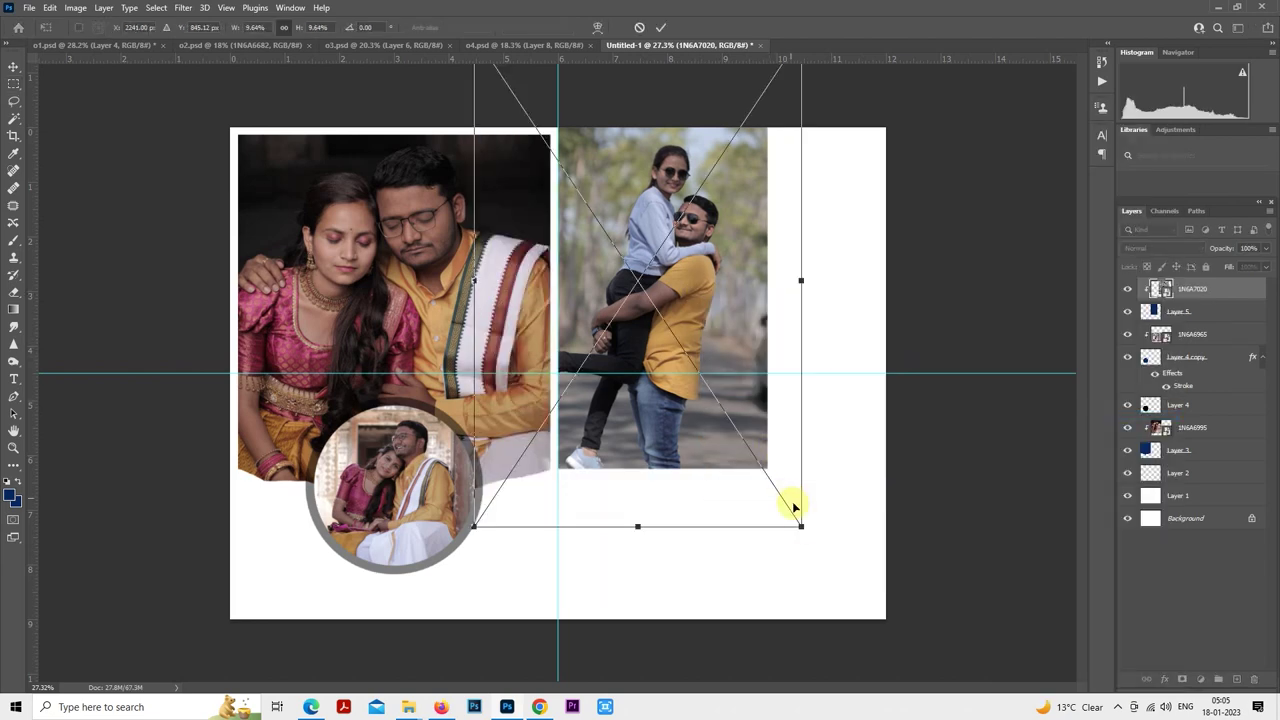
drag(802, 525, 842, 587)
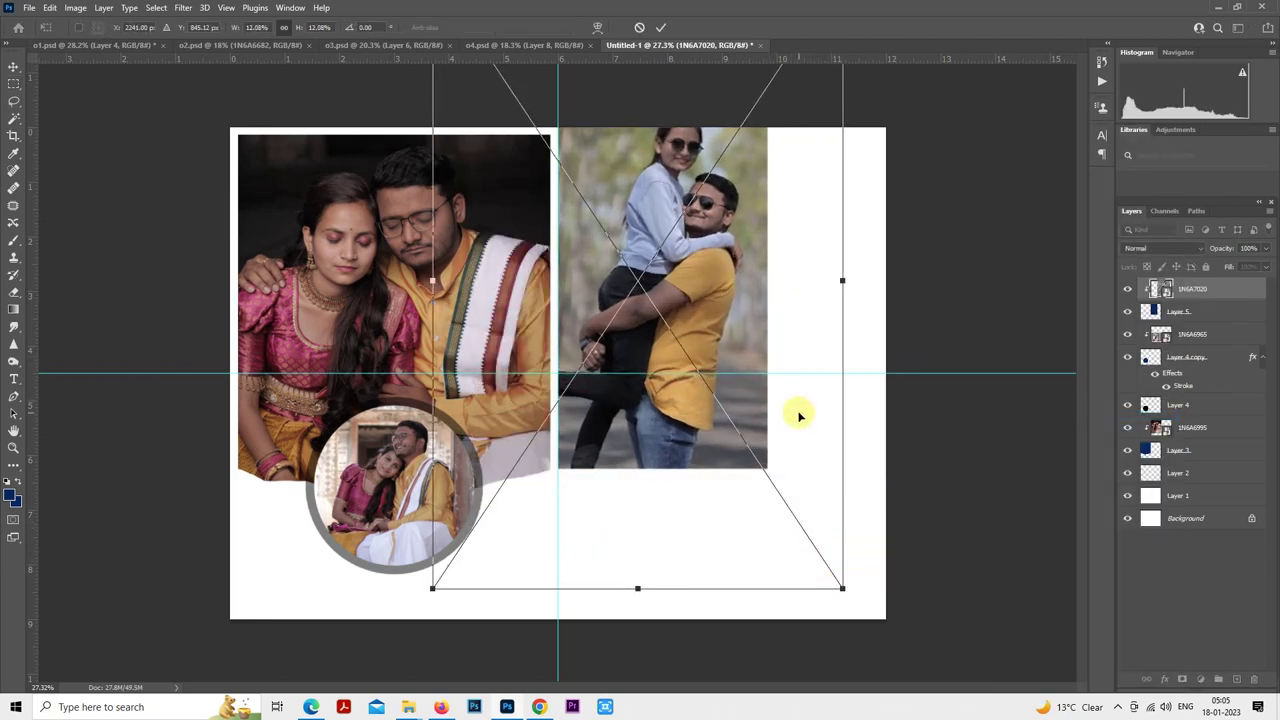
drag(803, 414, 792, 453)
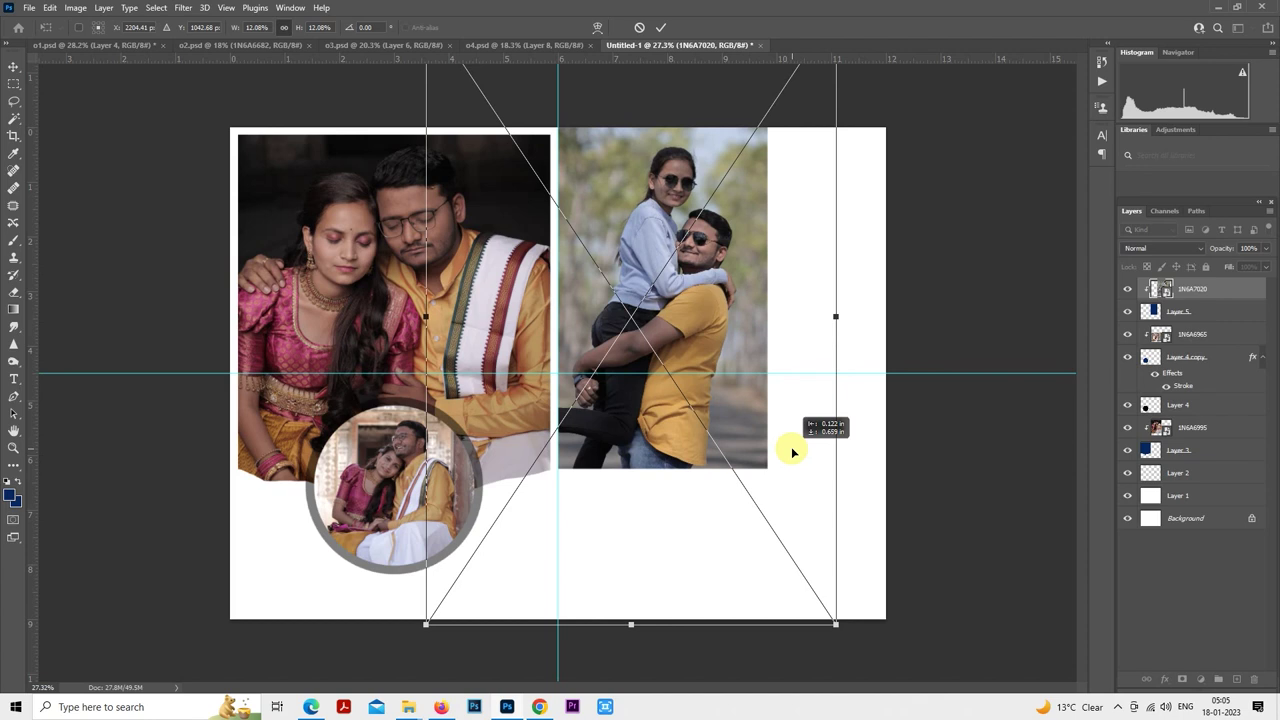
drag(792, 453, 792, 452)
key(ctrl+minus)
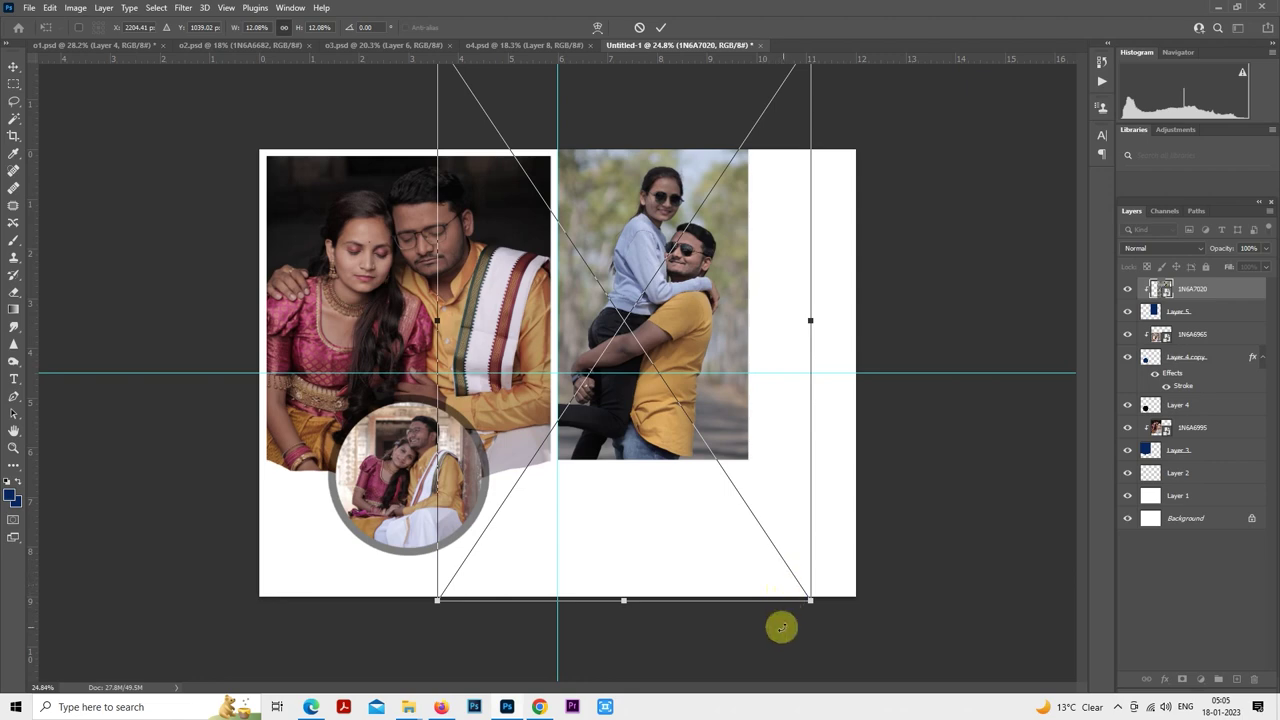
key(Return)
key(m)
key(ctrl+0)
- Fill a navy rectangle on a new Layer 6 at the lower right and paste the copied stroke style
scroll(787, 353, up, 2)
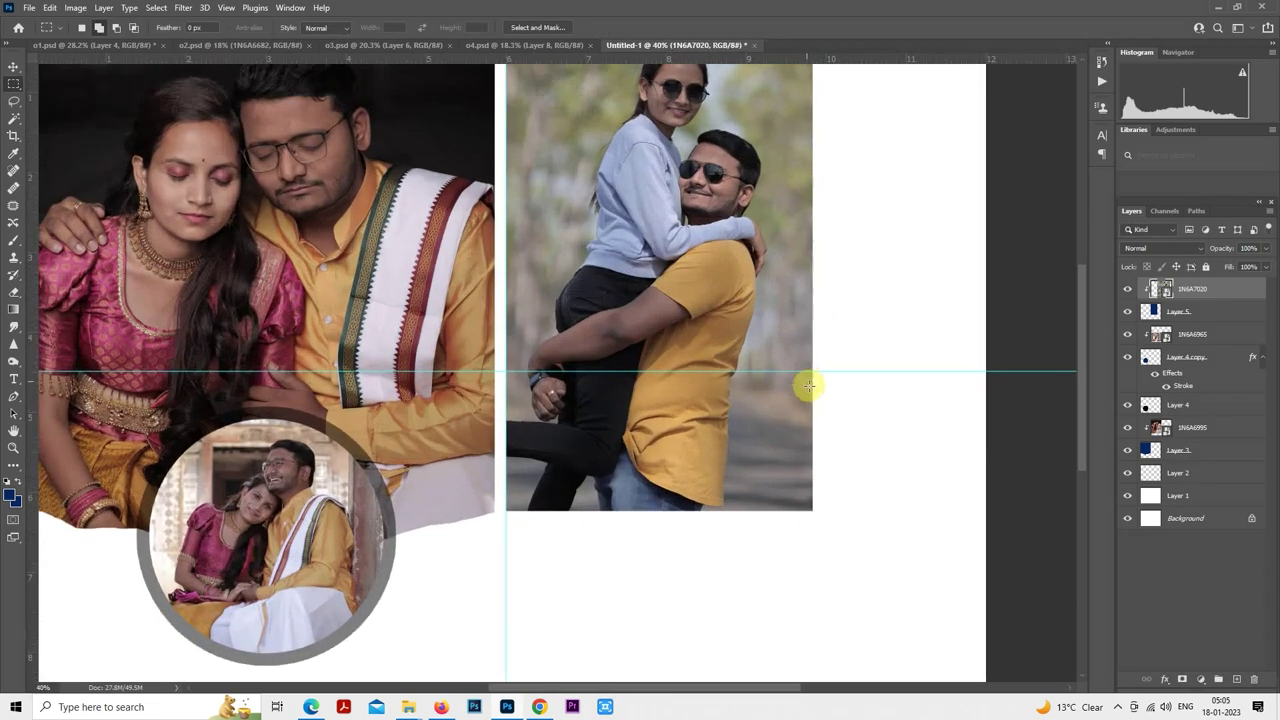
drag(811, 380, 662, 327)
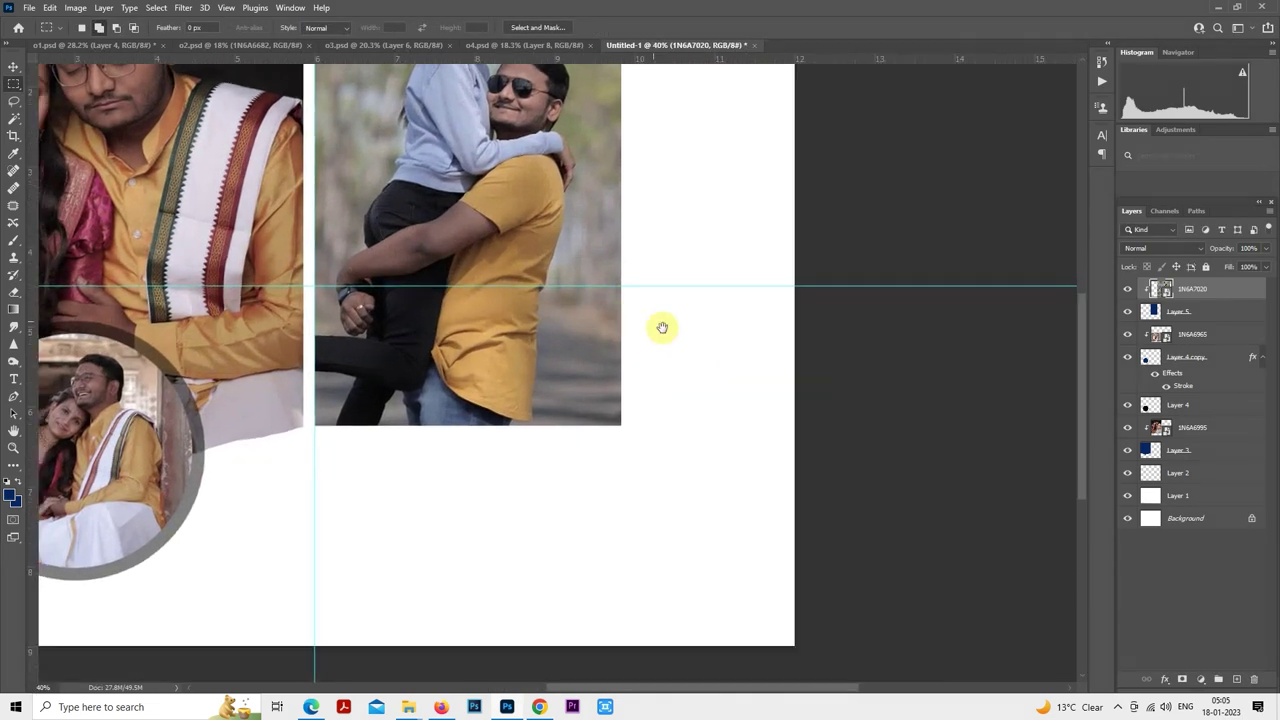
click(1236, 679)
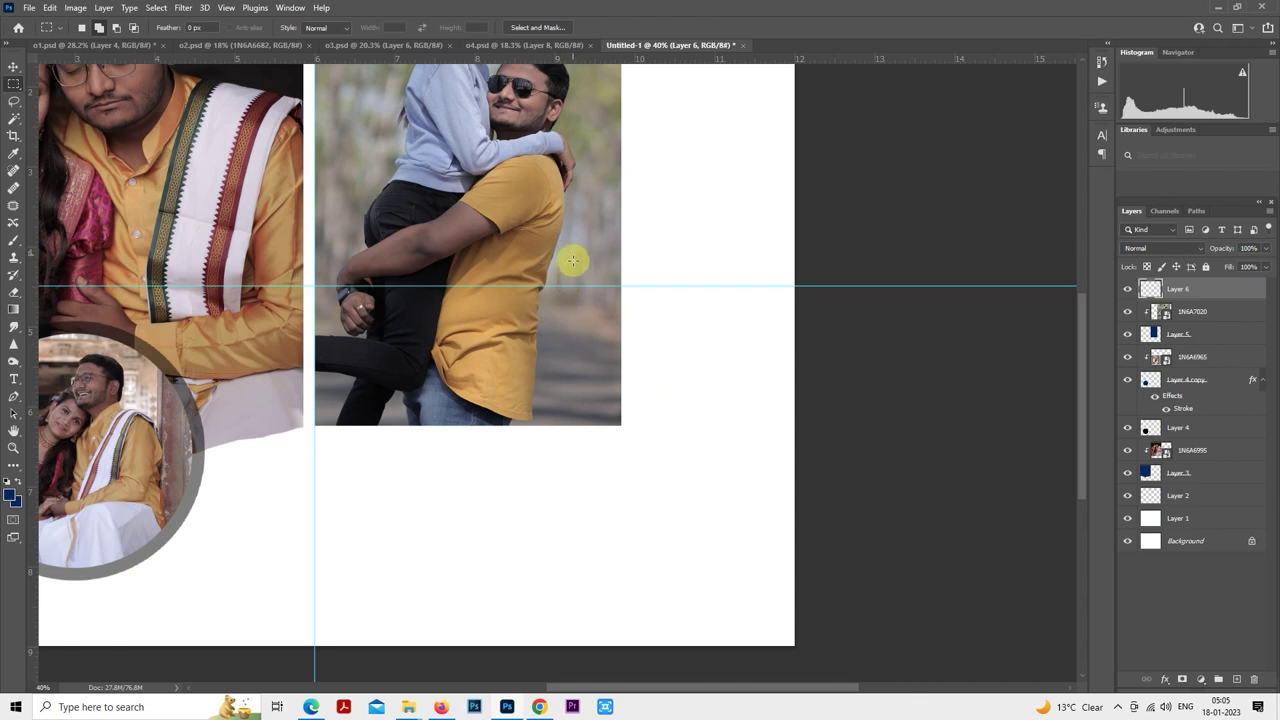
drag(572, 250, 747, 553)
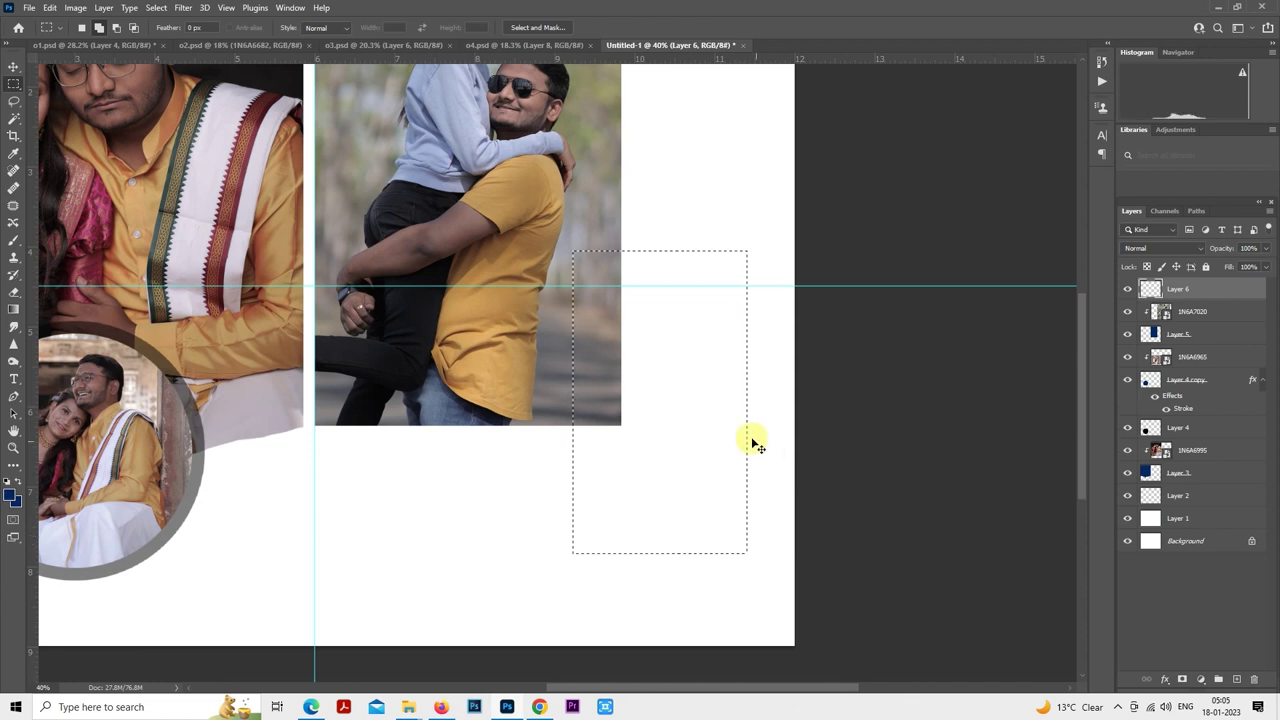
key(alt+BackSpace)
key(ctrl+d)
right_click(1171, 288)
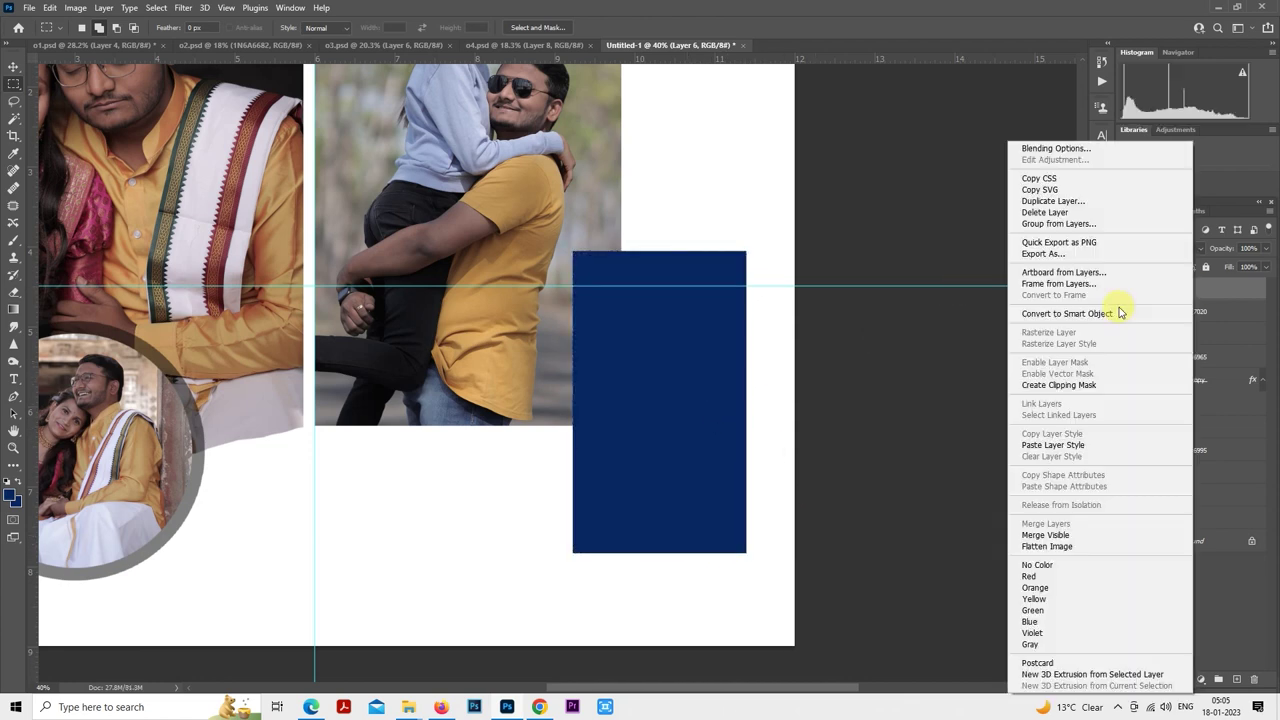
click(1088, 444)
- Stretch the navy rectangle's top-left corner up to the guide
mouse_move(763, 366)
mouse_down()
mouse_move(677, 426)
mouse_move(696, 433)
mouse_move(657, 383)
mouse_move(679, 438)
mouse_up()
right_click(598, 335)
click(670, 452)
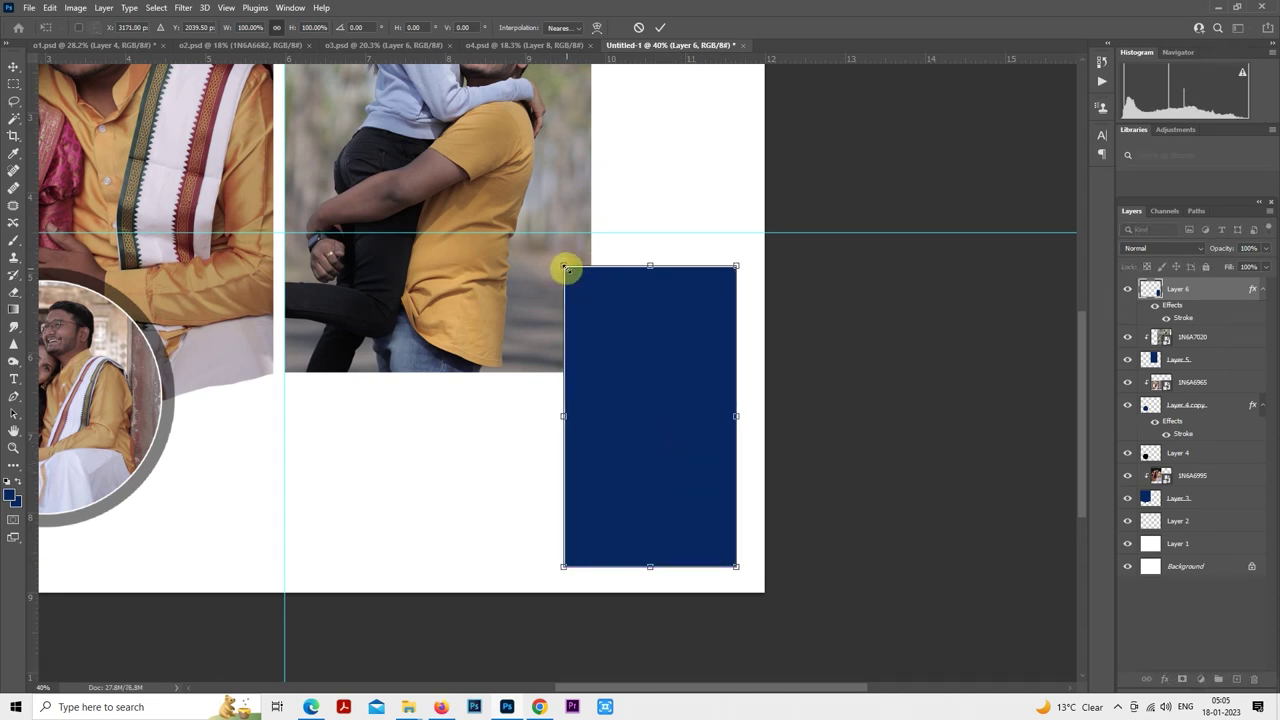
drag(565, 268, 535, 233)
key(ctrl+0)
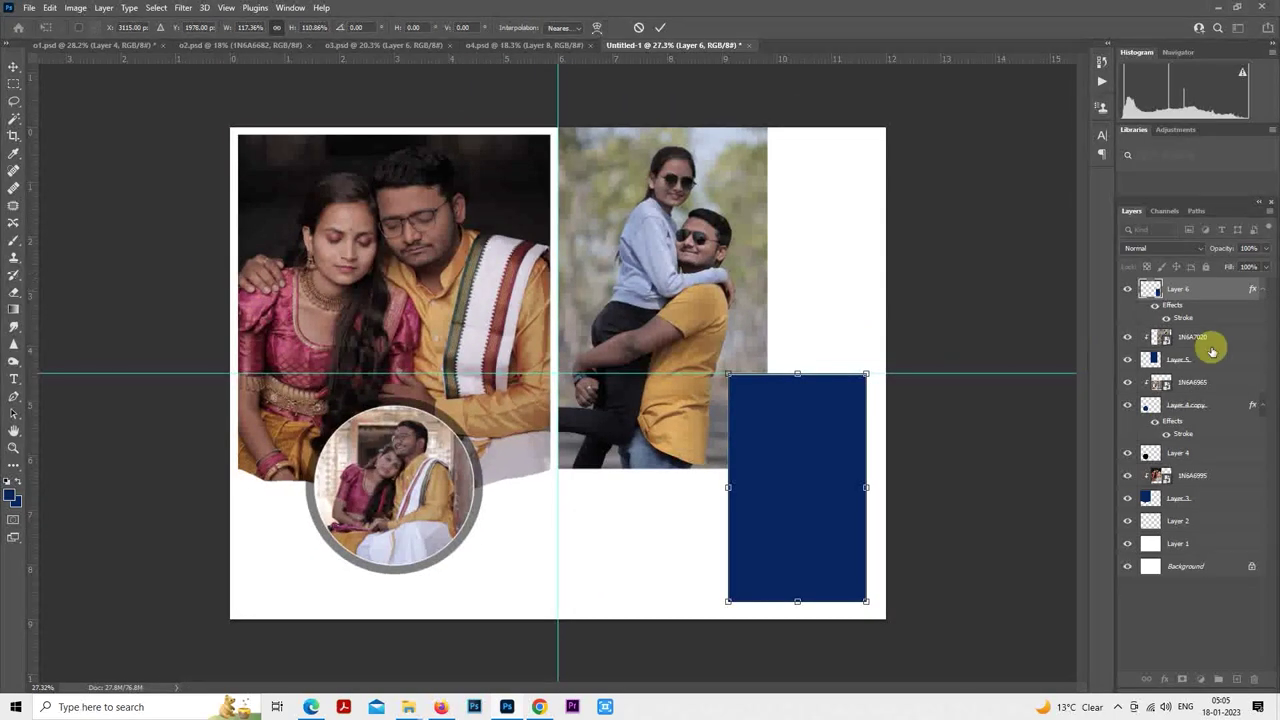
click(1191, 340)
- Set the 1N6A7020 photo layer to 50% opacity
key(5)
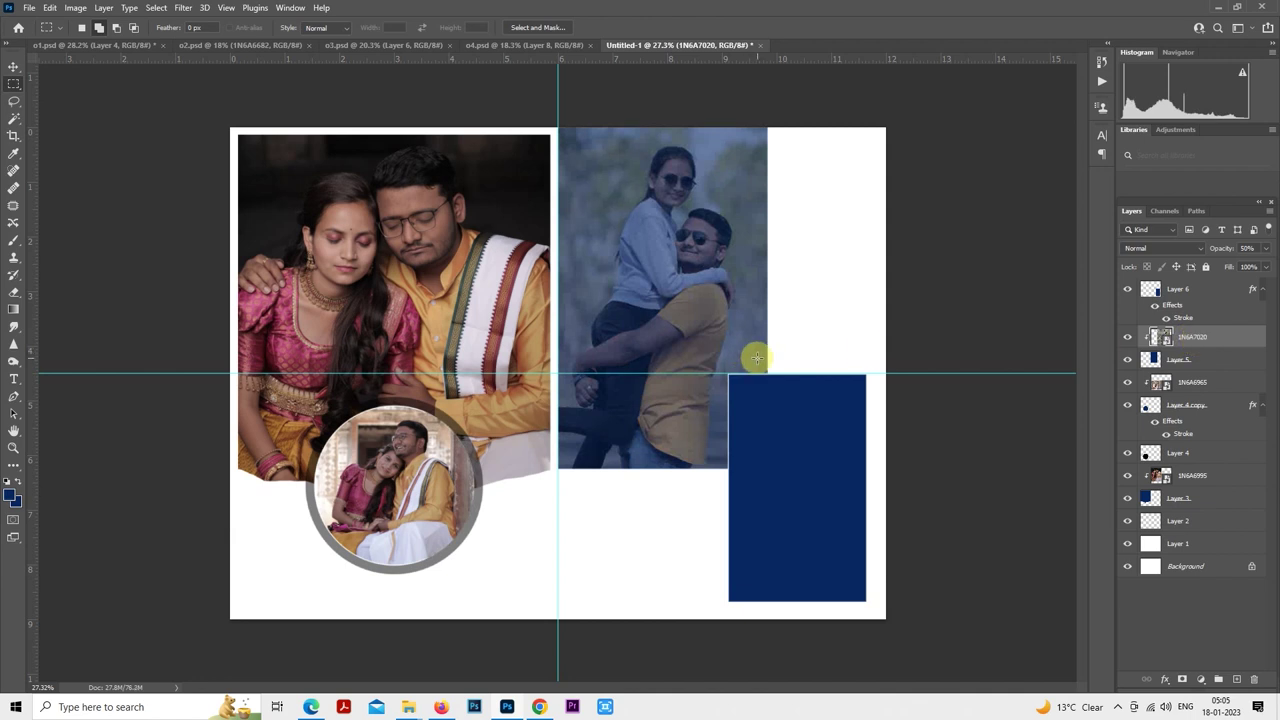
key(m)
scroll(757, 357, down, 1)
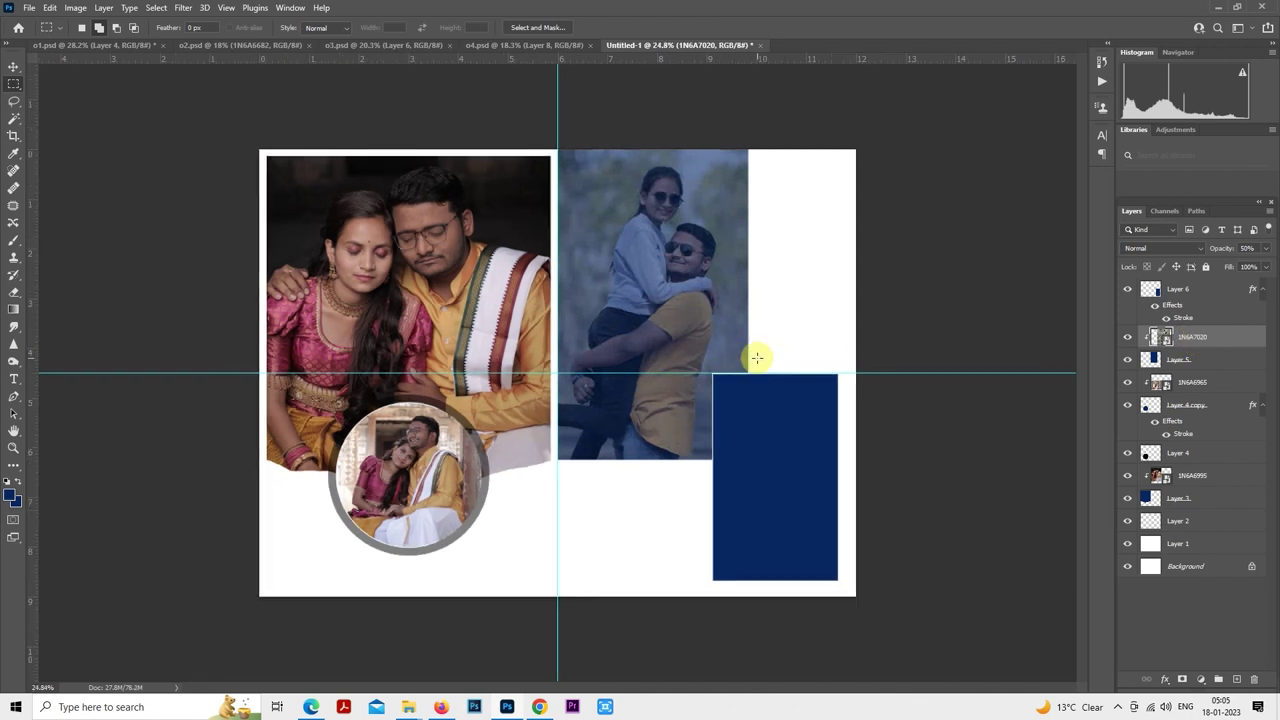
- Turn Layer 5's navy block white by setting lightness to -100 and inverting it
click(1131, 340)
click(1200, 361)
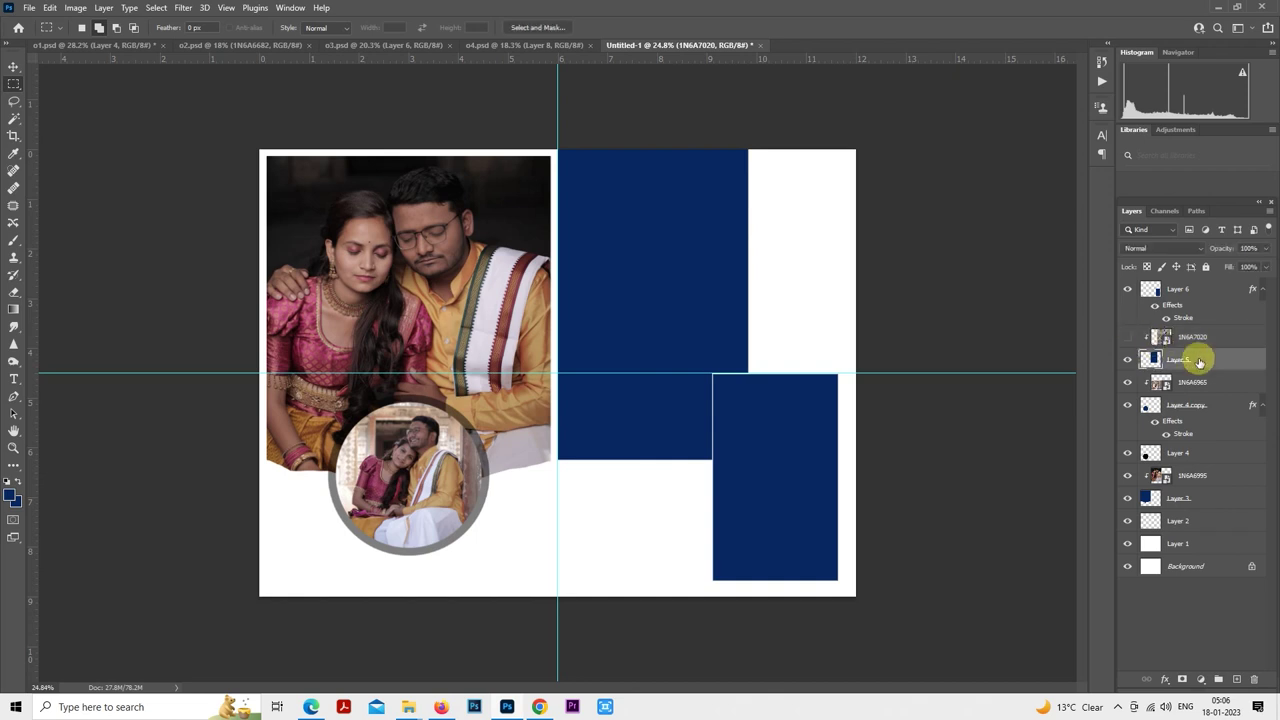
key(ctrl+u)
drag(951, 232, 842, 227)
click(1073, 100)
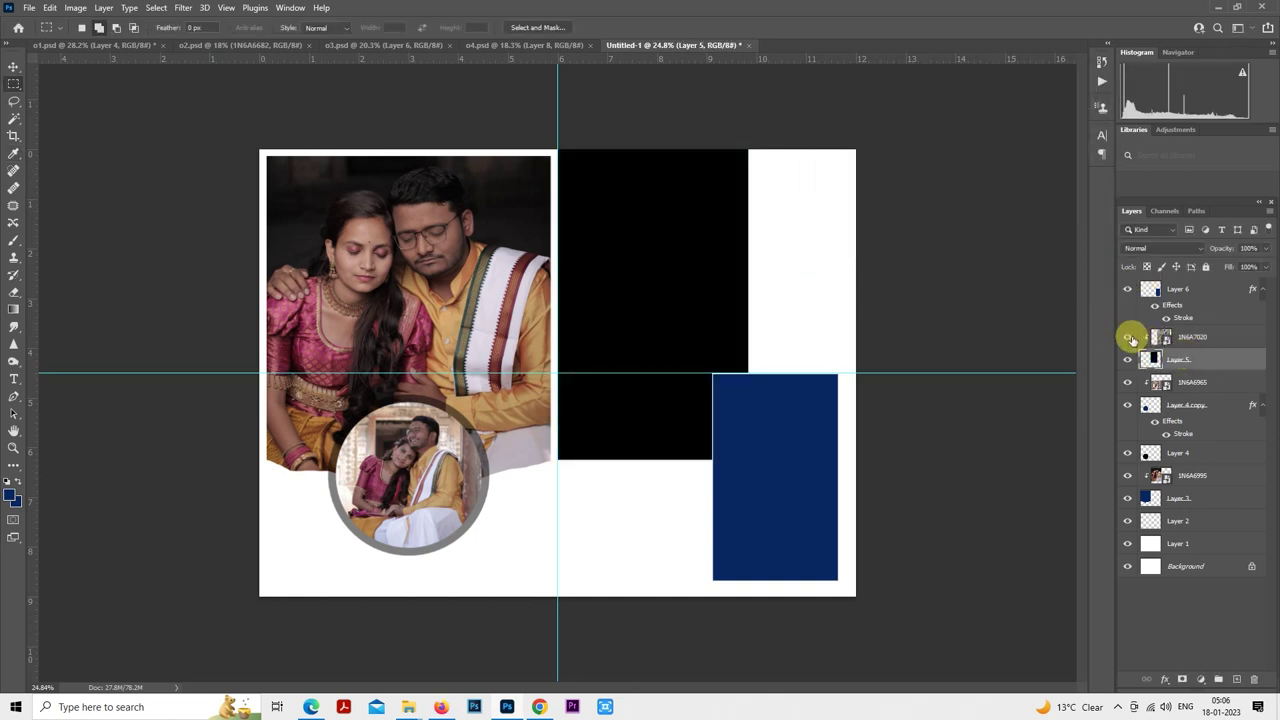
click(1130, 339)
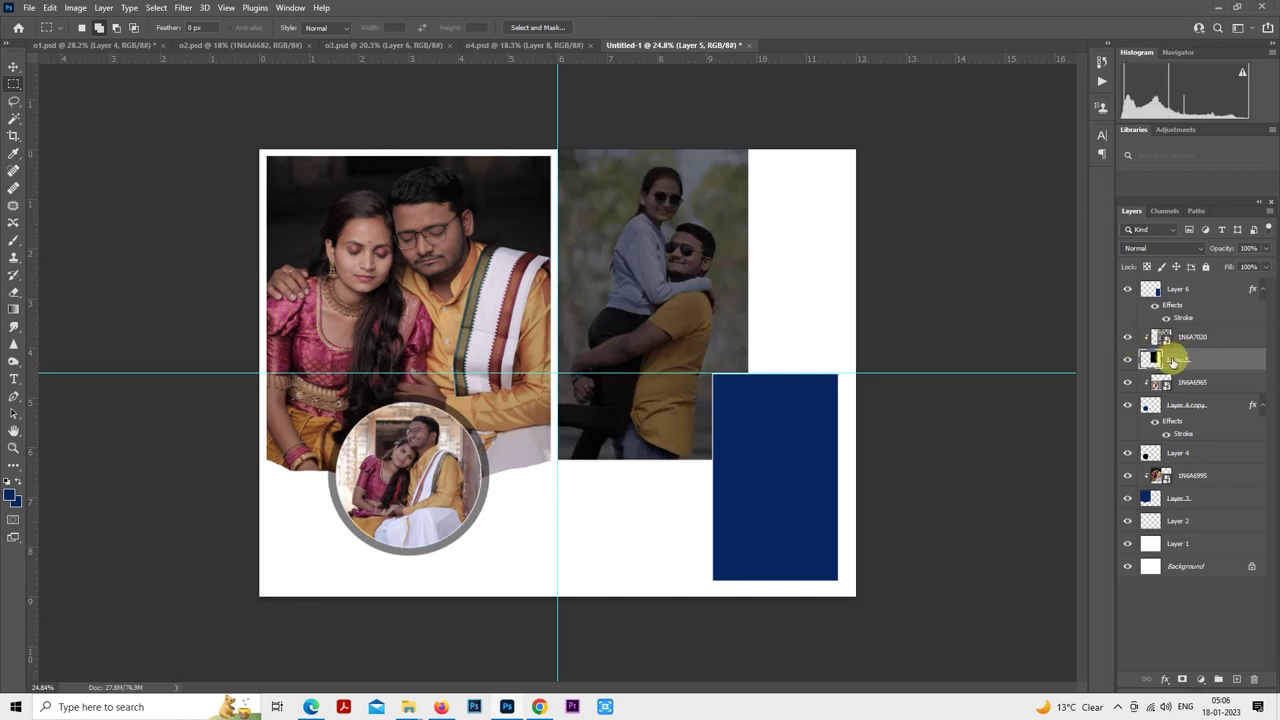
key(ctrl+i)
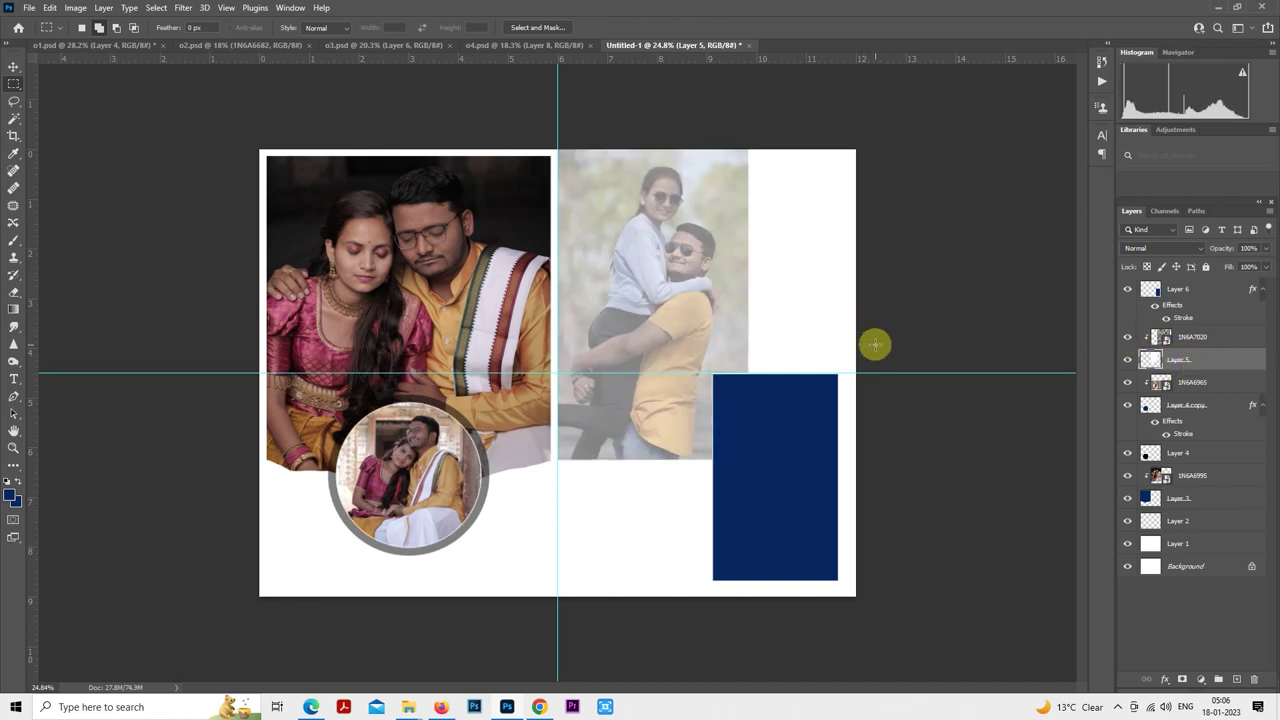
- Select Layer 6 and switch to the pre shoot folder window
click(1165, 292)
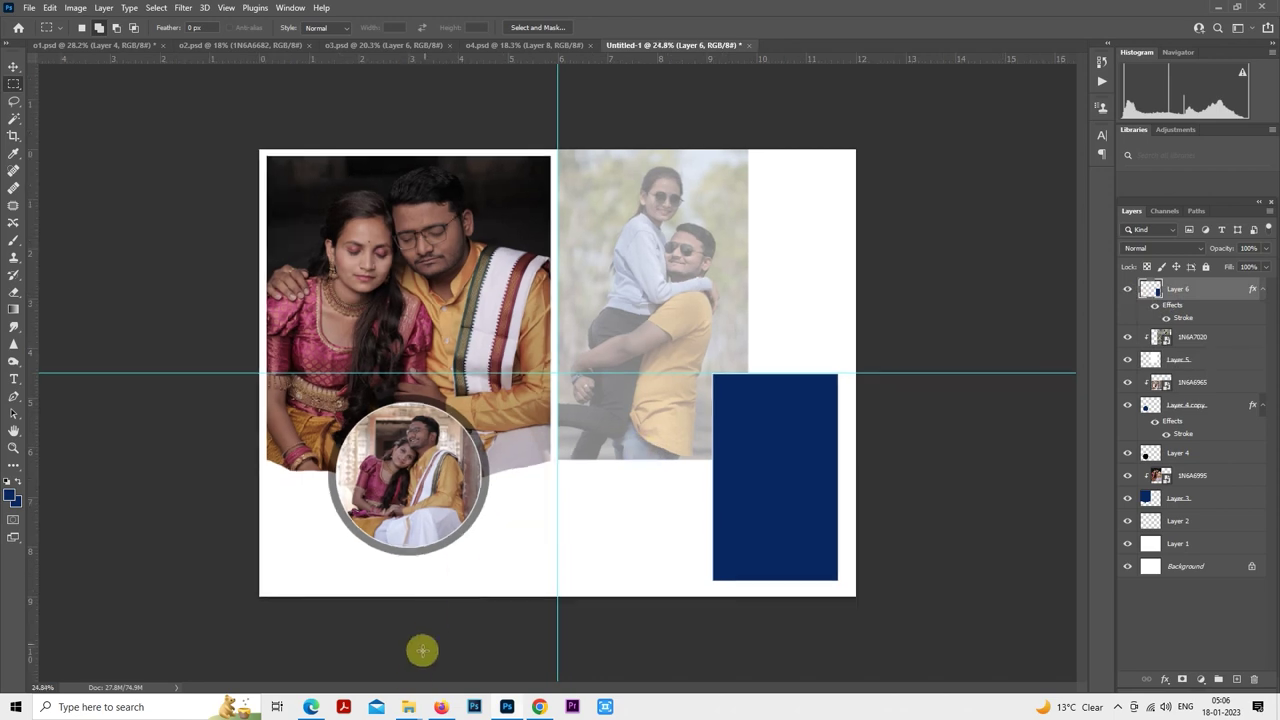
click(408, 707)
click(480, 645)
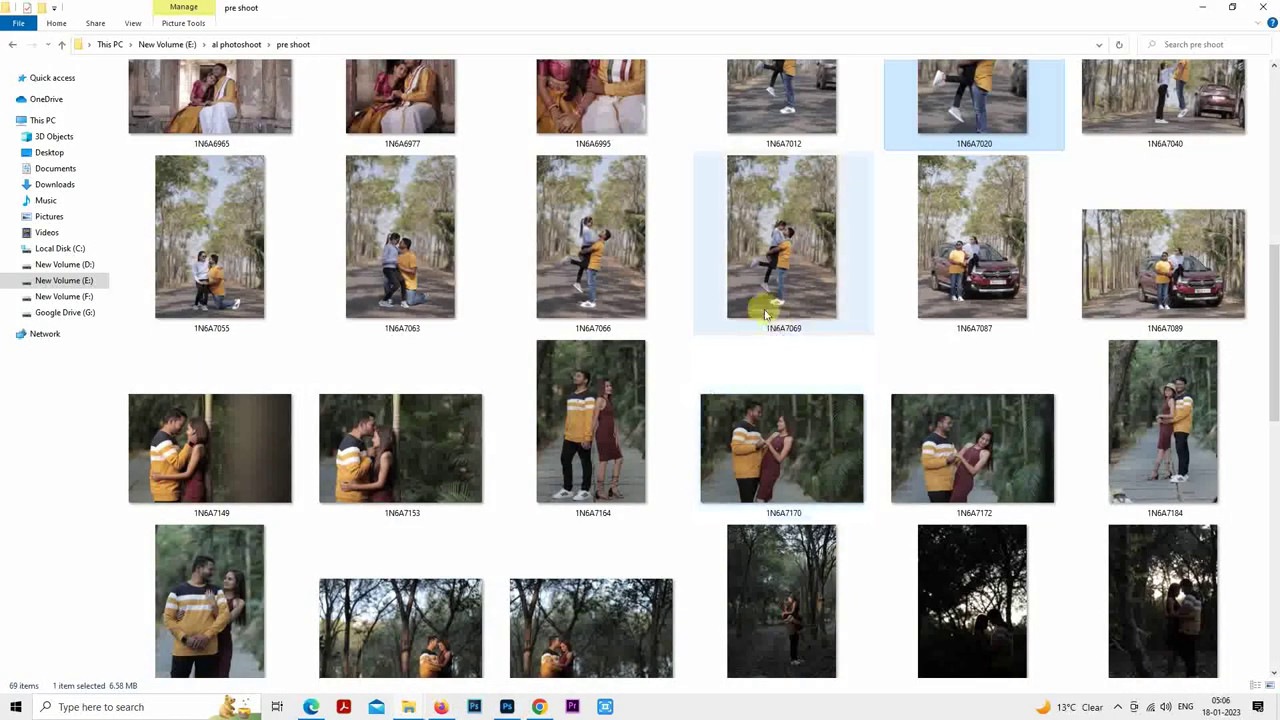
- Drag photo 1N6A7012 into the spread, fit it over the lower-right navy rectangle, and clip it
scroll(1008, 187, up, 2)
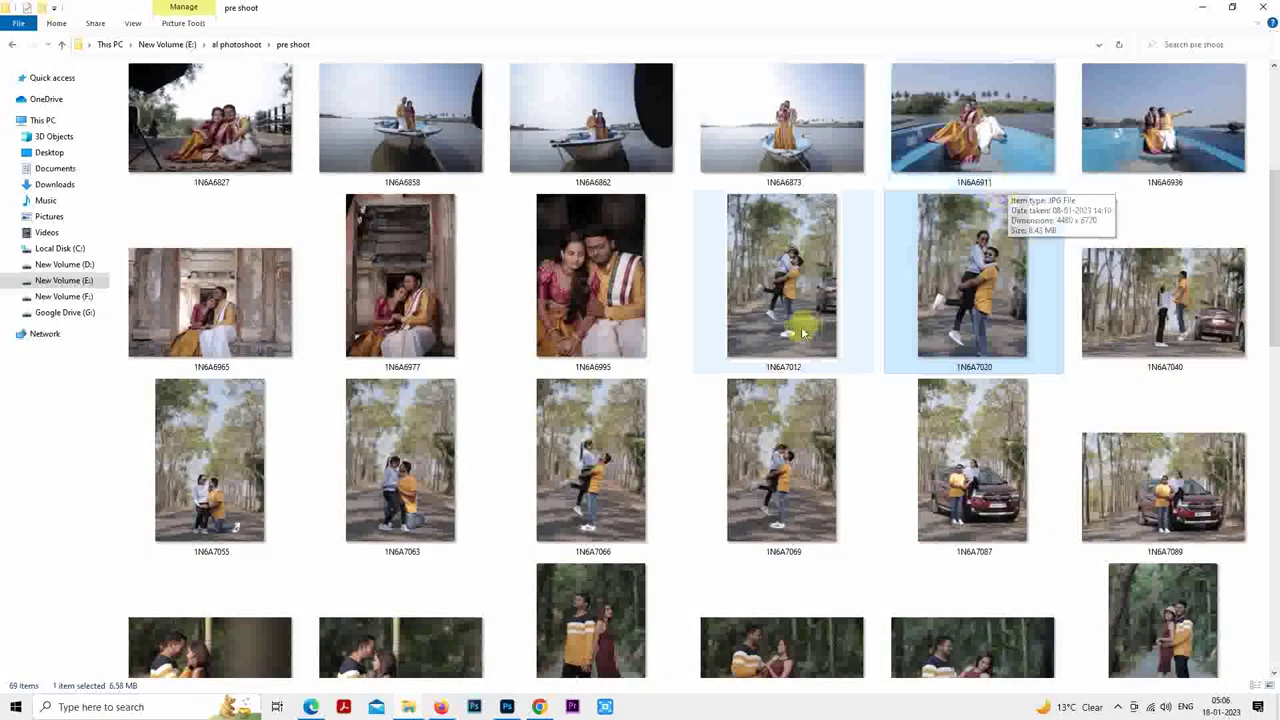
click(800, 320)
drag(790, 290, 738, 500)
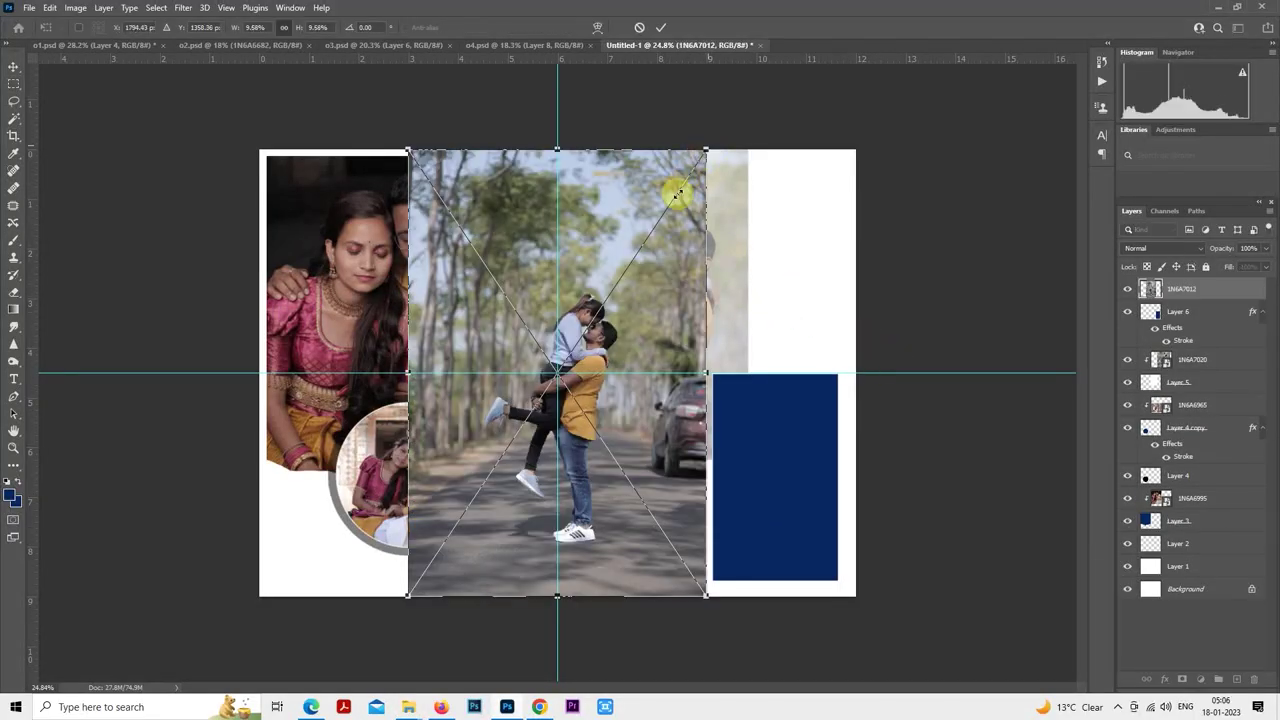
drag(706, 150, 541, 396)
drag(524, 480, 827, 459)
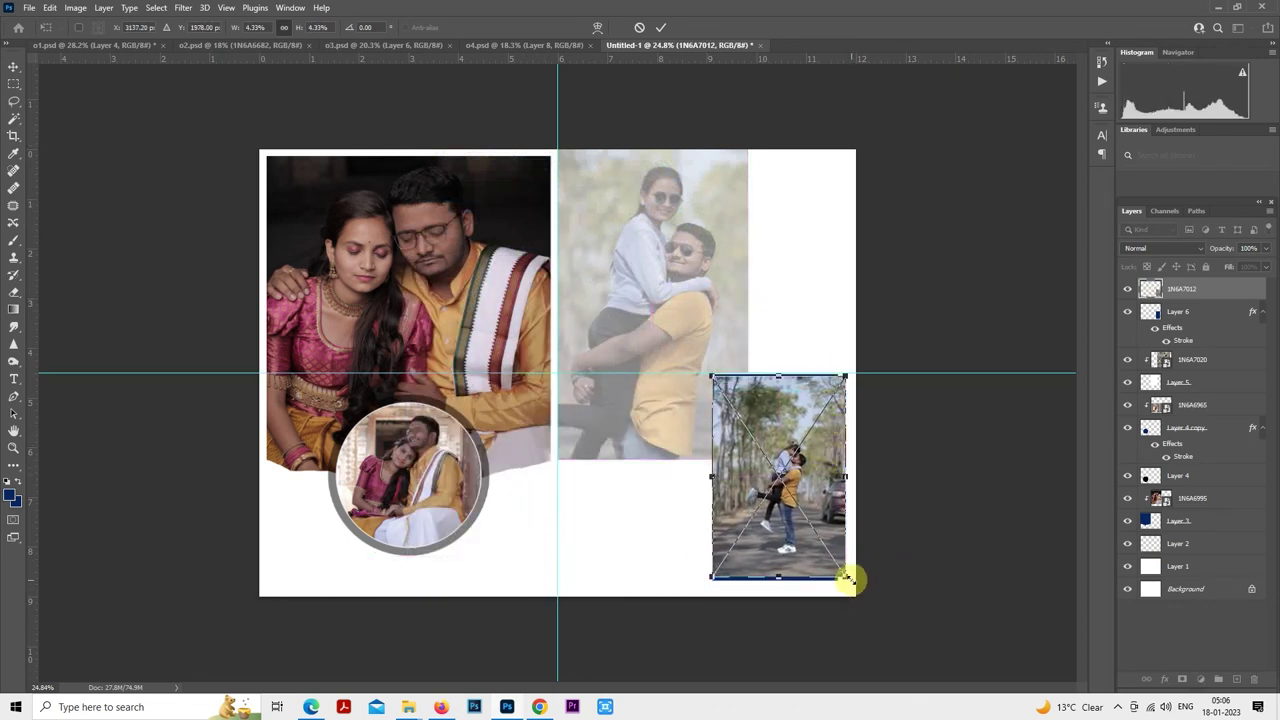
drag(846, 577, 863, 611)
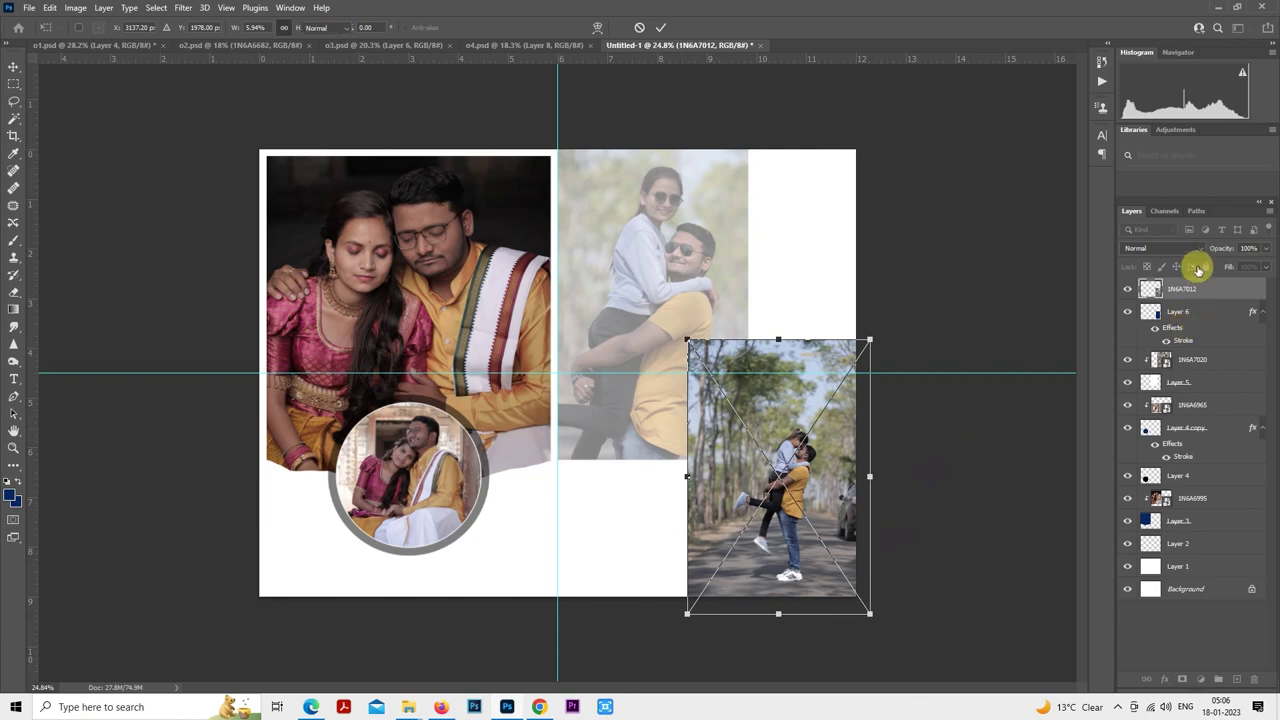
right_click(1185, 287)
click(1094, 408)
- Rescale photo 1N6A7012 to about 7.22% and nudge it upward to fill the lower-right frame
scroll(690, 293, up, 3)
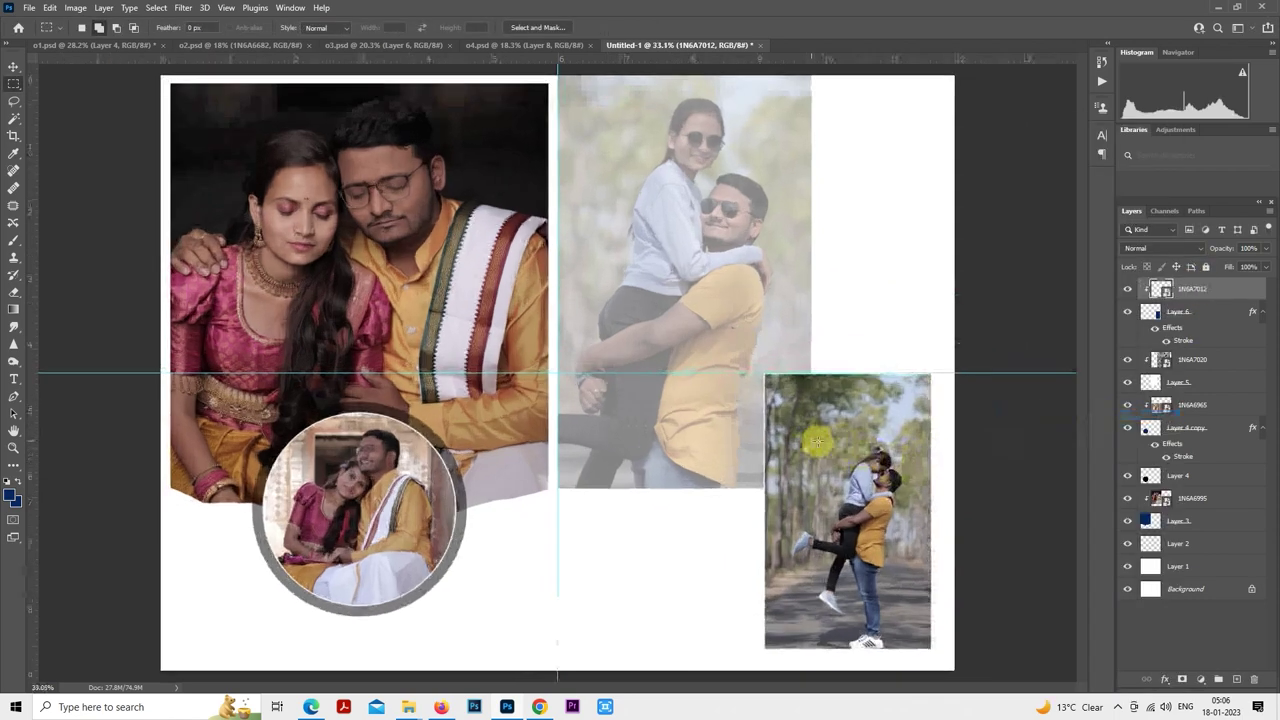
drag(690, 293, 485, 116)
right_click(605, 215)
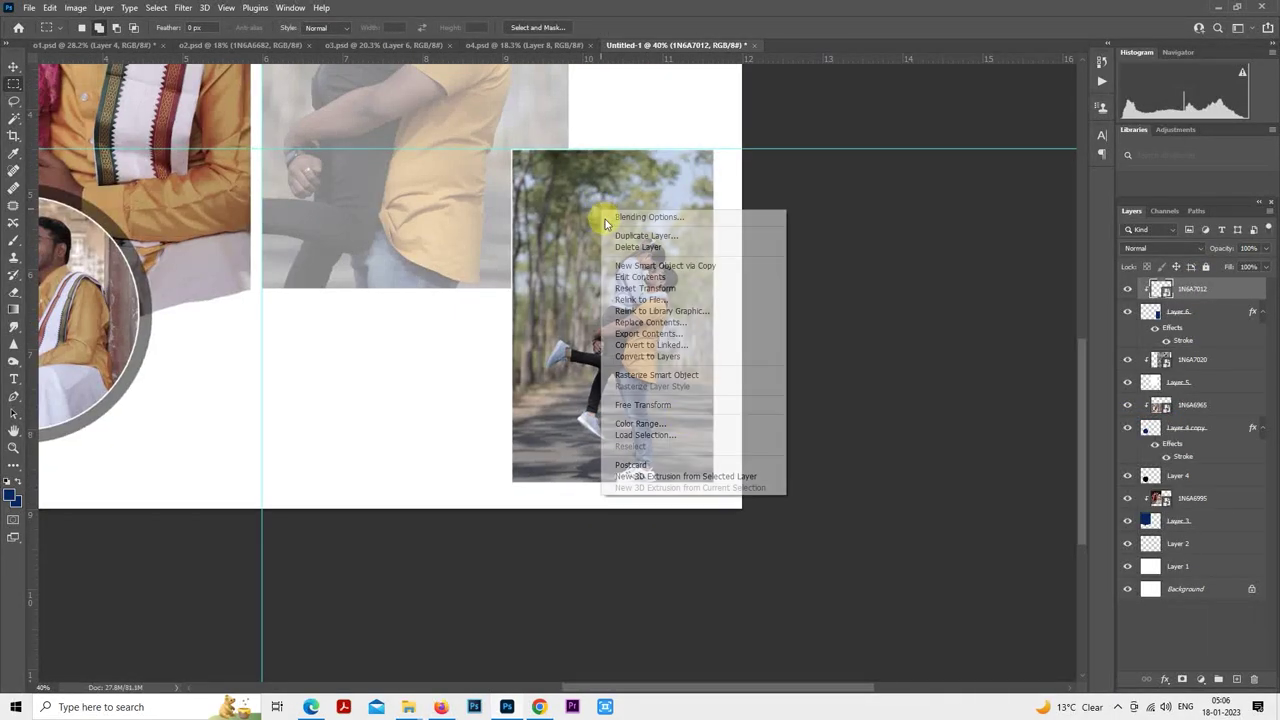
click(683, 406)
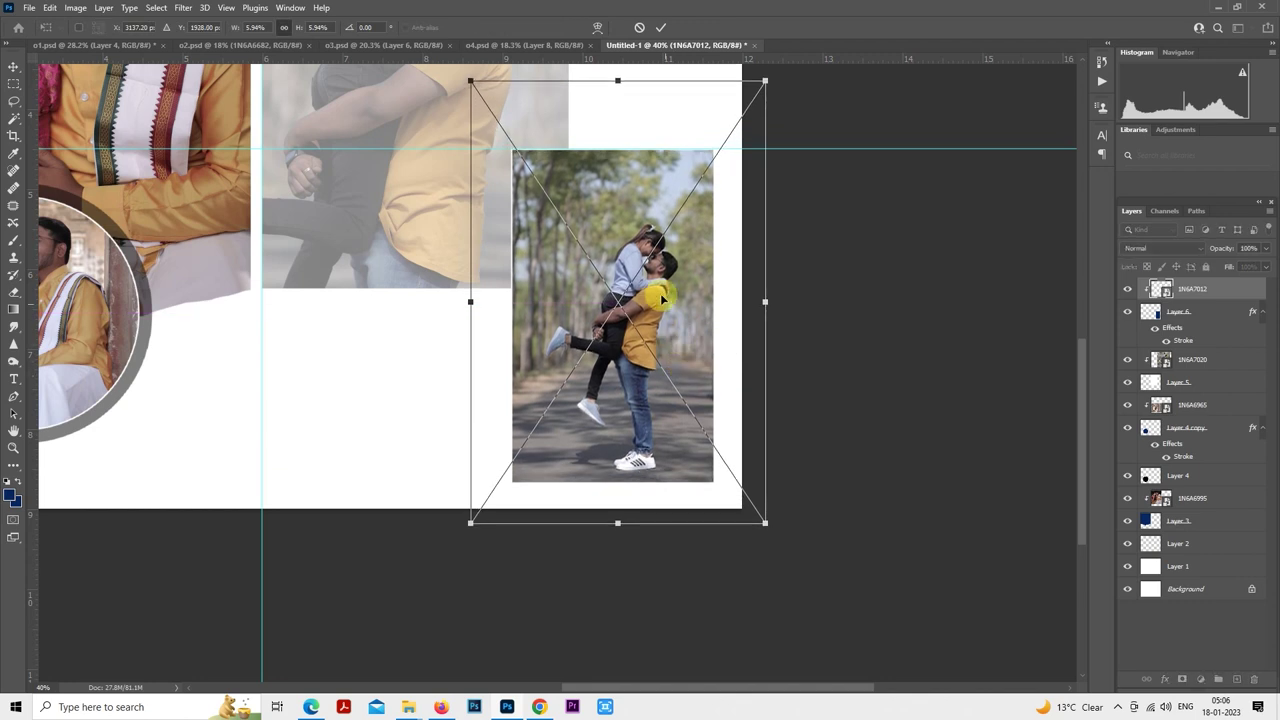
drag(766, 522, 793, 565)
drag(743, 423, 755, 372)
drag(795, 527, 797, 532)
key(shift+Up)
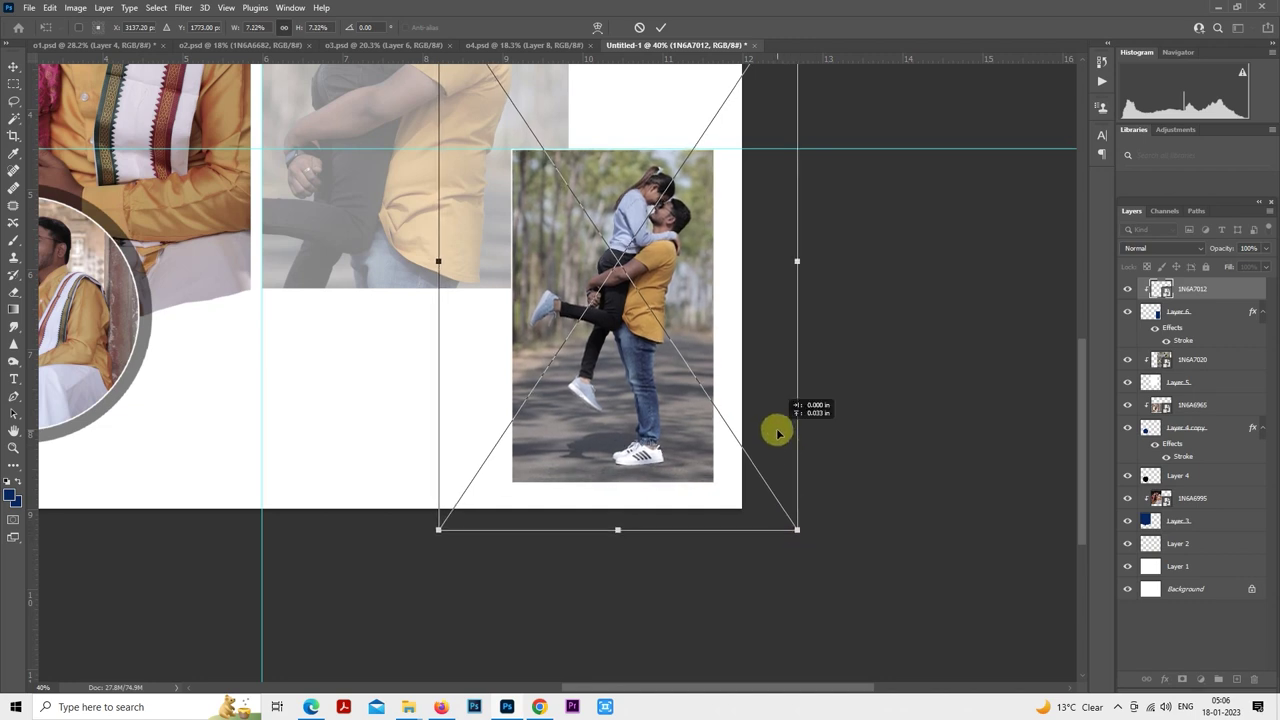
key(Right)
key(Right)
key(Right)
key(Right)
key(Right)
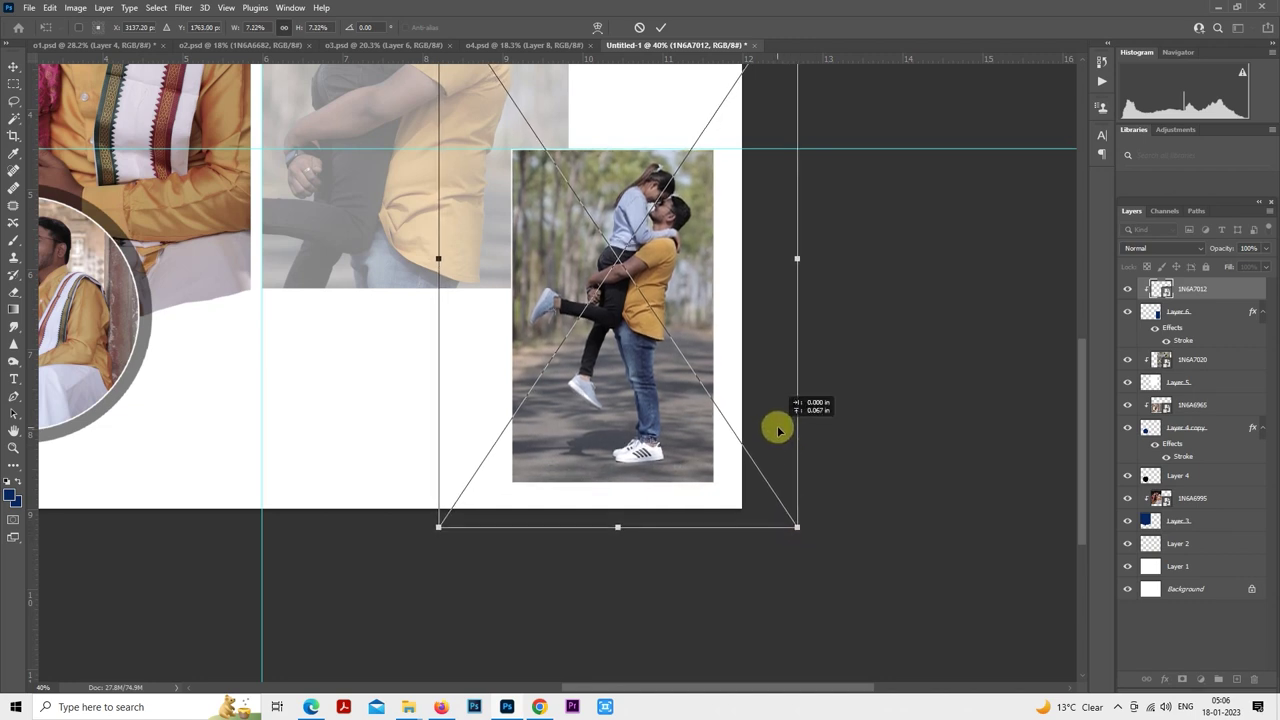
key(shift+Up)
key(Down)
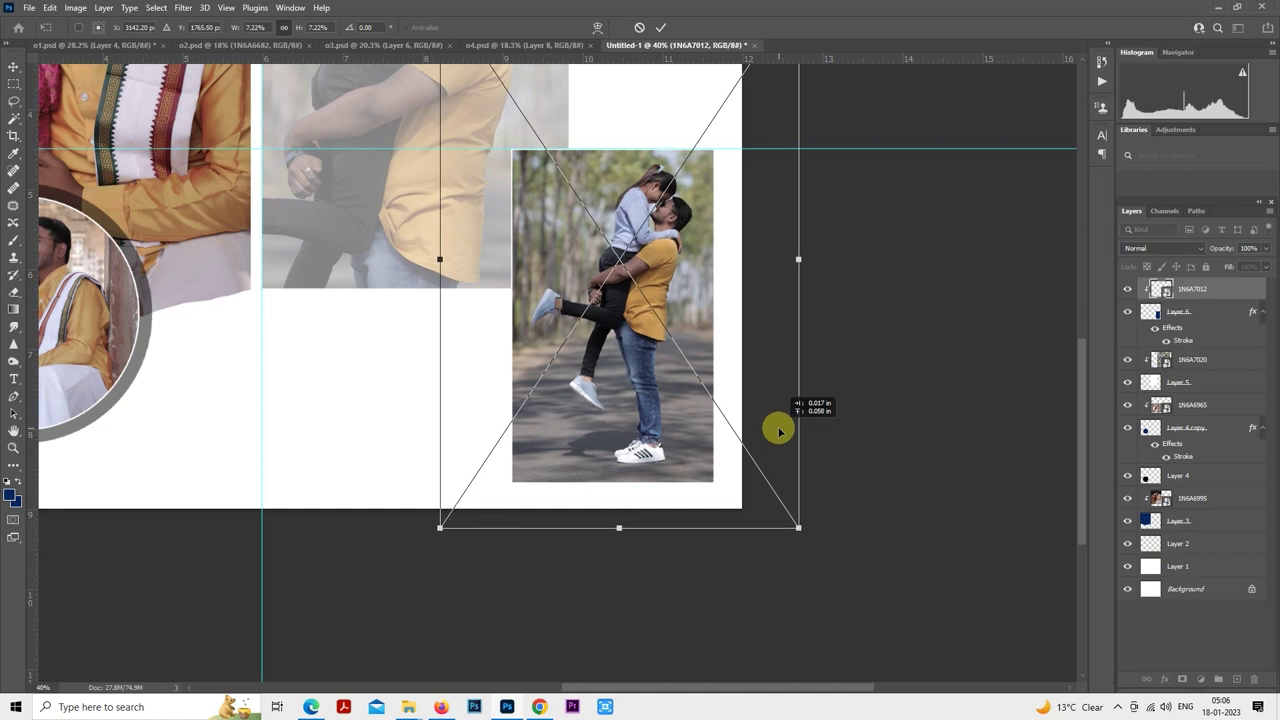
key(Down)
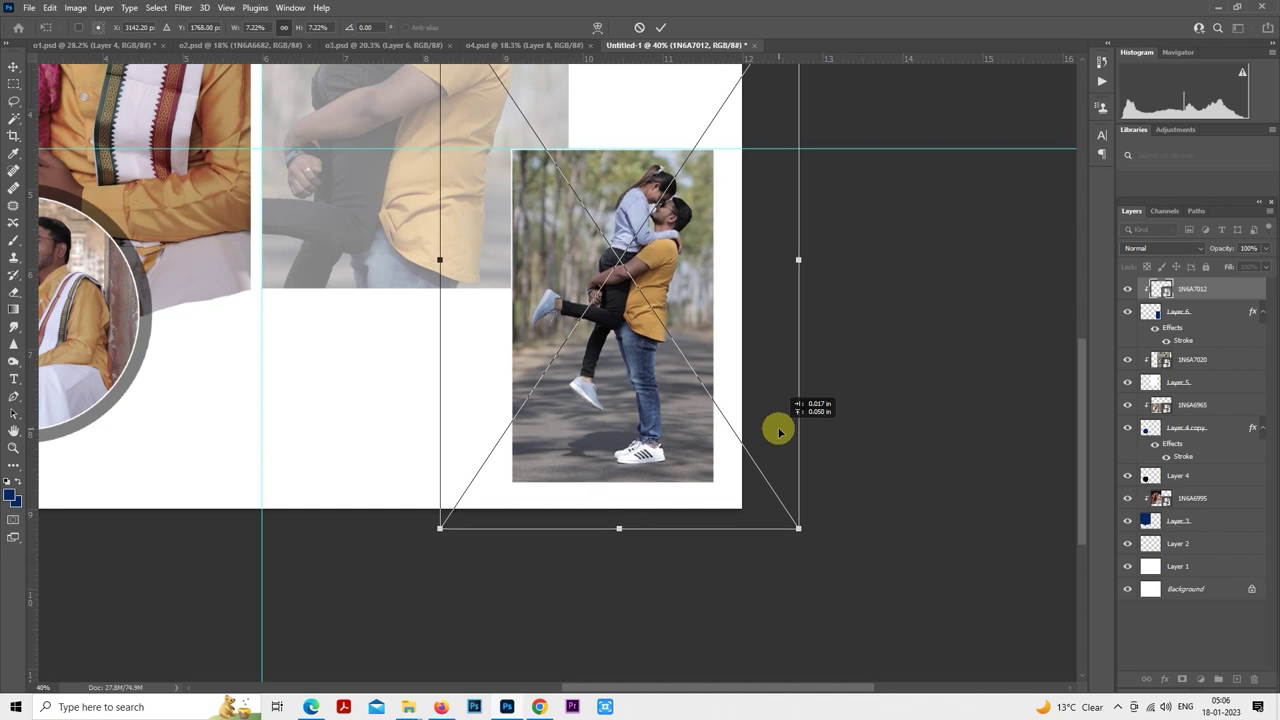
key(Return)
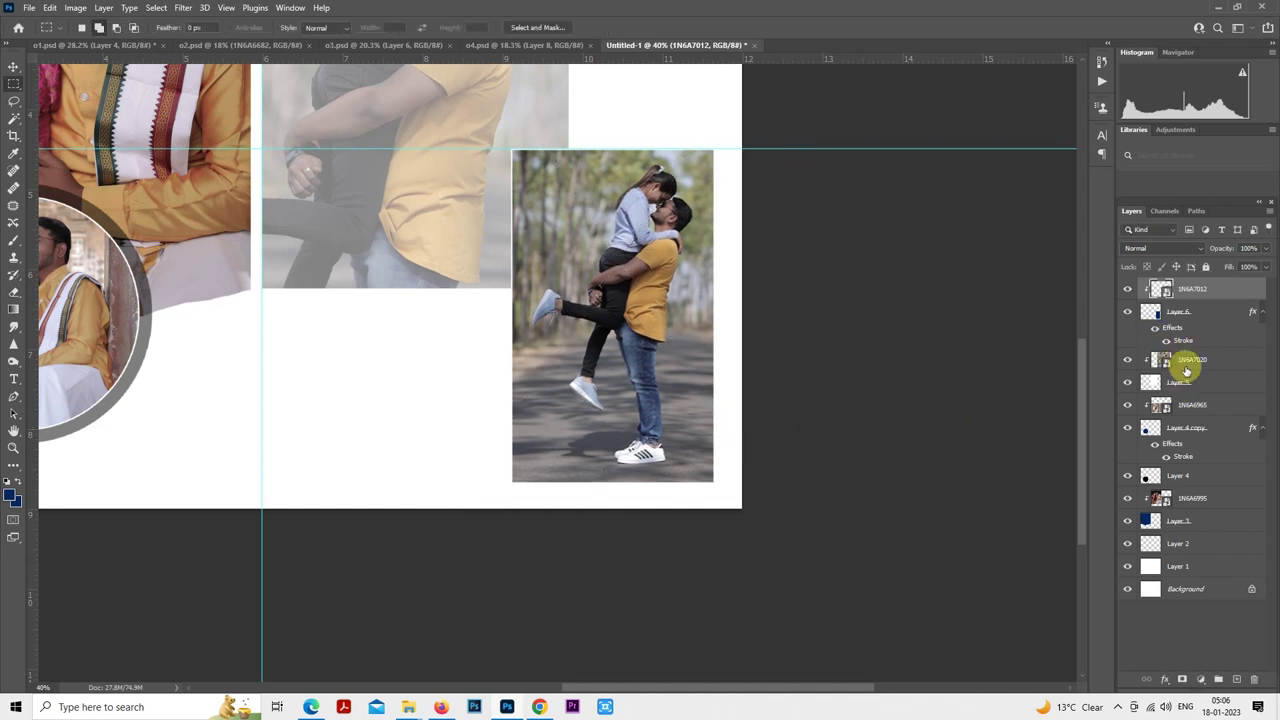
- Fill a rectangle at the lower right with black on new Layer 7 at 50% opacity
click(1180, 362)
click(1236, 679)
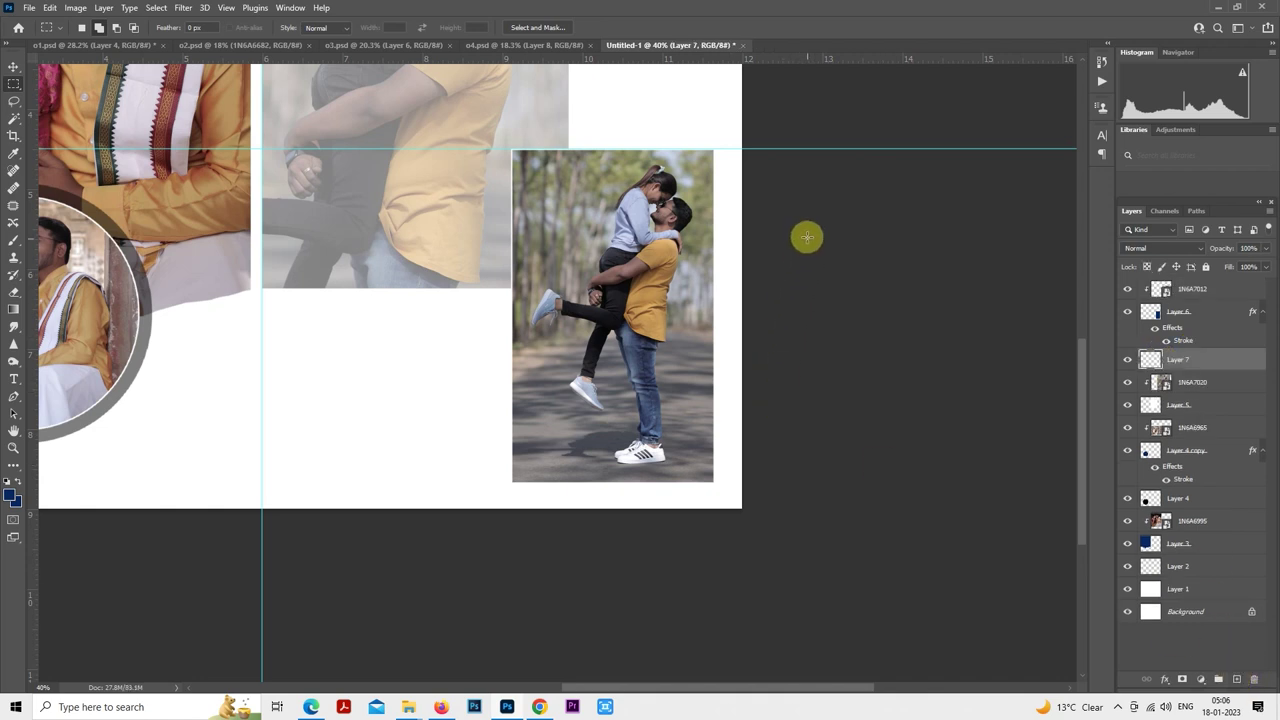
drag(745, 265, 599, 556)
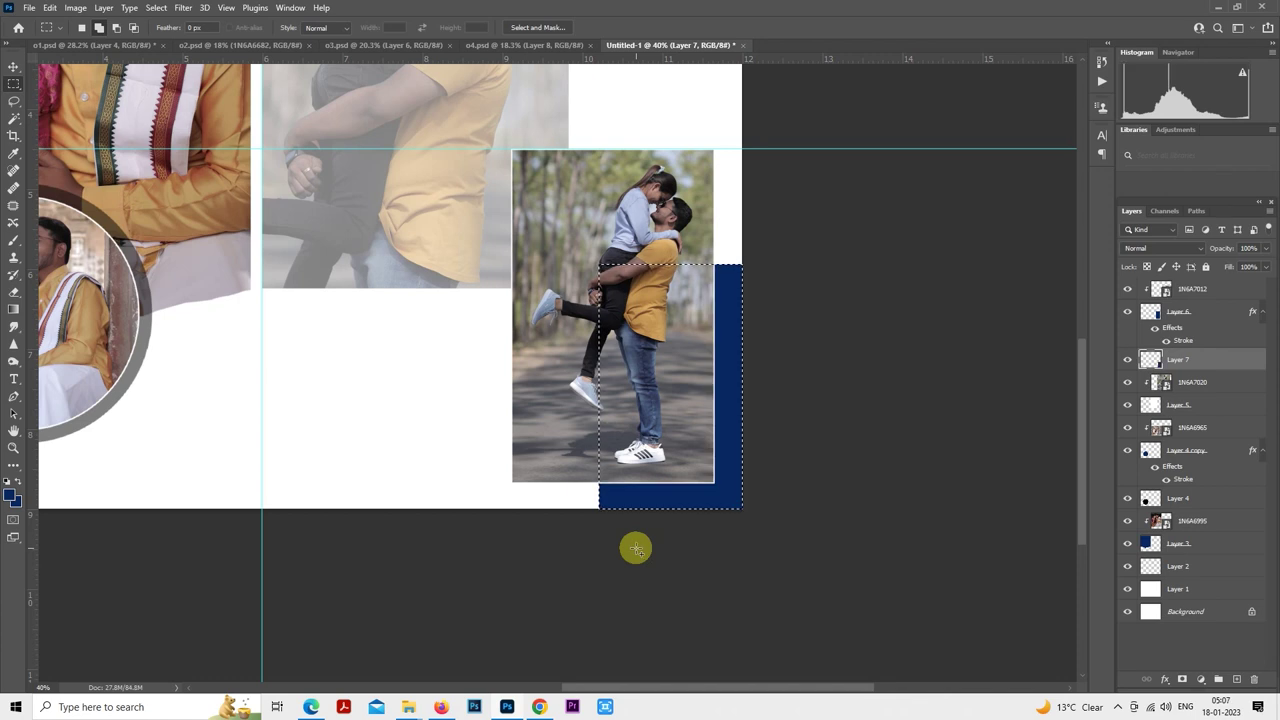
click(20, 503)
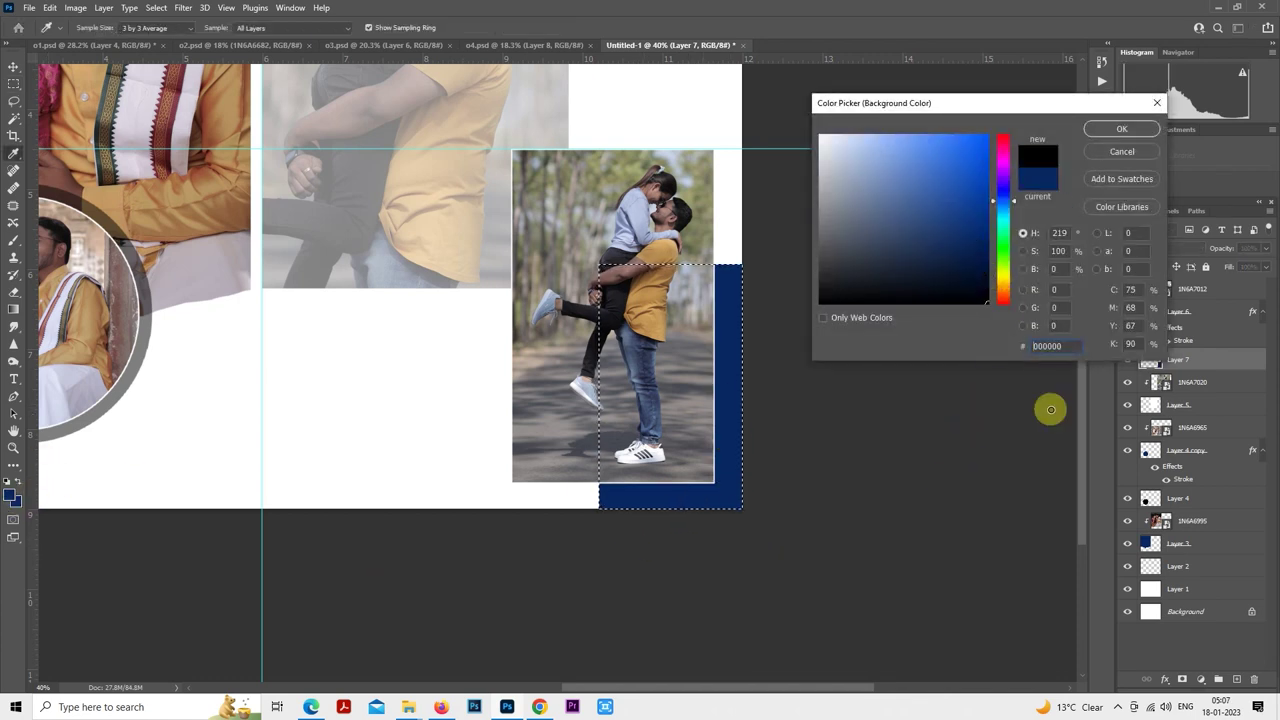
drag(953, 269, 1049, 409)
click(1106, 140)
key(m)
key(ctrl+BackSpace)
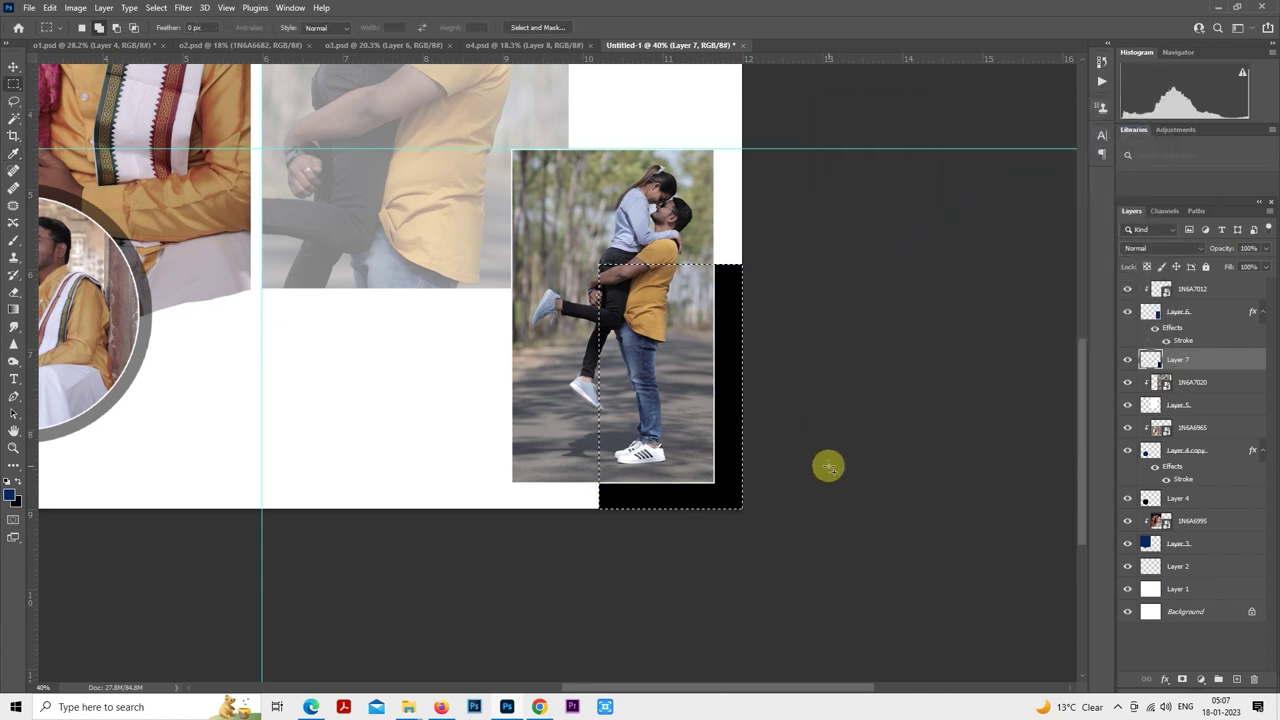
key(ctrl+d)
key(5)
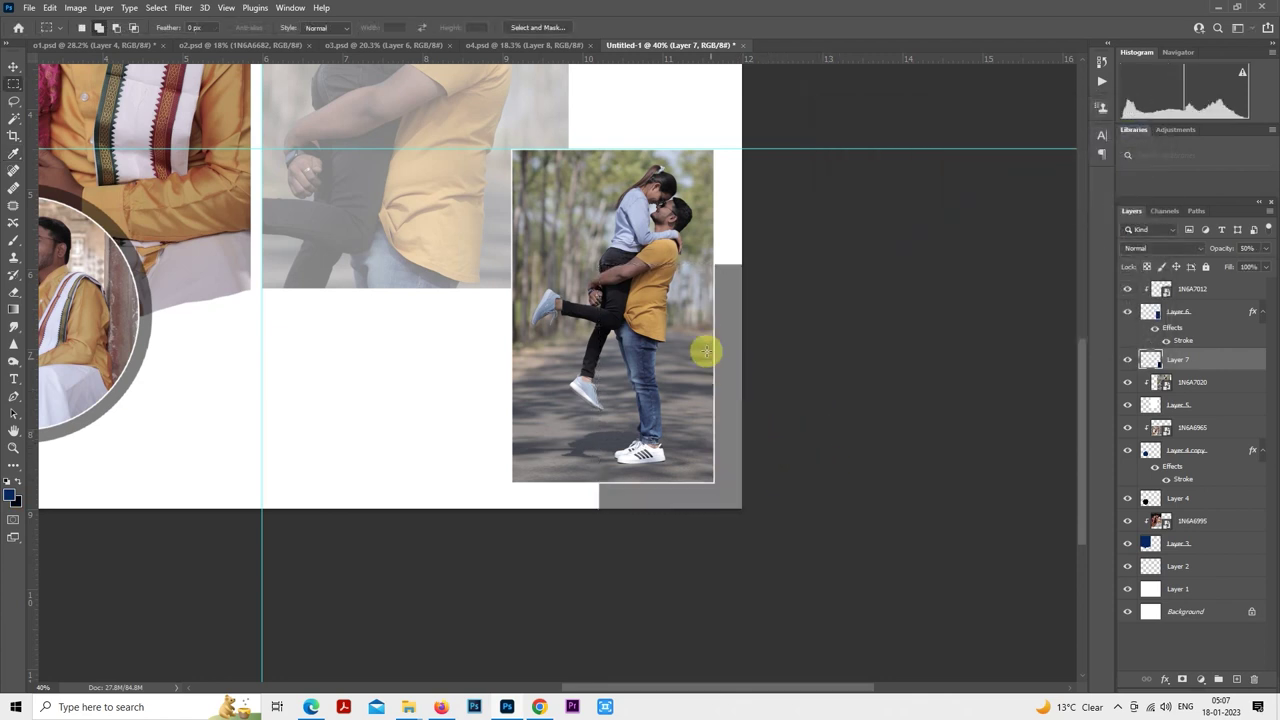
- Narrow the grey block from the left and lower its top so it peeks out like a shadow
right_click(702, 329)
click(760, 443)
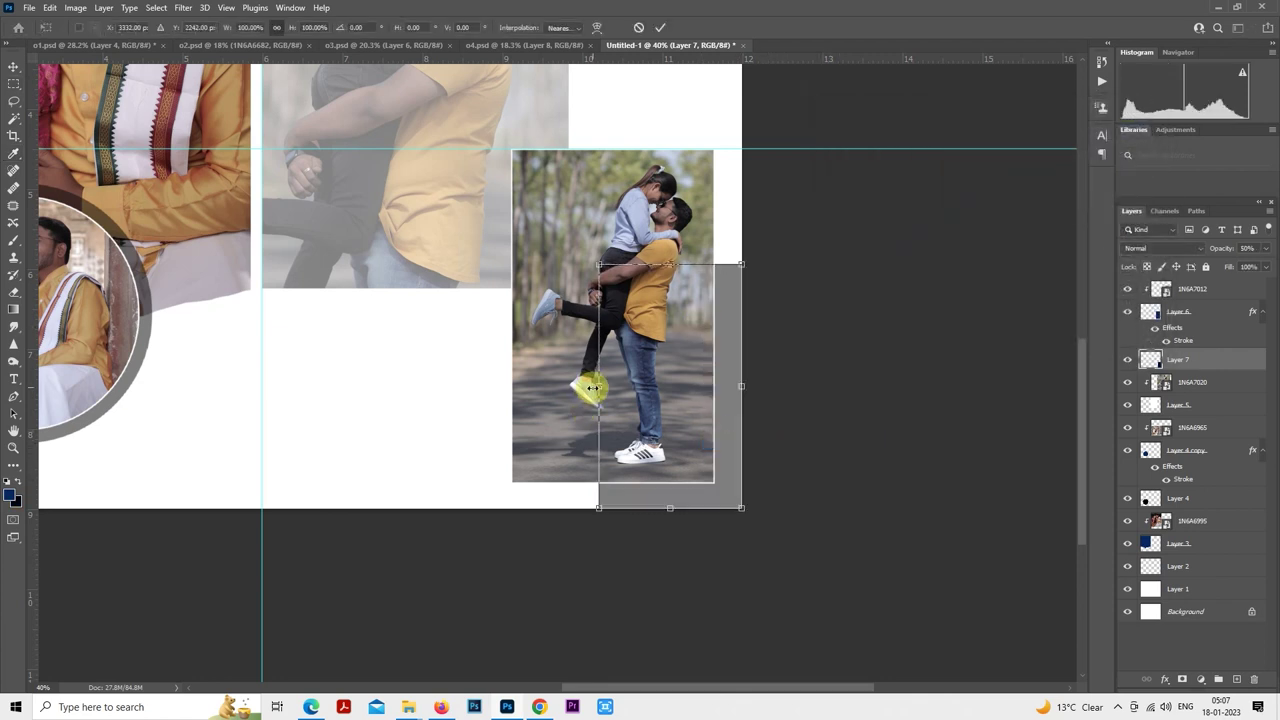
drag(598, 387, 611, 387)
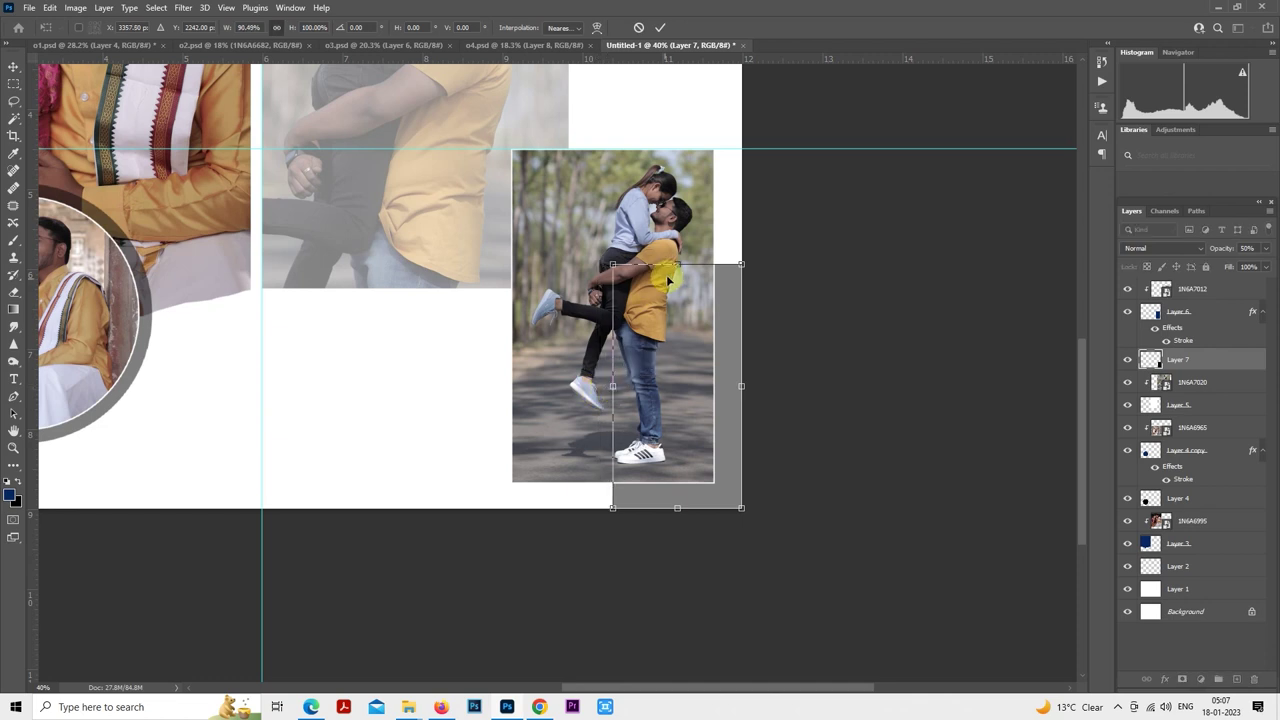
drag(676, 263, 680, 312)
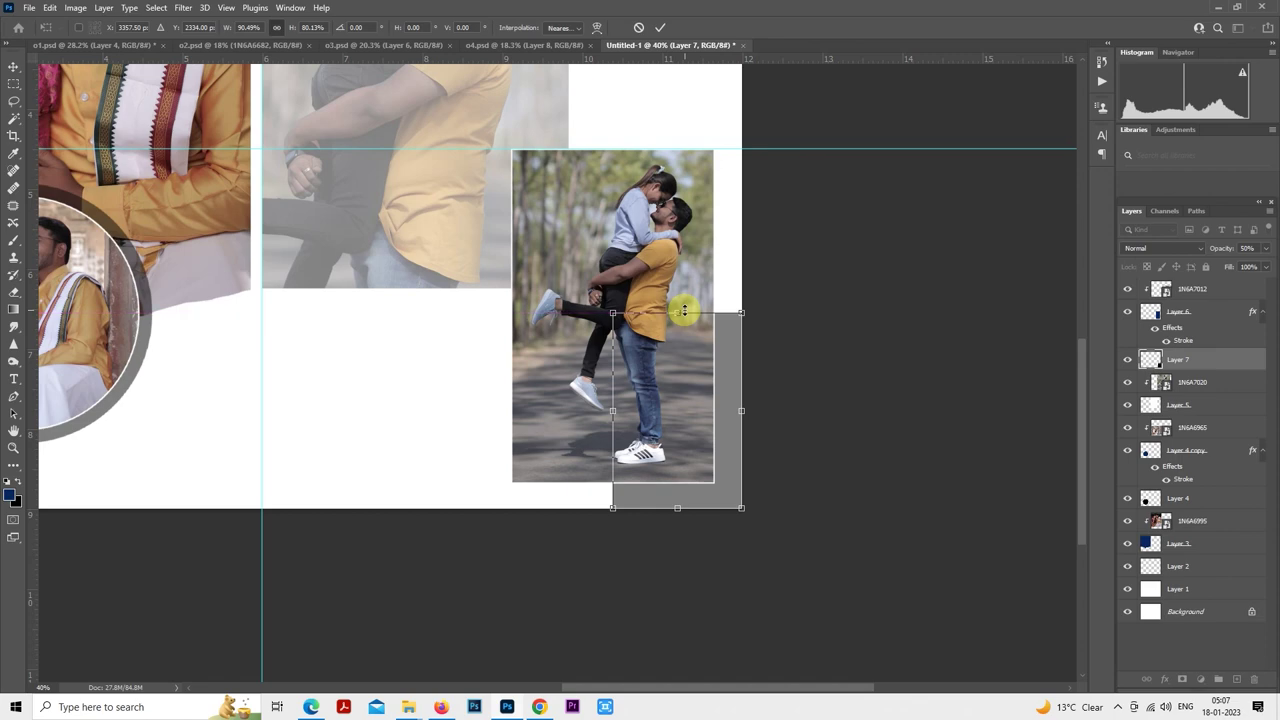
key(Return)
scroll(800, 294, down, 5)
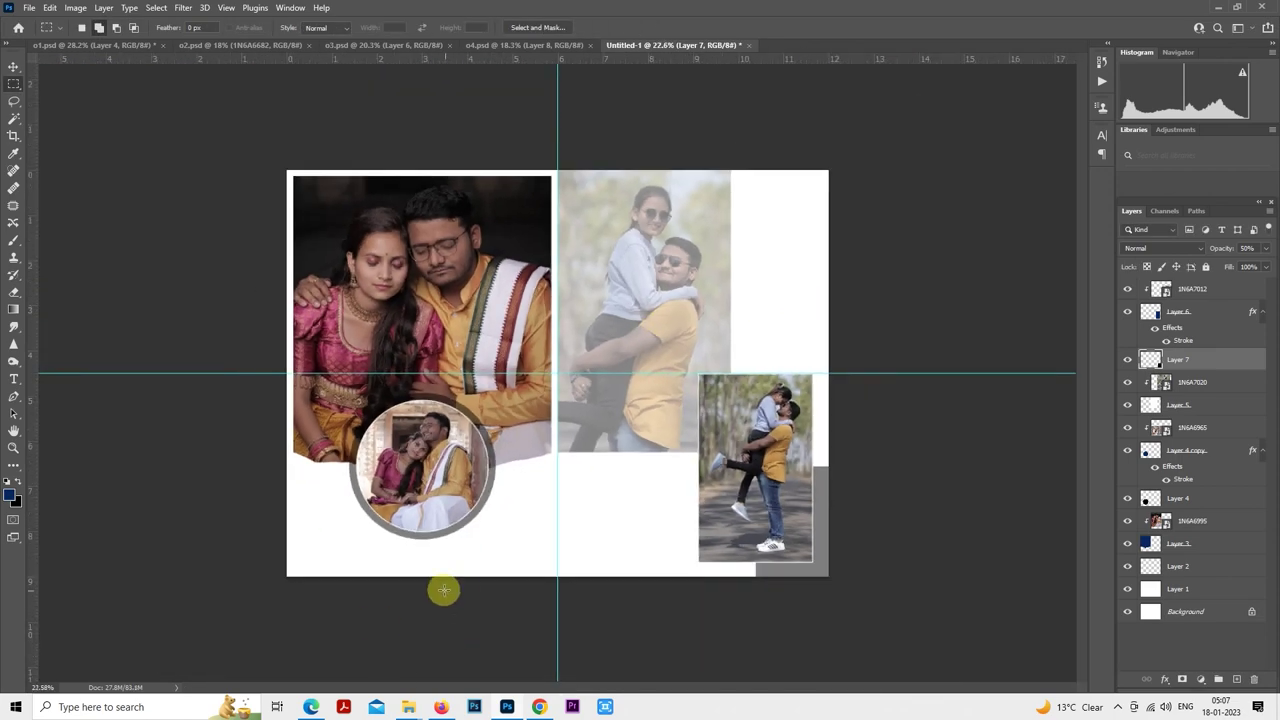
- Preview photo 1N6A7063 full size from the pre shoot folder
mouse_move(420, 709)
click(383, 667)
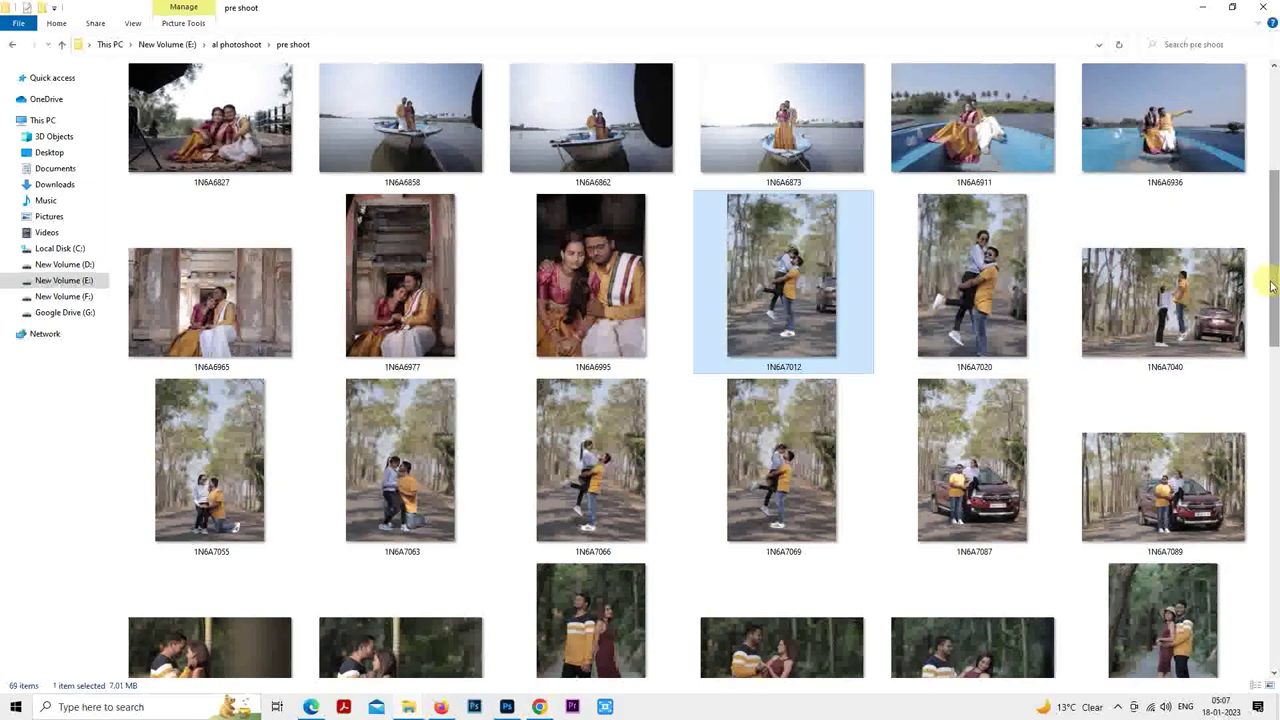
drag(1273, 278, 1269, 309)
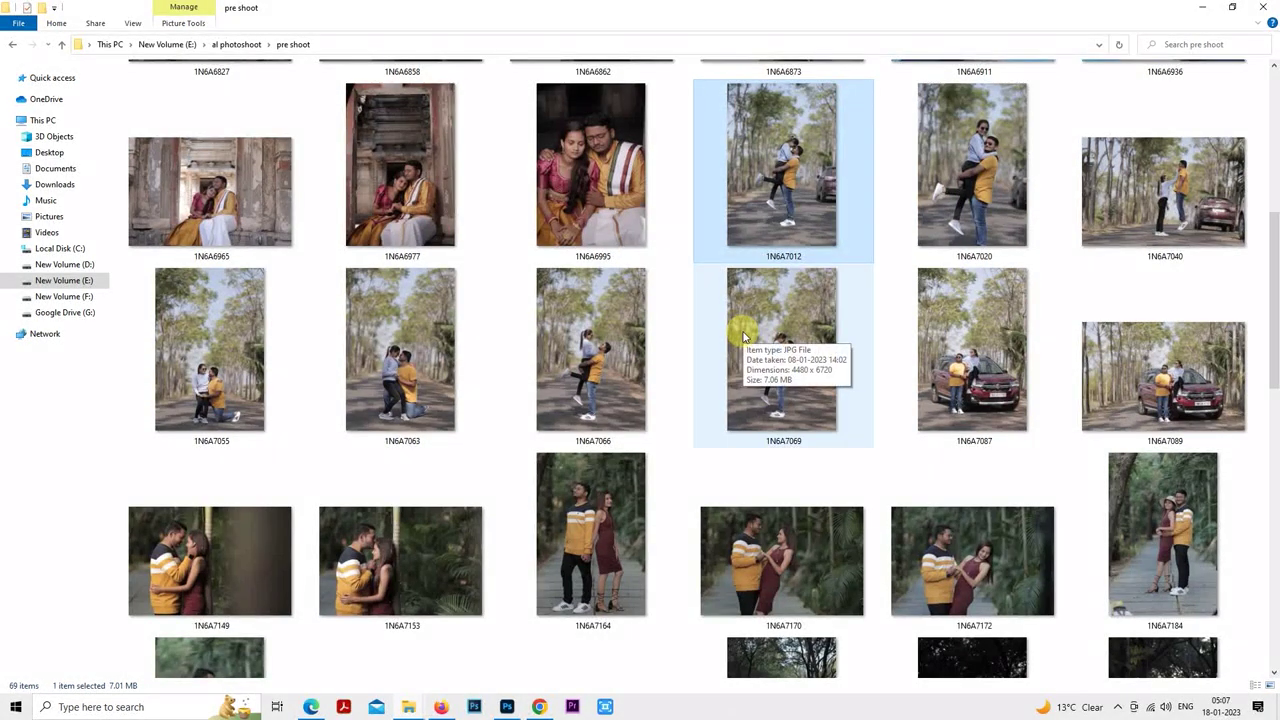
double_click(373, 389)
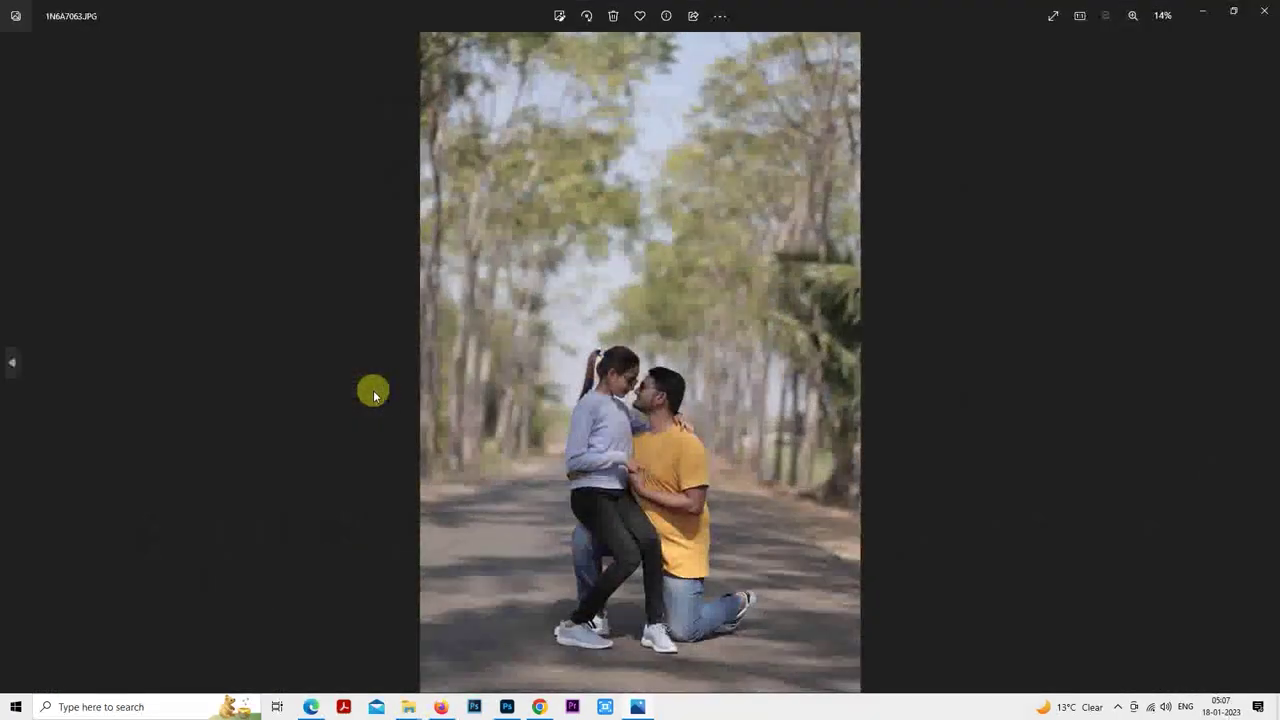
key(Left)
key(Right)
click(1264, 10)
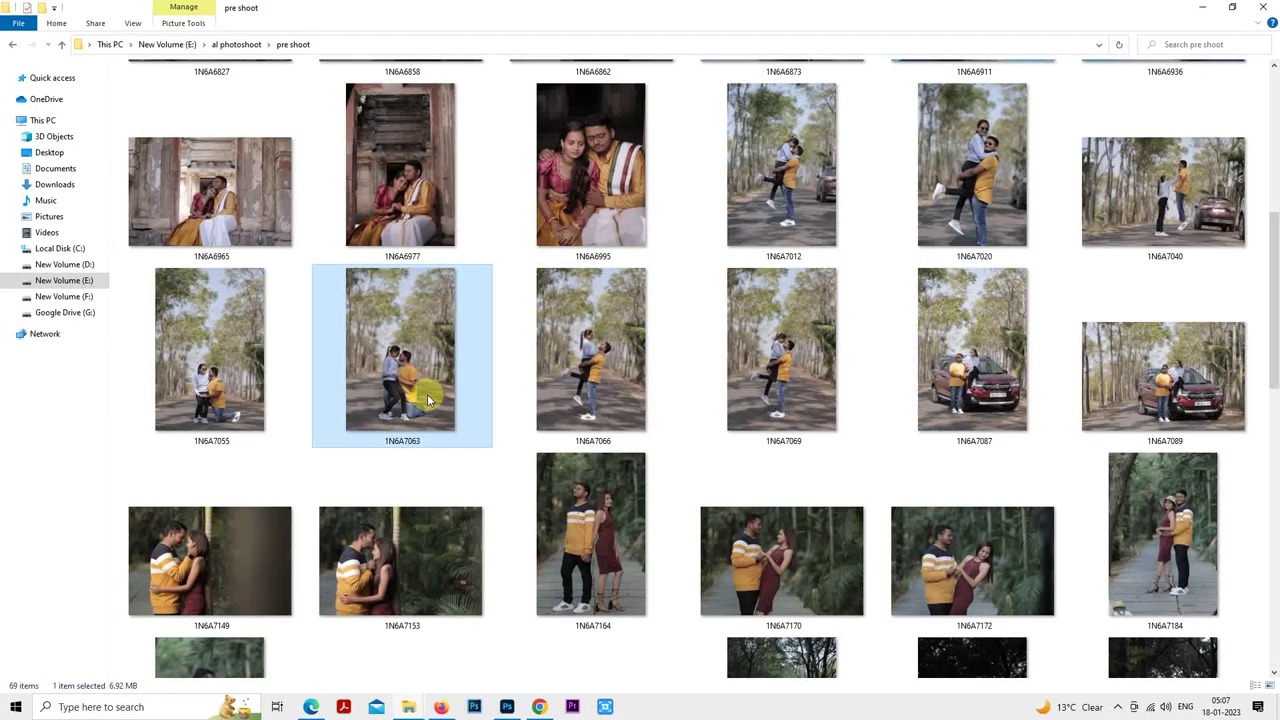
- Drag photo 1N6A7063 into the album spread
drag(420, 383, 435, 412)
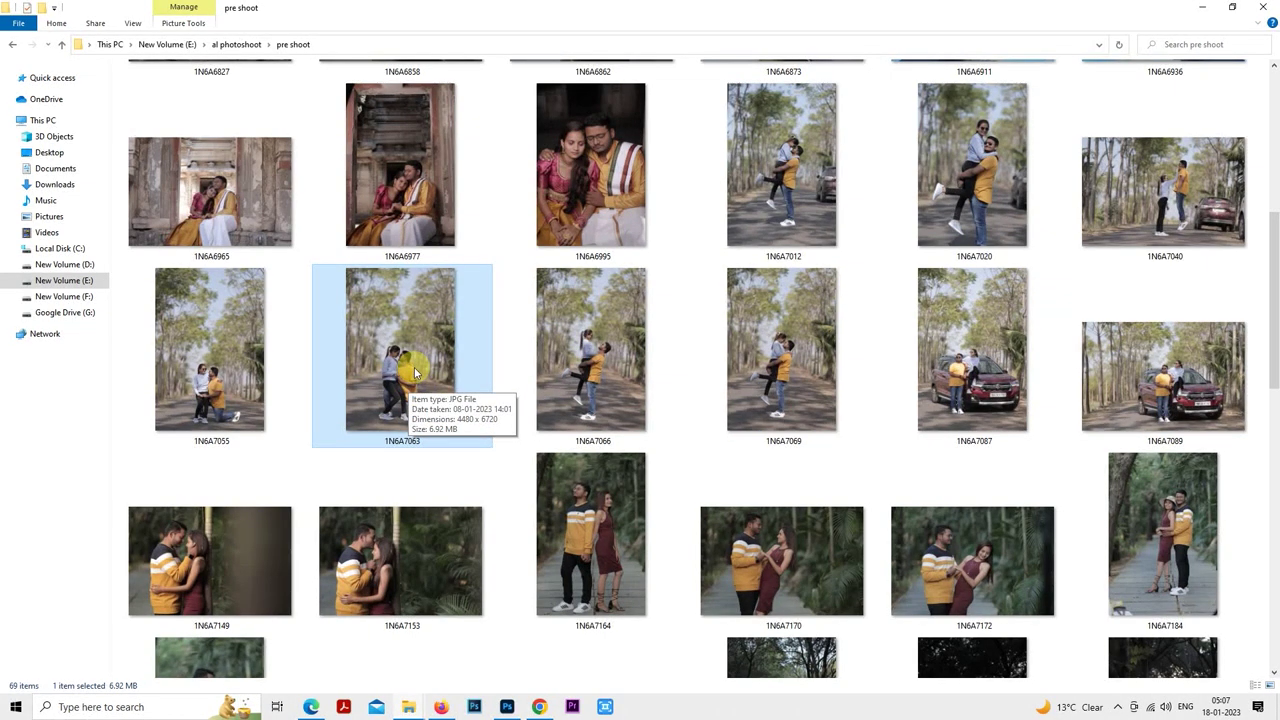
double_click(421, 371)
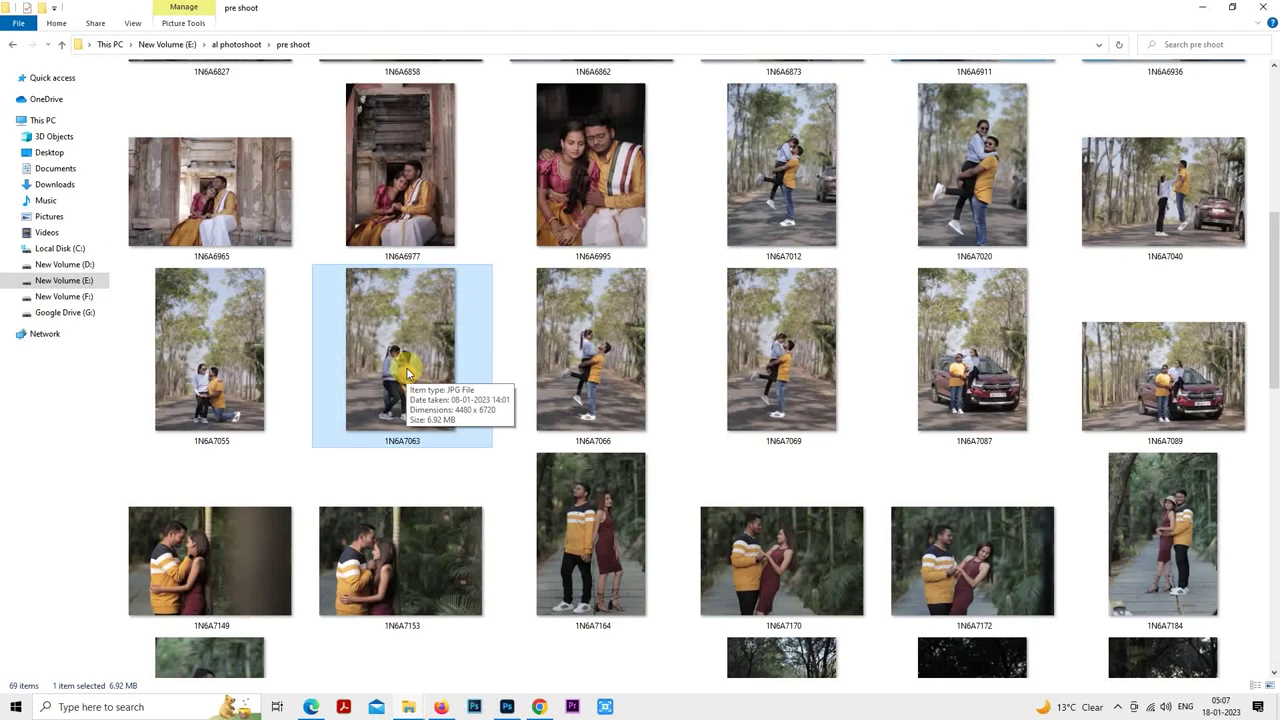
drag(410, 368, 718, 388)
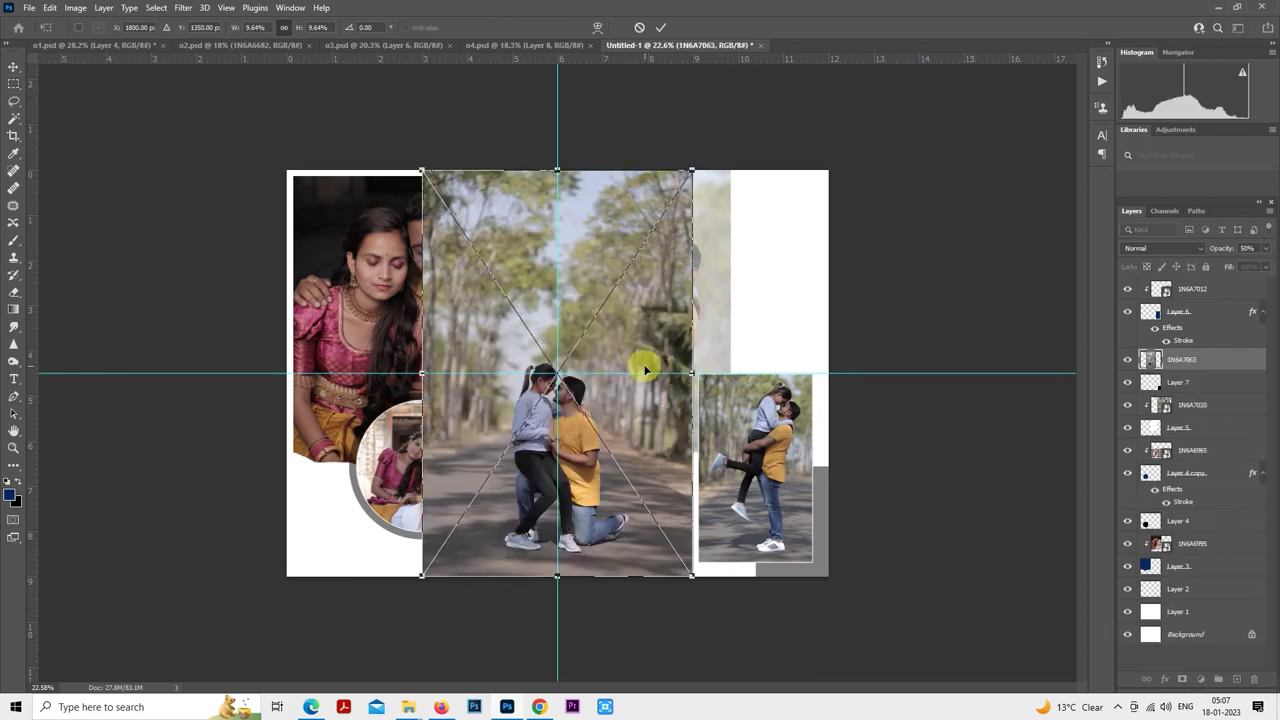
- Place photo 1N6A7063 top-right, move its layer just above Layer 2, and set Luminosity blend mode
drag(728, 323, 849, 251)
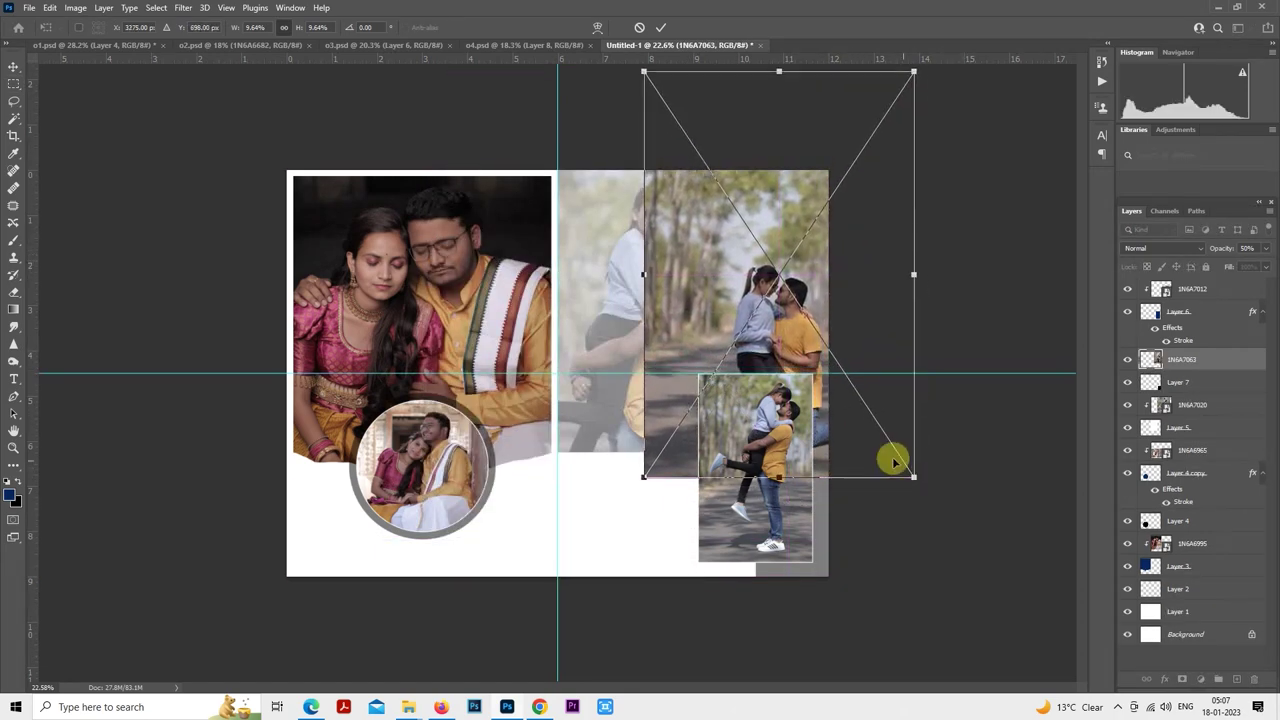
mouse_move(857, 330)
mouse_down()
mouse_move(851, 286)
mouse_move(857, 305)
mouse_up()
drag(1180, 357, 1186, 570)
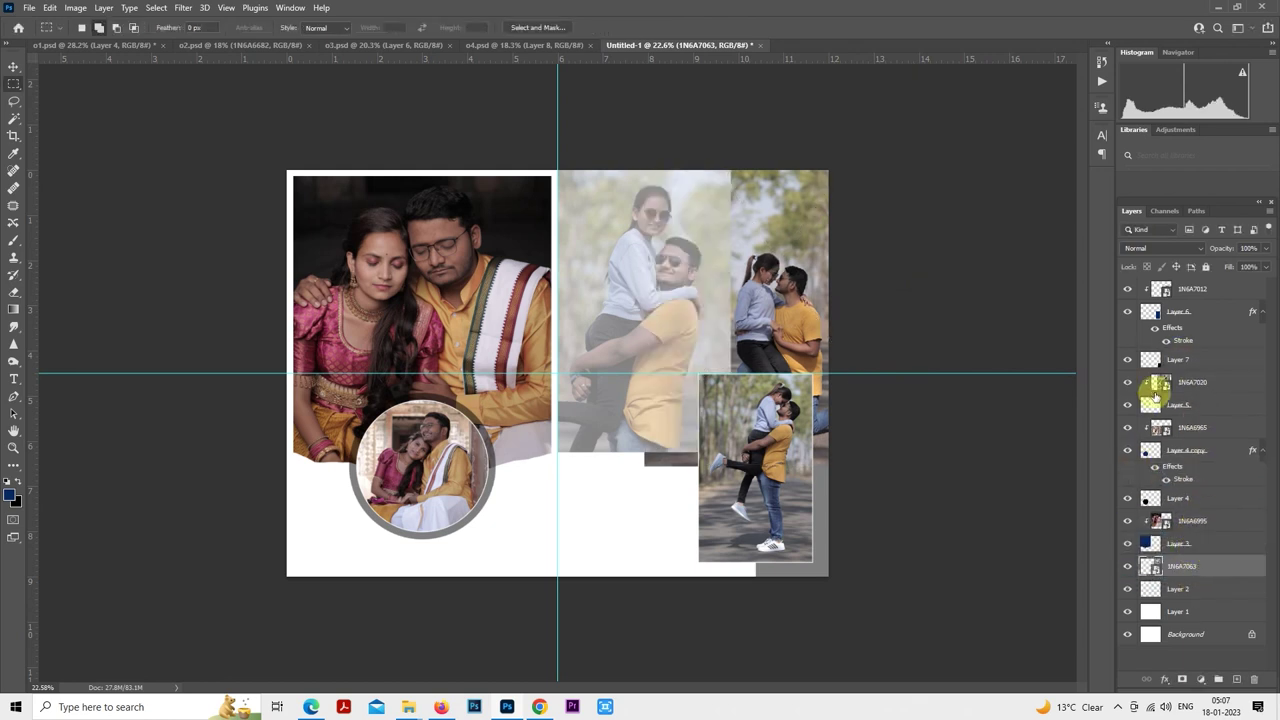
click(1158, 248)
click(1140, 569)
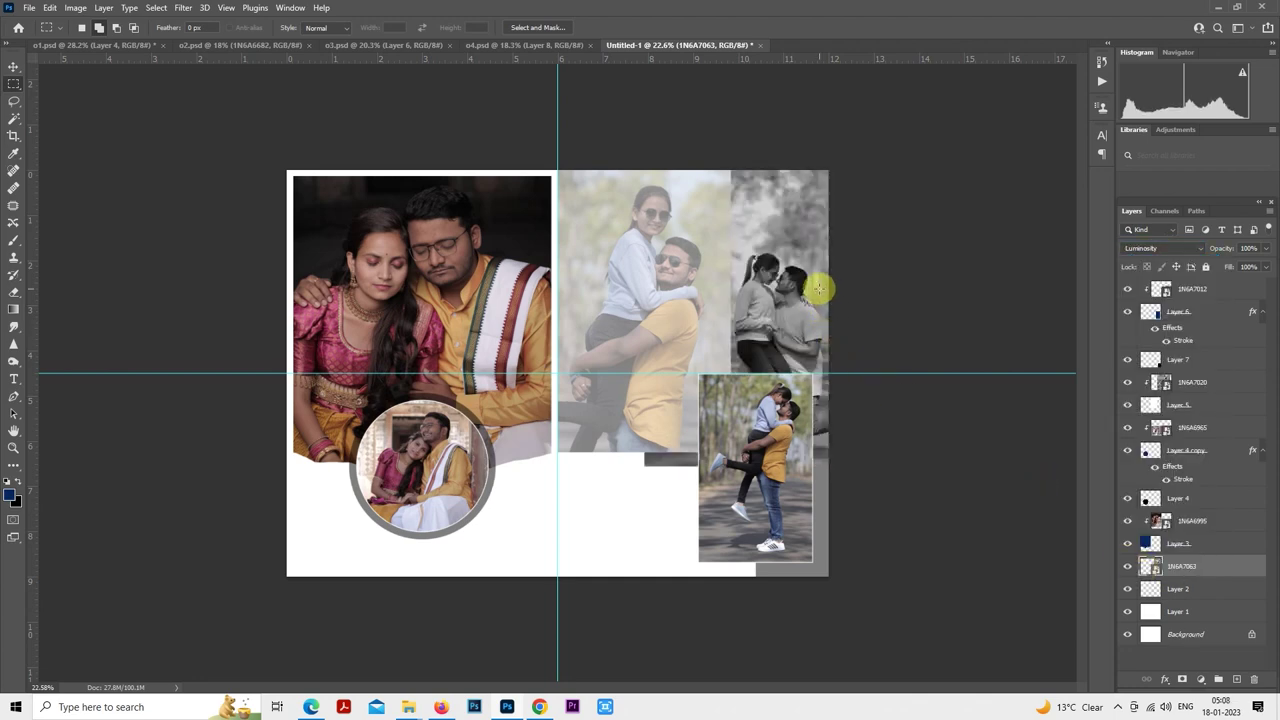
- Nudge the black-and-white photo slightly right with Free Transform and commit it
scroll(818, 289, up, 3)
right_click(653, 225)
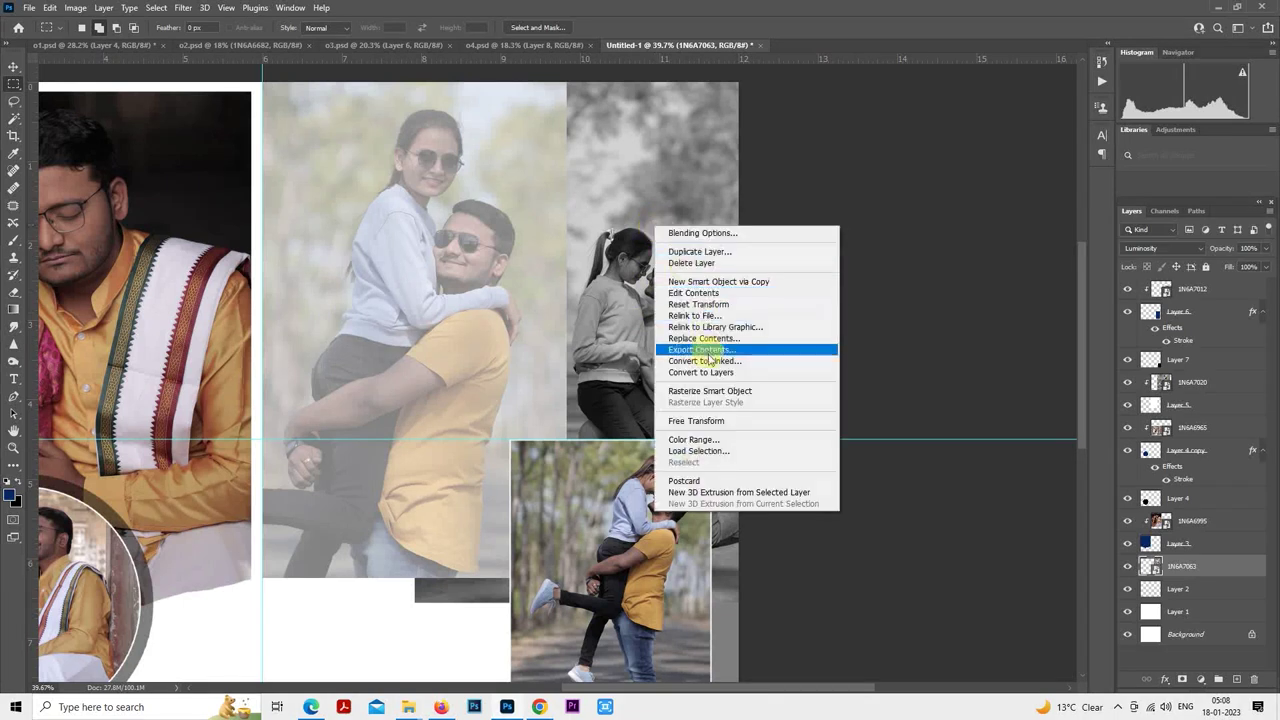
click(720, 421)
mouse_move(743, 331)
mouse_down()
mouse_move(743, 235)
mouse_move(747, 340)
mouse_up()
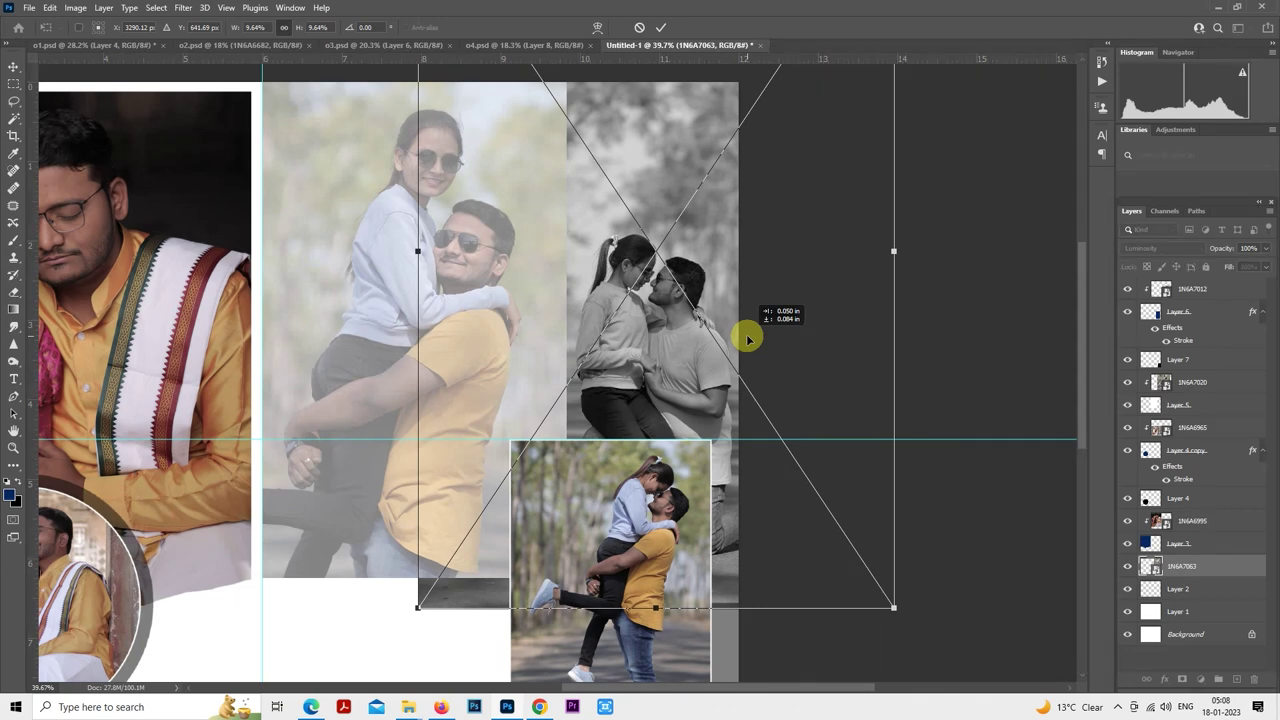
key(Return)
scroll(746, 336, down, 3)
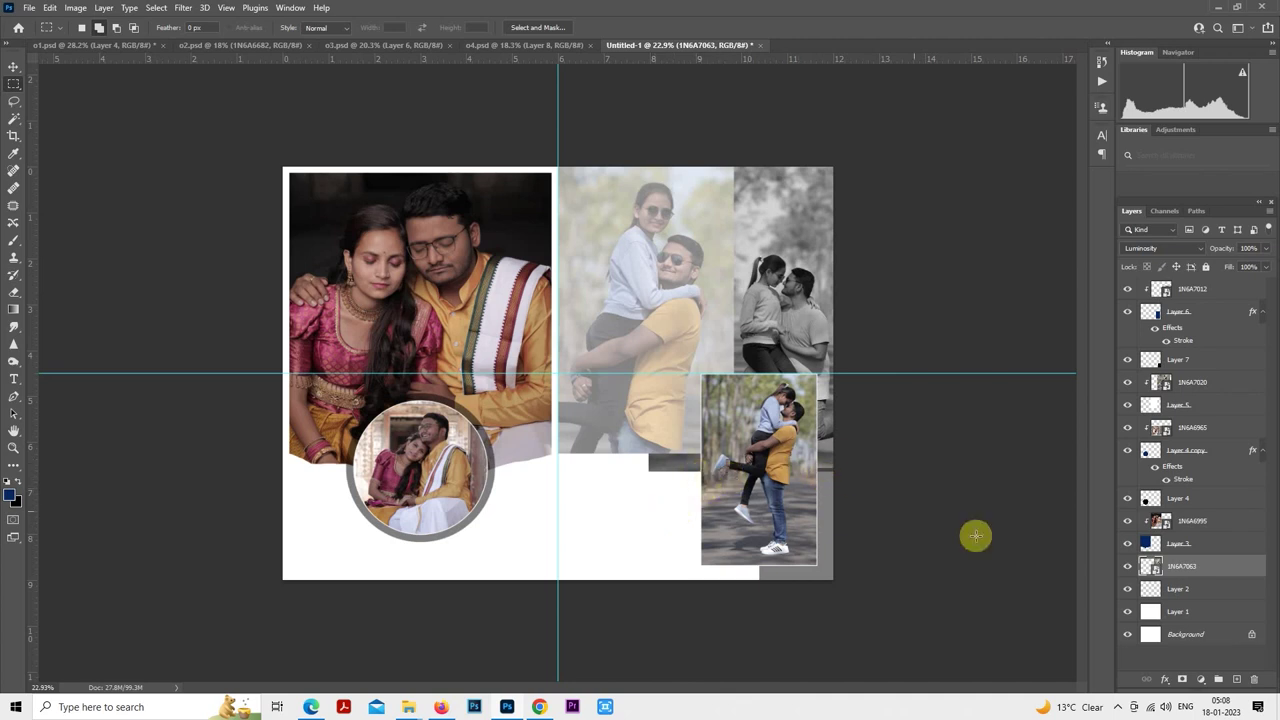
click(1180, 592)
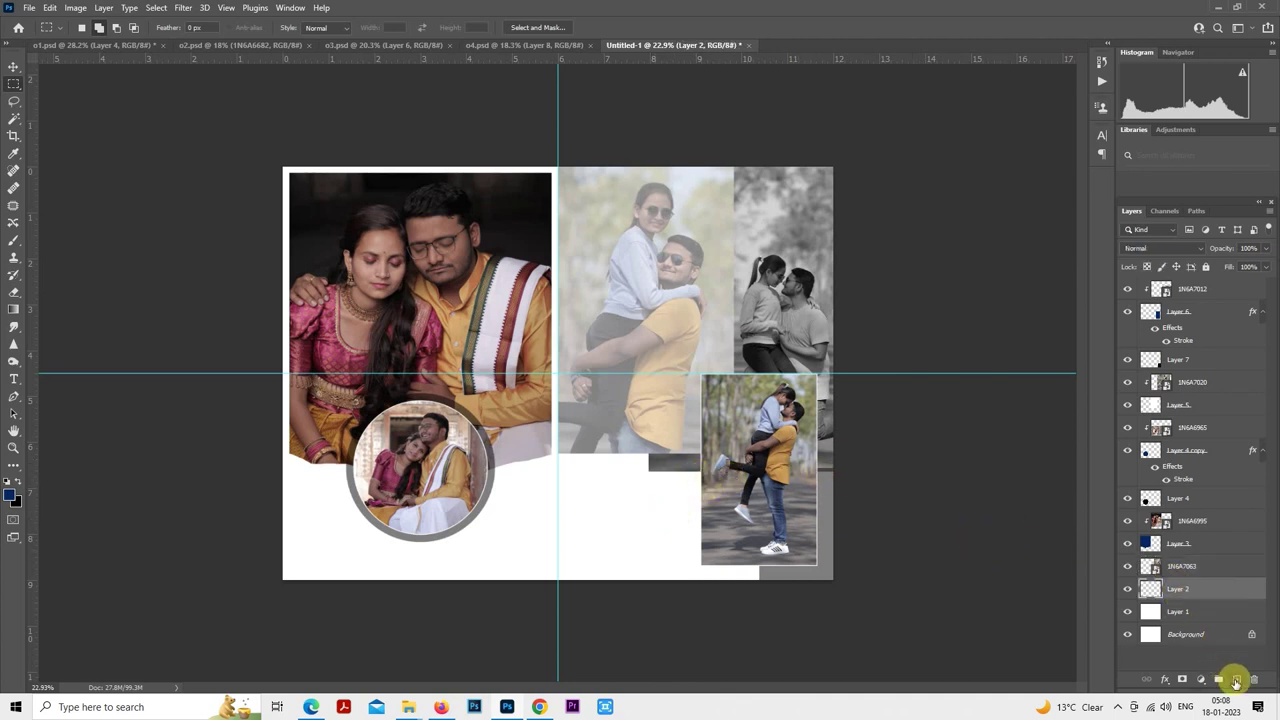
- Draw a black rectangle on a new layer over the top-right area and clip 1N6A7063 to it
click(1236, 681)
drag(903, 157, 732, 483)
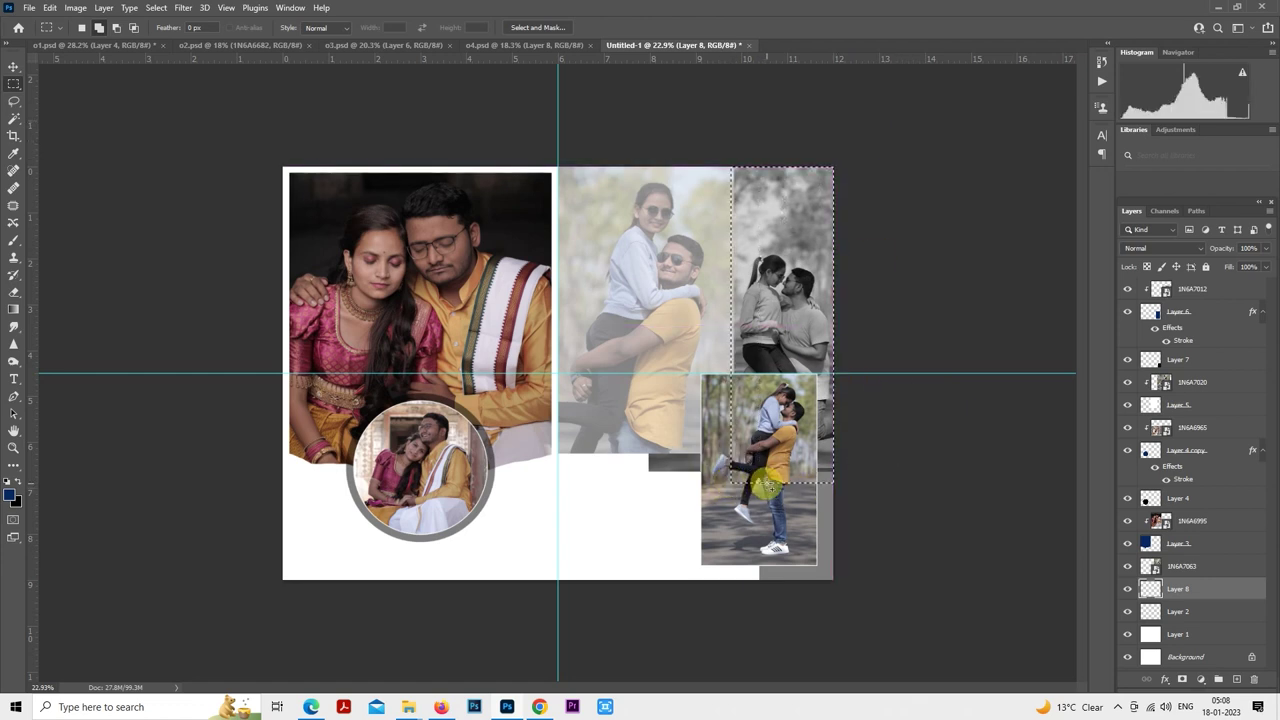
key(ctrl+d)
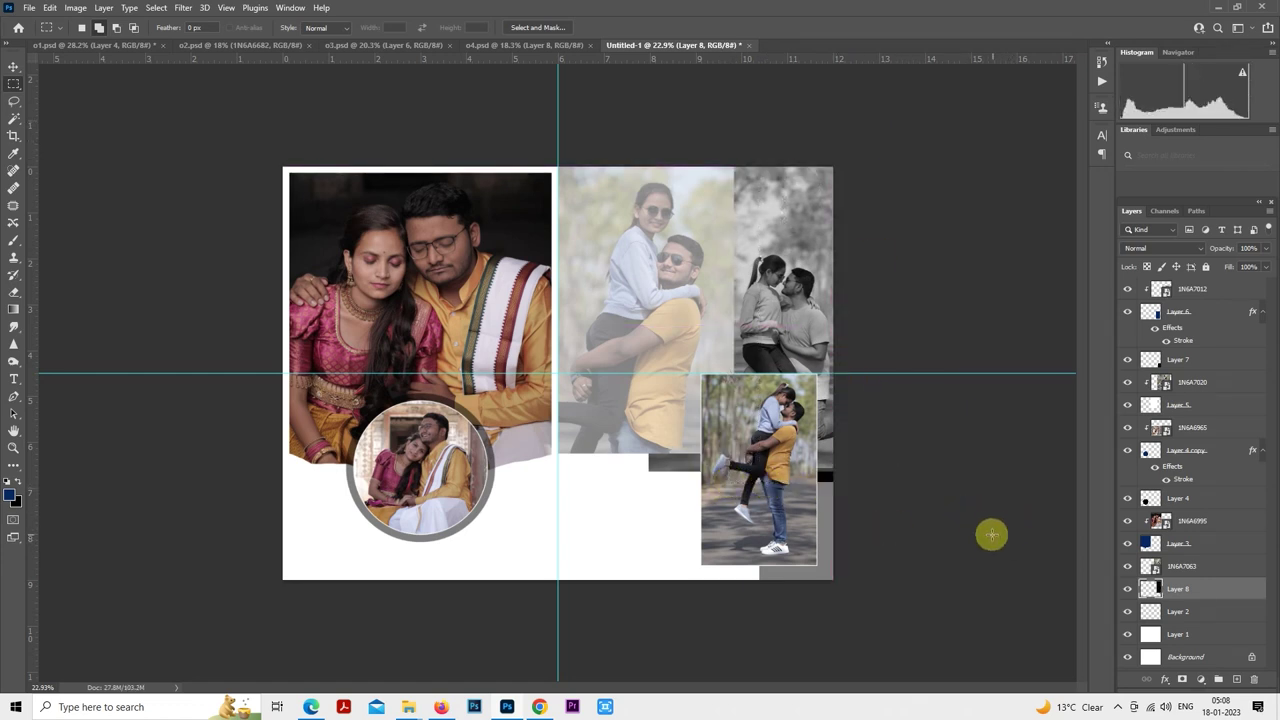
key(ctrl+plus)
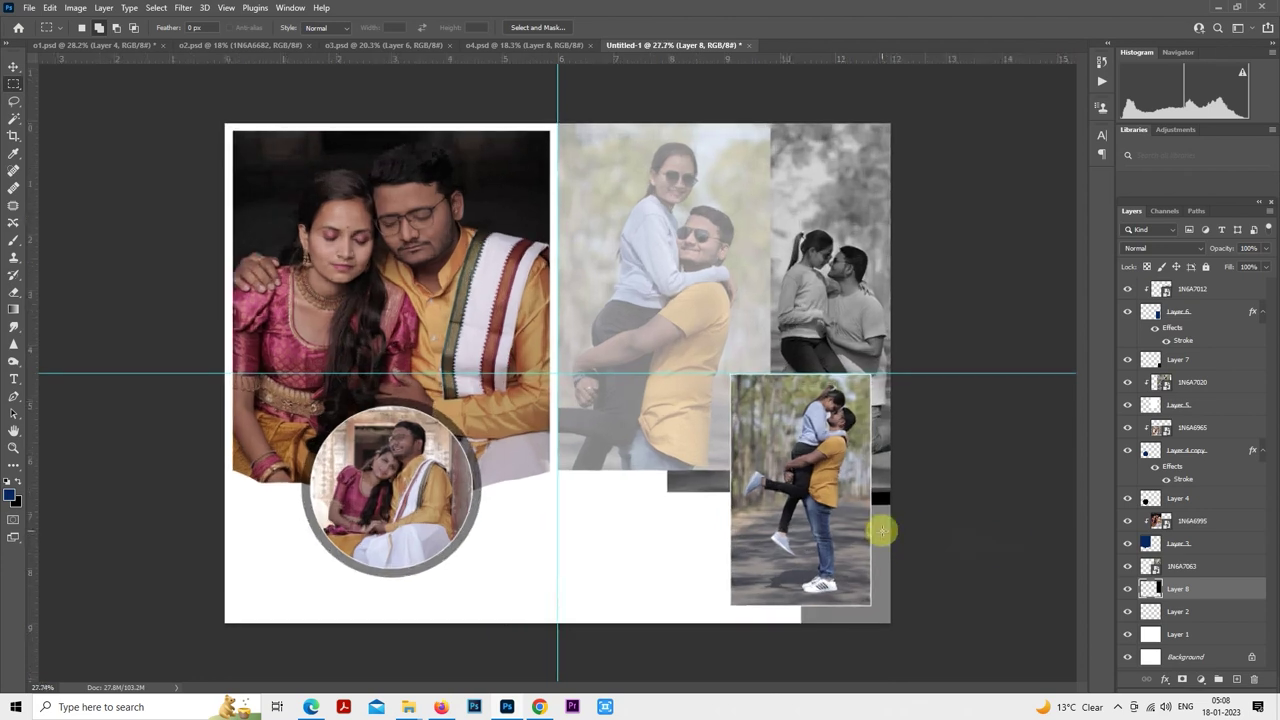
click(1129, 567)
click(1129, 567)
click(1129, 589)
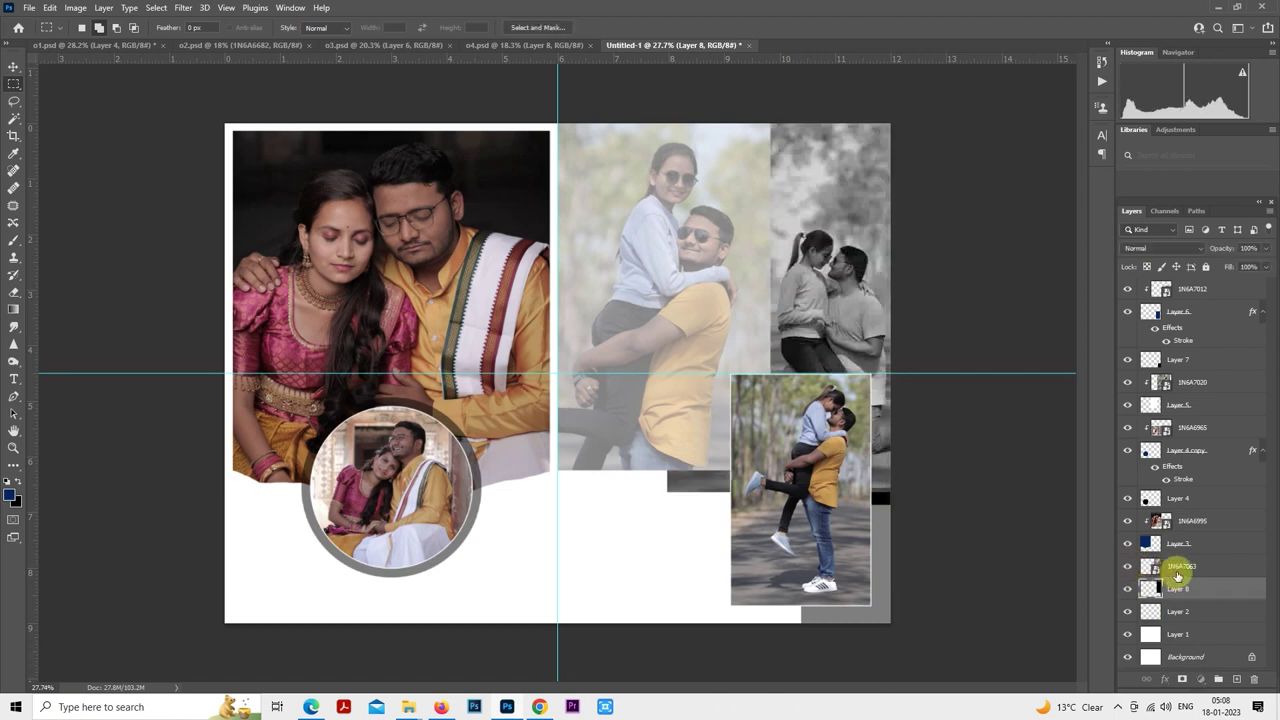
right_click(1178, 575)
click(1100, 425)
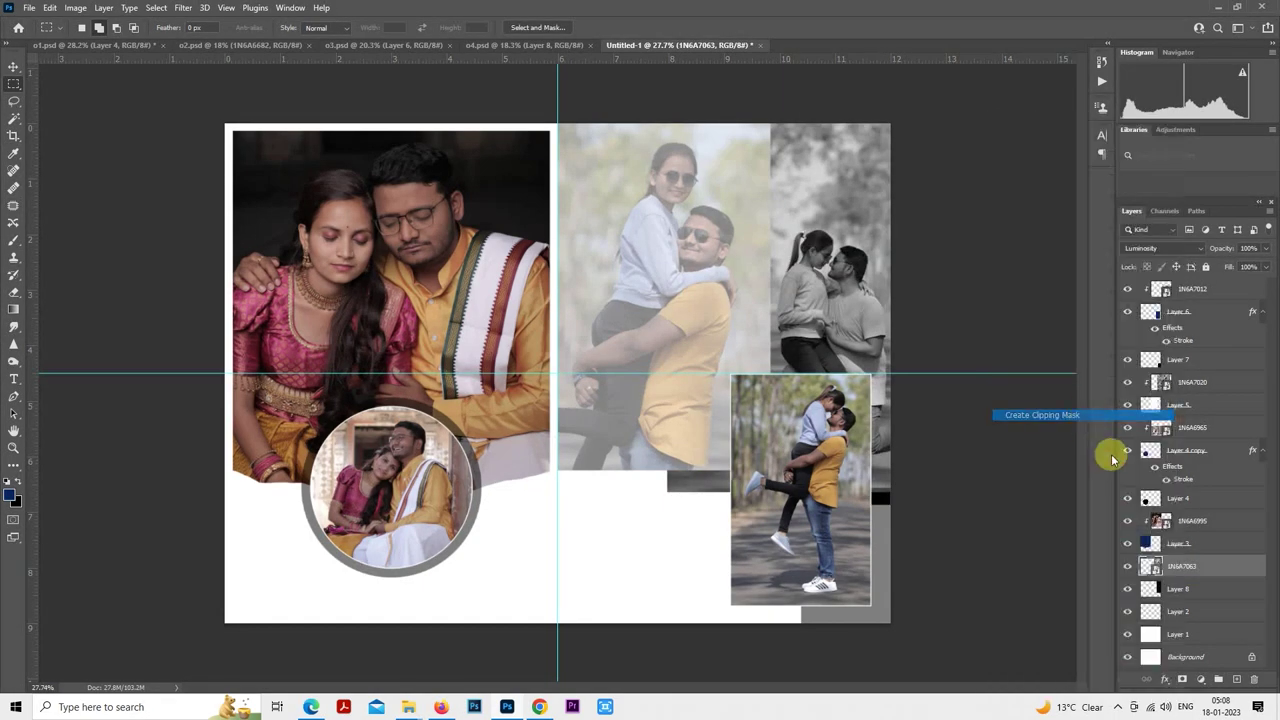
- Shorten the Layer 8 frame from the bottom in two Free Transform passes
click(1175, 588)
right_click(816, 382)
click(880, 506)
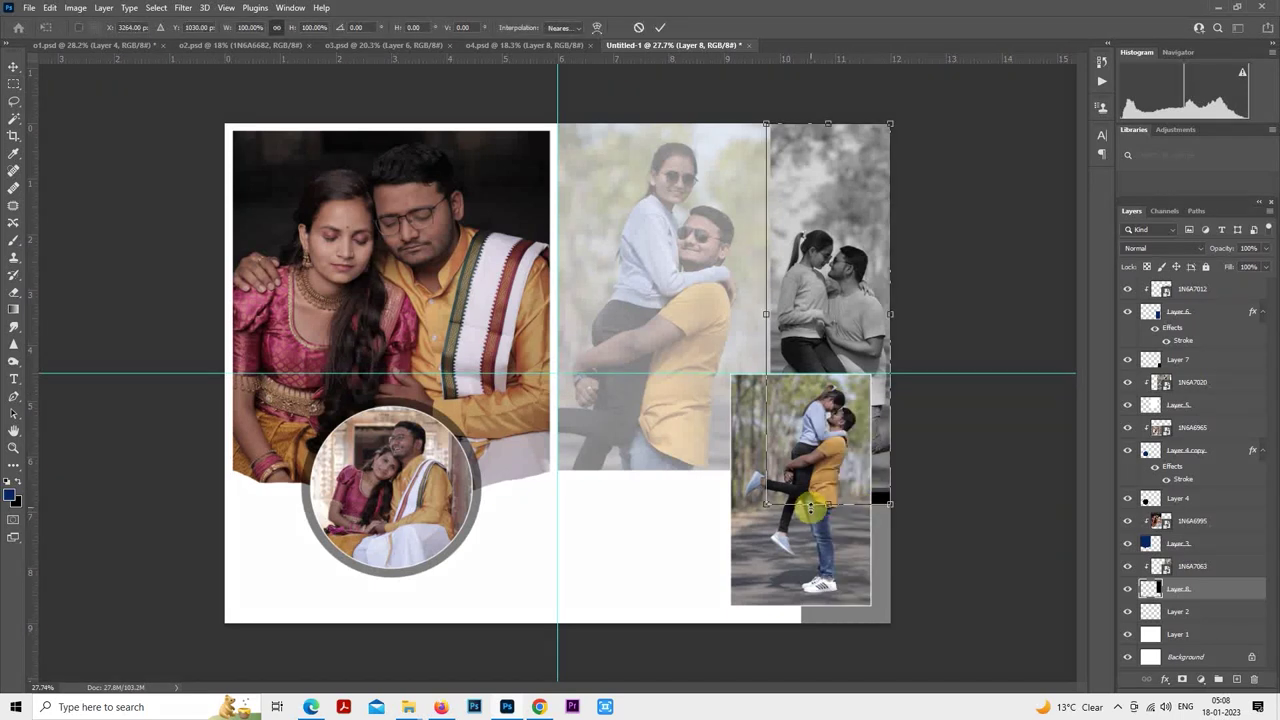
drag(827, 505, 828, 487)
key(Return)
key(m)
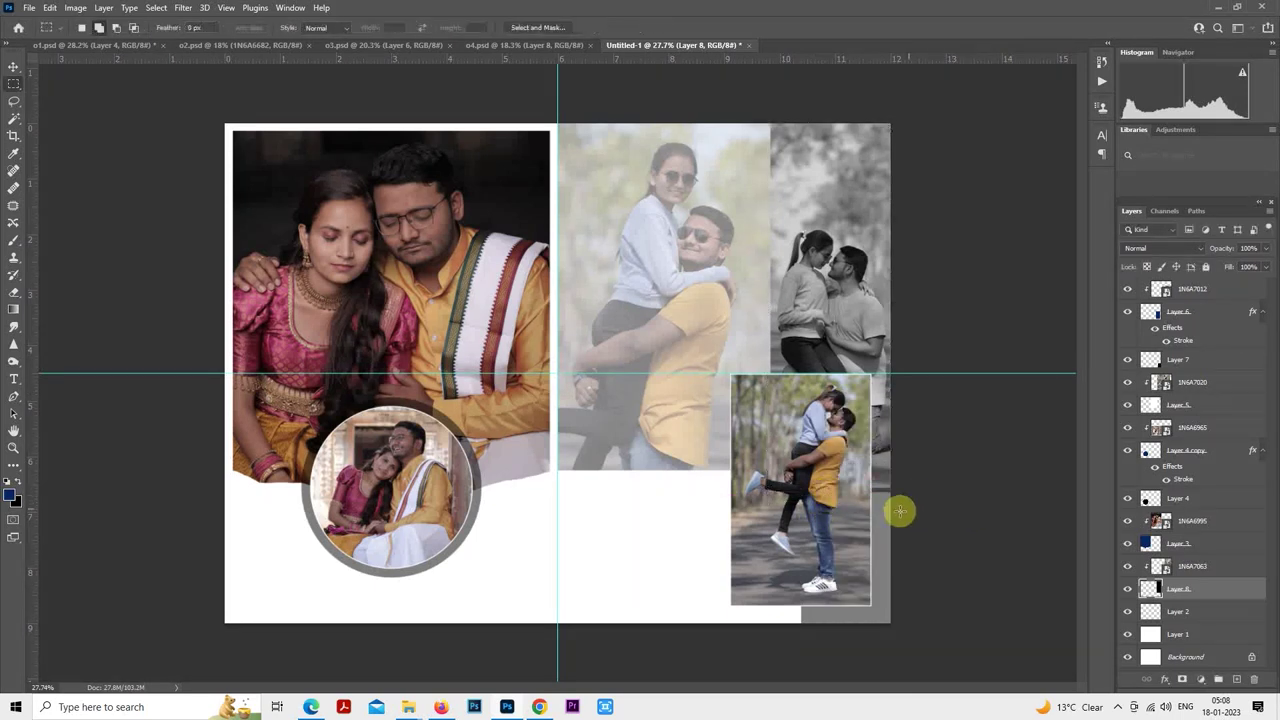
alt+scroll(899, 511, up, 6)
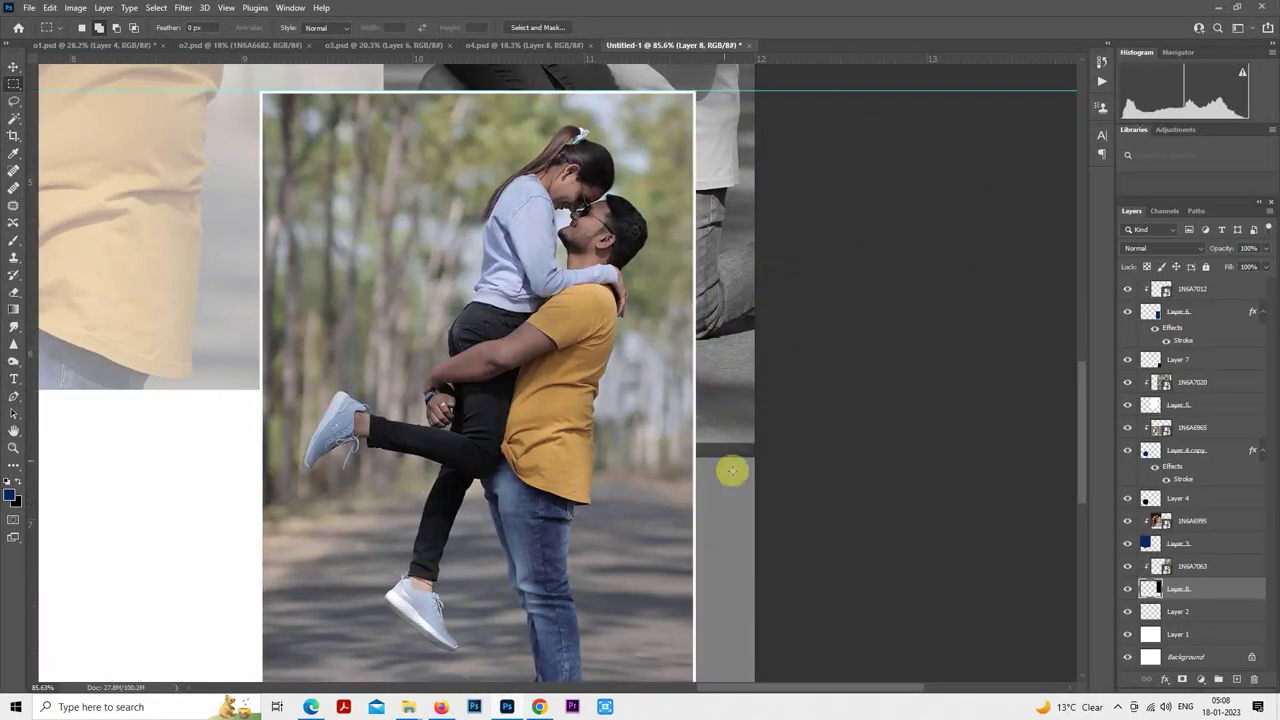
right_click(697, 376)
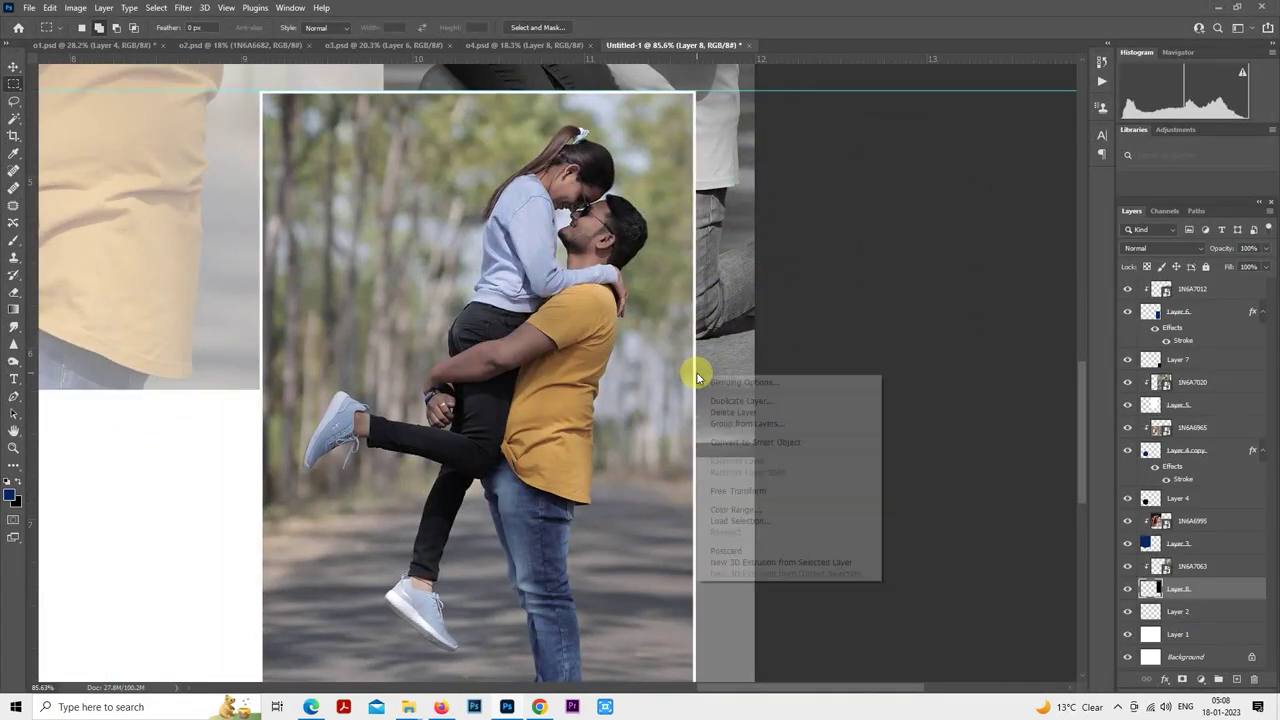
click(730, 490)
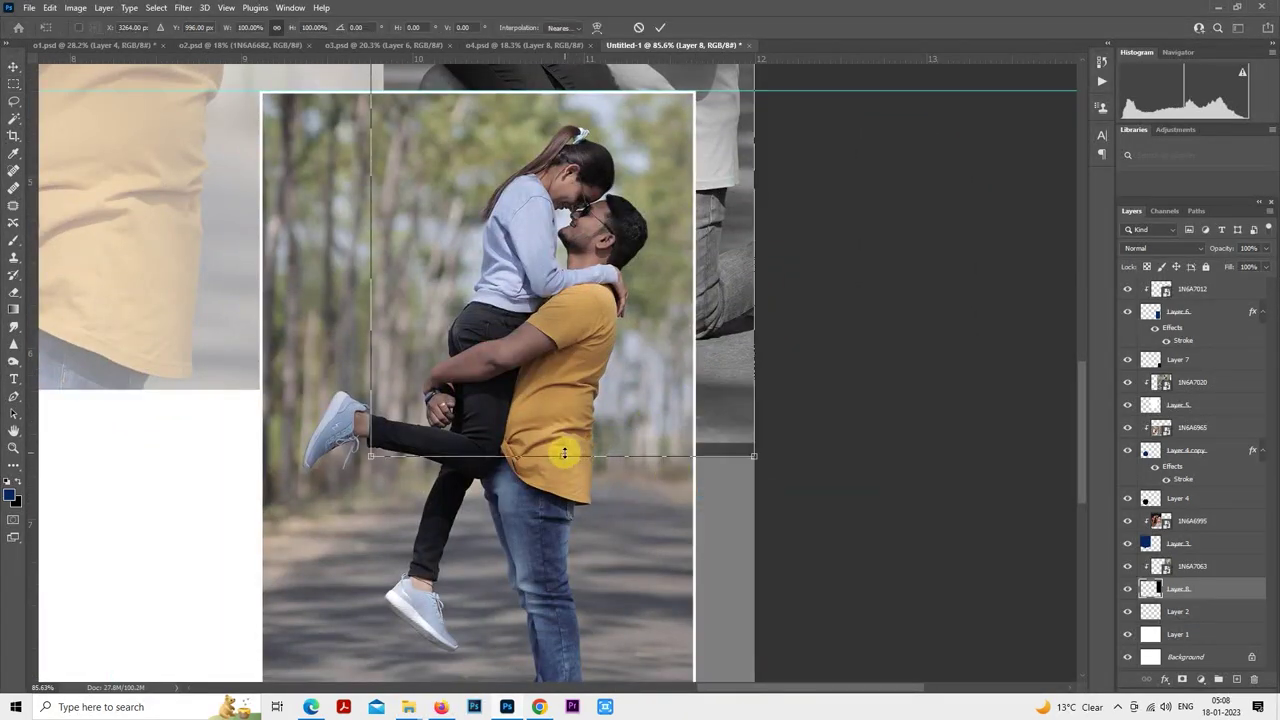
drag(564, 453, 566, 438)
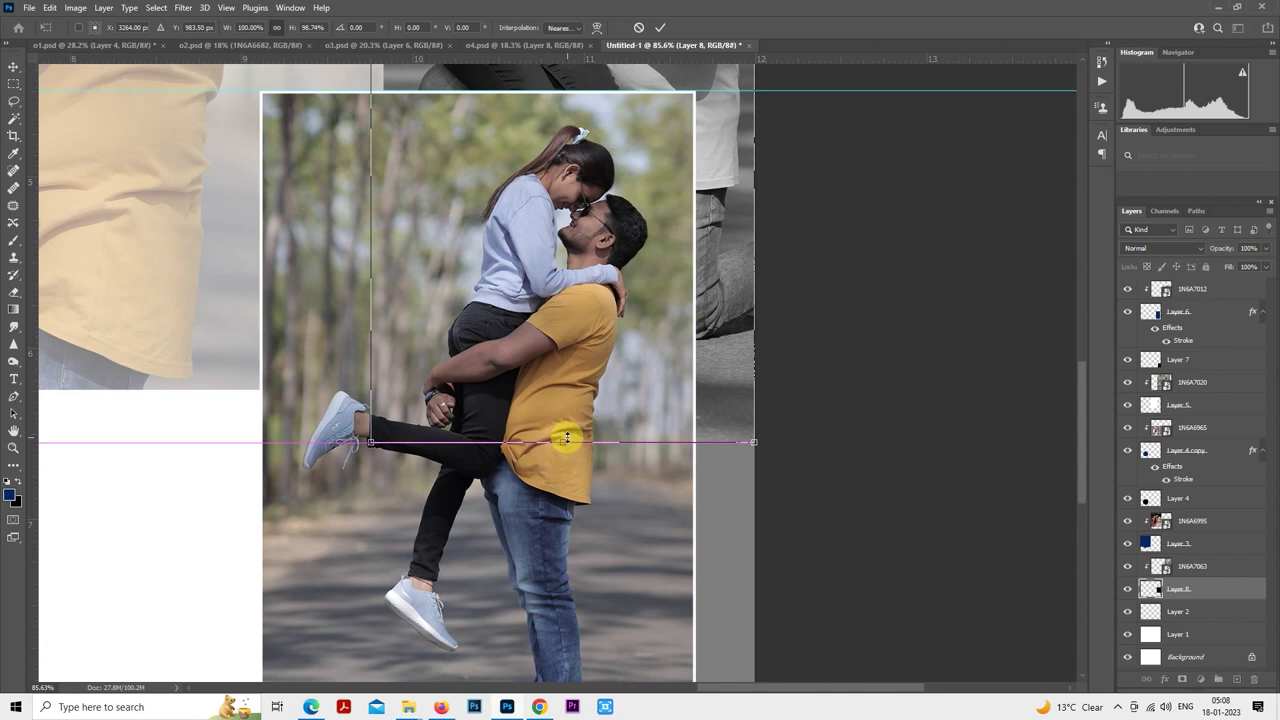
key(Return)
scroll(737, 429, down, 10)
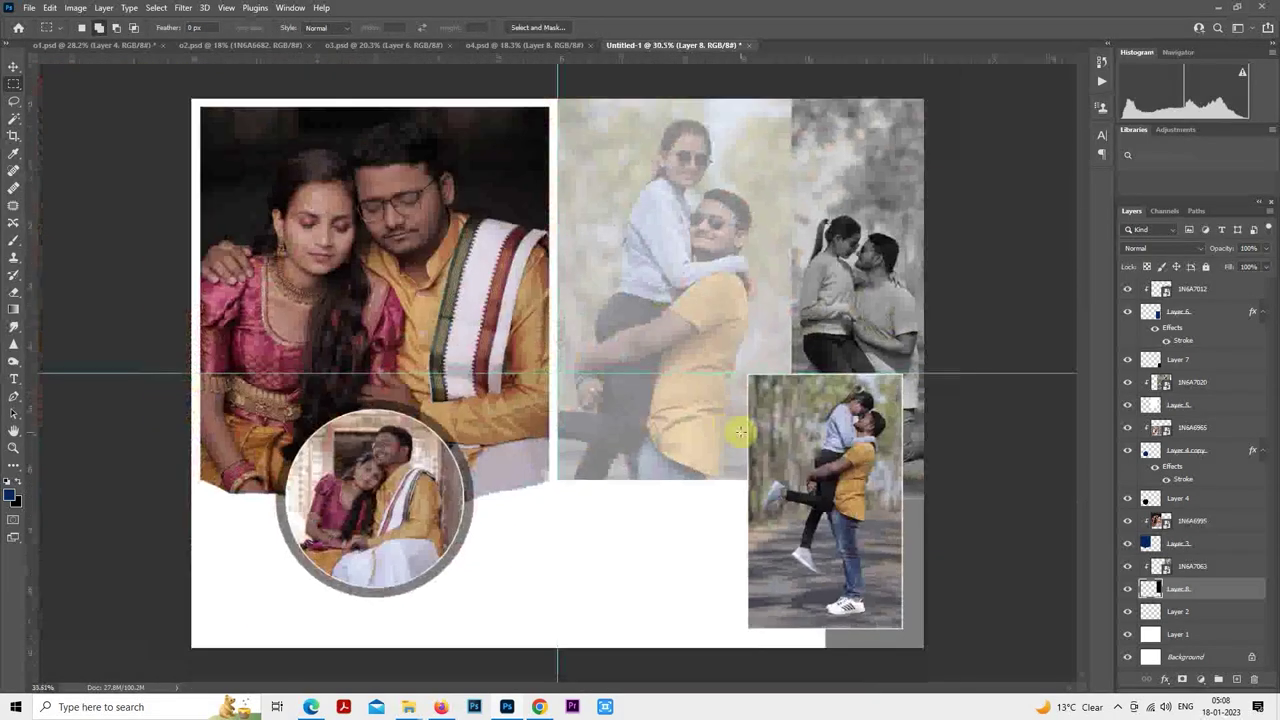
scroll(877, 343, down, 2)
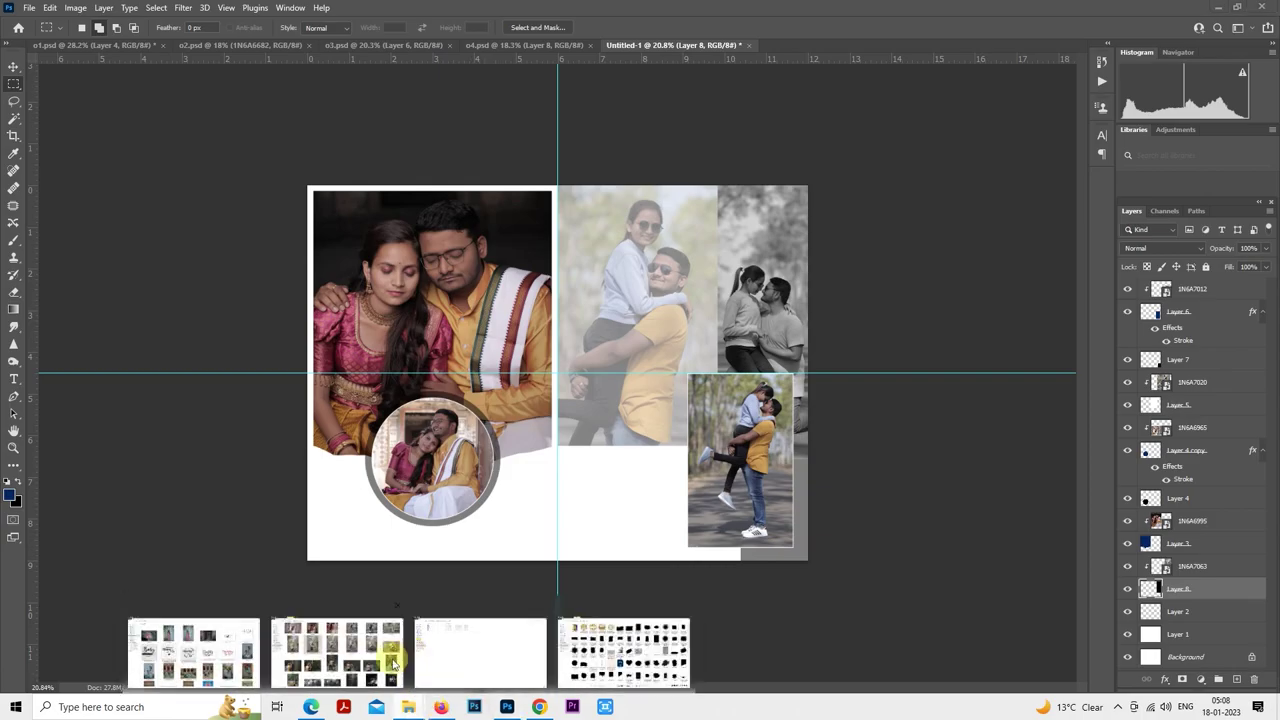
- Glance at the pre shoot folder, return to the Photoshop collage, and select the 1N6A7012 layer
click(410, 662)
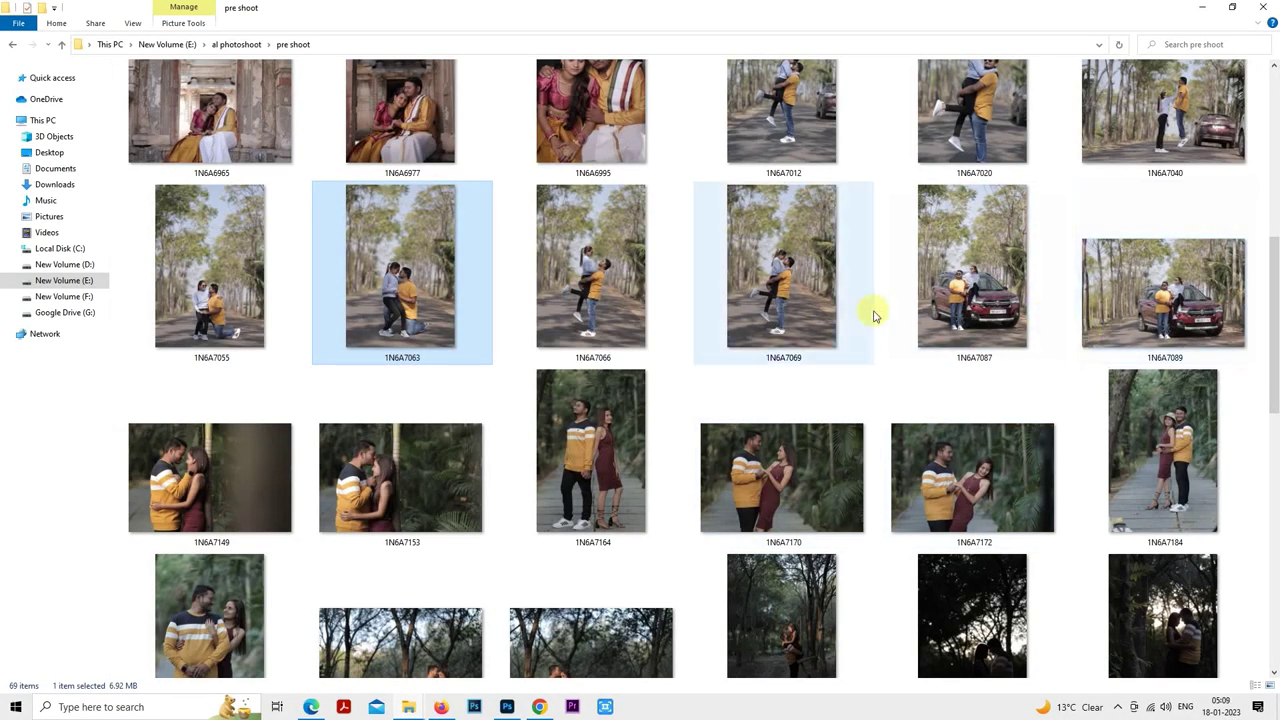
mouse_move(967, 331)
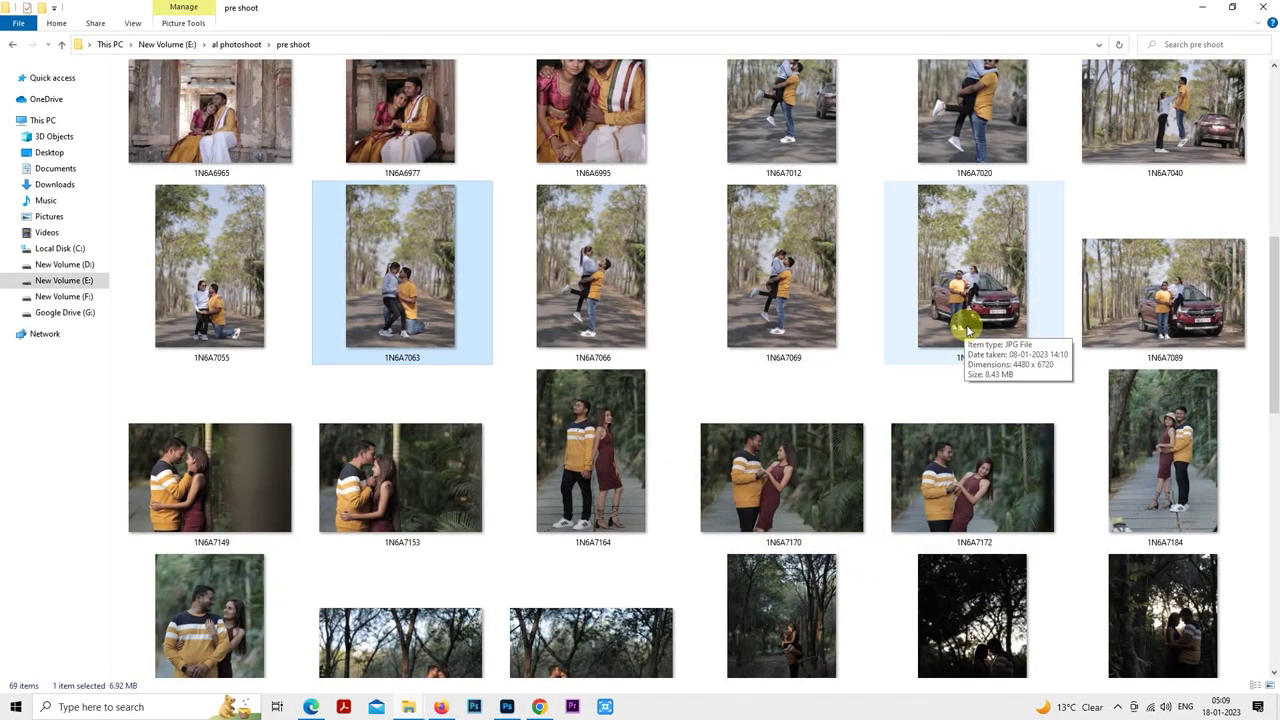
click(507, 707)
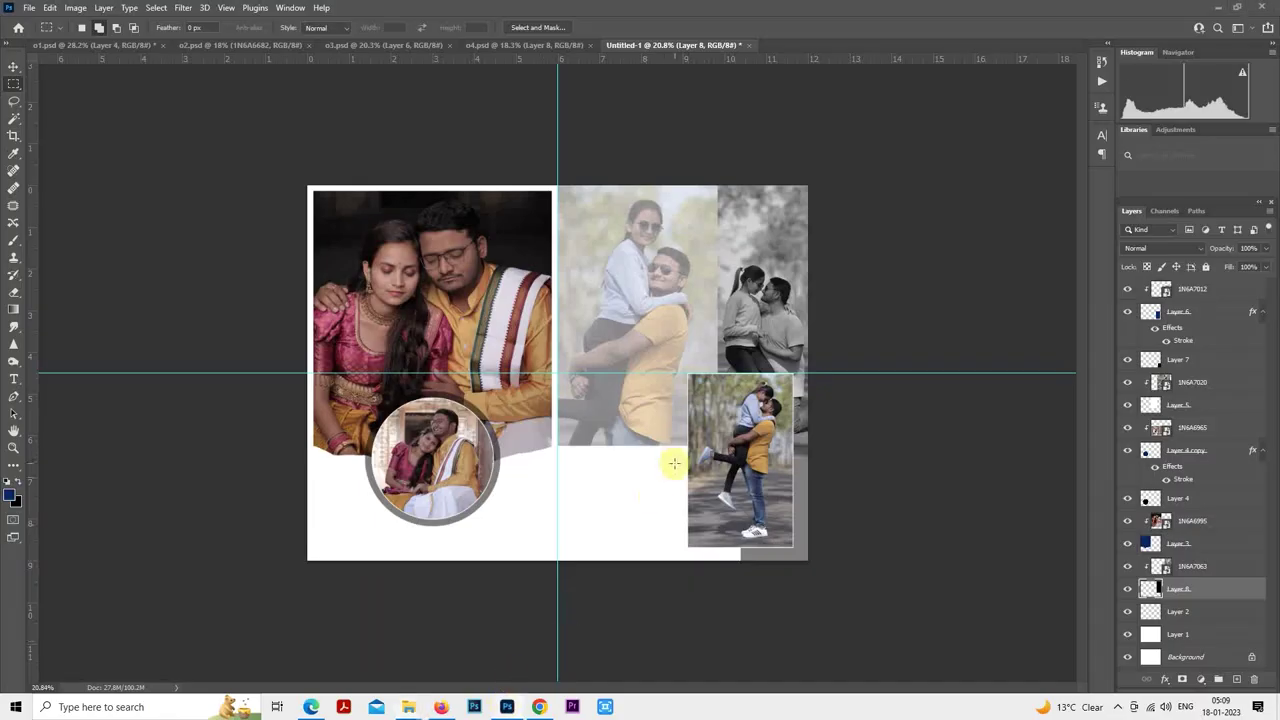
scroll(674, 463, up, 3)
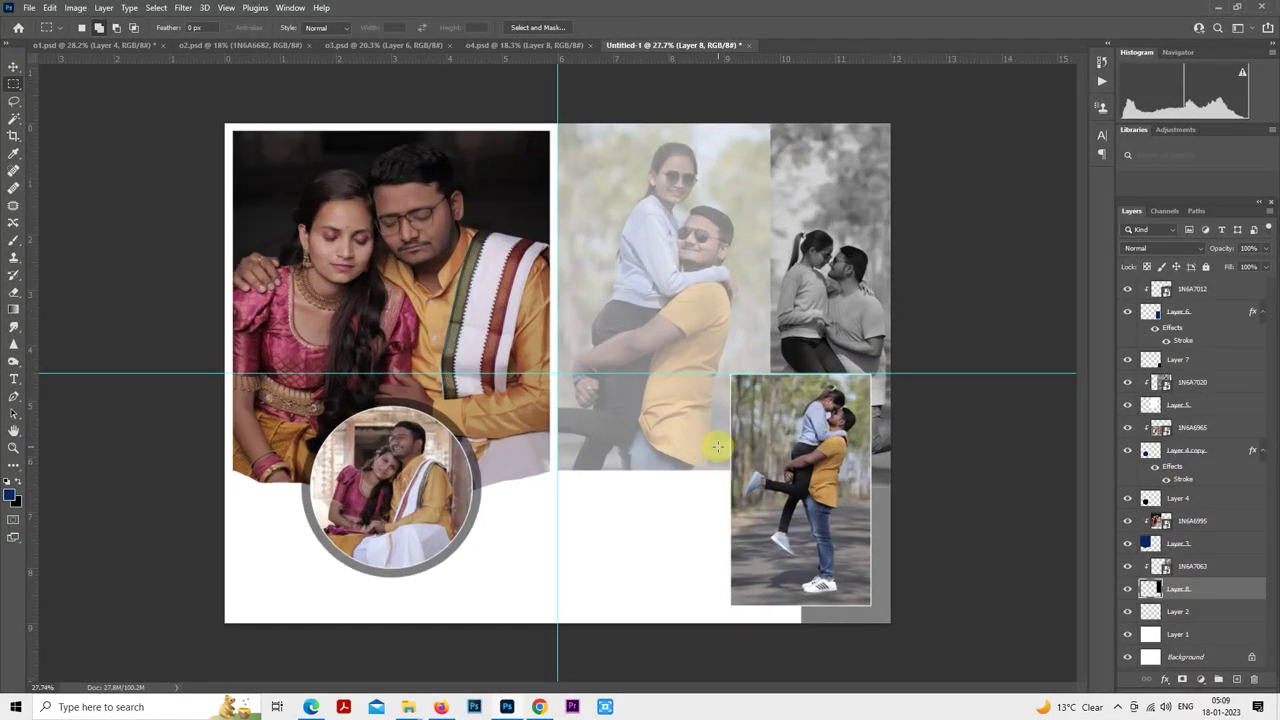
scroll(716, 445, up, 1)
scroll(718, 446, down, 3)
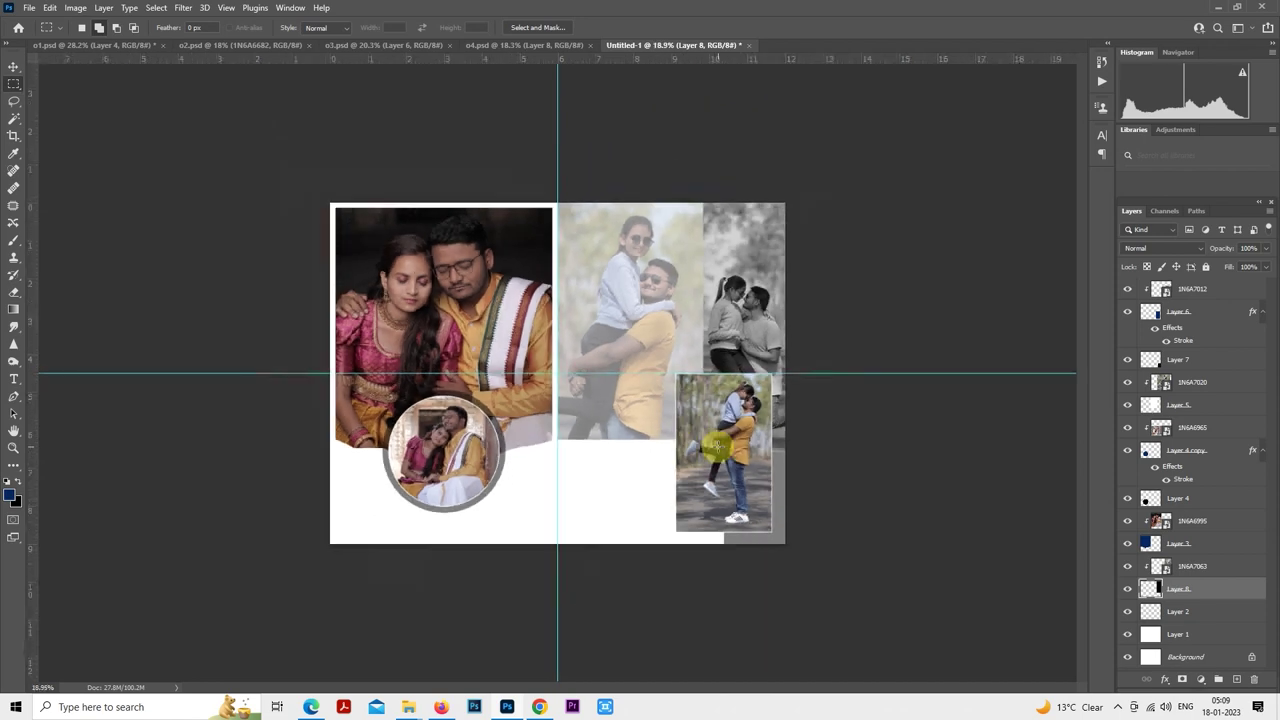
click(1128, 290)
click(1128, 290)
click(1190, 297)
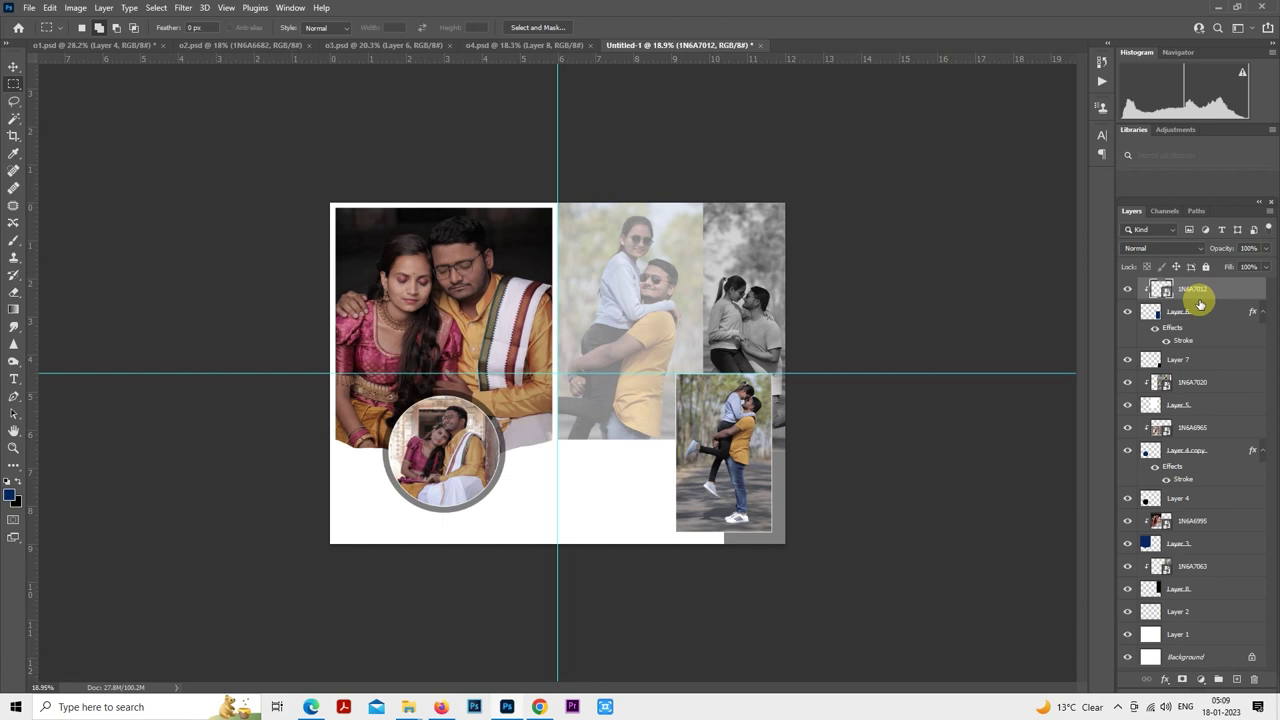
- Duplicate 1N6A7012, move the copy just above Layer 2, and enlarge and reposition it
key(ctrl+j)
drag(1193, 294, 1194, 622)
key(ctrl+minus)
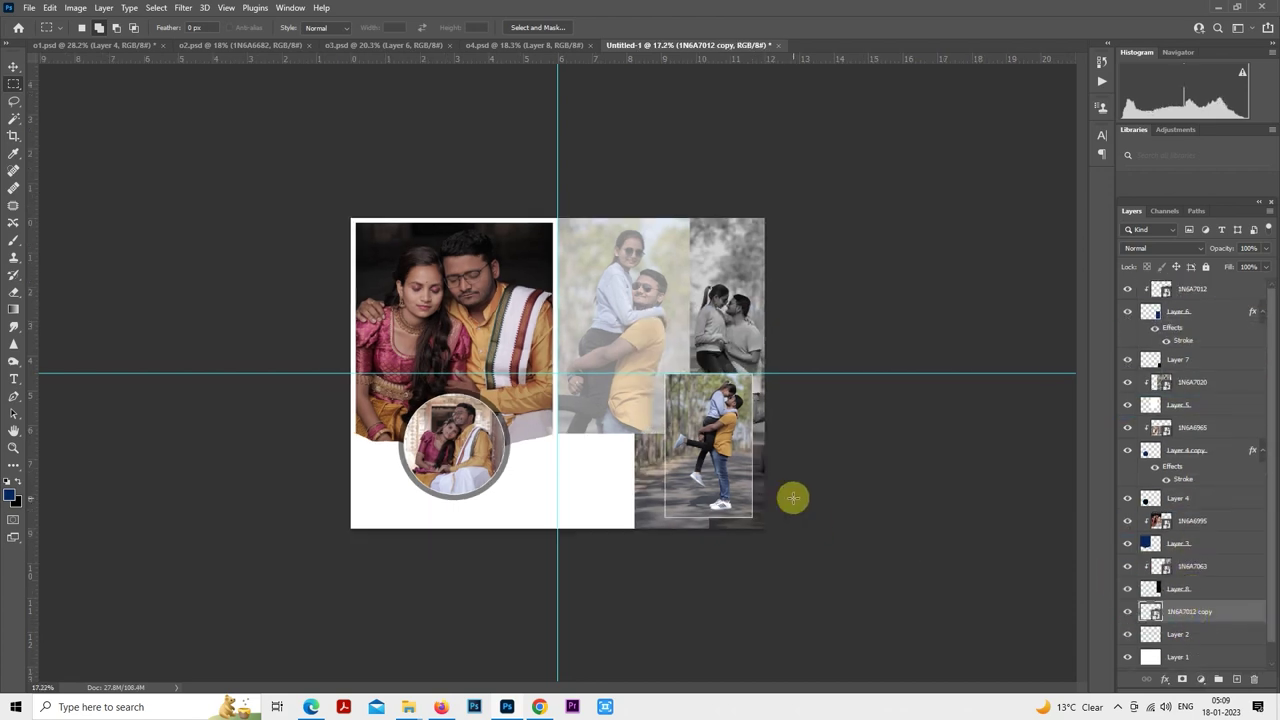
scroll(792, 497, down, 1)
right_click(677, 375)
click(735, 578)
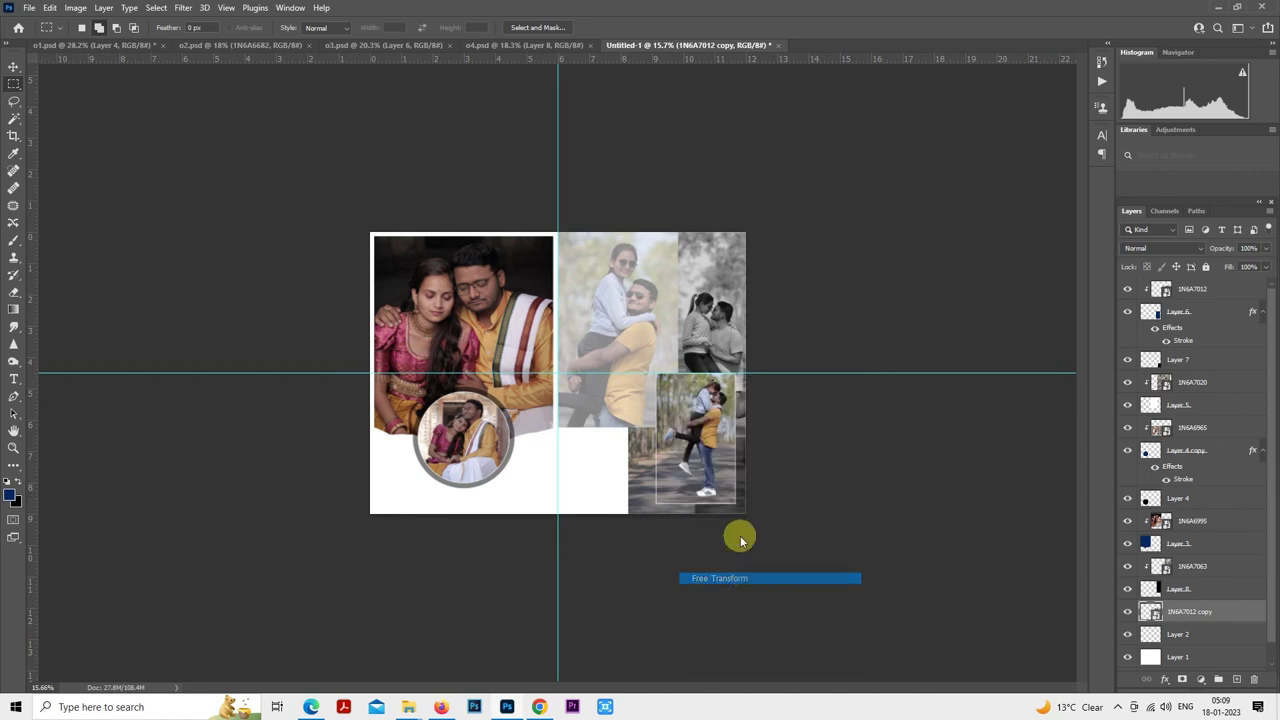
drag(769, 523, 809, 600)
drag(777, 500, 697, 551)
drag(703, 486, 678, 523)
scroll(677, 517, down, 1)
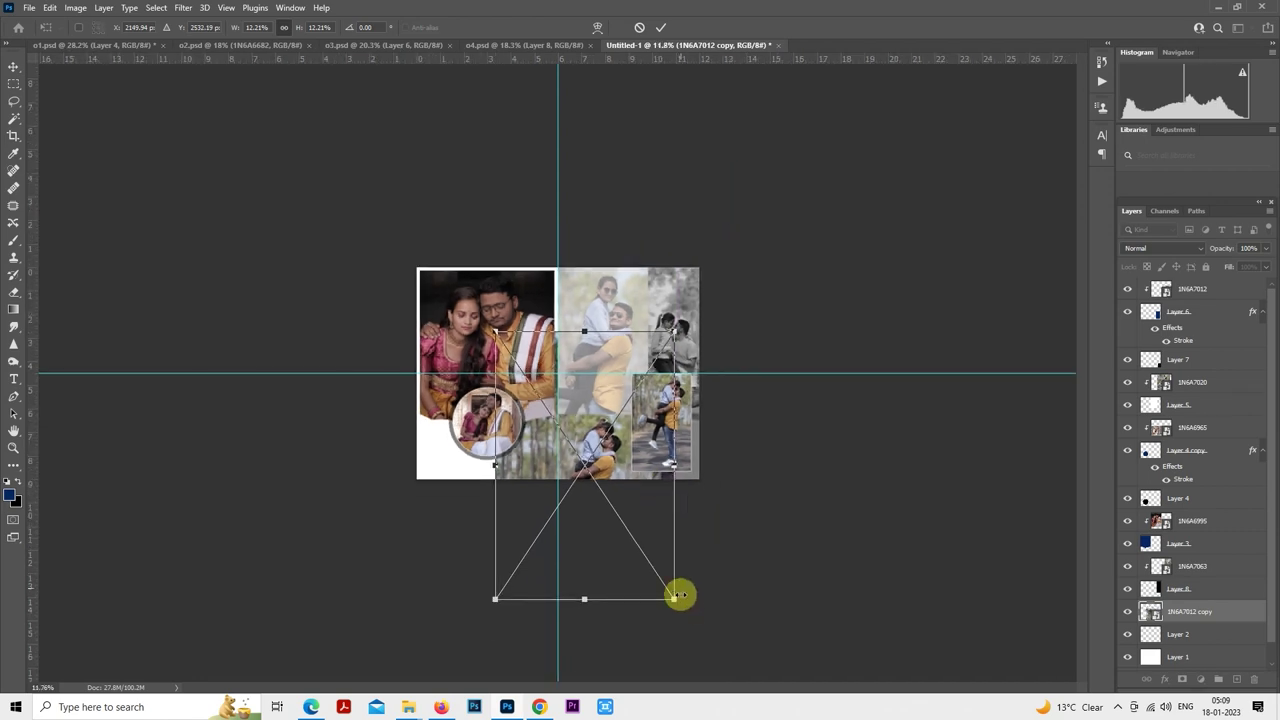
drag(673, 600, 723, 663)
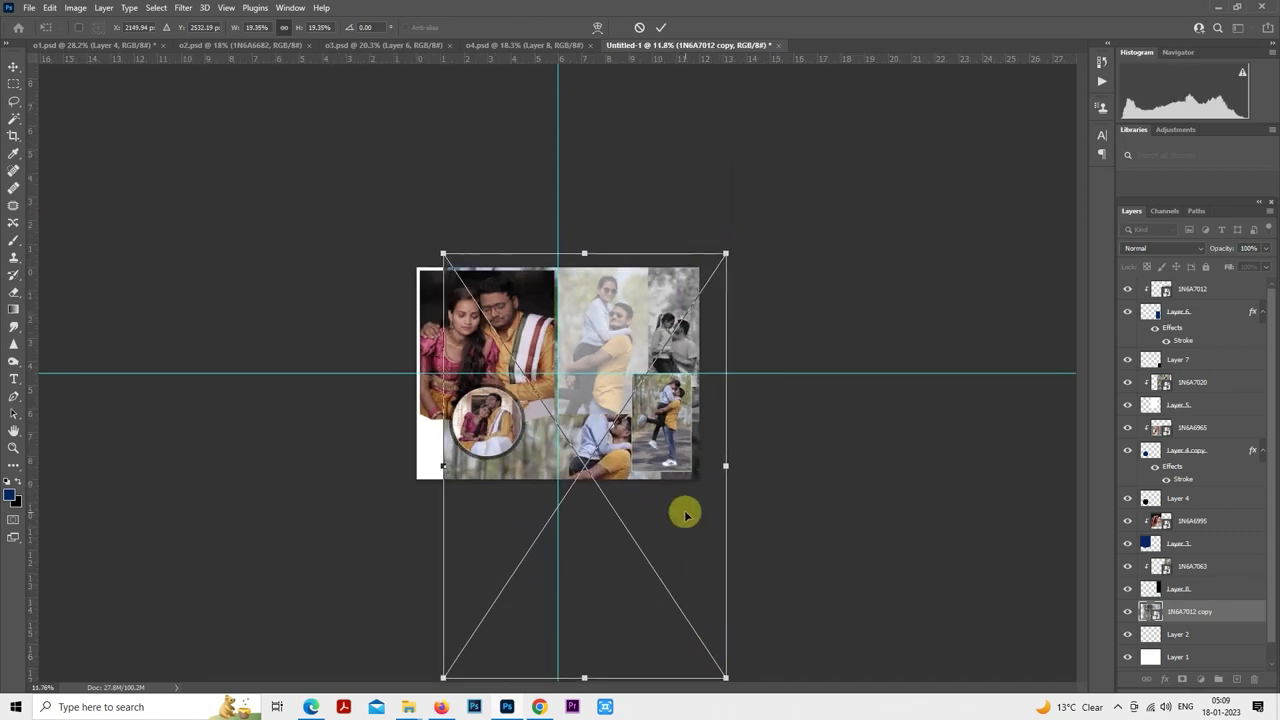
drag(686, 514, 677, 537)
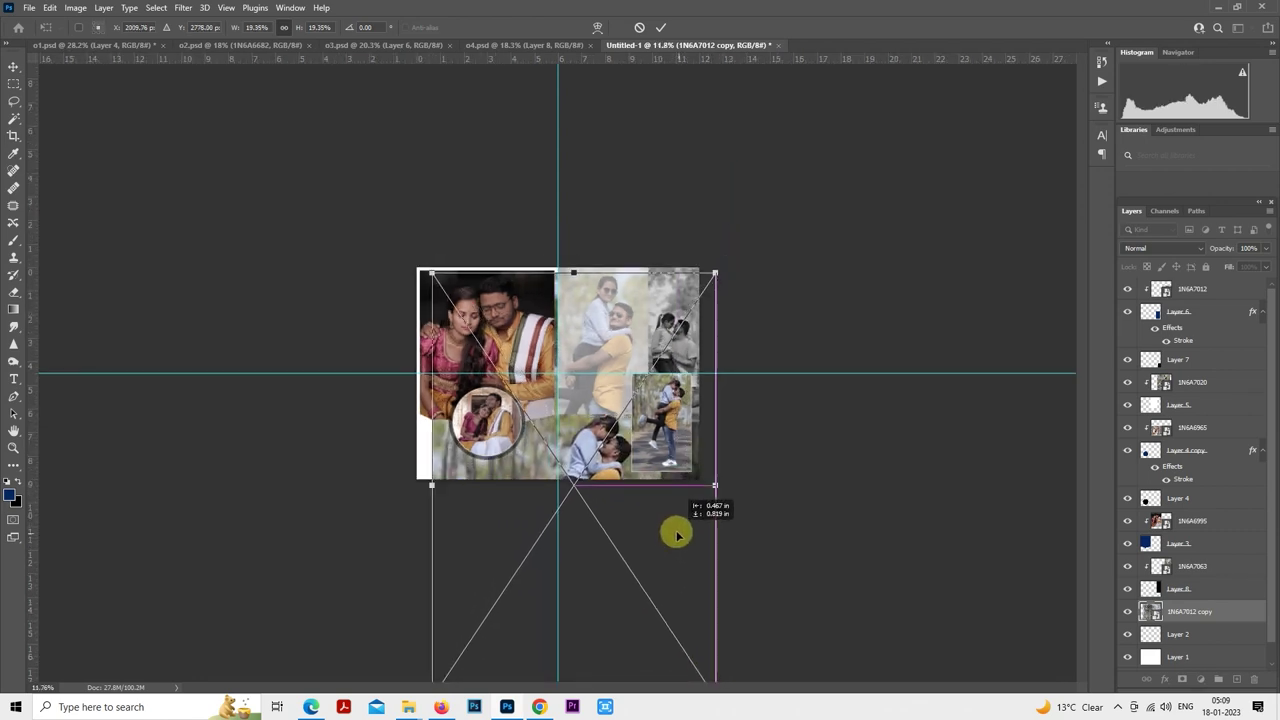
key(Return)
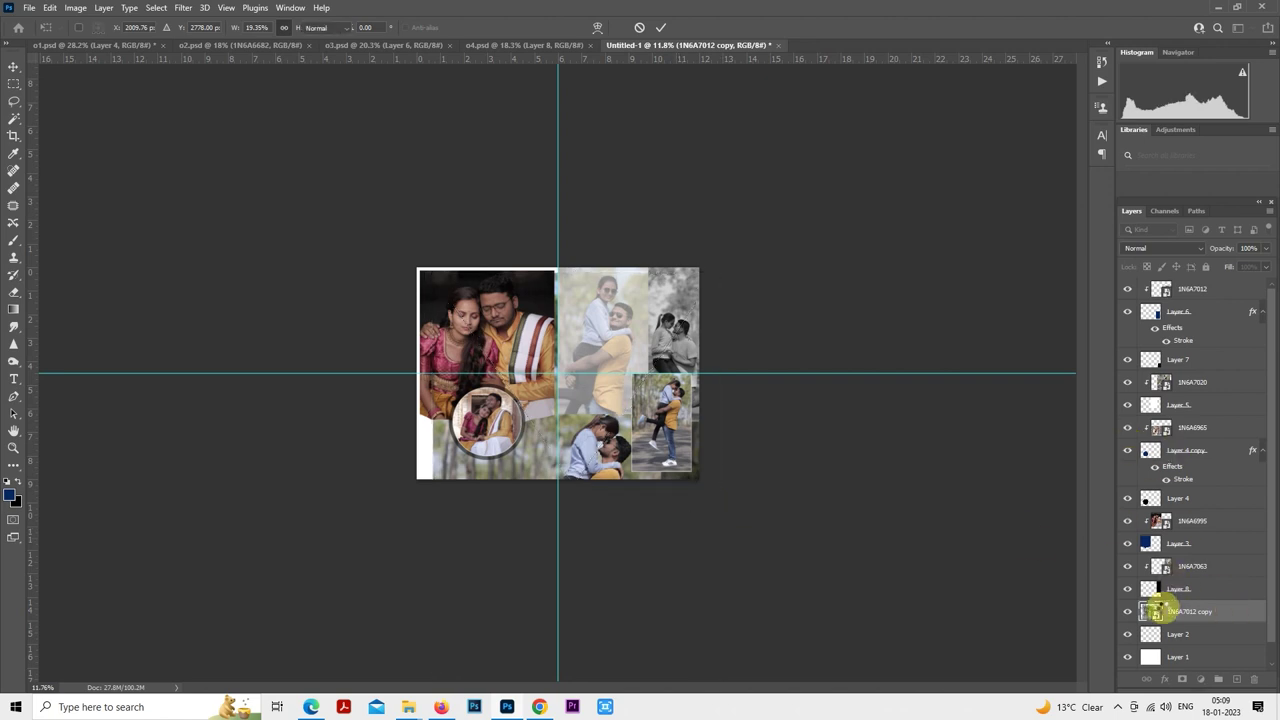
- Draw a rectangle on new Layer 9 at the right page's lower middle and clip the copy into it
click(1170, 633)
key(m)
click(1240, 679)
scroll(634, 520, up, 3)
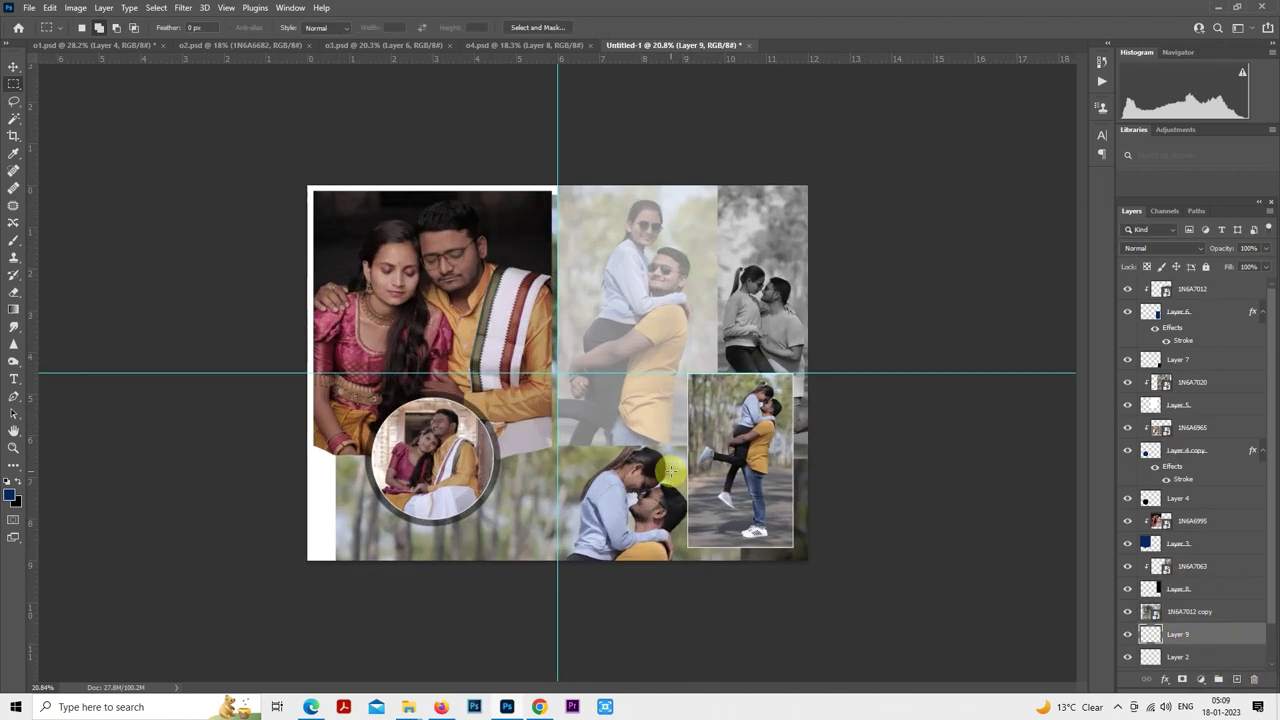
drag(778, 433, 557, 591)
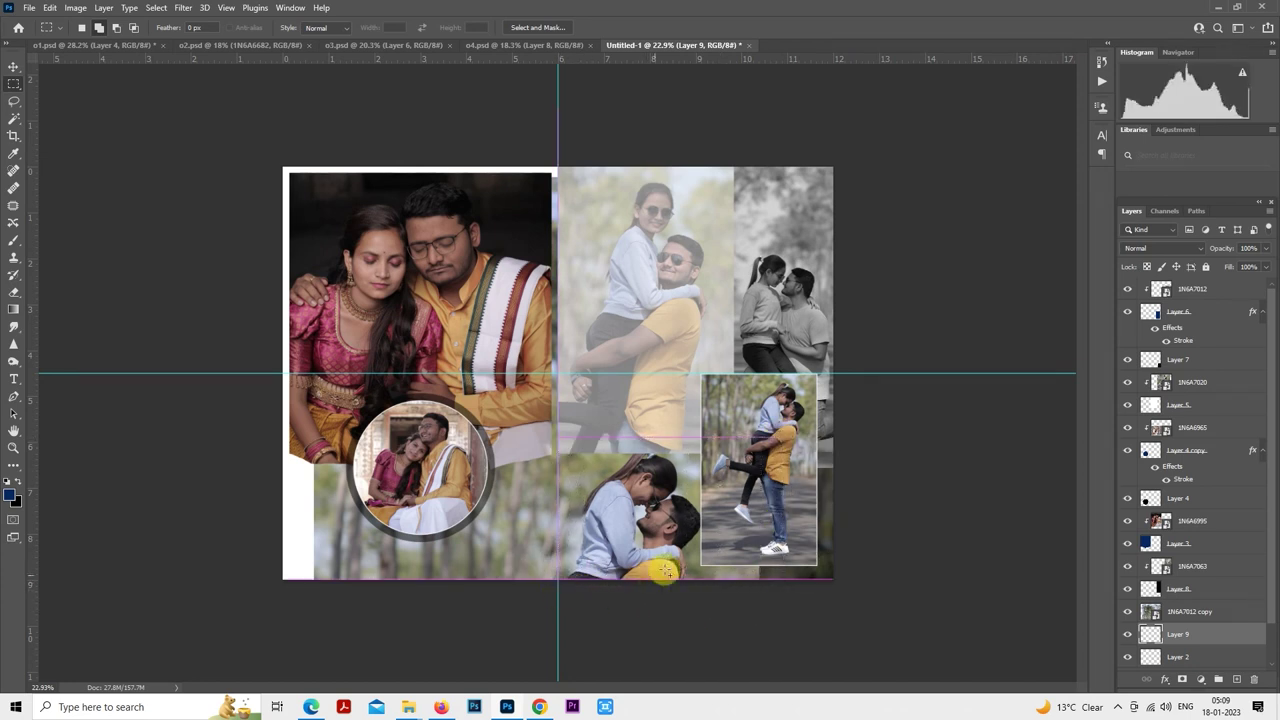
click(713, 535)
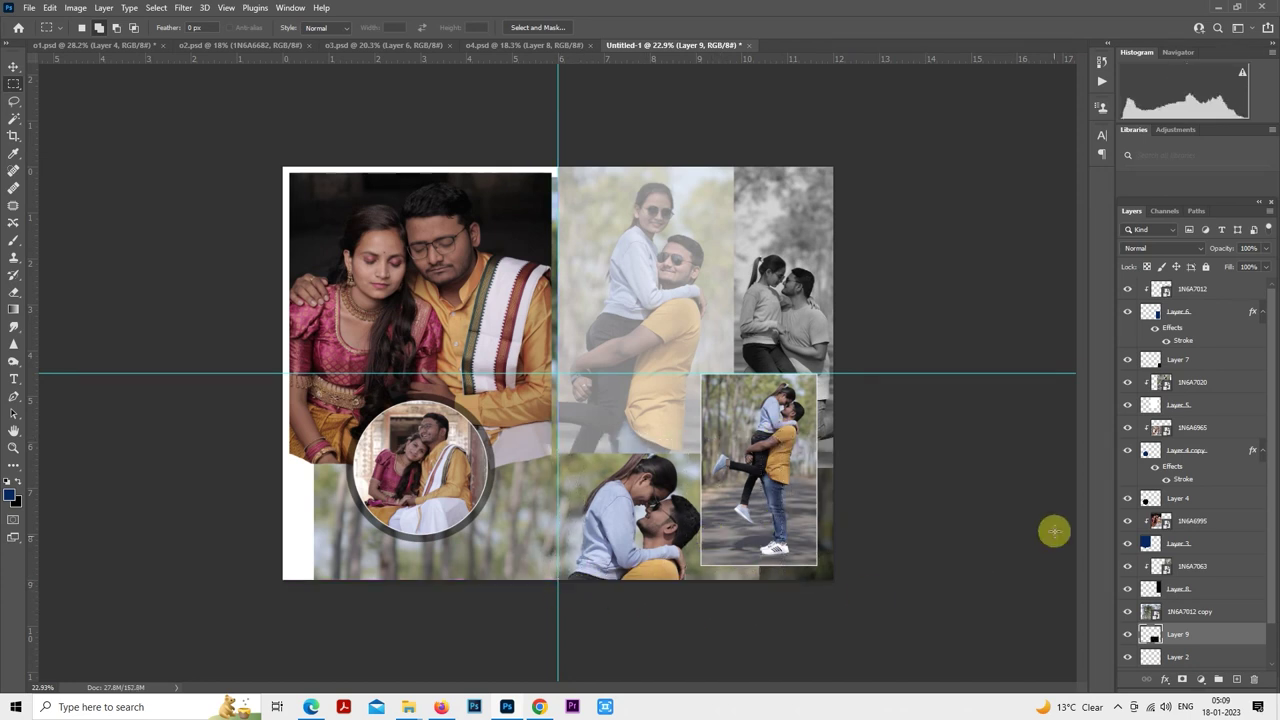
right_click(1172, 614)
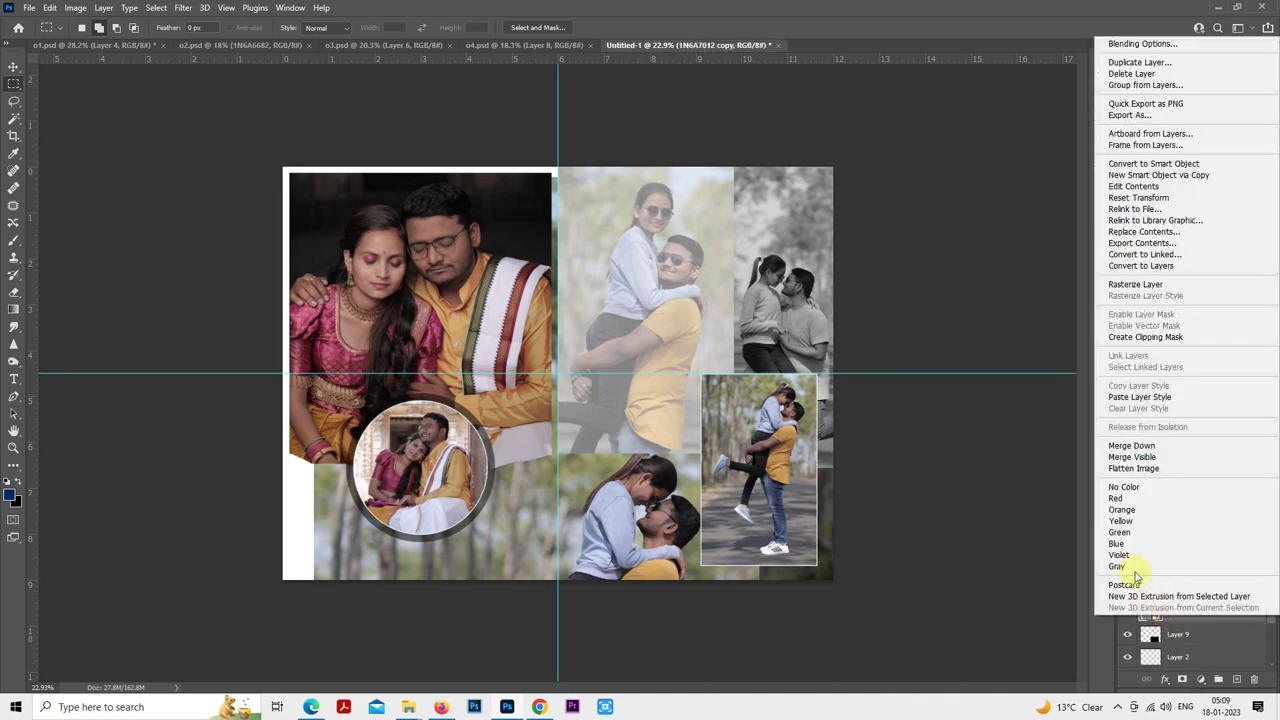
click(1140, 337)
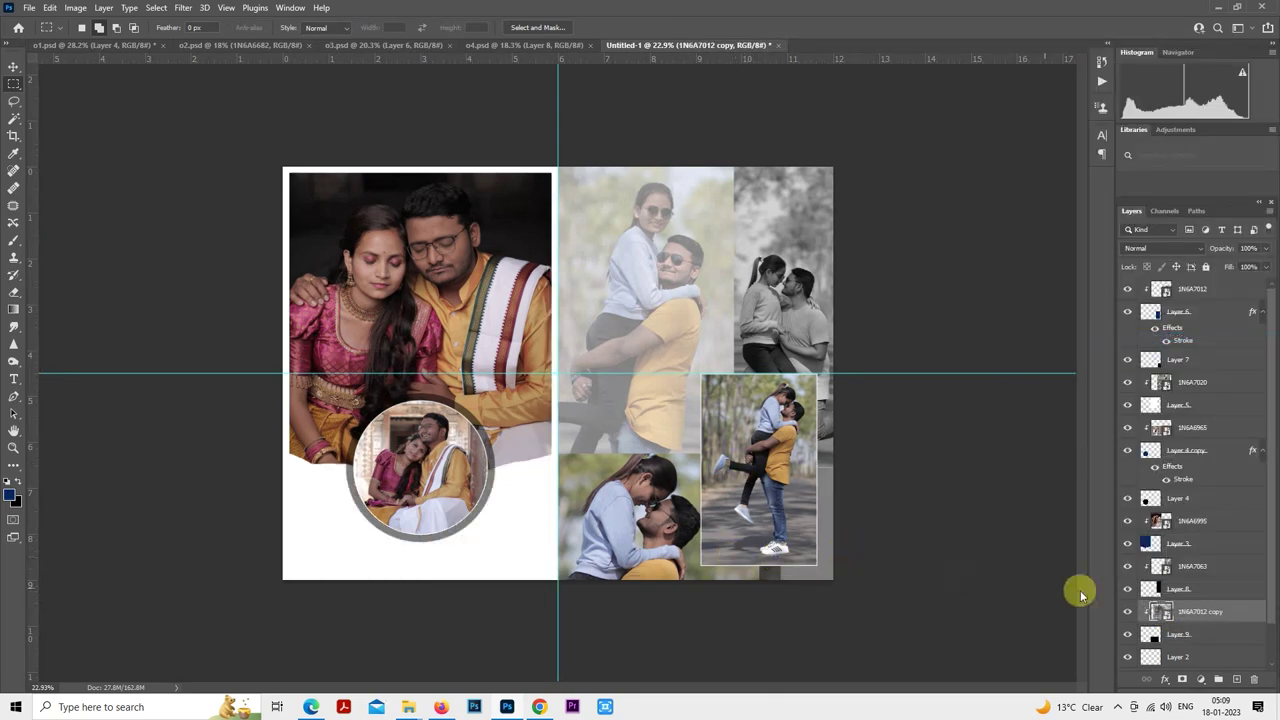
- Narrow the Layer 9 rectangle frame from its right side
scroll(700, 520, up, 3)
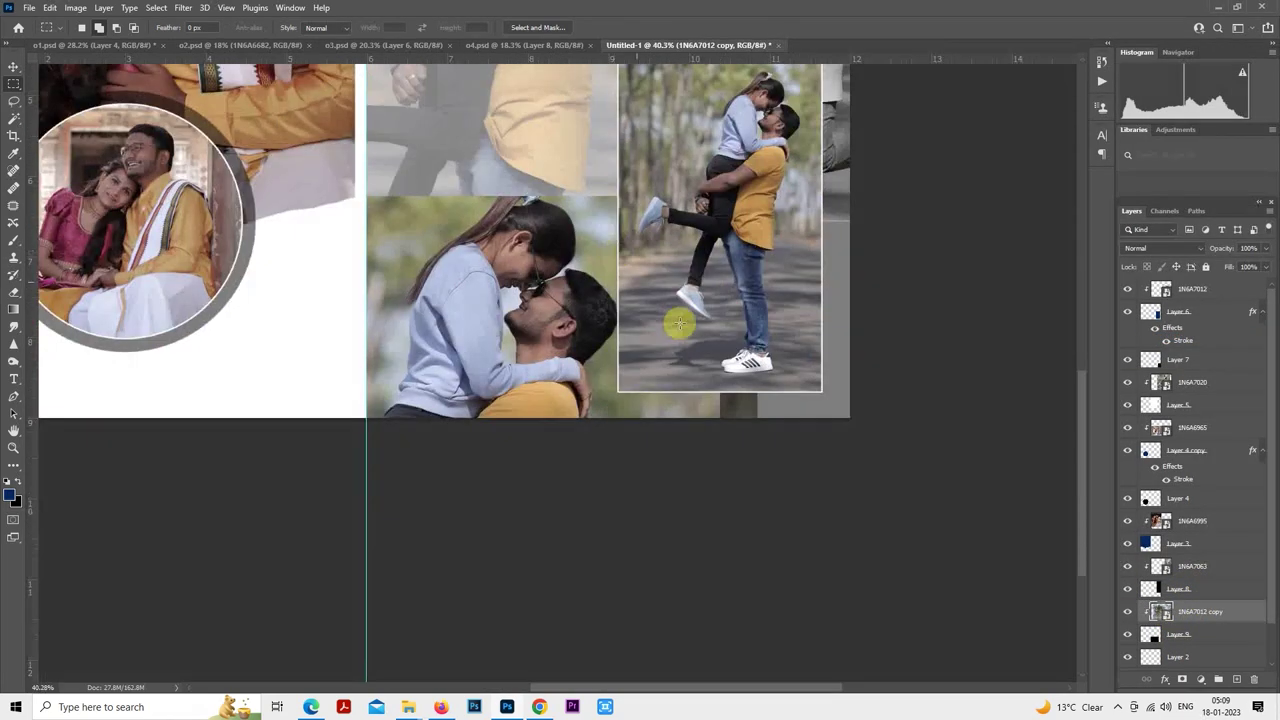
click(1168, 634)
right_click(662, 294)
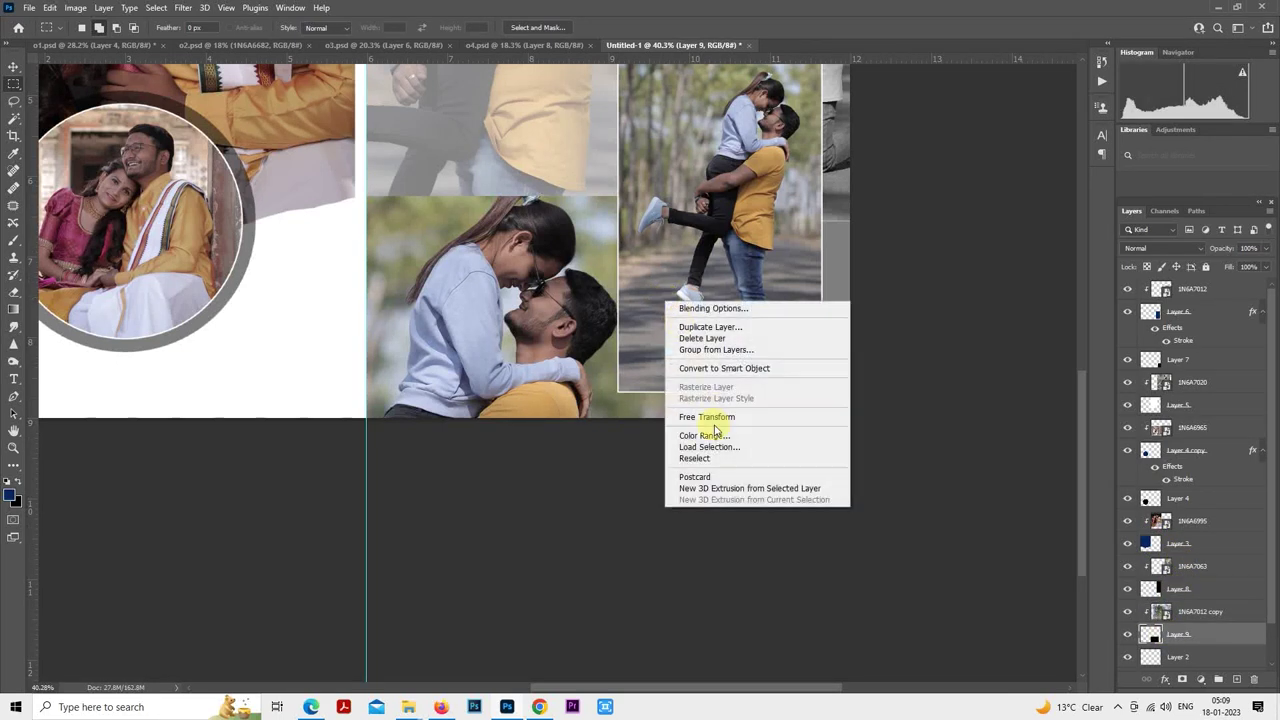
click(714, 416)
drag(755, 326, 718, 298)
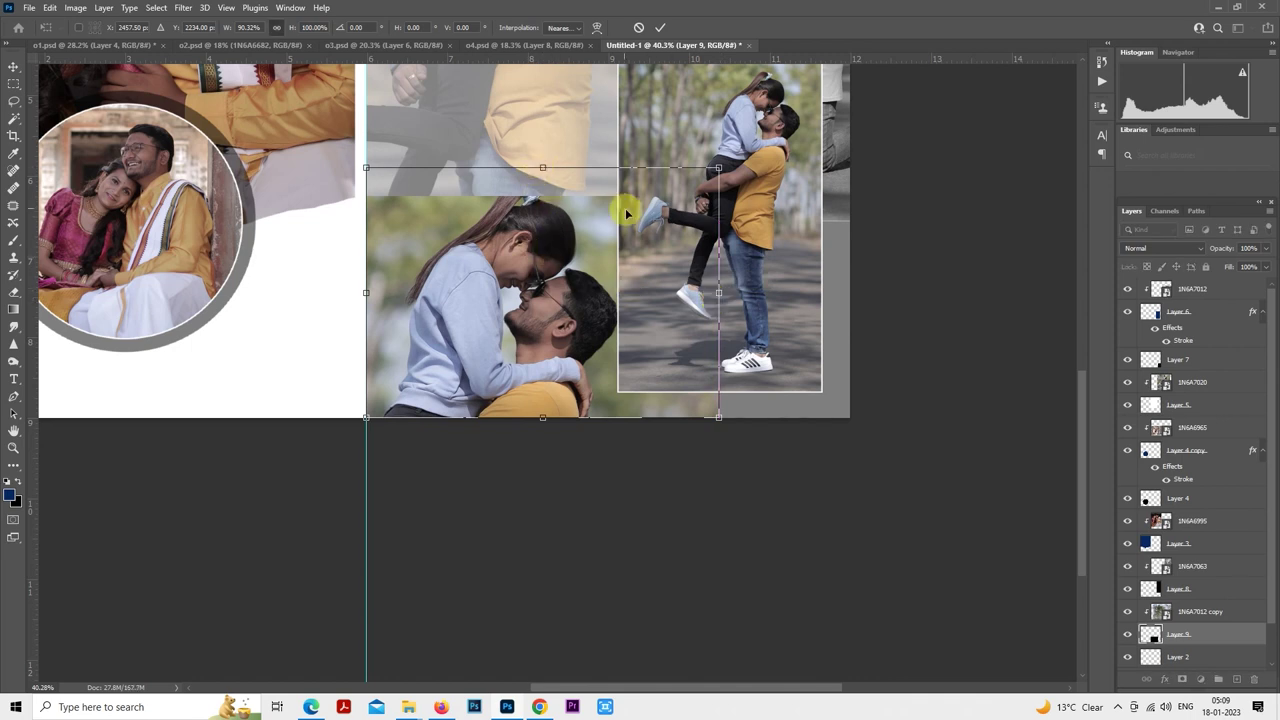
key(Return)
key(m)
- Set the clipped copy to 50% opacity and enlarge and reposition it inside its frame
click(1183, 614)
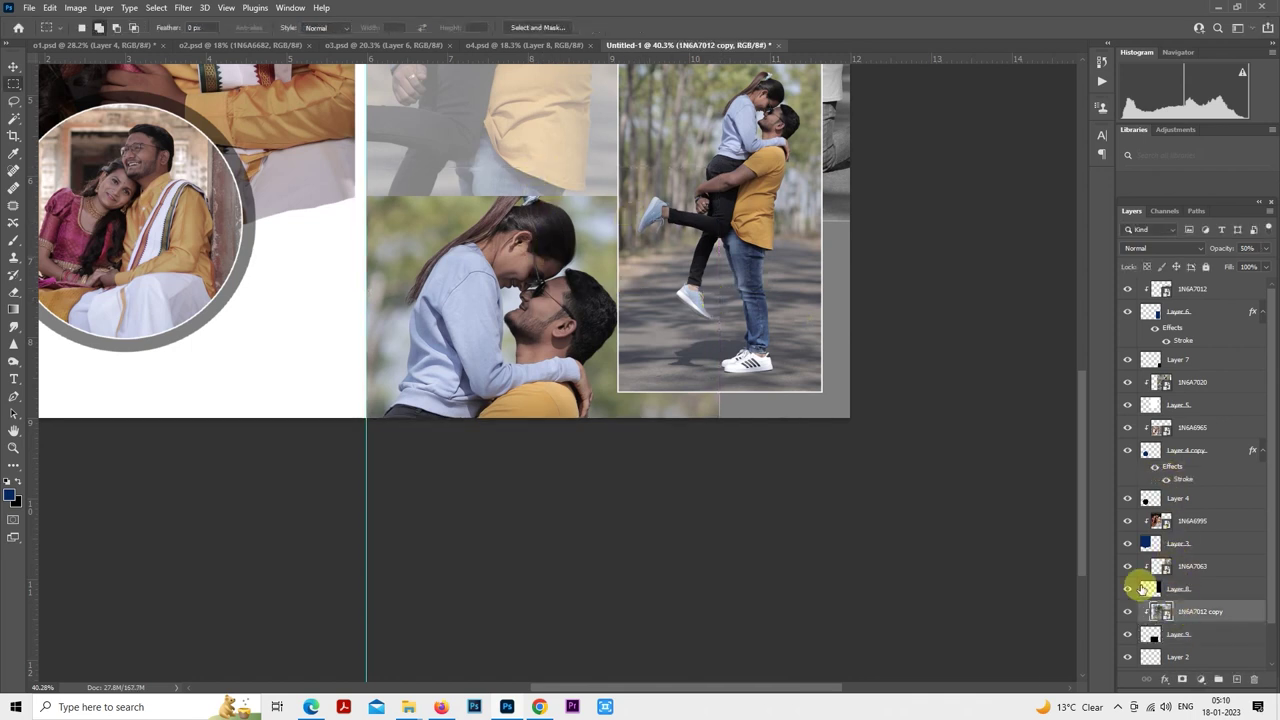
key(5)
scroll(620, 418, up, 2)
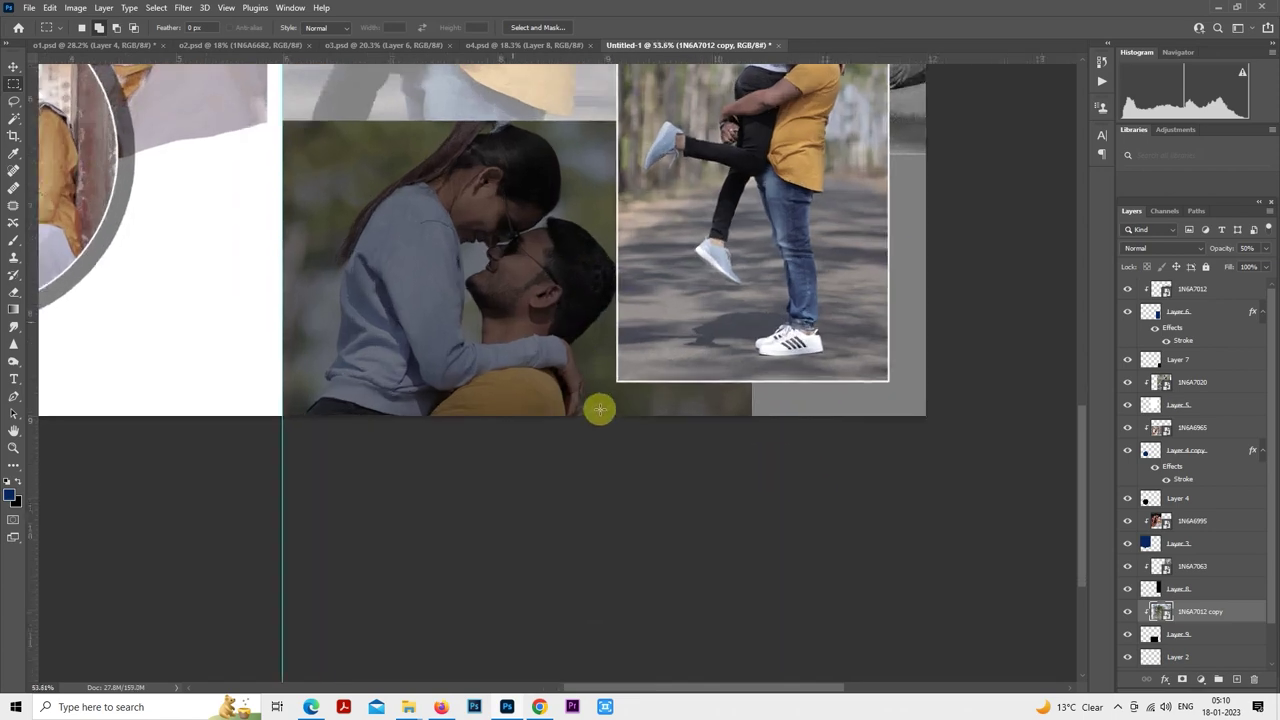
right_click(534, 275)
click(612, 461)
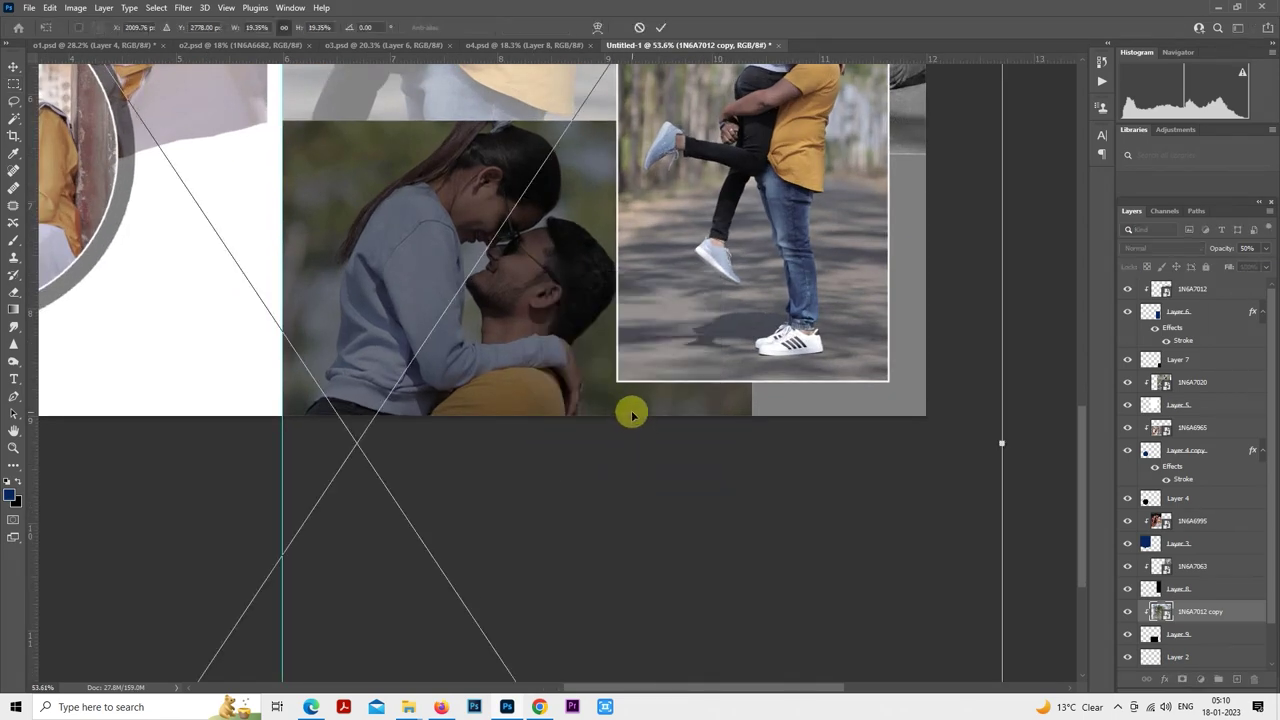
scroll(630, 414, down, 2)
drag(912, 443, 1042, 435)
drag(872, 345, 772, 382)
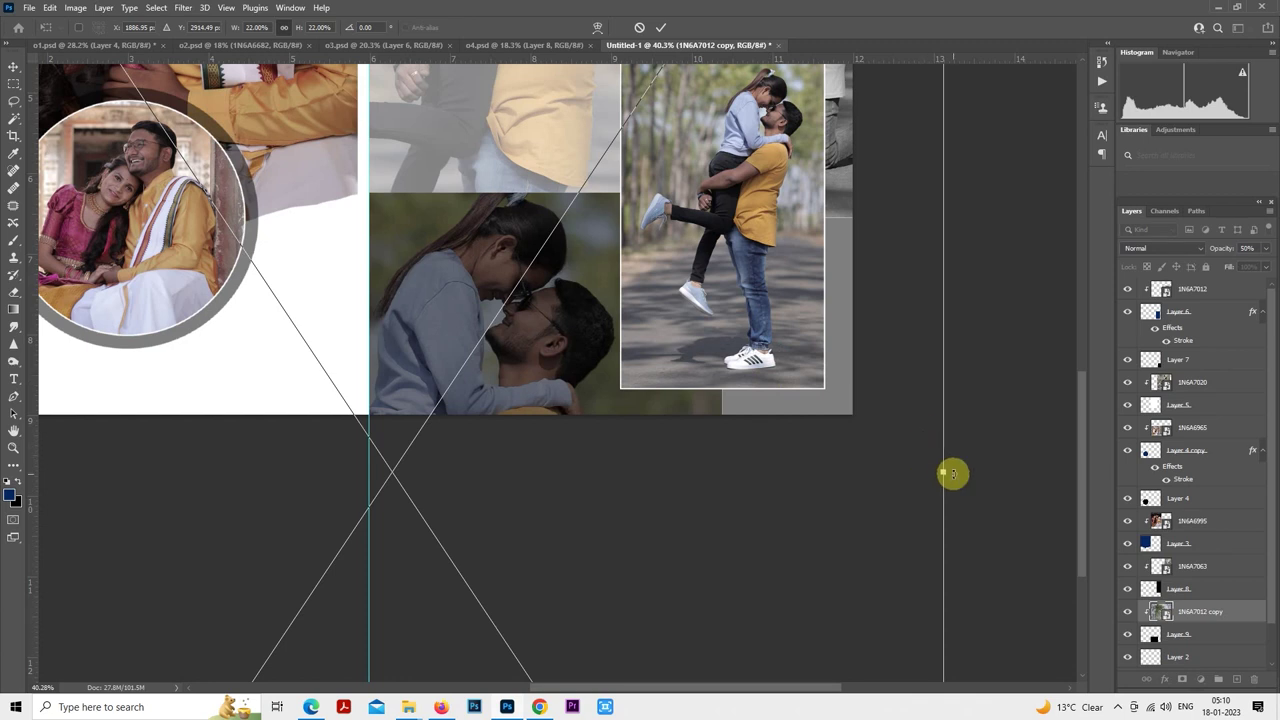
drag(946, 471, 1066, 479)
drag(915, 396, 828, 415)
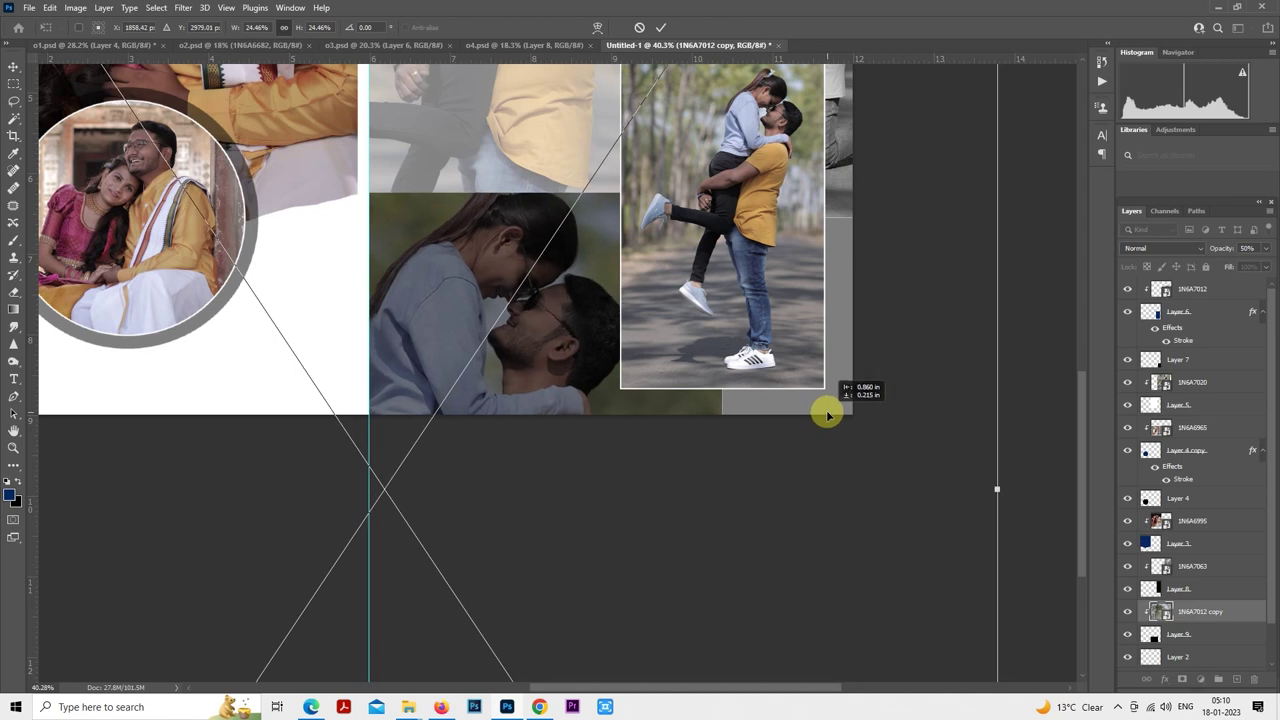
drag(827, 414, 827, 409)
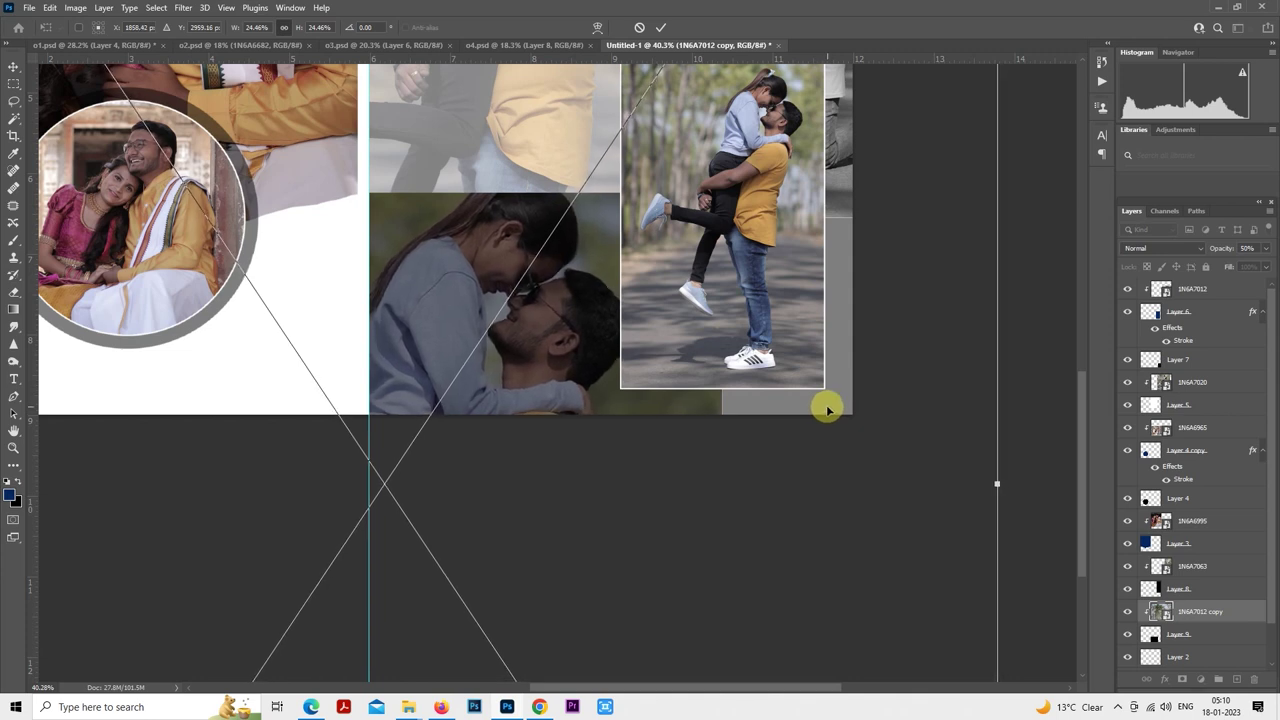
key(Return)
key(m)
scroll(766, 400, up, 5)
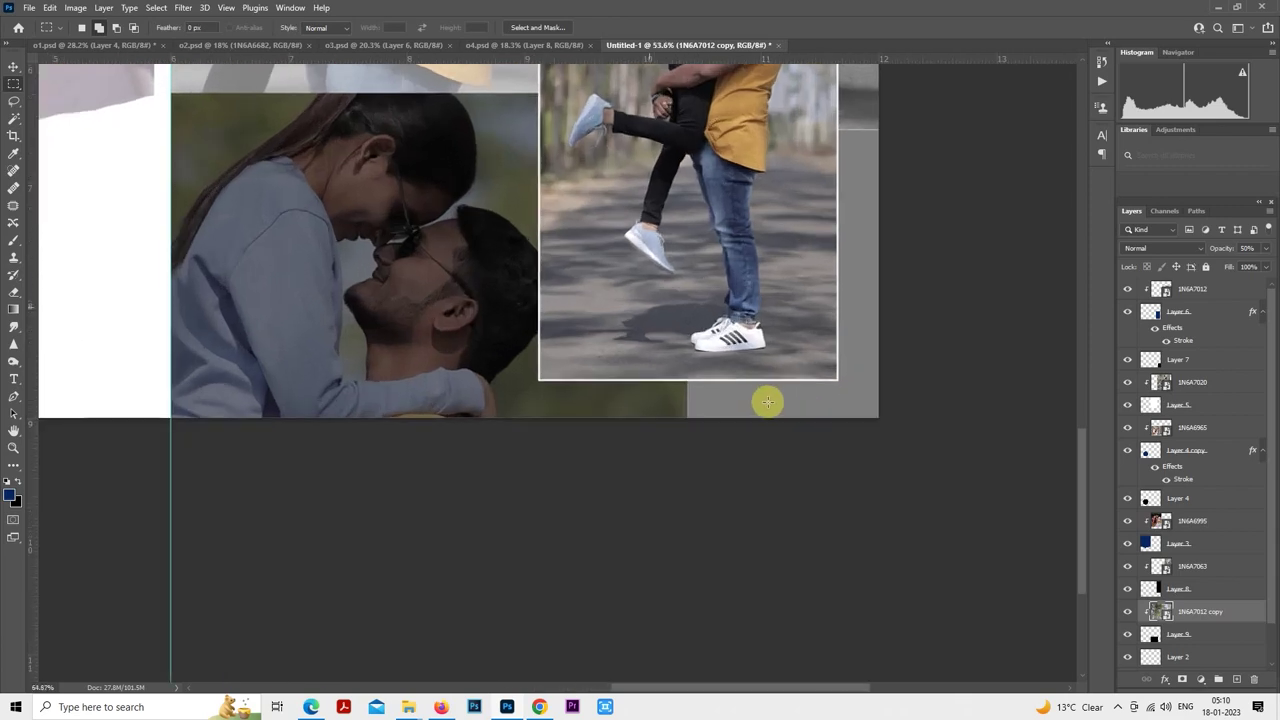
scroll(665, 400, down, 6)
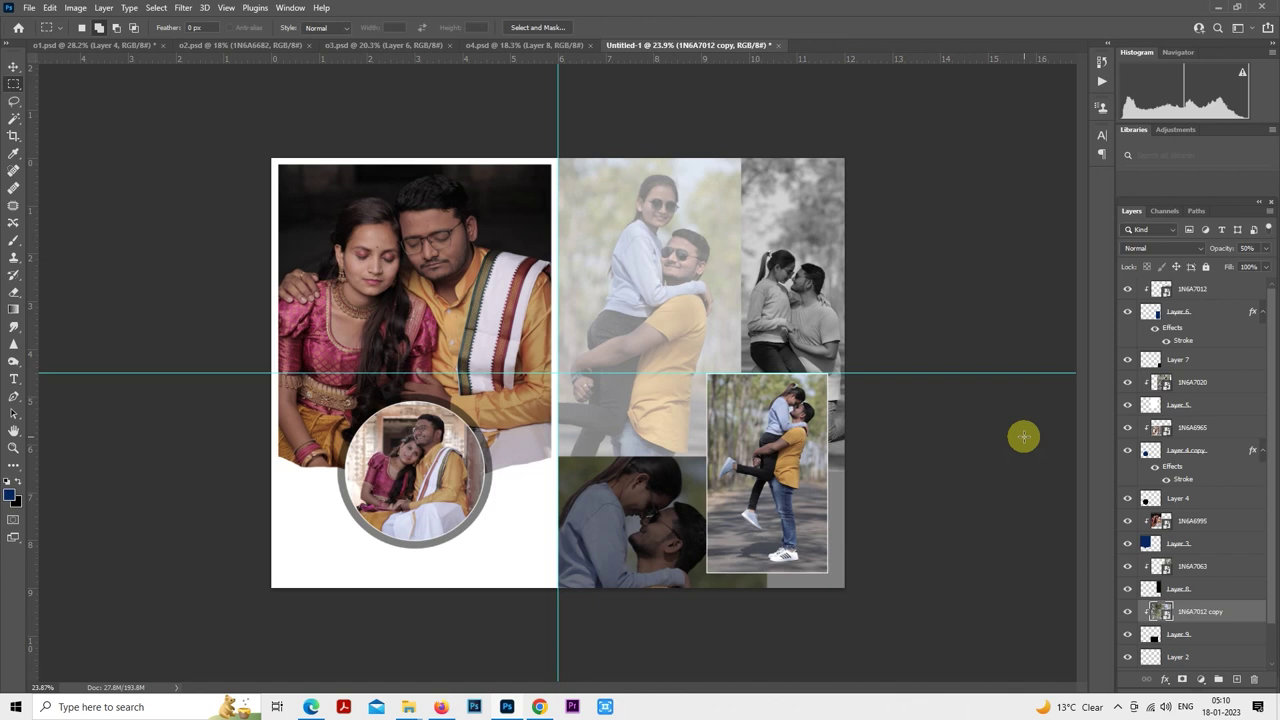
- Select Layer 7 and drop it to 50% opacity to see what lies beneath
click(1128, 359)
click(1128, 359)
key(0)
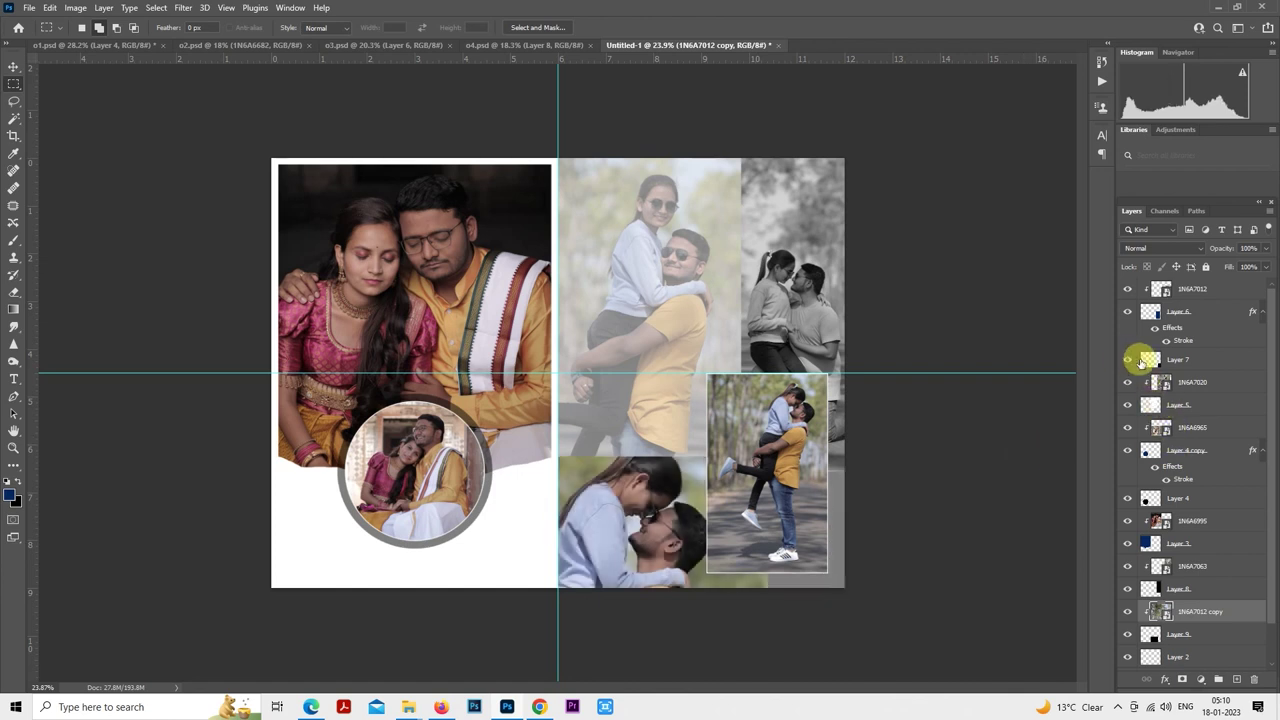
key(5)
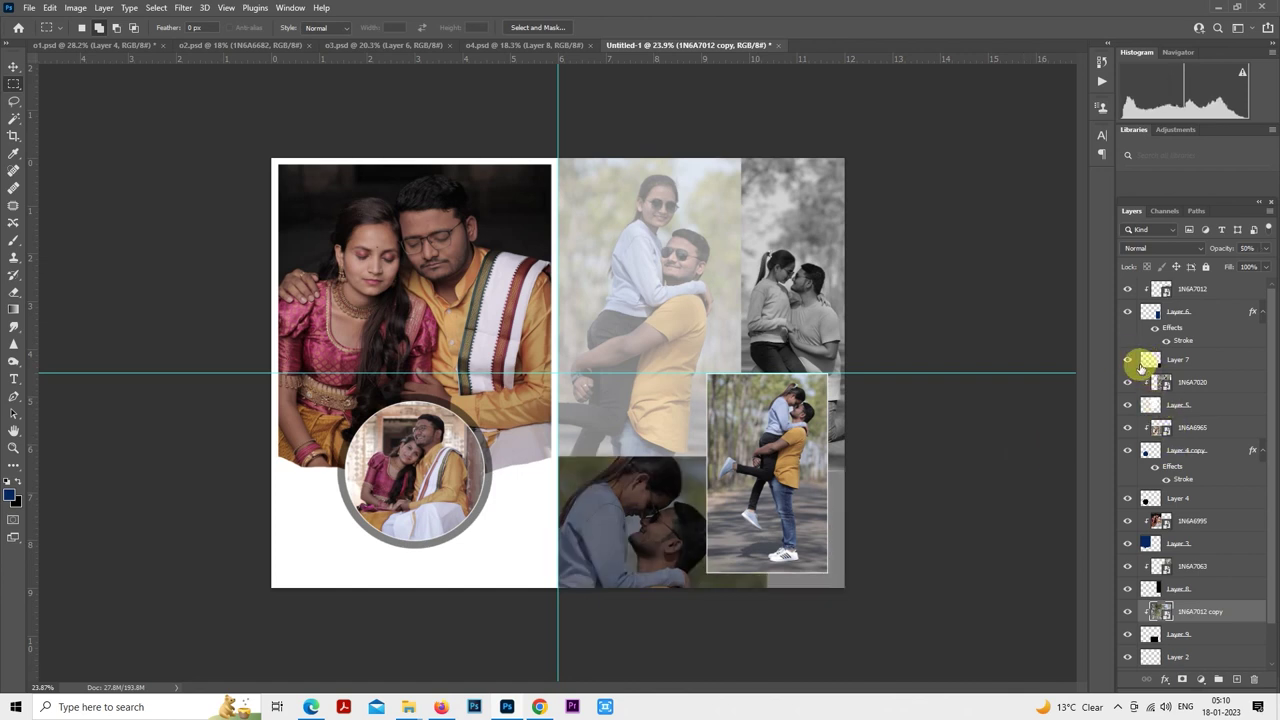
click(1168, 365)
key(0)
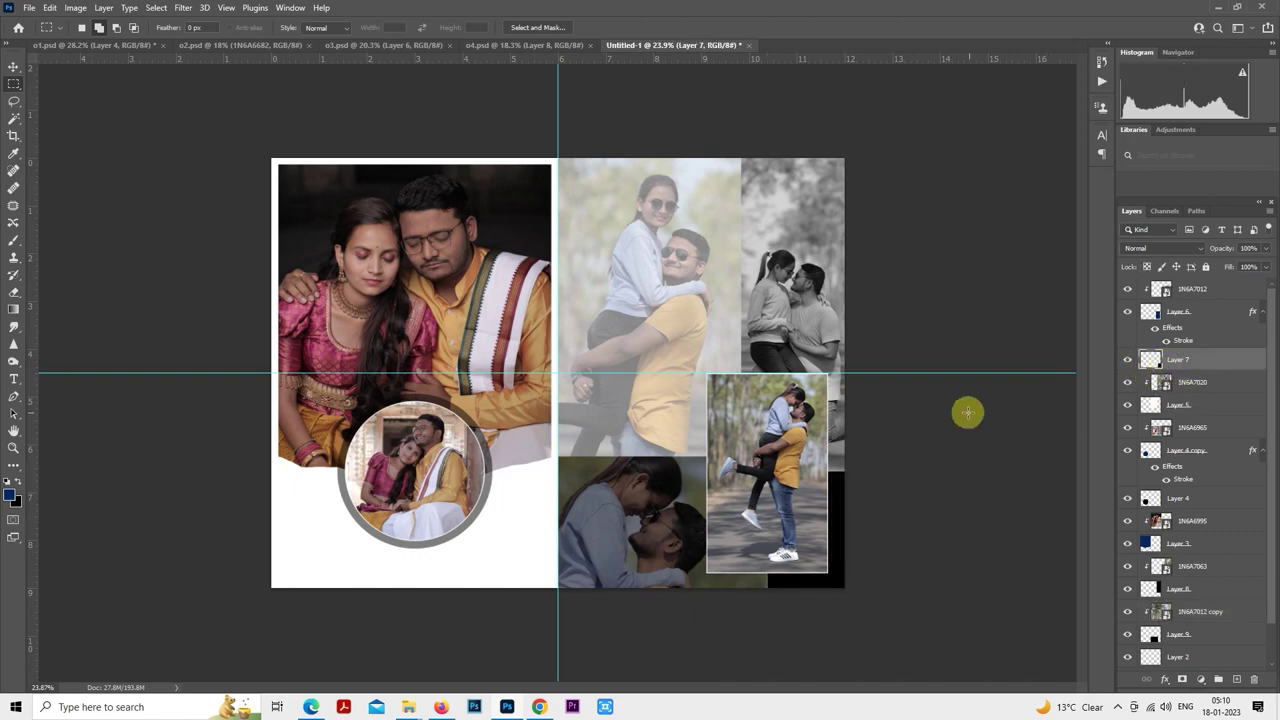
key(ctrl+plus)
scroll(855, 525, up, 6)
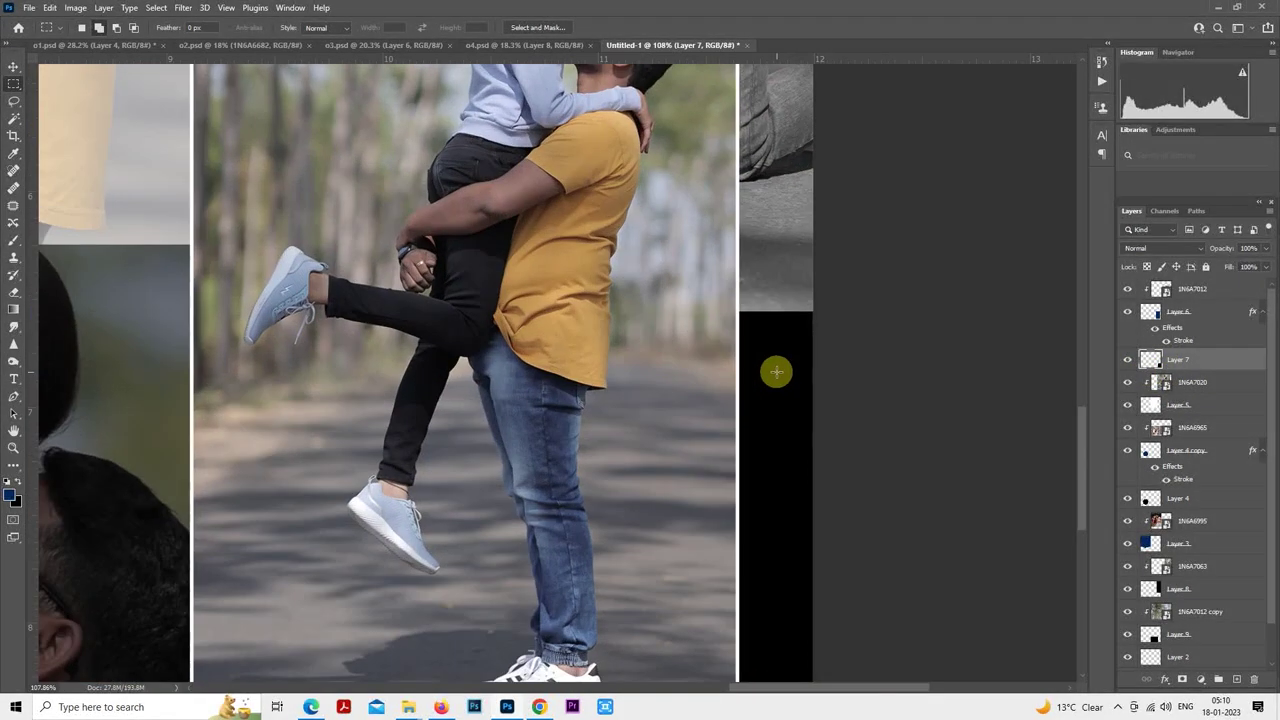
scroll(776, 372, down, 5)
key(5)
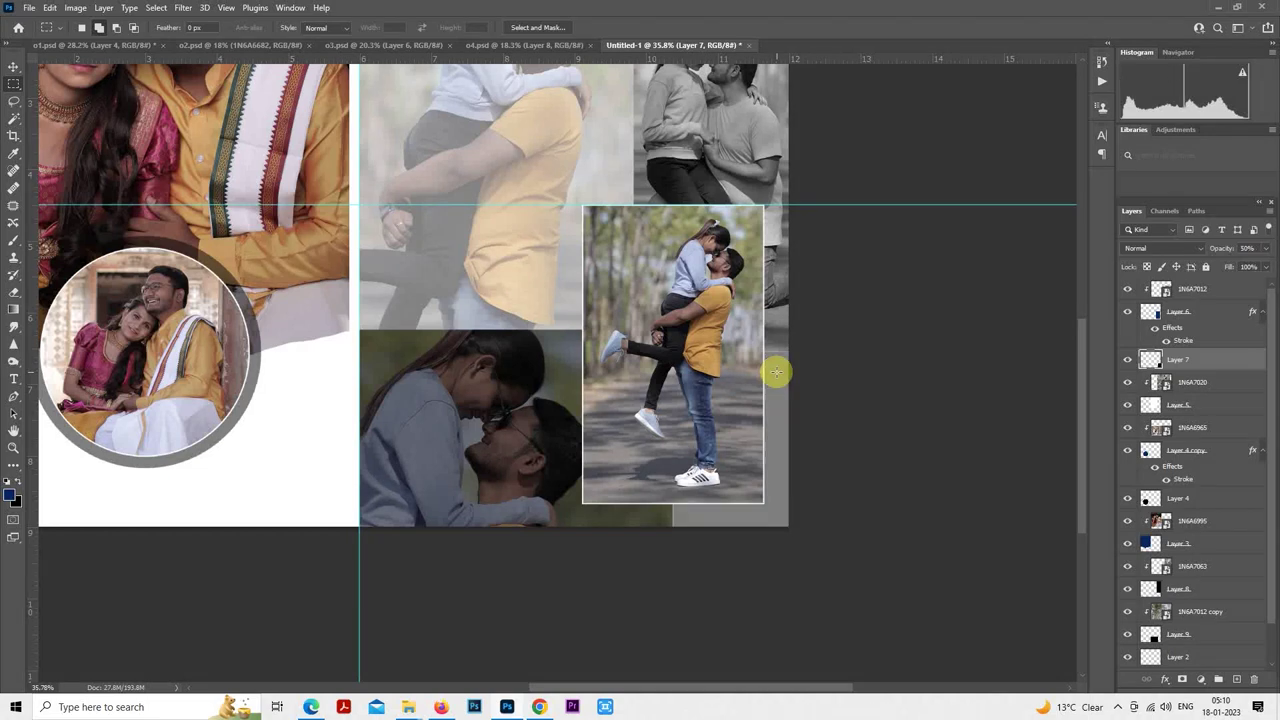
scroll(776, 372, down, 3)
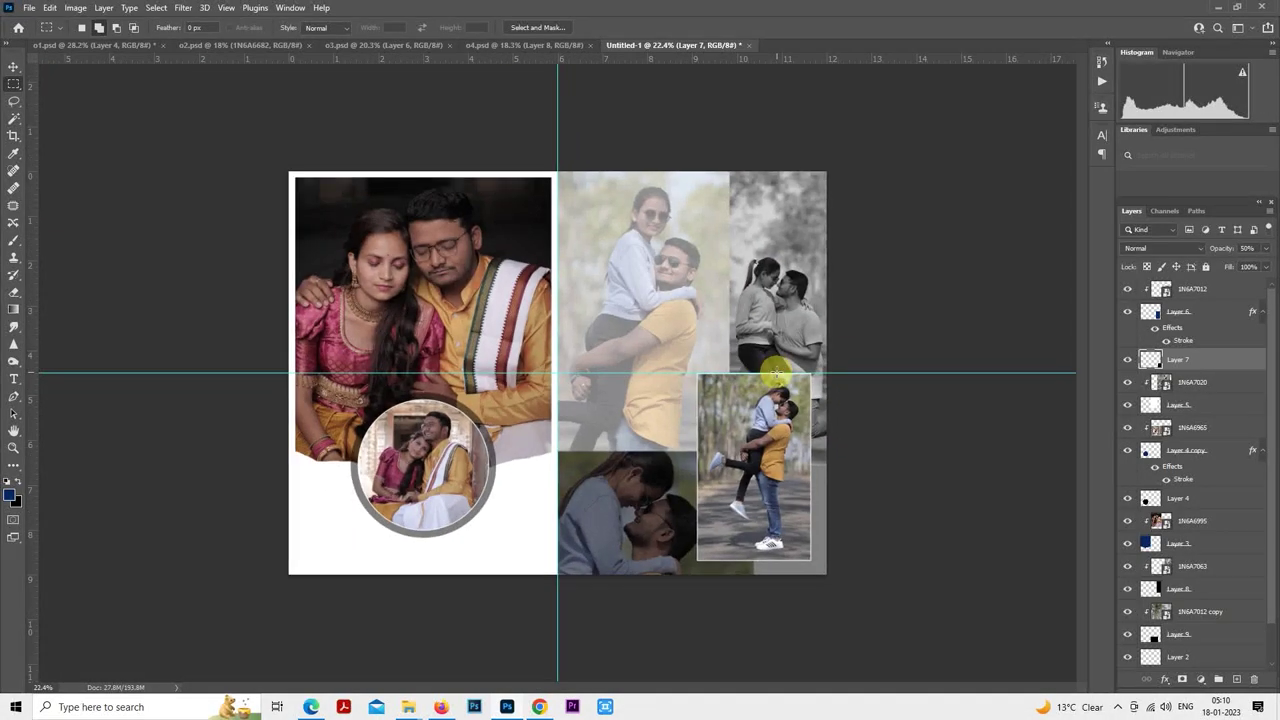
- Fill Layer 7's block with a grey sampled from the collage, then restore full opacity
click(18, 501)
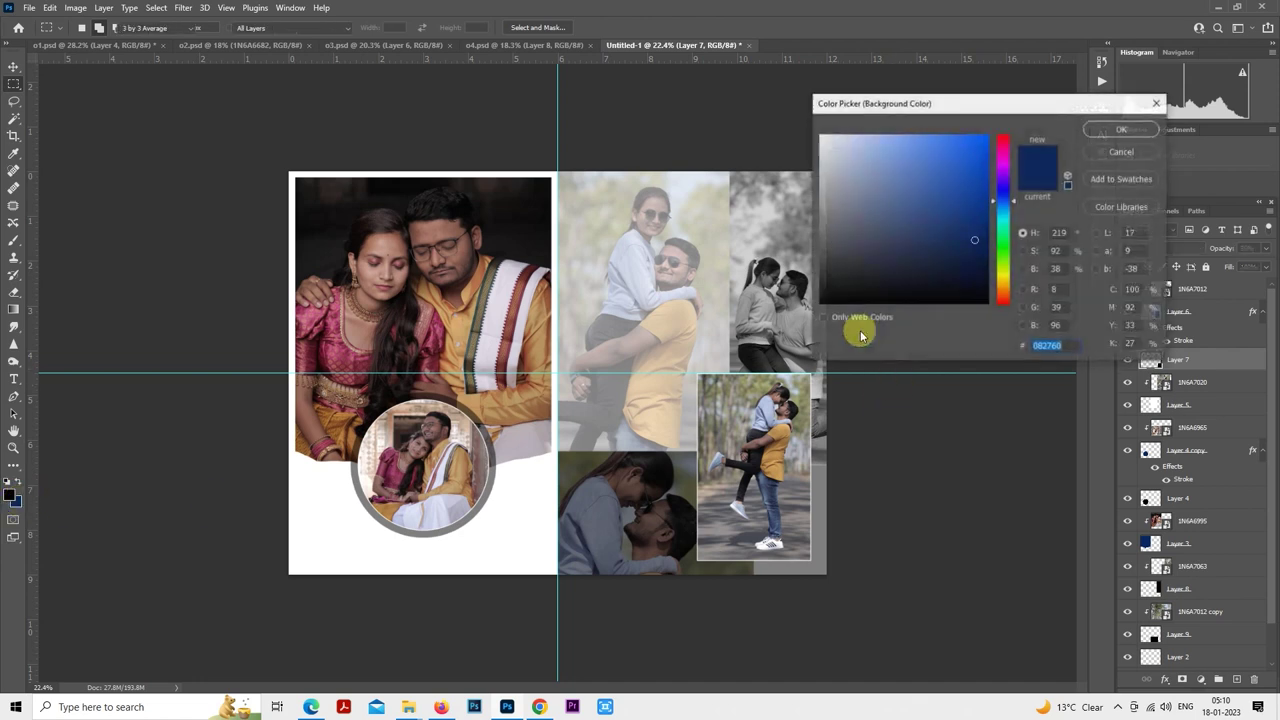
click(797, 245)
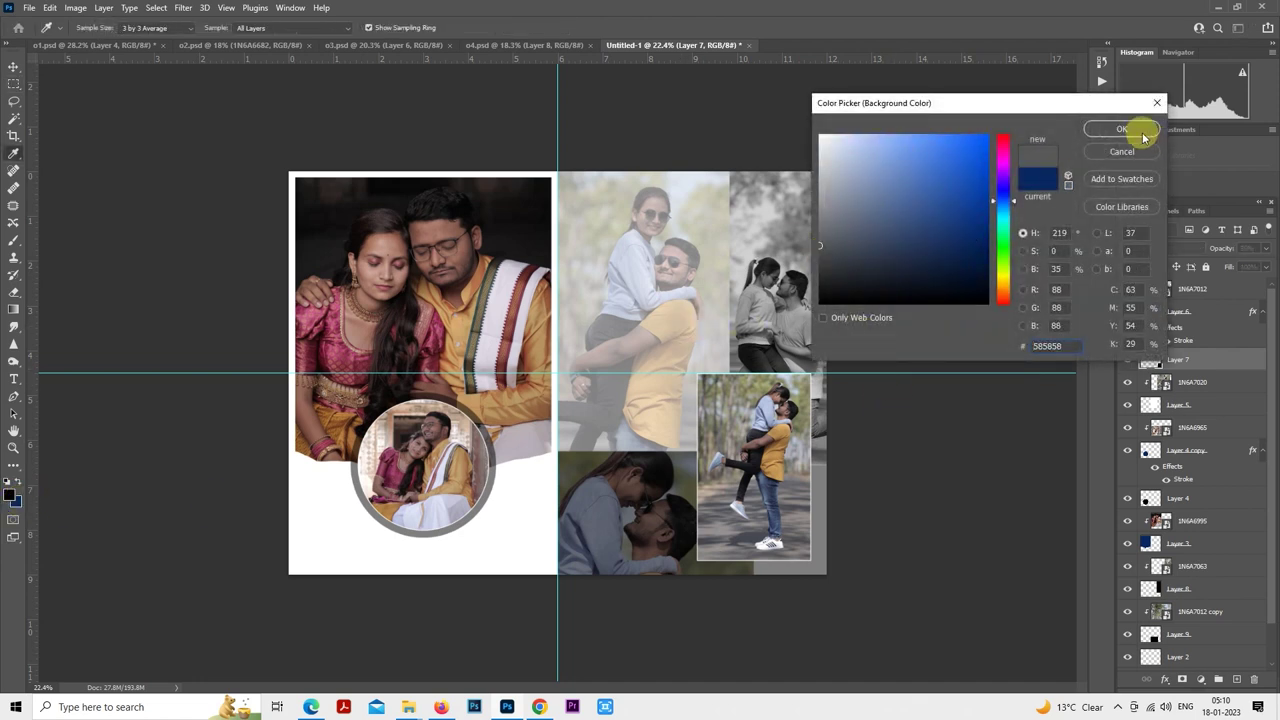
click(1121, 129)
key(m)
ctrl+click(1151, 360)
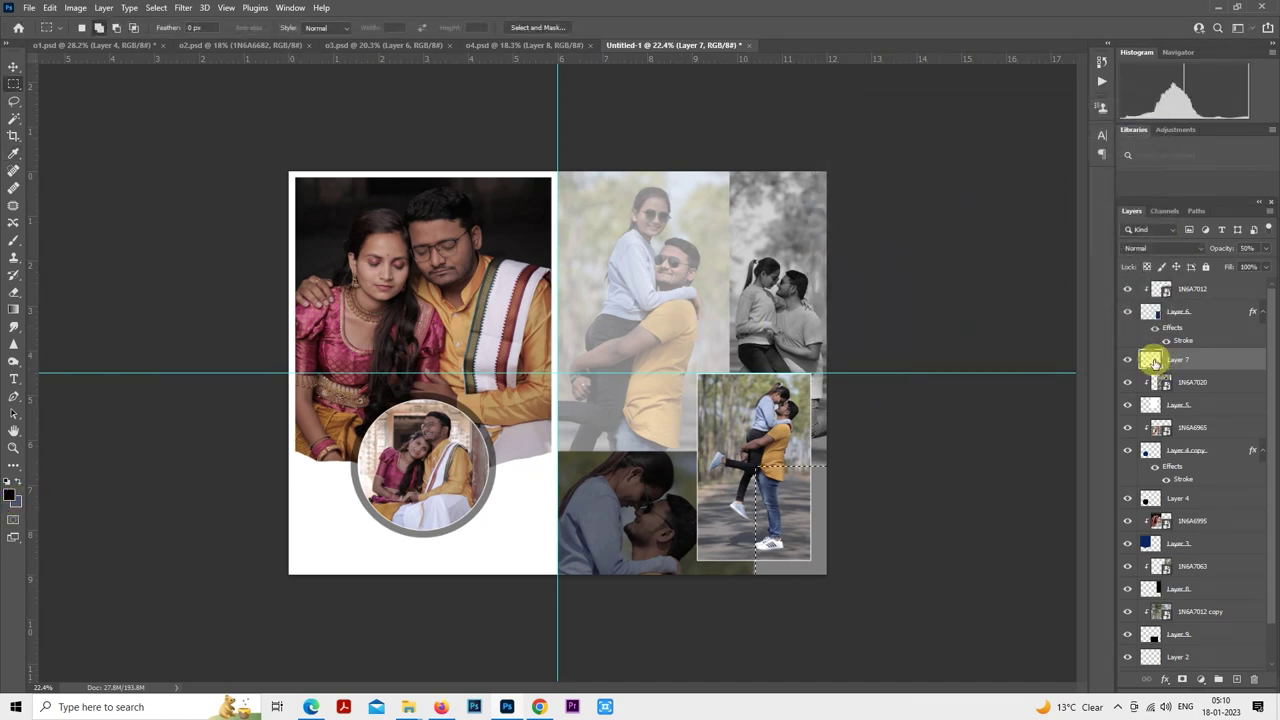
key(ctrl+BackSpace)
key(0)
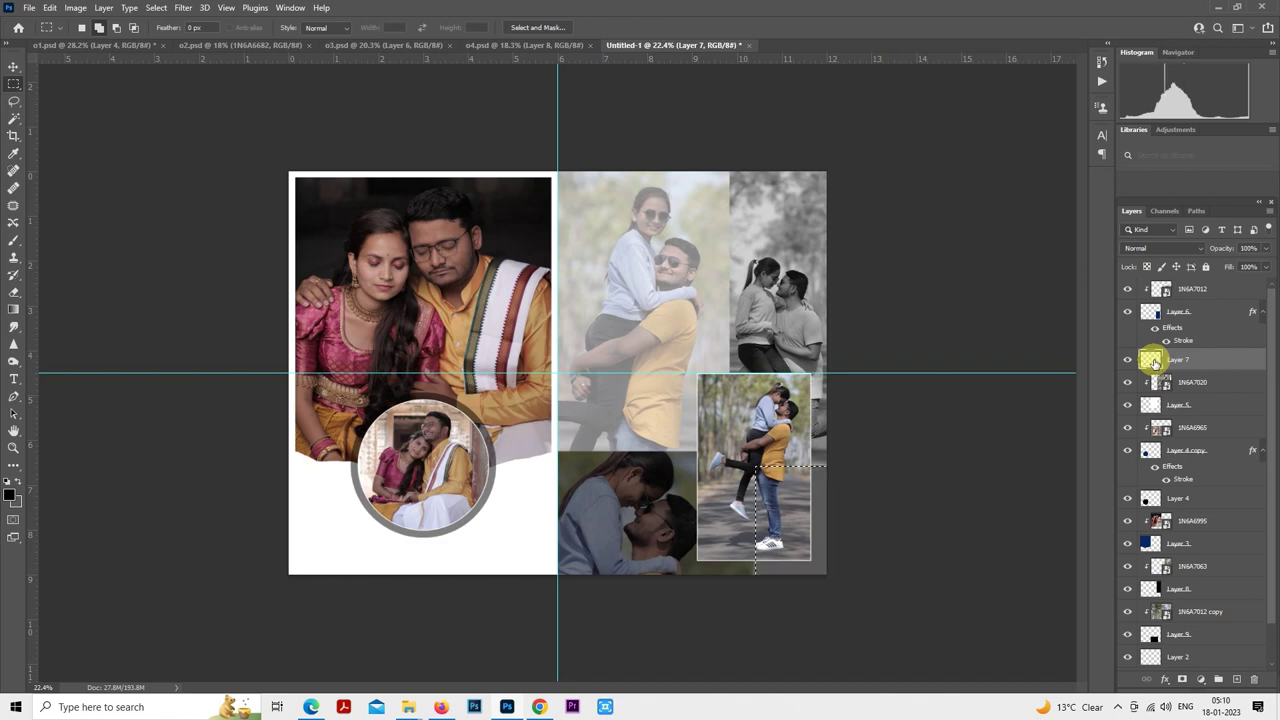
key(ctrl+d)
key(ctrl+plus)
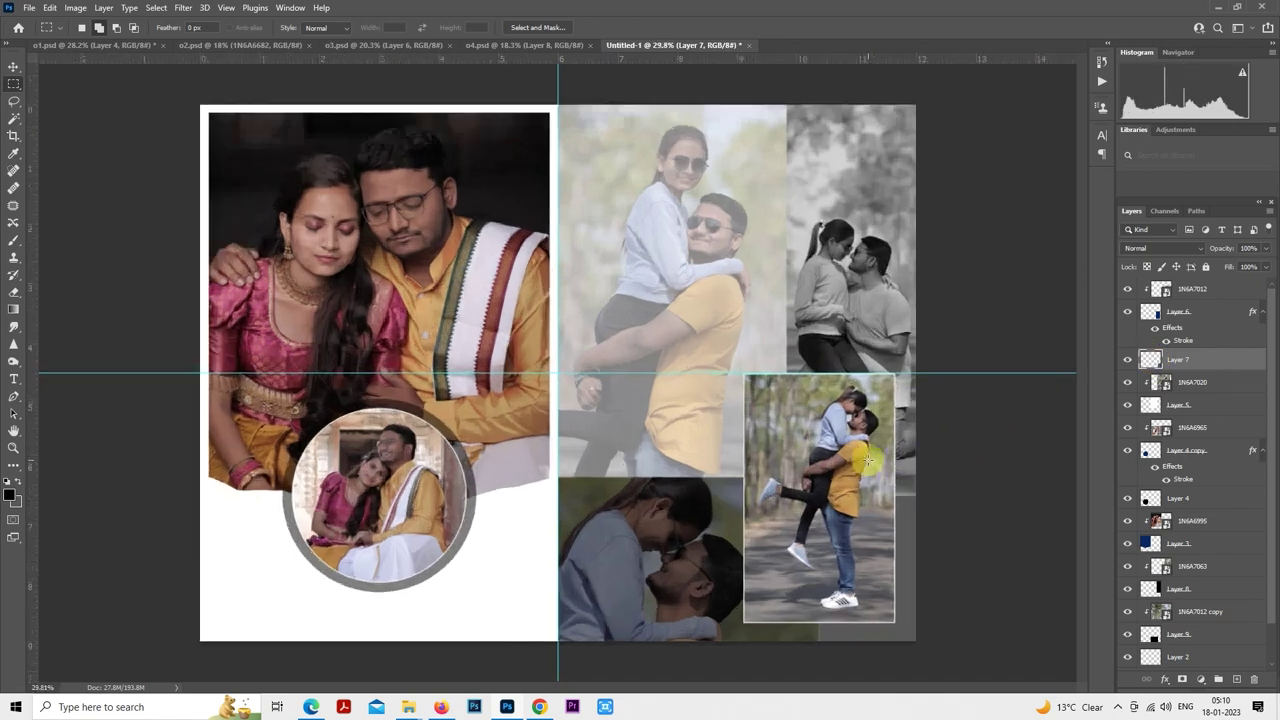
key(ctrl+minus)
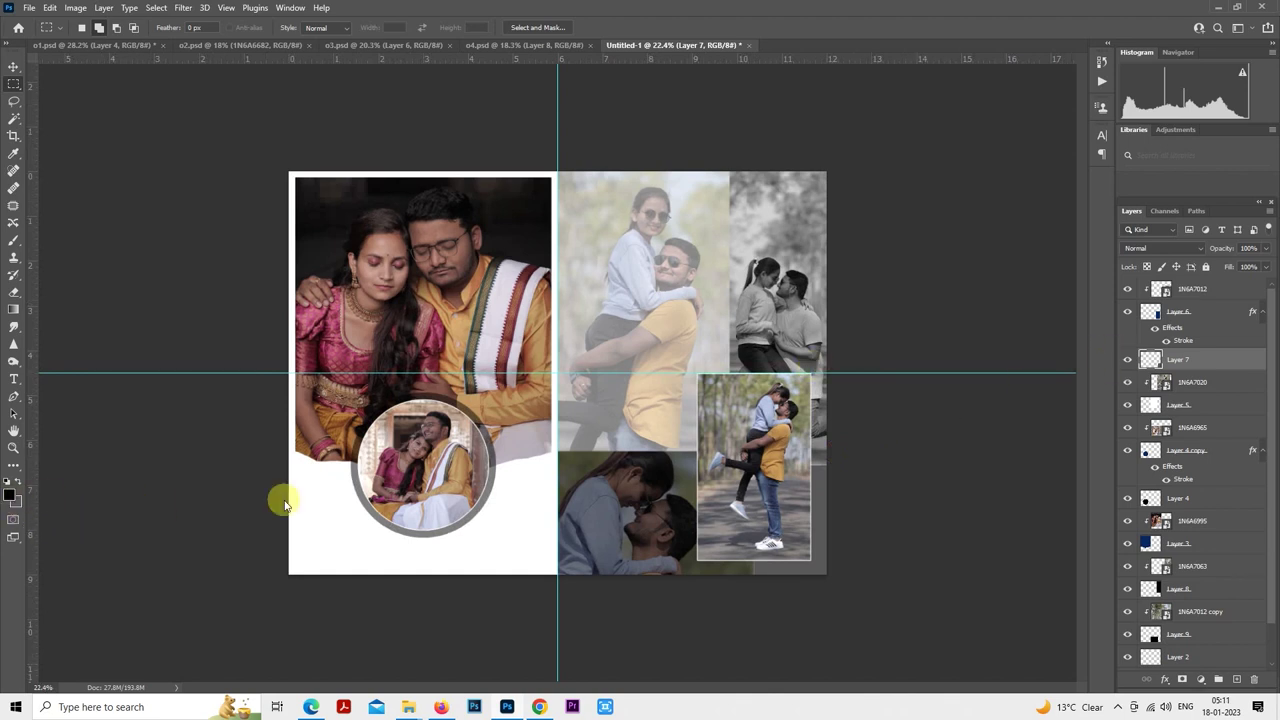
- Refill Layer 7's block with the mustard tan (#b3884e) sampled from the yellow shirt
click(785, 433)
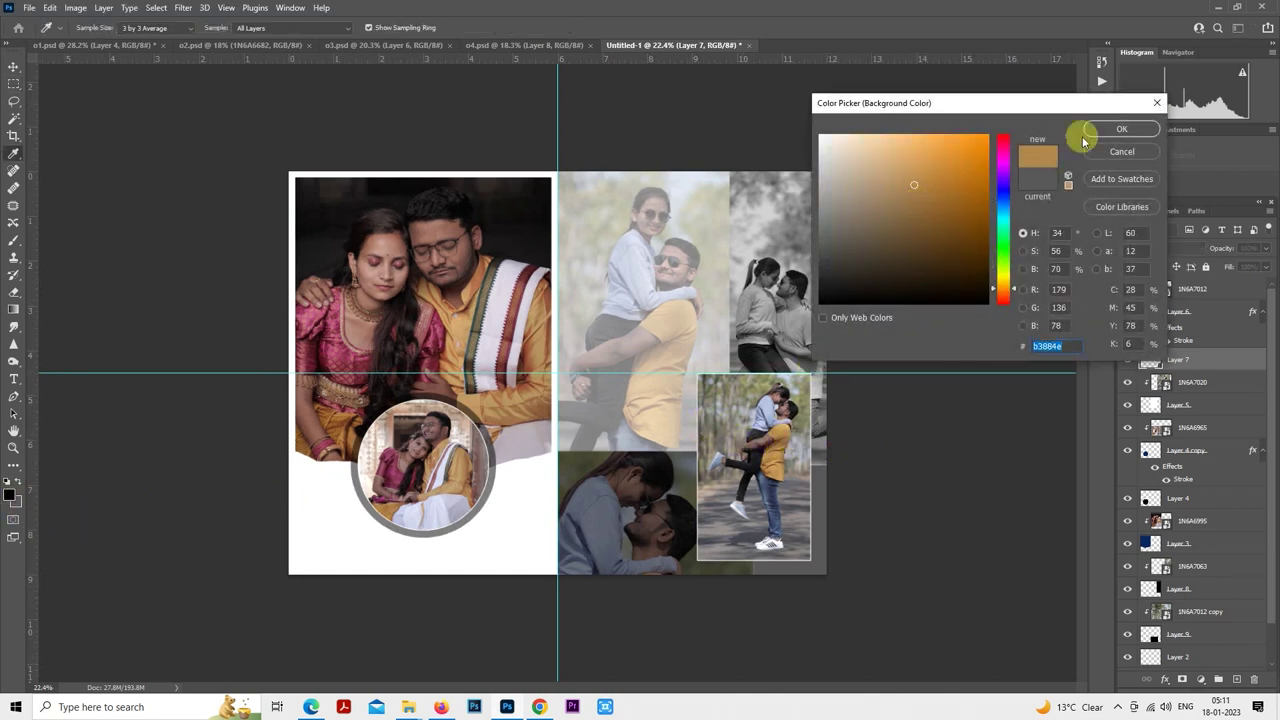
click(1122, 129)
key(m)
ctrl+click(1155, 360)
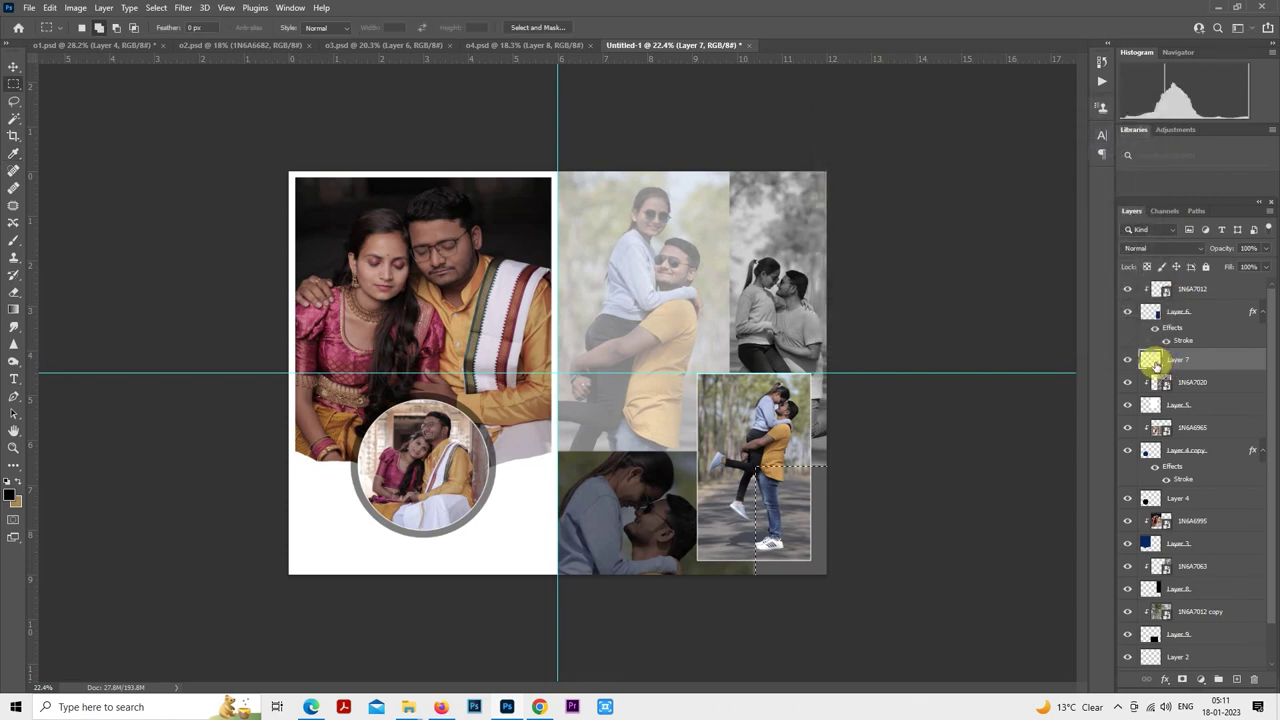
key(ctrl+BackSpace)
key(ctrl+d)
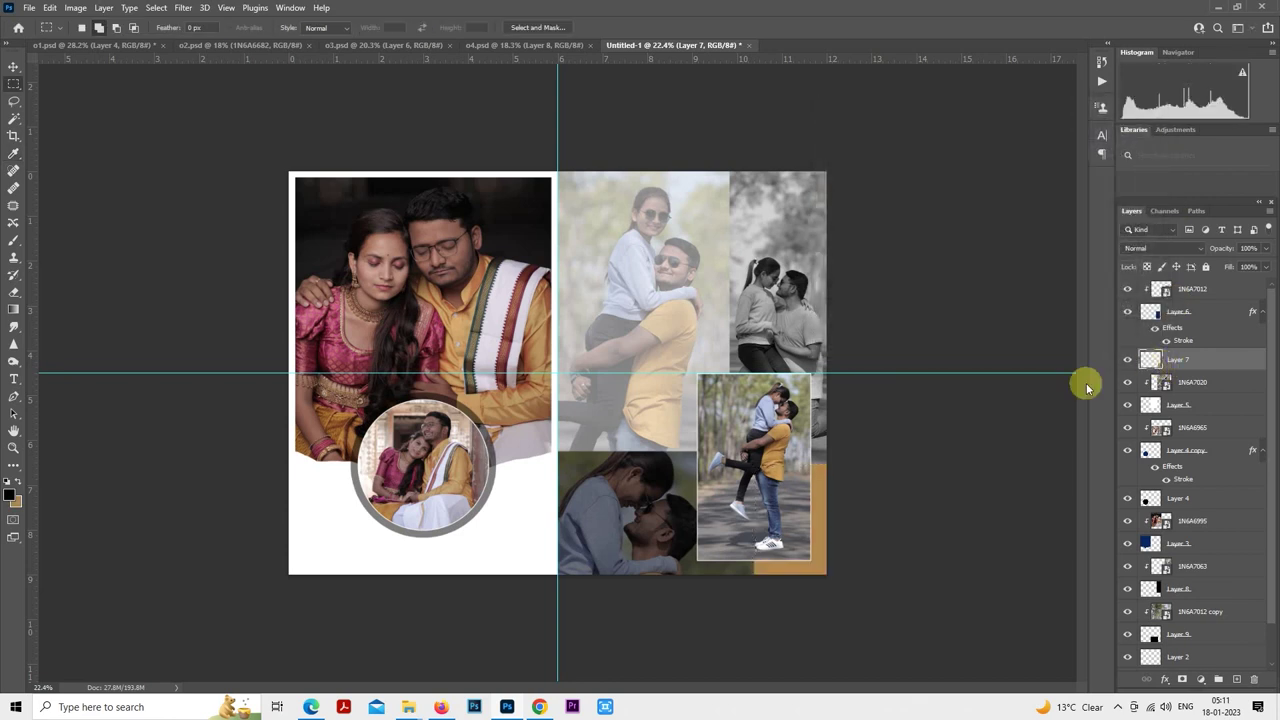
scroll(974, 390, down, 2)
scroll(603, 432, up, 1)
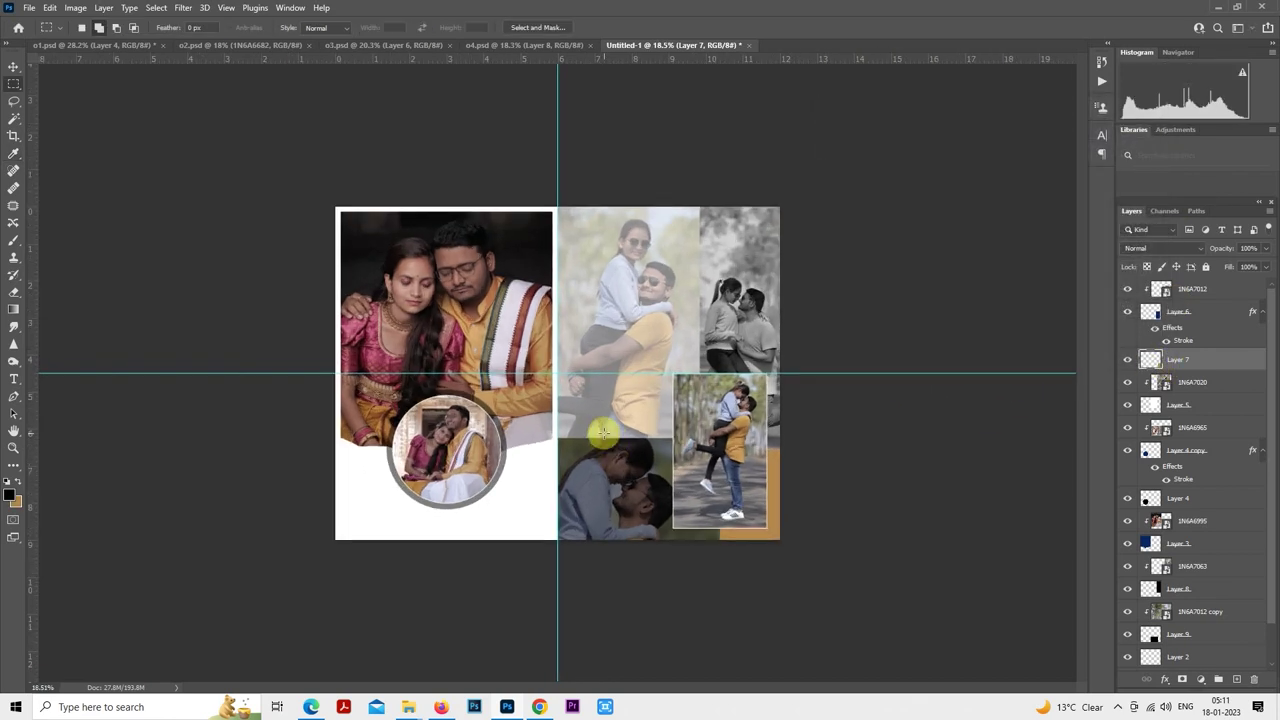
scroll(603, 432, up, 1)
scroll(603, 432, up, 2)
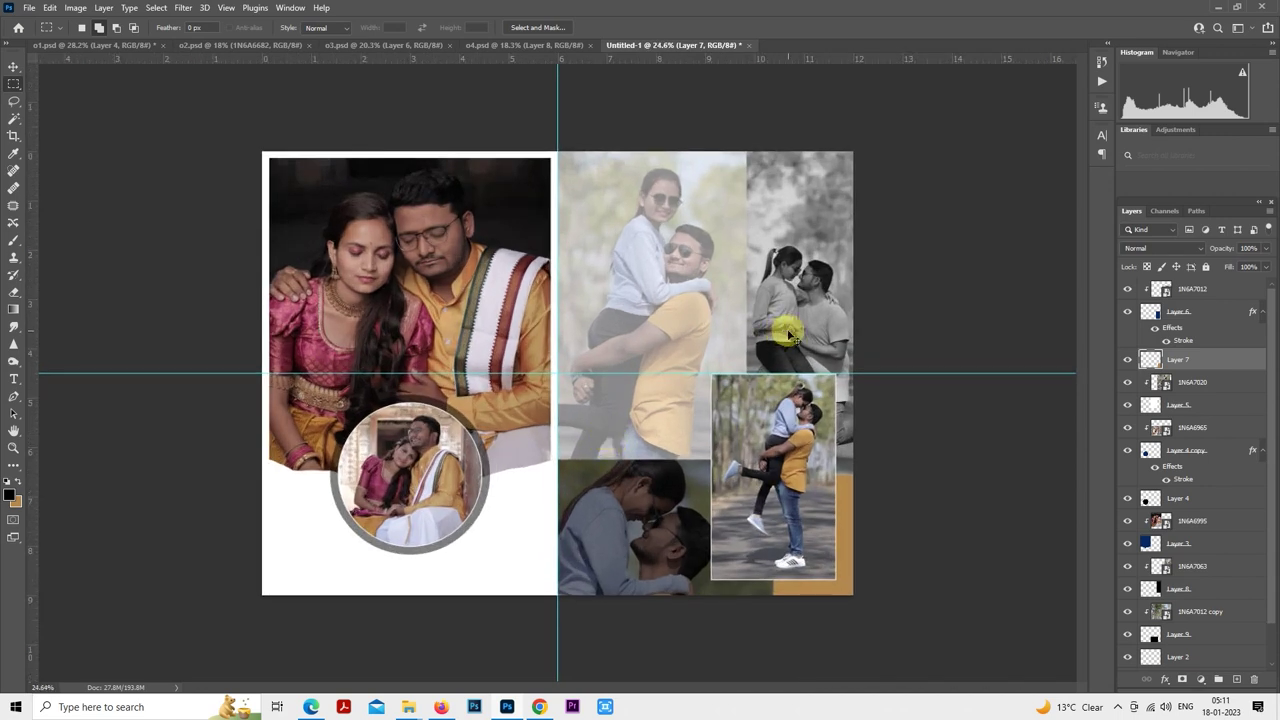
- Save the spread as o5.psd in the album folder, then start a new document
key(ctrl+s)
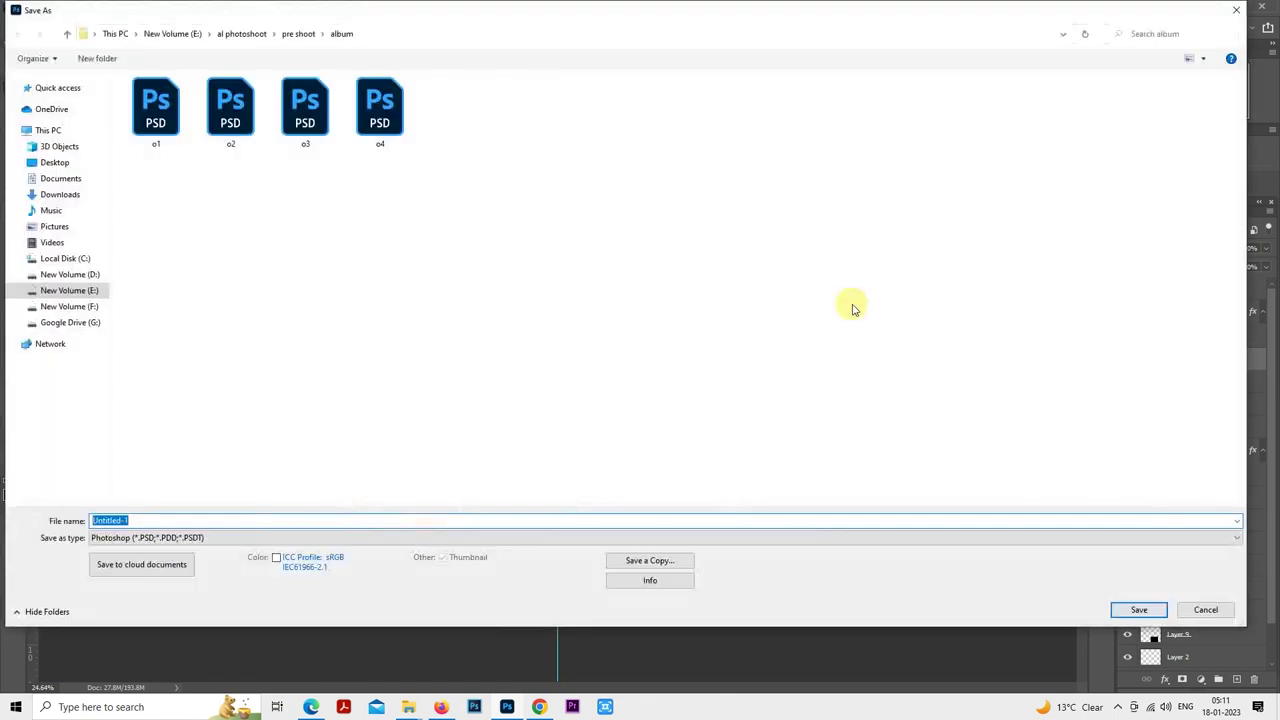
click(385, 138)
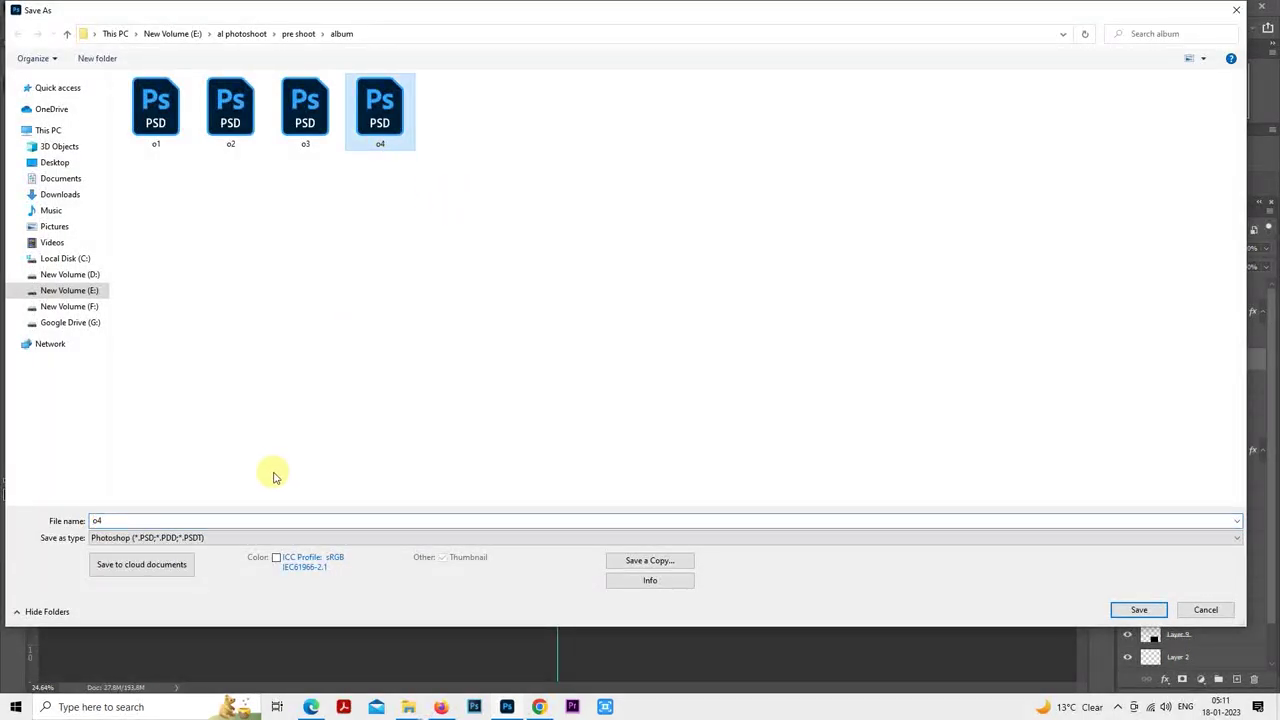
click(297, 519)
key(BackSpace)
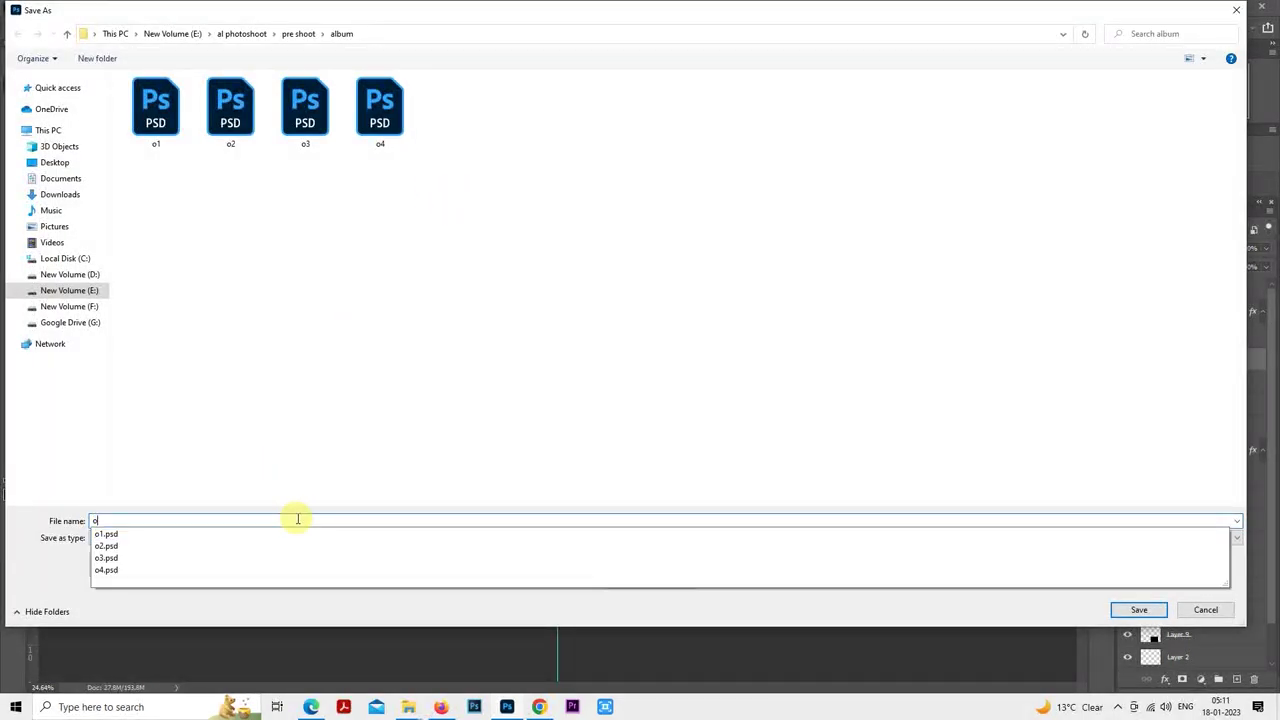
text(5)
key(Return)
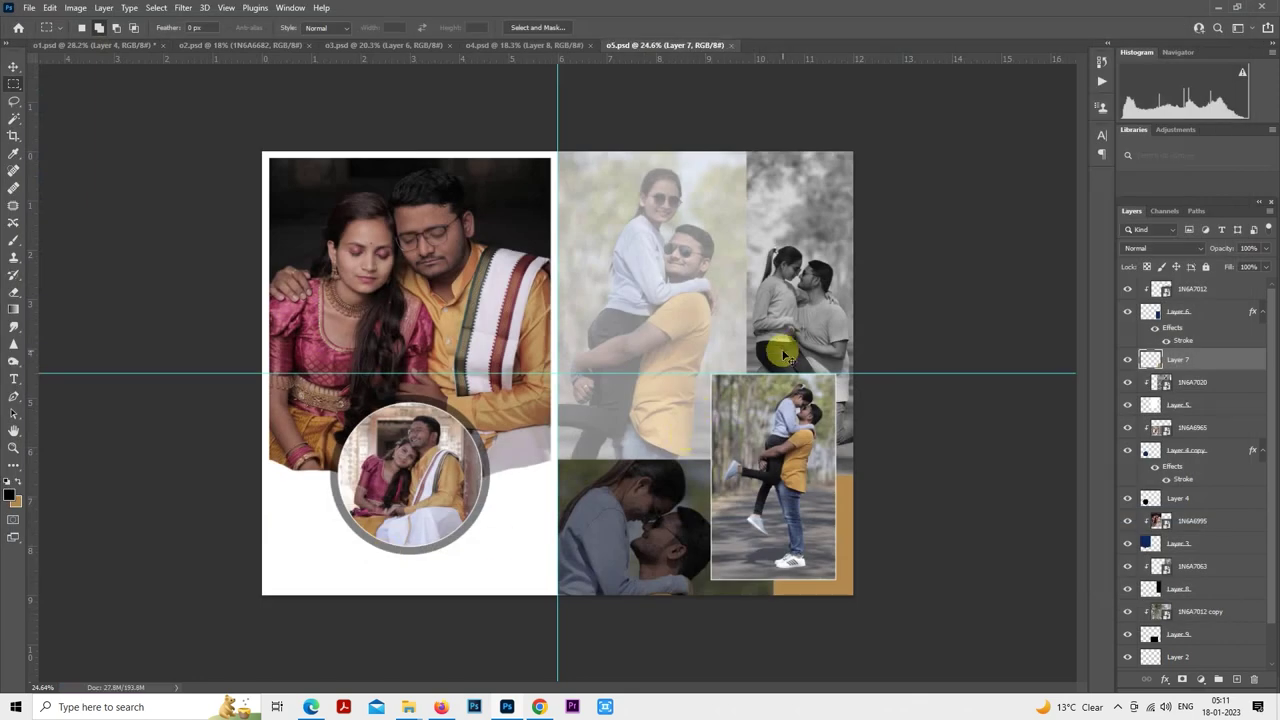
key(ctrl+n)
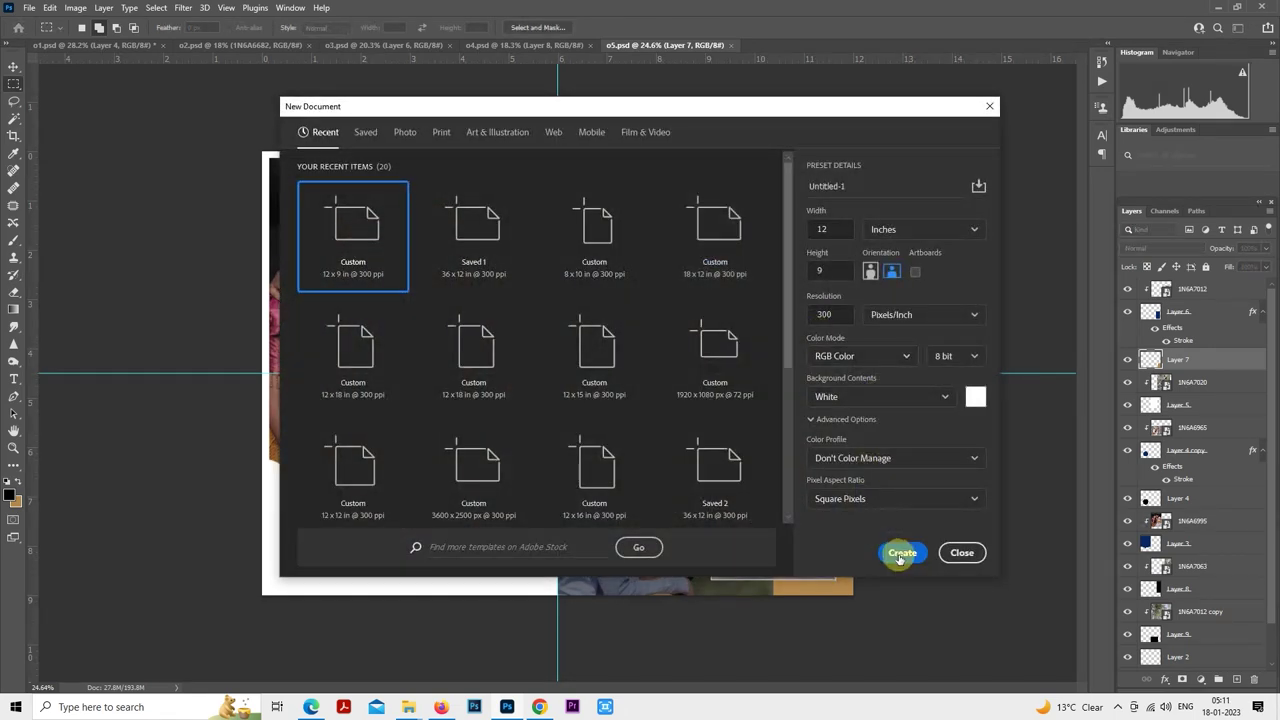
- Create the blank 12 × 9 in document and duplicate its background as Layer 1
click(900, 554)
drag(640, 49, 780, 48)
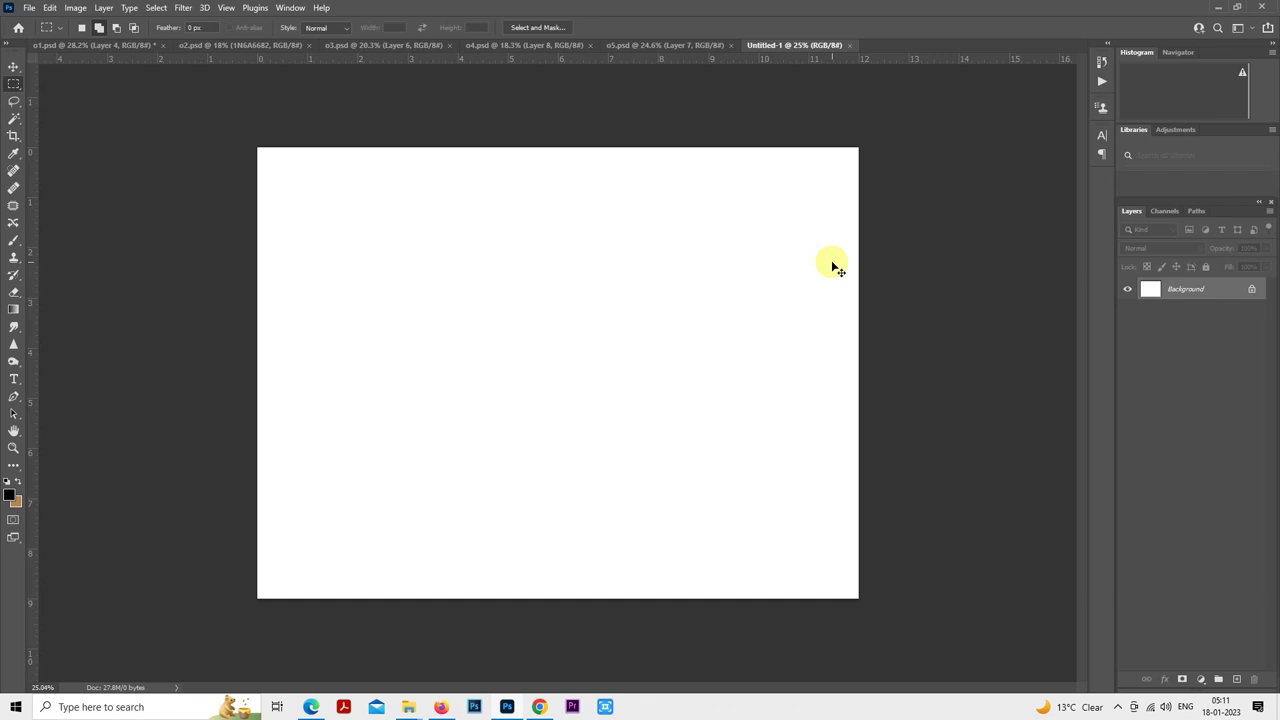
key(ctrl+j)
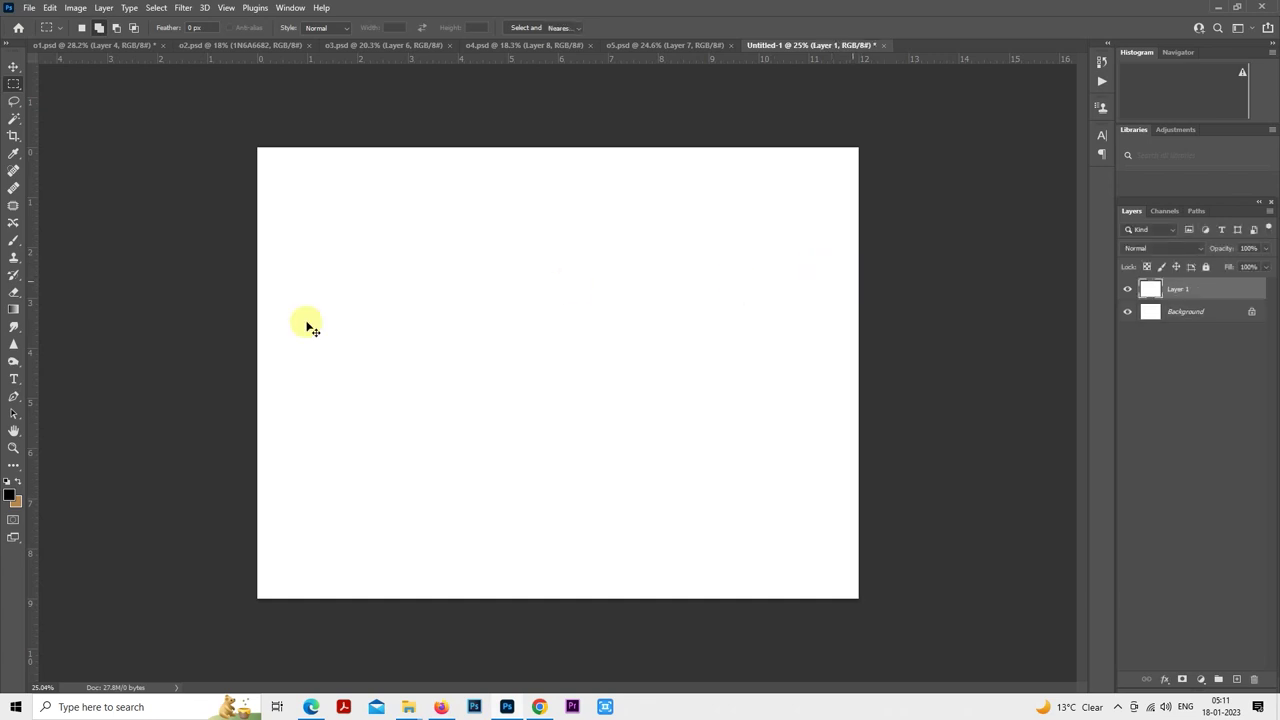
key(ctrl+t)
key(Return)
- Add vertical and horizontal guides crossing at the canvas centre
key(m)
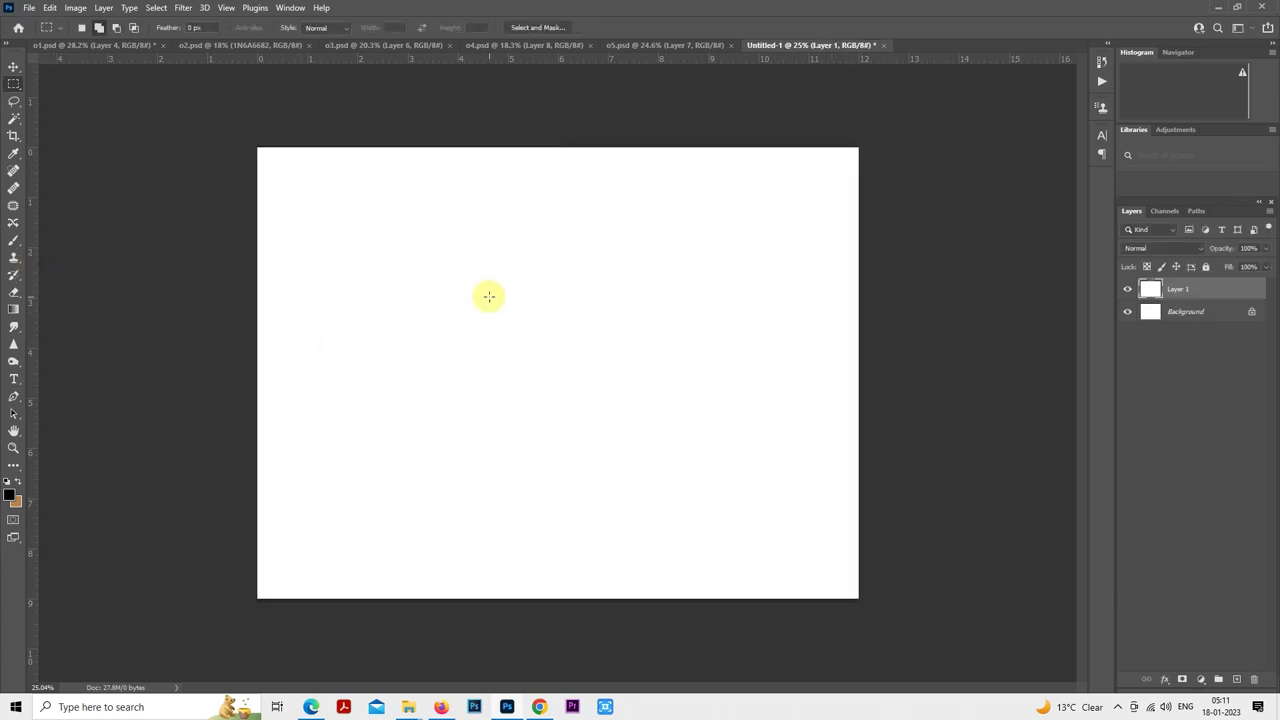
key(ctrl+t)
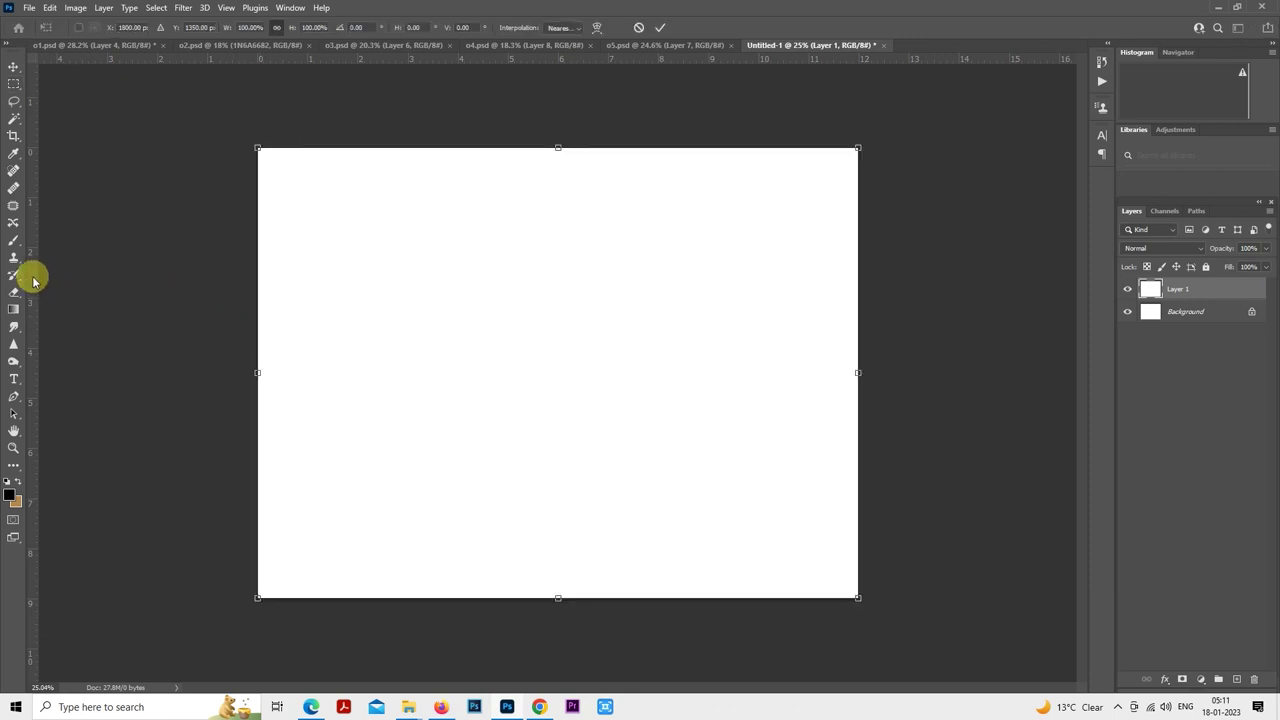
drag(32, 277, 557, 310)
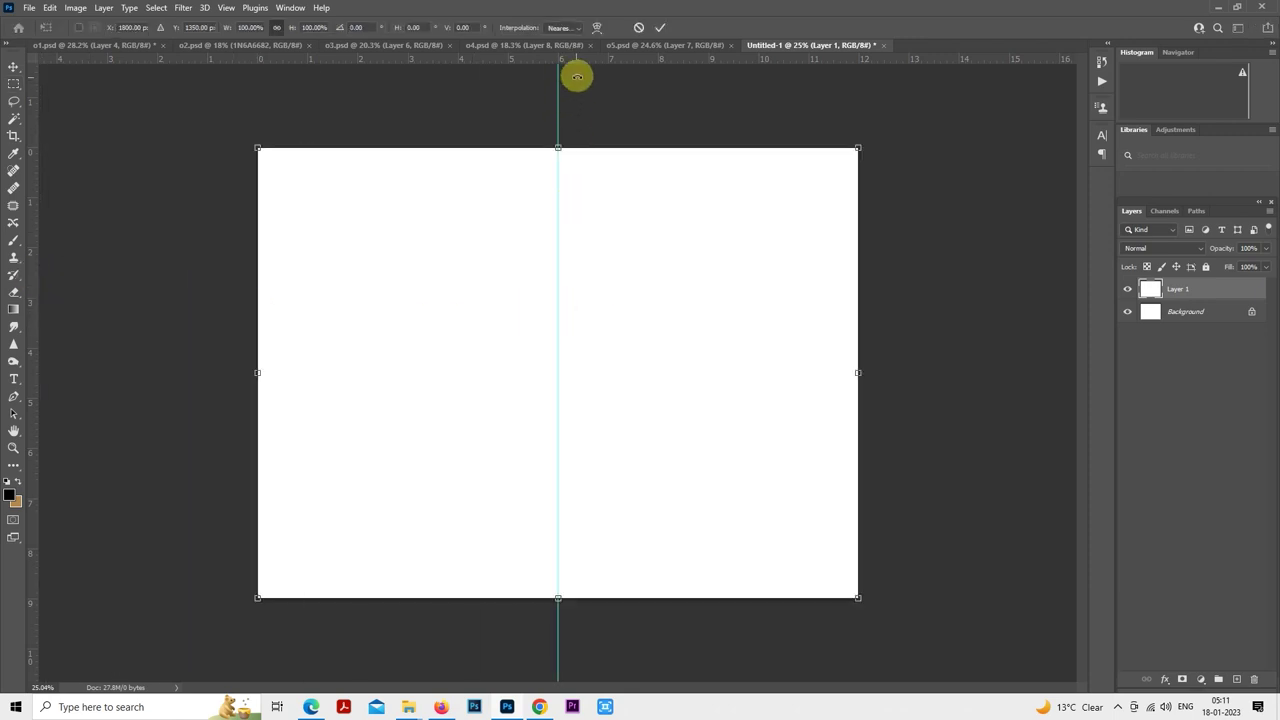
drag(584, 67, 597, 373)
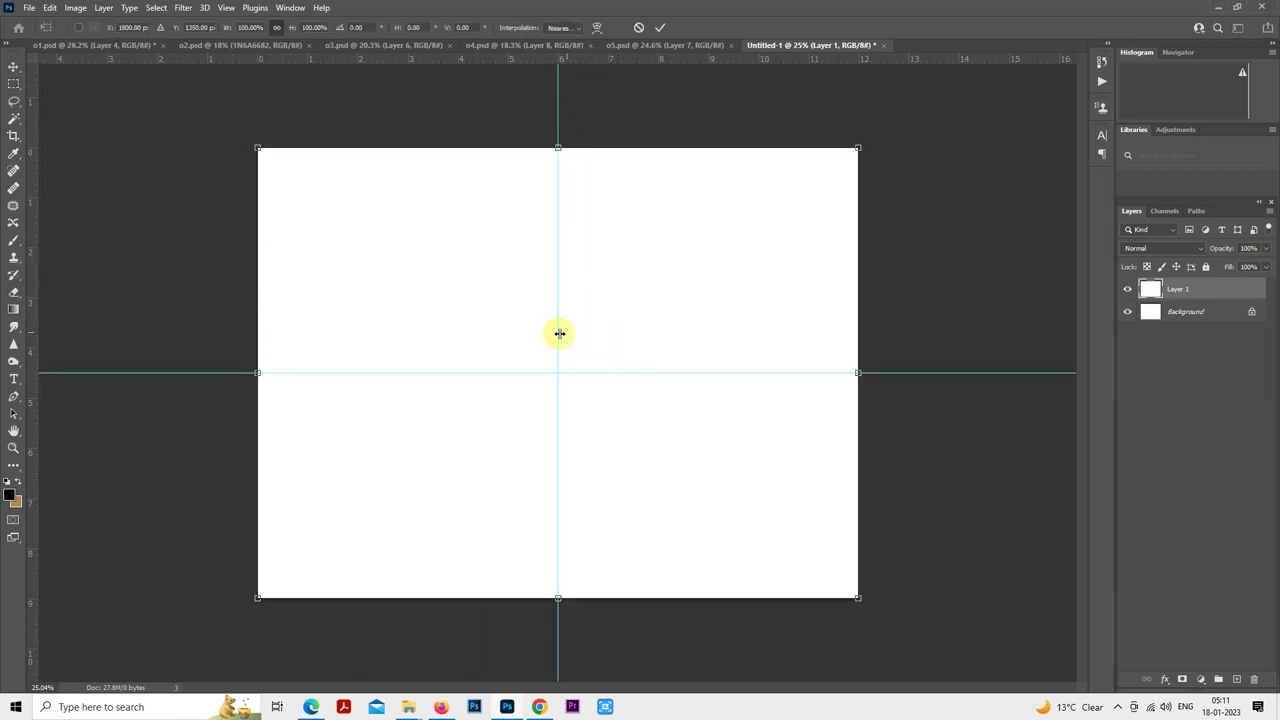
key(m)
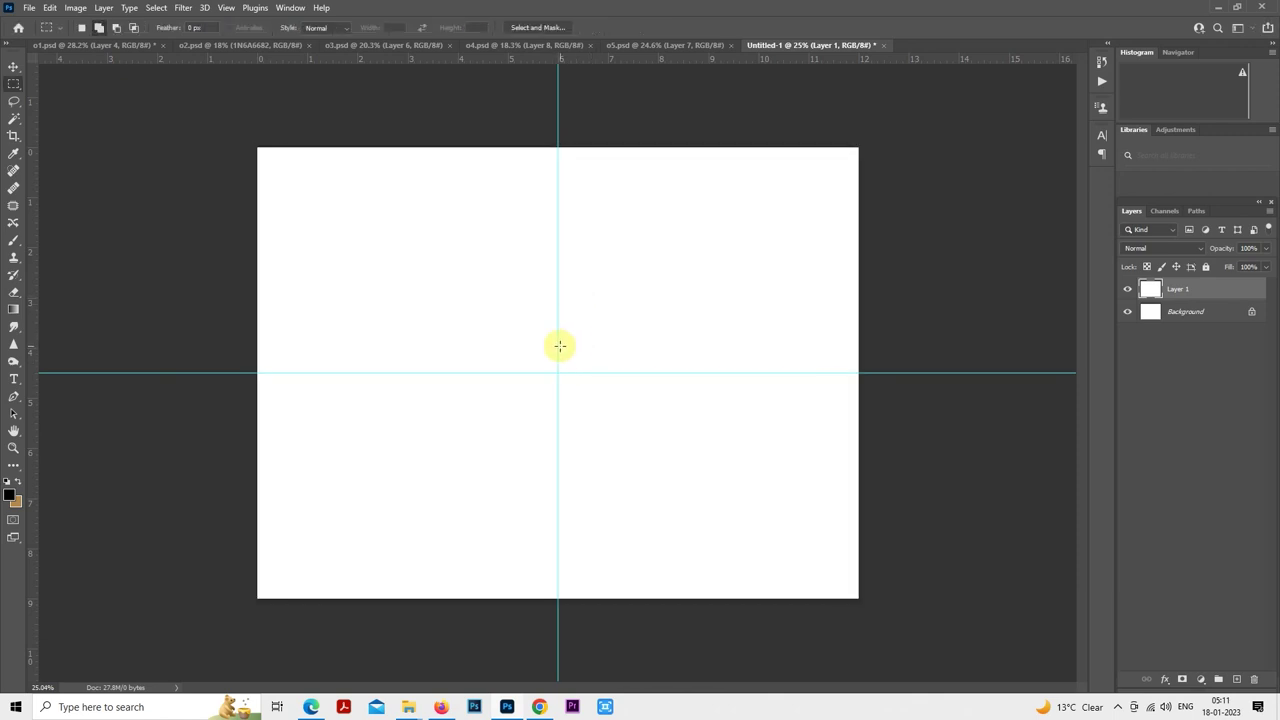
mouse_move(417, 710)
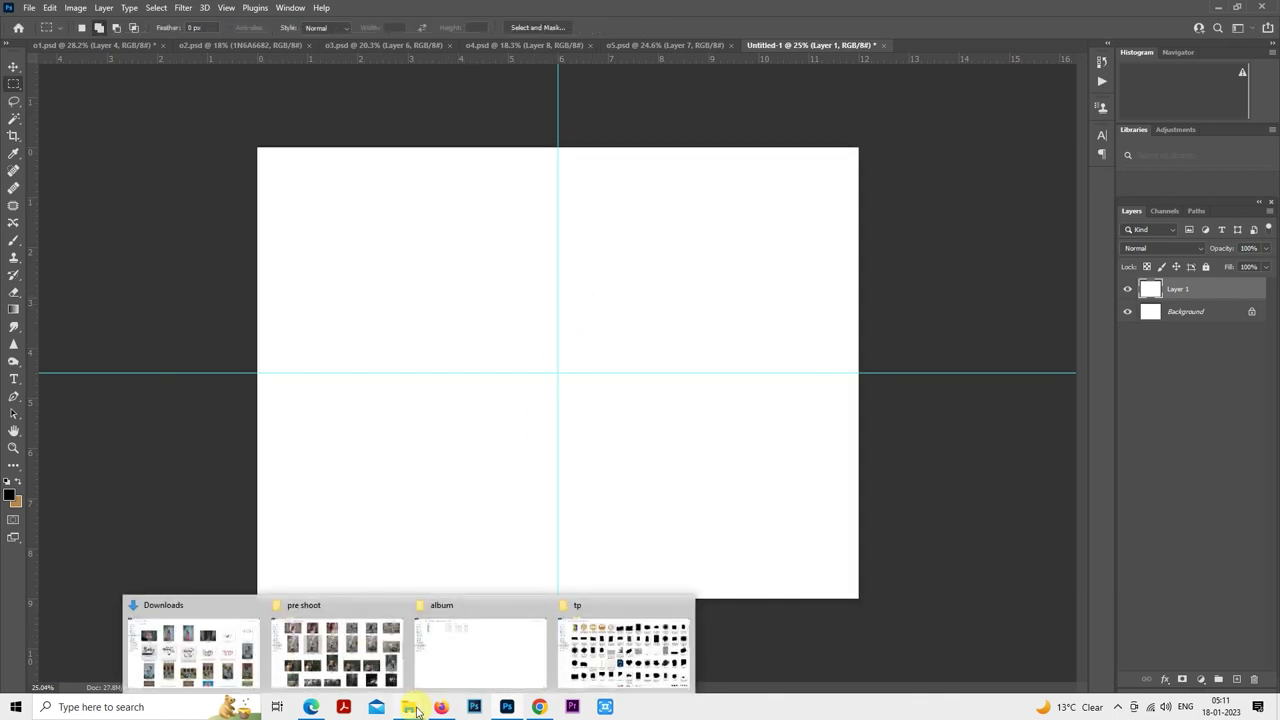
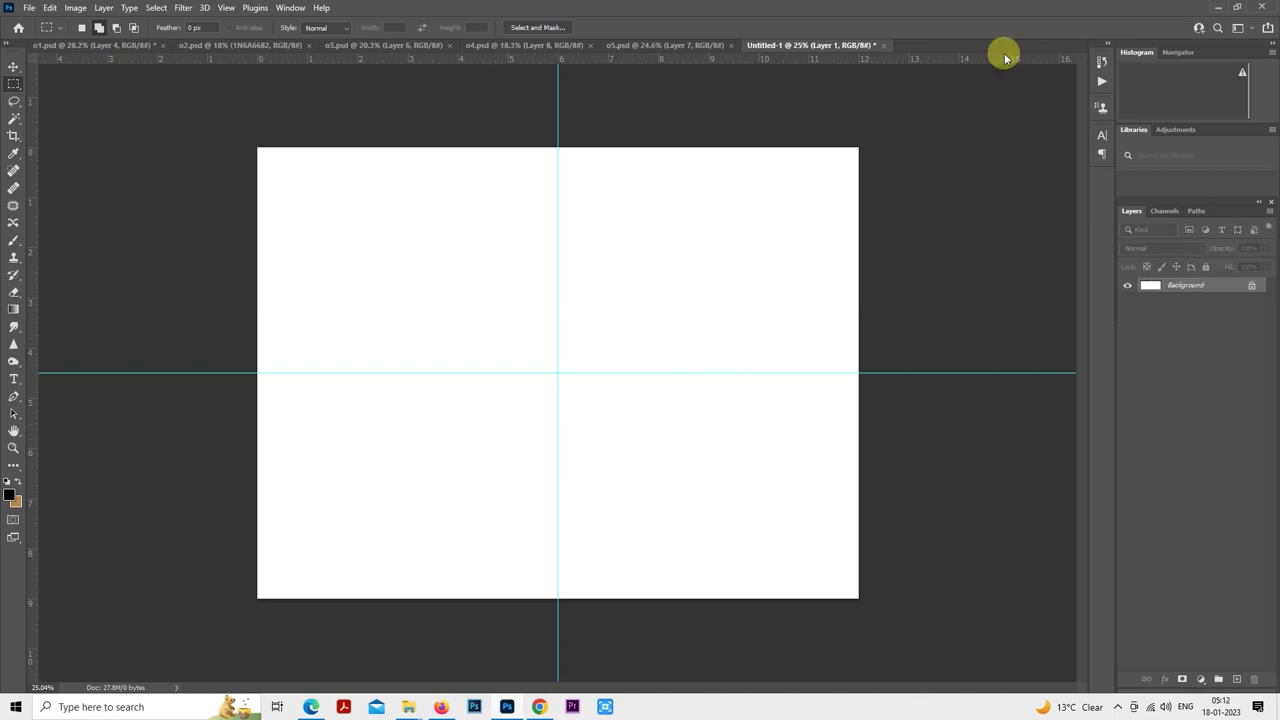
- Glance at the finished o5 collage for reference, then return to the blank Untitled-1 spread
scroll(680, 302, down, 1)
click(700, 45)
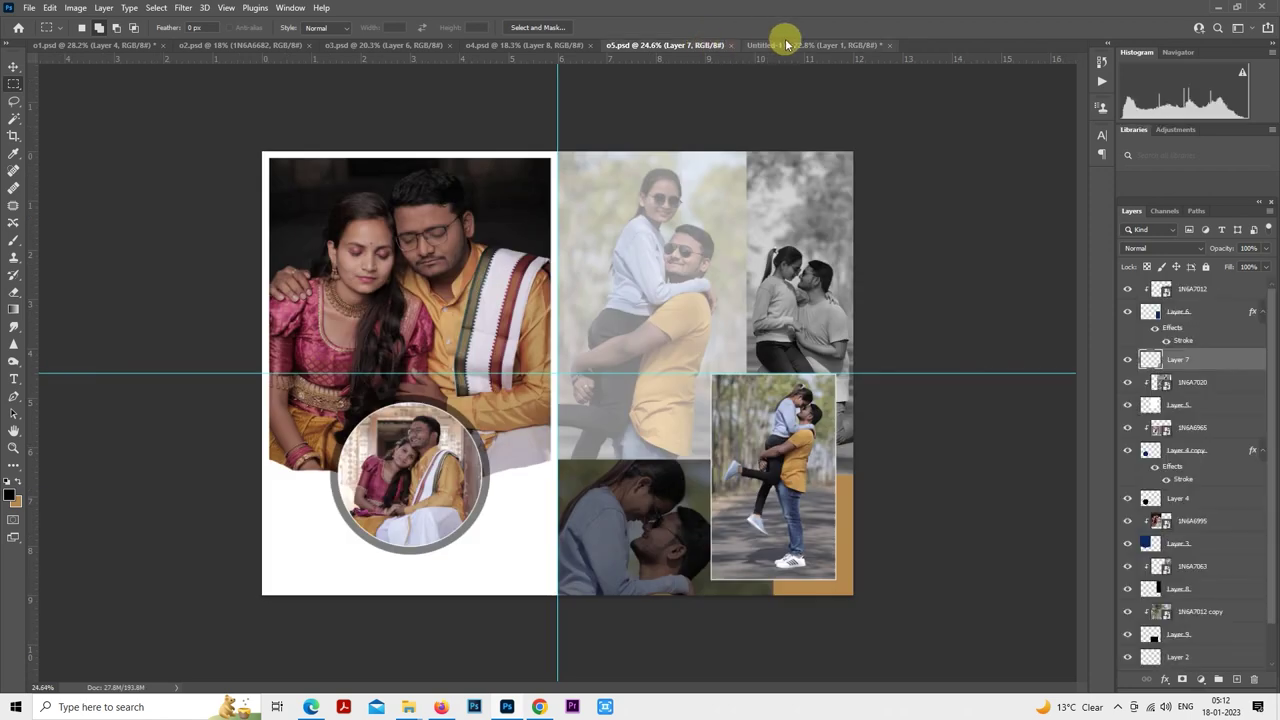
click(787, 45)
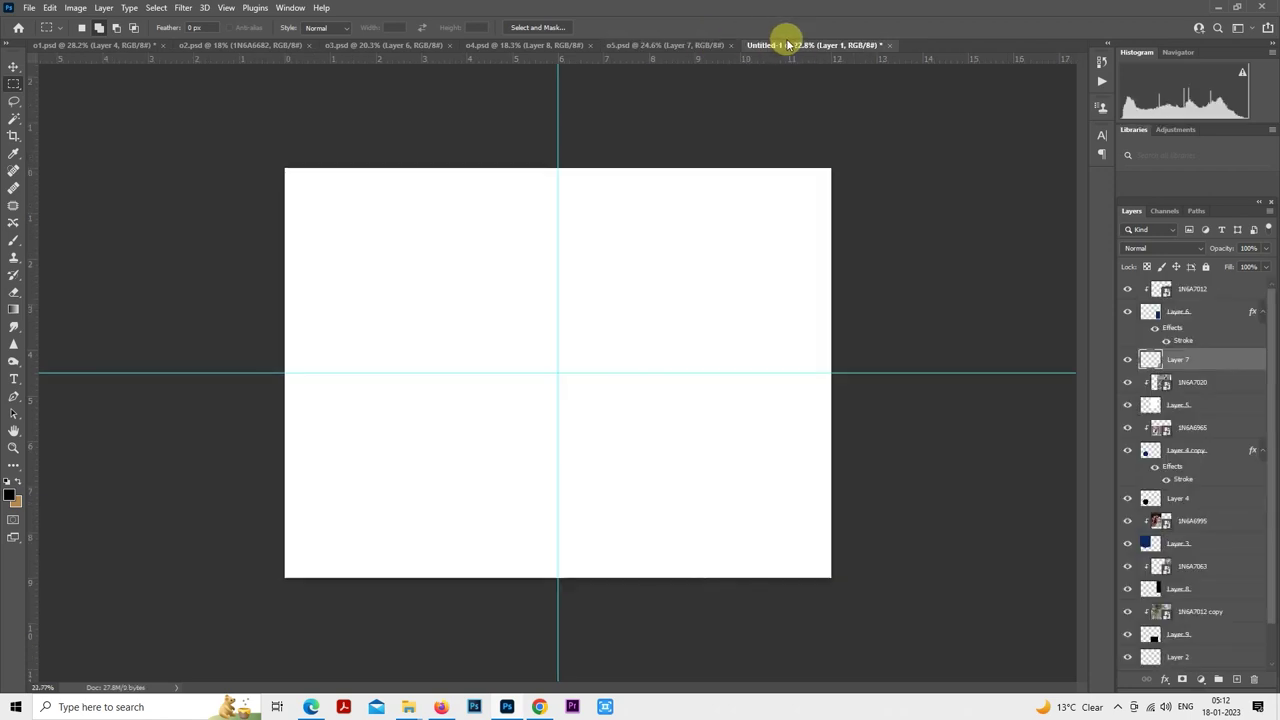
click(405, 677)
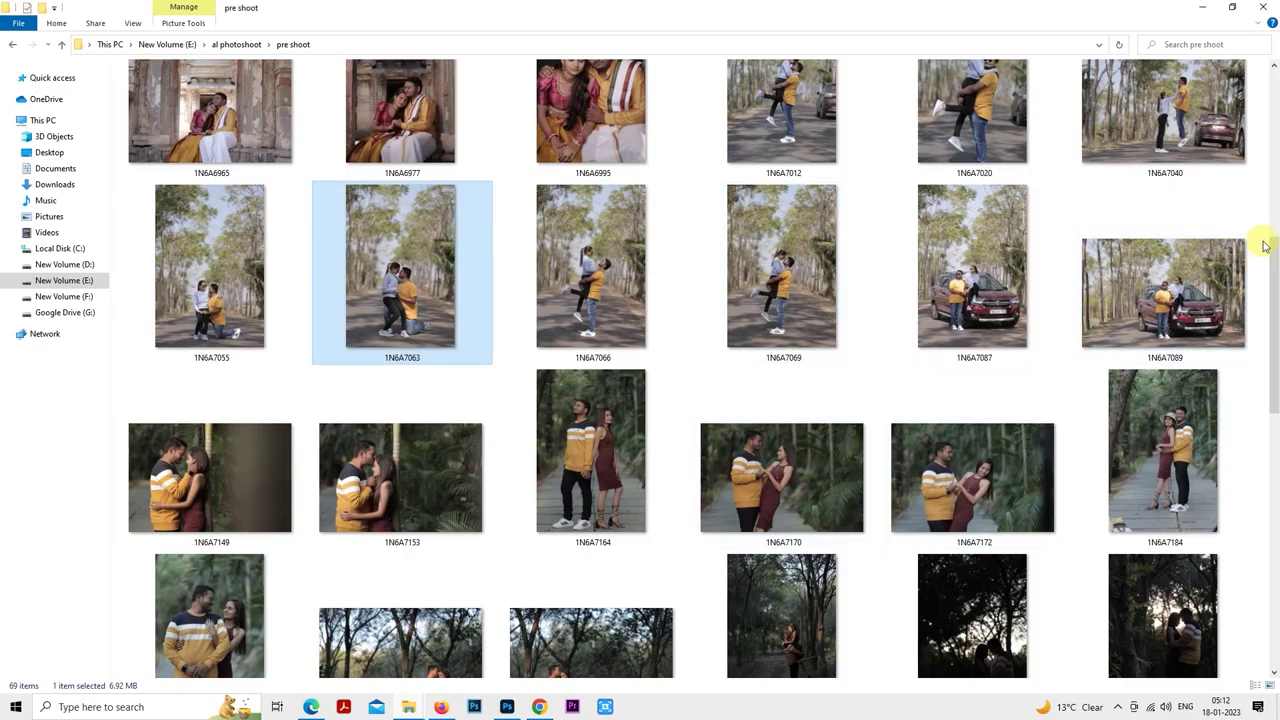
scroll(1270, 290, up, 1)
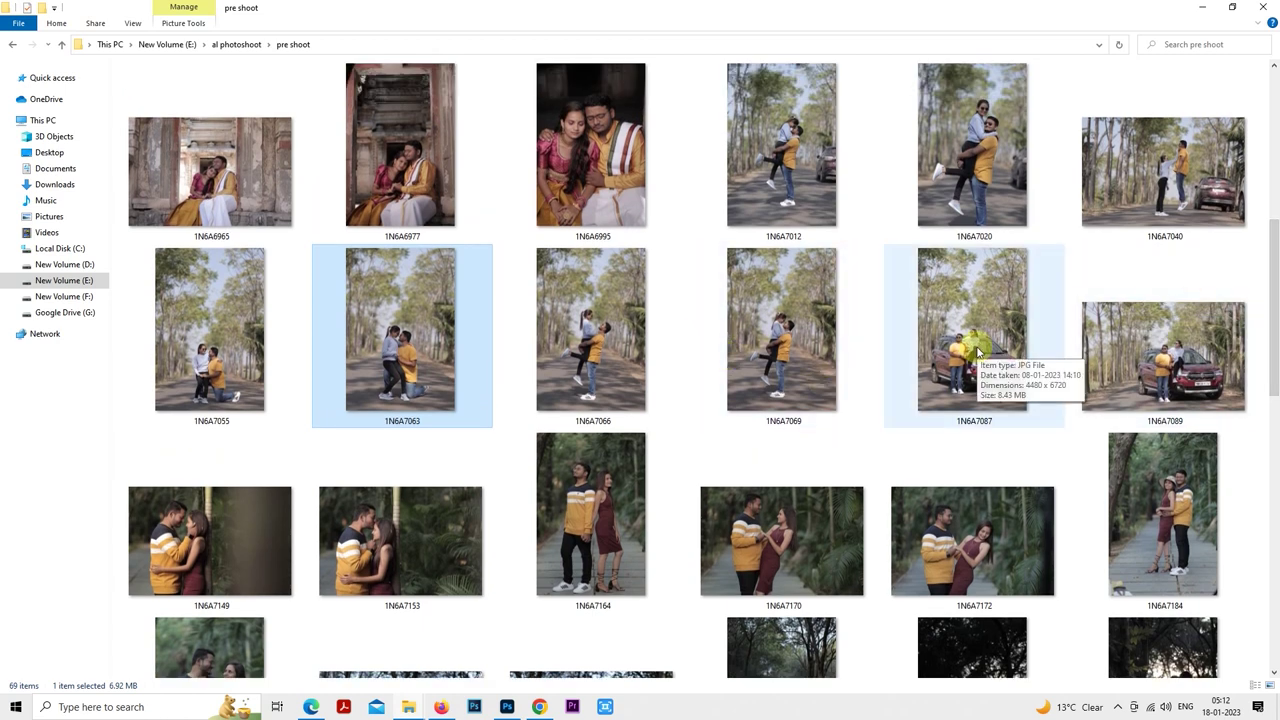
mouse_move(512, 710)
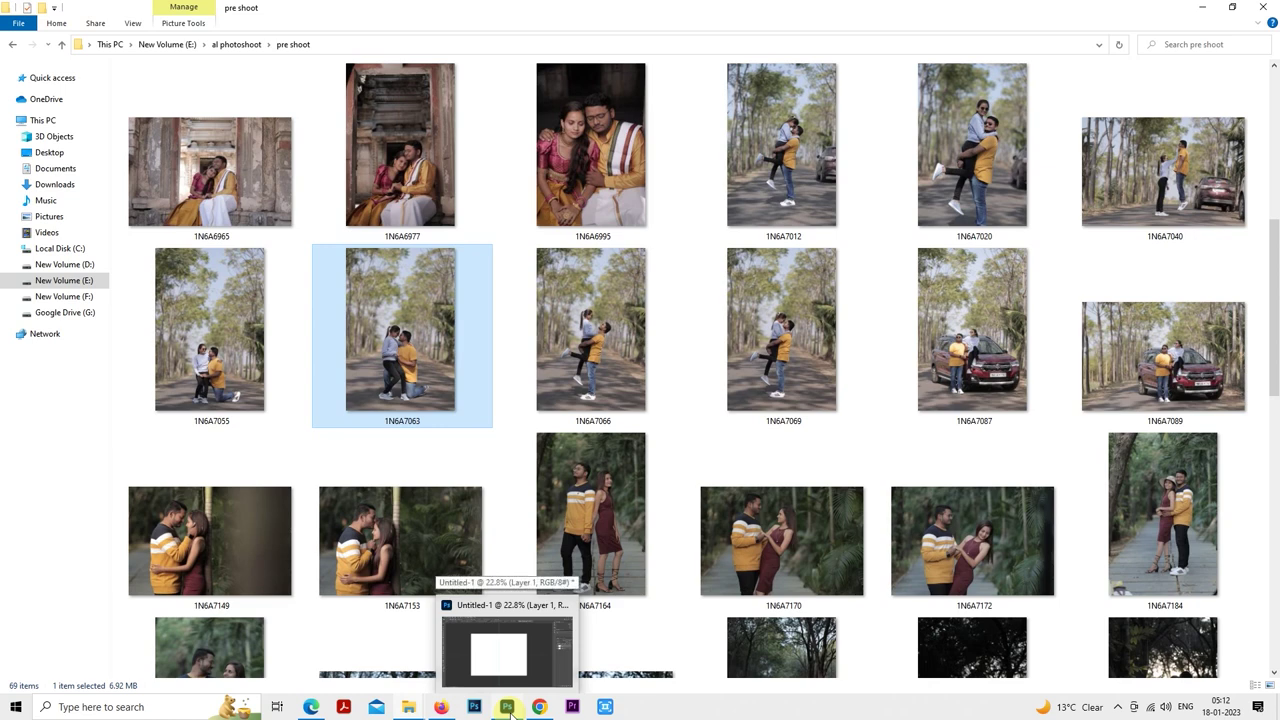
click(511, 710)
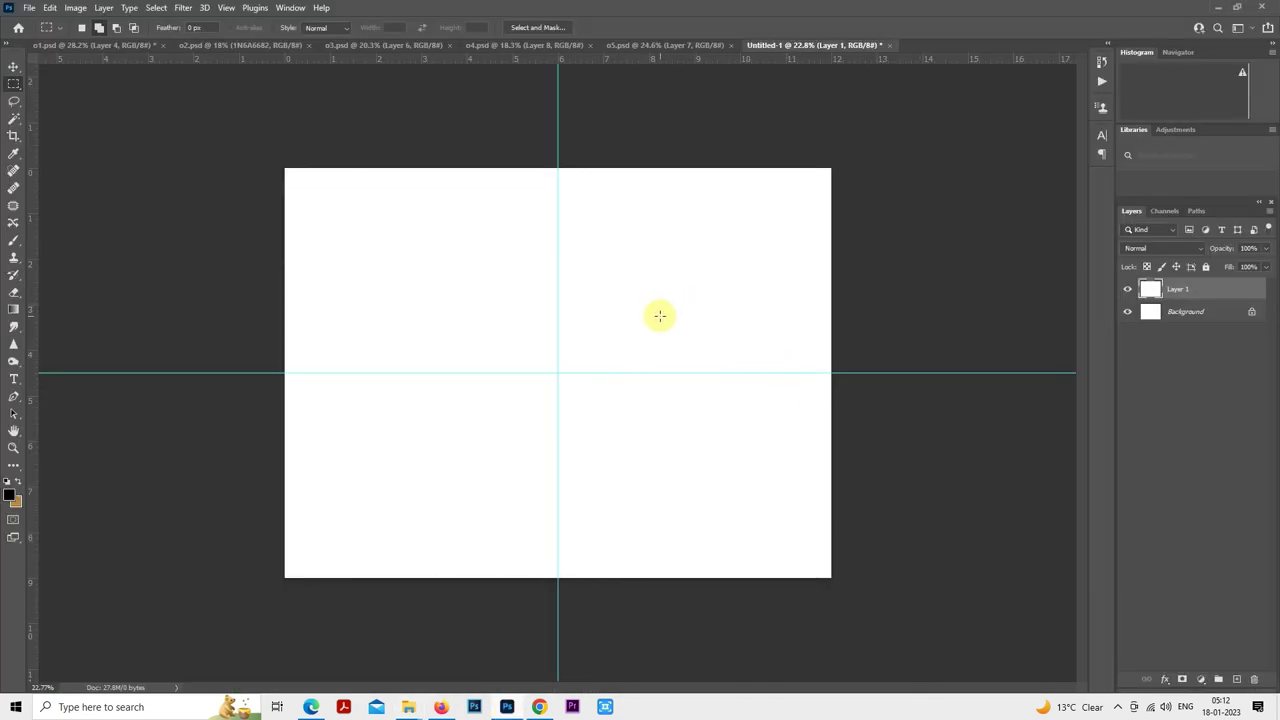
- On a new Layer 2, fill a tall right-page rectangle with tan and nudge it slightly left
click(1236, 679)
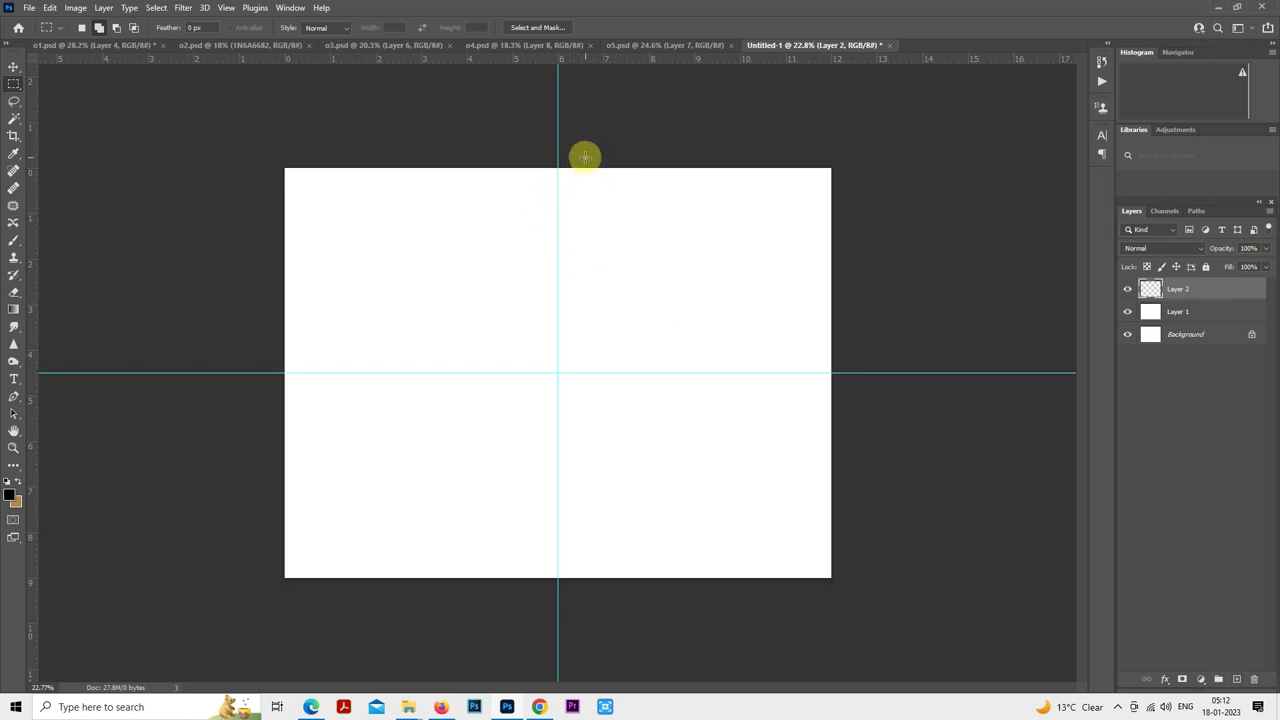
drag(585, 157, 806, 620)
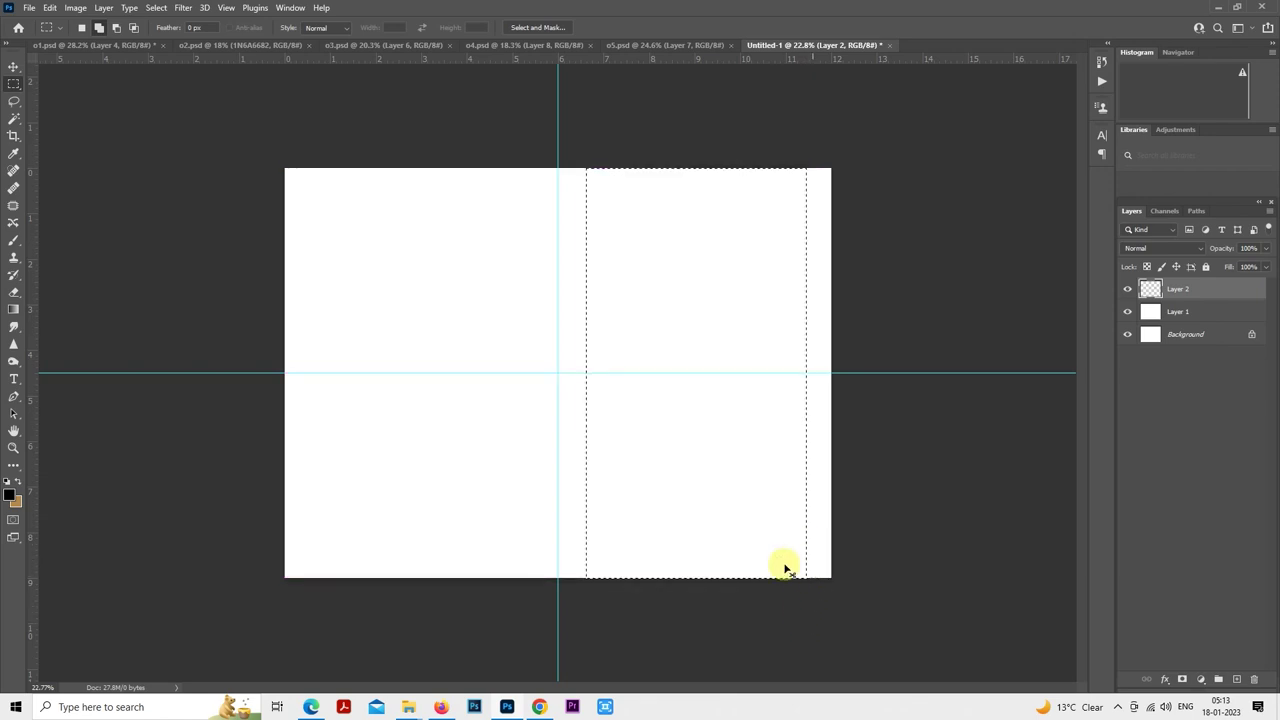
key(ctrl+BackSpace)
right_click(701, 351)
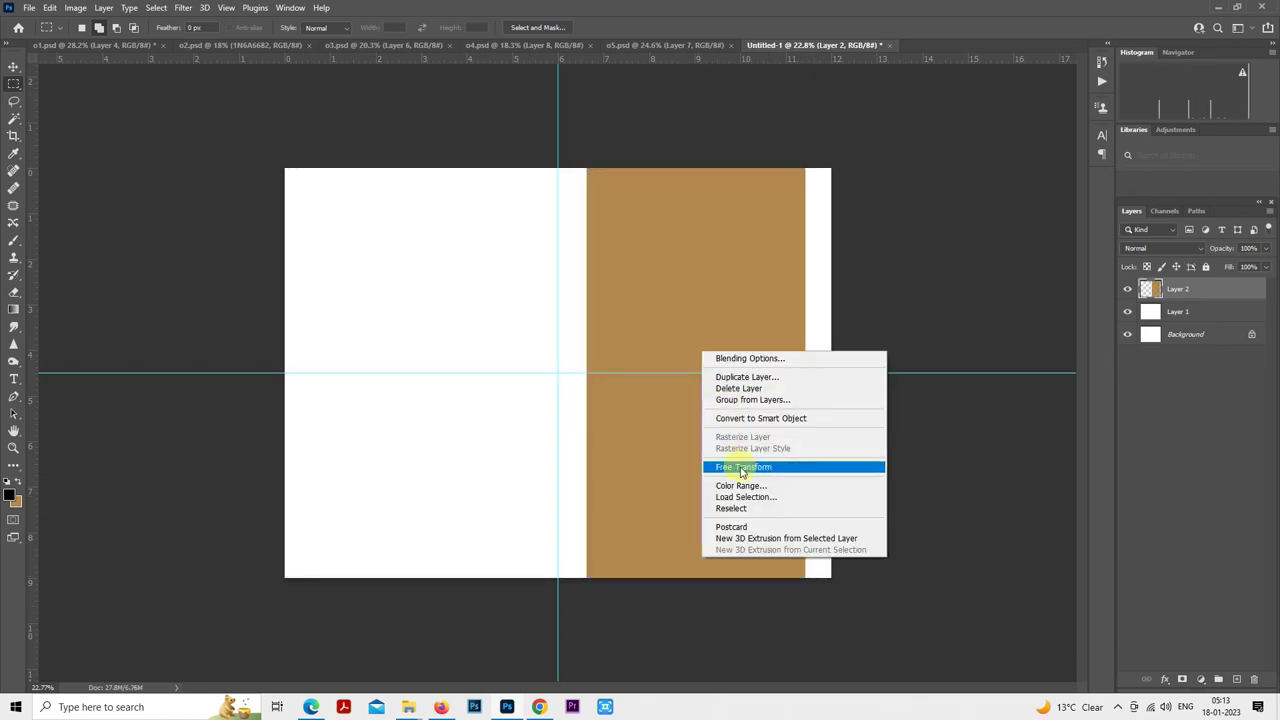
click(742, 468)
drag(645, 383, 648, 381)
key(Return)
- Select photo 1N6A7087 in the pre shoot folder
mouse_move(406, 707)
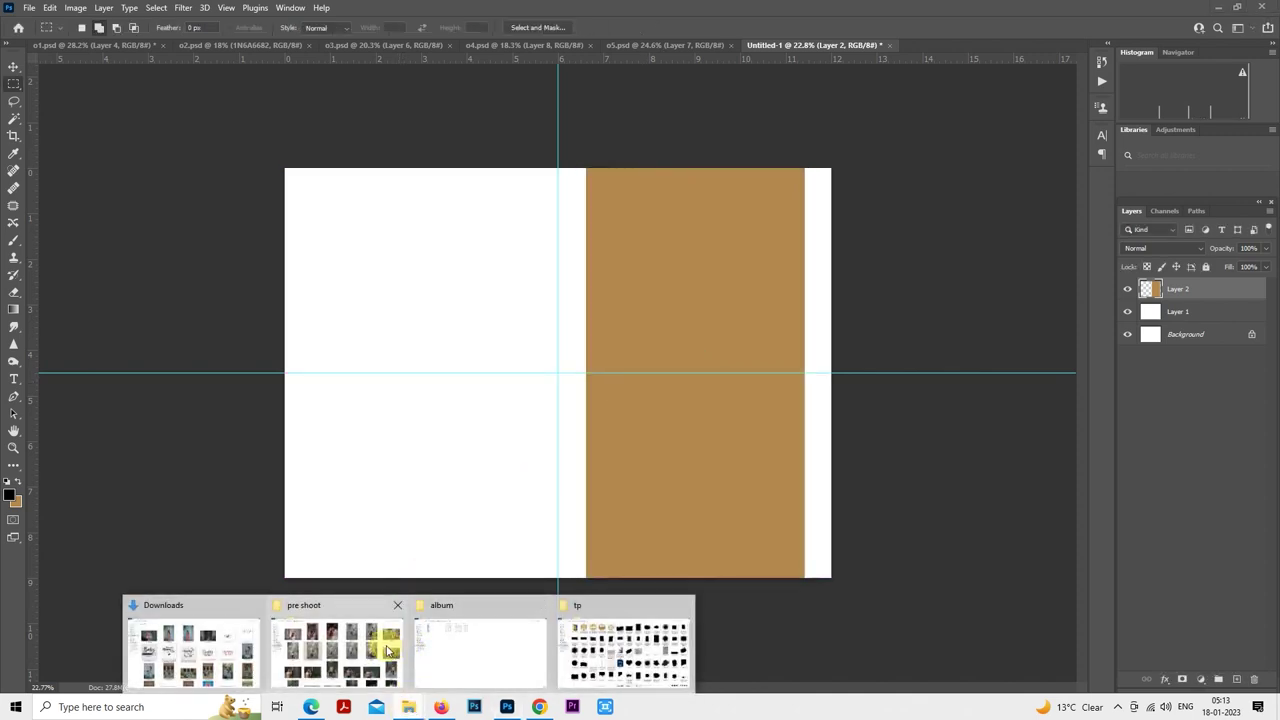
click(390, 651)
click(955, 355)
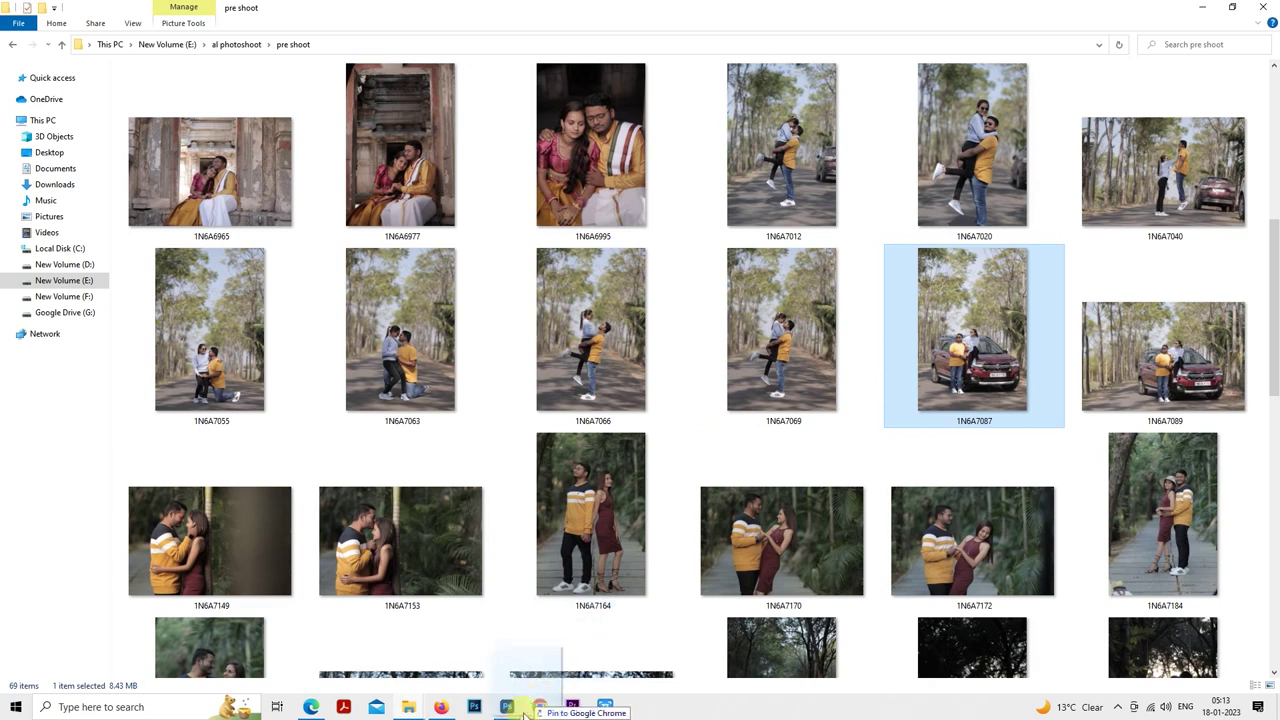
- Place photo 1N6A7087 on the right page, clip it into the tan rectangle, and nudge it left
drag(524, 713, 762, 472)
drag(668, 426, 812, 432)
right_click(1178, 289)
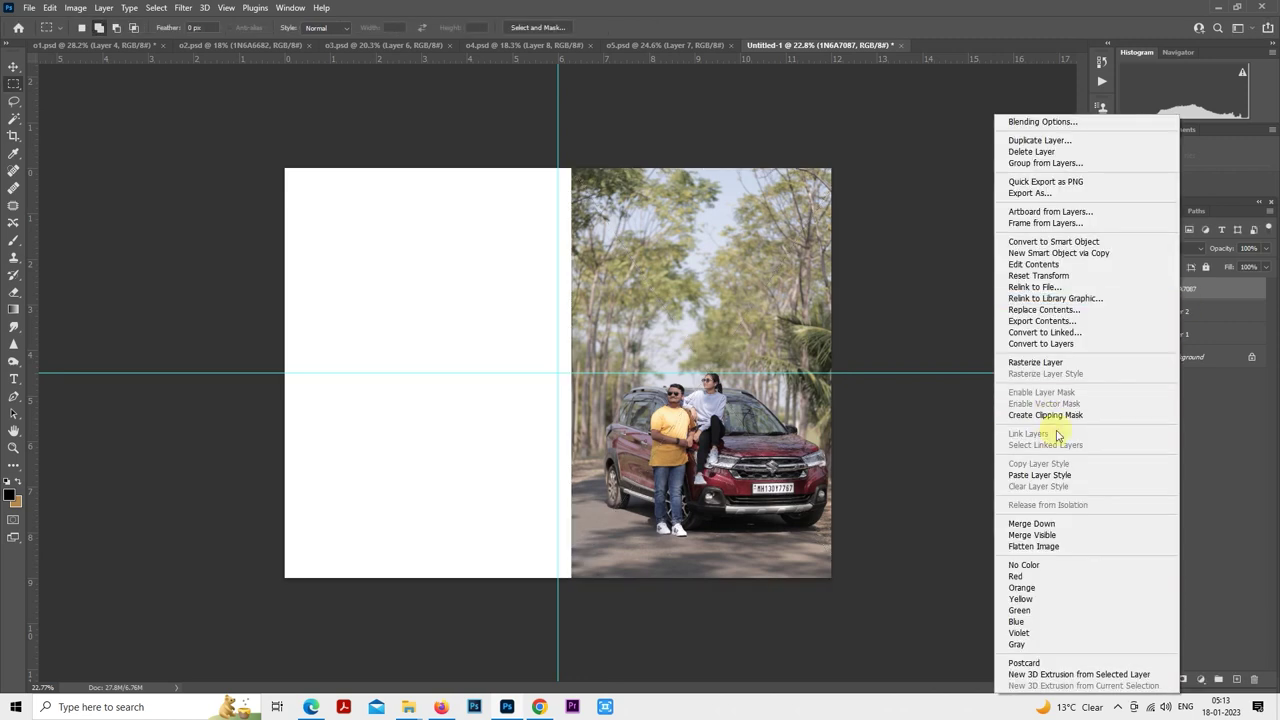
click(1045, 414)
right_click(730, 299)
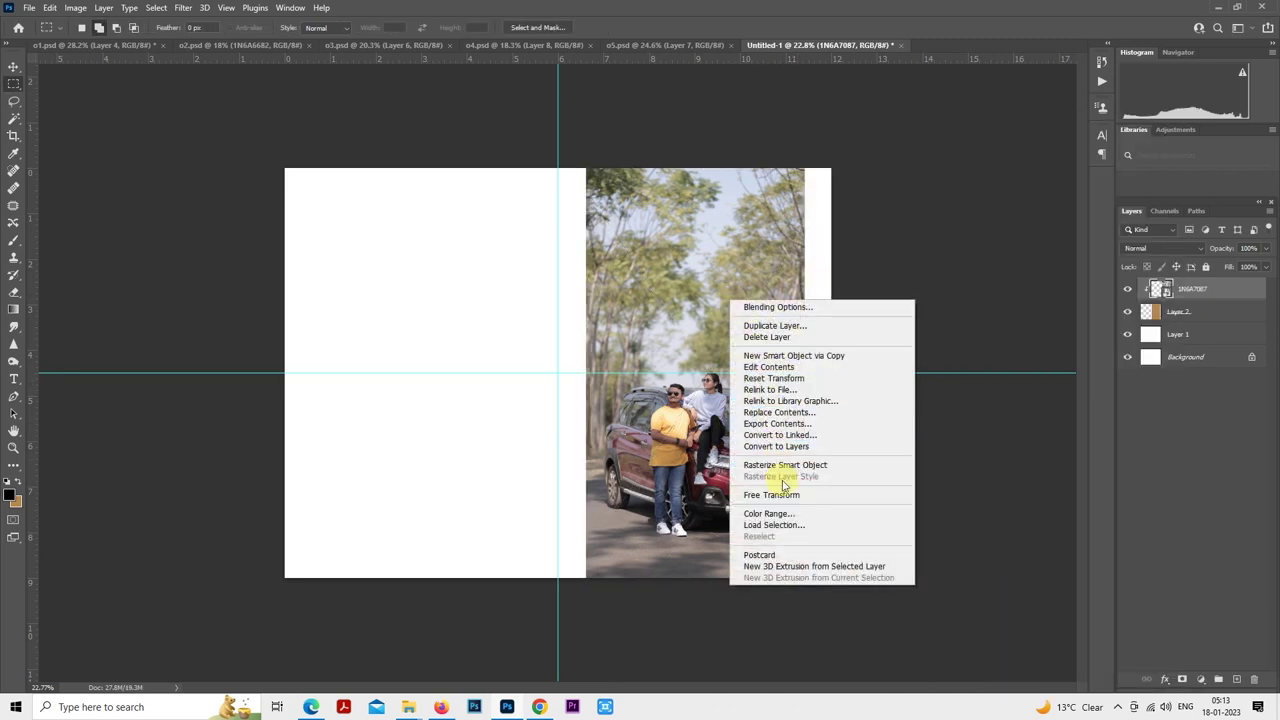
click(780, 494)
drag(790, 452, 794, 452)
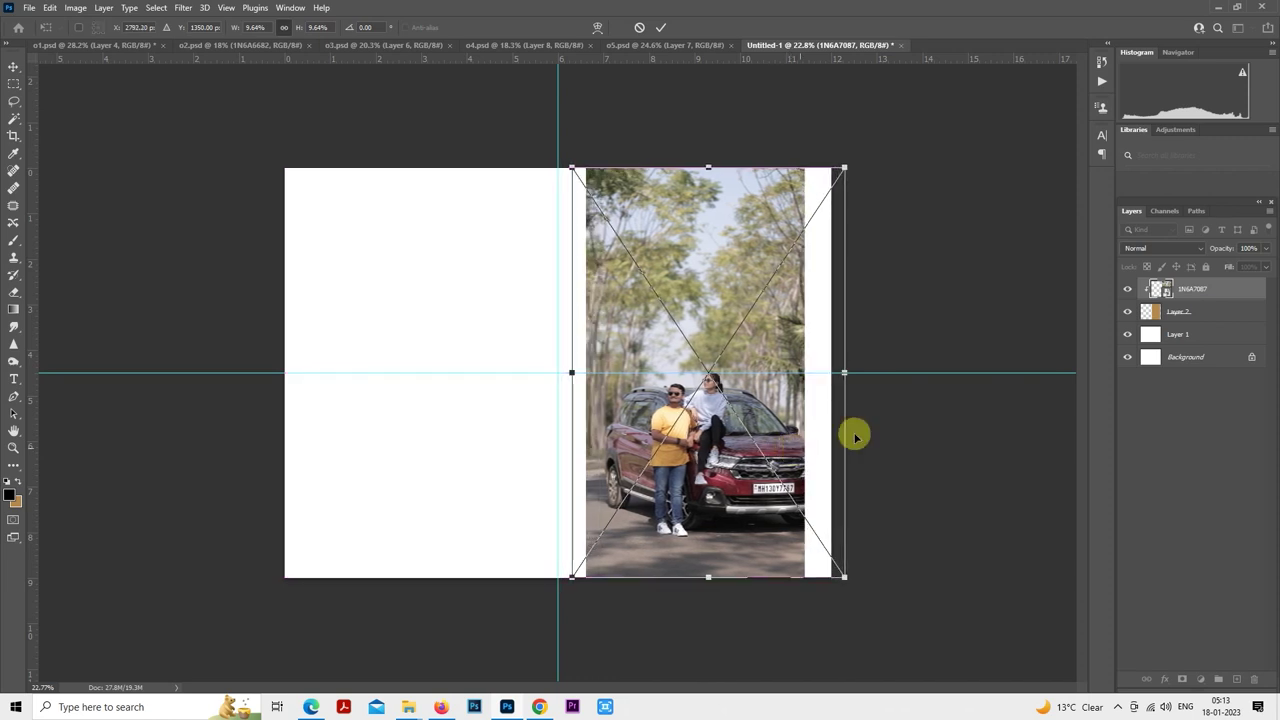
key(Return)
key(m)
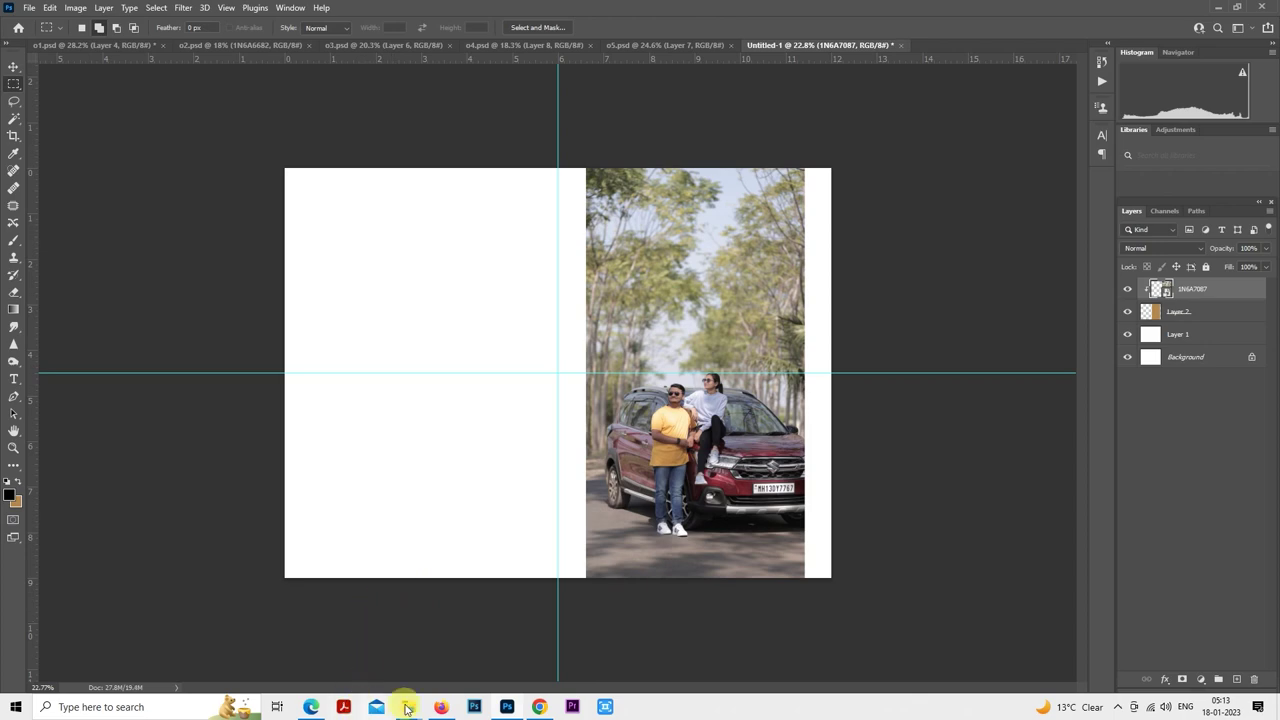
mouse_move(418, 709)
click(337, 625)
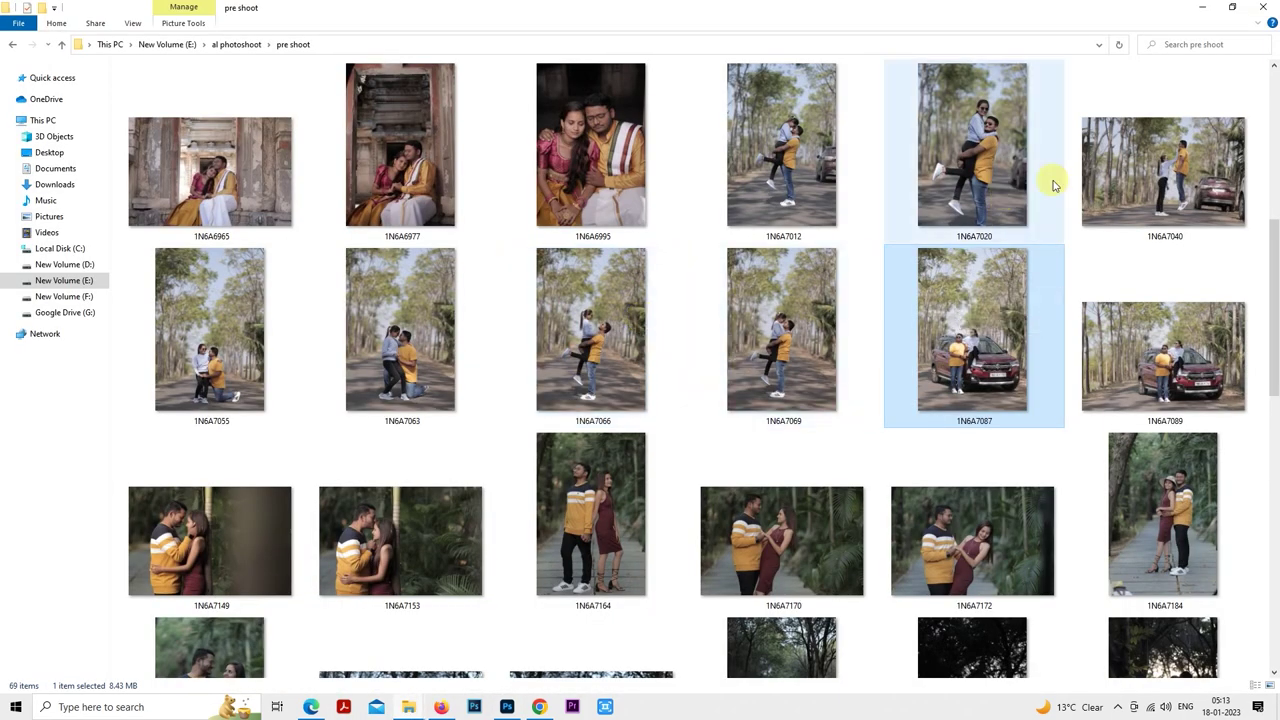
click(1193, 163)
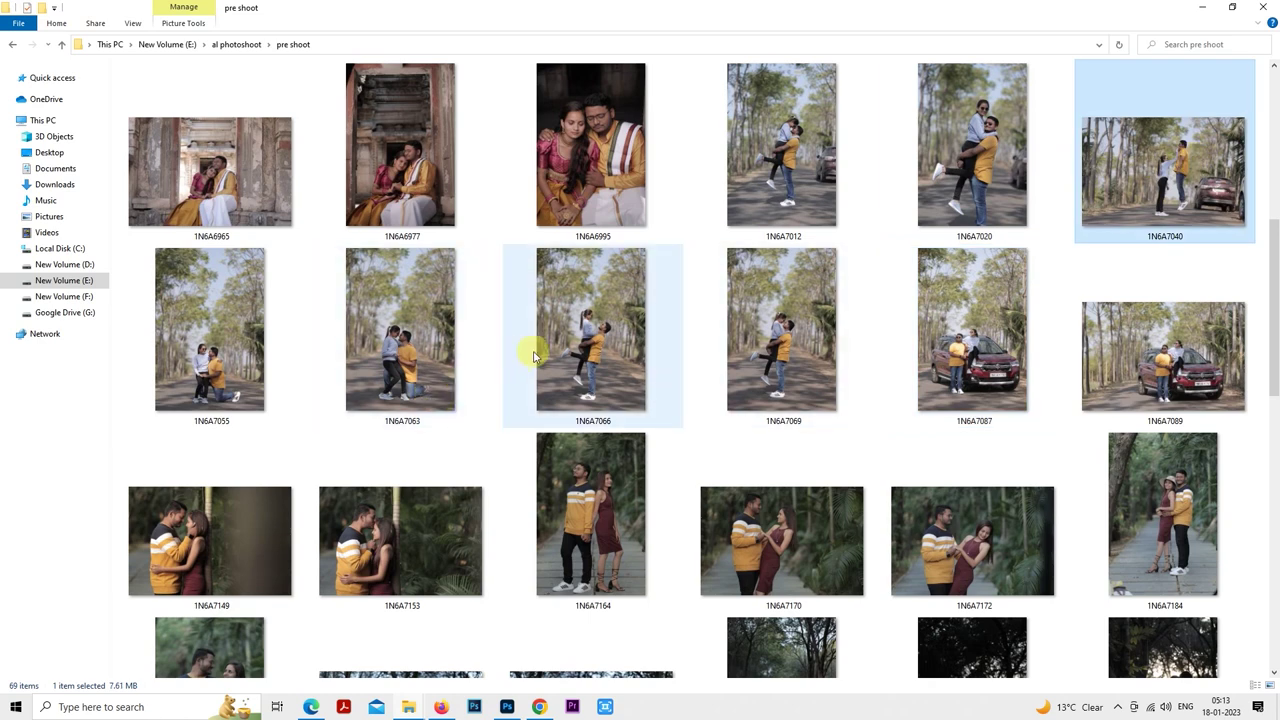
mouse_move(785, 341)
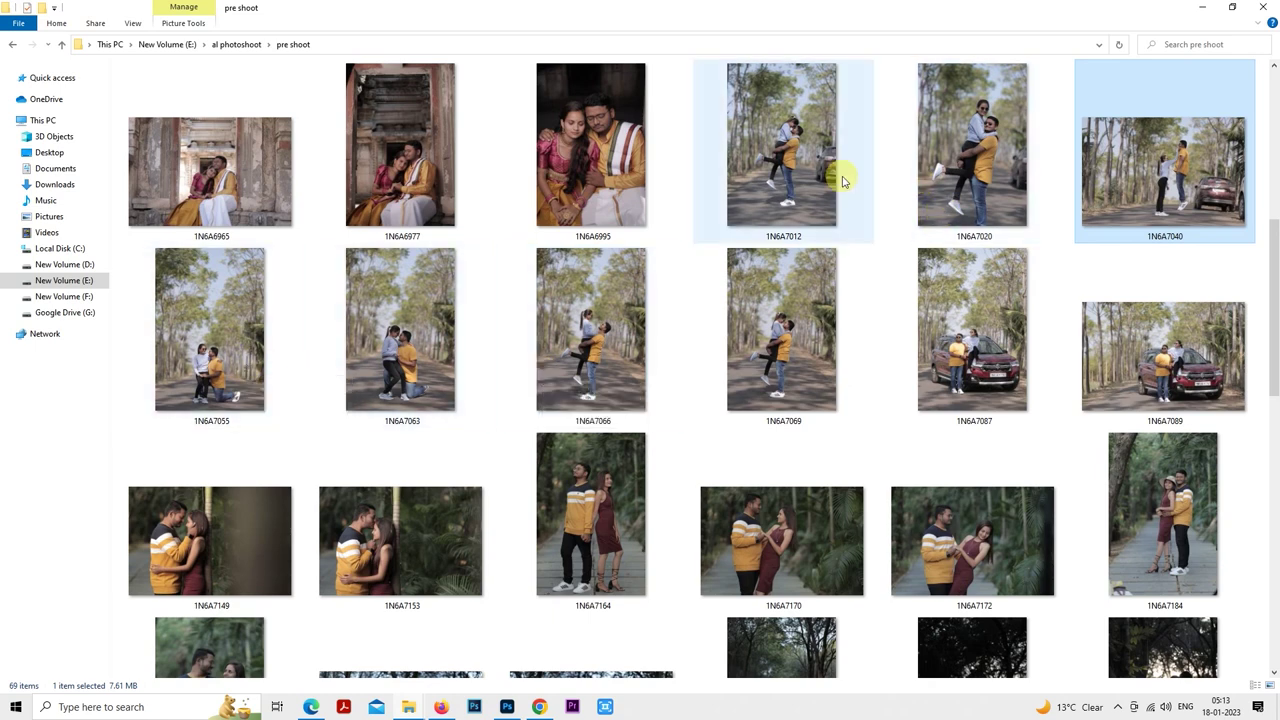
double_click(266, 368)
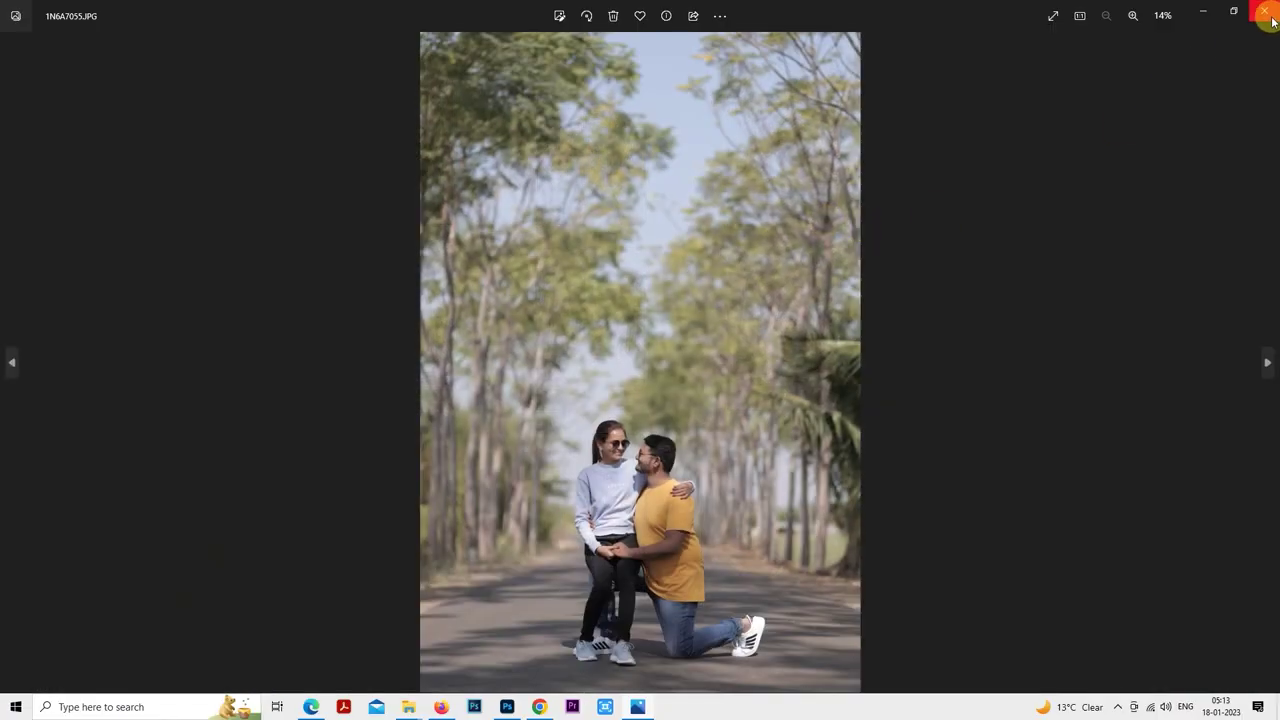
click(1268, 14)
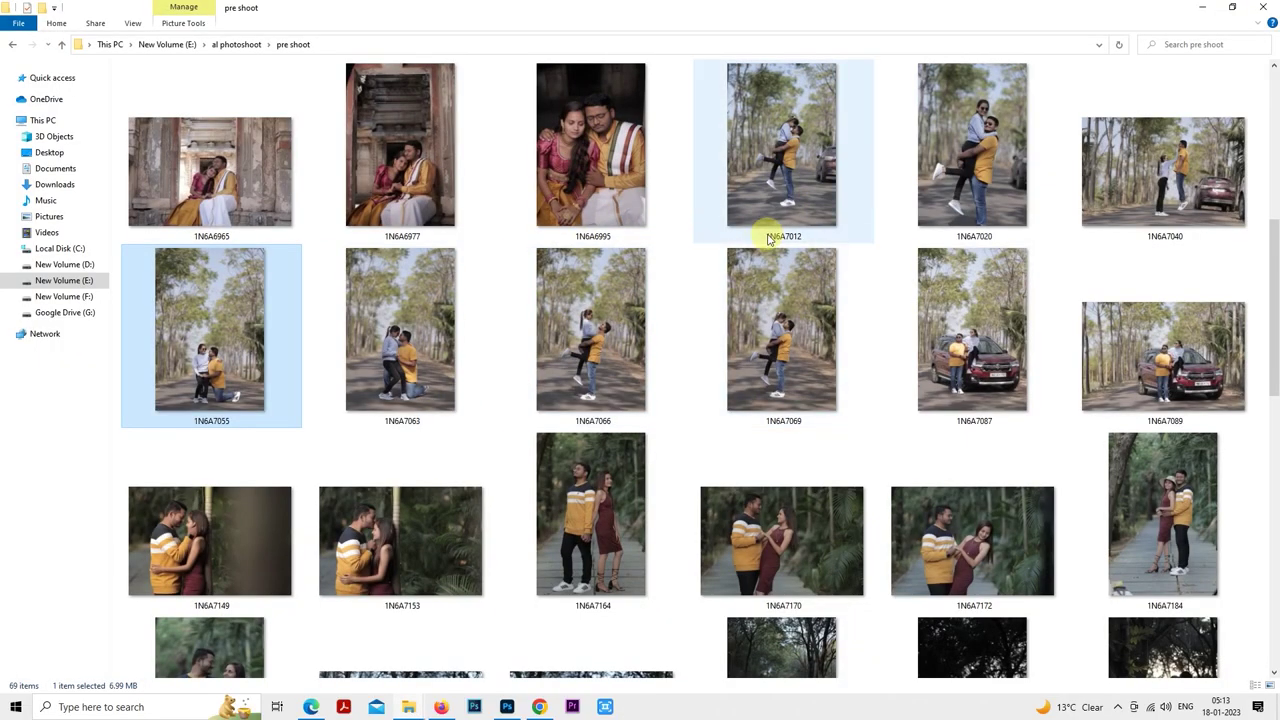
click(614, 391)
click(748, 368)
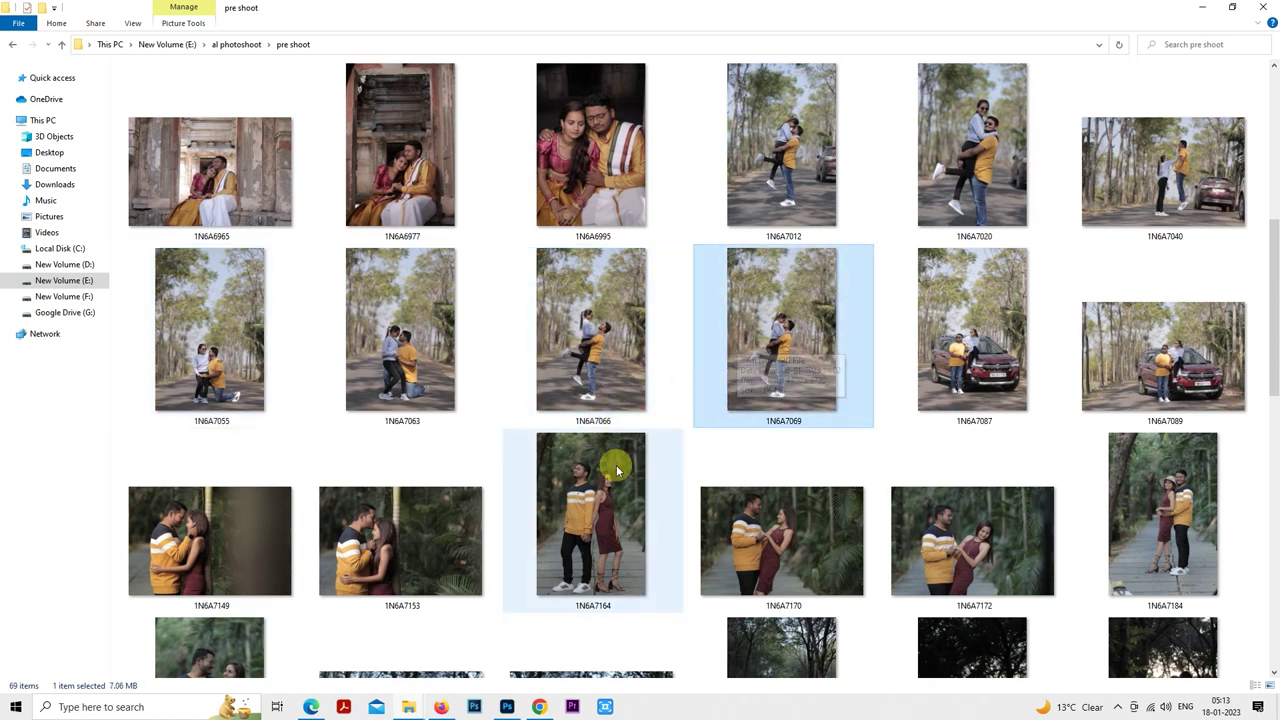
click(507, 706)
- Fill a new layer with a brown rectangle across the upper left page
scroll(663, 380, up, 1)
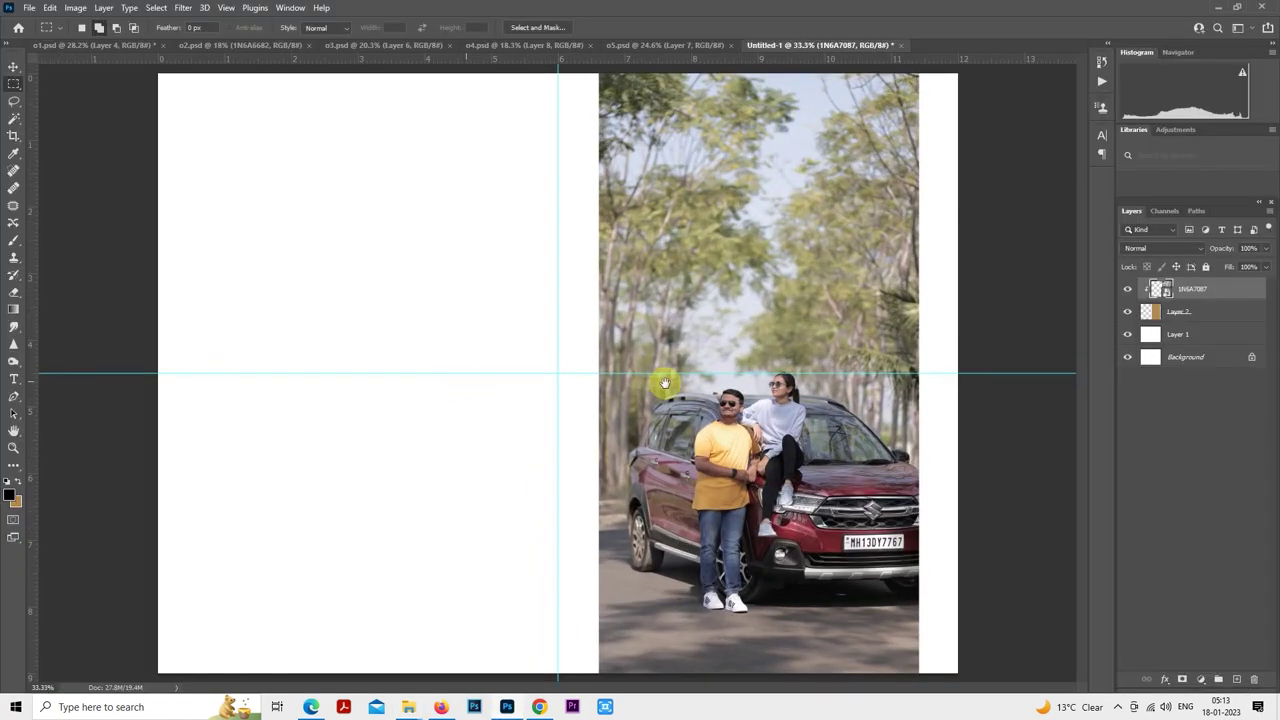
scroll(663, 380, down, 2)
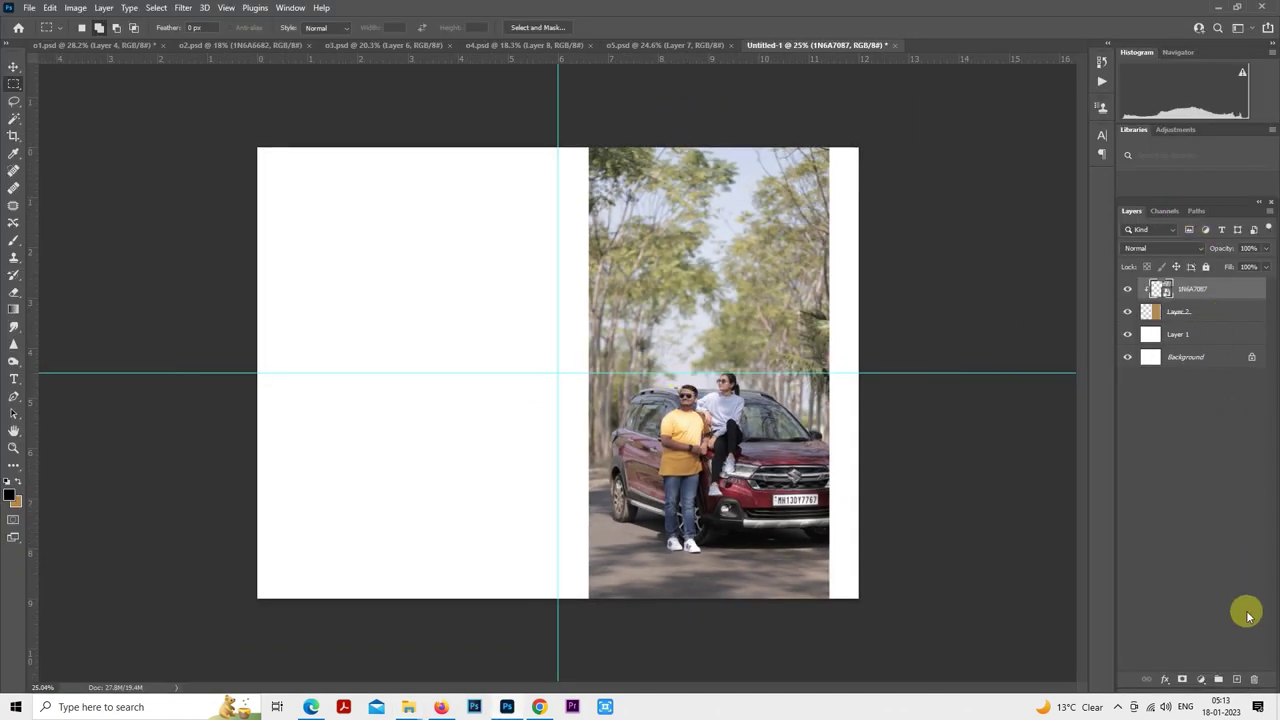
click(1237, 679)
scroll(452, 371, up, 2)
drag(452, 371, 740, 429)
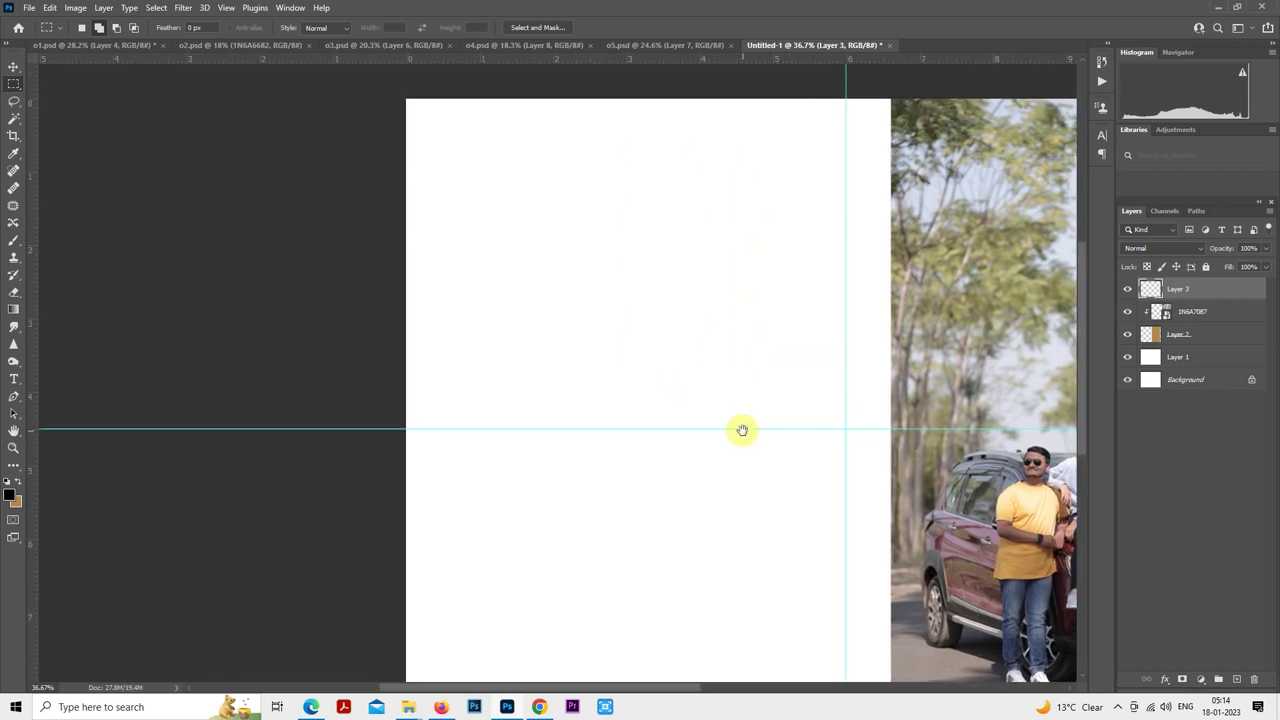
drag(430, 122, 823, 452)
key(ctrl+BackSpace)
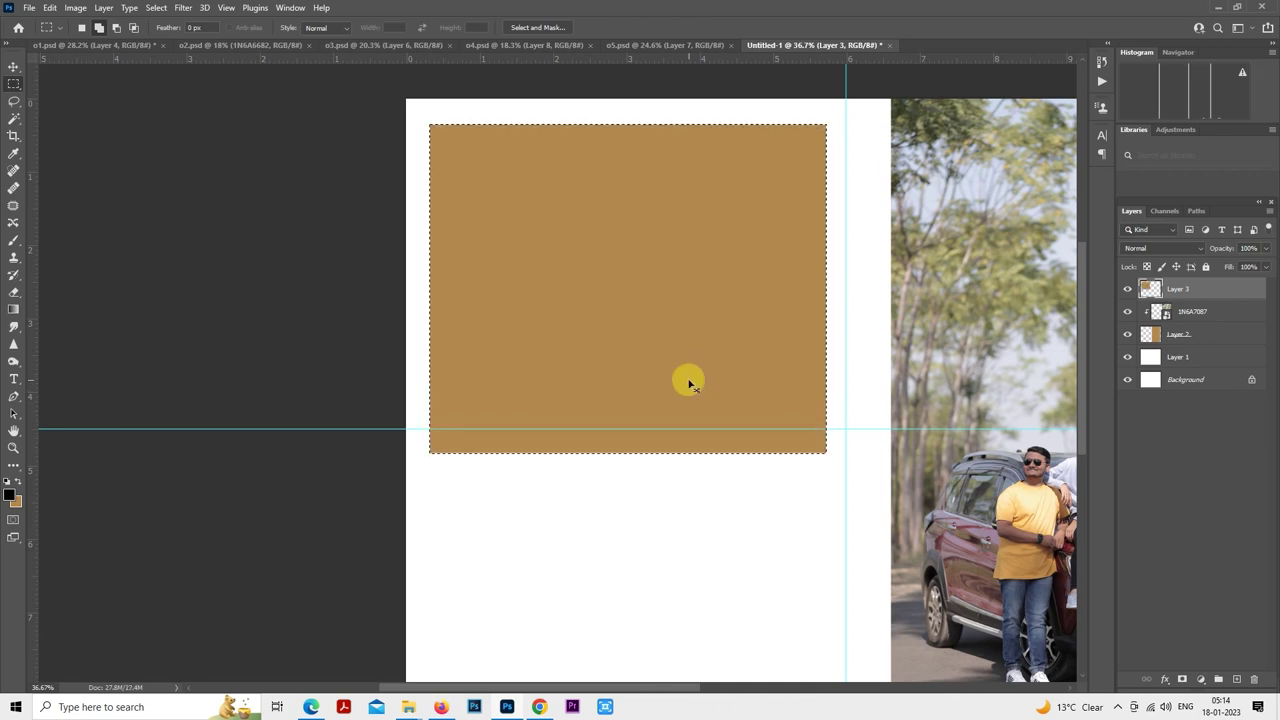
key(ctrl+d)
- Move the brown rectangle down slightly and shorten its height a little
drag(689, 391, 663, 251)
scroll(663, 251, down, 2)
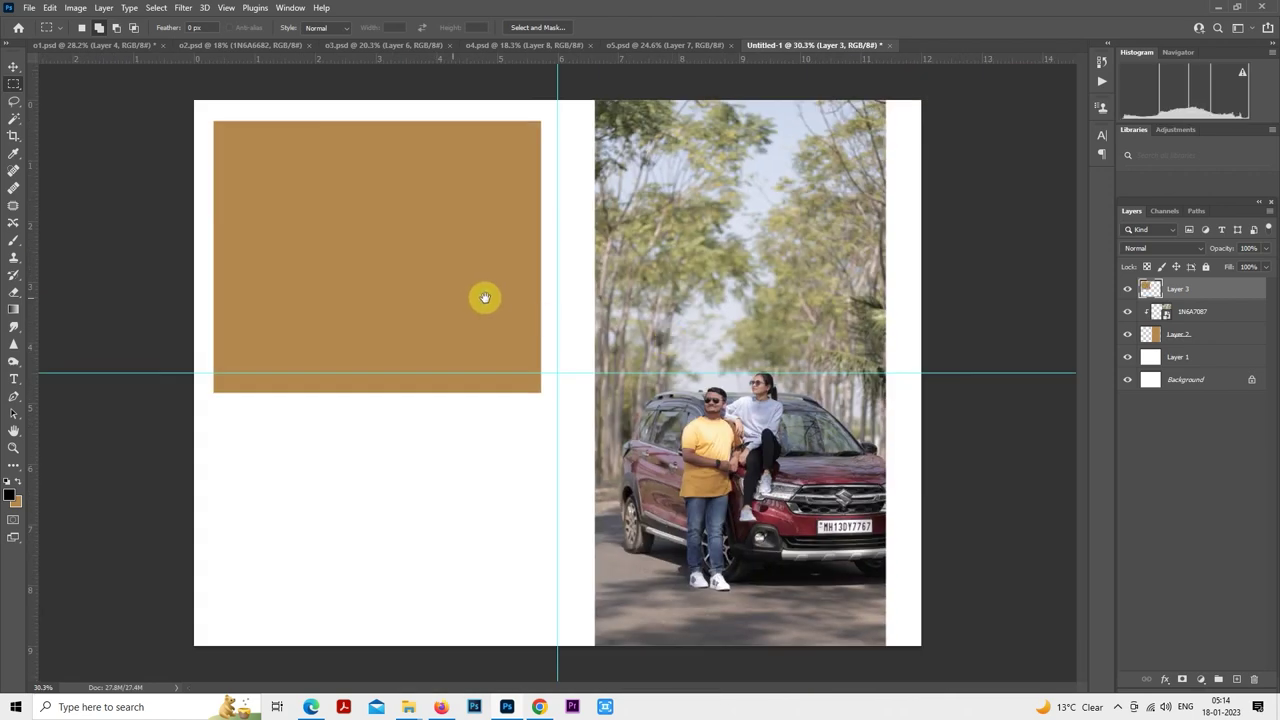
scroll(484, 297, up, 2)
drag(480, 297, 703, 380)
right_click(634, 303)
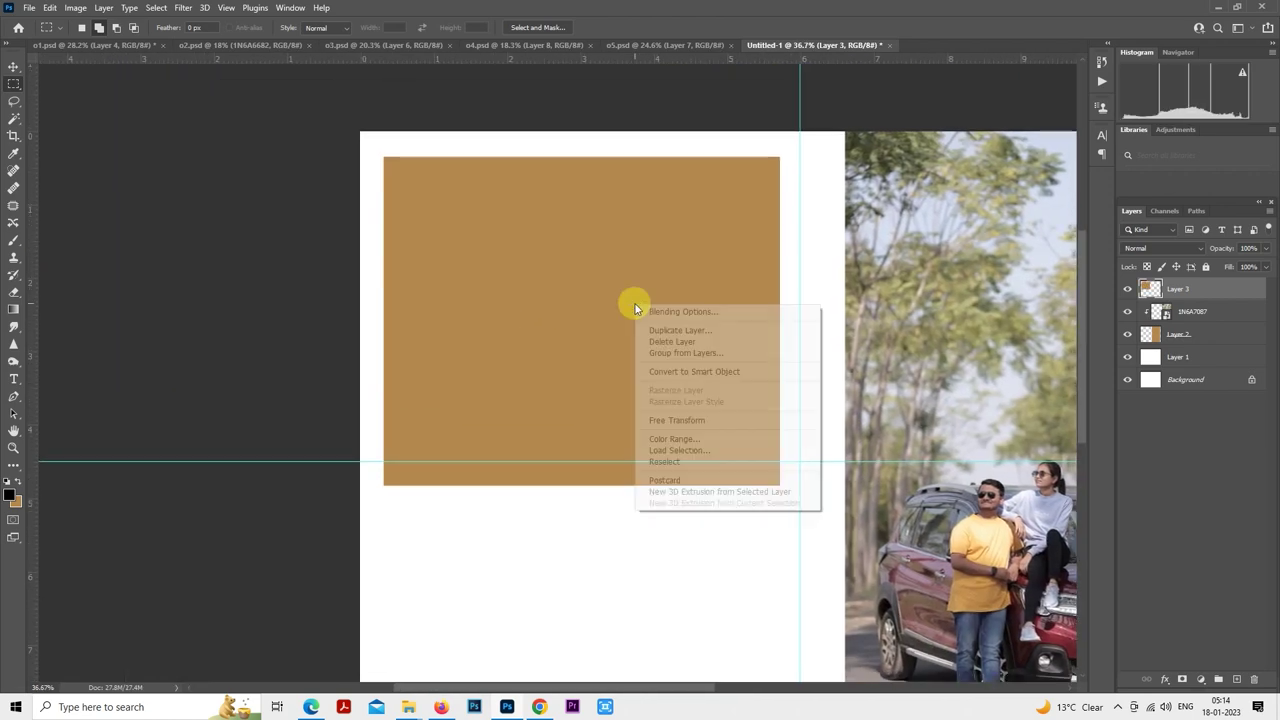
click(710, 421)
drag(669, 340, 668, 339)
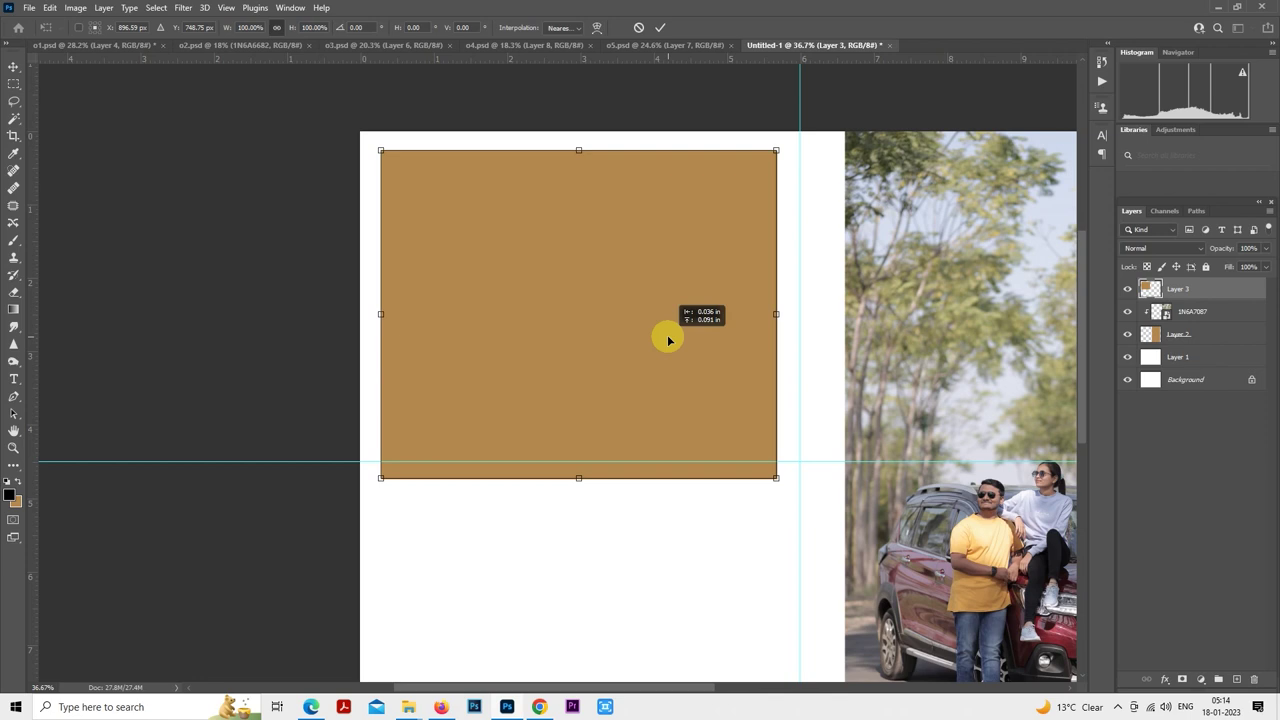
drag(668, 339, 669, 341)
drag(582, 481, 581, 462)
key(Return)
key(m)
- Duplicate the brown rectangle and narrow the copy to about 56% width
scroll(580, 460, down, 1)
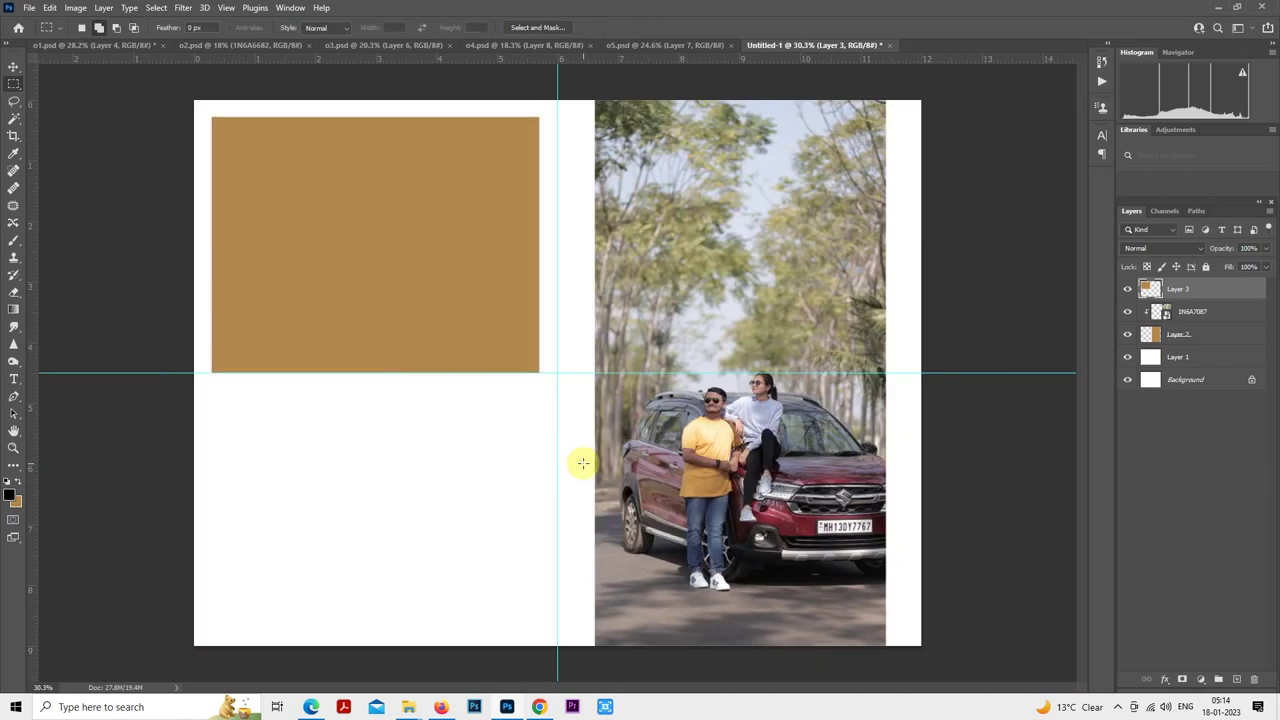
scroll(616, 465, up, 1)
drag(616, 465, 646, 497)
scroll(674, 467, down, 1)
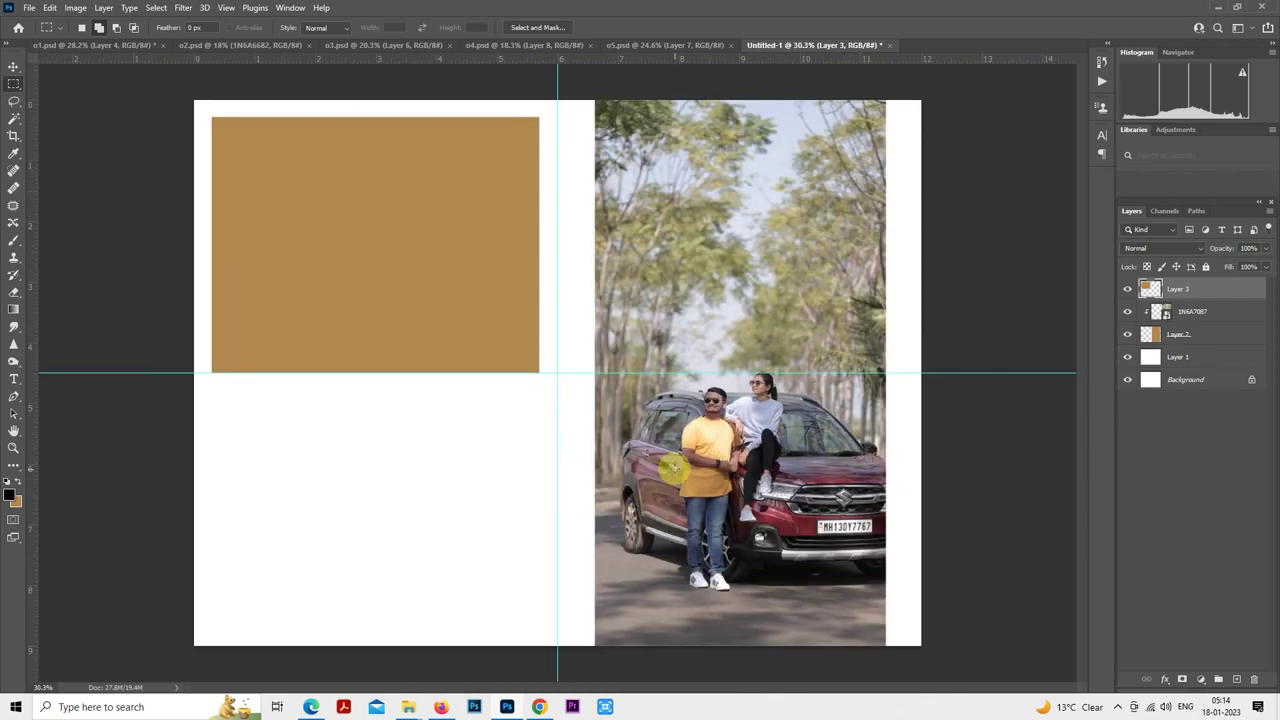
right_click(460, 266)
click(540, 377)
key(ctrl+t)
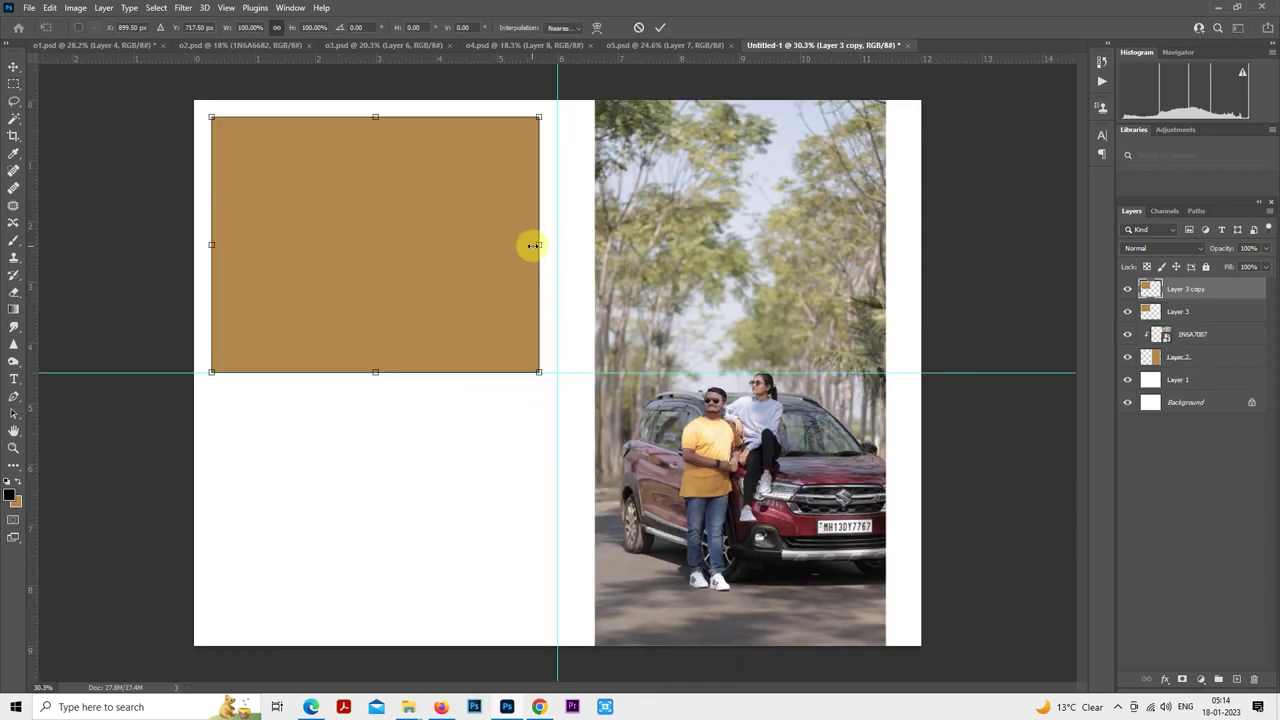
drag(528, 243, 345, 481)
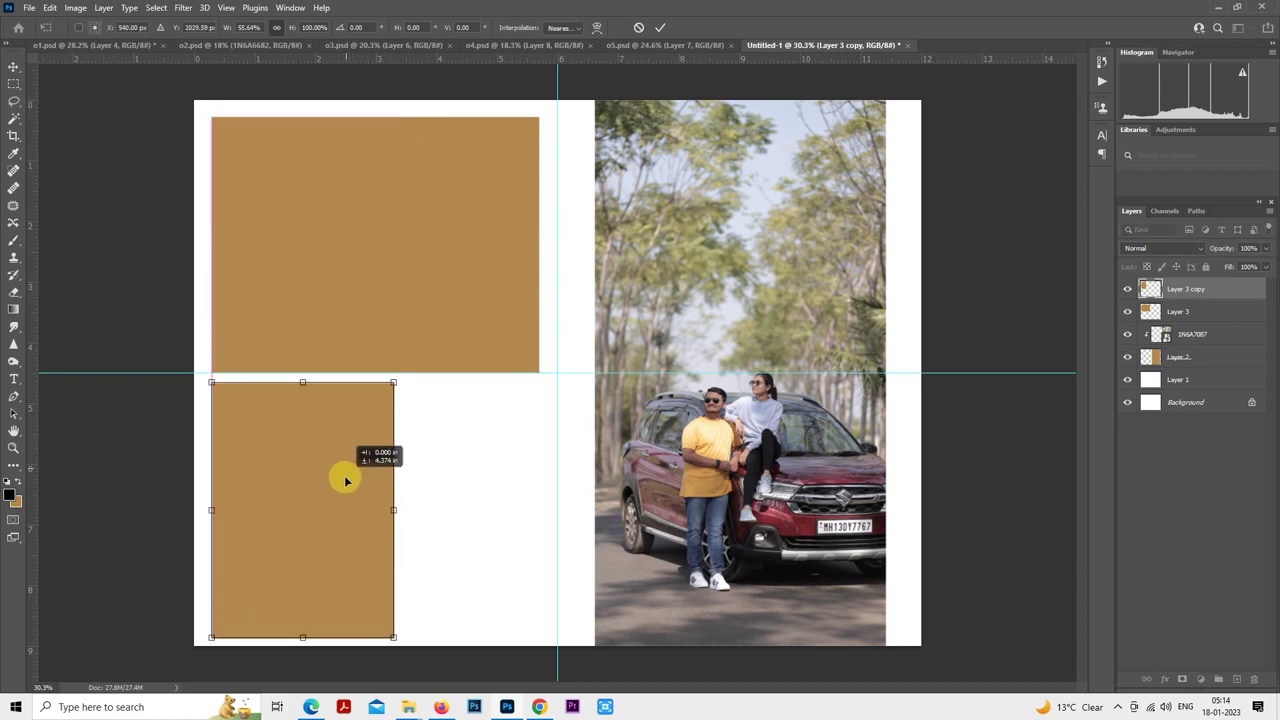
key(Return)
key(m)
- Nudge the lower rectangle up and place its duplicate beside it
scroll(363, 477, up, 3)
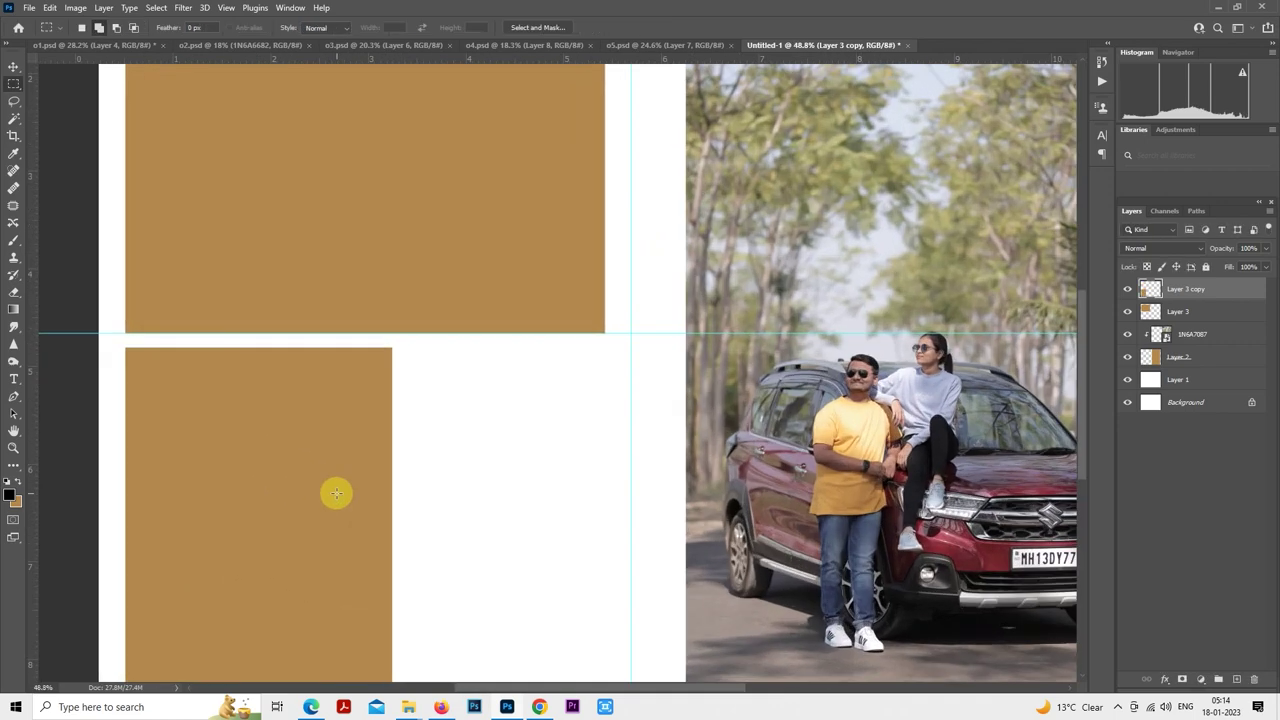
drag(431, 403, 561, 351)
right_click(490, 306)
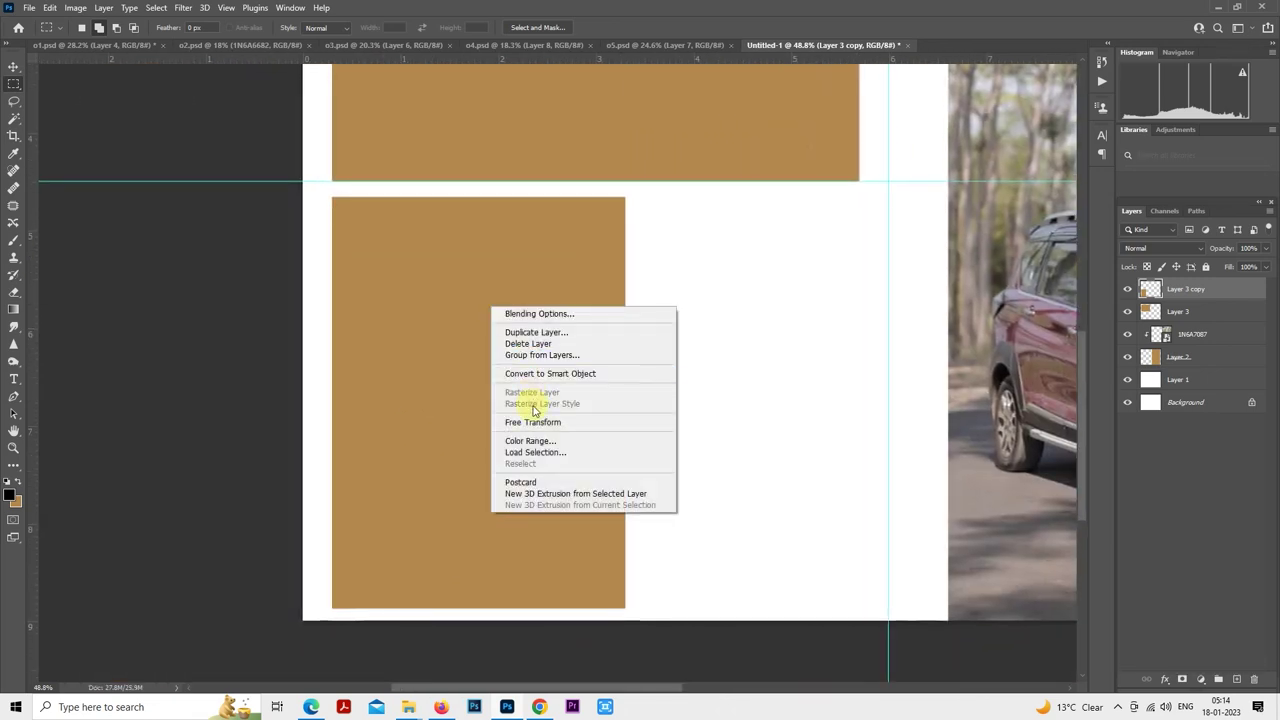
click(524, 416)
drag(518, 388, 518, 385)
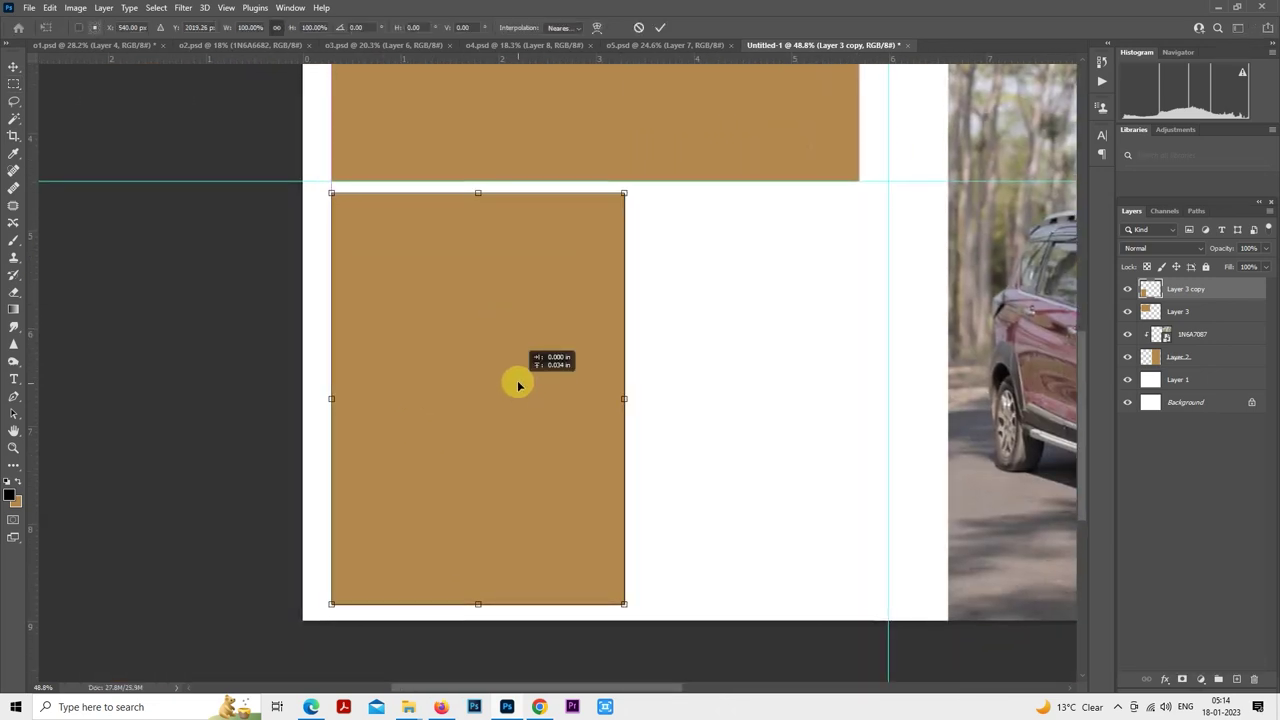
key(Return)
right_click(553, 320)
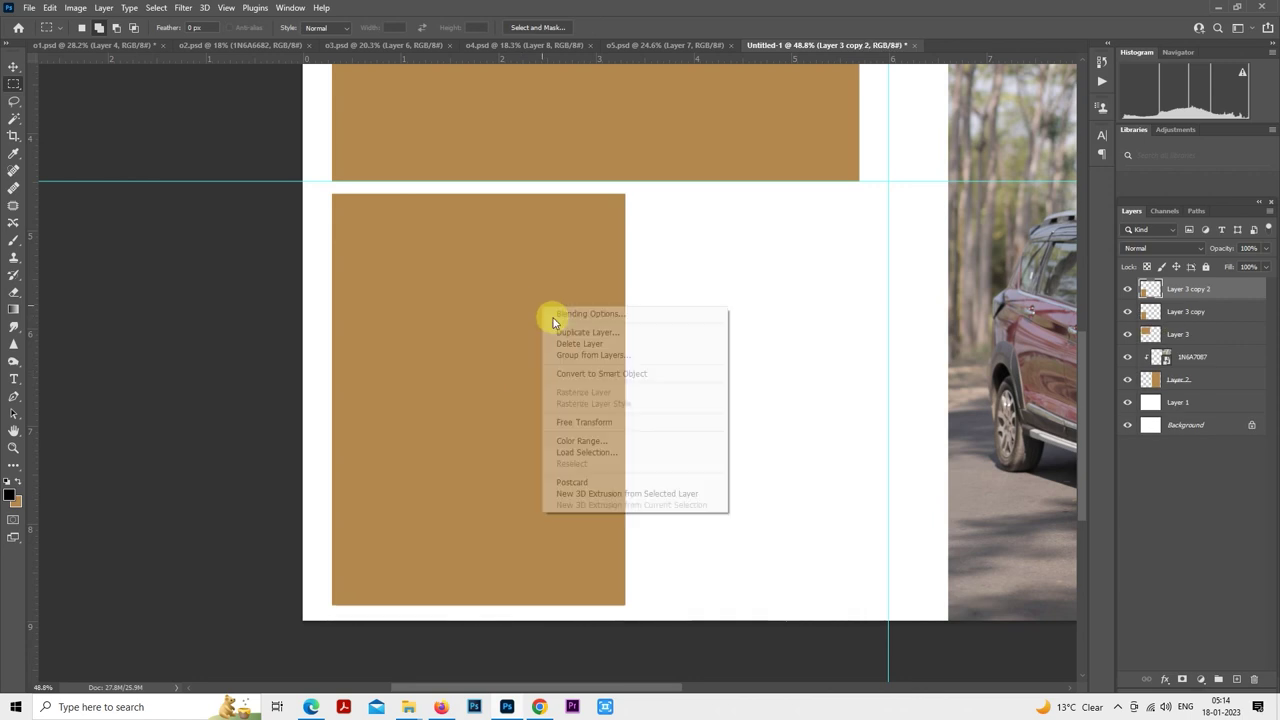
click(715, 422)
drag(740, 335, 812, 337)
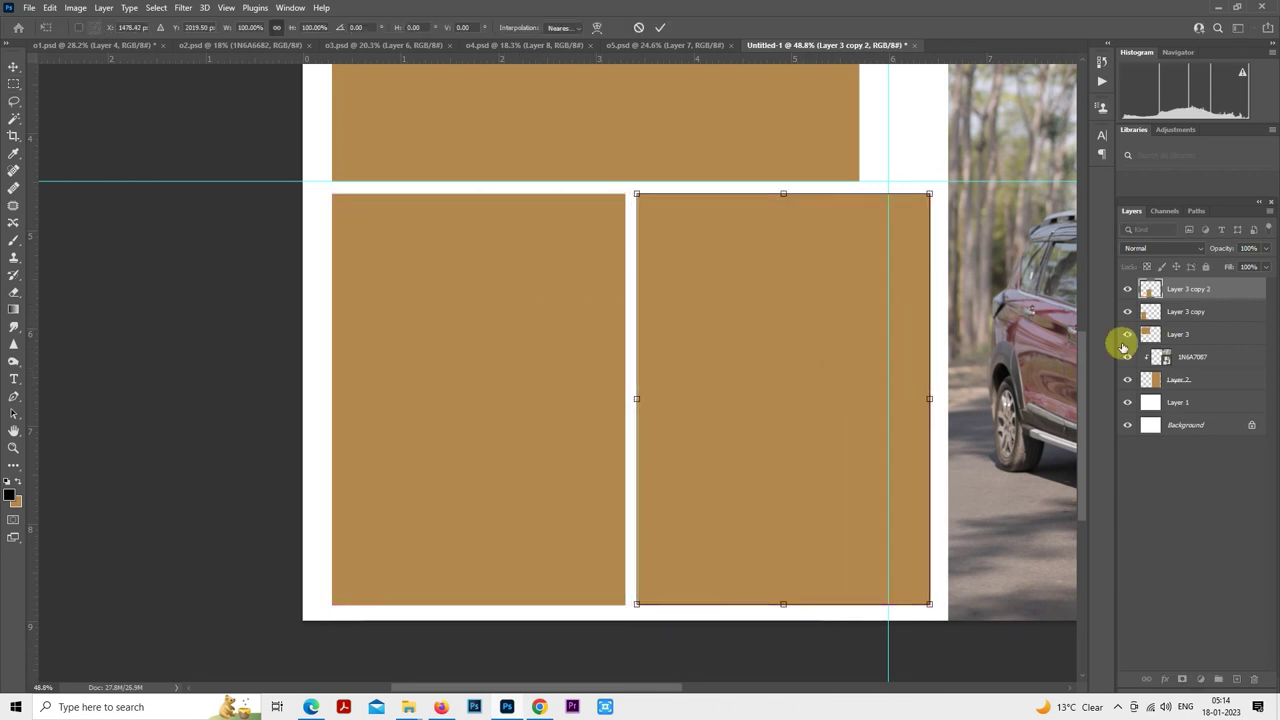
key(Return)
key(m)
- Narrow both lower rectangles together to fit the page, tucked under the top frame
shift+click(1185, 311)
right_click(752, 312)
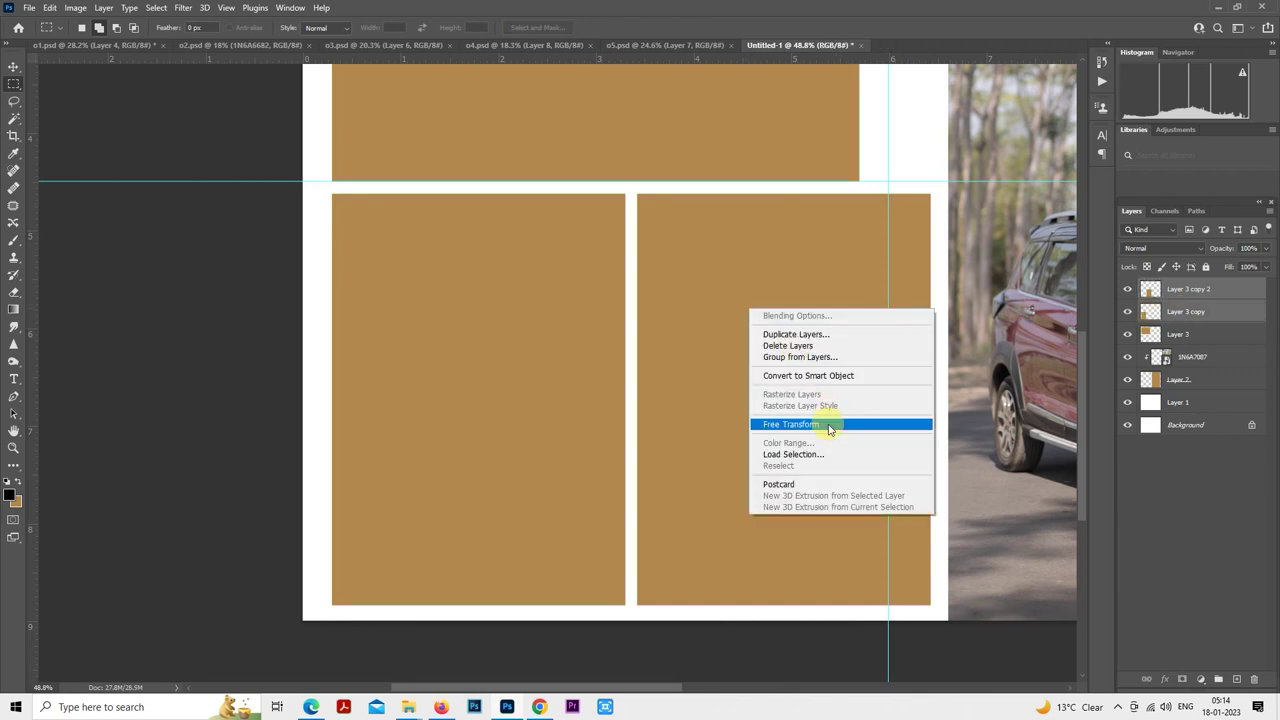
click(829, 424)
drag(928, 401, 851, 400)
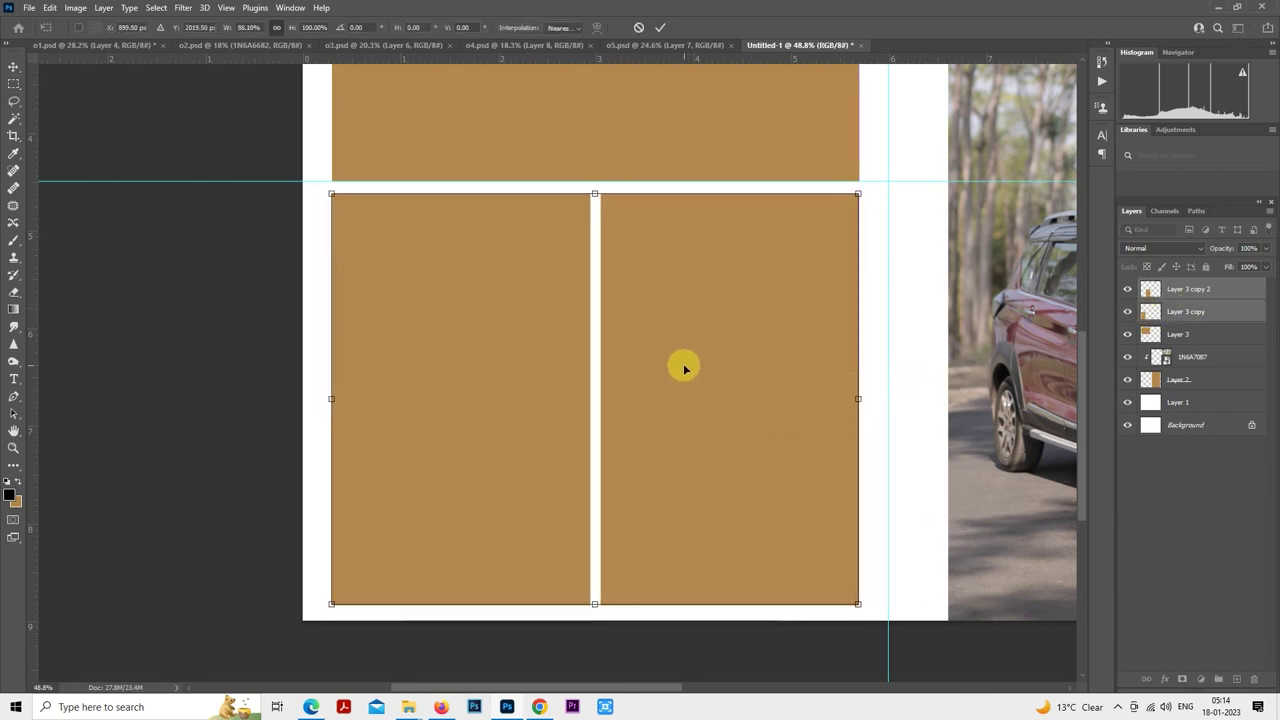
drag(686, 368, 686, 363)
key(Return)
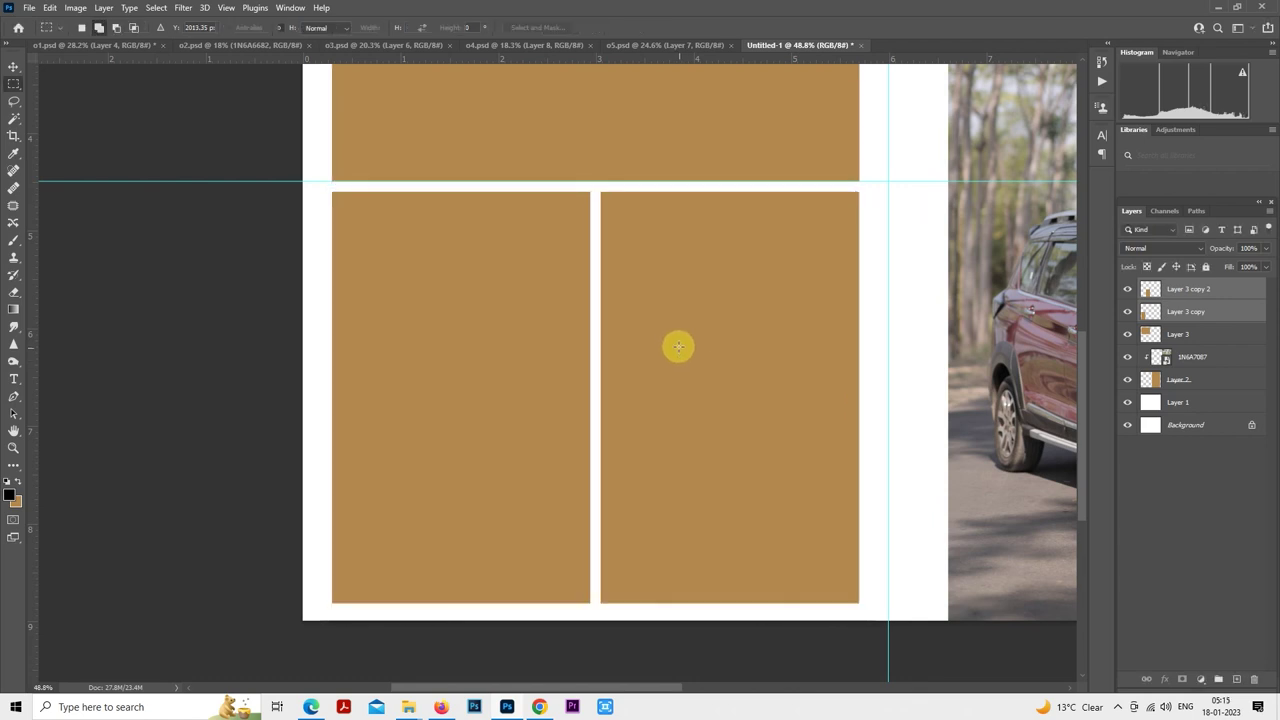
key(m)
key(ctrl+0)
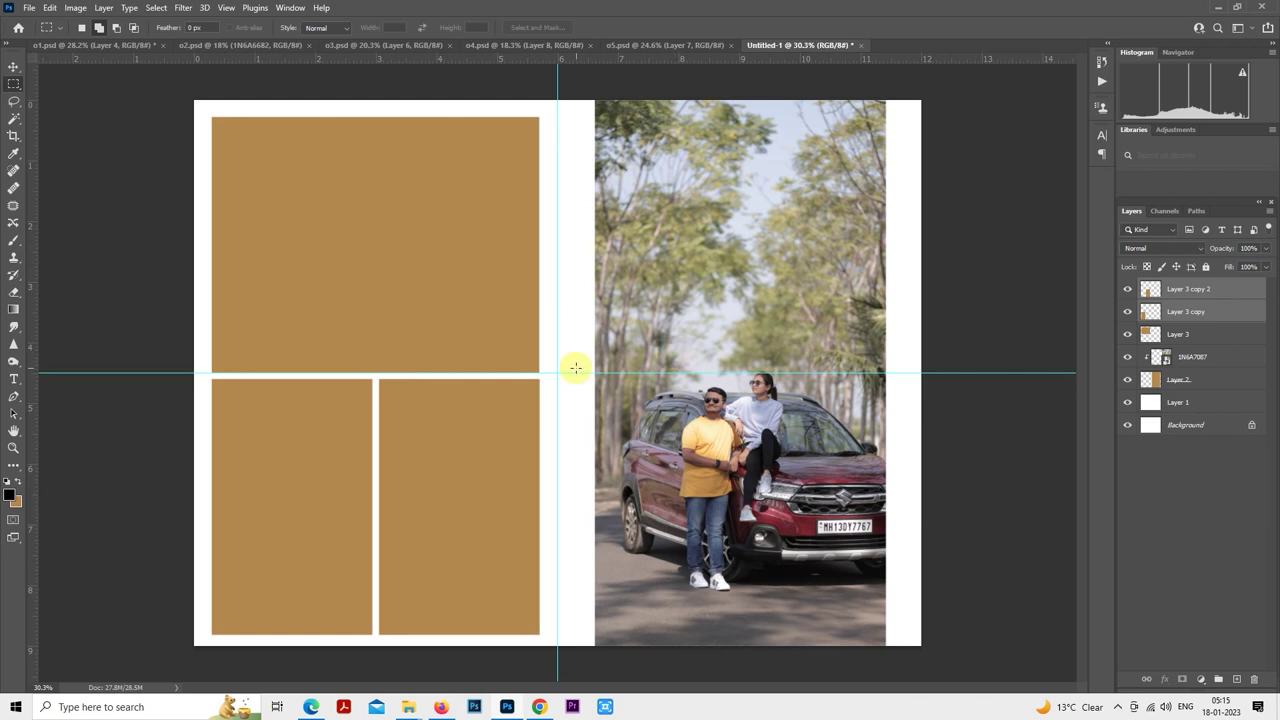
key(ctrl+plus)
key(ctrl+minus)
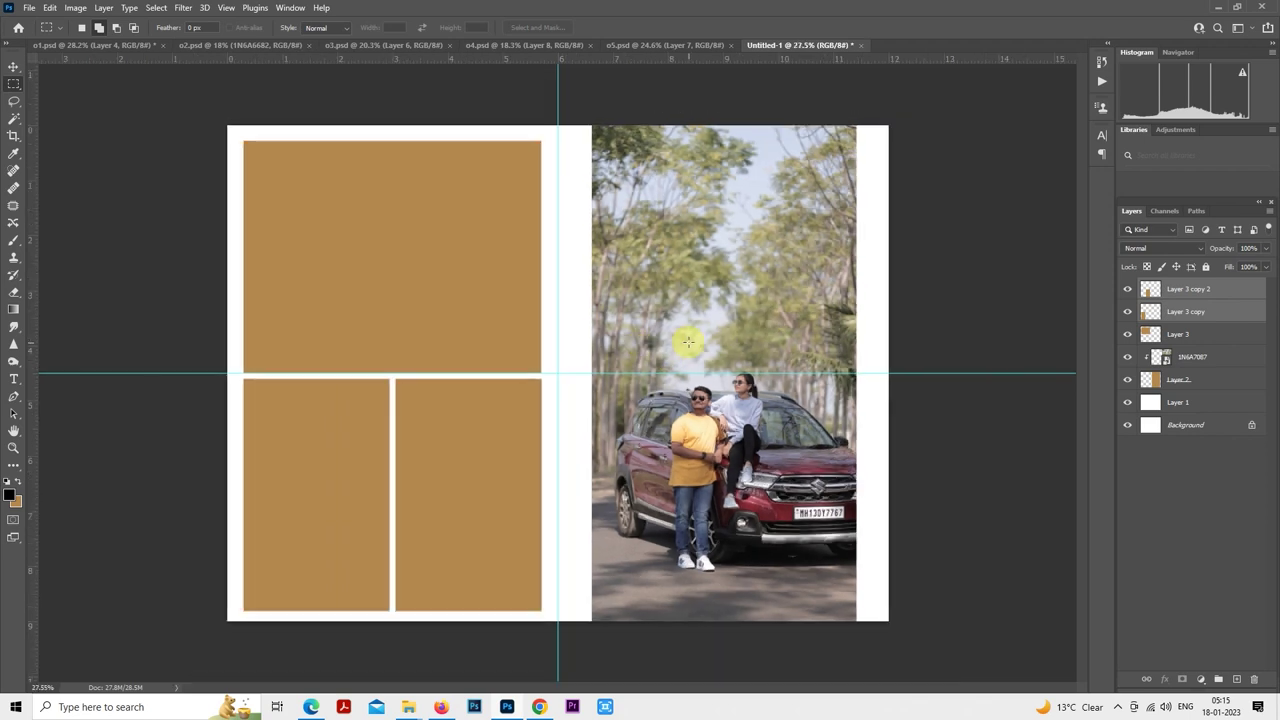
- Shift the selected frame layers down a few pixels
click(1171, 312)
shift+click(1175, 334)
right_click(389, 290)
click(445, 410)
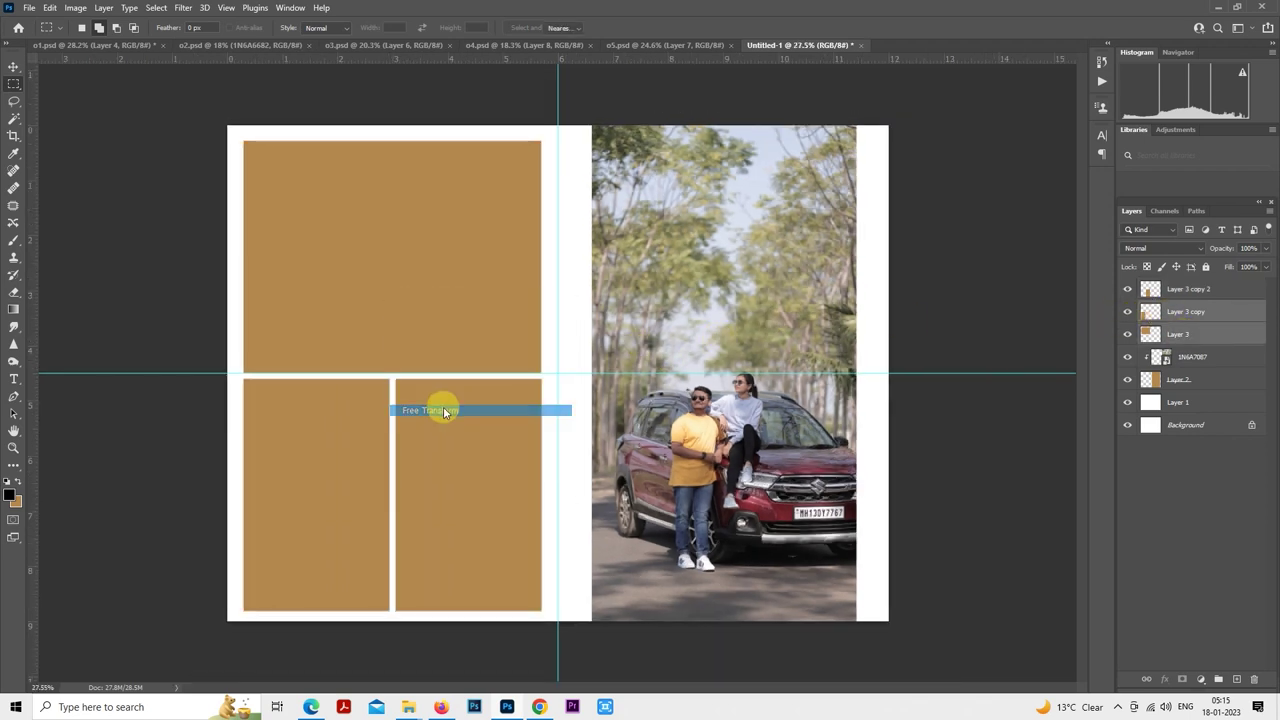
drag(386, 177, 397, 198)
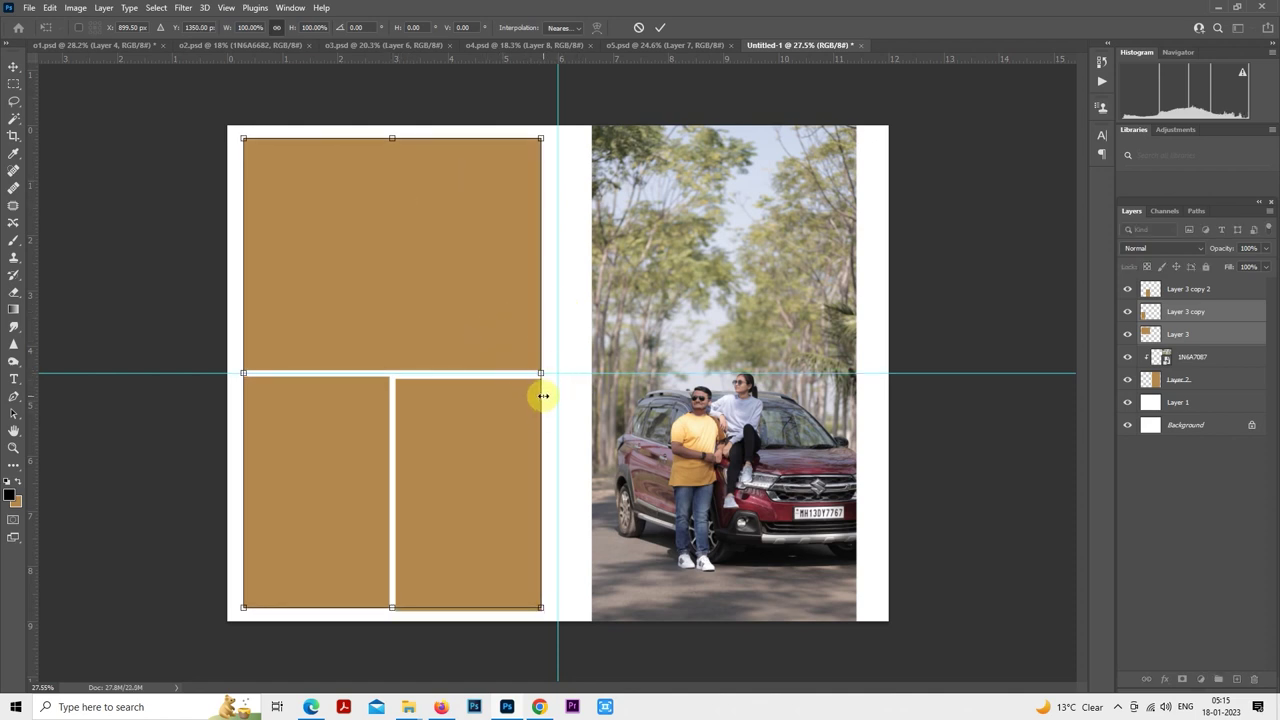
drag(542, 374, 543, 374)
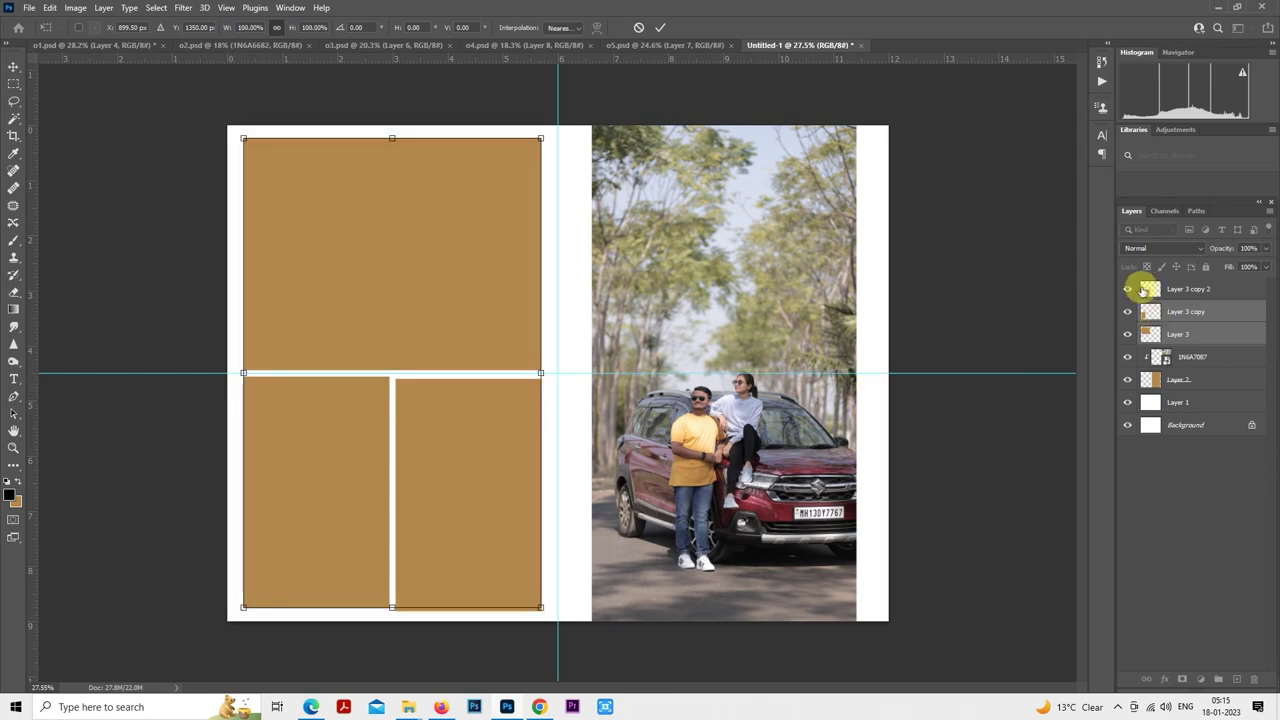
key(Down)
key(Down)
key(Down)
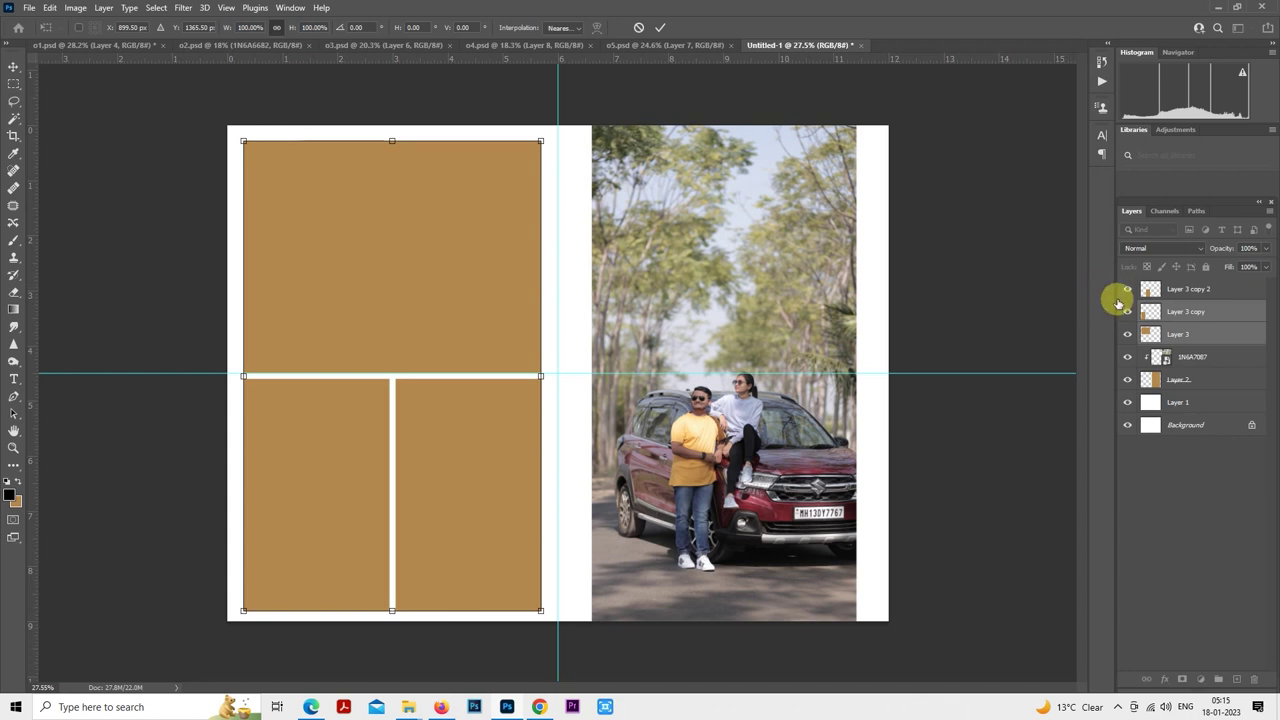
key(Return)
- Stretch all three frames taller toward the page top and wider toward the edges
click(1185, 289)
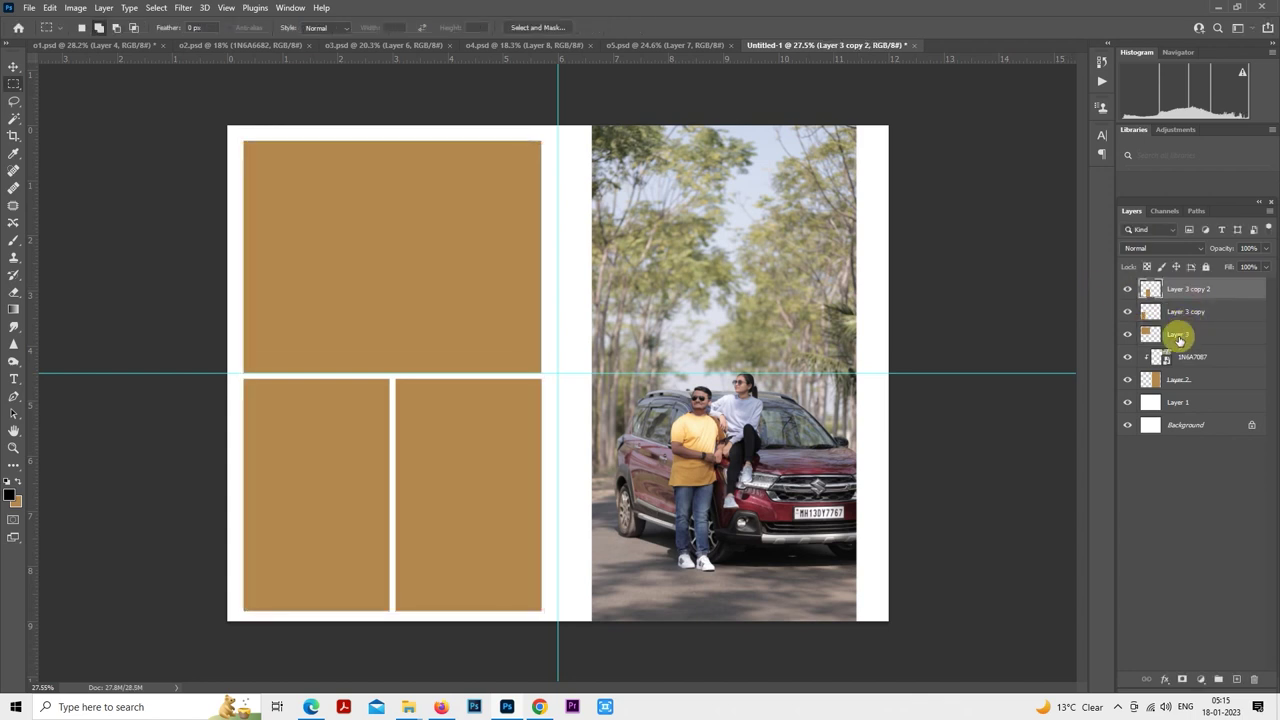
shift+click(1178, 334)
right_click(411, 294)
click(480, 412)
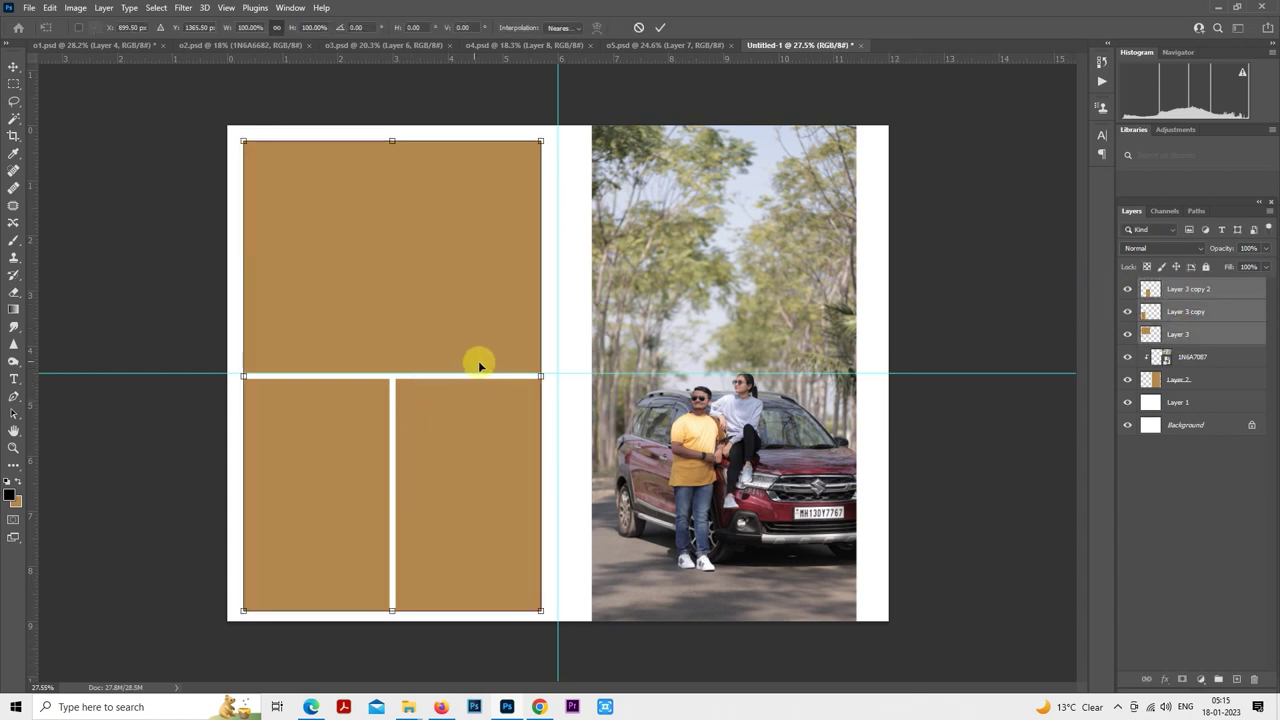
drag(393, 140, 394, 135)
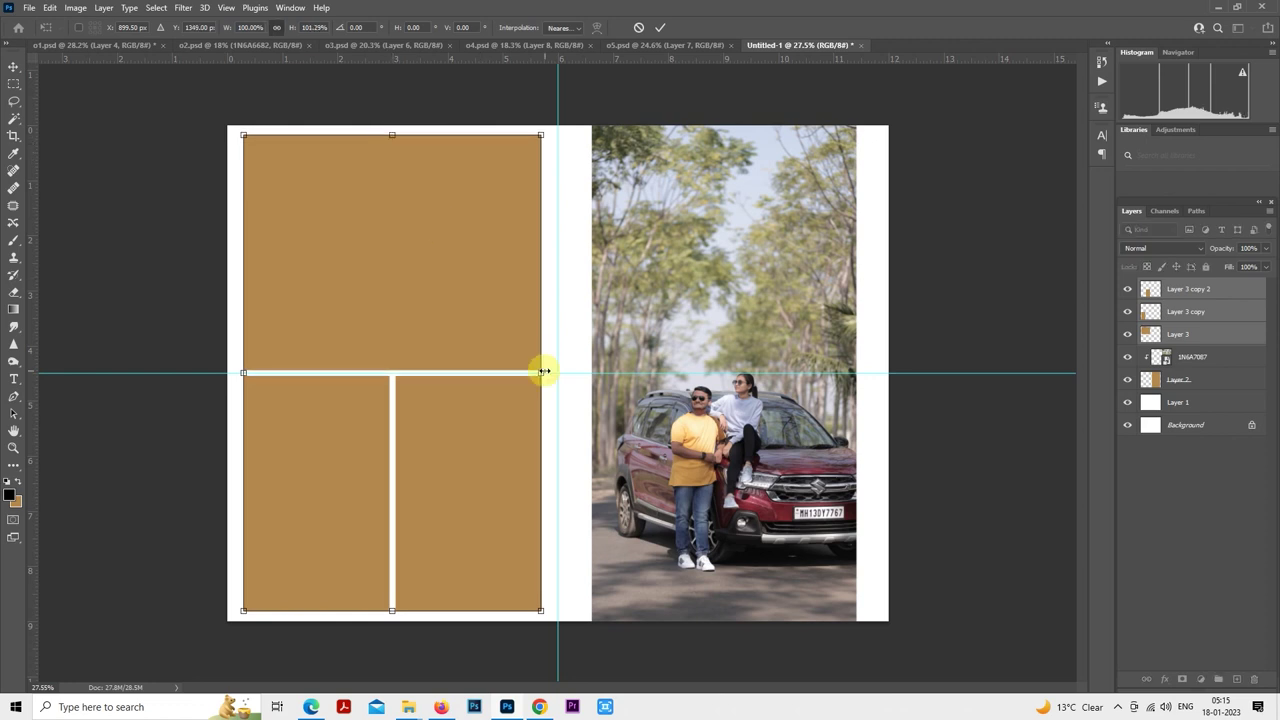
drag(543, 372, 550, 371)
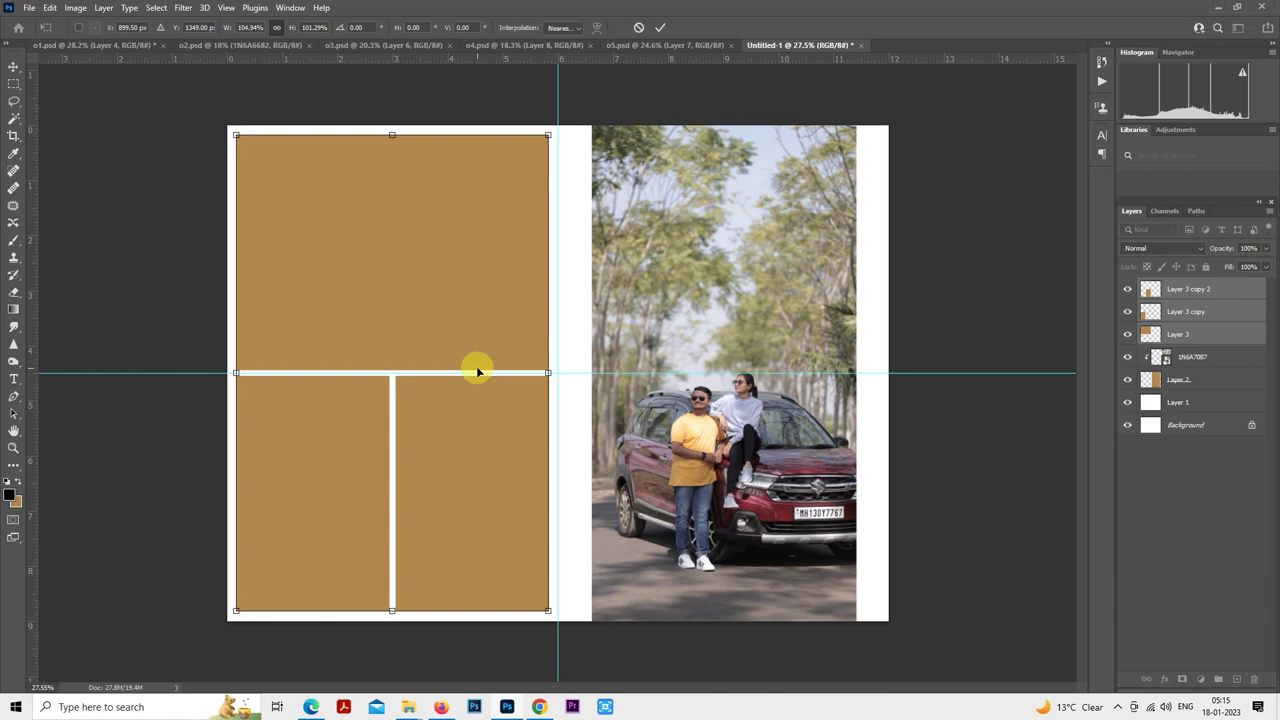
key(Return)
scroll(394, 480, up, 3)
scroll(640, 462, left, 3)
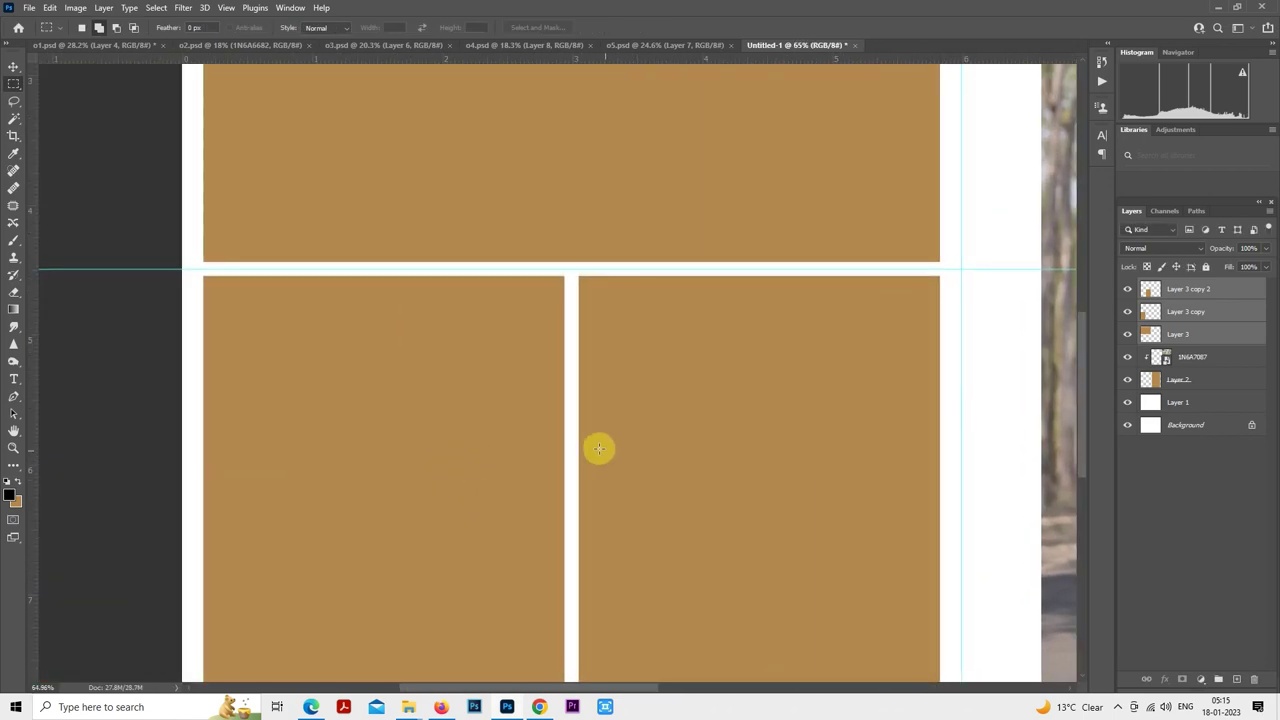
scroll(594, 449, down, 5)
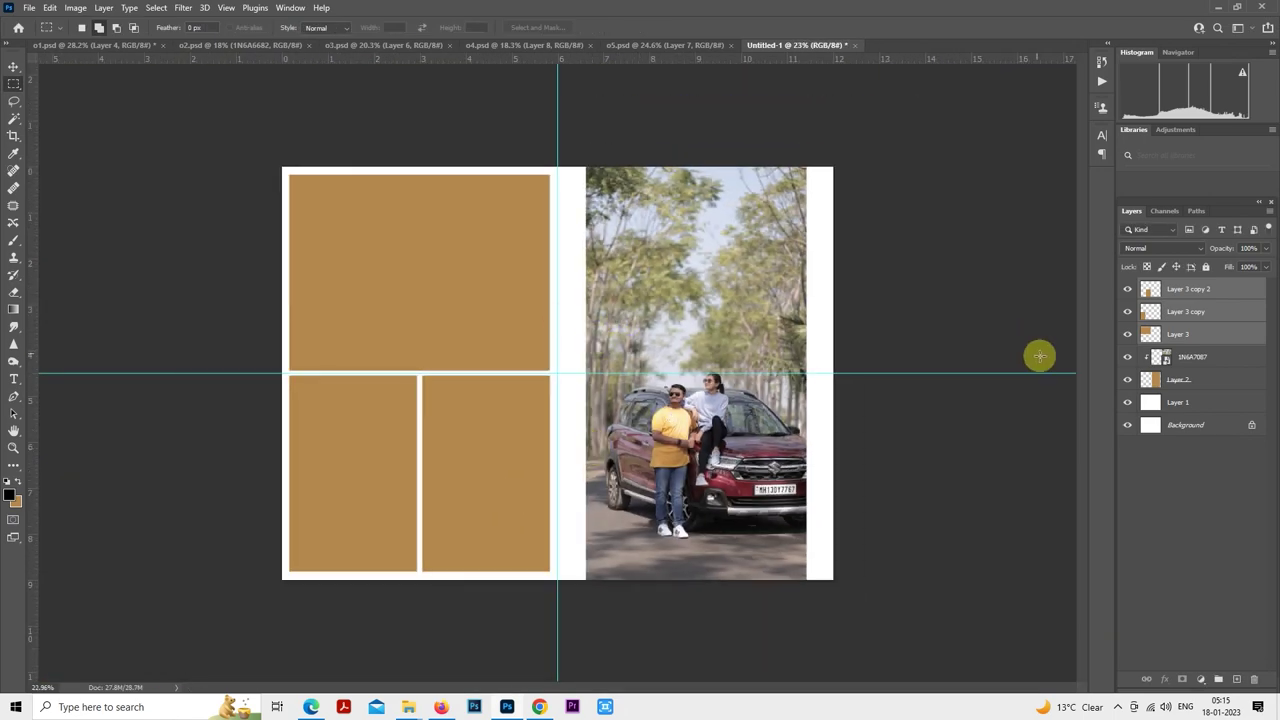
click(1178, 337)
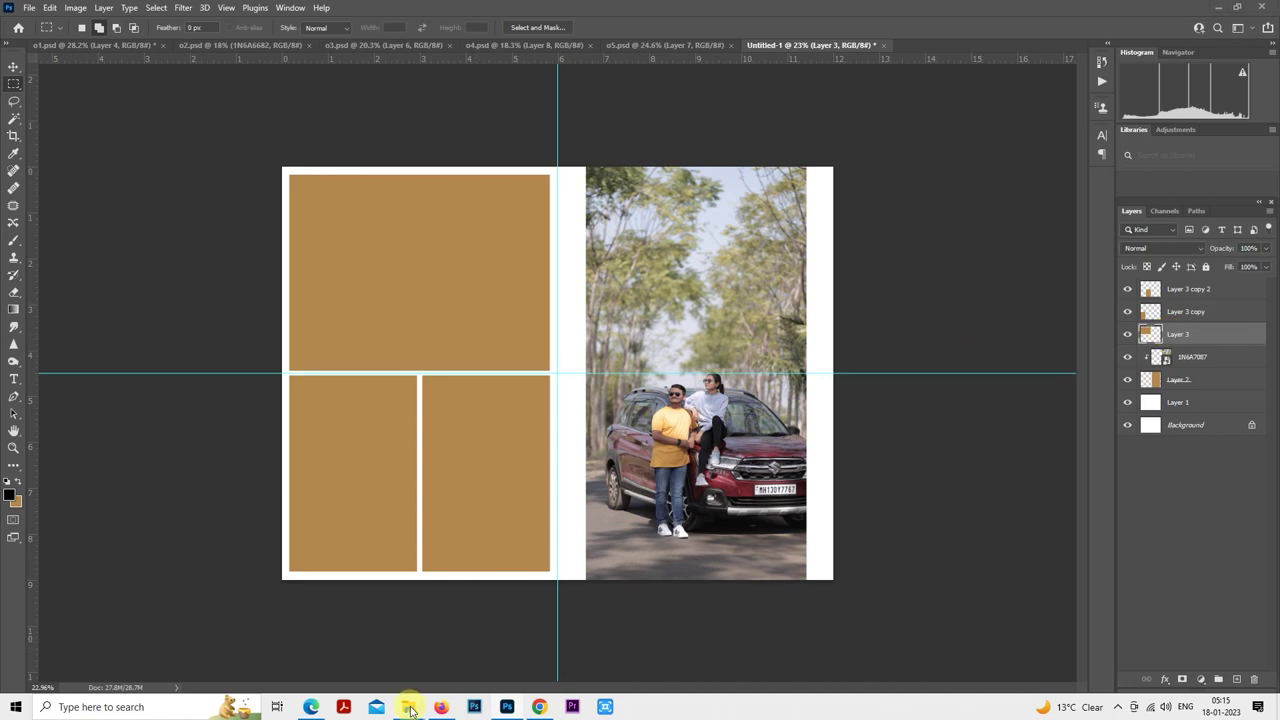
- Pick photo 1N6A7055 from the pre shoot folder and drag it into Photoshop
mouse_move(408, 705)
click(390, 650)
scroll(614, 400, up, 2)
scroll(614, 400, down, 1)
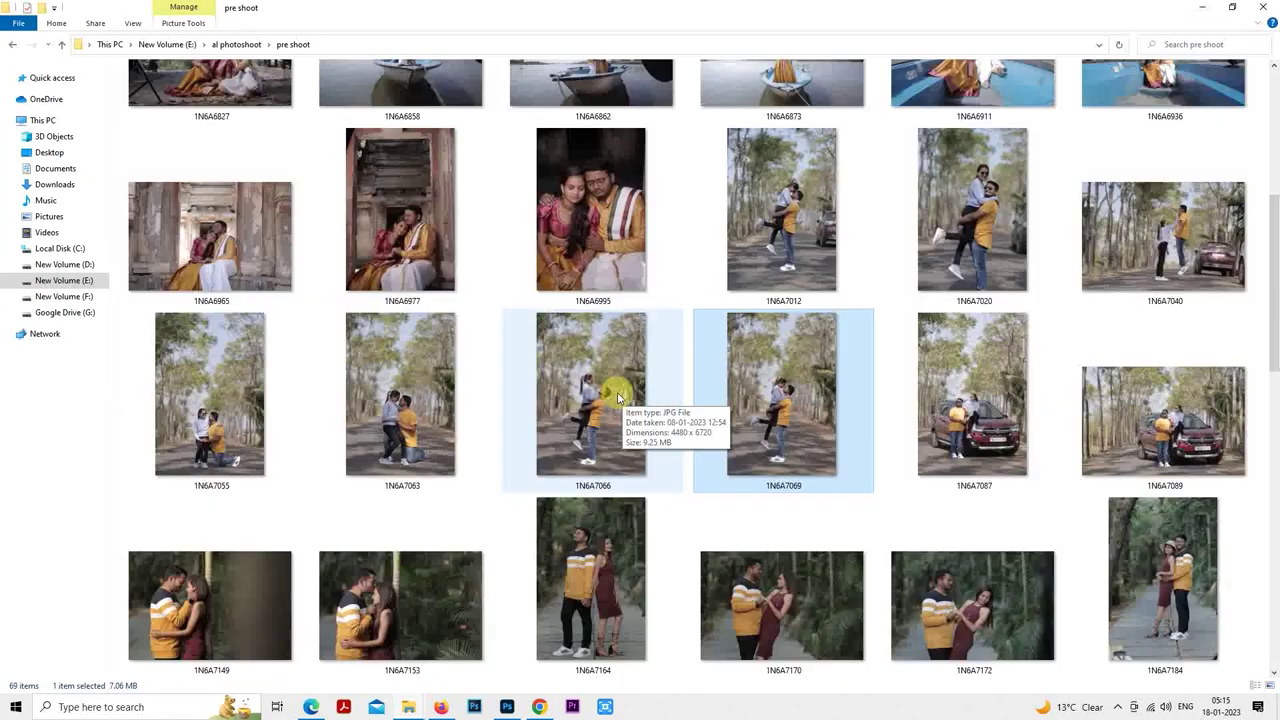
click(260, 436)
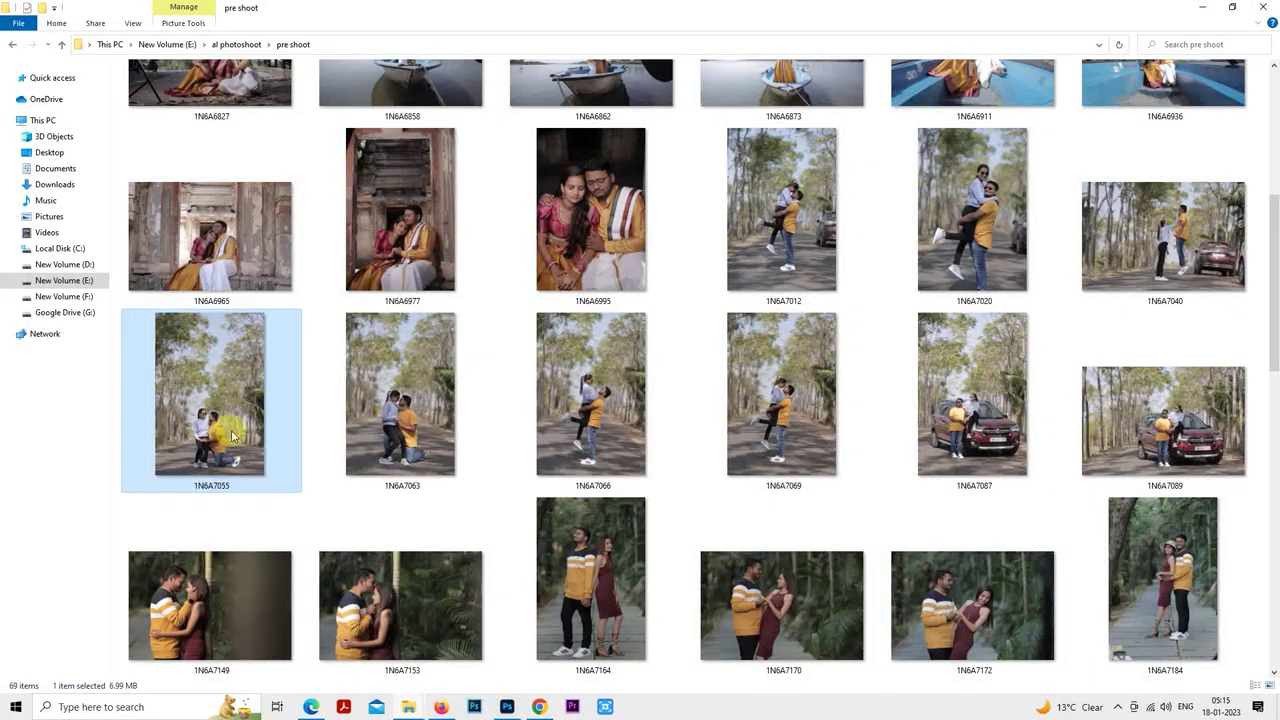
drag(231, 430, 445, 303)
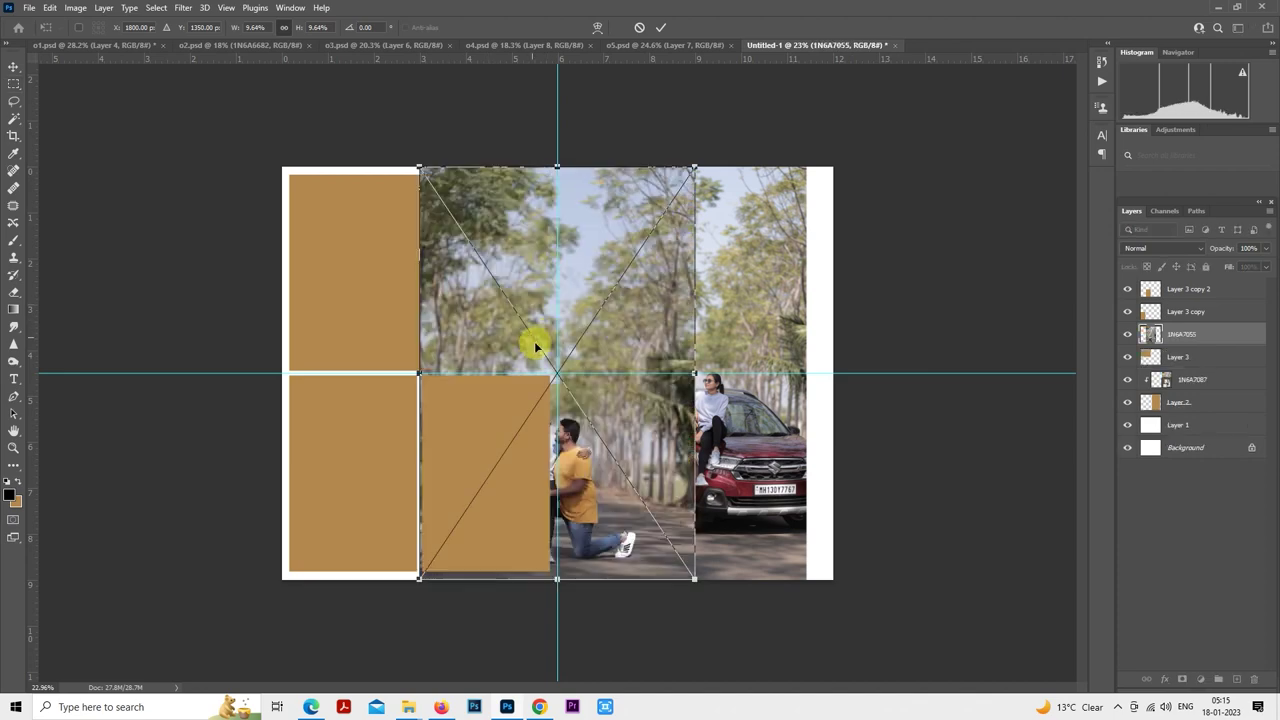
- Place photo 1N6A7055 over the top-left frame and clip it into that frame
drag(609, 403, 512, 257)
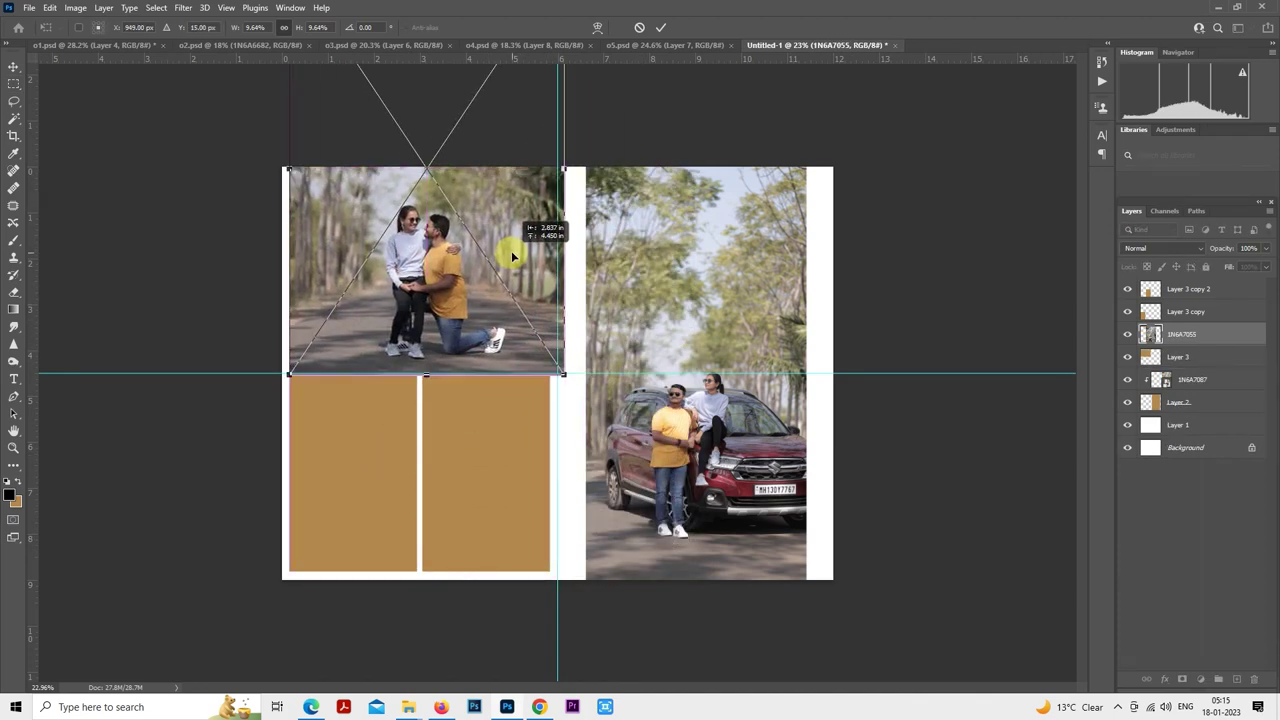
key(Return)
right_click(1176, 336)
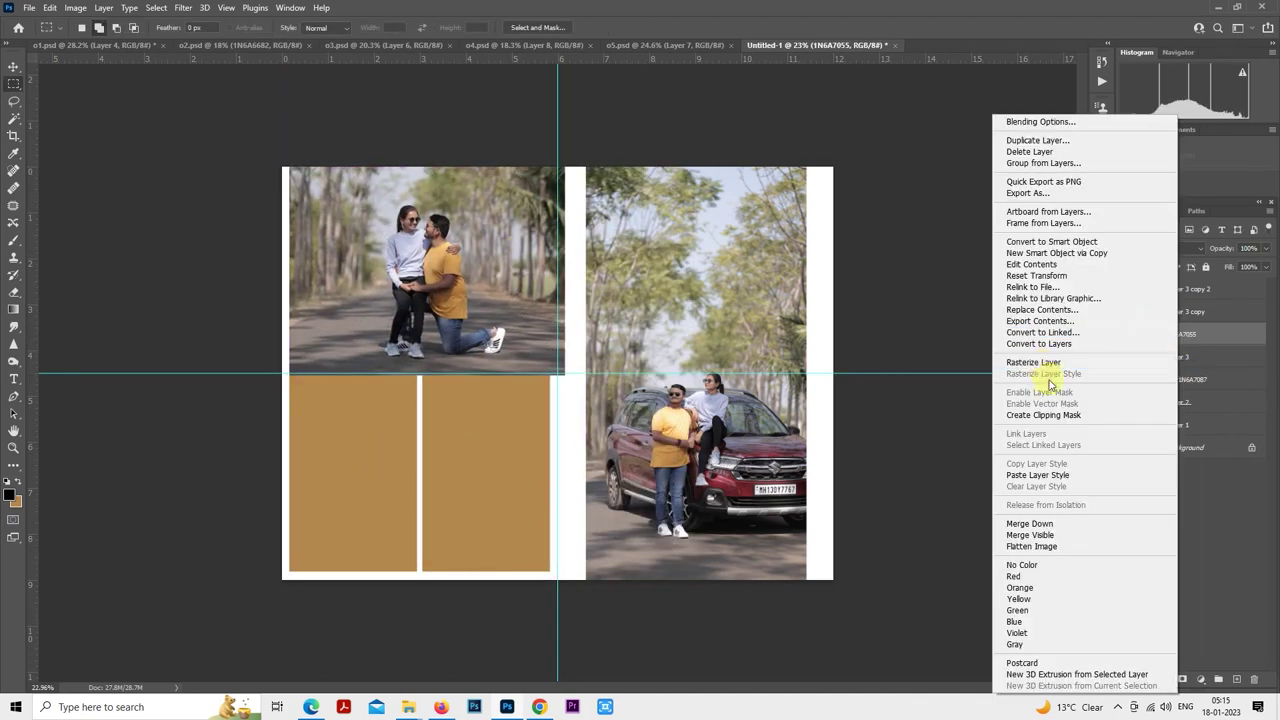
click(1043, 414)
- Enlarge the couple photo slightly and reposition it to fill the top frame
scroll(352, 310, up, 3)
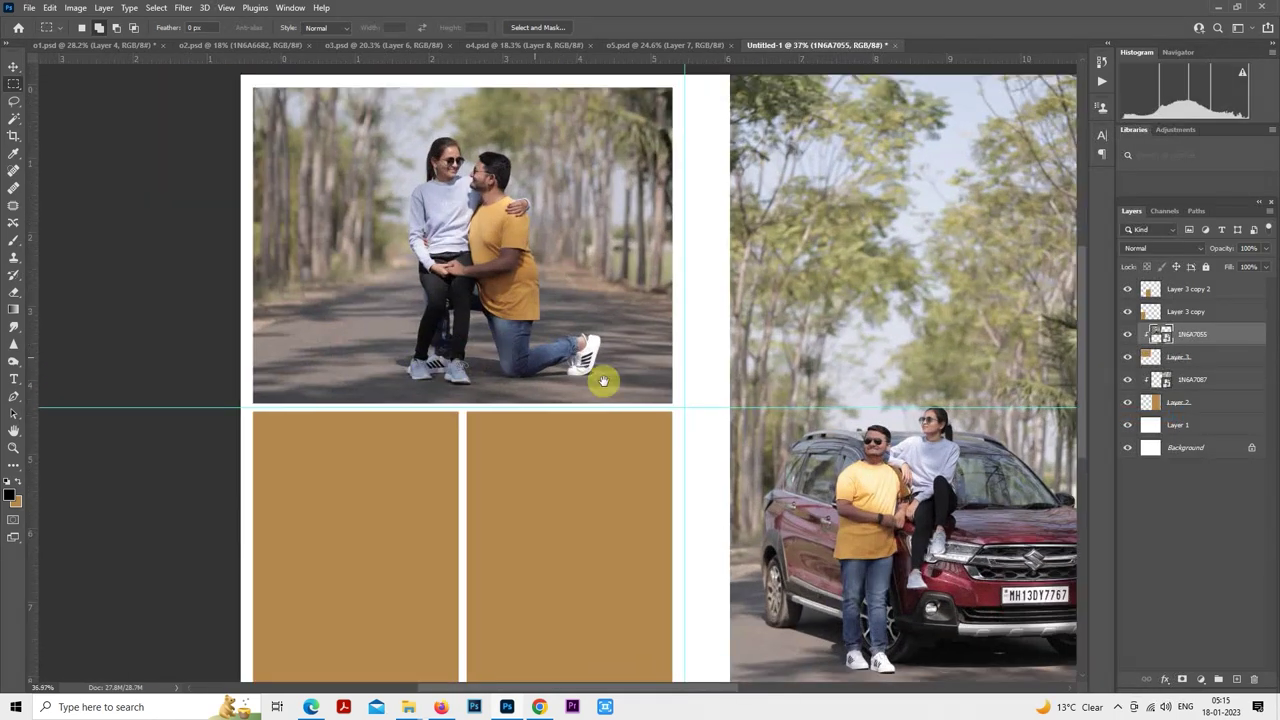
right_click(527, 222)
click(648, 433)
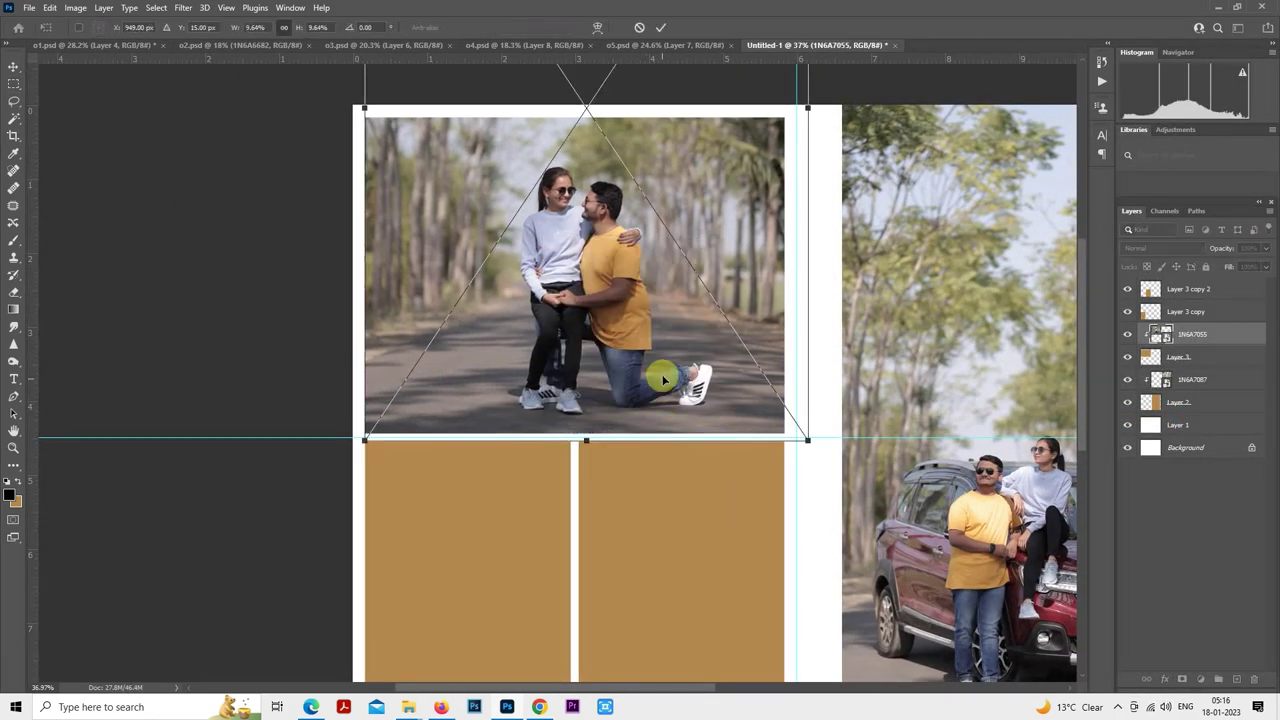
drag(663, 378, 654, 366)
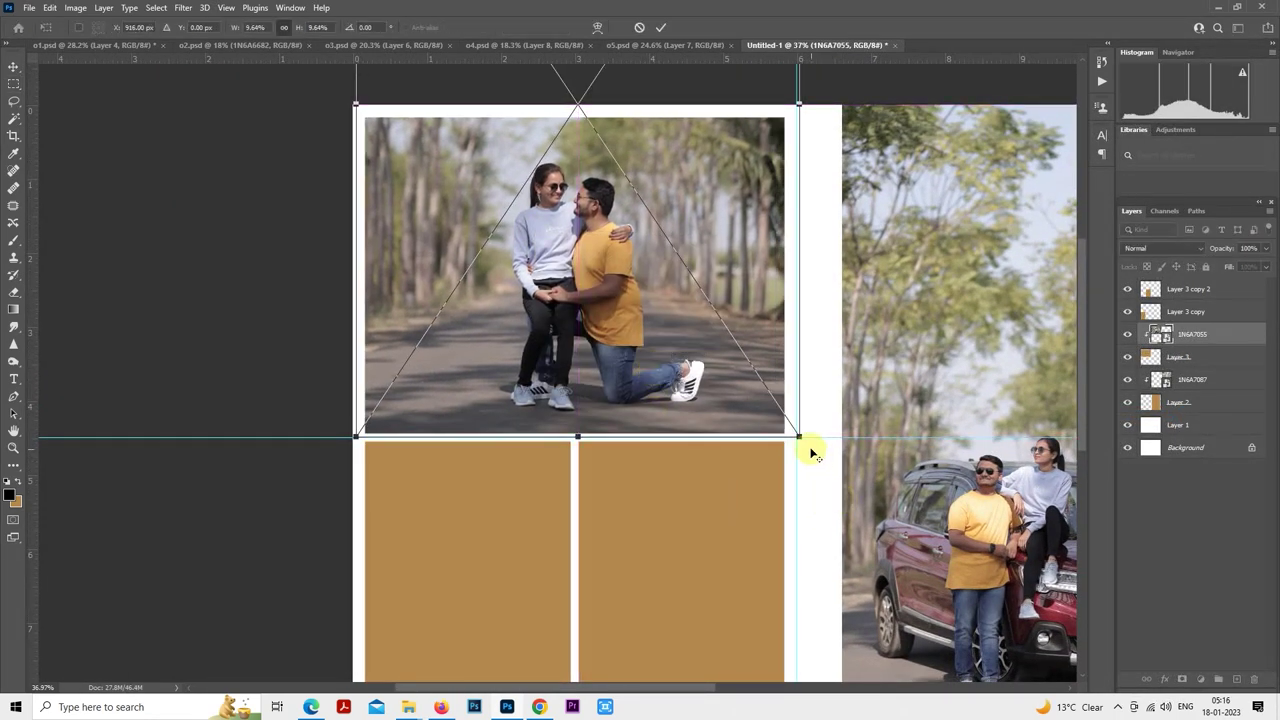
drag(802, 438, 823, 457)
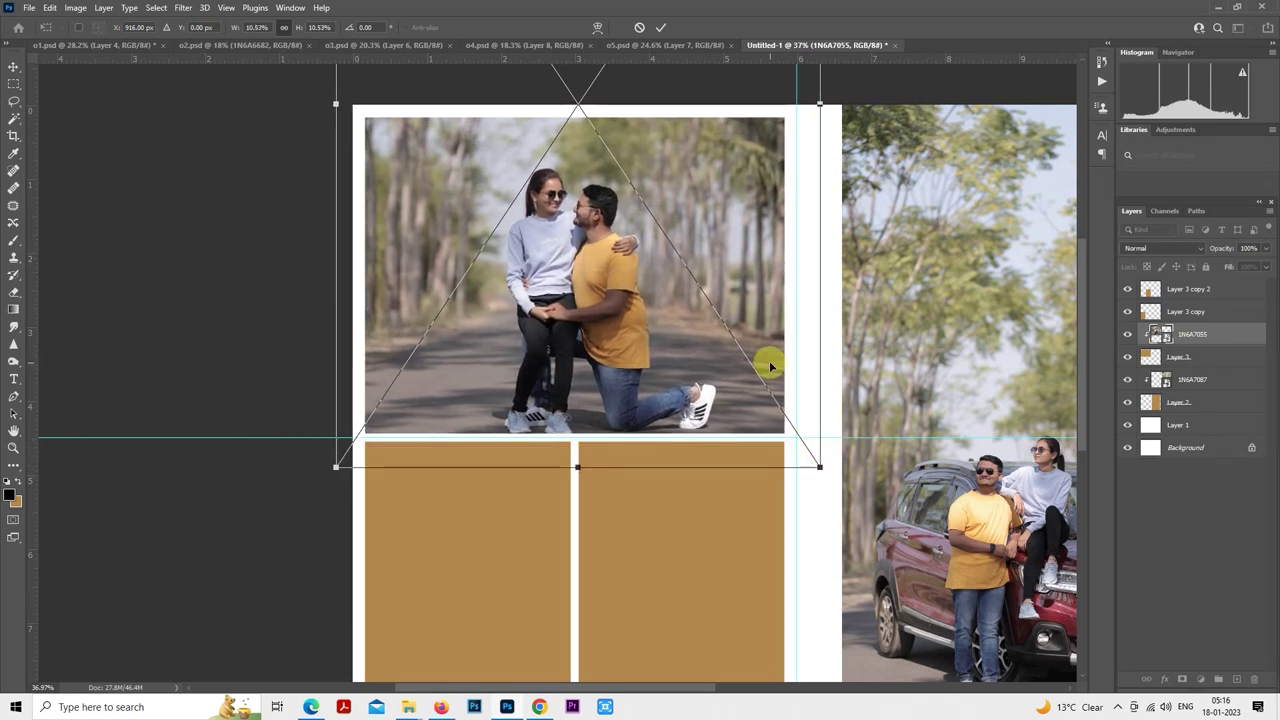
mouse_move(769, 363)
mouse_down()
mouse_move(762, 326)
mouse_move(766, 338)
mouse_up()
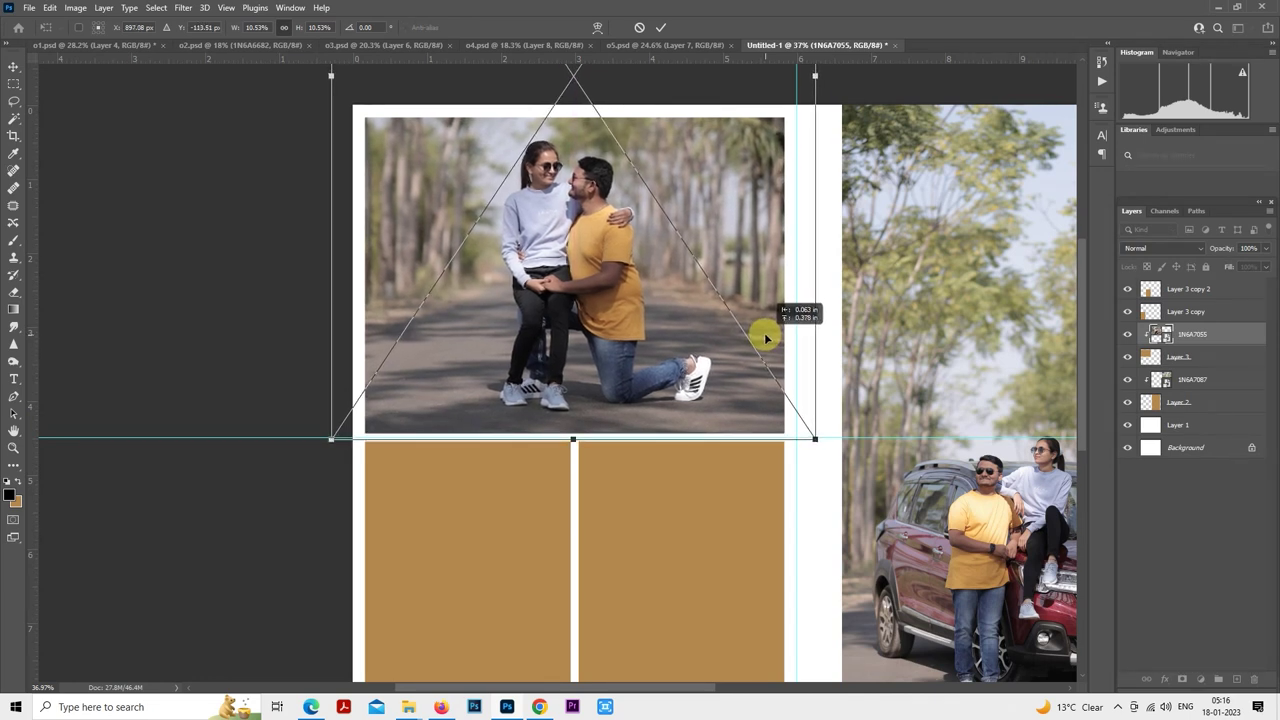
drag(766, 338, 767, 340)
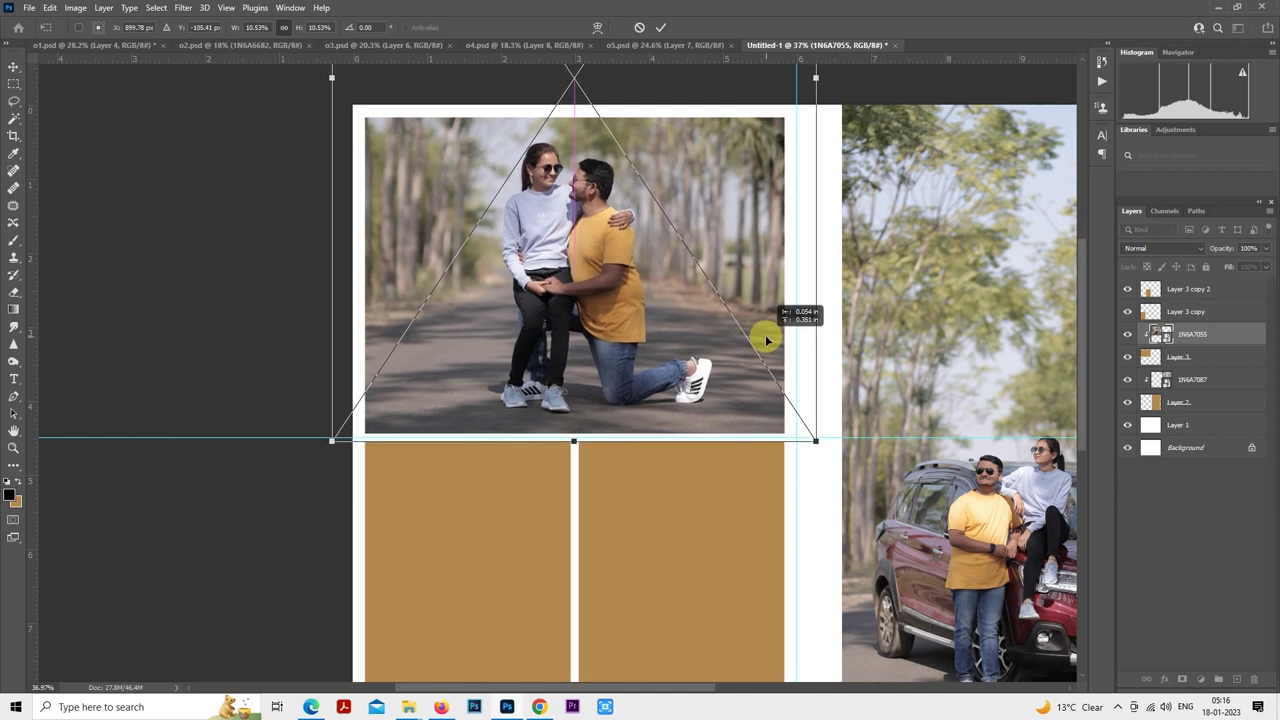
drag(767, 340, 740, 342)
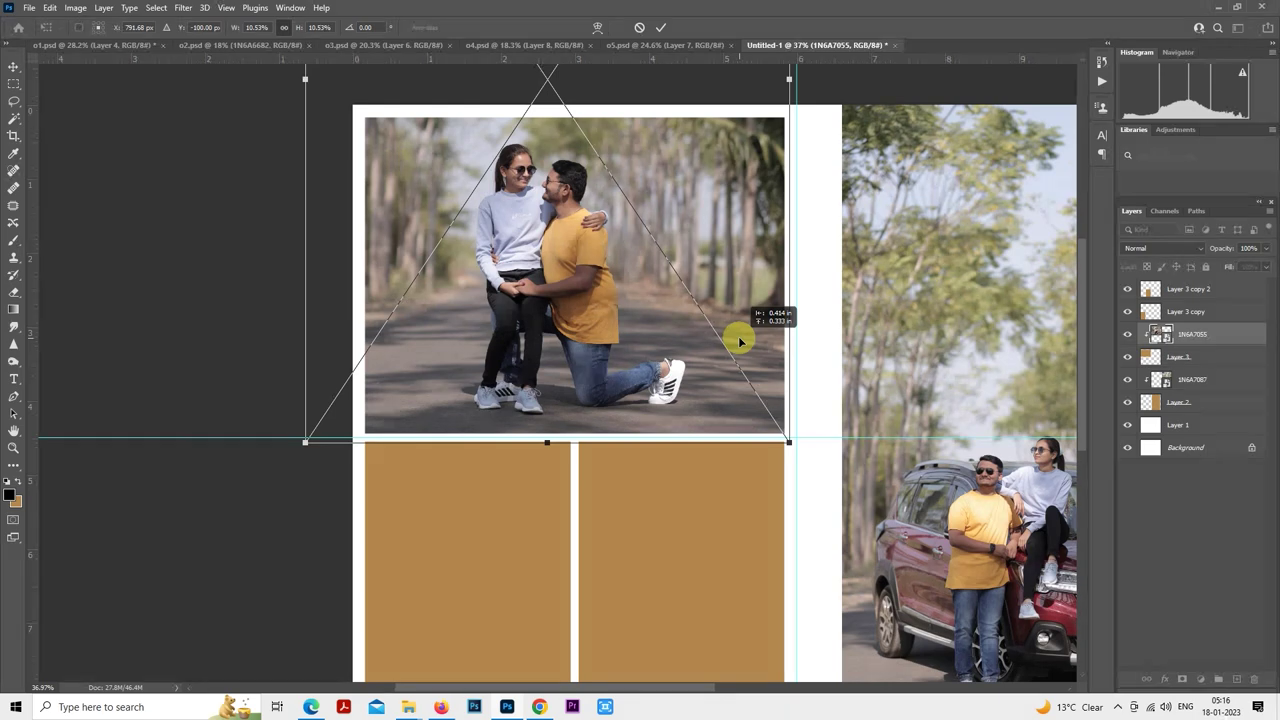
drag(740, 342, 740, 340)
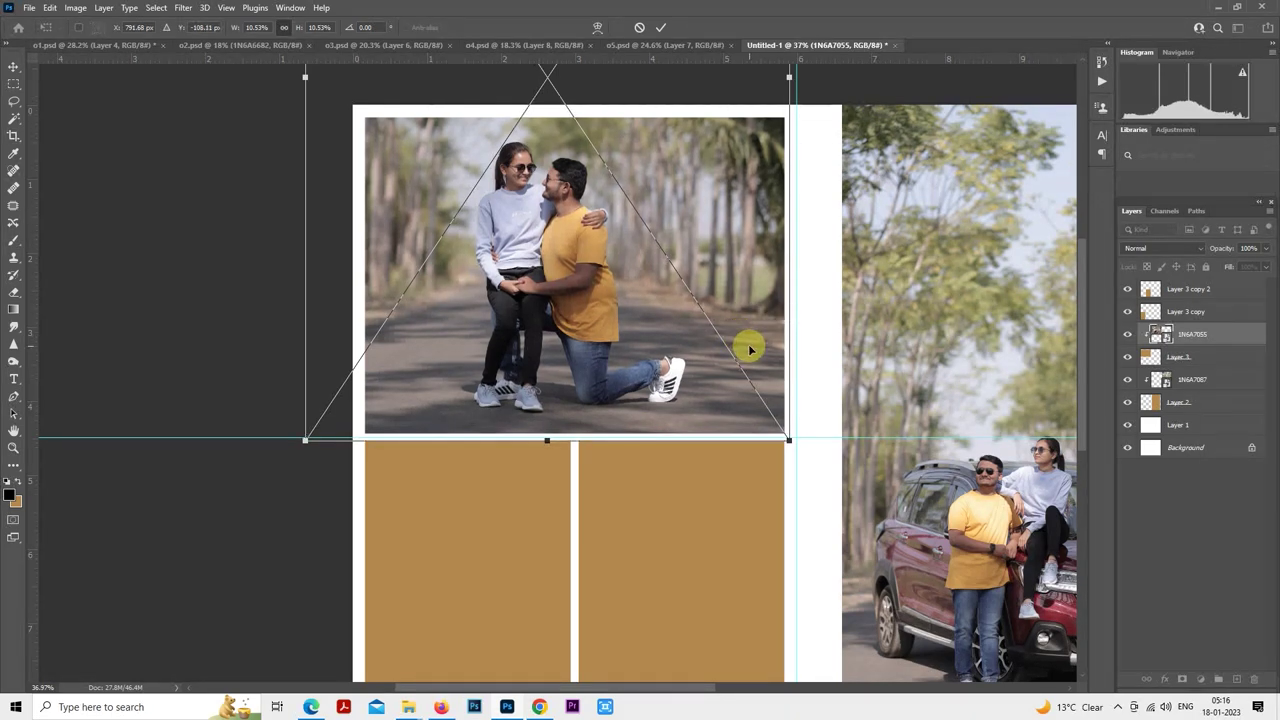
key(Return)
key(ctrl+0)
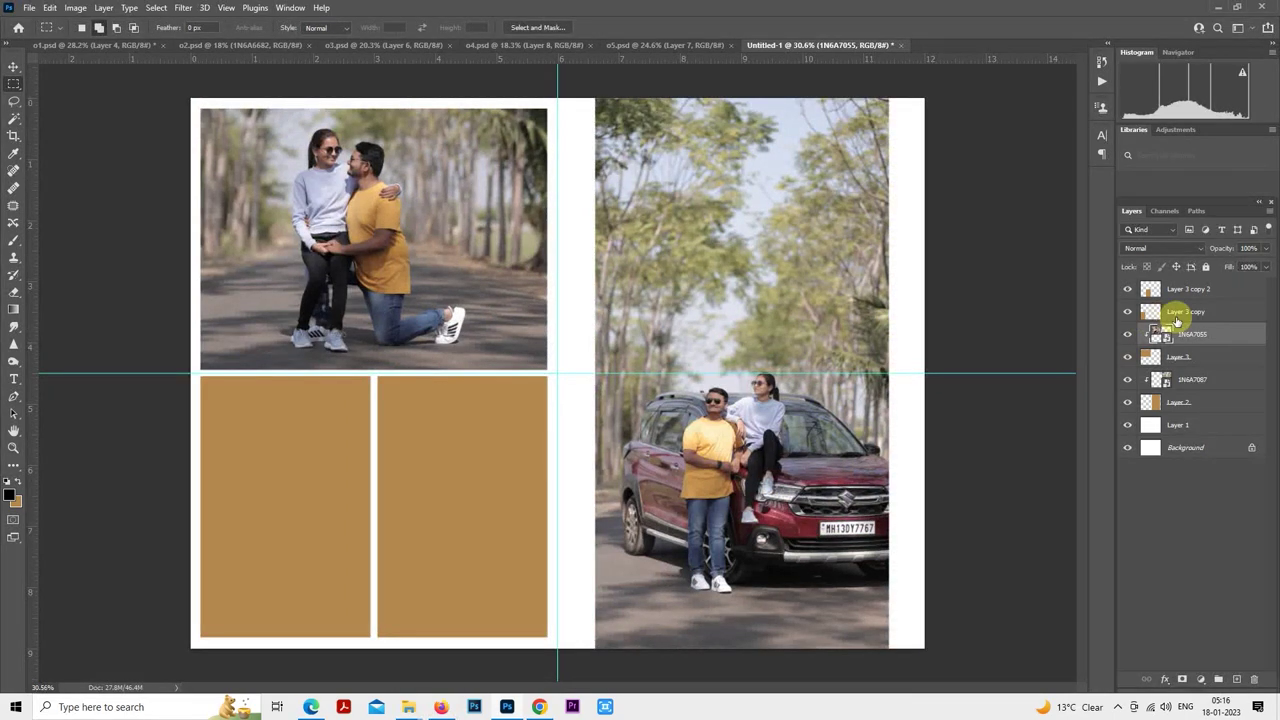
- Drag photos 1N6A7066 and 1N6A7069 from the pre shoot folder into the spread
mouse_move(409, 707)
click(387, 665)
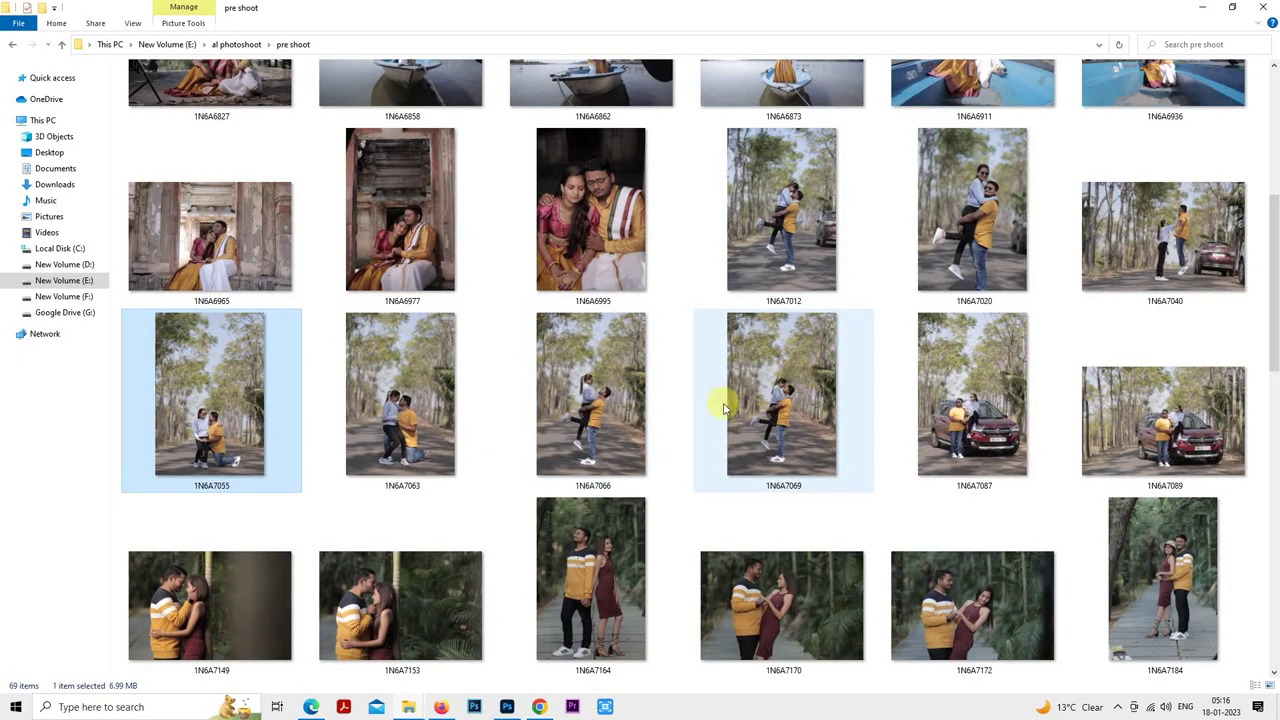
click(614, 411)
ctrl+click(800, 415)
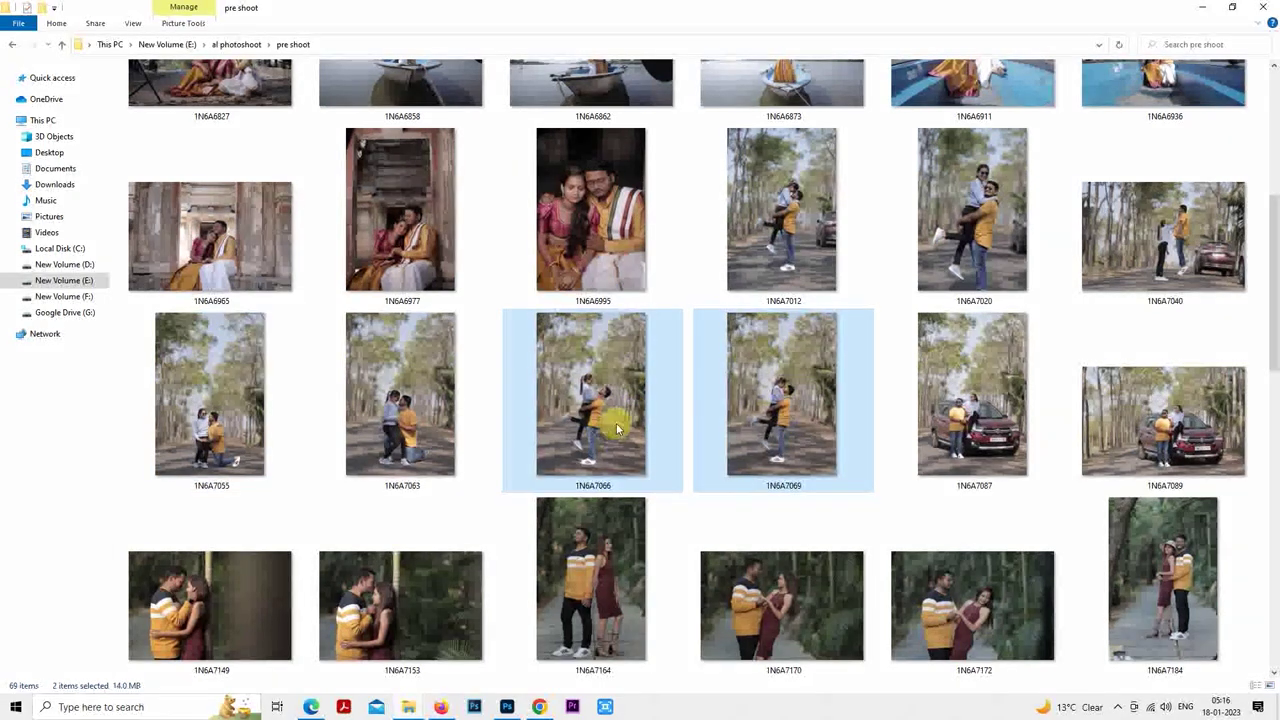
drag(616, 423, 574, 440)
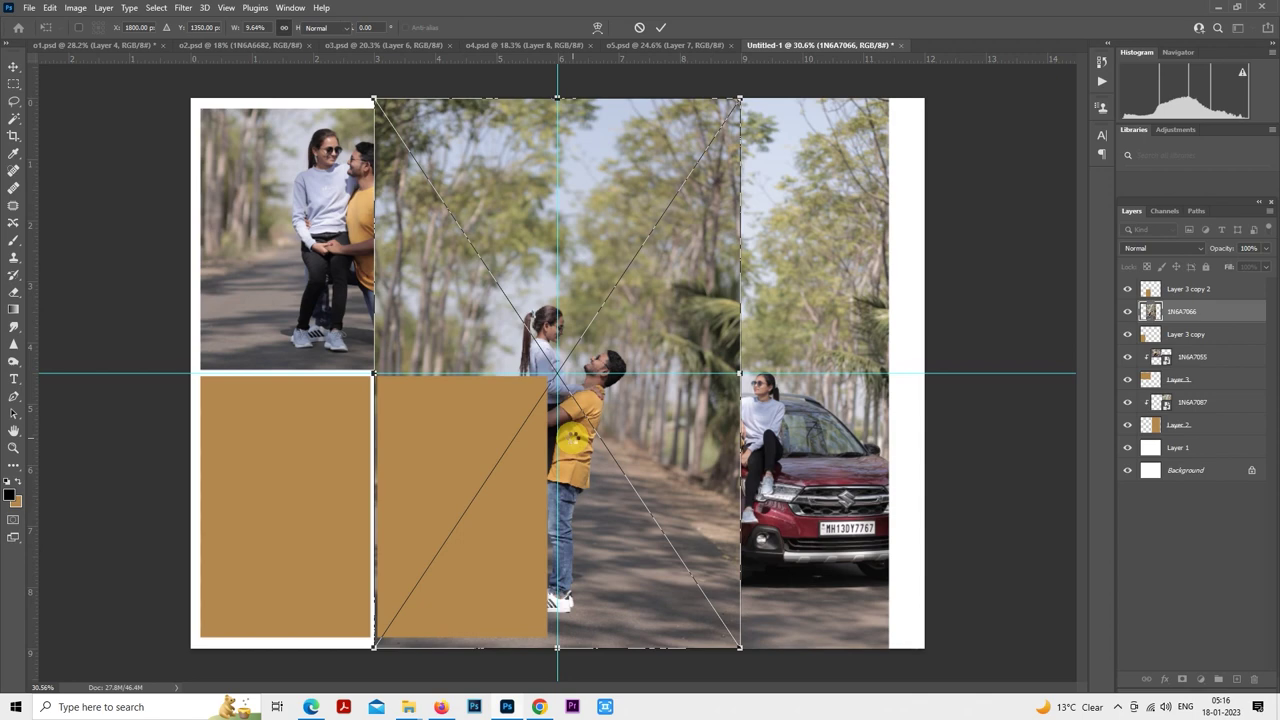
- Place the two new photos and scale them into the left brown panel
key(Return)
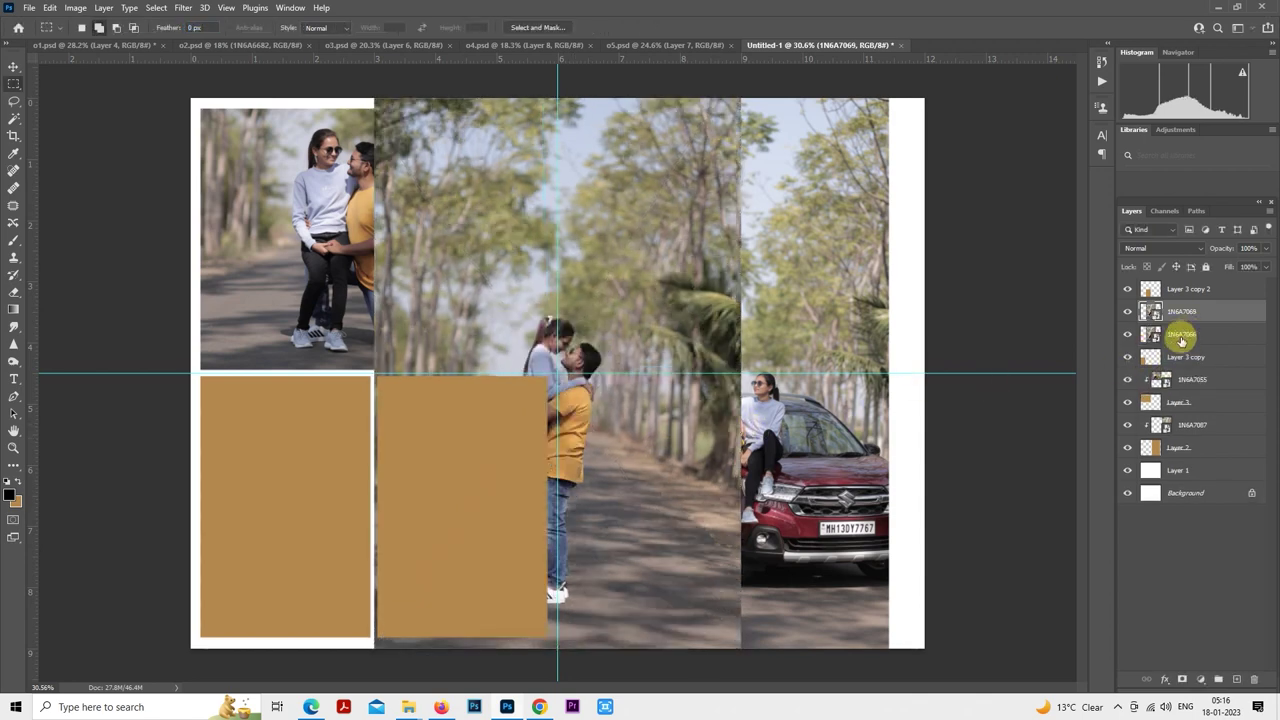
key(Return)
right_click(514, 303)
click(587, 497)
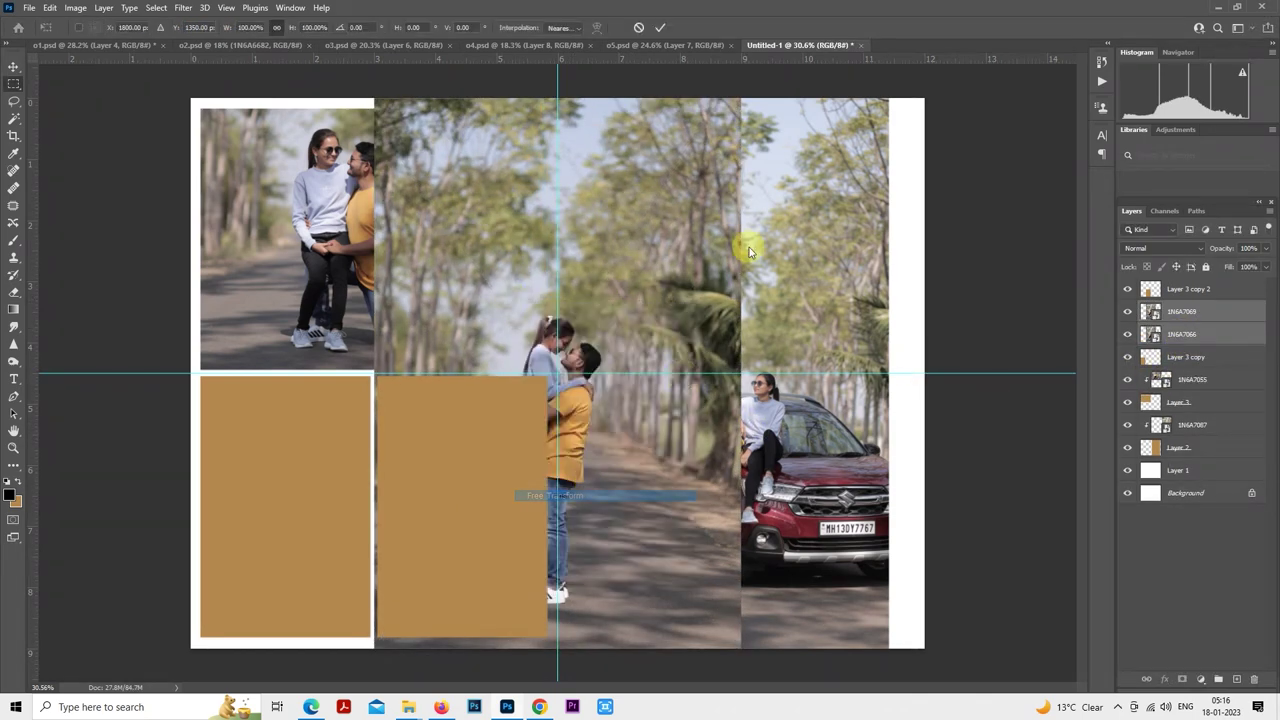
drag(734, 106, 497, 466)
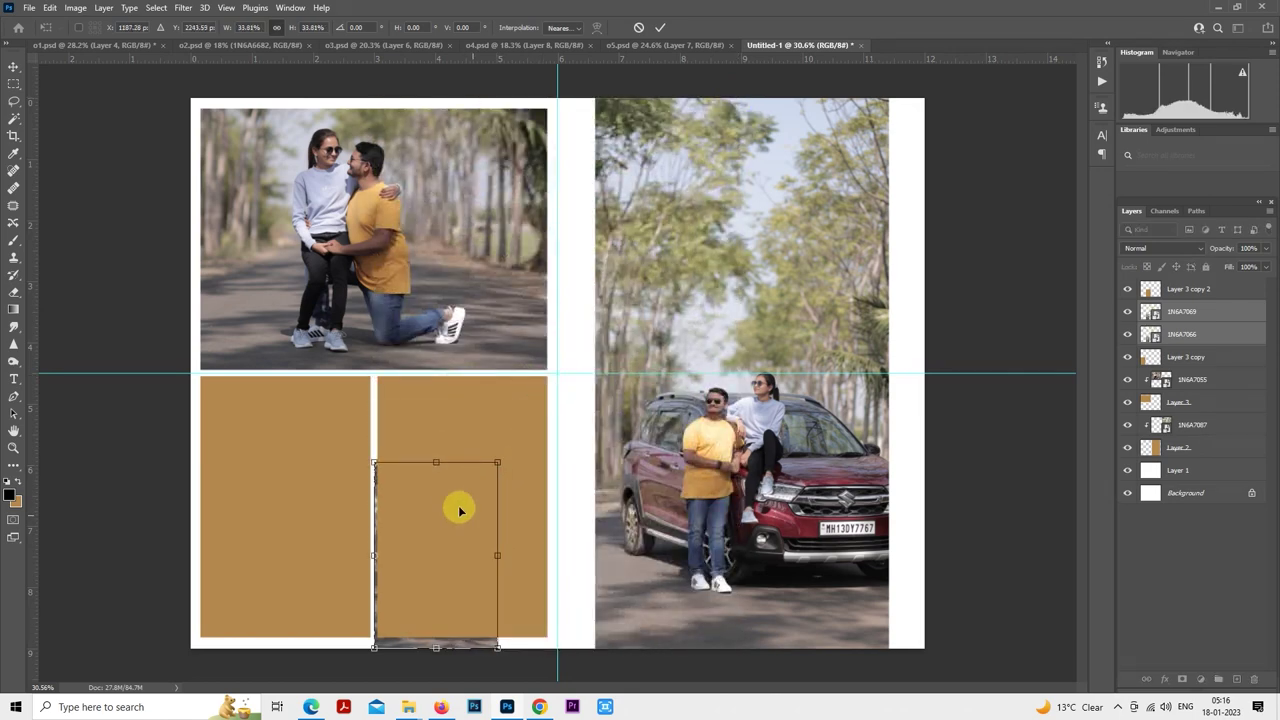
drag(457, 506, 304, 510)
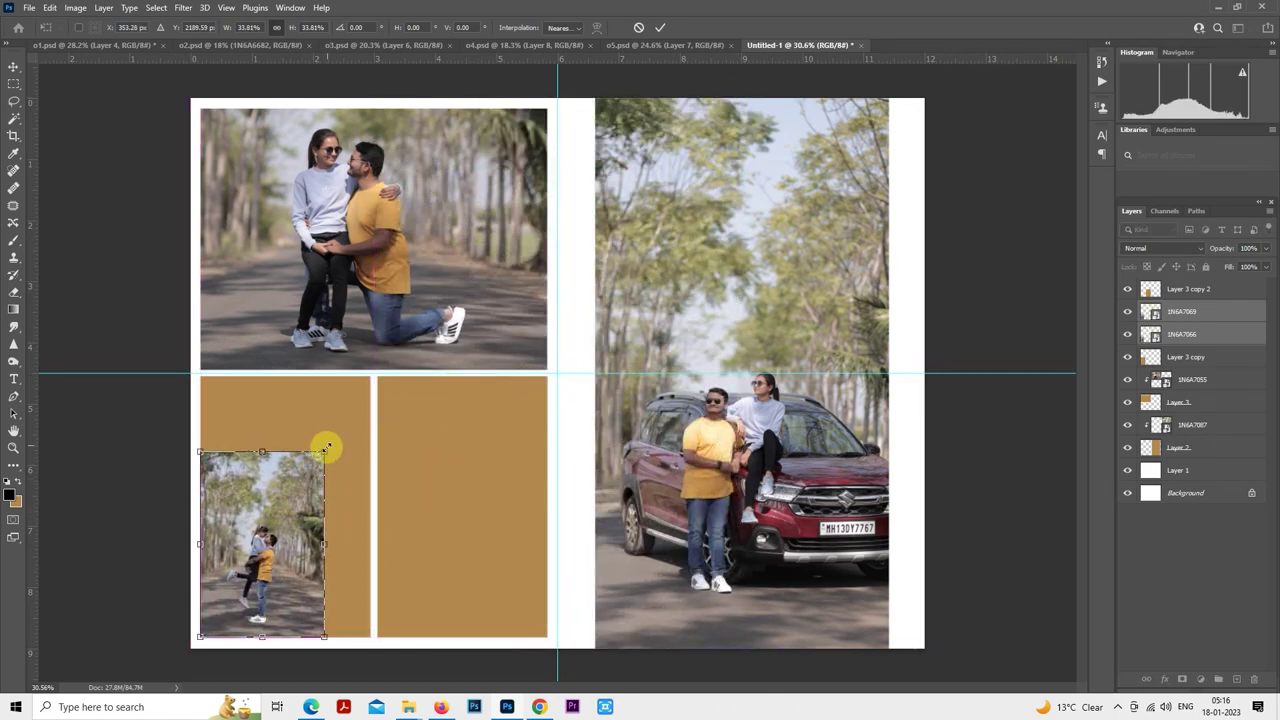
drag(324, 452, 368, 372)
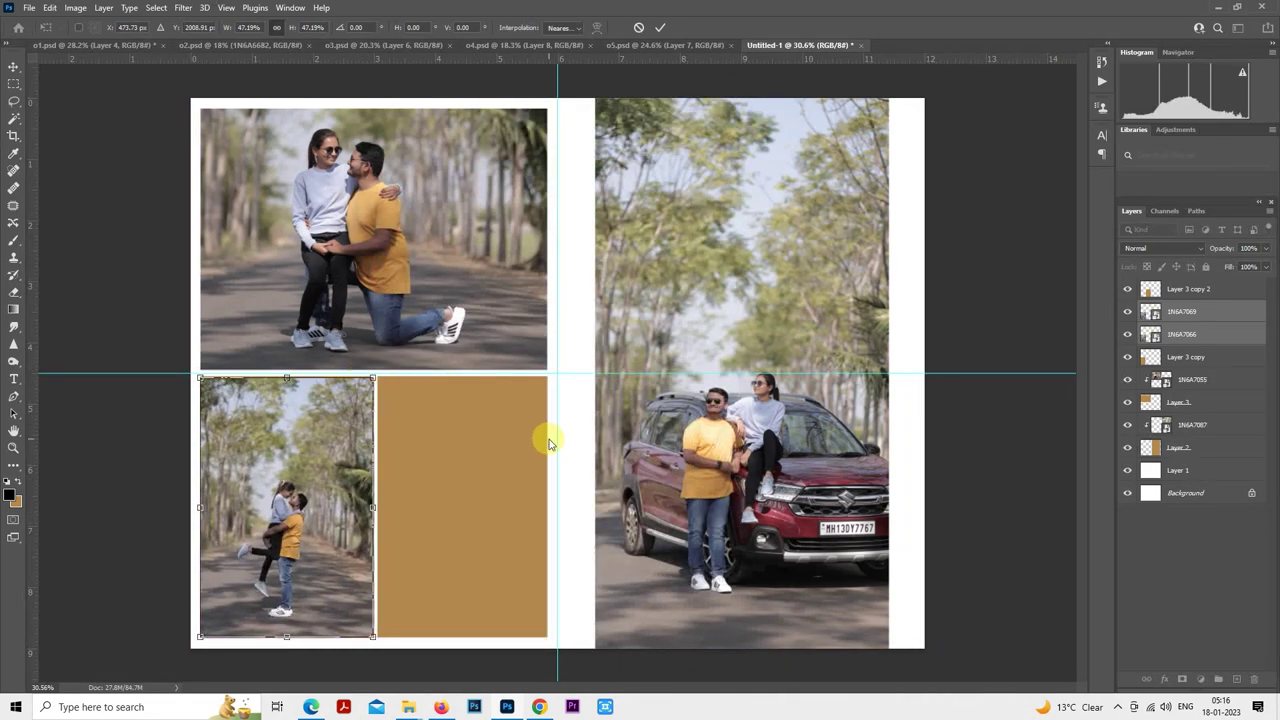
key(Return)
- Move 1N6A7069 to the top of the layer stack and over the right brown panel
scroll(445, 471, up, 3)
key(m)
scroll(445, 471, up, 1)
drag(445, 471, 686, 351)
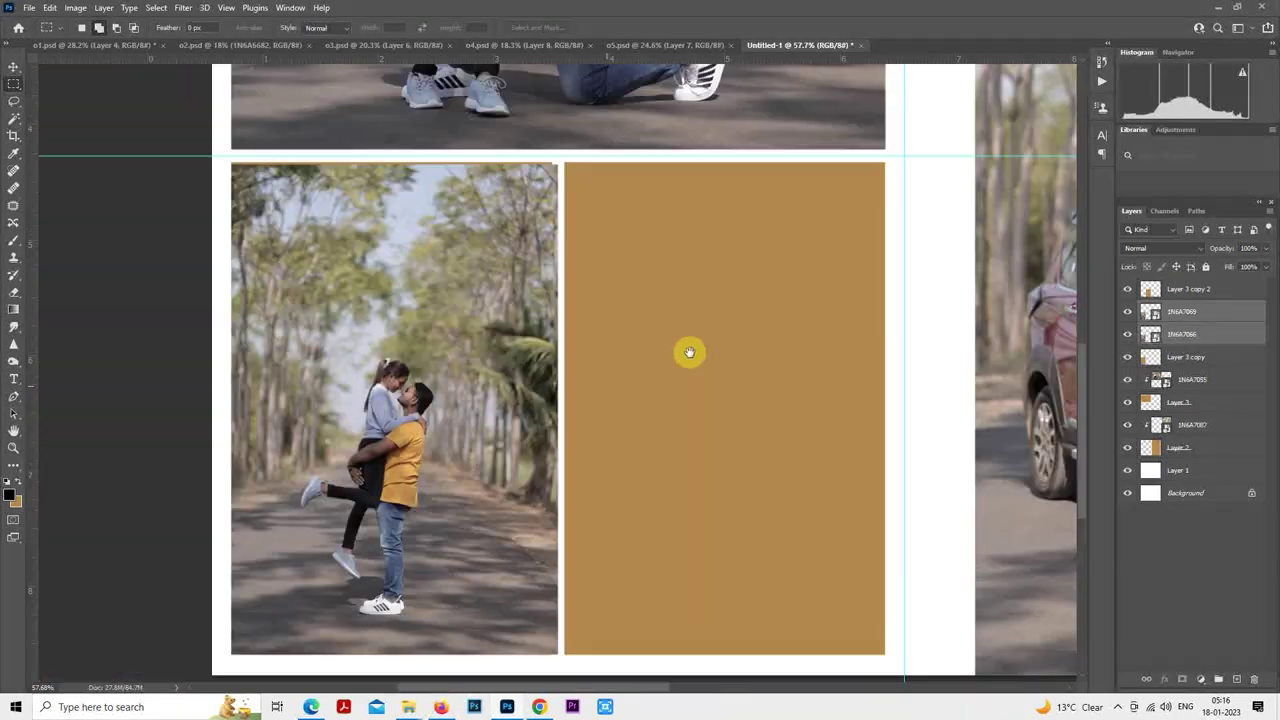
drag(571, 337, 608, 335)
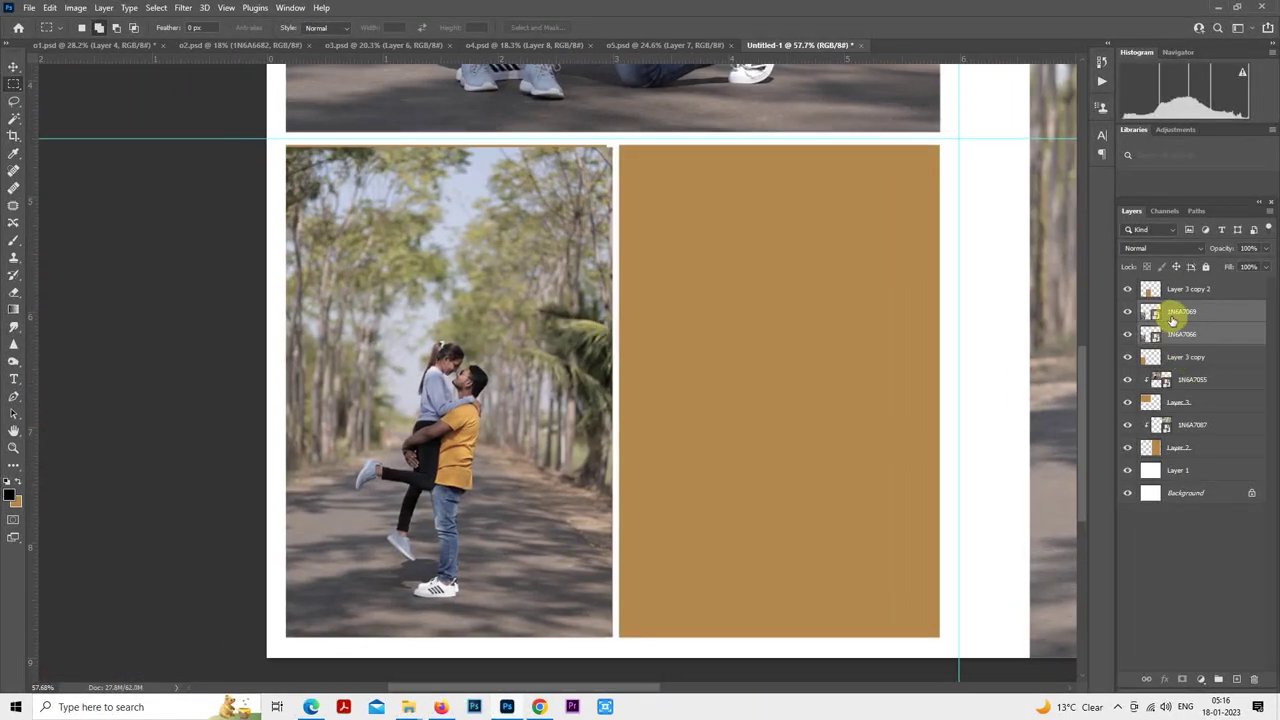
click(1177, 321)
drag(1182, 318, 1181, 282)
right_click(497, 292)
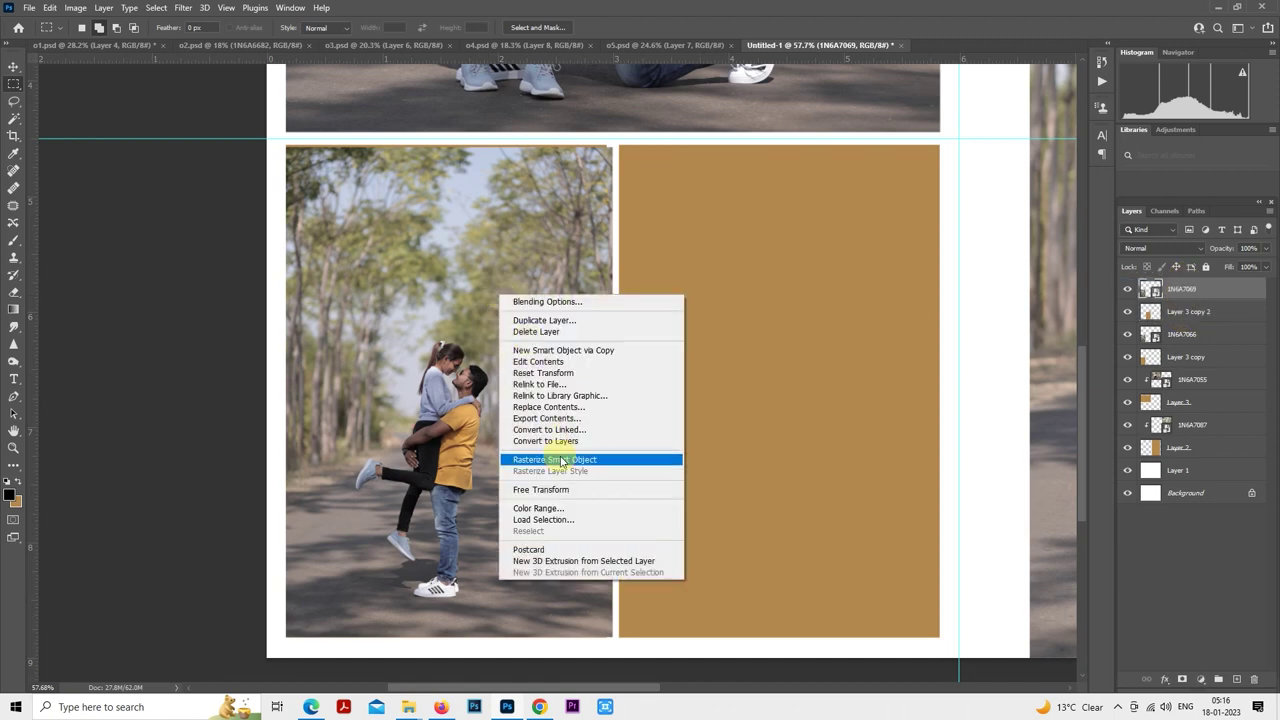
click(545, 488)
drag(669, 383, 838, 380)
key(Return)
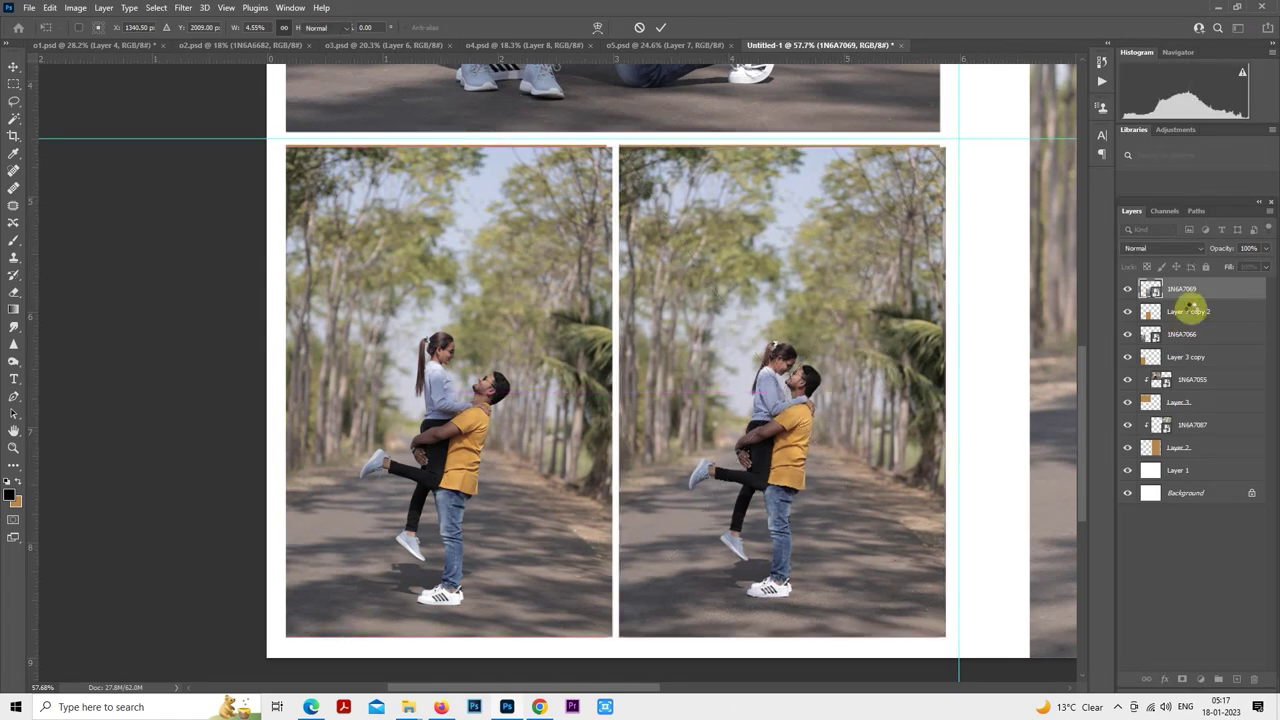
- Clip 1N6A7066 to the left brown panel and 1N6A7069 to the right one
click(1181, 338)
right_click(1178, 338)
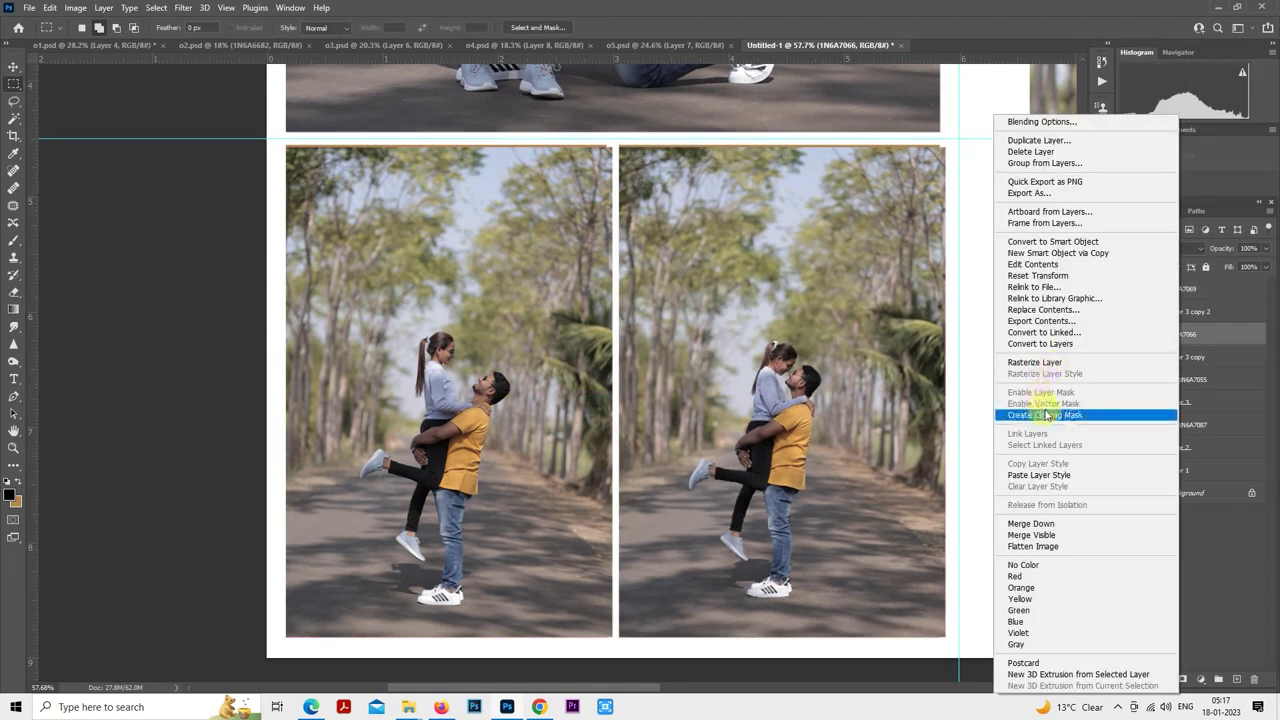
click(1048, 415)
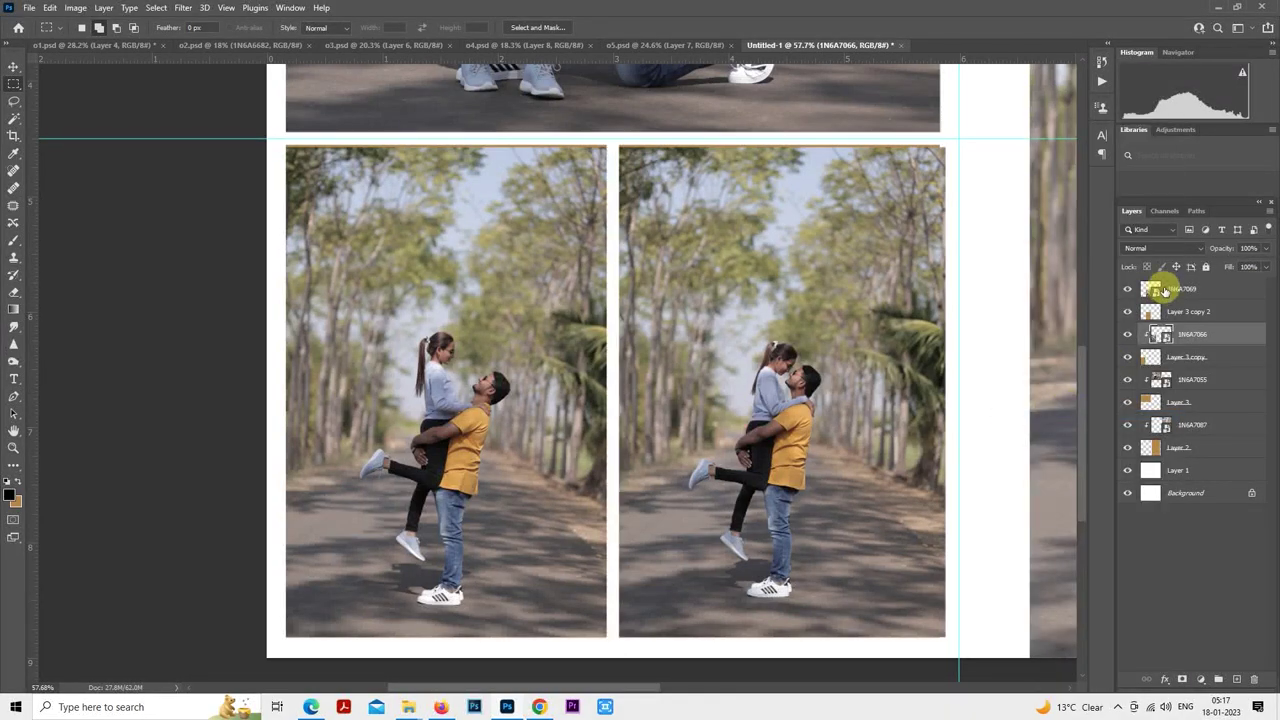
right_click(1178, 297)
click(1089, 409)
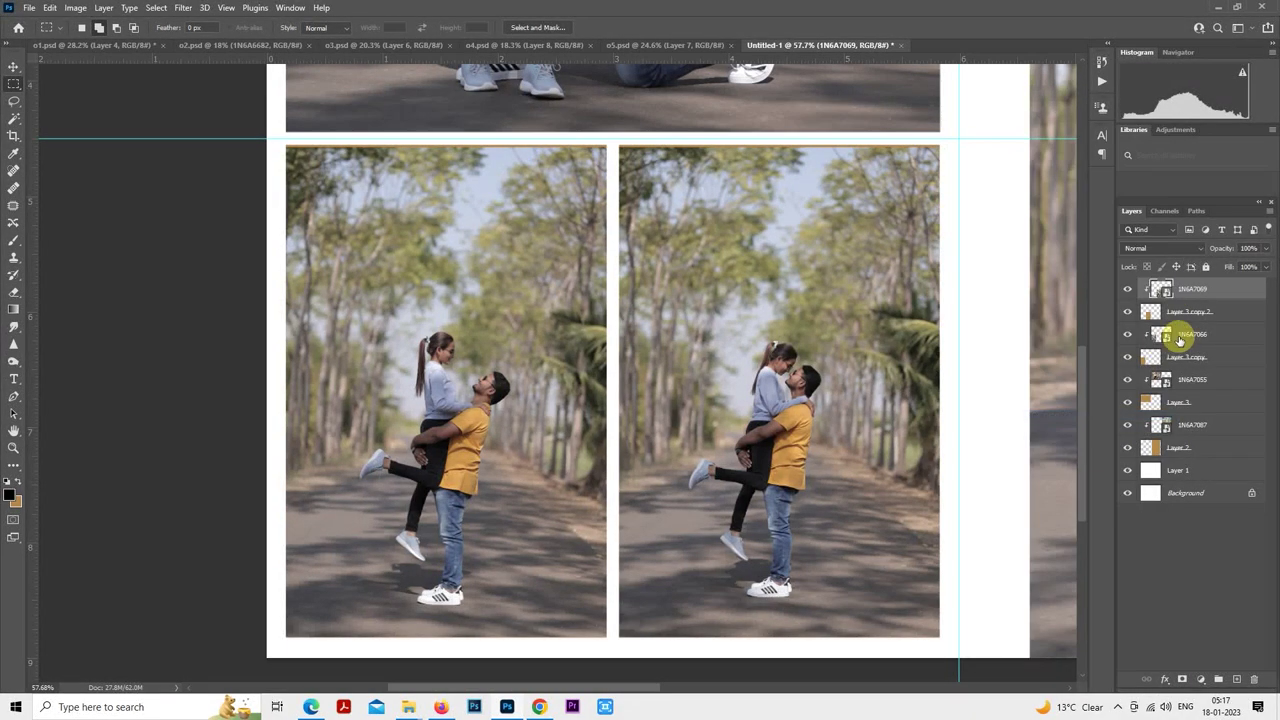
- Transform the left photo briefly, then fit the whole spread in the window
scroll(627, 389, down, 1)
right_click(439, 333)
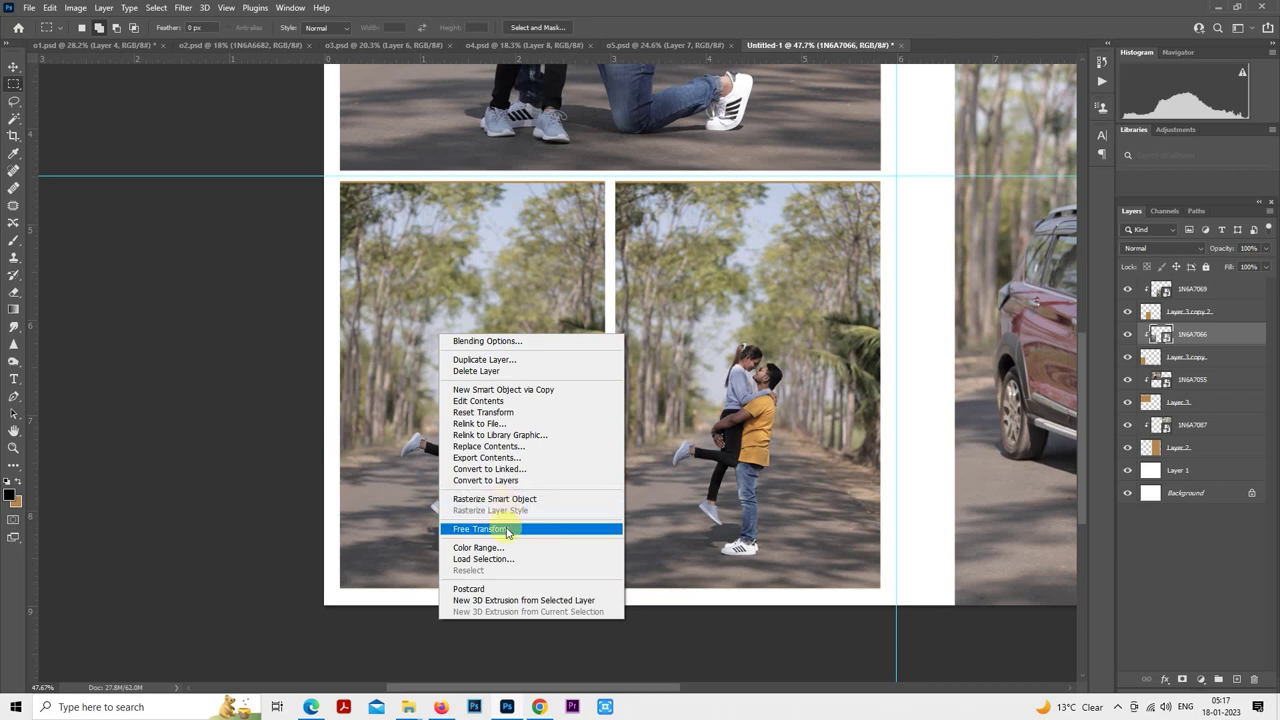
click(505, 528)
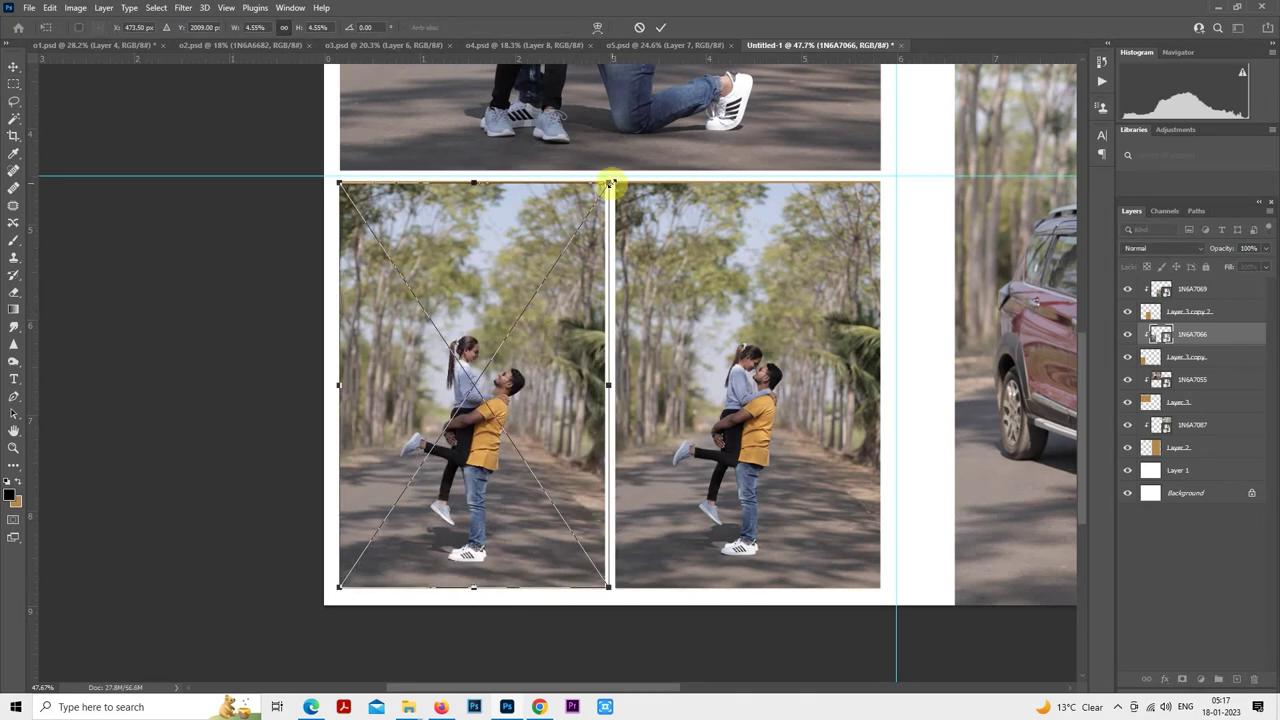
key(Return)
scroll(549, 280, down, 3)
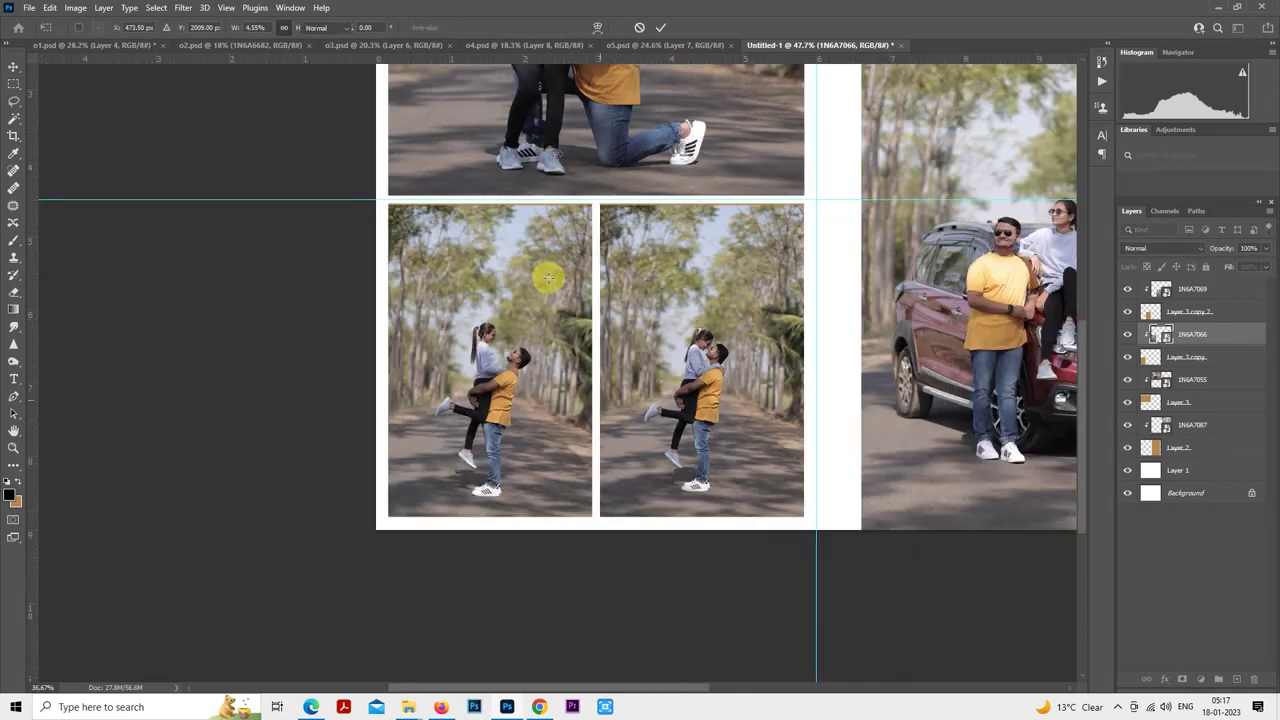
key(ctrl+0)
scroll(322, 495, up, 2)
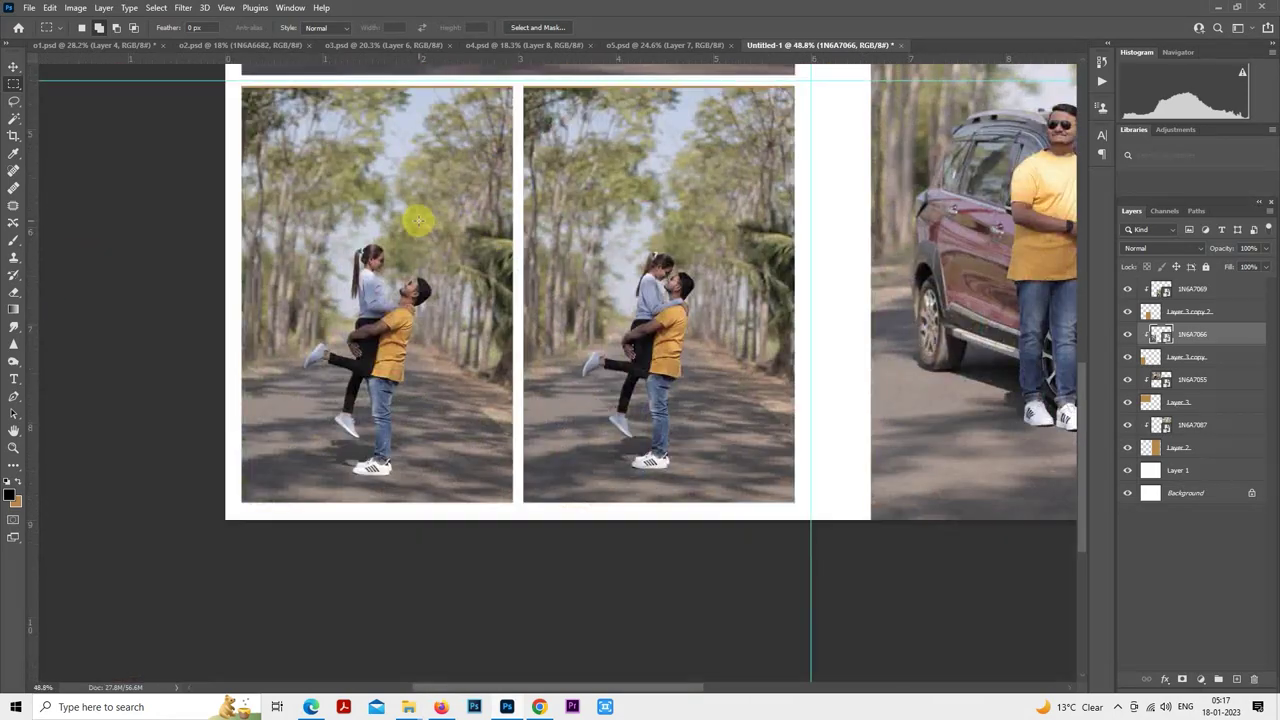
- Enlarge, slightly tilt and reposition the lower-left couple photo to fill its frame
right_click(414, 214)
click(515, 416)
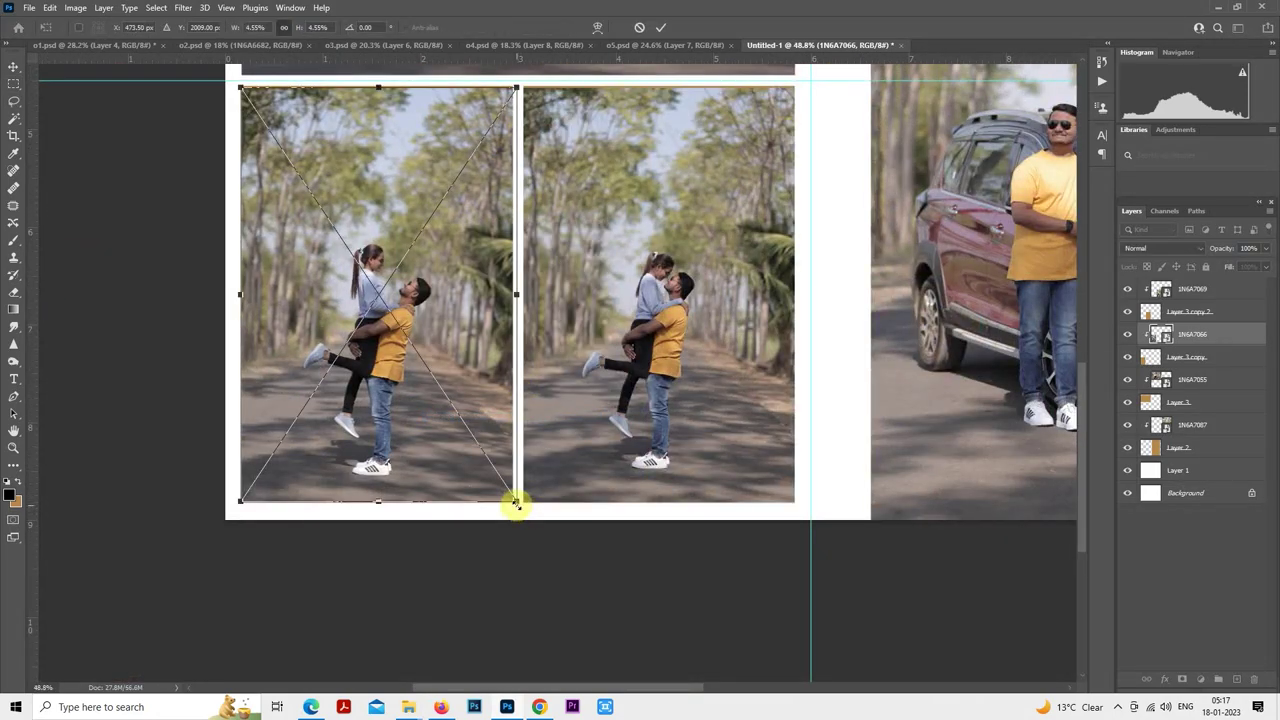
drag(515, 503, 593, 613)
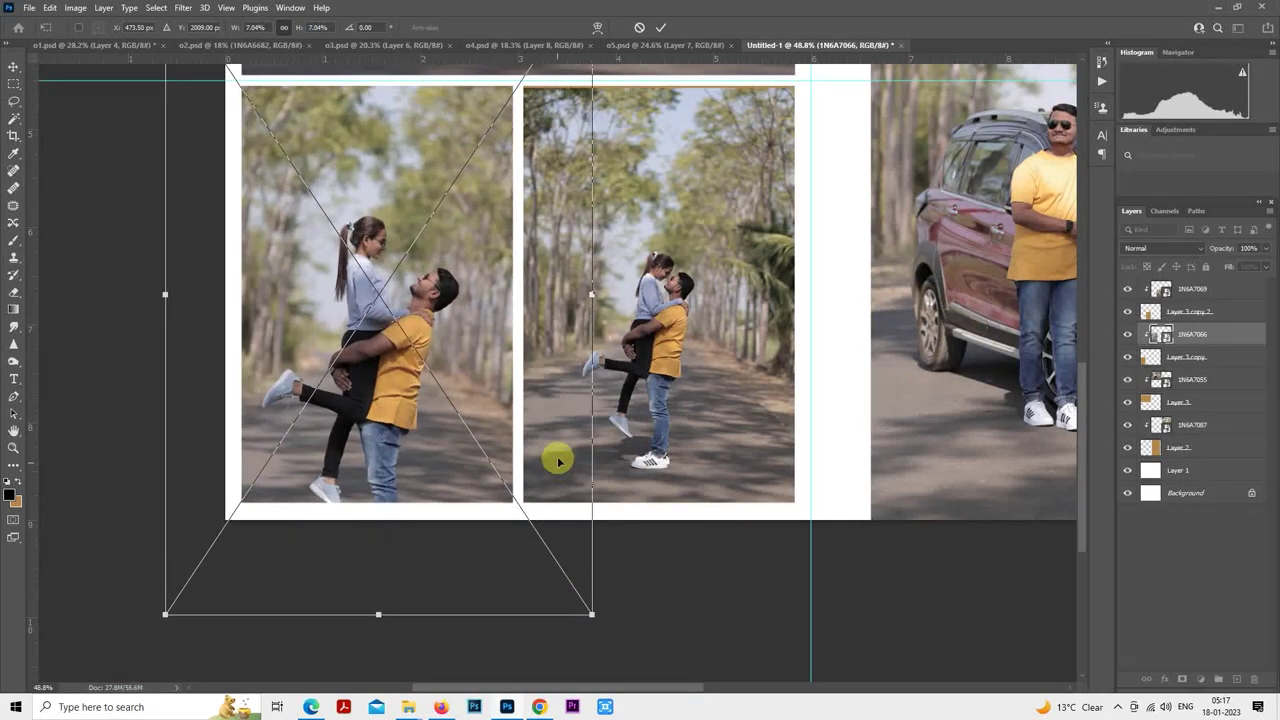
drag(559, 461, 563, 373)
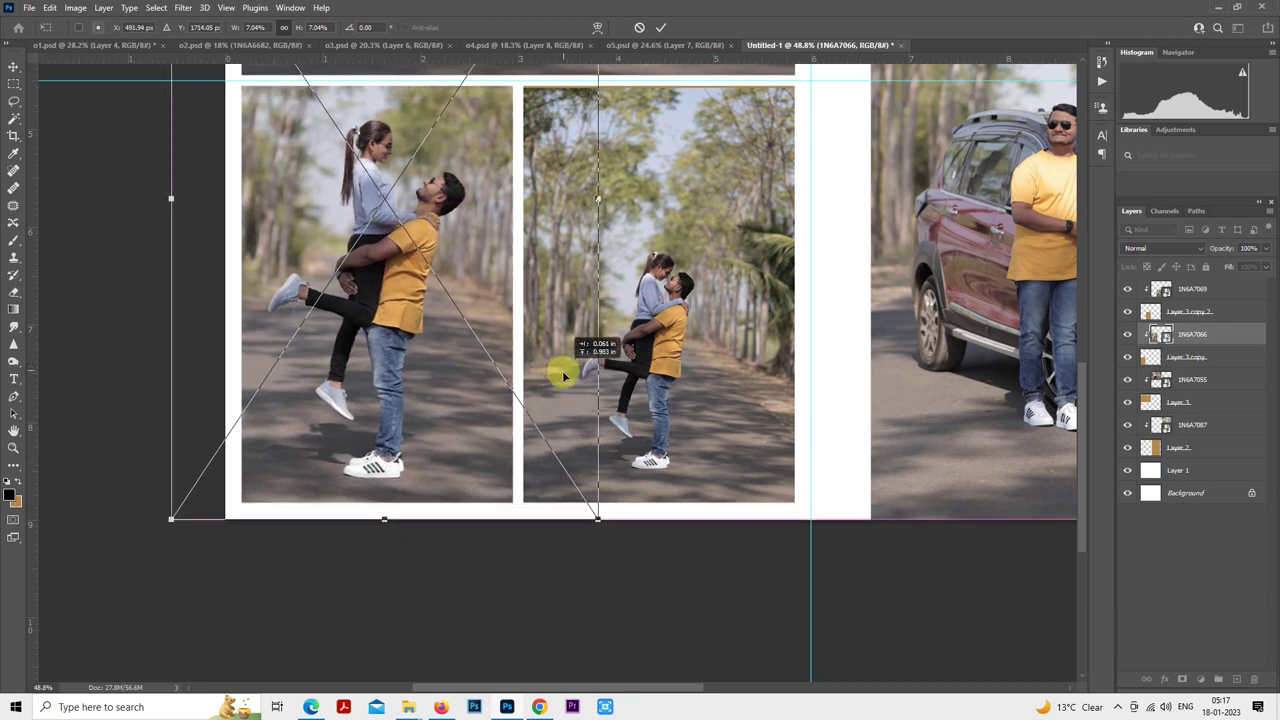
drag(658, 350, 662, 345)
drag(499, 333, 491, 329)
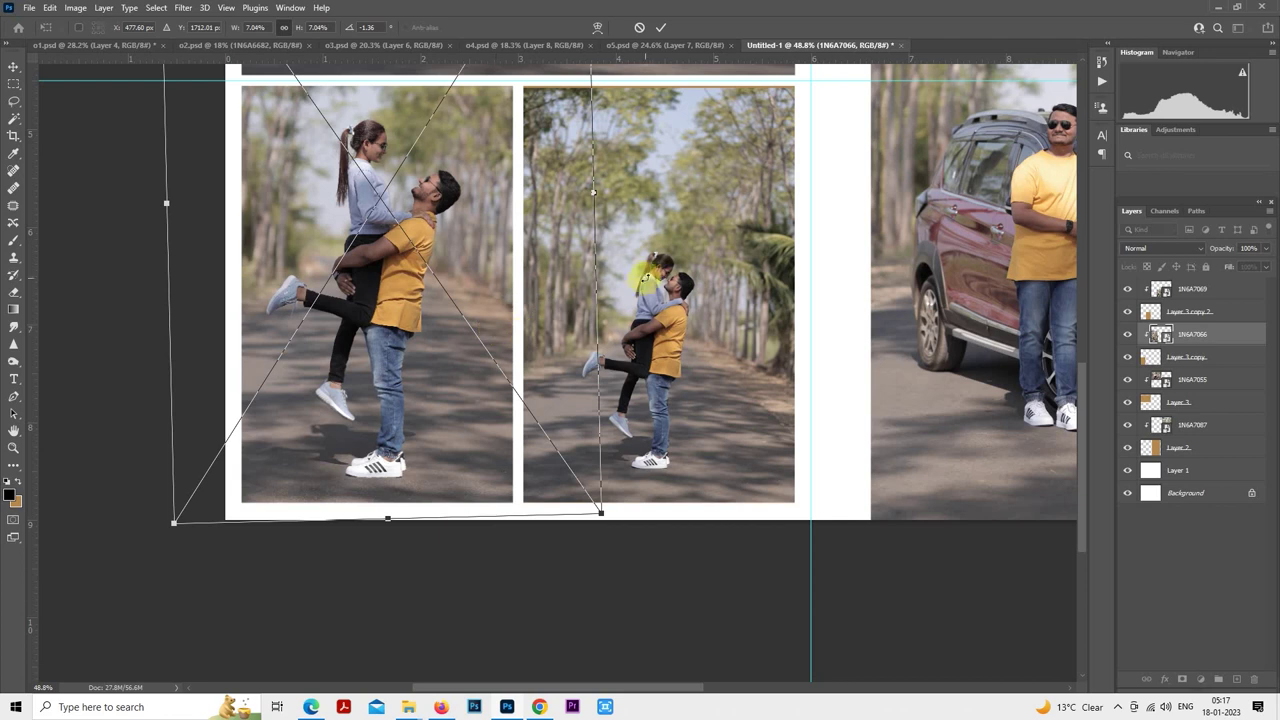
drag(650, 268, 651, 282)
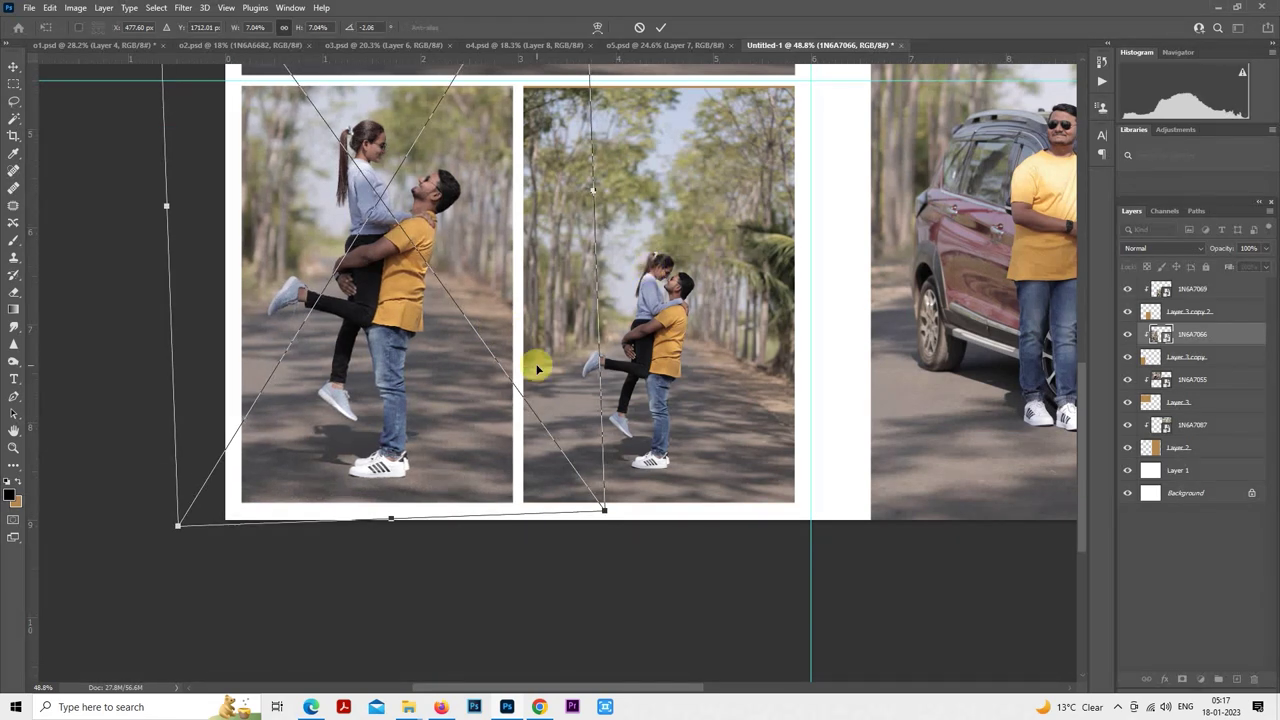
drag(607, 510, 609, 517)
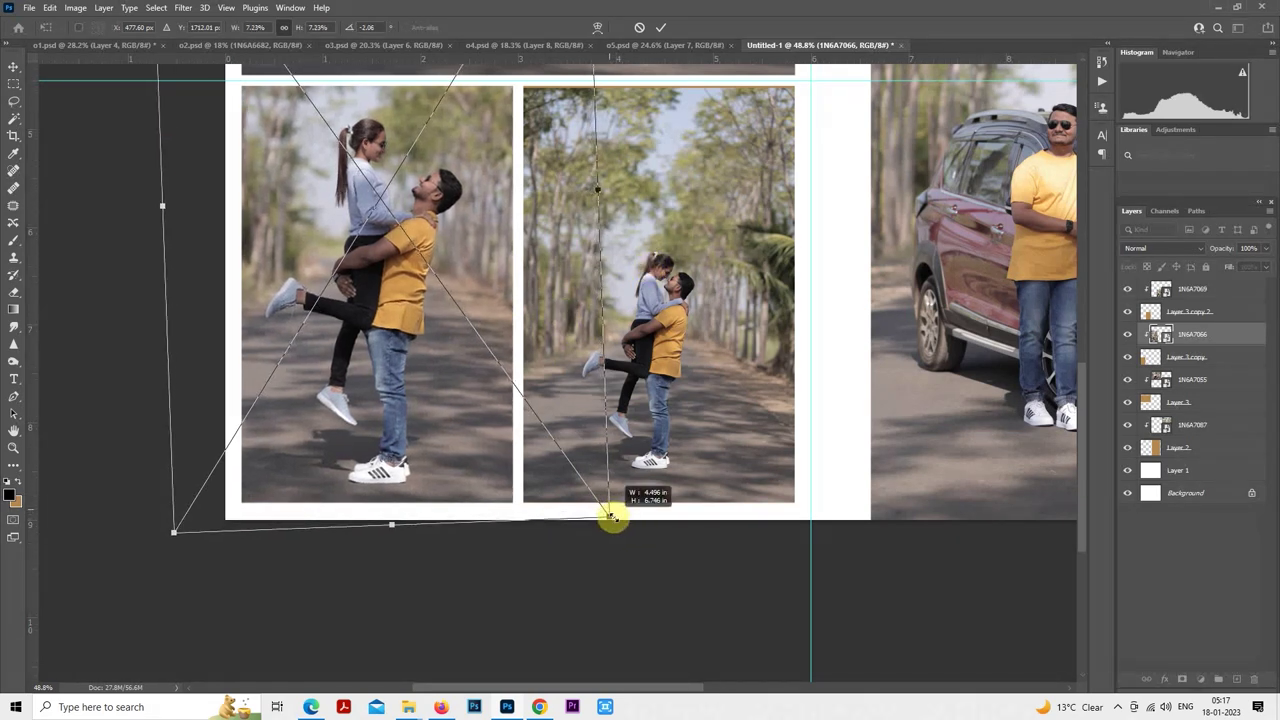
drag(574, 437, 583, 433)
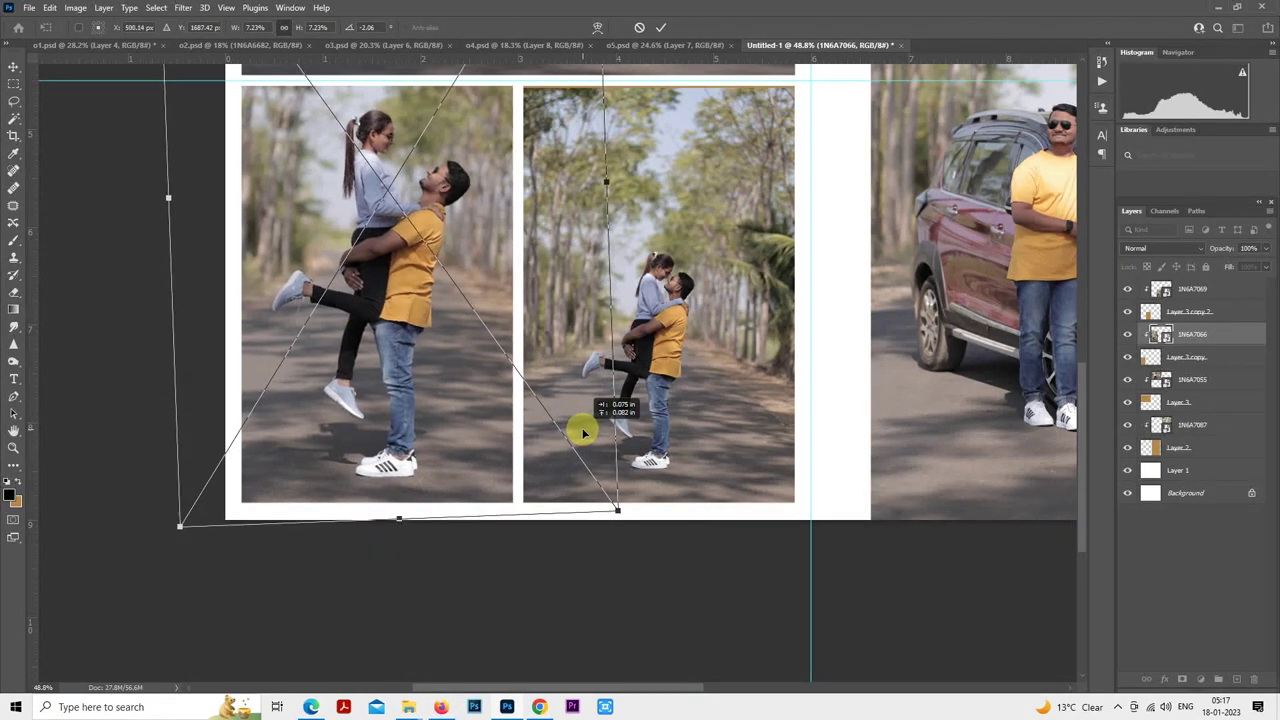
drag(584, 433, 586, 433)
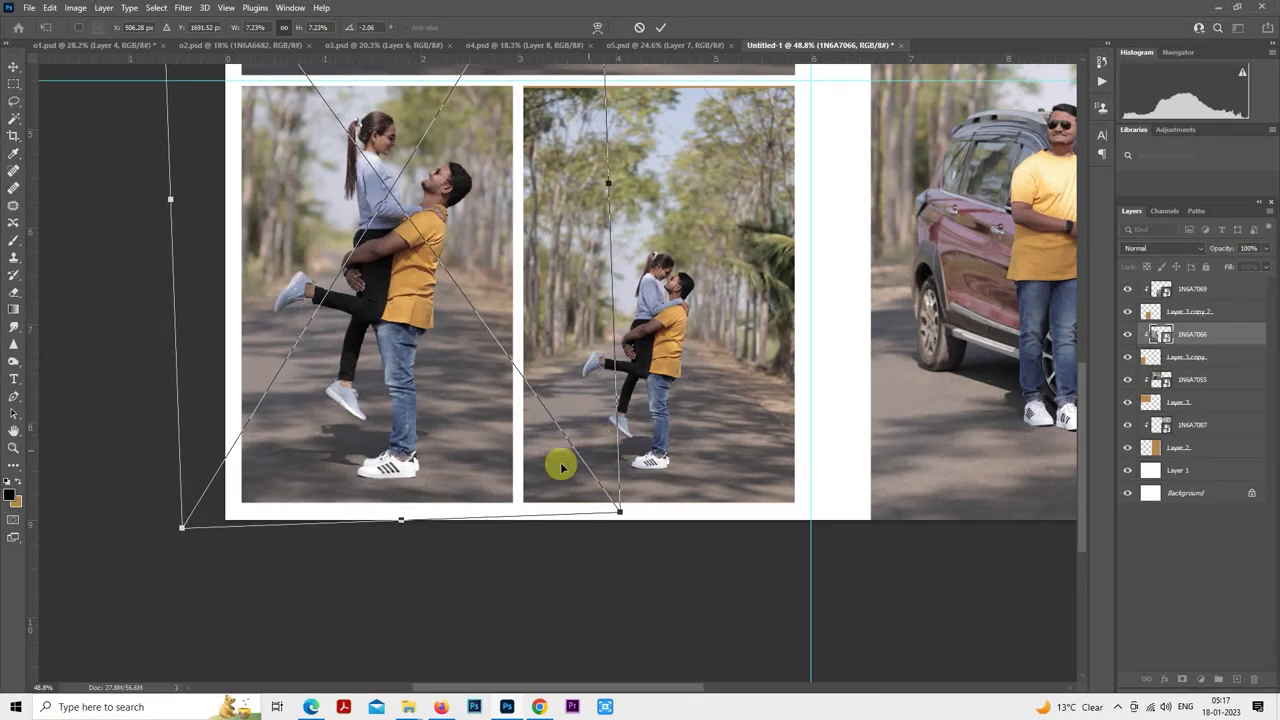
key(Return)
- Select the 1N6A7069 photo layer
scroll(591, 423, down, 2)
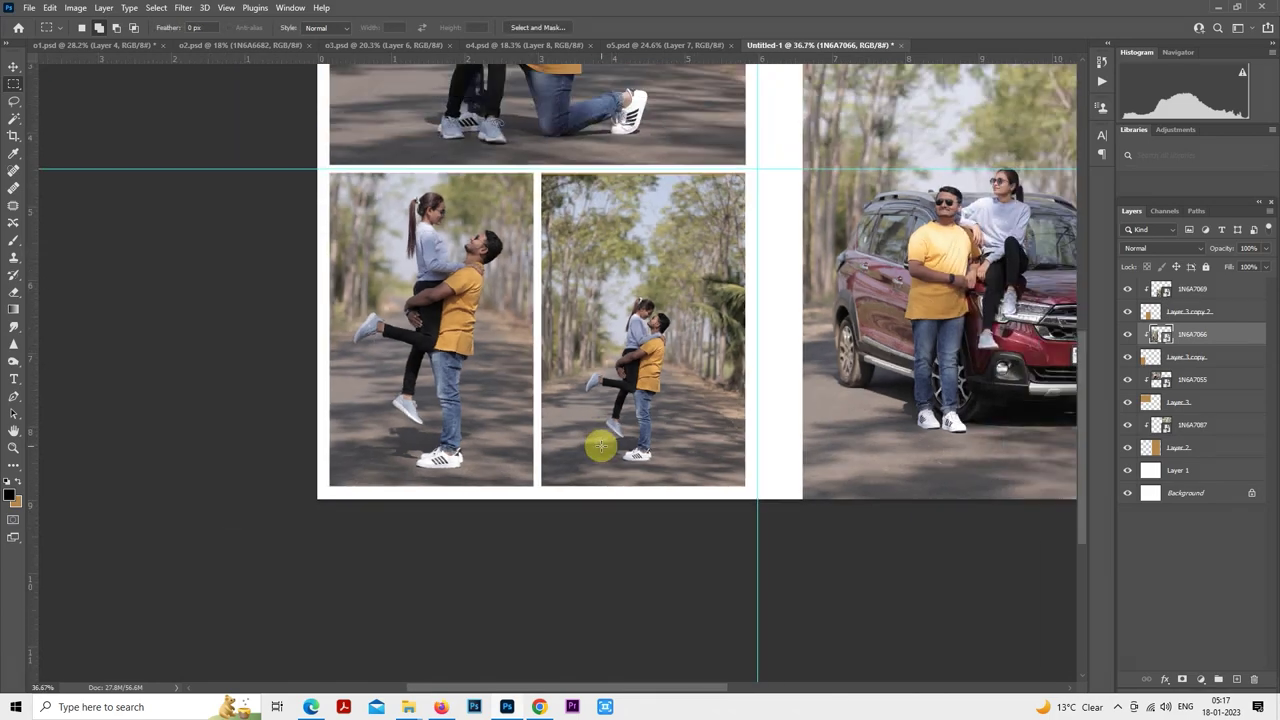
scroll(771, 386, down, 3)
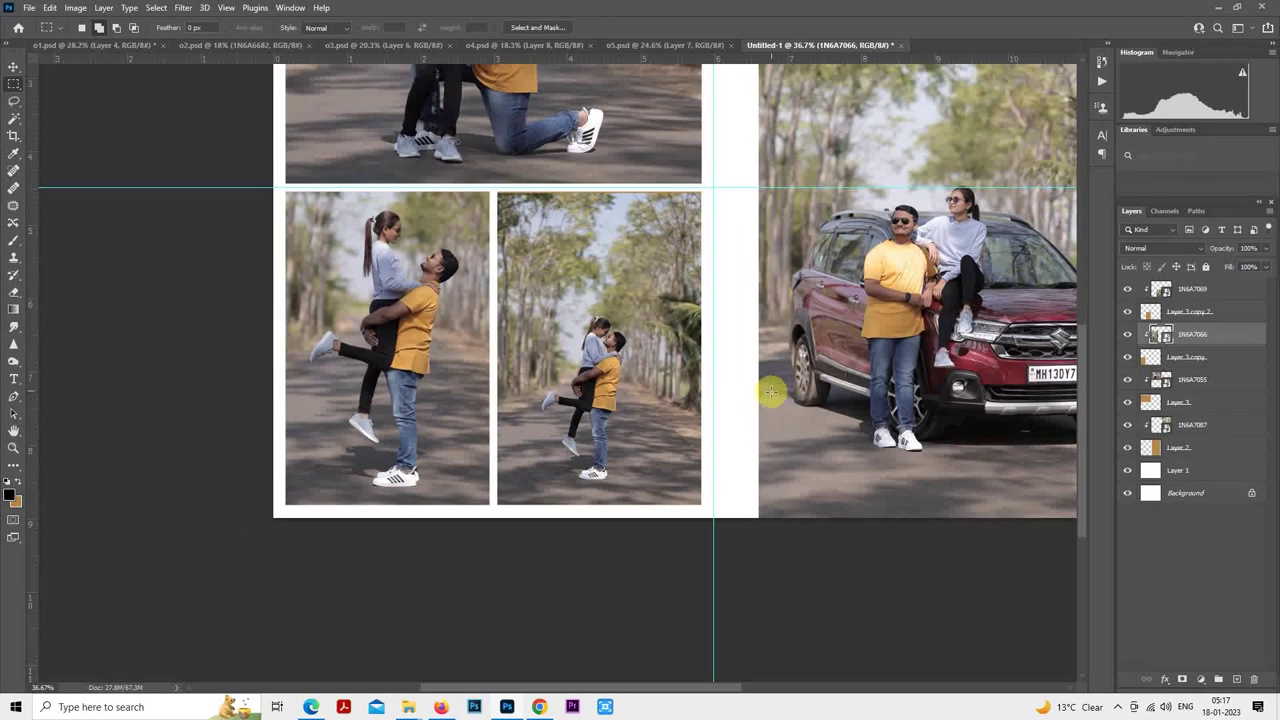
scroll(548, 520, up, 2)
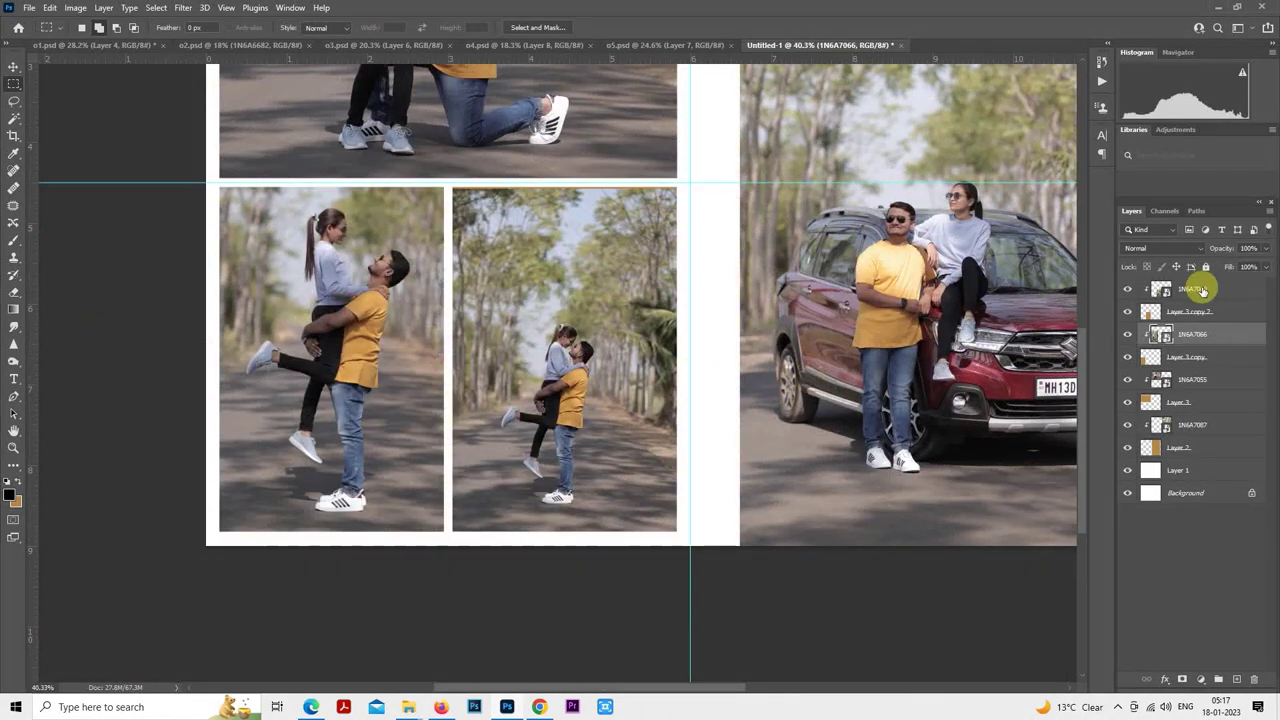
click(1195, 289)
- Enlarge 1N6A7069, tilt it about 5 degrees and raise it to fill its frame
right_click(525, 390)
click(592, 580)
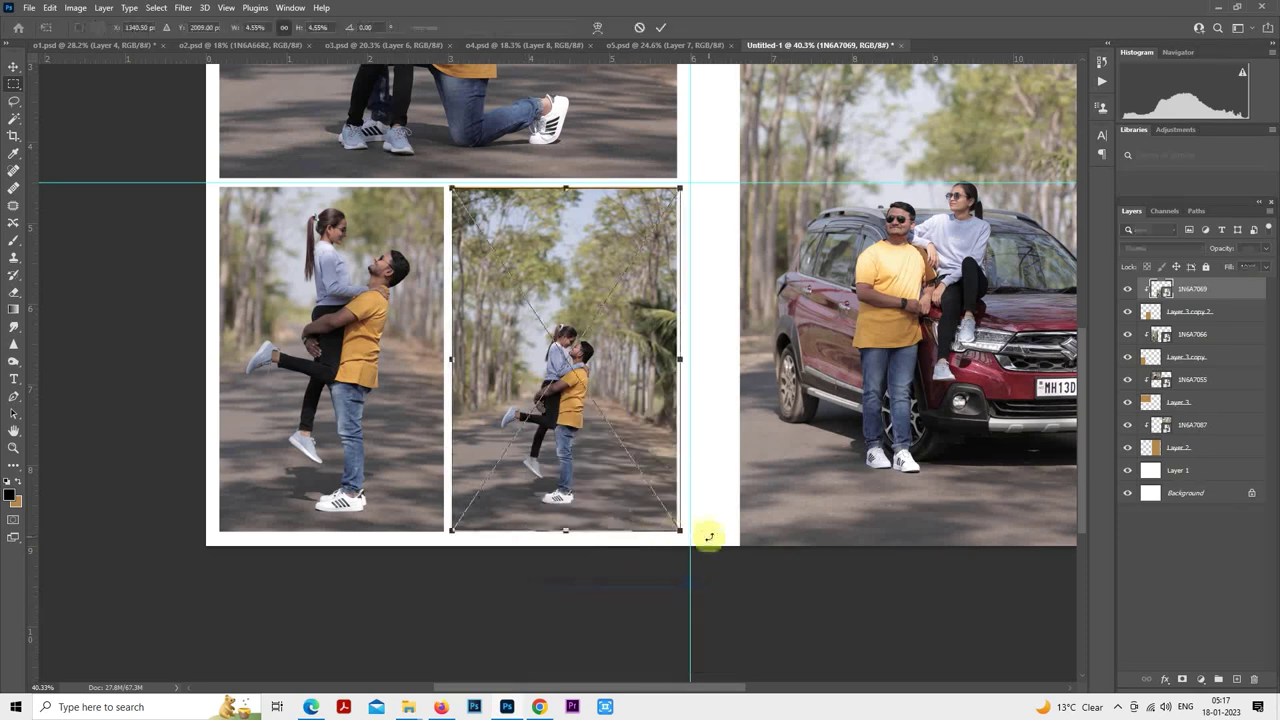
drag(680, 533, 759, 650)
drag(713, 519, 730, 436)
drag(823, 431, 844, 357)
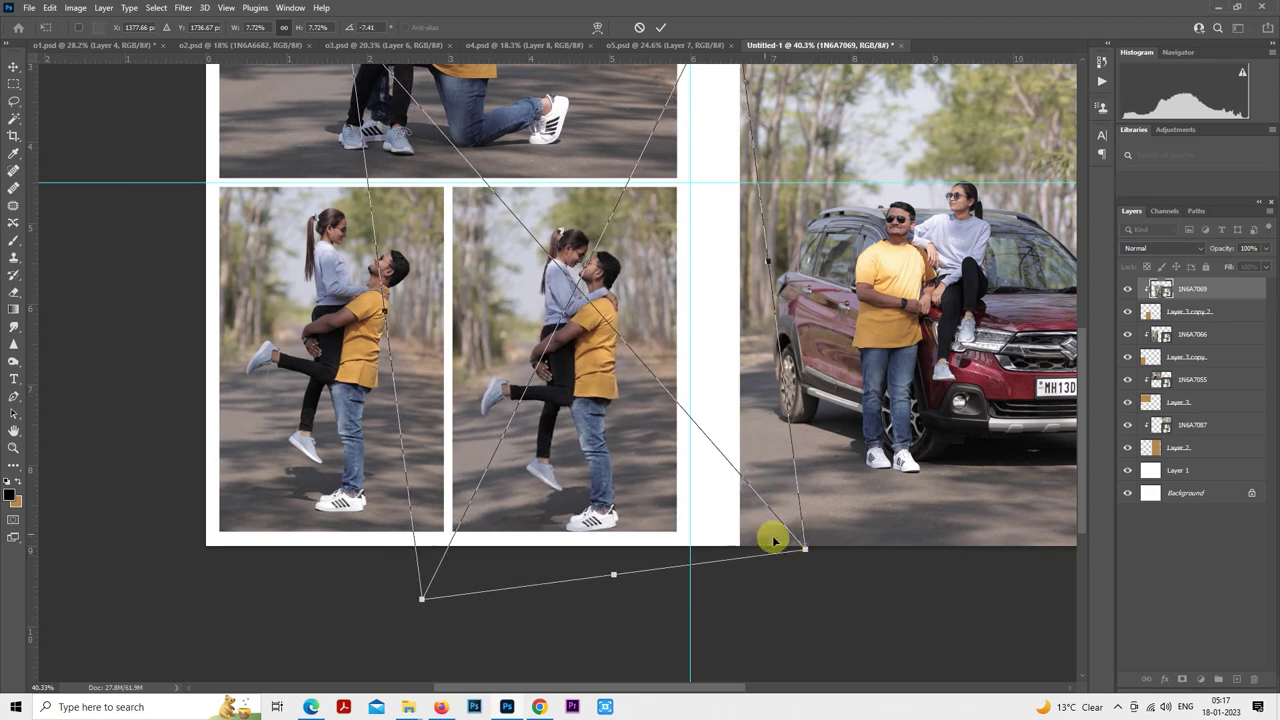
drag(733, 517, 694, 457)
drag(811, 434, 827, 475)
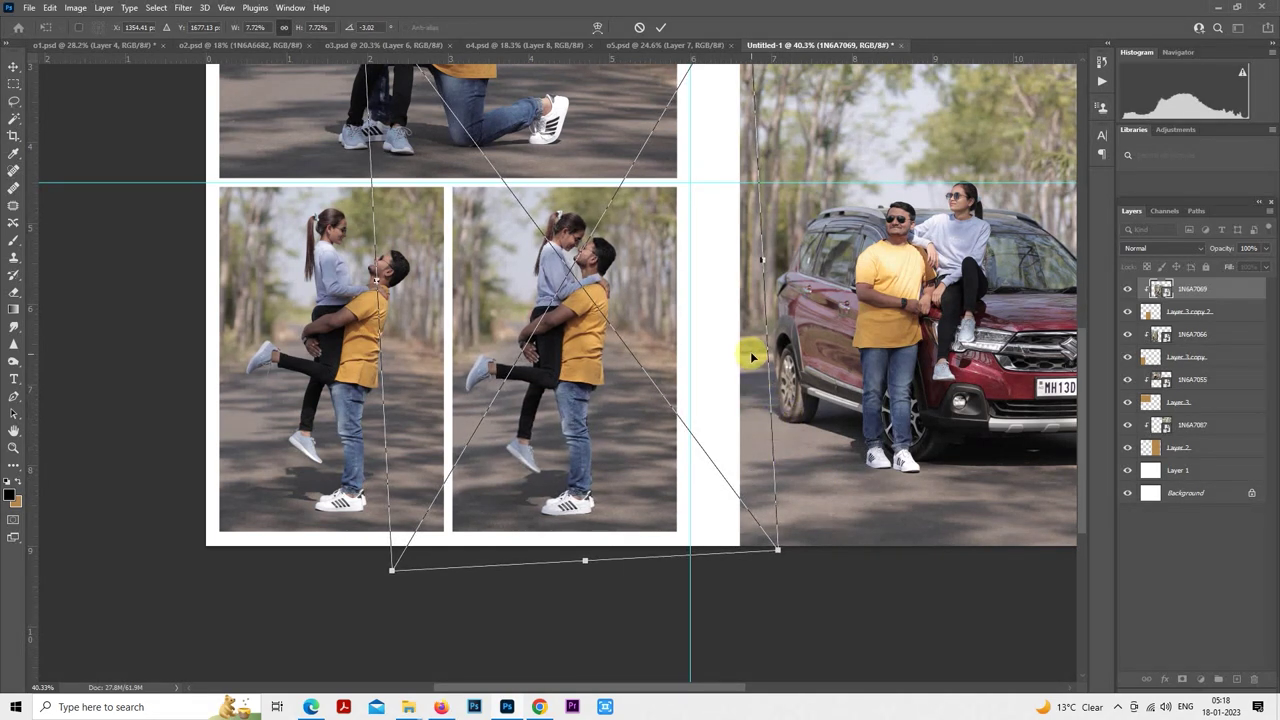
drag(752, 350, 758, 347)
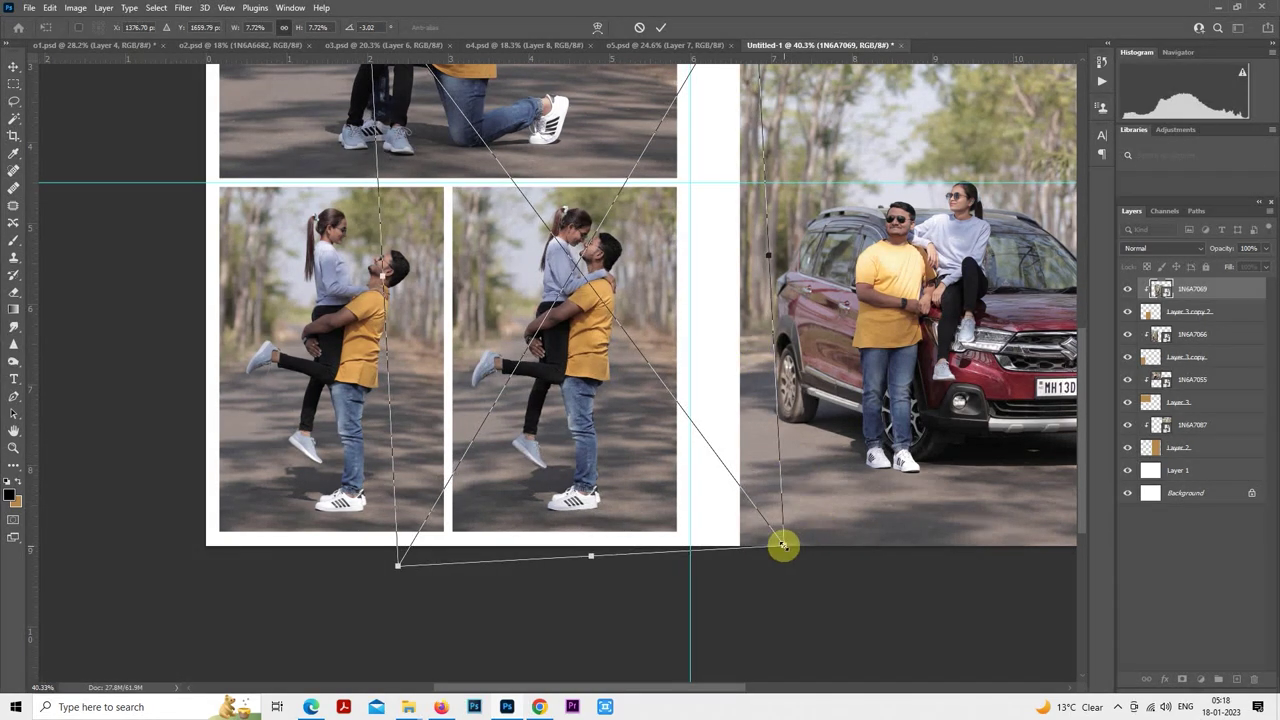
drag(781, 543, 777, 538)
drag(729, 406, 723, 399)
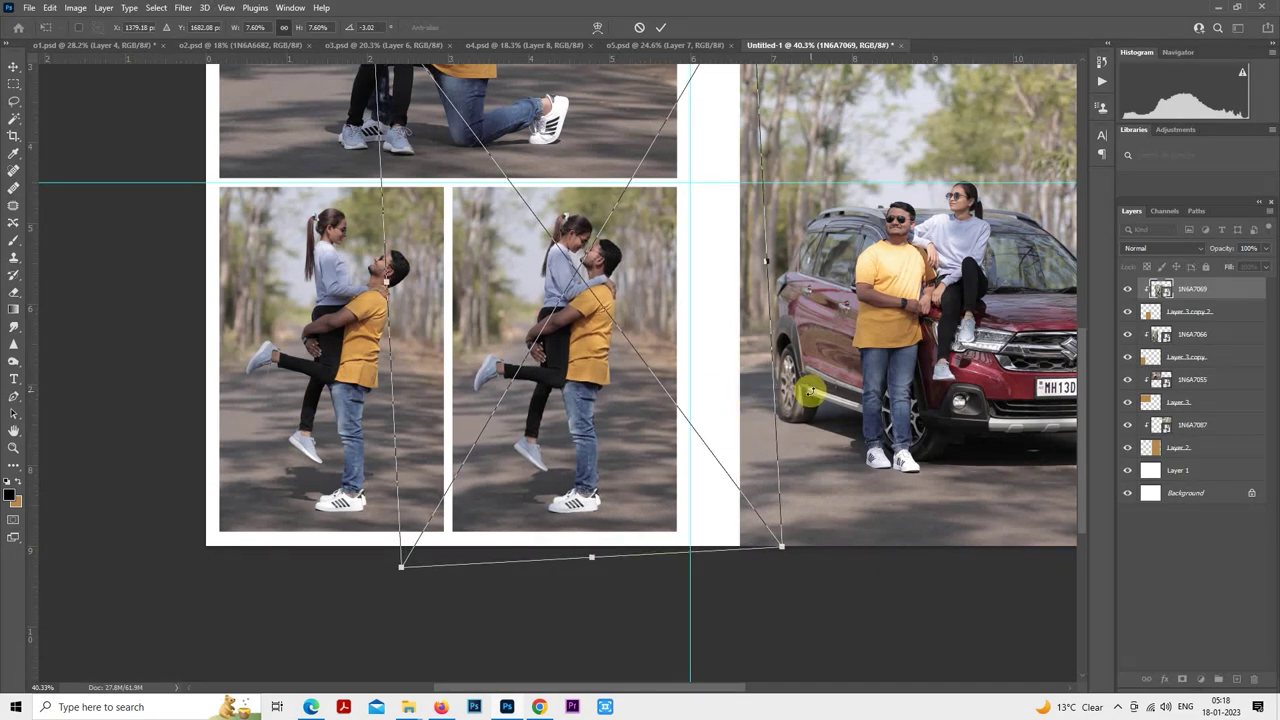
drag(809, 391, 811, 393)
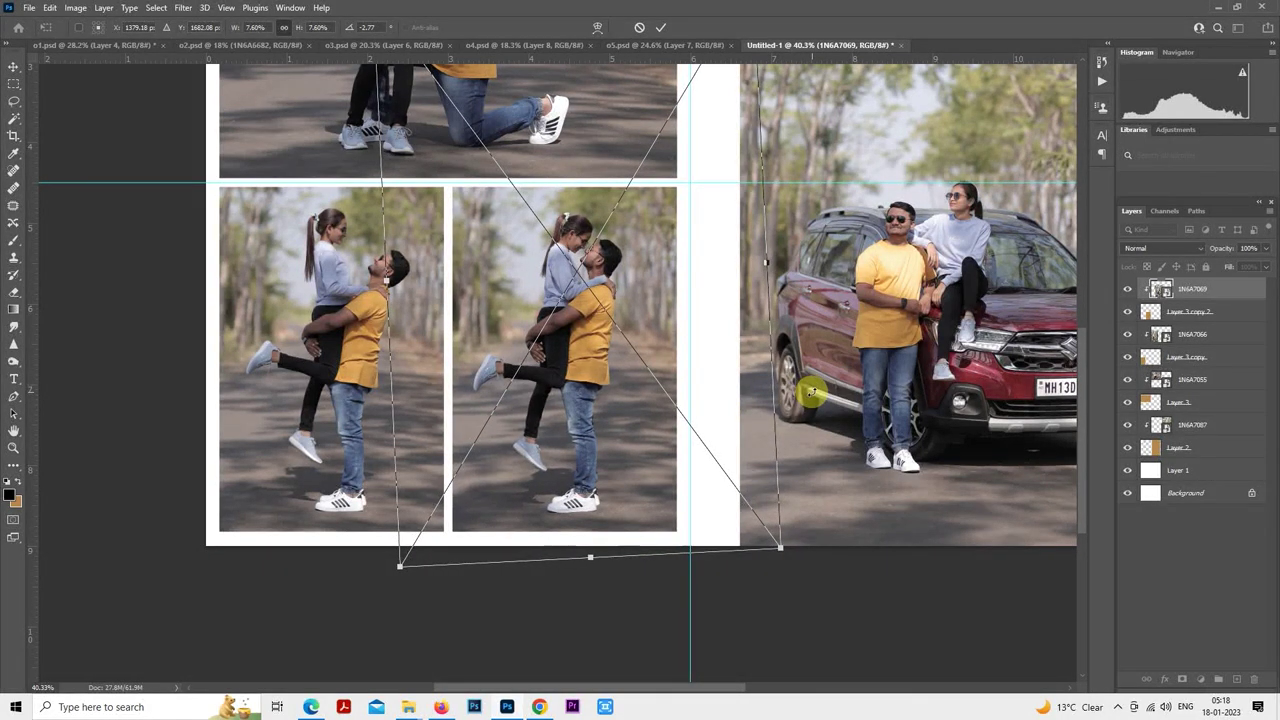
drag(712, 392, 728, 392)
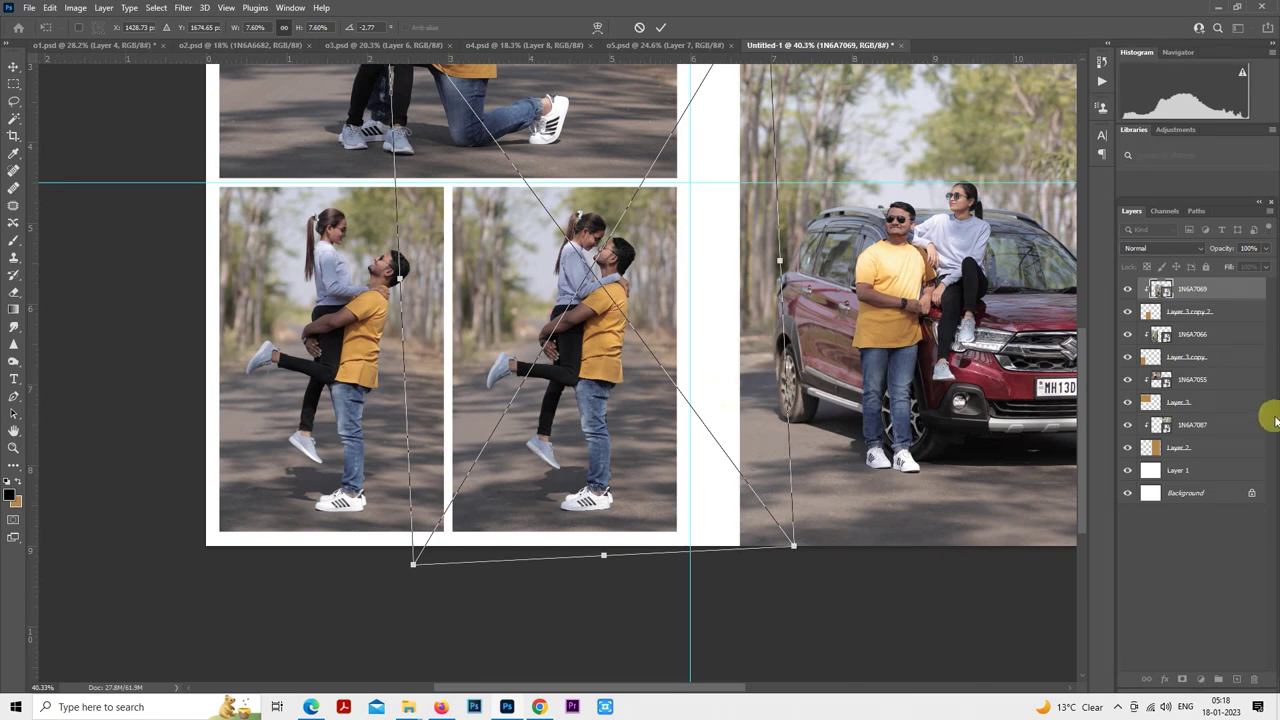
key(Return)
- Nudge the 1N6A7066 photo slightly to the right
click(1190, 336)
right_click(380, 318)
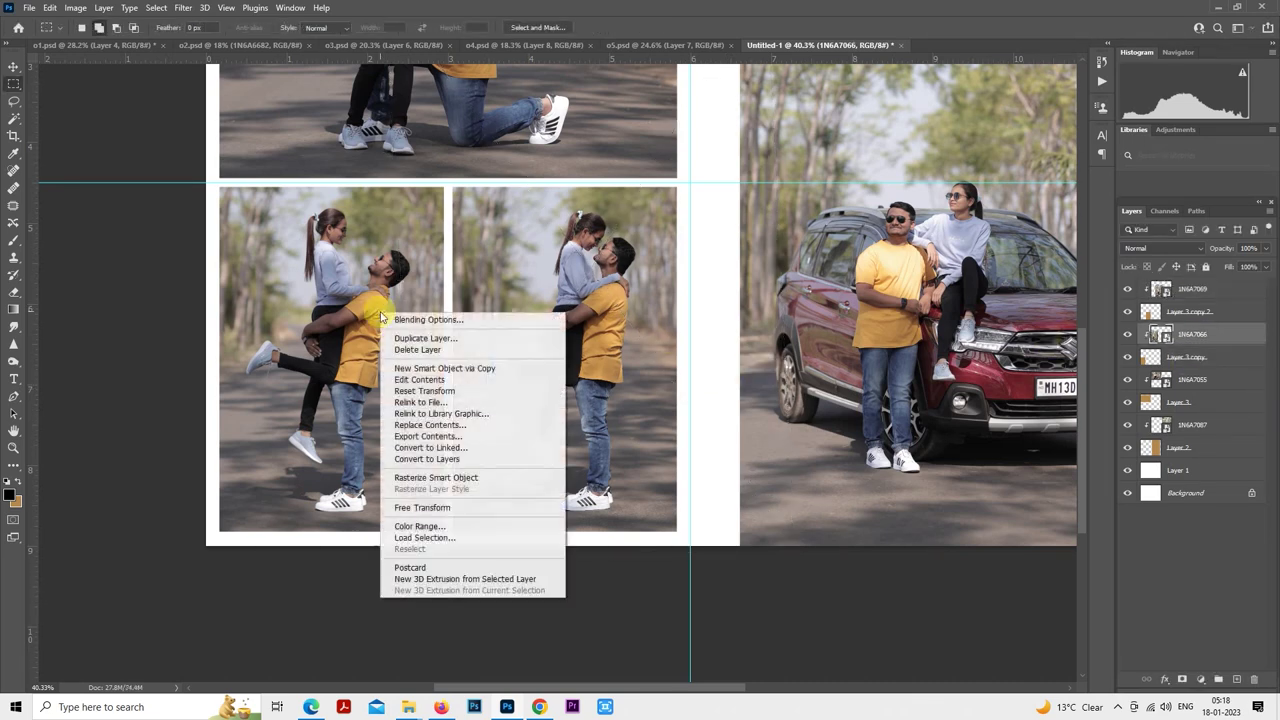
click(425, 507)
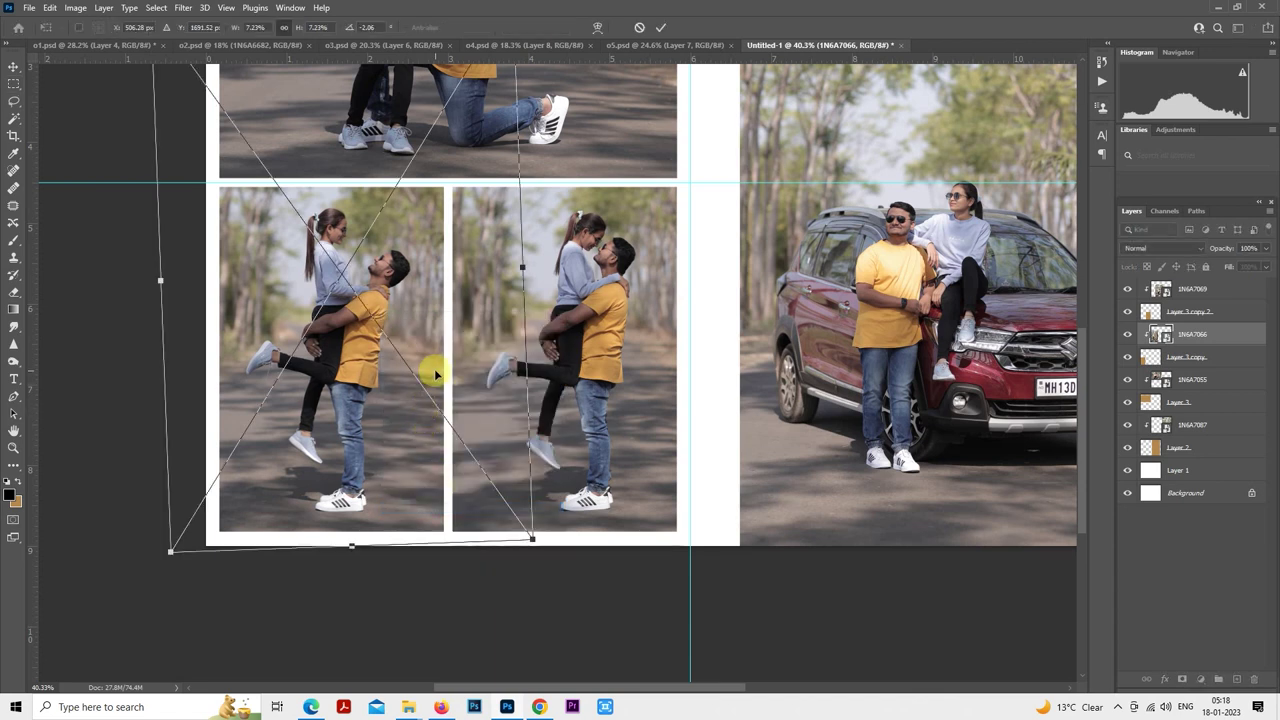
drag(436, 374, 439, 374)
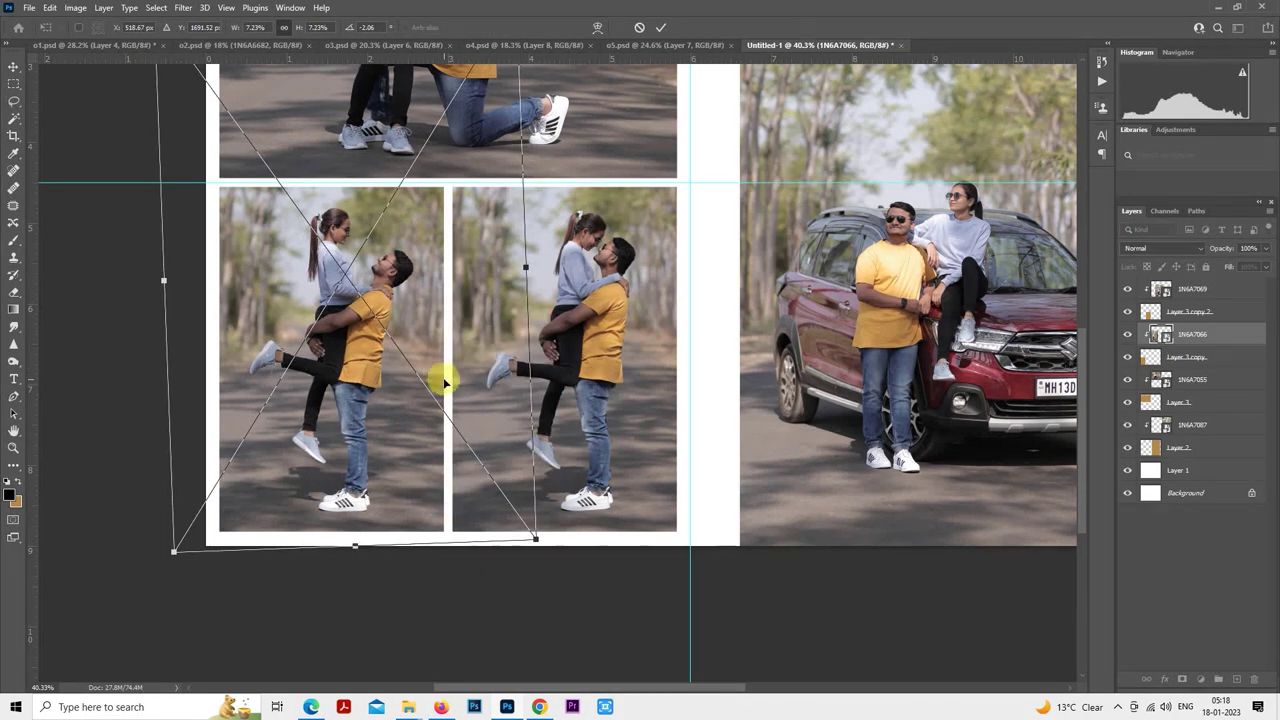
key(Return)
- Add a vertical guide at 9 inches marking the right page's centre
key(m)
scroll(591, 381, down, 2)
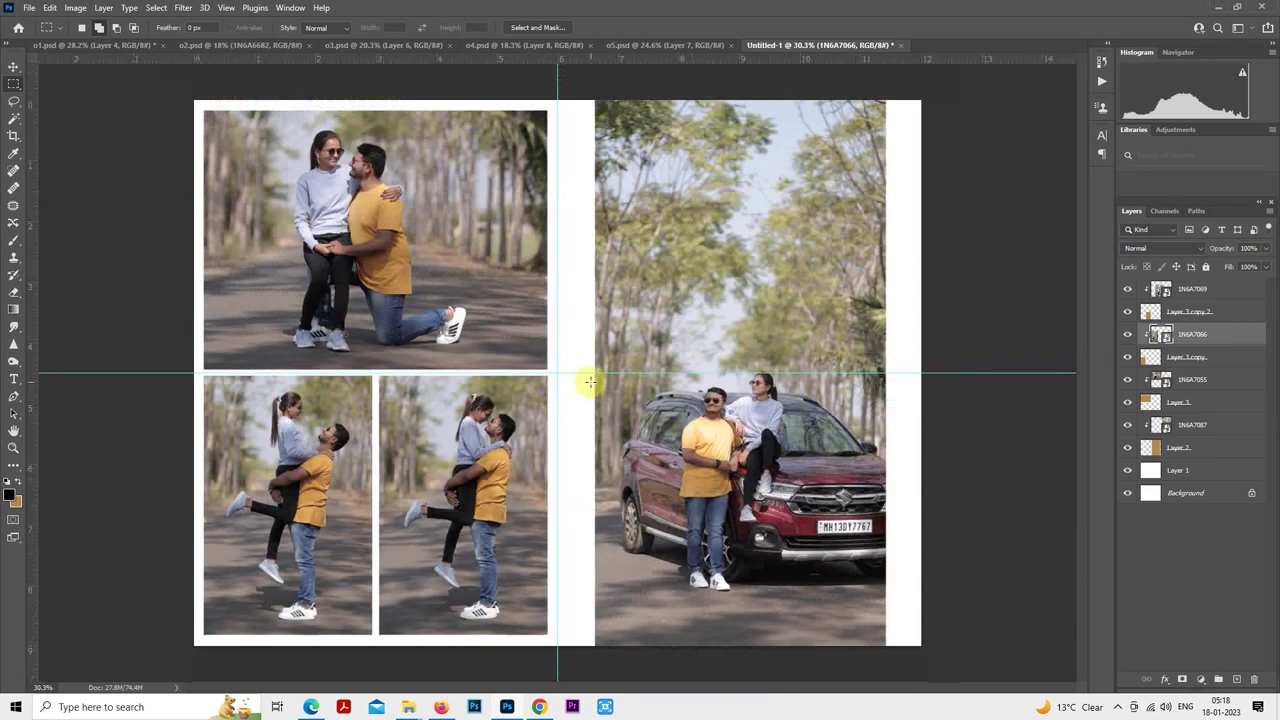
key(ctrl+plus)
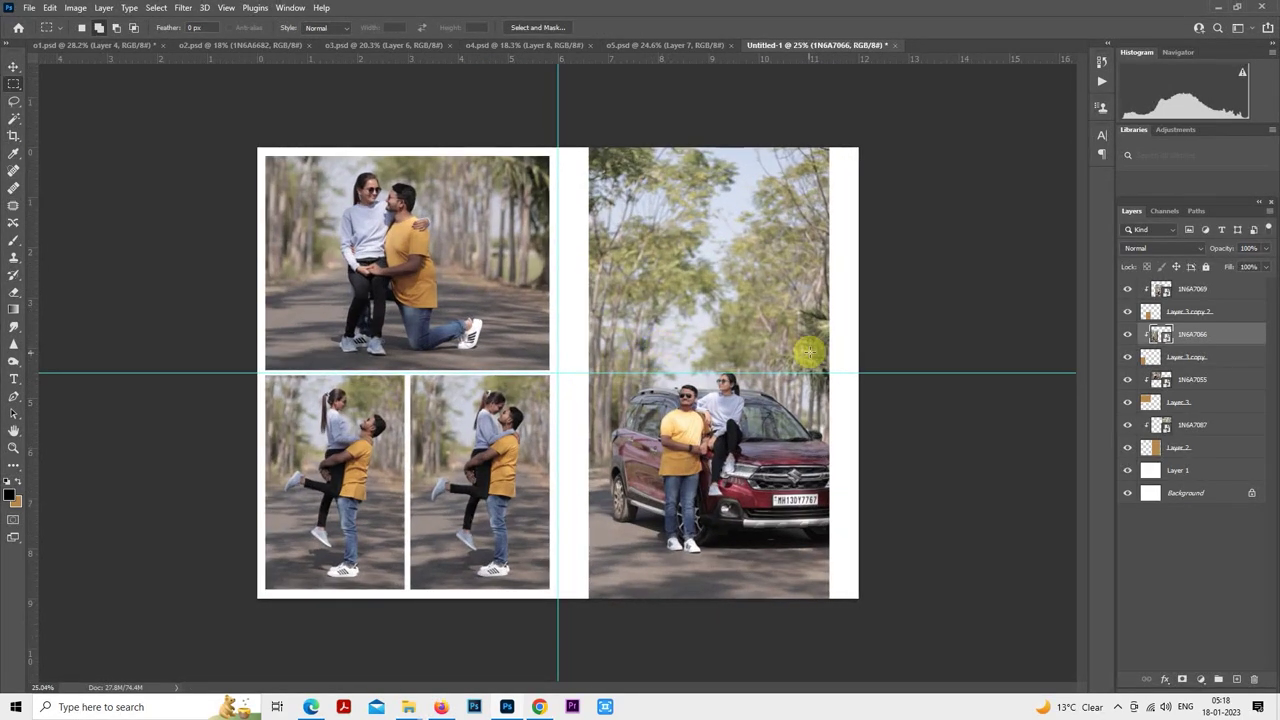
key(ctrl+plus)
scroll(610, 367, down, 2)
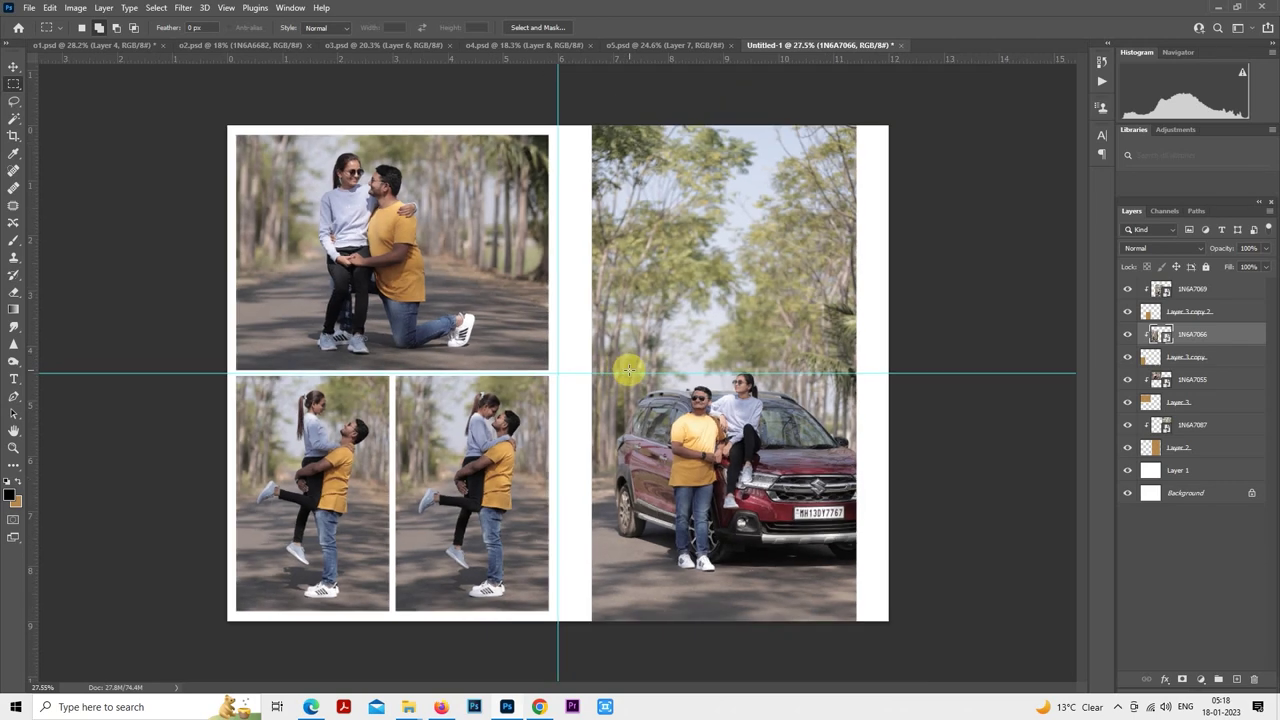
key(ctrl+plus)
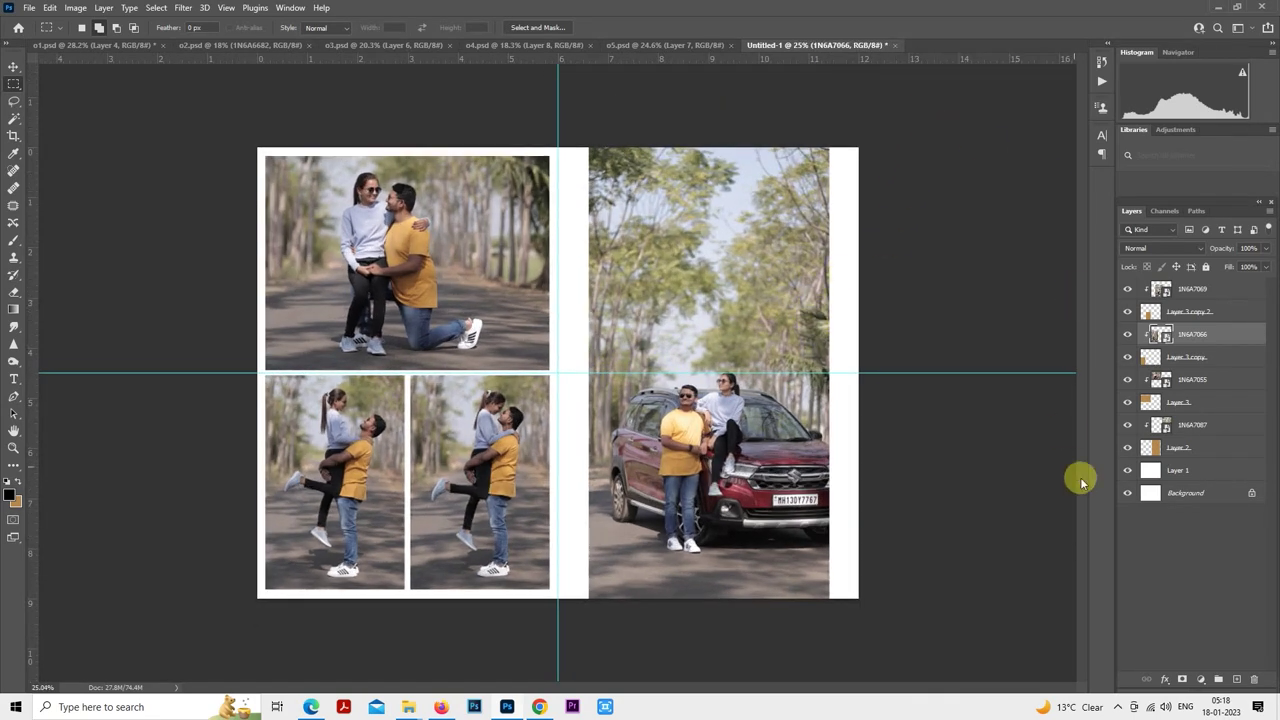
click(1170, 470)
drag(914, 69, 577, 640)
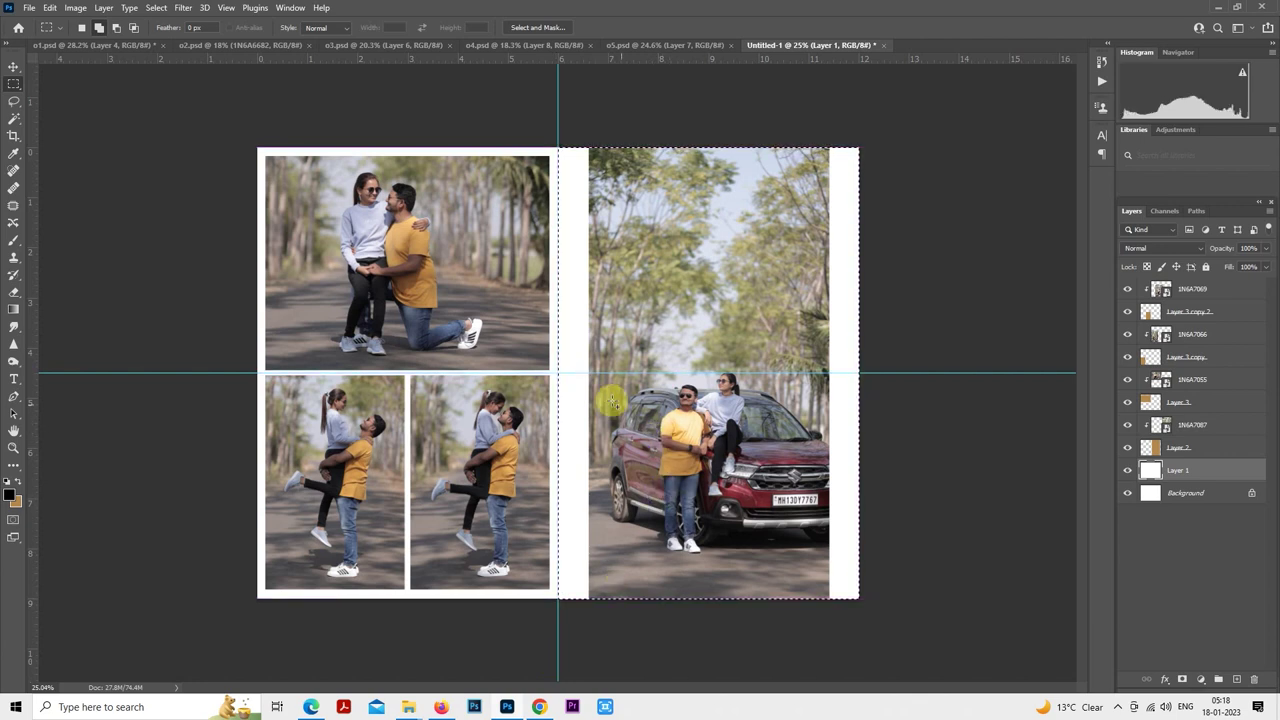
key(ctrl+t)
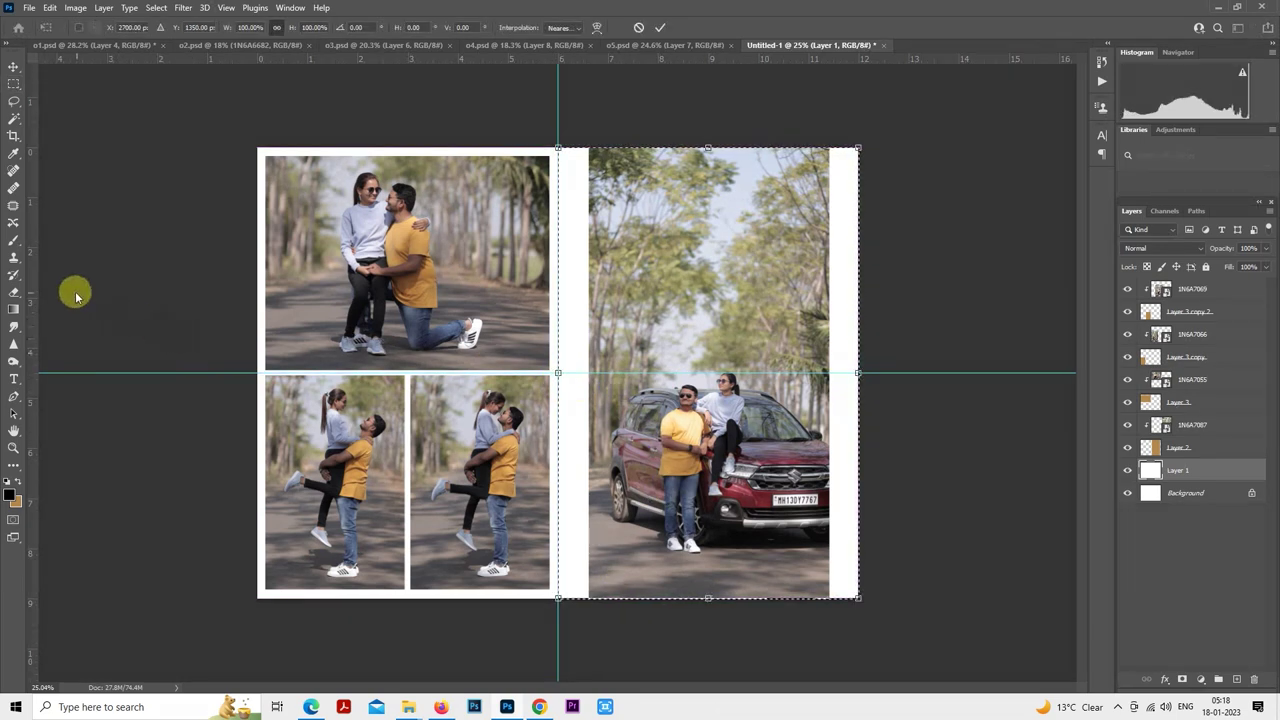
drag(34, 266, 706, 334)
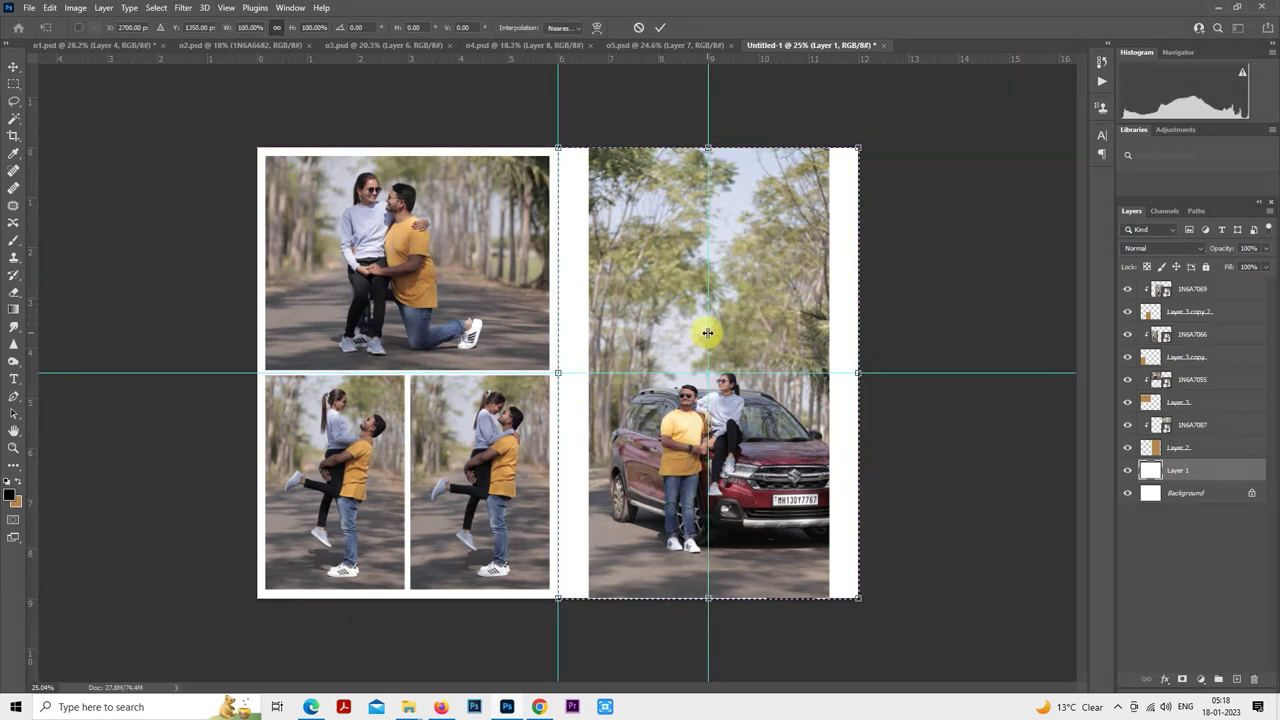
key(Return)
- Check the brown Layer 2 frame under the hidden car photo, then add a layer above 1N6A7069
key(ctrl+plus)
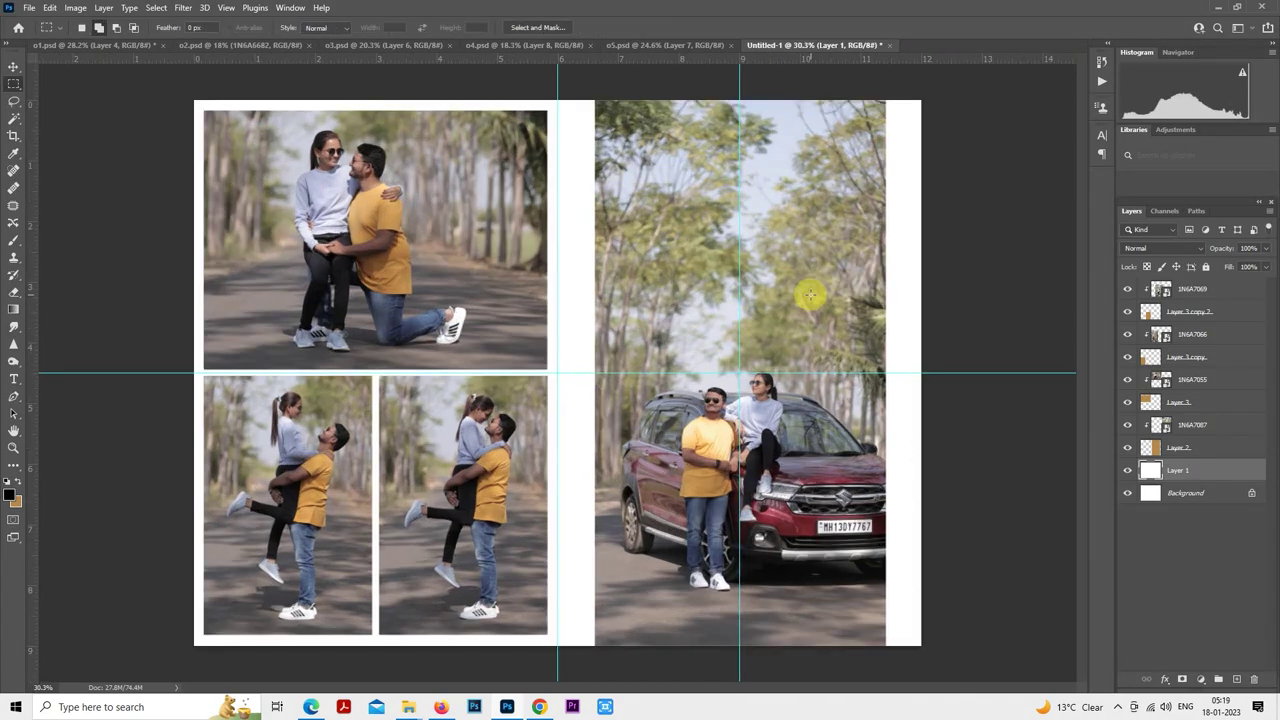
key(ctrl+minus)
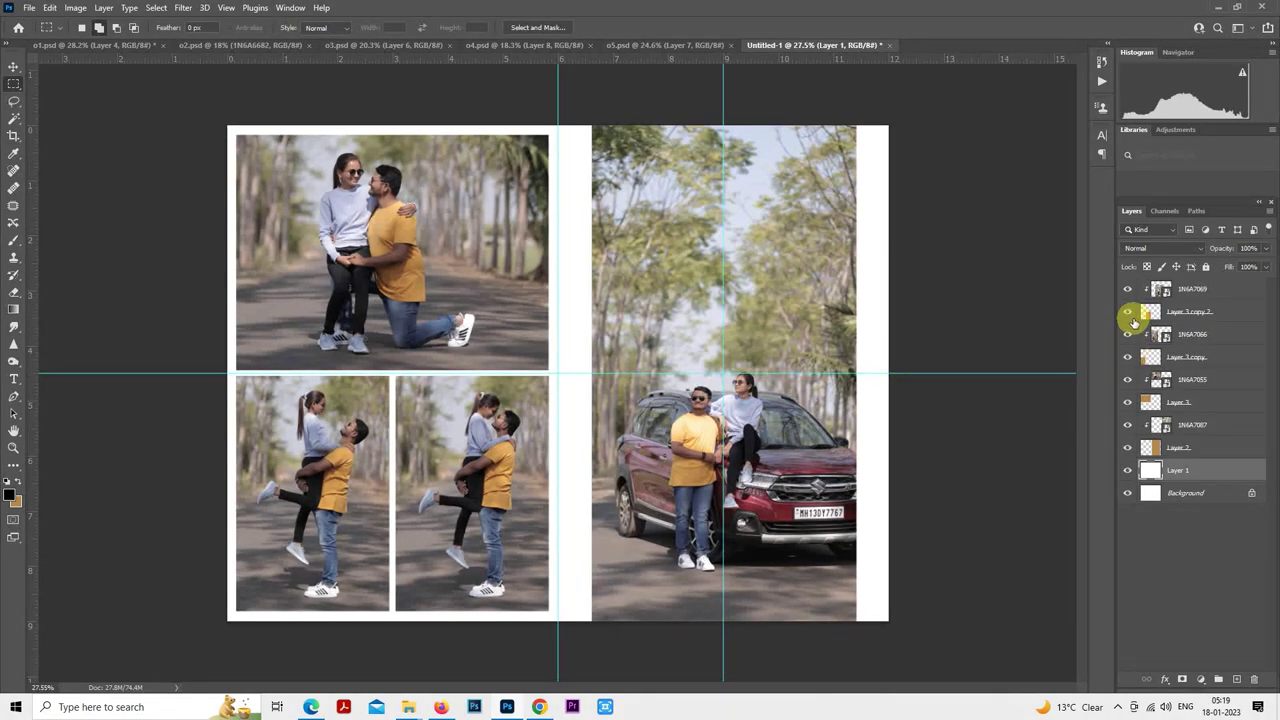
click(1127, 424)
click(1146, 449)
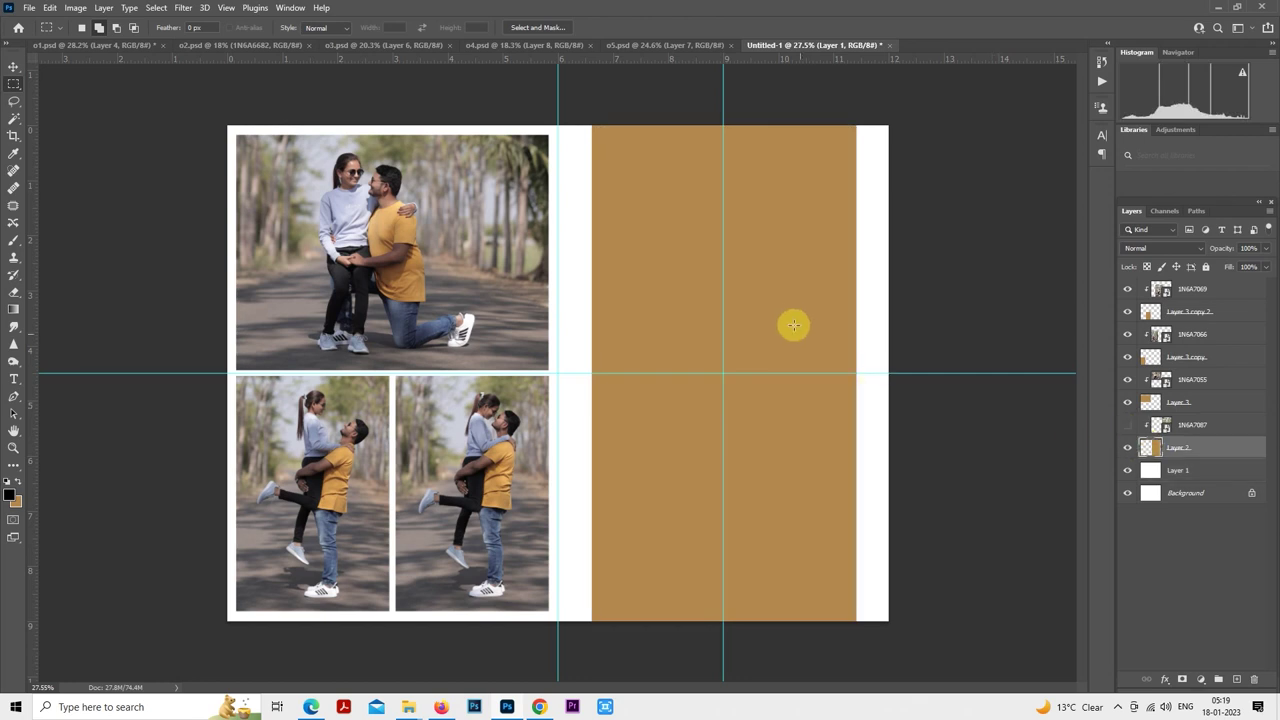
right_click(791, 323)
click(840, 438)
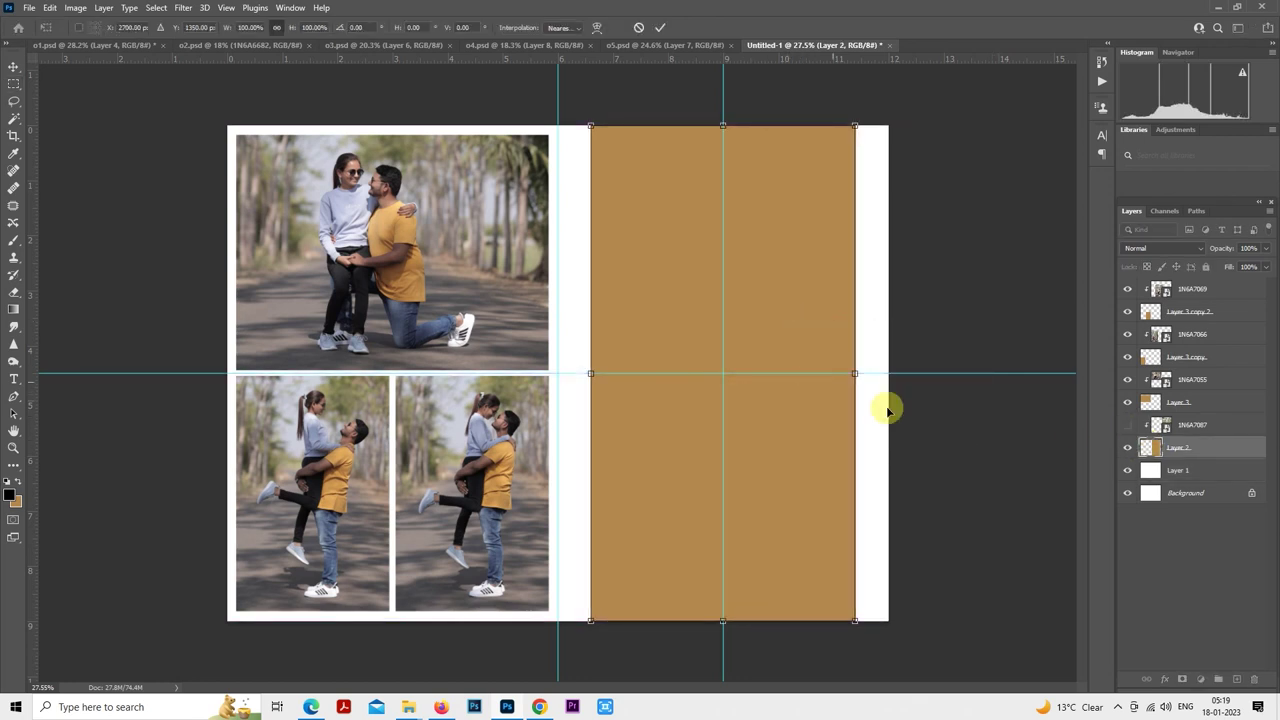
key(Return)
click(1127, 424)
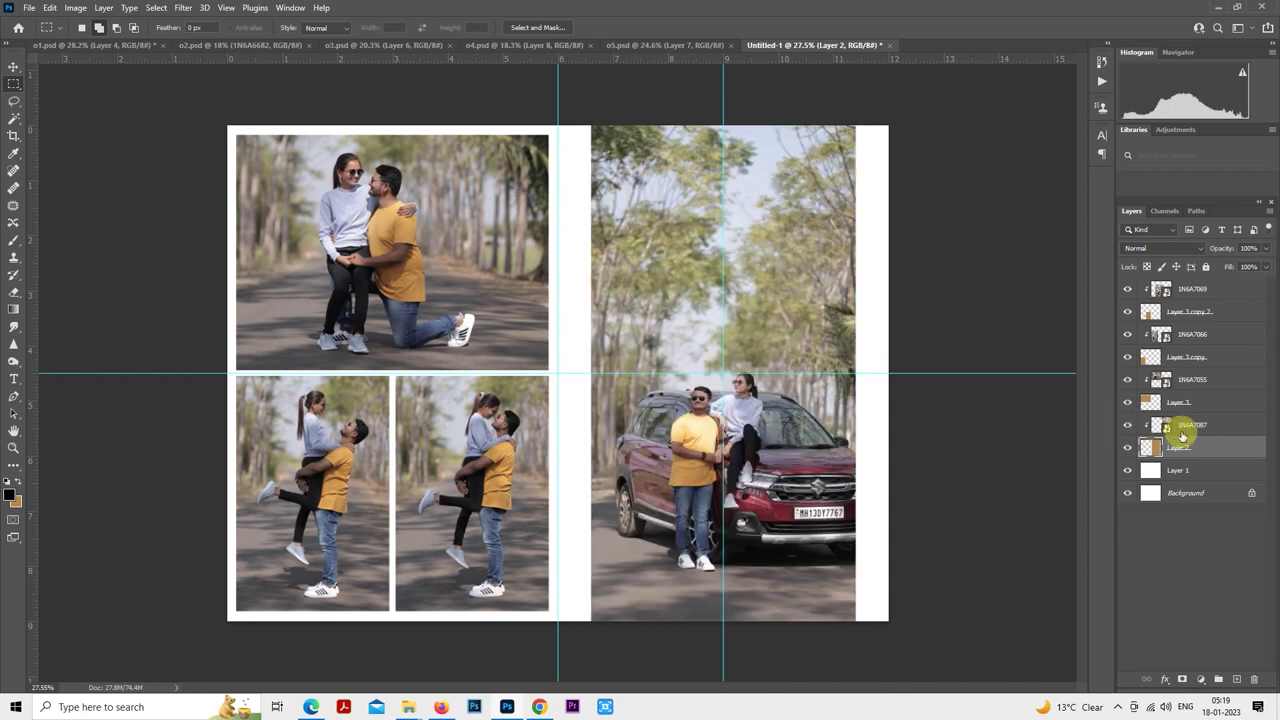
click(1183, 430)
click(1186, 289)
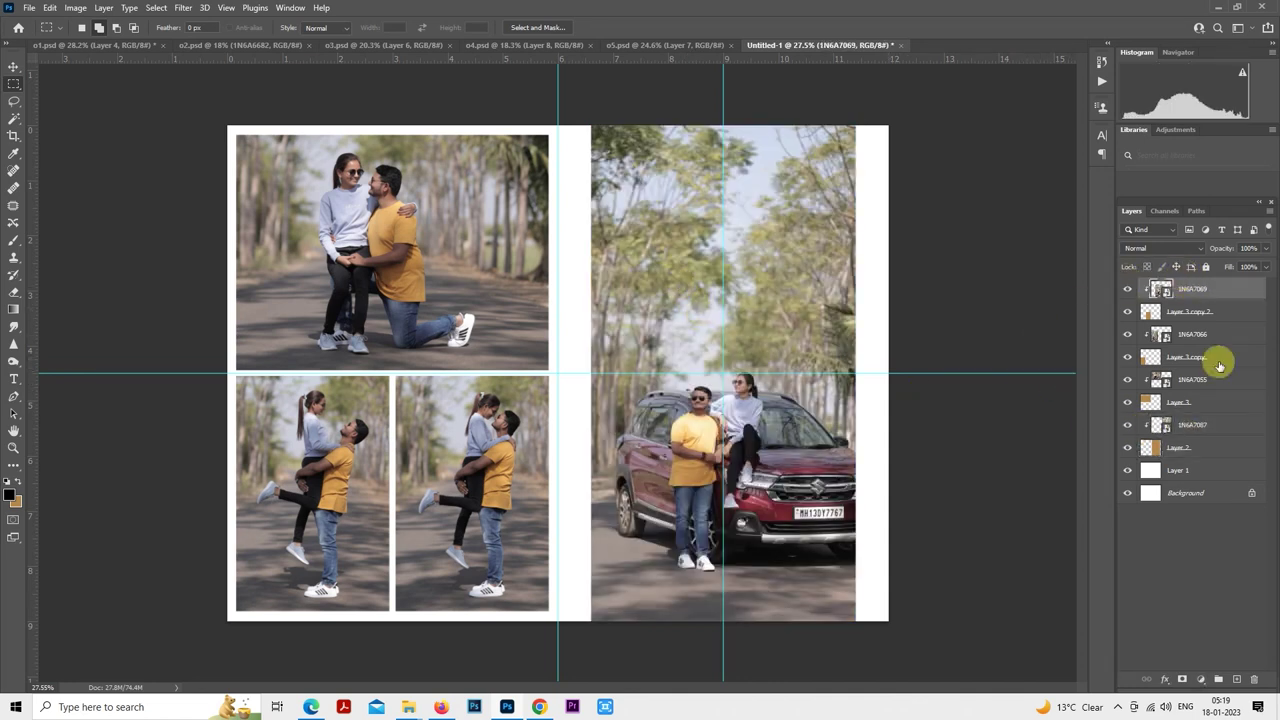
click(1236, 679)
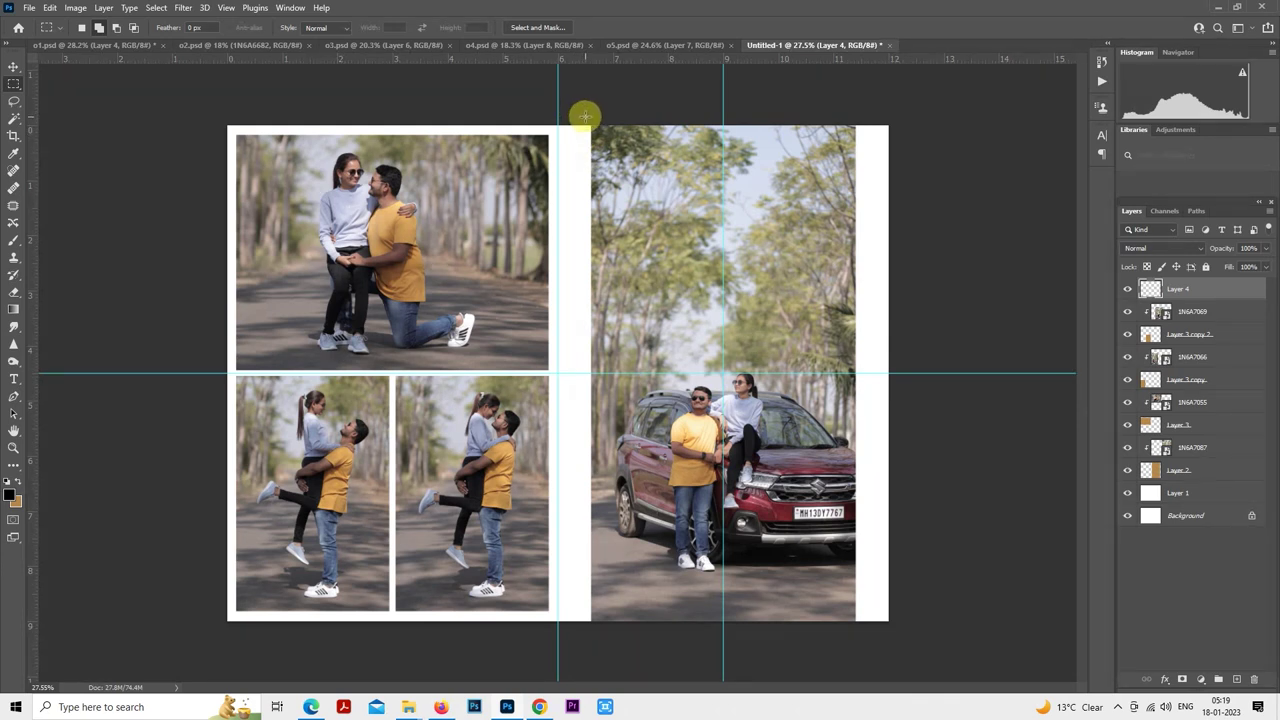
- Select a thin strip down the centre gap and fill it with dark brown
drag(586, 112, 586, 167)
drag(590, 508, 585, 560)
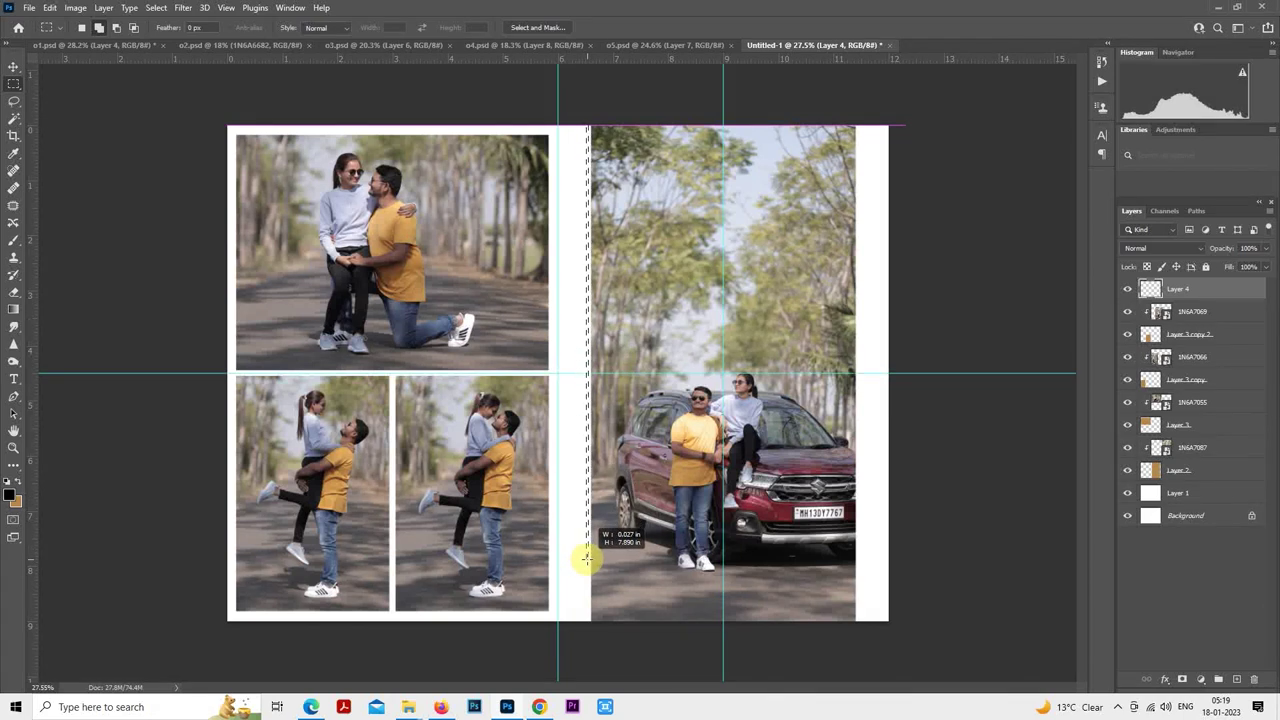
drag(586, 558, 587, 559)
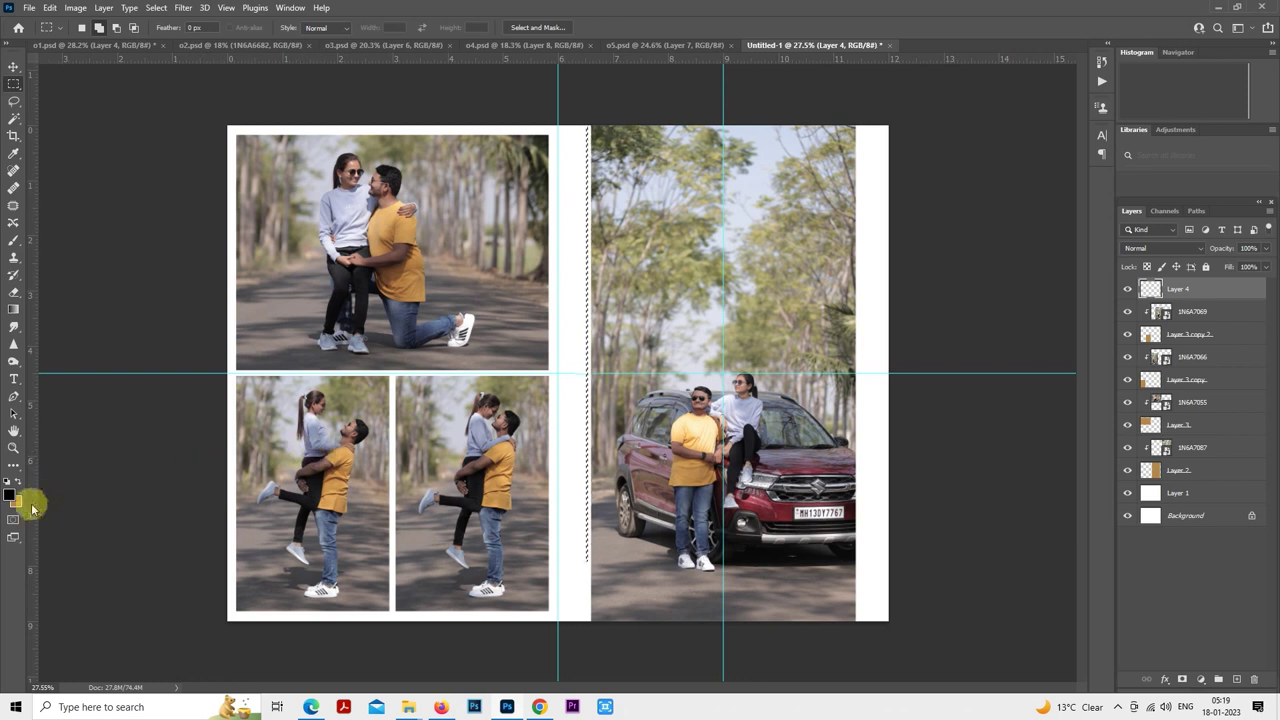
click(20, 508)
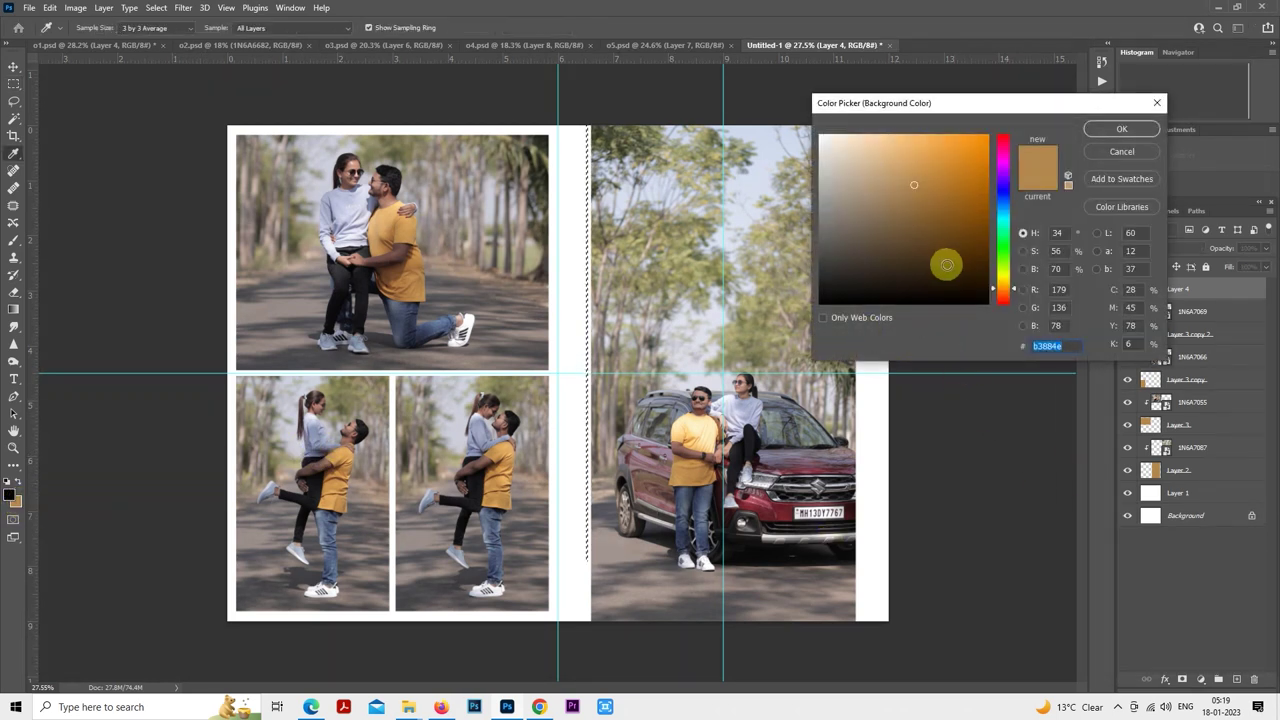
click(940, 265)
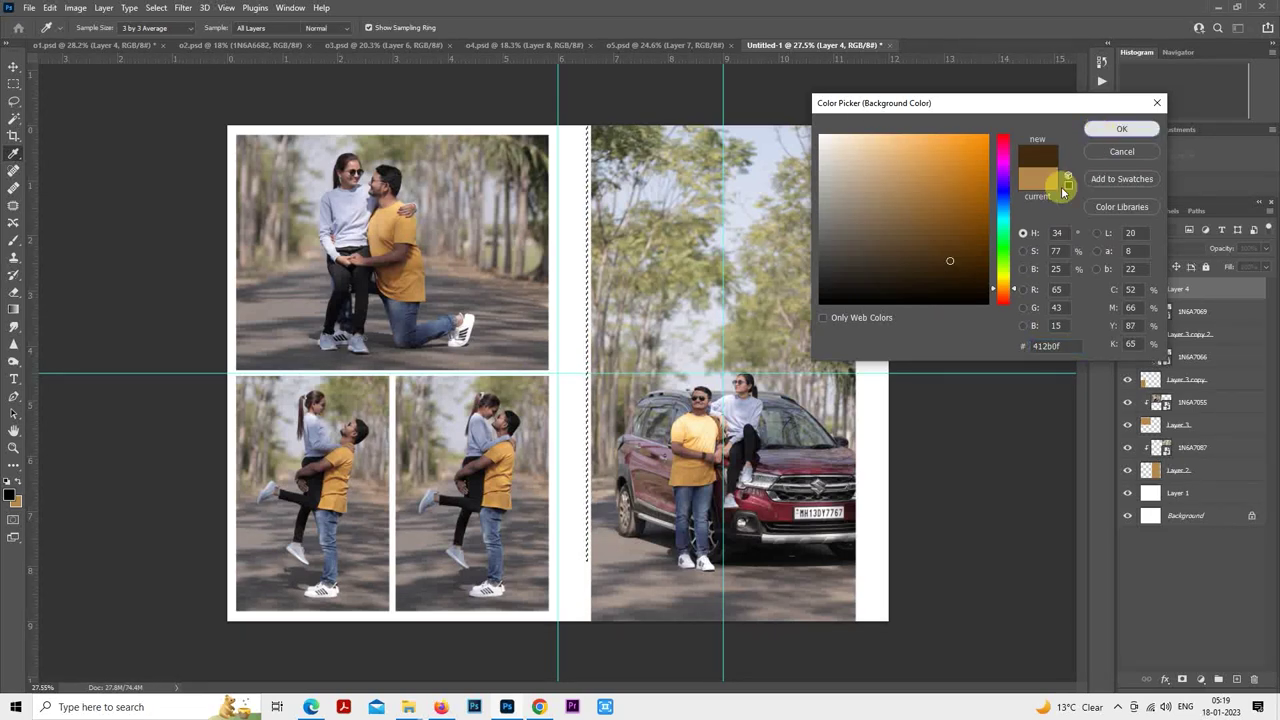
key(Return)
key(m)
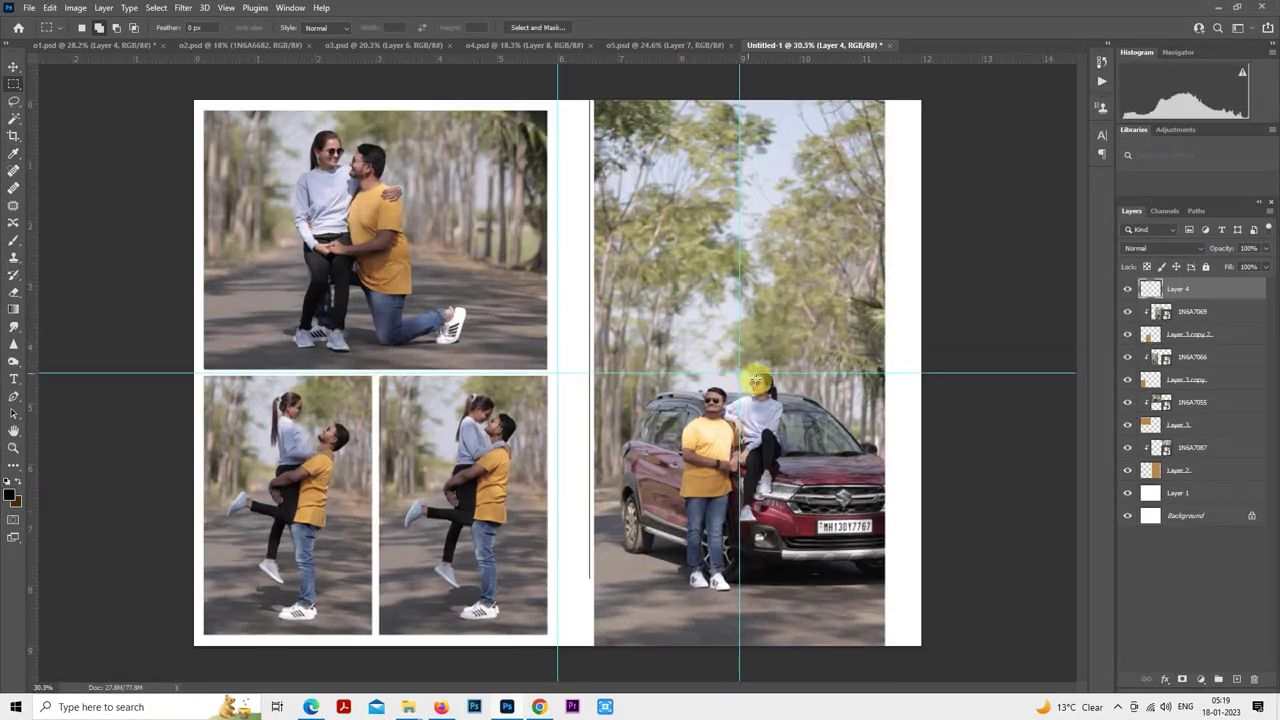
- Nudge the dark brown line slightly left into place
scroll(737, 385, up, 4)
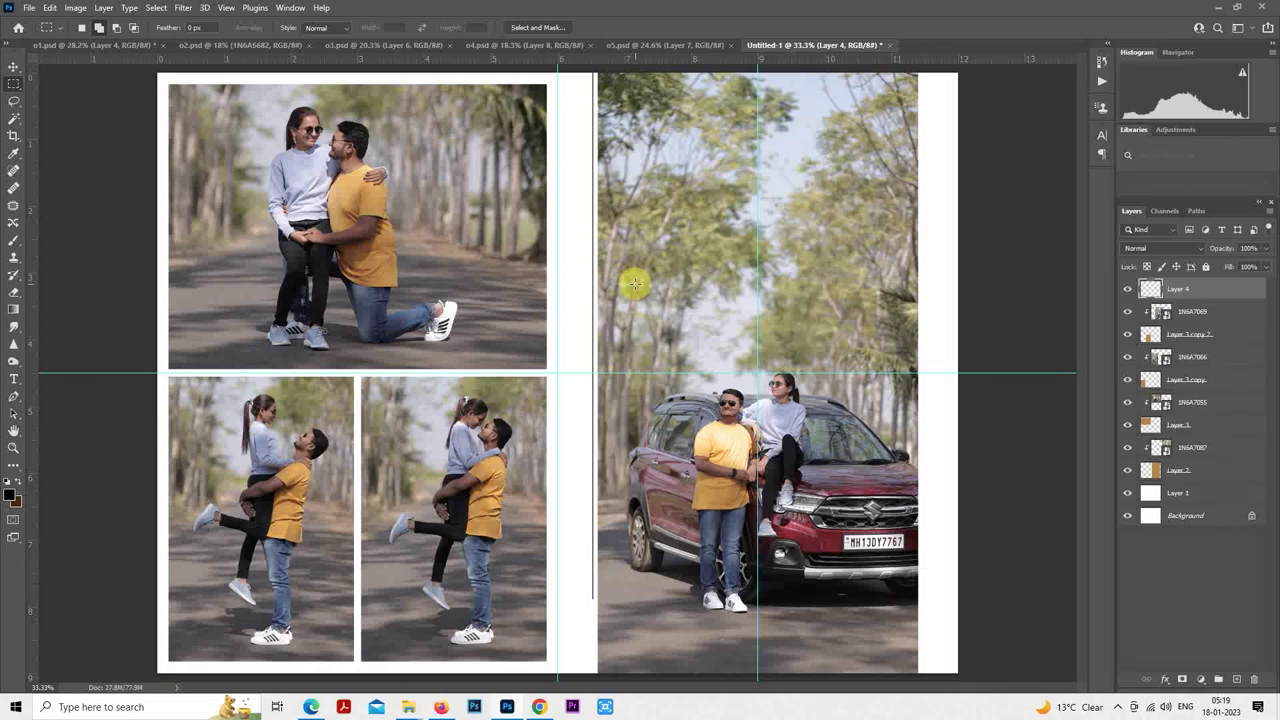
scroll(614, 380, up, 6)
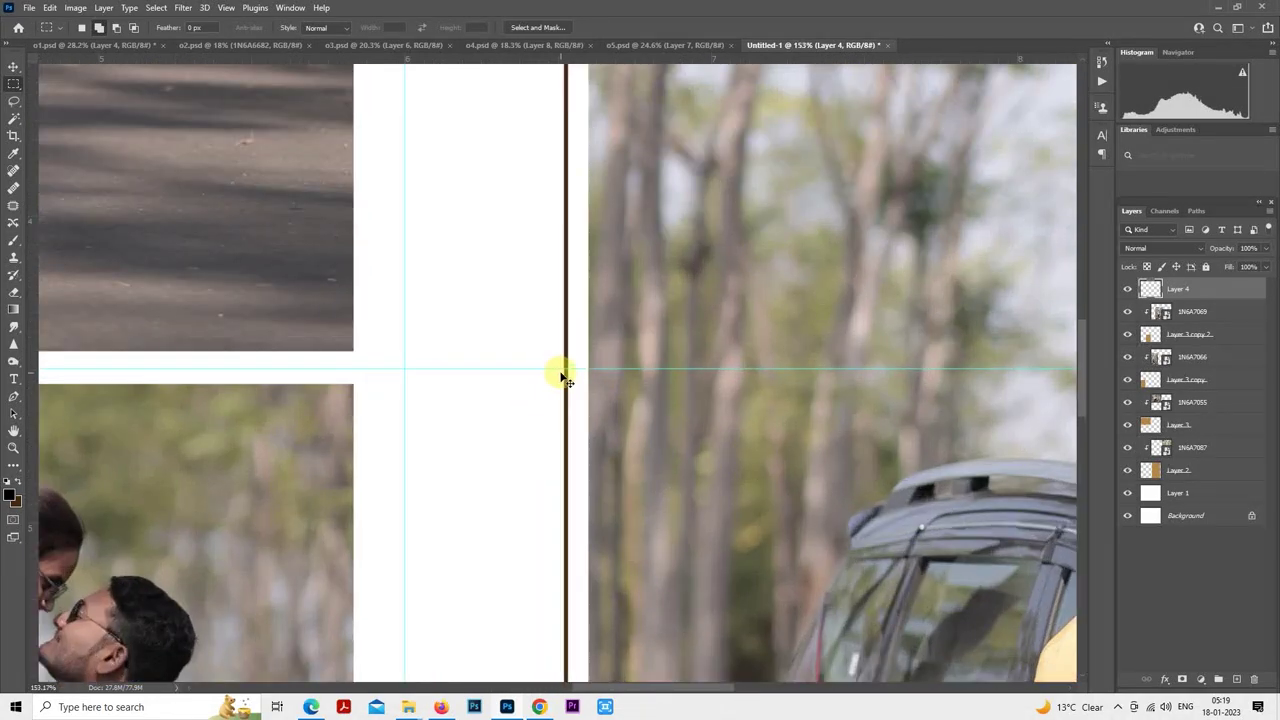
drag(567, 379, 557, 377)
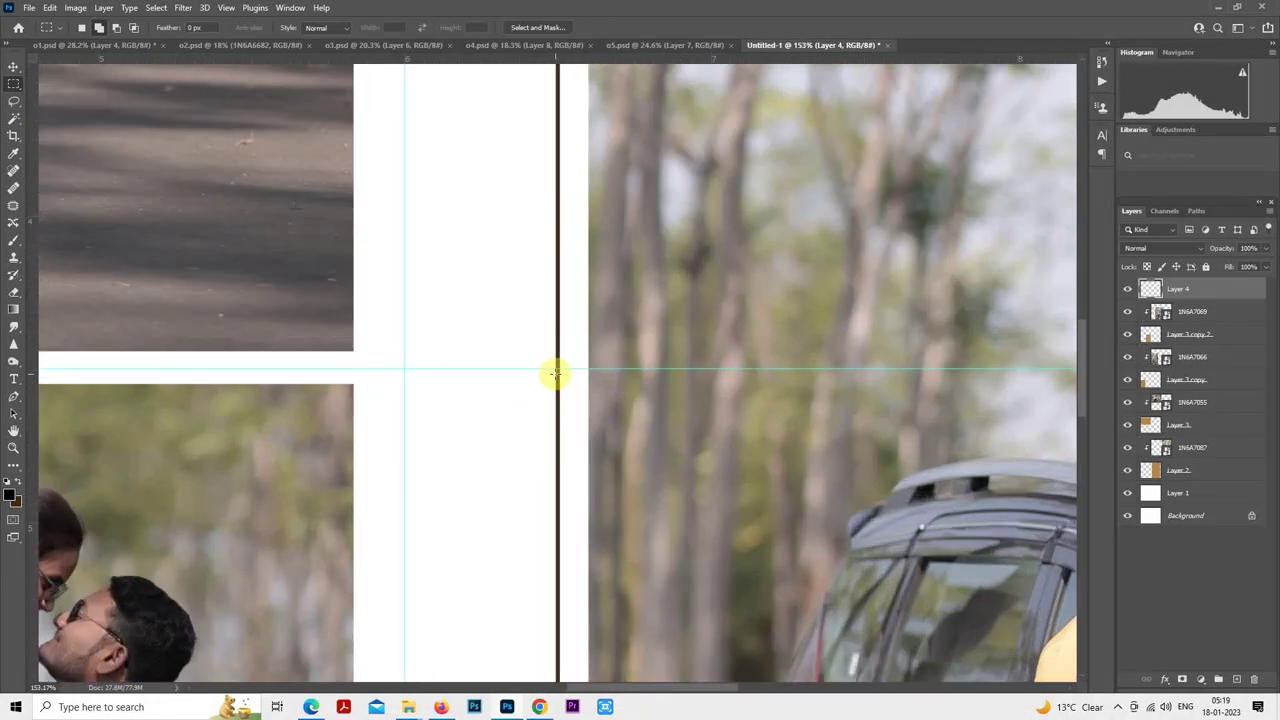
scroll(555, 374, down, 6)
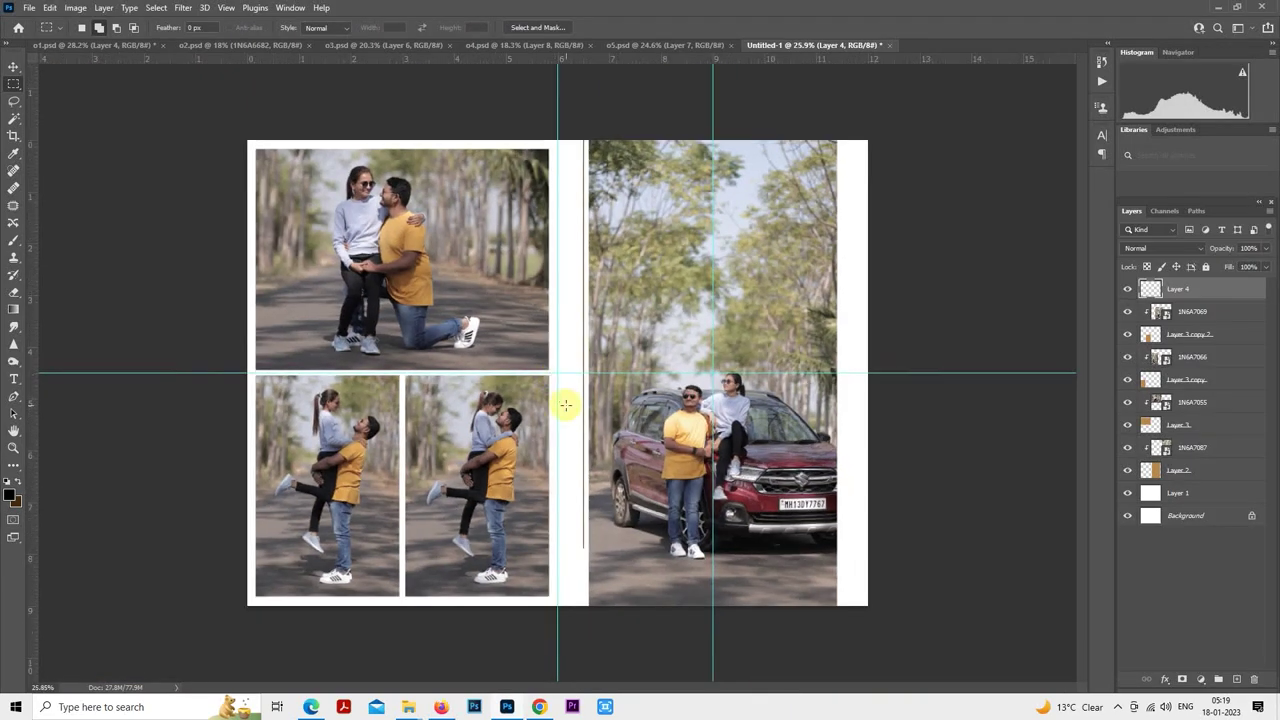
scroll(640, 371, up, 4)
scroll(728, 322, up, 1)
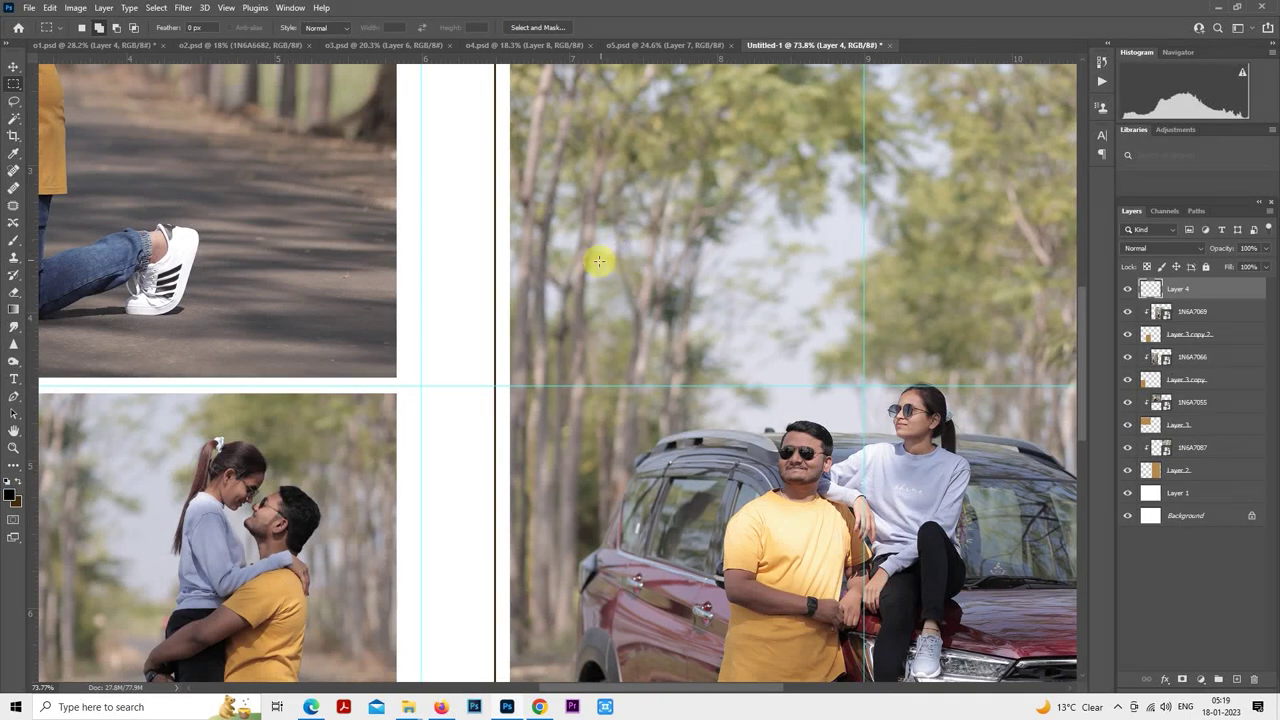
key(p)
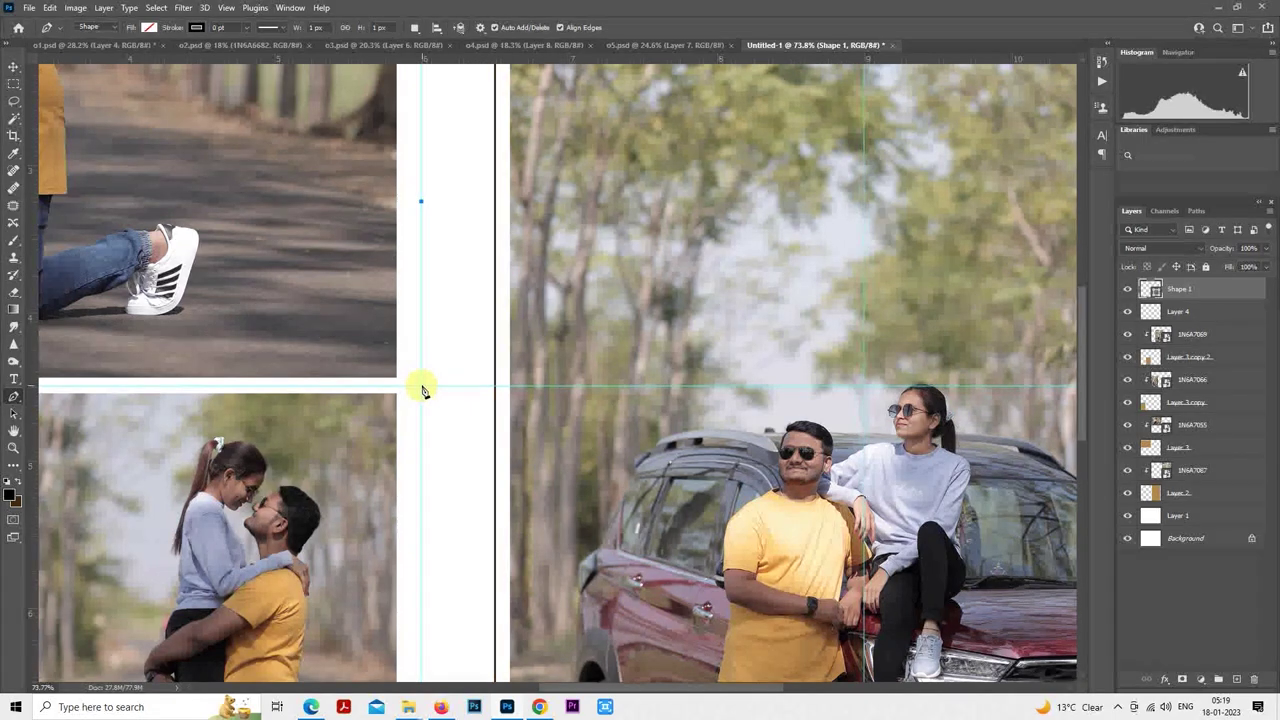
- Draw a right-angled triangle path above the gutter and fill it dark brown on rasterized Shape 1
click(421, 385)
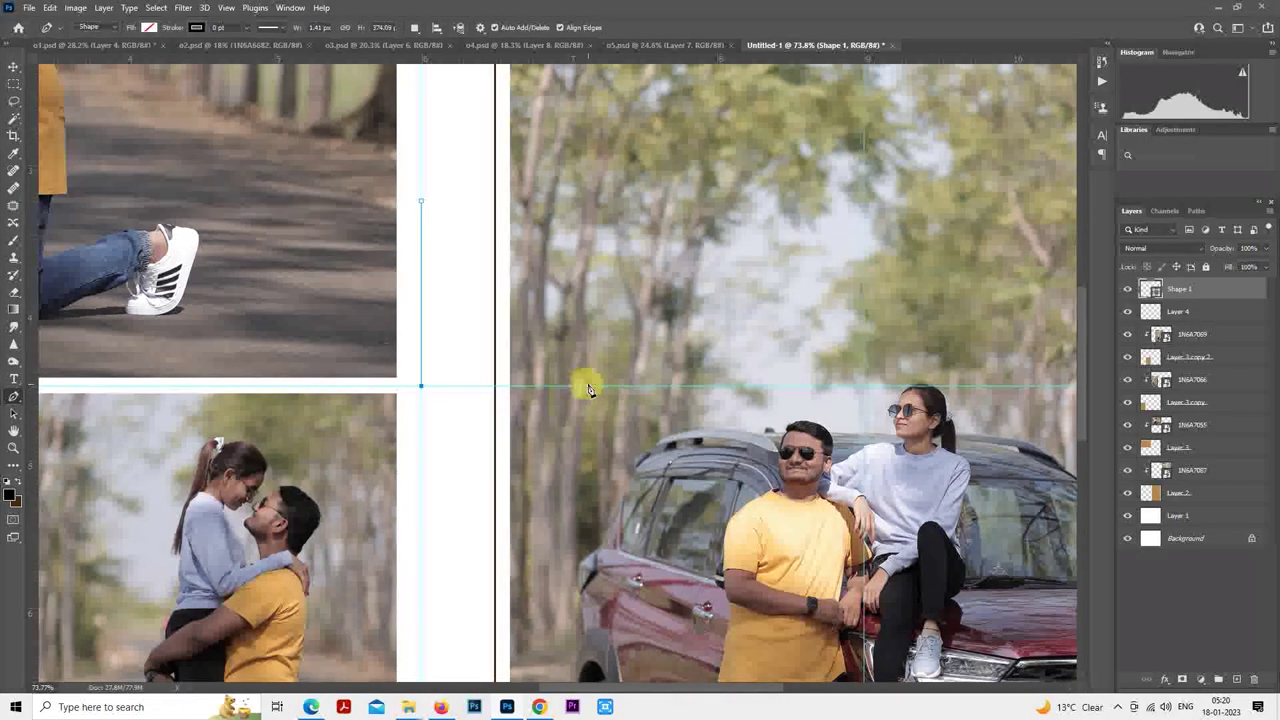
click(597, 387)
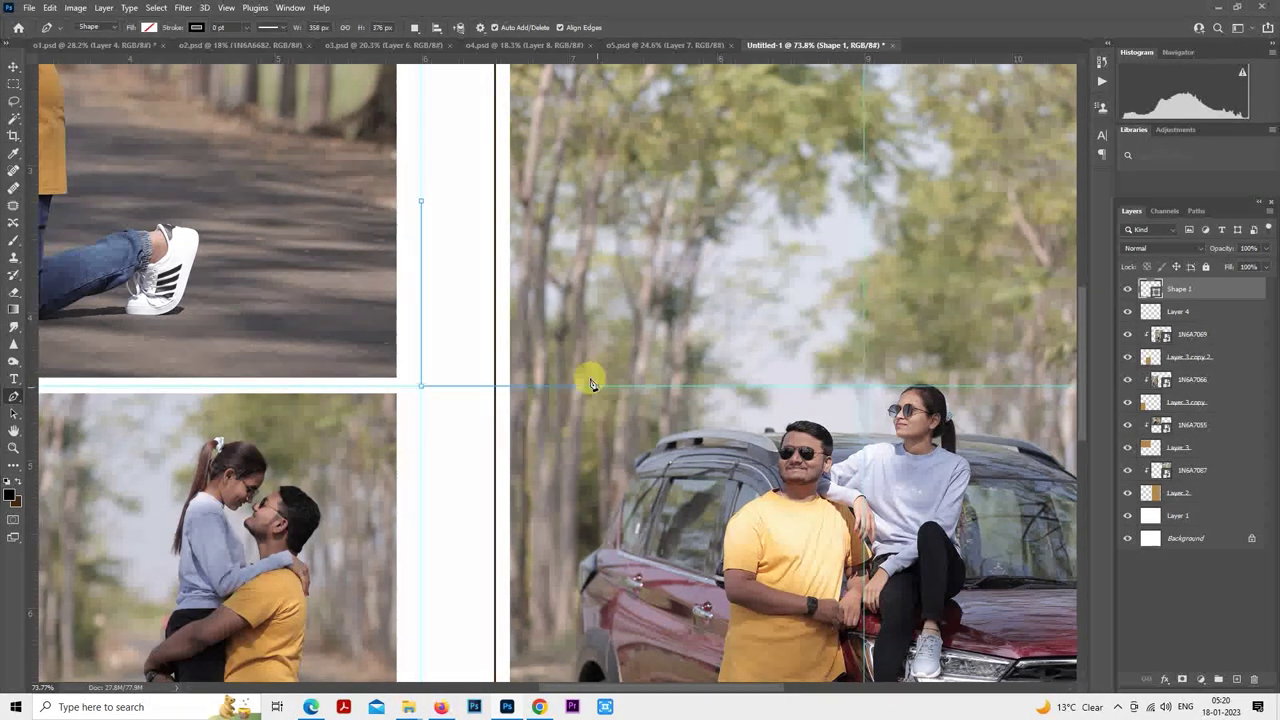
right_click(422, 205)
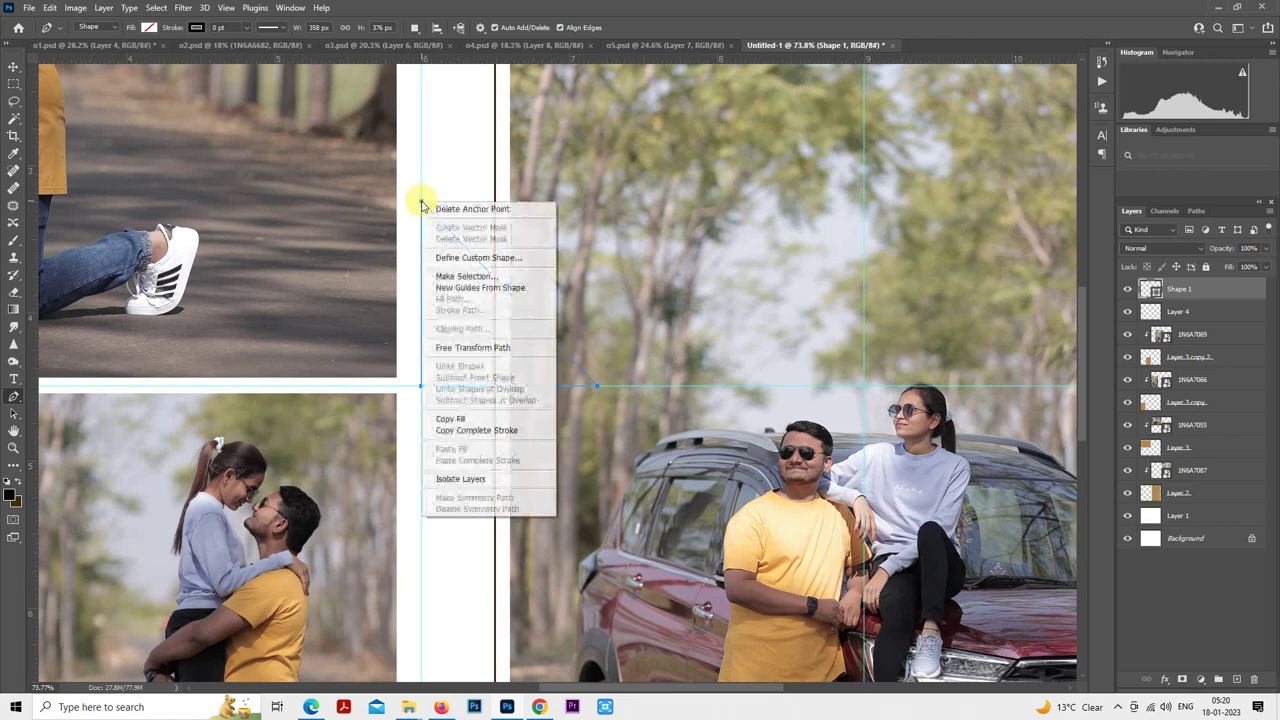
click(443, 274)
click(712, 212)
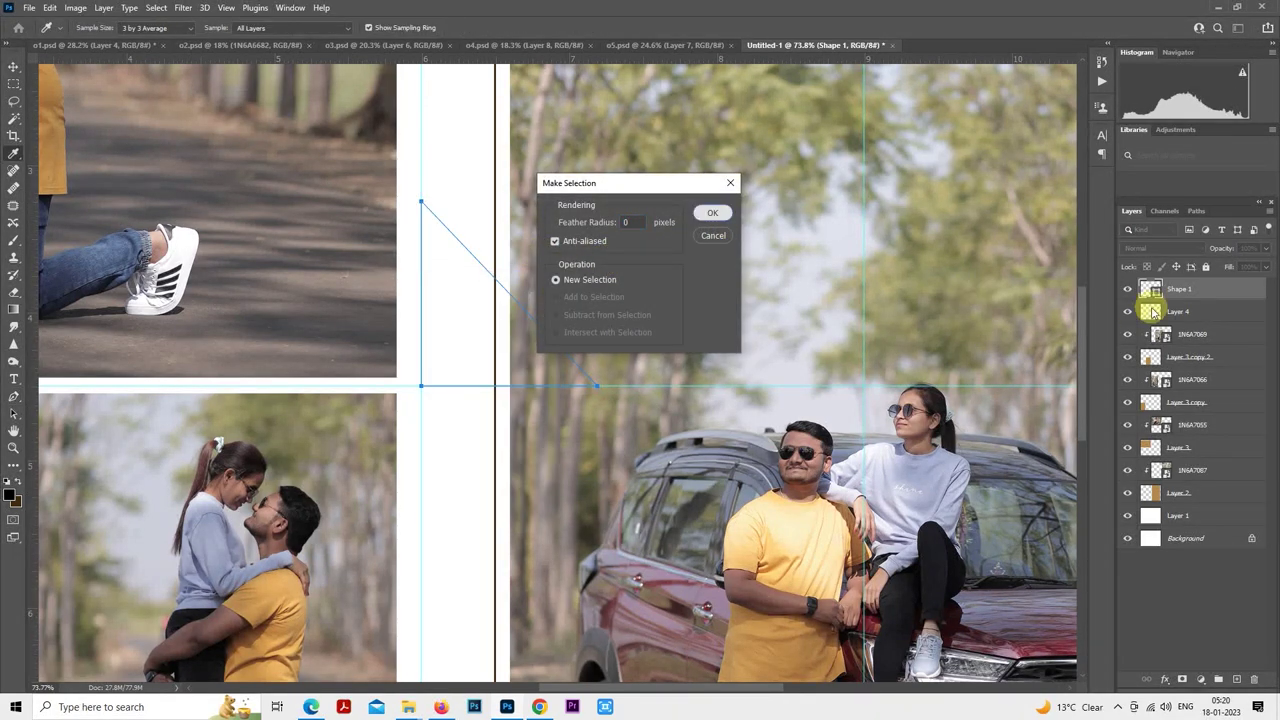
right_click(1184, 291)
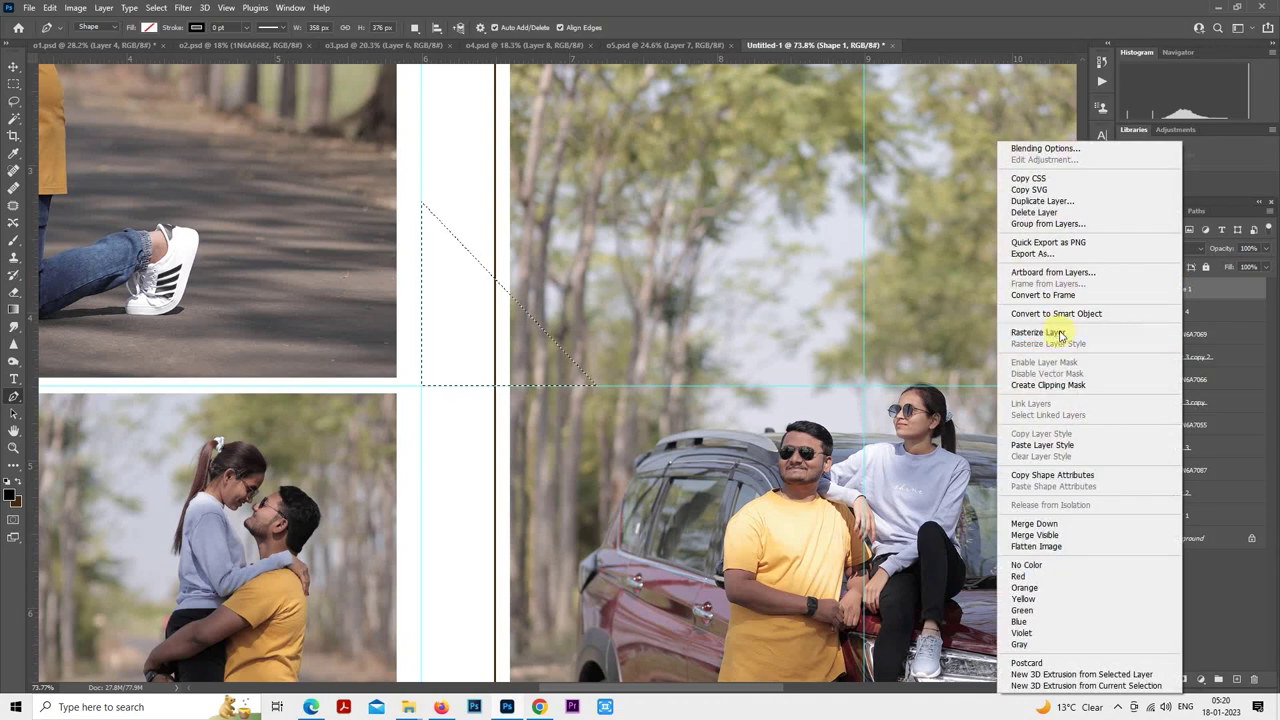
click(1054, 331)
key(alt+BackSpace)
click(14, 83)
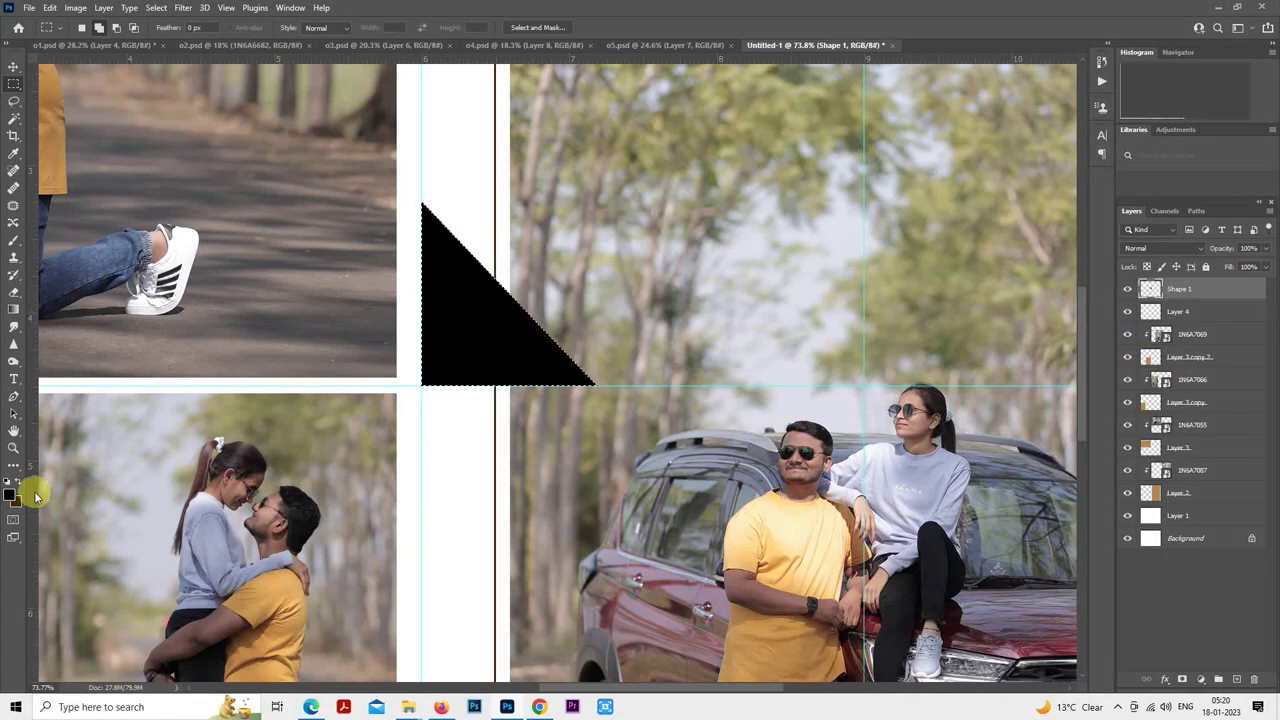
key(ctrl+BackSpace)
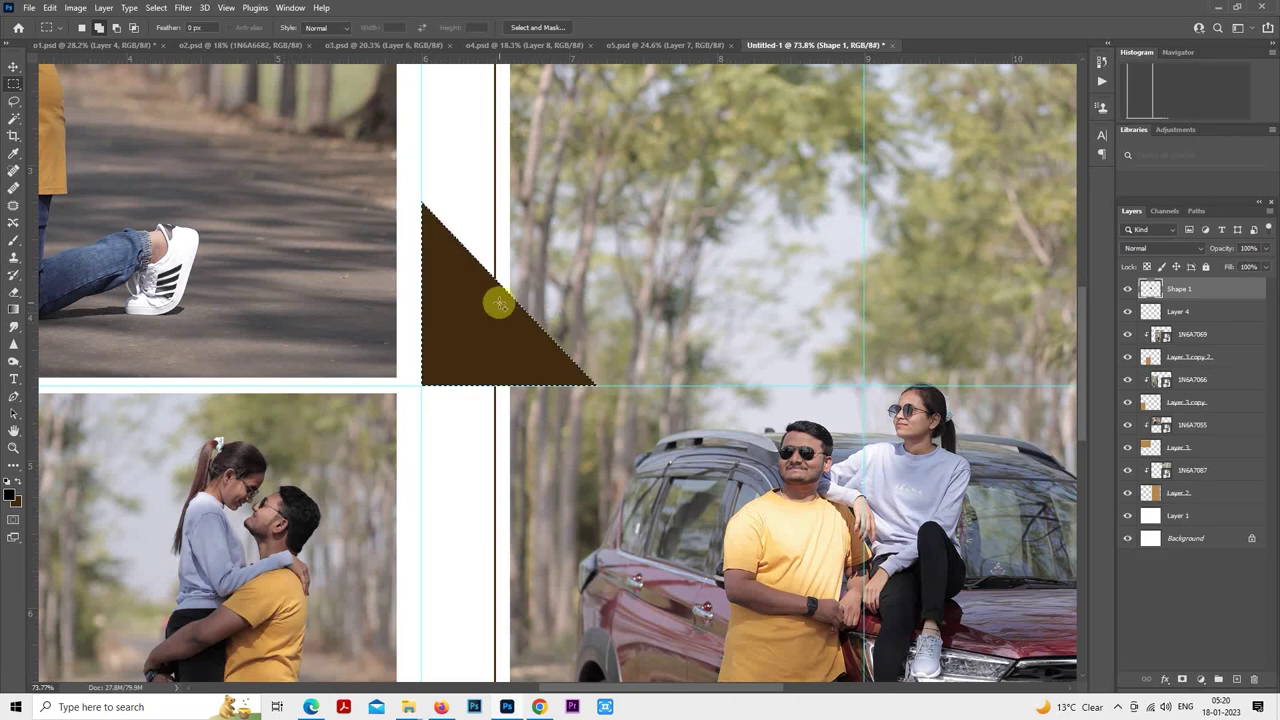
key(ctrl+d)
- Rotate the triangle 180° to point left against the centre line and shrink it to about 45%
right_click(509, 286)
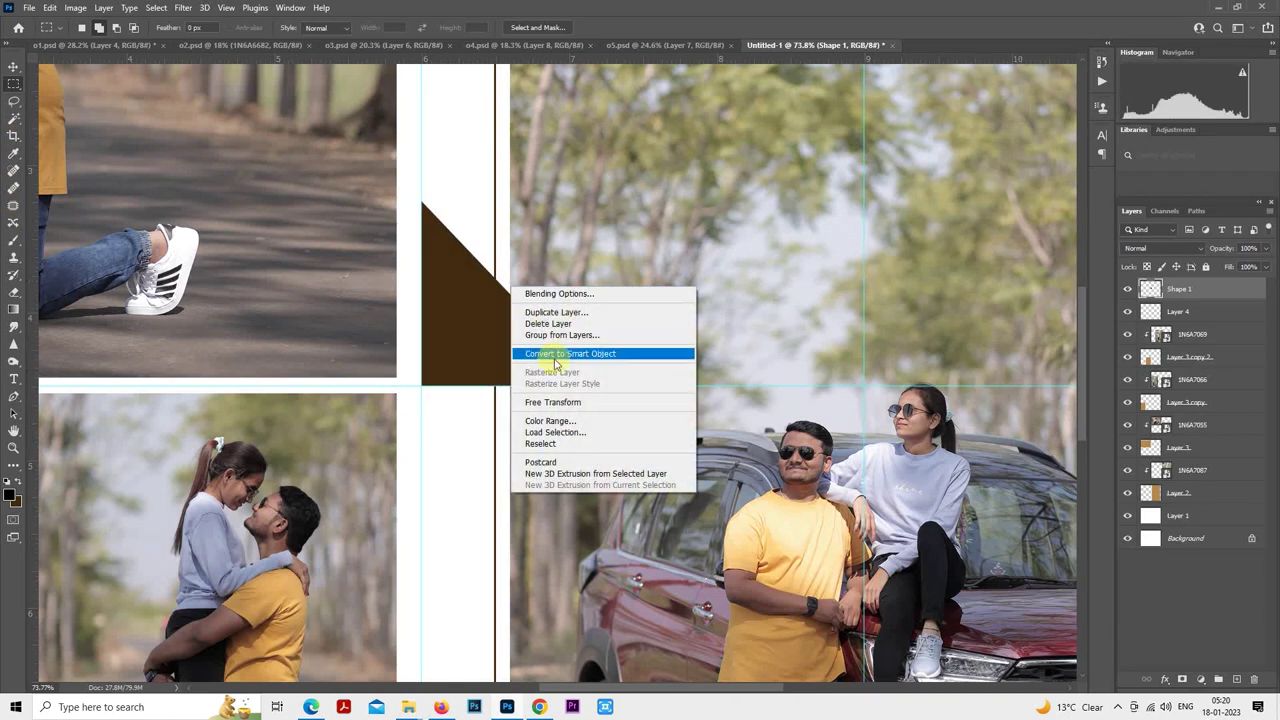
click(557, 409)
drag(614, 243, 371, 186)
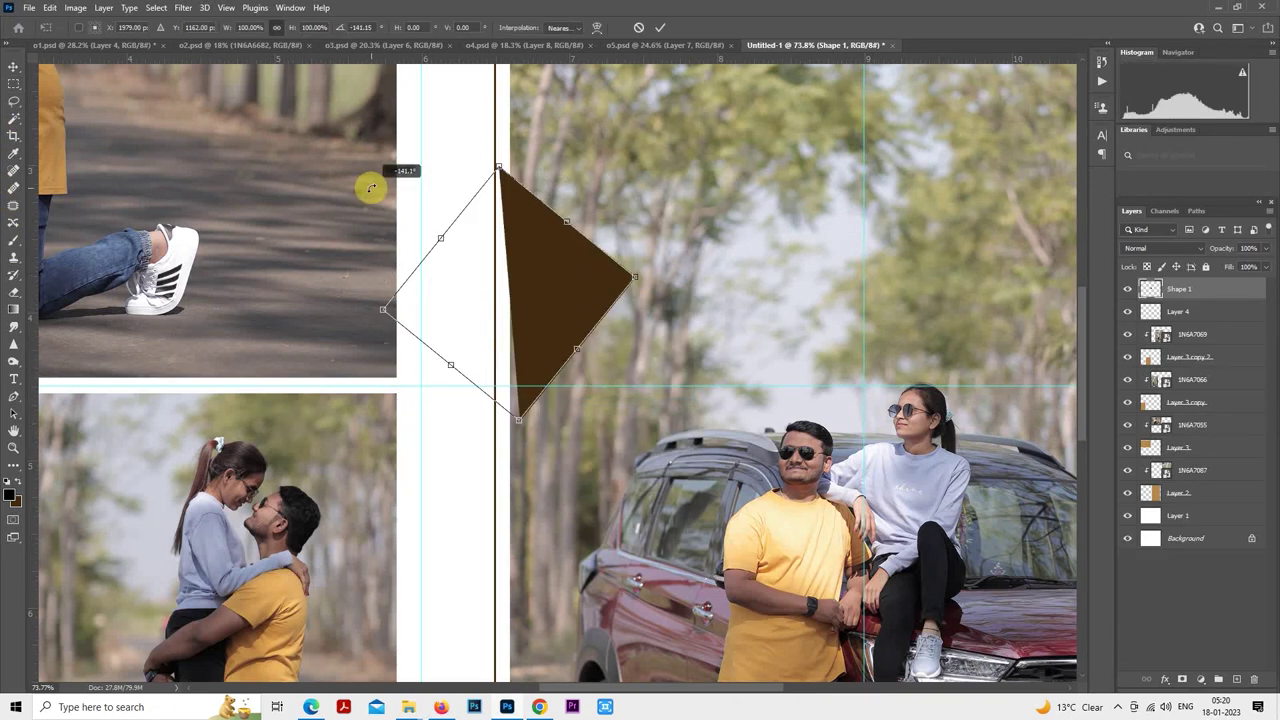
drag(625, 288, 625, 288)
right_click(663, 243)
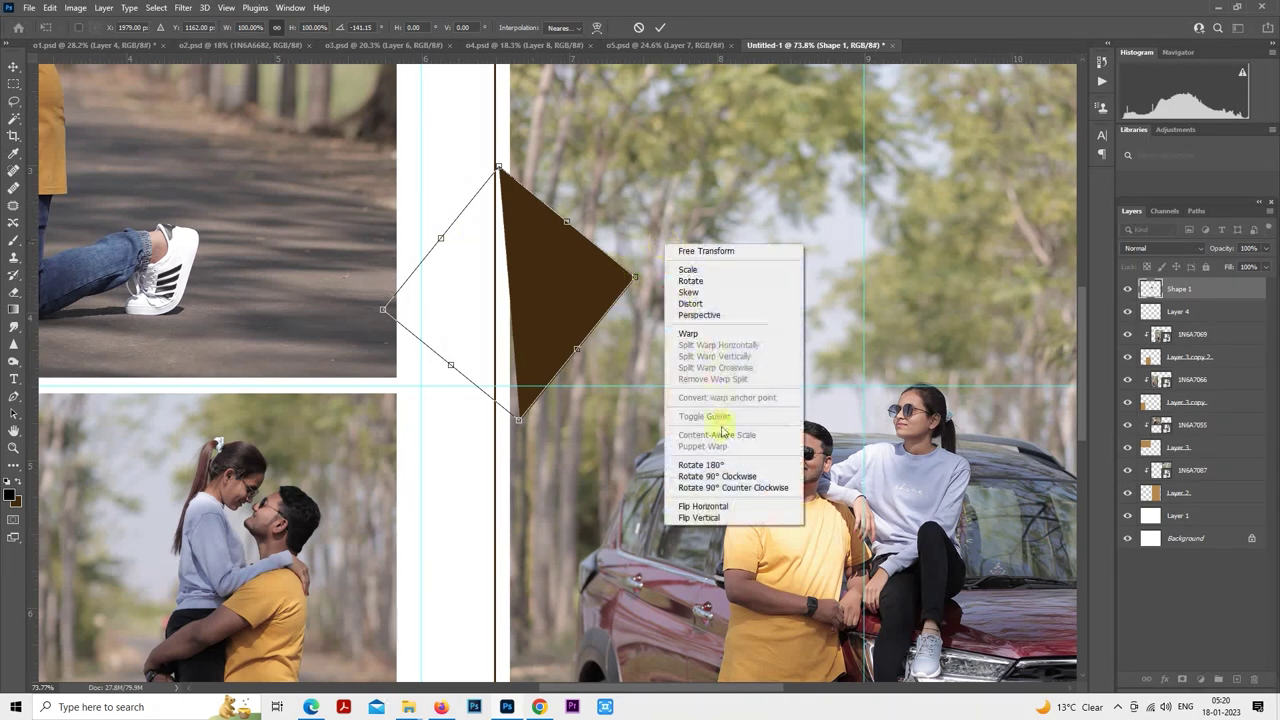
click(730, 466)
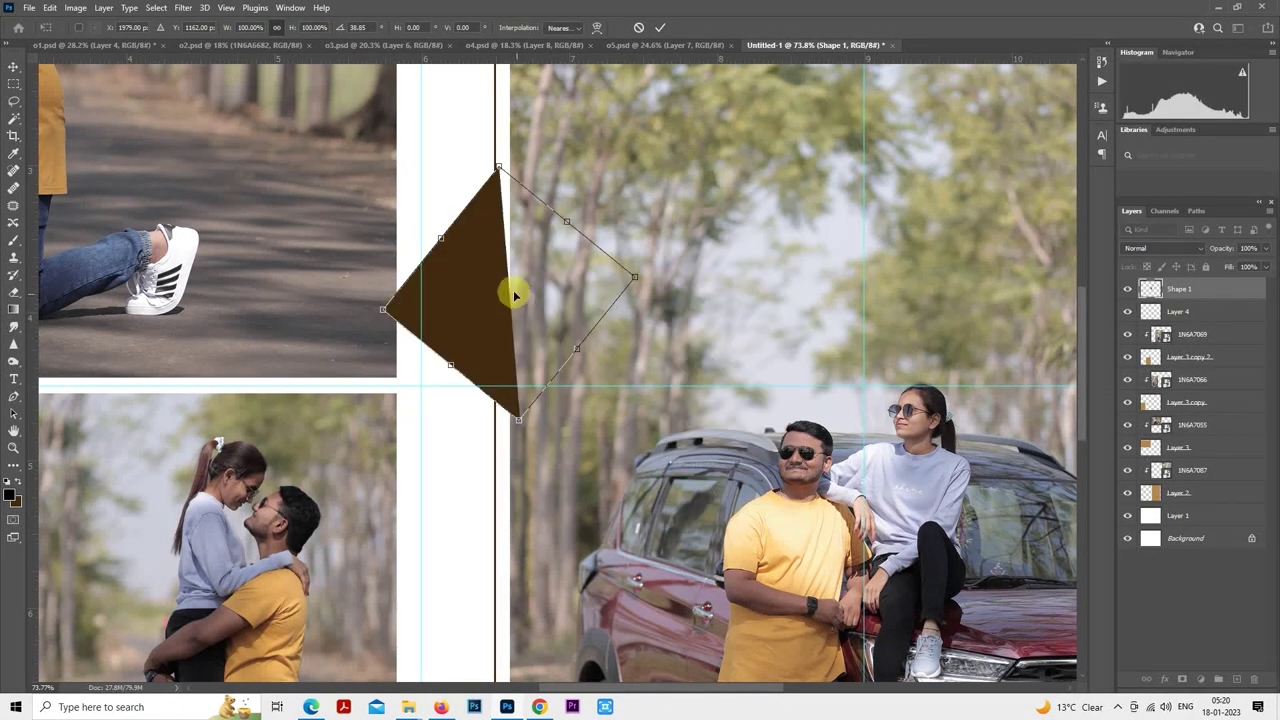
drag(634, 234, 714, 163)
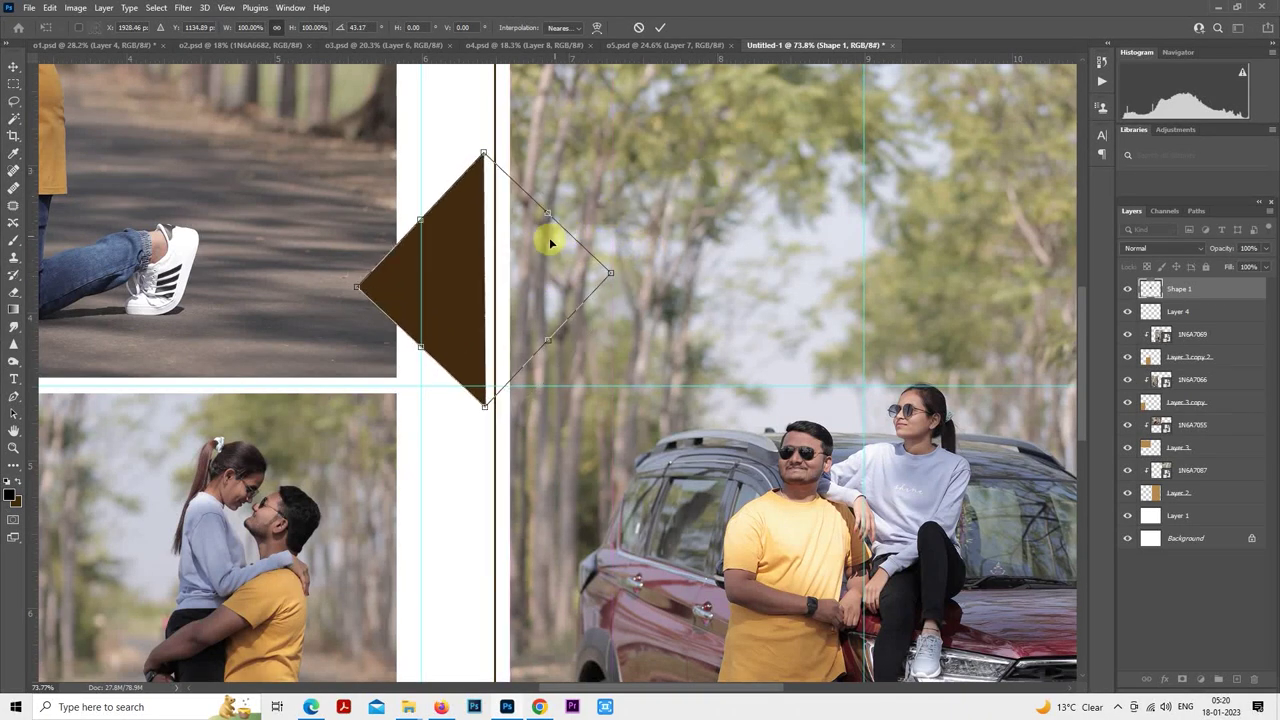
drag(527, 256, 534, 251)
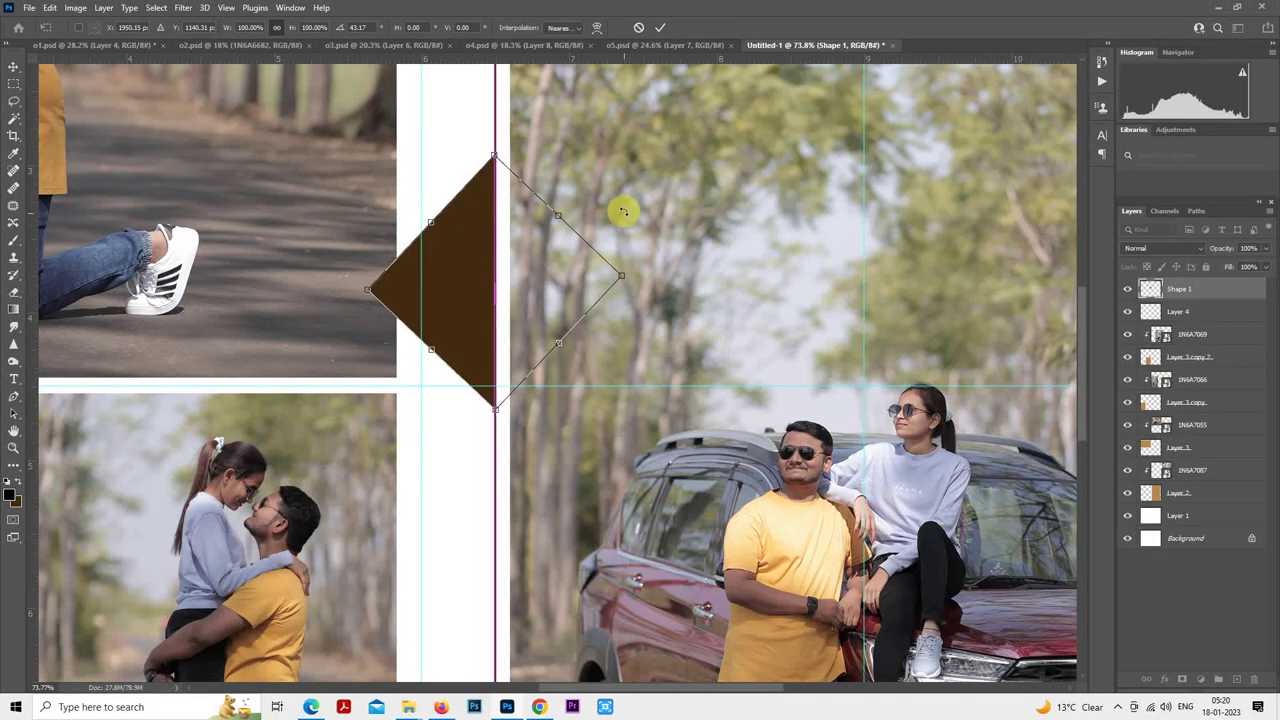
drag(623, 209, 625, 209)
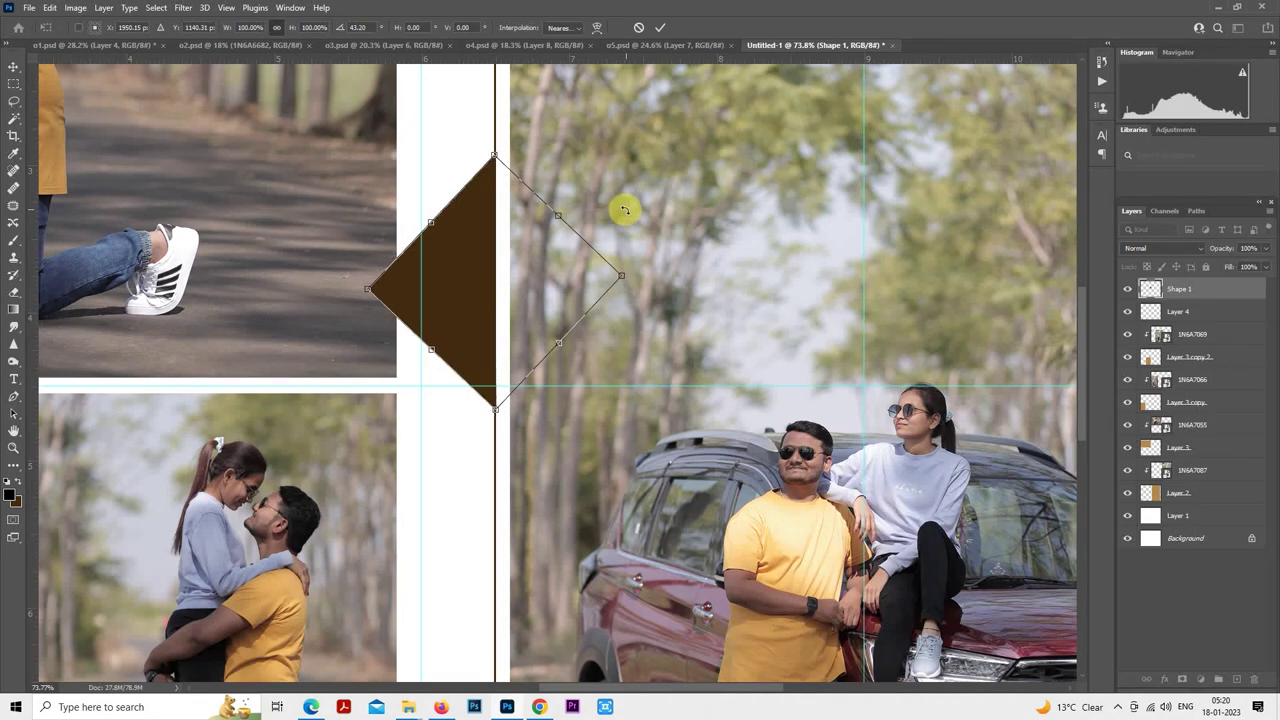
drag(607, 272, 533, 276)
key(Return)
key(ctrl+0)
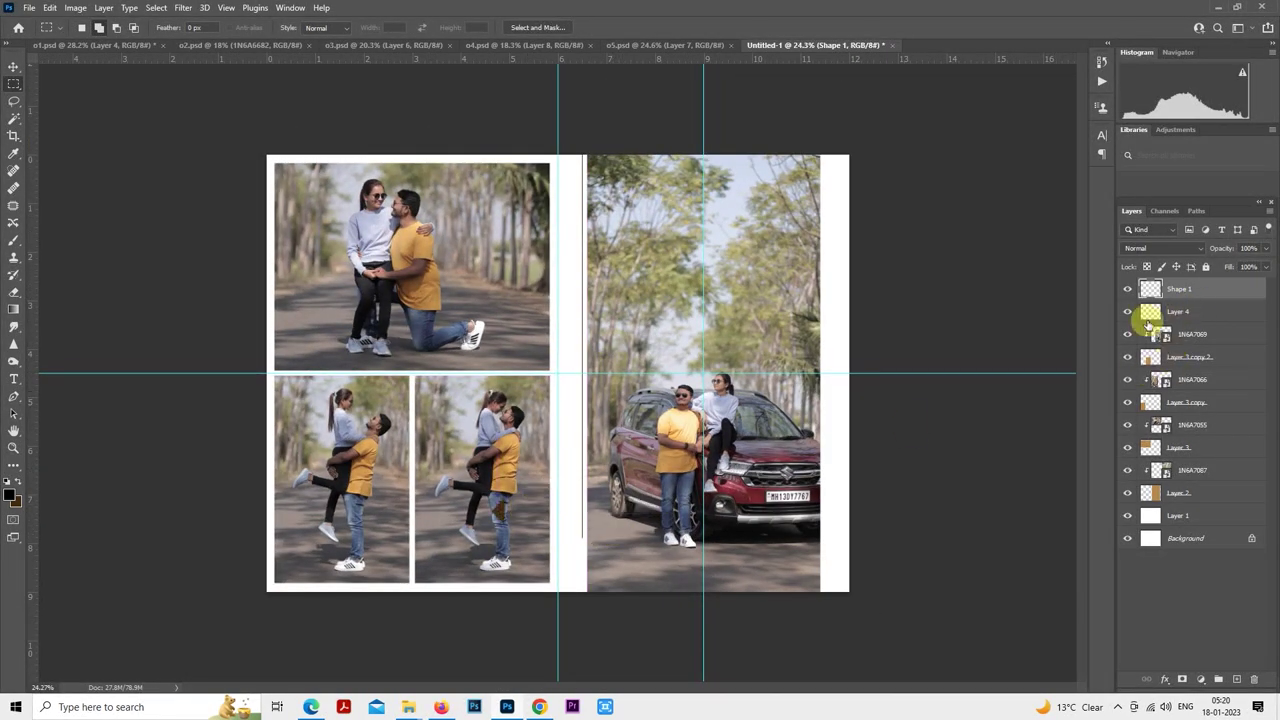
- Nudge the dark line on Layer 4, trying and discarding a duplicate of it
click(1195, 312)
key(ctrl+plus)
drag(686, 334, 679, 272)
key(ctrl+minus)
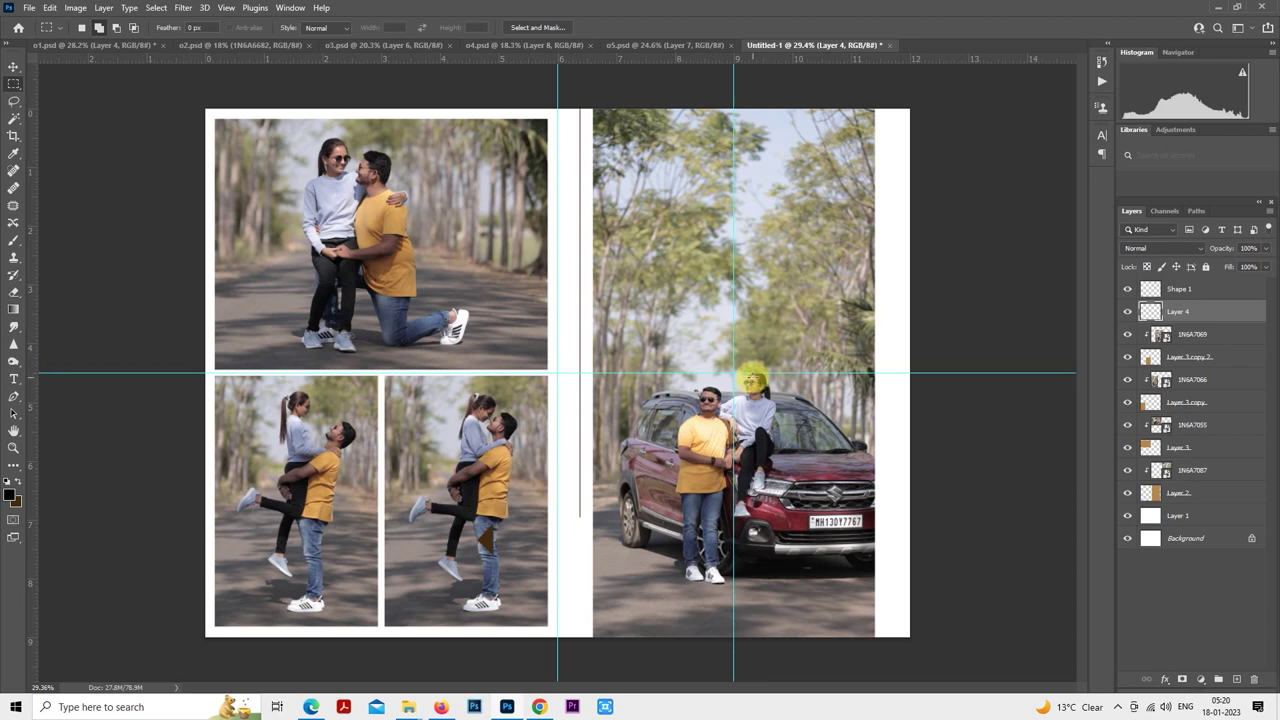
key(ctrl+j)
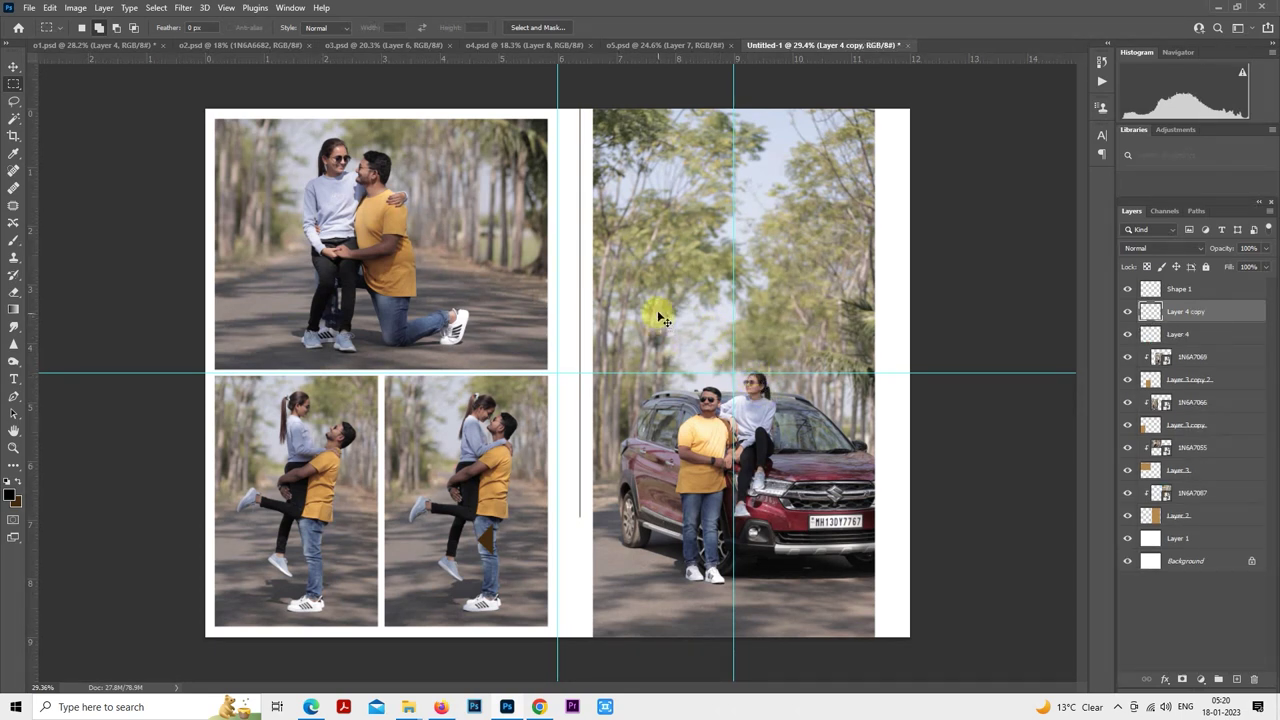
drag(658, 314, 870, 405)
key(Delete)
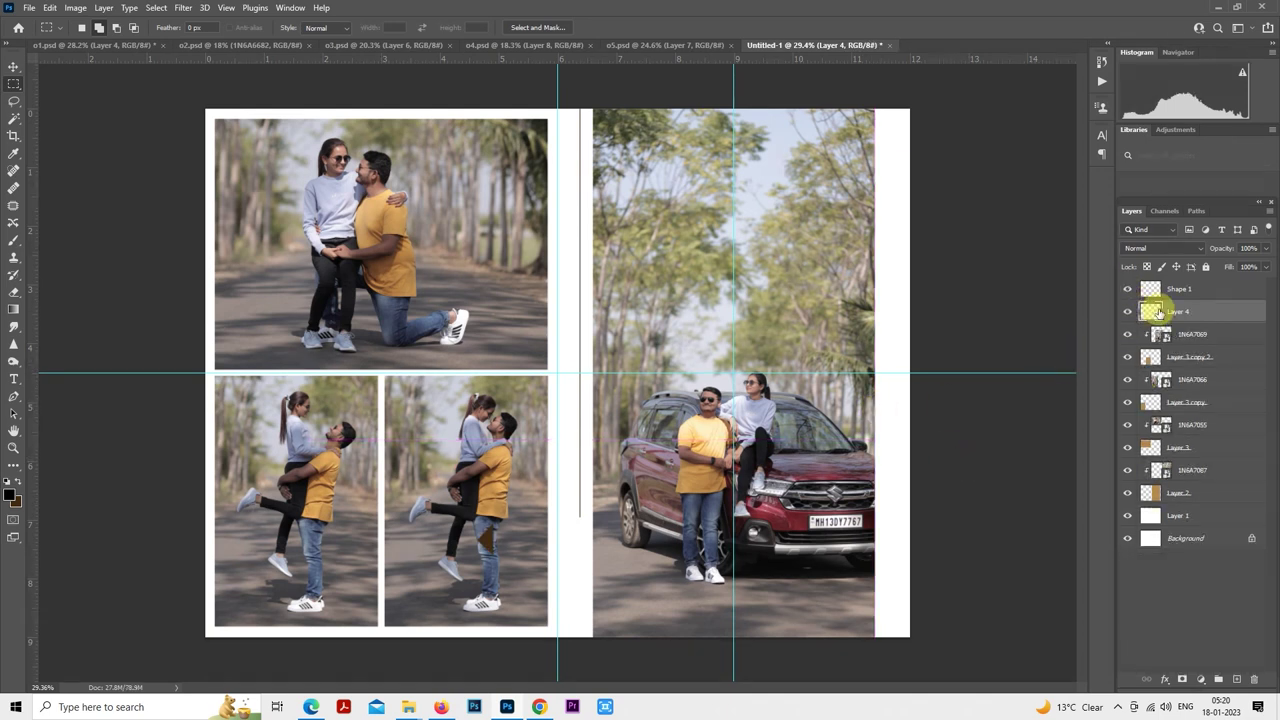
- Move the triangle into the gutter and copy the thin line beside the right photo's edge
click(1163, 291)
drag(538, 540, 614, 543)
click(1158, 313)
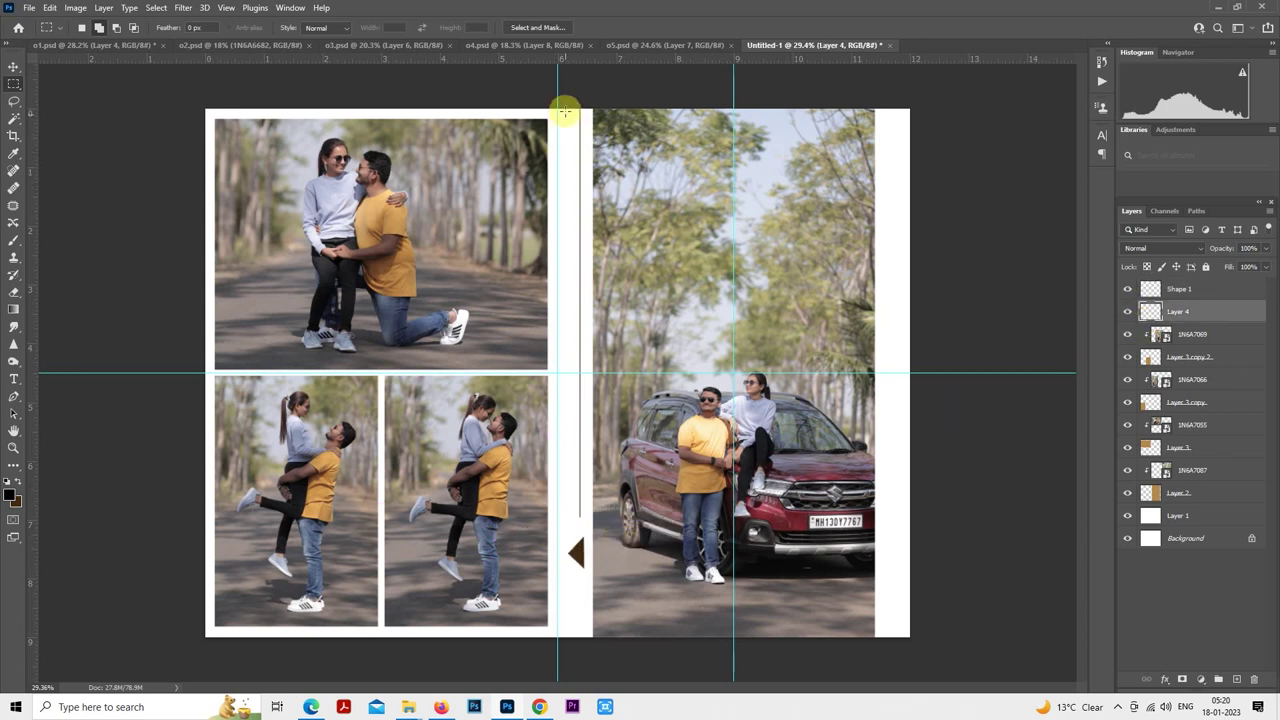
drag(529, 81, 725, 522)
key(ctrl+j)
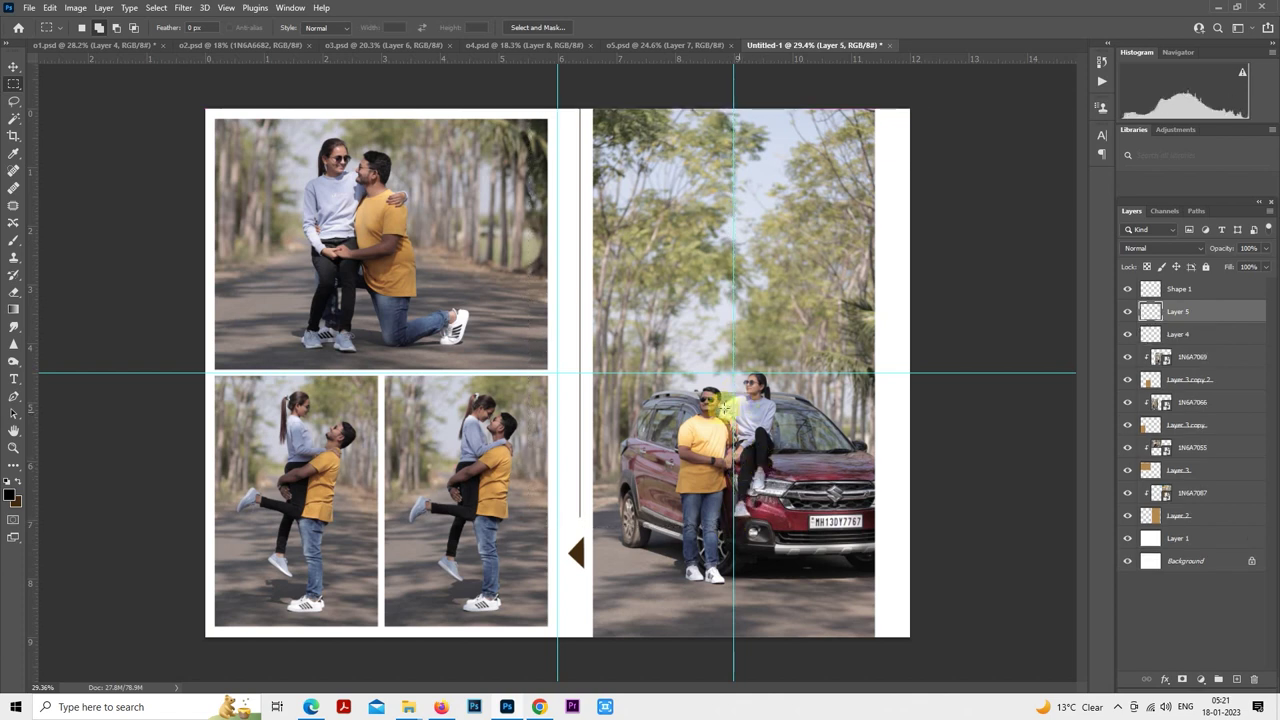
drag(652, 293, 941, 420)
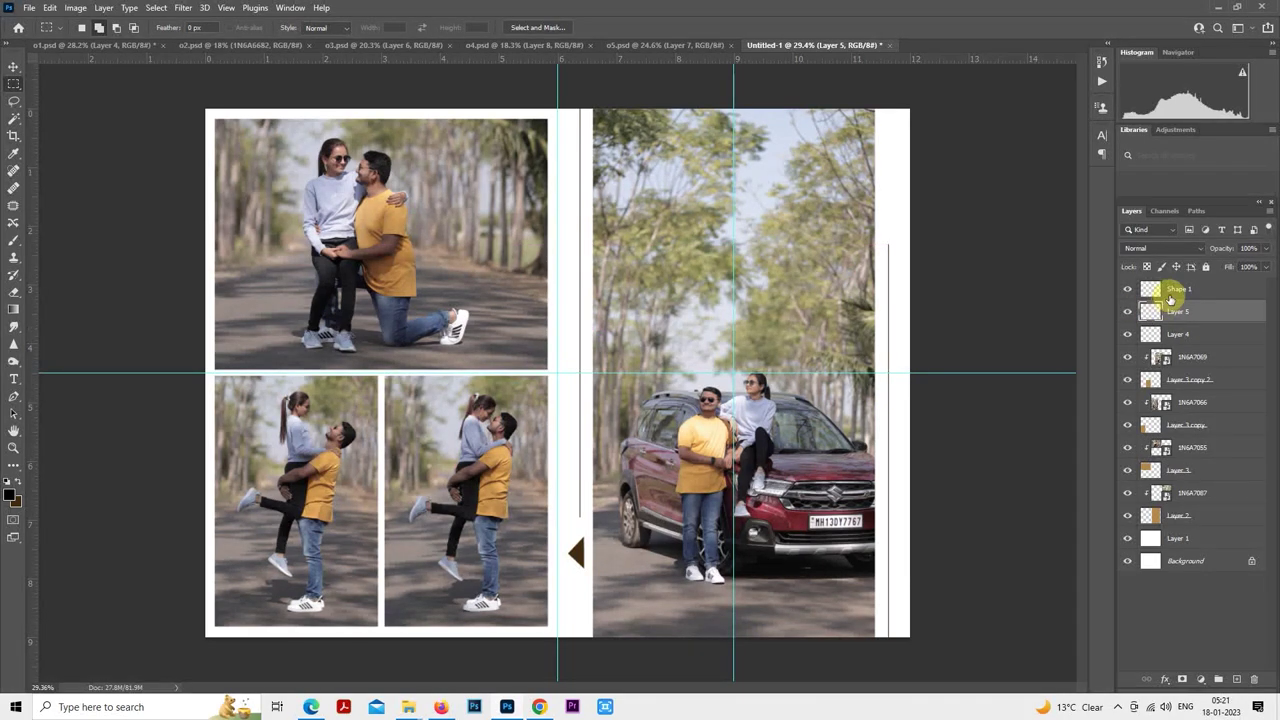
- Scale the brown triangle on Shape 1 down to about 63.5%
click(1171, 292)
scroll(586, 449, up, 5)
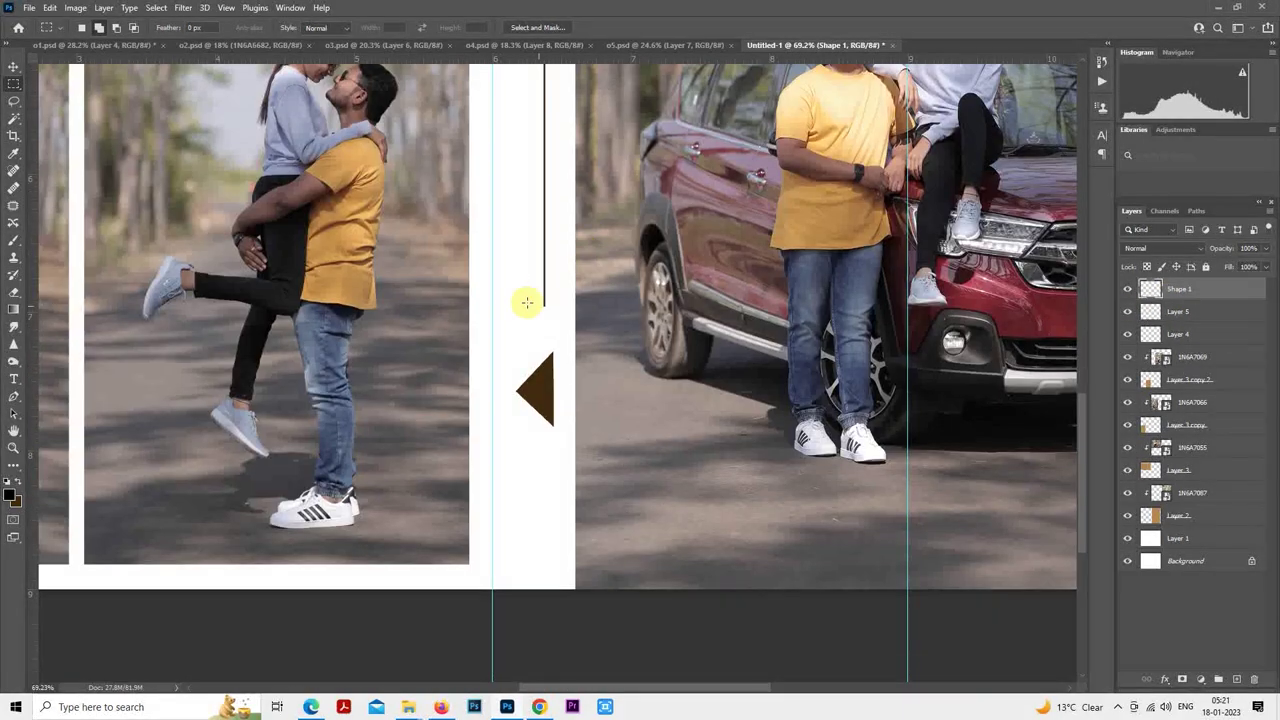
right_click(527, 302)
click(572, 409)
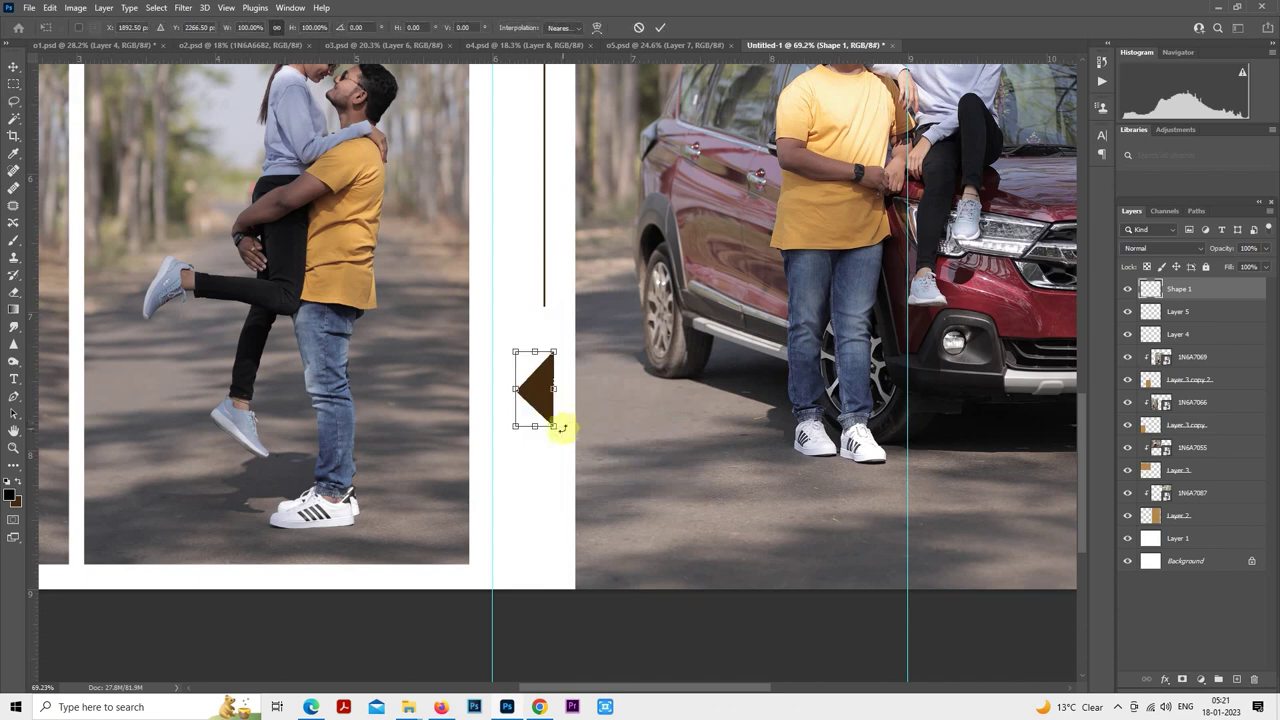
drag(556, 426, 566, 236)
key(Return)
- Nudge the triangle right so its straight edge sits flush against the gutter line's bottom end
scroll(555, 300, up, 4)
scroll(560, 260, up, 8)
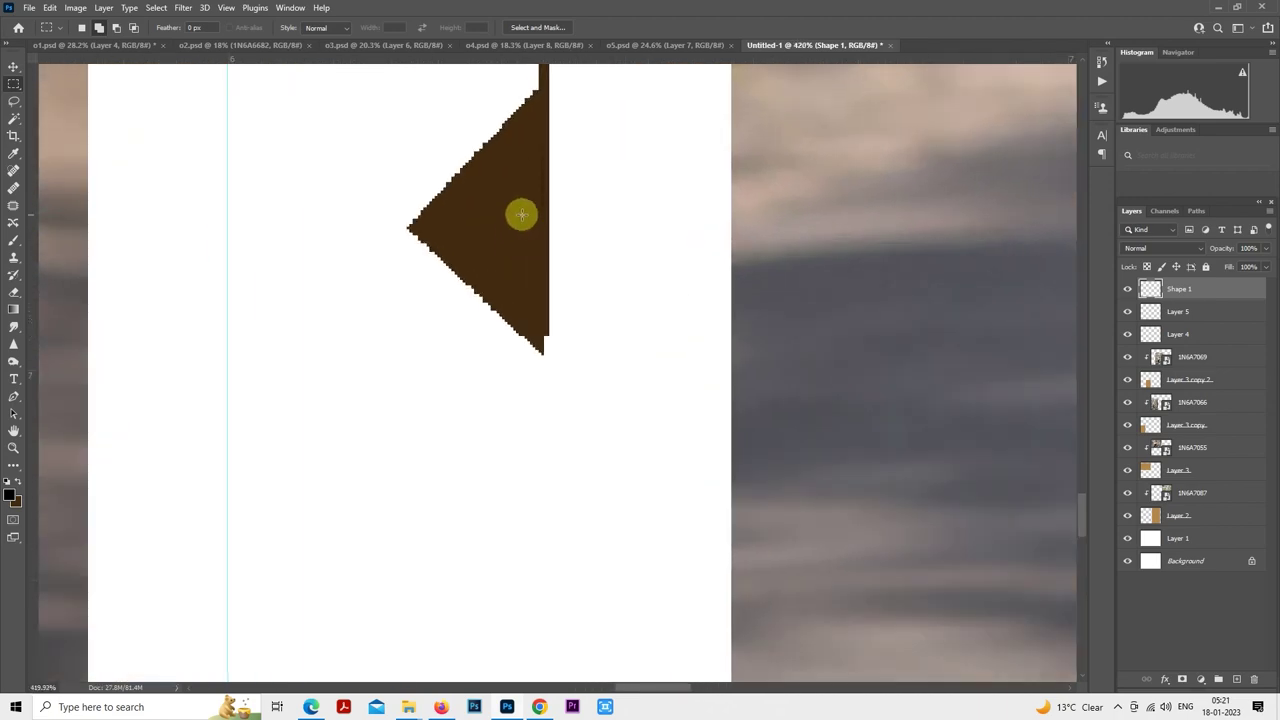
right_click(550, 256)
click(620, 377)
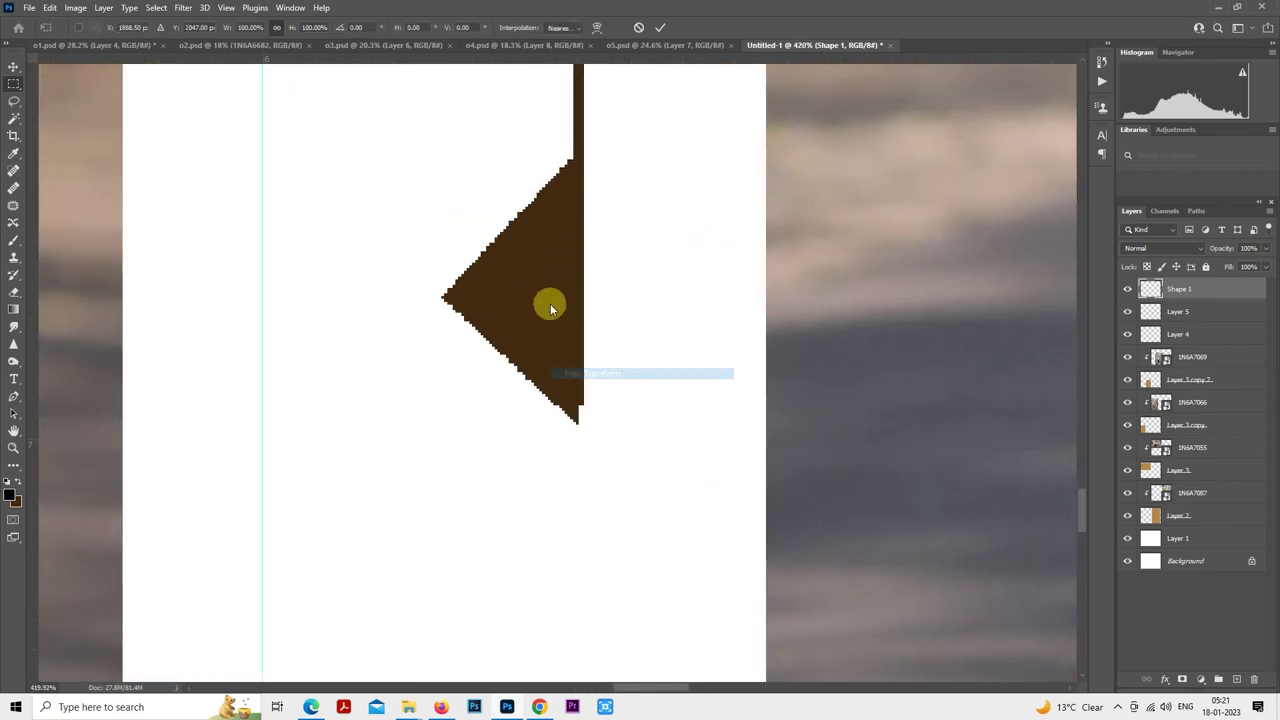
drag(555, 304, 557, 304)
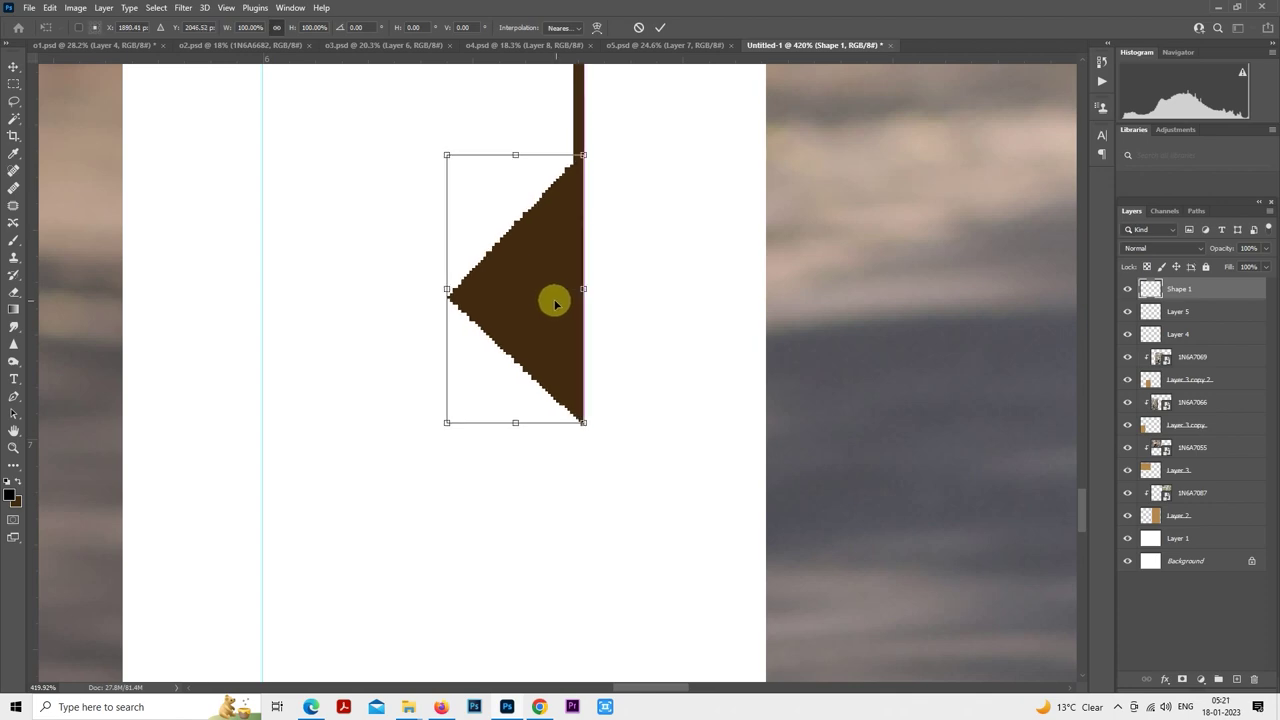
key(Return)
scroll(553, 303, down, 8)
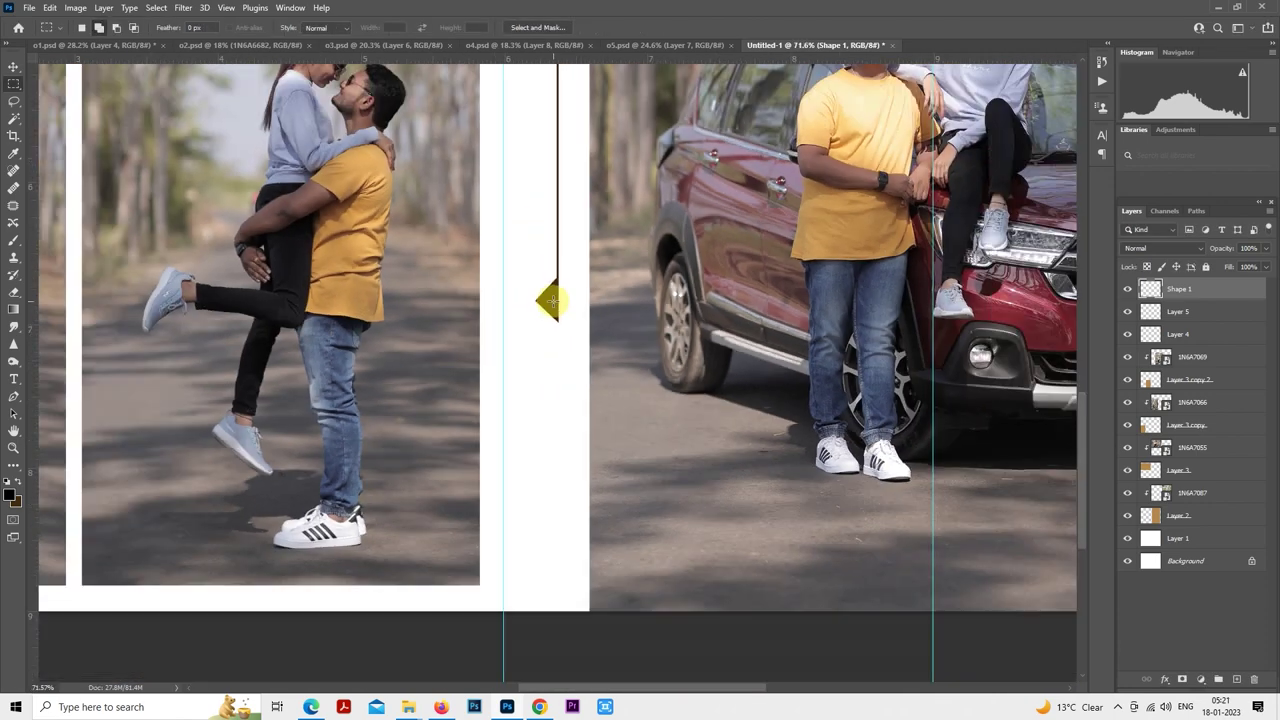
scroll(553, 300, down, 2)
scroll(560, 297, up, 8)
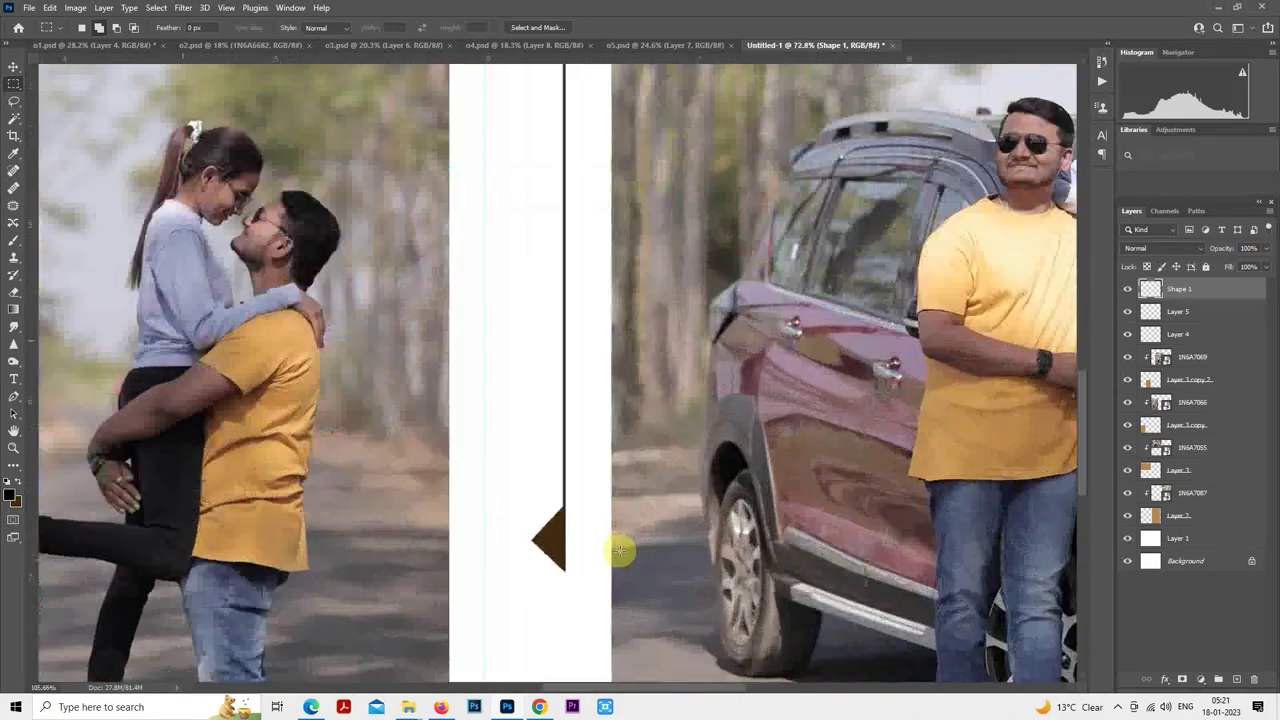
scroll(620, 549, up, 8)
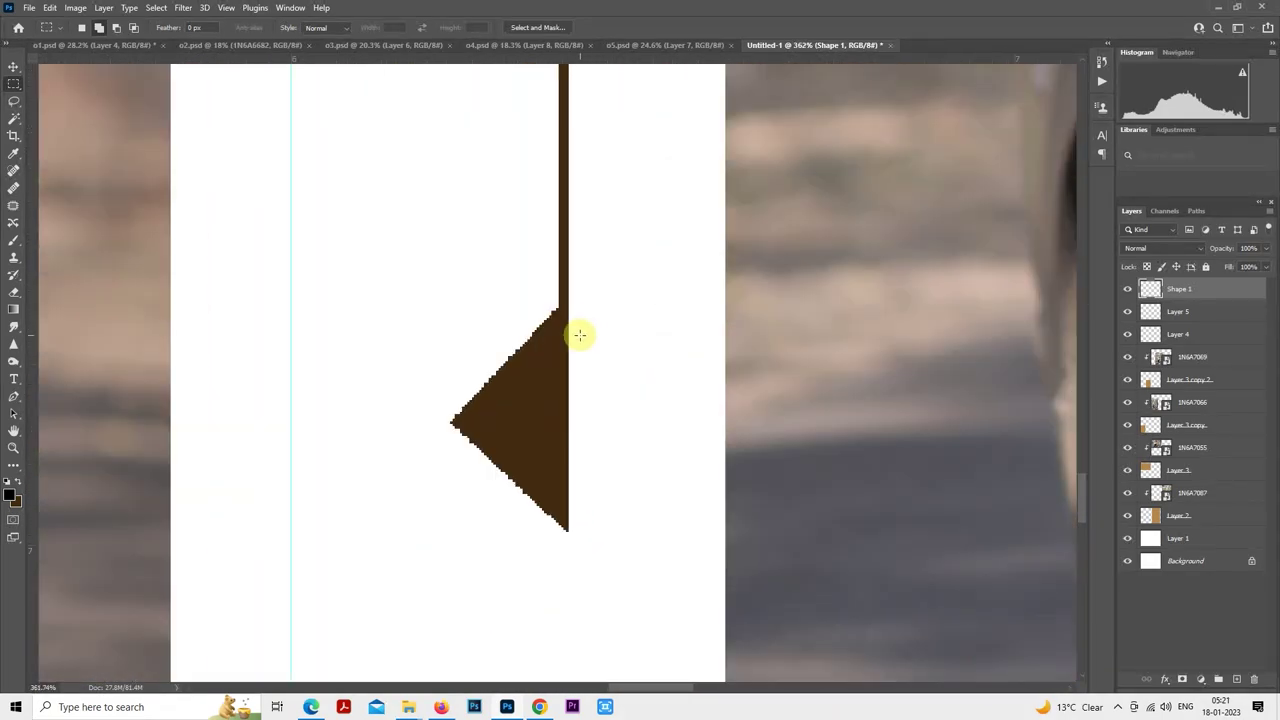
- Move the triangle copy directly above the original and set its opacity to 50%
right_click(503, 272)
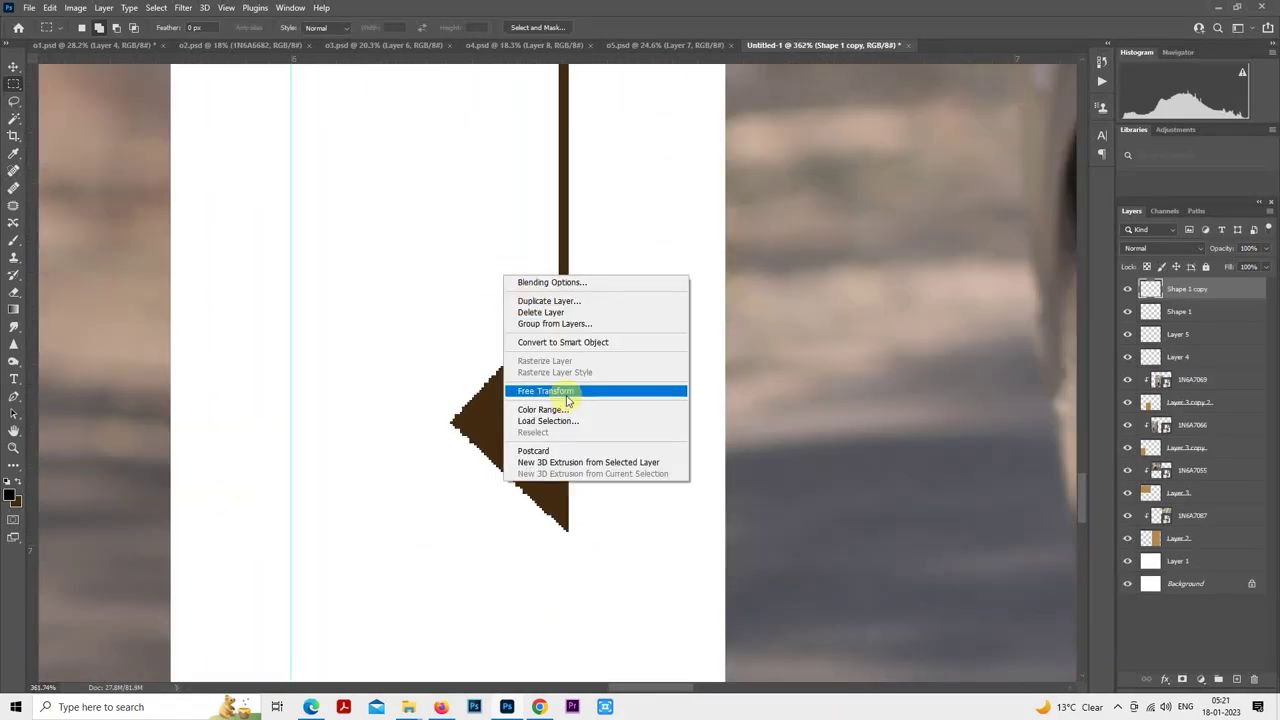
click(523, 392)
drag(558, 417, 552, 189)
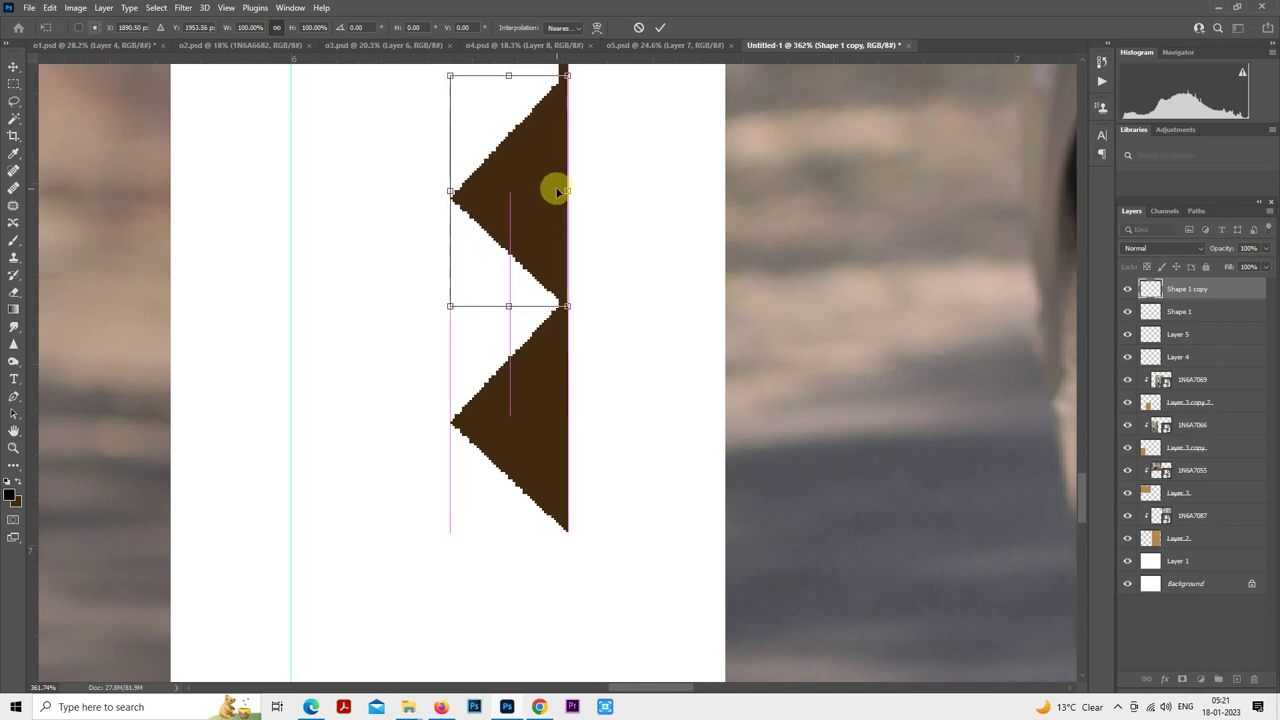
key(Return)
key(m)
key(5)
scroll(530, 252, down, 10)
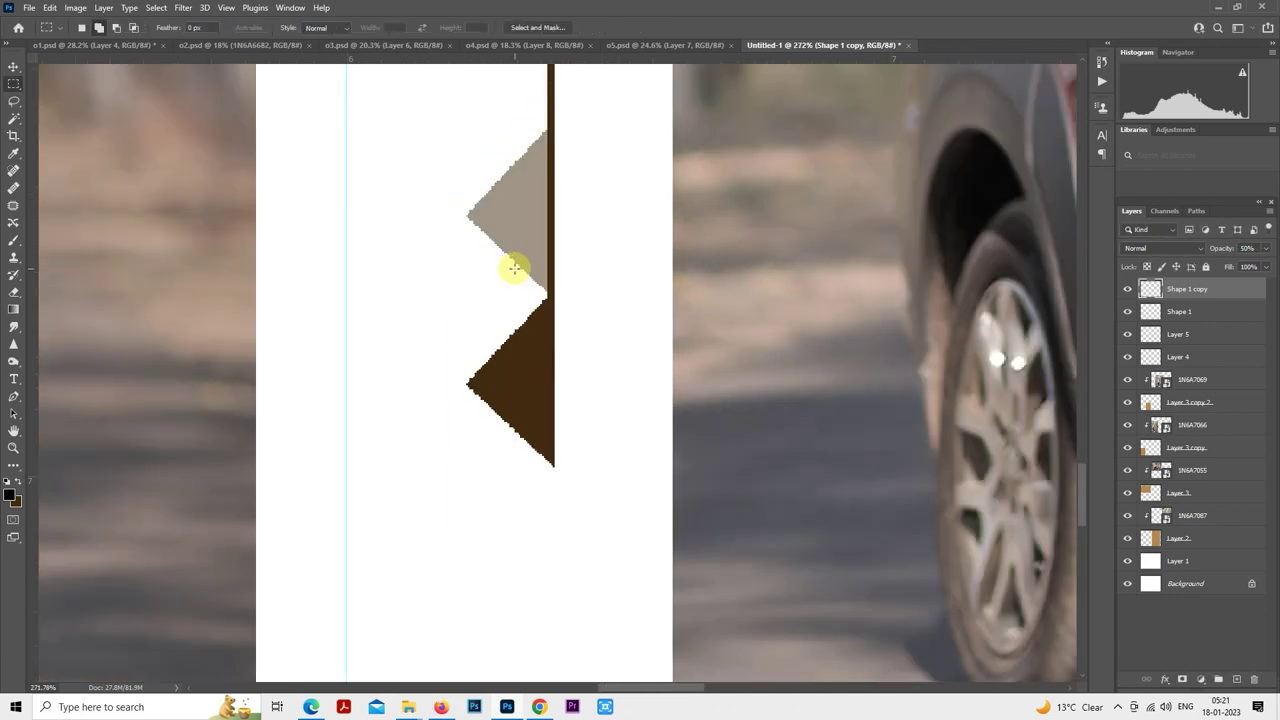
scroll(512, 268, down, 4)
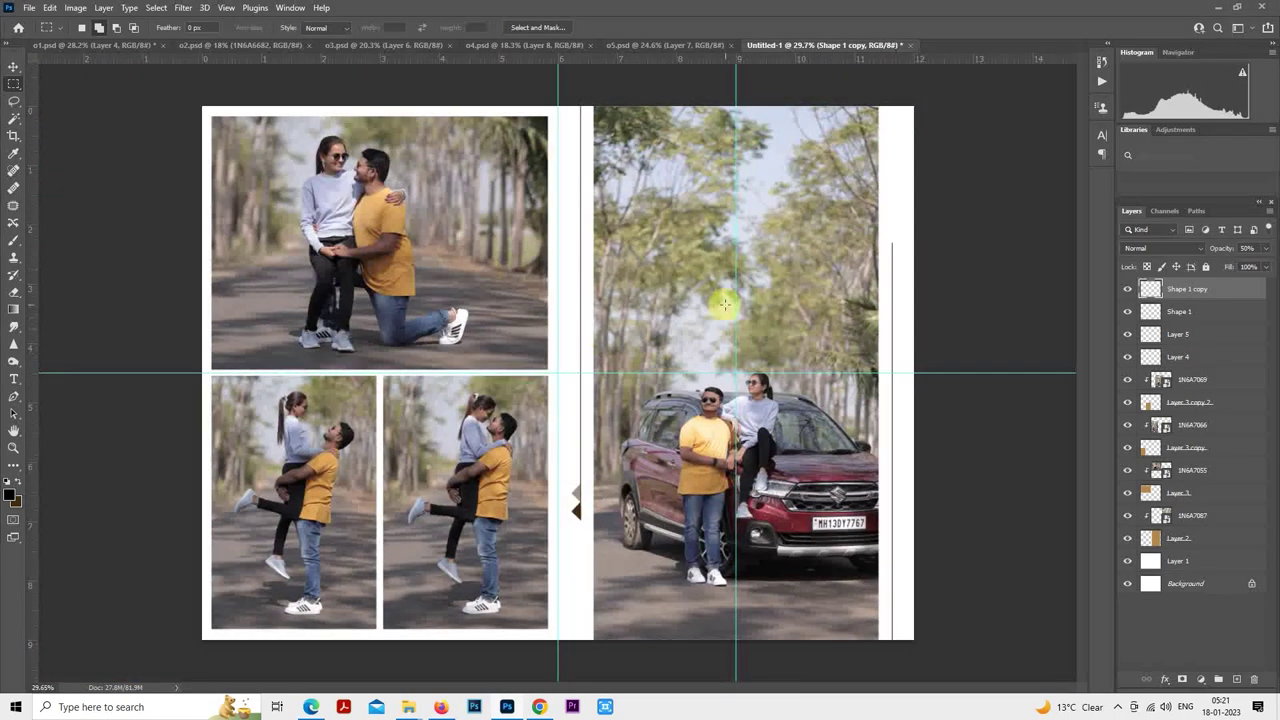
- Duplicate both triangle layers and rotate the copied pair 180°
shift+click(1188, 313)
key(ctrl+j)
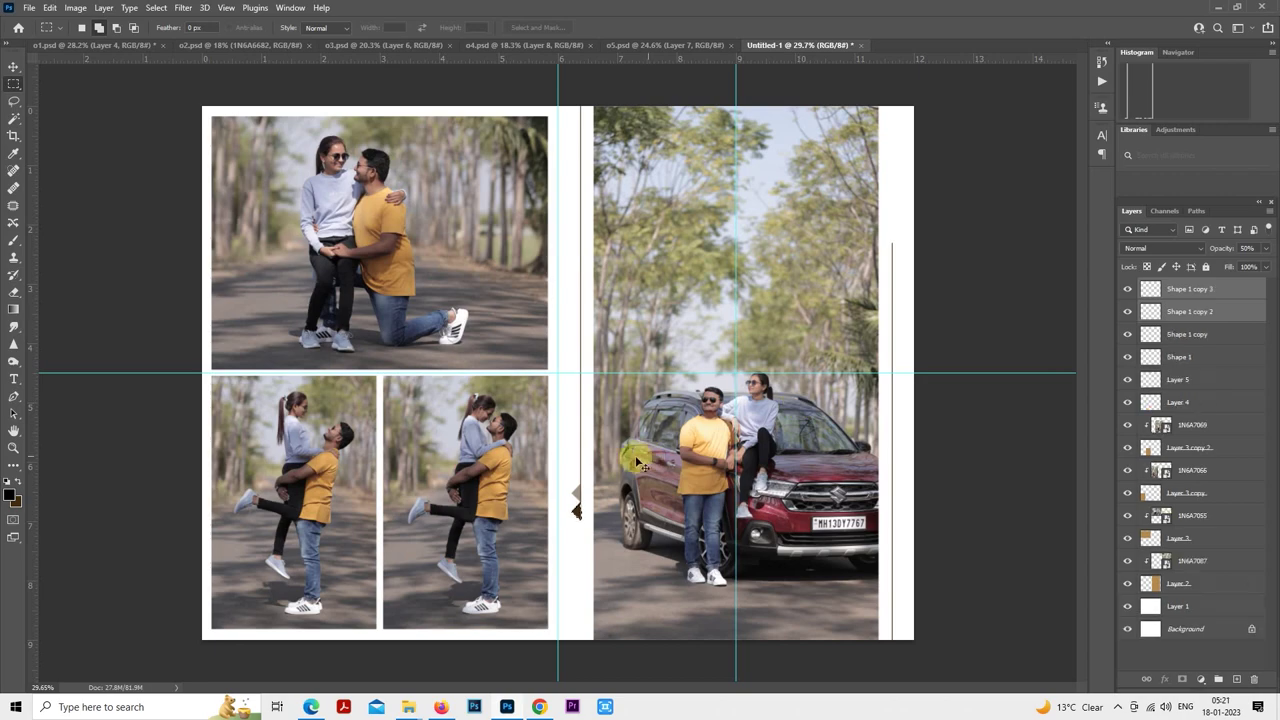
right_click(589, 436)
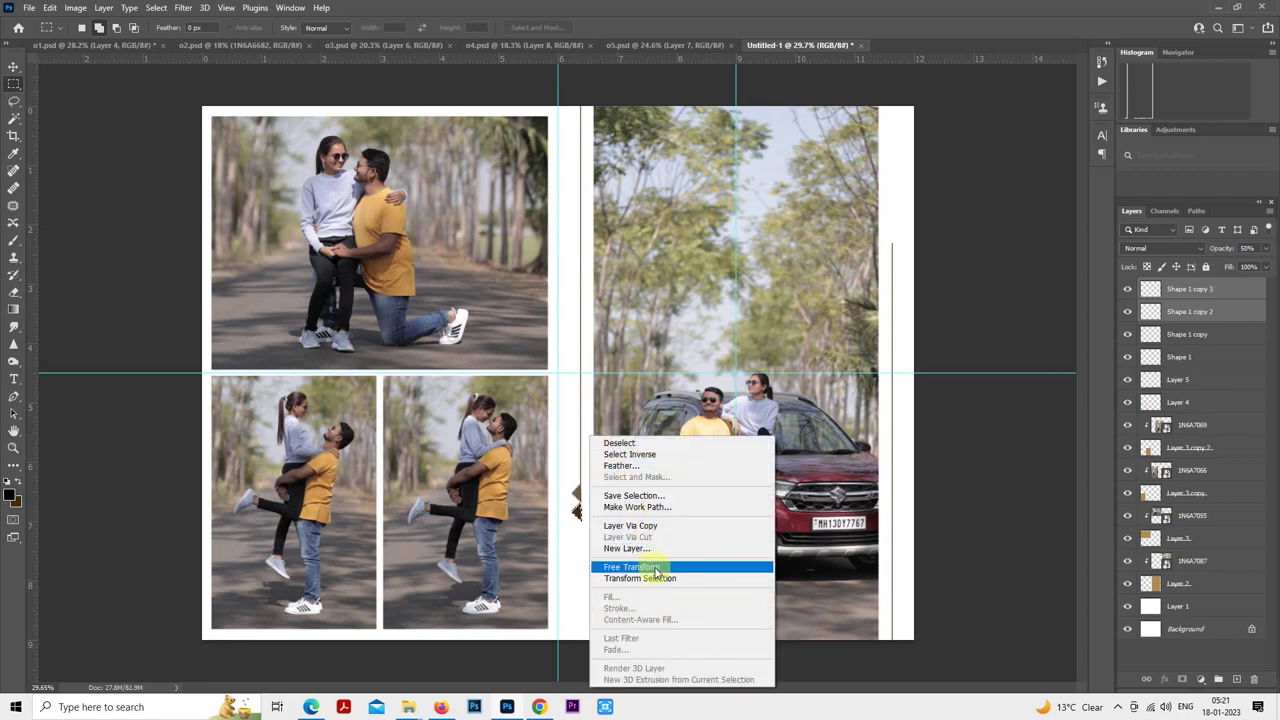
click(655, 567)
scroll(595, 480, up, 5)
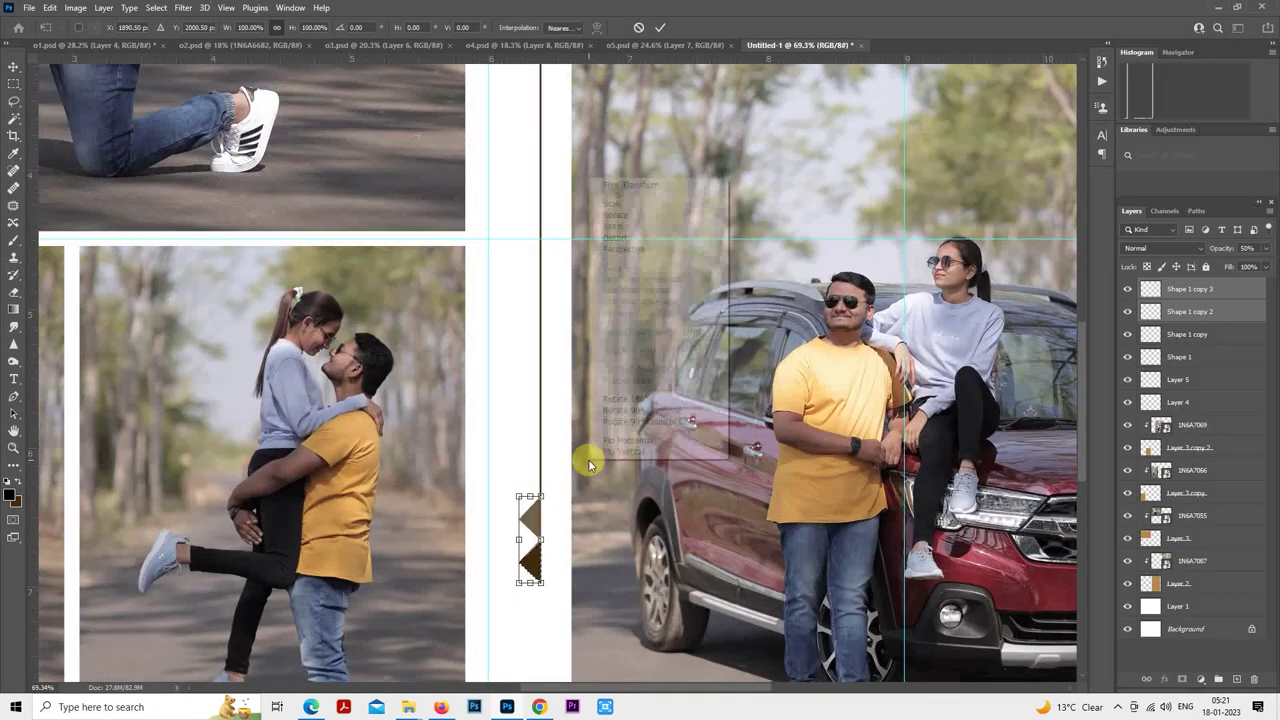
click(620, 400)
scroll(575, 470, down, 2)
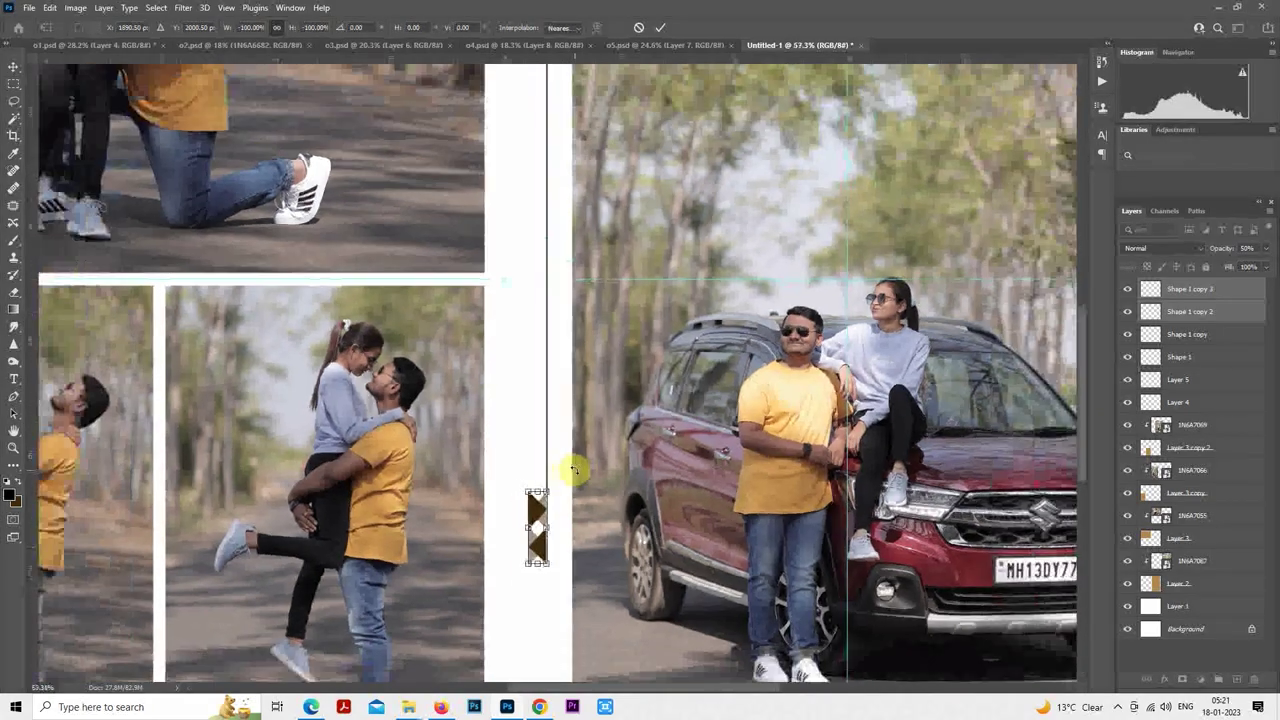
scroll(575, 470, down, 1)
- Position the rotated triangle pair flush against the right-edge line
drag(537, 520, 906, 318)
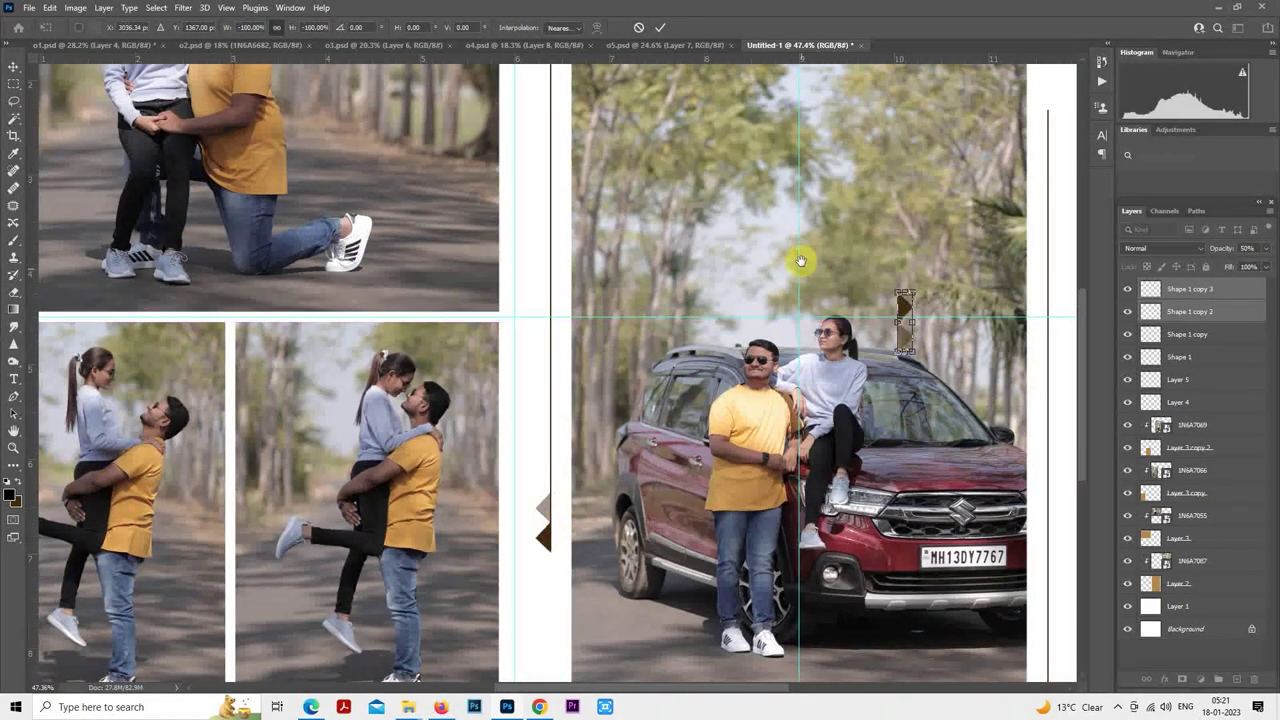
drag(800, 261, 509, 380)
drag(589, 443, 730, 299)
scroll(753, 300, up, 2)
scroll(751, 299, up, 5)
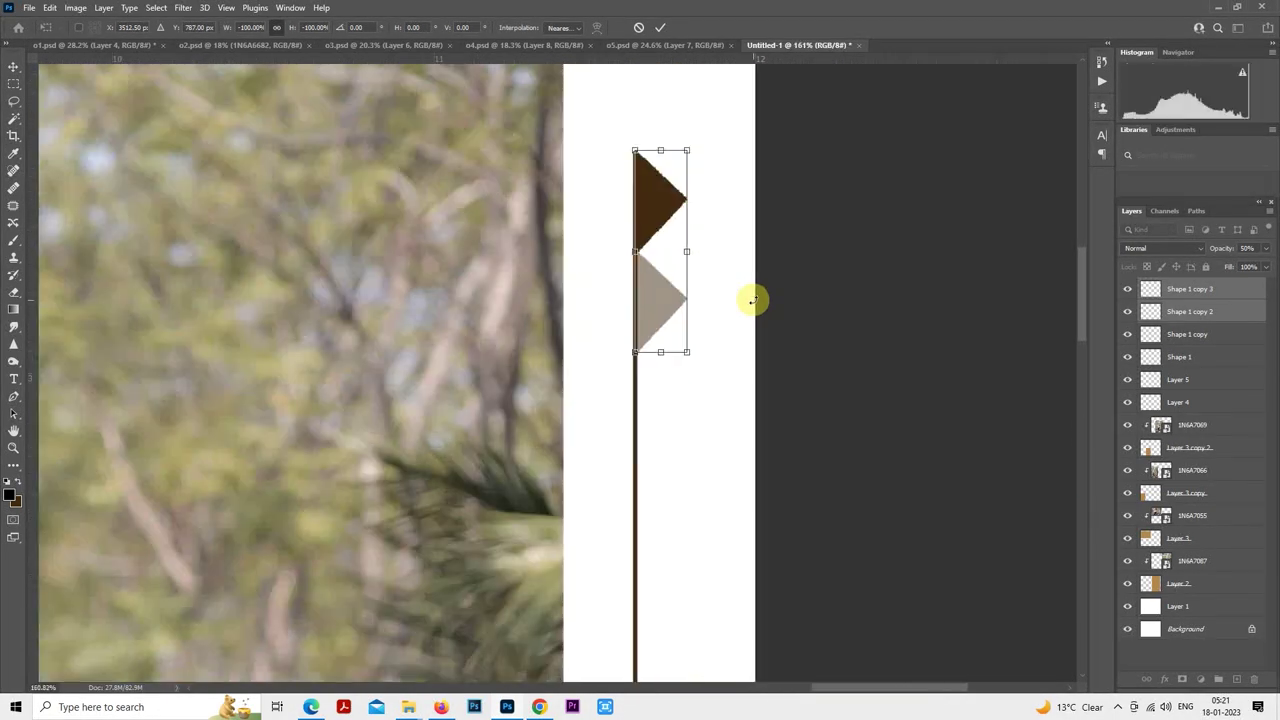
drag(630, 226, 633, 312)
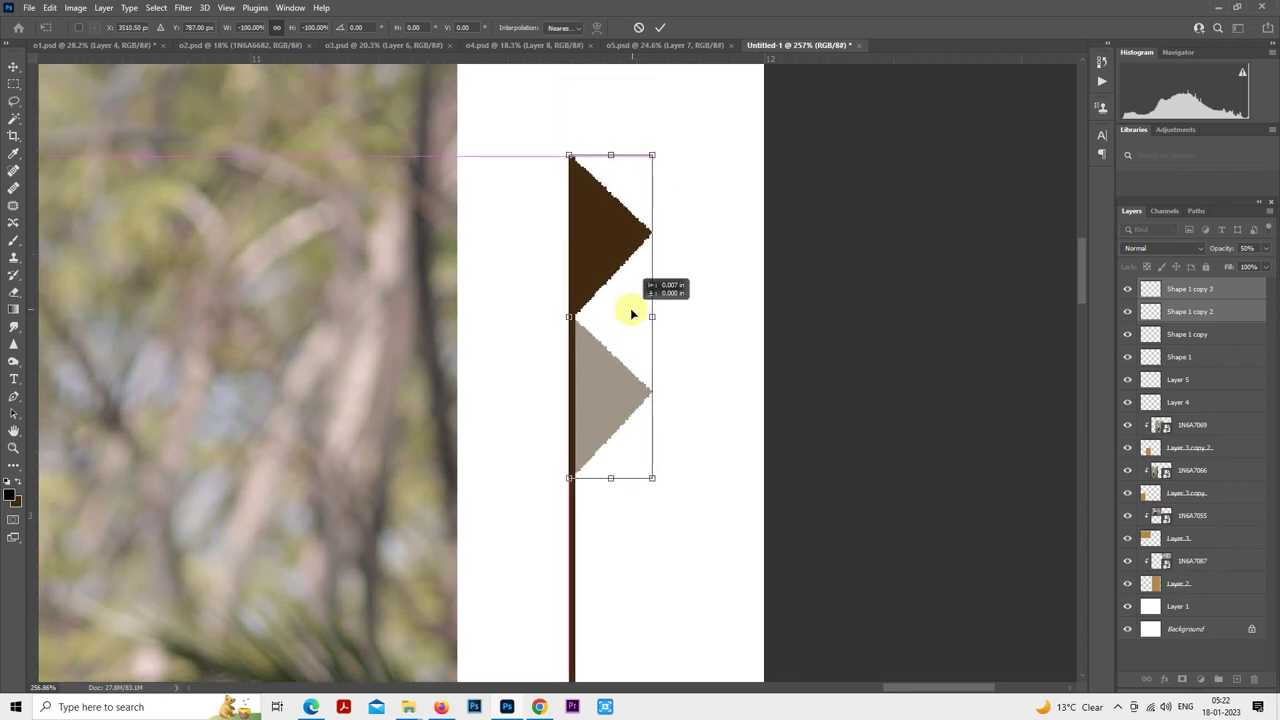
key(Left)
key(Left)
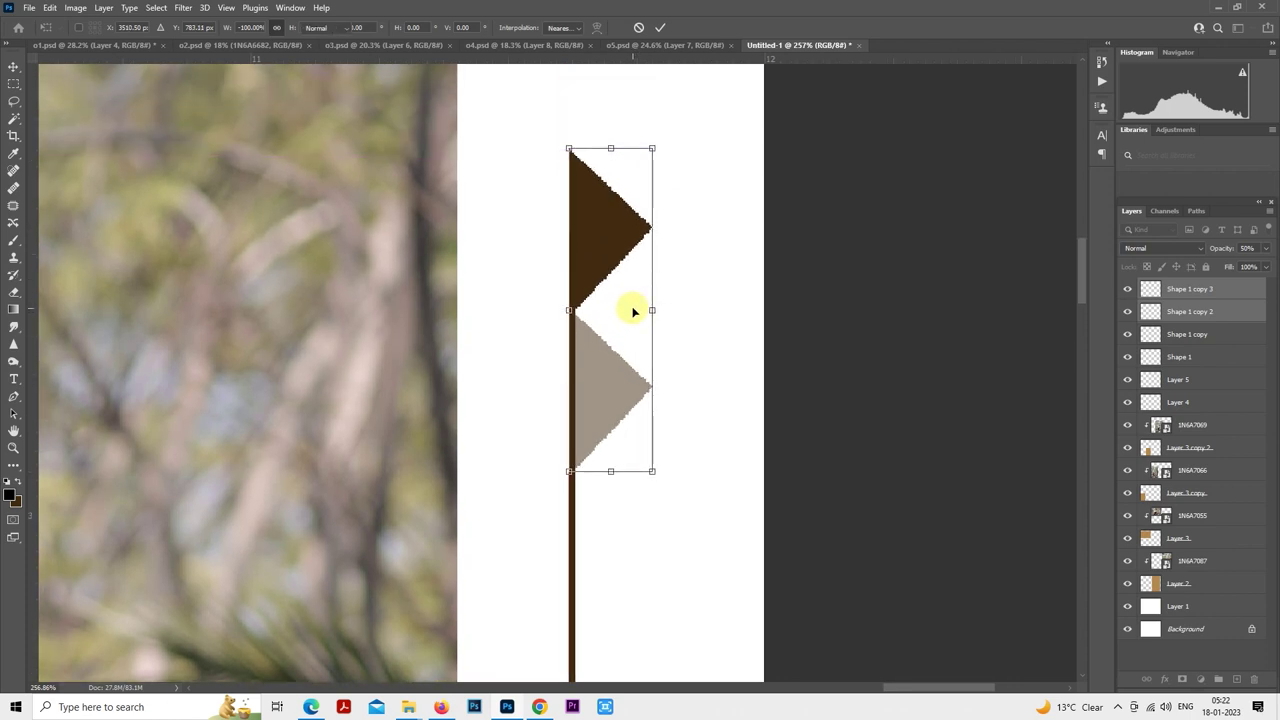
key(Return)
scroll(630, 308, down, 3)
scroll(632, 306, up, 5)
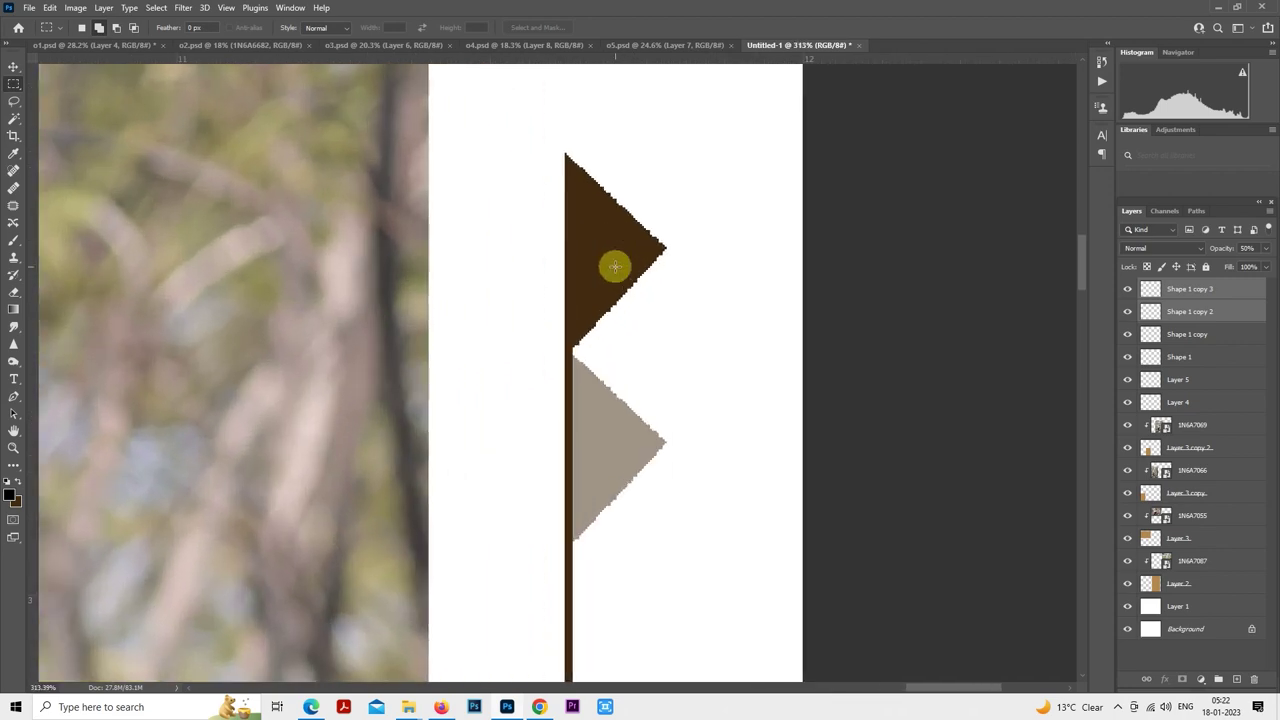
scroll(615, 265, down, 10)
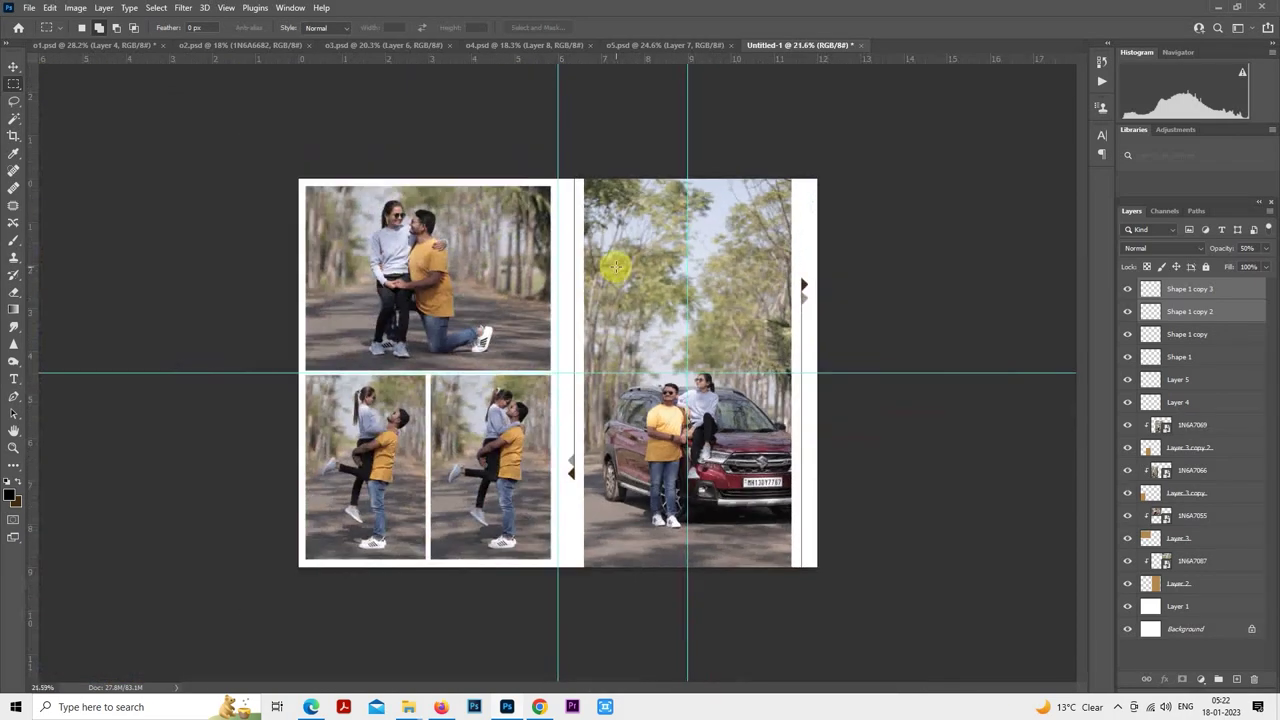
- Save the spread as o6.psd by changing the o5 file name
scroll(615, 265, up, 1)
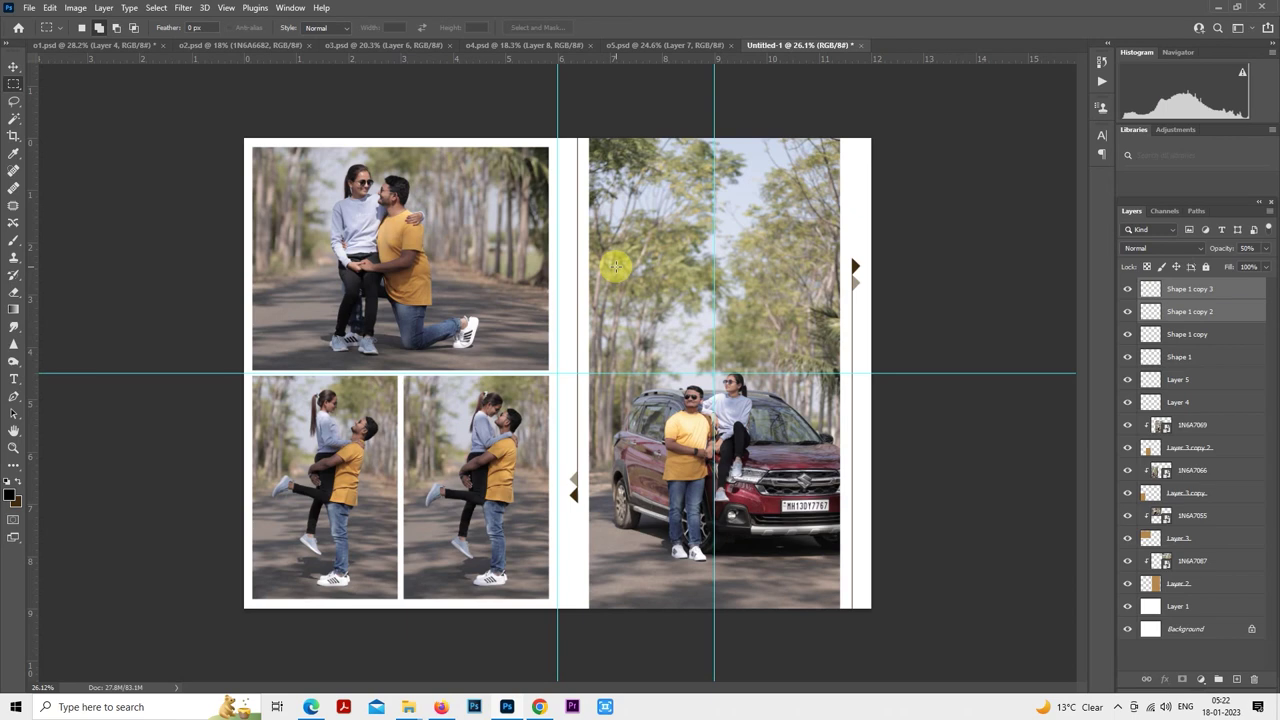
scroll(618, 405, up, 1)
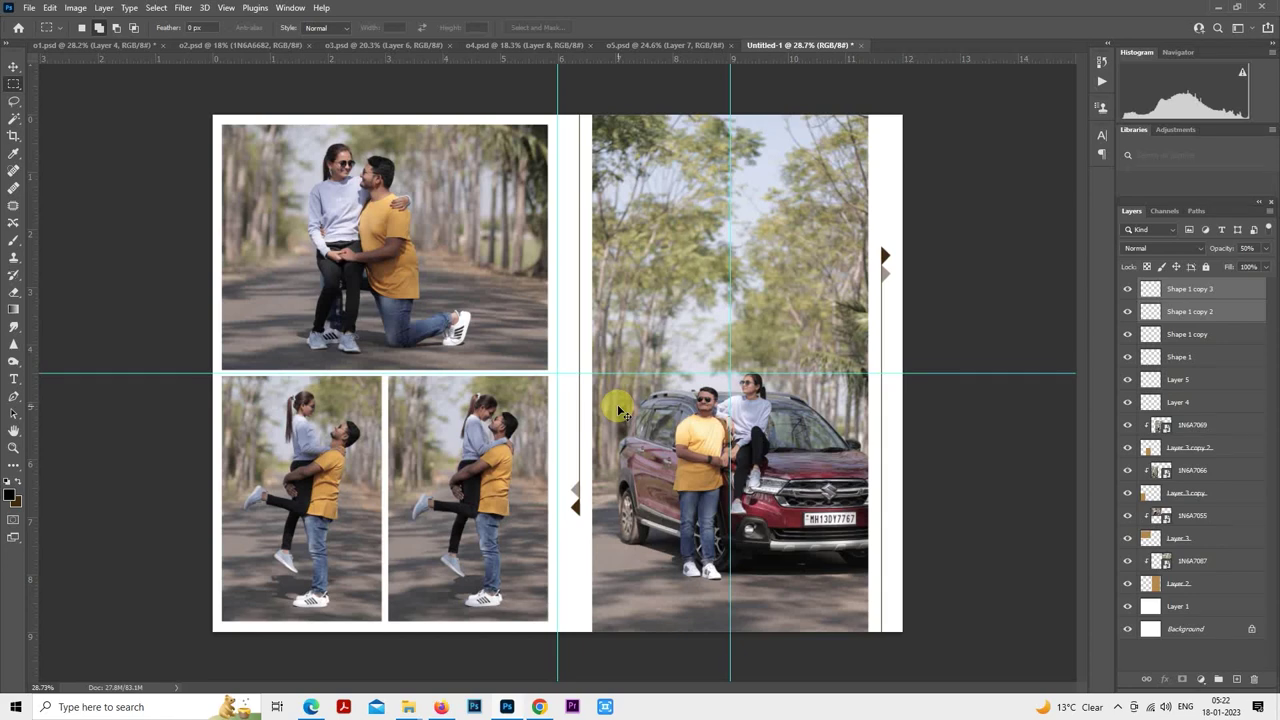
key(ctrl+s)
click(454, 110)
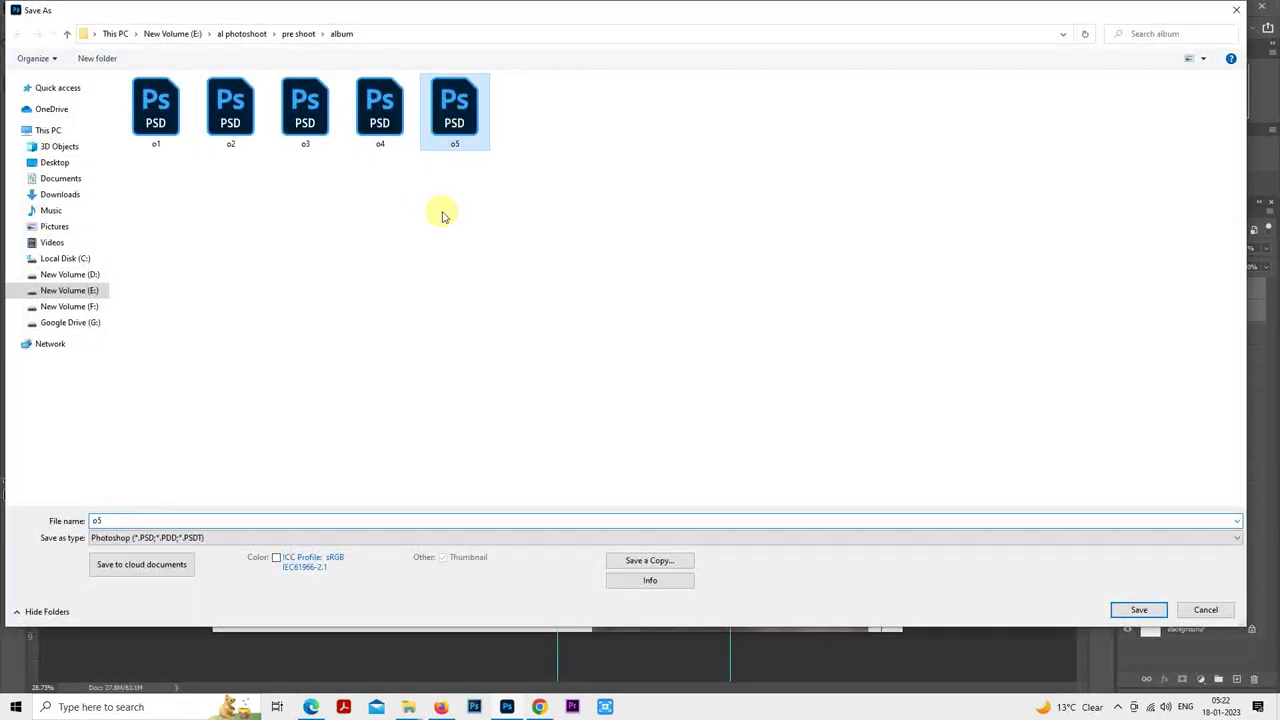
click(413, 521)
key(BackSpace)
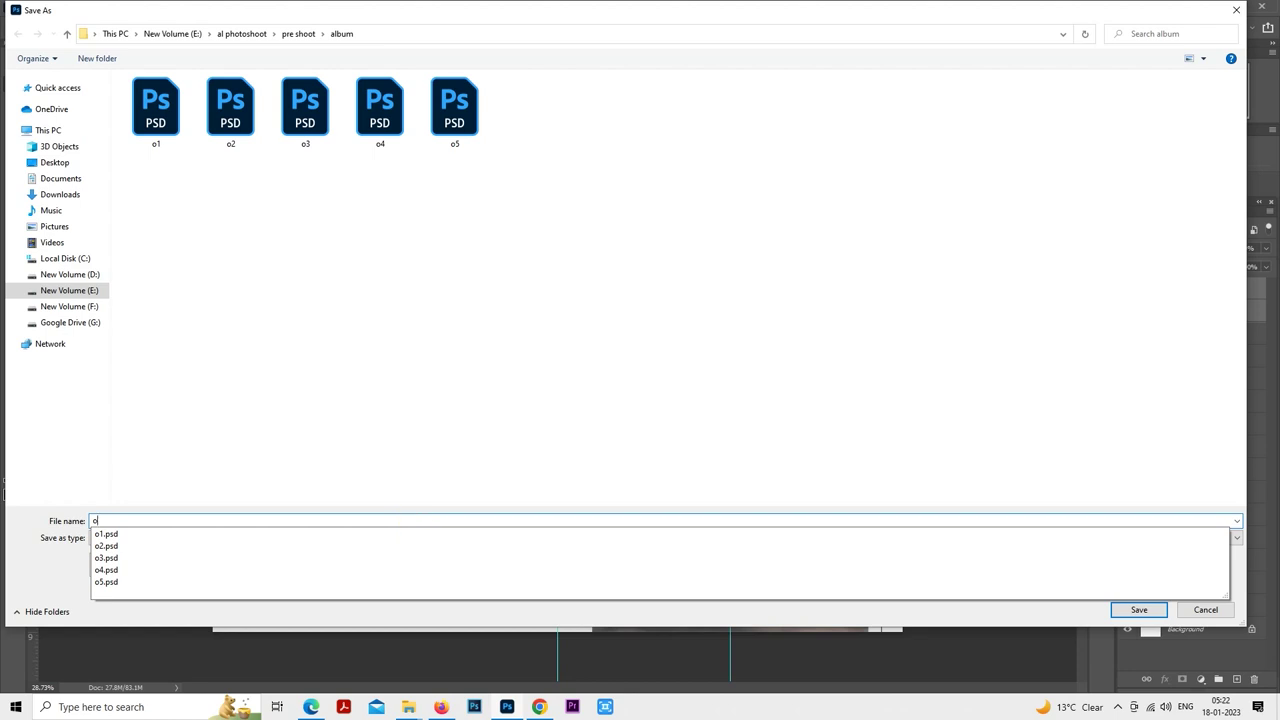
text(6)
key(Return)
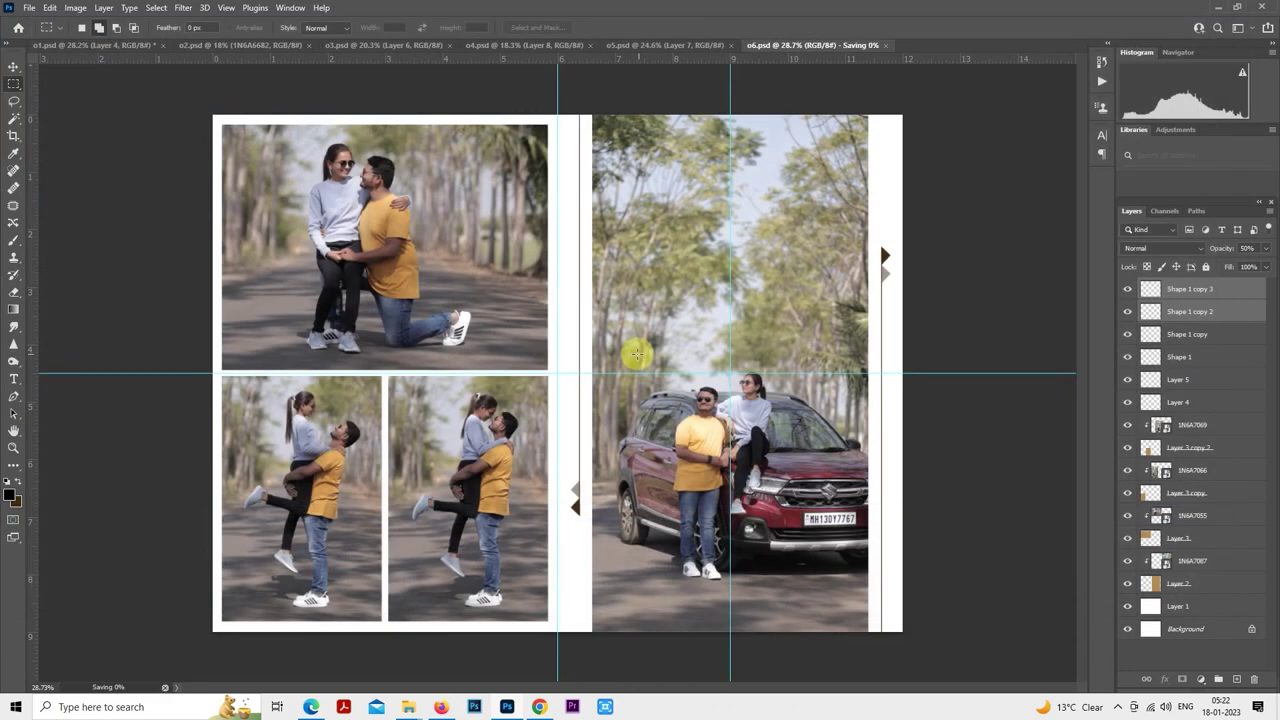
- Pan across the finished spread to check the layout, then begin a new document
scroll(637, 358, up, 1)
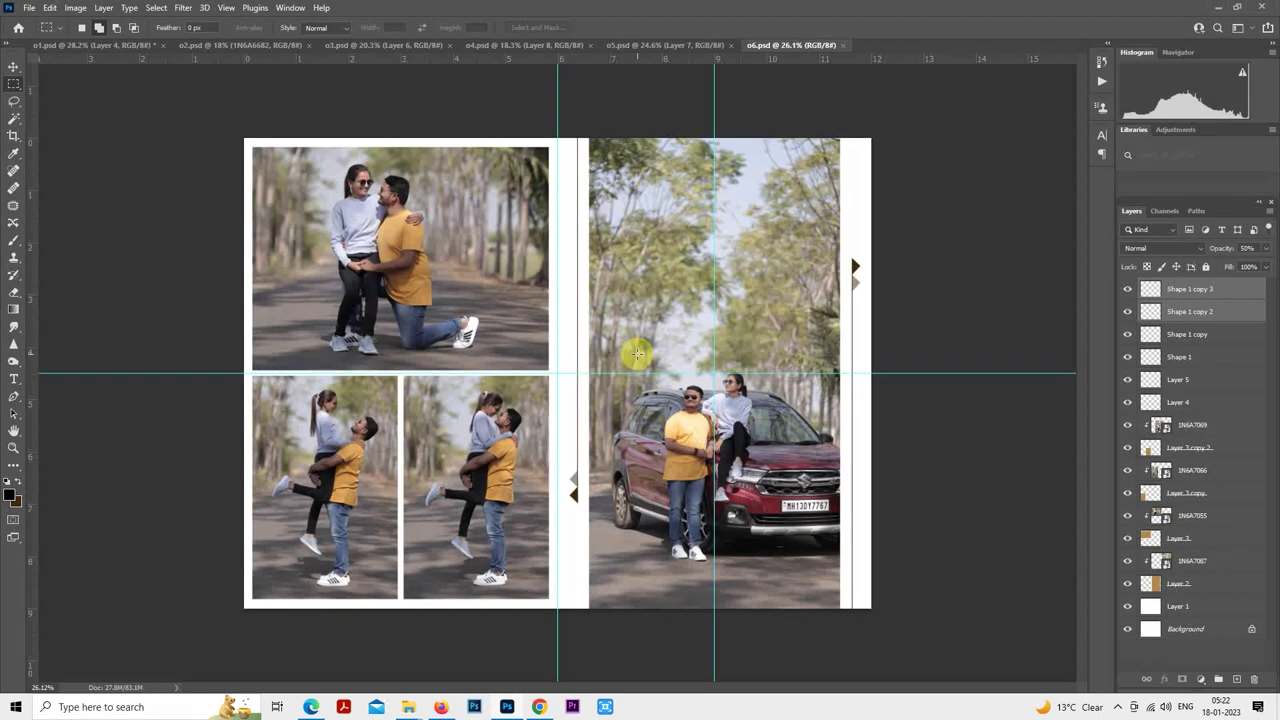
scroll(637, 352, up, 5)
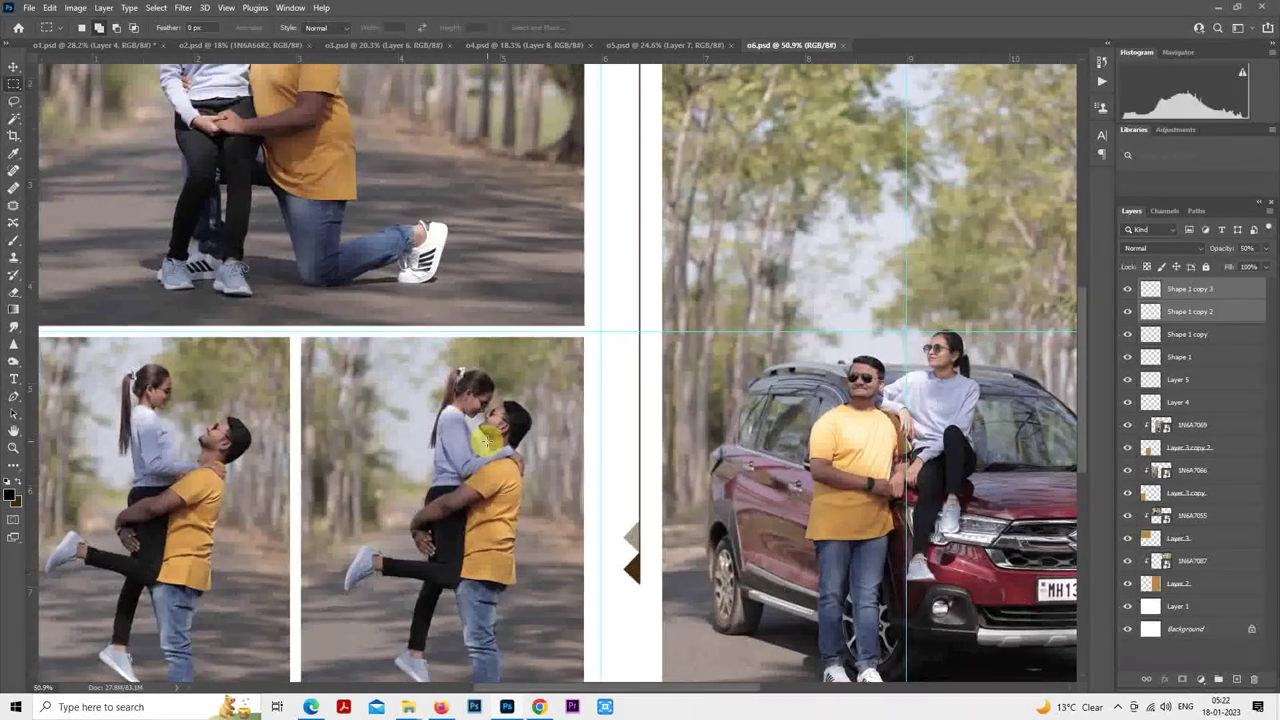
drag(623, 441, 645, 441)
scroll(757, 329, up, 3)
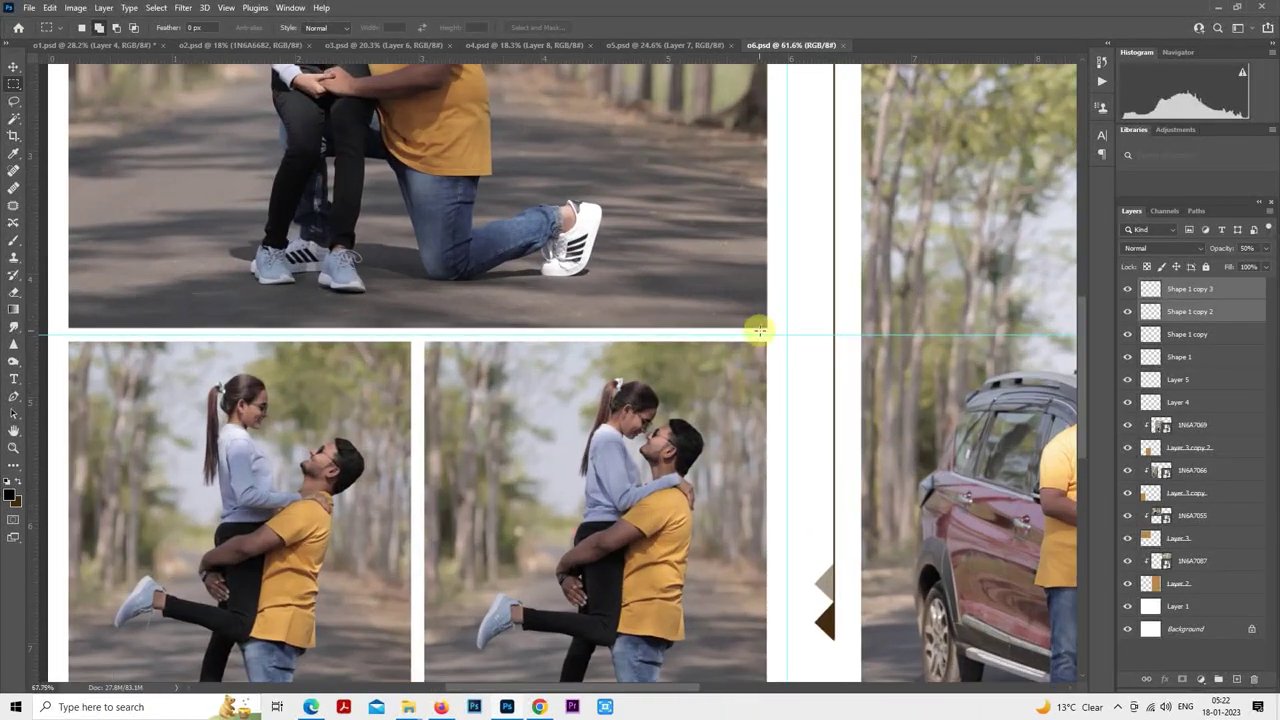
scroll(760, 330, down, 10)
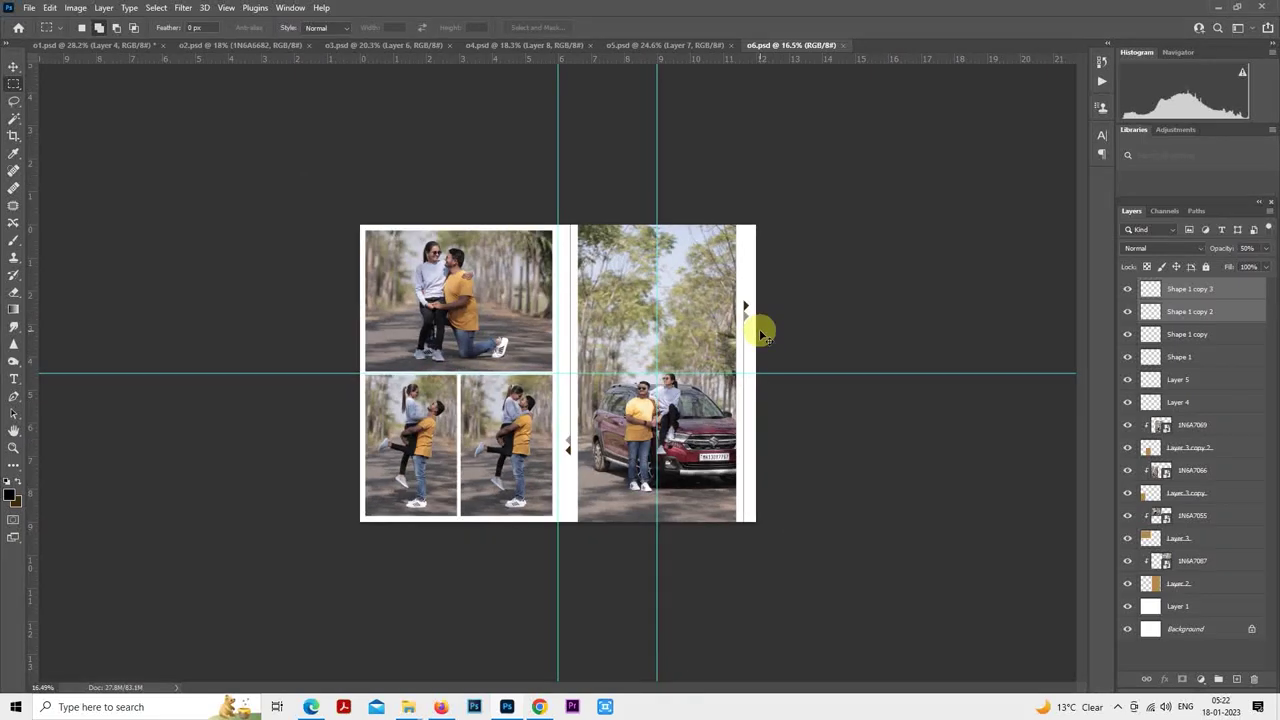
key(ctrl+n)
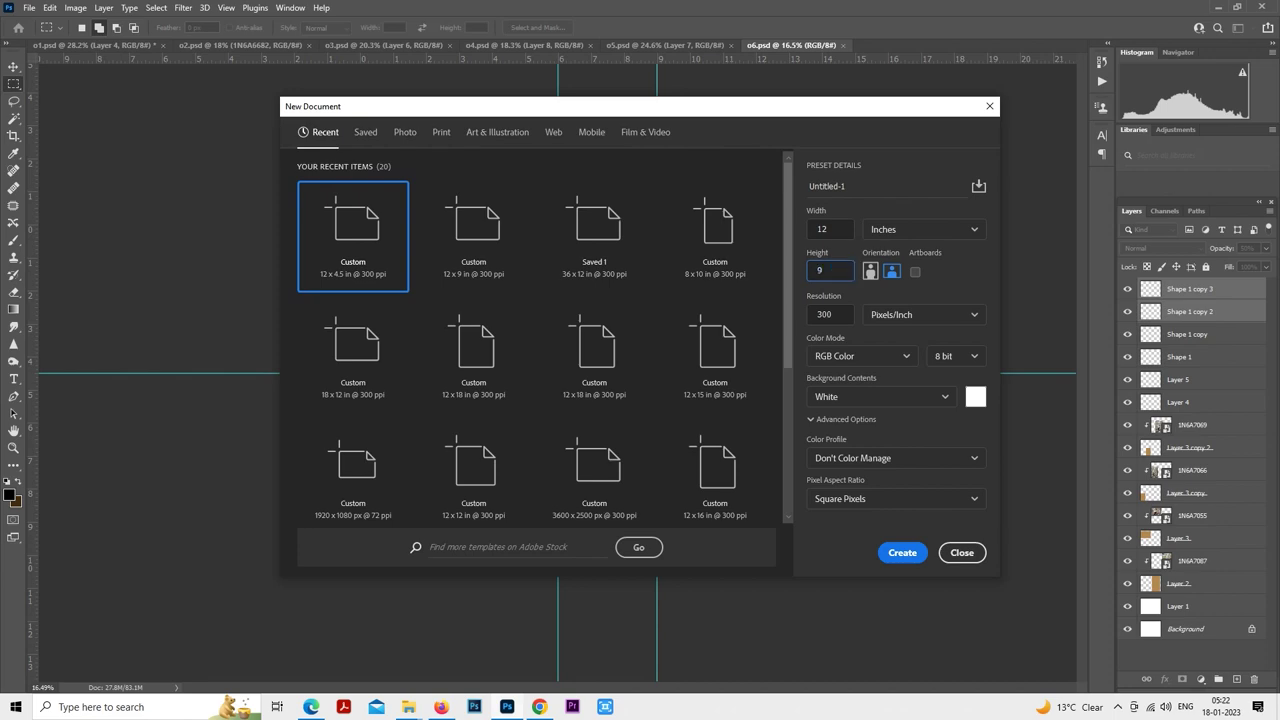
- Create the 12 × 9 in, 300 ppi document, dock it with the others, and add Layer 1
click(902, 552)
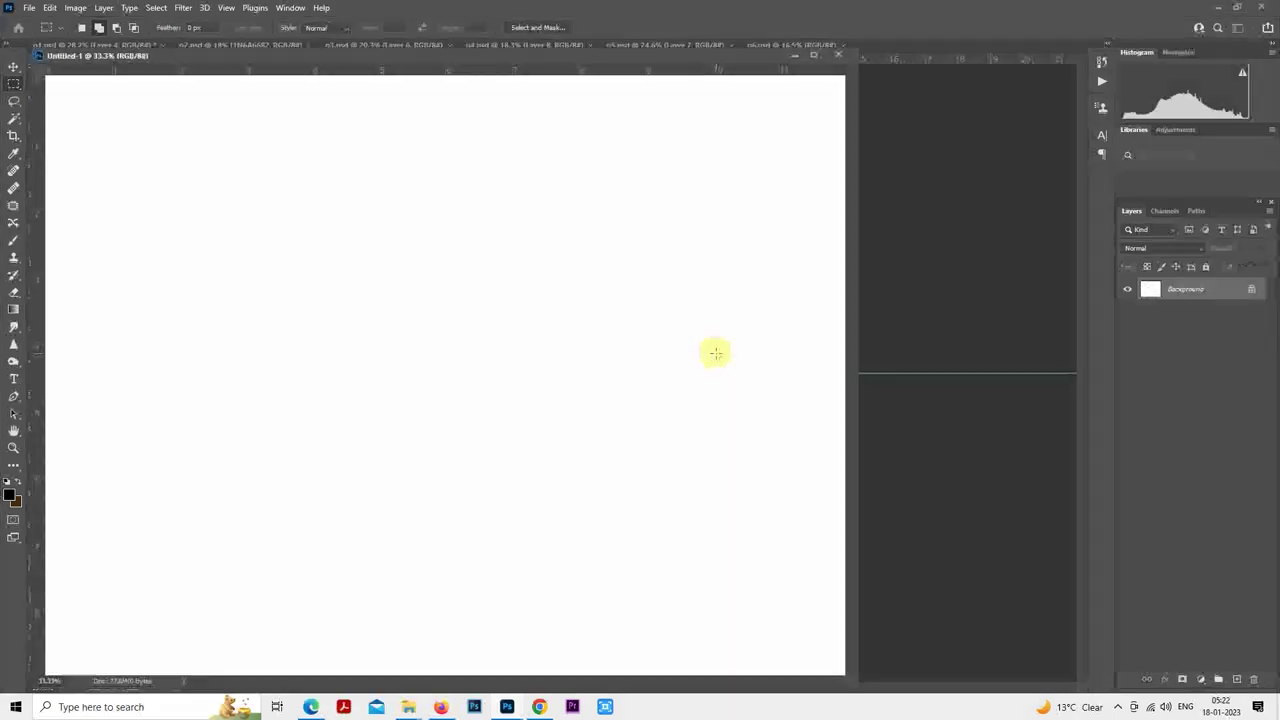
drag(718, 56, 770, 46)
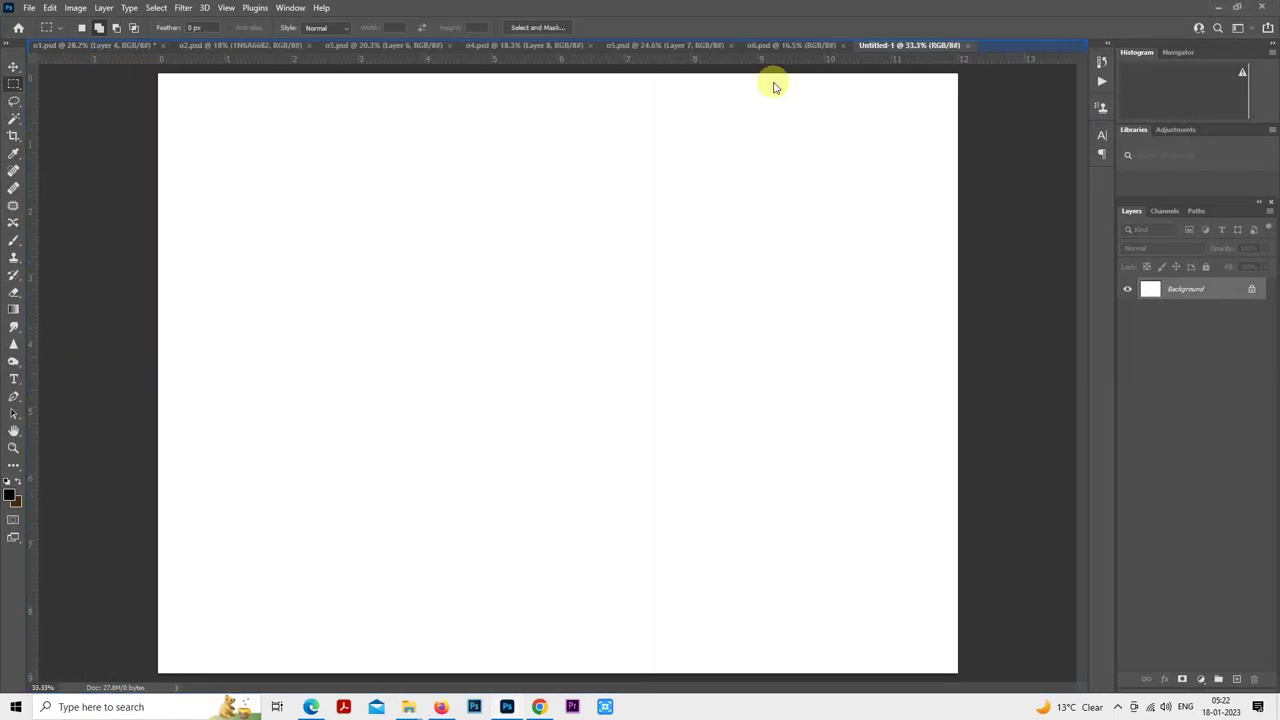
scroll(712, 293, down, 2)
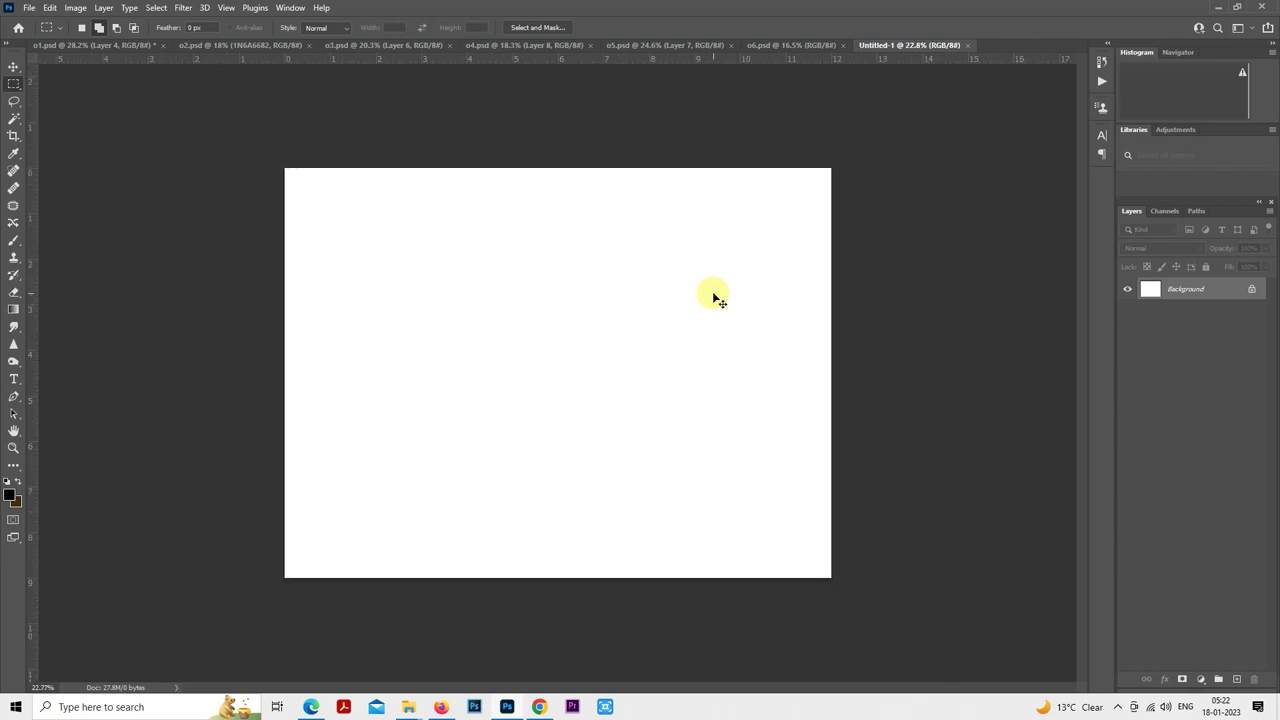
key(ctrl+shift+alt+n)
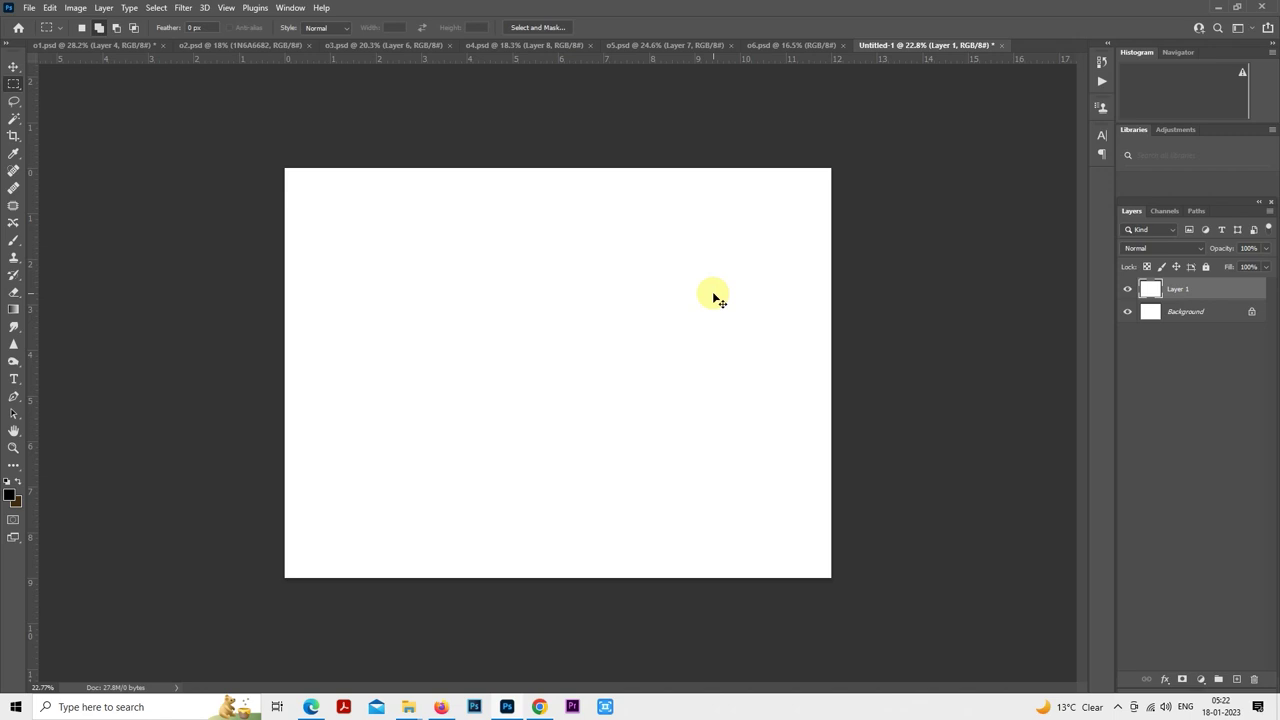
key(ctrl+t)
- Place crossing vertical and horizontal centre guides, then bring up the pre shoot photo folder
key(ctrl+plus)
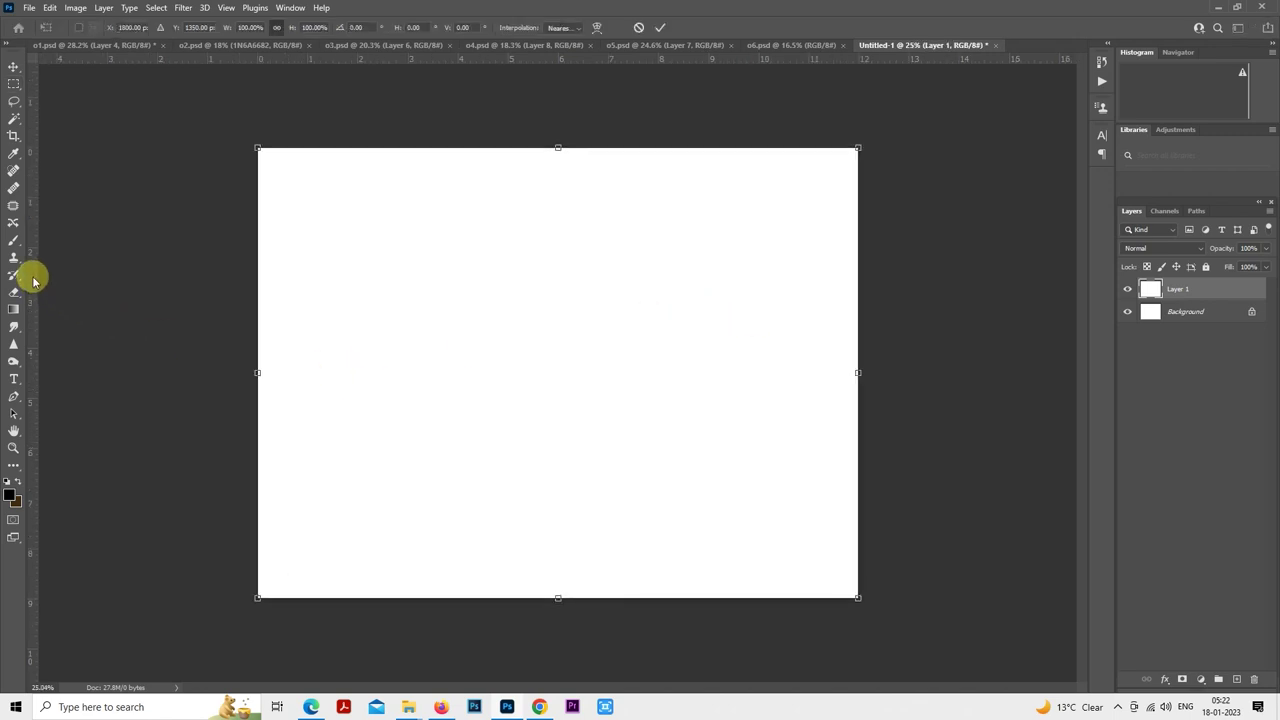
drag(33, 281, 557, 279)
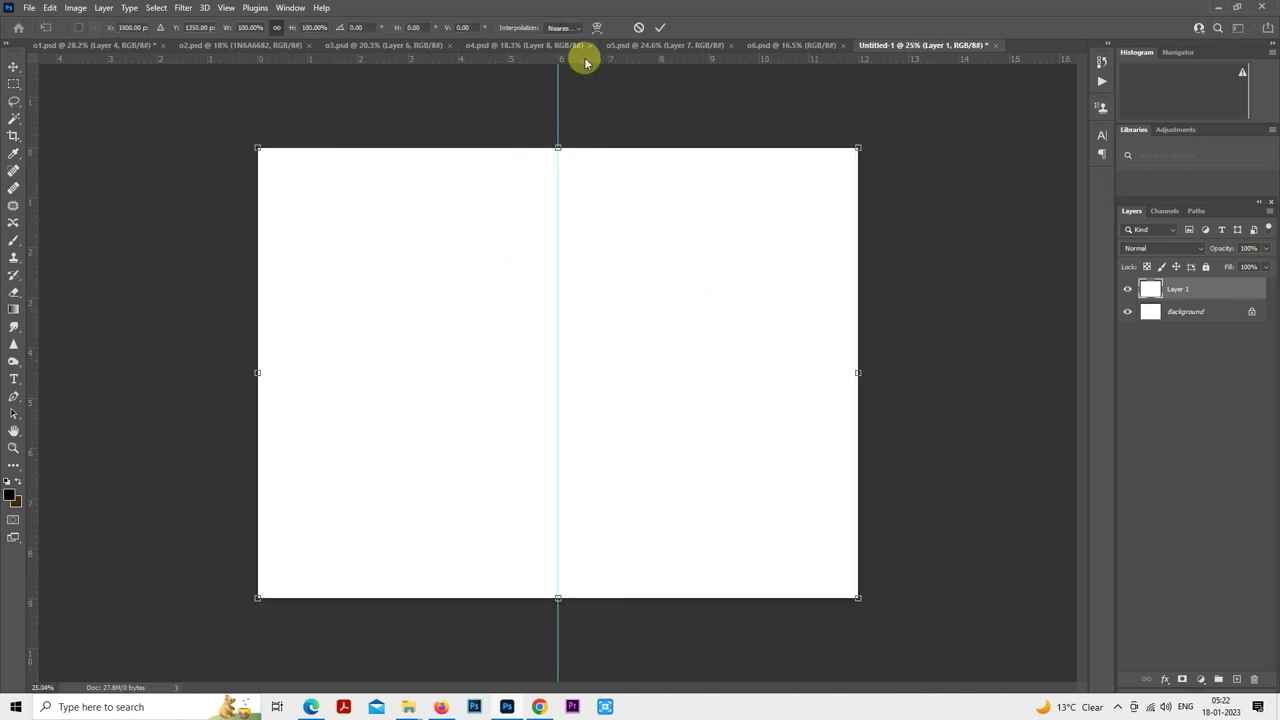
drag(585, 62, 618, 372)
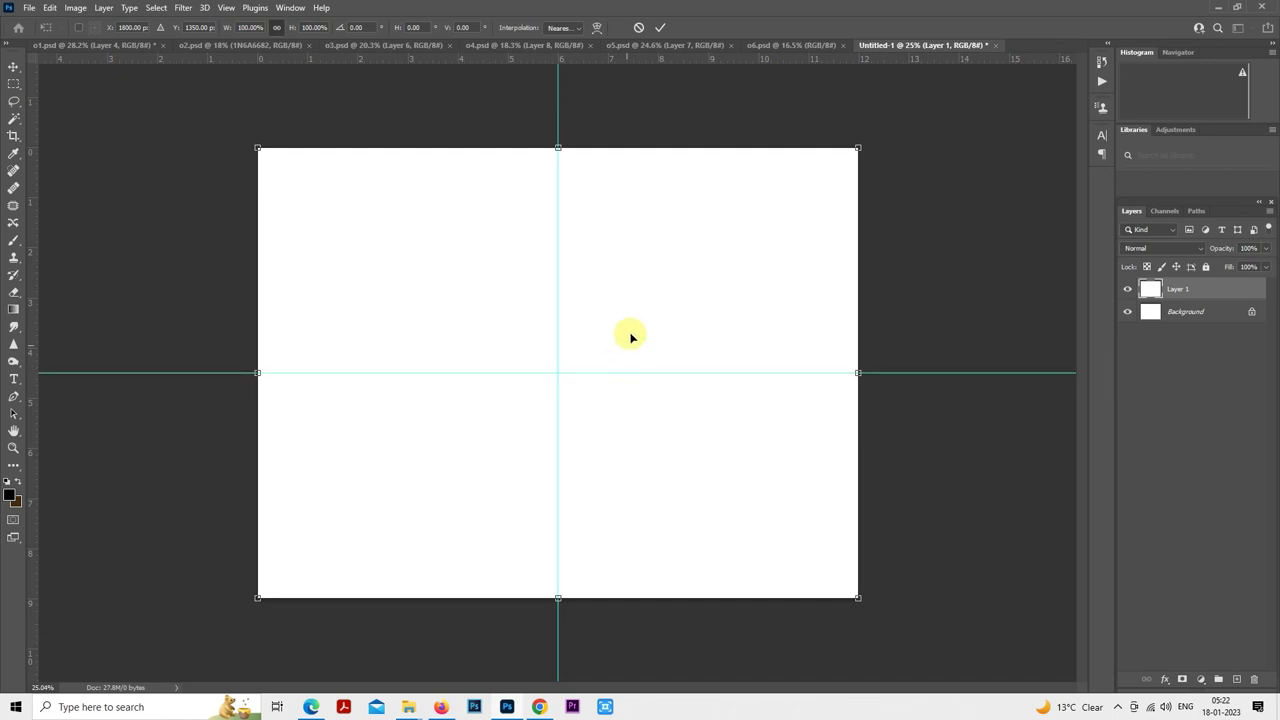
mouse_move(408, 705)
click(395, 665)
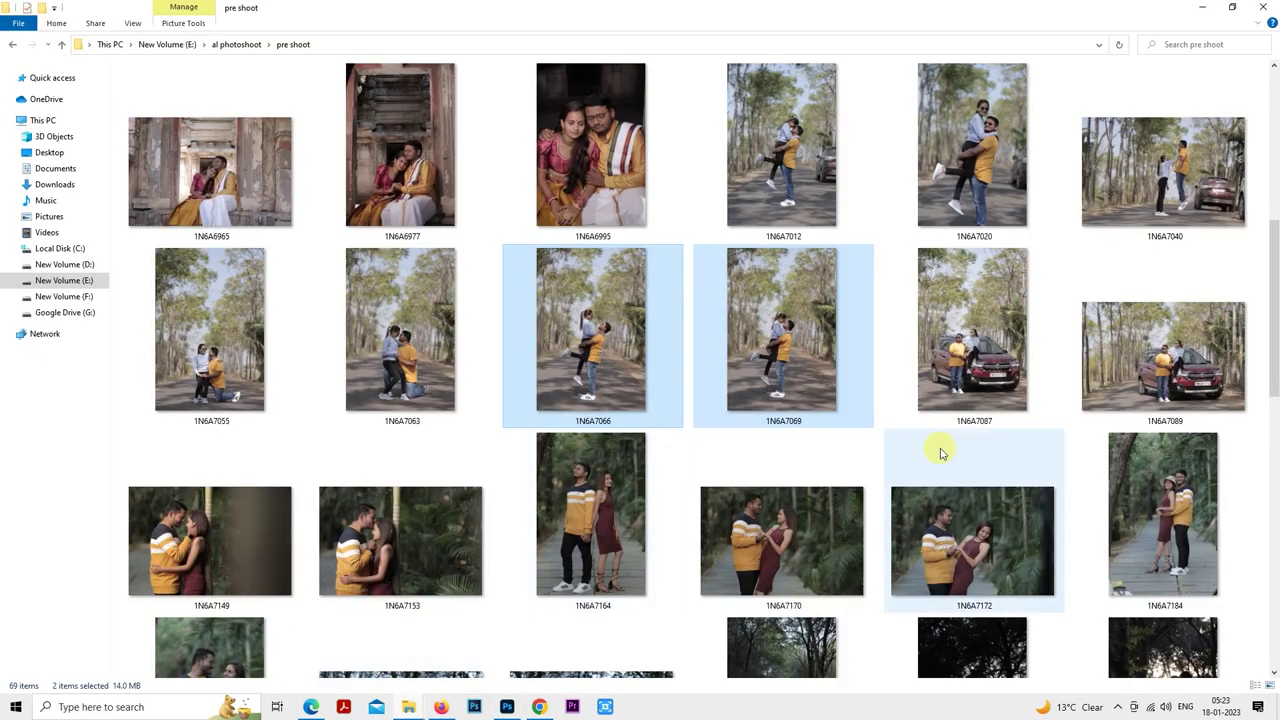
- Select and preview photo 1N6A7149 at full size, then return to Untitled-1
scroll(1276, 284, down, 2)
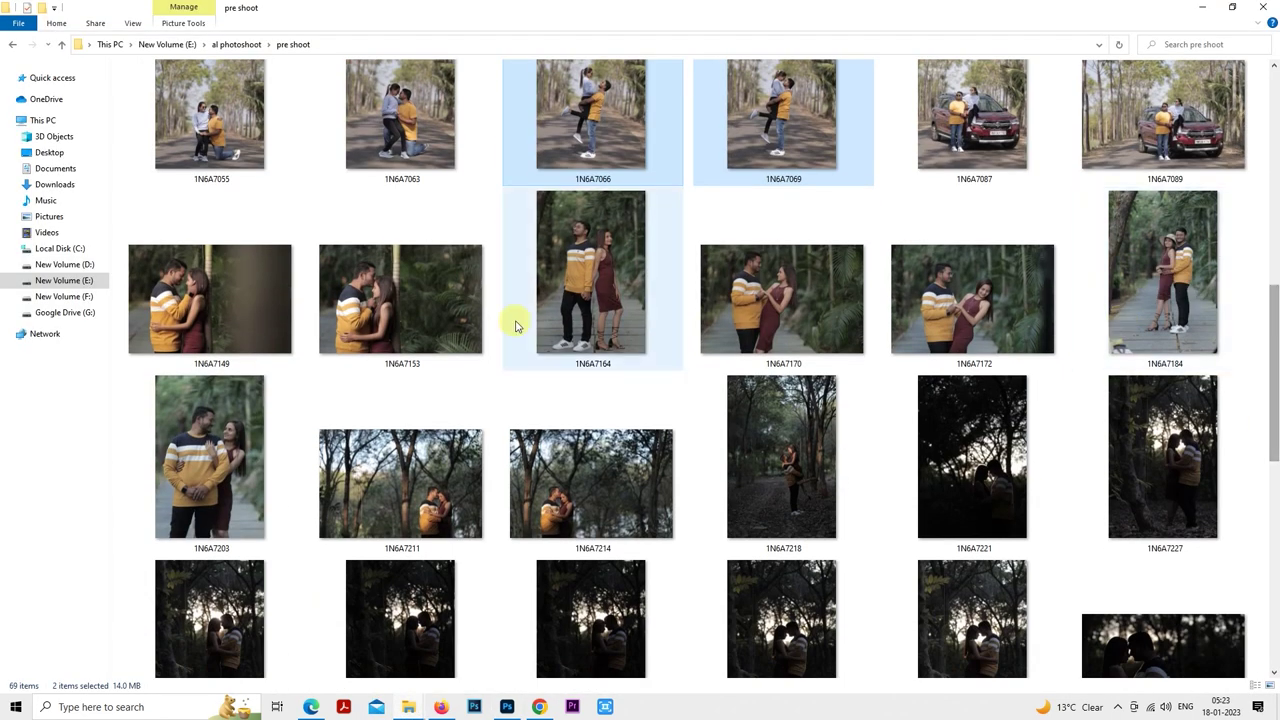
click(257, 300)
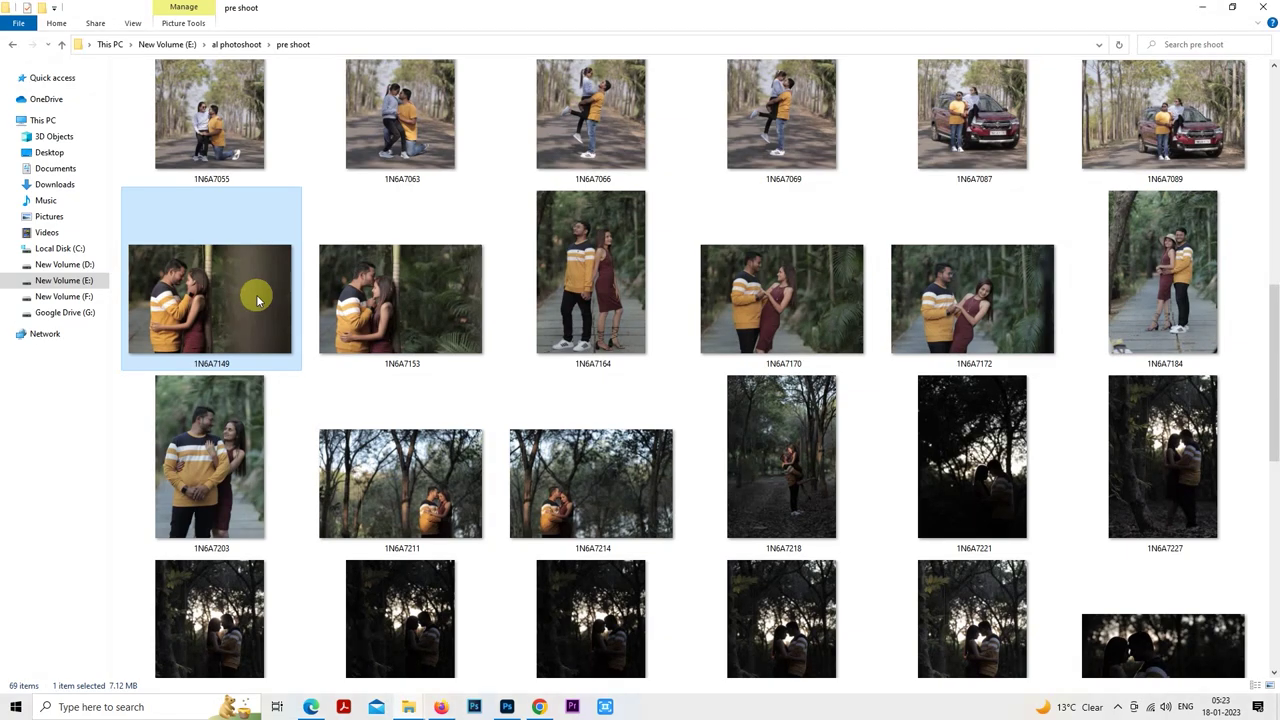
double_click(257, 300)
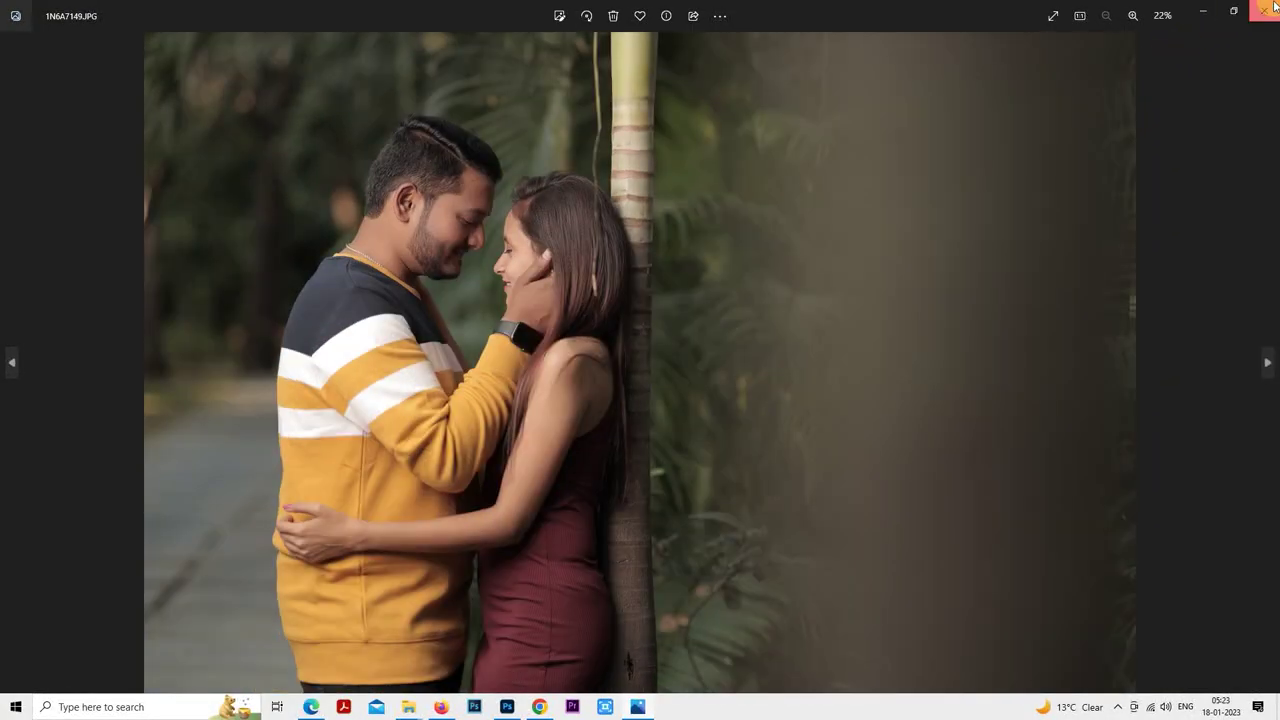
click(1272, 8)
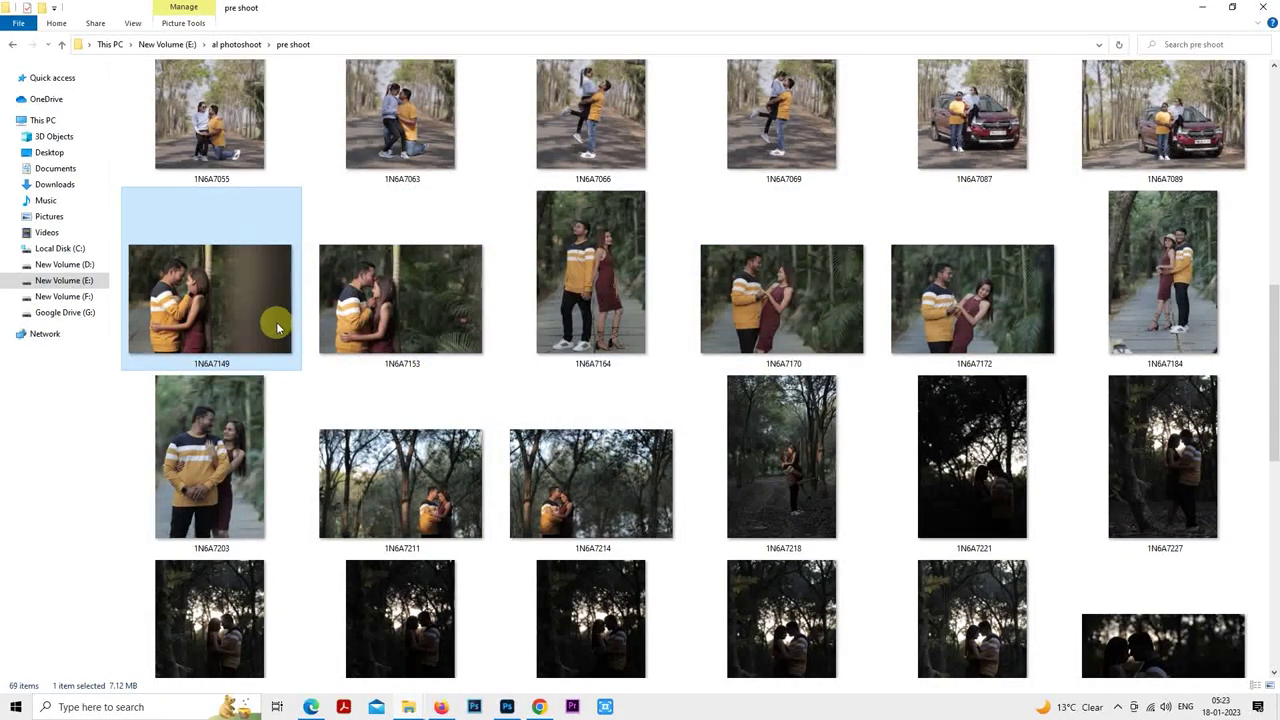
click(506, 708)
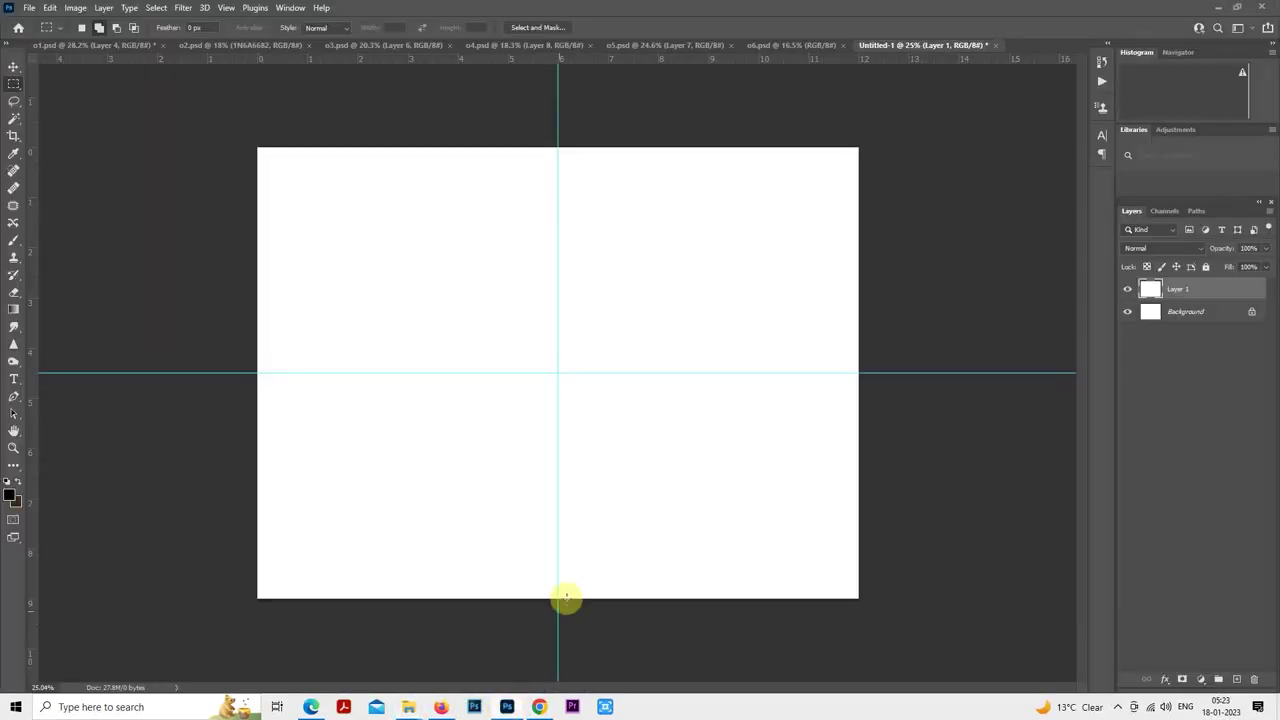
- On a new Layer 2, fill a full-width band across the canvas's lower half with dark brown
click(1236, 679)
drag(255, 321, 934, 574)
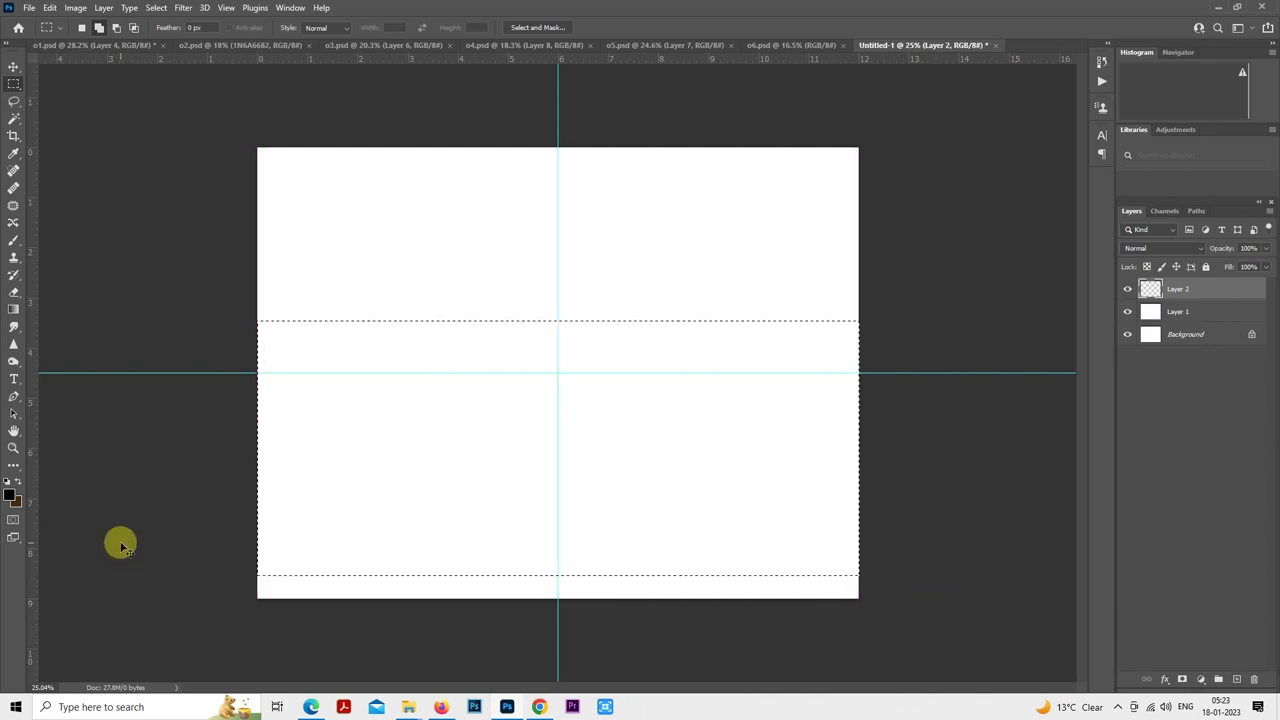
key(ctrl+BackSpace)
key(ctrl+d)
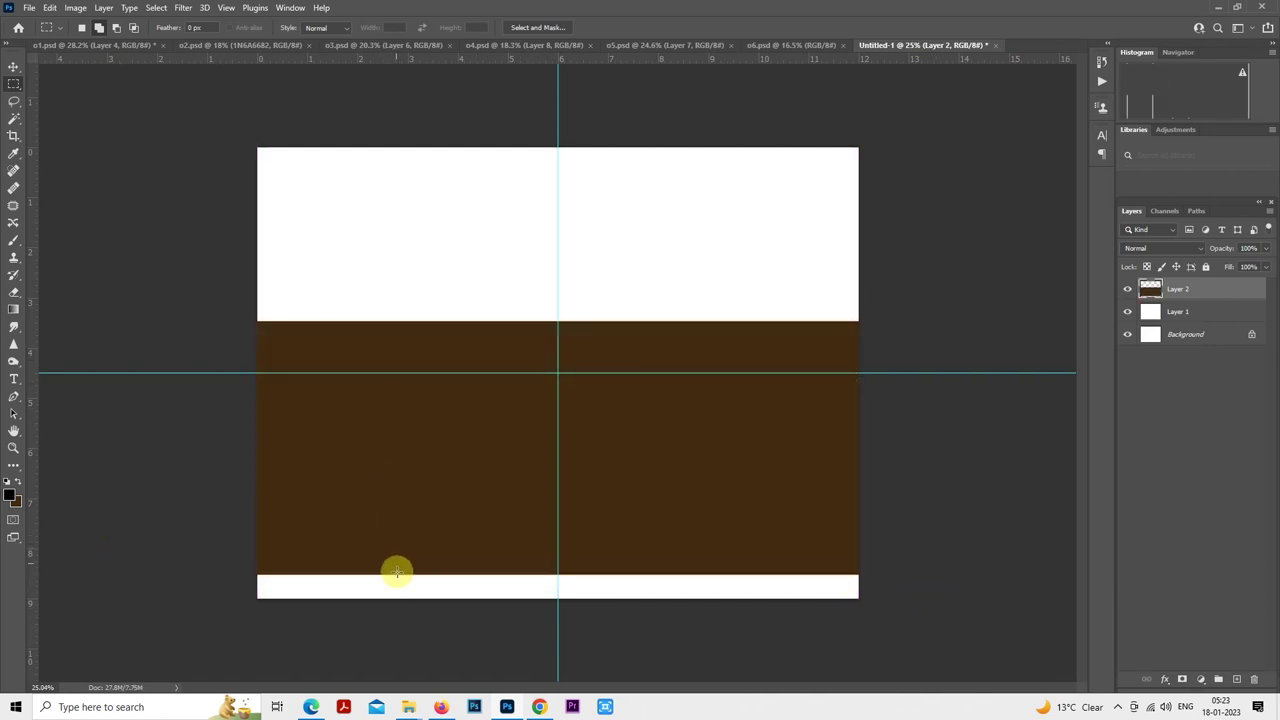
mouse_move(409, 707)
click(371, 663)
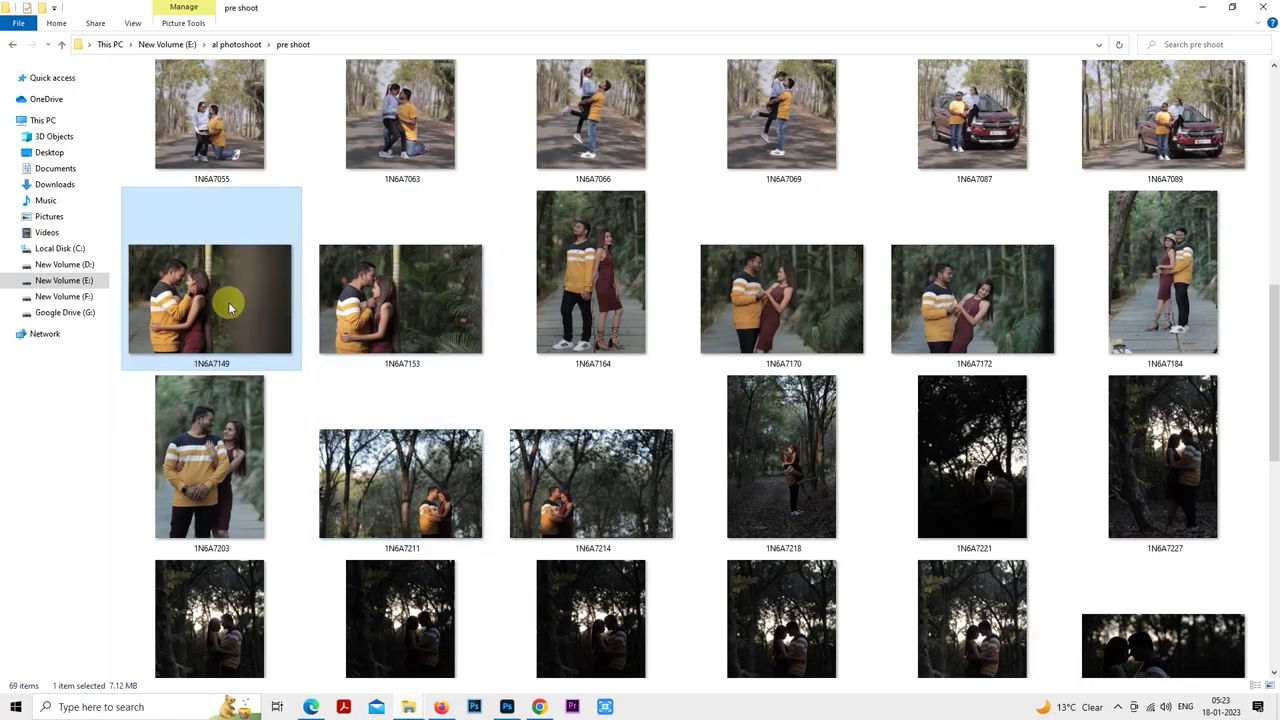
click(507, 707)
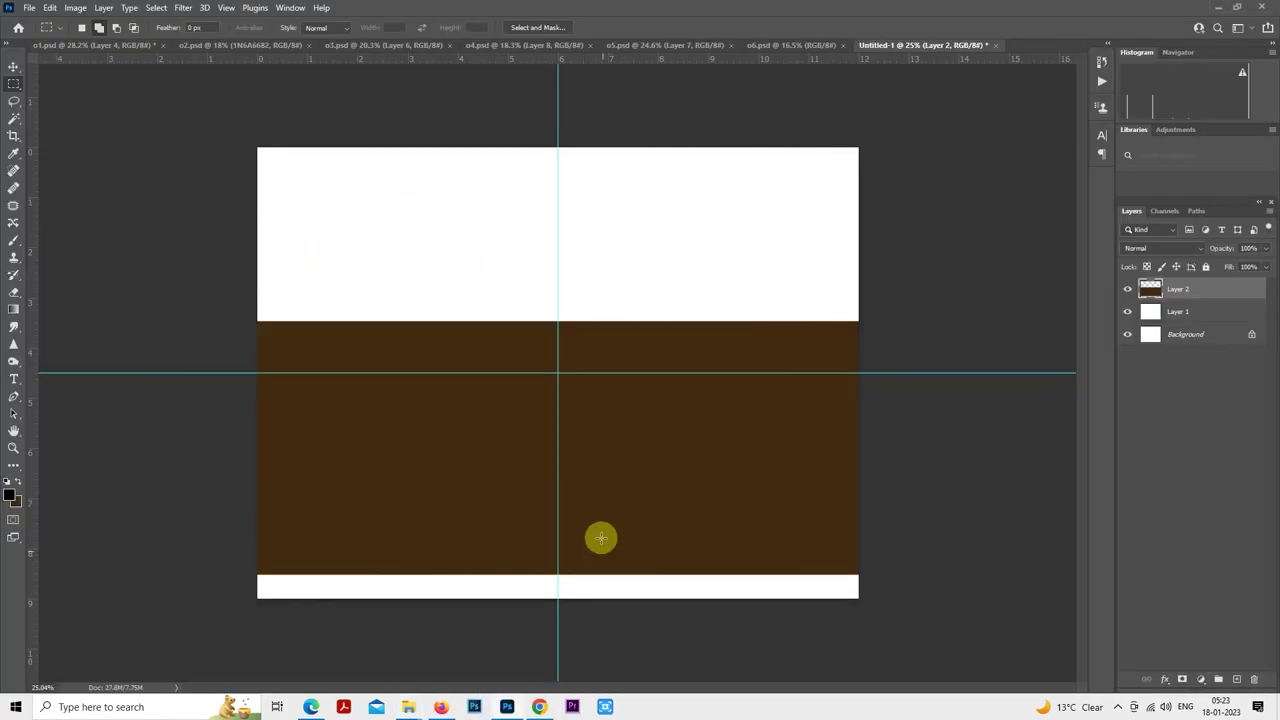
- Place photo 1N6A7149 over the brown band, enlarge it, and clip it to the band
drag(562, 505, 561, 500)
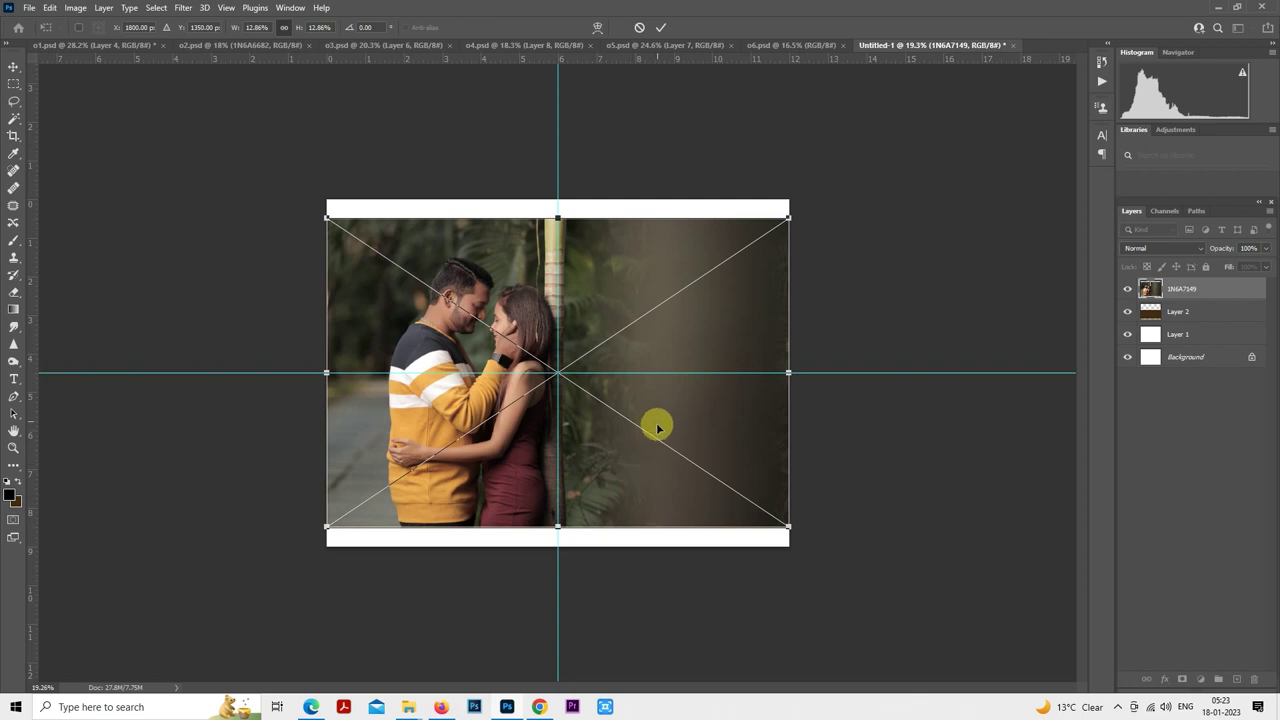
drag(657, 428, 605, 498)
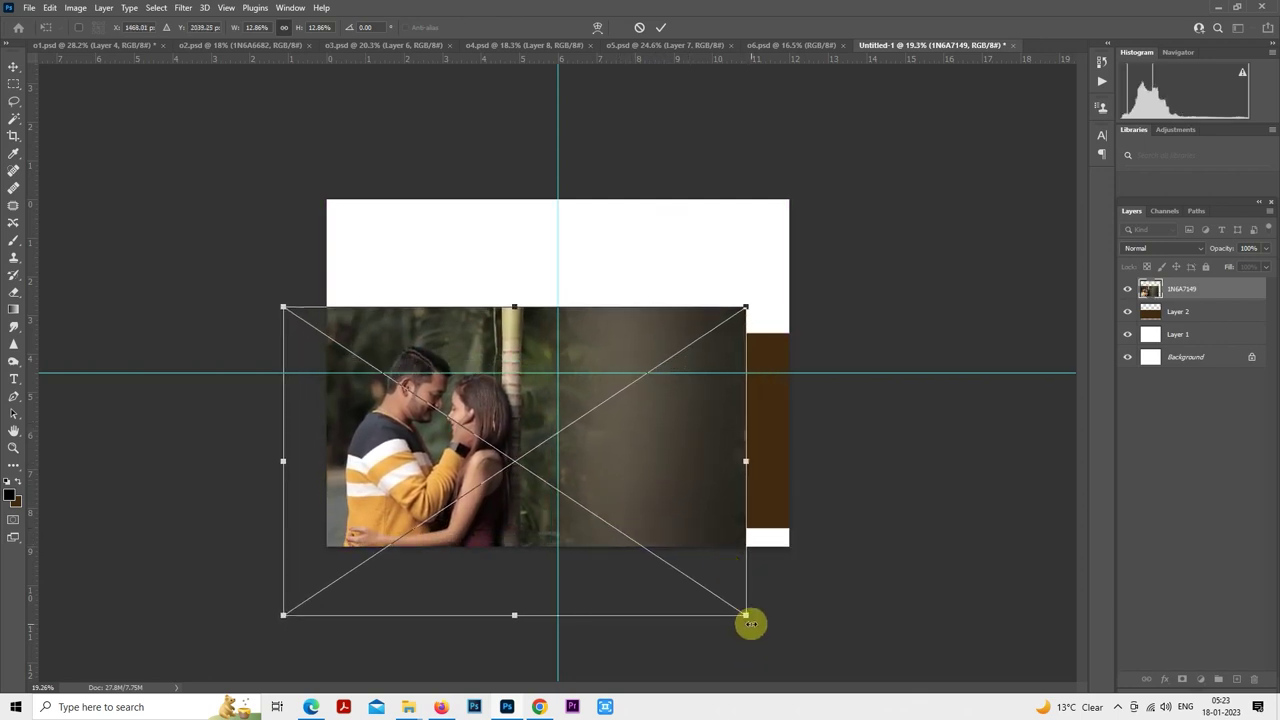
drag(750, 624, 789, 660)
drag(749, 571, 743, 562)
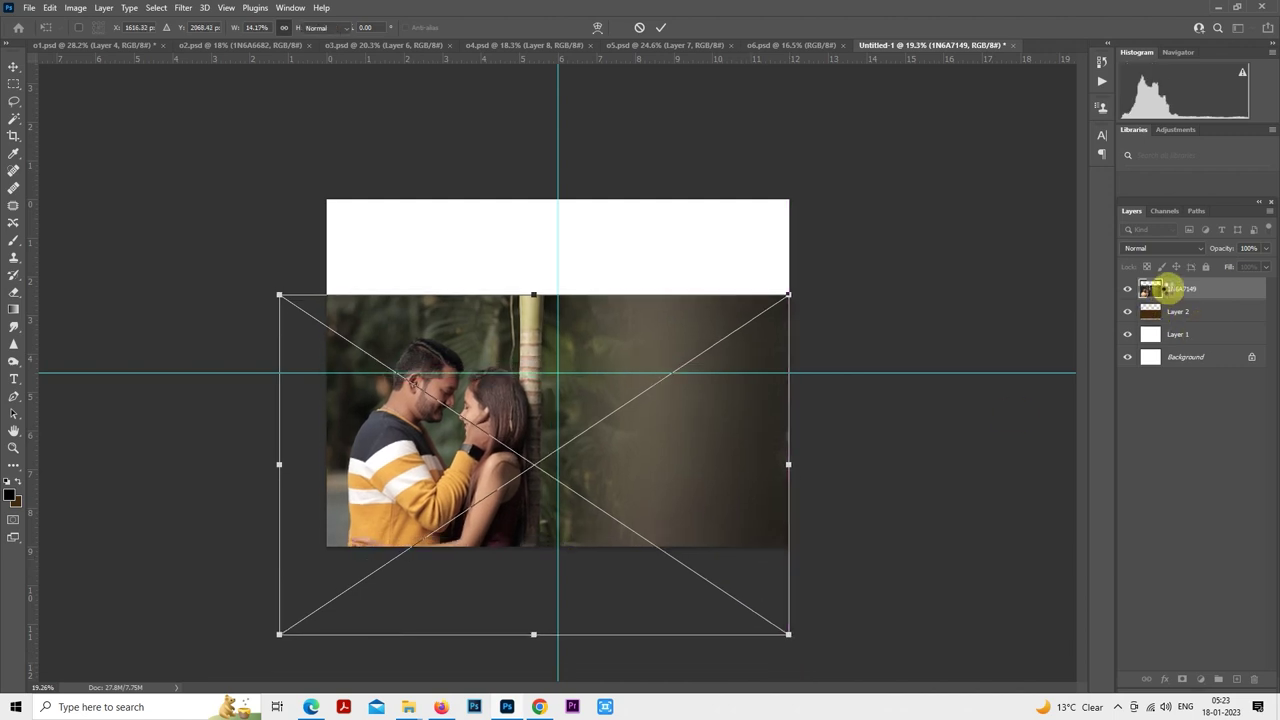
right_click(1170, 289)
click(1086, 410)
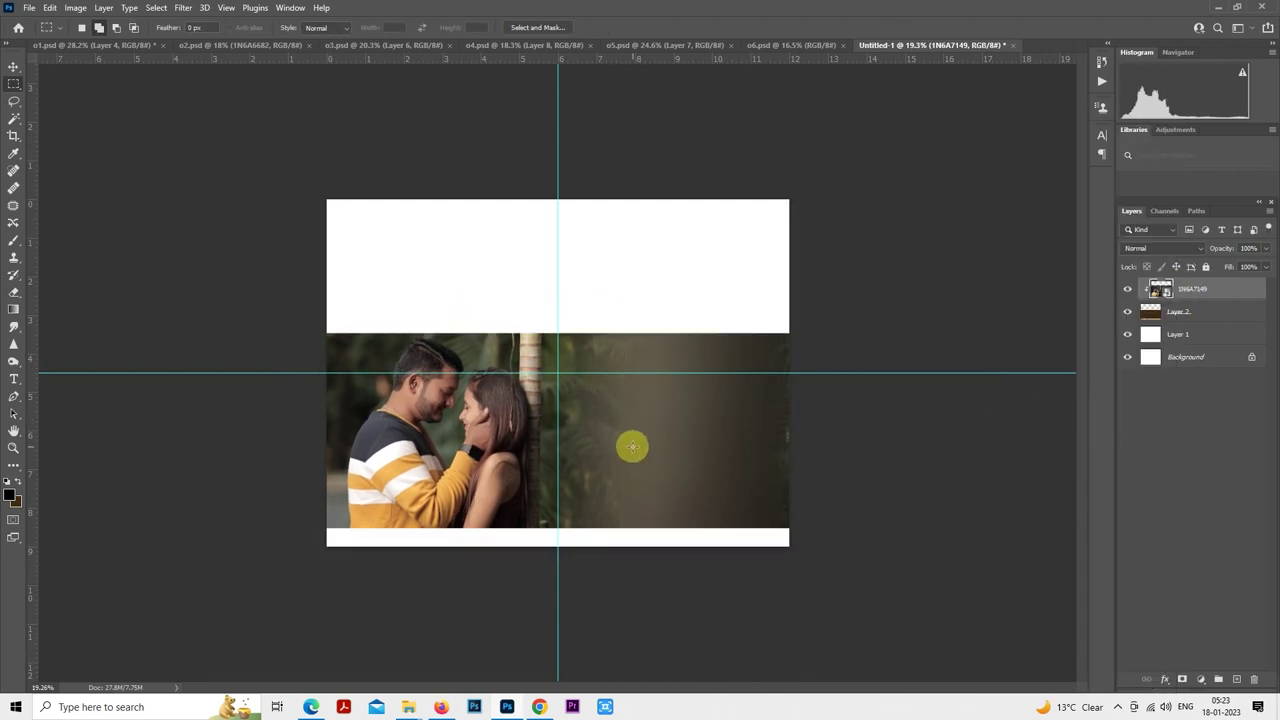
- Extend Layer 2's brown frame slightly at both top and bottom
click(1163, 311)
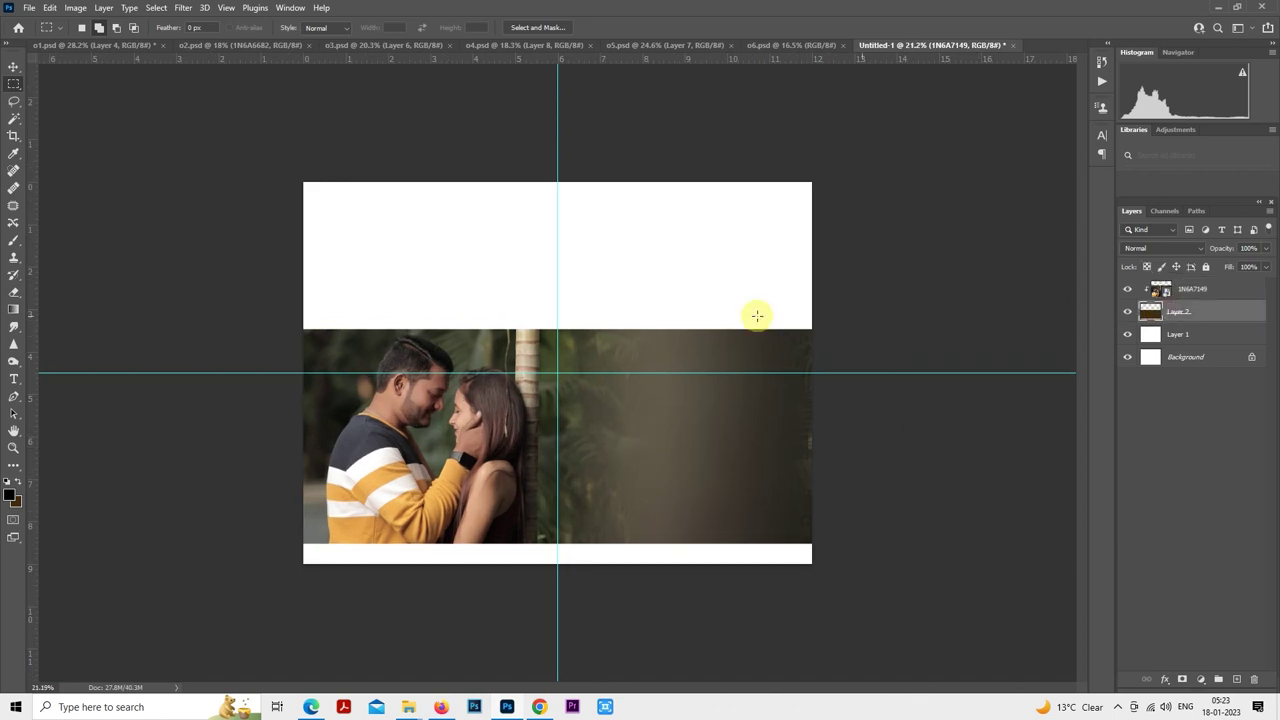
right_click(556, 307)
click(608, 425)
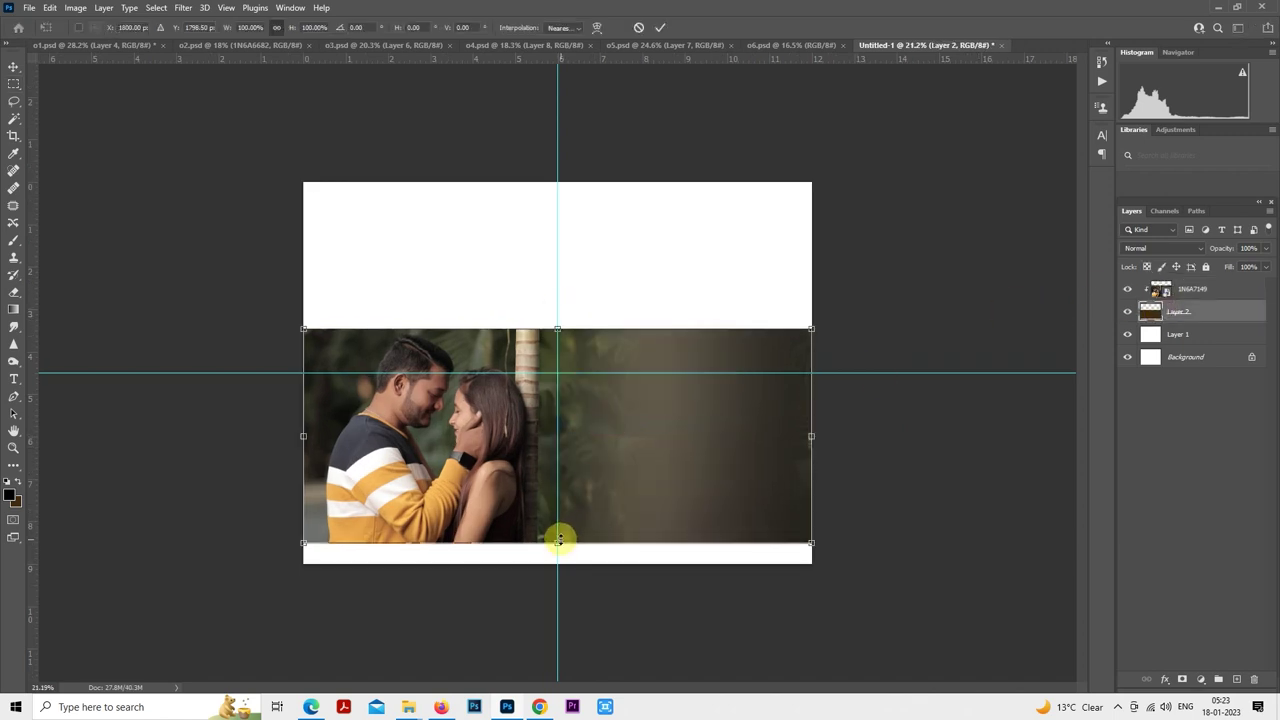
mouse_move(559, 540)
mouse_down()
mouse_move(559, 523)
mouse_move(559, 552)
mouse_up()
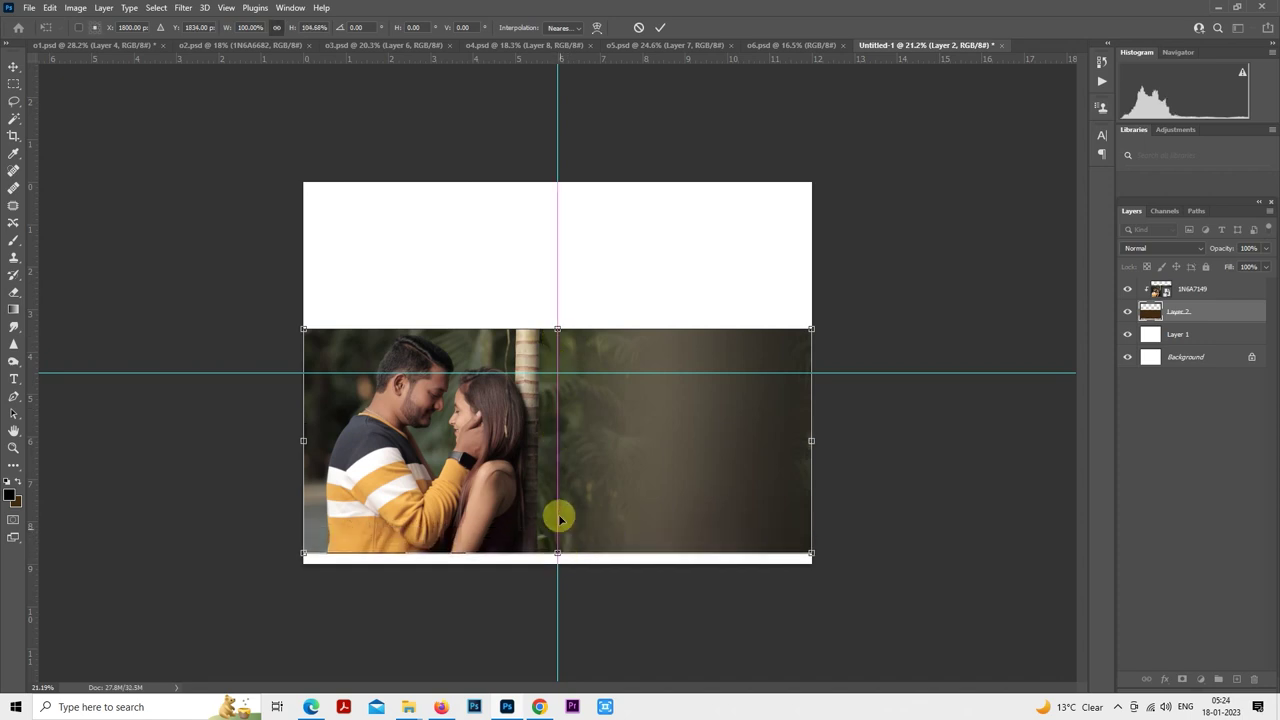
drag(556, 328, 557, 306)
- Make the couple photo slightly smaller and shift it a little higher within the band
click(1195, 289)
key(m)
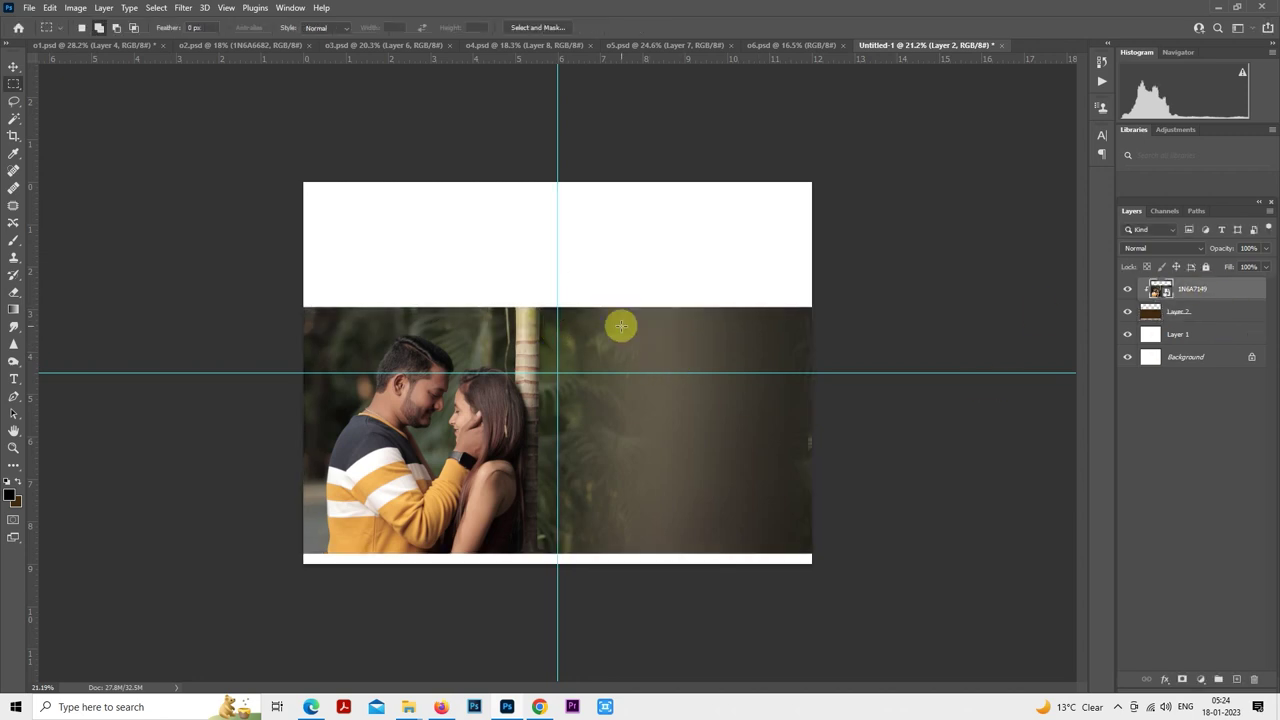
right_click(621, 327)
click(688, 523)
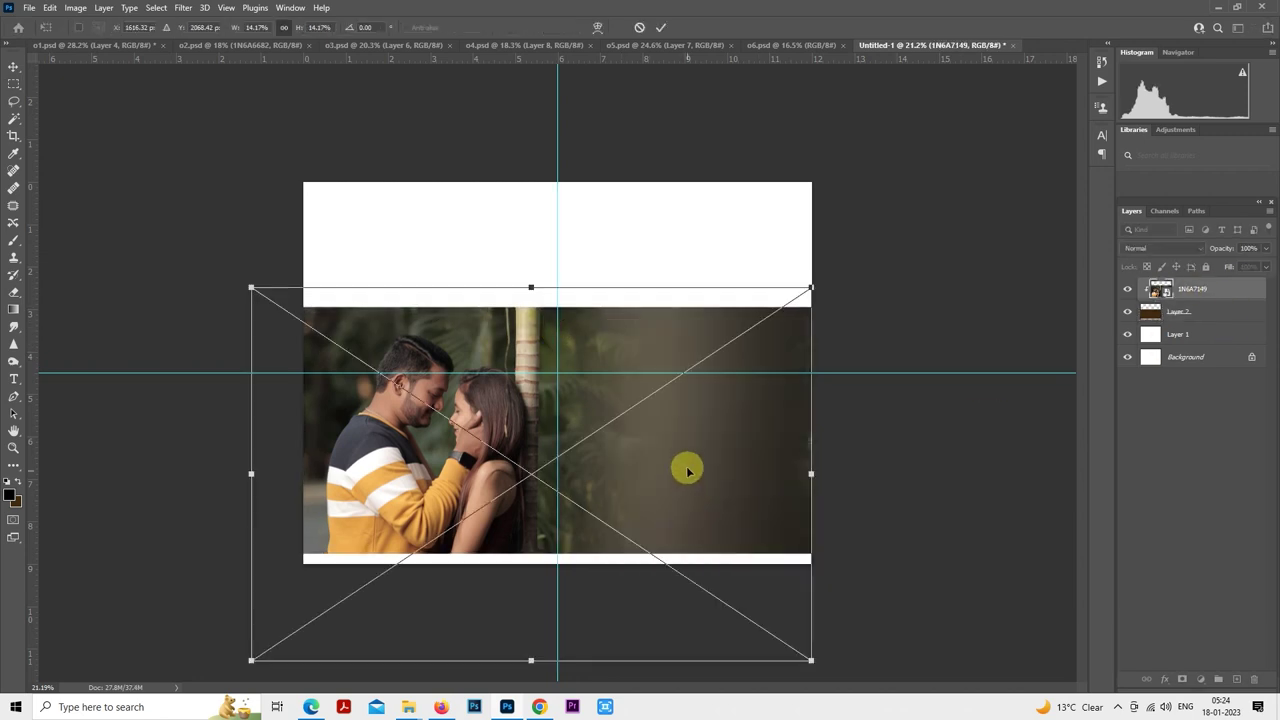
drag(687, 470, 690, 457)
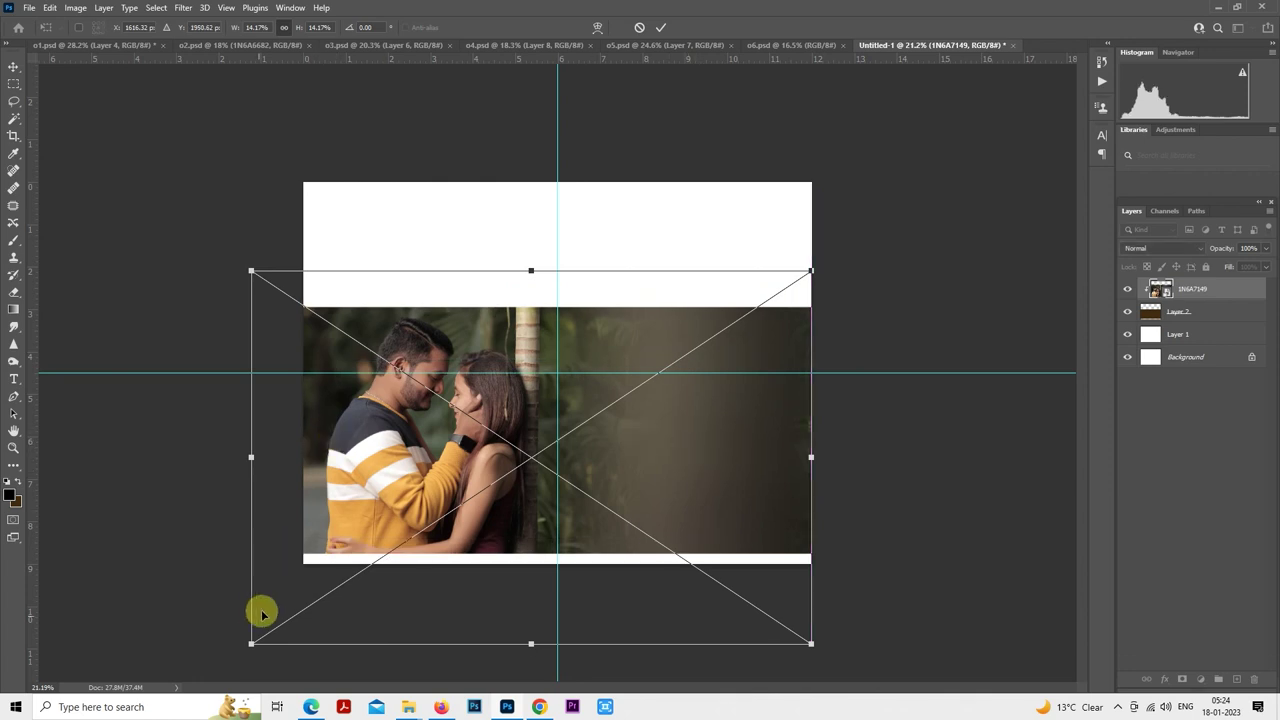
drag(251, 644, 247, 646)
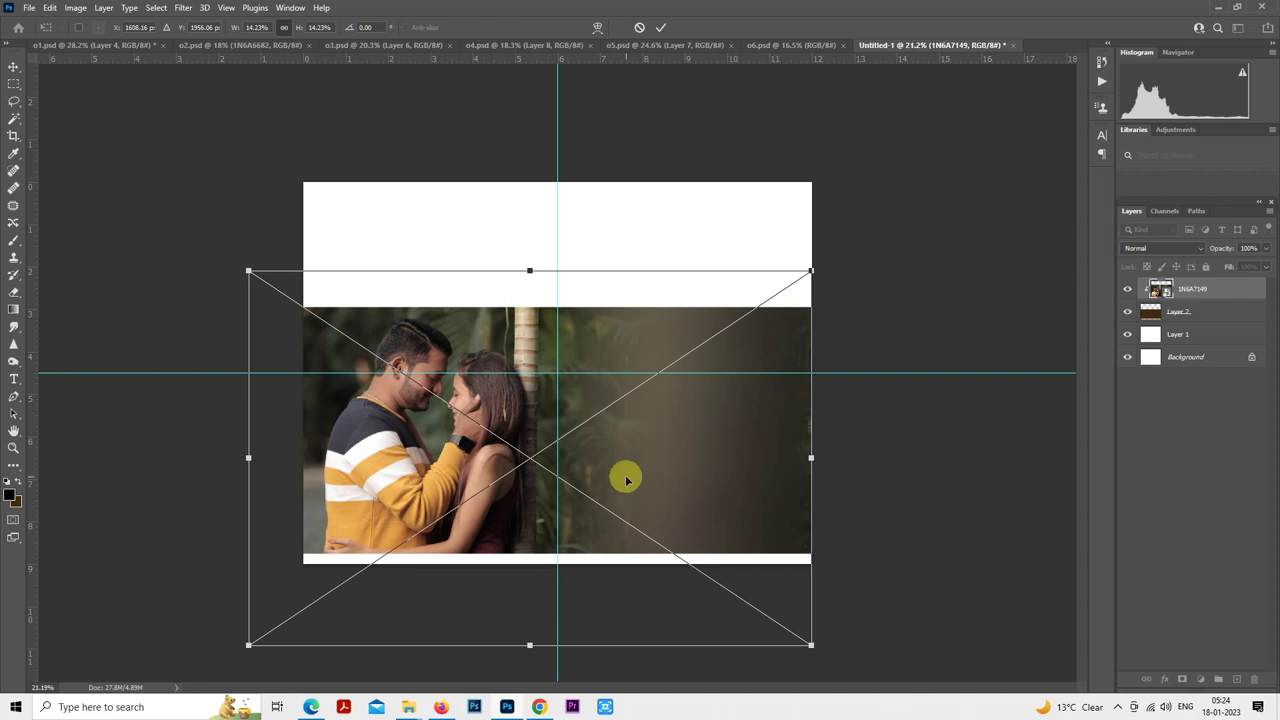
drag(247, 646, 248, 646)
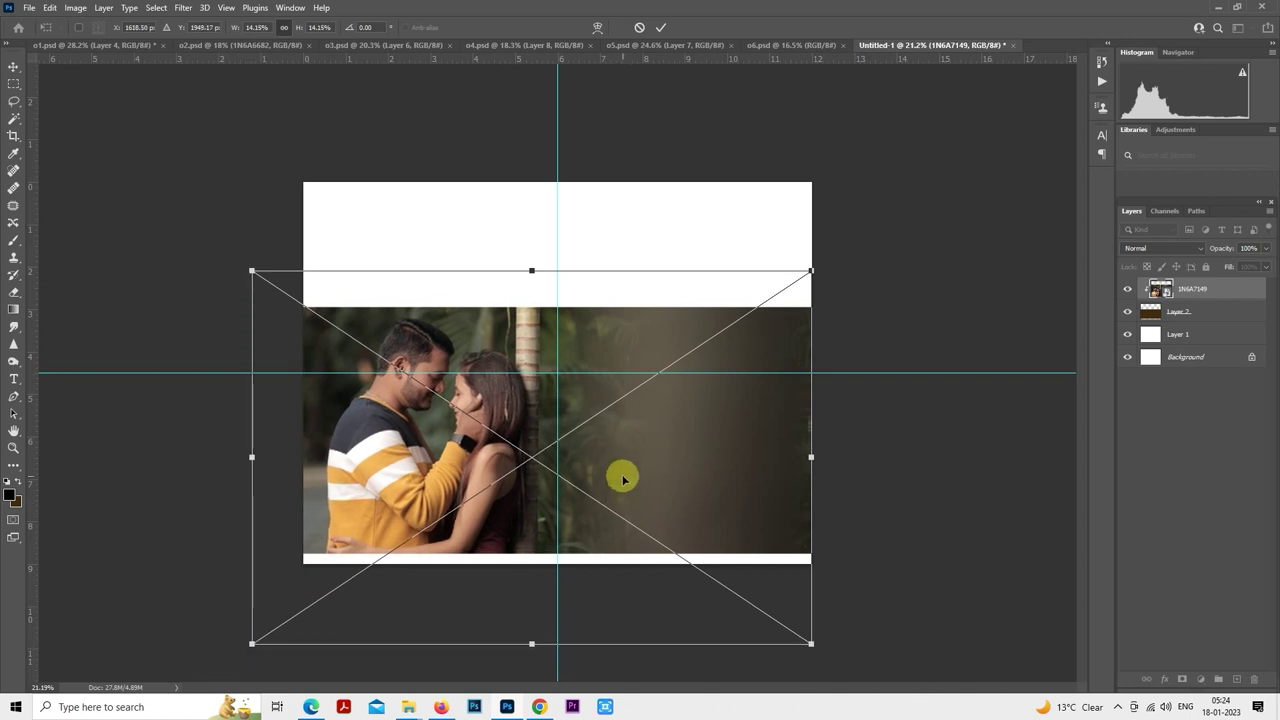
drag(622, 479, 618, 480)
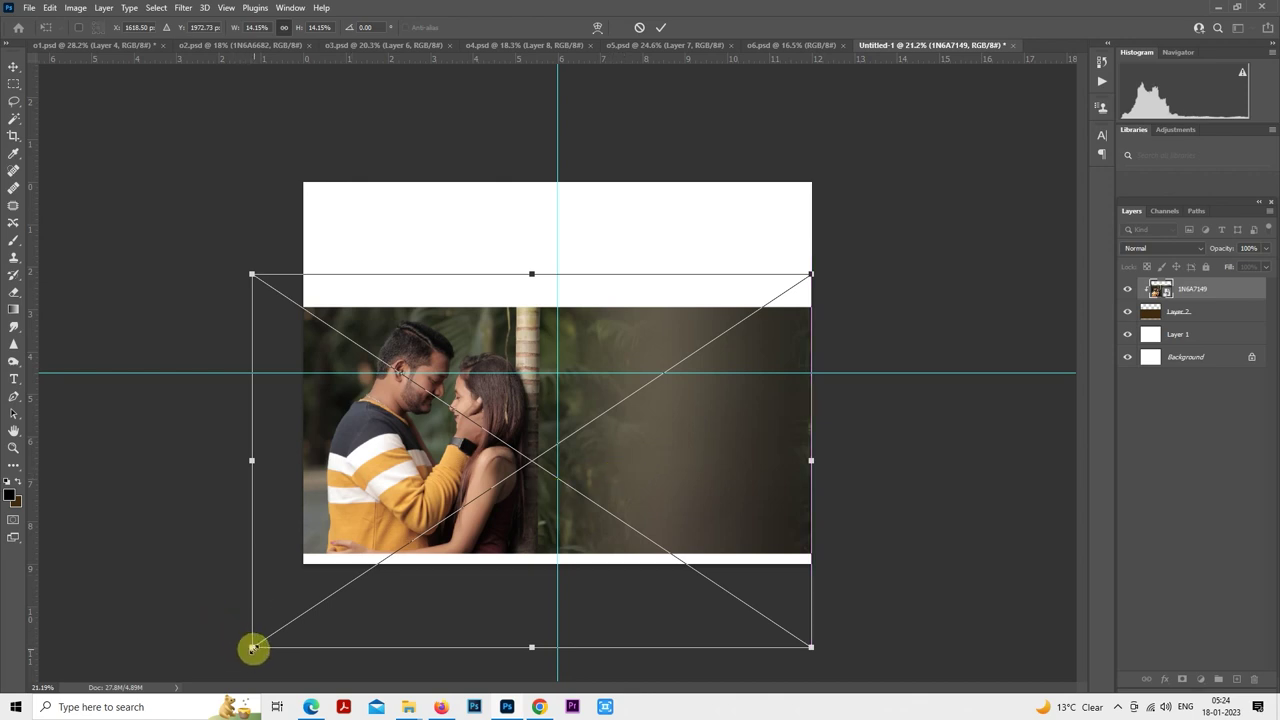
drag(252, 648, 254, 646)
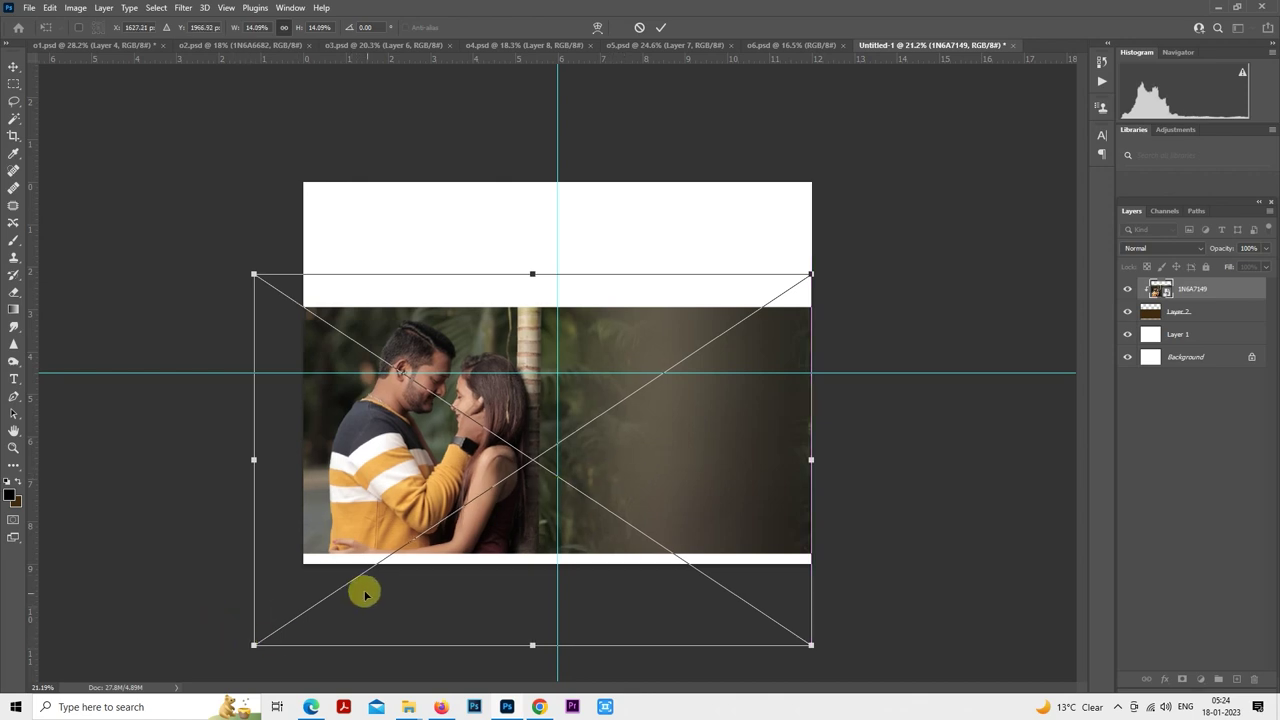
key(Return)
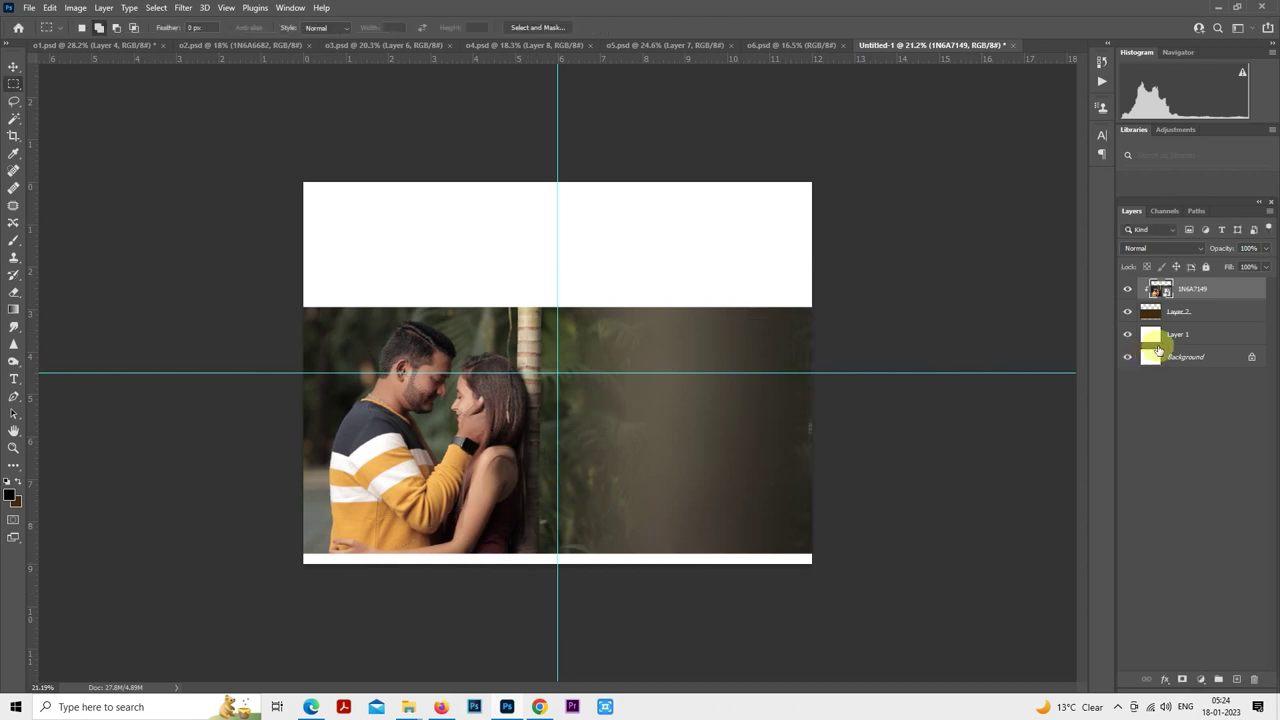
- On a new layer above Layer 1, fill a top-left rectangle up to the guide with dark brown
click(1187, 328)
click(1234, 678)
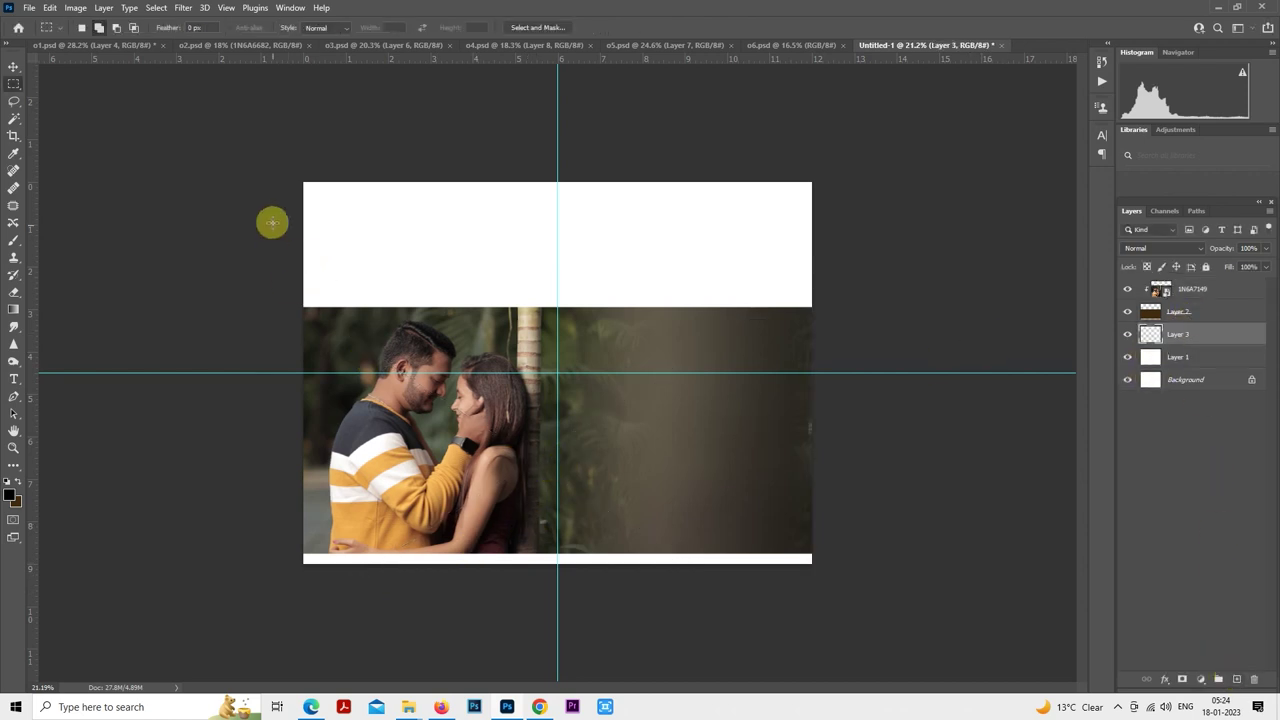
drag(304, 183, 558, 437)
key(alt+BackSpace)
key(ctrl+d)
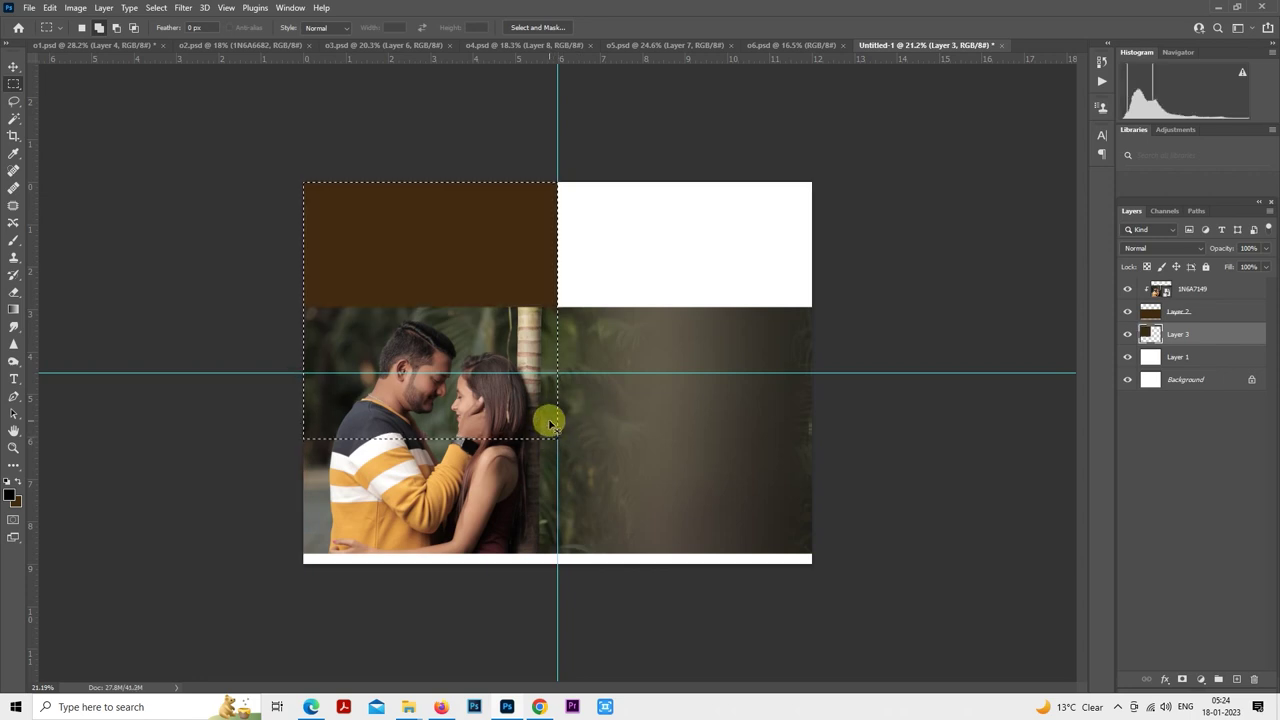
- Bring photo 1N6A7153 from the pre shoot folder onto the spread, enlarge it, and fade it to 50%
mouse_move(400, 713)
click(337, 651)
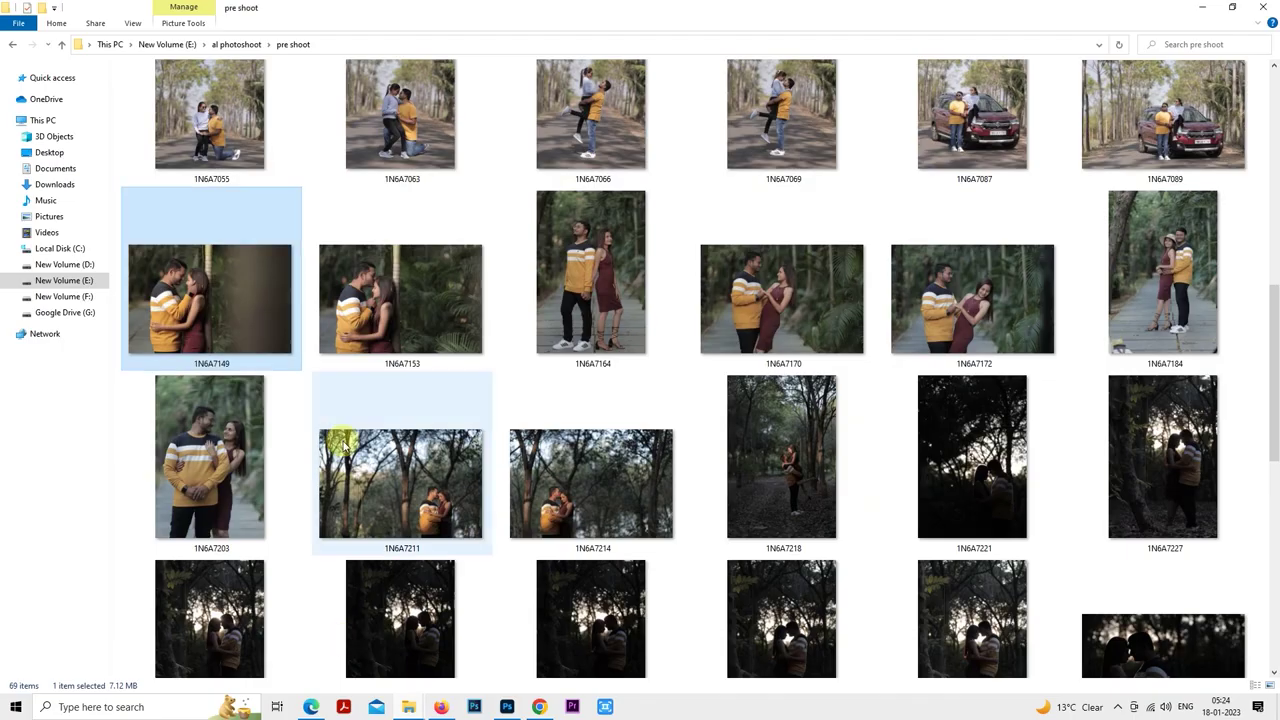
click(418, 316)
drag(418, 316, 508, 371)
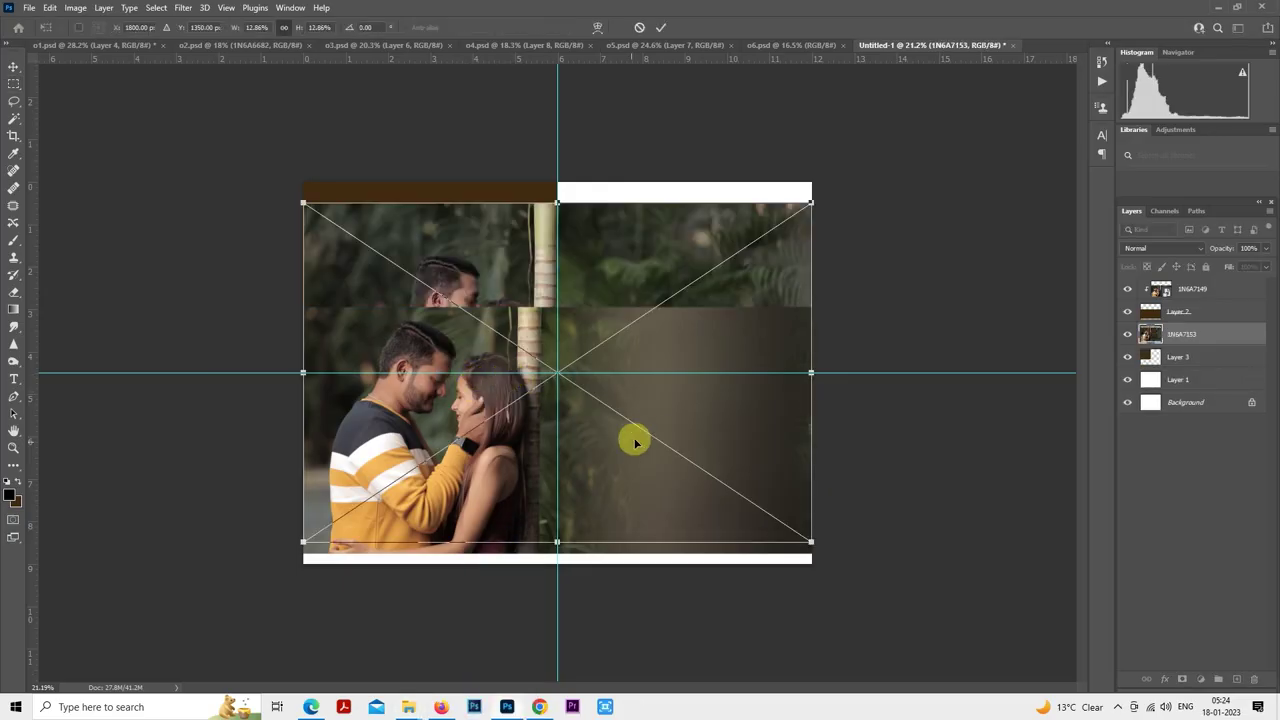
drag(671, 419, 649, 329)
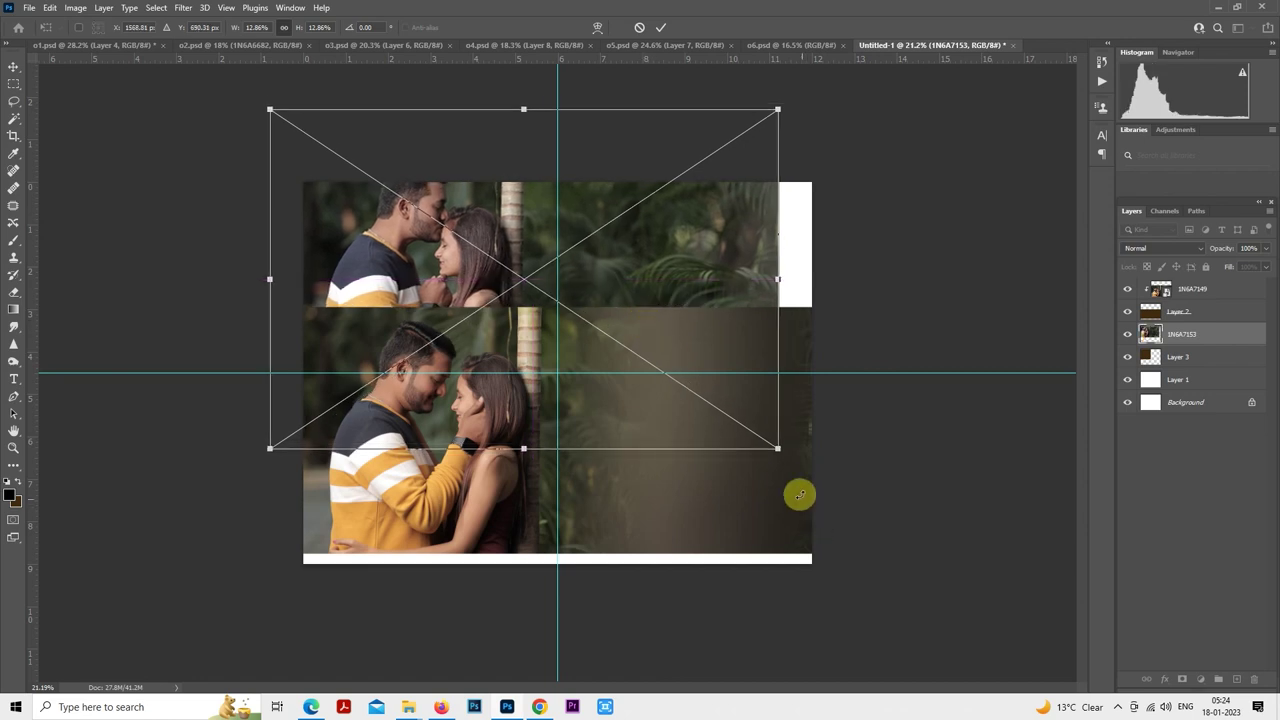
drag(778, 445, 990, 635)
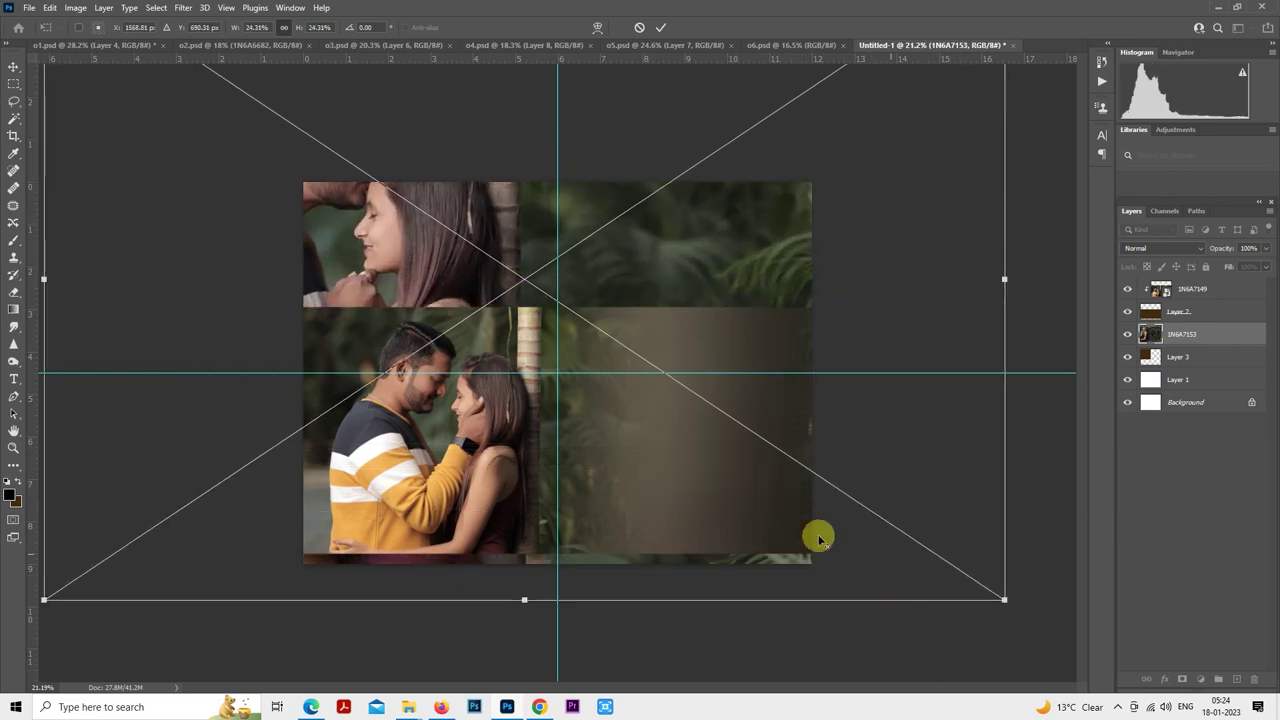
drag(671, 289, 716, 337)
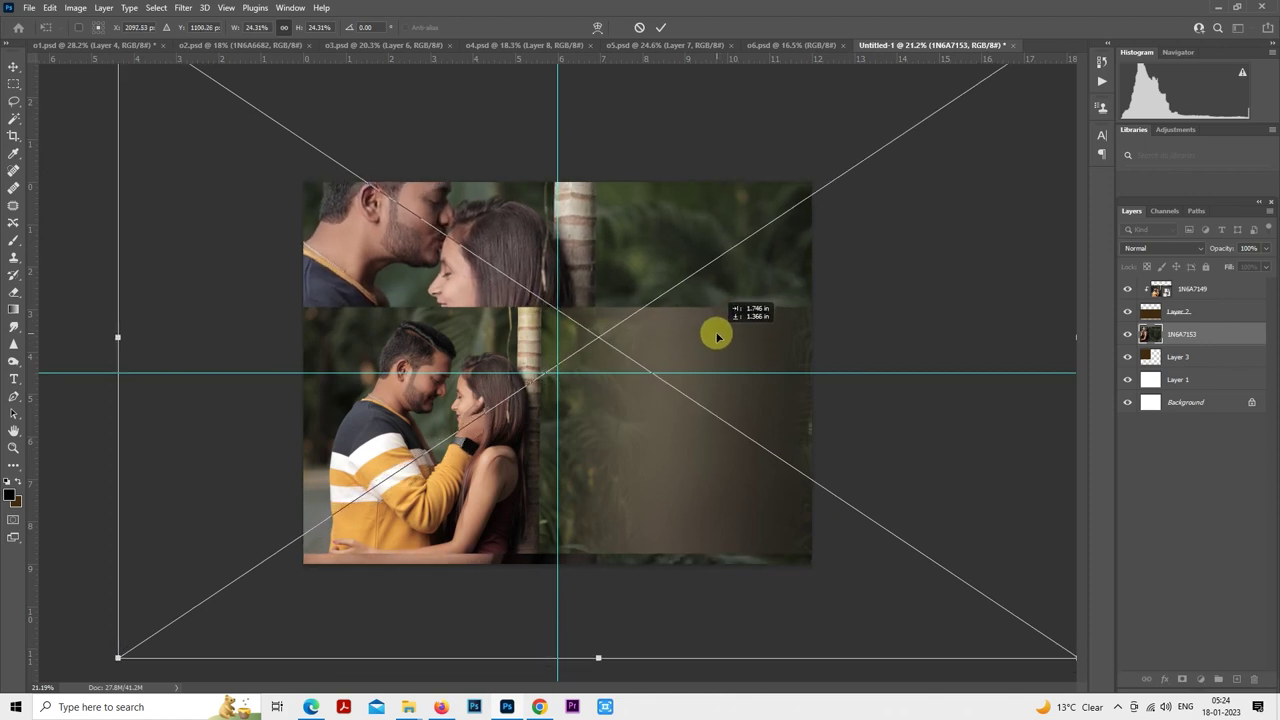
key(Return)
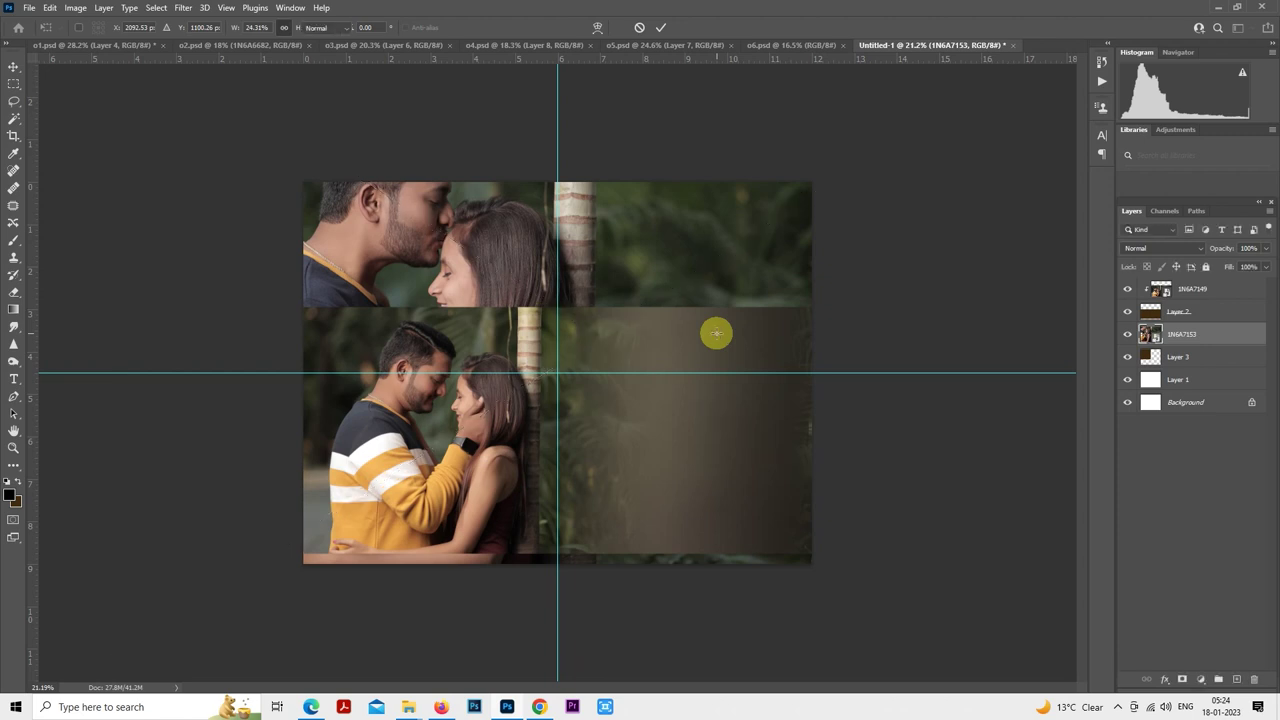
key(m)
key(5)
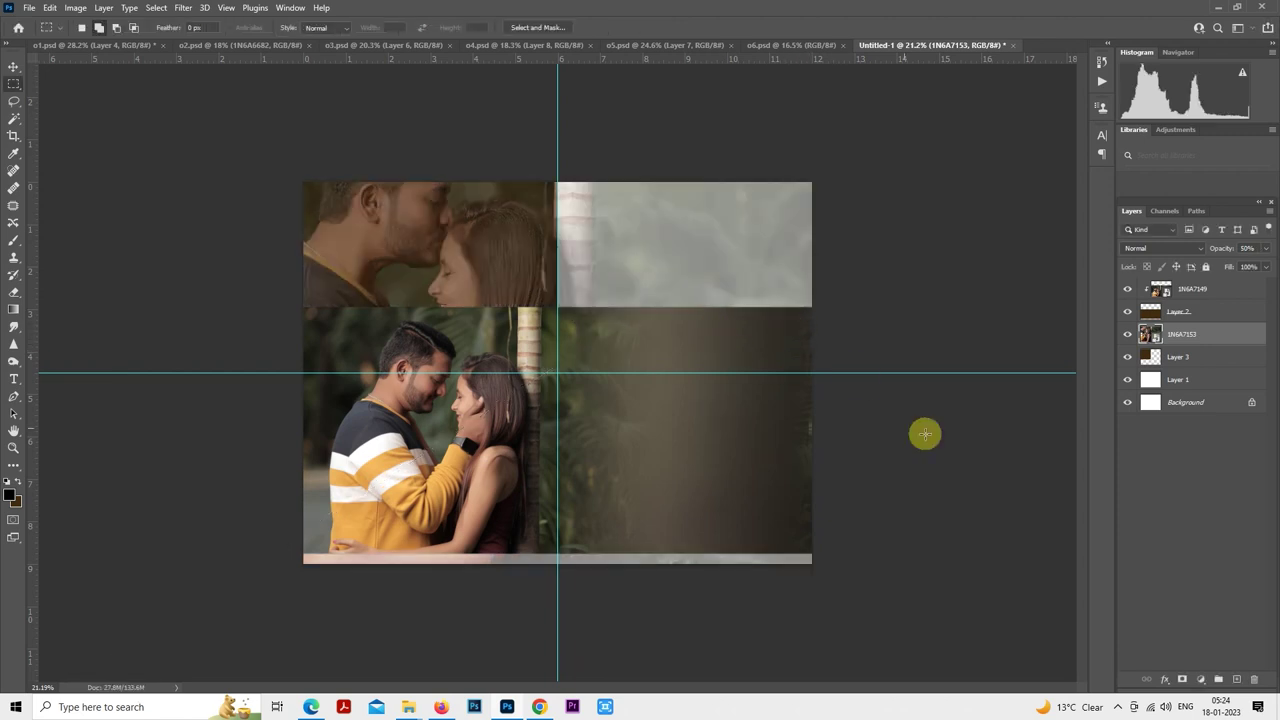
- Stretch Layer 3's brown block down to the page bottom
click(1172, 358)
right_click(457, 306)
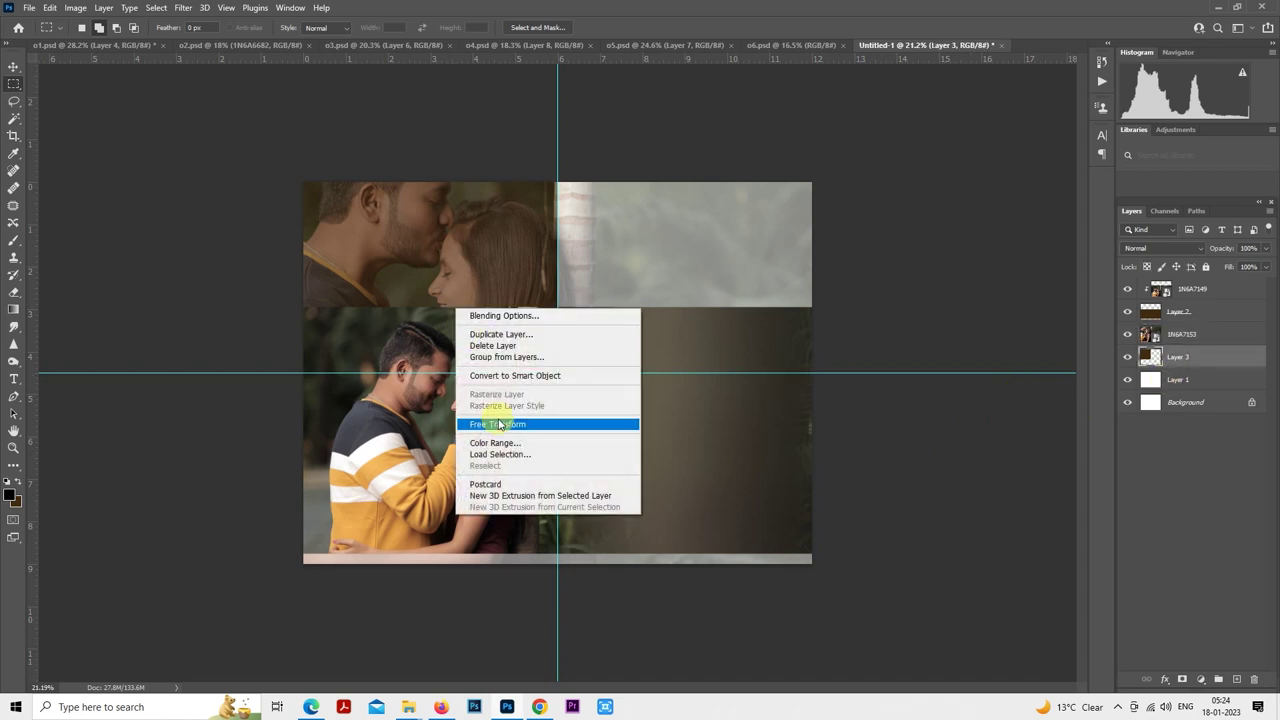
click(495, 423)
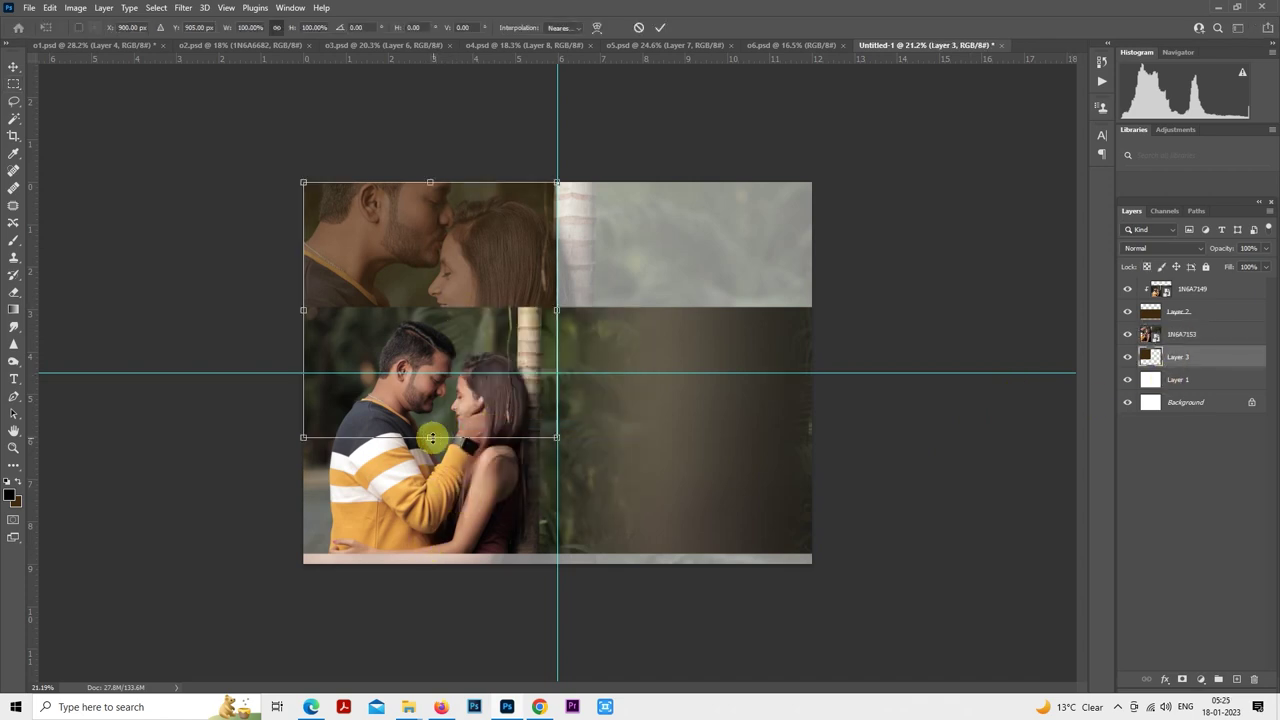
drag(430, 437, 430, 563)
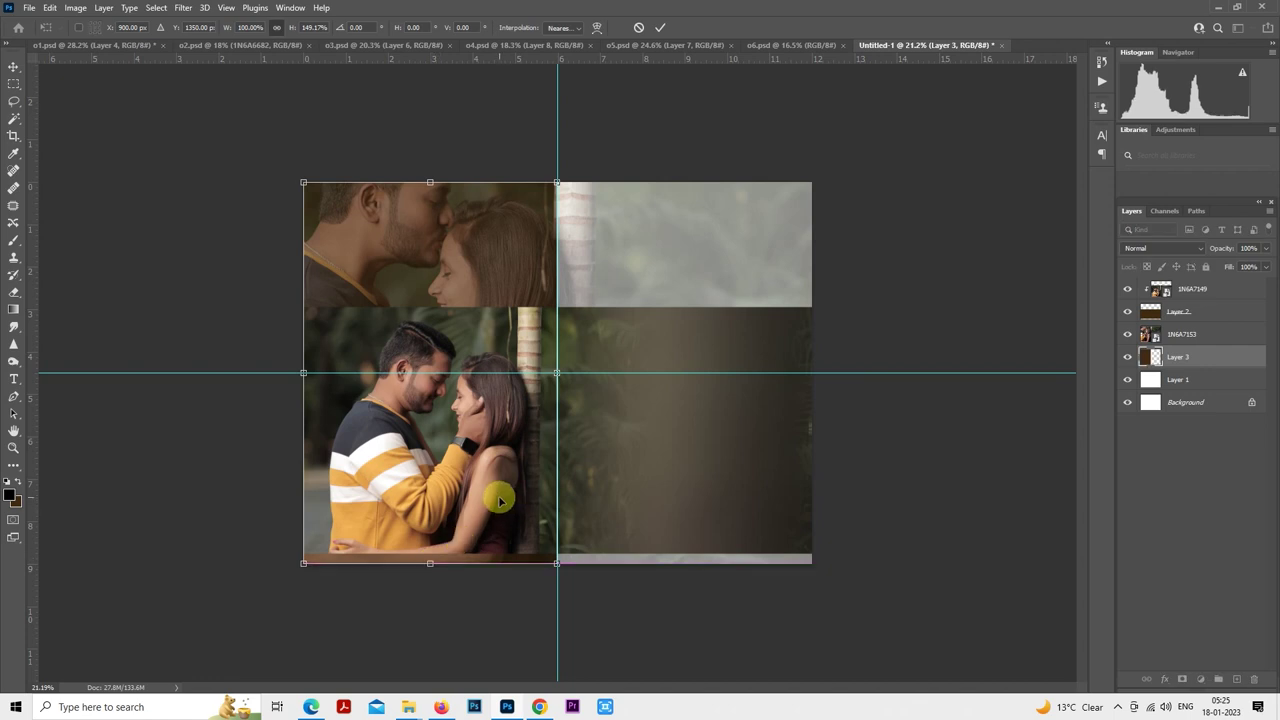
key(Return)
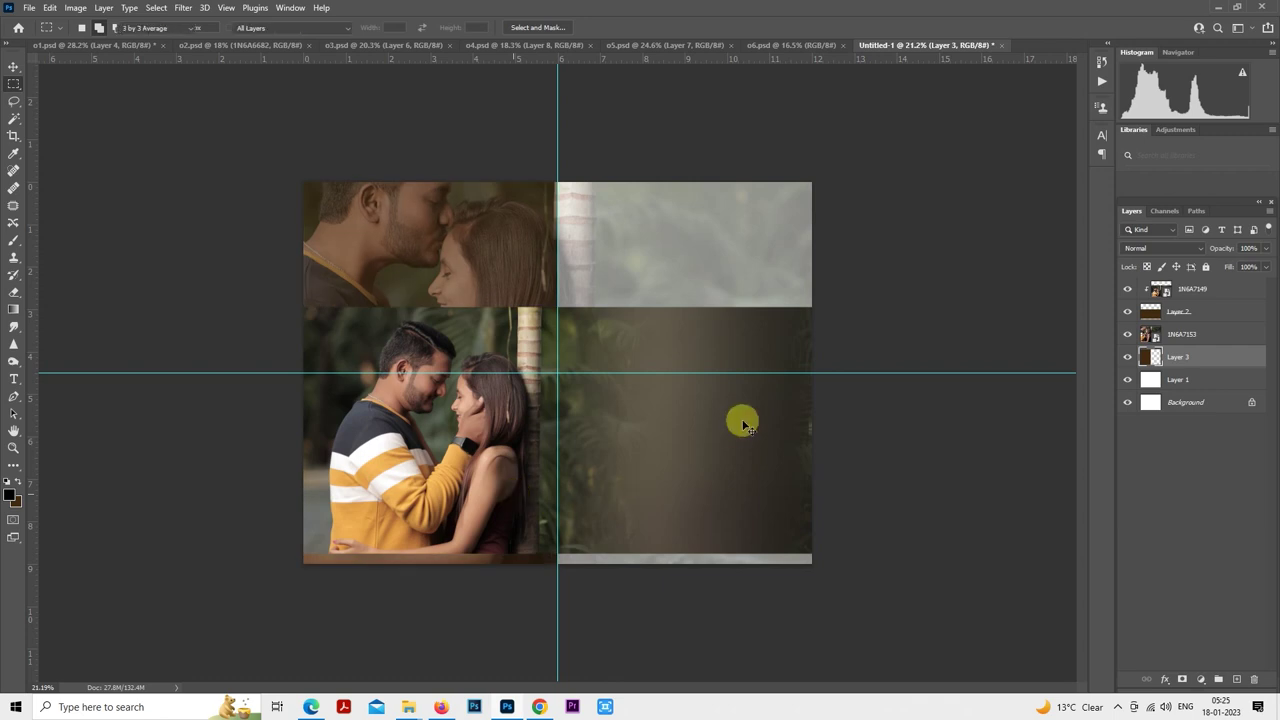
- Turn the block white with Hue/Saturation Lightness +100
key(ctrl+u)
drag(874, 237, 1055, 246)
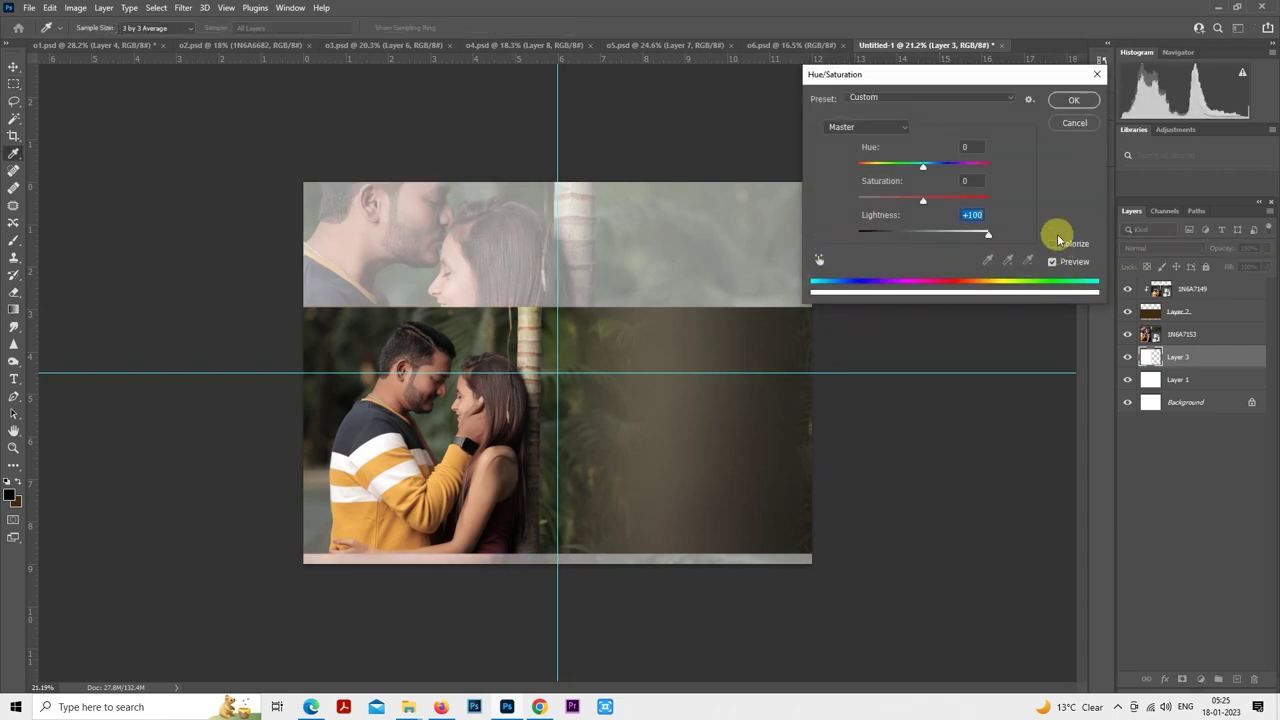
click(1077, 101)
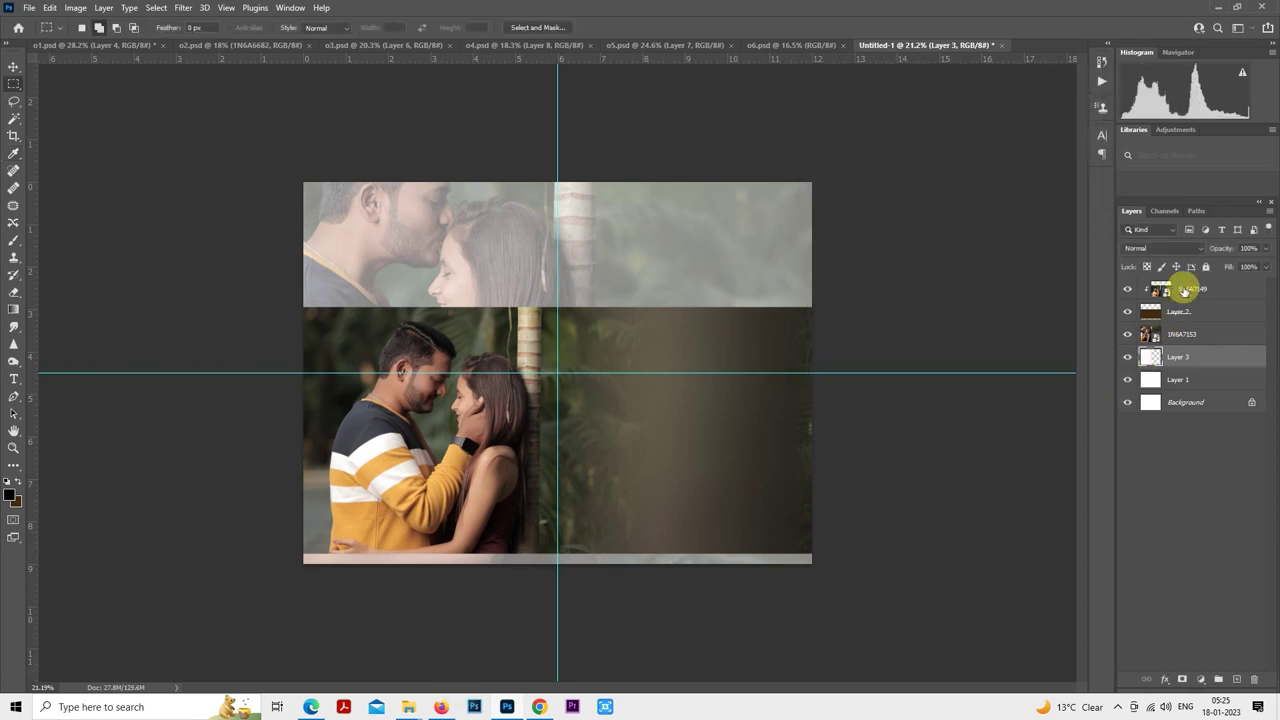
mouse_move(408, 707)
click(371, 632)
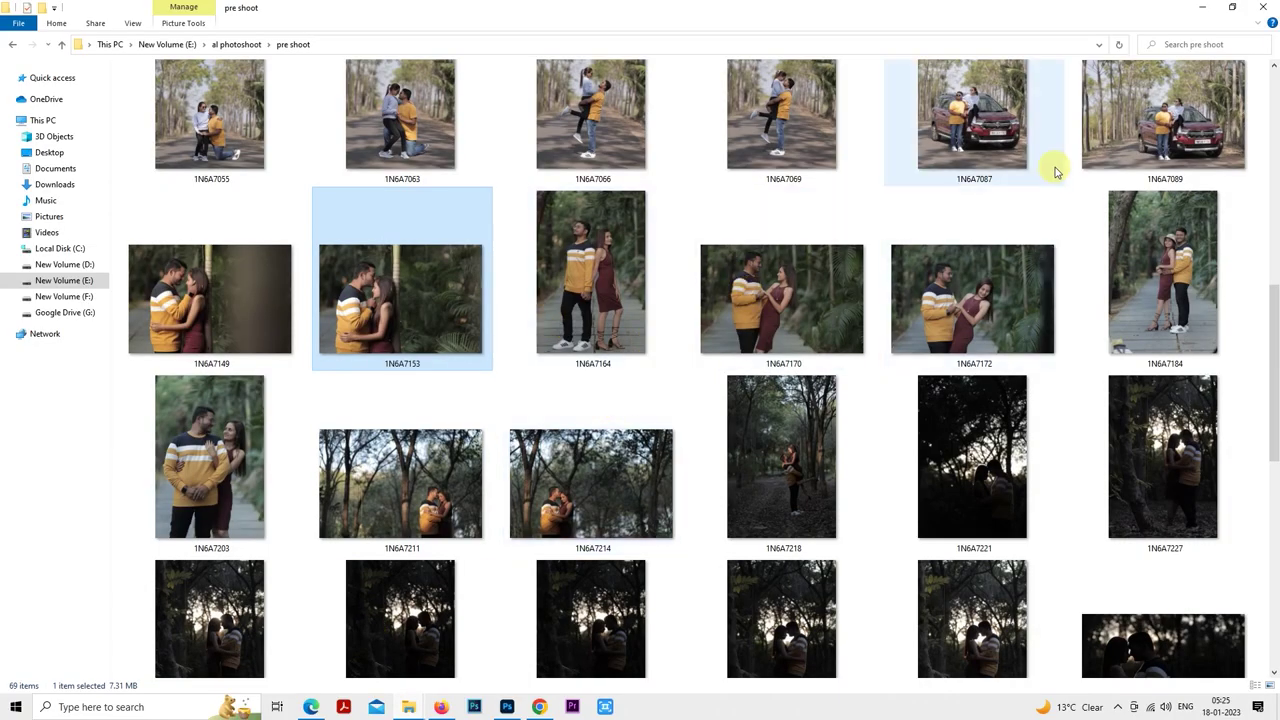
click(604, 306)
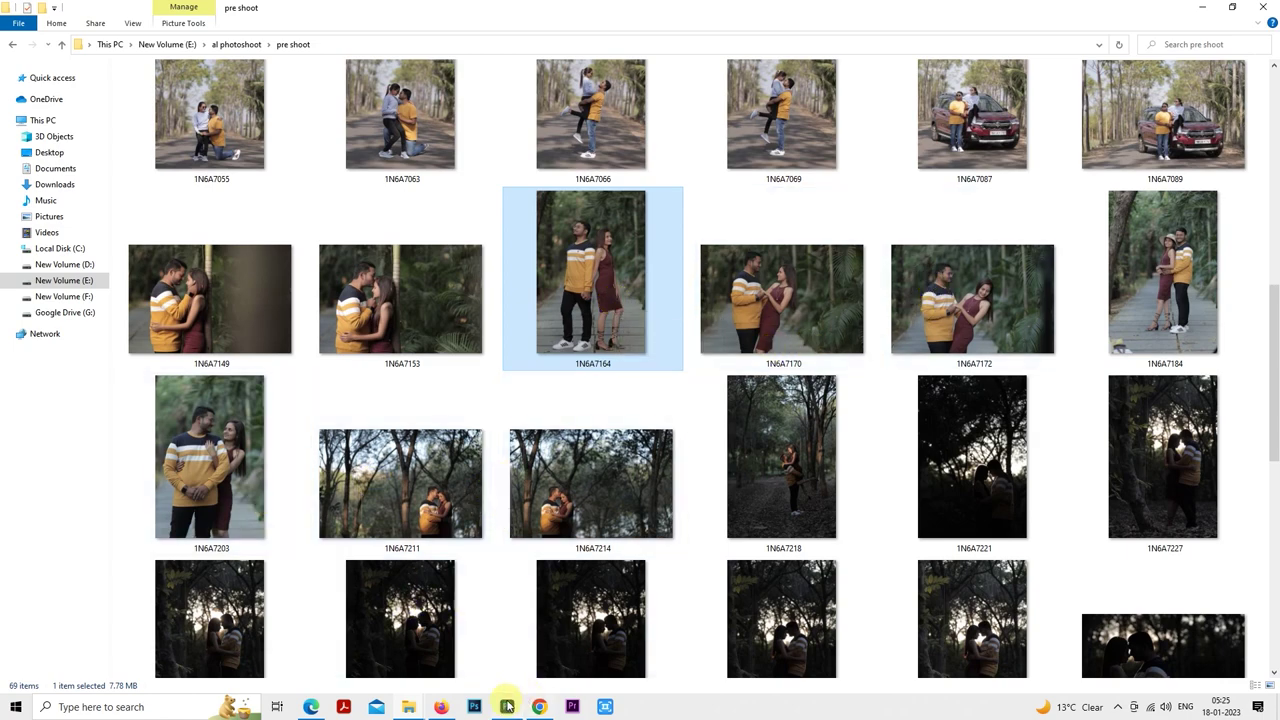
click(507, 707)
scroll(743, 386, down, 1)
- Pan the spread up and left and add a new empty layer at the top
scroll(731, 406, up, 3)
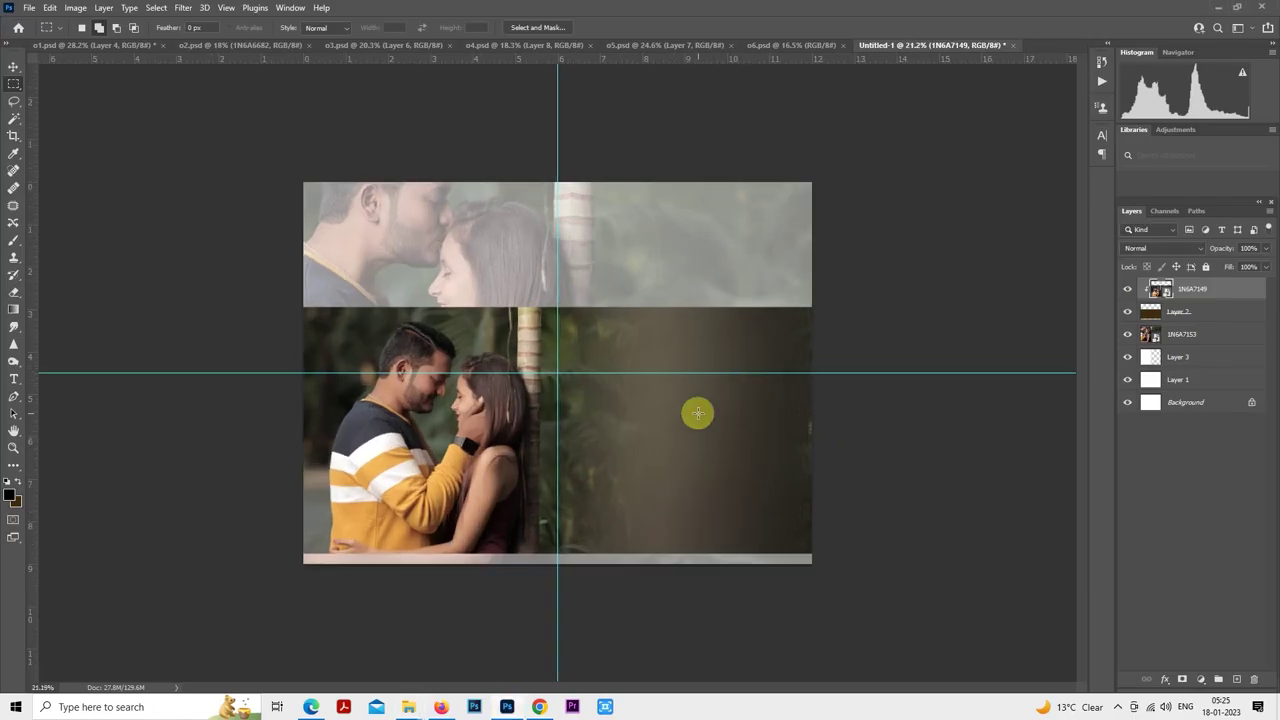
scroll(715, 415, down, 1)
scroll(749, 429, up, 2)
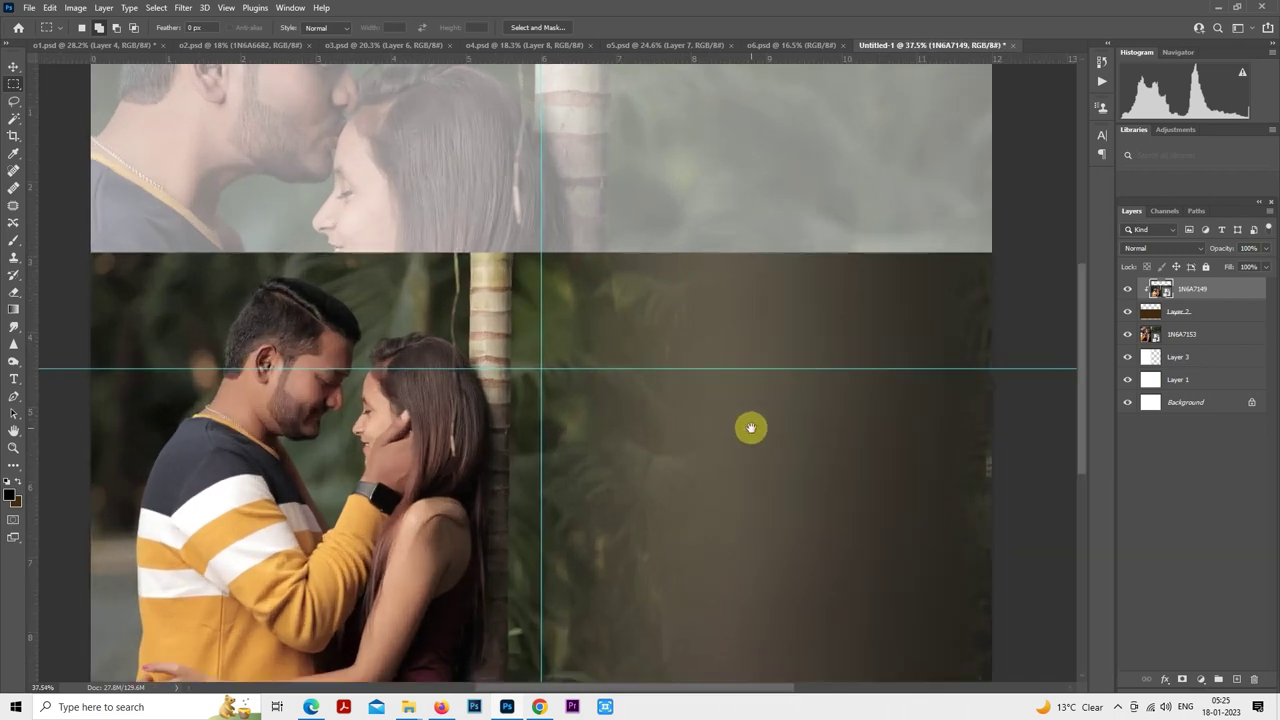
drag(749, 429, 580, 329)
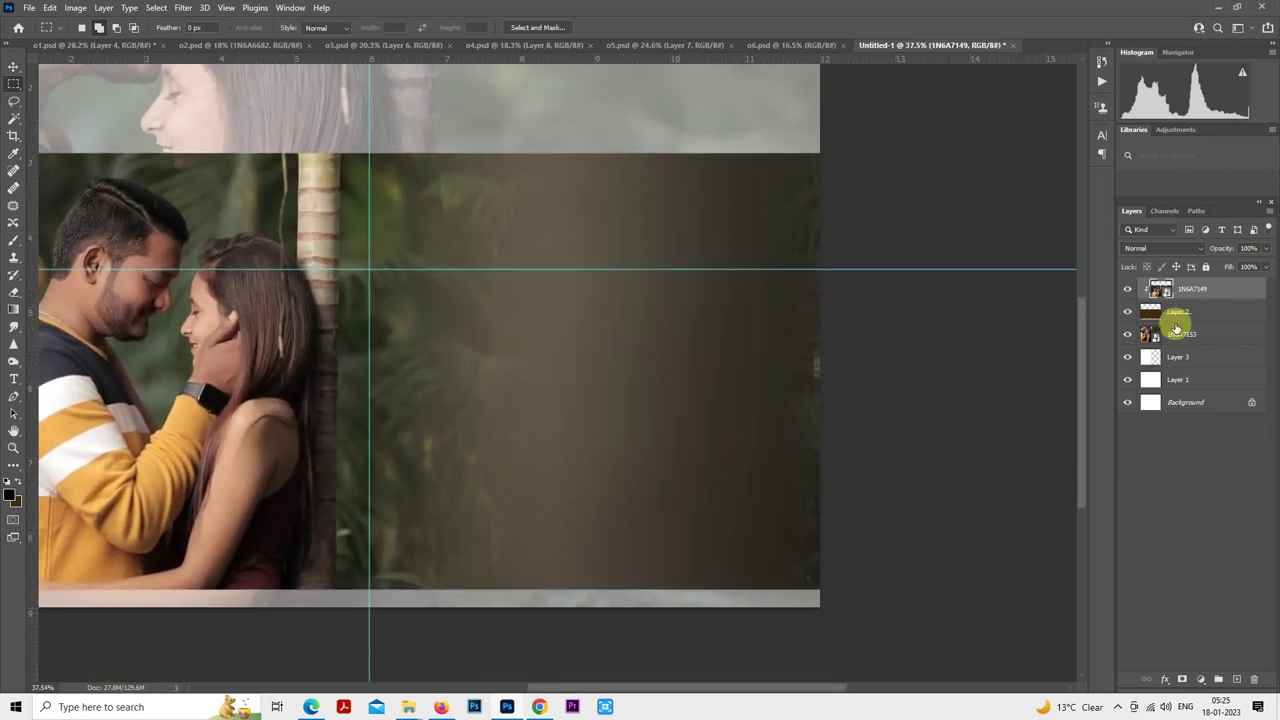
click(1236, 679)
scroll(705, 455, down, 3)
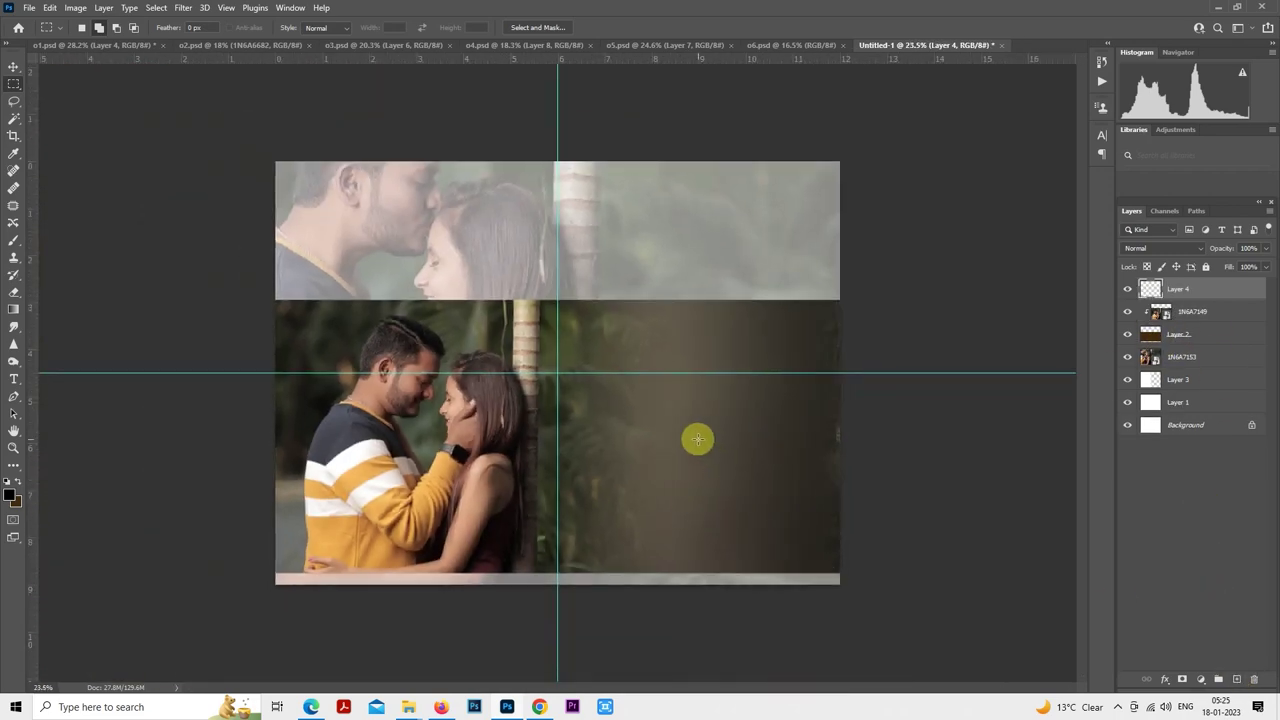
scroll(697, 439, up, 1)
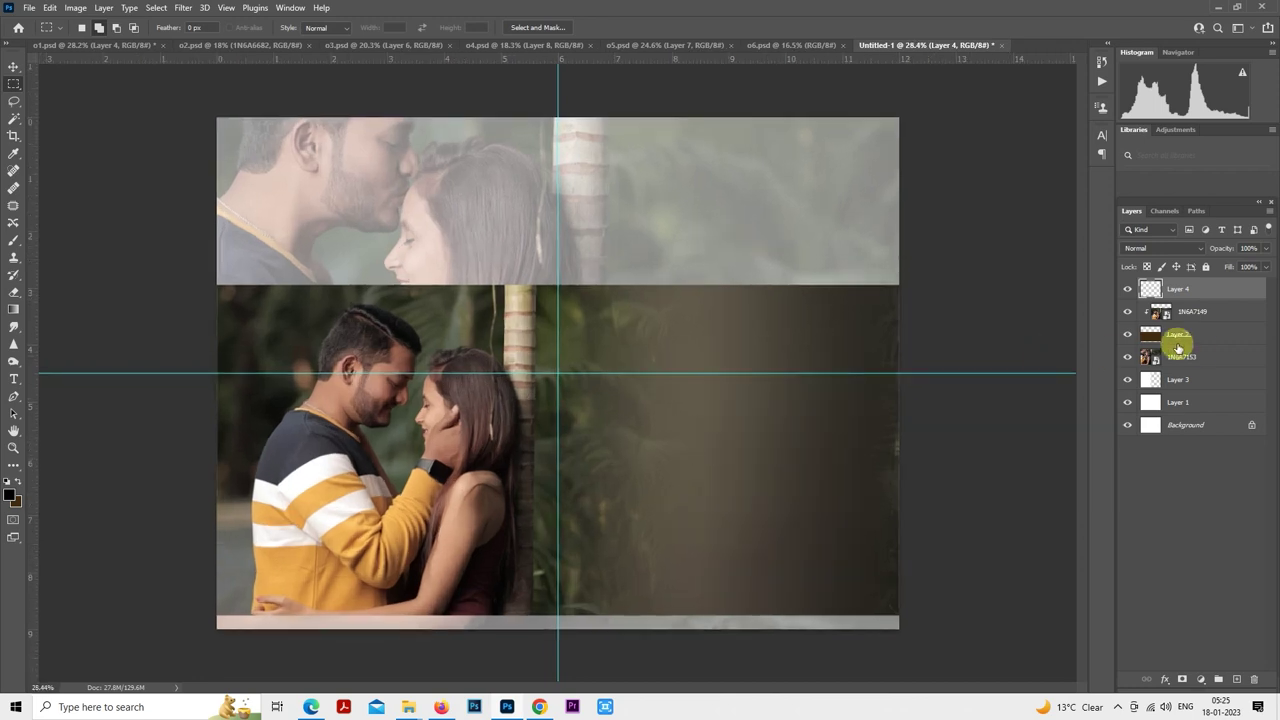
- Nudge photo 1N6A7153 slightly left into place
click(1176, 362)
right_click(436, 205)
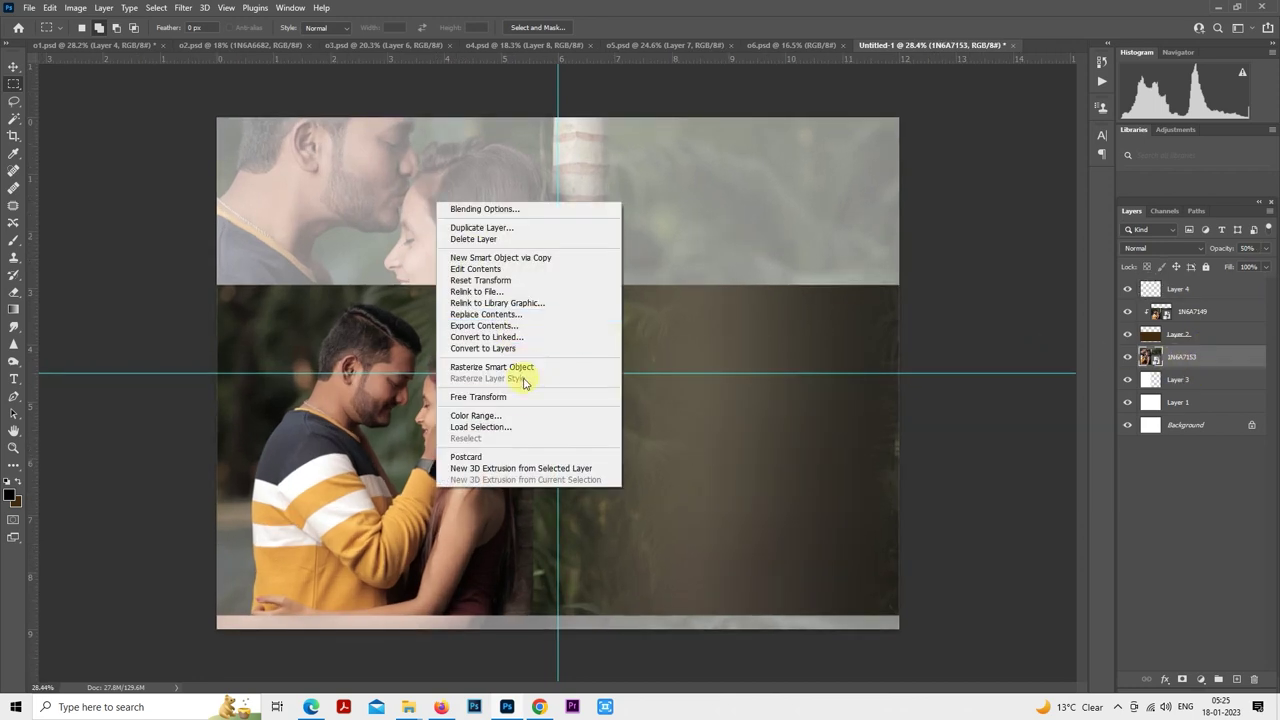
click(505, 392)
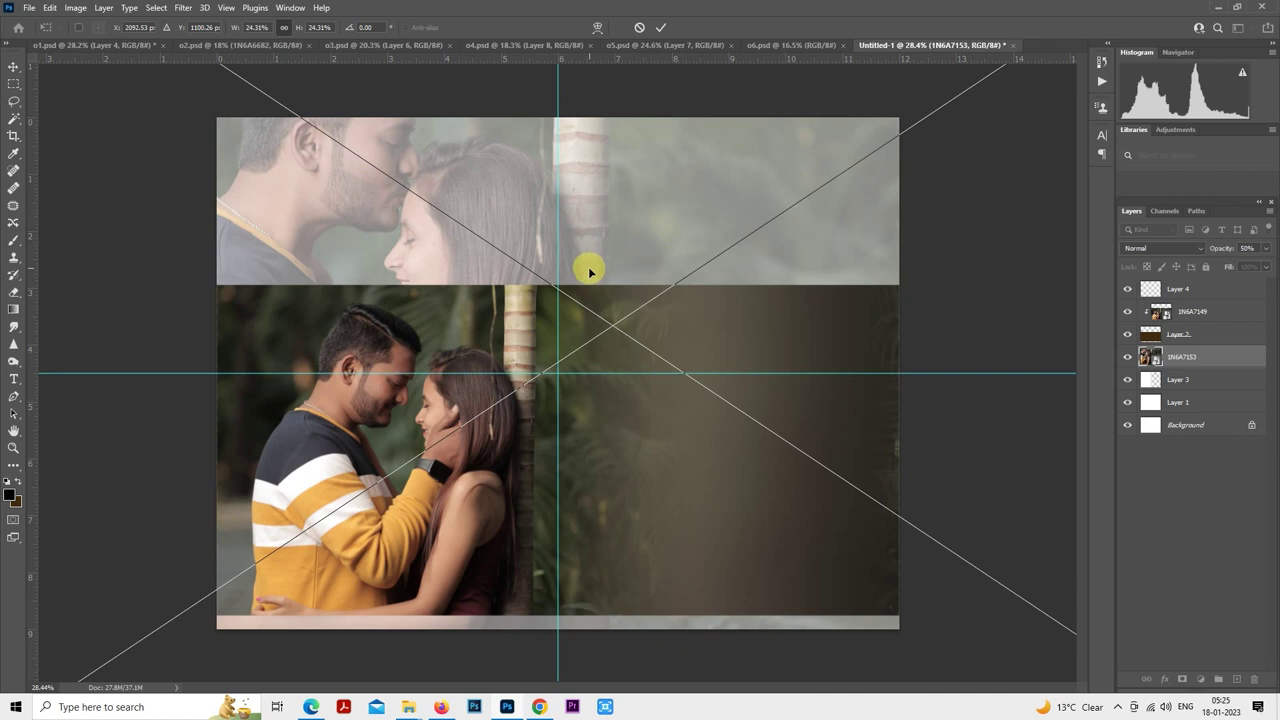
drag(590, 271, 580, 272)
key(Return)
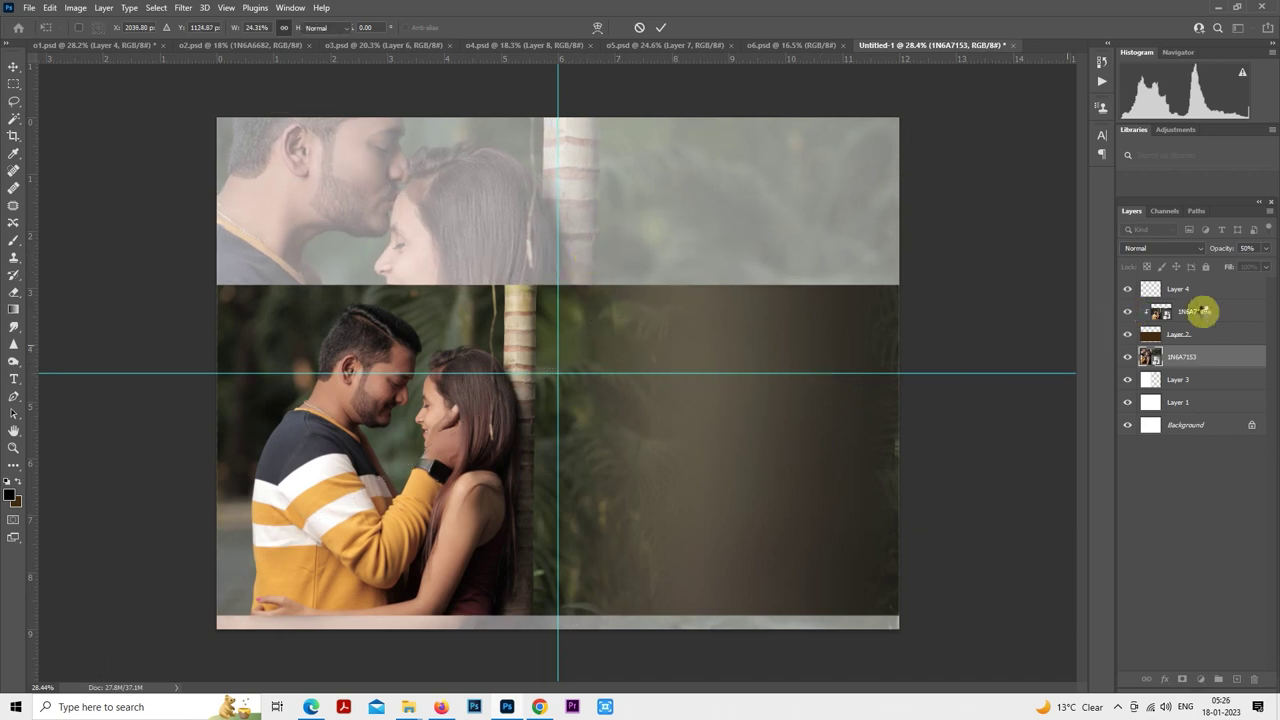
- On Layer 4, marquee a rectangular frame area on the right half
click(1195, 297)
scroll(660, 350, up, 2)
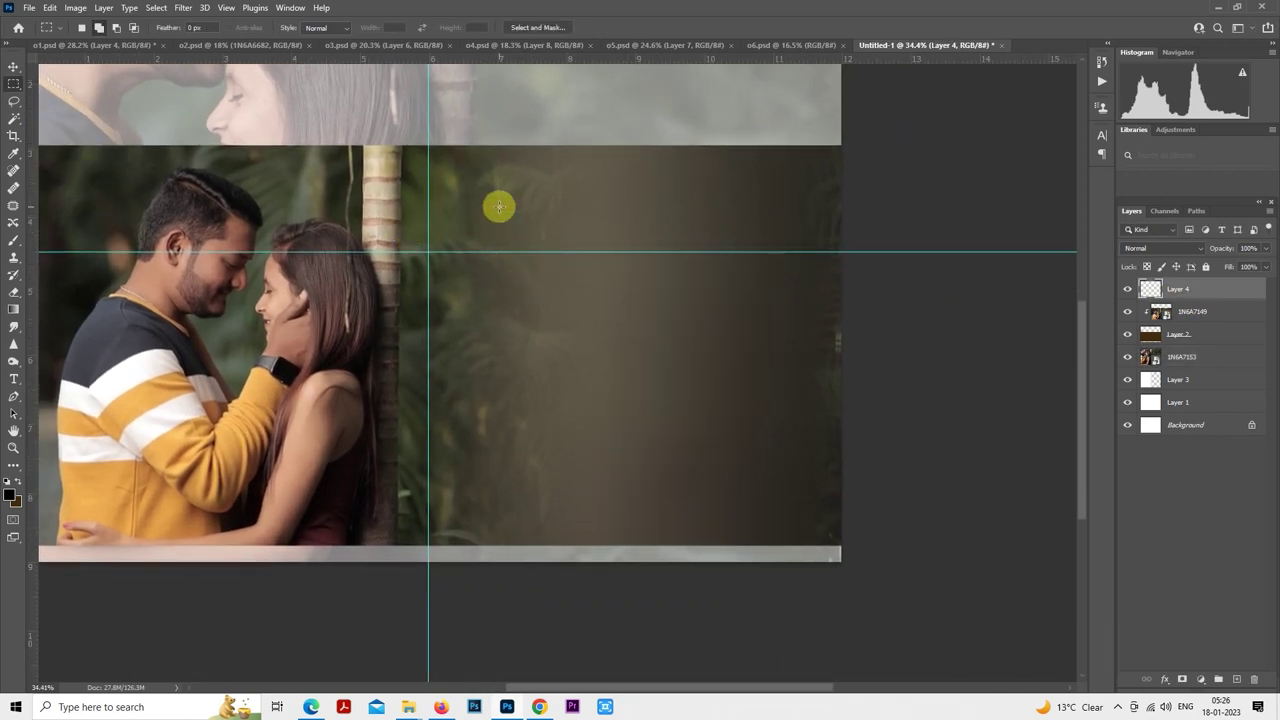
drag(498, 208, 766, 479)
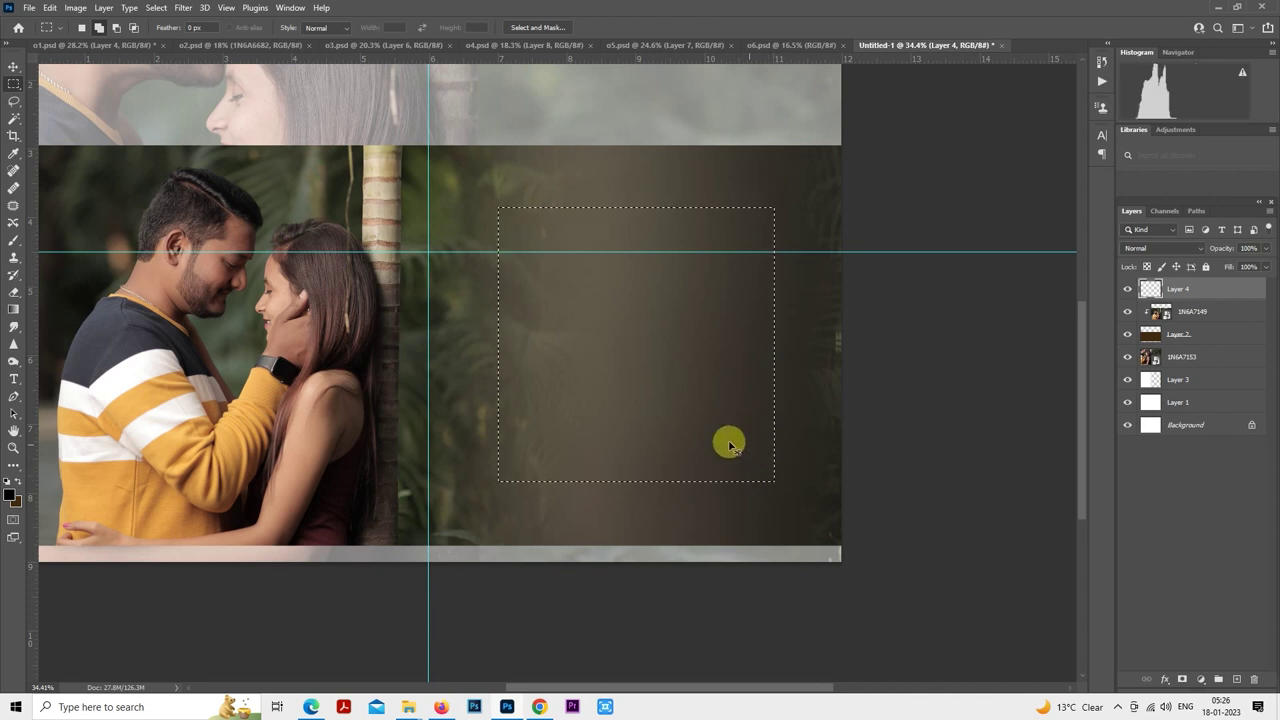
- Fill the marked area with dark brown and nudge the rectangle slightly into place
key(alt+BackSpace)
right_click(671, 326)
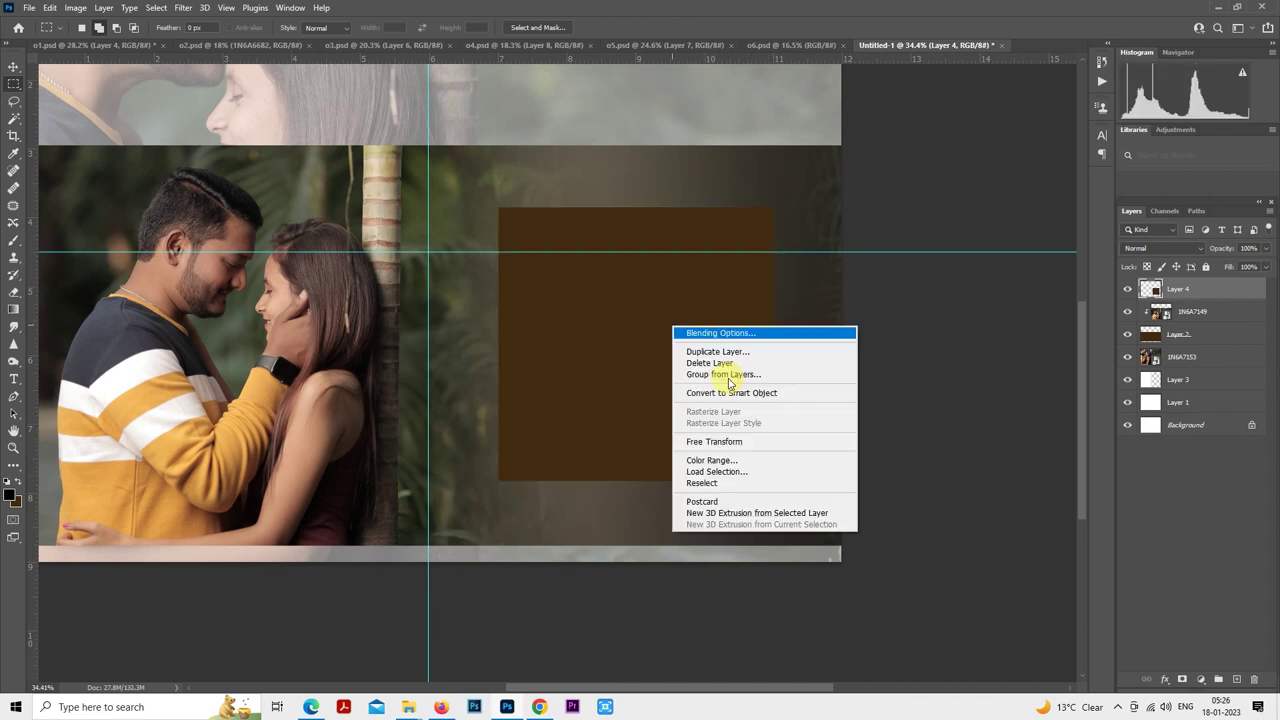
click(743, 443)
drag(697, 379, 697, 376)
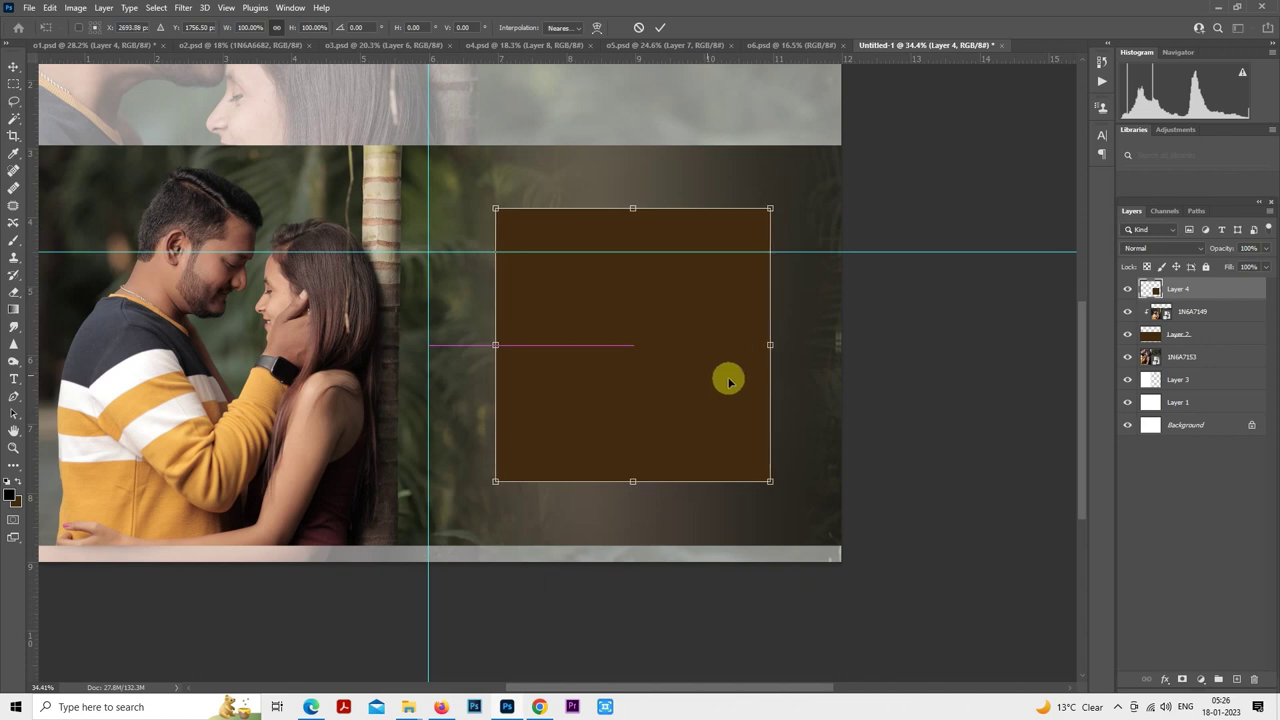
key(Return)
- Paste the copied white stroke style onto Layer 4 and bring the pre shoot photo folder forward
right_click(1195, 286)
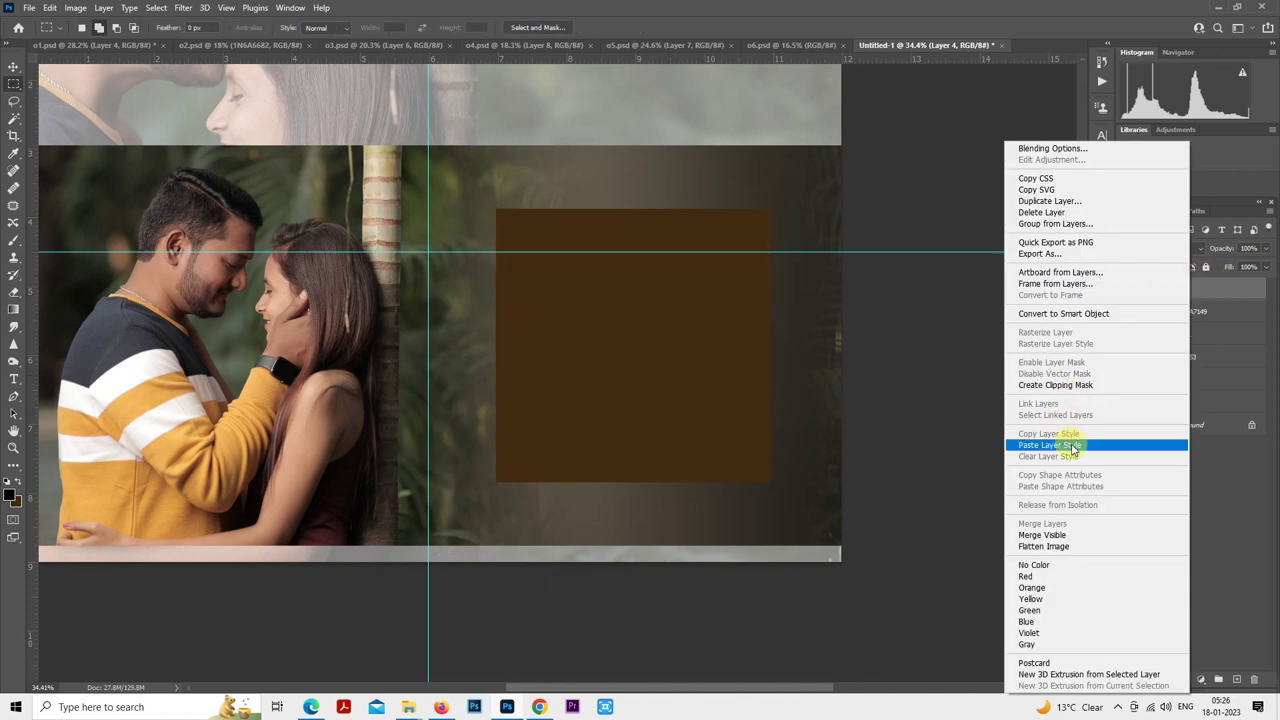
click(1071, 444)
mouse_move(412, 708)
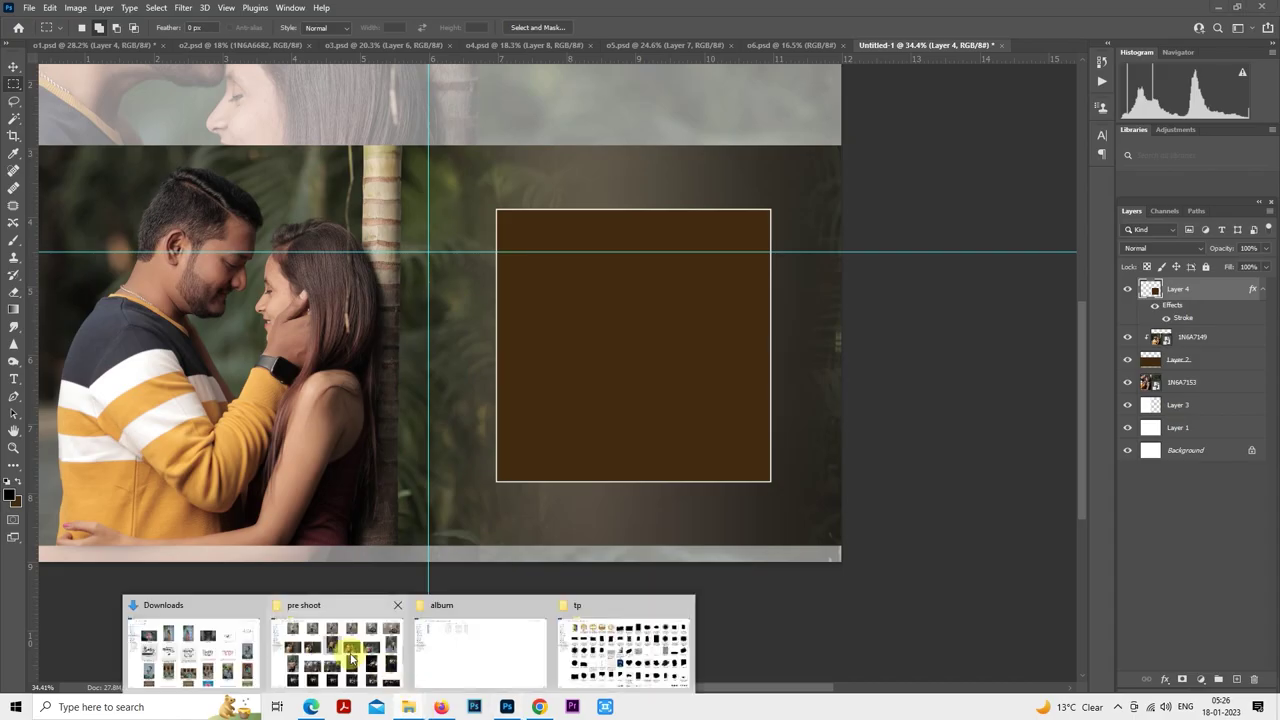
click(343, 650)
- Drag photo 1N6A7170 into the spread, then scale and move it over the brown frame
click(800, 320)
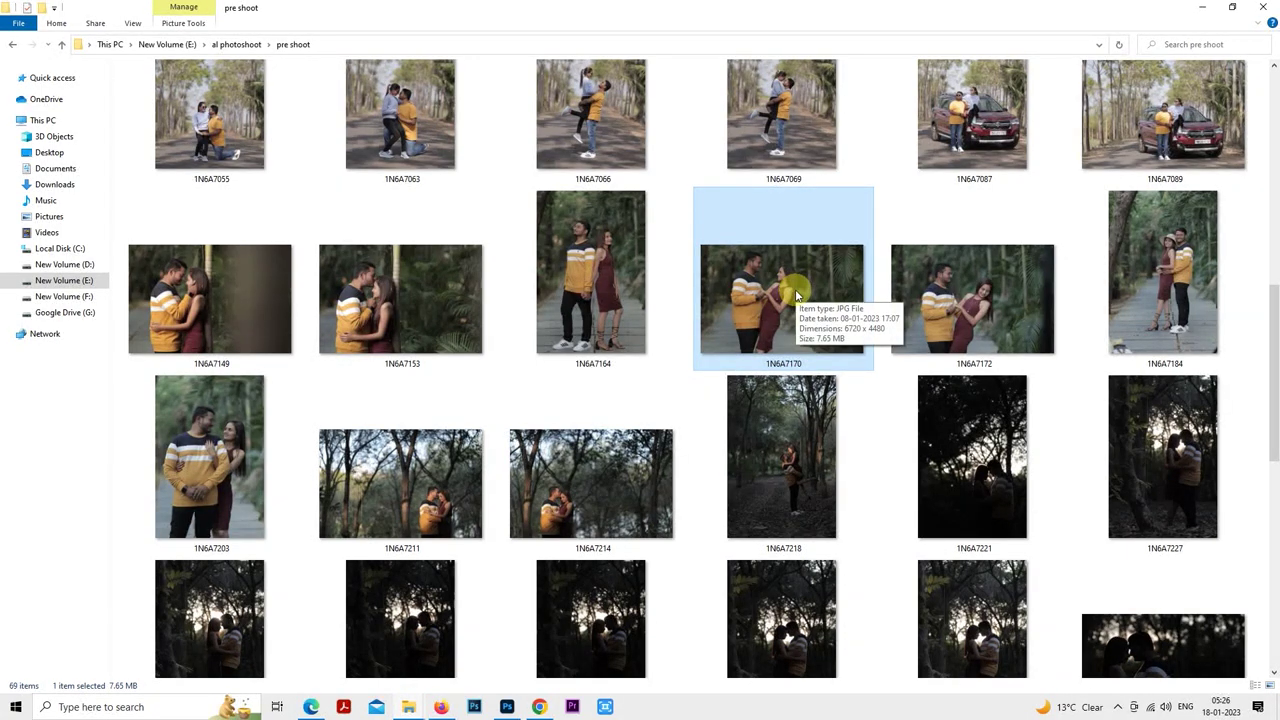
drag(797, 293, 651, 409)
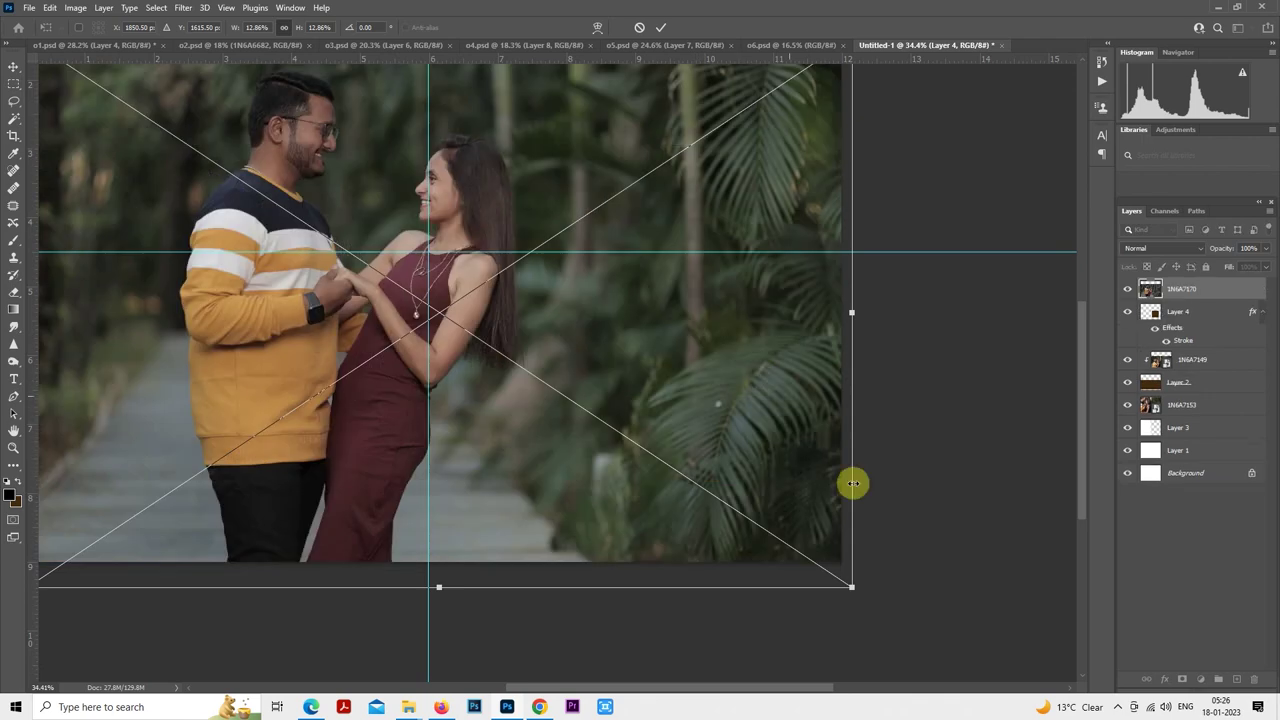
drag(851, 587, 647, 451)
drag(617, 385, 817, 417)
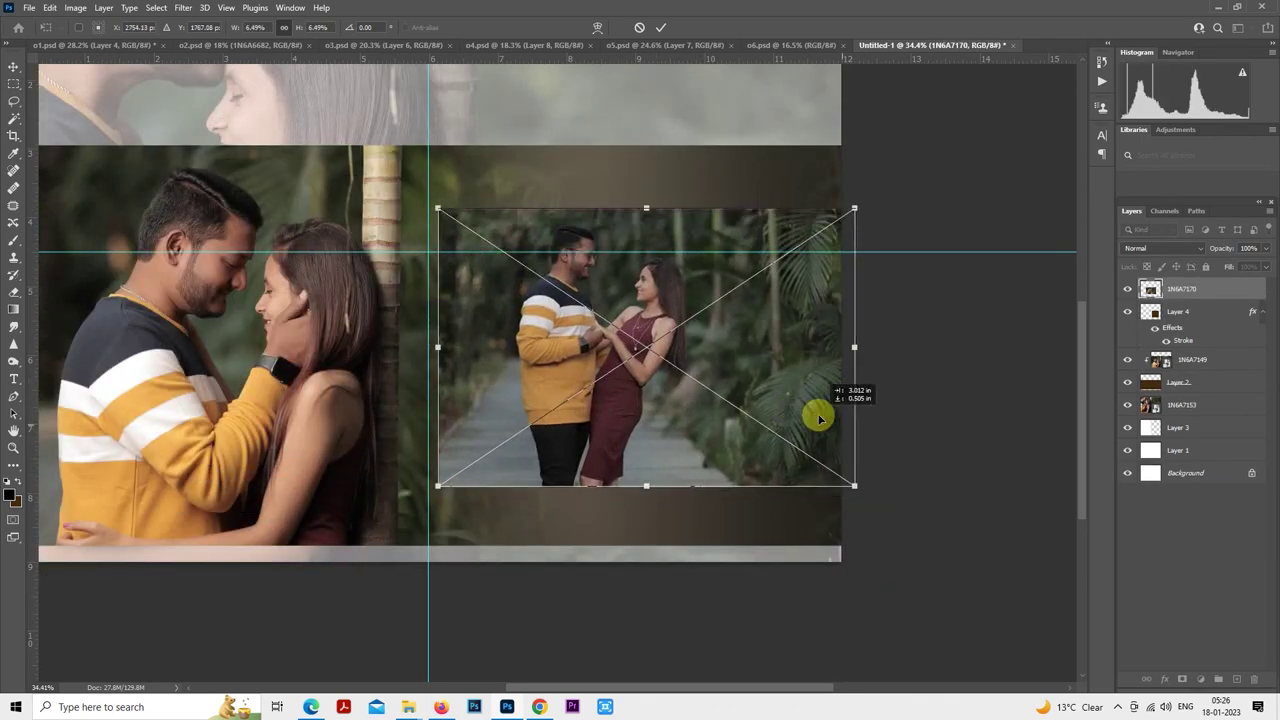
drag(860, 488, 905, 545)
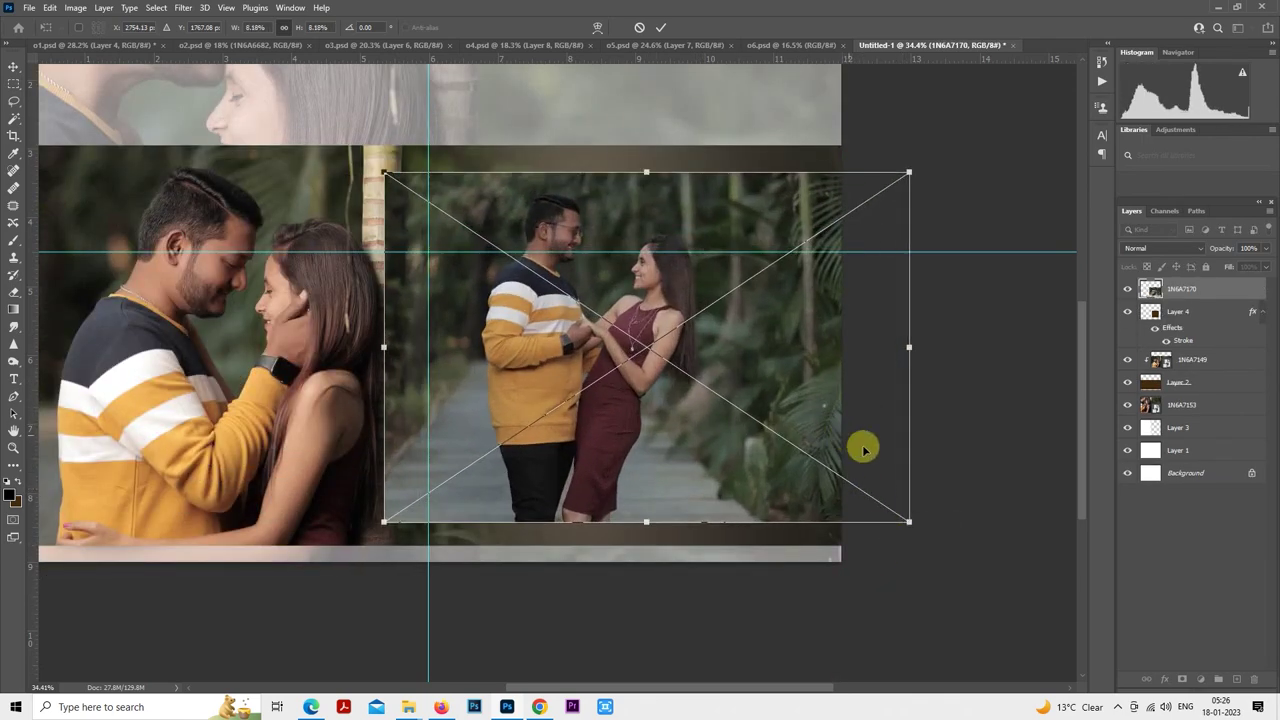
drag(860, 443, 872, 466)
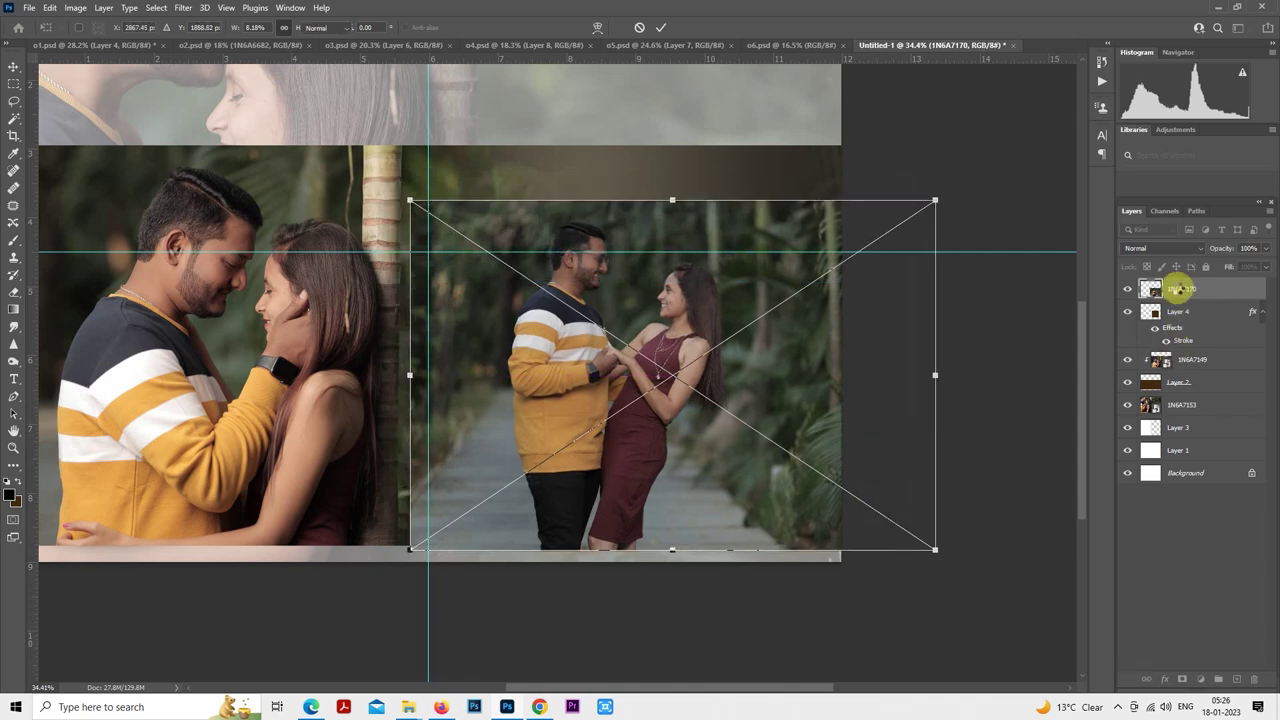
- Clip photo 1N6A7170 into the brown frame and resize it to fill the frame
right_click(1174, 289)
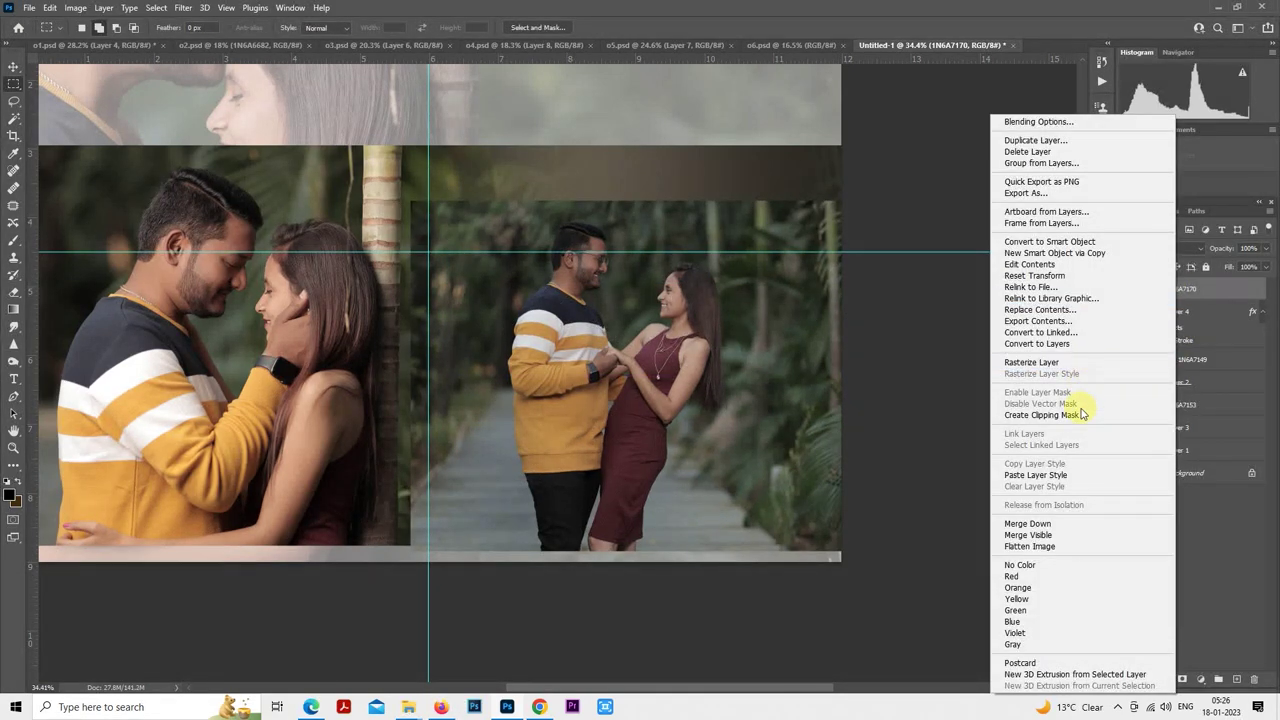
click(1070, 414)
right_click(655, 350)
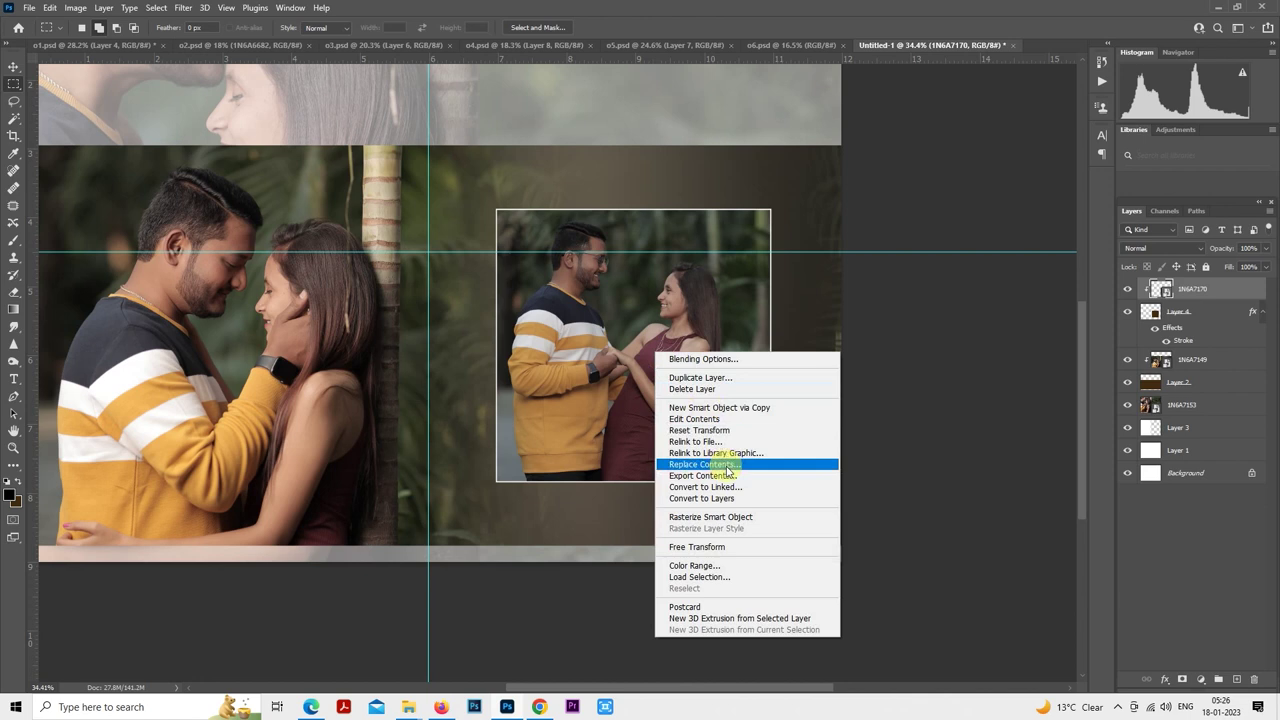
click(726, 548)
drag(751, 414, 764, 402)
drag(946, 548, 975, 572)
drag(808, 396, 806, 398)
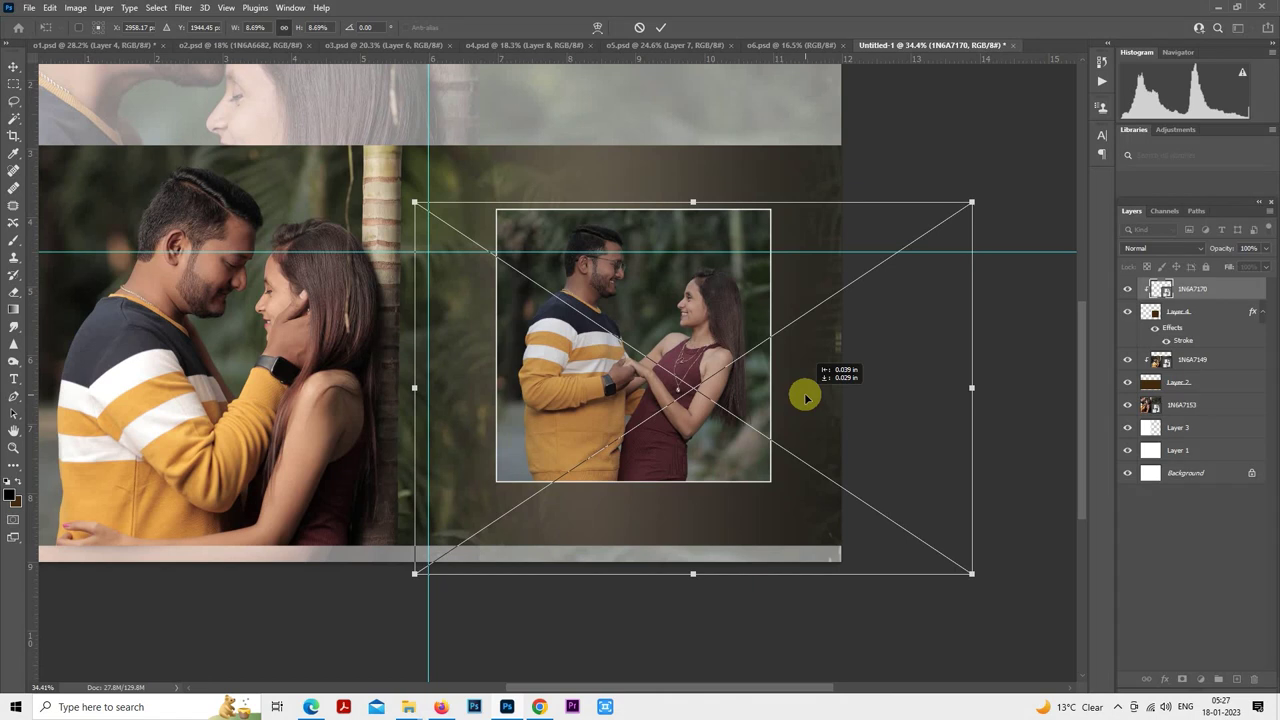
drag(806, 398, 806, 395)
key(Return)
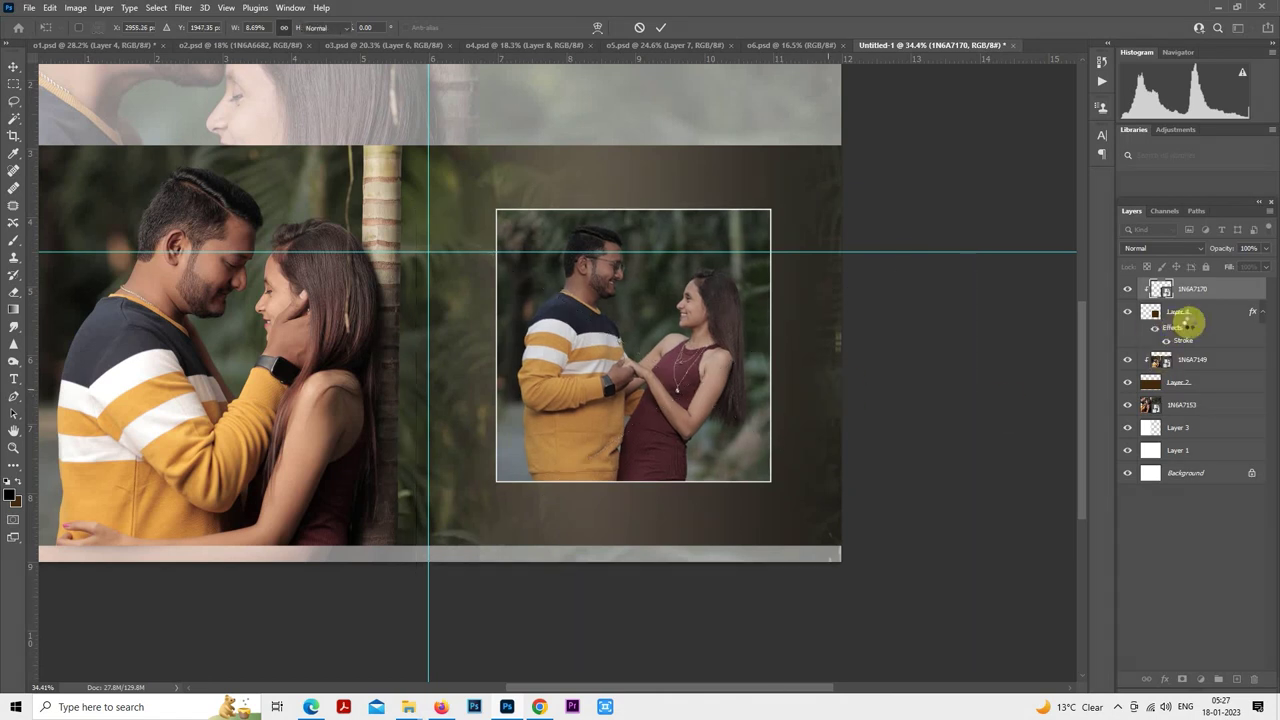
click(1188, 364)
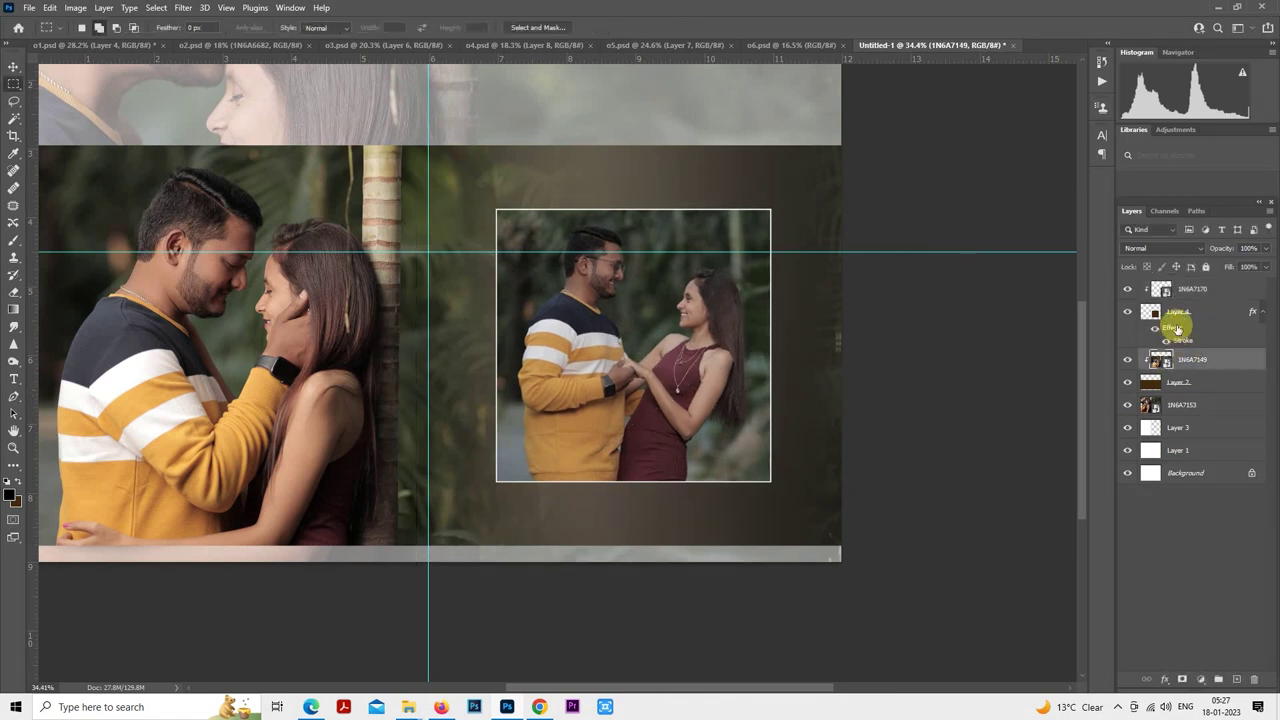
- Add a new empty layer and enlarge the framed 1N6A7170 photo slightly
click(1237, 680)
scroll(722, 356, up, 1)
scroll(560, 268, up, 1)
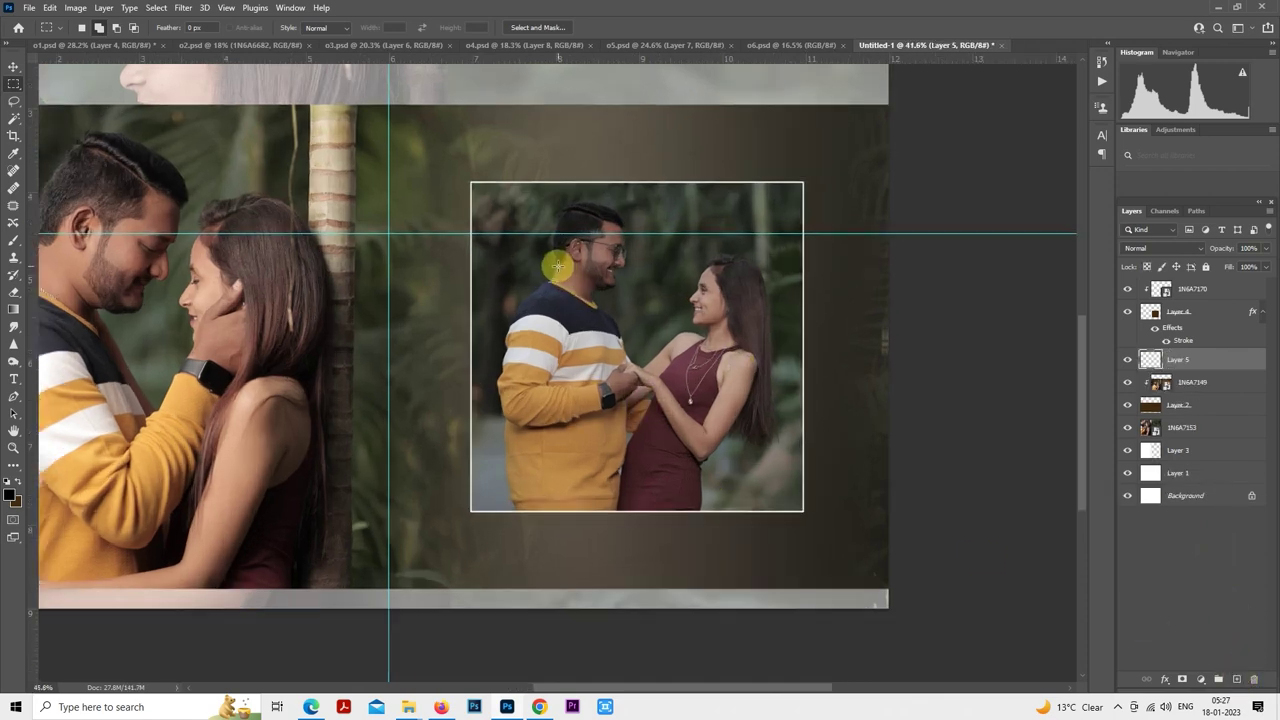
scroll(557, 266, up, 1)
scroll(553, 262, down, 2)
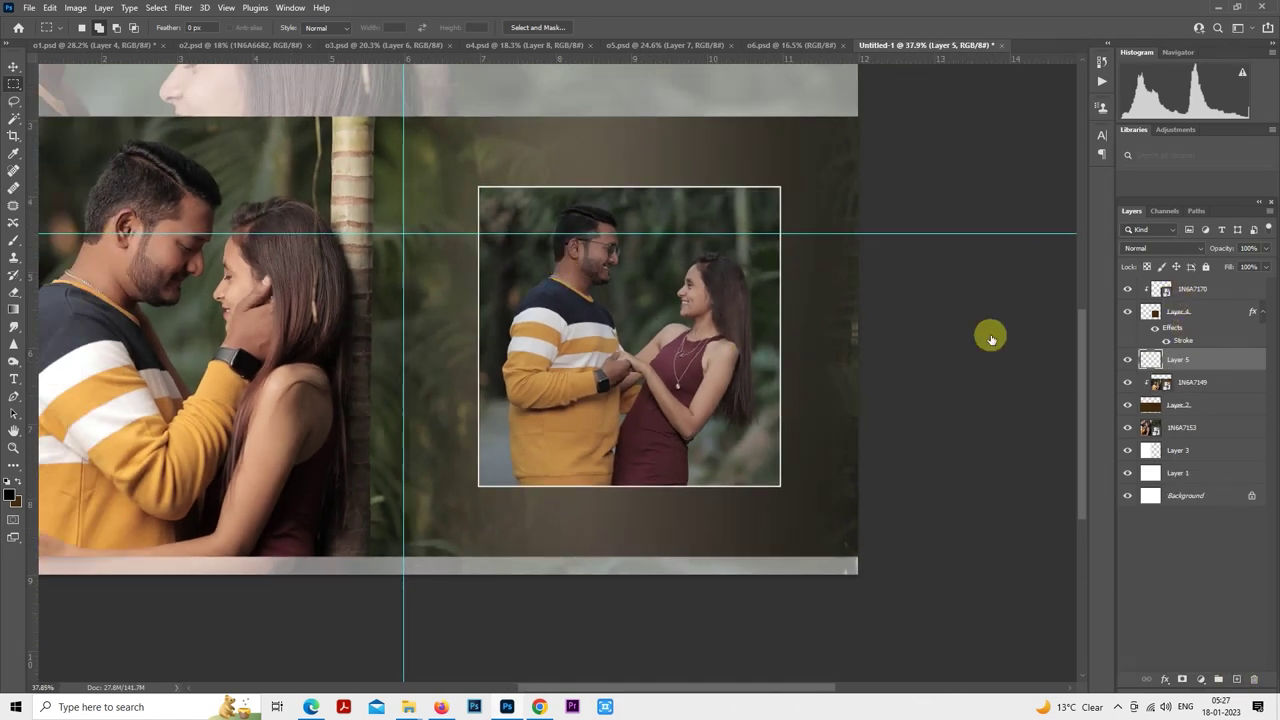
right_click(680, 400)
click(775, 575)
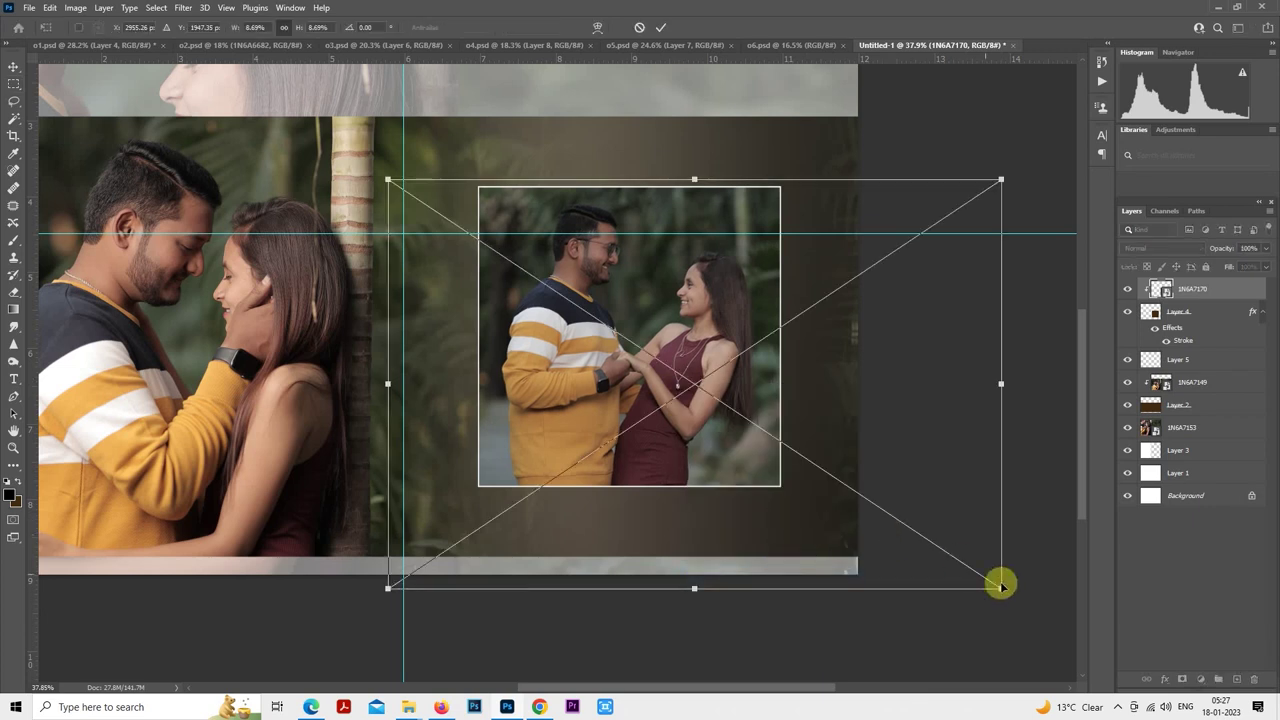
drag(1003, 589, 1016, 599)
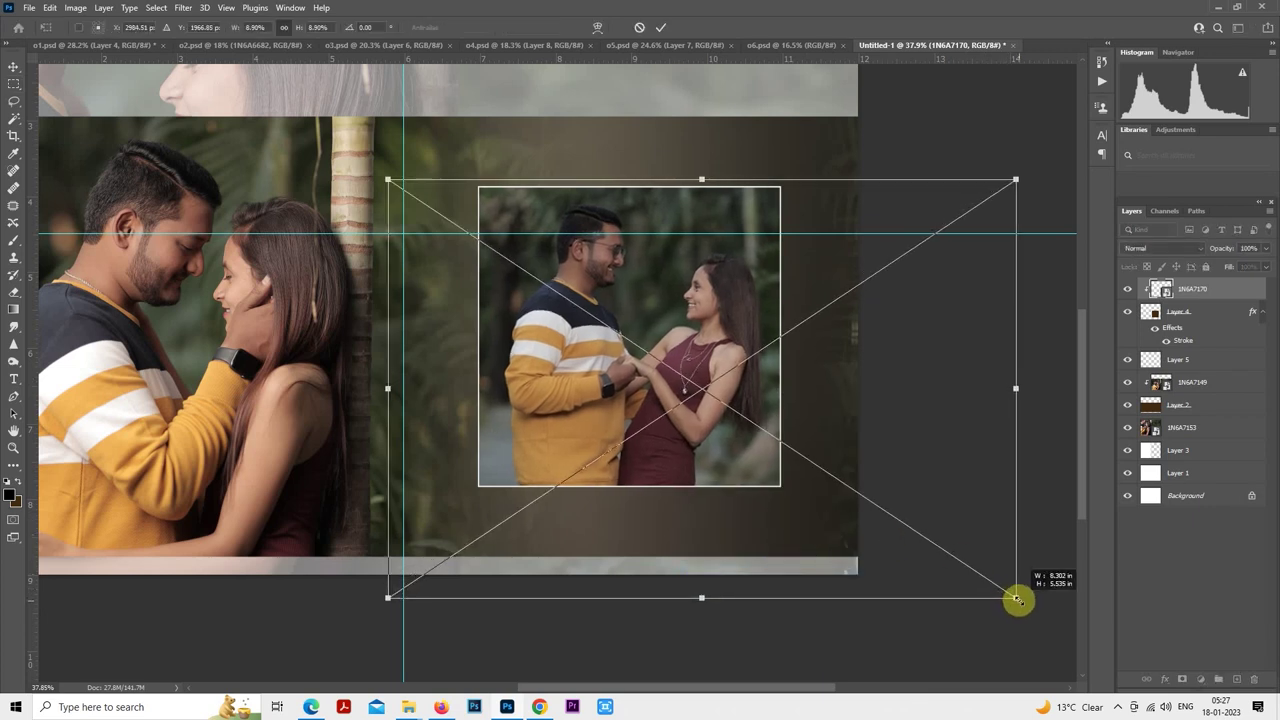
drag(943, 503, 939, 501)
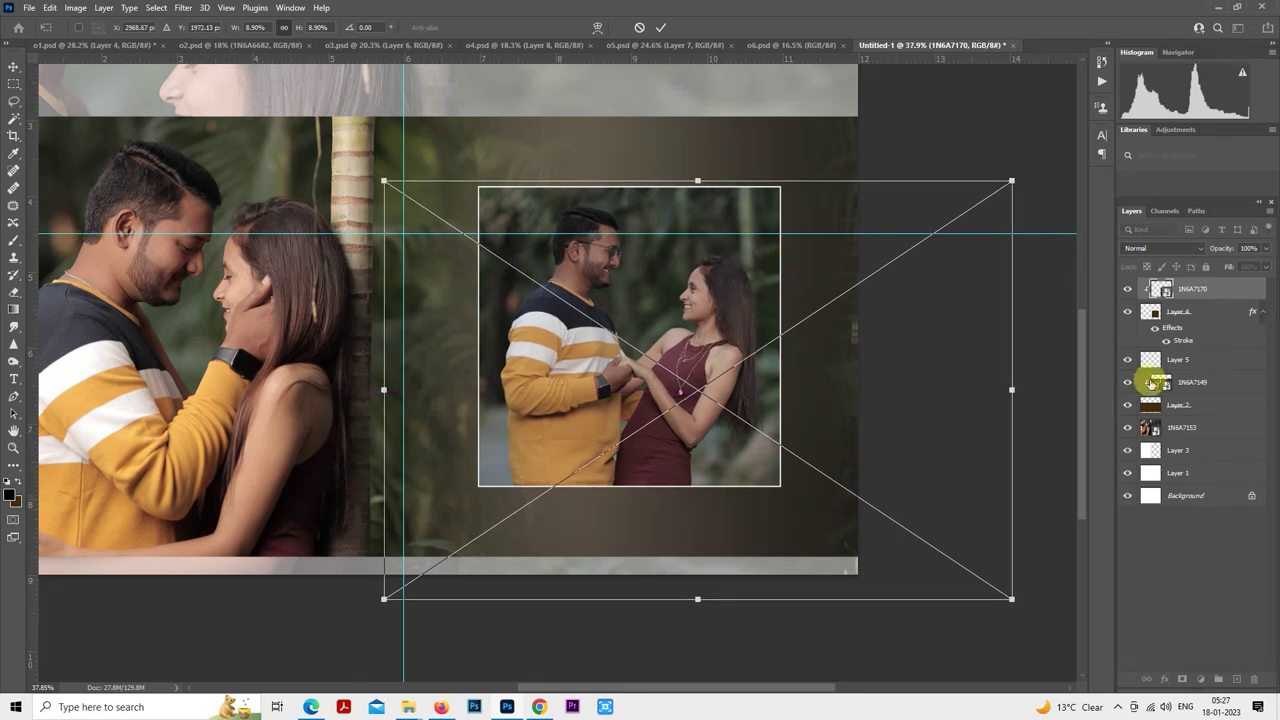
- On Layer 5, fill a rectangle slightly larger than the frame with dark brown
click(1177, 359)
key(m)
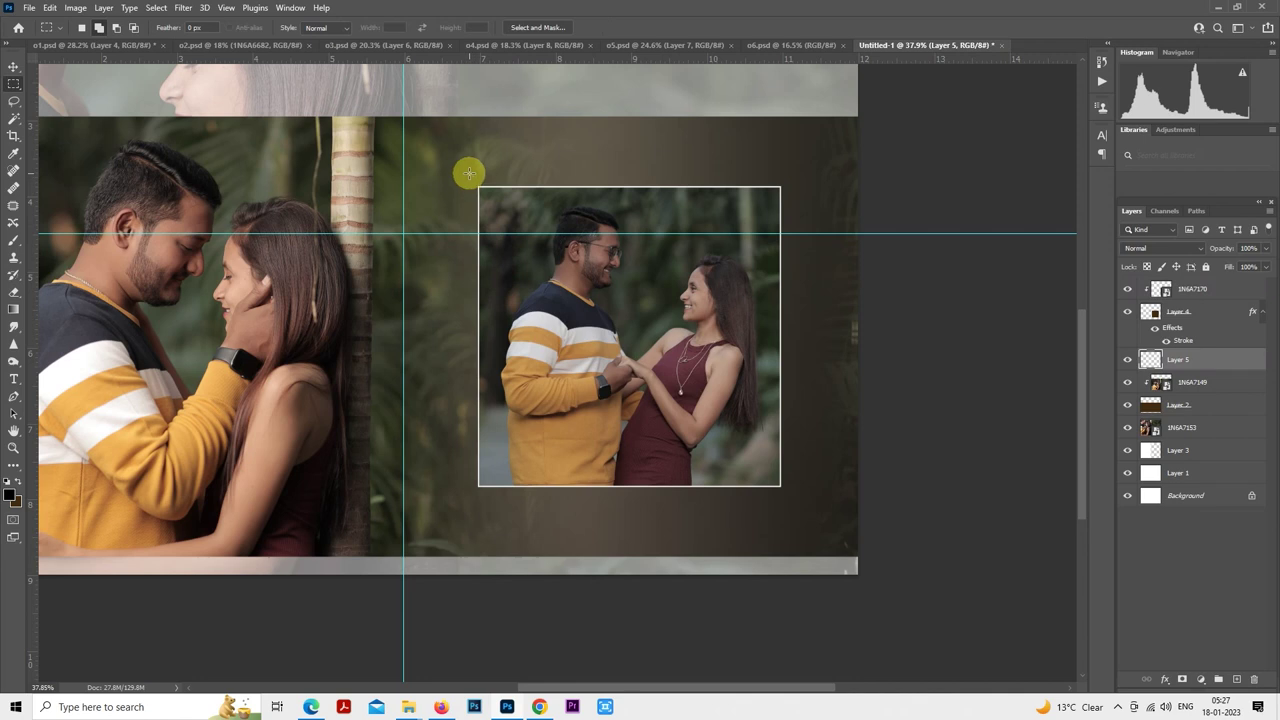
drag(469, 174, 789, 497)
key(i)
click(789, 497)
key(alt+BackSpace)
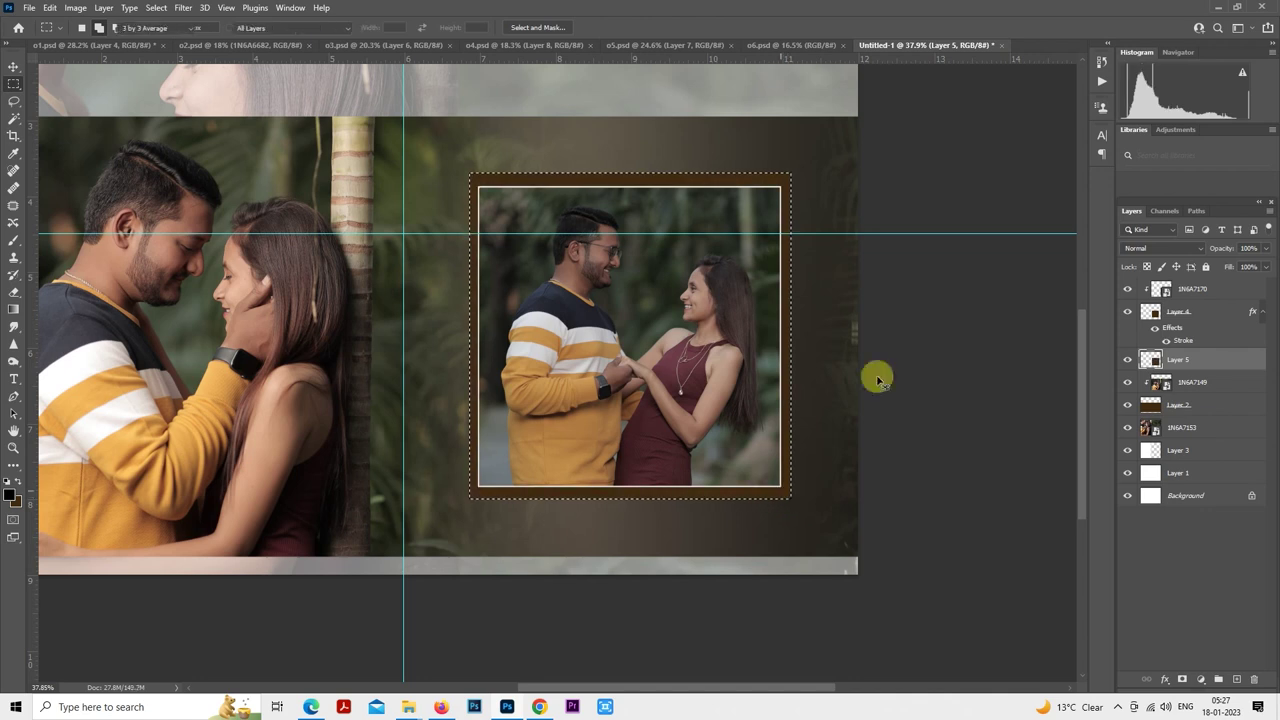
- Raise the border's Hue/Saturation lightness all the way to white and deselect
key(ctrl+u)
drag(923, 234, 926, 234)
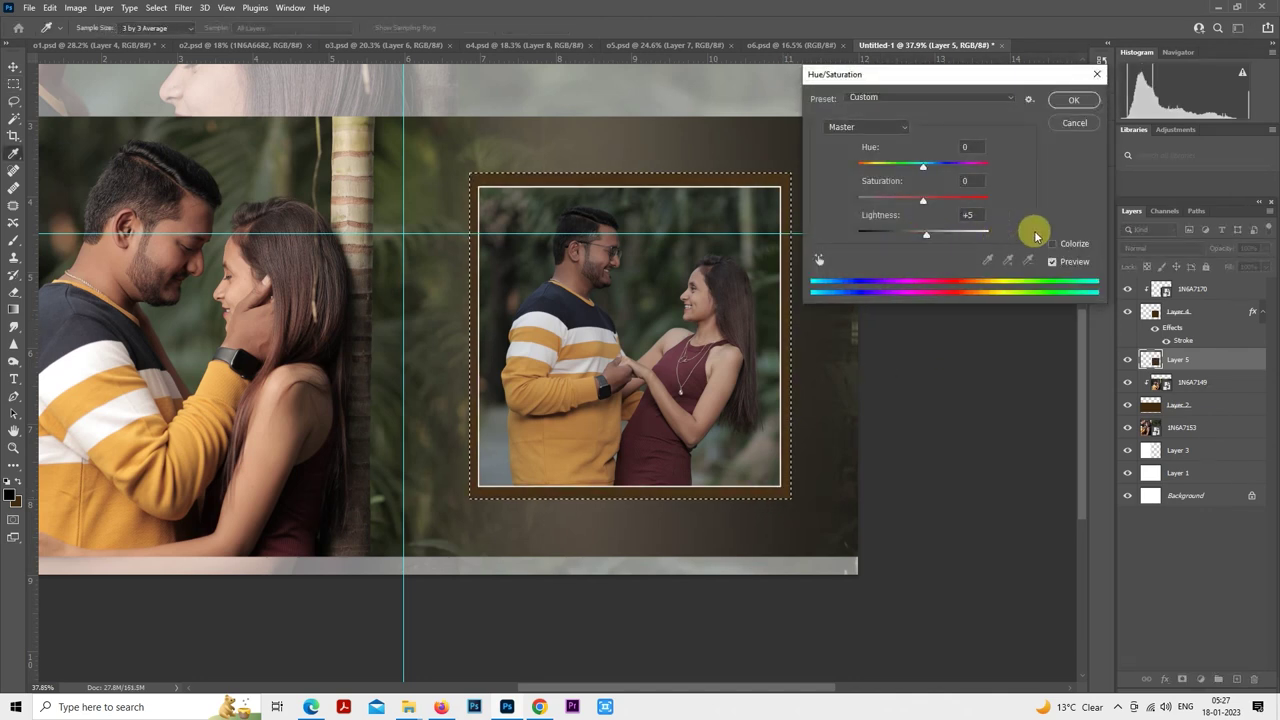
drag(1035, 236, 1040, 234)
click(1073, 100)
key(m)
key(ctrl+d)
- Shorten the white border slightly from its top edge
scroll(641, 415, up, 2)
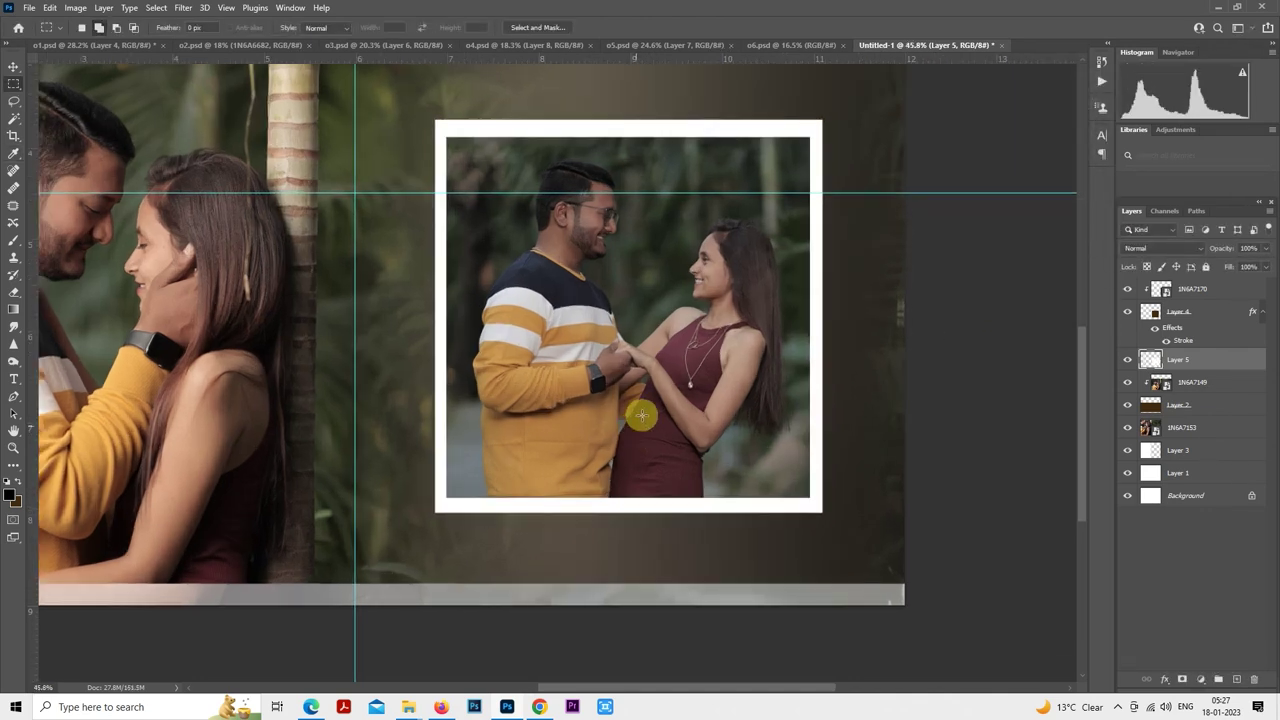
right_click(663, 263)
click(713, 388)
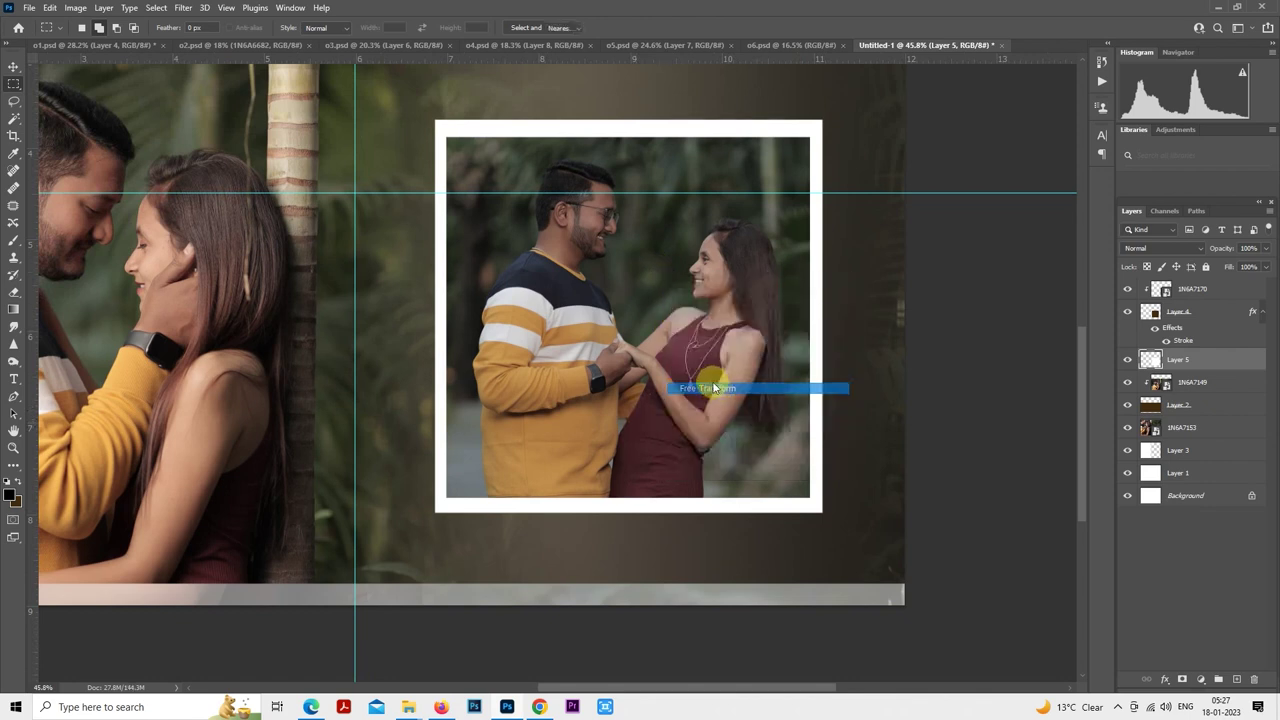
drag(671, 334, 674, 331)
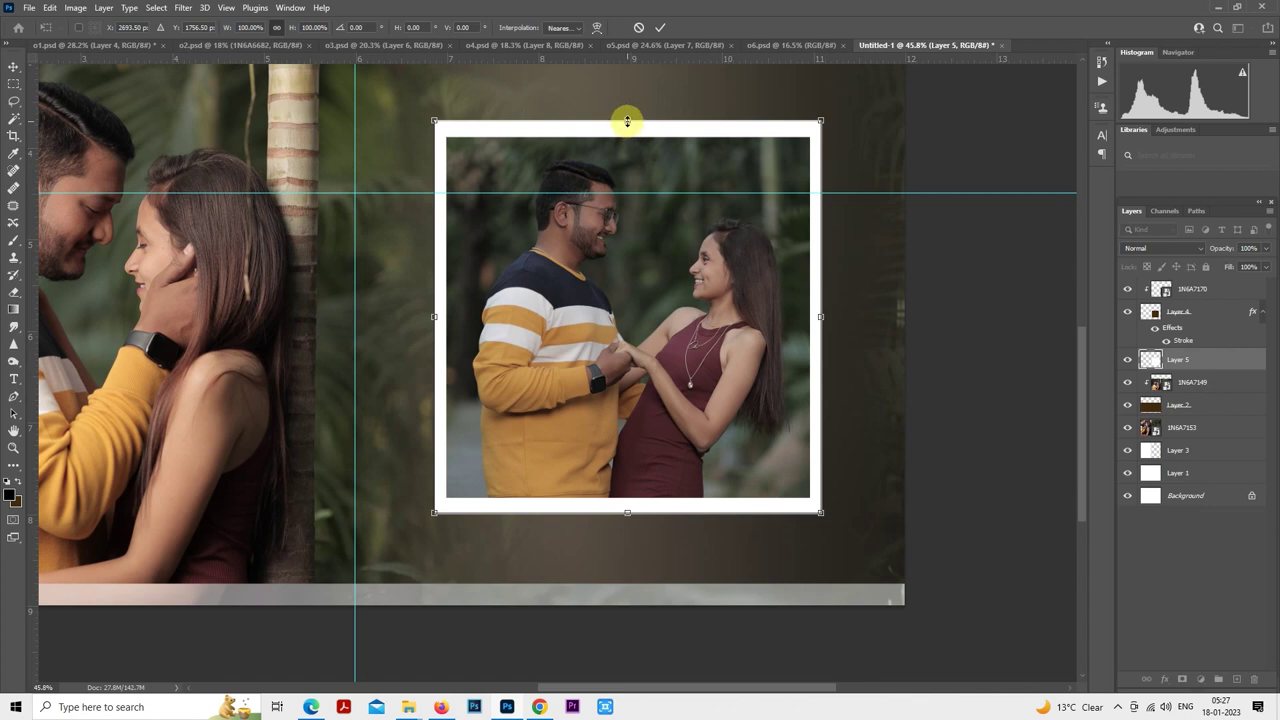
drag(627, 121, 627, 125)
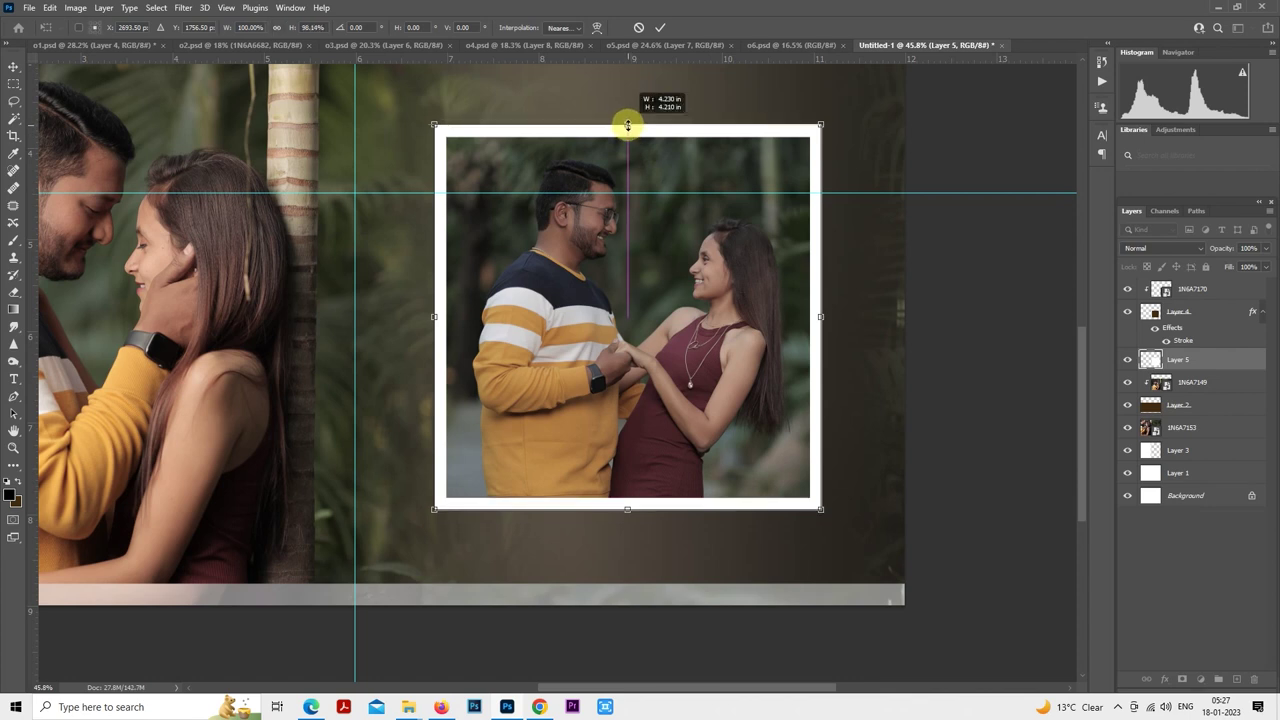
key(Return)
- Set Layer 5 to Overlay blend mode at 100% opacity
key(m)
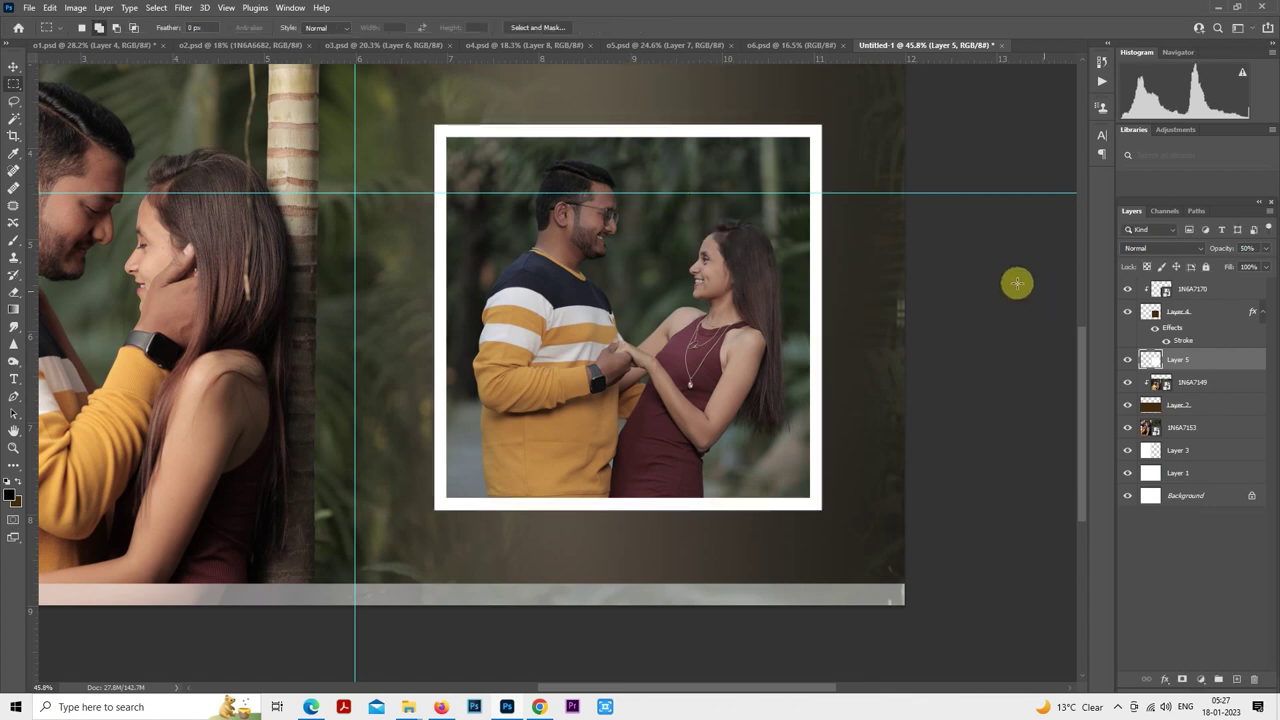
key(5)
scroll(860, 398, down, 2)
click(1165, 248)
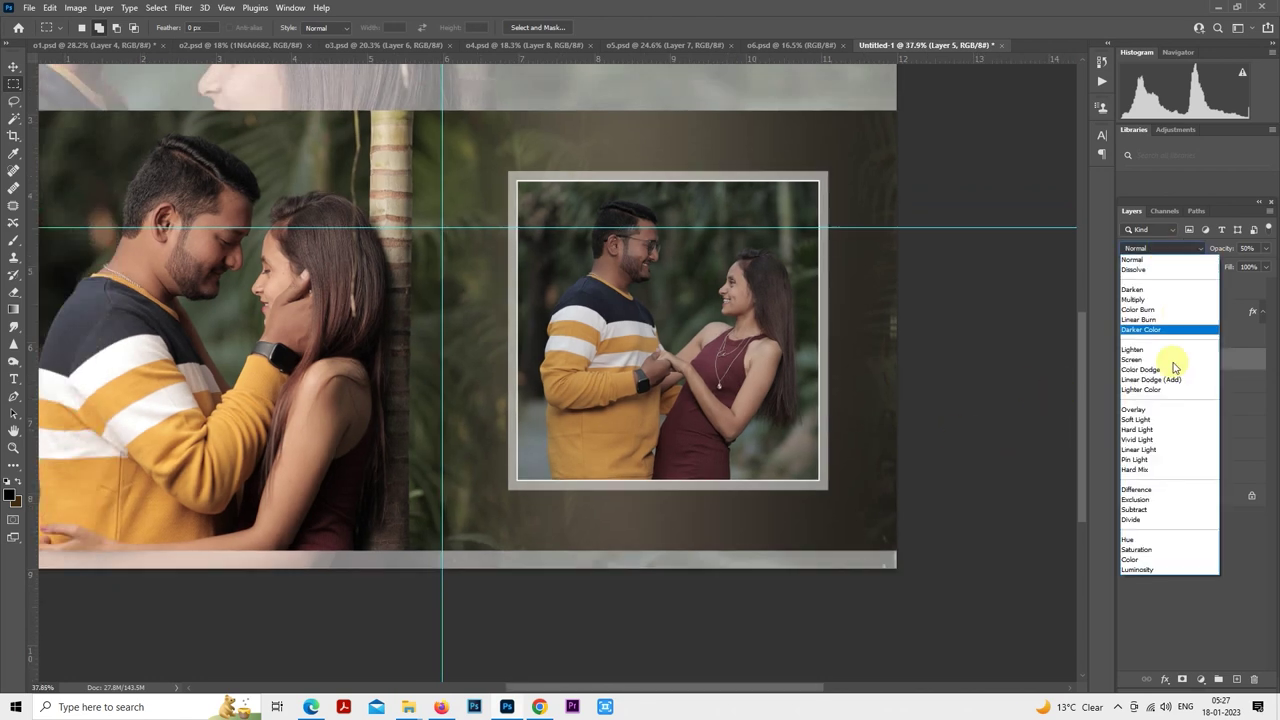
click(1162, 410)
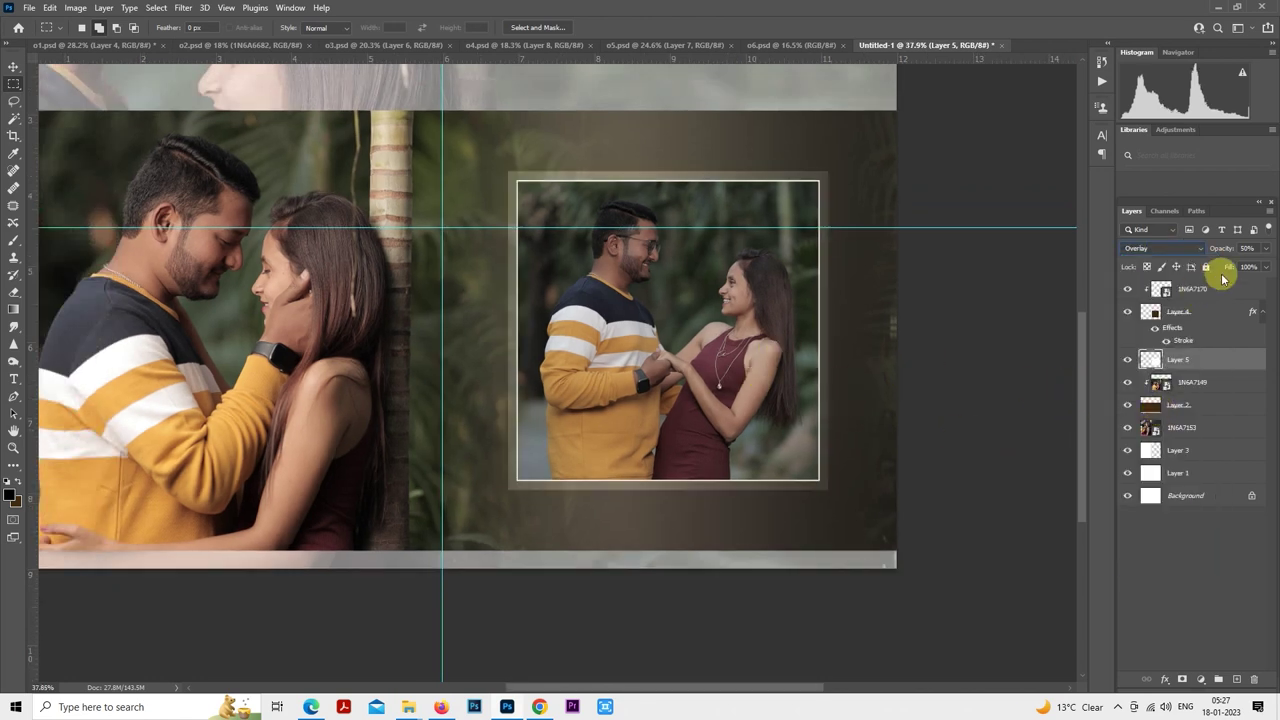
click(1252, 248)
text(100)
key(Return)
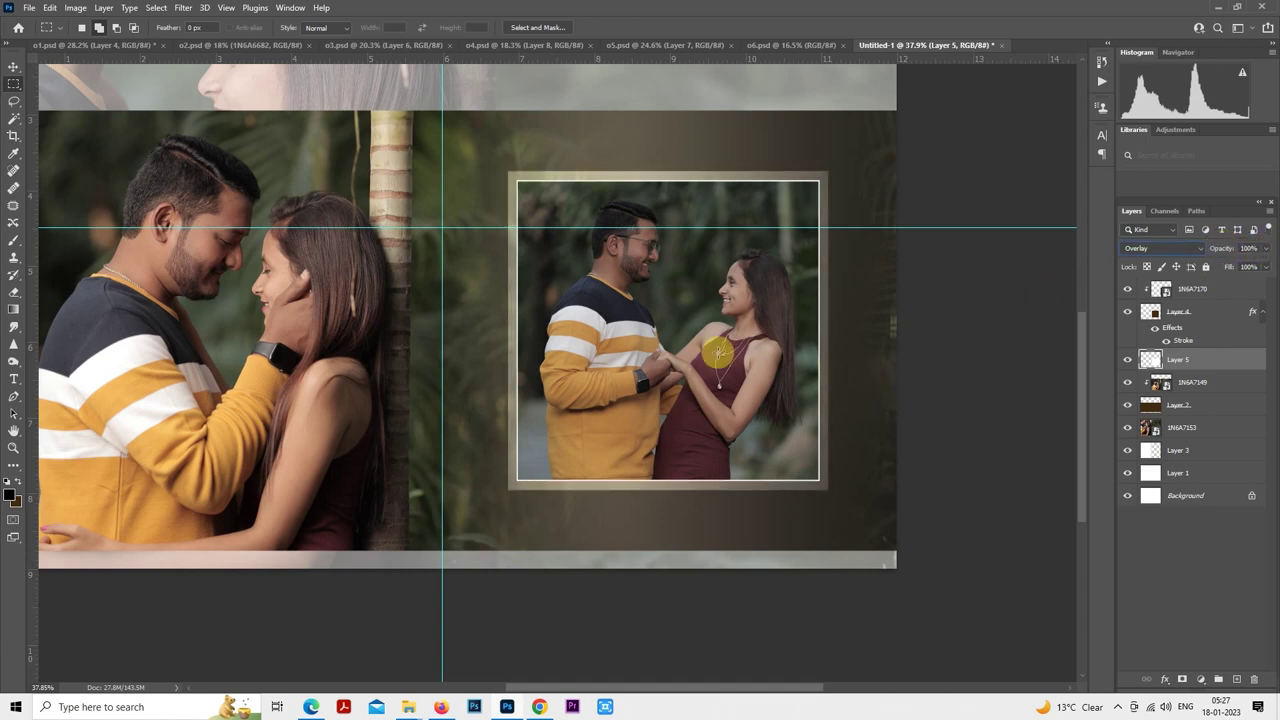
scroll(718, 352, down, 3)
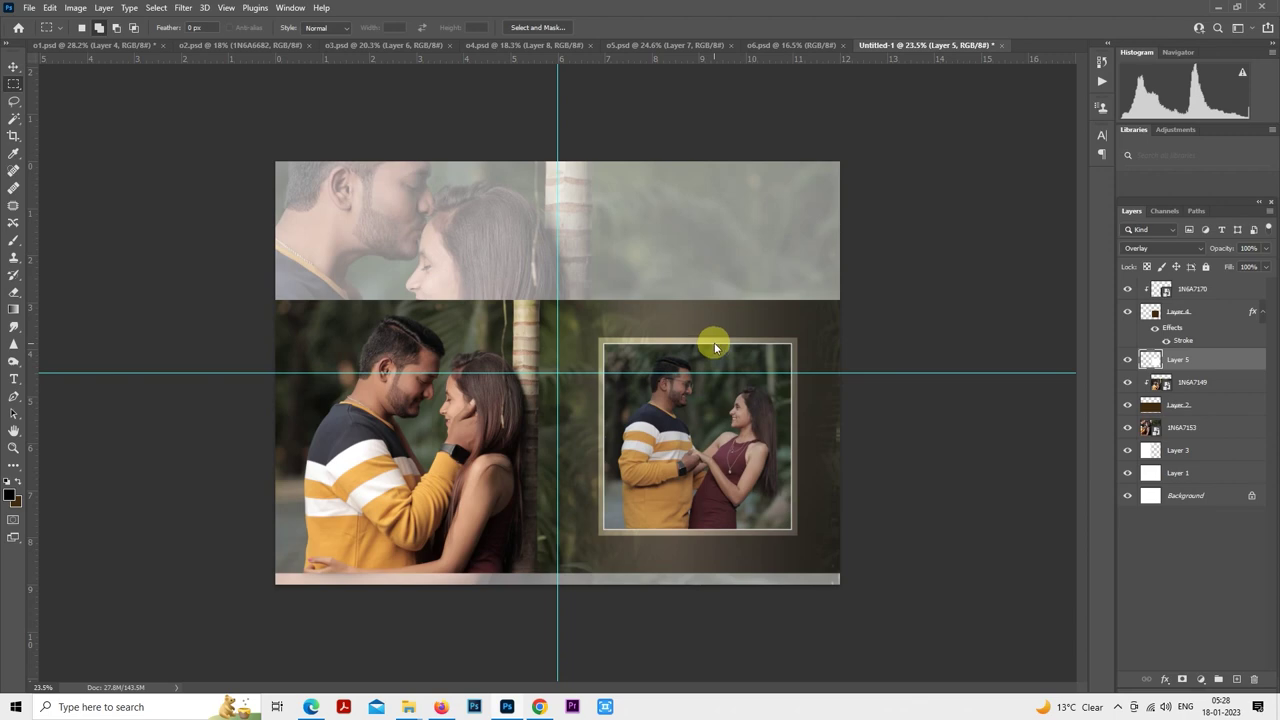
- Save the spread as a new file, o7.psd, next to o6 in the album folder
key(ctrl+s)
click(548, 145)
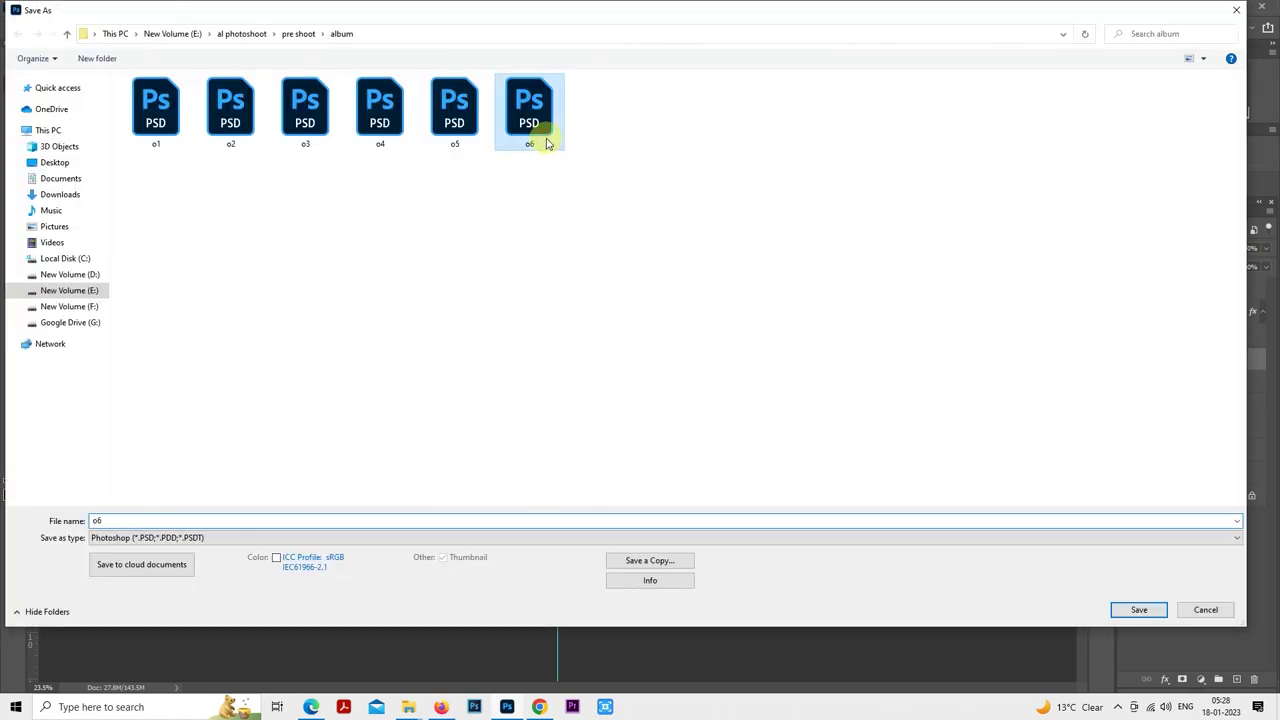
click(510, 517)
key(BackSpace)
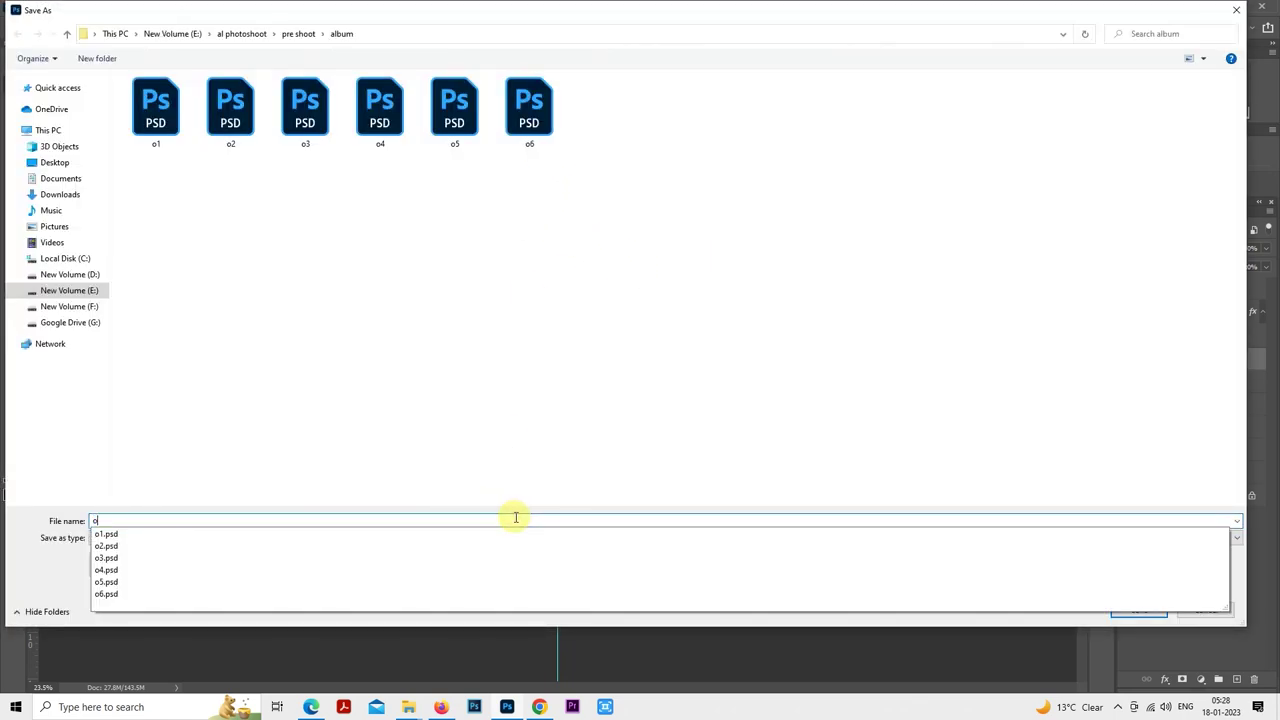
text(7)
key(Return)
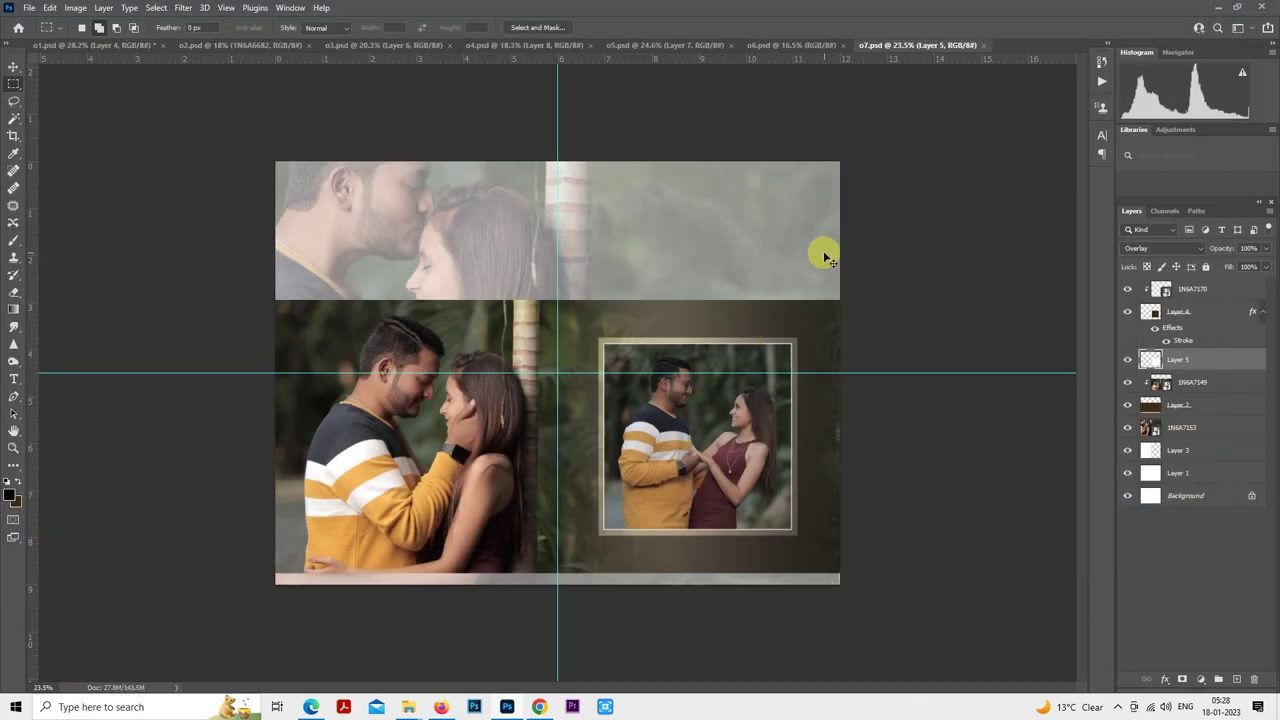
- Create a new 12 x 9 in blank document
key(ctrl+n)
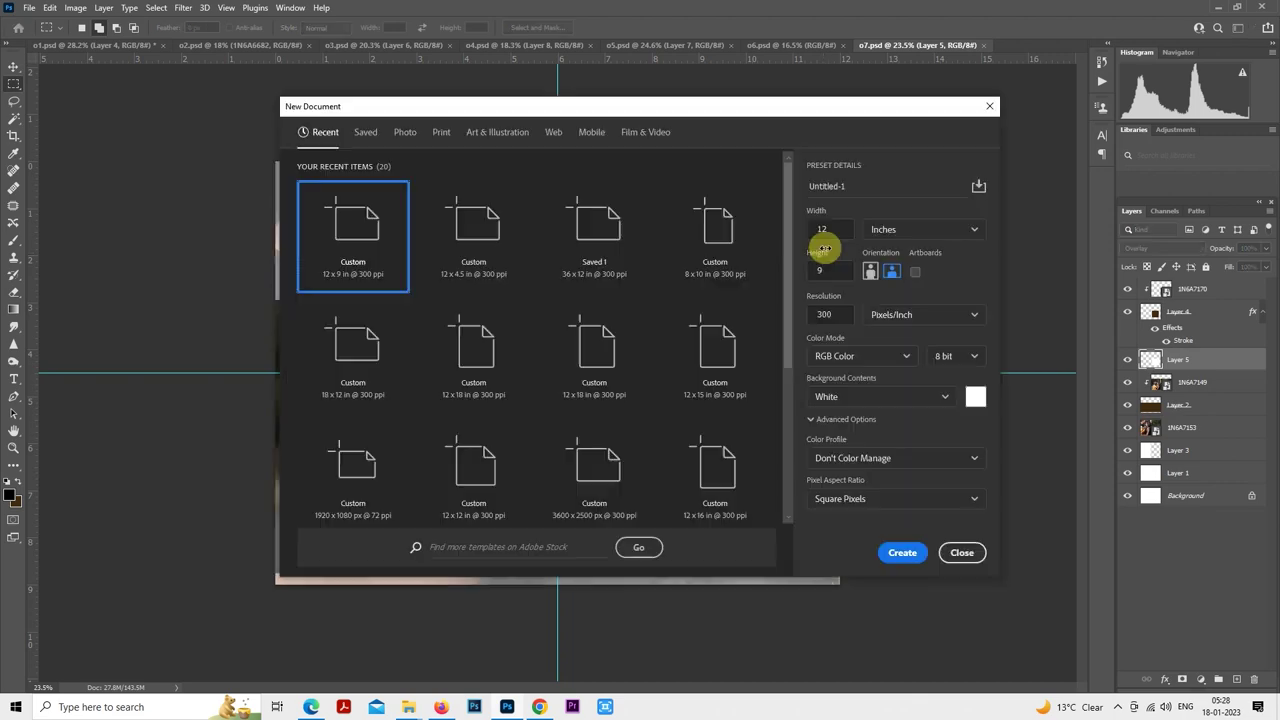
click(903, 540)
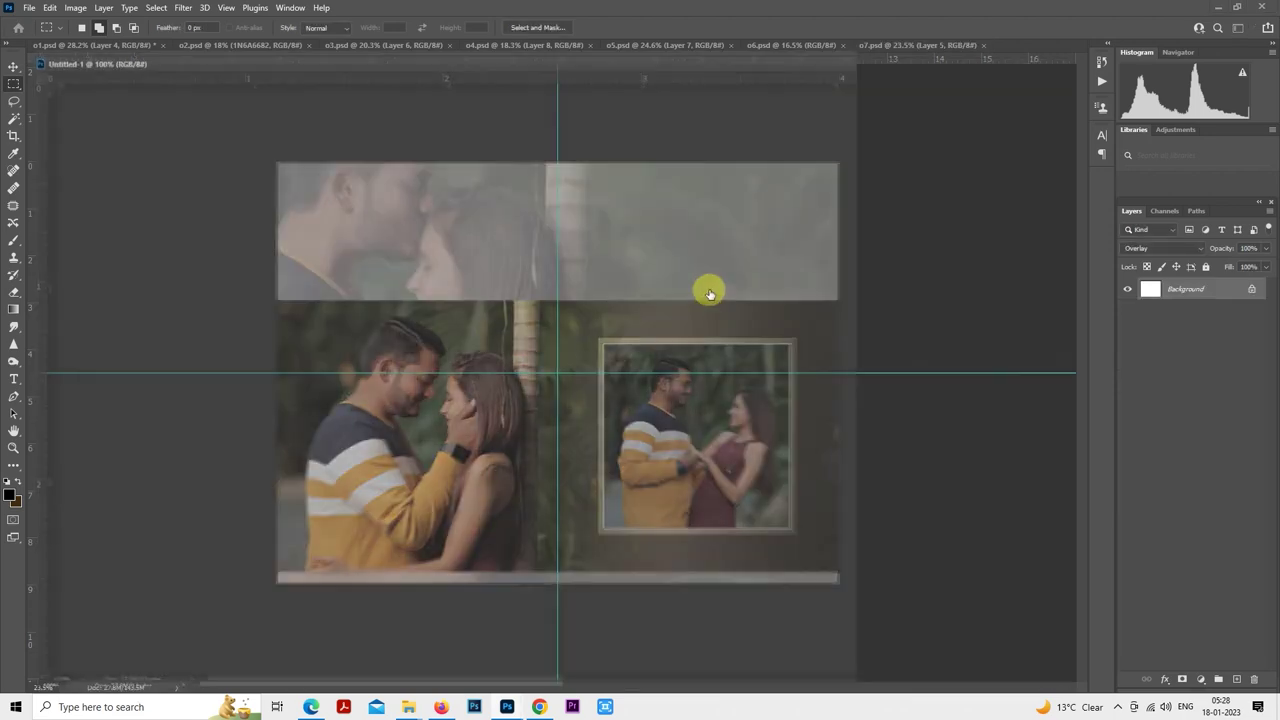
drag(699, 60, 734, 50)
key(ctrl+u)
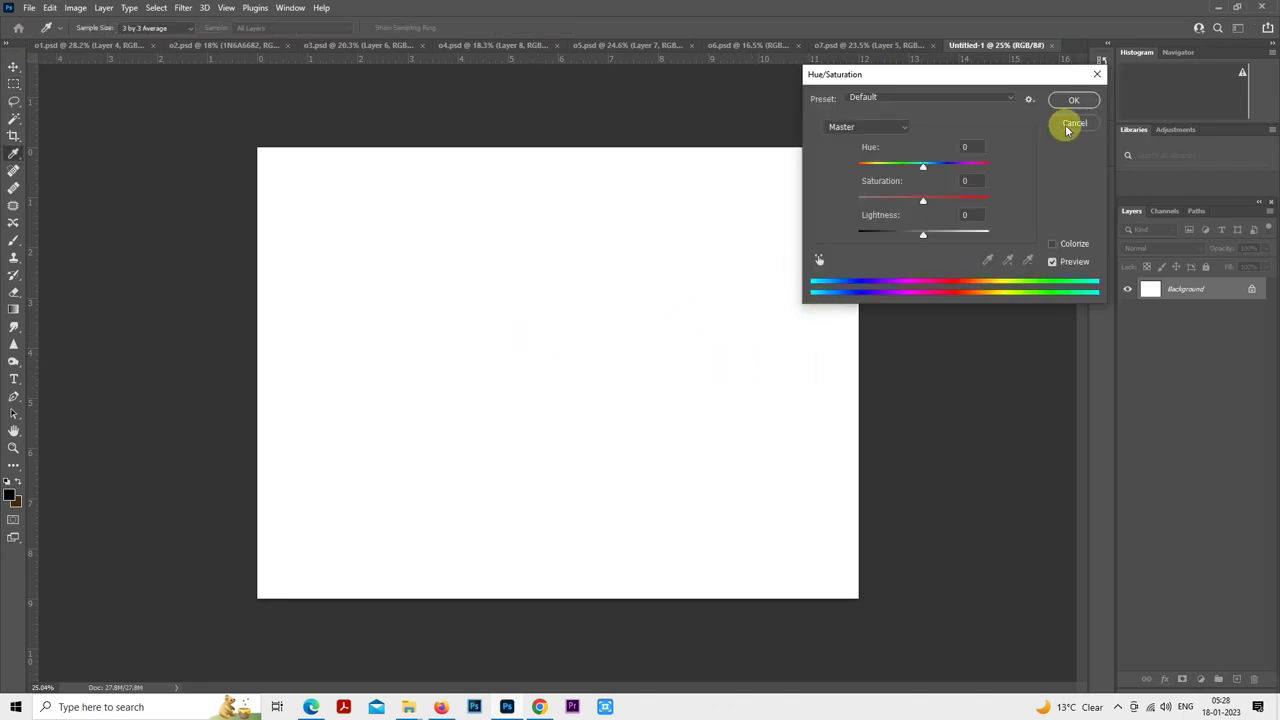
click(1070, 124)
- Add Layer 1 and place vertical and horizontal guides crossing at the page centre
key(ctrl+shift+alt+n)
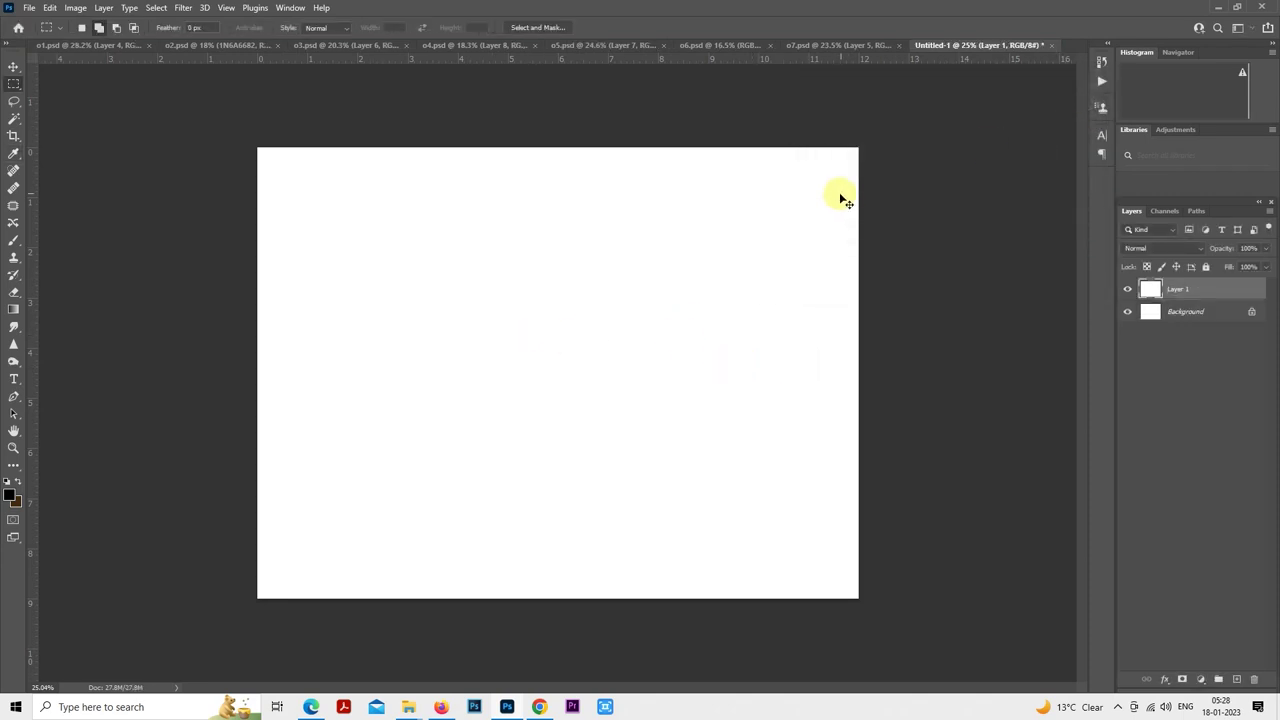
key(ctrl+t)
drag(34, 277, 559, 289)
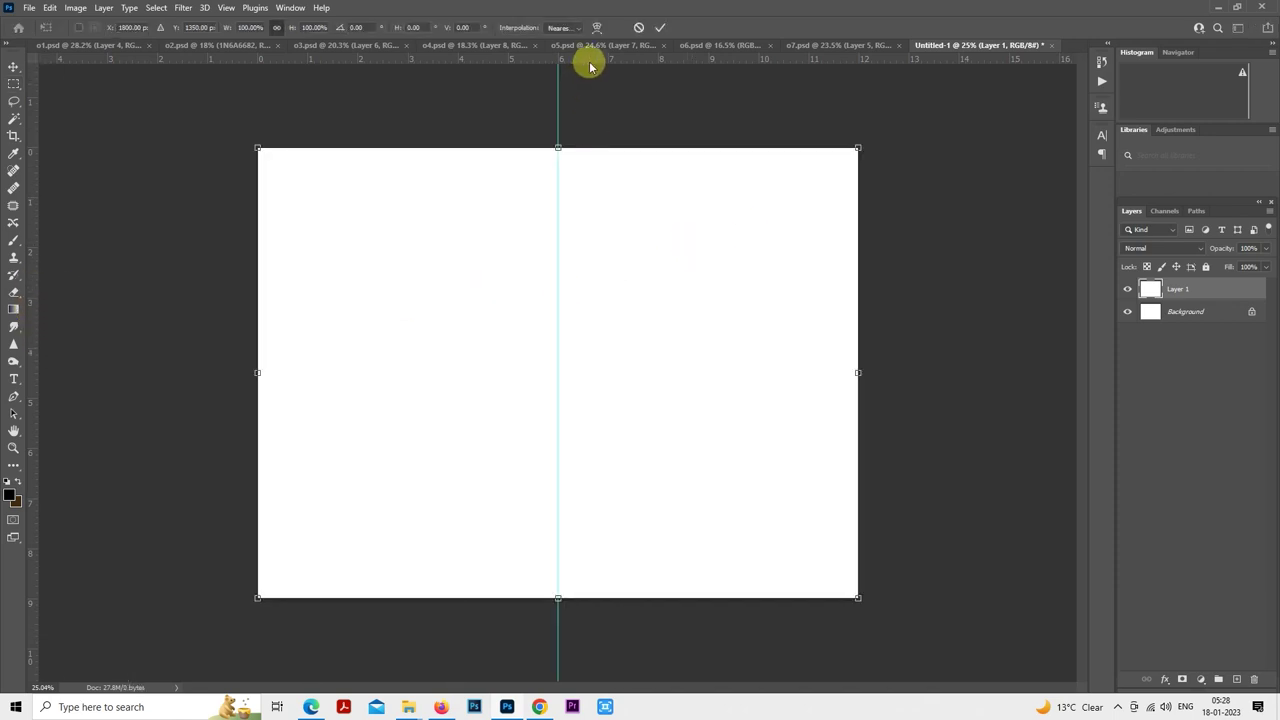
drag(590, 60, 646, 372)
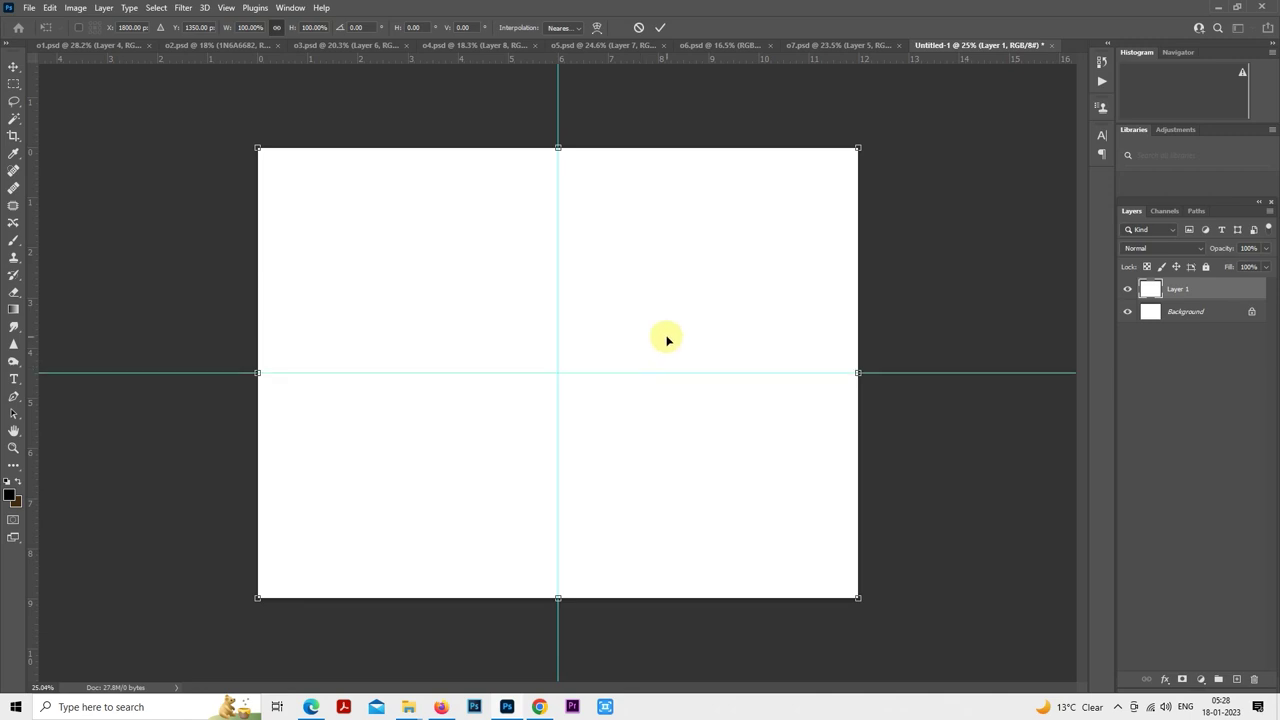
key(Return)
- Bring the pre shoot folder forward and preview photos 1N6A7184 and 1N6A7164
key(m)
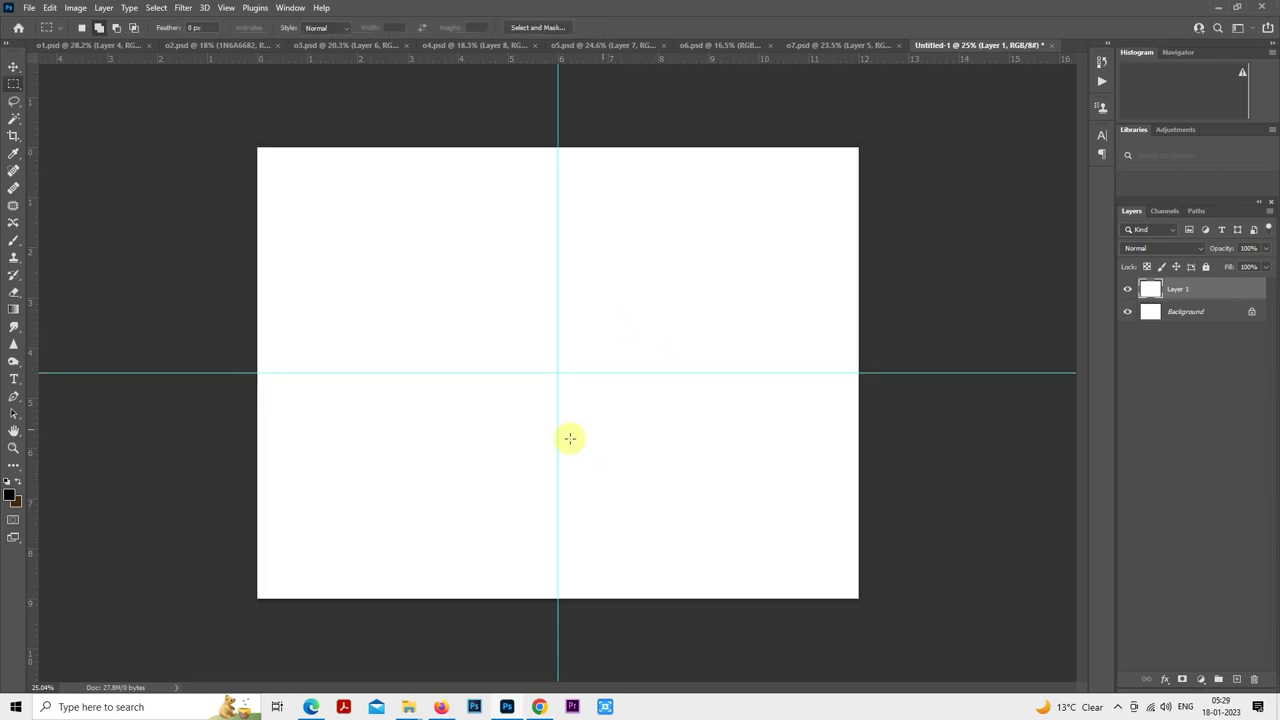
click(409, 708)
click(375, 670)
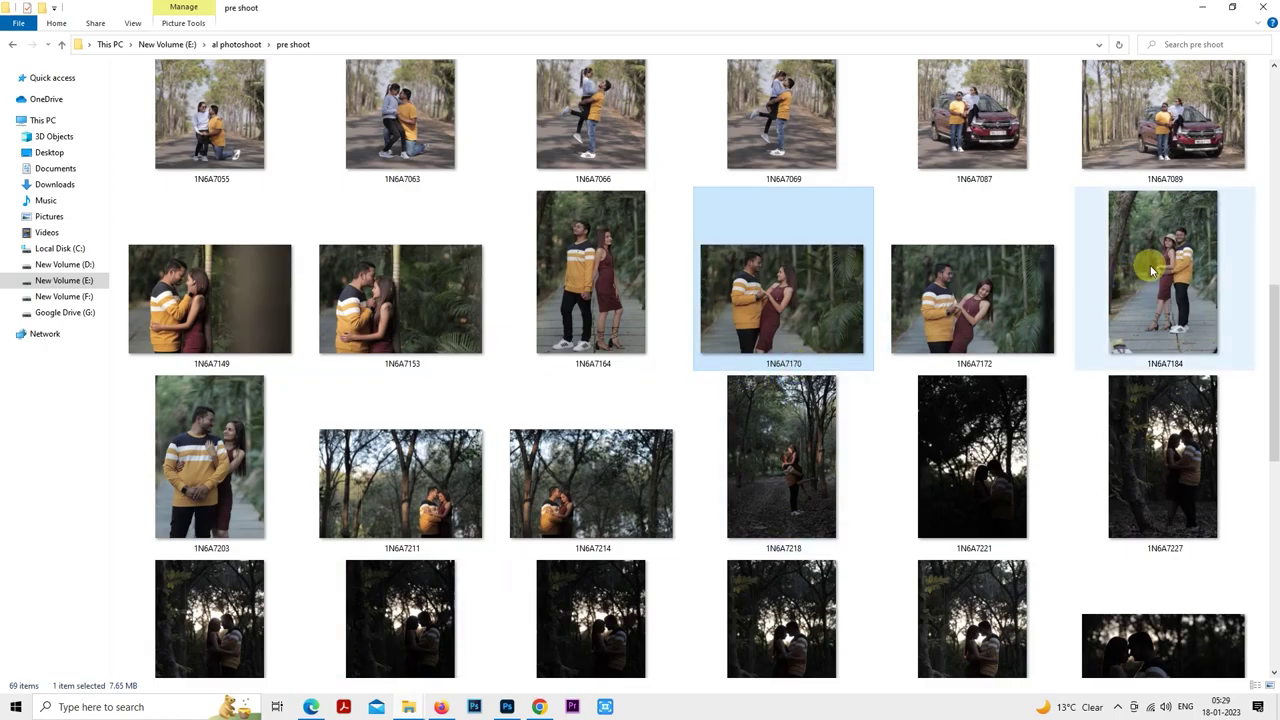
click(1175, 288)
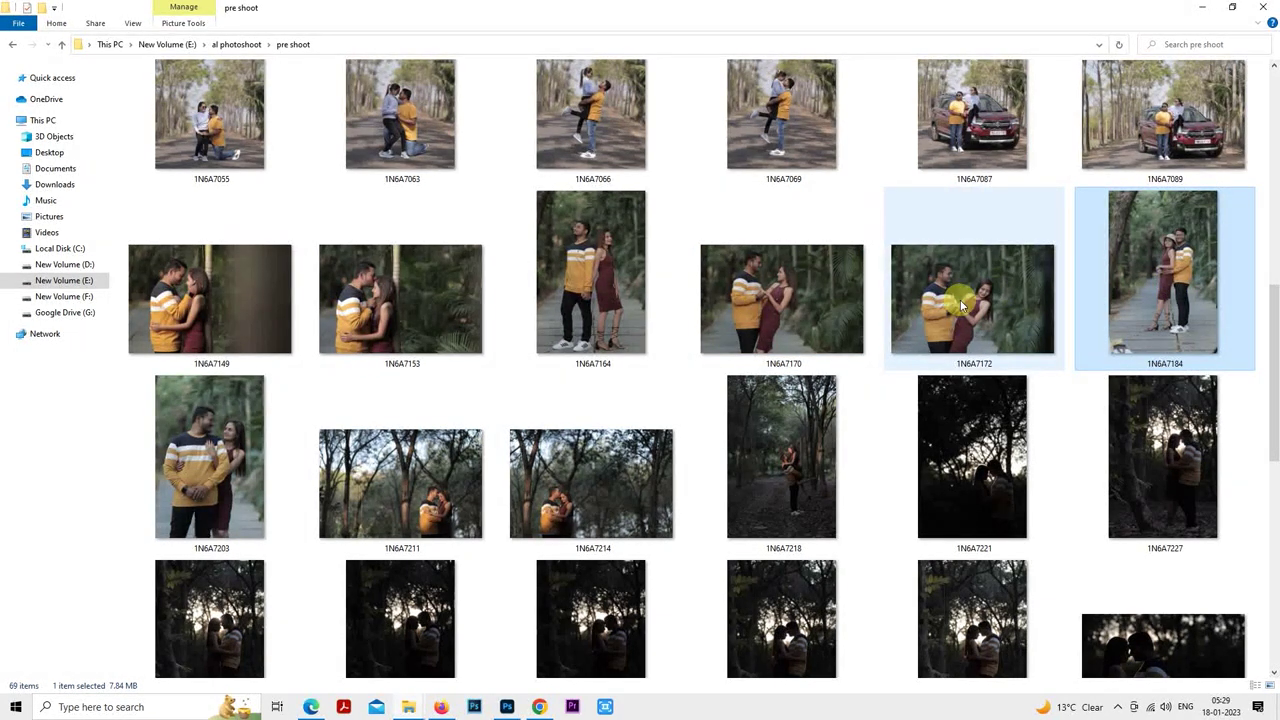
double_click(669, 301)
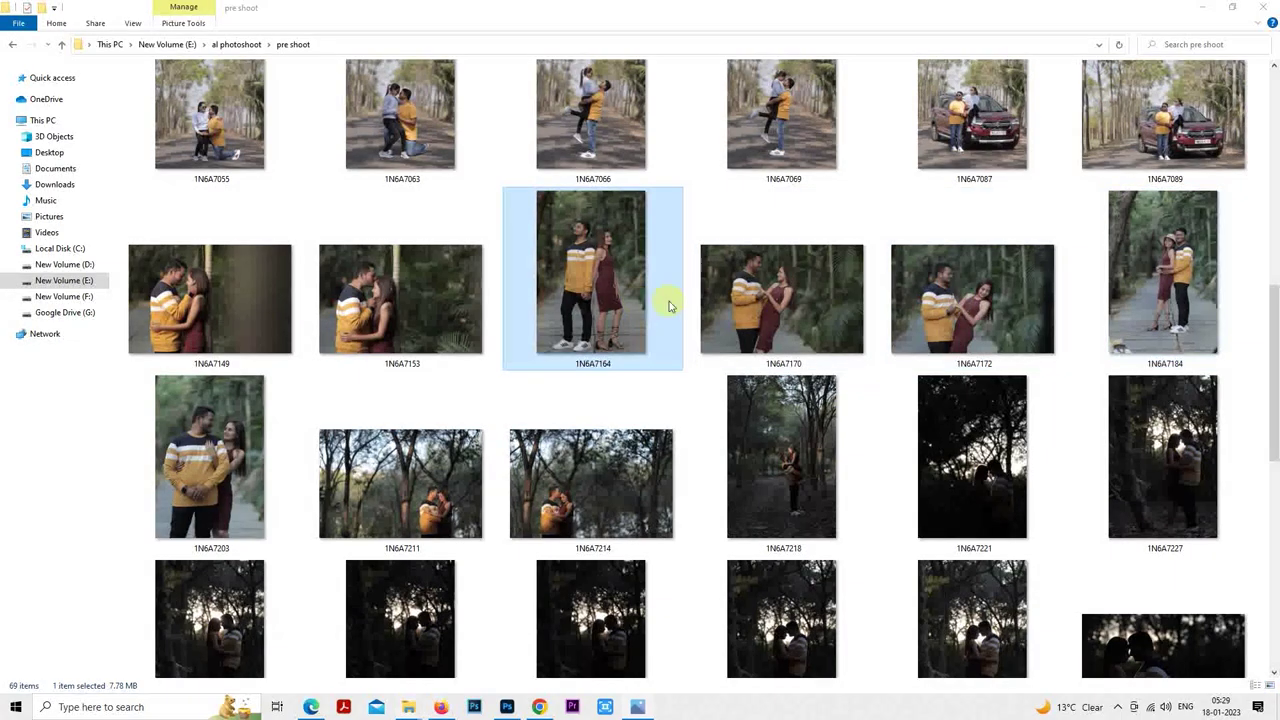
click(1266, 10)
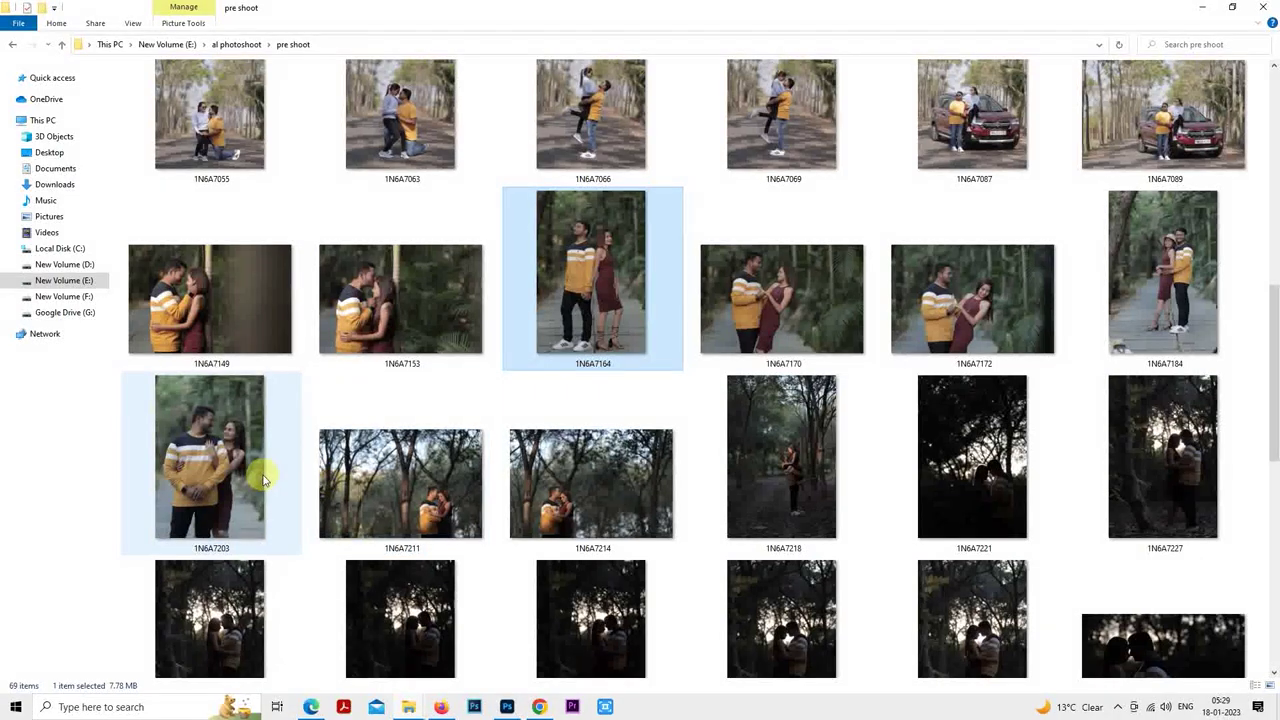
mouse_move(824, 307)
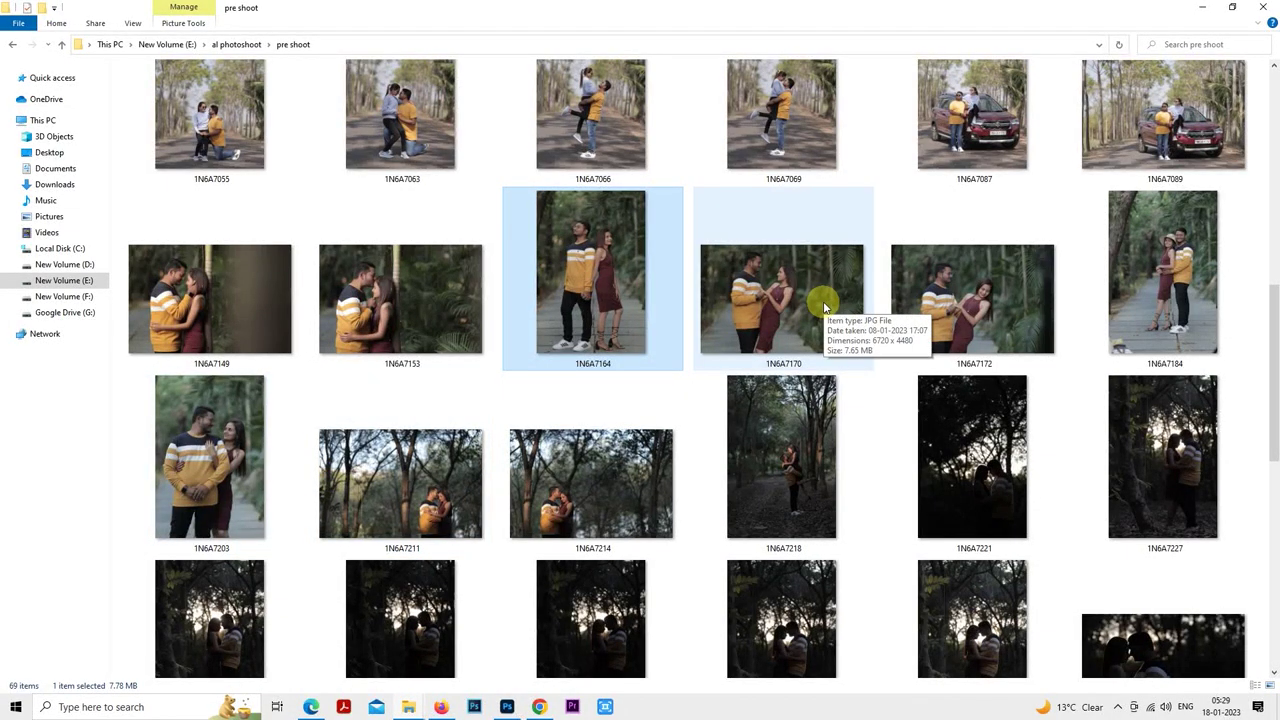
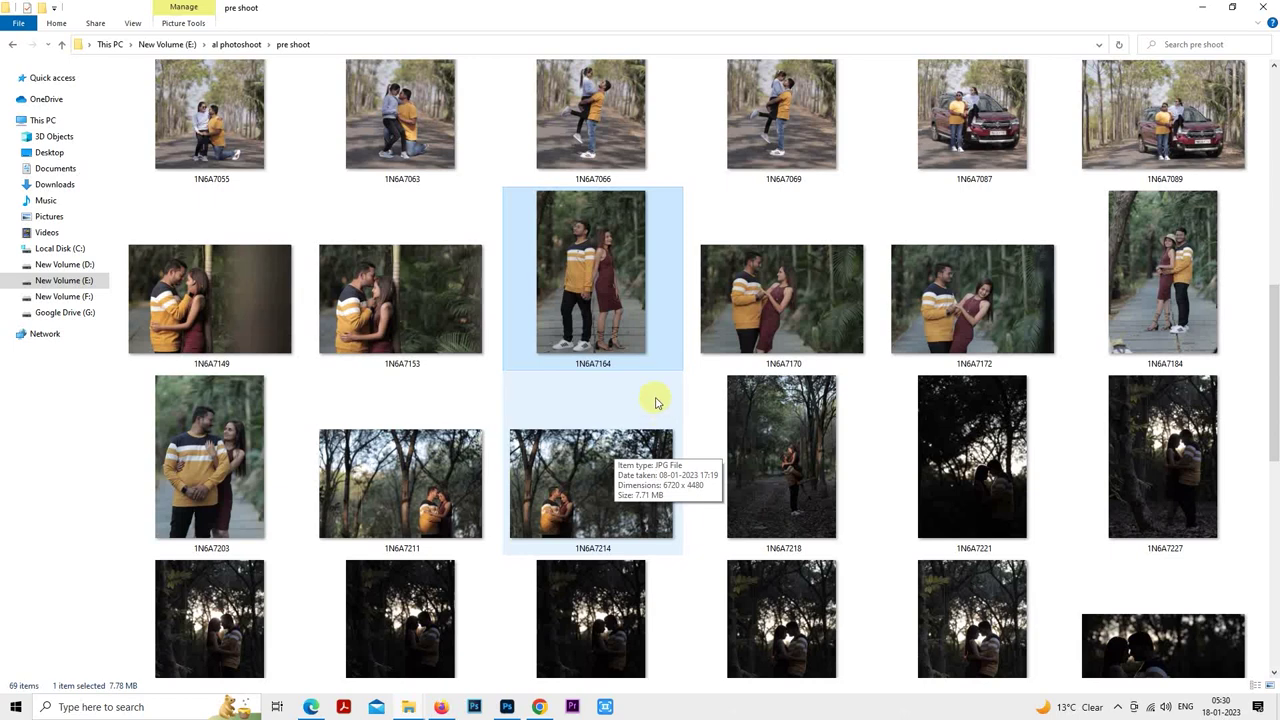
- Add a new layer and fill a rectangle on the spread's right side with dark brown
click(507, 707)
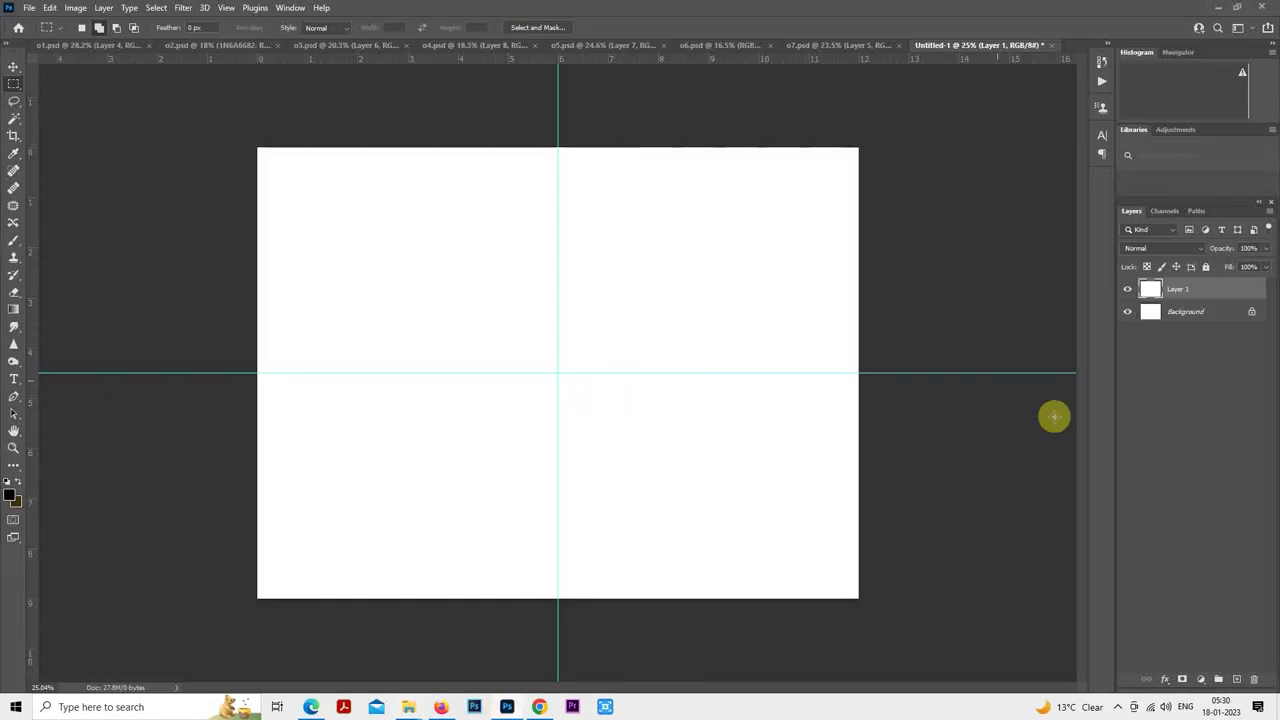
click(1236, 679)
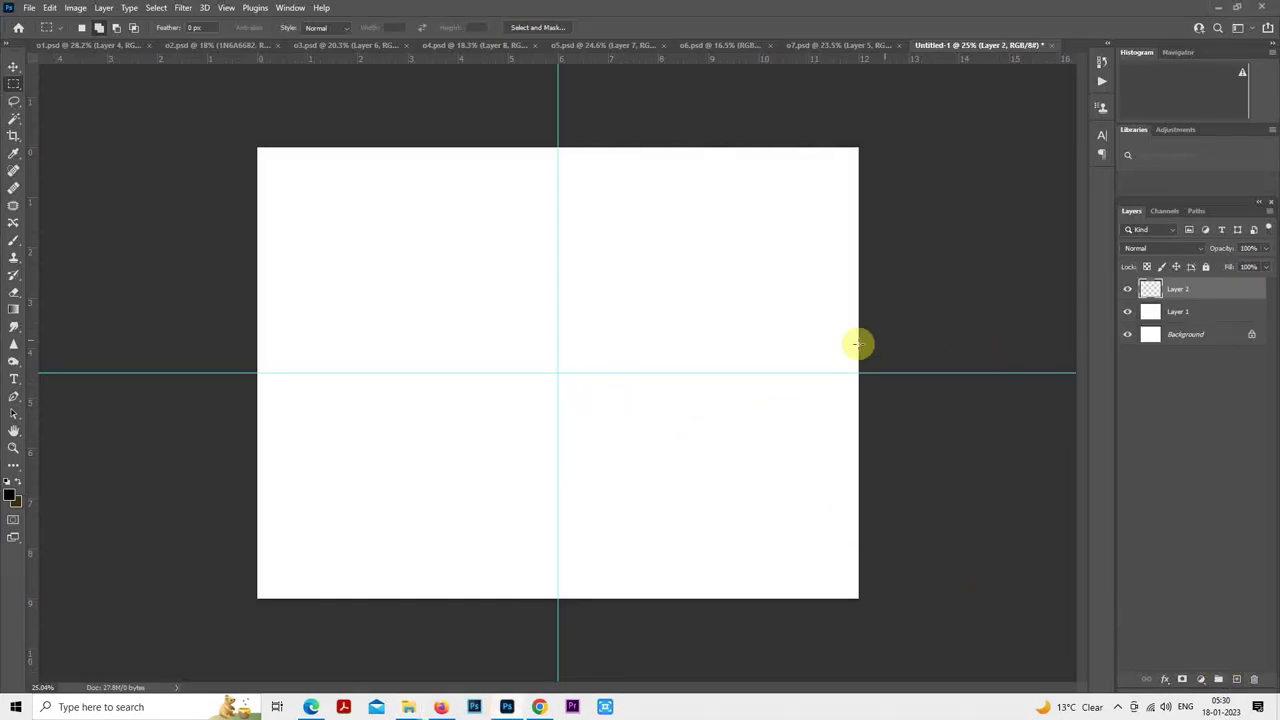
drag(721, 205, 877, 532)
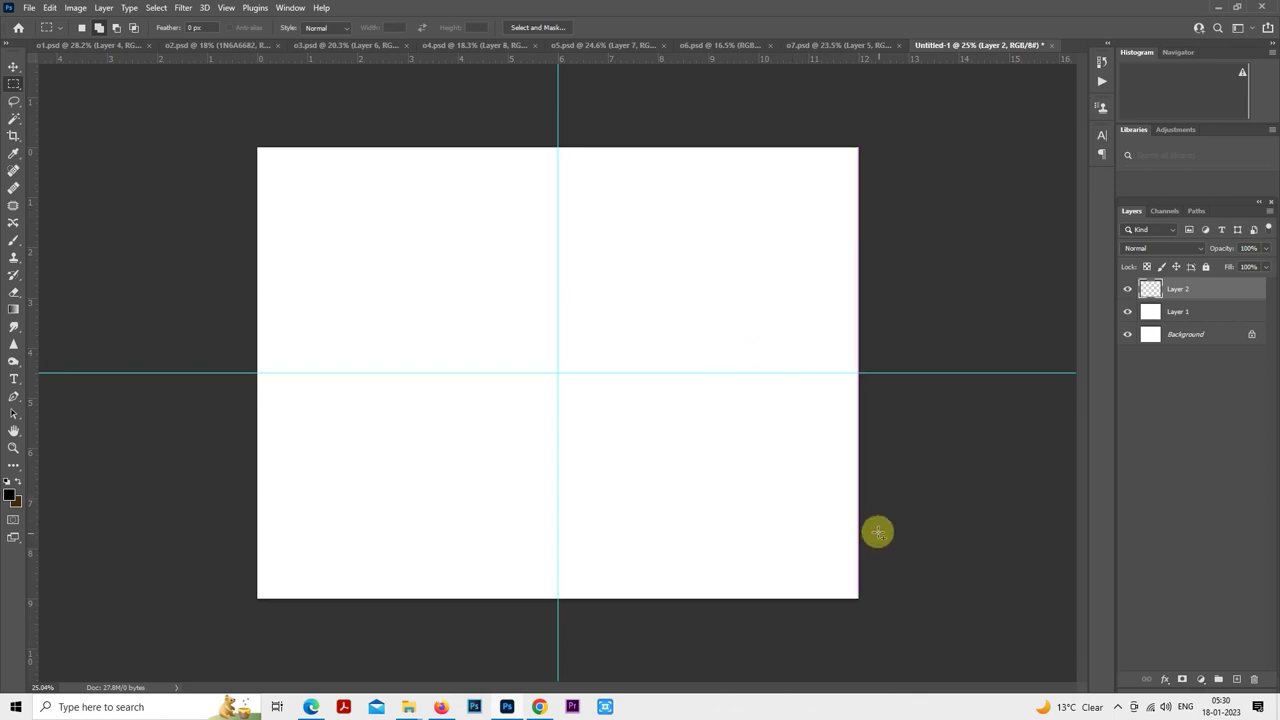
key(alt+BackSpace)
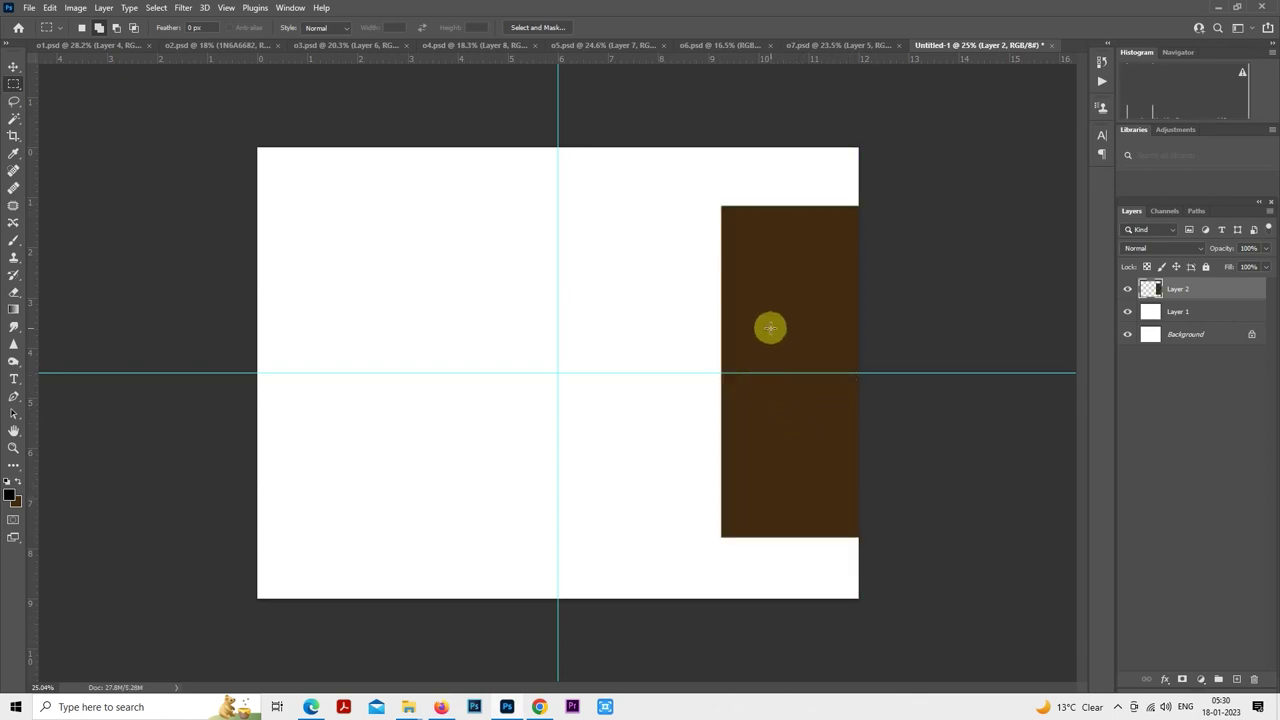
- Free Transform the brown rectangle, nudging it down and widening it slightly to the left
right_click(772, 328)
click(810, 446)
drag(772, 388, 756, 424)
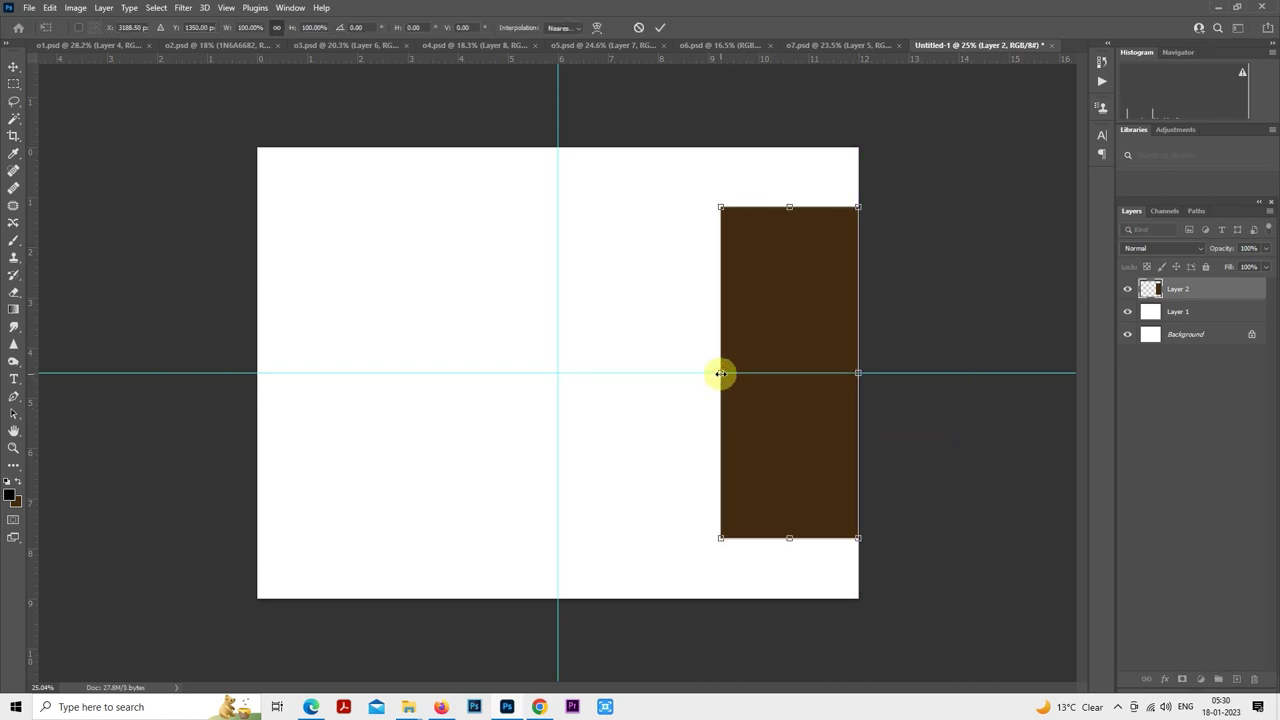
drag(720, 373, 710, 369)
double_click(741, 356)
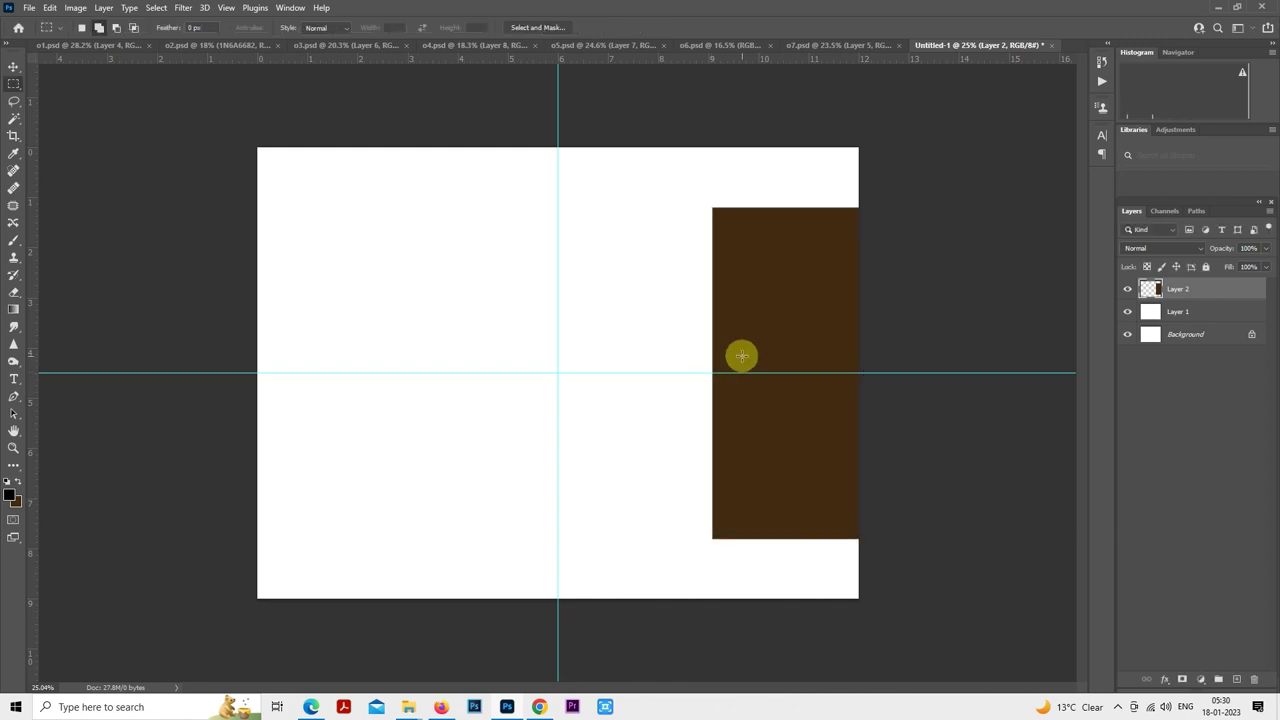
- Place photo 1N6A7184 over the right brown rectangle and clip it to that rectangle
mouse_move(411, 703)
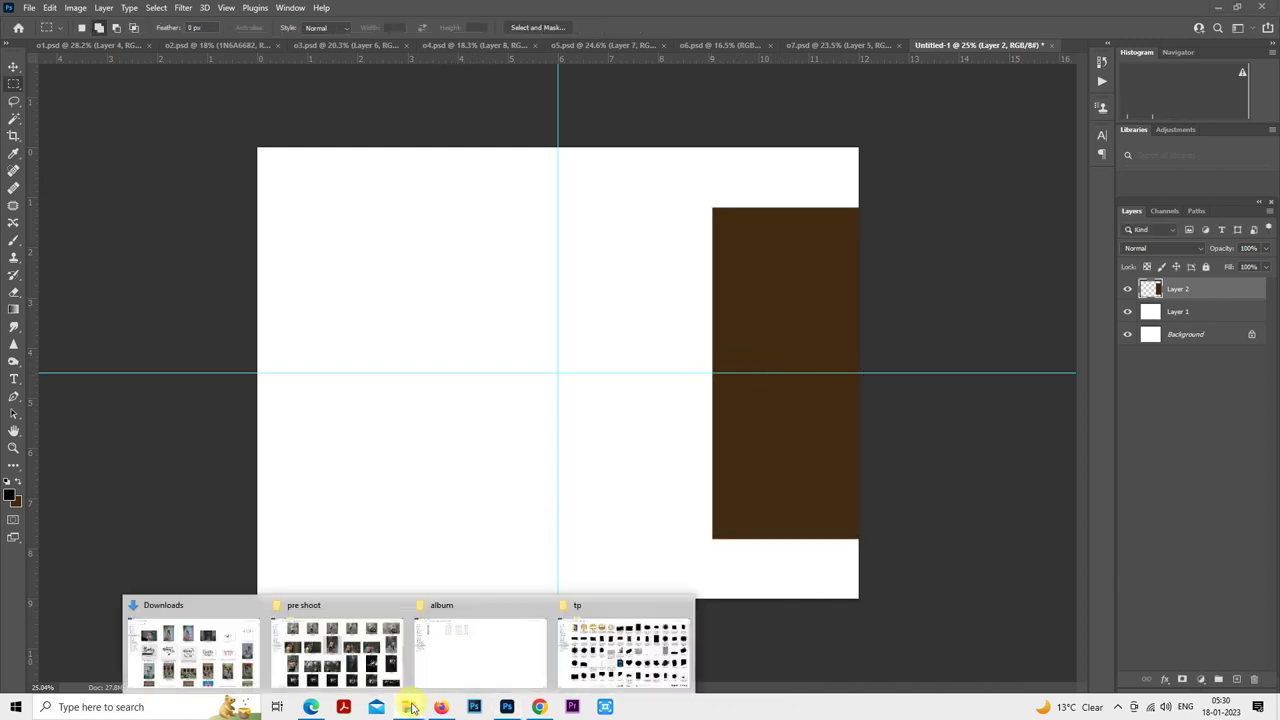
click(376, 665)
click(1128, 306)
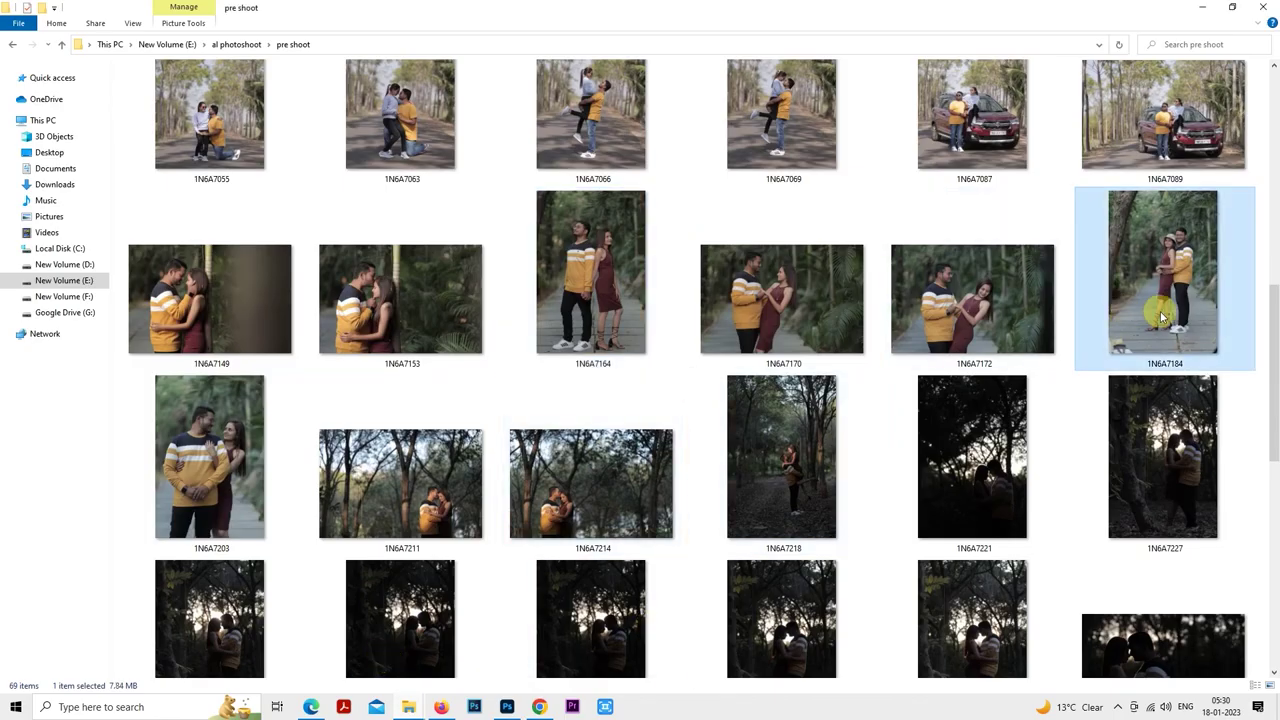
drag(1161, 317, 777, 423)
drag(688, 396, 873, 388)
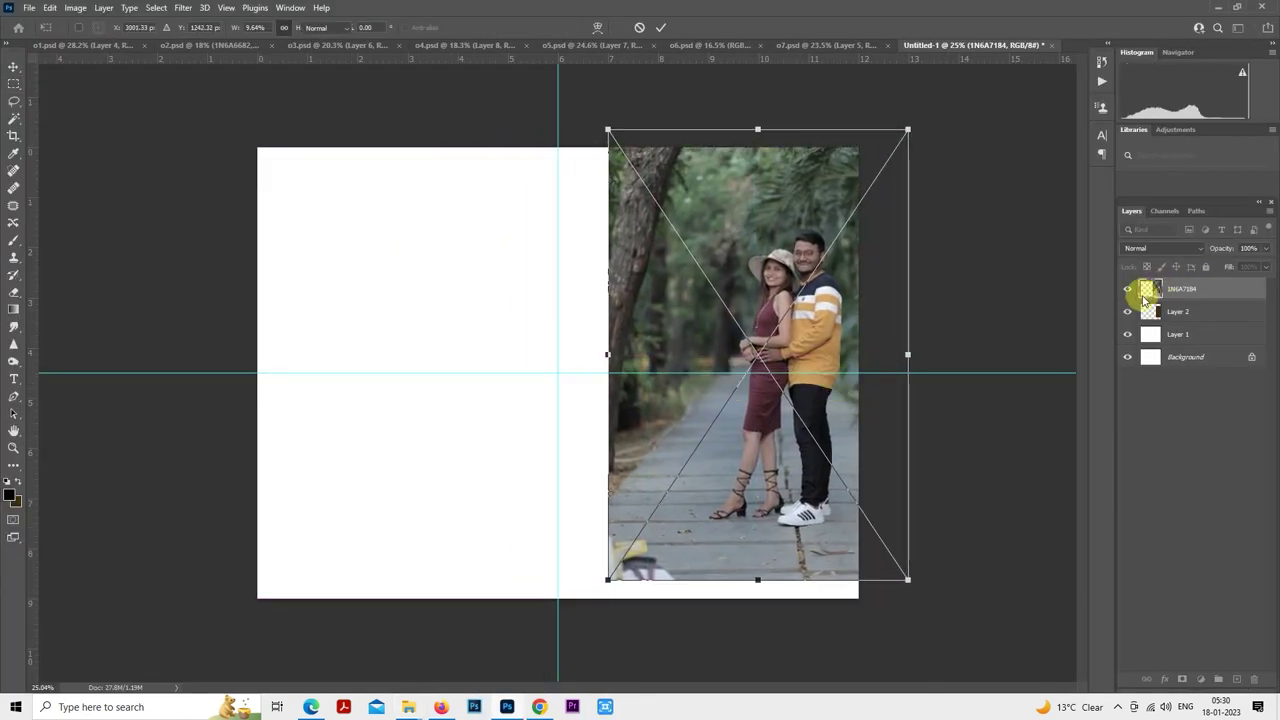
right_click(1183, 288)
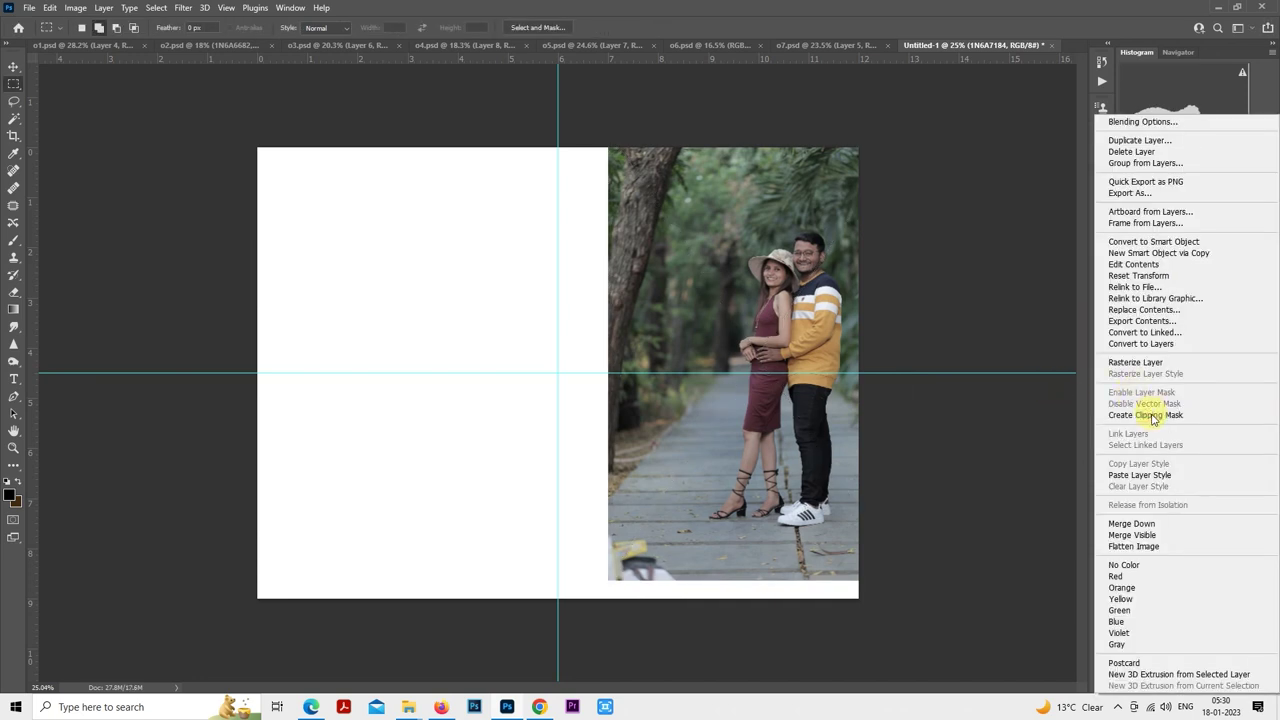
click(1145, 414)
- Scale the clipped photo down to 8.81% and rotate it -1.37°
right_click(820, 330)
click(862, 523)
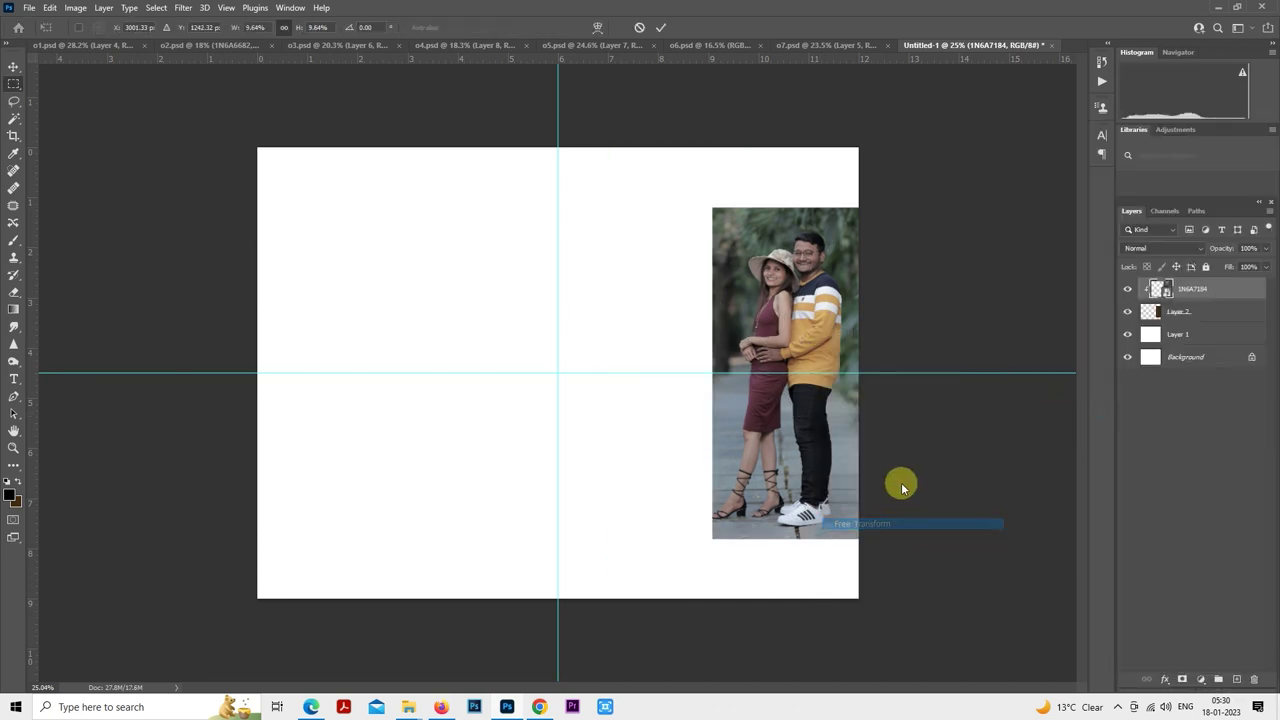
drag(912, 582, 895, 561)
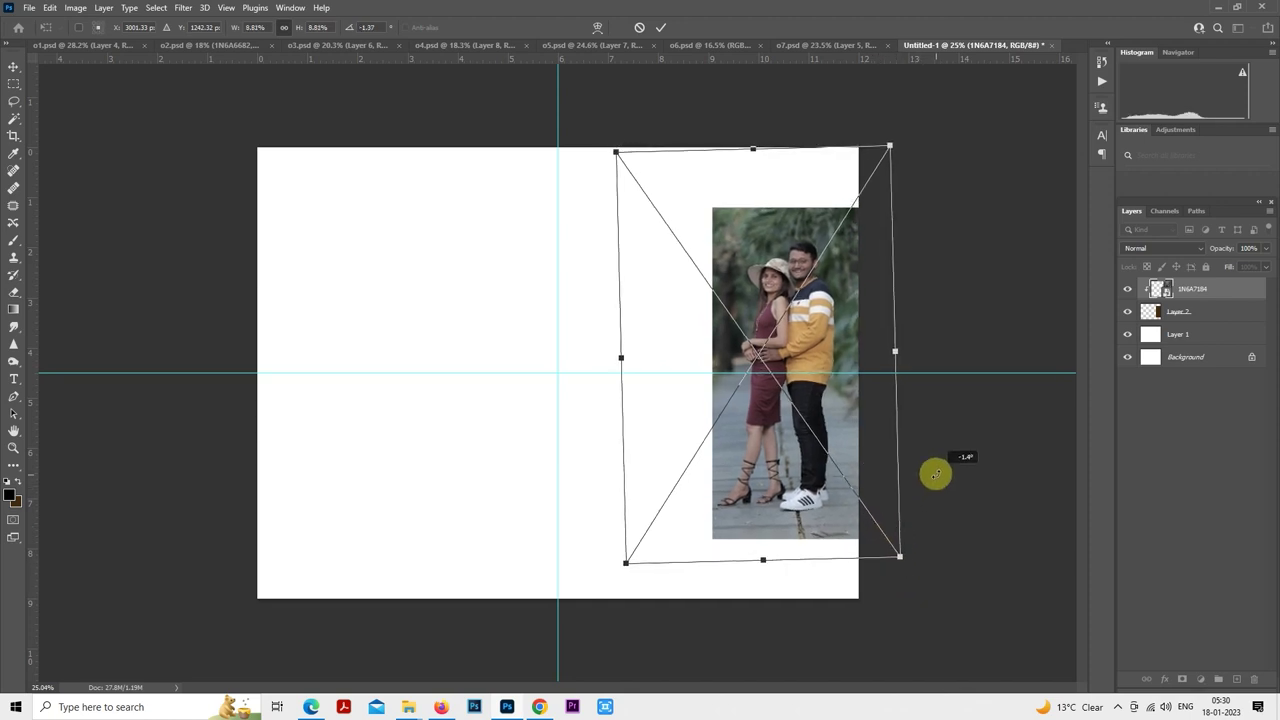
mouse_move(877, 437)
mouse_down()
mouse_move(863, 428)
mouse_move(881, 441)
mouse_up()
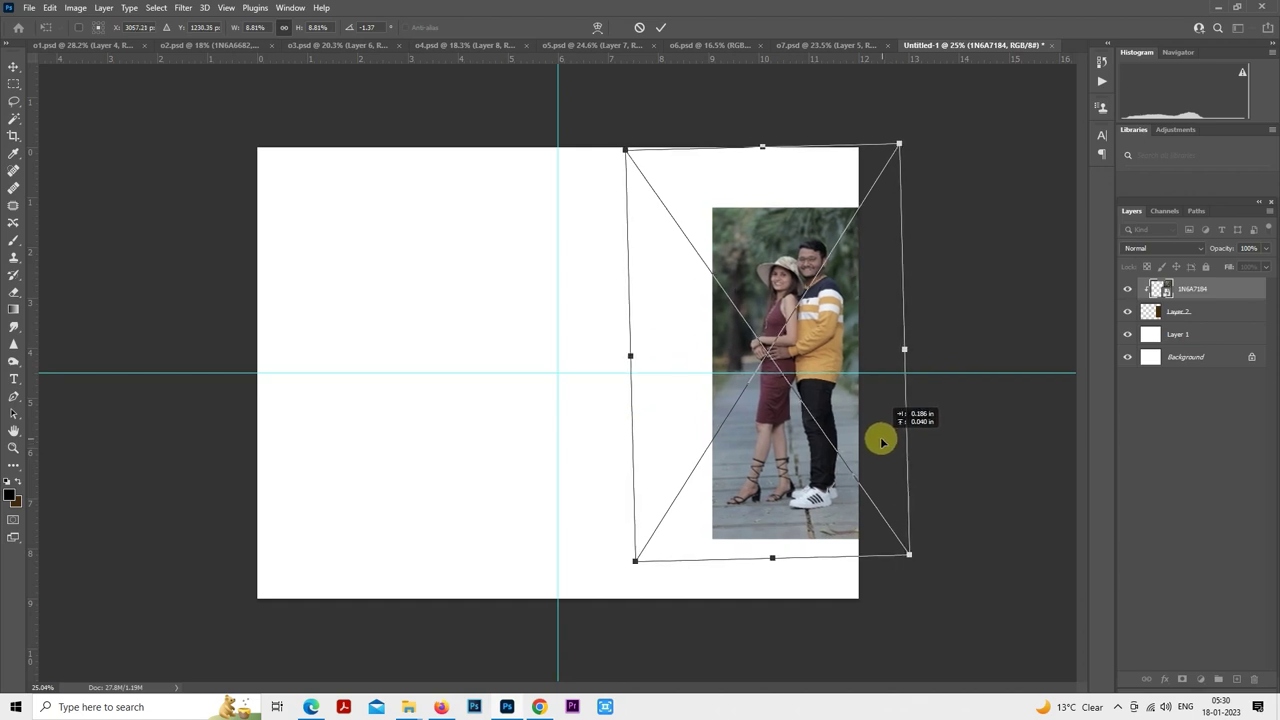
key(Return)
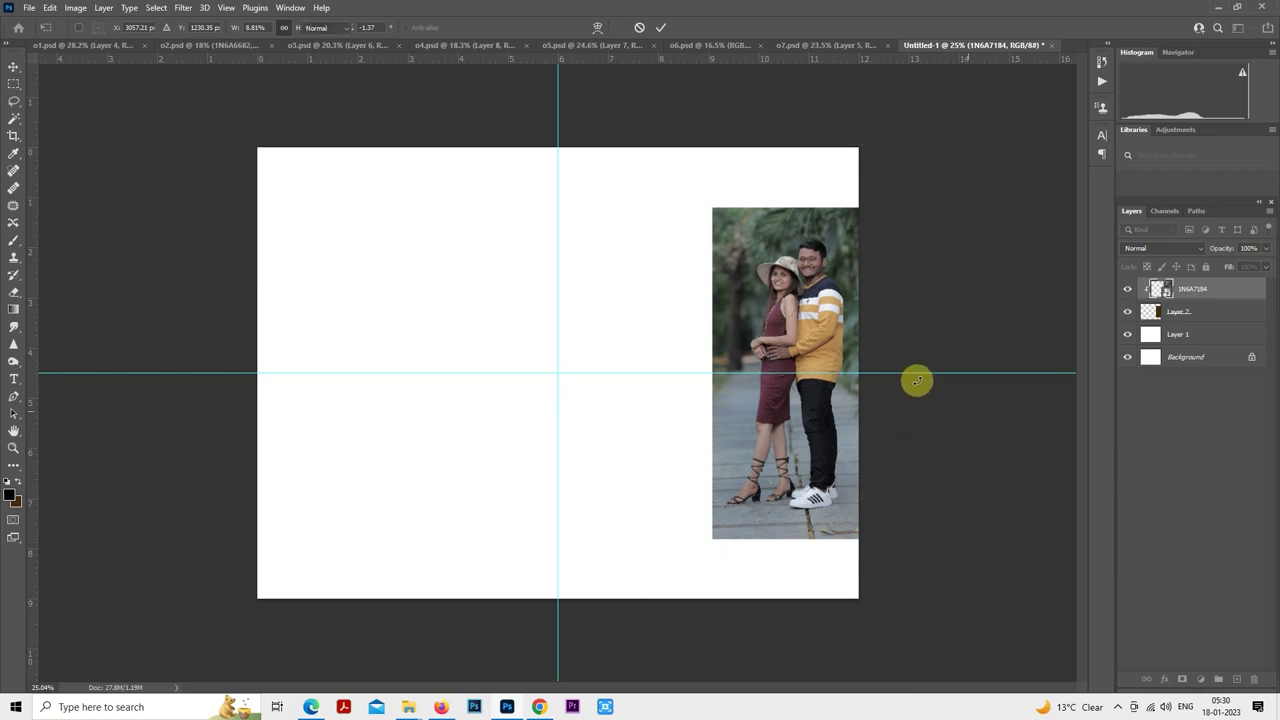
key(m)
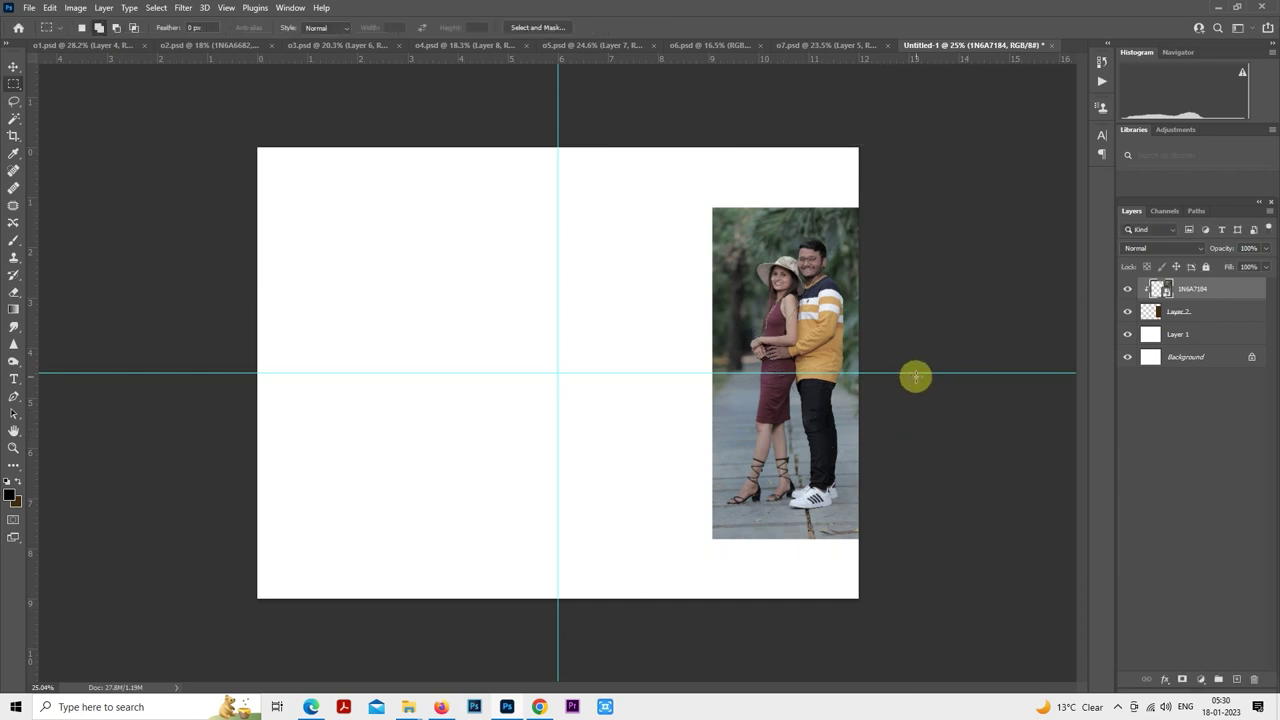
click(1184, 311)
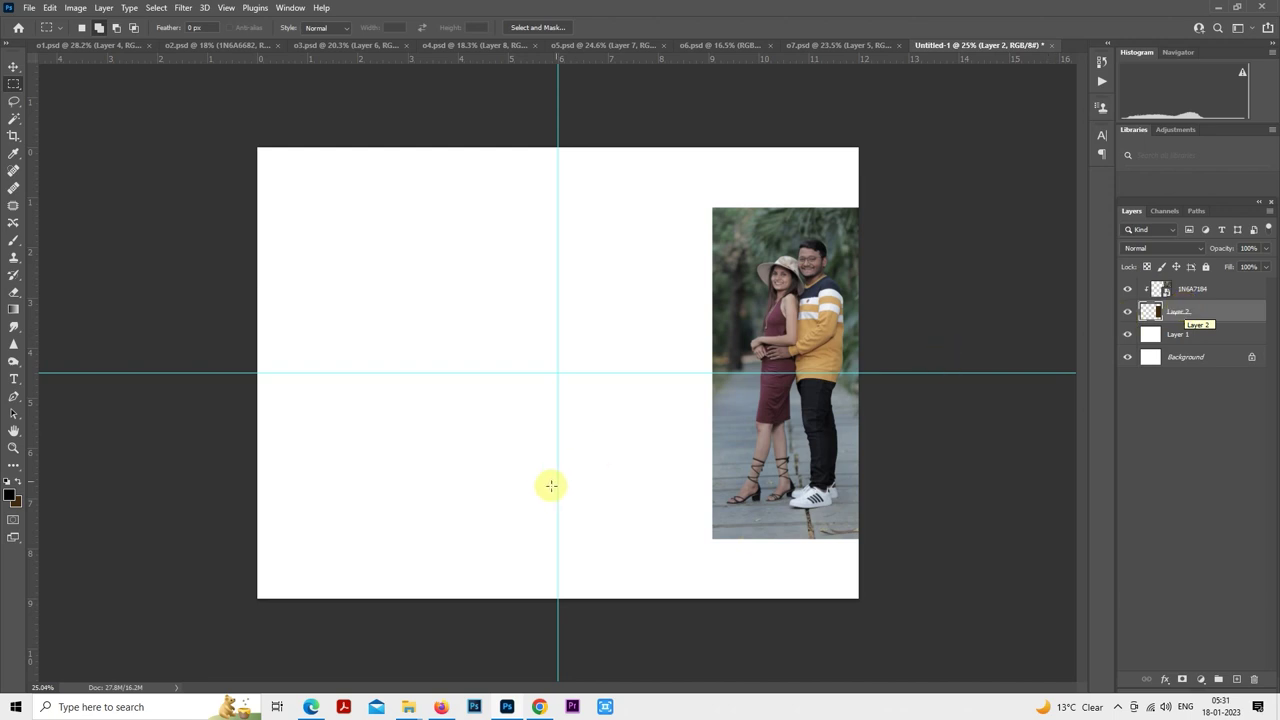
- Browse the pre shoot photo folder in Explorer, then return to the Photoshop spread
mouse_move(408, 708)
click(360, 647)
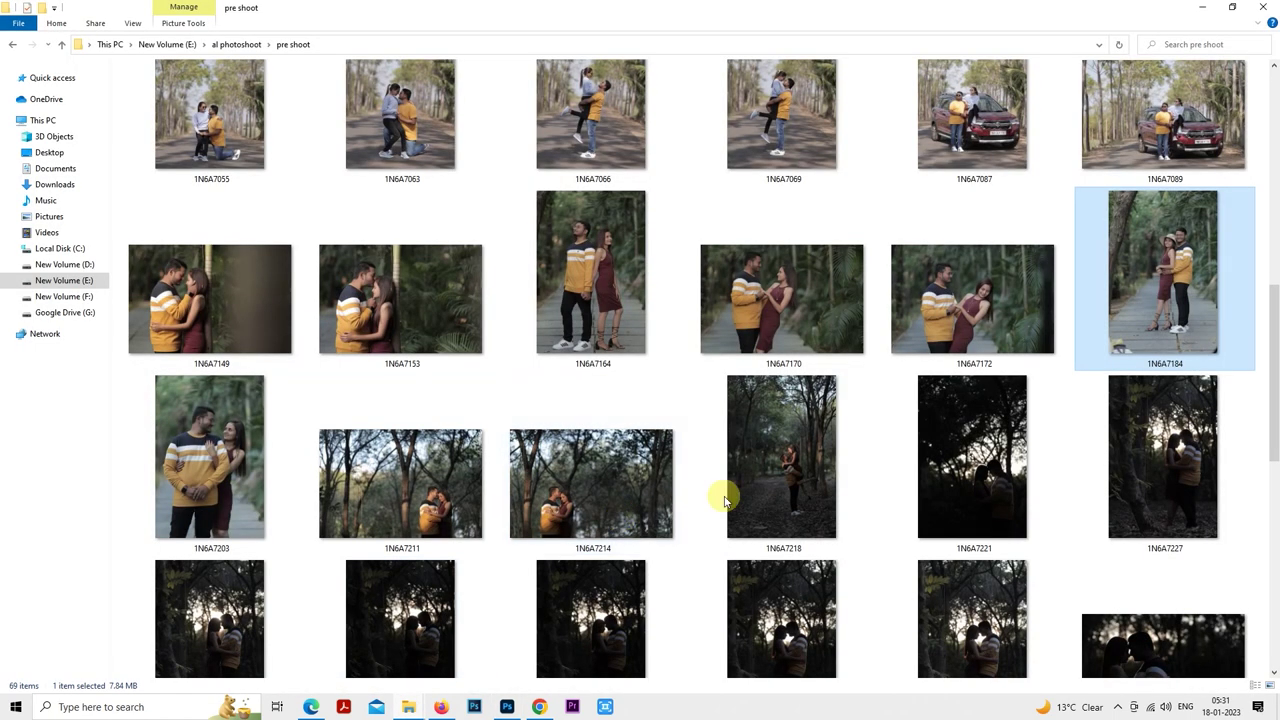
mouse_move(1274, 318)
mouse_down()
mouse_move(1275, 409)
mouse_move(1276, 331)
mouse_up()
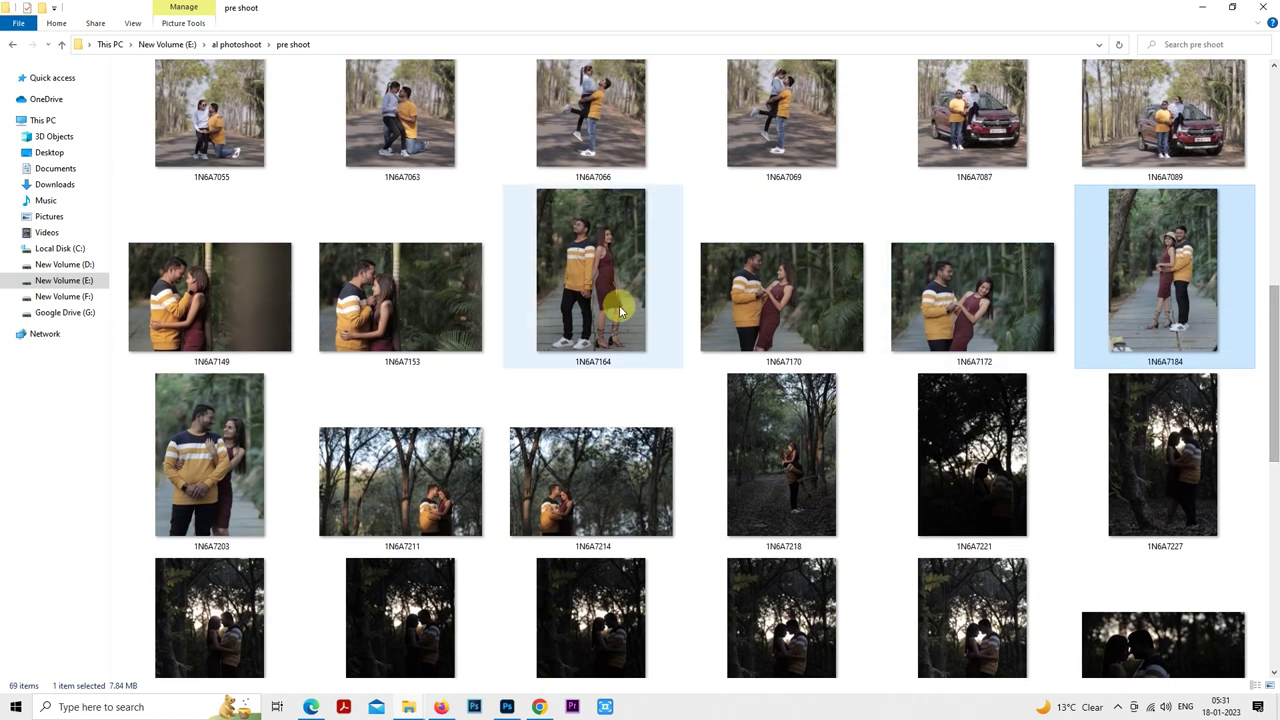
mouse_move(560, 401)
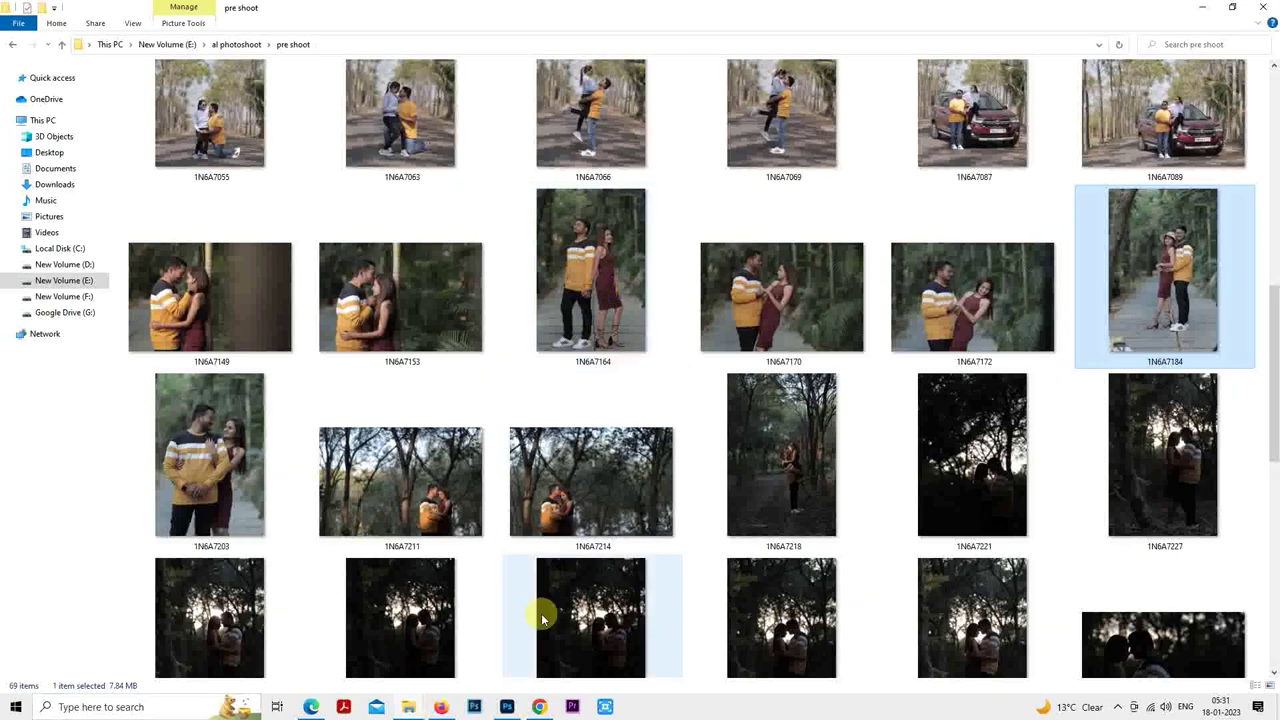
click(507, 706)
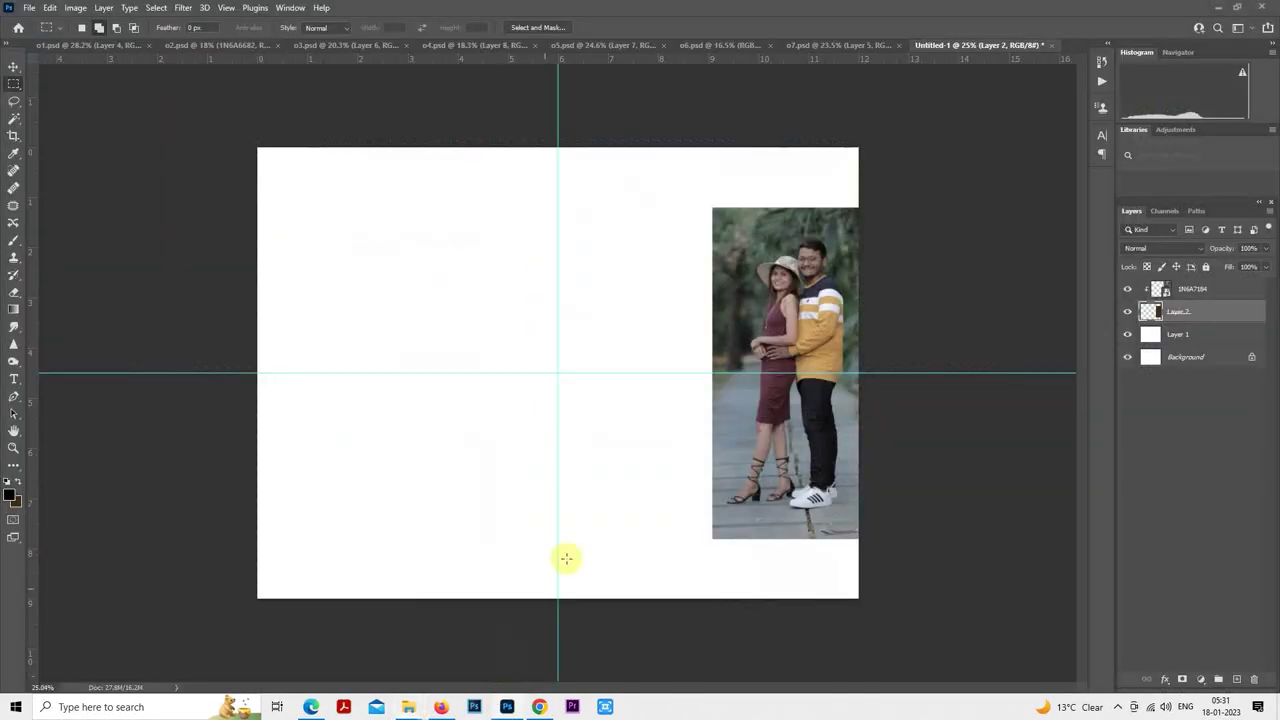
- On a new top layer, fill a rectangle down the spread's left side with brown
click(1186, 288)
key(ctrl+shift+alt+n)
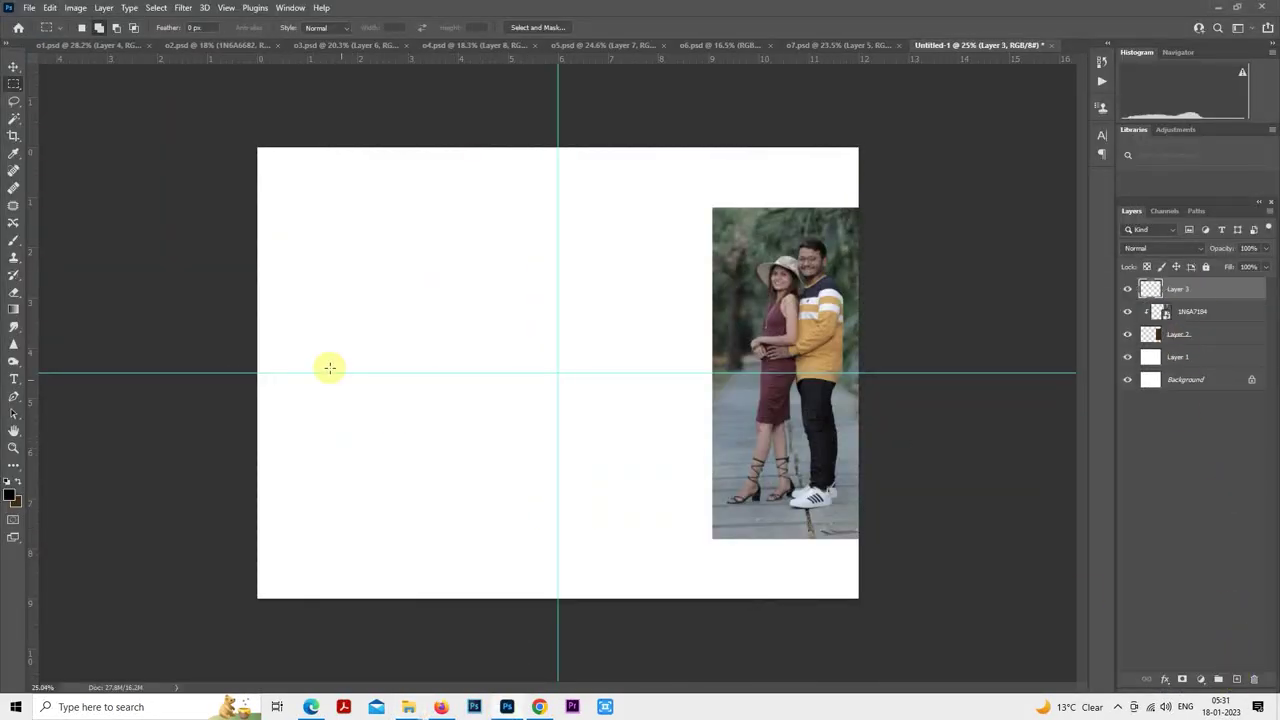
drag(259, 150, 486, 645)
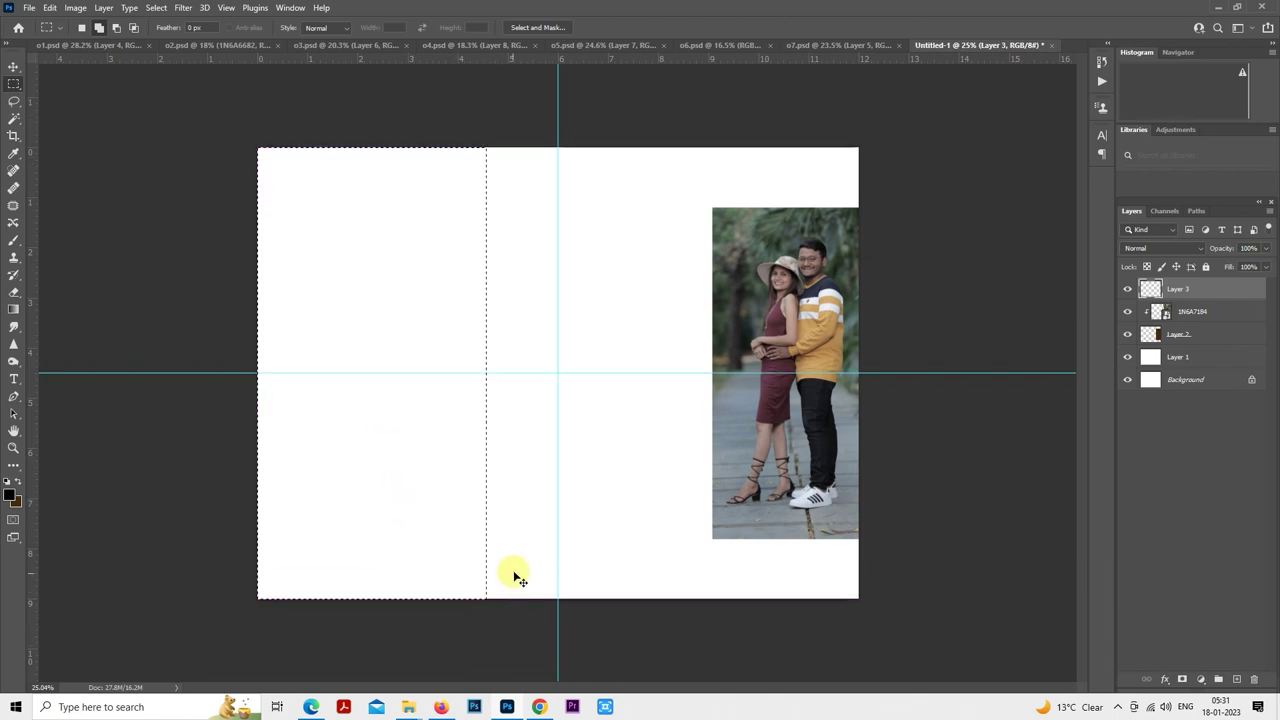
key(alt+BackSpace)
key(ctrl+d)
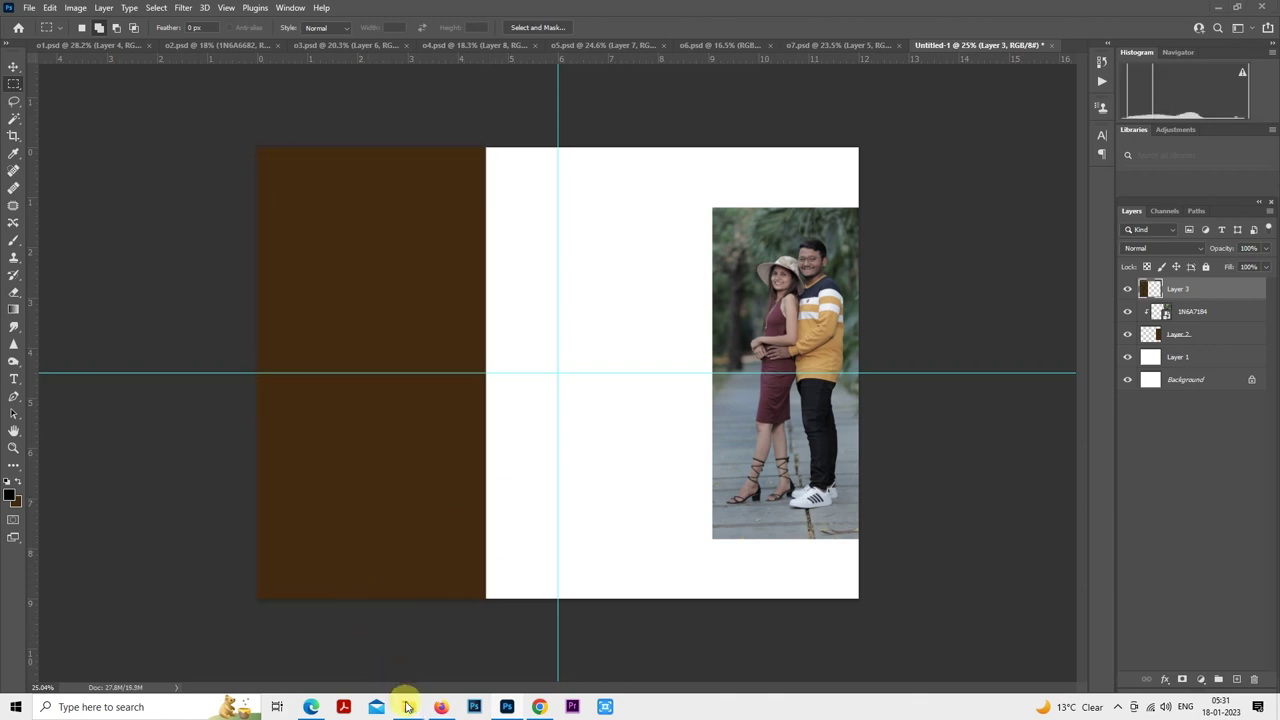
mouse_move(408, 700)
click(376, 616)
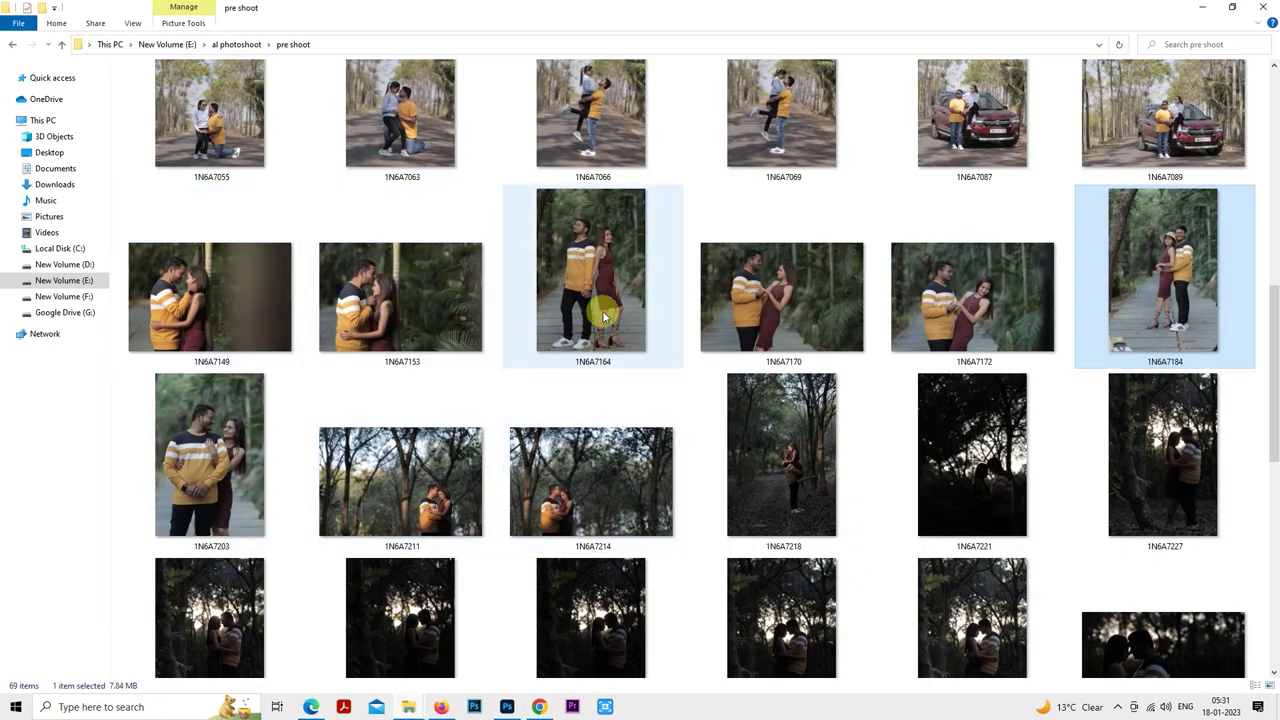
- Place photo 1N6A7164 on the spread's left side and clip it to the left brown block
drag(600, 290, 517, 491)
drag(618, 450, 436, 446)
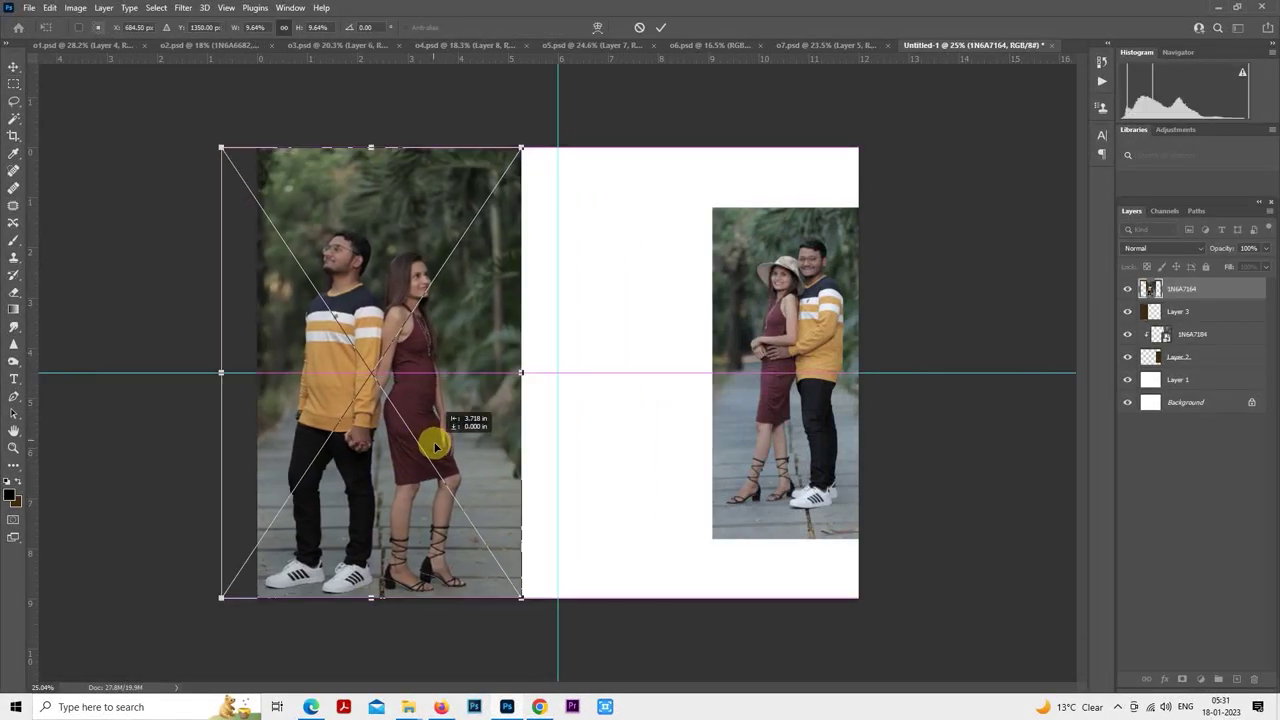
right_click(1152, 292)
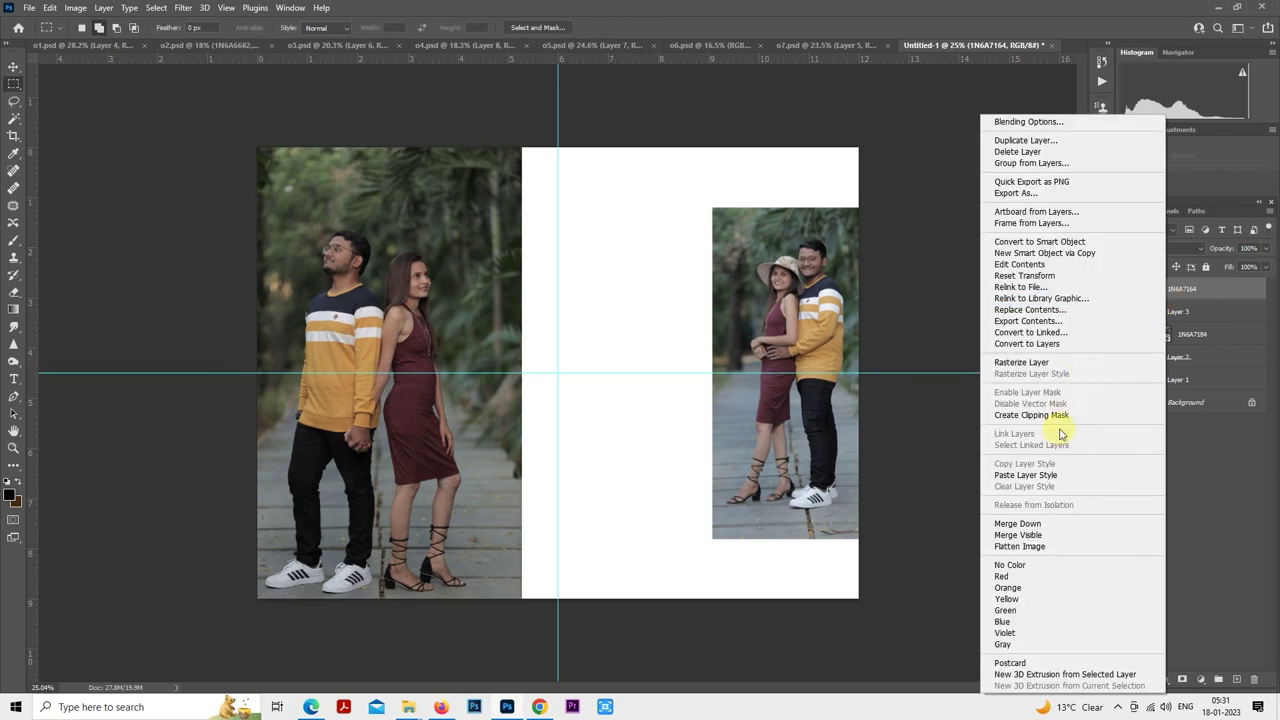
click(1058, 415)
- Free Transform the left photo, nudging it slightly left, and commit it
right_click(389, 297)
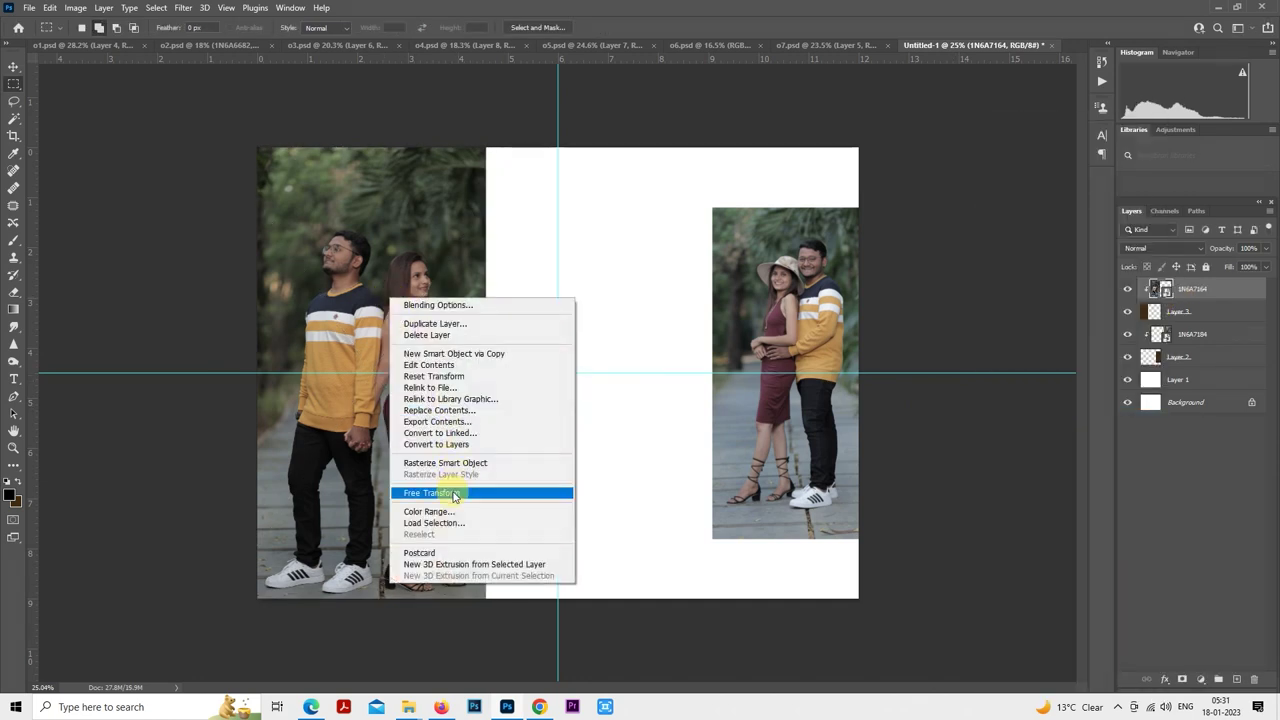
click(455, 495)
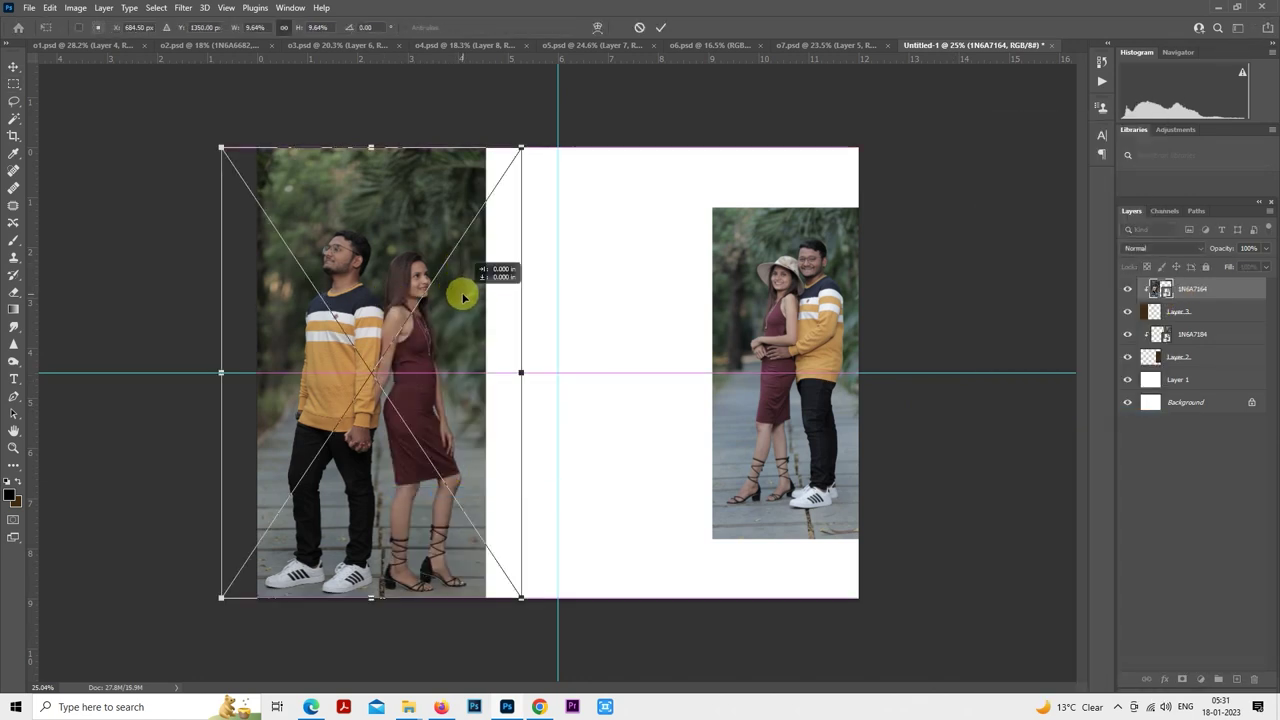
drag(463, 297, 463, 296)
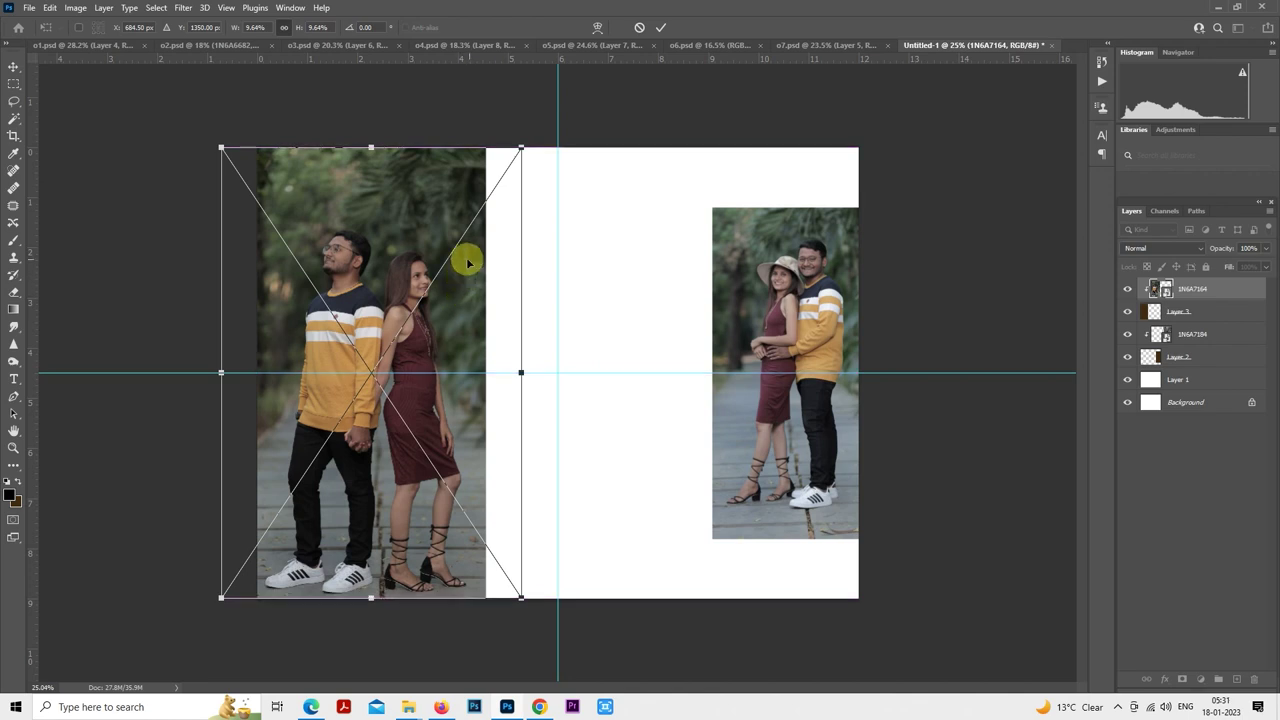
click(740, 289)
right_click(445, 256)
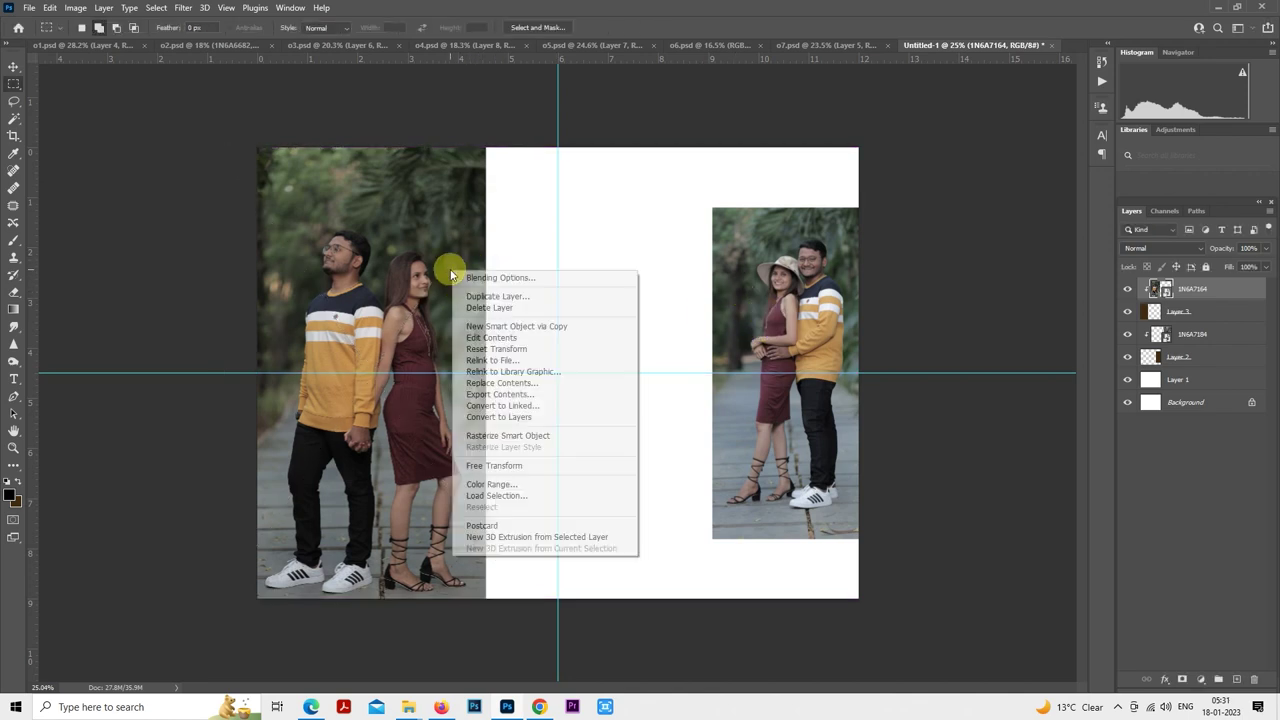
right_click(400, 262)
key(Escape)
- Add a new layer above Layer 1 and fill a tall rectangle across the spread's centre with dark brown
click(1166, 378)
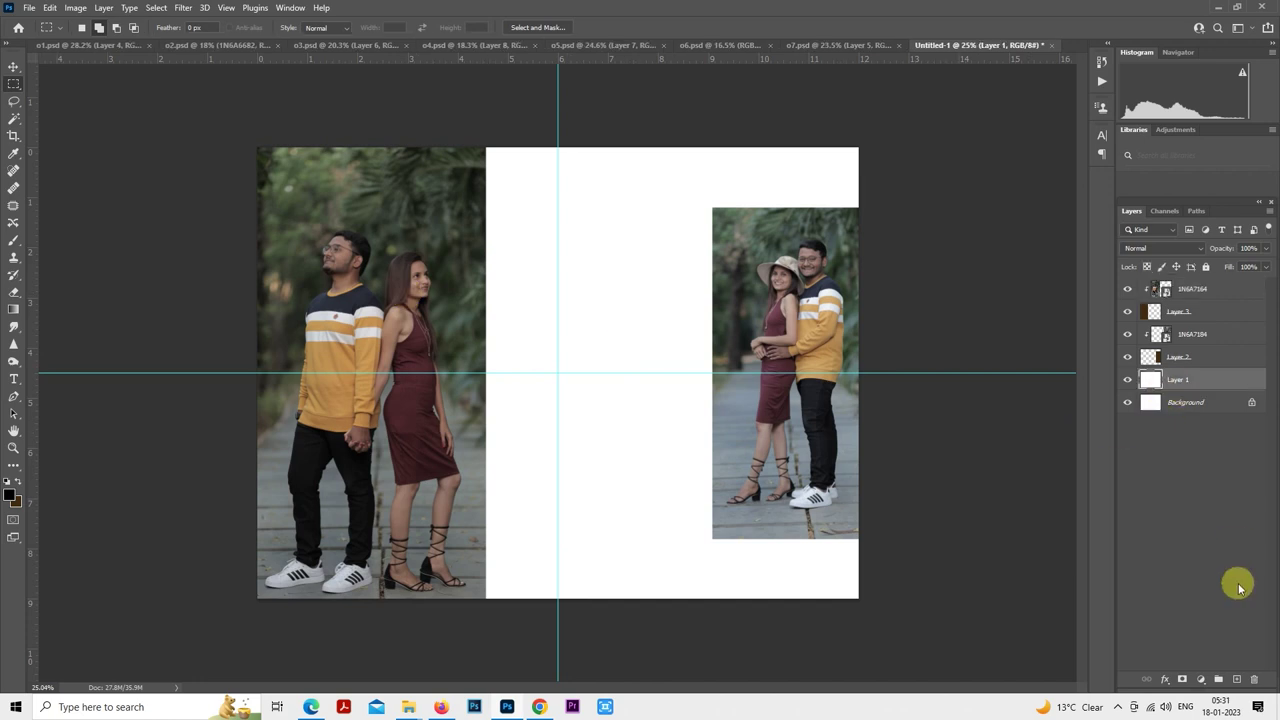
click(1236, 679)
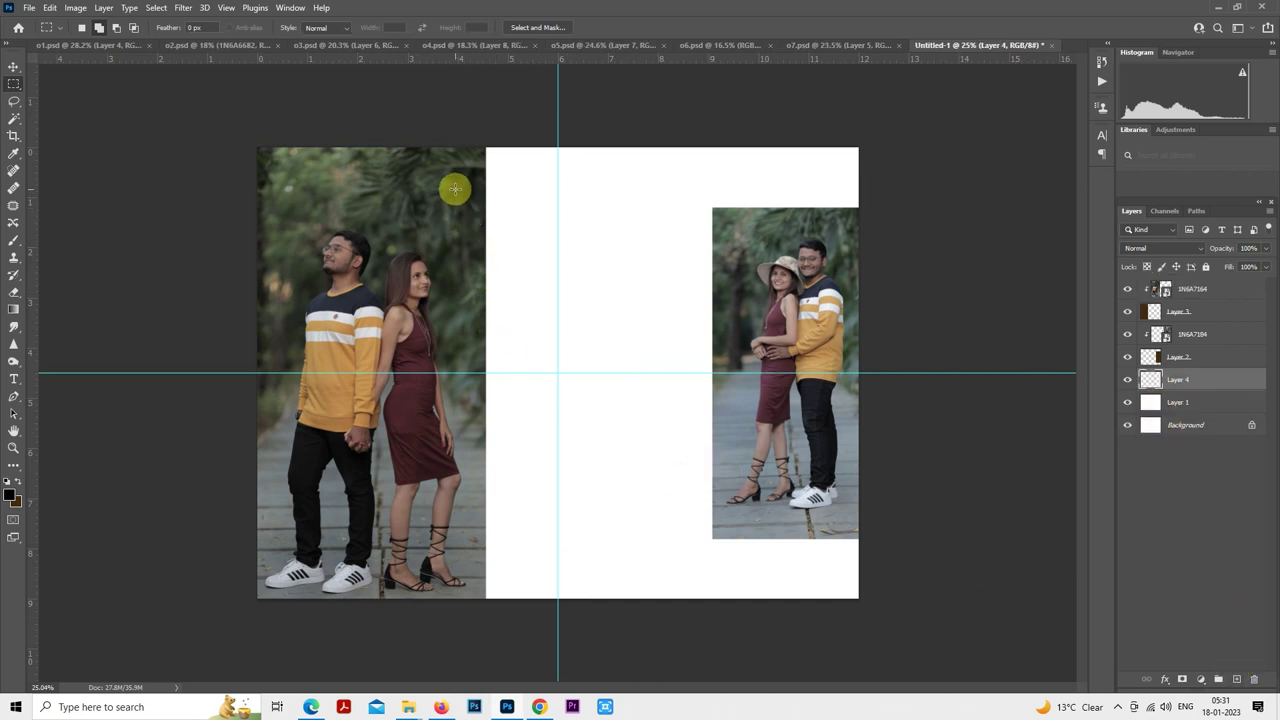
drag(451, 184, 746, 563)
key(alt+BackSpace)
key(ctrl+d)
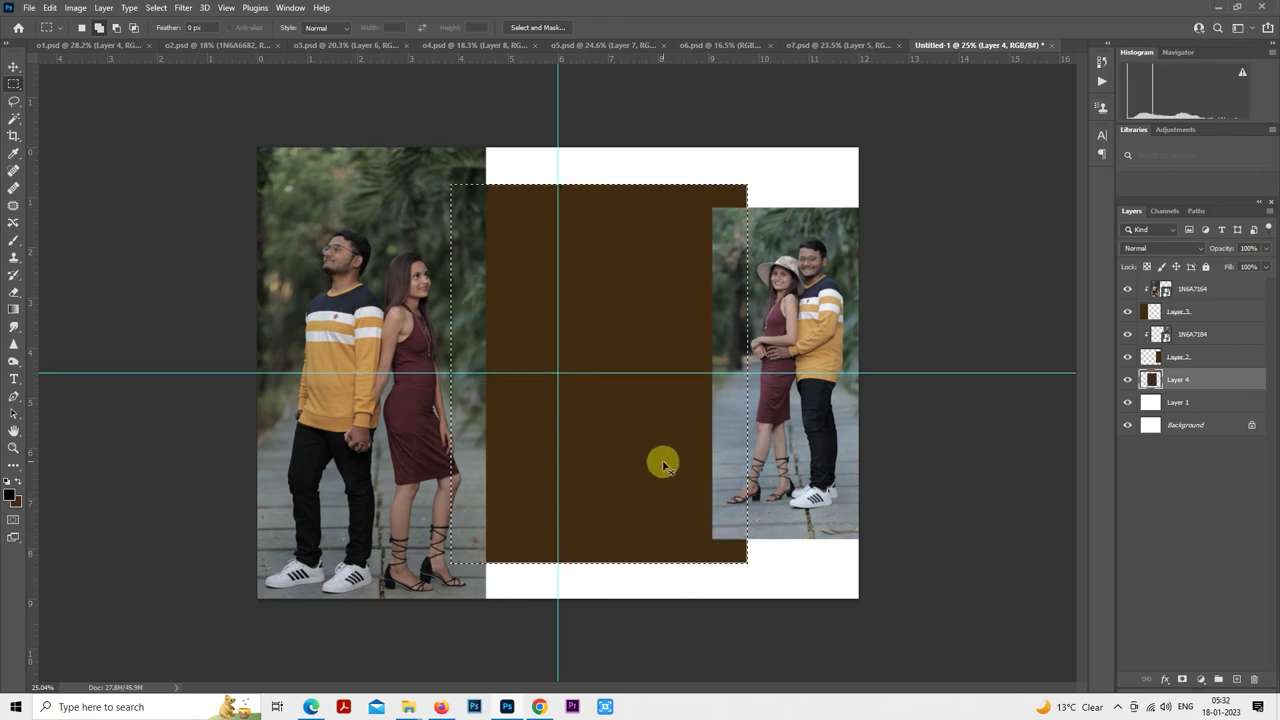
- Free Transform the centre rectangle to nudge it slightly right
right_click(643, 322)
click(664, 436)
drag(662, 424, 671, 421)
key(Return)
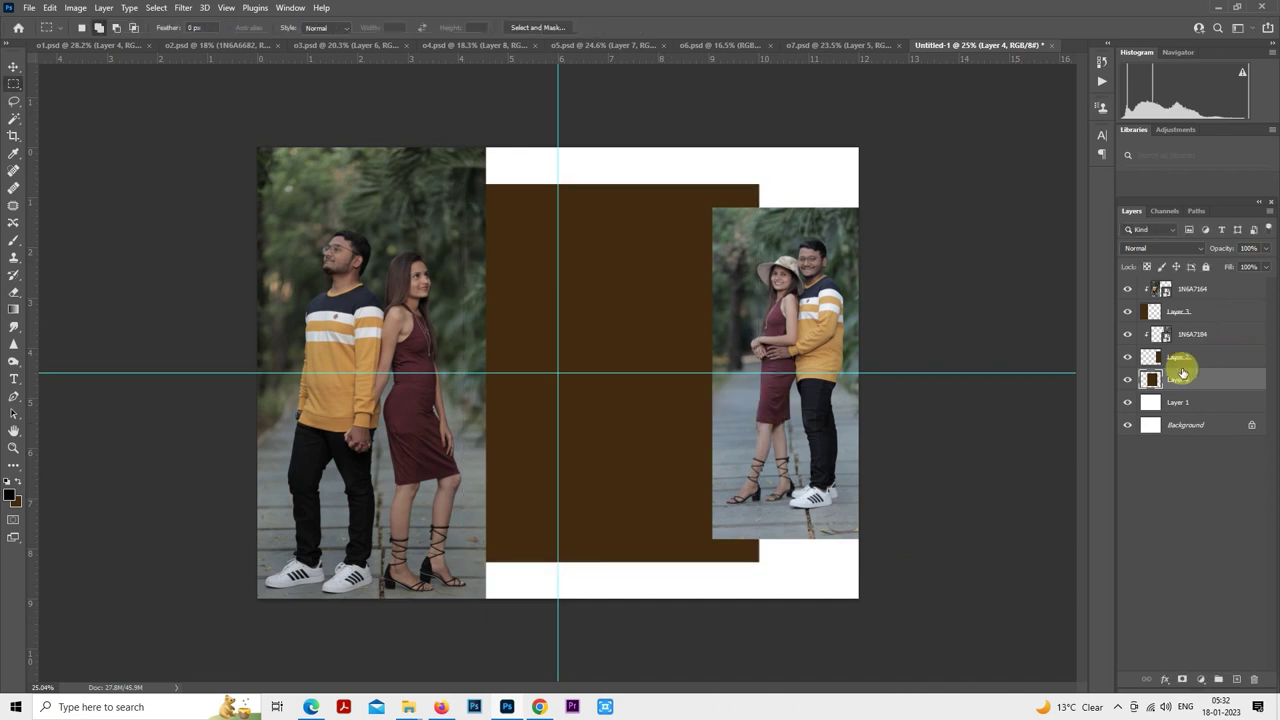
- Place photo 1N6A7203 into the spread and resize it toward the centre
mouse_move(408, 707)
click(362, 655)
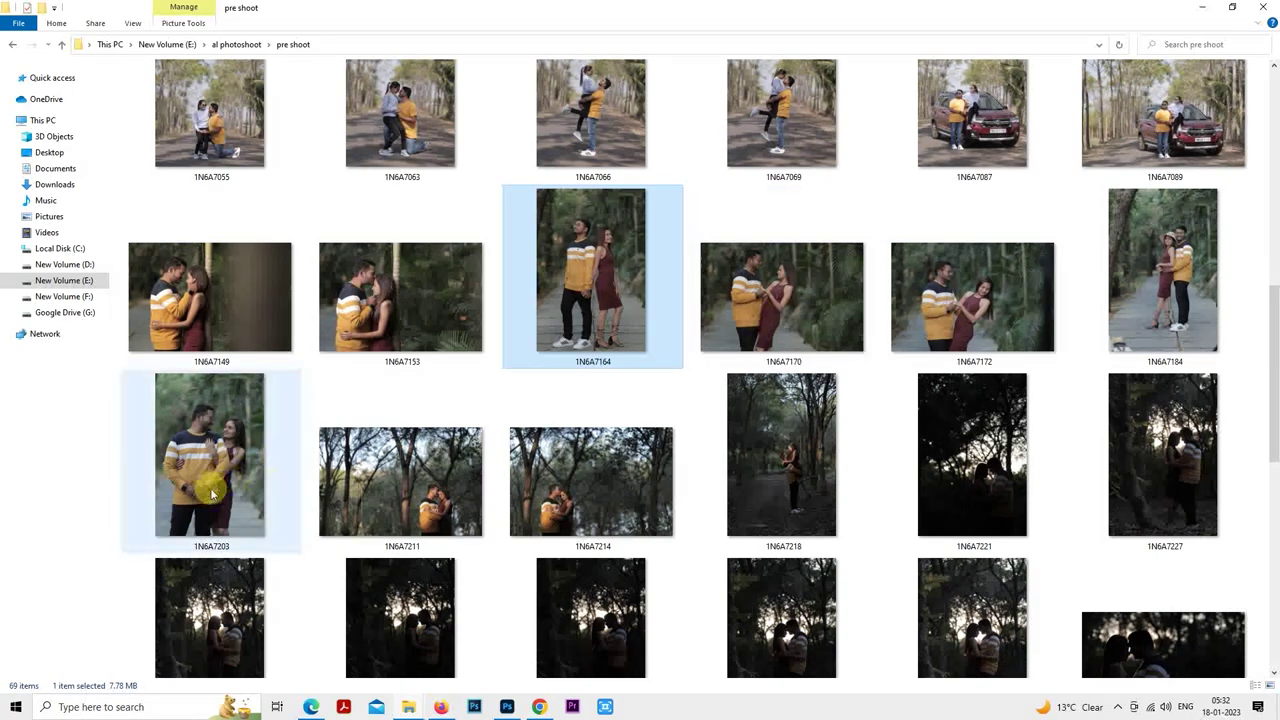
drag(206, 474, 580, 440)
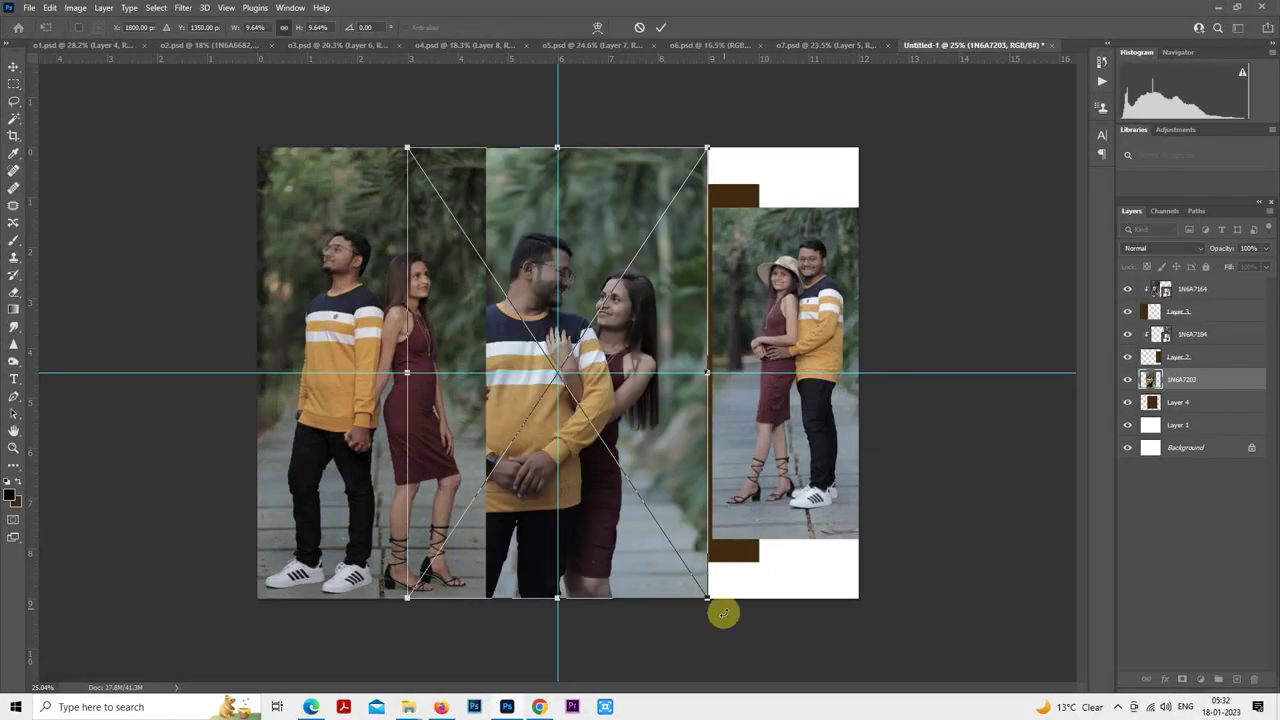
drag(708, 601, 781, 577)
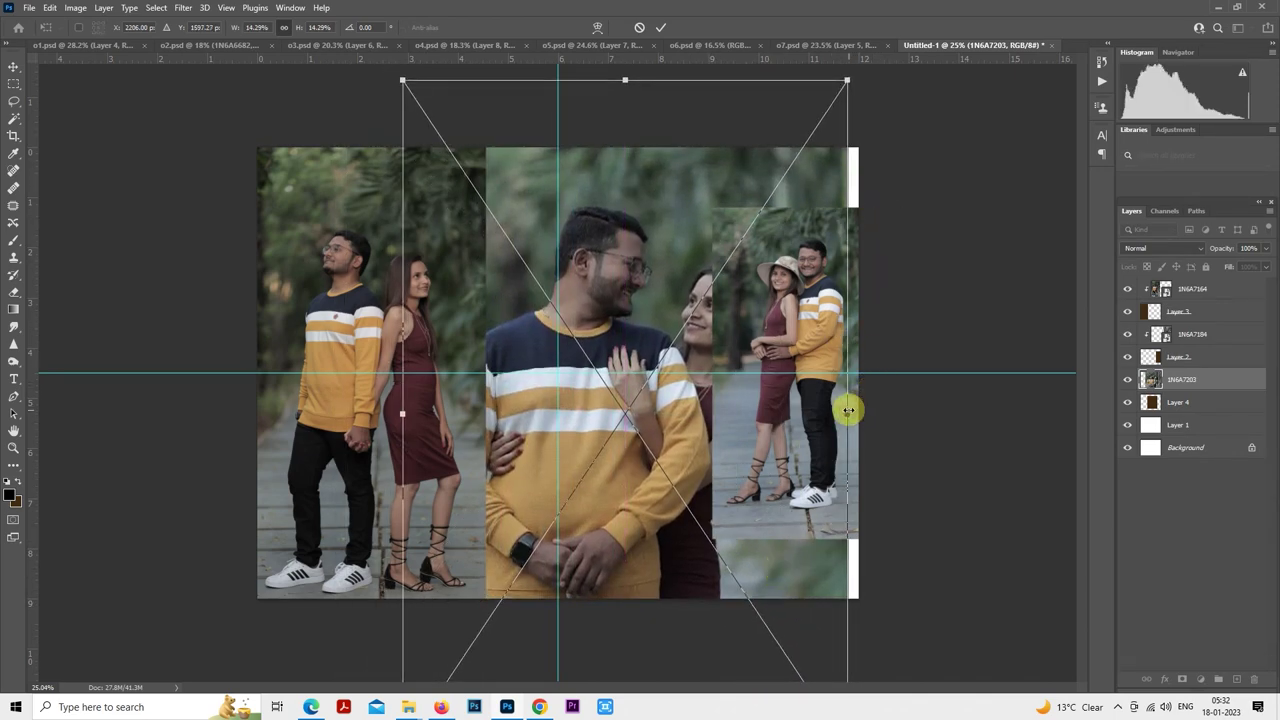
drag(847, 410, 731, 400)
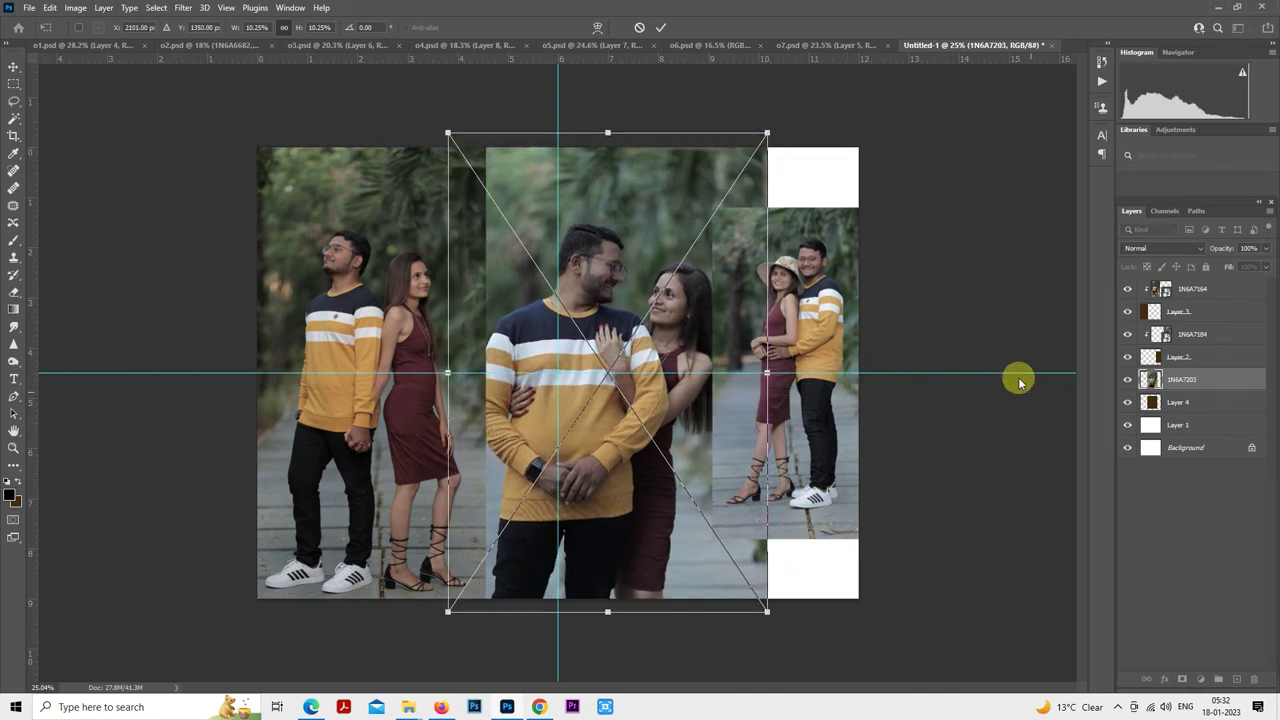
key(Return)
- Clip photo 1N6A7203 to the brown centre rectangle and set its opacity to 50%
right_click(1190, 379)
click(1066, 416)
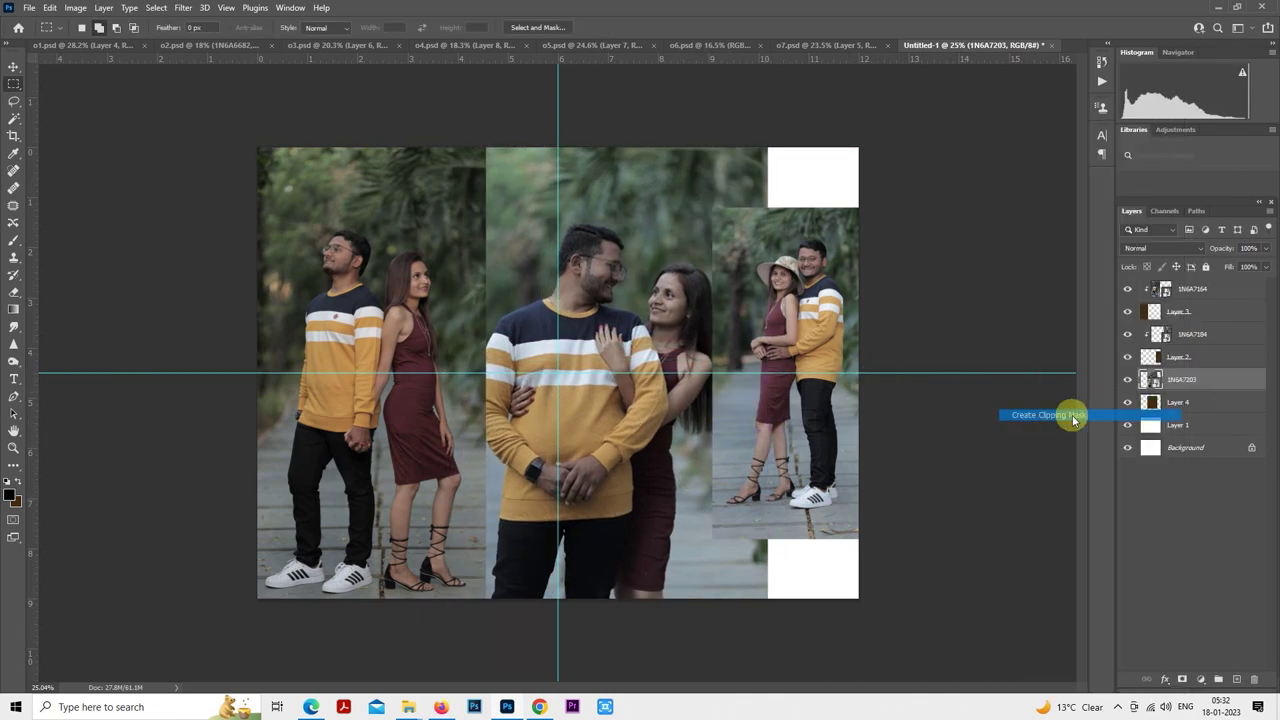
key(5)
- Free Transform the photo, shrinking it from its corners to 9.15% and repositioning it
right_click(645, 305)
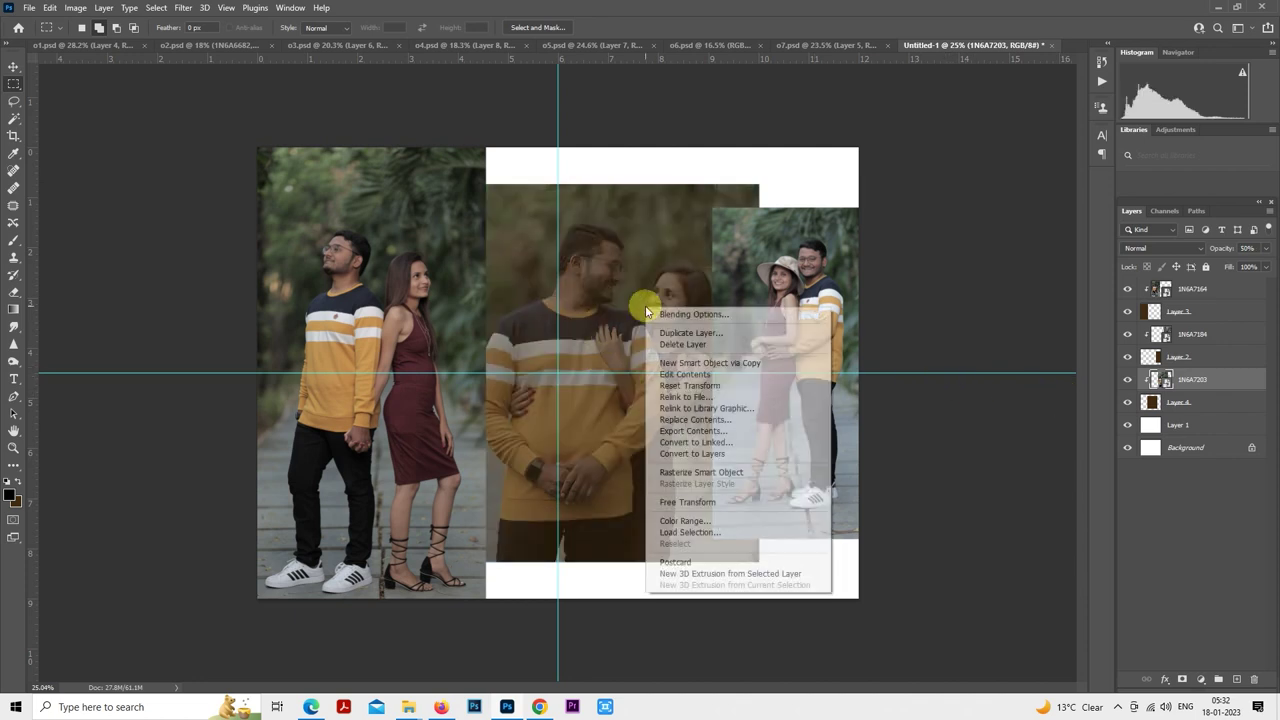
click(714, 499)
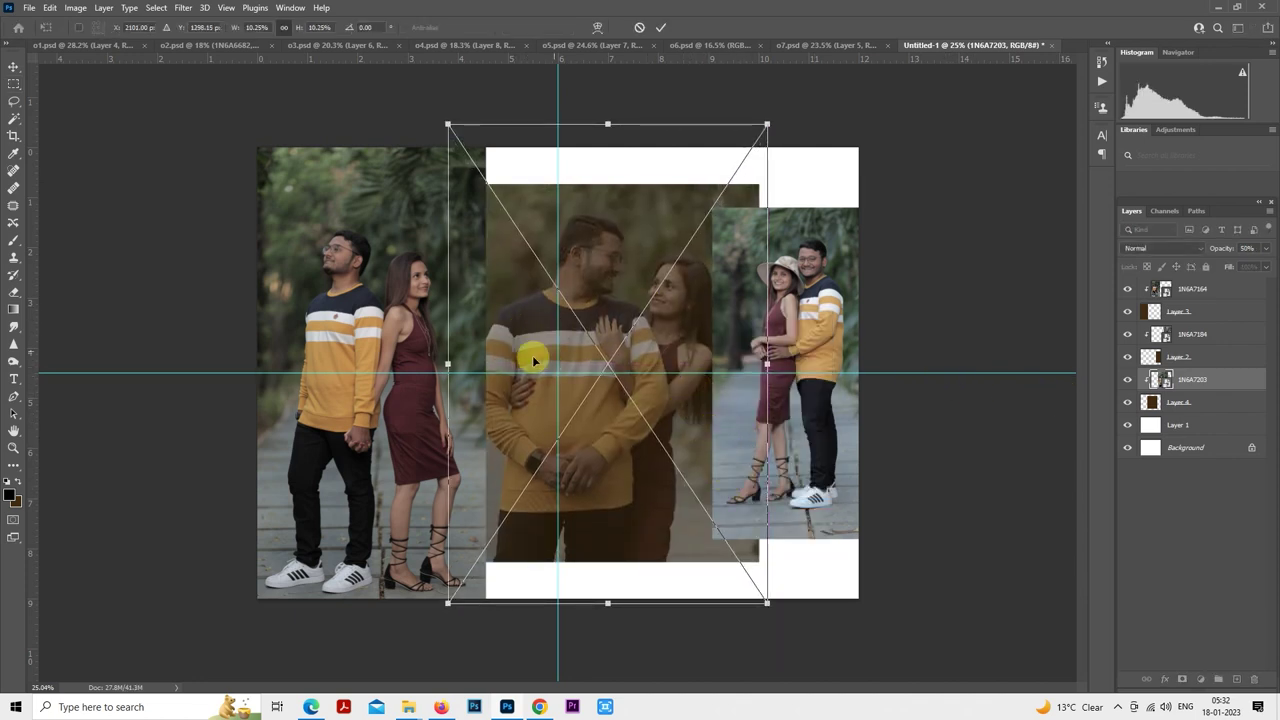
drag(446, 603, 463, 571)
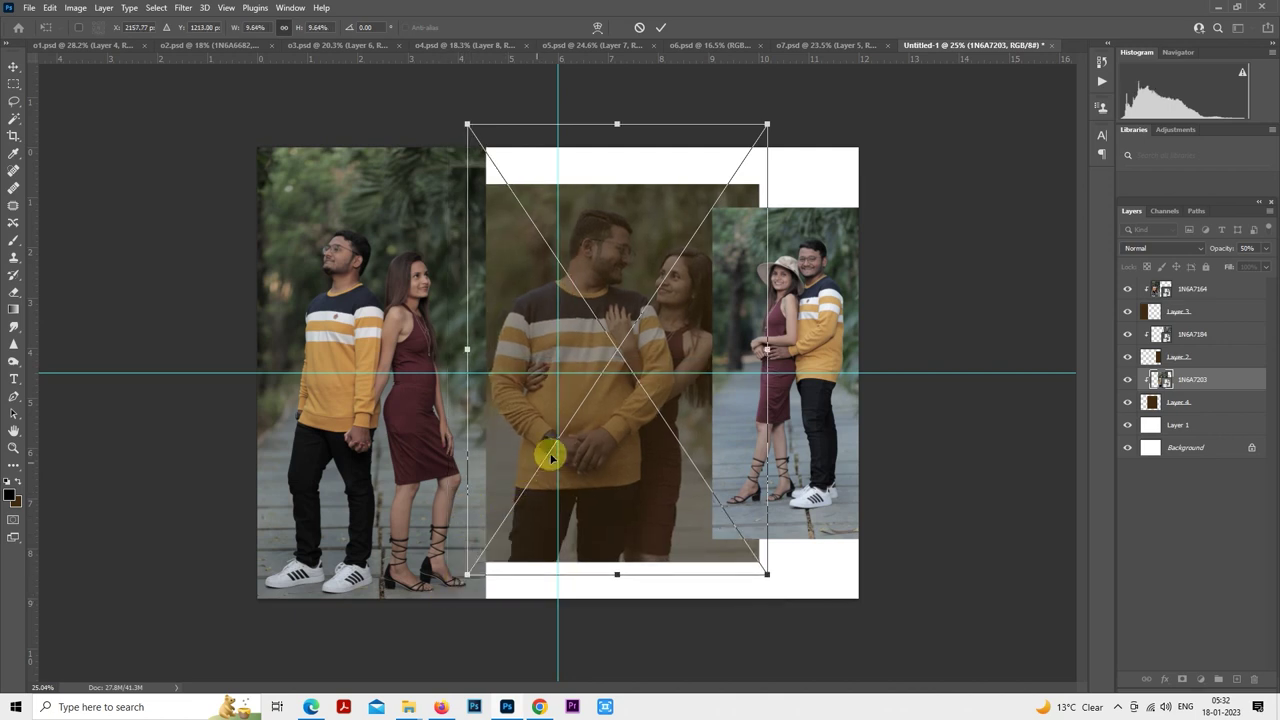
drag(577, 449, 580, 463)
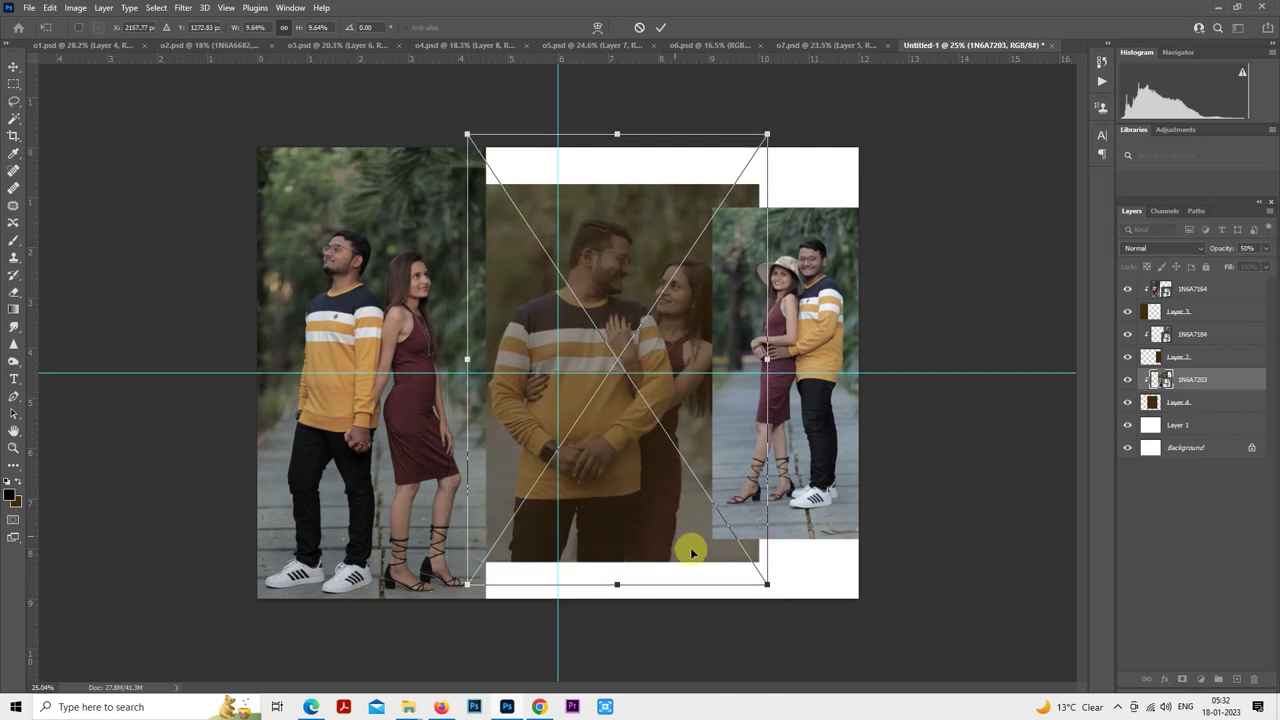
drag(767, 585, 759, 572)
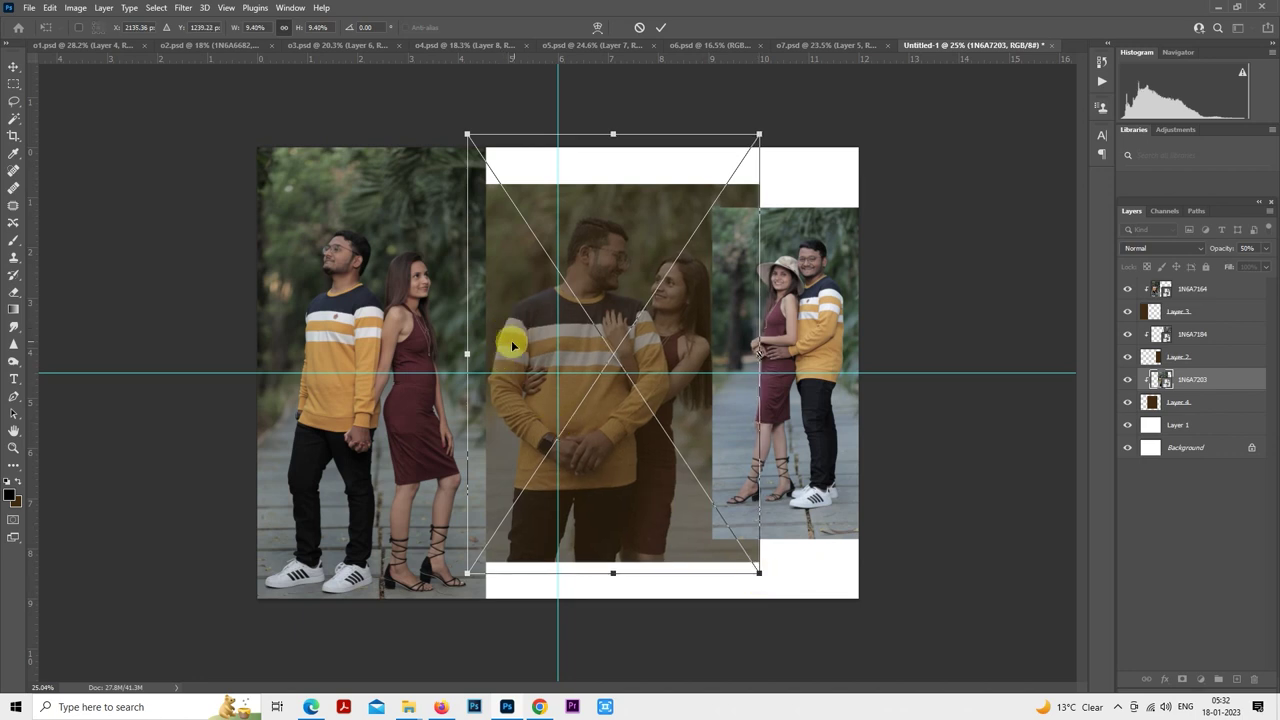
drag(759, 137, 754, 147)
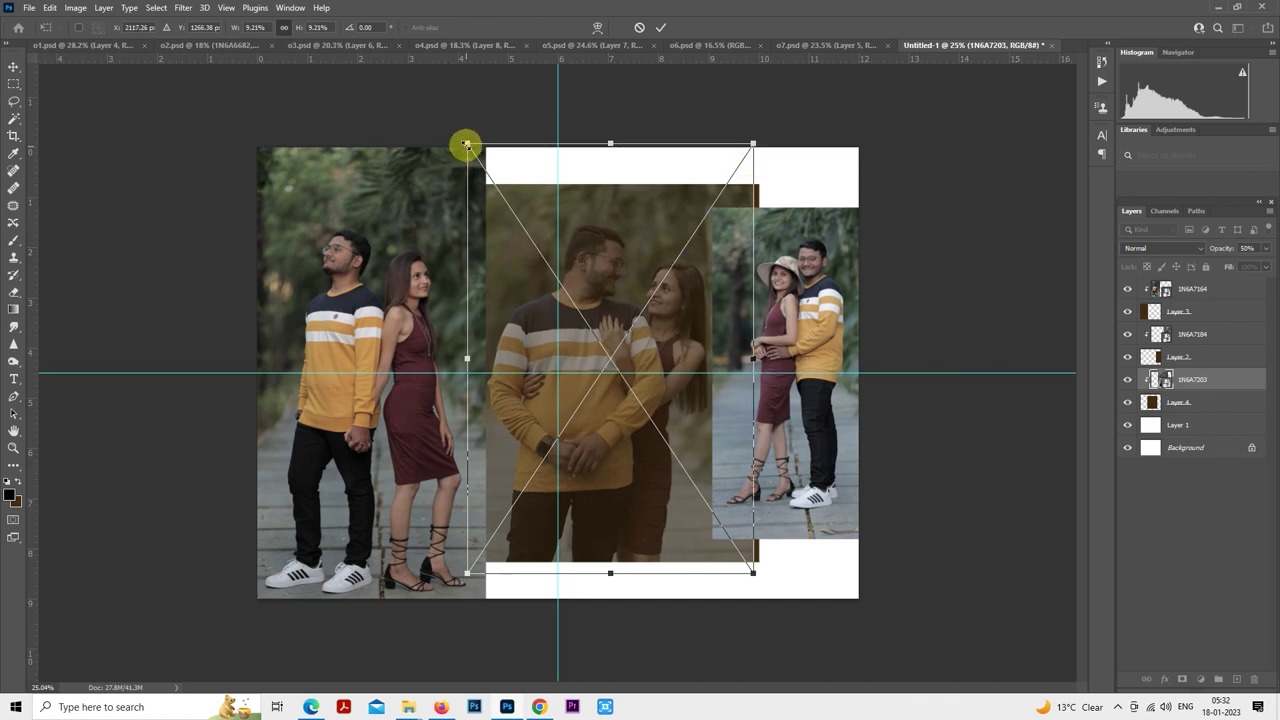
drag(466, 146, 469, 147)
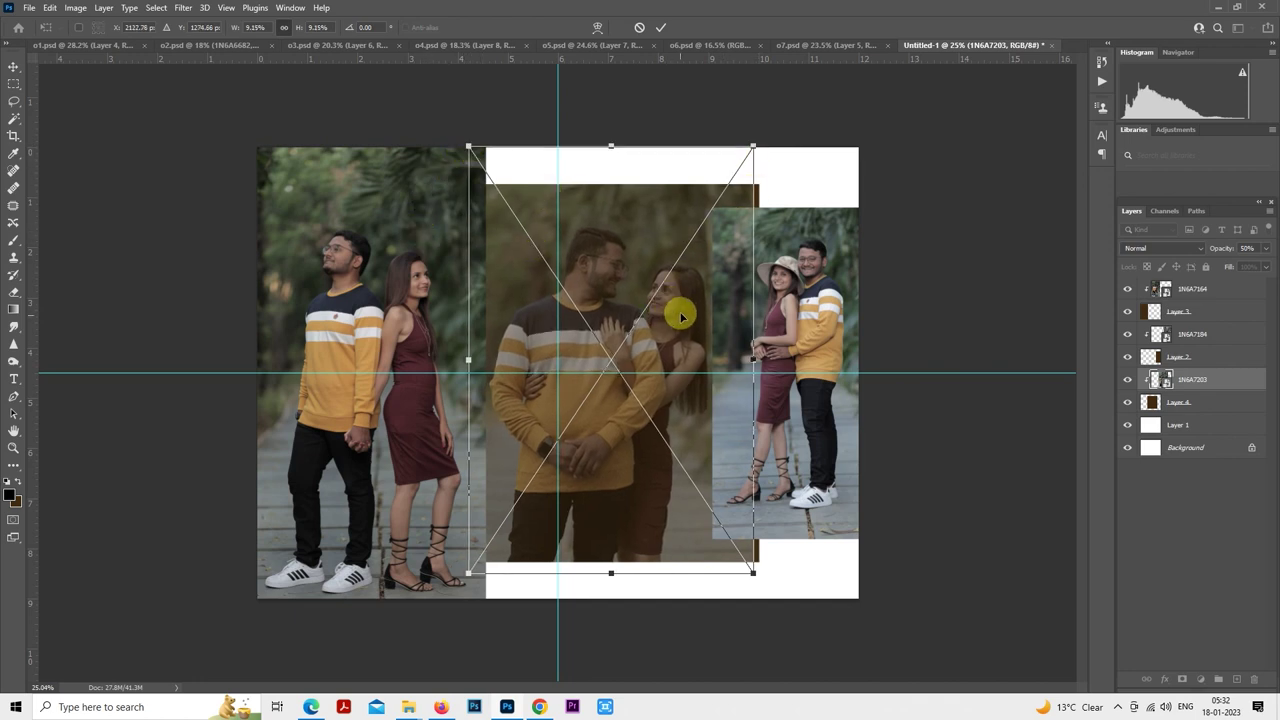
drag(680, 317, 680, 307)
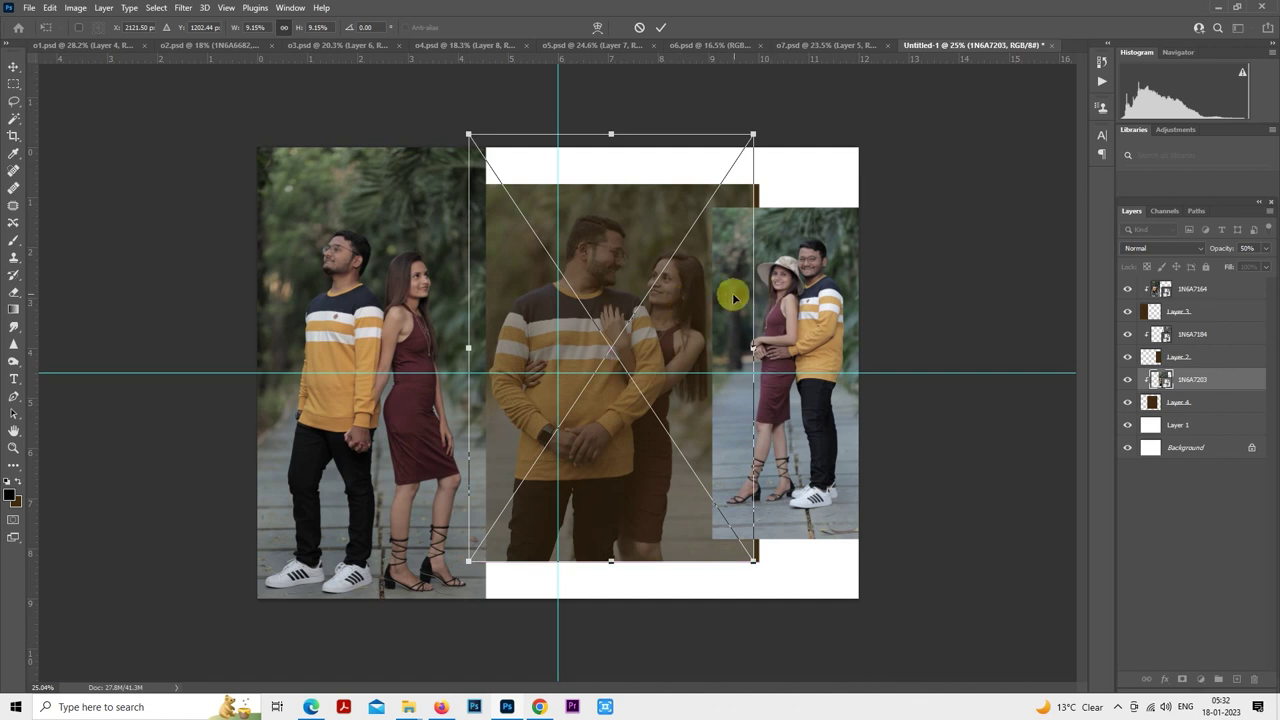
key(Return)
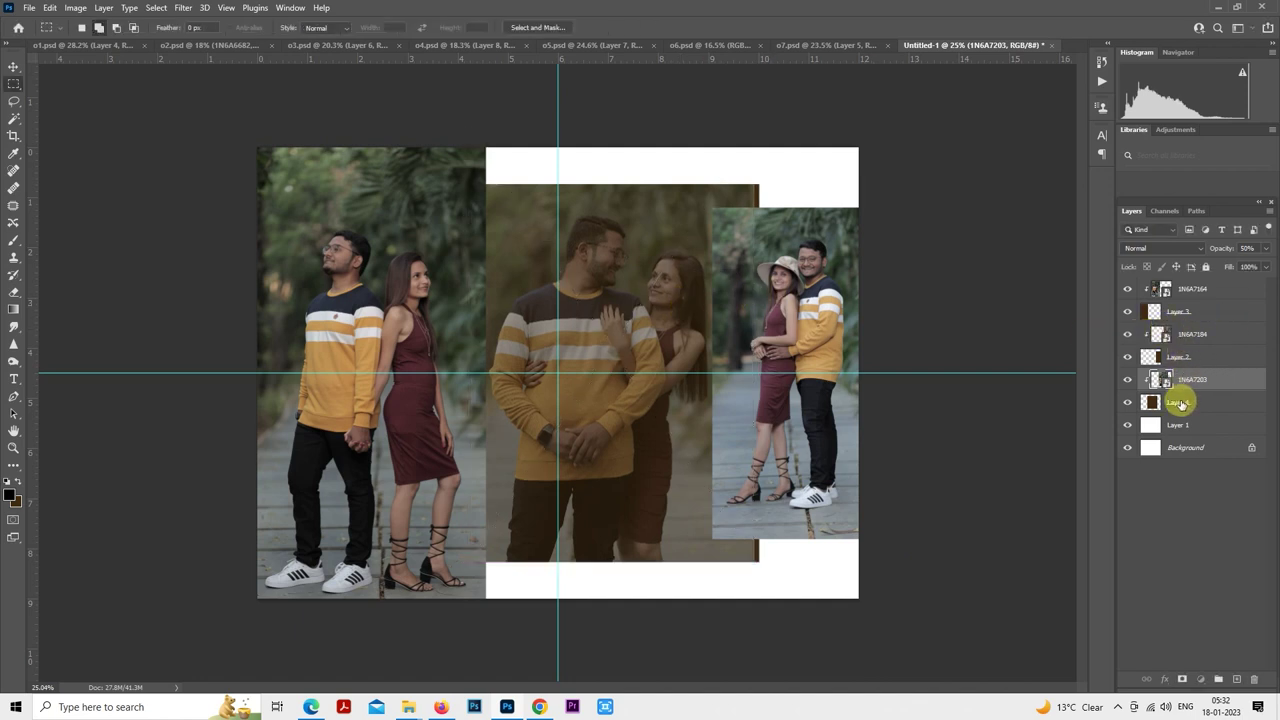
- Narrow Layer 4's brown centre rectangle from its right side with Free Transform
click(1180, 402)
right_click(678, 276)
click(740, 370)
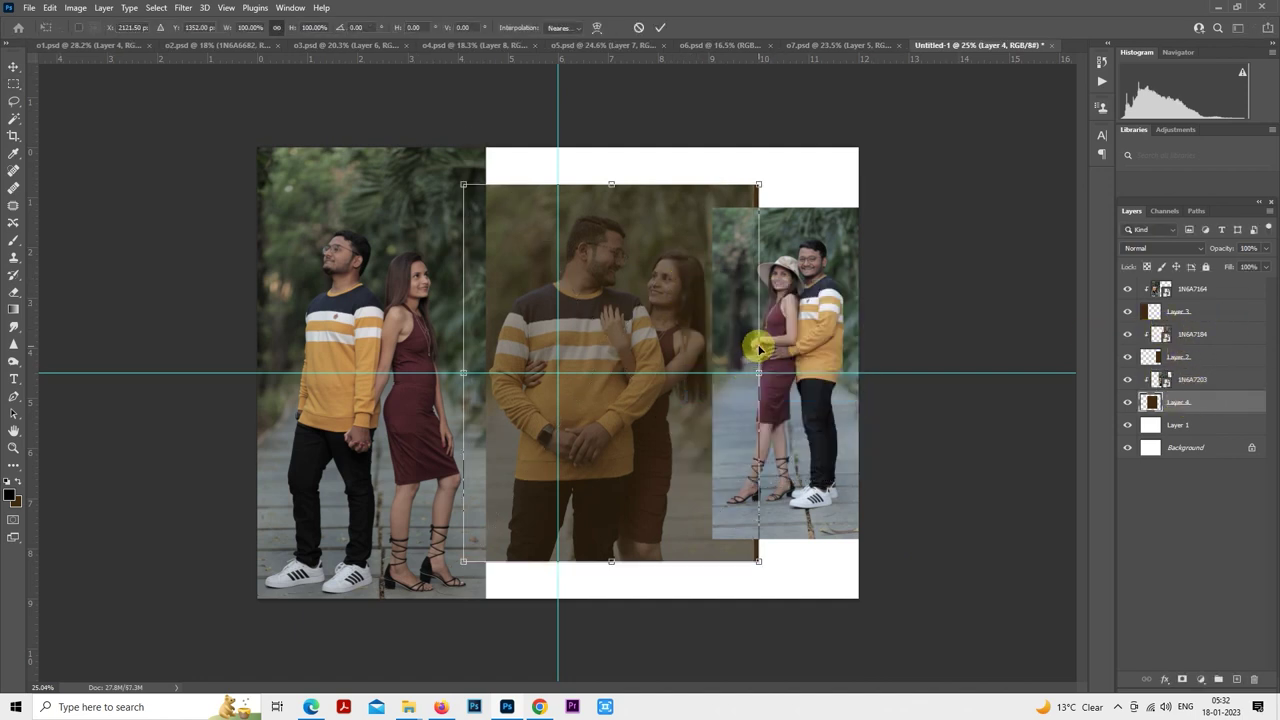
drag(762, 370, 749, 364)
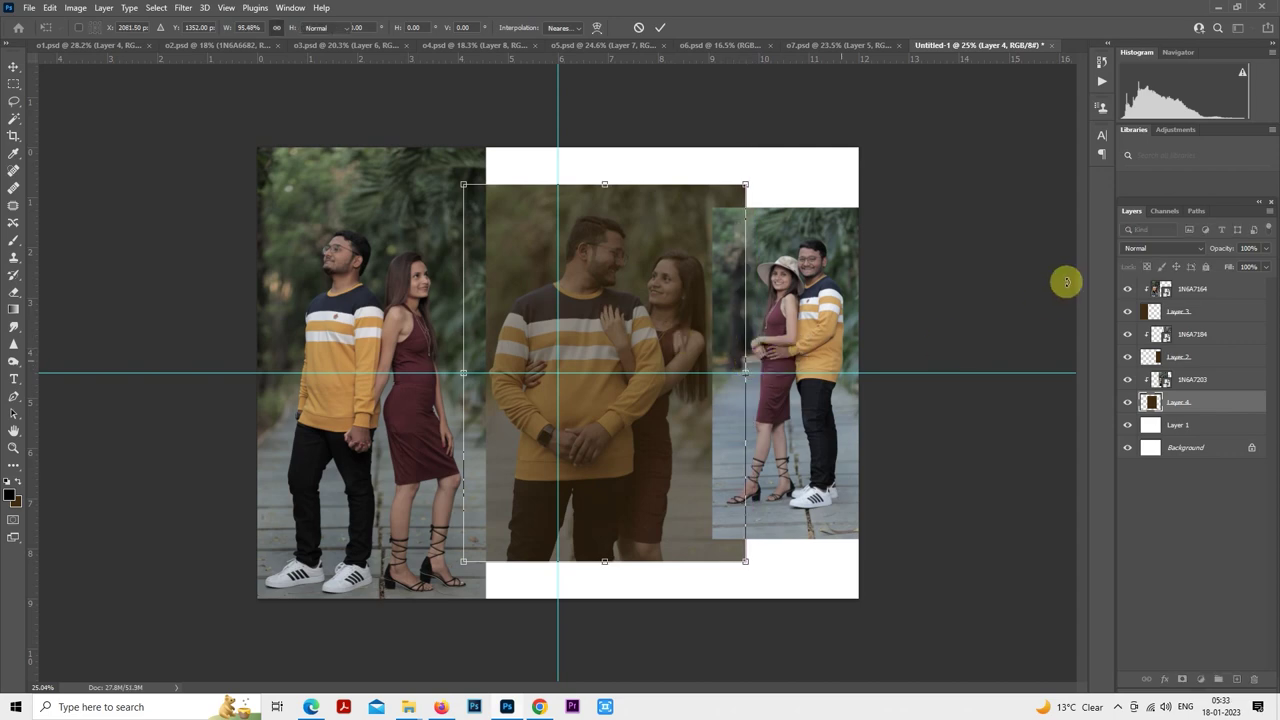
key(Return)
- Paste the stroke layer style onto Layer 2 and add a new empty layer on top
right_click(1186, 356)
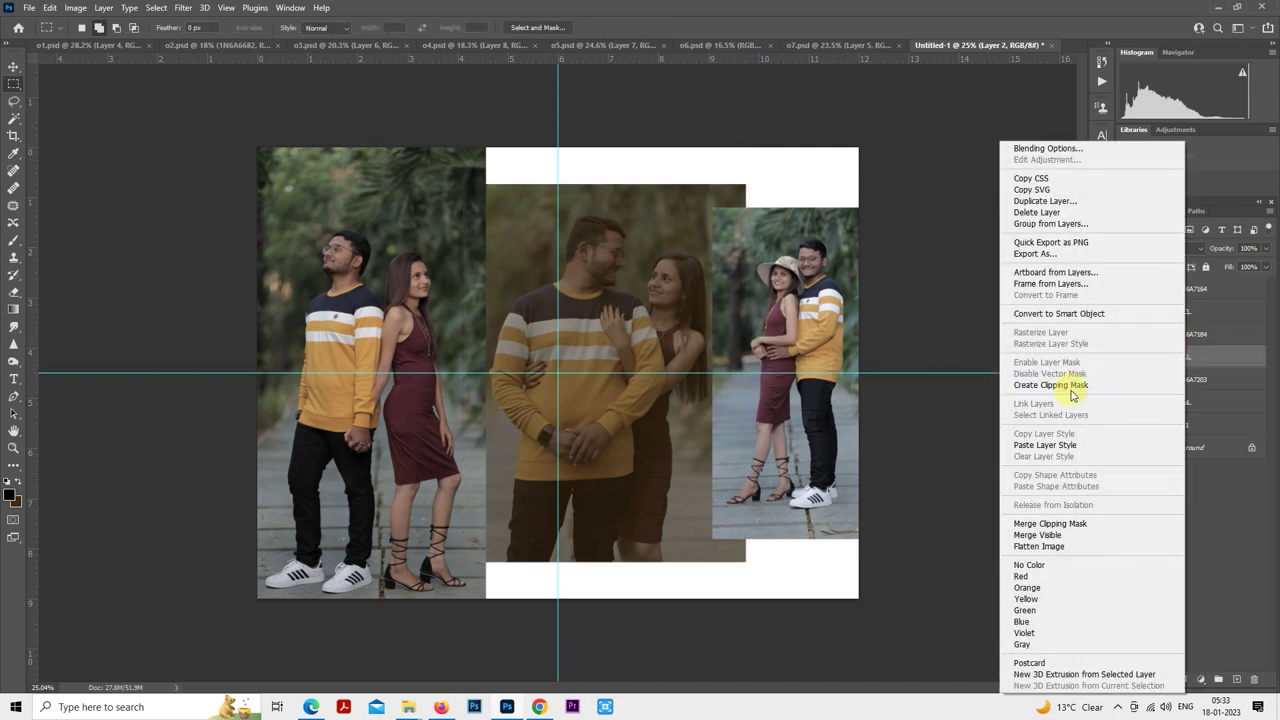
click(1074, 444)
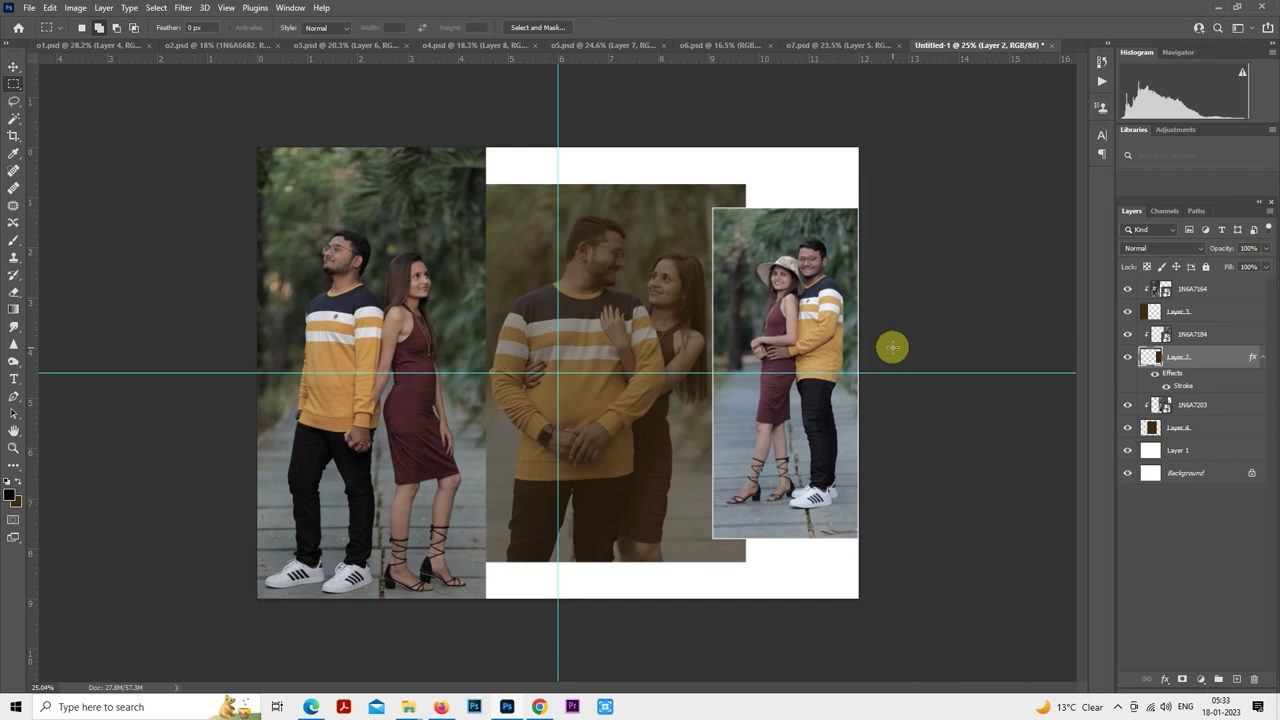
click(1183, 293)
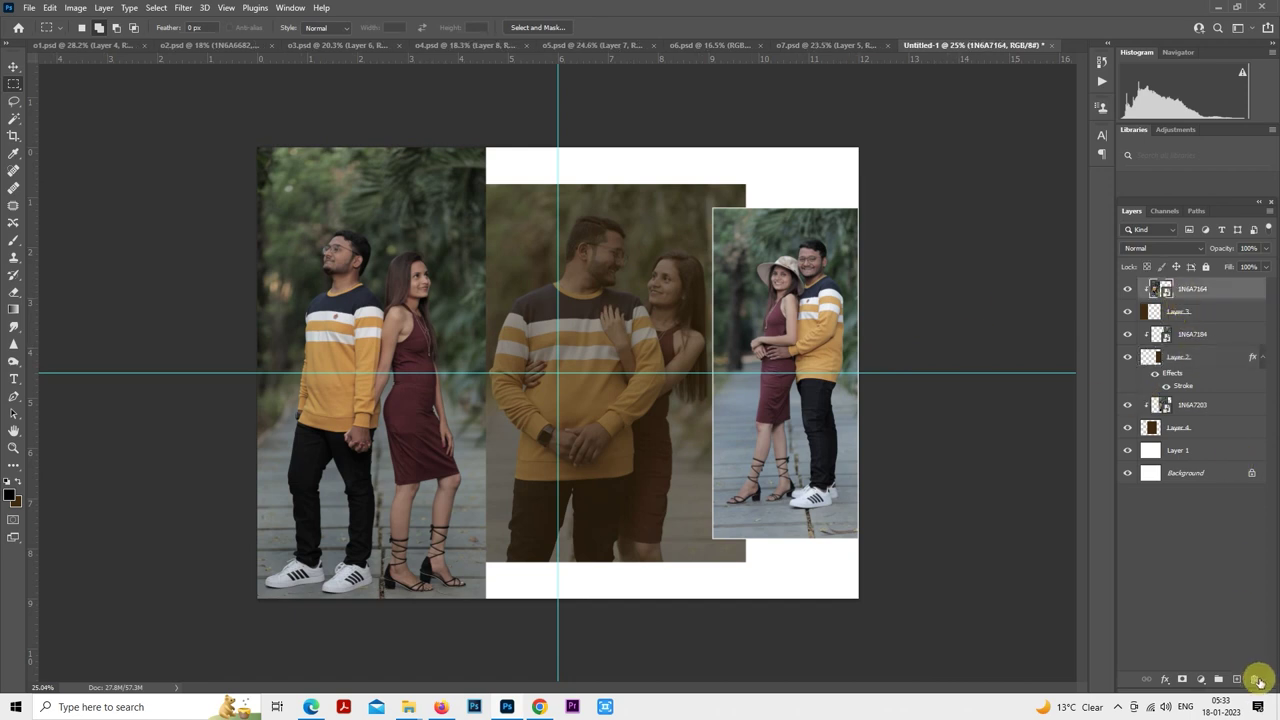
click(1239, 679)
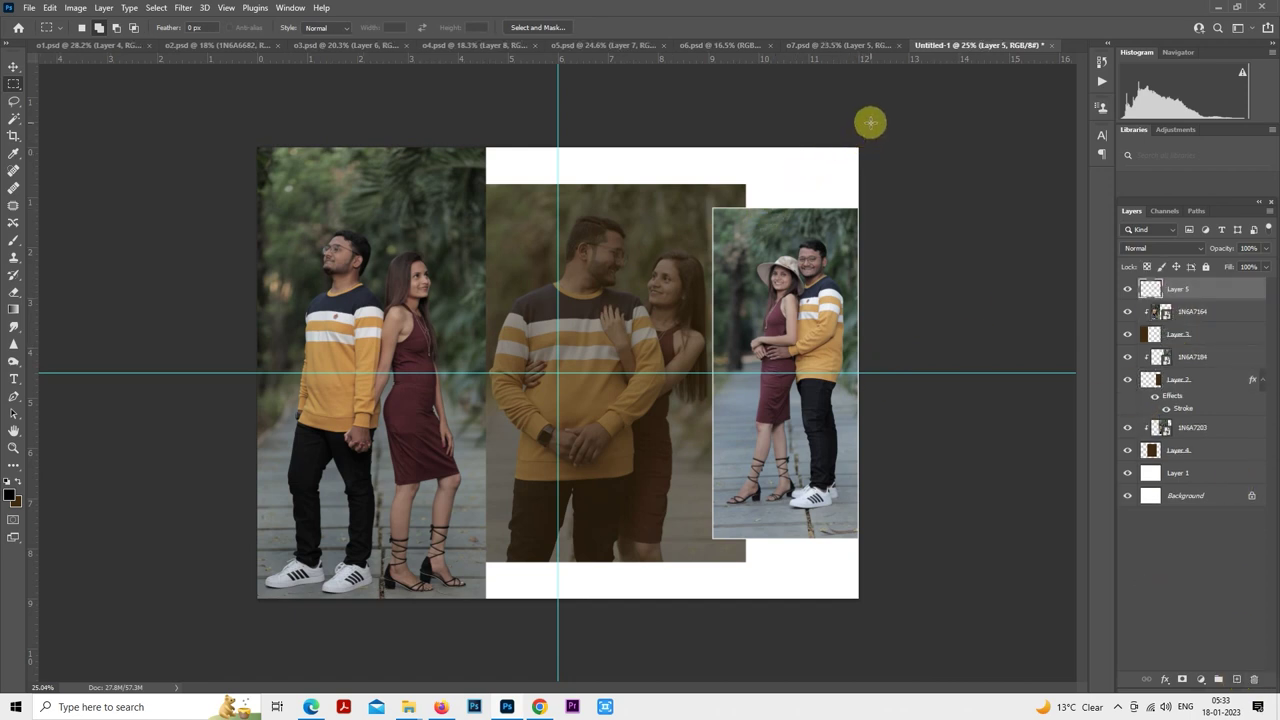
- Fill a top-right corner rectangle with dark brown at 50% opacity, extending its bottom edge slightly
drag(858, 148, 759, 197)
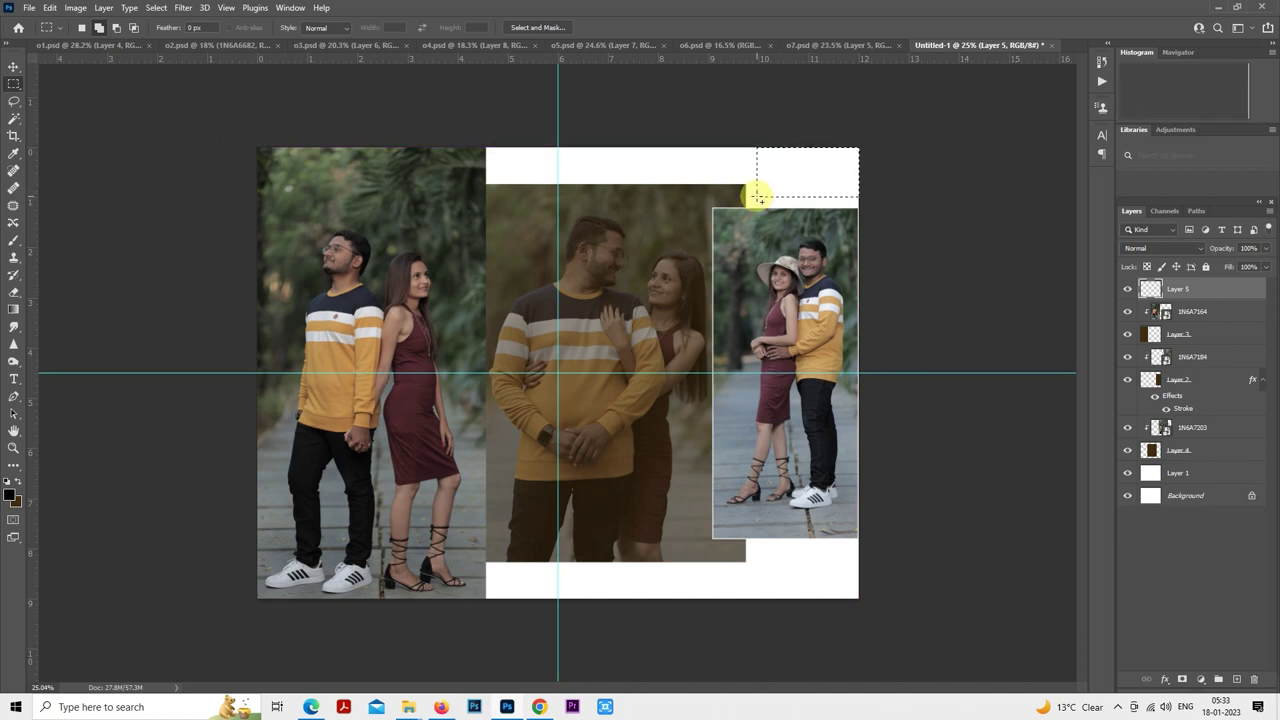
key(alt+BackSpace)
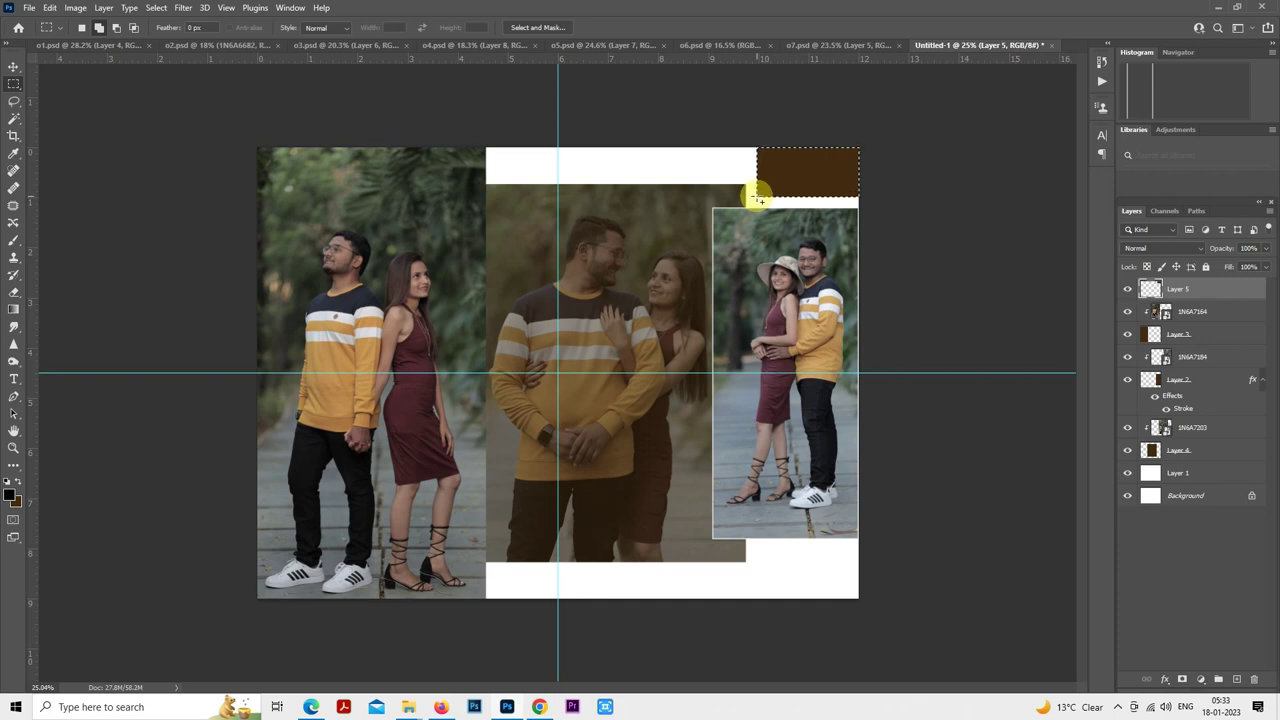
key(5)
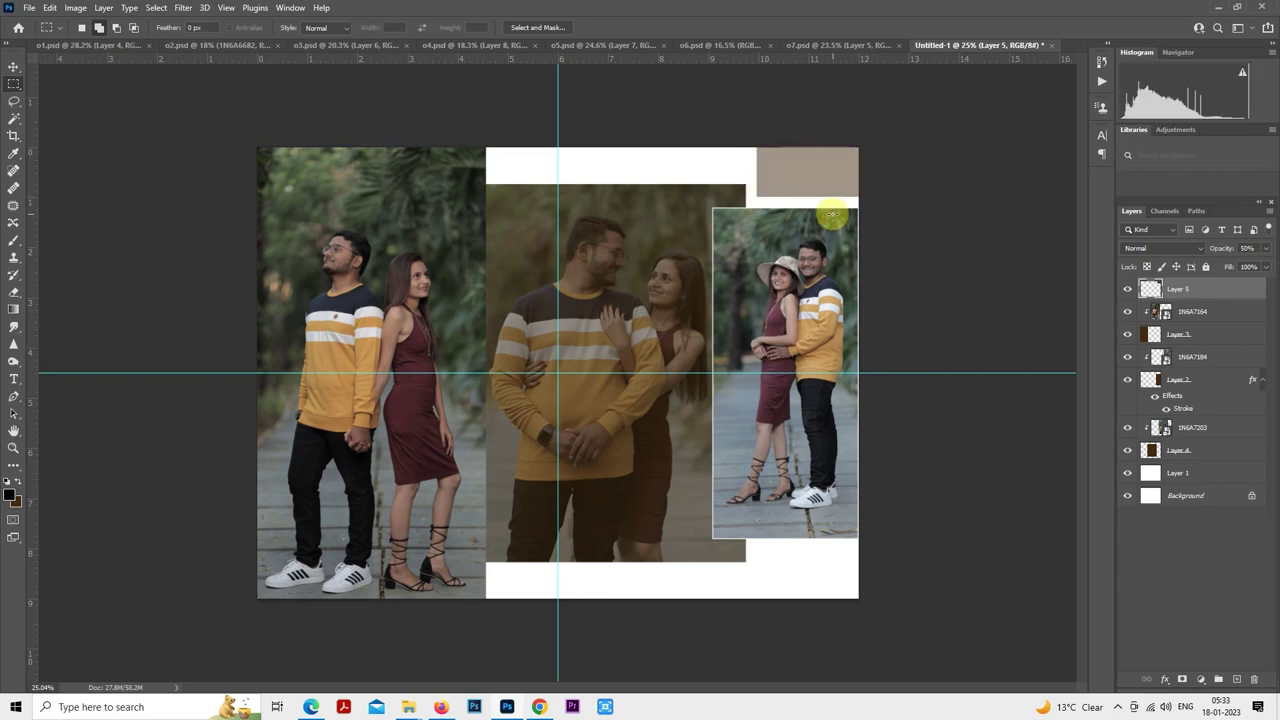
scroll(832, 214, up, 5)
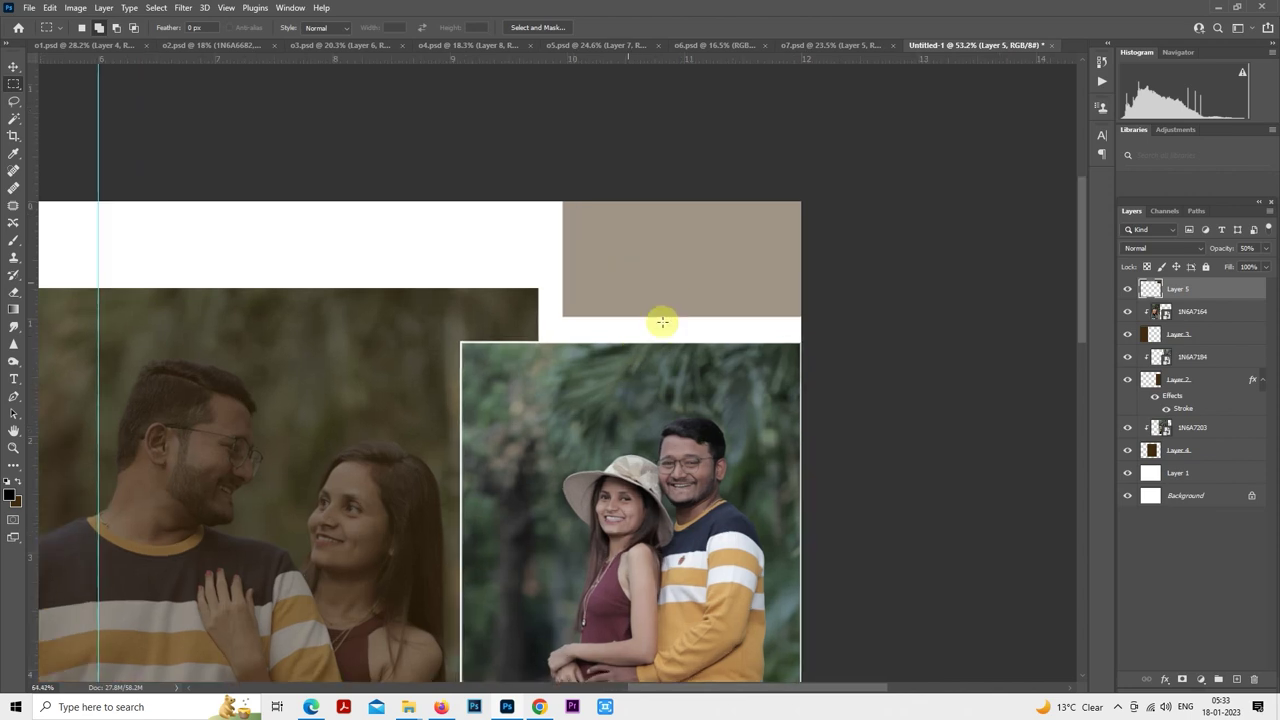
scroll(662, 322, up, 2)
right_click(656, 252)
click(688, 366)
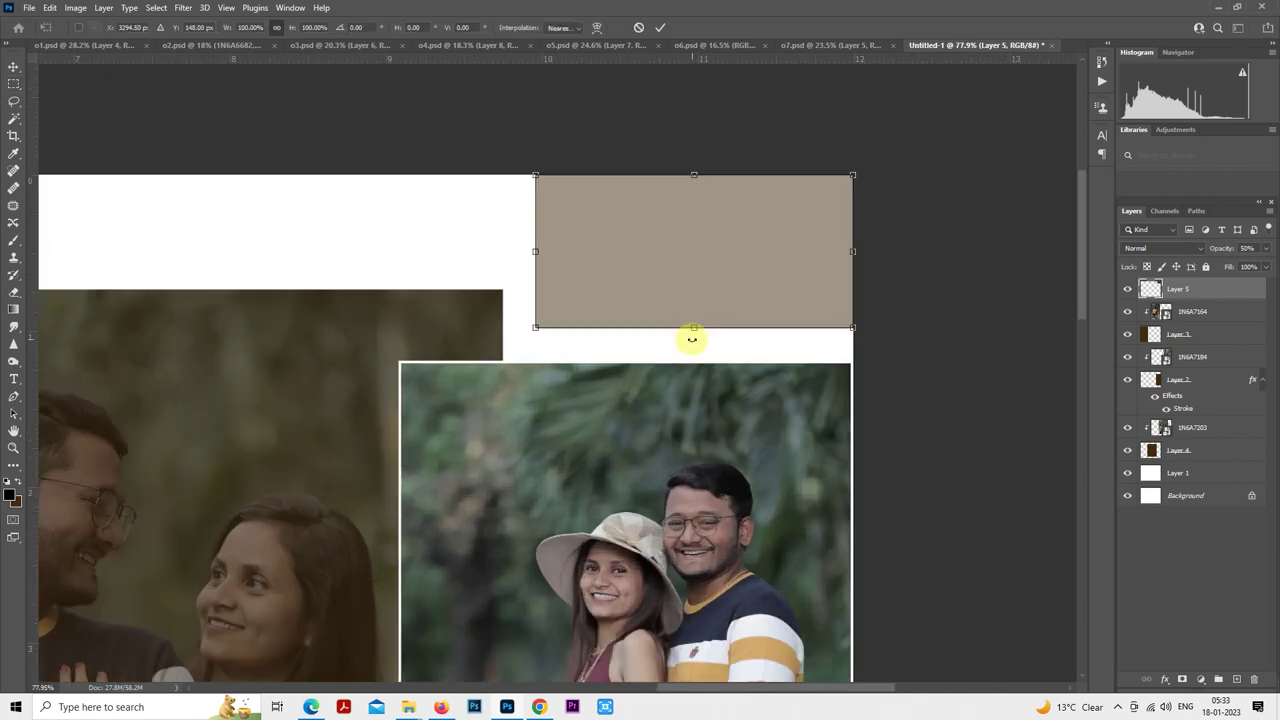
drag(693, 330, 694, 335)
key(Return)
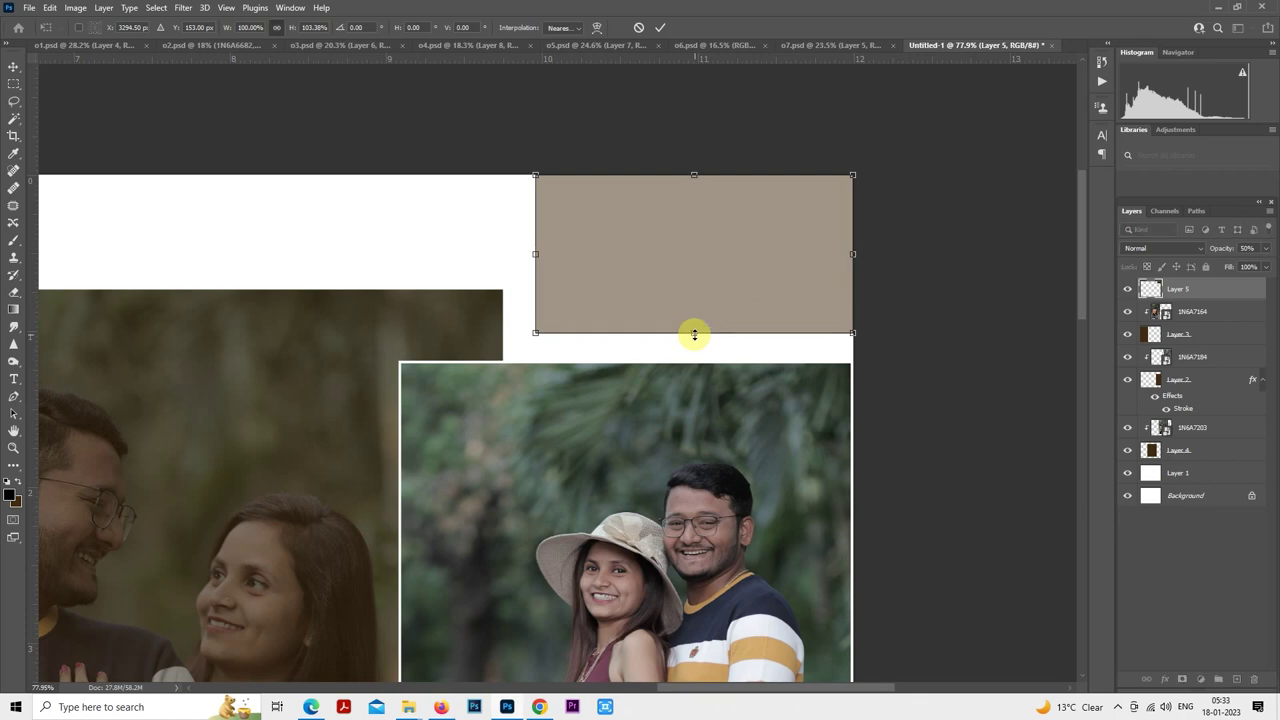
scroll(694, 335, down, 7)
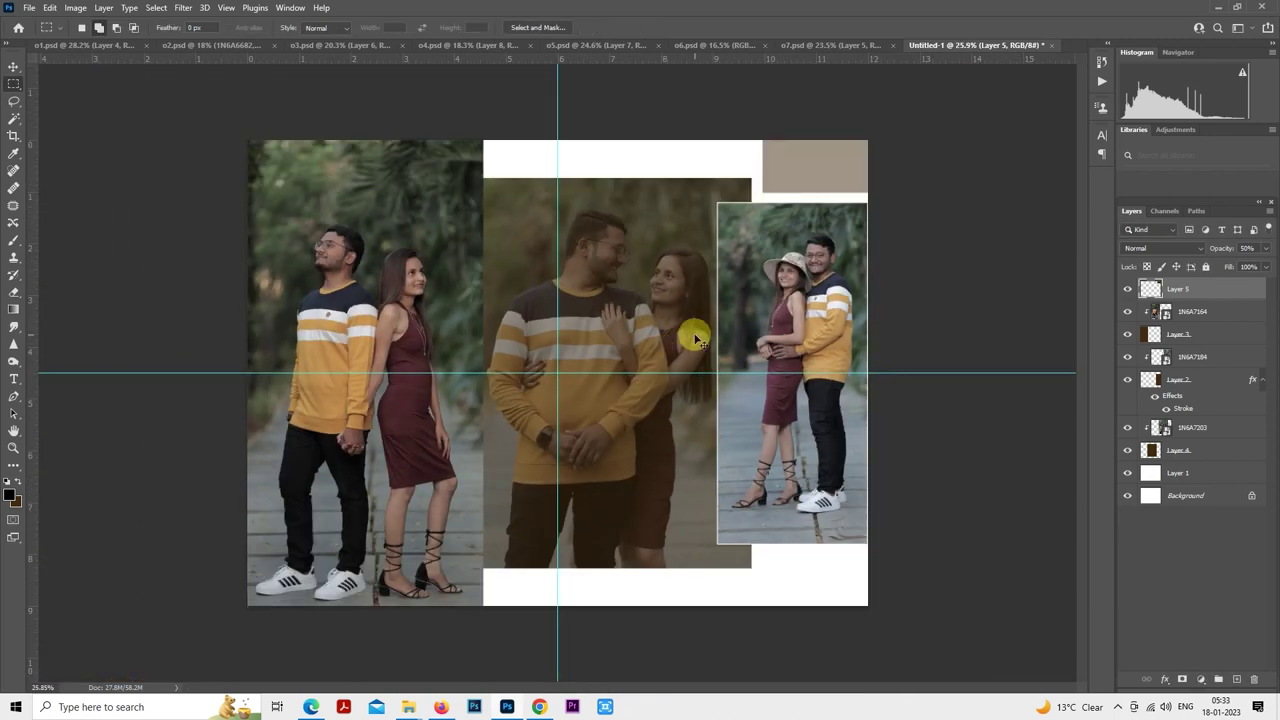
- Duplicate the corner rectangle, move the copy to the bottom-right corner, and add a new layer
key(ctrl+j)
right_click(803, 157)
click(858, 292)
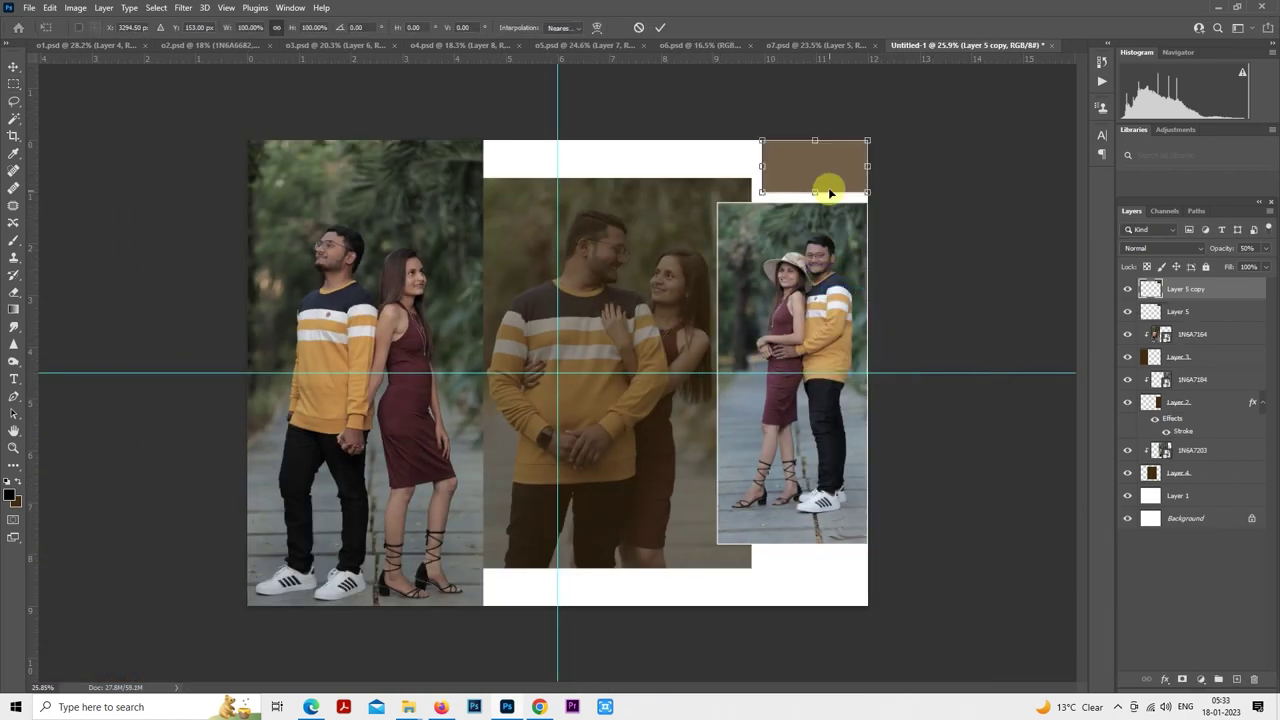
drag(829, 190, 826, 585)
key(Return)
scroll(855, 509, down, 1)
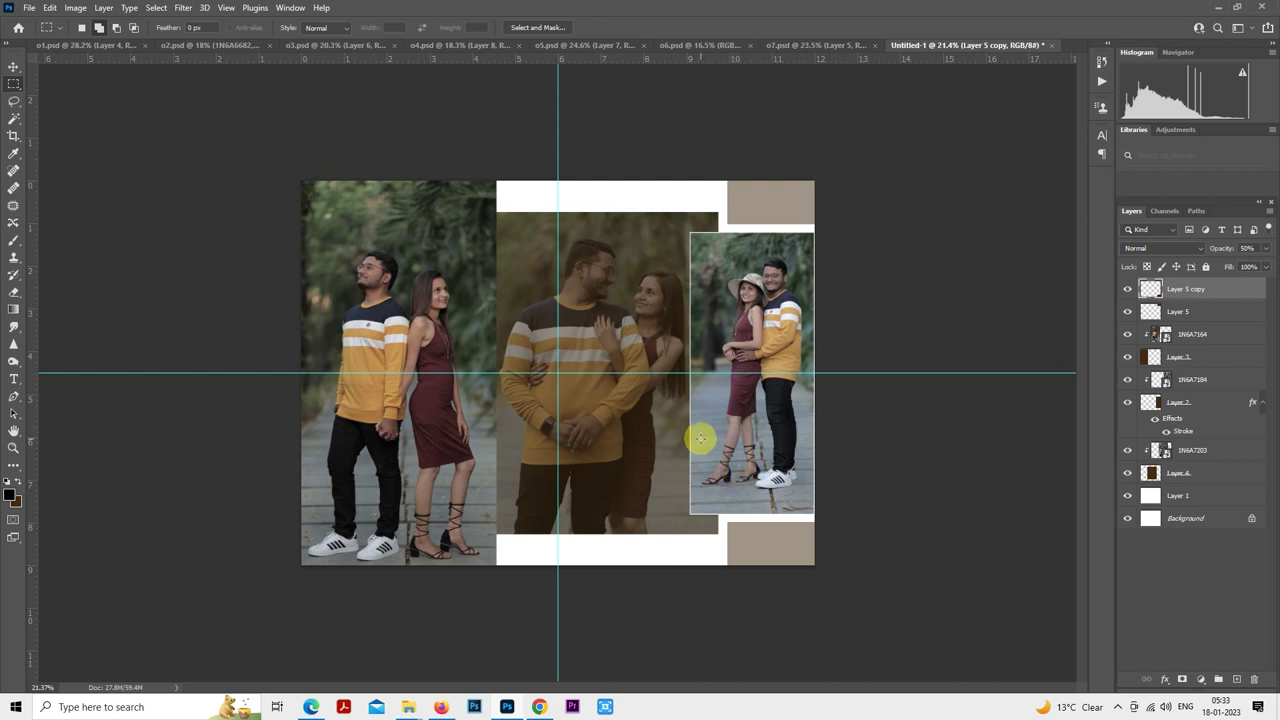
scroll(741, 374, up, 1)
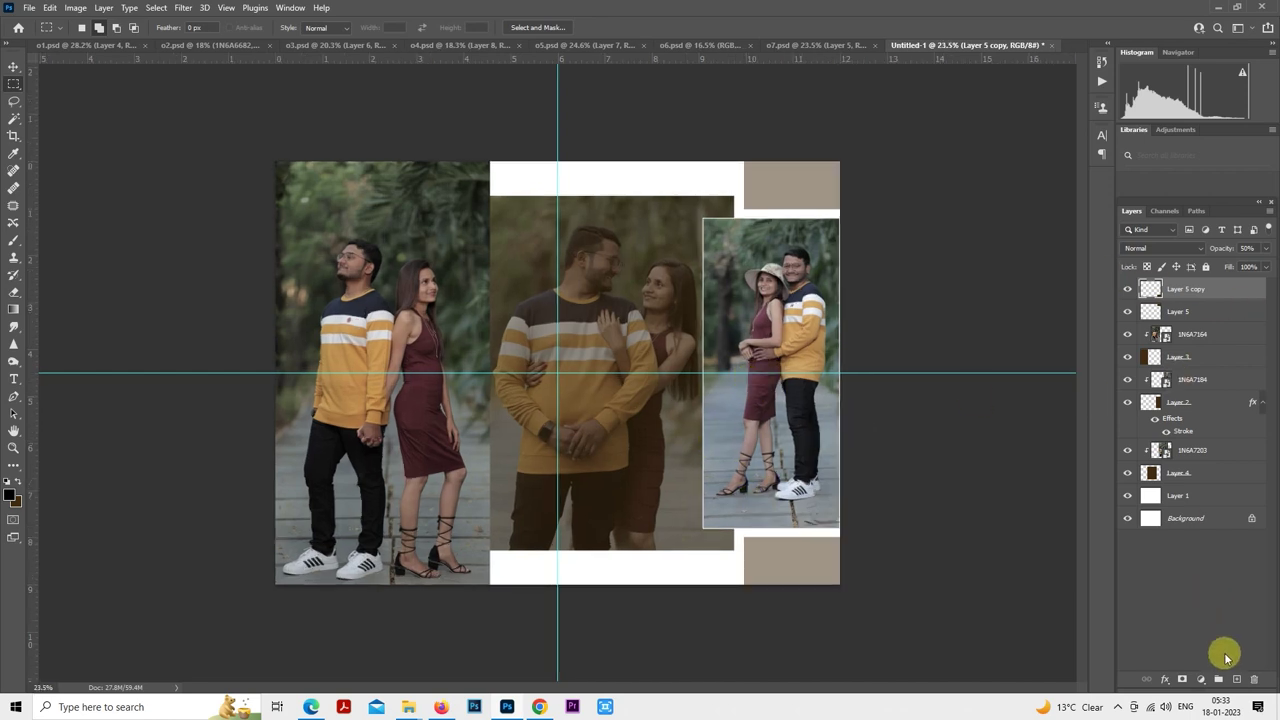
click(1238, 681)
scroll(703, 363, up, 5)
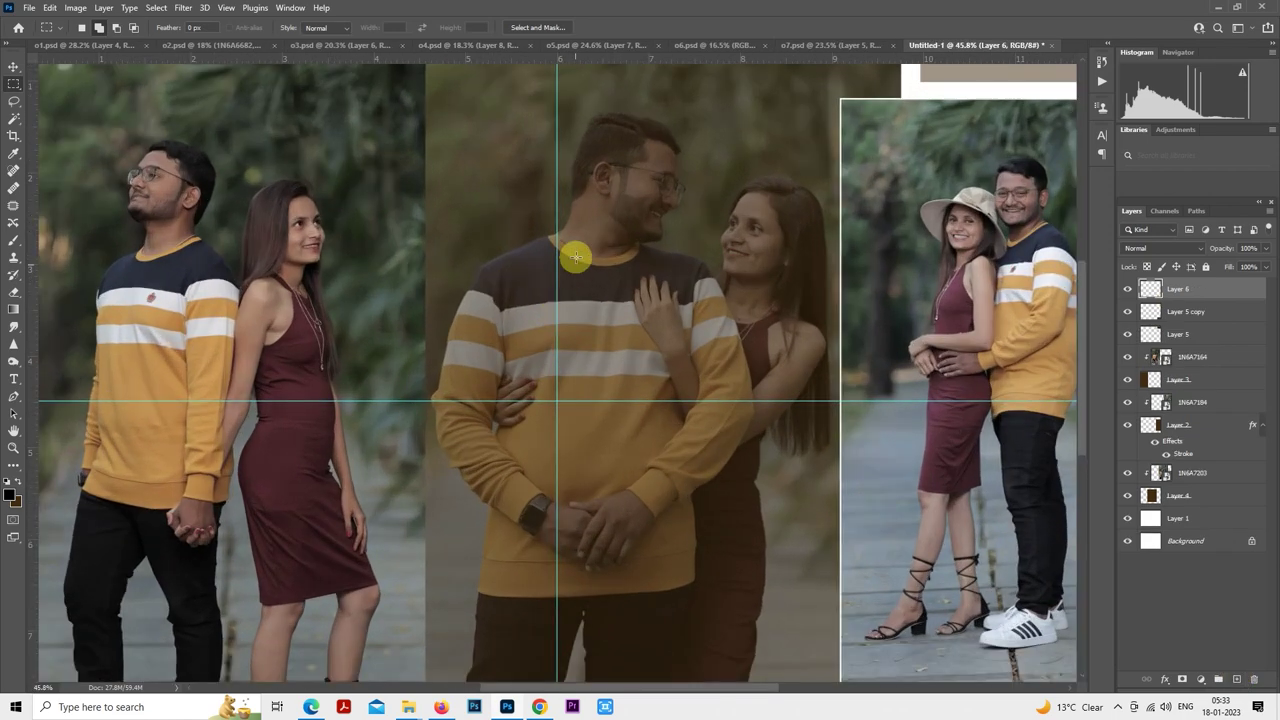
- Fill a thin strip across the top white band with dark brown and shift it left
drag(571, 251, 583, 571)
scroll(480, 455, up, 1)
drag(269, 323, 1000, 323)
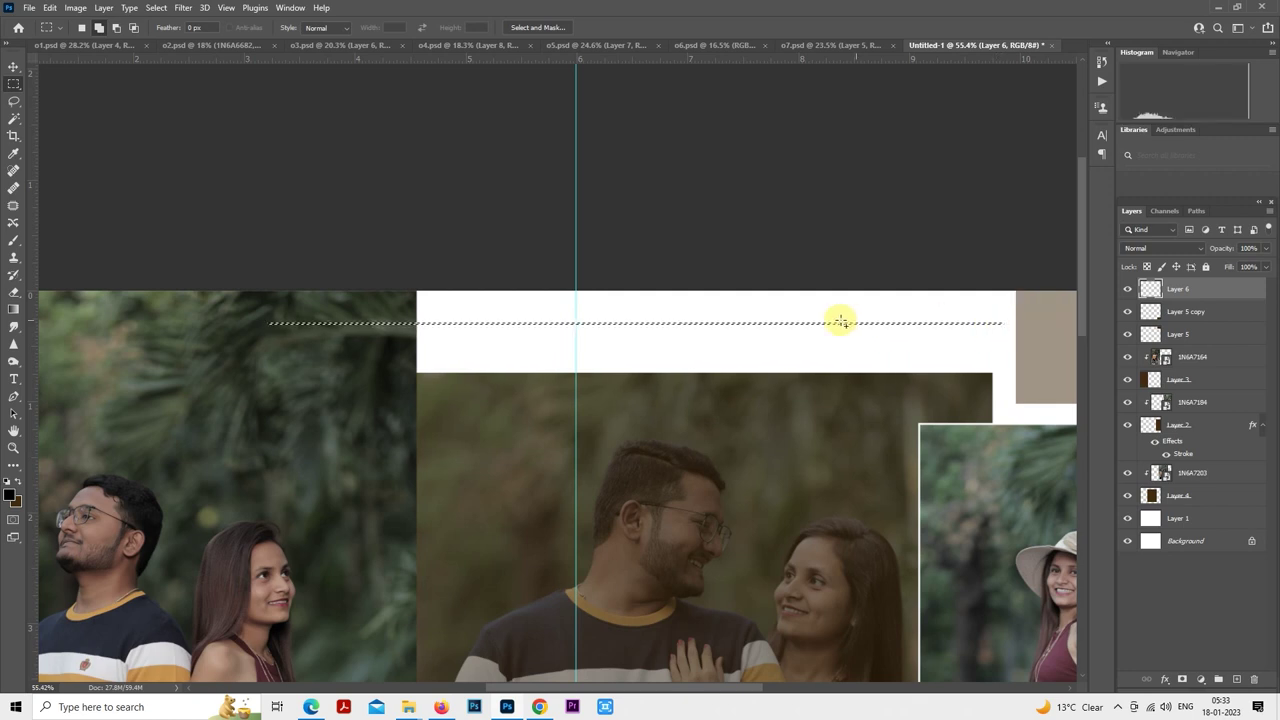
key(alt+BackSpace)
key(ctrl+d)
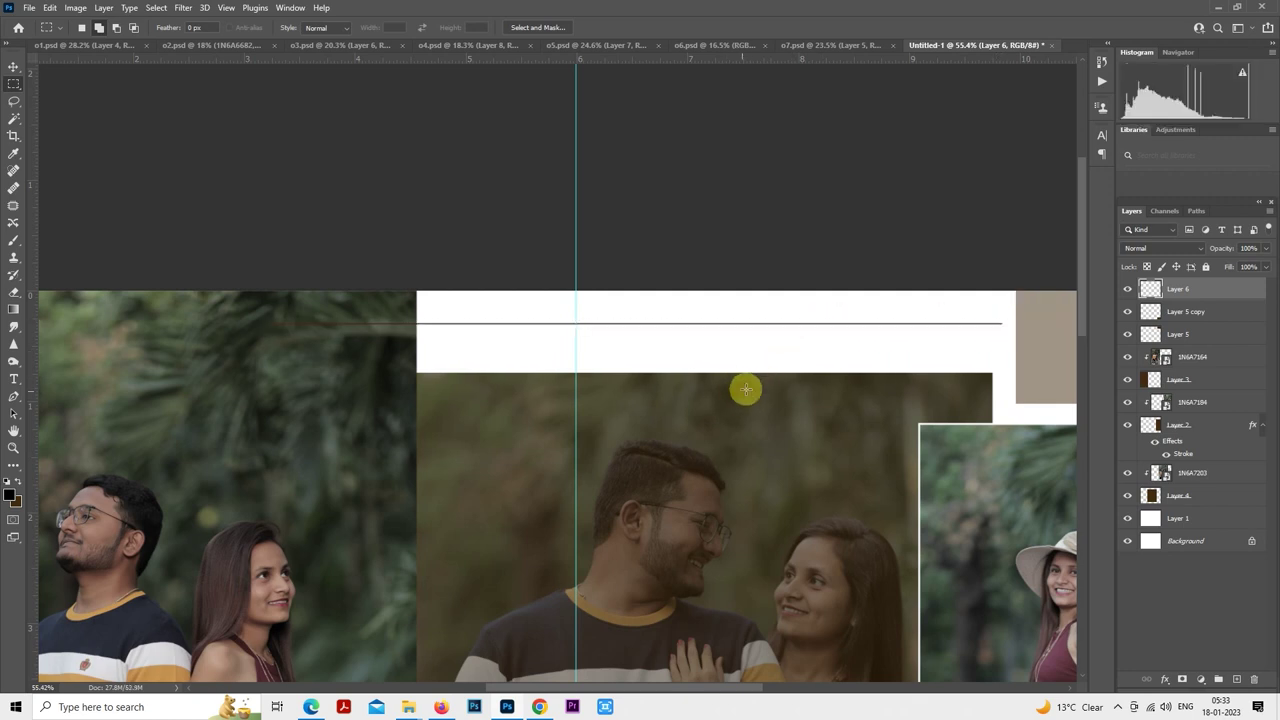
drag(822, 360, 720, 365)
- Stamp a round brown dot at the line's right end with a size-35 brush
scroll(889, 349, up, 5)
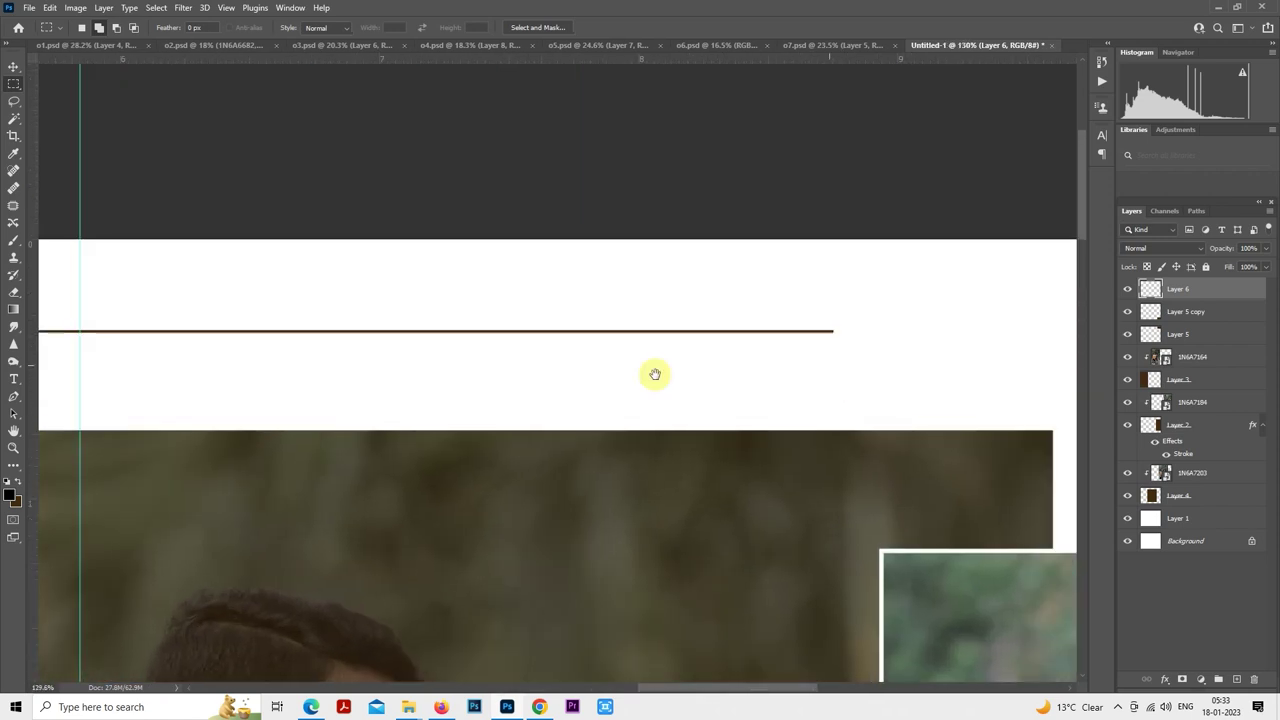
click(14, 241)
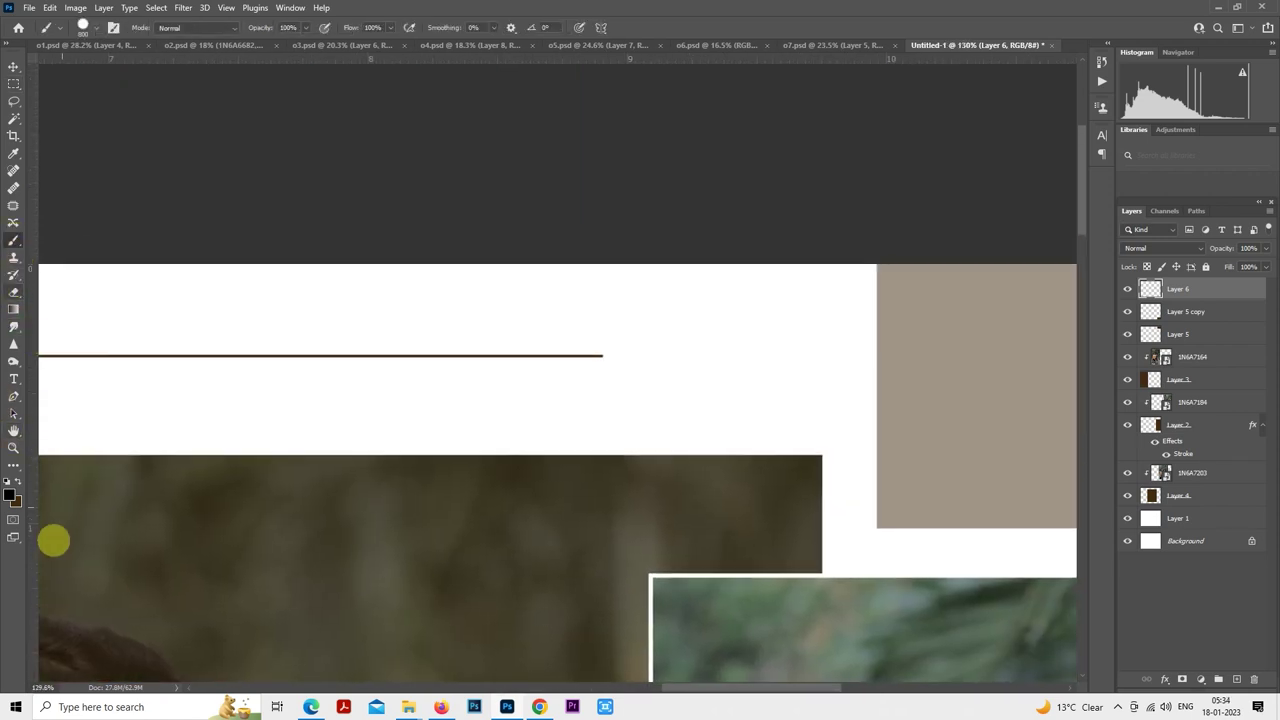
click(18, 481)
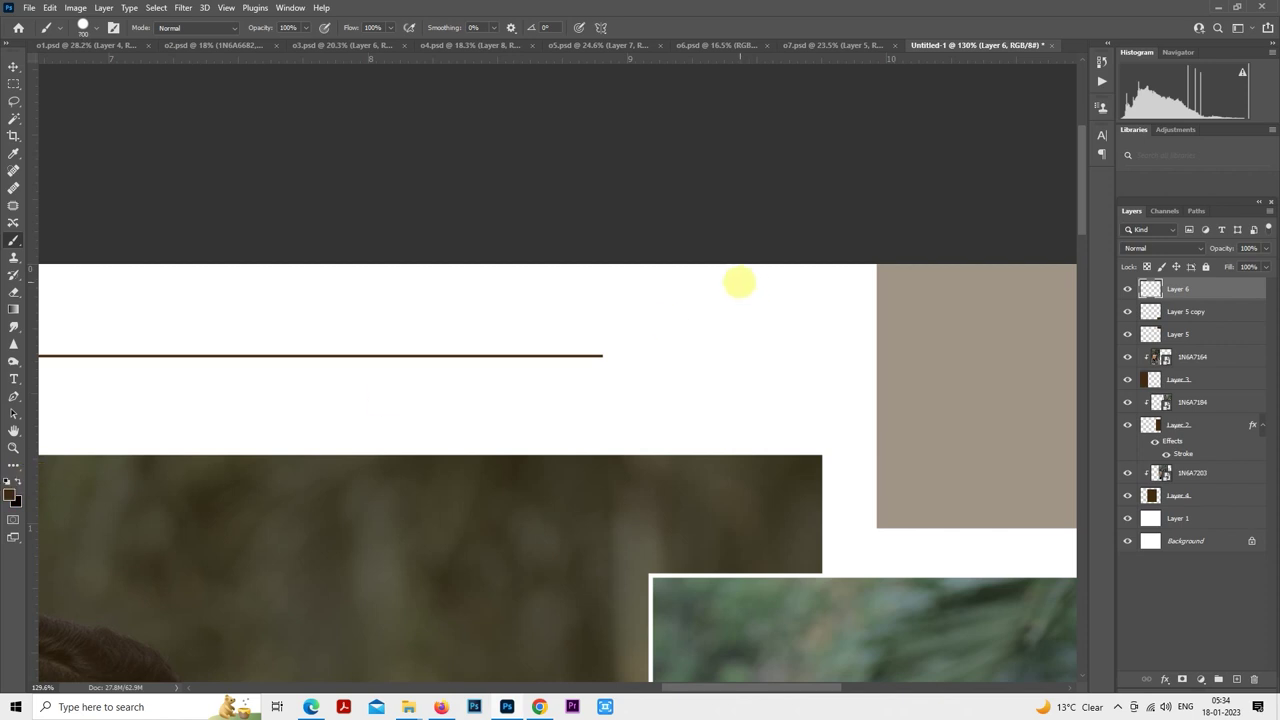
key(bracketleft)
key(bracketleft)
key(bracketleft)
key(bracketleft)
key(bracketleft)
key(bracketleft)
key(bracketleft)
key(bracketleft)
key(bracketleft)
key(bracketleft)
key(bracketleft)
key(bracketleft)
key(bracketleft)
key(bracketleft)
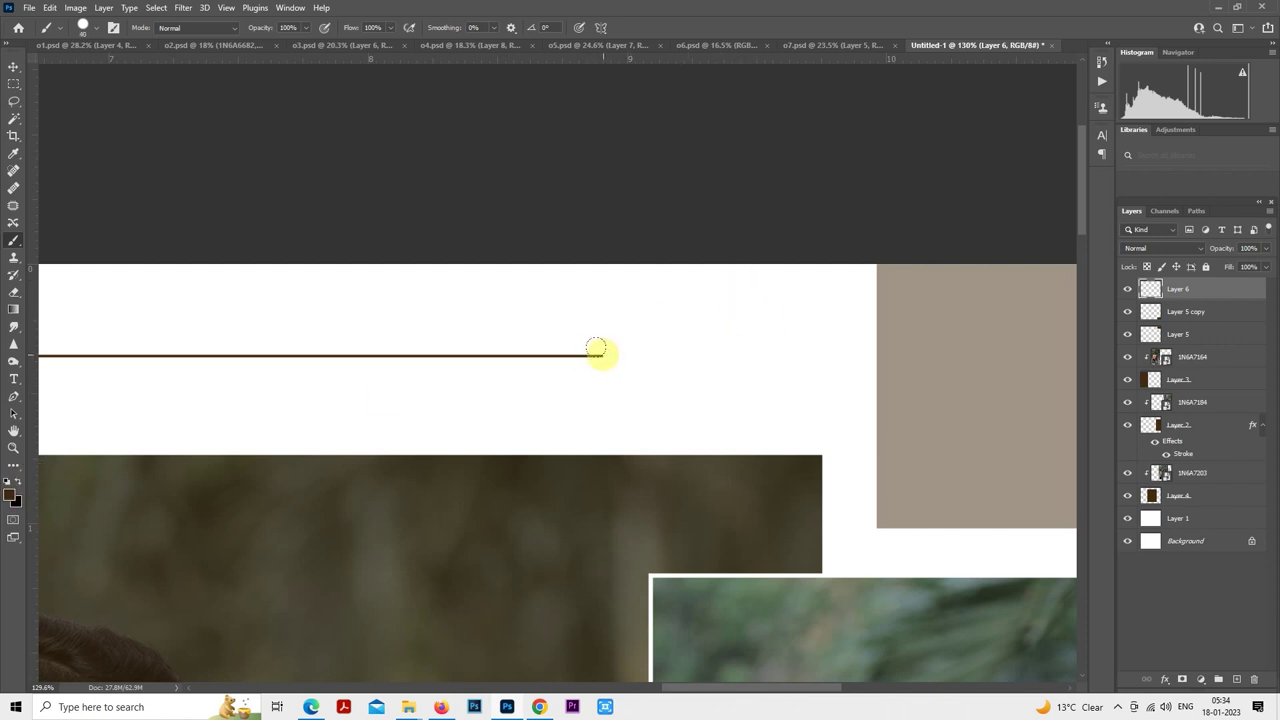
click(600, 356)
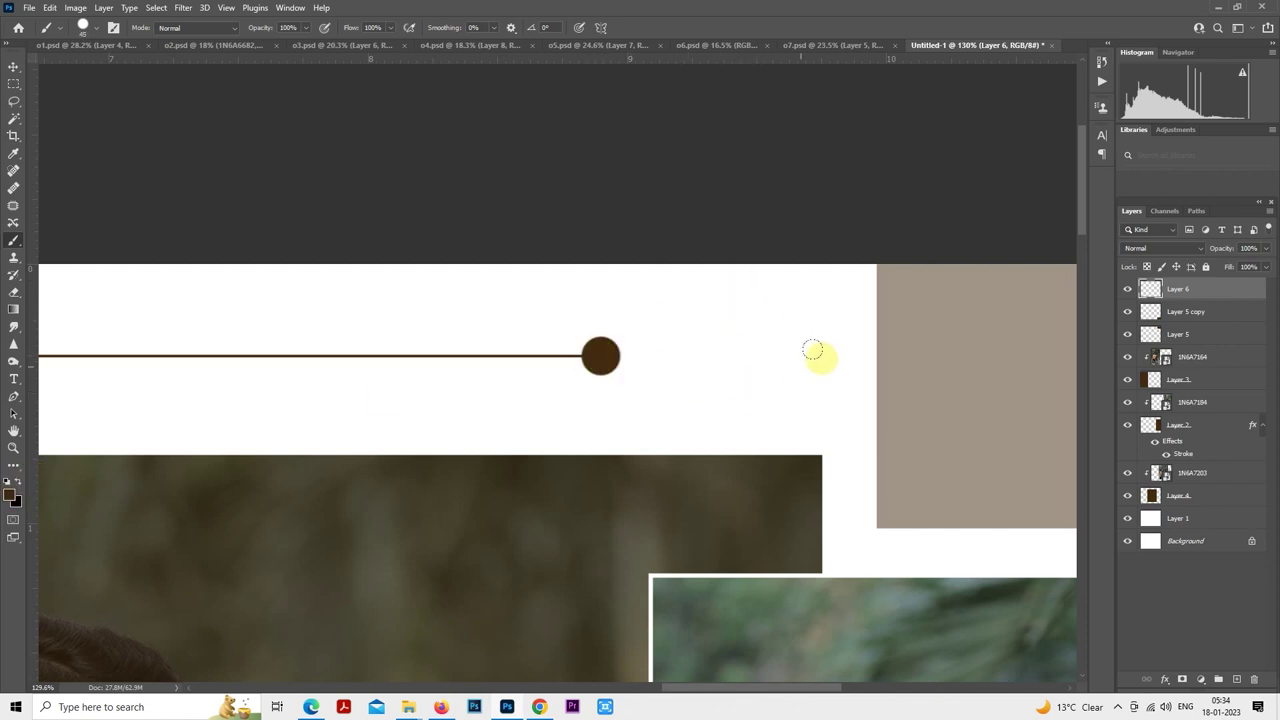
click(13, 85)
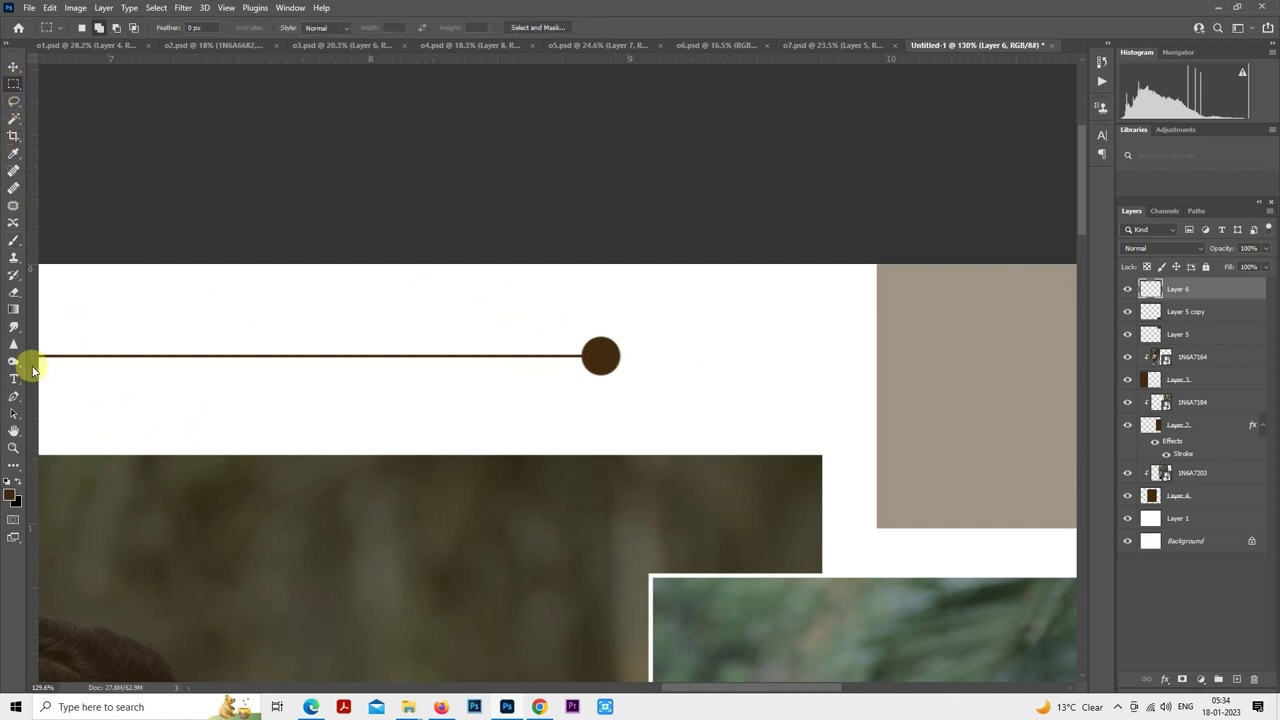
click(13, 241)
- Nudge the line-and-dots graphic slightly left and up, then delete the small dot beside the big dot
scroll(654, 377, up, 3)
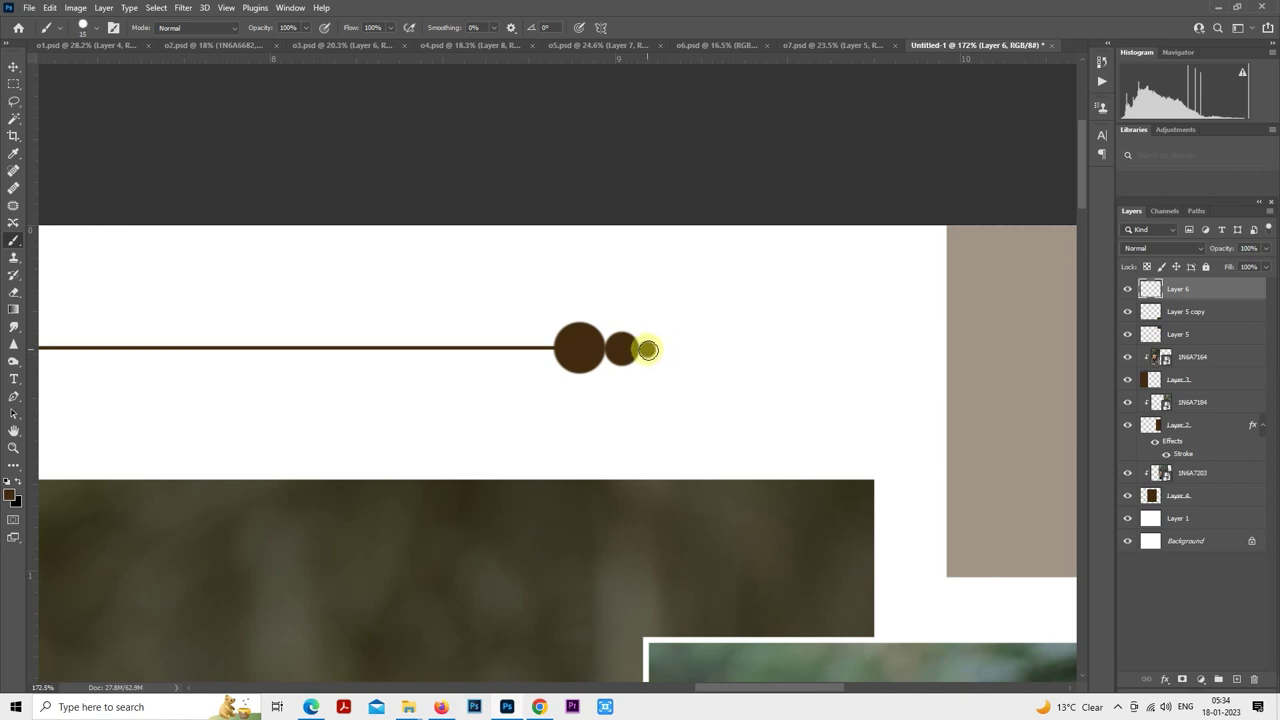
scroll(707, 350, down, 4)
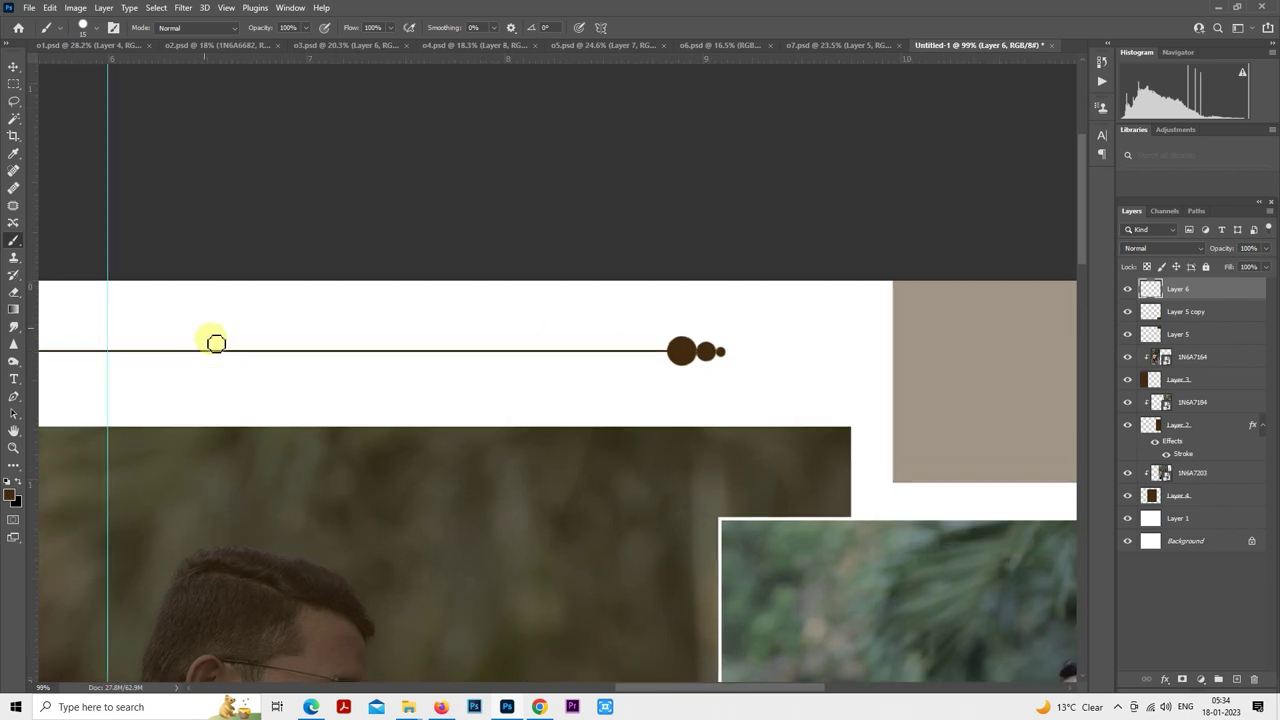
scroll(146, 302, up, 1)
click(14, 84)
scroll(828, 395, up, 3)
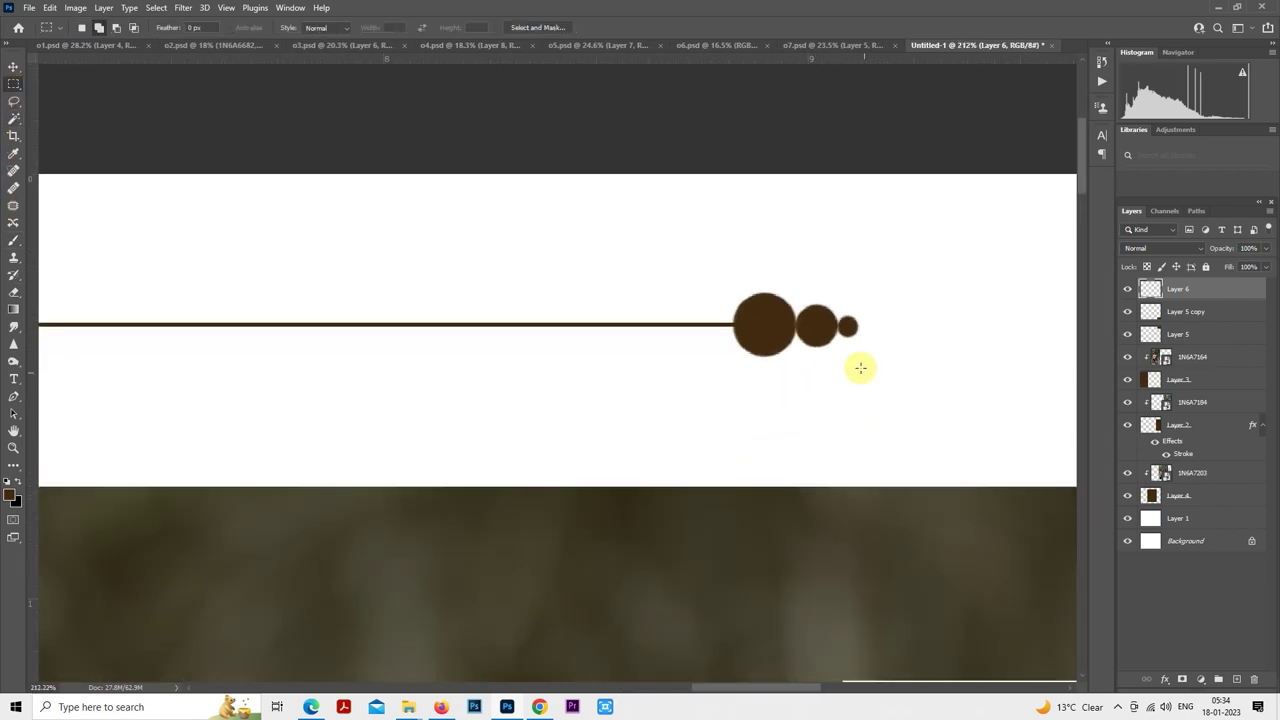
key(ctrl)
mouse_move(849, 333)
mouse_down()
mouse_move(700, 312)
mouse_move(851, 346)
mouse_up()
scroll(851, 343, down, 8)
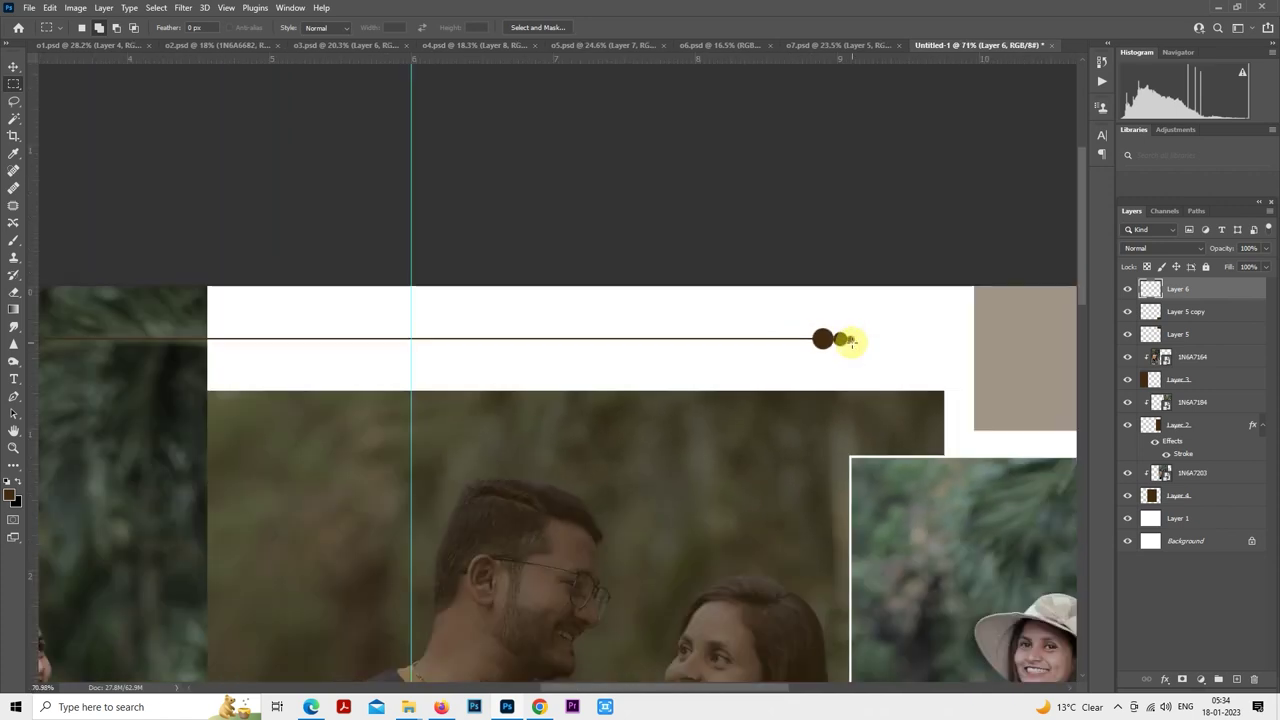
scroll(940, 346, up, 1)
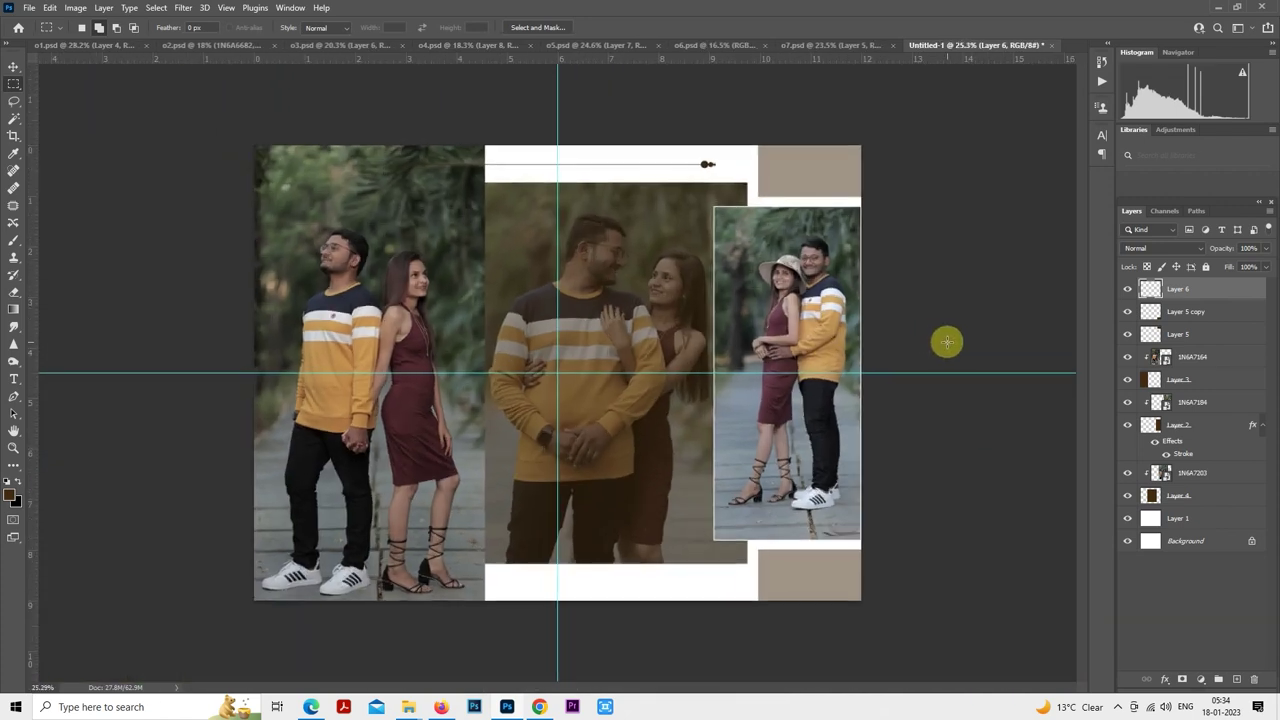
scroll(791, 147, up, 1)
scroll(791, 147, up, 6)
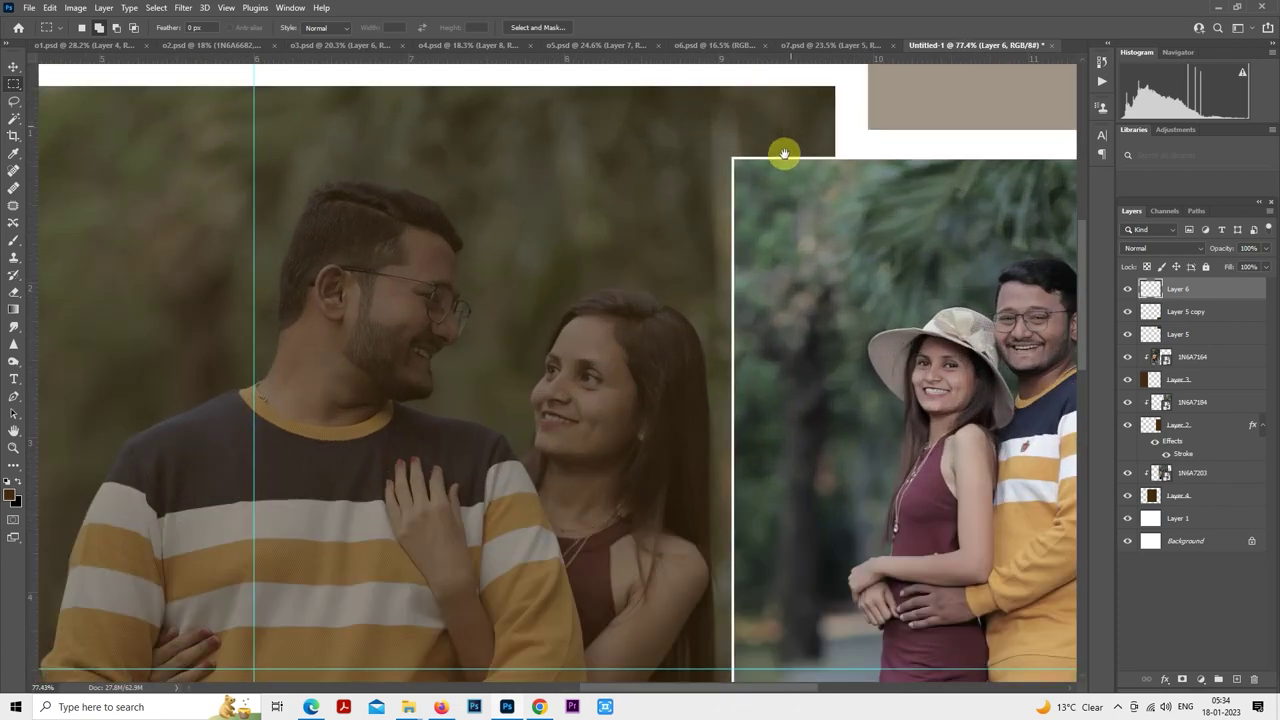
scroll(664, 396, up, 5)
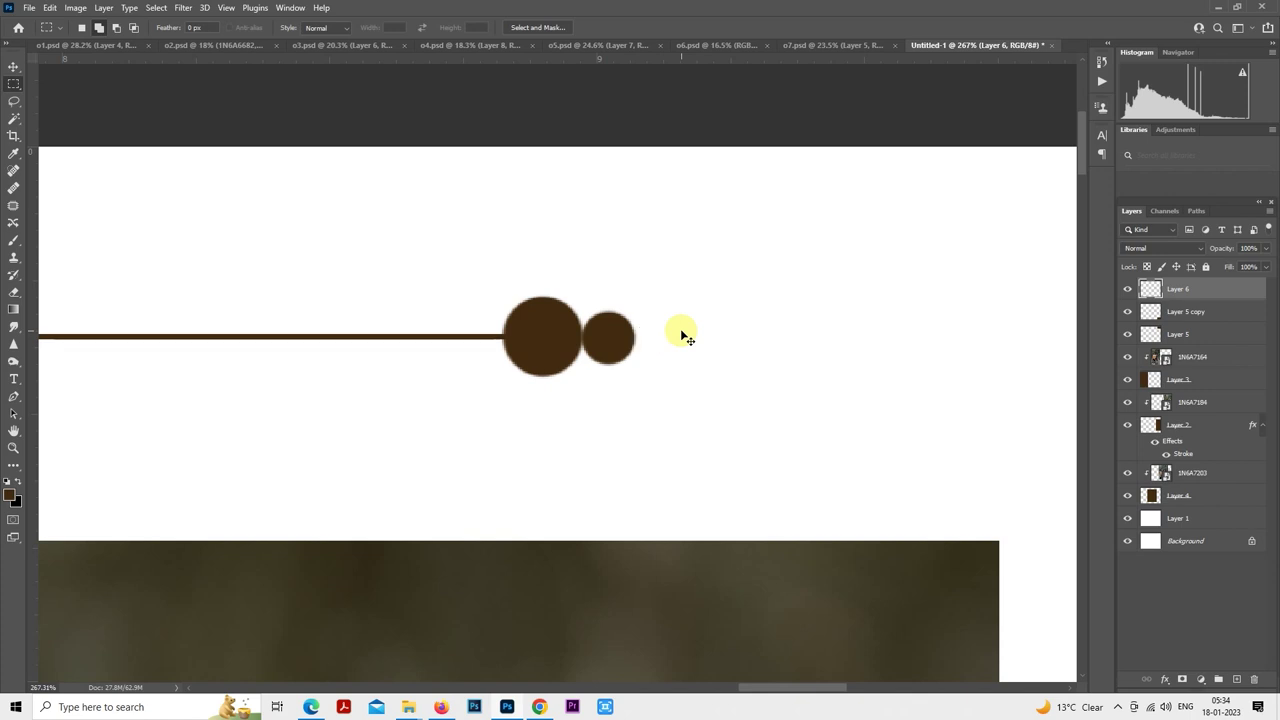
key(Delete)
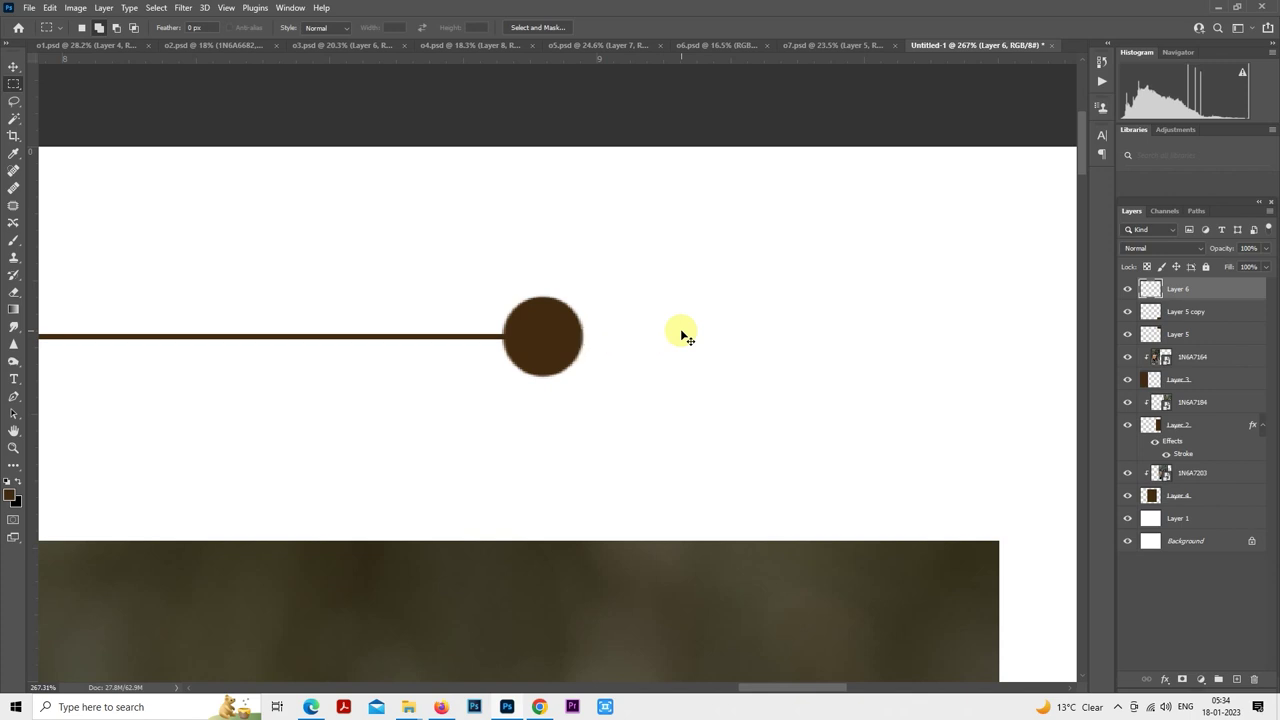
- Brush in a medium and a smaller brown dot to the right of the big dot
click(14, 241)
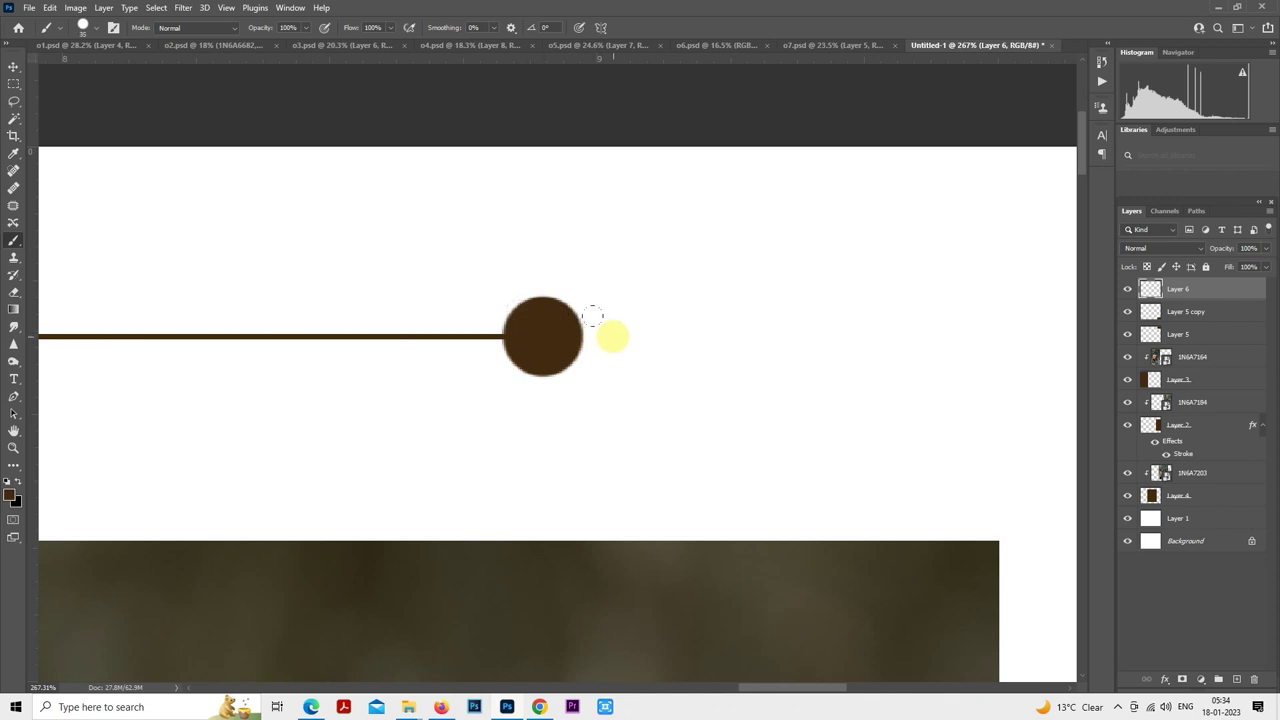
click(612, 337)
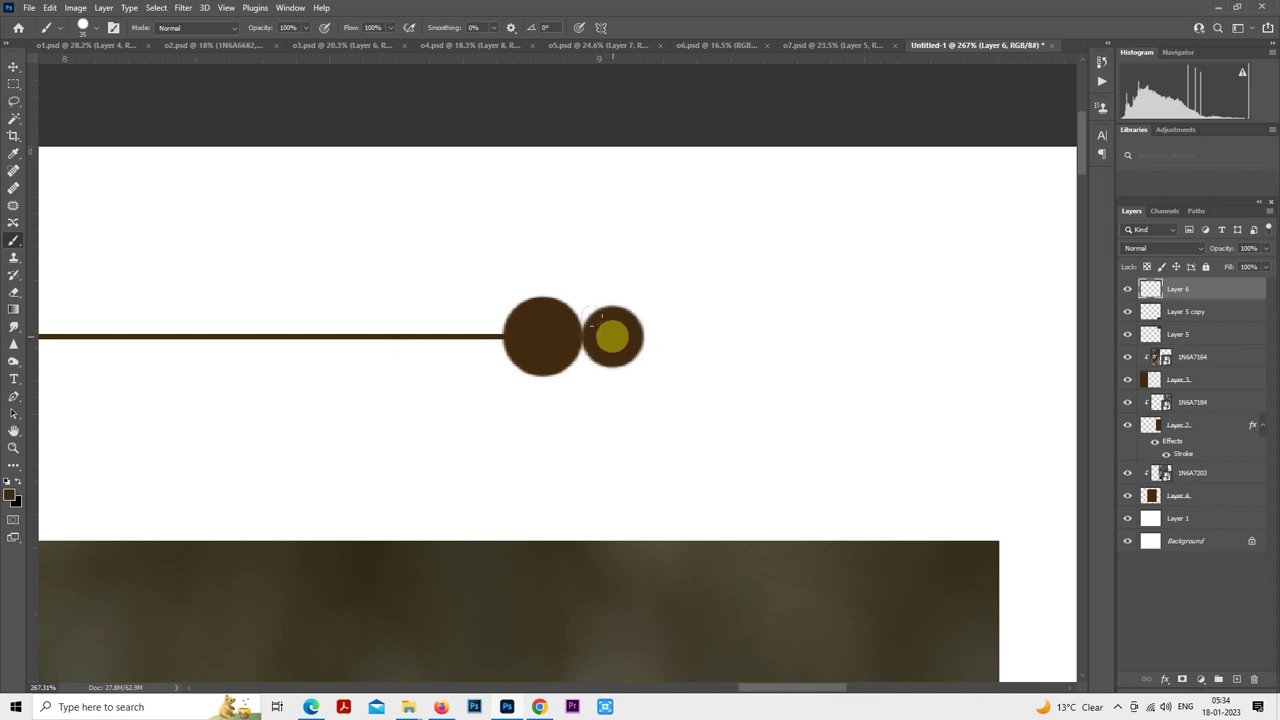
key(ctrl+z)
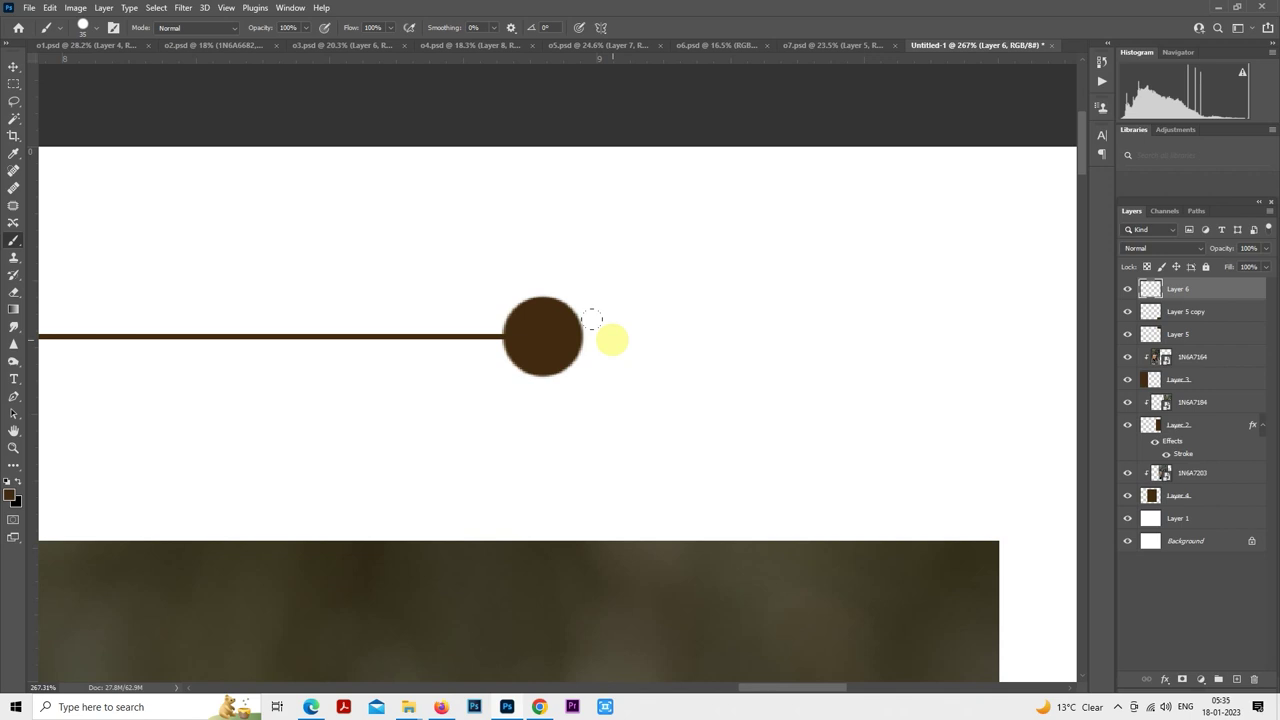
click(612, 341)
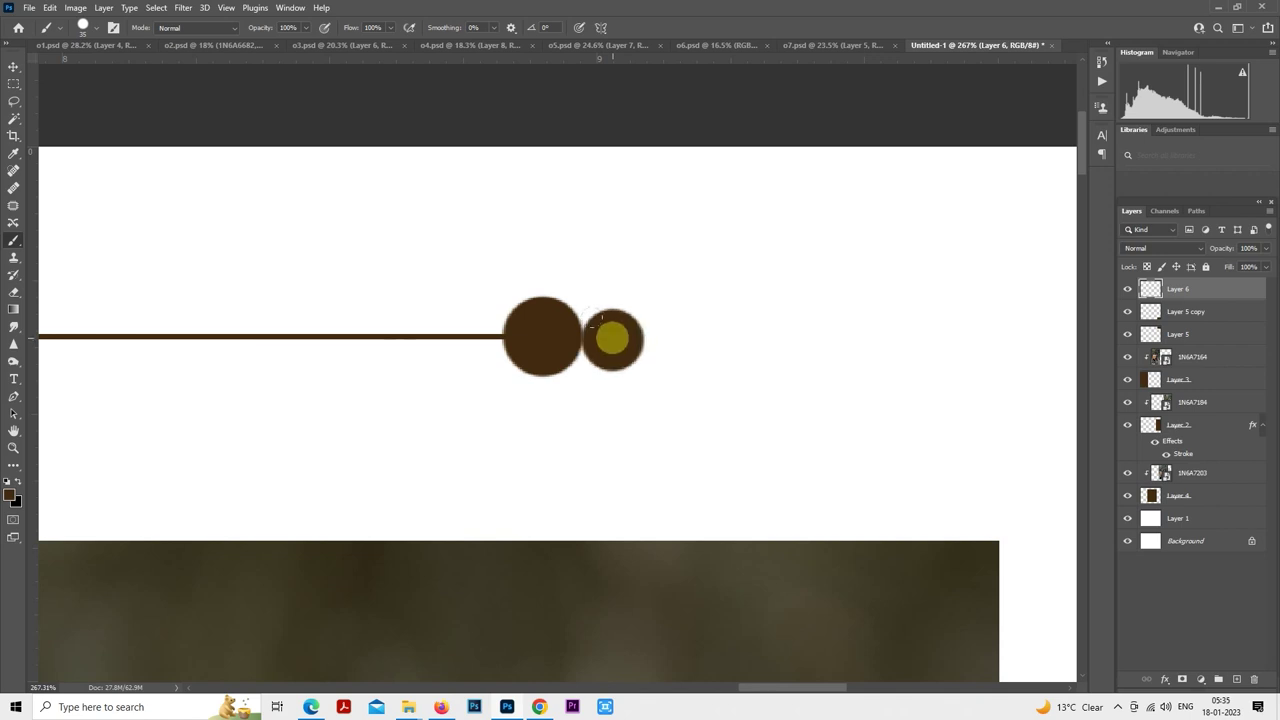
key(ctrl+z)
click(612, 336)
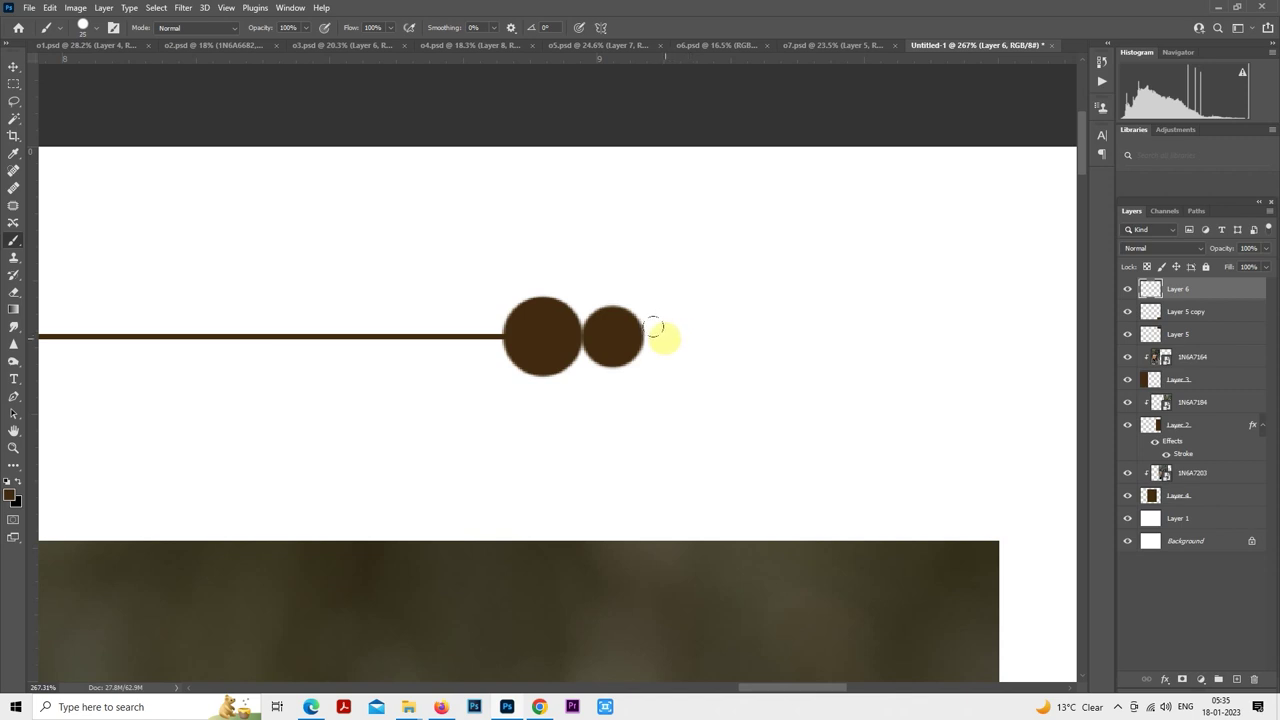
click(662, 336)
scroll(690, 338, down, 6)
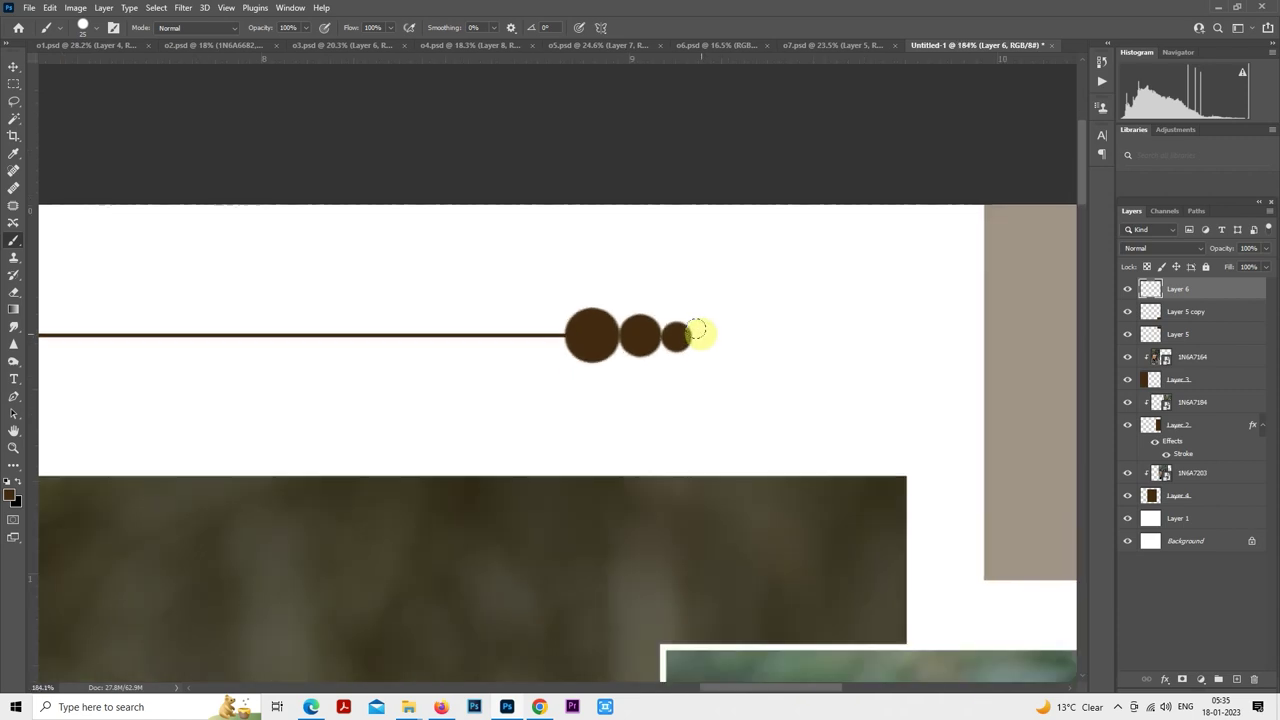
scroll(714, 340, up, 5)
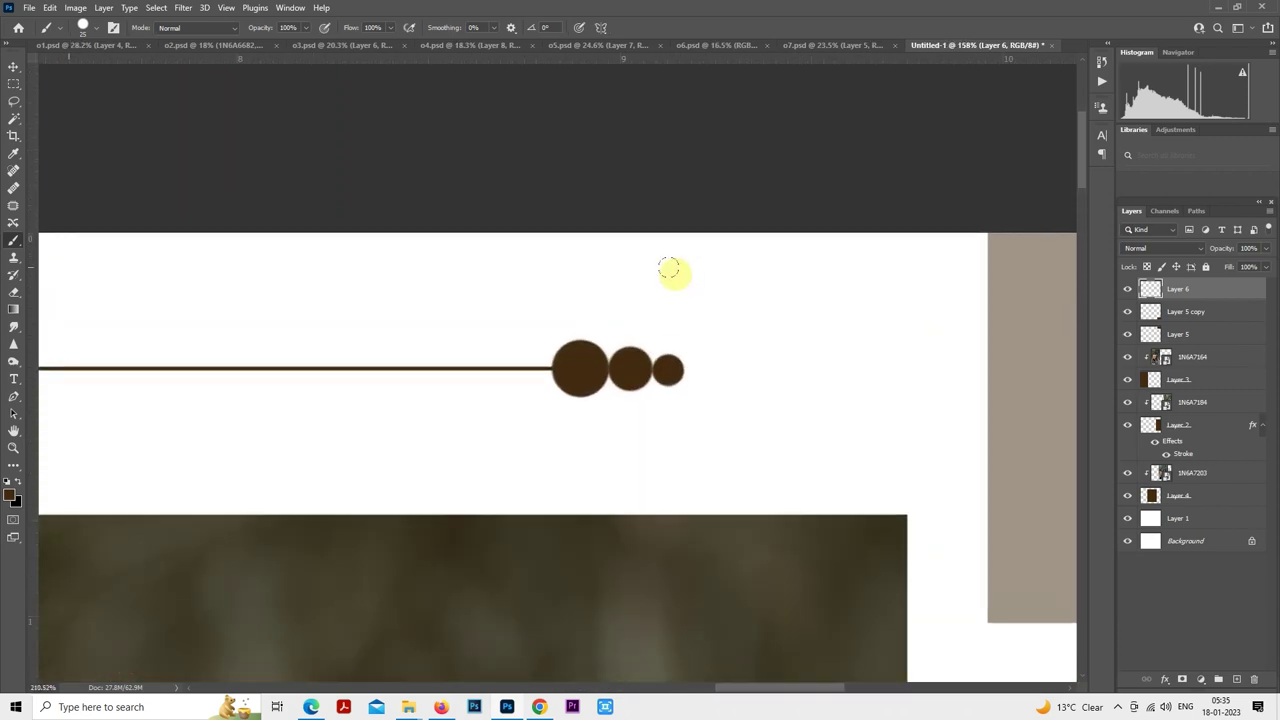
scroll(706, 372, down, 5)
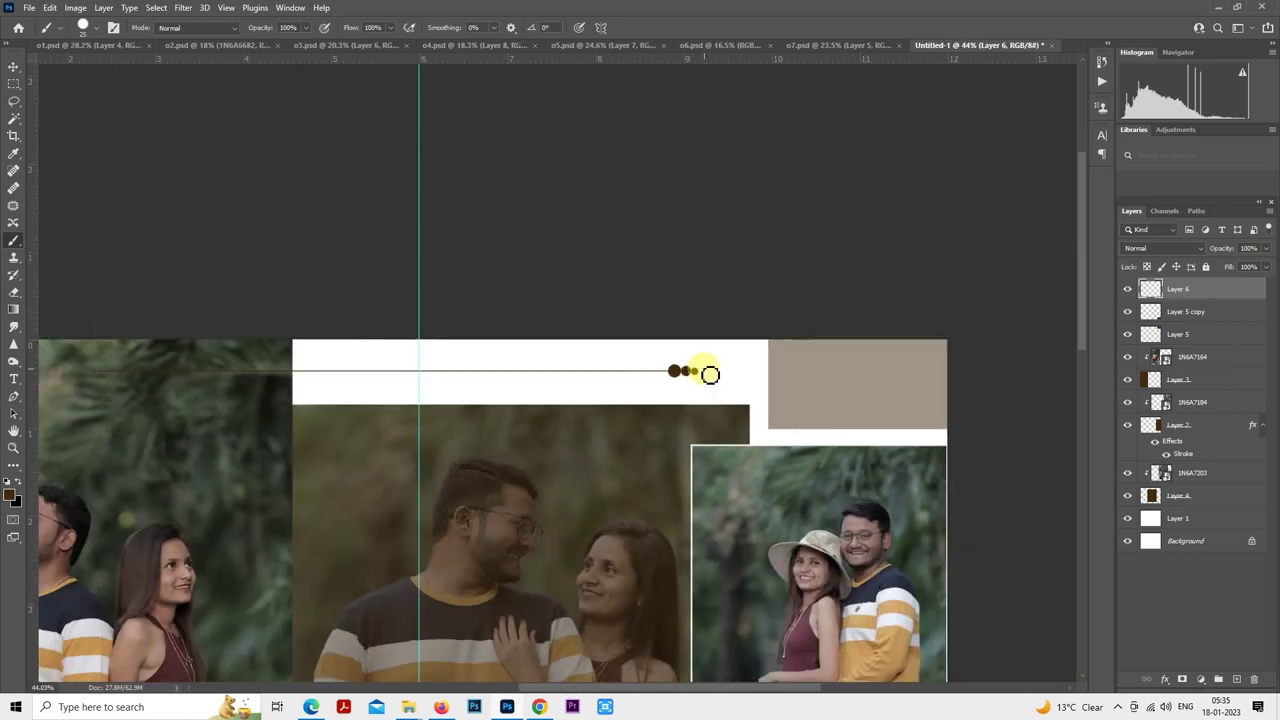
- Undo the painted dots so the old small circles are gone from the line
click(14, 84)
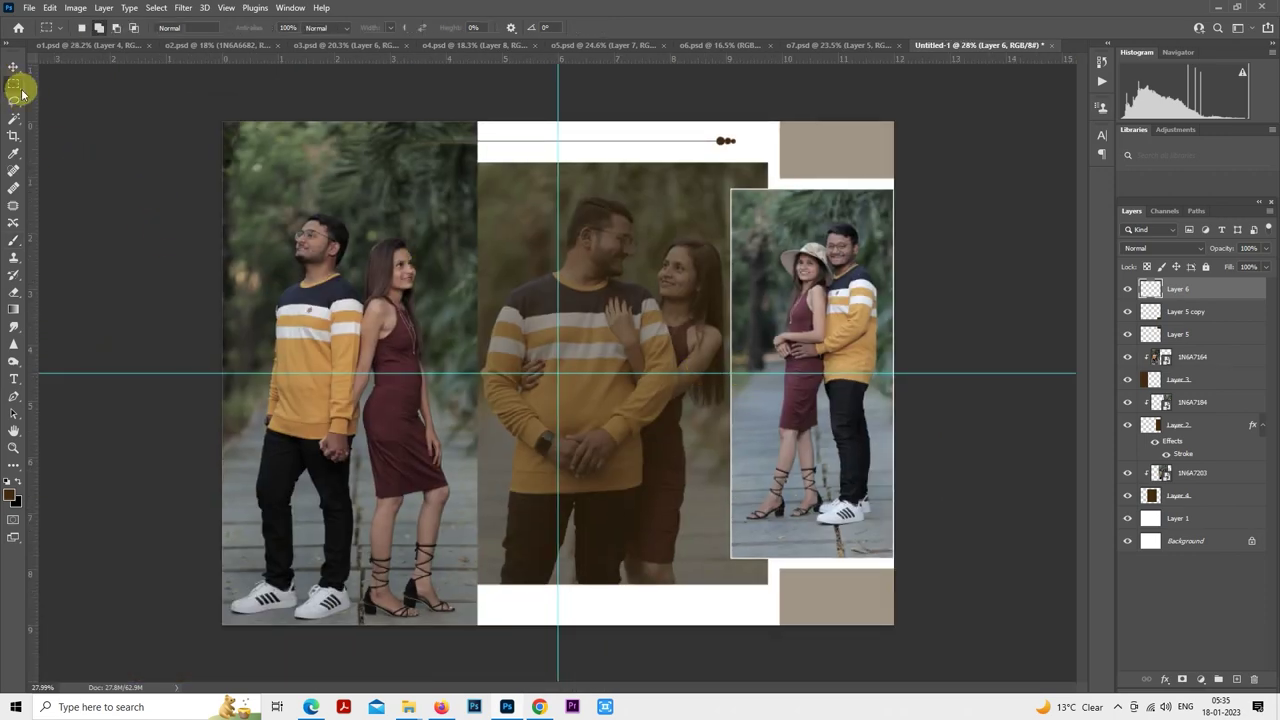
scroll(780, 125, up, 4)
scroll(691, 420, up, 5)
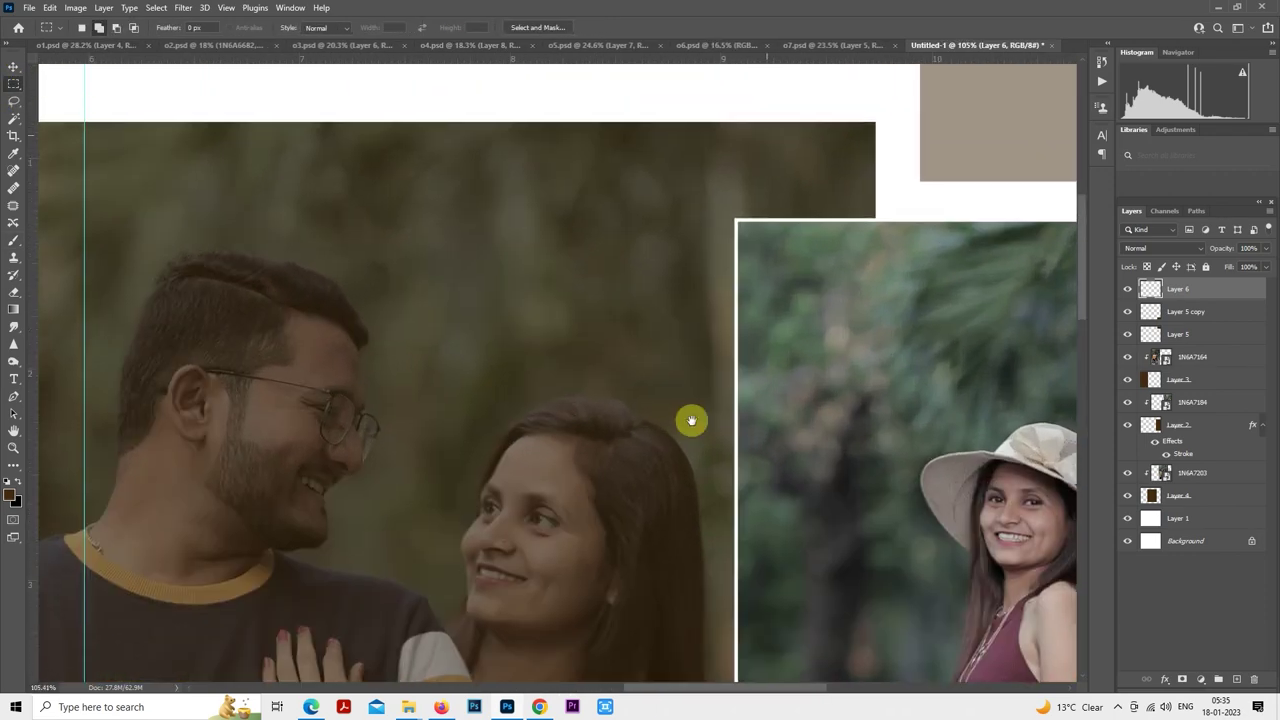
drag(686, 445, 691, 451)
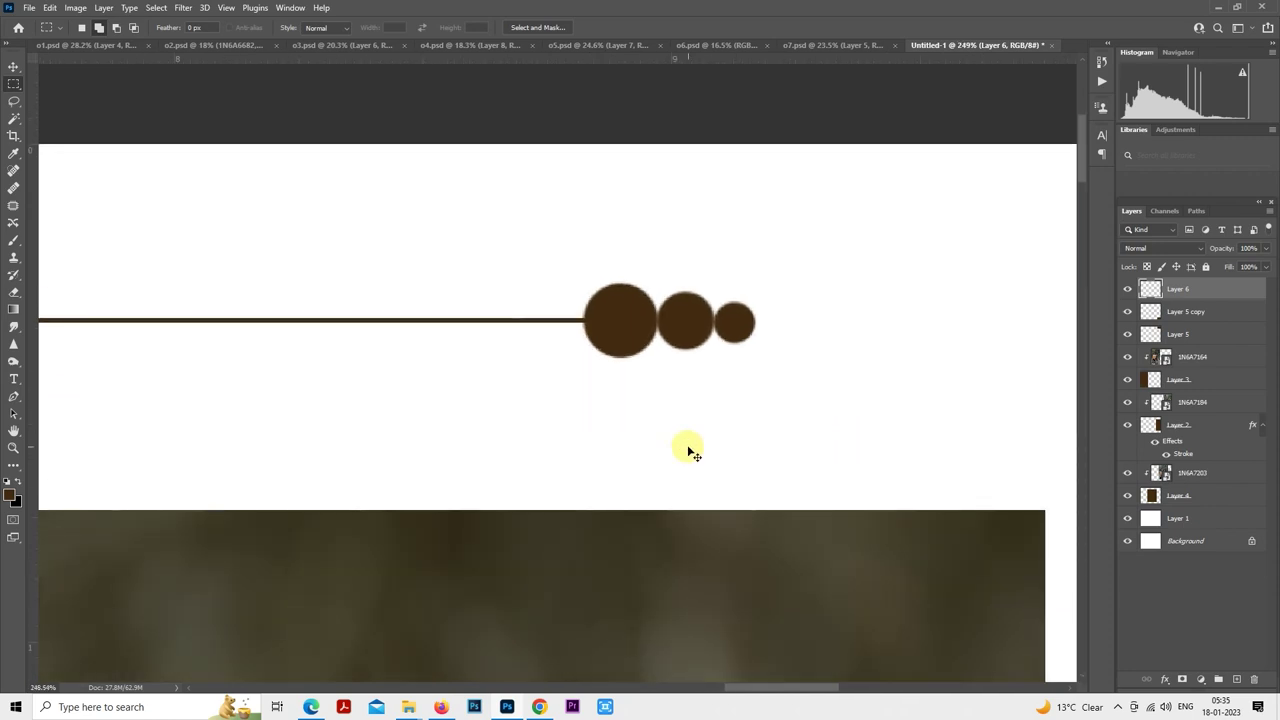
key(ctrl+z)
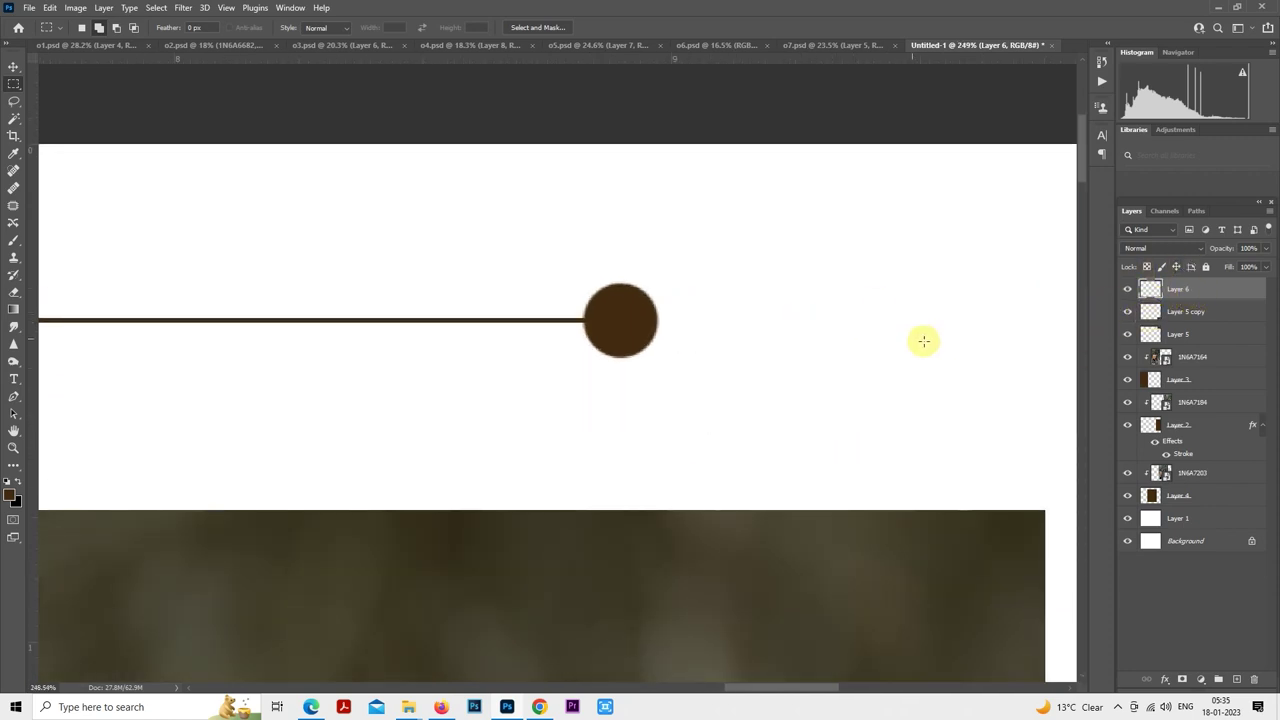
click(1127, 289)
click(1127, 289)
key(ctrl+z)
- On a new layer, paint a brown circle and move it onto the line's end
click(1236, 679)
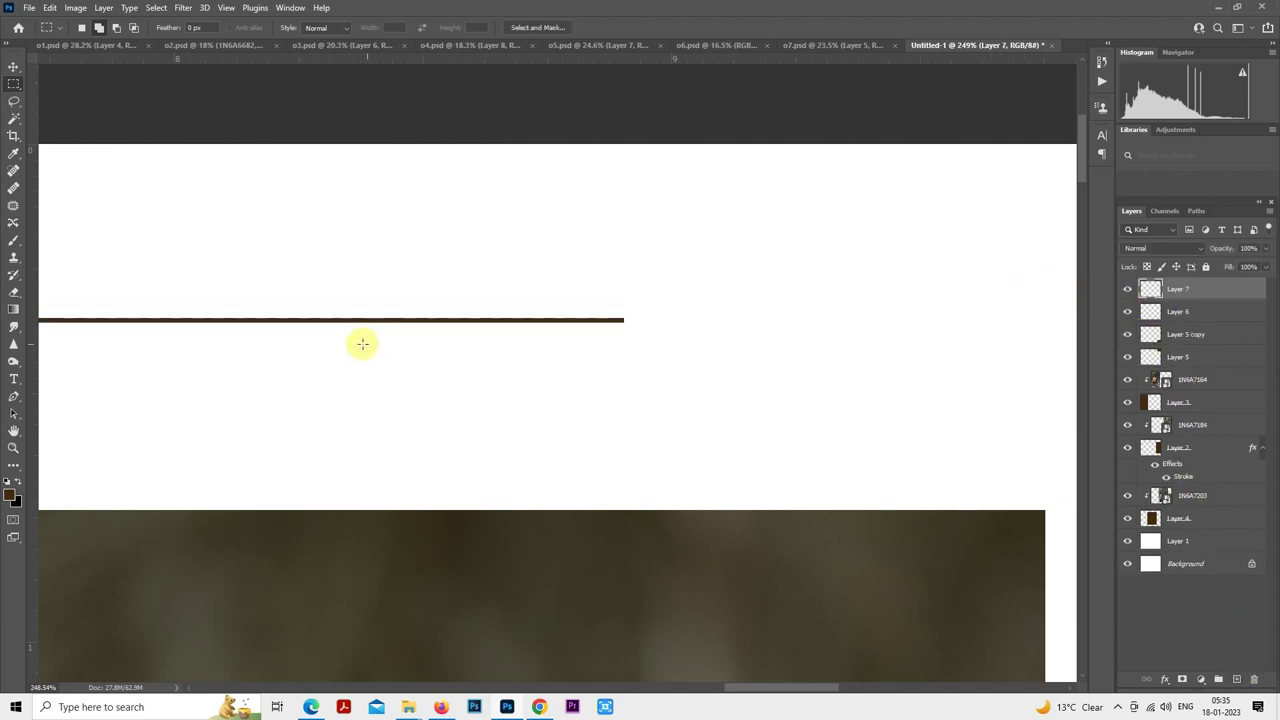
click(13, 242)
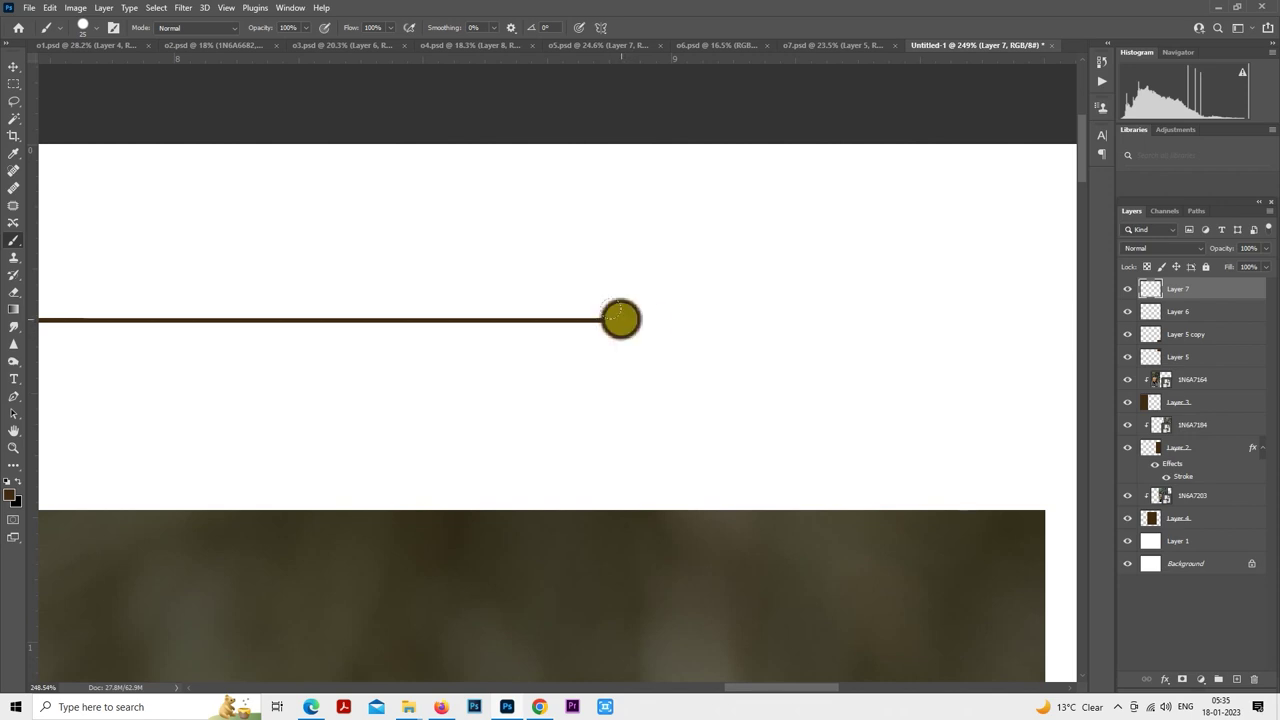
click(13, 85)
scroll(690, 320, up, 2)
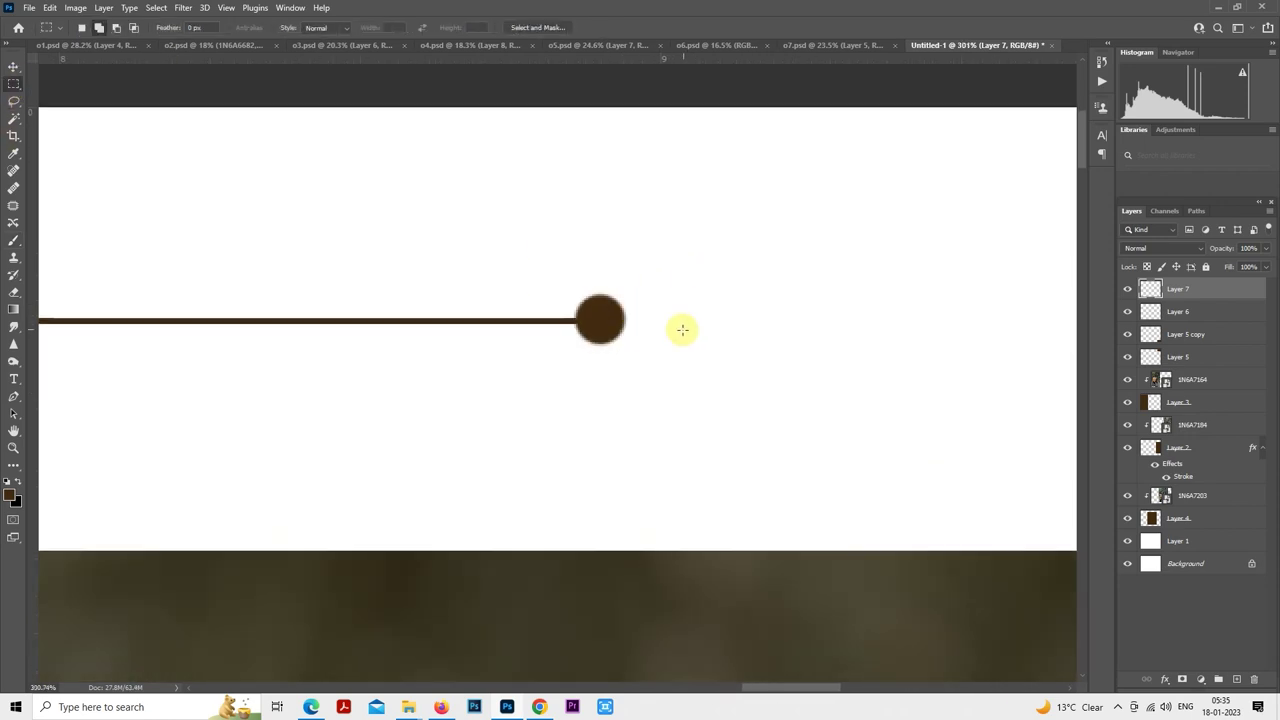
right_click(536, 264)
click(606, 386)
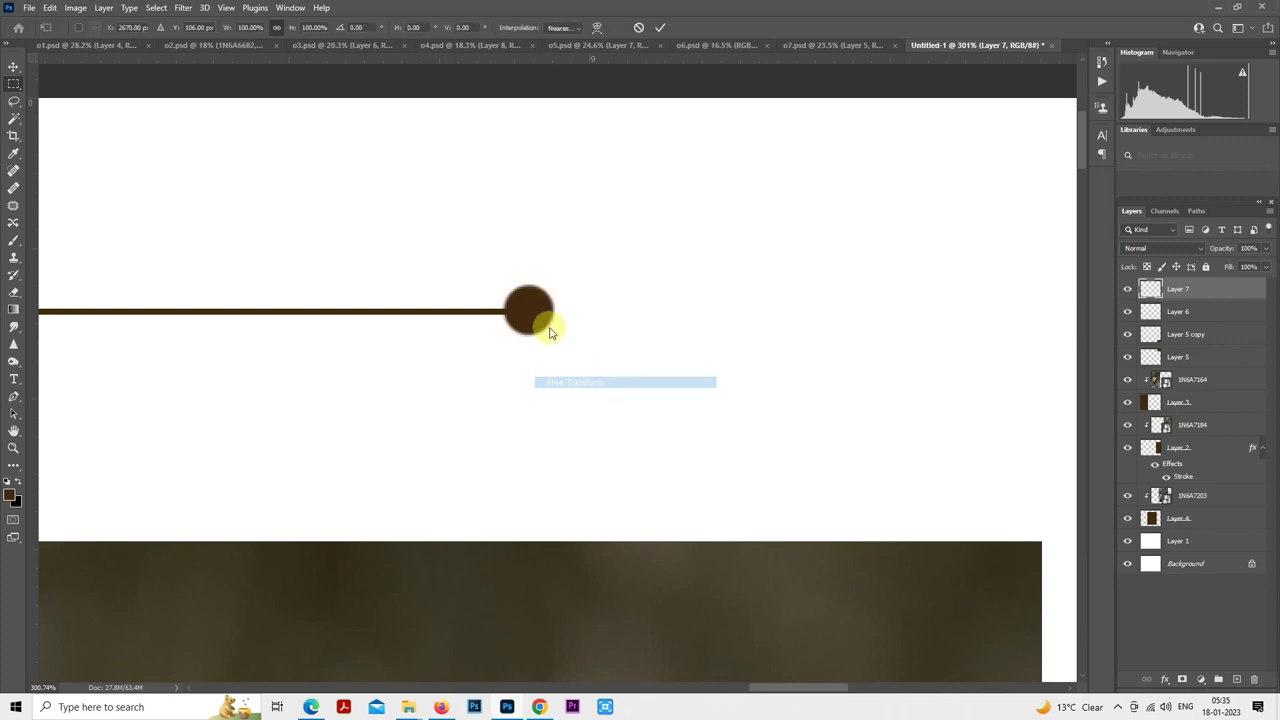
mouse_move(544, 312)
mouse_down()
mouse_move(526, 305)
mouse_move(533, 318)
mouse_up()
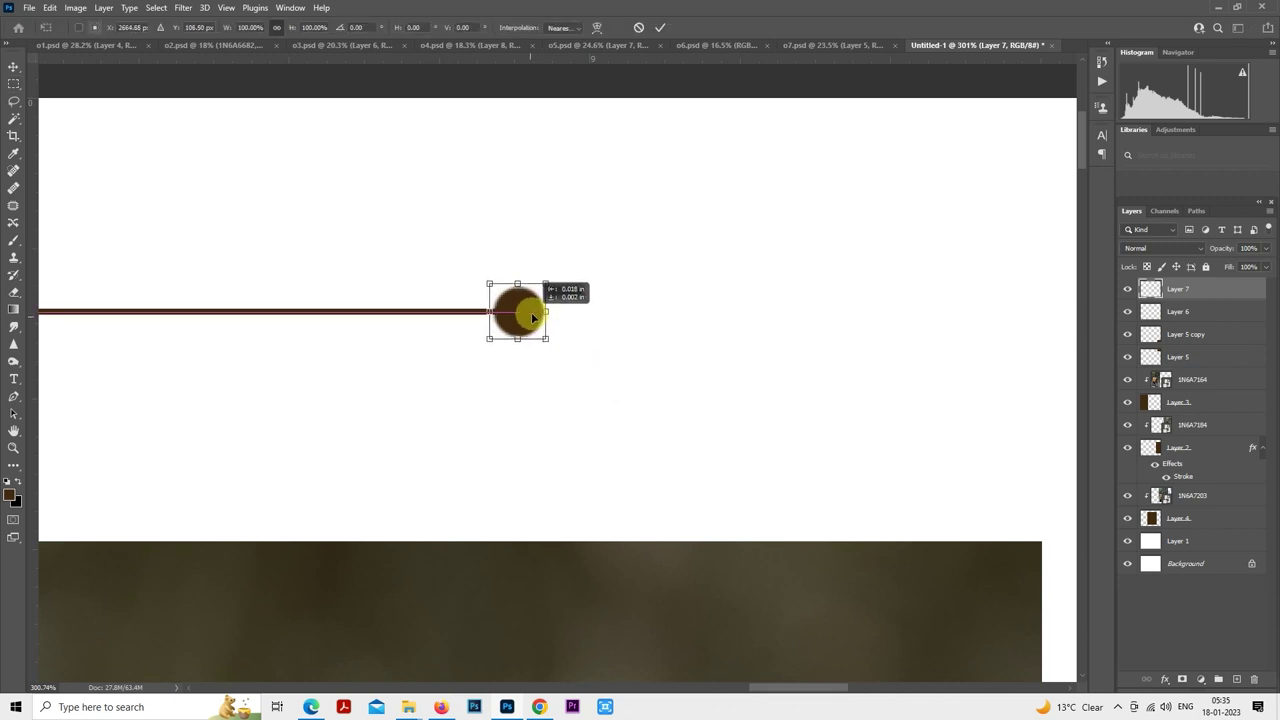
key(Return)
- Duplicate the circle twice, placing the copies side by side to its right
key(ctrl+j)
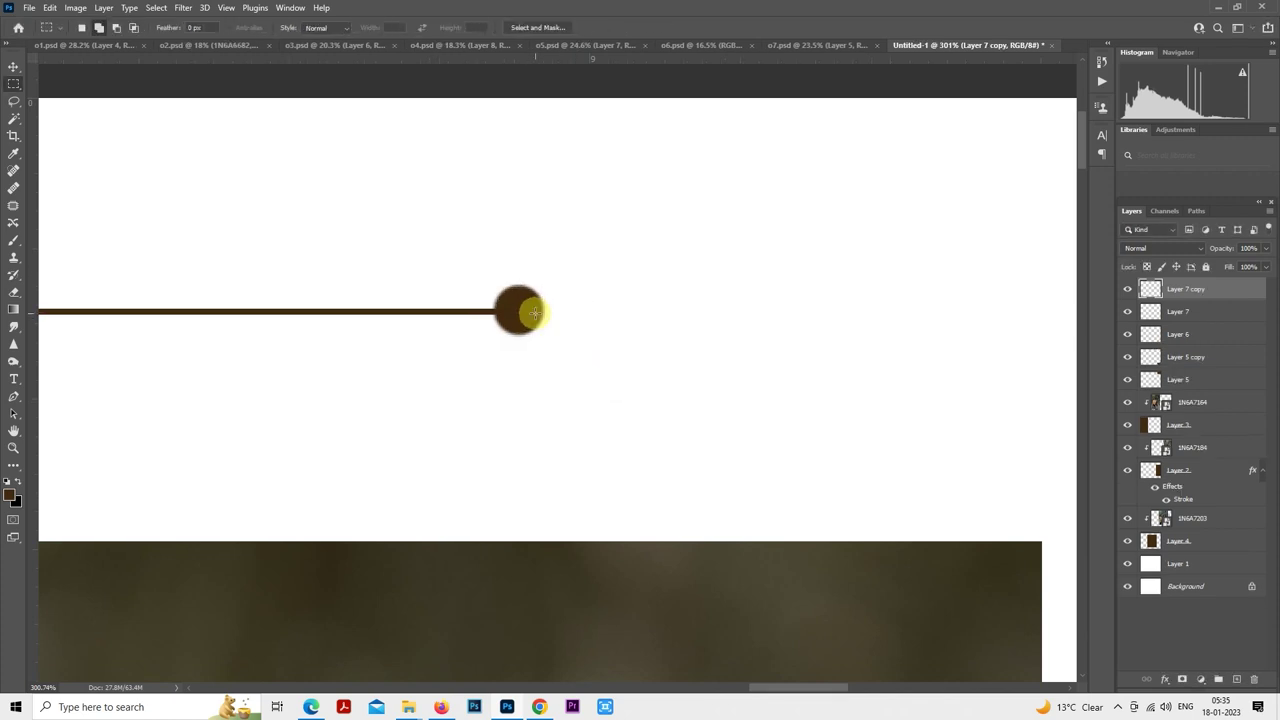
right_click(535, 316)
click(586, 427)
drag(537, 320, 637, 315)
key(Return)
key(ctrl+j)
scroll(677, 420, down, 10)
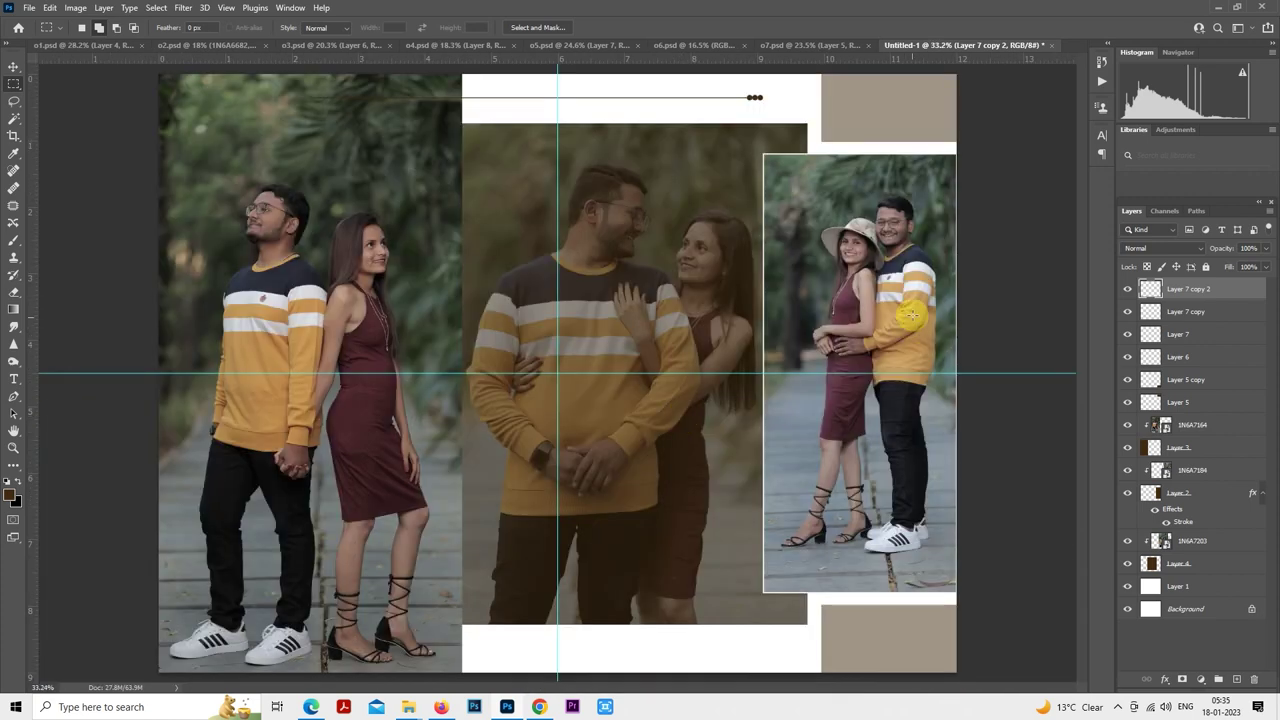
- Merge Layer 6 through Layer 7 copy 2 into one layer
scroll(934, 291, down, 1)
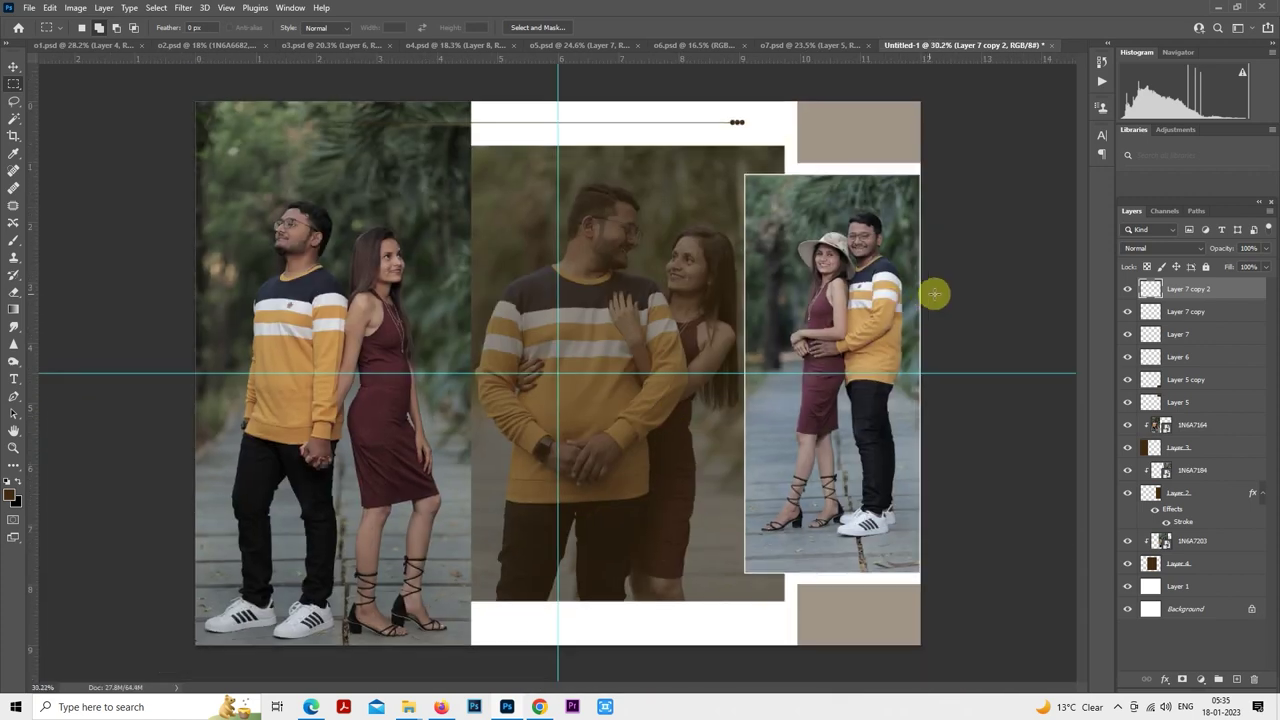
shift+click(1176, 358)
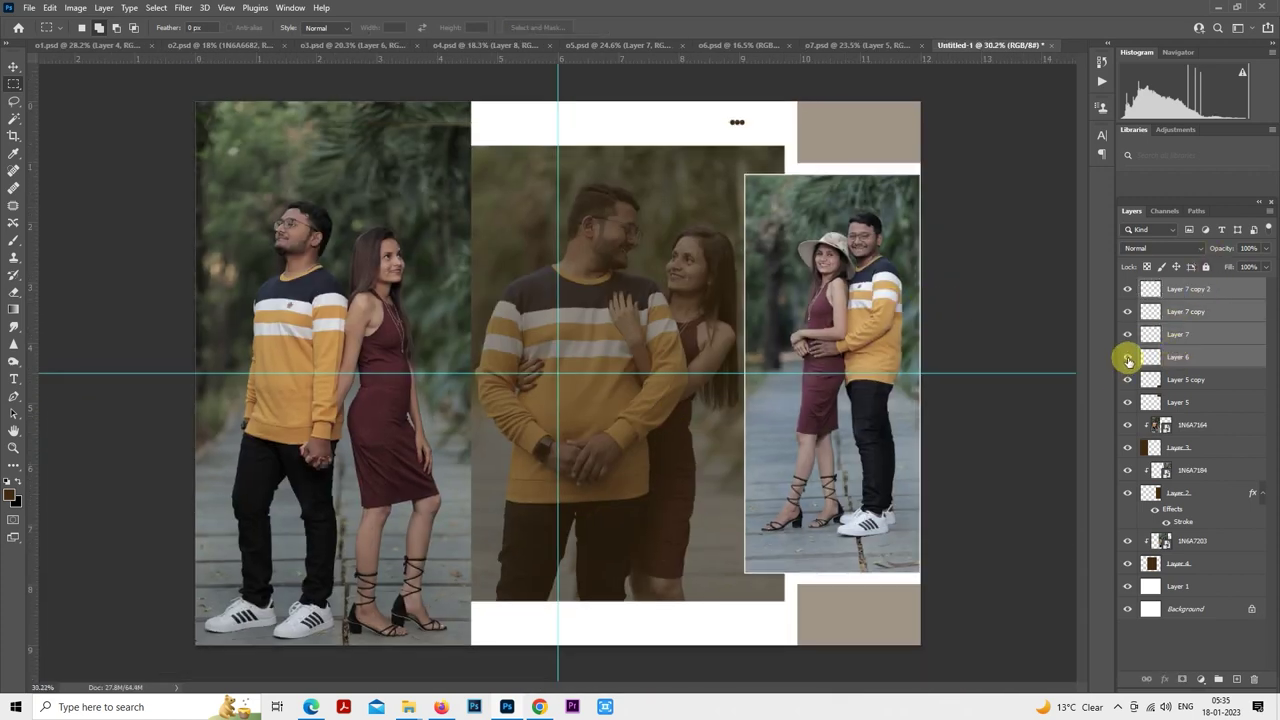
right_click(1177, 314)
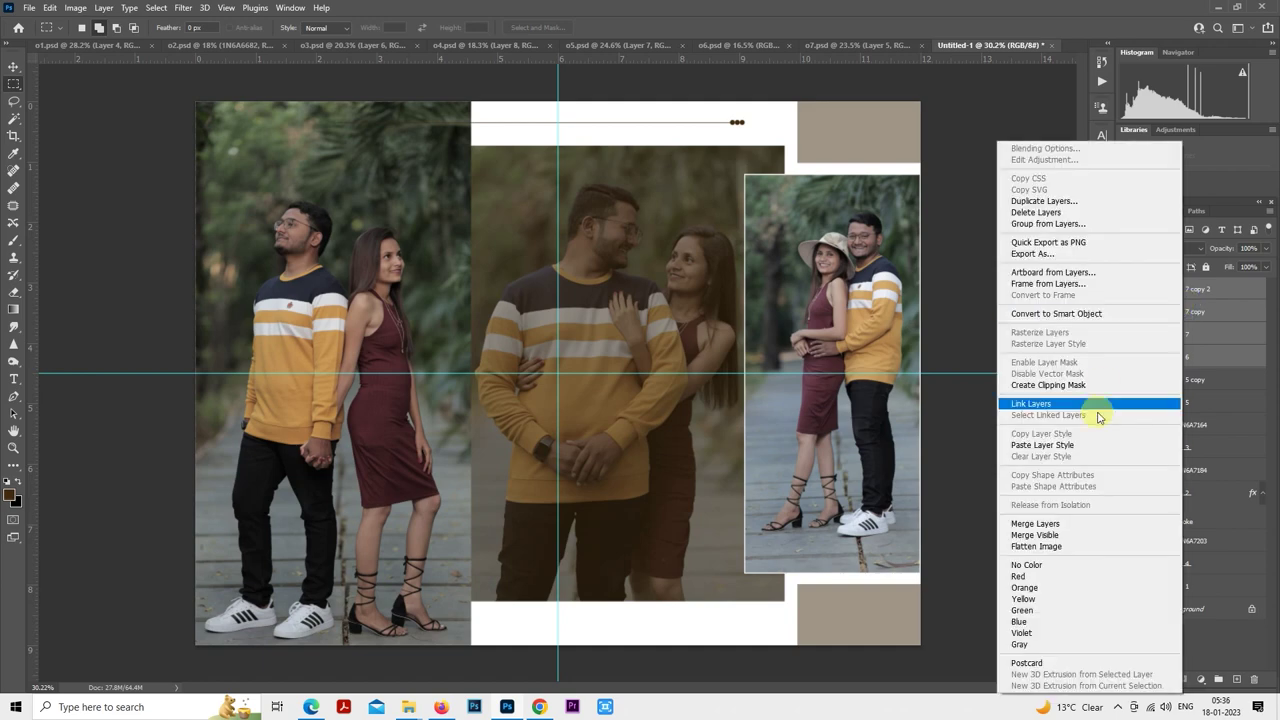
click(1066, 522)
- Shift the merged dotted line slightly right, then view the whole spread zoomed out
scroll(760, 228, up, 5)
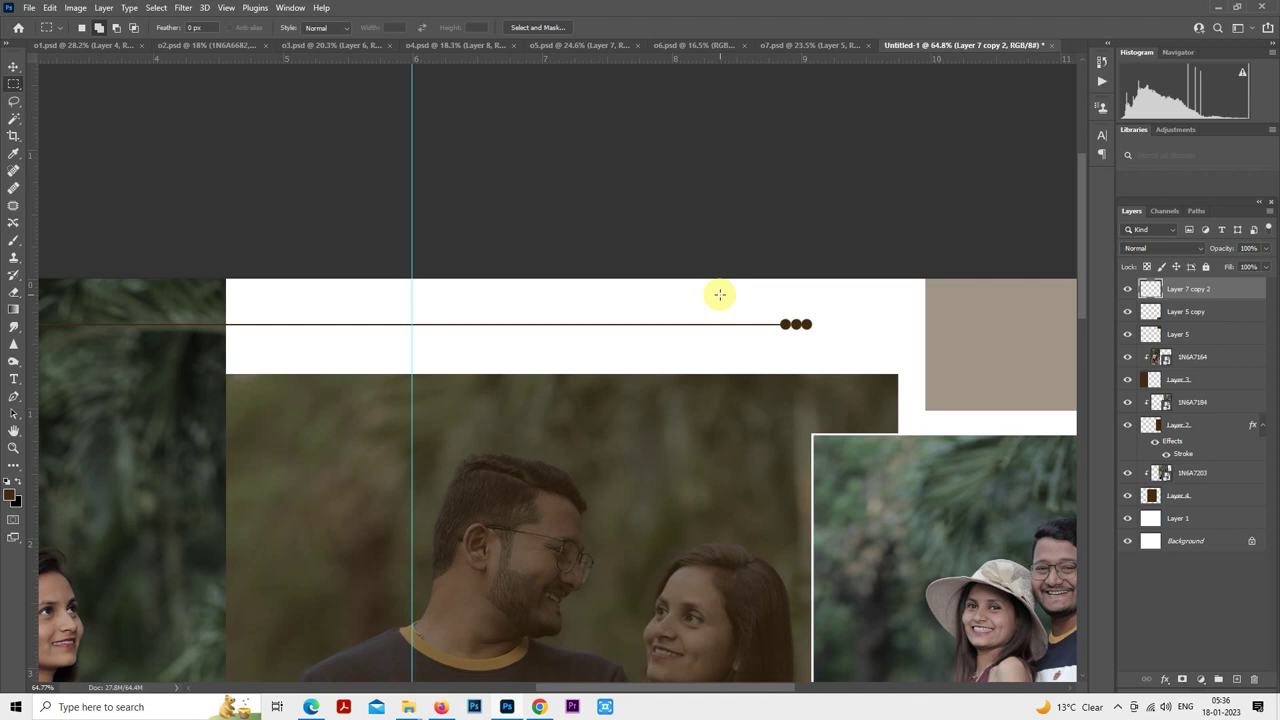
right_click(720, 294)
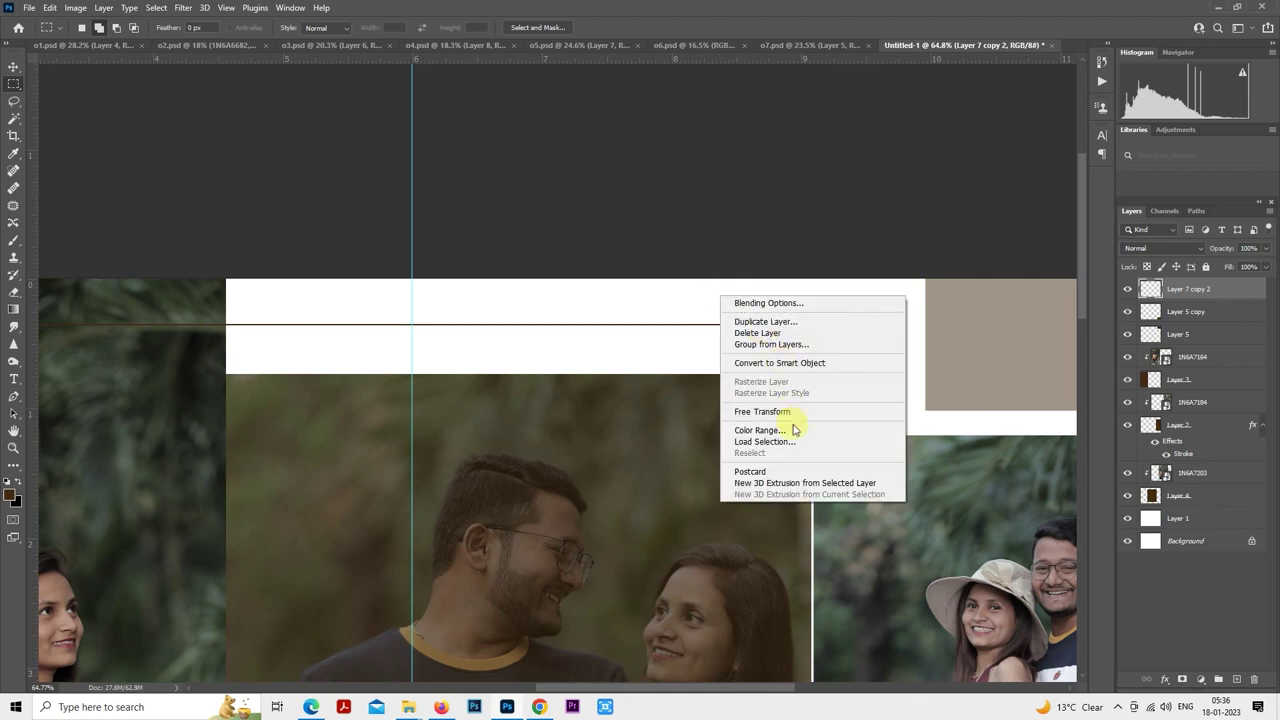
click(794, 411)
mouse_move(797, 327)
mouse_down()
mouse_move(880, 323)
mouse_move(813, 328)
mouse_up()
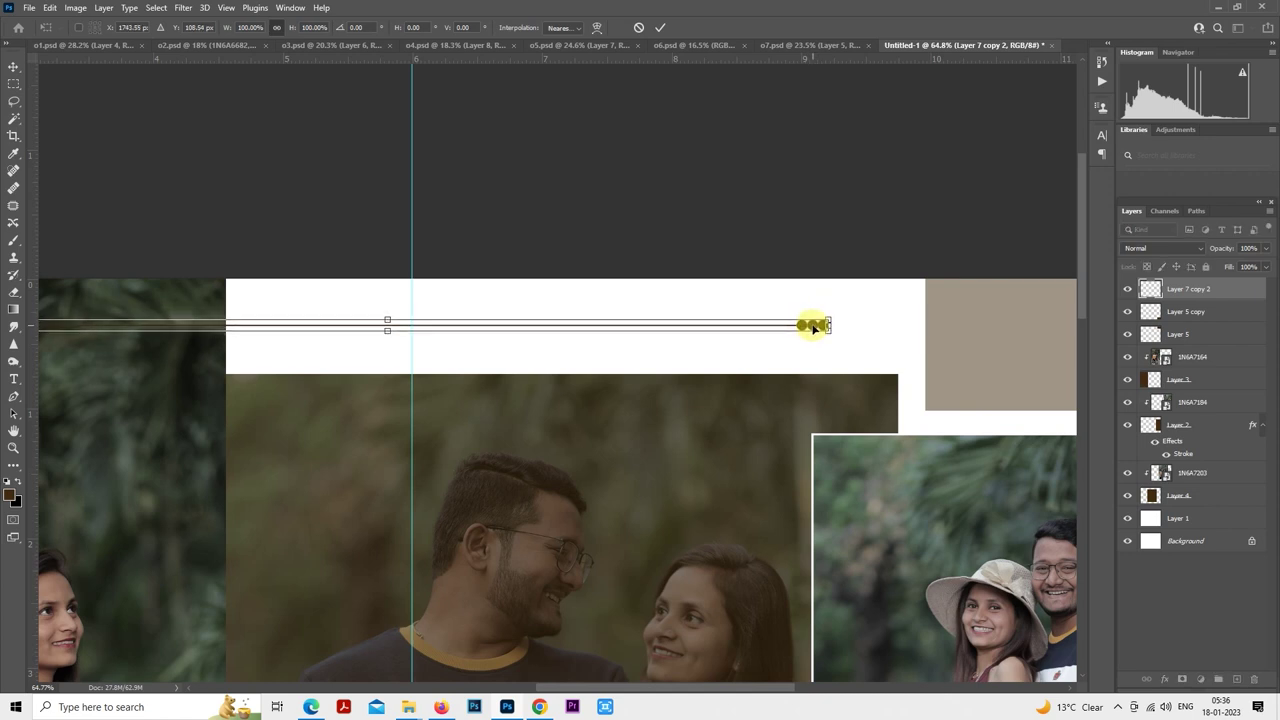
key(Return)
key(ctrl+0)
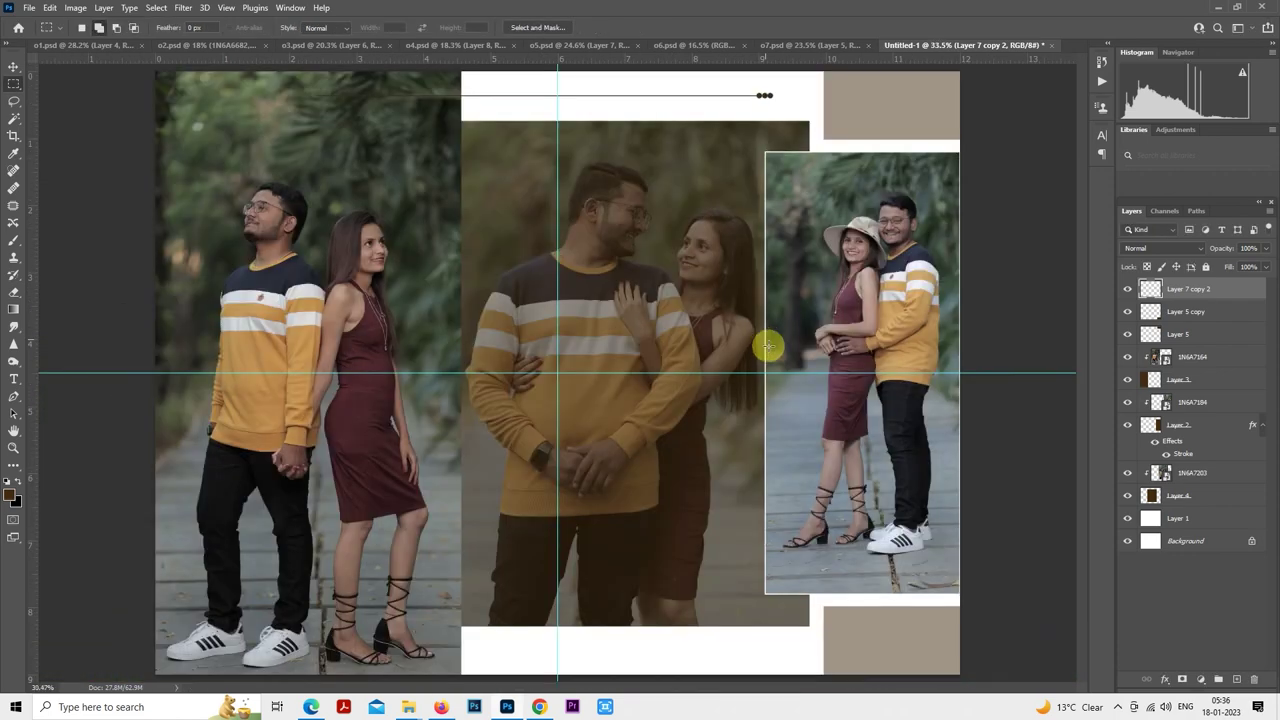
key(ctrl+minus)
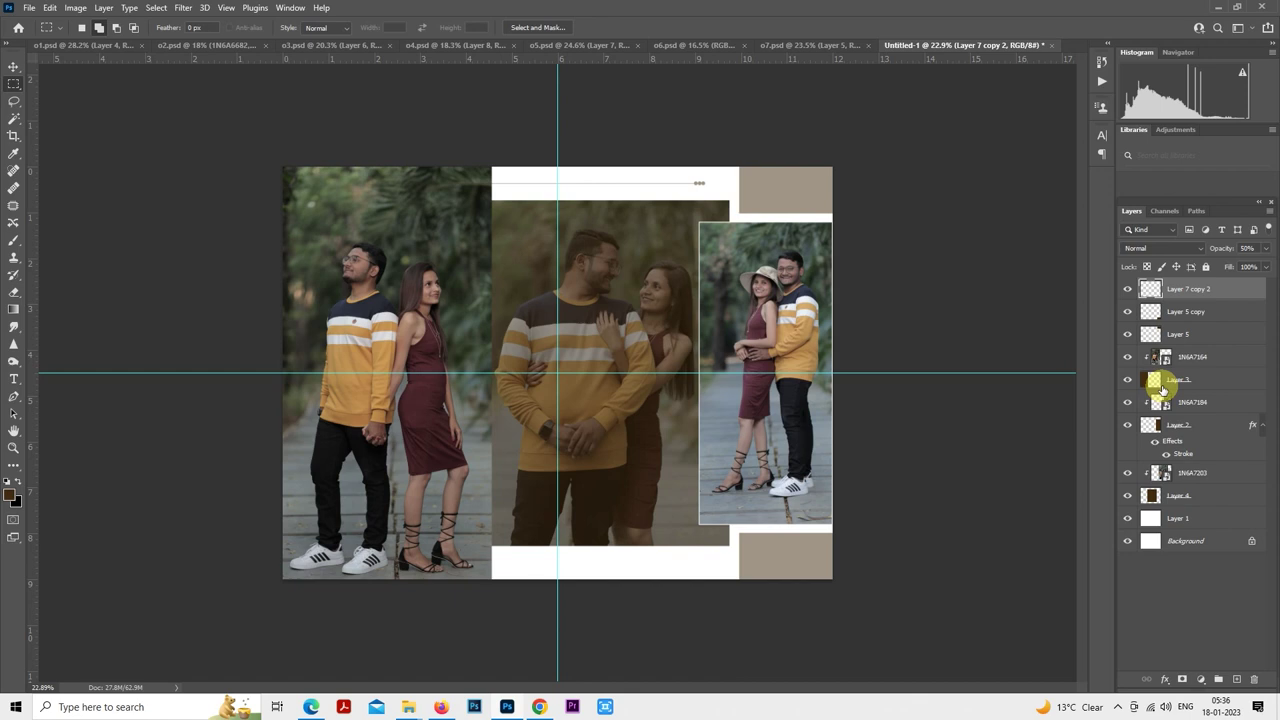
- Move the dotted-line layer just above Layer 1 and duplicate it
drag(1165, 290, 1177, 508)
key(0)
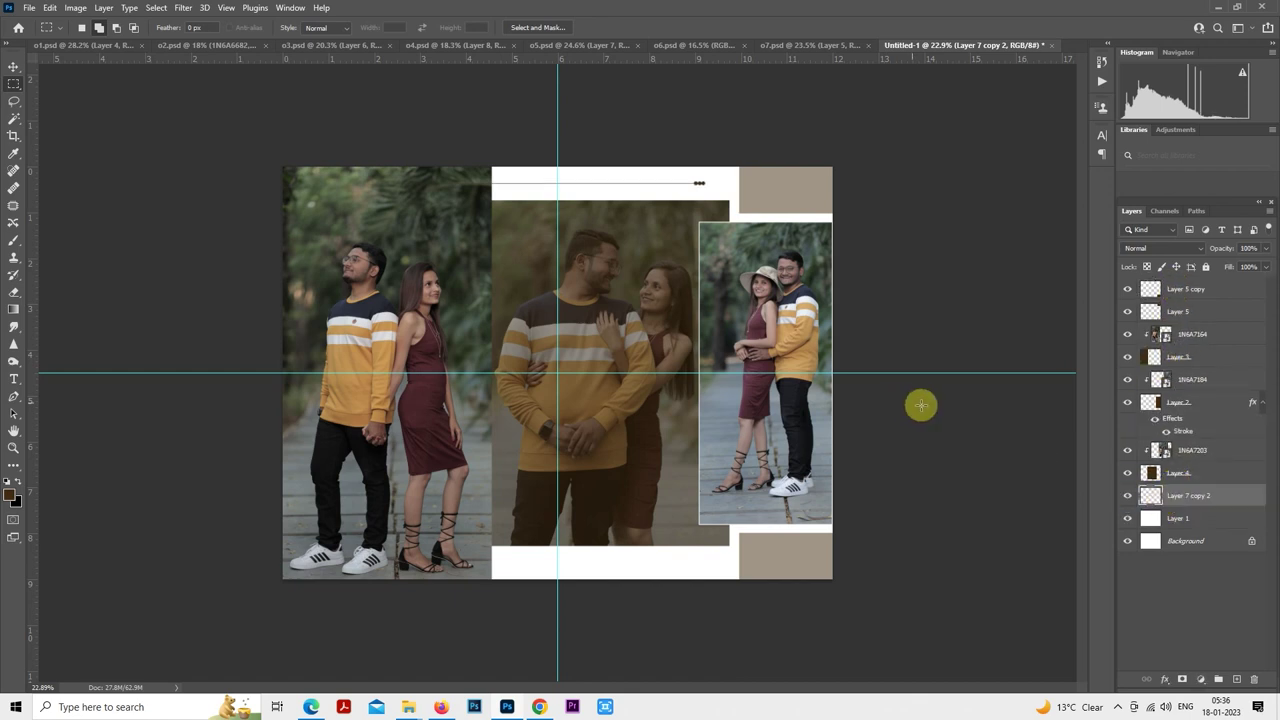
key(ctrl+j)
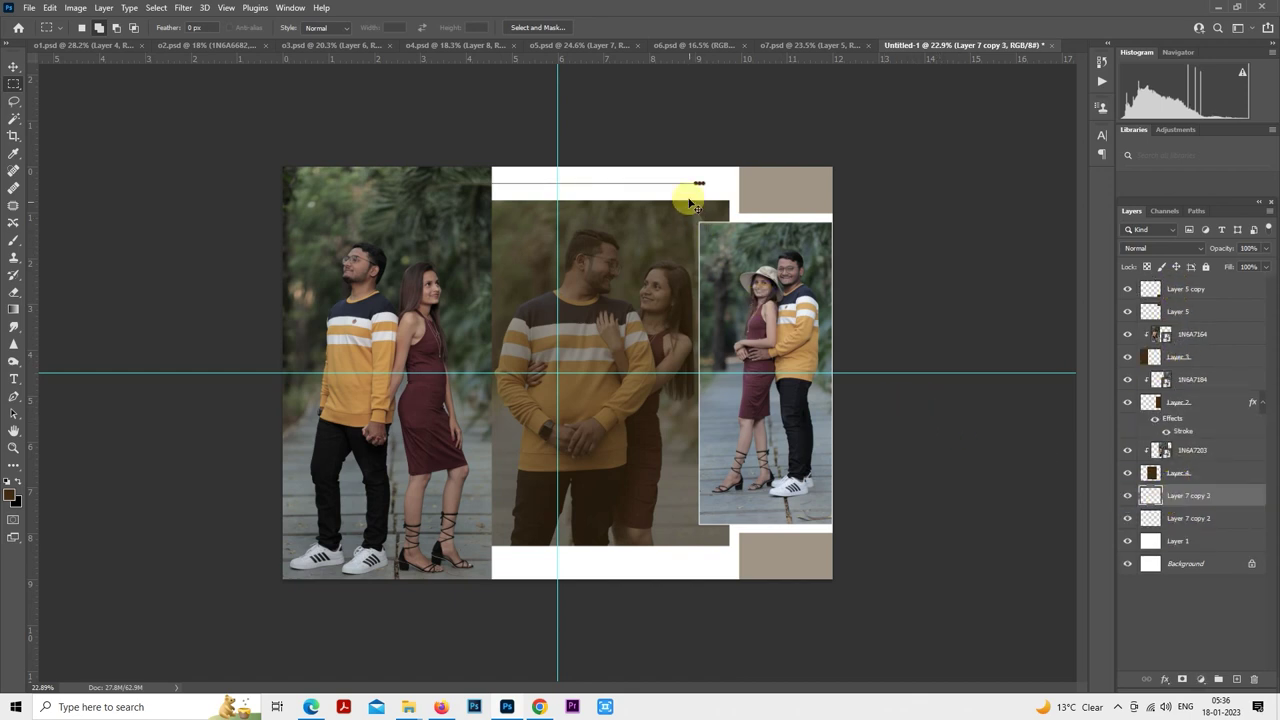
- Position the duplicate dotted line along the spread's bottom white strip
drag(690, 190, 692, 568)
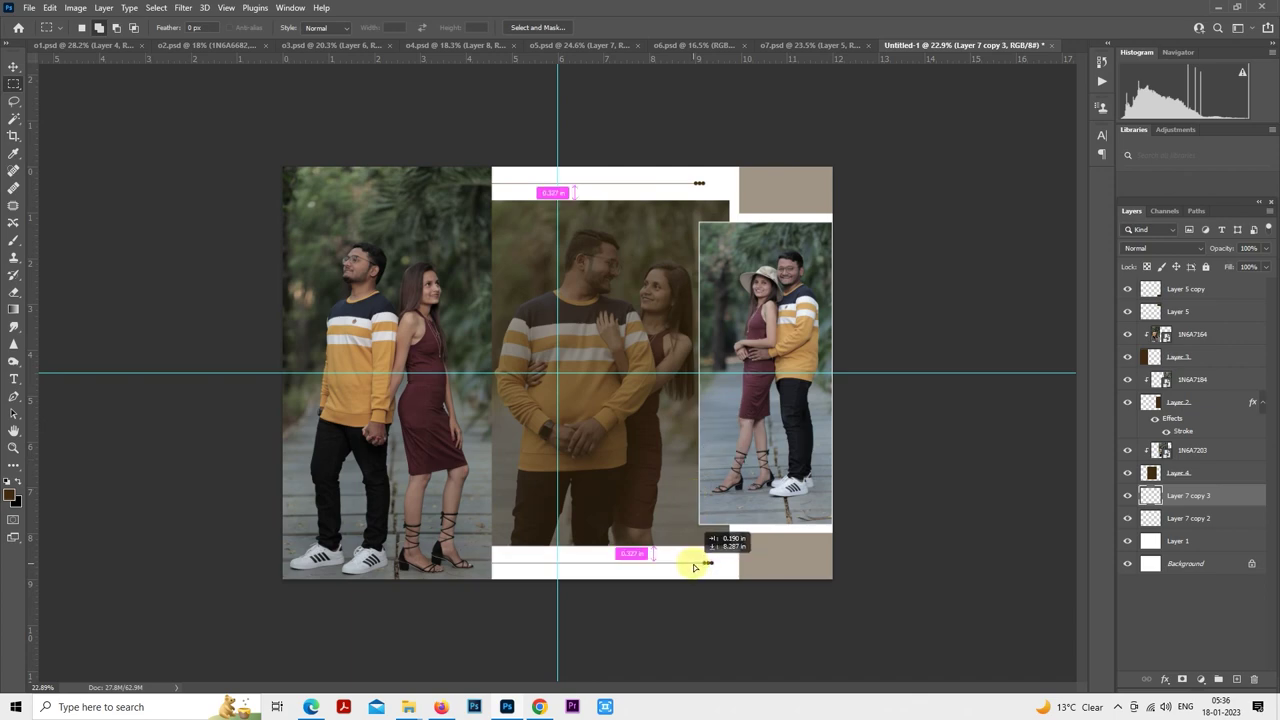
drag(693, 567, 691, 561)
scroll(691, 561, up, 8)
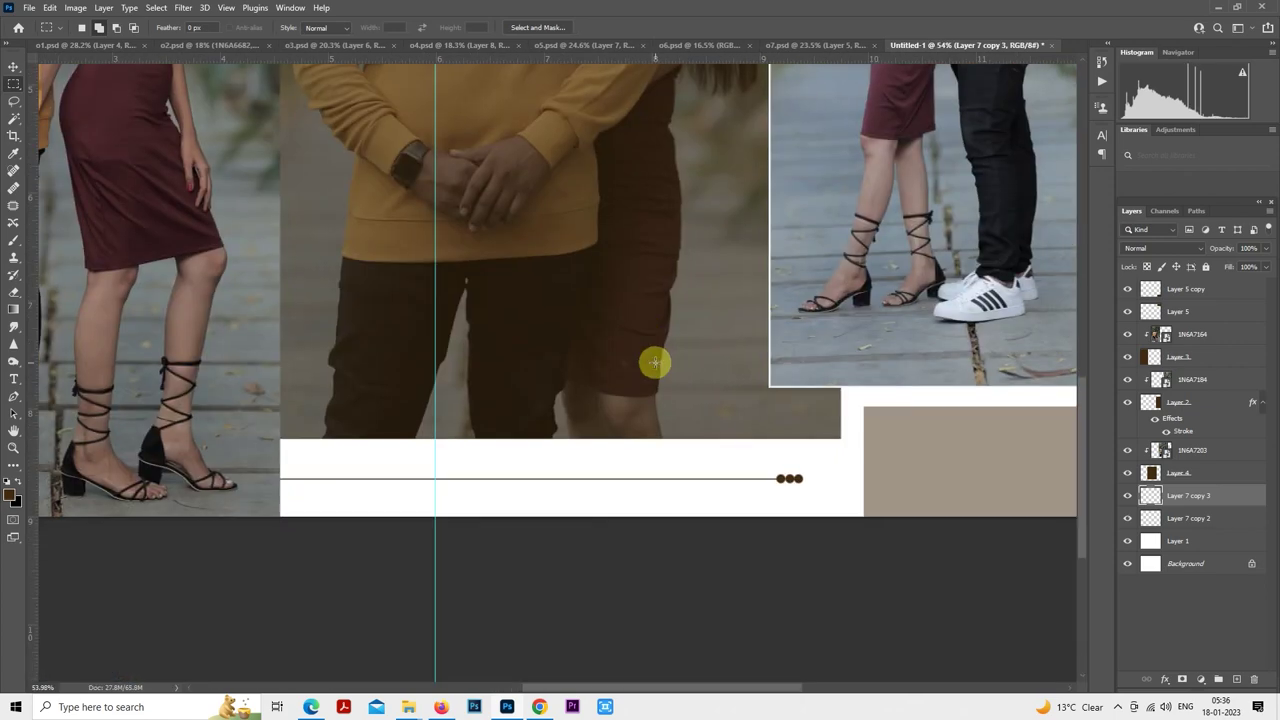
scroll(660, 497, up, 3)
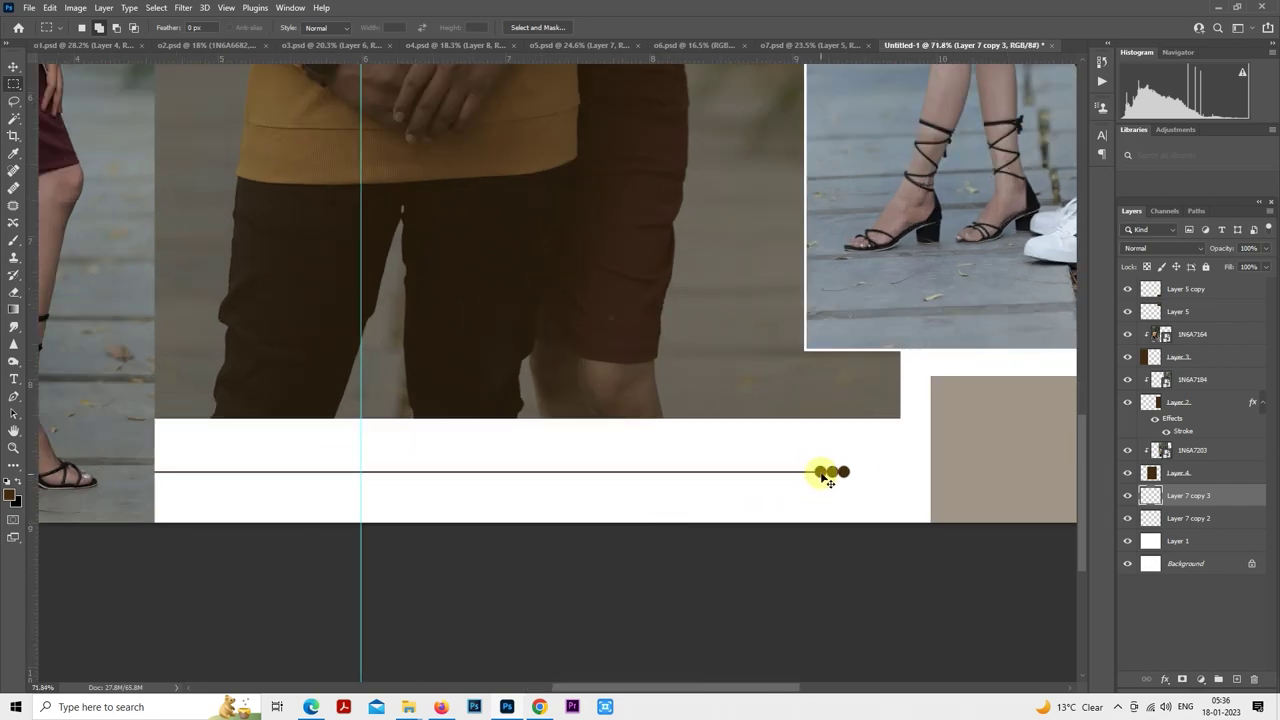
drag(822, 477, 822, 474)
scroll(700, 452, down, 9)
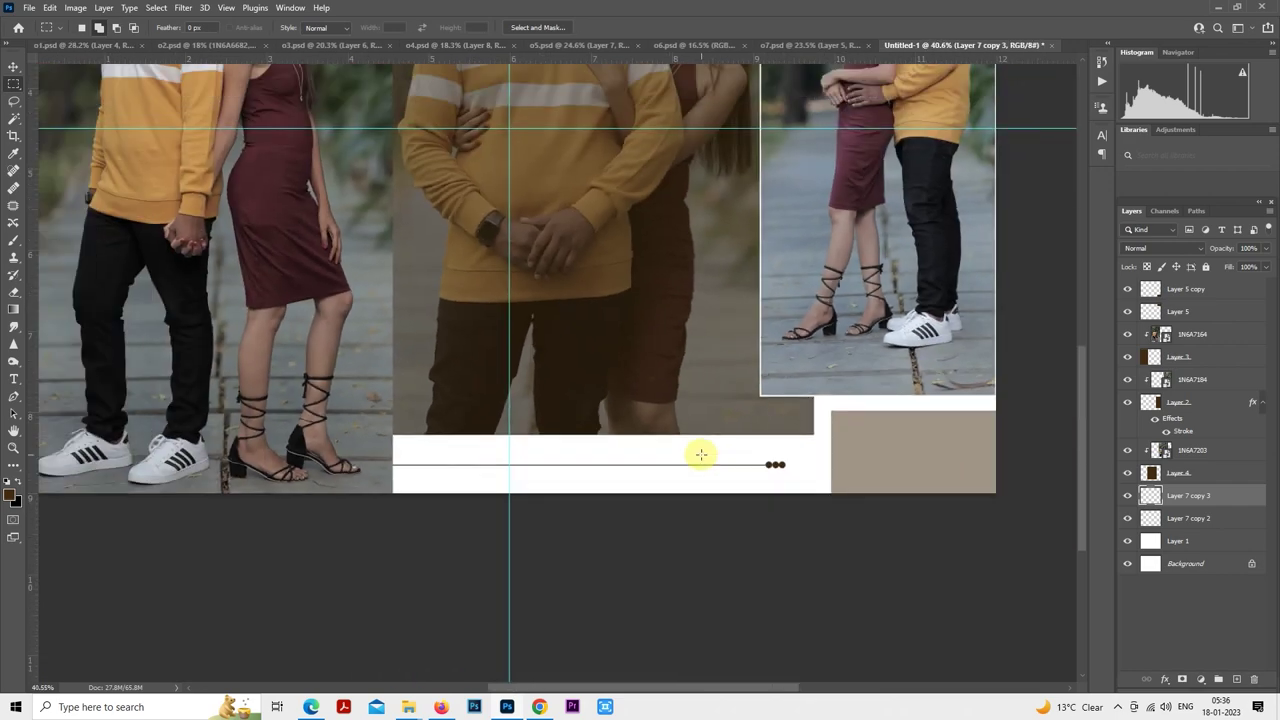
scroll(727, 472, up, 3)
scroll(751, 469, down, 2)
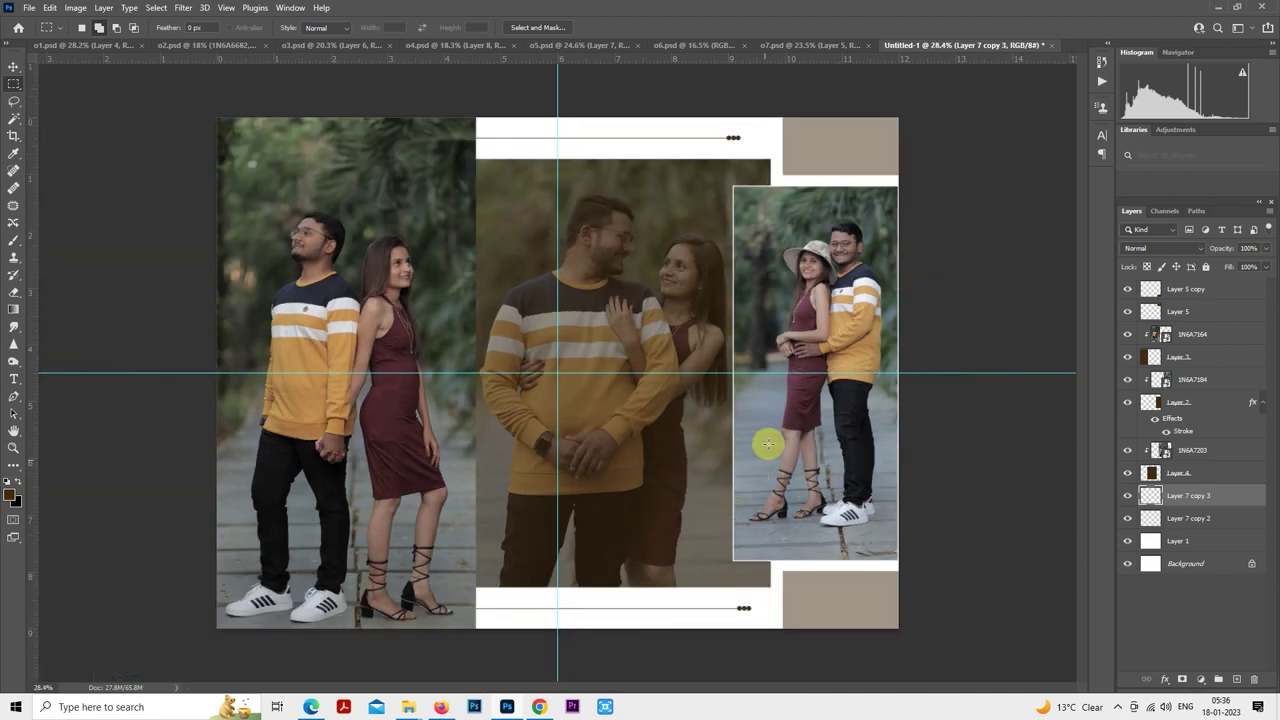
drag(747, 608, 741, 612)
scroll(749, 554, down, 3)
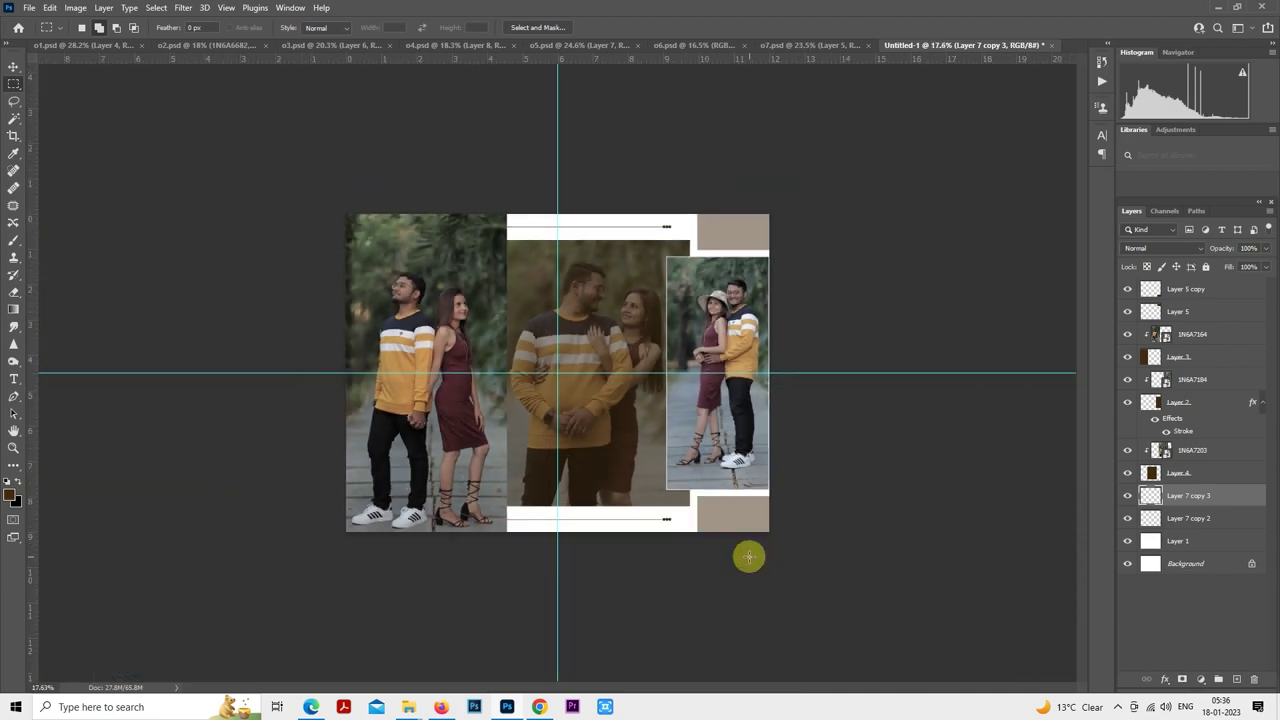
scroll(798, 366, up, 1)
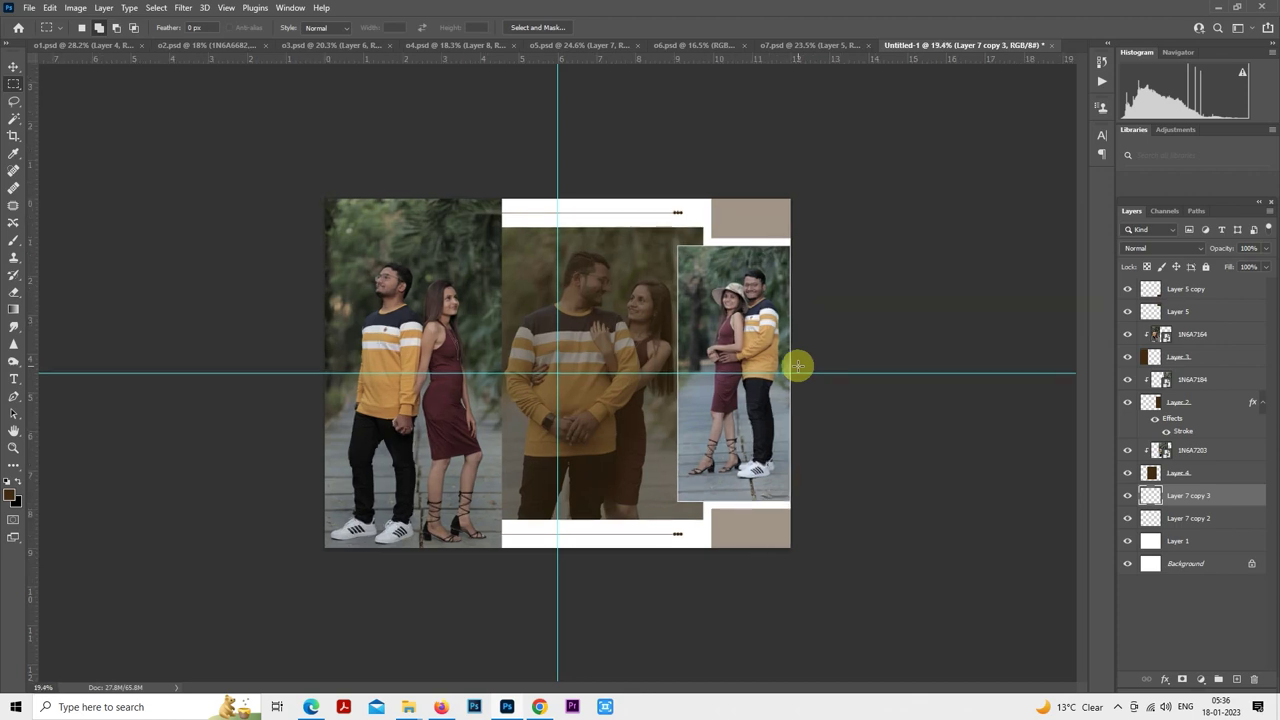
scroll(798, 366, up, 2)
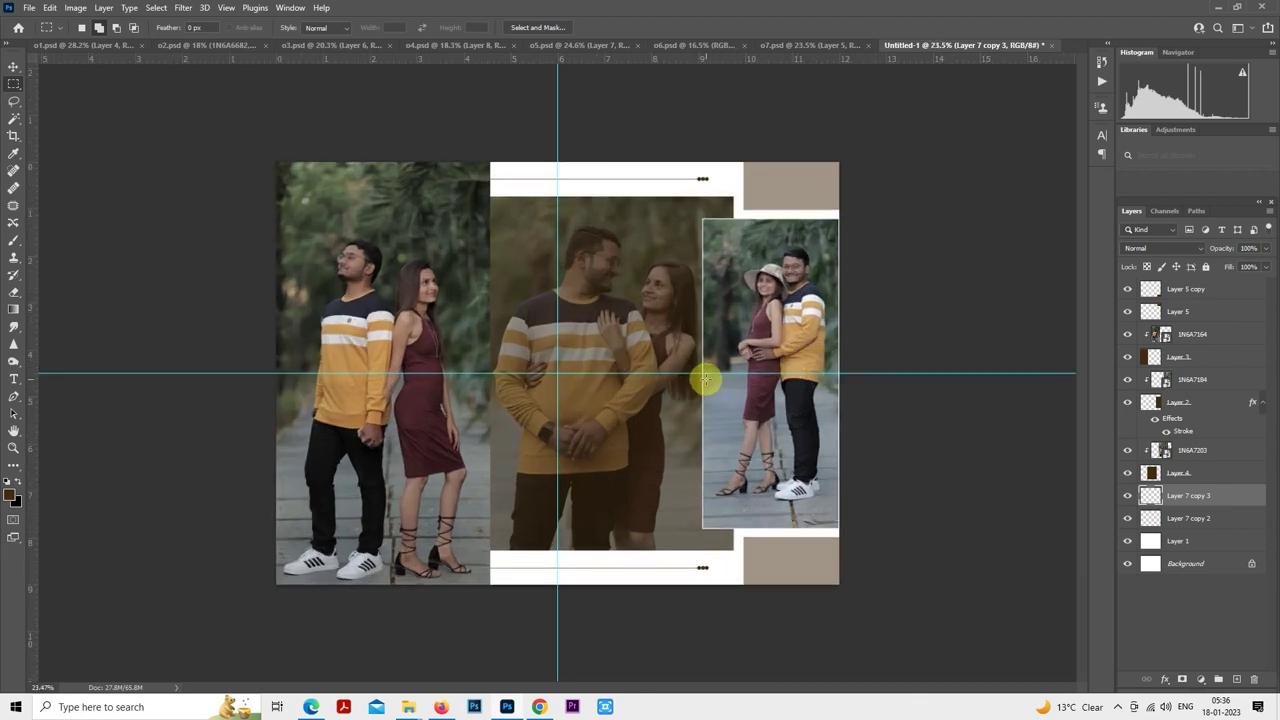
scroll(705, 378, down, 2)
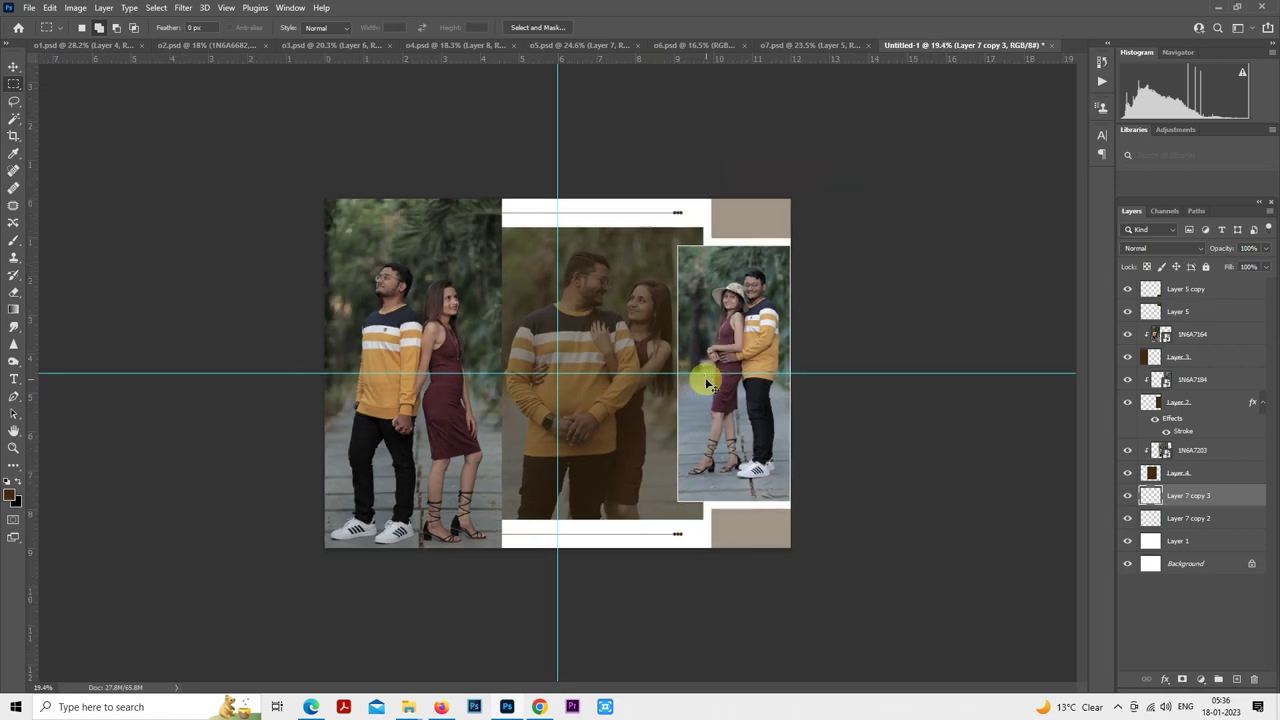
- Save the spread as o8.psd in the pre shoot album folder beside o7
key(ctrl+s)
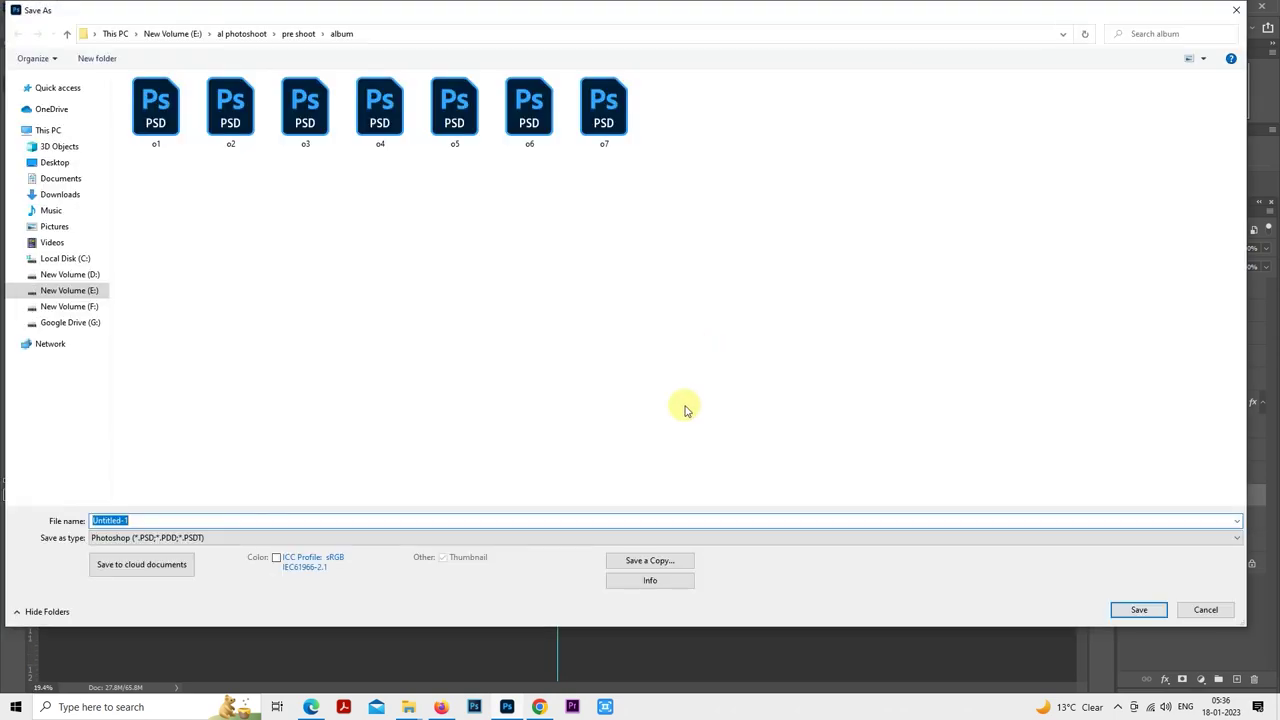
click(604, 110)
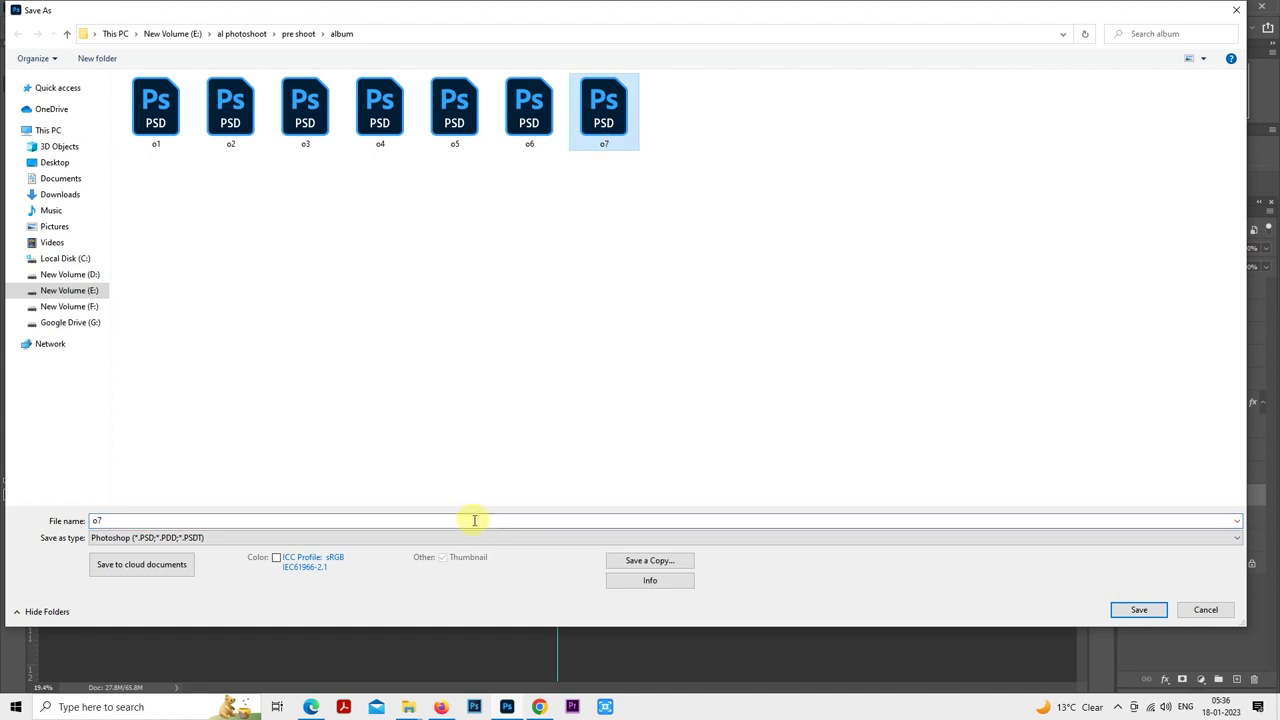
click(494, 524)
key(BackSpace)
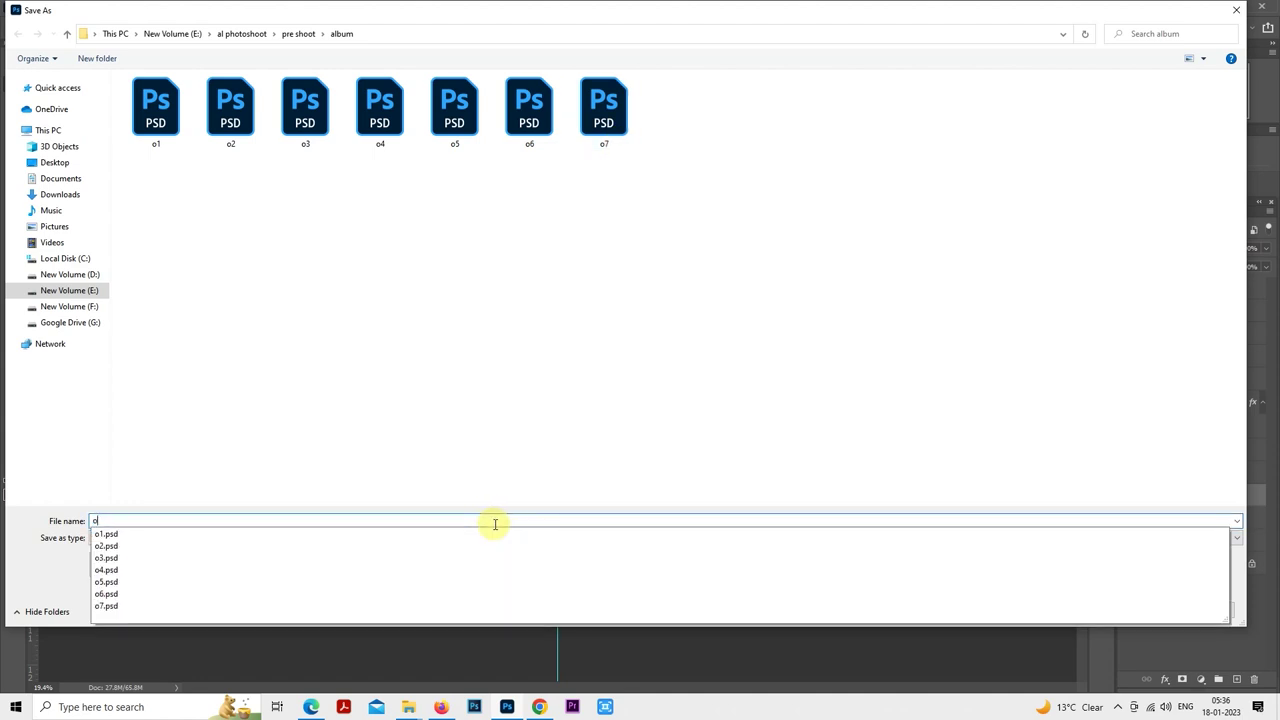
text(8)
key(Return)
scroll(778, 305, down, 2)
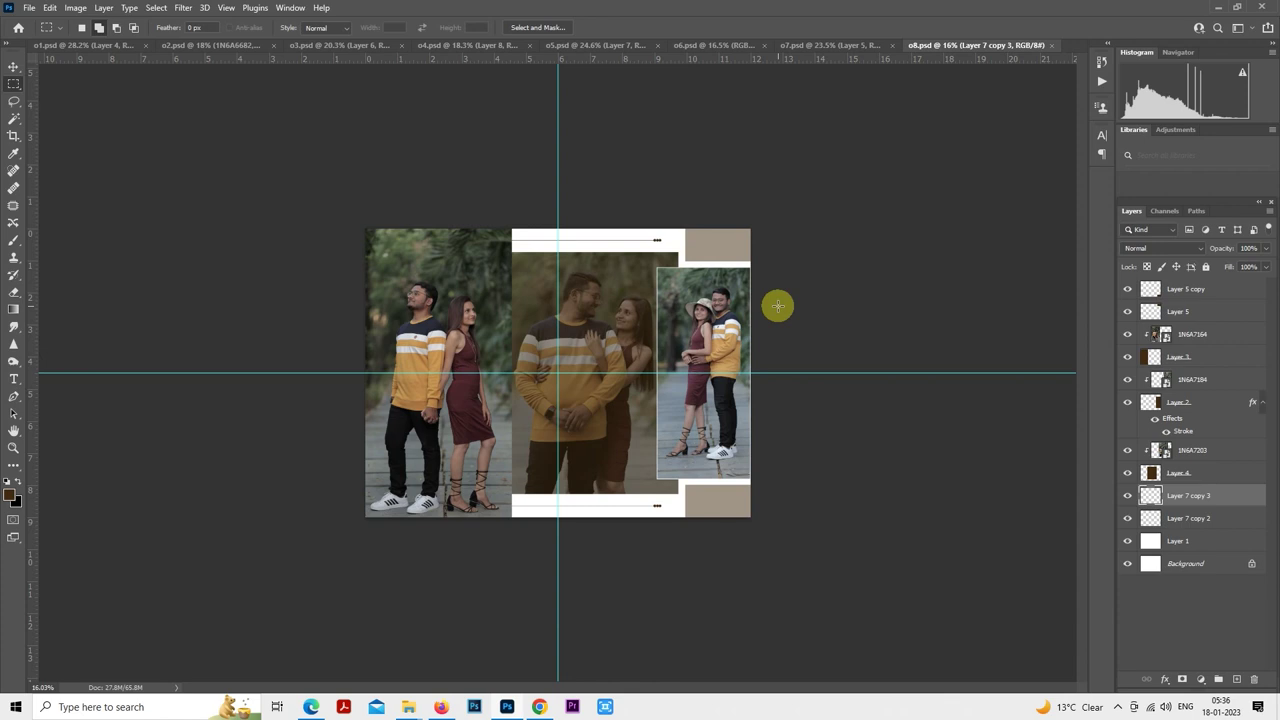
scroll(778, 305, up, 2)
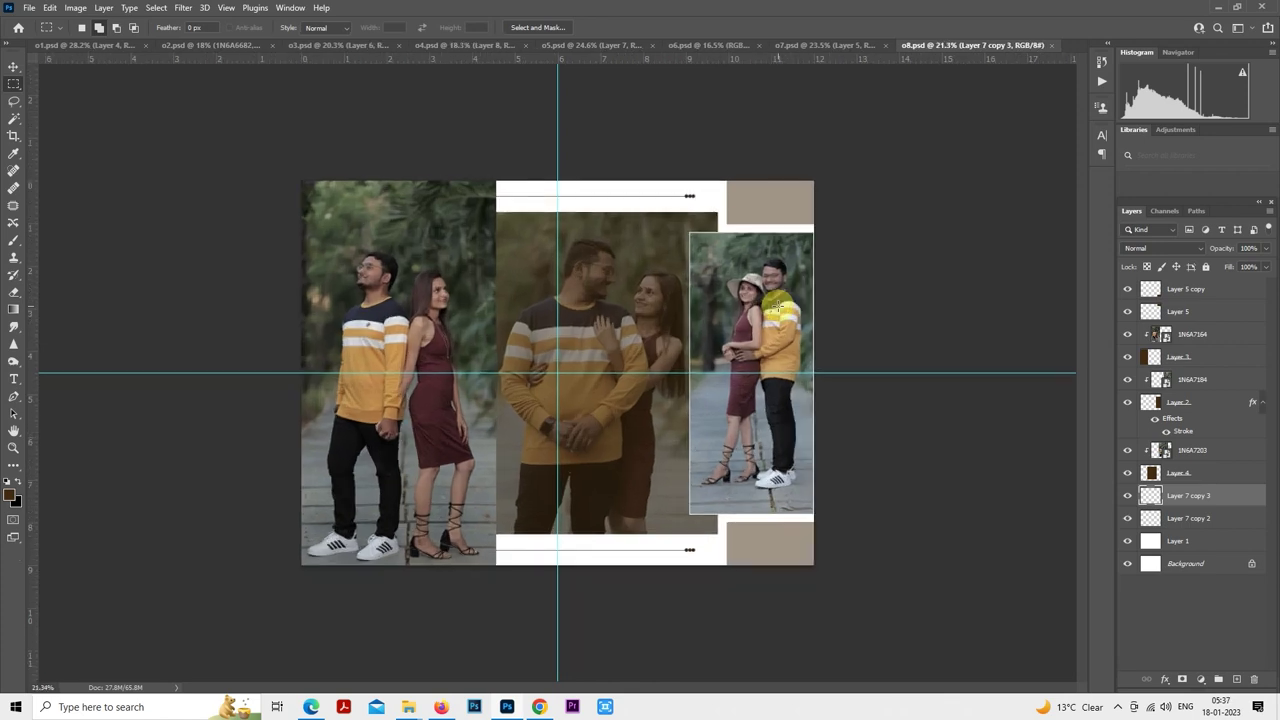
scroll(778, 305, up, 1)
scroll(778, 305, up, 1)
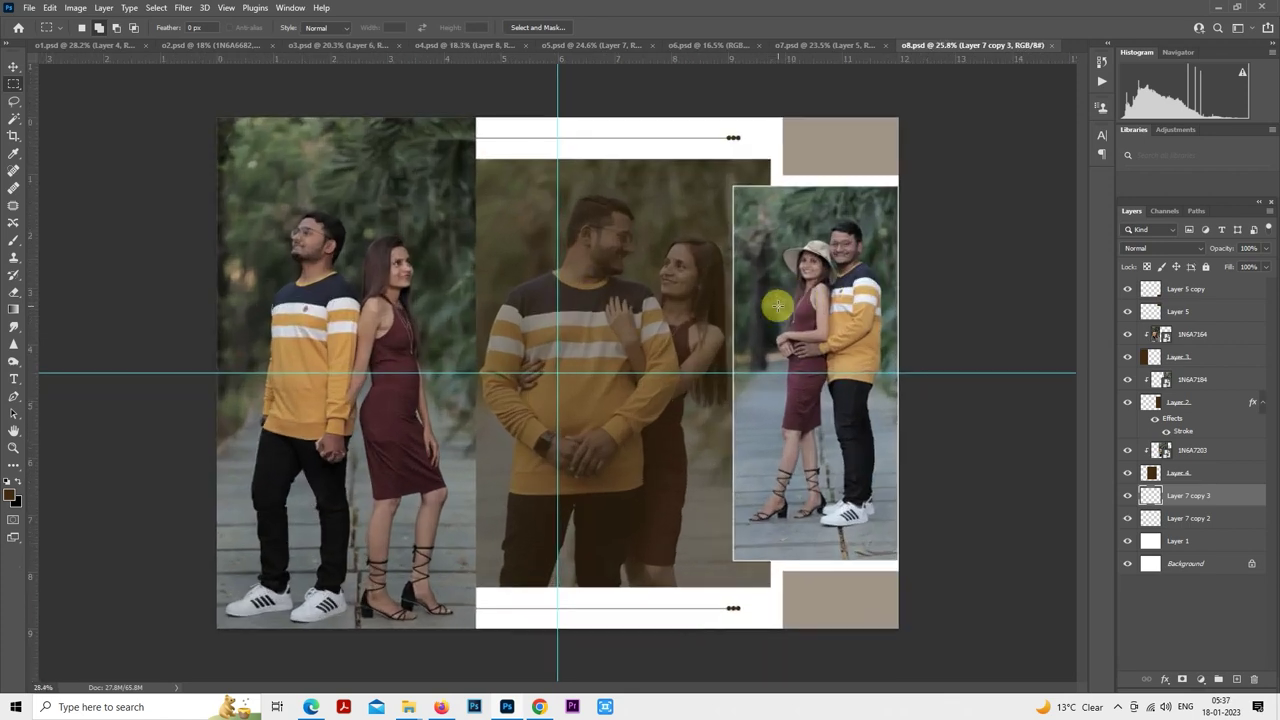
scroll(778, 305, down, 3)
scroll(778, 305, up, 1)
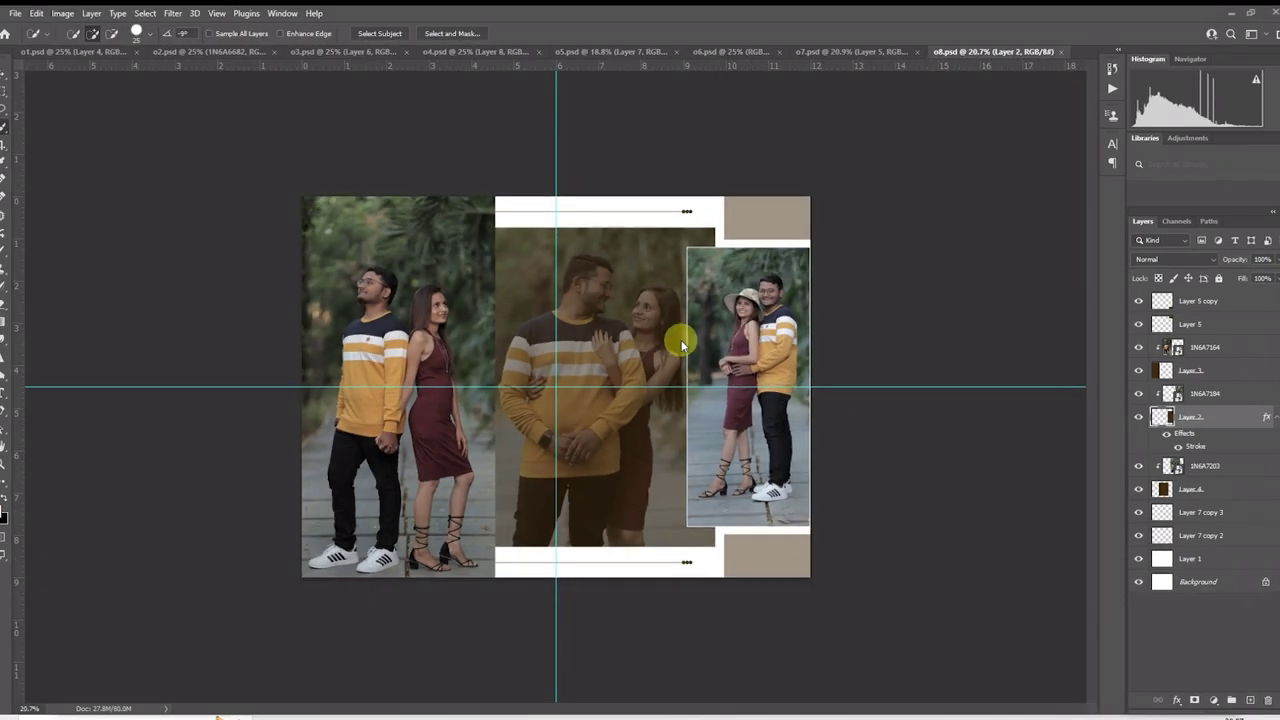
scroll(679, 330, up, 2)
scroll(679, 330, down, 2)
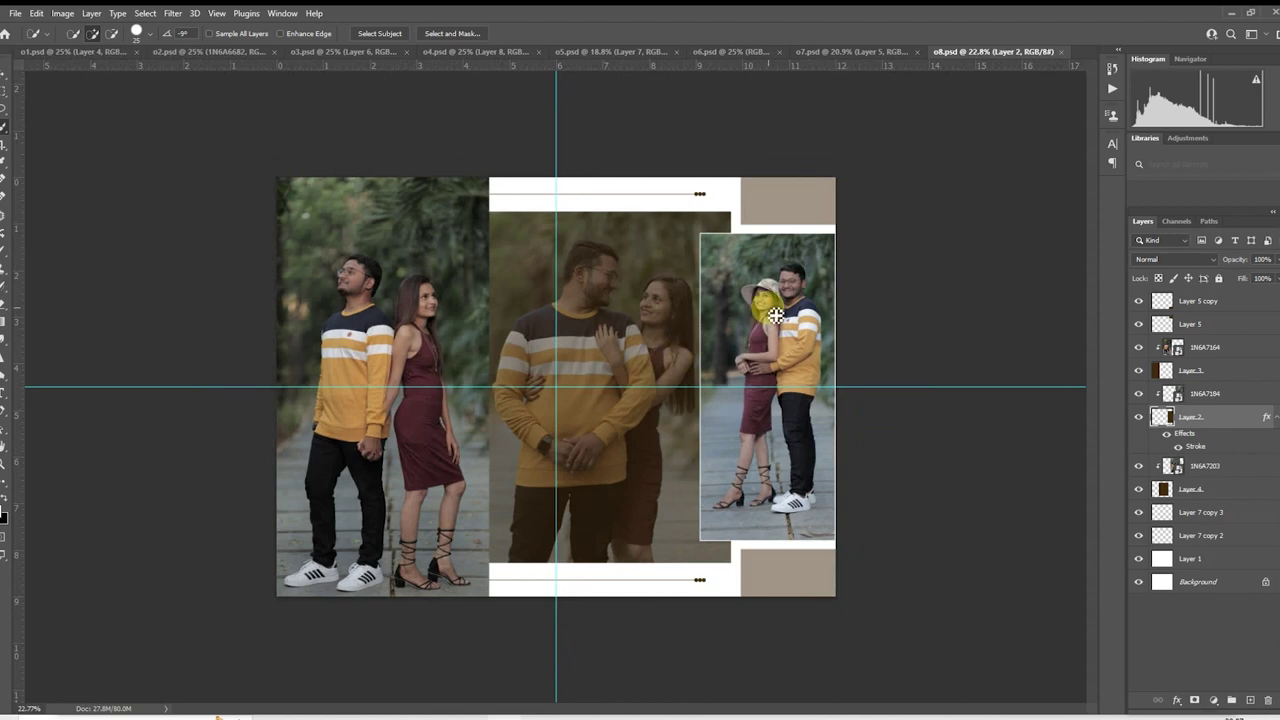
- Create a new blank 12 x 9 in, 300 ppi document
key(ctrl+n)
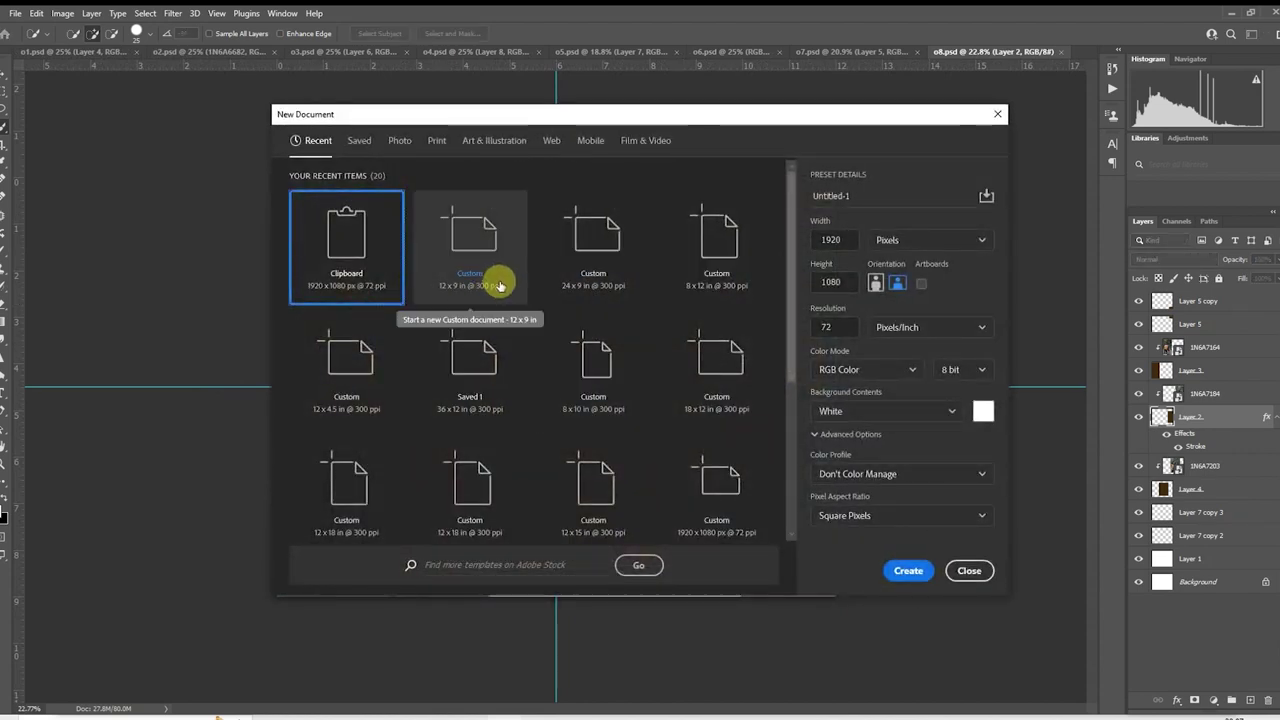
click(497, 282)
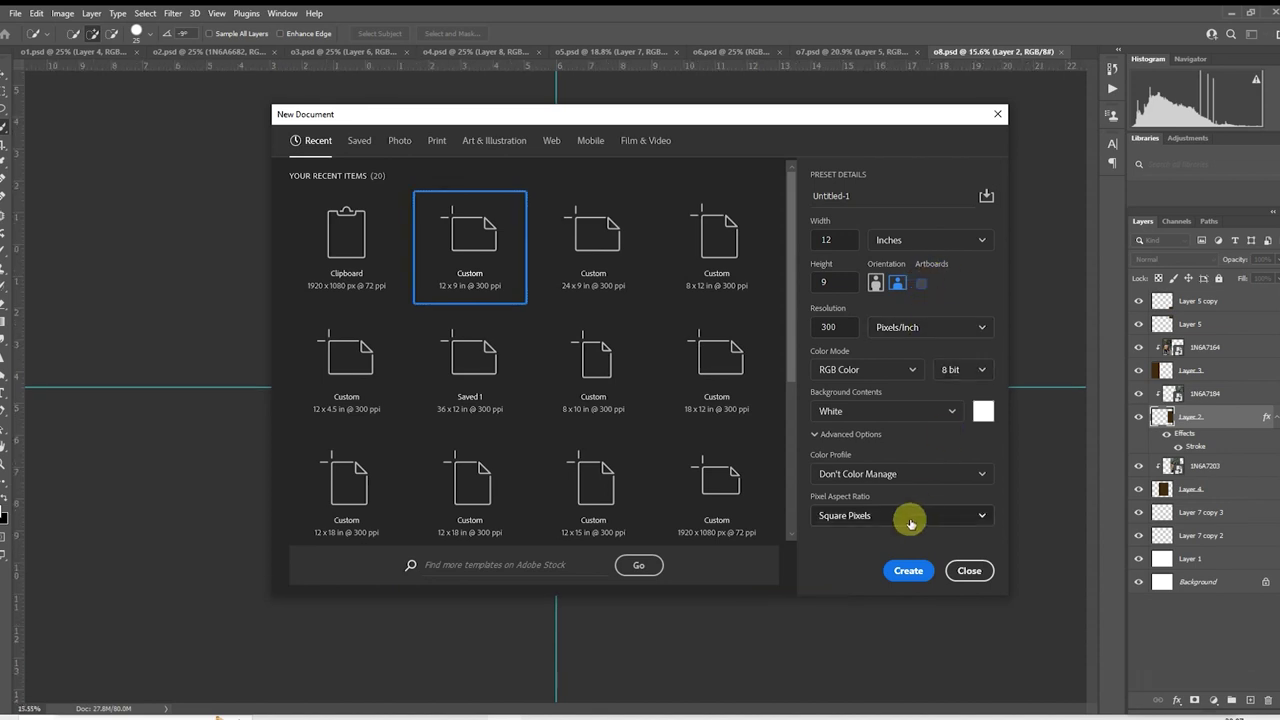
click(905, 570)
- Duplicate the background layer and add vertical and horizontal guides at the page centre
drag(657, 57, 718, 56)
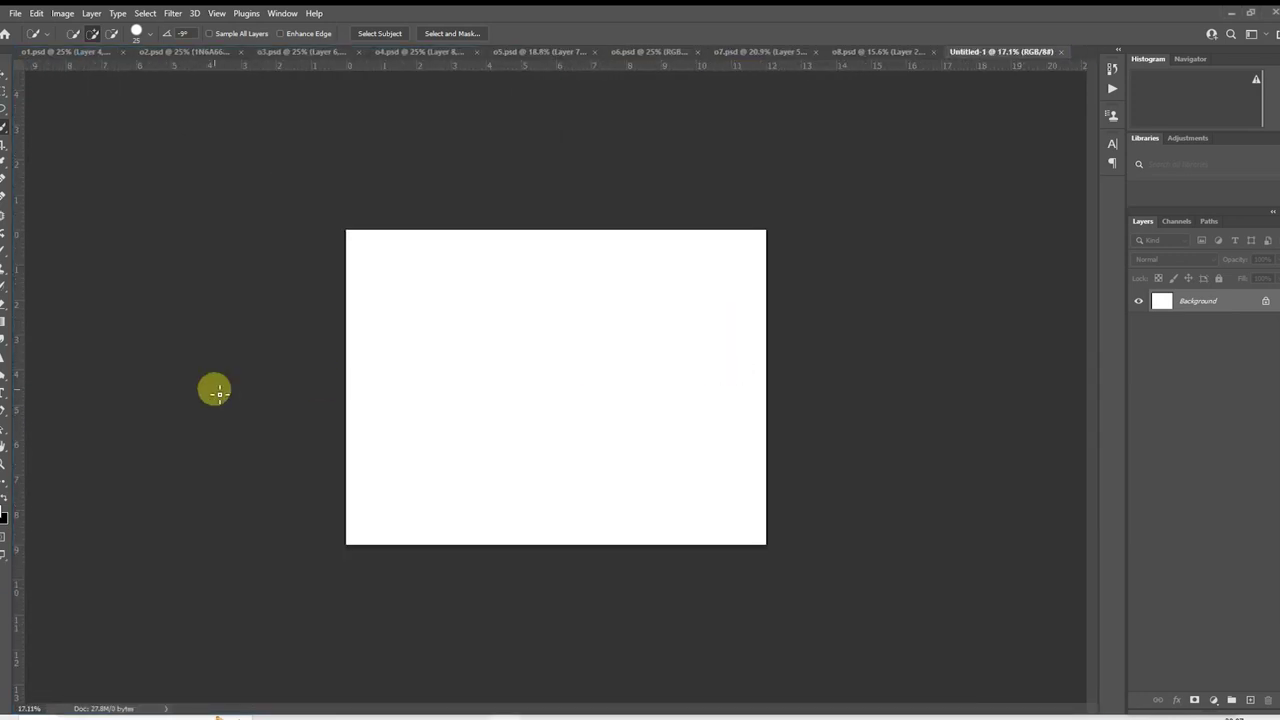
scroll(737, 392, up, 1)
key(ctrl+j)
key(ctrl+t)
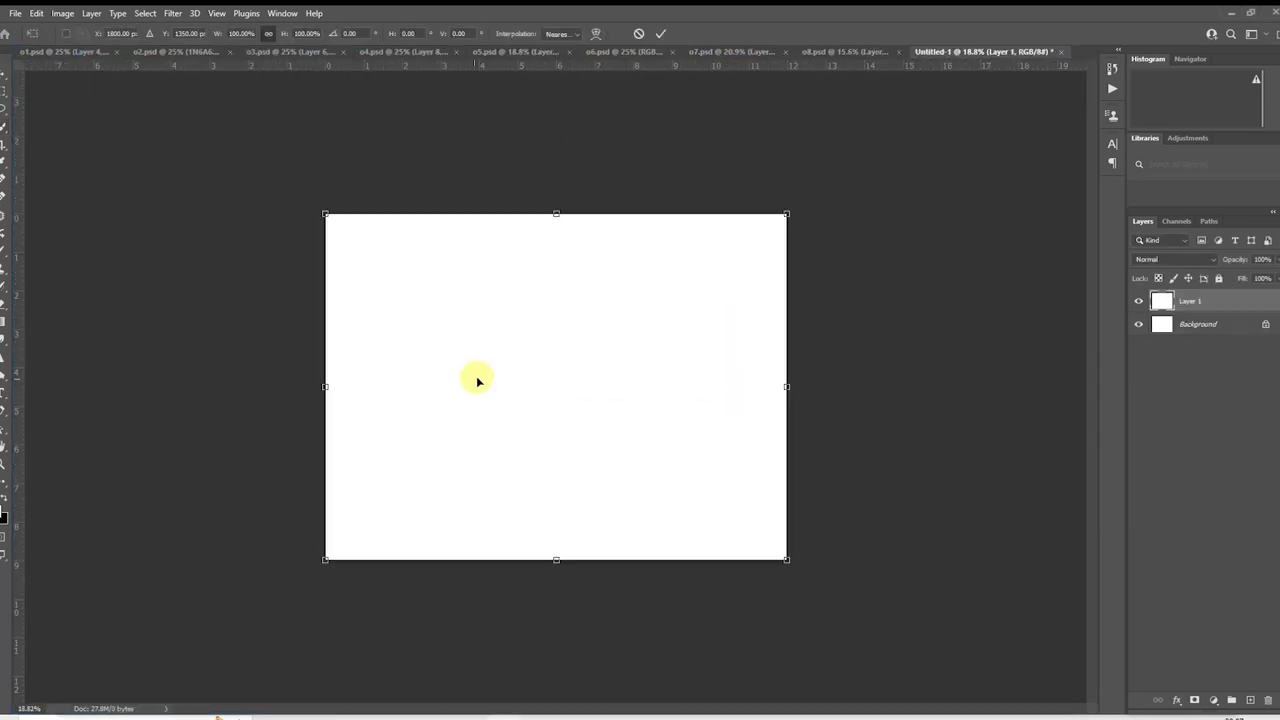
drag(18, 313, 555, 330)
drag(591, 72, 620, 386)
key(Return)
- Browse the pre shoot photos in File Explorer and drag 1N6A7214 into the spread
click(405, 712)
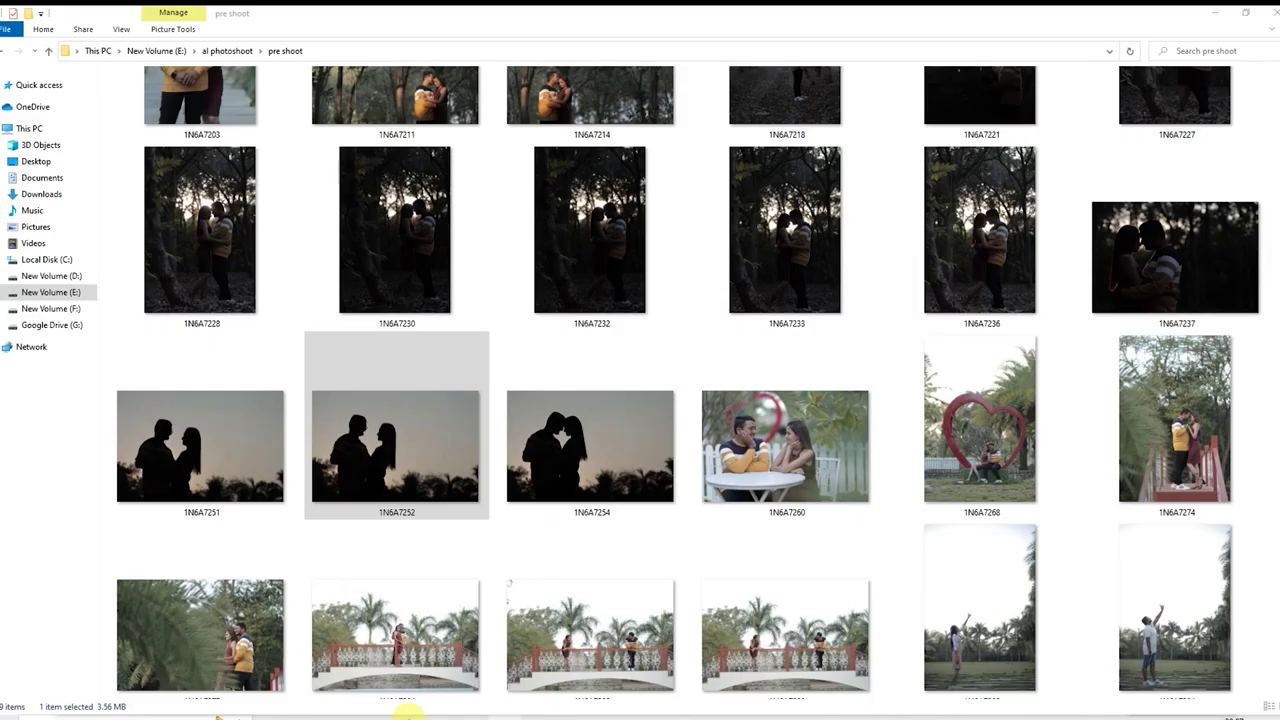
click(470, 500)
scroll(540, 490, up, 5)
click(590, 458)
scroll(720, 480, down, 3)
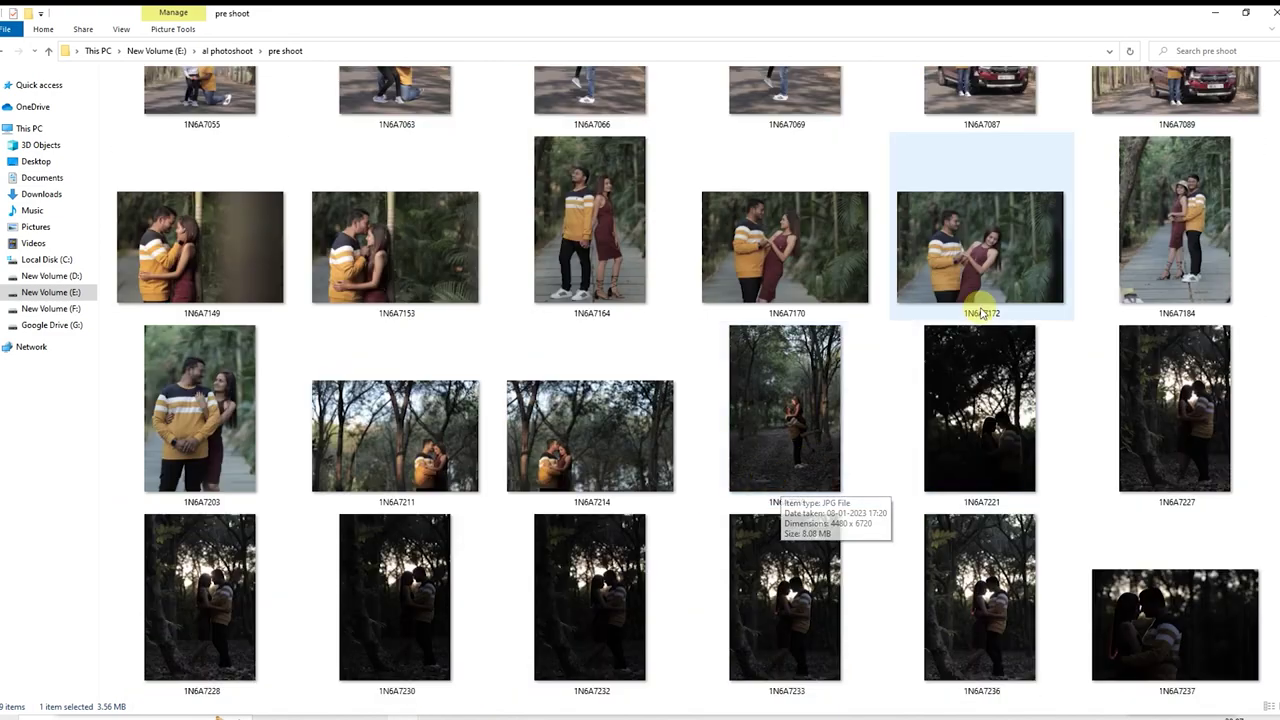
drag(535, 478, 543, 417)
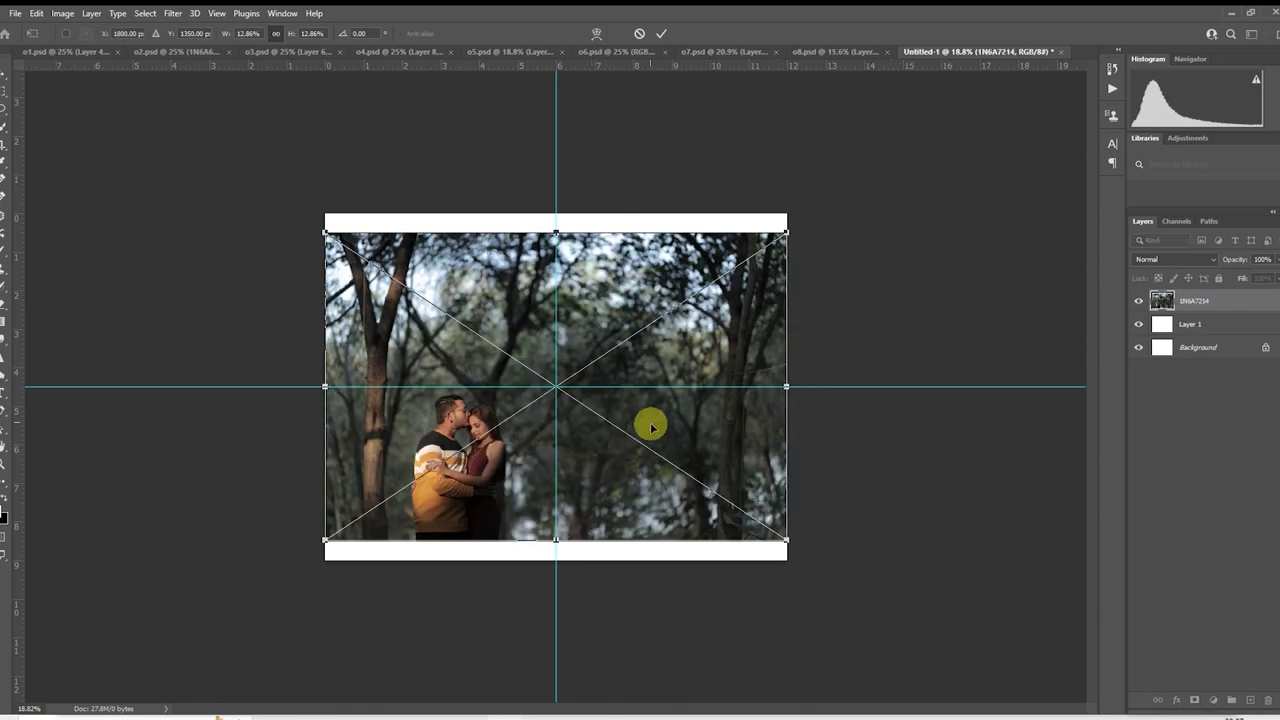
- Enlarge and reposition photo 1N6A7214 to cover the whole spread
drag(788, 545, 843, 634)
drag(802, 495, 820, 463)
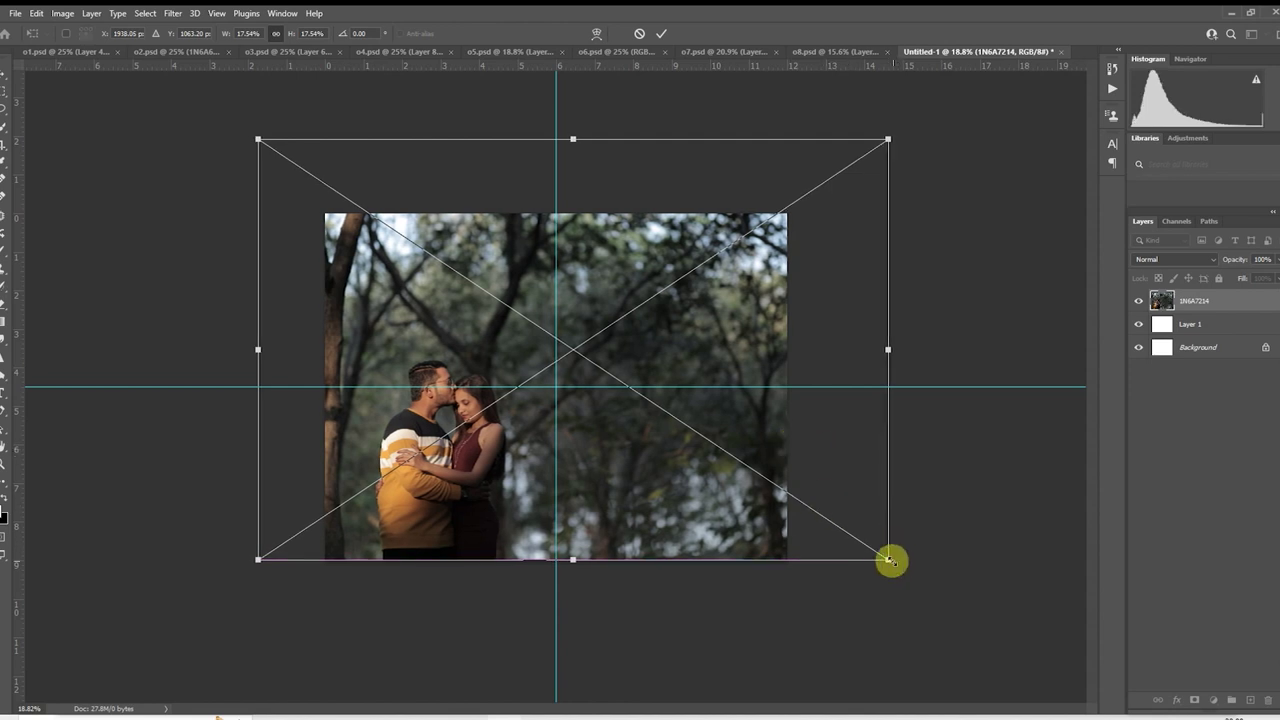
drag(889, 560, 920, 572)
drag(851, 466, 868, 472)
key(Return)
- Add an empty layer above the photo and select the spread's right half
key(w)
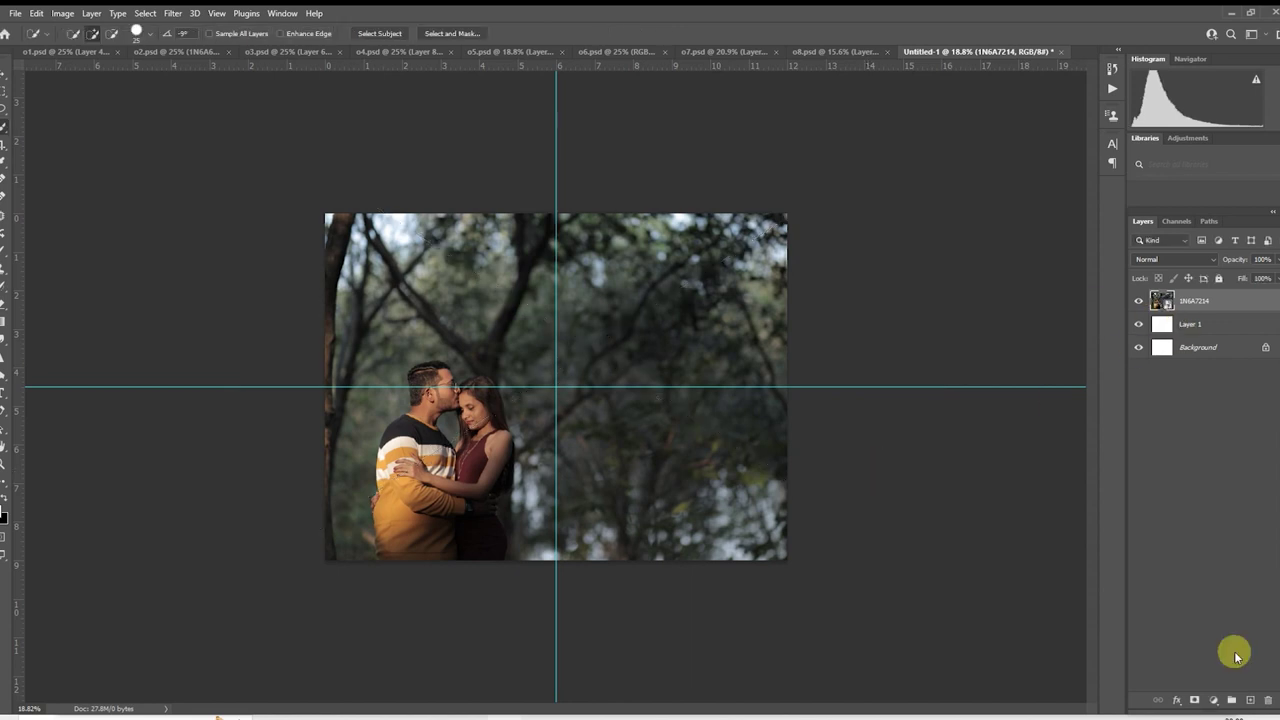
click(1252, 704)
key(ctrl+plus)
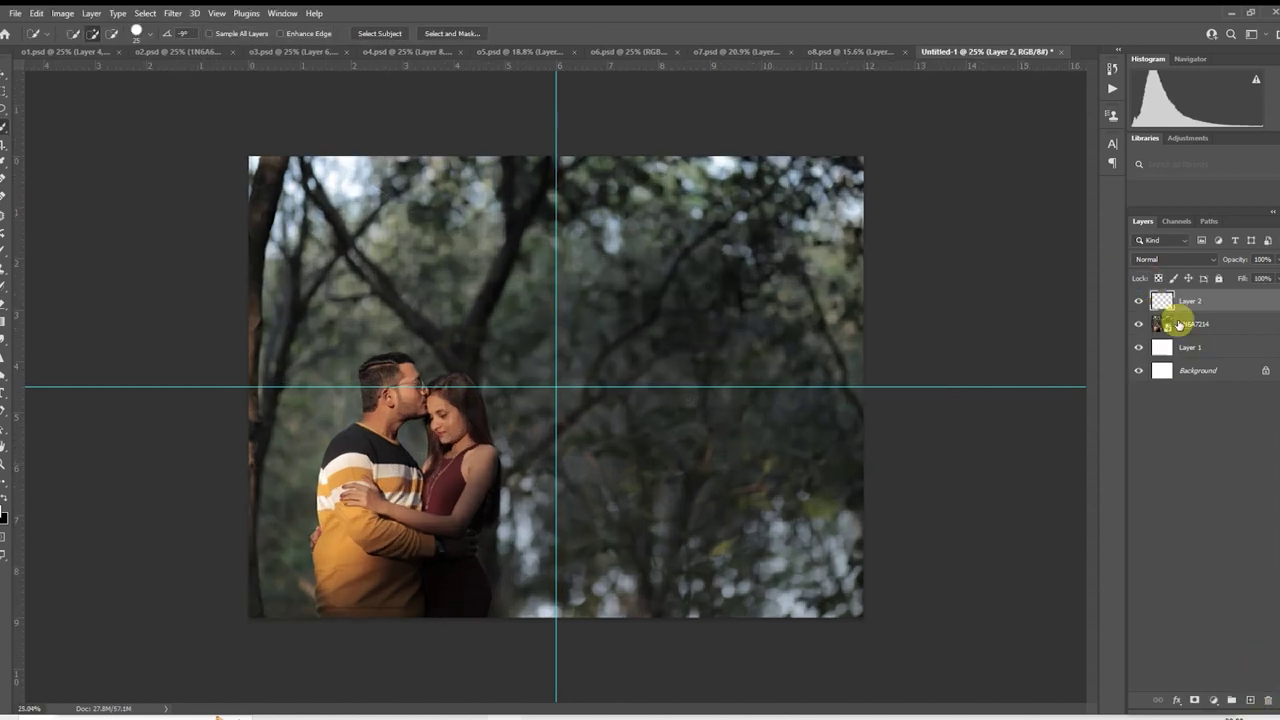
click(4, 99)
drag(864, 156, 557, 697)
- Fill the right-half selection with white at 50% layer opacity
click(6, 500)
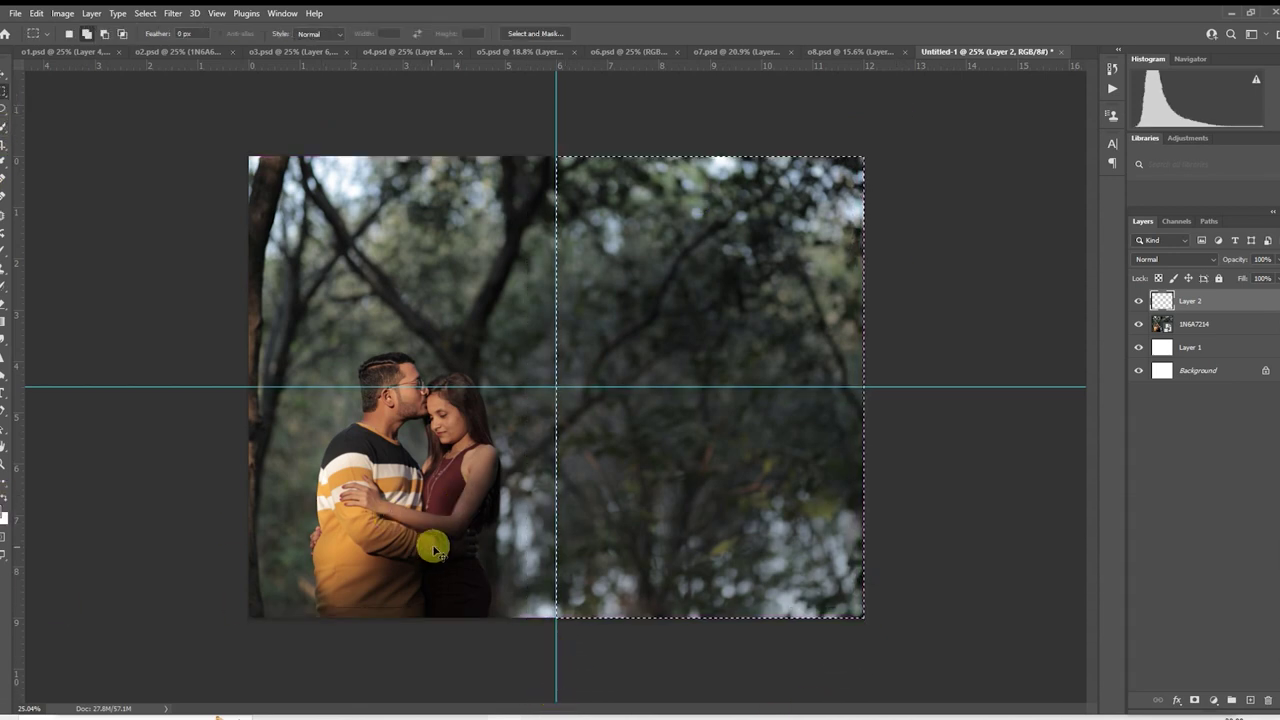
key(alt+BackSpace)
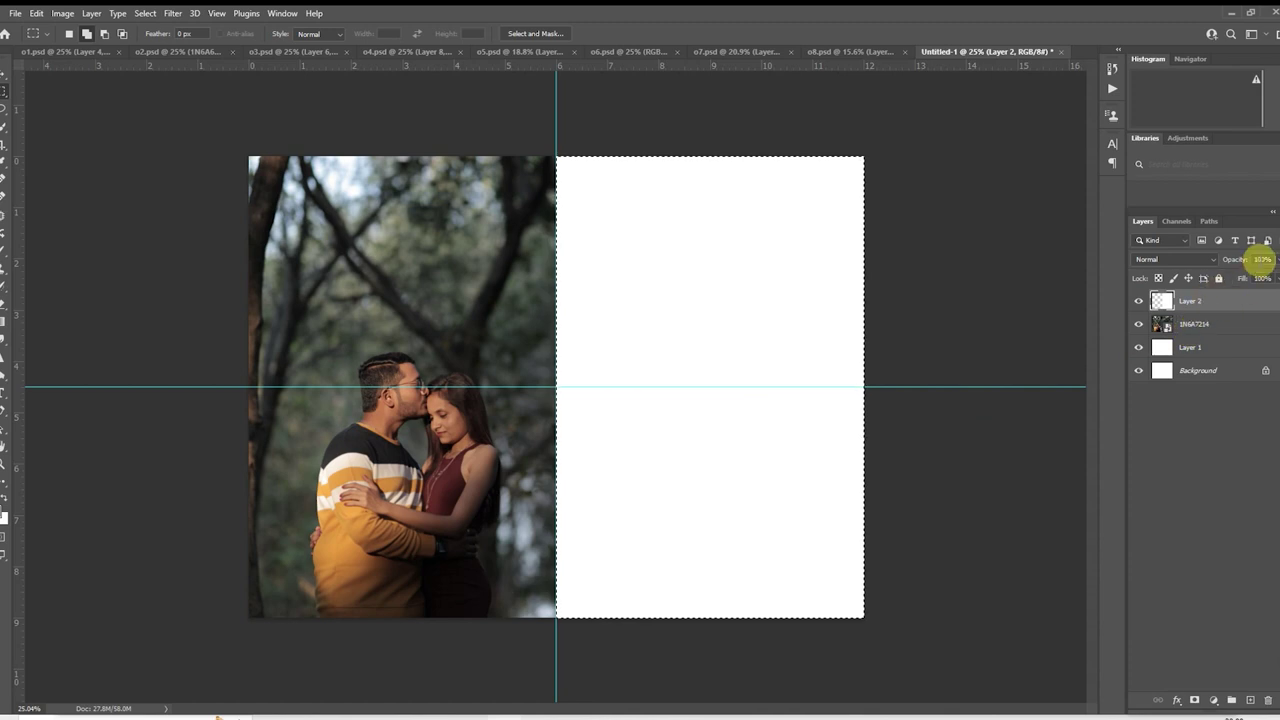
key(5)
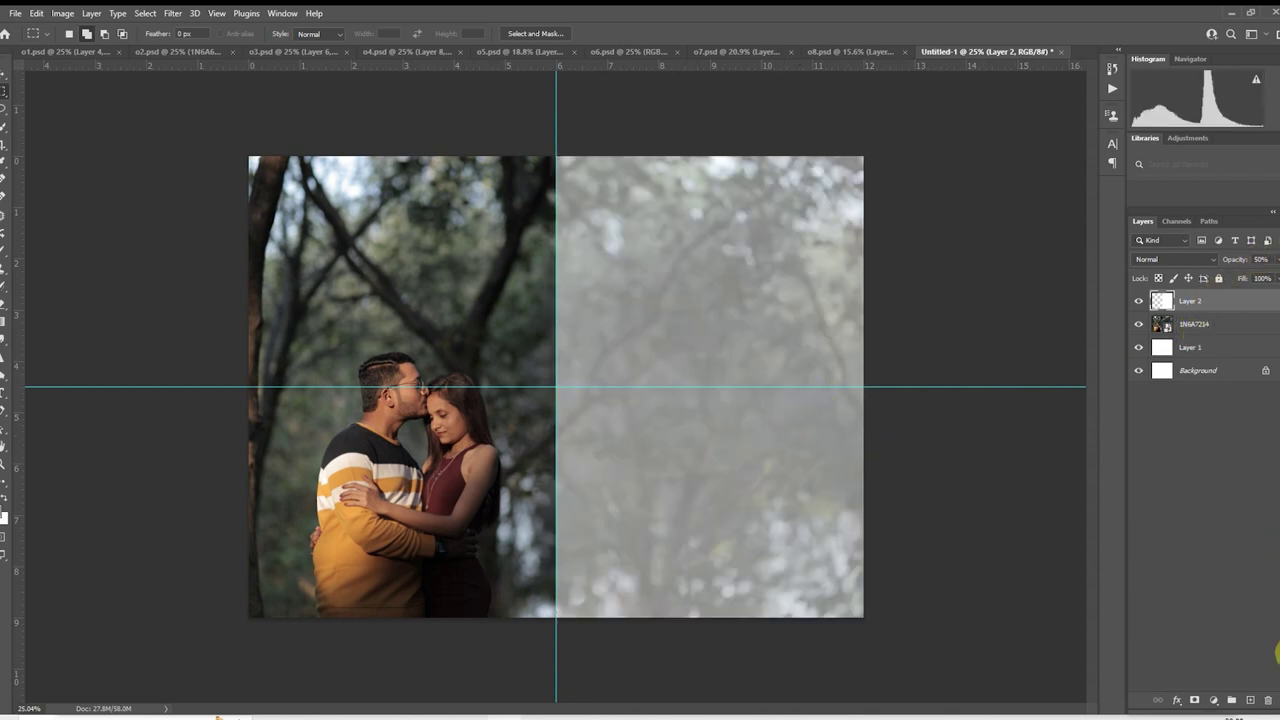
- On a new layer, fill a white rectangle on the right page and nudge it into place
click(1251, 700)
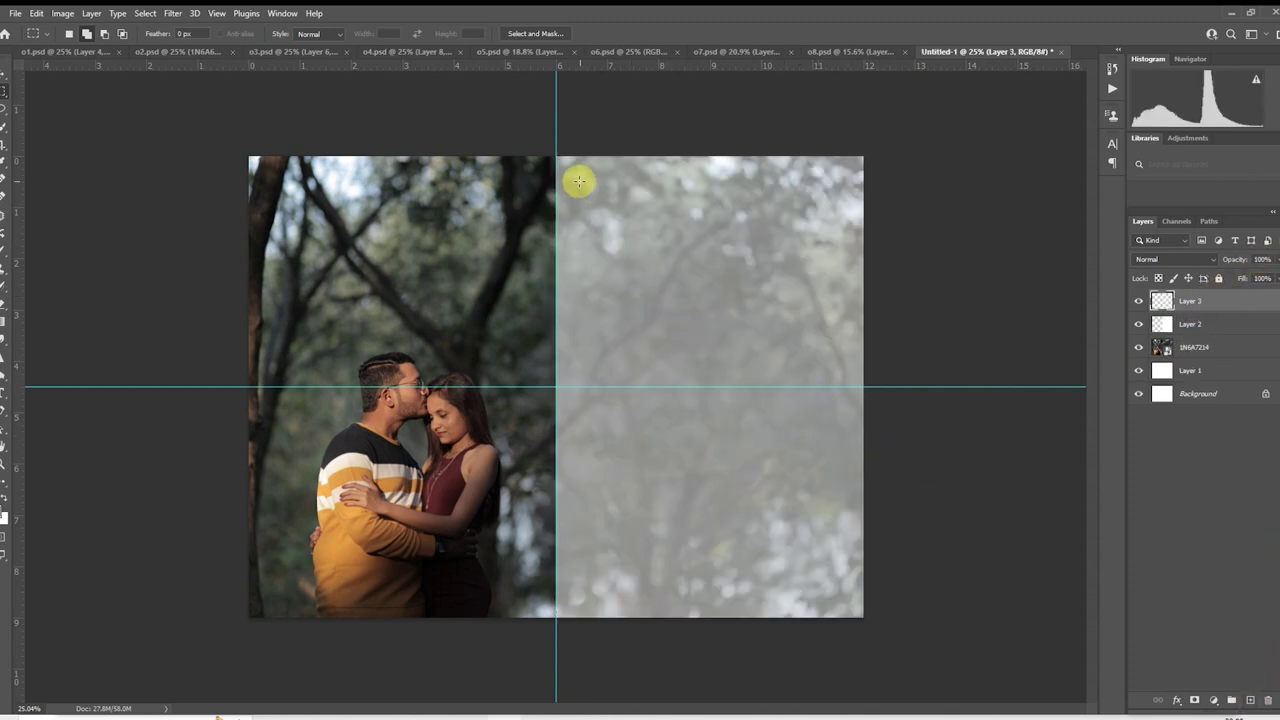
drag(578, 181, 830, 580)
key(alt+BackSpace)
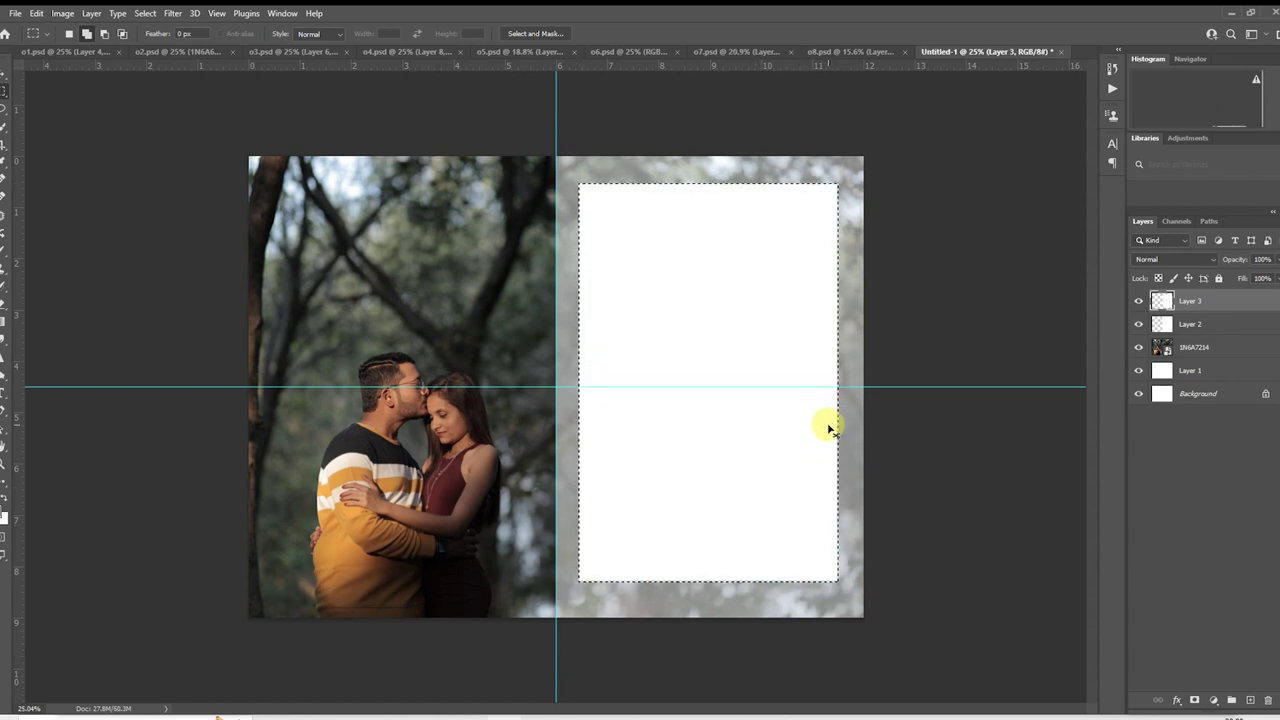
key(ctrl+d)
right_click(662, 329)
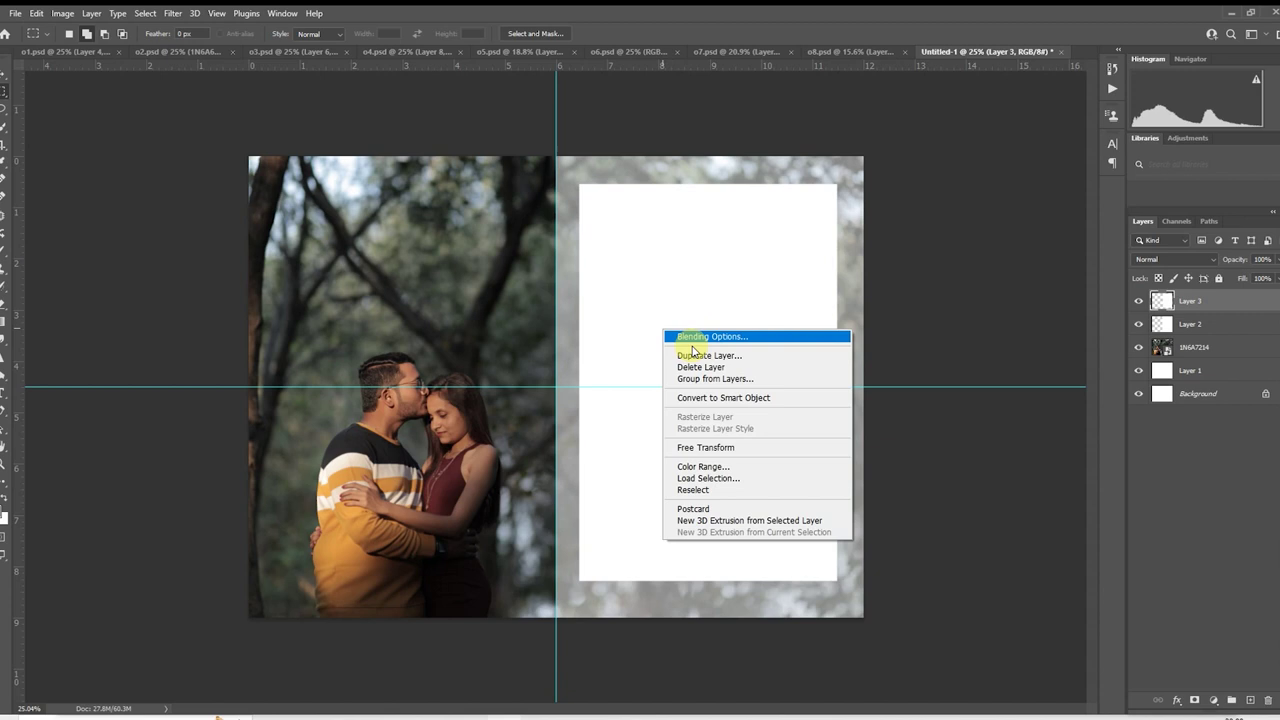
click(739, 448)
drag(729, 366, 733, 370)
key(Return)
- Drag photo 1N6A7228 from the pre shoot folder onto the spread, aligning it to the centre guide
mouse_move(405, 714)
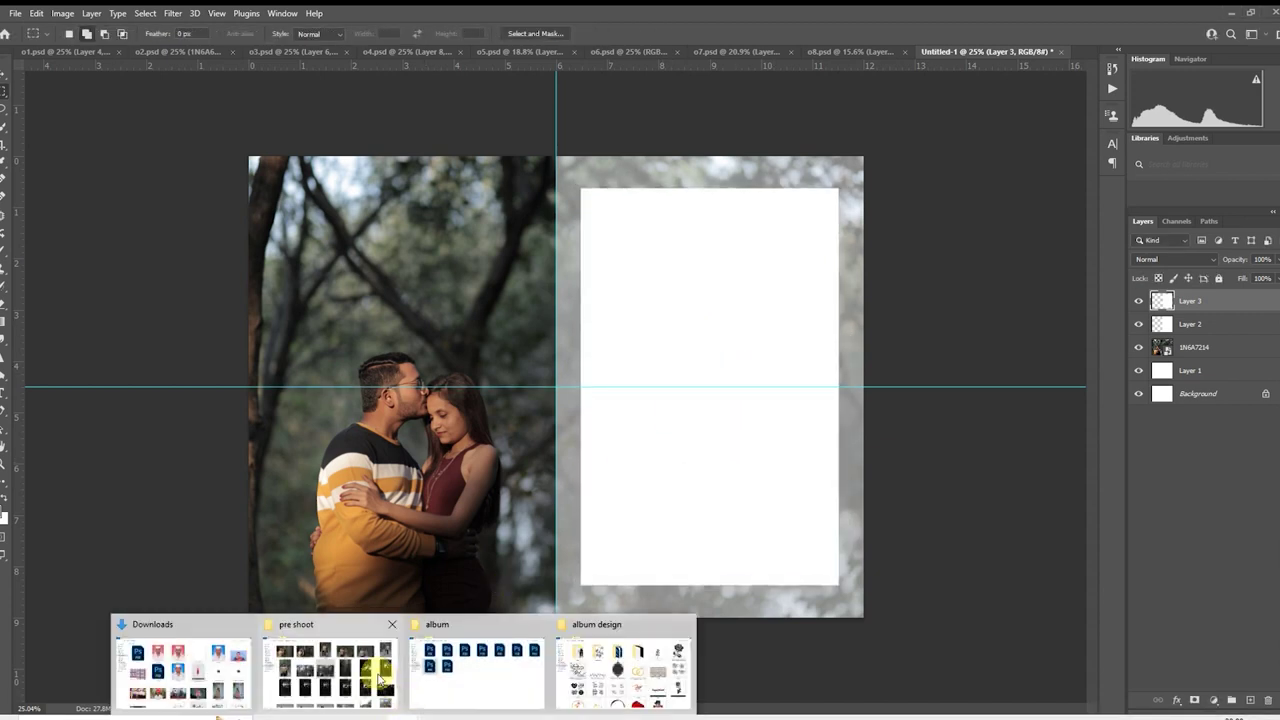
click(379, 679)
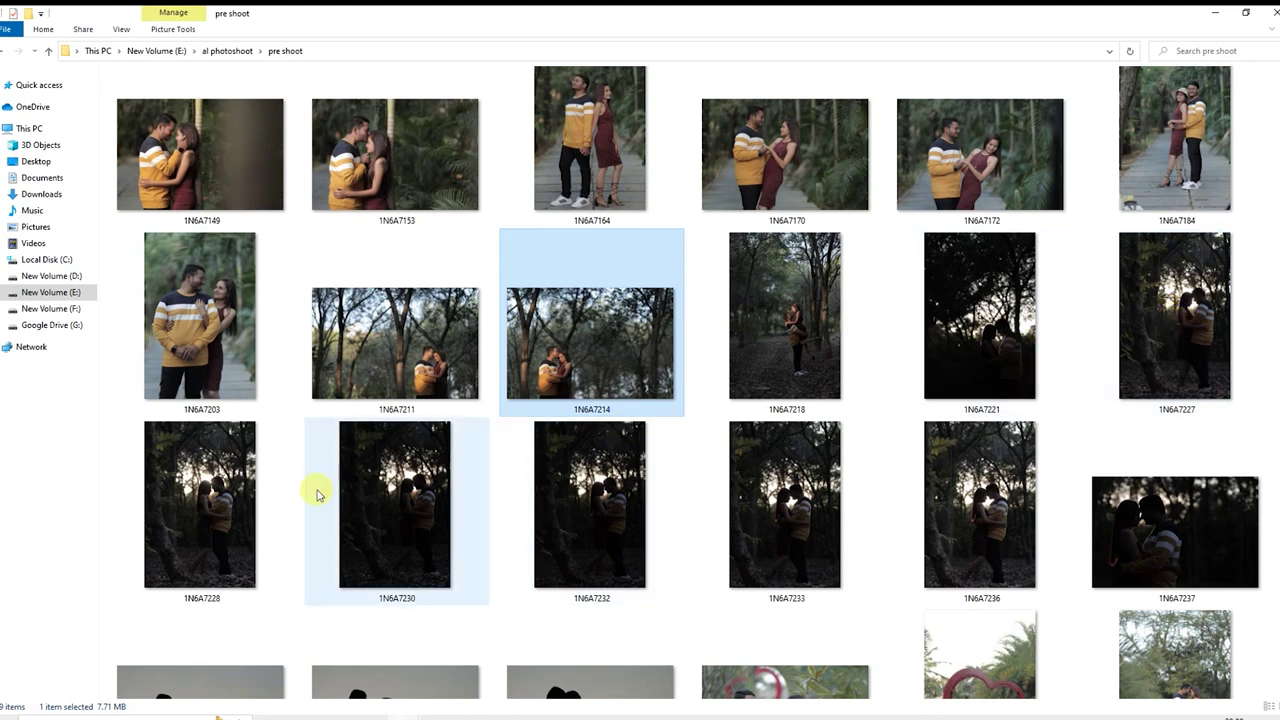
click(256, 516)
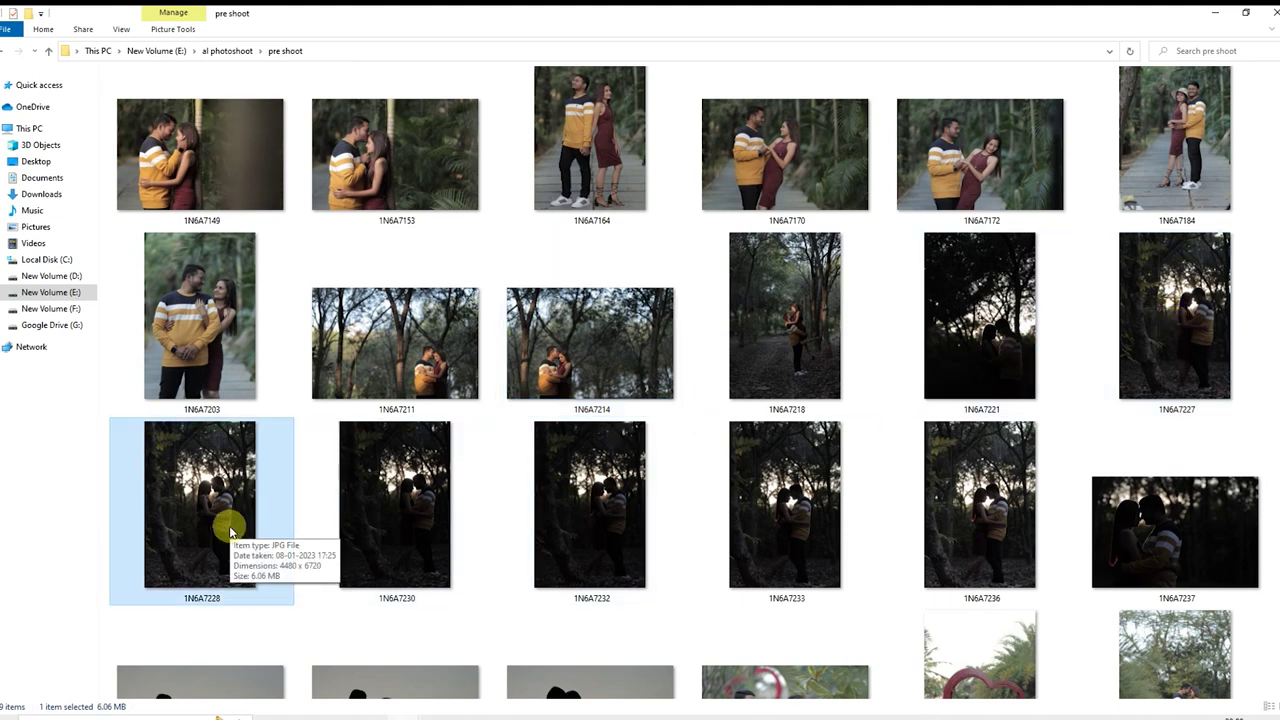
drag(224, 519, 700, 443)
drag(660, 484, 820, 466)
- Clip photo 1N6A7228 into the right page's pale frame, then enlarge it slightly and shift it left and up
key(Return)
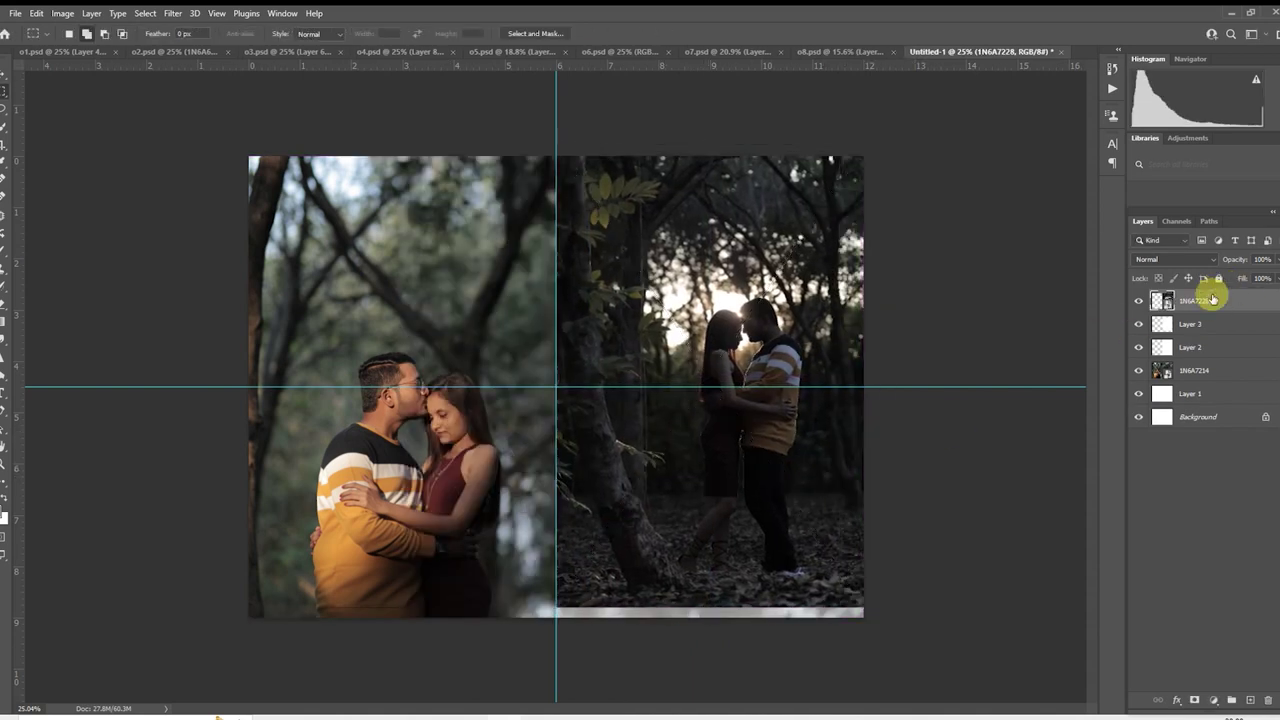
right_click(1205, 300)
click(1171, 427)
right_click(678, 264)
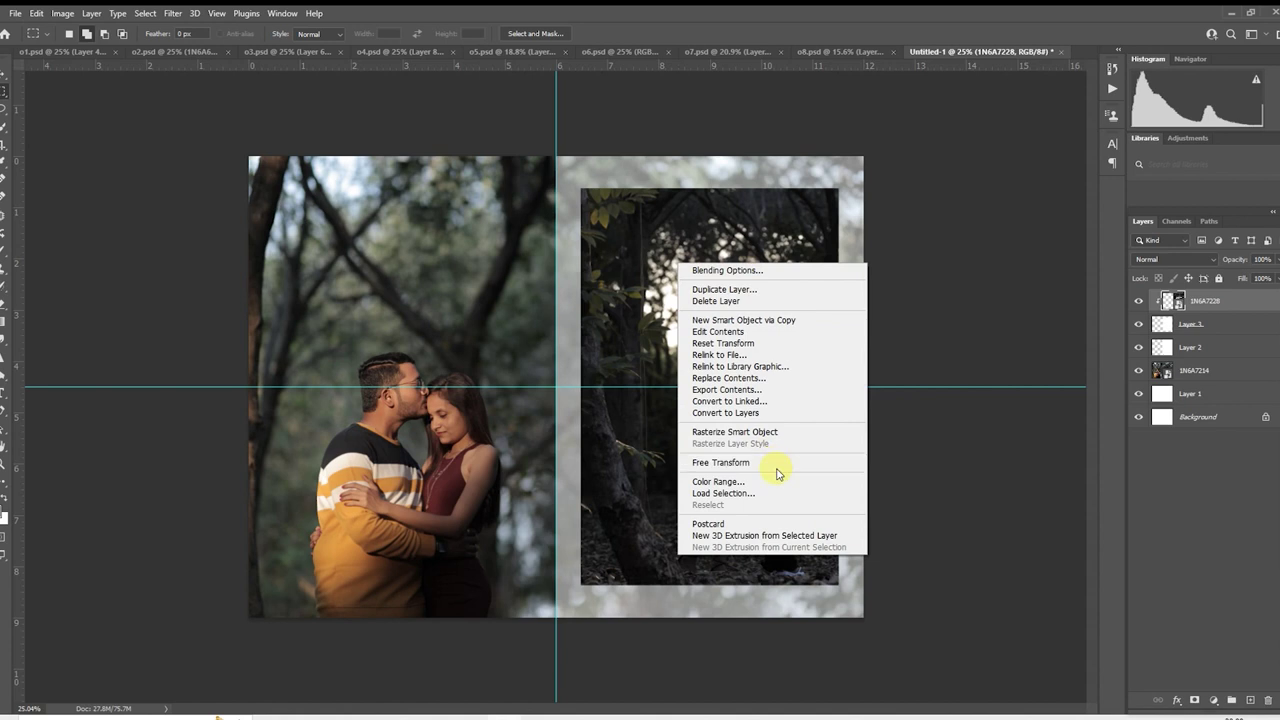
click(777, 463)
drag(786, 451, 764, 451)
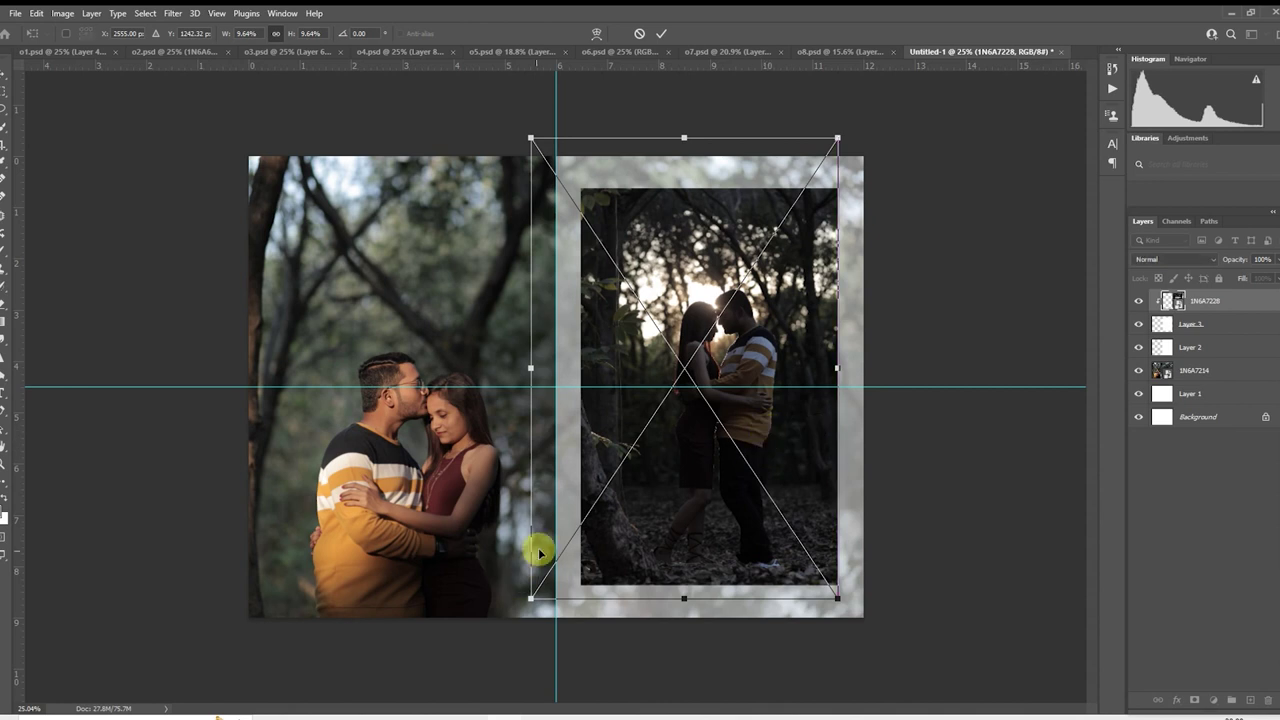
drag(509, 617, 490, 645)
drag(762, 460, 760, 414)
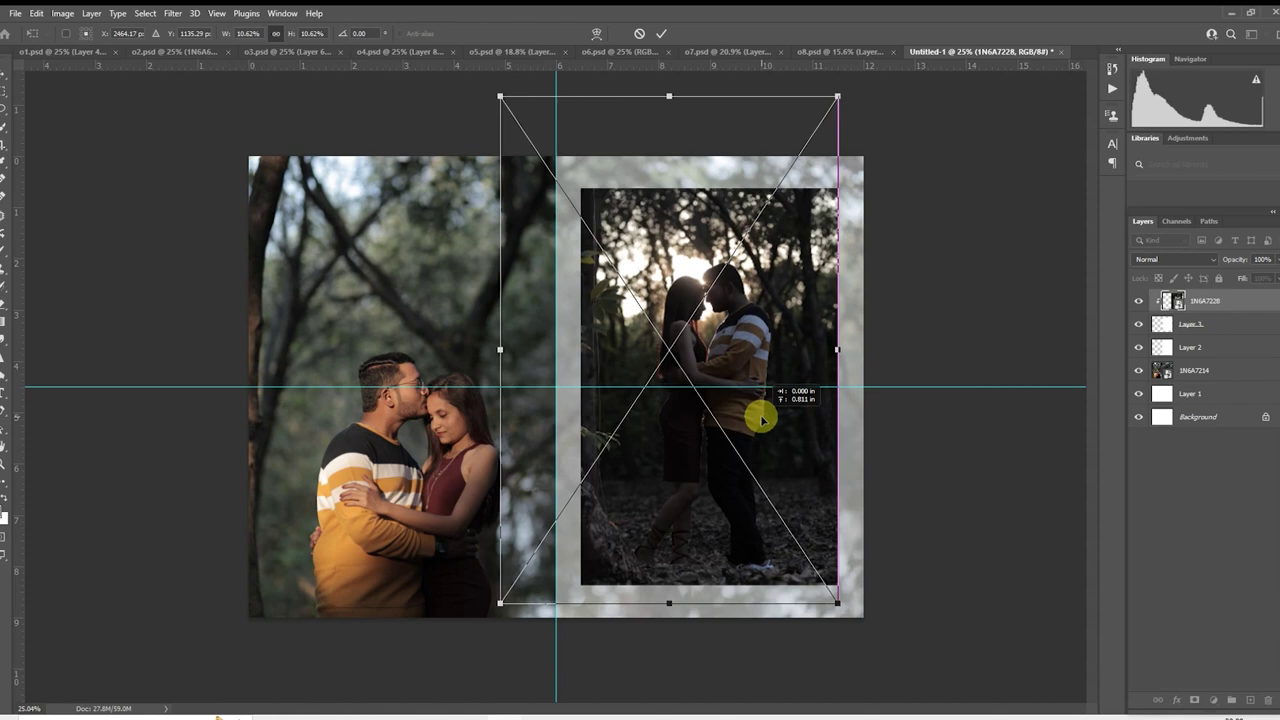
key(Return)
- Paste the copied Stroke layer style onto Layer 3 for a thin border
click(1198, 326)
right_click(1198, 326)
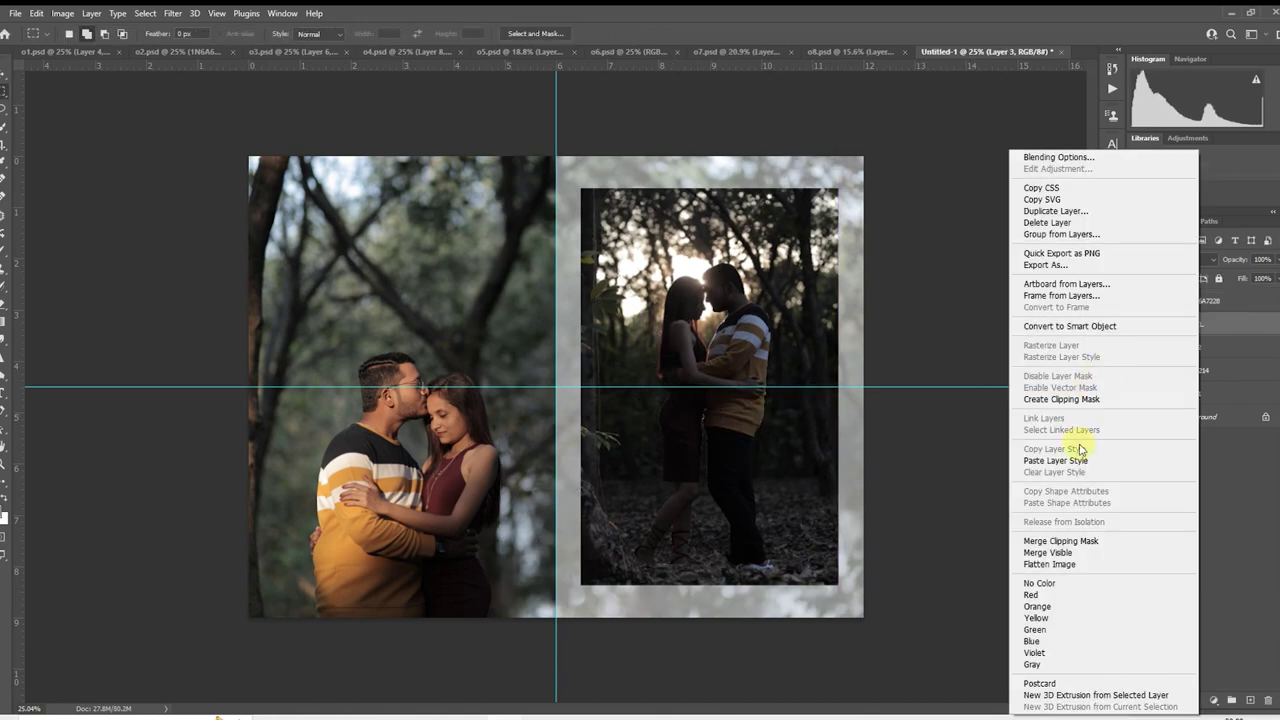
click(1074, 452)
scroll(689, 394, down, 1)
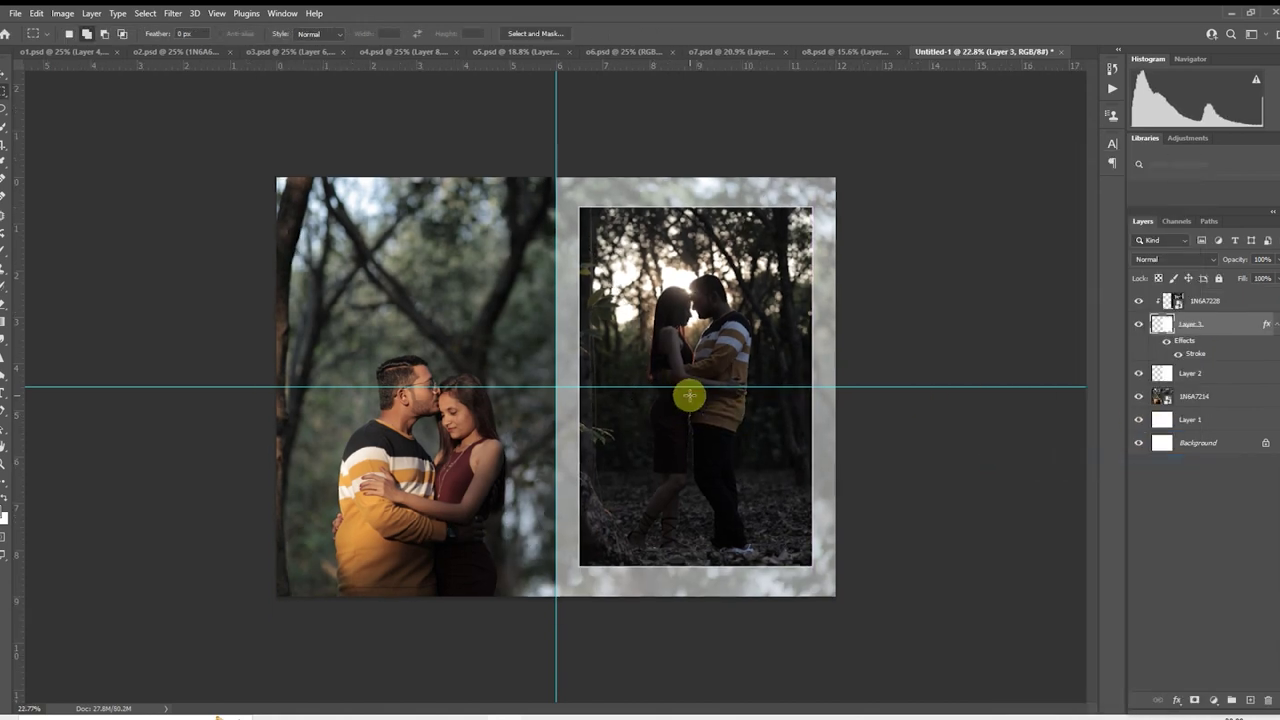
scroll(689, 396, up, 1)
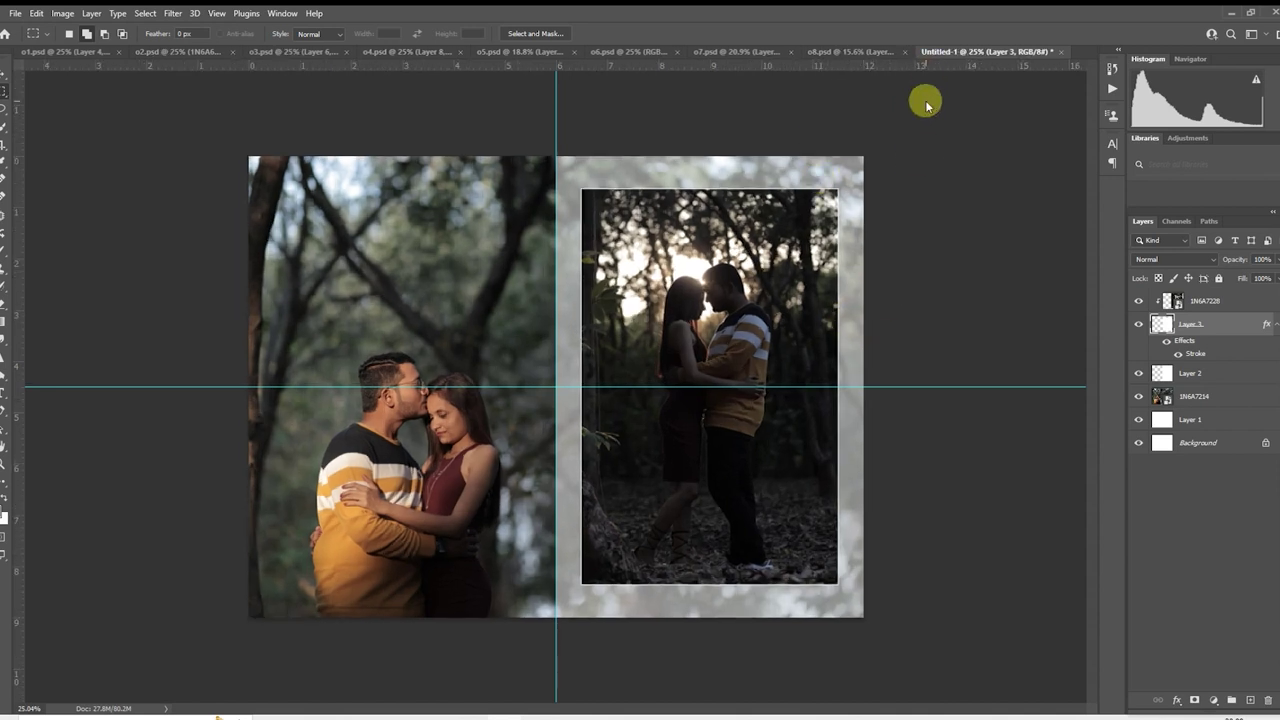
- Save the finished spread, overwriting o9.psd
key(ctrl+s)
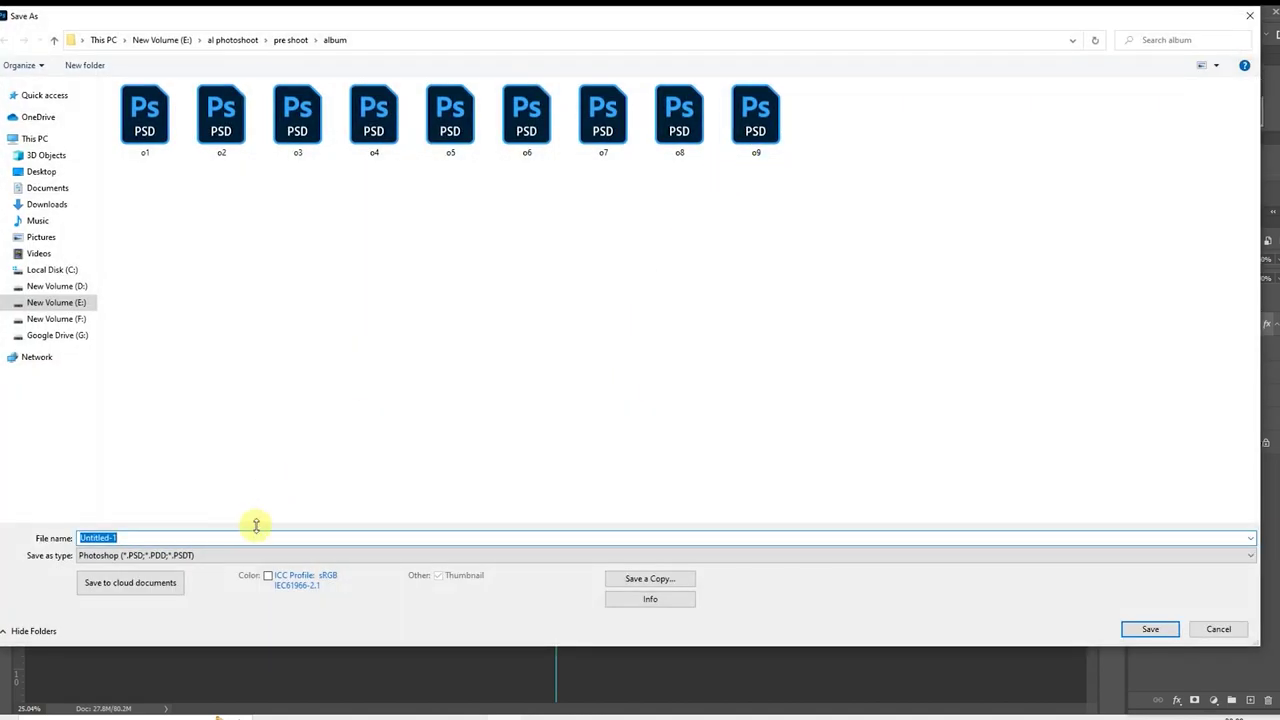
double_click(754, 129)
click(662, 370)
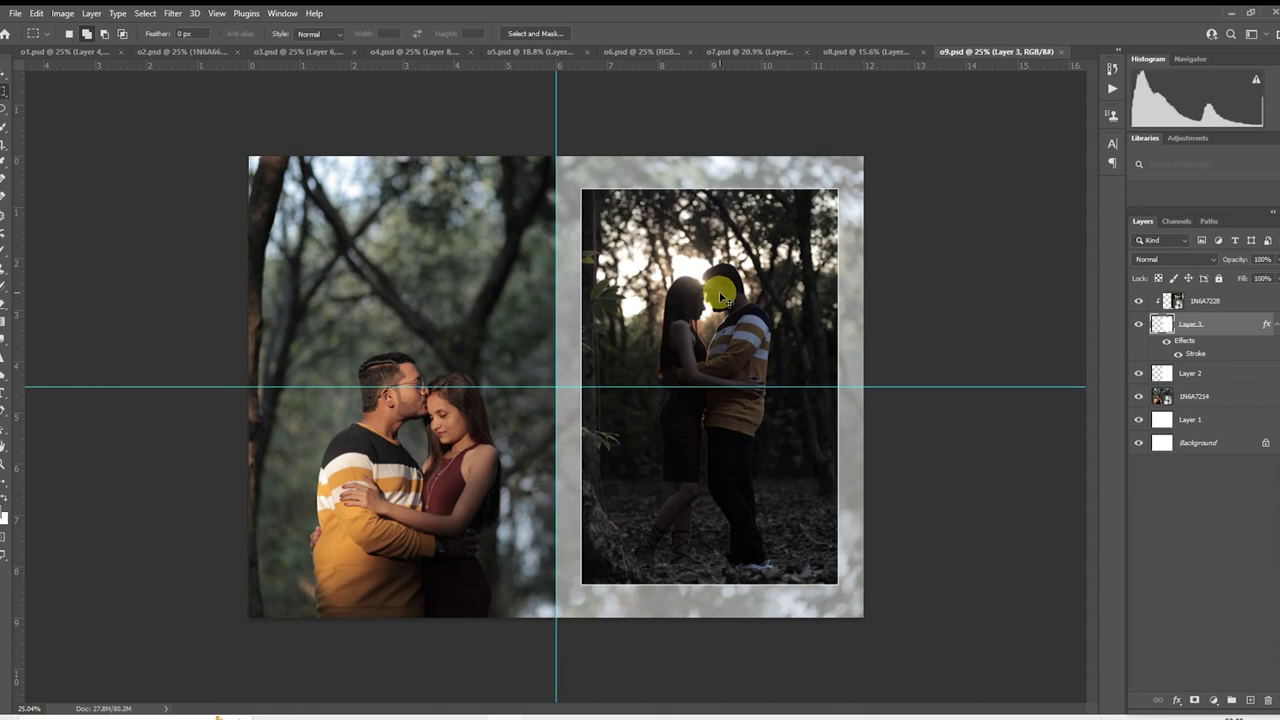
- Create a docked 12 x 9 in document with Layer 1 and centred vertical and horizontal guides
key(ctrl+n)
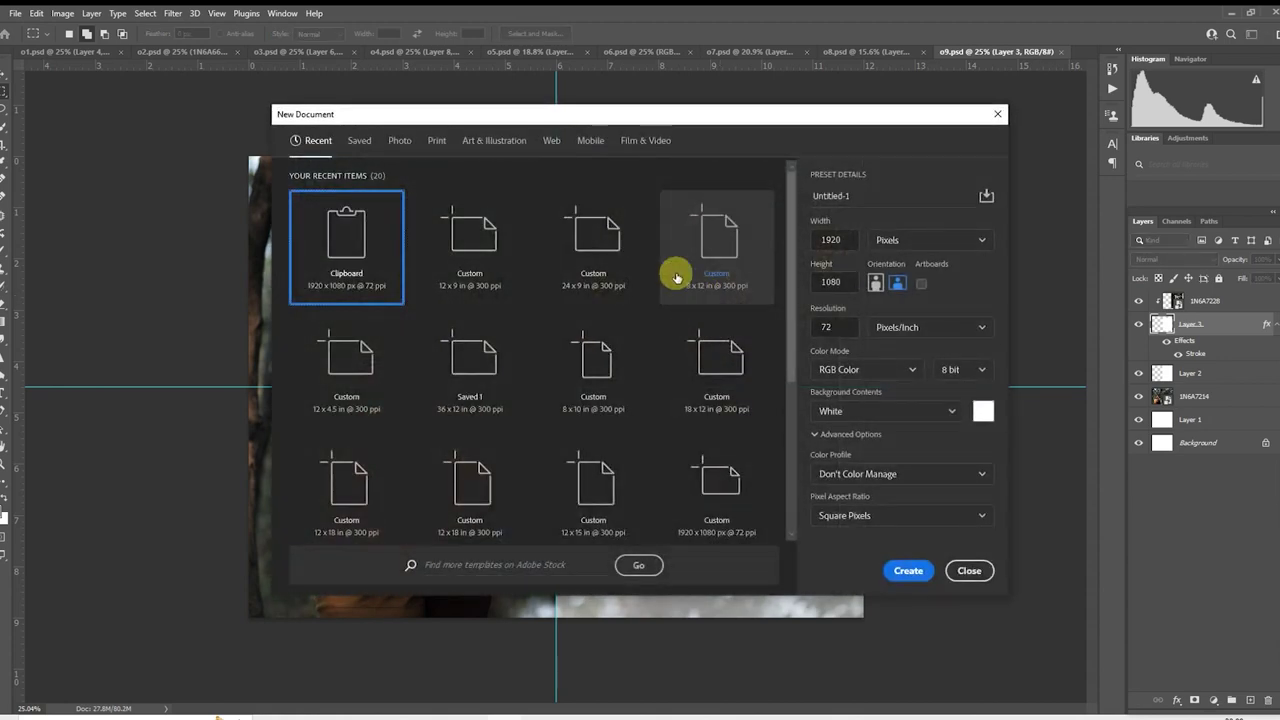
double_click(485, 264)
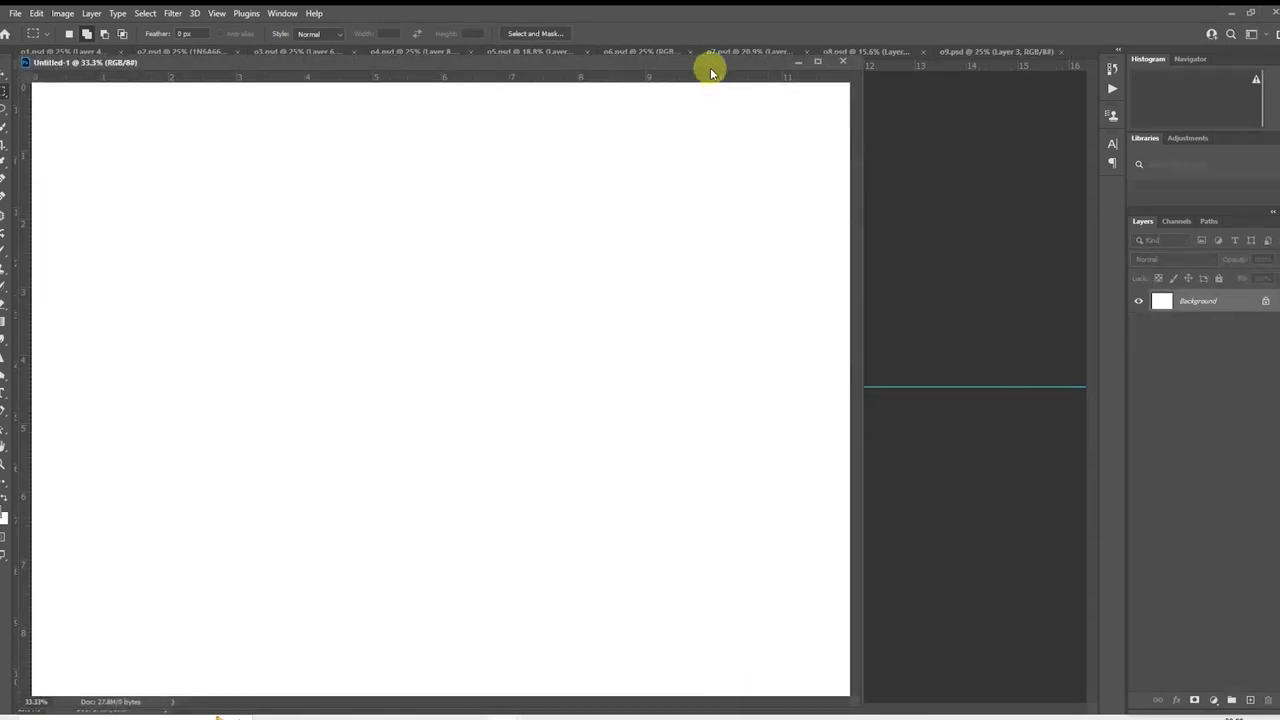
drag(711, 72, 765, 52)
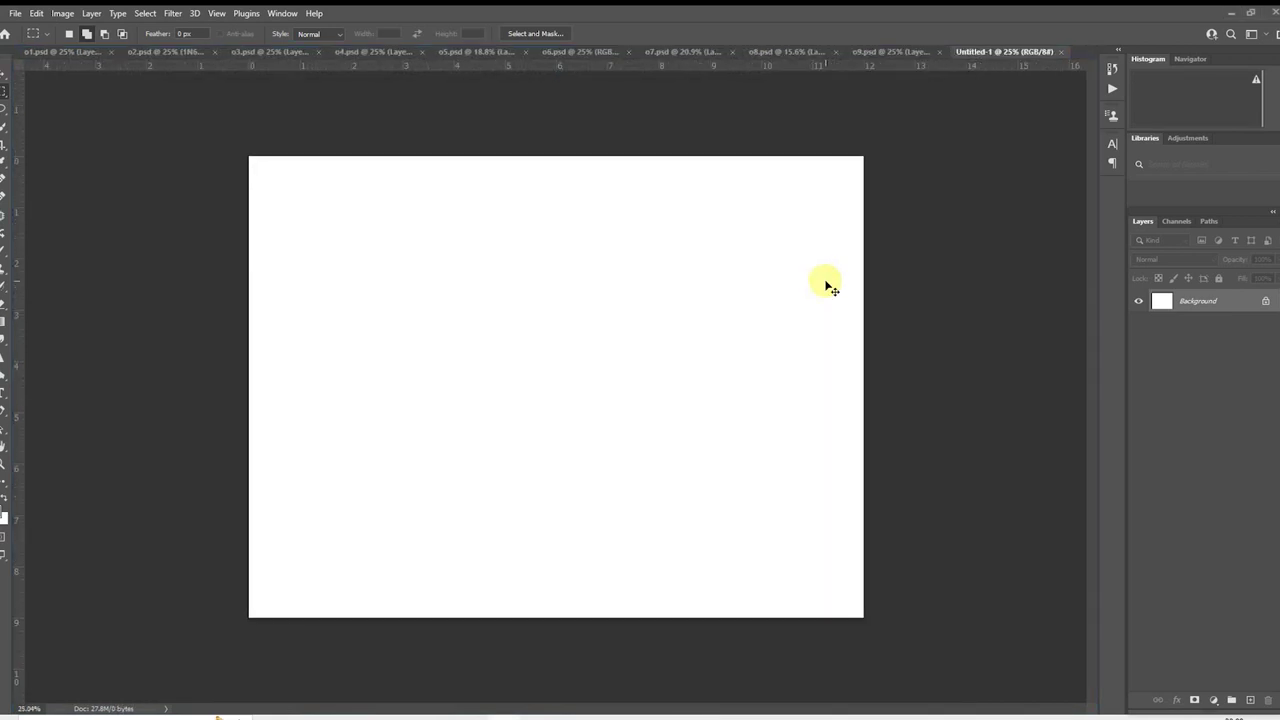
key(ctrl+shift+alt+n)
key(ctrl+t)
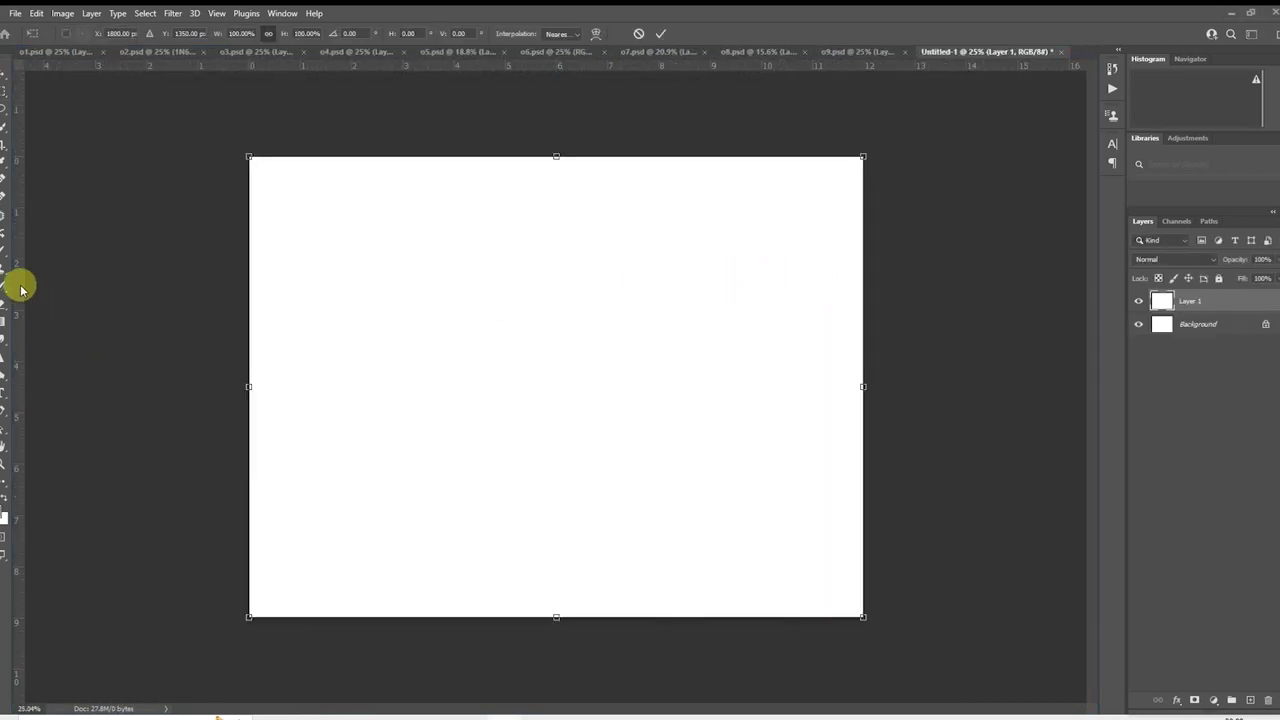
drag(20, 283, 560, 328)
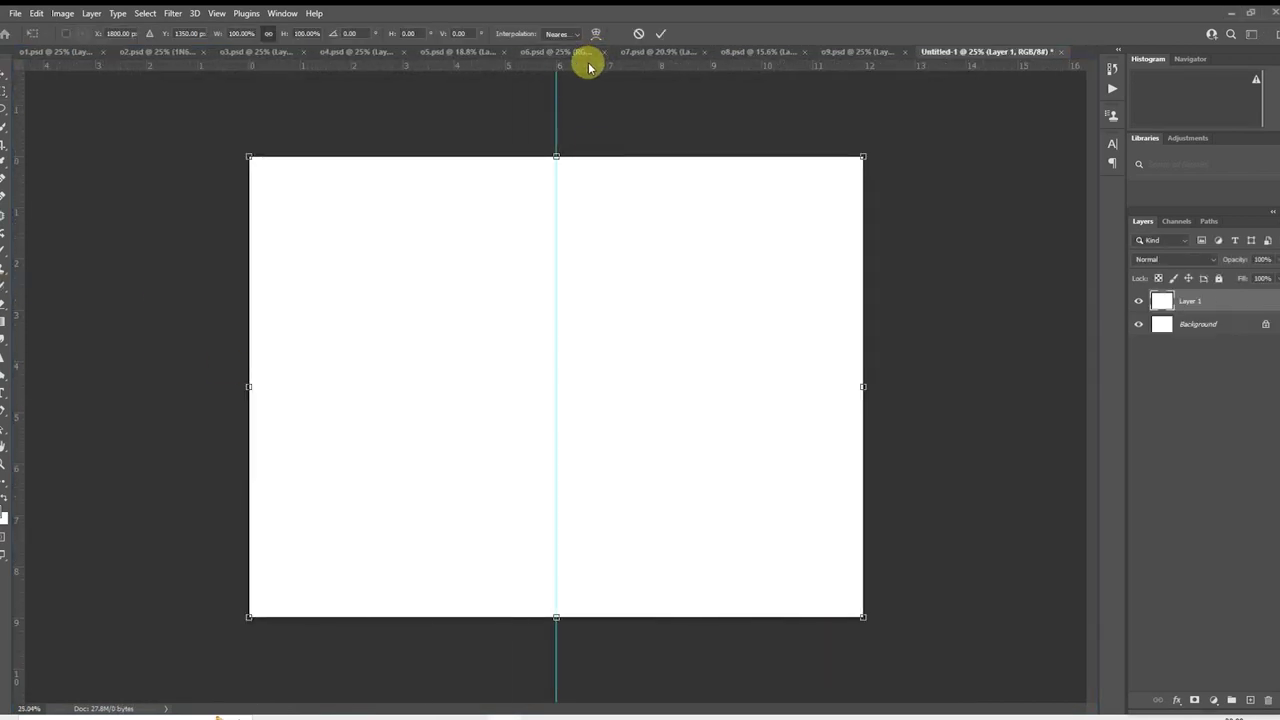
drag(589, 67, 636, 386)
key(Escape)
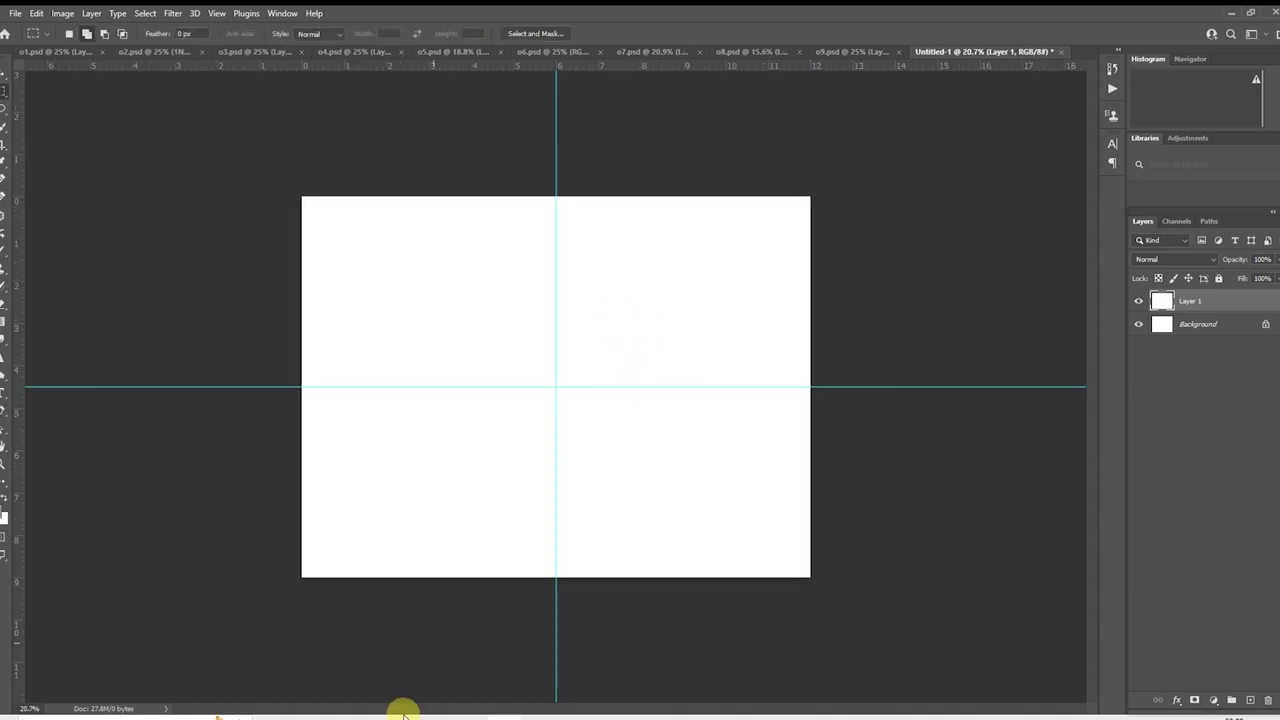
click(316, 672)
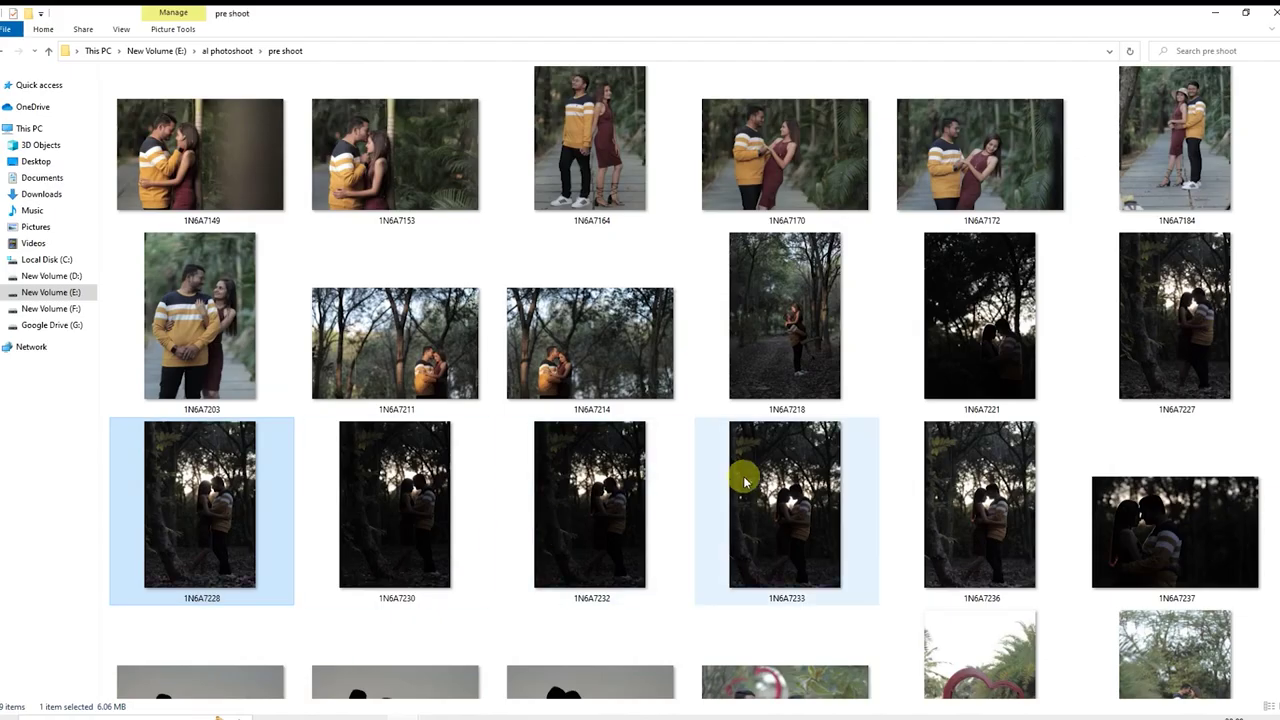
- Drag silhouette photo 1N6A7252 from the pre shoot folder into the new document
scroll(740, 474, down, 5)
scroll(745, 481, up, 3)
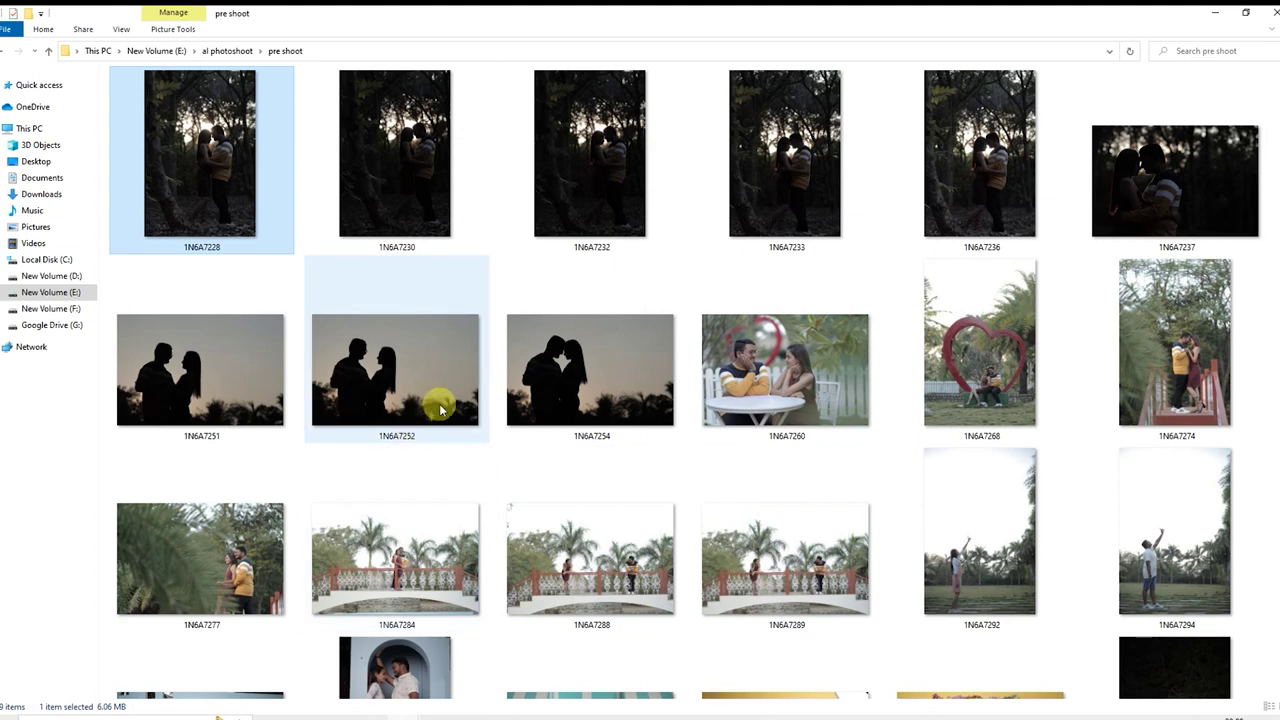
click(440, 408)
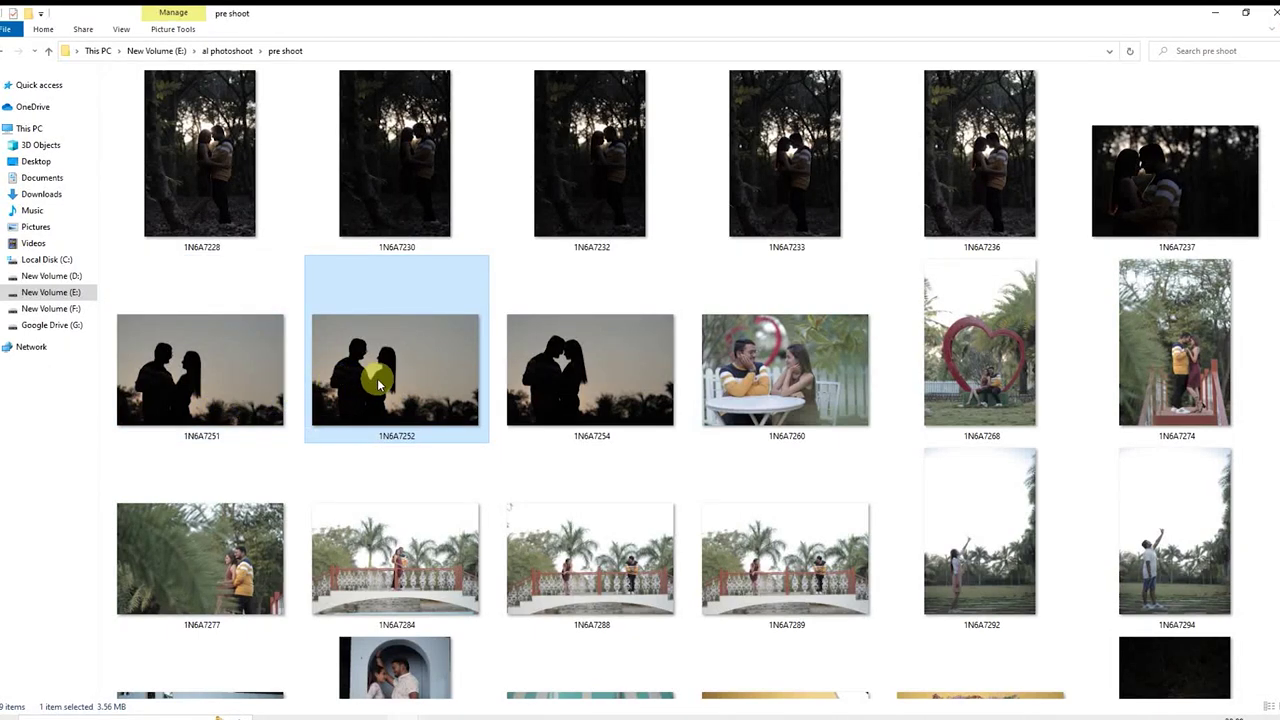
drag(379, 380, 618, 490)
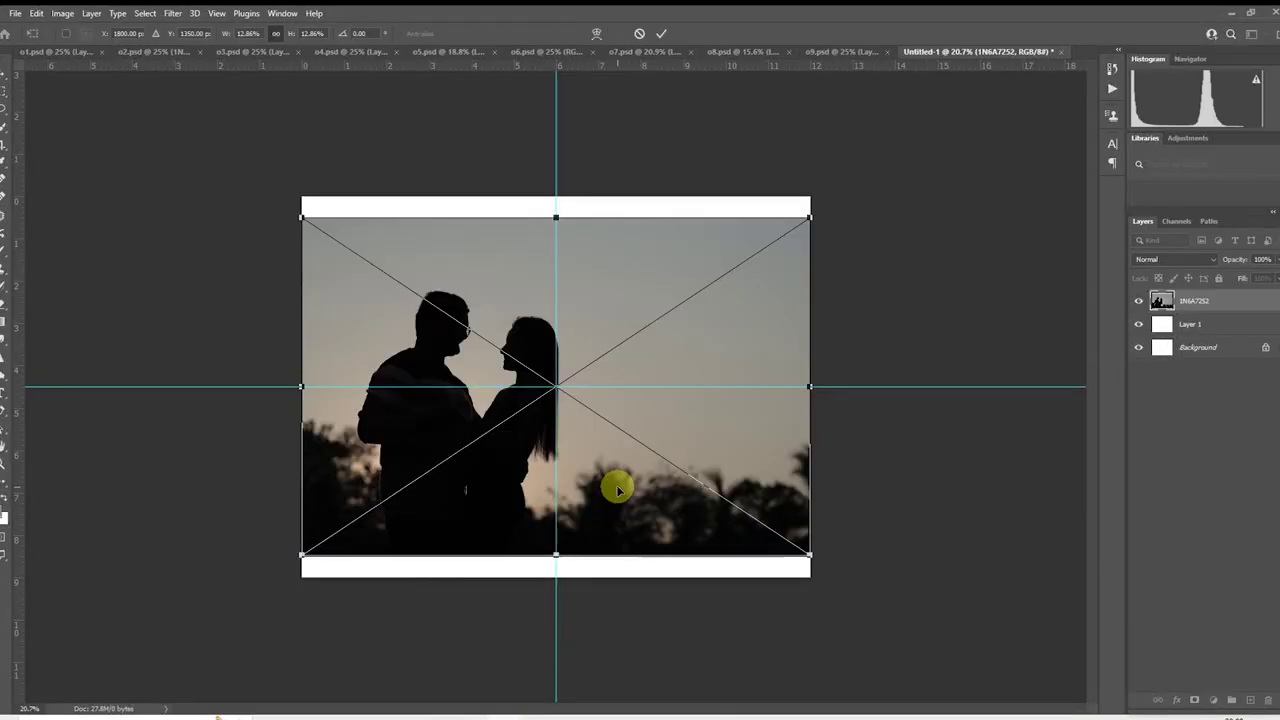
- Scale and position the placed 1N6A7252 silhouette photo to about 26.57% to fill the page
scroll(618, 490, down, 2)
drag(703, 483, 869, 586)
drag(926, 423, 913, 273)
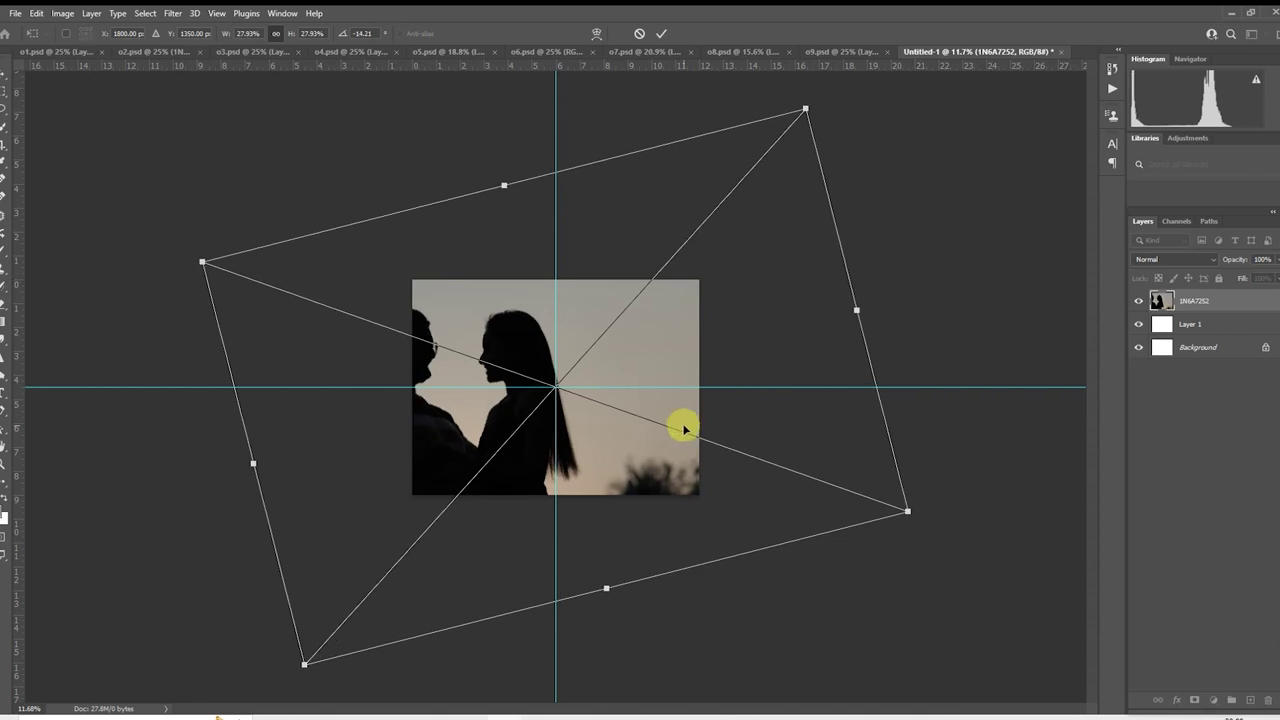
drag(680, 426, 779, 416)
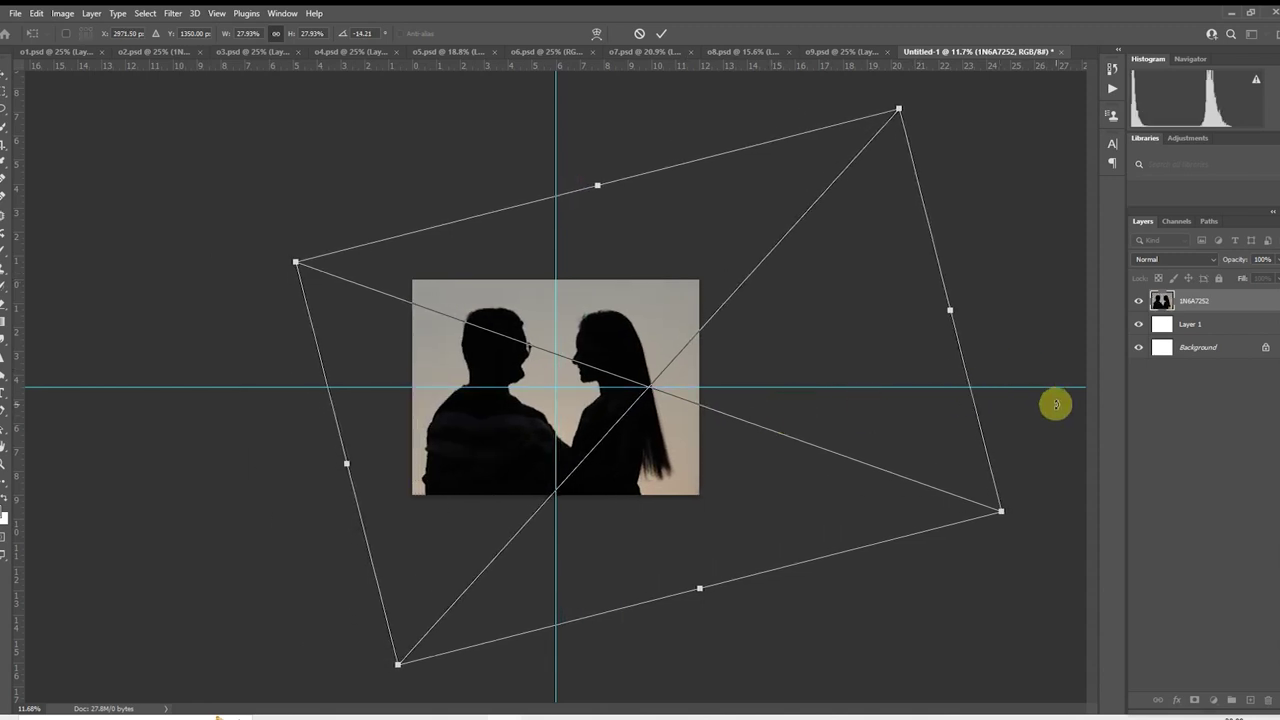
drag(1054, 403, 1057, 429)
drag(876, 456, 872, 440)
drag(1002, 526, 1023, 537)
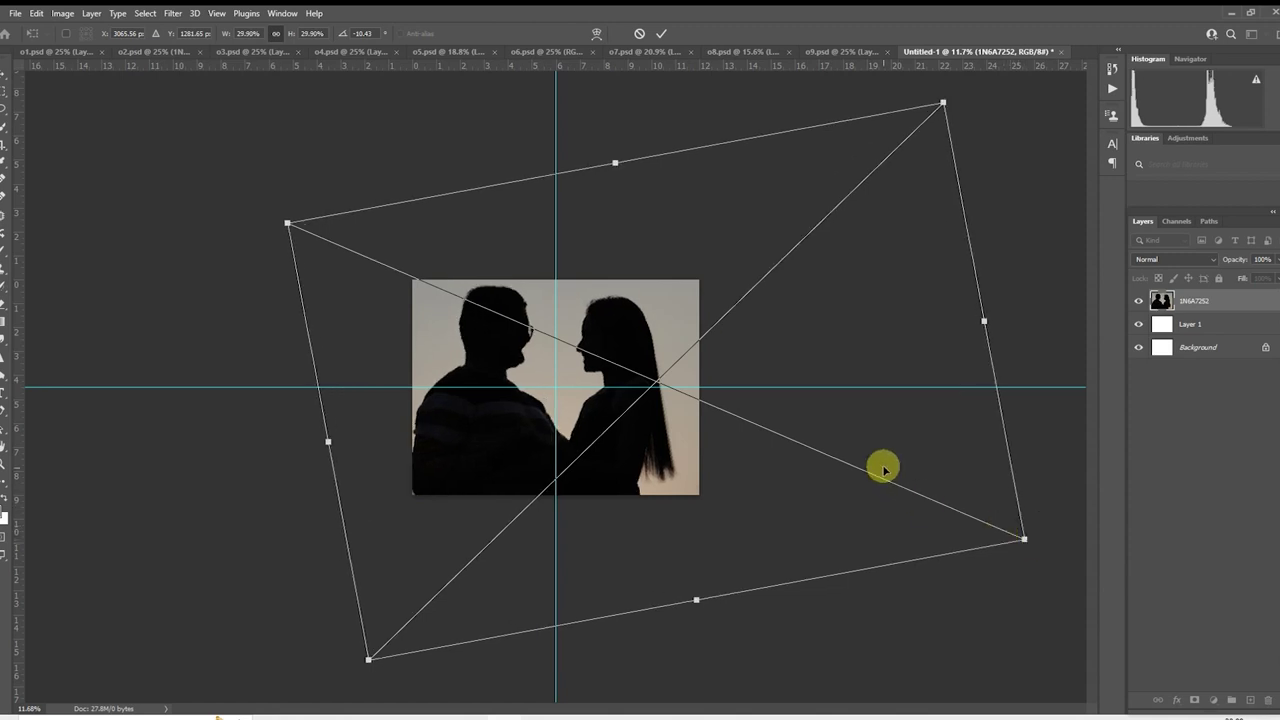
drag(883, 466, 903, 449)
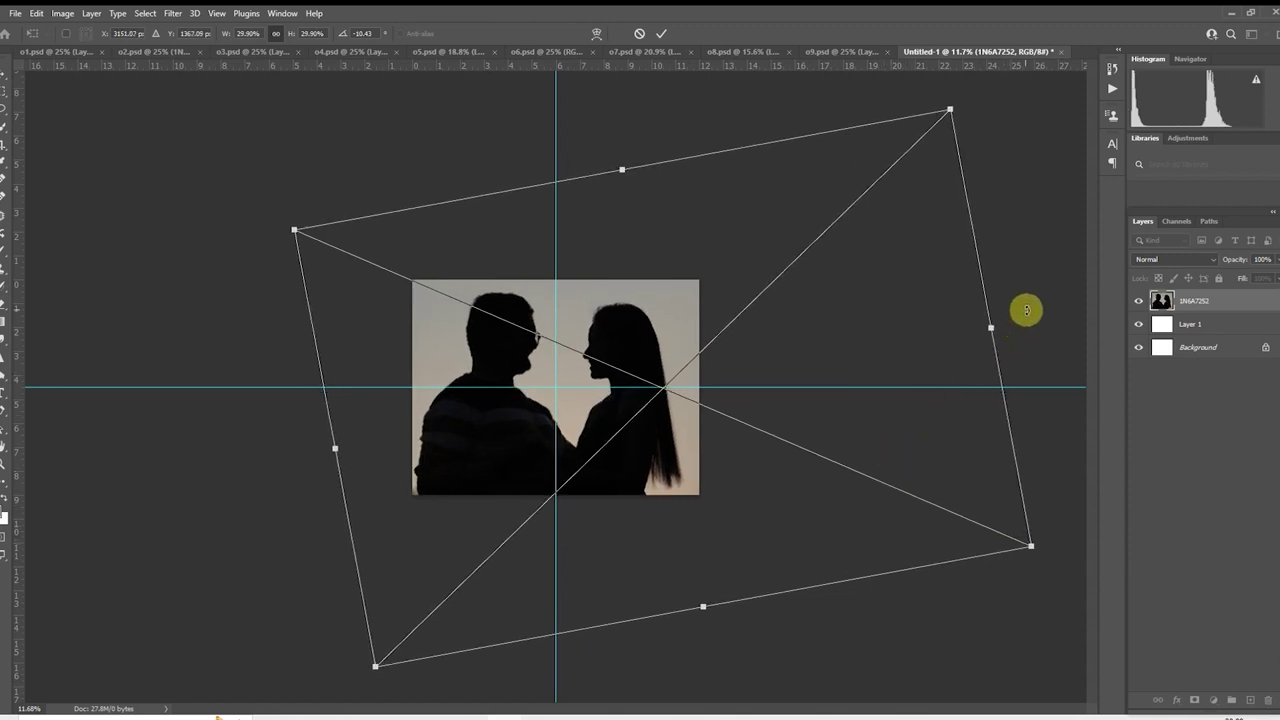
drag(1023, 309, 1029, 329)
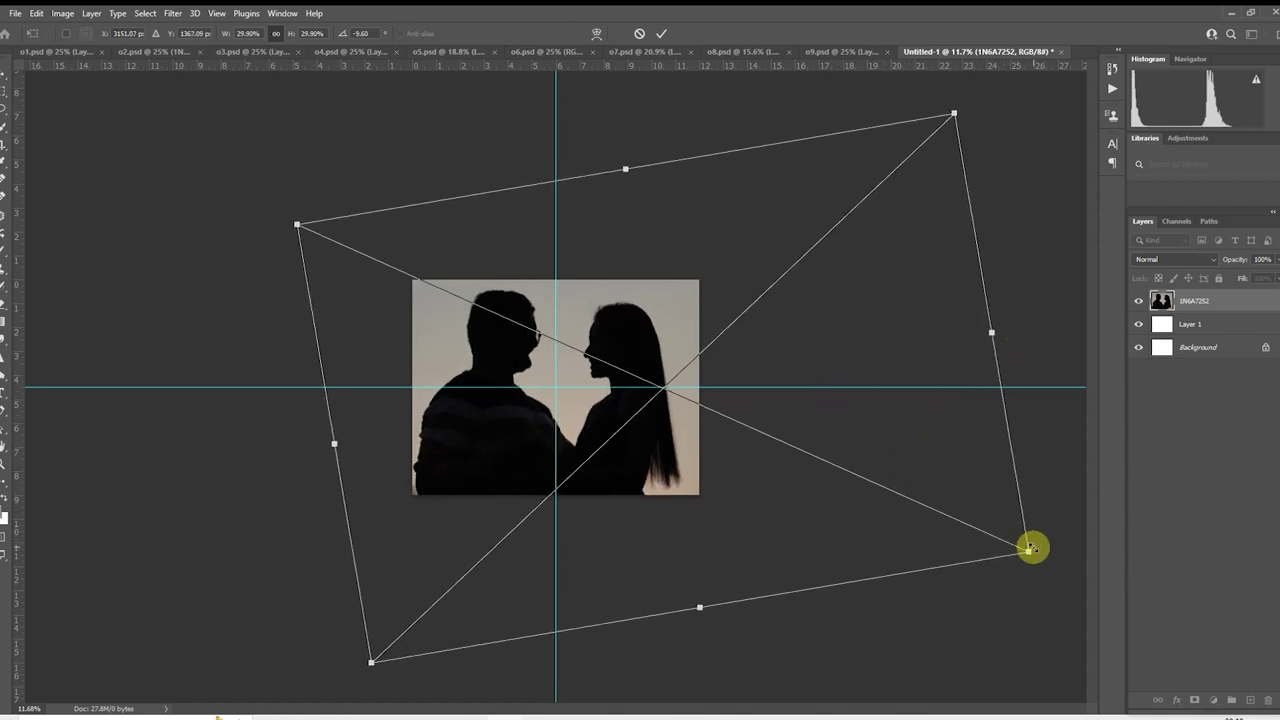
drag(1030, 550, 1011, 543)
drag(857, 443, 857, 449)
drag(1006, 546, 981, 534)
drag(928, 468, 919, 456)
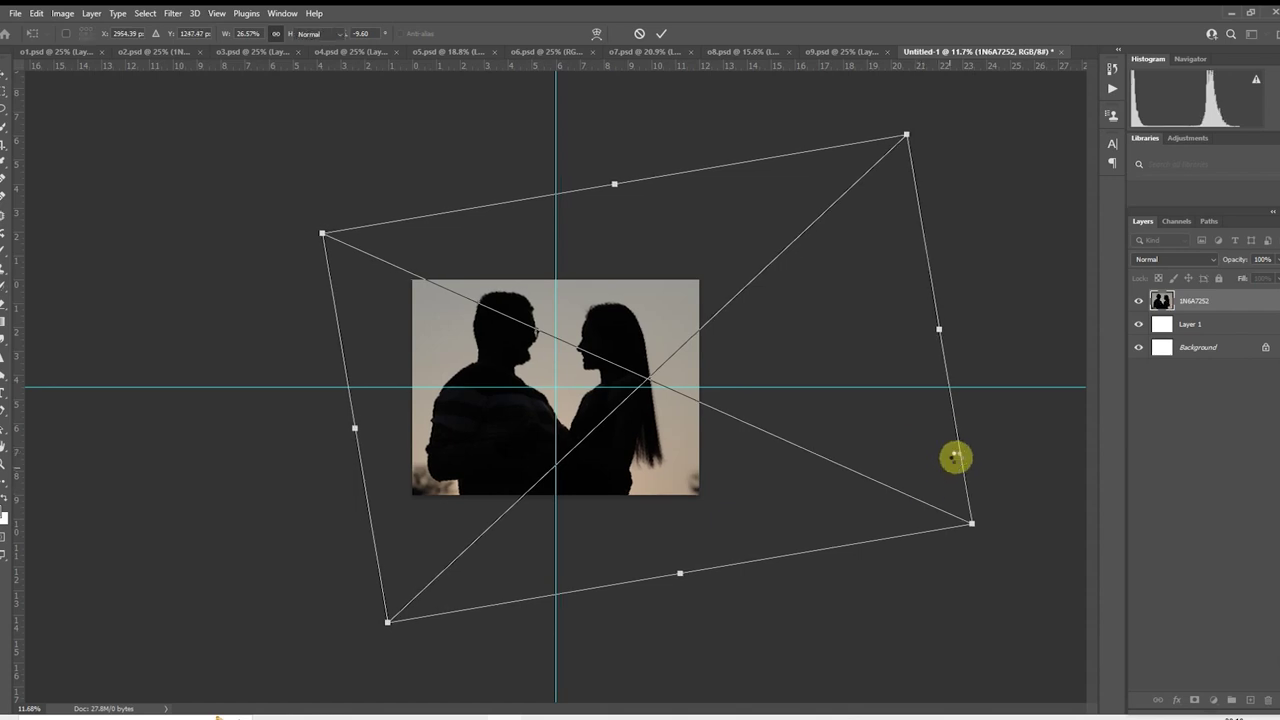
key(Escape)
- Marquee the whole photo, copy it to a new Layer 2, and load Layer 2 as a selection
key(m)
scroll(589, 366, up, 4)
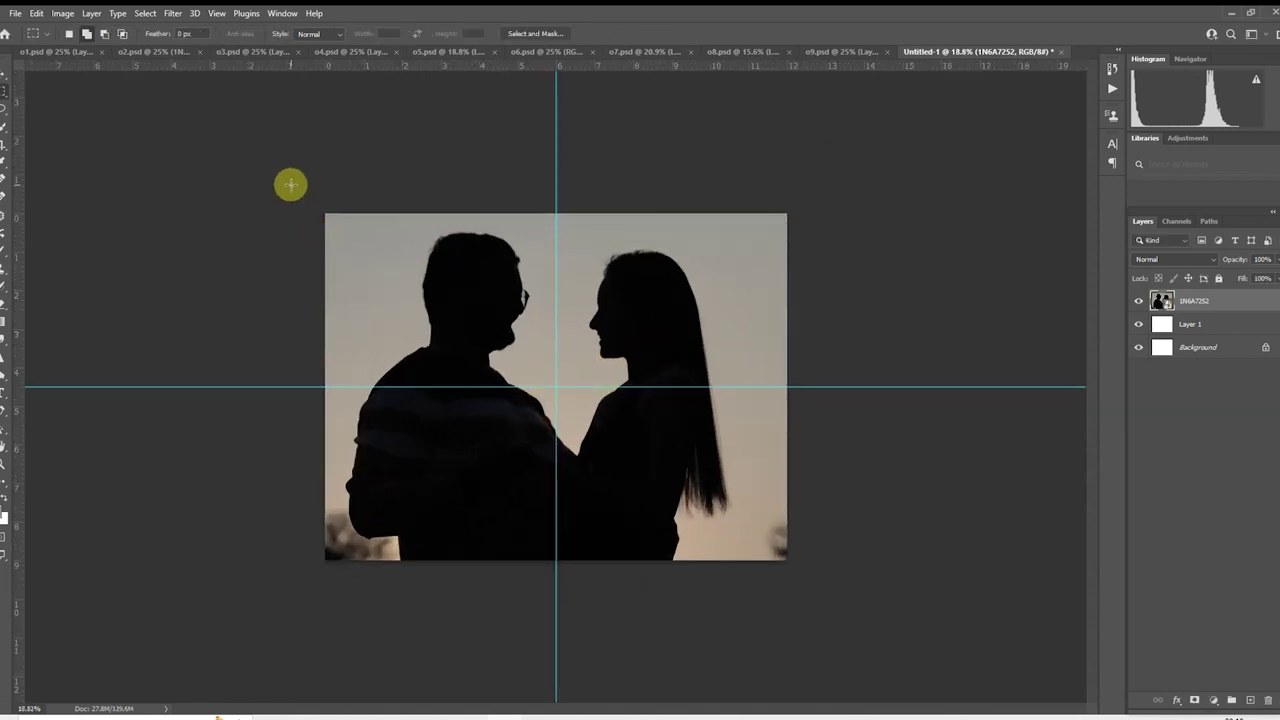
drag(290, 184, 811, 580)
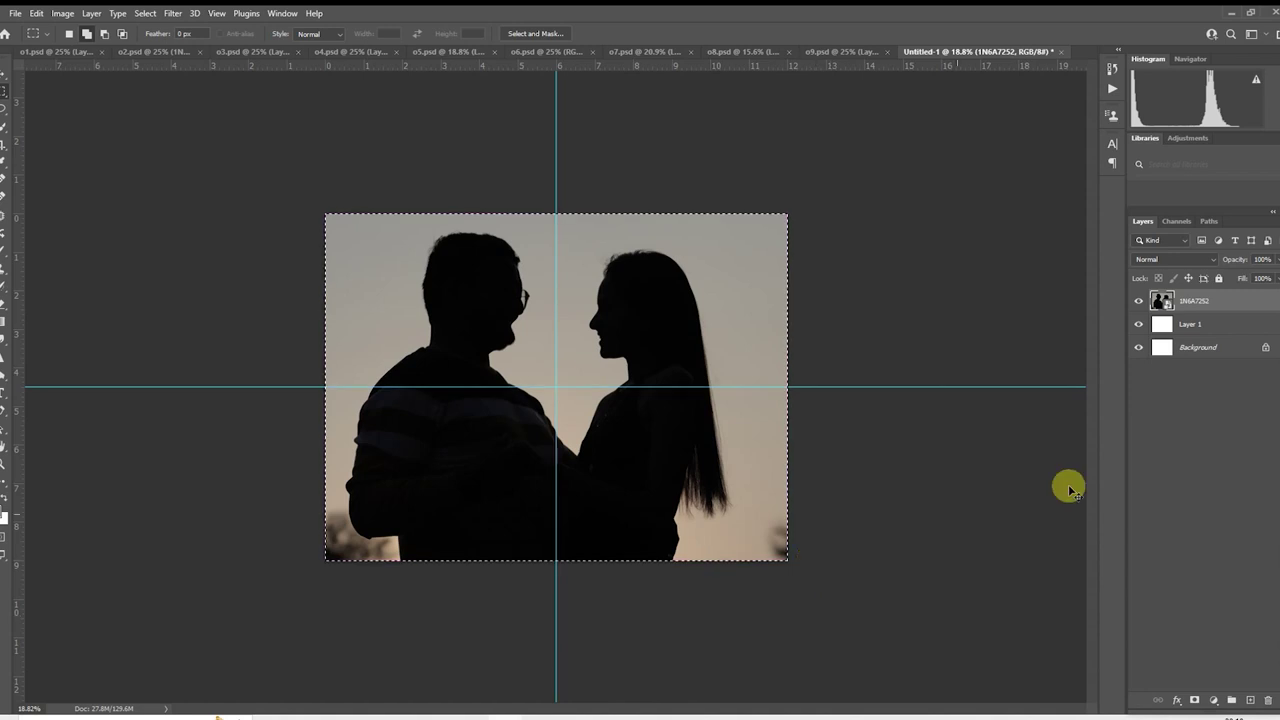
key(ctrl+j)
ctrl+click(1163, 303)
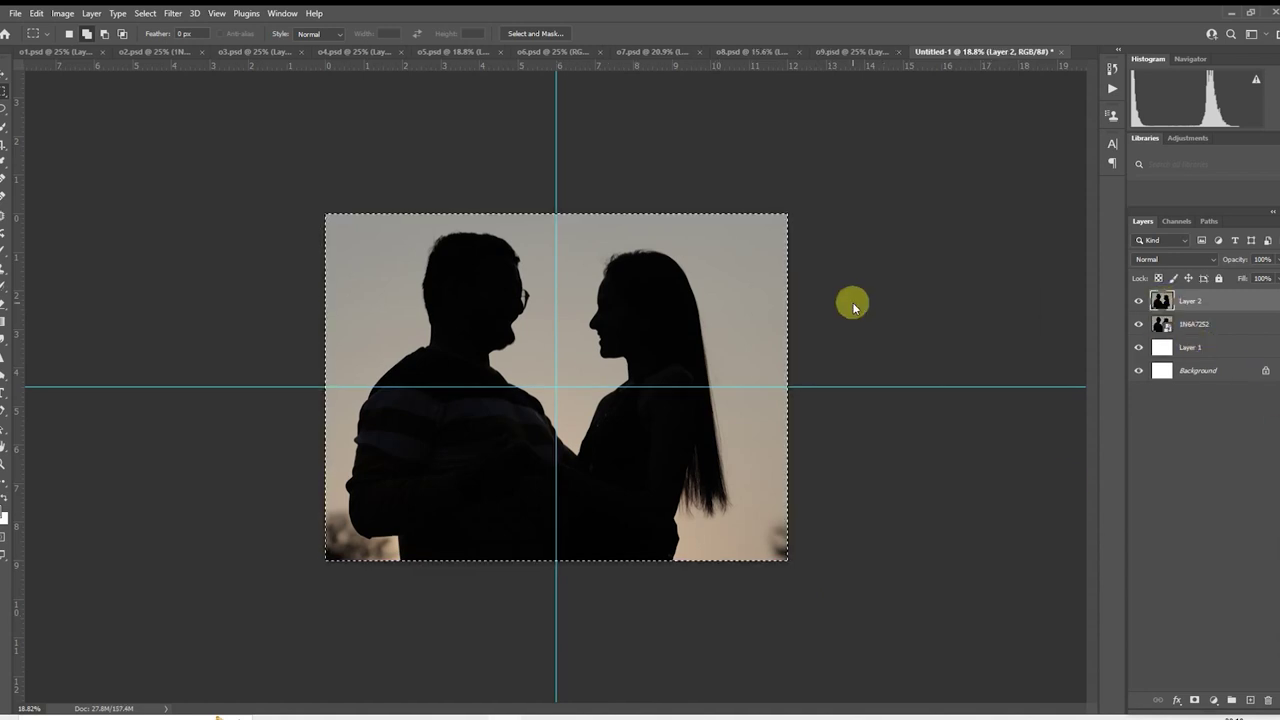
- Apply Camera Raw to Layer 2 with Highlights +52, Shadows -75, Whites +36, Blacks -8
key(shift+ctrl+a)
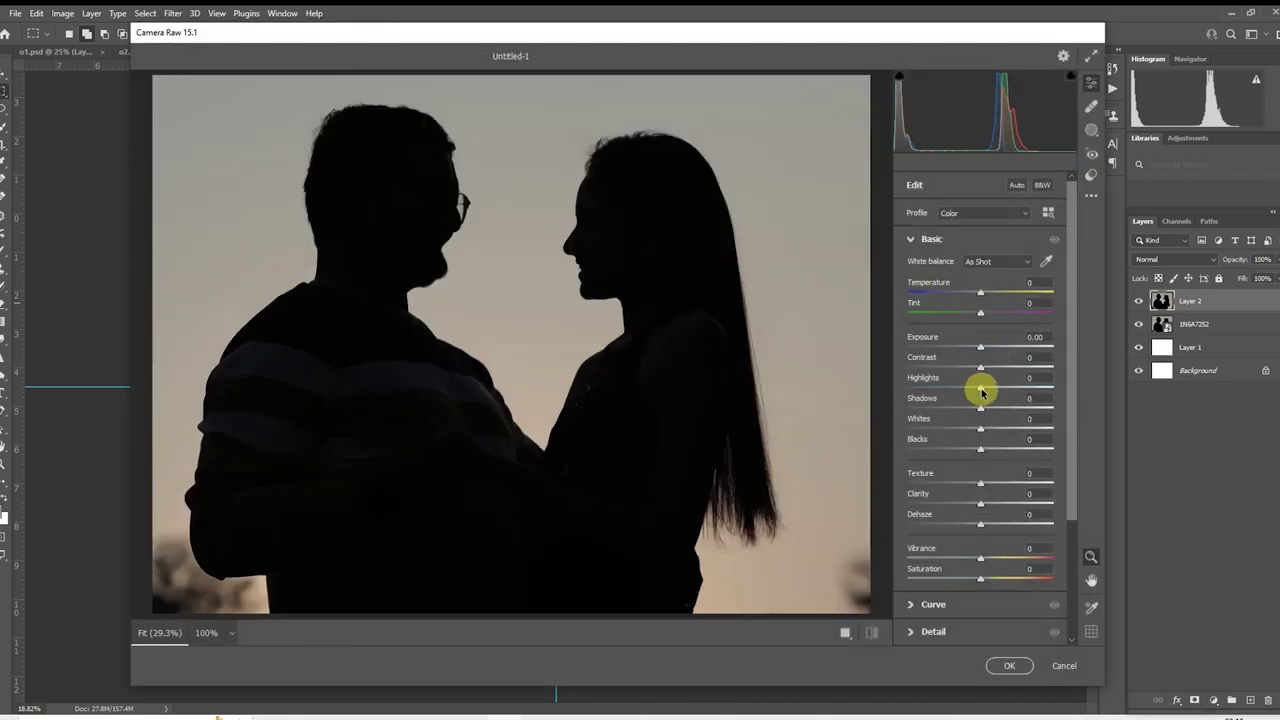
drag(981, 390, 933, 407)
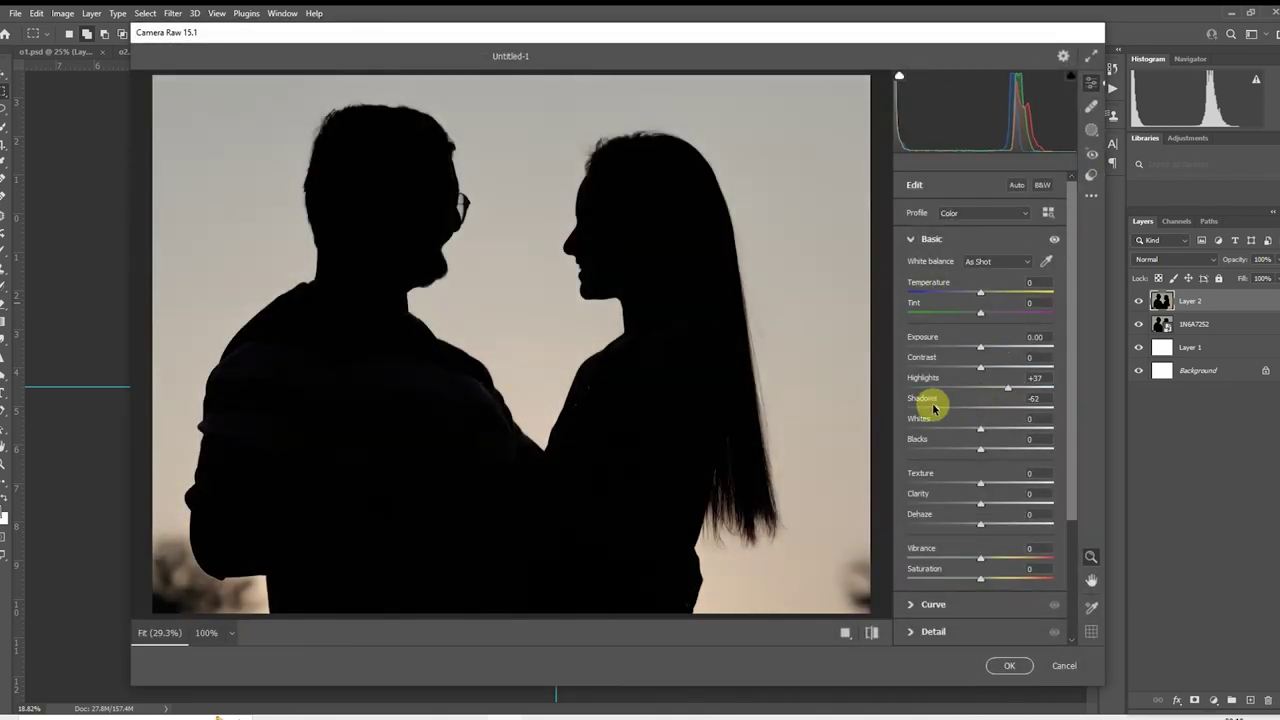
drag(1008, 430, 977, 450)
drag(1011, 391, 1020, 391)
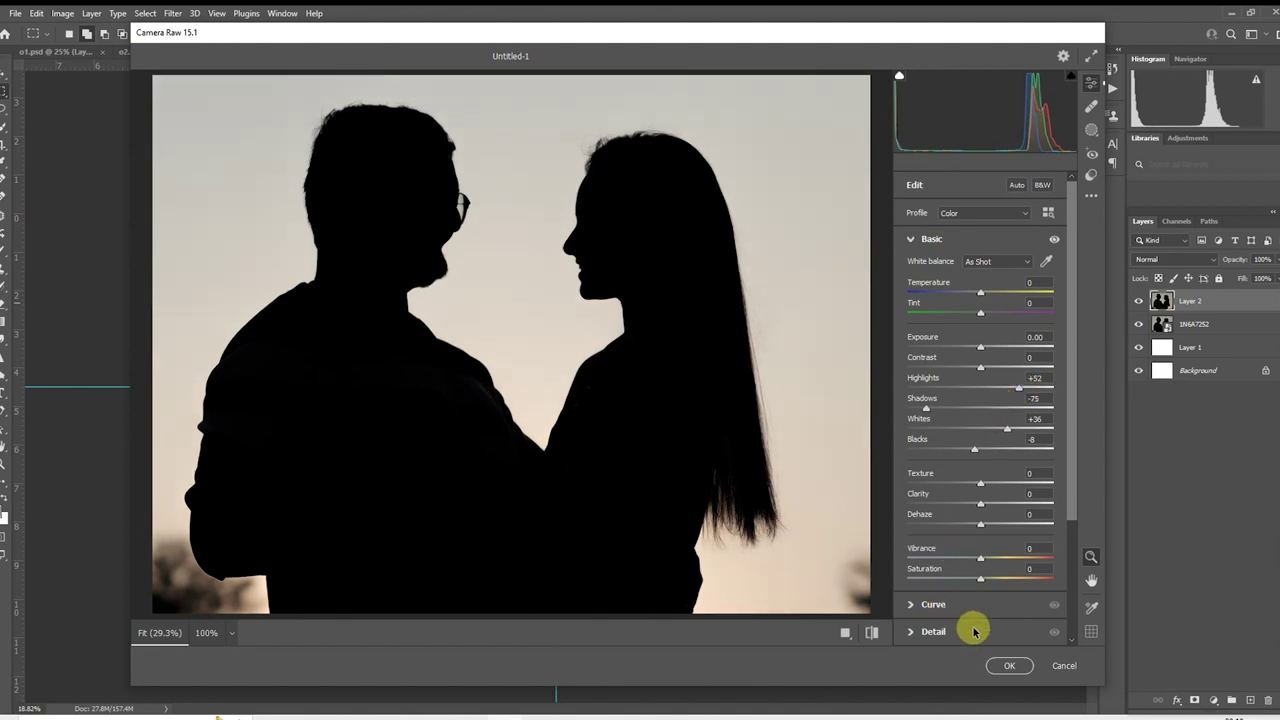
click(1007, 666)
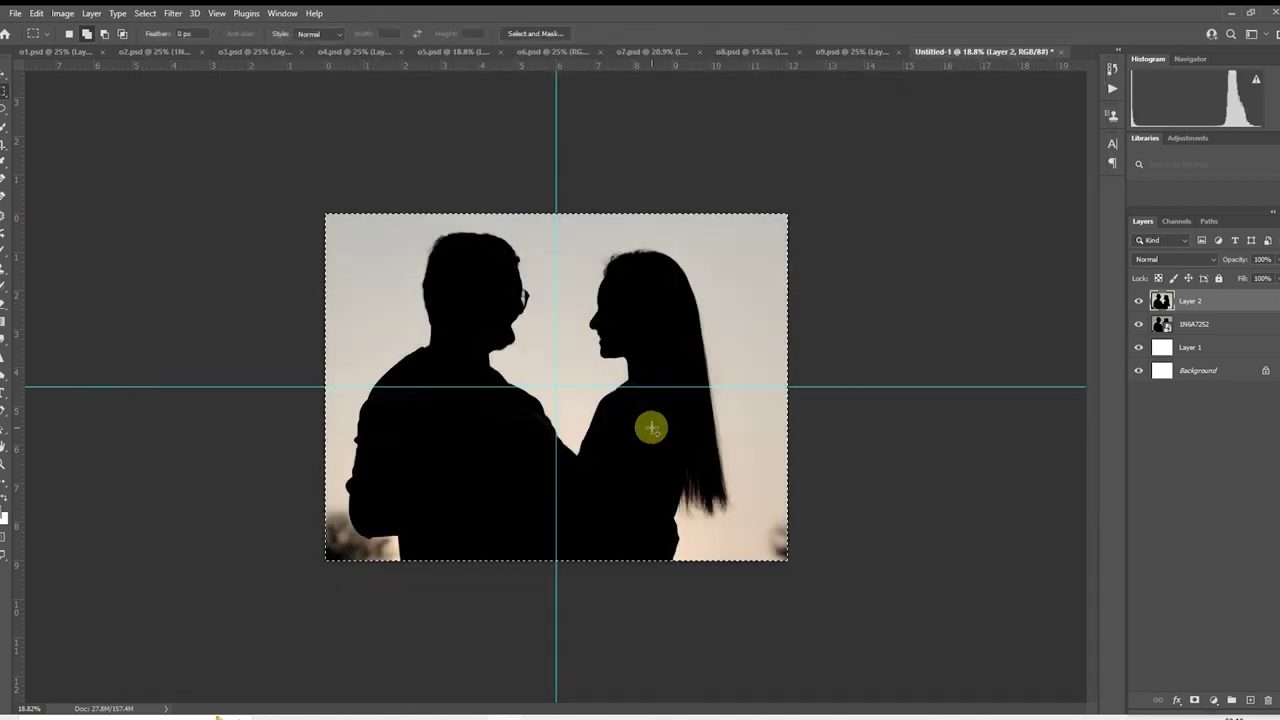
scroll(366, 338, up, 2)
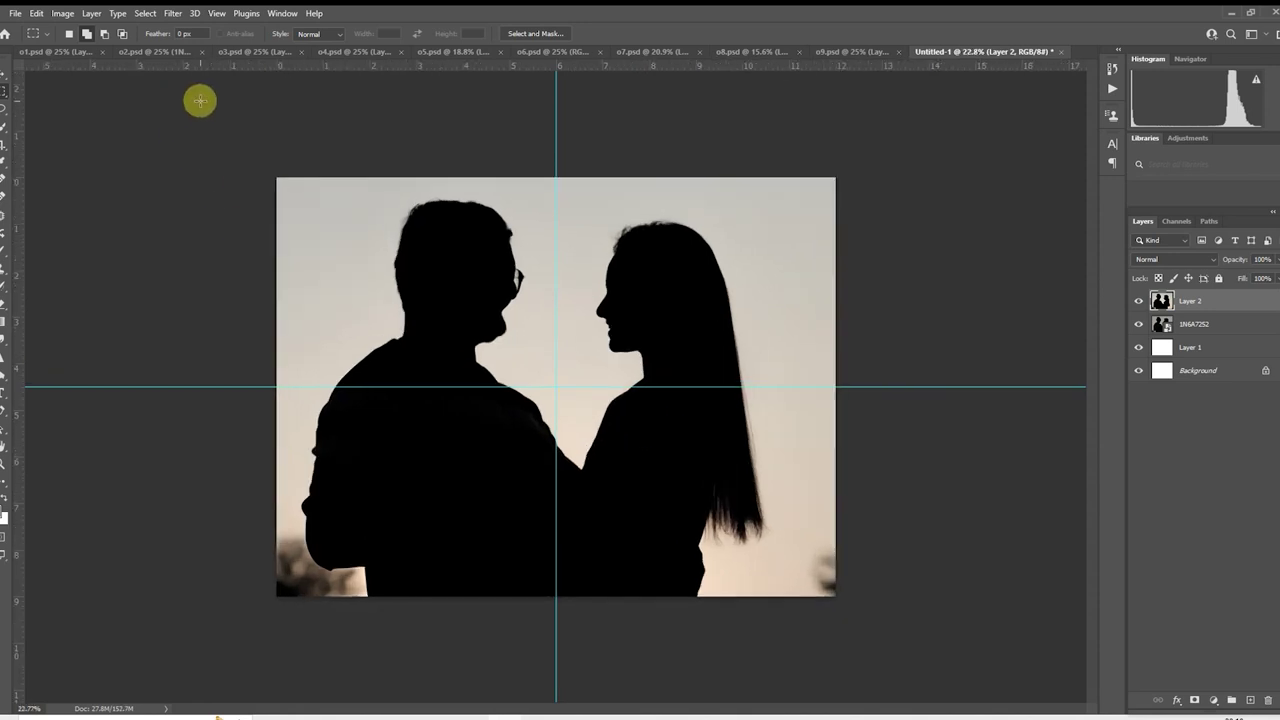
click(145, 13)
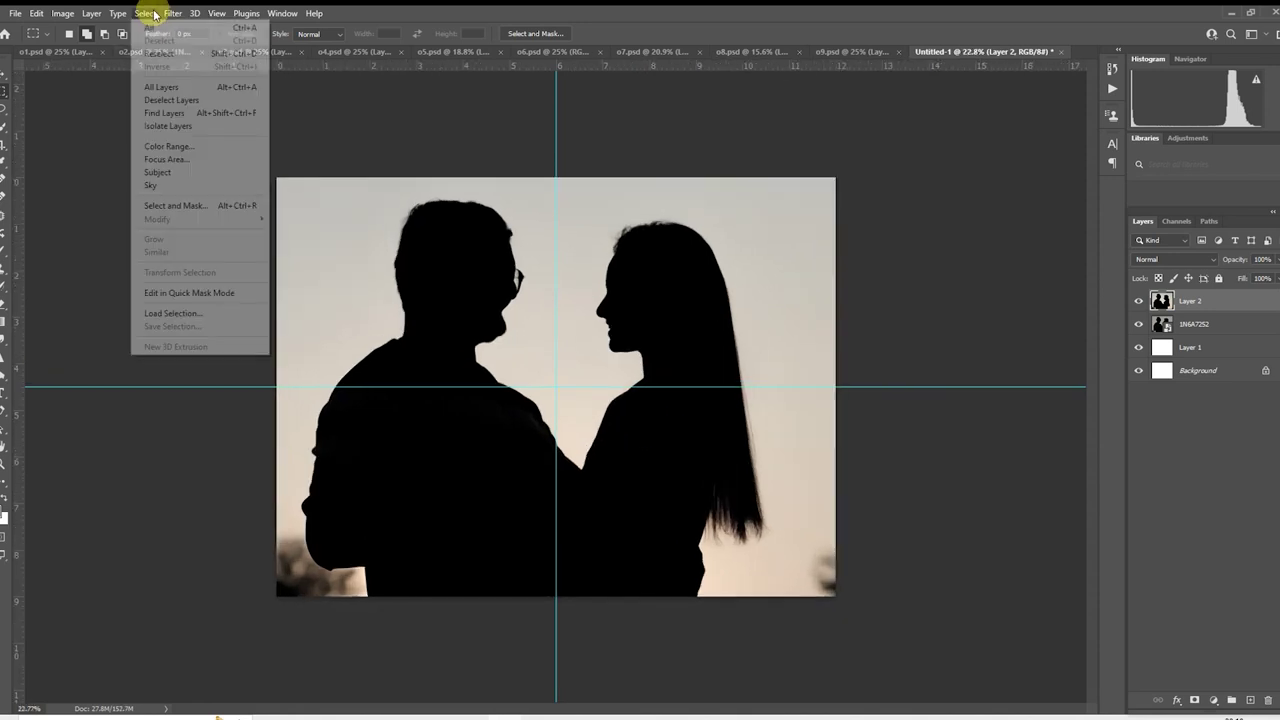
- Select the couple as the subject, refine the edge at the man's glasses, and copy them to Layer 3
click(204, 174)
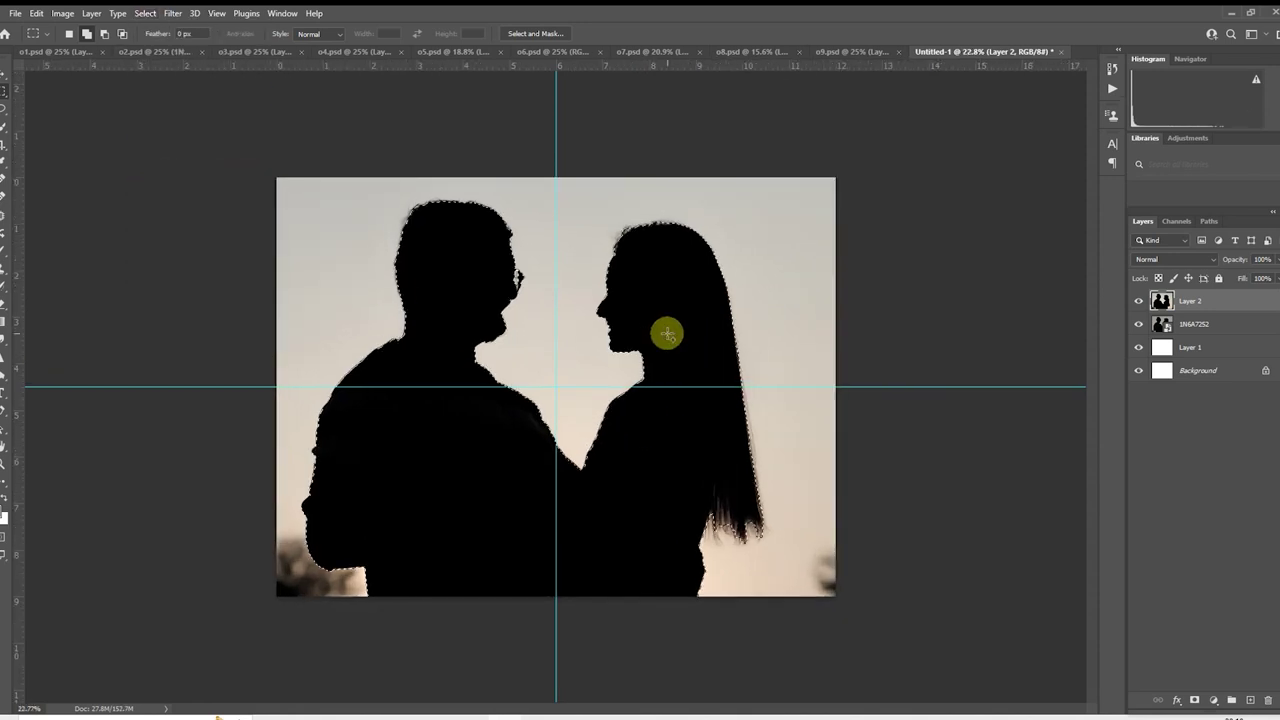
key(ctrl+plus)
click(5, 130)
scroll(408, 266, up, 8)
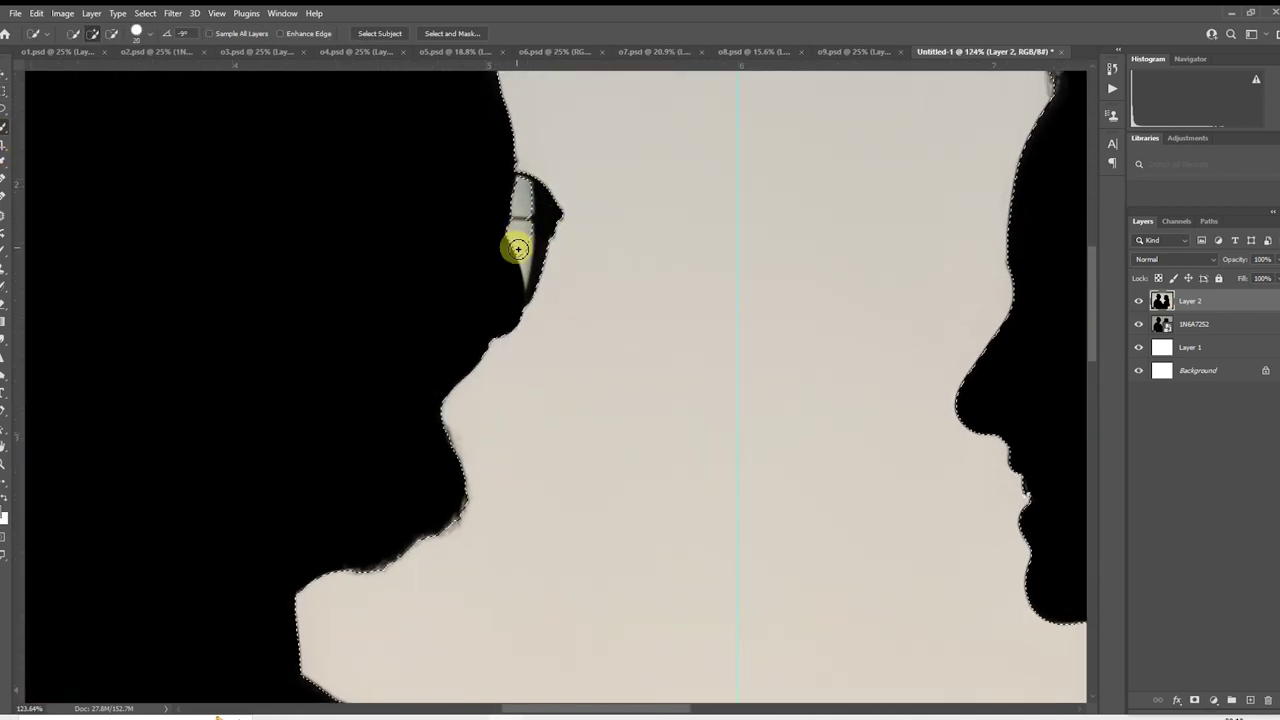
scroll(509, 240, down, 3)
scroll(514, 238, down, 5)
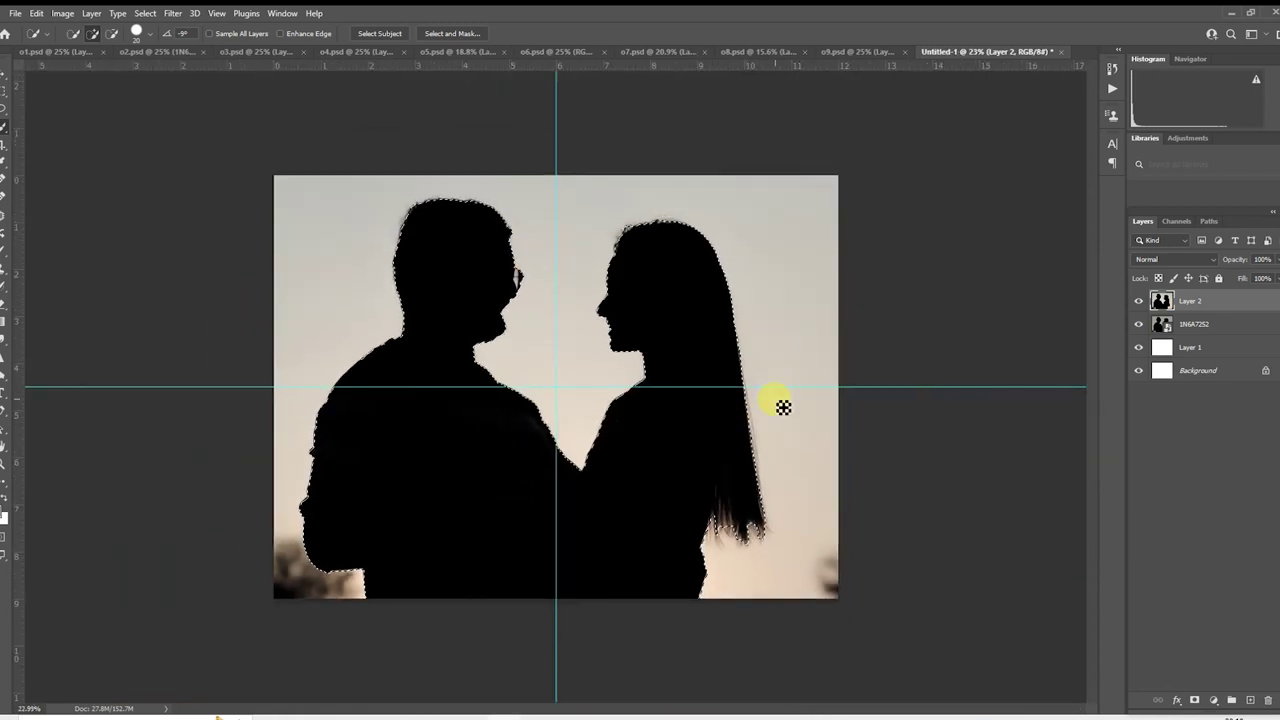
key(ctrl+j)
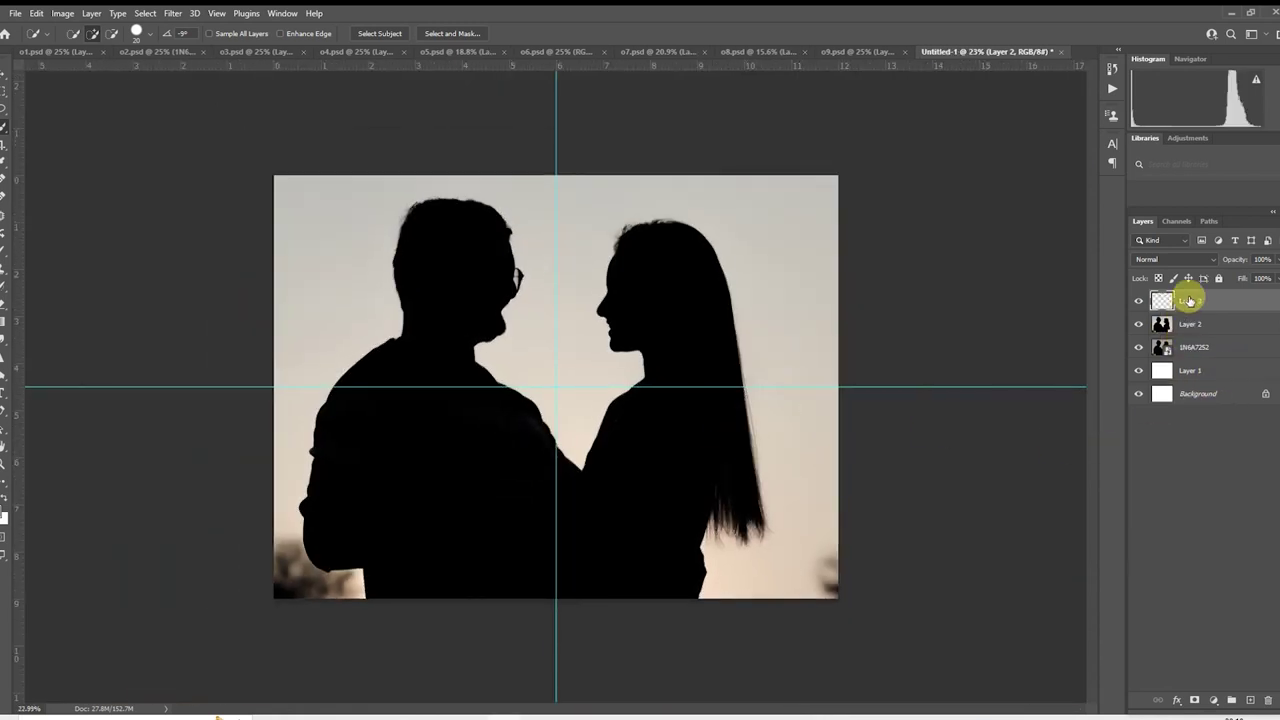
- Preview forest photo 1N6A7218 from the pre shoot folder and drag it onto the spread
mouse_move(413, 716)
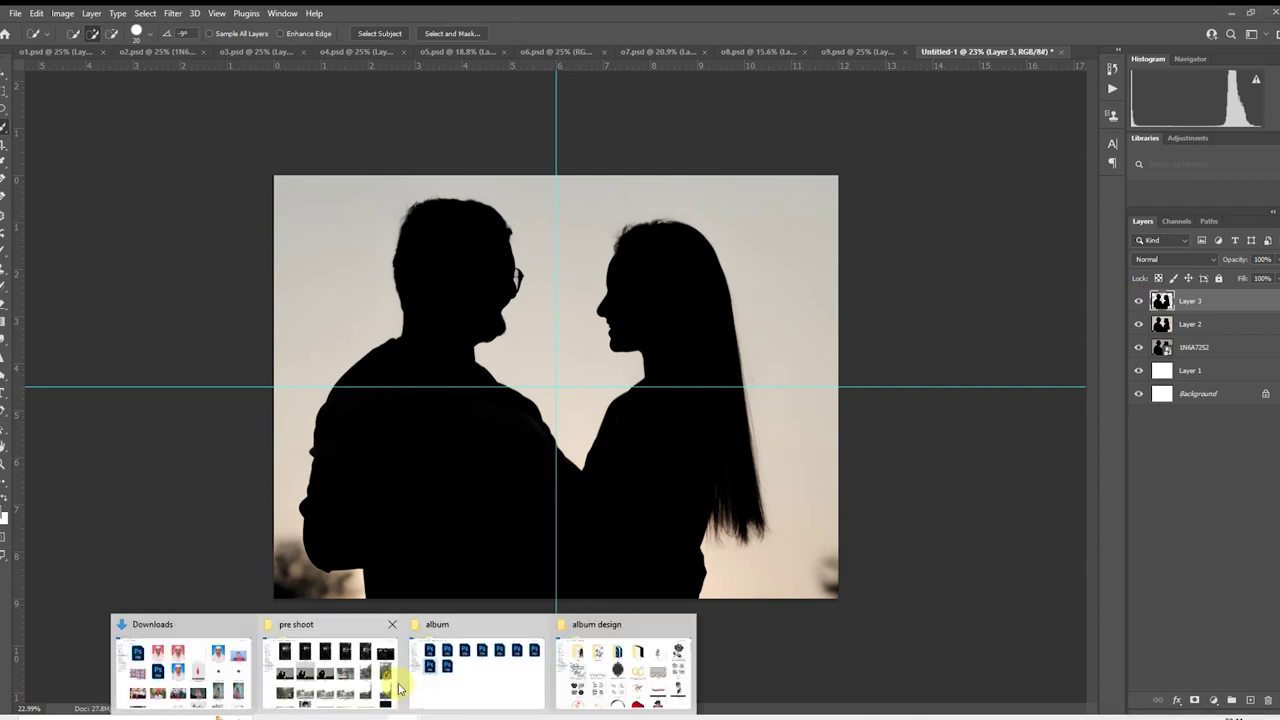
click(390, 672)
scroll(723, 334, up, 3)
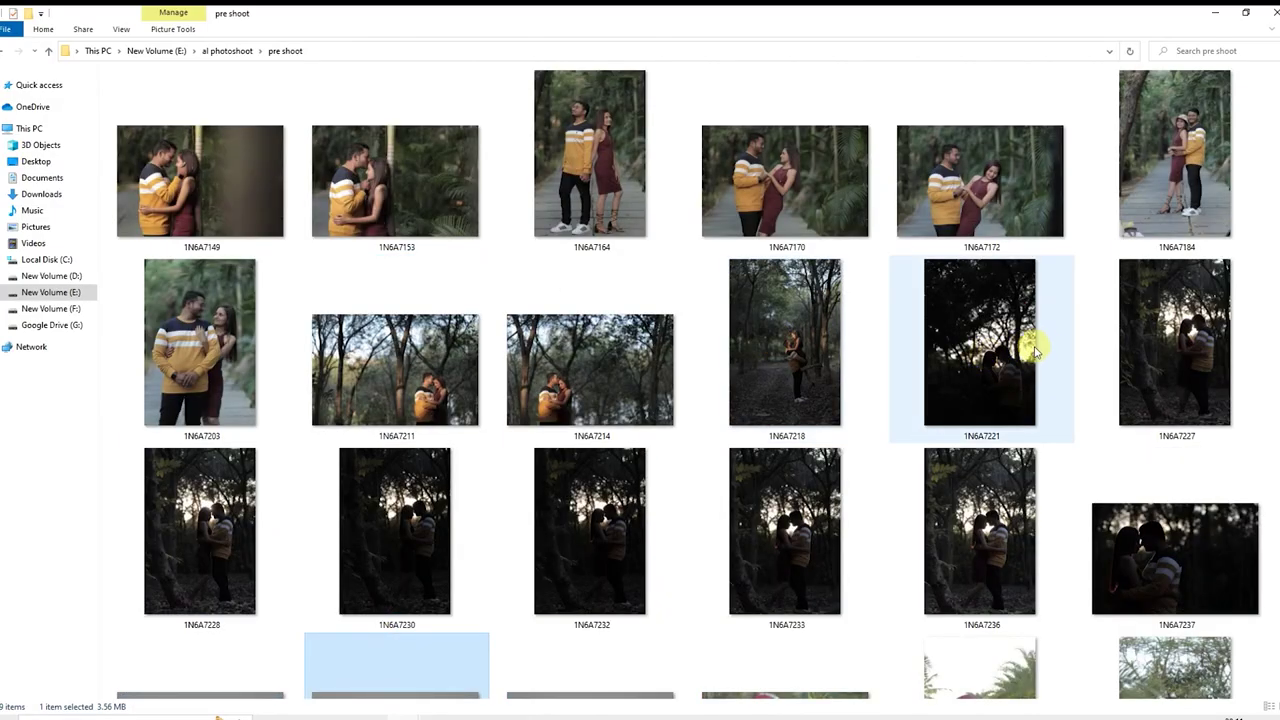
double_click(815, 369)
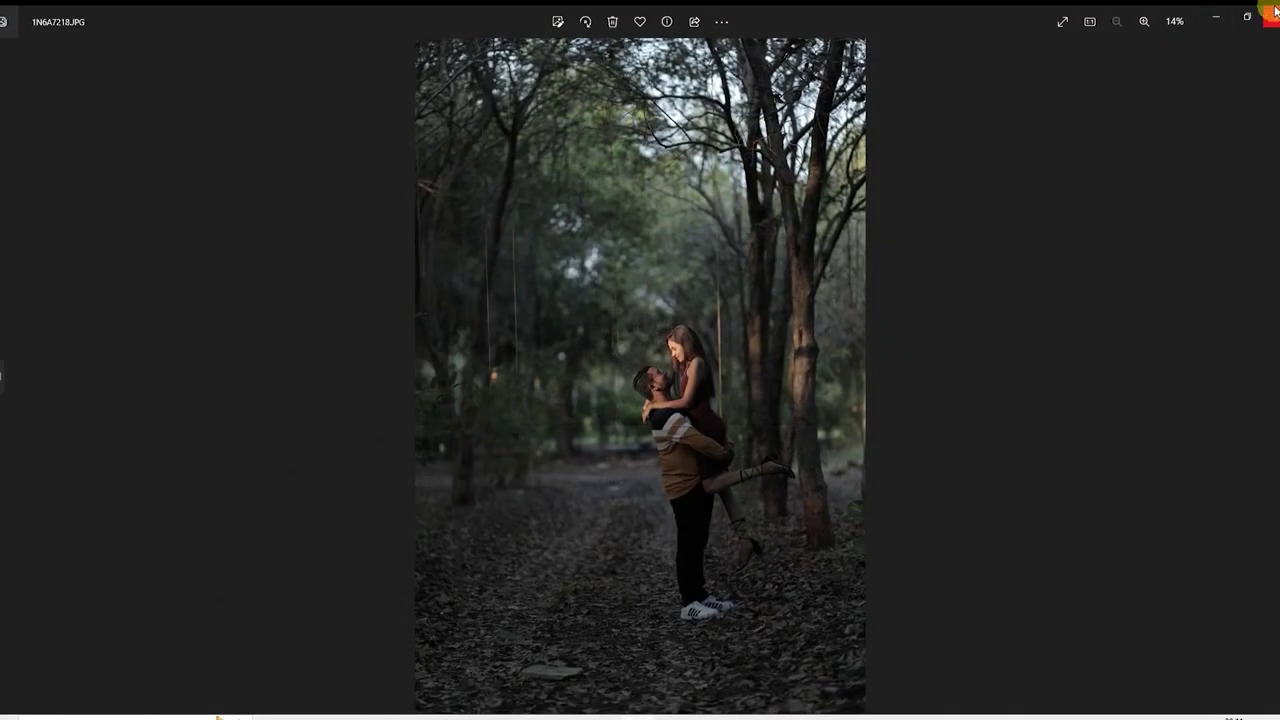
click(1274, 12)
drag(811, 366, 742, 451)
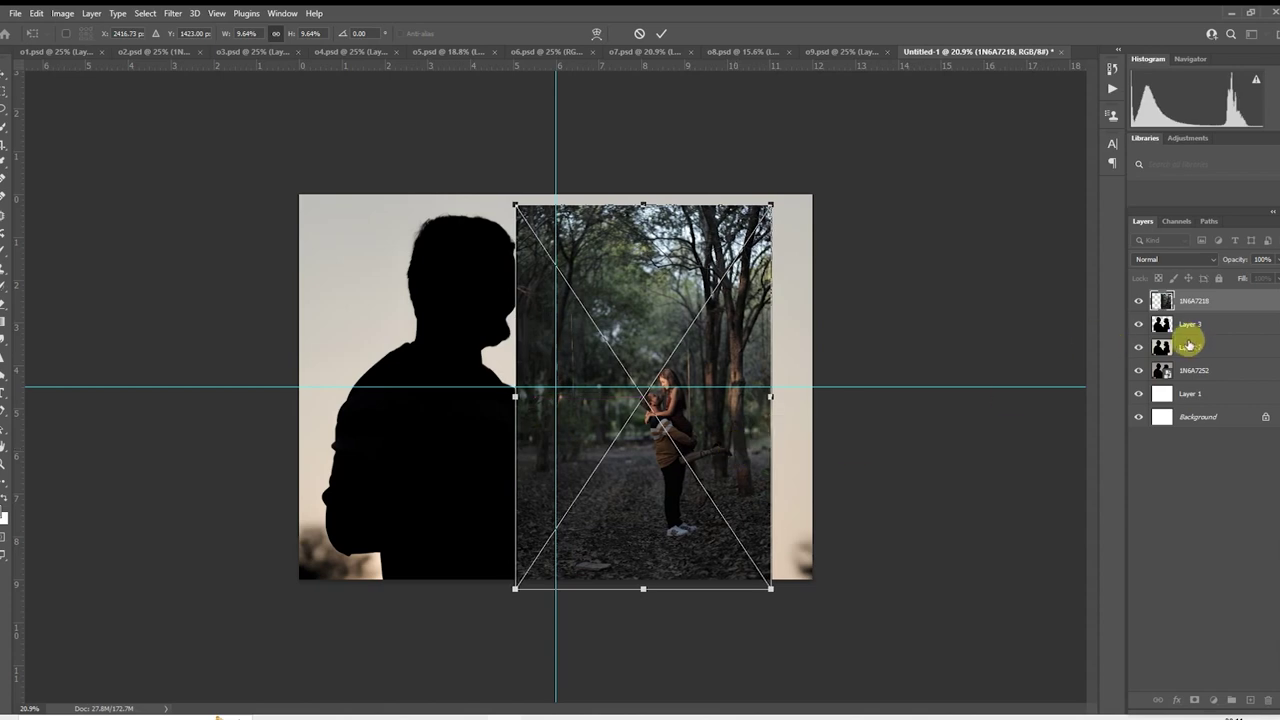
- Clip forest photo 1N6A7218 into the Layer 3 silhouettes
right_click(1194, 299)
click(1080, 431)
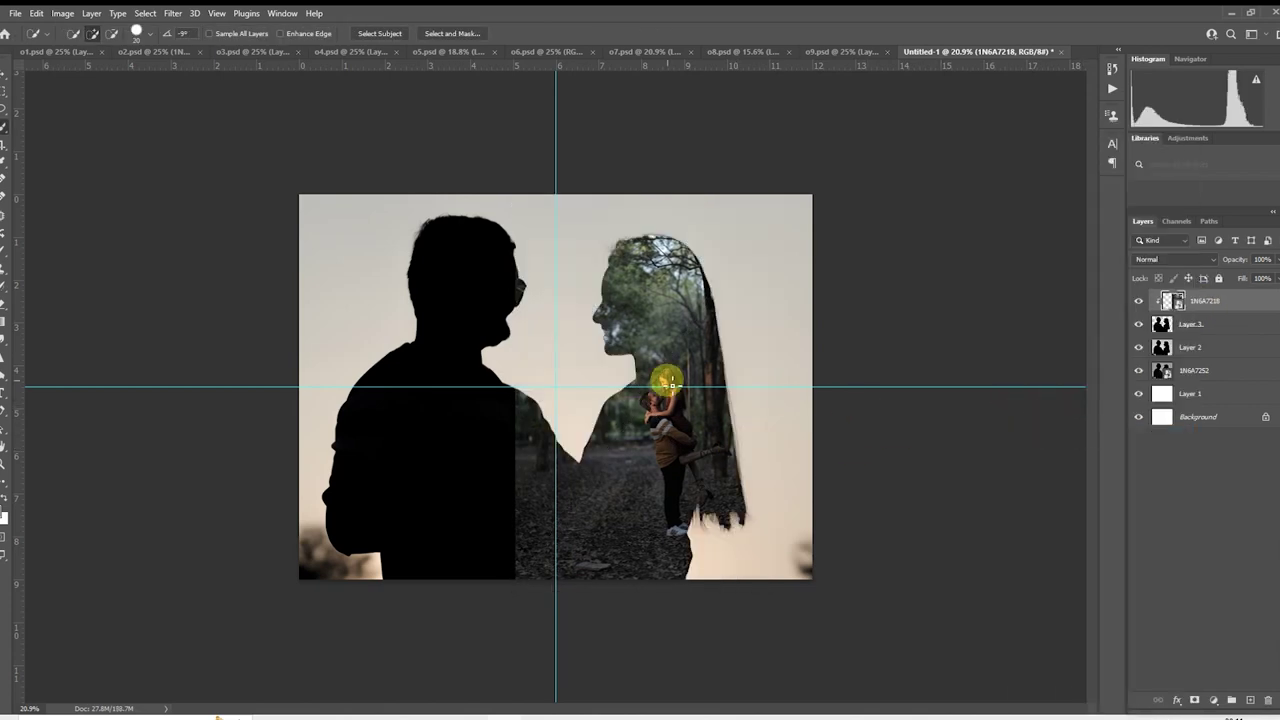
scroll(676, 389, up, 1)
scroll(676, 389, up, 1)
- Move the clipped 1N6A7218 photo so the lifted couple shows inside the woman's figure
right_click(719, 301)
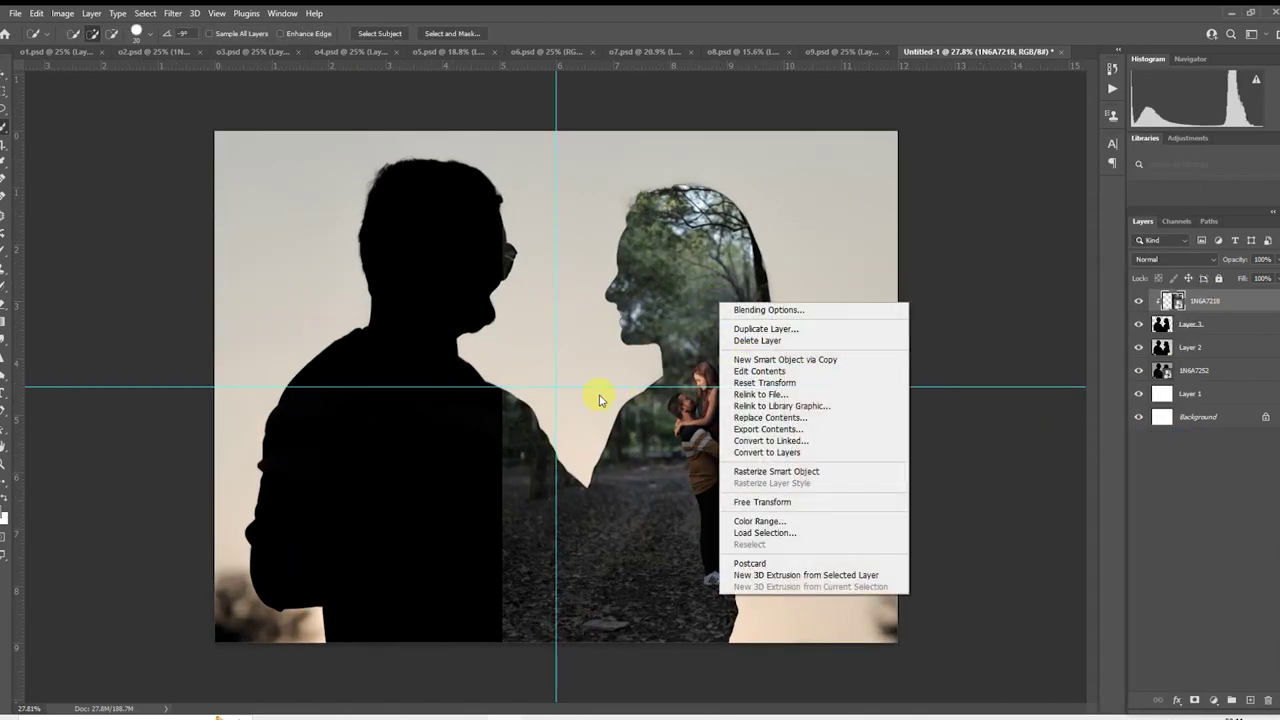
click(762, 502)
mouse_move(766, 478)
mouse_down()
mouse_move(757, 443)
mouse_move(782, 452)
mouse_move(768, 453)
mouse_up()
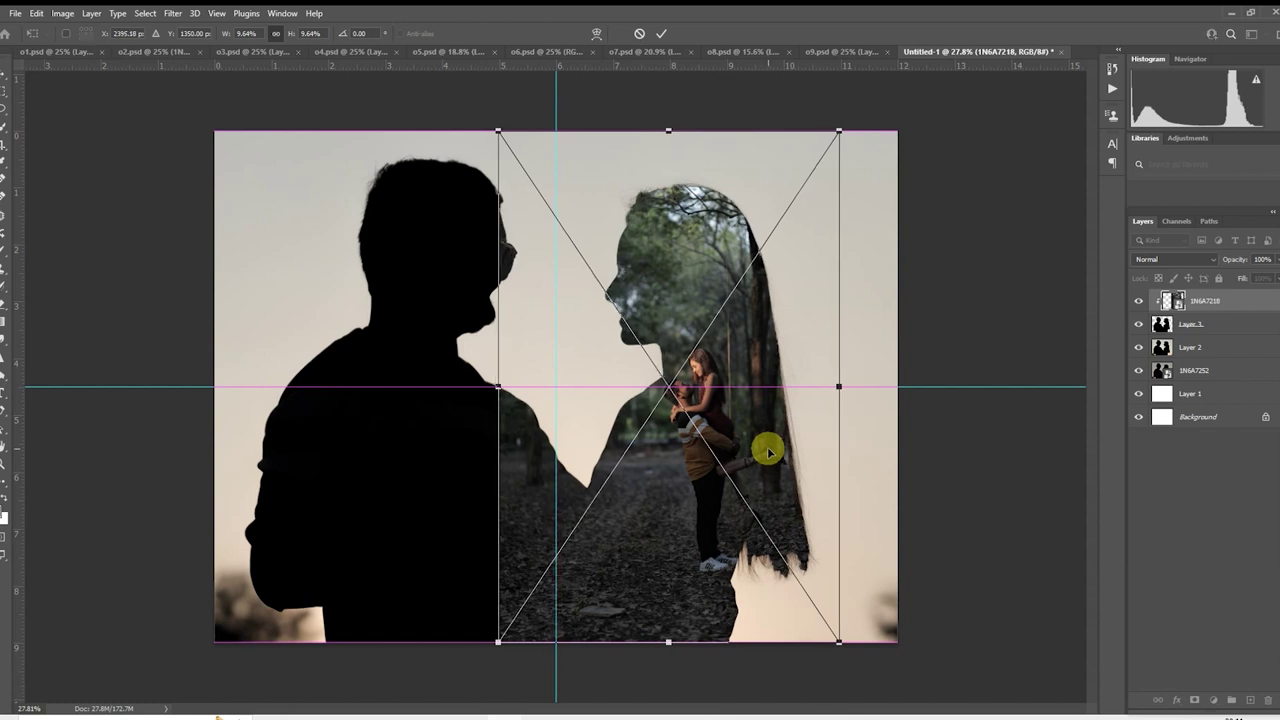
key(Return)
key(w)
scroll(940, 394, down, 1)
scroll(677, 459, down, 1)
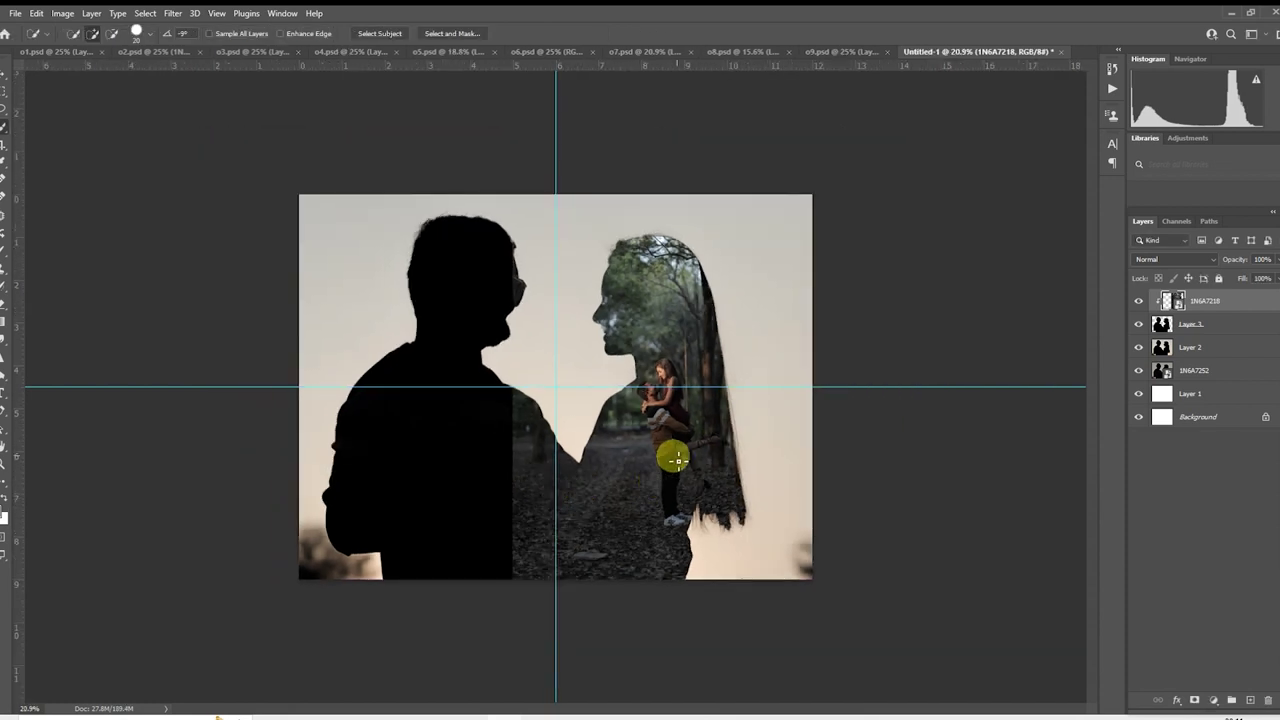
mouse_move(400, 708)
click(330, 665)
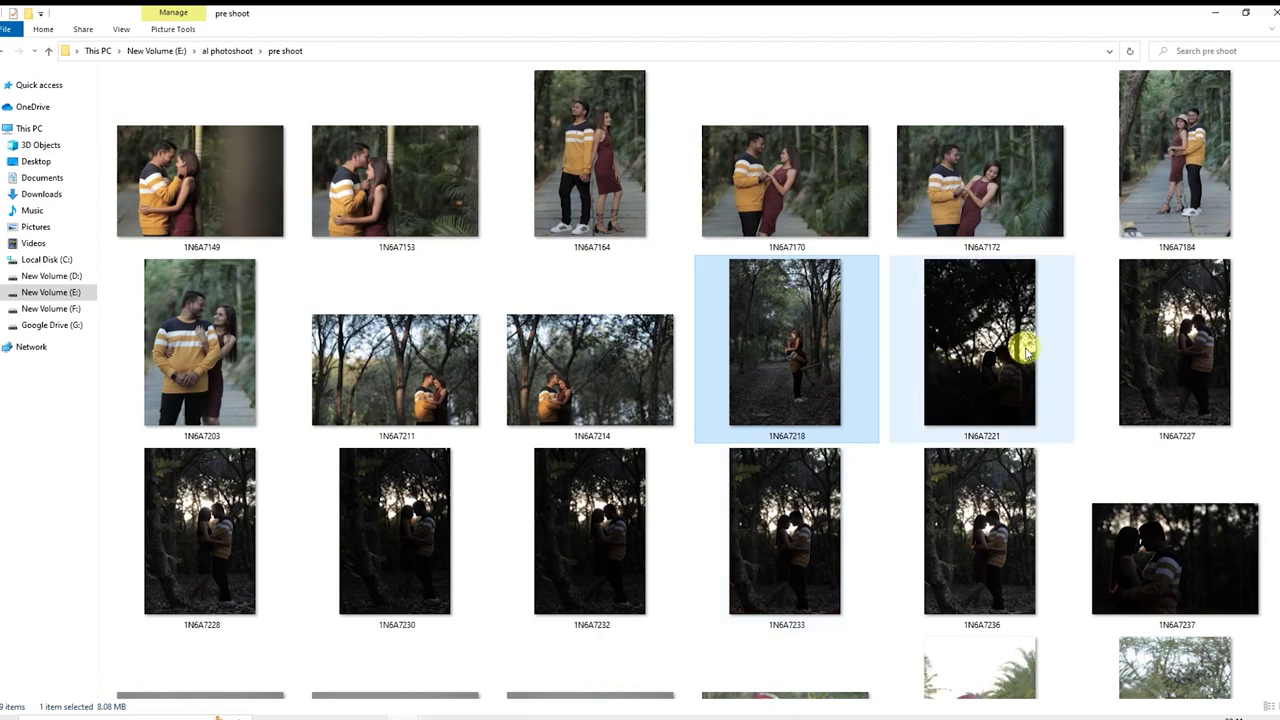
scroll(1073, 373, down, 3)
double_click(1140, 266)
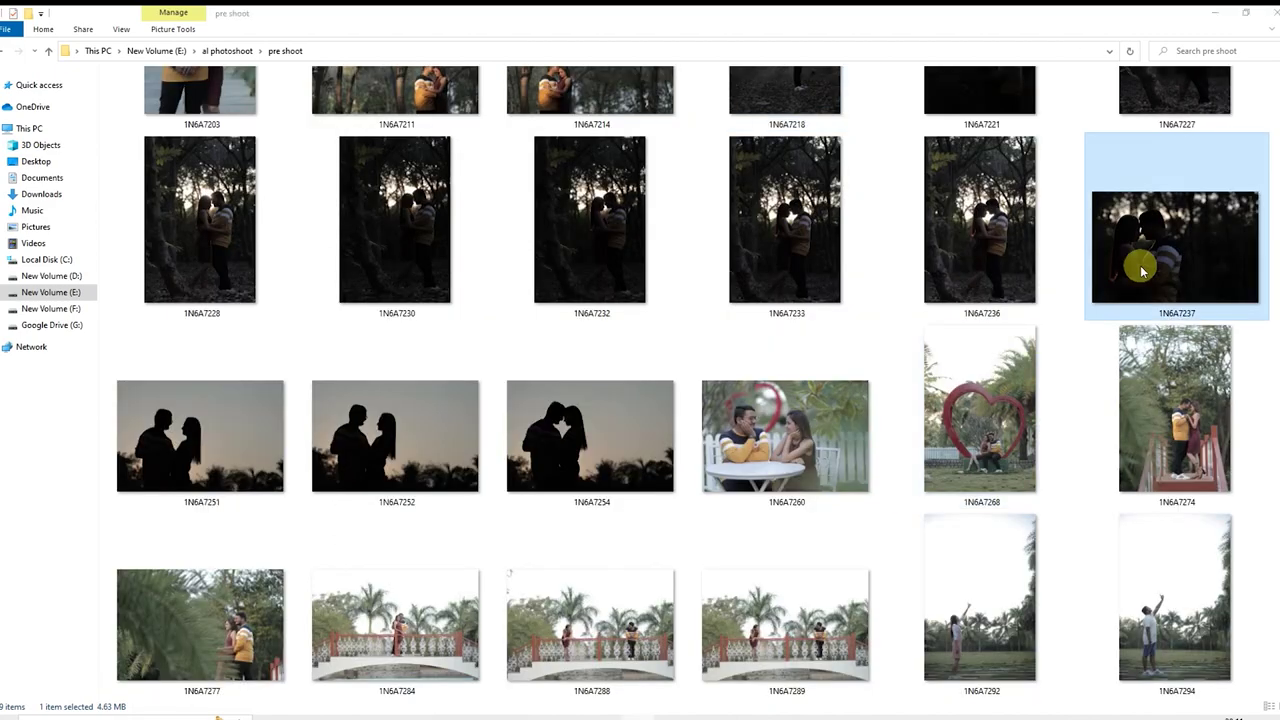
key(Left)
key(Left)
key(Left)
key(Left)
key(Left)
key(Left)
key(Left)
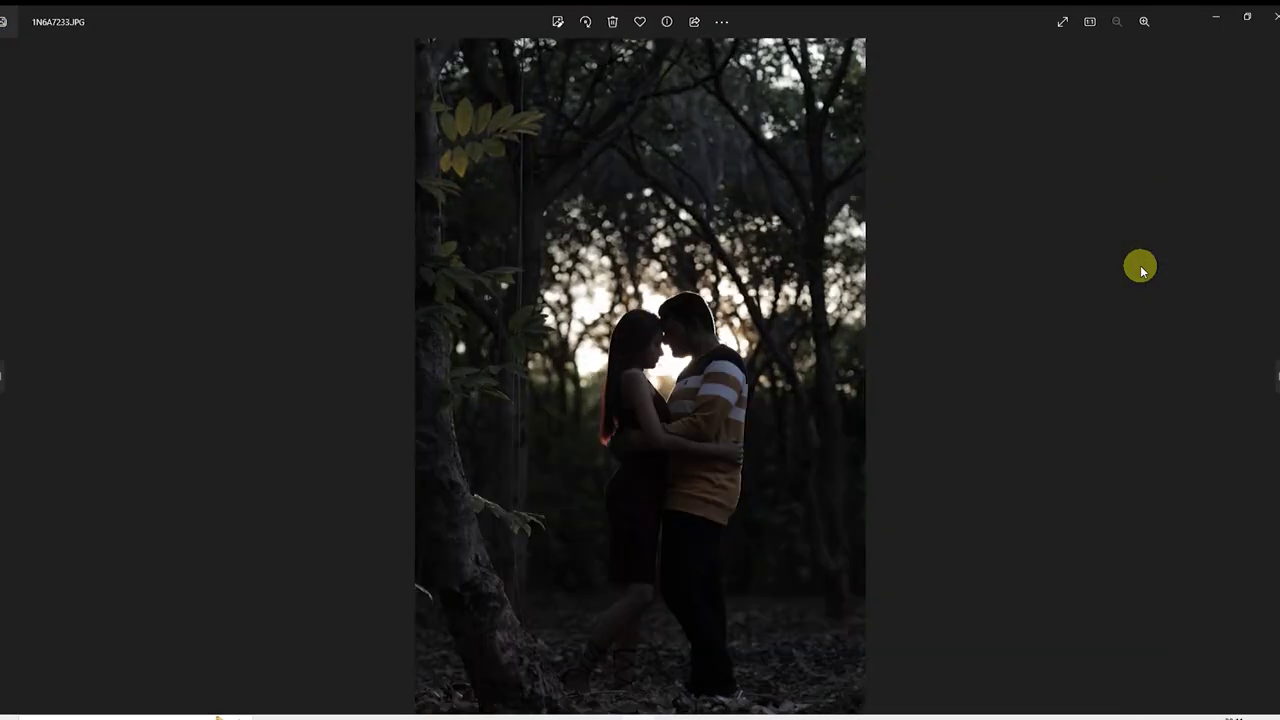
key(Left)
key(Left)
key(Left)
key(Left)
key(Left)
key(Left)
key(Left)
key(Left)
key(Left)
key(Left)
key(Left)
key(Left)
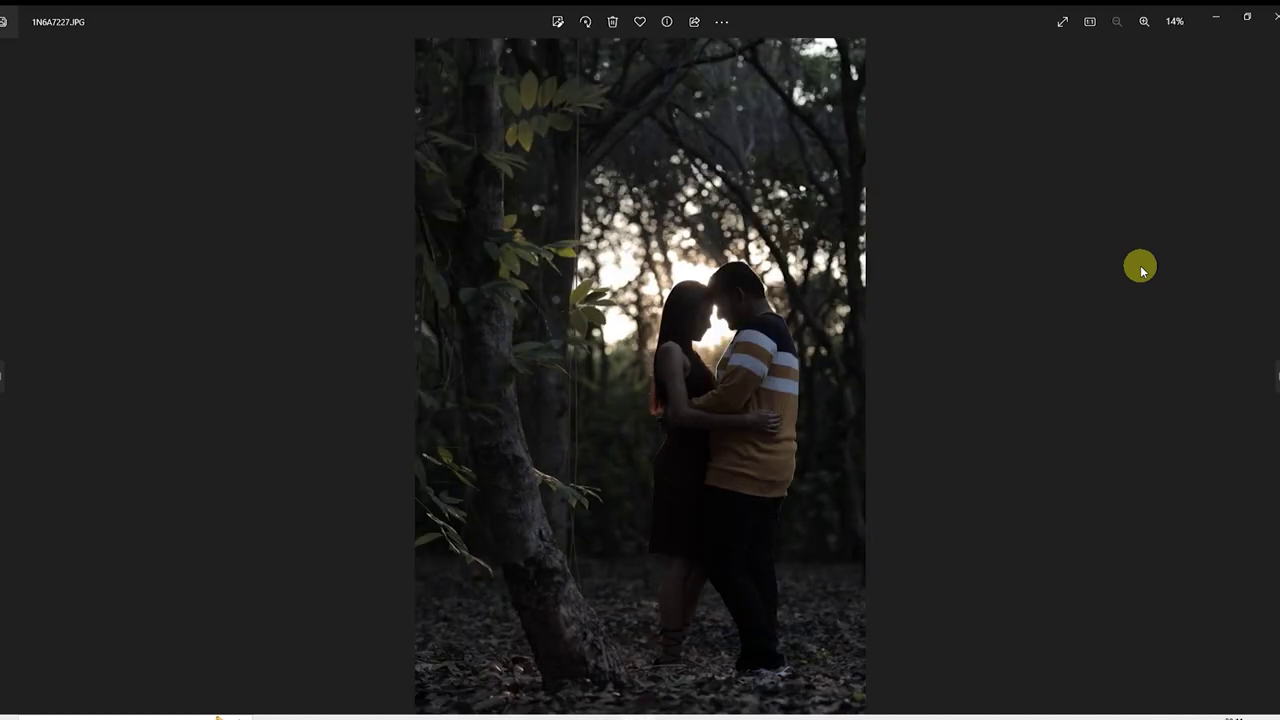
key(Right)
key(Right)
key(Right)
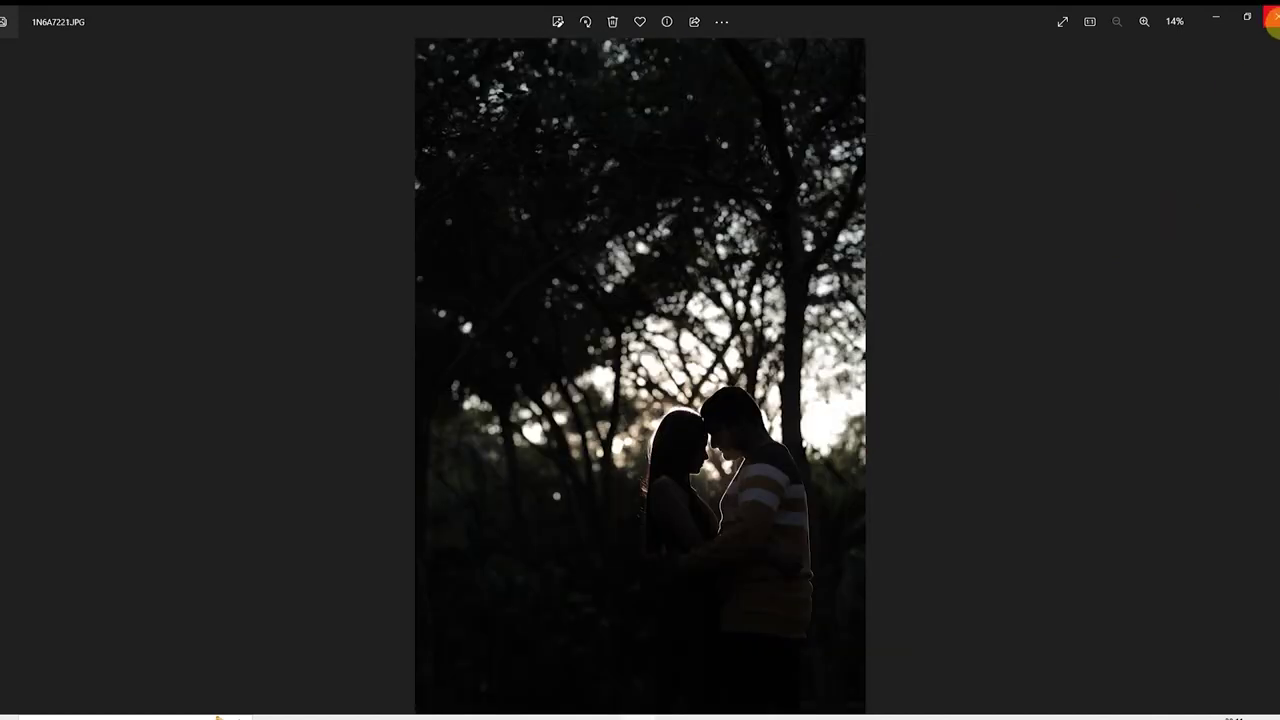
click(1270, 18)
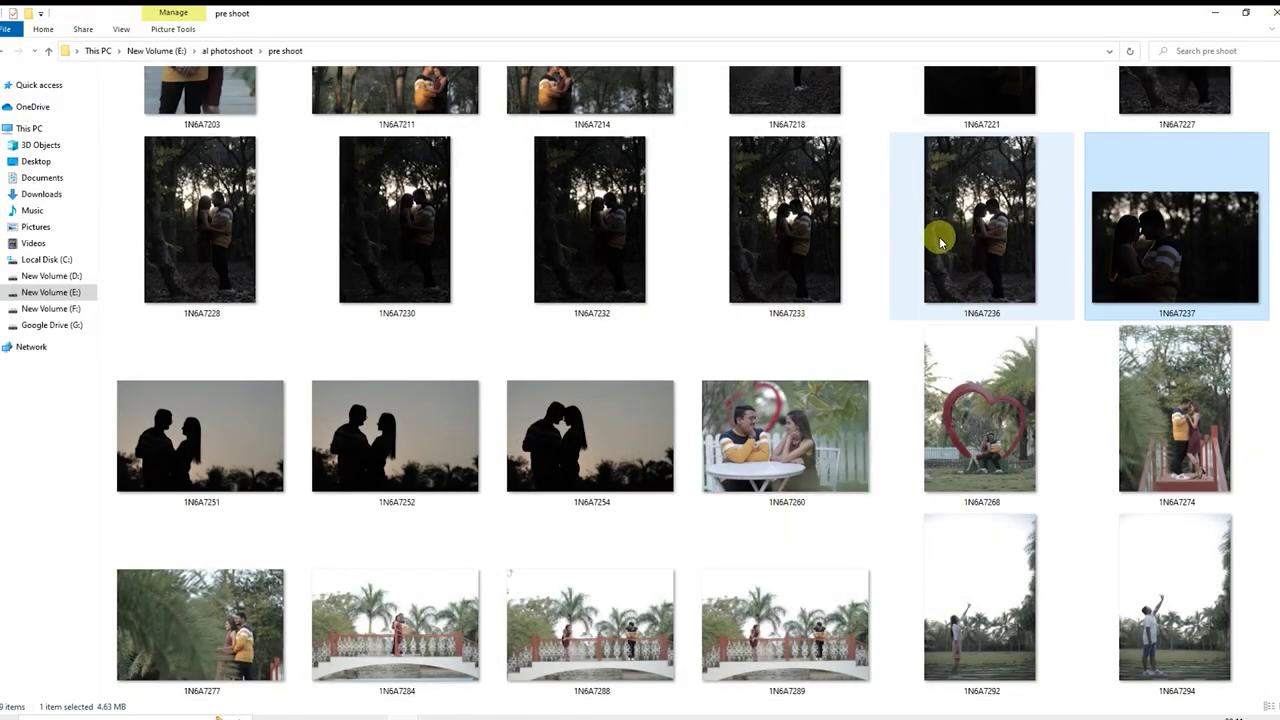
scroll(900, 290, up, 2)
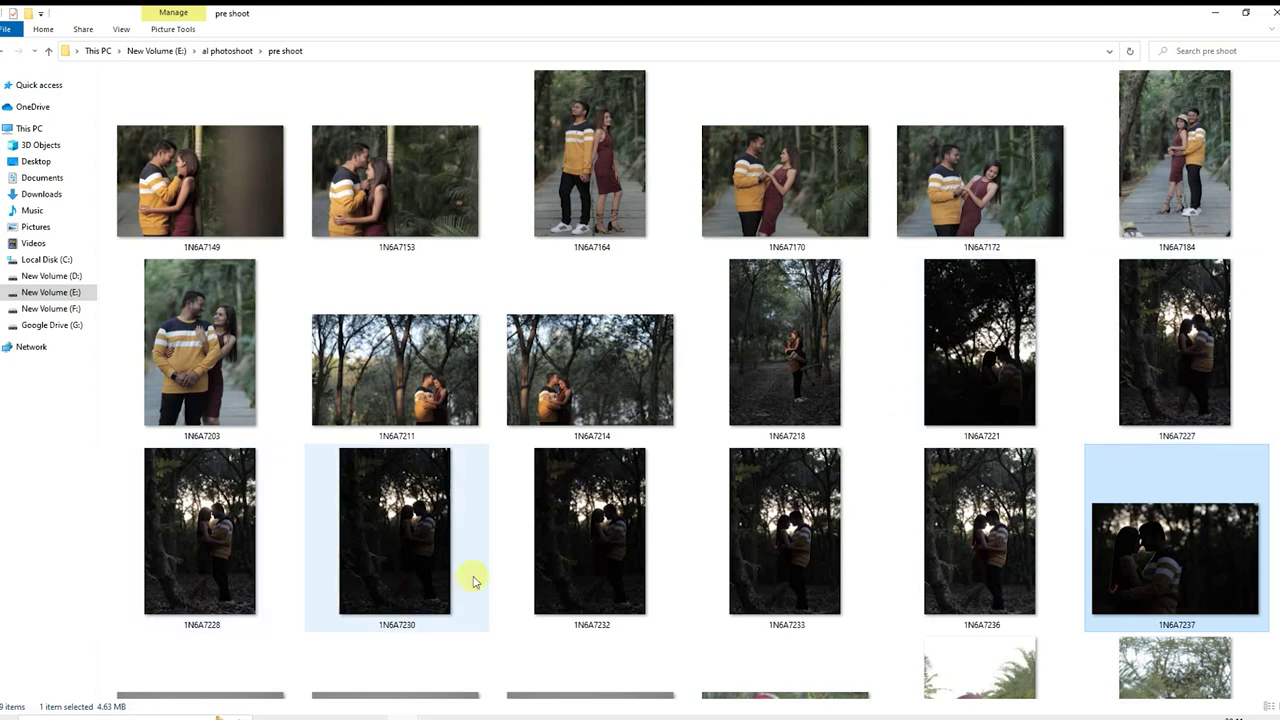
click(770, 530)
- Place hugging-couple photo 1N6A7236 over the man and clip it into the silhouettes
click(976, 542)
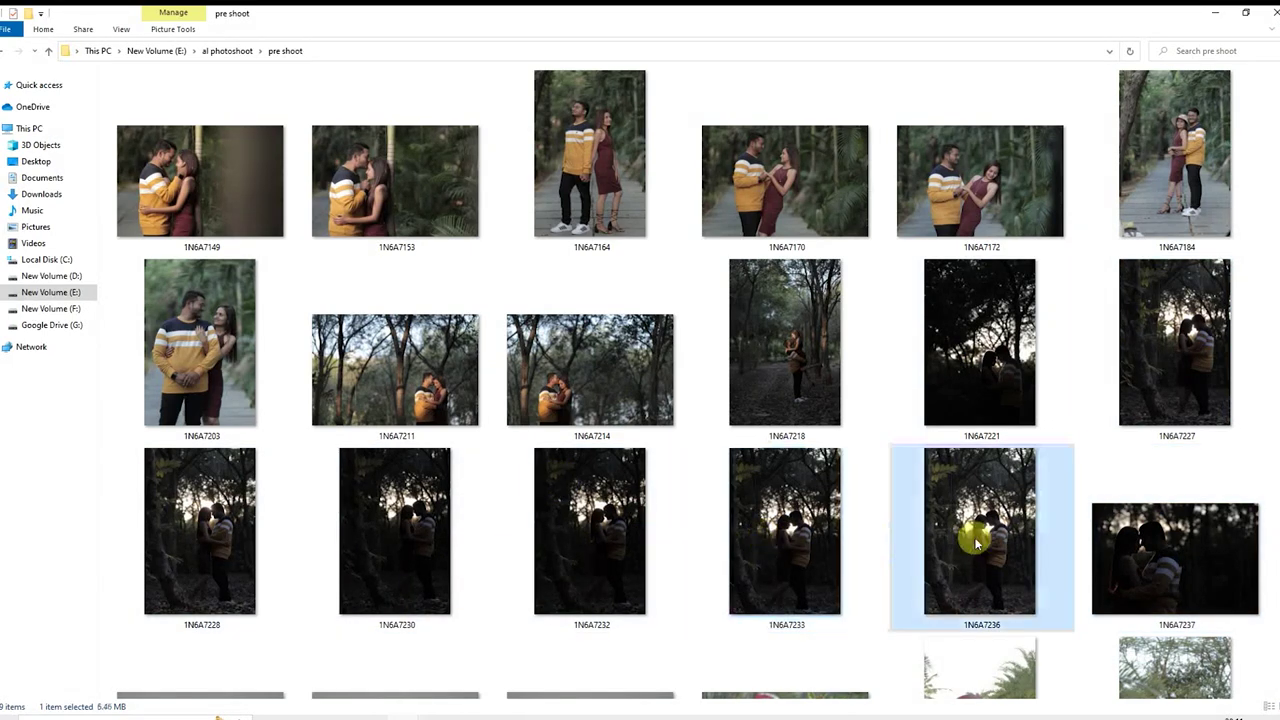
drag(1005, 549, 497, 451)
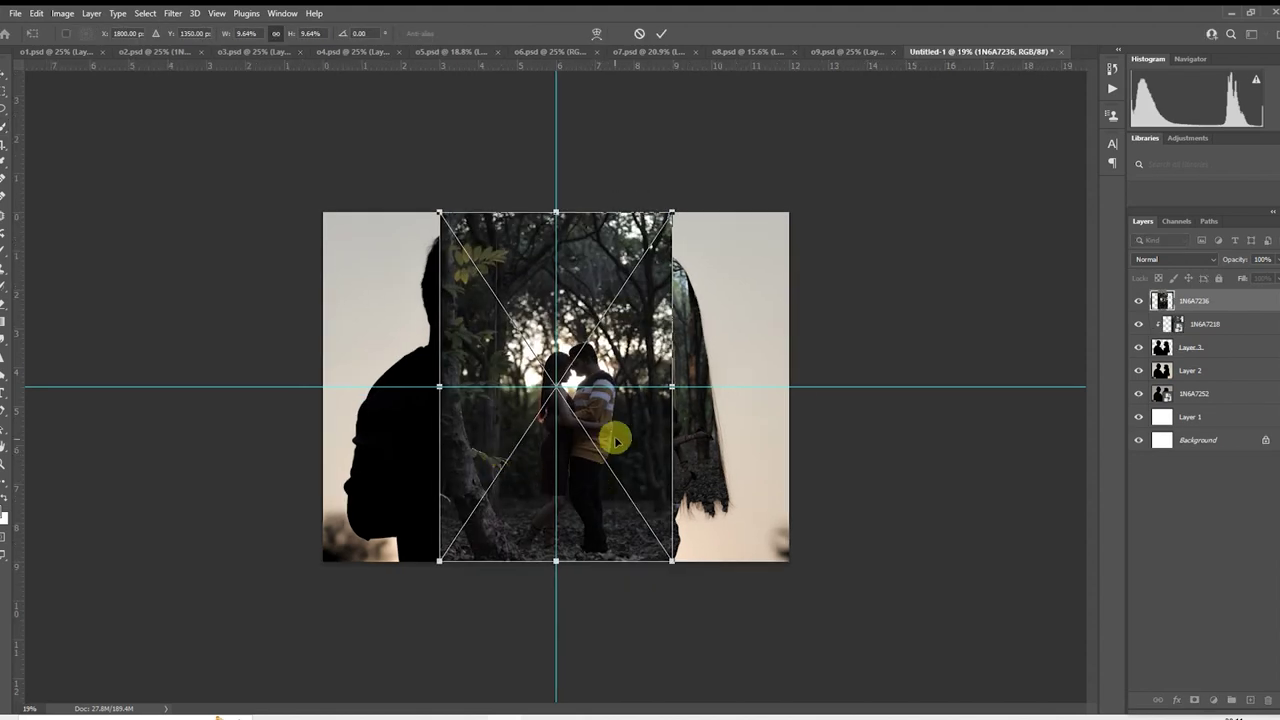
drag(609, 434, 523, 443)
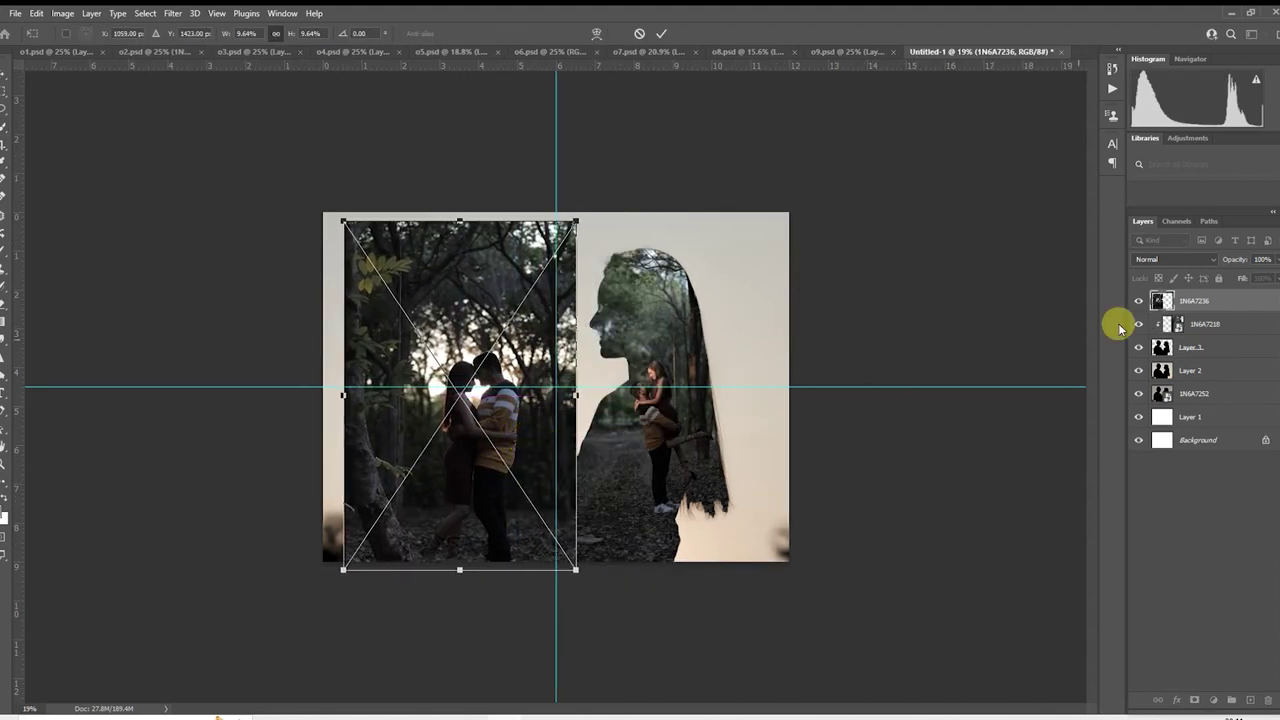
right_click(1183, 298)
click(1080, 430)
key(w)
key(ctrl+minus)
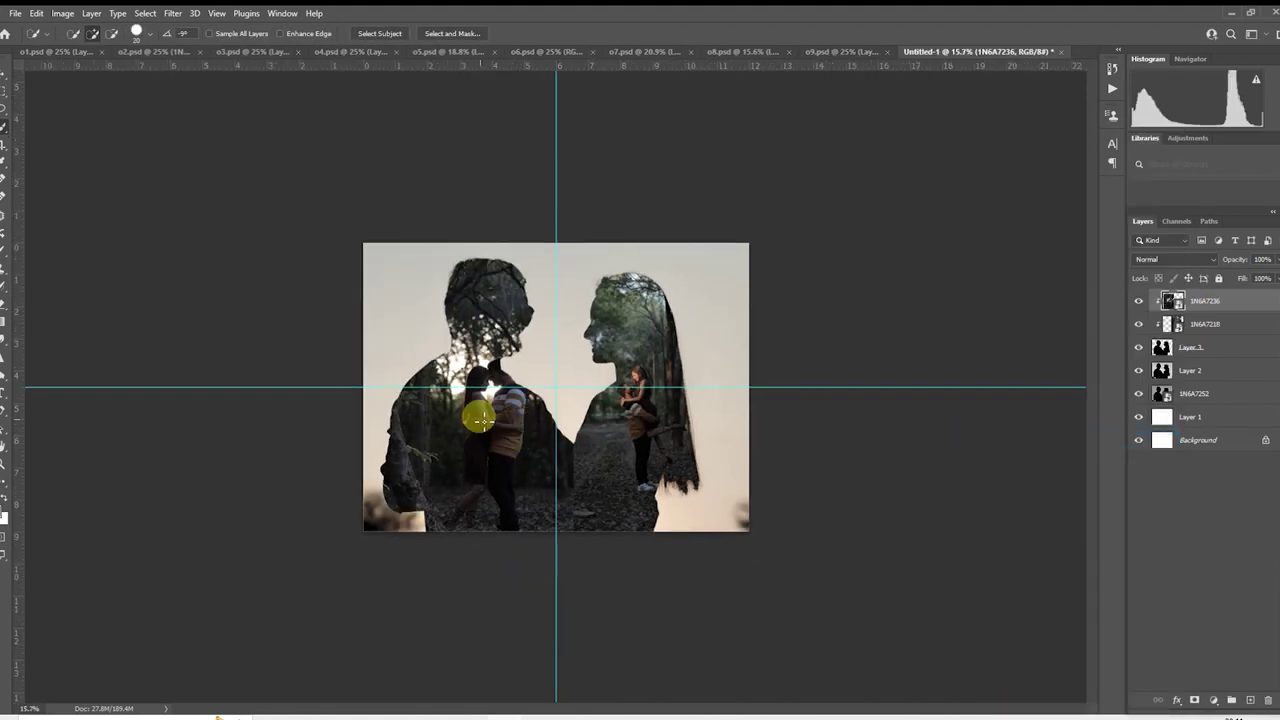
- Scale 1N6A7236 to about 11.42% and position it inside the man's silhouette
right_click(476, 400)
click(518, 599)
drag(543, 477, 528, 459)
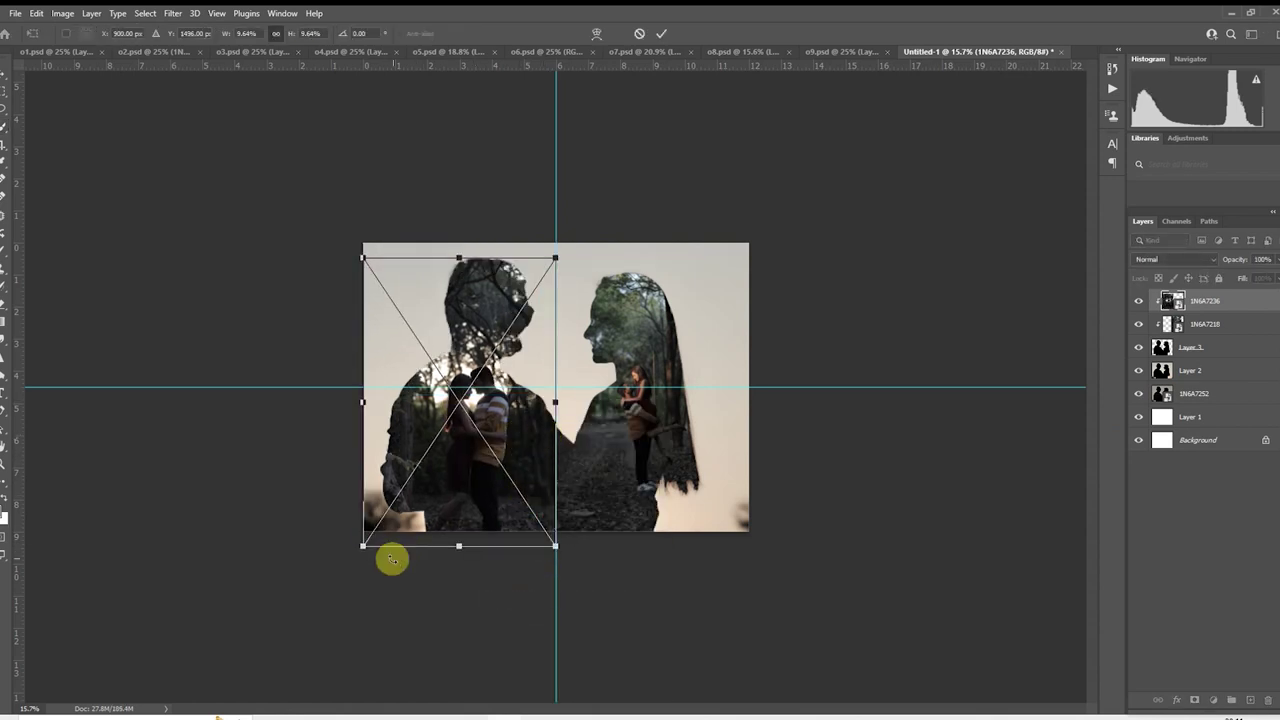
drag(359, 545, 327, 599)
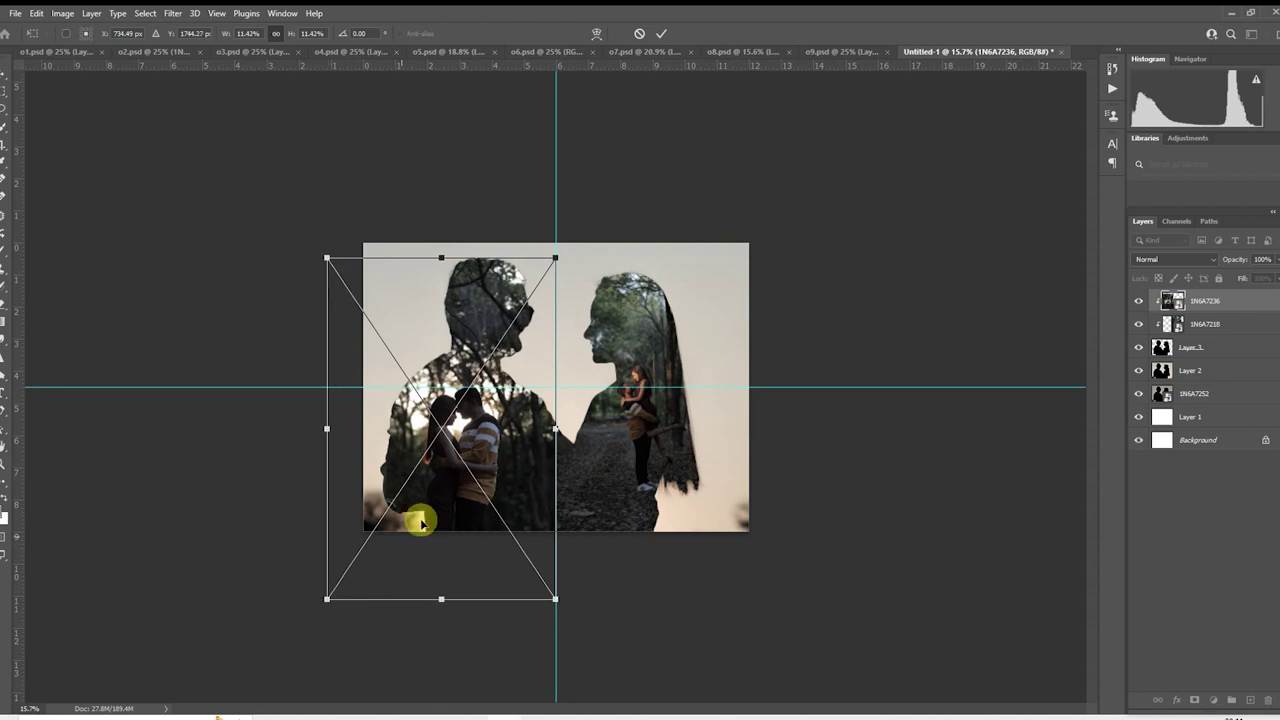
drag(507, 456, 516, 458)
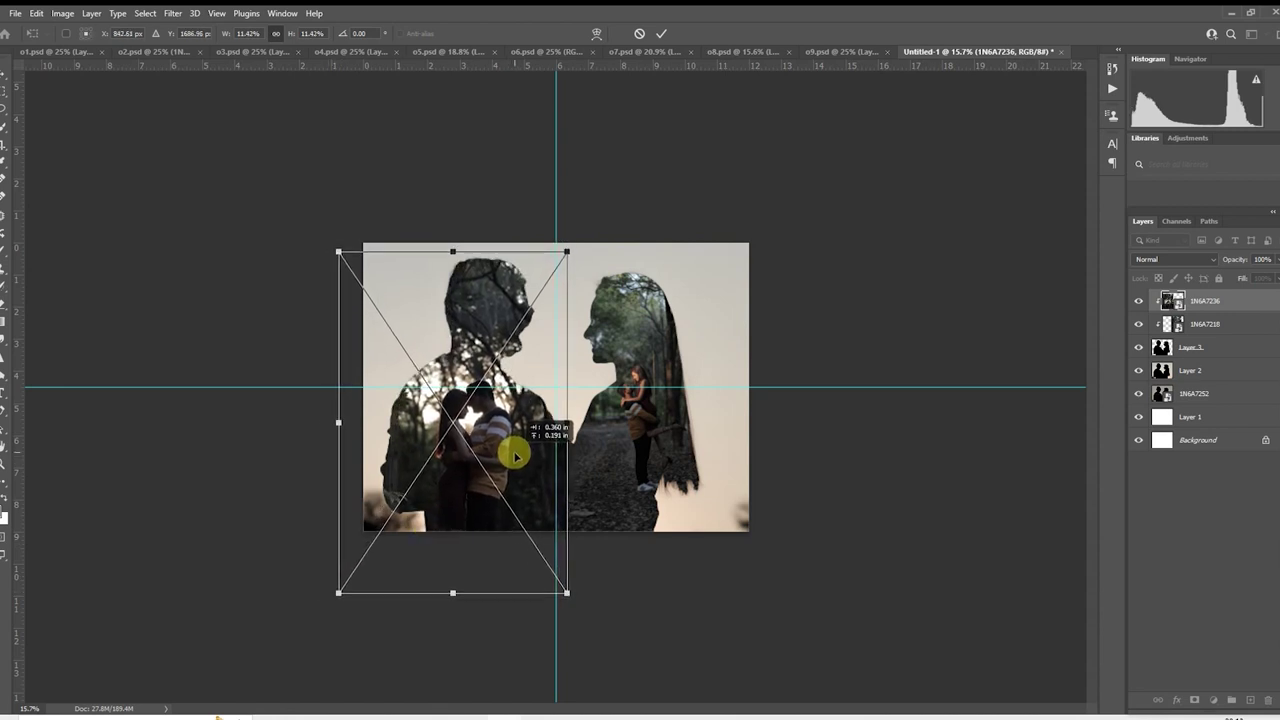
key(Return)
key(w)
scroll(563, 402, up, 2)
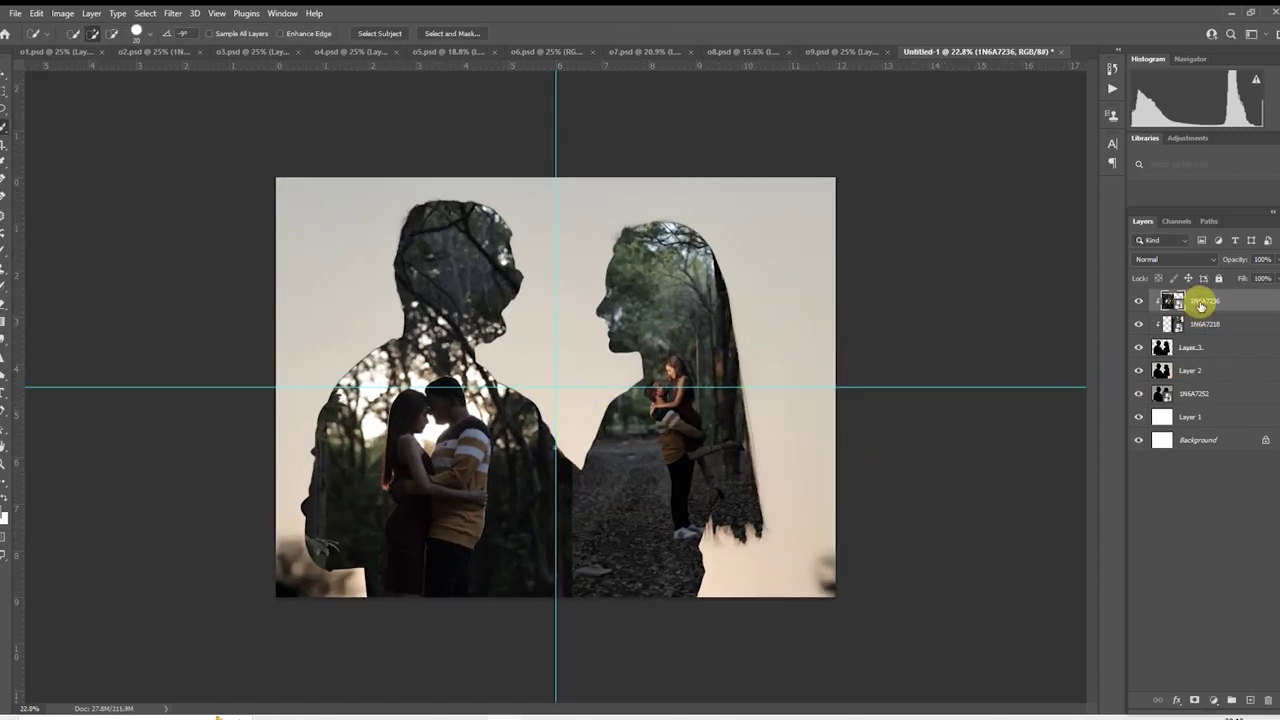
- Clip 1N6A7236 onto the 1N6A7218 layer and fade it to about 59% opacity
drag(1201, 303, 1255, 320)
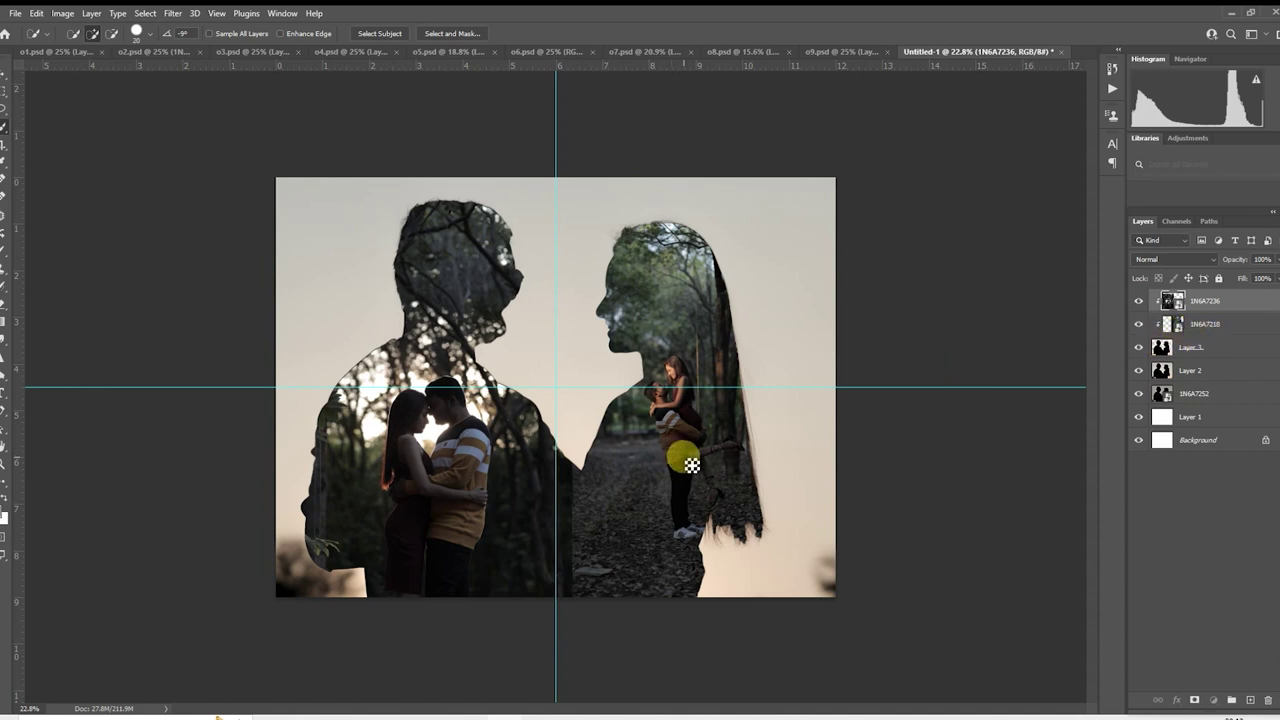
drag(692, 465, 1094, 398)
drag(1180, 352, 749, 403)
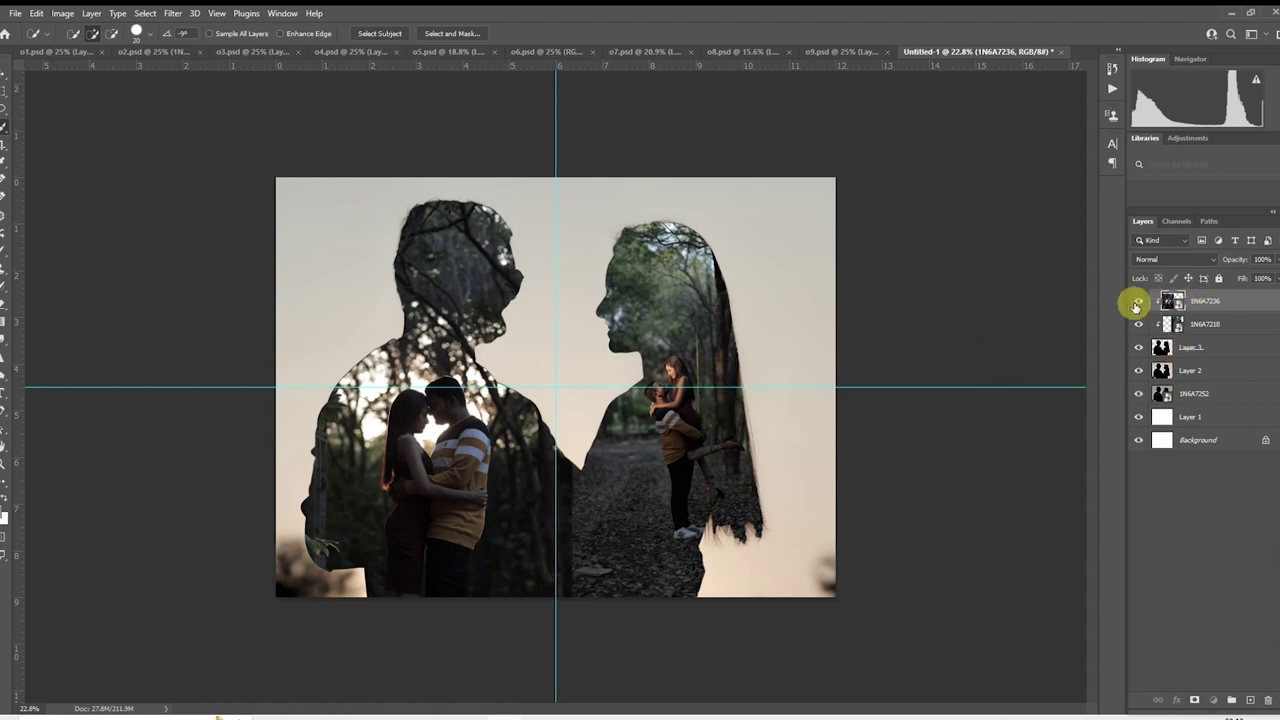
drag(1243, 263, 1203, 305)
click(1207, 327)
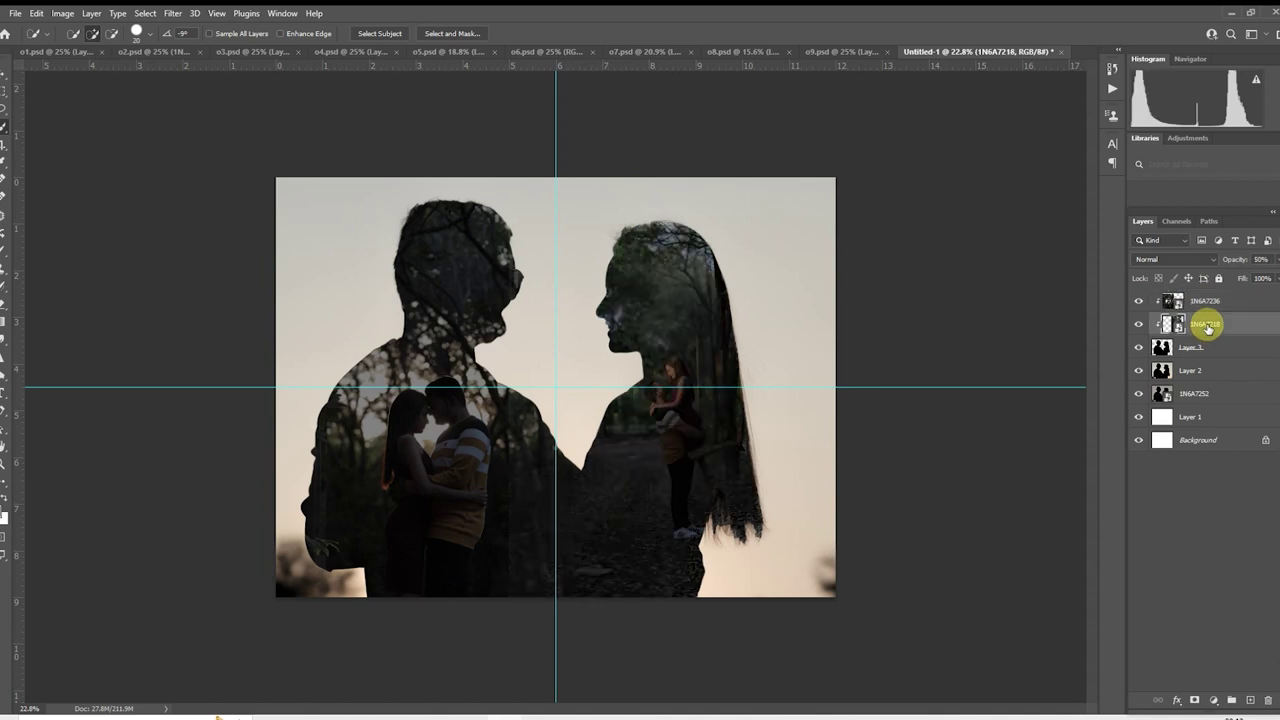
- Enlarge photo 1N6A7218 to 16% and shift it down and left within the silhouette
scroll(848, 305, up, 1)
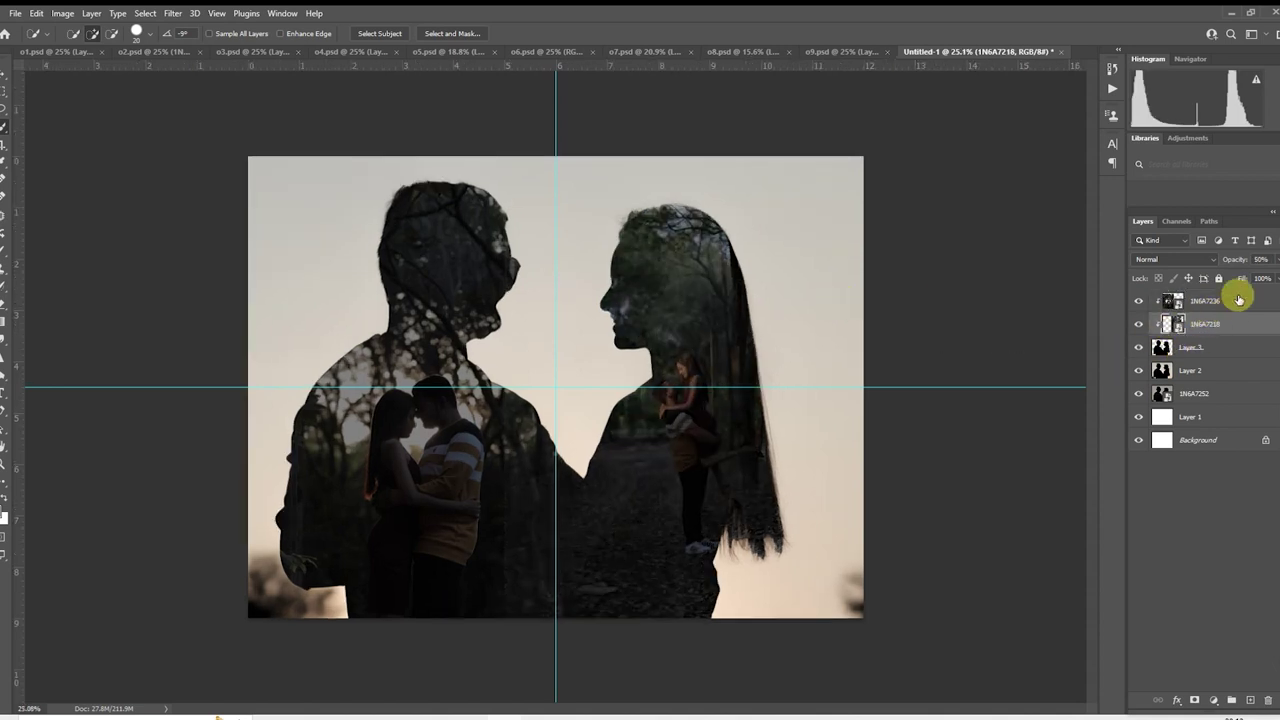
click(5, 88)
right_click(661, 335)
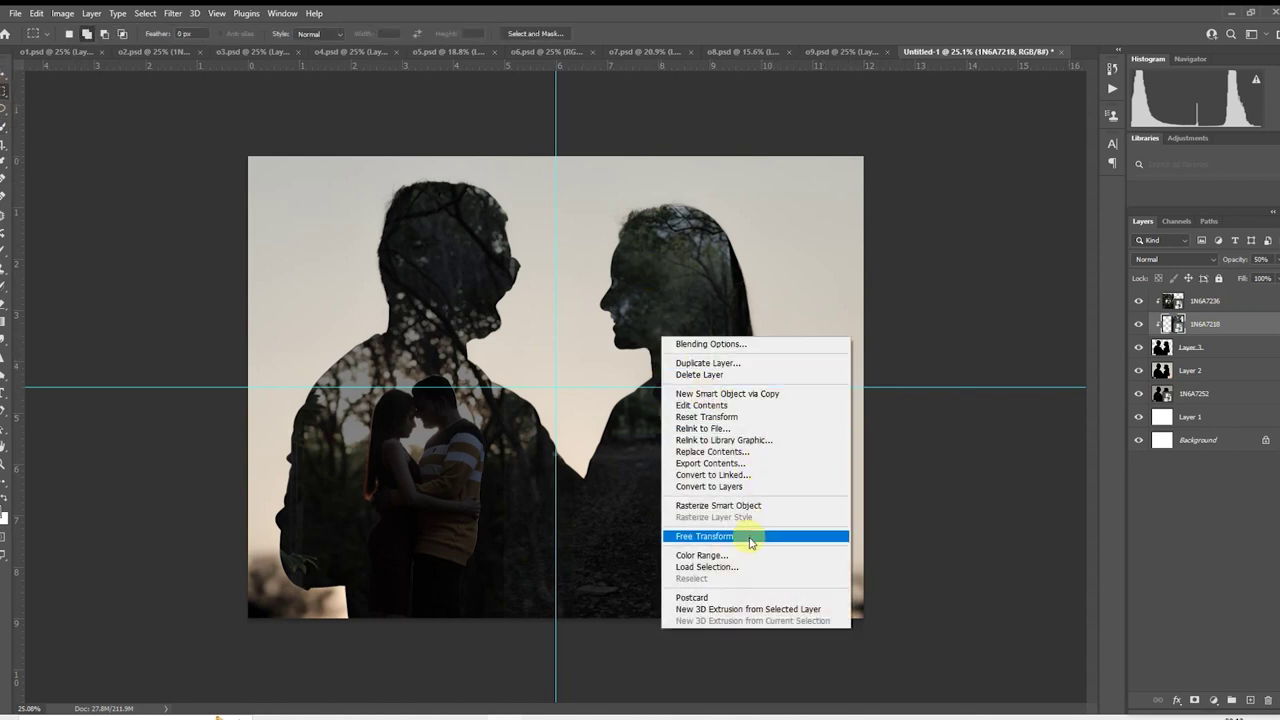
click(749, 529)
drag(774, 586, 849, 706)
drag(775, 497, 758, 522)
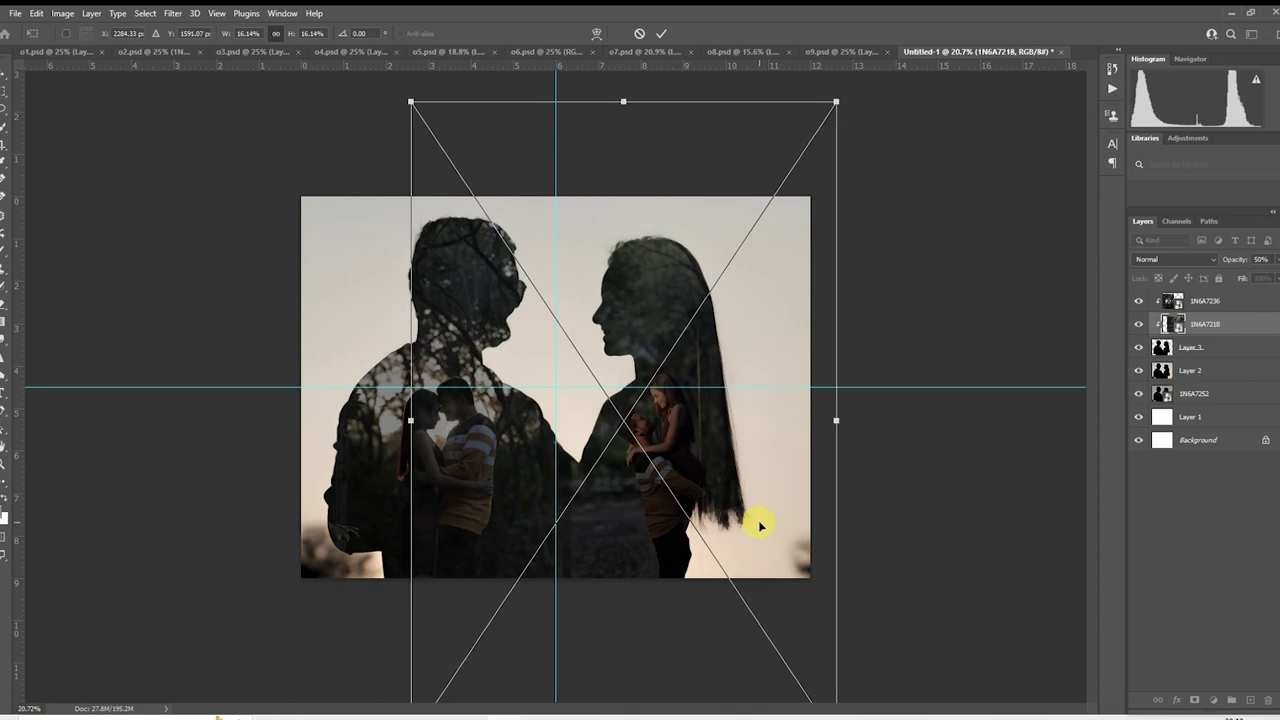
key(Return)
key(m)
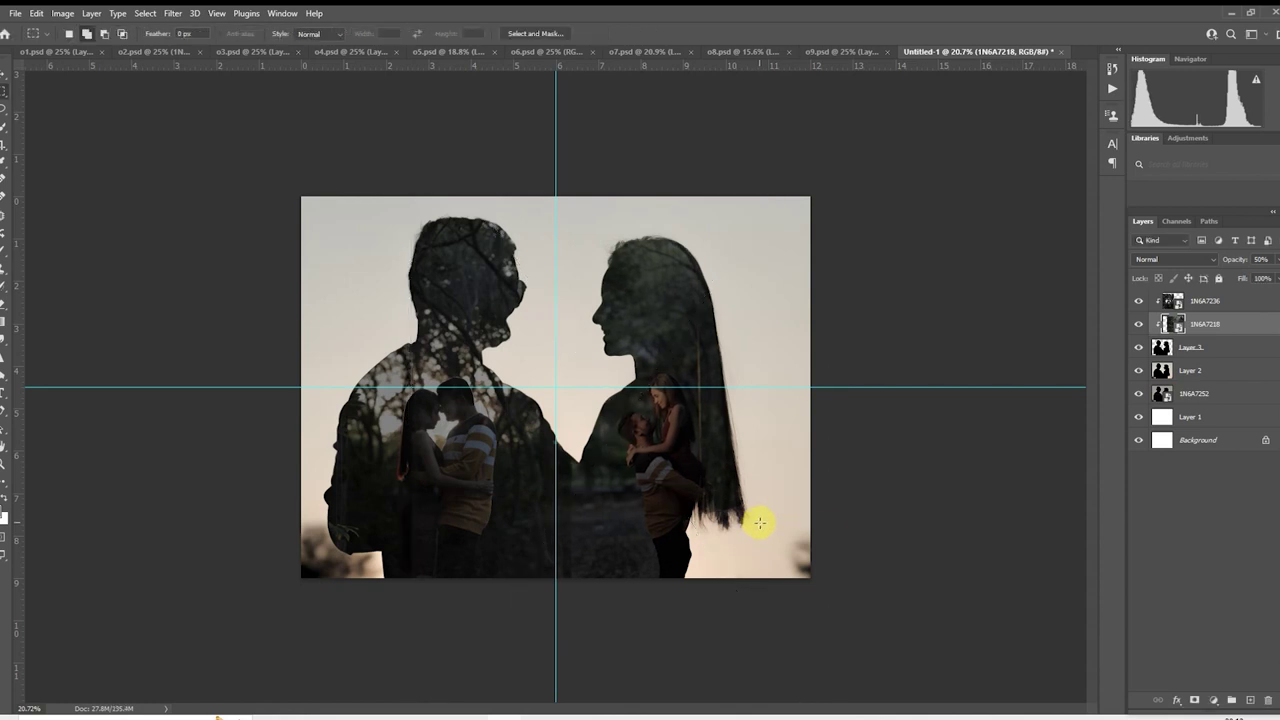
- Move photo 1N6A7236 onto the woman's silhouette
click(1138, 324)
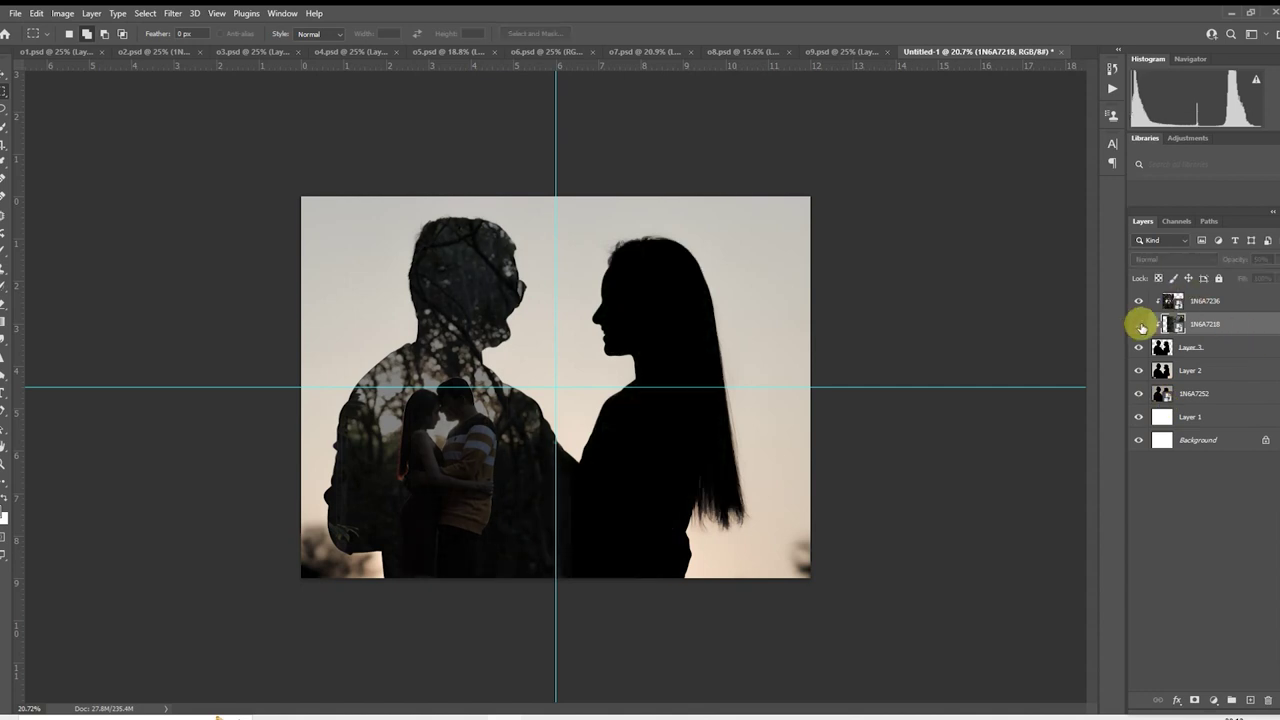
click(1195, 302)
drag(494, 480, 717, 487)
click(1138, 324)
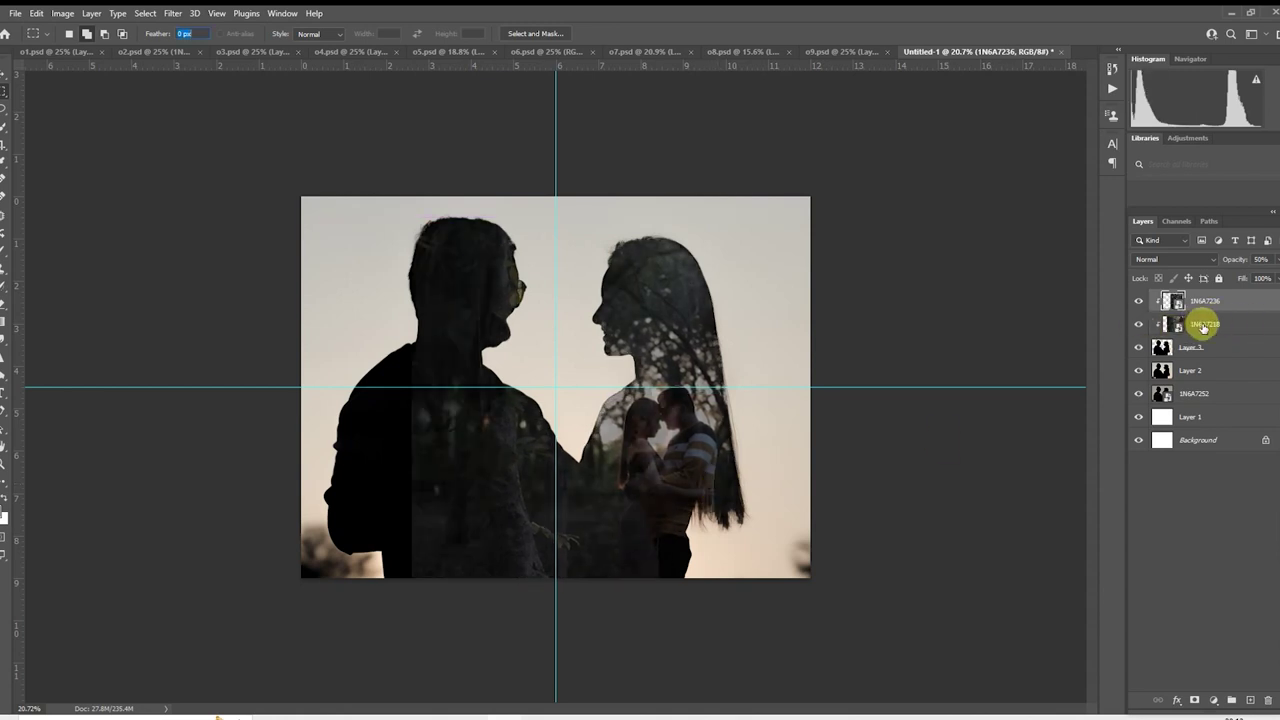
click(1203, 323)
- Rescale photo 1N6A7218 to about 11.6% and position it over the man's silhouette
right_click(460, 375)
click(543, 569)
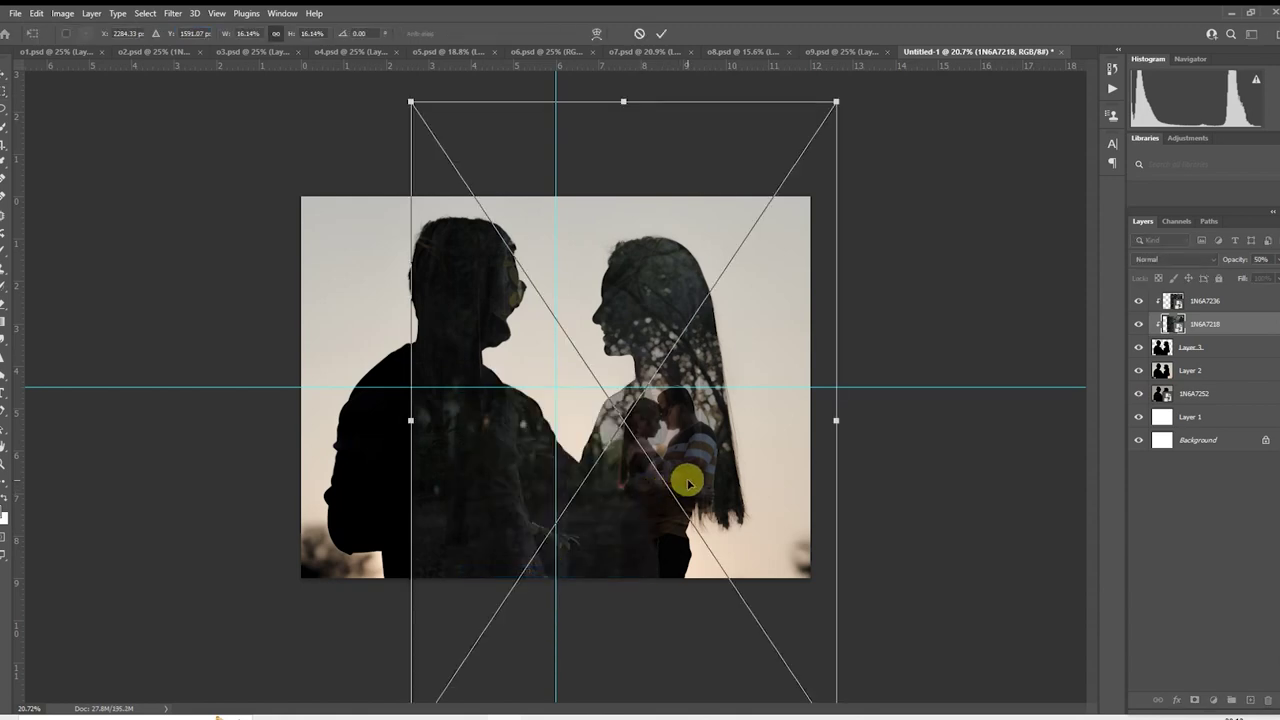
drag(675, 483, 476, 465)
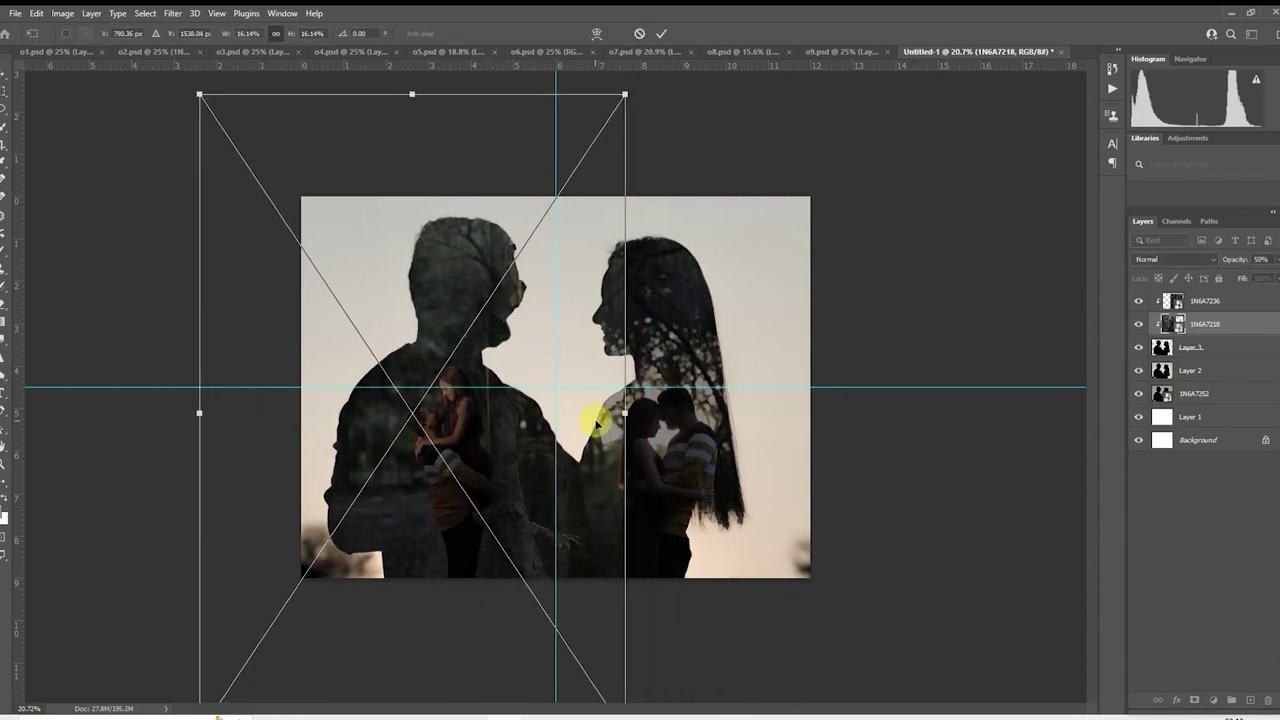
drag(625, 412, 506, 412)
drag(449, 451, 526, 429)
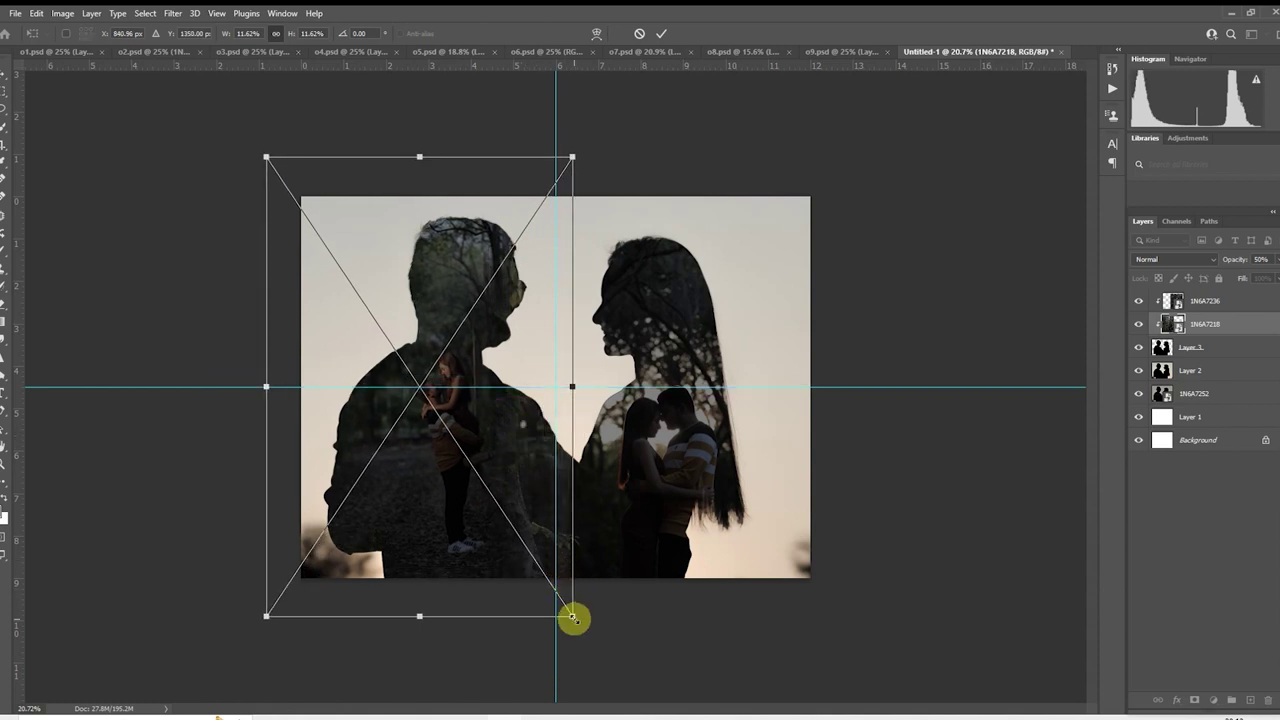
drag(572, 615, 593, 647)
drag(556, 552, 566, 502)
key(Return)
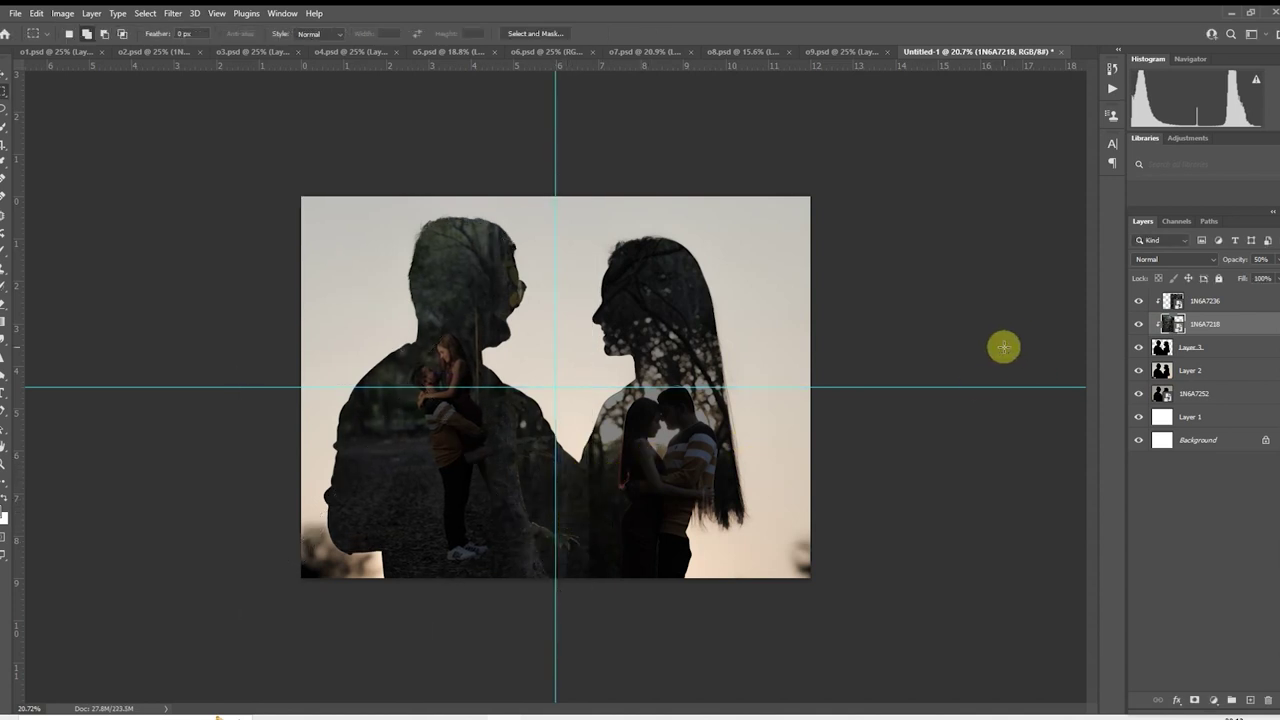
- Set the 1N6A7236 photo layer to 100% opacity
click(1200, 303)
key(0)
key(0)
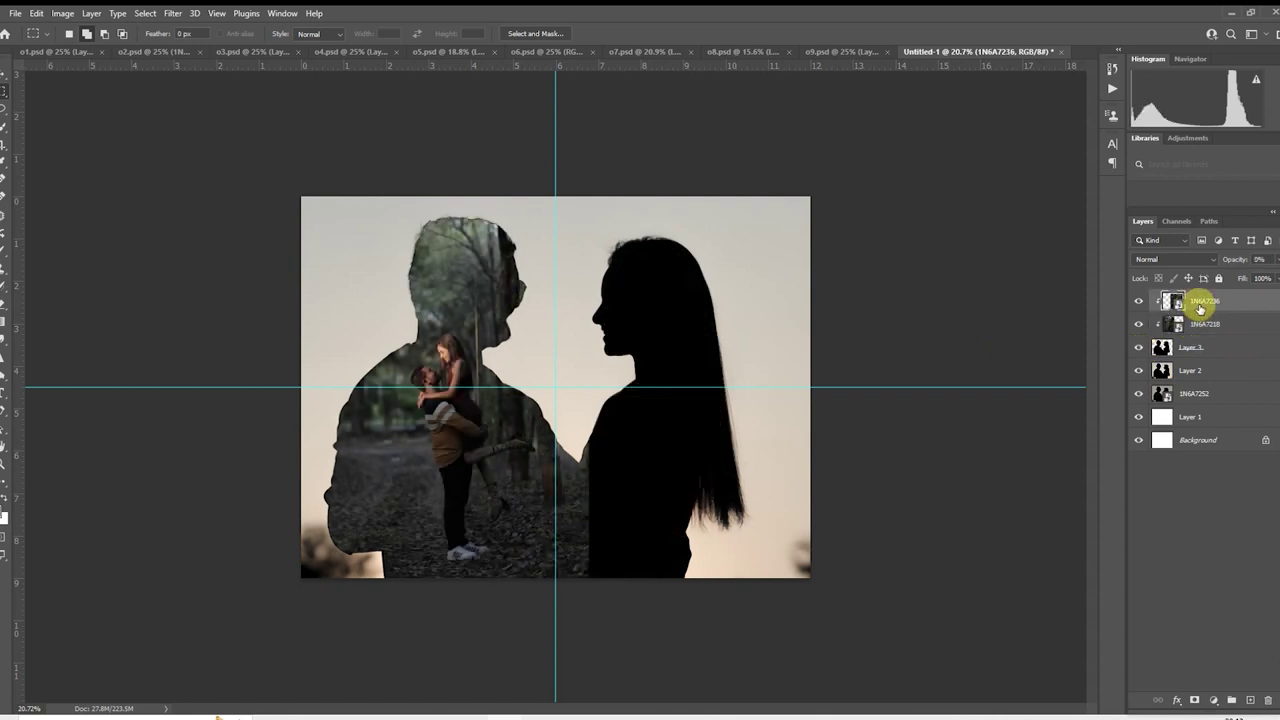
key(0)
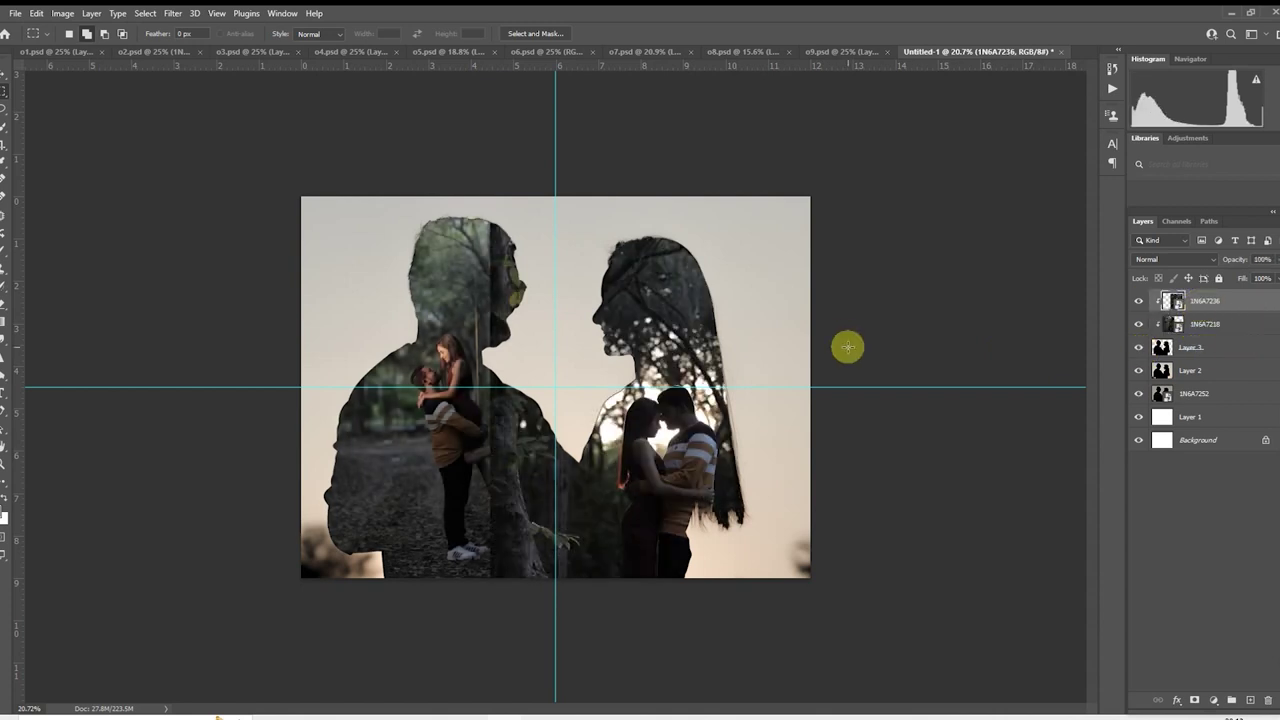
- Copy the right half of the Layer 3 silhouette onto a new Layer 4
click(1188, 345)
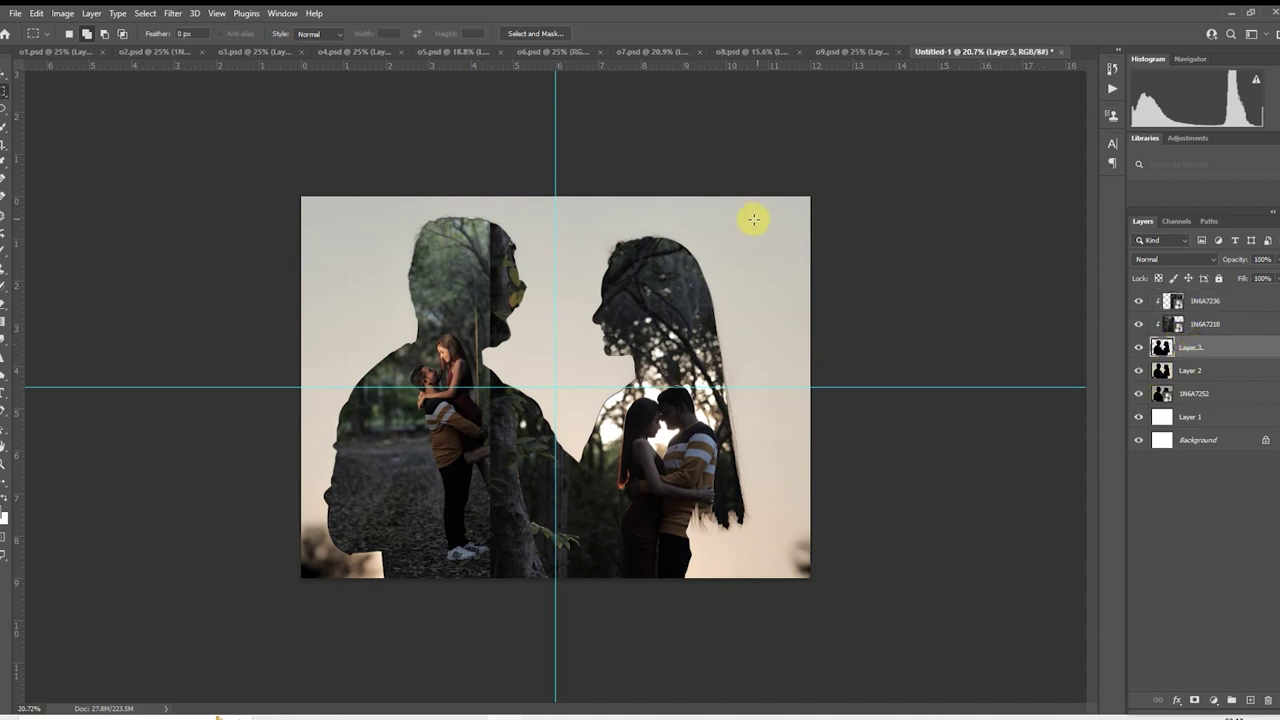
drag(762, 199, 556, 662)
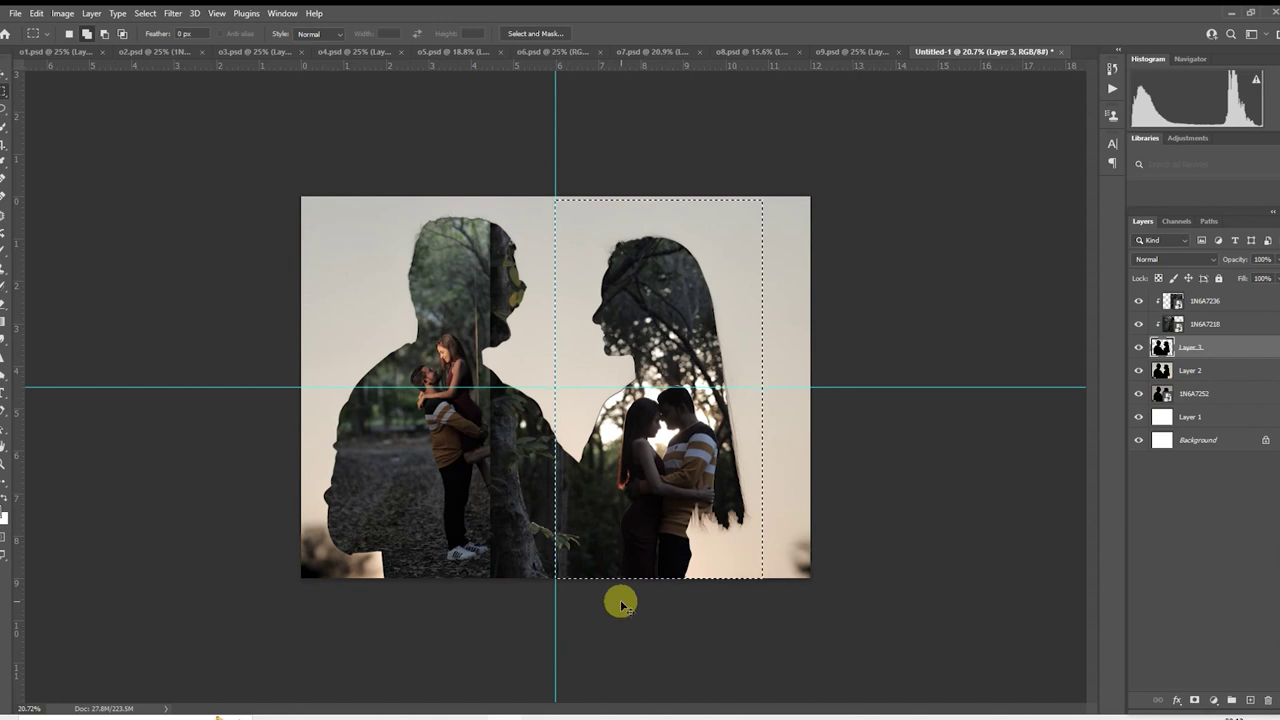
key(ctrl+j)
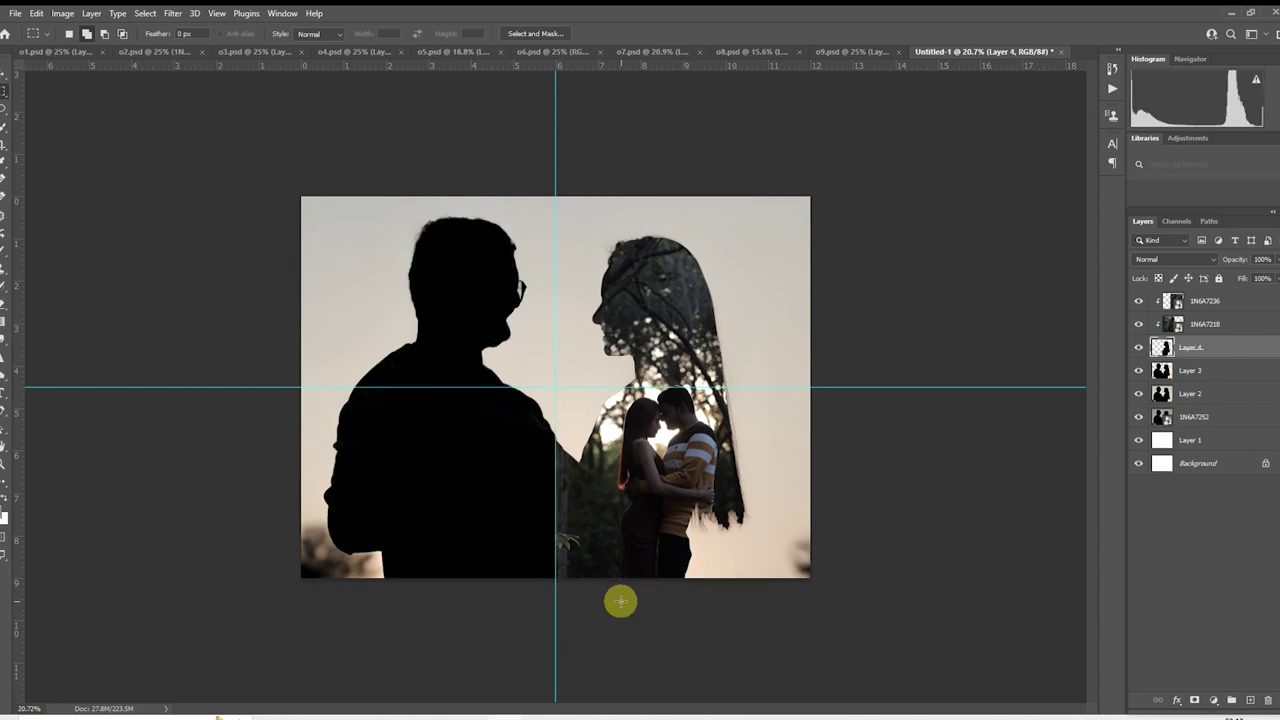
- Clip the 1N6A7236 photo to Layer 3, check the result, and move 1N6A7218 to clip to the other silhouette
click(1188, 370)
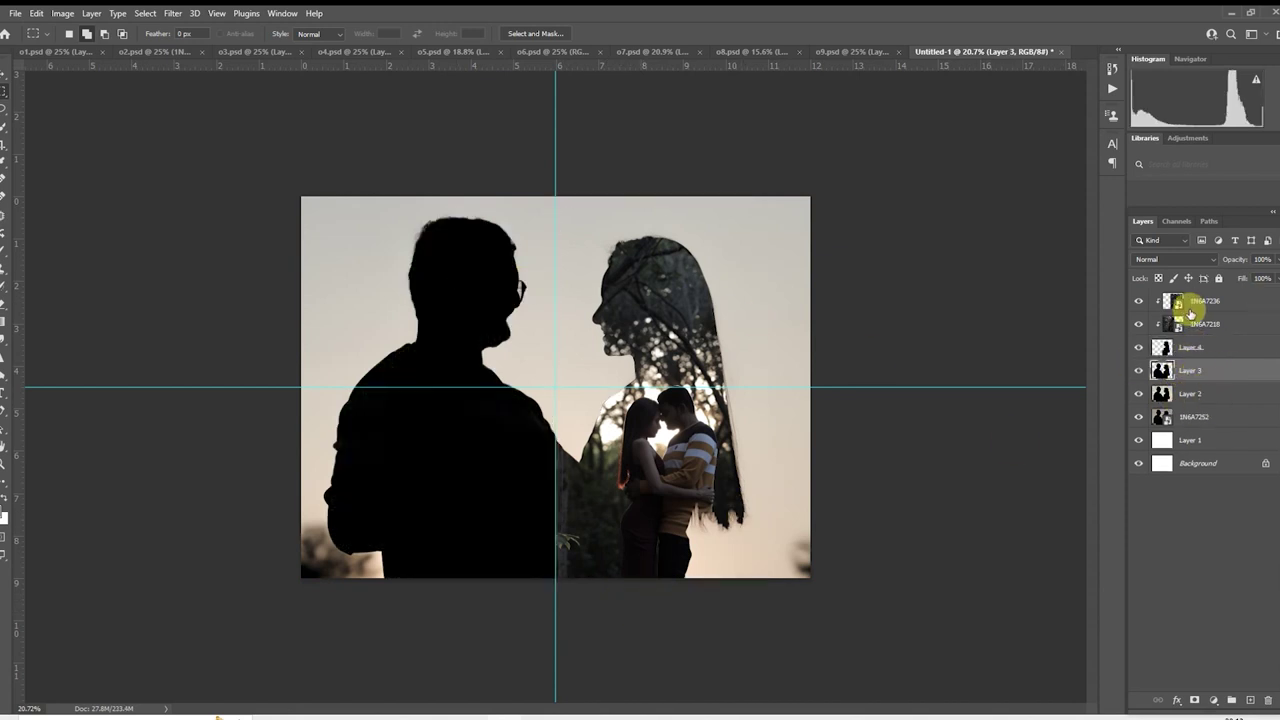
drag(1190, 313, 1194, 355)
right_click(1194, 346)
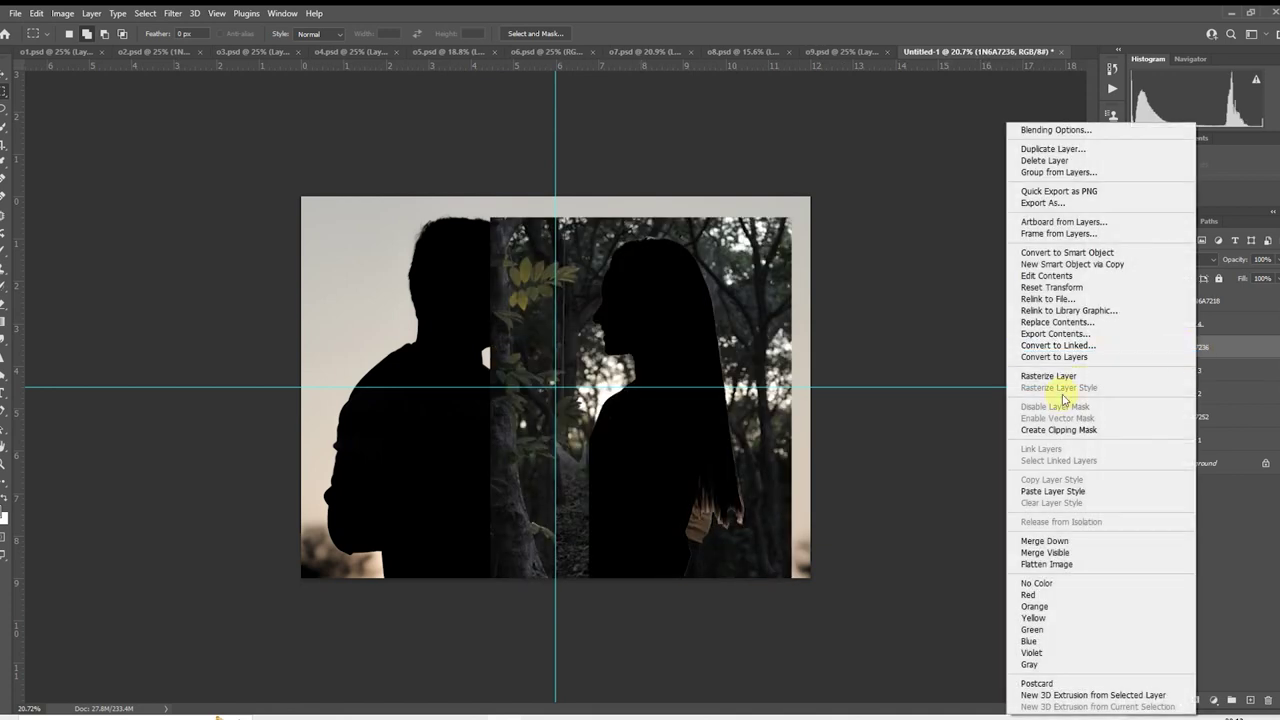
click(1058, 429)
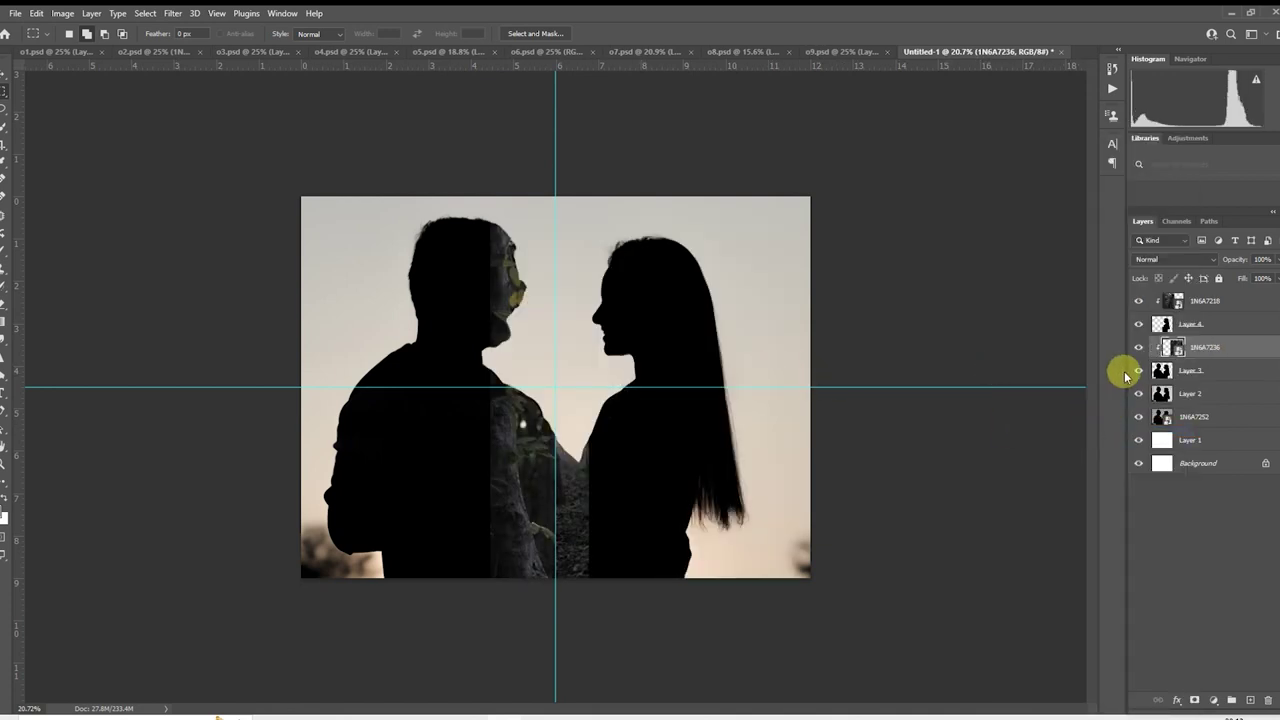
click(1138, 324)
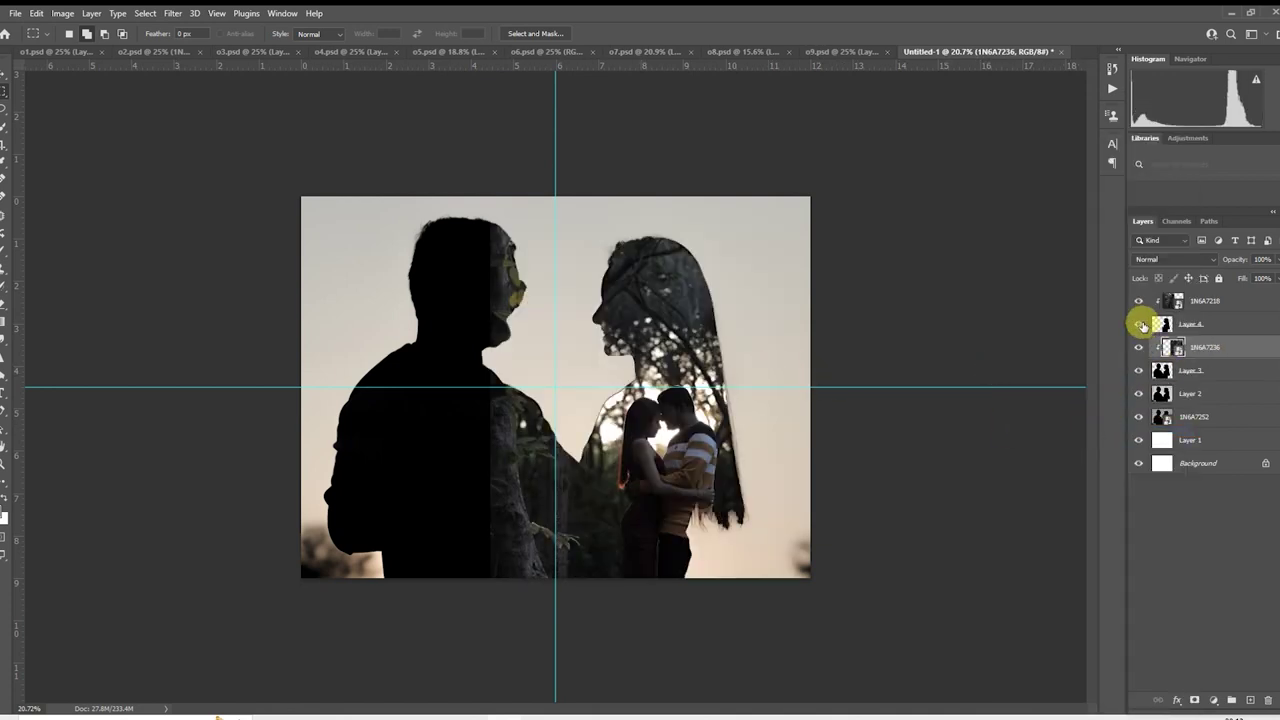
click(1138, 324)
click(1138, 347)
click(1138, 347)
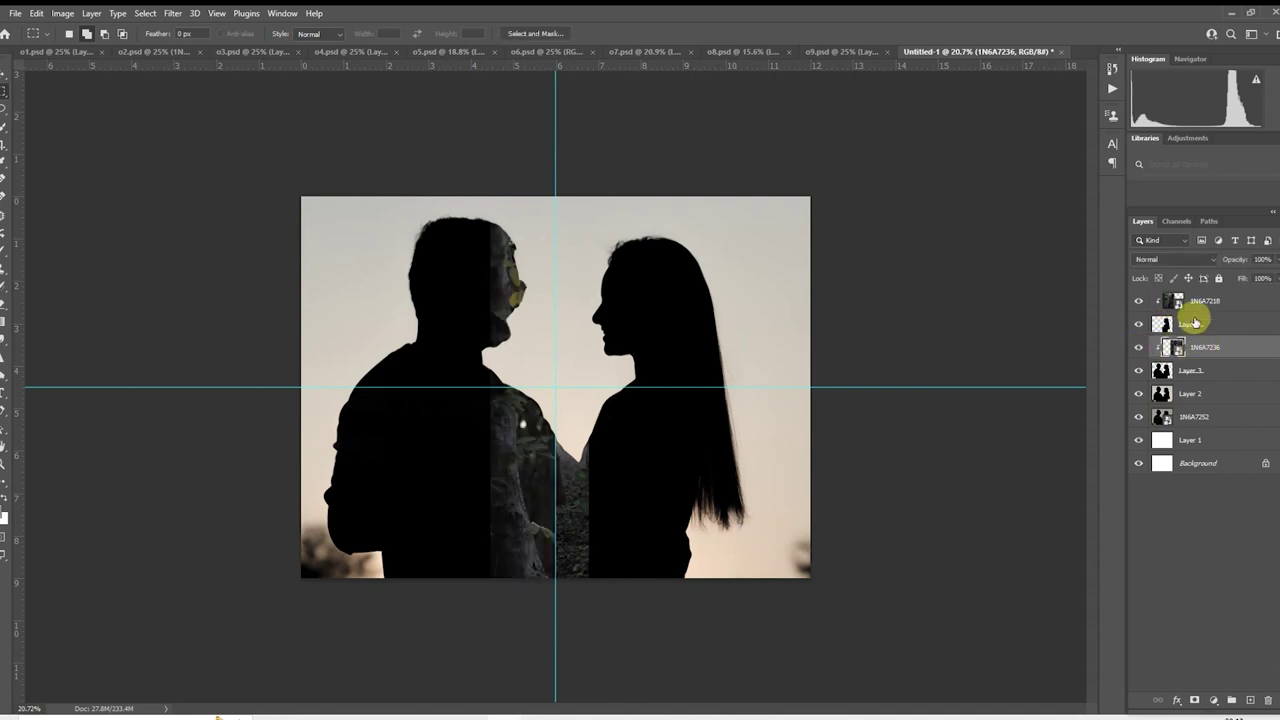
mouse_move(1198, 302)
mouse_down()
mouse_move(1198, 355)
mouse_move(1209, 303)
mouse_up()
right_click(1209, 303)
- Clip 1N6A7236 to its silhouette and lower both forest photos to 50% opacity
click(1110, 429)
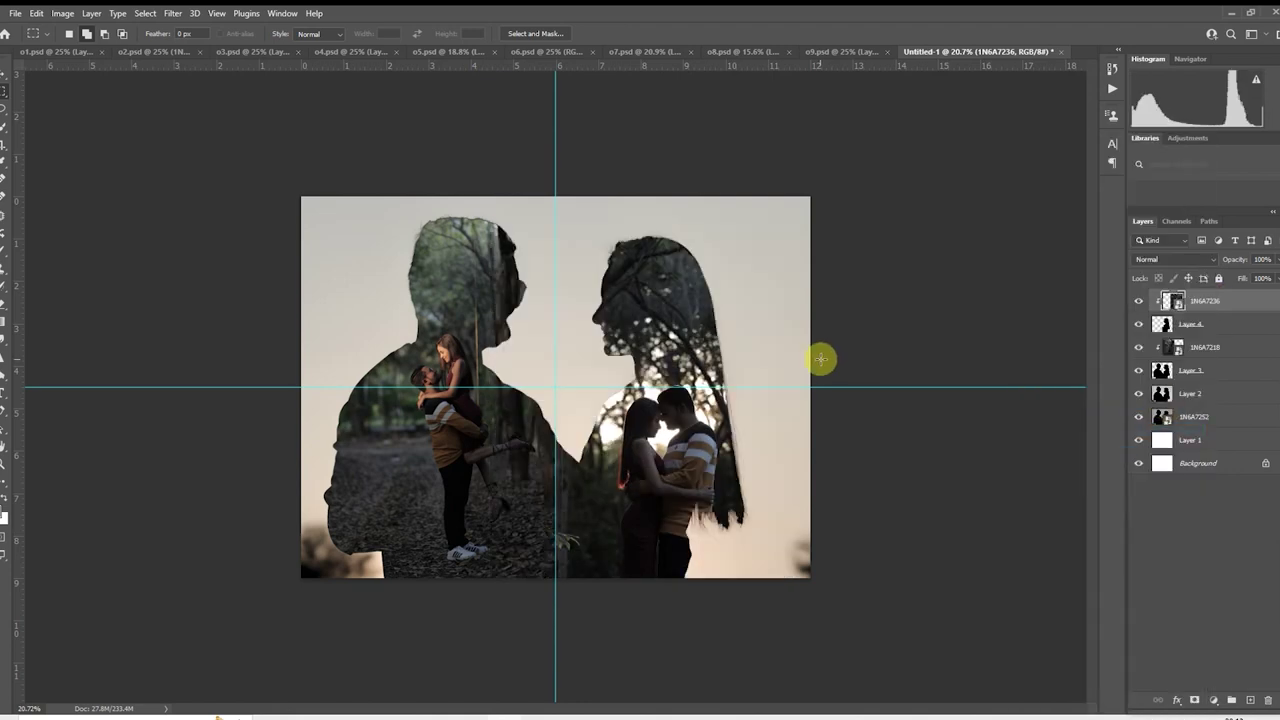
scroll(530, 416, up, 2)
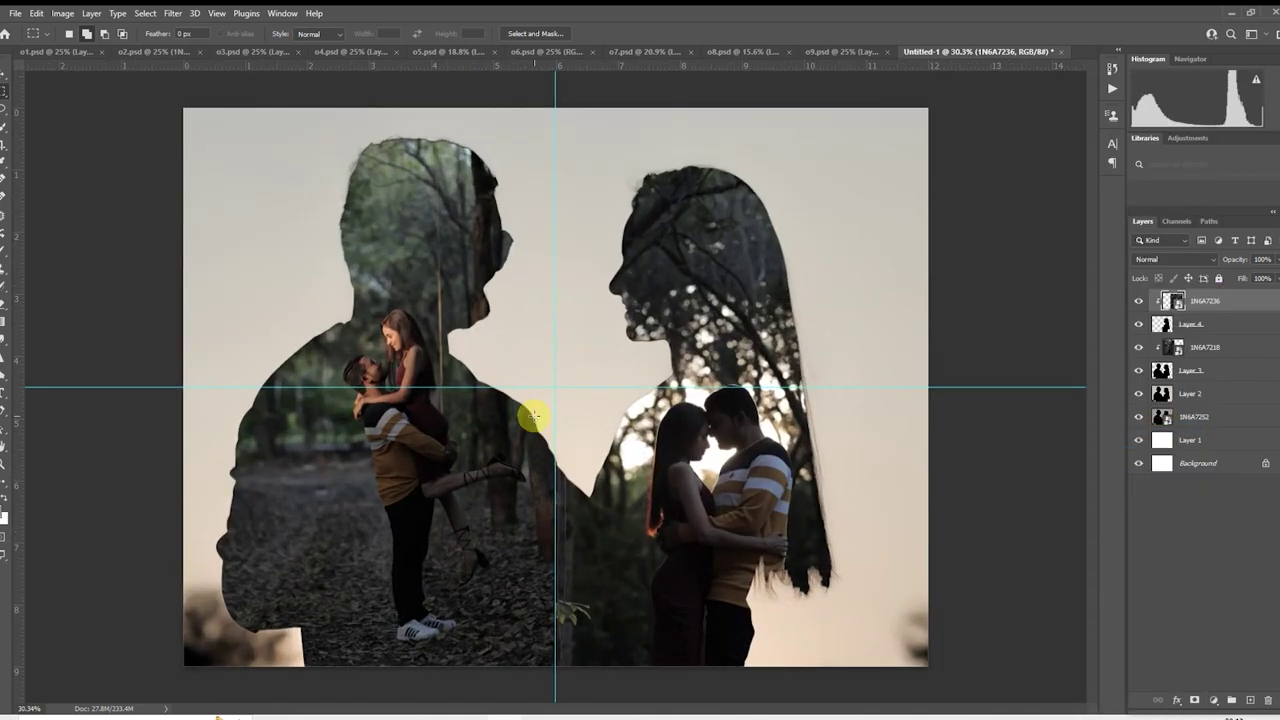
scroll(533, 416, down, 1)
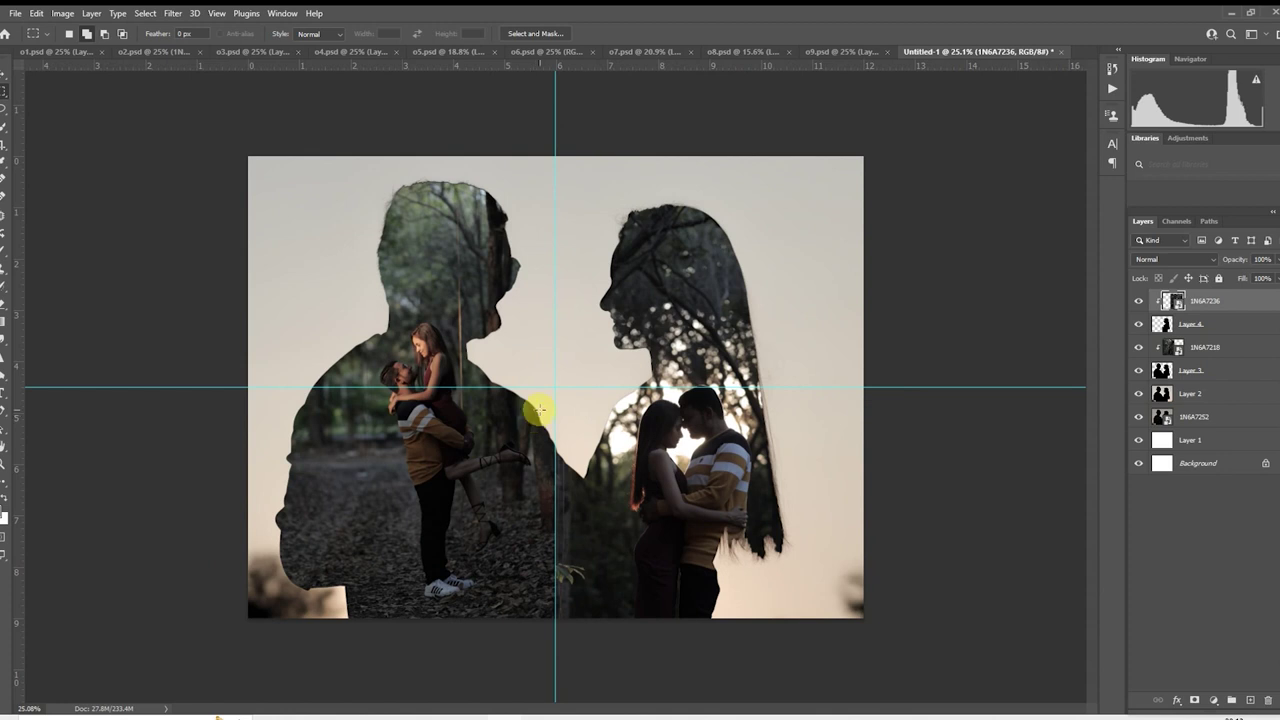
scroll(538, 410, down, 2)
scroll(565, 394, up, 1)
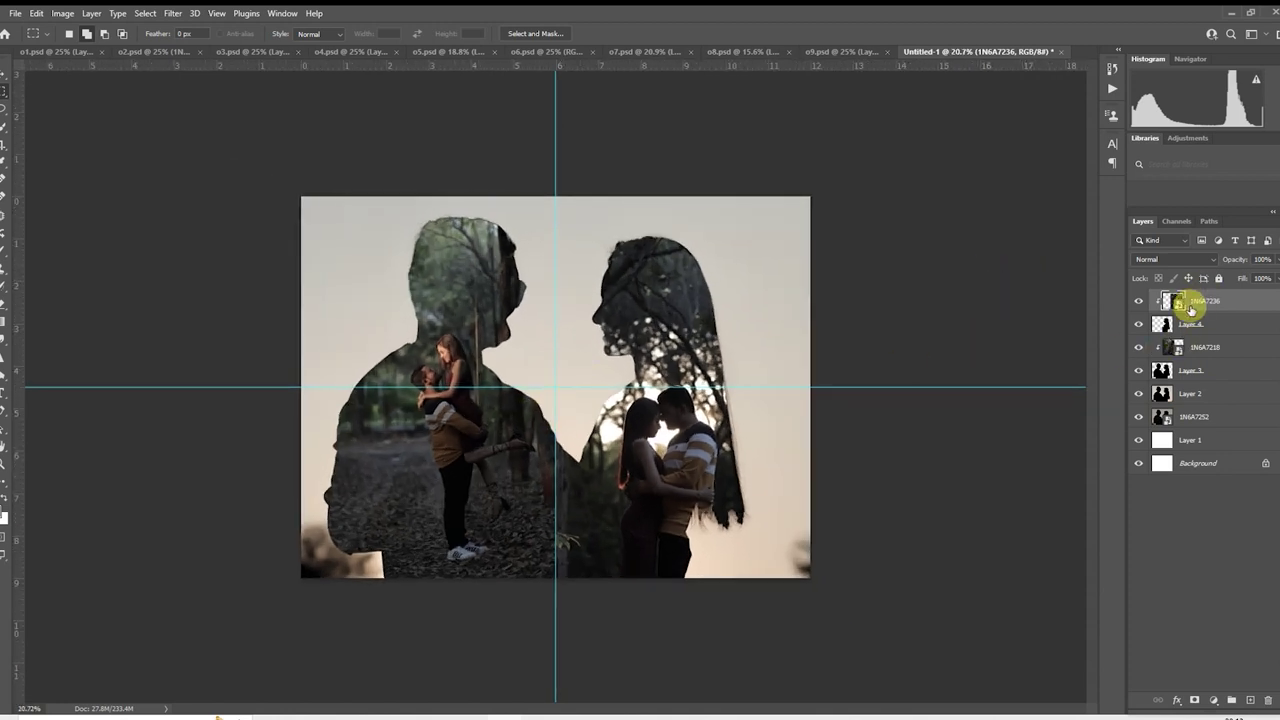
key(5)
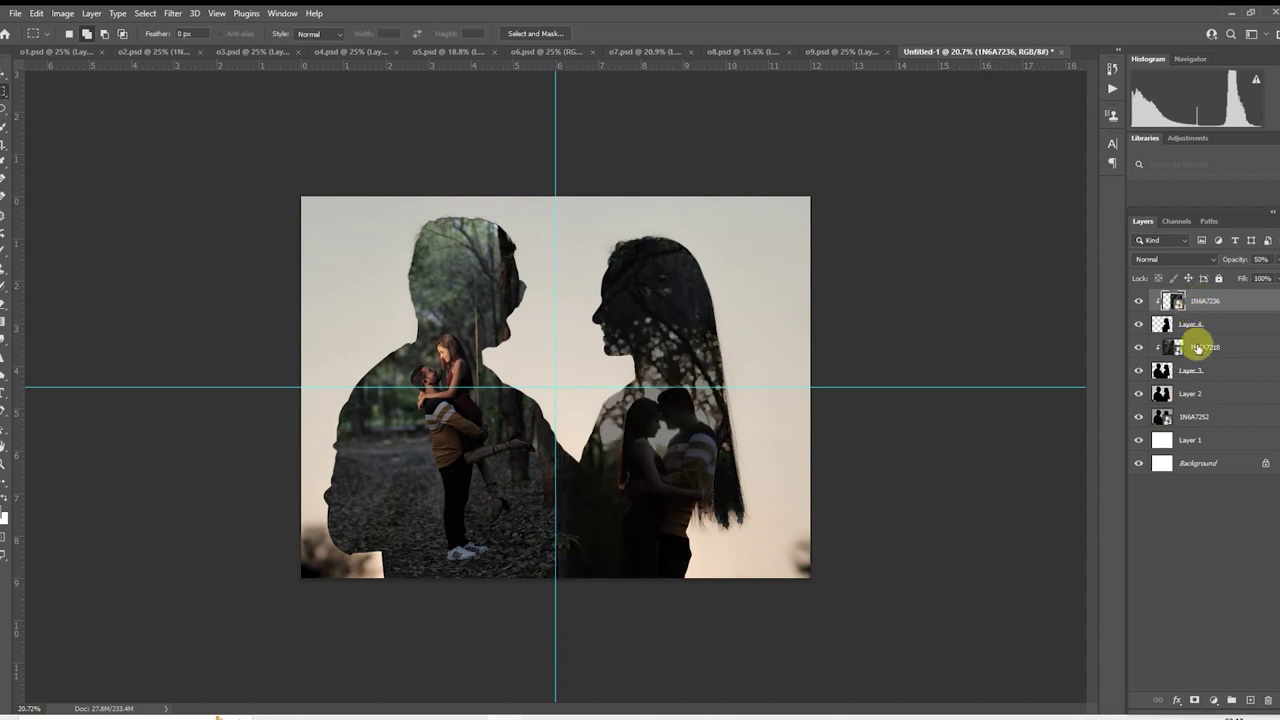
click(1198, 348)
key(5)
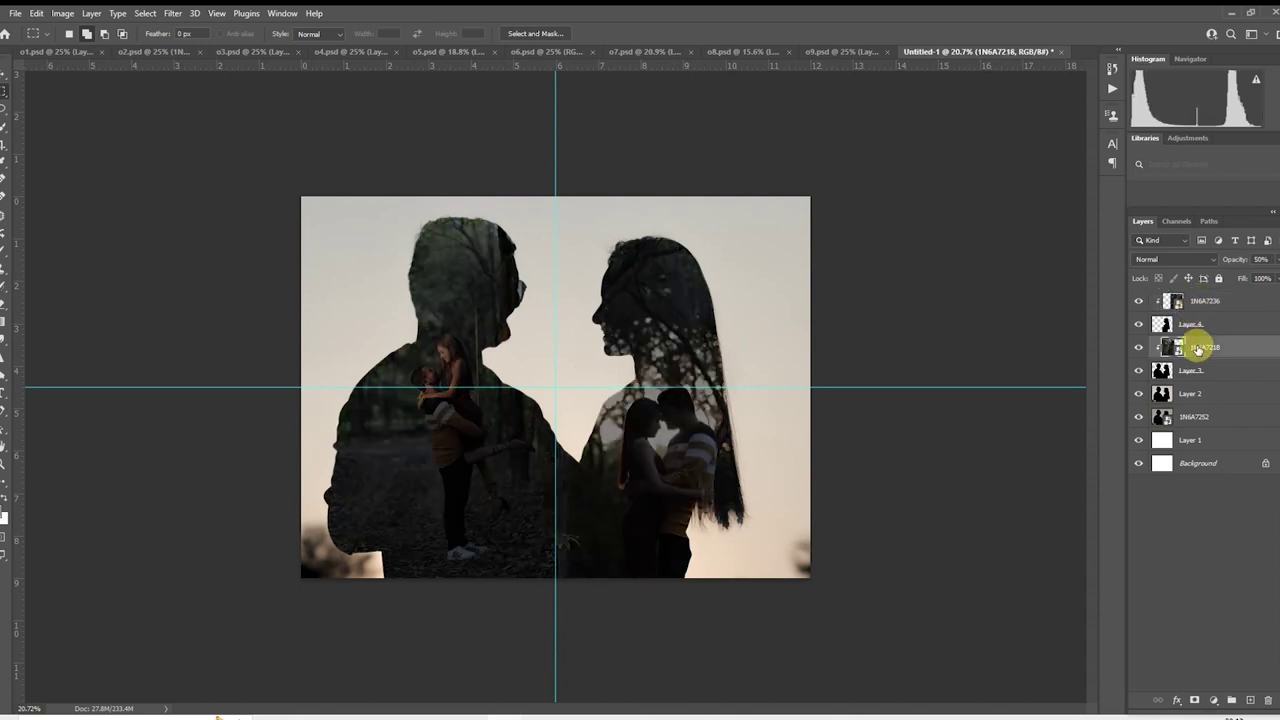
- Try Luminosity blending on 1N6A7236, then return both forest photos to Normal mode
click(1205, 298)
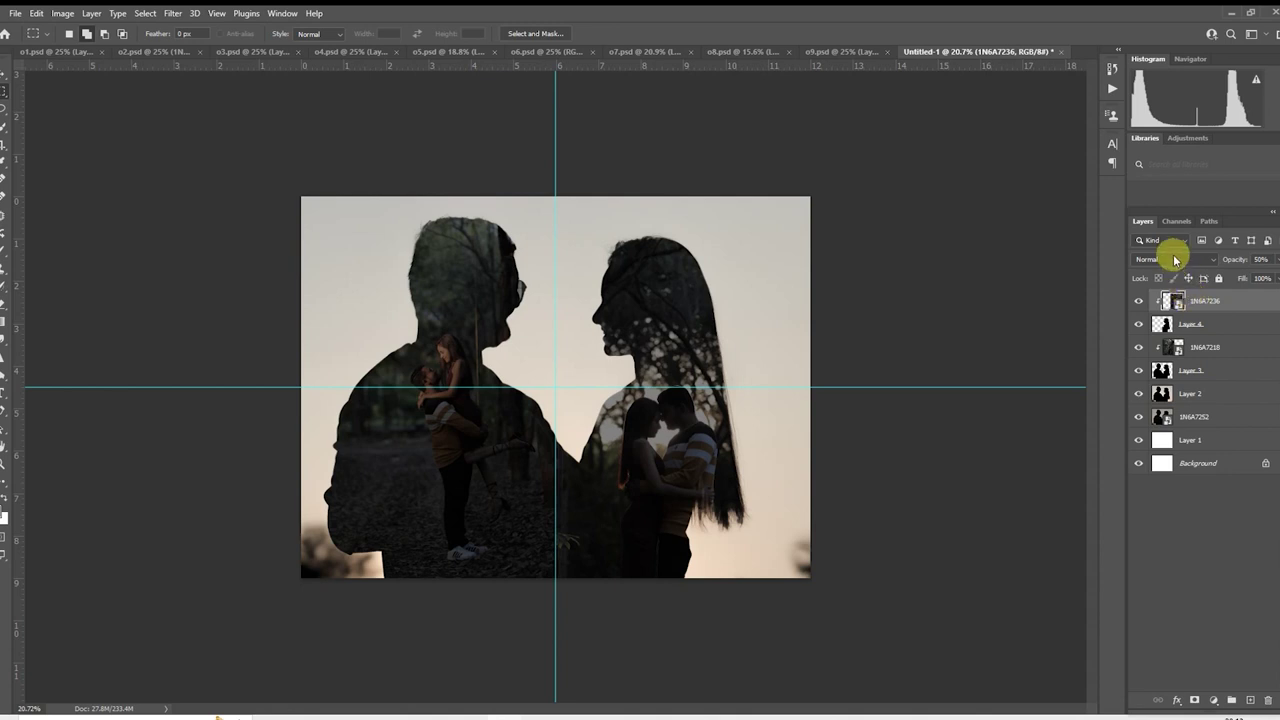
click(1175, 260)
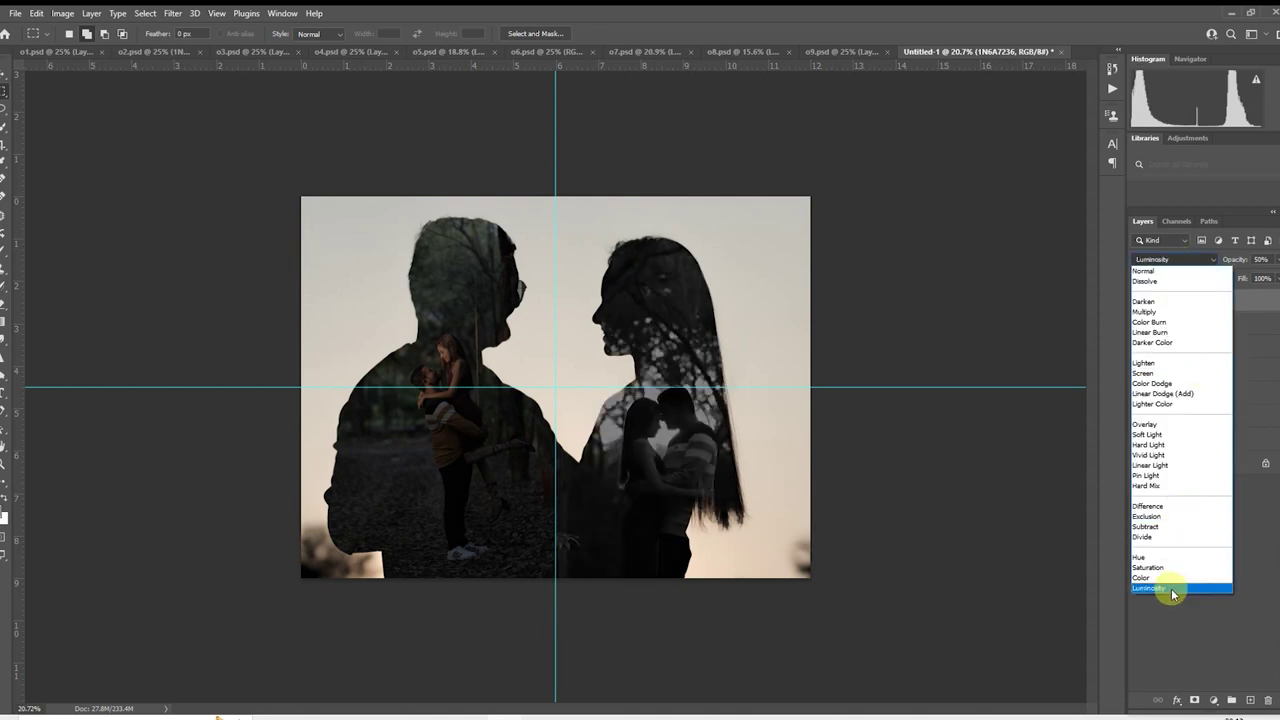
click(1173, 590)
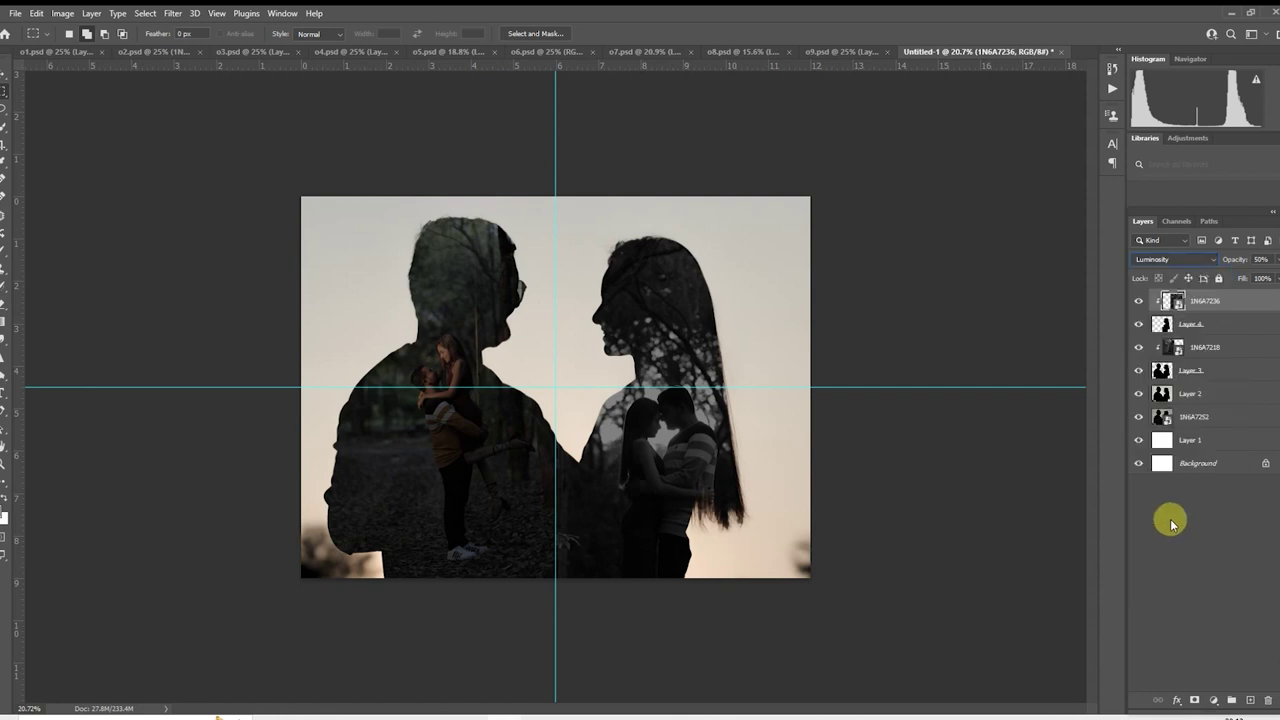
click(1203, 345)
click(1180, 260)
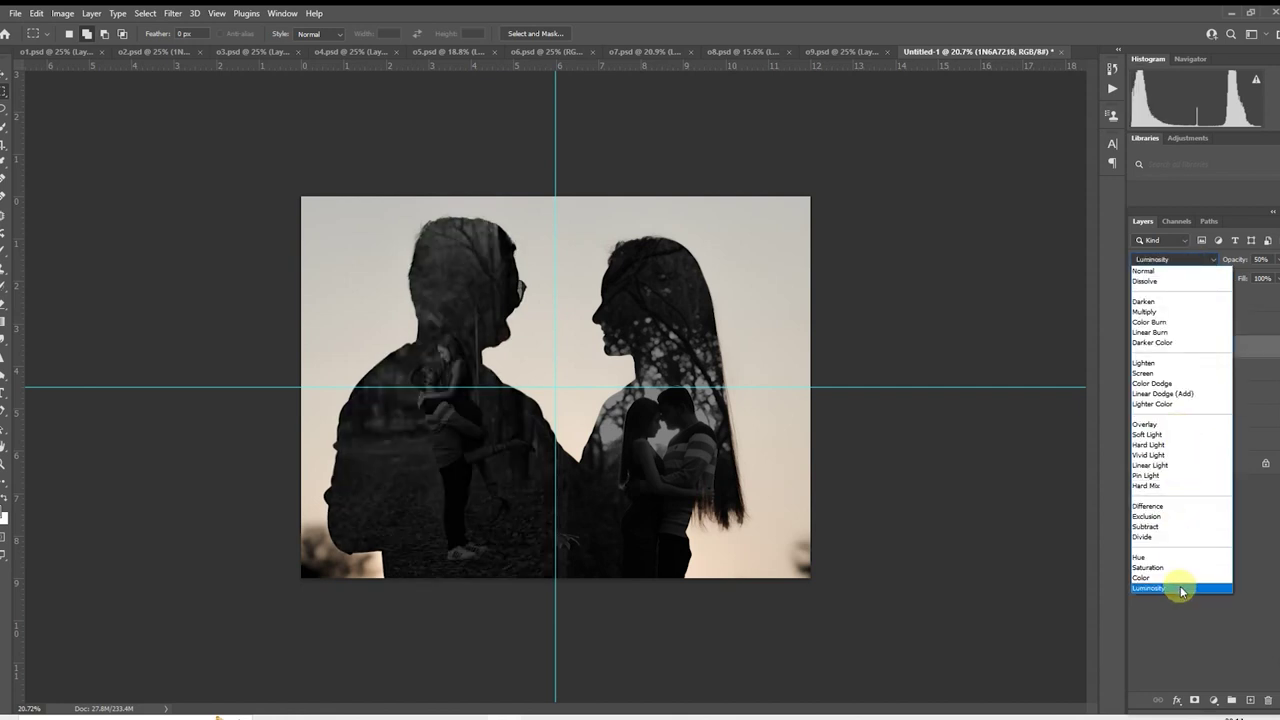
click(1176, 273)
click(1200, 302)
click(1192, 262)
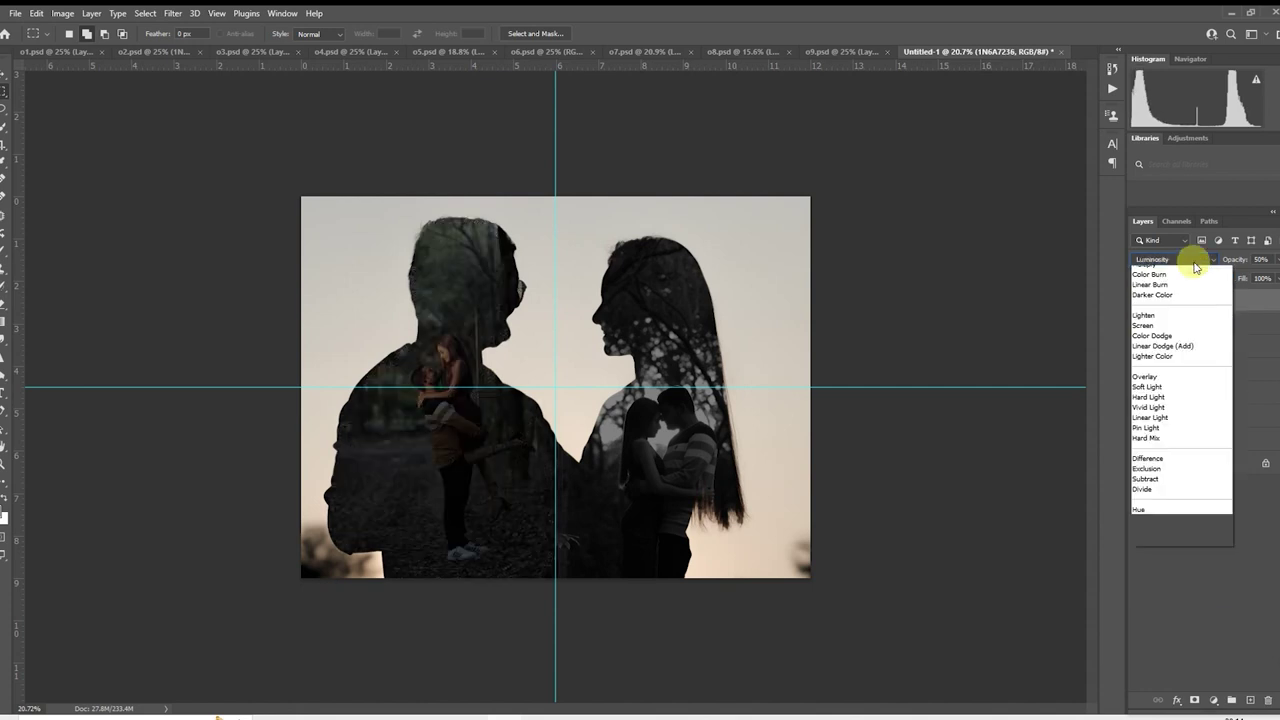
click(1192, 272)
scroll(823, 315, up, 2)
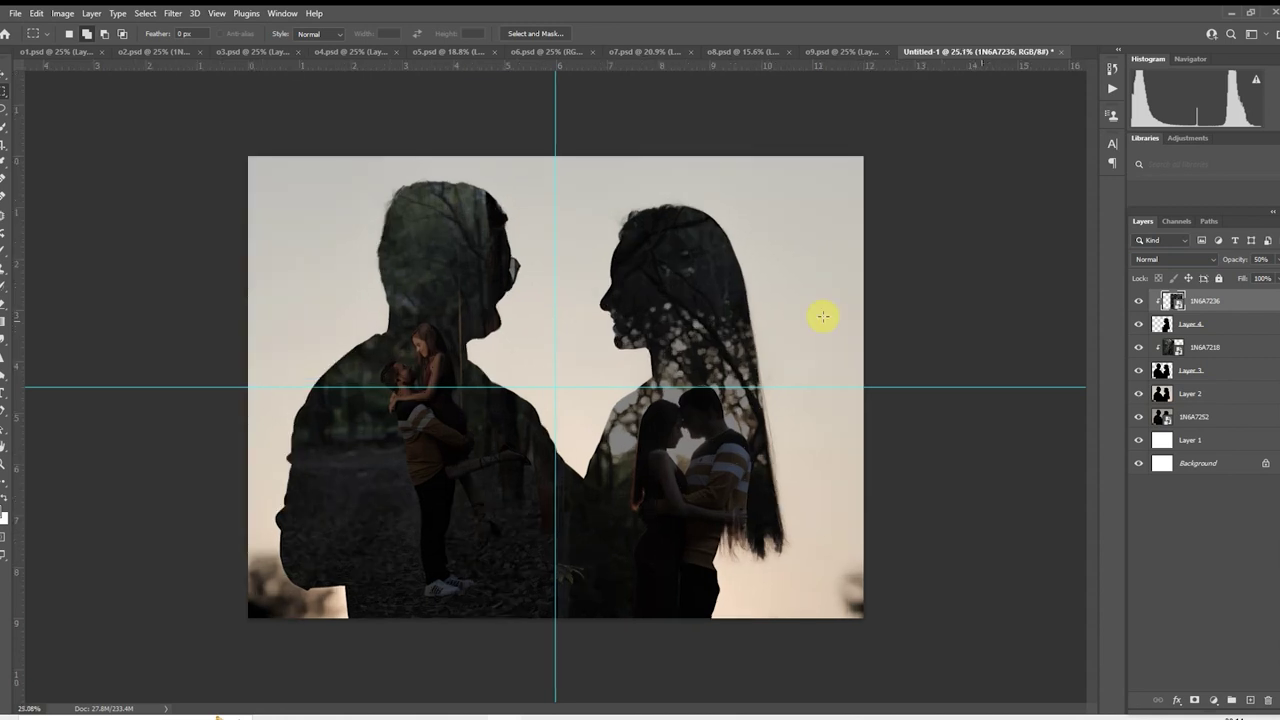
scroll(823, 316, down, 1)
scroll(823, 316, down, 1)
scroll(823, 316, up, 1)
scroll(823, 316, down, 1)
click(1166, 372)
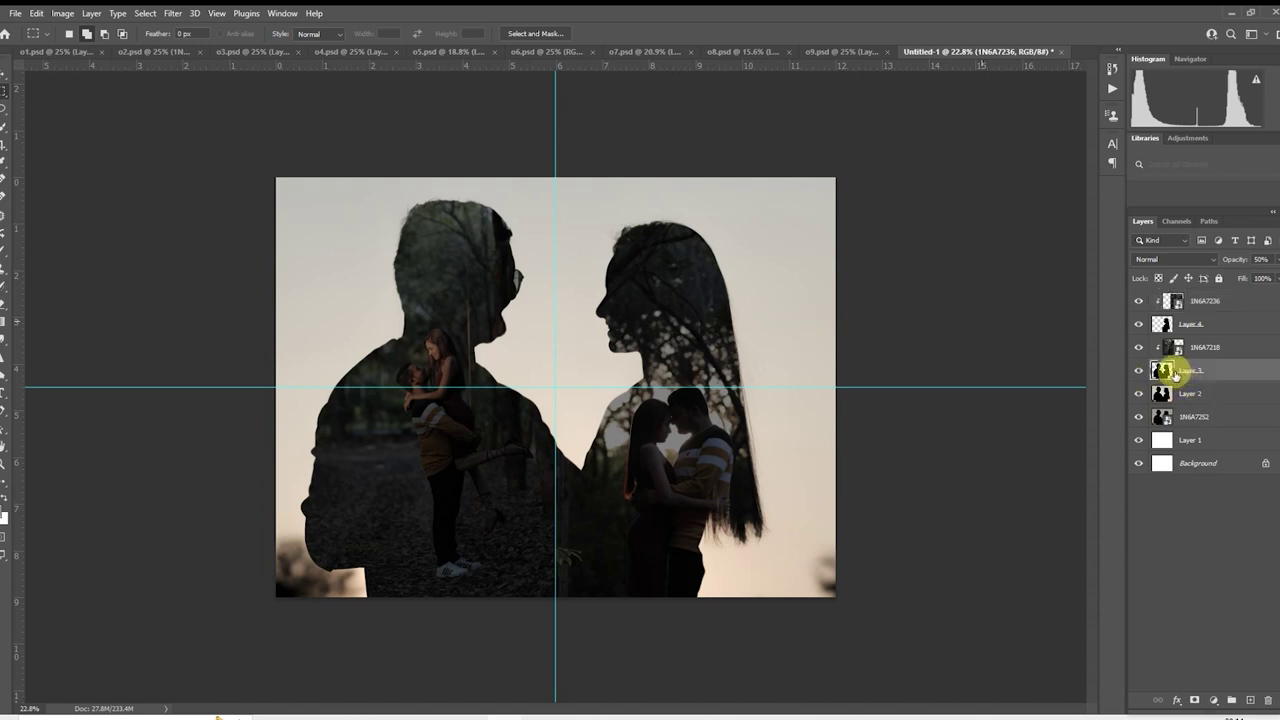
key(ctrl+j)
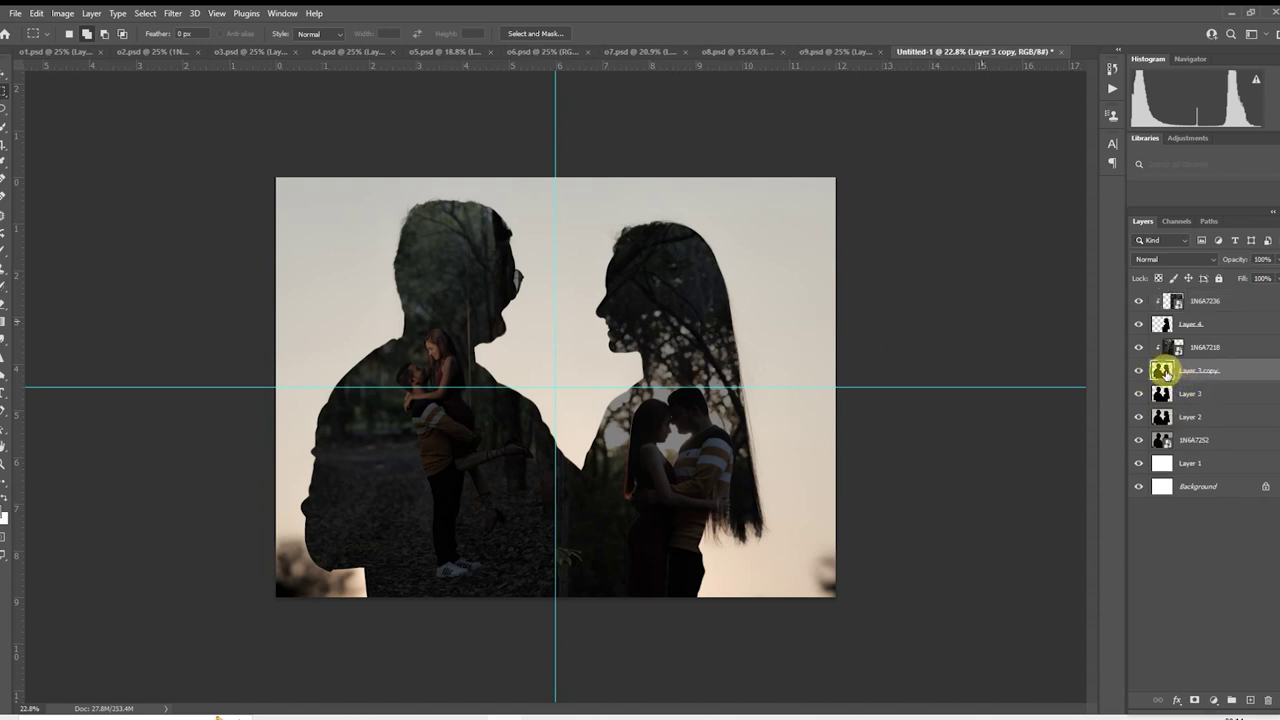
ctrl+click(1163, 371)
key(super+space)
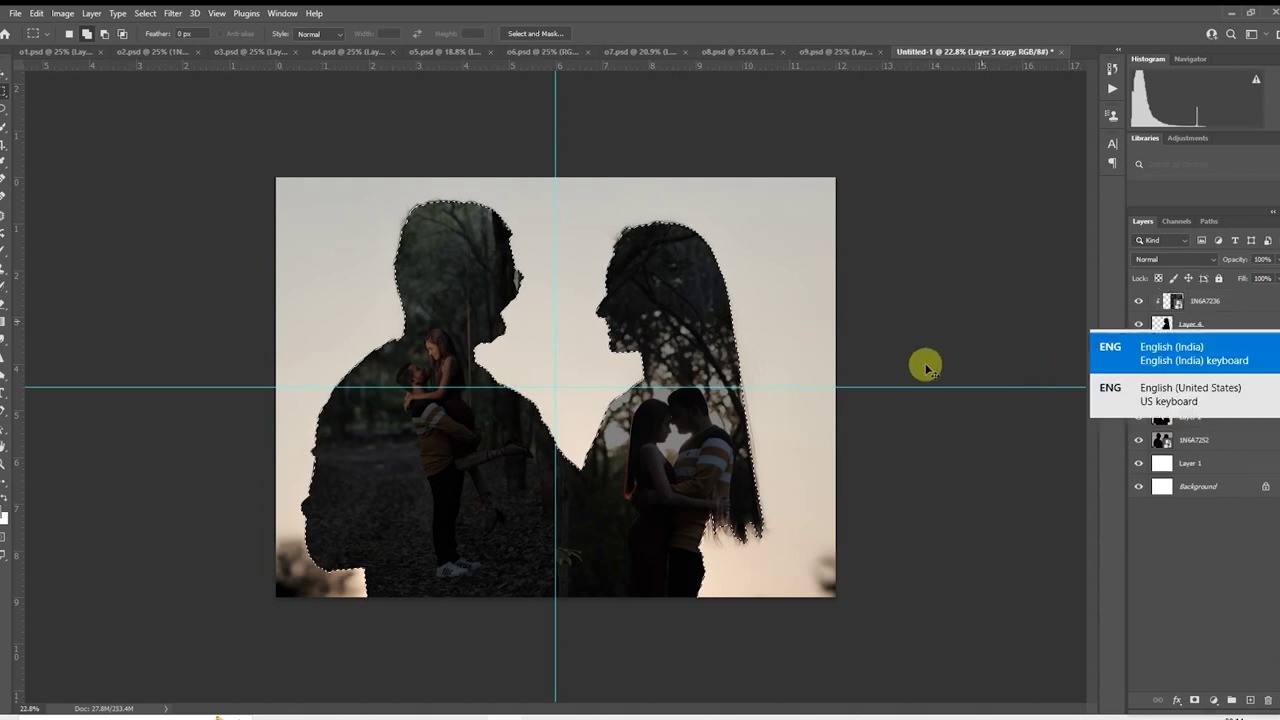
key(ctrl+d)
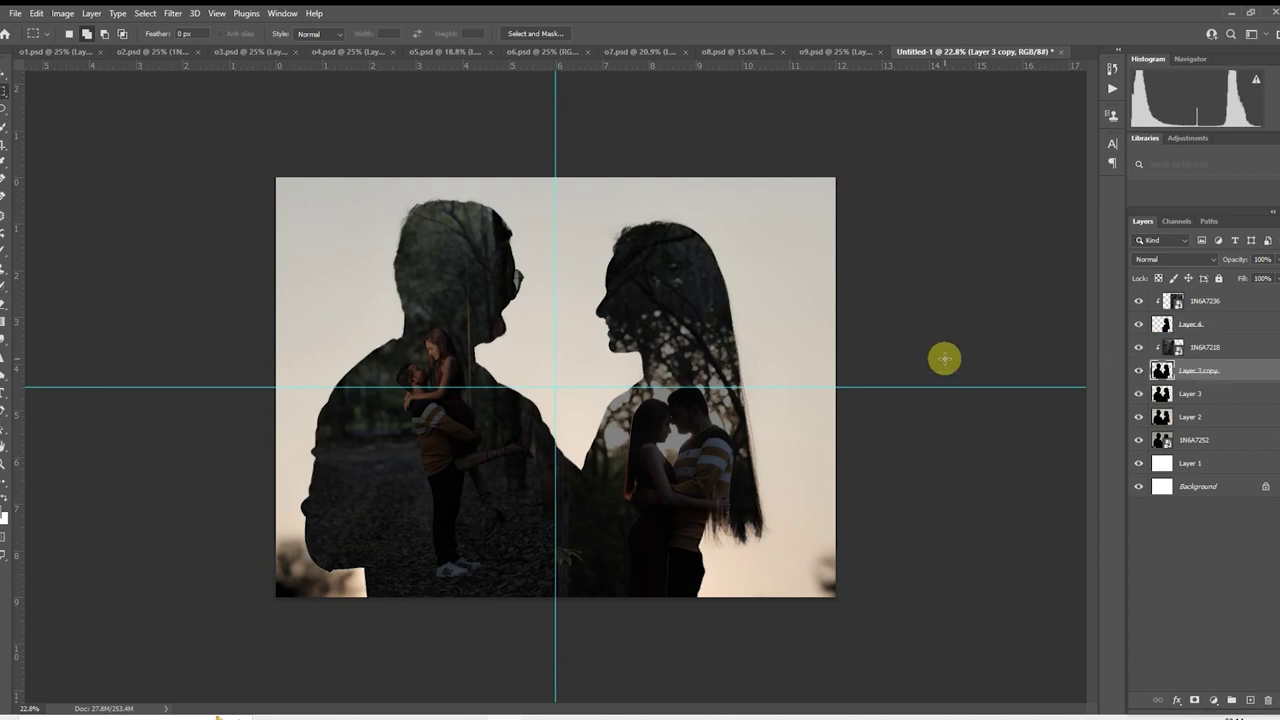
key(Delete)
click(1175, 395)
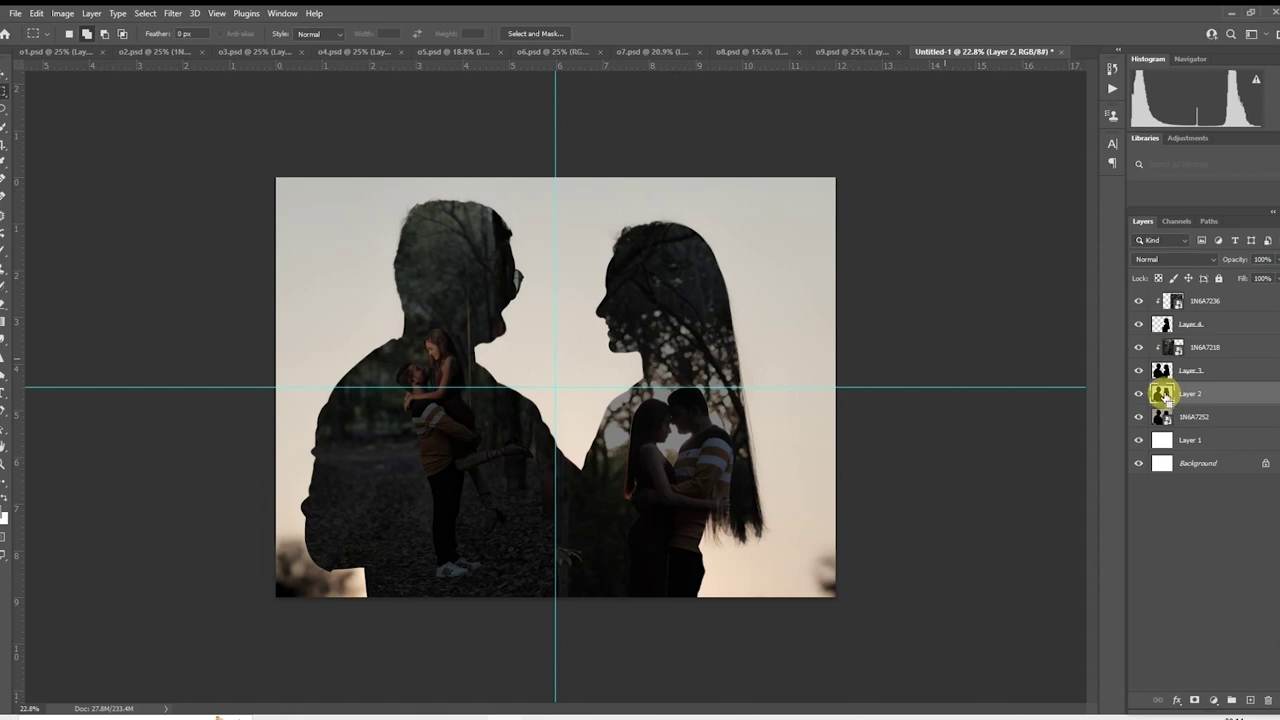
ctrl+click(1163, 395)
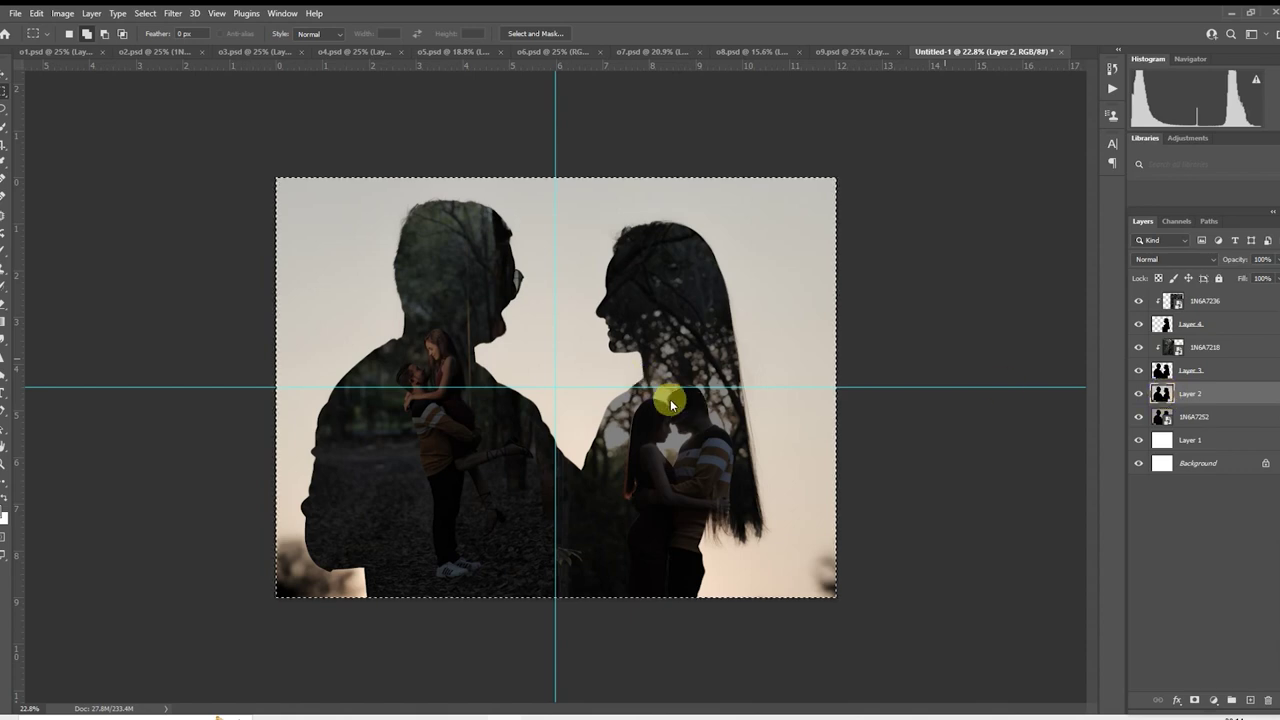
key(ctrl+shift+a)
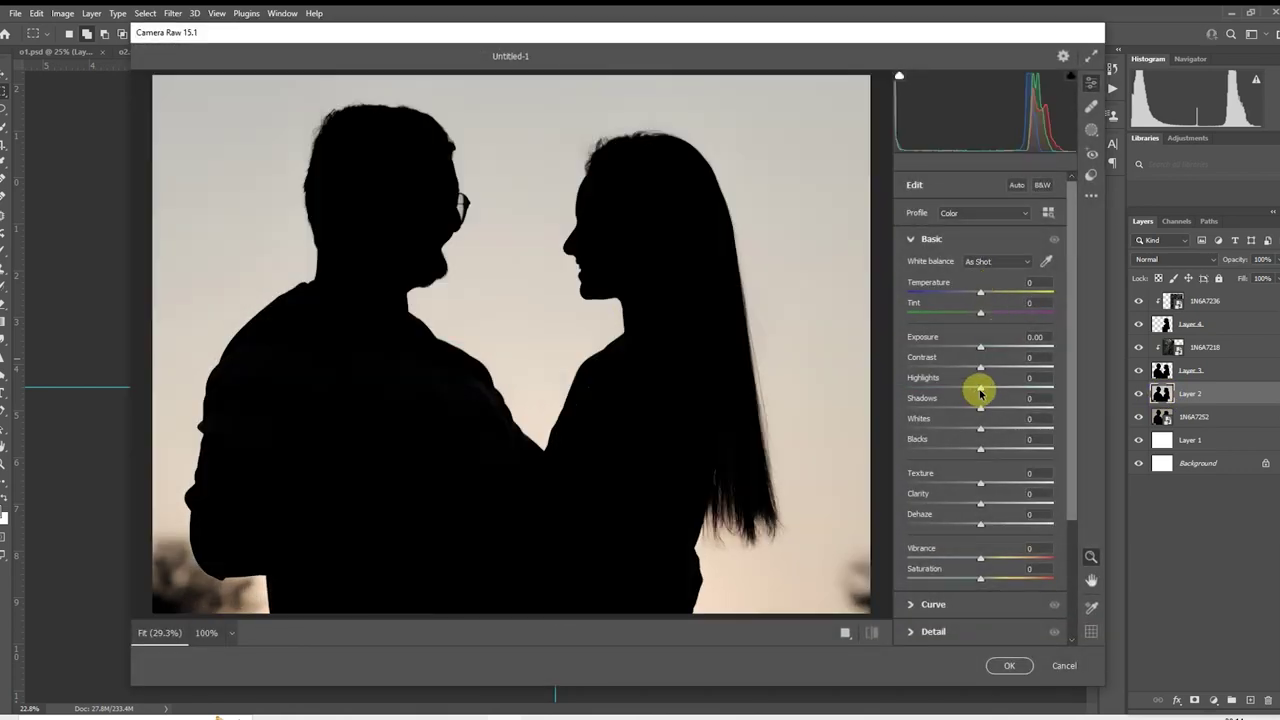
drag(980, 389, 1052, 388)
drag(980, 410, 1014, 428)
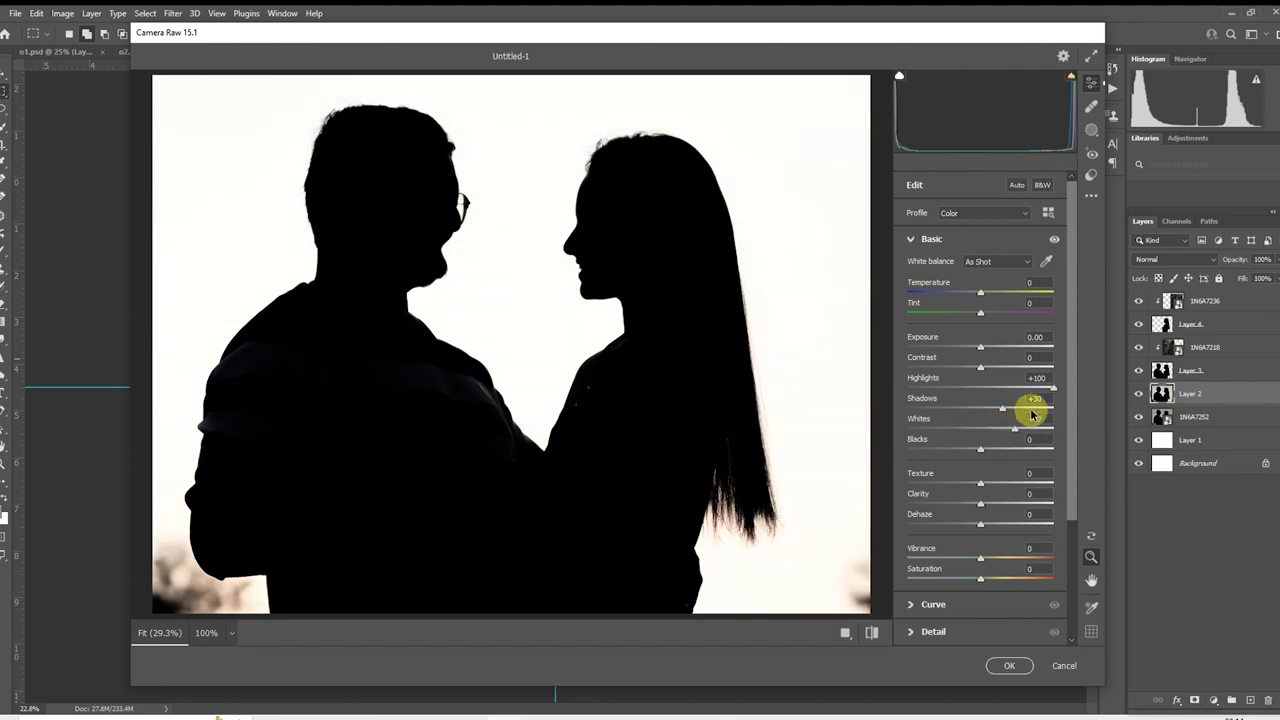
click(1015, 665)
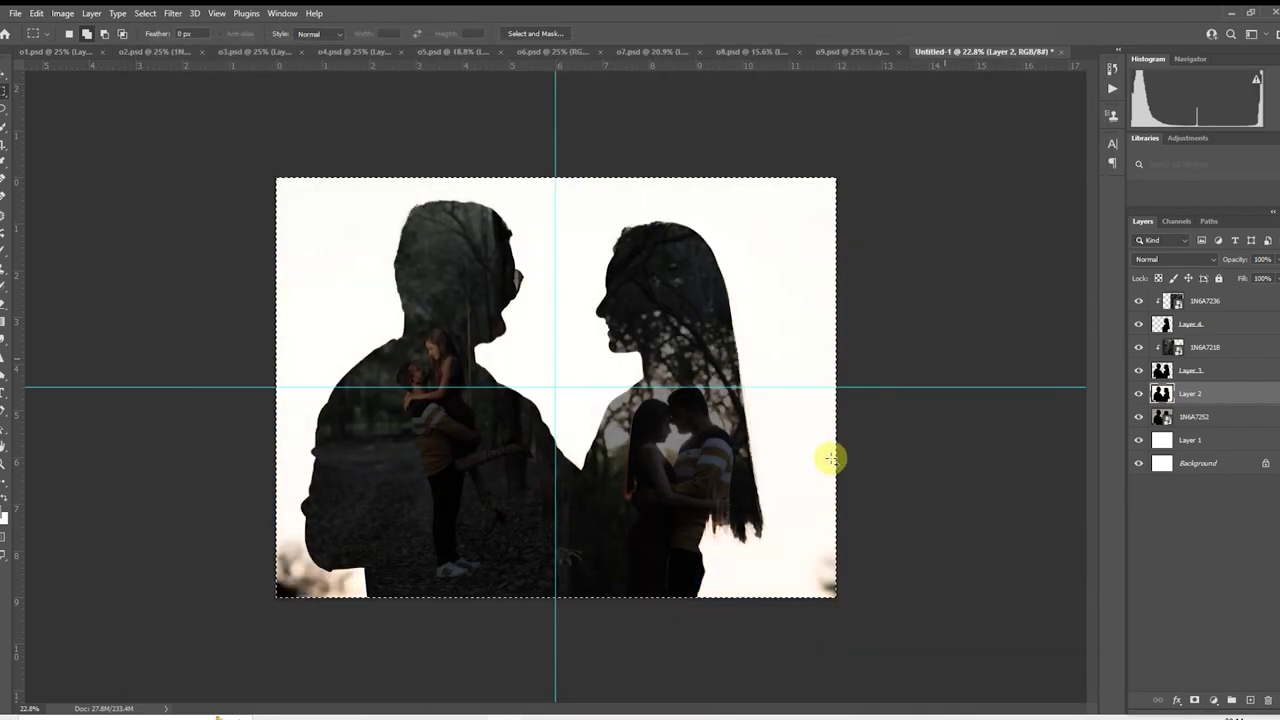
key(ctrl+minus)
key(ctrl+plus)
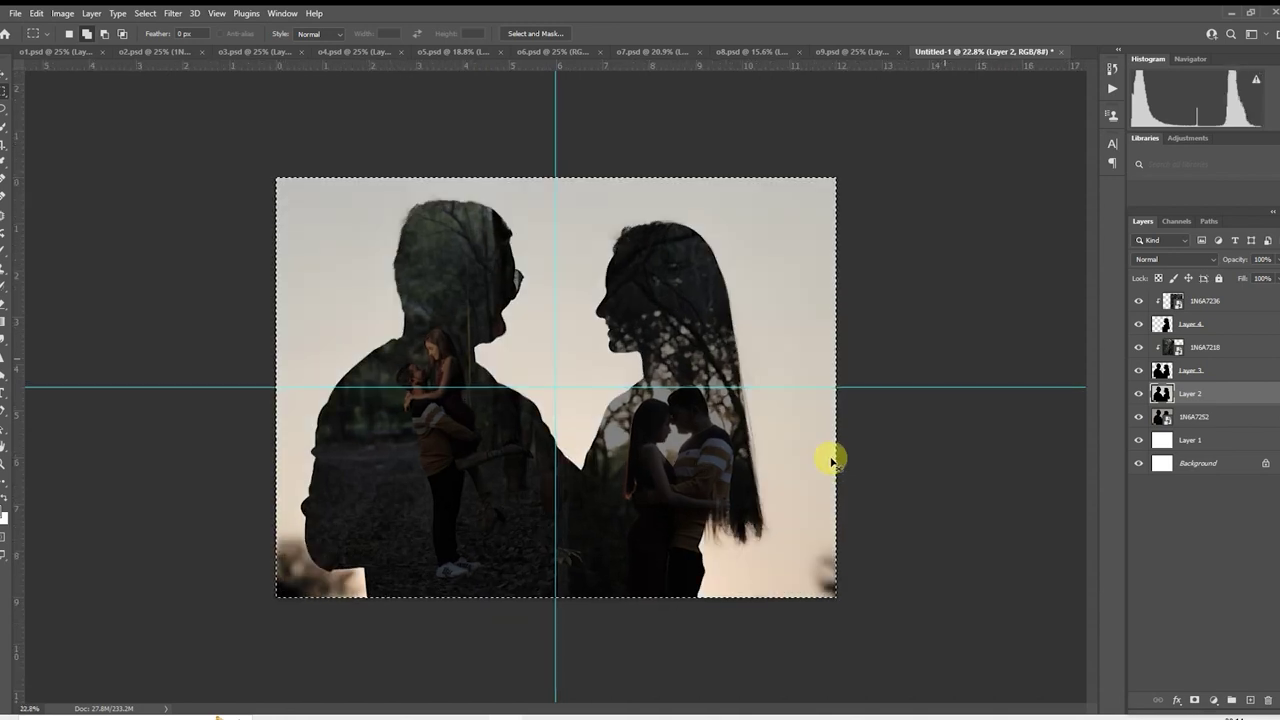
scroll(843, 437, down, 1)
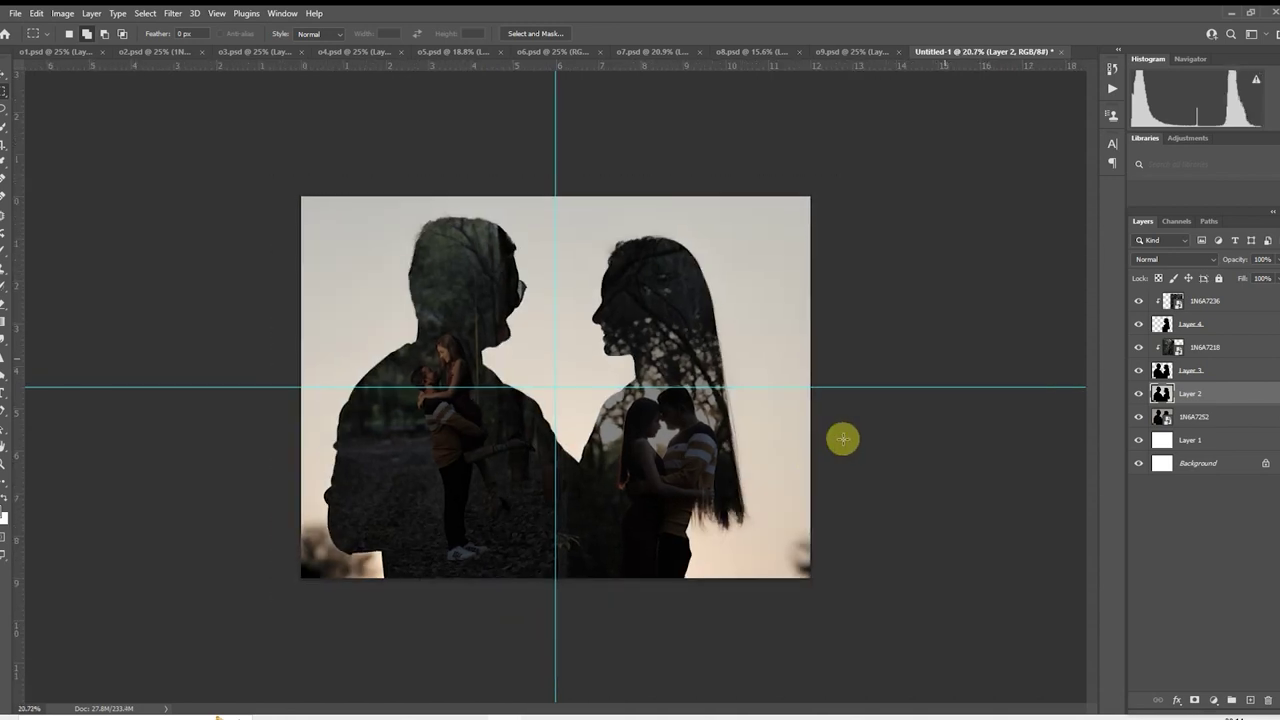
scroll(849, 429, up, 2)
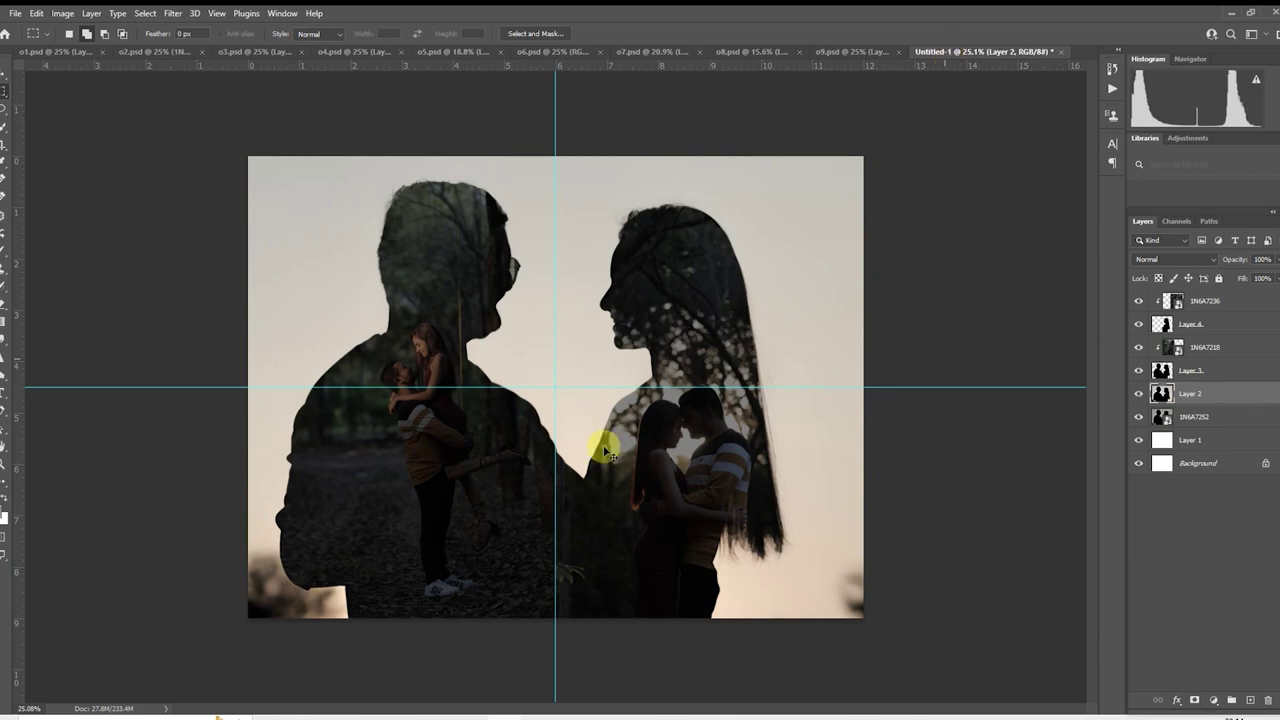
- Save the double-exposure spread as o10.psd and start a new document
key(ctrl+shift+s)
click(745, 135)
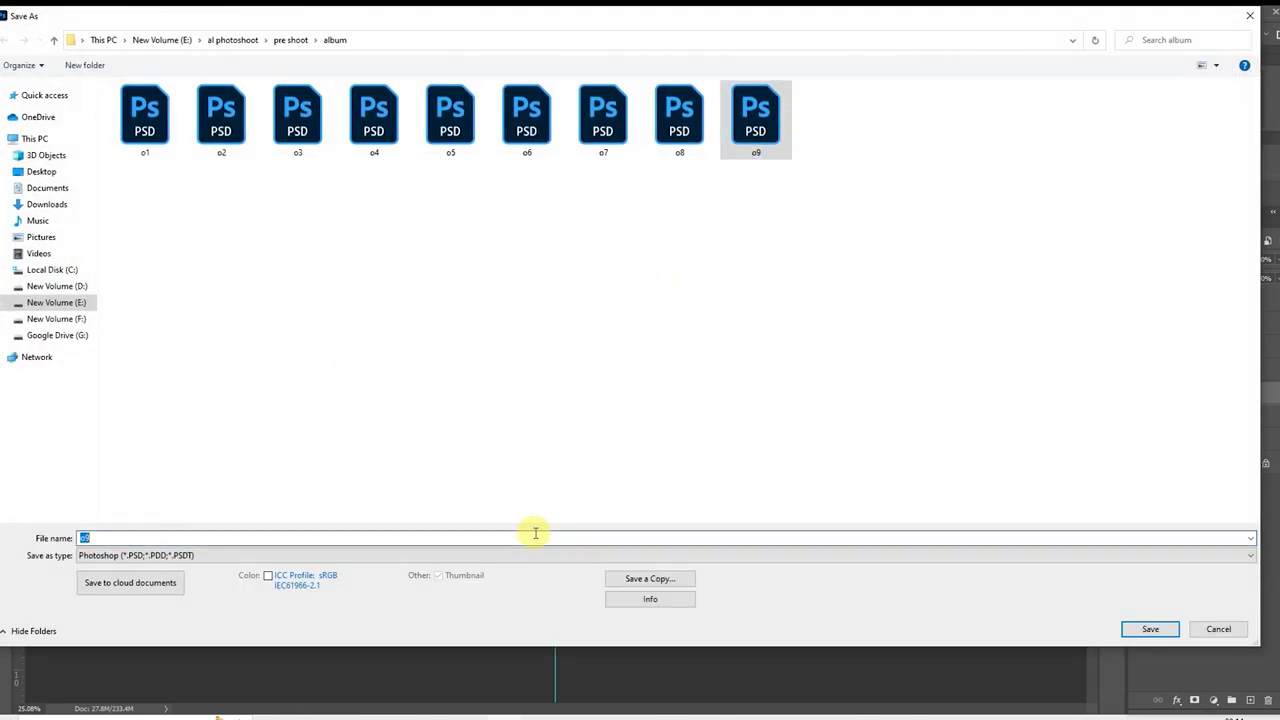
key(BackSpace)
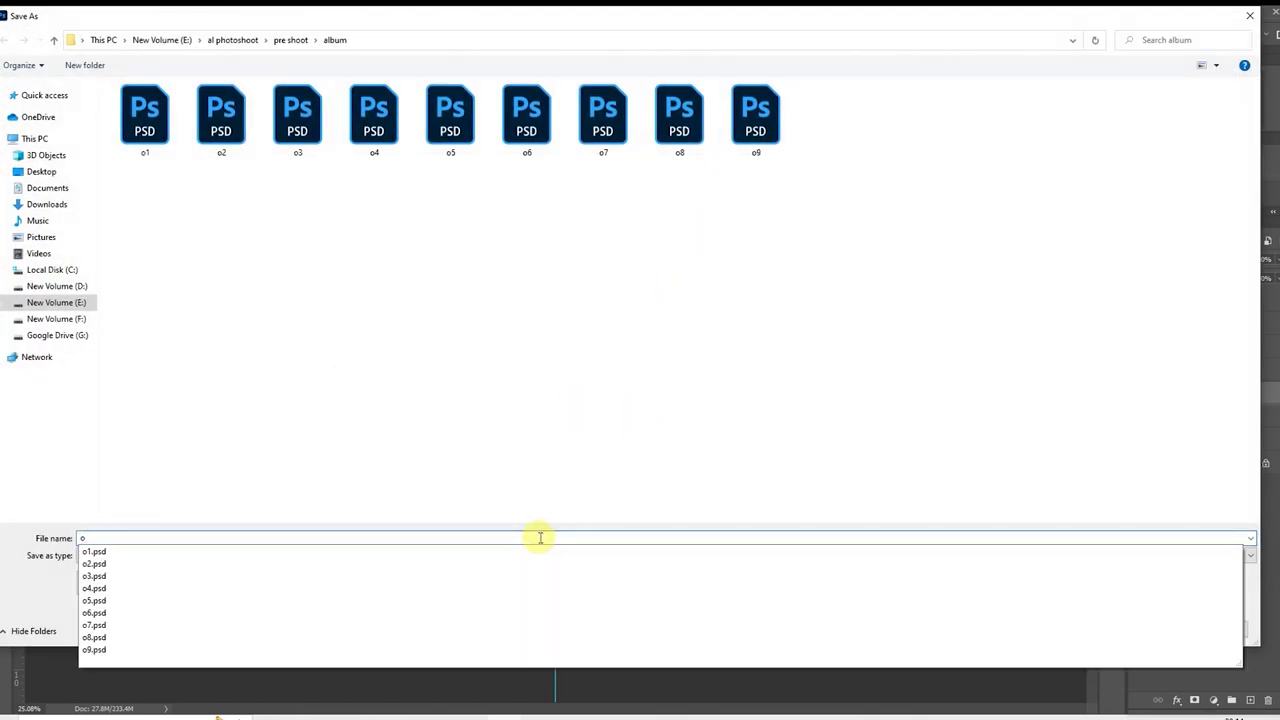
text(10)
key(Return)
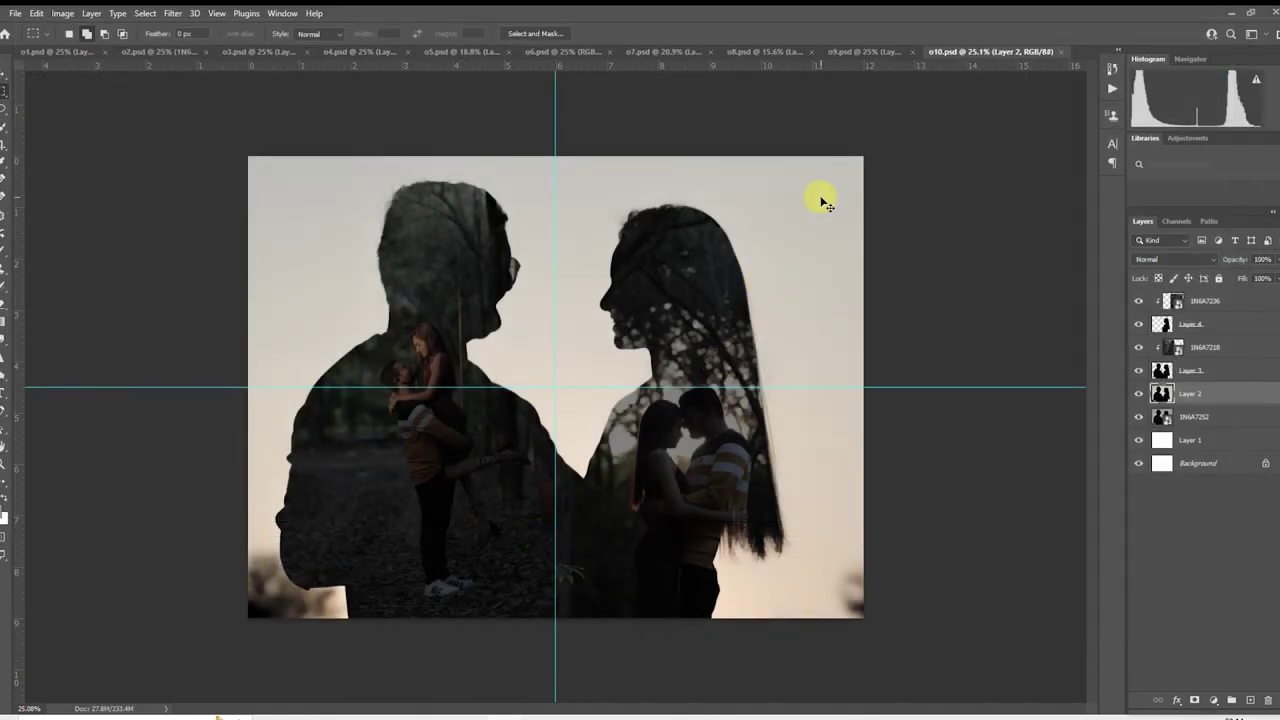
key(ctrl+n)
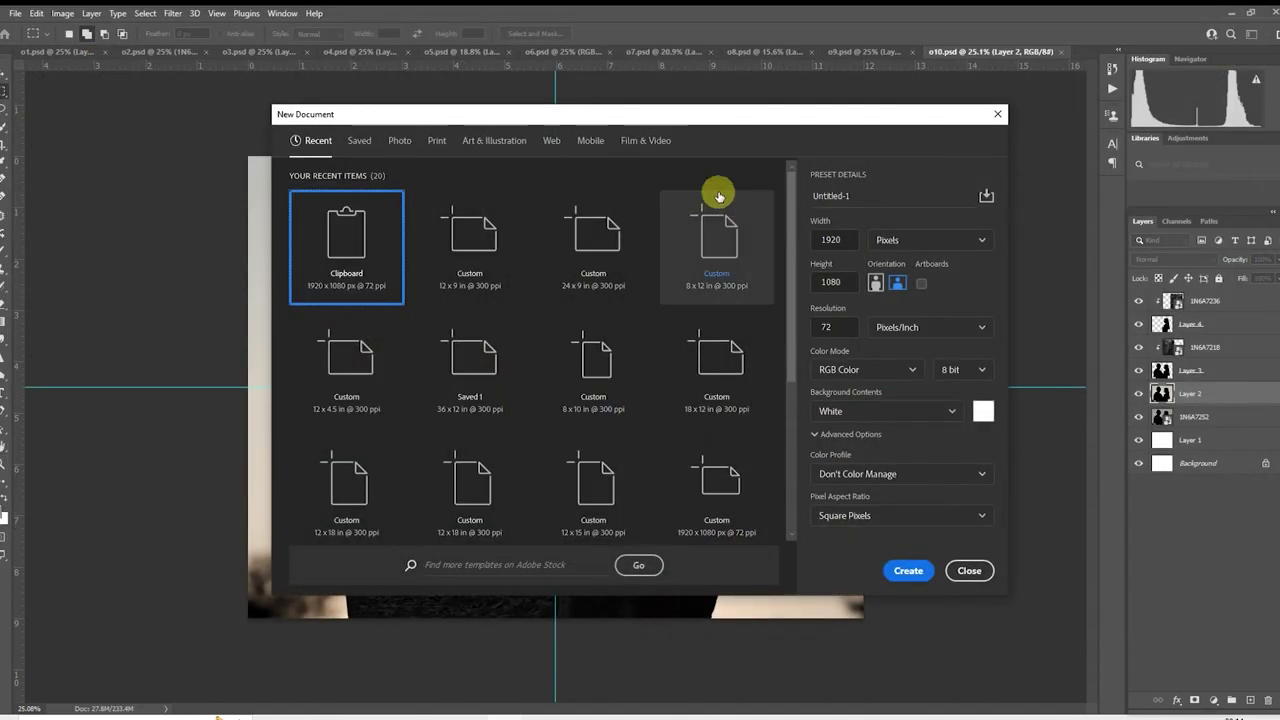
- Create a blank 12 x 9 in document and dock it with the other tabs
click(503, 267)
click(912, 570)
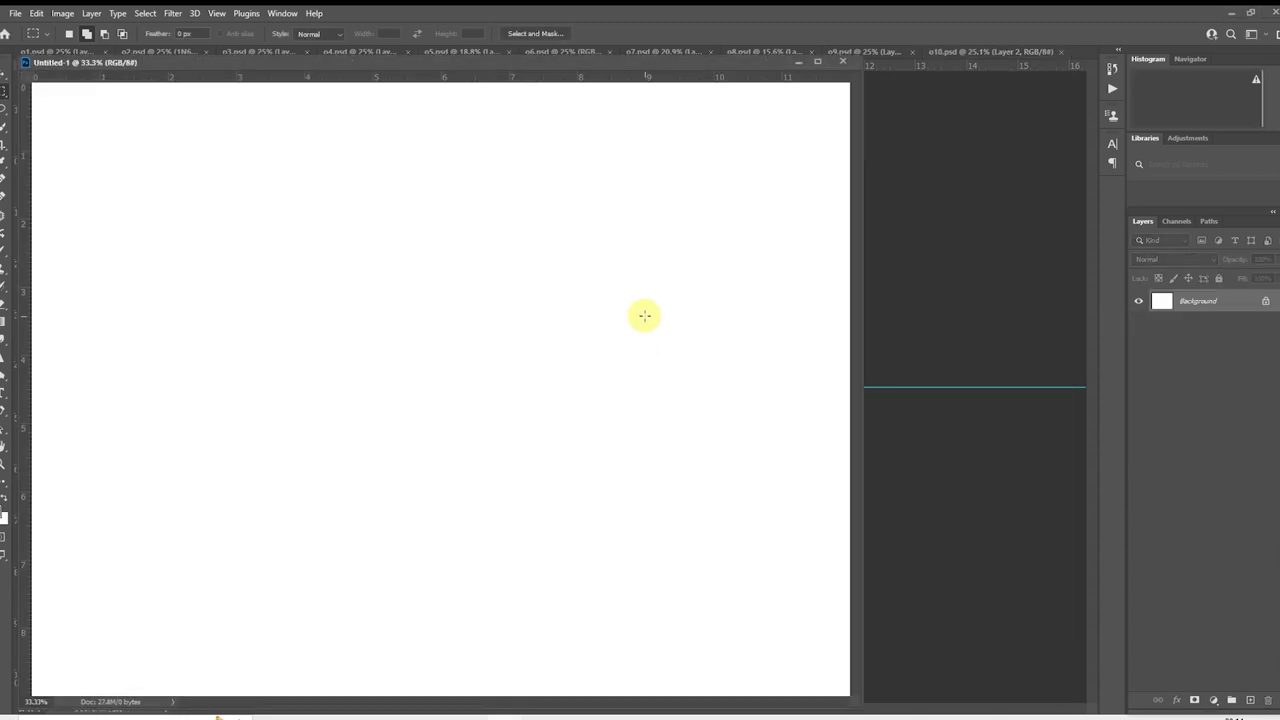
drag(716, 60, 775, 52)
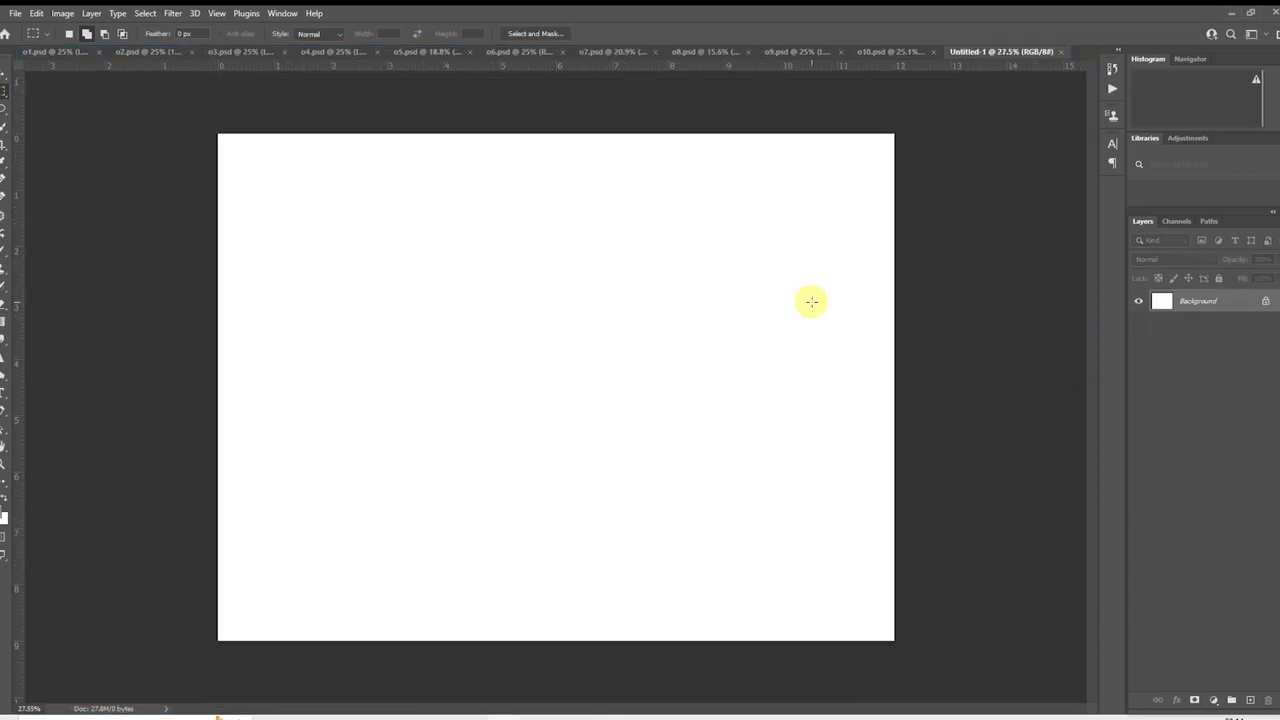
- Add Layer 1 and place vertical and horizontal guides at the canvas centre
key(ctrl+j)
key(ctrl+t)
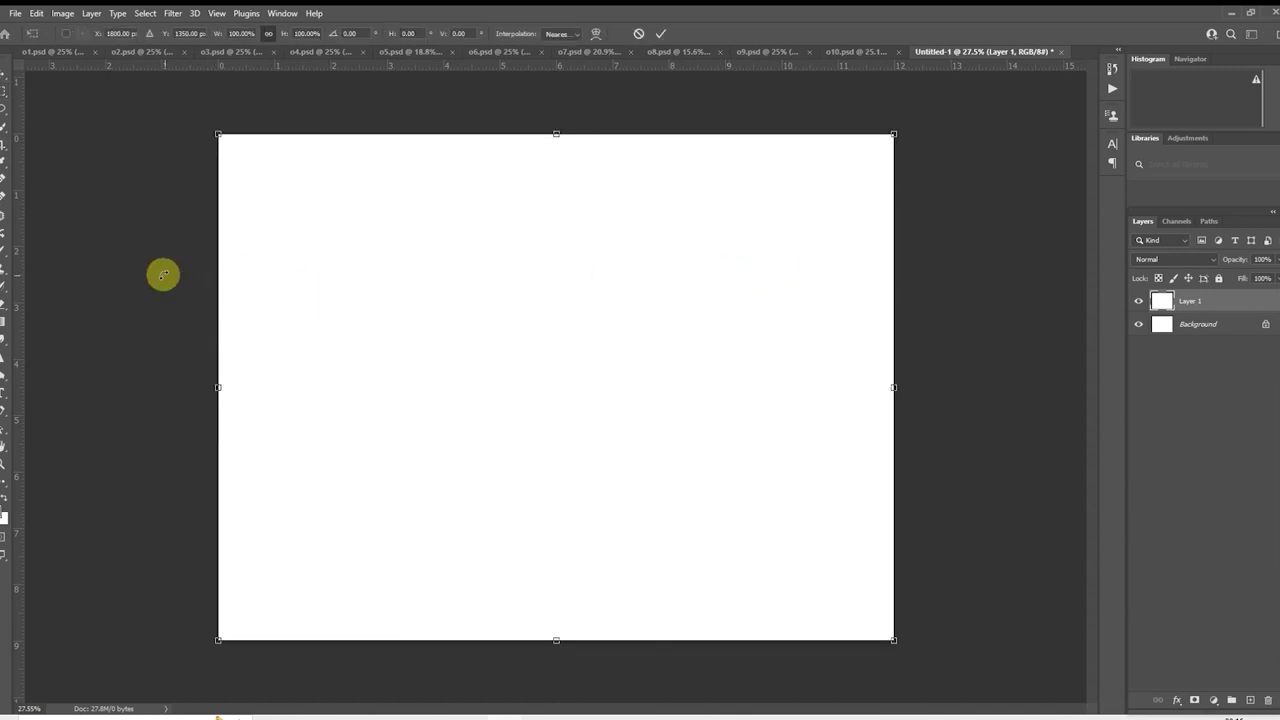
drag(14, 235, 556, 270)
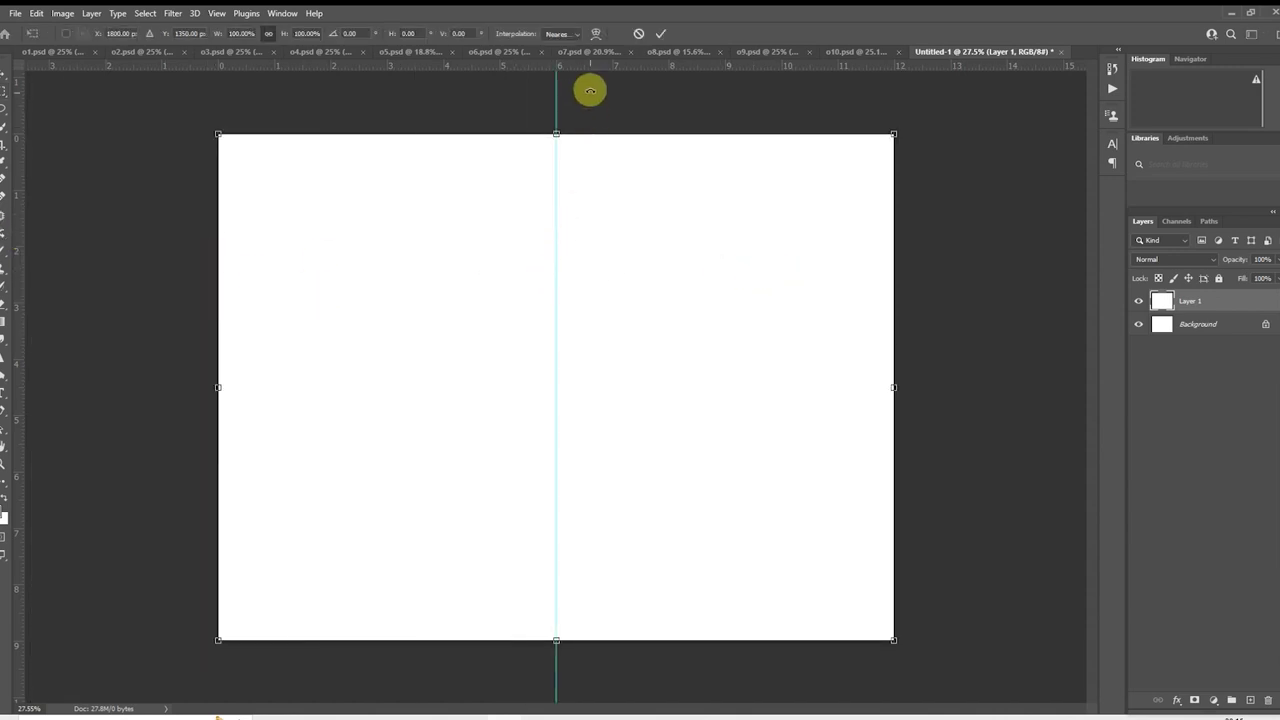
drag(589, 70, 620, 386)
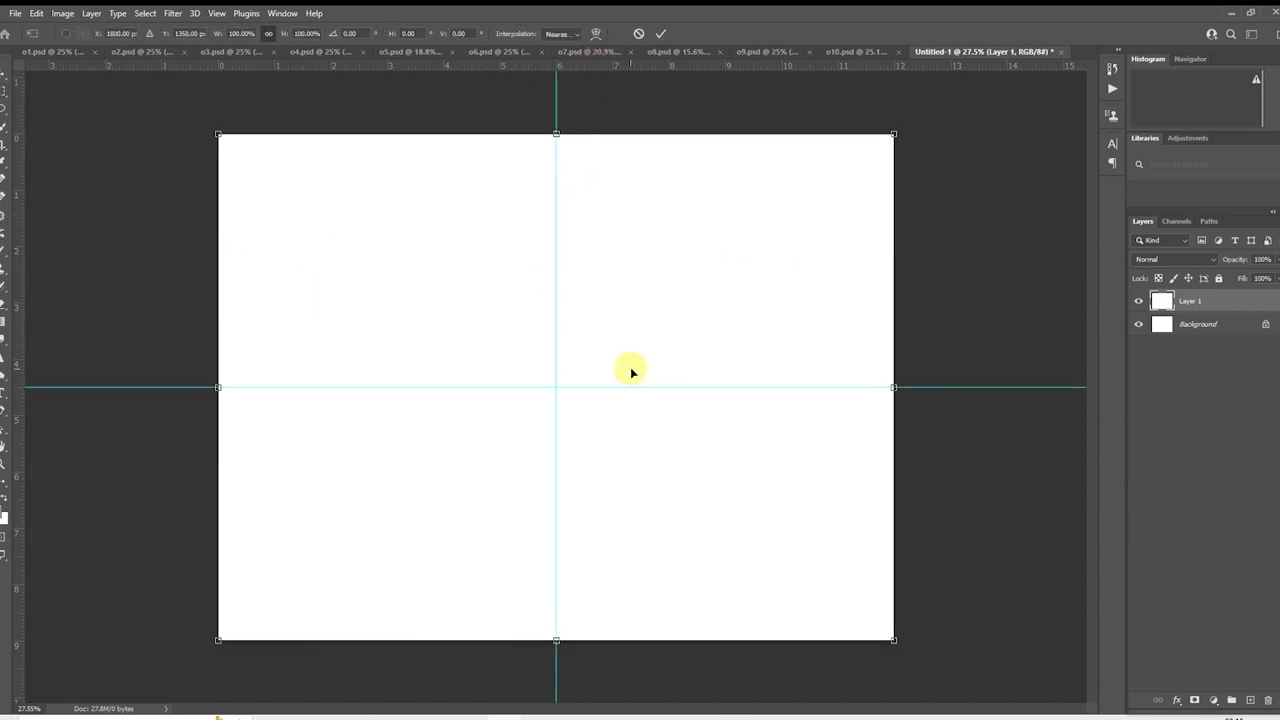
key(Return)
key(ctrl+minus)
mouse_move(400, 714)
click(380, 680)
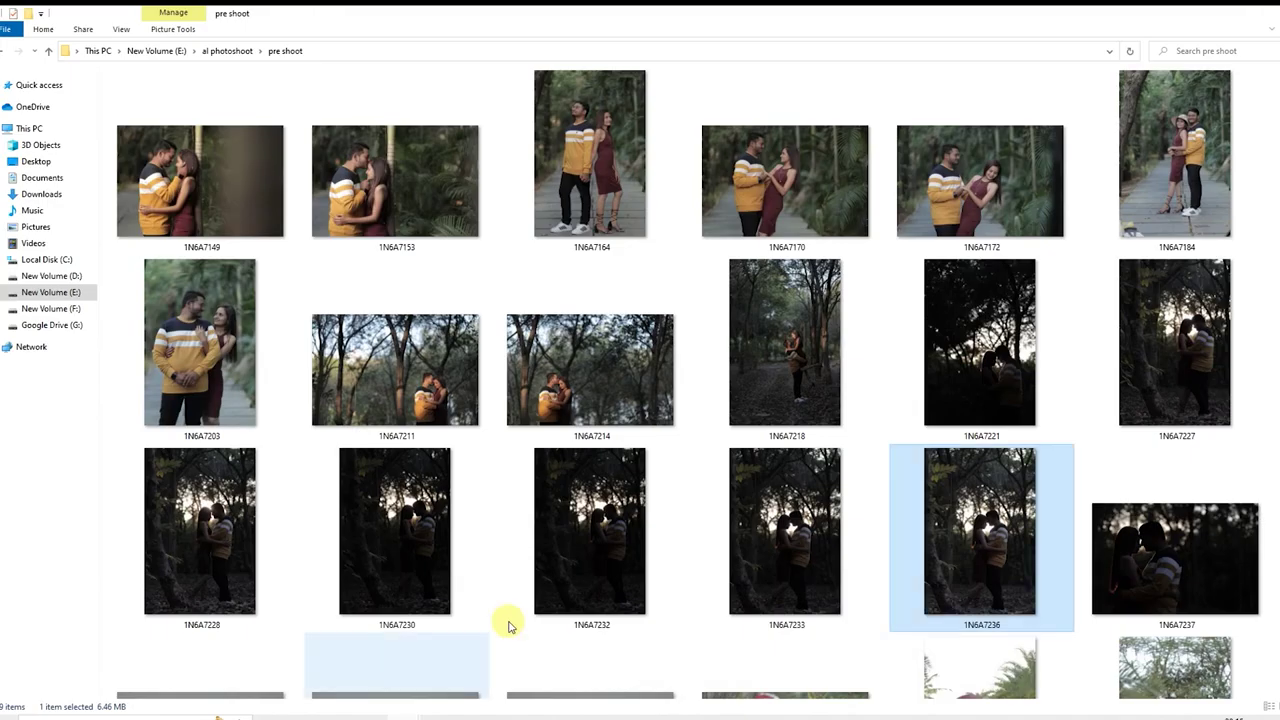
scroll(655, 490, down, 3)
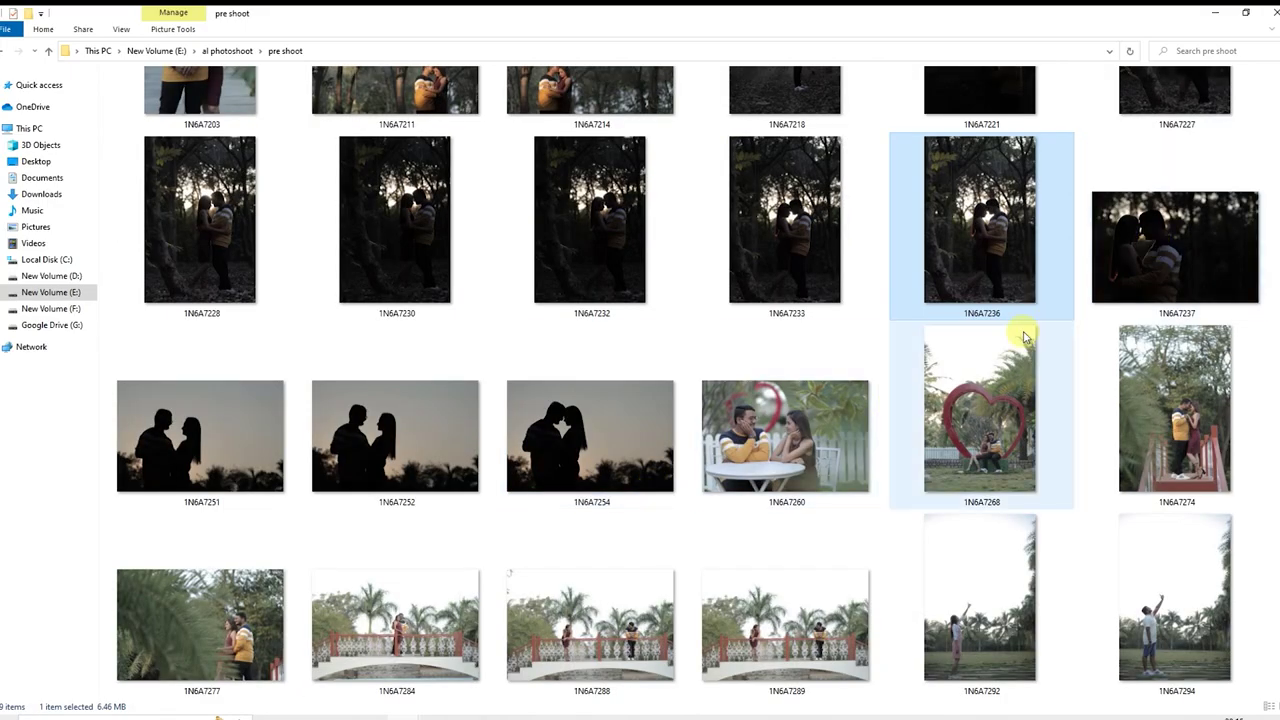
double_click(545, 438)
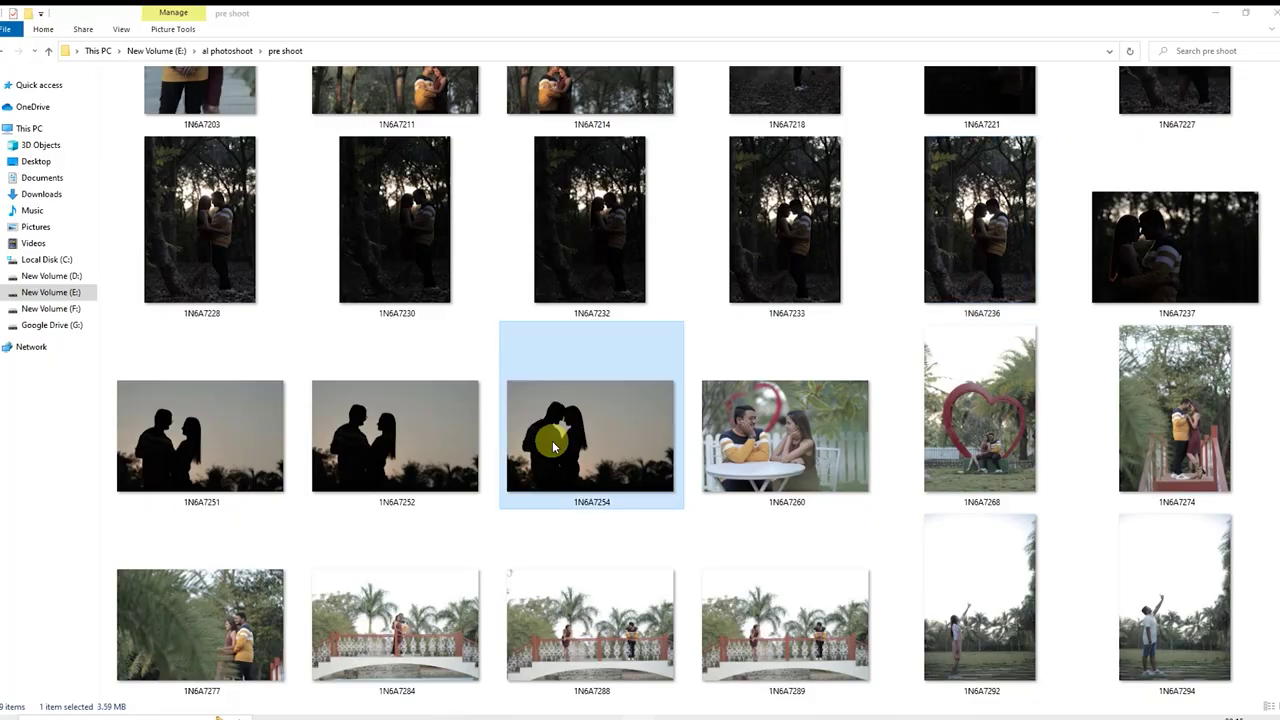
click(1272, 17)
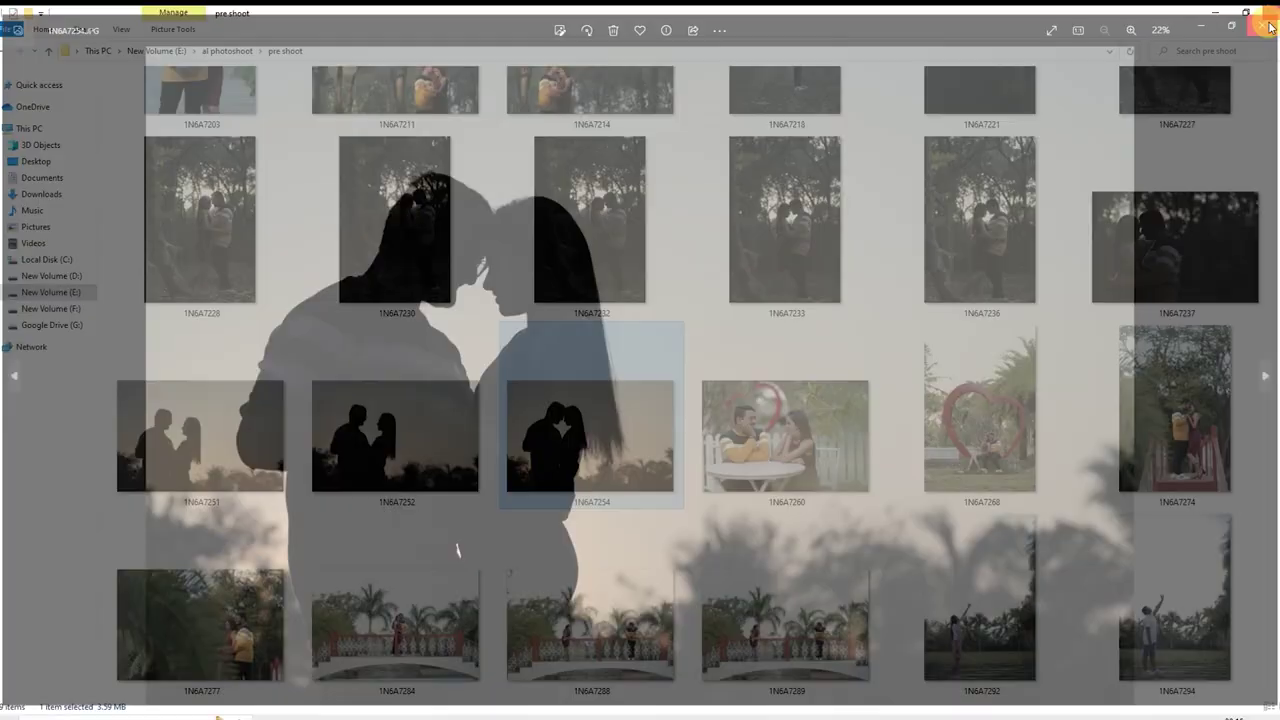
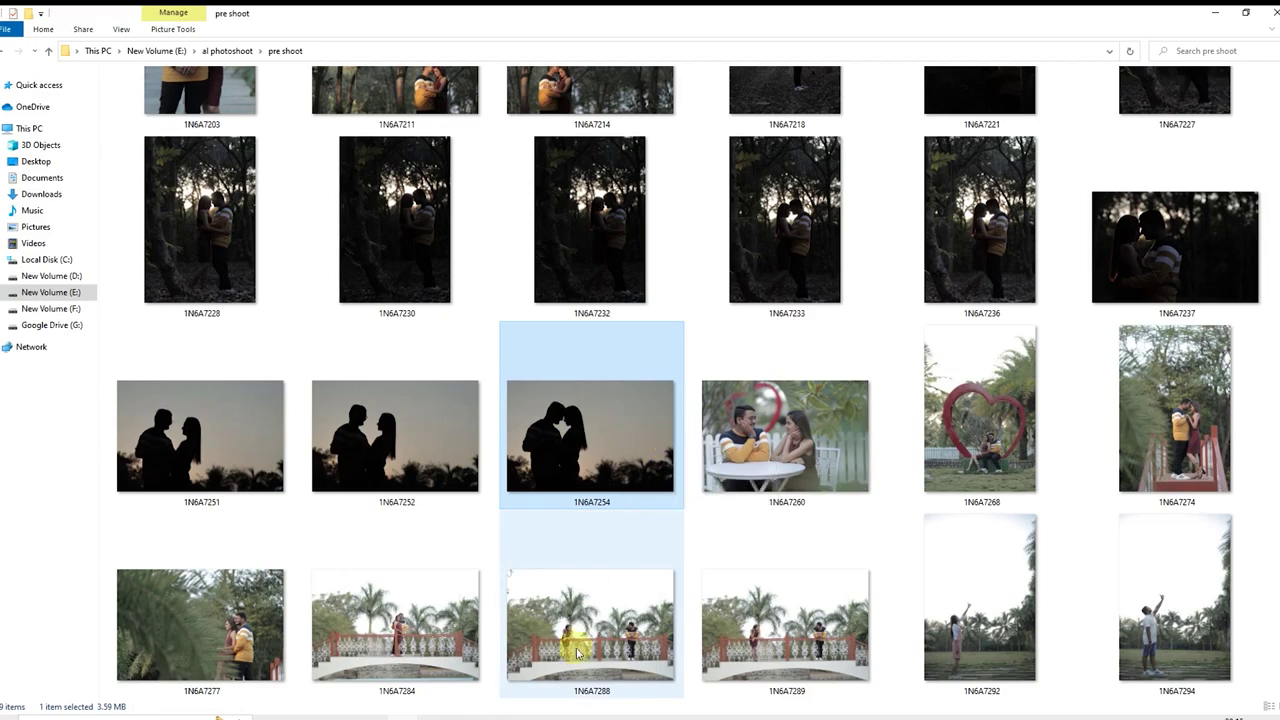
- Compare against the finished o10 spread, then preview and select photo 1N6A7254 in the folder
click(518, 712)
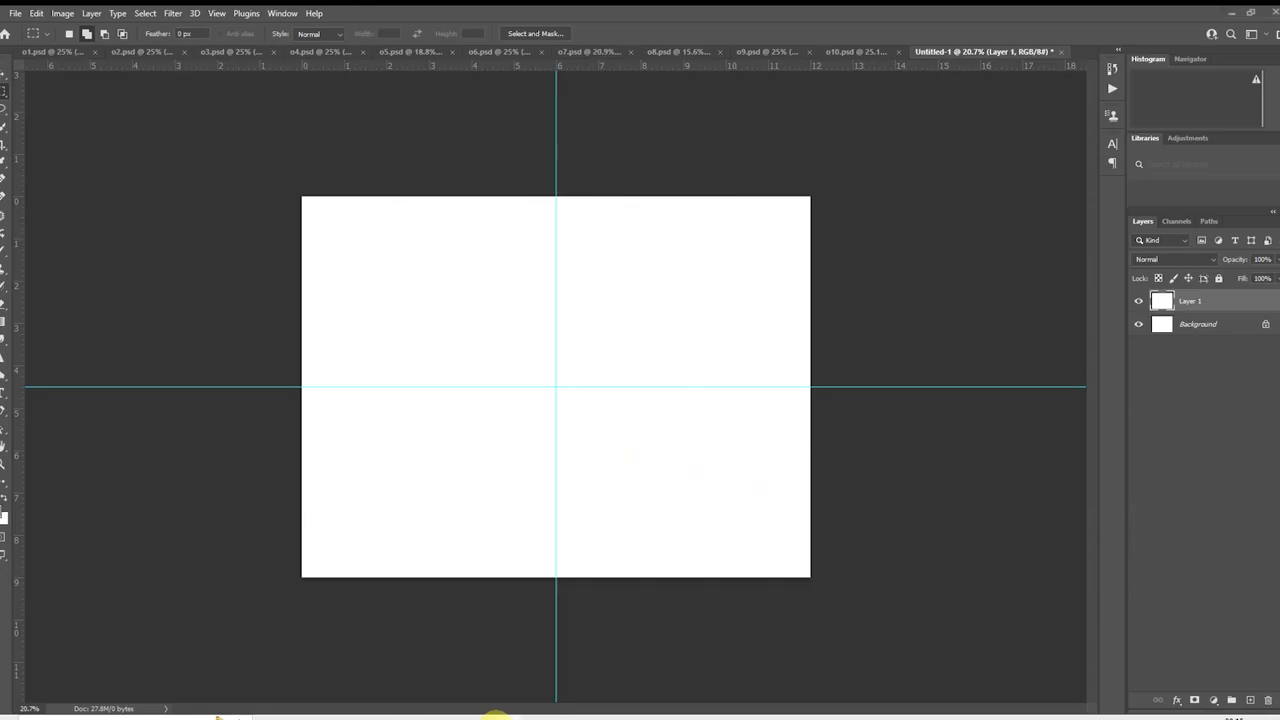
click(860, 52)
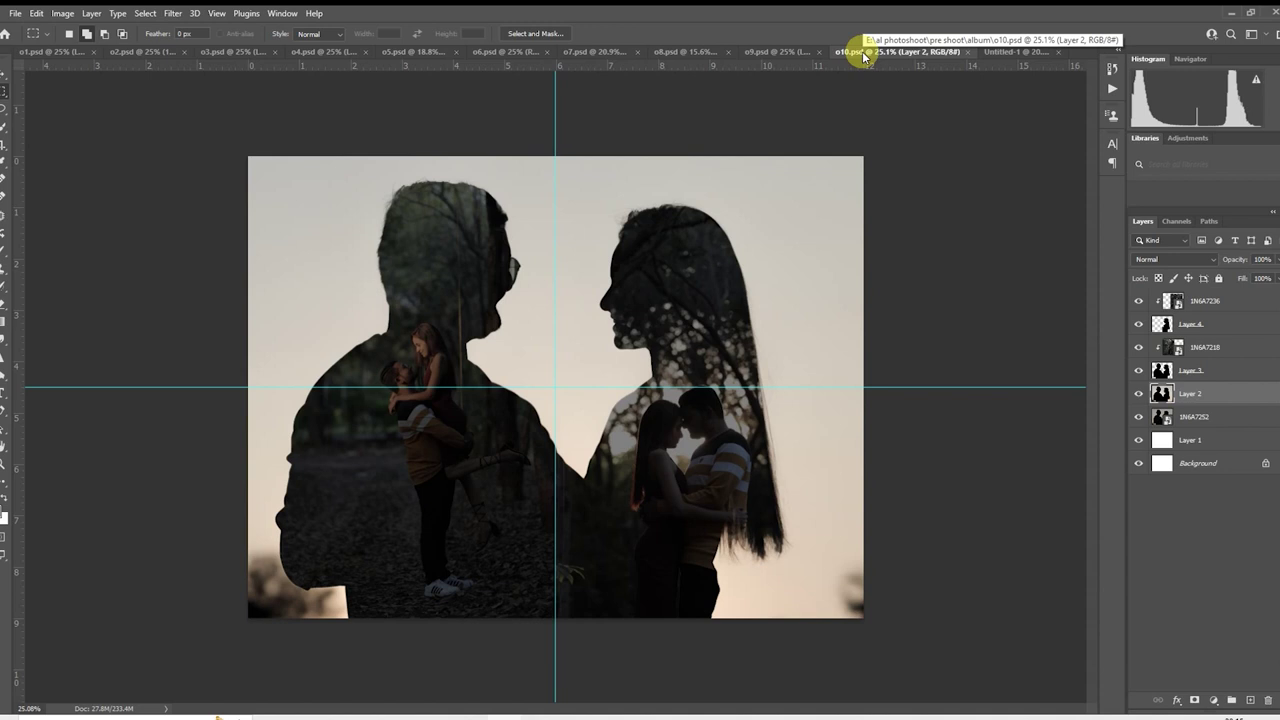
click(990, 51)
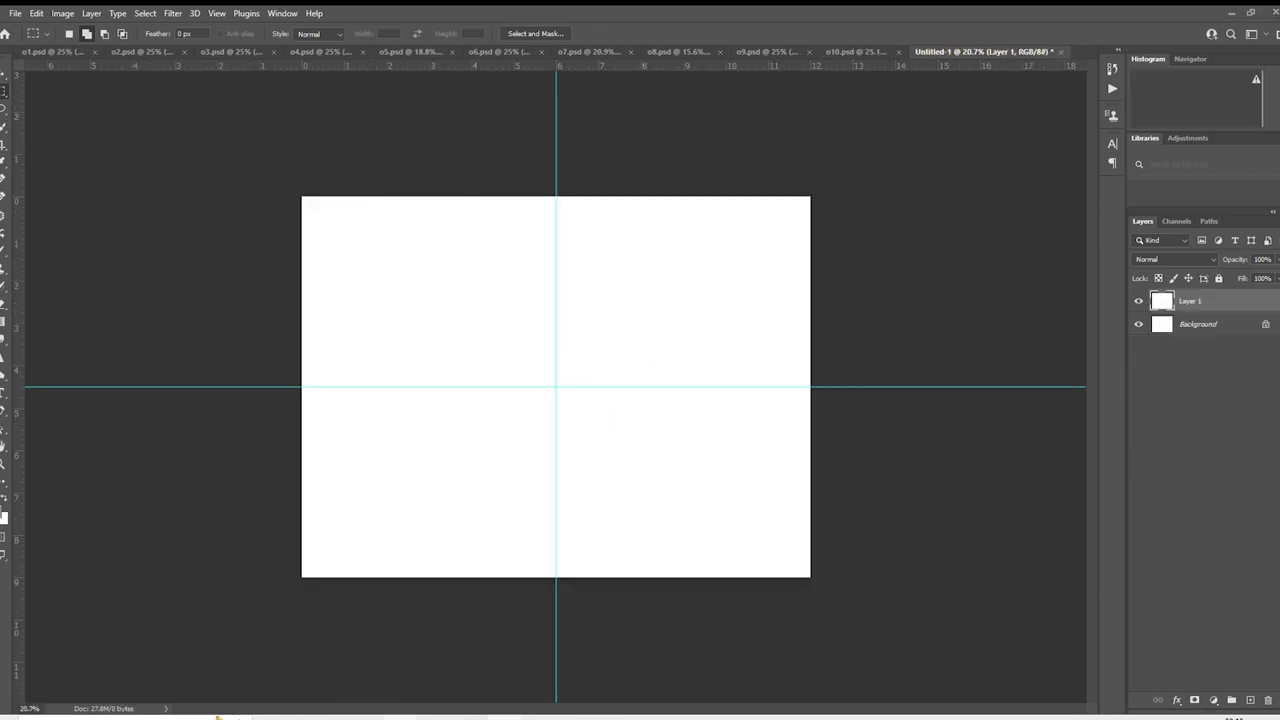
click(218, 716)
click(345, 682)
double_click(650, 415)
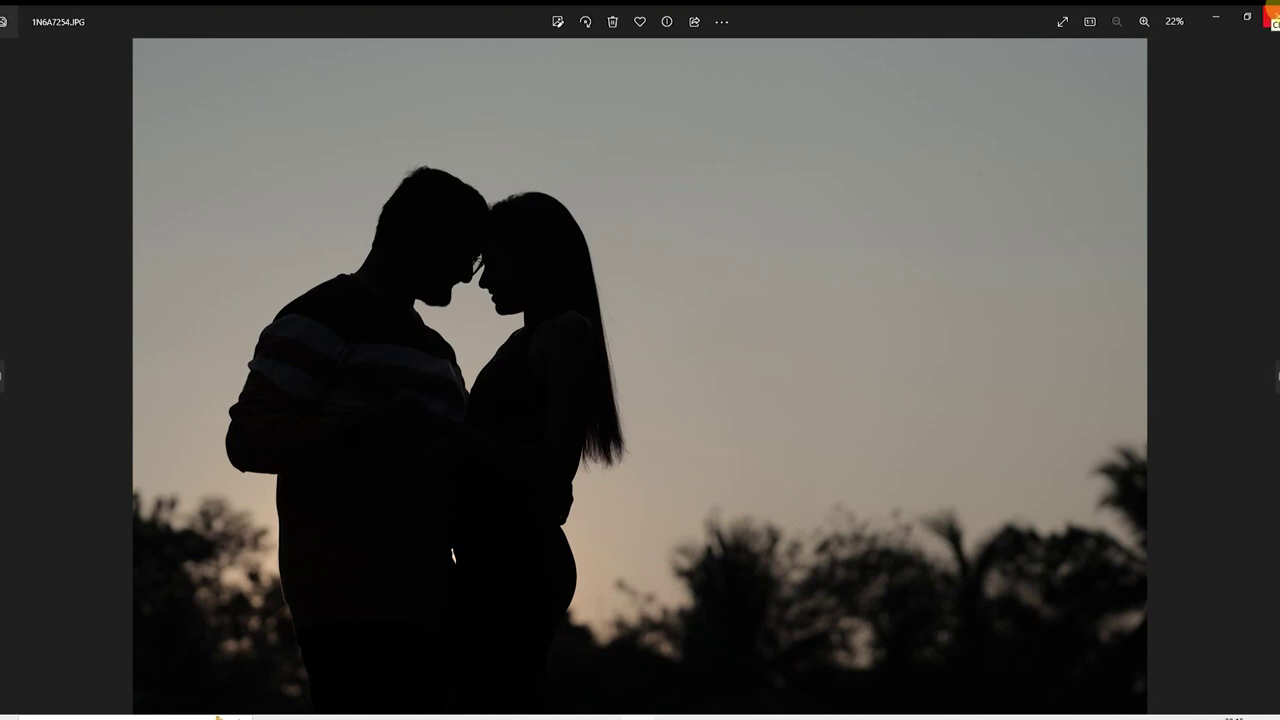
click(1272, 16)
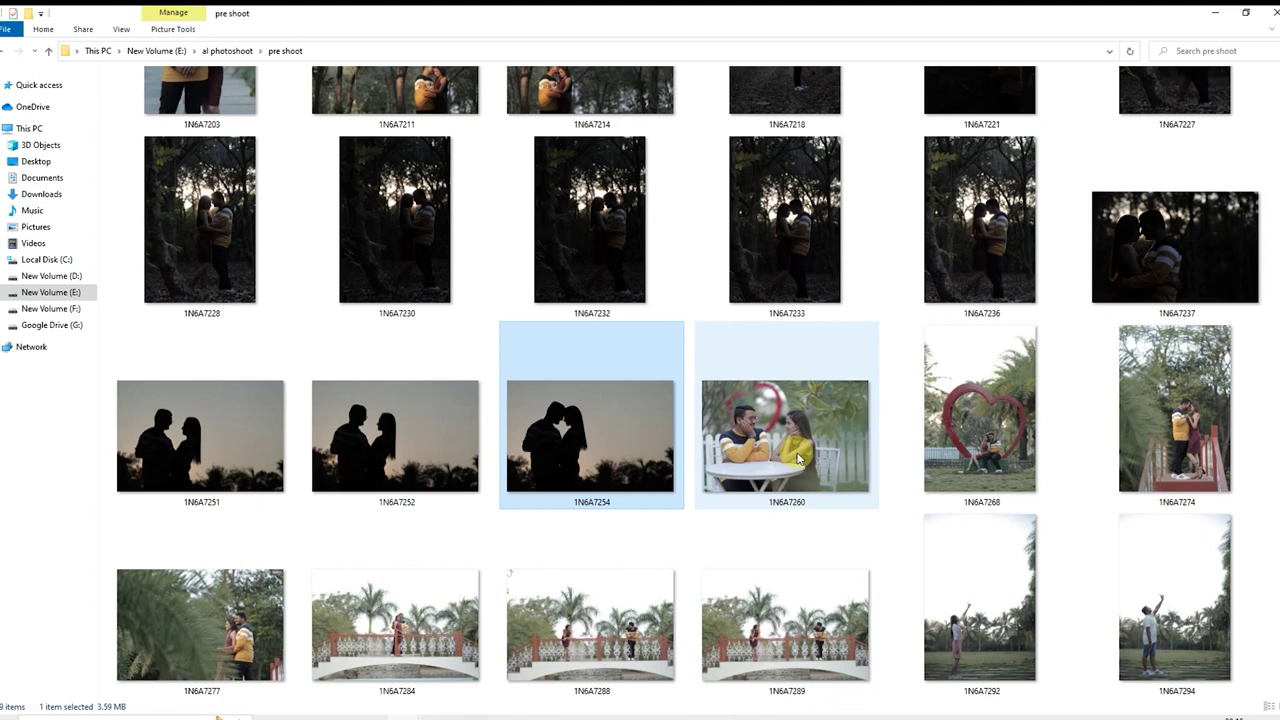
click(634, 471)
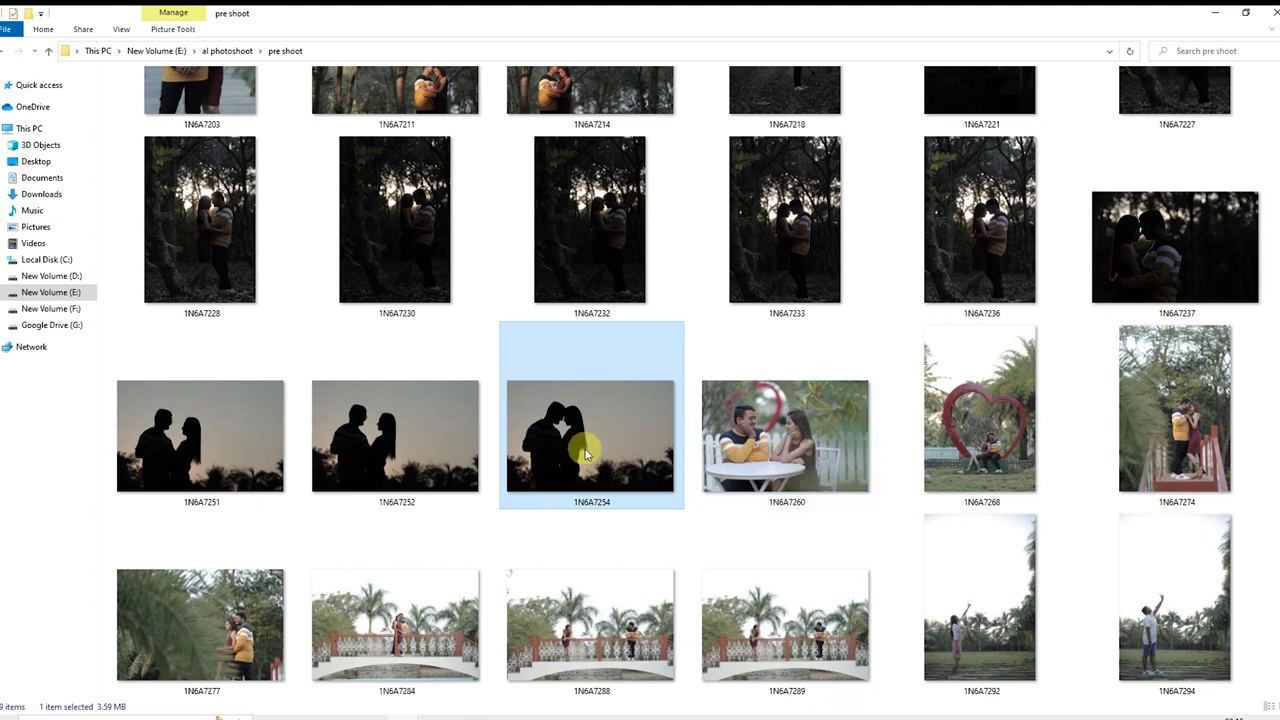
- Place 1N6A7254 on Untitled-1, scale it to fit, hide it, and add empty Layer 2
mouse_move(611, 437)
mouse_down()
mouse_move(512, 708)
mouse_move(596, 417)
mouse_up()
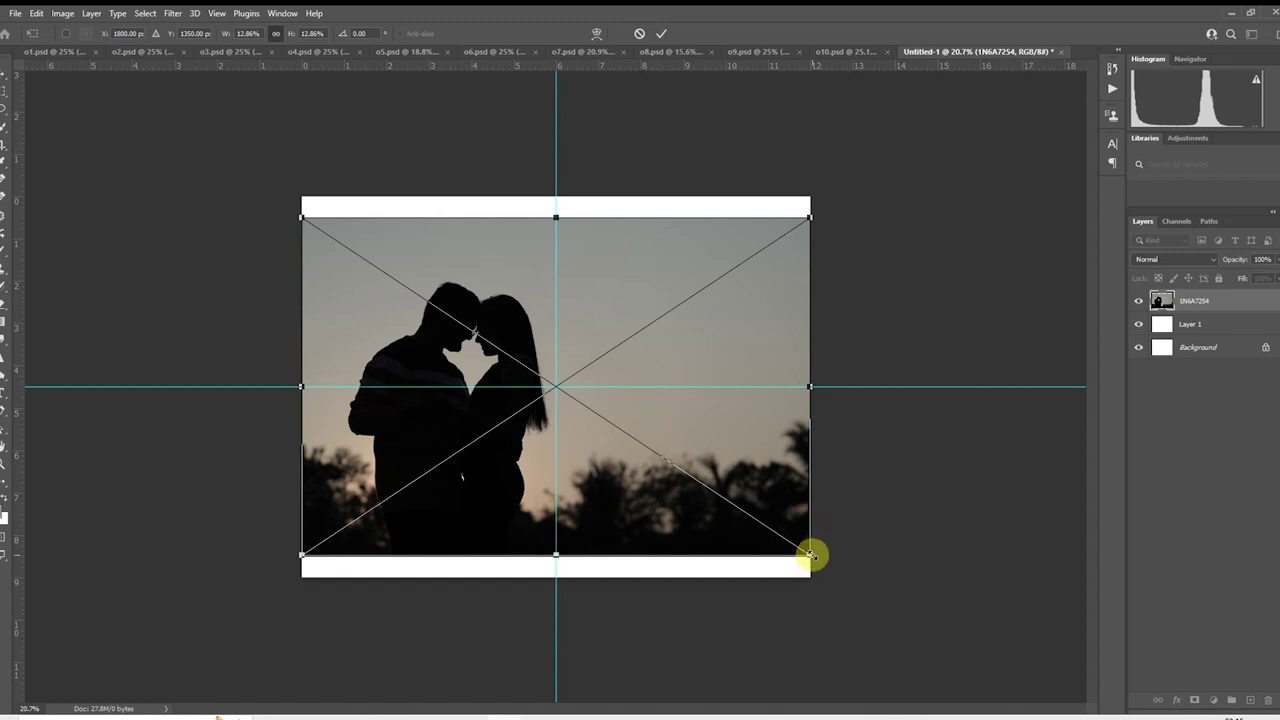
drag(810, 552, 770, 456)
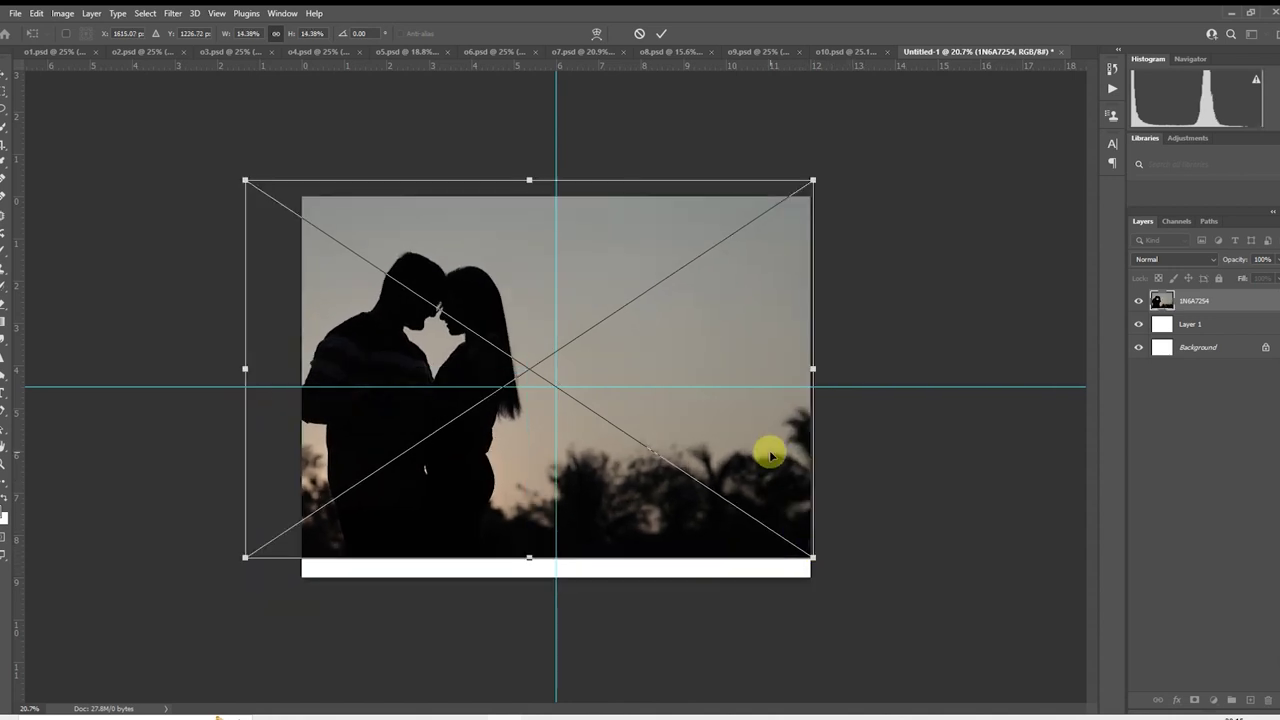
drag(244, 181, 285, 207)
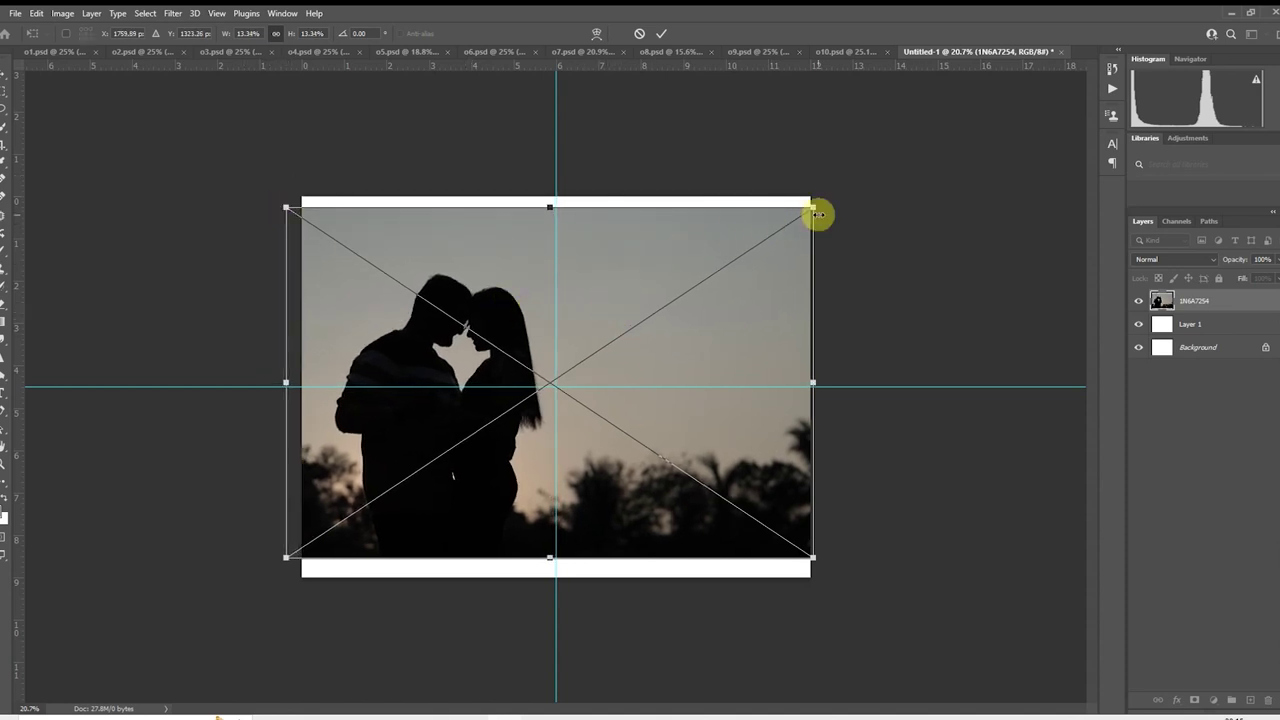
drag(817, 206, 797, 229)
drag(703, 306, 703, 306)
drag(764, 538, 777, 543)
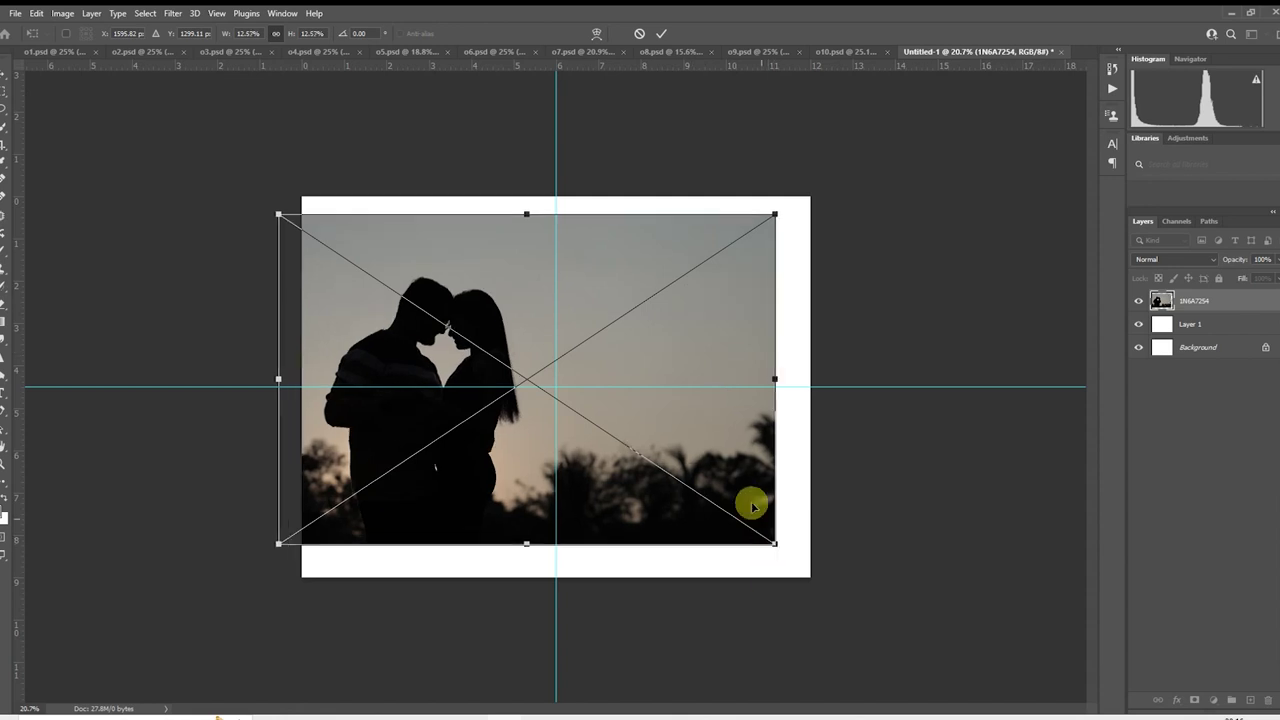
drag(735, 454, 742, 470)
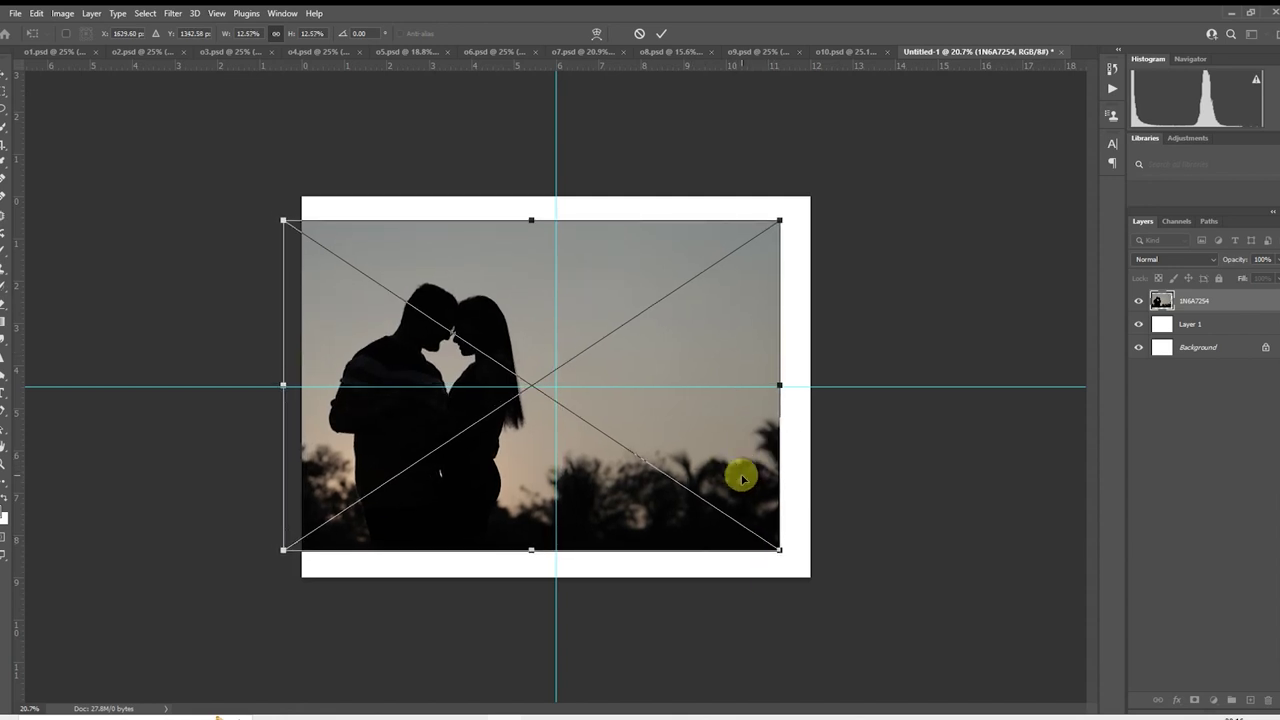
click(1138, 302)
click(1138, 301)
click(1249, 700)
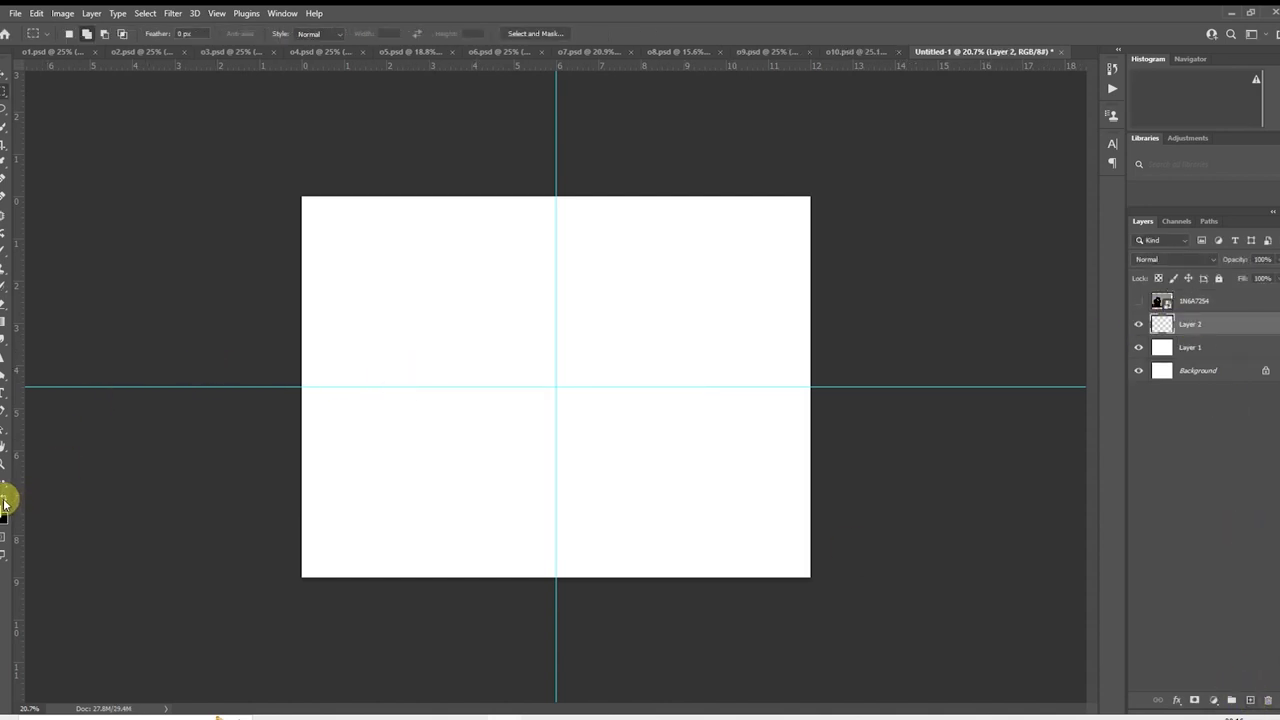
- Fill a full-width black band across the canvas middle and make it slightly taller
drag(271, 281, 850, 481)
key(alt+BackSpace)
key(ctrl+d)
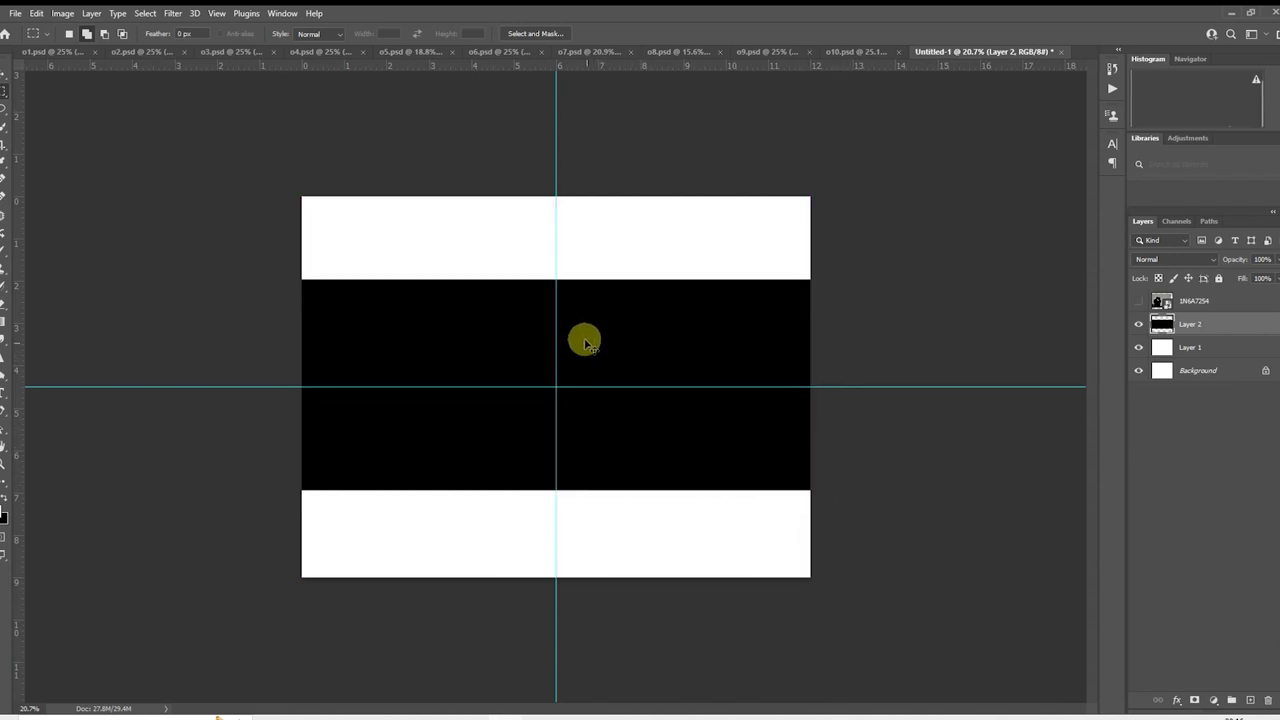
right_click(584, 339)
click(657, 457)
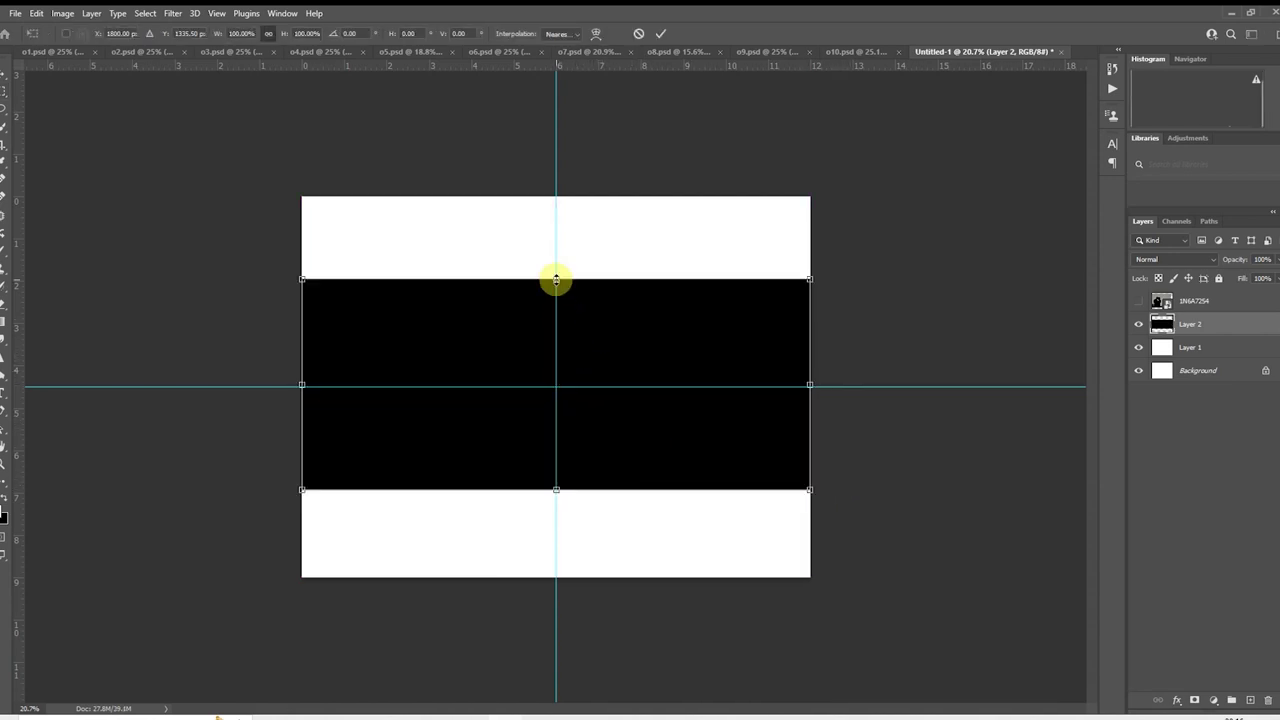
drag(556, 279, 588, 316)
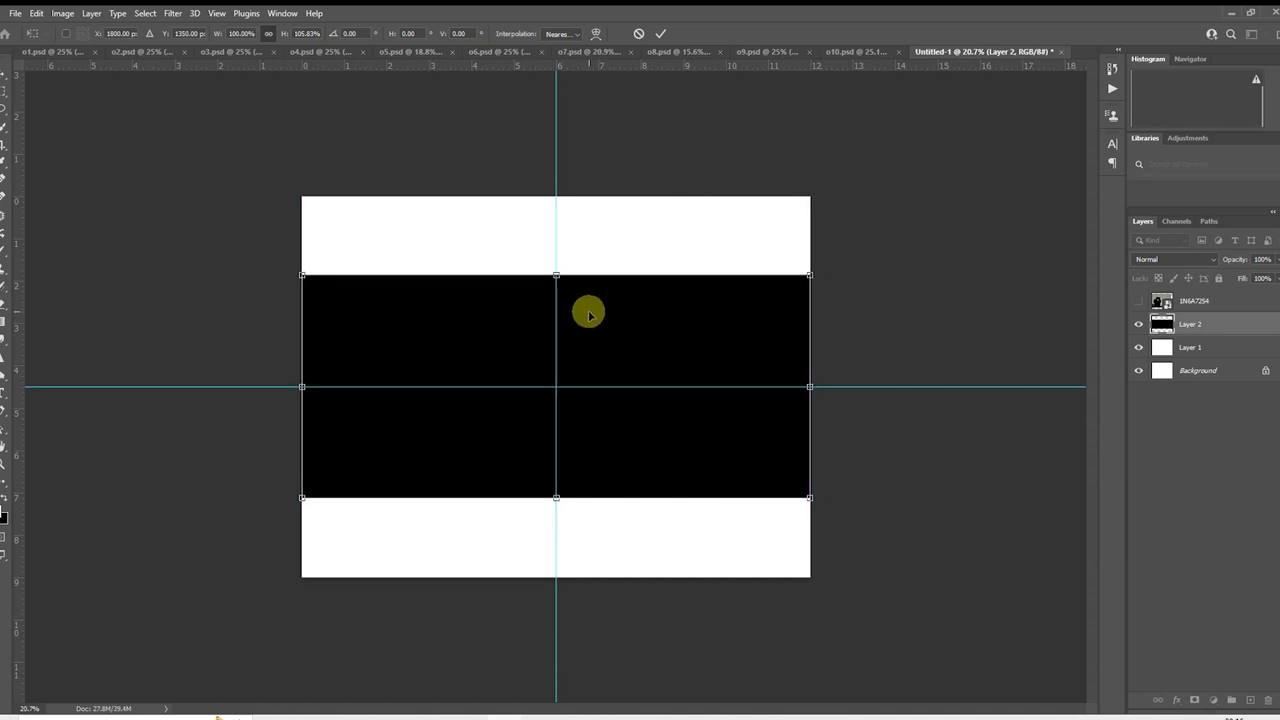
key(Return)
- Show the 1N6A7254 photo again and clip it into the black band
click(1138, 300)
right_click(1200, 300)
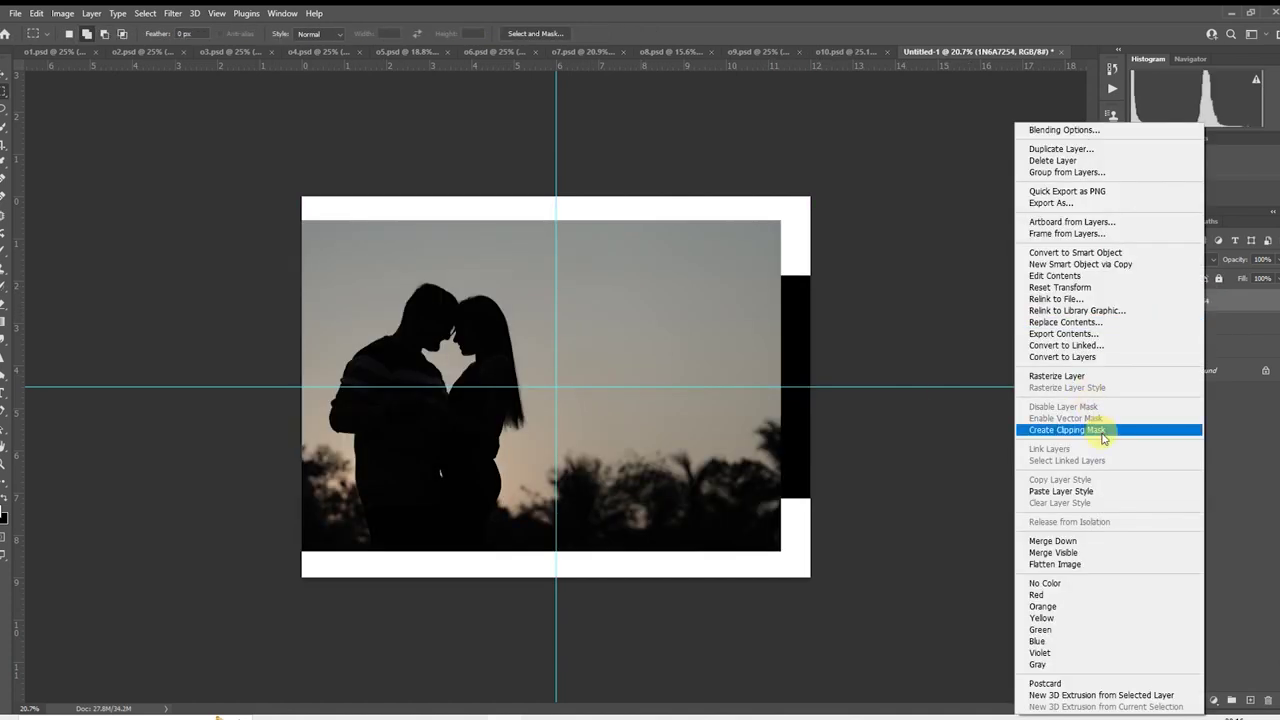
click(1105, 430)
scroll(534, 409, up, 1)
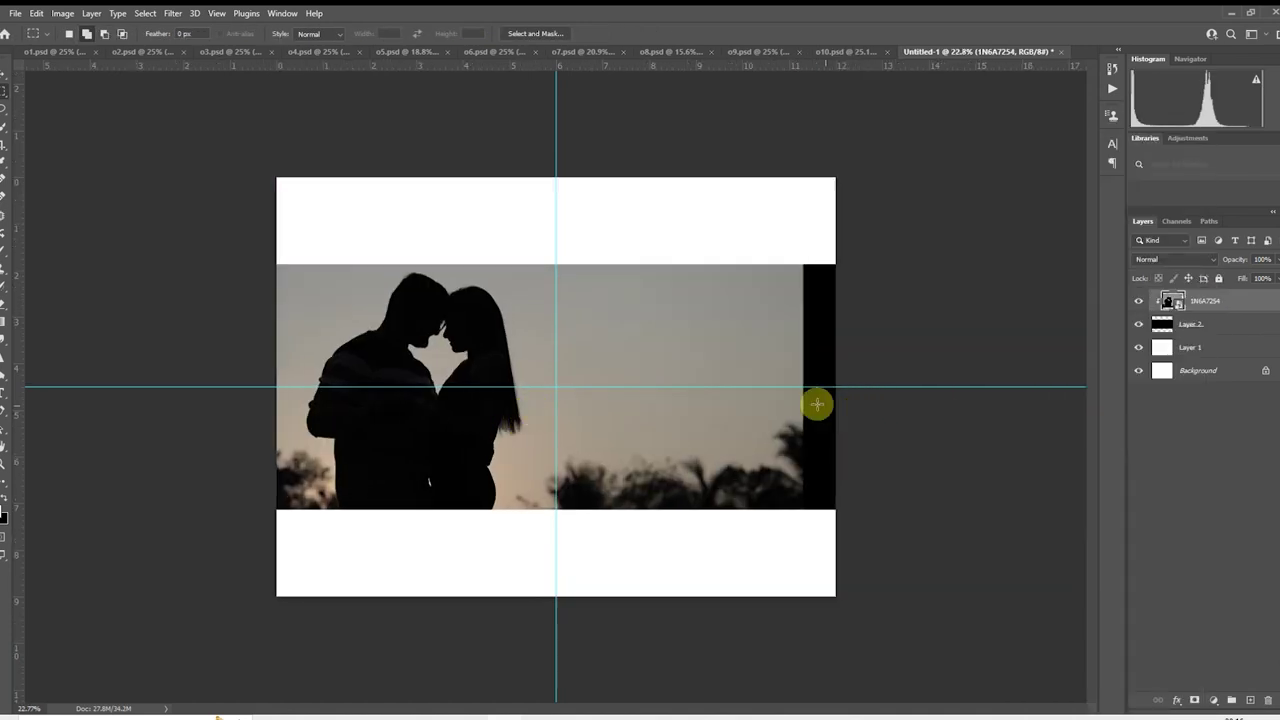
- Make the Layer 2 band taller around its centre
click(1196, 327)
right_click(543, 334)
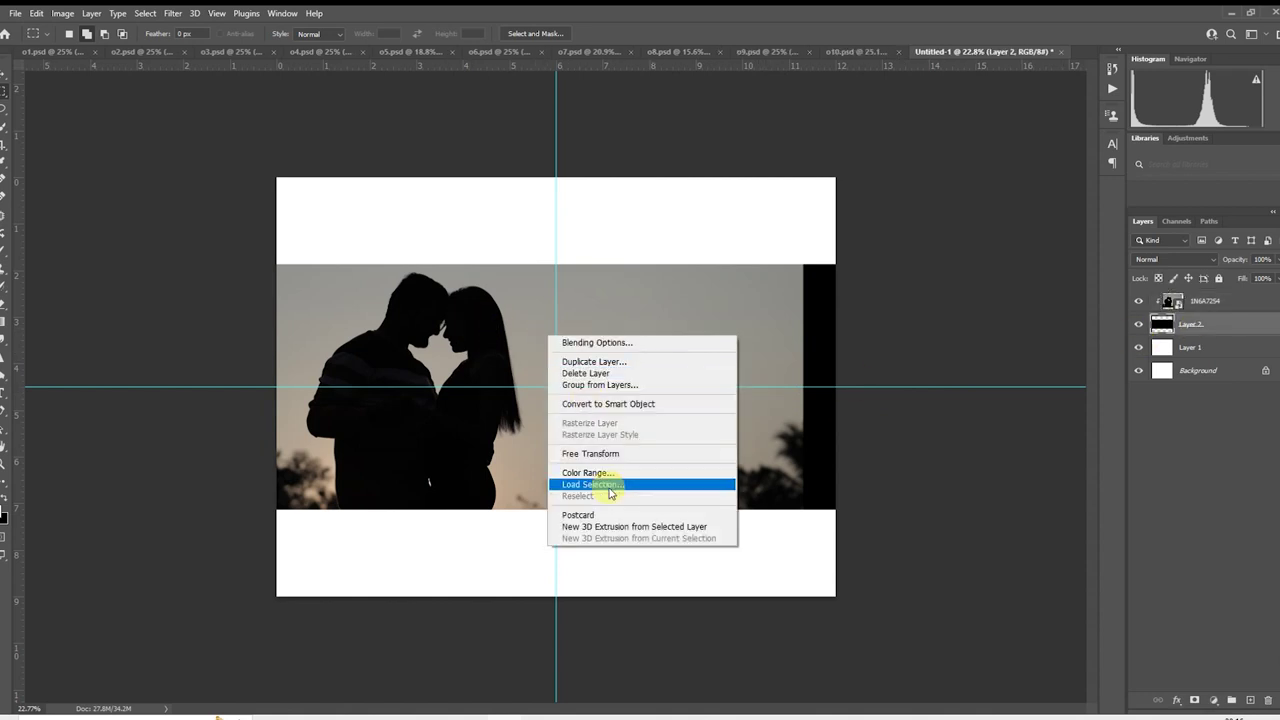
click(603, 451)
mouse_move(561, 515)
mouse_down()
mouse_move(563, 586)
mouse_move(557, 530)
mouse_up()
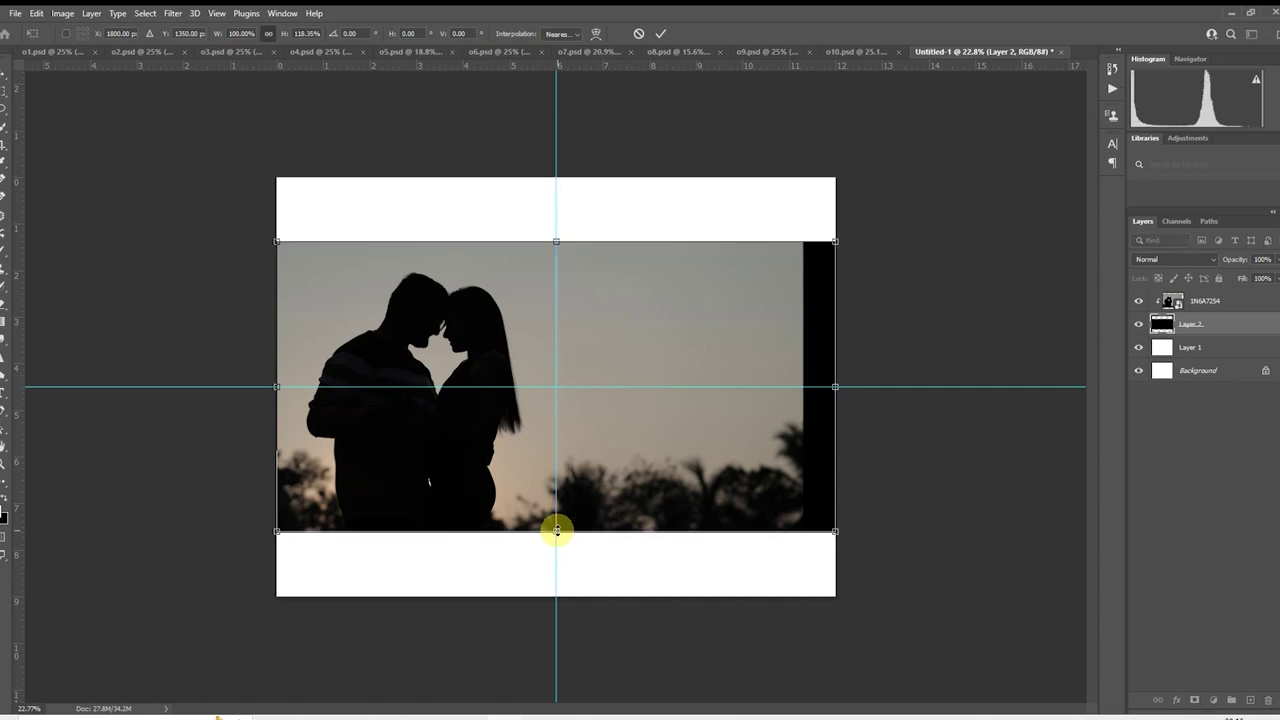
click(1208, 300)
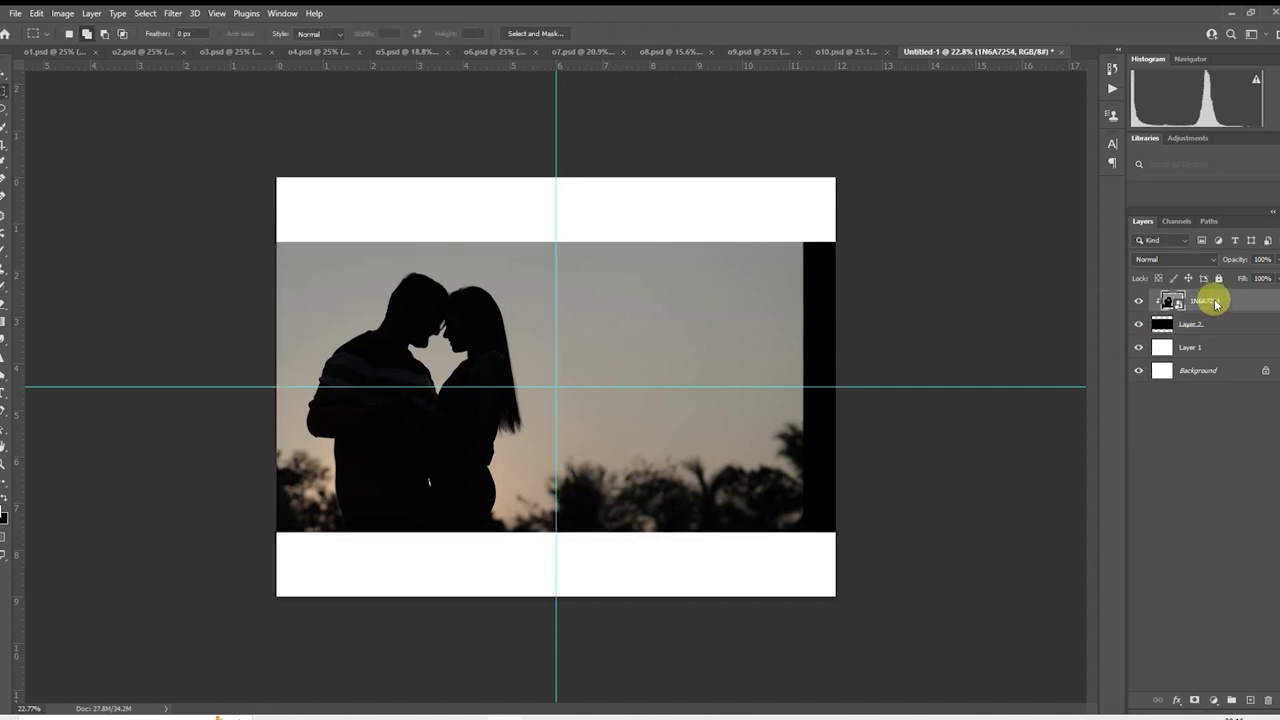
- Rasterize the photo layer and stretch its right half out to the band's edge
right_click(1211, 300)
click(925, 386)
right_click(1224, 316)
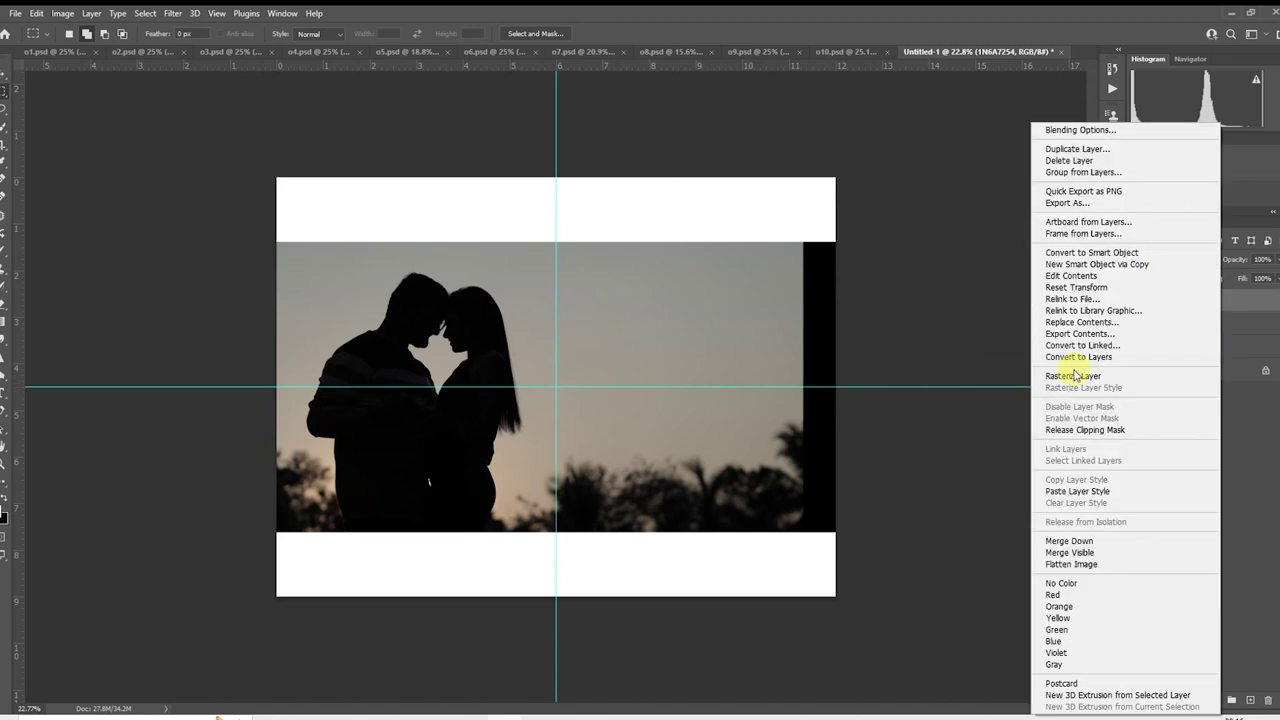
click(1066, 368)
drag(840, 192, 530, 597)
right_click(670, 324)
click(720, 458)
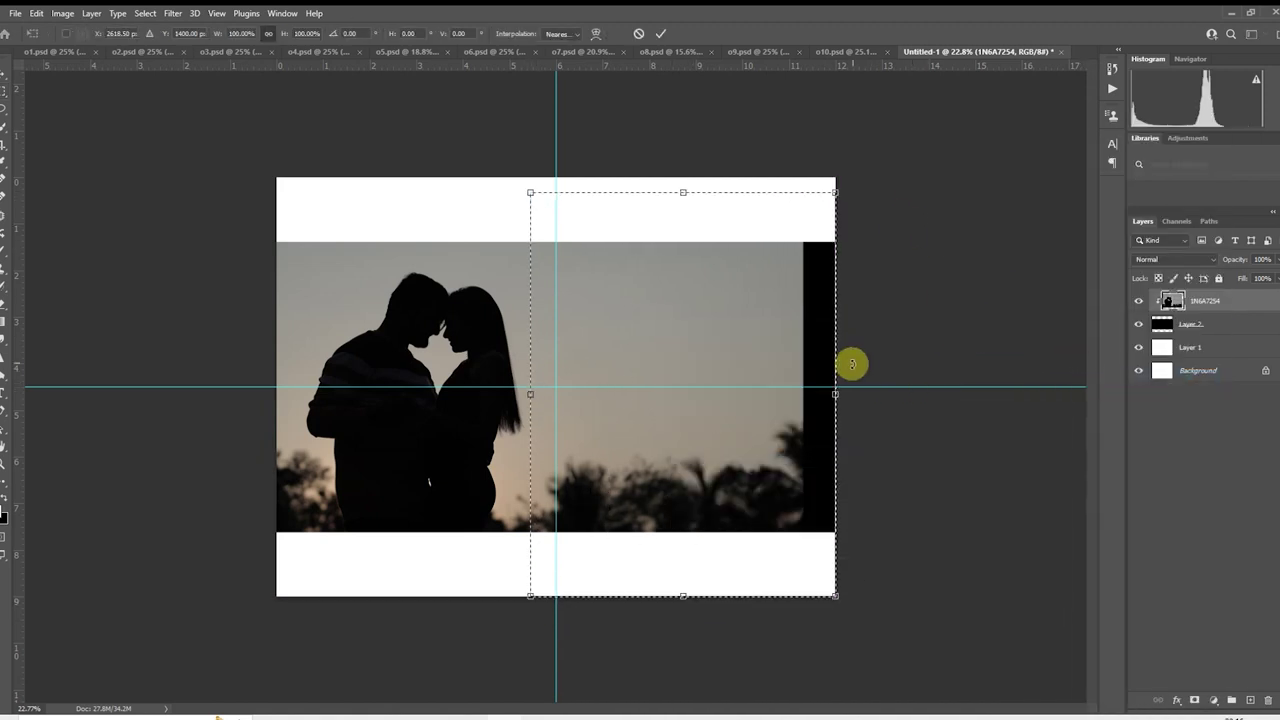
drag(834, 393, 871, 392)
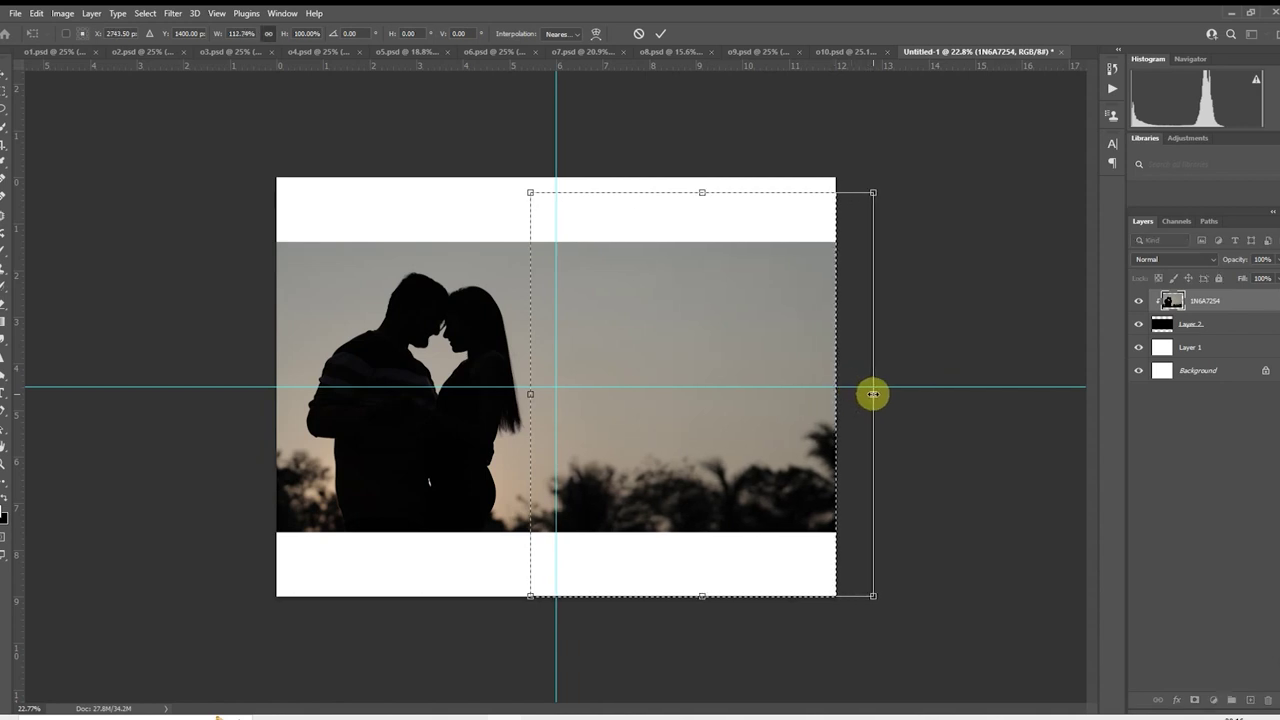
key(Return)
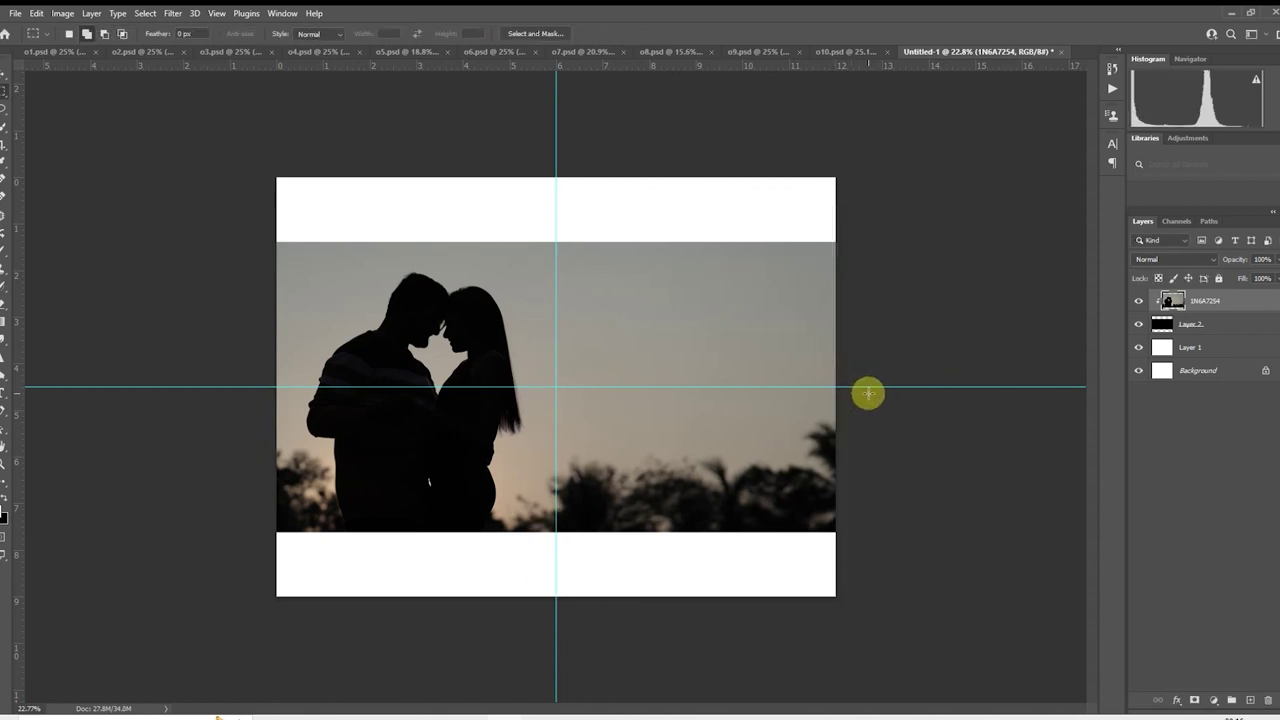
scroll(805, 348, up, 1)
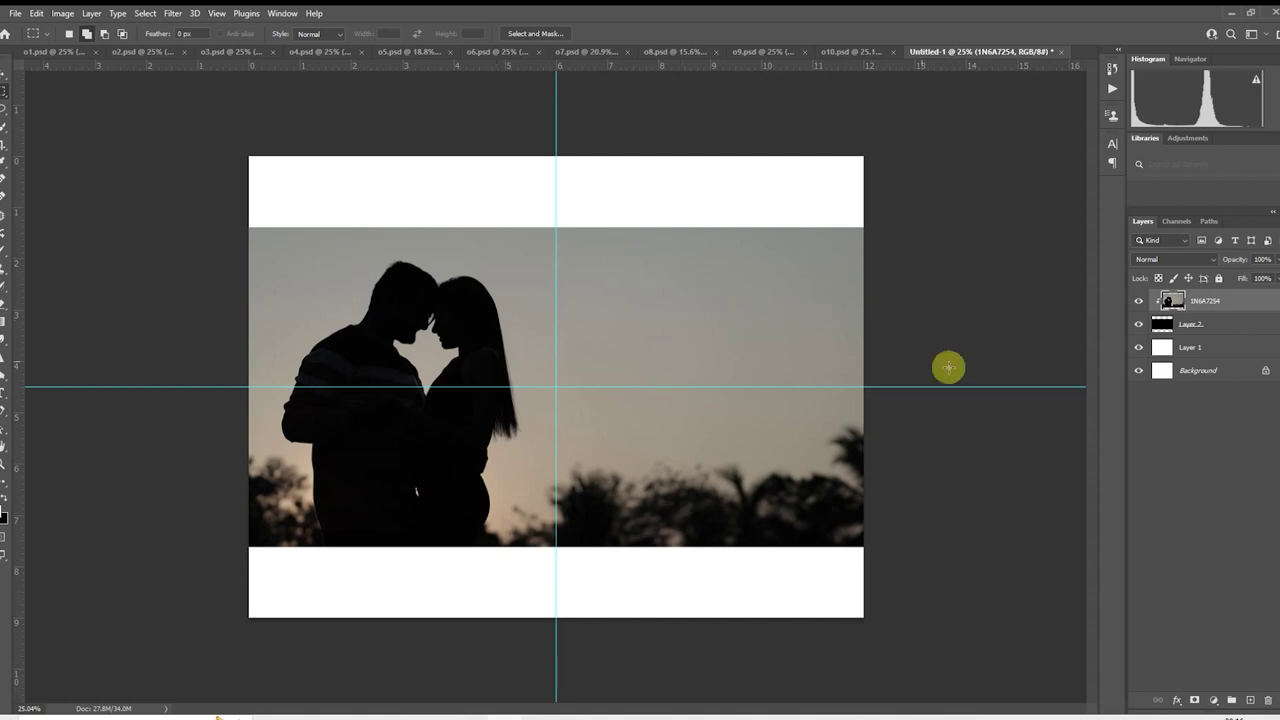
- On new Layer 3, fill a tall black rectangle over the spread's right half and position it
click(1248, 700)
scroll(660, 330, up, 1)
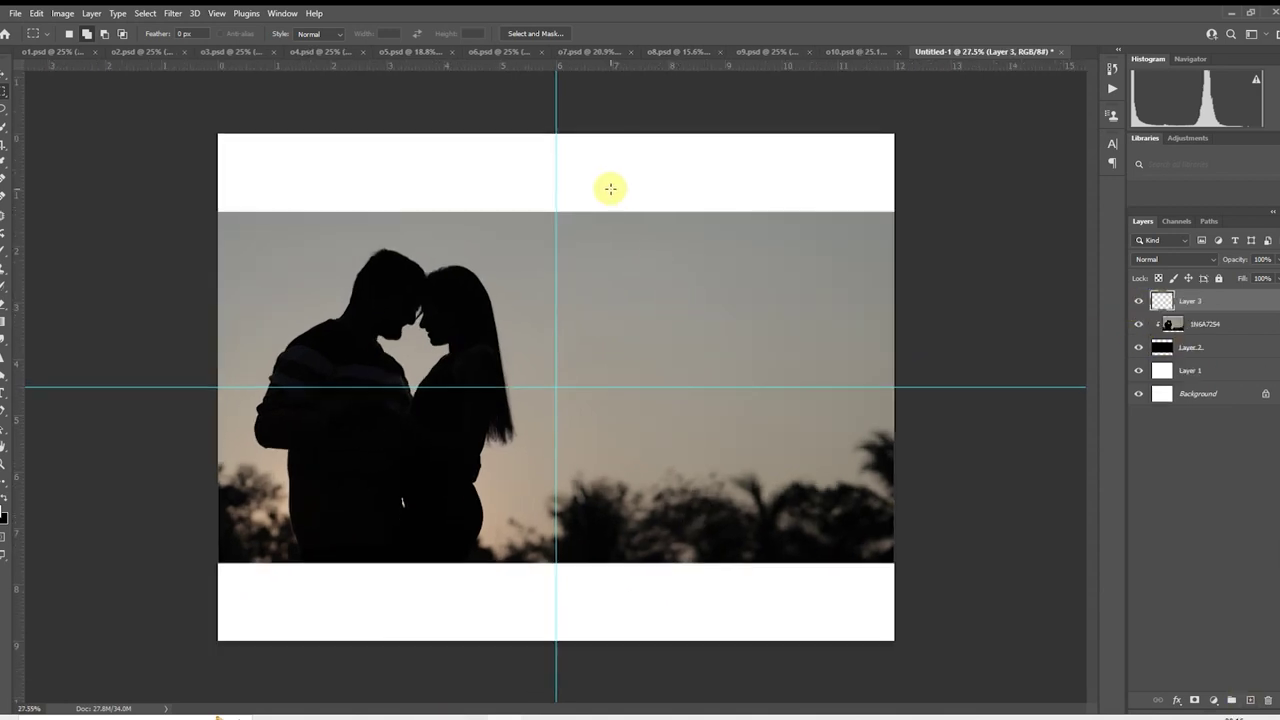
drag(610, 173, 851, 610)
key(alt+BackSpace)
key(ctrl+d)
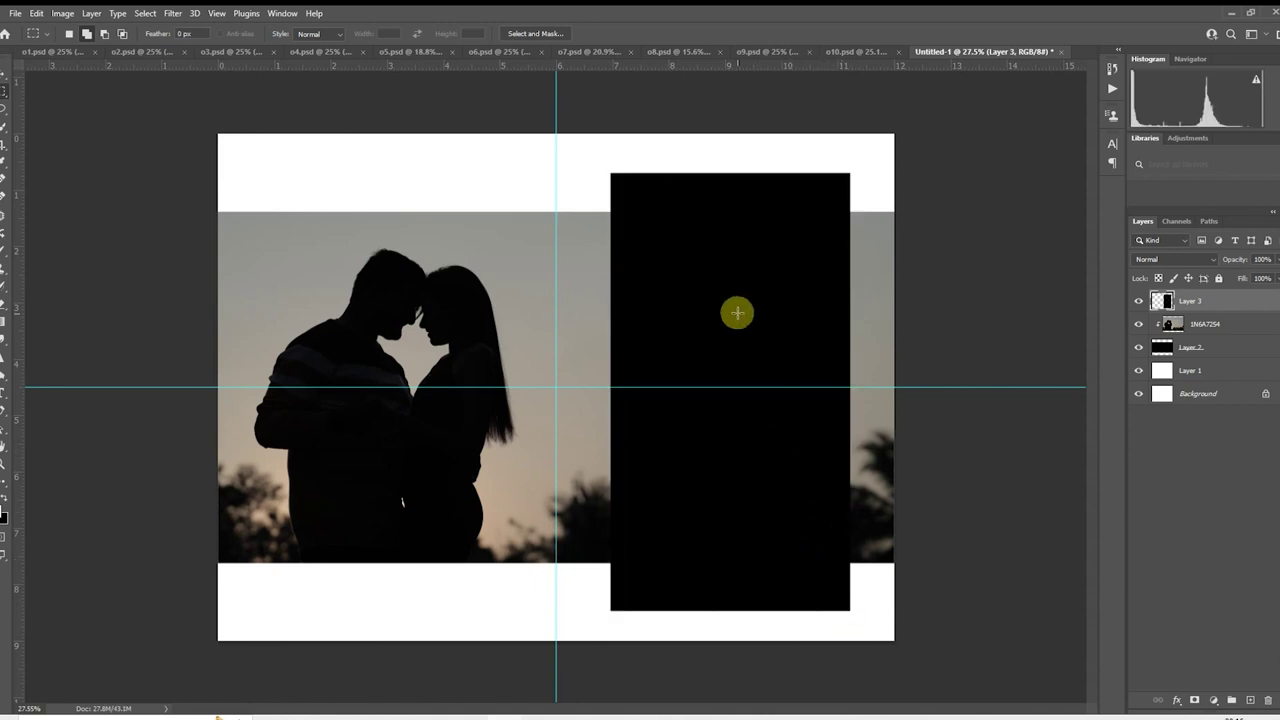
right_click(738, 312)
click(787, 430)
drag(748, 448, 744, 440)
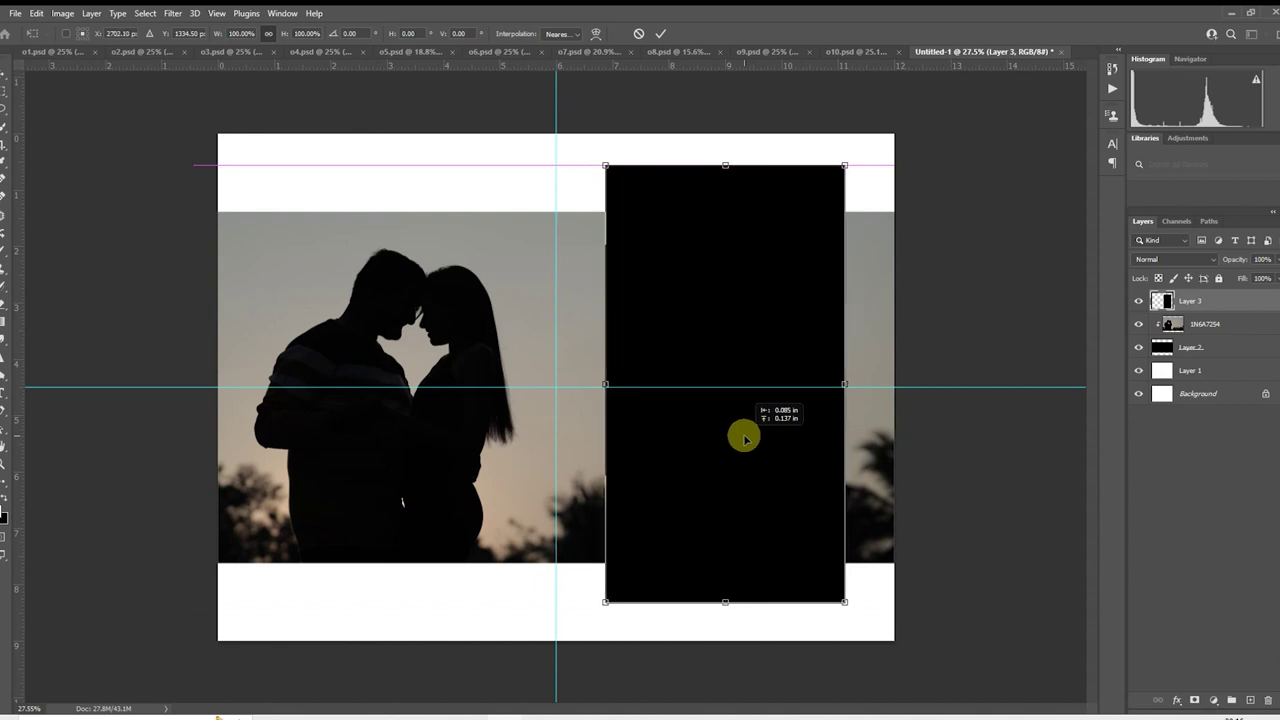
key(Return)
- Paste the copied stroke layer style onto the Layer 3 rectangle
right_click(1180, 305)
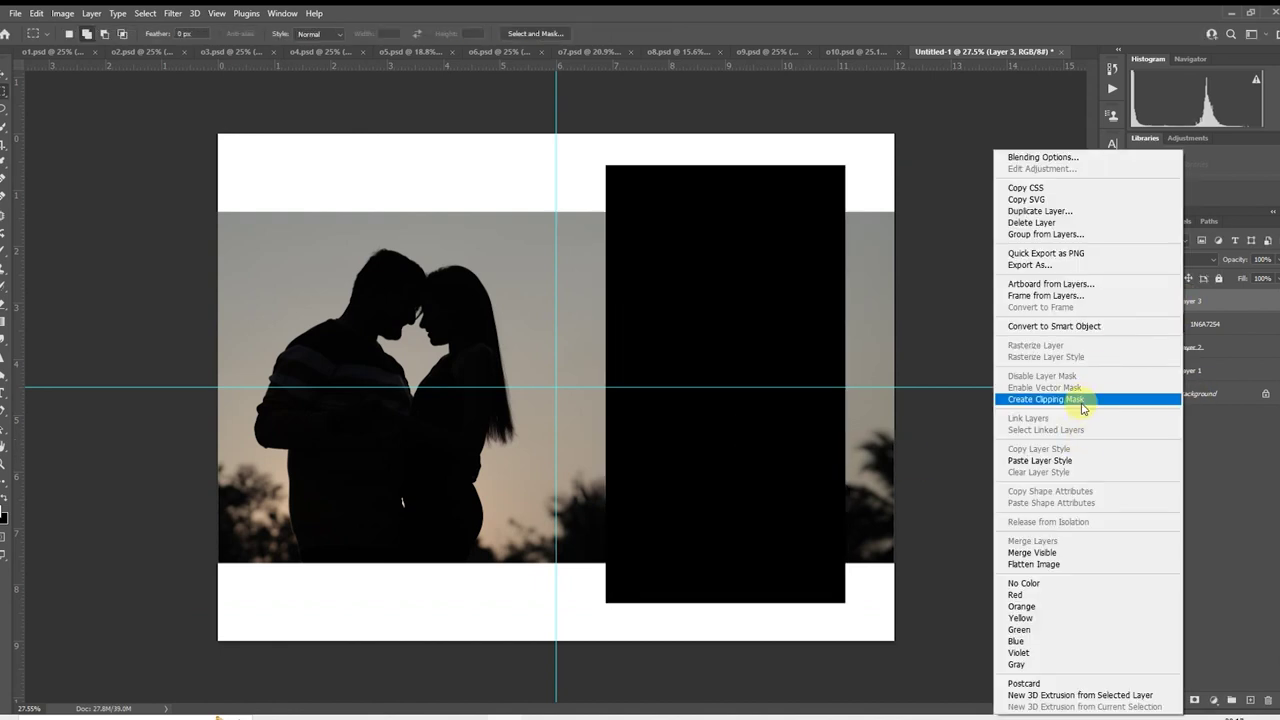
click(1076, 460)
scroll(700, 465, down, 2)
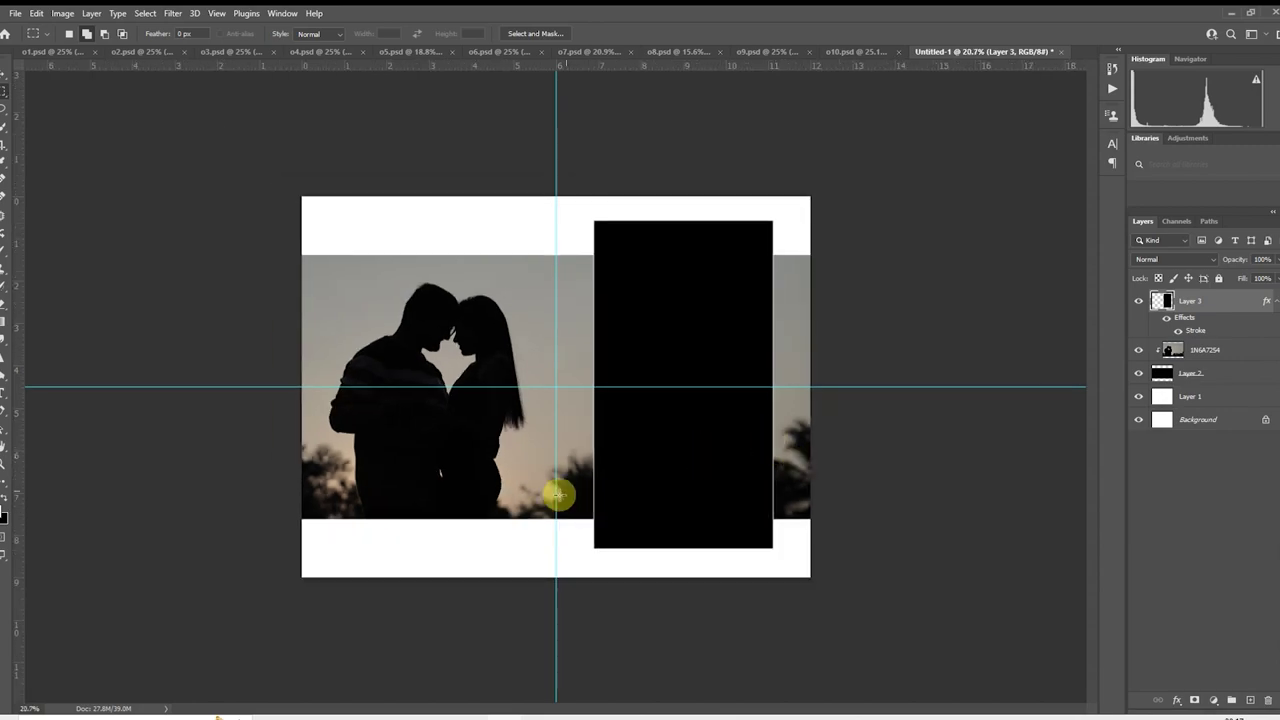
mouse_move(405, 712)
click(330, 655)
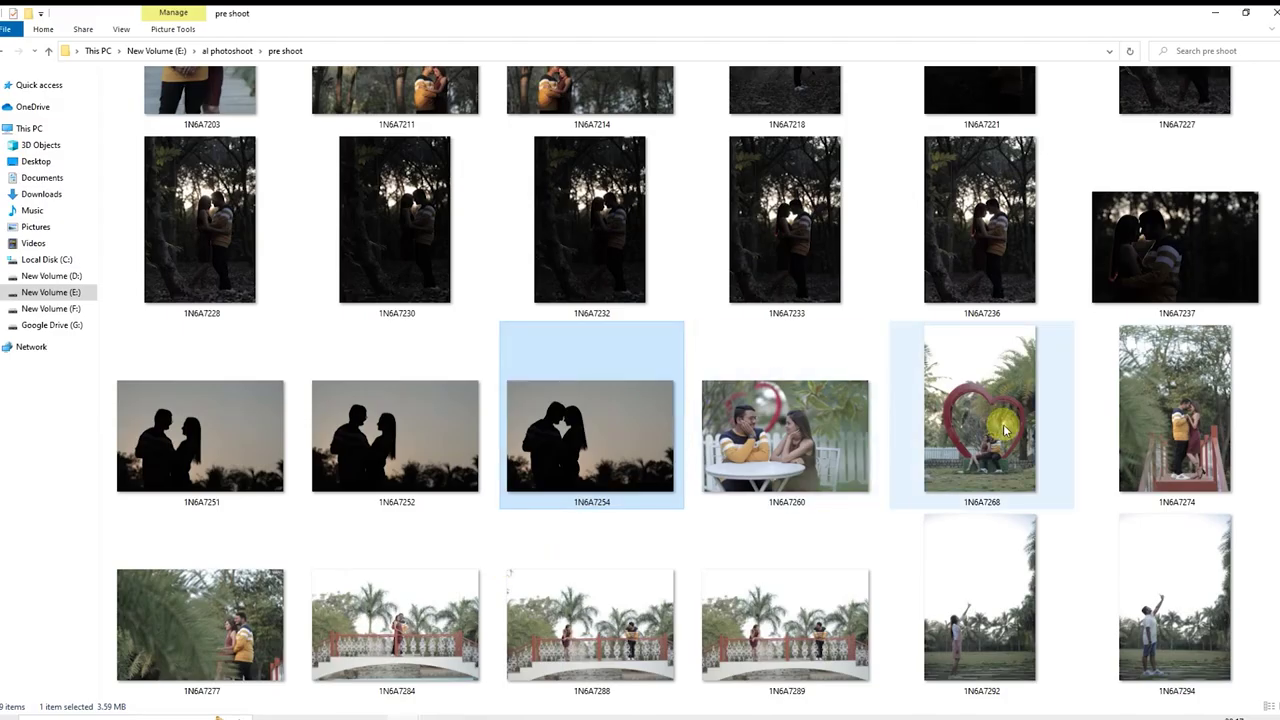
- Place photo 1N6A7268 over the black rectangle and clip it into the Layer 3 frame
click(1015, 452)
drag(1015, 452, 745, 420)
drag(634, 437, 757, 408)
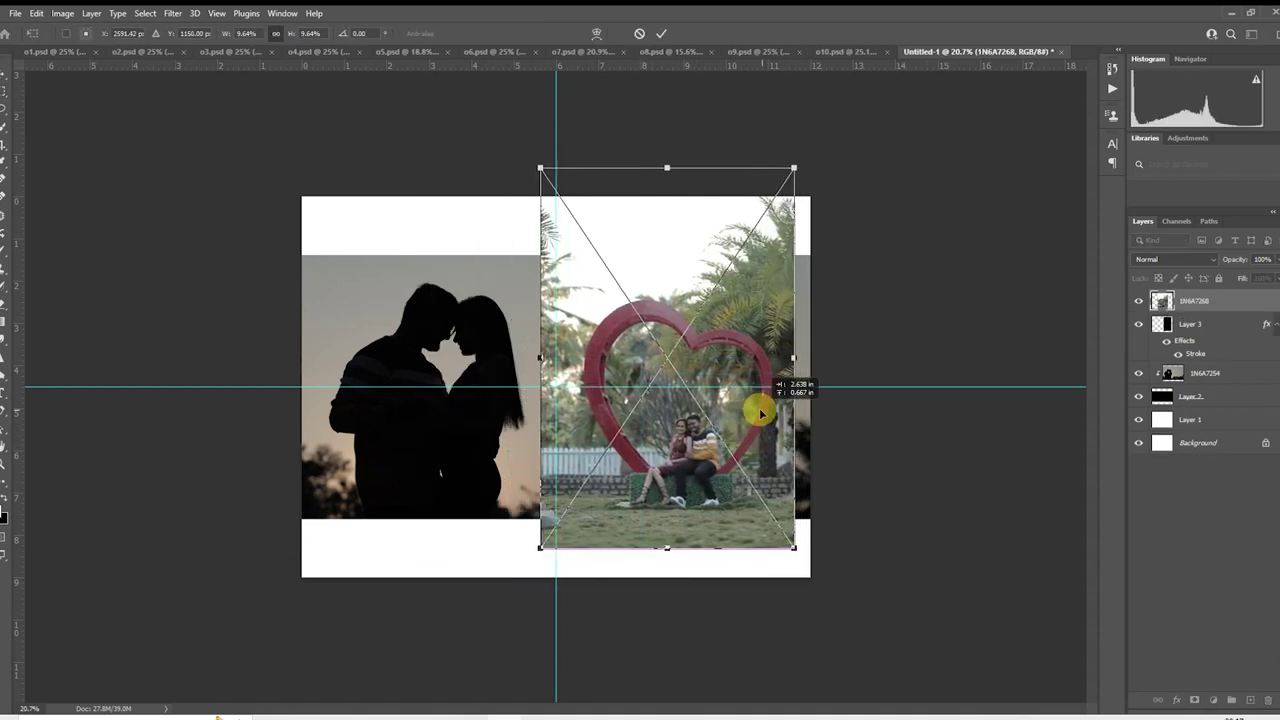
right_click(1189, 295)
click(1058, 429)
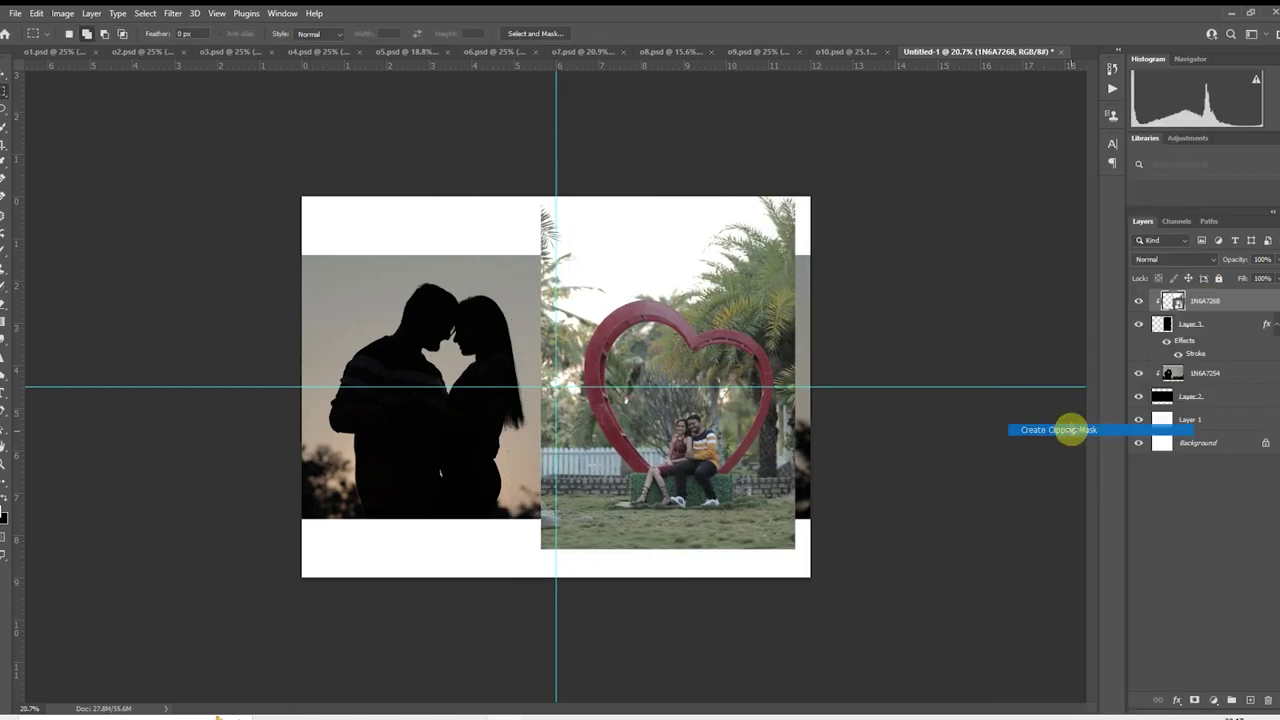
scroll(706, 386, up, 2)
- Enlarge the heart photo slightly around its centre and nudge it upward to fill the frame
right_click(730, 334)
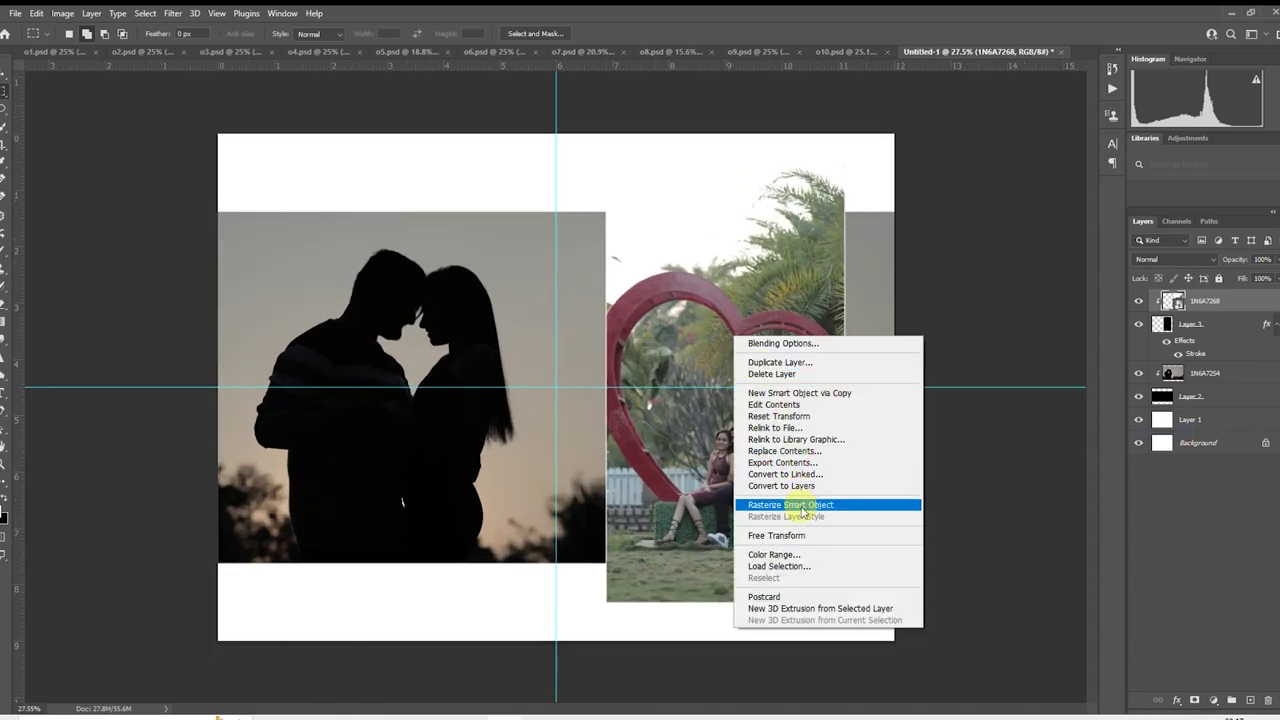
click(790, 532)
key(ctrl+minus)
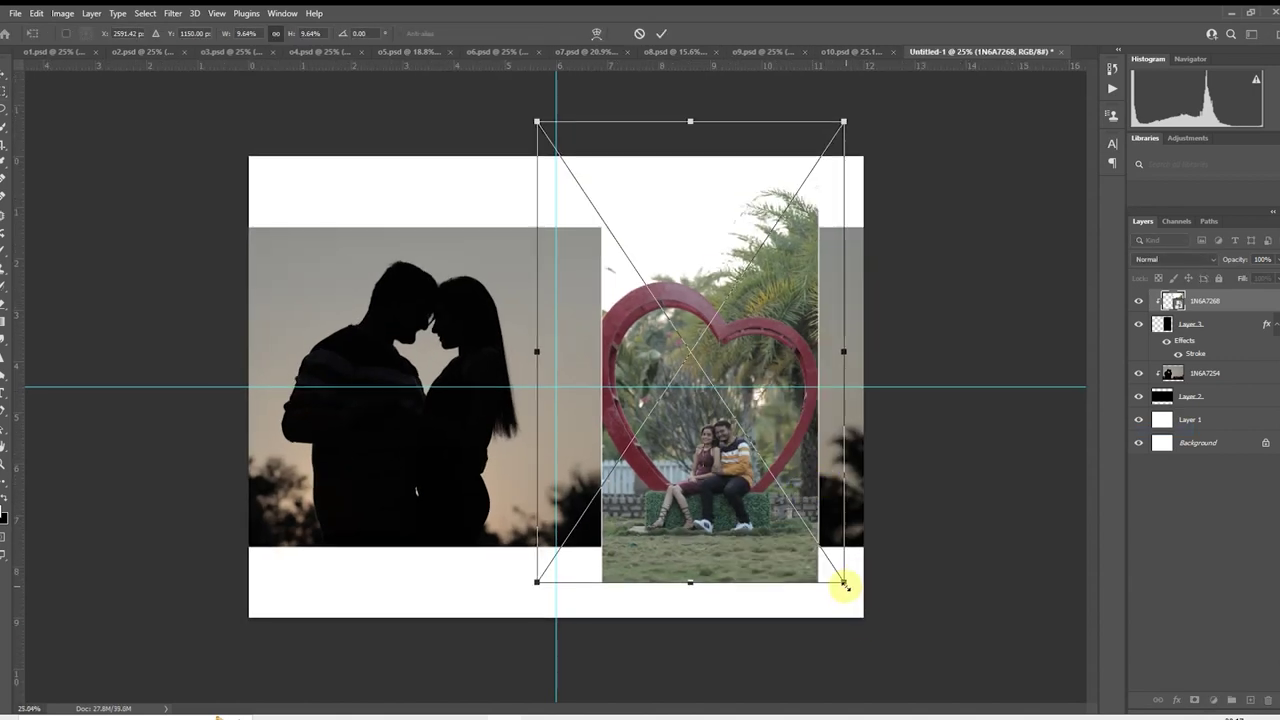
drag(844, 582, 867, 618)
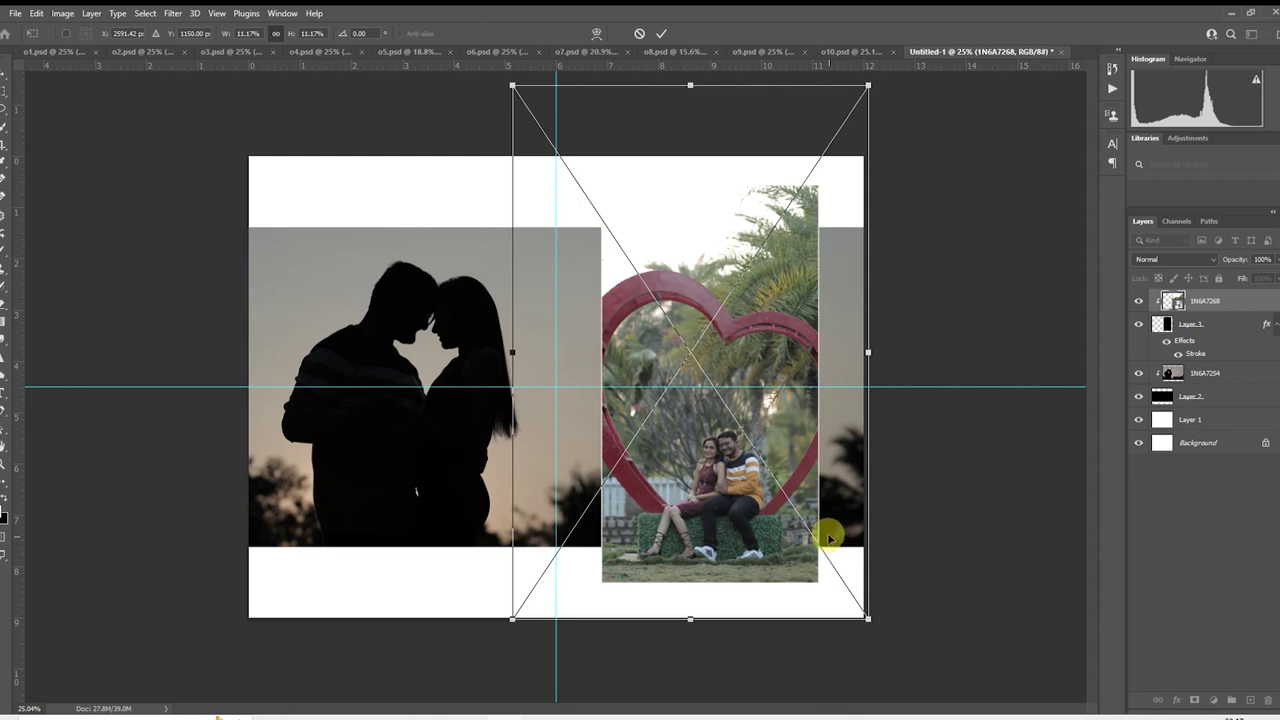
drag(829, 539, 826, 539)
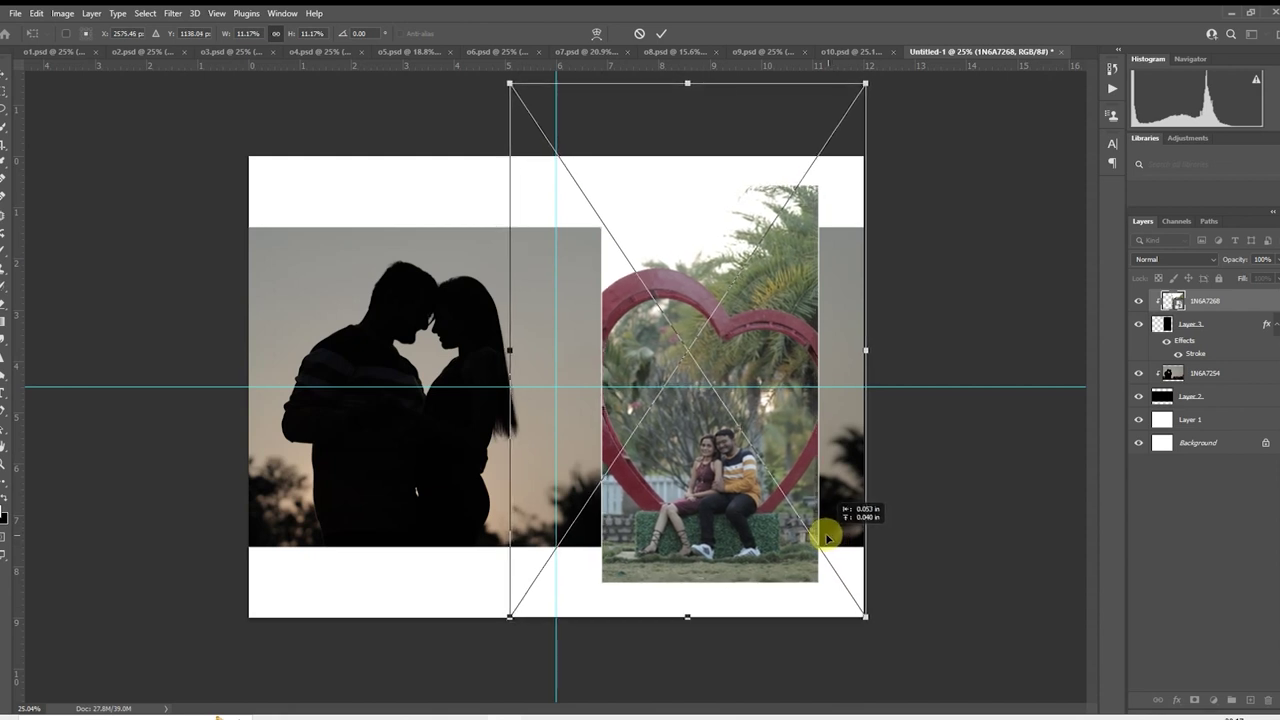
key(Return)
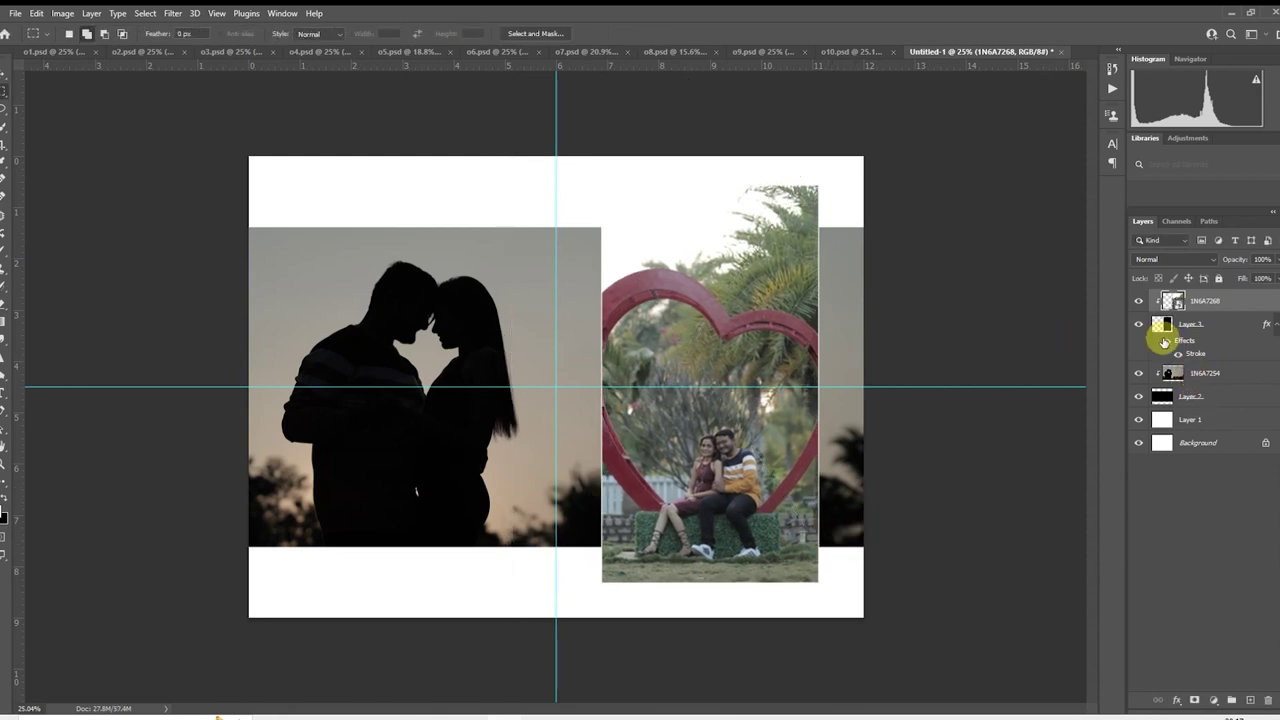
- Add a new layer above 1N6A7254 and fill a band across the right page's top
click(1201, 376)
click(1249, 699)
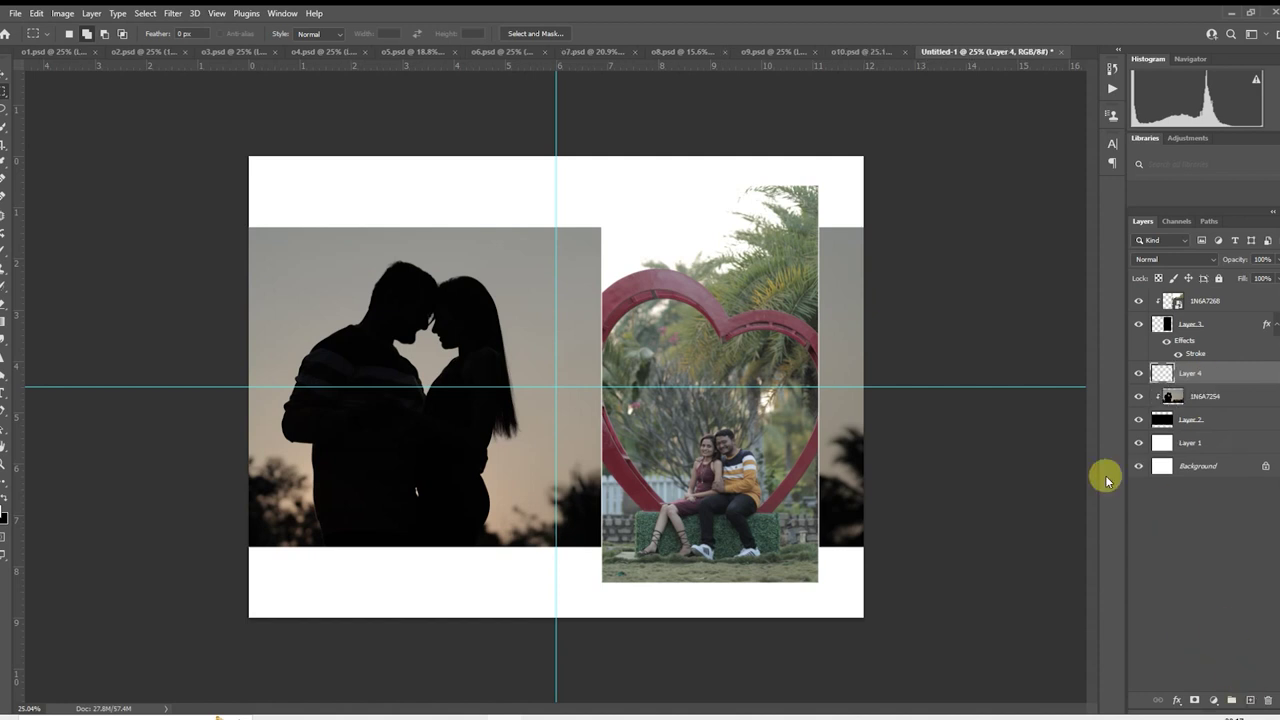
drag(864, 156, 559, 208)
key(alt+BackSpace)
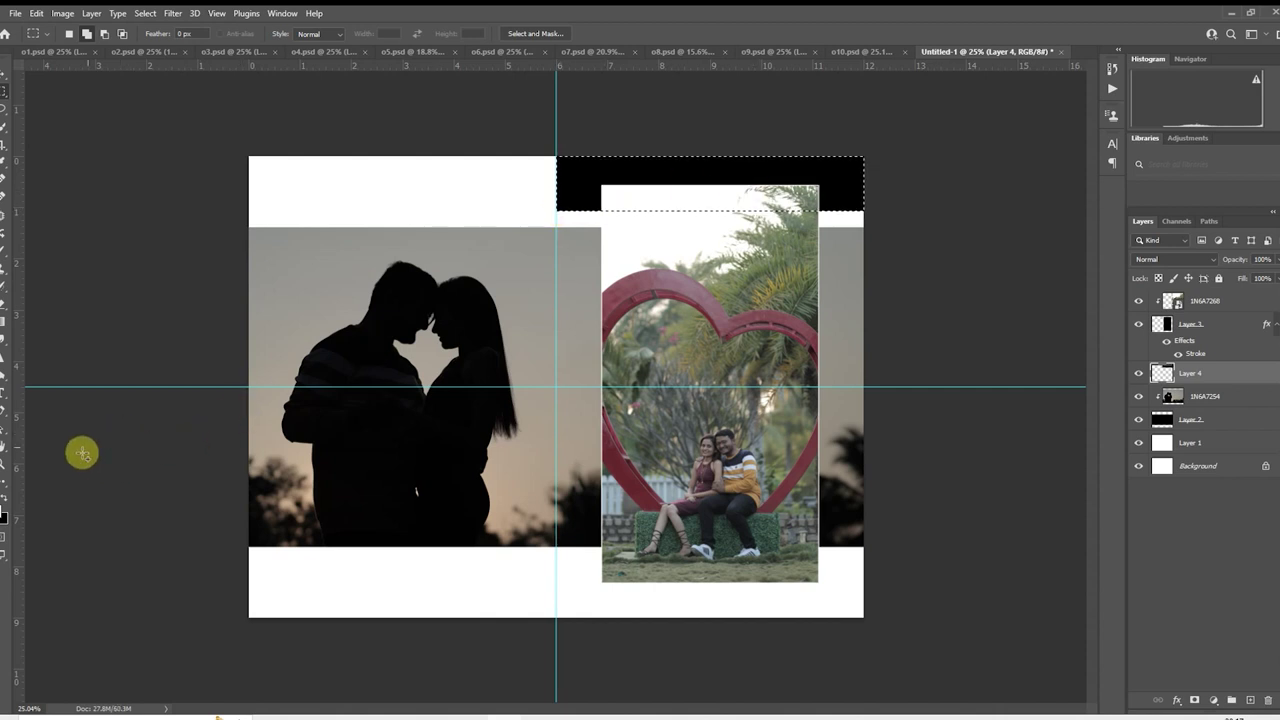
- Fill the top band with a brown tone and set its layer to 50% opacity
click(6, 521)
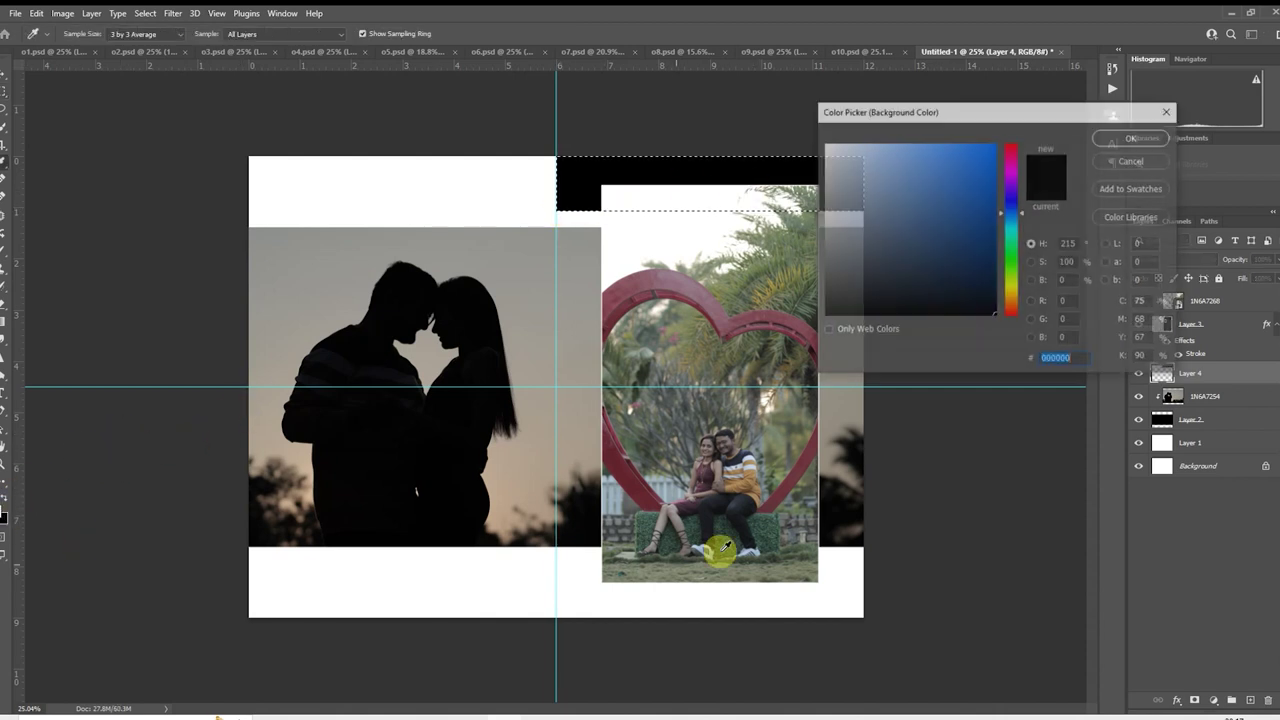
click(847, 403)
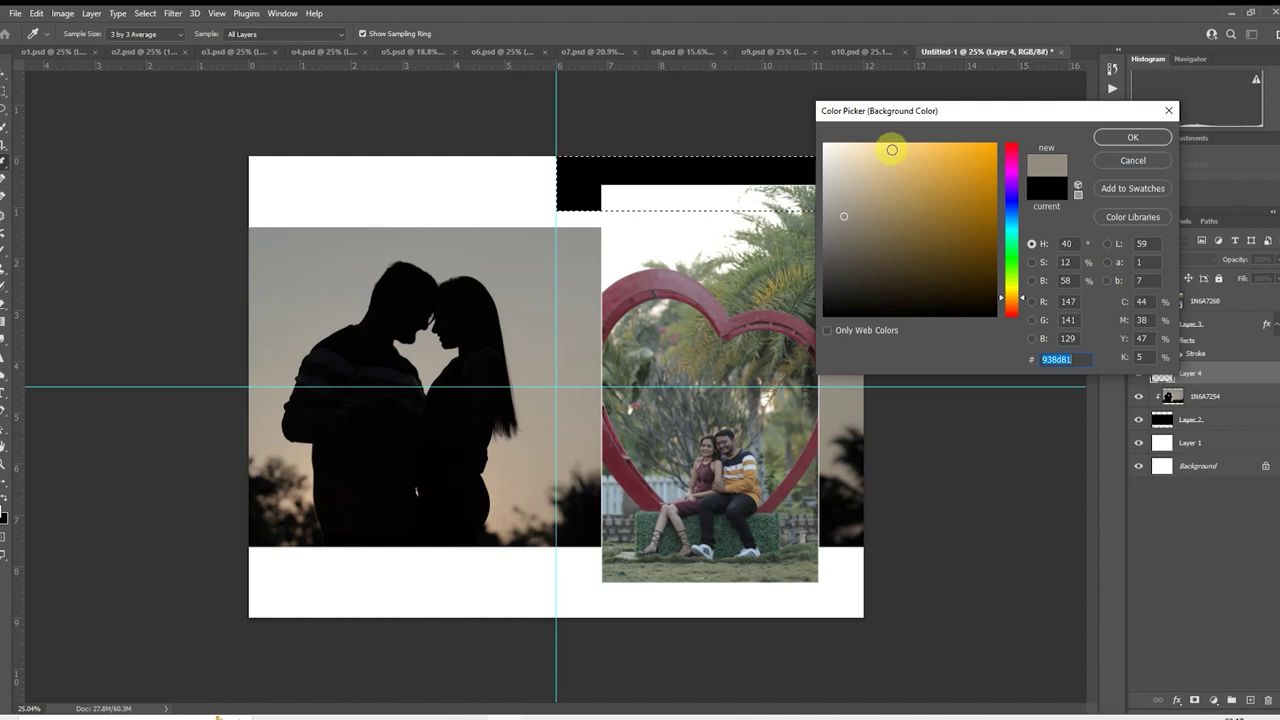
click(898, 151)
click(957, 219)
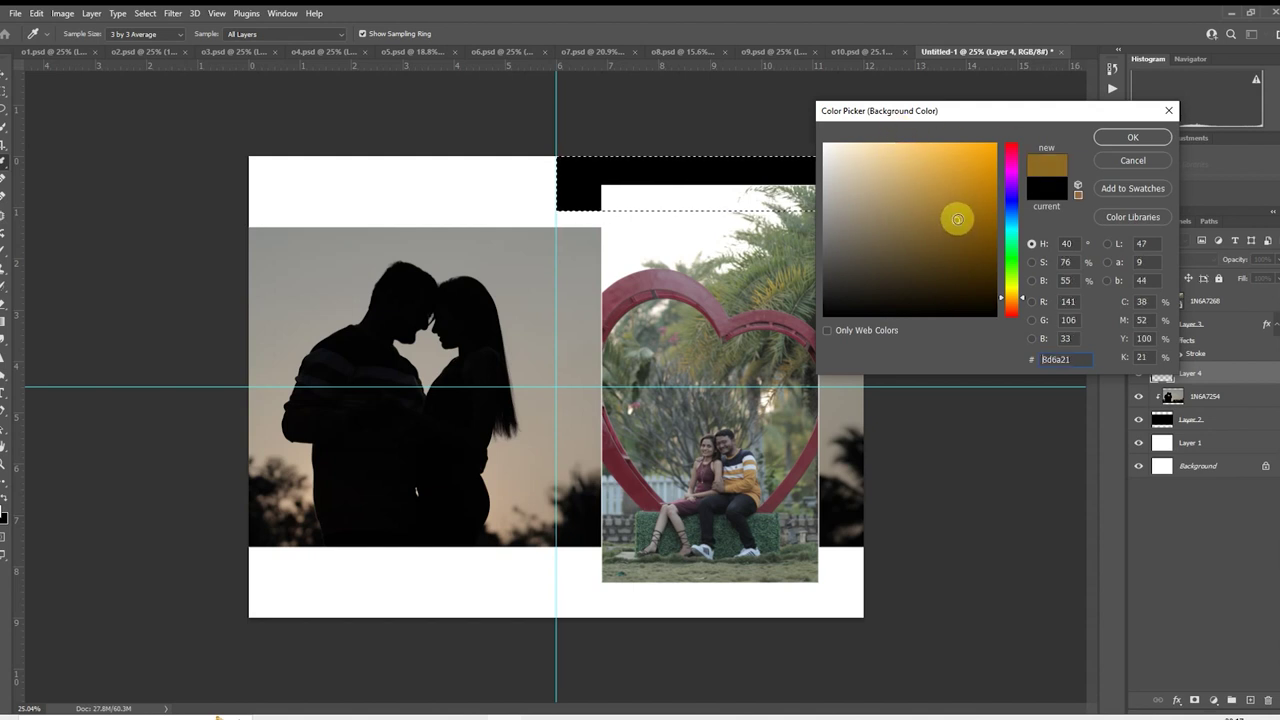
click(1132, 141)
key(ctrl+BackSpace)
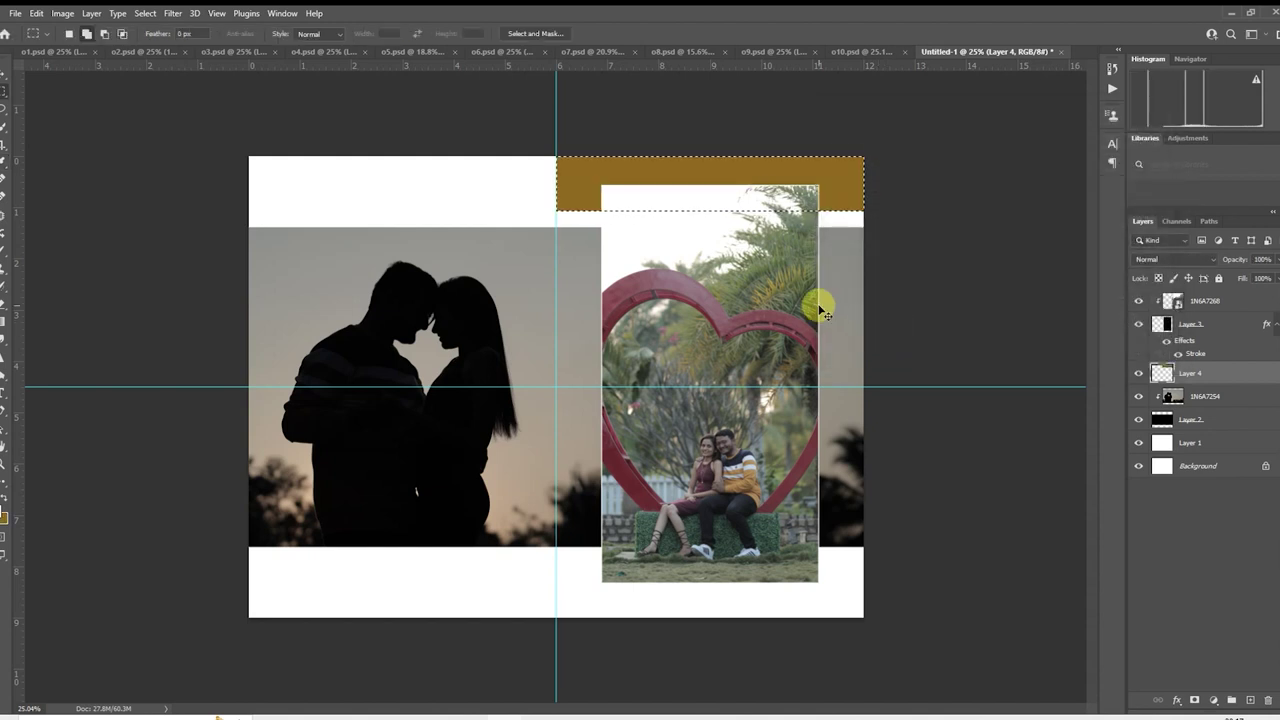
key(5)
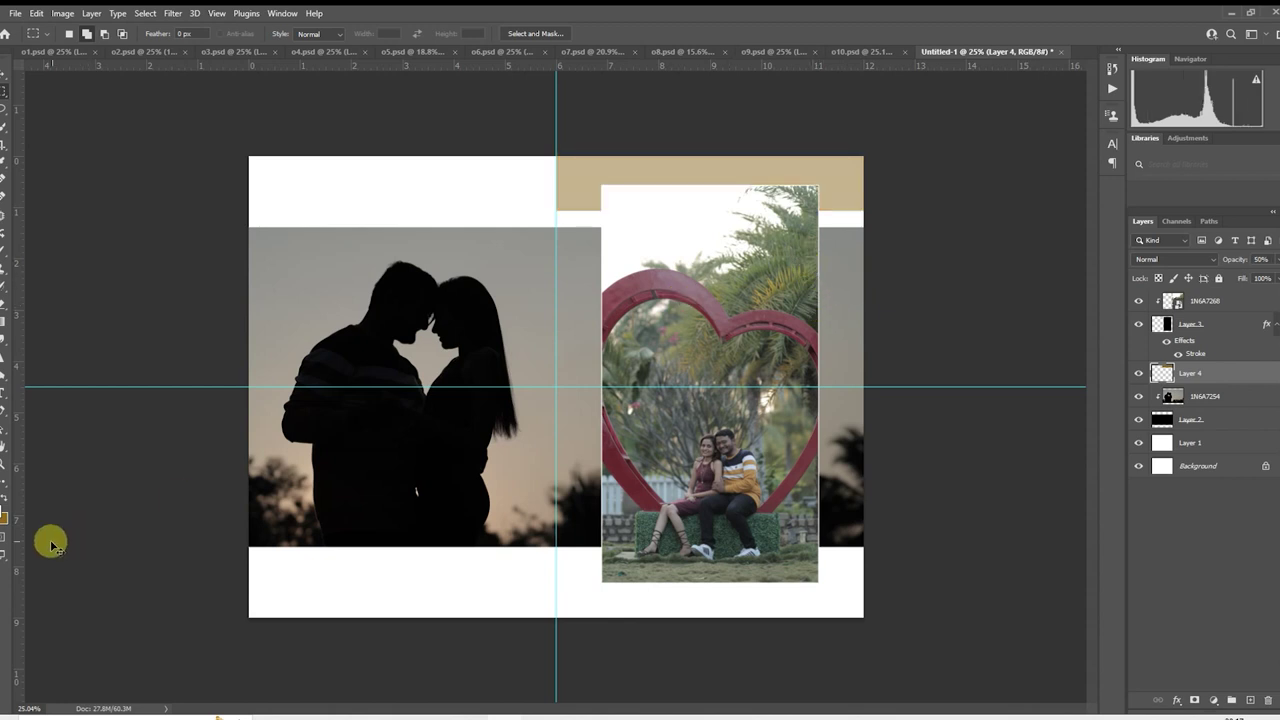
- Refill the Layer 4 top band with a darker brown and deselect
click(4, 518)
click(932, 277)
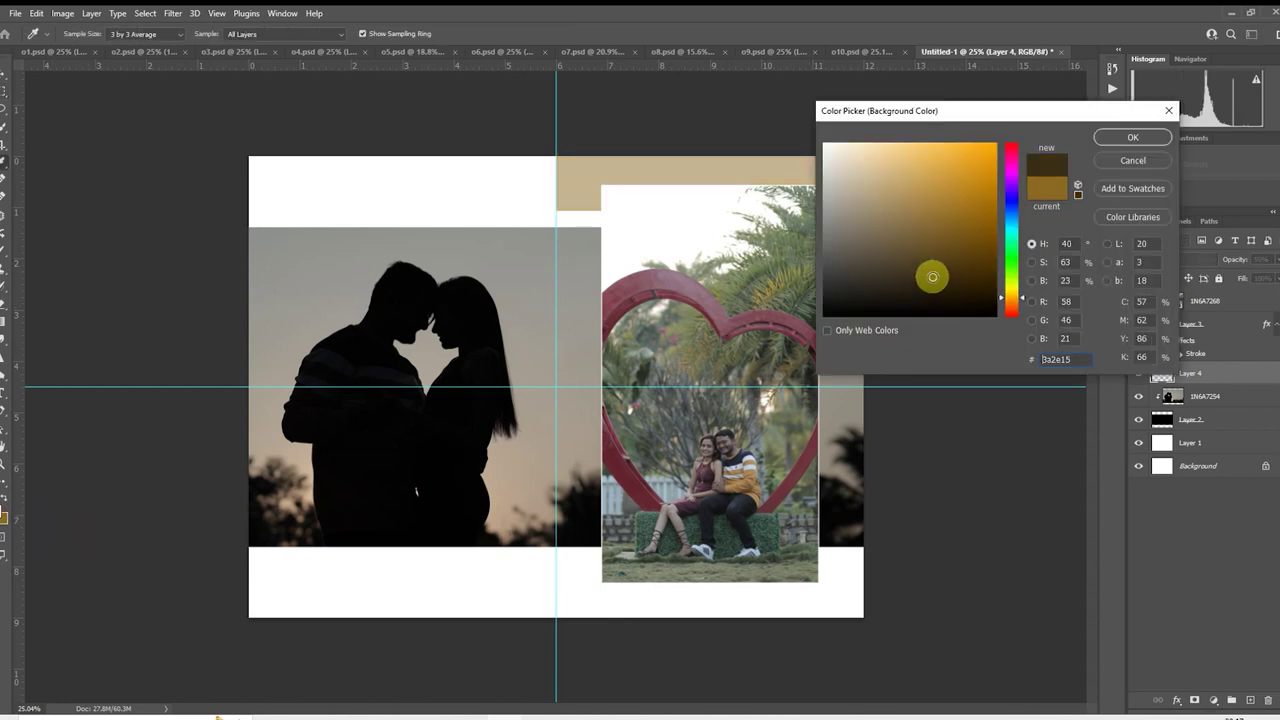
click(1128, 136)
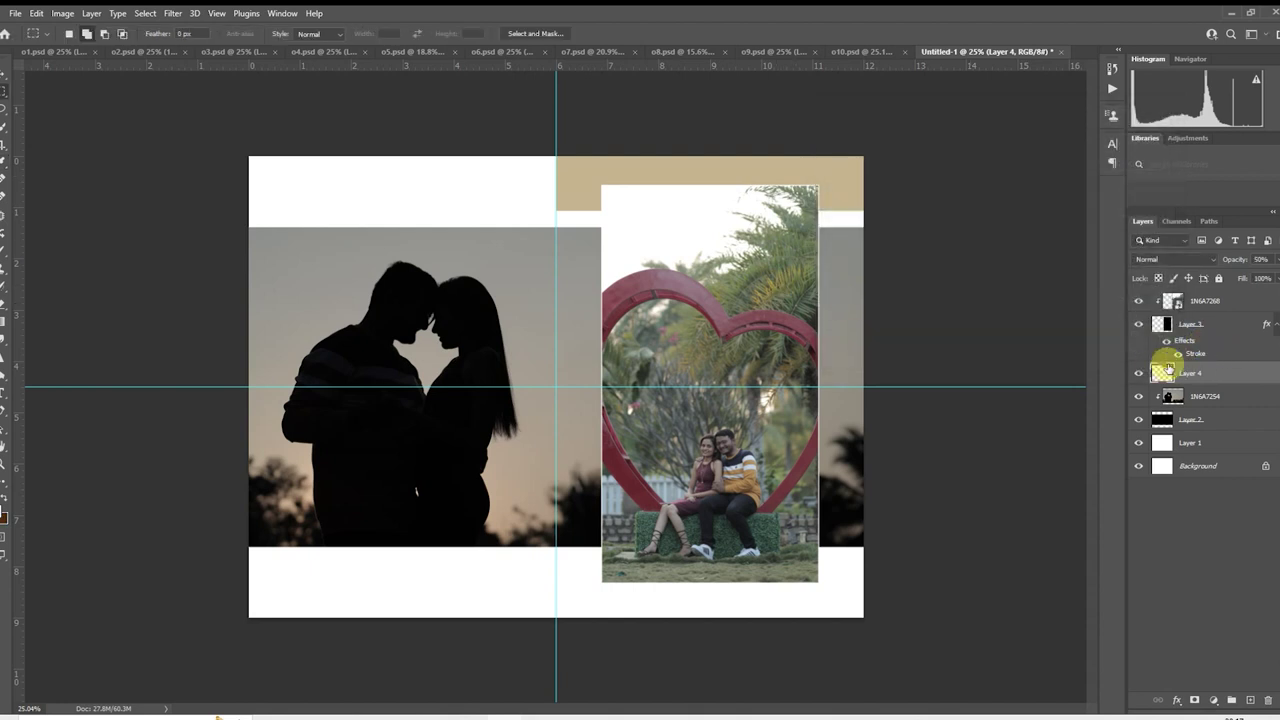
key(shift+alt+bracketright)
click(1170, 378)
key(ctrl+BackSpace)
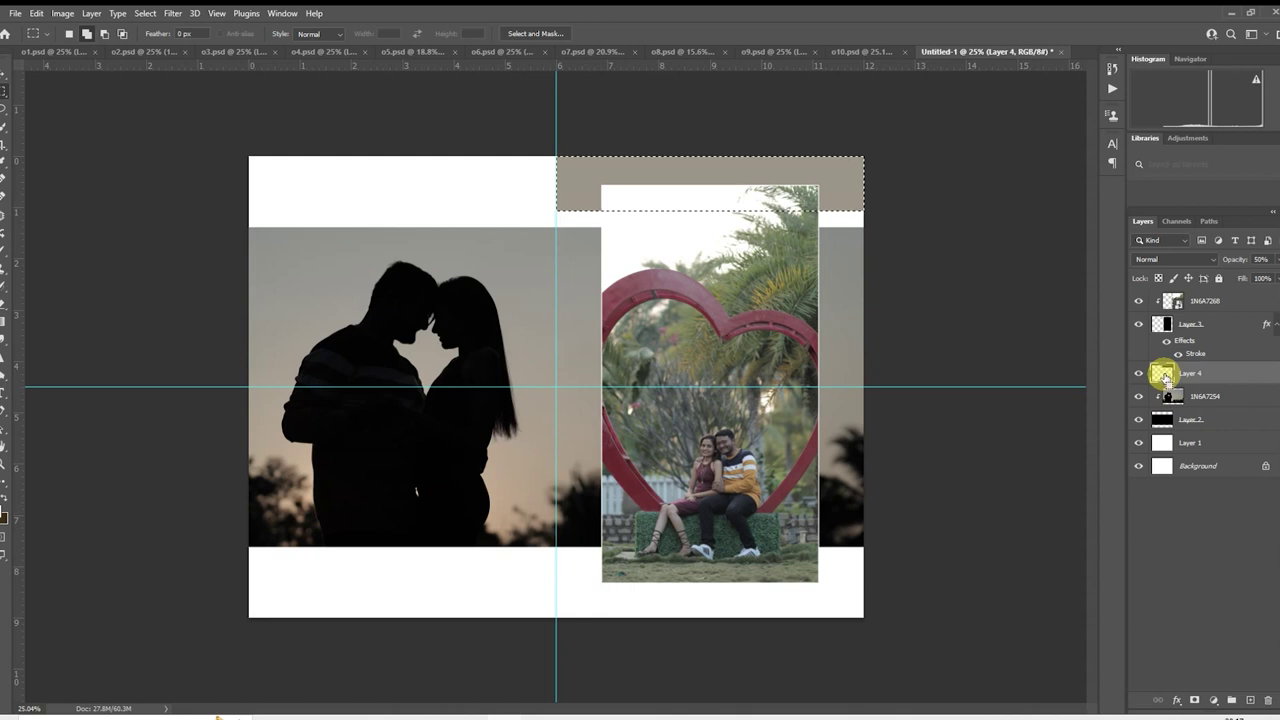
key(ctrl+d)
- Duplicate the band layer and move the copy to the right page's bottom
key(ctrl+j)
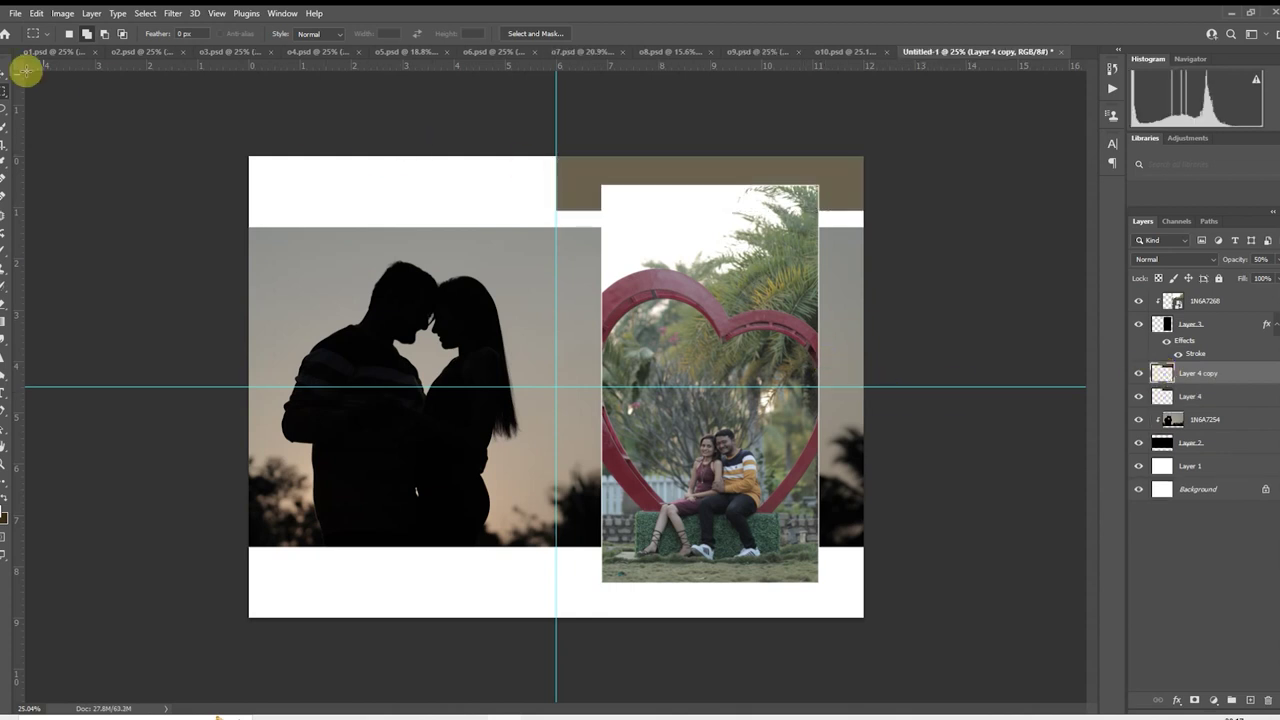
right_click(675, 190)
click(738, 304)
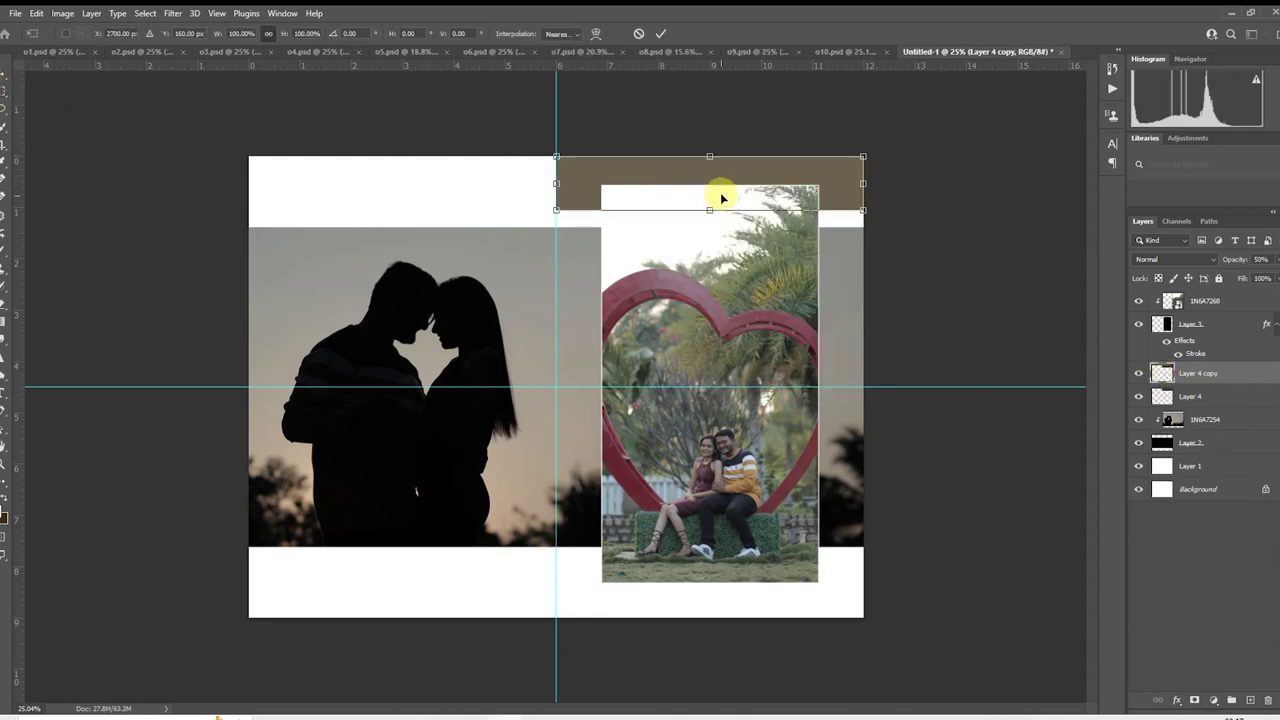
drag(720, 192, 720, 599)
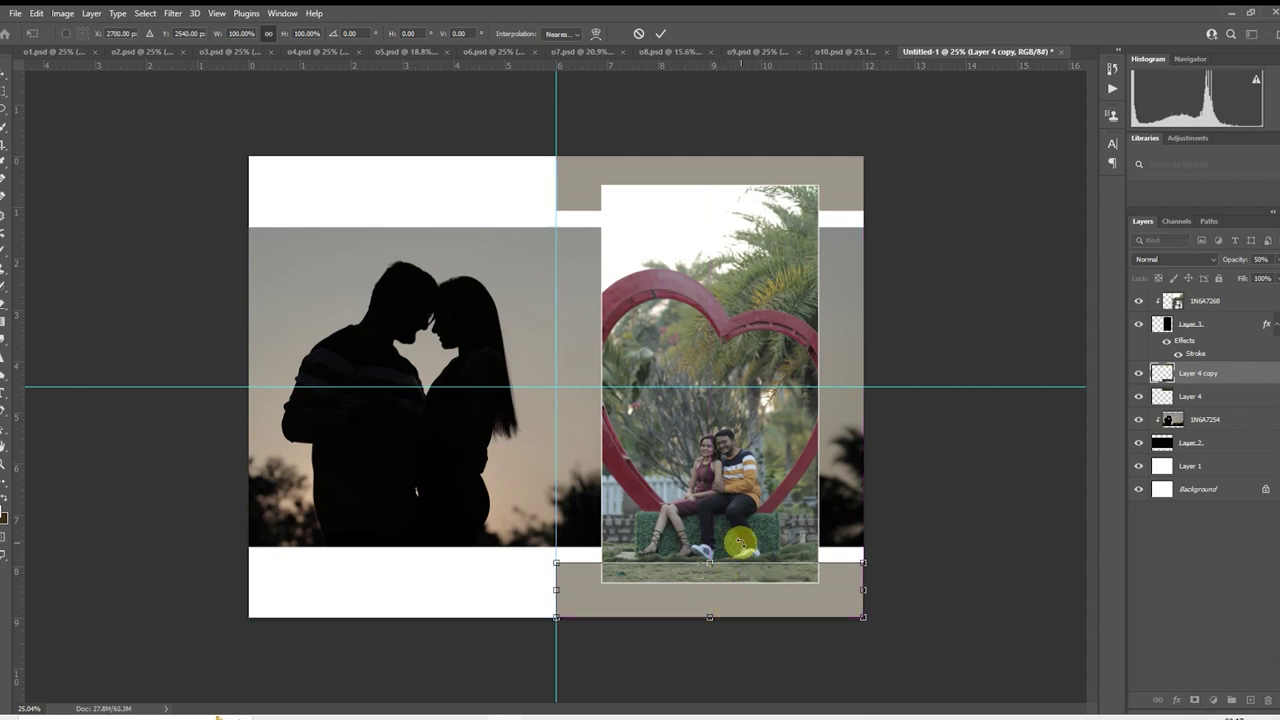
key(Return)
click(1196, 306)
- Duplicate the heart photo layer and quick-select the heart's left arch and upper right lobe
key(ctrl+j)
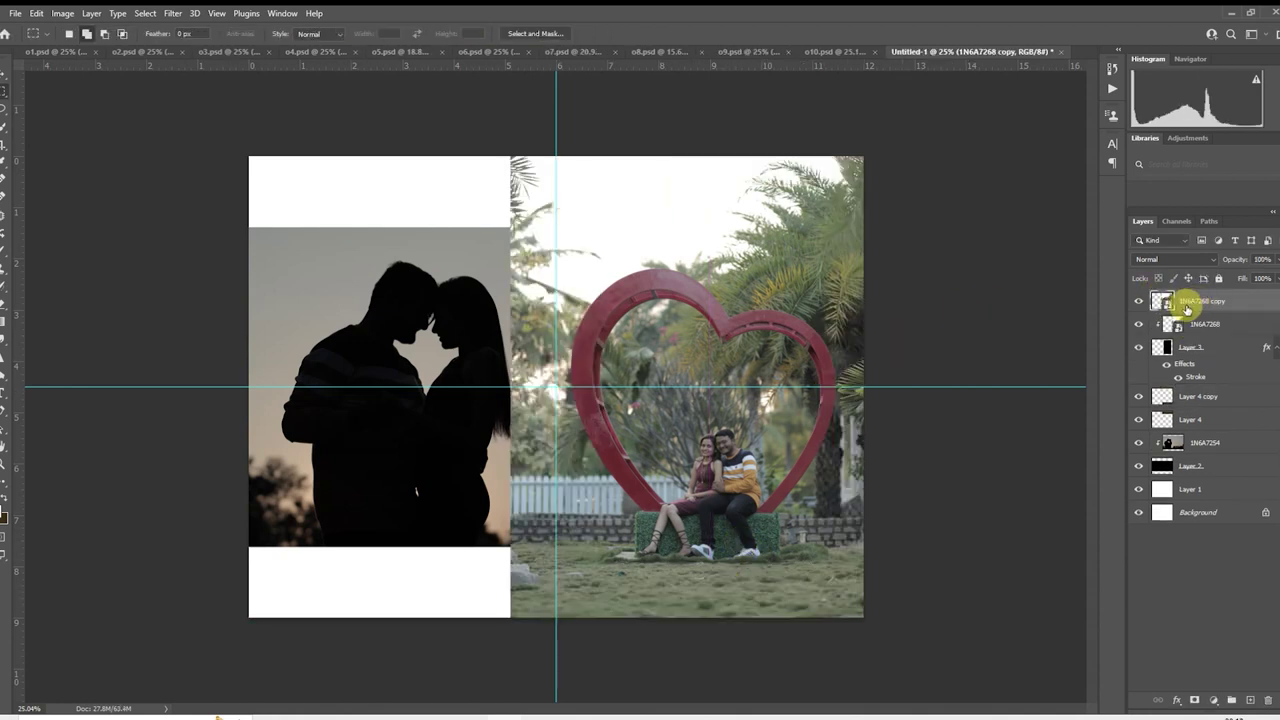
right_click(1185, 310)
key(Escape)
scroll(752, 260, up, 2)
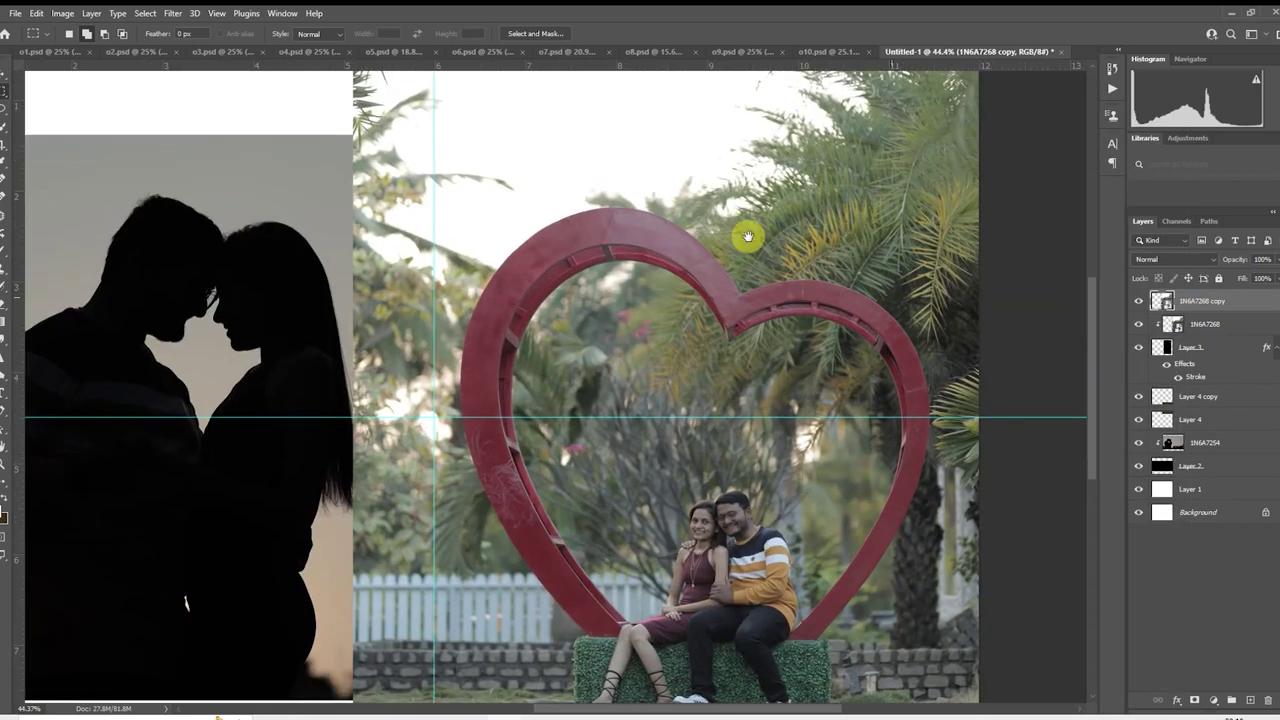
scroll(908, 297, up, 1)
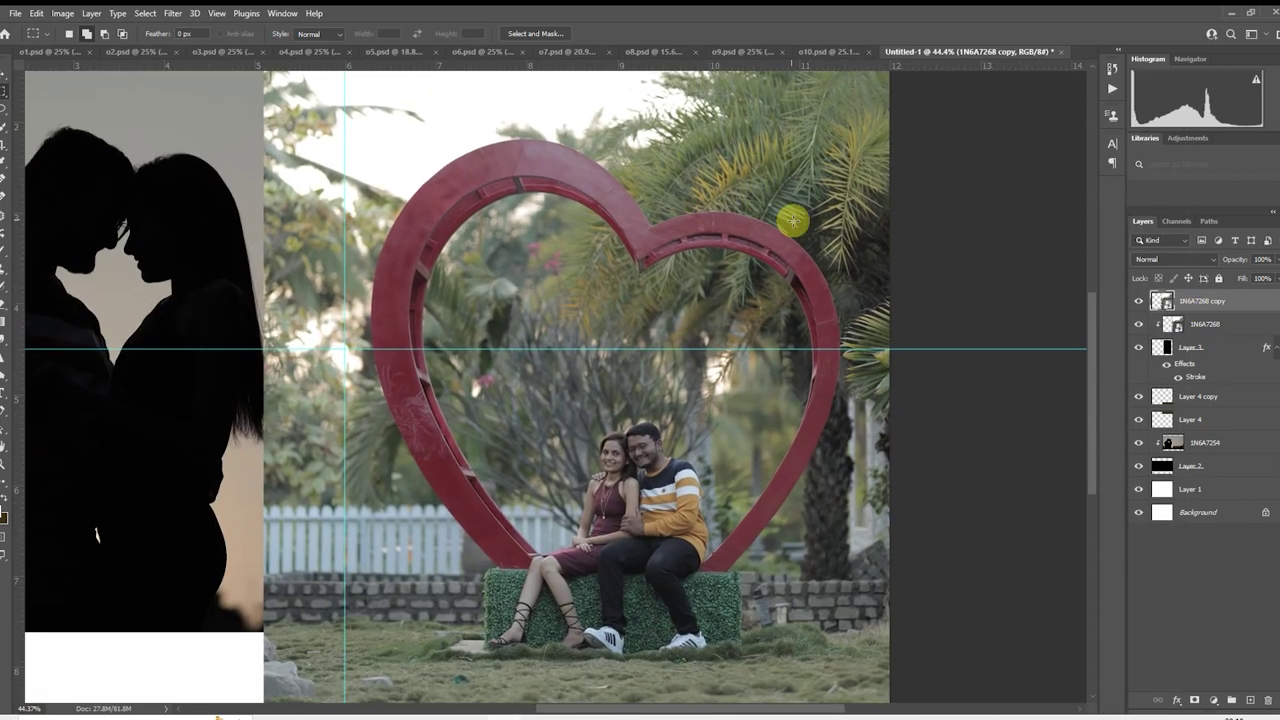
click(4, 128)
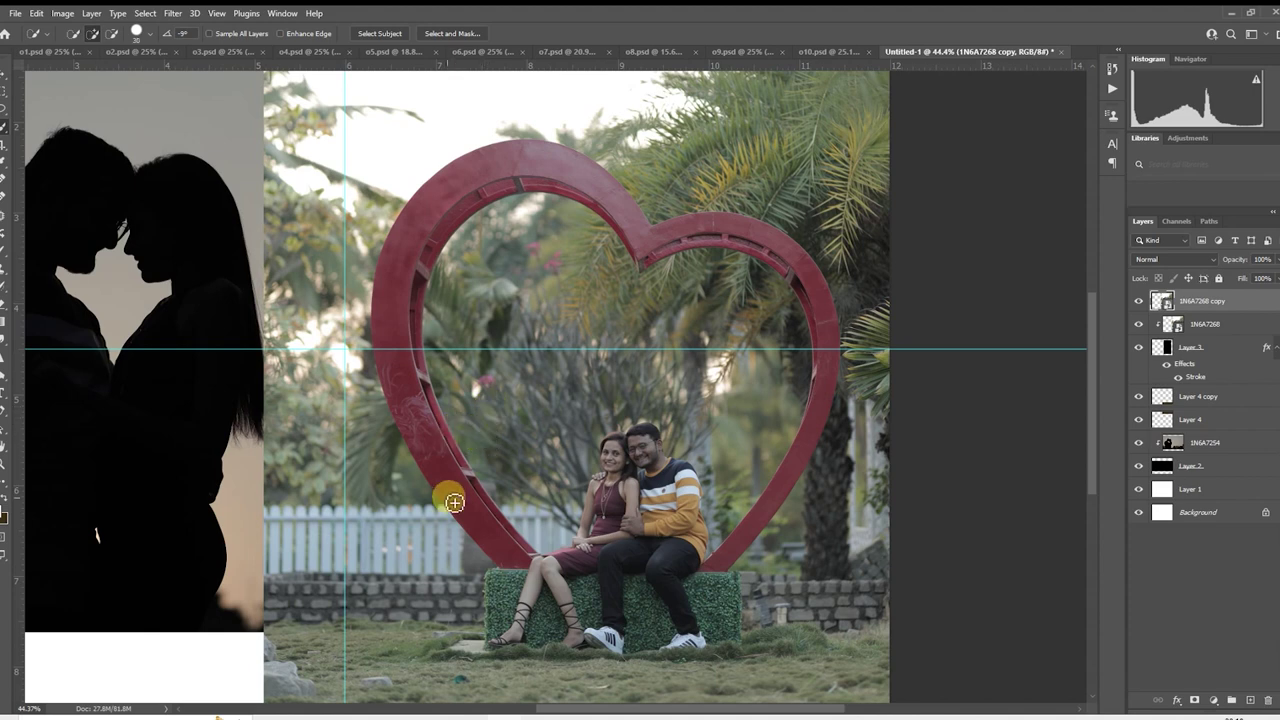
mouse_move(491, 534)
mouse_down()
mouse_move(398, 344)
mouse_move(418, 233)
mouse_move(410, 360)
mouse_move(447, 470)
mouse_up()
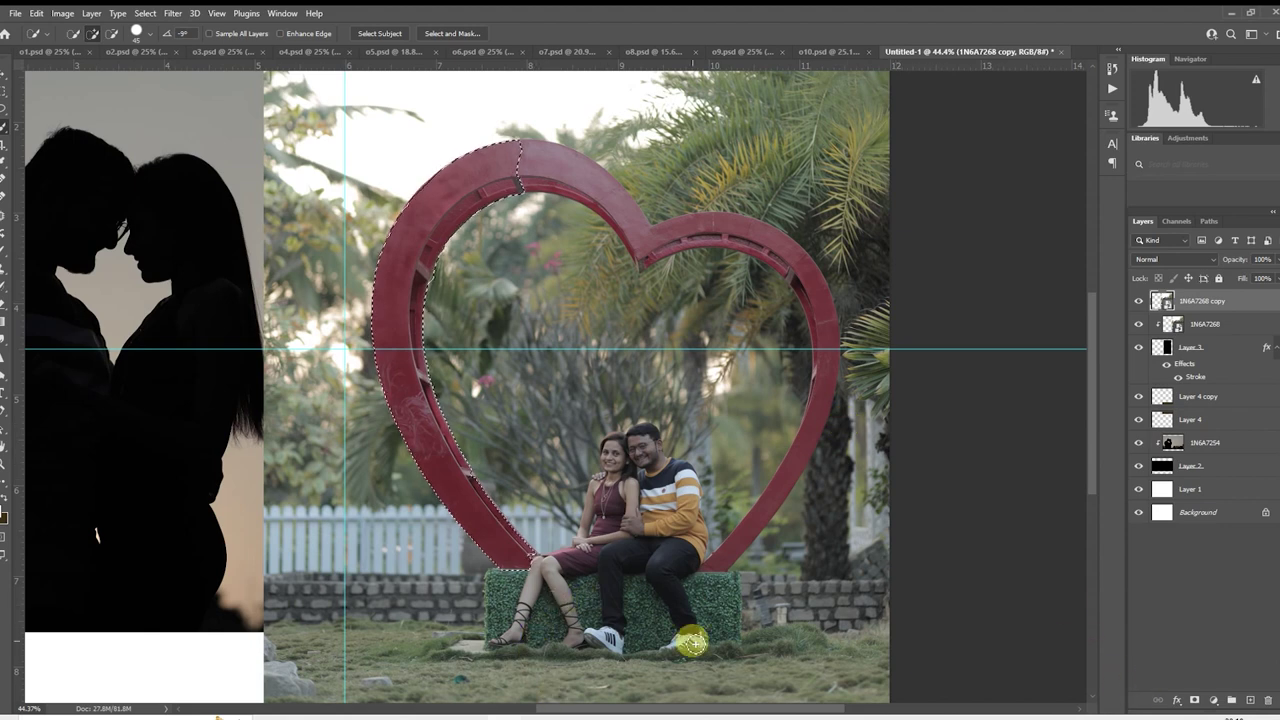
click(1128, 716)
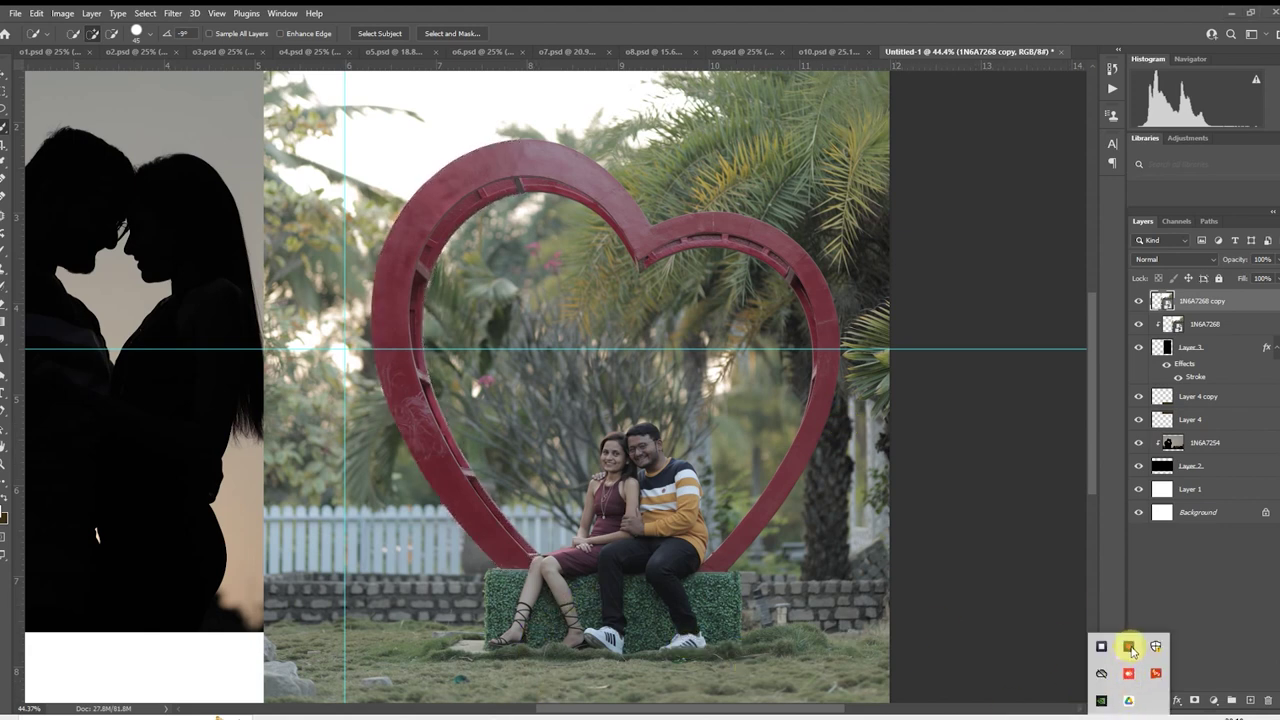
click(1003, 553)
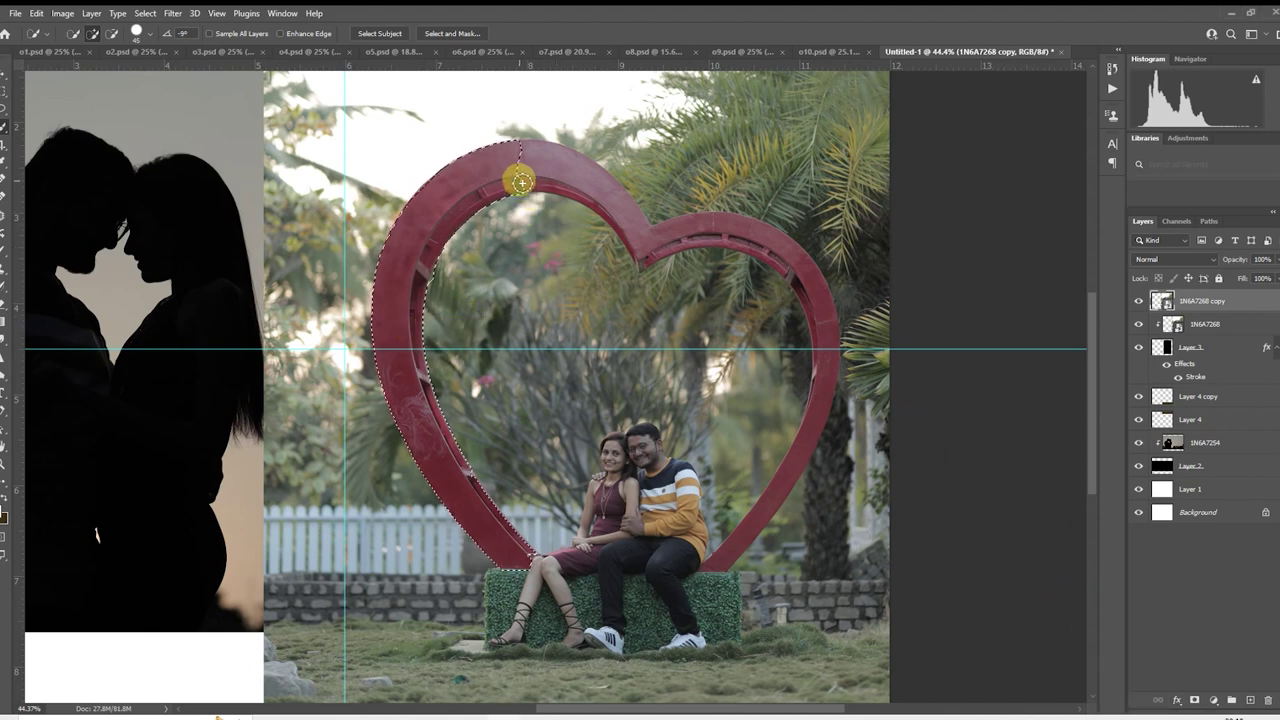
mouse_move(616, 196)
mouse_down()
mouse_move(648, 246)
mouse_move(756, 236)
mouse_move(805, 276)
mouse_move(786, 254)
mouse_move(826, 338)
mouse_move(797, 479)
mouse_move(757, 543)
mouse_up()
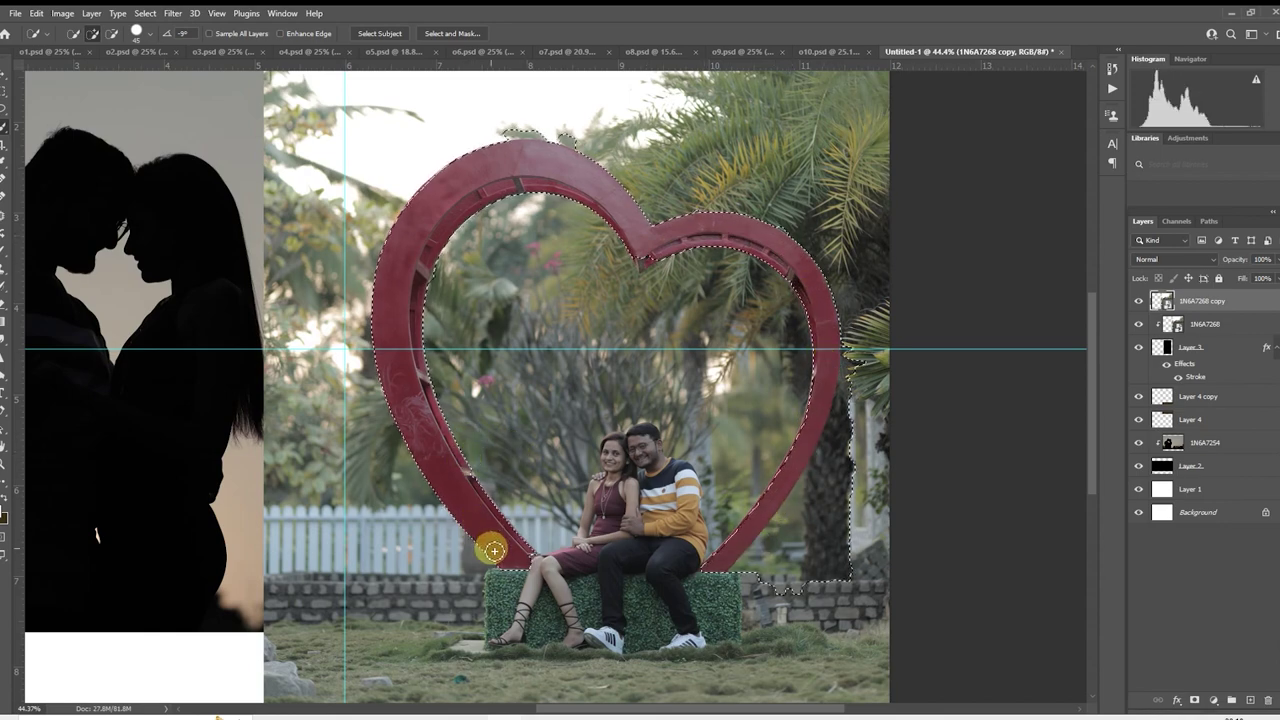
- Refine the selection along the arch's inner edge and add the lower wood block
scroll(576, 492, up, 5)
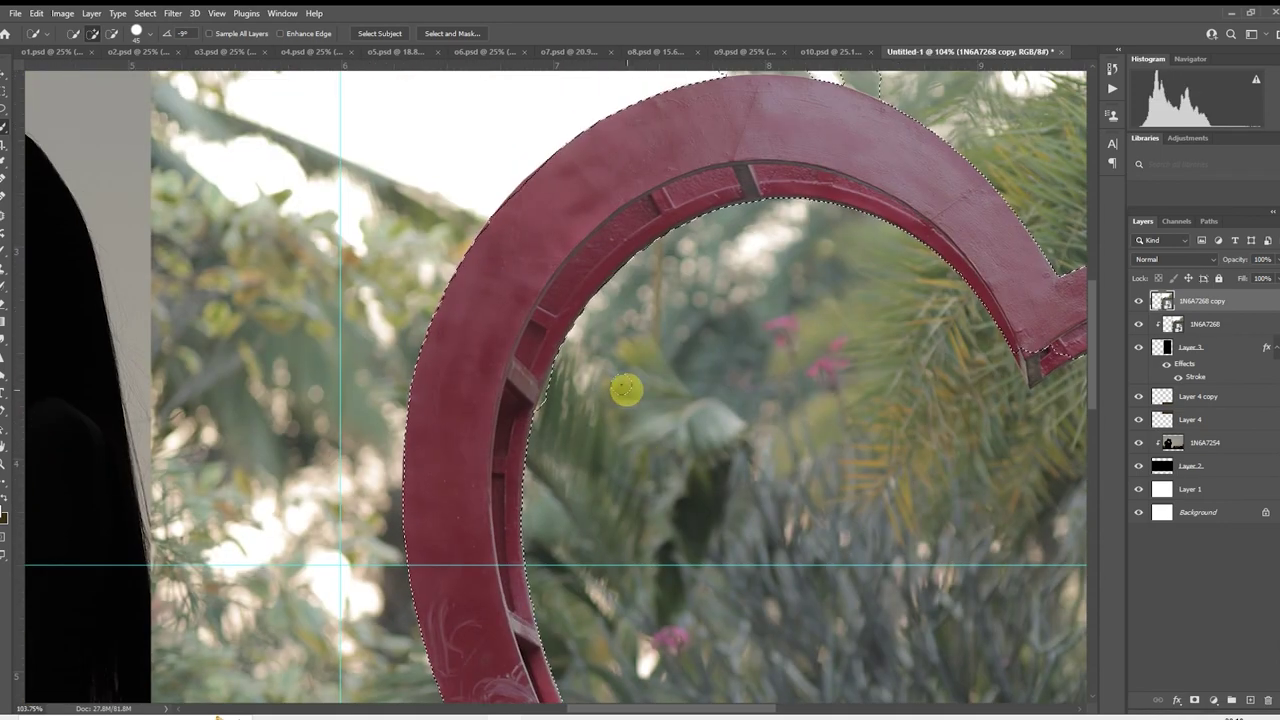
scroll(565, 401, up, 3)
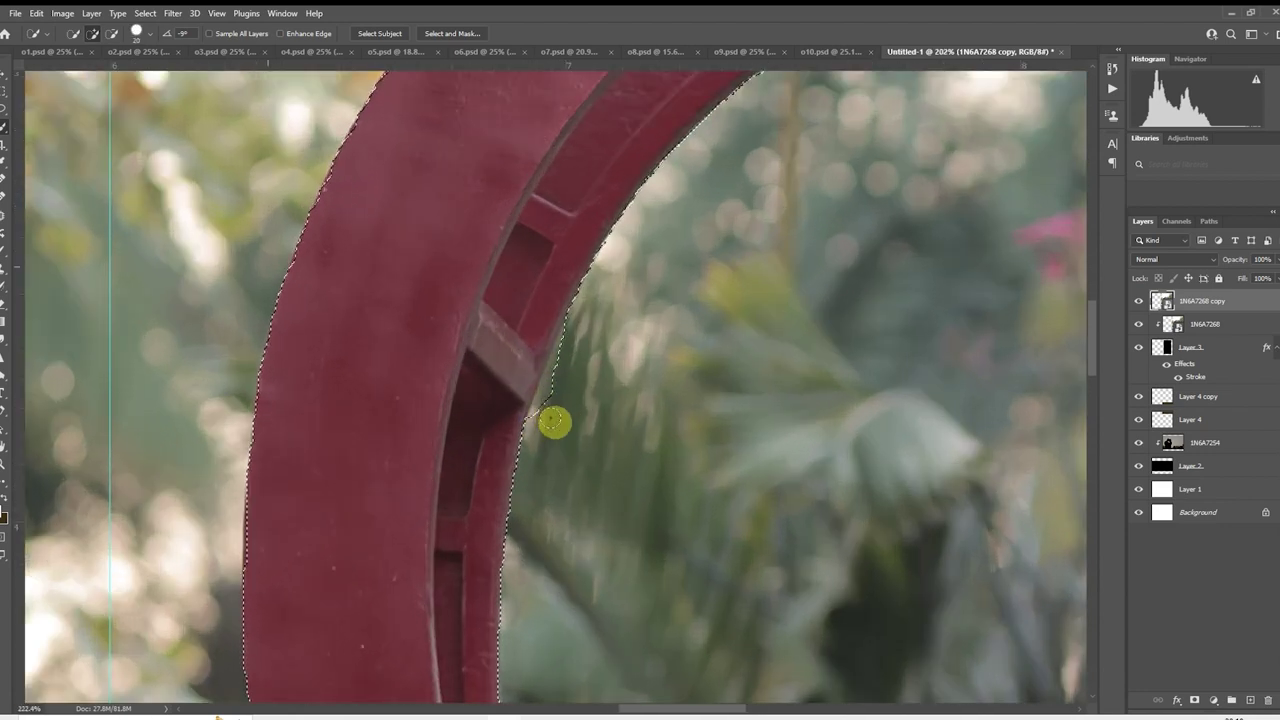
mouse_move(553, 422)
mouse_down()
mouse_move(572, 346)
mouse_move(371, 603)
mouse_up()
drag(737, 337, 440, 280)
scroll(371, 449, up, 2)
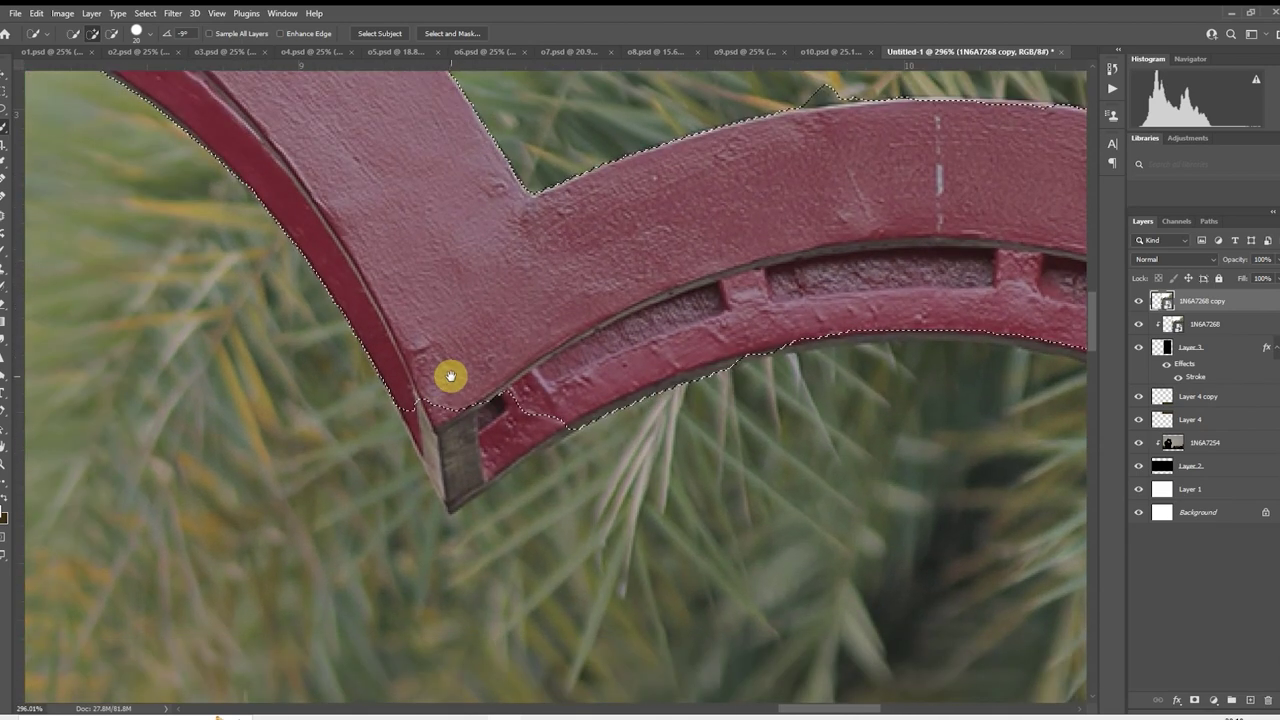
scroll(439, 481, up, 1)
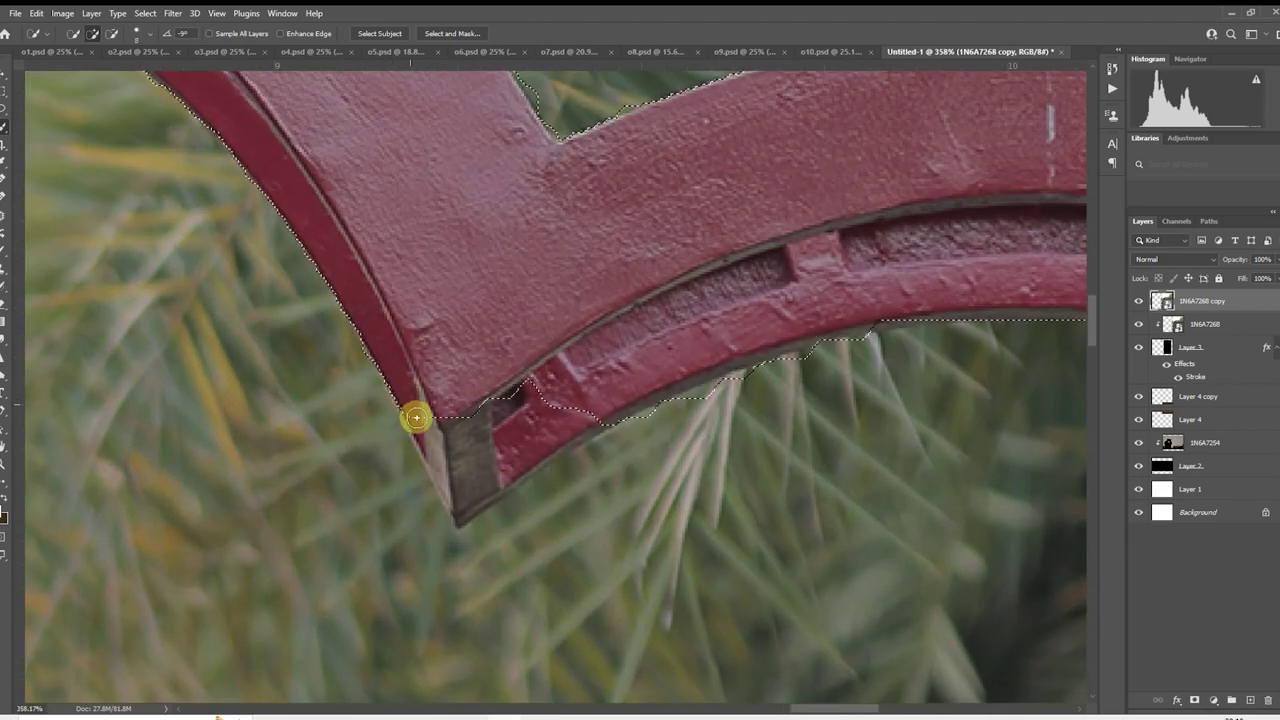
mouse_move(436, 461)
mouse_down()
mouse_move(455, 509)
mouse_move(466, 503)
mouse_move(508, 447)
mouse_move(508, 484)
mouse_move(455, 527)
mouse_move(509, 501)
mouse_move(491, 522)
mouse_move(583, 463)
mouse_move(598, 431)
mouse_move(564, 445)
mouse_move(633, 403)
mouse_move(668, 401)
mouse_up()
scroll(480, 500, up, 1)
scroll(517, 371, right, 5)
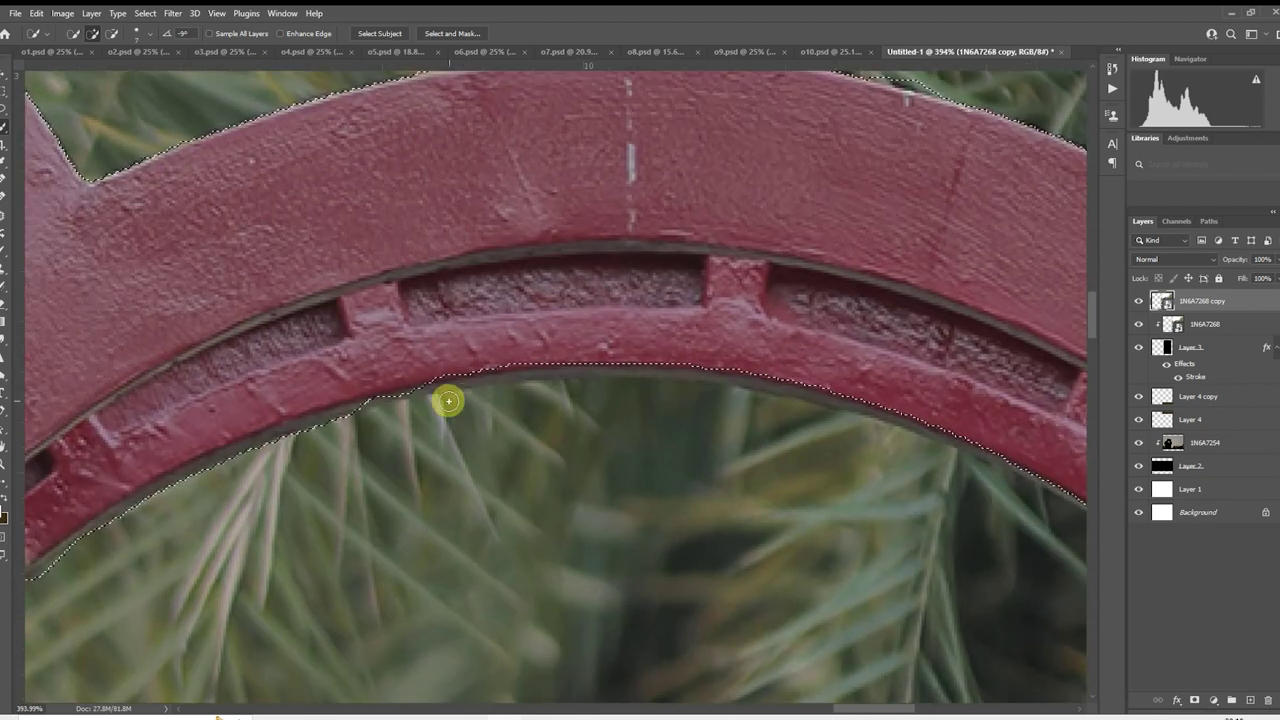
- Trim the selection beneath the ring and remove the stray fragment below it
drag(357, 402, 377, 390)
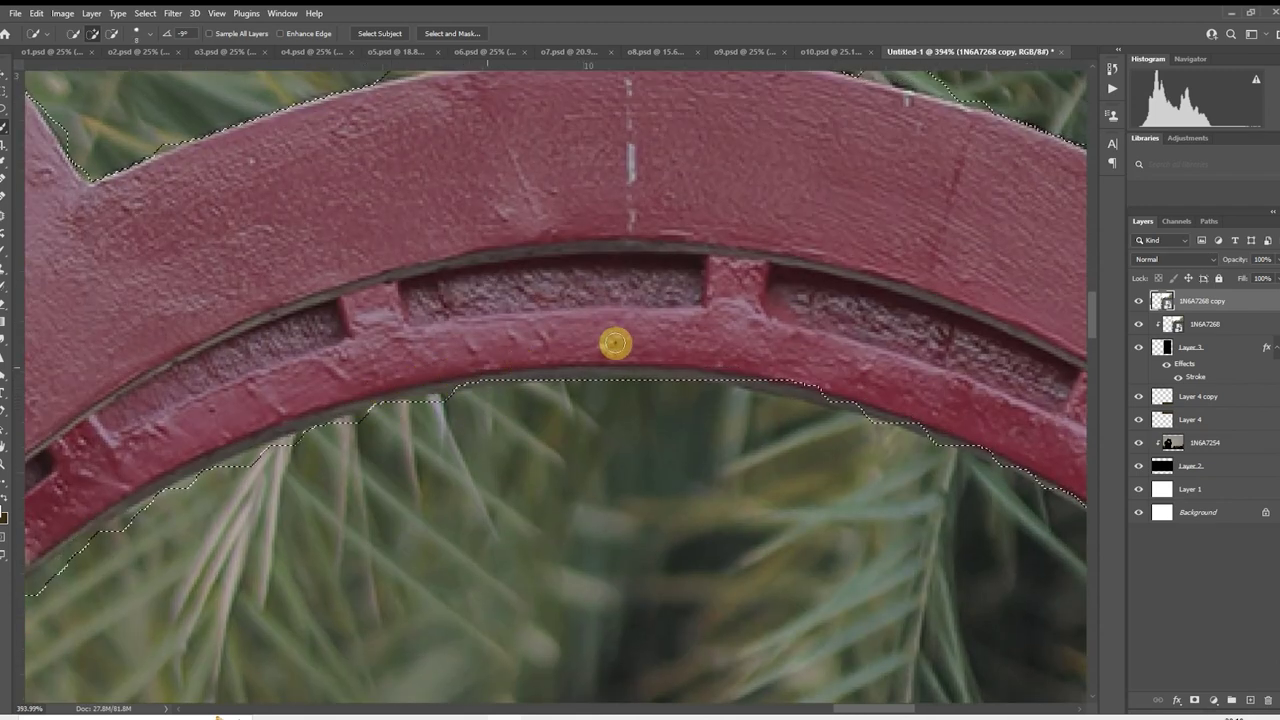
scroll(791, 397, right, 2)
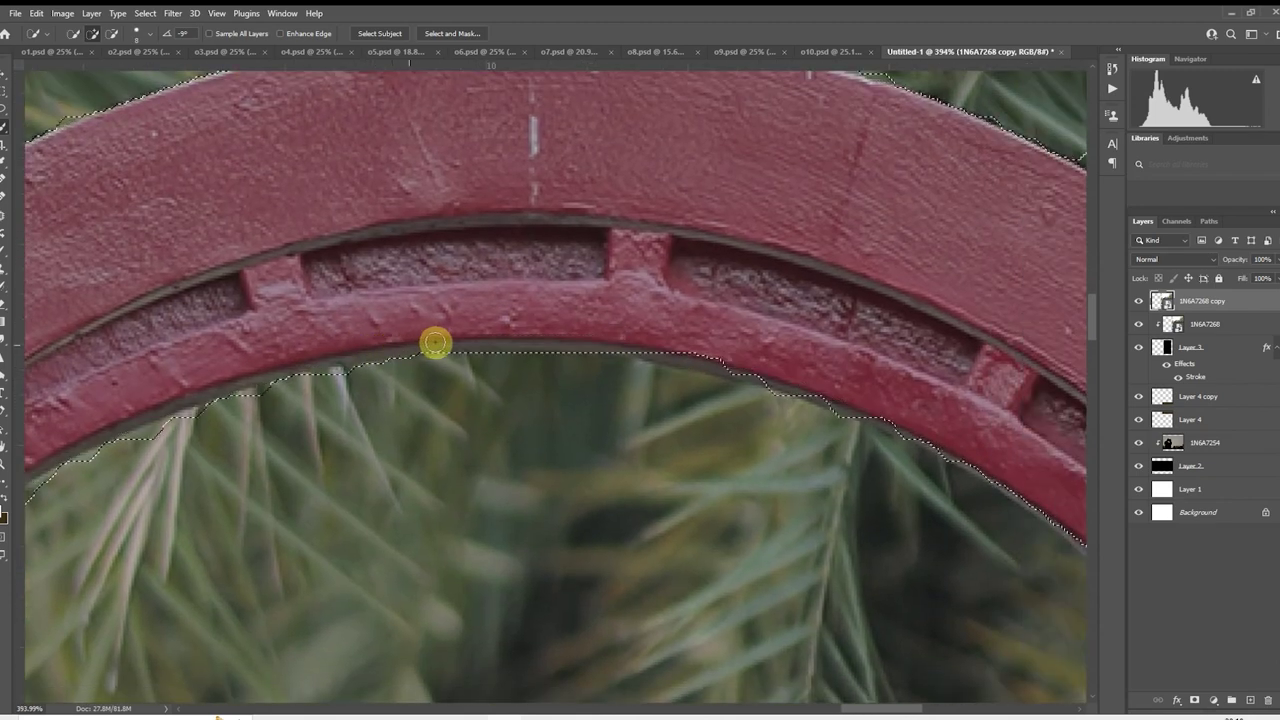
mouse_move(546, 335)
mouse_down()
mouse_move(723, 349)
mouse_move(291, 409)
mouse_move(493, 408)
mouse_move(581, 434)
mouse_move(286, 429)
mouse_move(284, 407)
mouse_move(254, 400)
mouse_move(417, 383)
mouse_move(366, 396)
mouse_move(265, 366)
mouse_up()
mouse_move(324, 353)
mouse_down()
mouse_move(527, 363)
mouse_move(516, 392)
mouse_move(354, 377)
mouse_move(469, 377)
mouse_up()
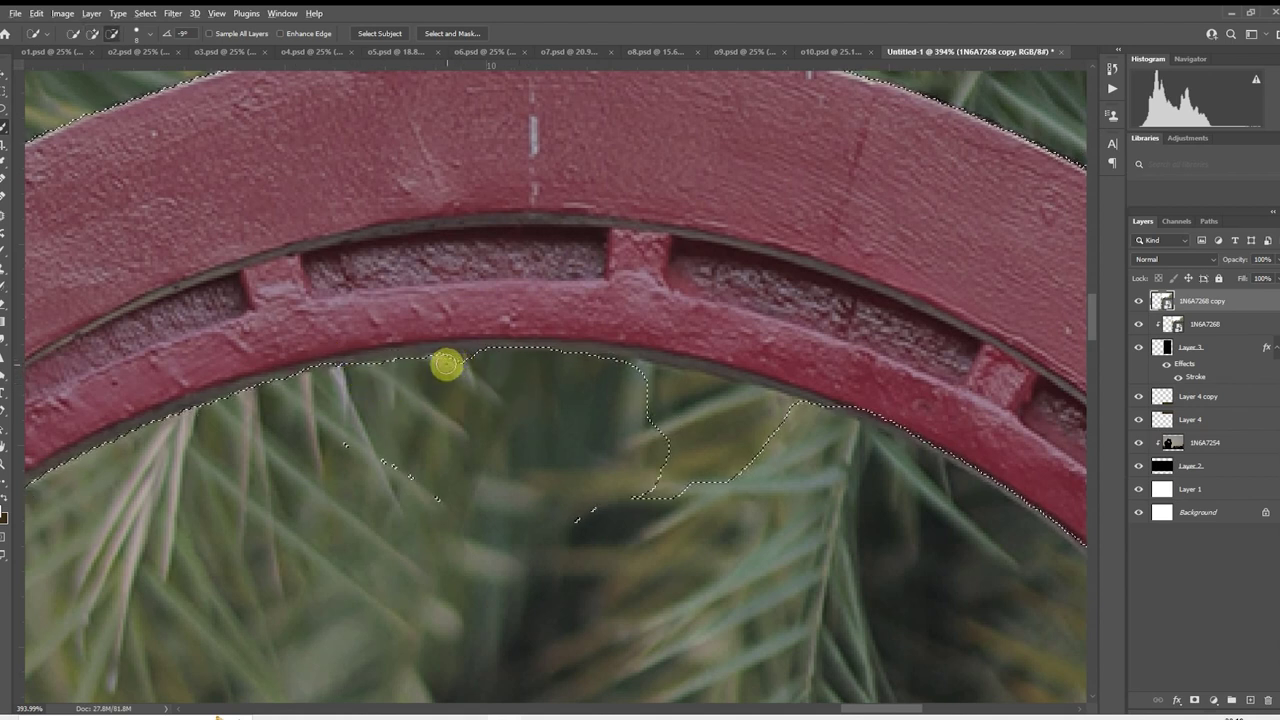
mouse_move(616, 432)
mouse_down()
mouse_move(634, 371)
mouse_move(677, 377)
mouse_up()
drag(773, 410, 755, 404)
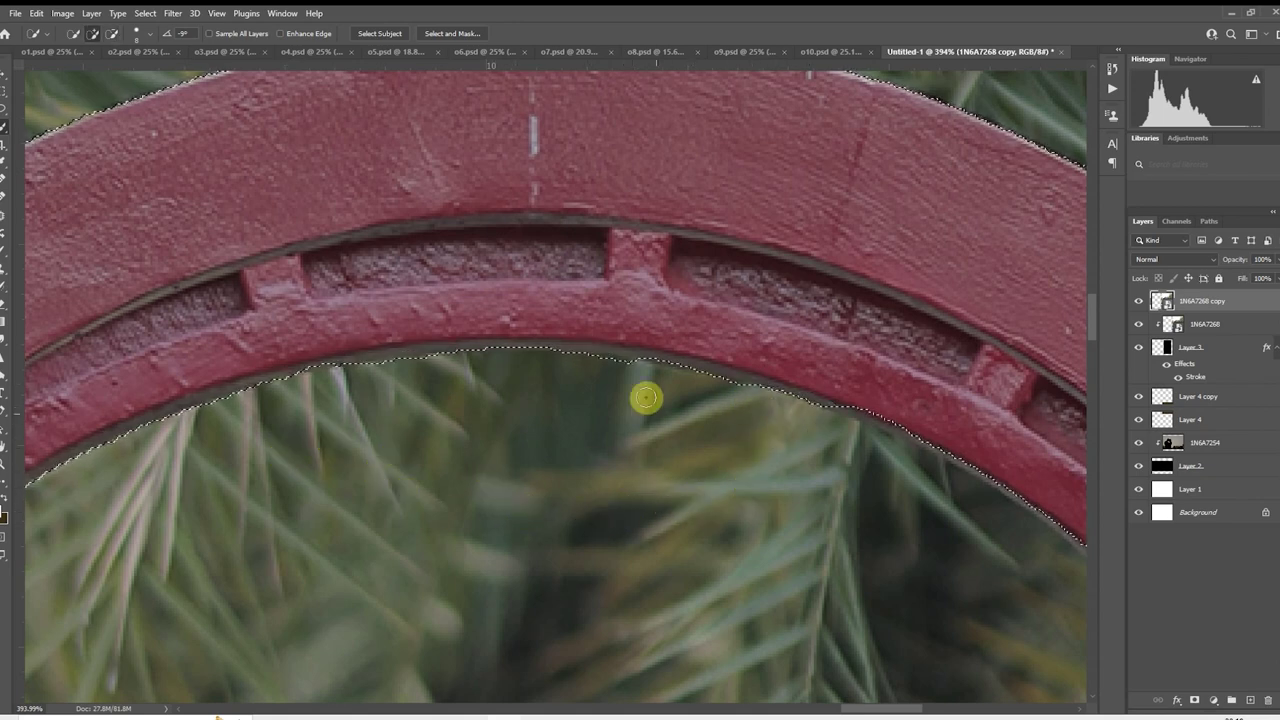
mouse_move(646, 397)
mouse_down()
mouse_move(607, 370)
mouse_move(366, 297)
mouse_up()
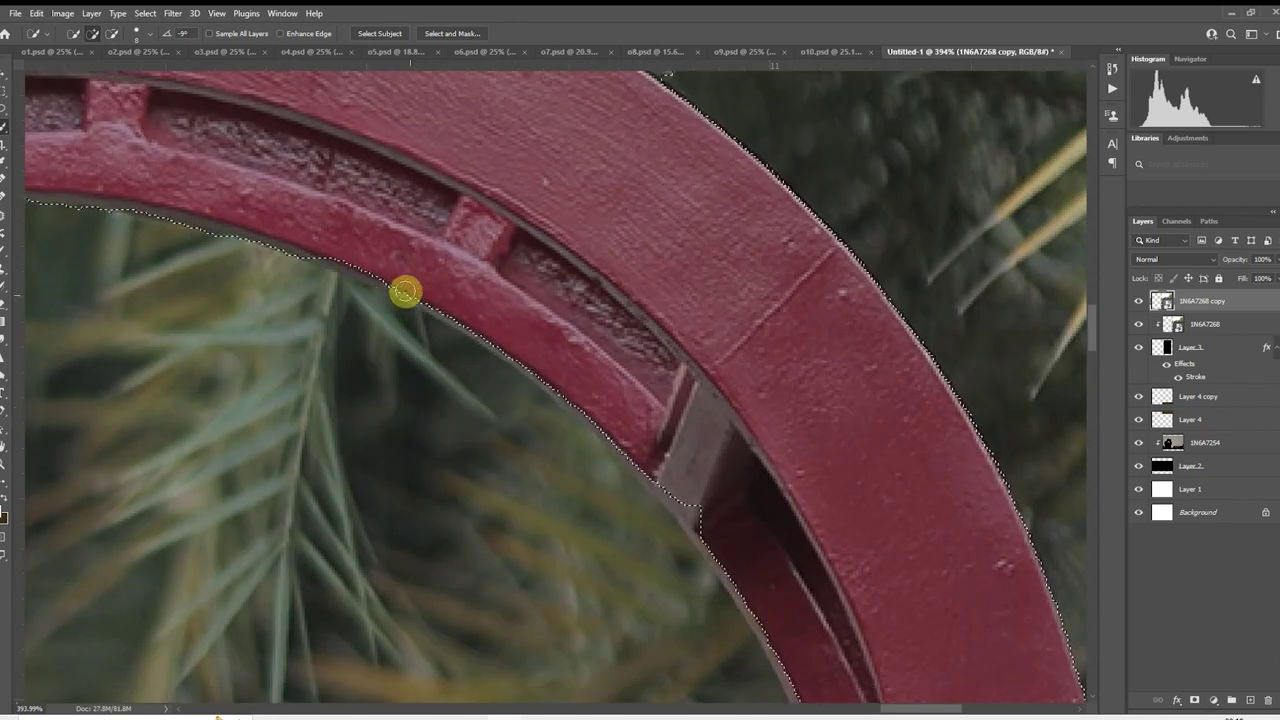
- Tighten the selection so it follows the ring's inner edge closely
drag(336, 257, 397, 283)
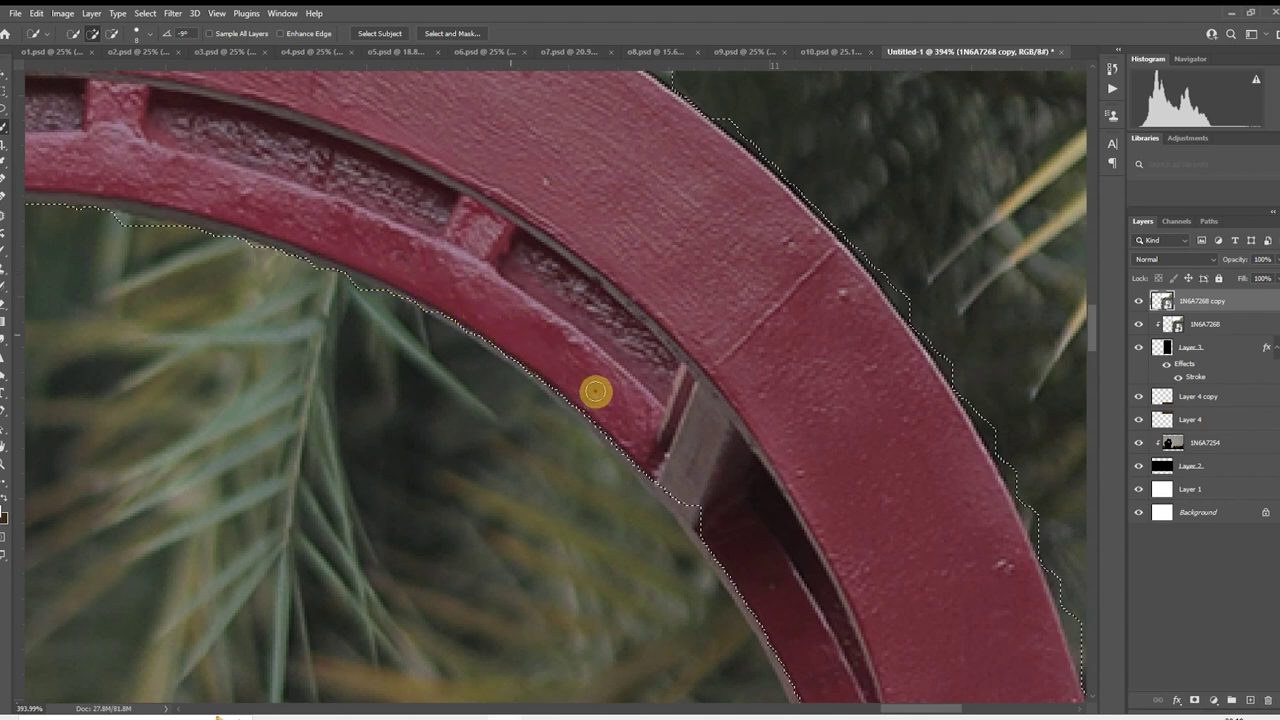
mouse_move(595, 391)
mouse_down()
mouse_move(547, 344)
mouse_move(472, 320)
mouse_up()
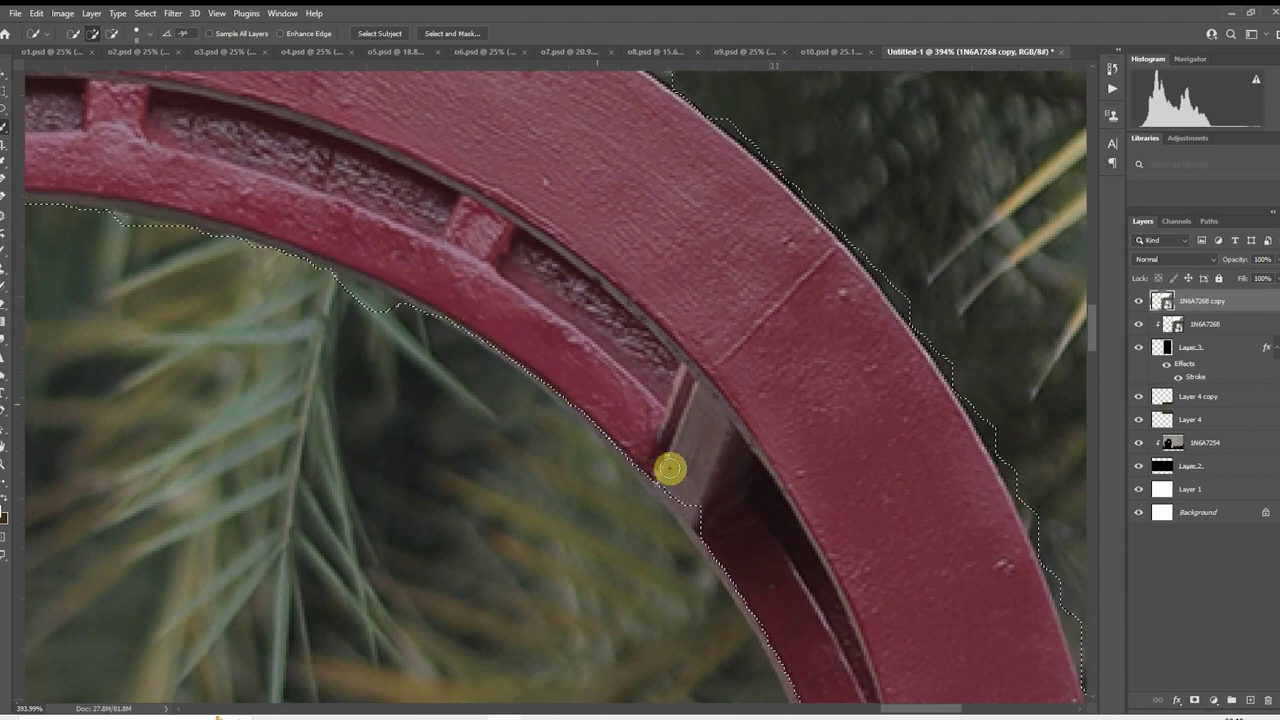
mouse_move(670, 468)
mouse_down()
mouse_move(647, 422)
mouse_move(608, 427)
mouse_move(597, 409)
mouse_move(643, 412)
mouse_move(292, 318)
mouse_move(303, 263)
mouse_move(394, 307)
mouse_move(557, 440)
mouse_move(415, 178)
mouse_move(640, 384)
mouse_move(564, 288)
mouse_move(617, 357)
mouse_up()
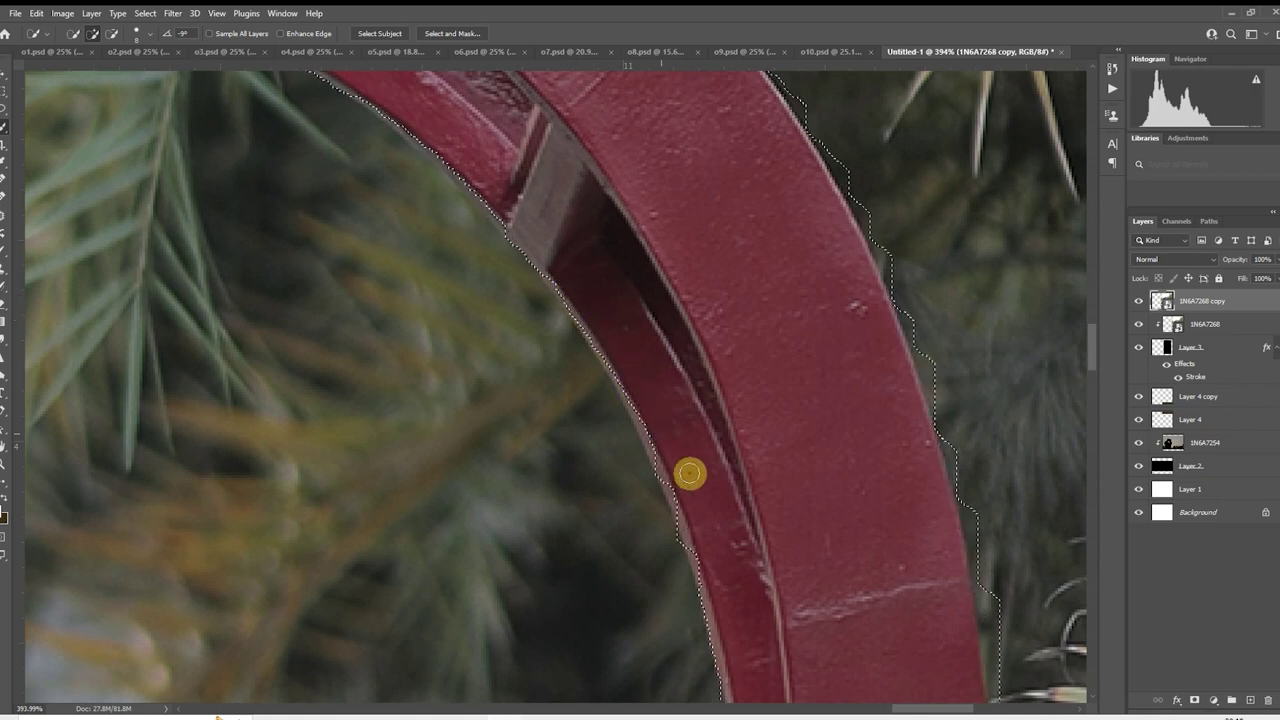
mouse_move(689, 473)
mouse_down()
mouse_move(624, 379)
mouse_move(670, 469)
mouse_up()
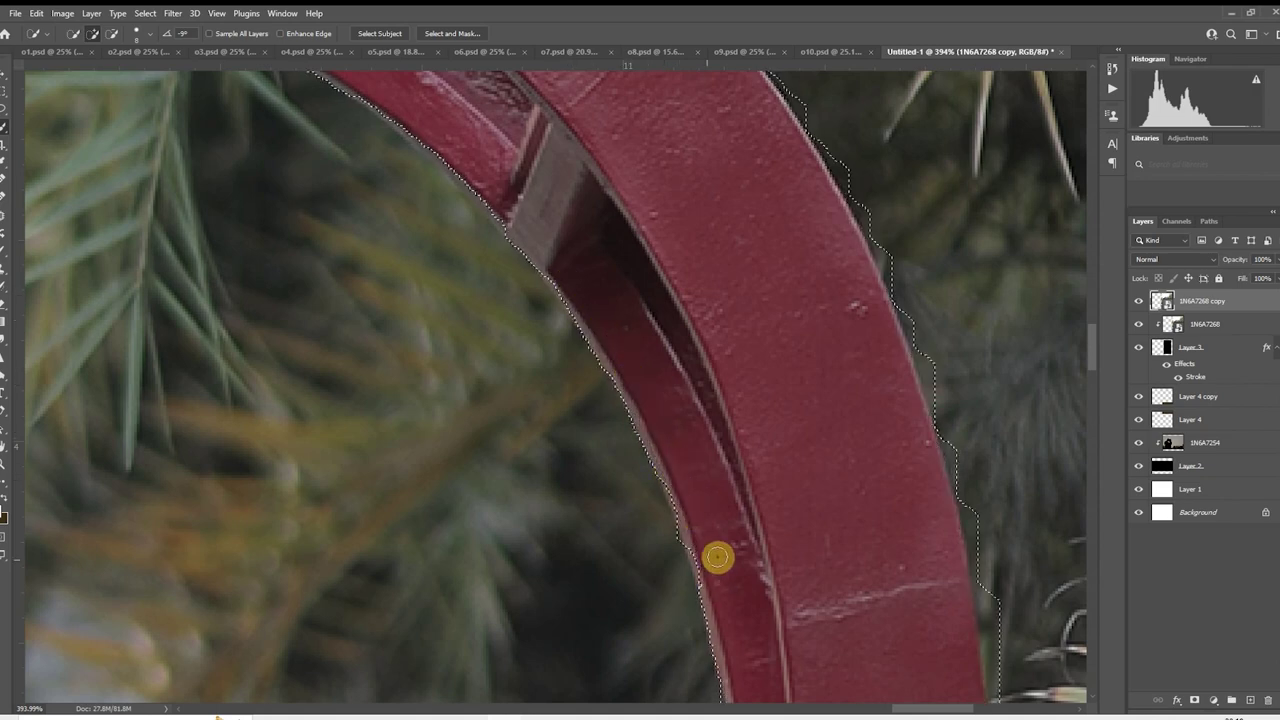
scroll(717, 557, down, 6)
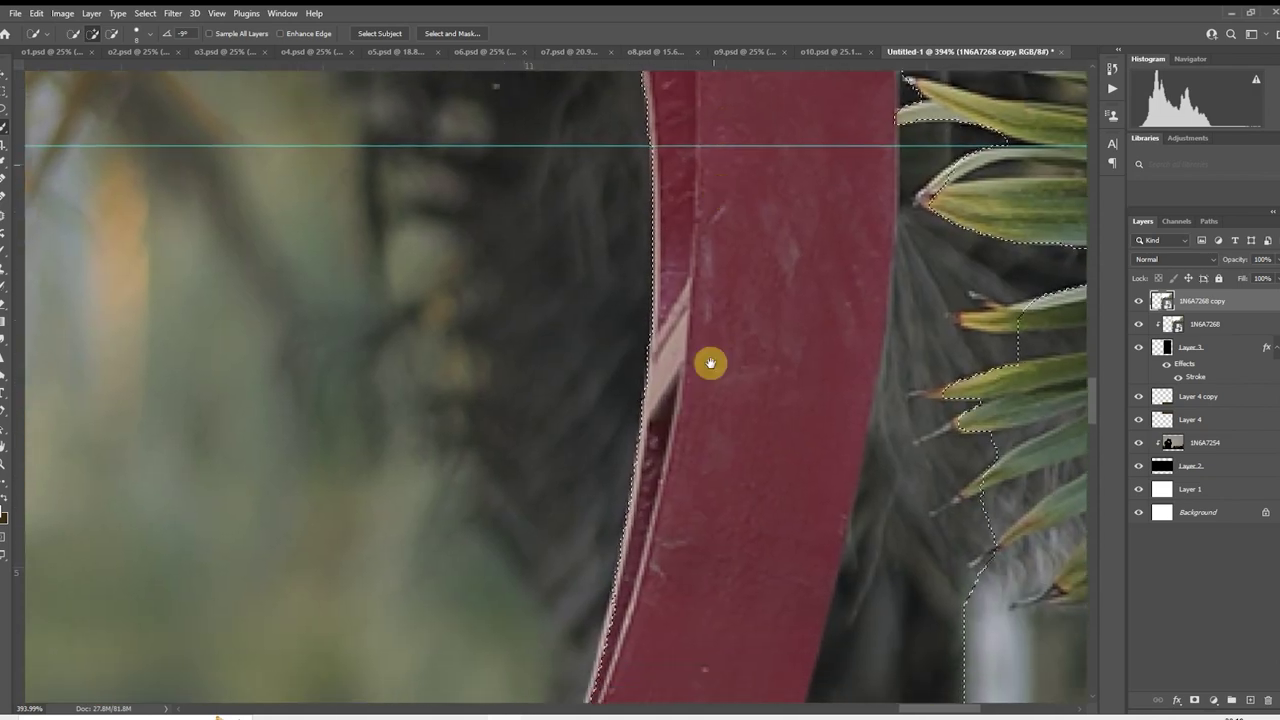
scroll(710, 363, down, 8)
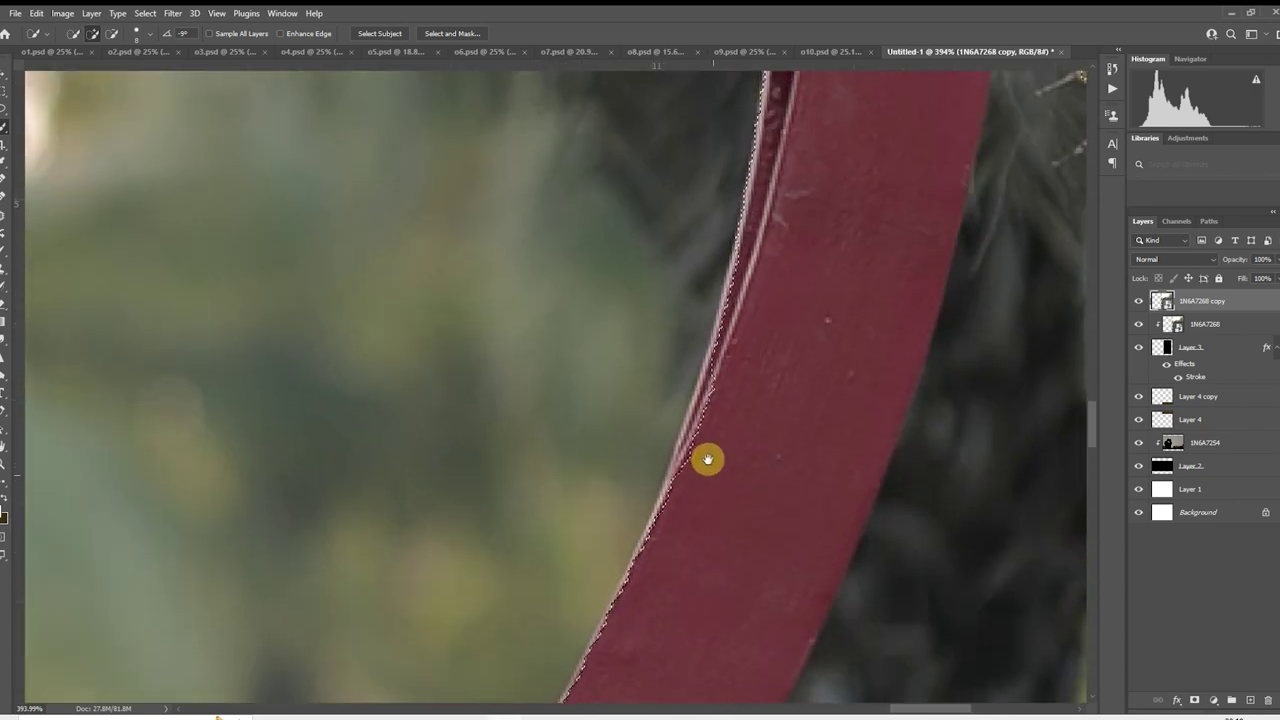
scroll(707, 459, up, 1)
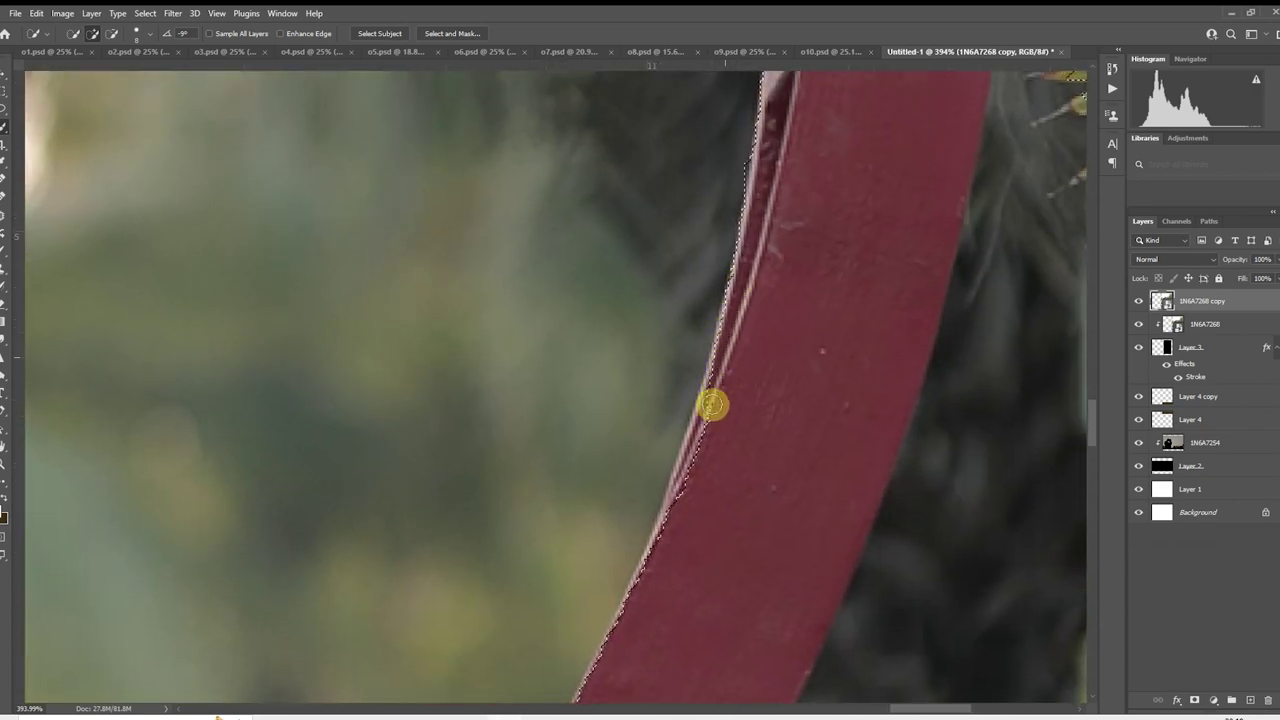
drag(686, 547, 706, 430)
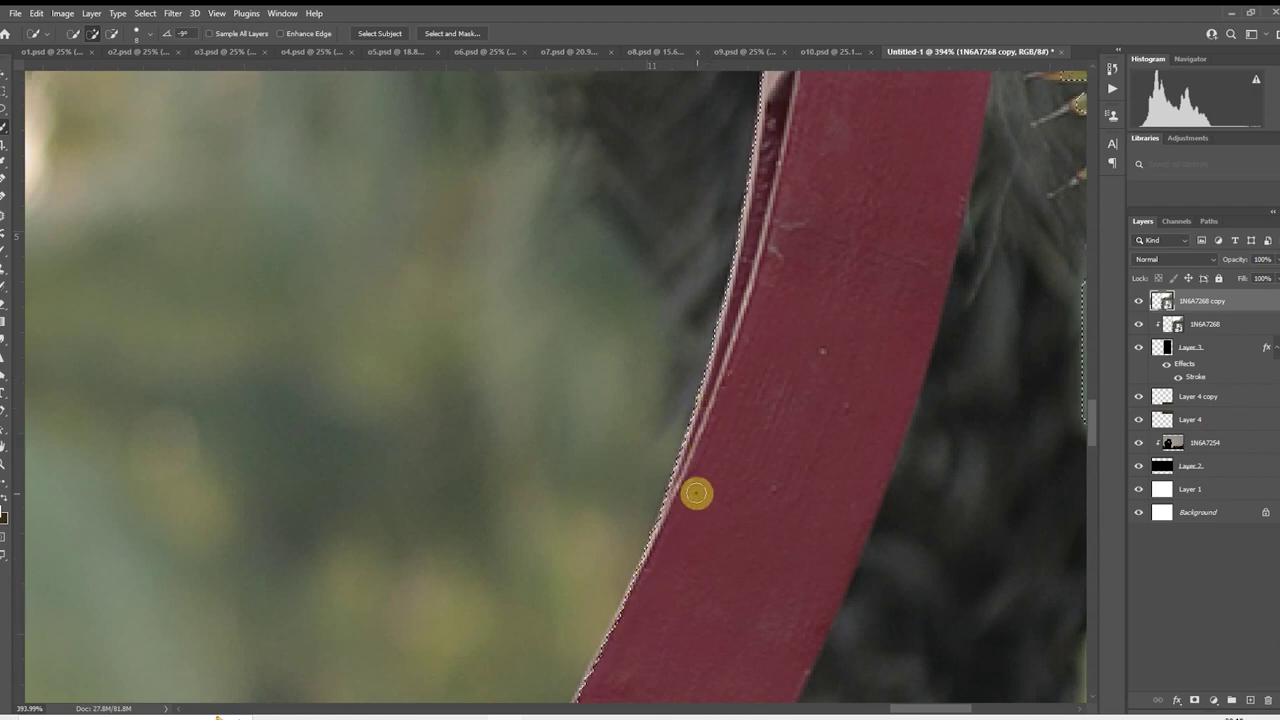
scroll(694, 491, down, 5)
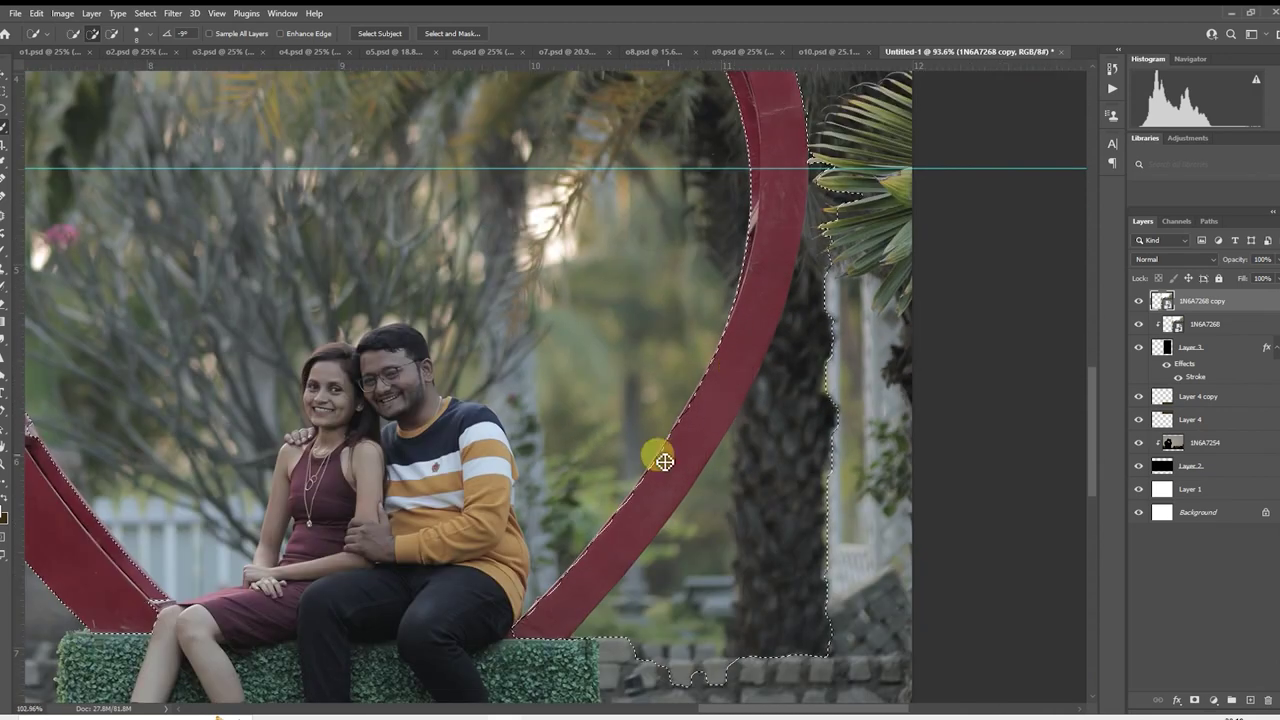
- Extend the Quick Selection along the ring's right side and rasterize the top photo layer
scroll(667, 450, up, 5)
scroll(718, 353, up, 1)
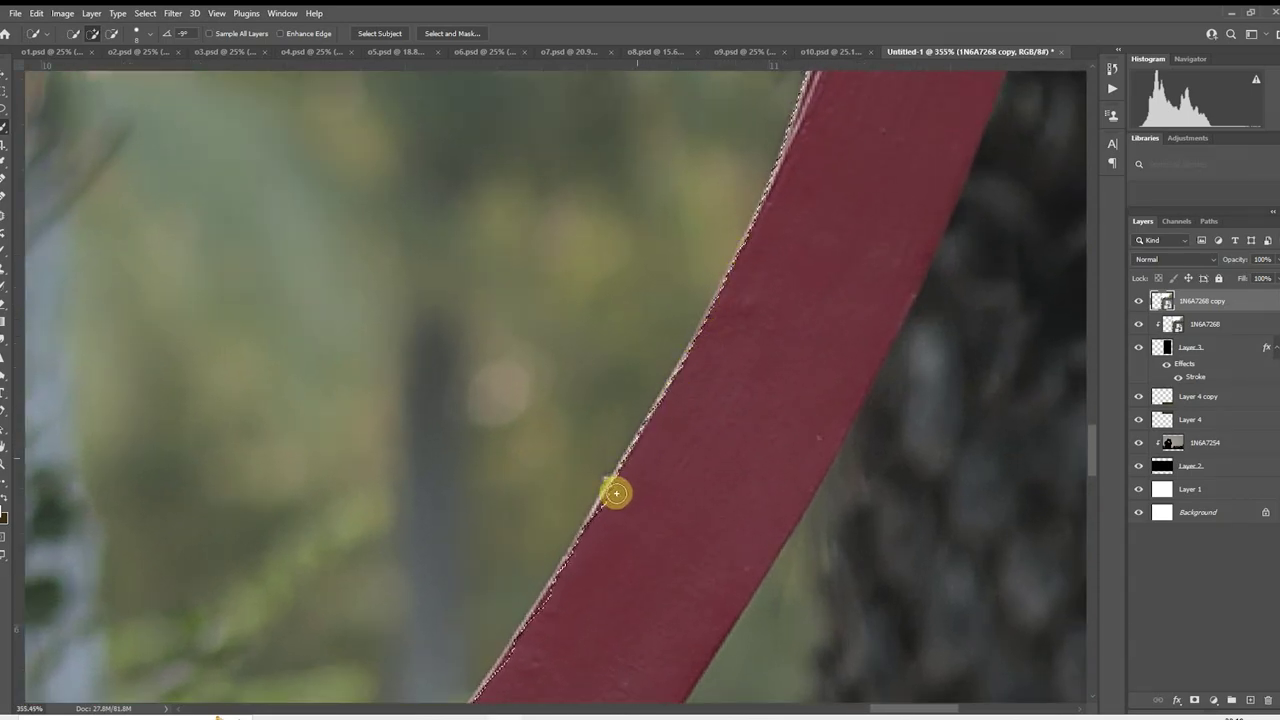
drag(585, 557, 673, 273)
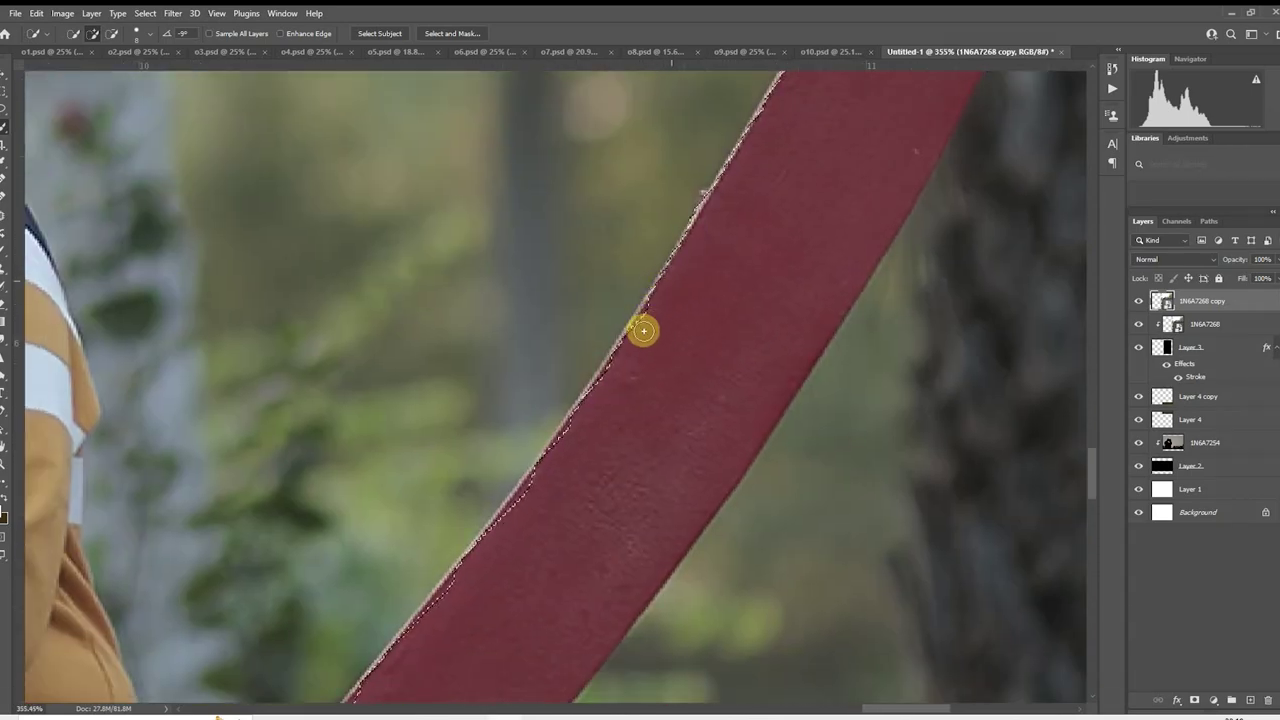
scroll(709, 374, down, 5)
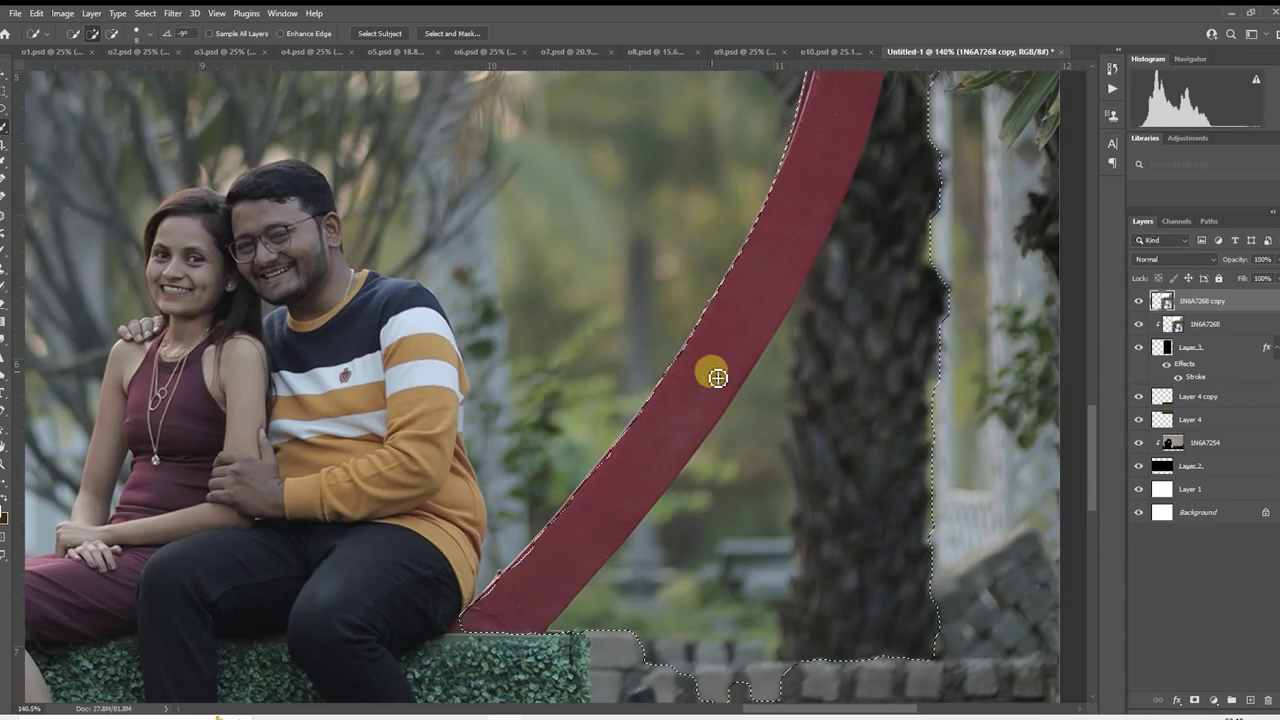
scroll(749, 451, up, 2)
mouse_move(715, 447)
mouse_down()
mouse_move(697, 491)
mouse_move(586, 594)
mouse_move(817, 363)
mouse_move(853, 292)
mouse_up()
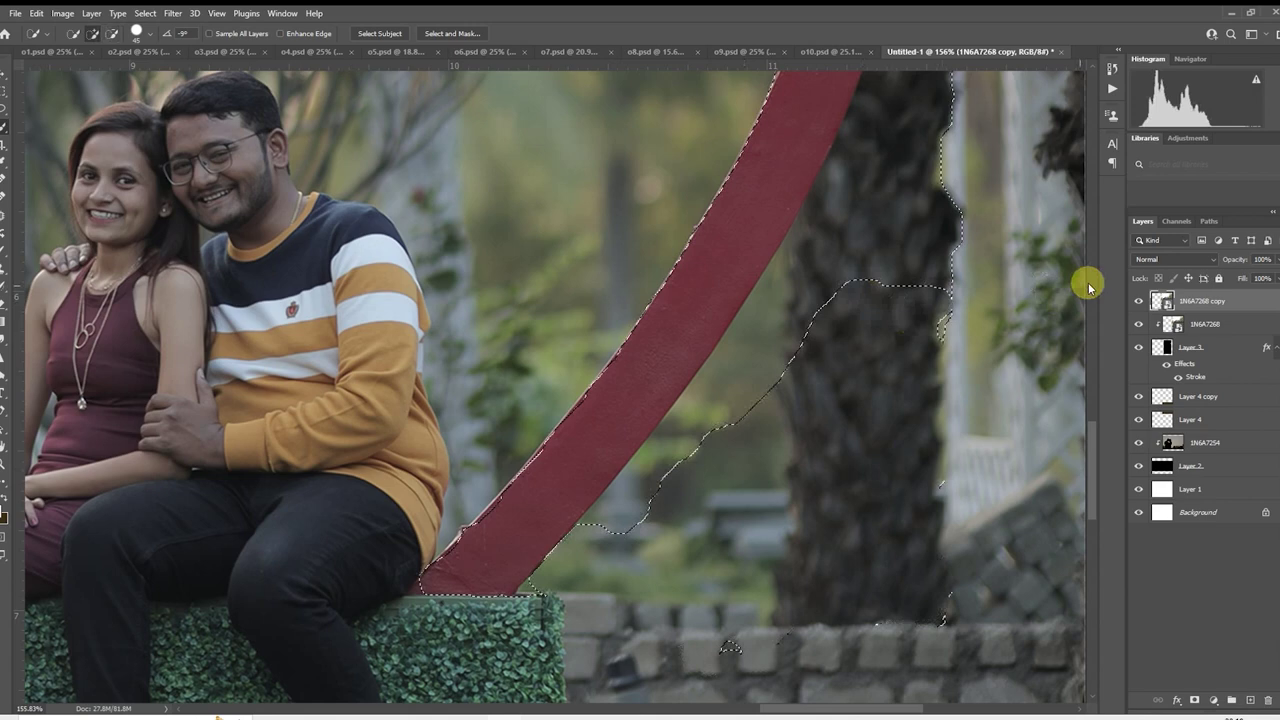
right_click(1191, 300)
click(1096, 376)
- Tighten the selection on the ring, removing the tree, palm leaves and upper-right tail
mouse_move(655, 484)
mouse_down()
mouse_move(525, 590)
mouse_move(820, 260)
mouse_up()
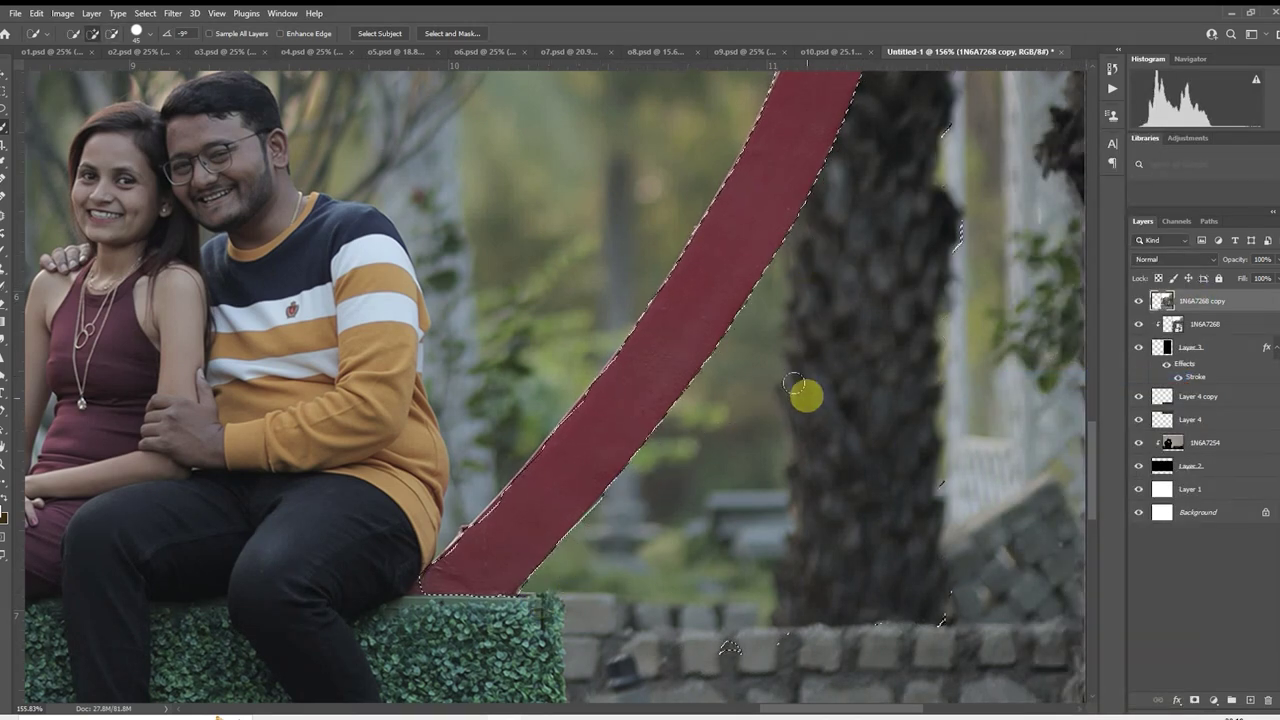
mouse_move(929, 291)
mouse_down()
mouse_move(811, 598)
mouse_move(775, 392)
mouse_move(795, 235)
mouse_move(869, 371)
mouse_up()
drag(805, 168, 773, 335)
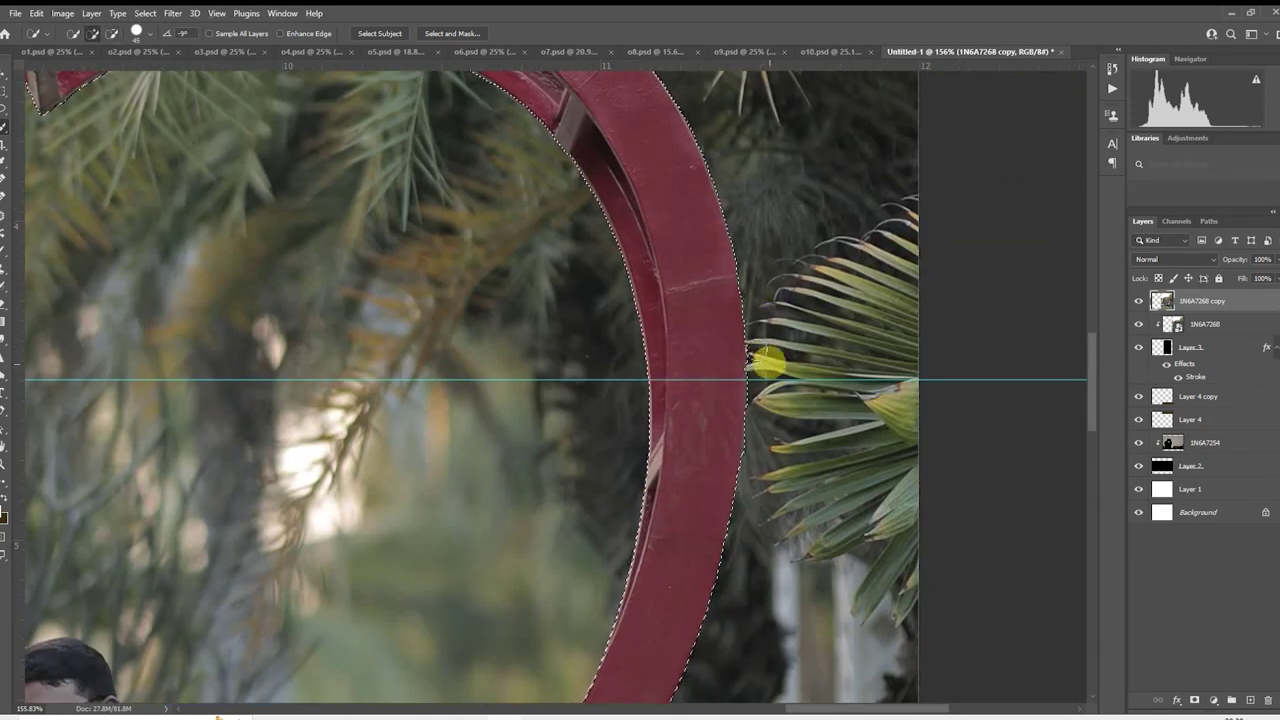
scroll(694, 368, up, 5)
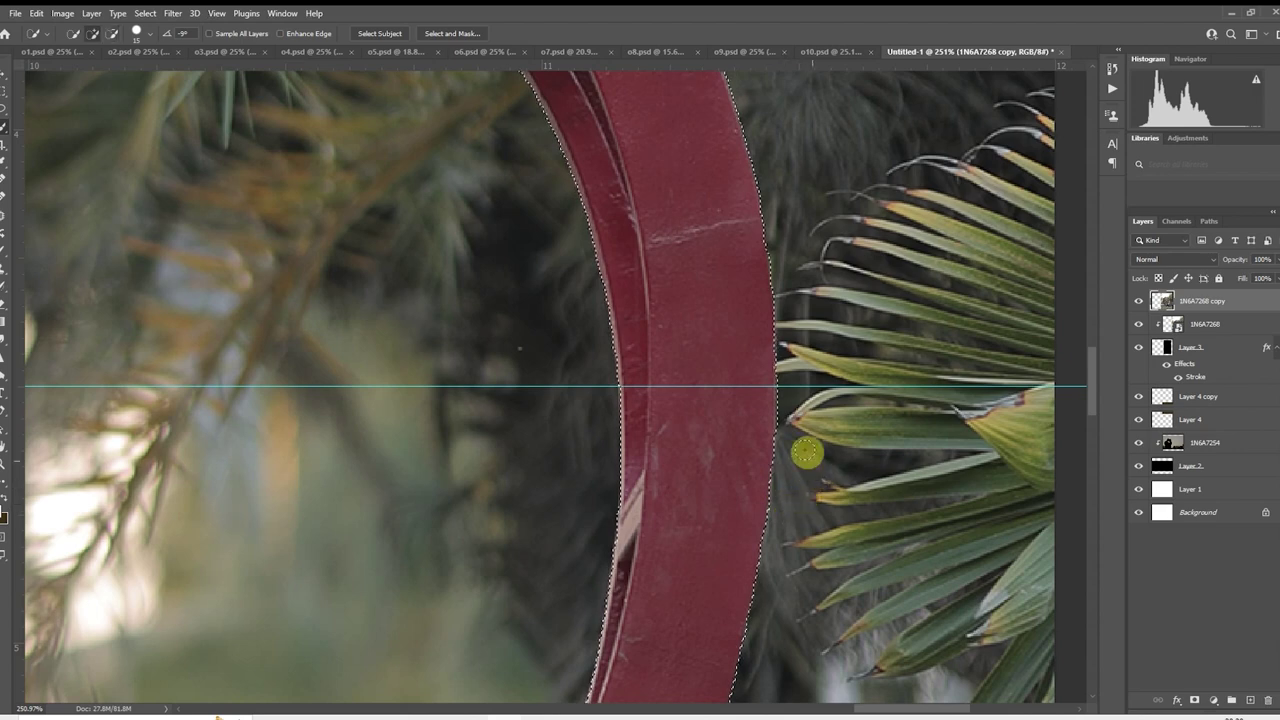
scroll(806, 449, down, 3)
scroll(691, 346, up, 5)
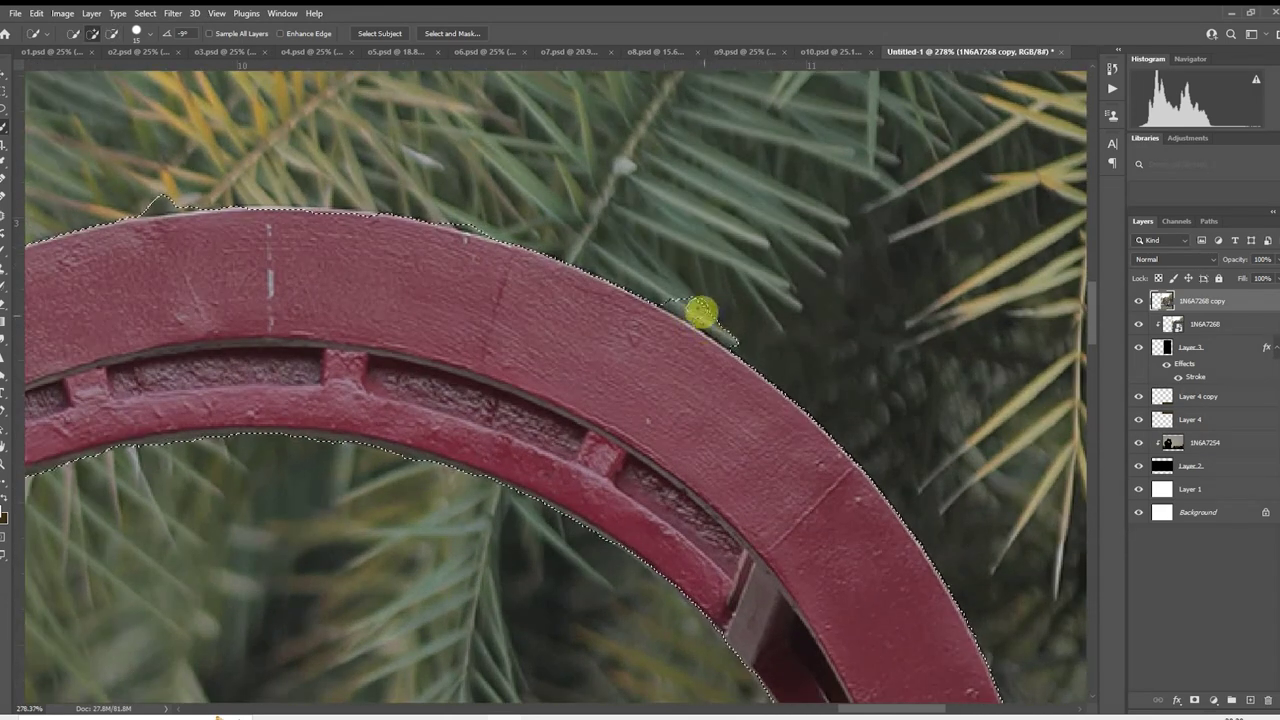
mouse_move(685, 300)
mouse_down()
mouse_move(734, 334)
mouse_move(689, 303)
mouse_move(714, 317)
mouse_up()
scroll(714, 317, down, 3)
scroll(700, 343, up, 5)
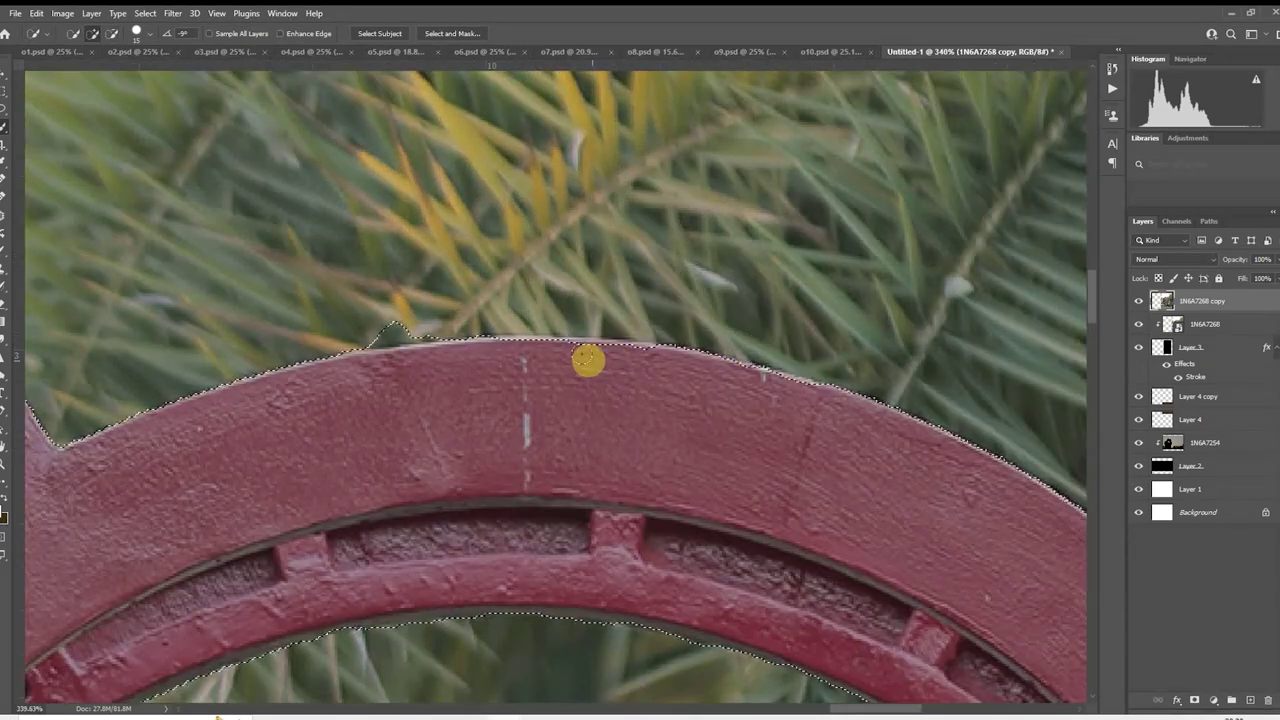
- Smooth the selection along the ring's top and outer edges
drag(440, 371, 777, 257)
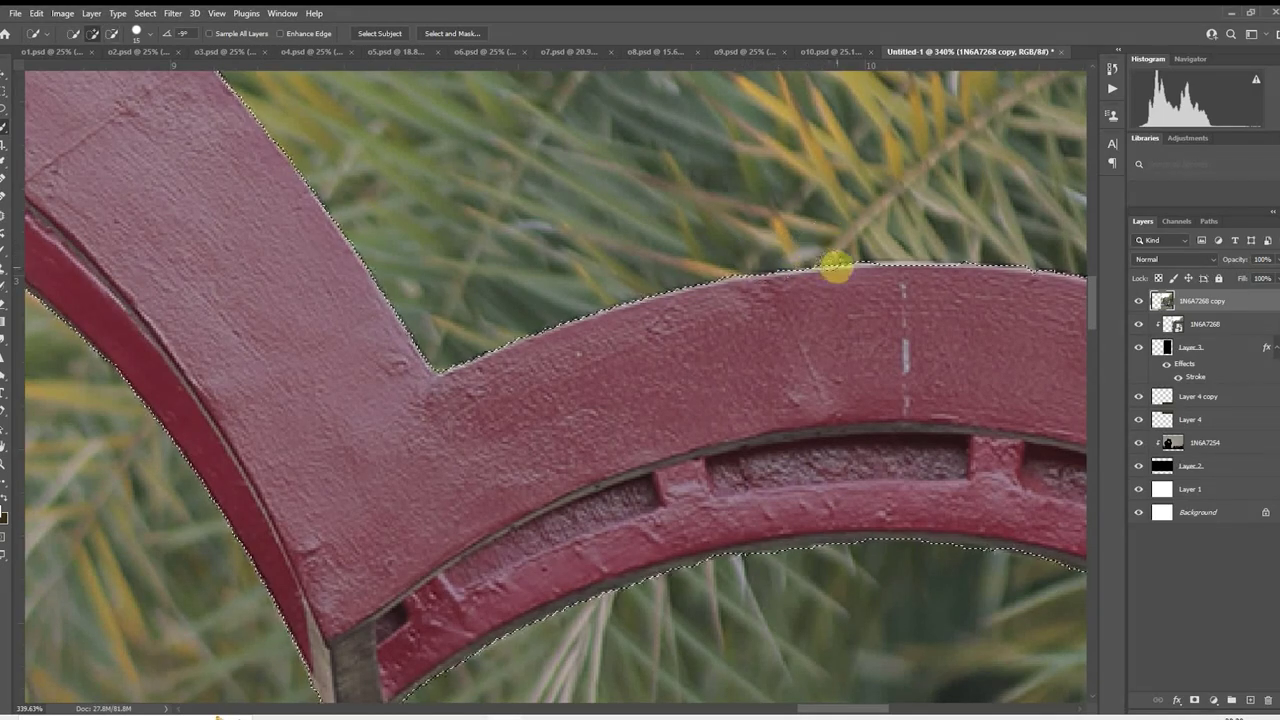
scroll(837, 266, down, 3)
drag(489, 315, 851, 443)
scroll(514, 291, up, 2)
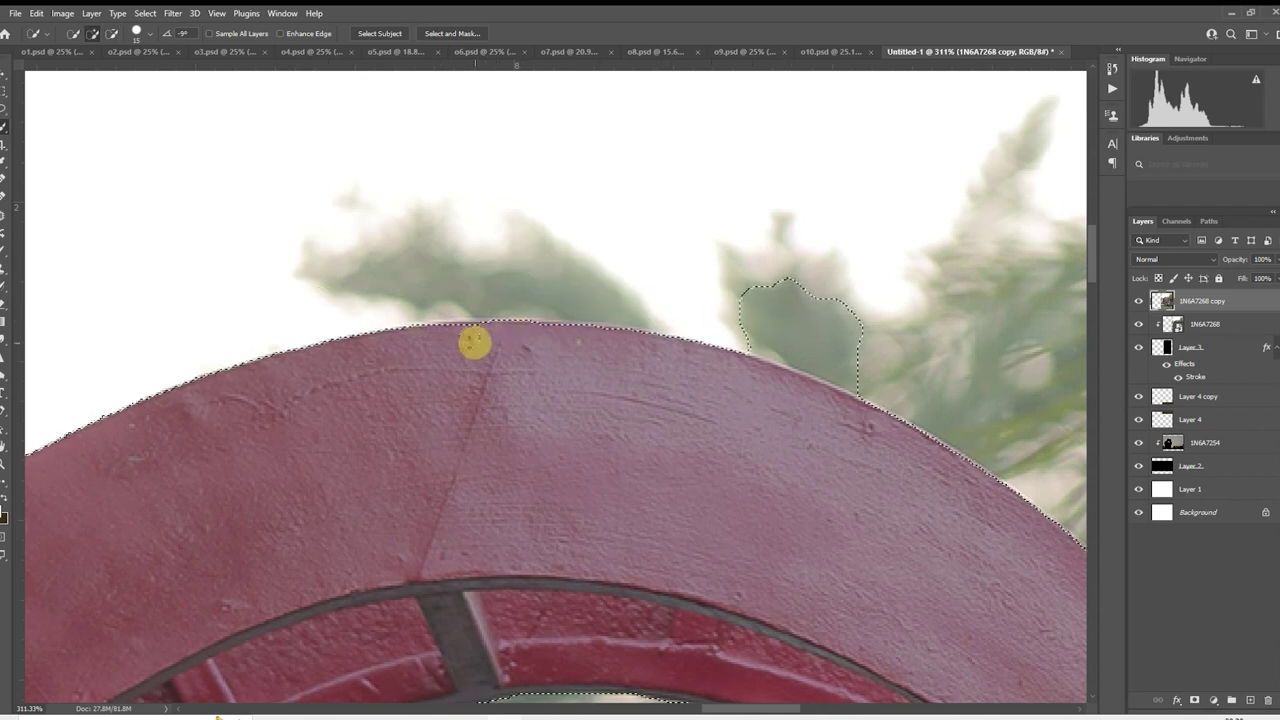
mouse_move(474, 343)
mouse_down()
mouse_move(460, 337)
mouse_move(755, 323)
mouse_up()
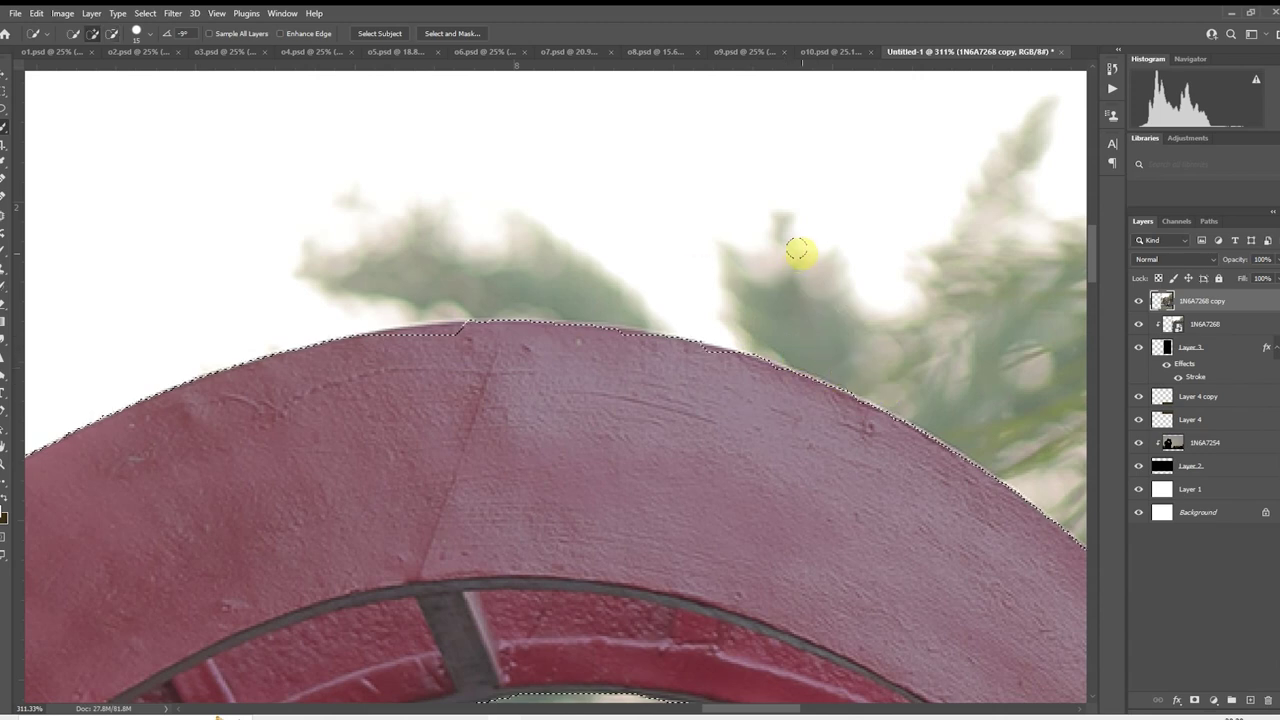
scroll(797, 251, down, 5)
scroll(634, 166, up, 3)
scroll(541, 388, up, 3)
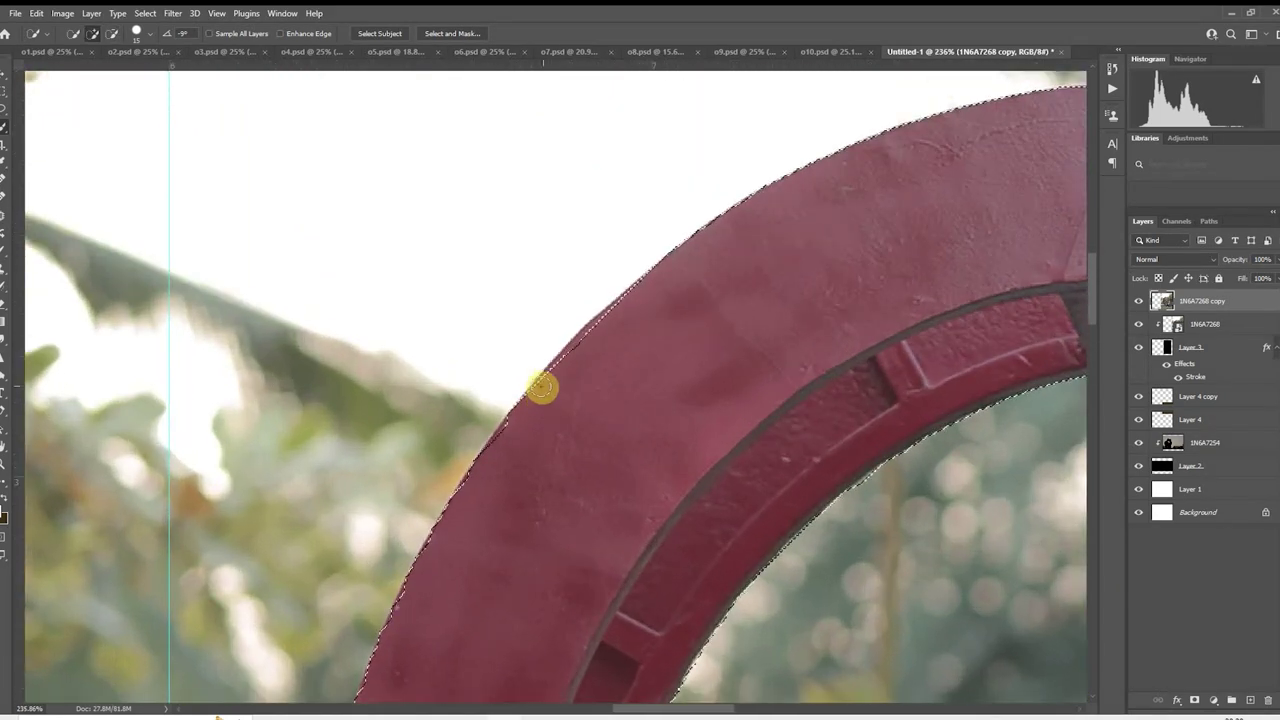
mouse_move(615, 317)
mouse_down()
mouse_move(673, 282)
mouse_move(489, 458)
mouse_move(518, 420)
mouse_move(471, 486)
mouse_up()
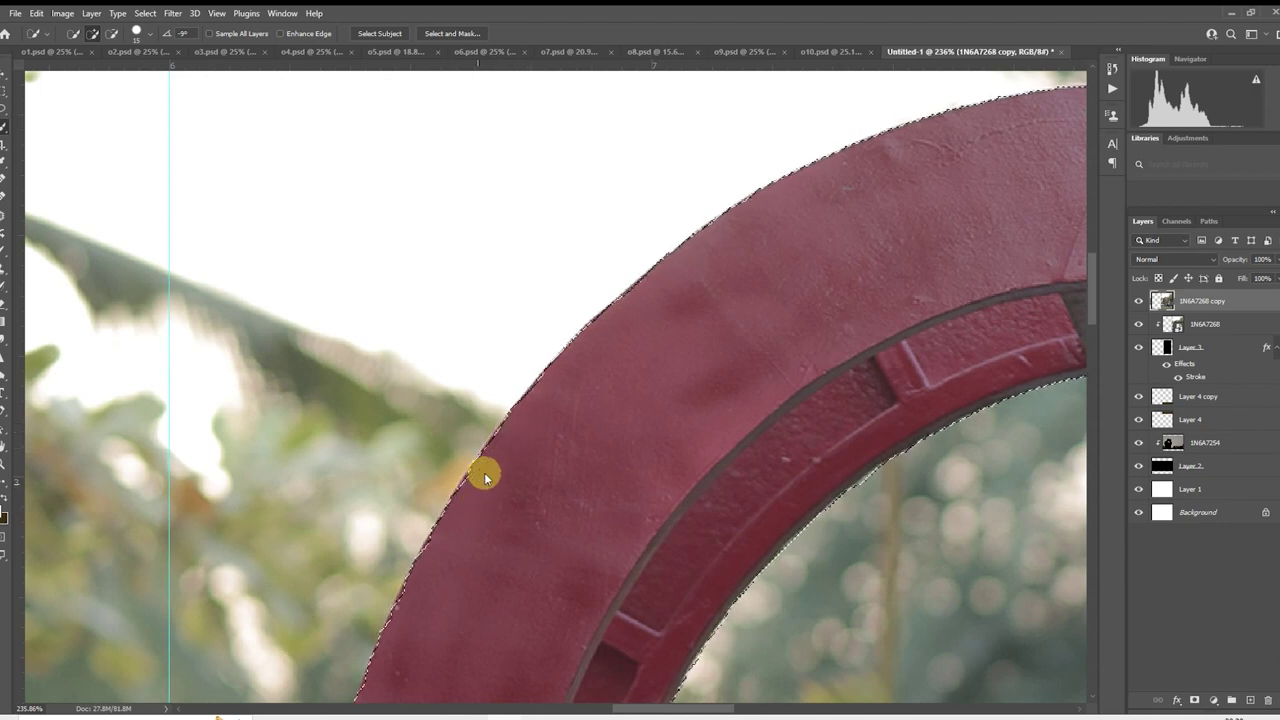
scroll(549, 486, down, 2)
- Extend the selection down the ring's left edge, excluding the blurred foliage
mouse_move(549, 486)
mouse_down()
mouse_move(554, 279)
mouse_move(553, 354)
mouse_move(569, 316)
mouse_move(588, 556)
mouse_move(541, 324)
mouse_move(584, 223)
mouse_move(571, 243)
mouse_move(606, 247)
mouse_move(604, 179)
mouse_up()
scroll(586, 557, up, 2)
scroll(620, 171, up, 2)
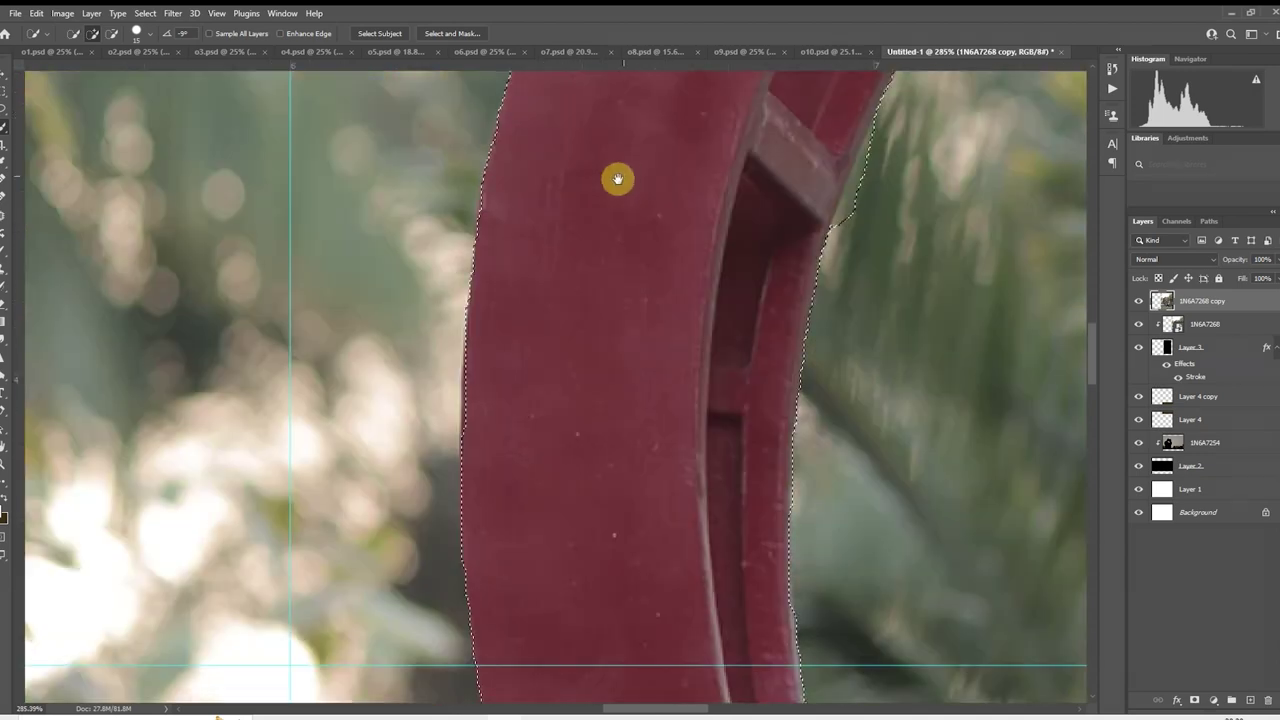
scroll(567, 326, up, 1)
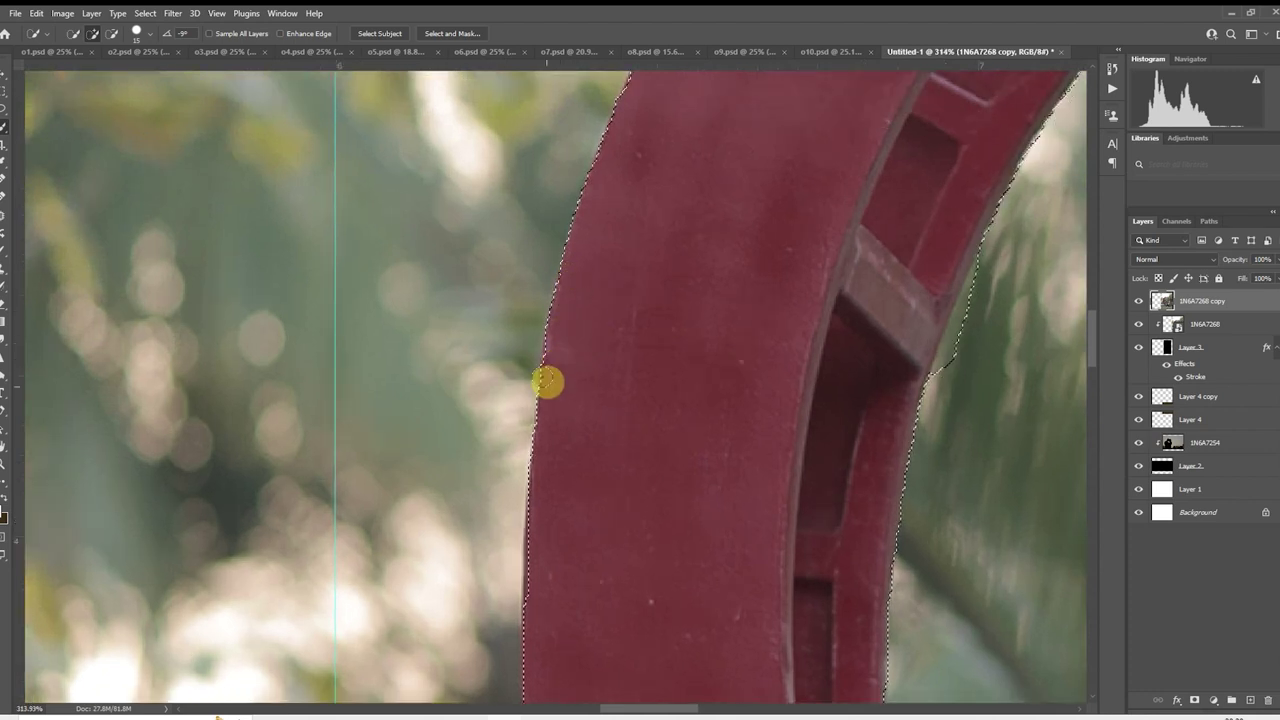
mouse_move(547, 381)
mouse_down()
mouse_move(614, 286)
mouse_move(552, 279)
mouse_move(558, 290)
mouse_up()
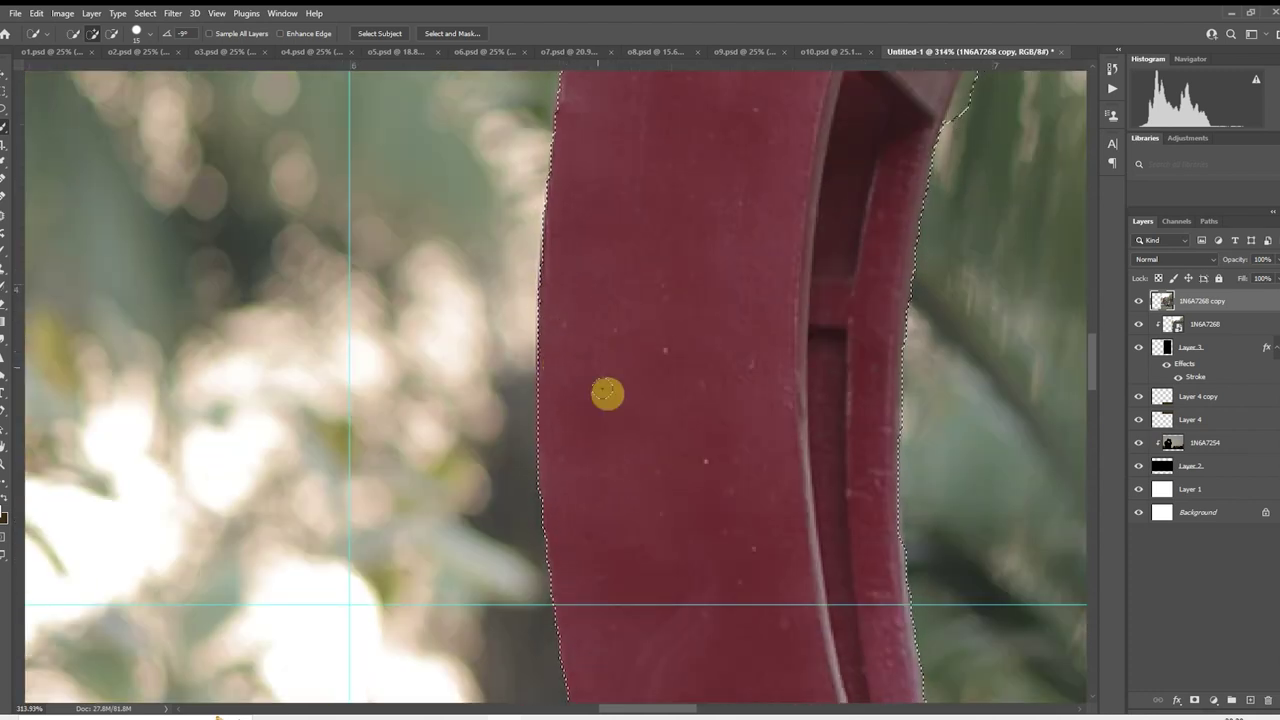
drag(607, 393, 591, 191)
drag(655, 512, 649, 451)
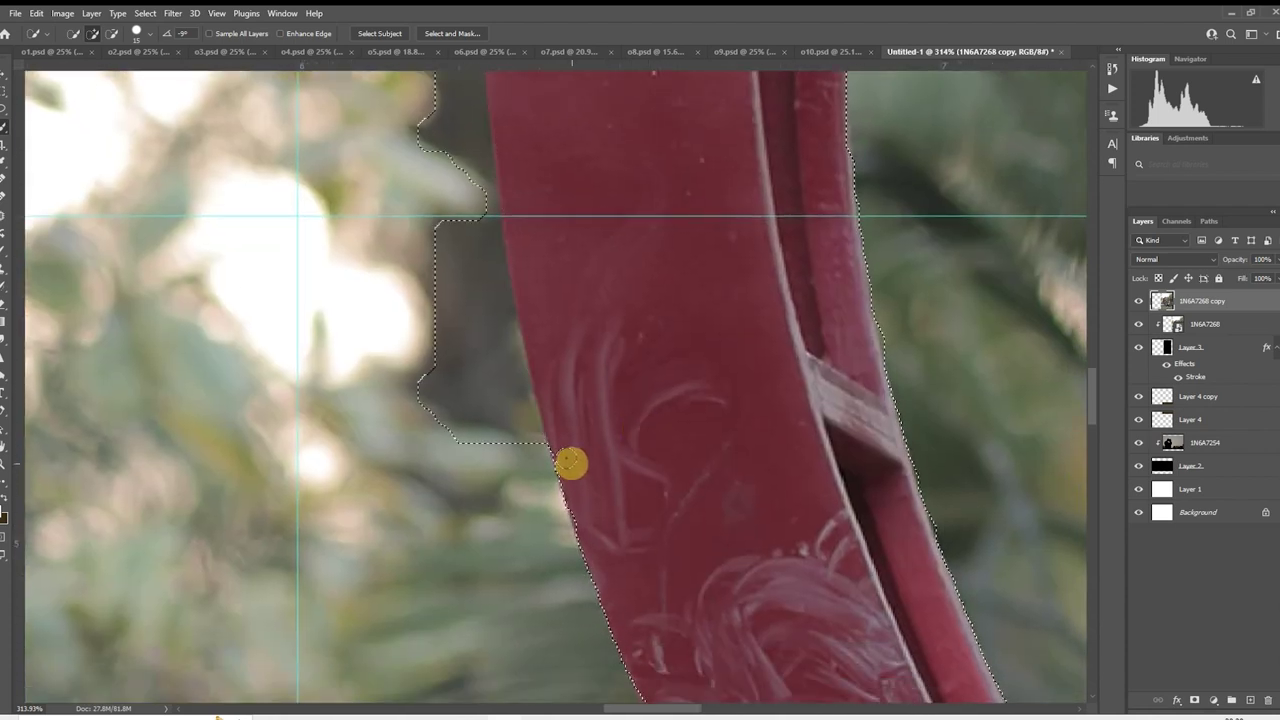
drag(571, 462, 587, 508)
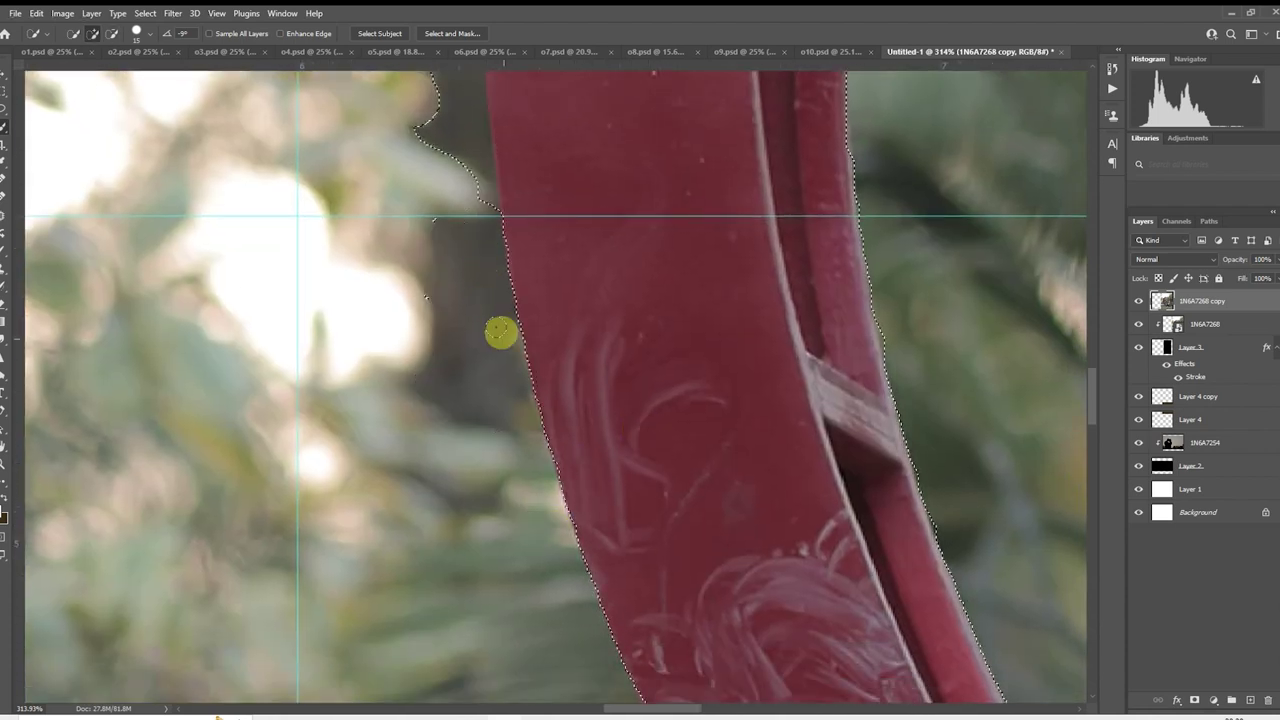
drag(501, 333, 577, 609)
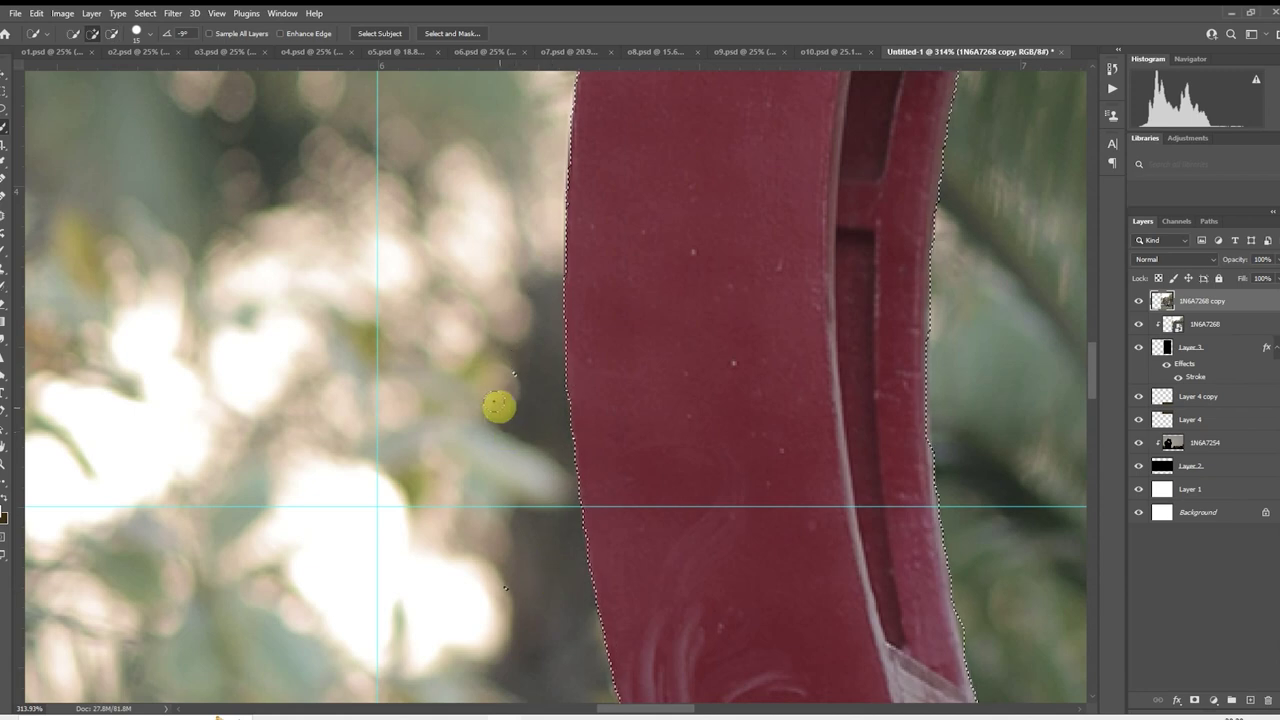
drag(509, 429, 446, 257)
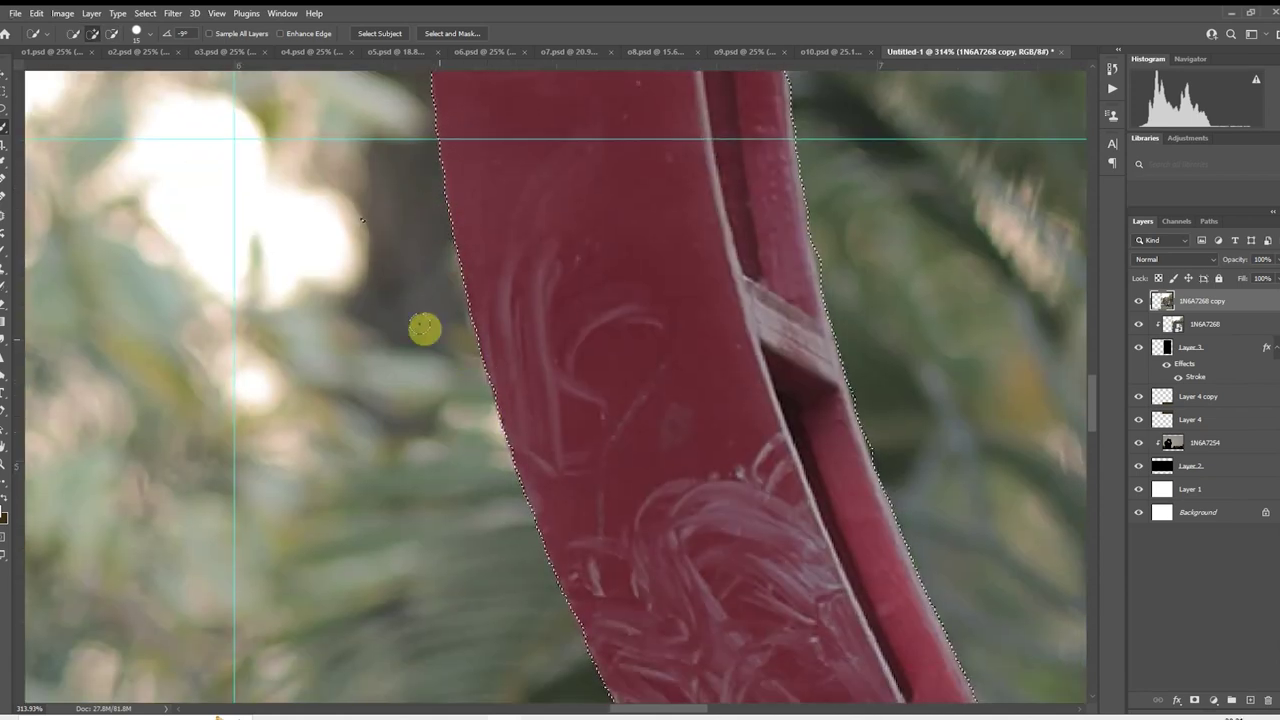
scroll(425, 318, up, 2)
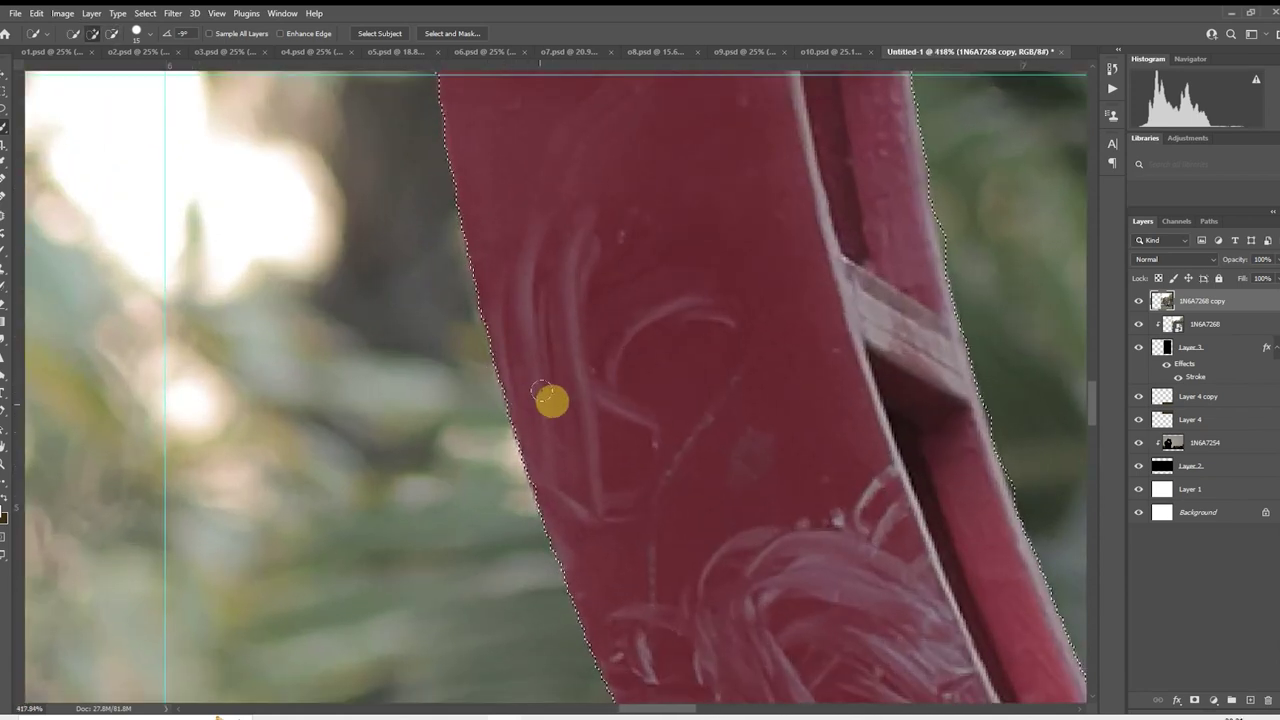
drag(615, 567, 530, 345)
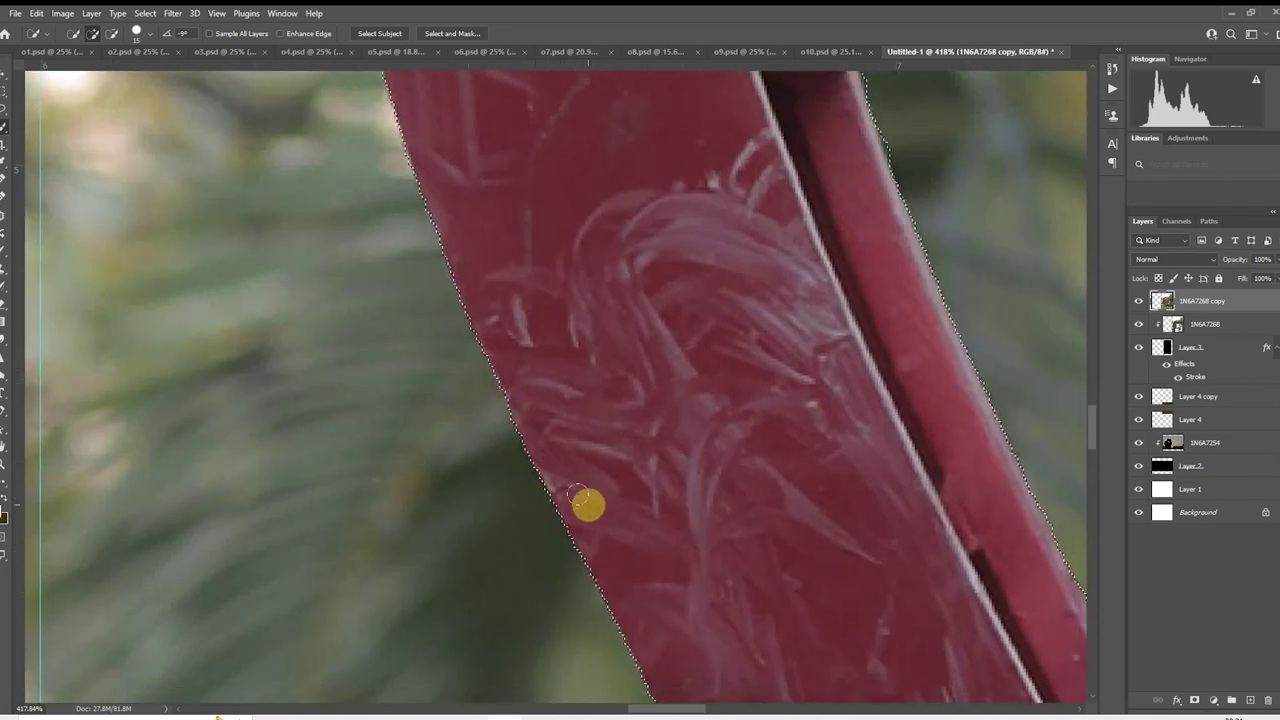
drag(587, 505, 477, 237)
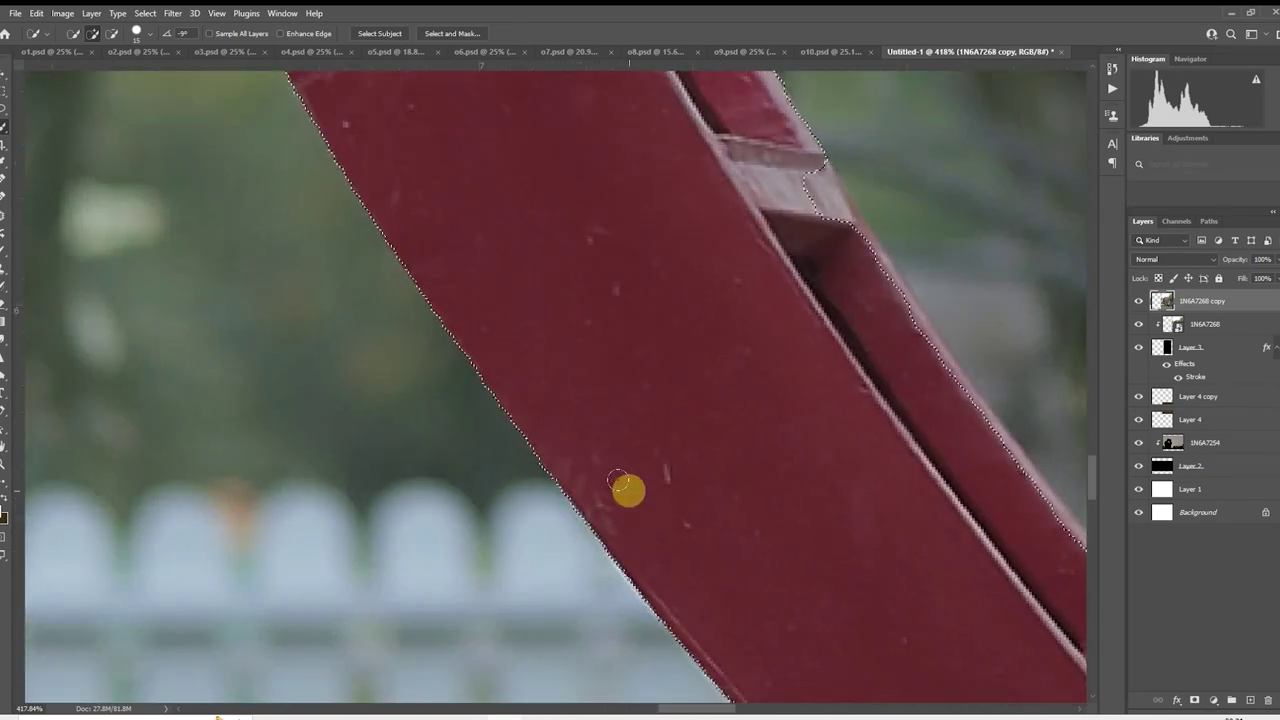
scroll(629, 489, down, 3)
scroll(637, 511, up, 1)
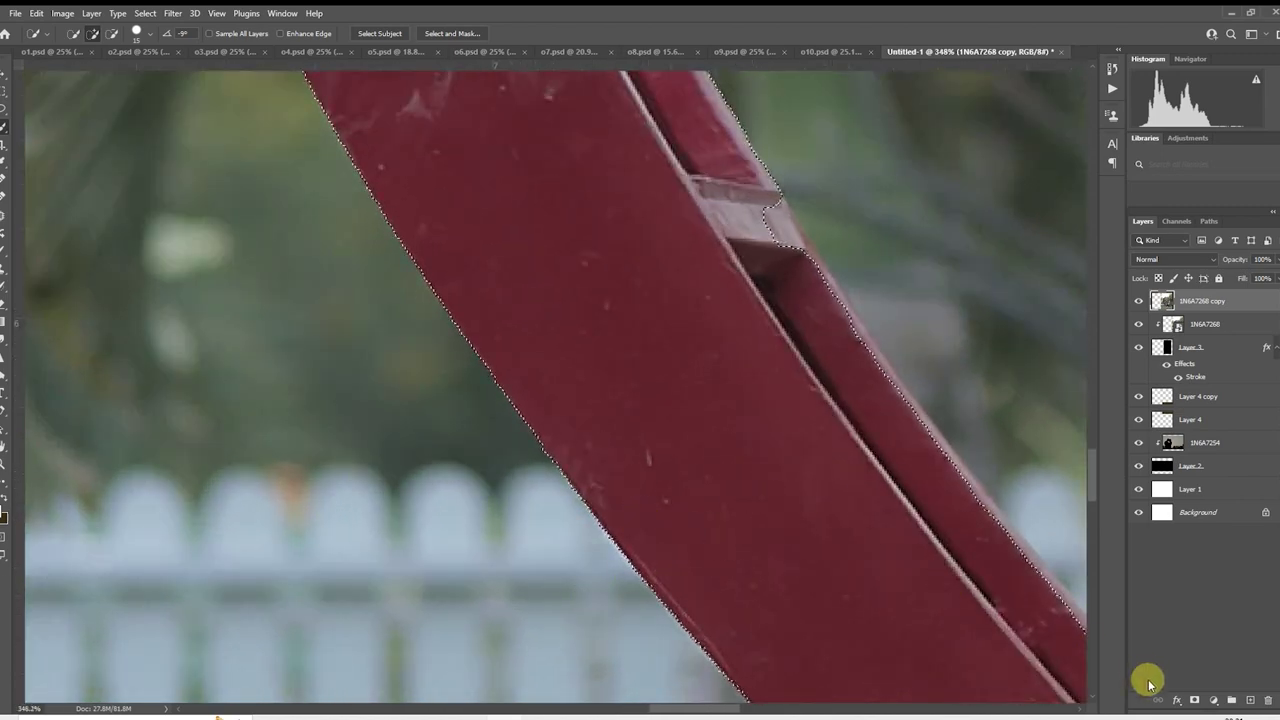
- Trim the selection around the beam's notch and tidy it along the beam's right edge
click(1130, 716)
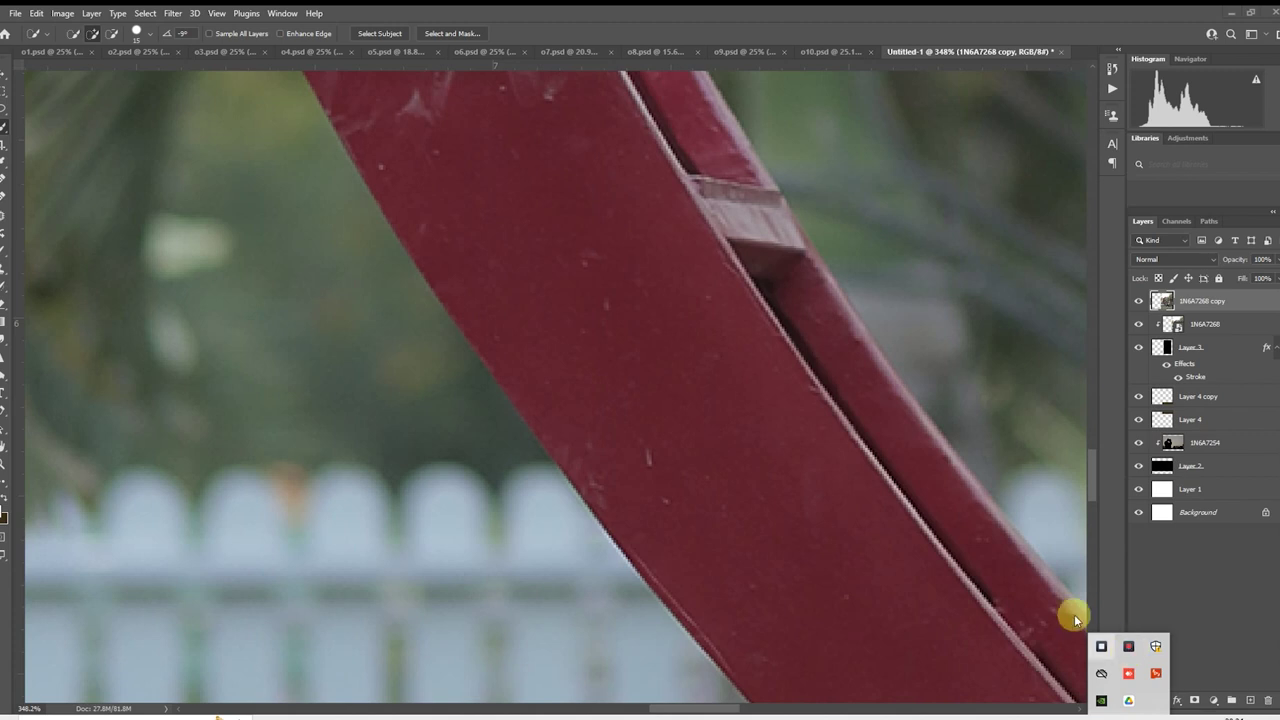
click(1034, 583)
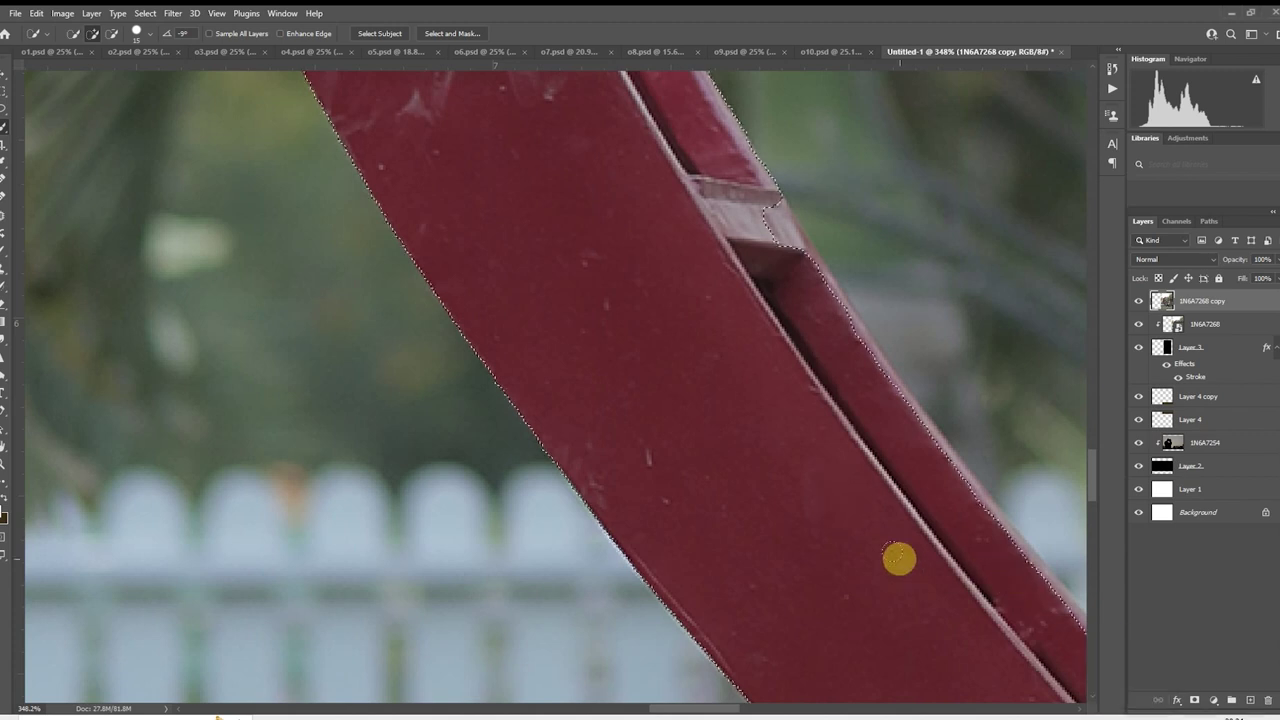
mouse_move(793, 274)
mouse_down()
mouse_move(773, 214)
mouse_move(844, 339)
mouse_up()
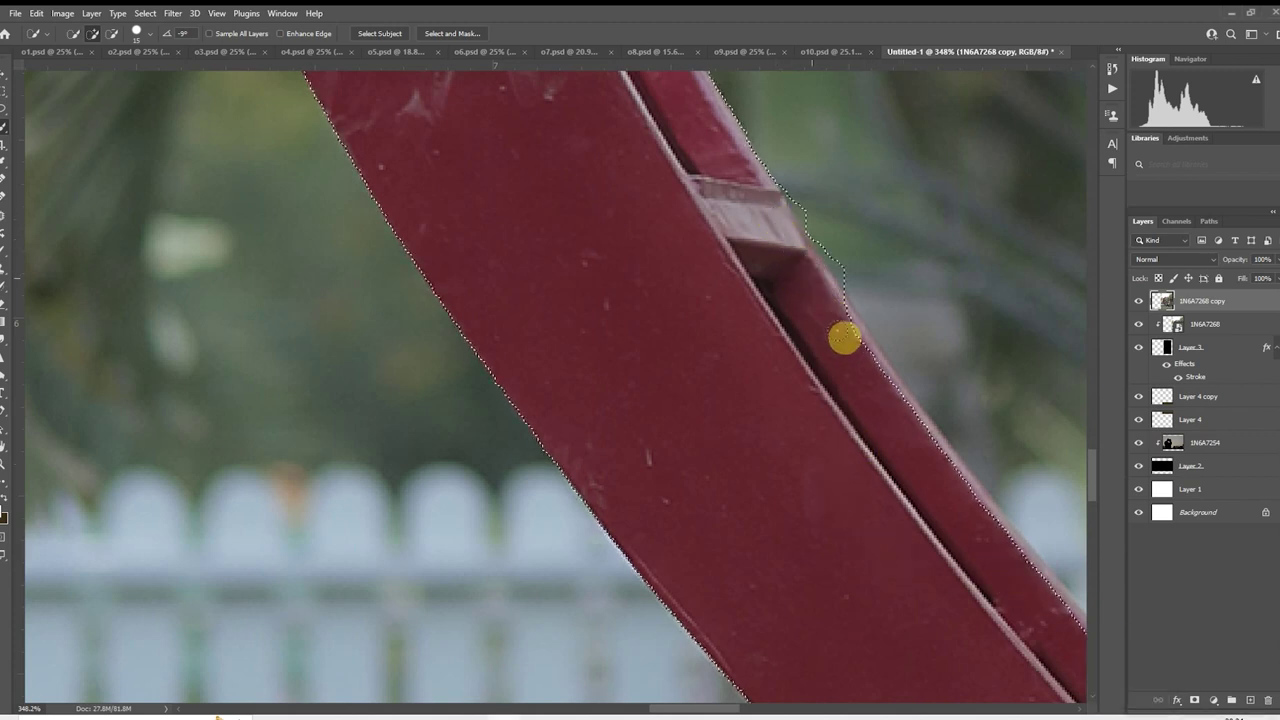
drag(851, 443, 449, 309)
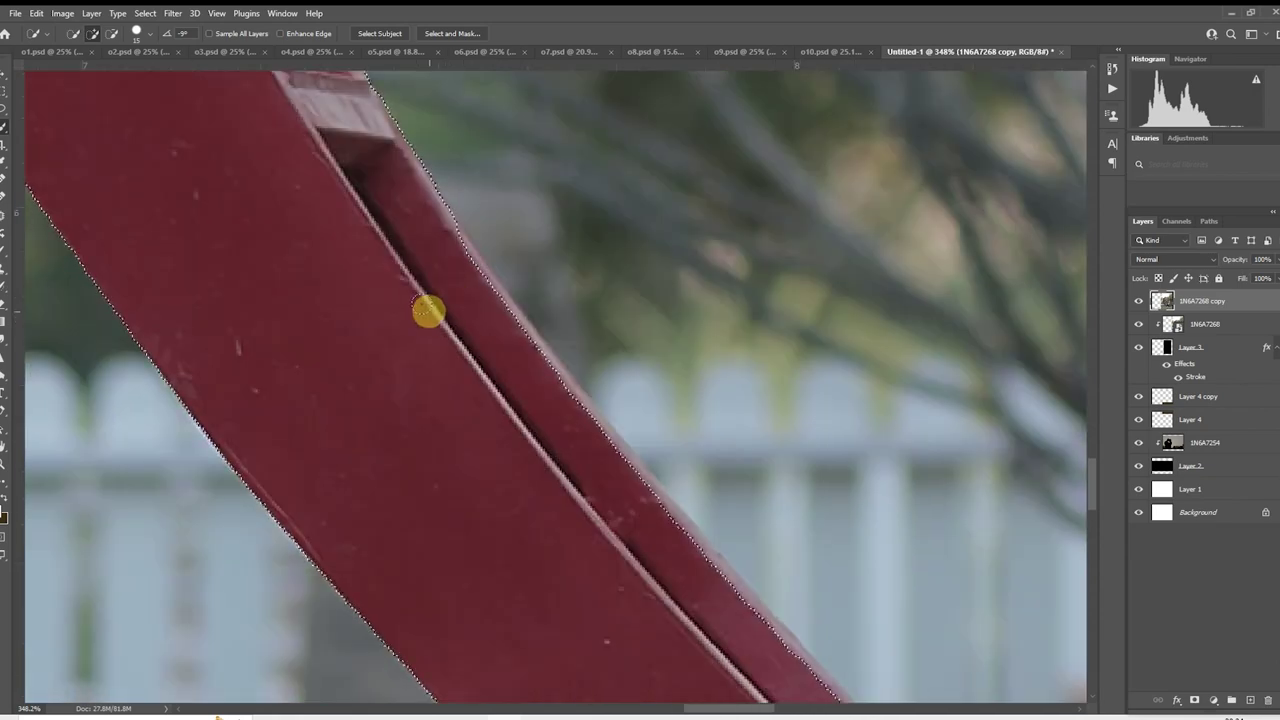
drag(454, 244, 465, 259)
mouse_move(534, 355)
mouse_down()
mouse_move(732, 598)
mouse_move(422, 353)
mouse_move(330, 139)
mouse_move(296, 120)
mouse_move(352, 233)
mouse_up()
mouse_move(491, 417)
mouse_down()
mouse_move(400, 289)
mouse_move(420, 320)
mouse_move(416, 307)
mouse_up()
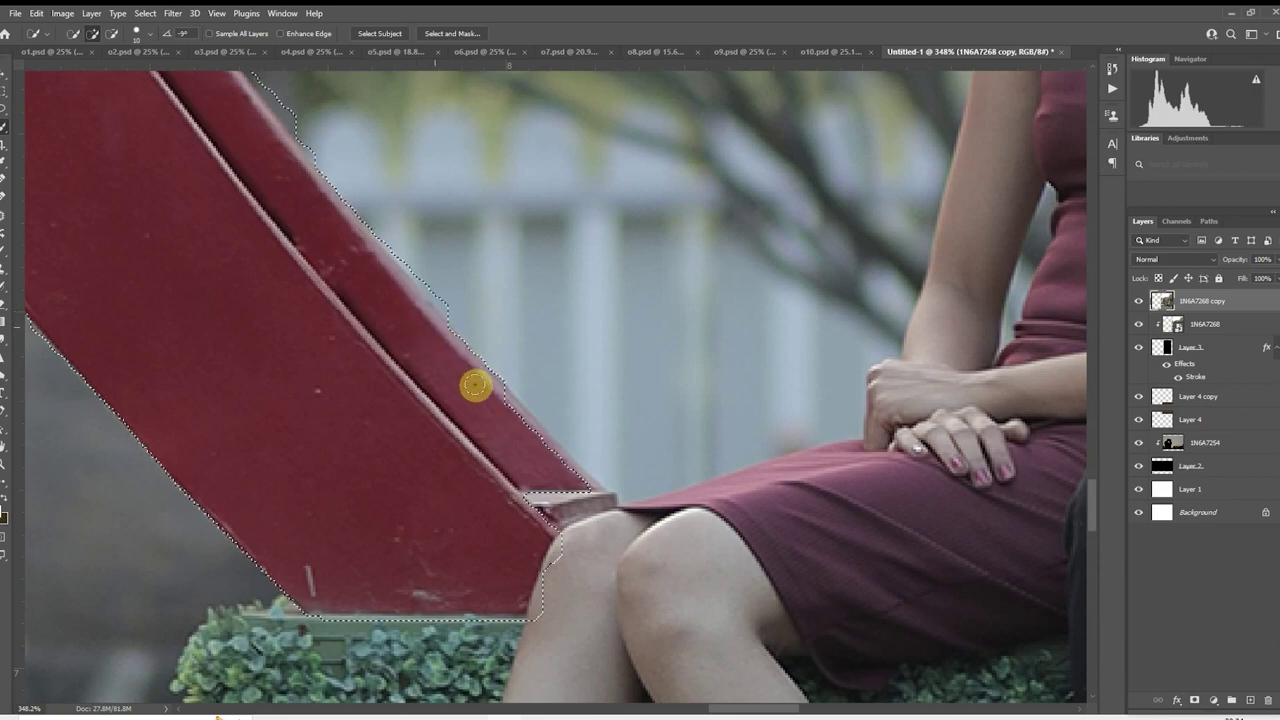
- Zoom out to view the full spread with the heart outlined
scroll(600, 490, down, 12)
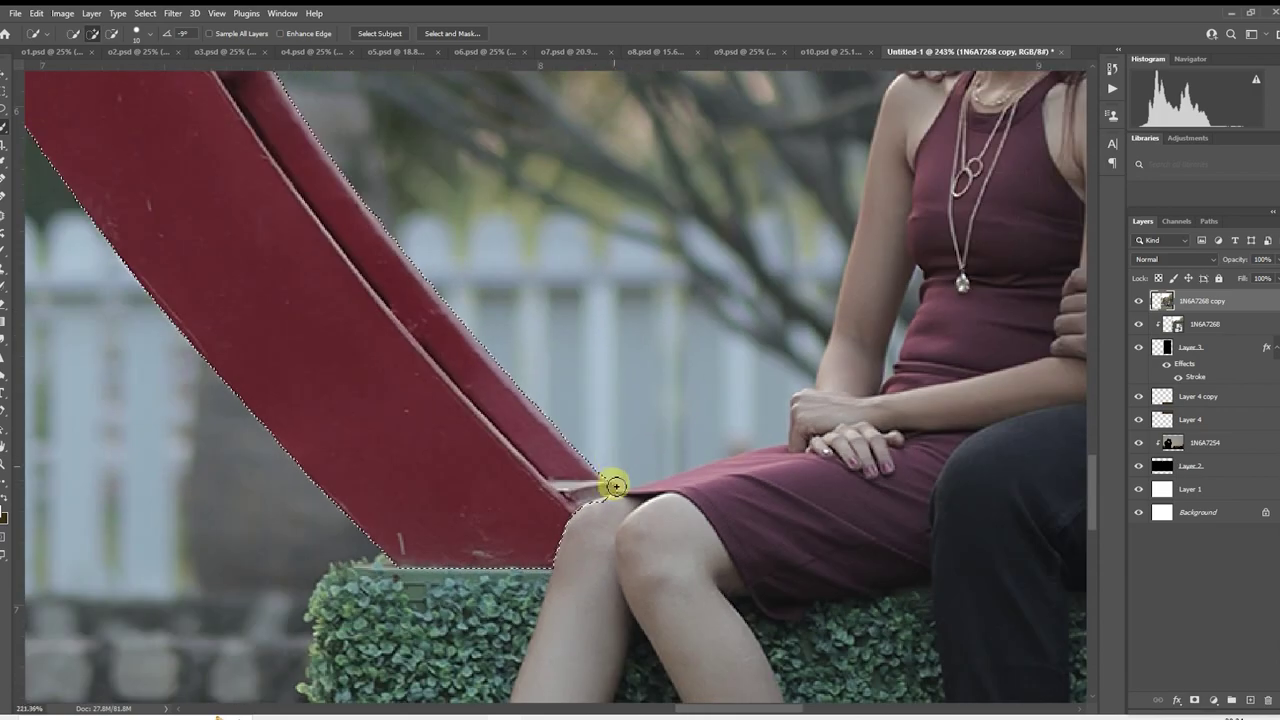
scroll(629, 369, up, 5)
scroll(548, 286, up, 5)
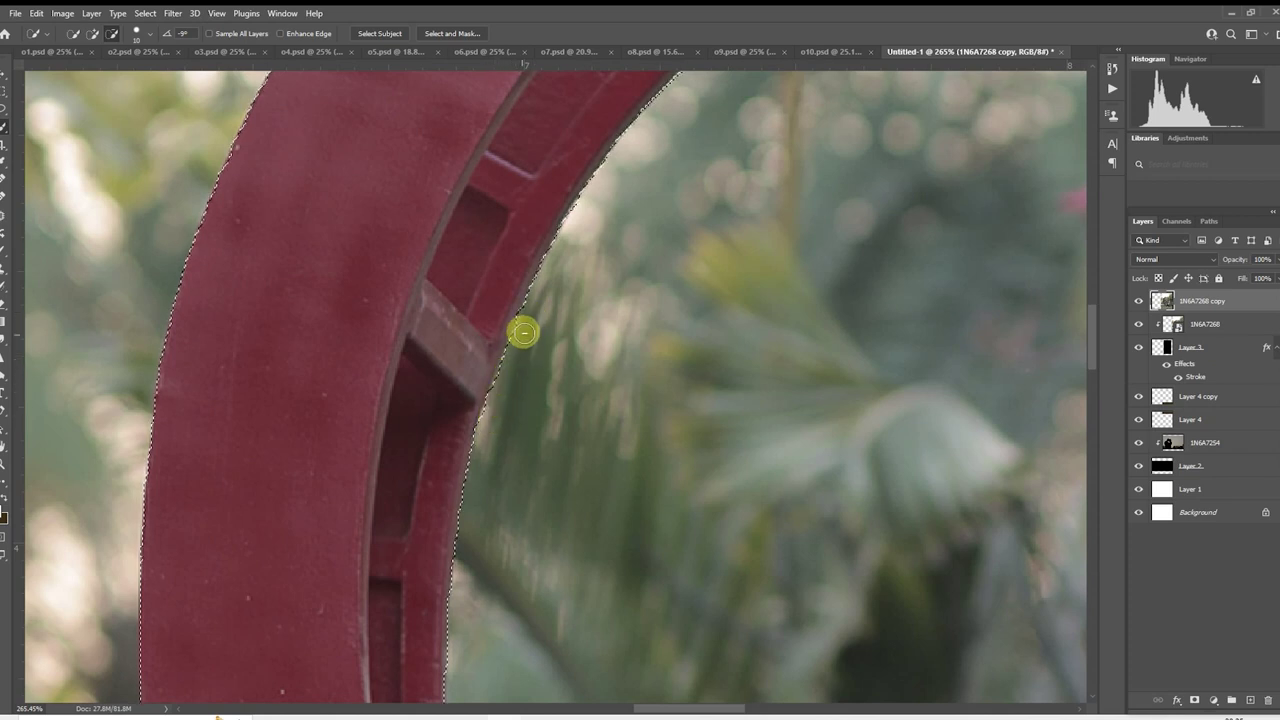
scroll(560, 330, down, 3)
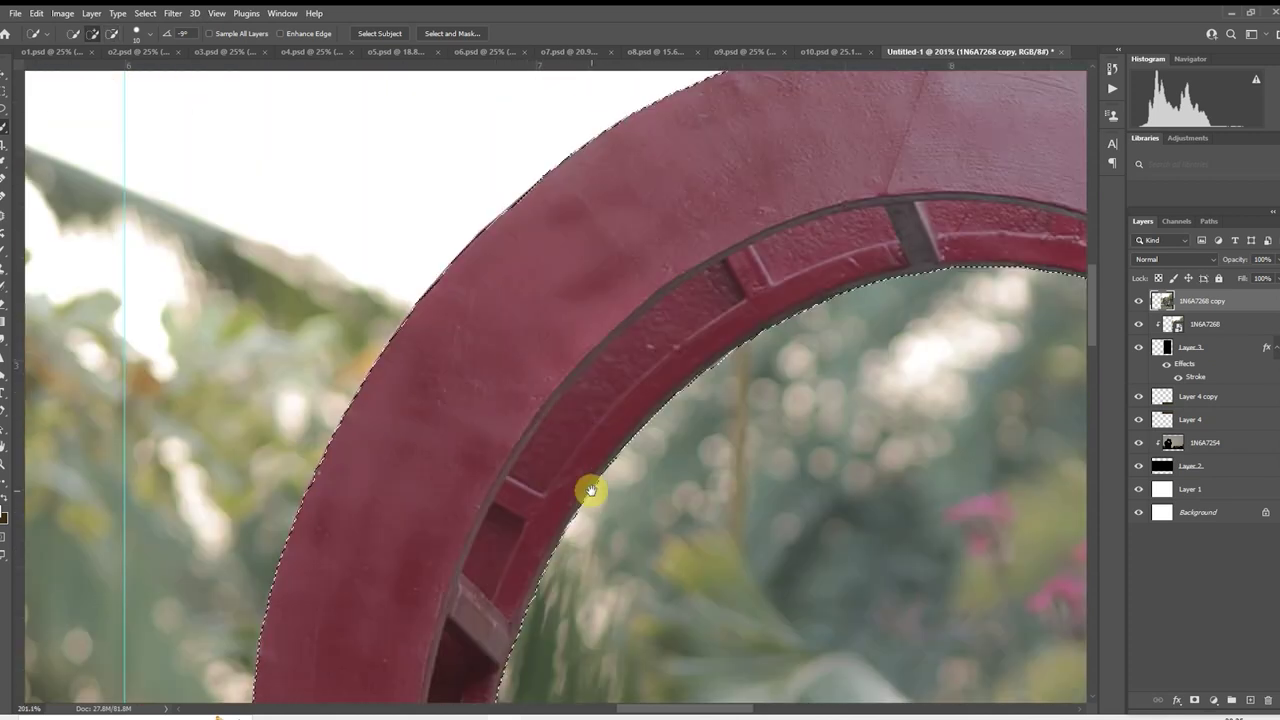
scroll(760, 320, down, 2)
scroll(671, 137, down, 4)
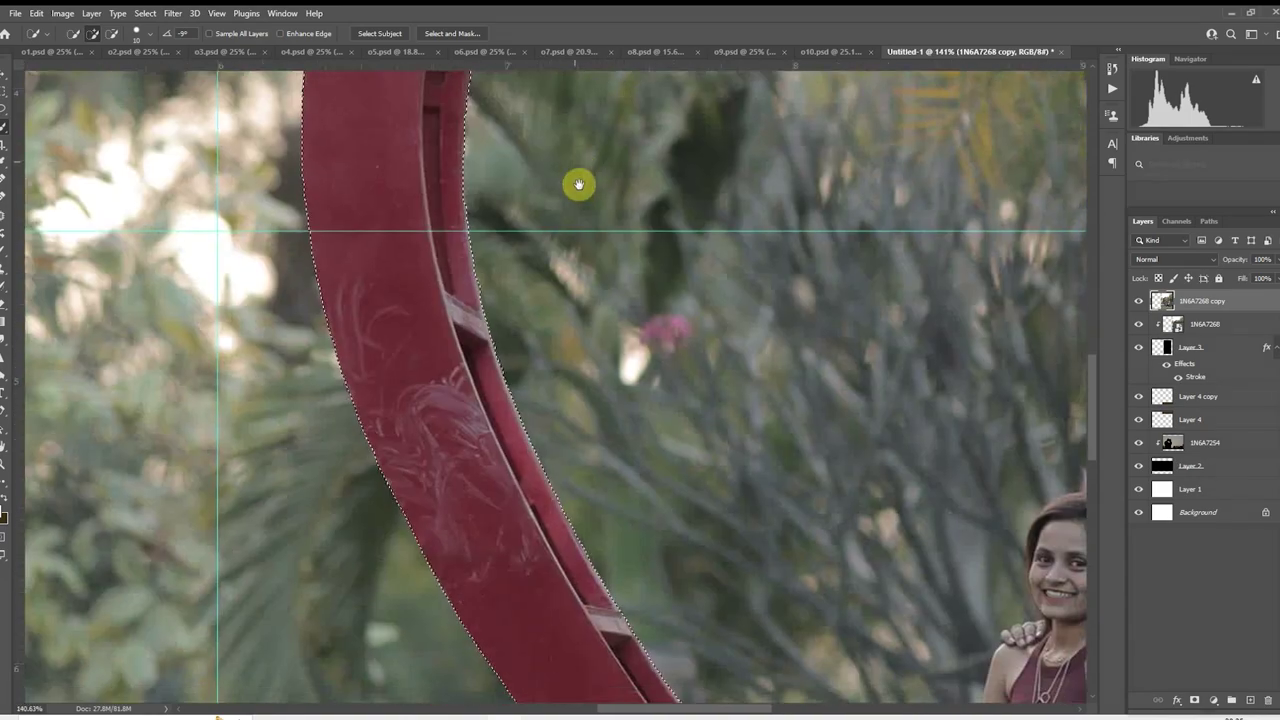
scroll(437, 430, down, 6)
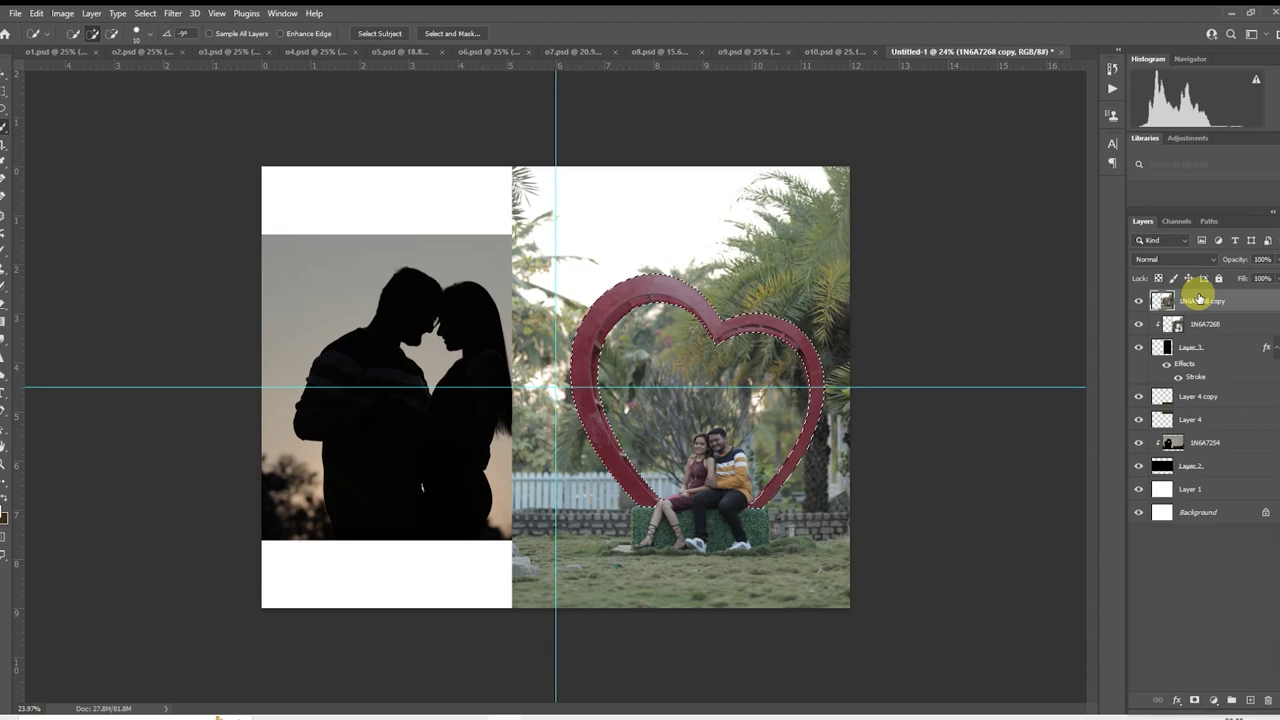
- Copy the heart frame to Layer 5, hide 1N6A7268 copy, and move Layer 5 beneath it
key(ctrl+j)
click(1139, 325)
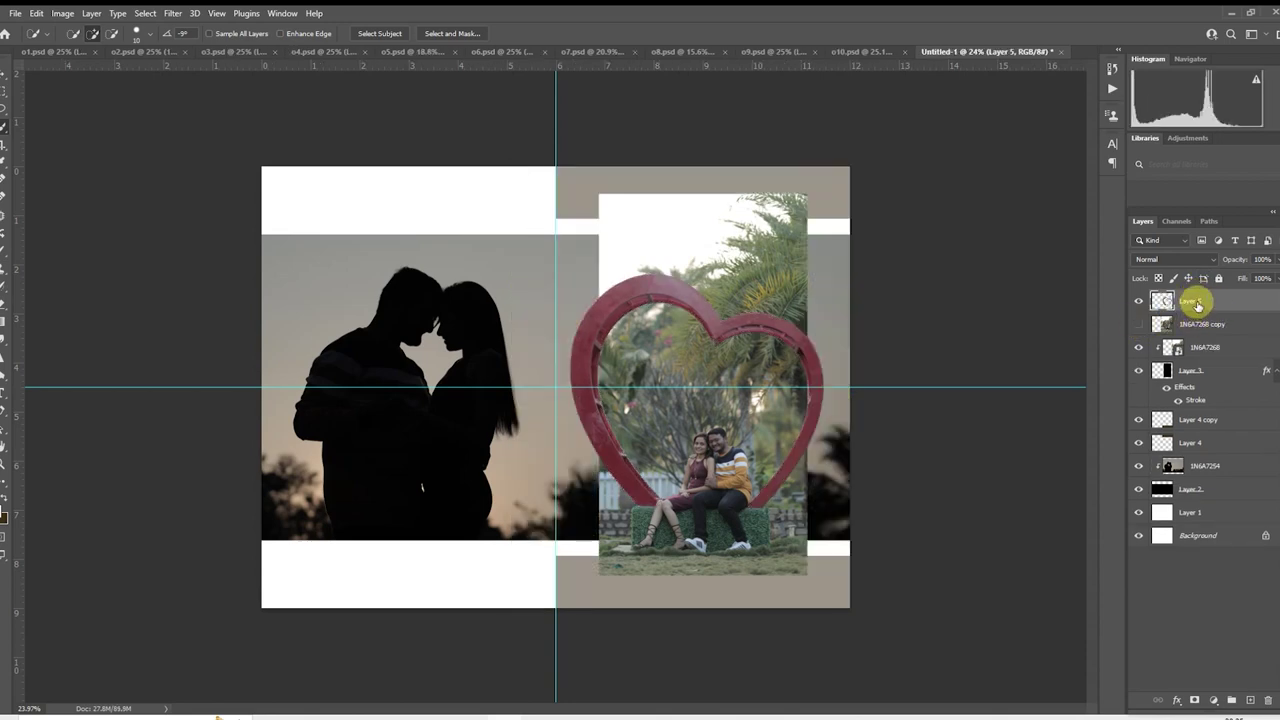
drag(1197, 304, 1200, 325)
right_click(1202, 328)
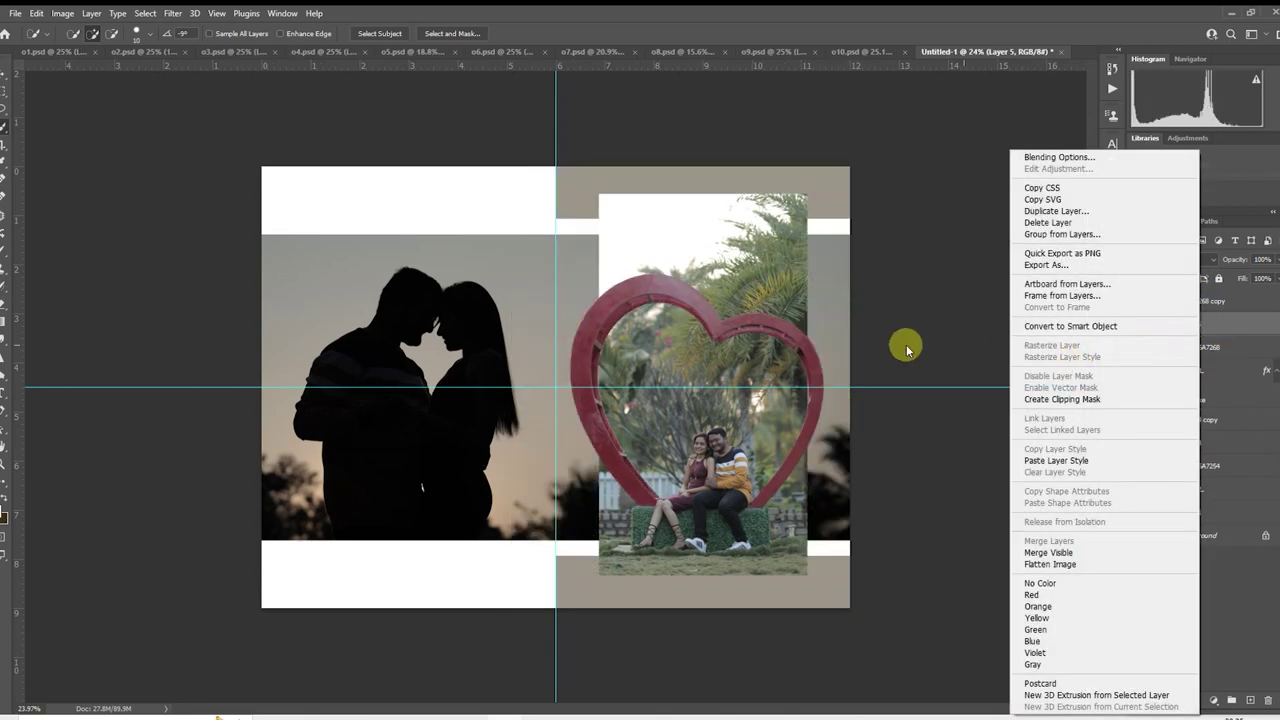
key(Escape)
scroll(846, 323, up, 1)
scroll(851, 323, down, 1)
scroll(904, 320, up, 1)
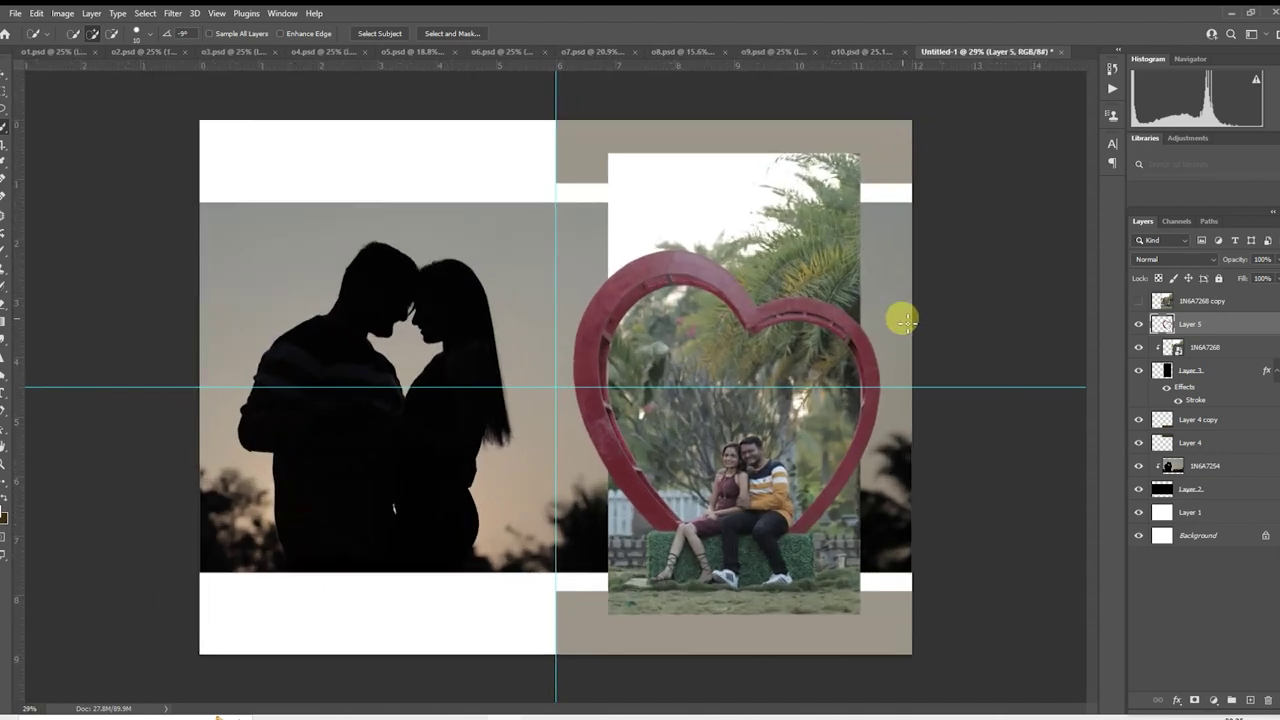
scroll(904, 320, up, 1)
scroll(675, 286, right, 3)
scroll(673, 290, down, 1)
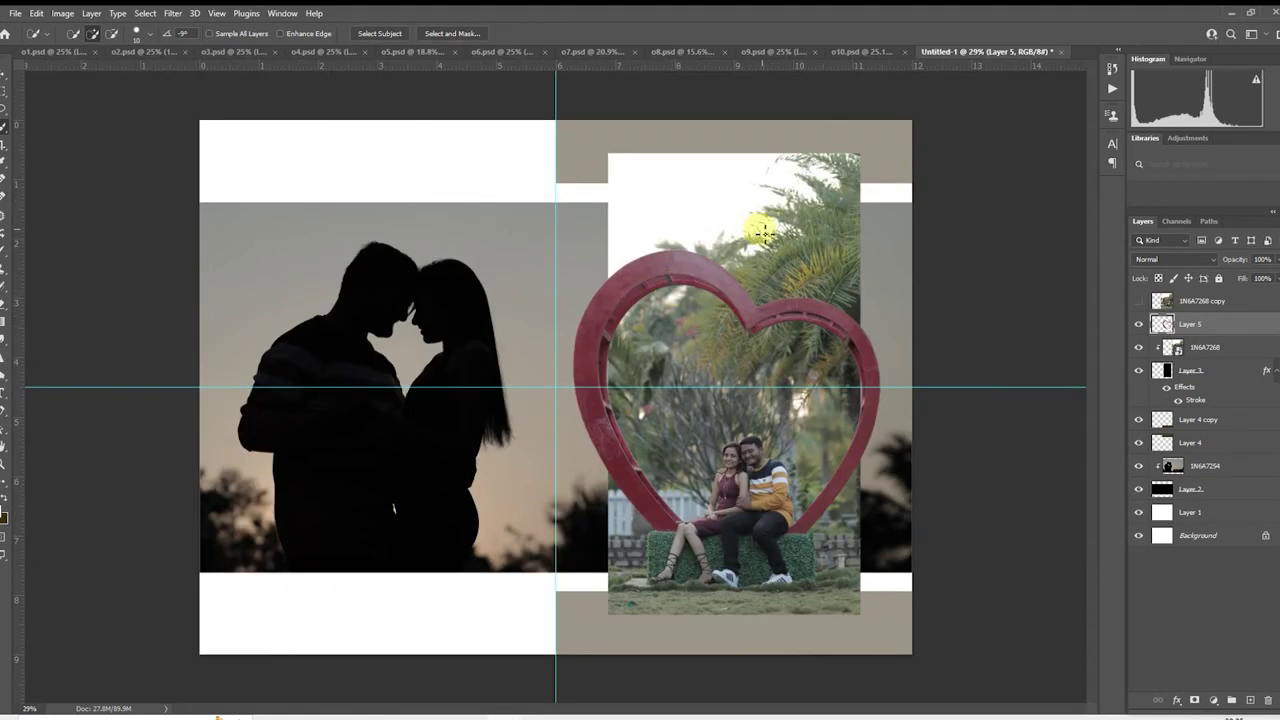
- Resize the Layer 3 photo frame, narrowing it slightly from the right side
click(1190, 370)
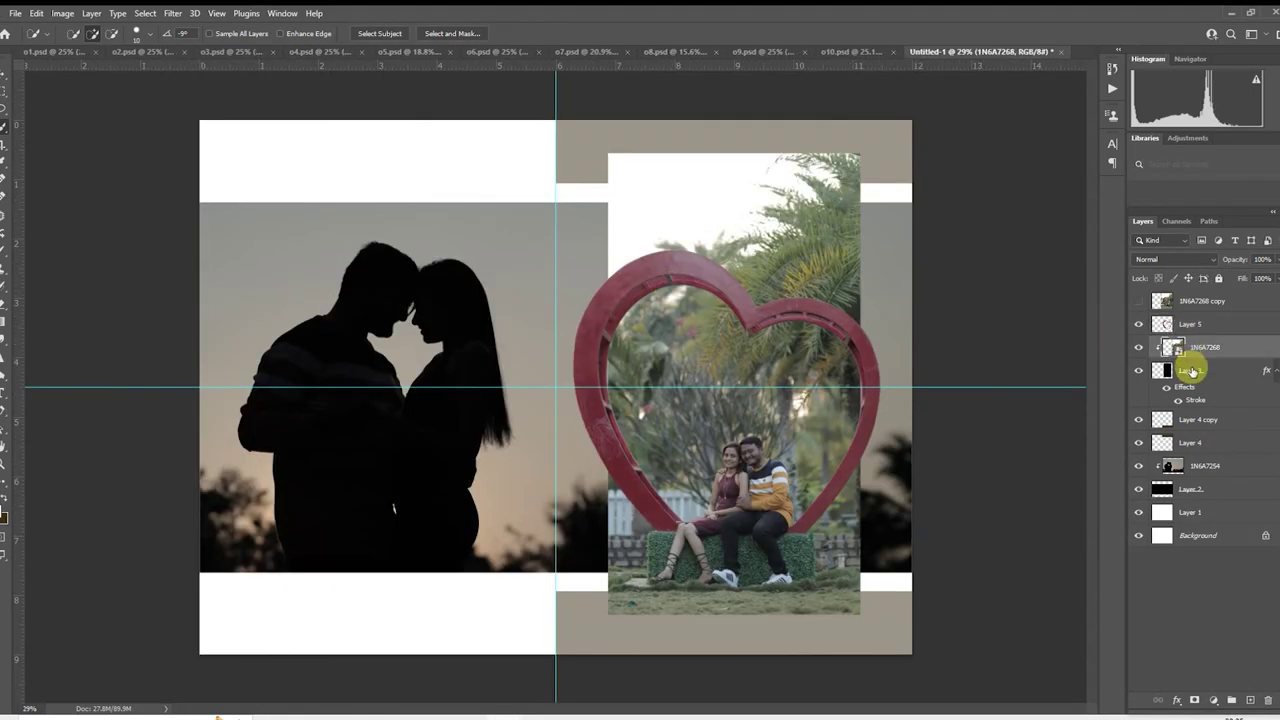
right_click(750, 293)
click(800, 412)
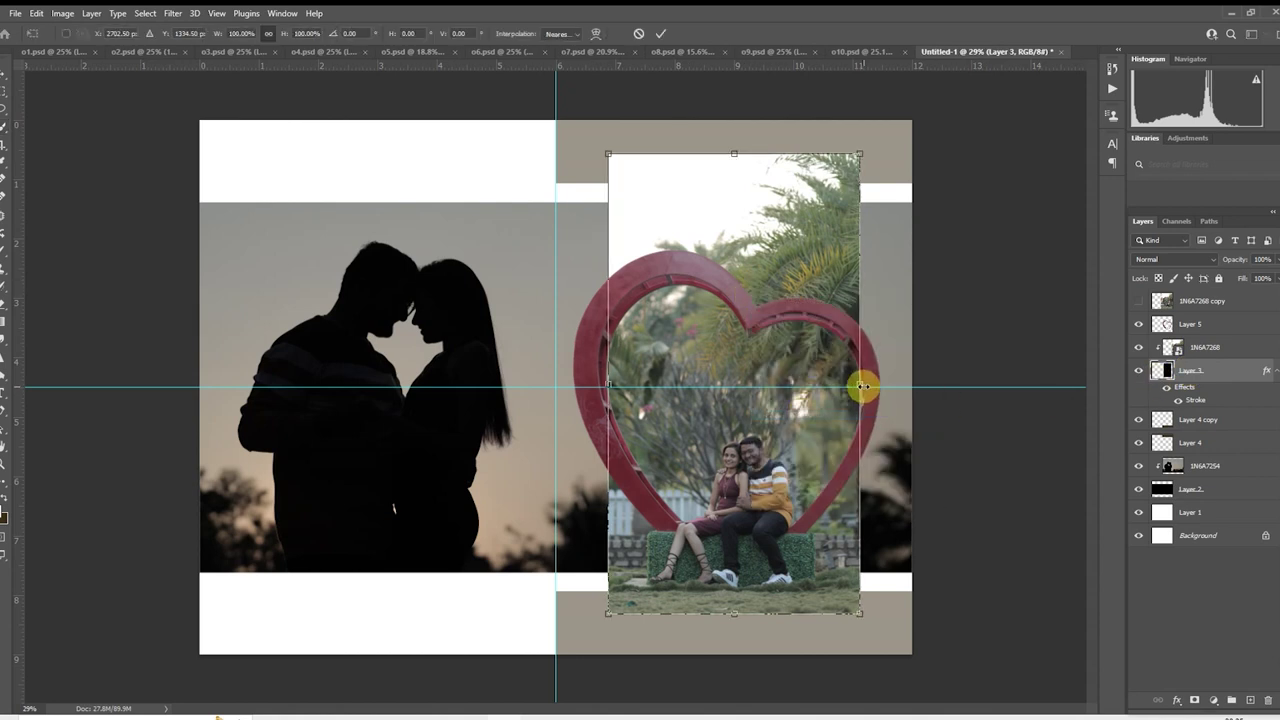
drag(862, 385, 835, 390)
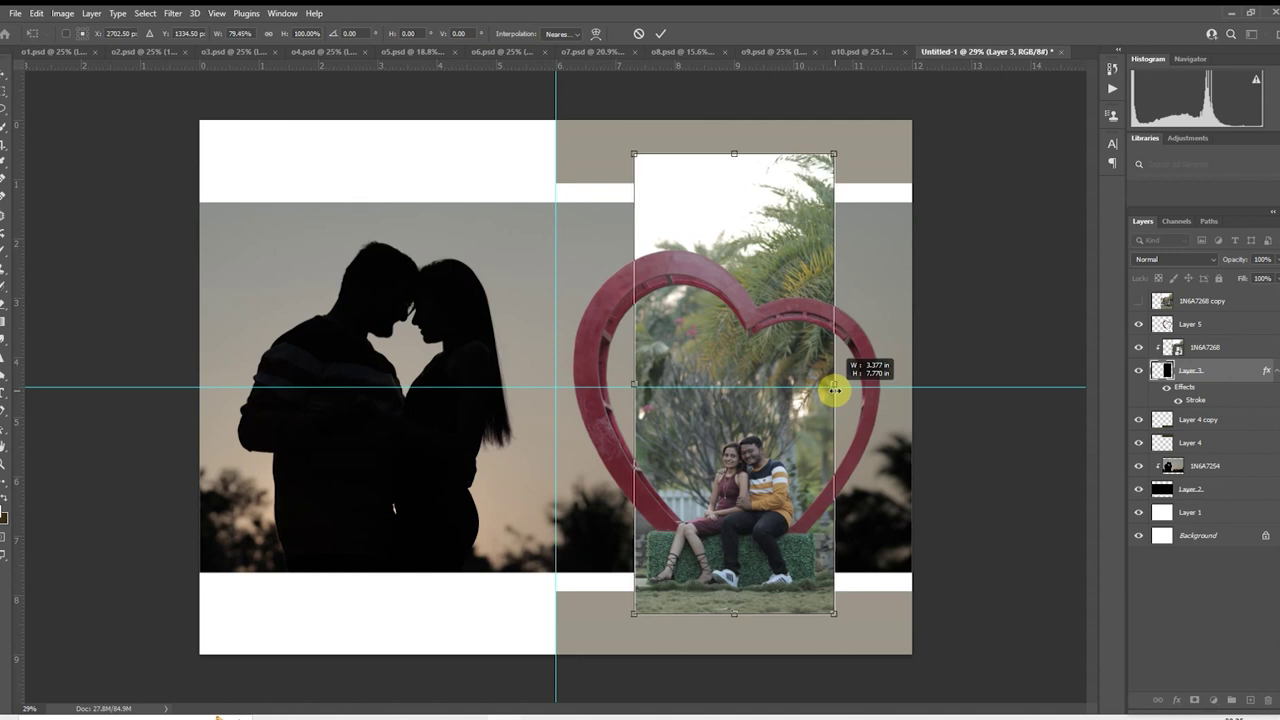
drag(835, 390, 844, 387)
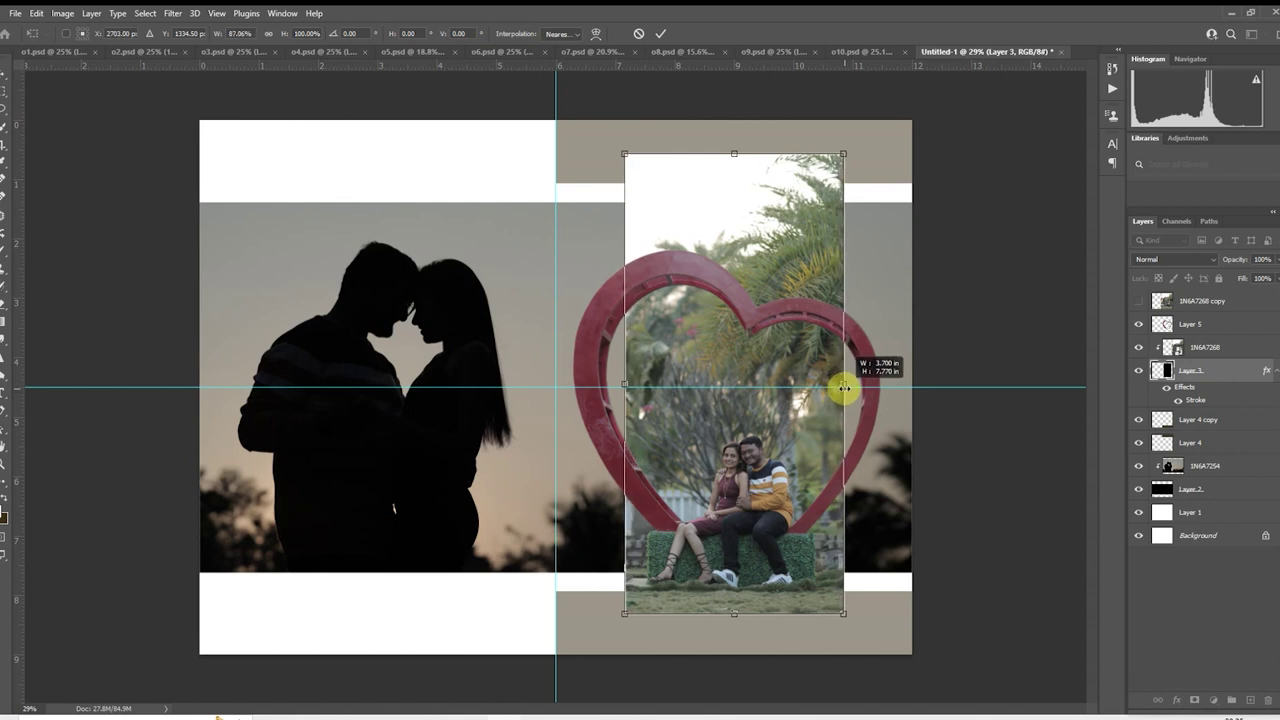
key(Return)
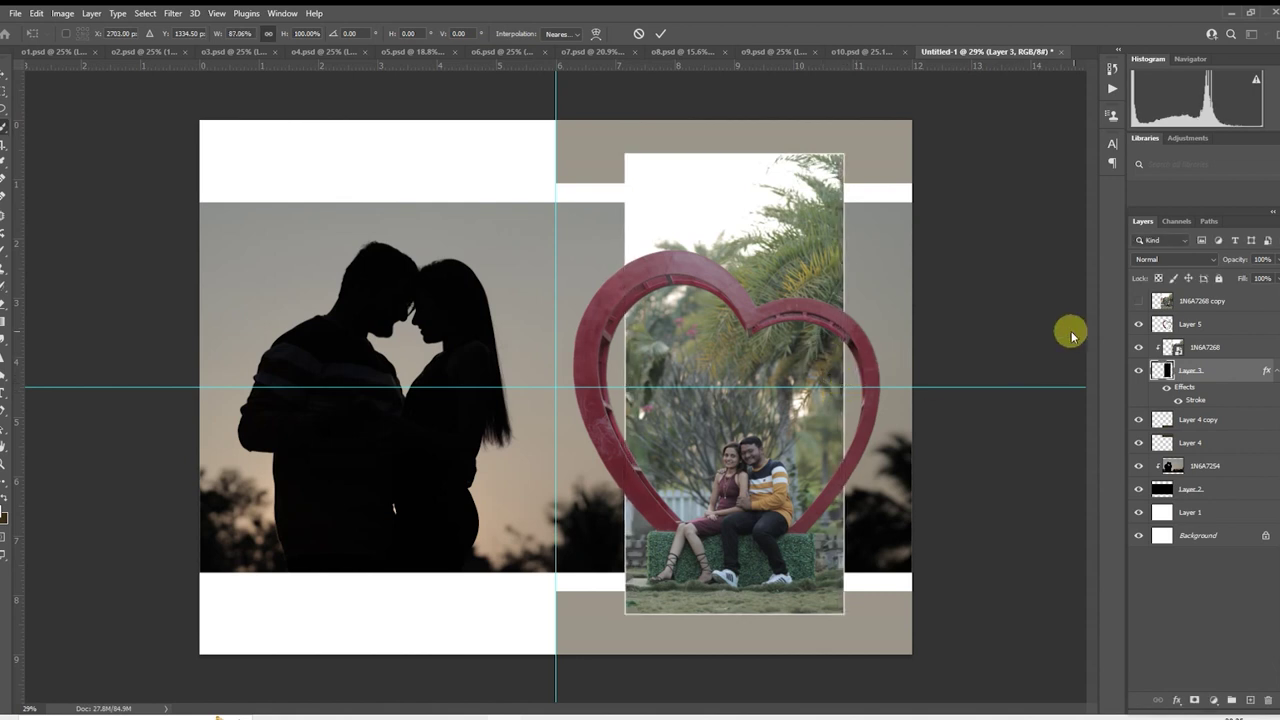
key(w)
- Select 1N6A7268 copy through Layer 3 and shift the heart photo group slightly right
click(1192, 320)
shift+click(1194, 300)
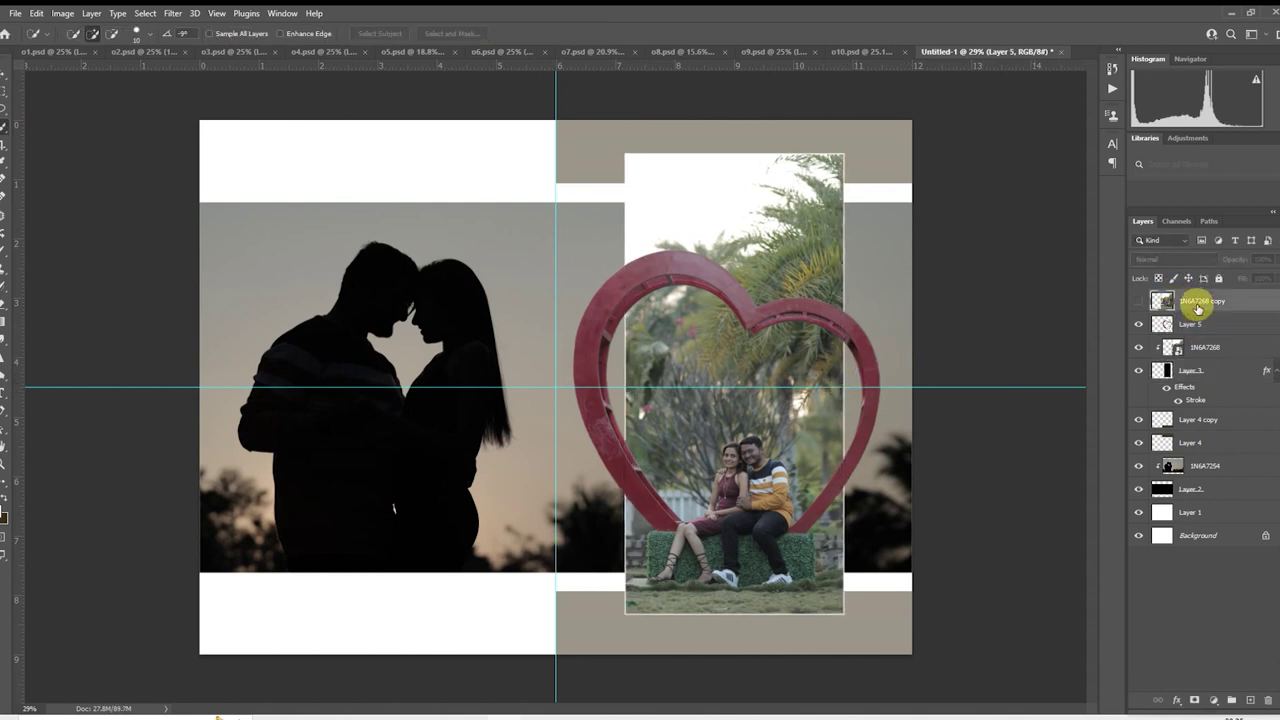
shift+click(1194, 370)
right_click(755, 289)
click(796, 403)
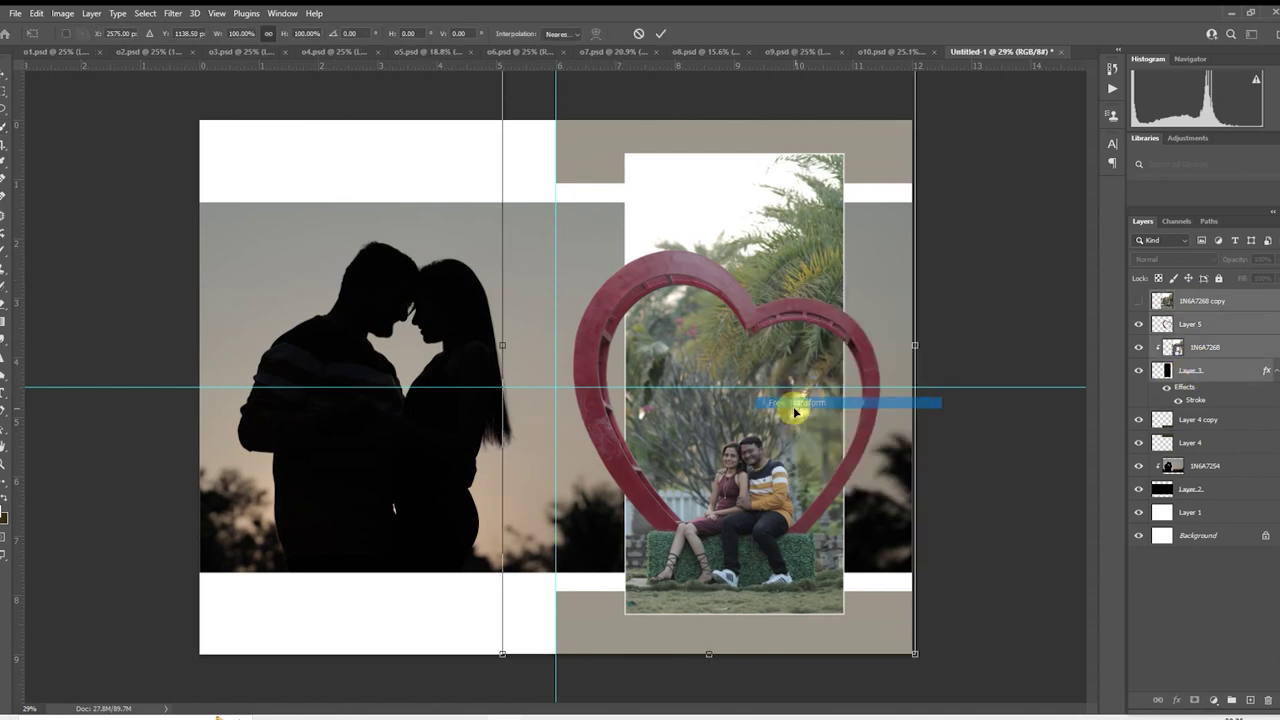
drag(794, 411, 801, 412)
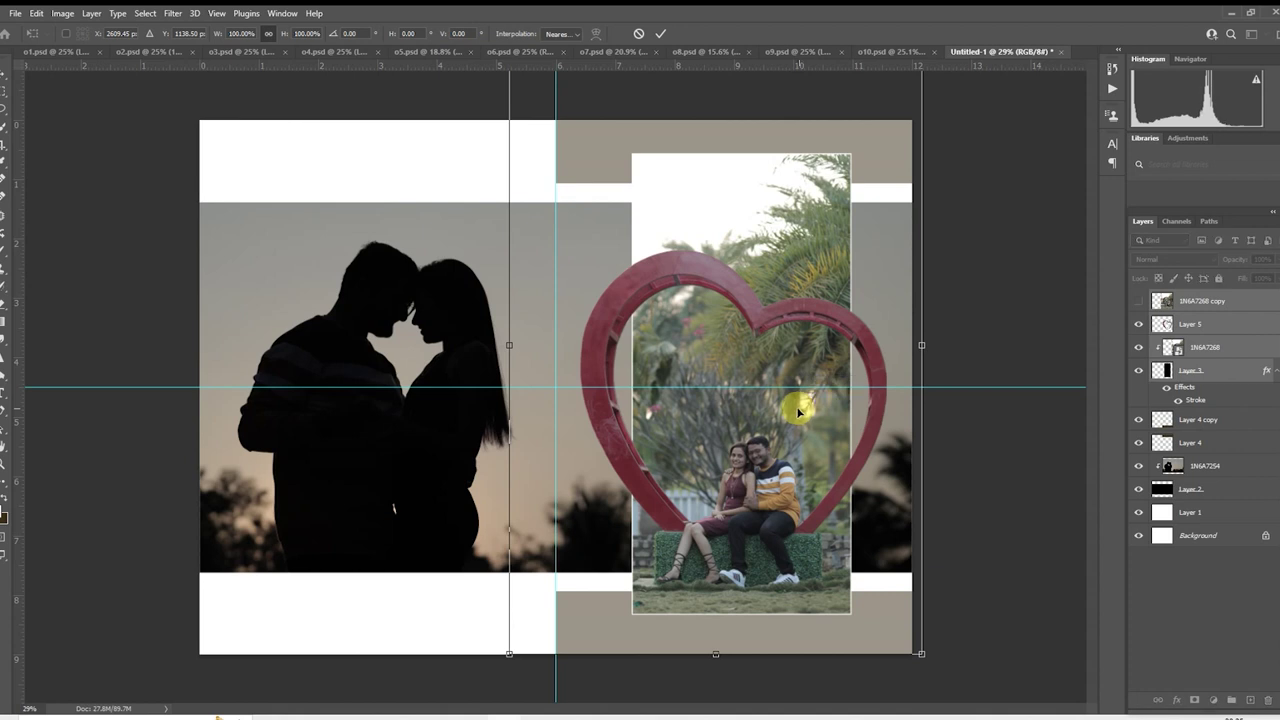
key(Return)
key(w)
scroll(860, 349, down, 2)
scroll(866, 349, up, 1)
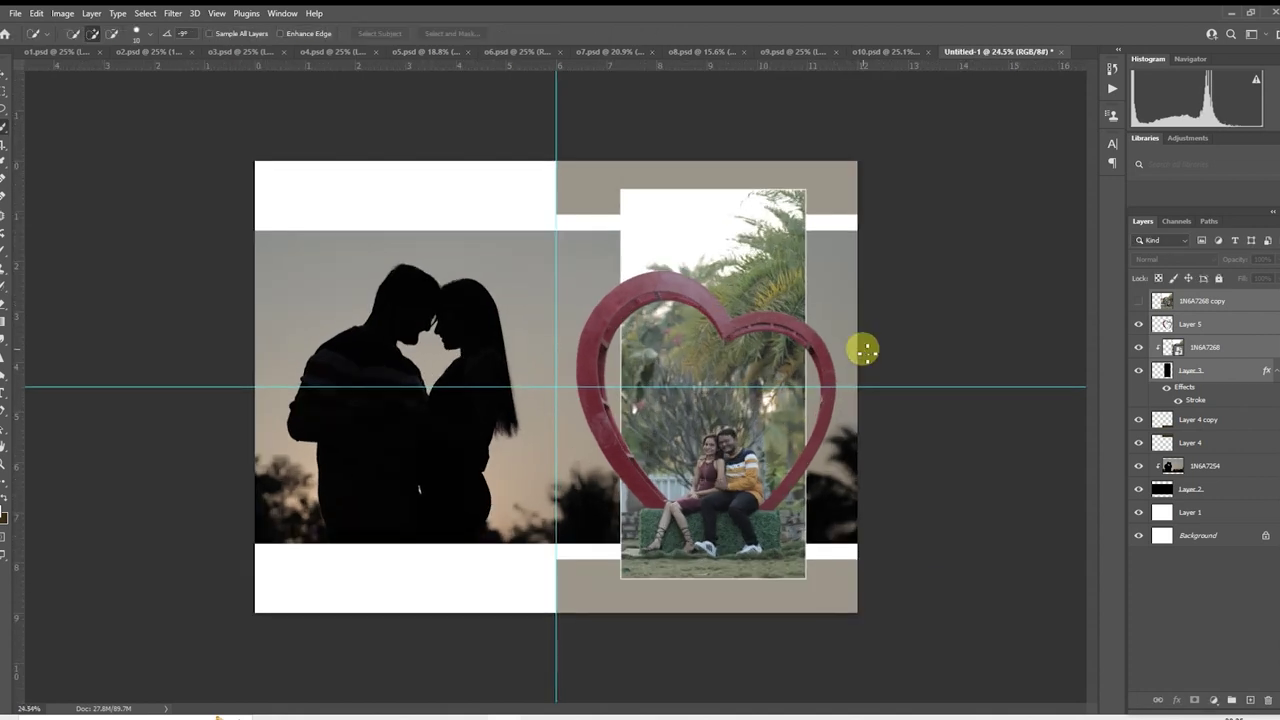
scroll(863, 349, down, 1)
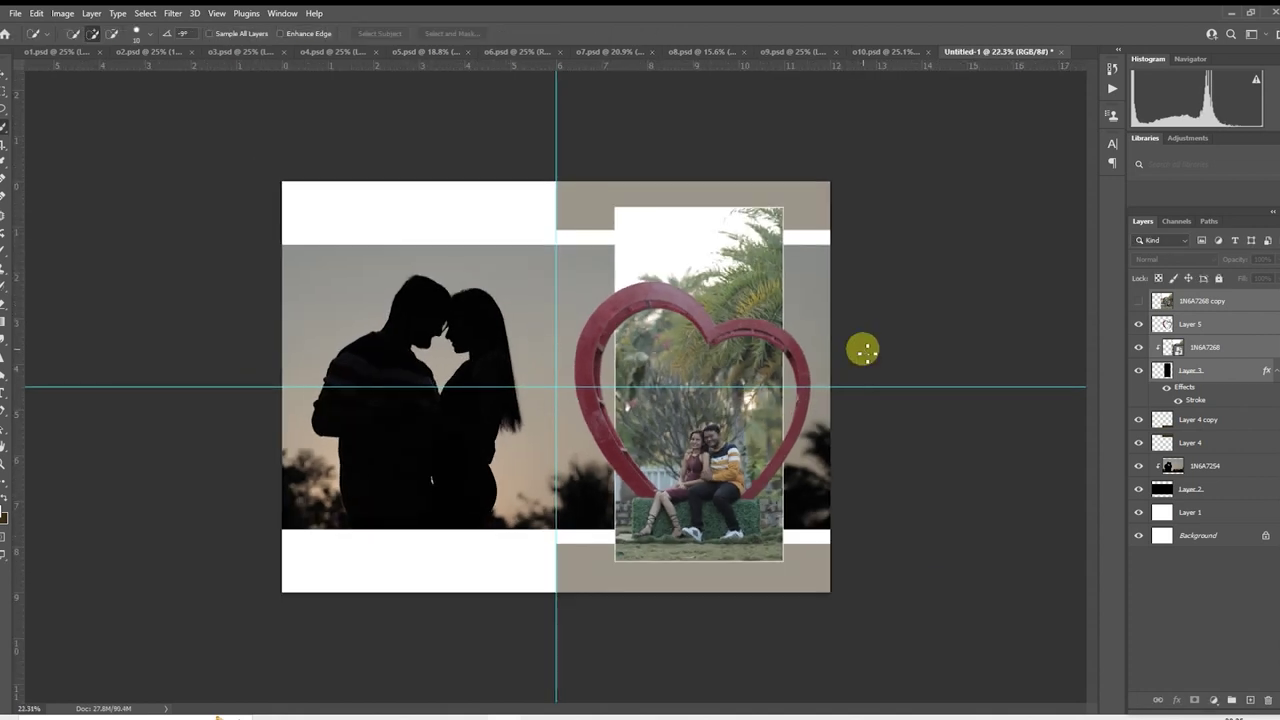
scroll(723, 306, up, 1)
scroll(866, 295, down, 1)
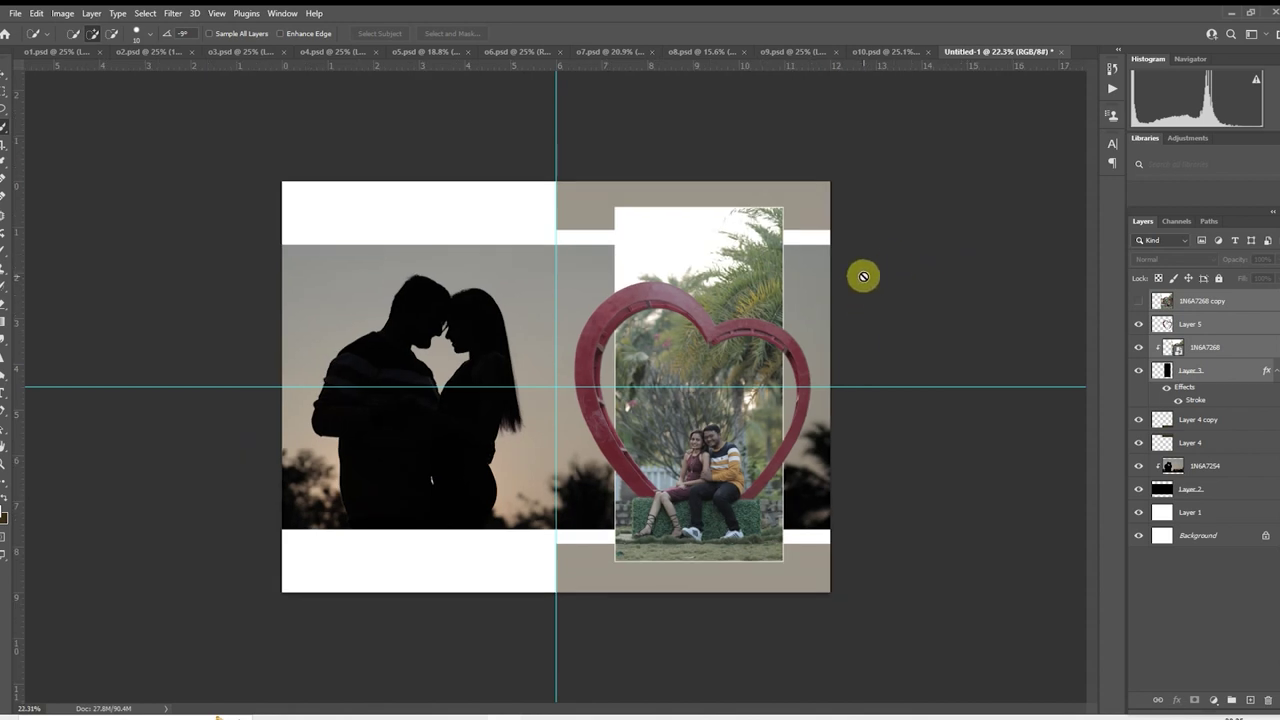
scroll(863, 277, up, 1)
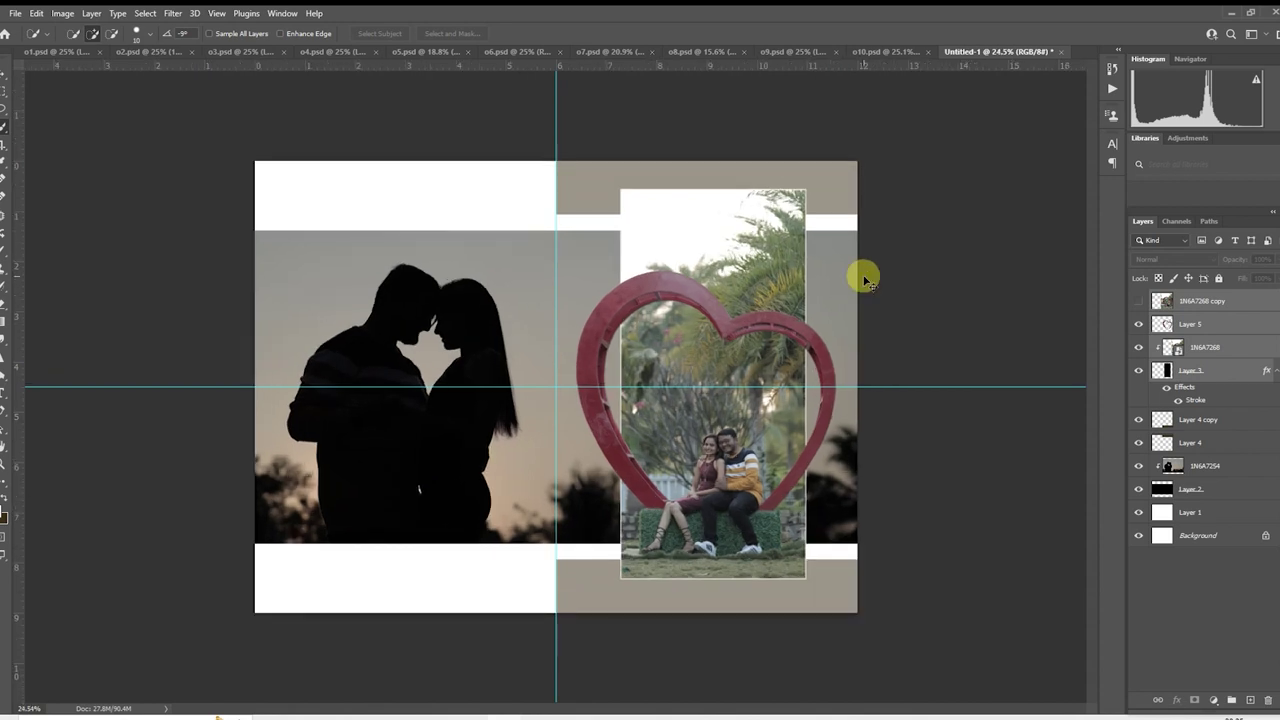
- Save the spread as o11.psd
key(ctrl+s)
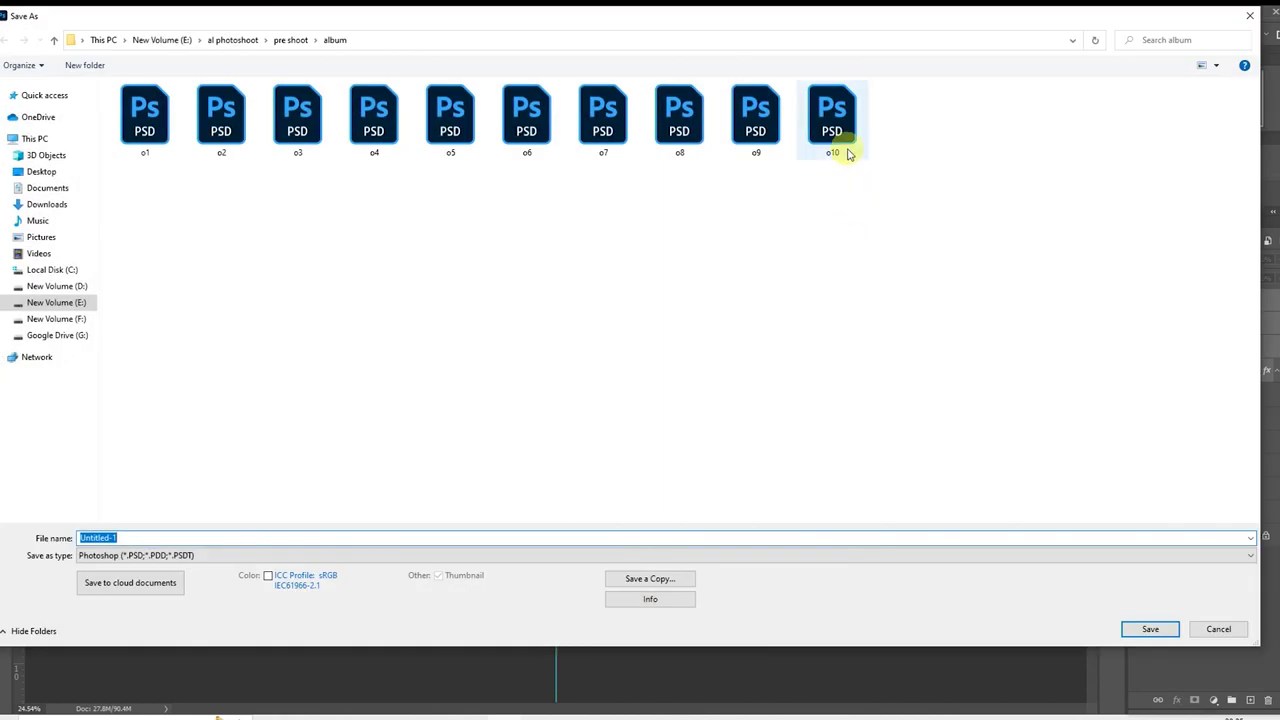
click(851, 149)
double_click(369, 537)
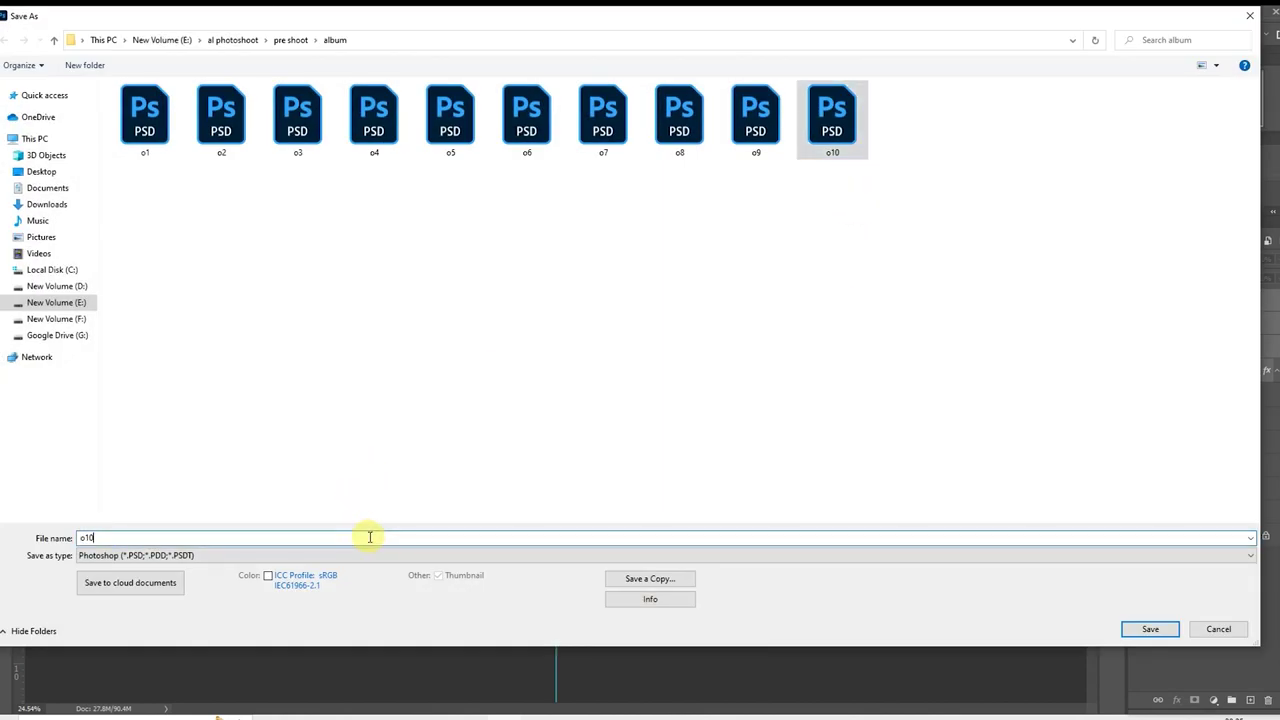
key(BackSpace)
text(1)
key(Return)
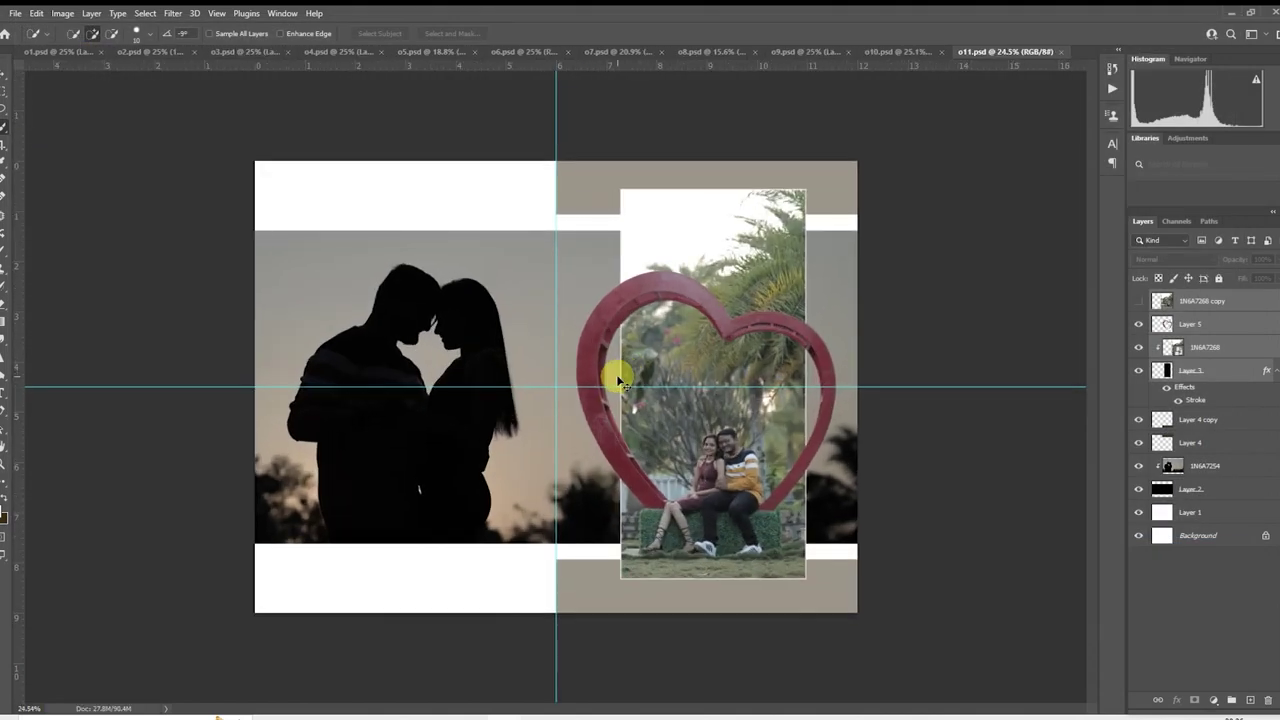
- Create a new 12 x 9 in document and fit the canvas in view
key(ctrl+n)
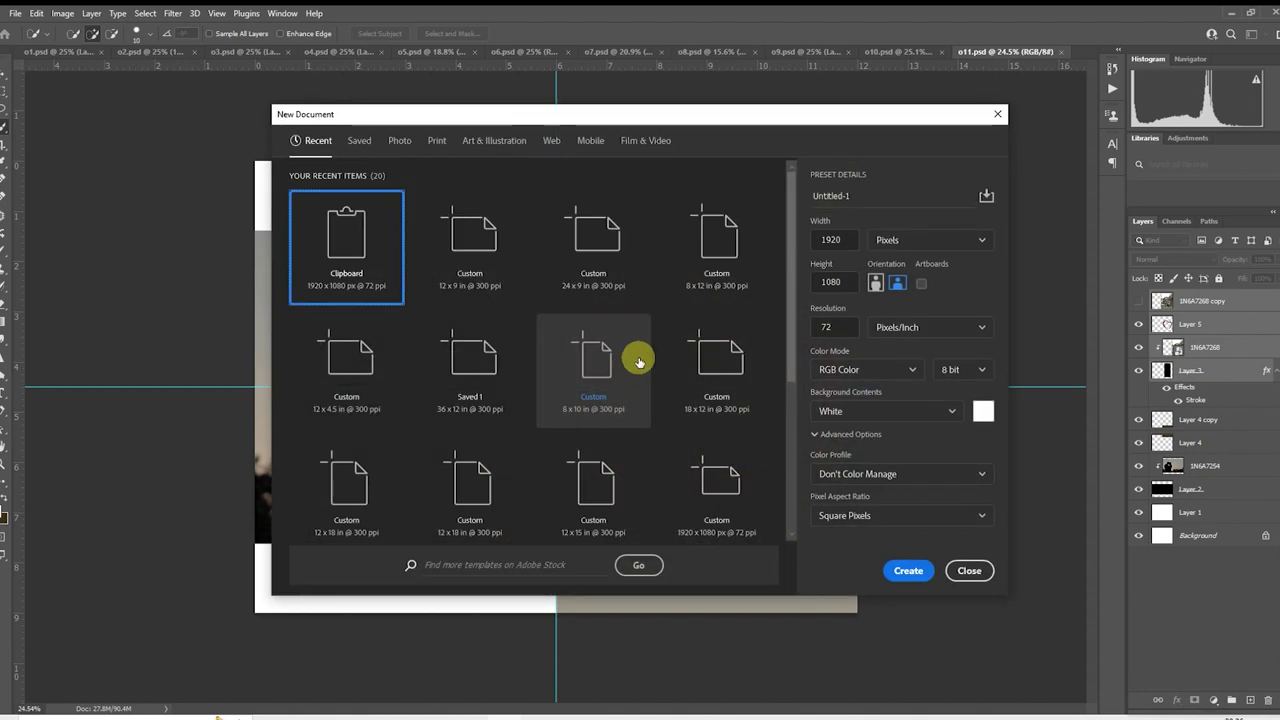
click(494, 250)
click(908, 570)
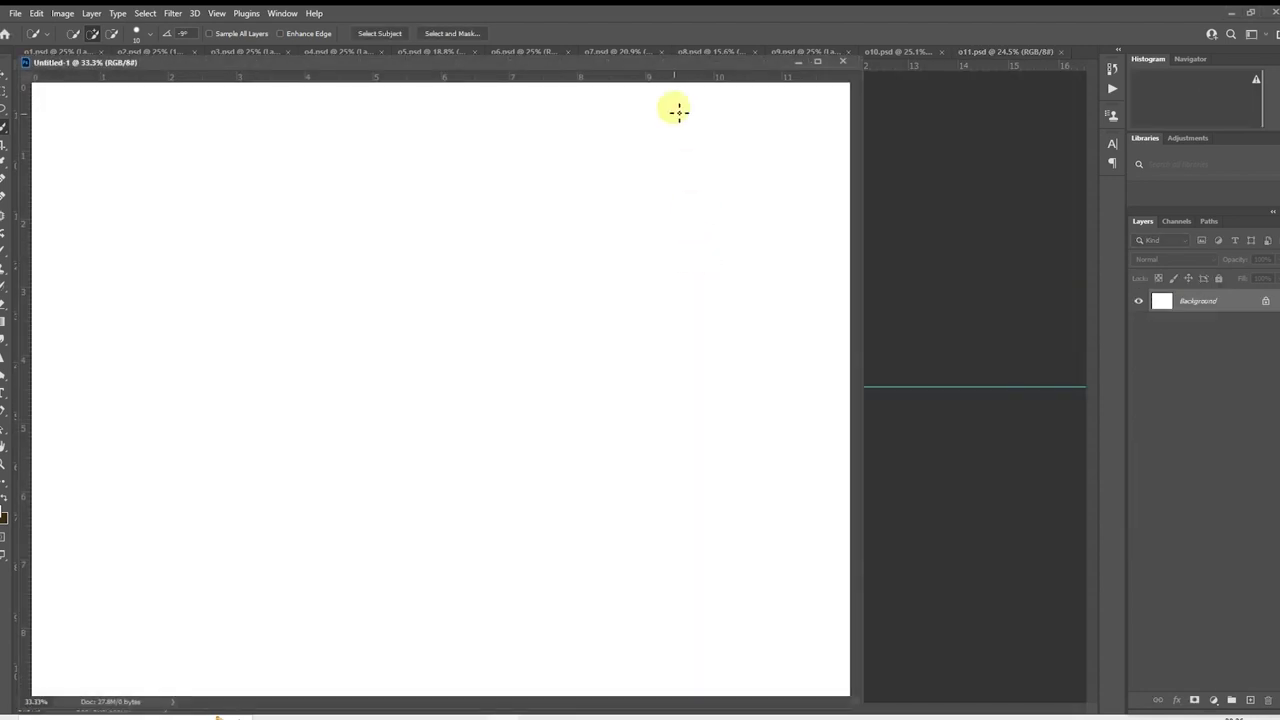
drag(684, 68, 737, 57)
key(ctrl+minus)
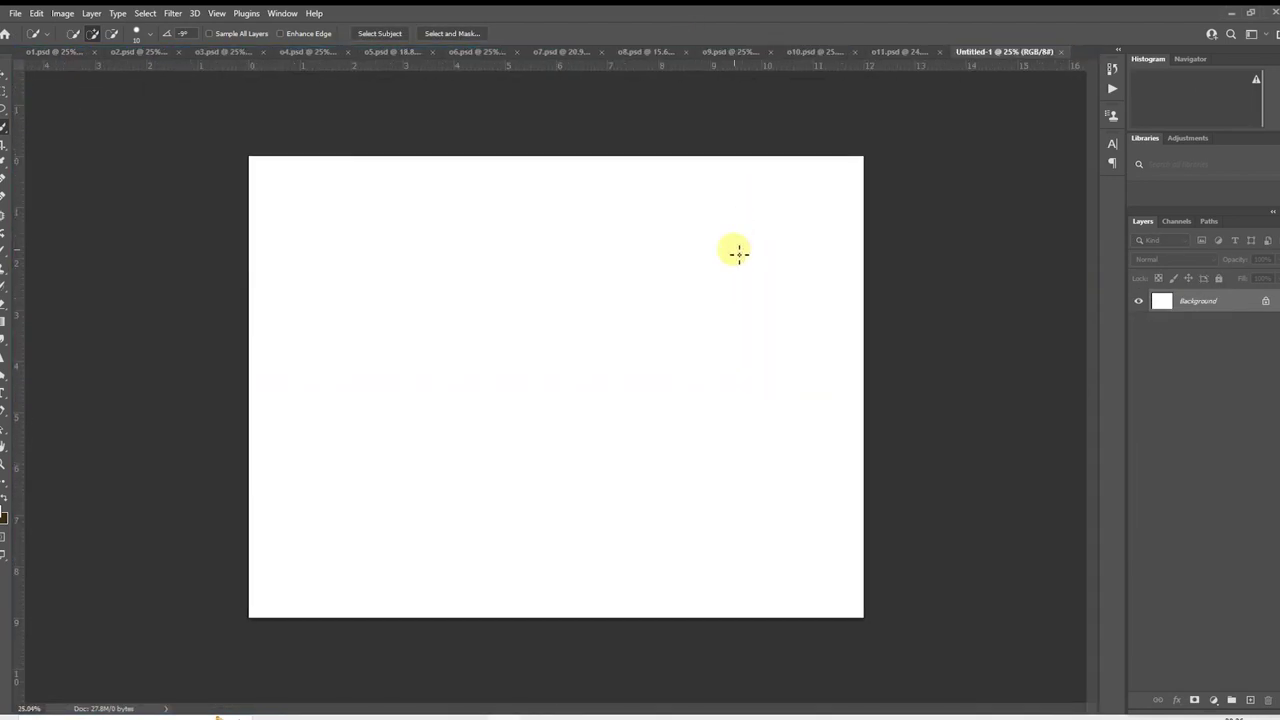
- Duplicate the background as Layer 1 and add vertical and horizontal guides at the canvas centre
key(ctrl+shift+alt+n)
key(ctrl+t)
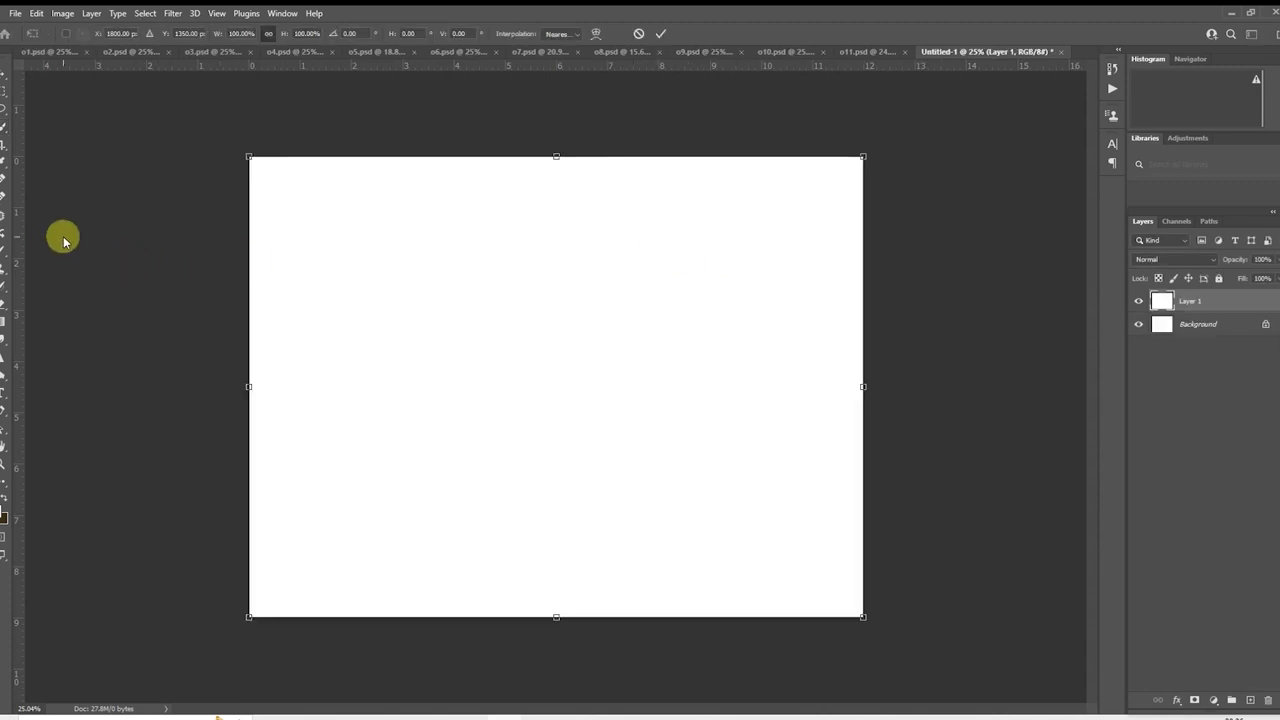
drag(14, 234, 556, 320)
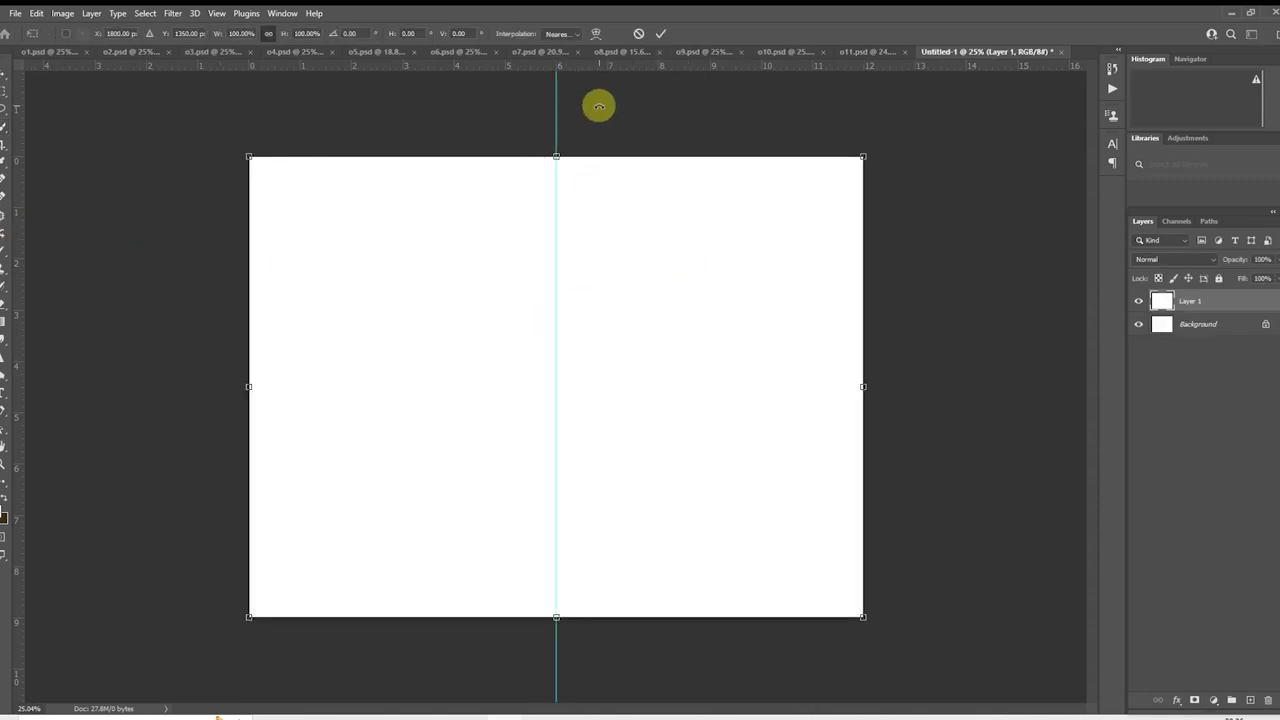
drag(637, 64, 683, 386)
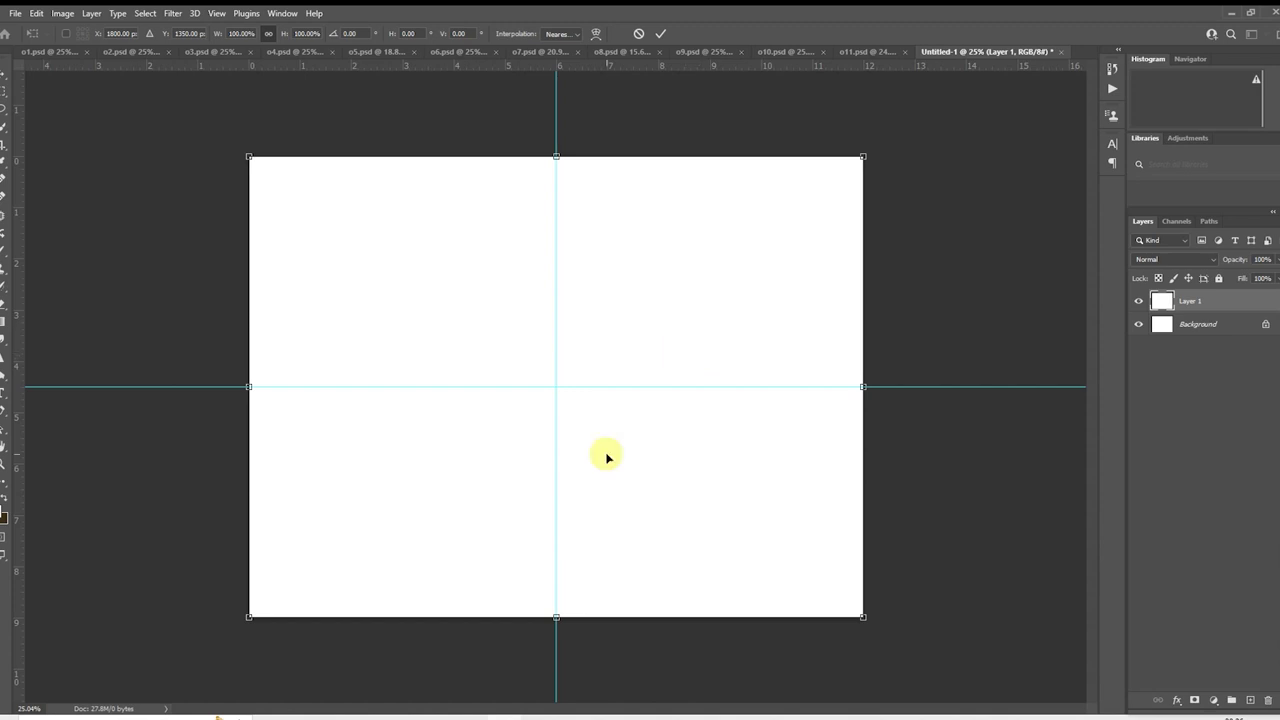
key(Return)
key(w)
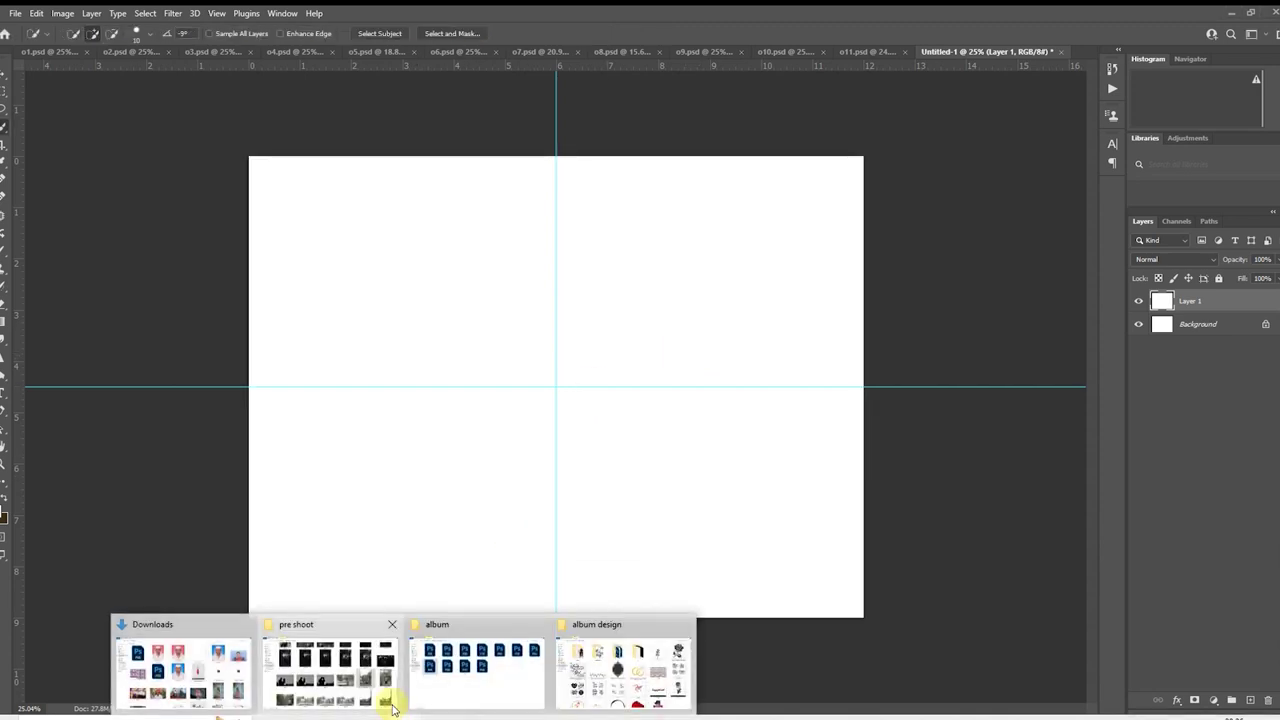
click(392, 703)
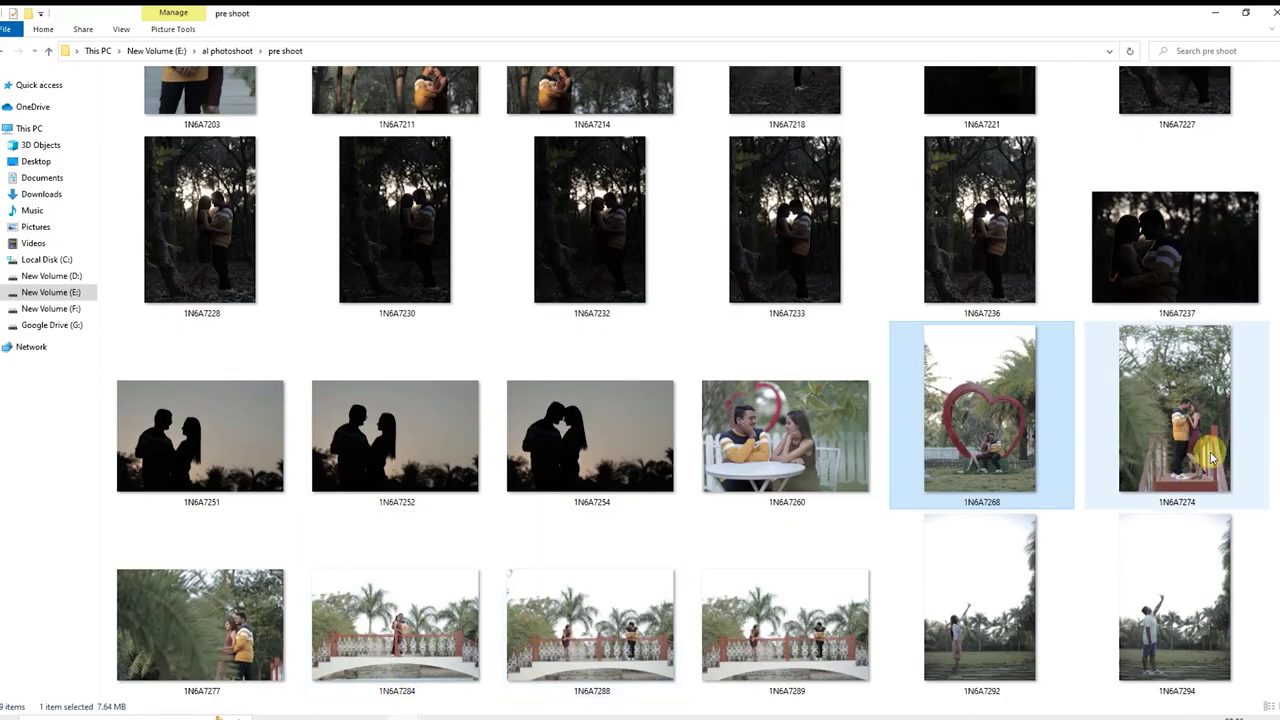
scroll(1230, 470, down, 2)
scroll(1277, 483, down, 1)
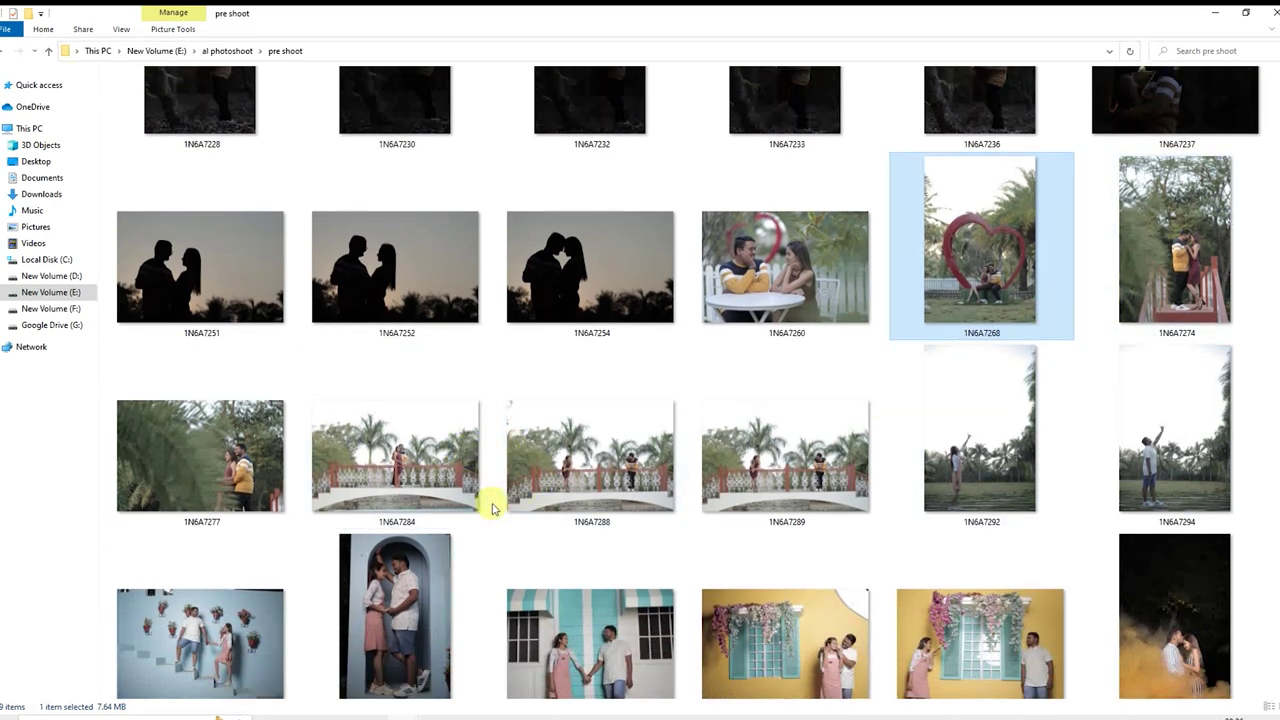
double_click(1150, 245)
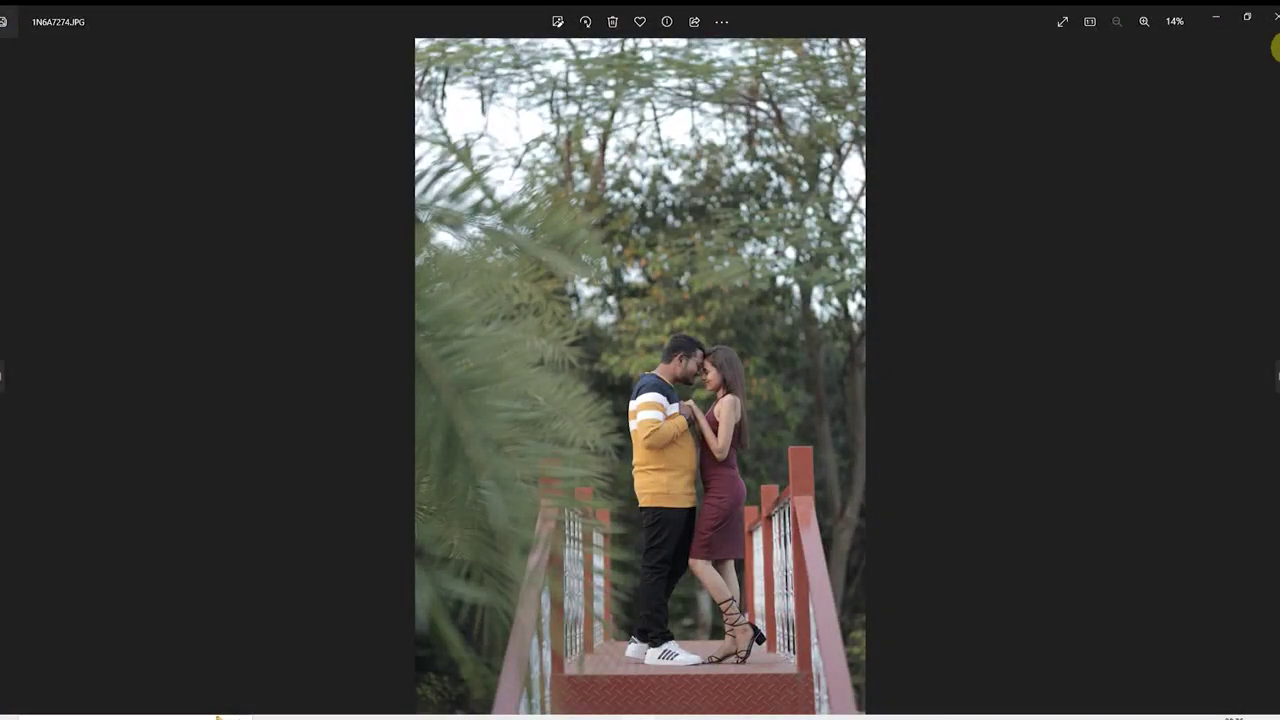
click(1273, 18)
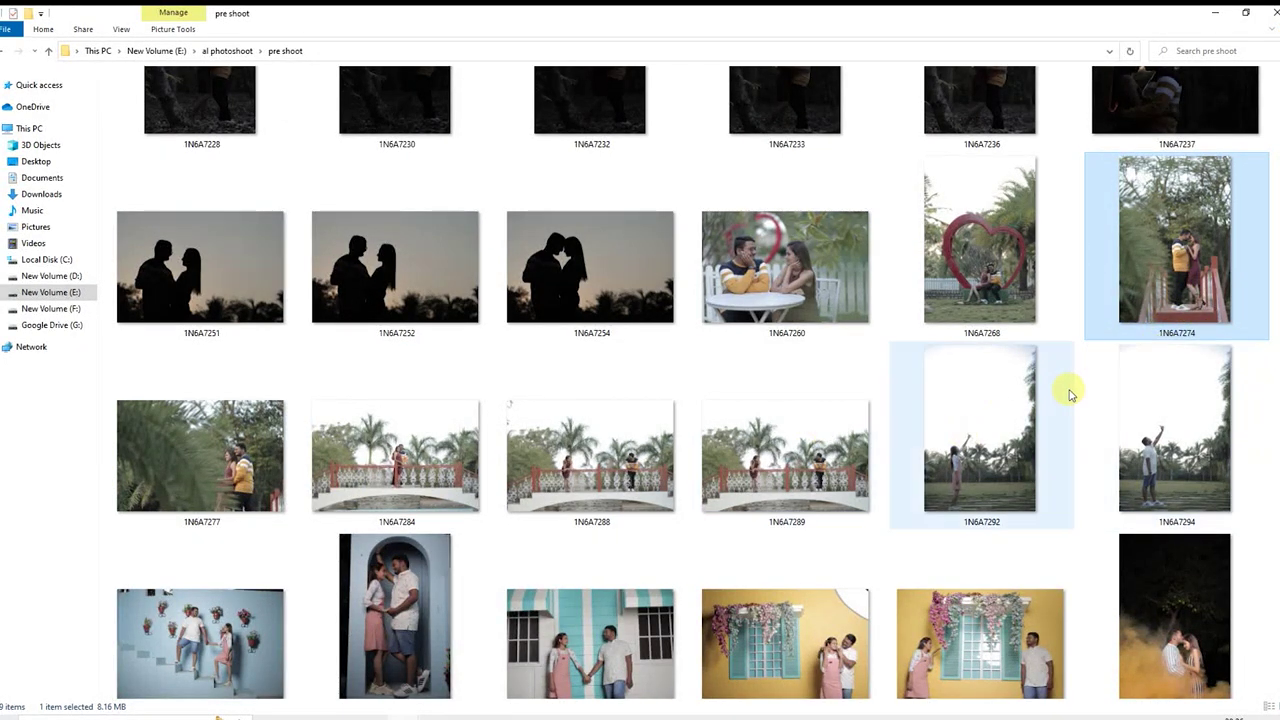
scroll(1272, 500, down, 2)
scroll(1275, 508, down, 1)
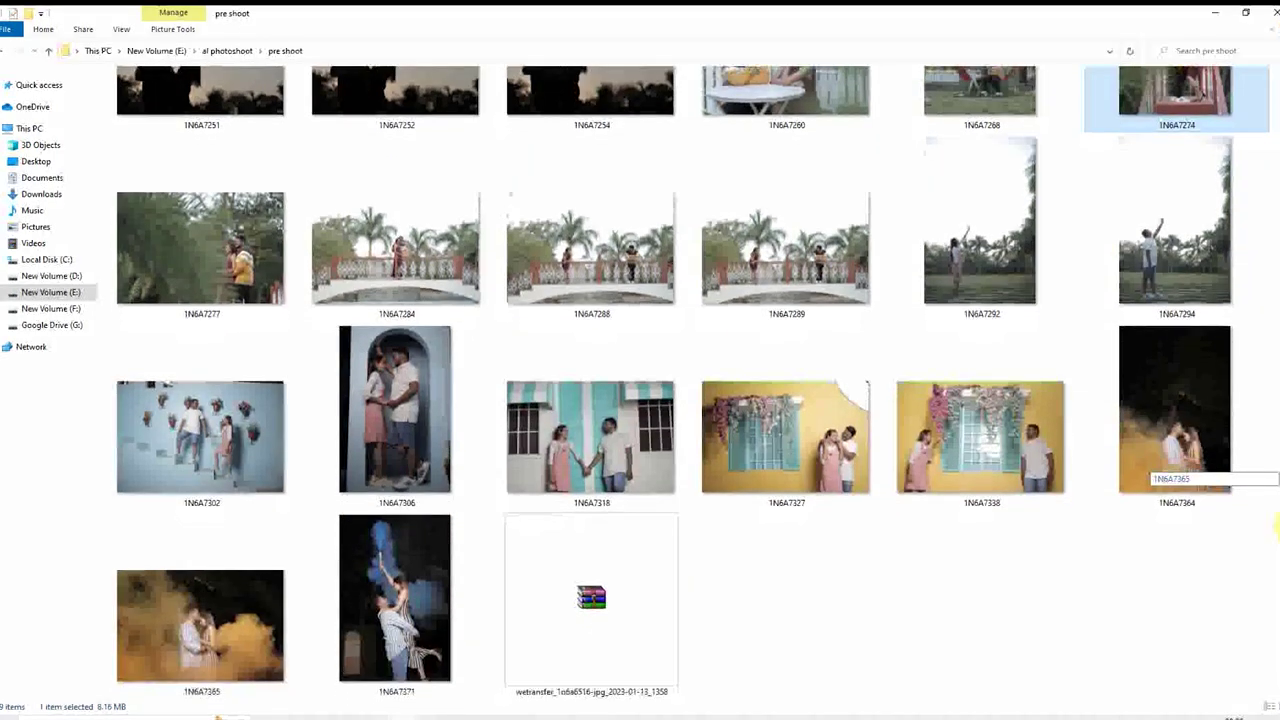
scroll(1275, 508, up, 2)
scroll(1275, 508, down, 1)
scroll(1277, 508, down, 1)
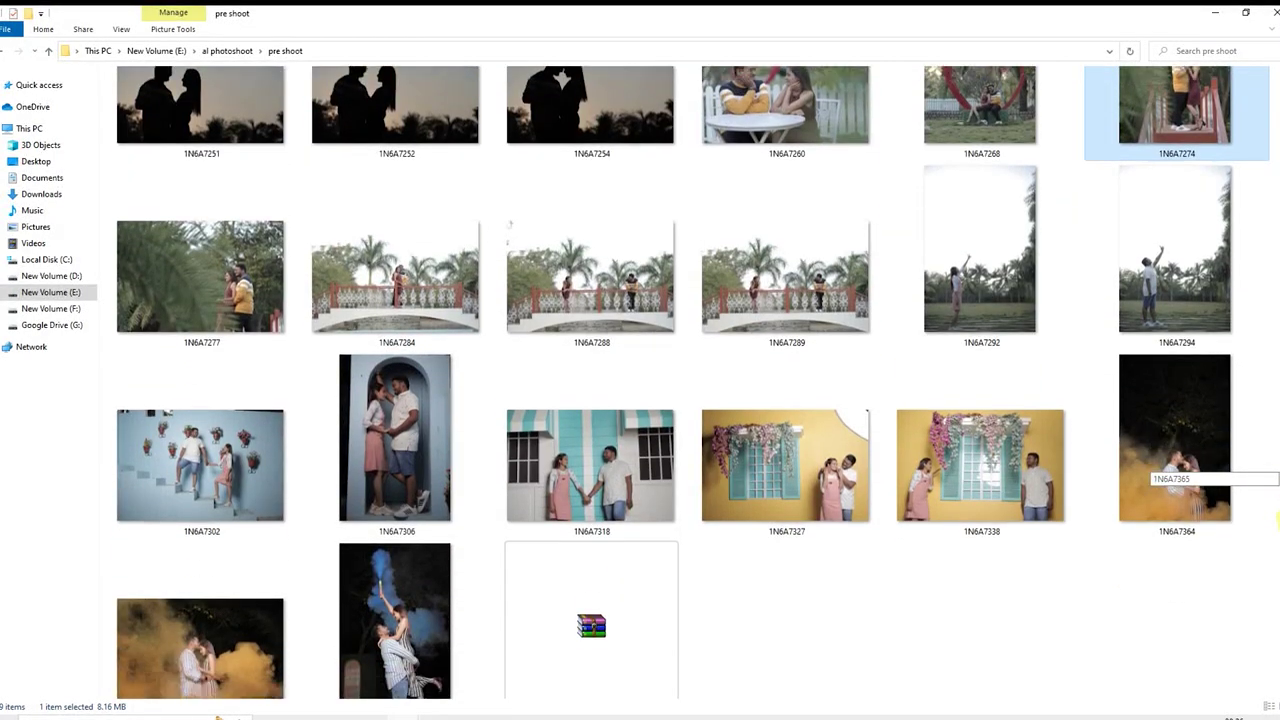
scroll(1274, 490, up, 3)
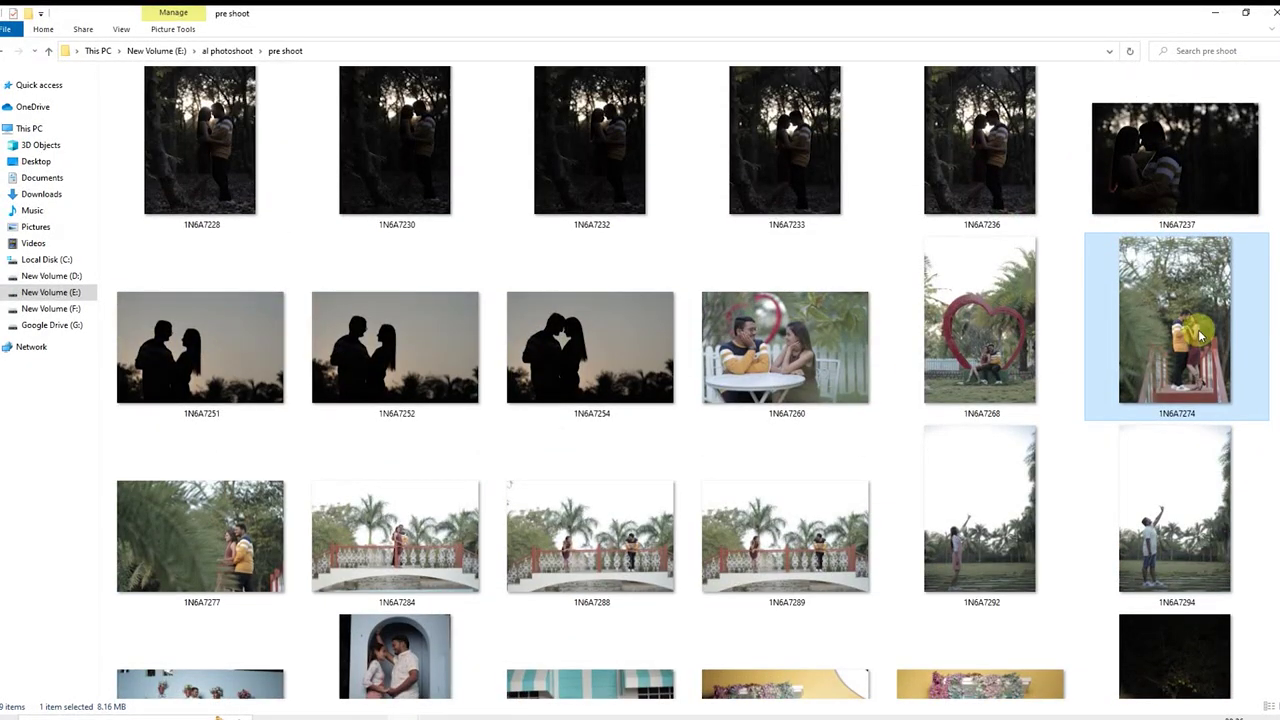
mouse_move(1200, 336)
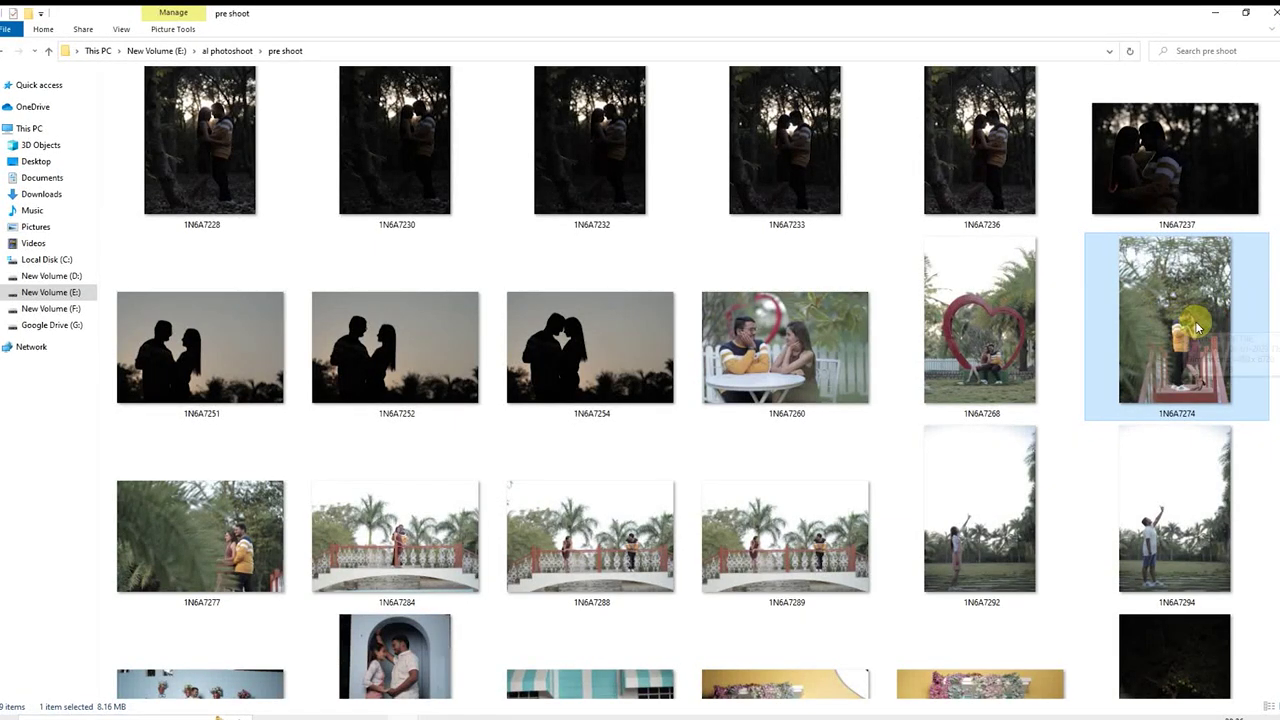
double_click(240, 530)
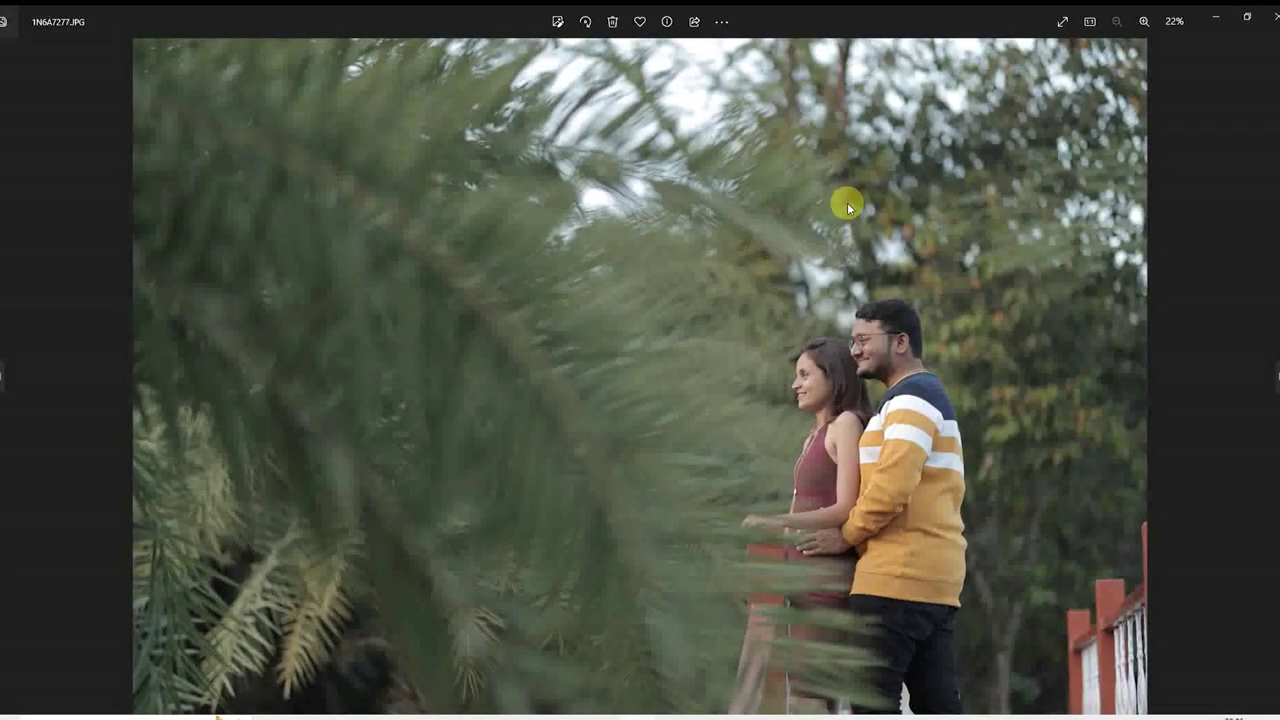
click(1272, 18)
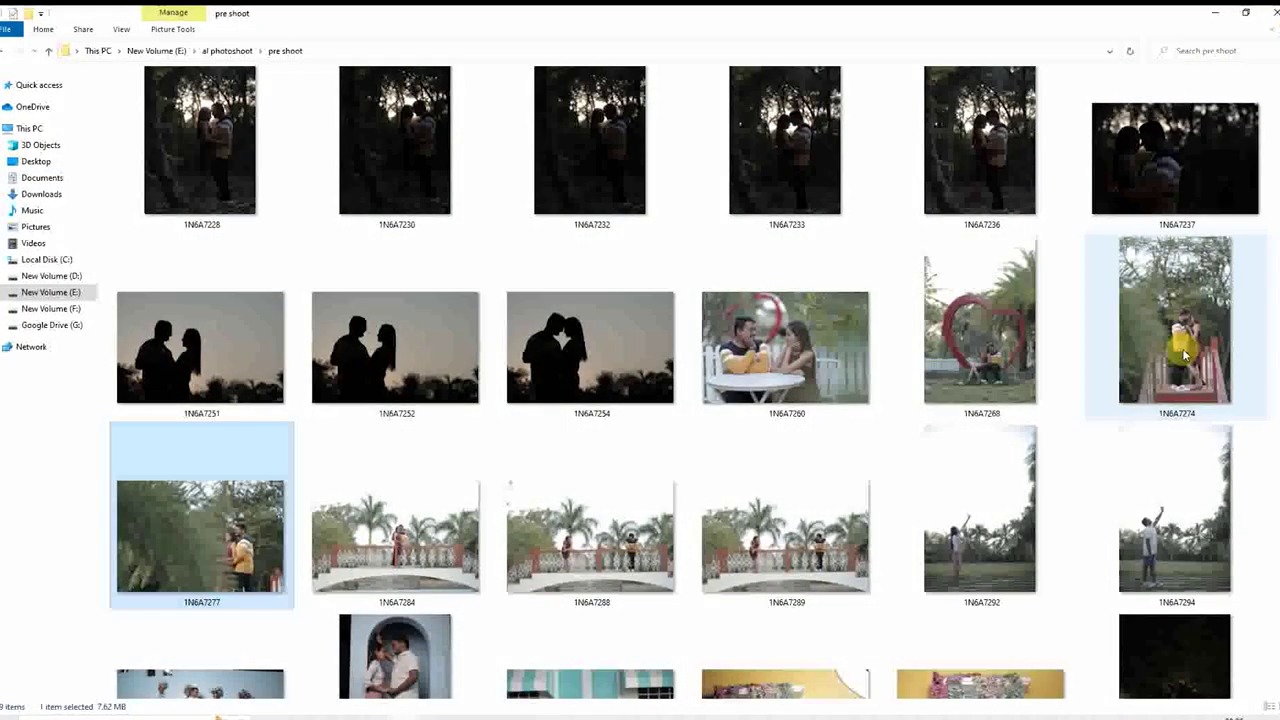
mouse_move(1185, 355)
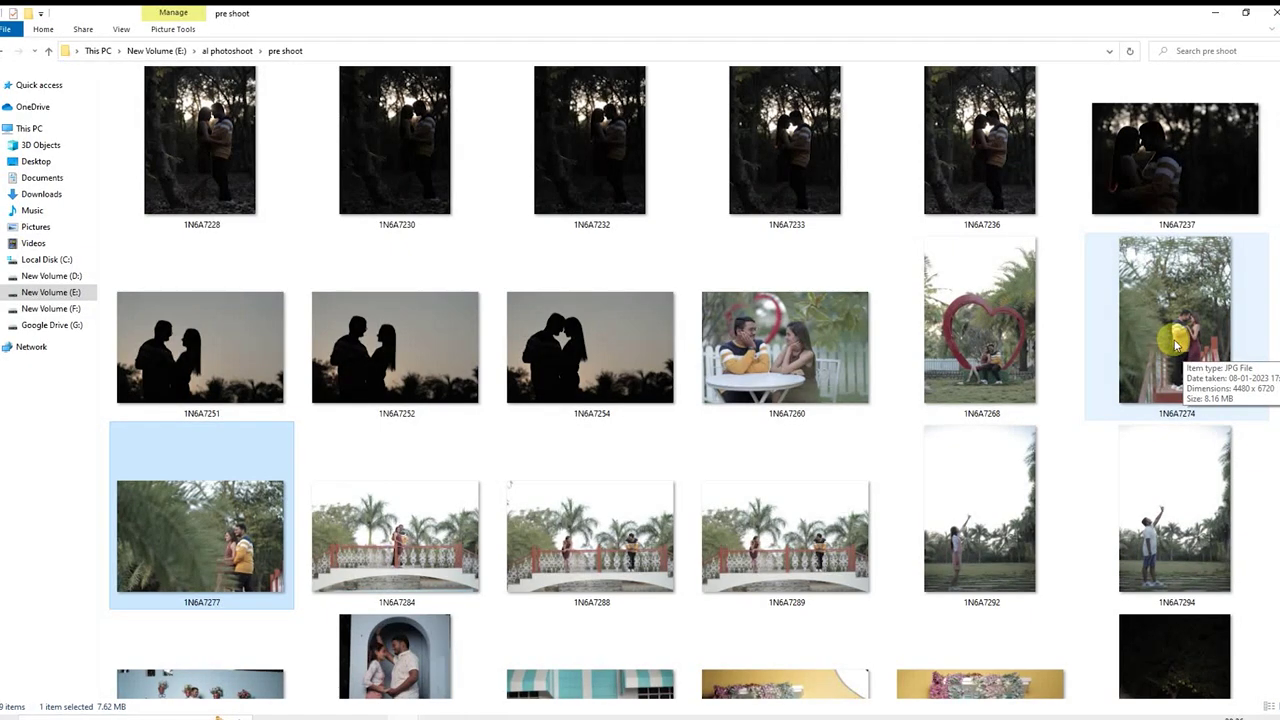
key(alt+Tab)
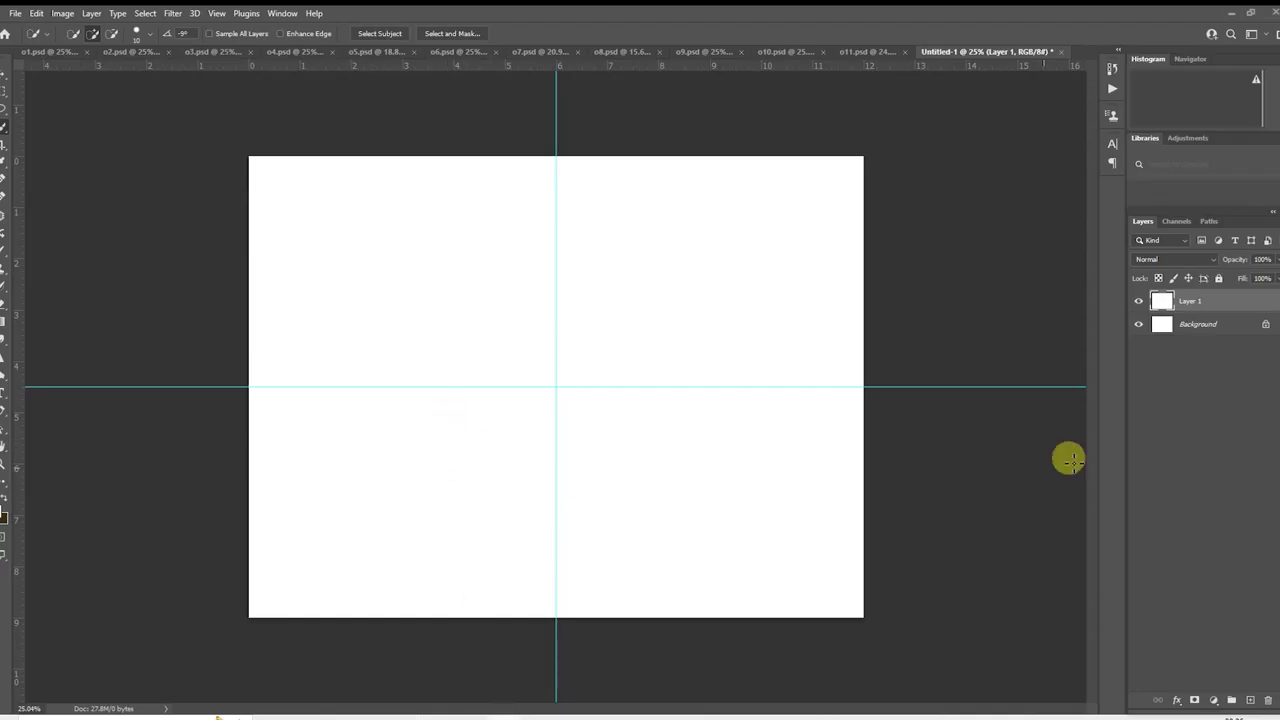
- On new Layer 2, fill a left-half rectangle with dark brown and nudge it slightly down
click(1249, 700)
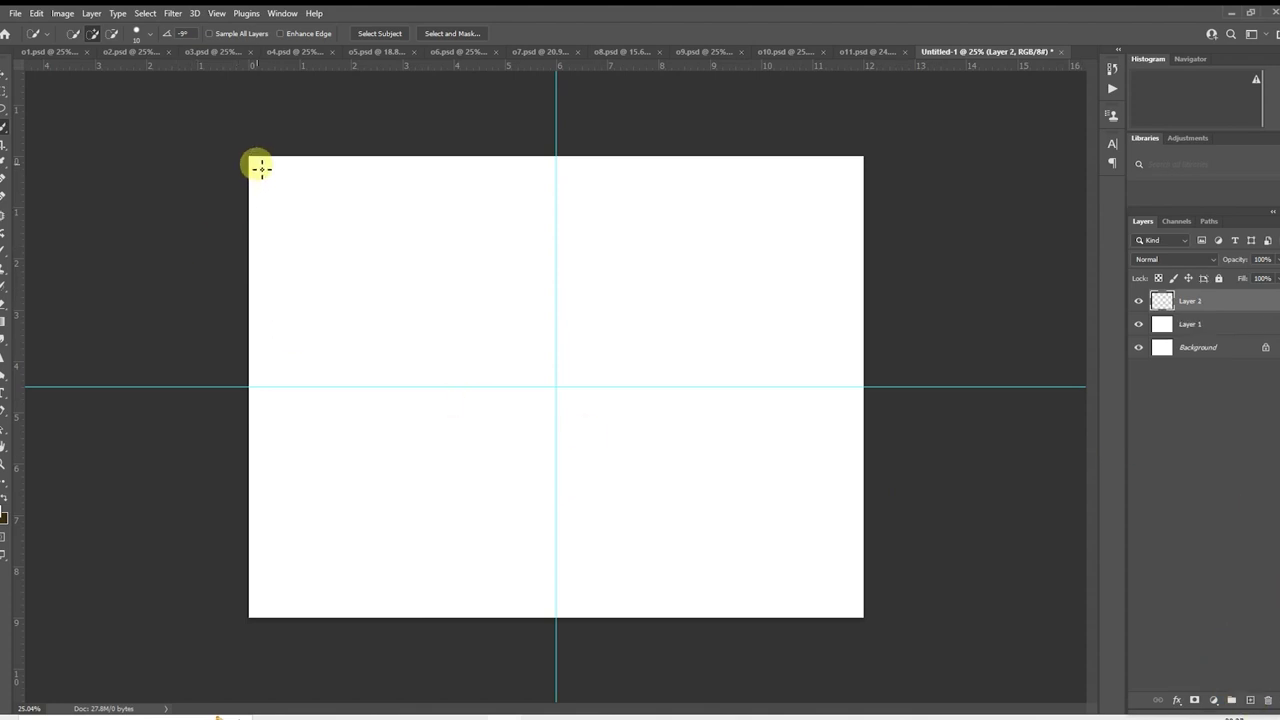
click(258, 168)
key(ctrl+d)
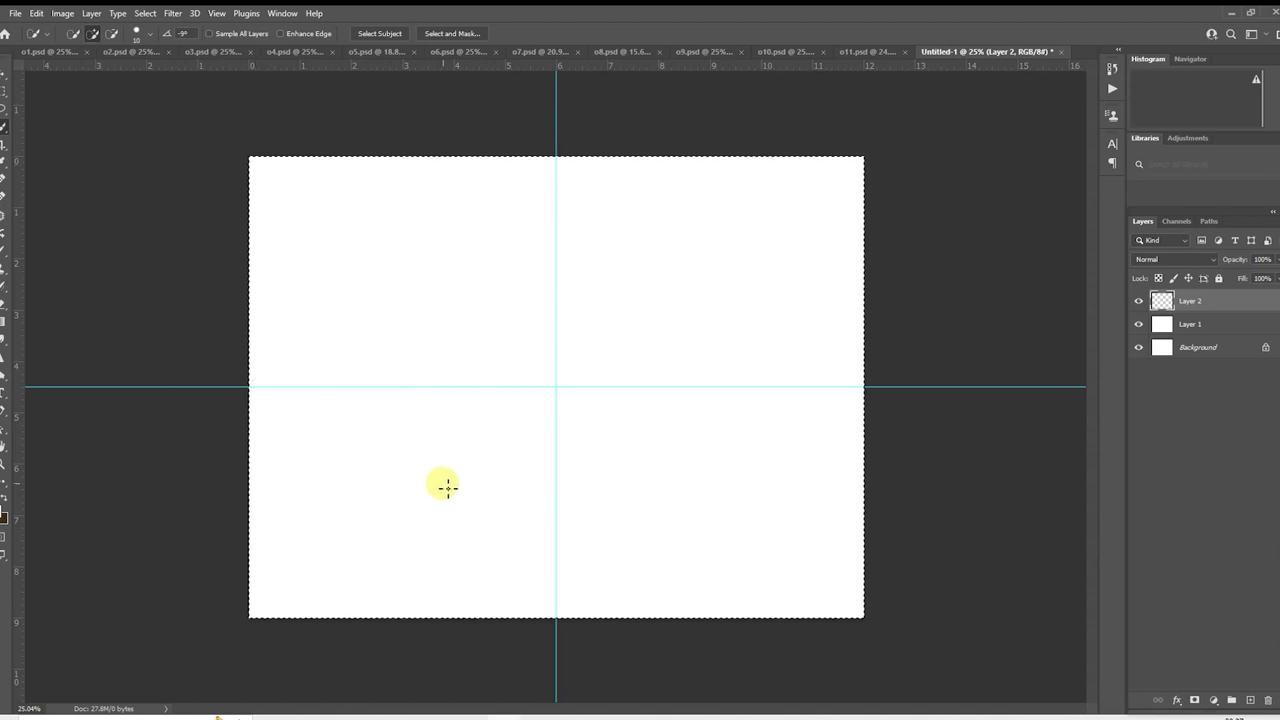
click(3, 93)
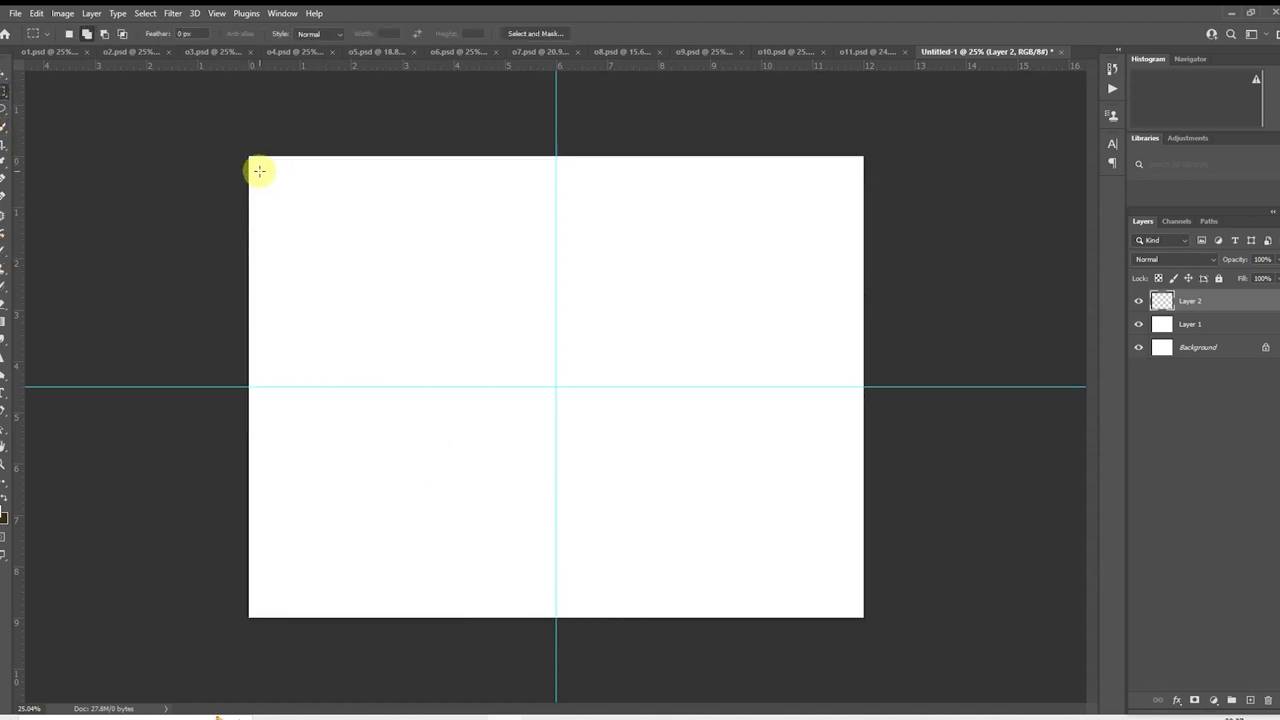
drag(258, 169, 543, 606)
key(alt+BackSpace)
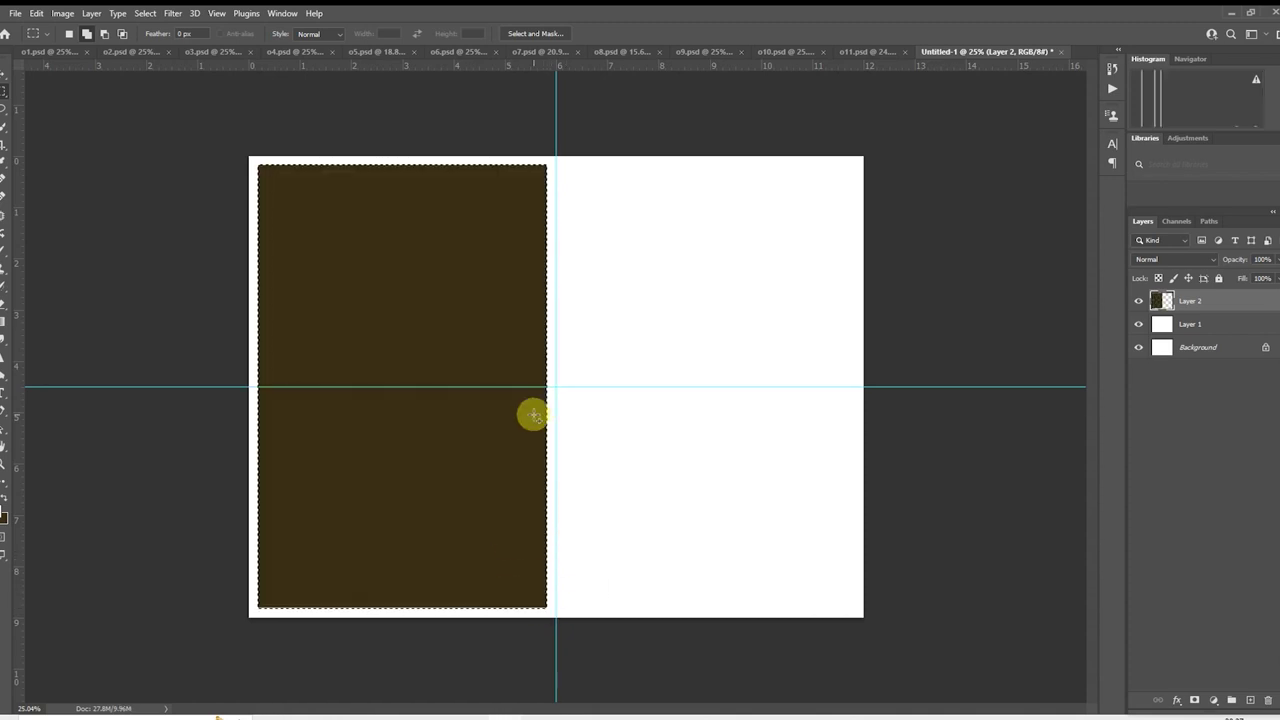
right_click(448, 266)
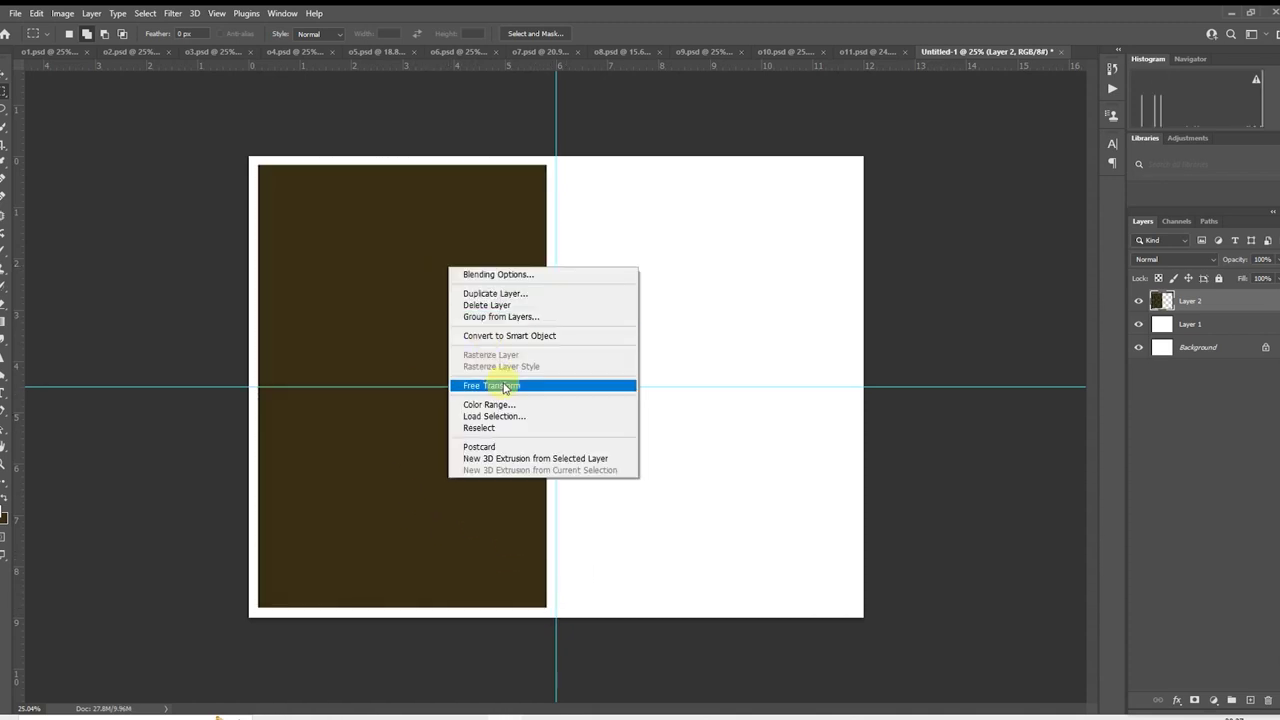
click(467, 381)
drag(467, 369, 468, 371)
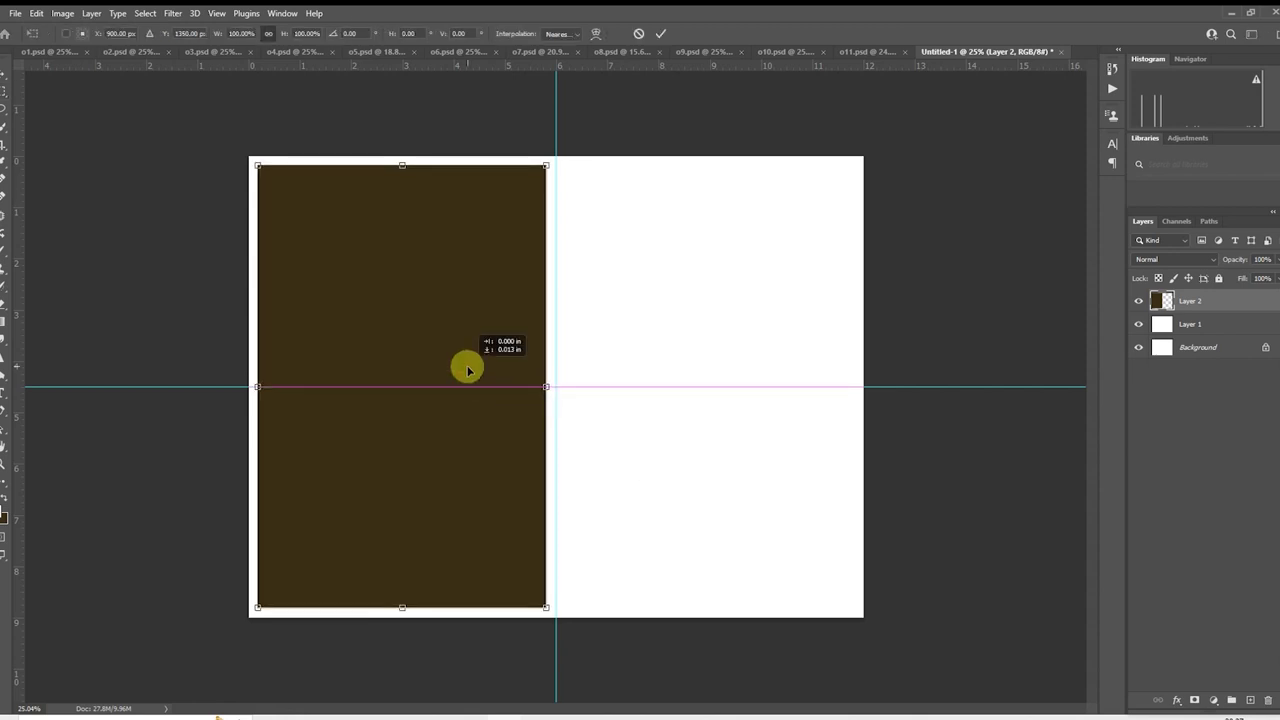
key(Return)
- Drag photo 1N6A7274 from the pre shoot folder onto the spread's left page and enlarge it
mouse_move(386, 713)
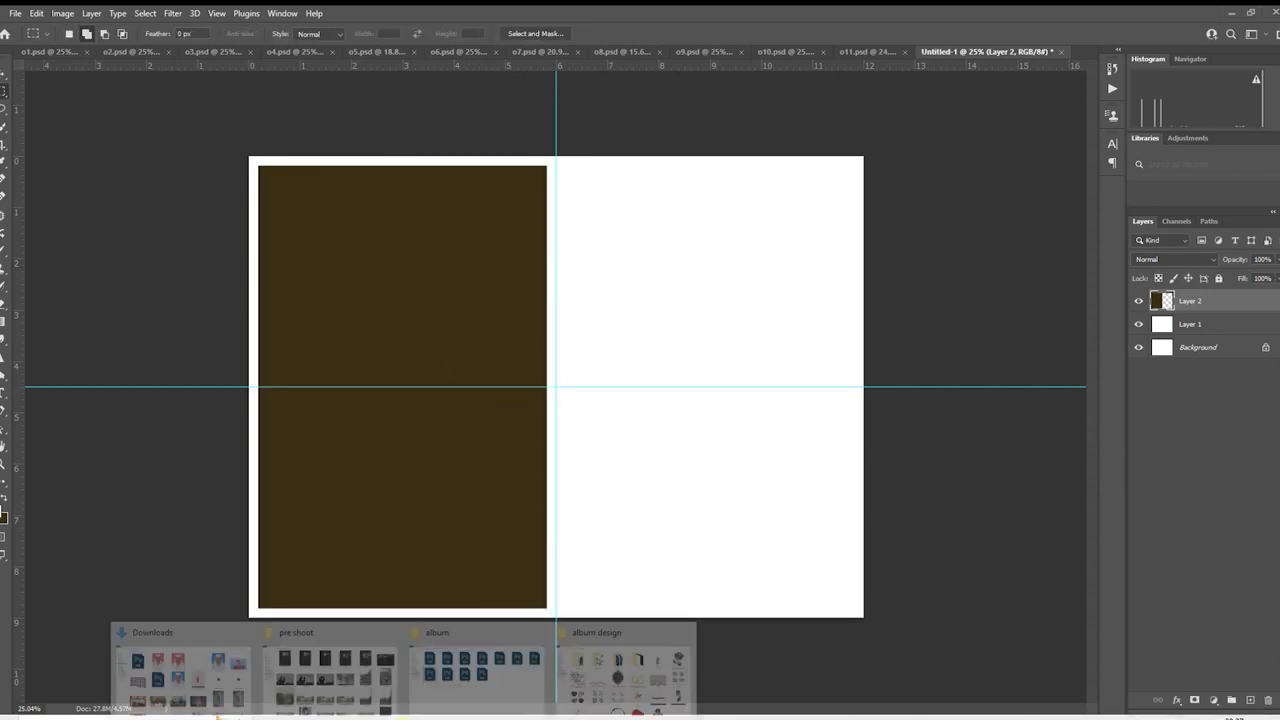
click(357, 686)
click(1153, 371)
drag(1153, 371, 434, 431)
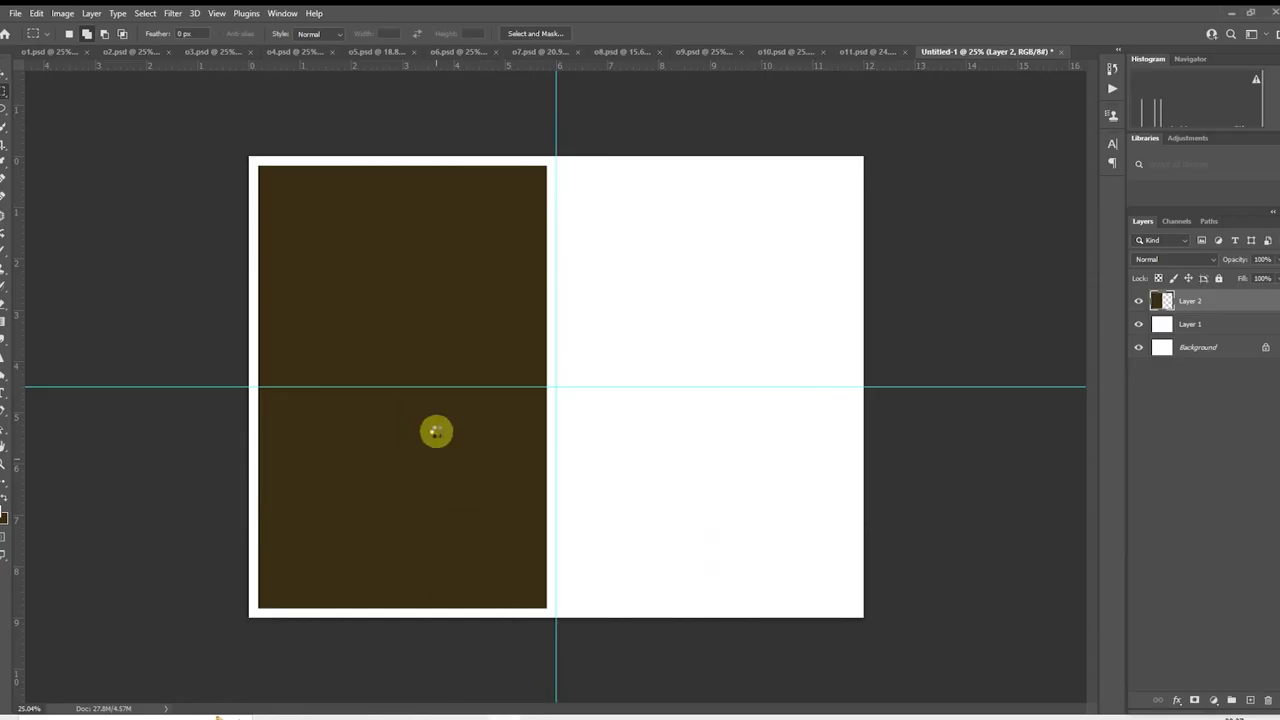
drag(629, 446, 480, 432)
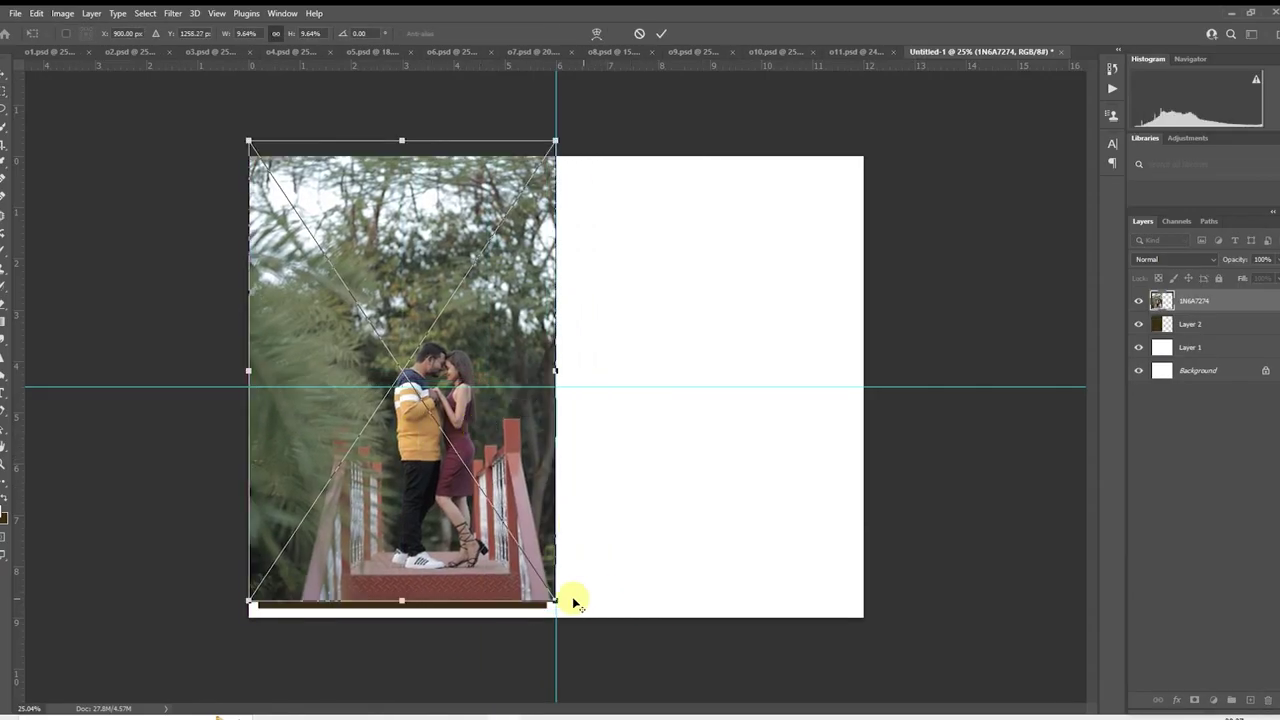
drag(574, 597, 586, 655)
drag(531, 523, 492, 517)
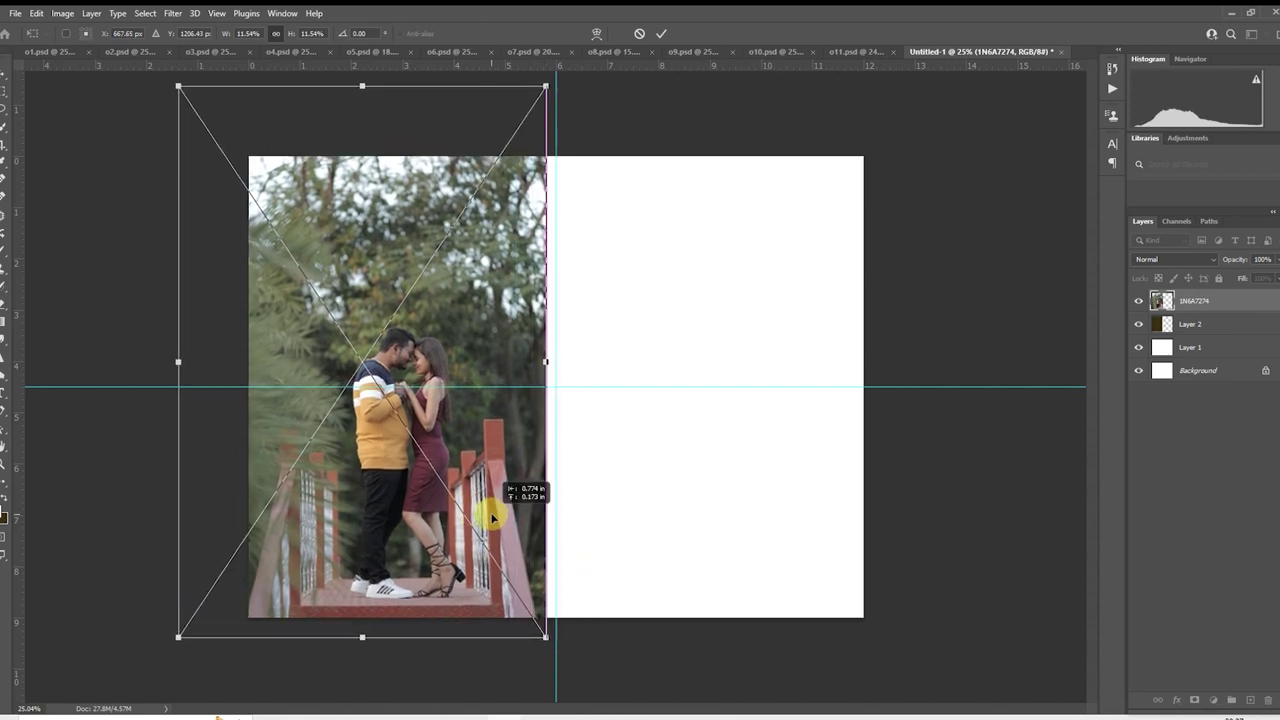
- Free-transform the photo to fill the left page beyond its top-left corner
right_click(1210, 292)
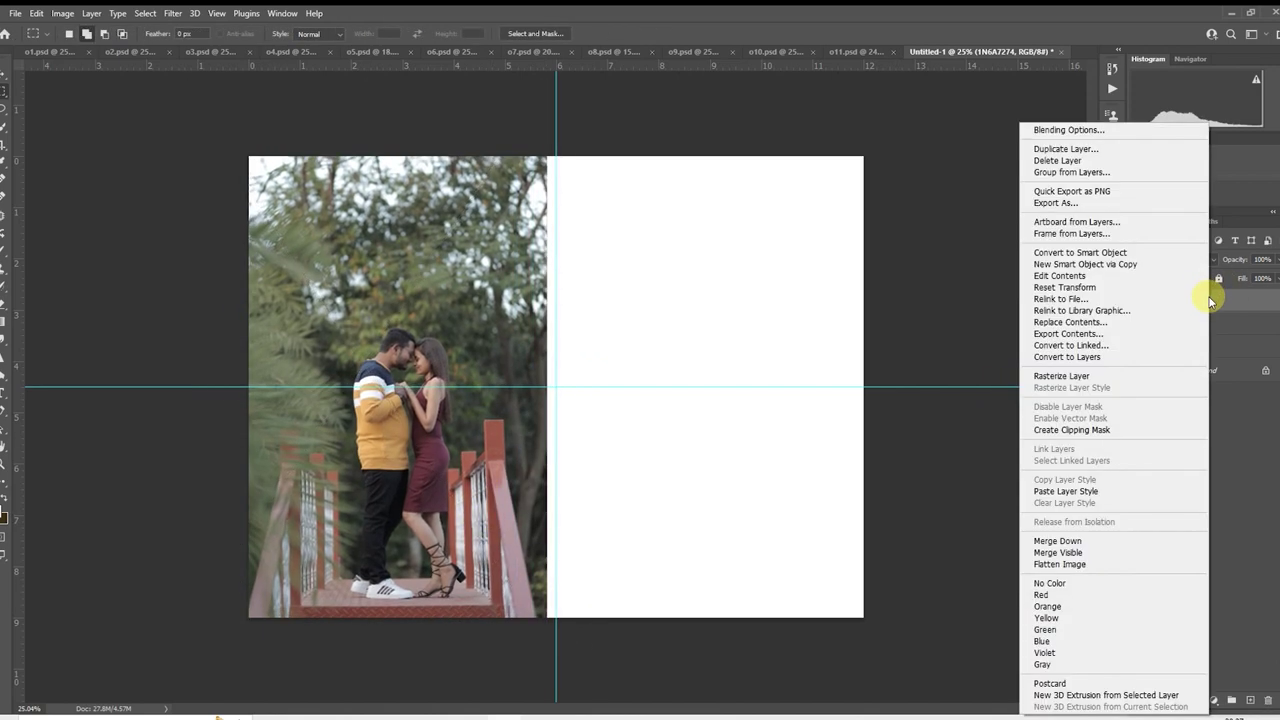
click(686, 414)
scroll(686, 414, down, 3)
right_click(459, 345)
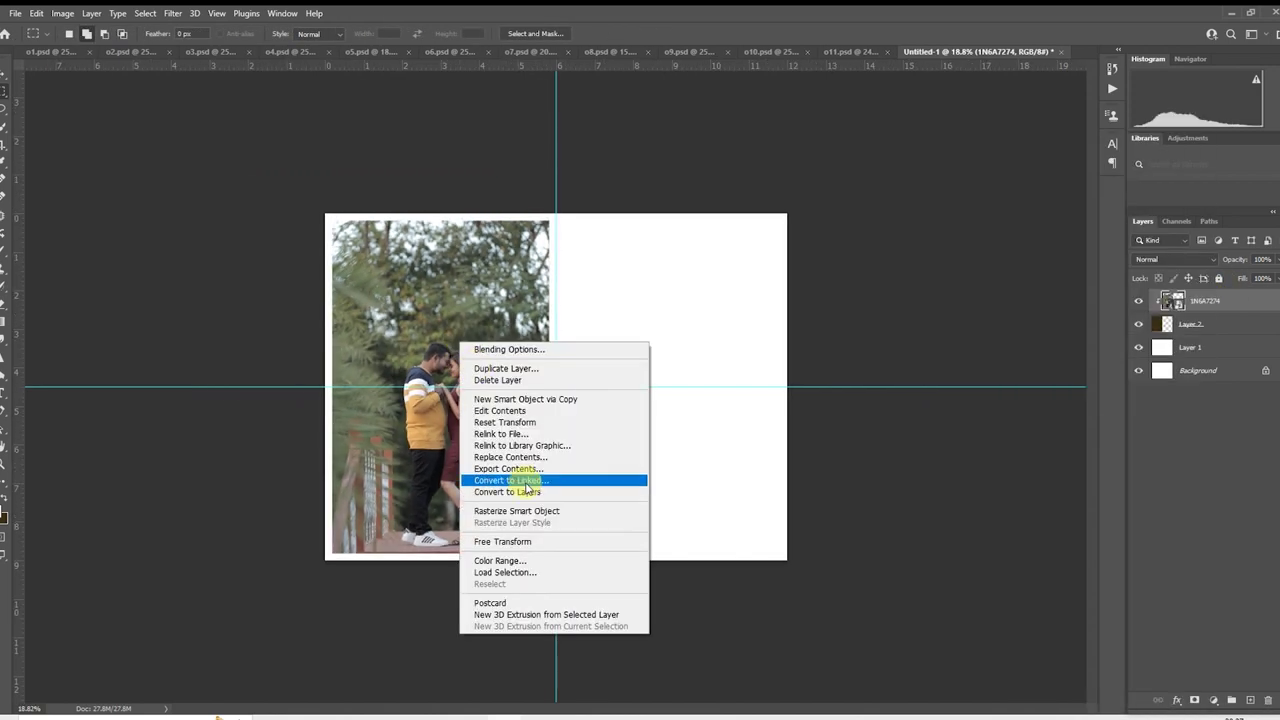
click(527, 543)
drag(514, 449, 519, 441)
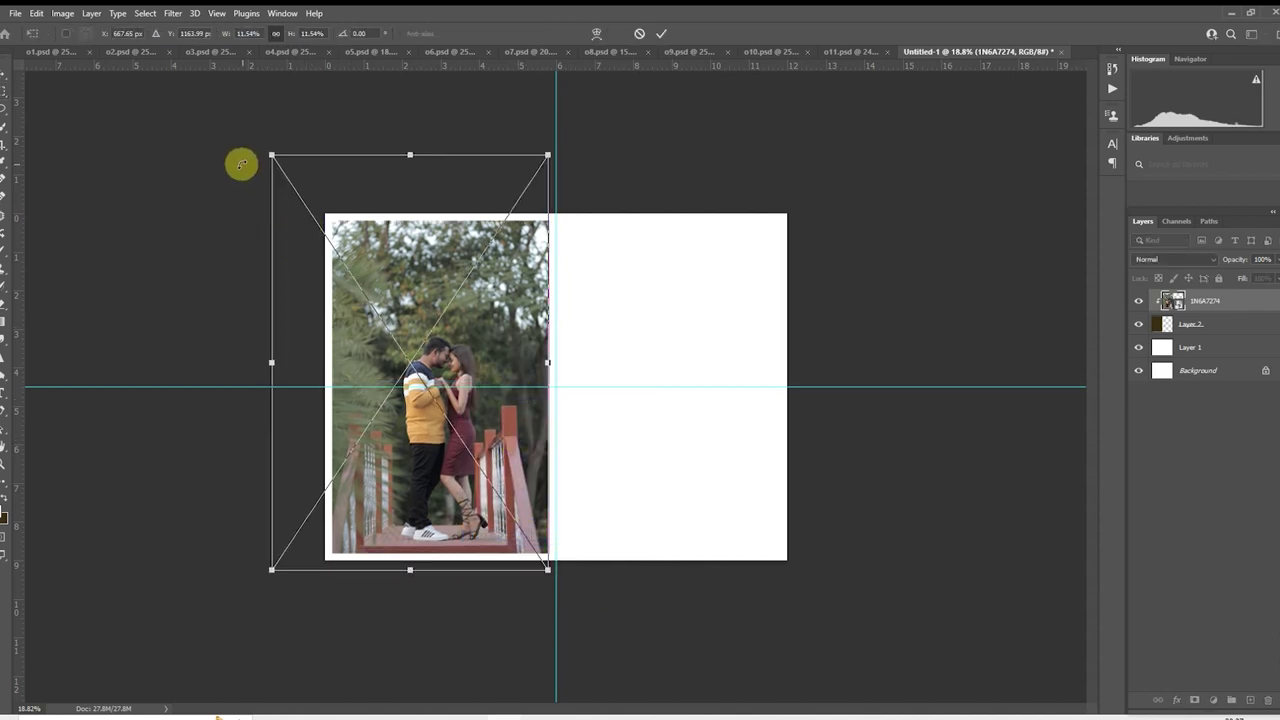
drag(271, 154, 266, 150)
key(Return)
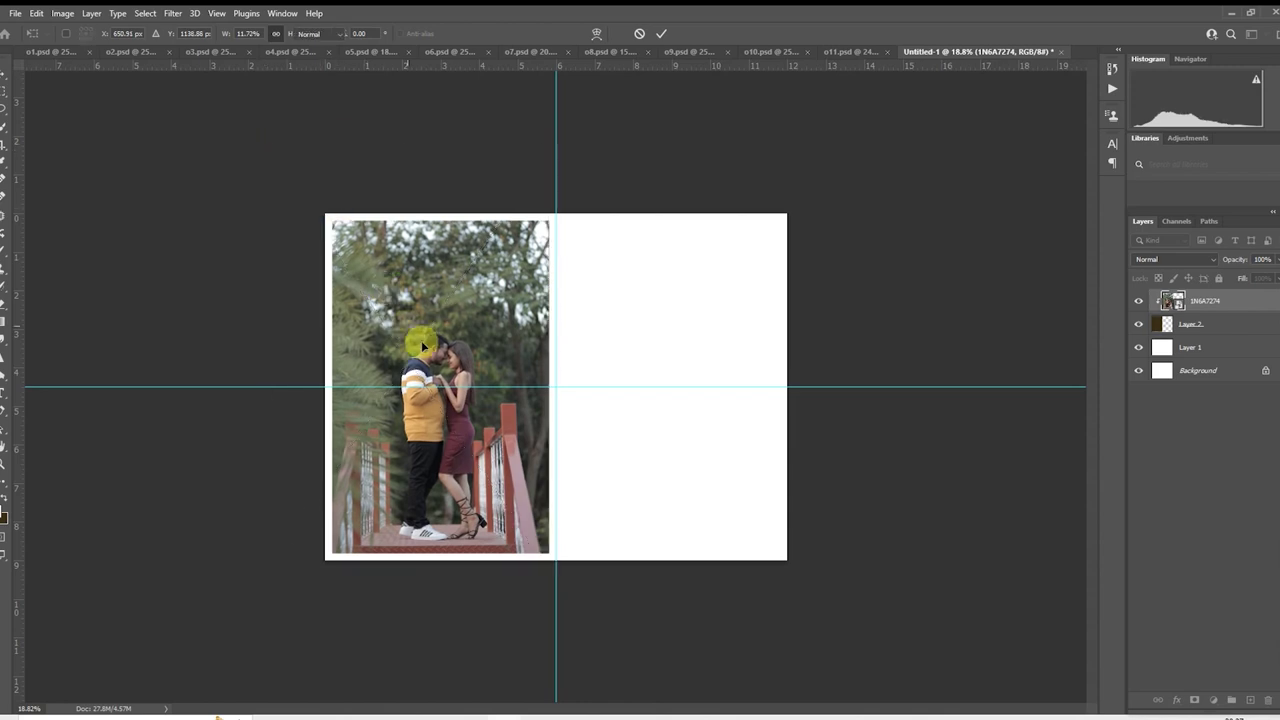
- Add an empty Layer 3 above the photo
scroll(415, 350, up, 1)
scroll(415, 350, up, 4)
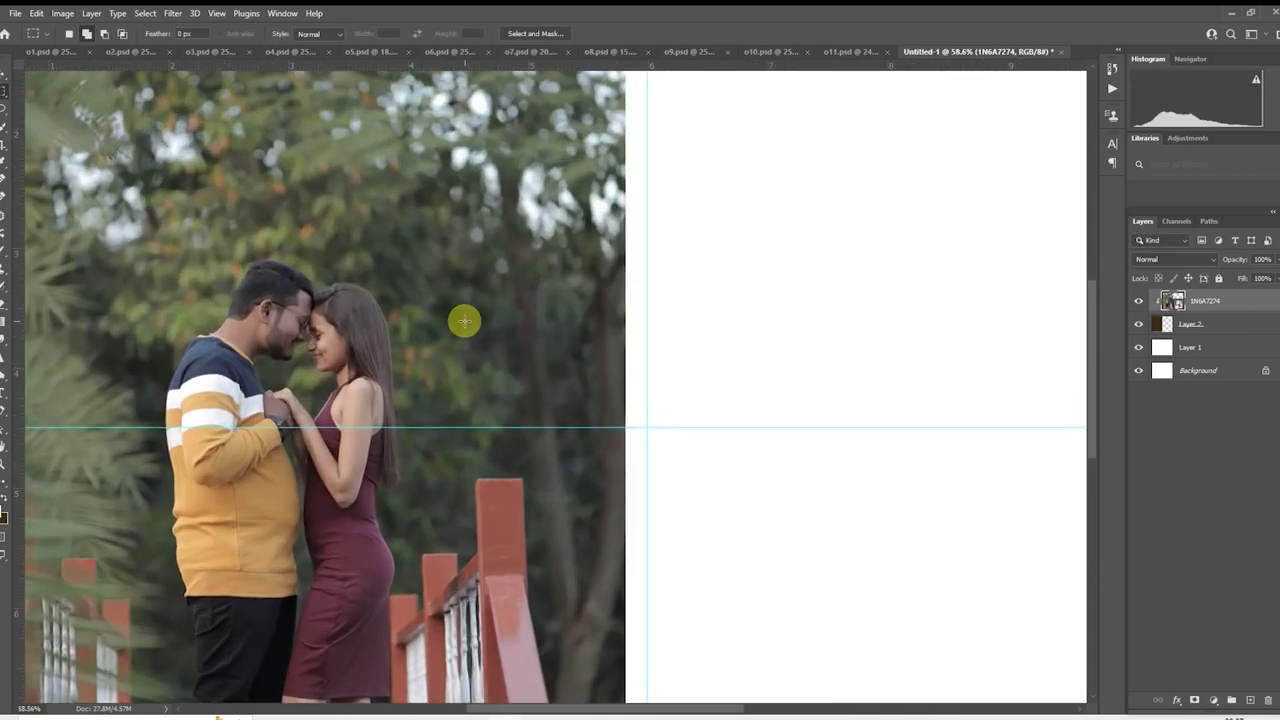
scroll(465, 321, down, 2)
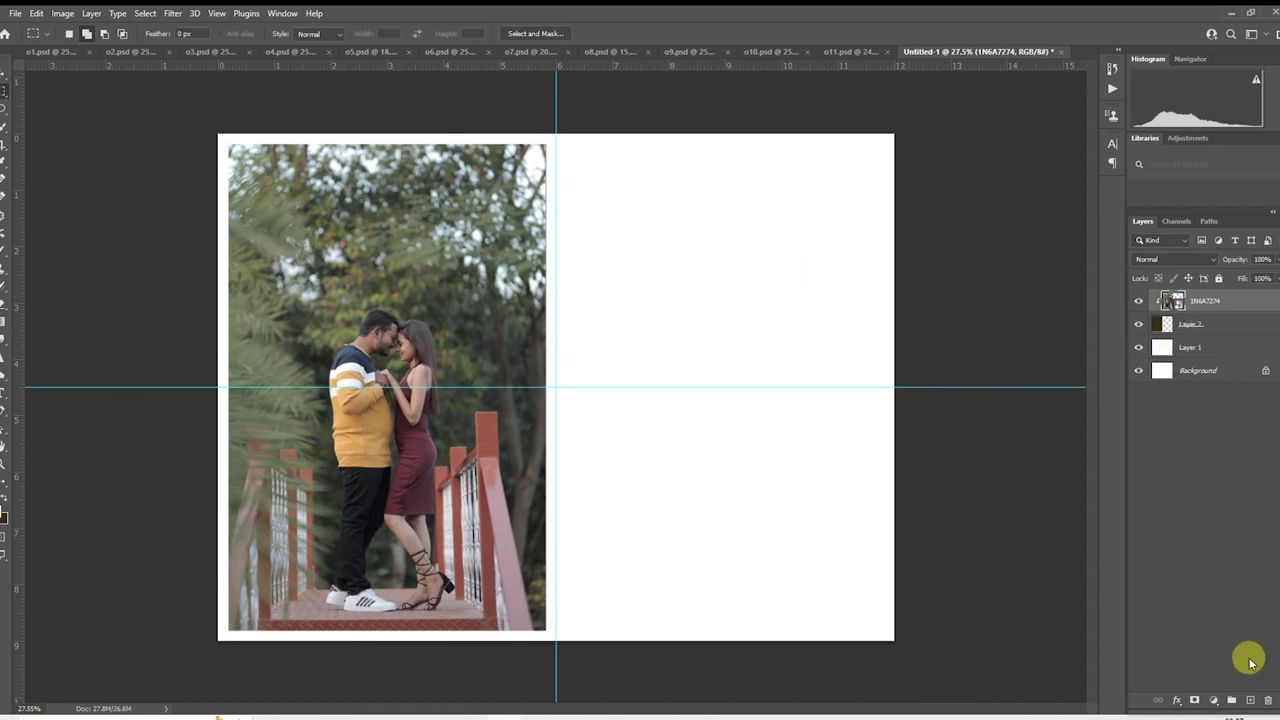
click(1253, 700)
scroll(737, 390, down, 1)
scroll(740, 384, up, 1)
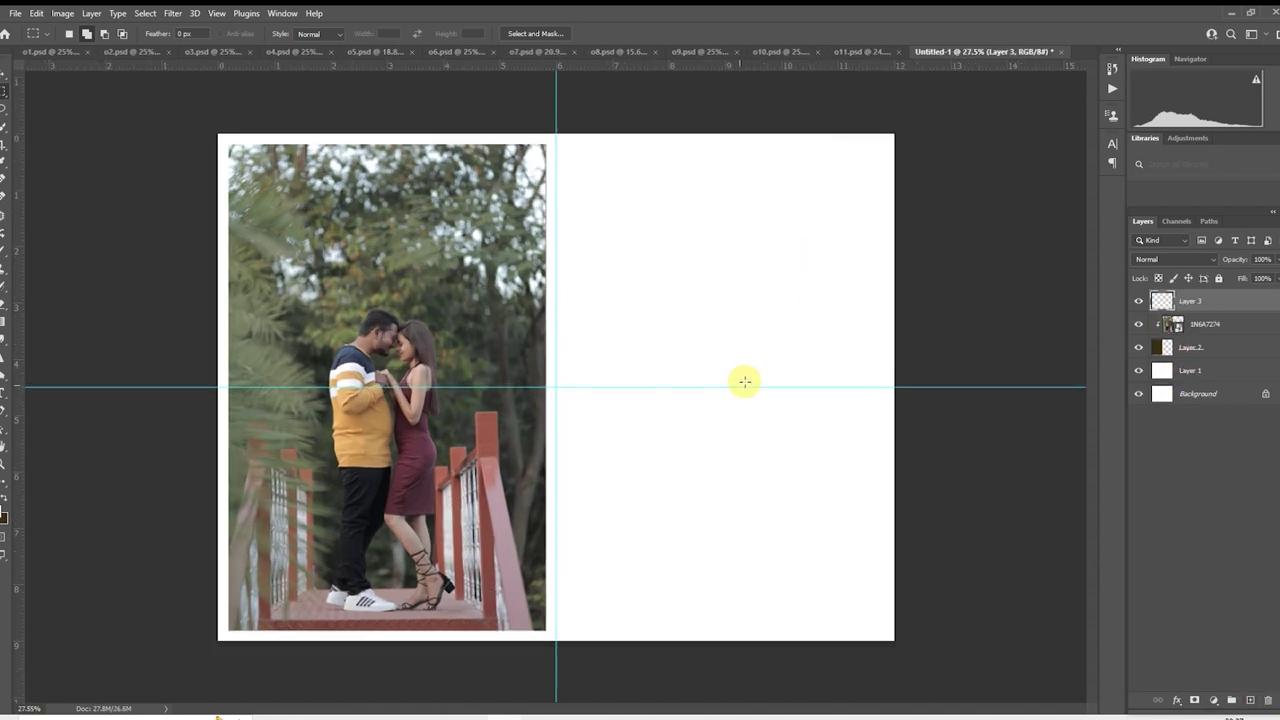
mouse_move(414, 705)
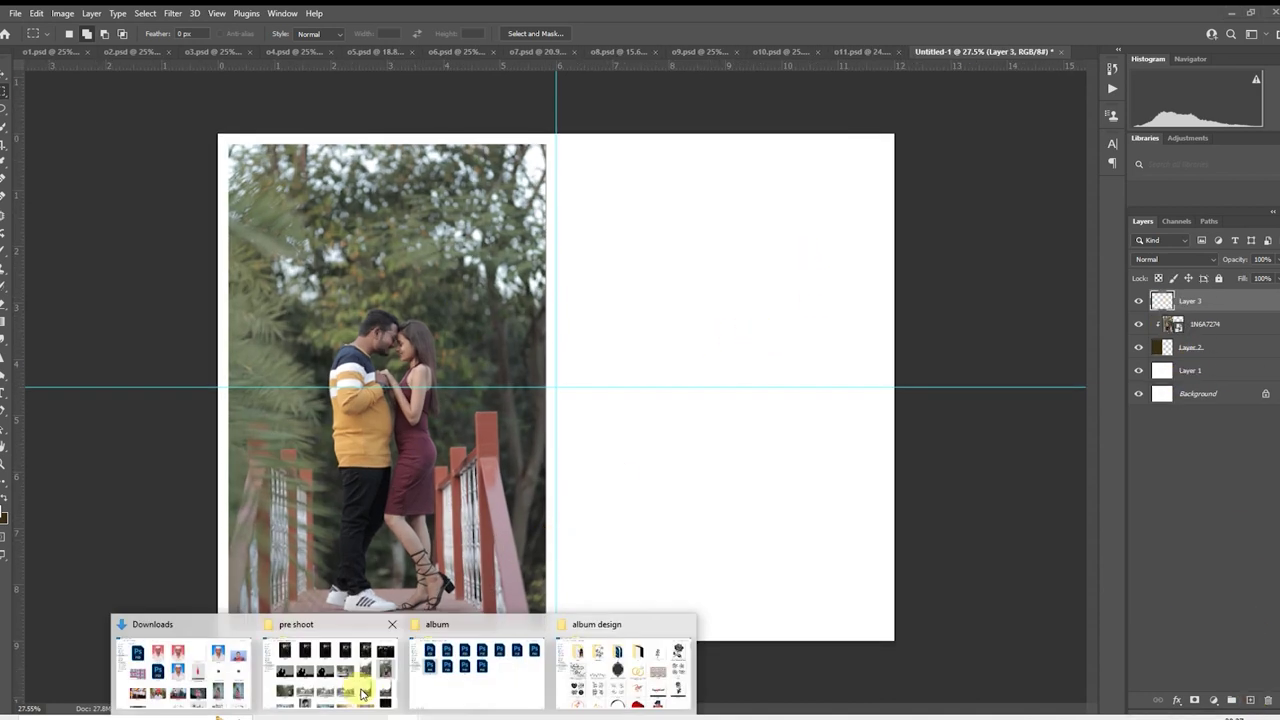
click(364, 693)
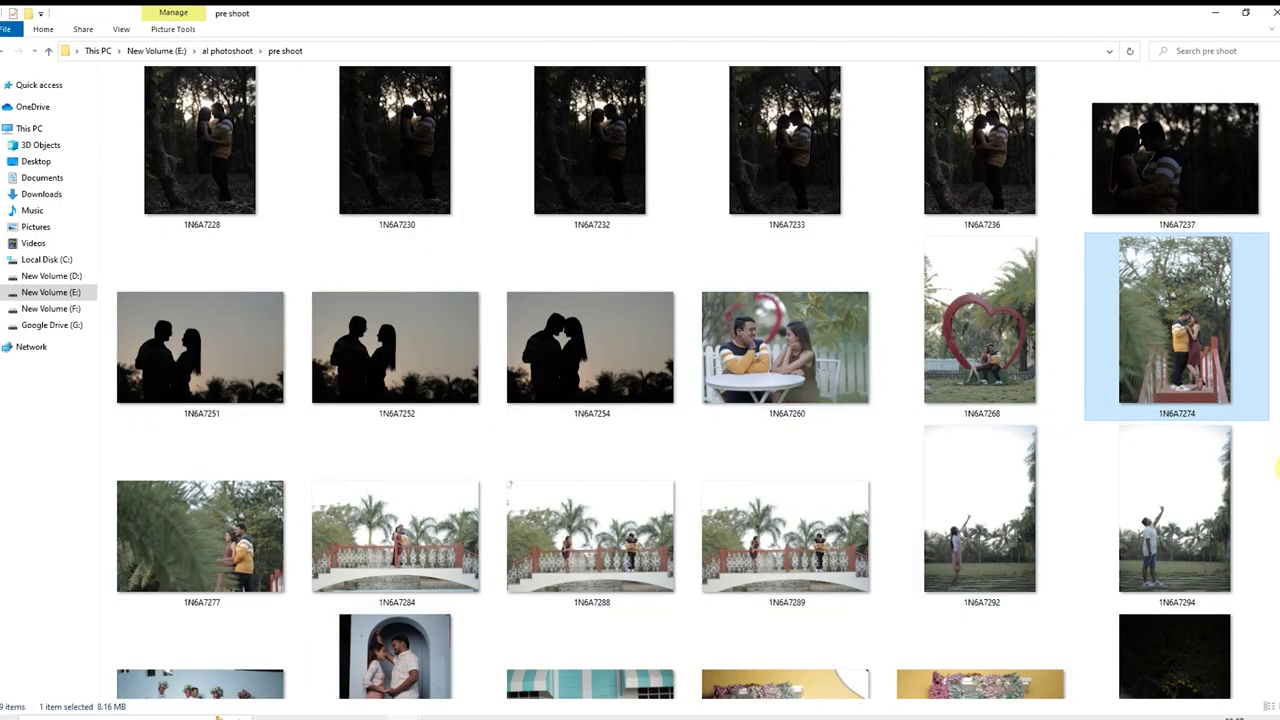
scroll(1277, 470, down, 1)
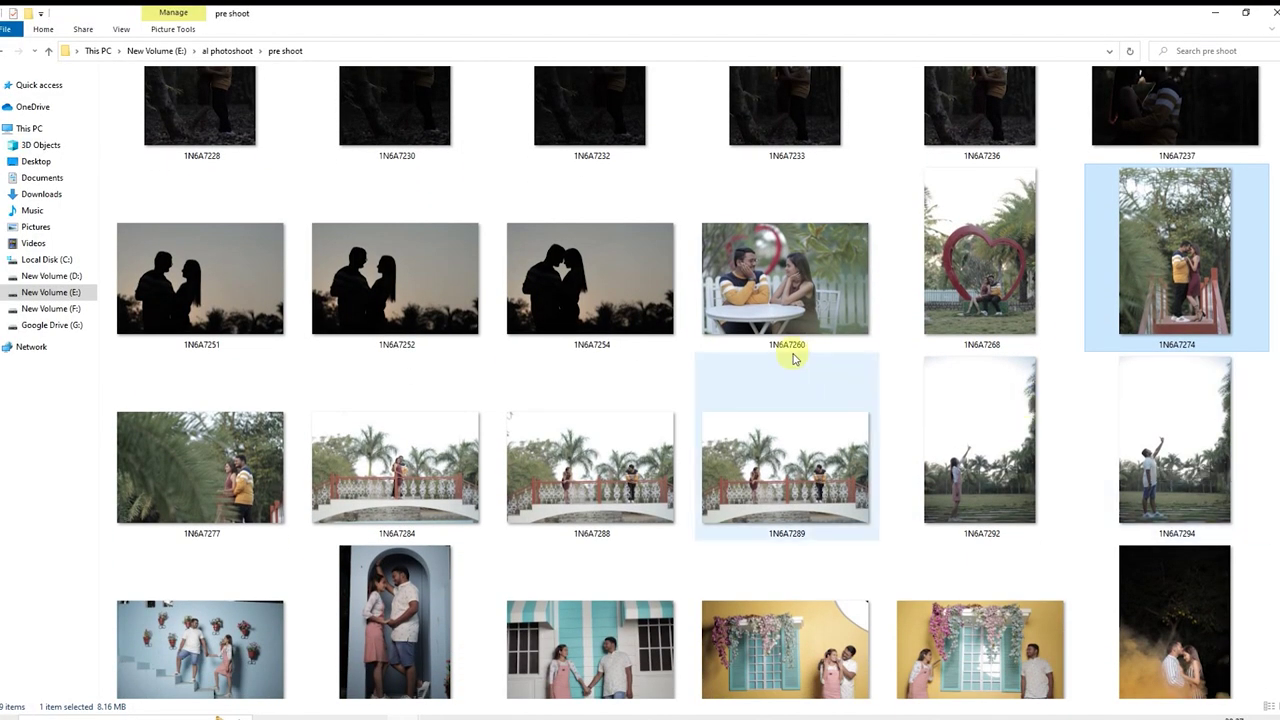
scroll(1276, 468, down, 1)
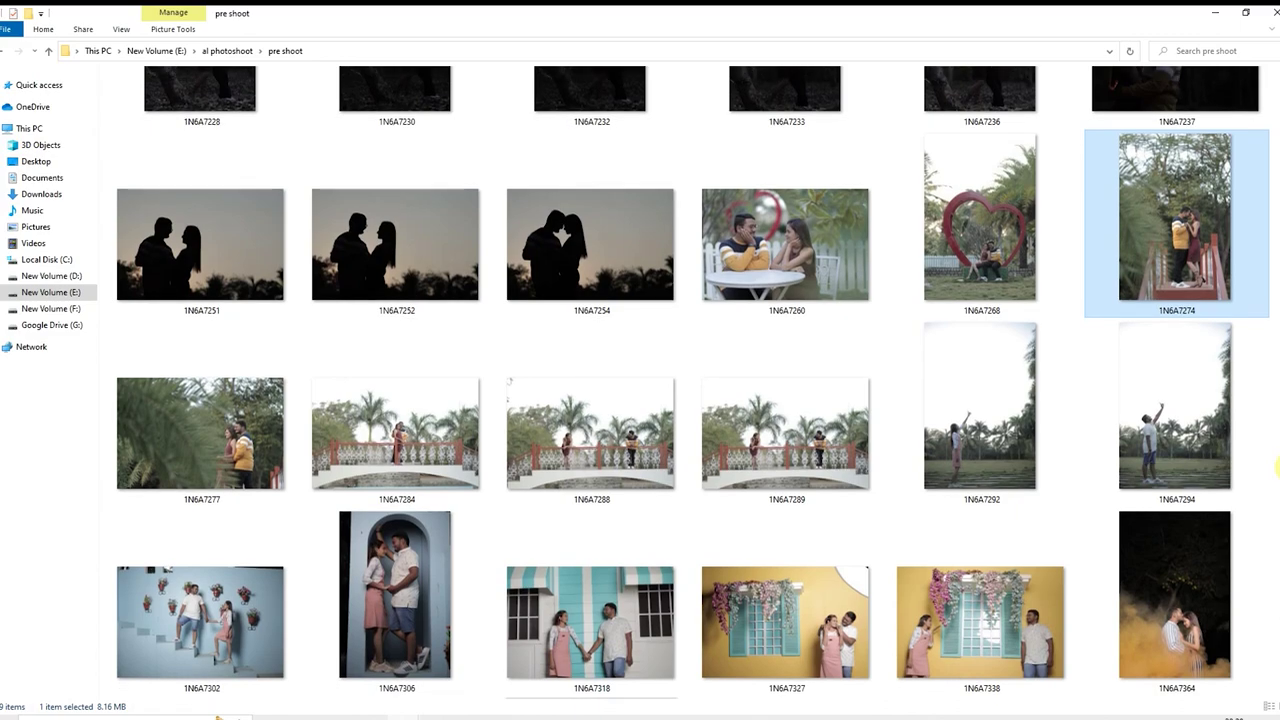
click(480, 712)
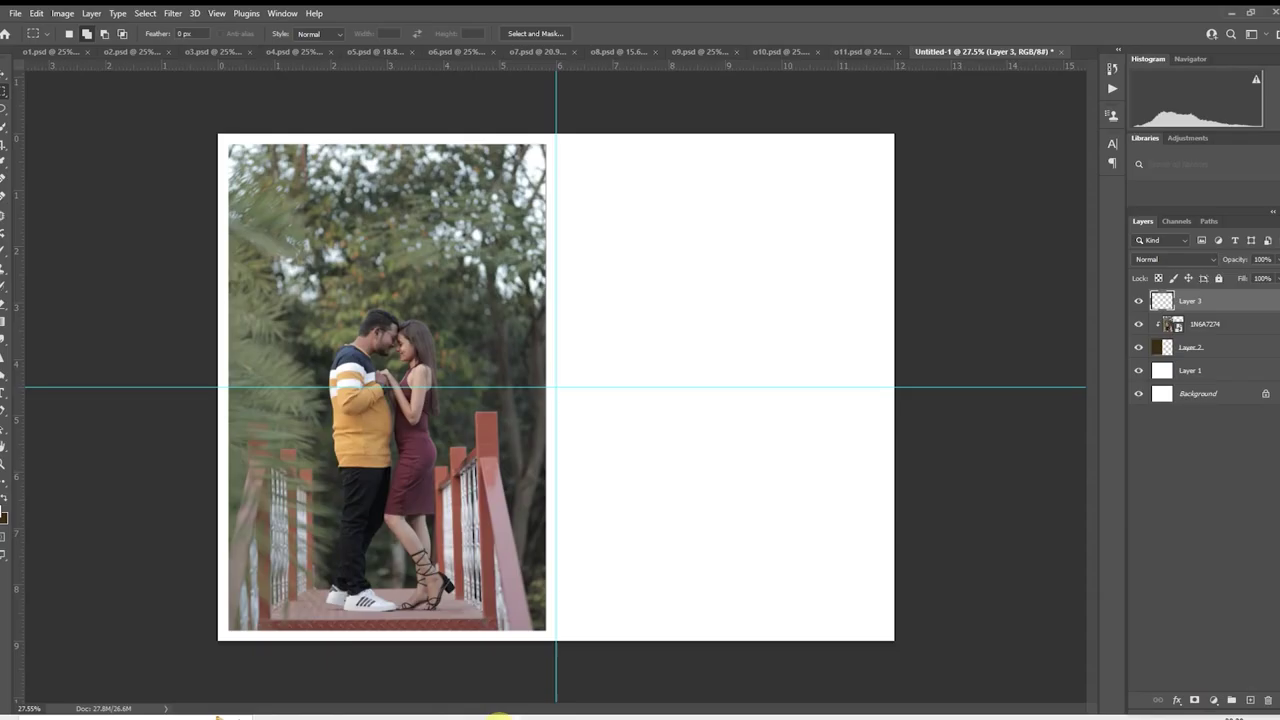
click(500, 716)
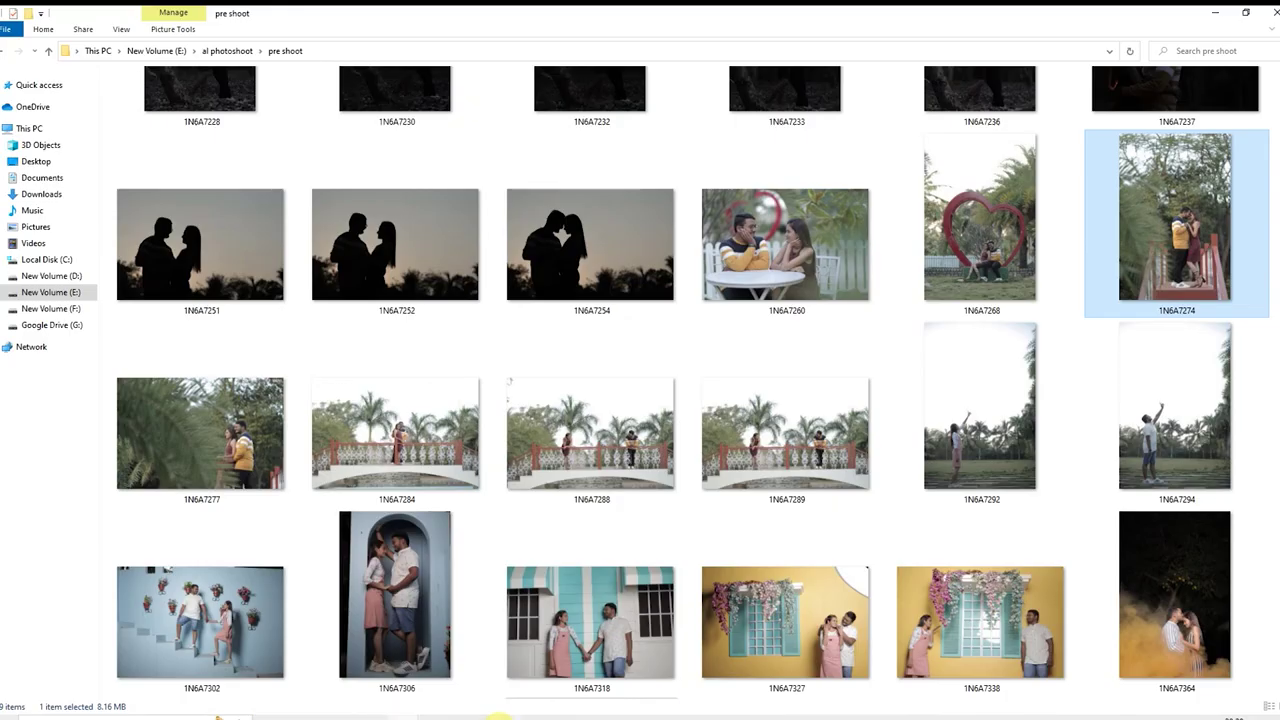
click(786, 263)
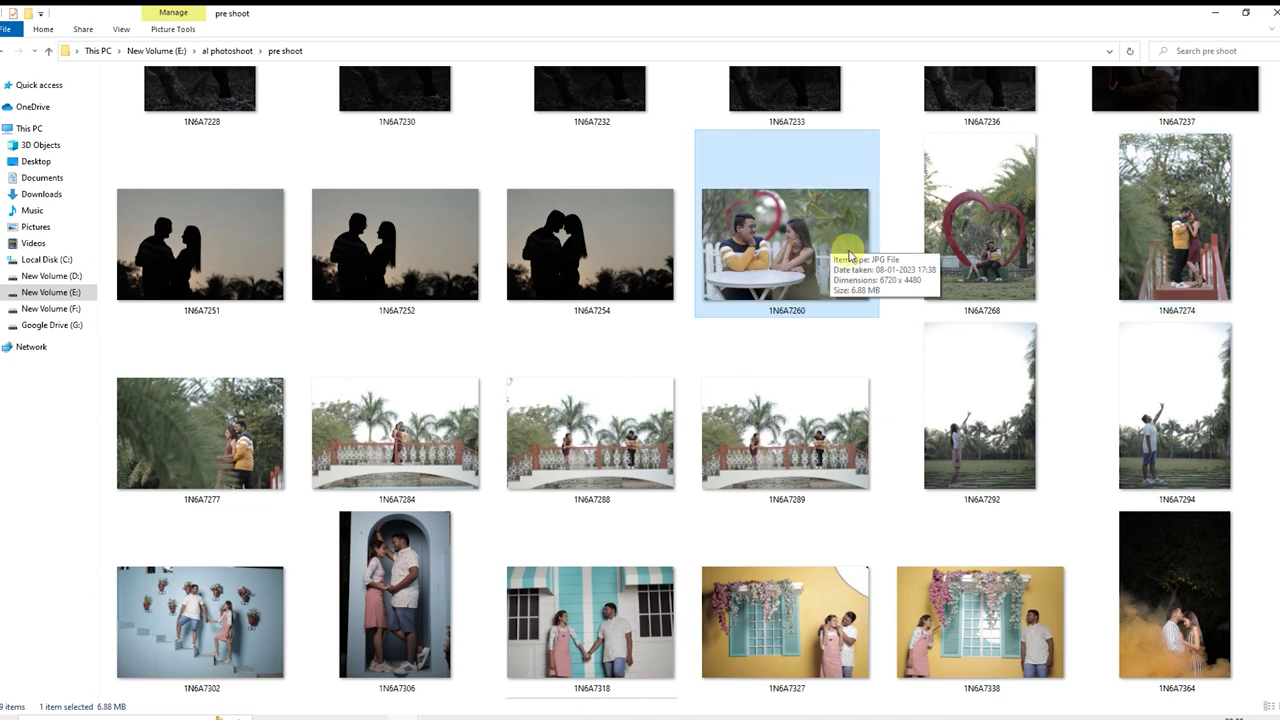
double_click(413, 472)
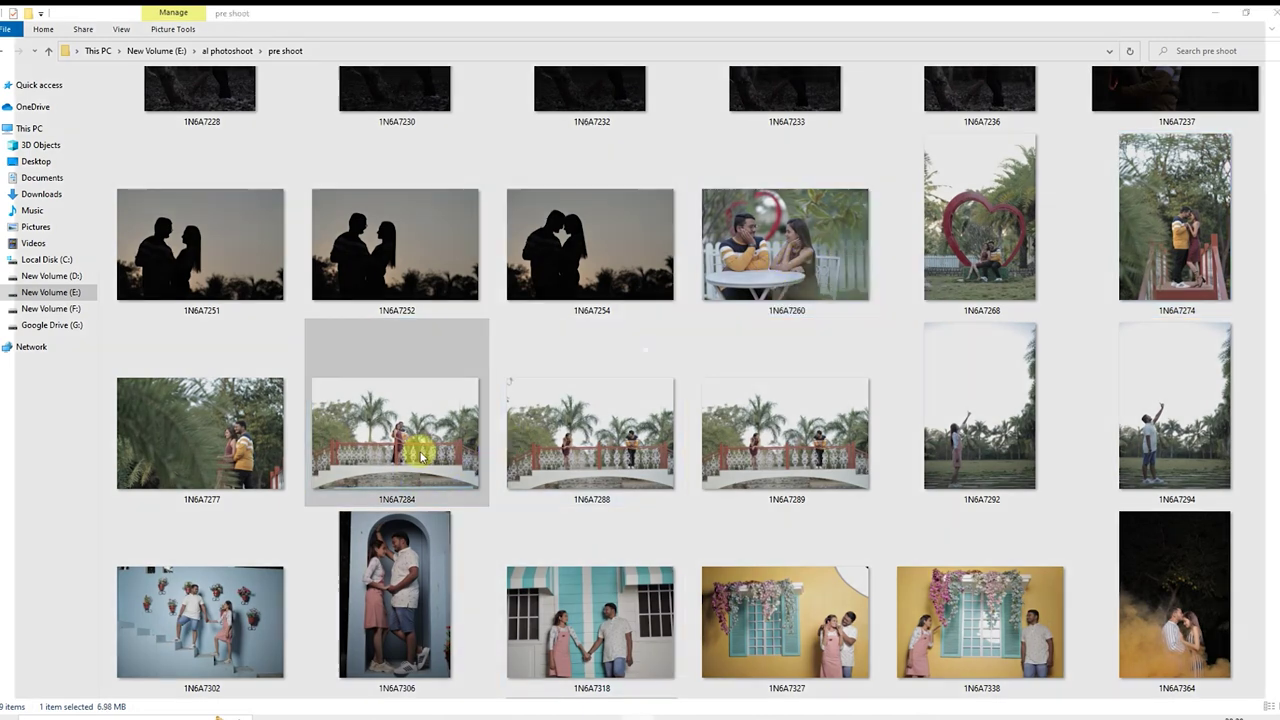
key(Right)
key(Right)
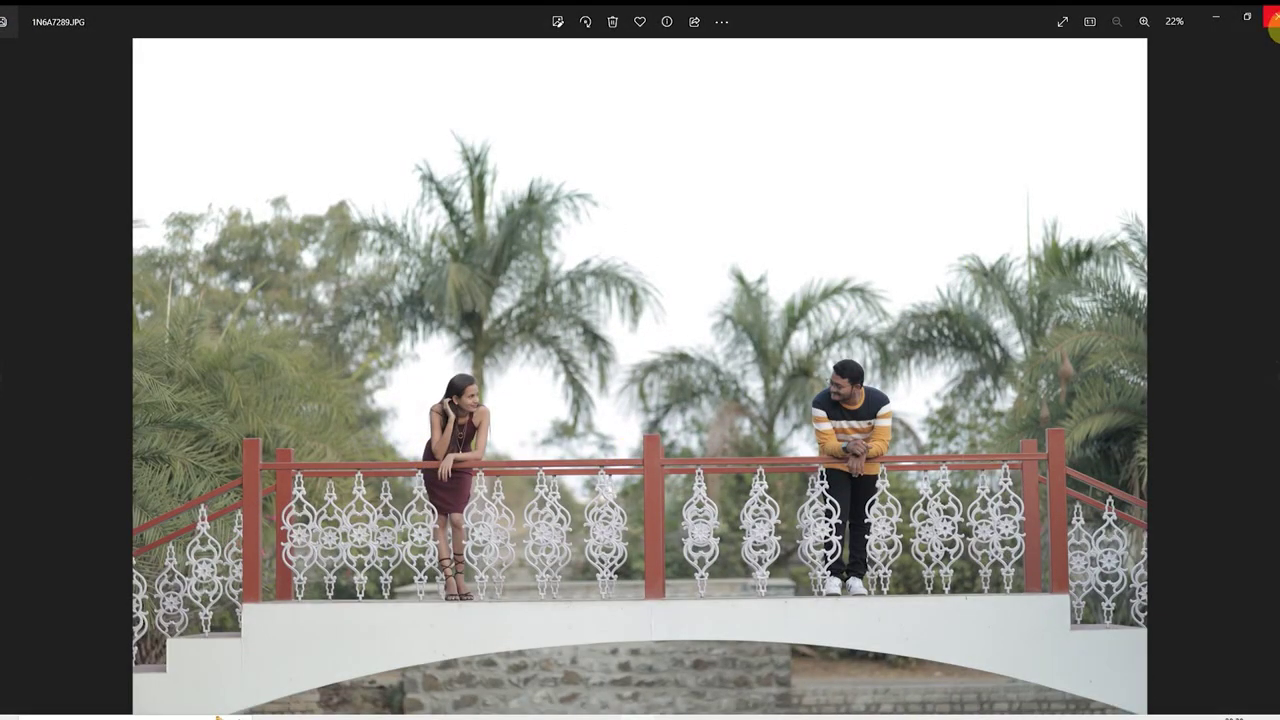
click(1273, 18)
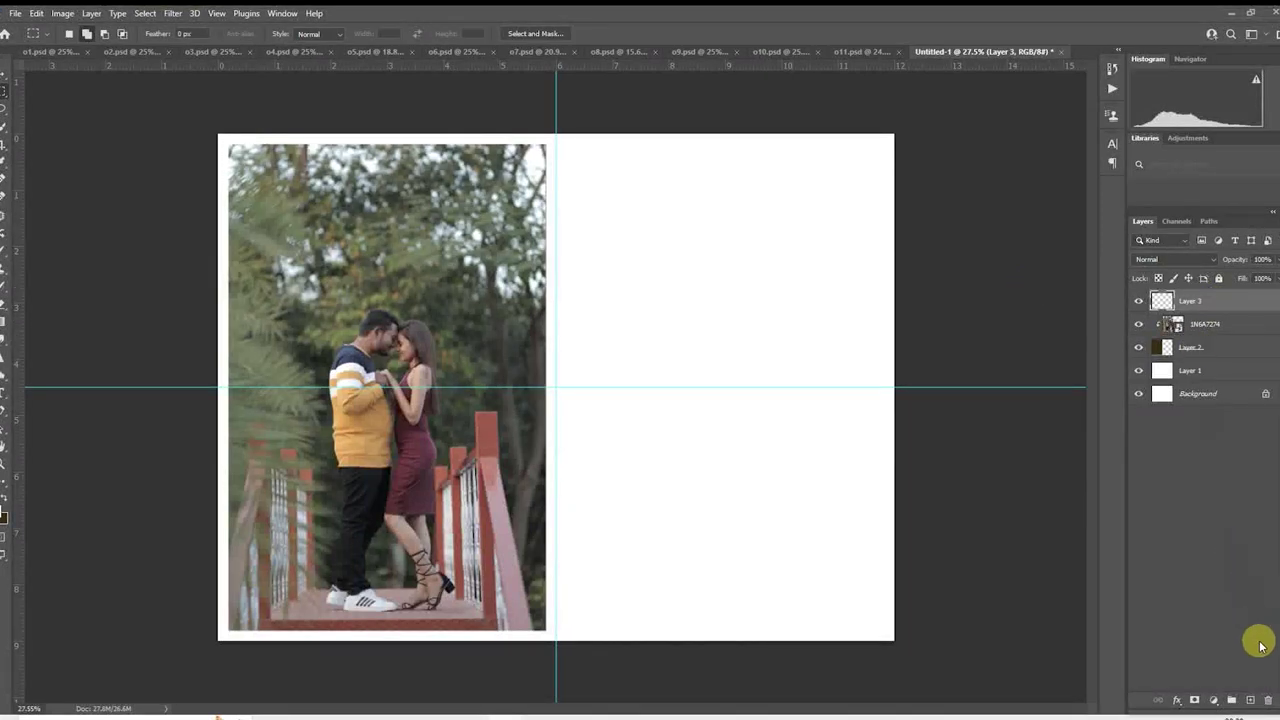
- Fill a rectangle over the right page with dark brown on new Layer 4, nudged slightly right
click(1250, 700)
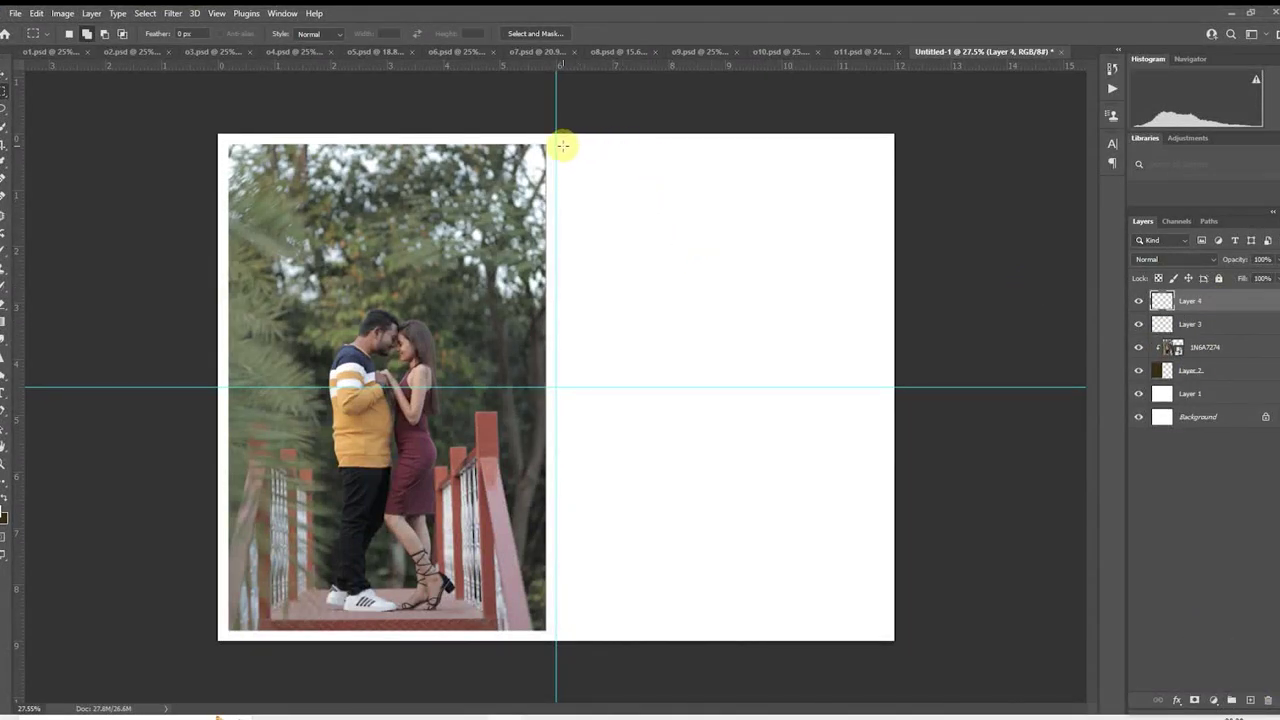
drag(563, 145, 881, 513)
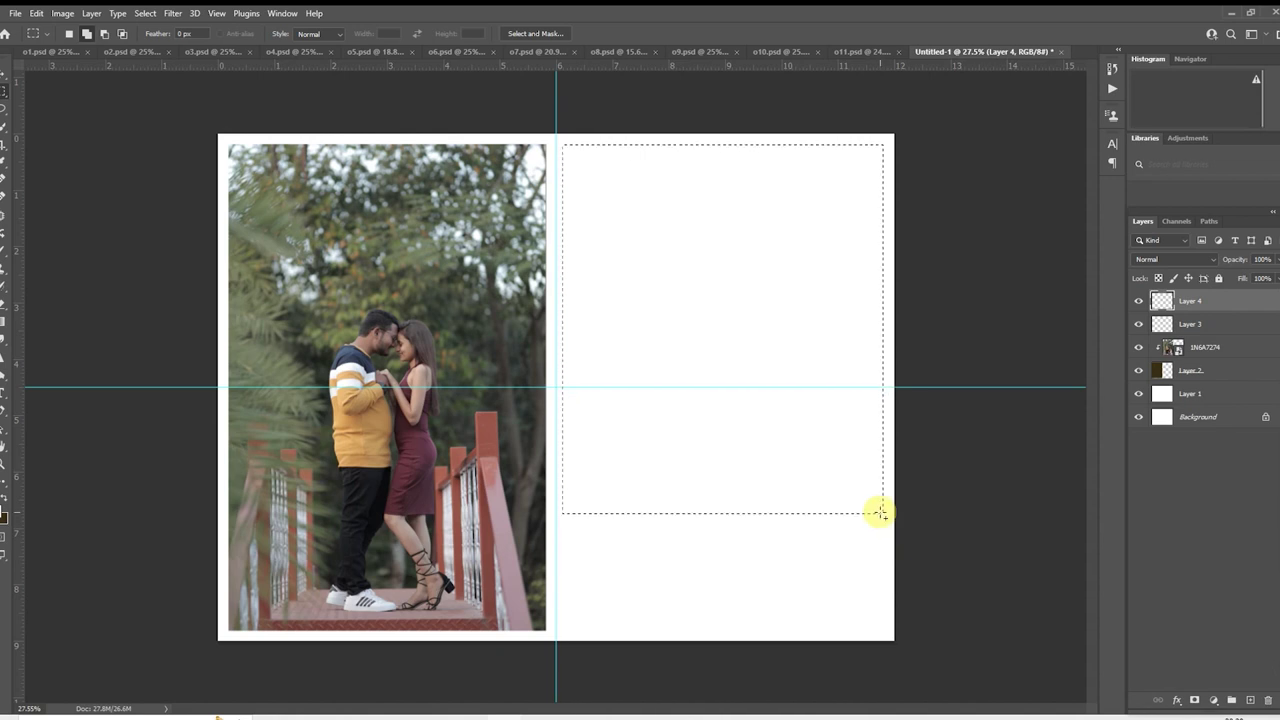
key(alt+BackSpace)
key(ctrl+d)
right_click(732, 224)
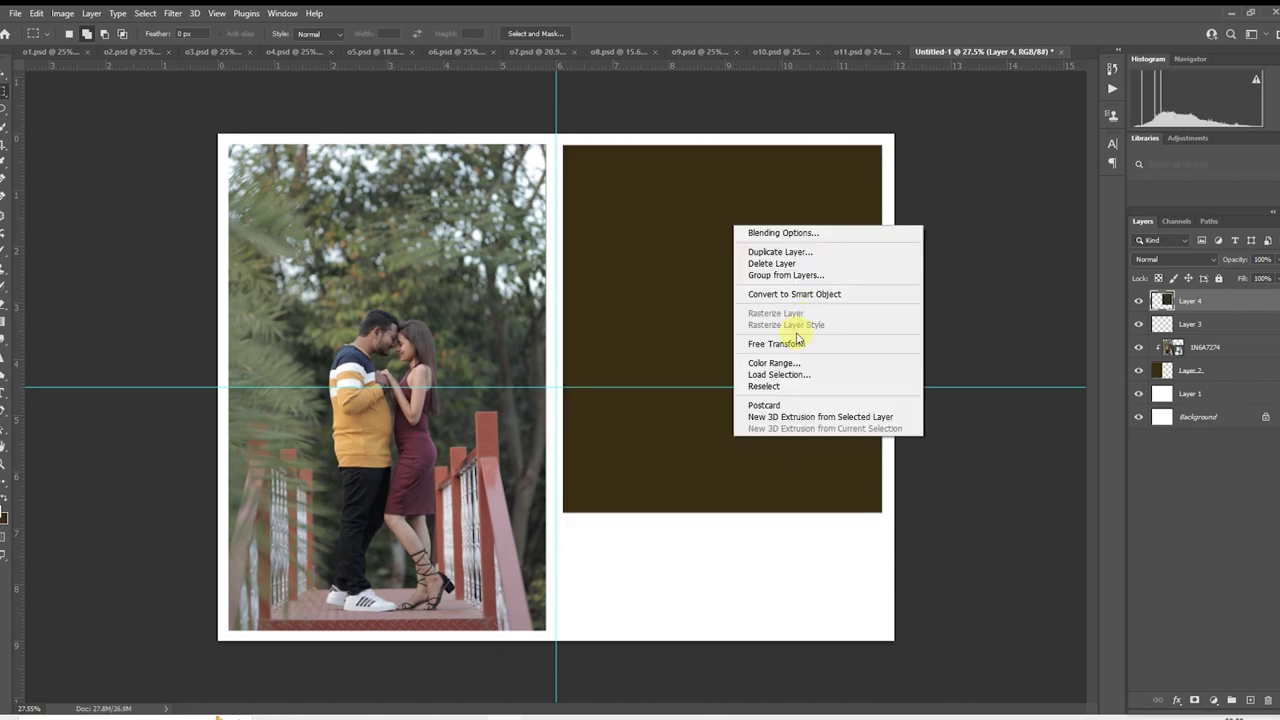
click(781, 341)
drag(781, 333, 784, 330)
key(Return)
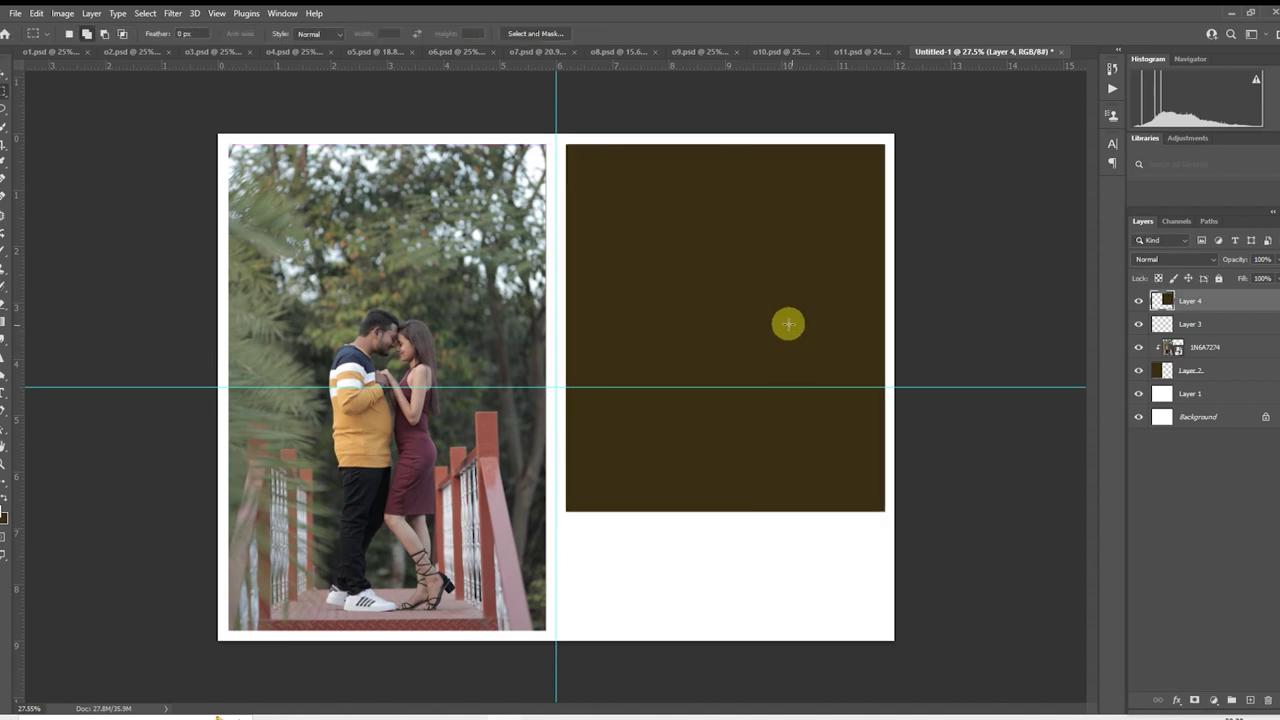
- Apply a 90° vertical Motion Blur with a long distance to the brown block
click(172, 13)
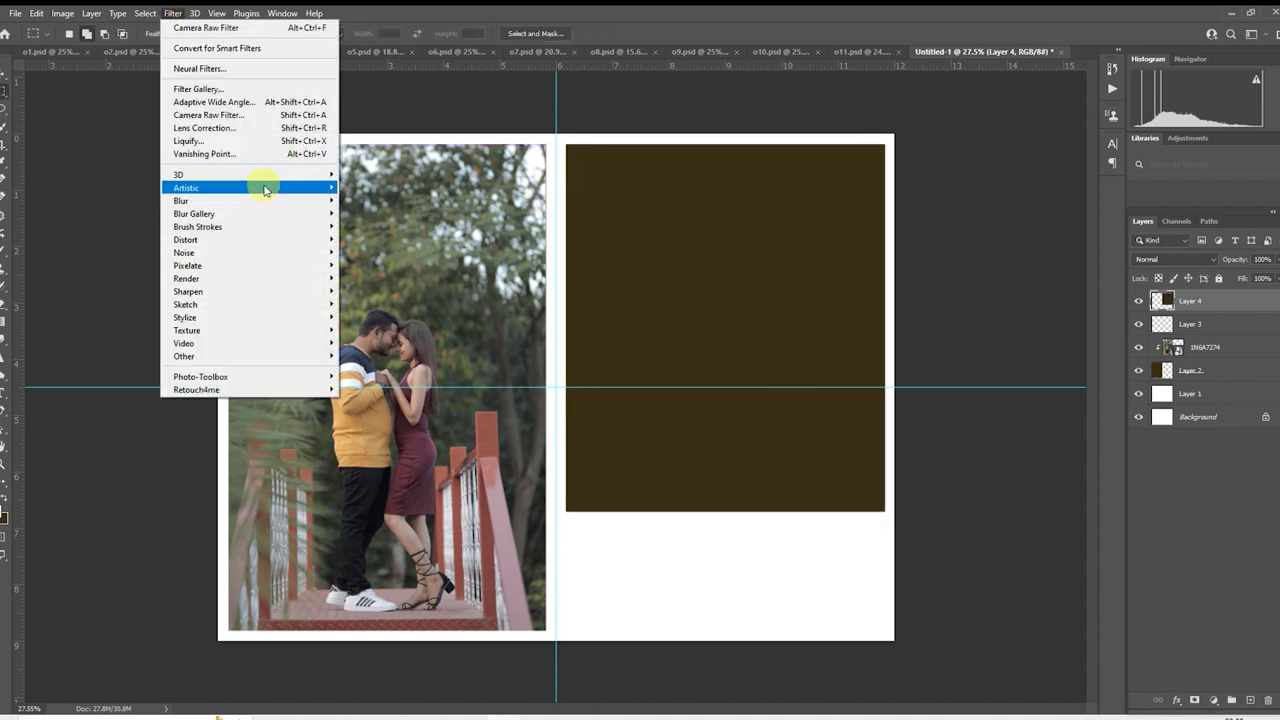
mouse_move(266, 201)
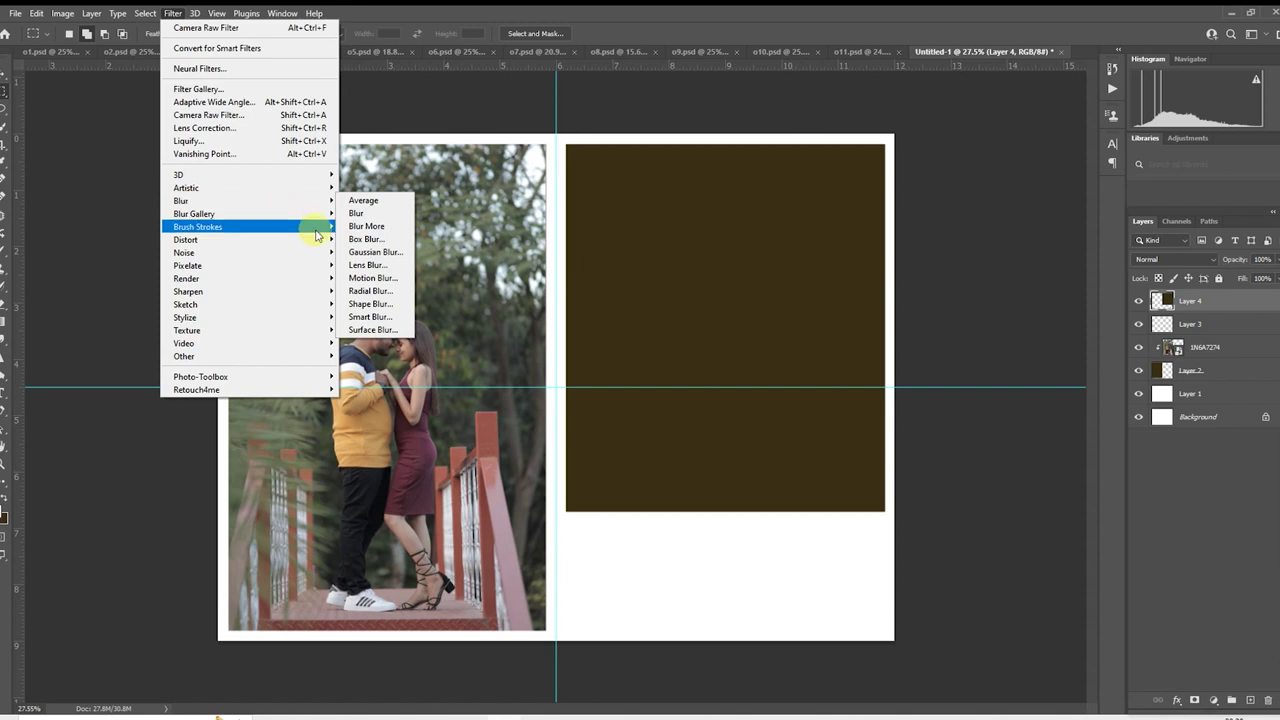
click(399, 278)
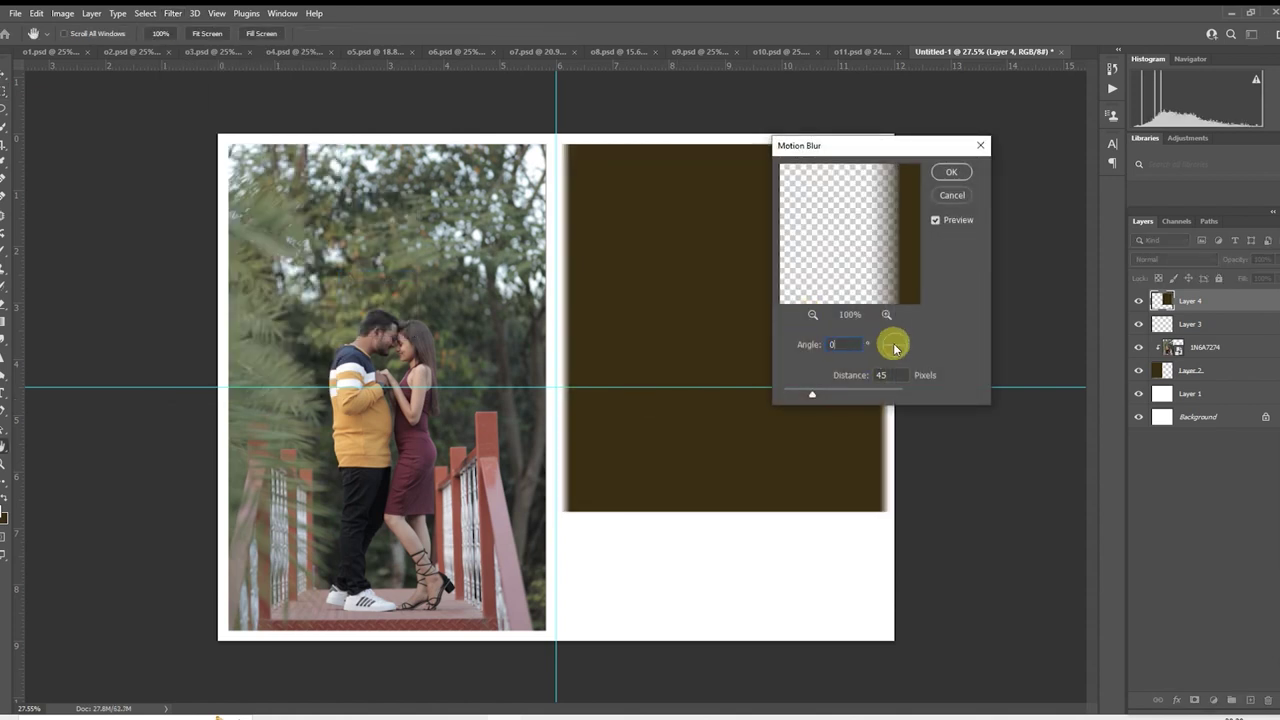
text(0)
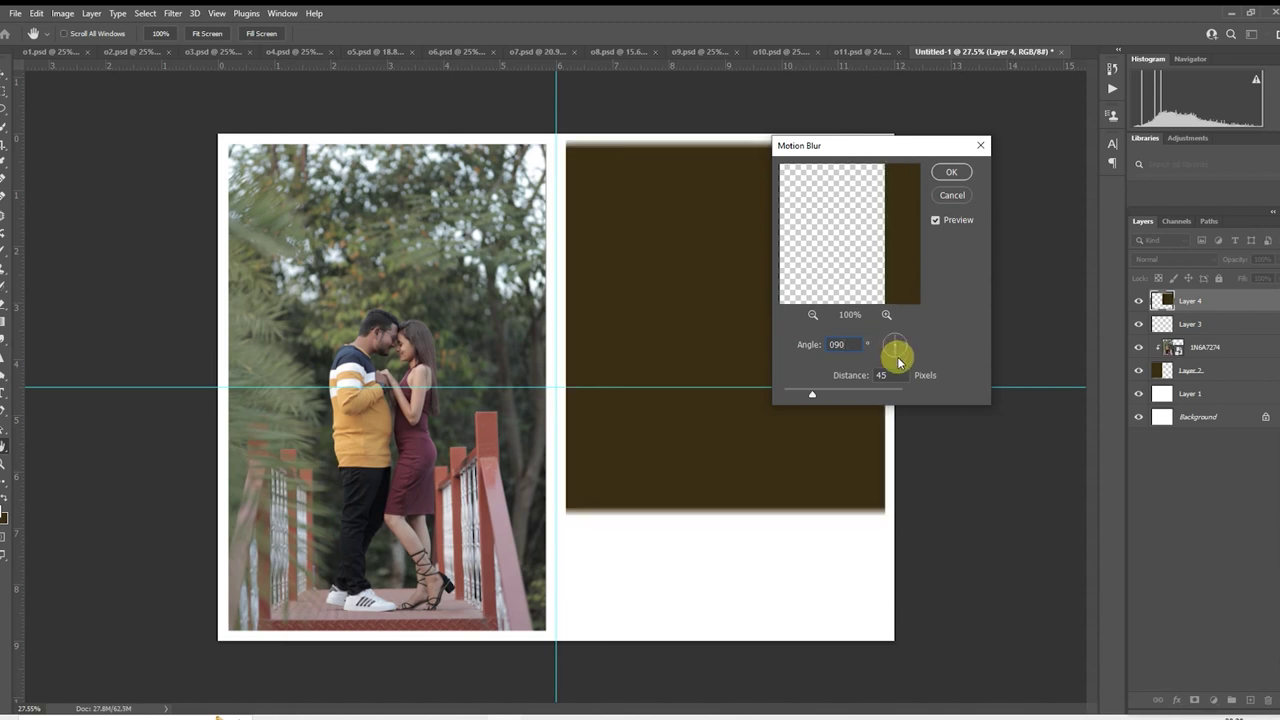
drag(843, 394, 876, 393)
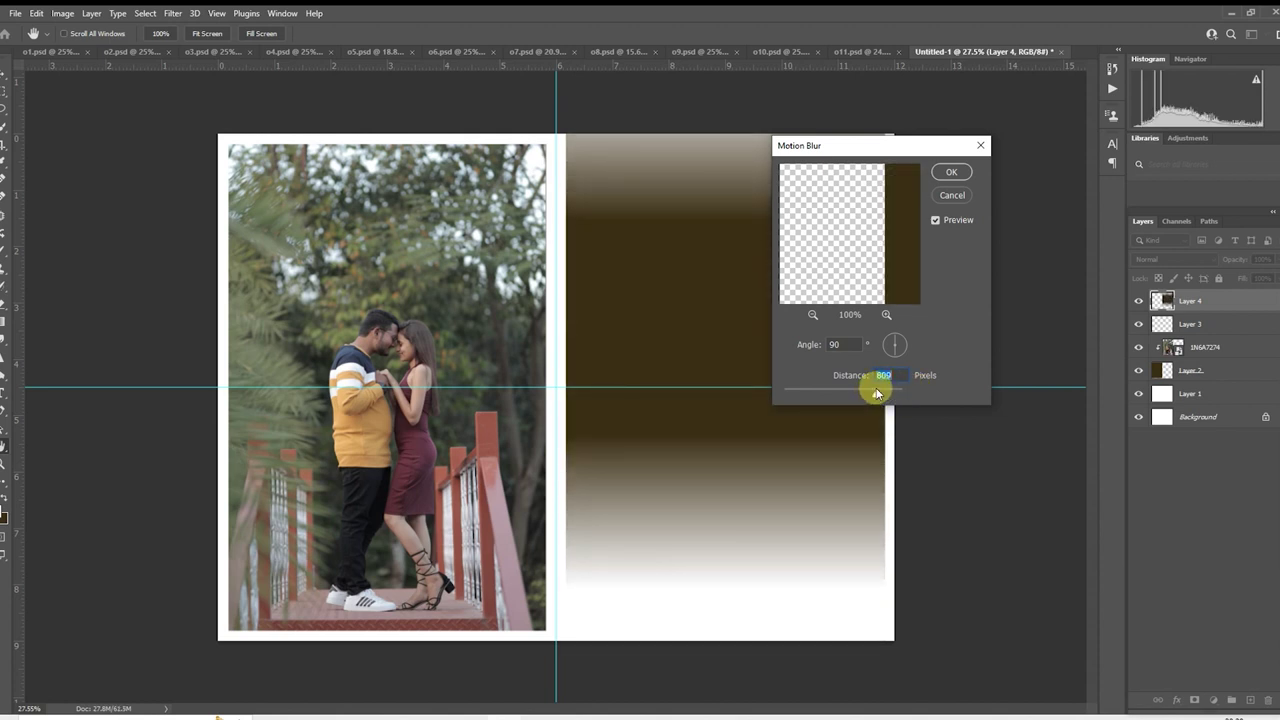
click(951, 183)
- Clear the right page's top strip to white and stretch the brown area up to the page top
key(m)
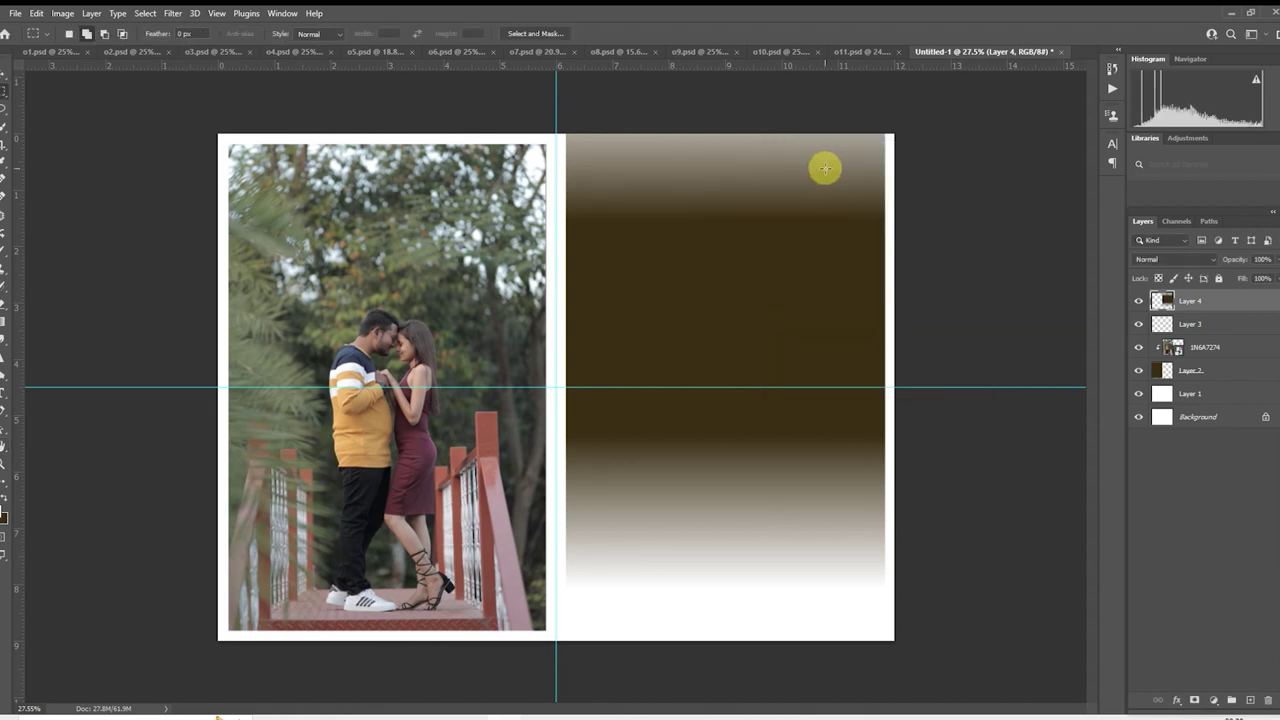
drag(497, 100, 920, 232)
key(Delete)
key(ctrl+d)
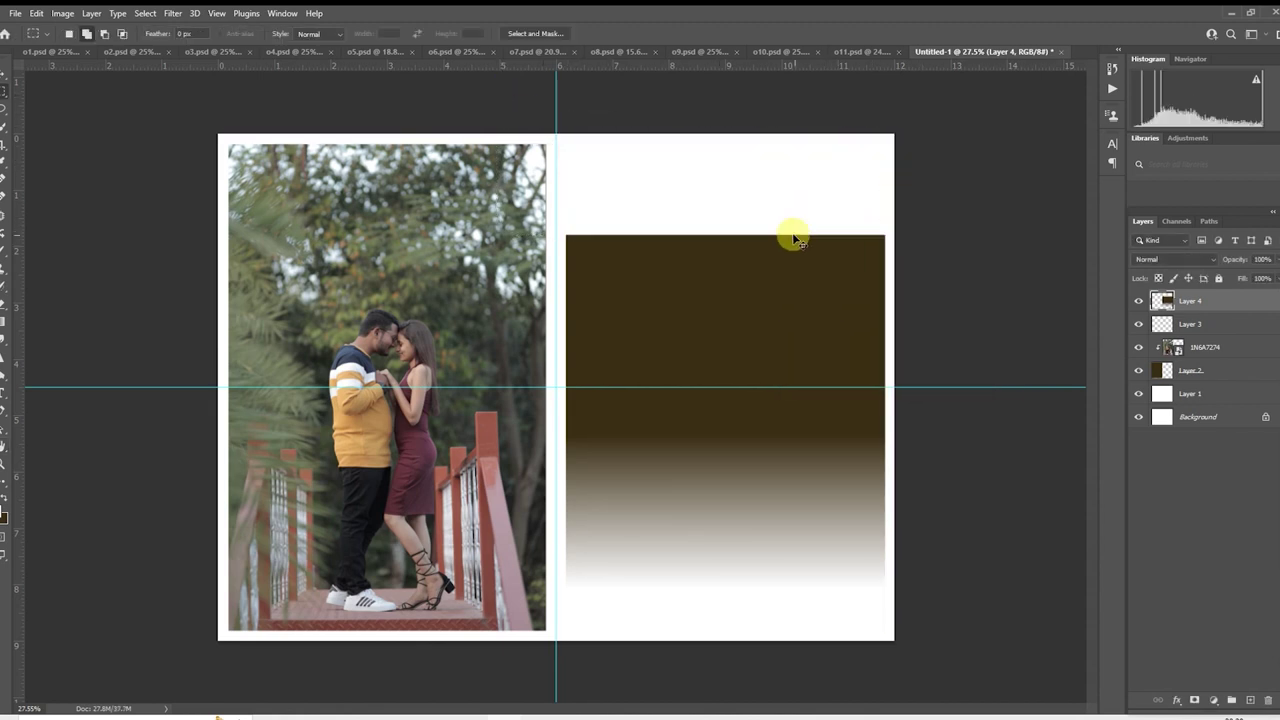
drag(548, 199, 951, 385)
right_click(737, 290)
click(786, 426)
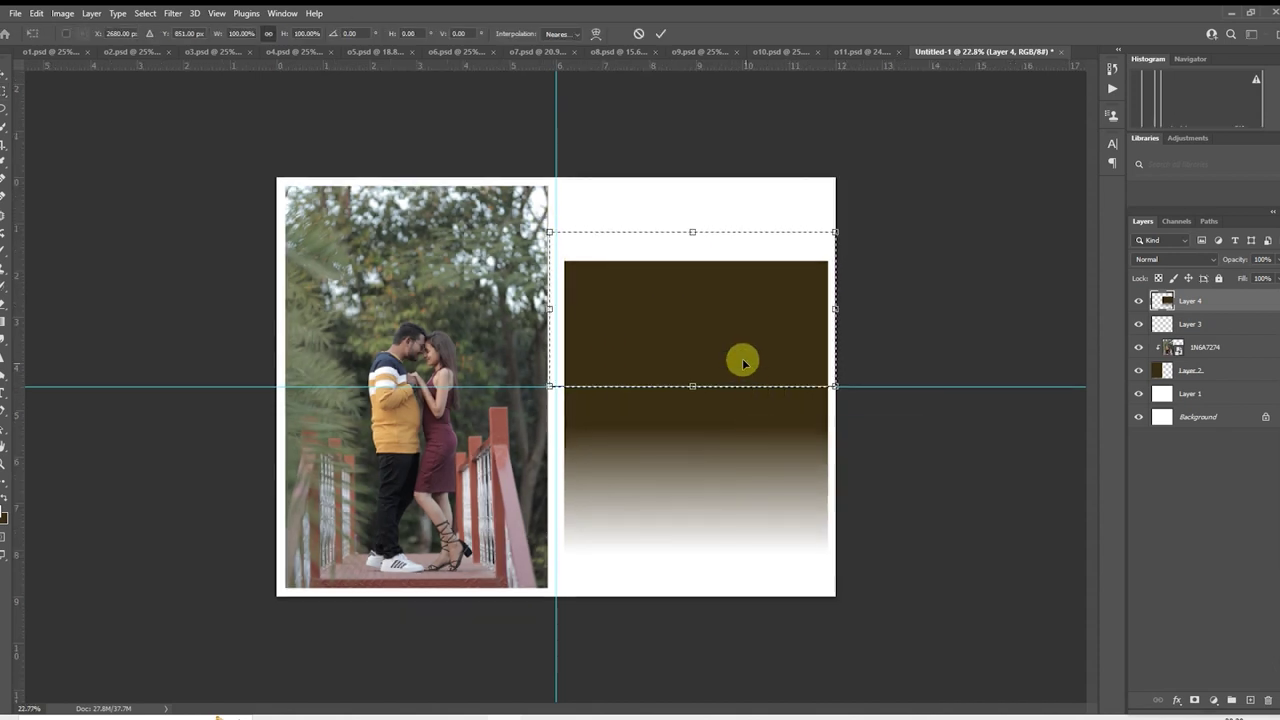
drag(691, 231, 693, 139)
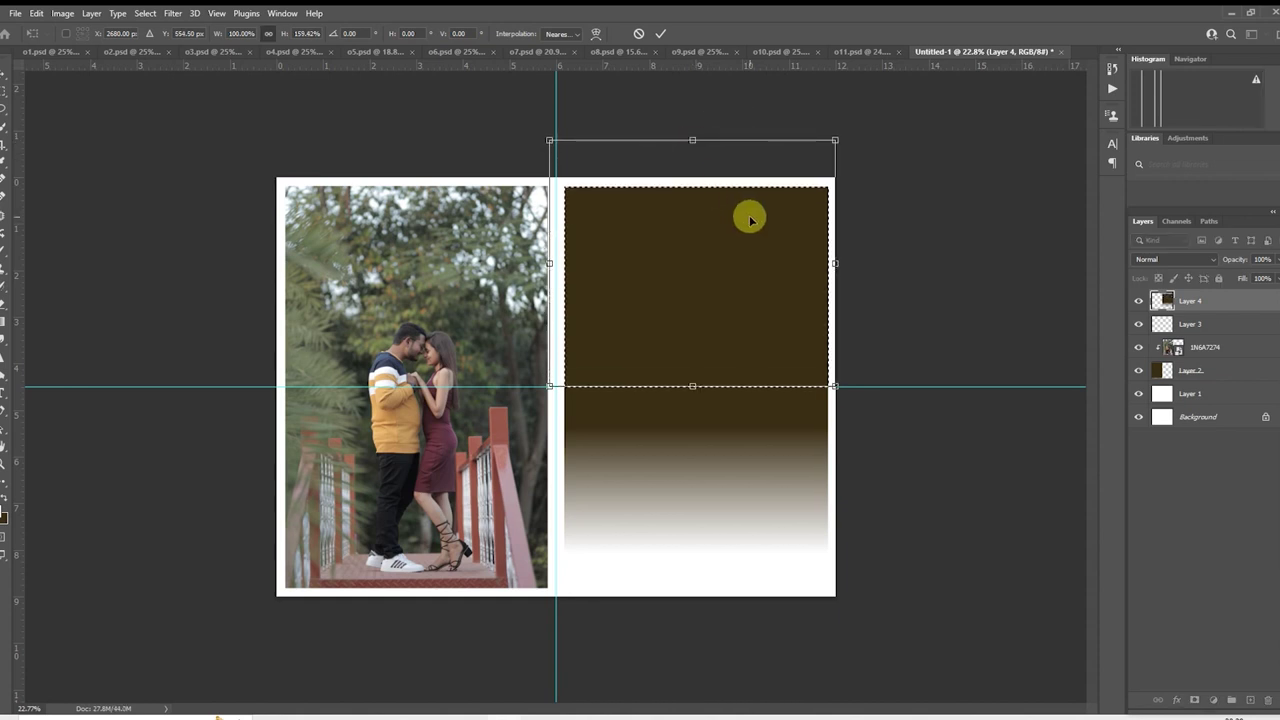
key(Return)
key(ctrl+d)
key(ctrl+plus)
key(ctrl+plus)
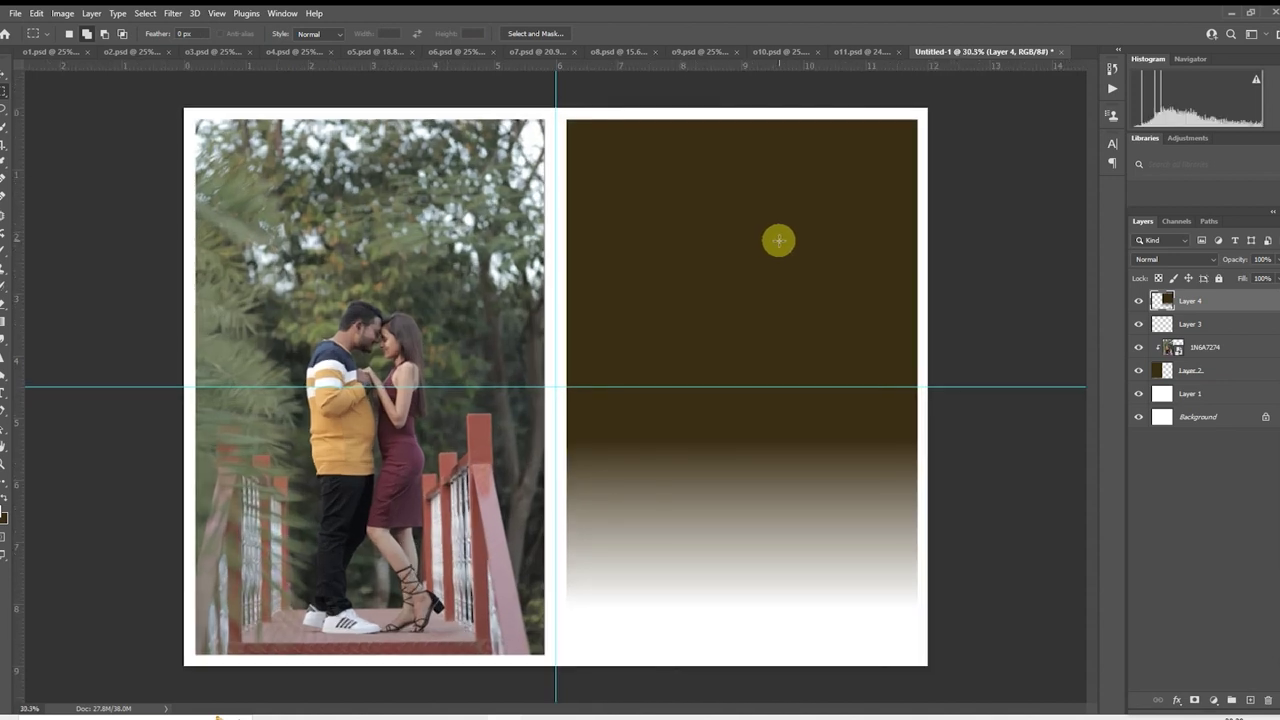
- Shorten the brown gradient from its bottom edge so it fades above the page bottom
right_click(776, 238)
click(840, 358)
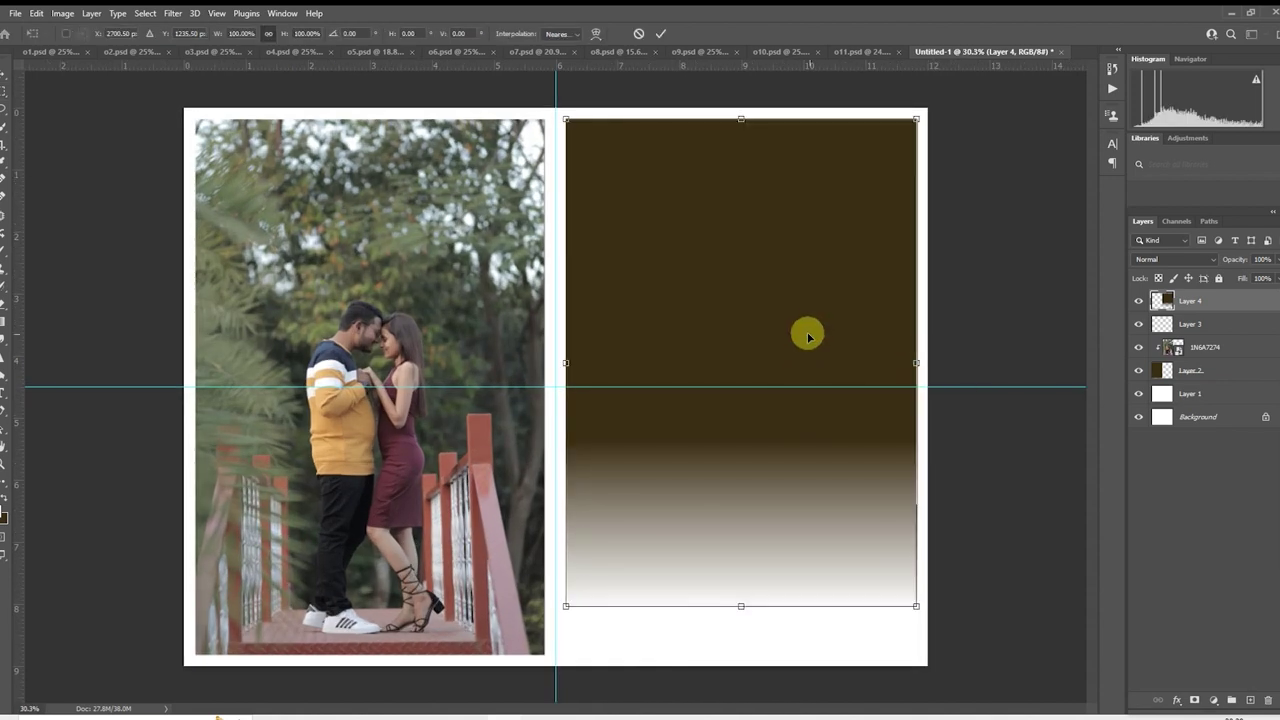
drag(808, 336, 808, 334)
drag(742, 603, 741, 545)
key(Return)
key(ctrl+0)
key(ctrl+minus)
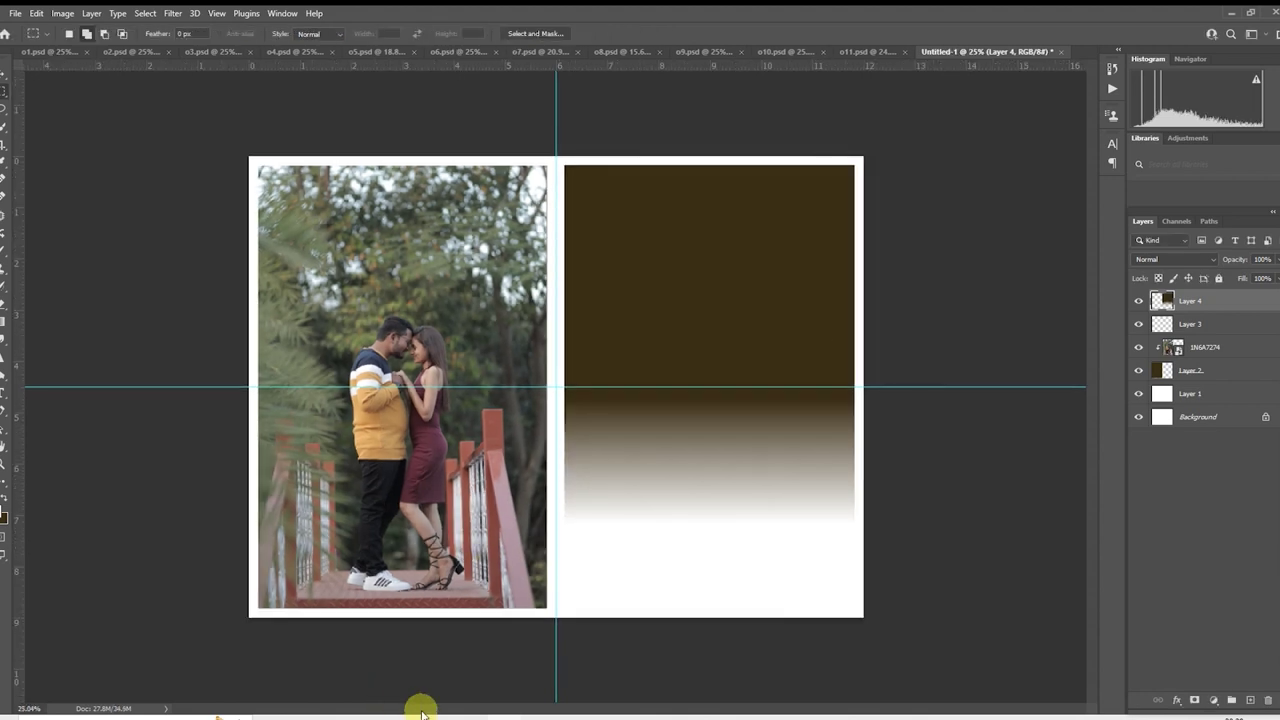
mouse_move(420, 712)
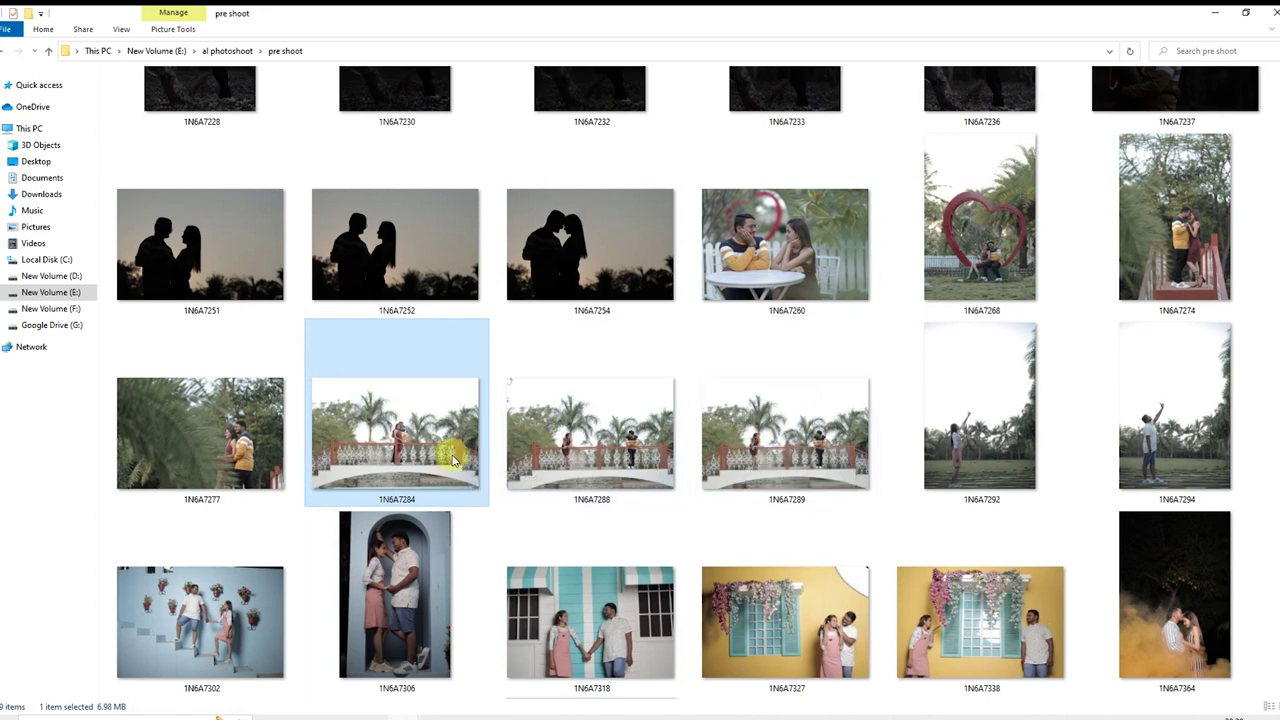
- Place photo 1N6A7284 on the right page and clip it into gradient Layer 4
drag(424, 452, 674, 428)
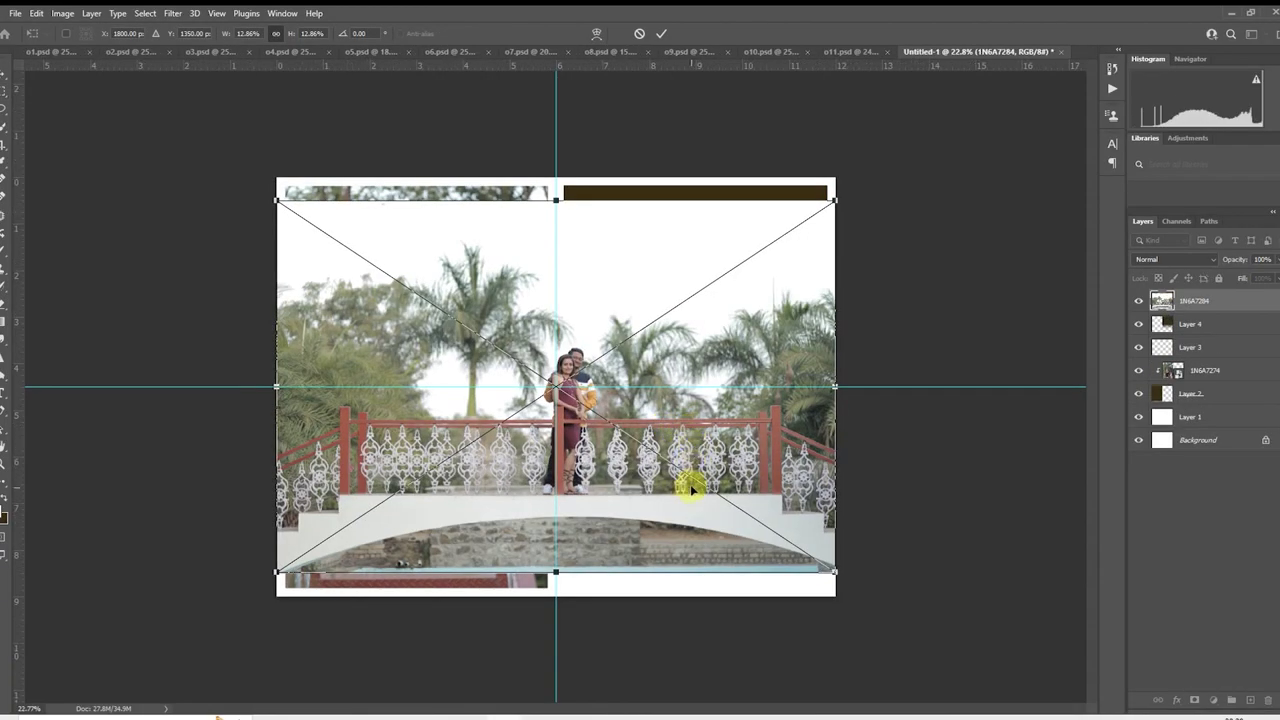
drag(689, 480, 811, 371)
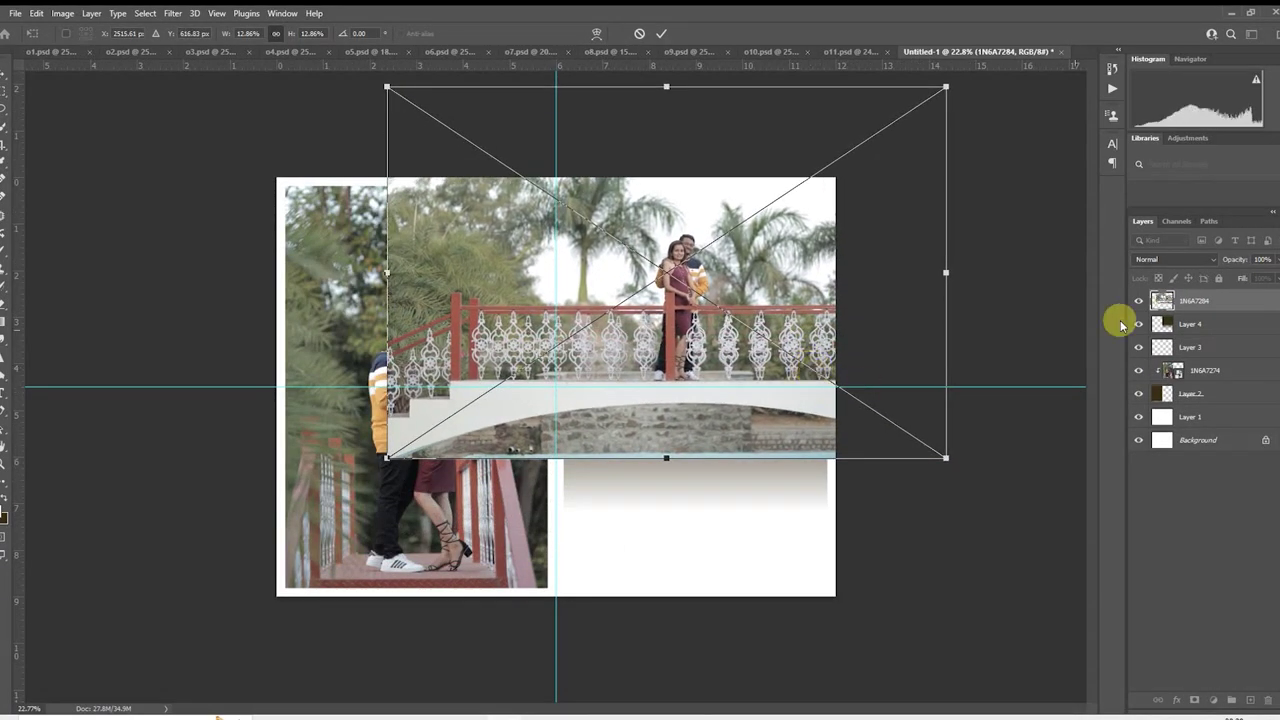
key(Return)
right_click(1188, 304)
click(1078, 428)
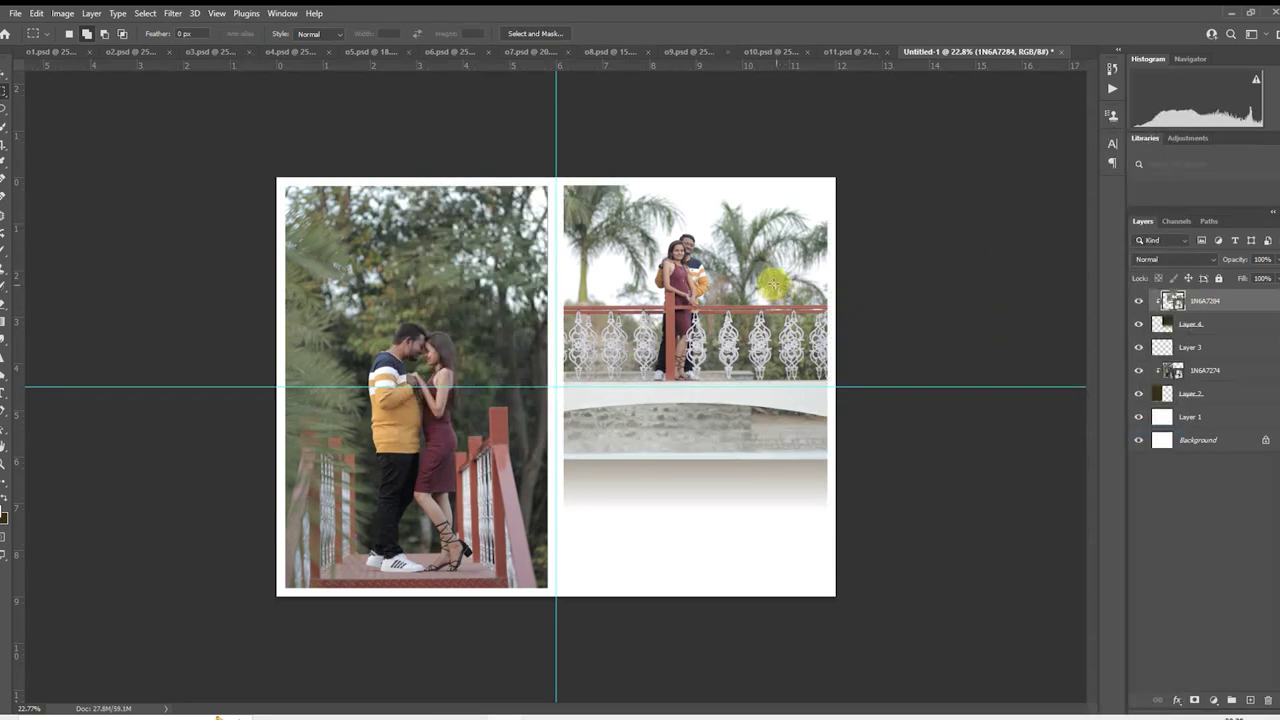
- Enlarge the clipped bridge photo and shift it up and left
right_click(716, 274)
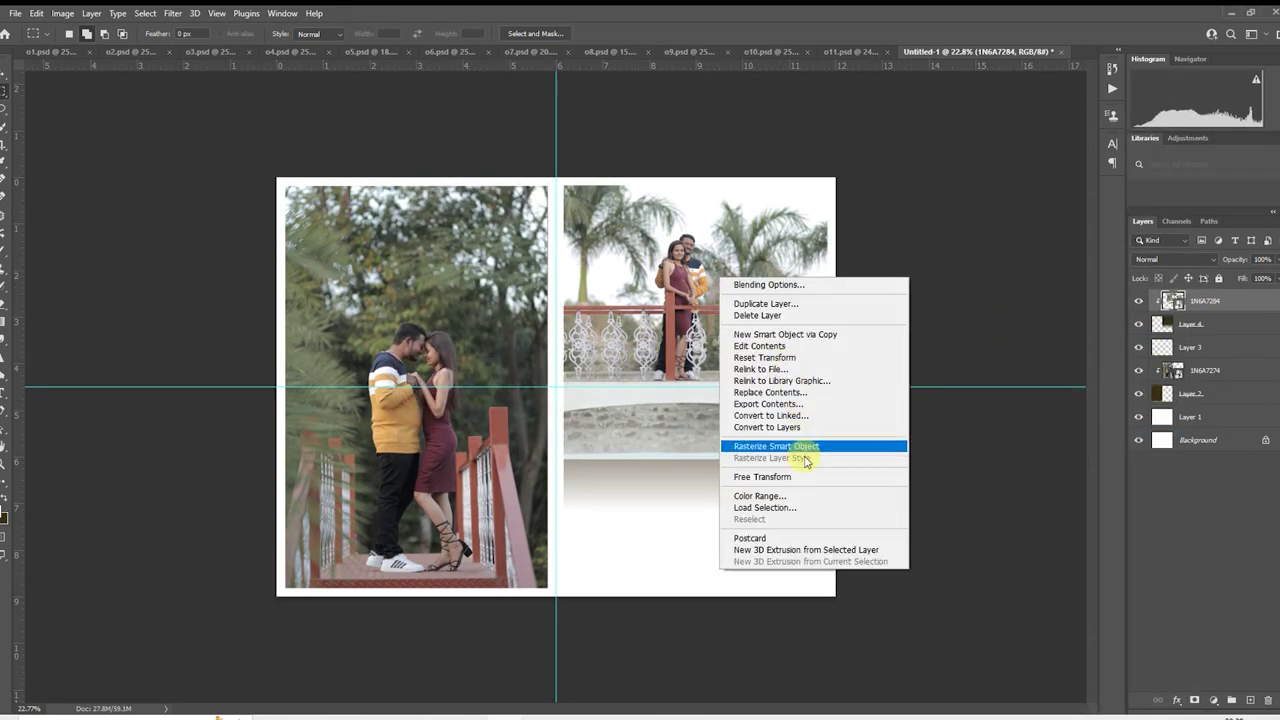
click(808, 452)
drag(960, 472, 1009, 520)
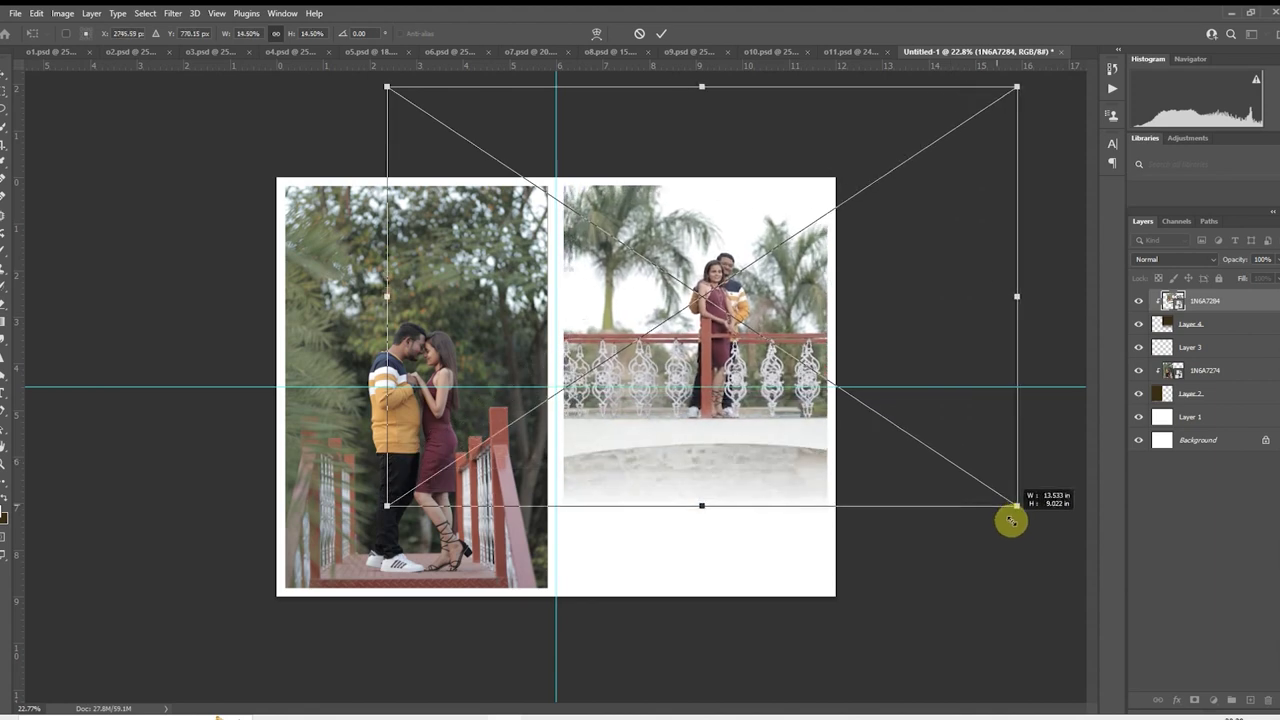
drag(940, 365, 909, 336)
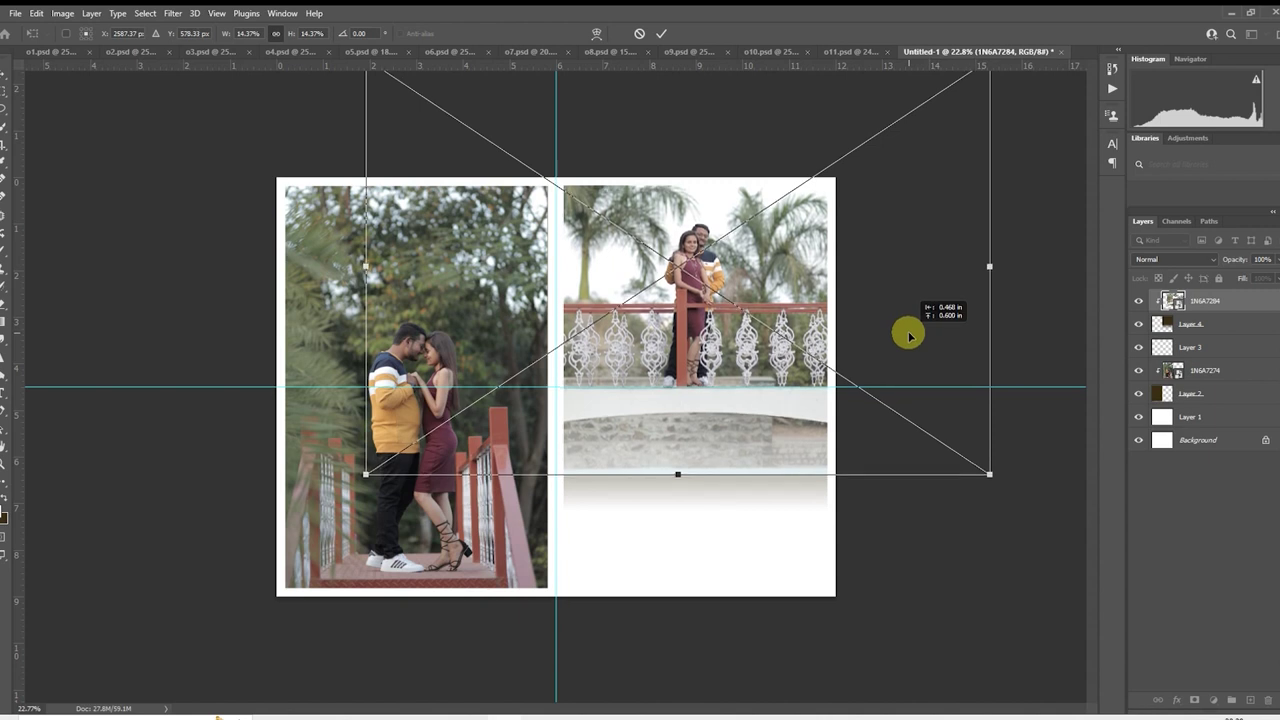
key(Return)
- Shorten the Layer 4 gradient further from its bottom edge
key(m)
click(1182, 324)
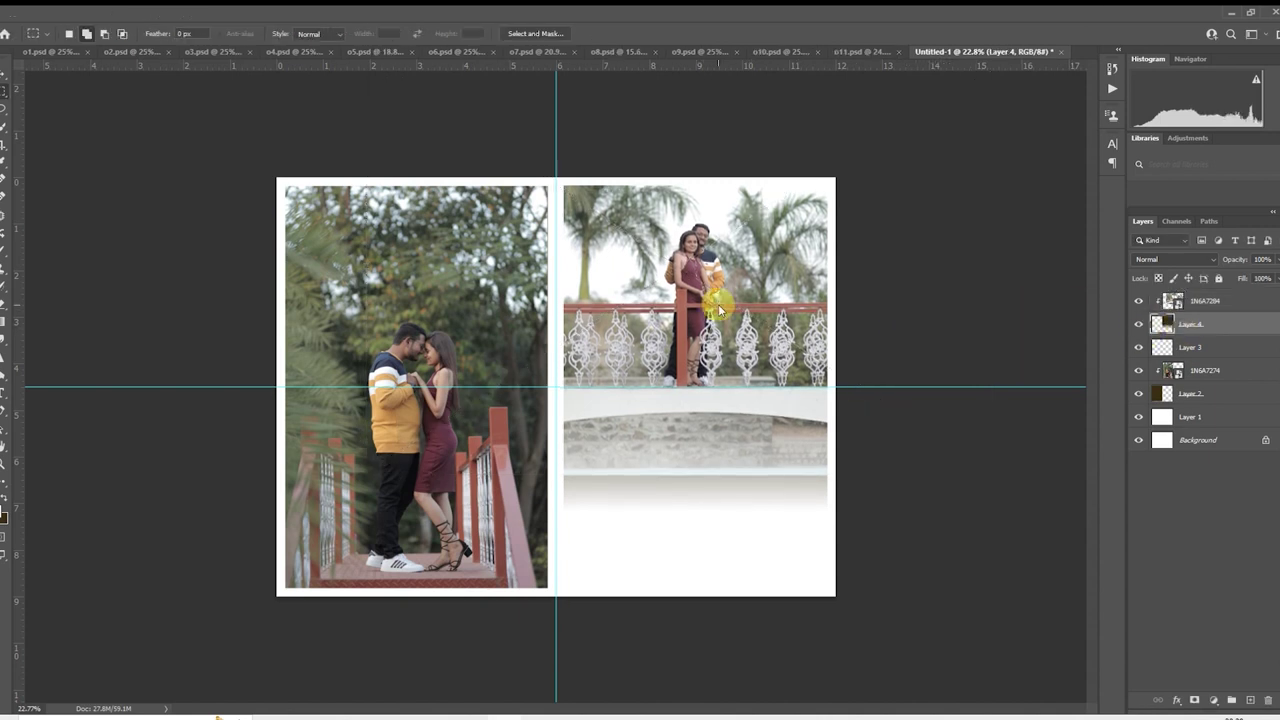
right_click(719, 305)
click(765, 424)
drag(694, 508, 694, 474)
key(Return)
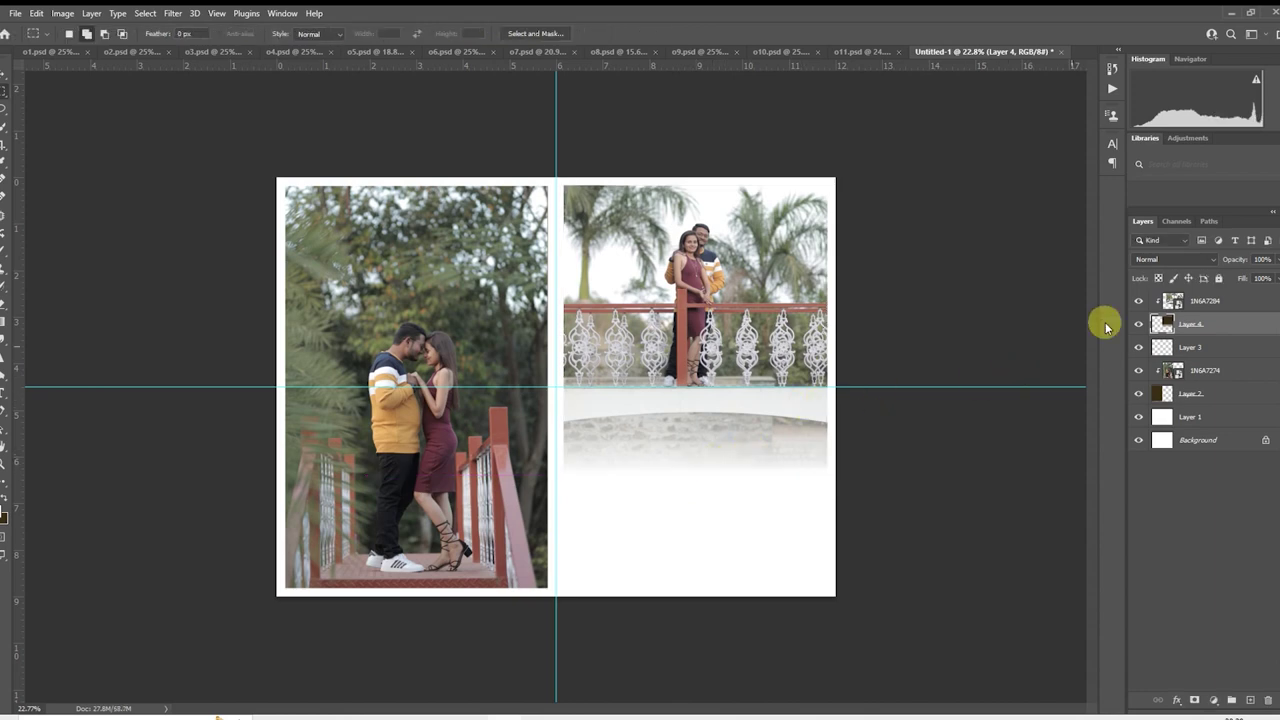
click(1200, 305)
- Fill a dark brown rectangle over the lower right page on new Layer 5
click(1251, 697)
scroll(663, 506, up, 3)
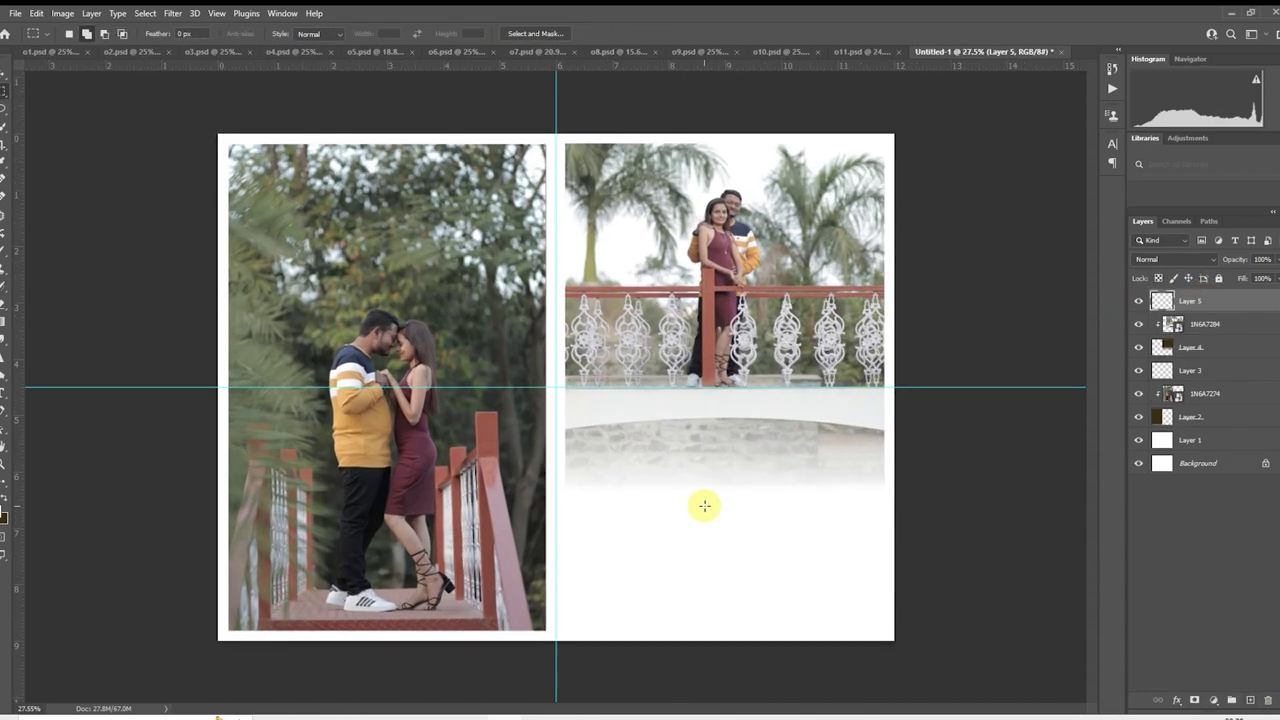
scroll(581, 394, up, 2)
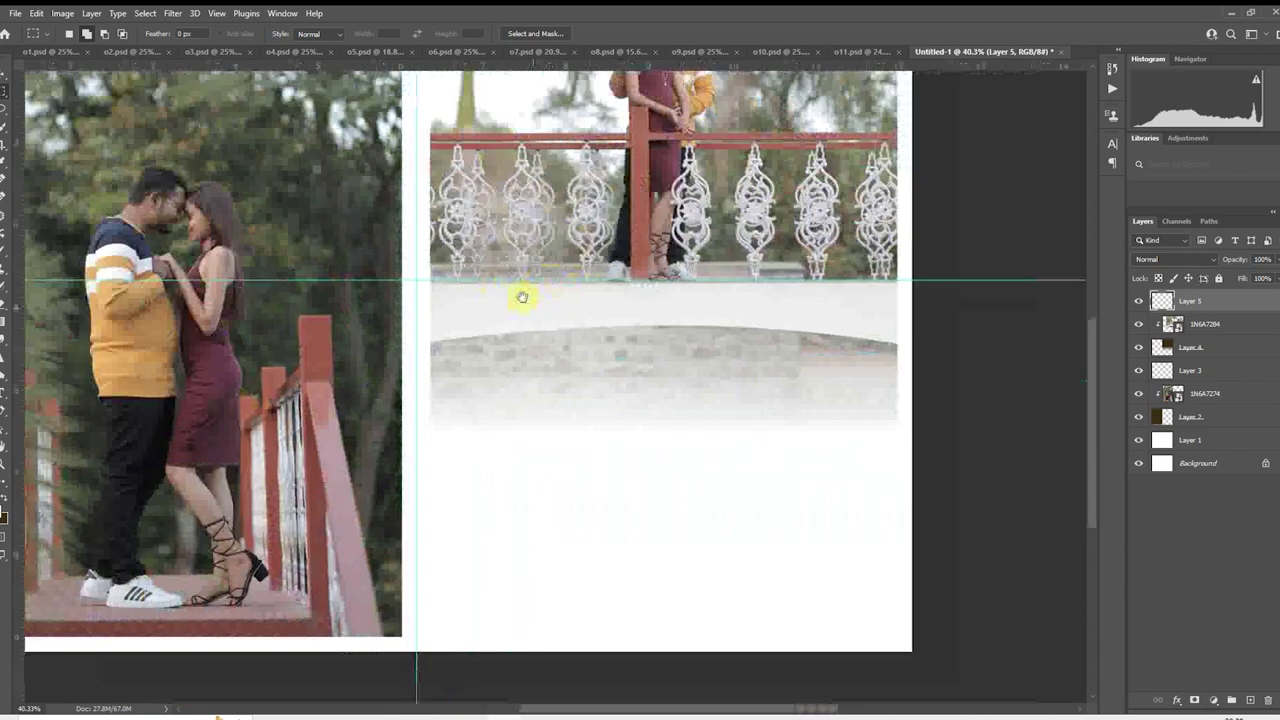
drag(417, 280, 840, 583)
key(alt+BackSpace)
- Shift the brown rectangle slightly and paste the copied stroke layer style onto Layer 5
right_click(748, 496)
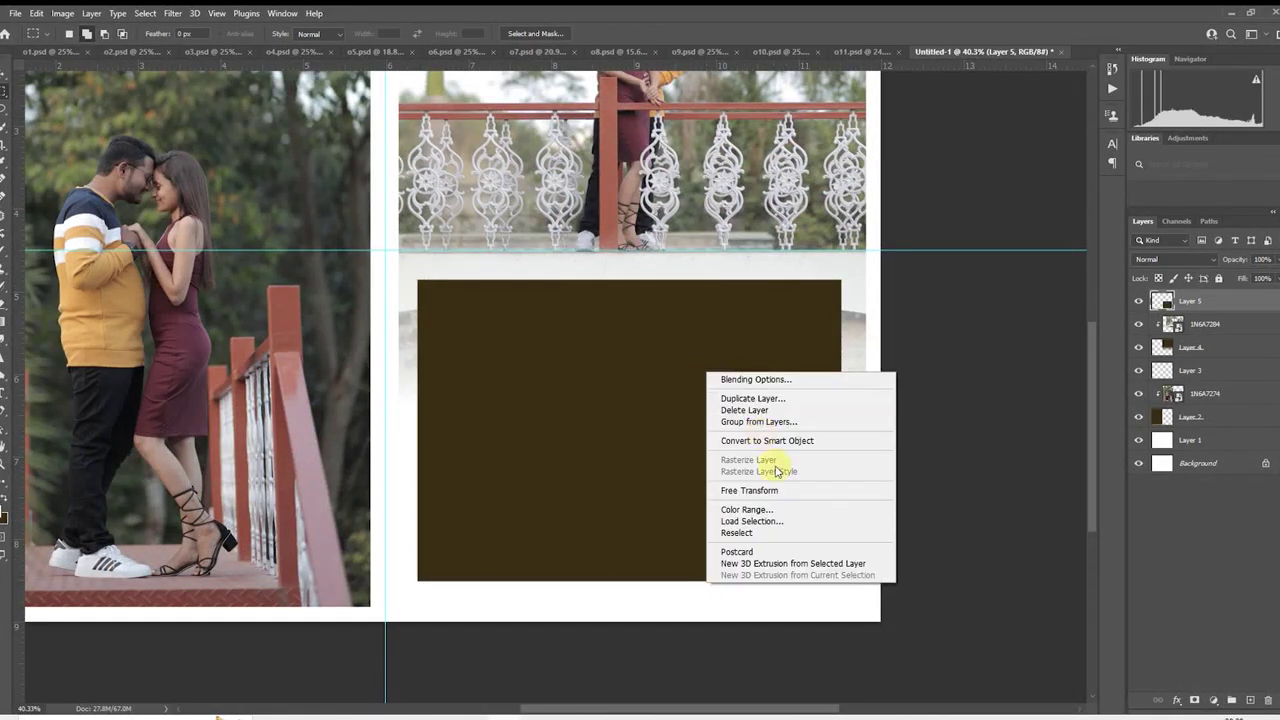
click(771, 486)
drag(771, 479, 732, 444)
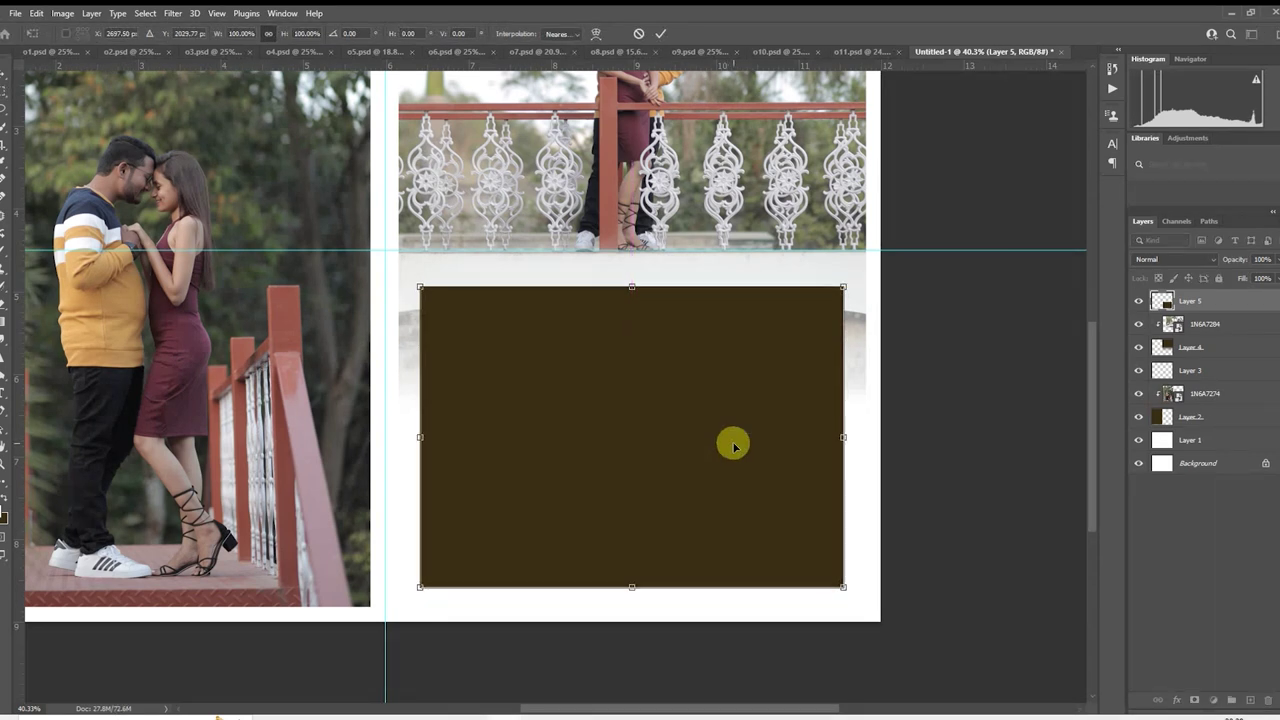
key(Return)
right_click(1196, 304)
click(1060, 457)
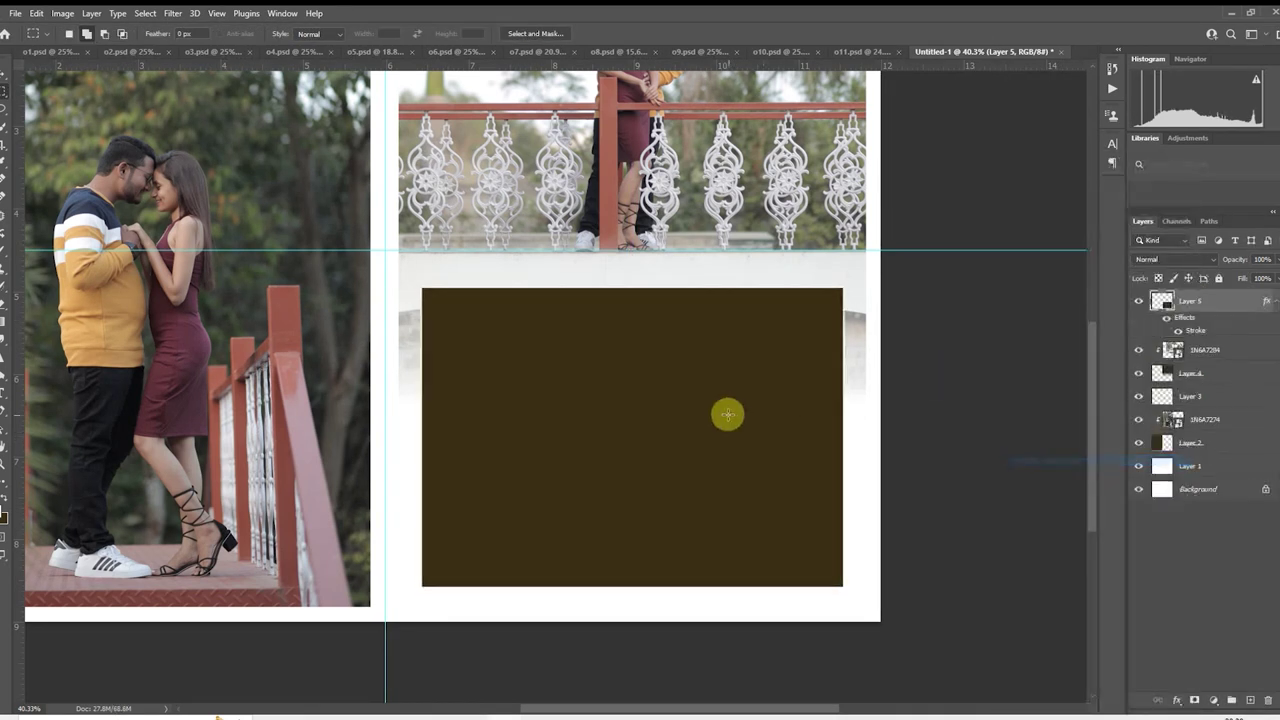
- Bring photo 1N6A7289 from the pre shoot folder and clip it into the Layer 5 rectangle
mouse_move(218, 716)
click(390, 695)
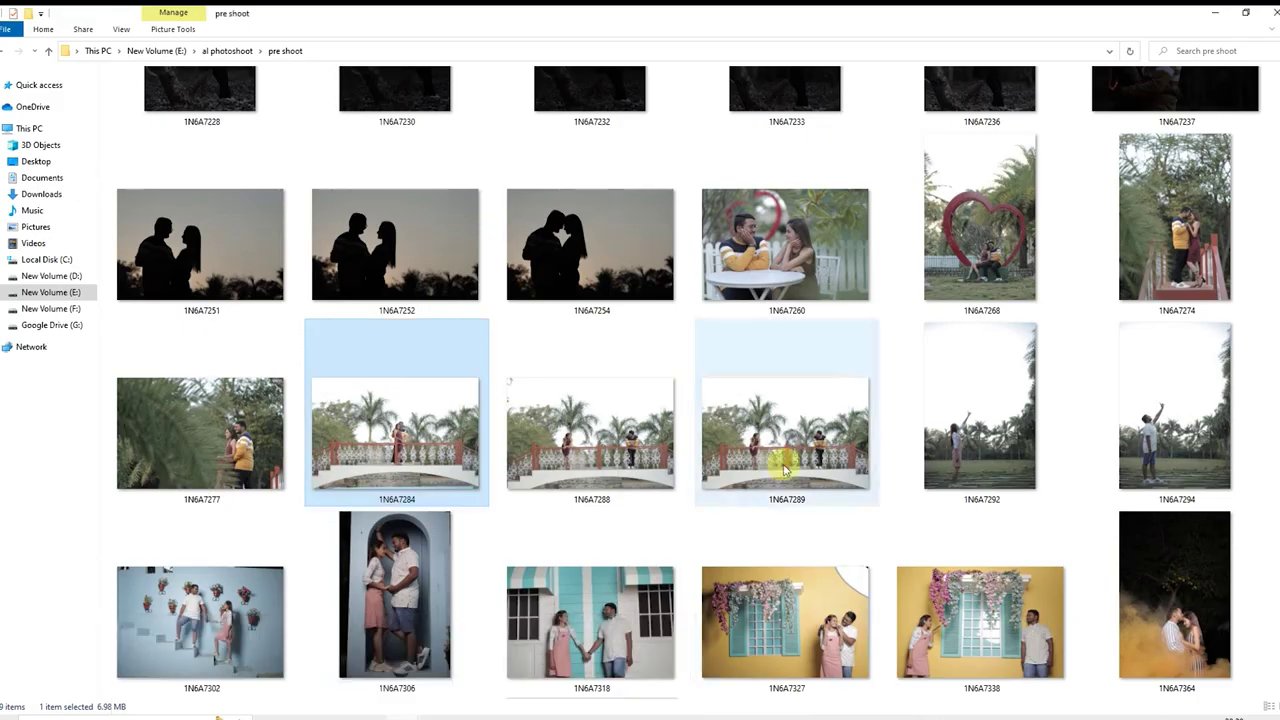
drag(740, 475, 649, 447)
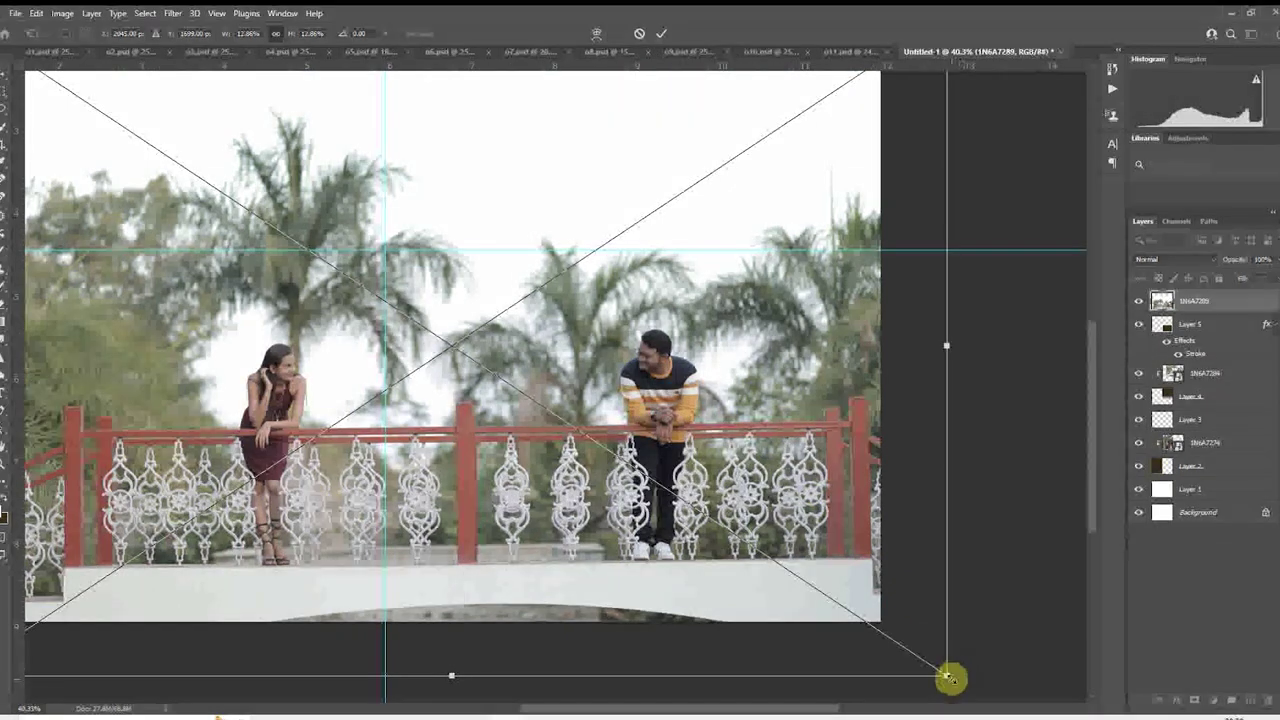
drag(951, 677, 600, 358)
drag(440, 251, 823, 487)
right_click(1178, 300)
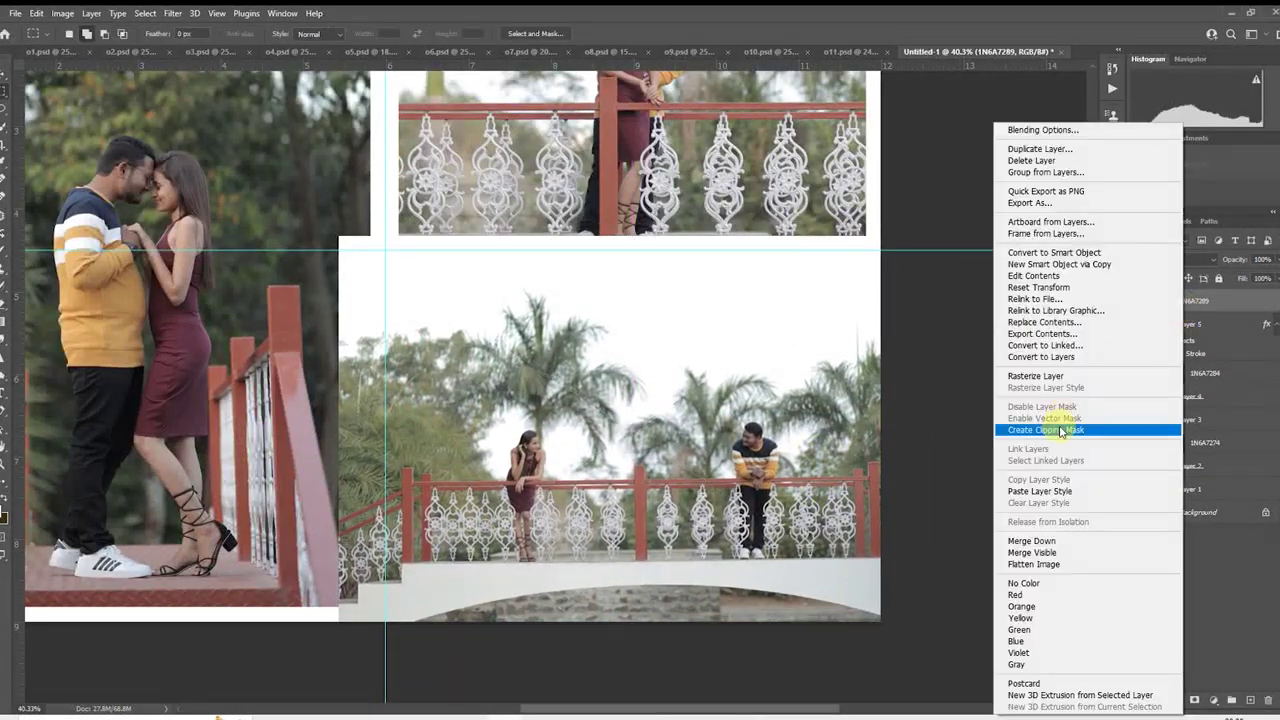
click(1060, 426)
- Scale, slightly tilt and reposition the clipped 1N6A7289 photo to fill the frame
right_click(657, 412)
click(706, 611)
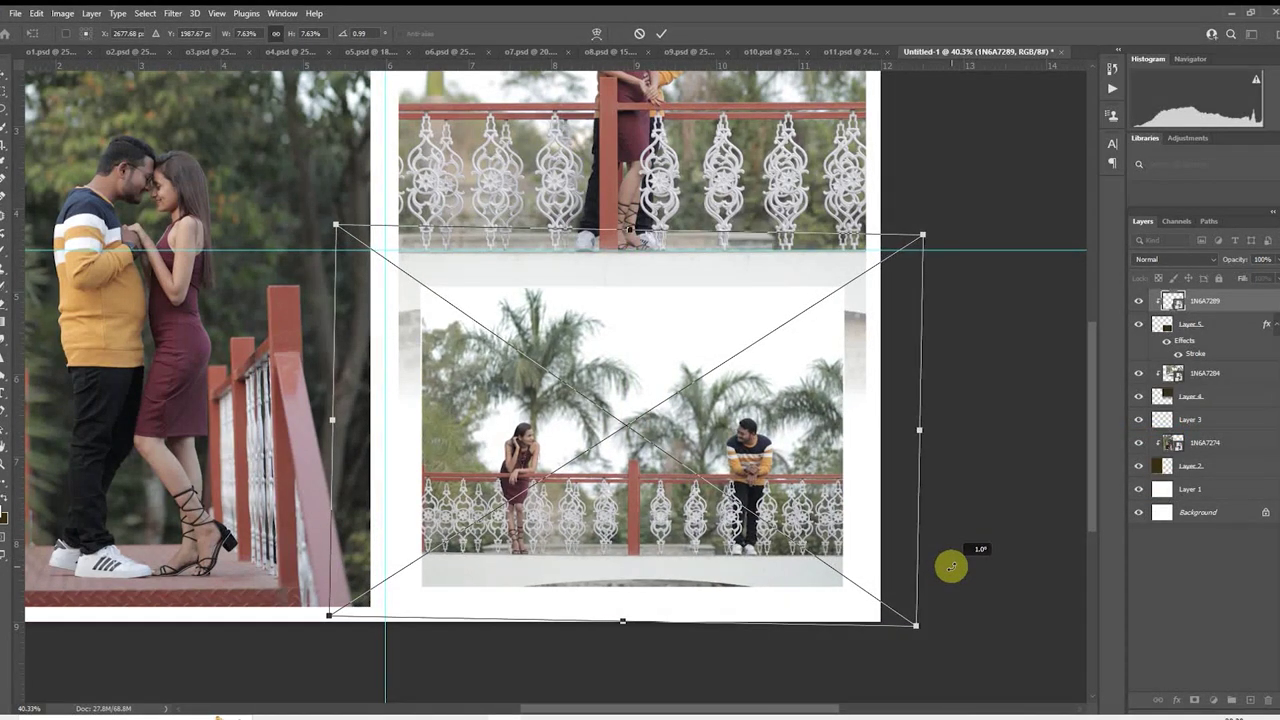
drag(920, 621, 934, 654)
drag(977, 540, 989, 522)
scroll(836, 492, down, 1)
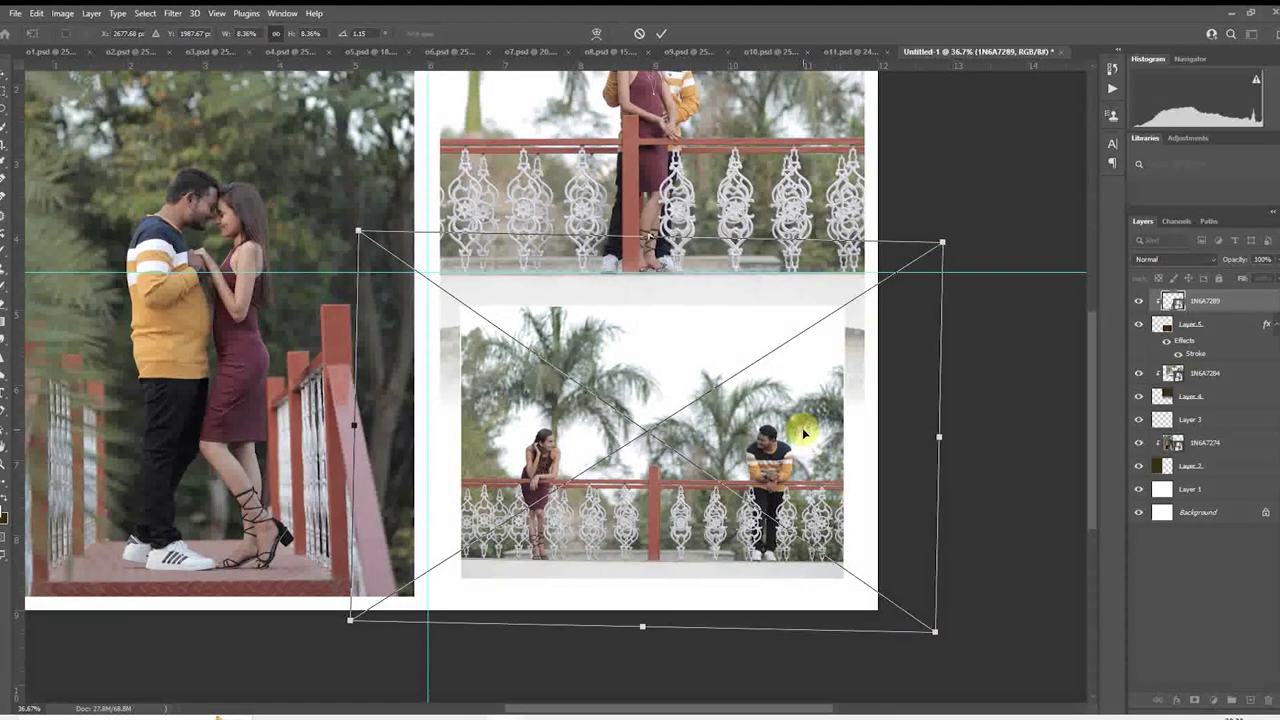
drag(803, 432, 803, 436)
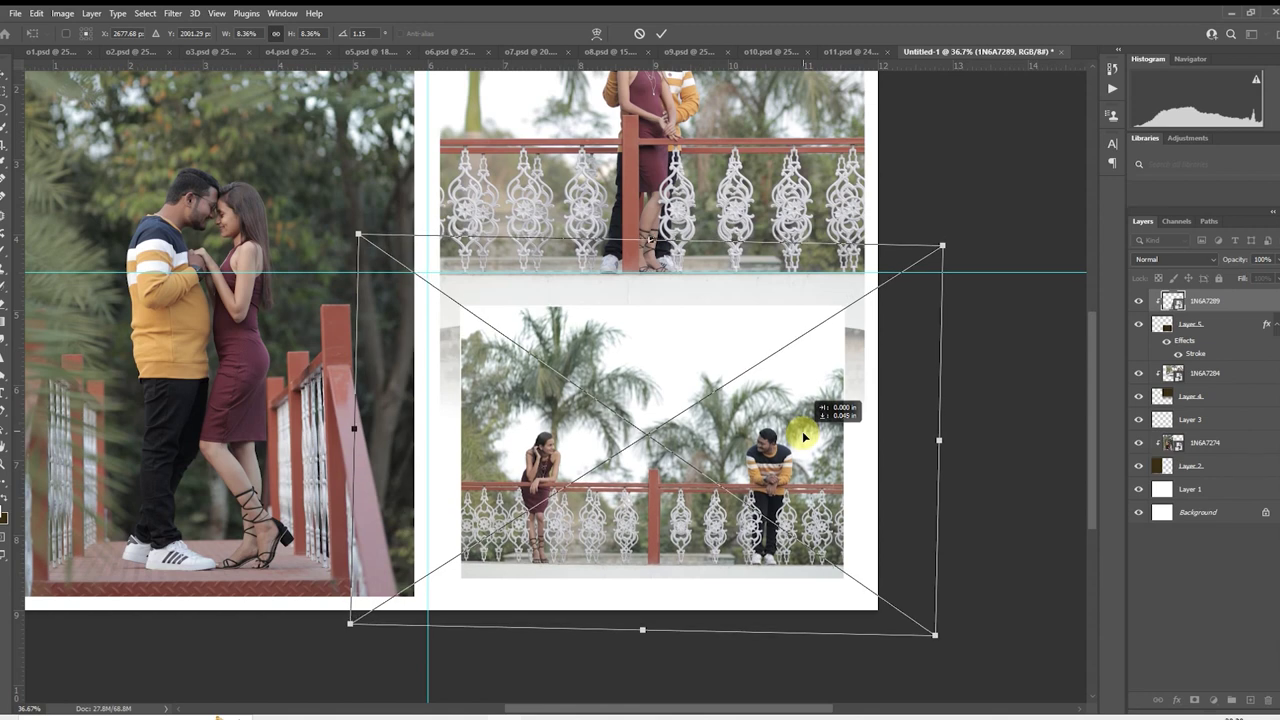
drag(1014, 349, 1015, 345)
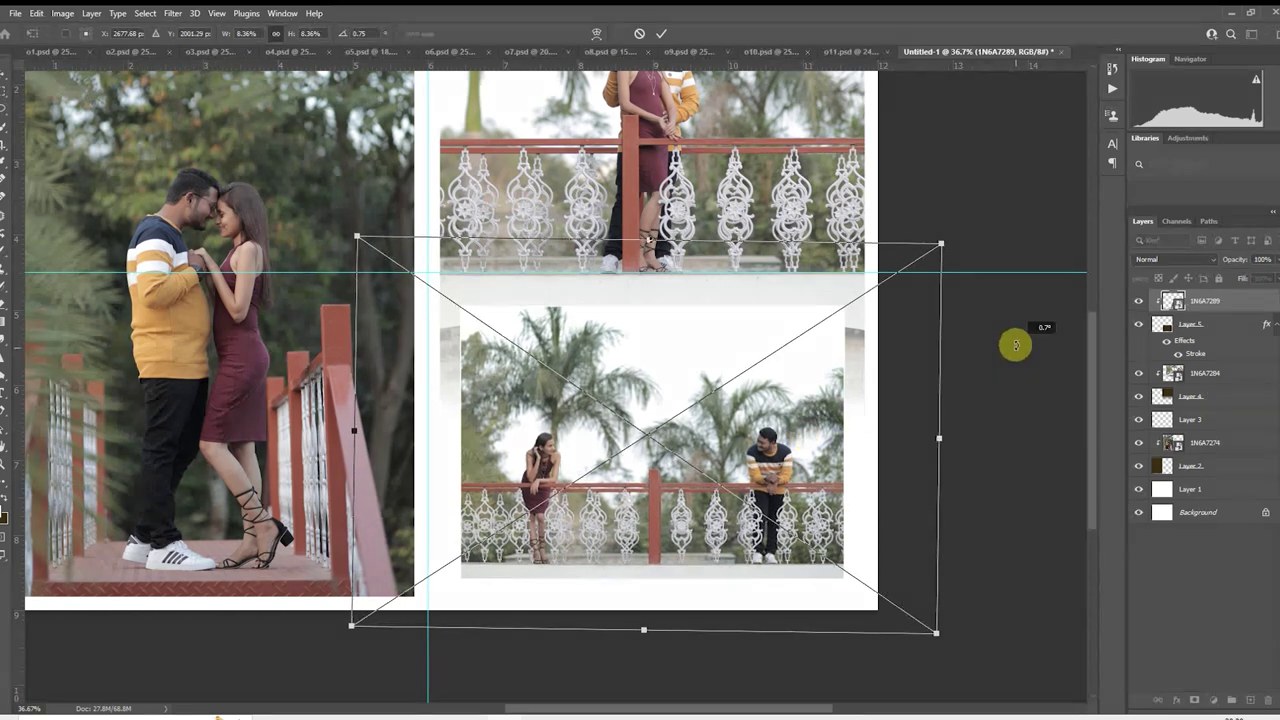
drag(848, 402, 852, 398)
key(Return)
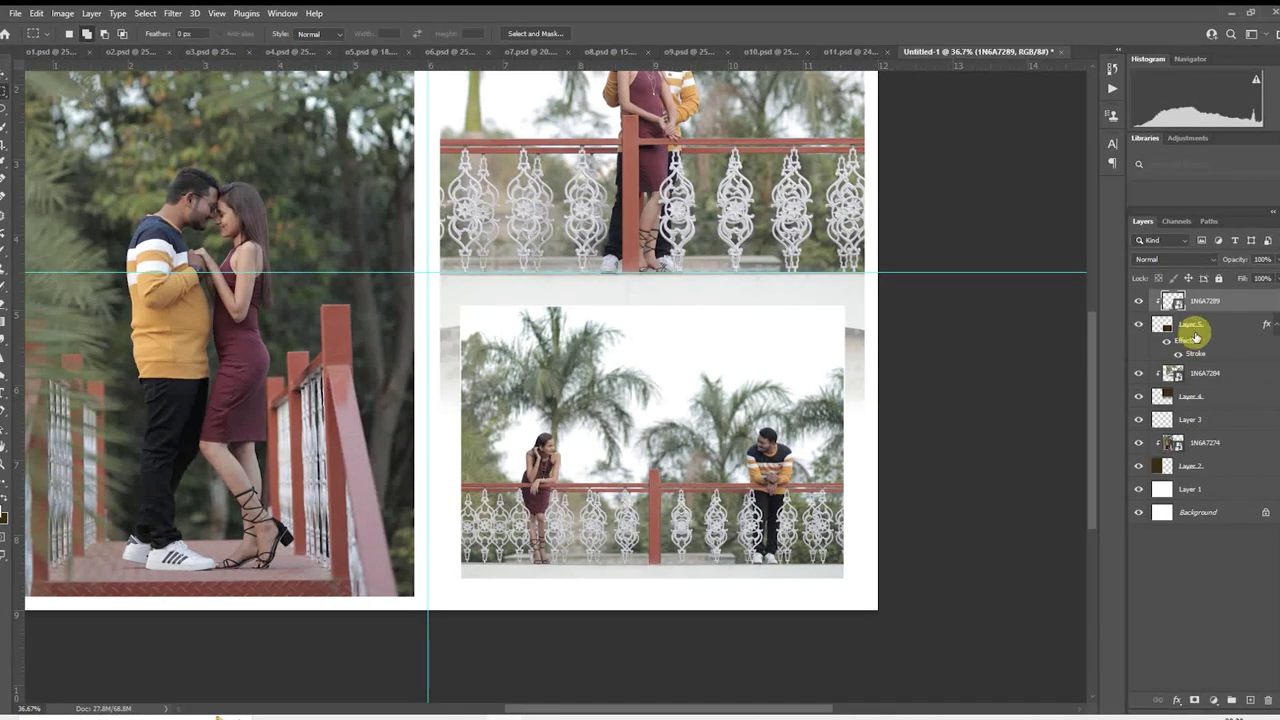
- Add an empty Layer 6 above the 1N6A7284 photo layer
click(1192, 328)
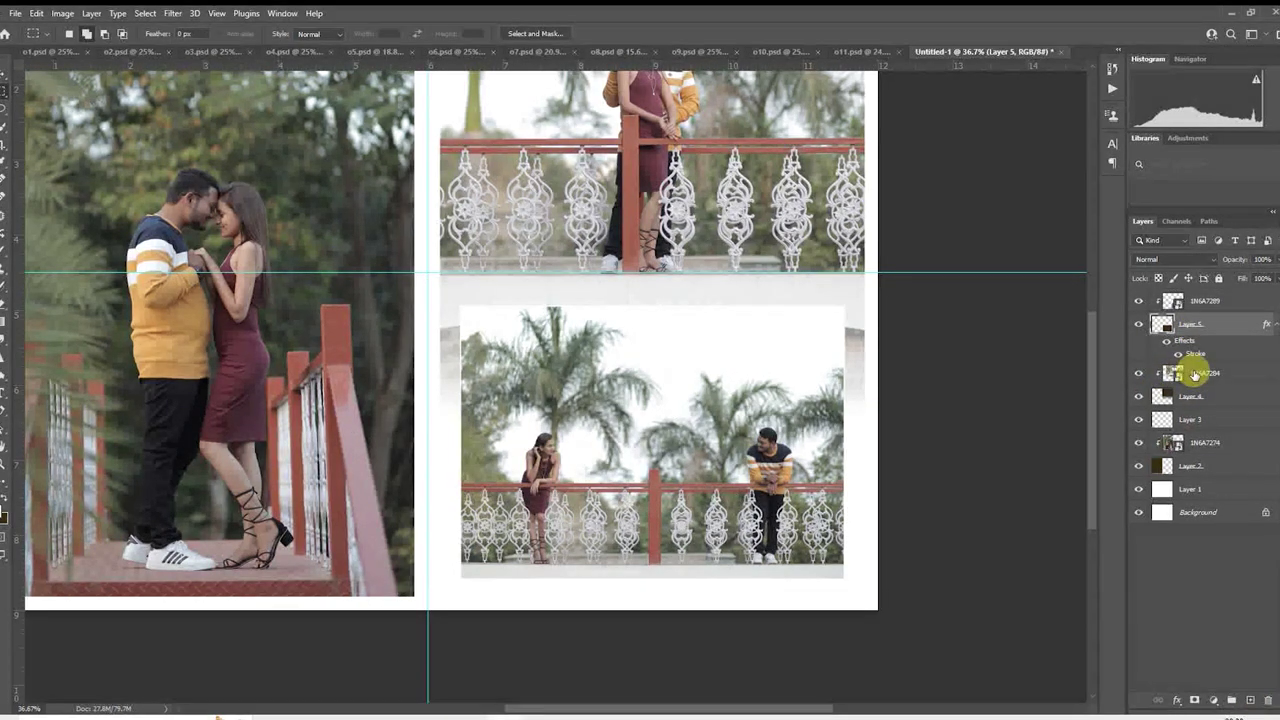
click(1195, 375)
click(1250, 700)
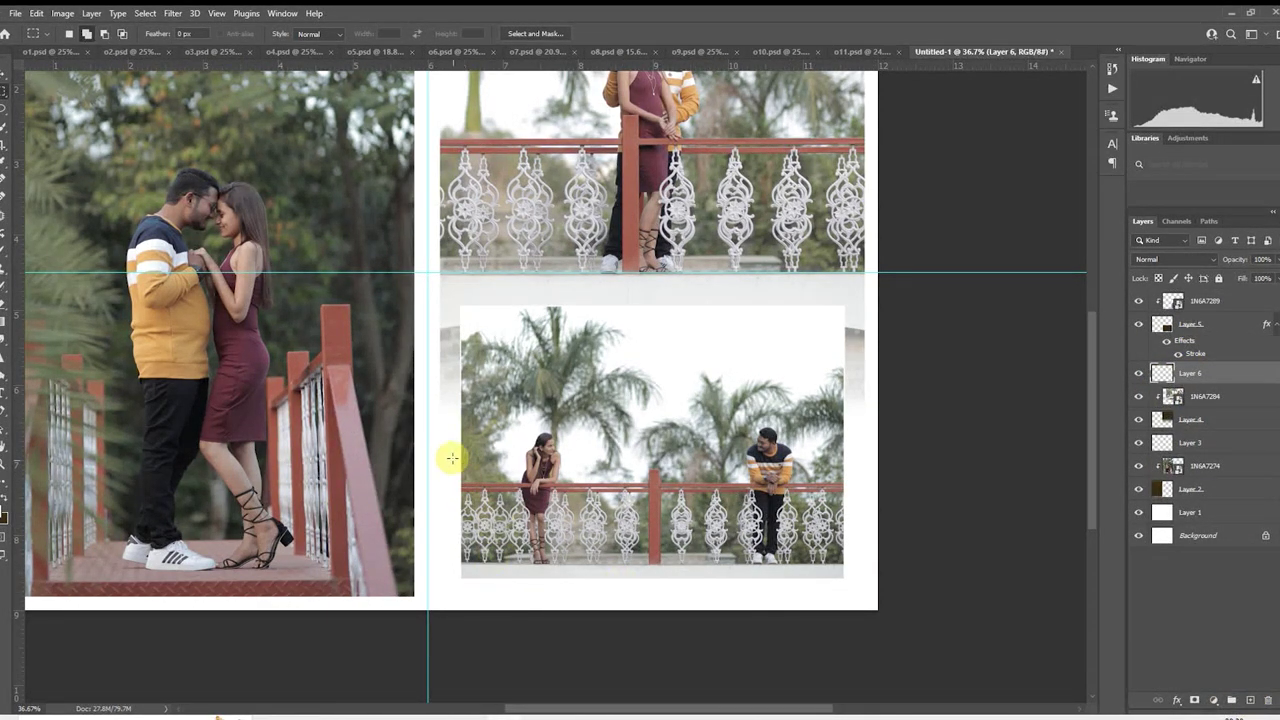
- Fill a dark brown backing strip on Layer 6 behind the lower photo, resized across the page bottom
drag(446, 451, 857, 630)
key(alt+BackSpace)
key(ctrl+d)
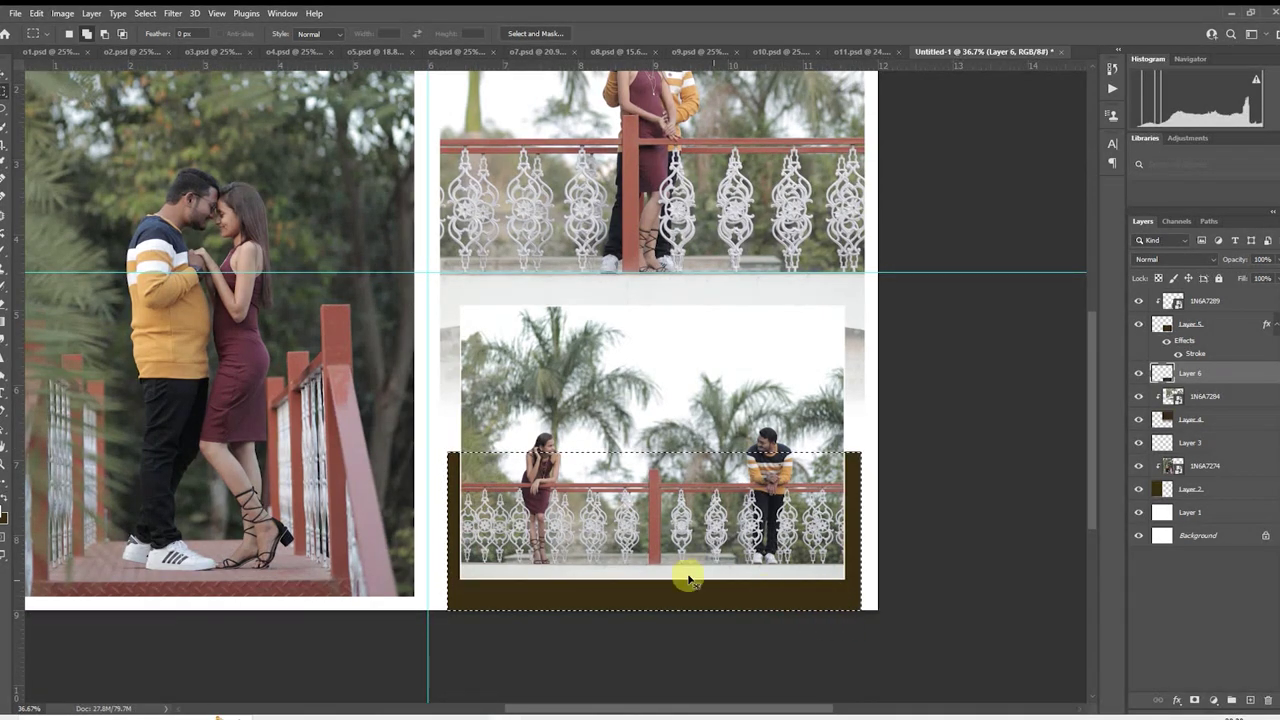
right_click(612, 516)
click(653, 423)
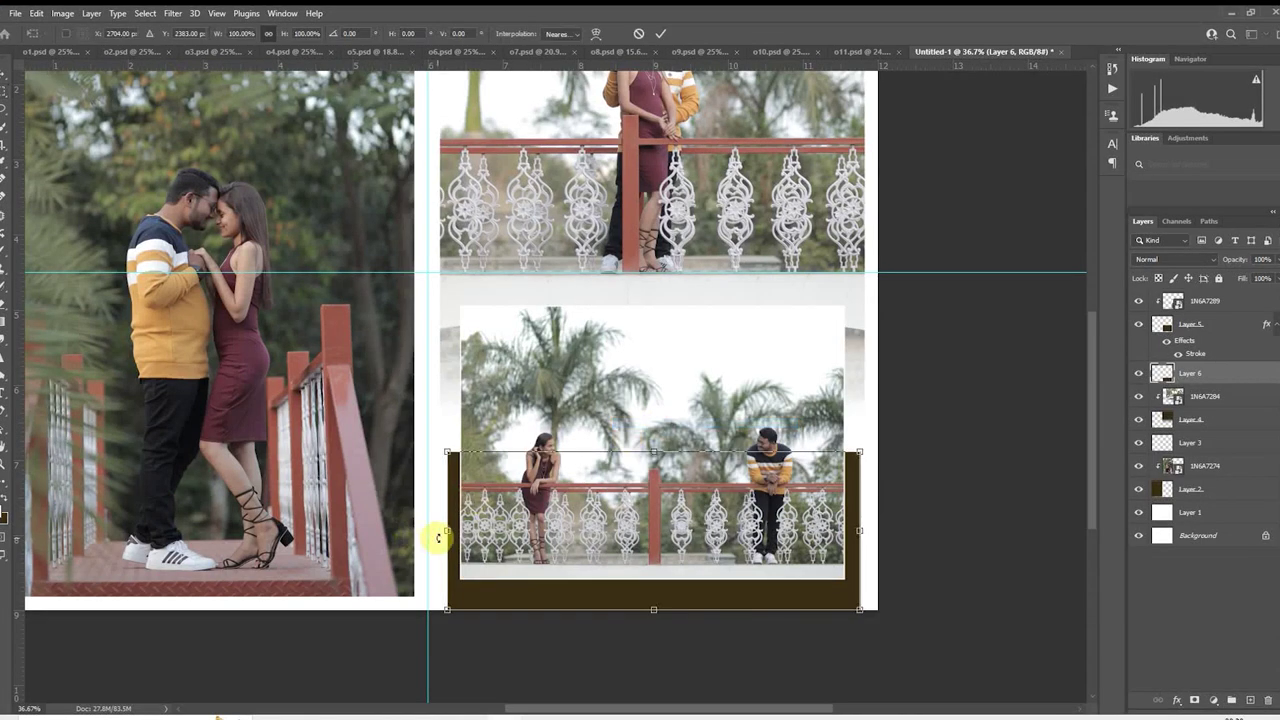
drag(444, 531, 440, 531)
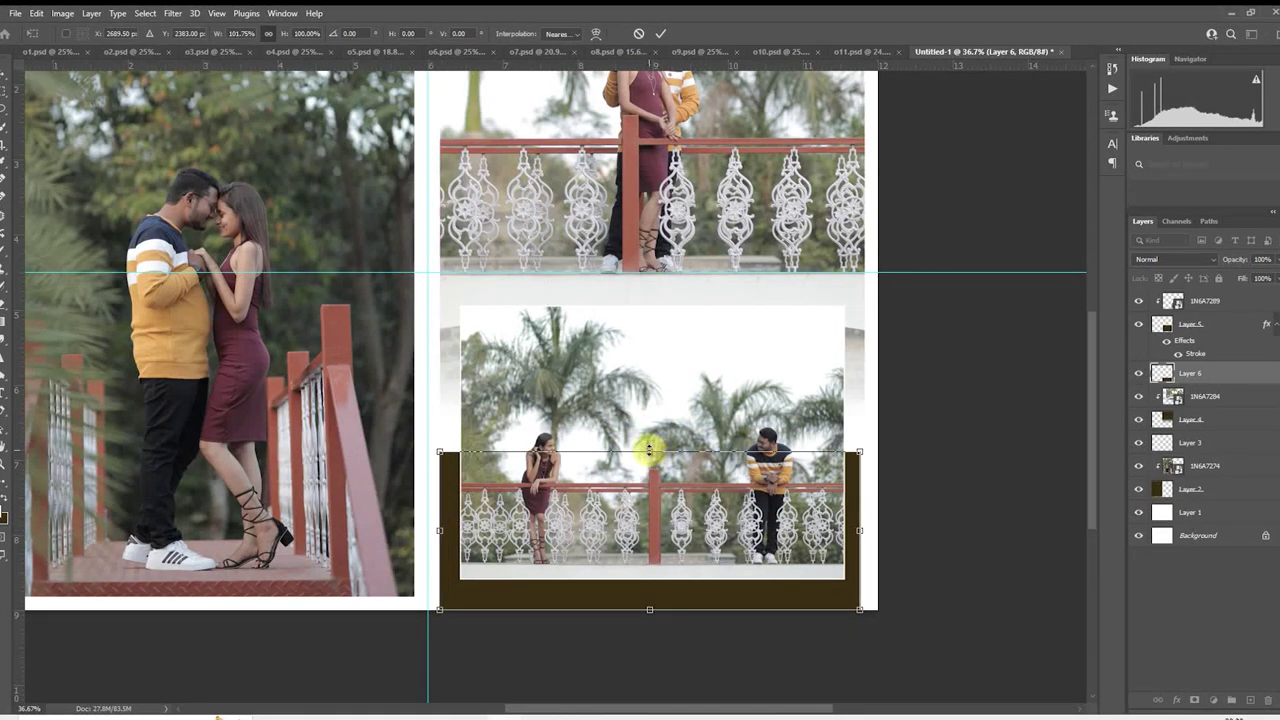
drag(649, 451, 649, 445)
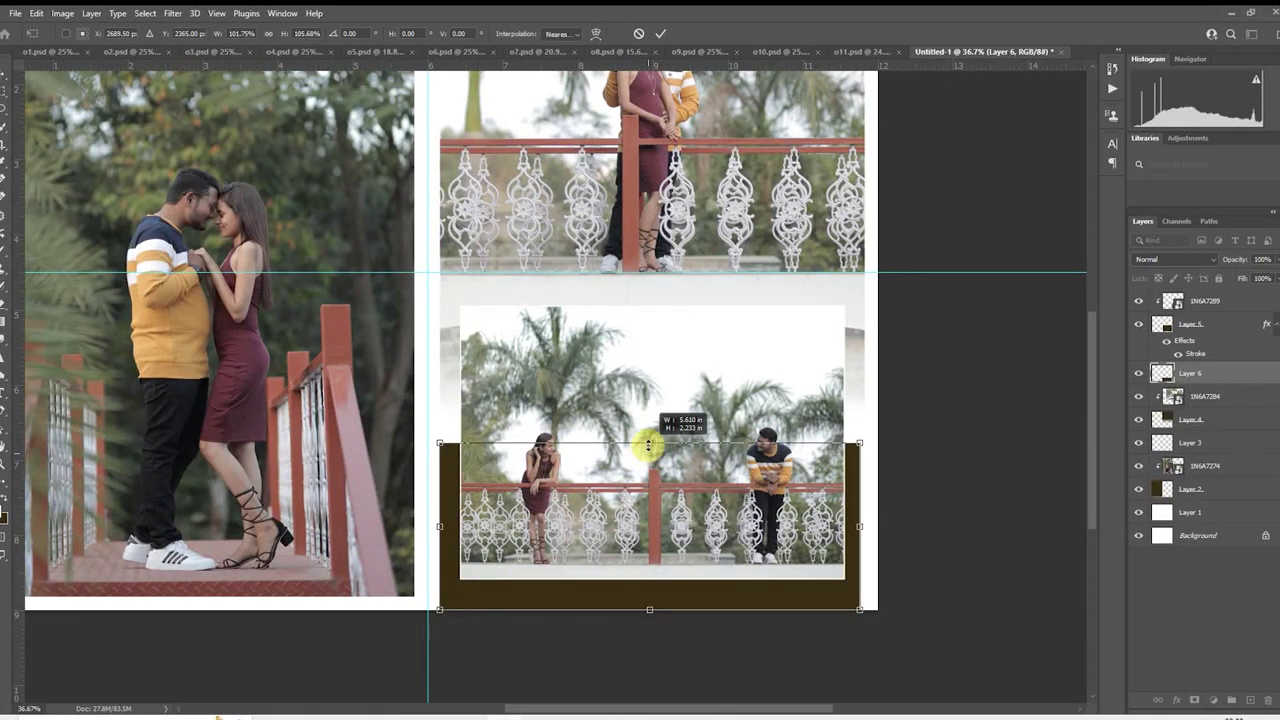
drag(858, 524, 864, 525)
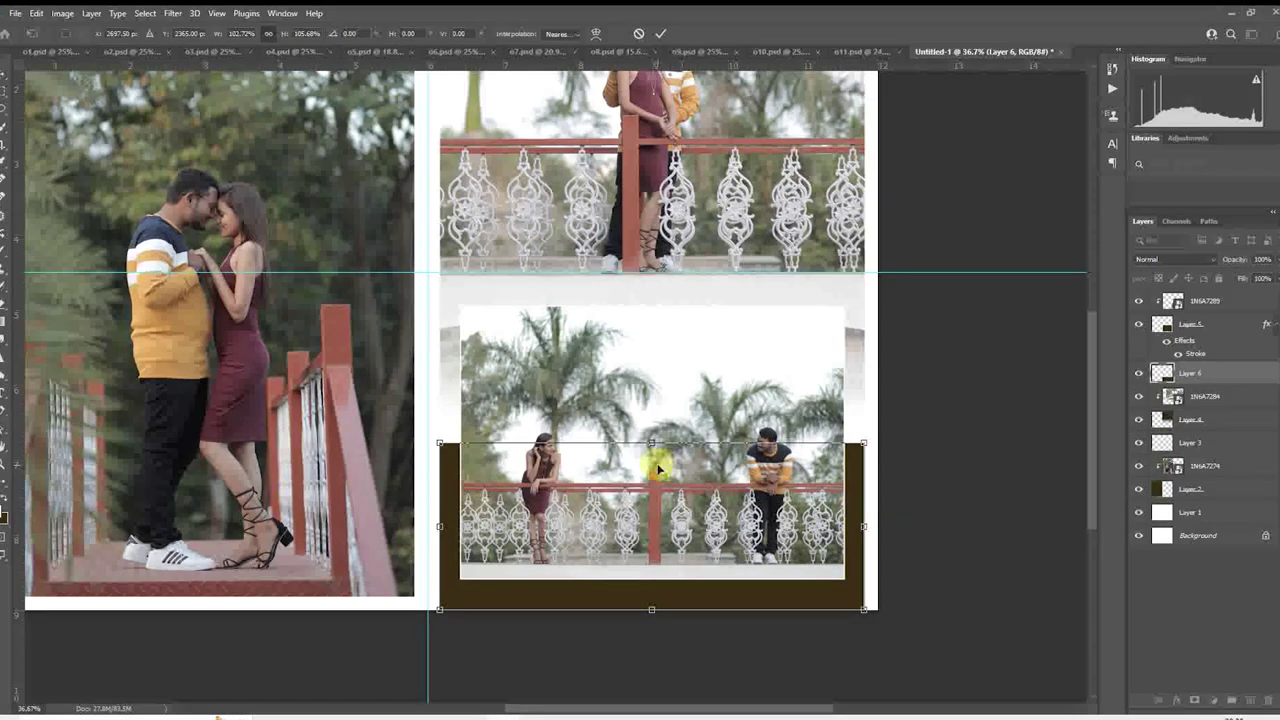
drag(654, 444, 661, 481)
key(Return)
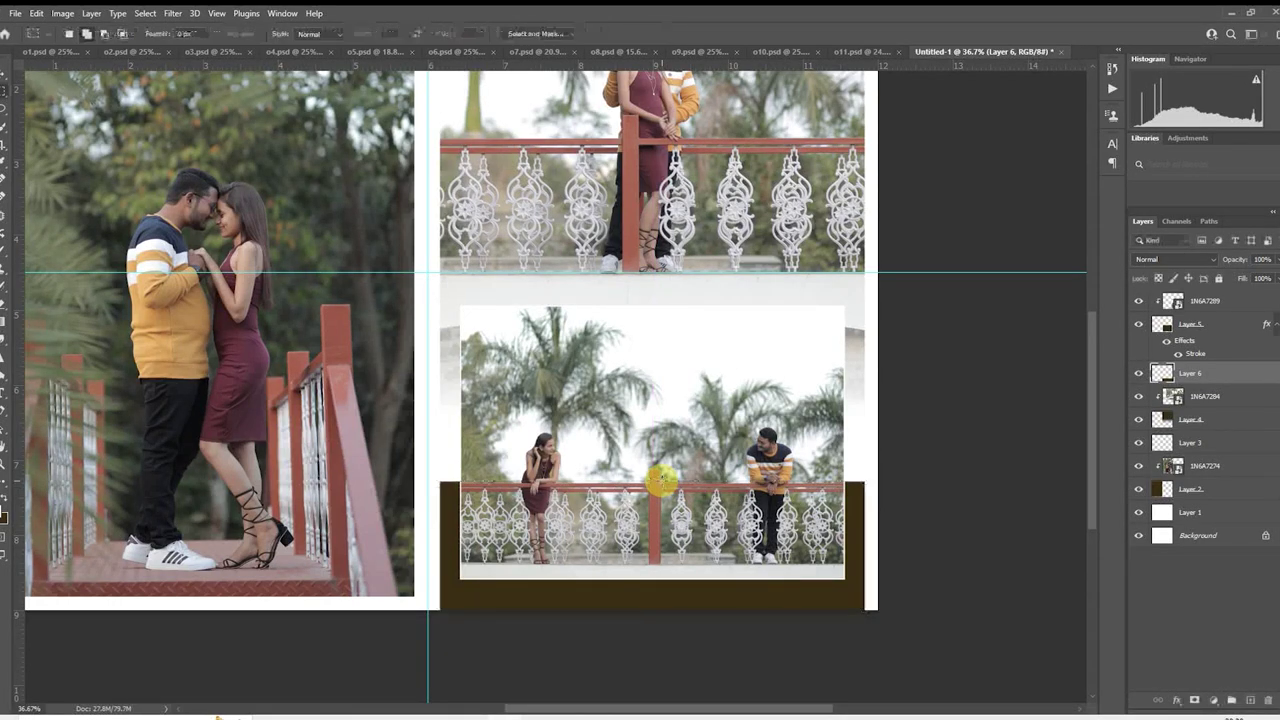
- Set the backing strip to 50% opacity
key(5)
scroll(758, 404, down, 3)
scroll(796, 382, up, 1)
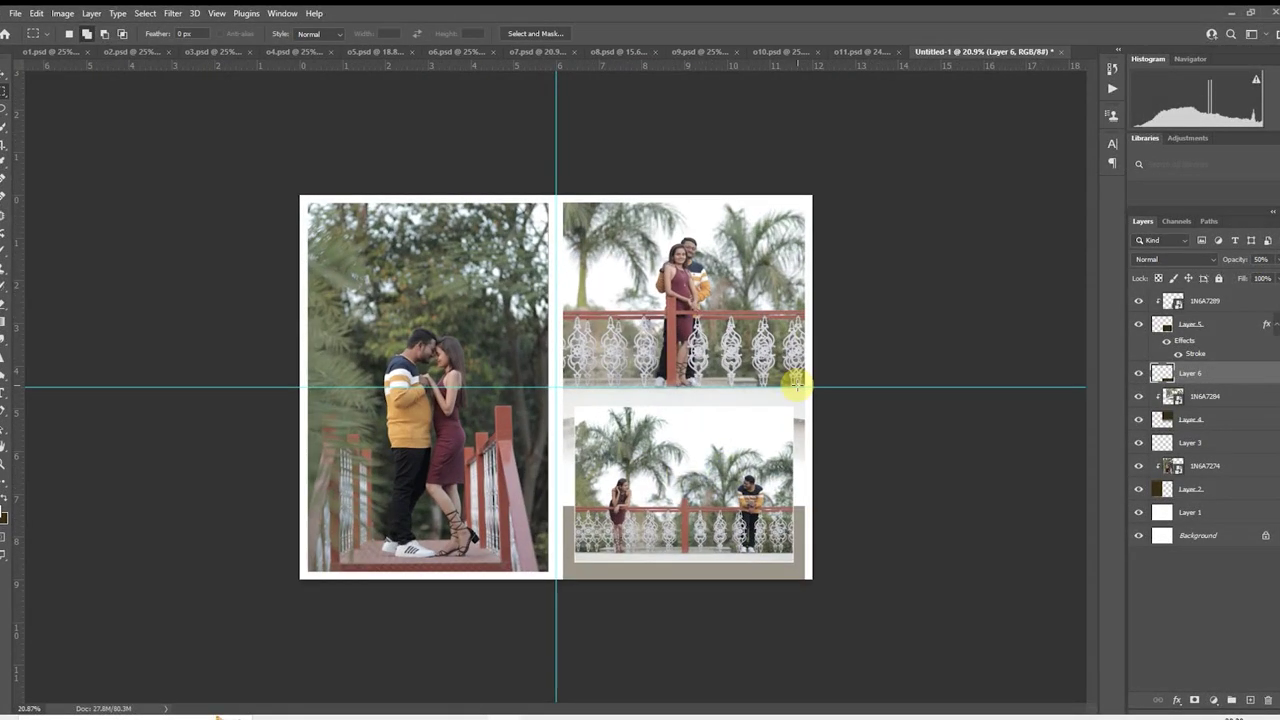
- Save the spread as o12
key(ctrl+s)
click(918, 155)
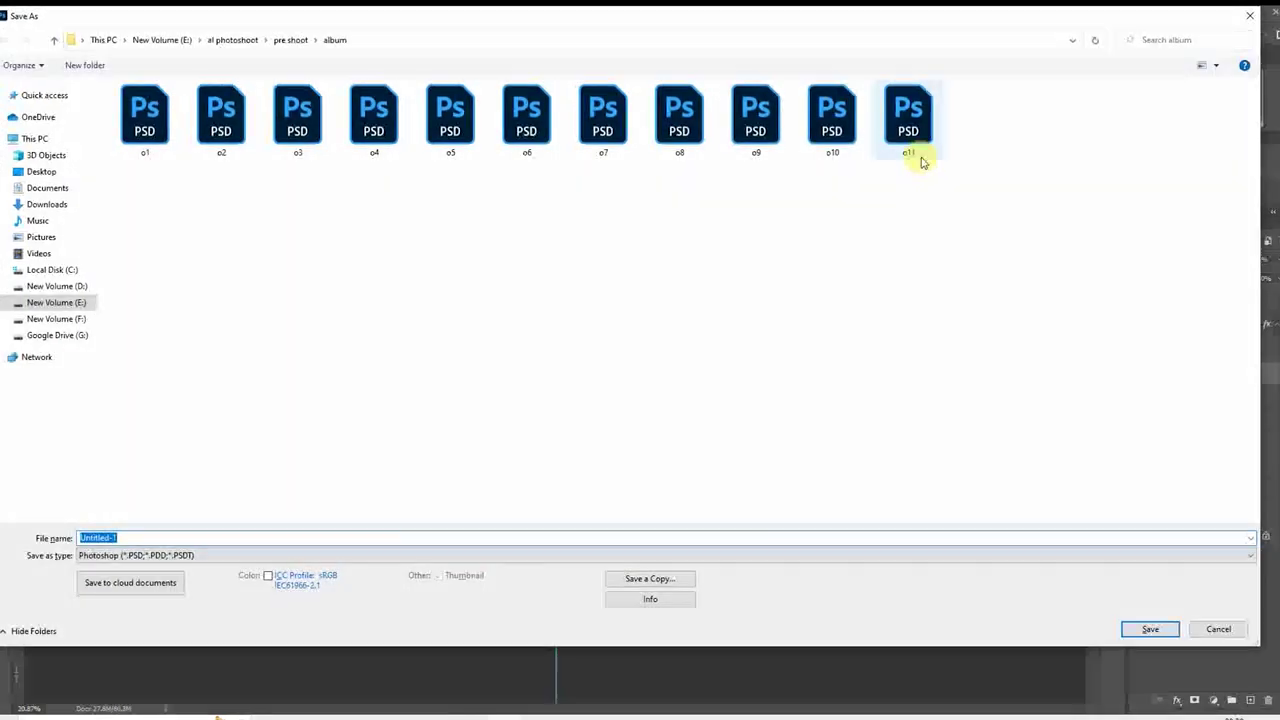
click(575, 537)
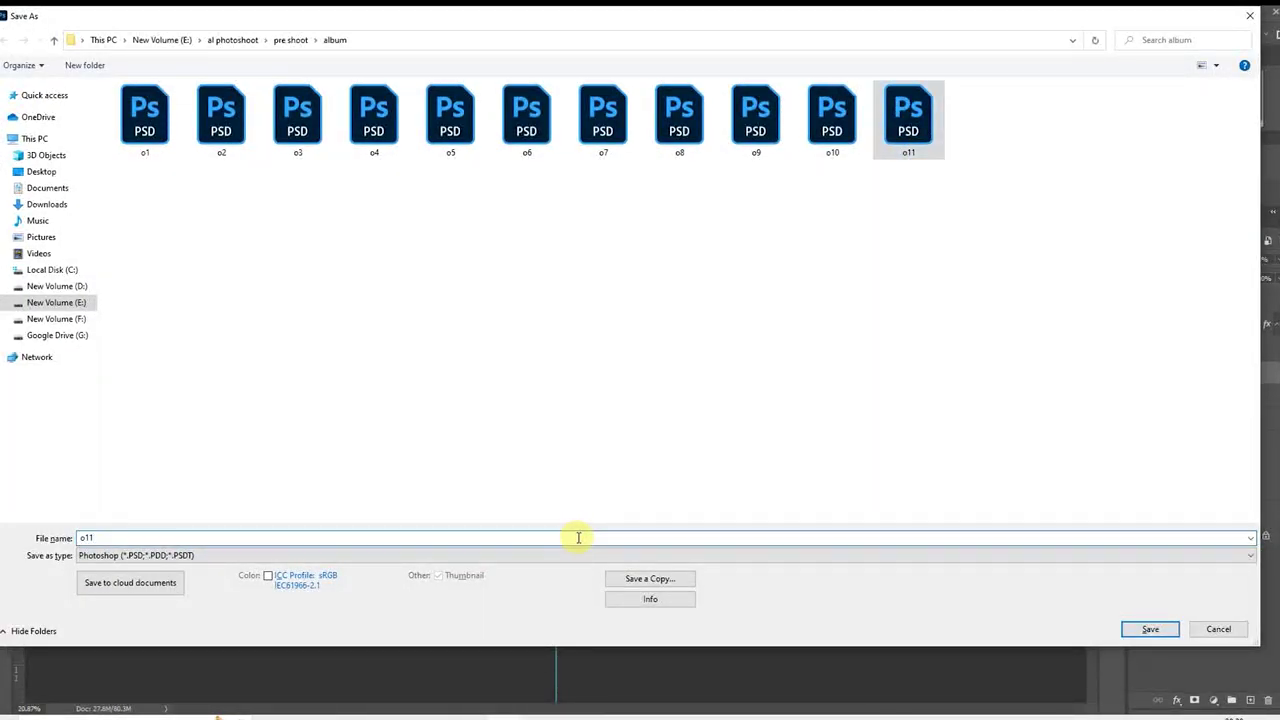
key(BackSpace)
text(2)
key(Return)
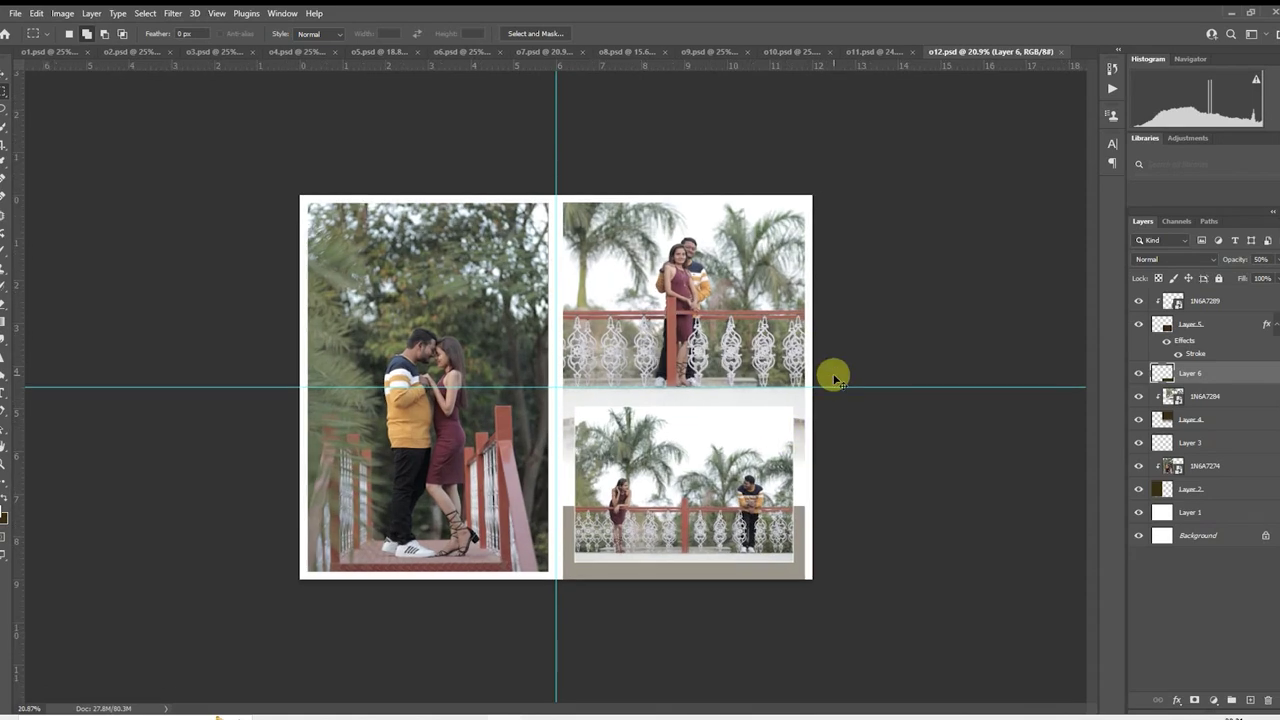
- Create a new 12 x 9 in, 300 ppi document from the recent preset
key(ctrl+n)
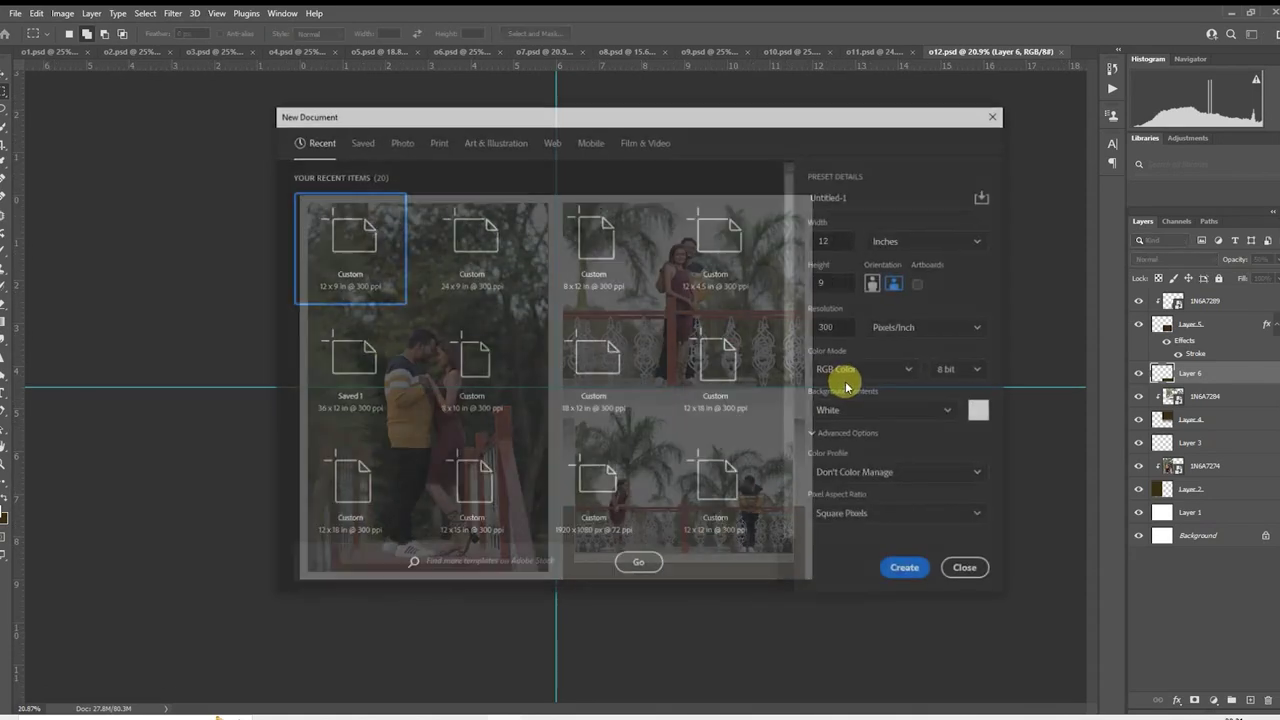
click(500, 257)
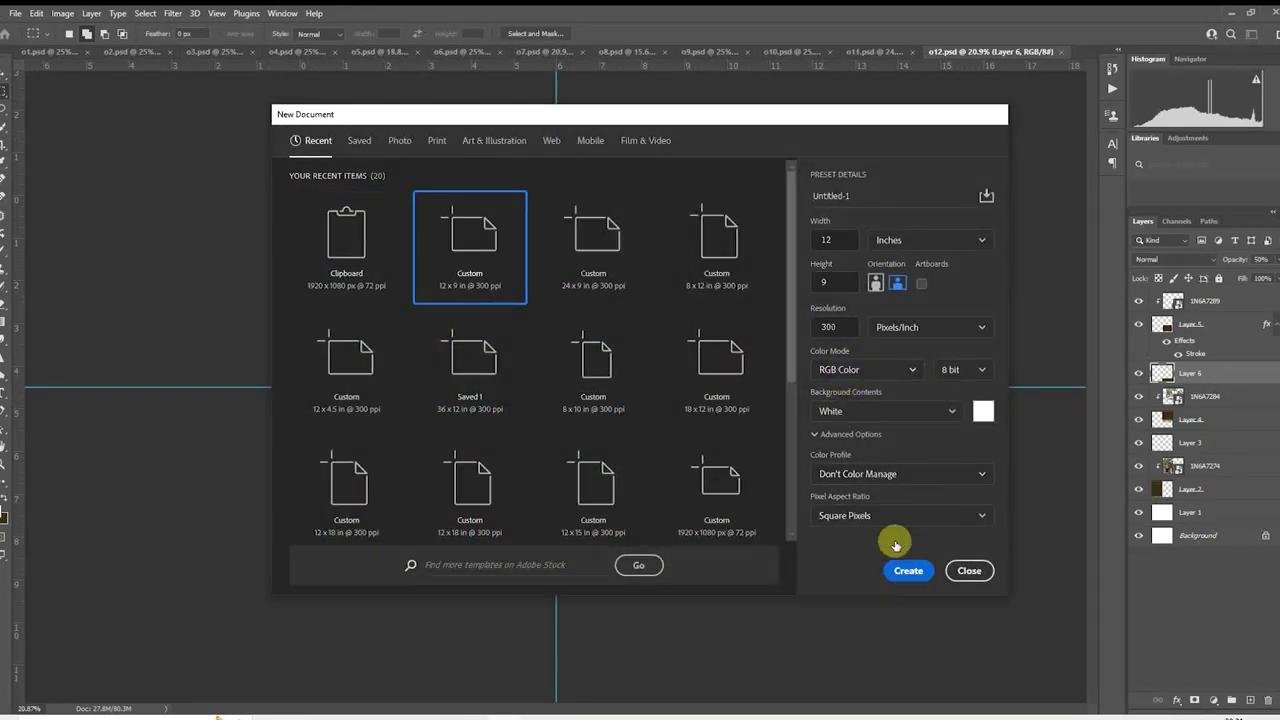
click(908, 568)
drag(773, 70, 820, 56)
- Add Layer 1 and place vertical and horizontal guides at the page centre
key(ctrl+shift+alt+n)
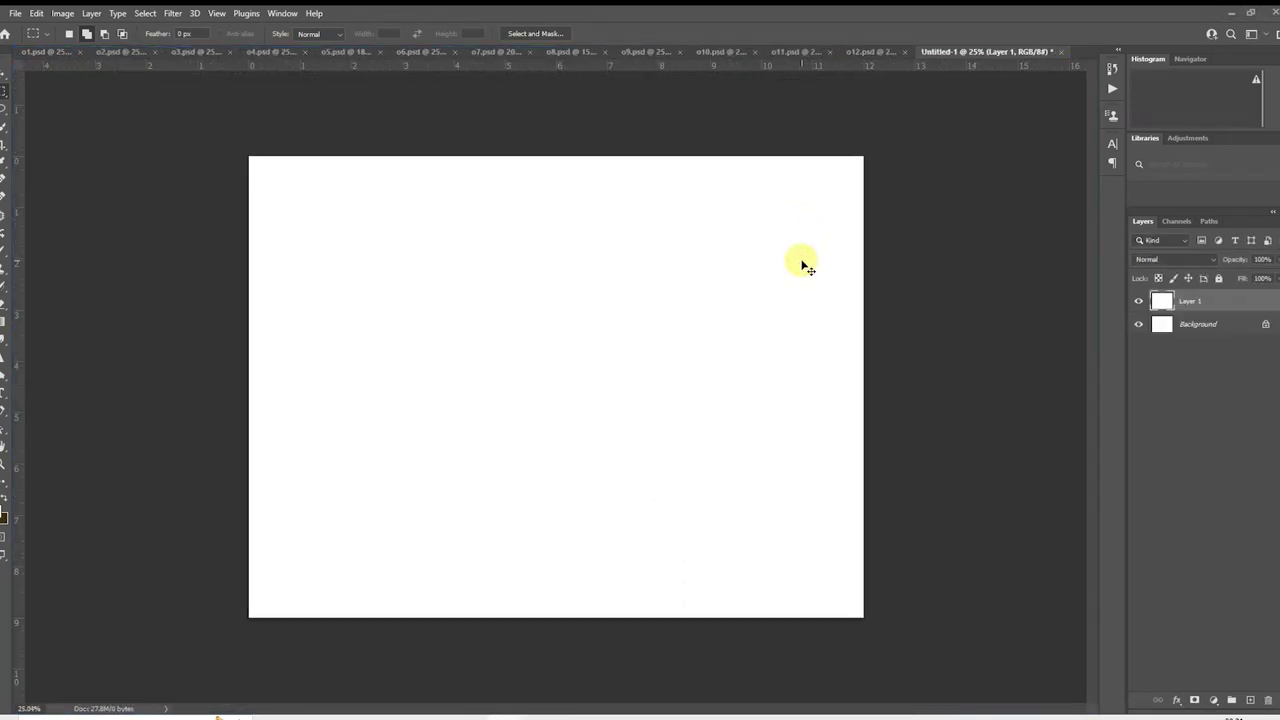
key(ctrl+t)
drag(14, 251, 560, 293)
drag(580, 72, 642, 384)
key(Return)
- Drag photo 1N6A7292 from the pre shoot folder onto the new Untitled-1 canvas
mouse_move(405, 716)
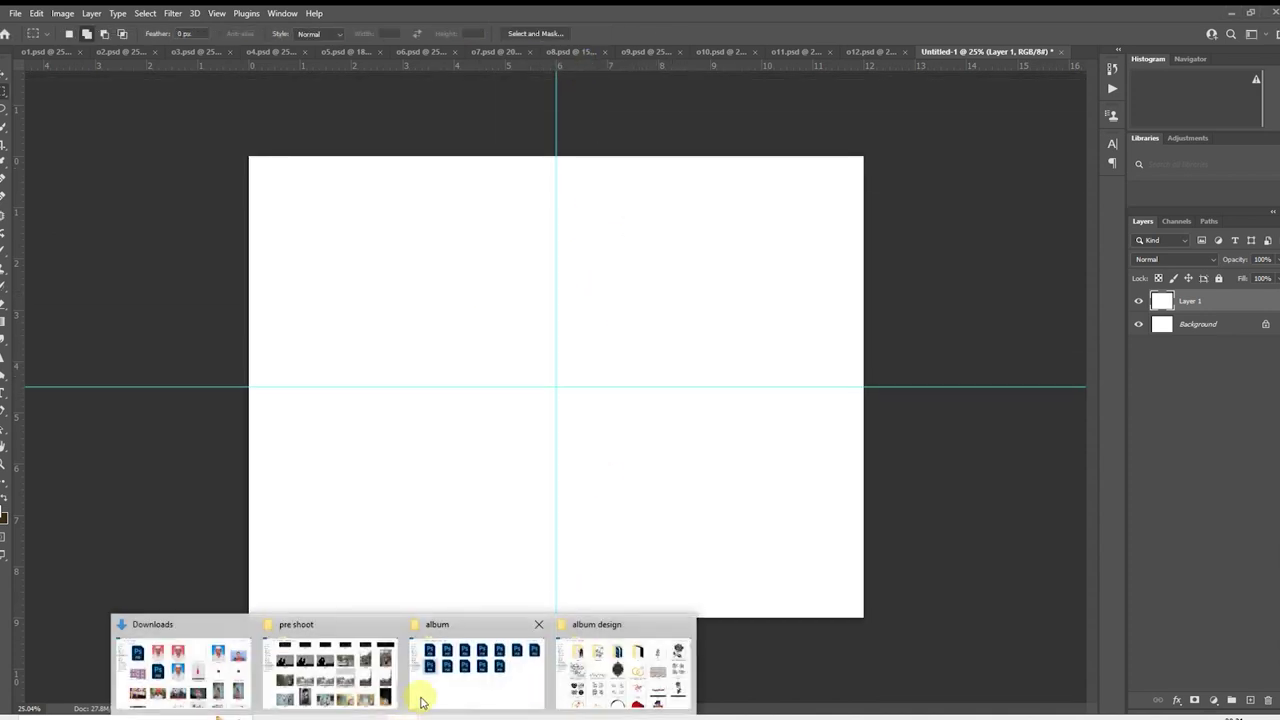
click(366, 686)
scroll(1200, 495, down, 3)
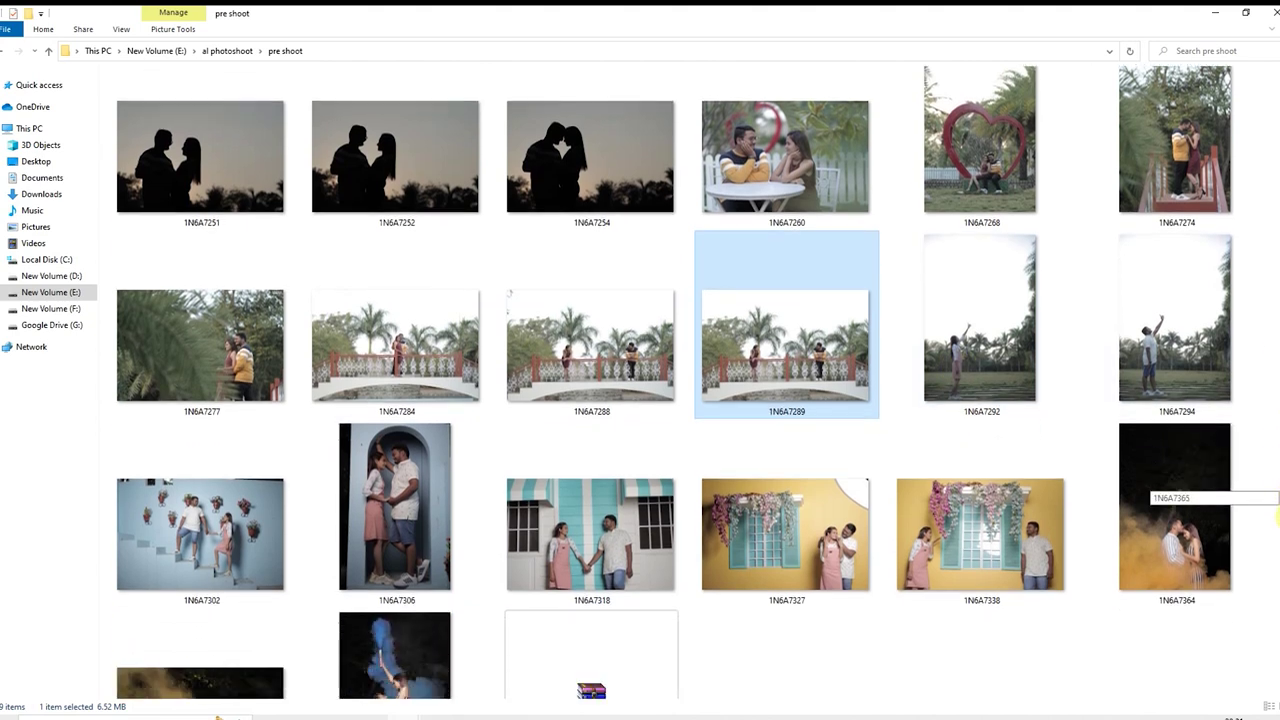
click(975, 296)
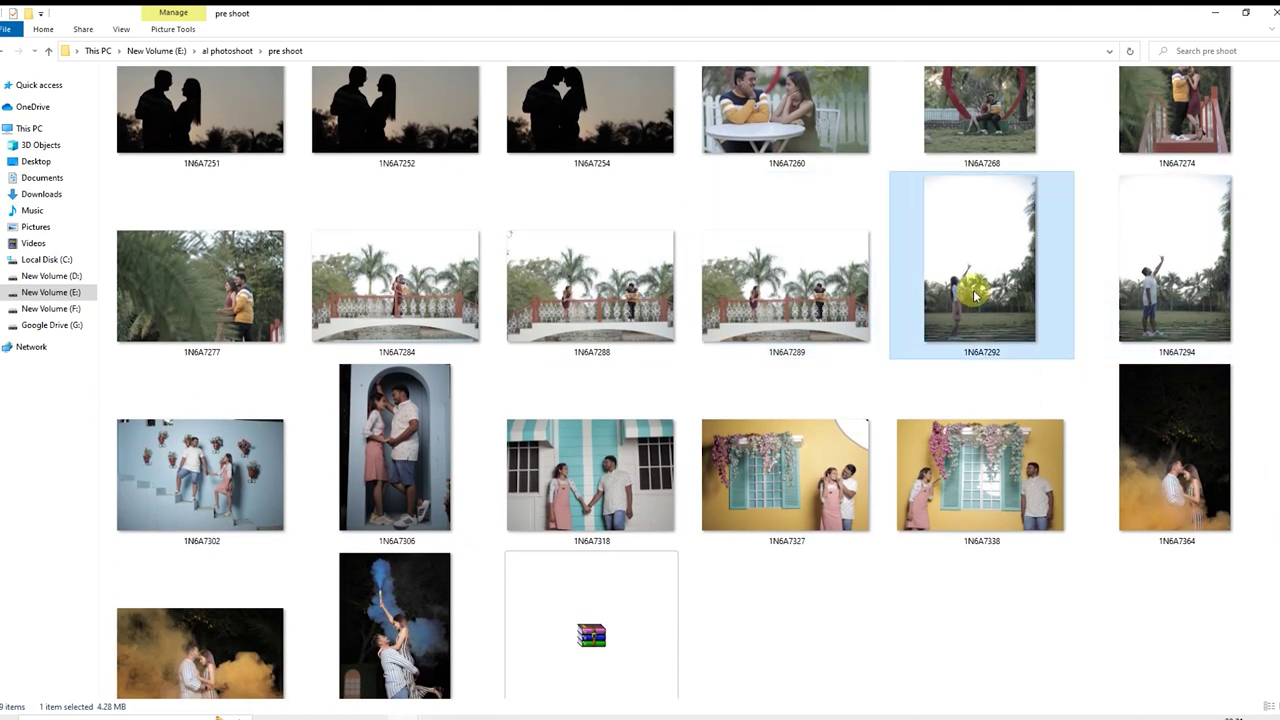
mouse_move(994, 294)
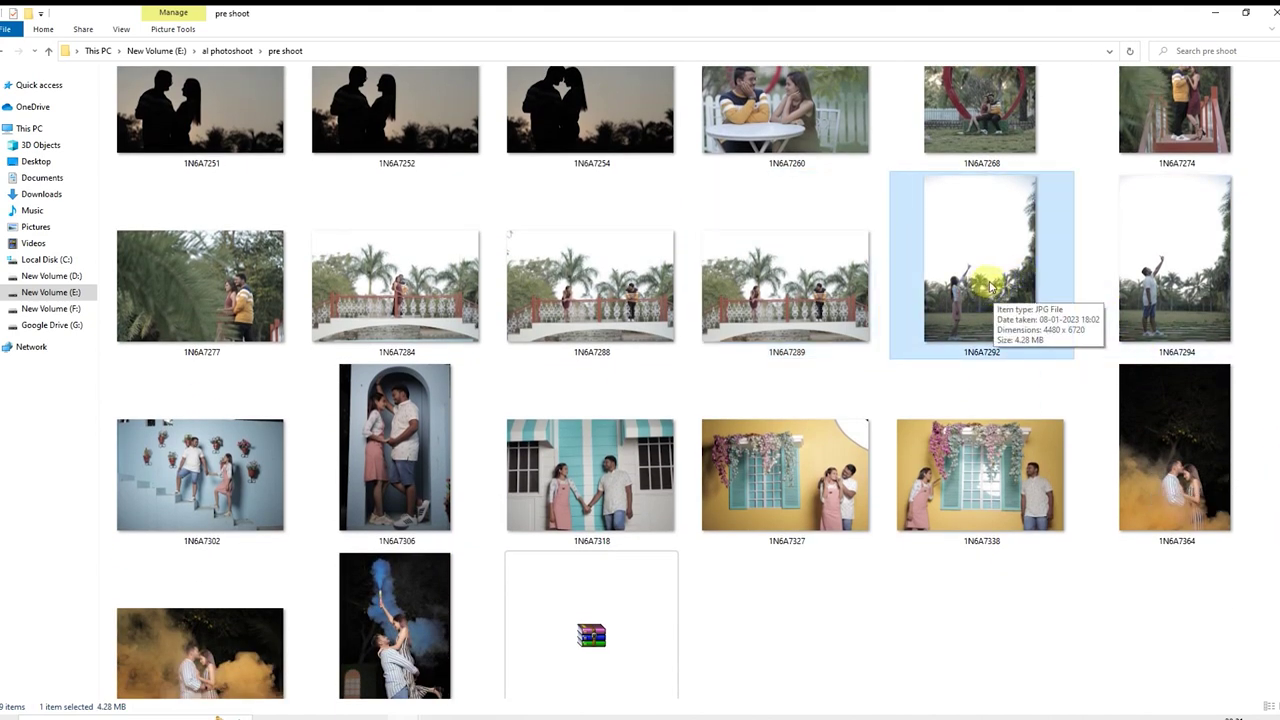
drag(990, 288, 512, 482)
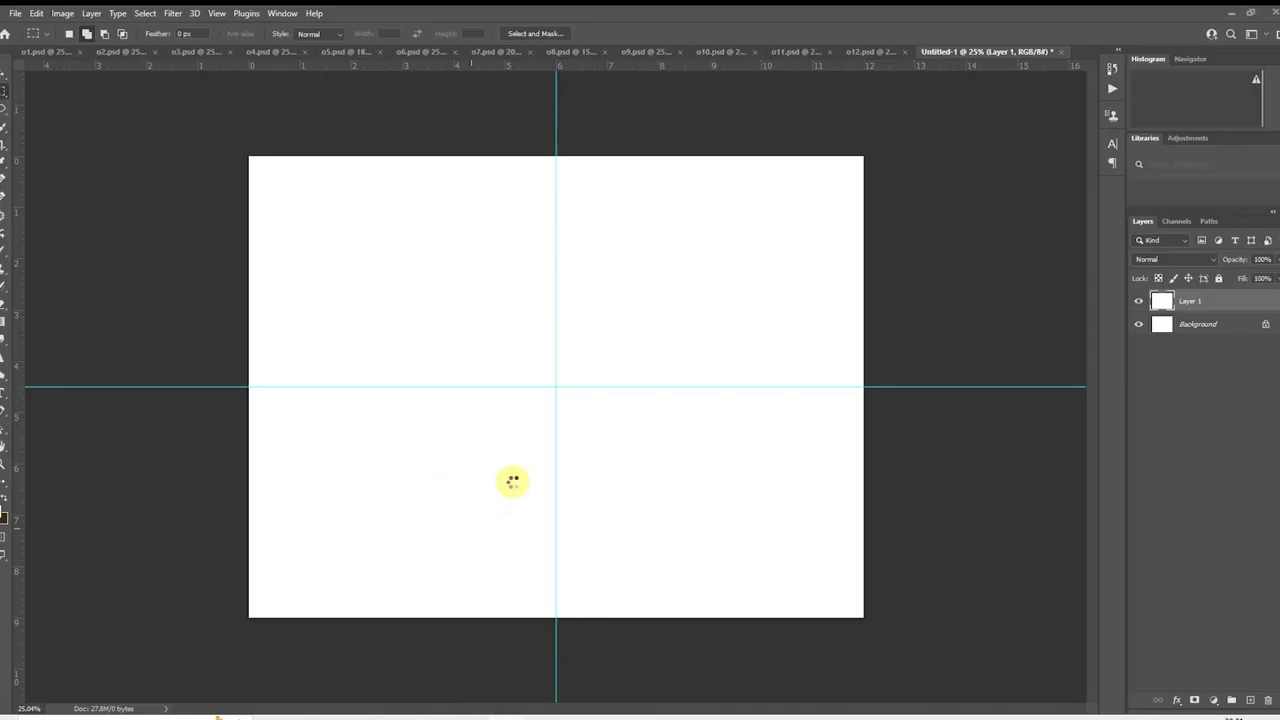
- Fit 1N6A7292 to the left page, then place photo 1N6A7294 over it at 42% opacity
drag(620, 429, 480, 420)
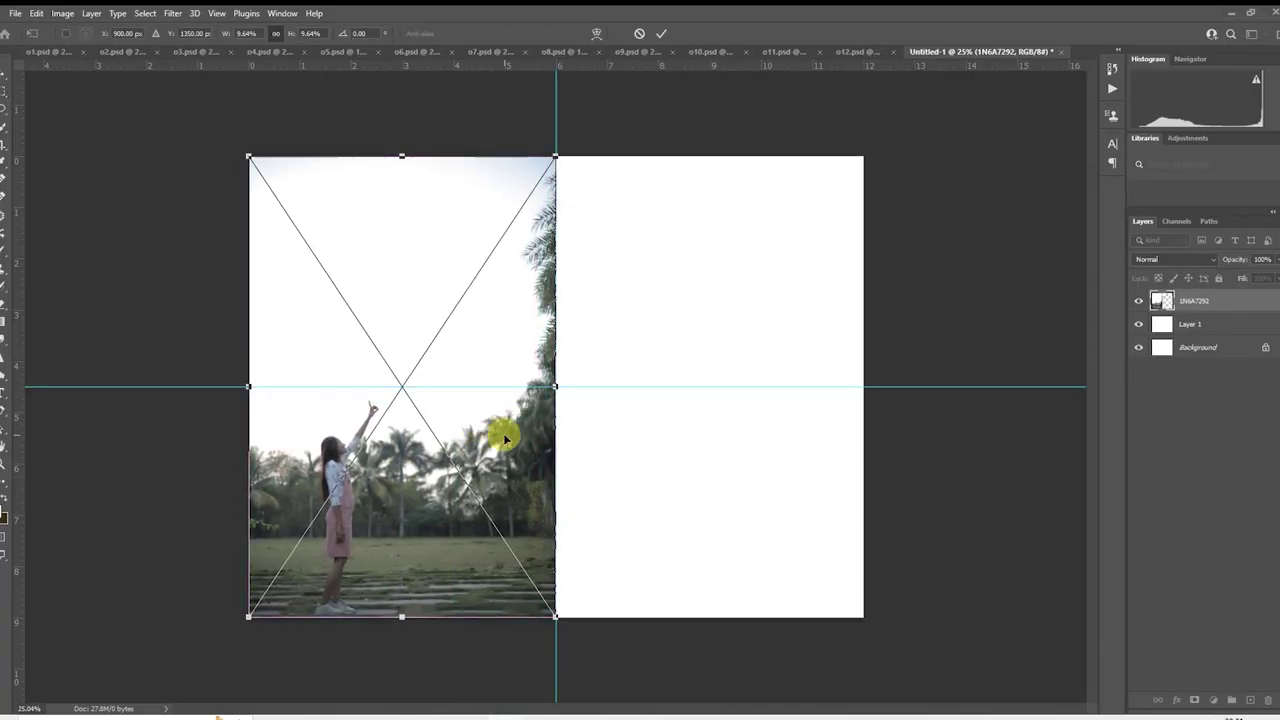
key(Return)
mouse_move(411, 696)
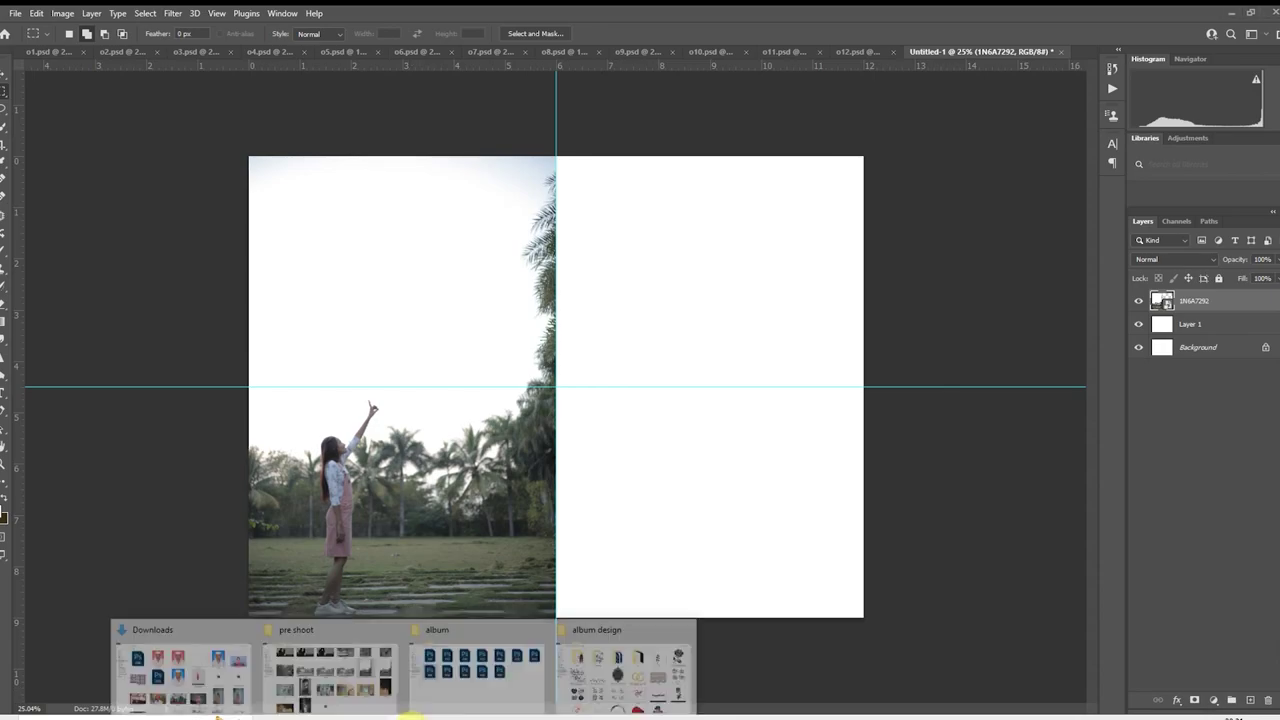
click(366, 680)
drag(1122, 338, 514, 426)
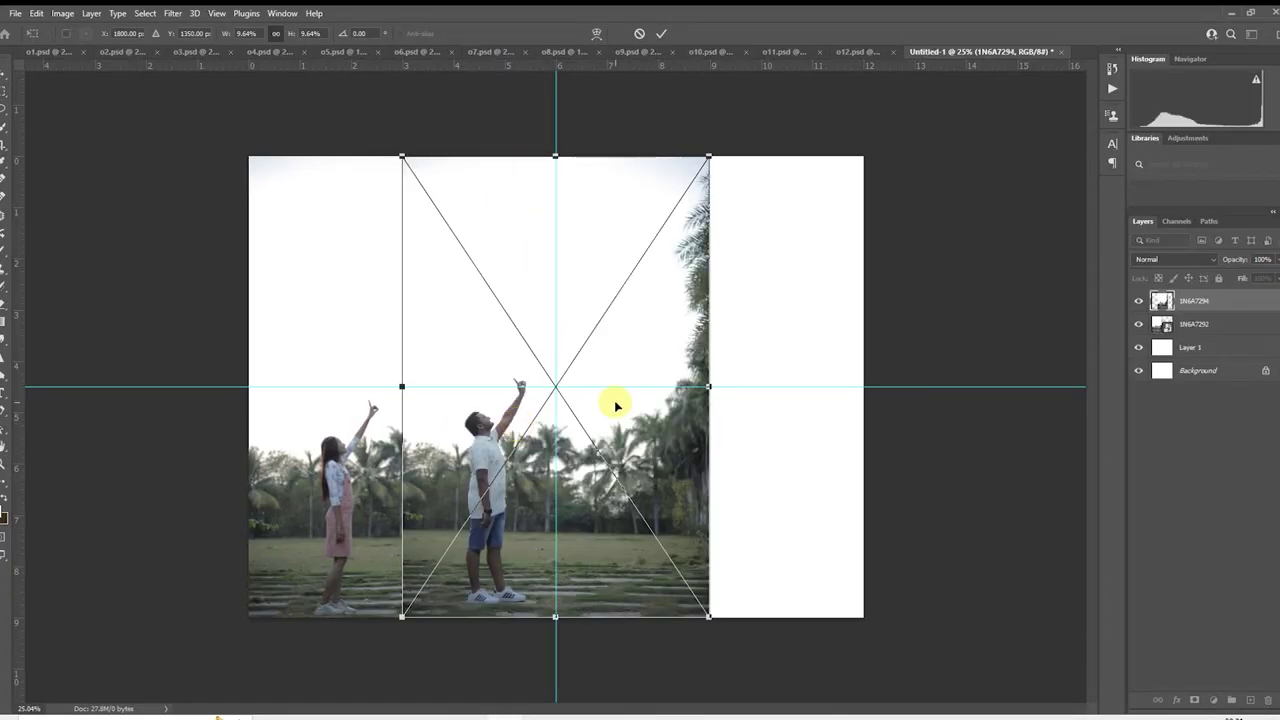
drag(614, 403, 491, 408)
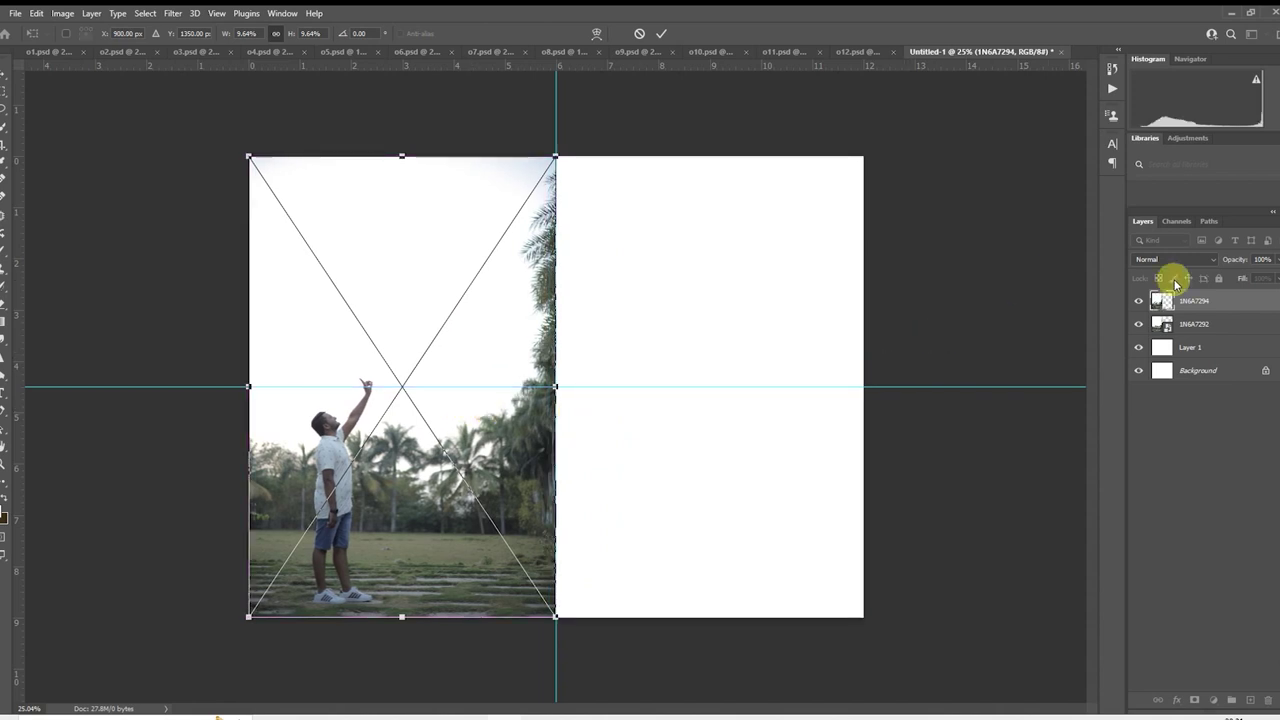
drag(1228, 261, 1187, 263)
click(470, 380)
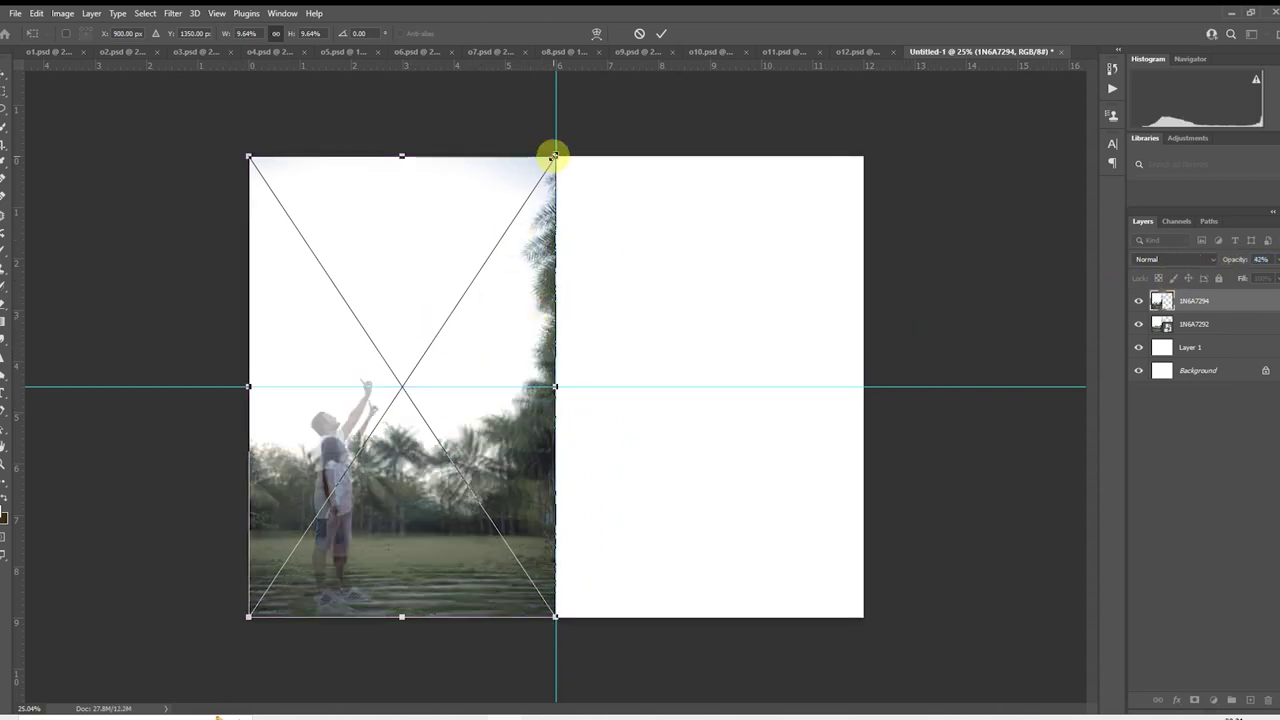
- Shrink the man photo, rotate it 180° and move it to the left page's top
drag(553, 156, 528, 195)
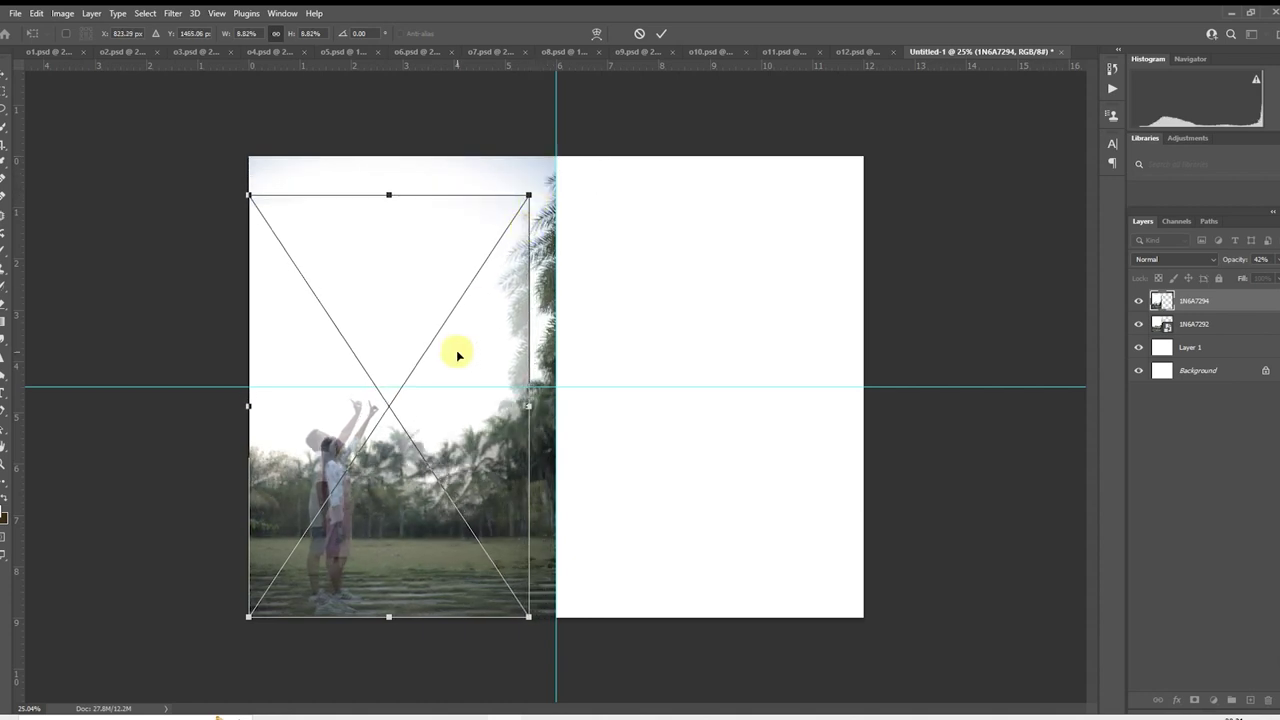
drag(457, 355, 478, 338)
right_click(430, 311)
click(480, 413)
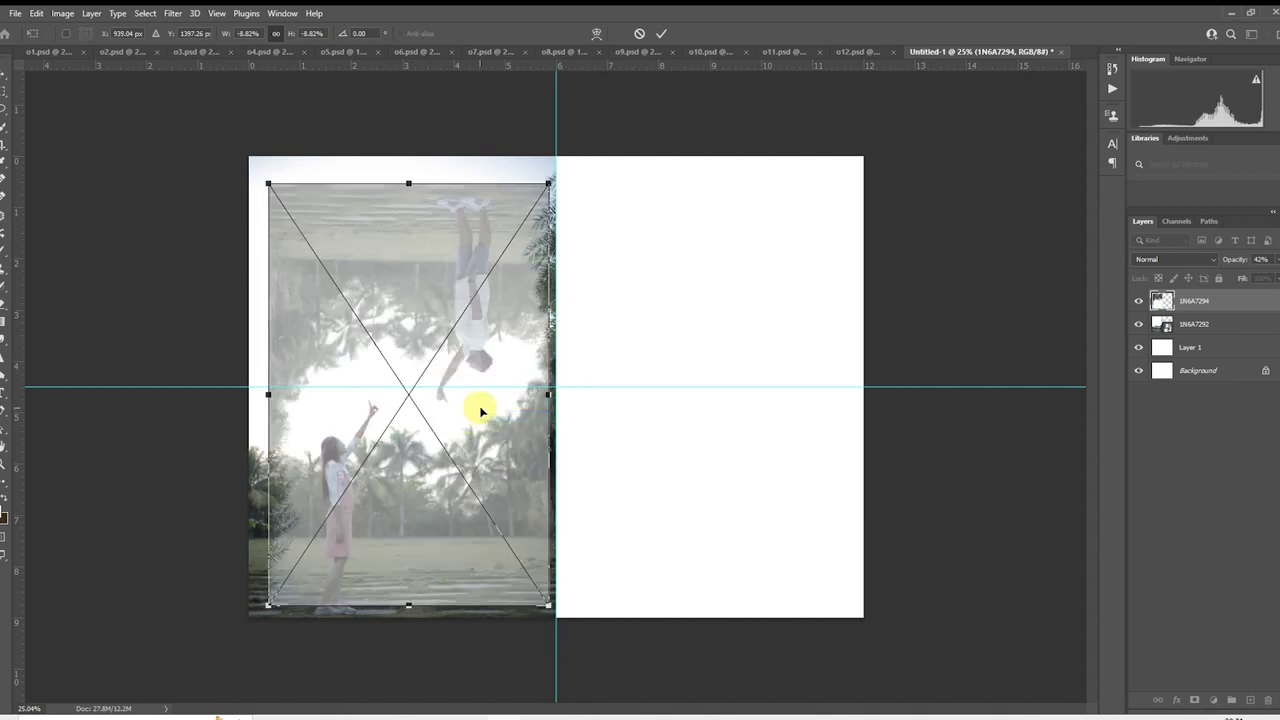
drag(480, 410, 407, 397)
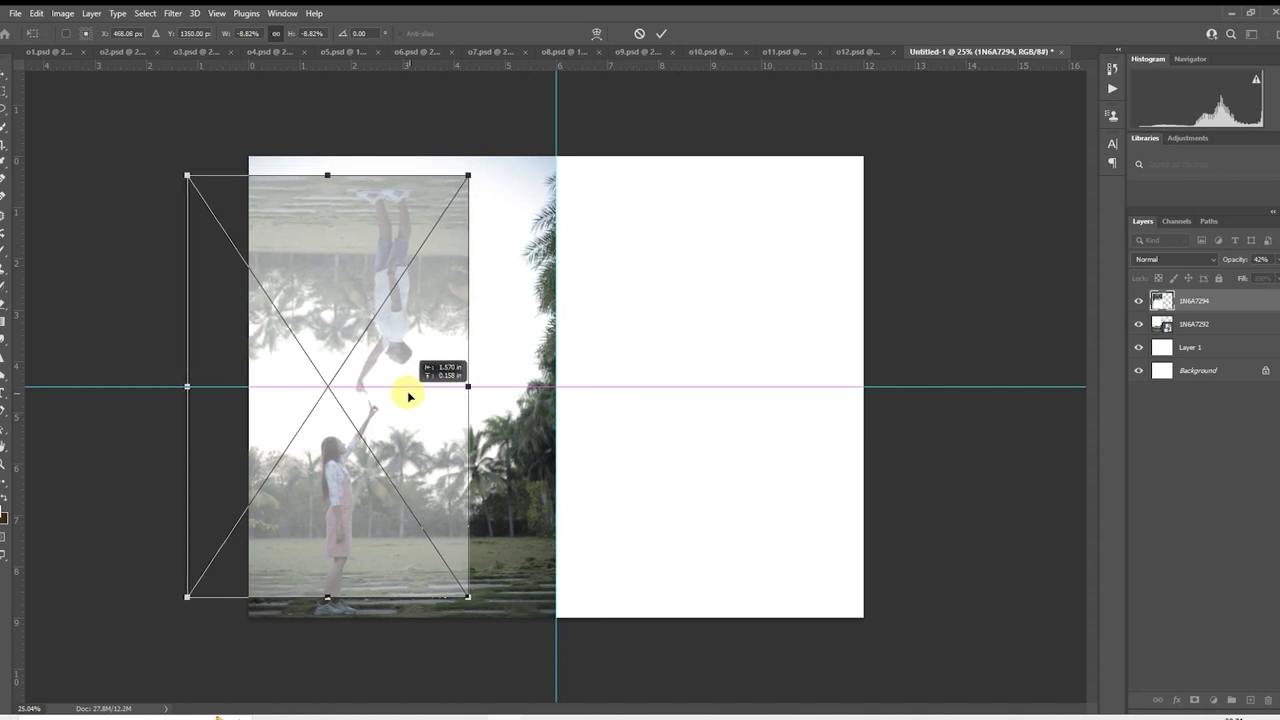
drag(408, 397, 410, 397)
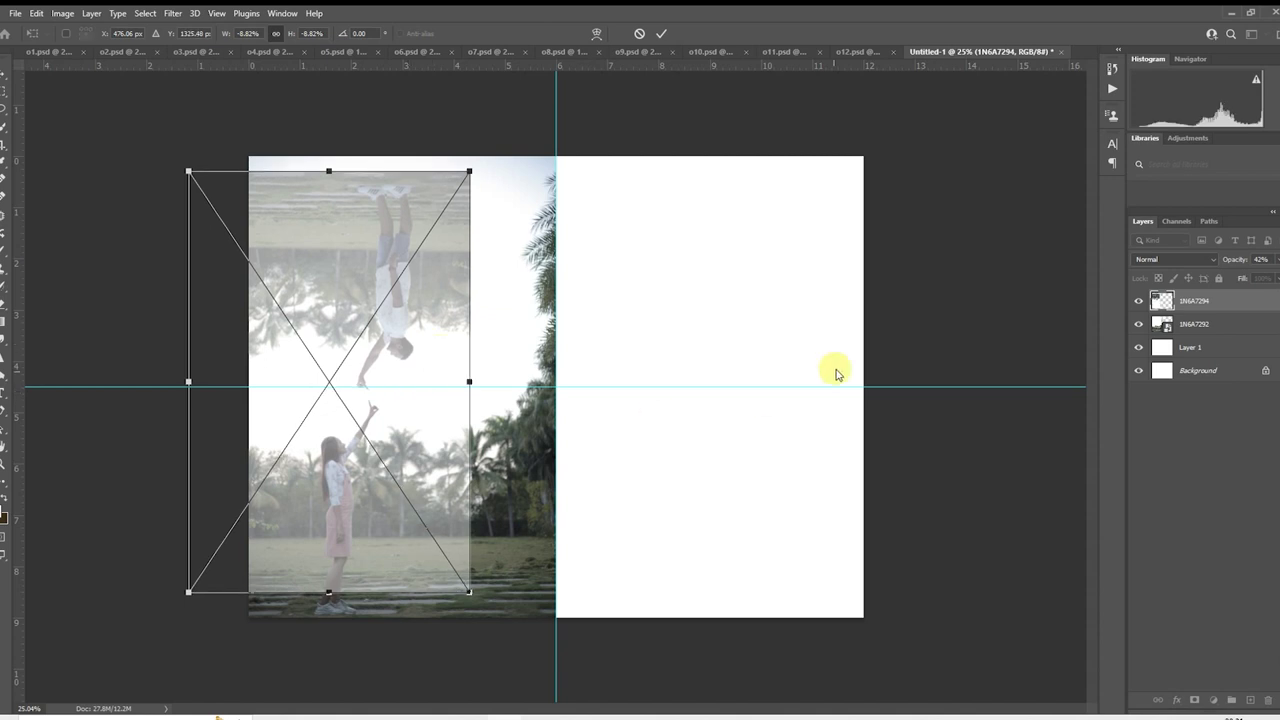
- Commit the man photo's transform, rasterize its layer, add a layer mask and set opacity to 100%
key(m)
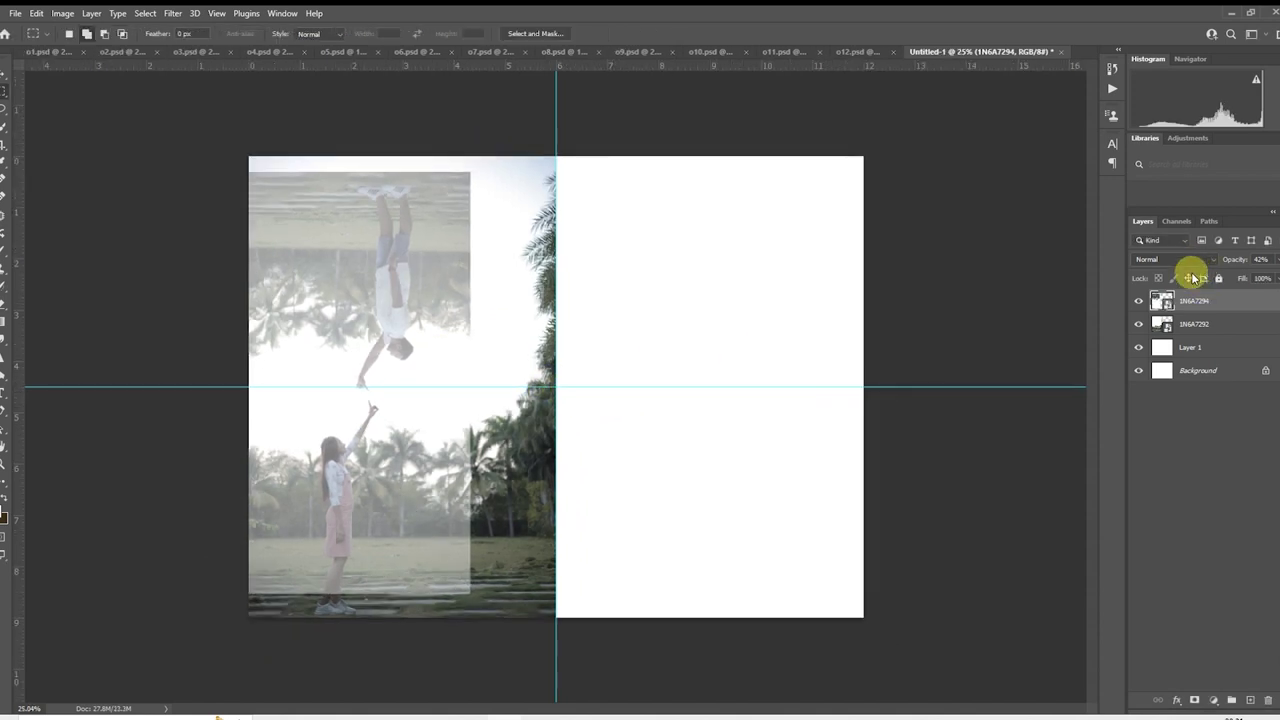
right_click(1170, 303)
click(1074, 371)
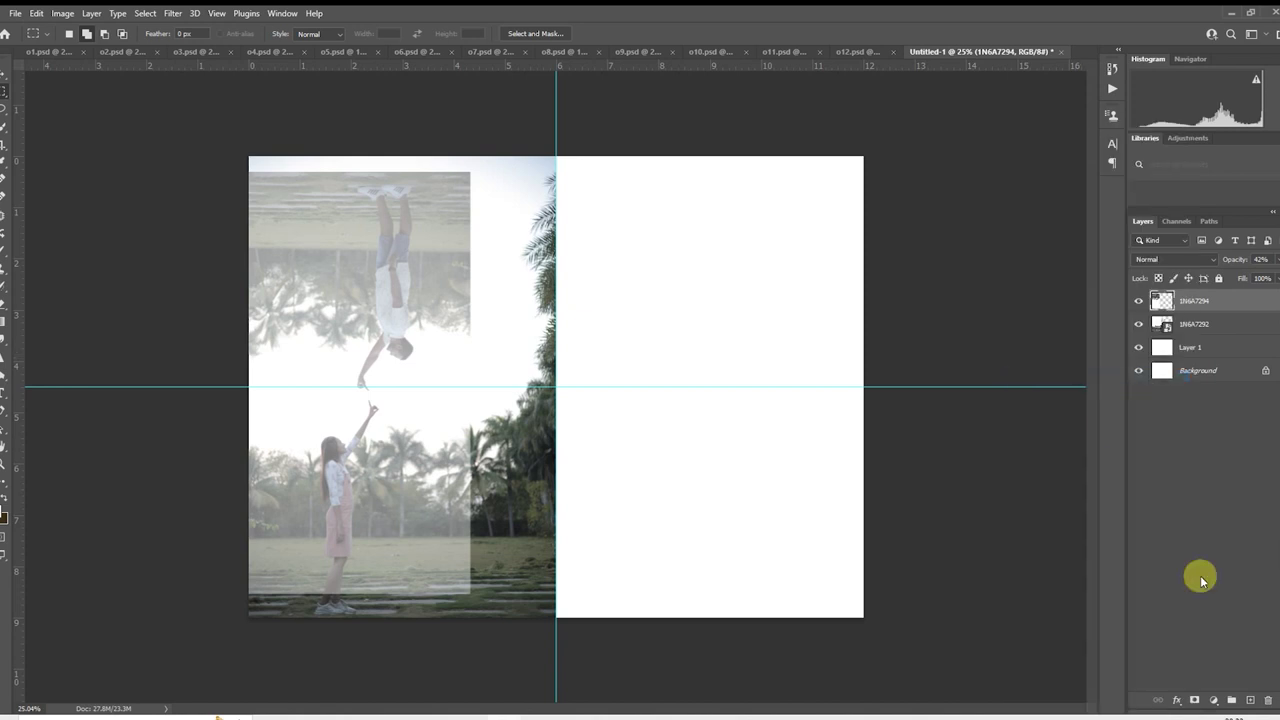
click(1196, 700)
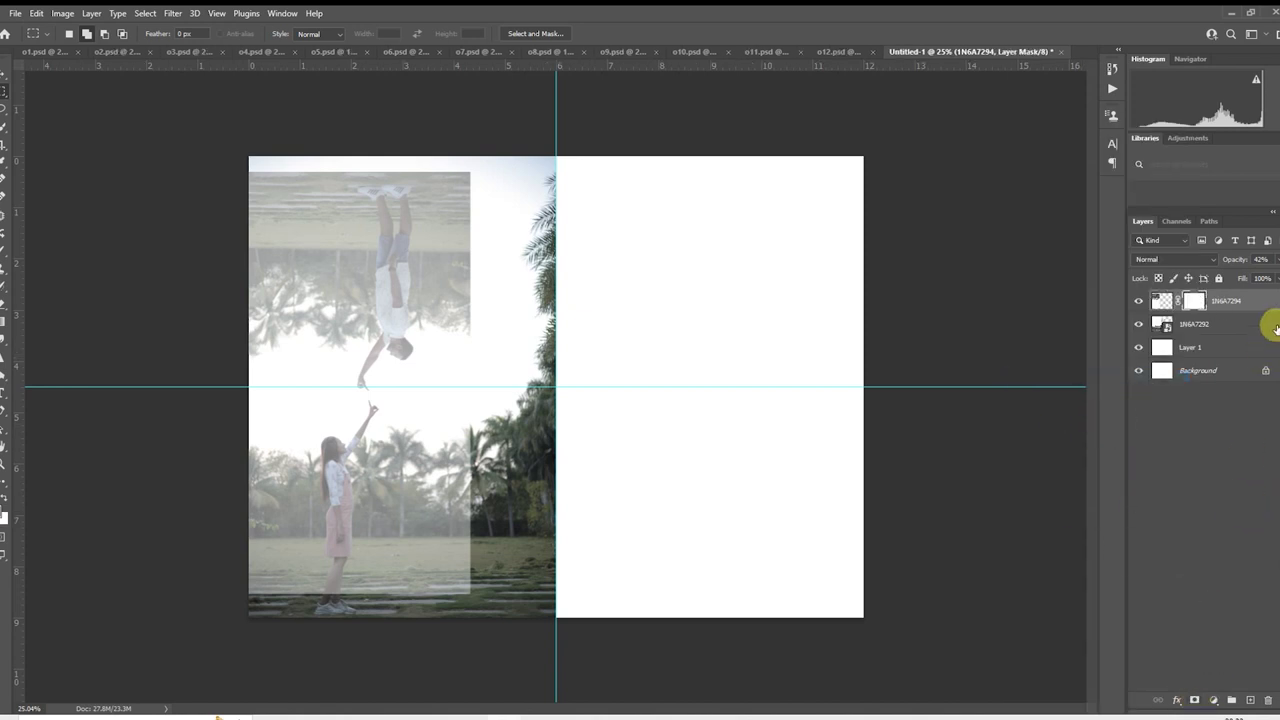
drag(1234, 262, 1277, 262)
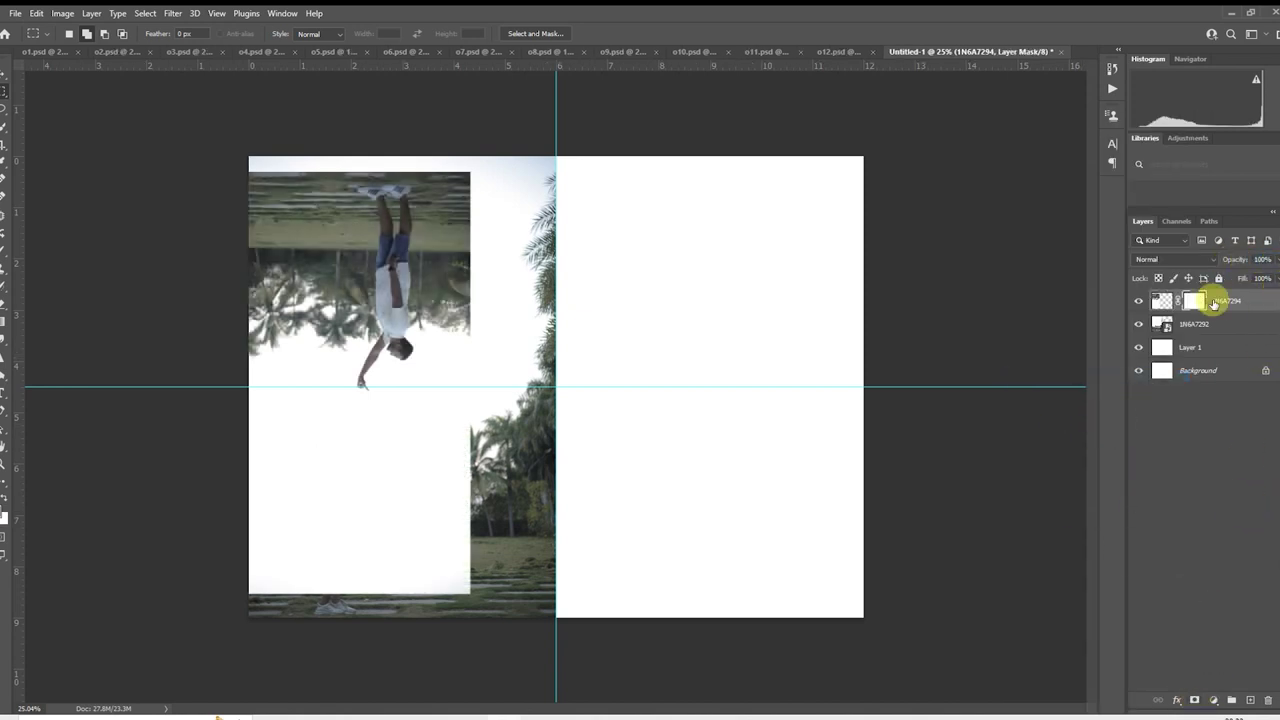
- Paint black on the mask with a shrinking brush to reveal the woman and trees below
click(4, 262)
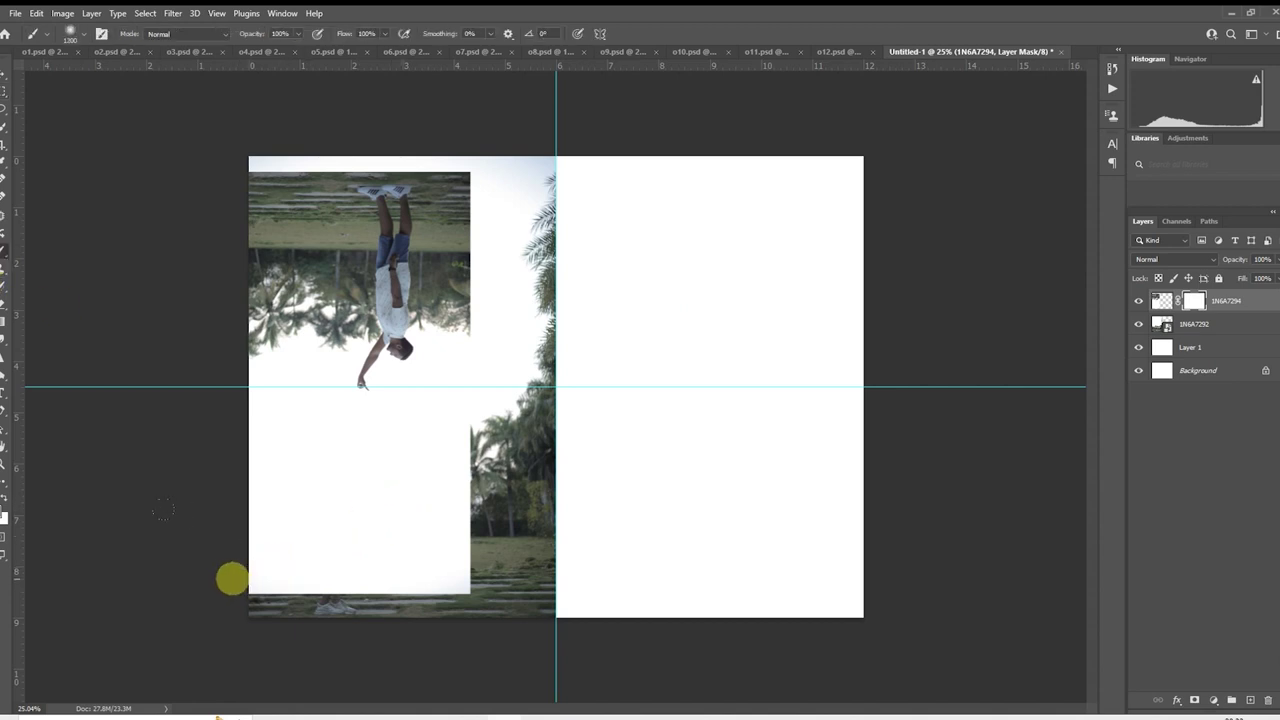
drag(231, 578, 509, 569)
key(bracketleft)
key(bracketleft)
key(bracketleft)
drag(229, 526, 305, 518)
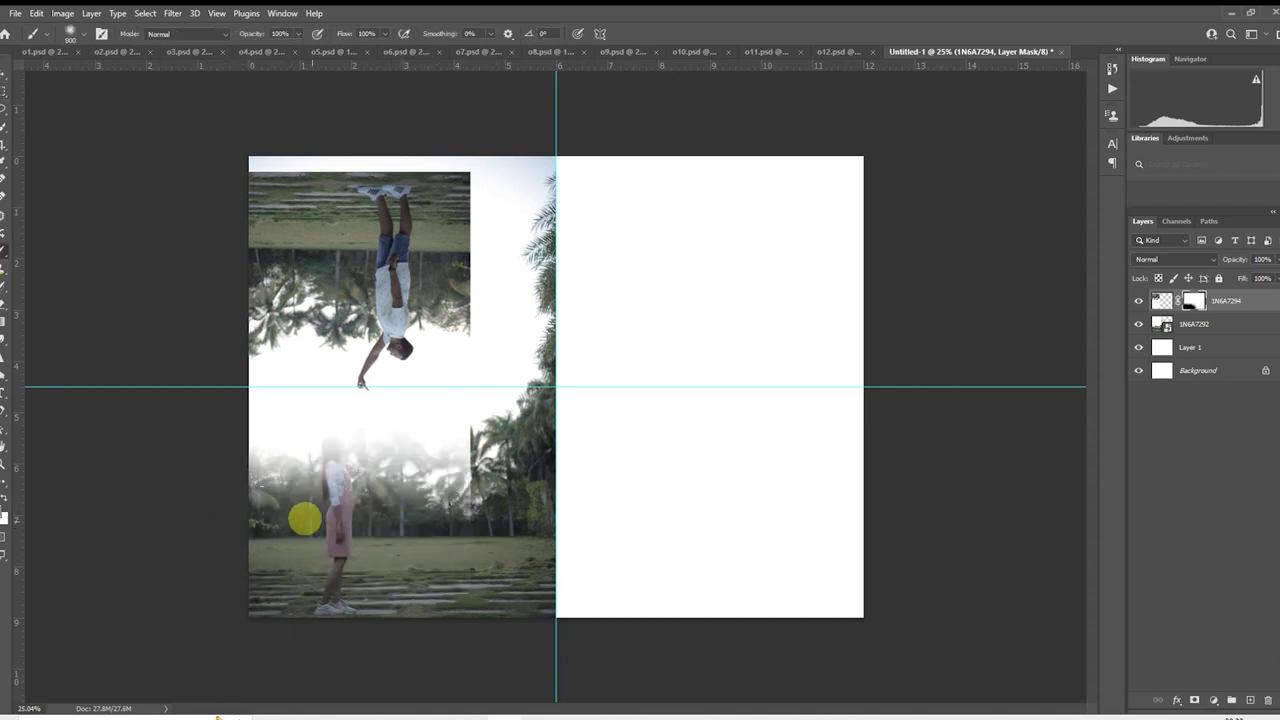
key(bracketleft)
key(bracketleft)
drag(229, 443, 345, 432)
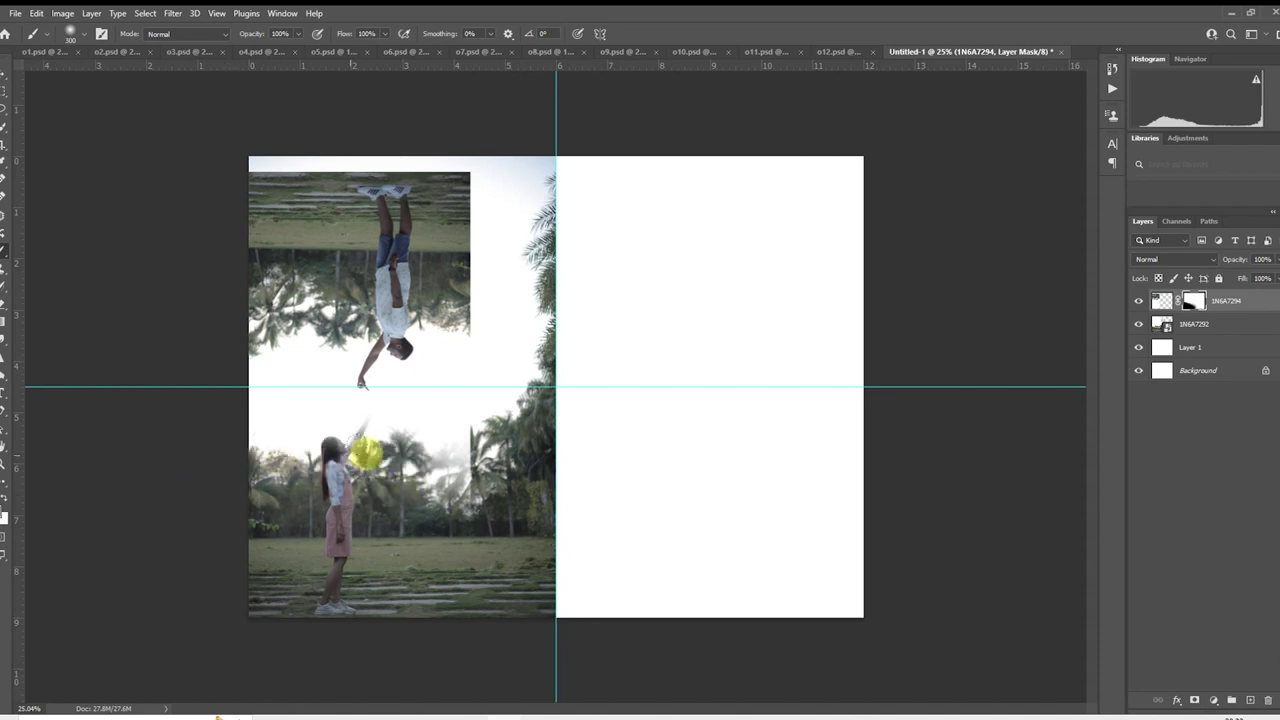
key(ctrl+plus)
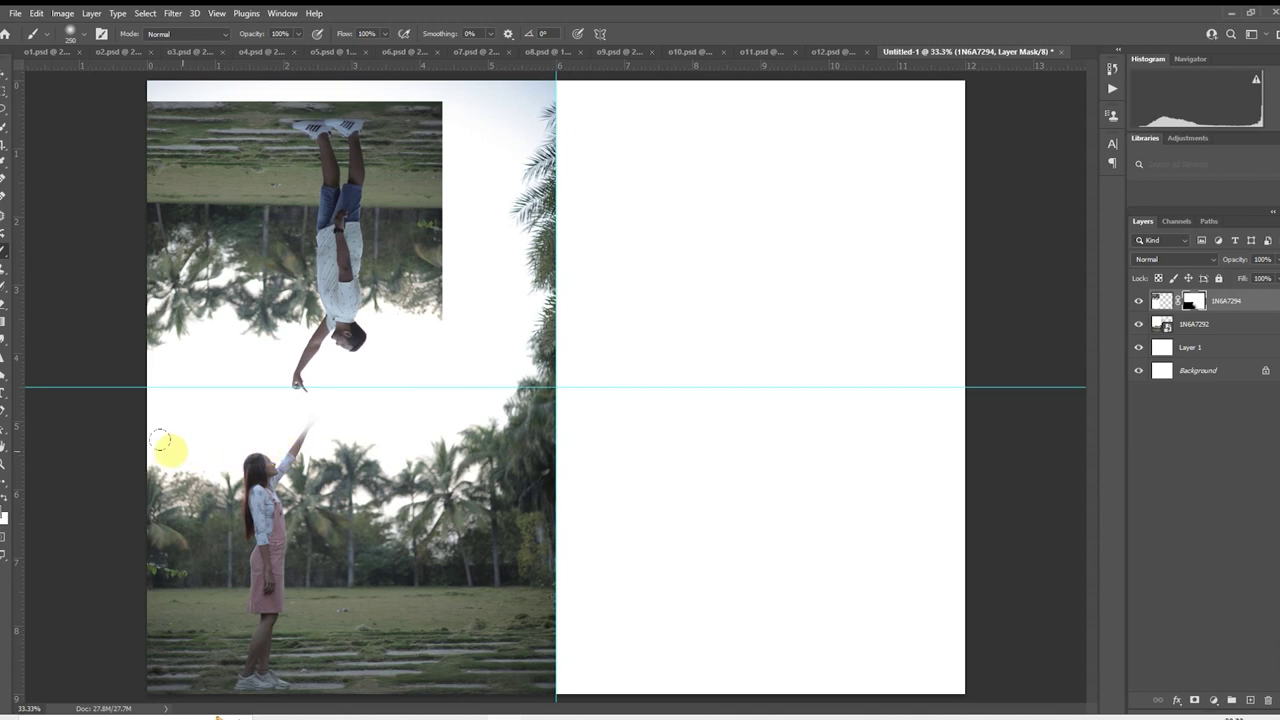
scroll(304, 430, up, 5)
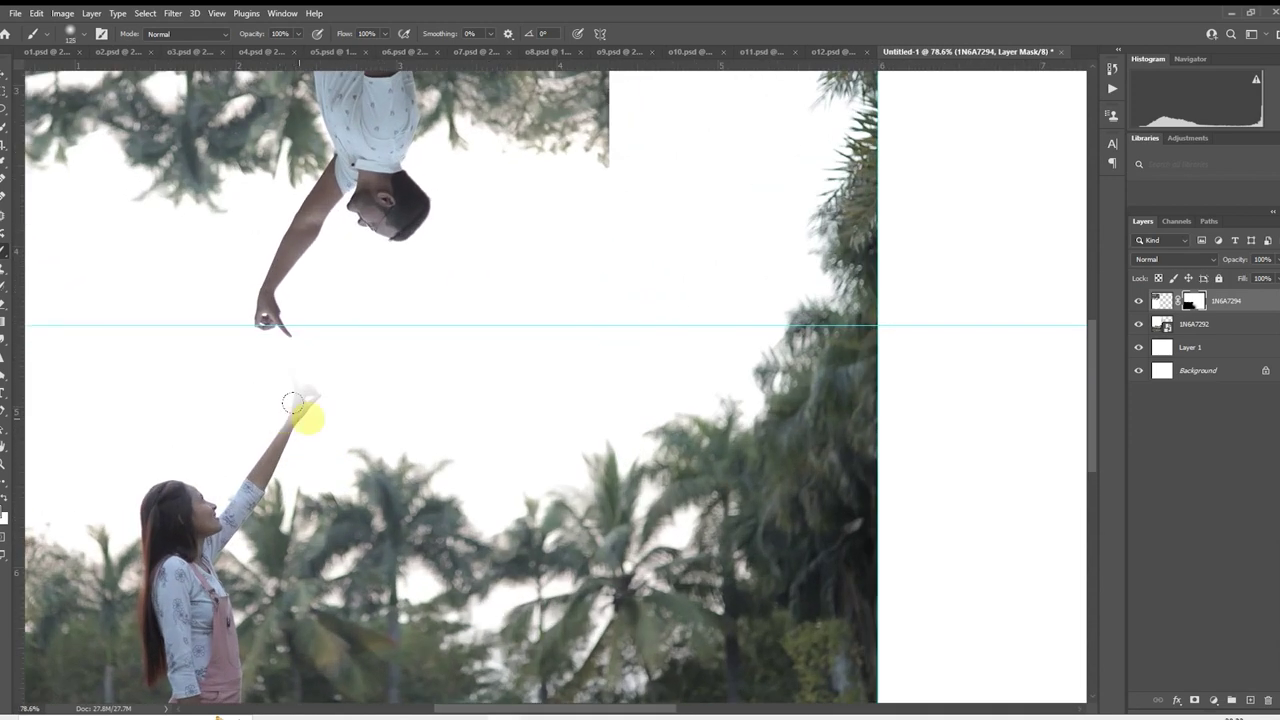
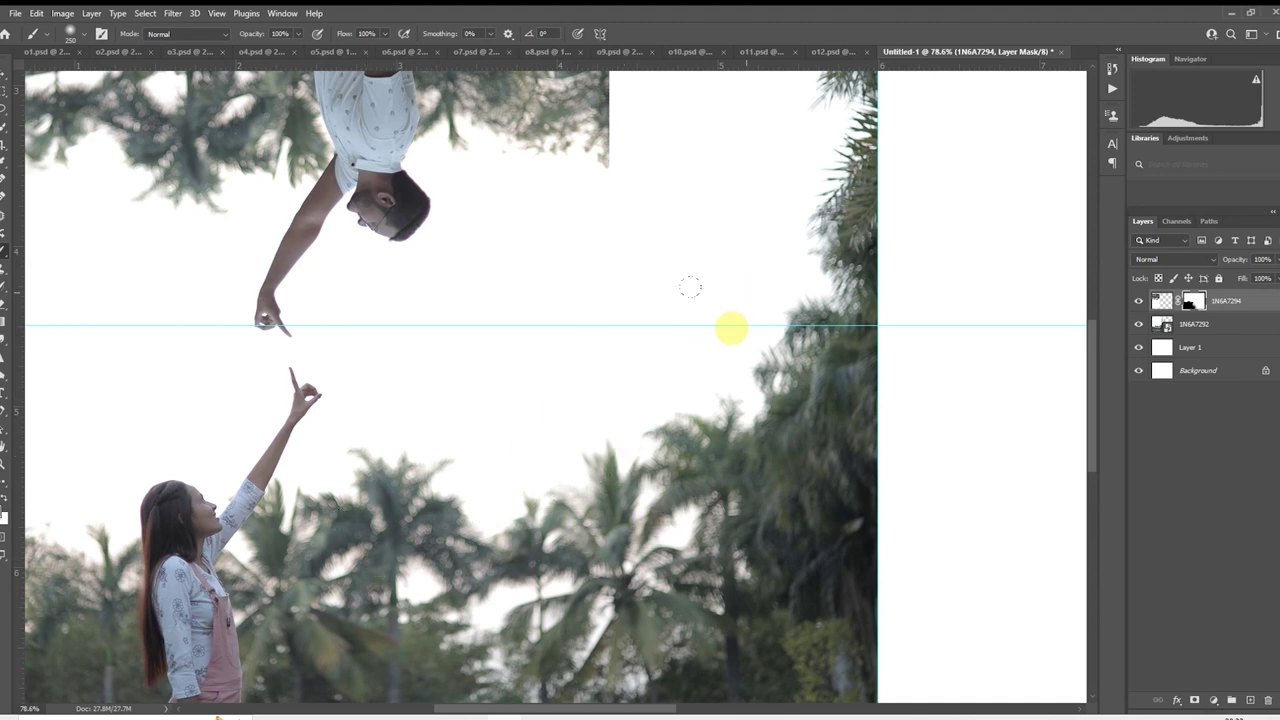
- Enlarge photo 1N6A7292 to about 105% and shift it slightly right
scroll(690, 287, down, 6)
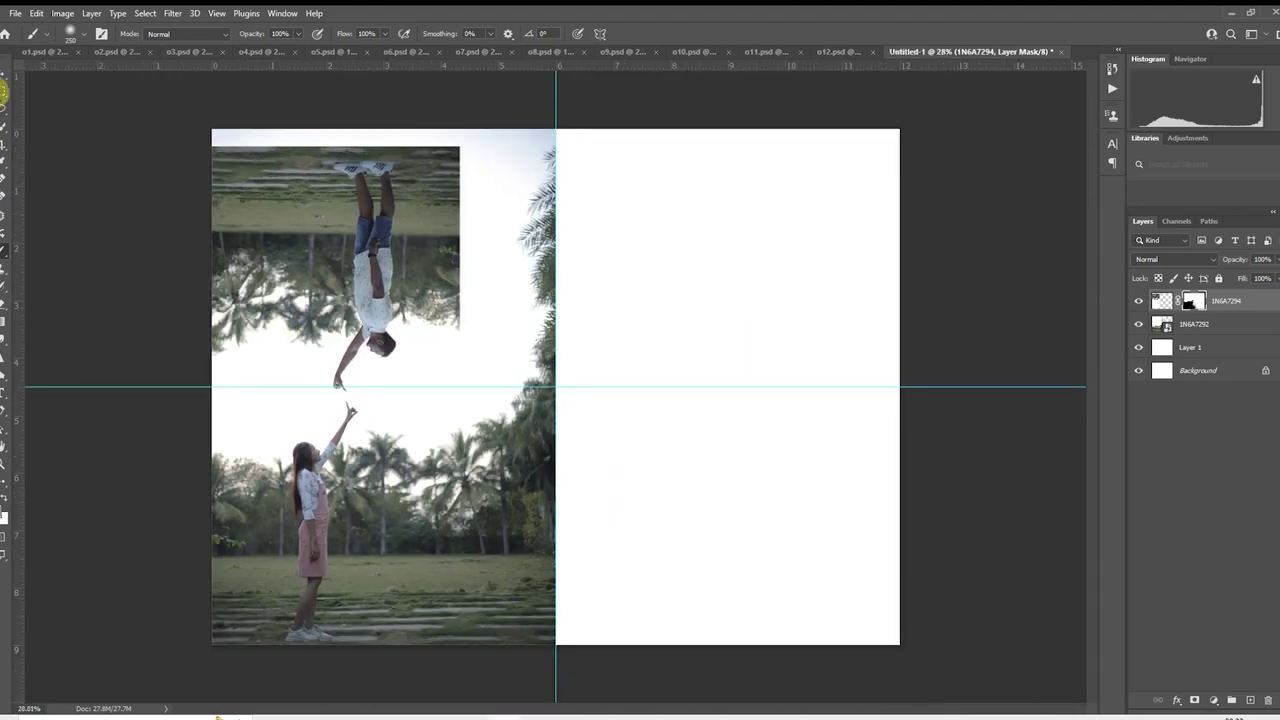
click(4, 92)
scroll(503, 329, down, 2)
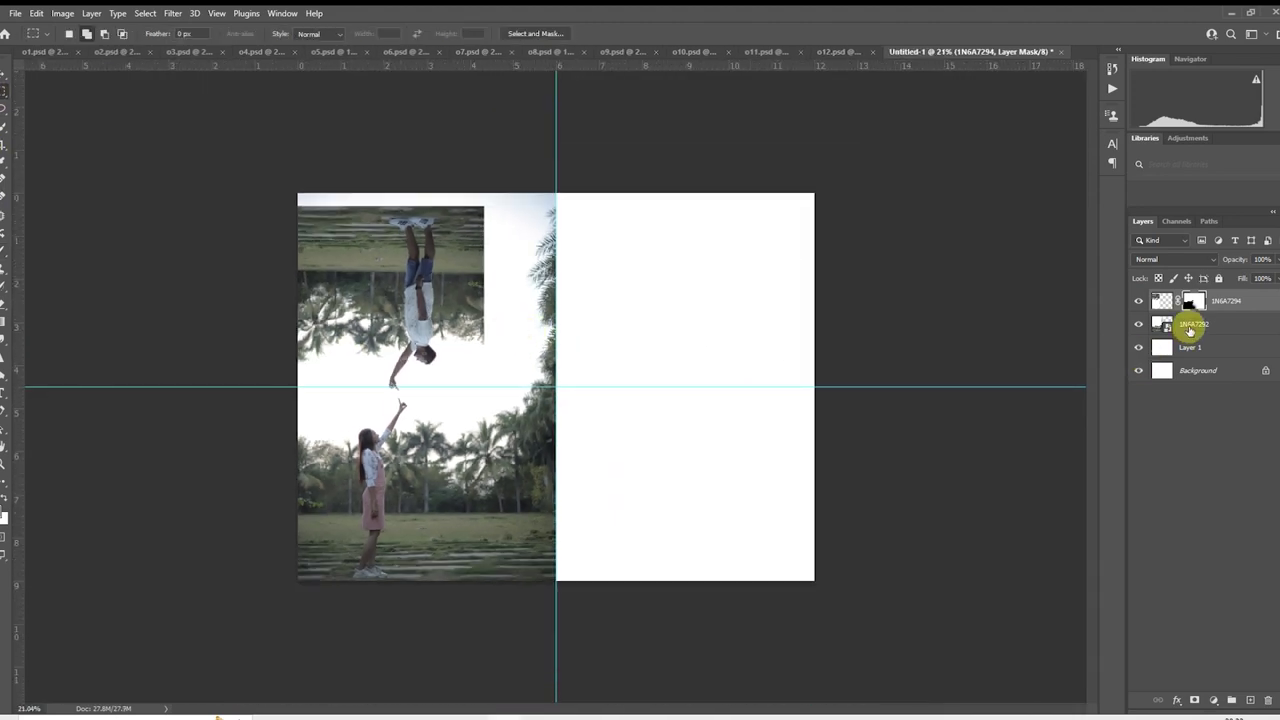
click(1189, 328)
right_click(545, 314)
click(594, 515)
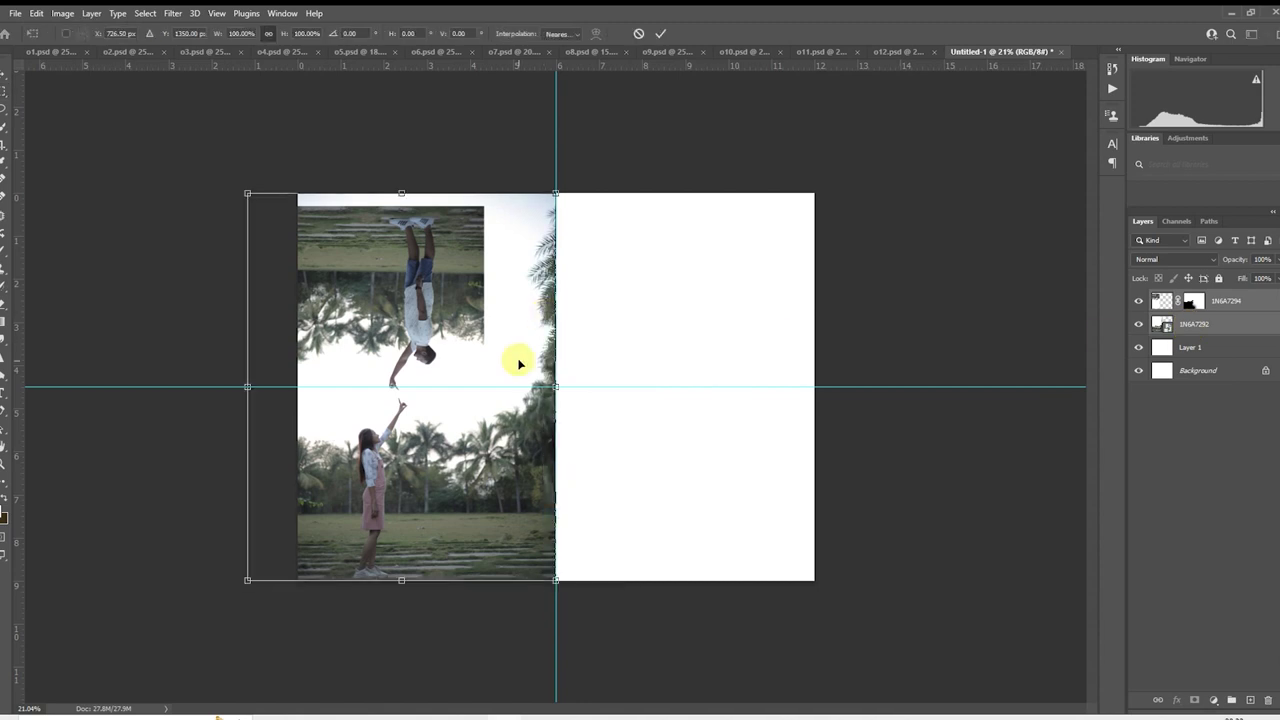
drag(553, 194, 571, 173)
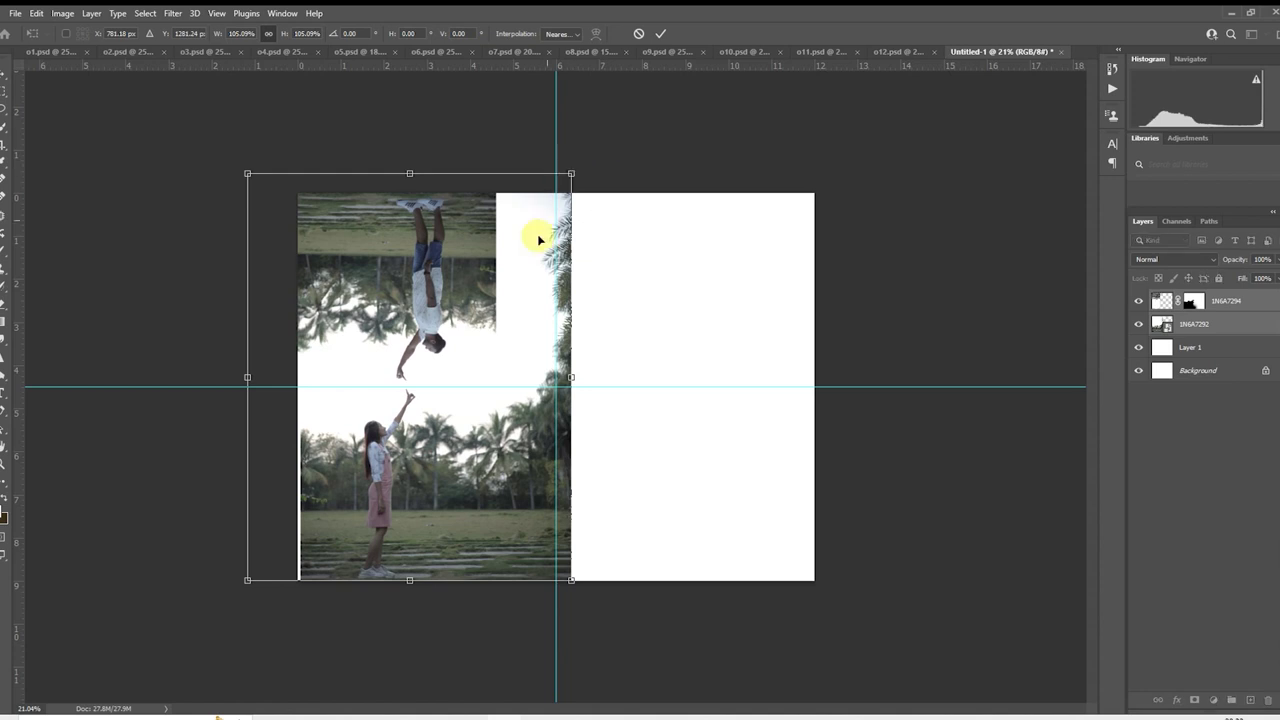
drag(491, 305, 505, 298)
key(Return)
- Add a new layer above Layer 1 and fill the page's left half, up to the guide, dark brown
key(m)
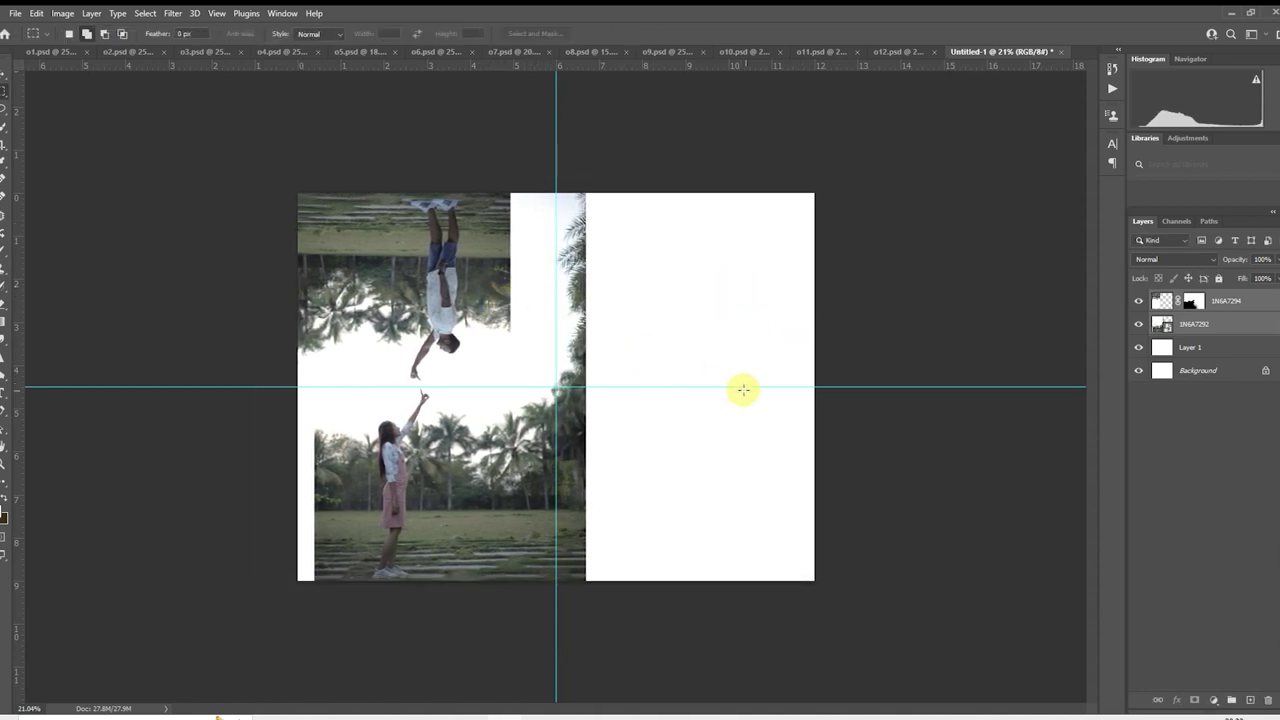
scroll(470, 410, down, 1)
right_click(455, 322)
key(Escape)
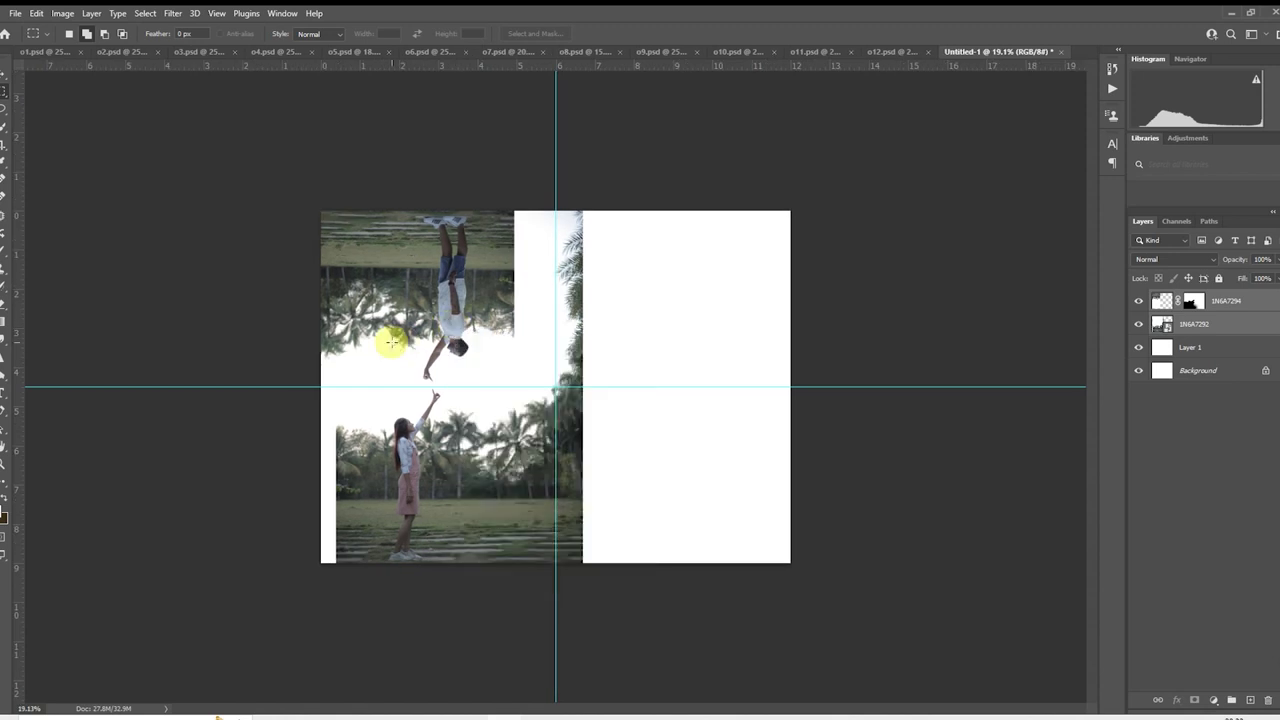
click(1187, 352)
click(1251, 705)
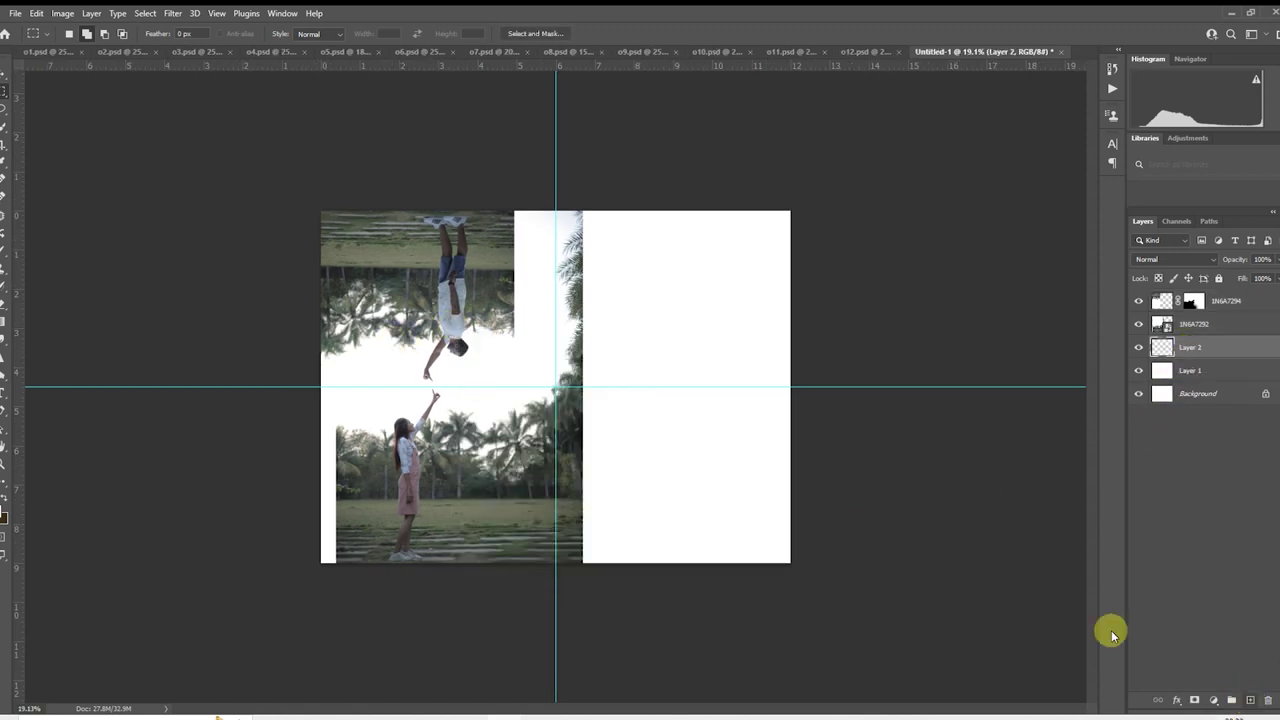
drag(294, 180, 553, 648)
key(alt+BackSpace)
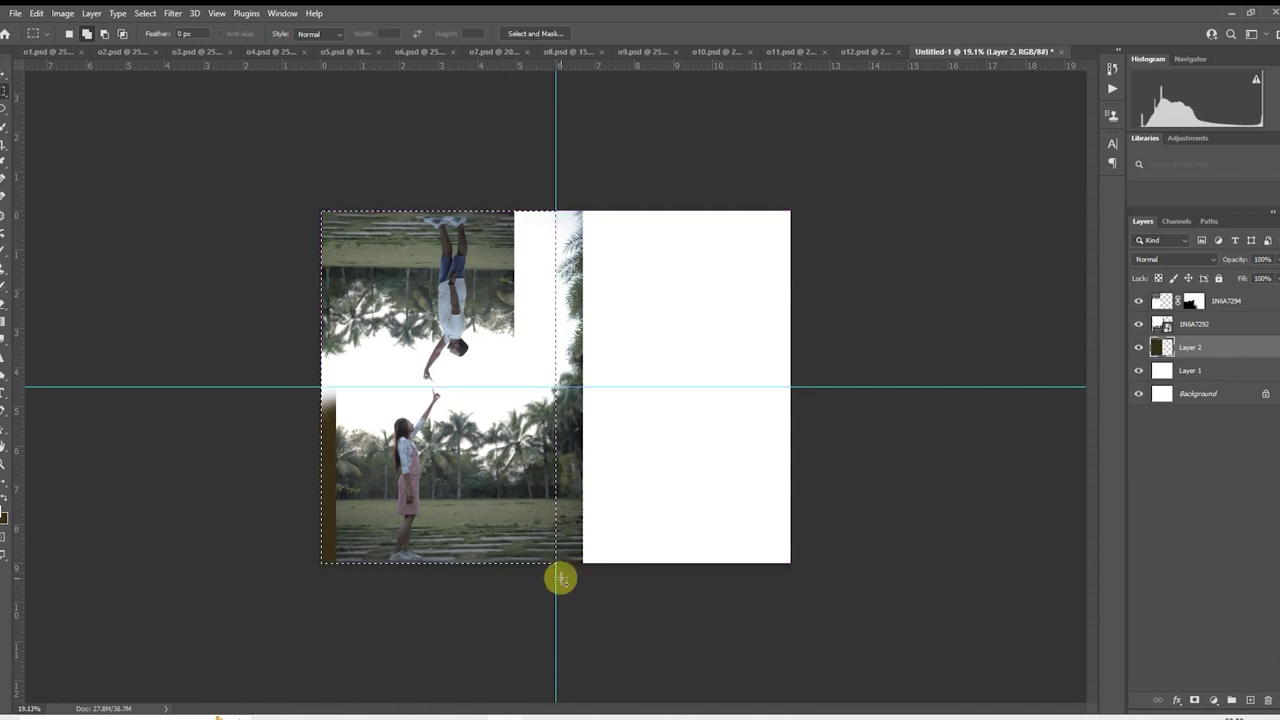
key(ctrl+d)
- Clip photos 1N6A7292 and 1N6A7294 to the brown layer below
right_click(1185, 327)
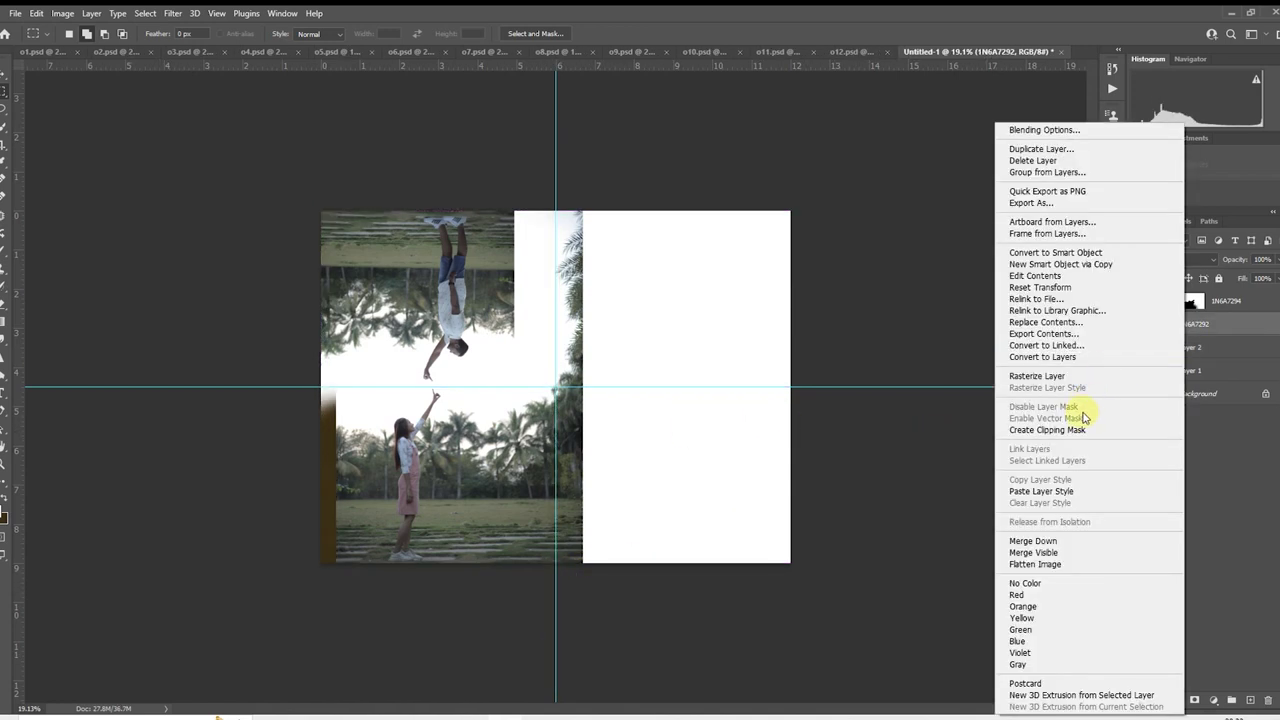
click(1088, 426)
right_click(1224, 300)
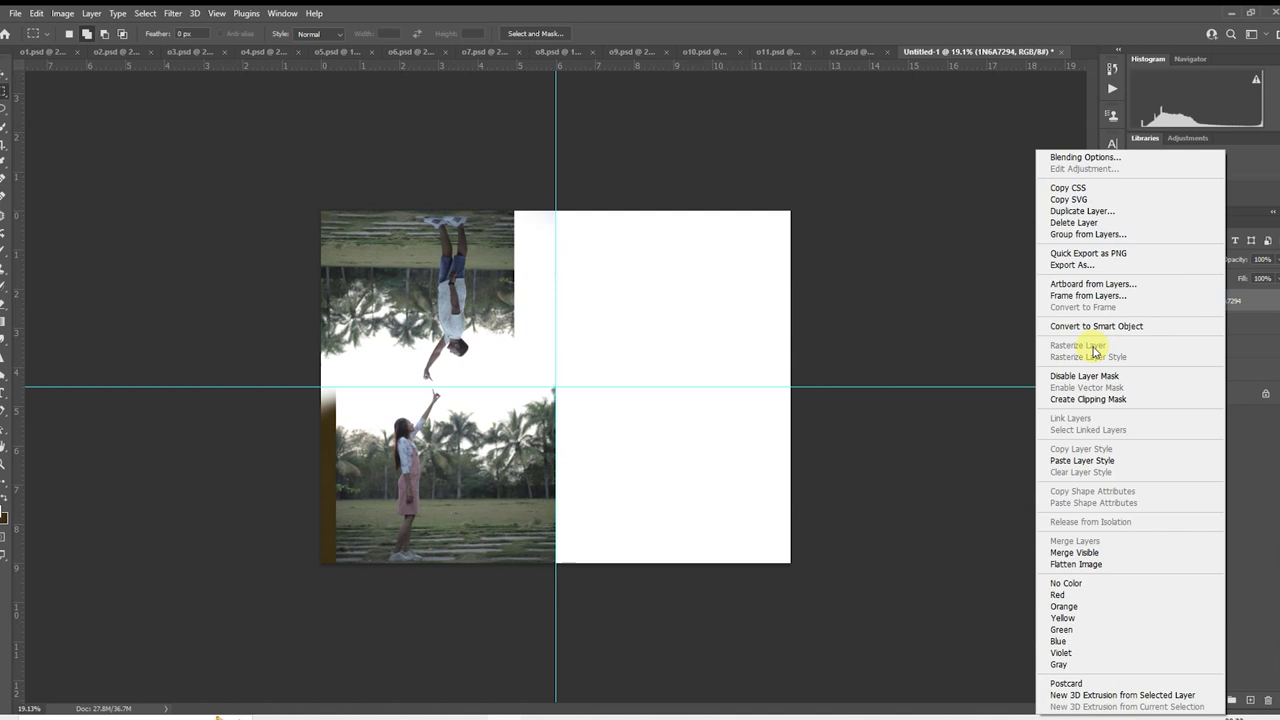
click(1093, 399)
scroll(557, 380, down, 2)
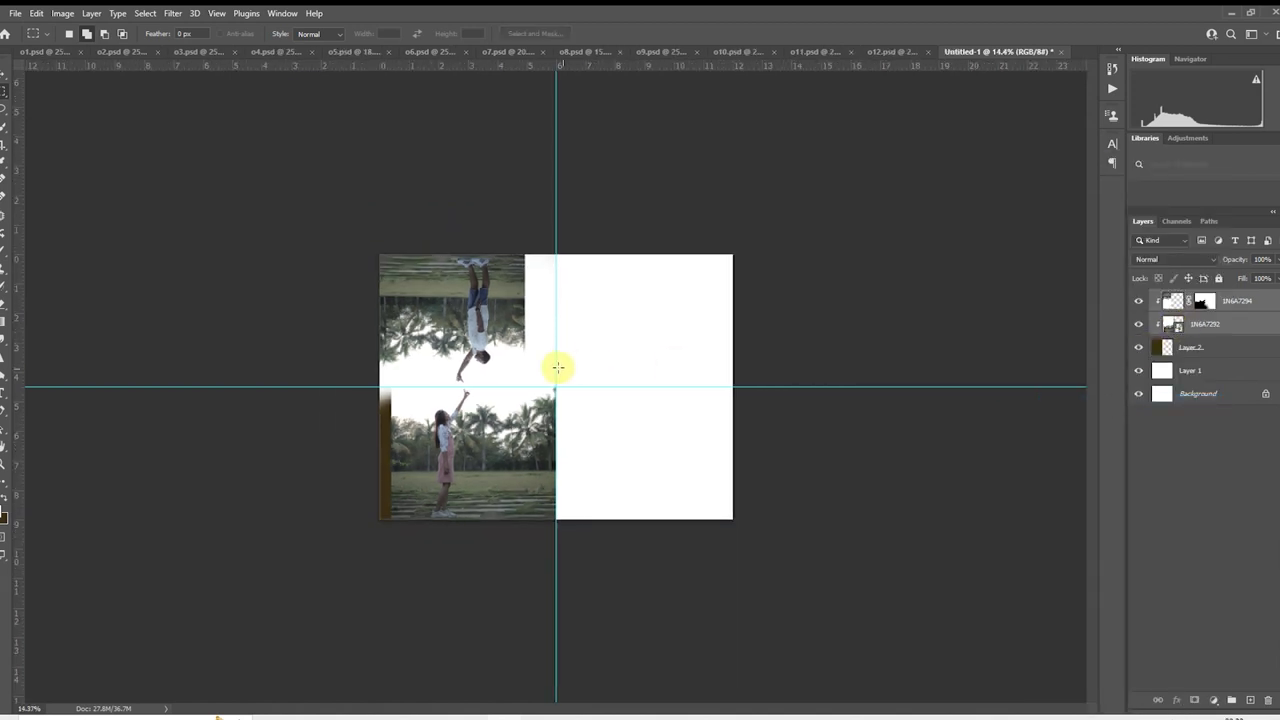
right_click(458, 304)
click(422, 396)
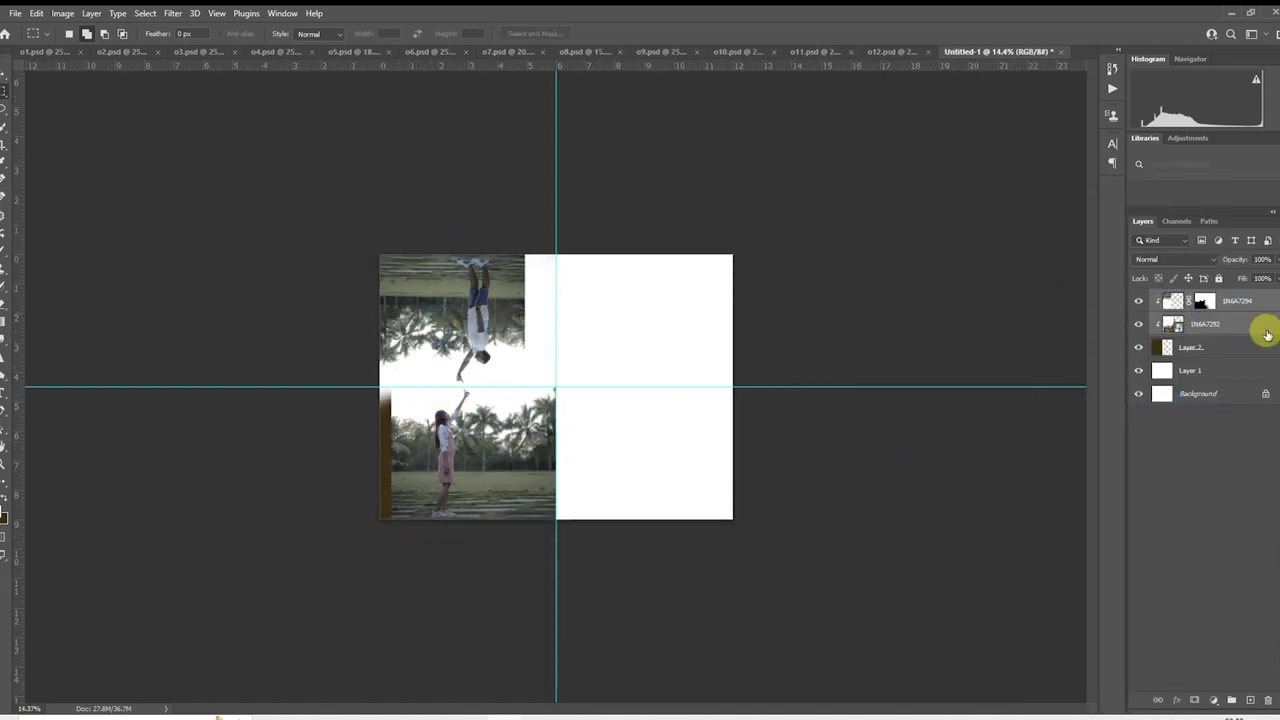
- Duplicate both photos, merge the copies into one layer, and hide the originals
key(ctrl+j)
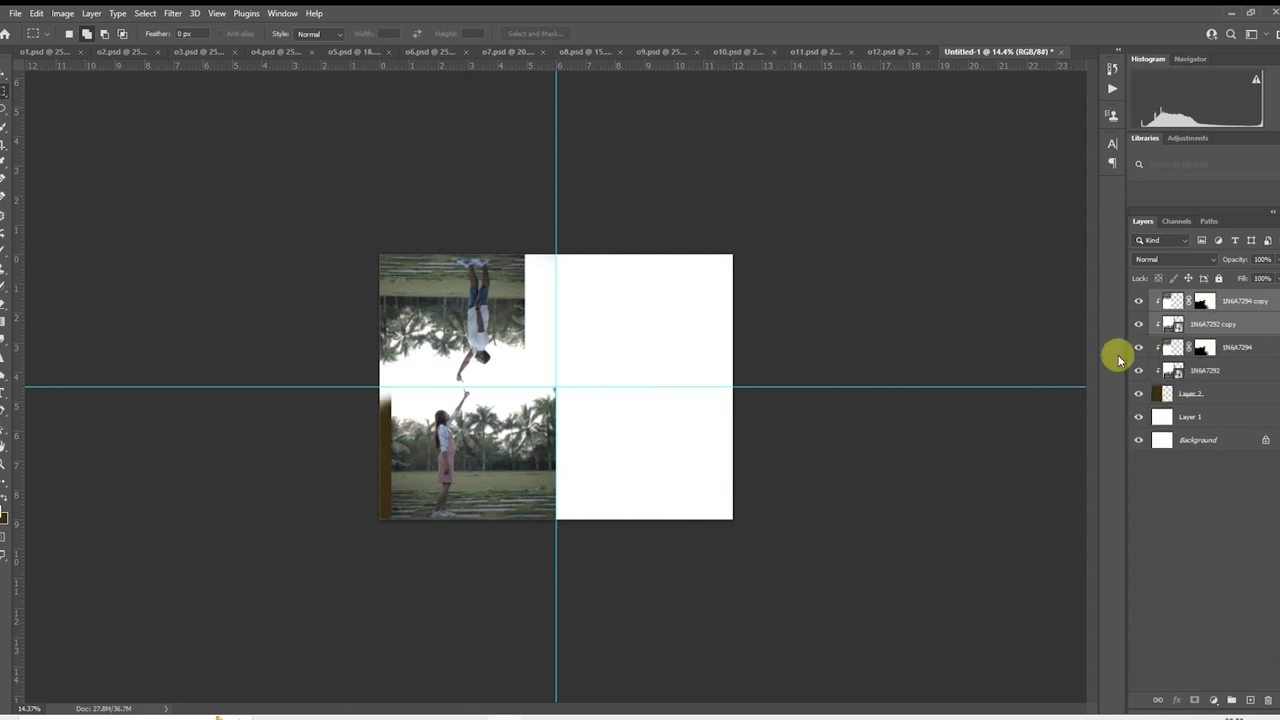
right_click(1230, 311)
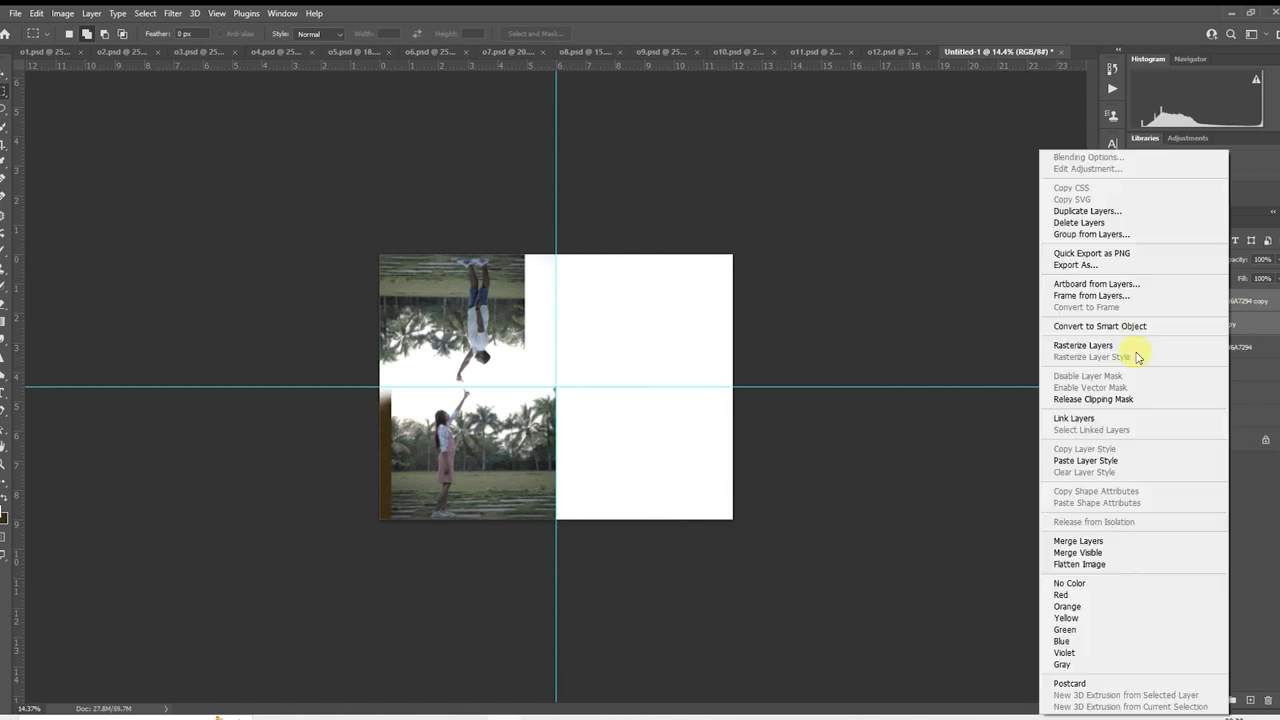
click(1096, 536)
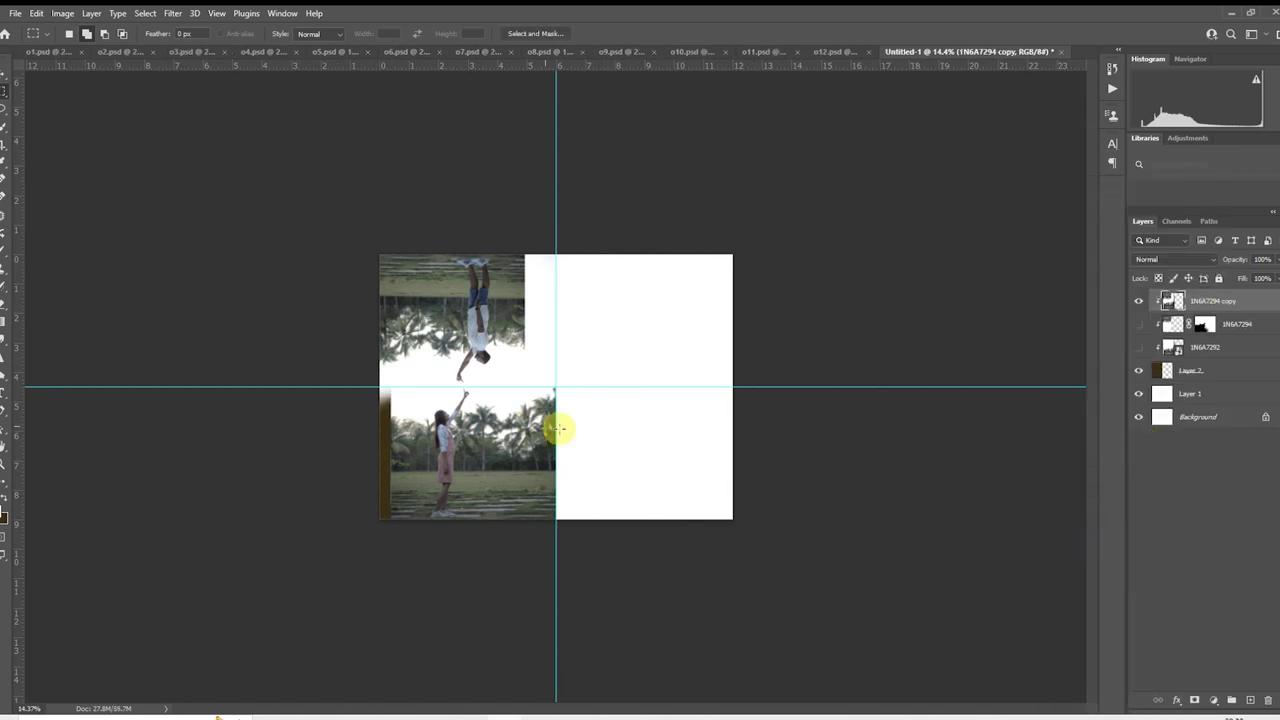
mouse_move(1212, 303)
mouse_down()
mouse_move(1210, 360)
mouse_move(1200, 297)
mouse_move(1208, 316)
mouse_up()
- Scale the merged 1N6A7294 copy to about 138% and reposition it over the left half
scroll(367, 434, up, 2)
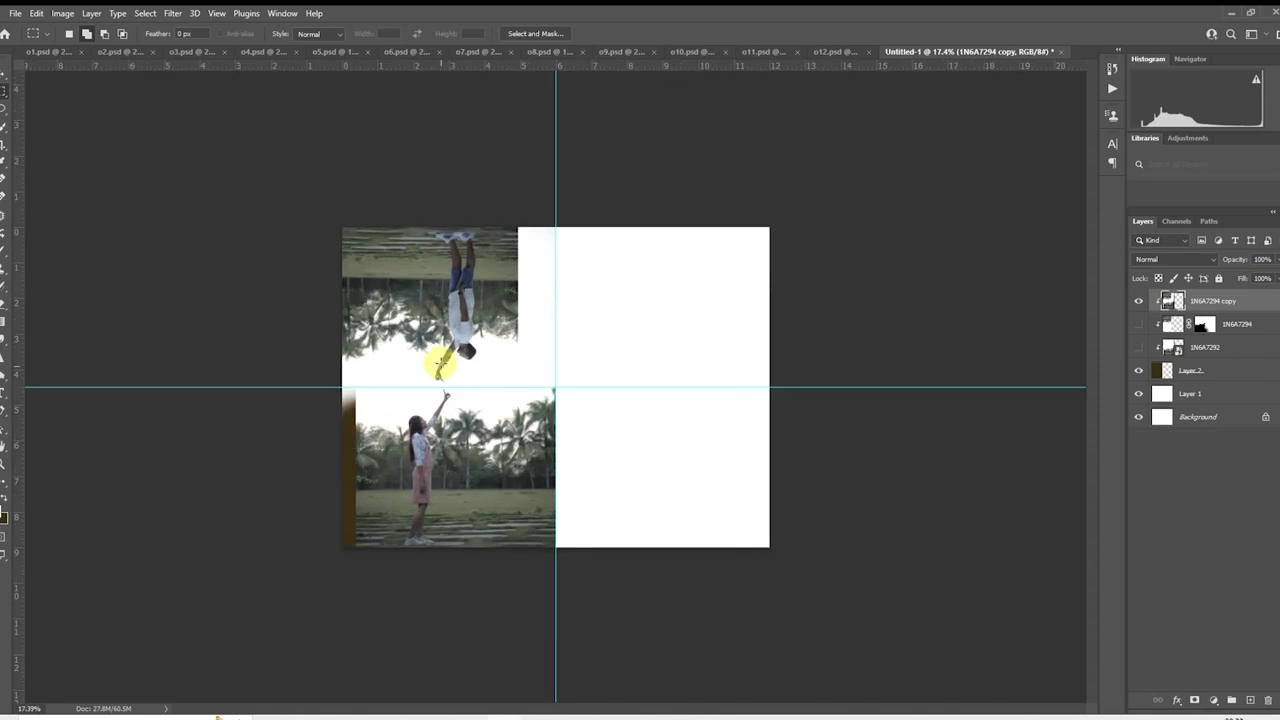
right_click(440, 364)
click(529, 481)
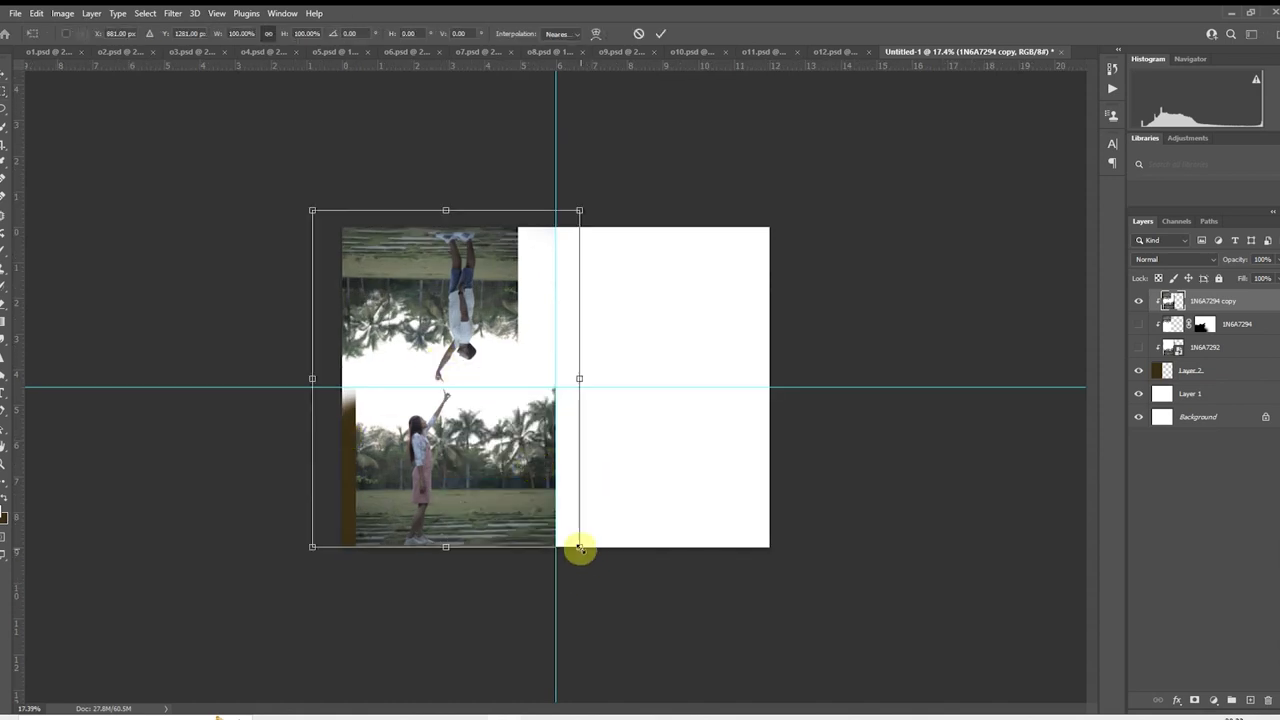
drag(580, 548, 643, 660)
drag(580, 534, 589, 525)
drag(667, 638, 639, 607)
drag(586, 527, 585, 525)
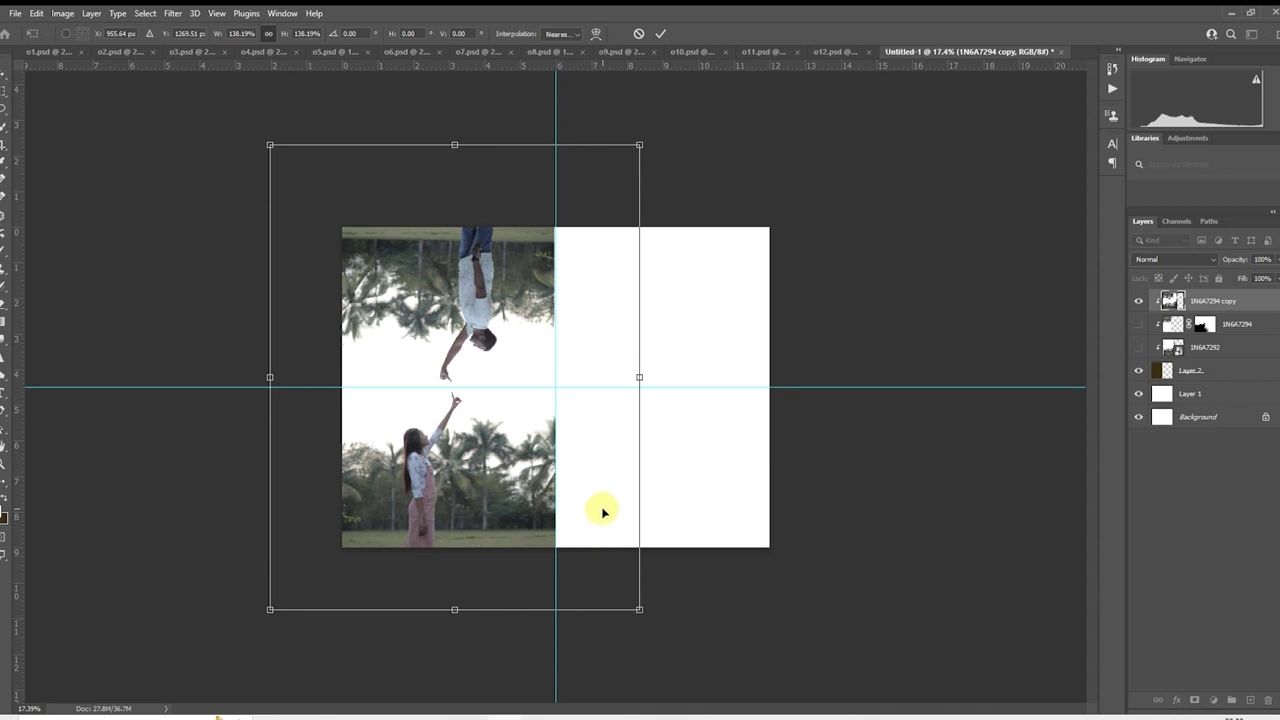
drag(569, 457, 568, 457)
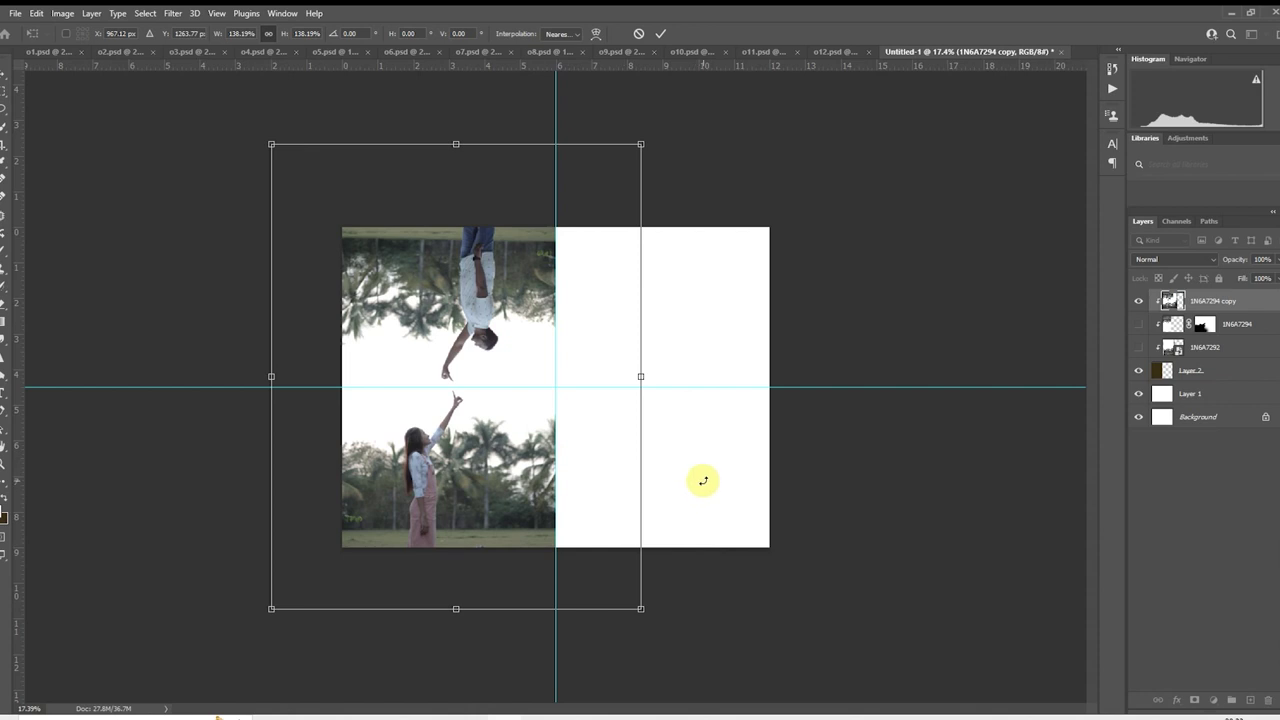
drag(703, 481, 704, 482)
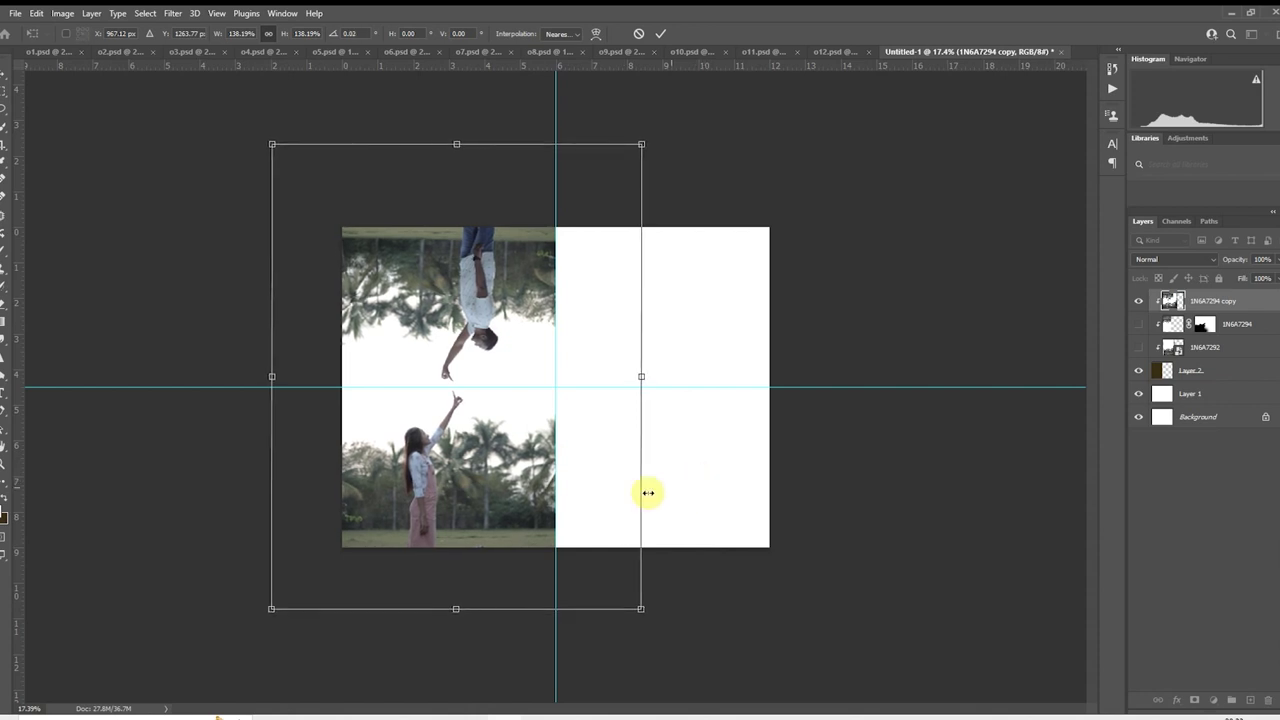
key(Return)
mouse_move(414, 712)
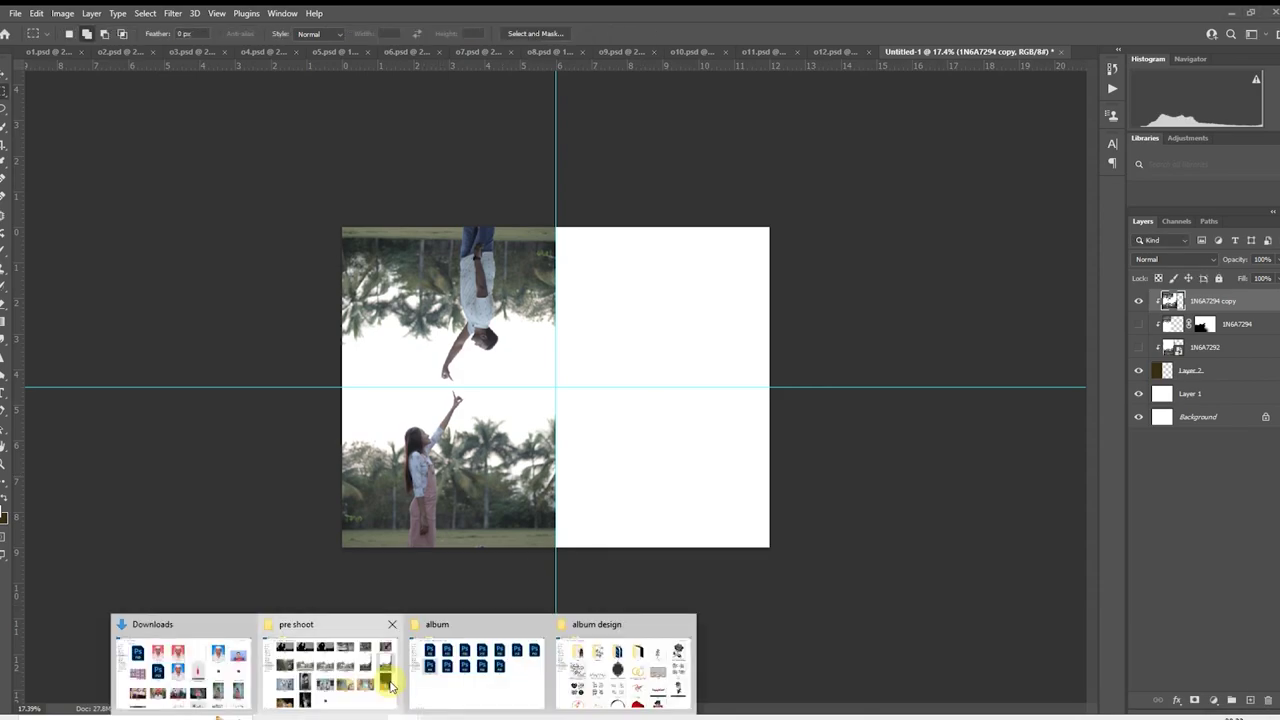
click(371, 680)
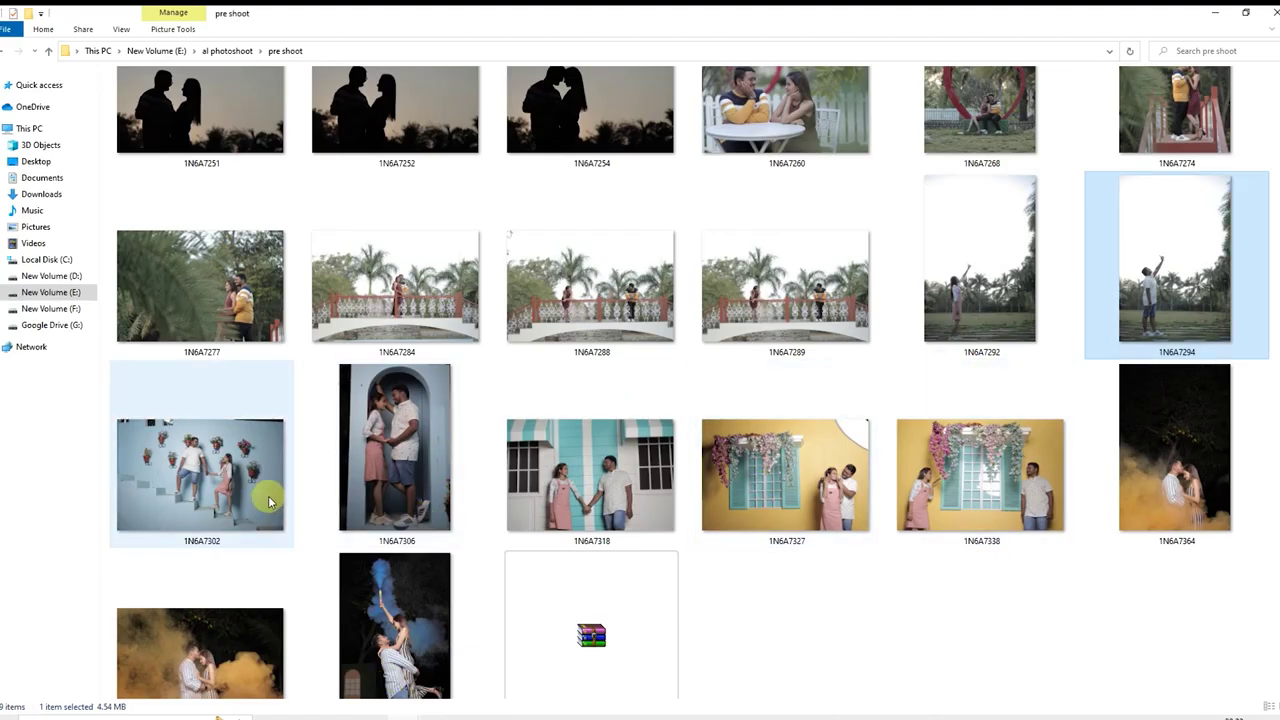
double_click(435, 455)
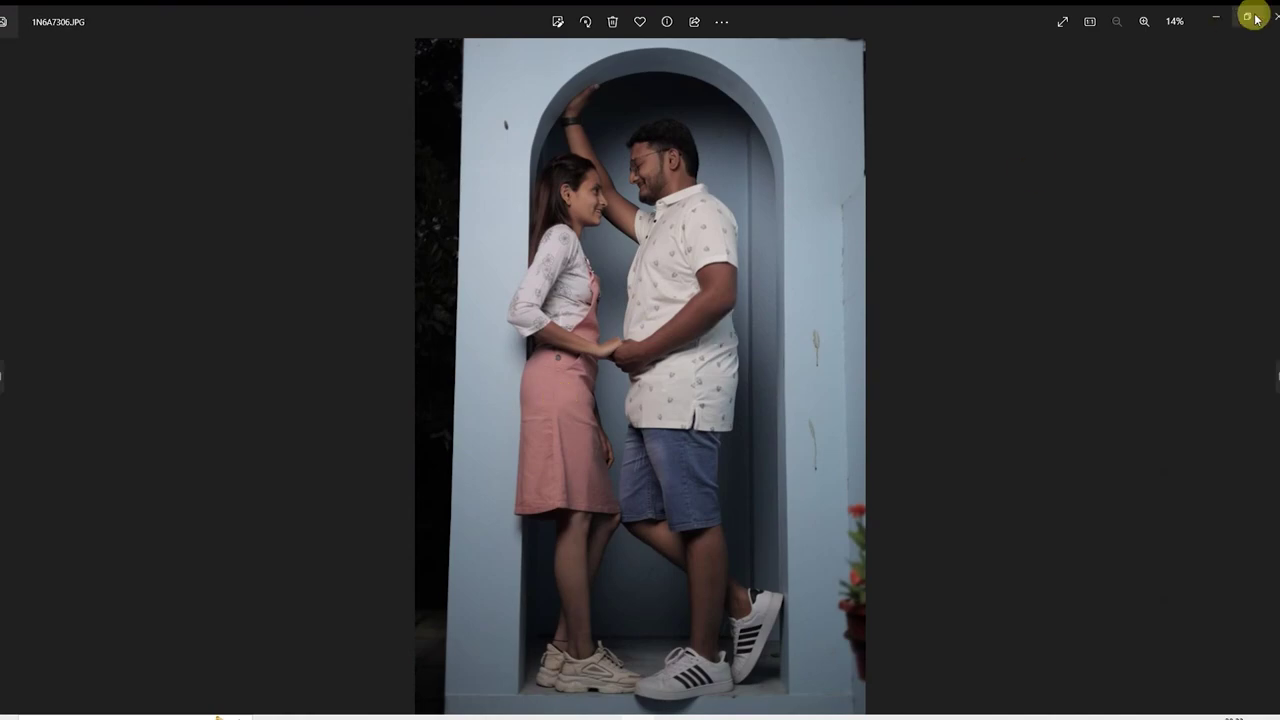
click(1256, 18)
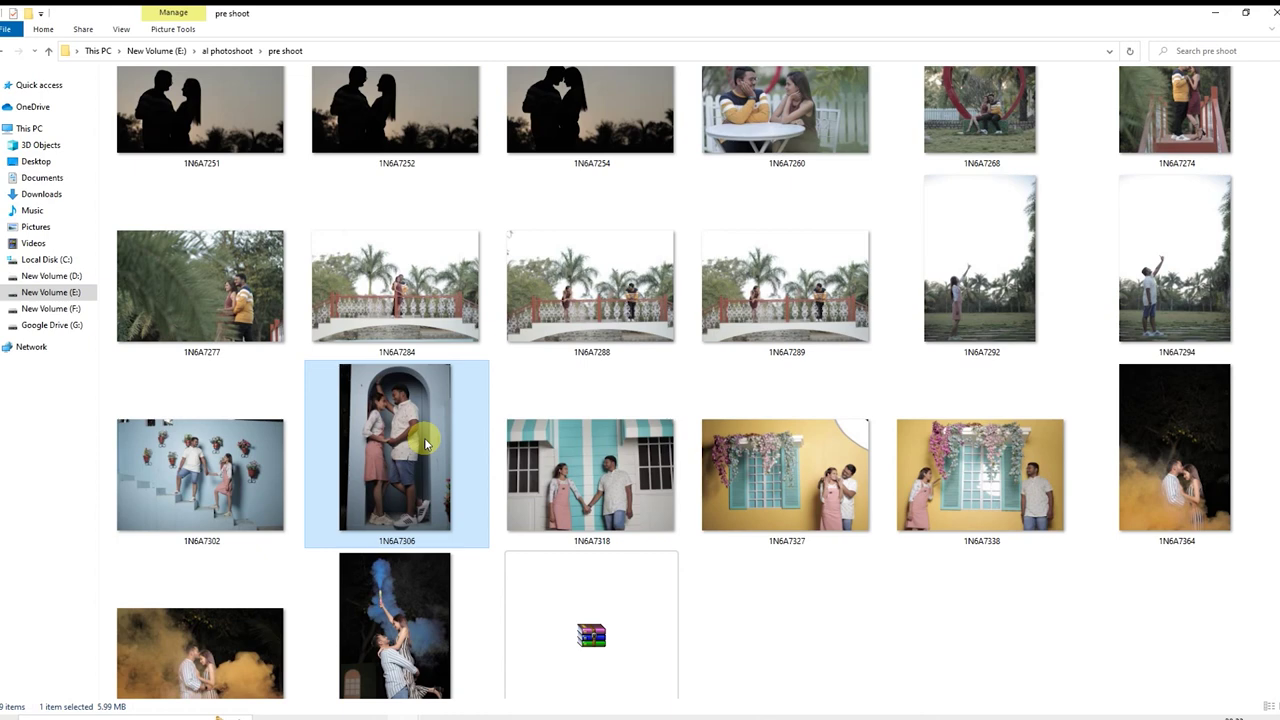
click(229, 494)
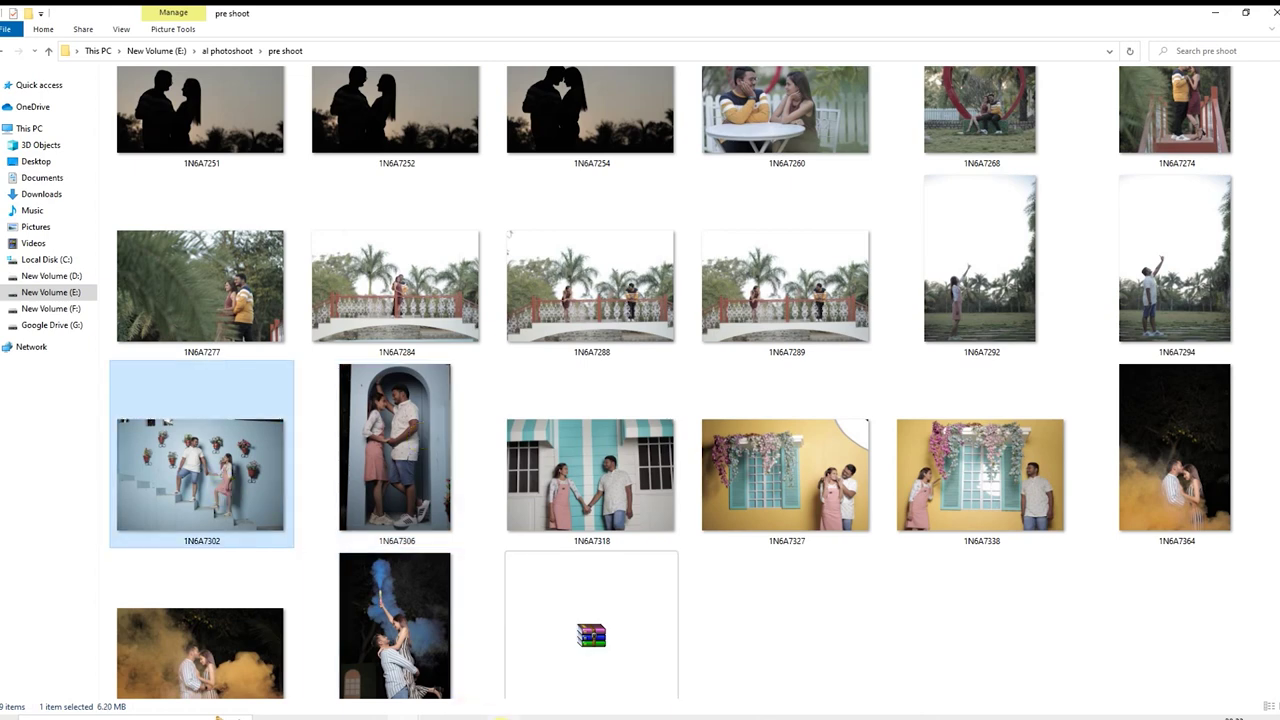
mouse_move(475, 716)
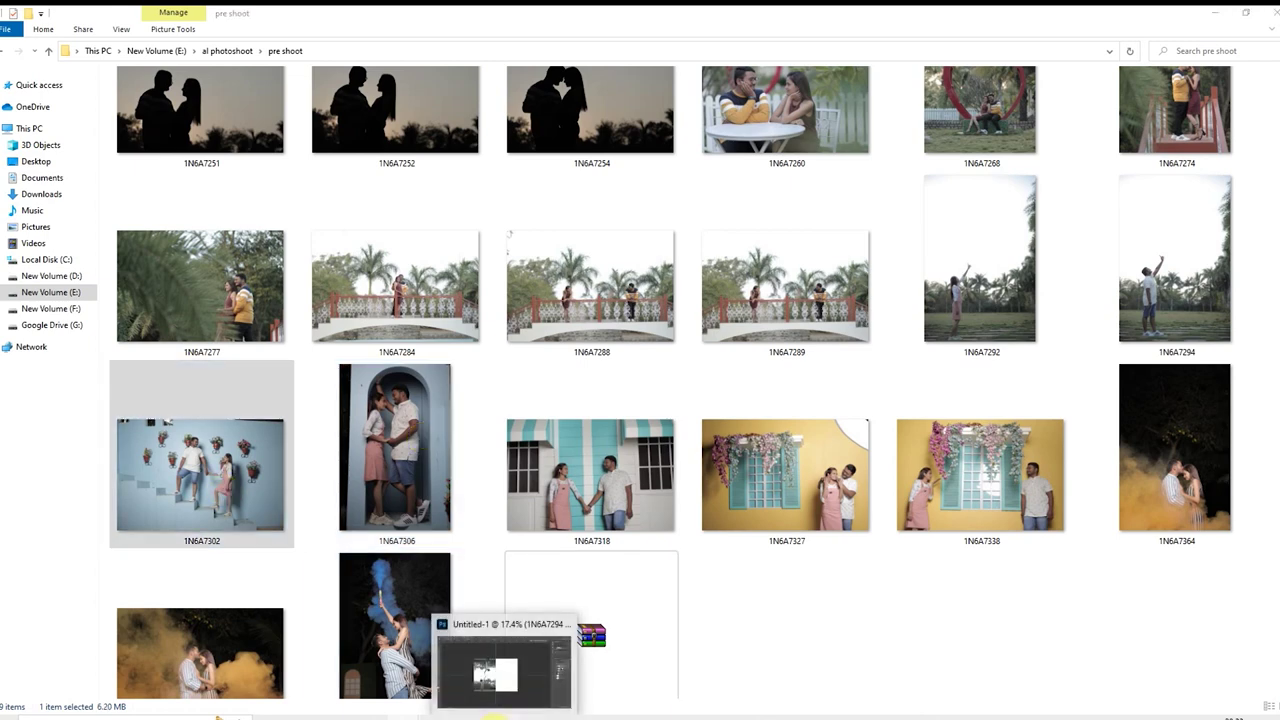
click(495, 675)
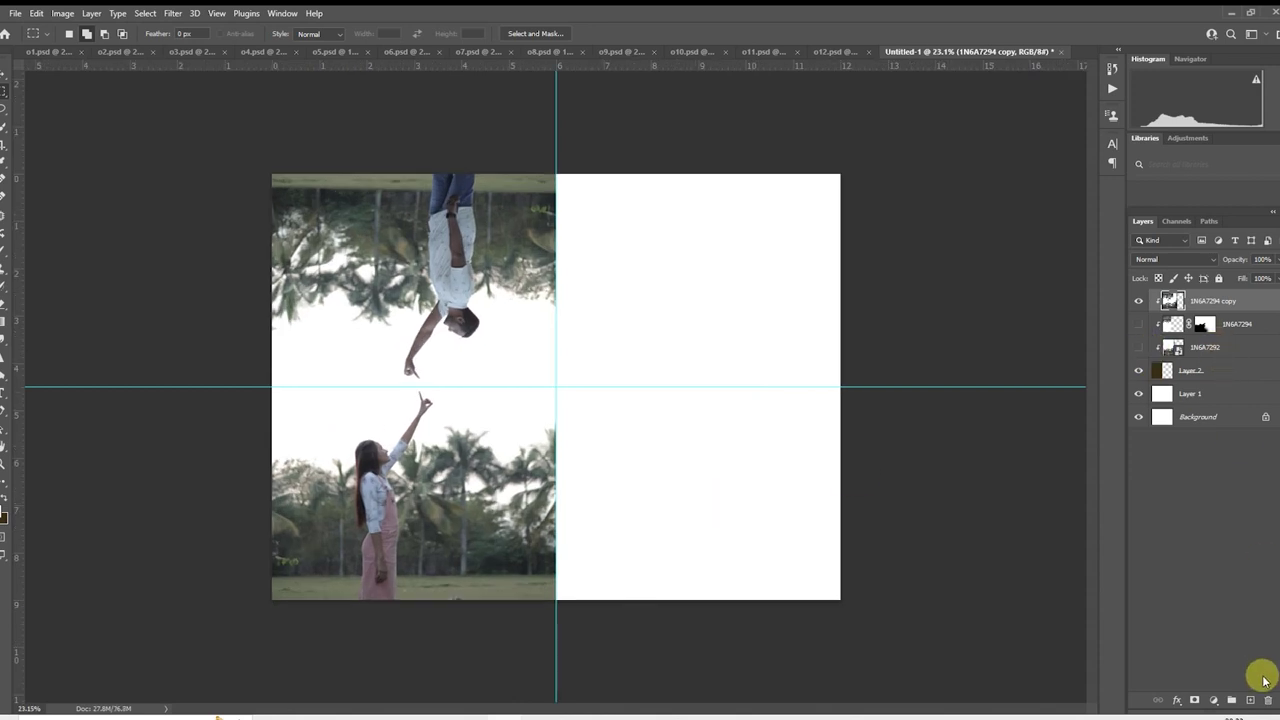
- Add a new layer and place photo 1N6A7302 from the pre shoot folder onto the page
click(1252, 701)
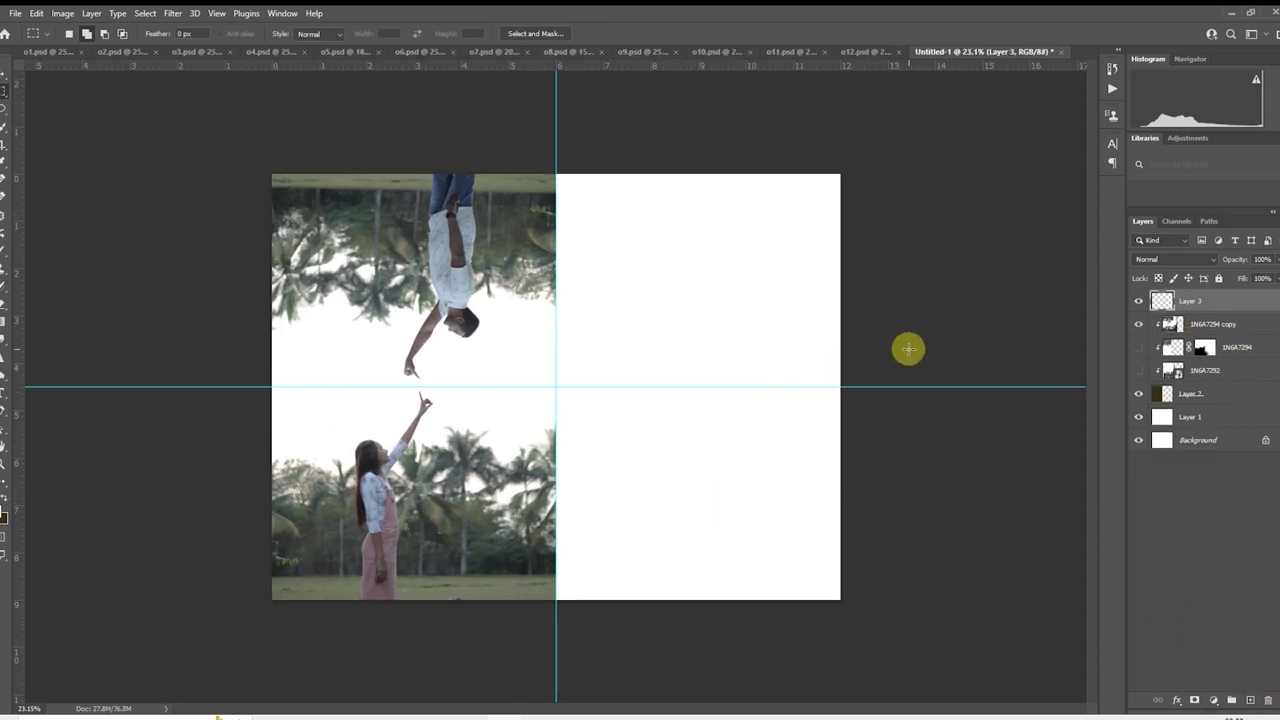
drag(889, 157, 557, 677)
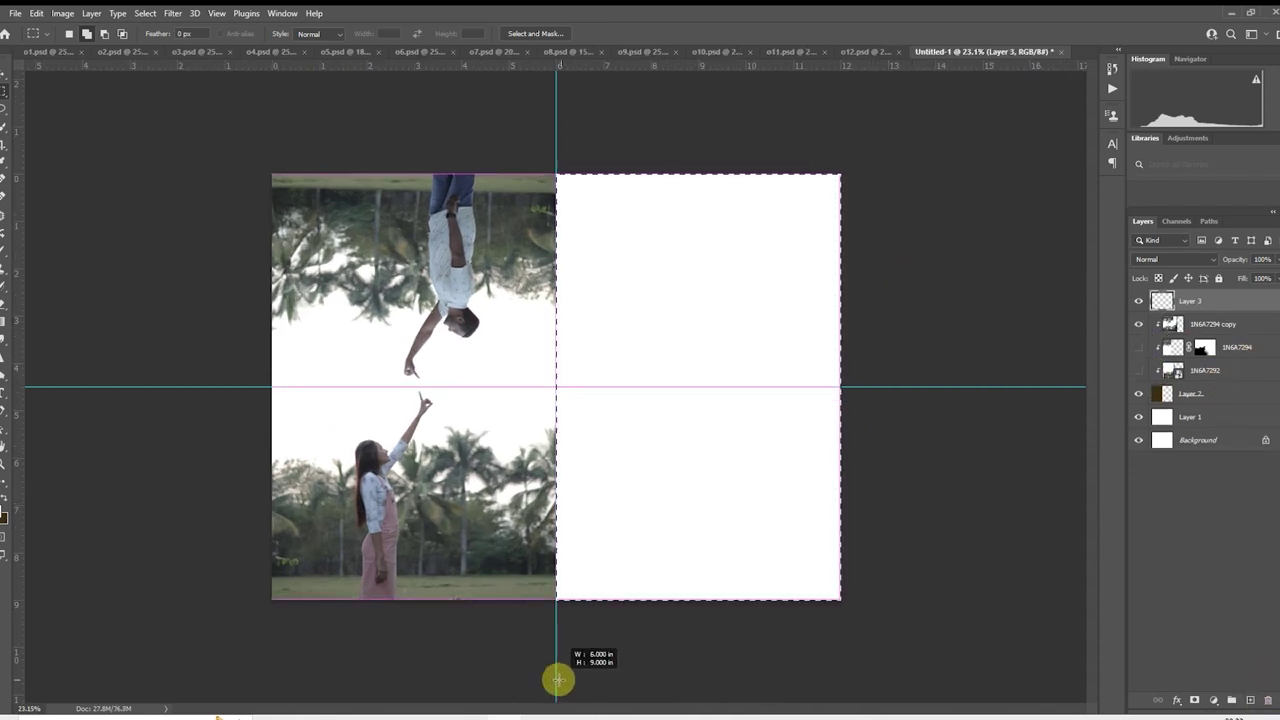
key(ctrl+d)
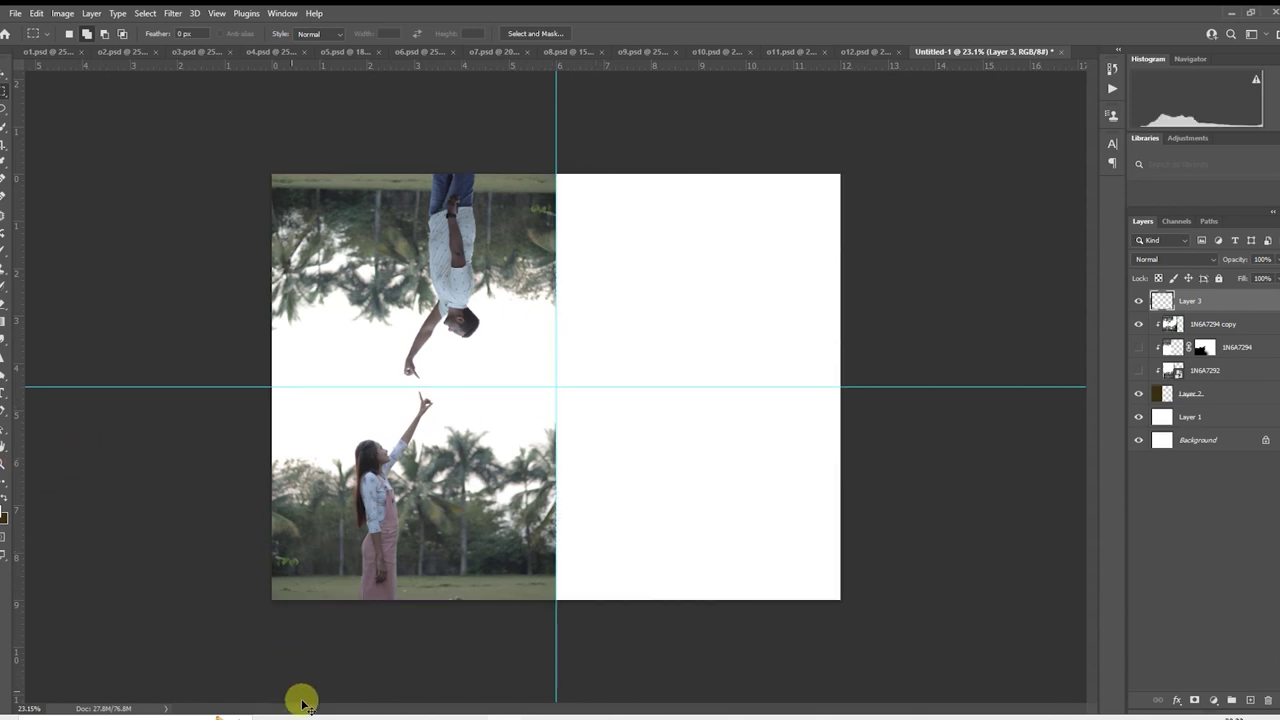
mouse_move(397, 712)
click(330, 655)
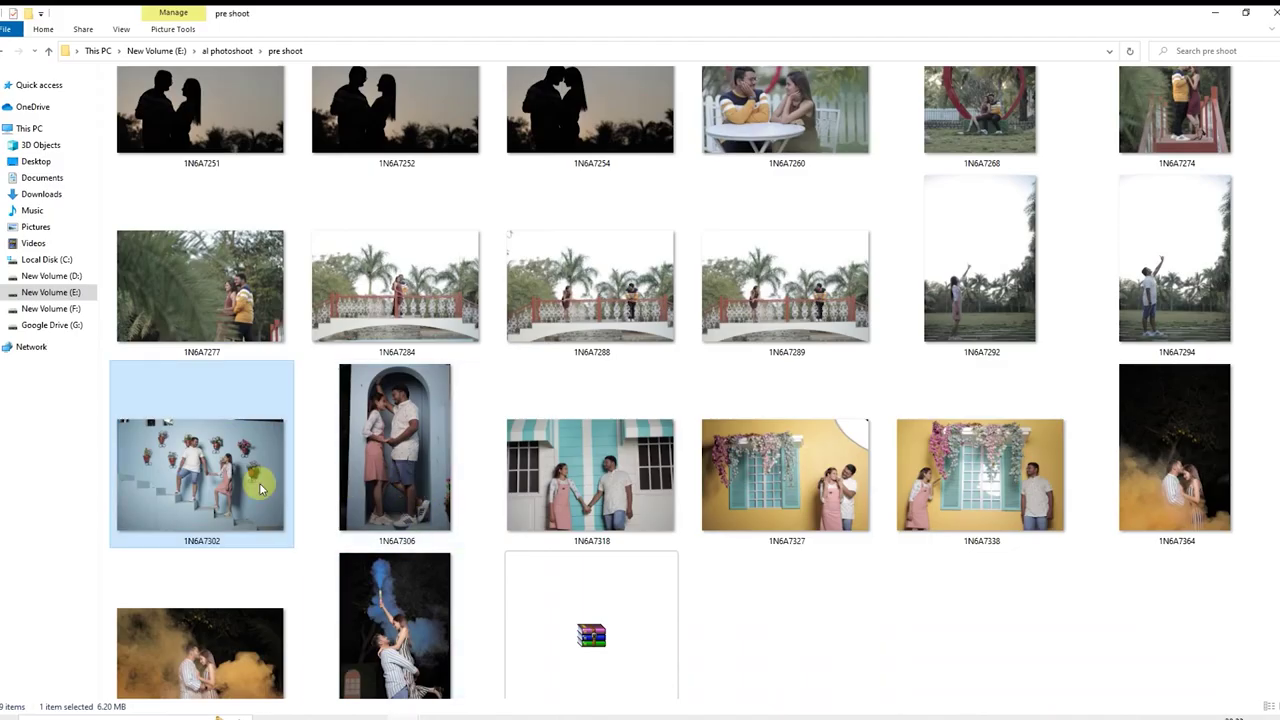
drag(218, 485, 660, 494)
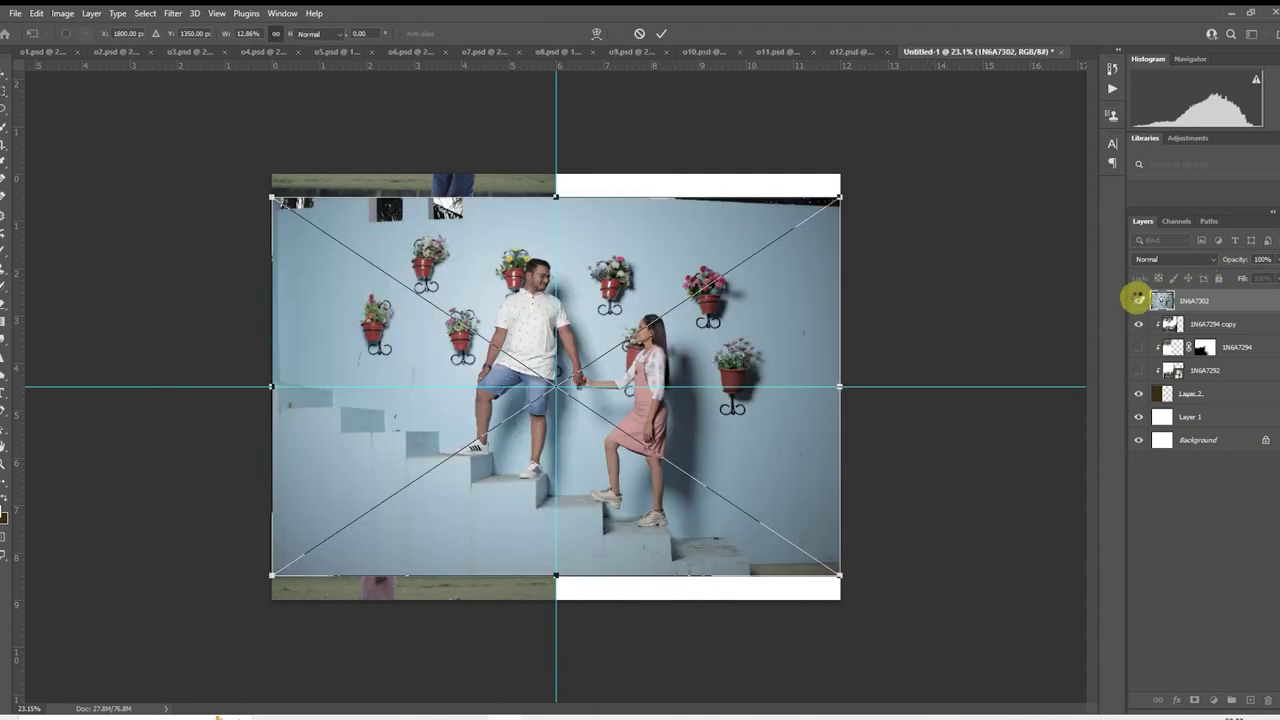
key(Return)
- Set the background colour to the light blue sampled from the photo's wall
click(6, 519)
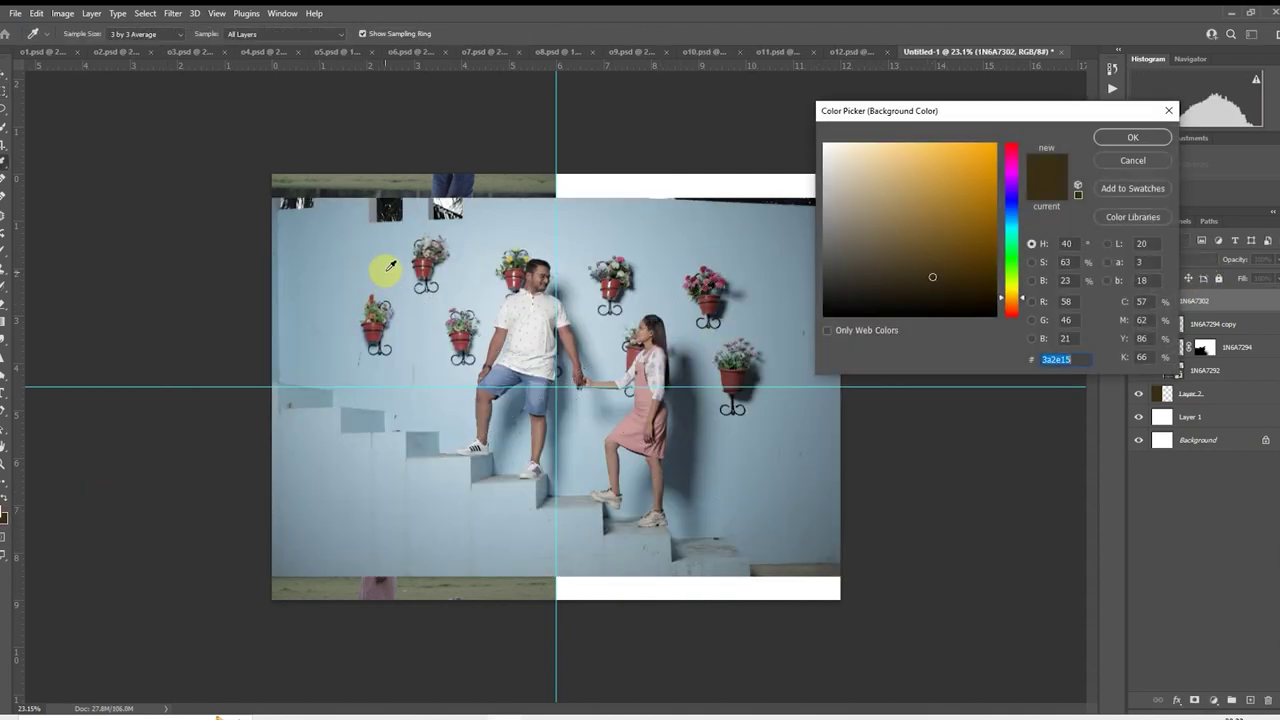
click(598, 218)
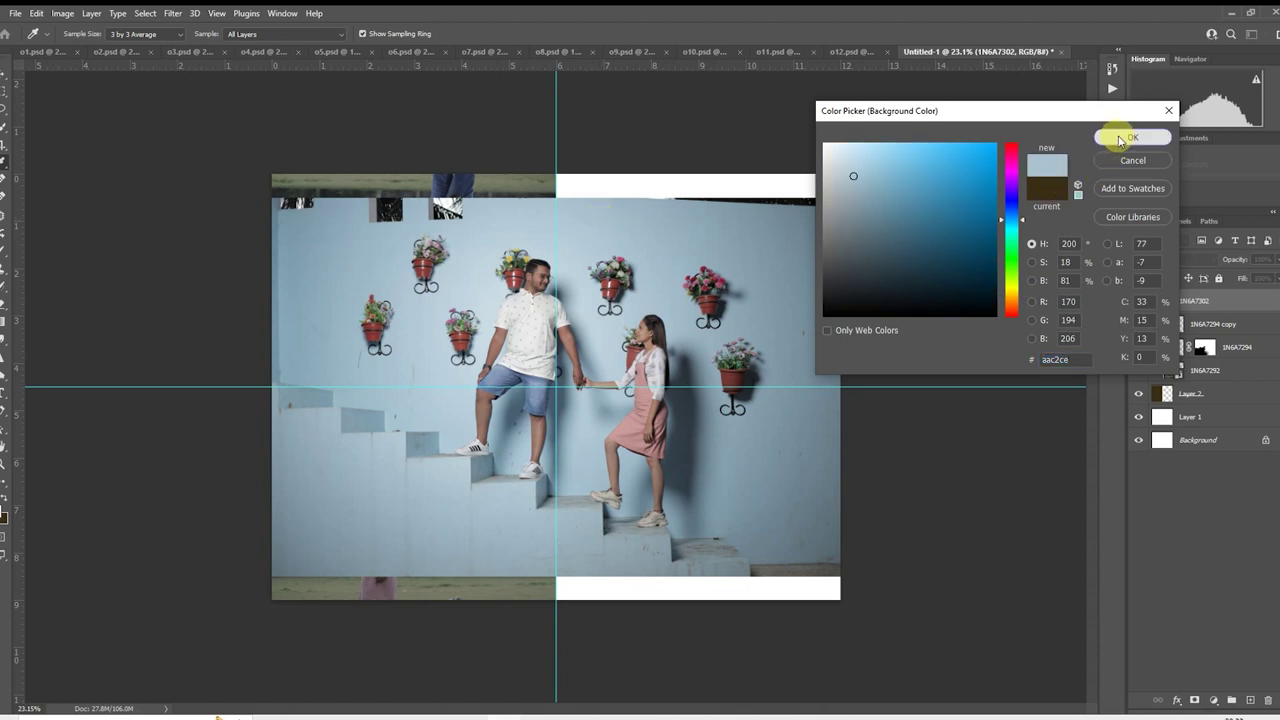
click(1132, 137)
- On a new layer above the 1N6A7294 copy, fill an inset rectangle in the right half light blue
click(1137, 301)
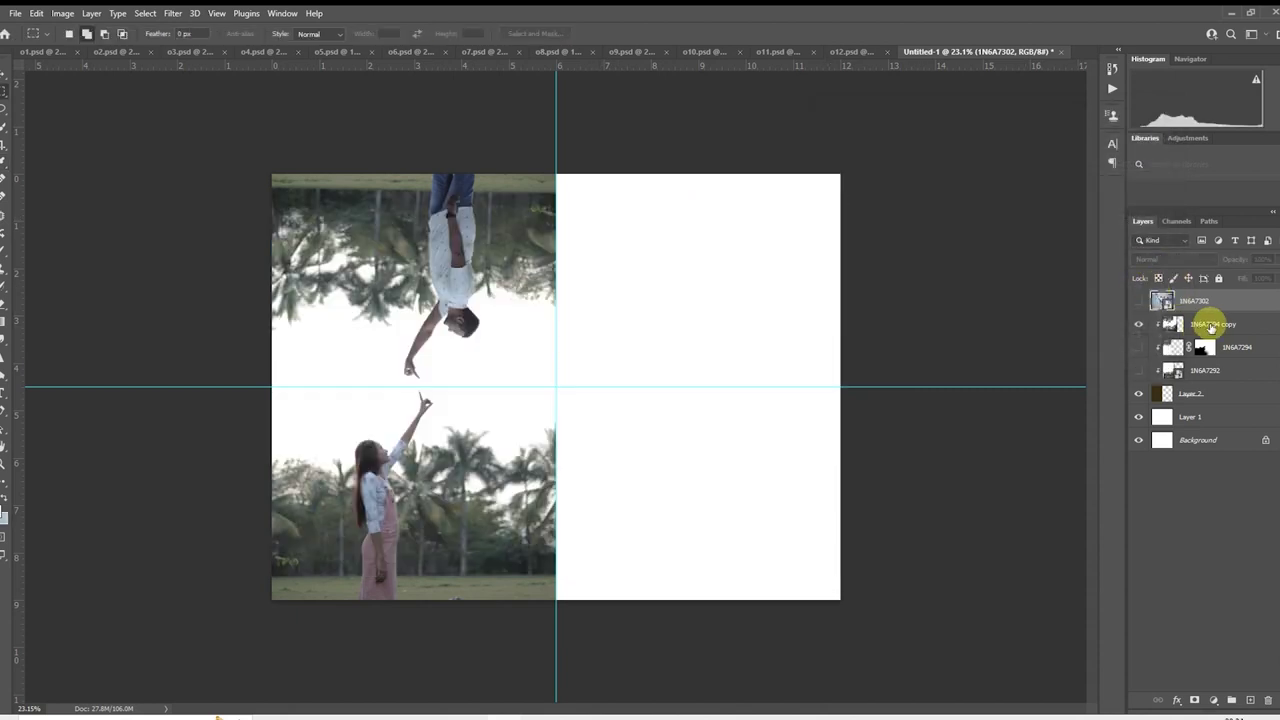
click(1210, 324)
click(1249, 700)
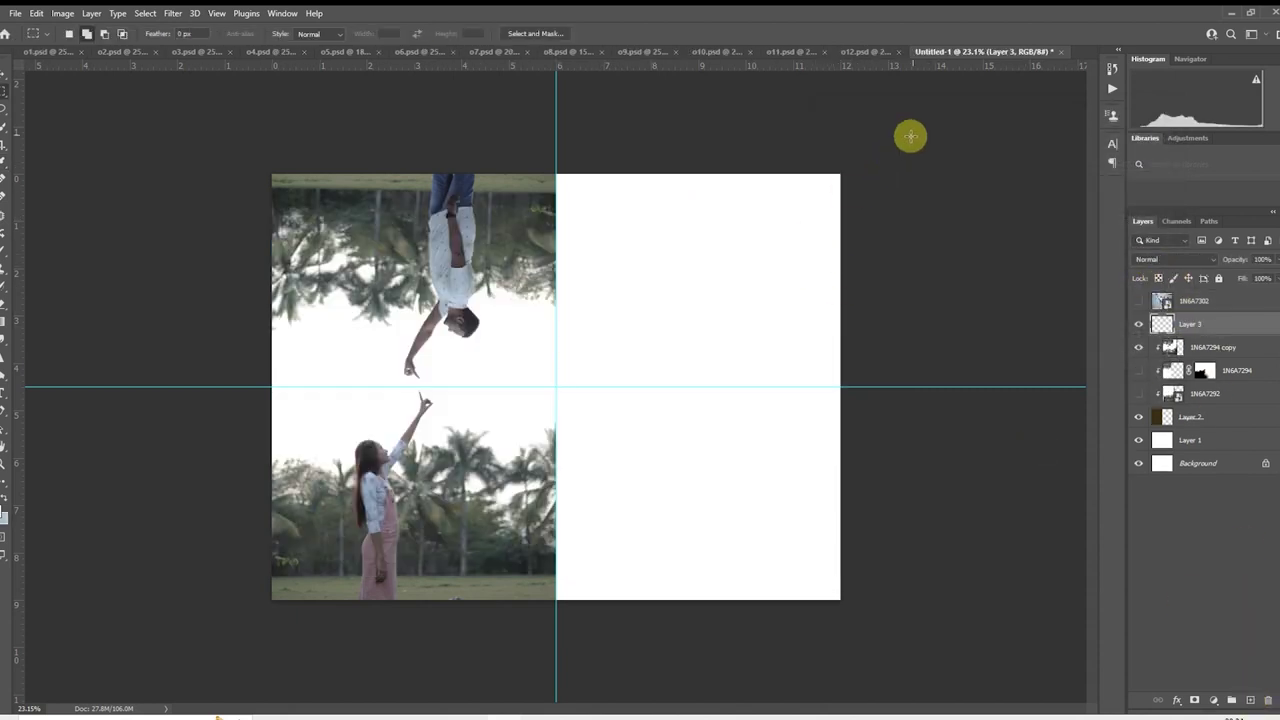
drag(909, 134, 556, 666)
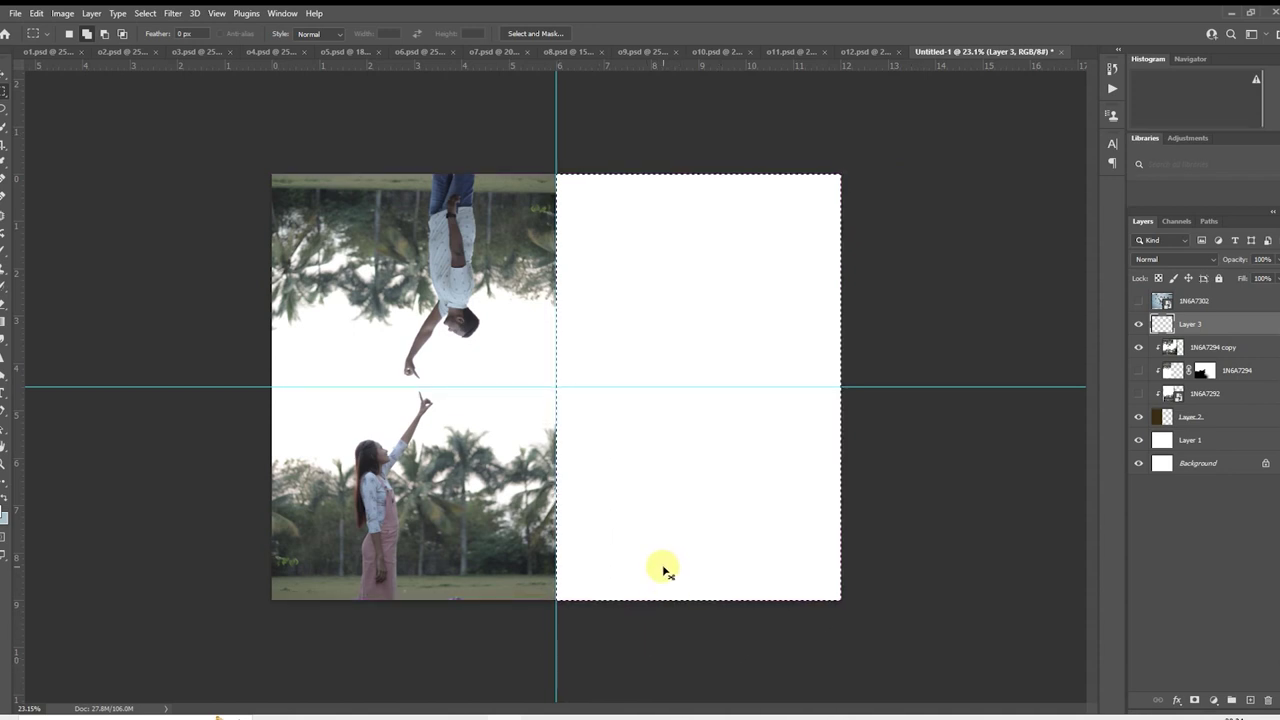
key(ctrl+d)
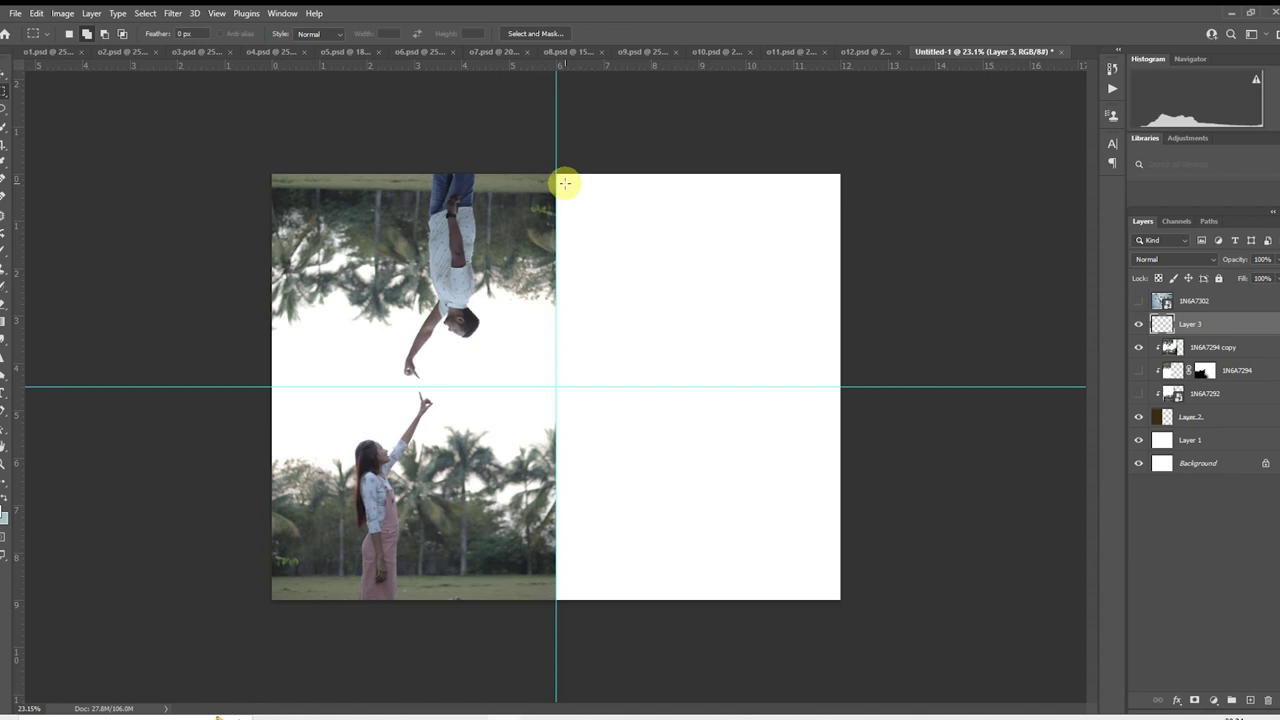
drag(565, 183, 831, 590)
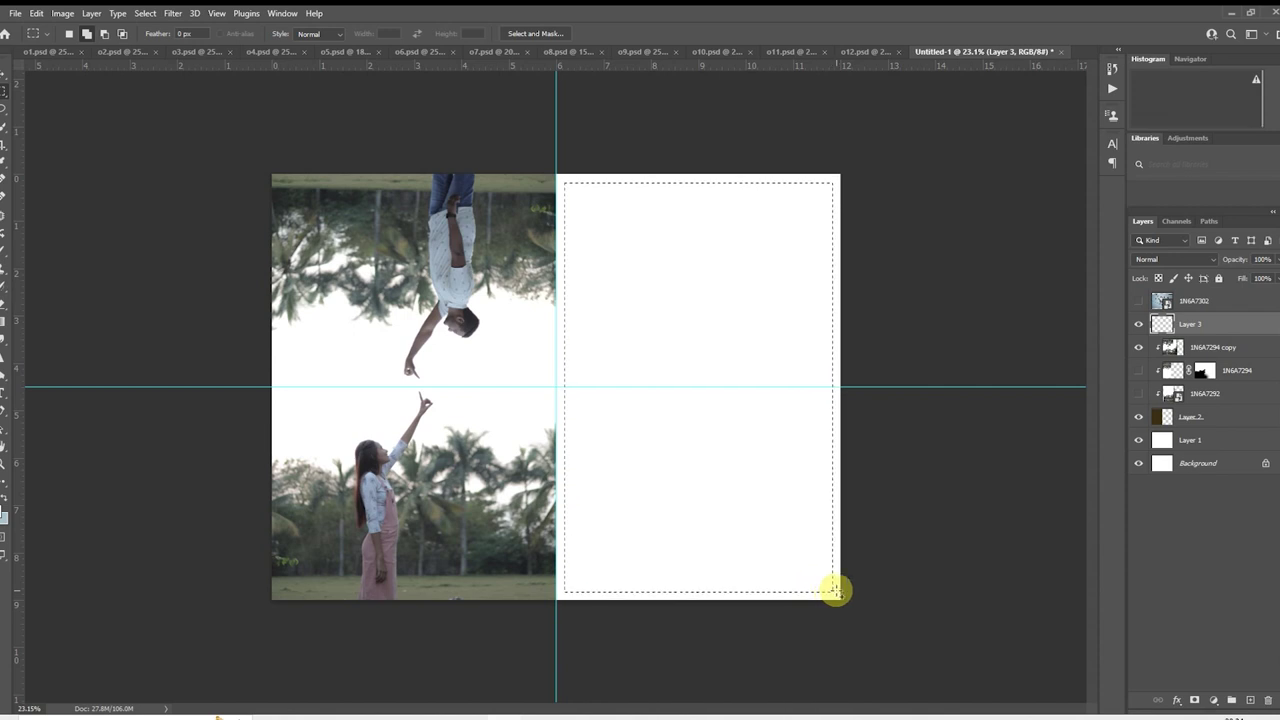
key(alt+BackSpace)
key(ctrl+d)
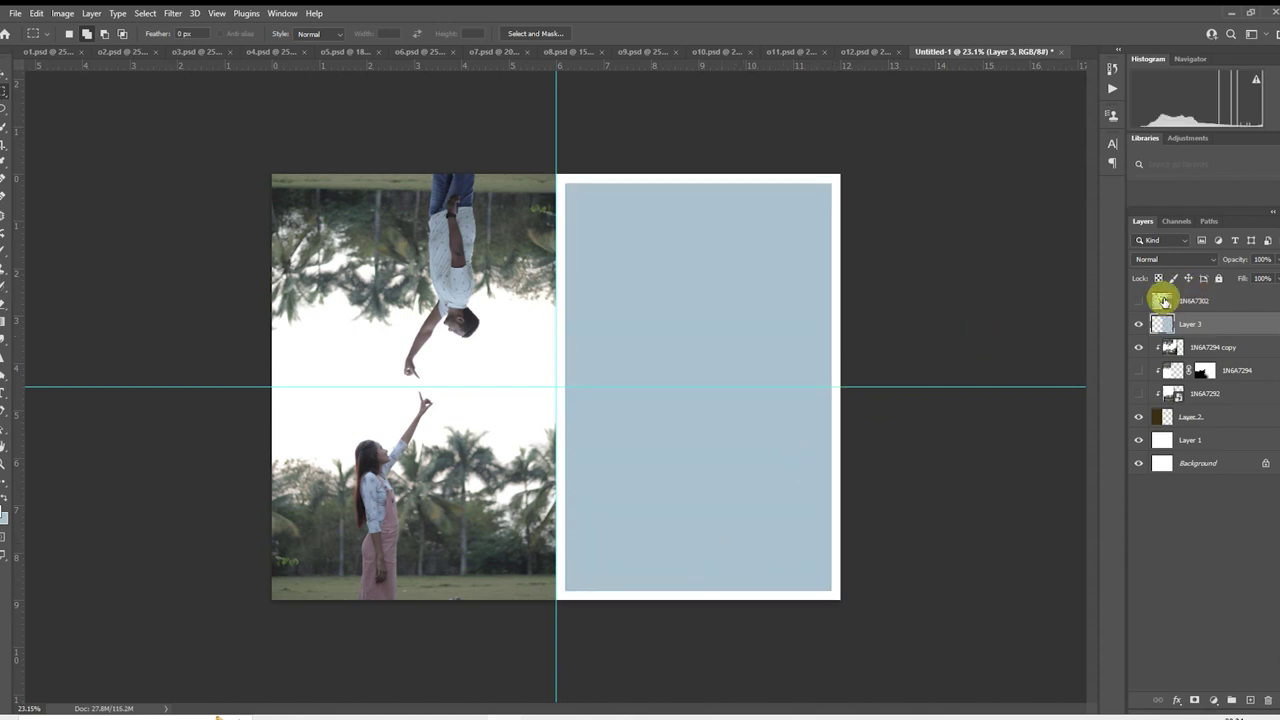
- Show the stair photo again and shrink it, moving it down and right
click(1163, 301)
click(1138, 301)
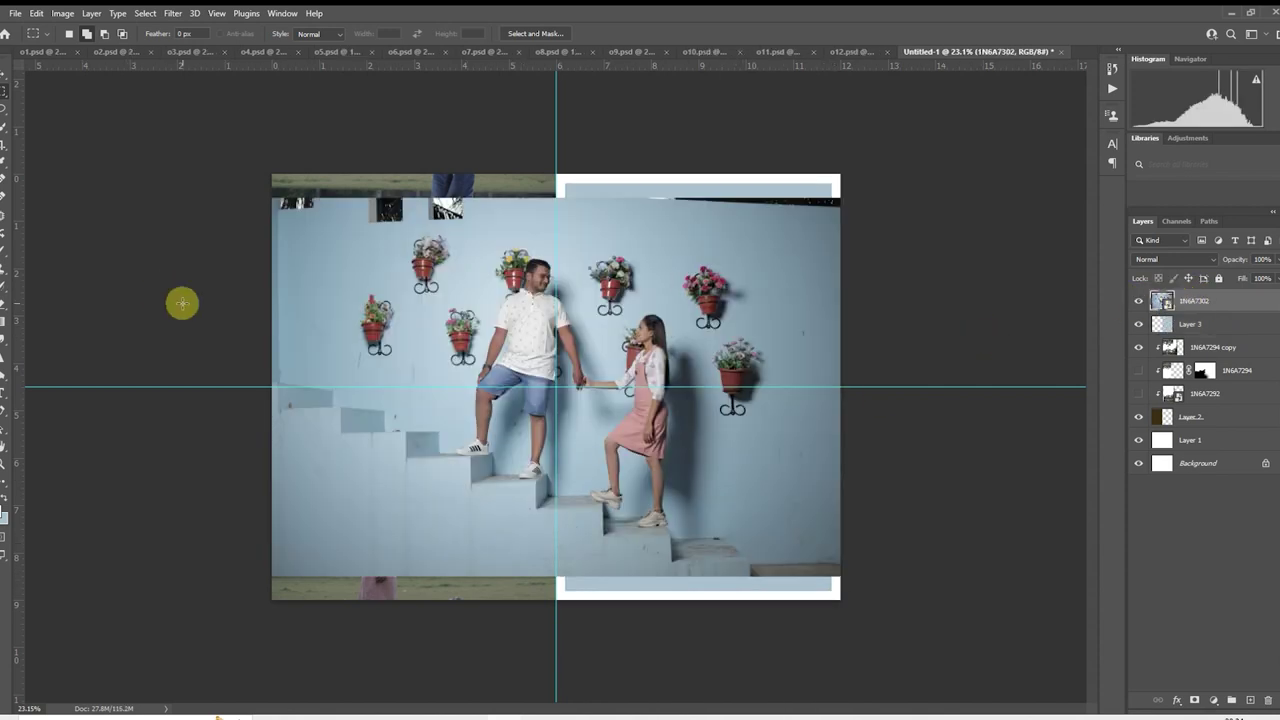
right_click(702, 300)
click(705, 497)
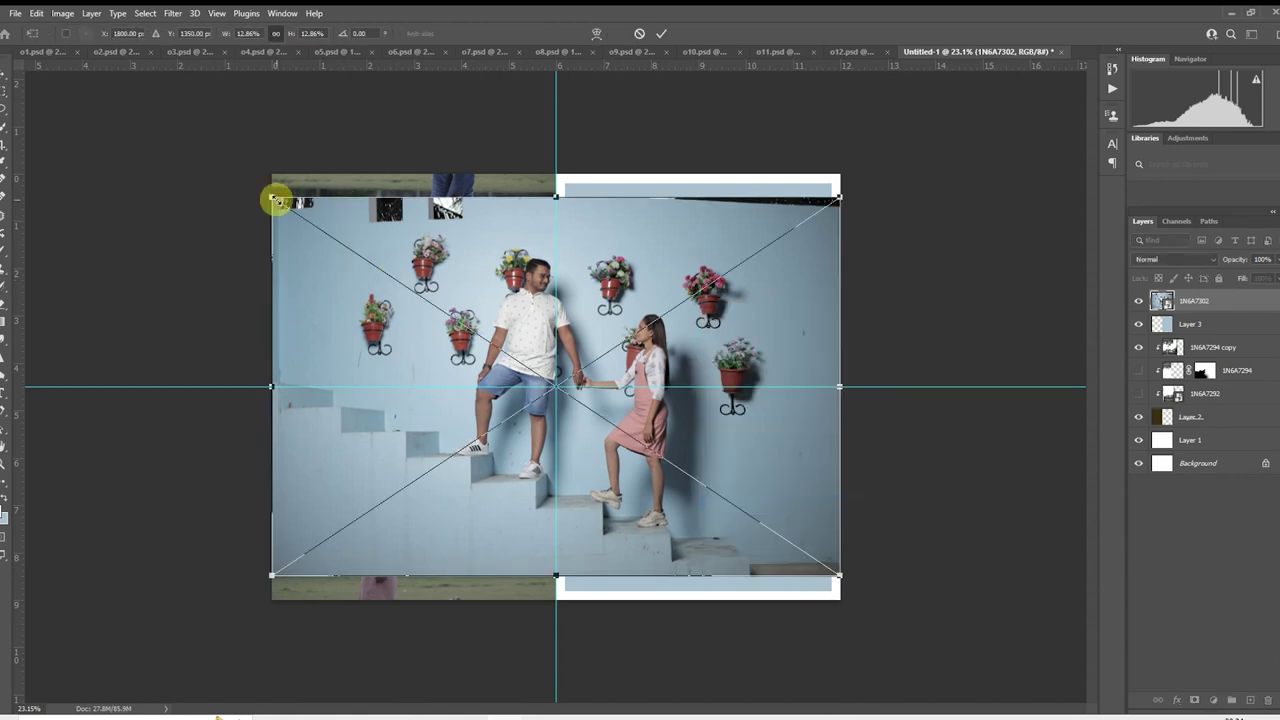
drag(276, 200, 390, 279)
drag(771, 343, 842, 355)
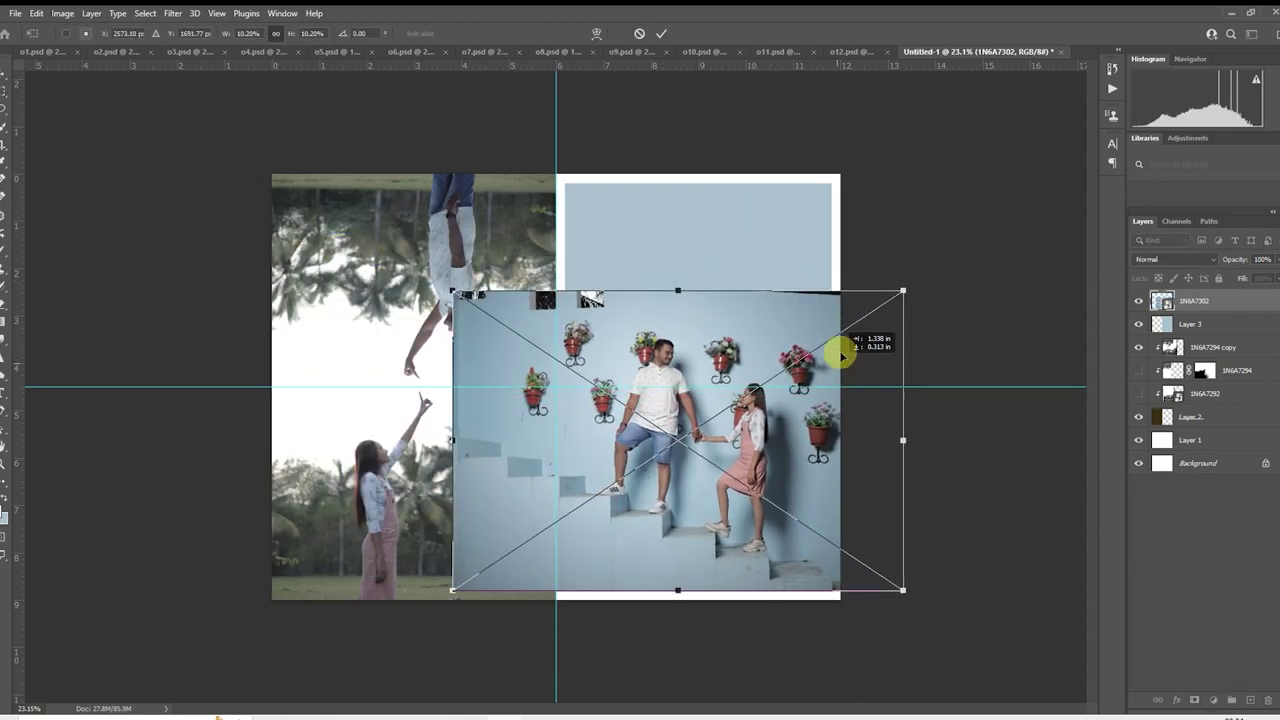
- Commit the stair photo's transform and clip it to the blue-grey panel
key(Return)
right_click(1189, 296)
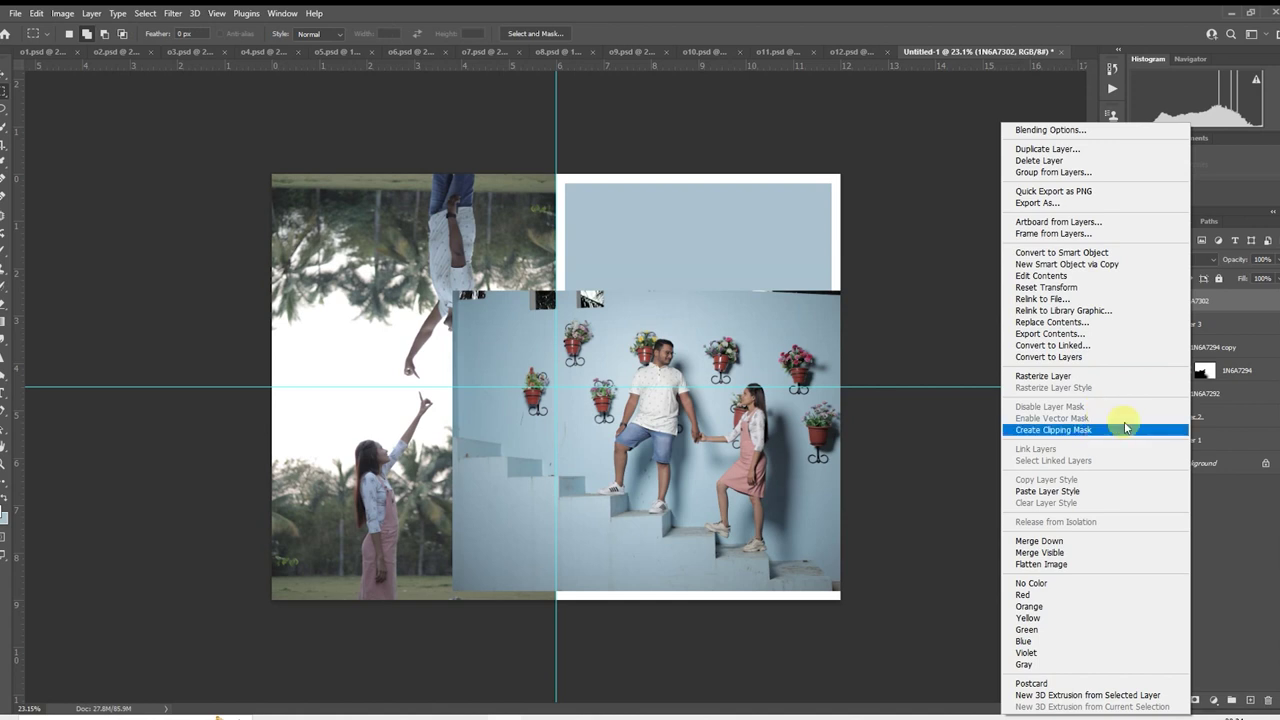
click(1095, 431)
- Scale the clipped stair photo to 8.63% and settle it in the panel's lower part
right_click(719, 372)
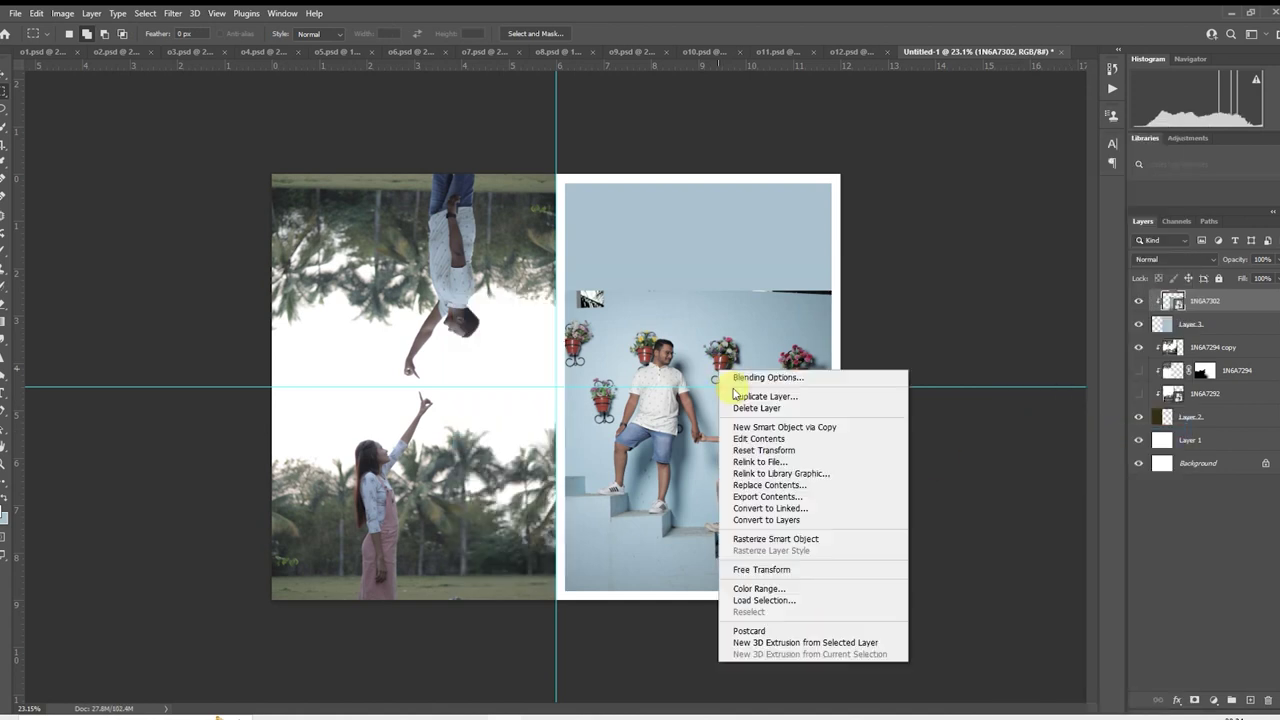
click(810, 571)
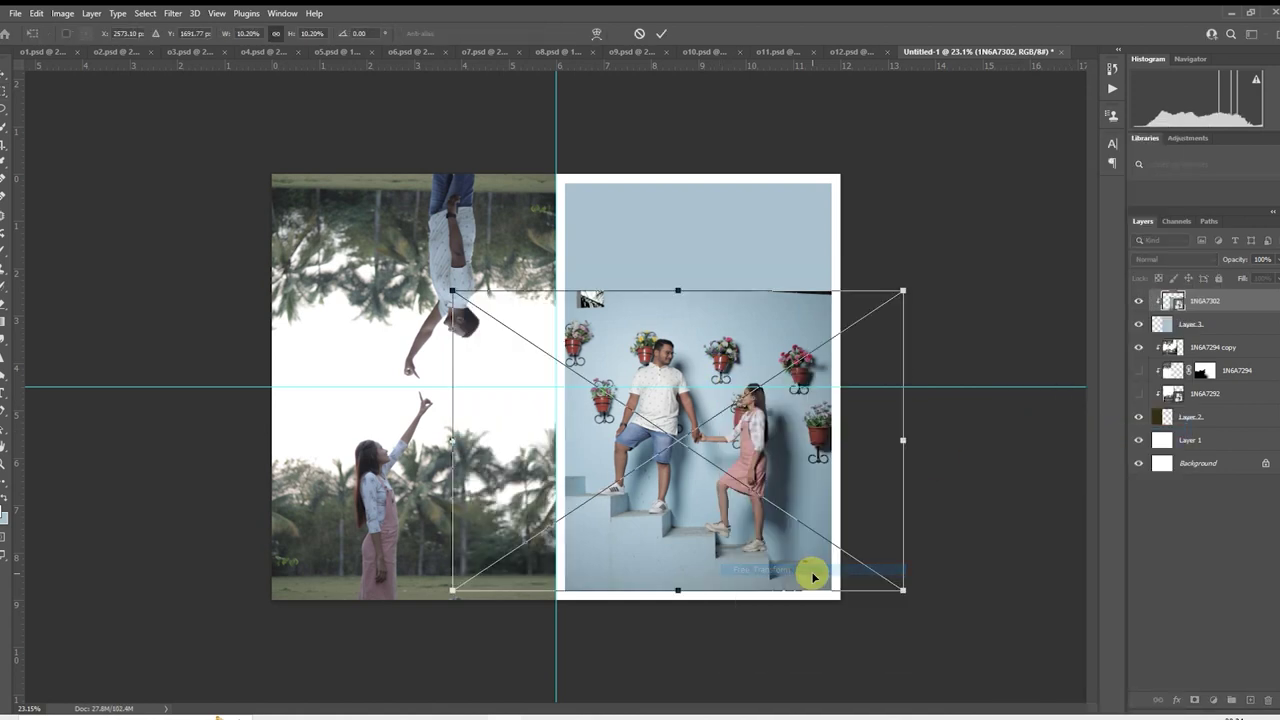
drag(902, 590, 934, 634)
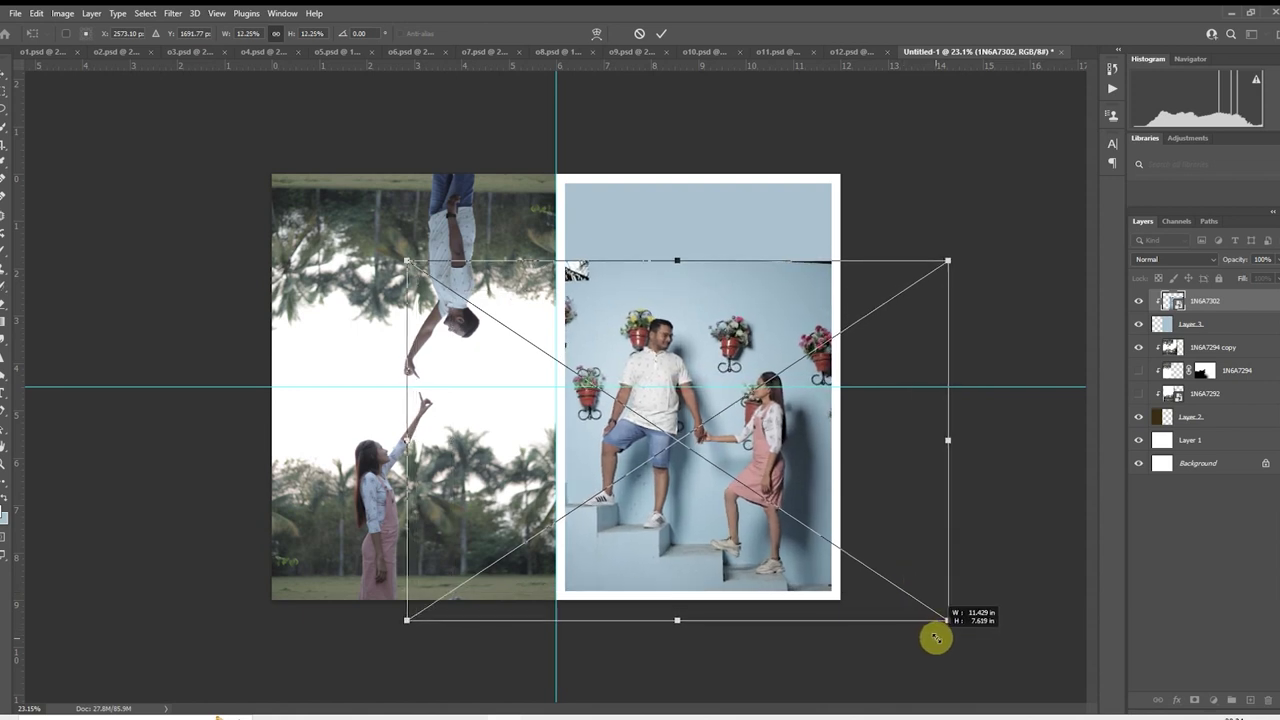
drag(909, 434, 917, 438)
drag(997, 266, 997, 260)
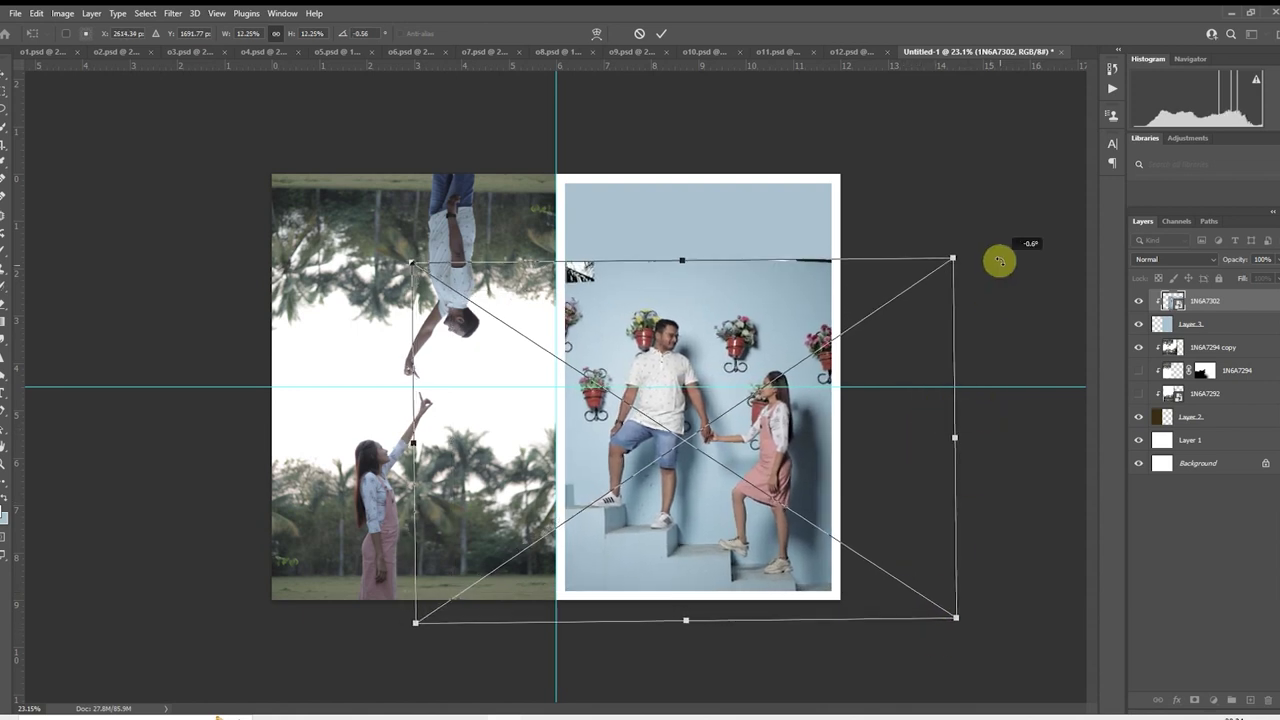
drag(957, 618, 902, 582)
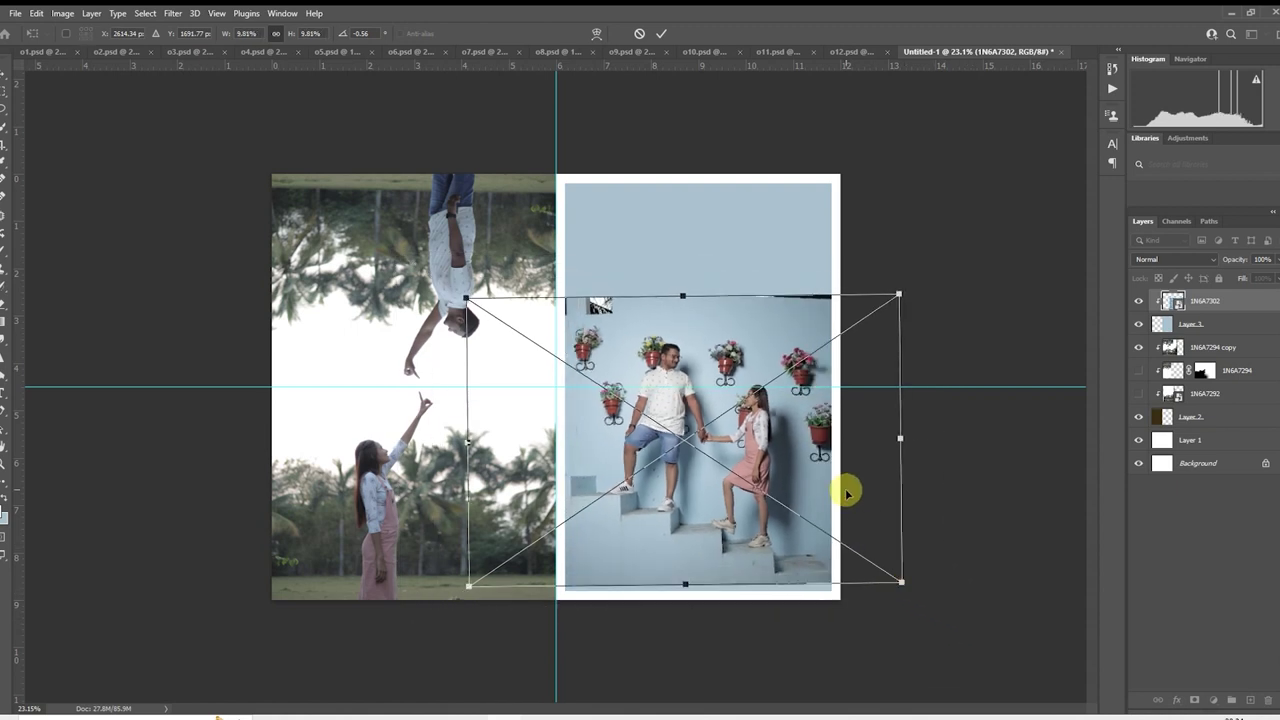
drag(849, 491, 850, 516)
drag(897, 601, 872, 582)
drag(826, 514, 830, 531)
key(Return)
scroll(911, 394, up, 2)
- Add a layer mask to 1N6A7302 and brush black along its top edge to fade the dark strip
right_click(1188, 306)
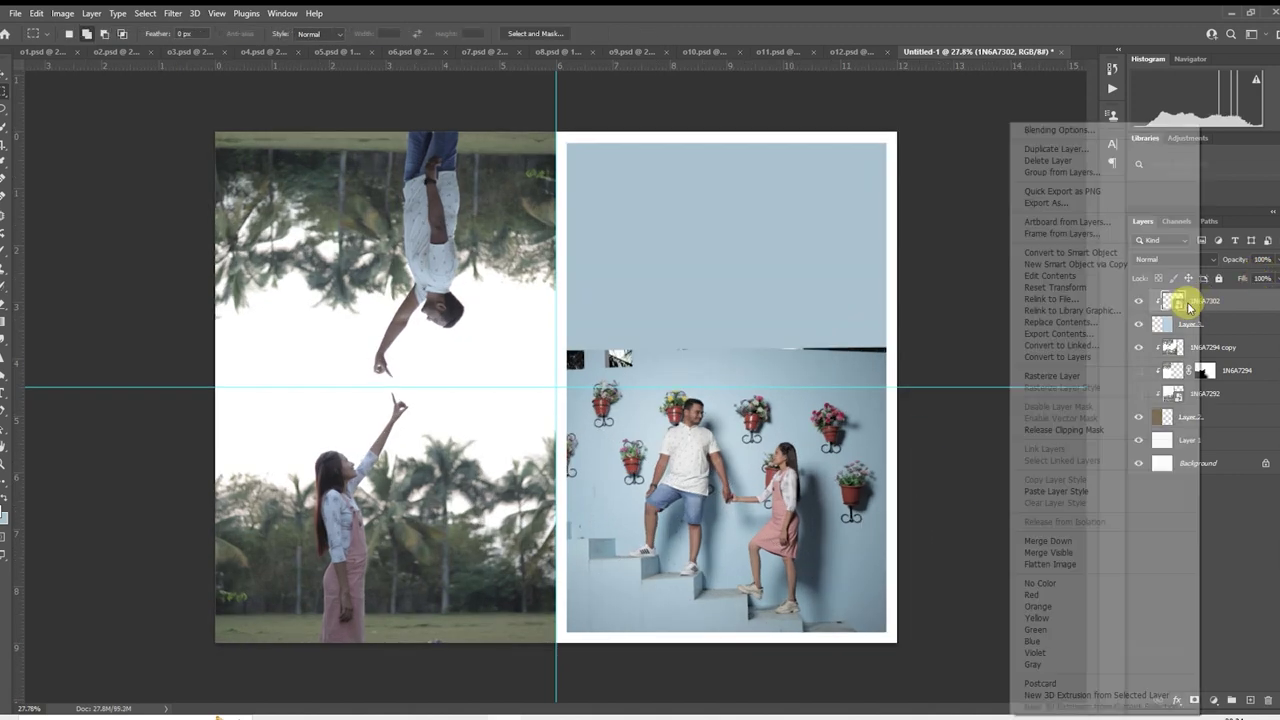
click(1057, 375)
click(1194, 700)
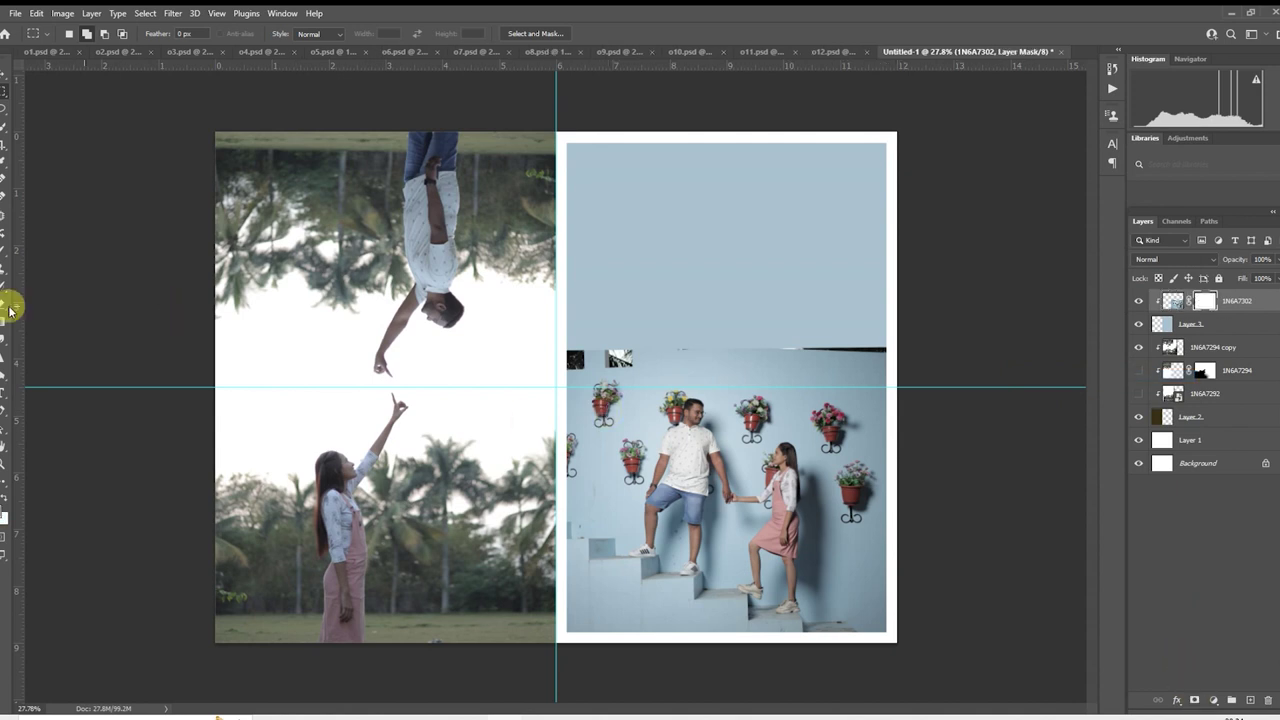
key(b)
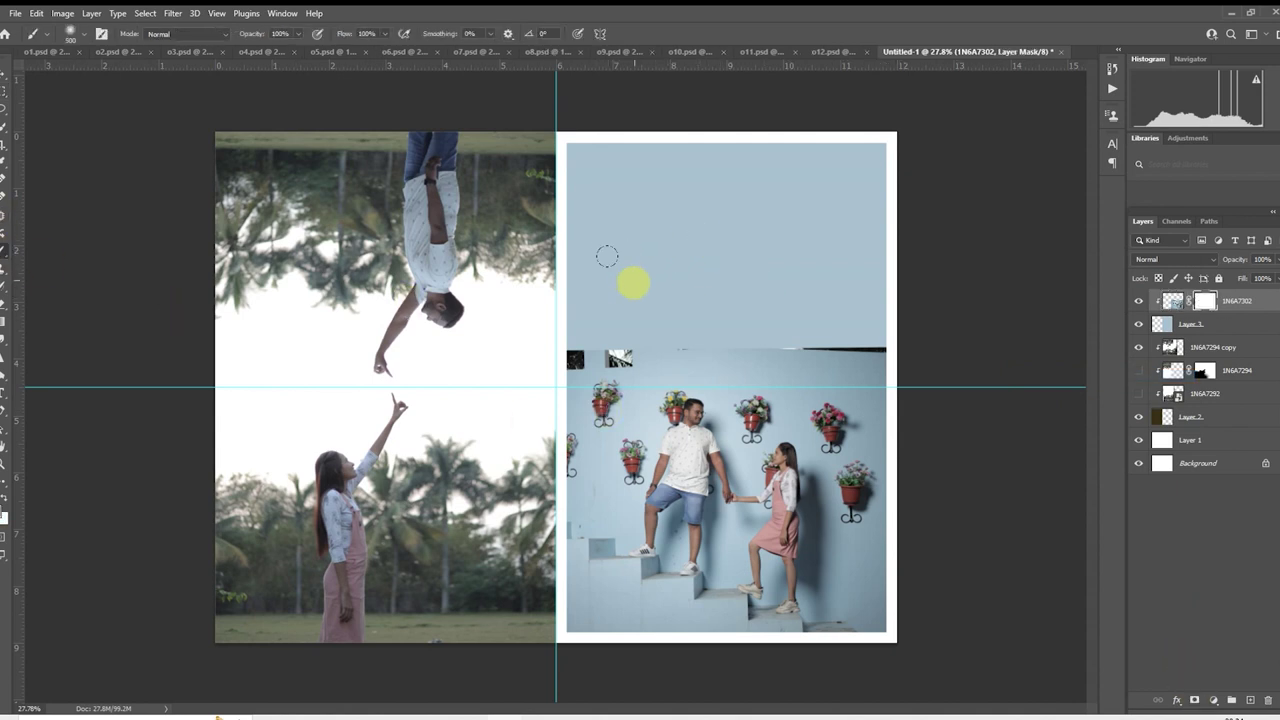
mouse_move(563, 315)
mouse_down()
mouse_move(640, 332)
mouse_move(555, 330)
mouse_move(867, 309)
mouse_up()
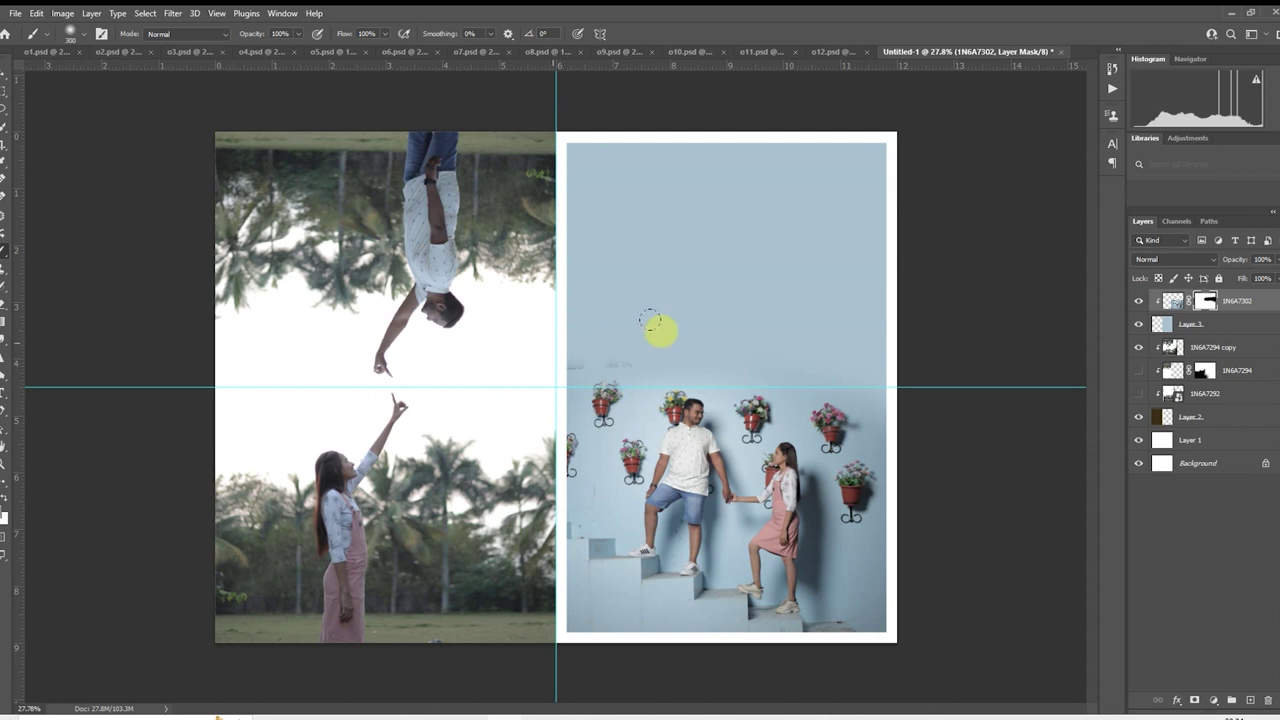
key(ctrl+minus)
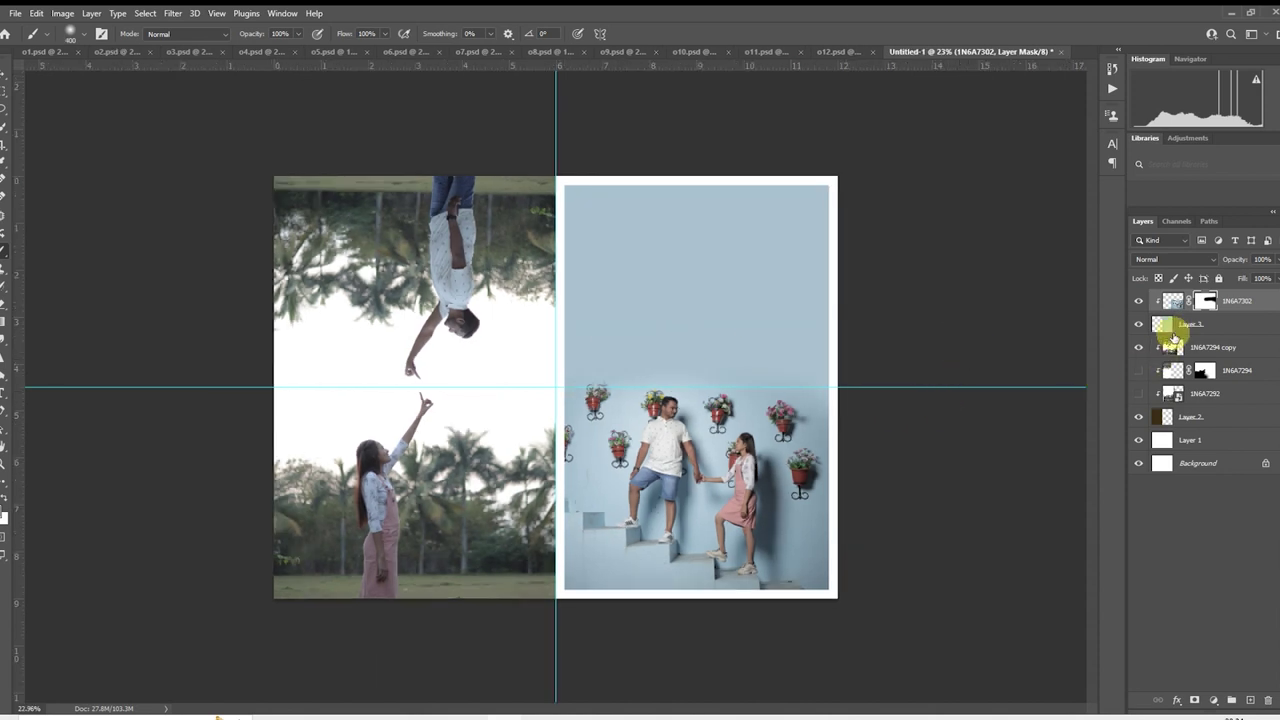
click(1165, 325)
click(415, 716)
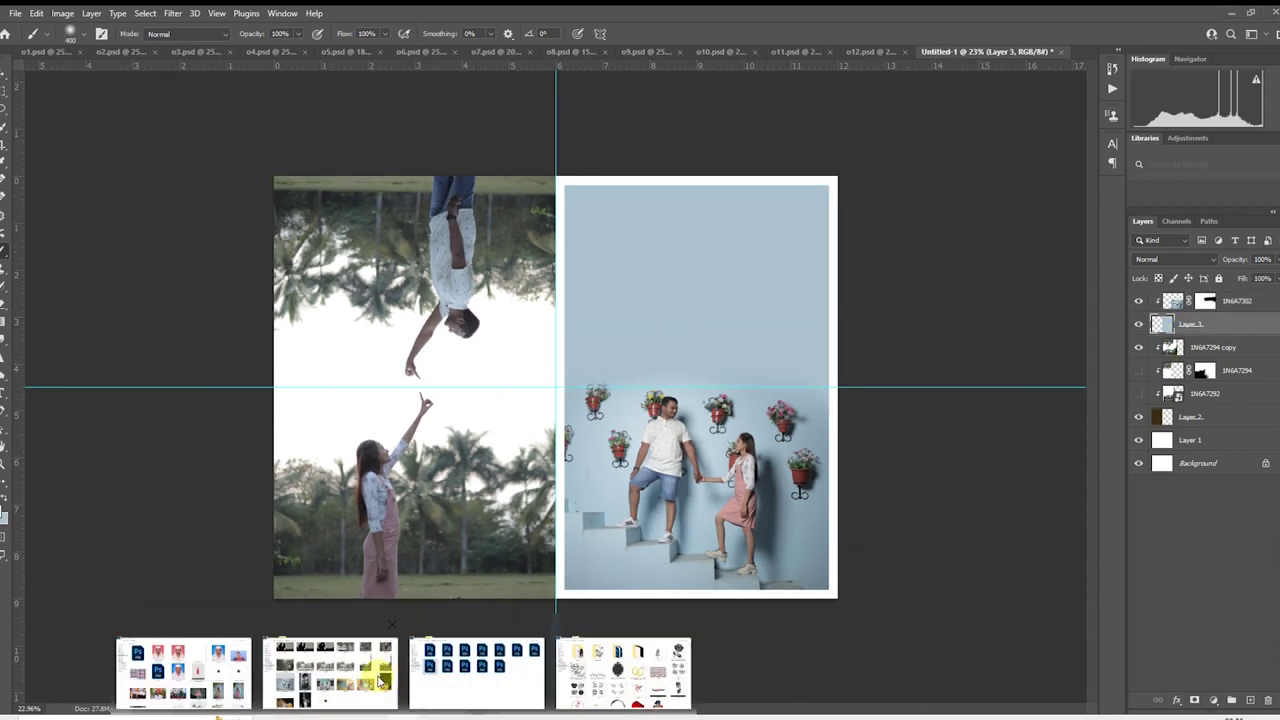
- Place photo 1N6A7306 from the pre shoot folder onto the page's right half
click(388, 684)
click(405, 478)
drag(427, 468, 746, 391)
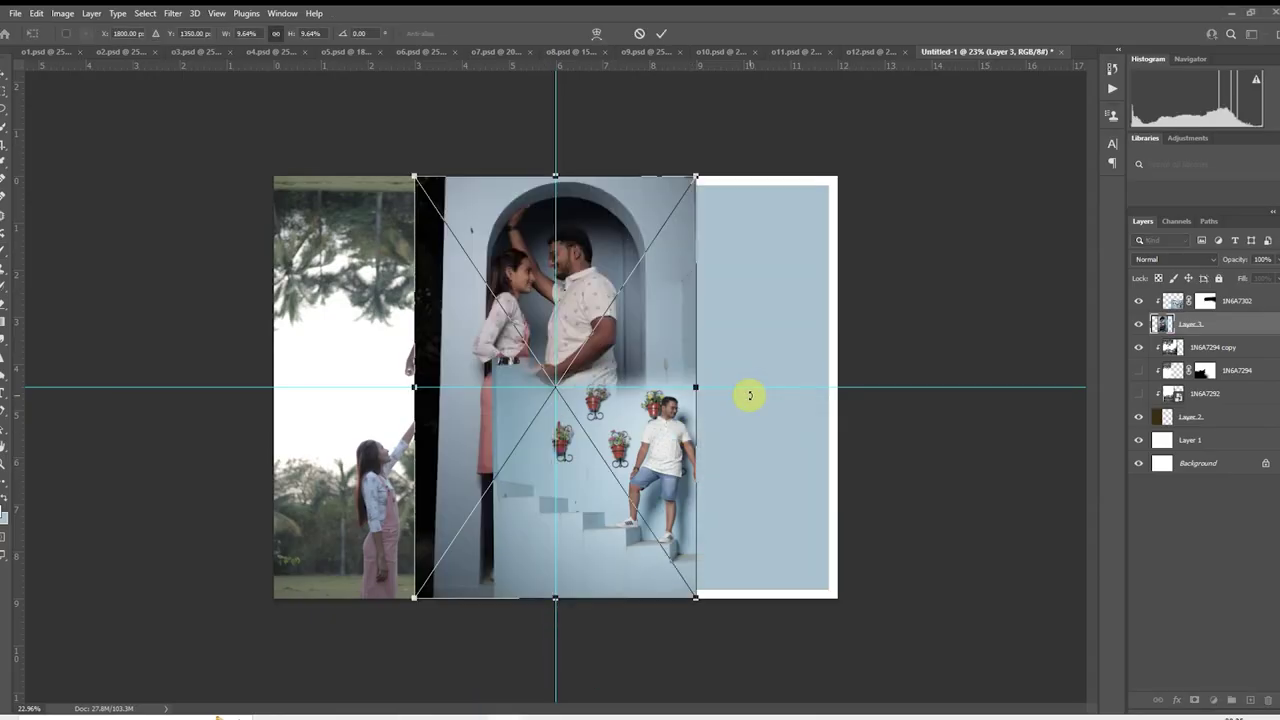
drag(666, 437, 788, 437)
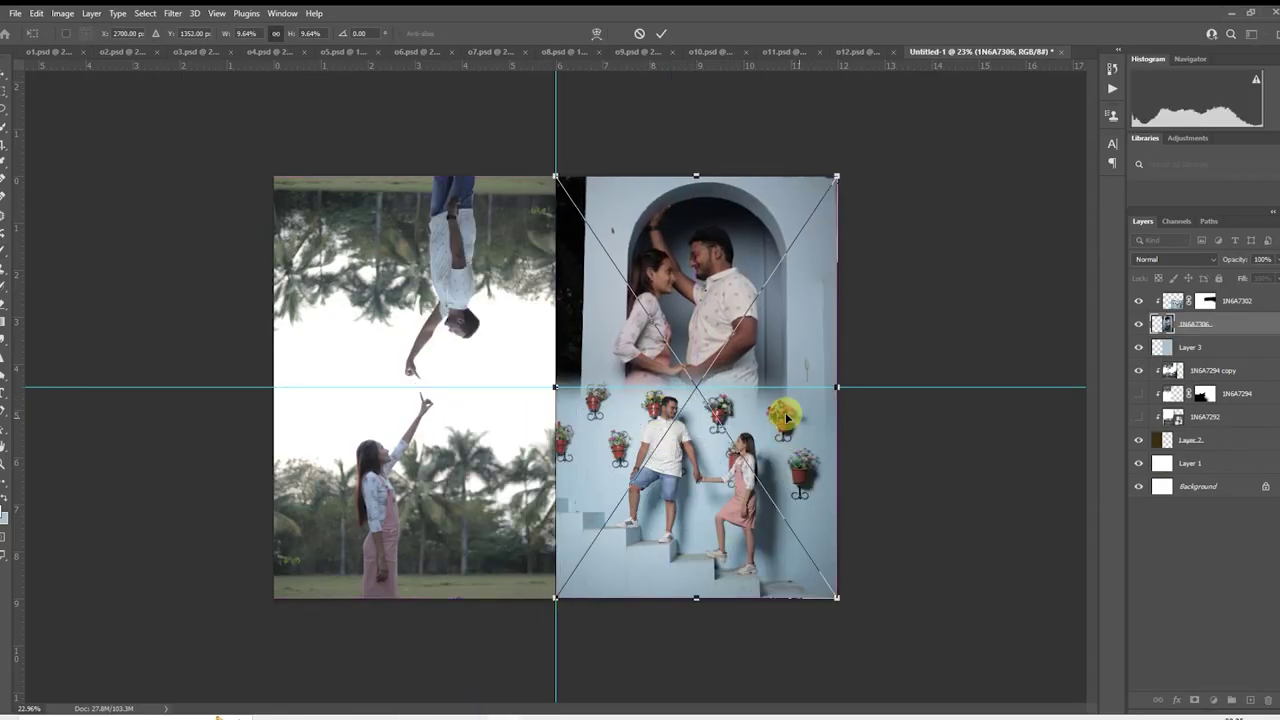
click(1195, 328)
- Clip the 1N6A7306 layer to the blue-grey panel and rasterize it
right_click(1195, 328)
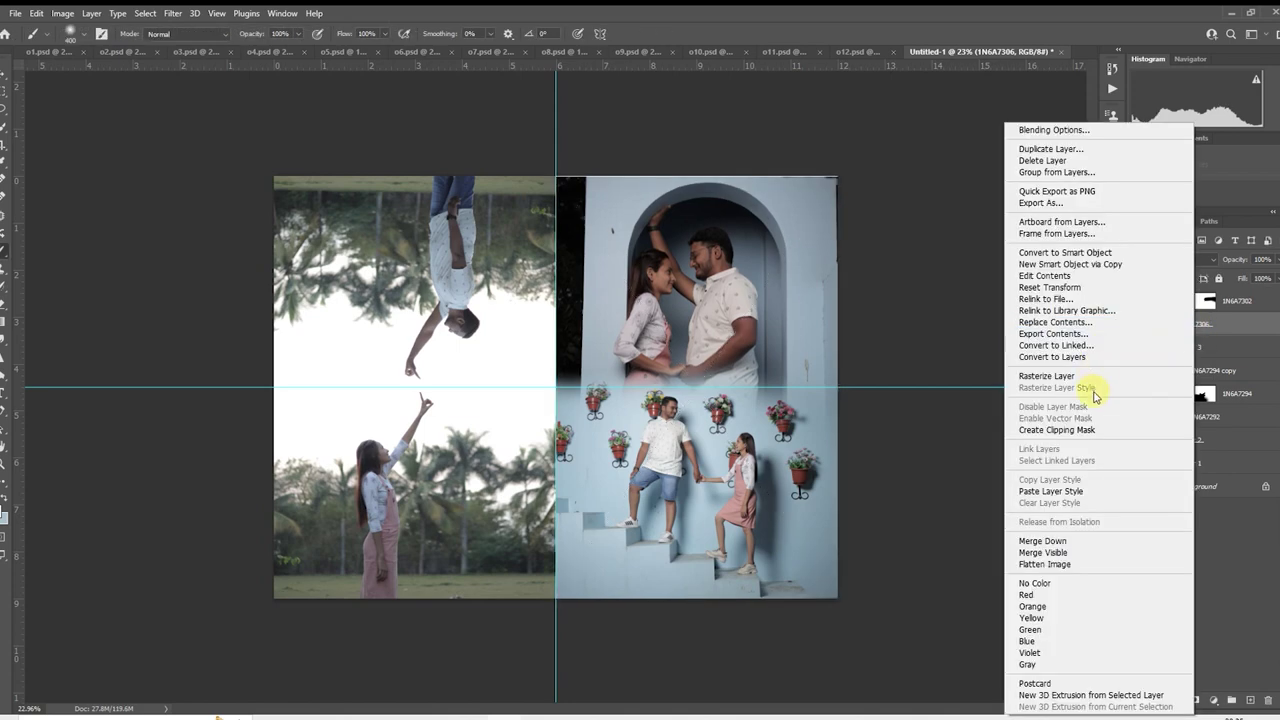
click(1090, 428)
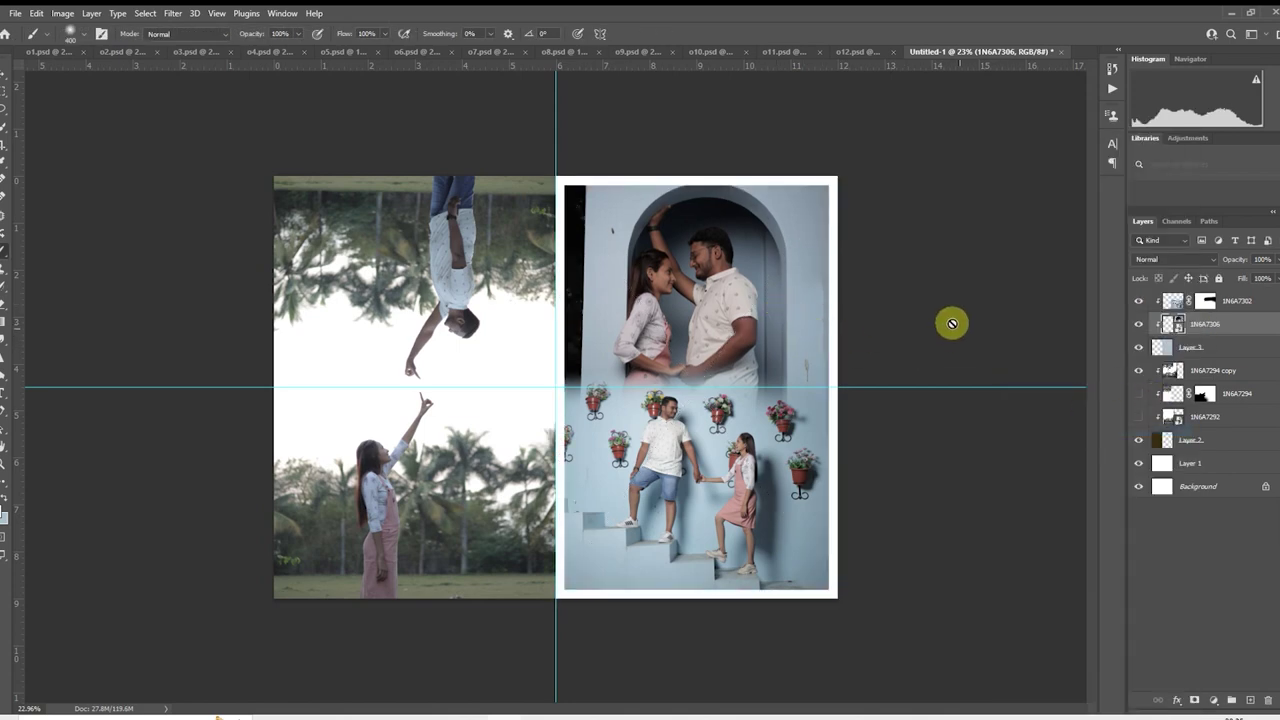
right_click(1197, 329)
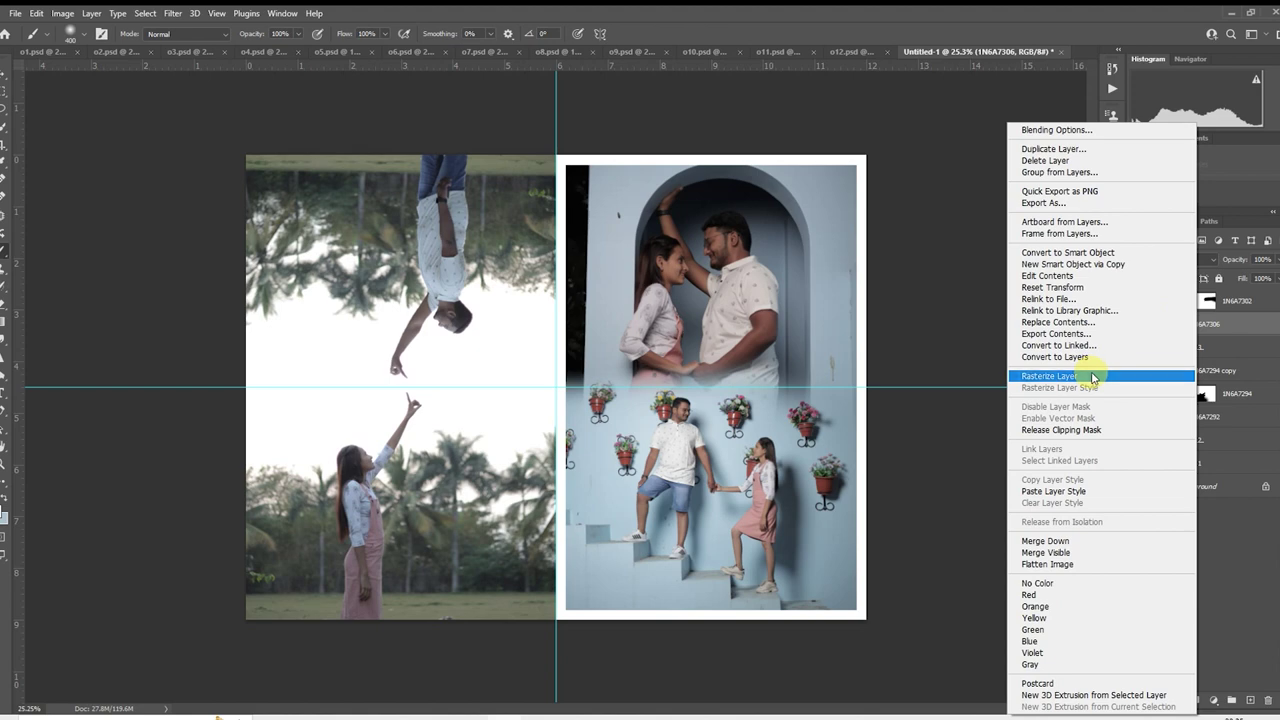
click(1050, 376)
key(m)
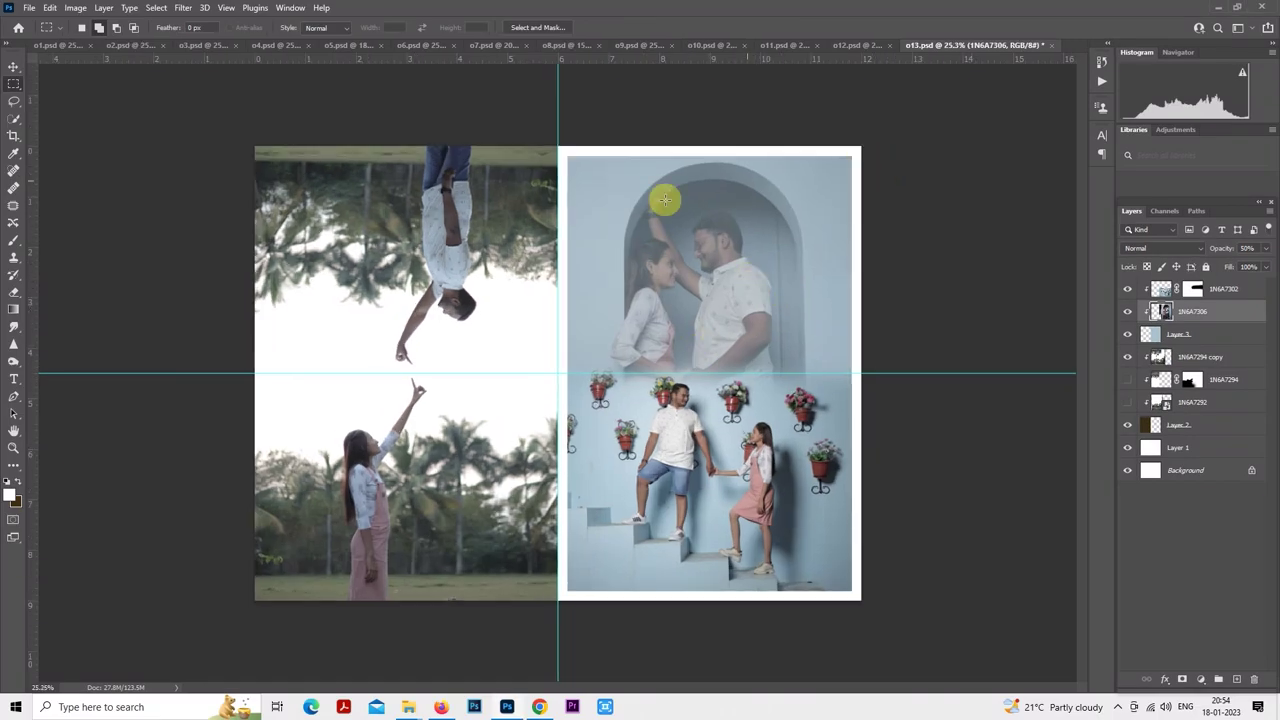
- Set the 1N6A7306 layer's blend mode to Luminosity
scroll(282, 328, up, 2)
scroll(282, 328, down, 2)
scroll(282, 328, up, 3)
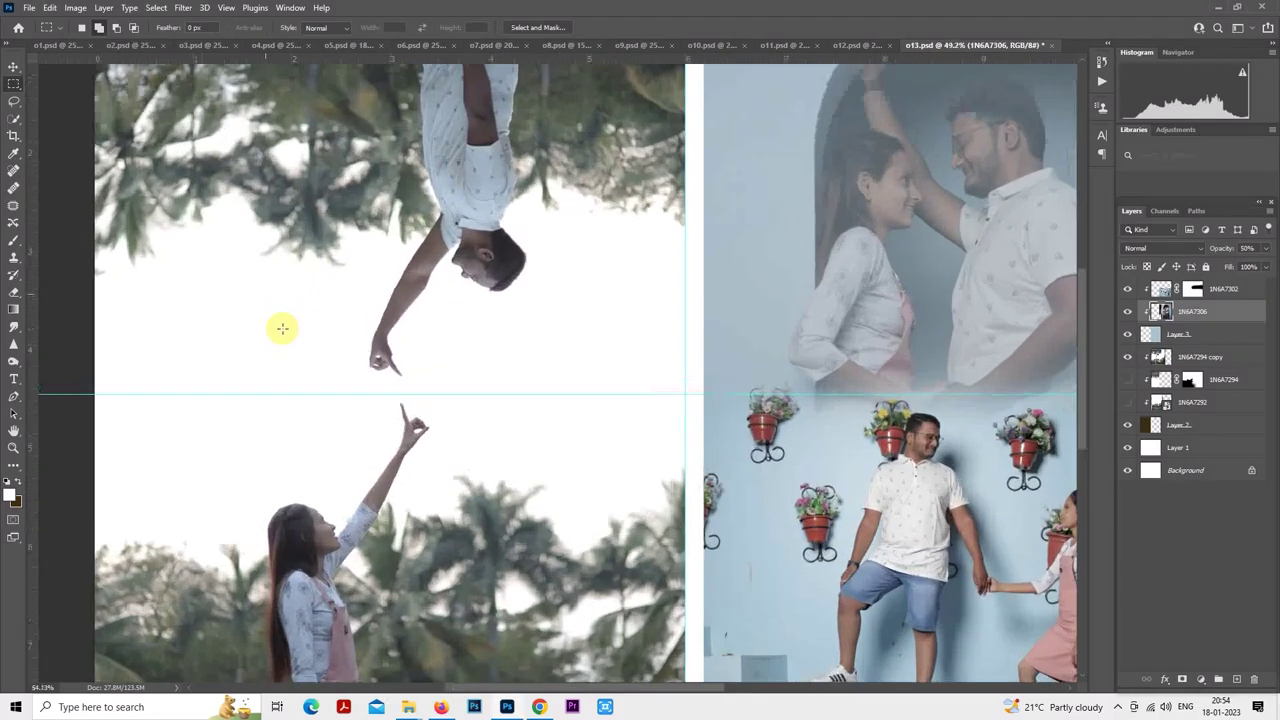
scroll(282, 328, down, 3)
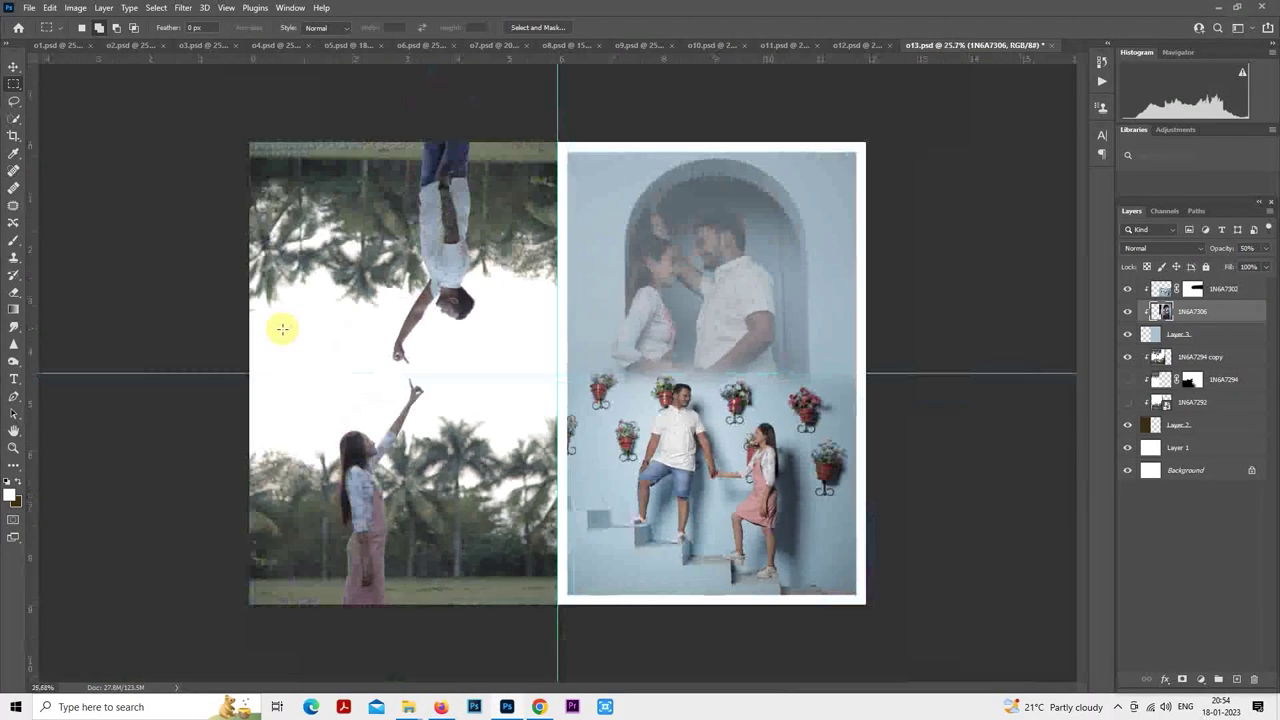
click(1136, 252)
click(1150, 566)
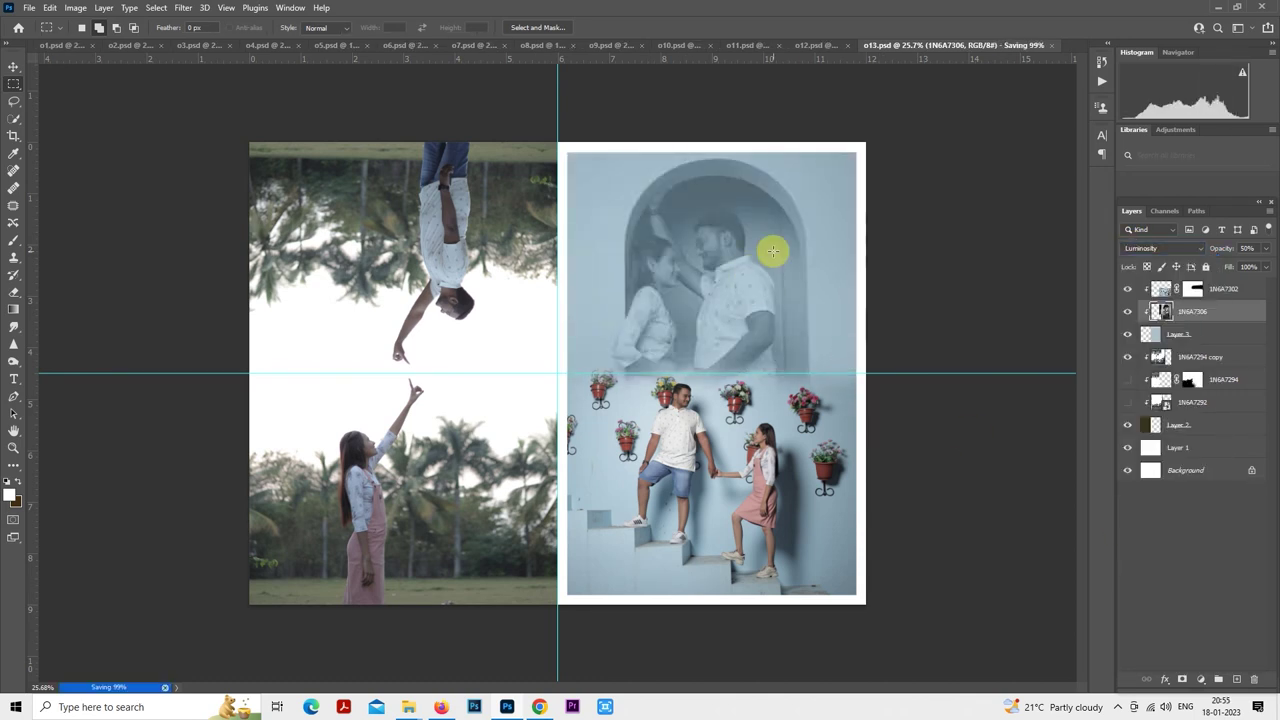
- Bring up the New Document dialog with Ctrl+N
scroll(600, 289, down, 3)
scroll(603, 291, up, 2)
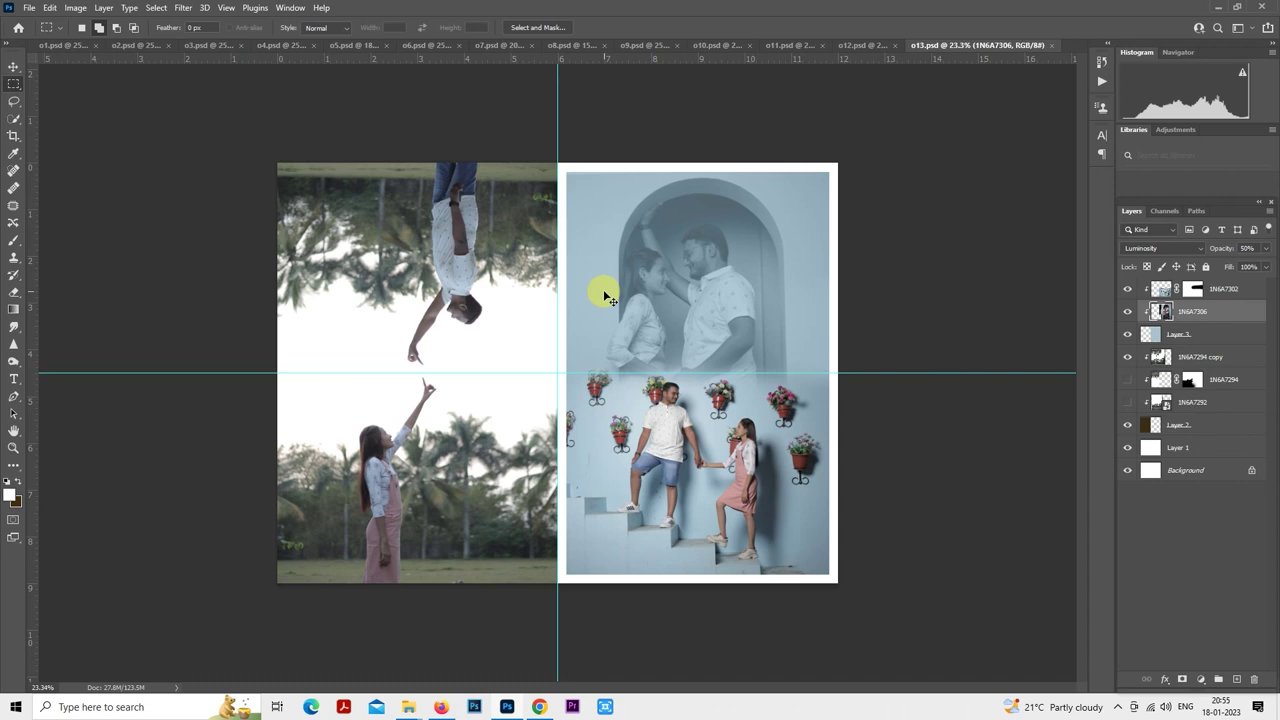
key(alt+shift)
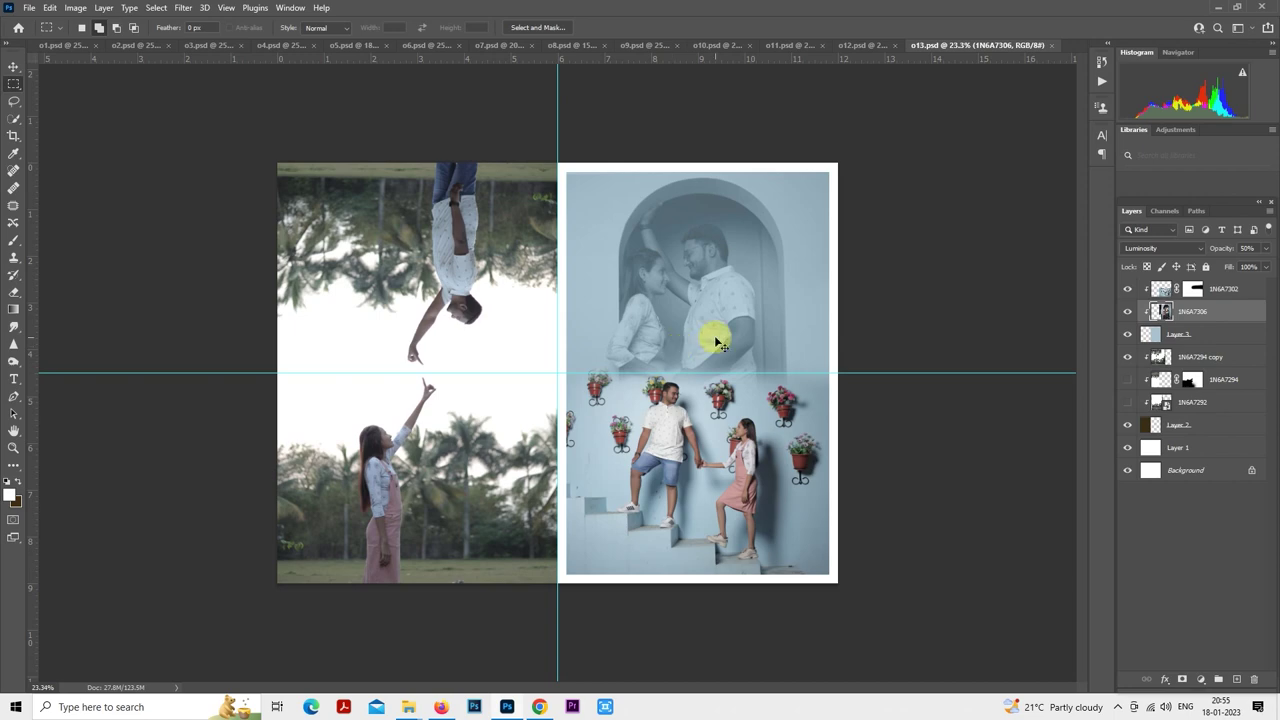
key(ctrl+n)
- Create a new 12 x 9 in document from the recent preset and dock its window
click(605, 268)
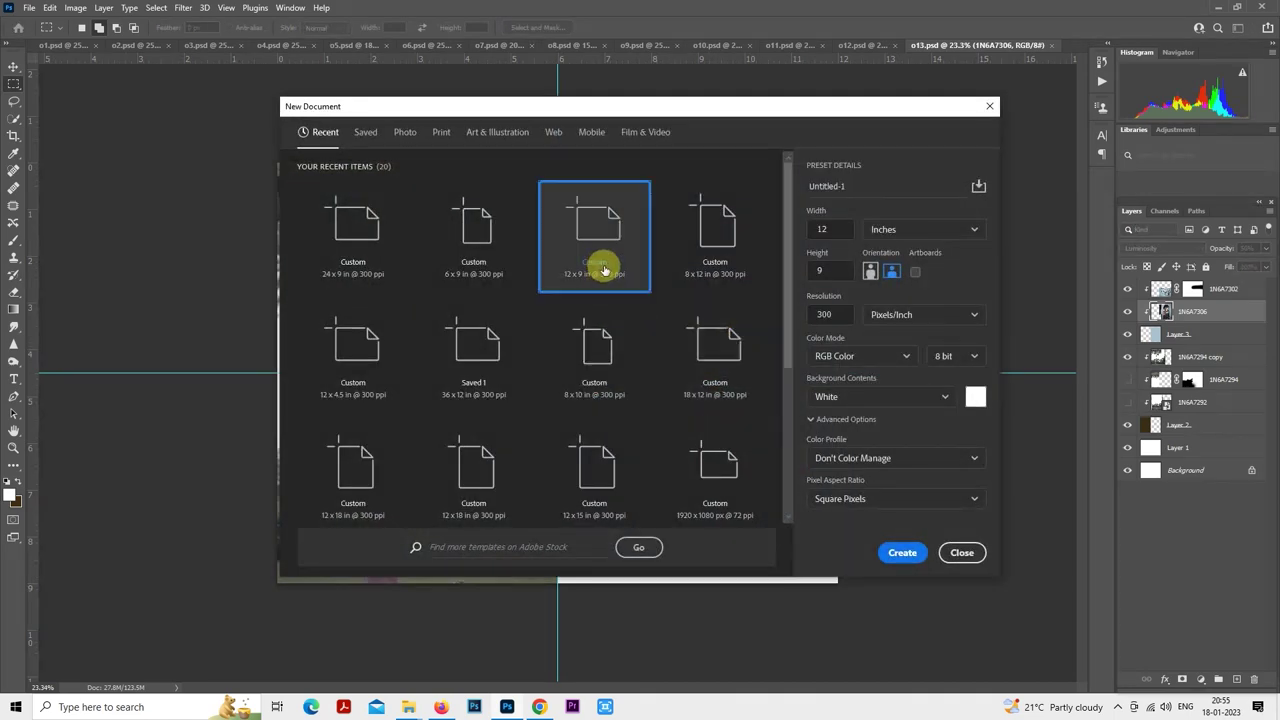
click(901, 555)
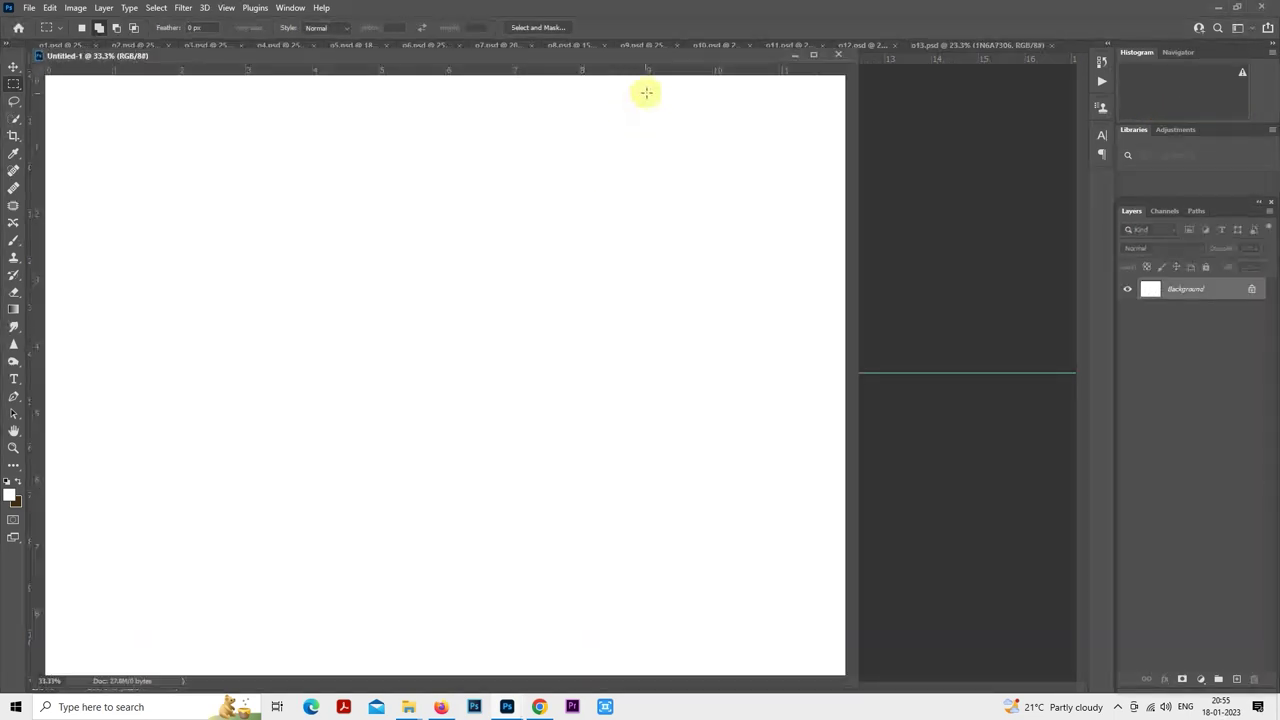
drag(656, 58, 694, 46)
scroll(686, 357, down, 3)
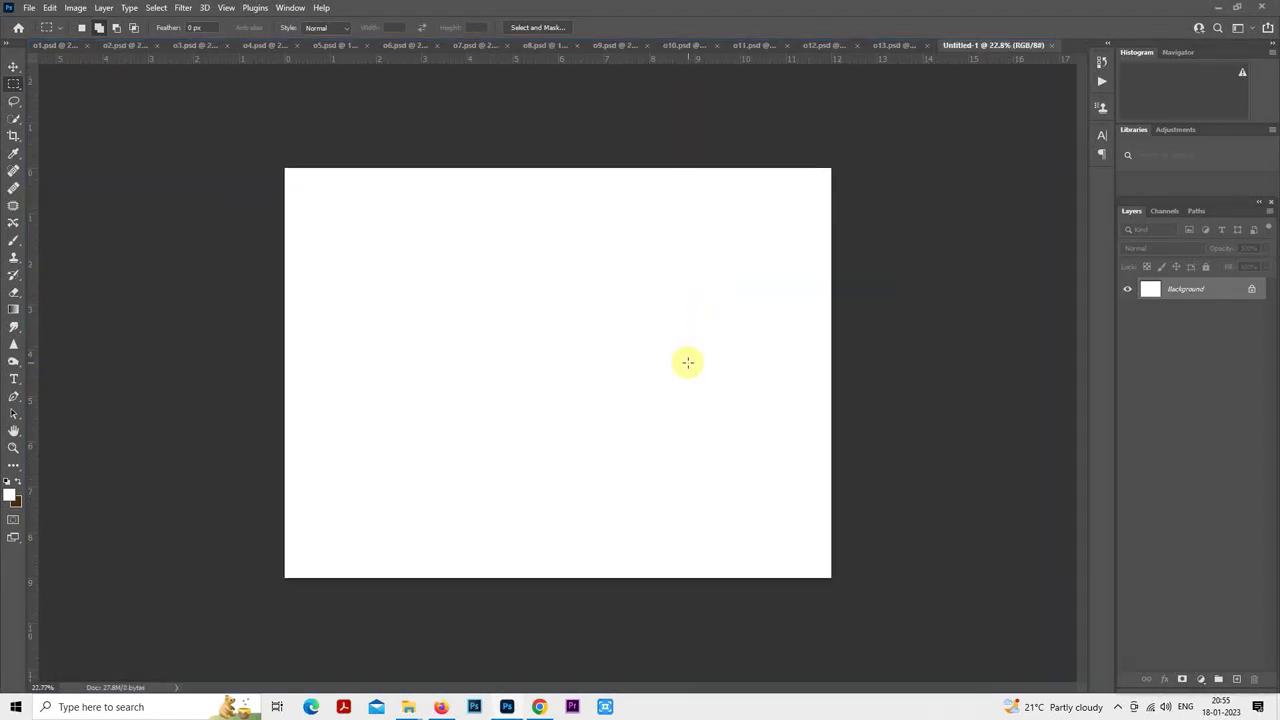
- Add a new layer and place vertical and horizontal guides at the canvas centre
key(ctrl+j)
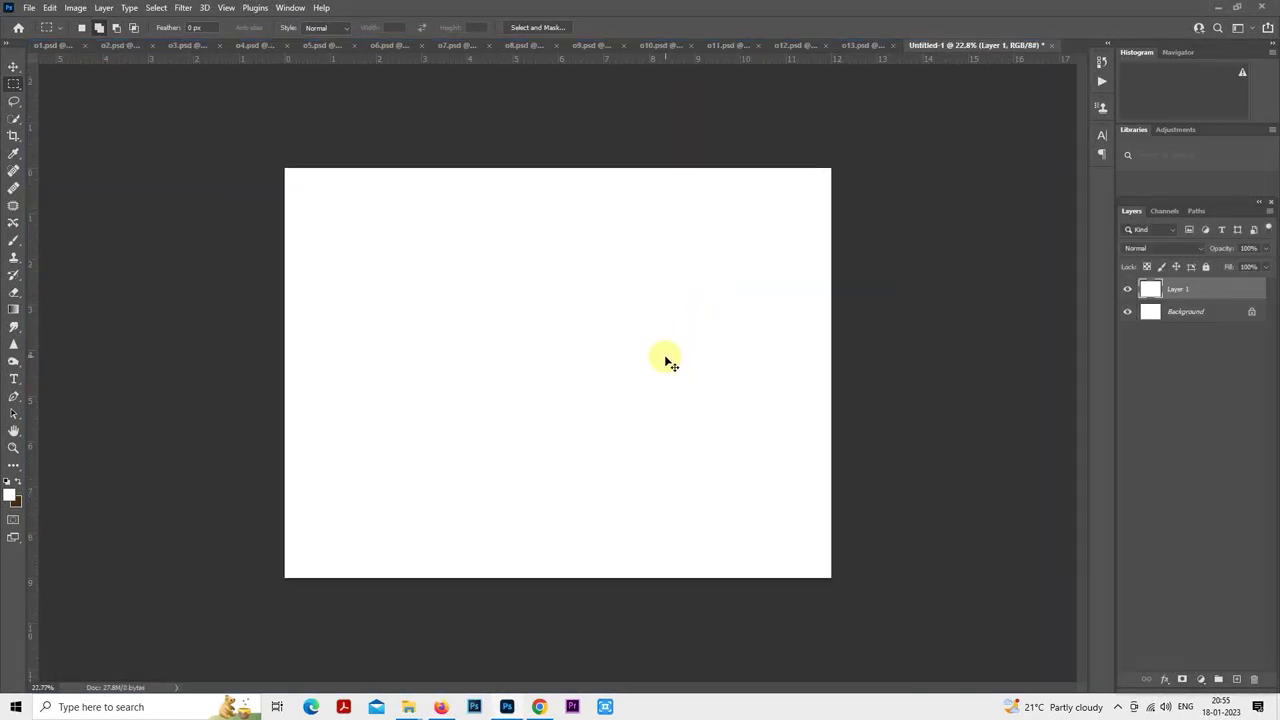
key(ctrl+t)
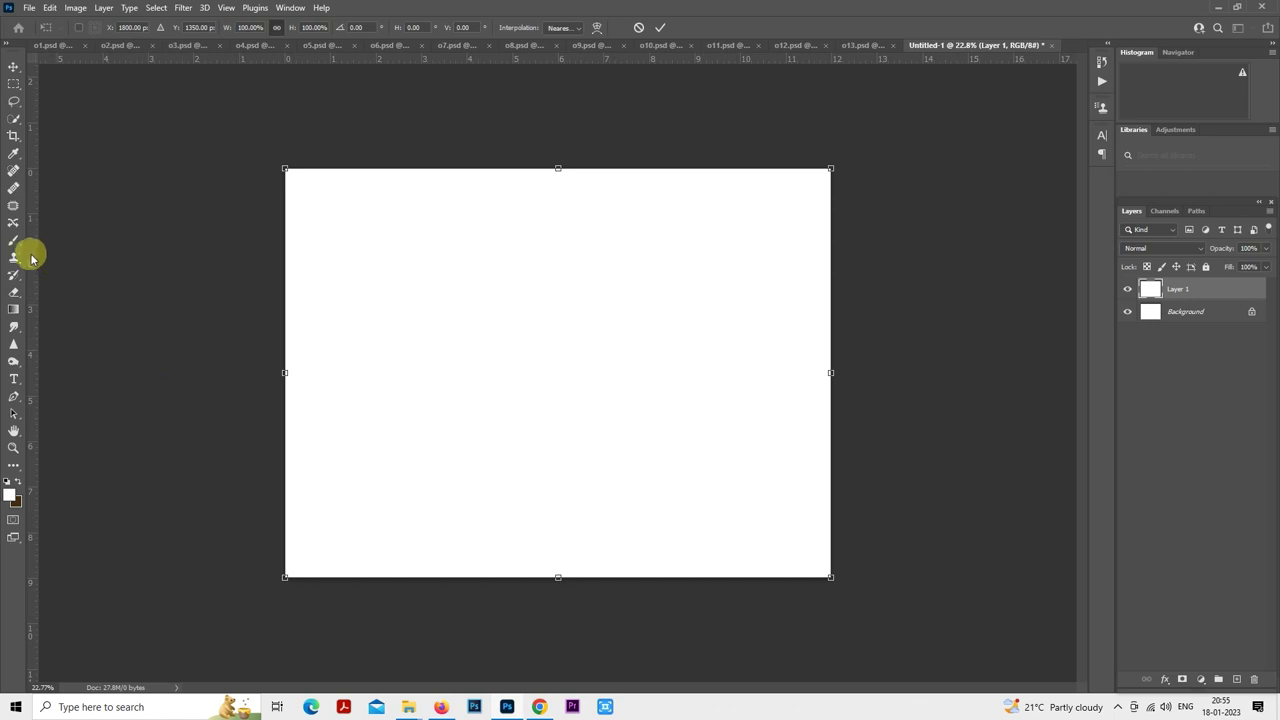
drag(32, 252, 552, 281)
drag(586, 60, 616, 372)
key(Return)
key(m)
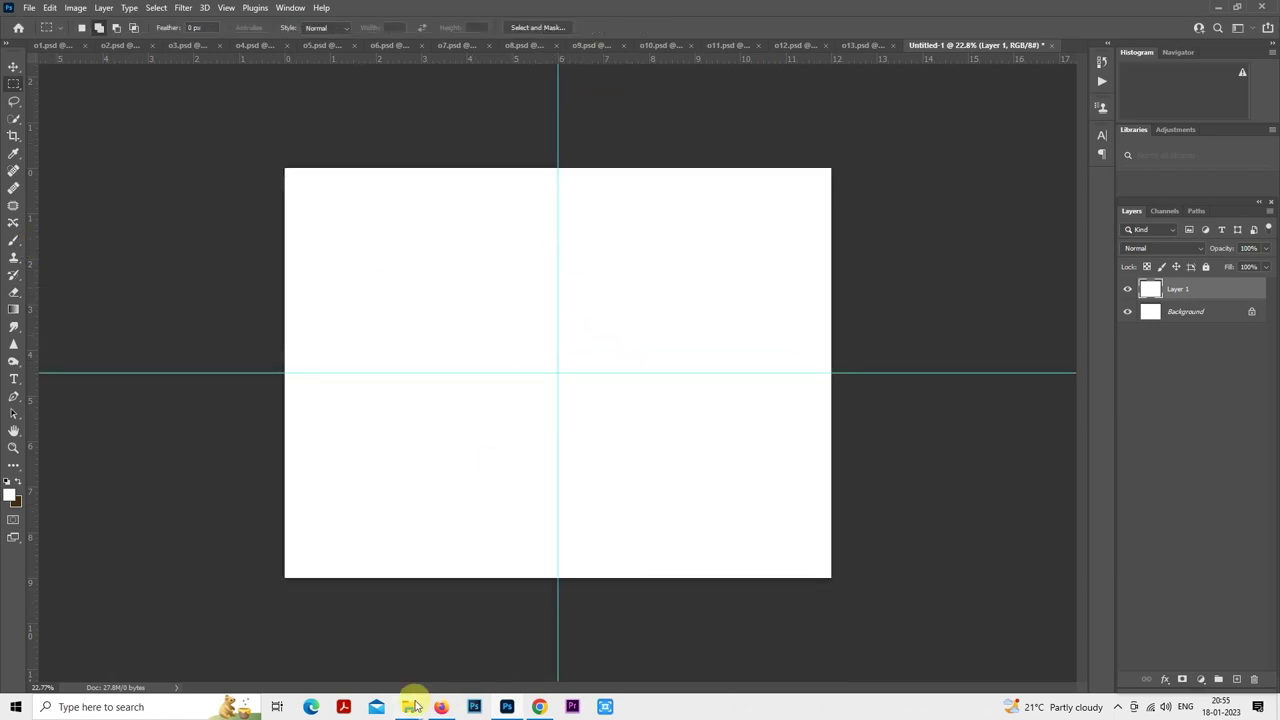
- Place photo 1N6A7365 from the pre shoot folder into the new document
click(375, 665)
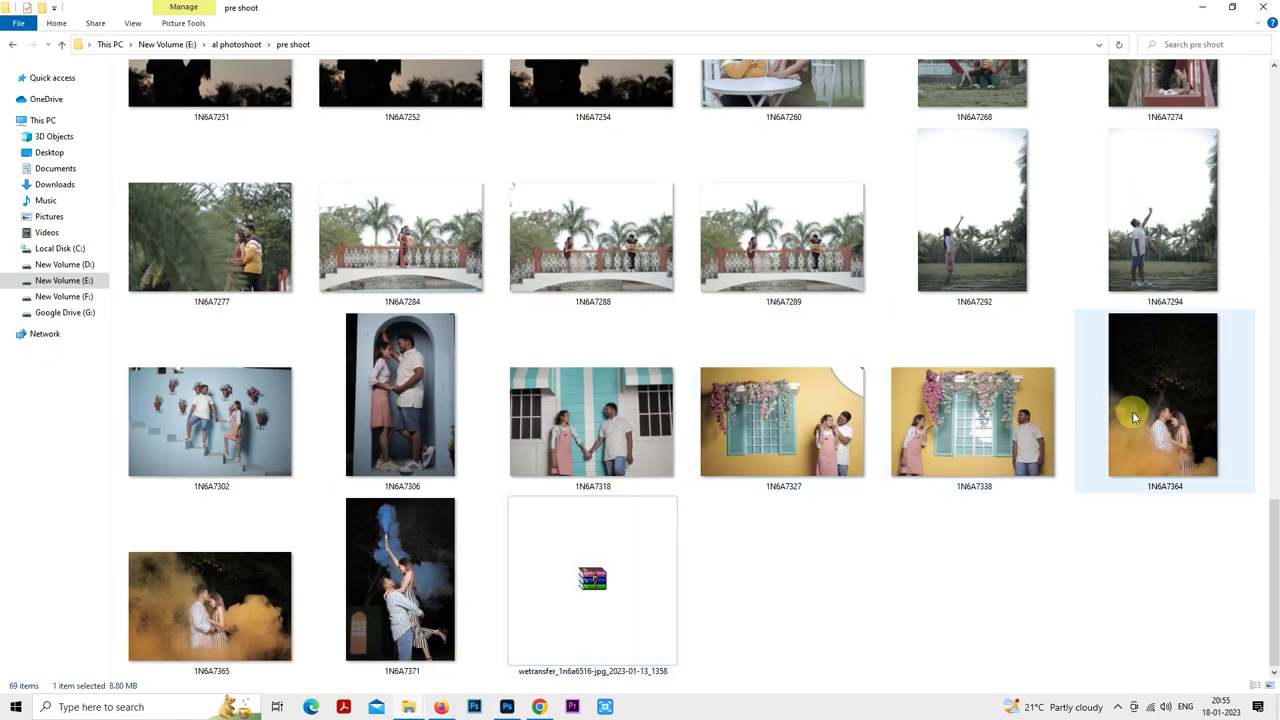
drag(230, 600, 678, 440)
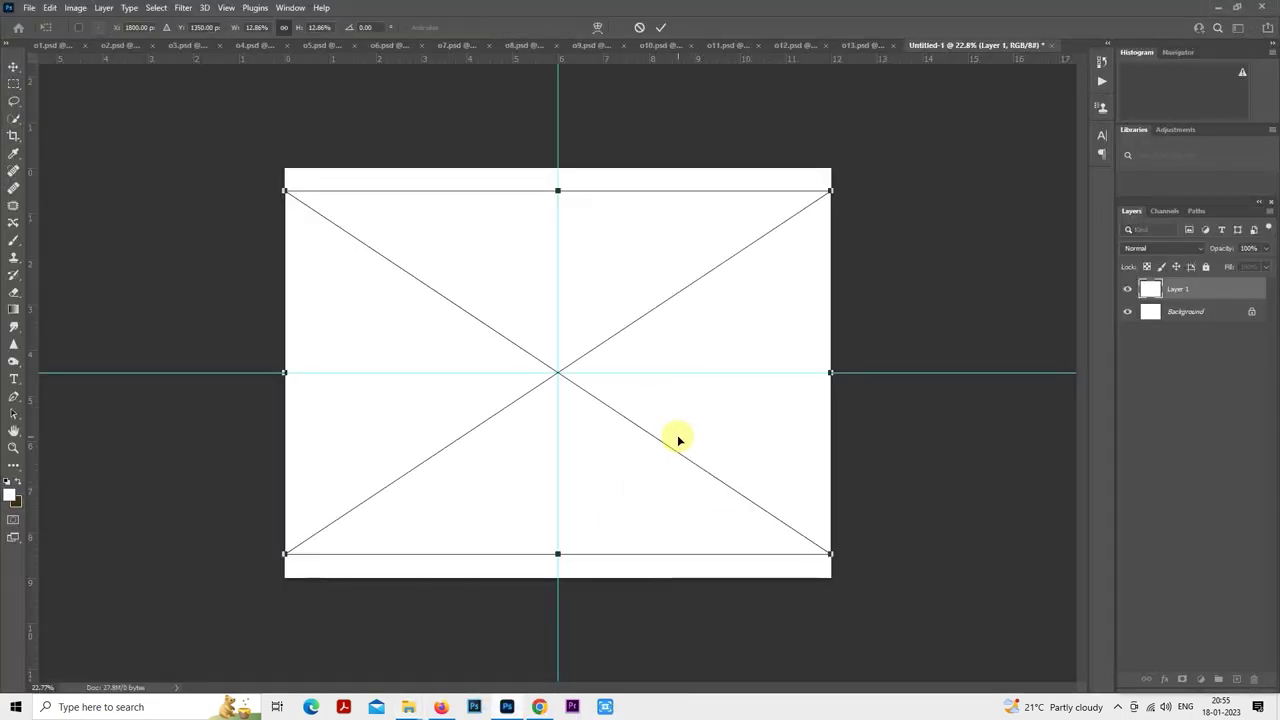
click(1129, 290)
- Fill the right half of Layer 1 dark brown and clip photo 1N6A7365 to it
click(1128, 289)
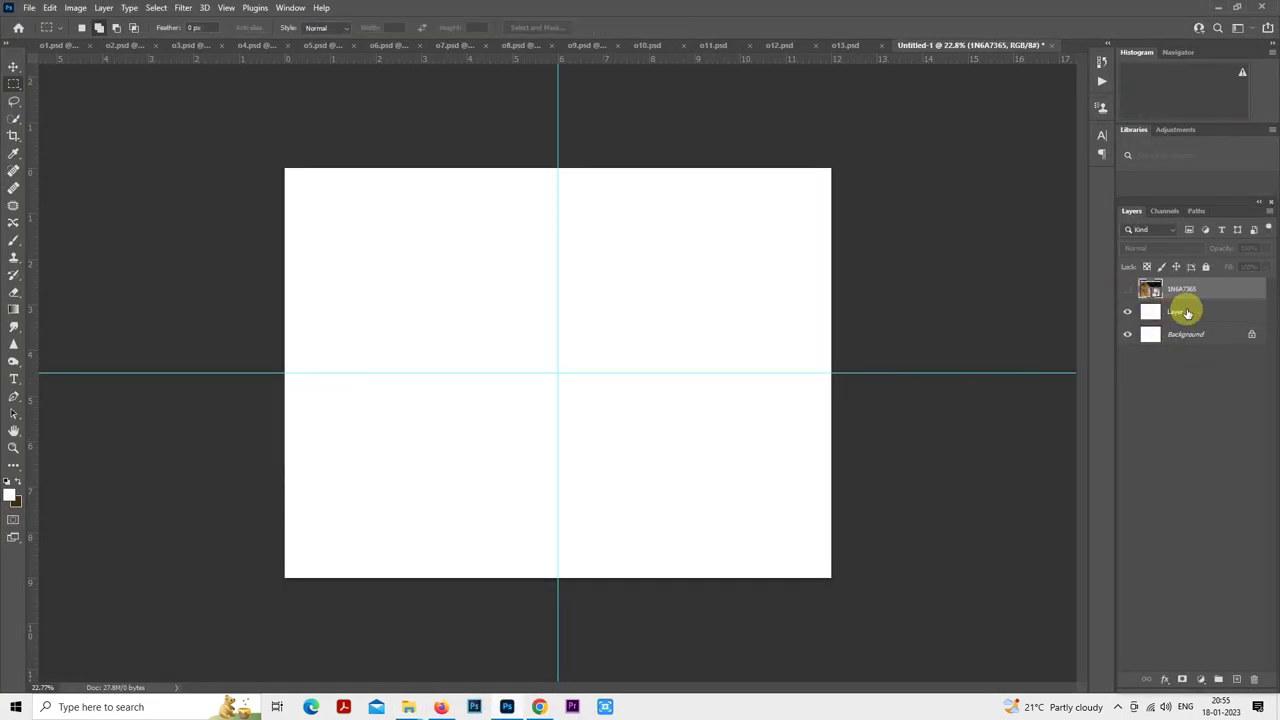
click(1185, 313)
drag(883, 160, 883, 160)
drag(596, 625, 556, 615)
key(ctrl+BackSpace)
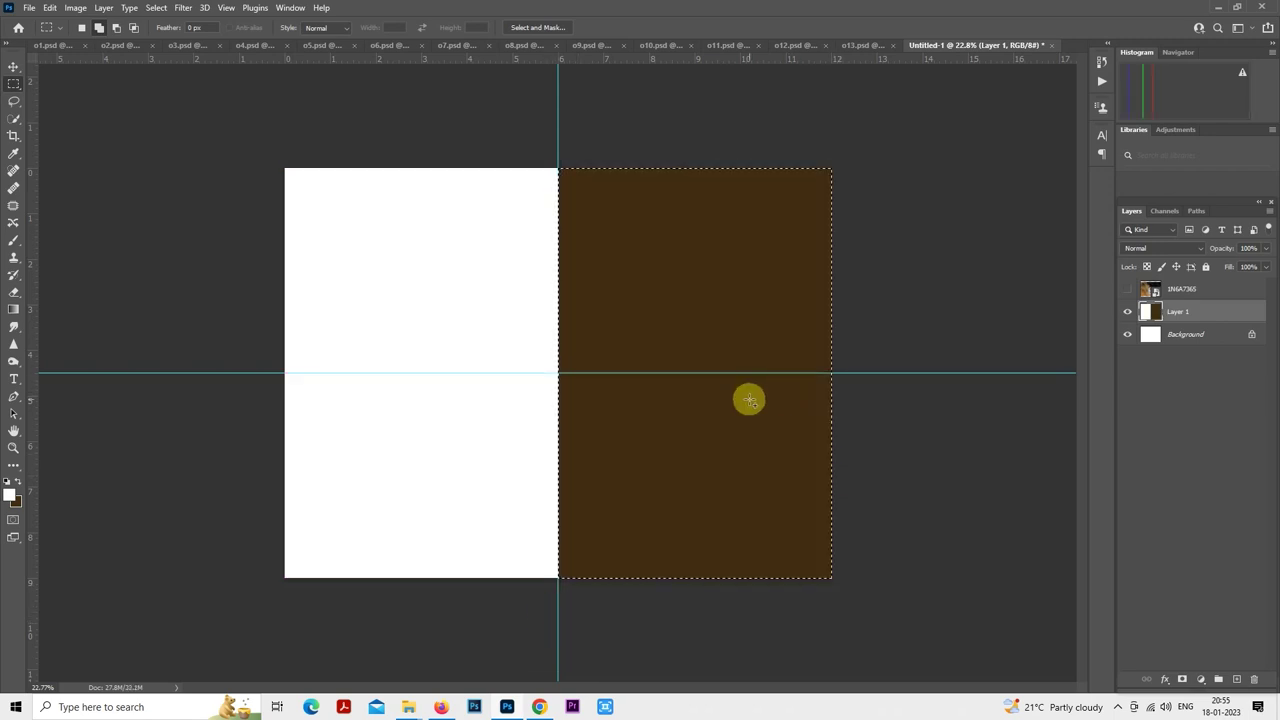
key(ctrl+d)
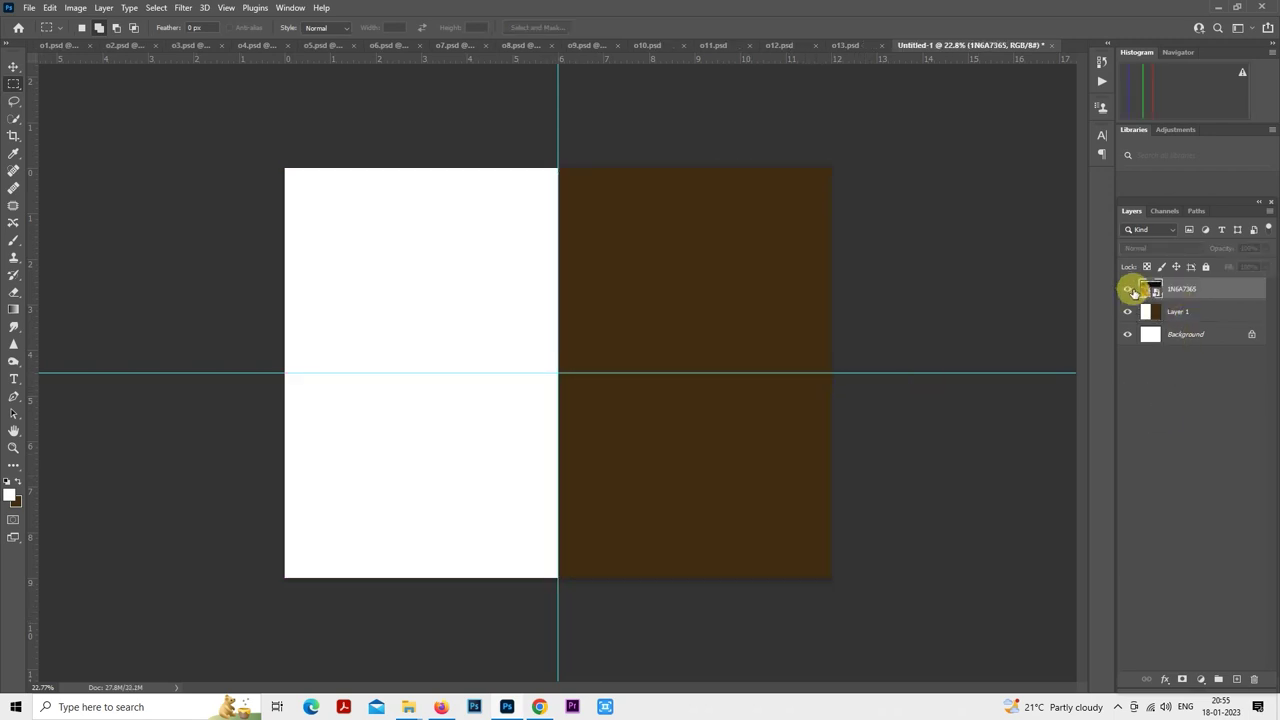
click(1128, 289)
right_click(1192, 288)
click(1060, 414)
key(ctrl+minus)
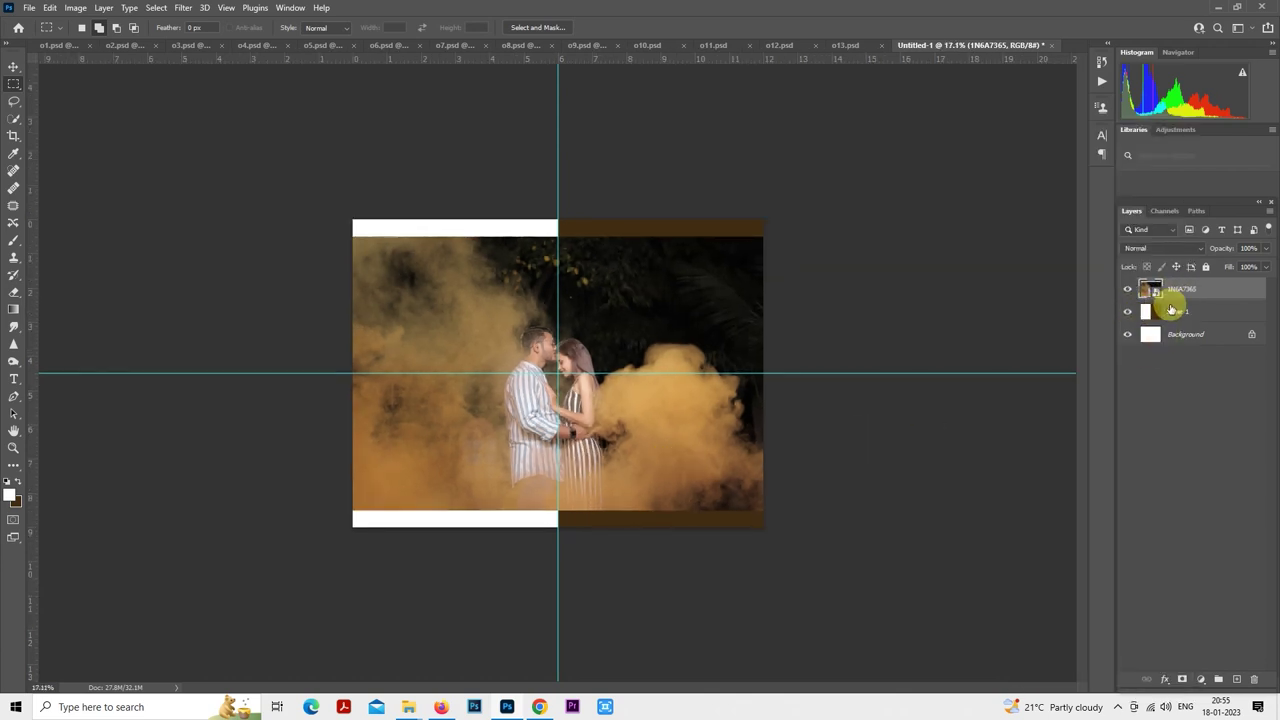
- Redo the brown right-half fill on a new Layer 2 and clip the photo above it
ctrl+click(1150, 311)
key(alt+BackSpace)
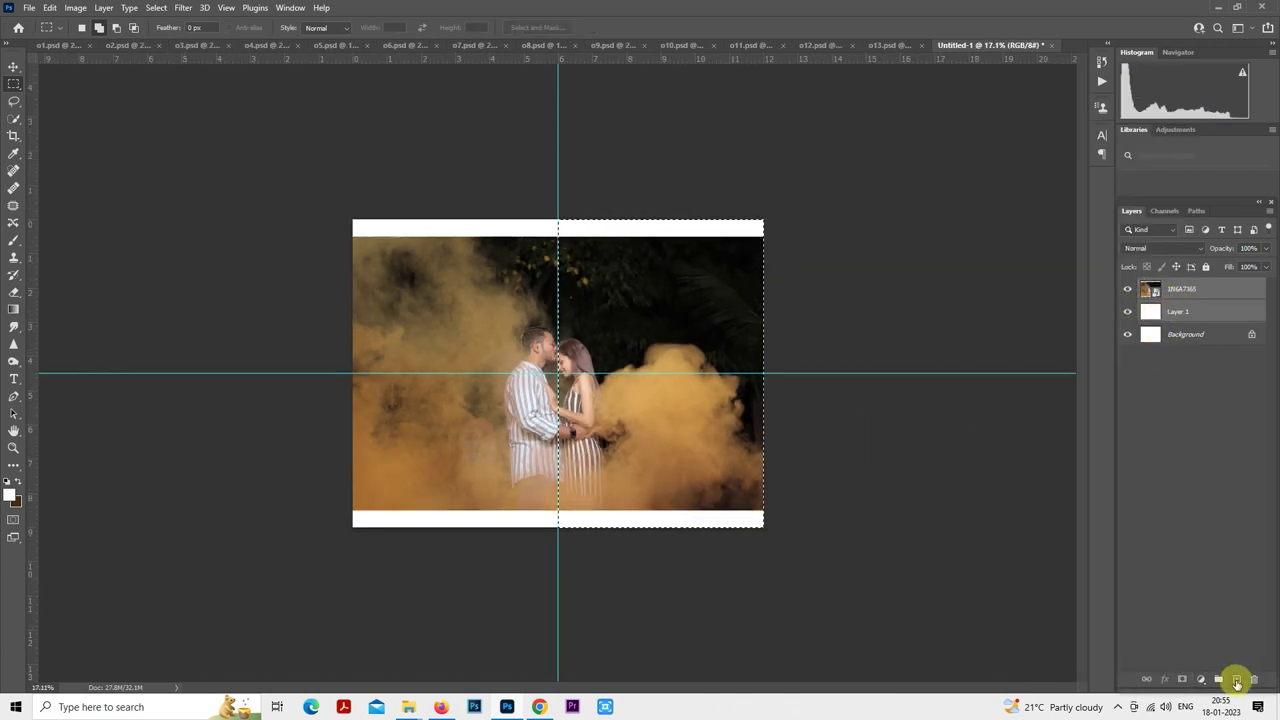
click(1237, 680)
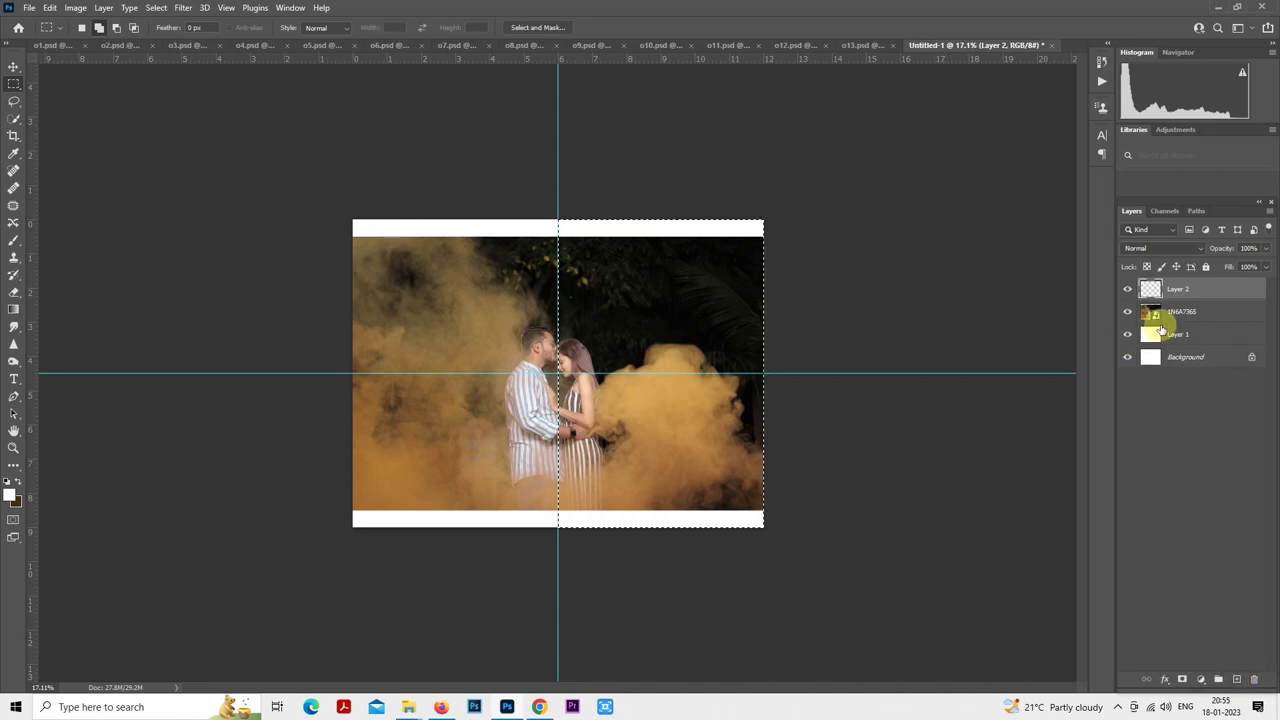
key(ctrl+BackSpace)
drag(1173, 296, 1182, 296)
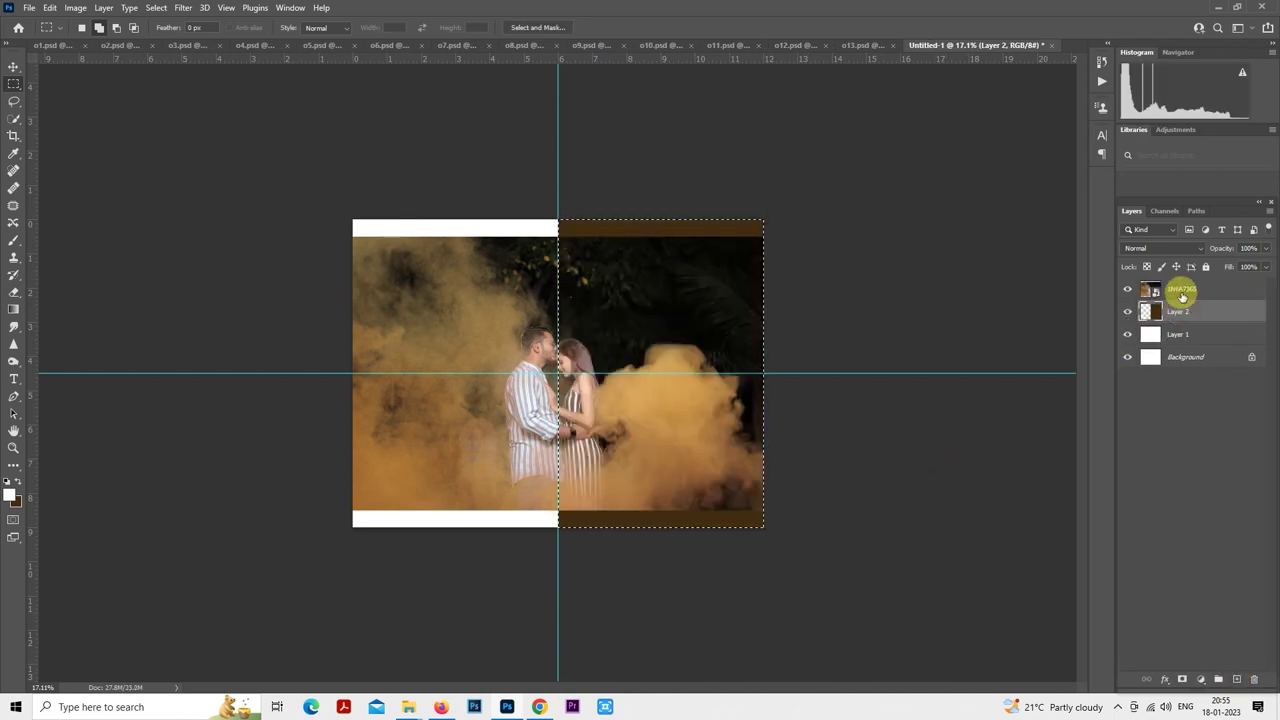
right_click(1183, 293)
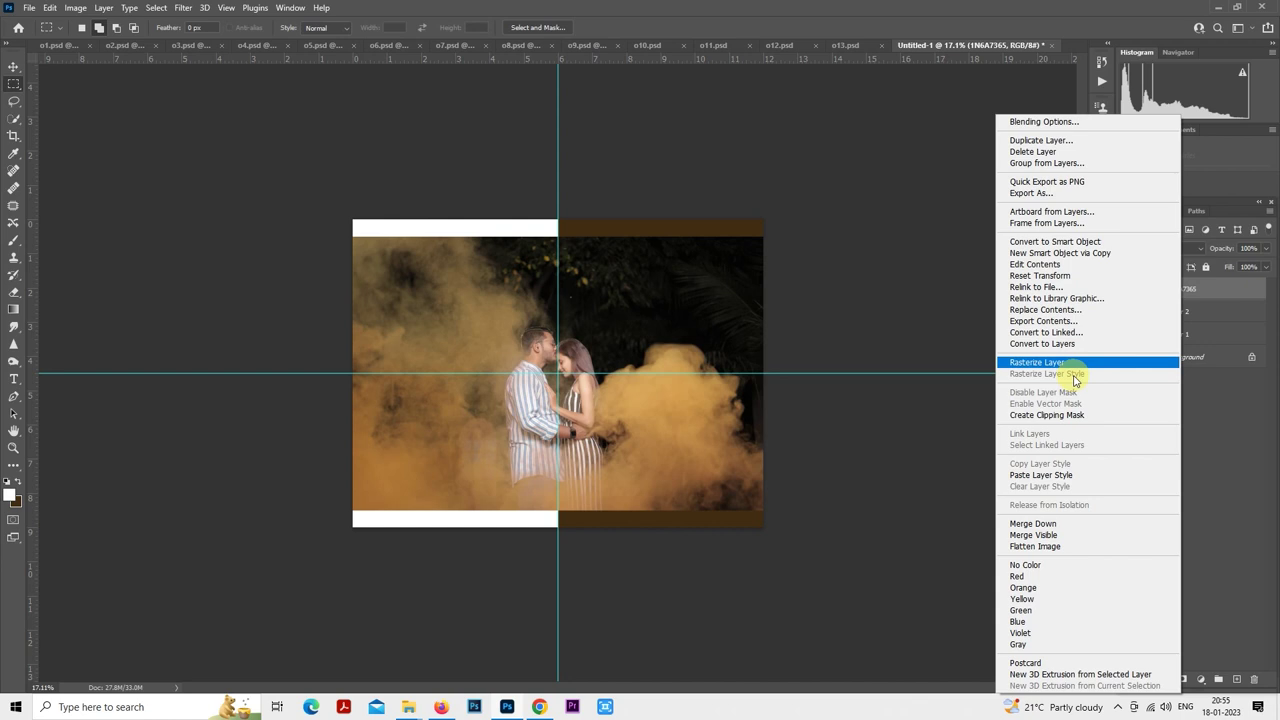
click(1074, 420)
- Free Transform the clipped photo: move it, enlarge it, and tilt it about 3 degrees
scroll(684, 390, down, 2)
right_click(684, 390)
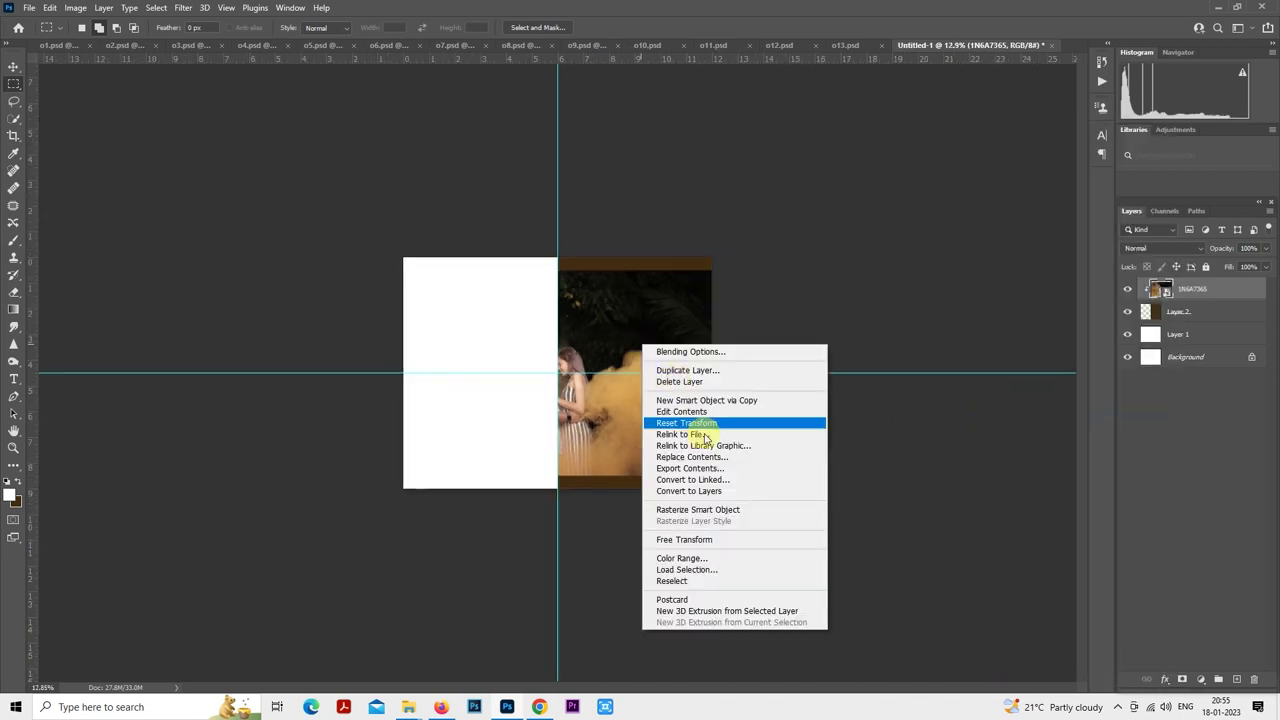
click(712, 540)
drag(666, 437, 722, 436)
drag(777, 480, 800, 503)
drag(857, 441, 751, 420)
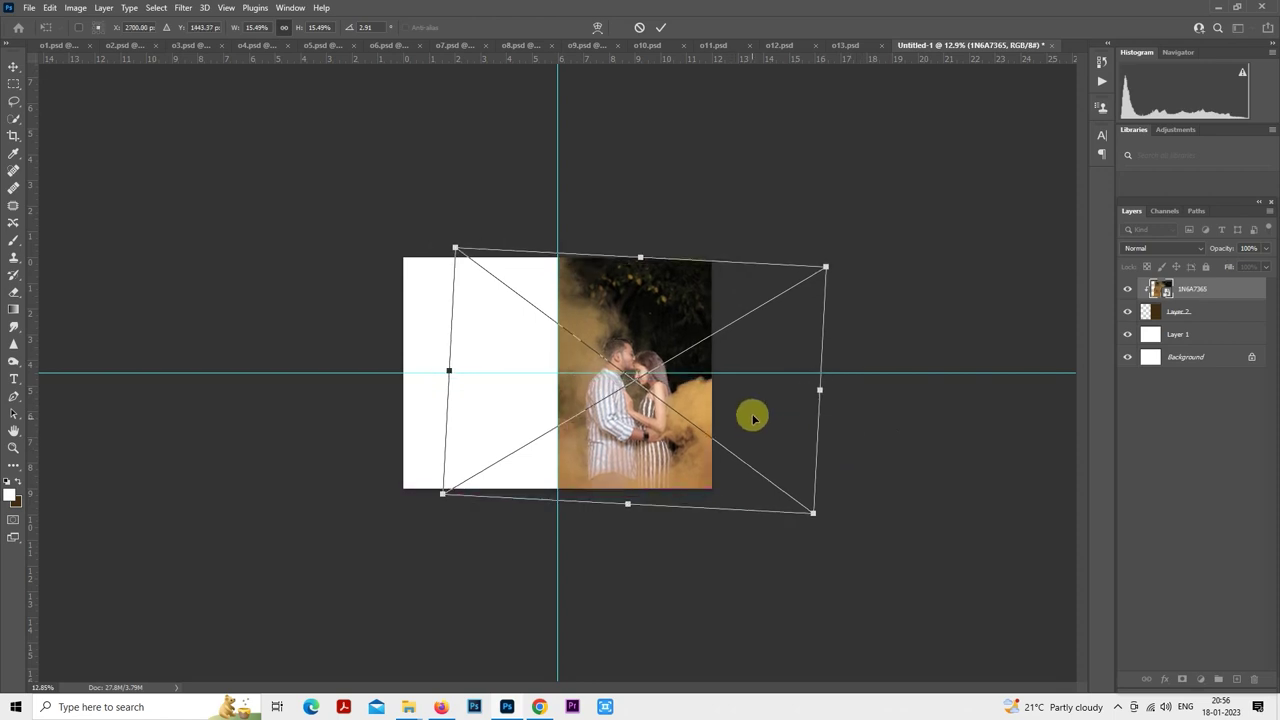
- Fine-tune the photo's size and position, ease the tilt to about 2.2 degrees, and apply
key(ctrl+plus)
drag(898, 560, 883, 543)
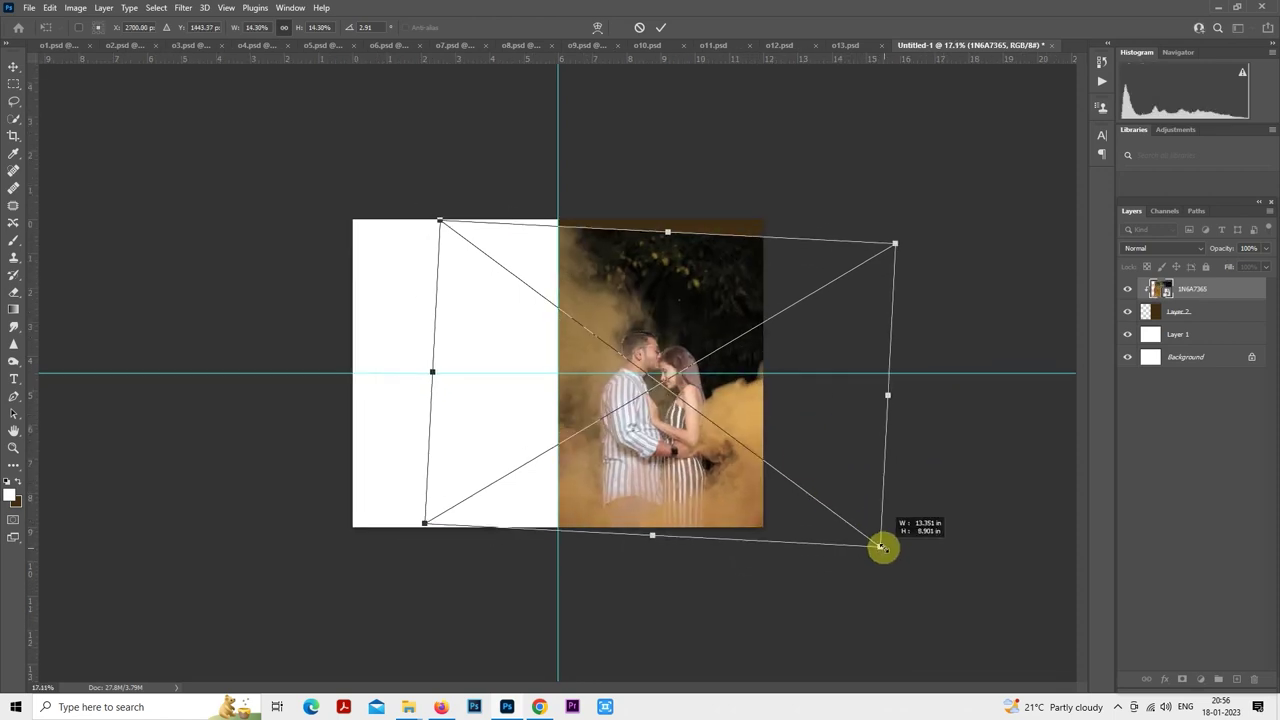
drag(833, 480, 833, 484)
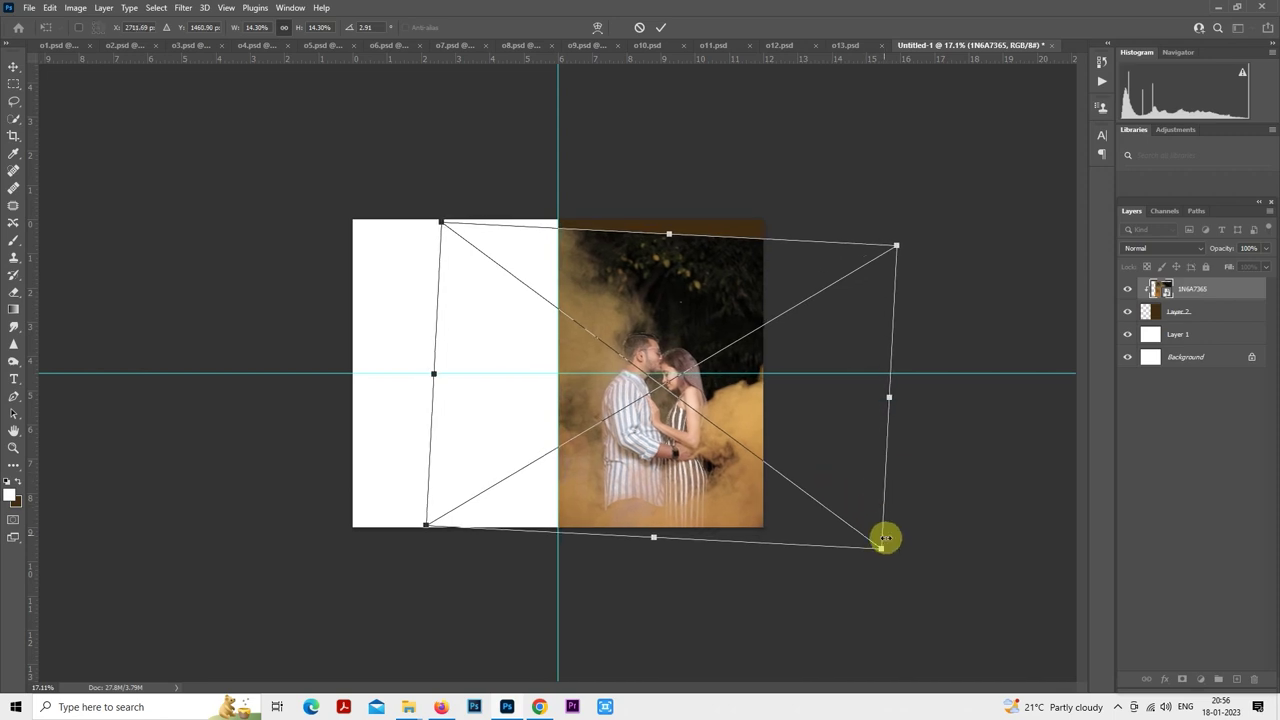
drag(882, 549, 871, 537)
drag(821, 467, 825, 470)
drag(929, 282, 929, 263)
scroll(784, 433, up, 1)
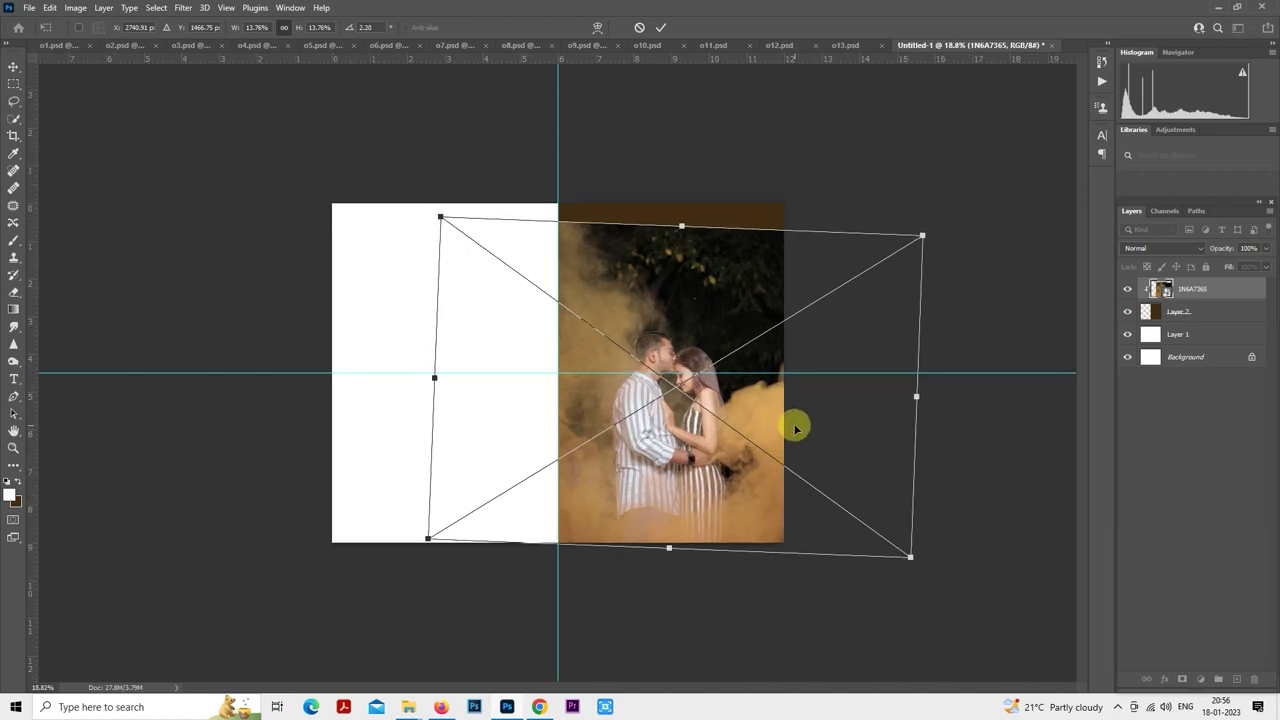
drag(793, 428, 797, 429)
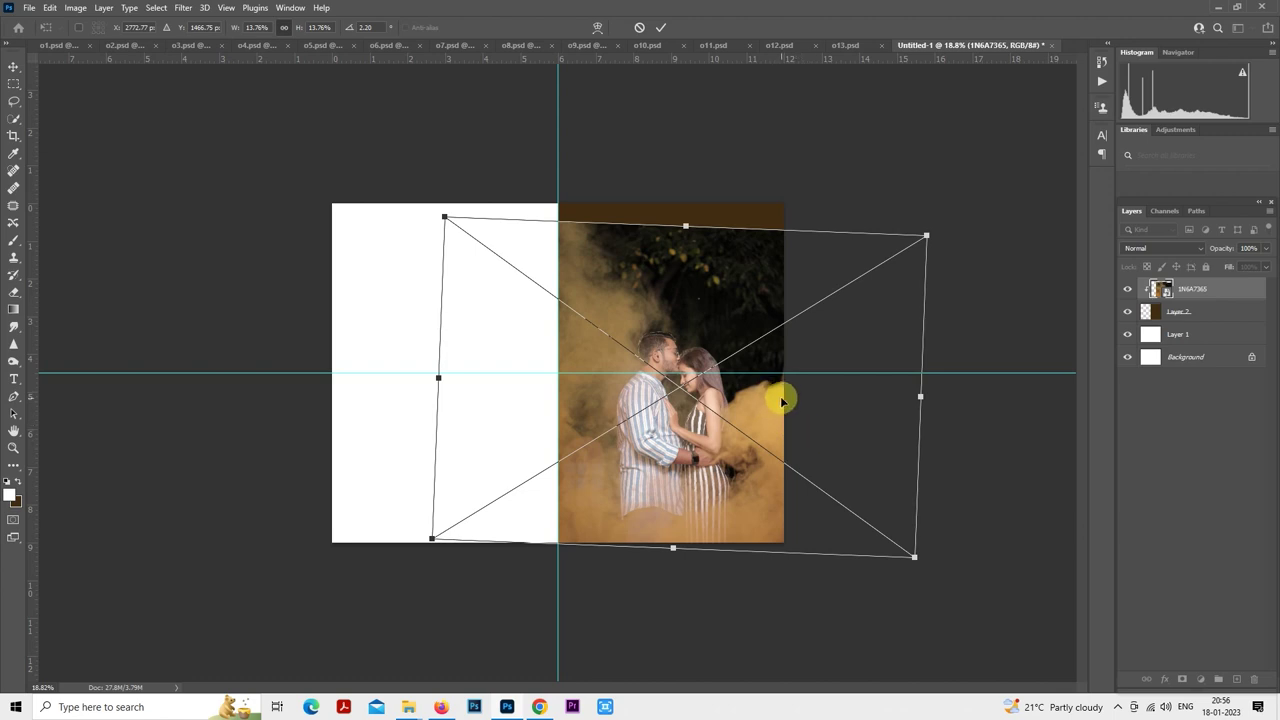
drag(781, 400, 777, 394)
double_click(788, 296)
scroll(775, 270, up, 5)
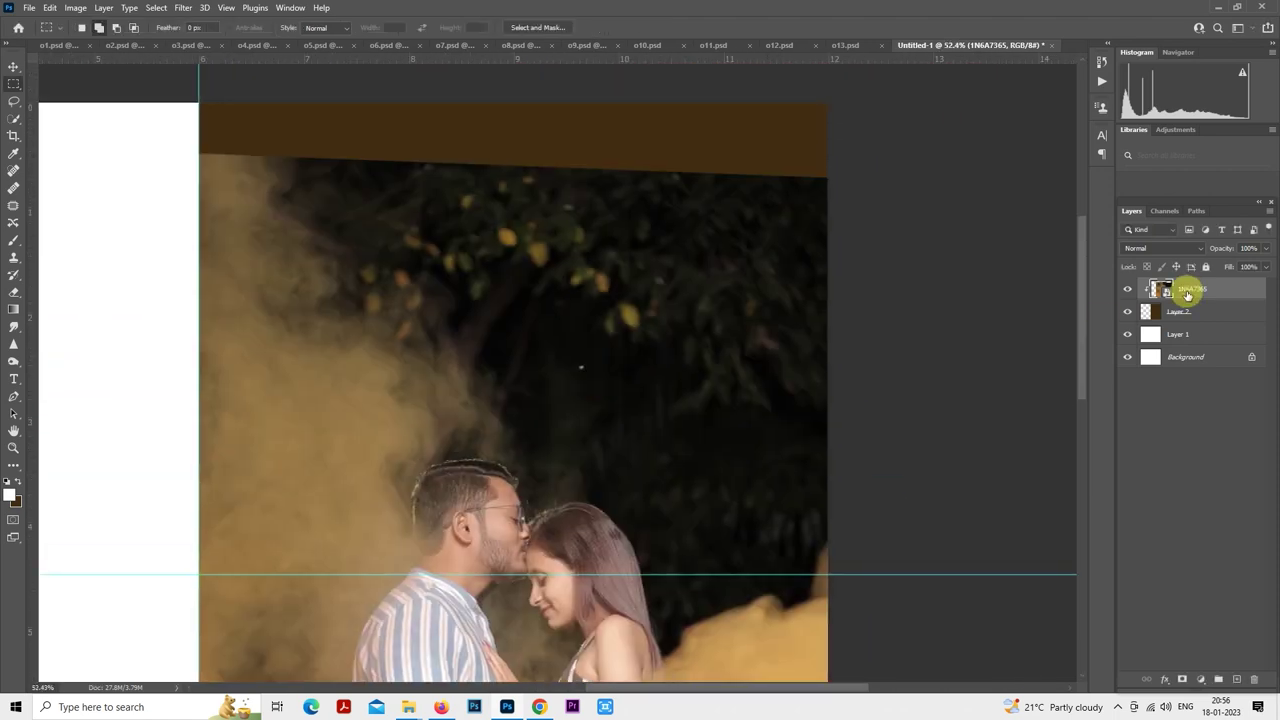
- Rasterize the 1N6A7365 photo layer and try a first Clone Stamp pass, then undo it
right_click(1188, 293)
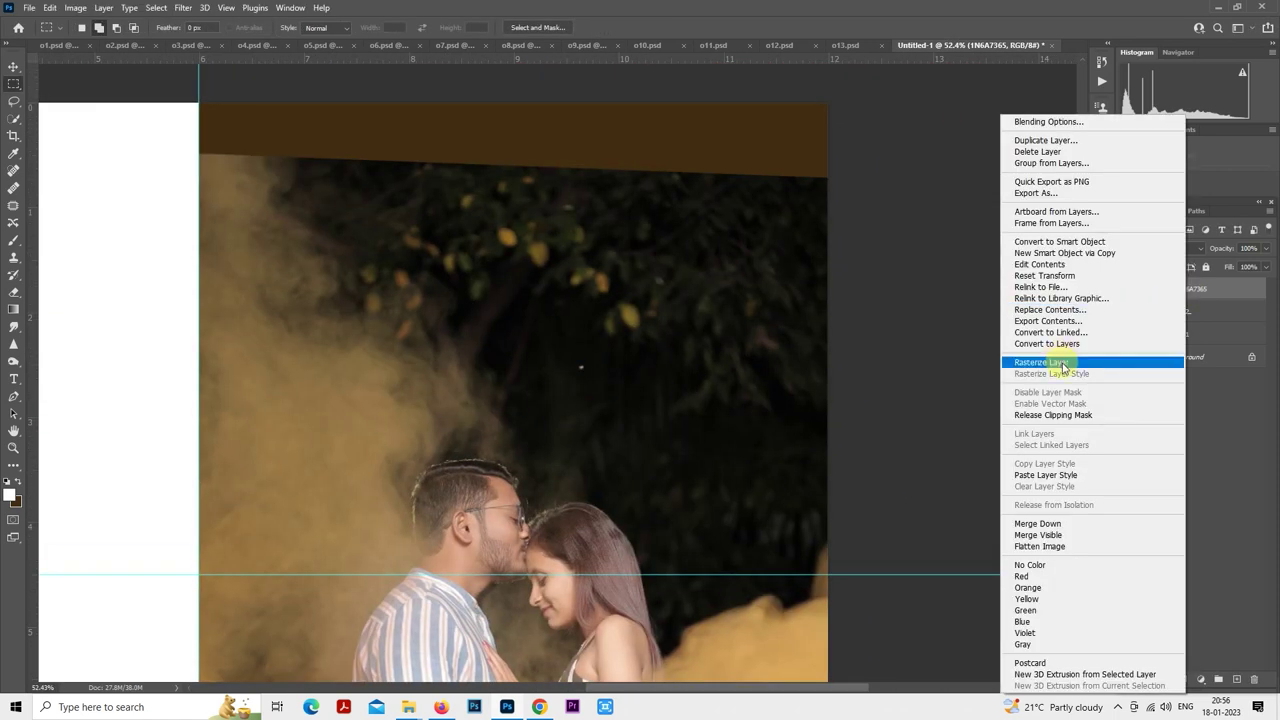
click(1065, 366)
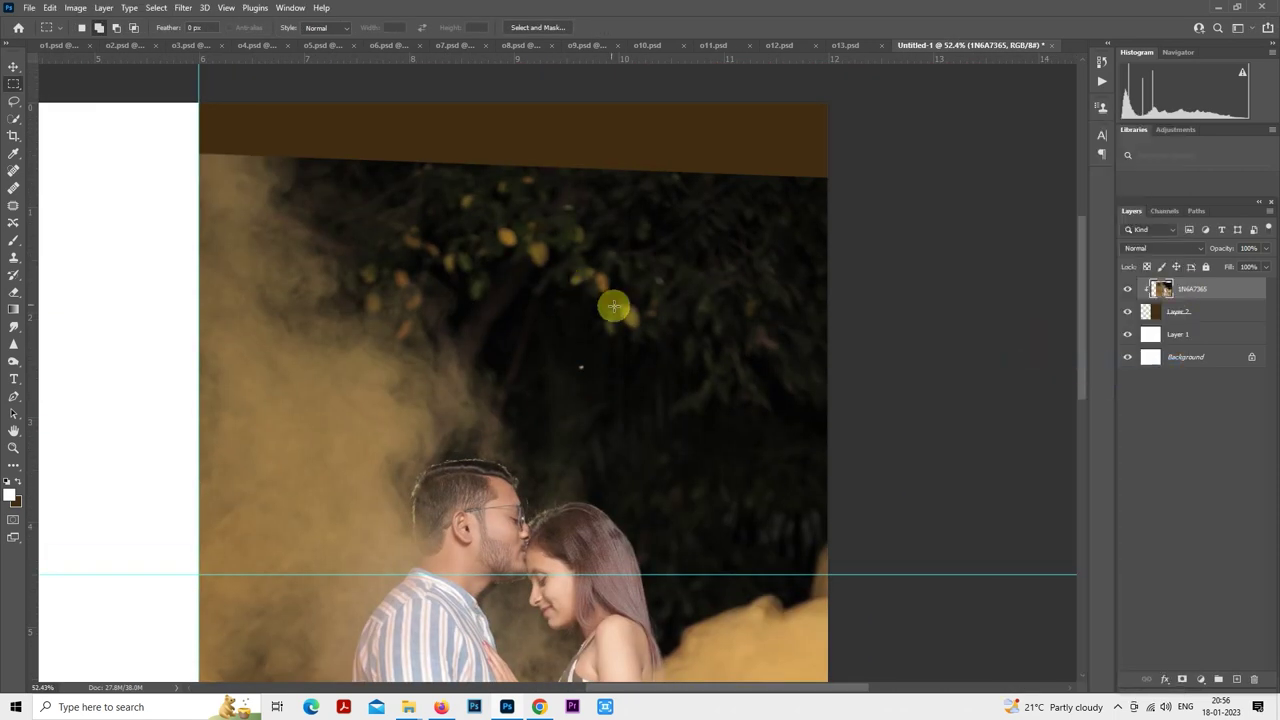
click(14, 259)
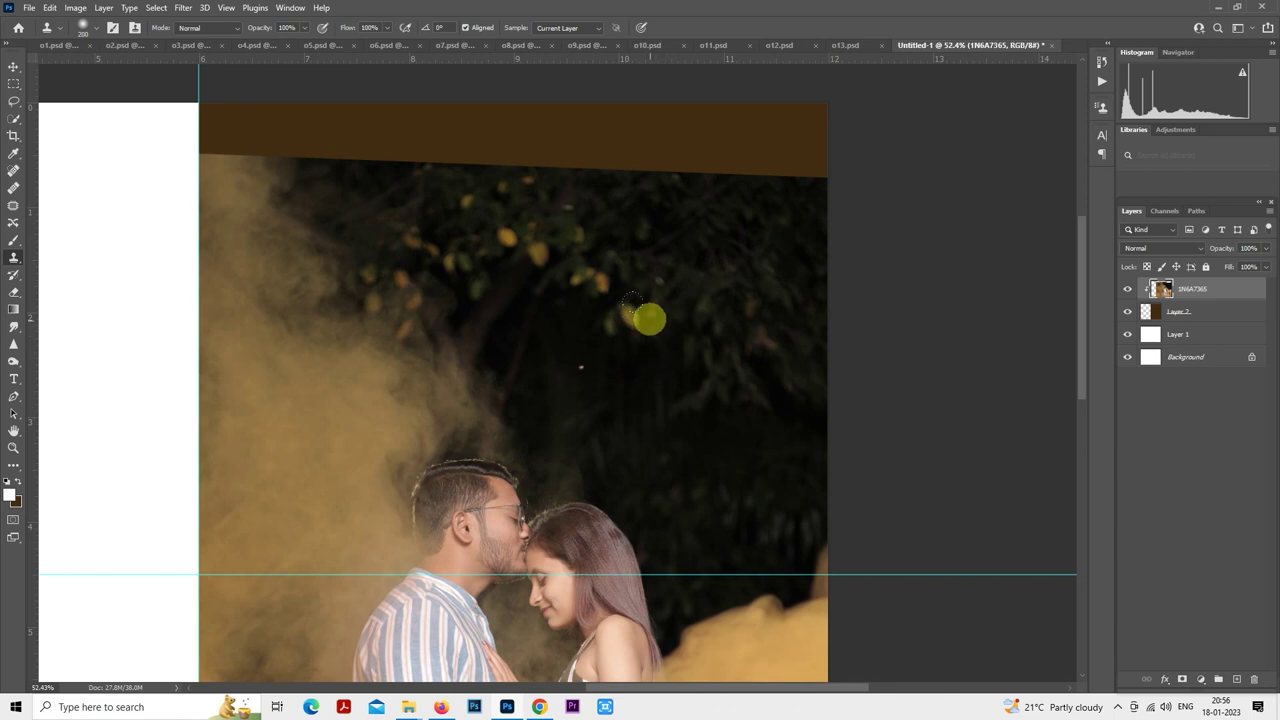
scroll(650, 309, down, 2)
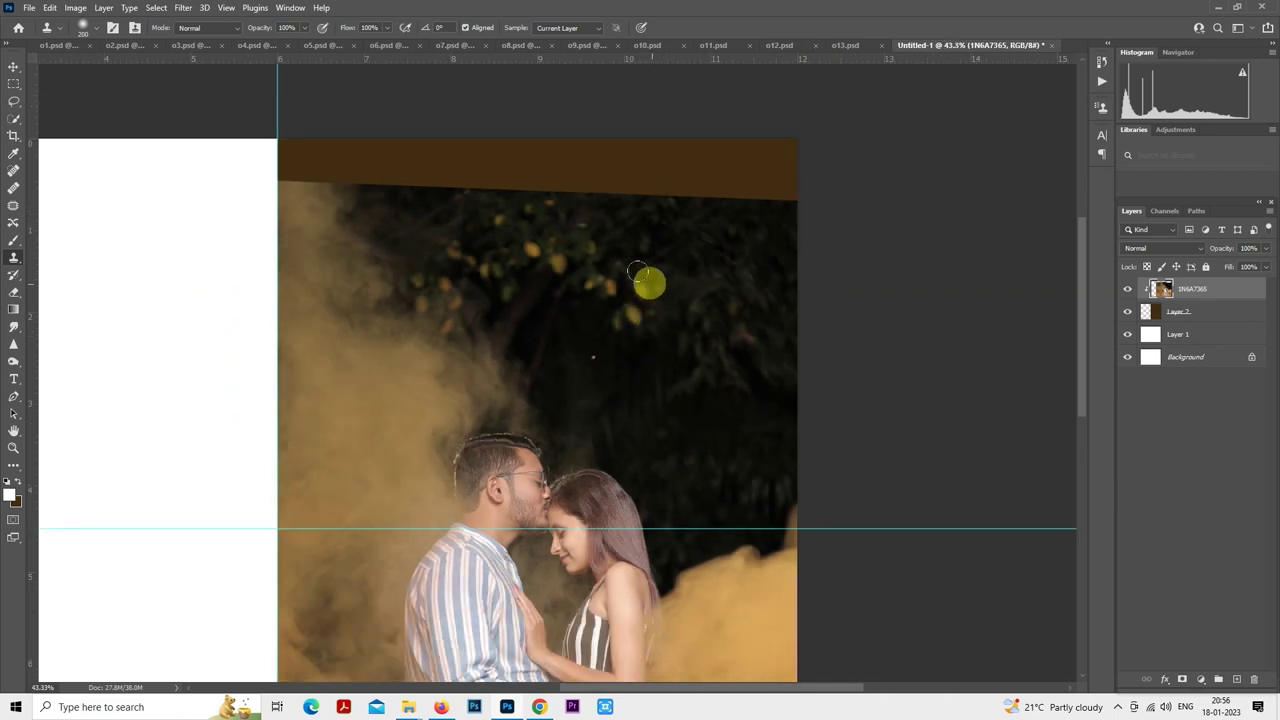
mouse_move(443, 183)
mouse_down()
mouse_move(369, 151)
mouse_move(297, 177)
mouse_move(492, 157)
mouse_move(506, 143)
mouse_move(469, 169)
mouse_move(563, 137)
mouse_move(514, 211)
mouse_up()
key(ctrl+z)
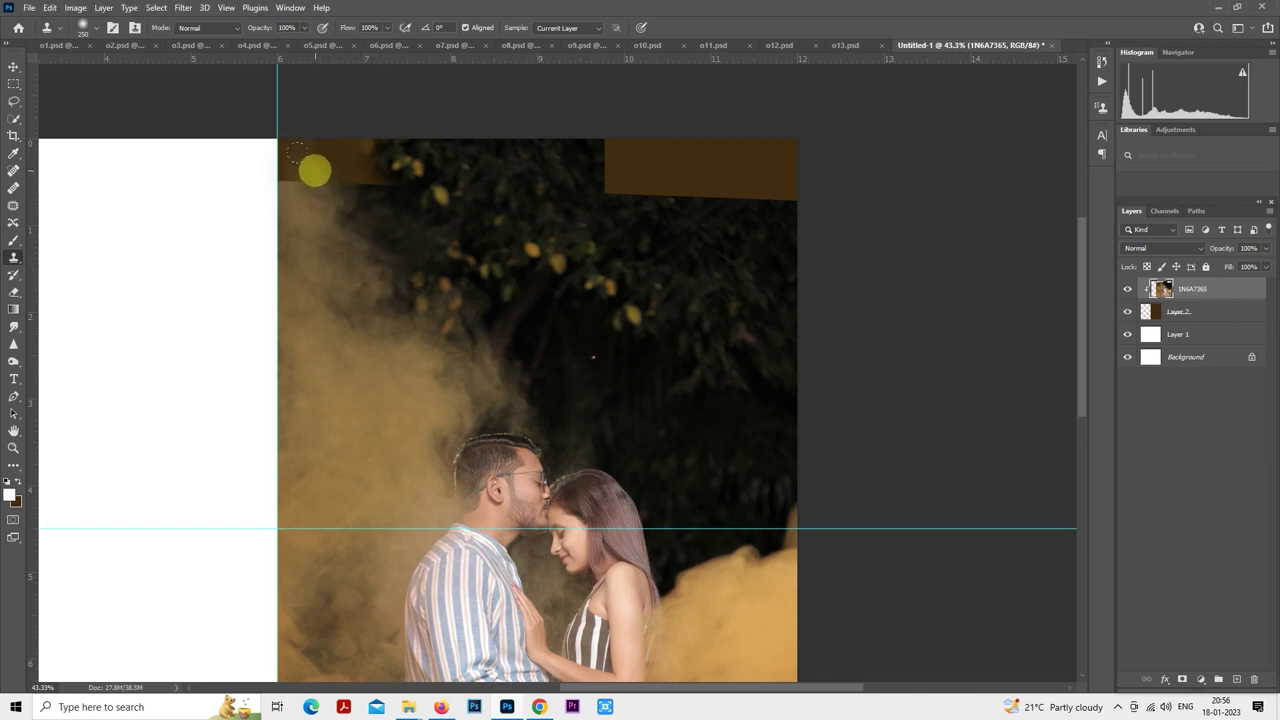
- Clone dark tree foliage over the brown band along the photo's top edge
mouse_move(296, 152)
mouse_down()
mouse_move(268, 162)
mouse_move(328, 131)
mouse_move(362, 162)
mouse_move(400, 165)
mouse_up()
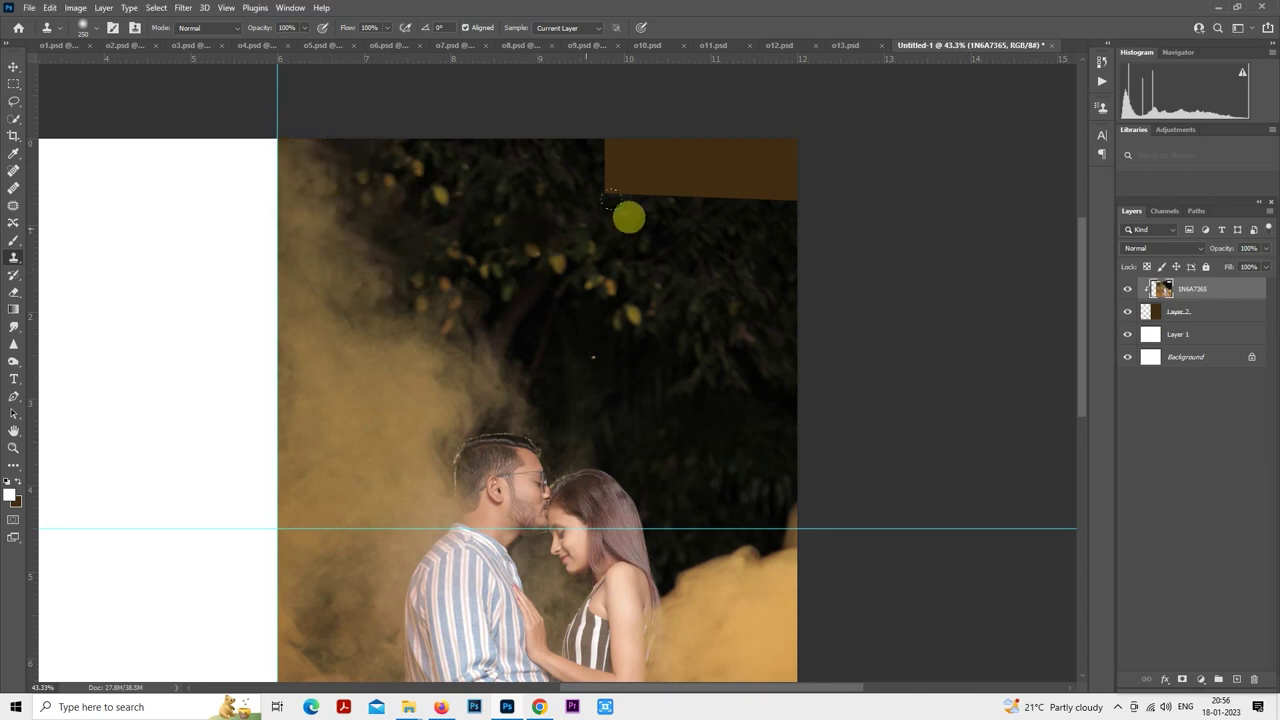
alt+click(720, 290)
mouse_move(594, 170)
mouse_down()
mouse_move(639, 177)
mouse_move(677, 140)
mouse_up()
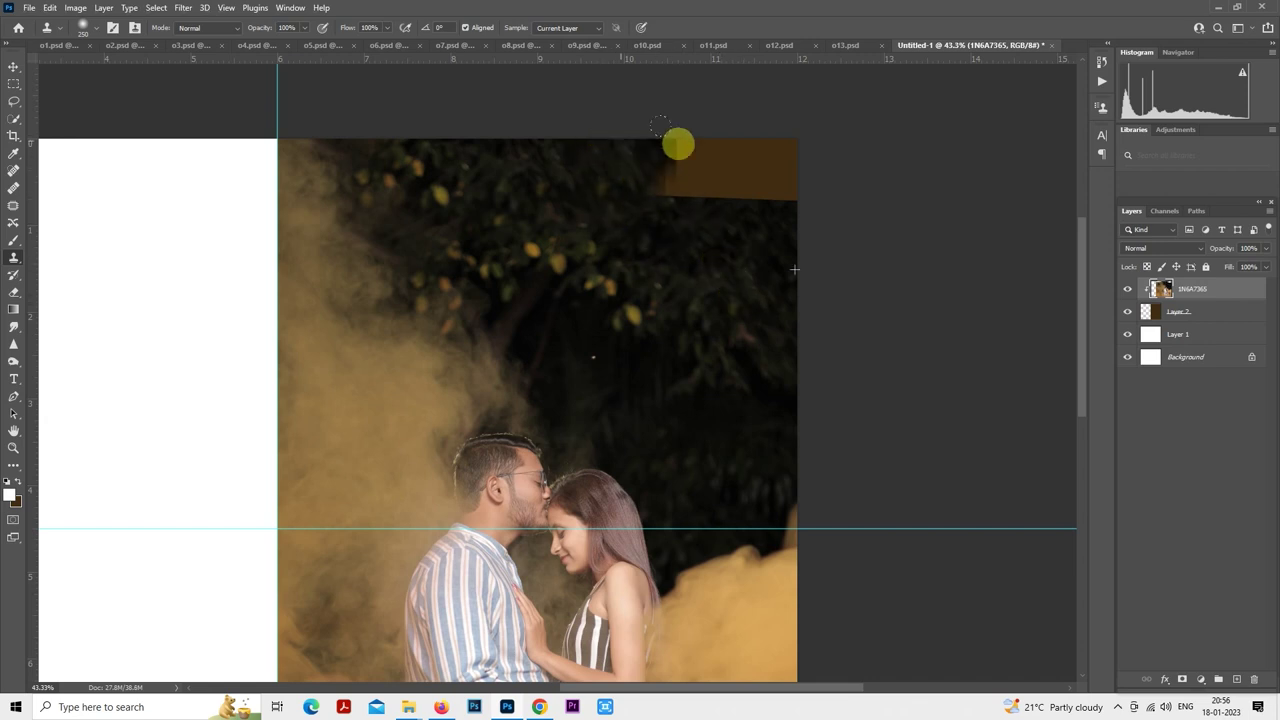
alt+click(738, 277)
mouse_move(674, 206)
mouse_down()
mouse_move(685, 124)
mouse_move(681, 167)
mouse_move(695, 182)
mouse_move(772, 154)
mouse_move(712, 133)
mouse_move(762, 123)
mouse_move(724, 144)
mouse_move(778, 141)
mouse_move(800, 200)
mouse_up()
alt+click(703, 234)
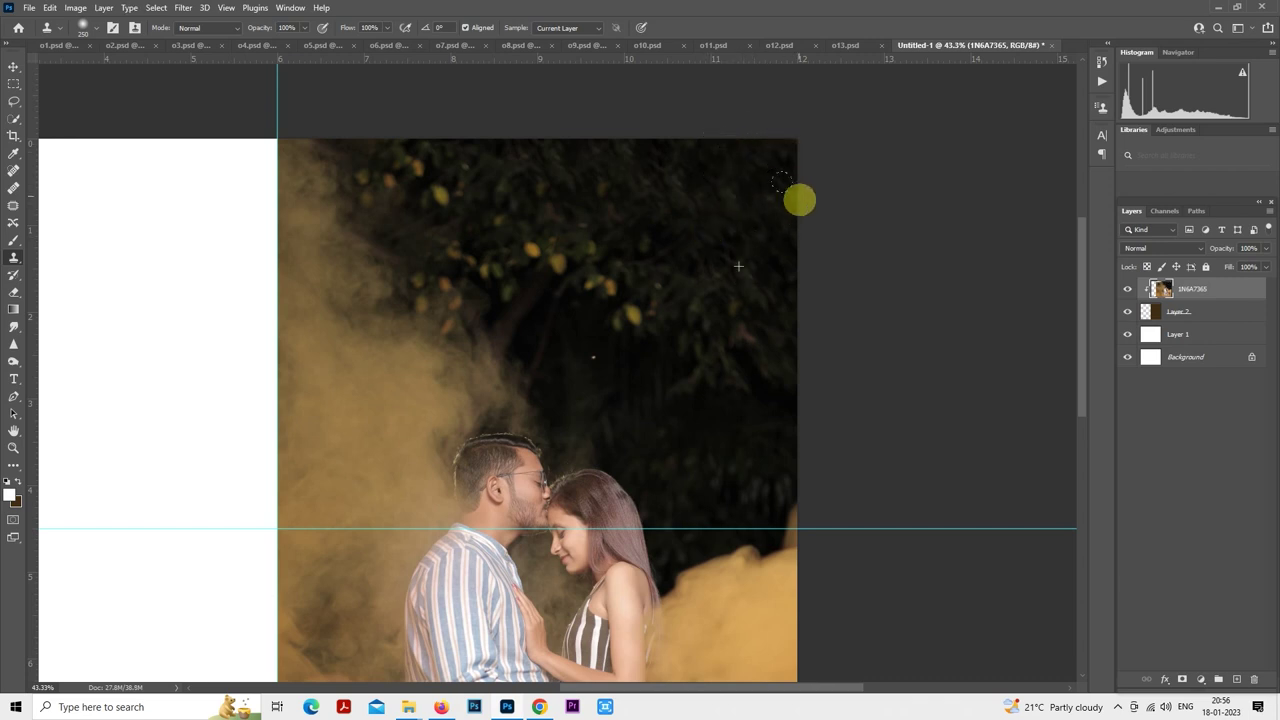
alt+click(737, 277)
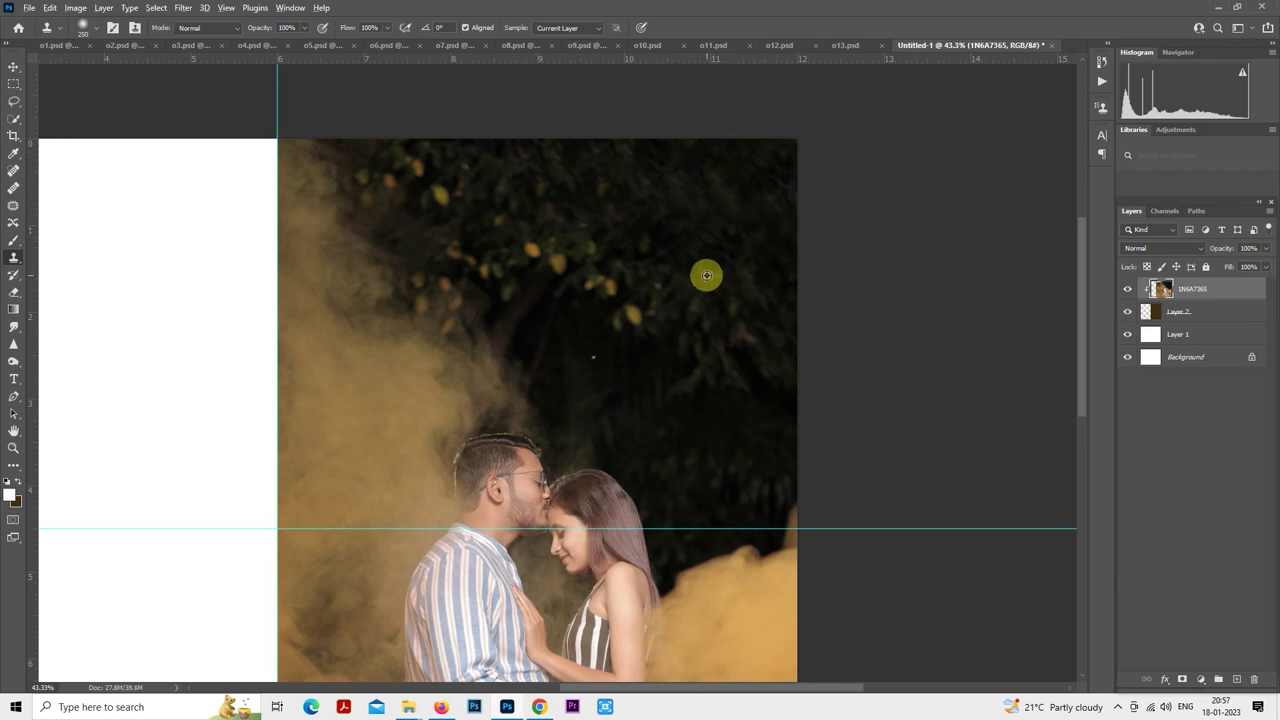
alt+click(706, 276)
alt+click(726, 286)
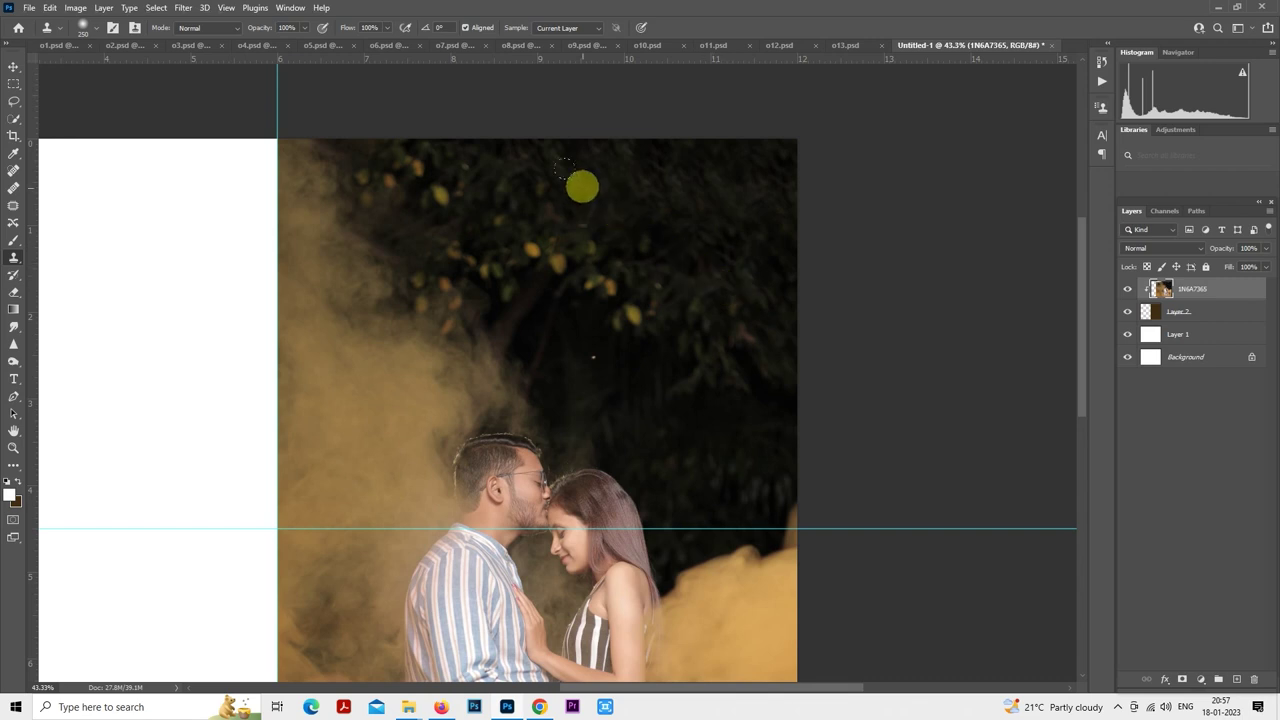
scroll(603, 194, down, 3)
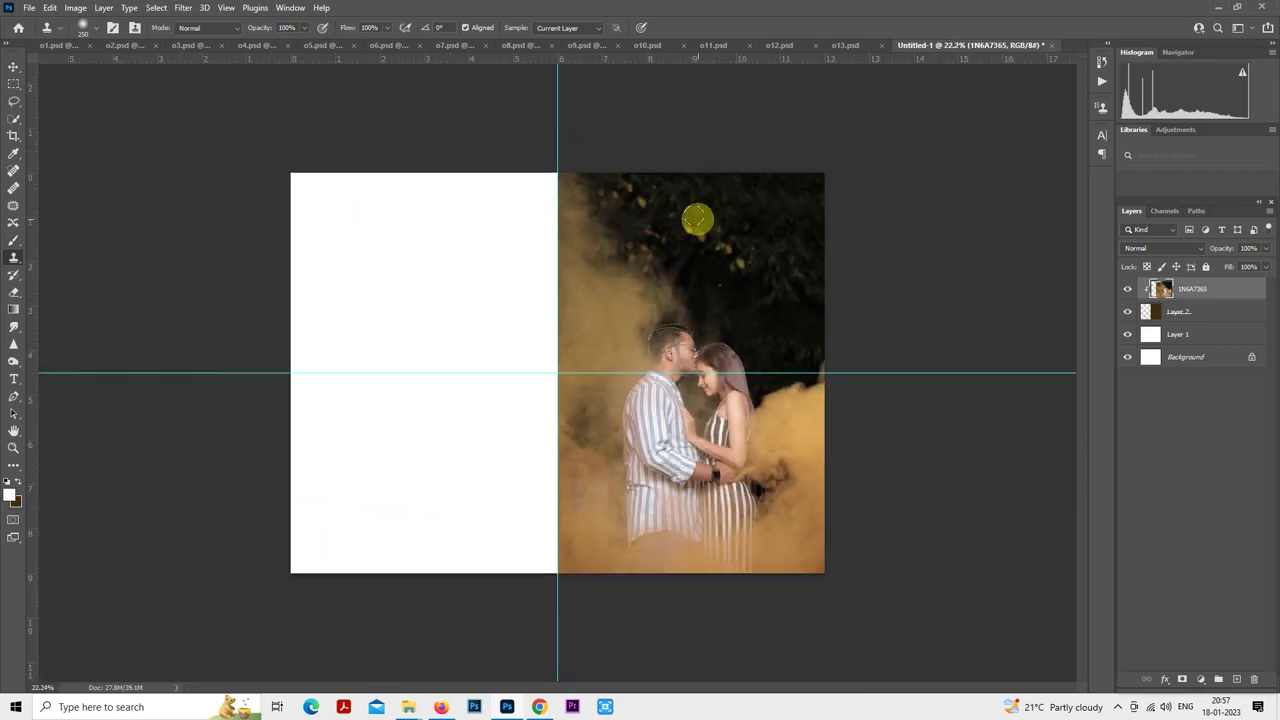
- Fill a lower-left rectangle on new Layer 3 dark brown and paste the copied stroke style
click(13, 82)
scroll(760, 270, up, 1)
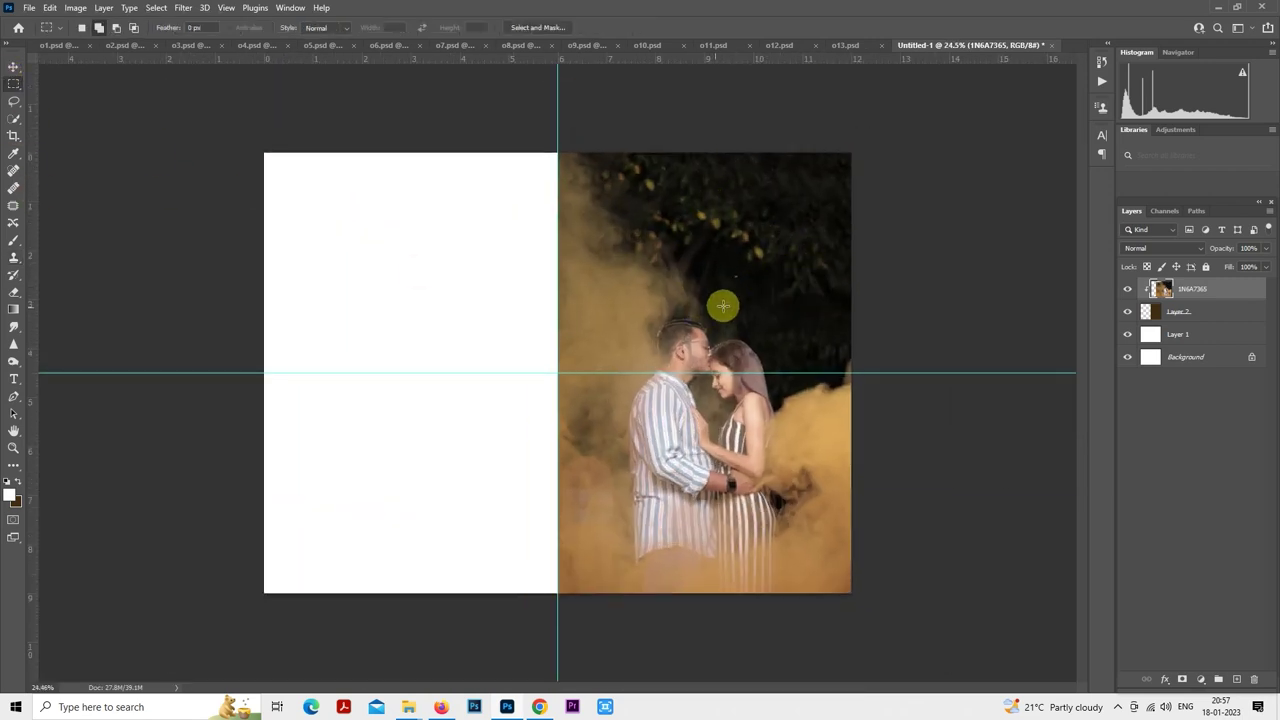
click(1237, 679)
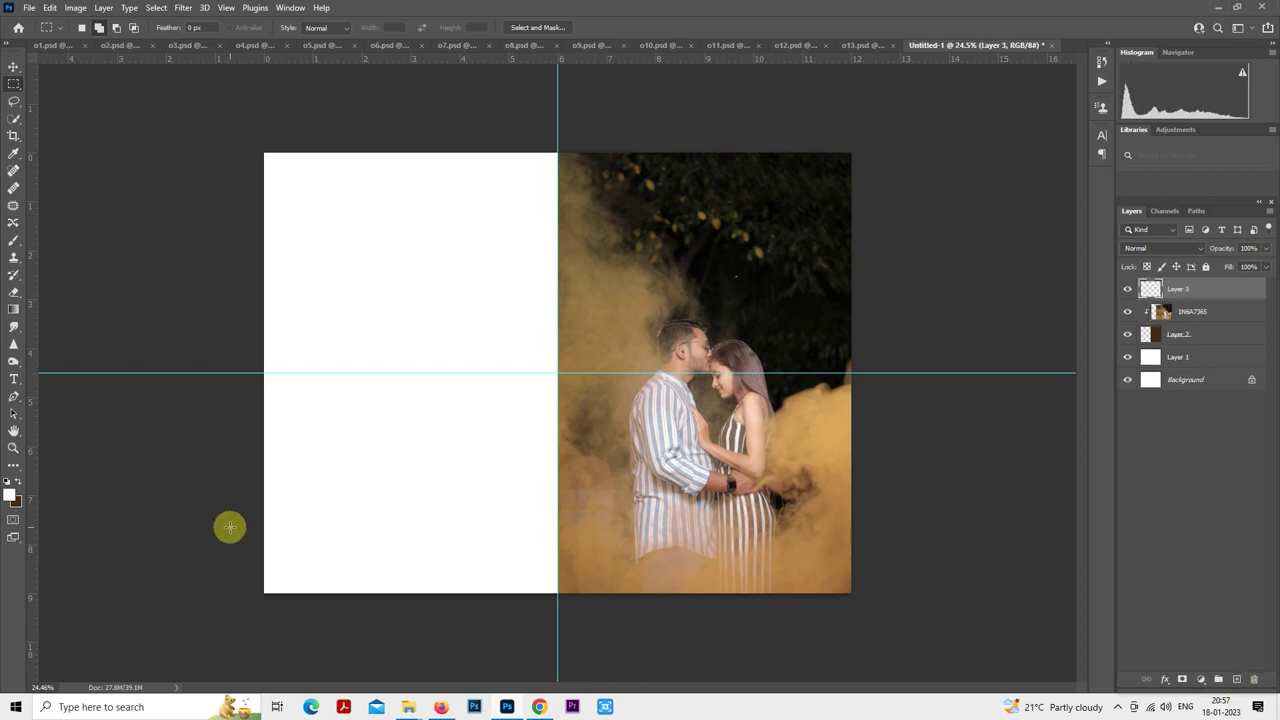
drag(285, 390, 525, 553)
key(ctrl+BackSpace)
key(ctrl+d)
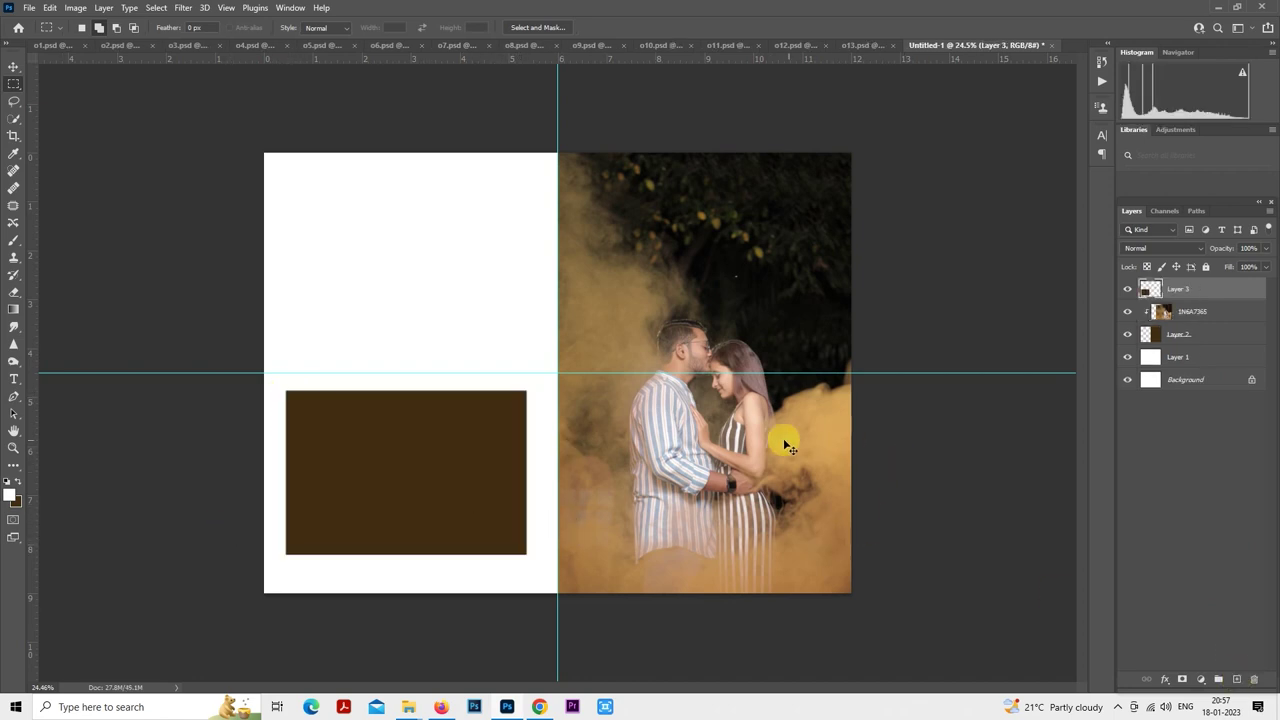
right_click(1172, 293)
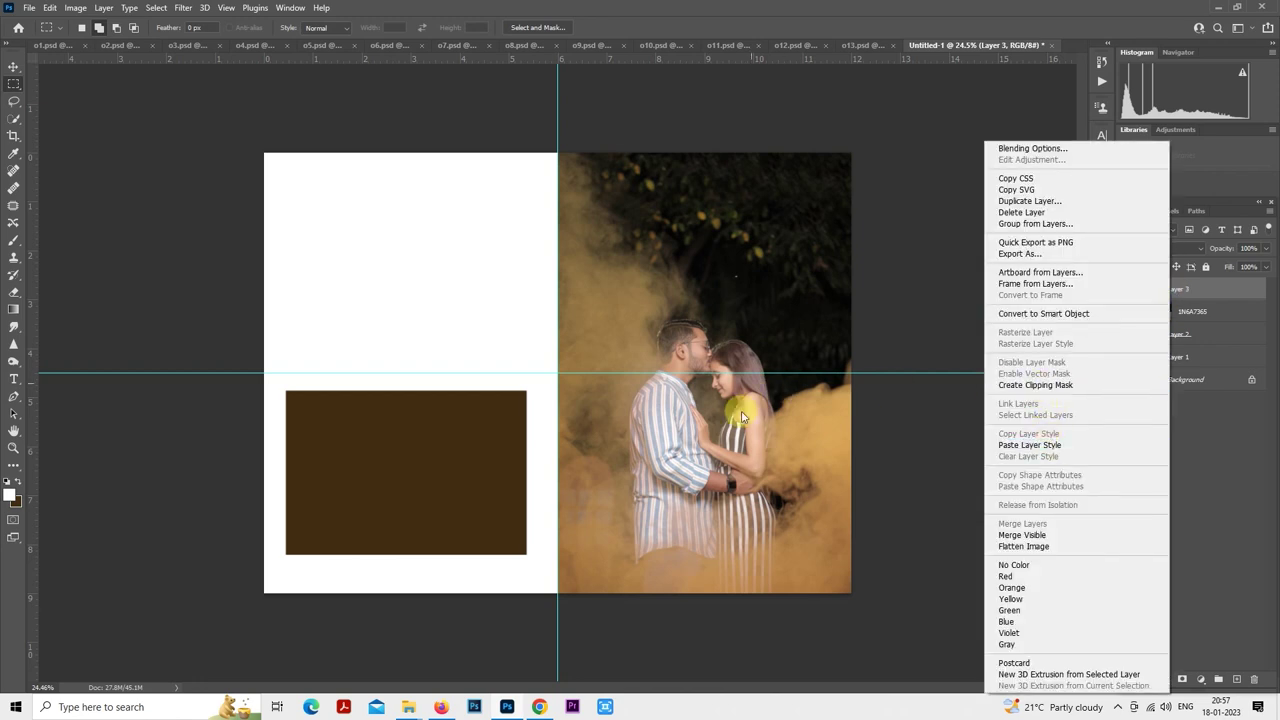
click(1030, 445)
- Add a layer above Layer 1 and fill the page's left half brown
scroll(370, 514, up, 2)
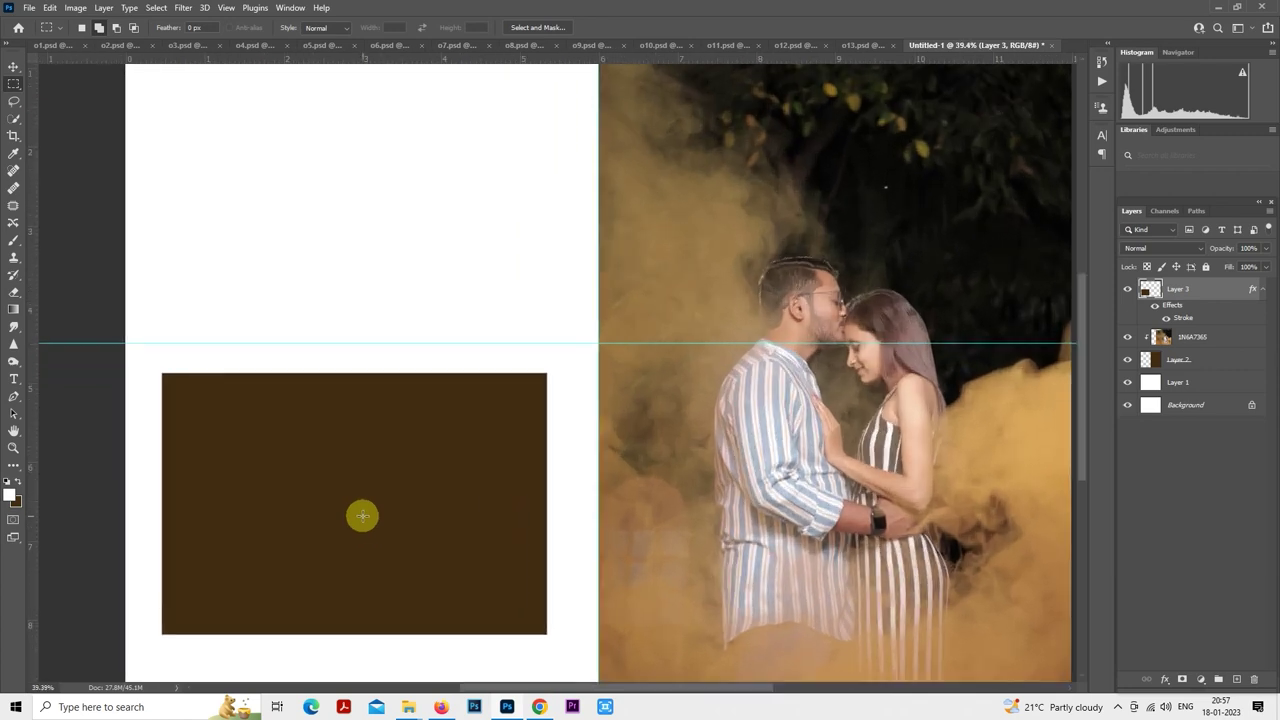
mouse_move(360, 514)
mouse_down()
mouse_move(565, 447)
mouse_move(571, 423)
mouse_up()
scroll(565, 447, down, 1)
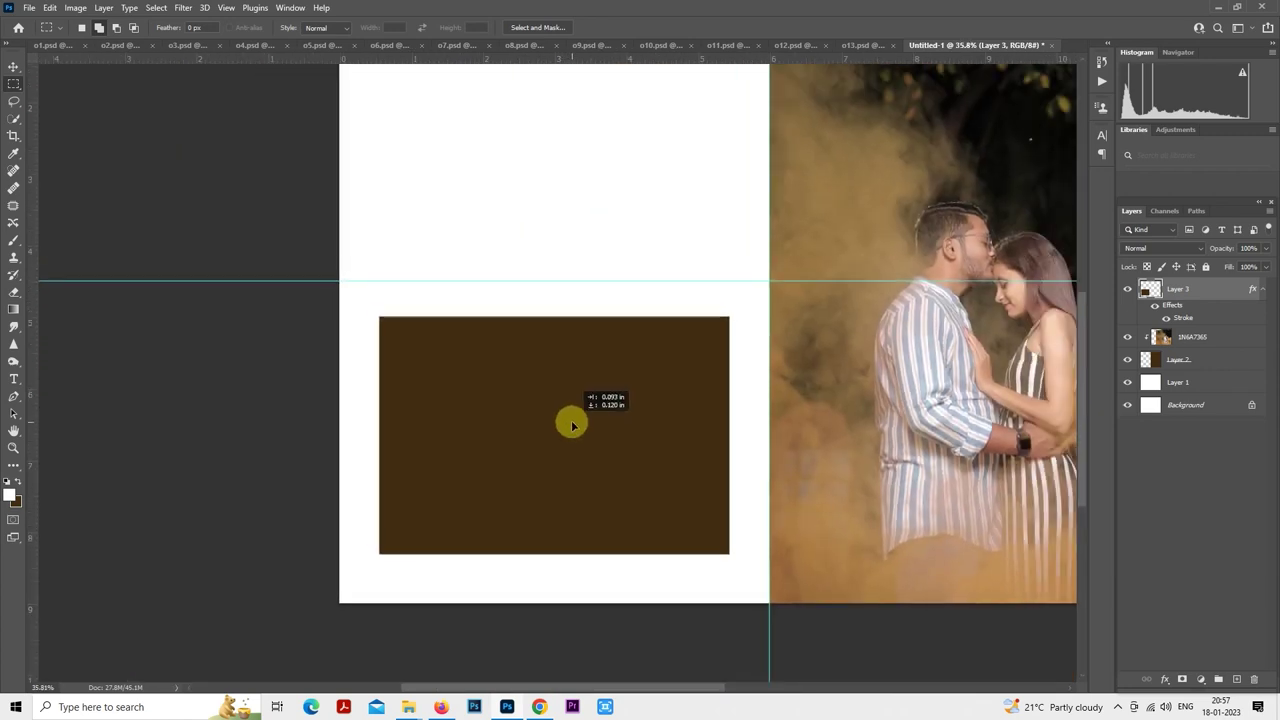
scroll(563, 413, down, 1)
click(1185, 386)
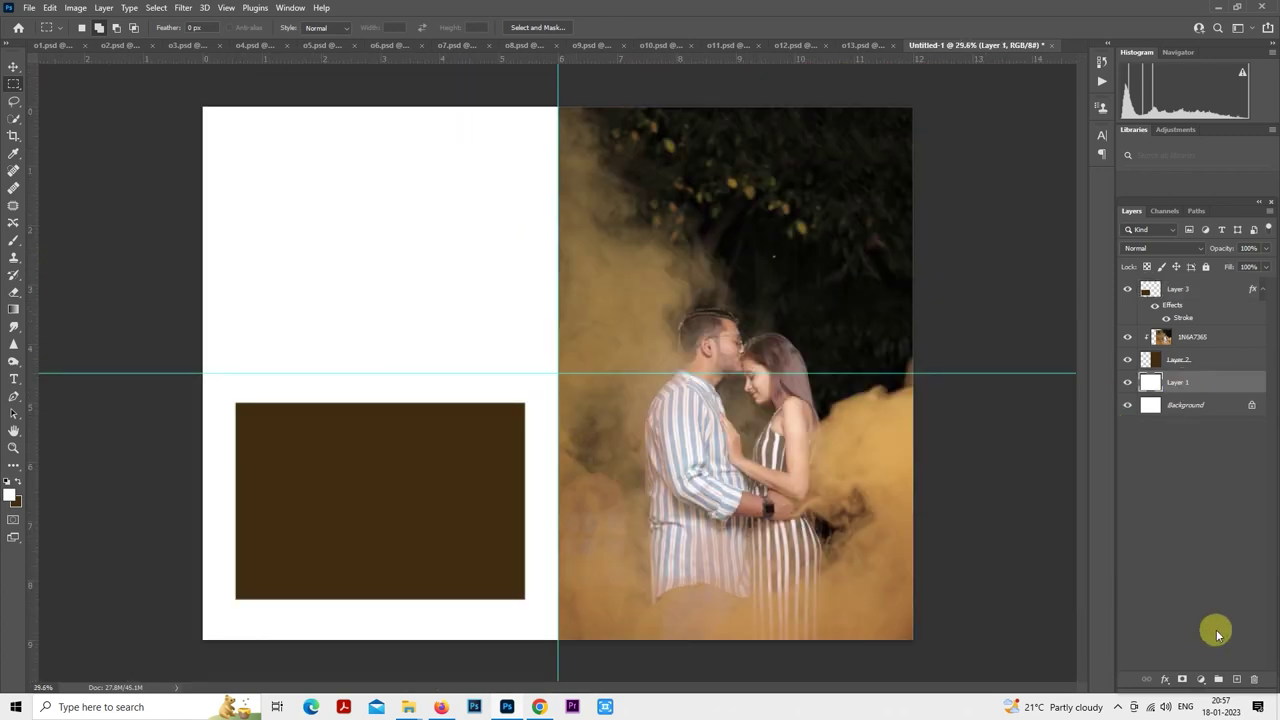
click(1237, 680)
key(ctrl+minus)
drag(265, 153, 551, 669)
key(ctrl+BackSpace)
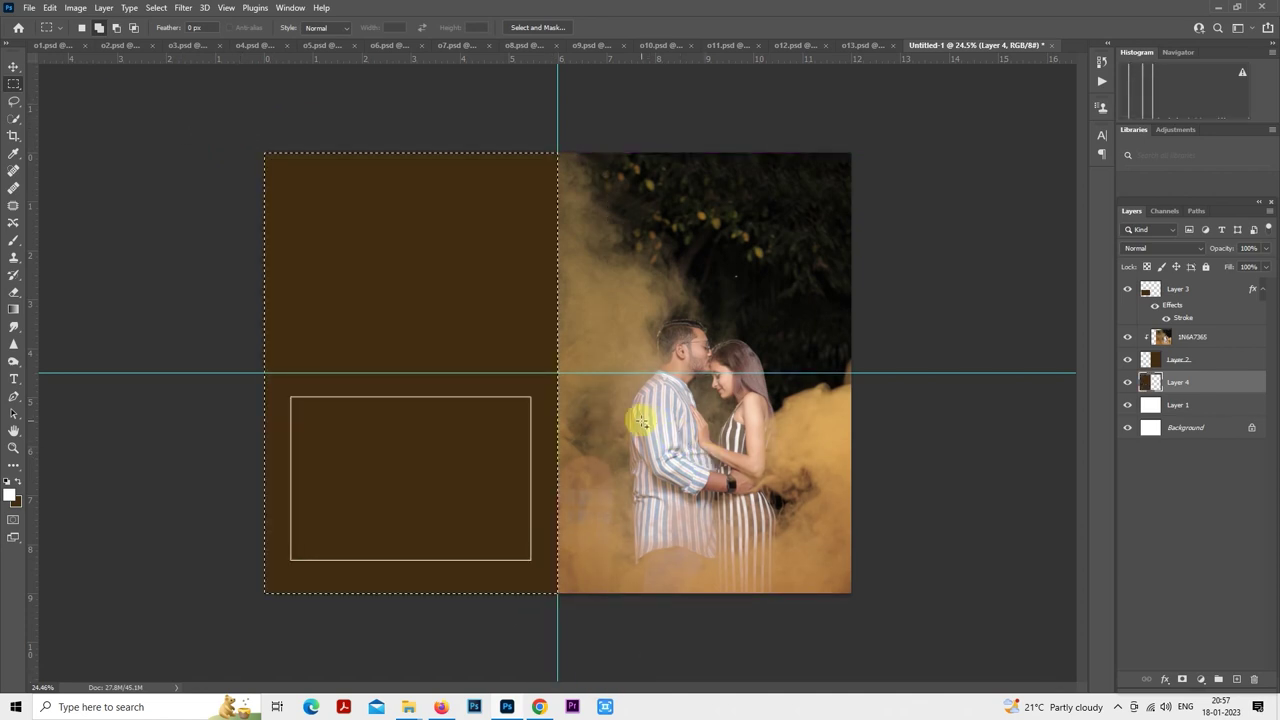
key(ctrl+d)
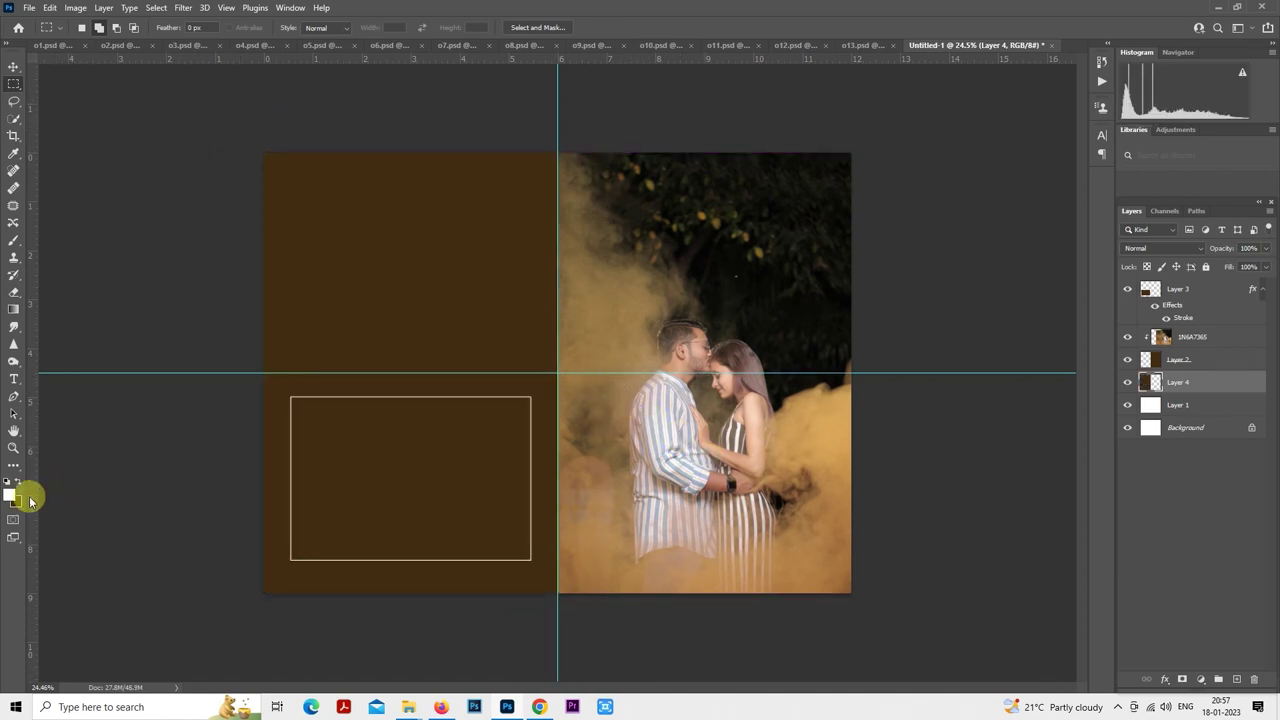
- Preview a tan from the smoke, then drag 1N6A7338 from pre shoot above Layer 3
click(24, 501)
click(806, 416)
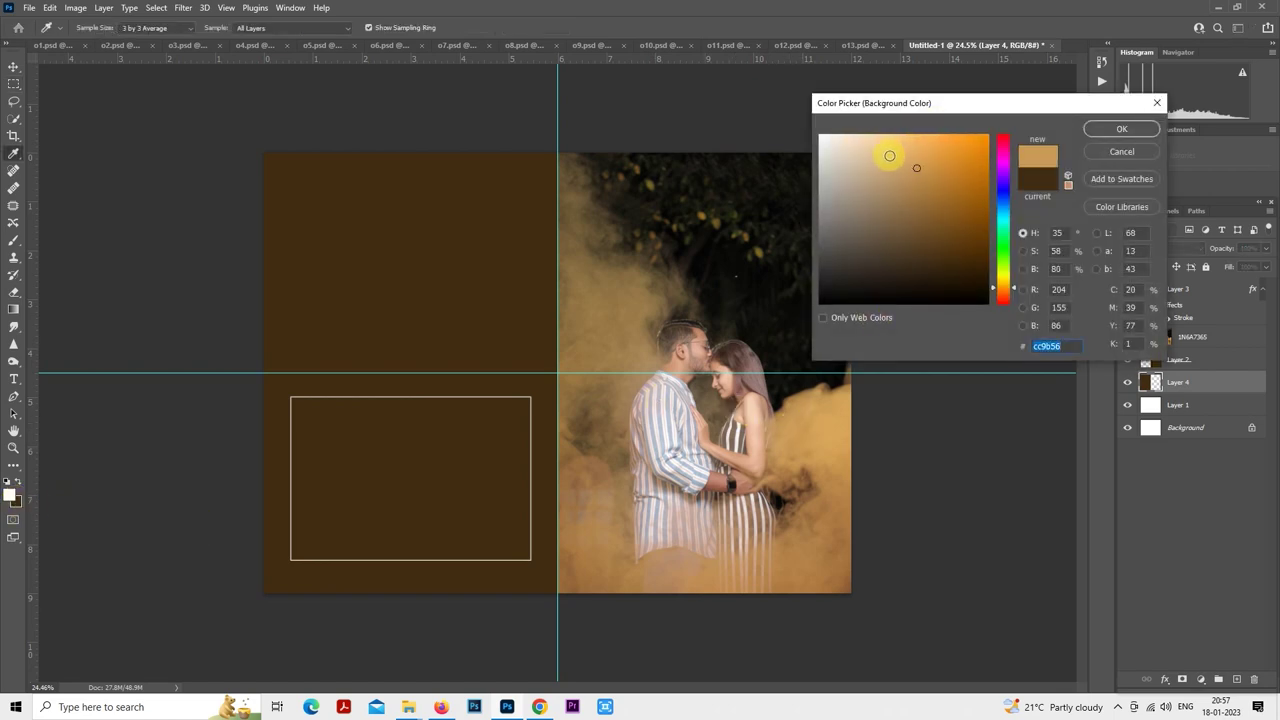
click(1119, 150)
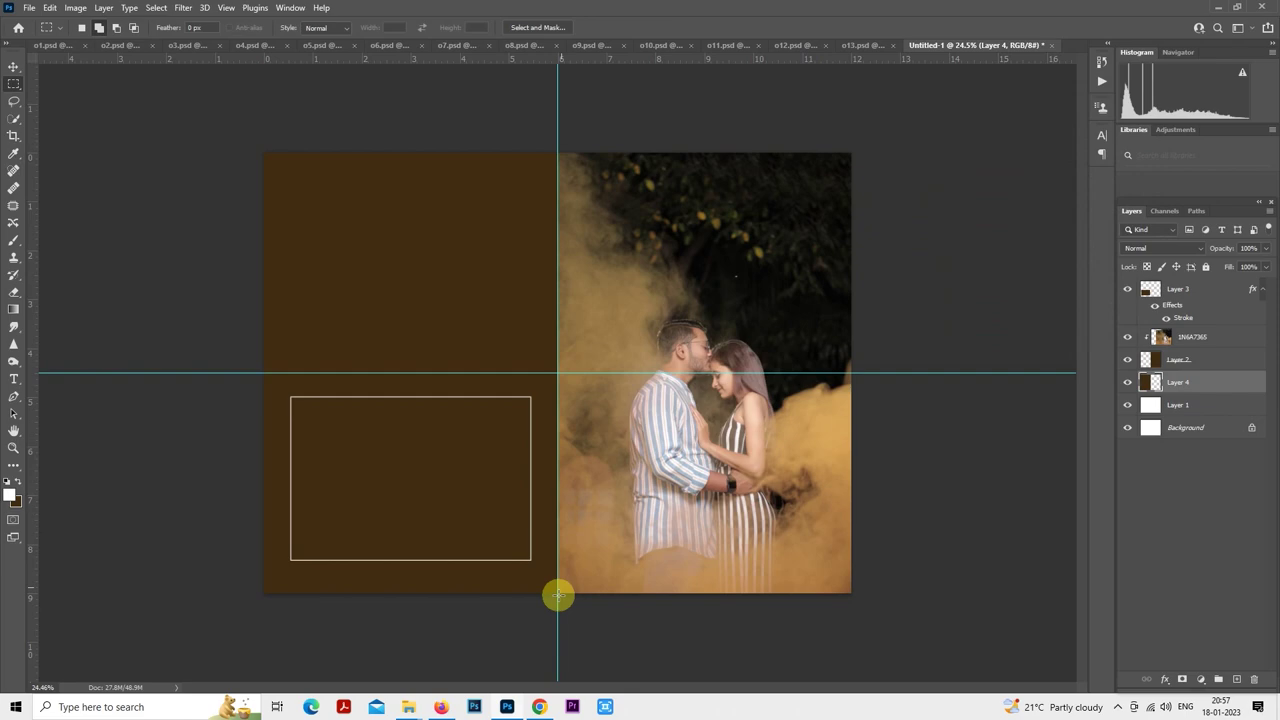
click(1182, 320)
mouse_move(420, 708)
click(363, 660)
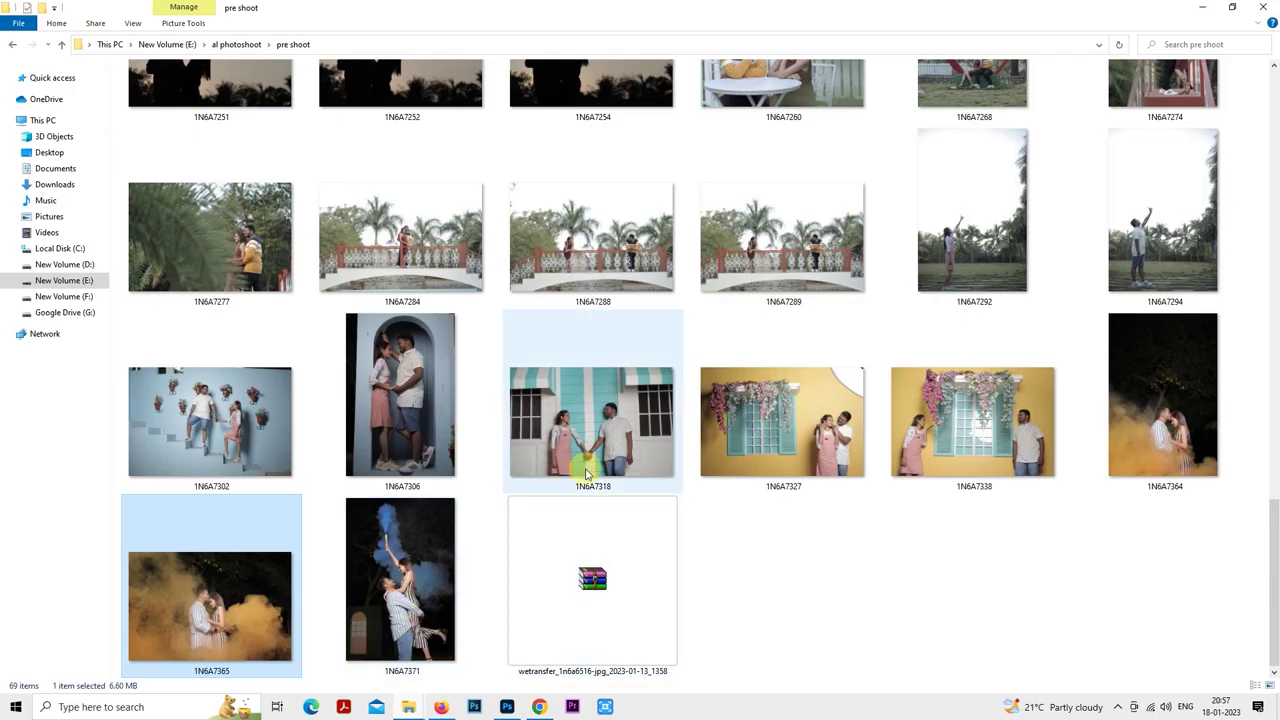
click(1008, 443)
drag(1008, 443, 573, 399)
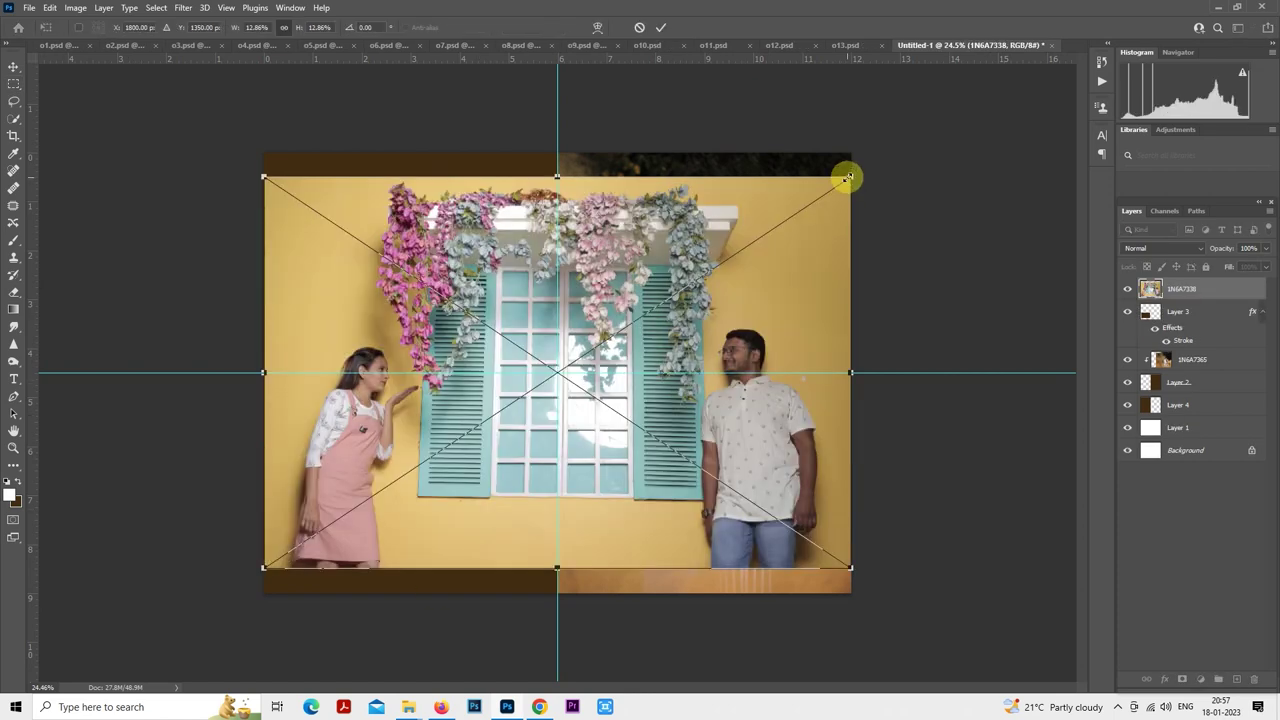
- Scale photo 1N6A7338 down into the lower-left frame and clip it to the brown rectangle
drag(847, 177, 563, 423)
drag(465, 462, 505, 474)
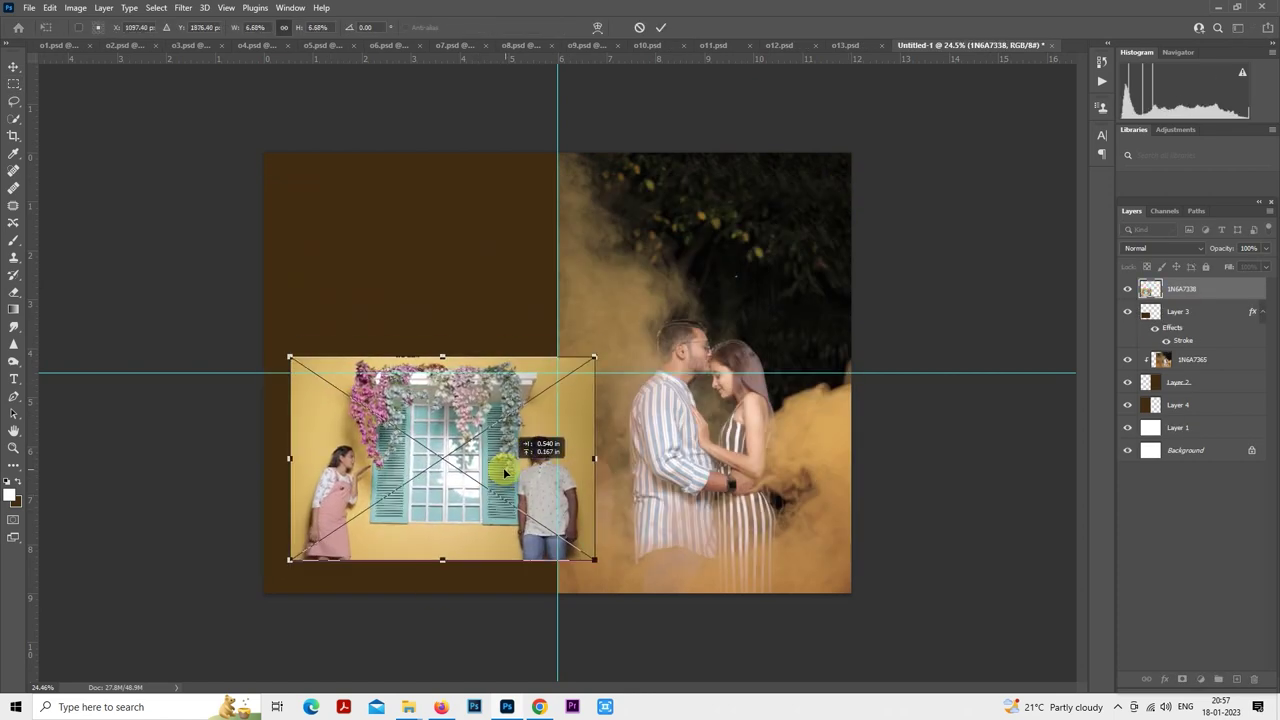
drag(594, 357, 528, 398)
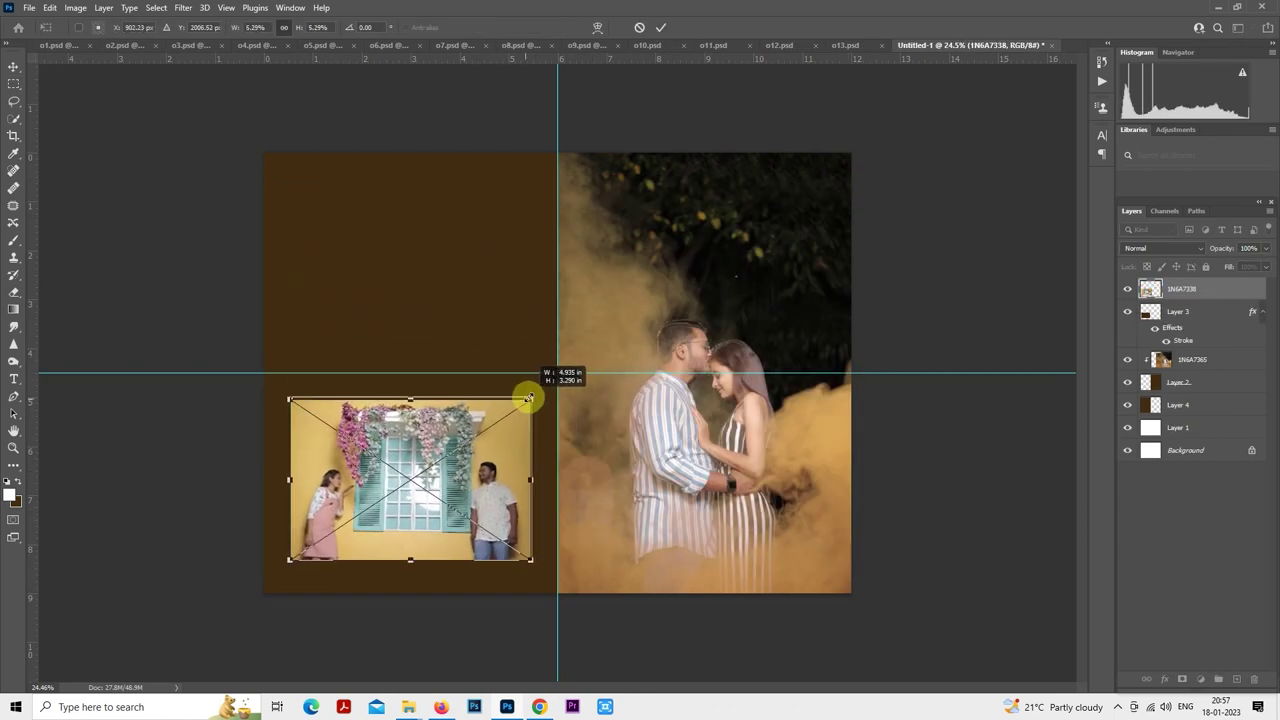
key(Return)
right_click(1172, 288)
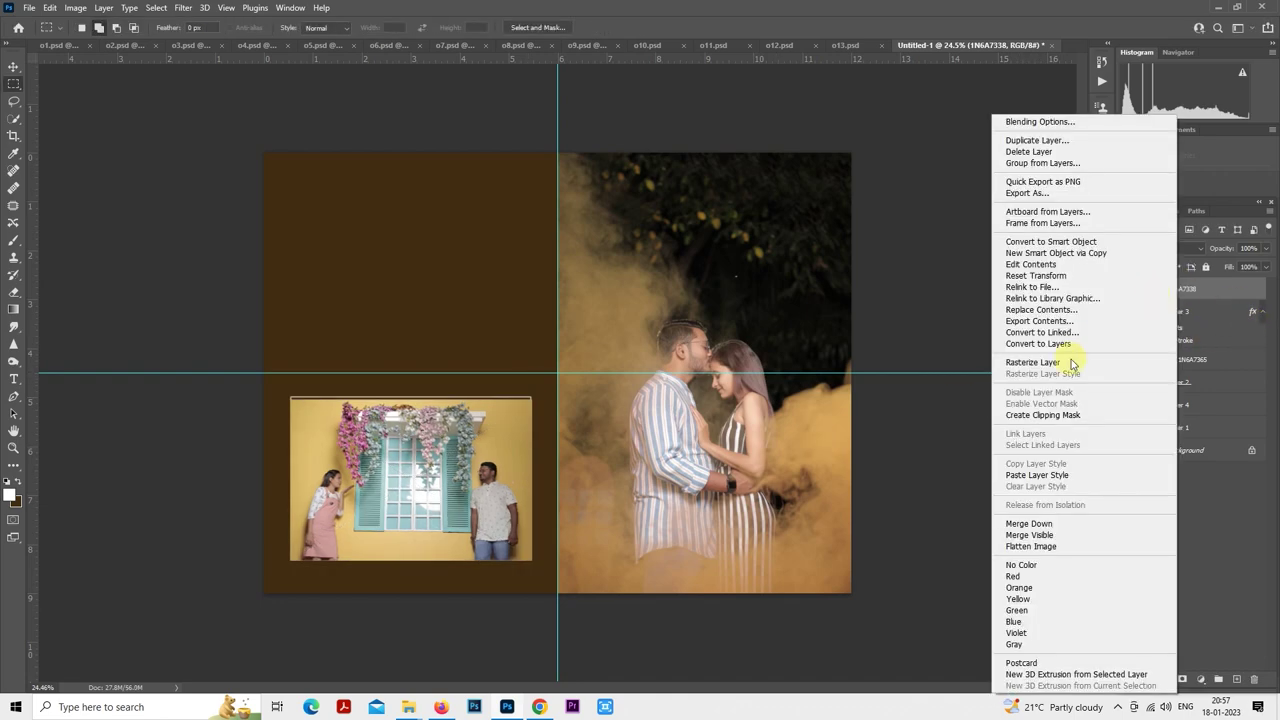
click(1074, 420)
- Enlarge the clipped window photo slightly so it fills the frame
scroll(439, 511, up, 5)
drag(439, 511, 615, 365)
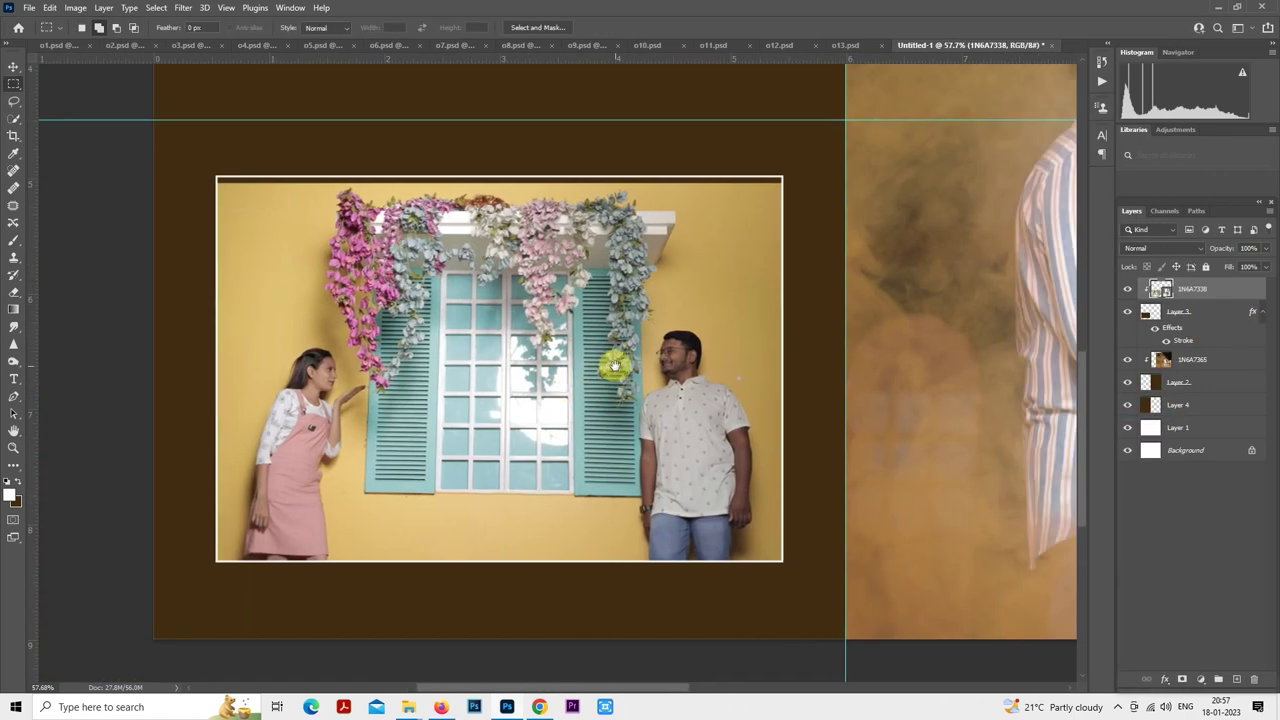
right_click(558, 329)
click(608, 471)
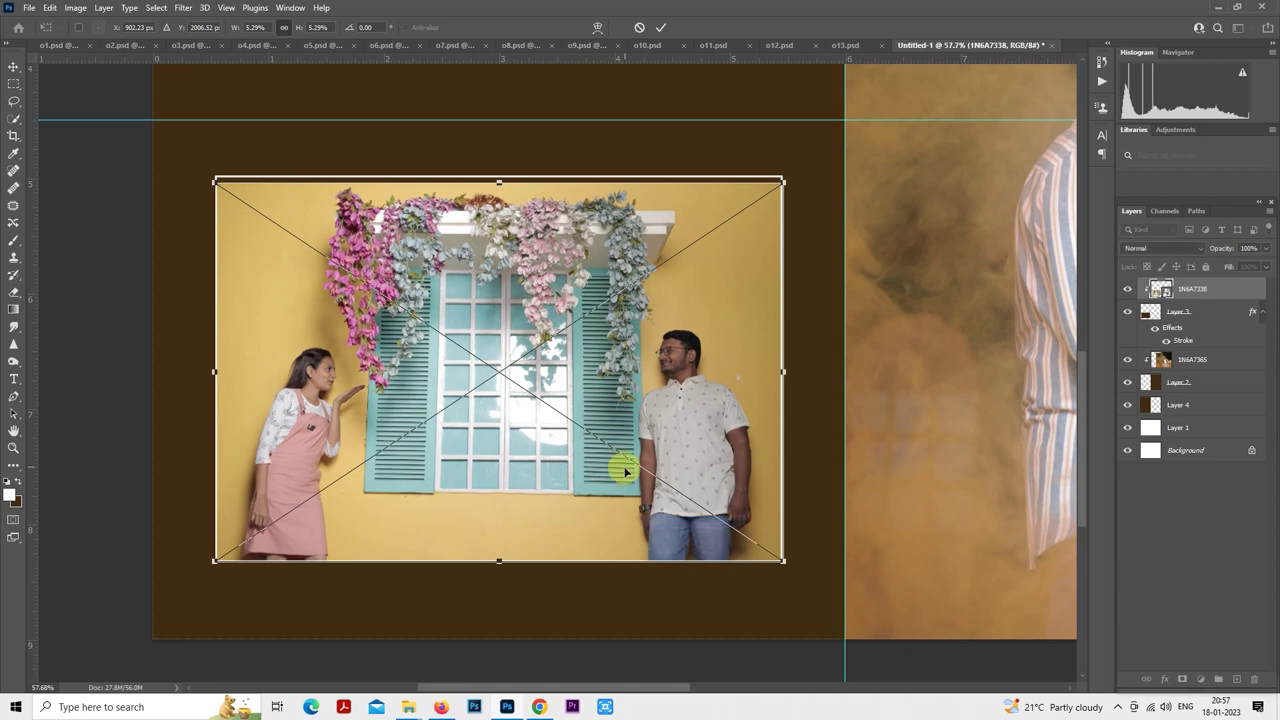
mouse_move(786, 186)
mouse_down()
mouse_move(791, 168)
mouse_move(798, 188)
mouse_move(800, 170)
mouse_up()
mouse_move(215, 175)
mouse_down()
mouse_move(191, 151)
mouse_move(199, 158)
mouse_up()
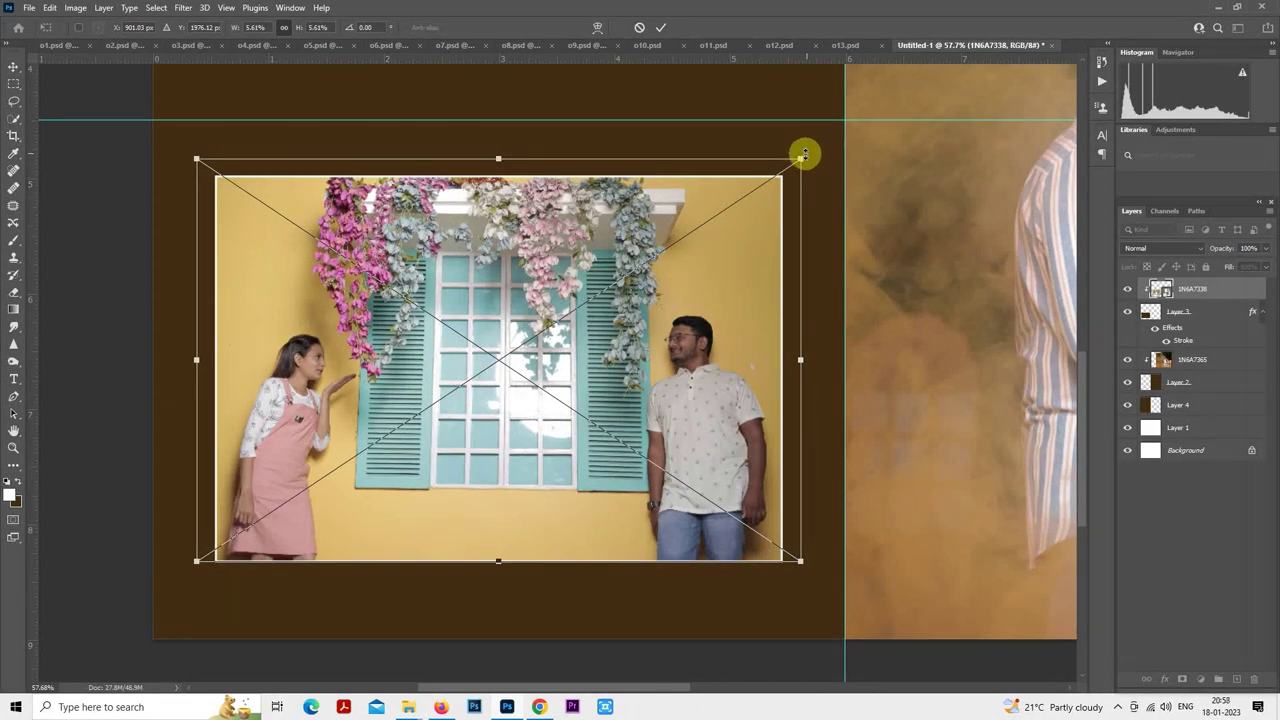
key(Return)
- Stretch the framed photo taller from its top edge and move it down slightly
click(1190, 312)
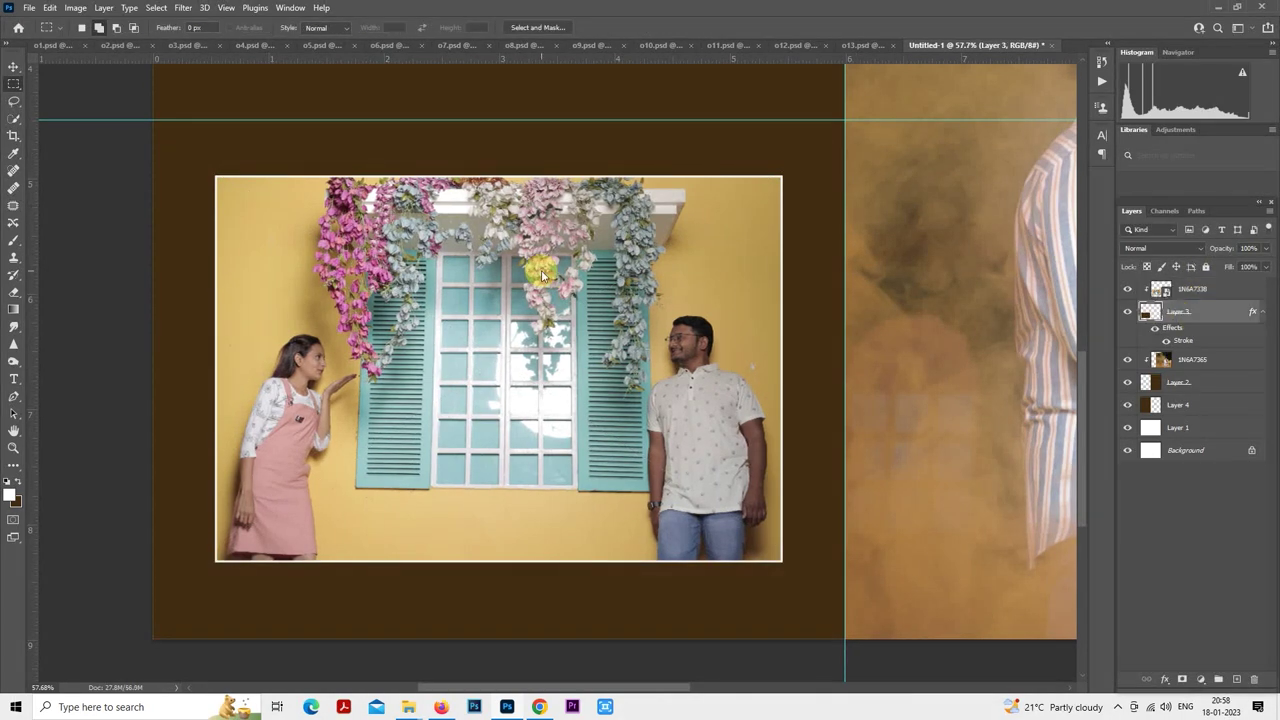
right_click(525, 255)
click(606, 386)
mouse_move(496, 174)
mouse_down()
mouse_move(494, 137)
mouse_move(497, 152)
mouse_up()
key(Return)
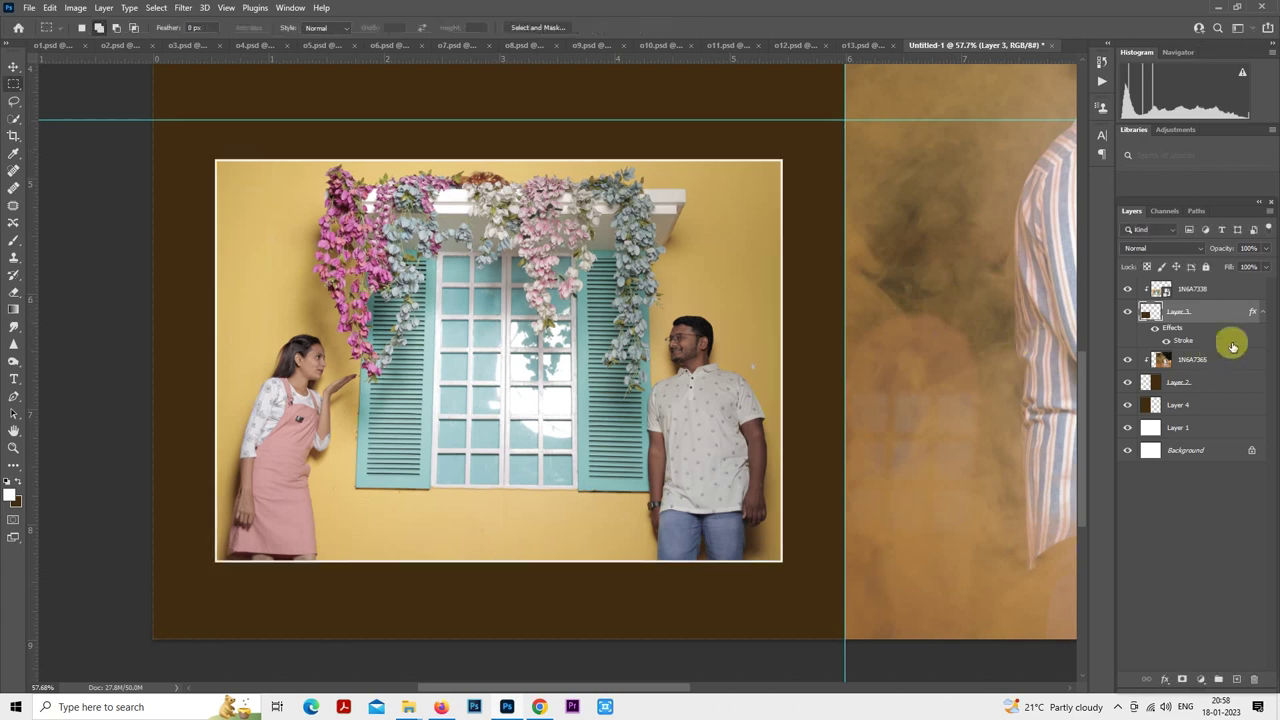
shift+click(1211, 291)
drag(619, 315, 617, 328)
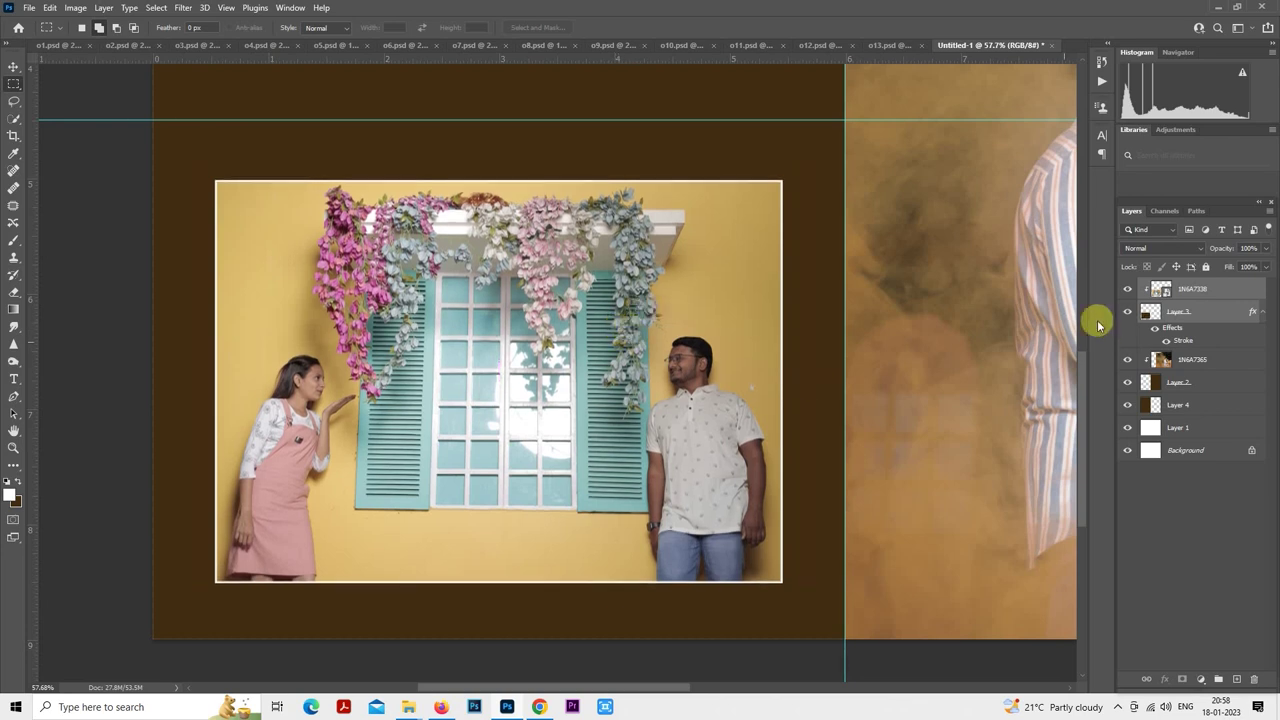
- Fill a rectangle larger than the photo with sampled wall yellow on a new layer, then lighten it
click(1230, 350)
click(1236, 679)
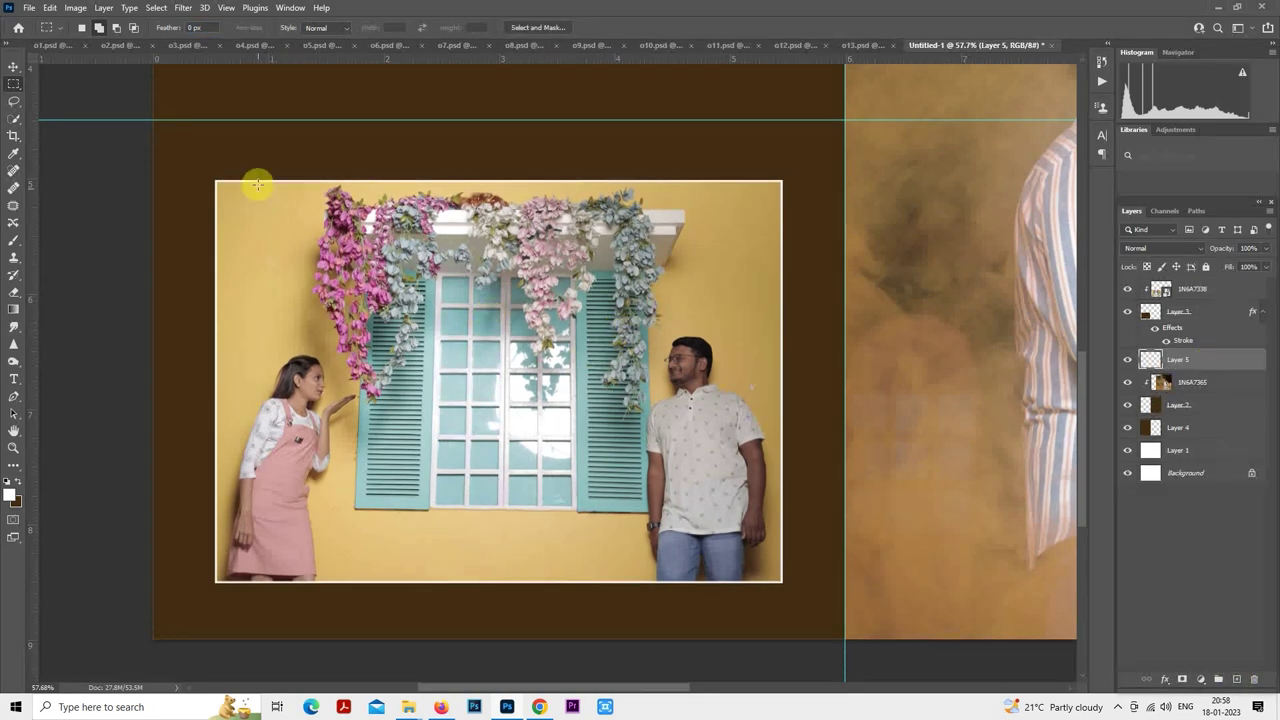
drag(206, 167, 793, 595)
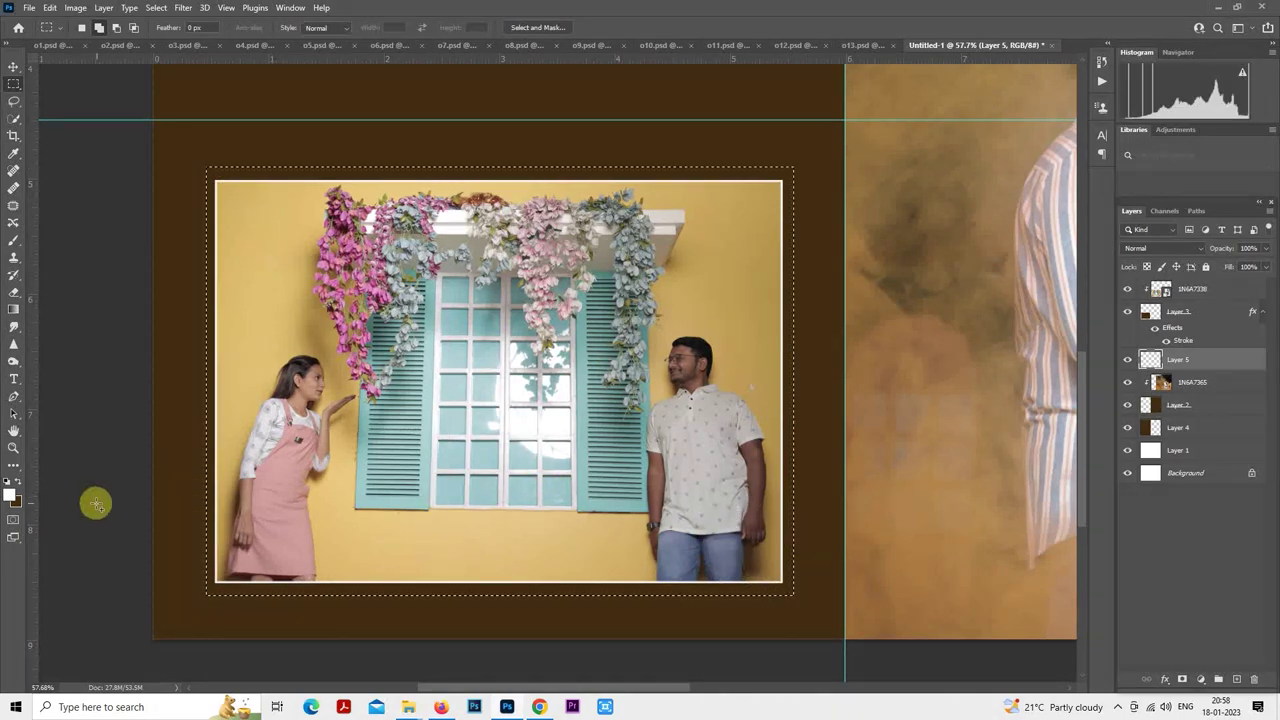
click(18, 502)
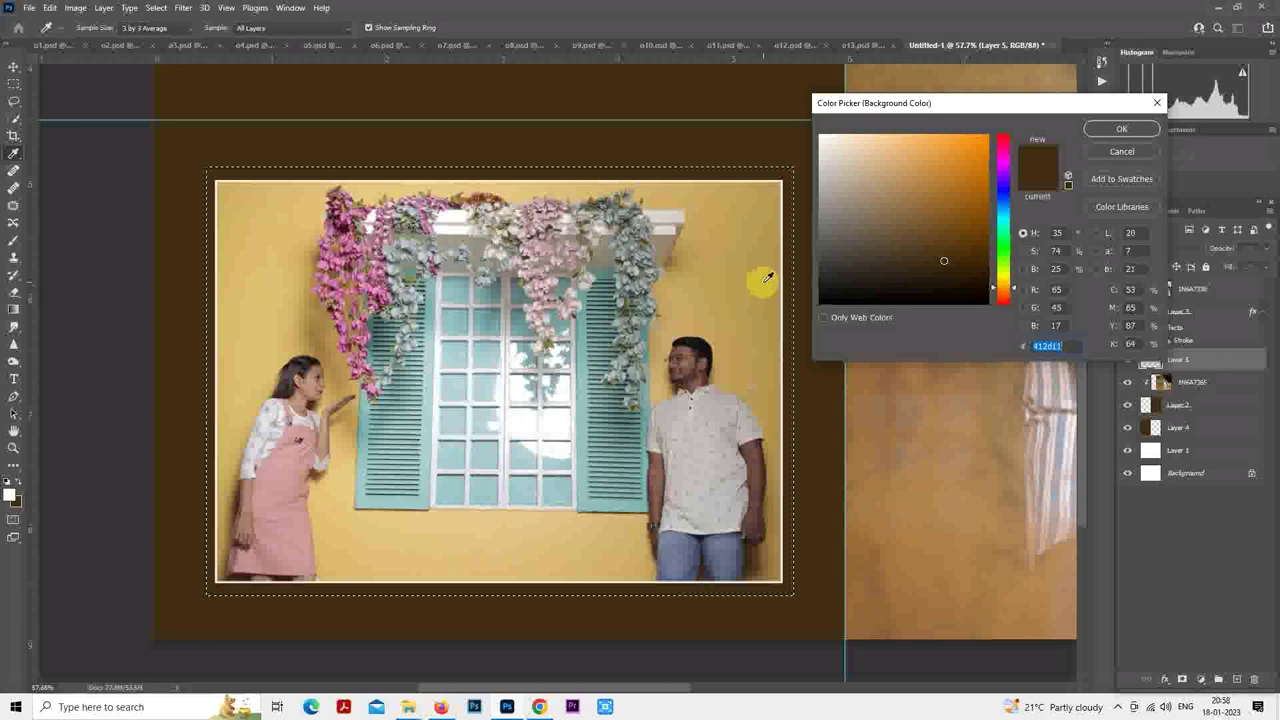
click(512, 536)
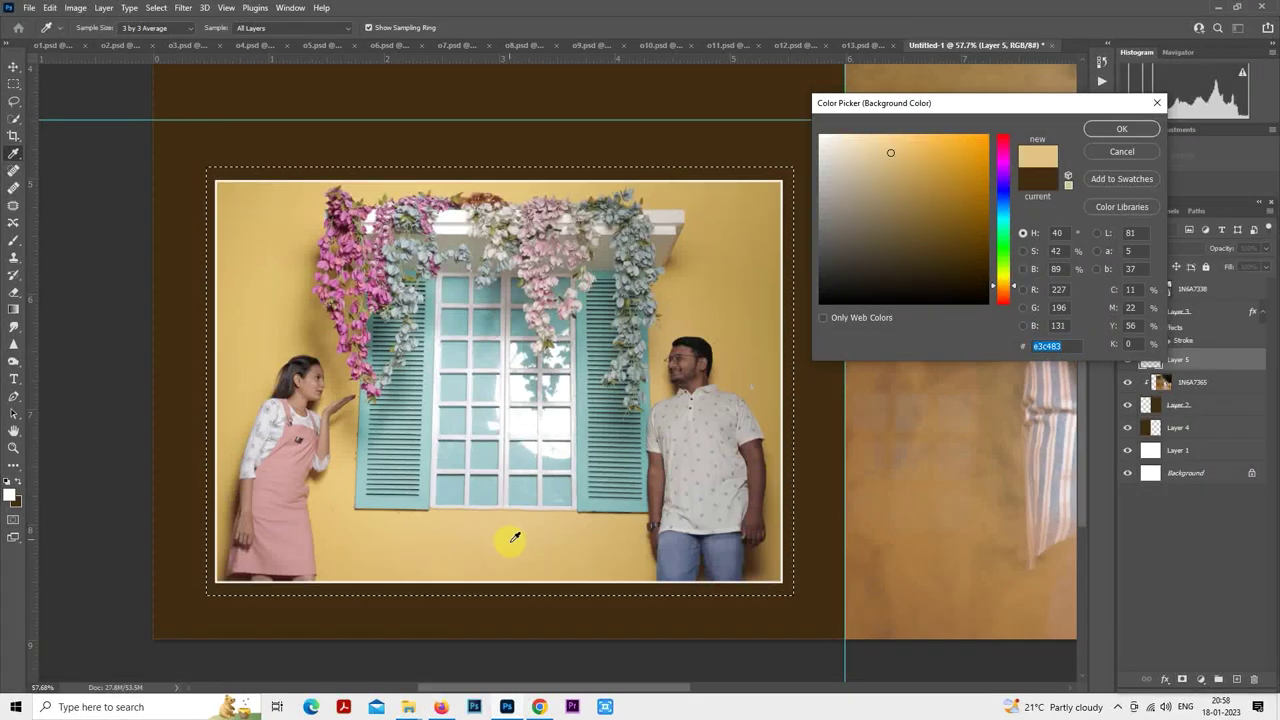
click(1094, 129)
key(ctrl+BackSpace)
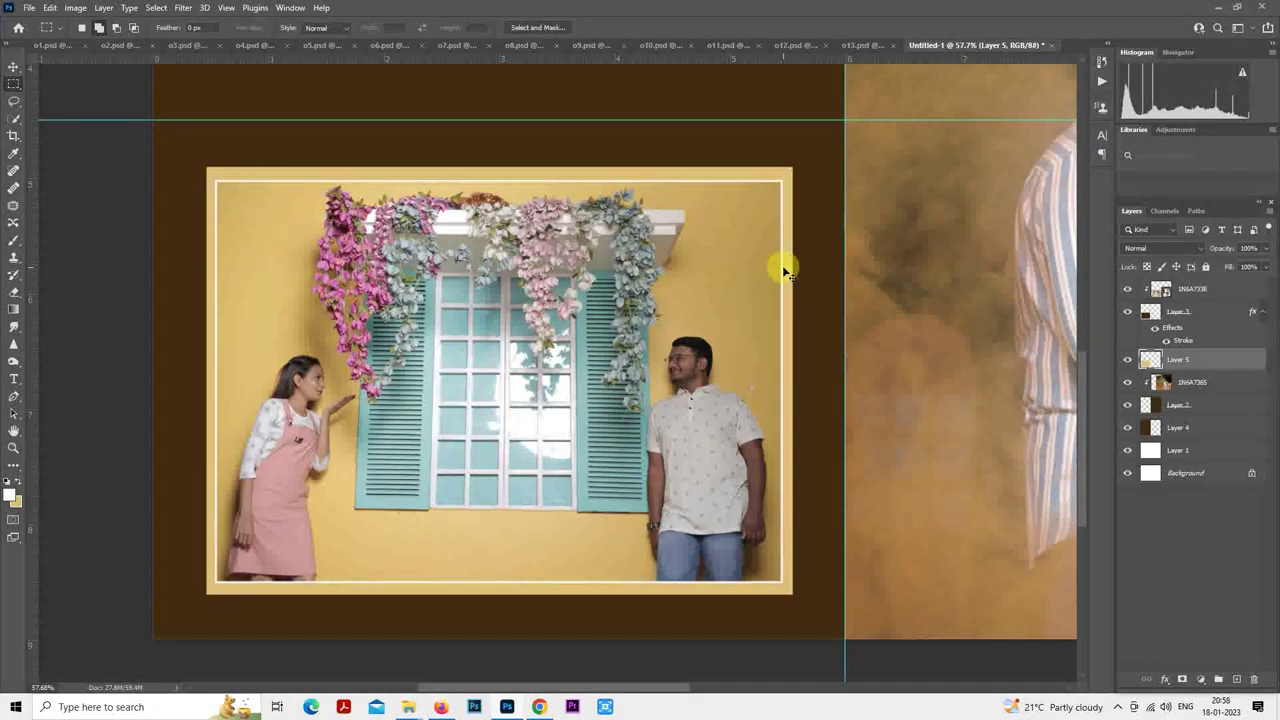
key(ctrl+u)
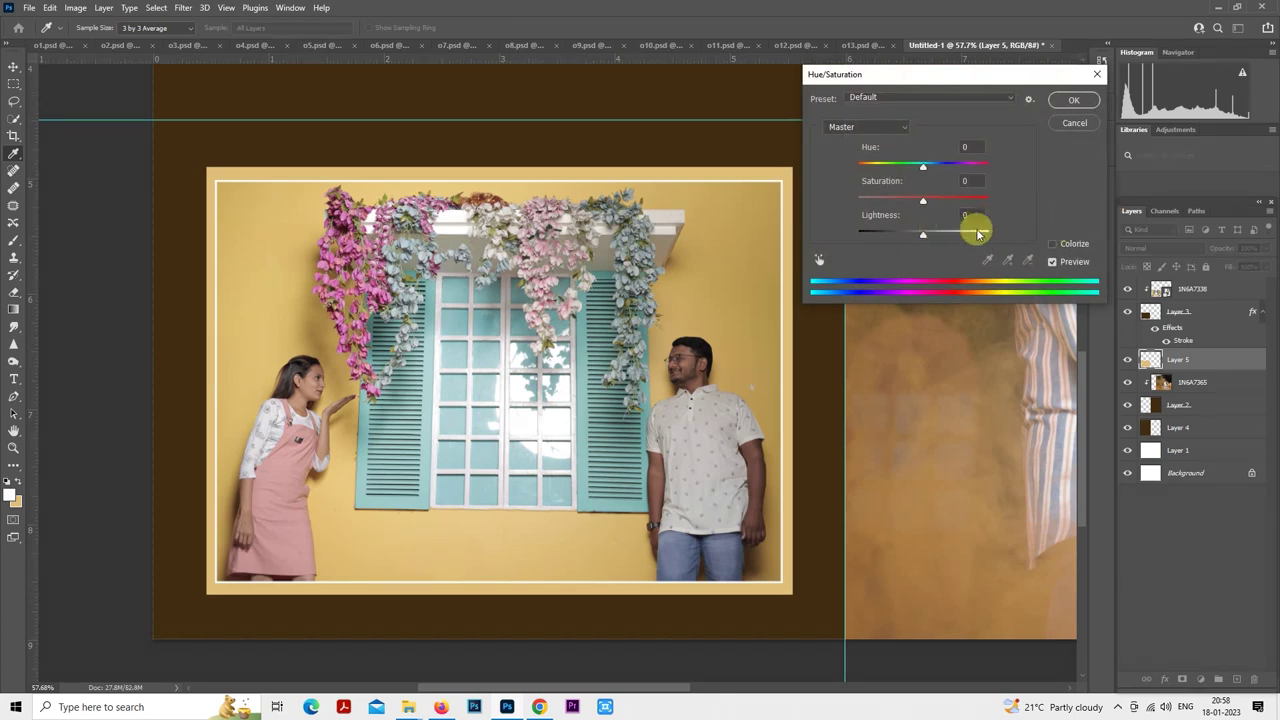
click(979, 233)
click(1071, 104)
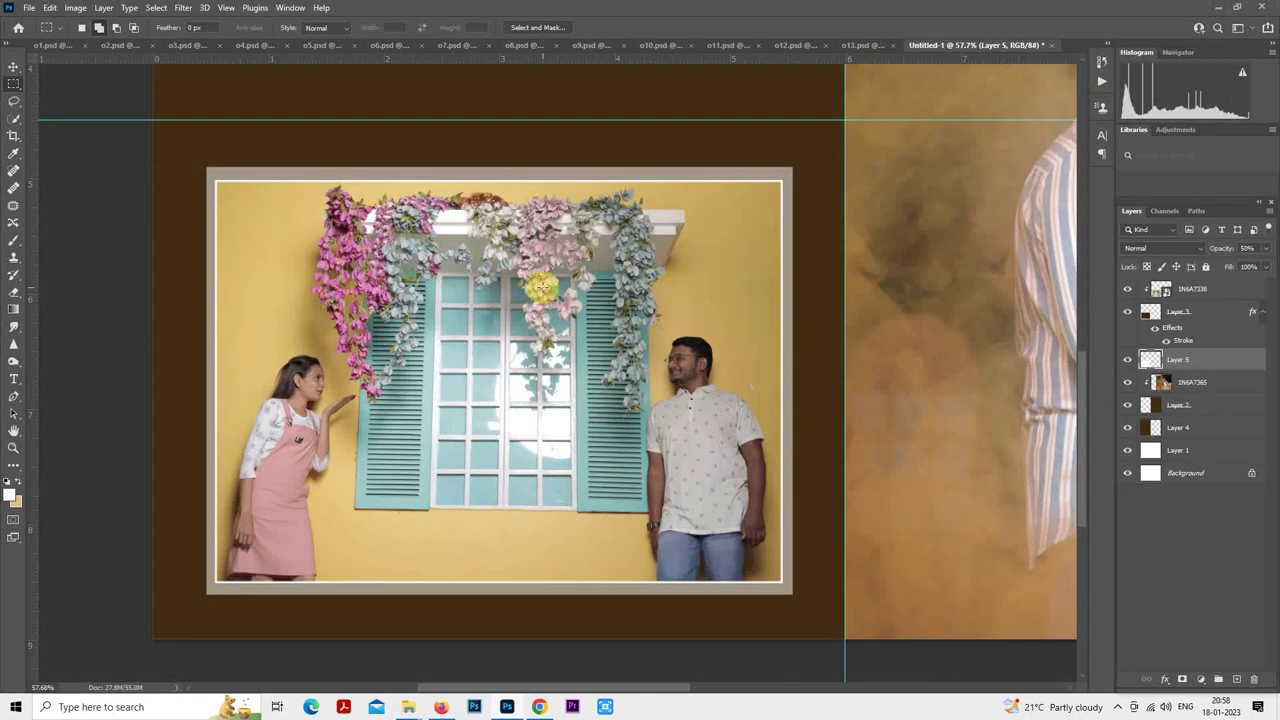
- Shift the yellow frame slightly left and widen it on the right
right_click(541, 287)
click(591, 403)
scroll(593, 406, up, 2)
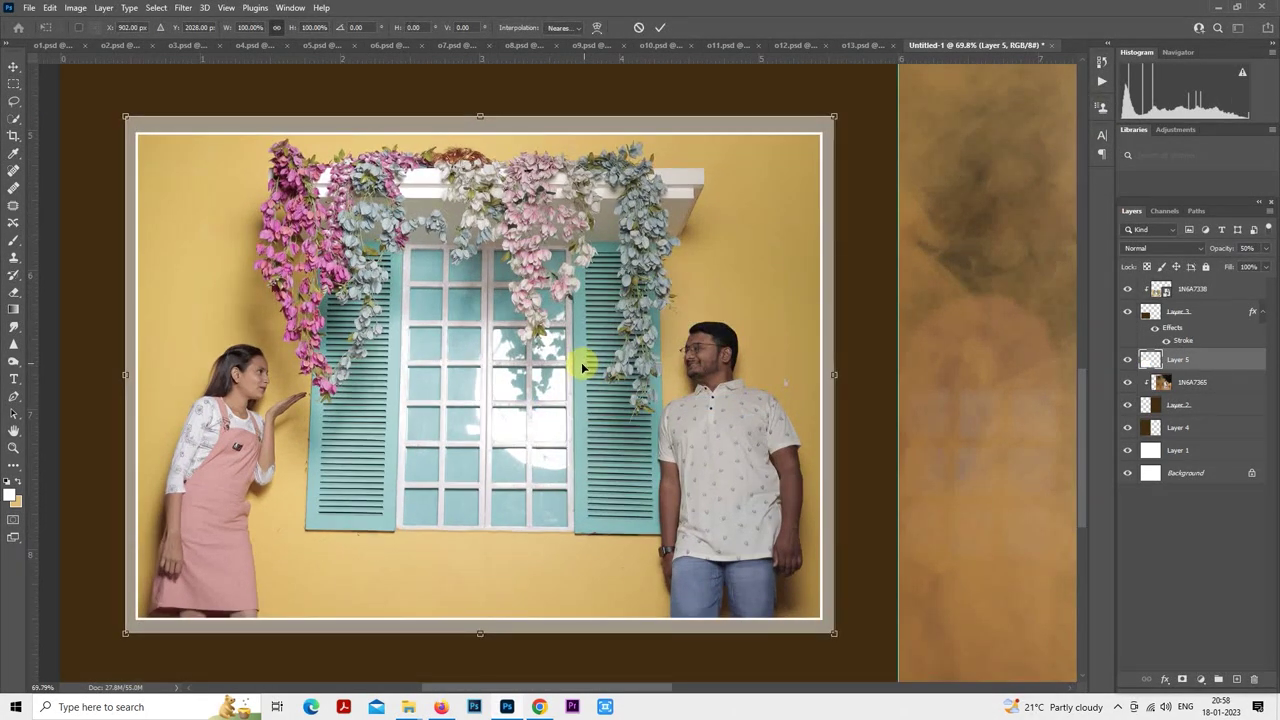
drag(583, 367, 584, 369)
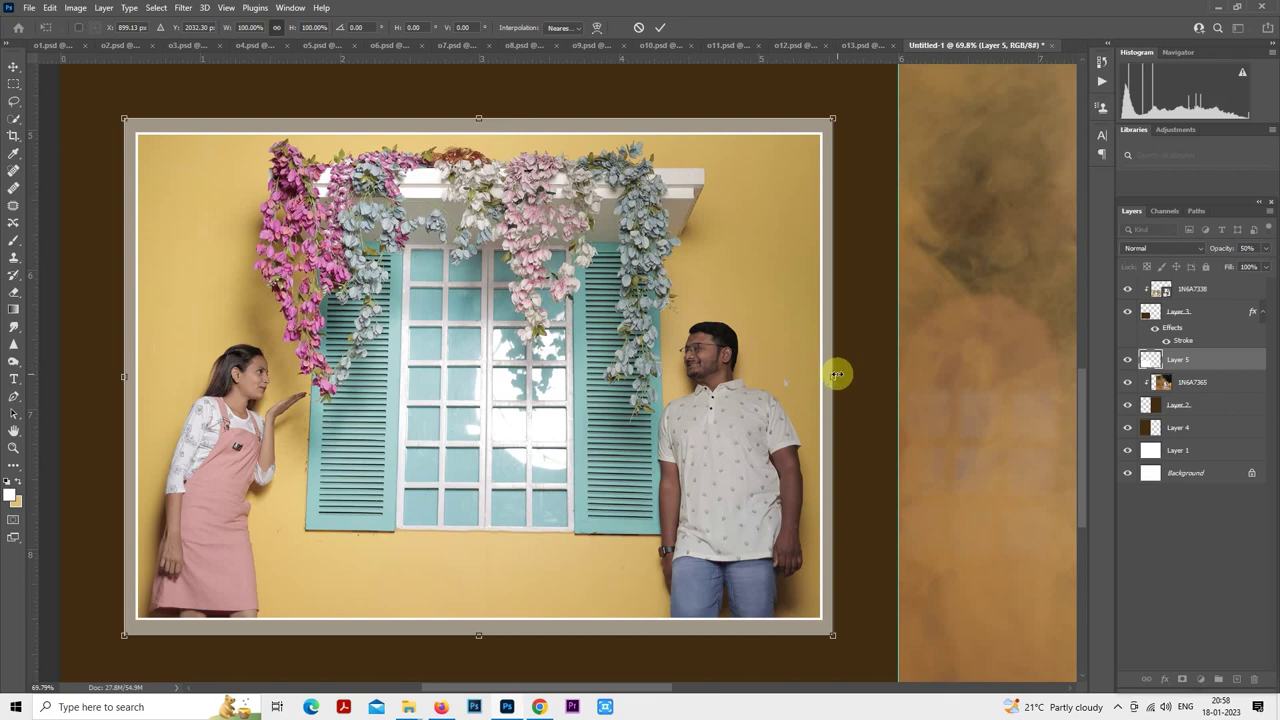
drag(836, 375, 839, 375)
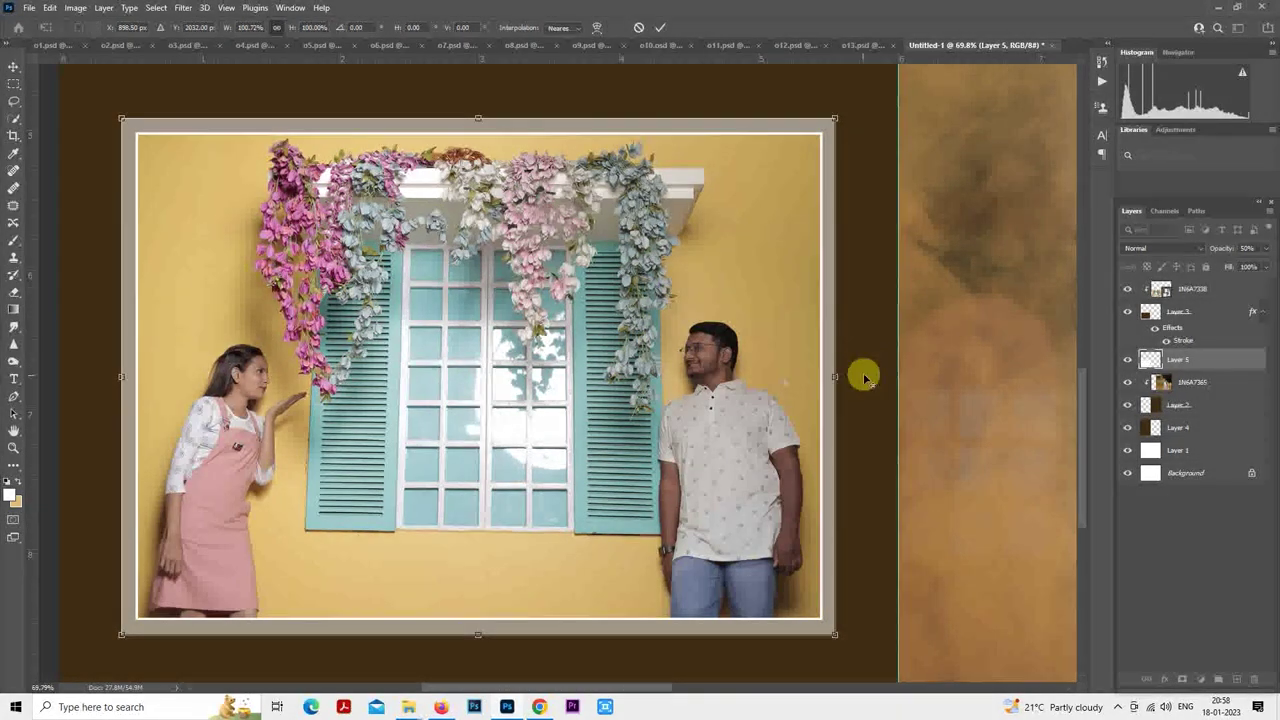
key(Return)
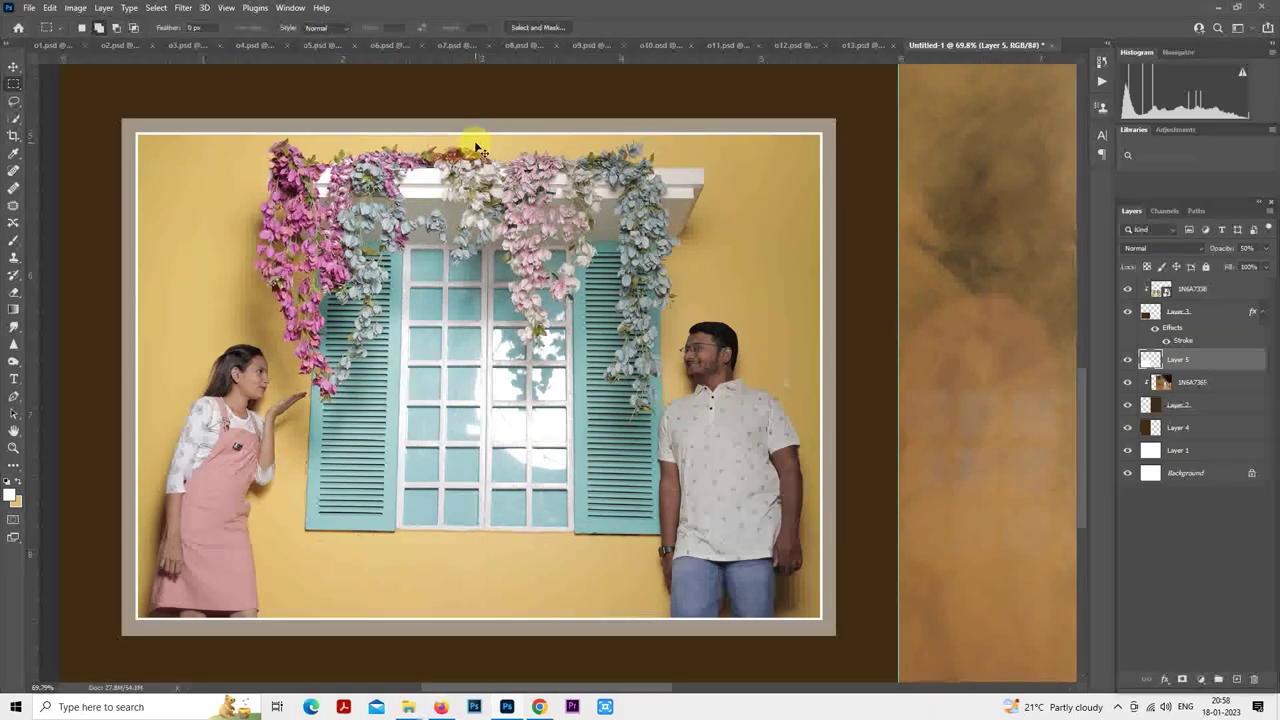
- Fill the left page background layer with tan instead of dark brown
scroll(521, 337, down, 5)
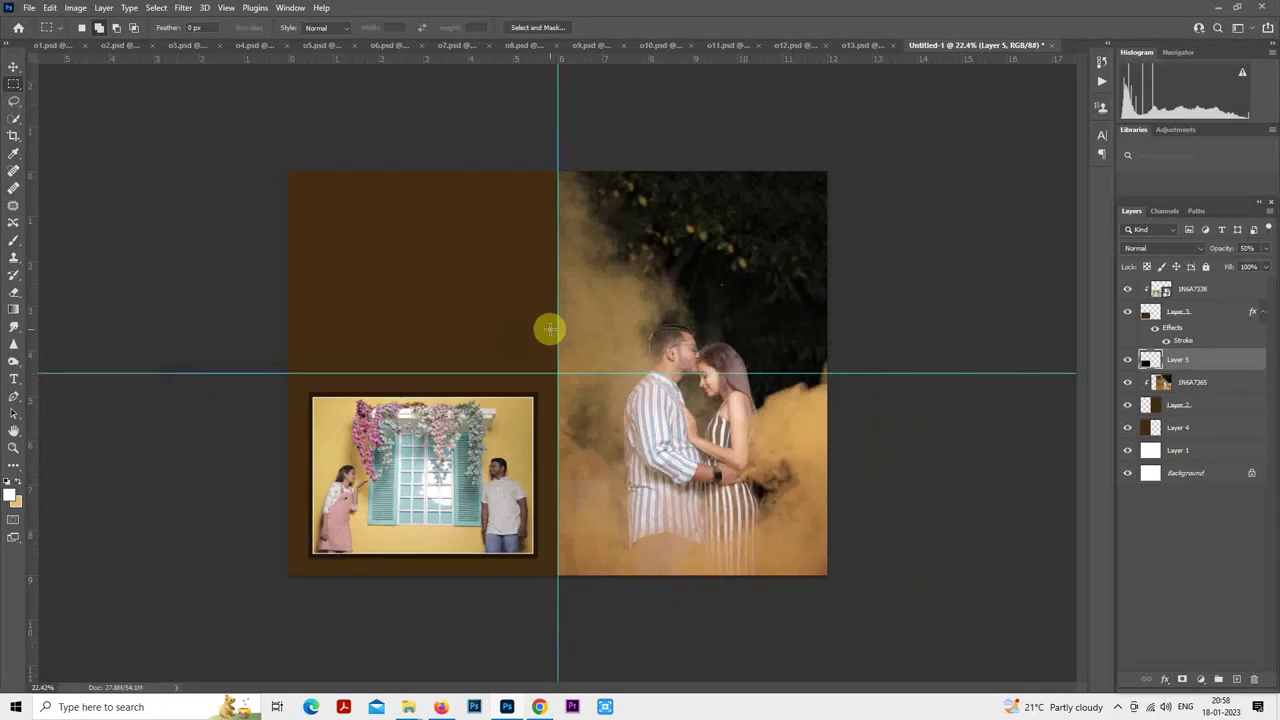
click(1175, 430)
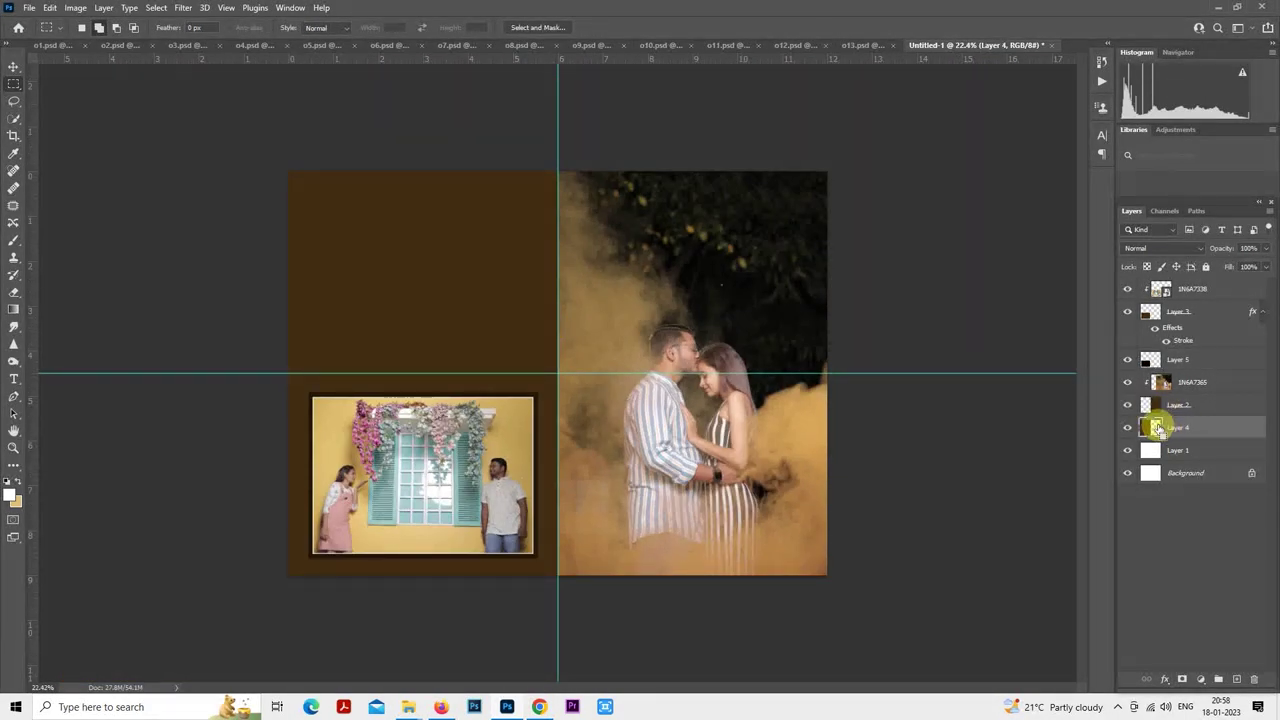
ctrl+click(1145, 428)
key(ctrl+BackSpace)
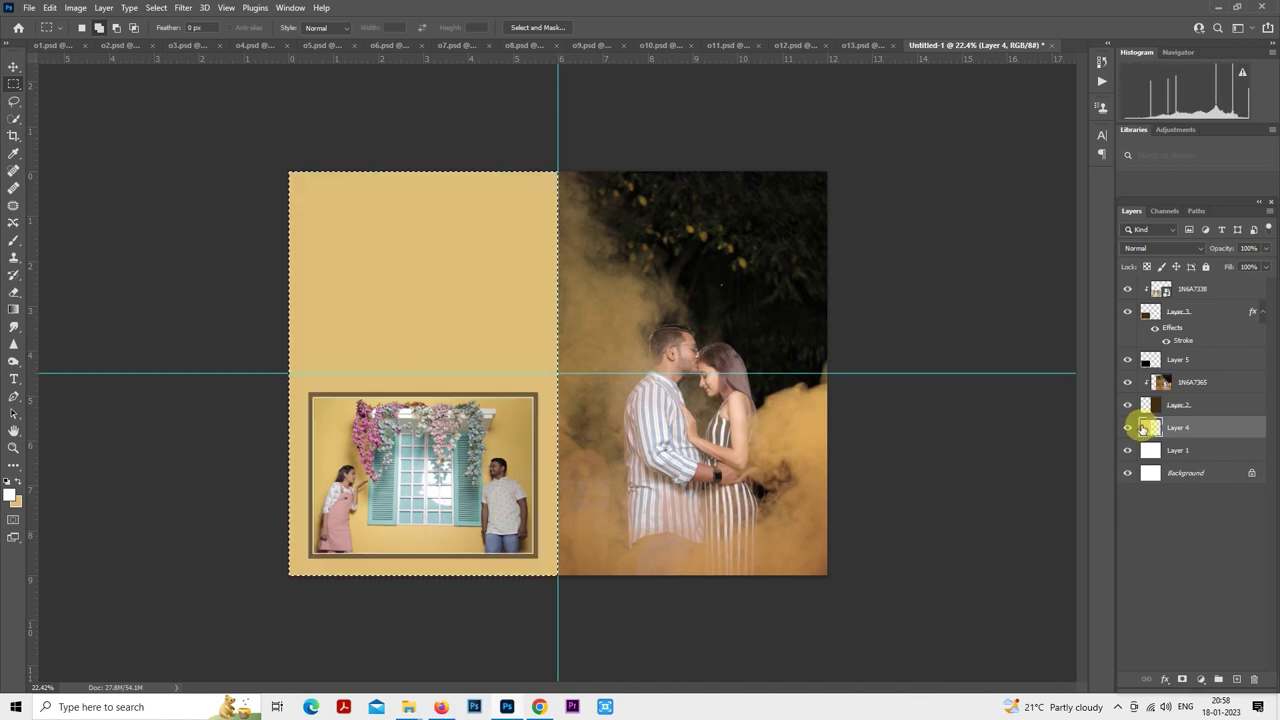
key(ctrl+d)
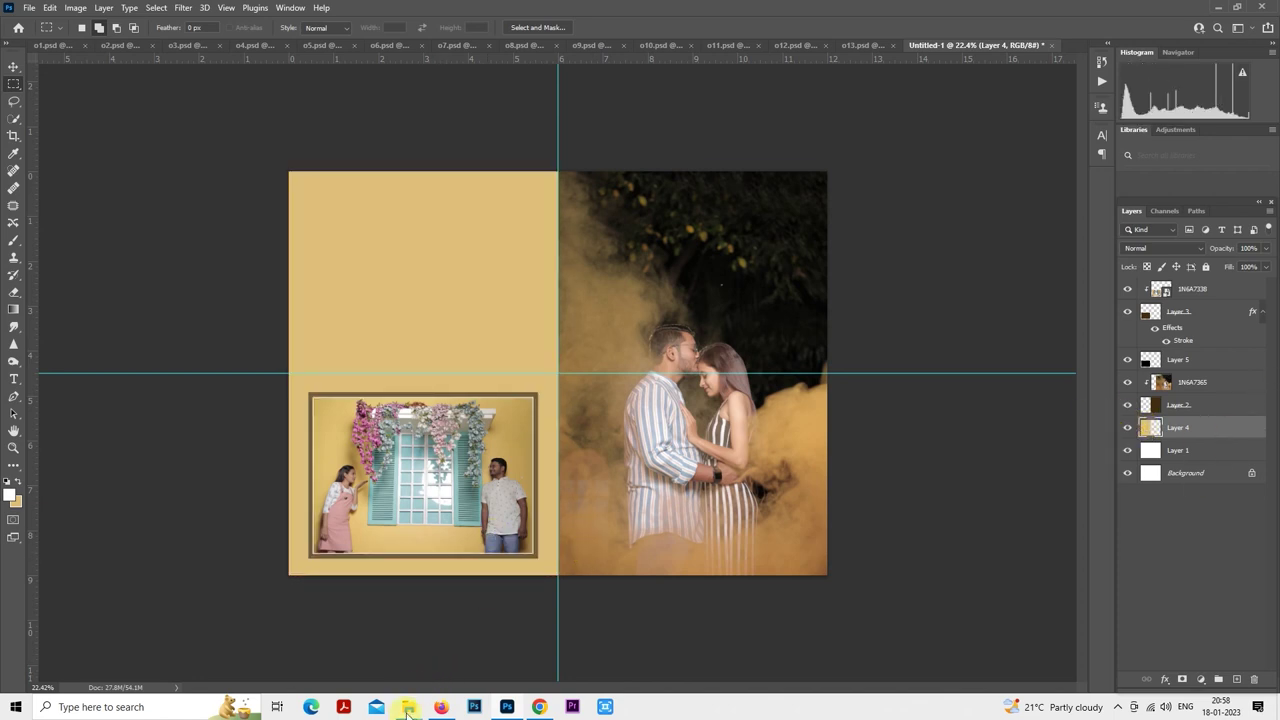
- Drag photo 1N6A7327 from the pre shoot folder into the design
mouse_move(408, 710)
click(365, 660)
click(855, 450)
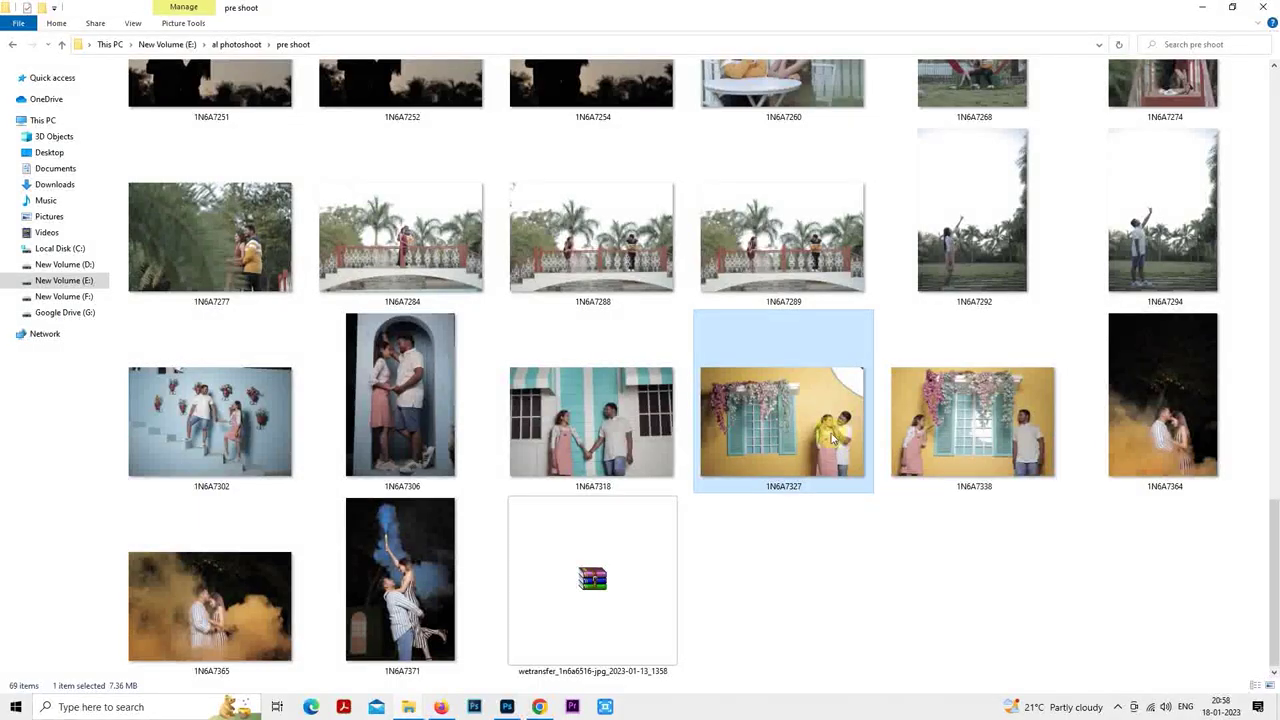
drag(832, 438, 497, 413)
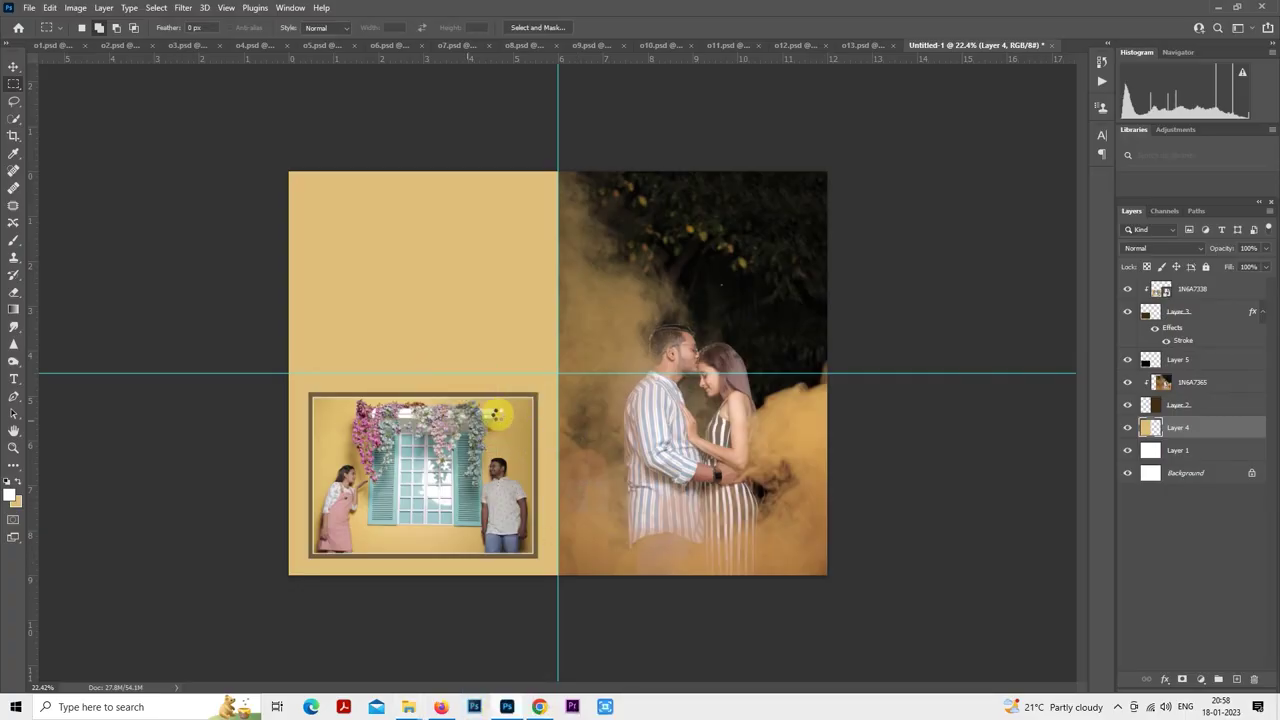
drag(654, 366, 448, 294)
key(Return)
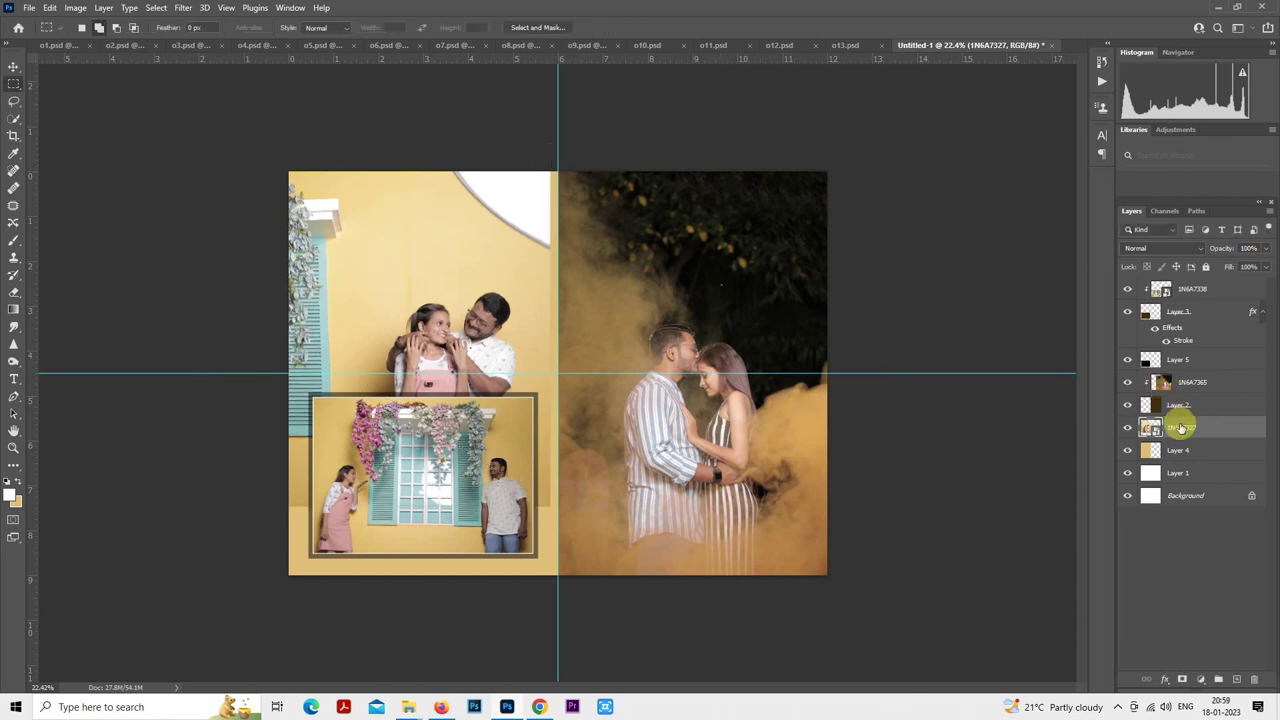
drag(490, 372, 497, 318)
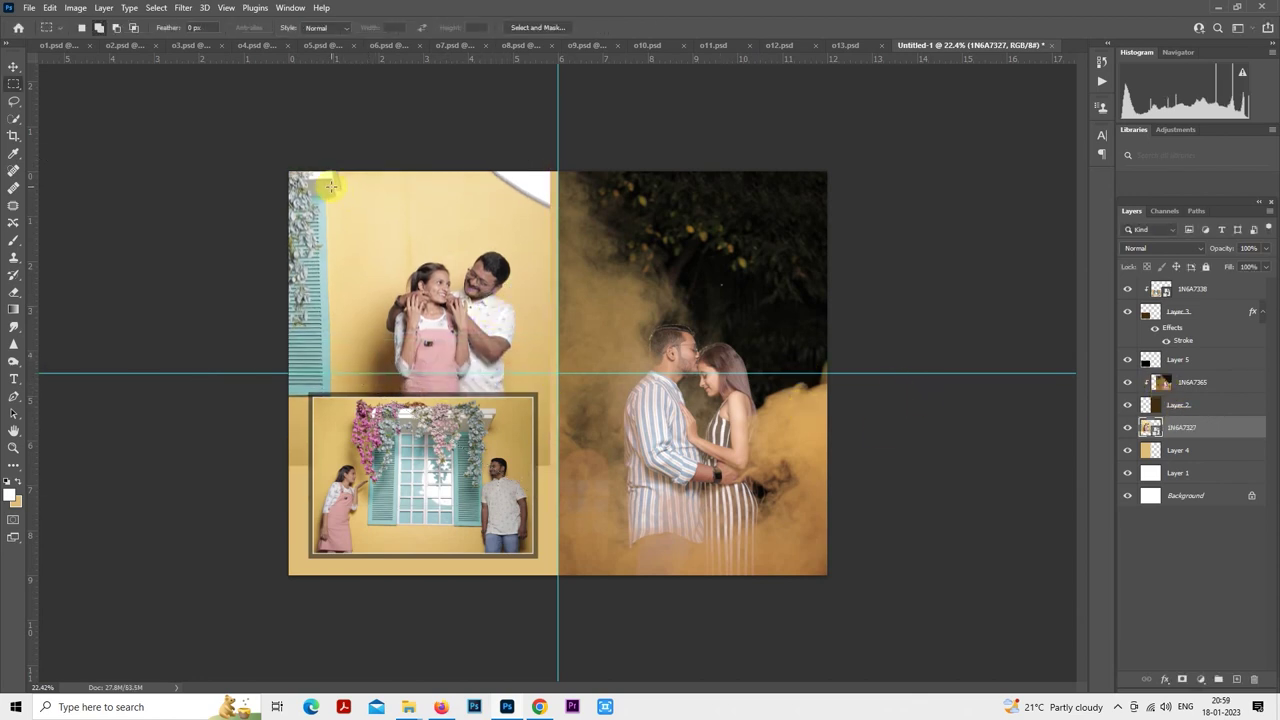
drag(330, 185, 596, 576)
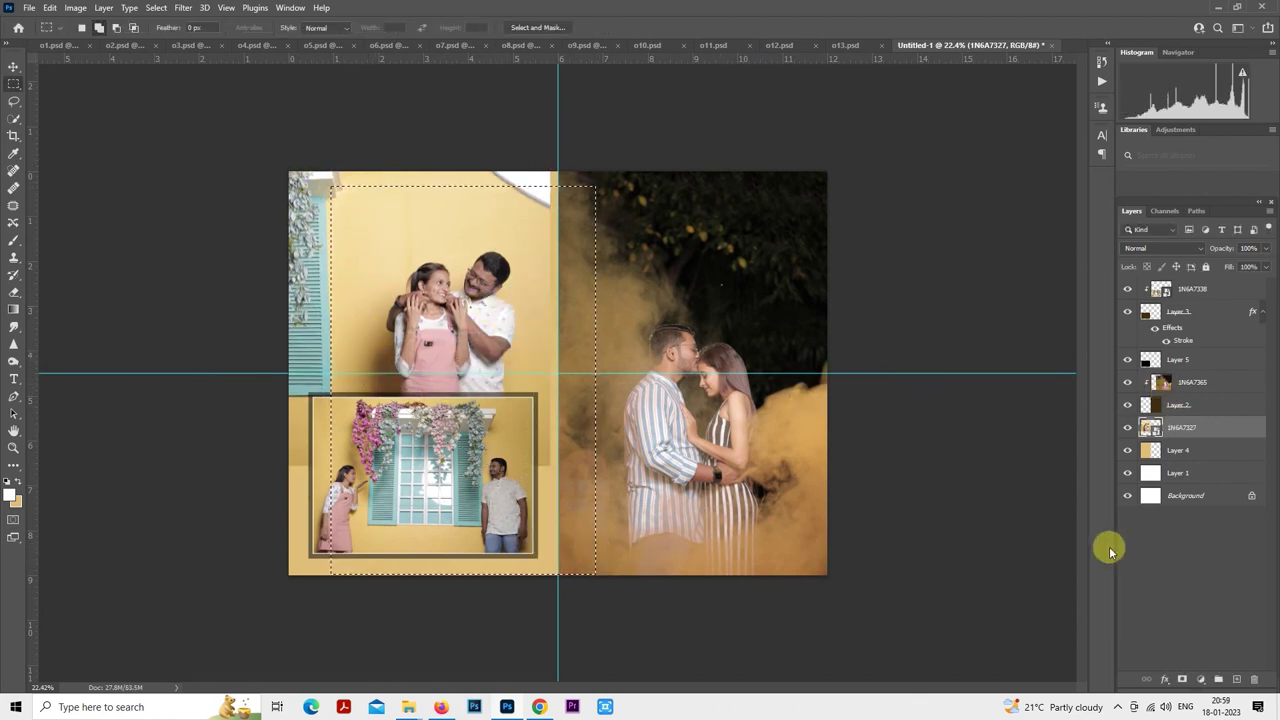
key(ctrl+j)
click(1129, 450)
key(ctrl+minus)
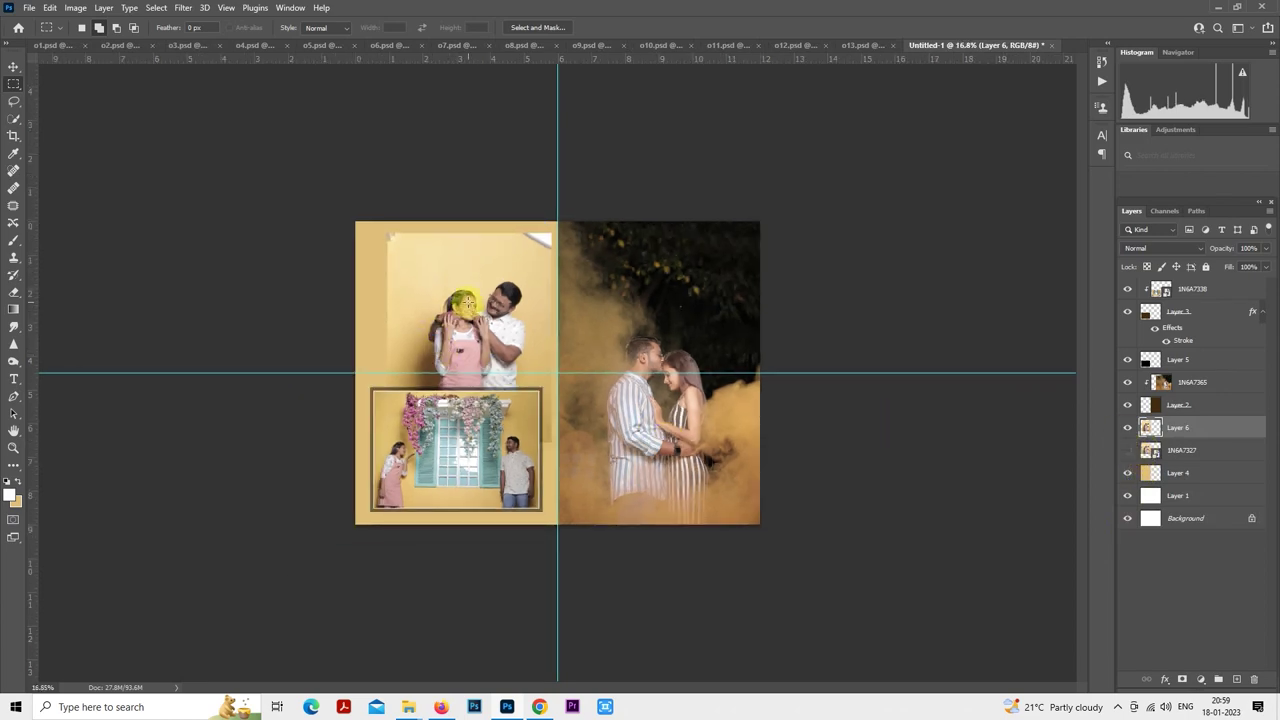
right_click(467, 302)
click(550, 420)
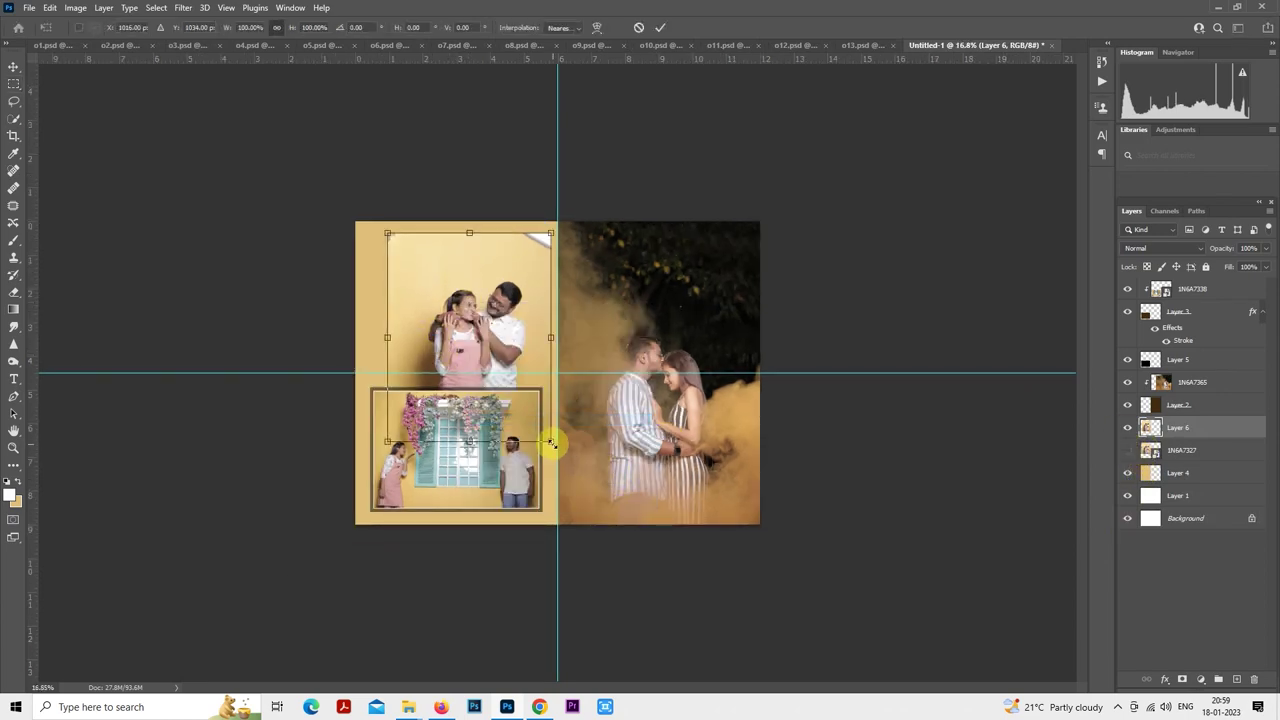
drag(550, 442, 766, 700)
drag(660, 457, 626, 500)
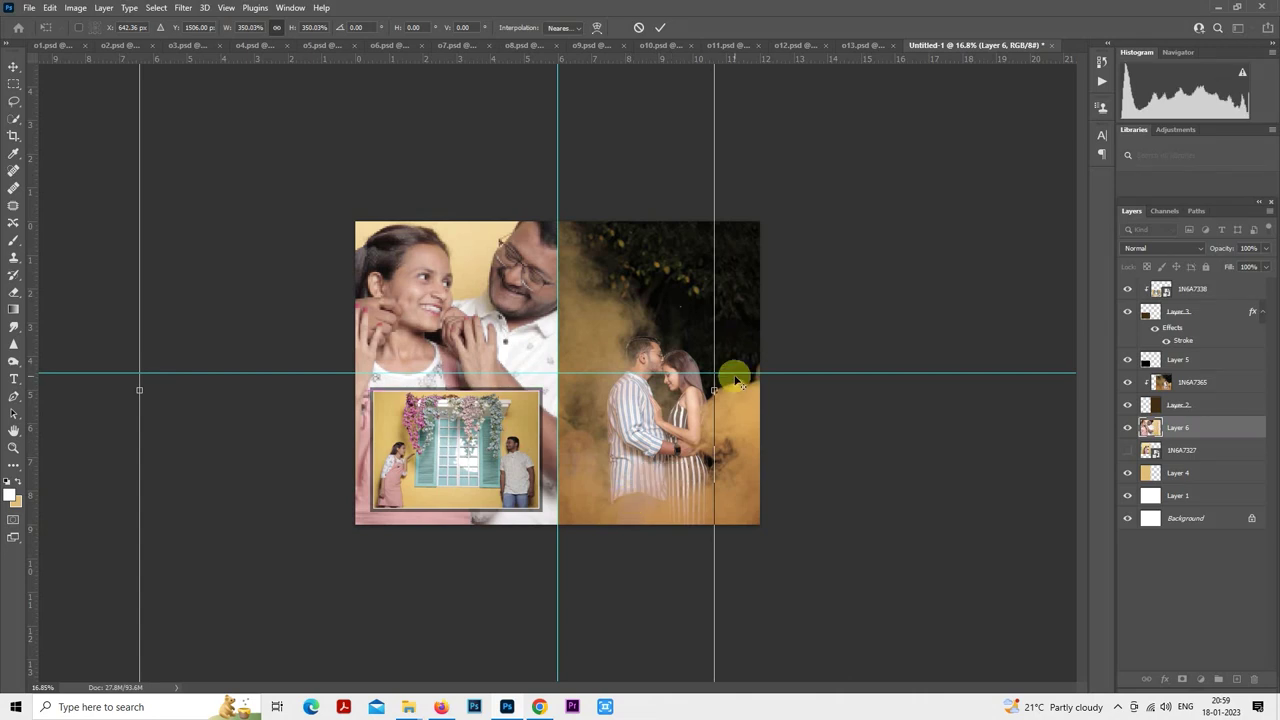
drag(718, 390, 629, 419)
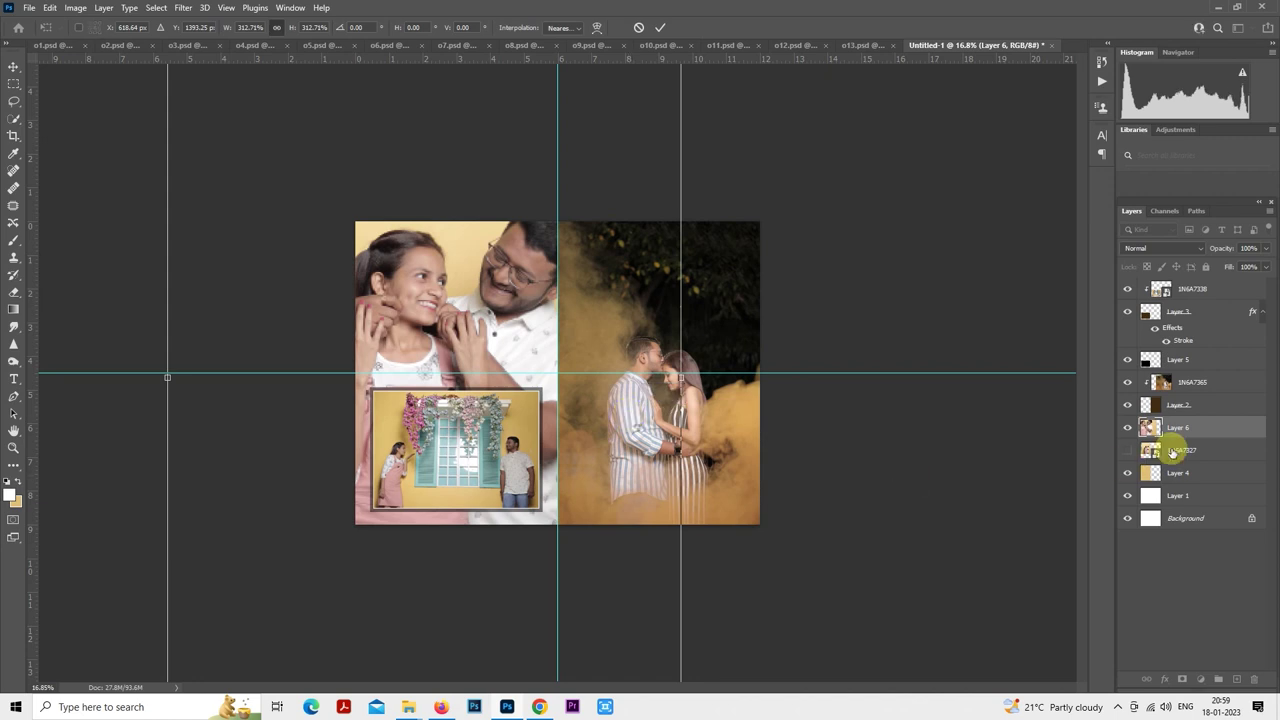
right_click(1180, 425)
click(1092, 383)
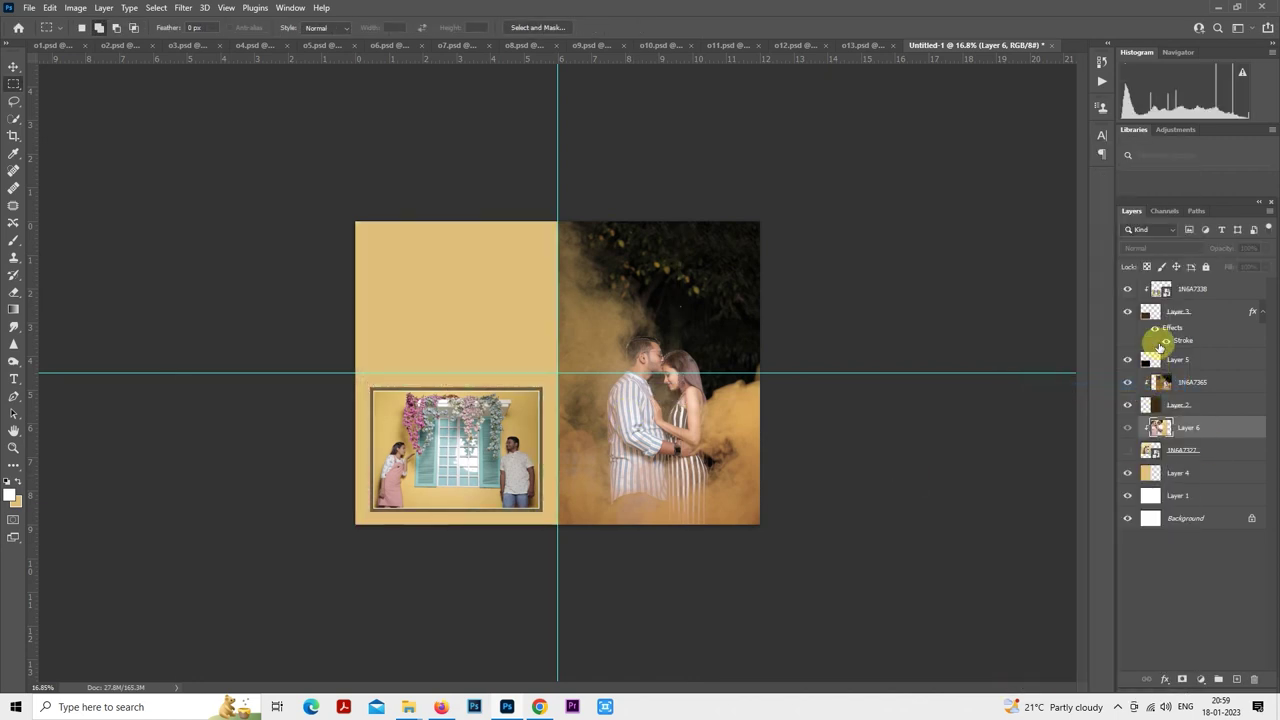
drag(1176, 427, 1183, 452)
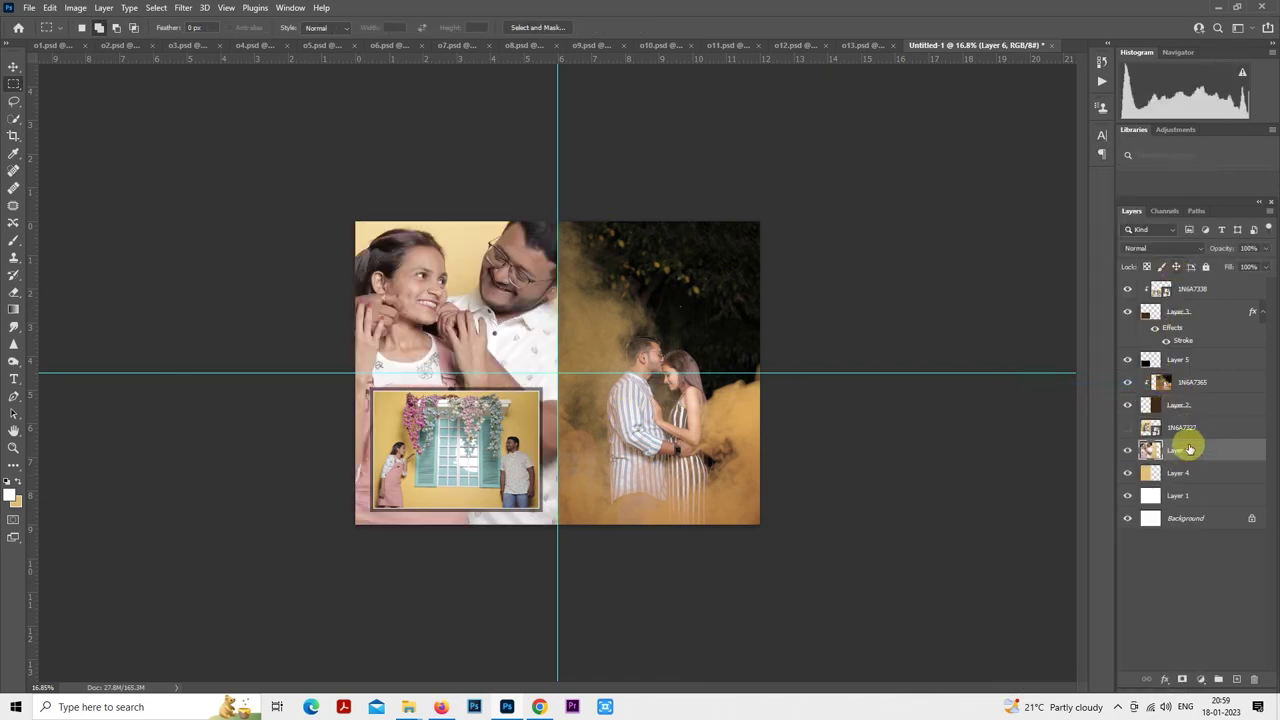
right_click(1189, 450)
click(1088, 385)
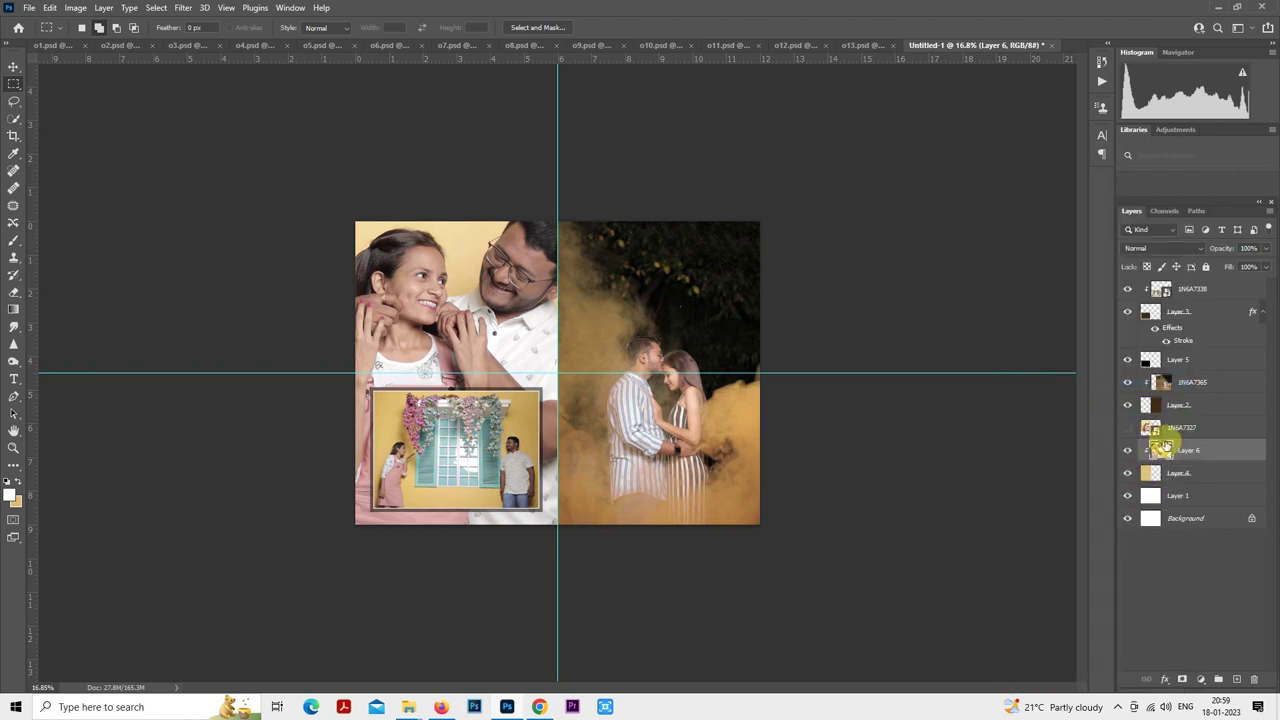
key(5)
key(ctrl+plus)
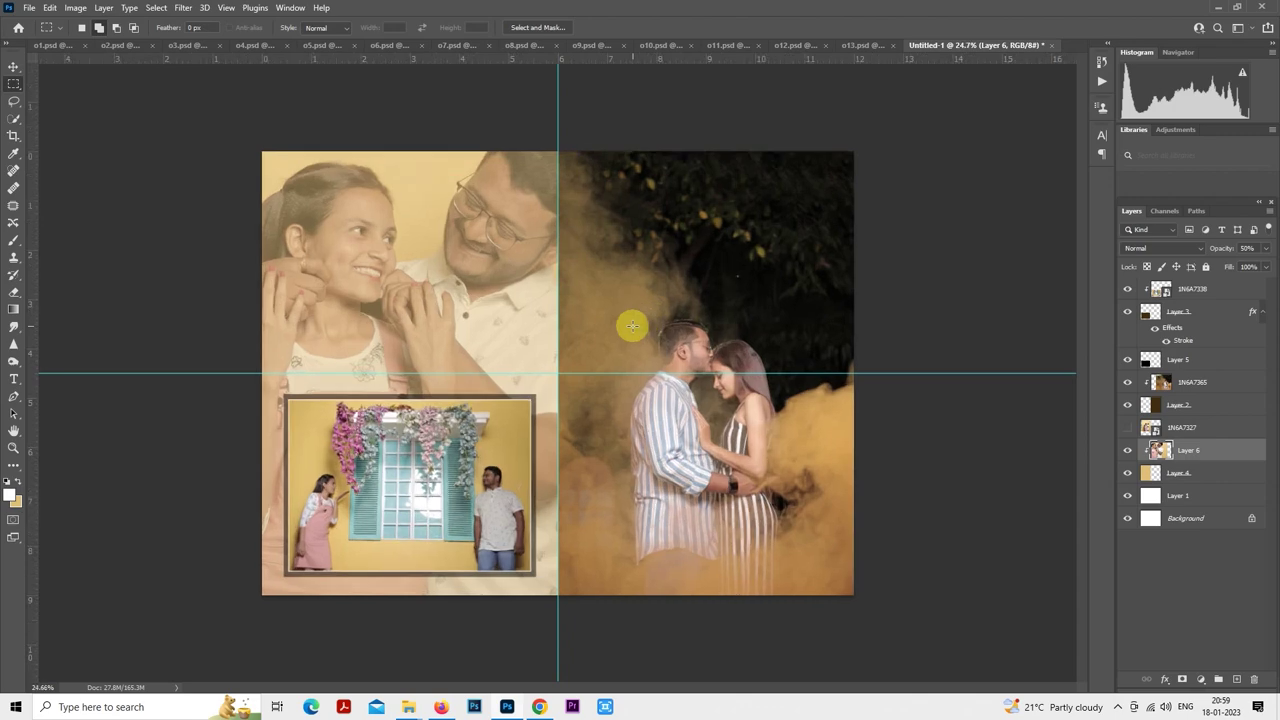
- Save the spread over the existing o14.psd in the album folder
key(ctrl+s)
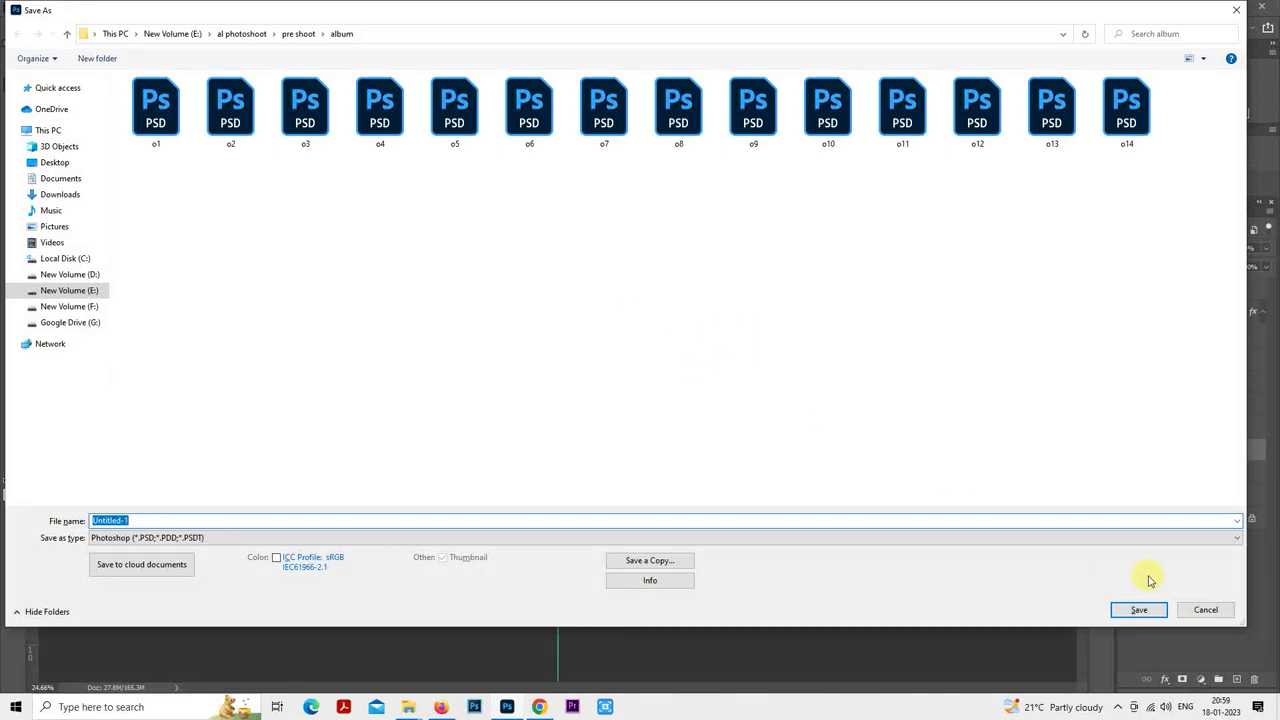
click(1200, 611)
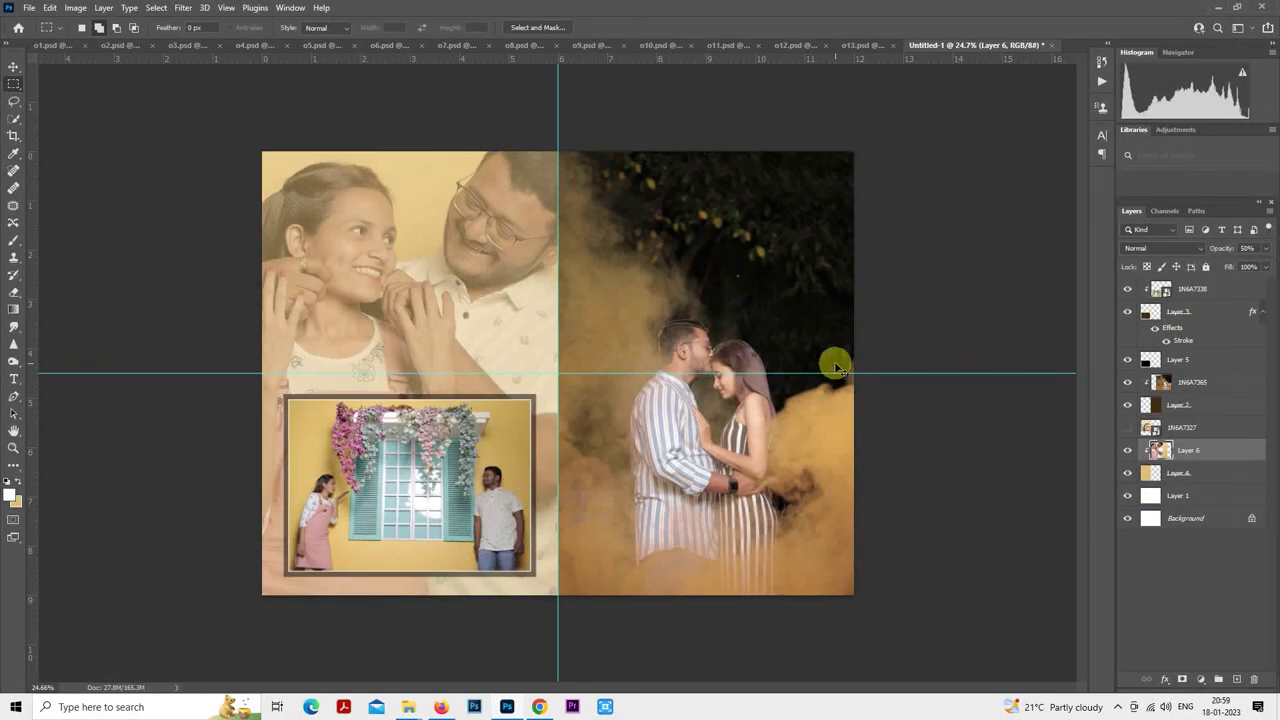
key(ctrl+s)
click(1128, 138)
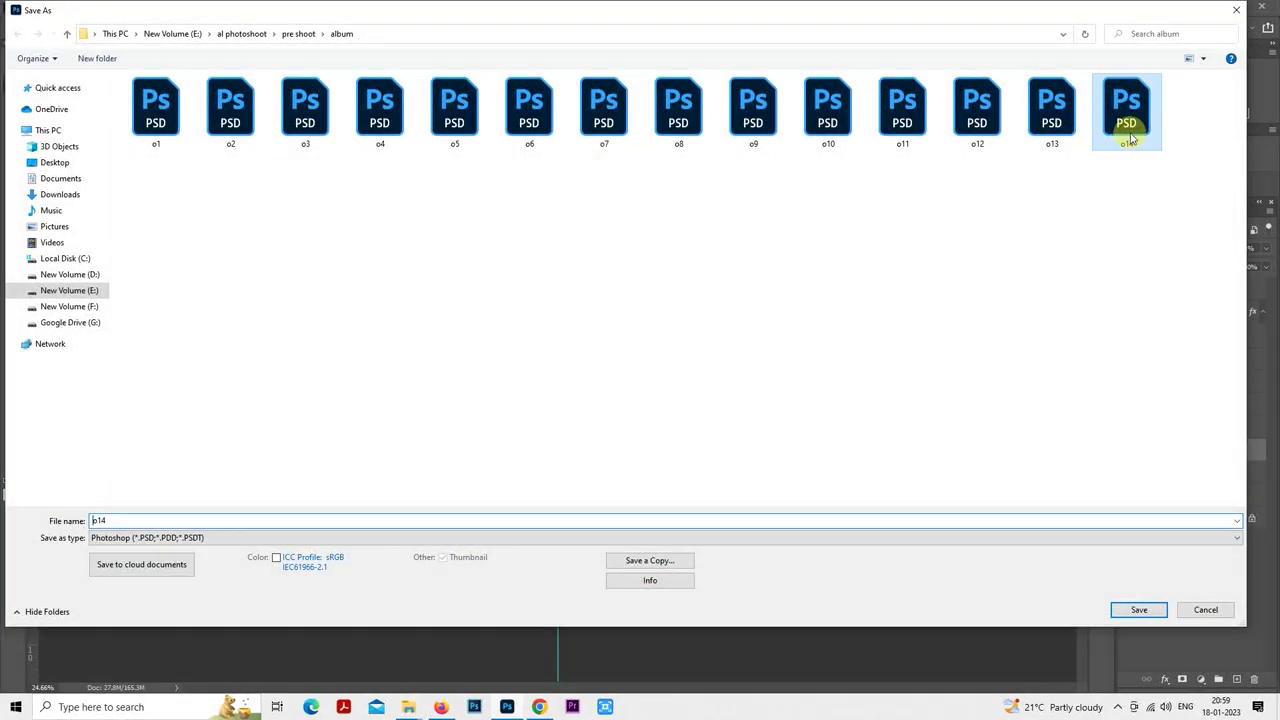
click(1130, 140)
click(672, 354)
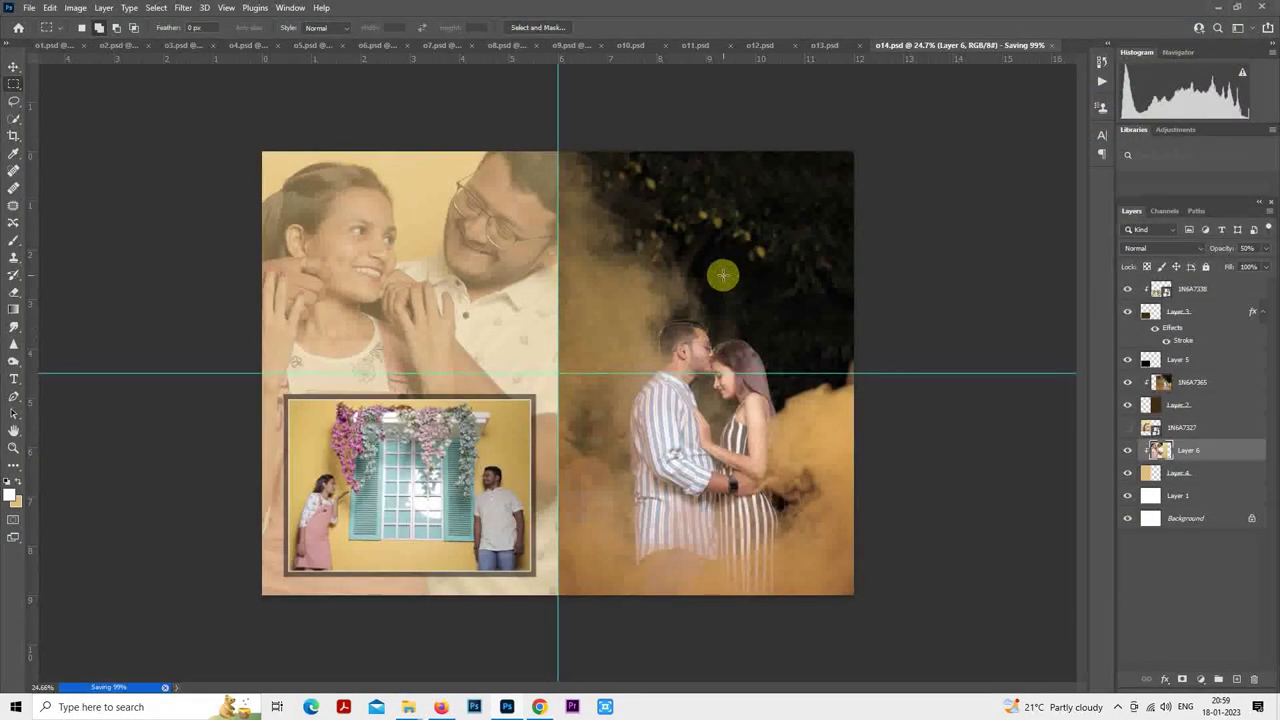
scroll(743, 274, down, 2)
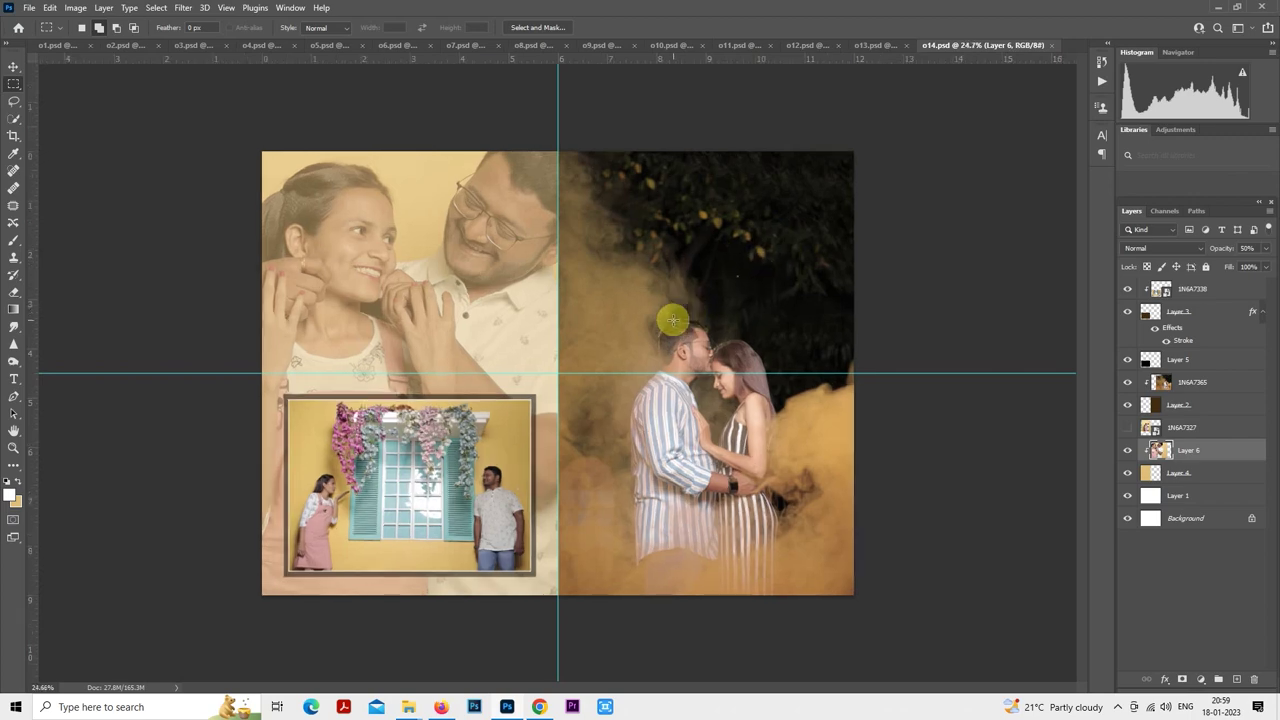
- Create a new blank white portrait document and dock it with the other tabs
key(ctrl+n)
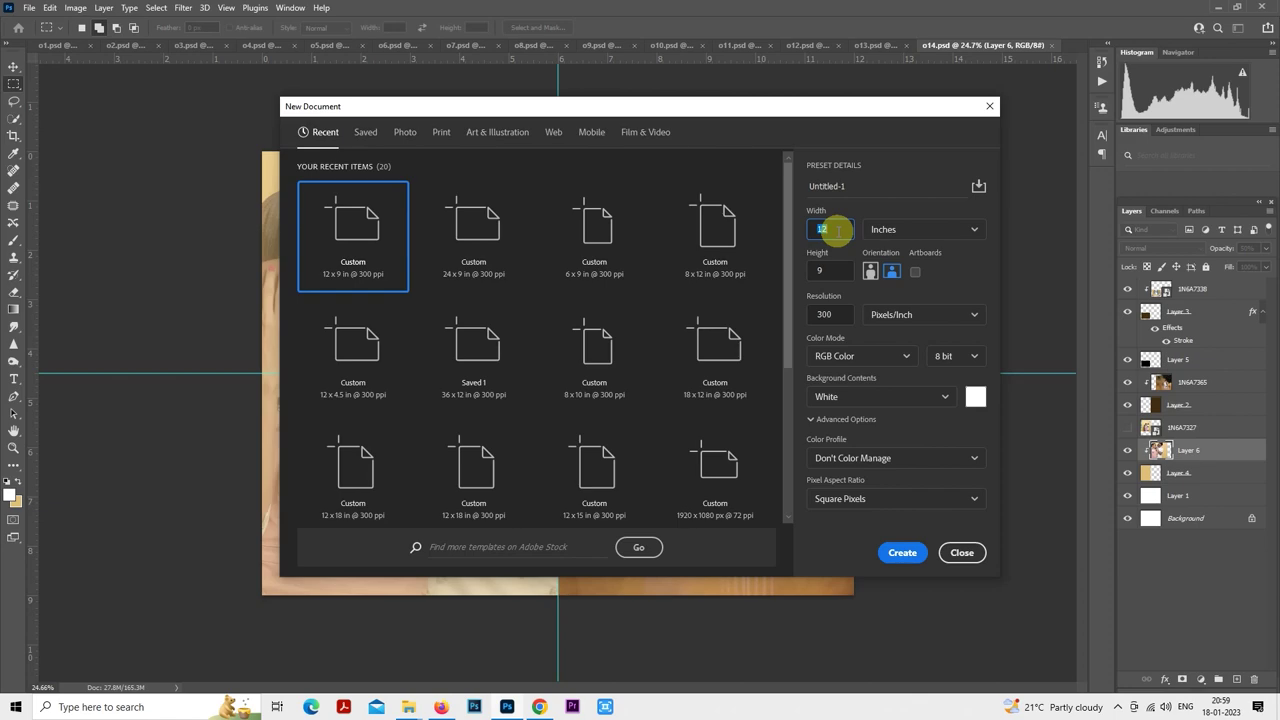
click(902, 552)
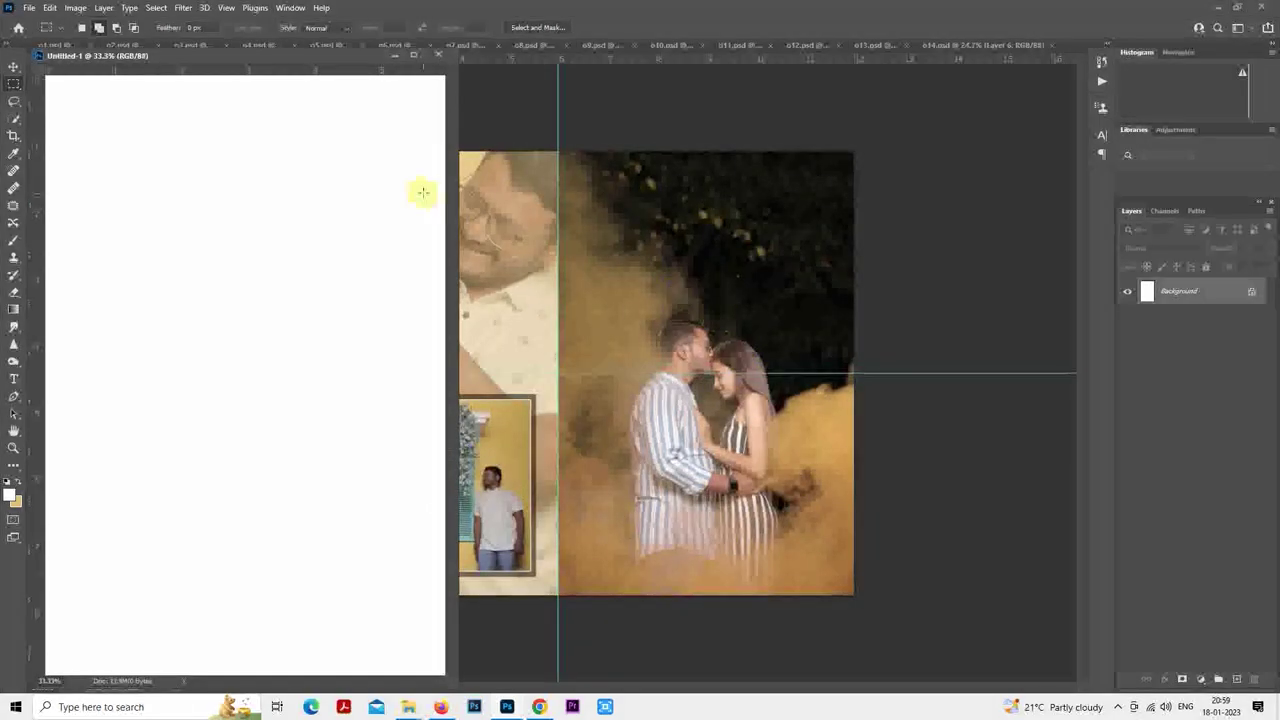
drag(365, 55, 440, 47)
scroll(674, 307, down, 2)
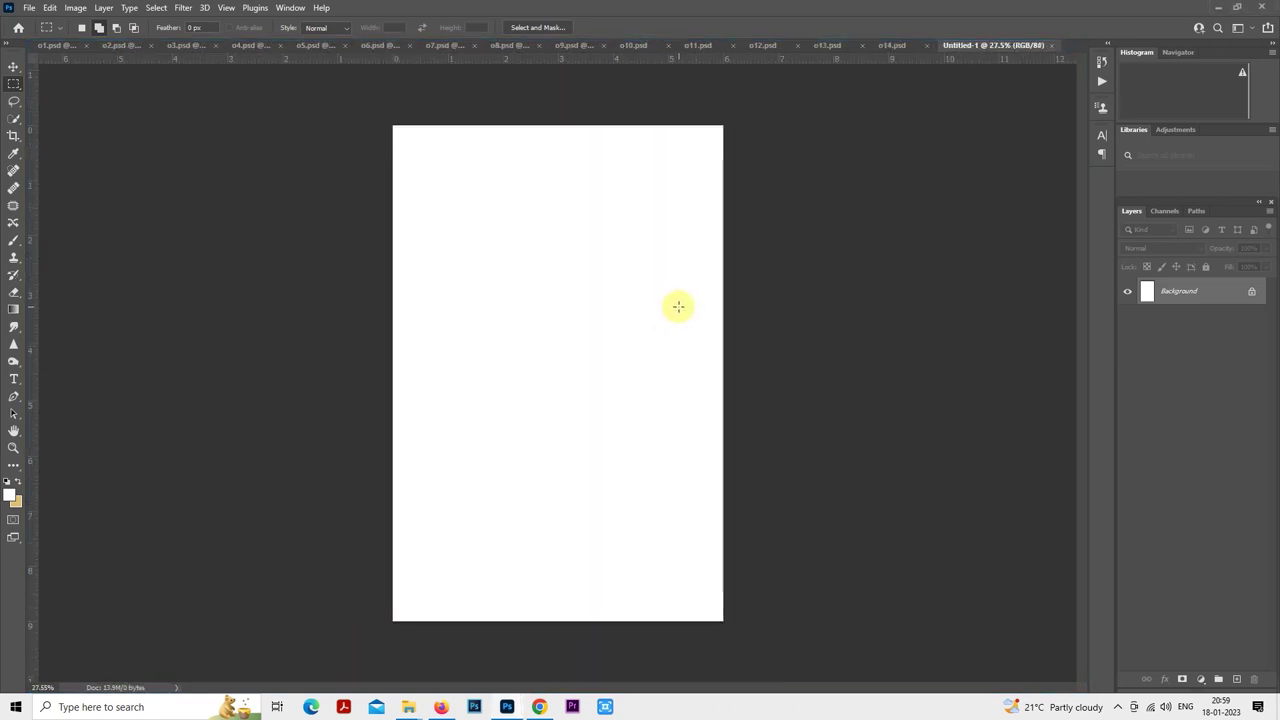
scroll(678, 306, up, 1)
scroll(697, 284, down, 1)
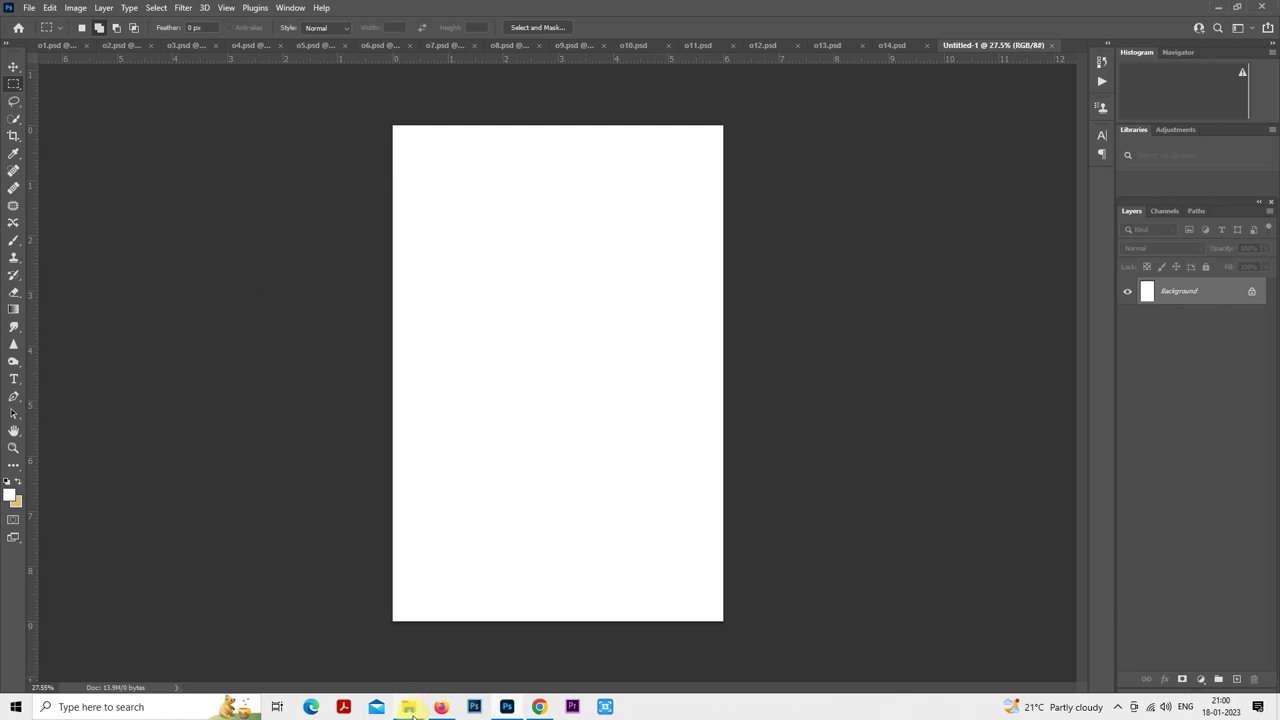
- Drag photo 1N6A6757 from the pre shoot folder into the new page
mouse_move(410, 710)
click(371, 663)
scroll(771, 486, up, 10)
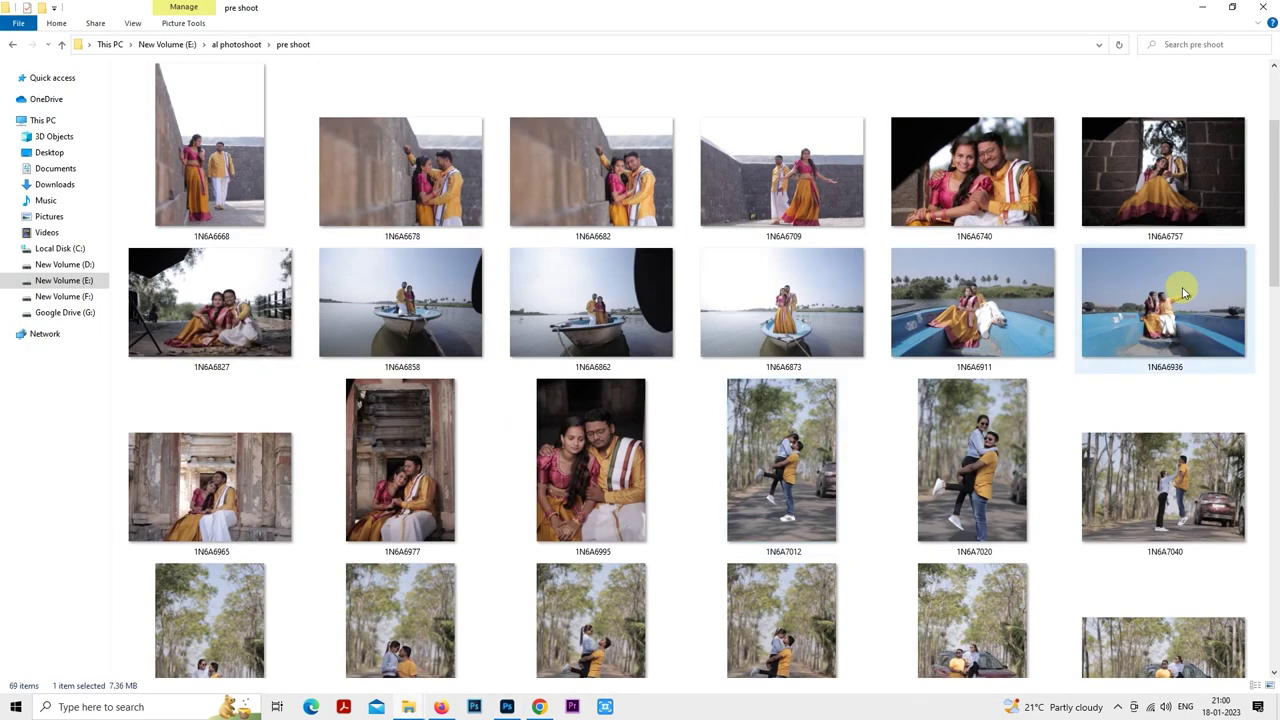
click(1175, 207)
drag(1178, 188, 583, 457)
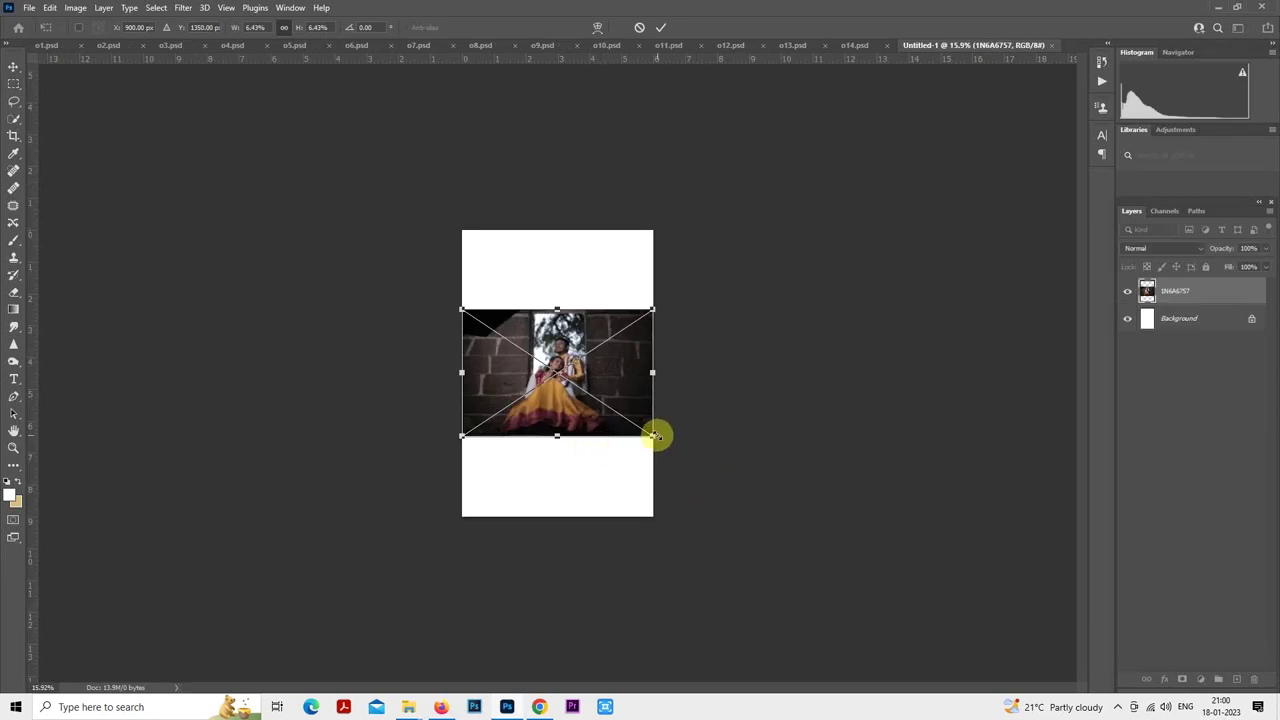
- Scale, tilt and position photo 1N6A6757 to fill the page, then add empty Layer 1 above
drag(655, 437, 757, 417)
scroll(745, 450, up, 2)
drag(900, 251, 903, 246)
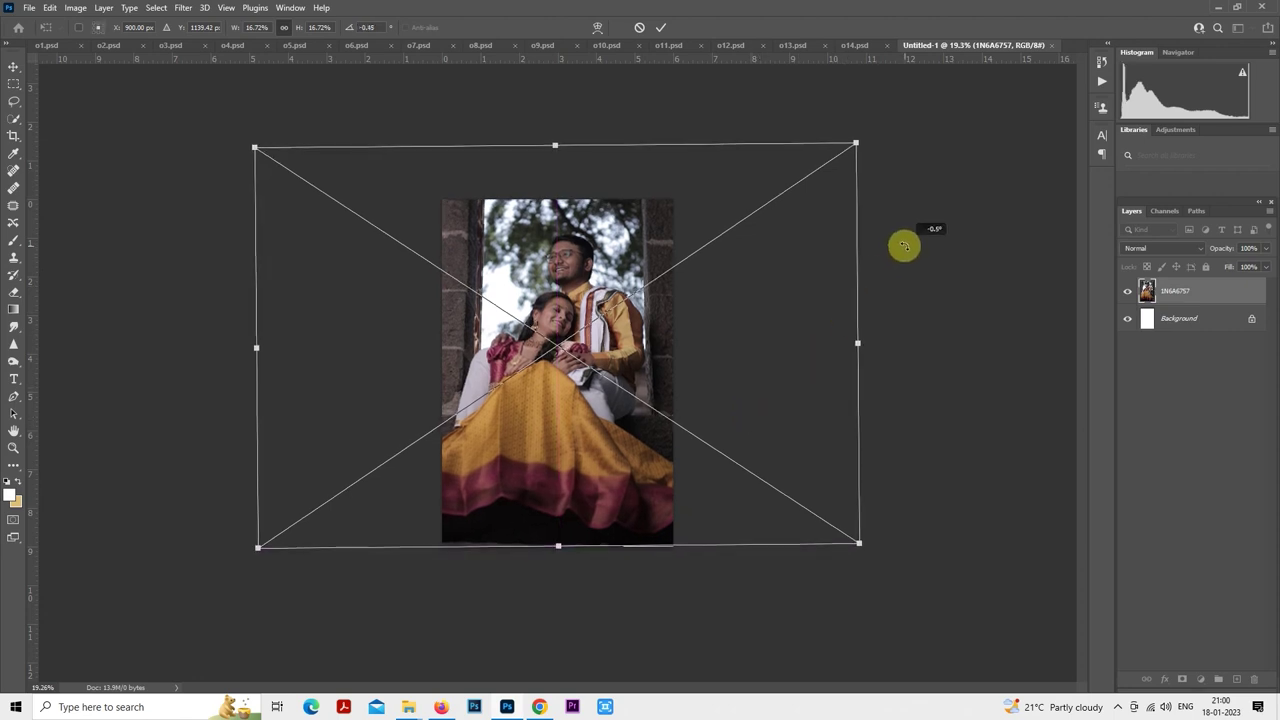
mouse_move(735, 400)
mouse_down()
mouse_move(734, 371)
mouse_move(732, 386)
mouse_up()
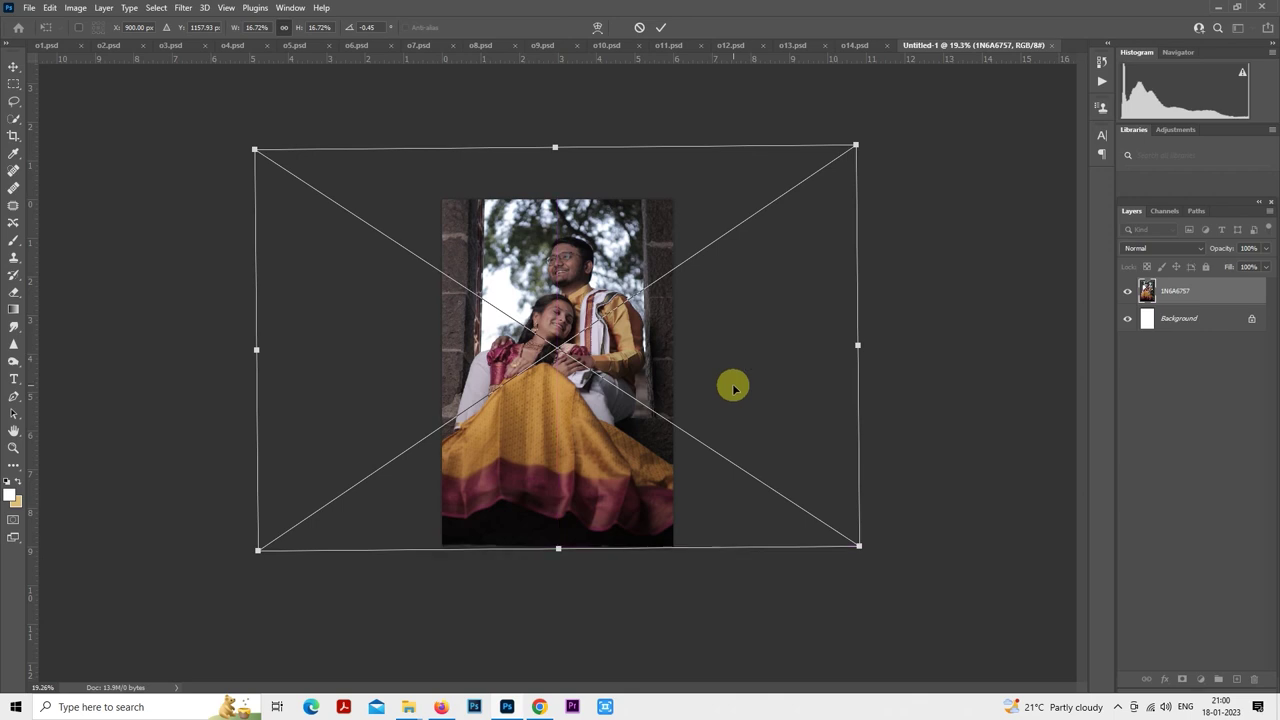
key(alt+space)
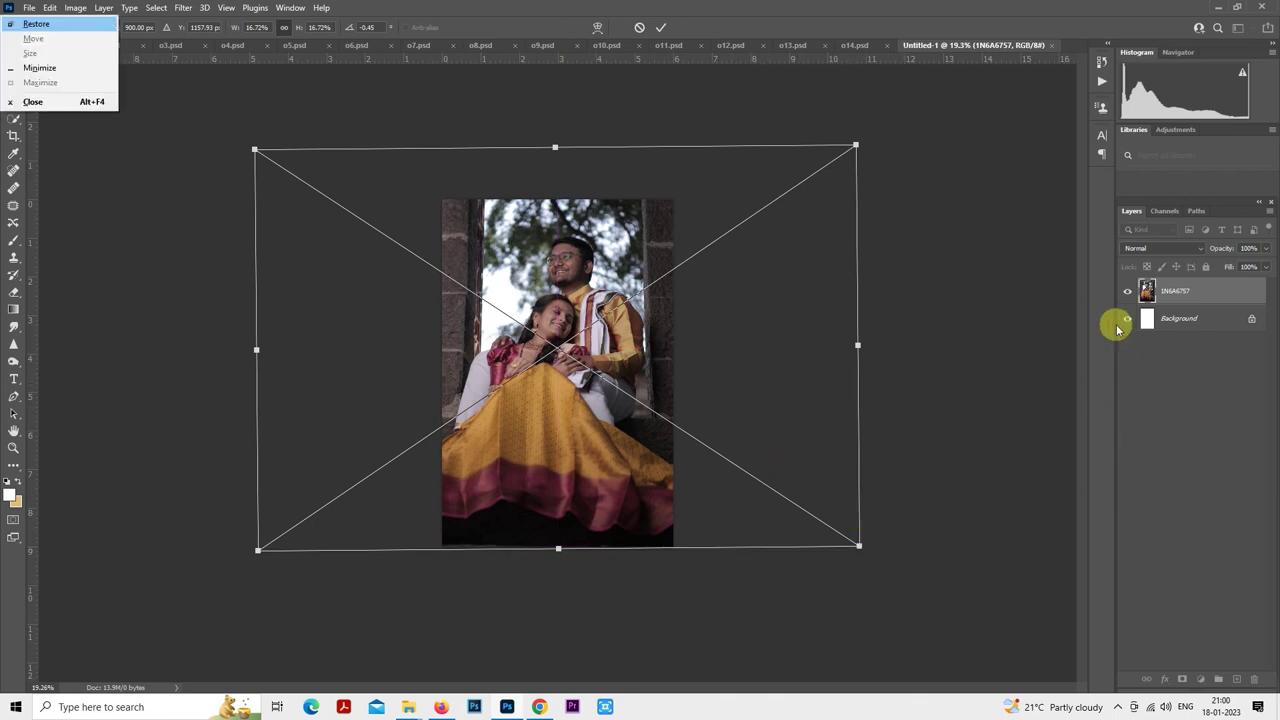
key(Escape)
key(m)
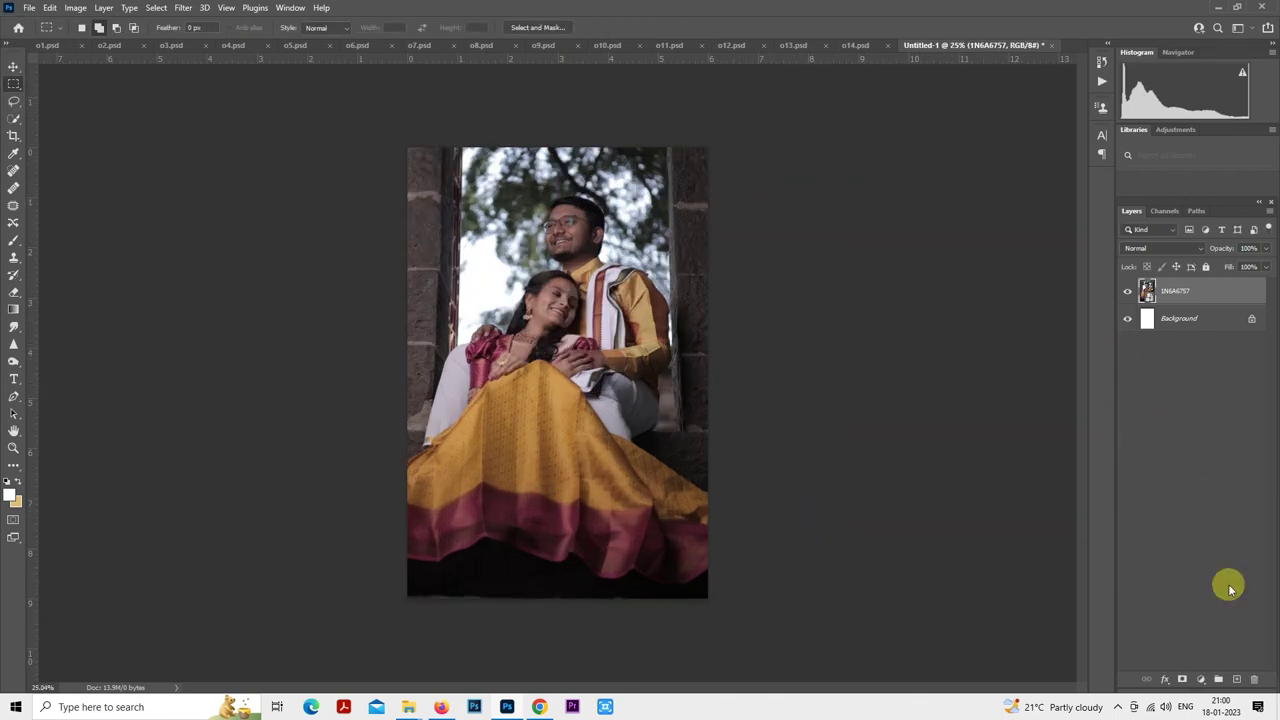
click(1236, 679)
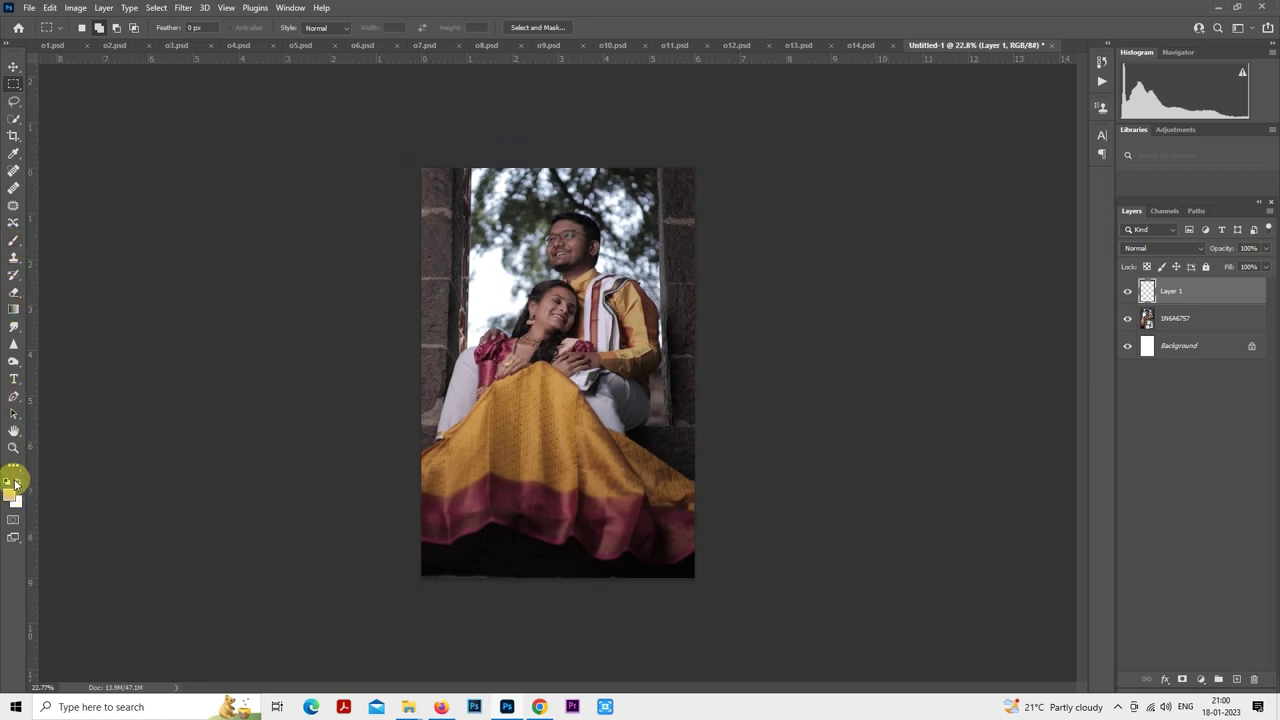
- Paint white with a large soft brush over the photo's lower half and yellow dress
click(13, 240)
scroll(411, 414, down, 1)
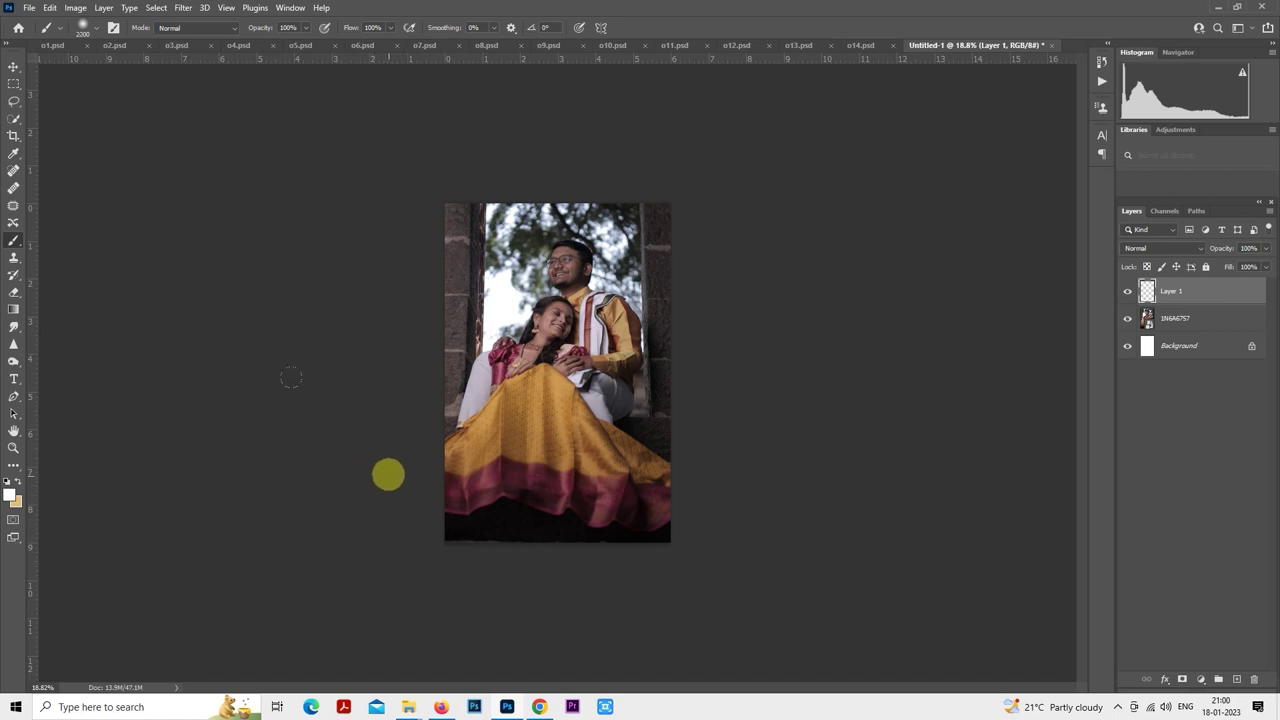
mouse_move(382, 467)
mouse_down()
mouse_move(397, 494)
mouse_move(451, 523)
mouse_move(517, 534)
mouse_move(624, 538)
mouse_move(714, 514)
mouse_up()
drag(754, 474, 752, 457)
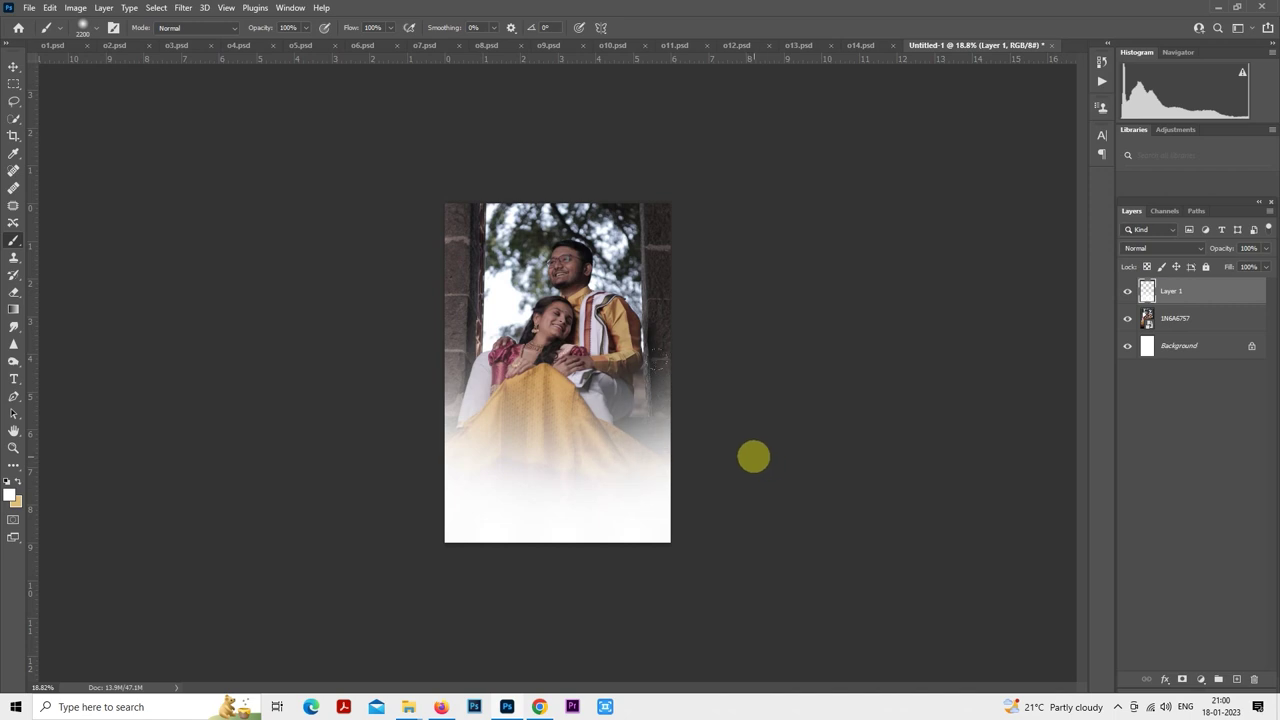
scroll(427, 526, up, 1)
mouse_move(375, 486)
mouse_down()
mouse_move(426, 523)
mouse_move(612, 546)
mouse_move(769, 517)
mouse_move(795, 467)
mouse_move(771, 497)
mouse_move(791, 477)
mouse_up()
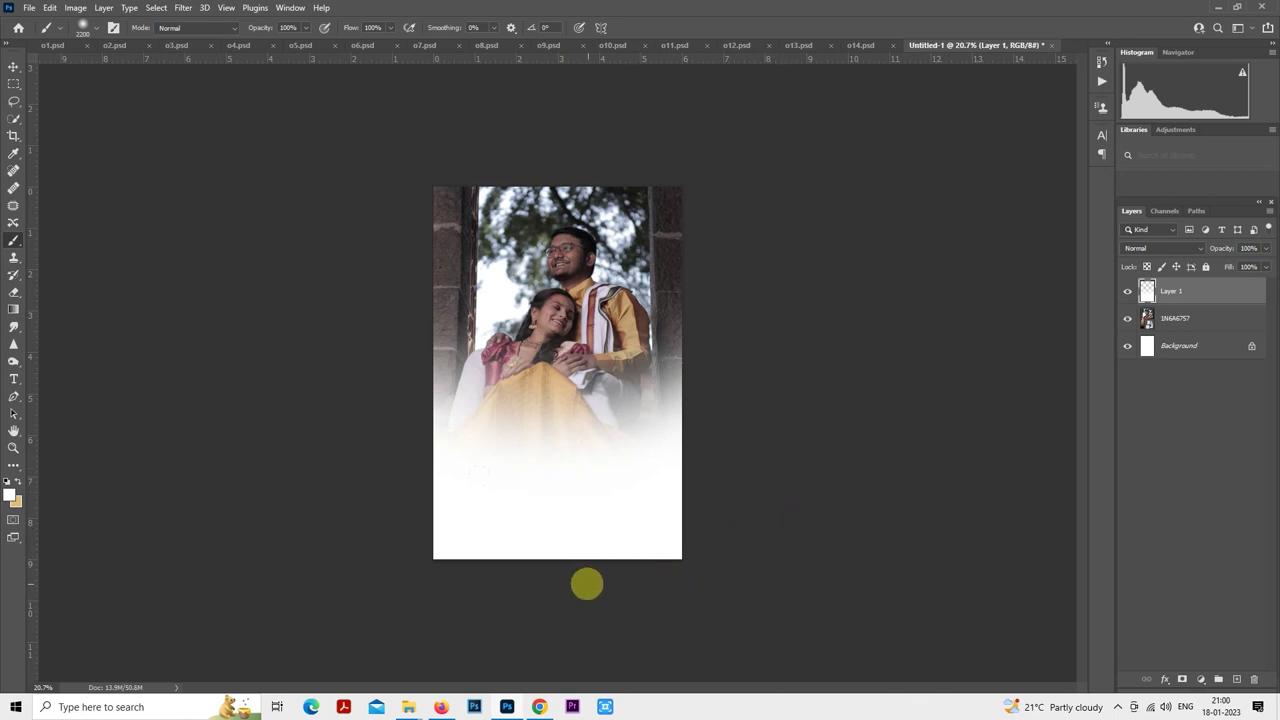
mouse_move(587, 584)
mouse_down()
mouse_move(454, 580)
mouse_move(663, 577)
mouse_up()
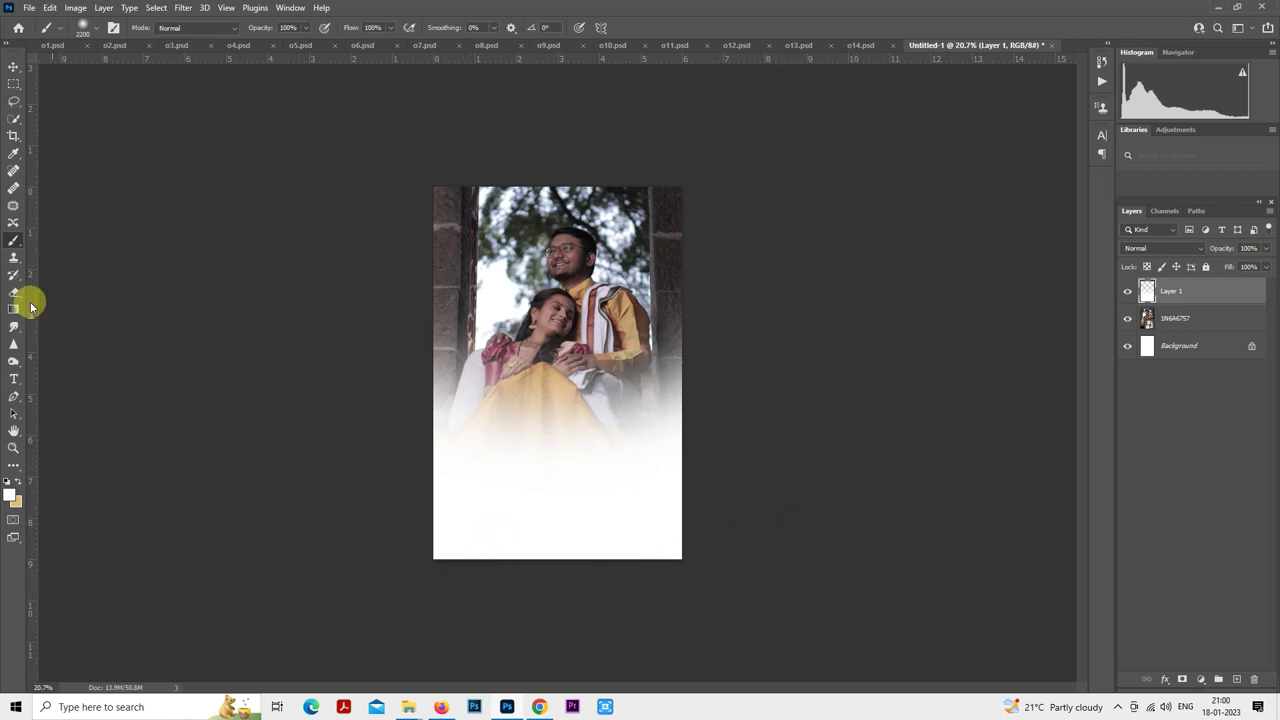
- Switch to the rectangular marquee, fit the page in view and add Layer 2
click(14, 84)
key(ctrl+plus)
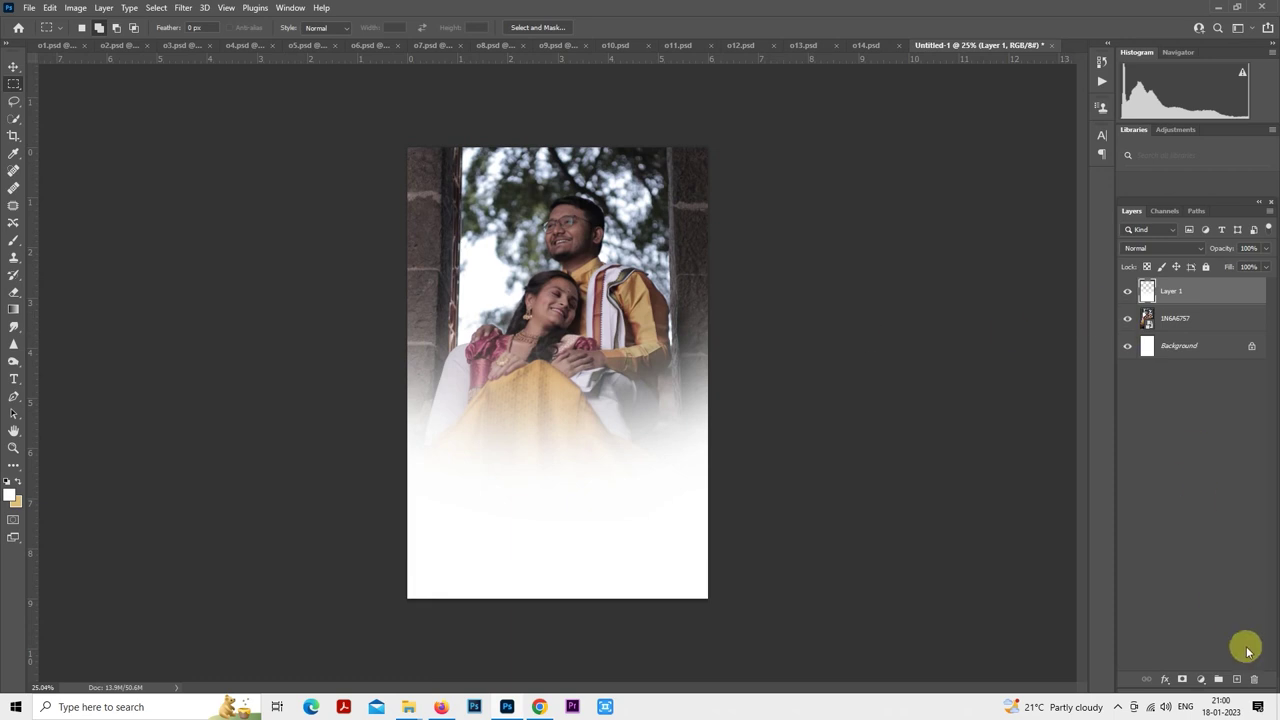
click(1236, 679)
- Zoom into the white area and type a test letter below the photo
key(ctrl+plus)
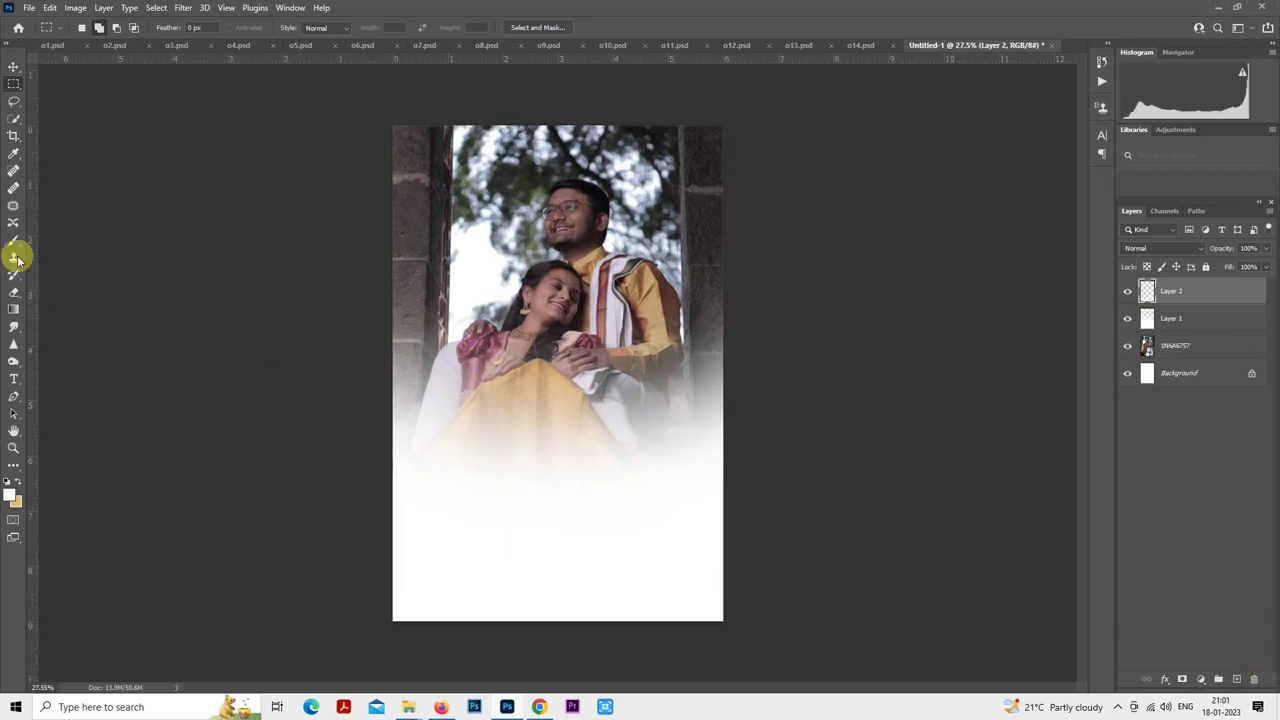
click(14, 378)
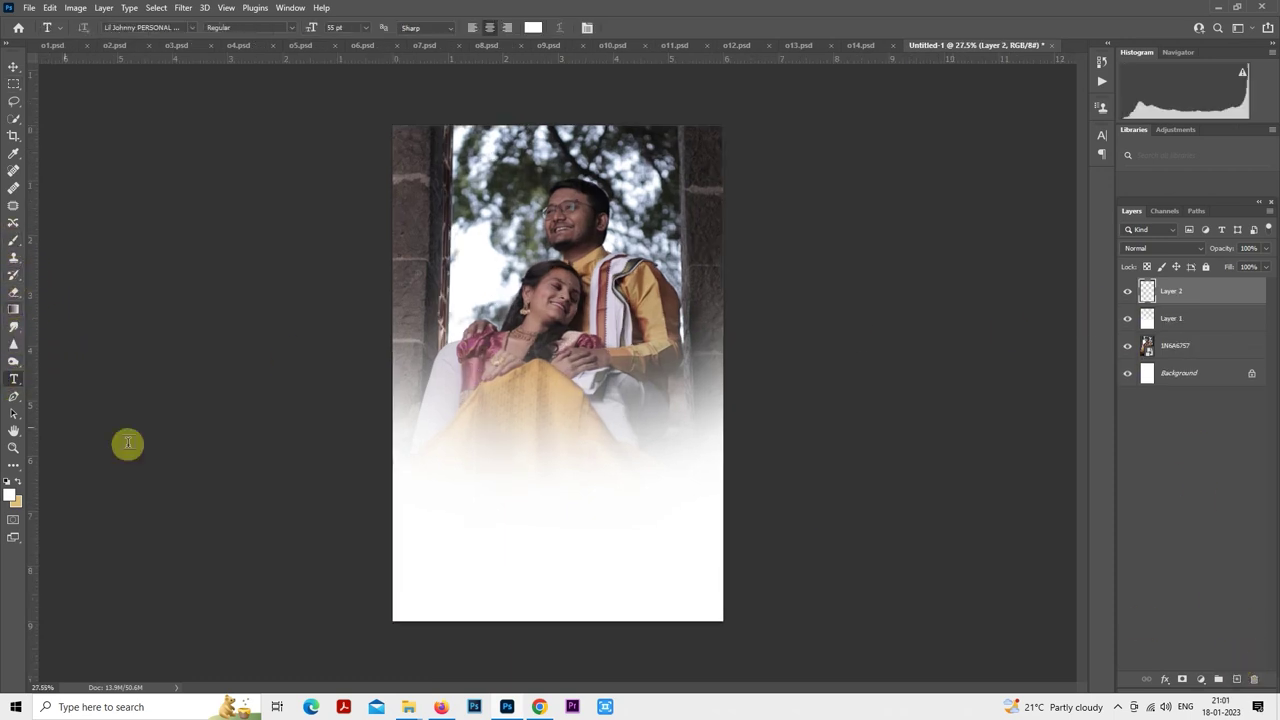
key(ctrl+plus)
drag(399, 496, 469, 328)
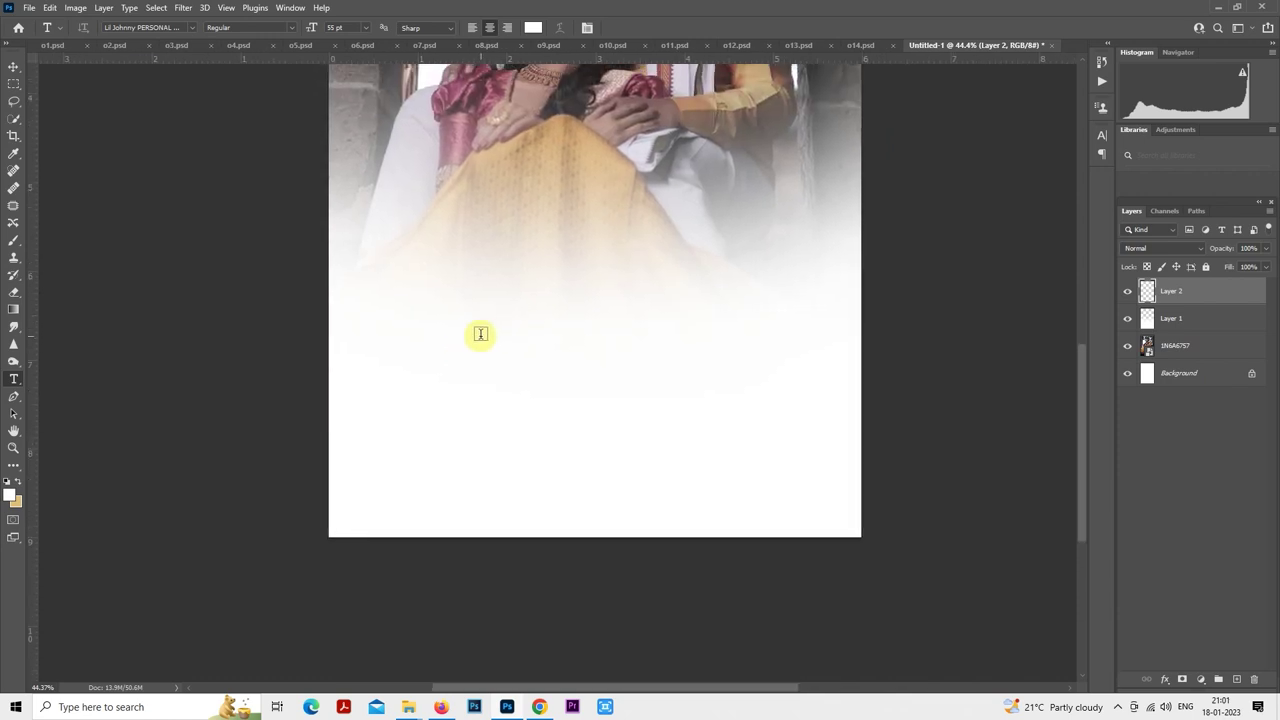
click(480, 334)
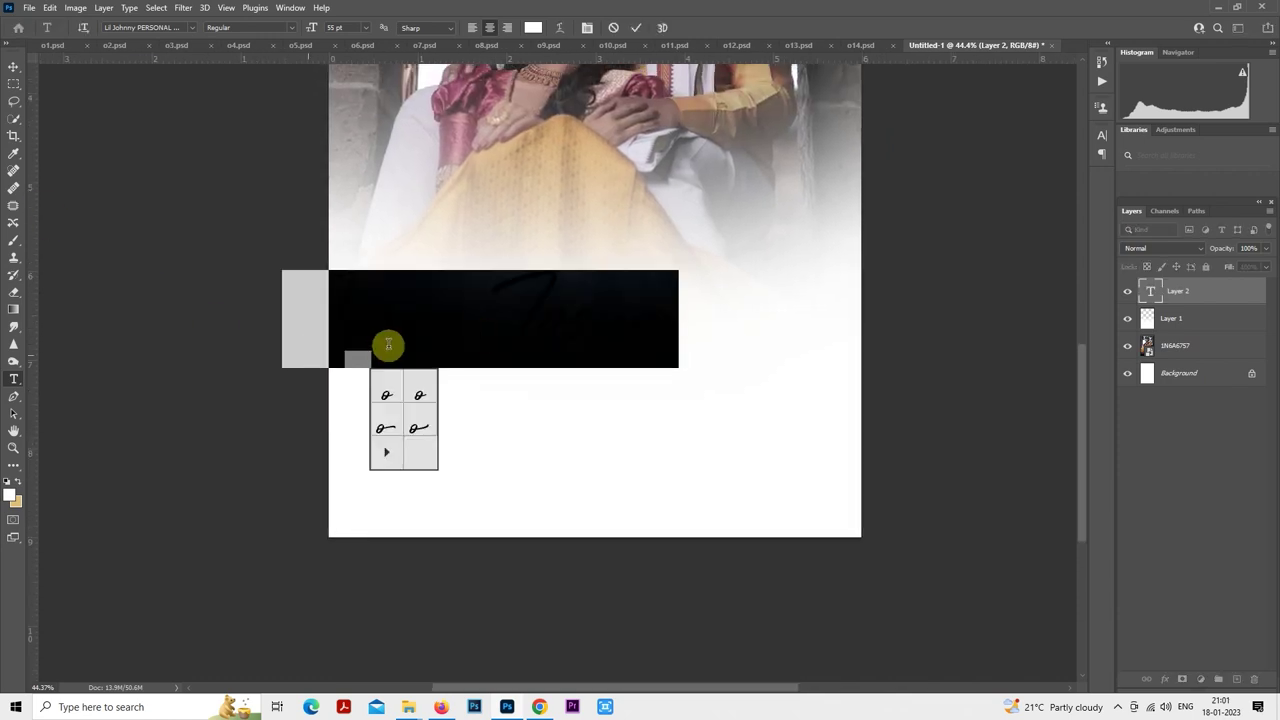
text(S)
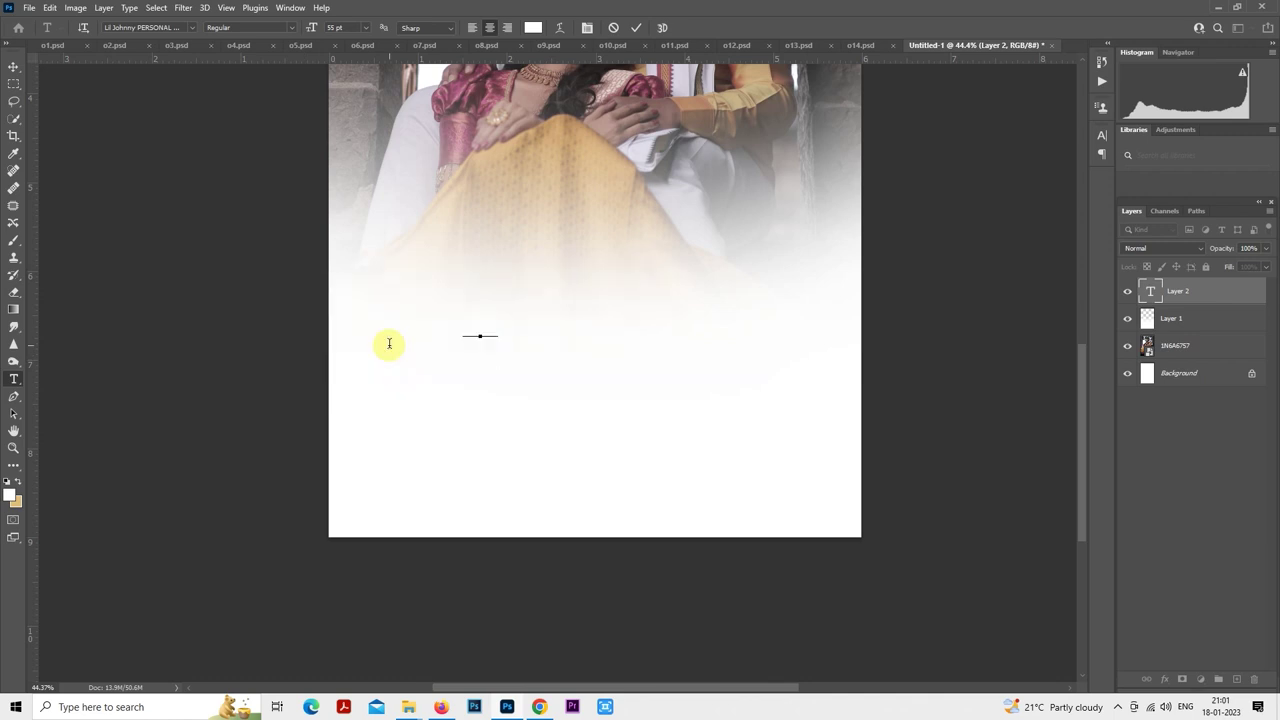
- Set the test text colour to dark brown and check the letter's alternates
double_click(1150, 290)
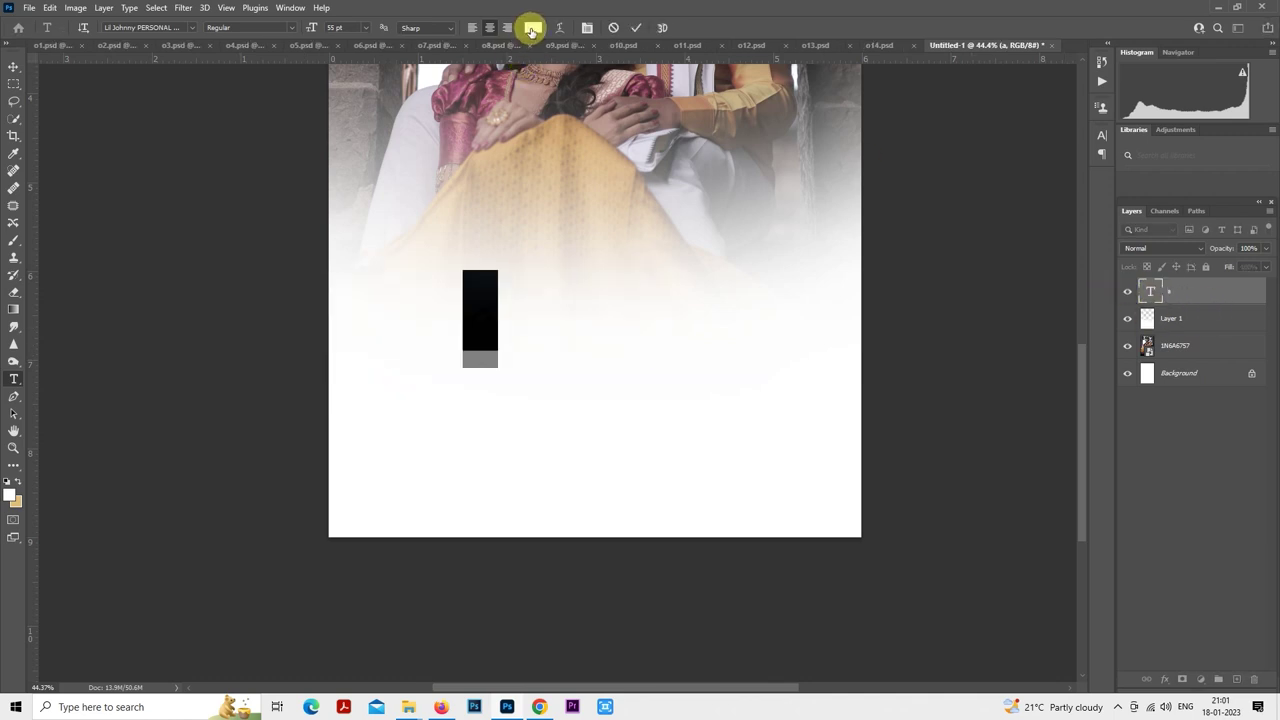
click(532, 27)
click(600, 146)
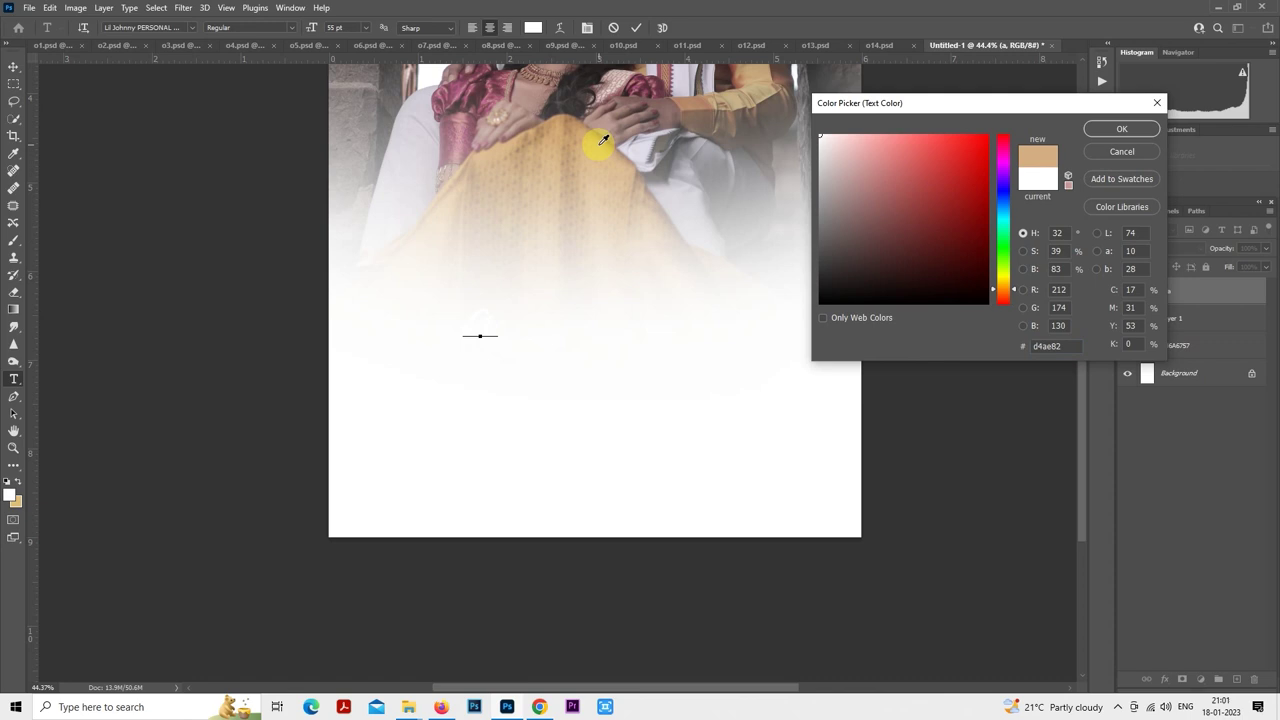
click(928, 268)
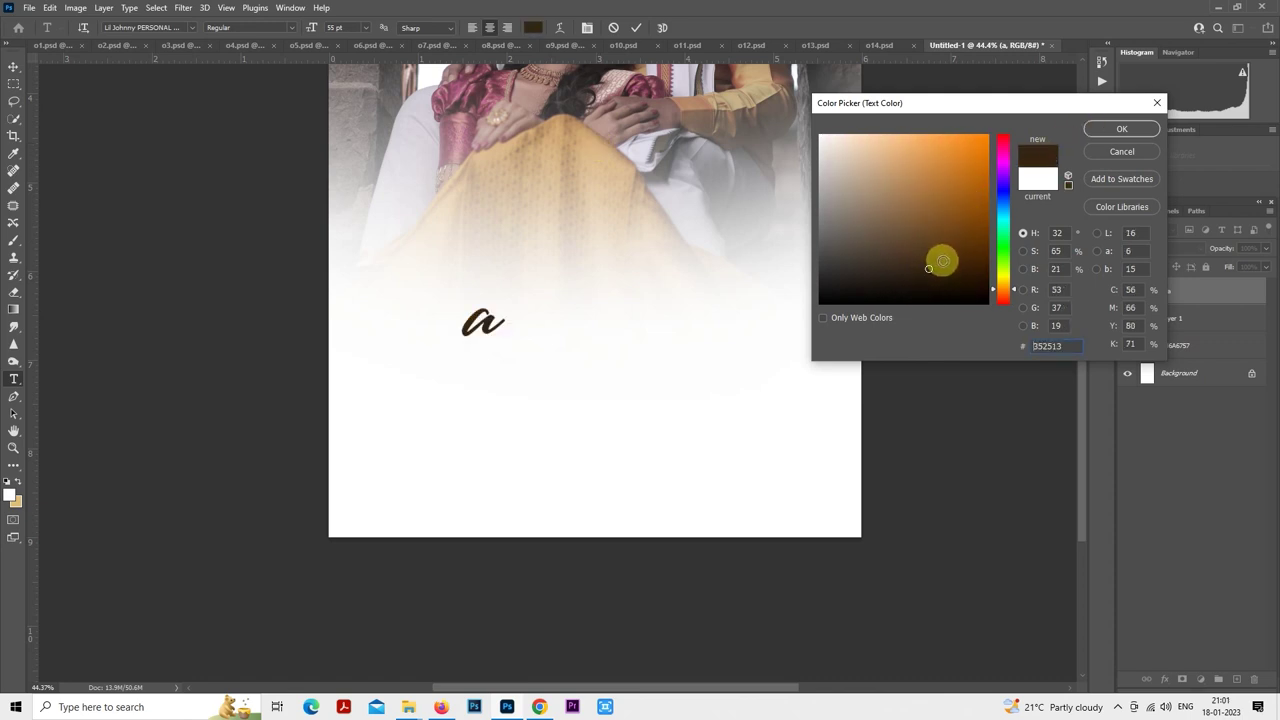
click(1105, 129)
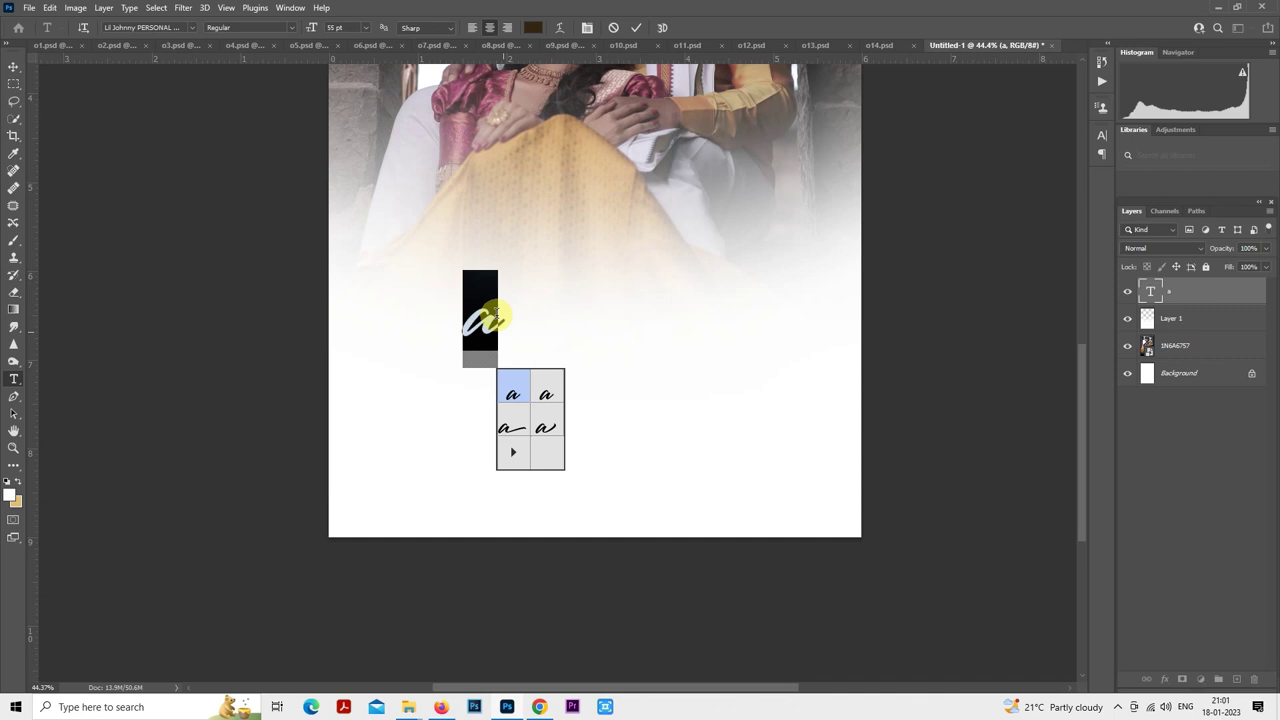
click(1145, 290)
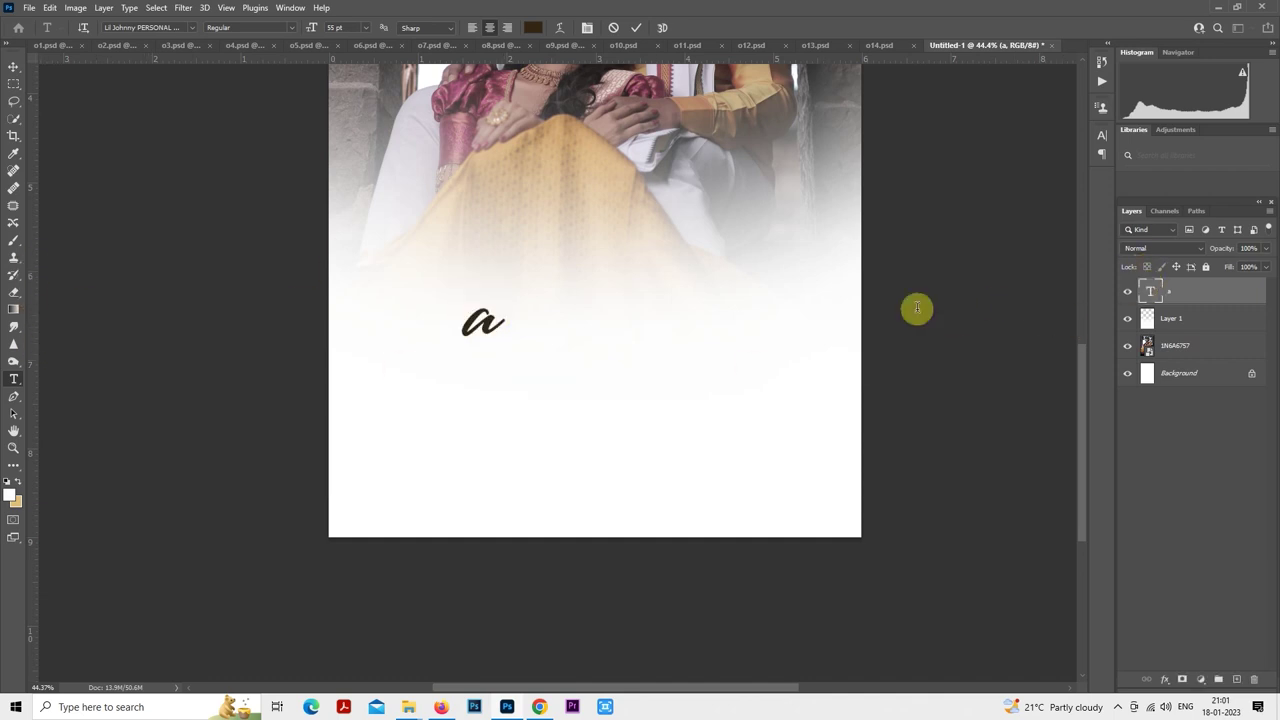
double_click(488, 300)
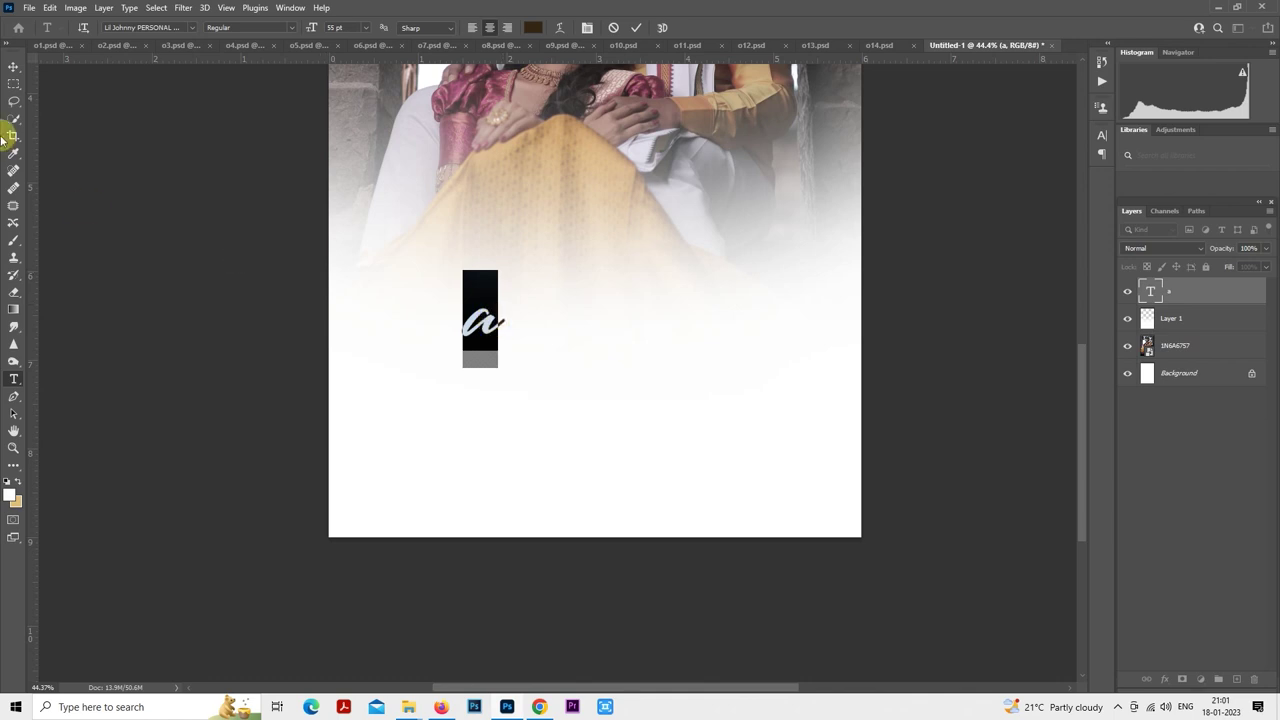
click(13, 84)
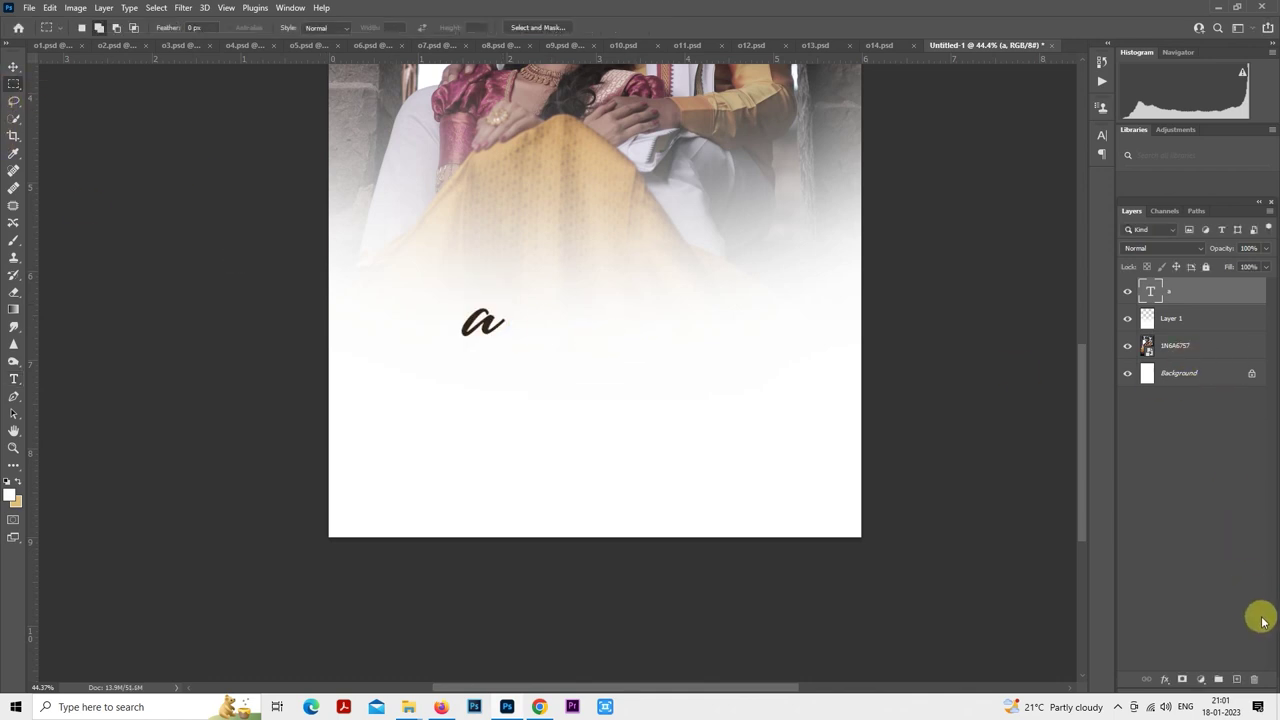
- Delete the test letter layer and type the couple's names on a new text layer
click(1254, 679)
click(1236, 679)
click(13, 380)
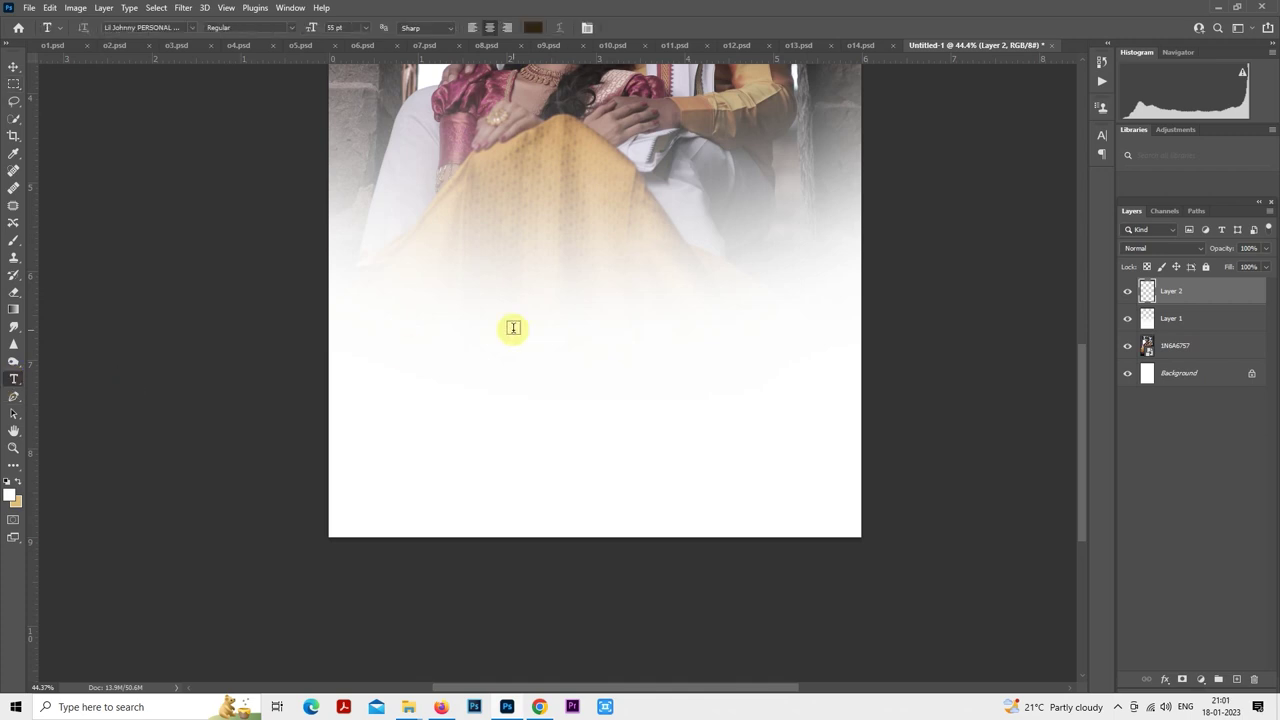
click(511, 326)
text(A)
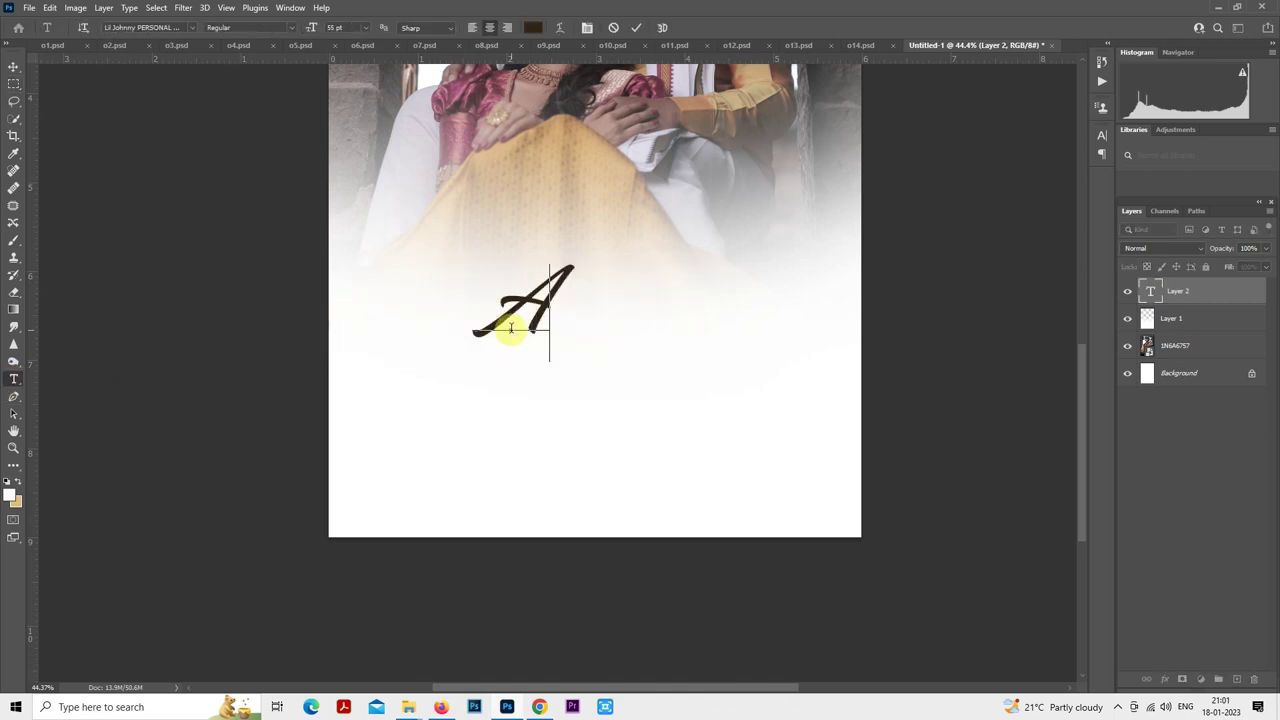
text(l)
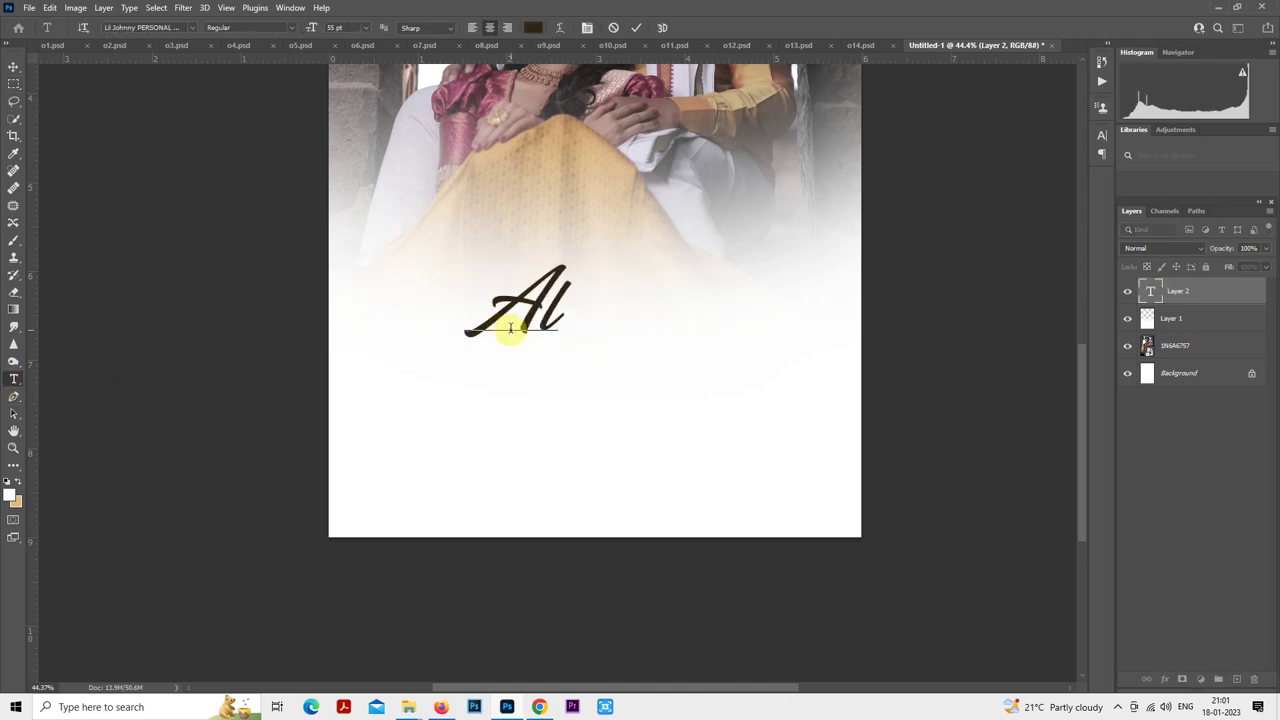
key(BackSpace)
text(kshay)
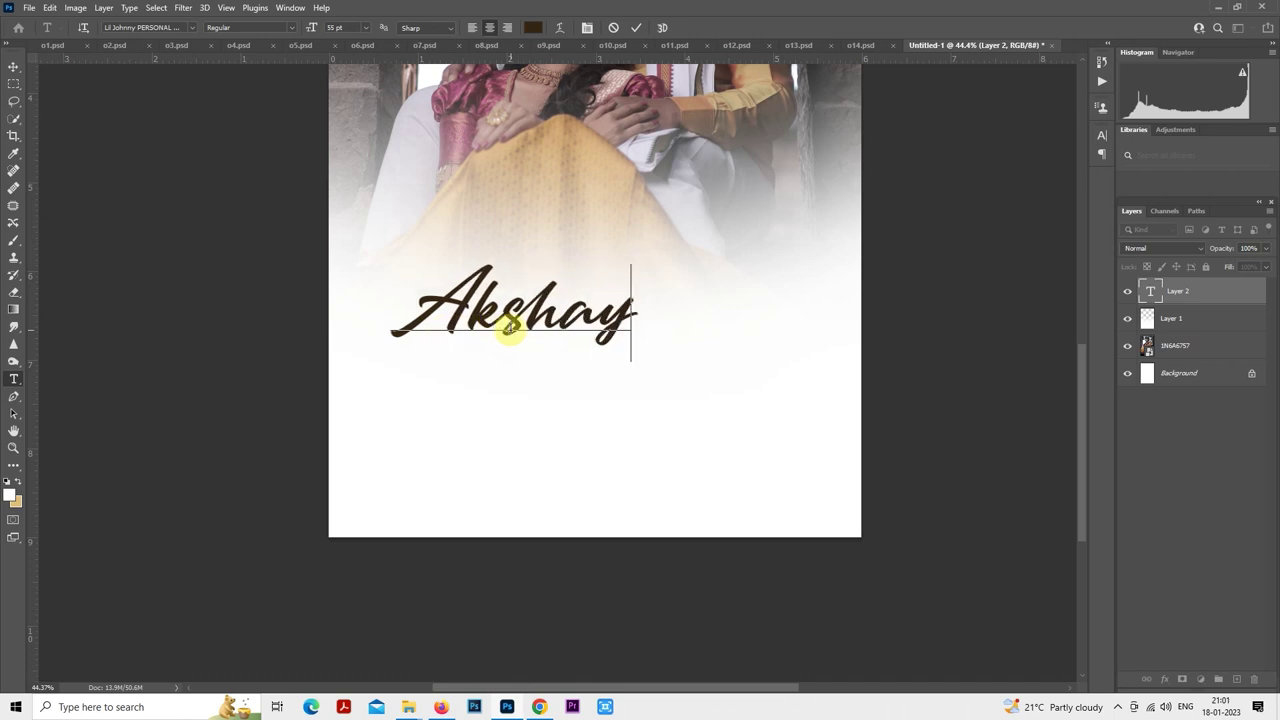
text( +)
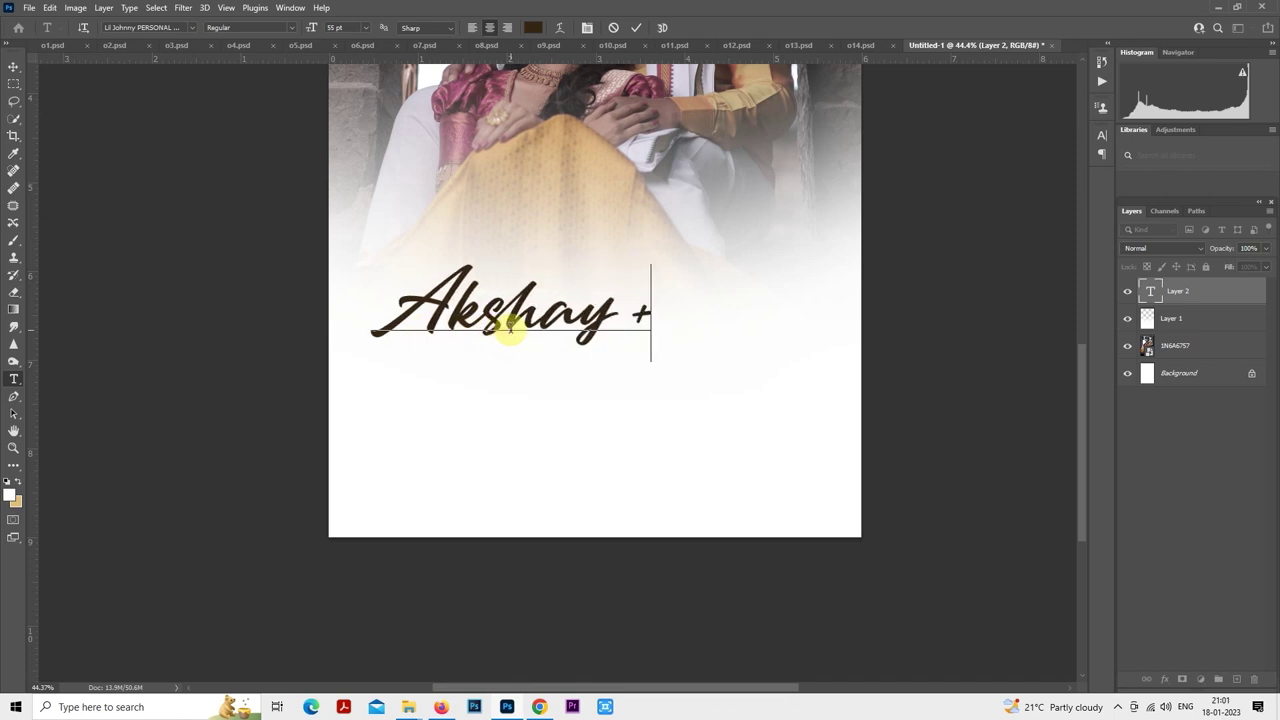
text( A)
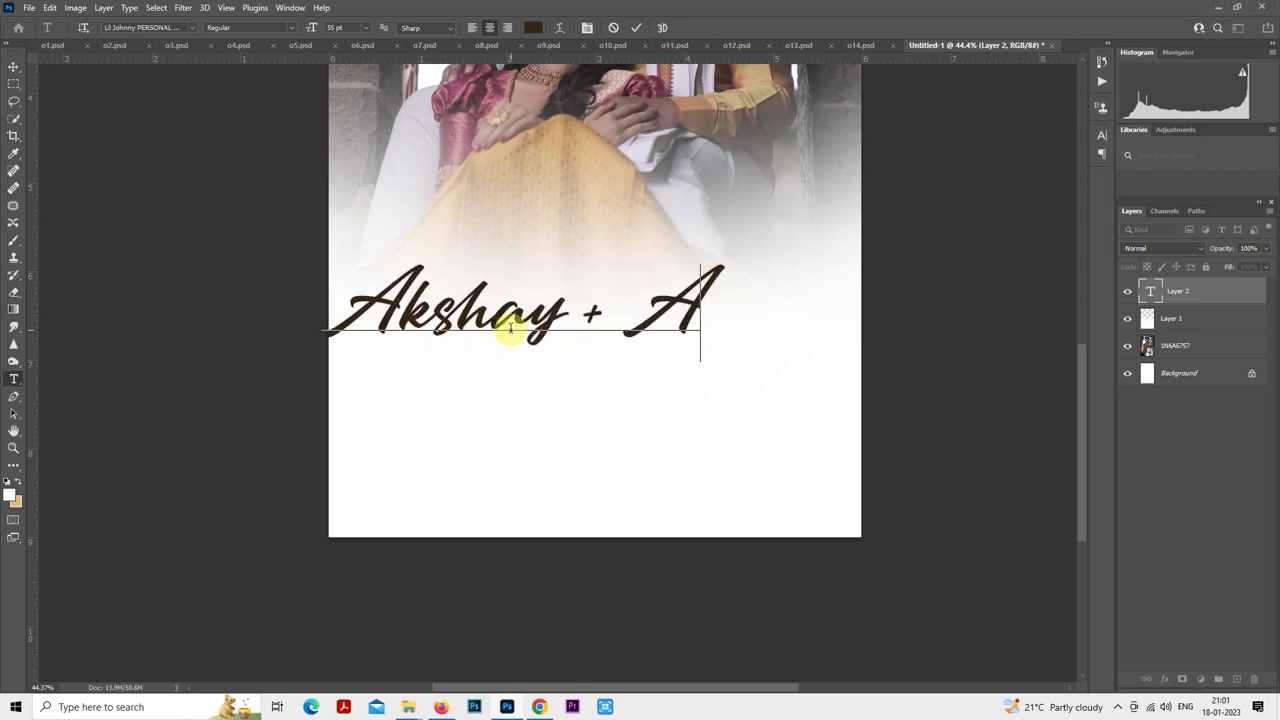
text(rpita)
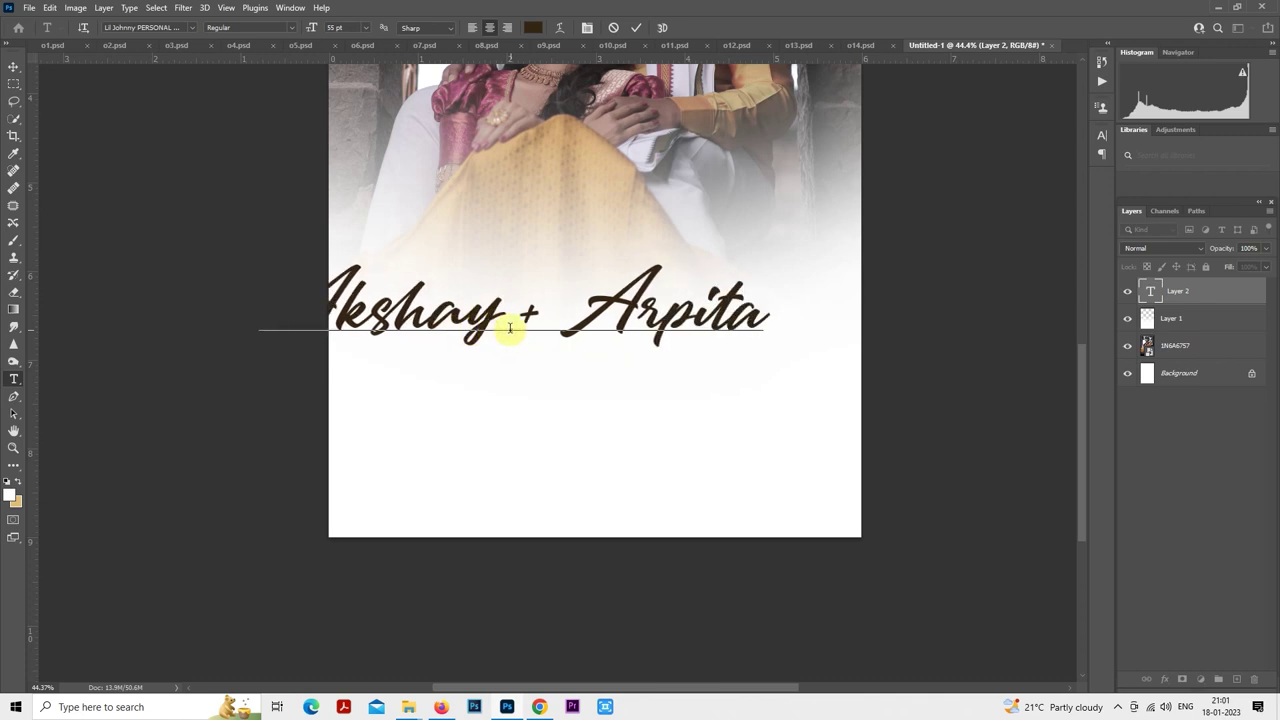
- Scale the names to about 80% and centre them horizontally below the photo
click(14, 84)
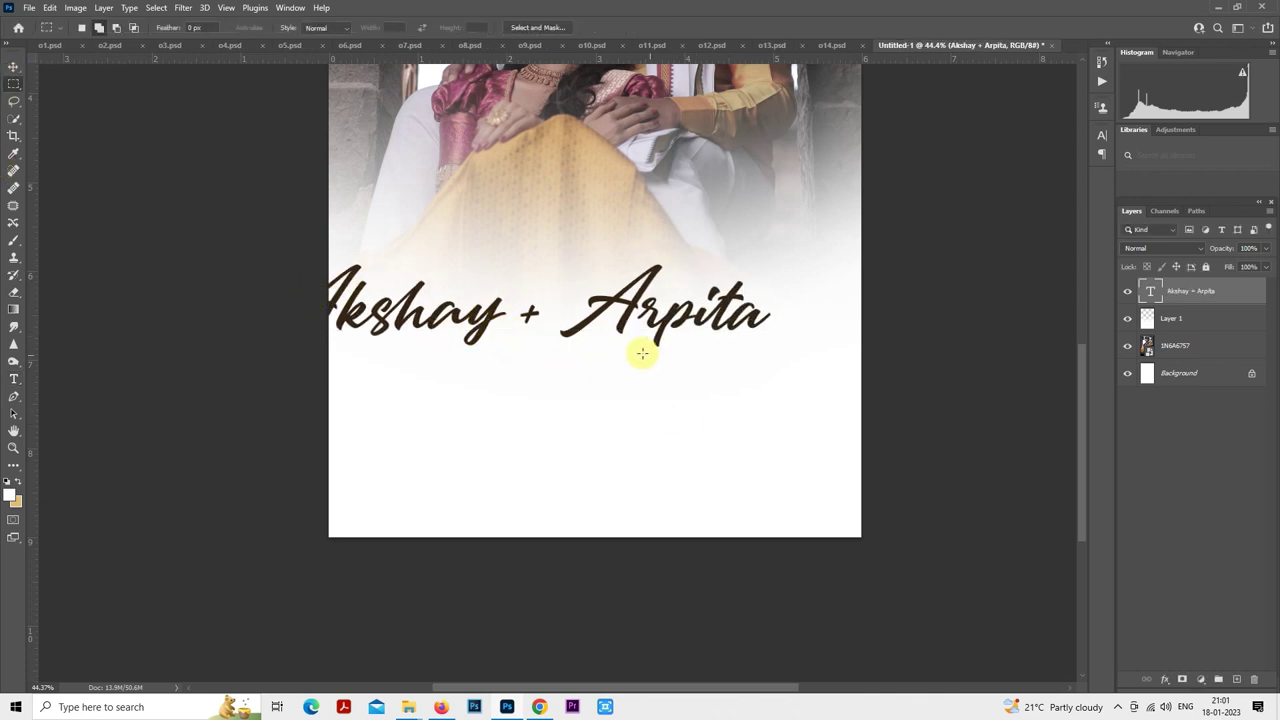
right_click(578, 288)
click(620, 404)
drag(600, 320, 673, 335)
drag(831, 280, 706, 314)
key(Return)
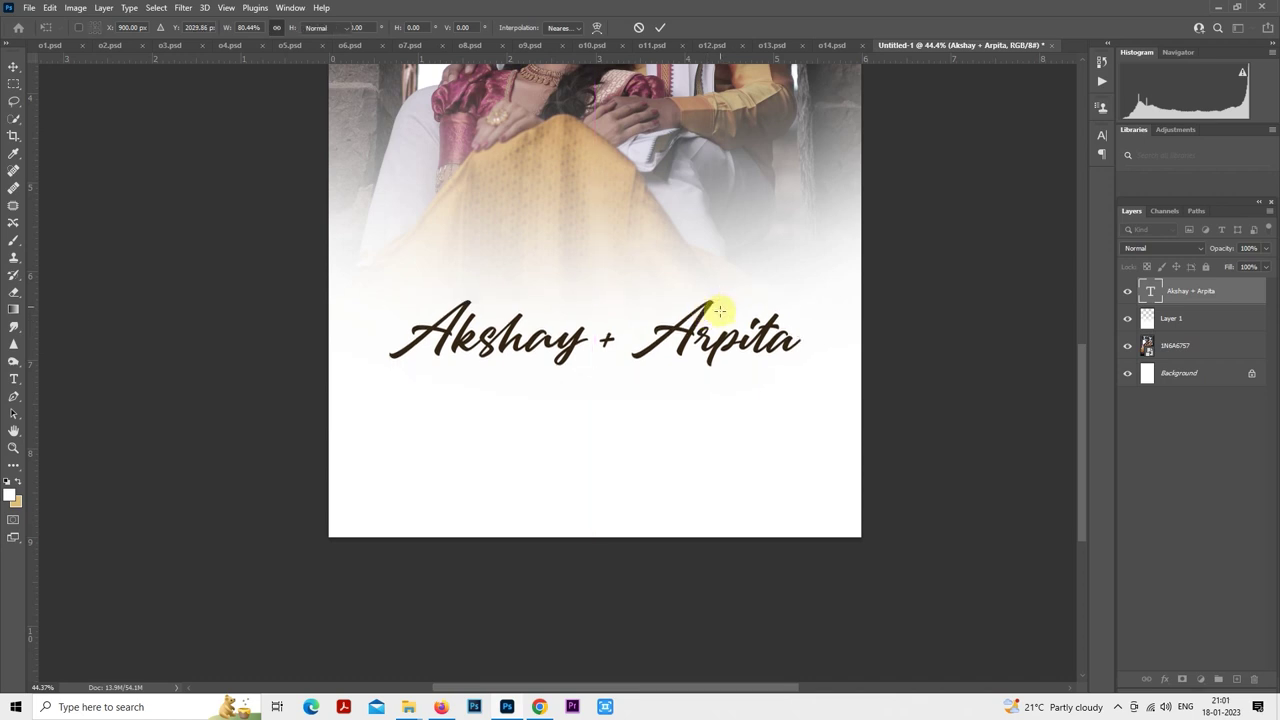
- Type 'Pre-Wedding' in Tw Cen MT on a new layer, centred below the names
click(1239, 680)
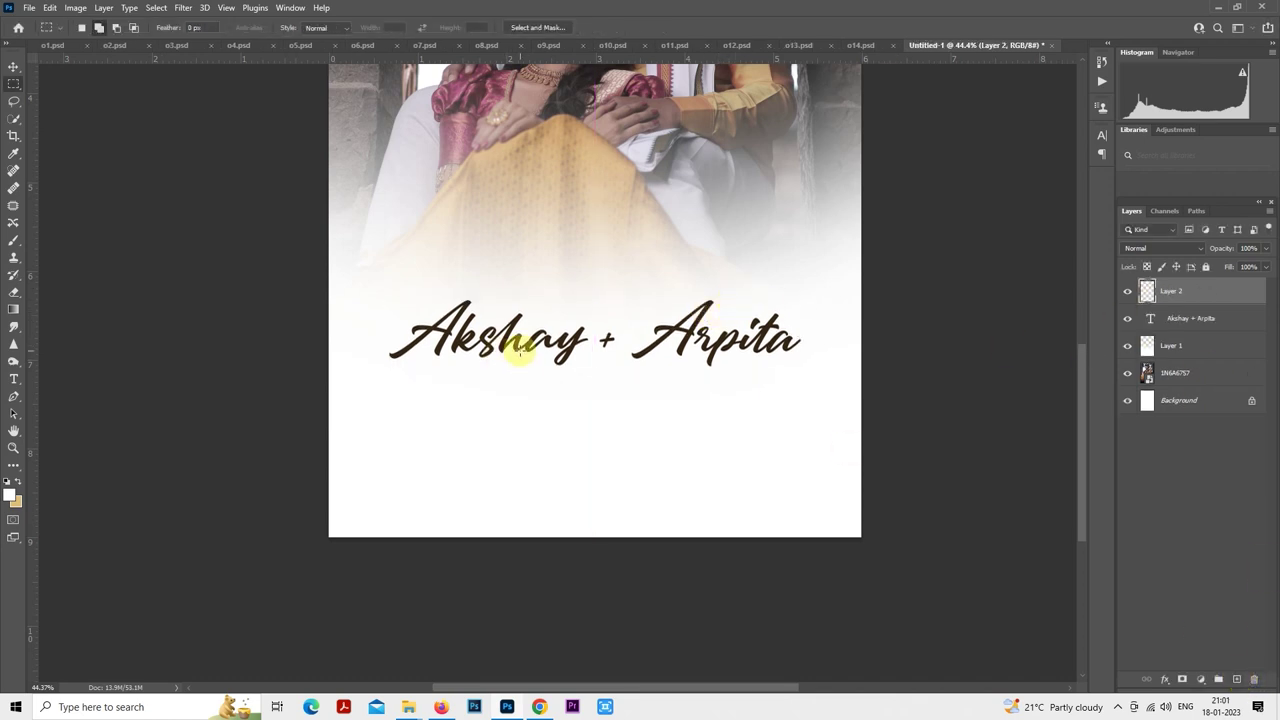
click(14, 379)
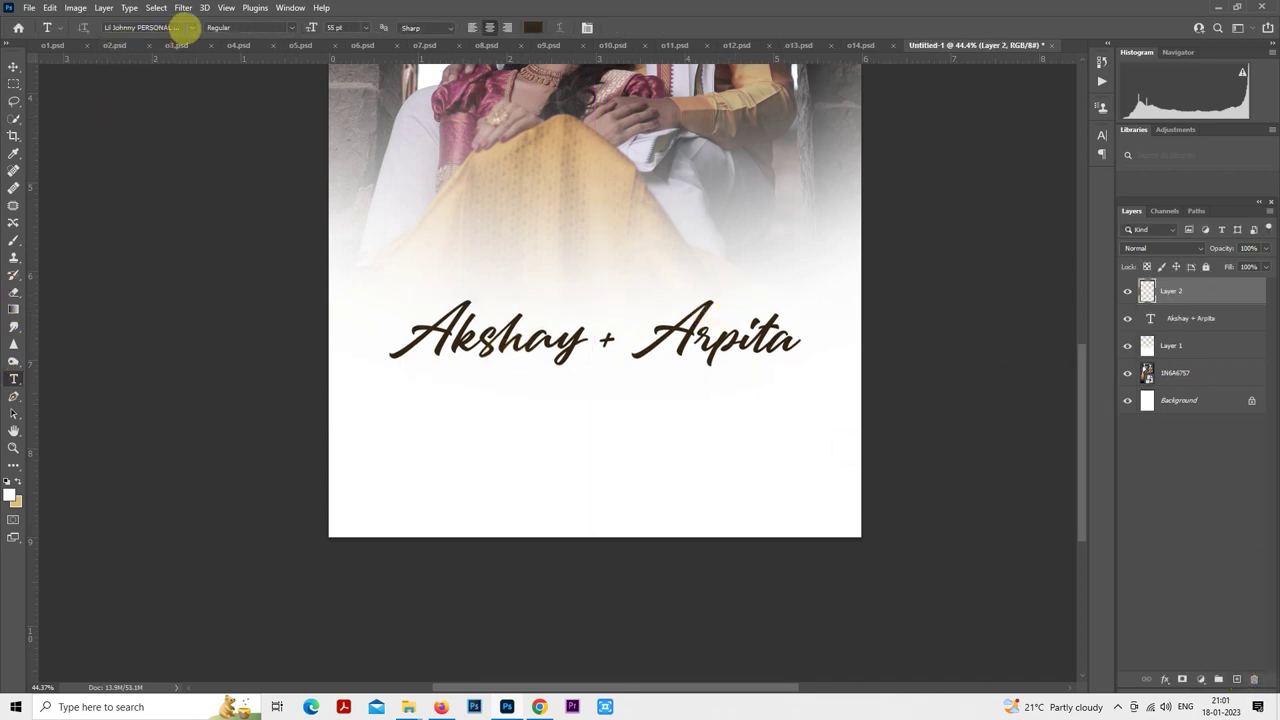
click(193, 29)
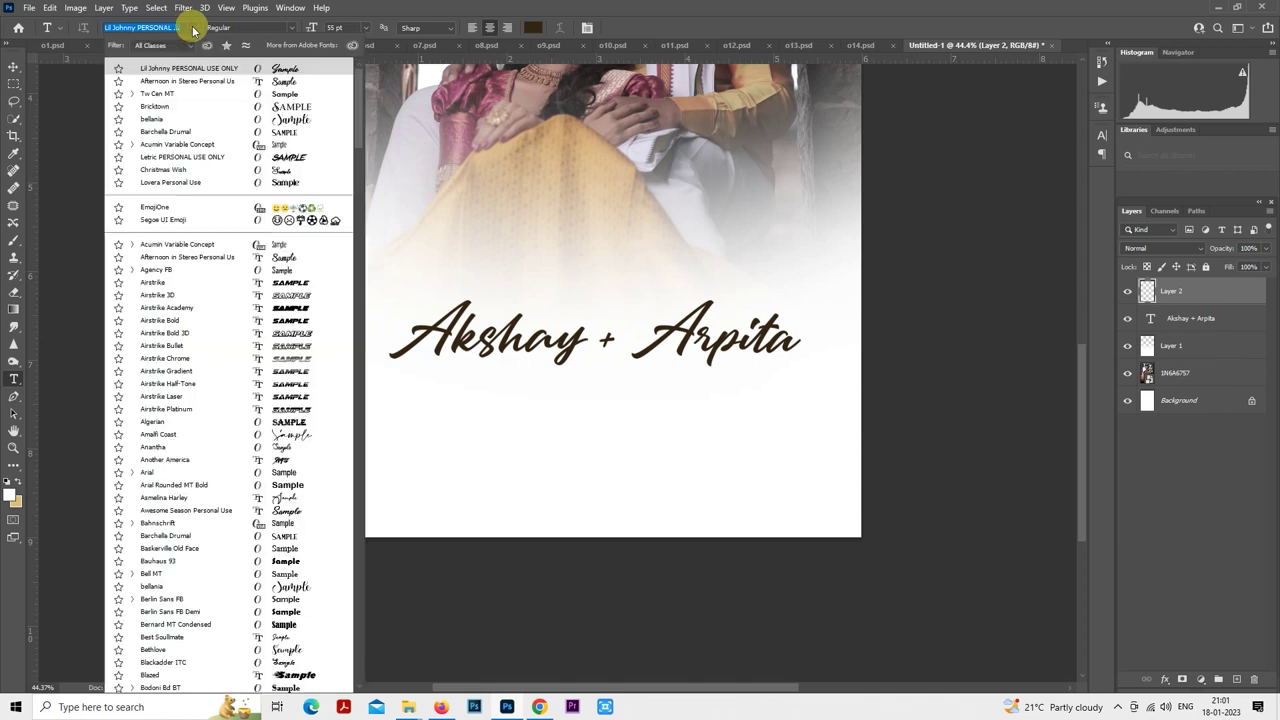
click(224, 93)
click(507, 420)
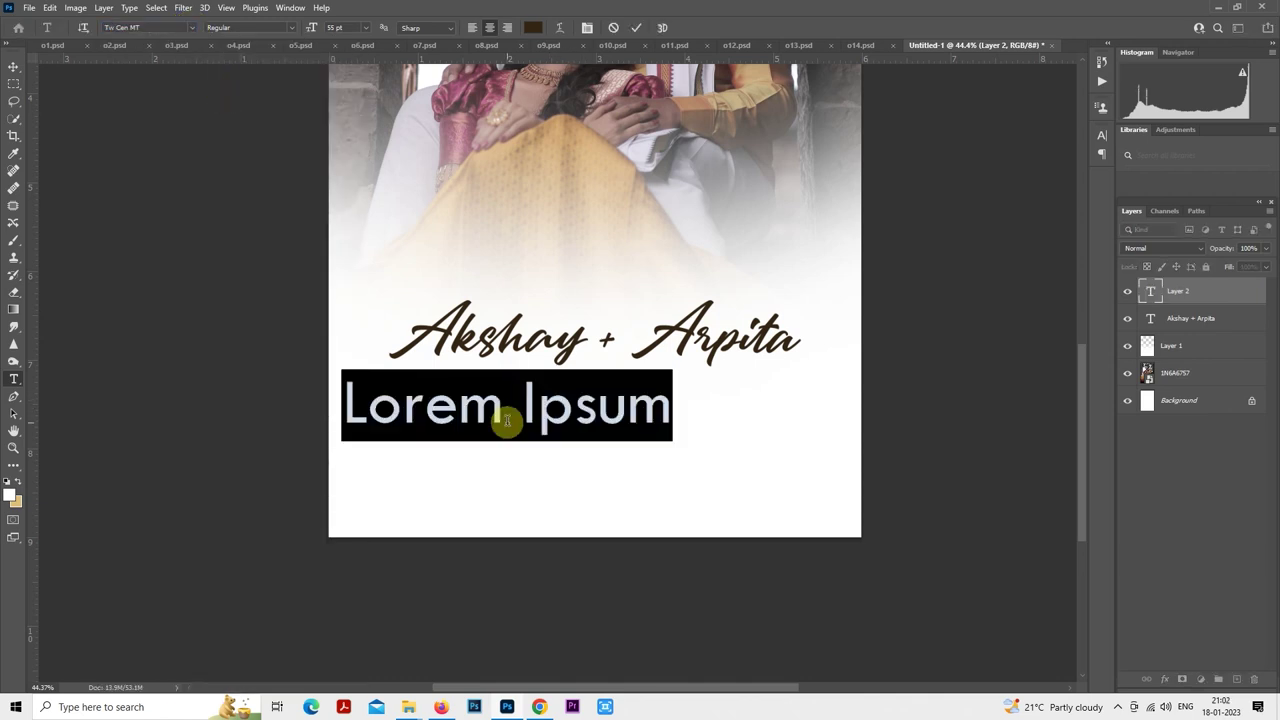
text(Pr)
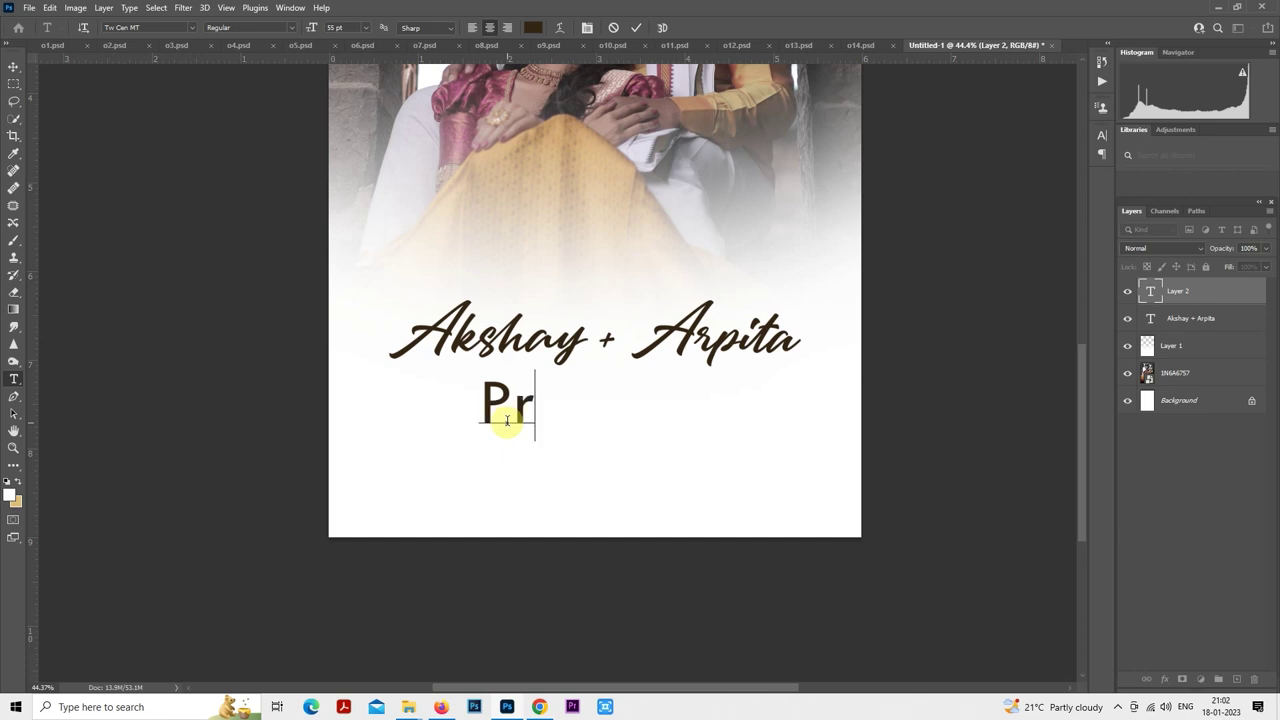
text(e-)
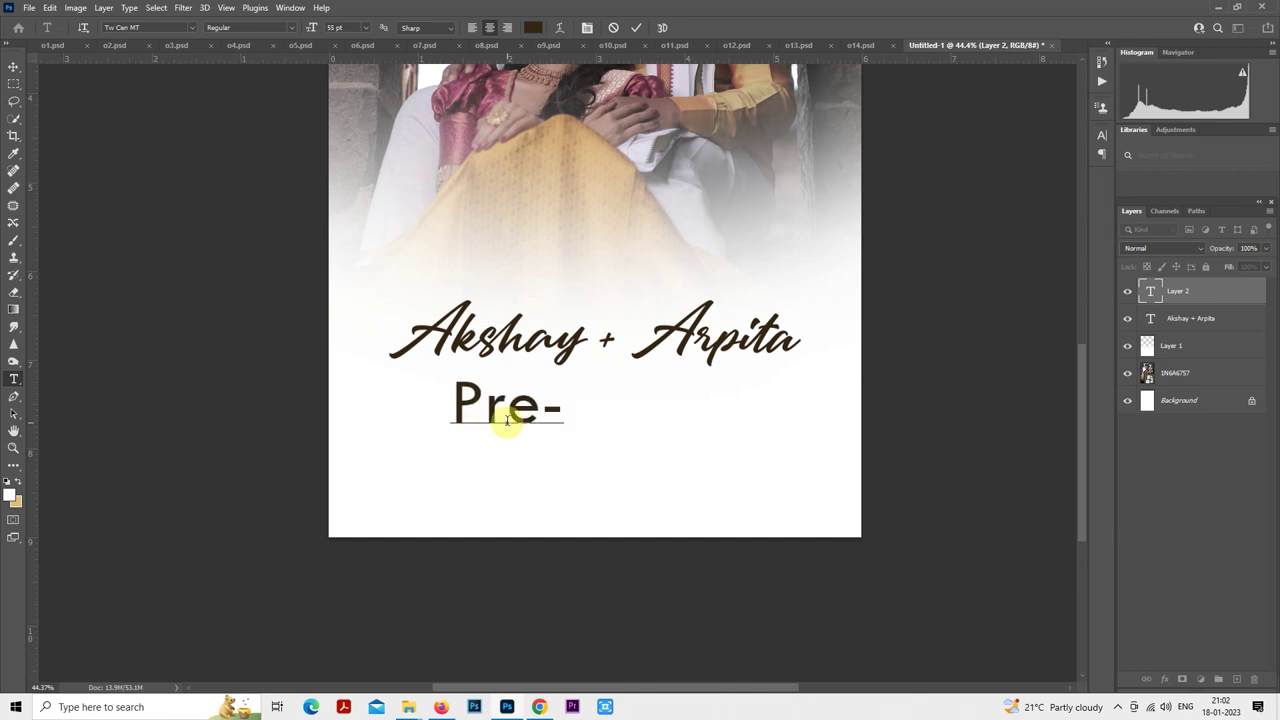
text(Wedding)
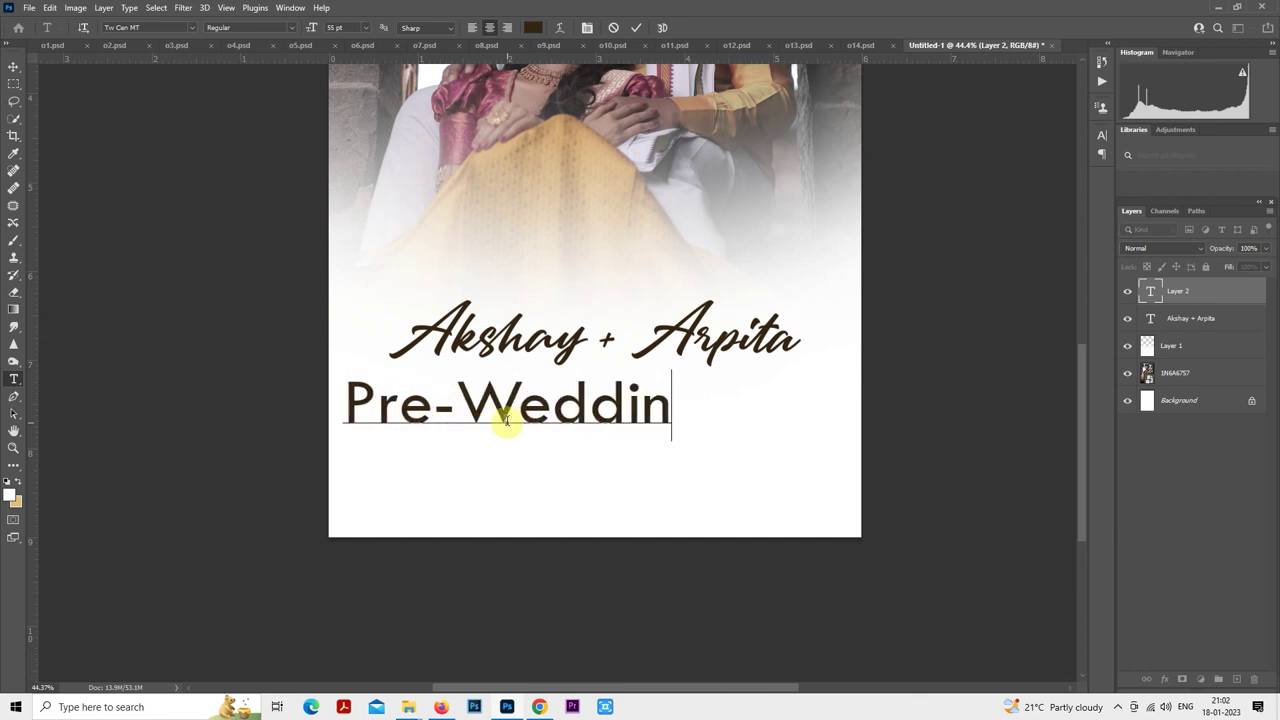
click(14, 83)
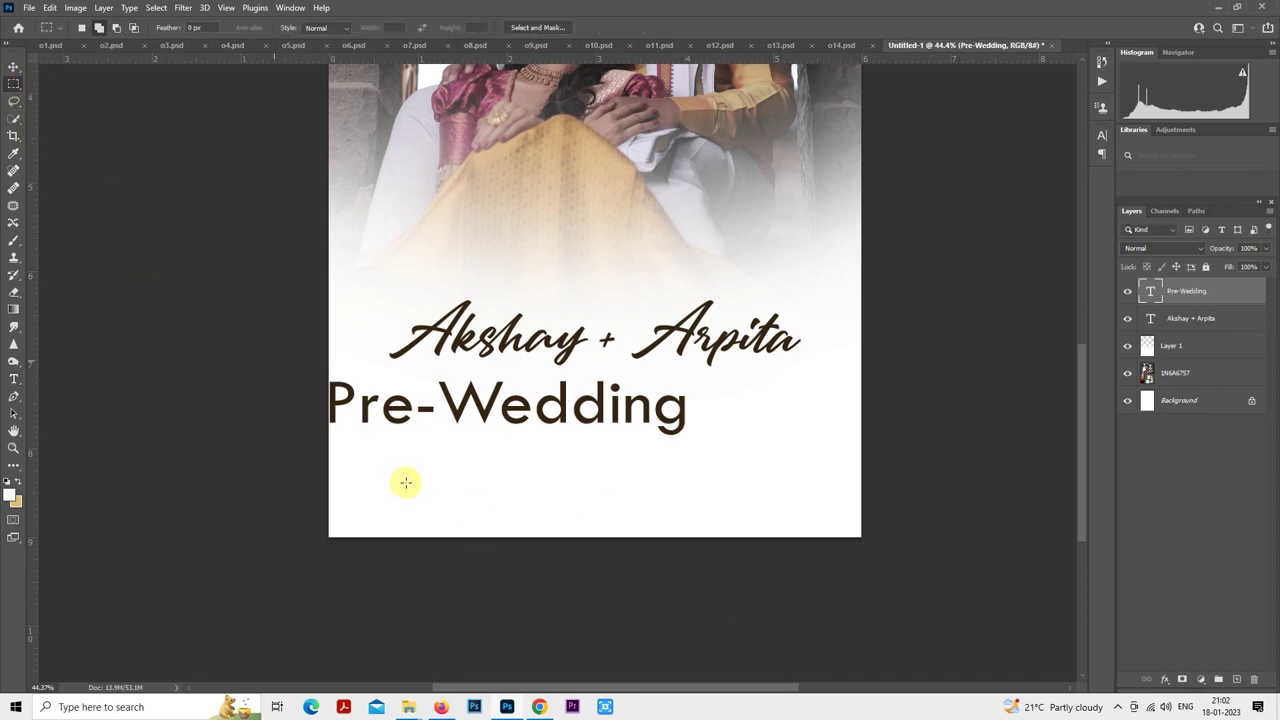
drag(500, 425, 590, 440)
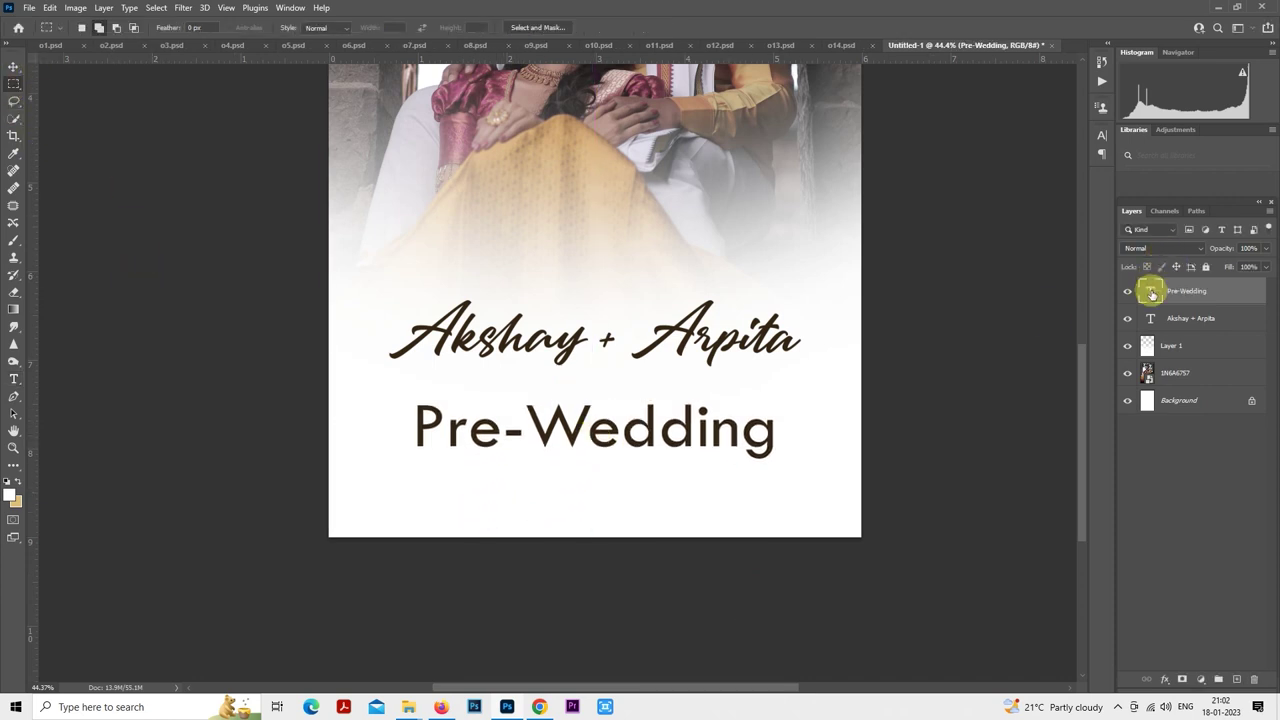
- Set the Pre-Wedding text to 14 pt with very wide letter spacing
double_click(1150, 291)
click(587, 27)
click(1027, 174)
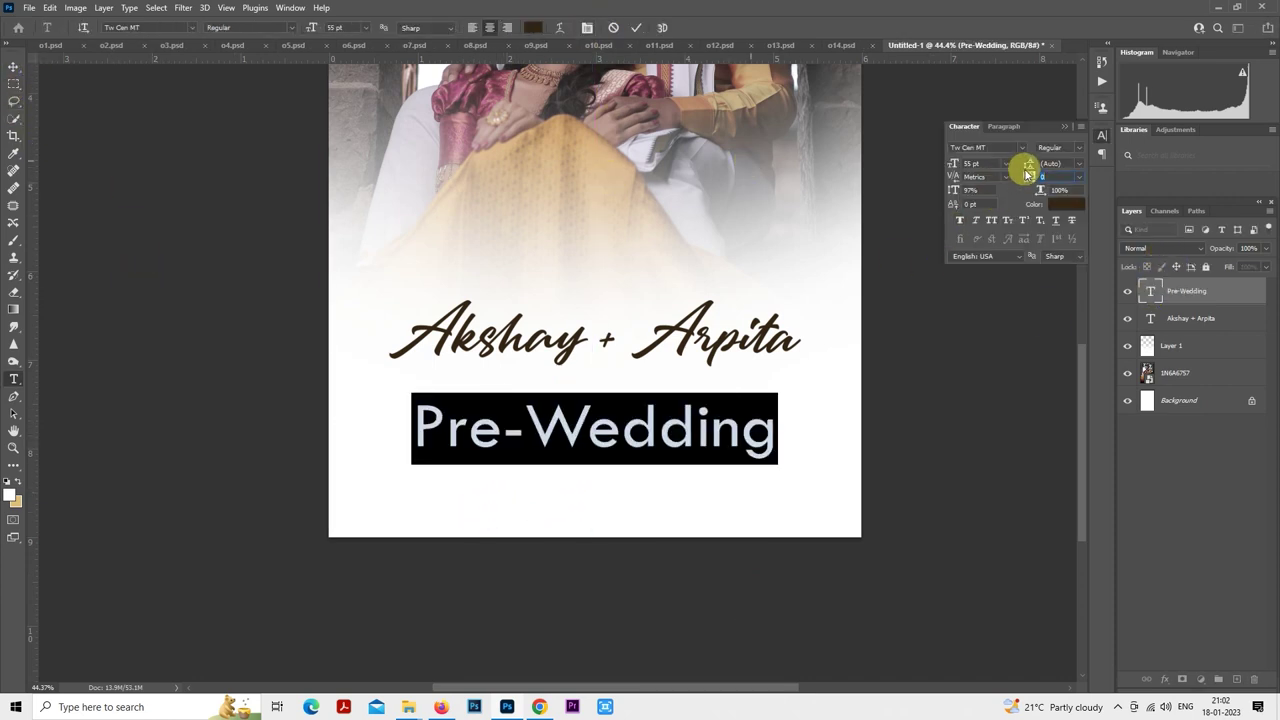
drag(951, 163, 926, 168)
click(1027, 167)
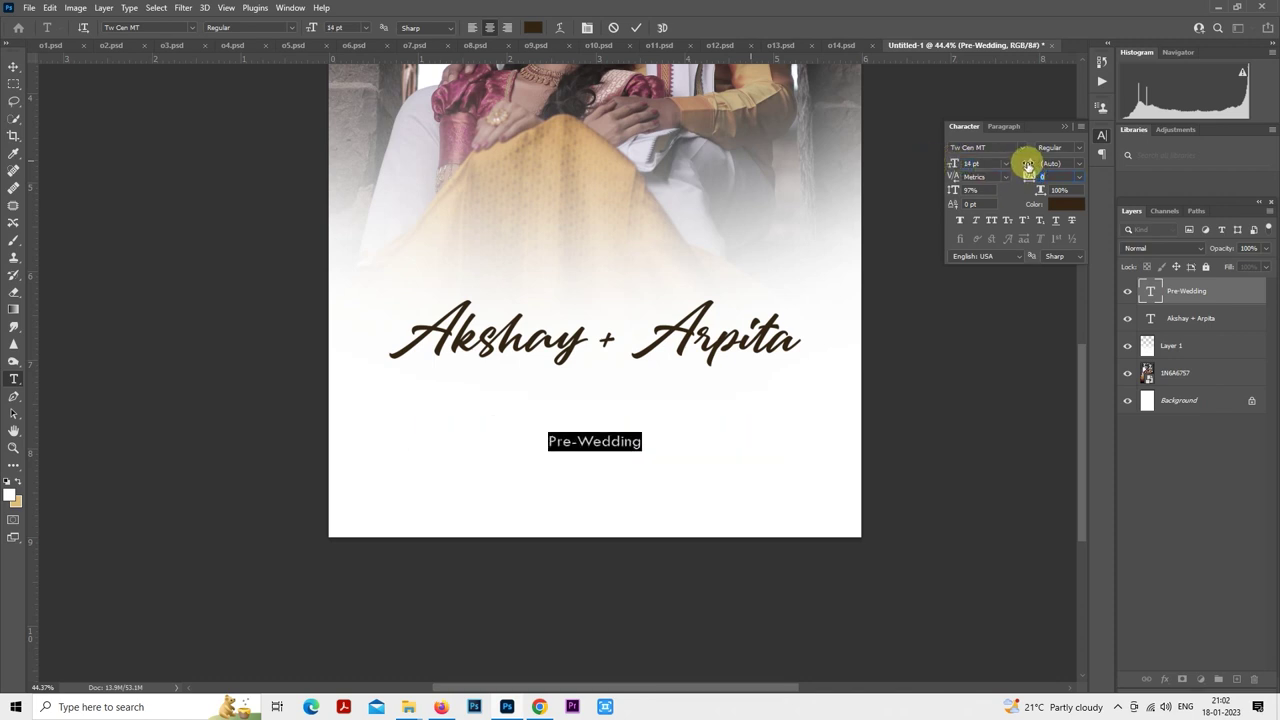
drag(1037, 175, 1067, 181)
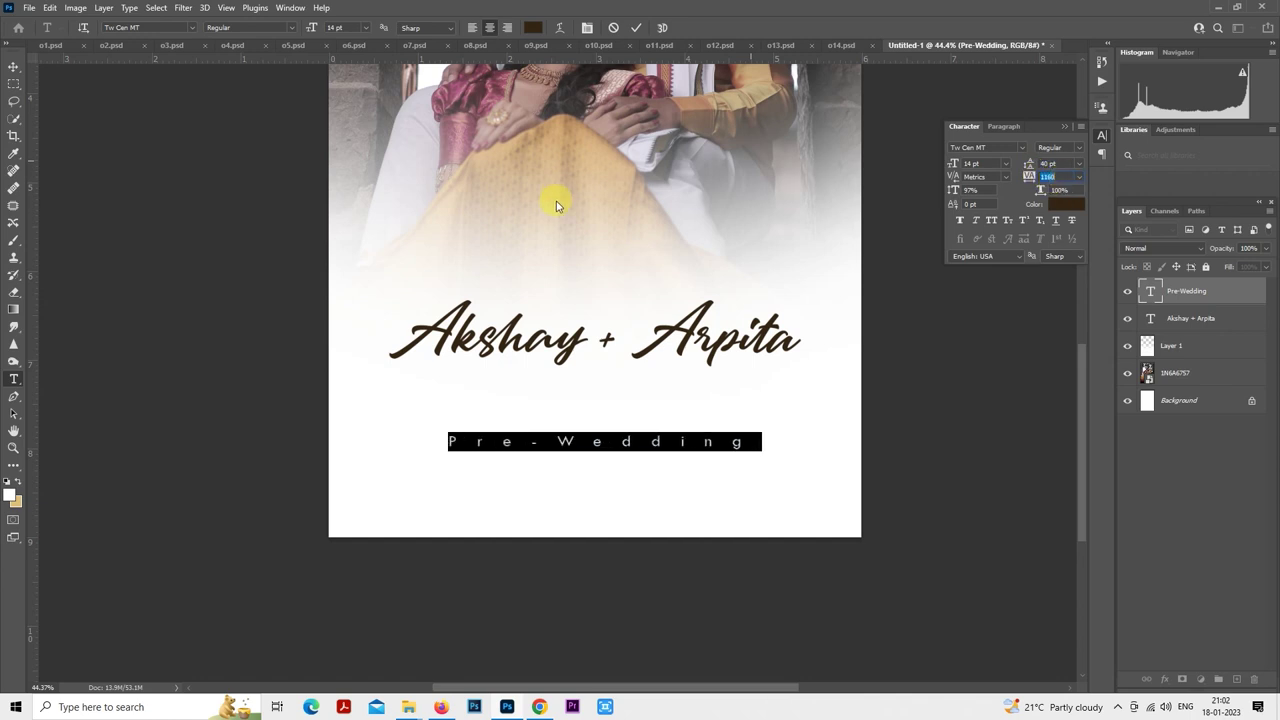
click(14, 83)
- Move Pre-Wedding just under the names, centred, at 50% opacity
scroll(566, 400, up, 3)
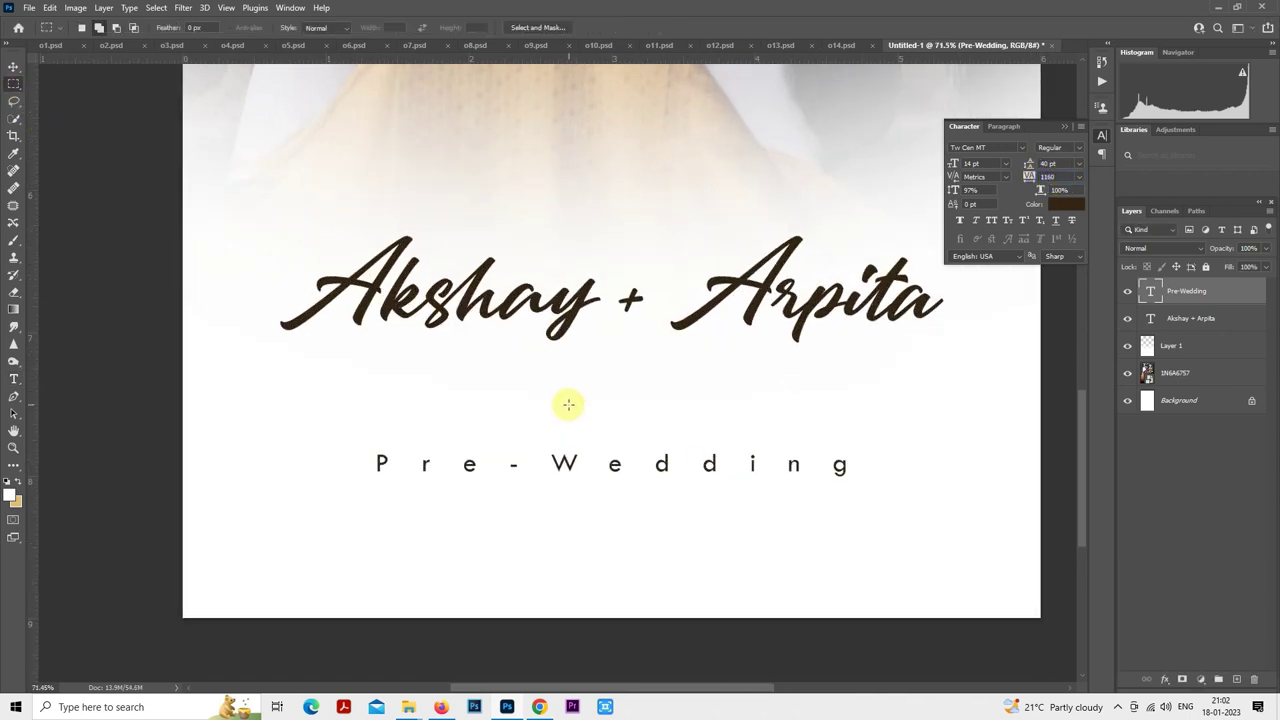
scroll(568, 404, up, 2)
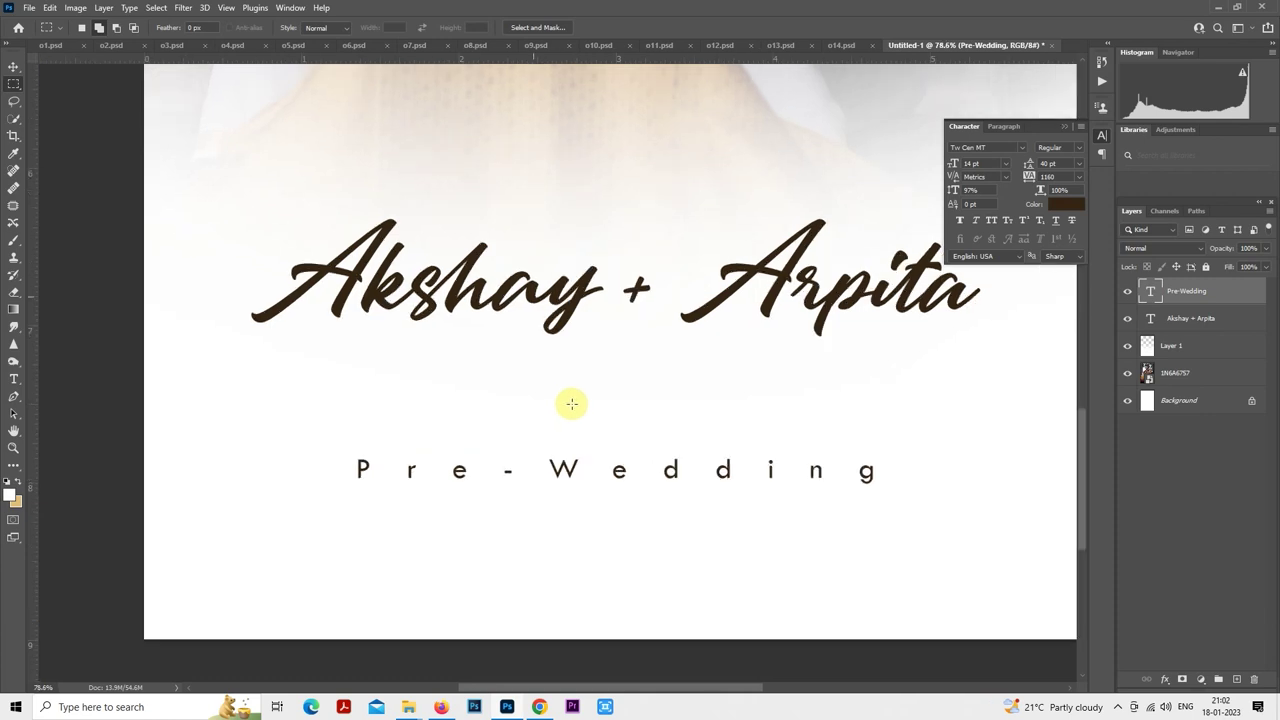
scroll(709, 420, down, 3)
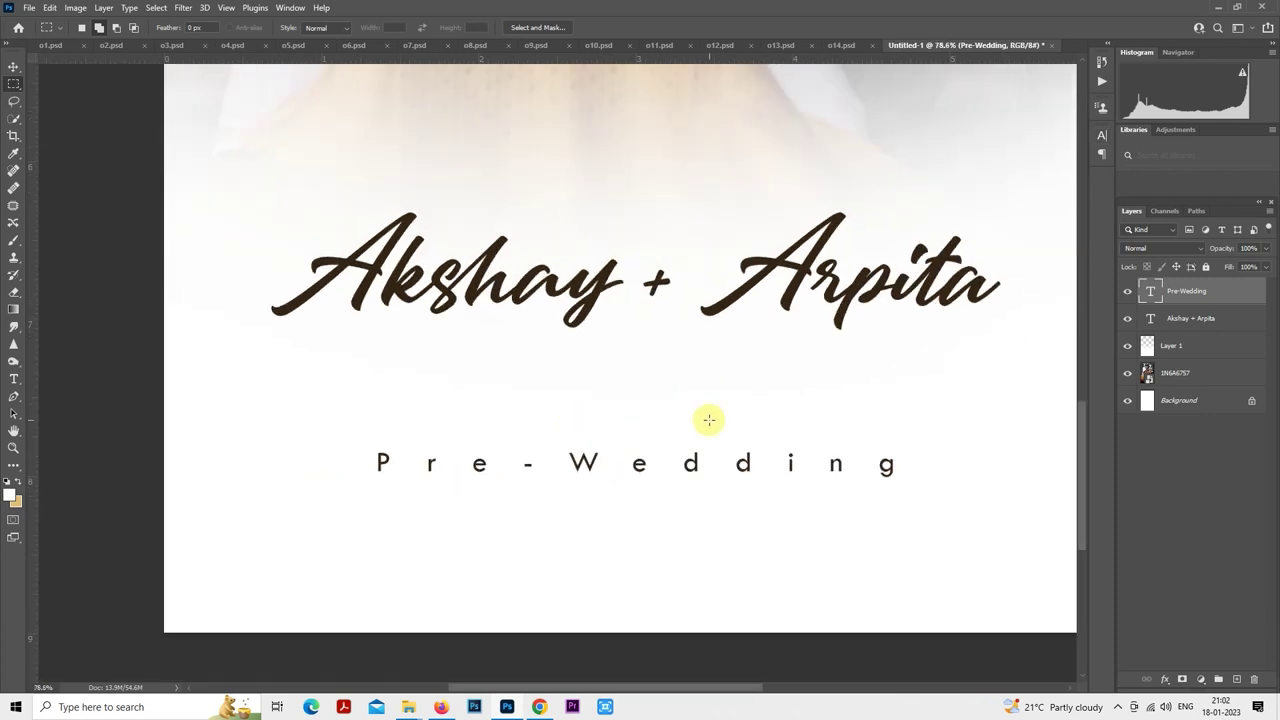
drag(734, 457, 734, 366)
text(50)
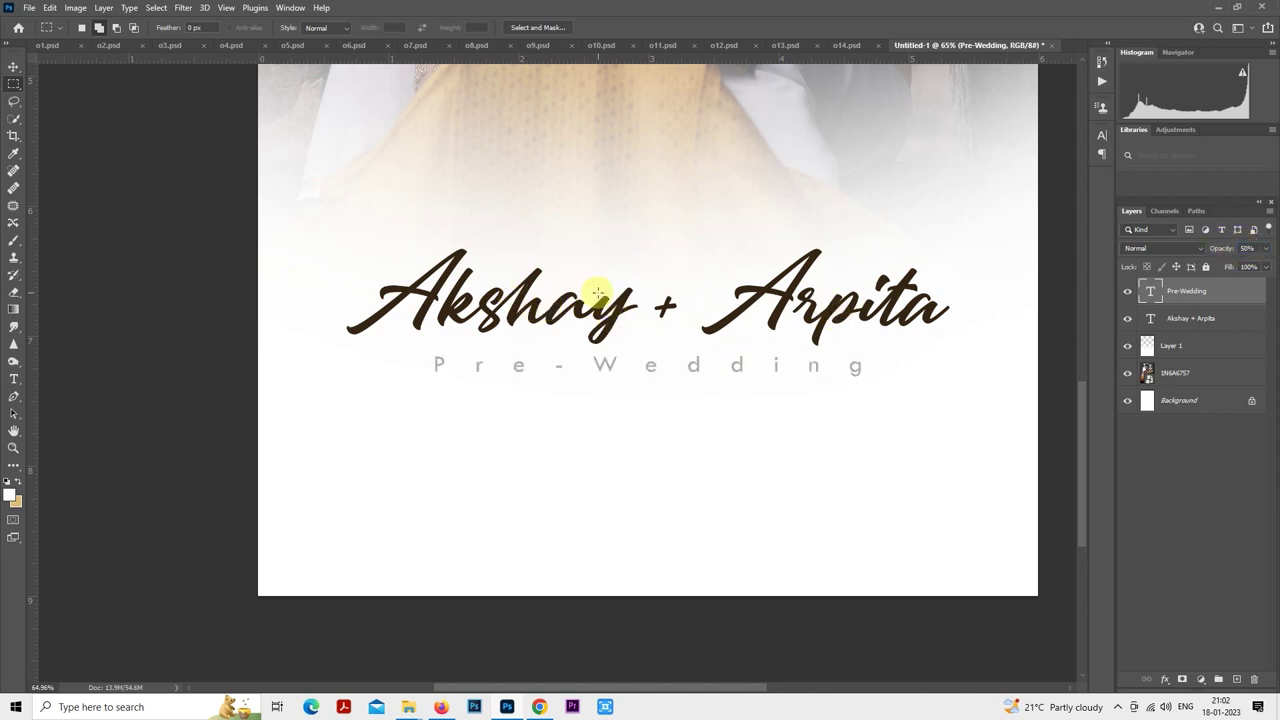
drag(684, 372, 686, 370)
scroll(686, 367, down, 1)
scroll(686, 368, up, 1)
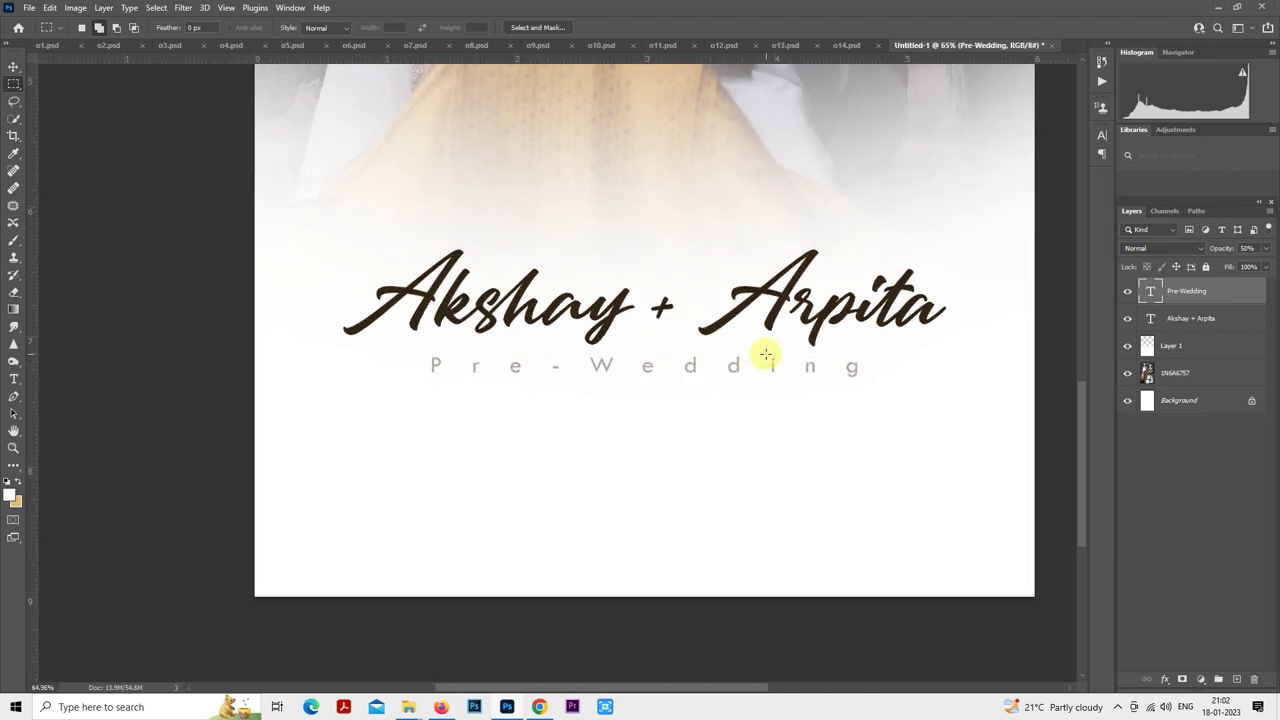
drag(766, 354, 619, 366)
drag(552, 390, 549, 386)
scroll(548, 384, down, 1)
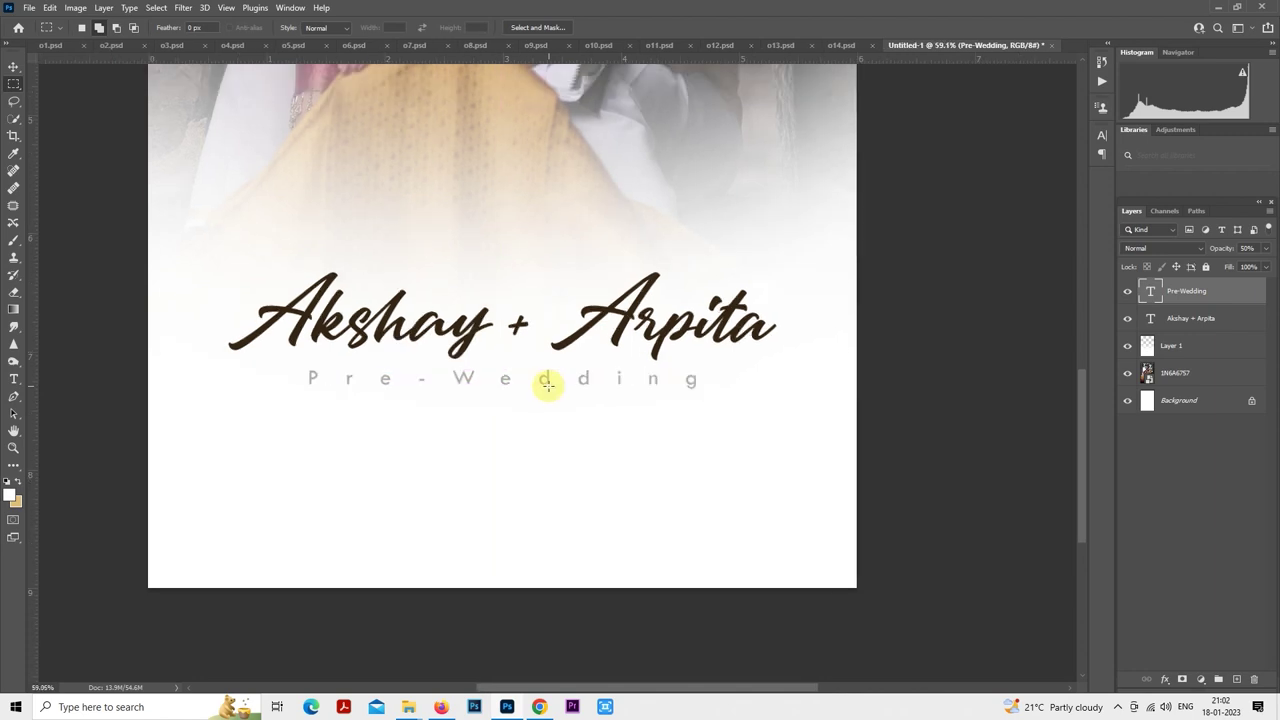
- On a new layer, fill a thin strip below the subtitle with the dark brown text colour
click(1237, 679)
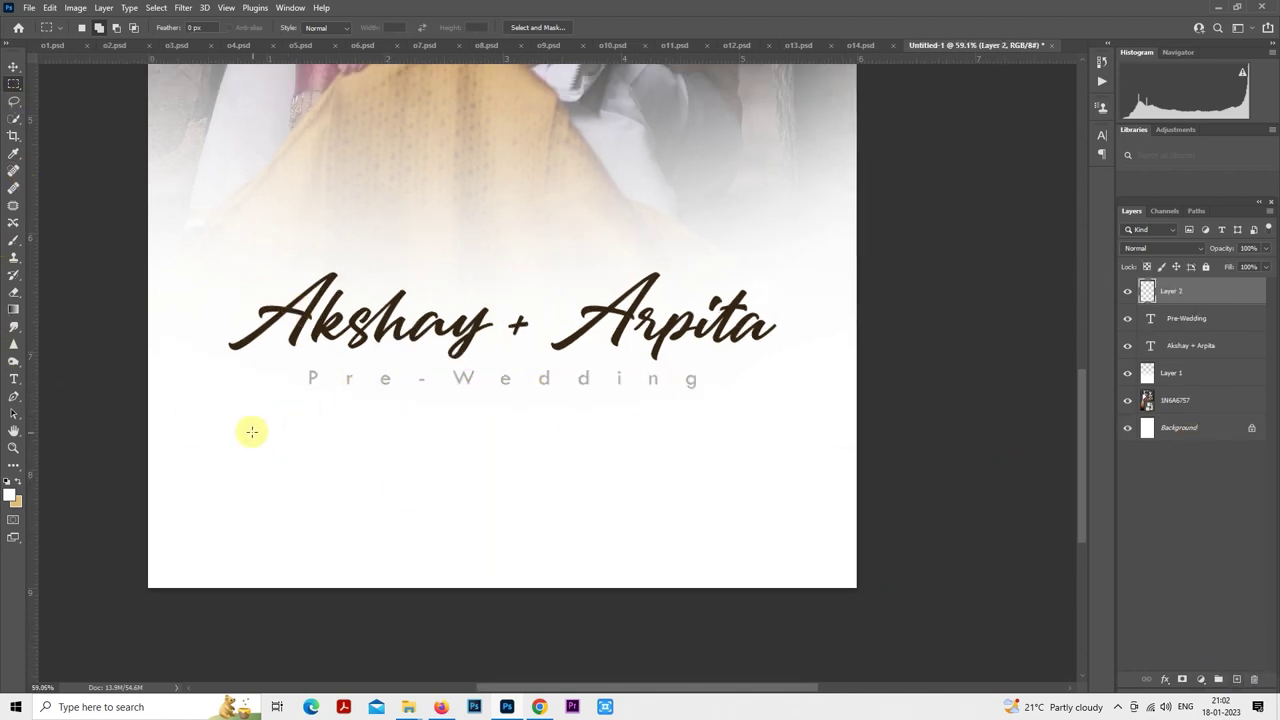
drag(324, 416, 782, 424)
click(15, 500)
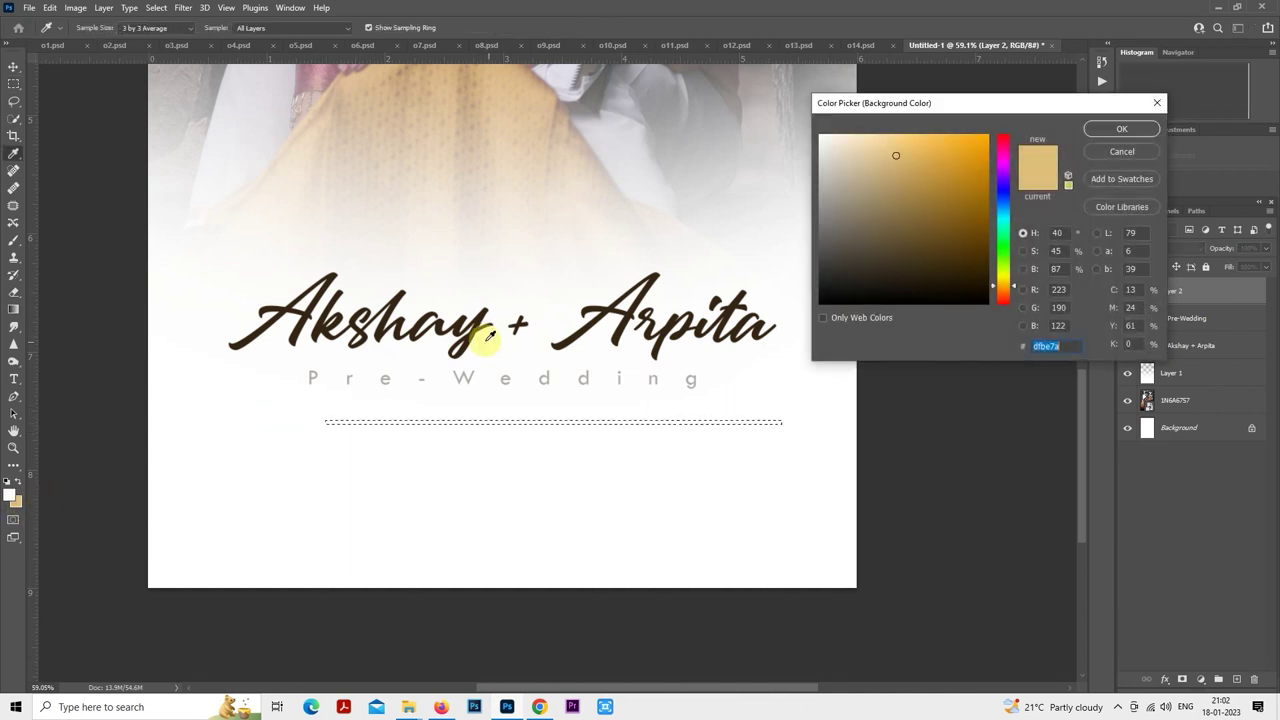
click(471, 316)
click(1121, 129)
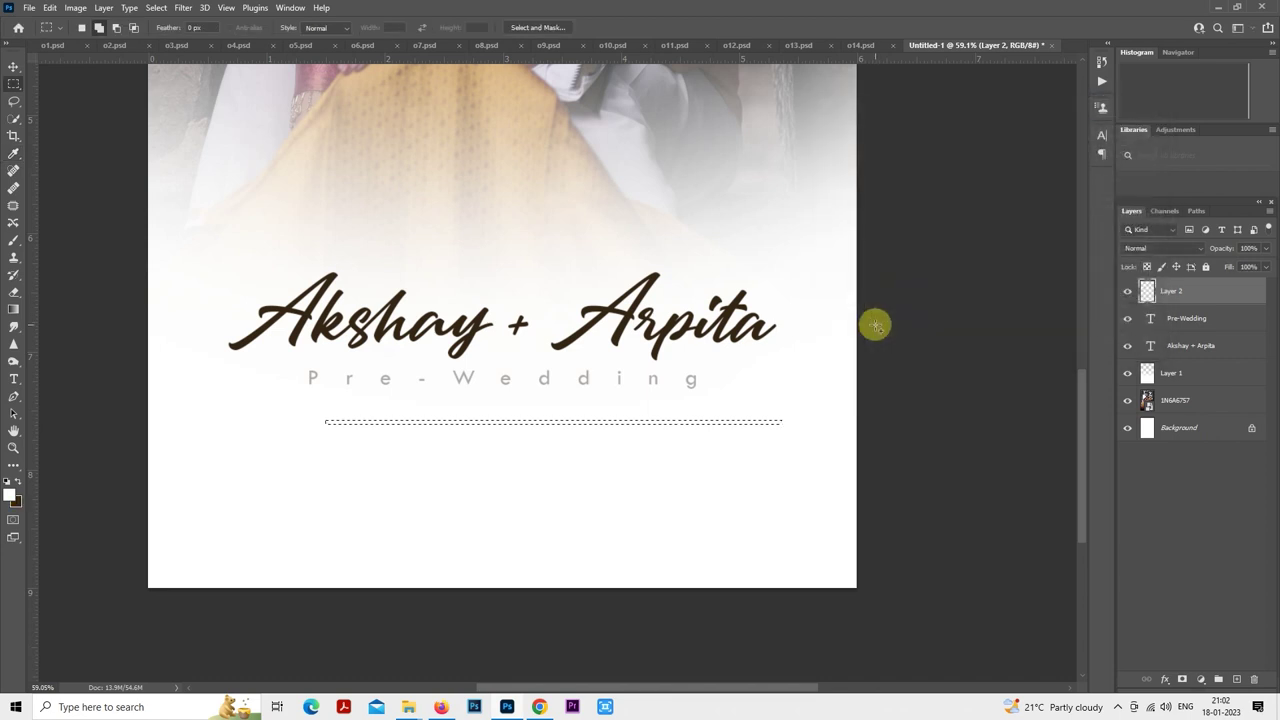
key(ctrl+BackSpace)
key(ctrl+d)
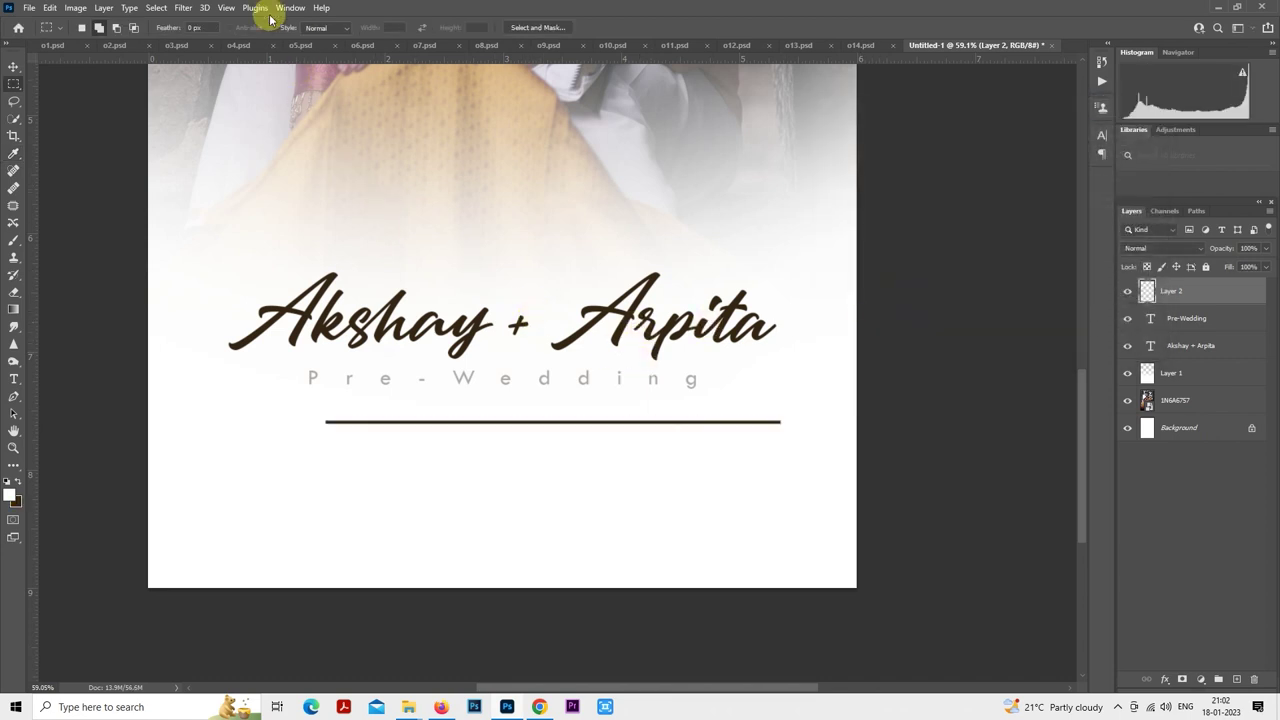
click(183, 8)
- Apply Motion Blur (angle 0, distance 281) to taper the line's ends
mouse_move(238, 191)
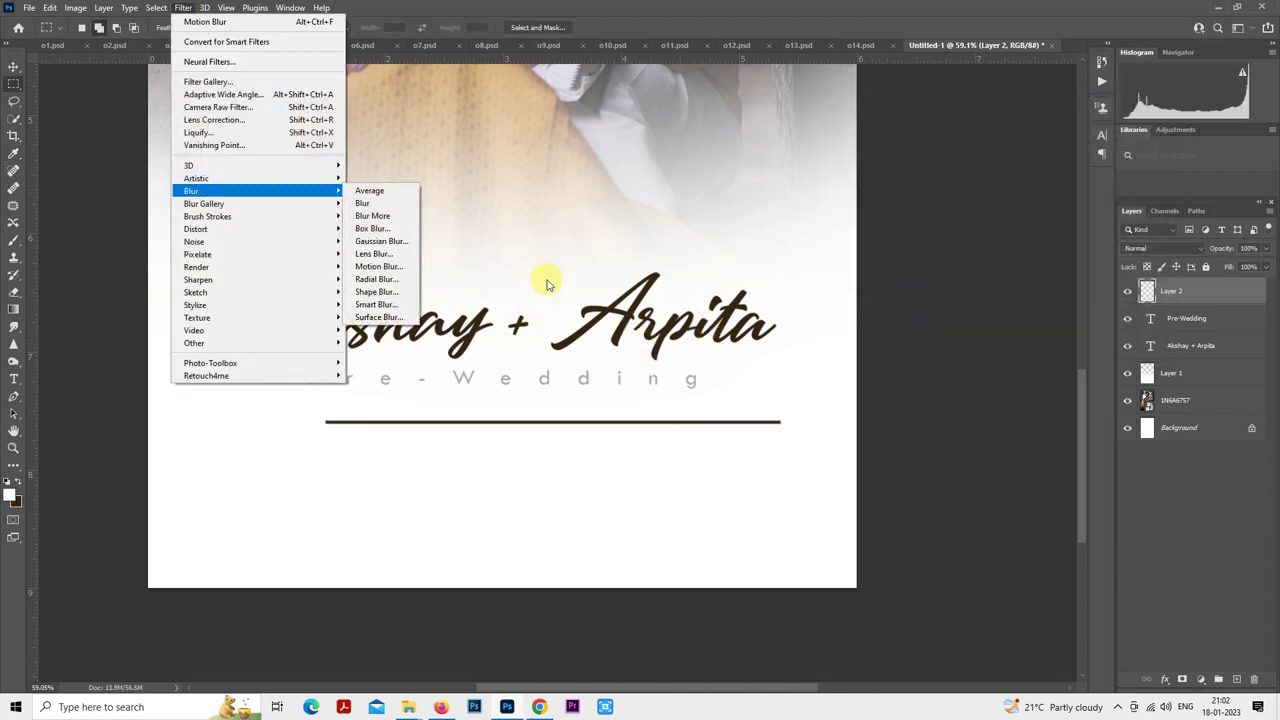
click(405, 268)
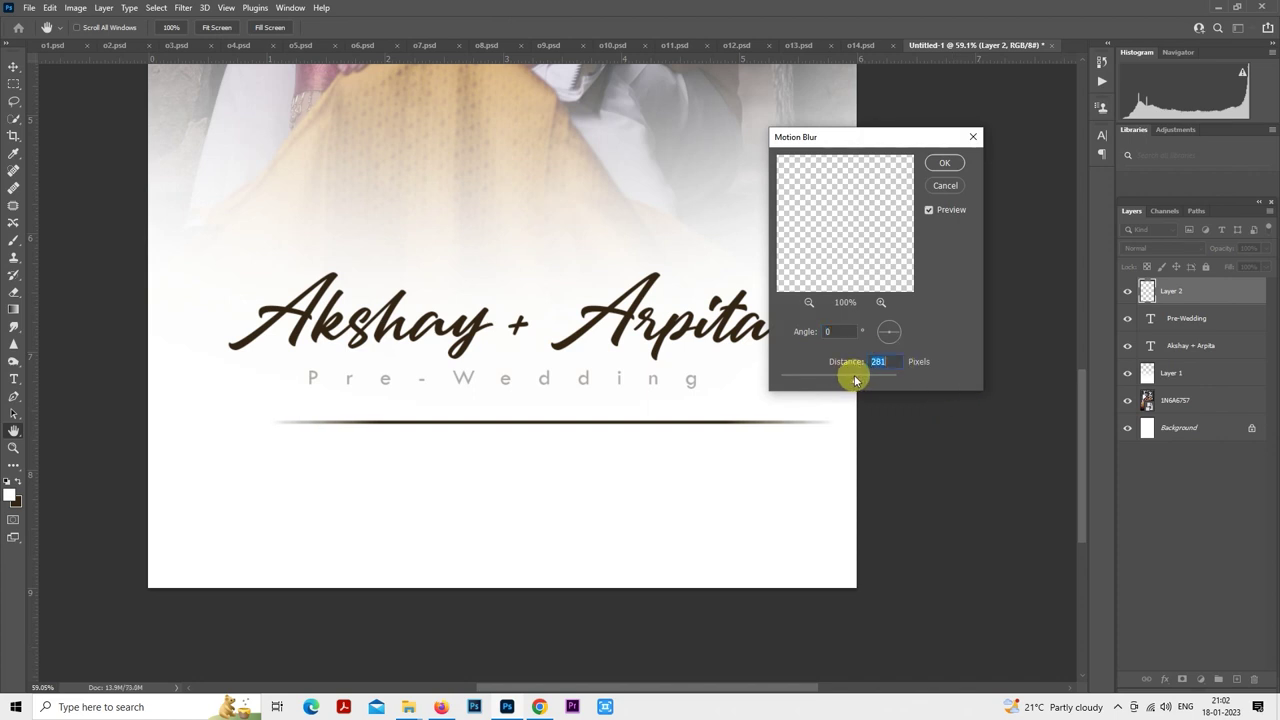
click(950, 163)
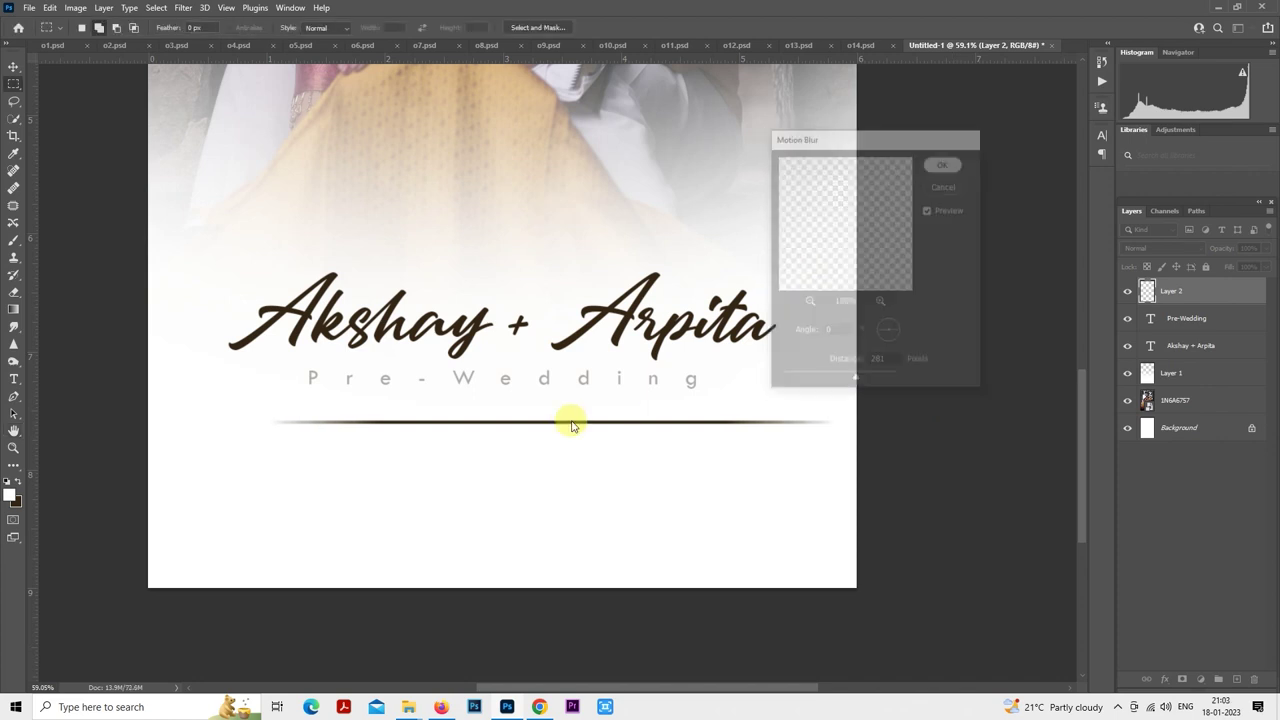
- Move the blurred line up toward the subtitle and make it thinner
drag(611, 457, 580, 437)
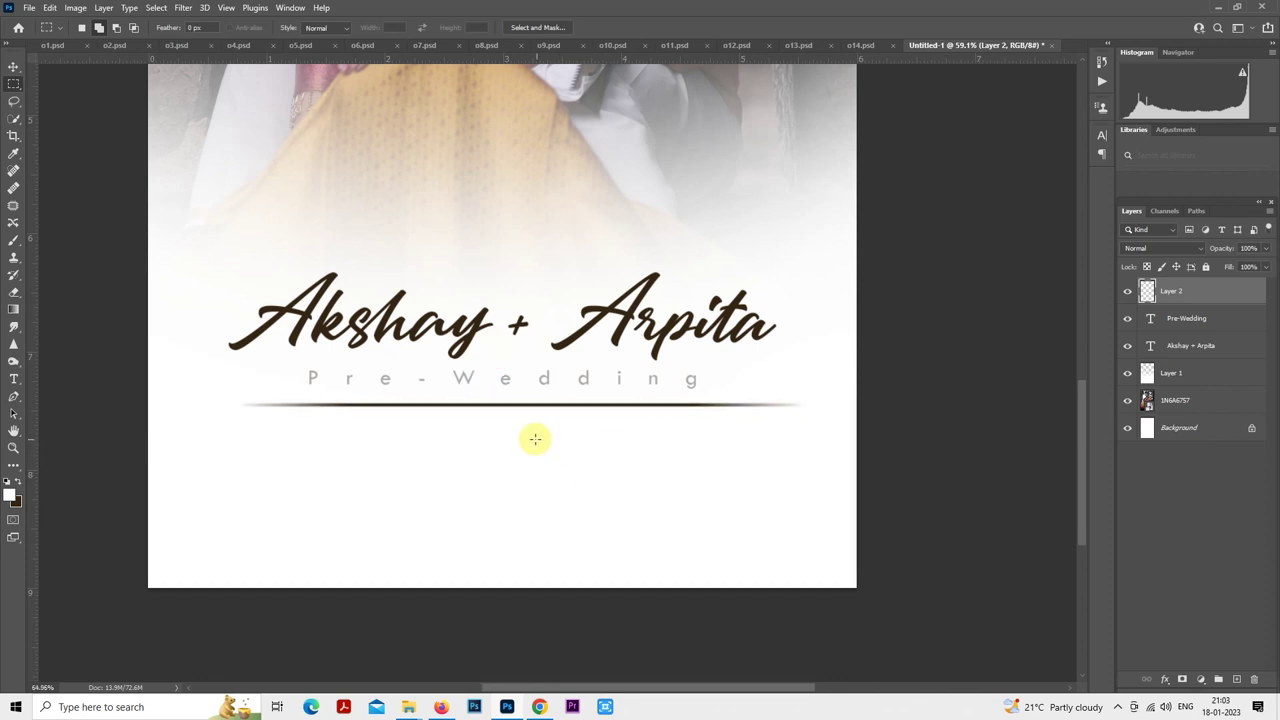
scroll(530, 440, up, 5)
drag(494, 394, 606, 291)
right_click(610, 374)
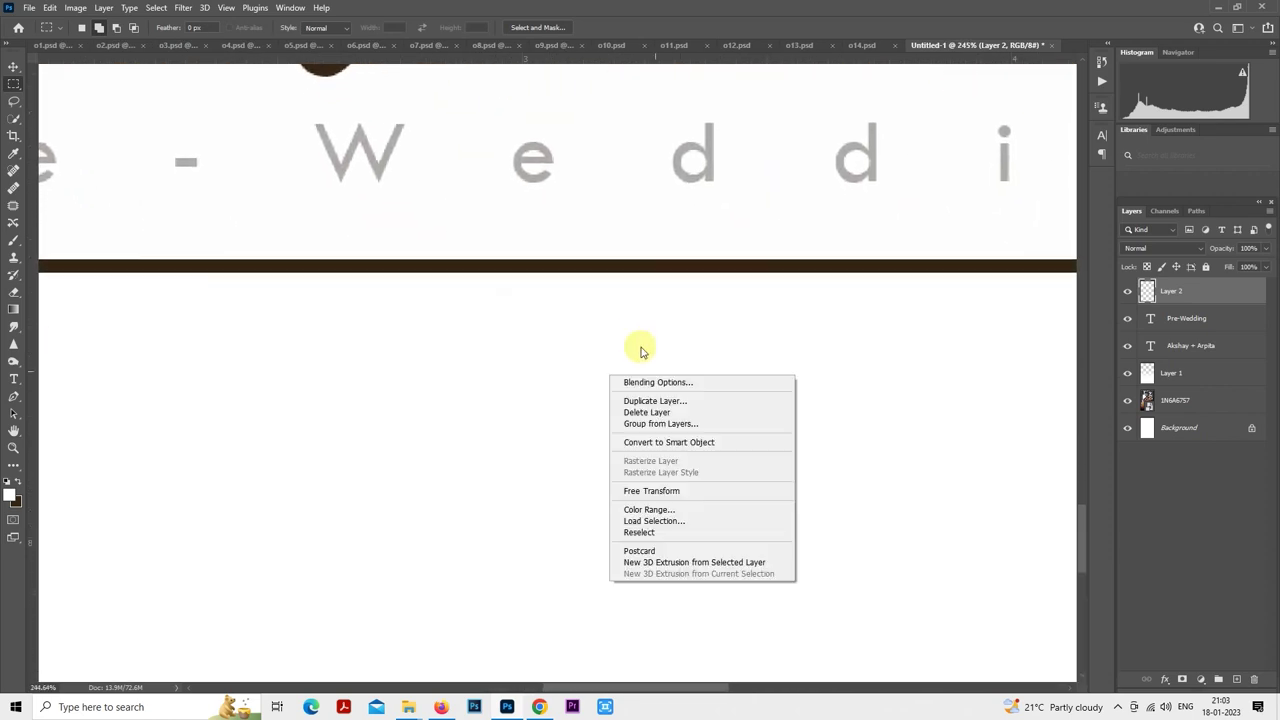
right_click(526, 203)
click(577, 317)
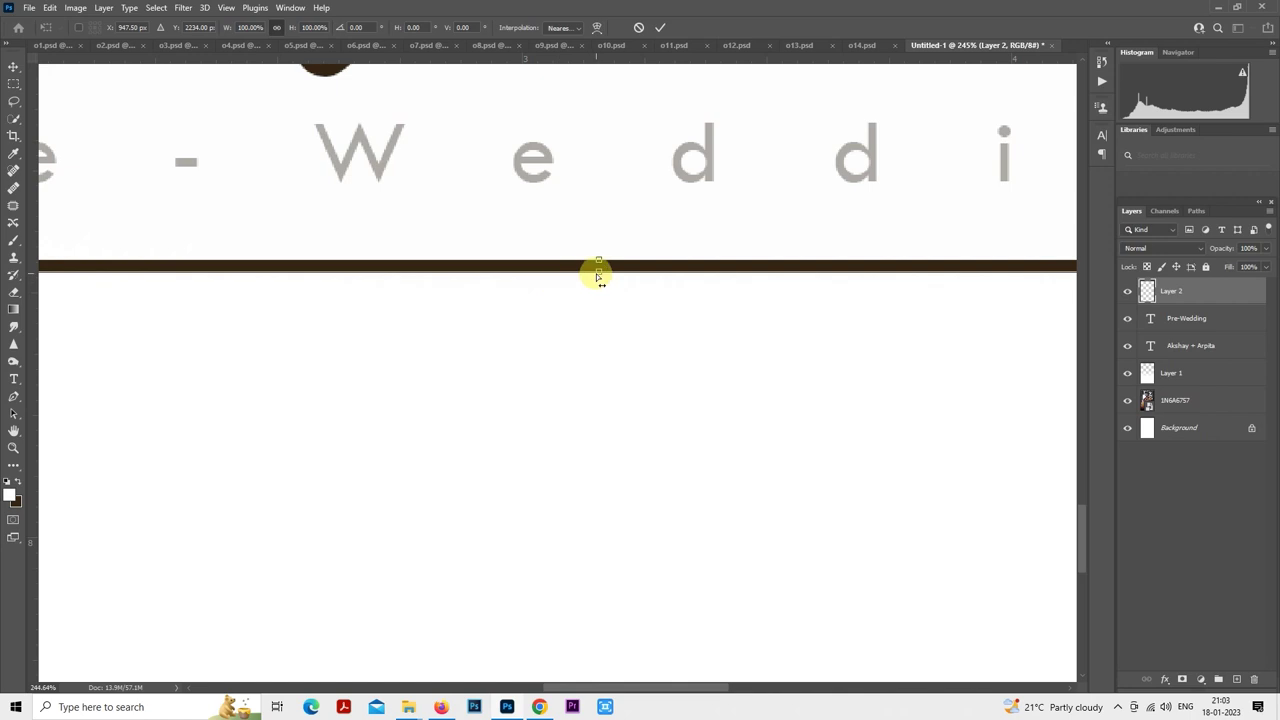
drag(598, 270, 596, 266)
key(Return)
- Centre the line below the subtitle, nudge Pre-Wedding slightly down, and select Layer 2
key(m)
scroll(623, 328, down, 2)
scroll(623, 328, down, 3)
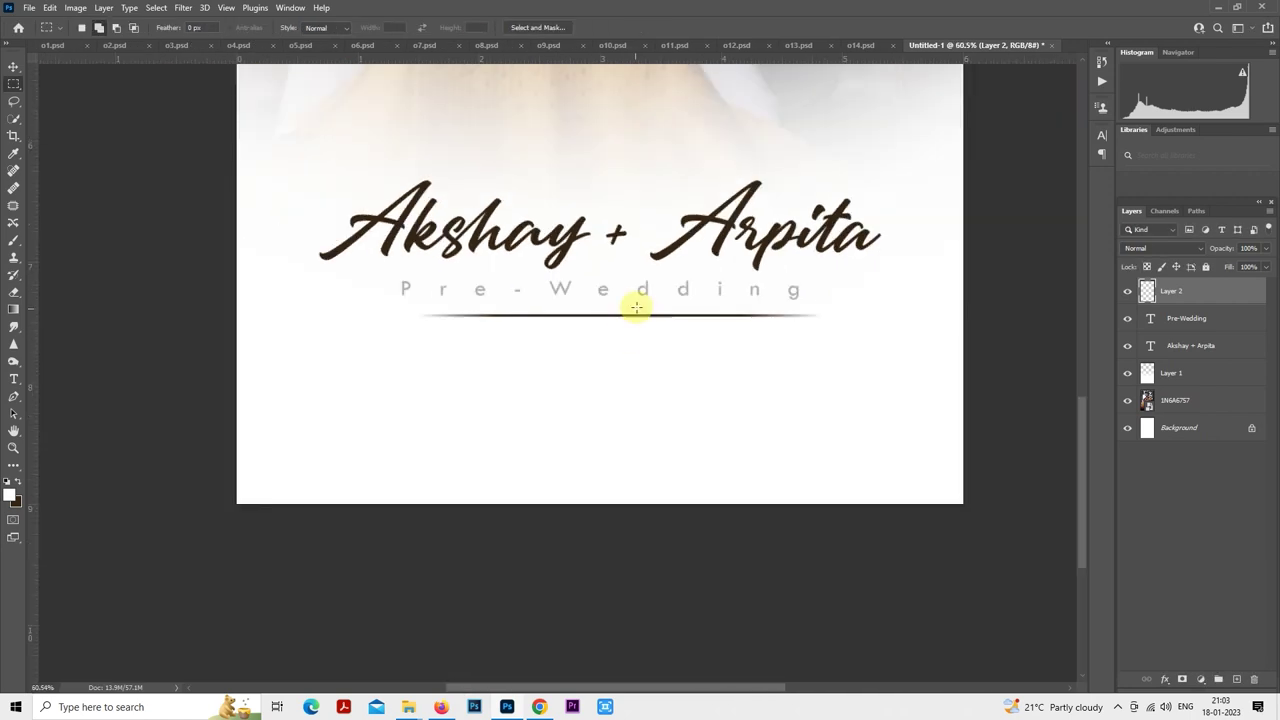
mouse_move(641, 318)
mouse_down()
mouse_move(626, 318)
mouse_move(654, 318)
mouse_move(617, 322)
mouse_move(633, 318)
mouse_up()
scroll(633, 315, up, 2)
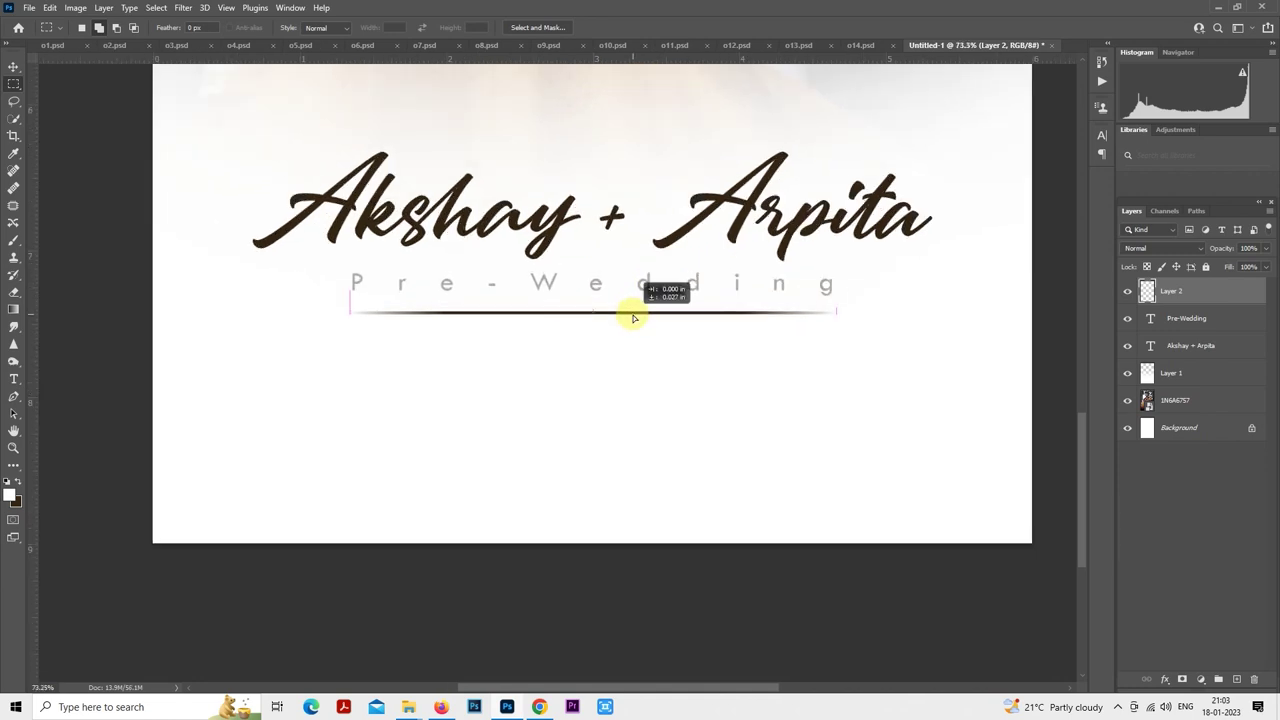
scroll(670, 305, down, 6)
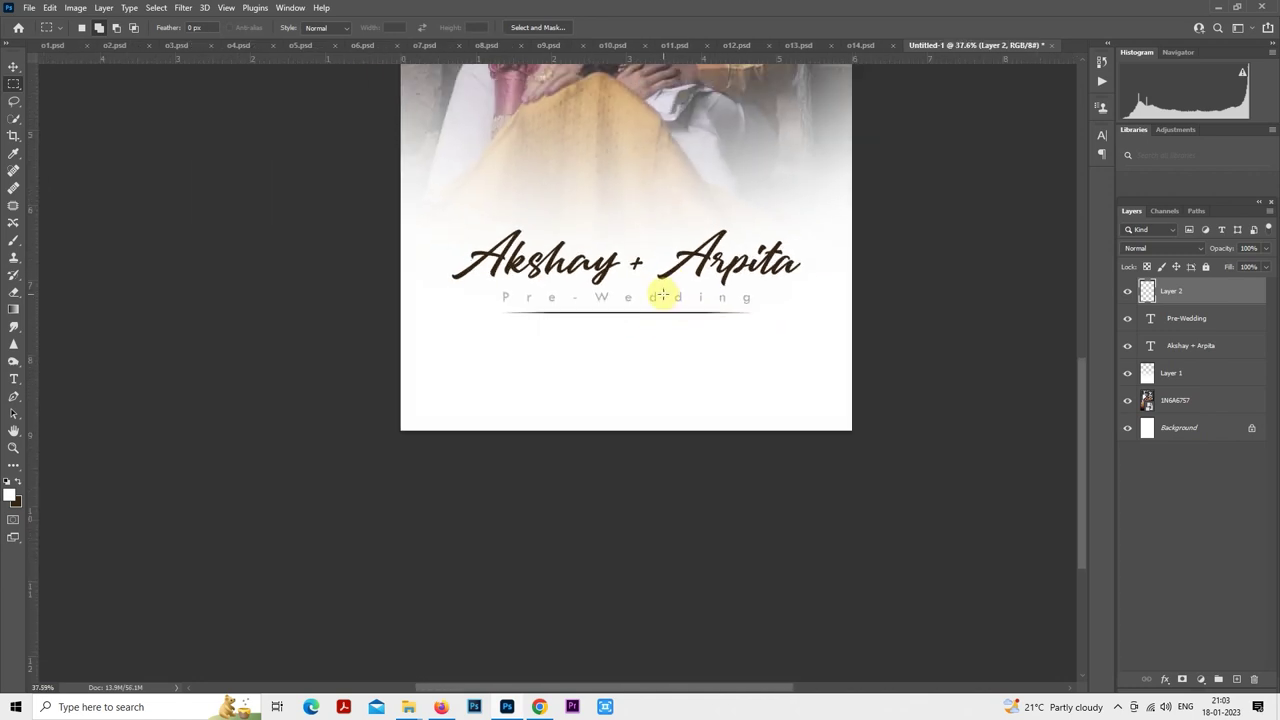
scroll(580, 543, up, 4)
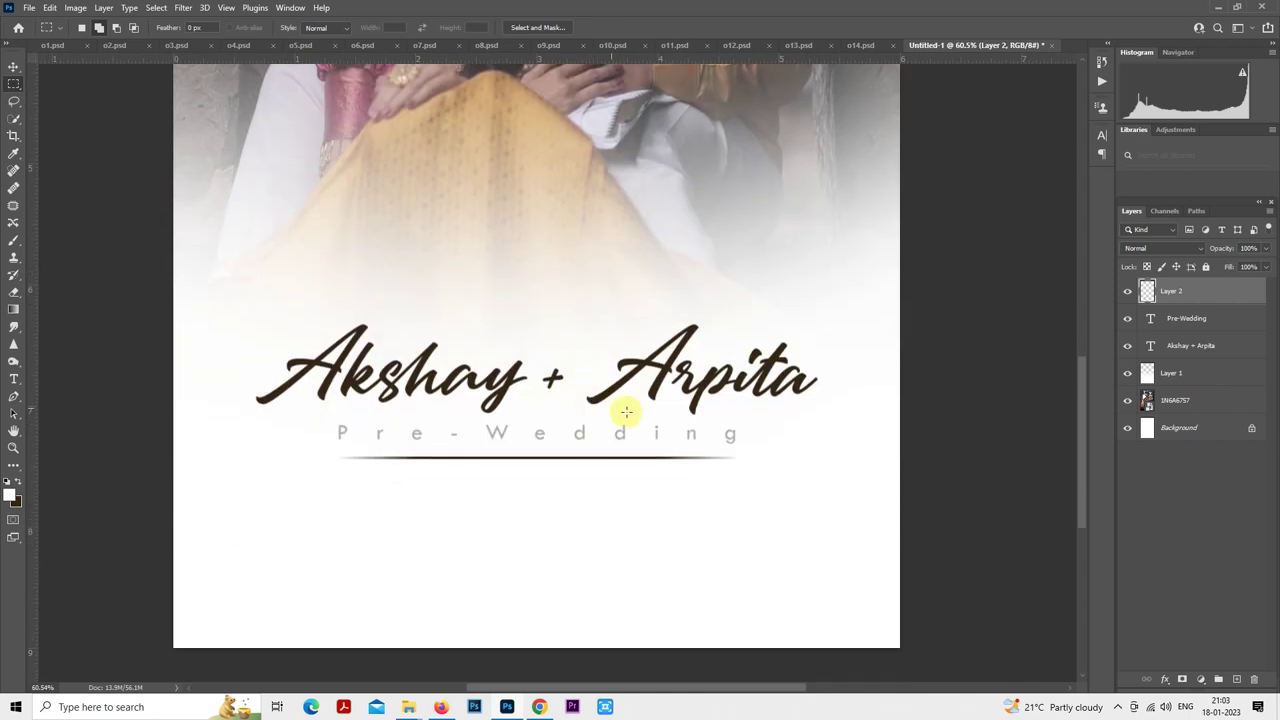
drag(622, 488, 627, 499)
click(1171, 290)
- Lower the line about 7 px, then Google 'pre wedding couple quotes' in Chrome
drag(591, 540, 591, 547)
click(539, 707)
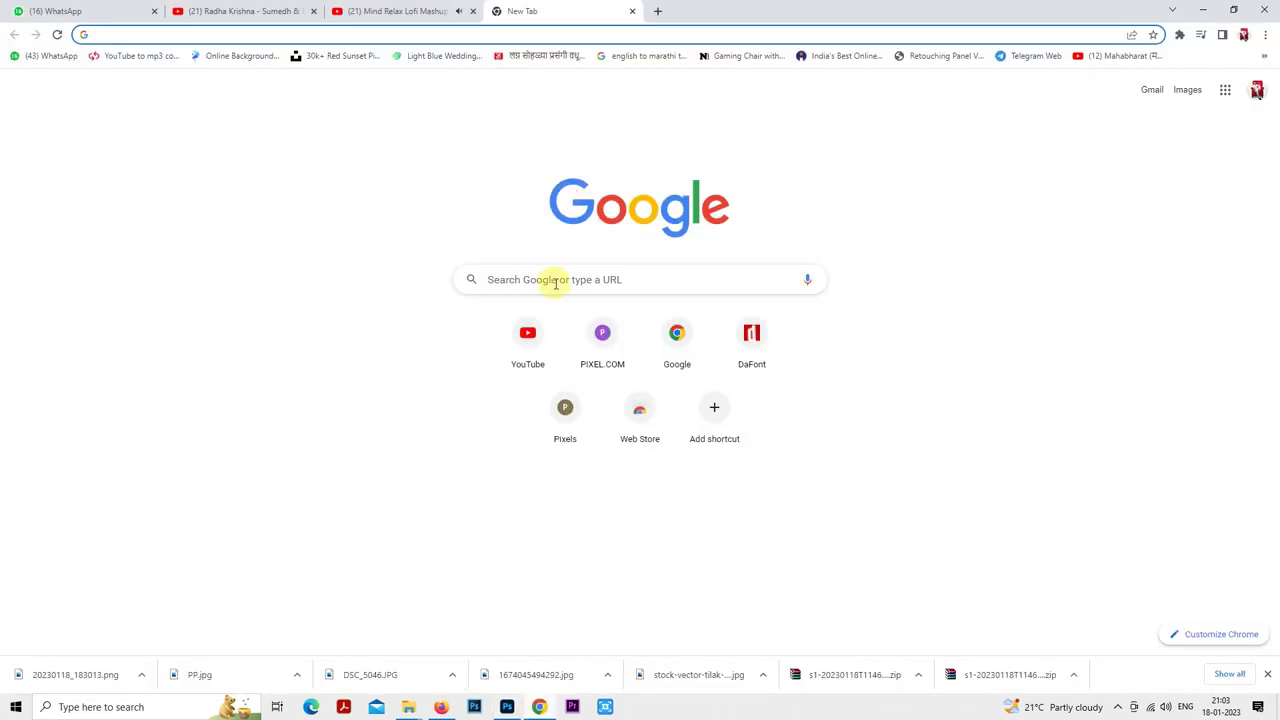
click(556, 280)
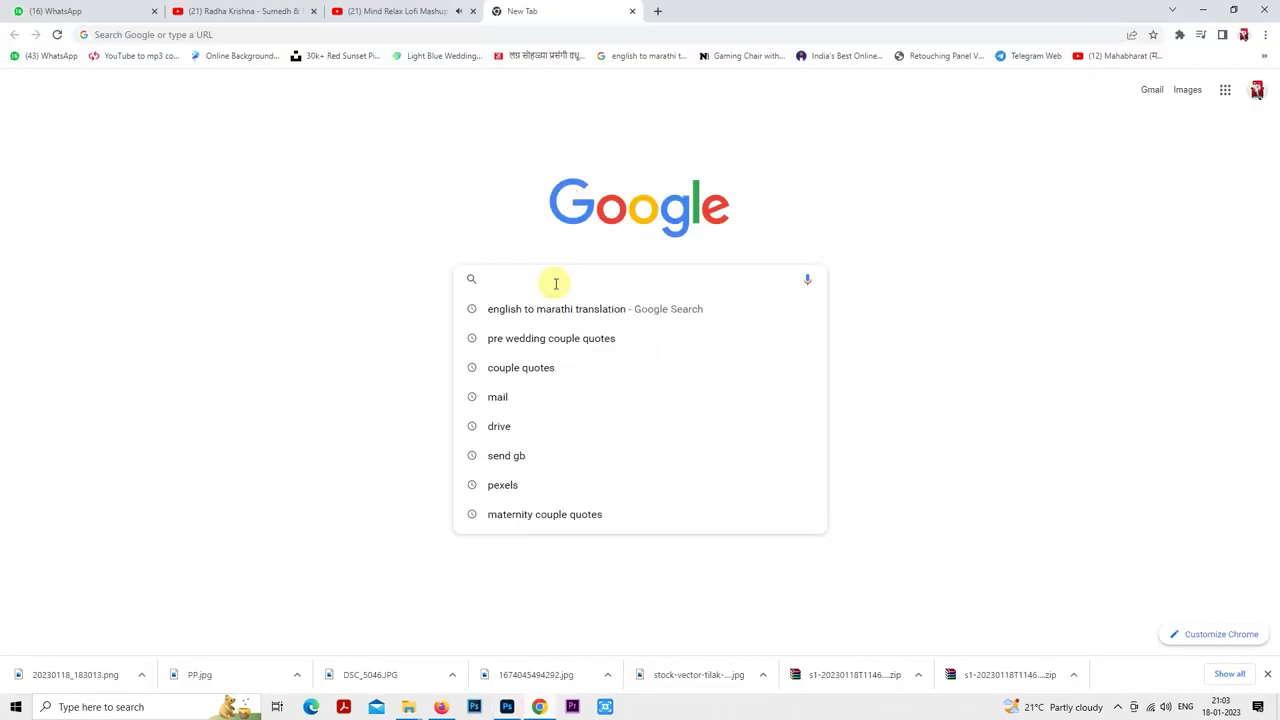
text(pre)
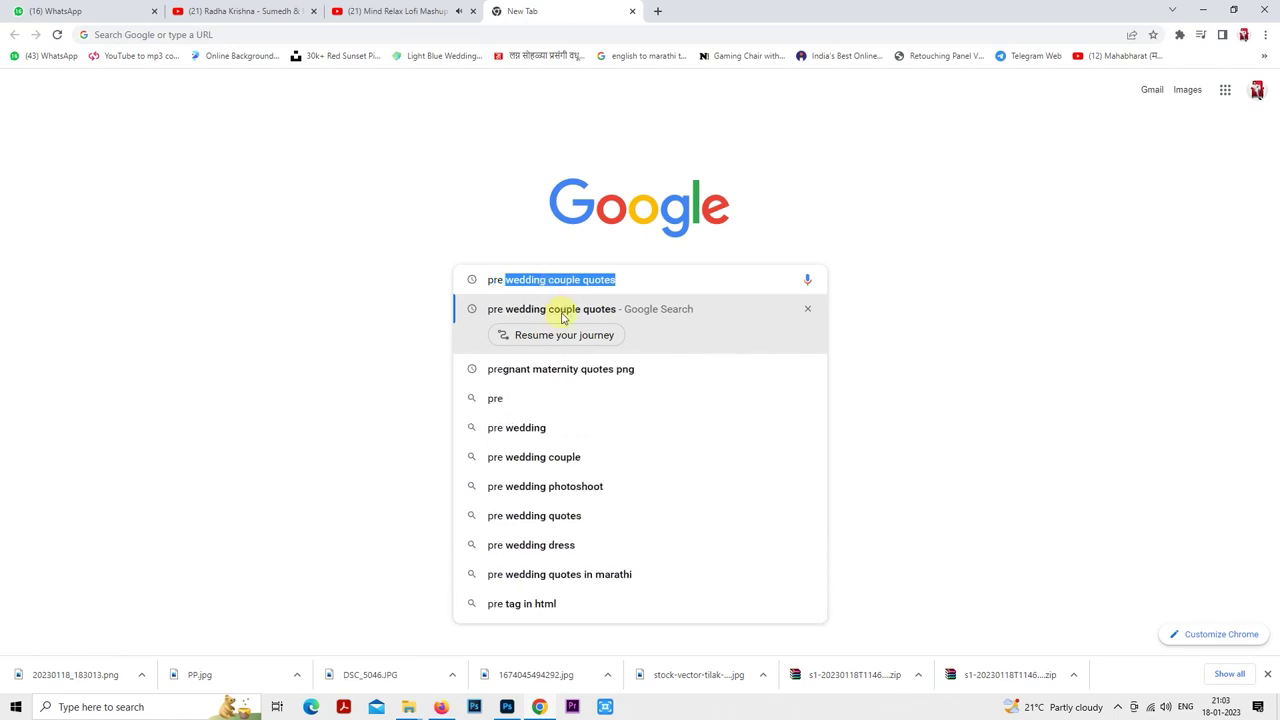
click(588, 310)
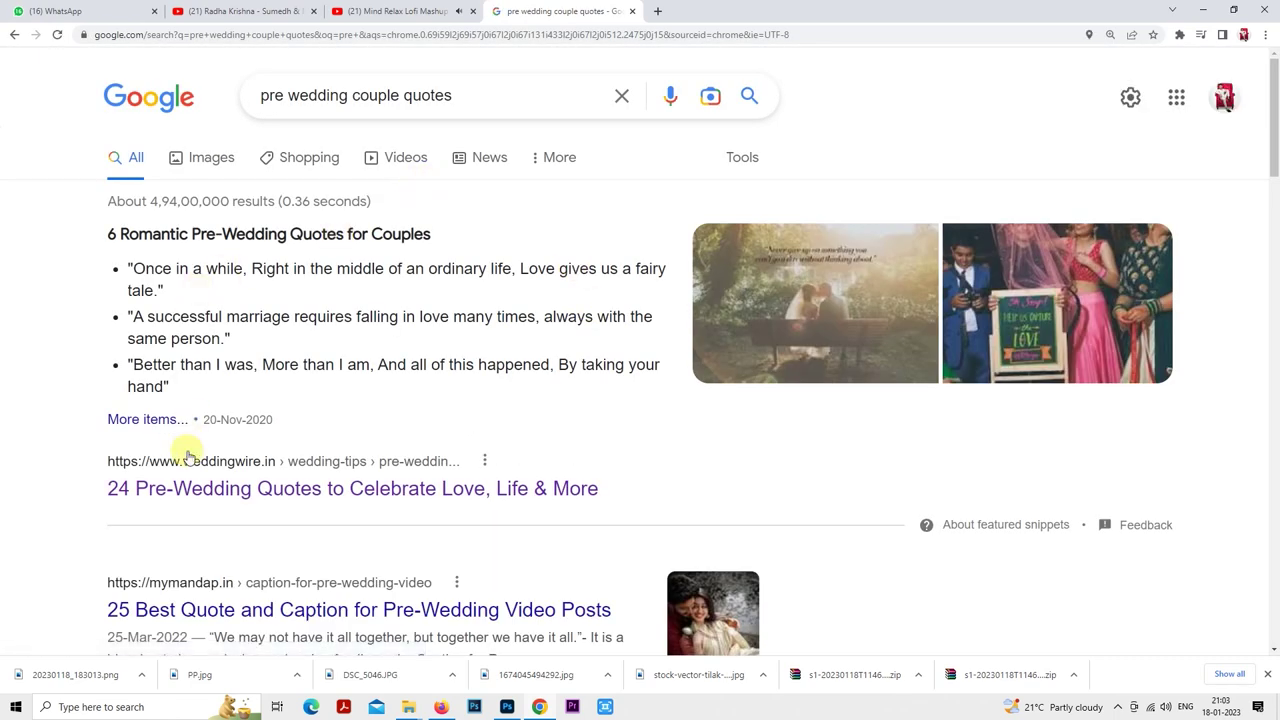
- Copy the "Better than I was" quote from the WeddingWire 24 Pre-Wedding Quotes article
click(337, 484)
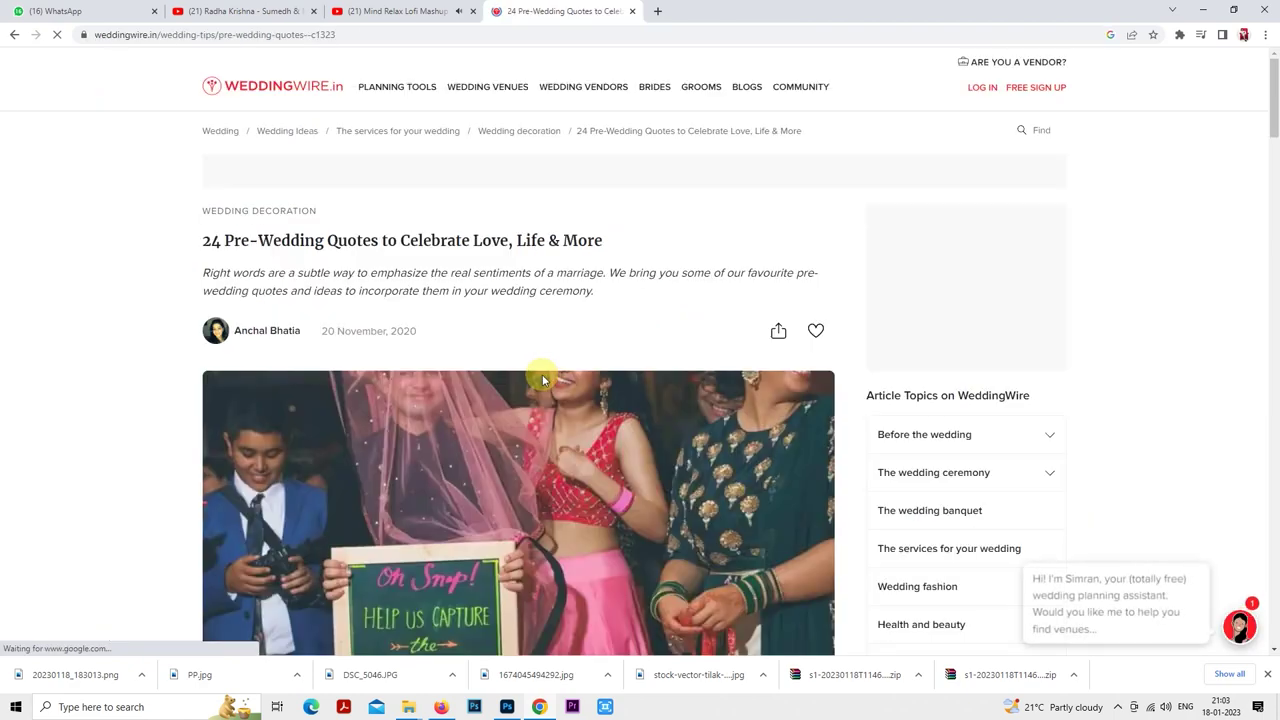
scroll(543, 375, down, 8)
scroll(542, 378, down, 8)
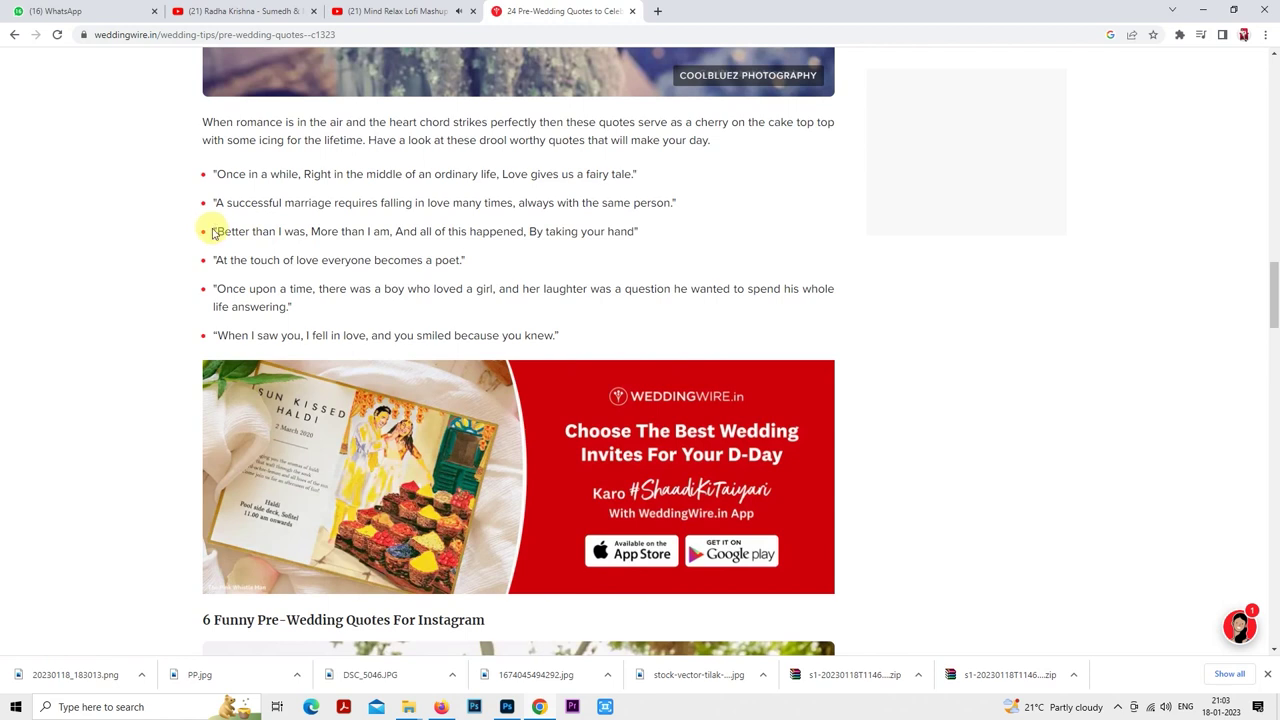
drag(212, 233, 627, 245)
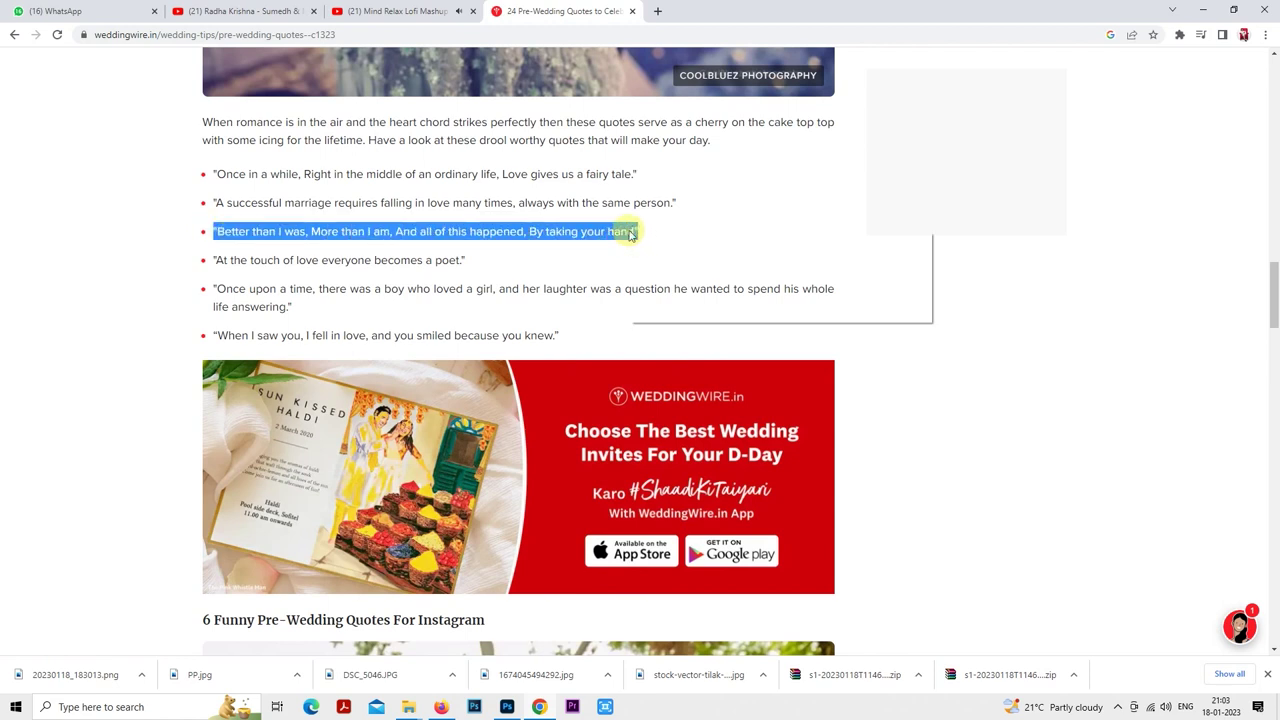
right_click(630, 233)
click(656, 242)
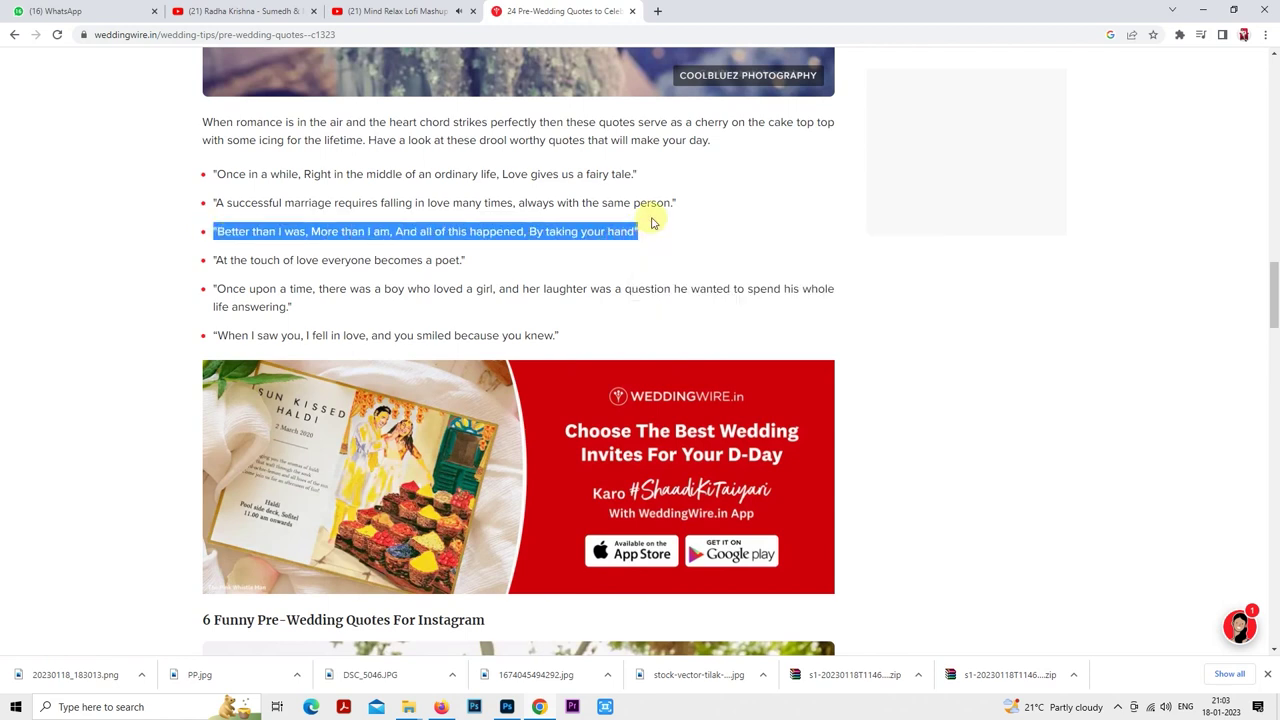
click(507, 707)
- Paste the copied quote as a new text layer below the line
click(14, 379)
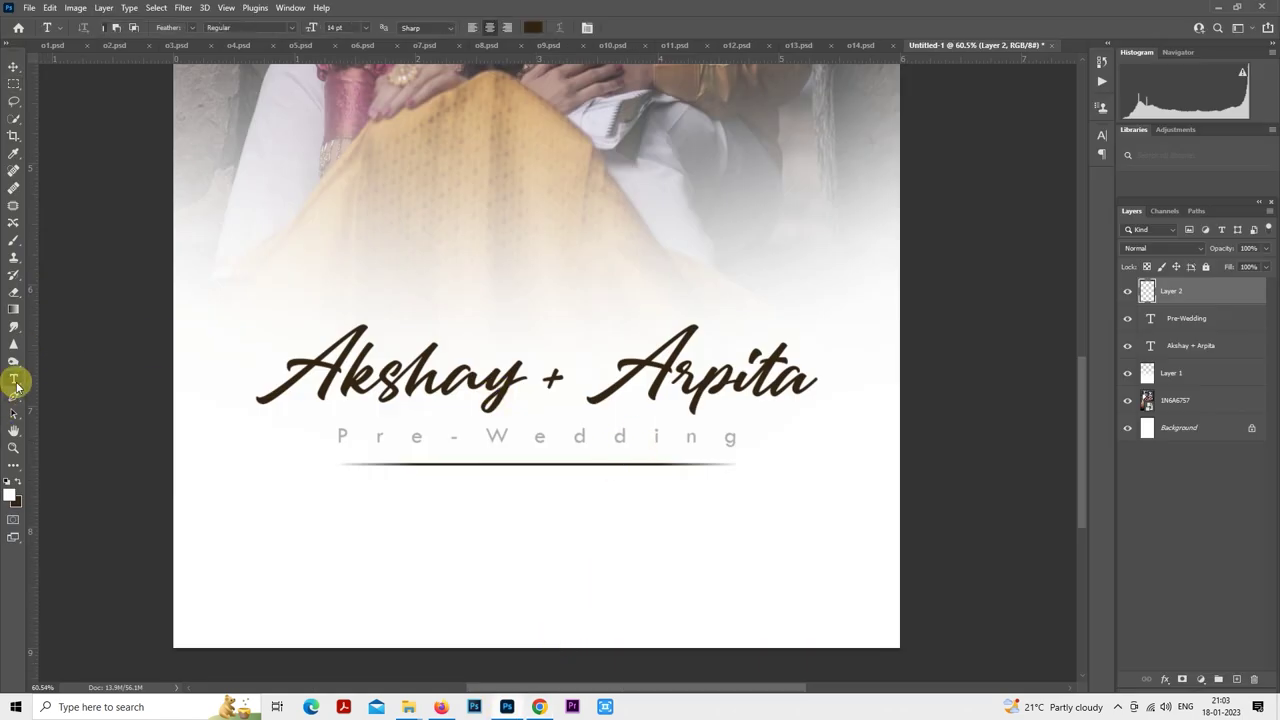
click(410, 554)
key(ctrl+v)
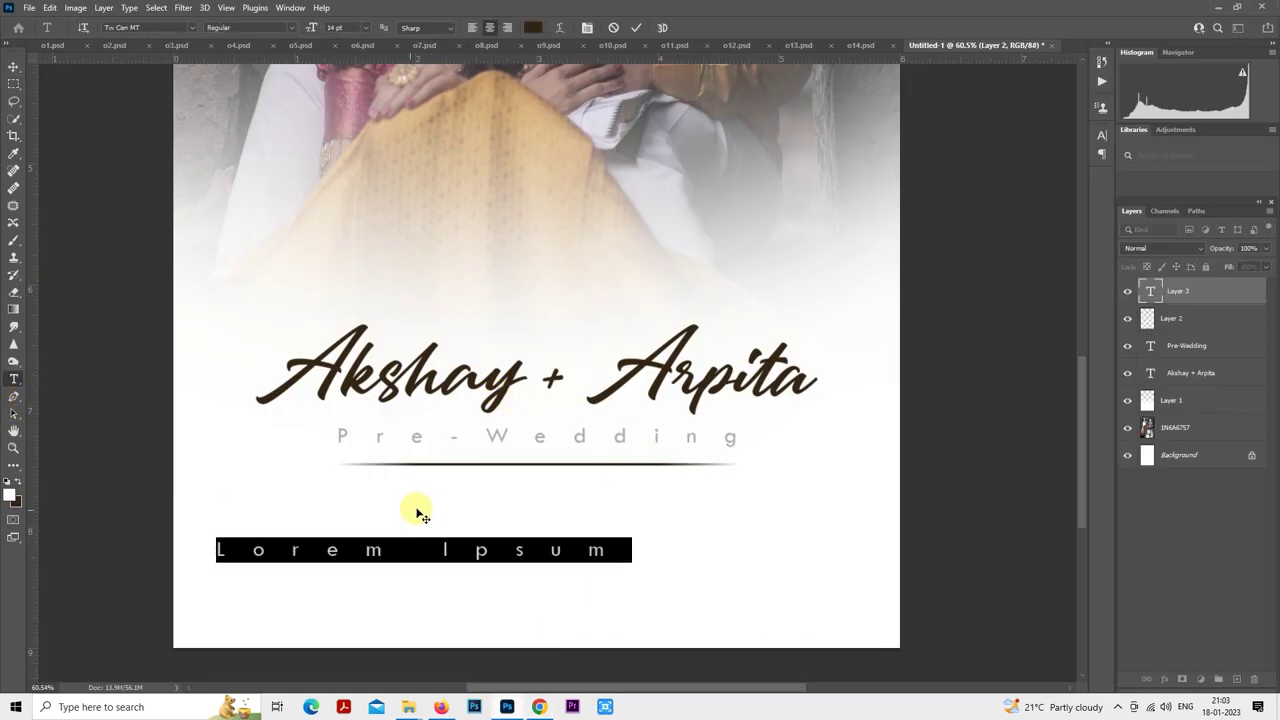
key(ctrl+v)
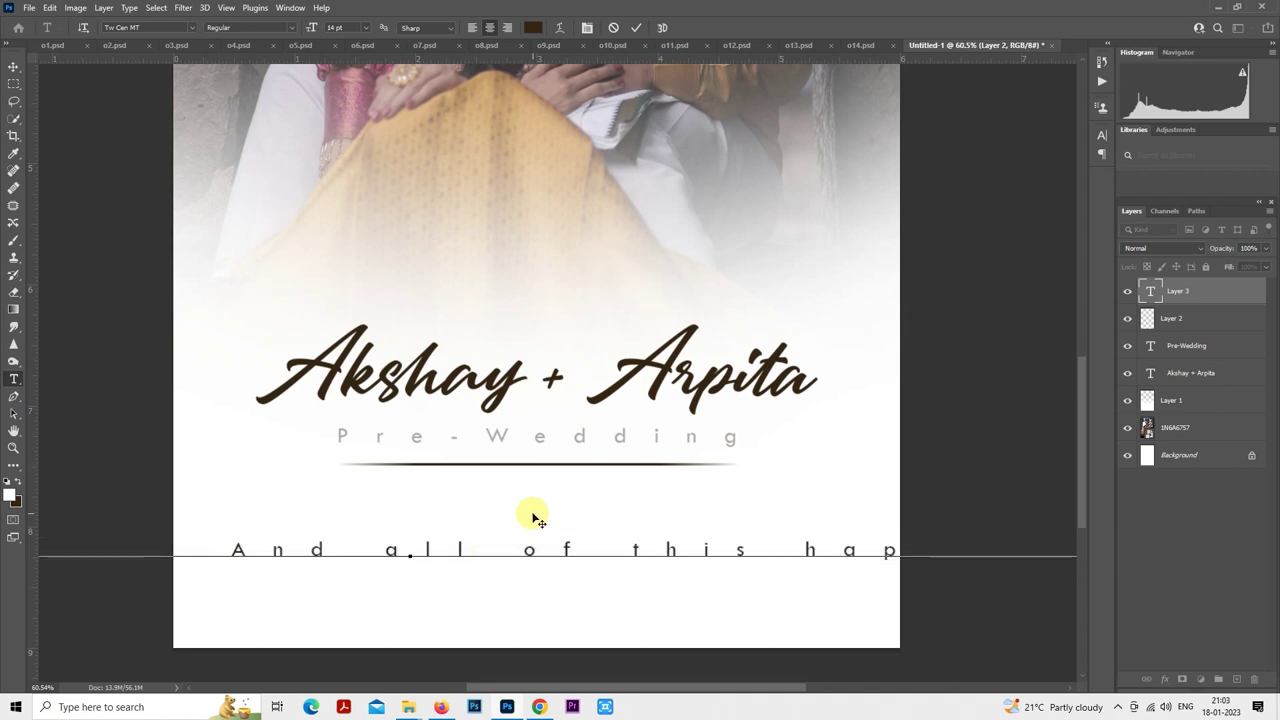
click(1150, 296)
- Reset the quote's letter spacing to 0 and move it onto the page
double_click(1150, 296)
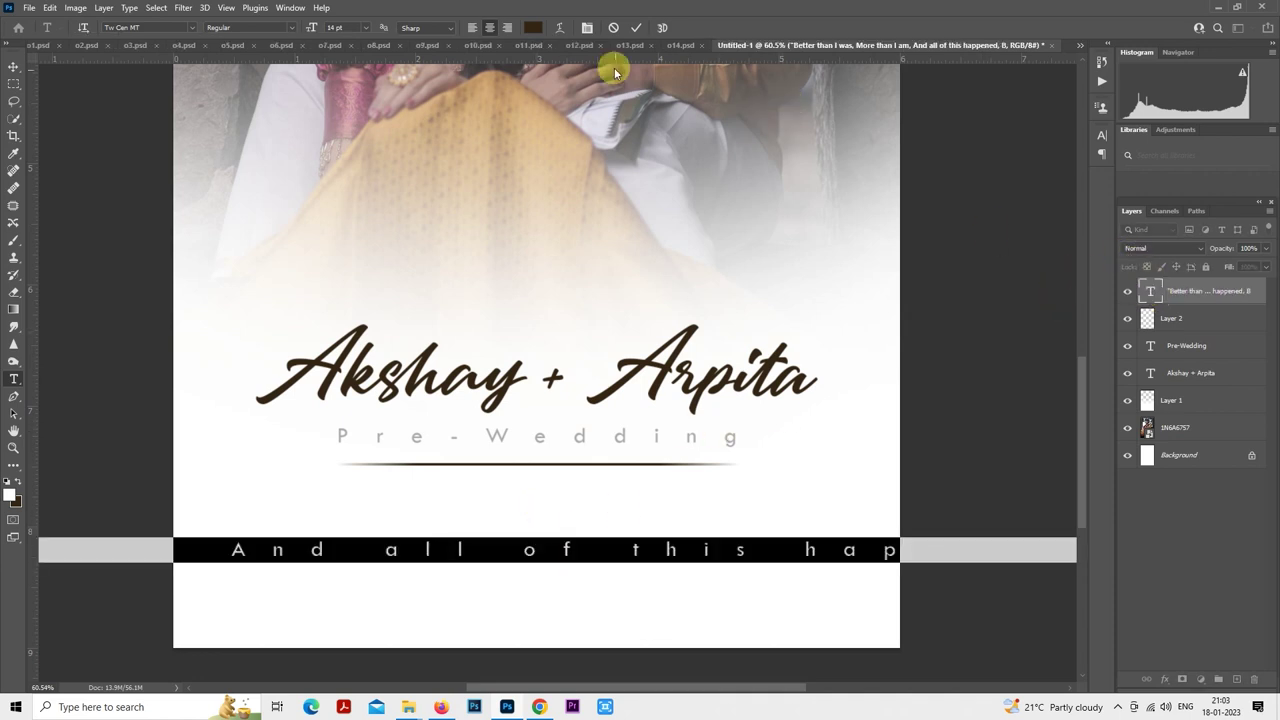
click(587, 27)
click(1047, 176)
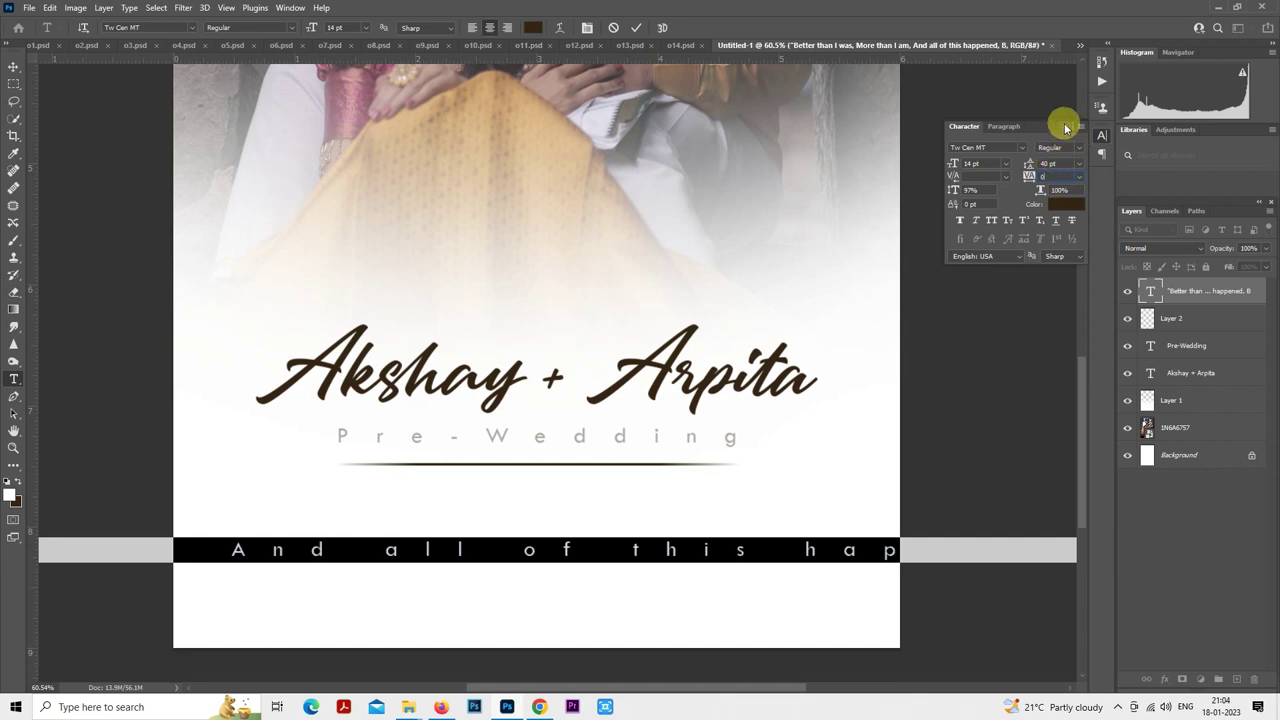
text(0)
key(Return)
click(14, 84)
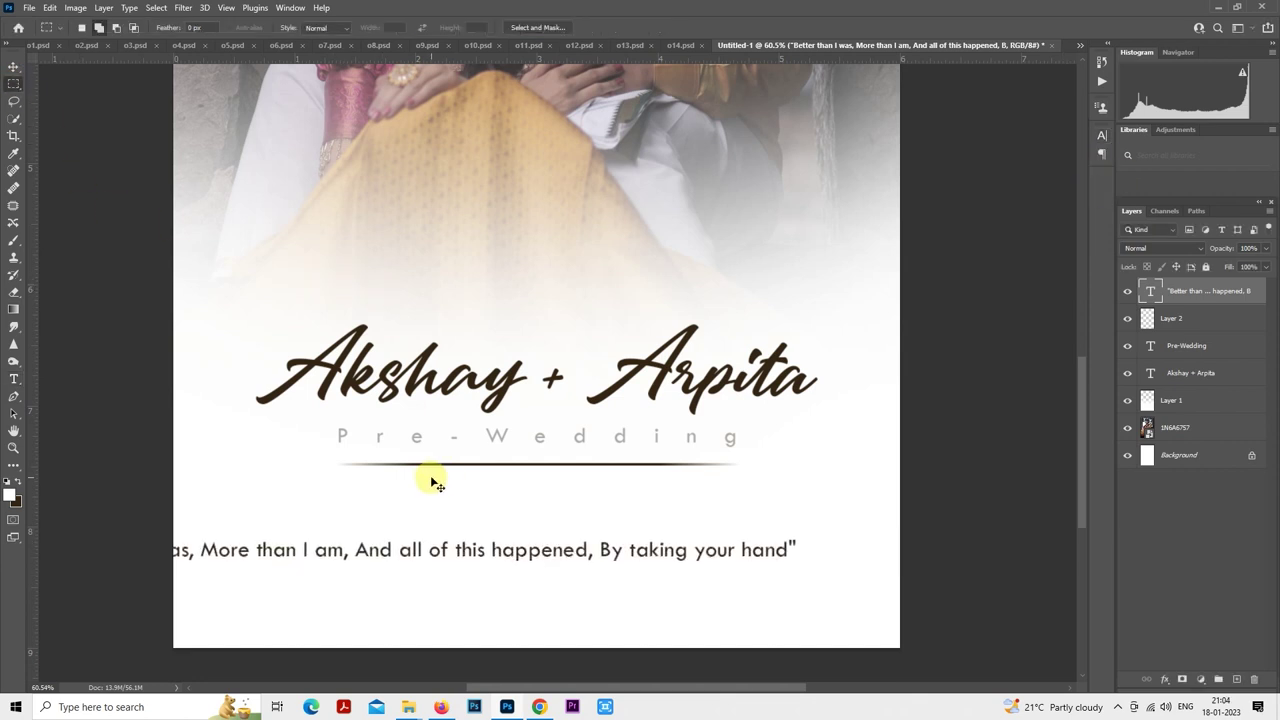
drag(433, 482, 608, 450)
- Break the quote into two lines before "And" and set its leading to 14 pt
double_click(1140, 292)
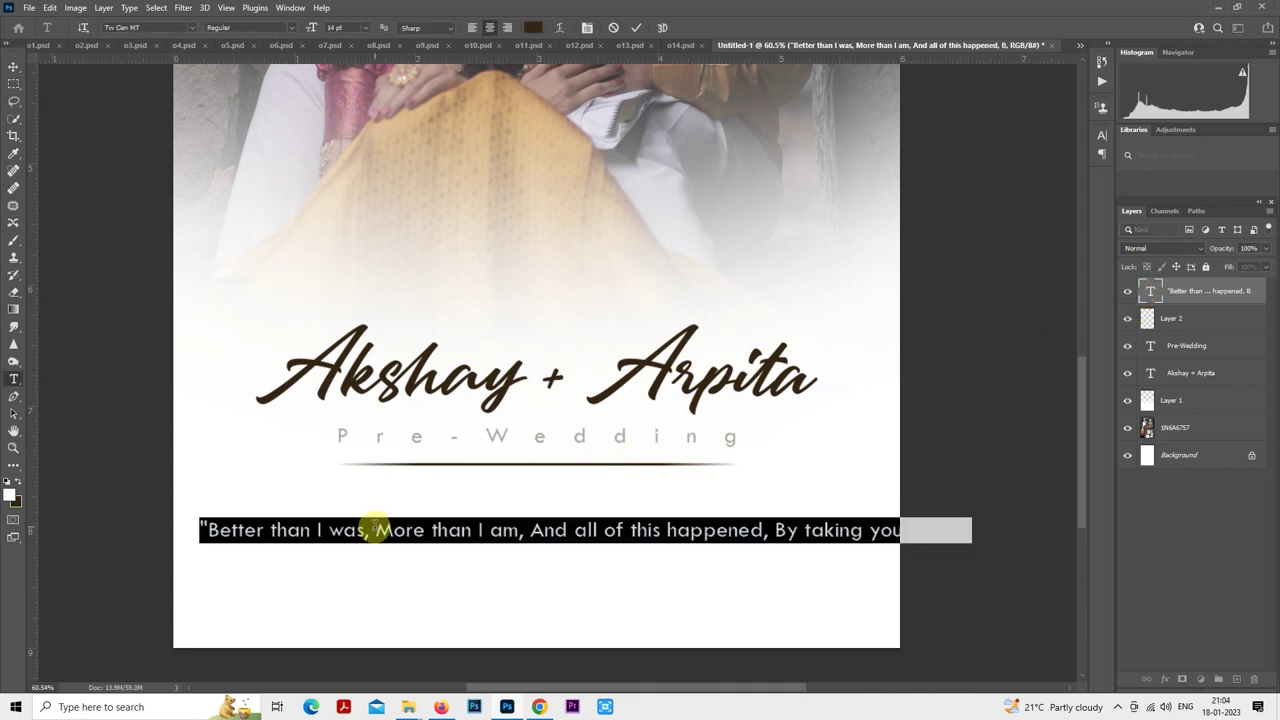
click(533, 530)
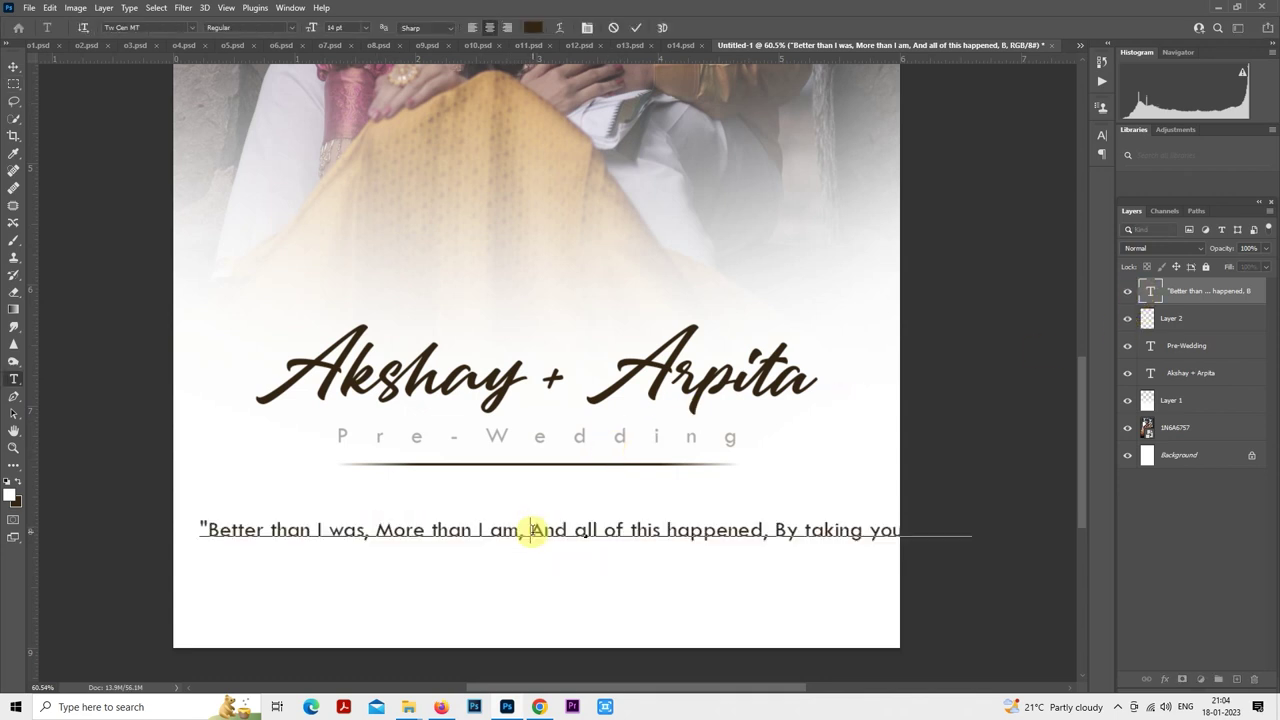
key(Return)
key(Return)
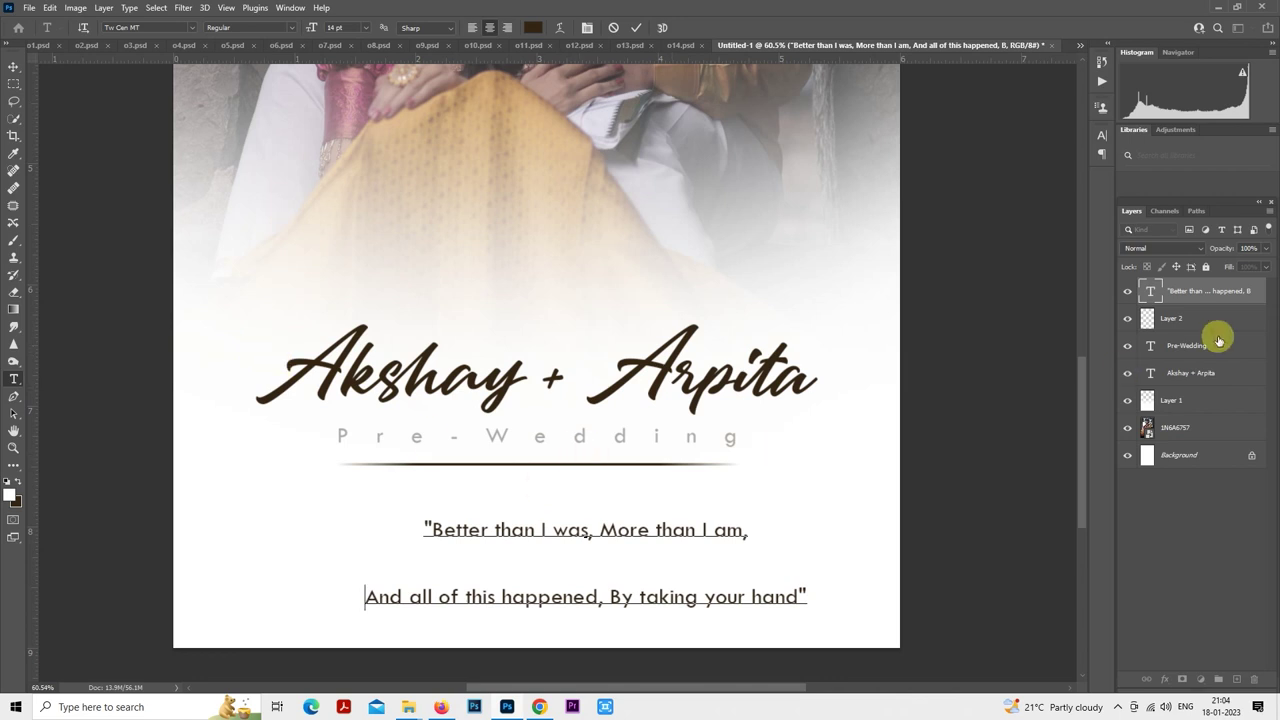
double_click(1150, 291)
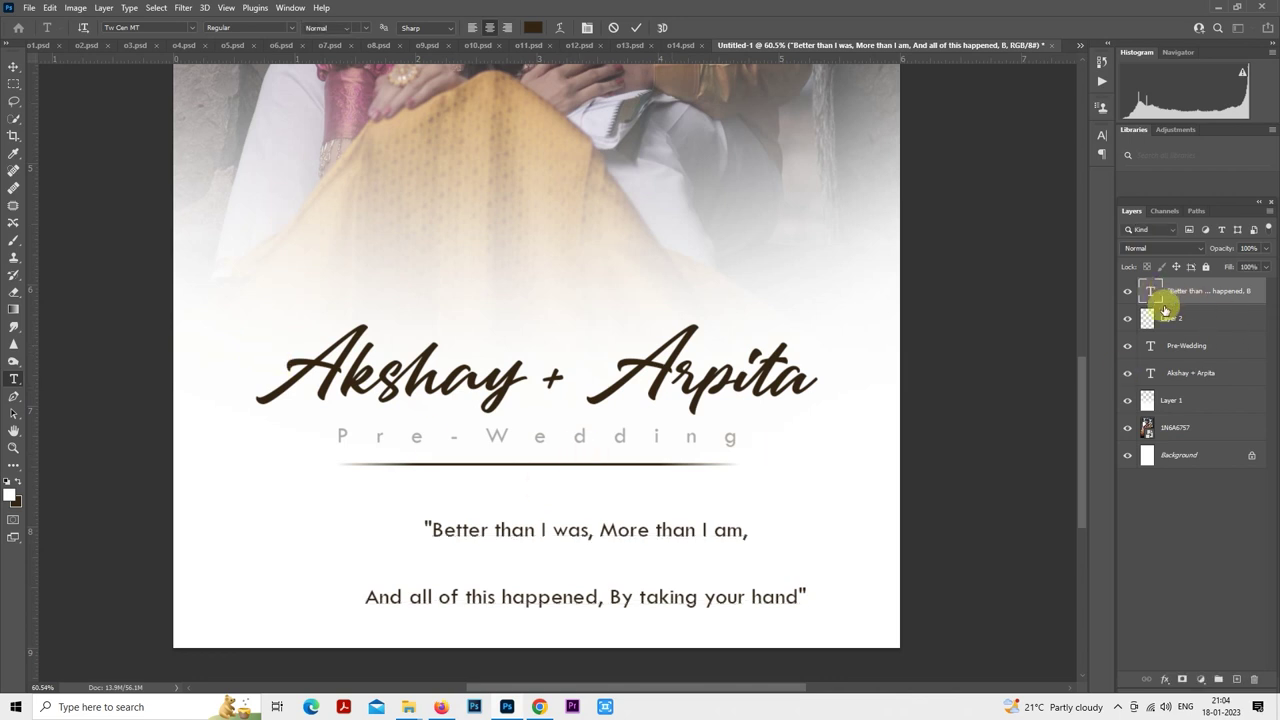
click(587, 27)
drag(1032, 166, 1013, 168)
key(Tab)
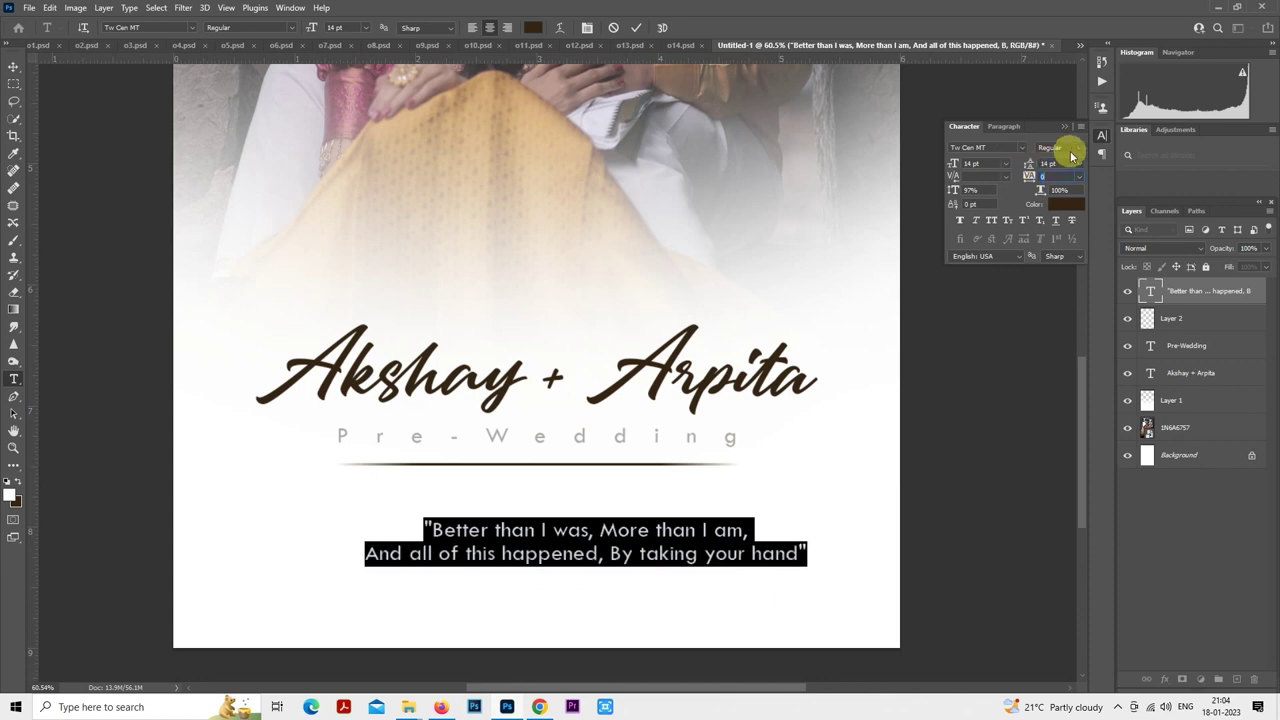
click(1064, 126)
- Finish the quote text and move it up closer to the divider line
click(12, 86)
scroll(543, 429, down, 2)
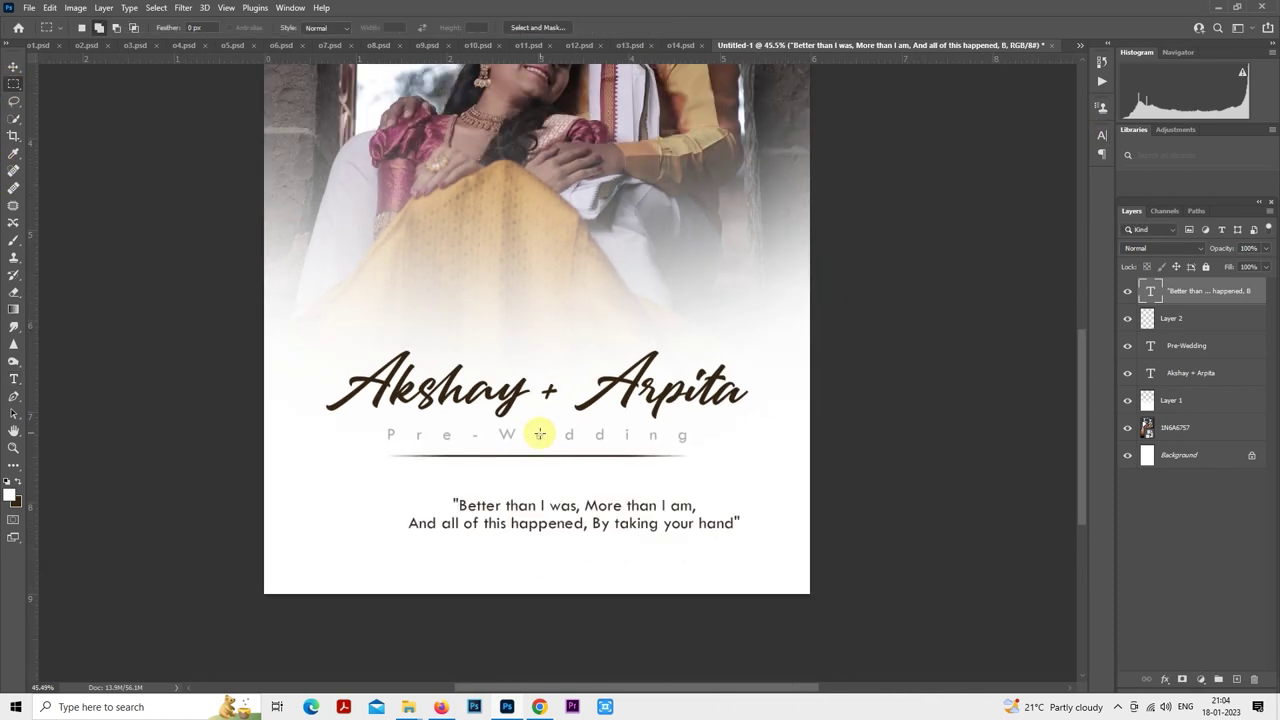
right_click(619, 401)
click(677, 518)
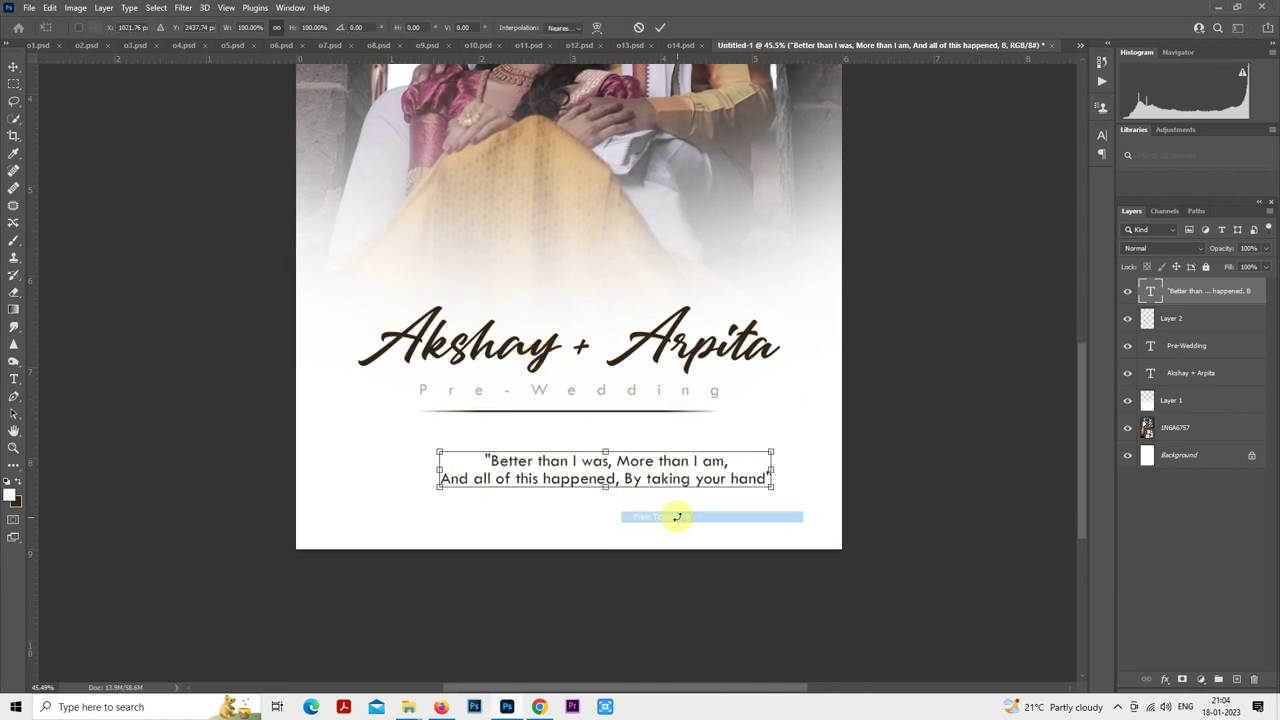
drag(715, 470, 620, 450)
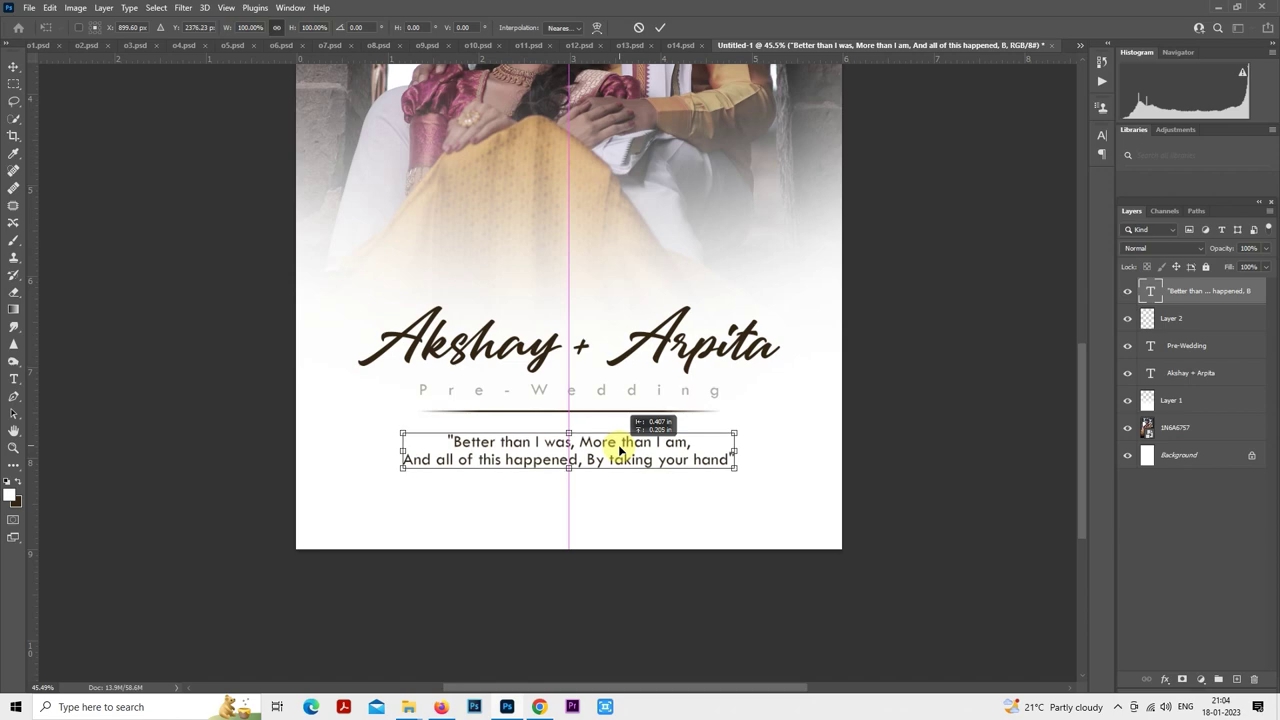
key(Return)
- Scale the quote to about 93% and centre it under the line
scroll(530, 600, up, 2)
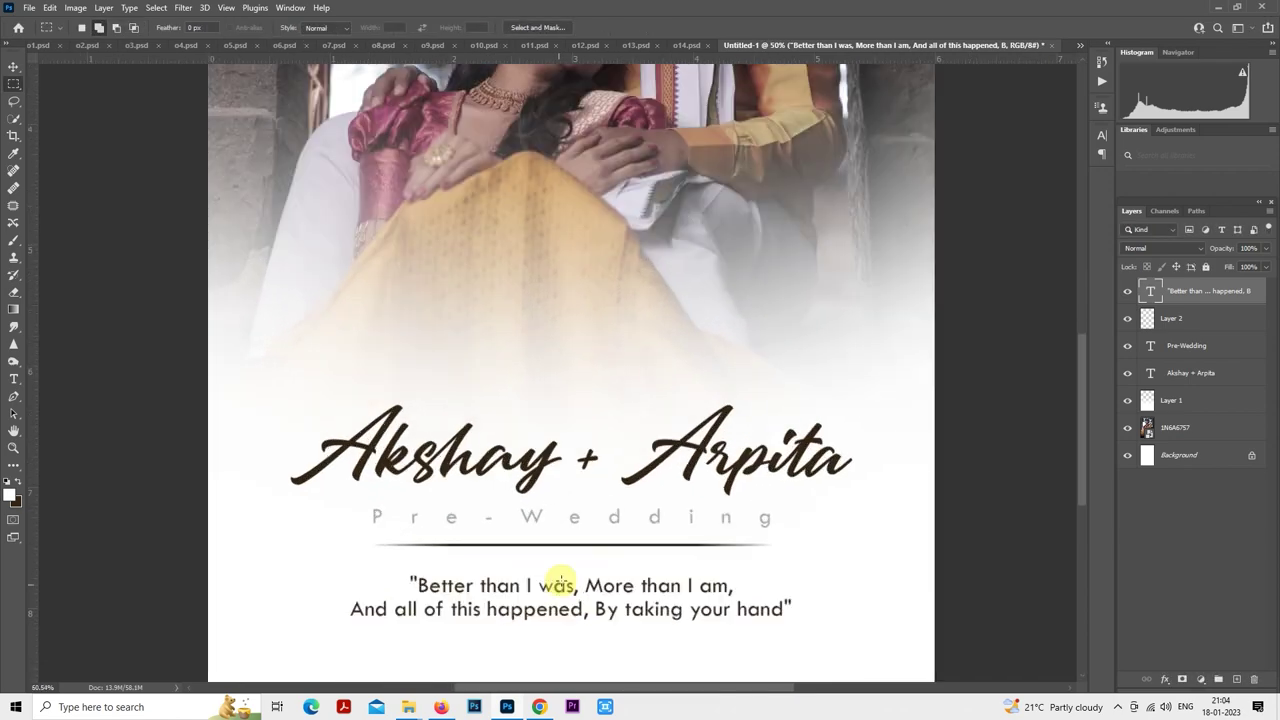
scroll(560, 582, down, 3)
right_click(568, 388)
click(690, 507)
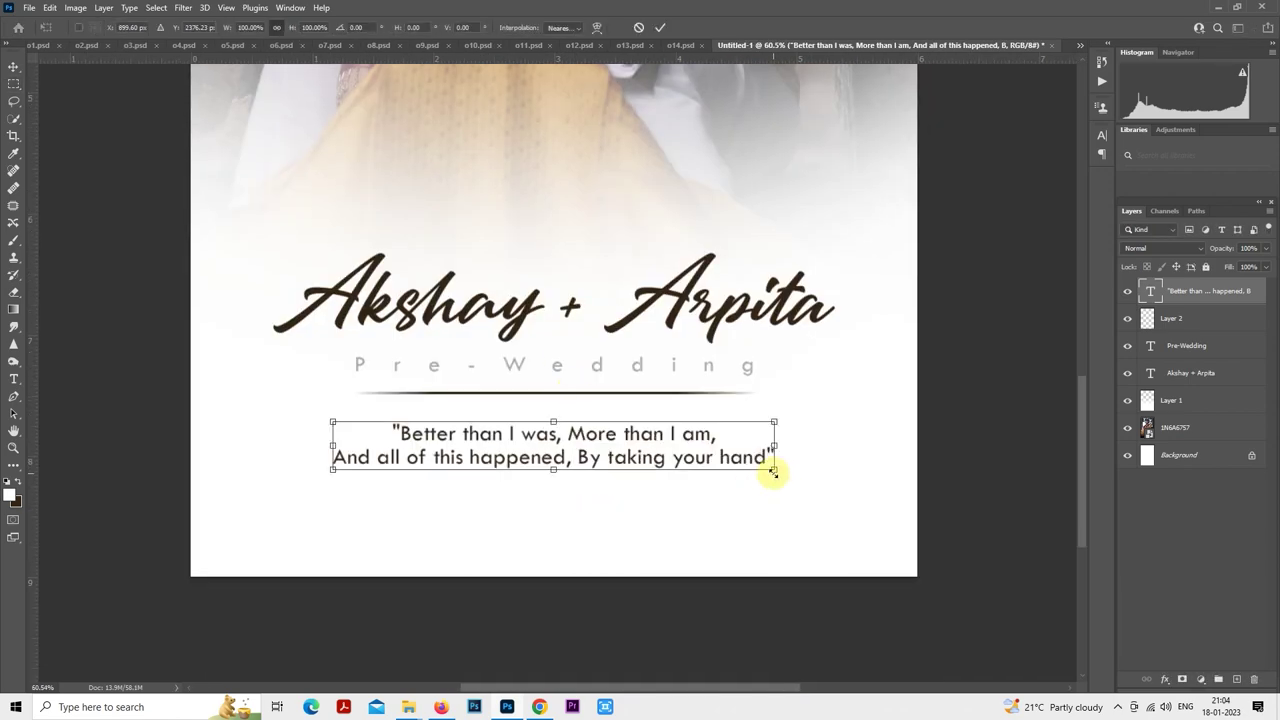
drag(773, 472, 680, 455)
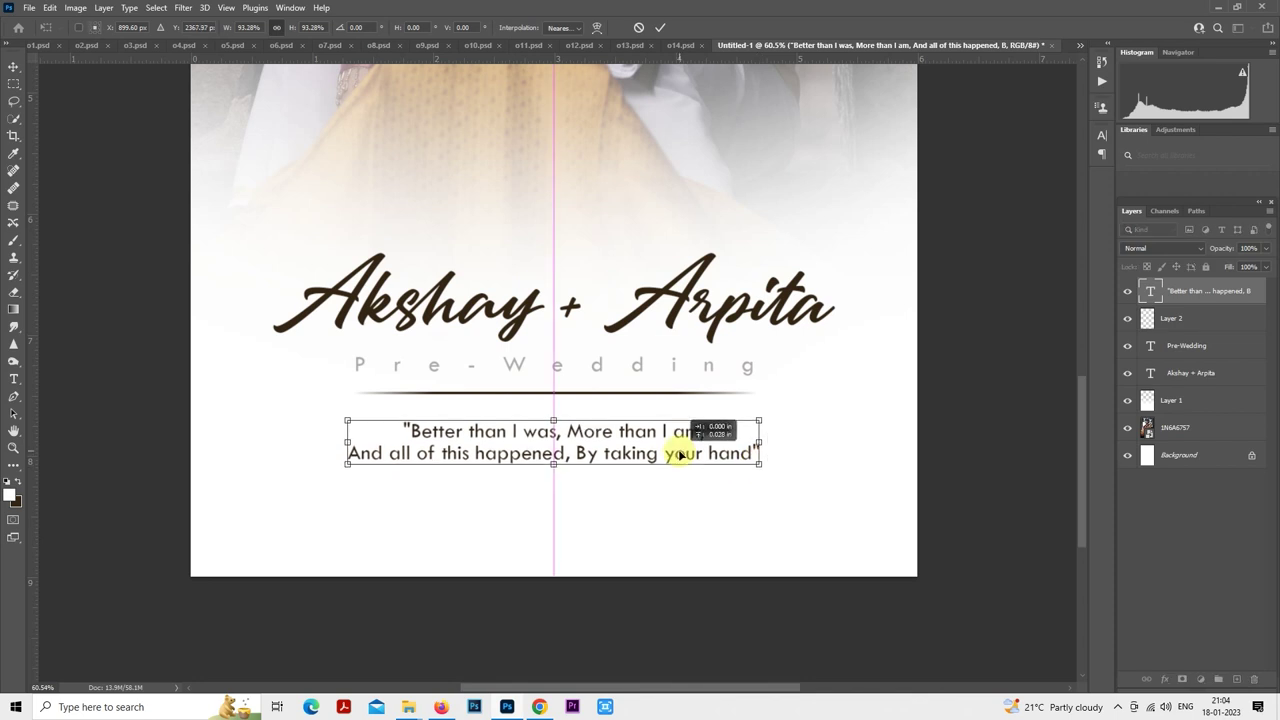
key(Return)
- Nudge the Layer 2 divider line slightly down
click(1170, 318)
scroll(701, 430, up, 1)
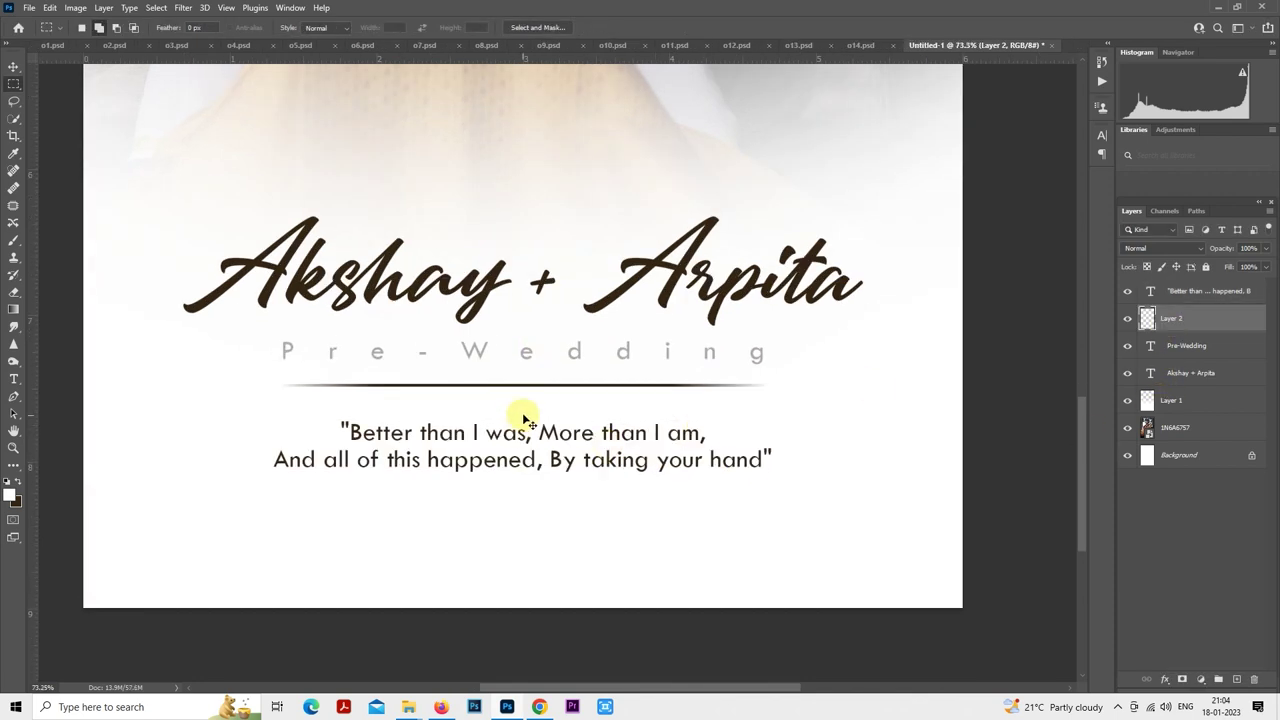
drag(523, 416, 530, 412)
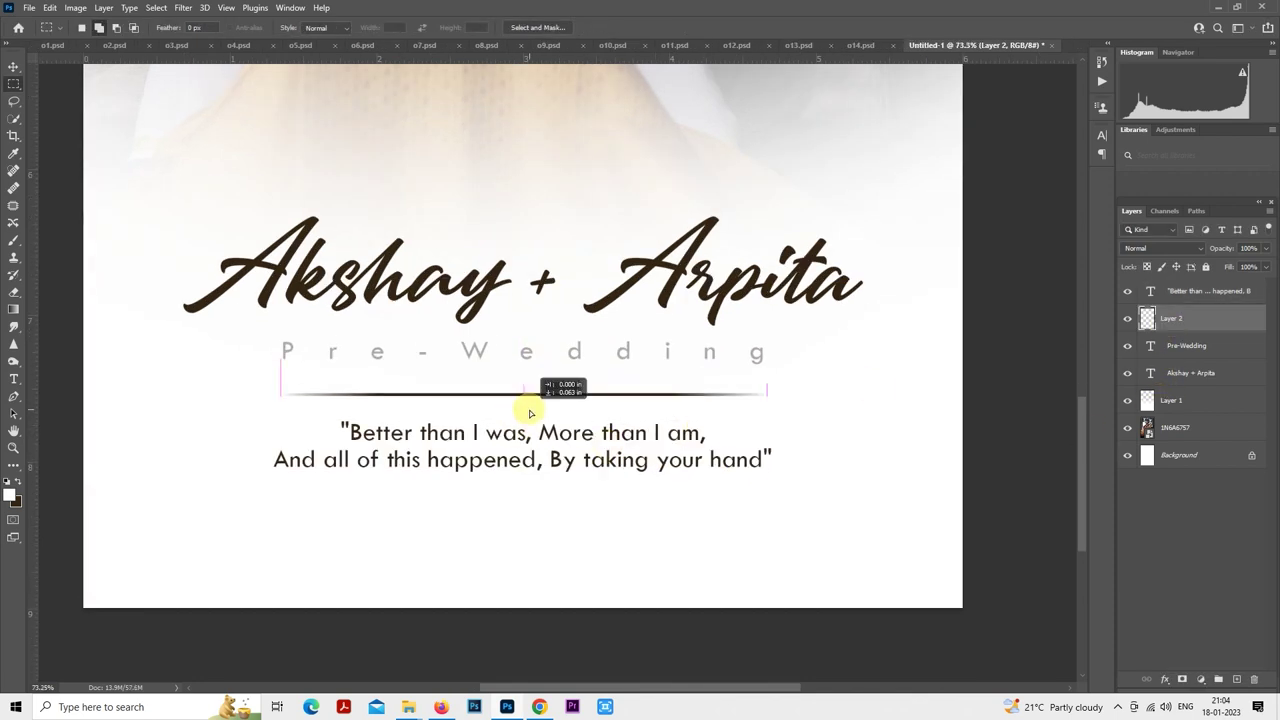
scroll(530, 412, down, 3)
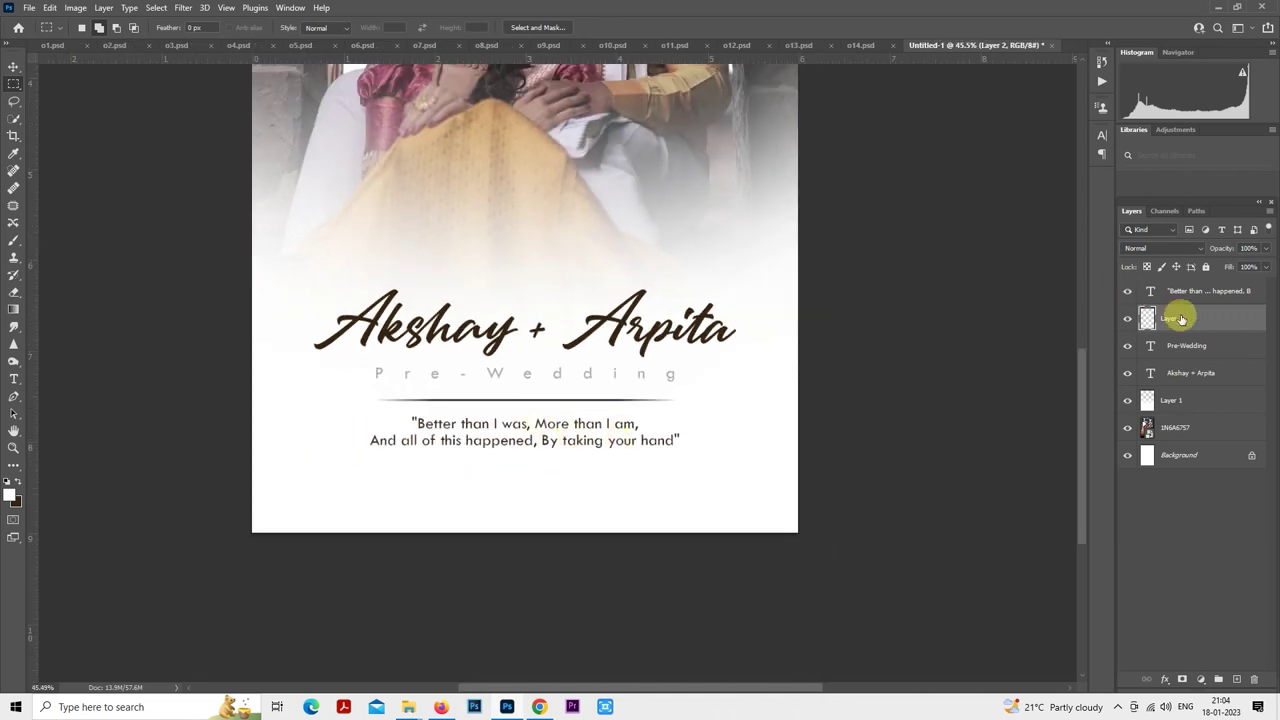
- Scale the quote, line, subtitle and Akshay + Arpita layers together to 111%, centred
click(1193, 291)
shift+click(1190, 372)
right_click(575, 306)
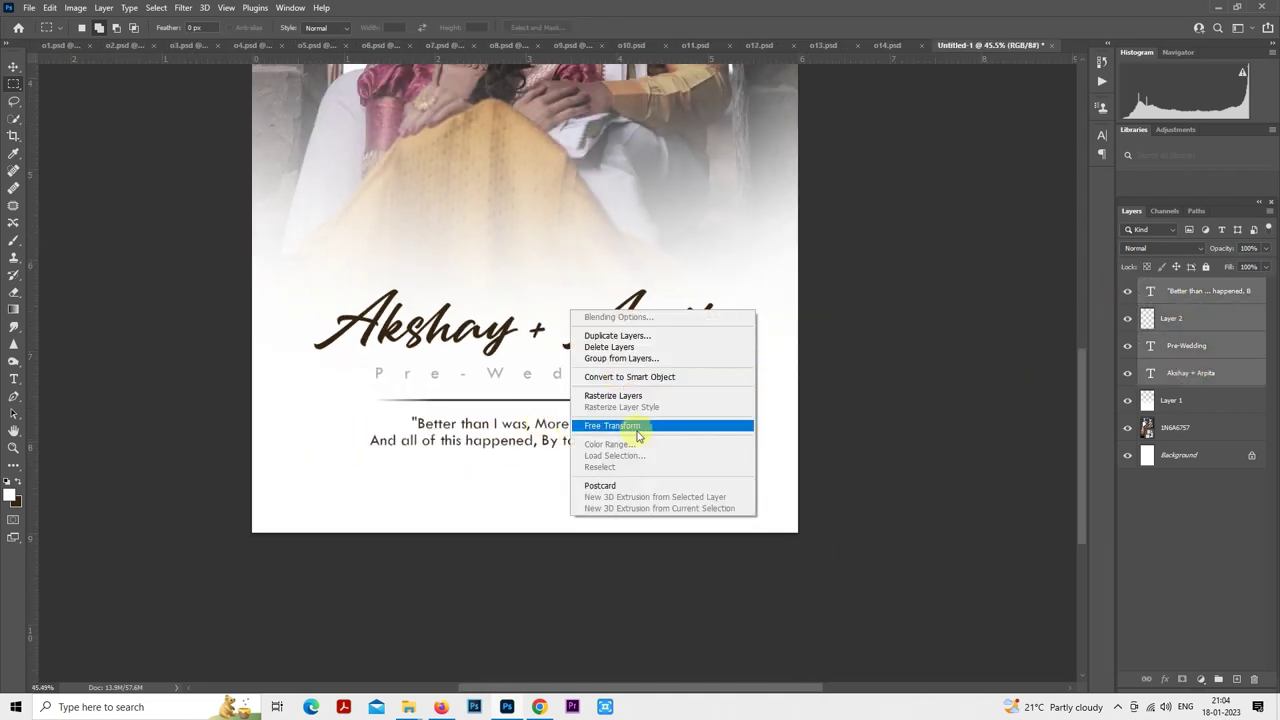
click(638, 425)
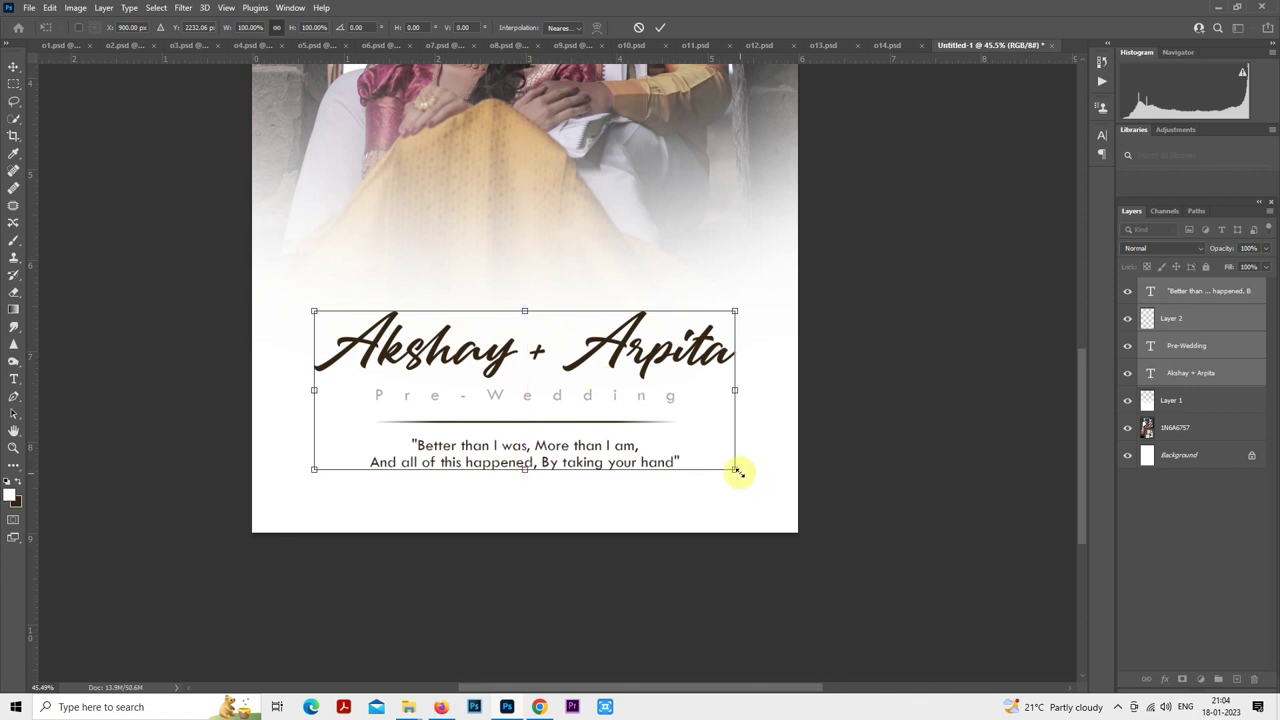
drag(737, 469, 757, 491)
drag(655, 409, 654, 409)
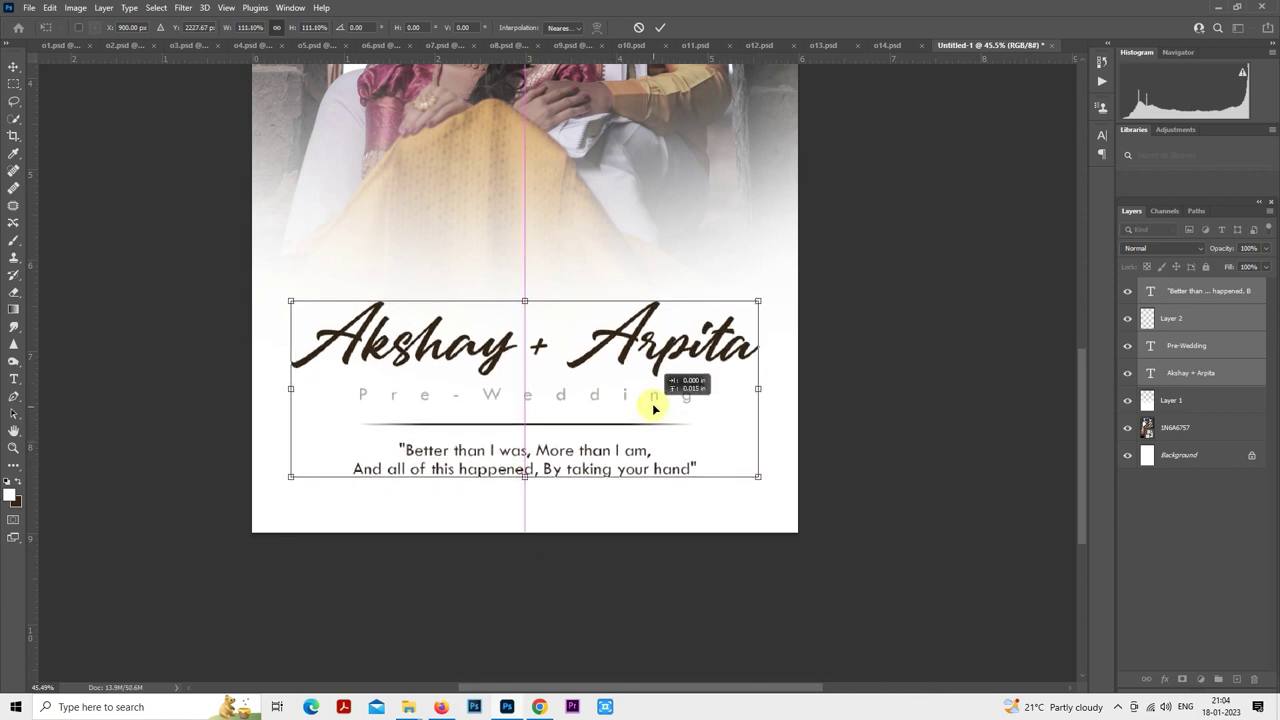
key(Return)
- Fit the whole page in view and select only the Akshay + Arpita layer
key(ctrl+0)
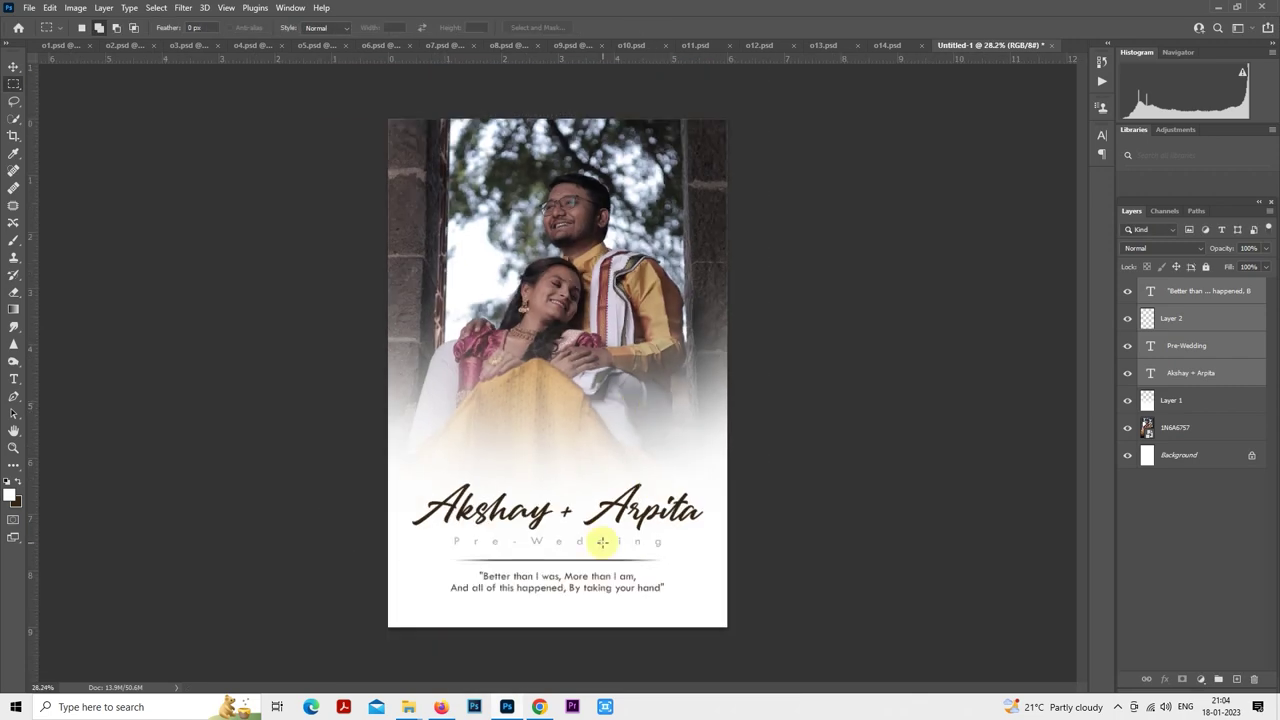
scroll(602, 541, up, 5)
scroll(609, 337, down, 2)
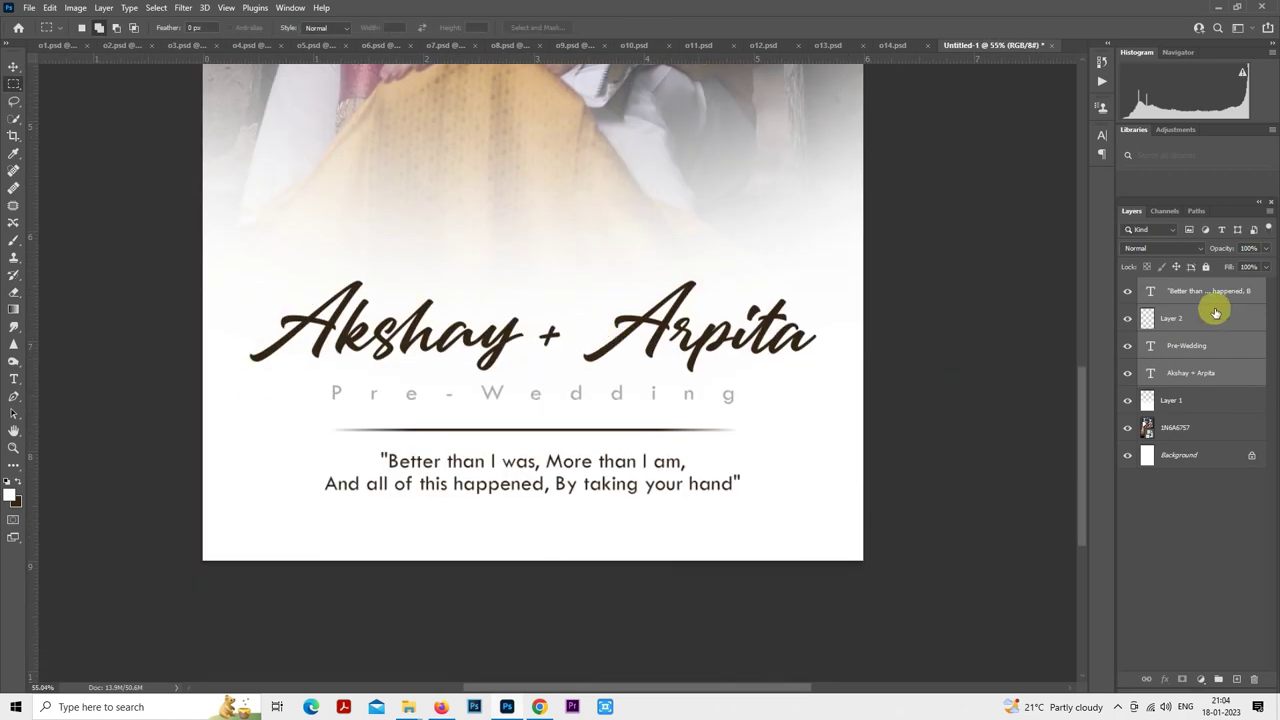
click(1218, 366)
right_click(1220, 366)
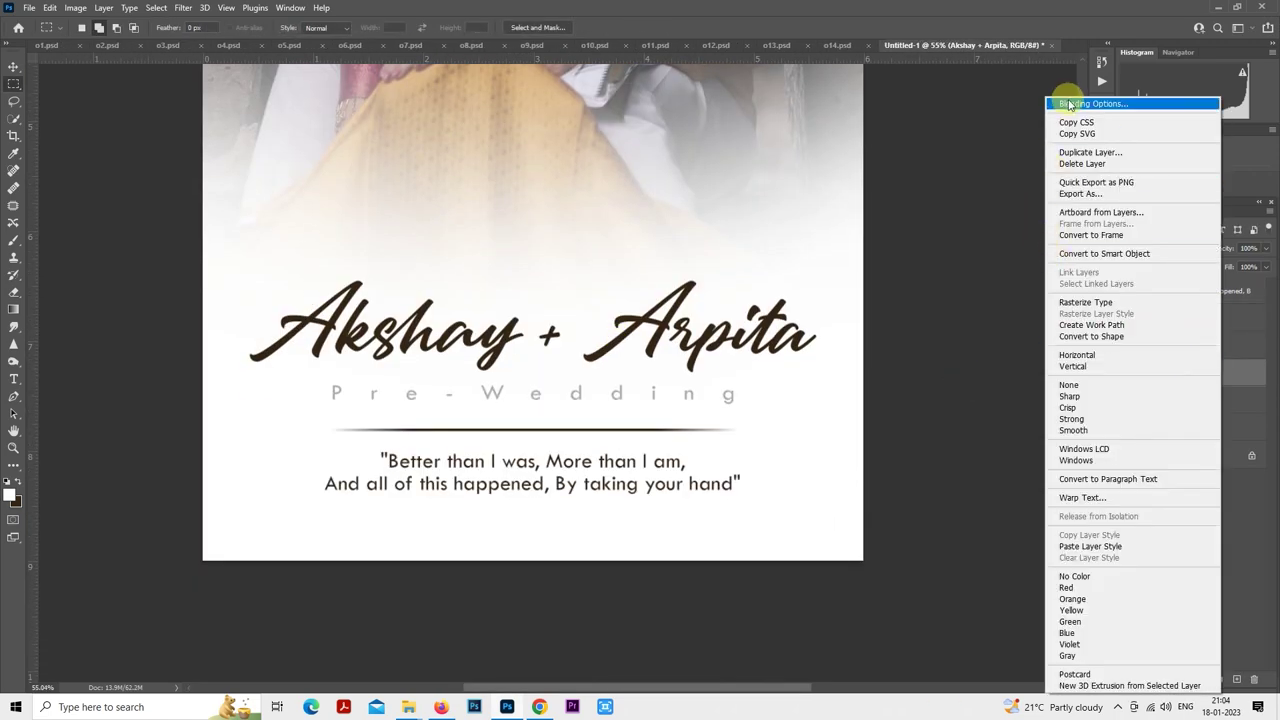
- Give Akshay + Arpita an Emboss Bevel & Emboss with a light tan shadow sampled from the photo
click(1072, 106)
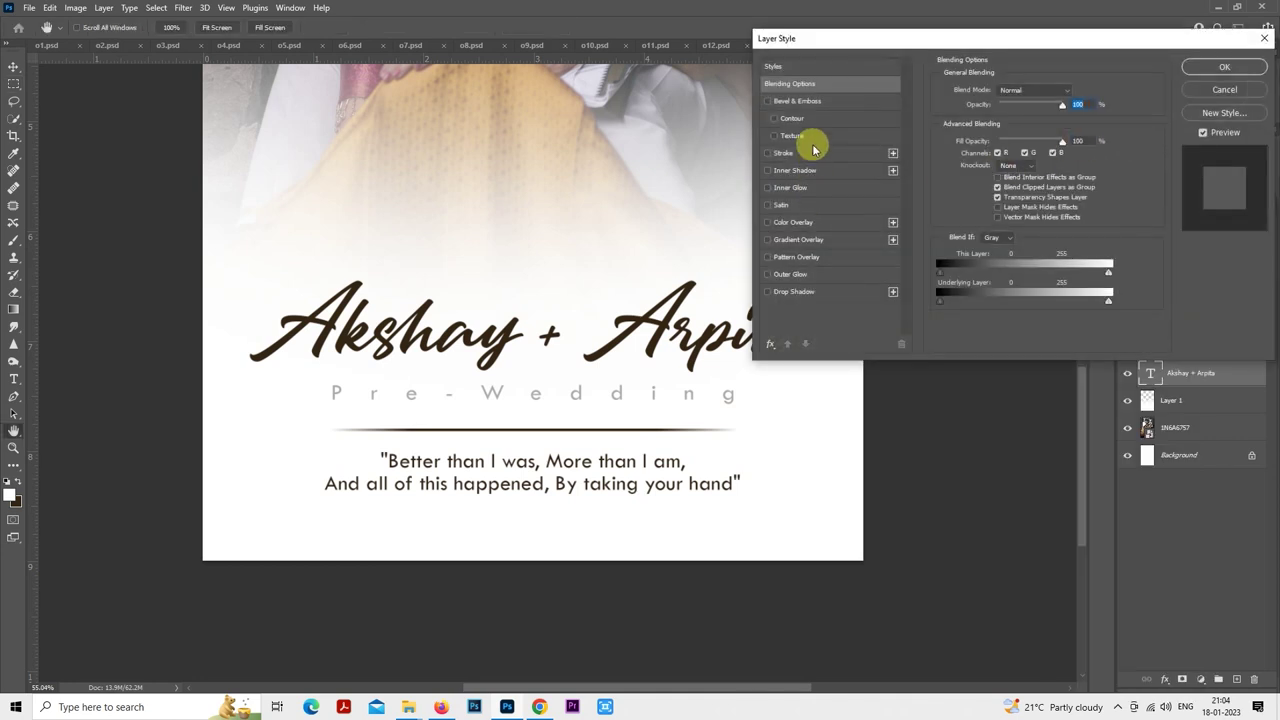
click(818, 103)
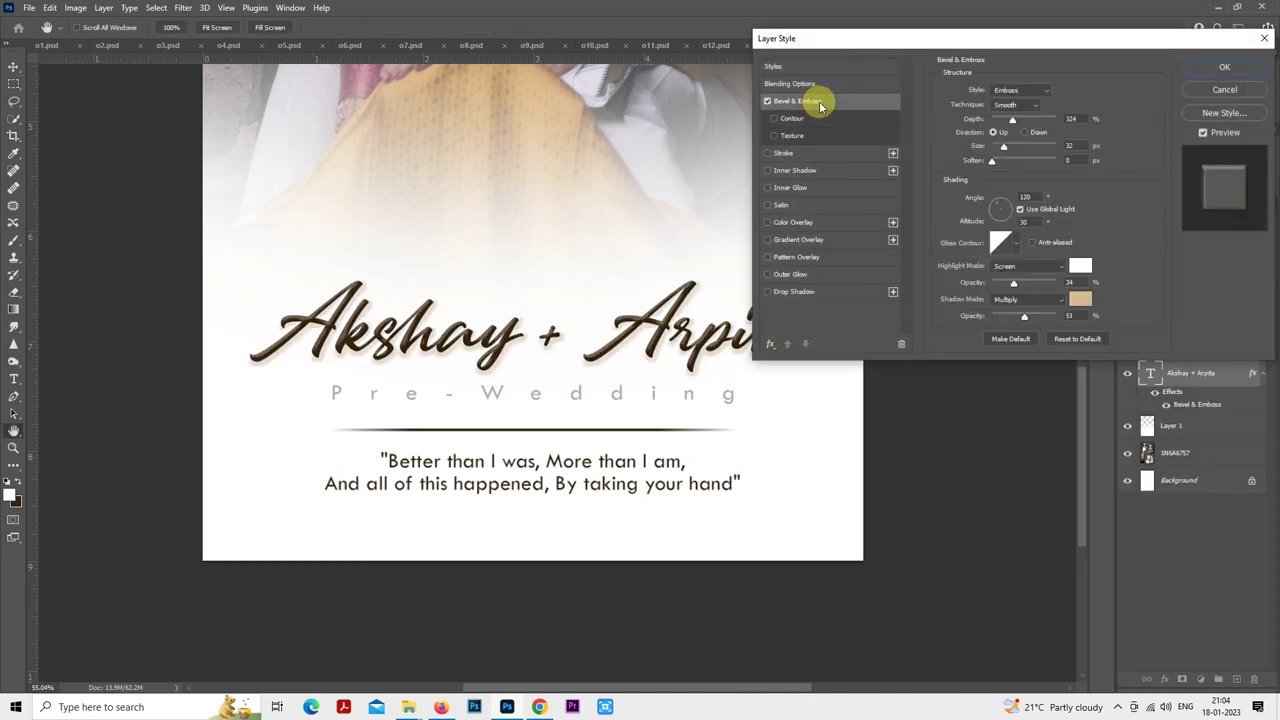
click(1077, 300)
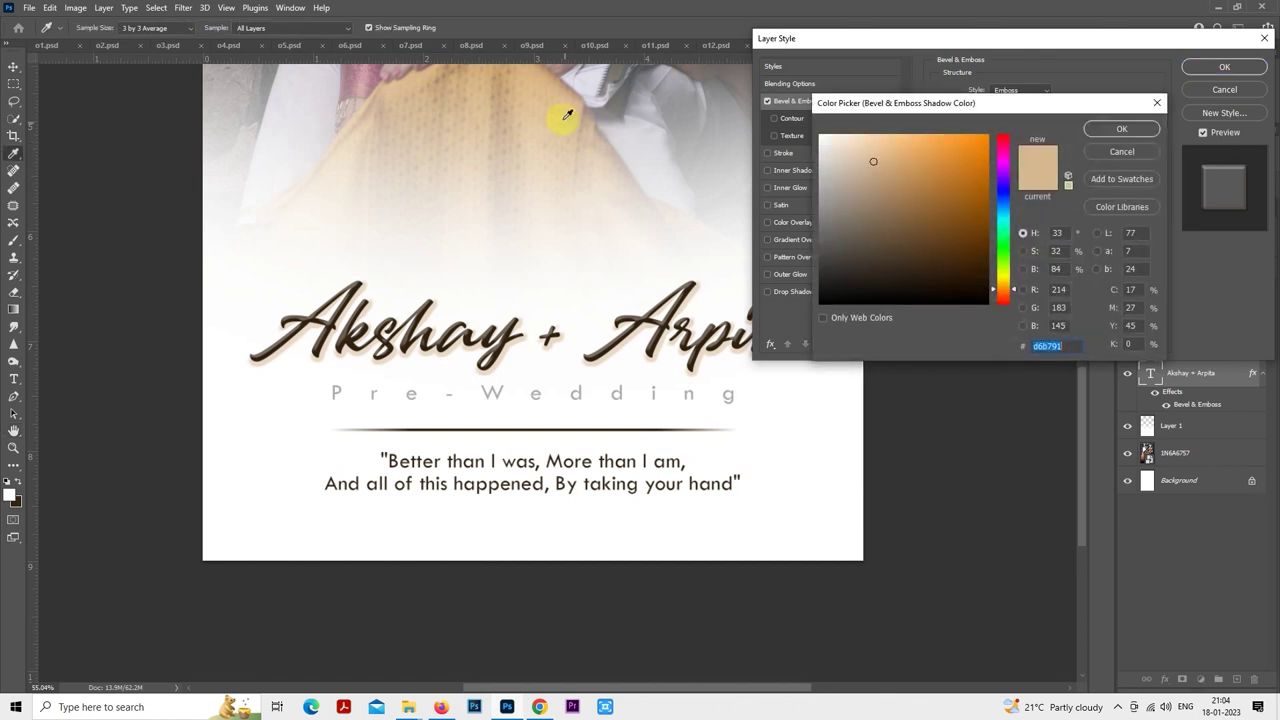
click(591, 143)
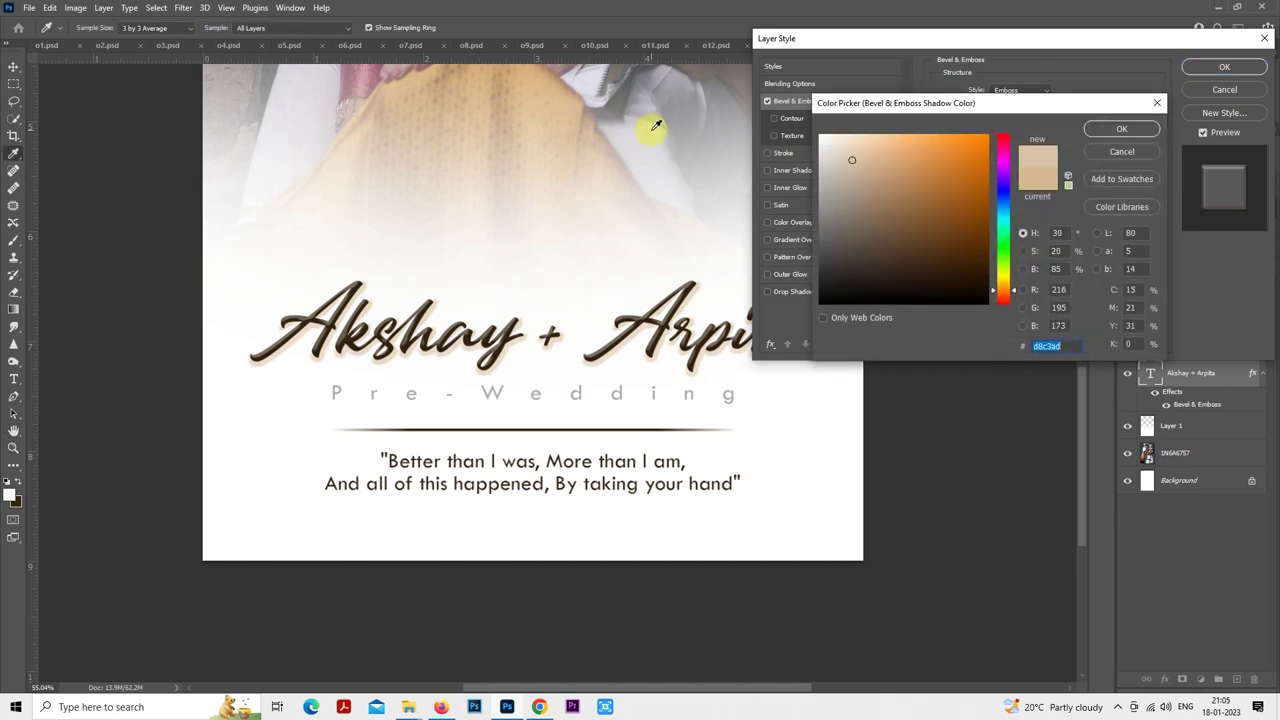
drag(651, 130, 566, 90)
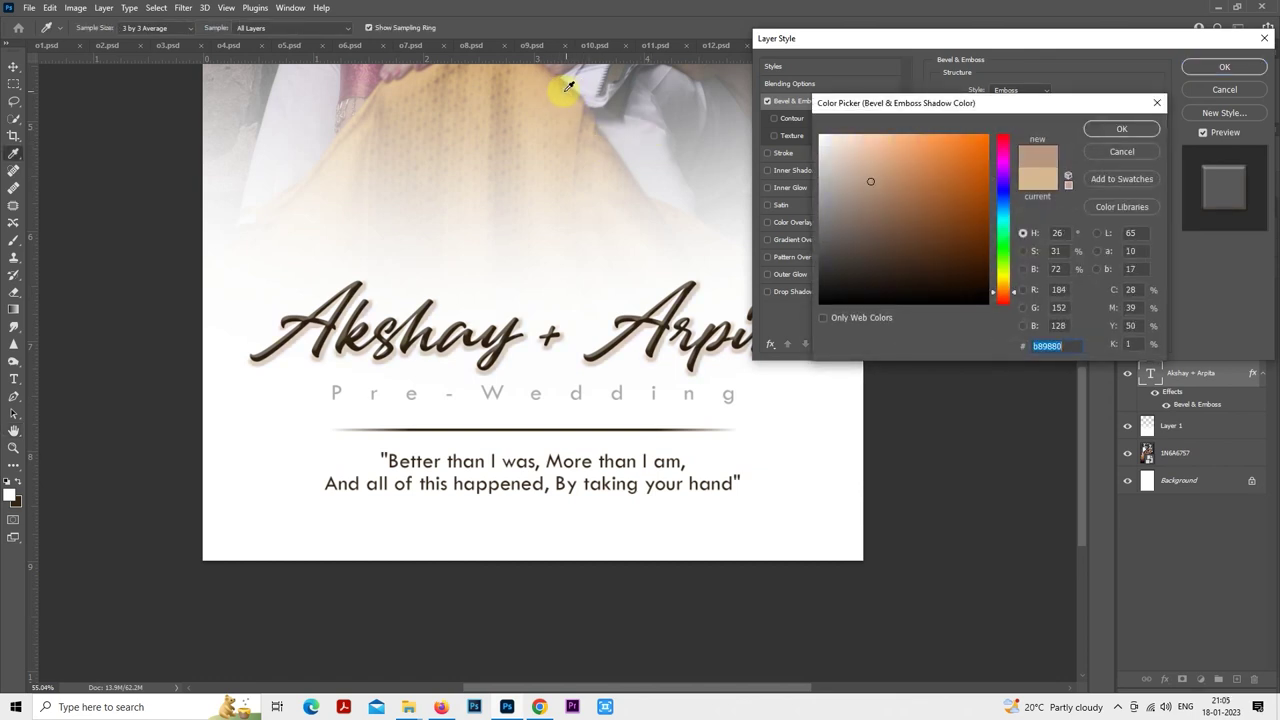
click(551, 88)
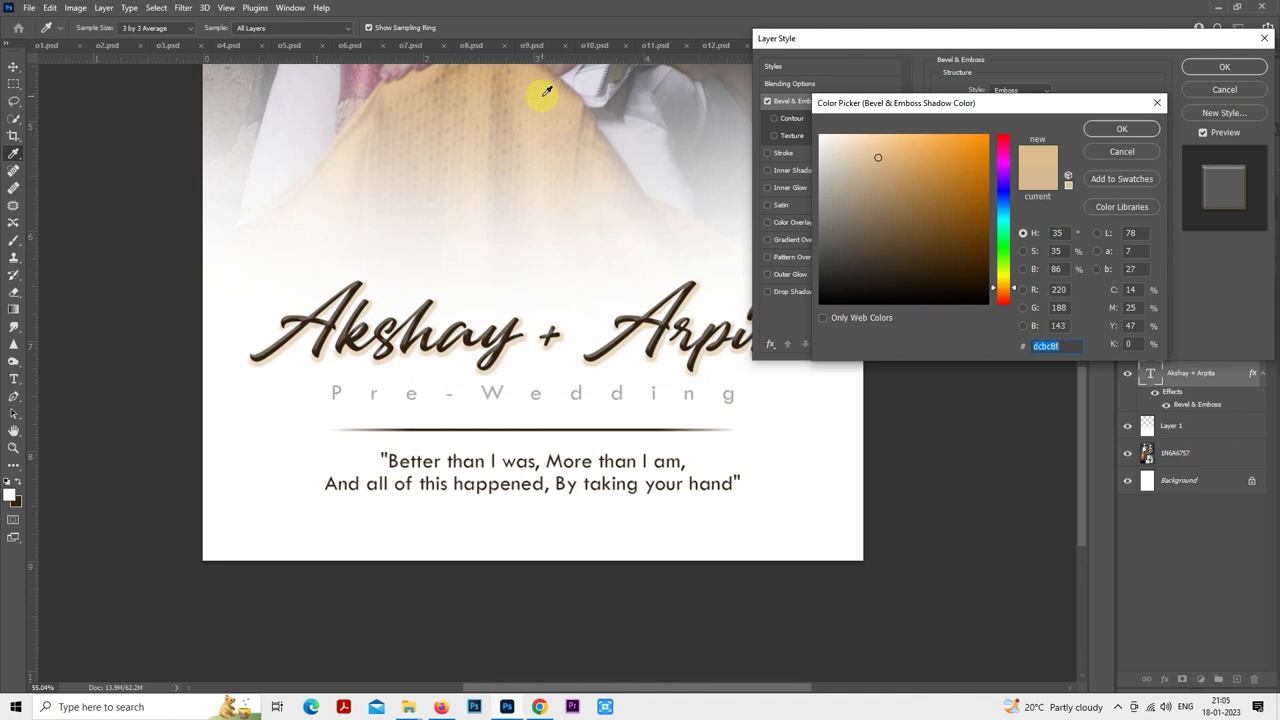
click(1094, 130)
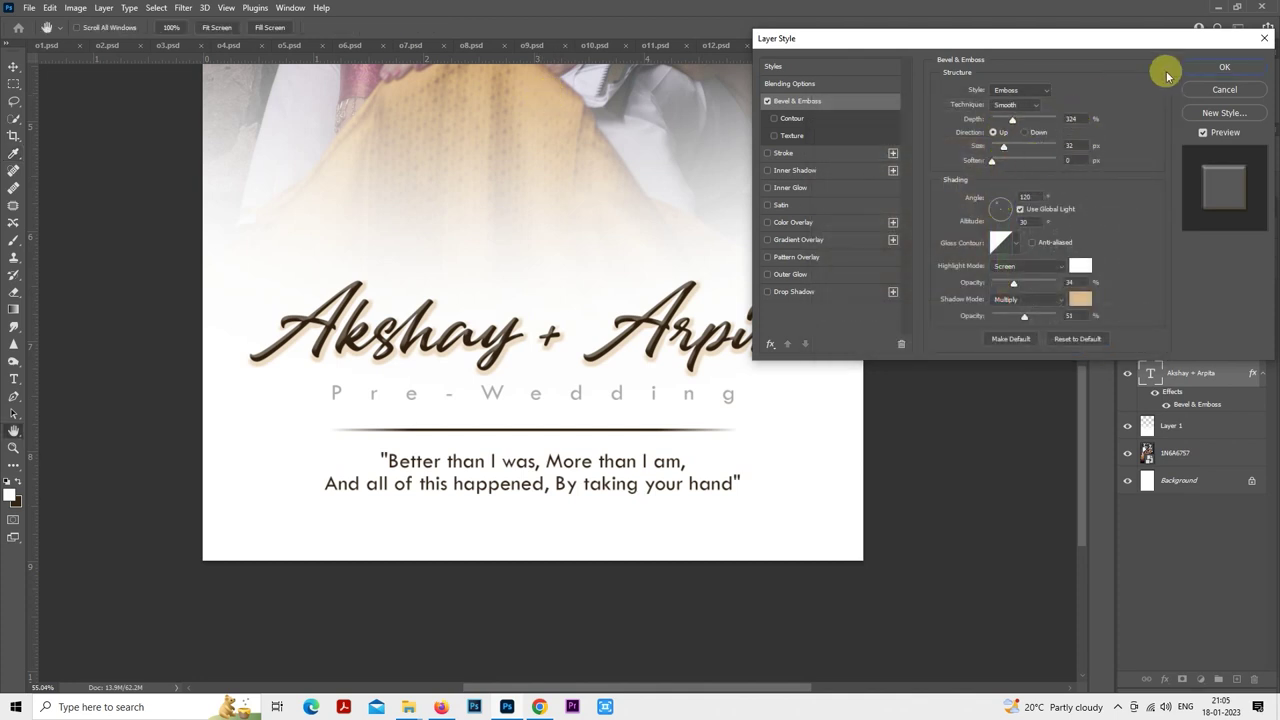
click(1201, 73)
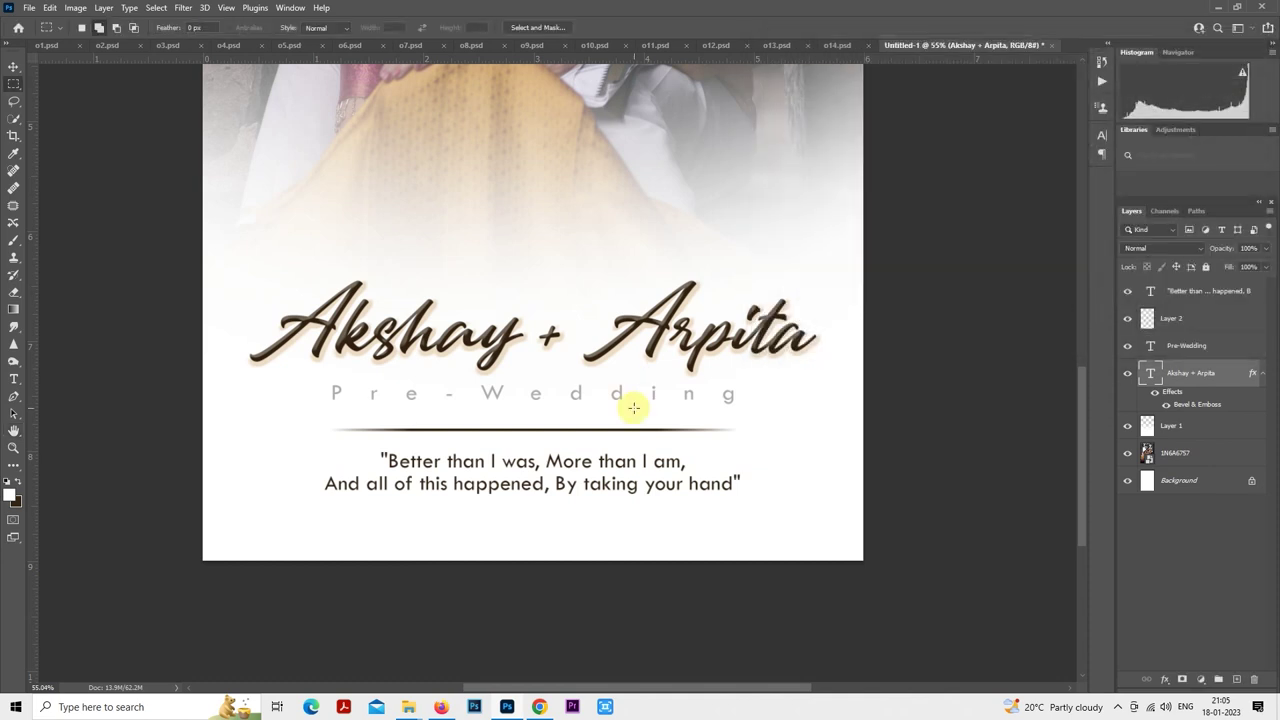
scroll(634, 409, up, 1)
scroll(955, 411, up, 1)
click(1160, 345)
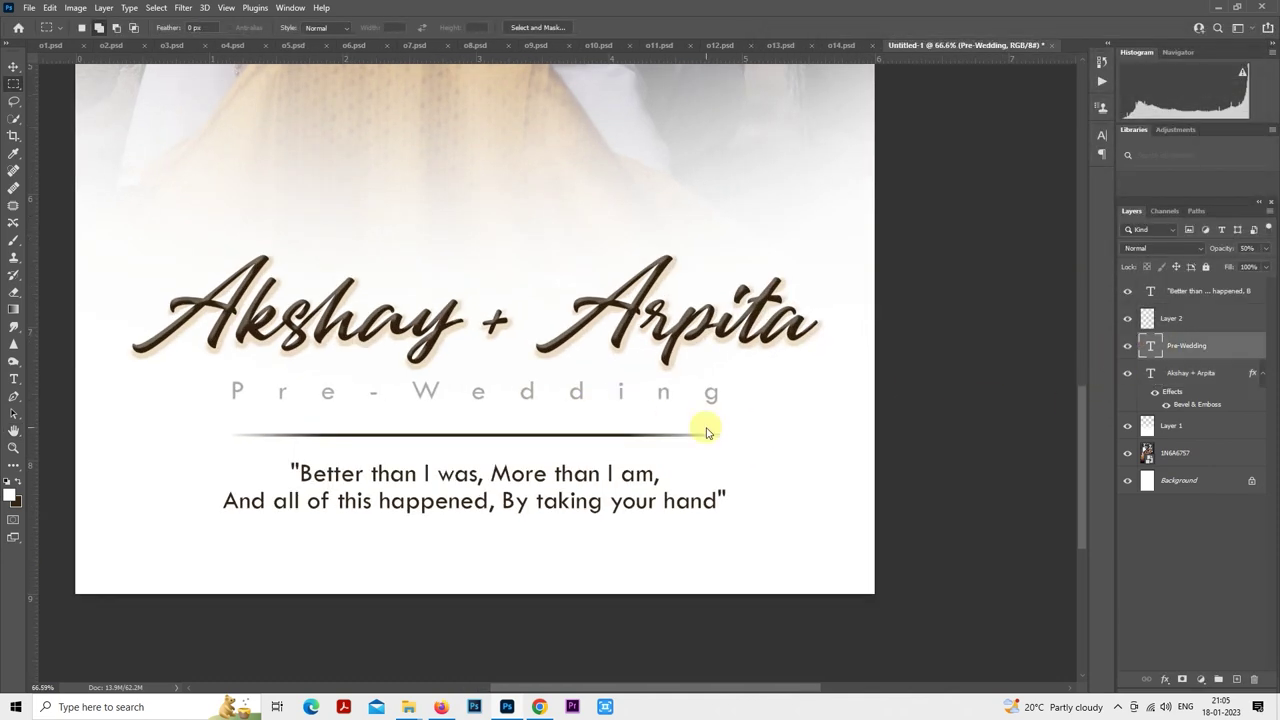
drag(553, 414, 551, 414)
scroll(551, 414, down, 7)
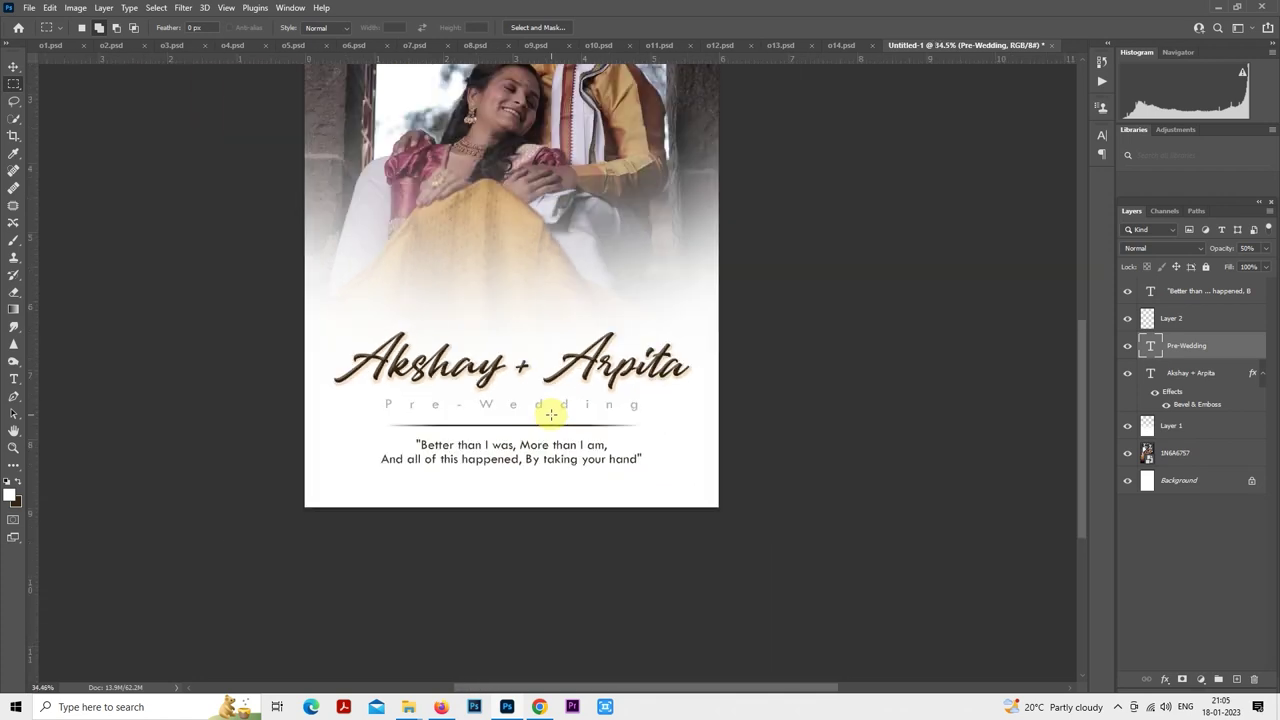
click(1174, 291)
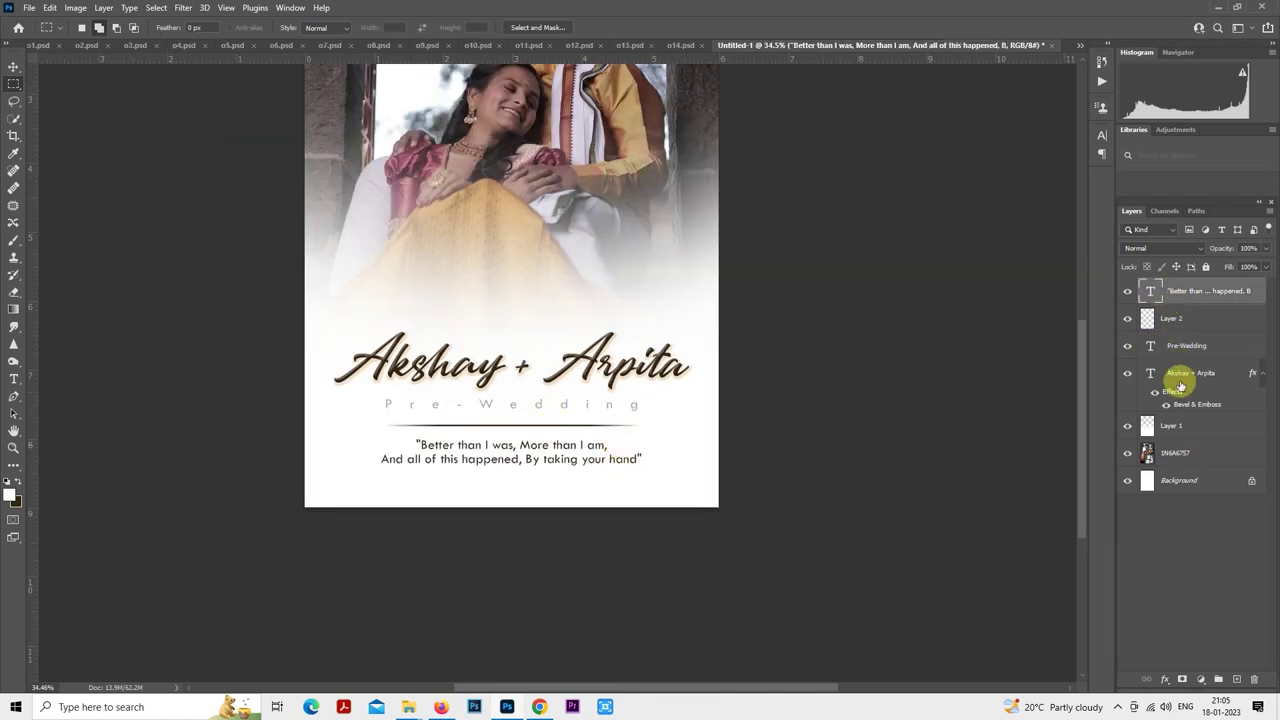
shift+click(1171, 373)
drag(636, 432, 636, 438)
scroll(635, 436, down, 5)
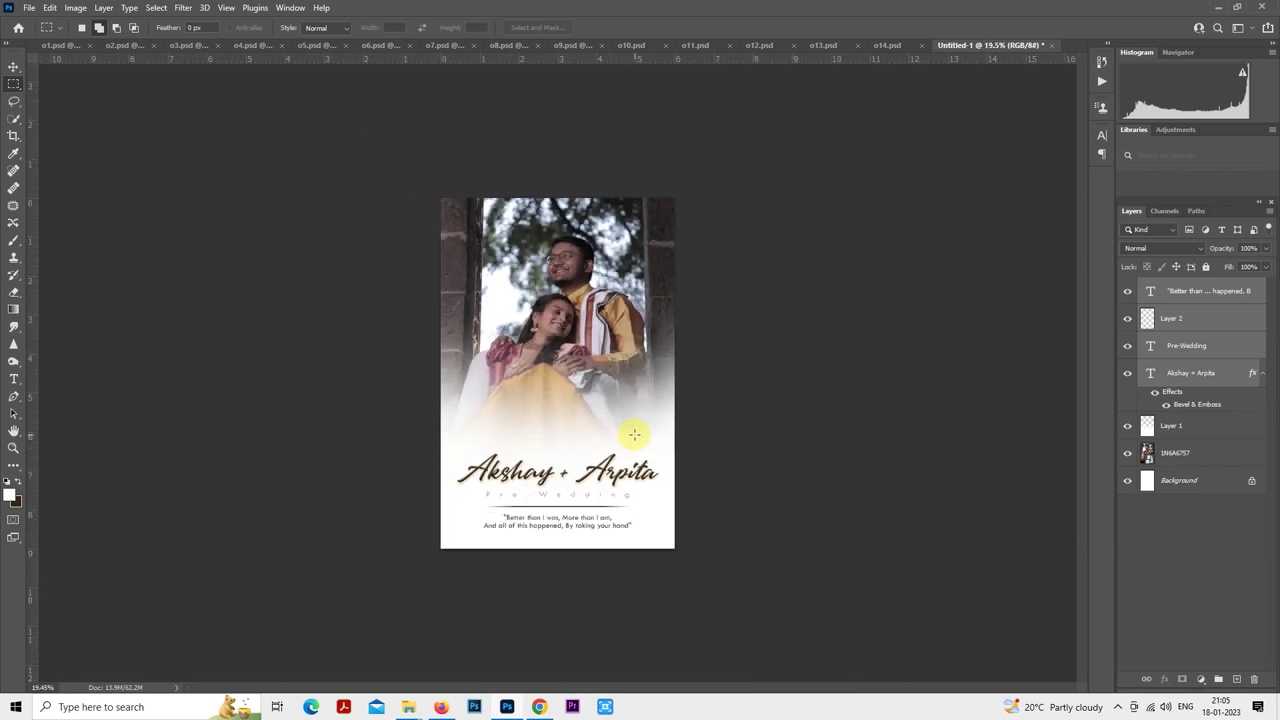
click(1180, 430)
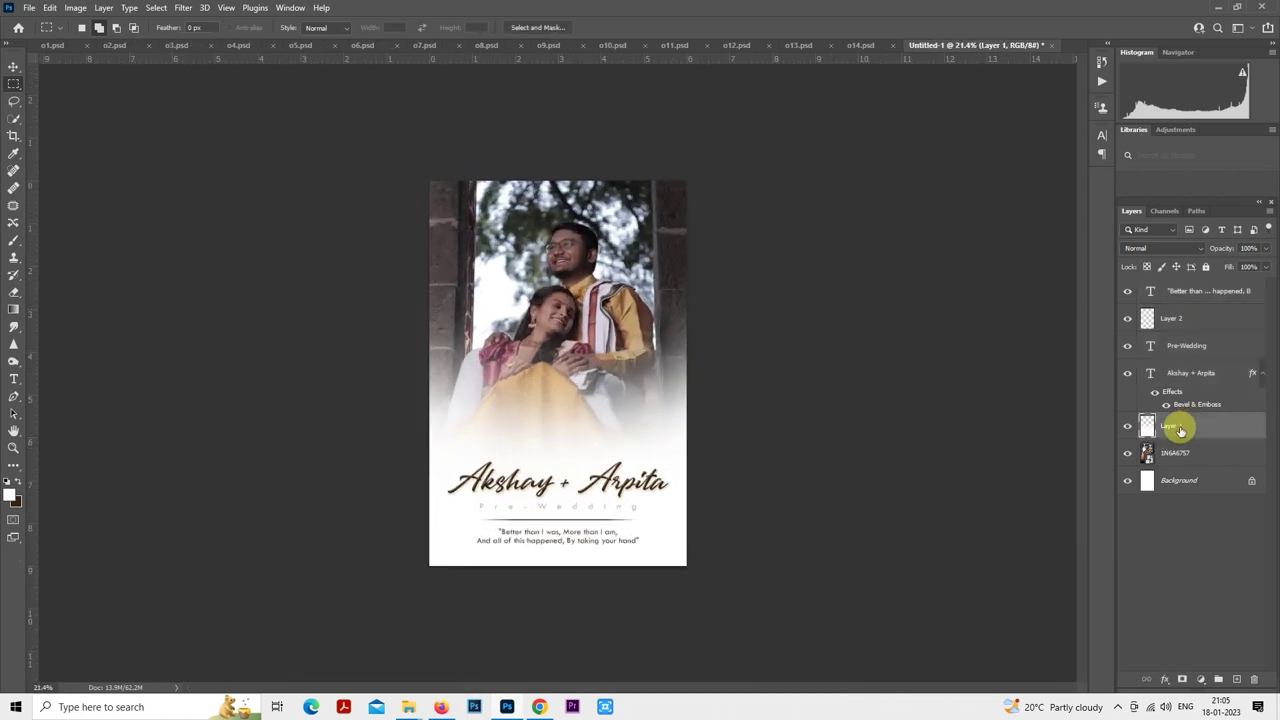
key(ctrl+u)
drag(886, 234, 834, 235)
key(ctrl+z)
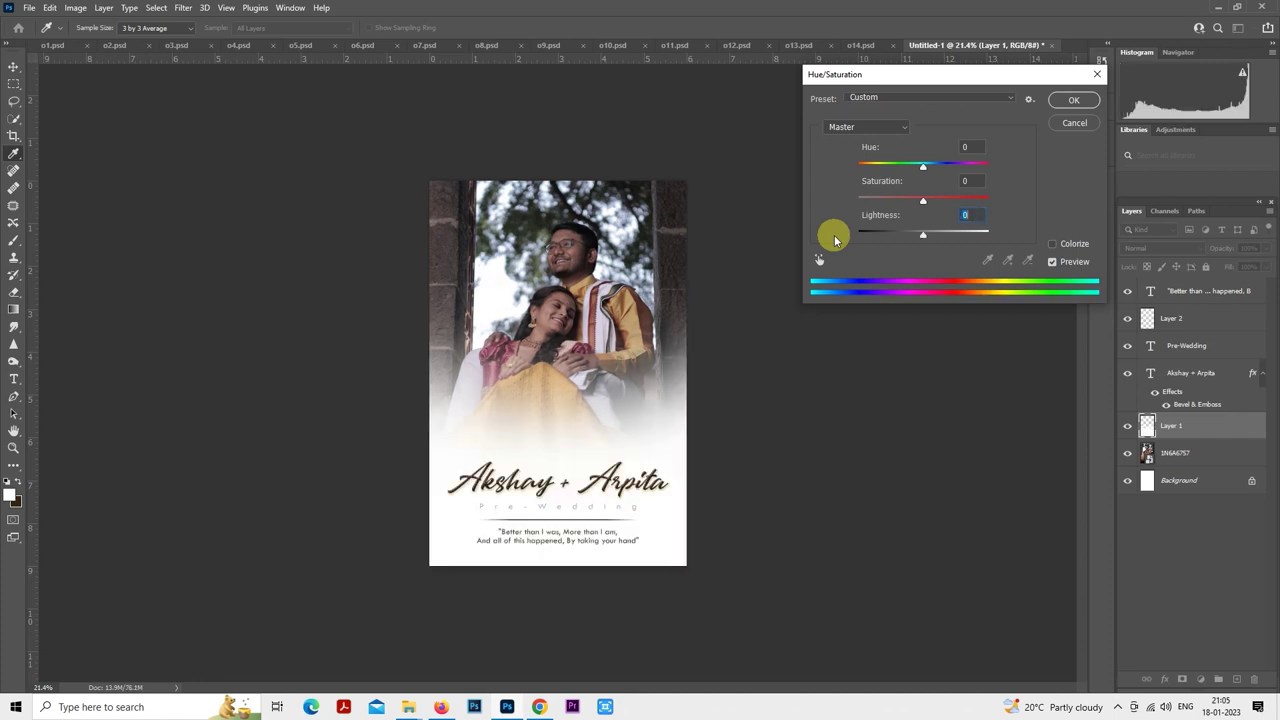
click(1072, 103)
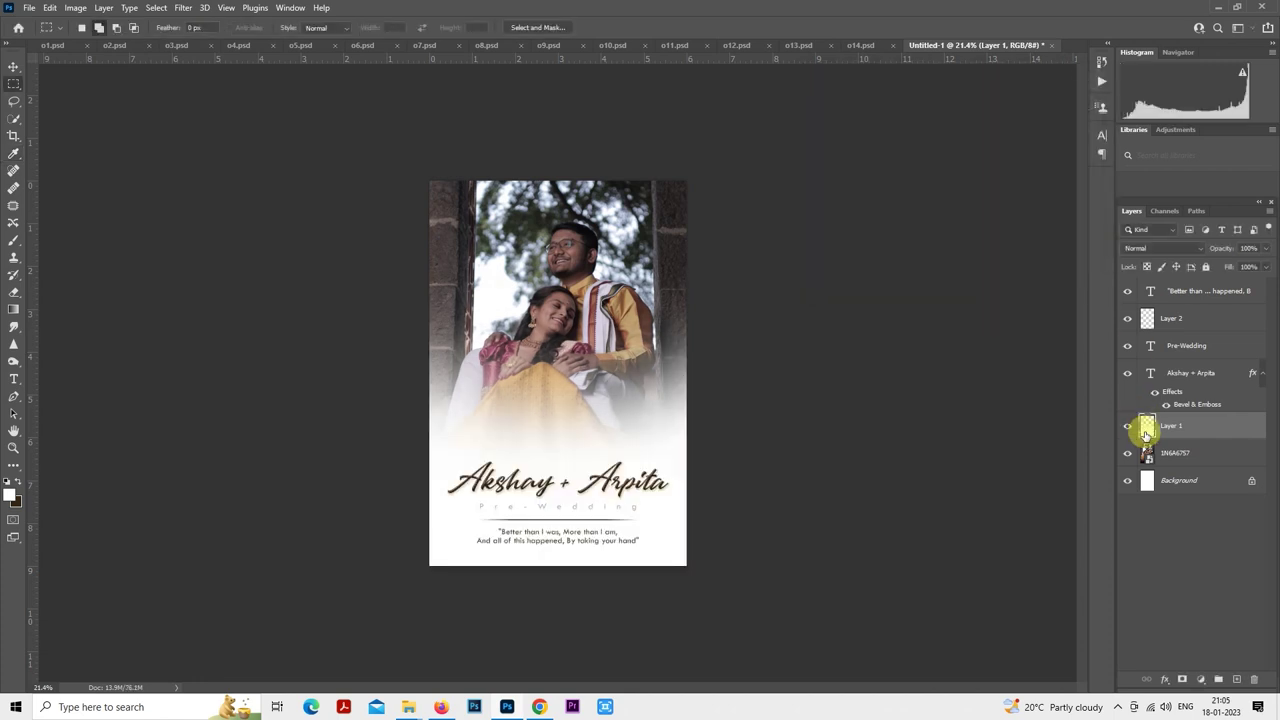
ctrl+click(1147, 428)
click(1128, 427)
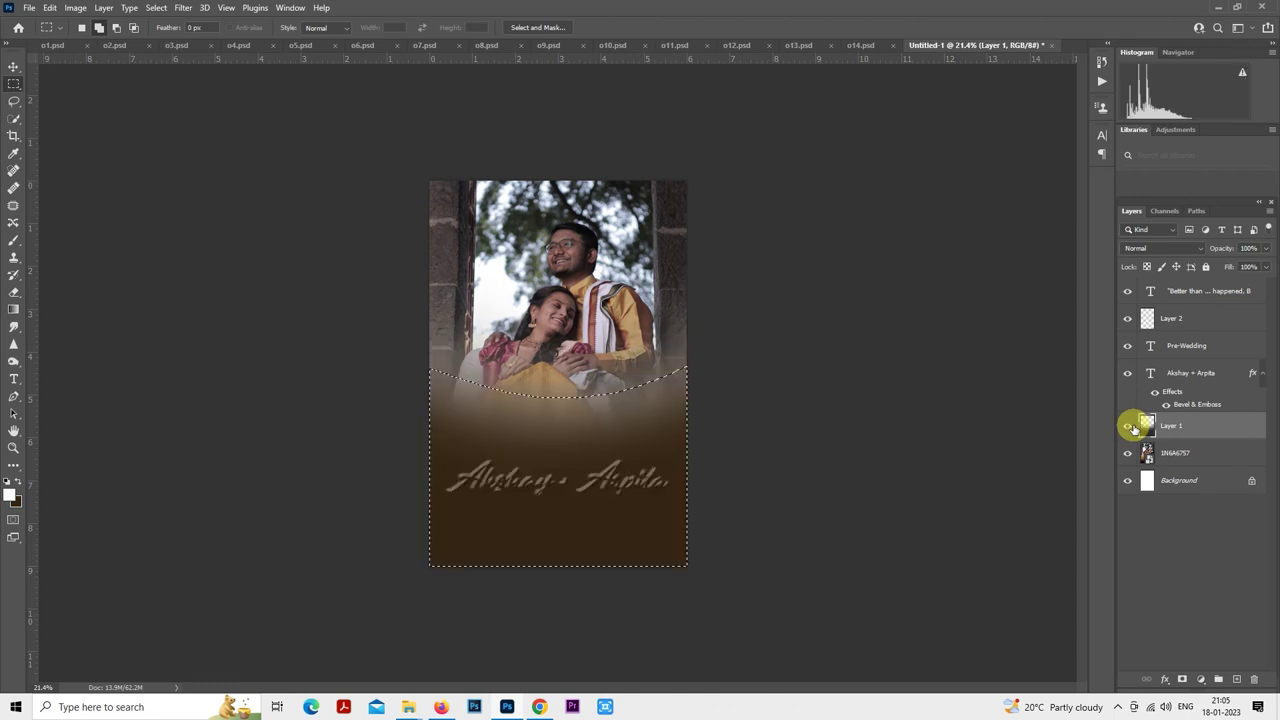
click(1127, 427)
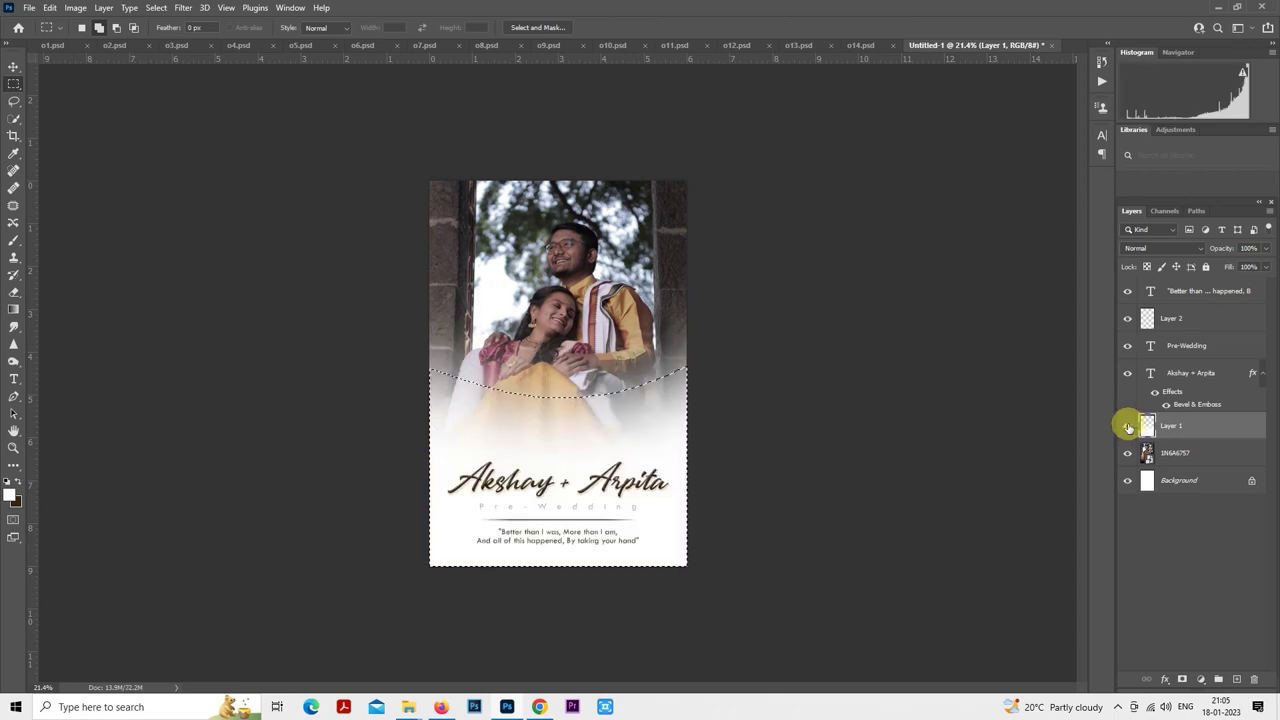
key(ctrl+d)
scroll(634, 434, up, 2)
scroll(630, 436, down, 1)
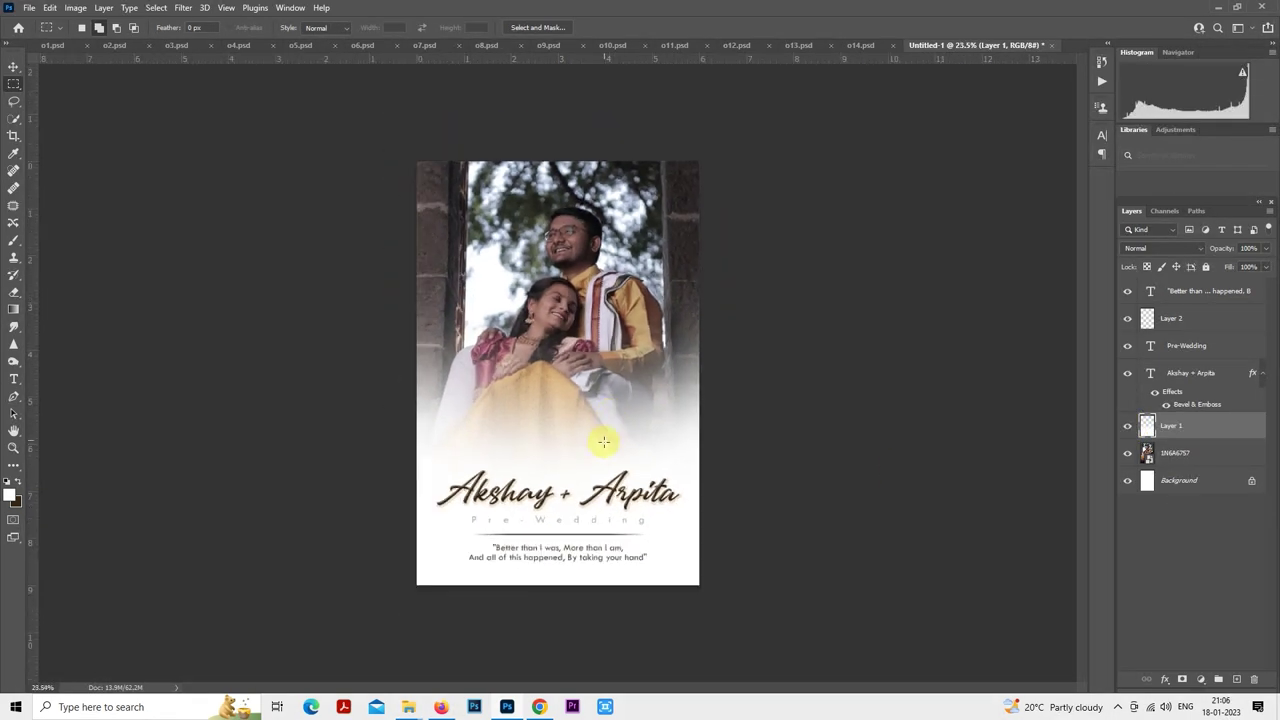
- Place pngwing.com (4) florals, rotated about -160°, slightly enlarged, at the page bottom
mouse_move(411, 710)
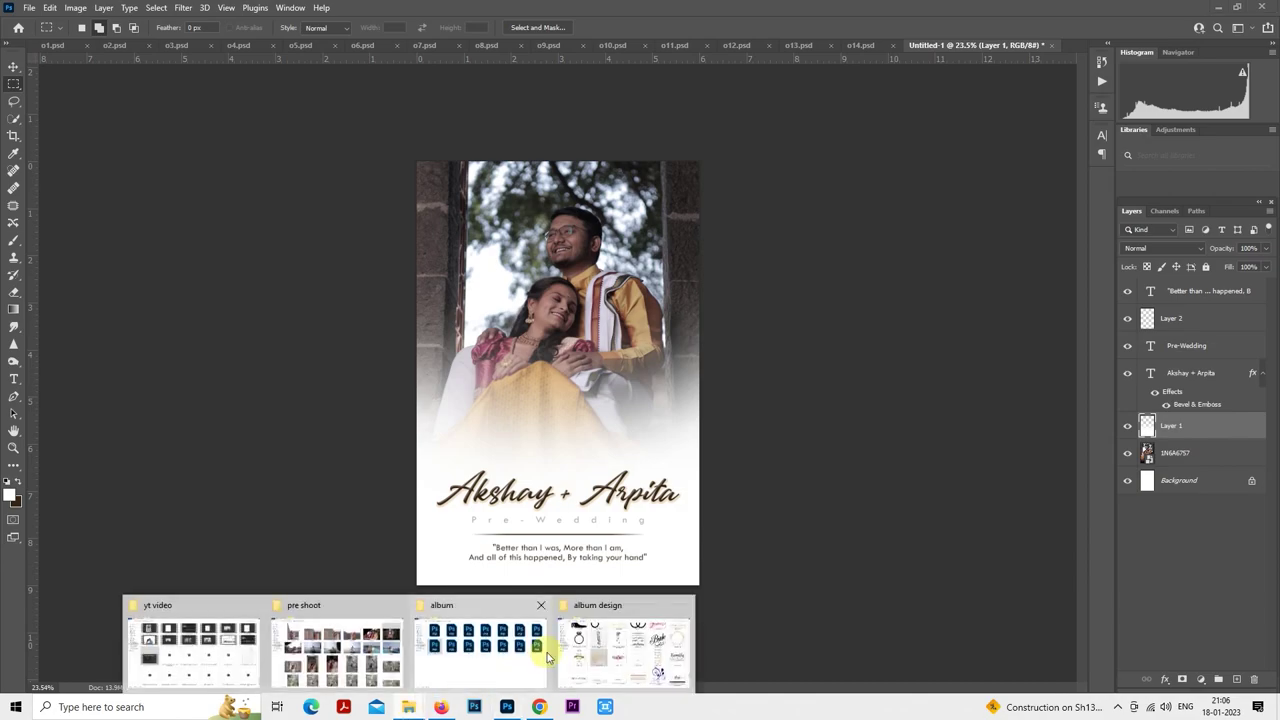
click(543, 645)
drag(447, 437, 531, 474)
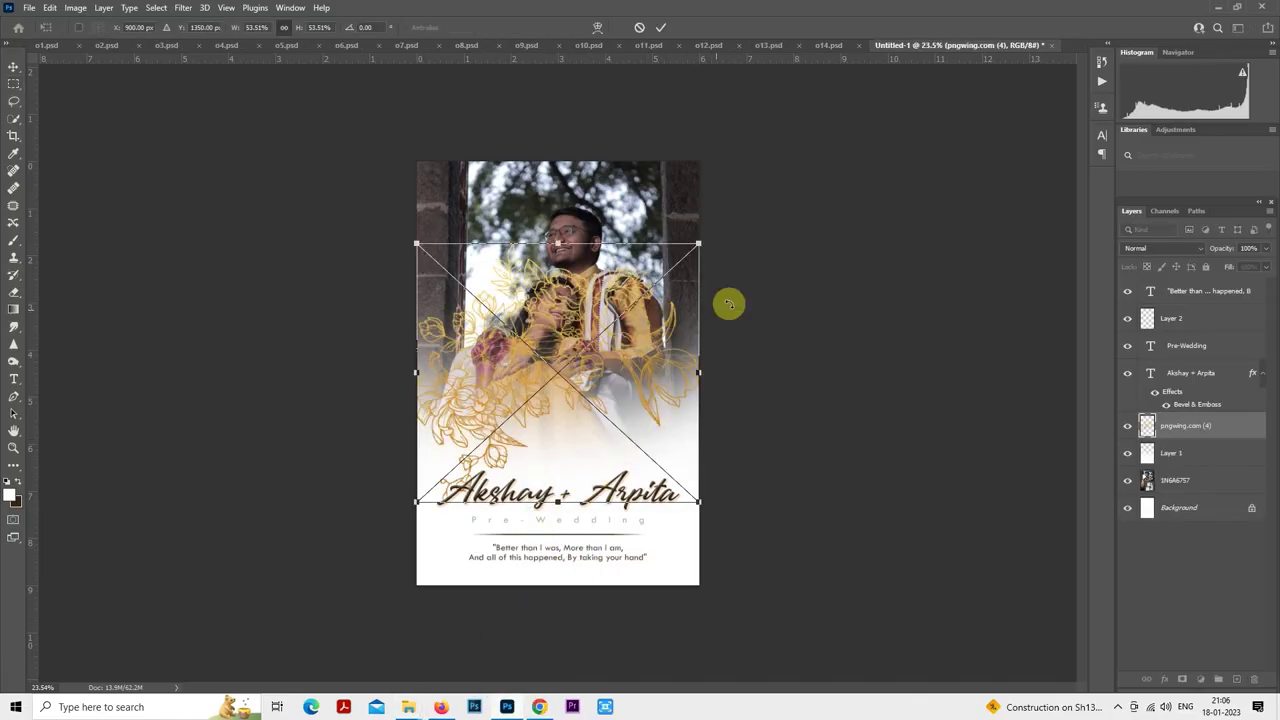
drag(729, 300, 226, 435)
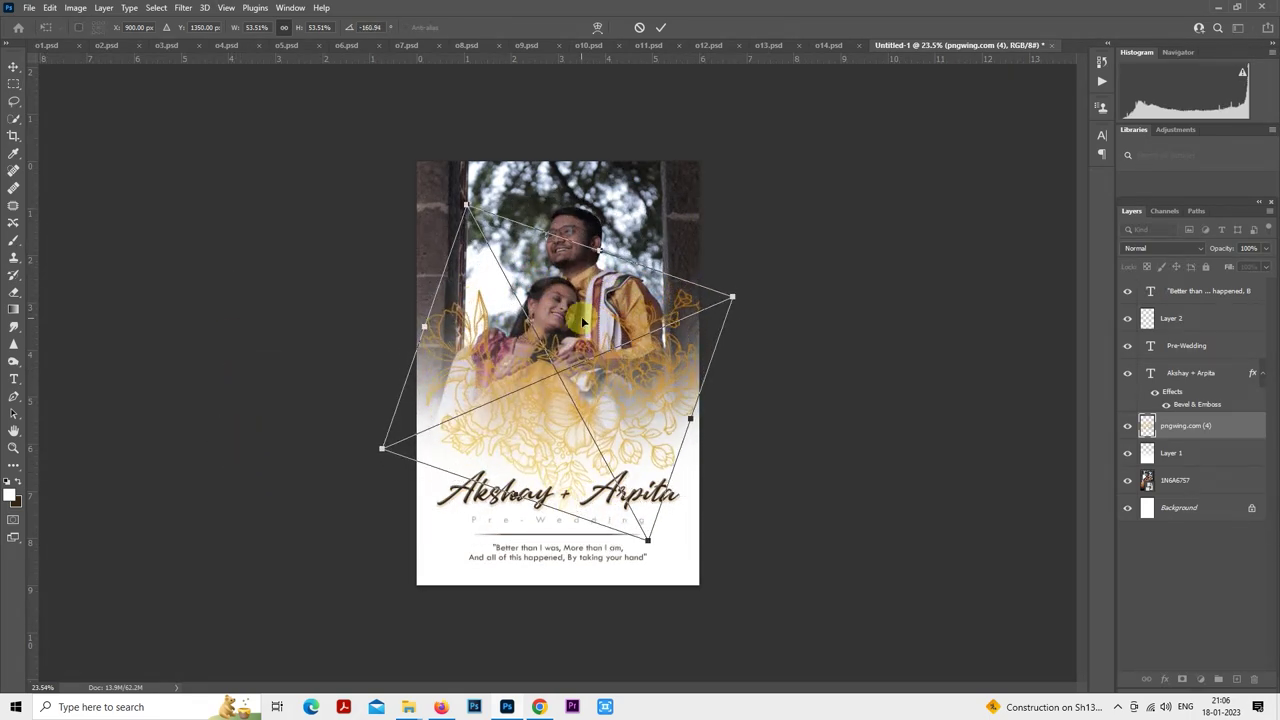
drag(580, 318, 566, 493)
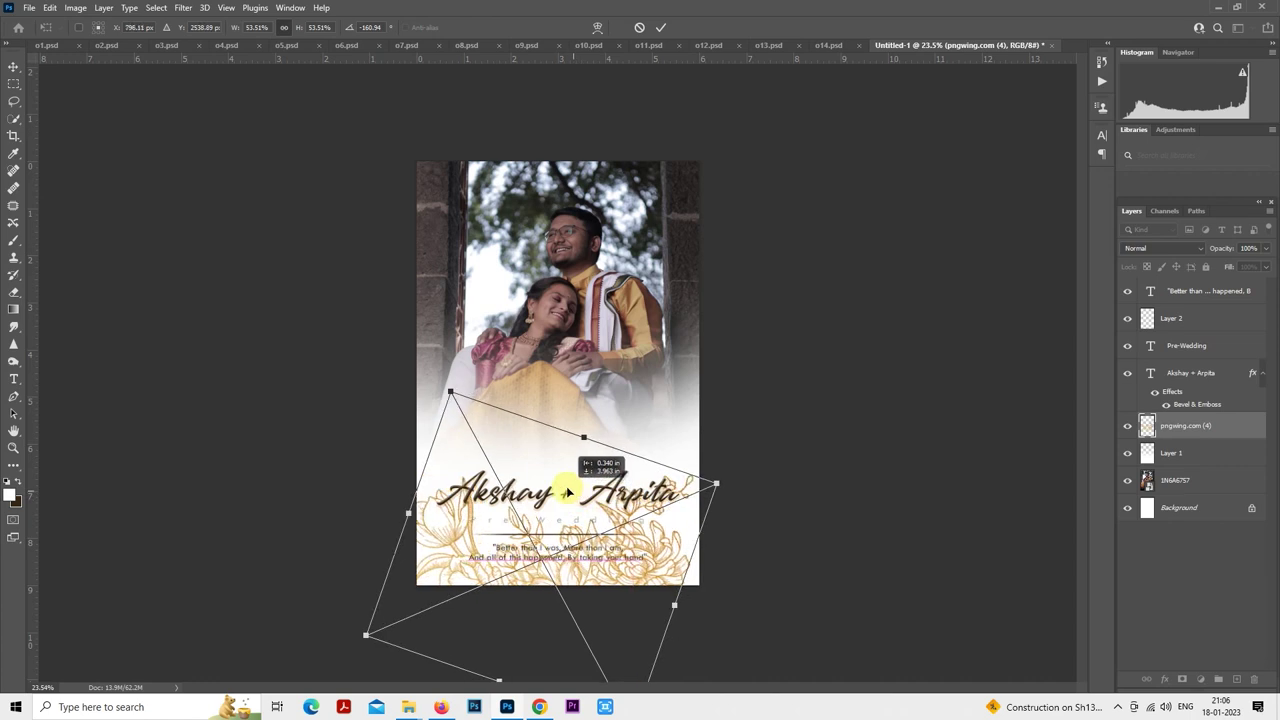
drag(718, 485, 782, 416)
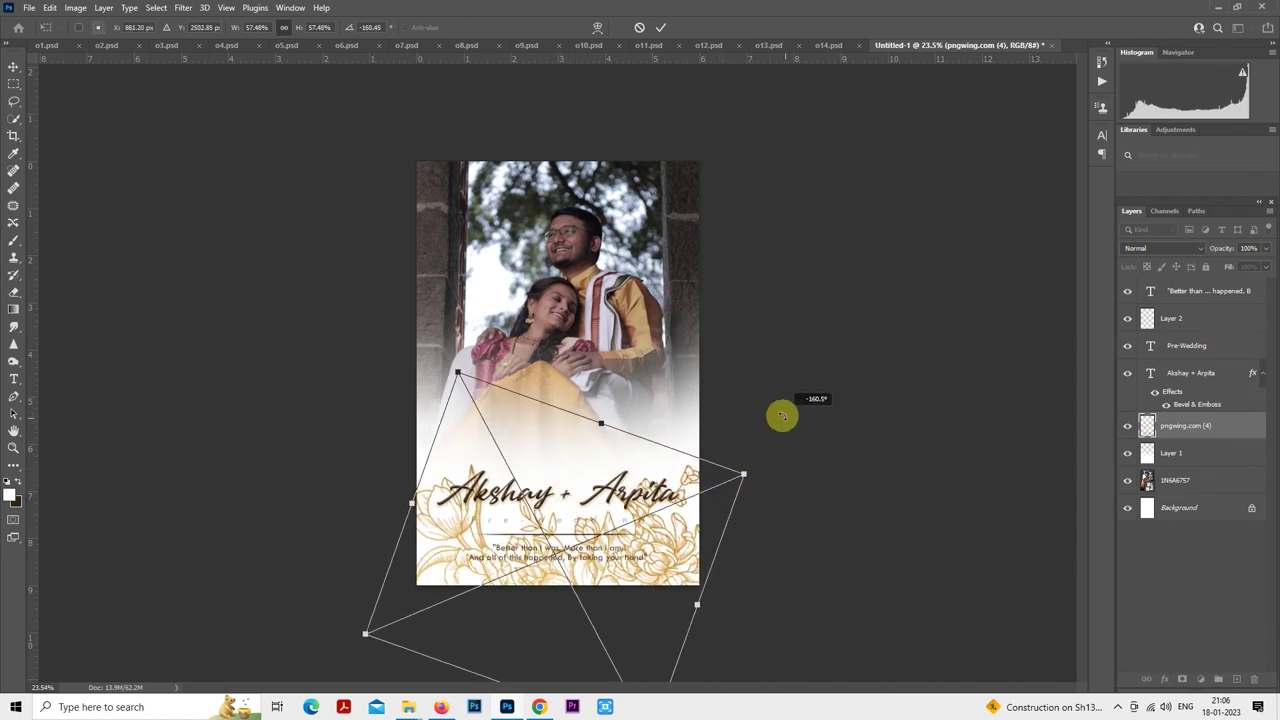
drag(640, 533, 635, 519)
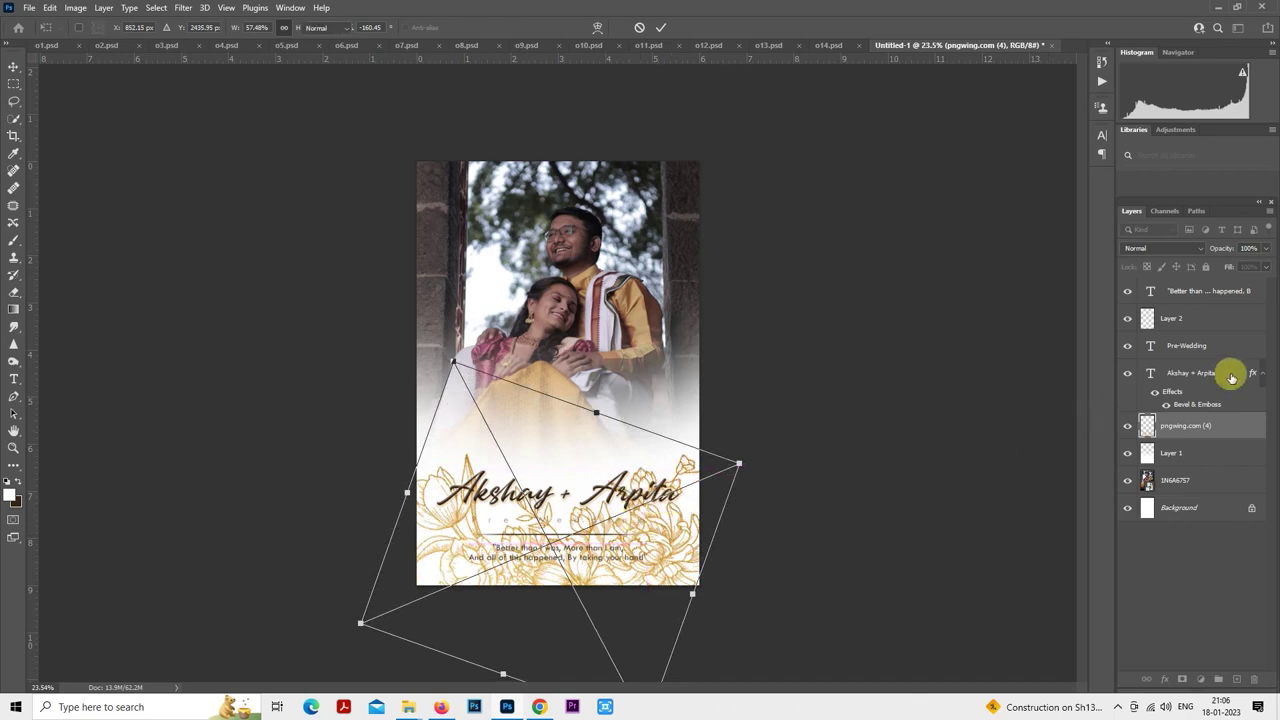
key(Return)
- Move the floral artwork a little higher up the page
scroll(565, 599, up, 4)
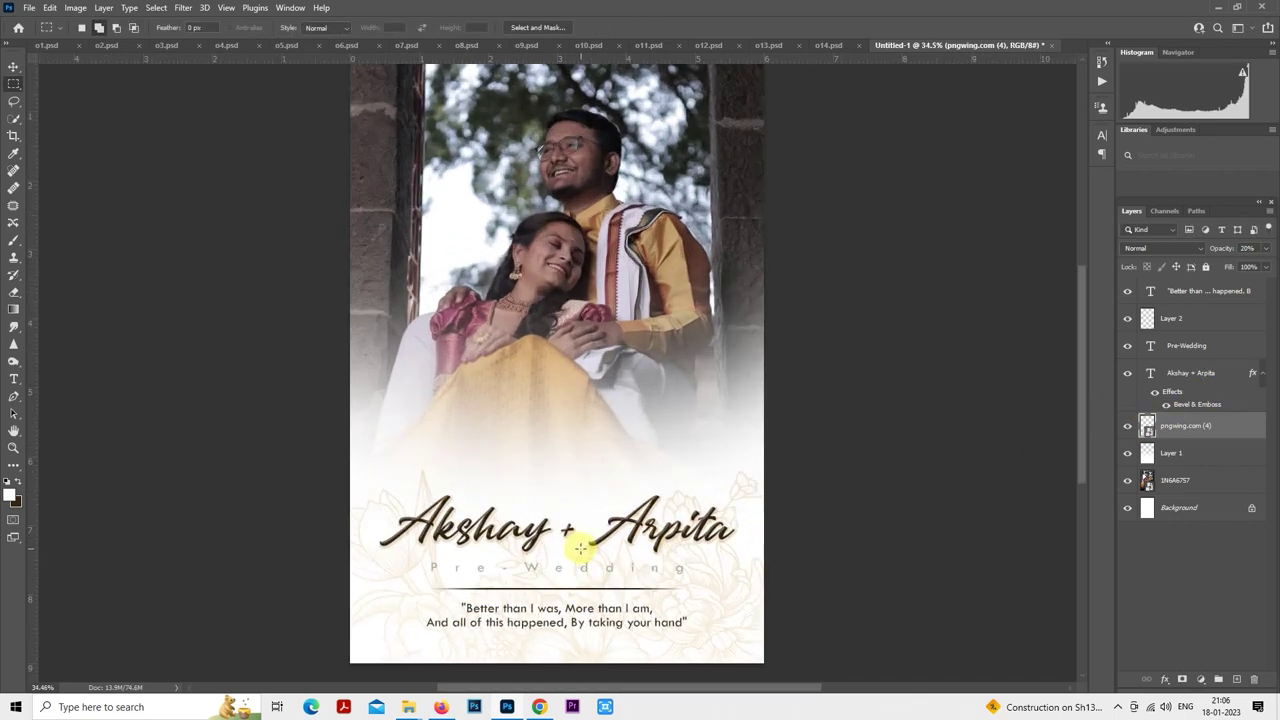
scroll(586, 566, down, 3)
right_click(569, 302)
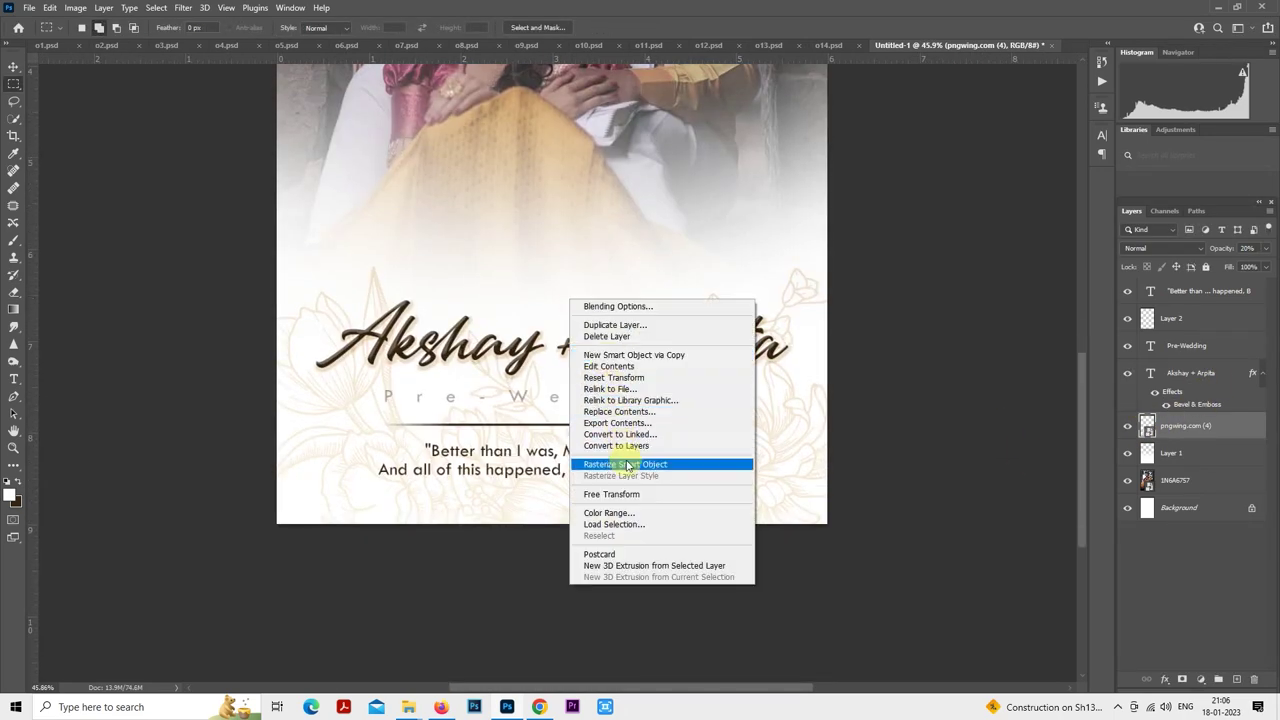
click(622, 491)
drag(617, 451, 628, 405)
key(Return)
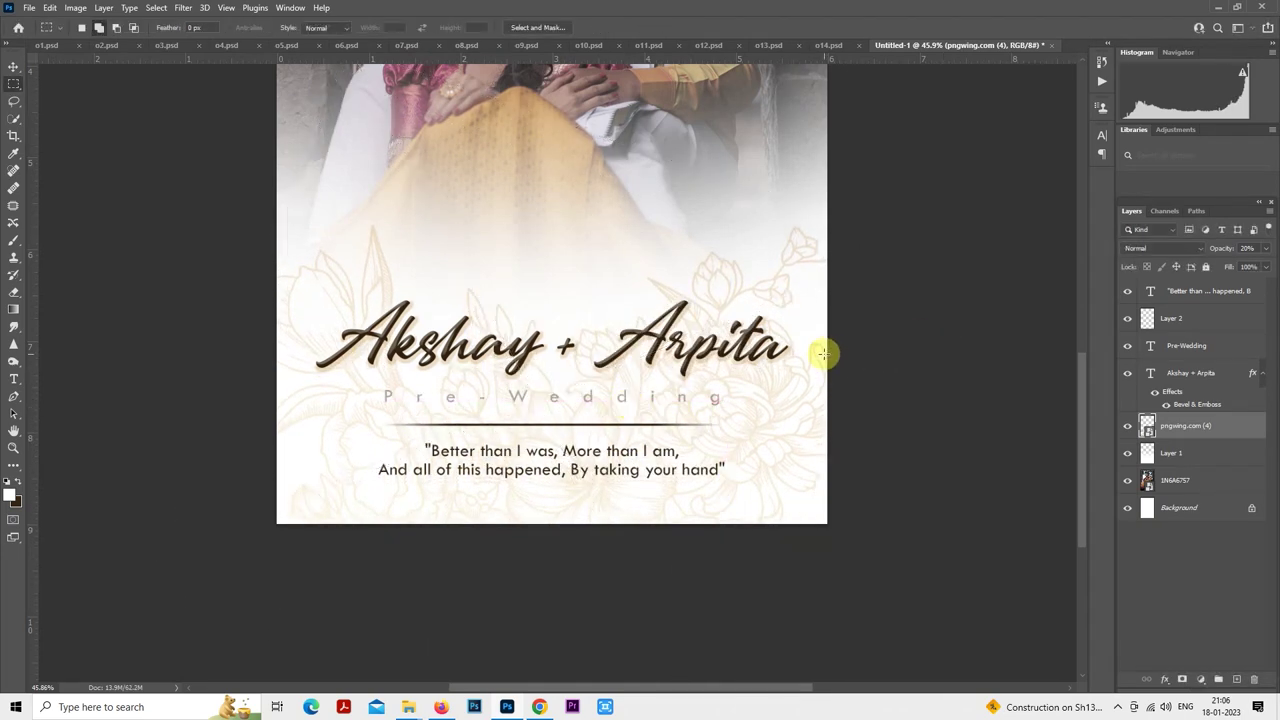
- Keep the floral layer Normal, rasterize it, and darken it to lightness −49
click(1183, 248)
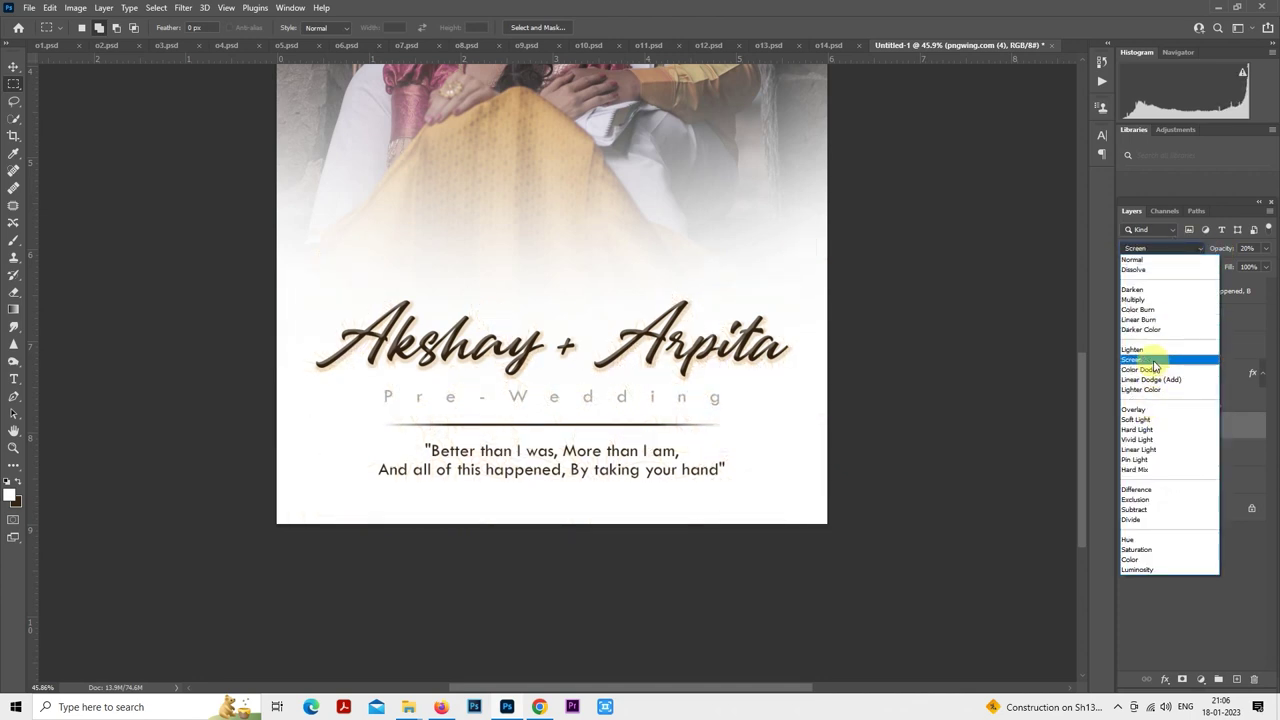
click(1133, 299)
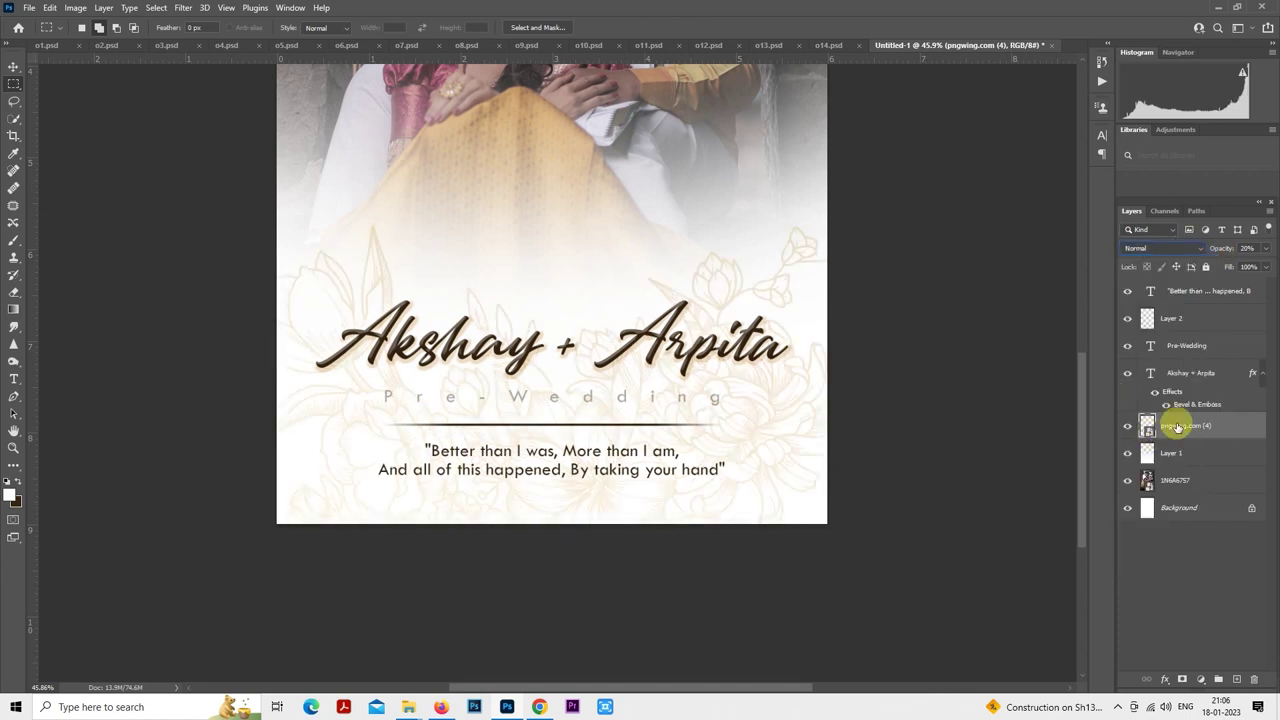
right_click(1175, 425)
click(1060, 362)
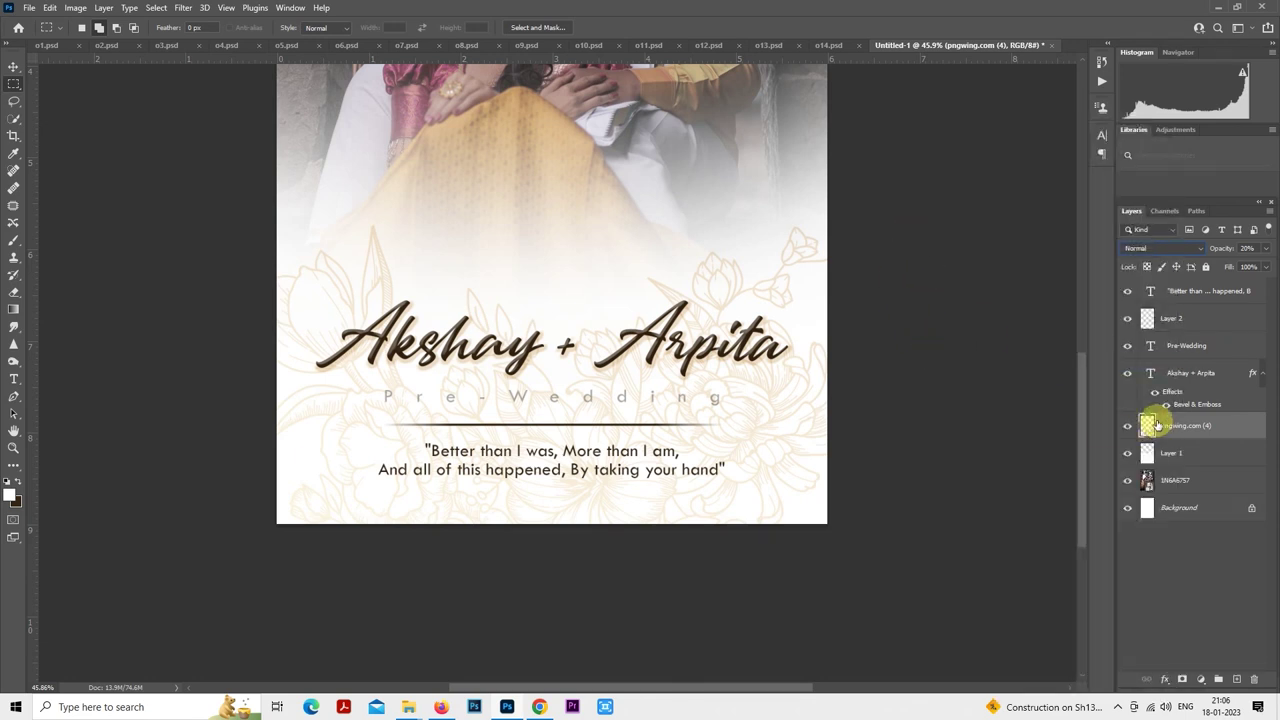
key(ctrl+u)
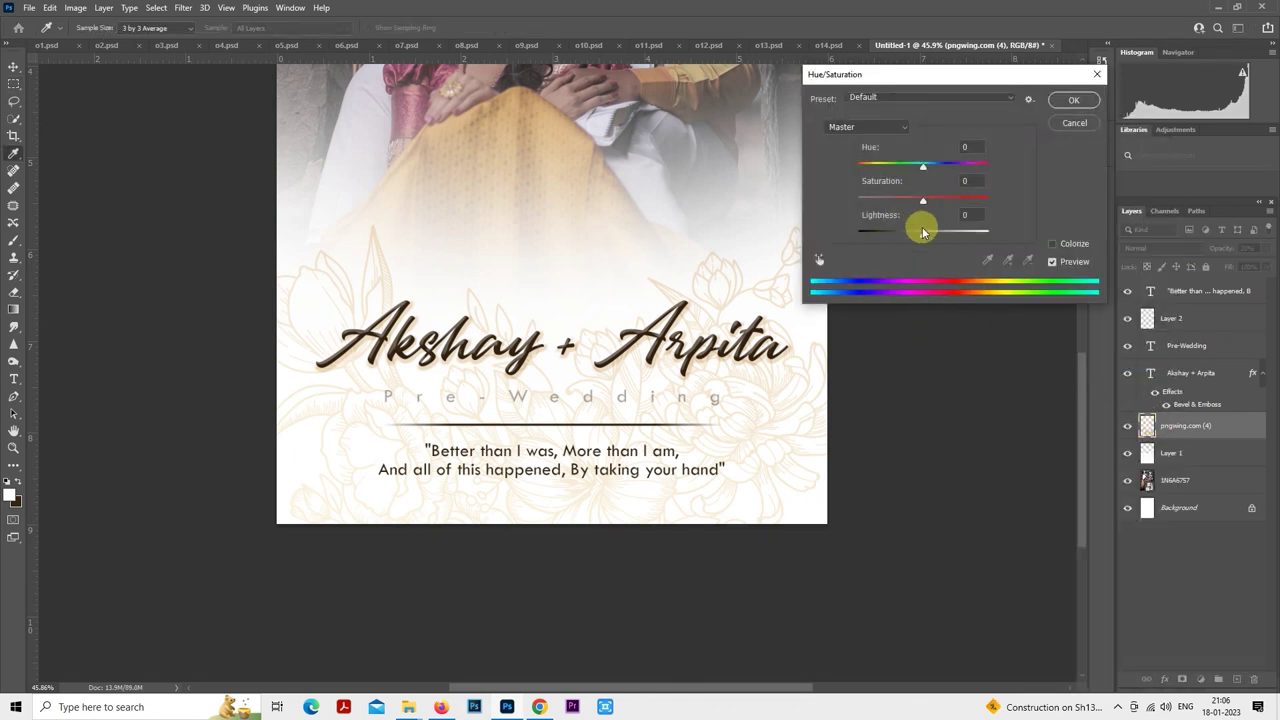
drag(923, 232, 880, 237)
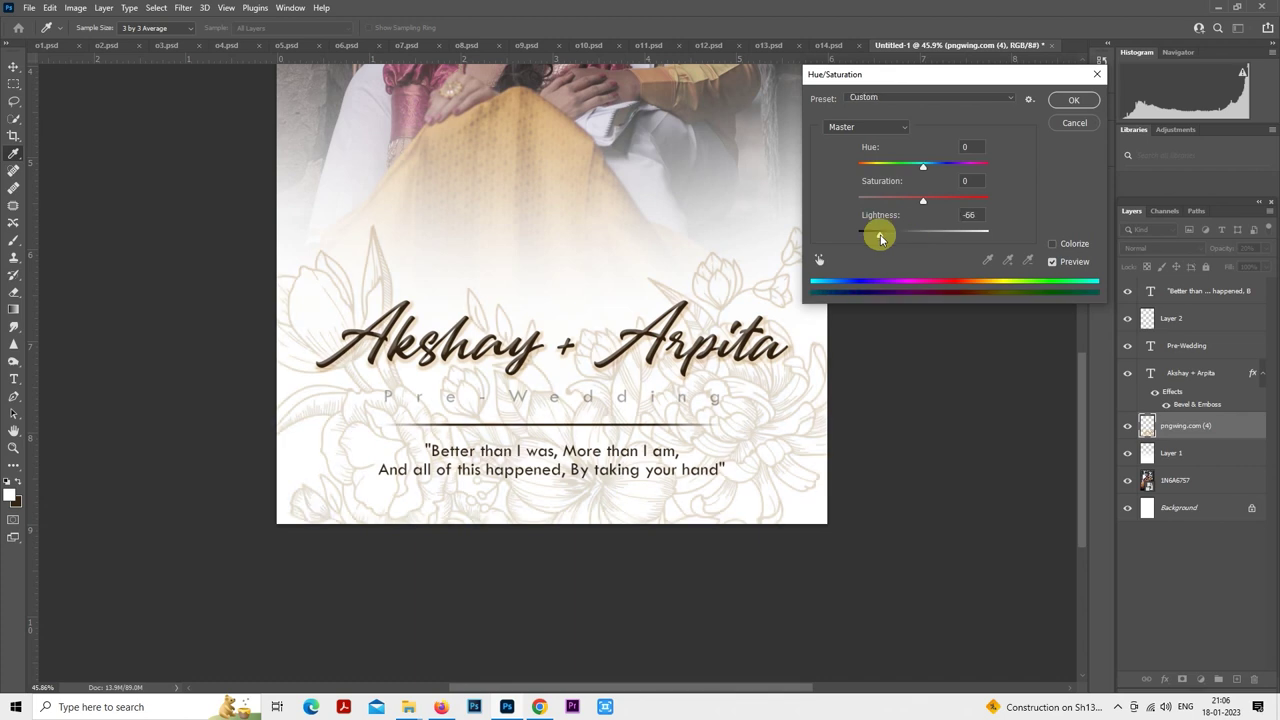
click(1068, 101)
- Fade the floral layer to 5% opacity
drag(1202, 252, 1208, 251)
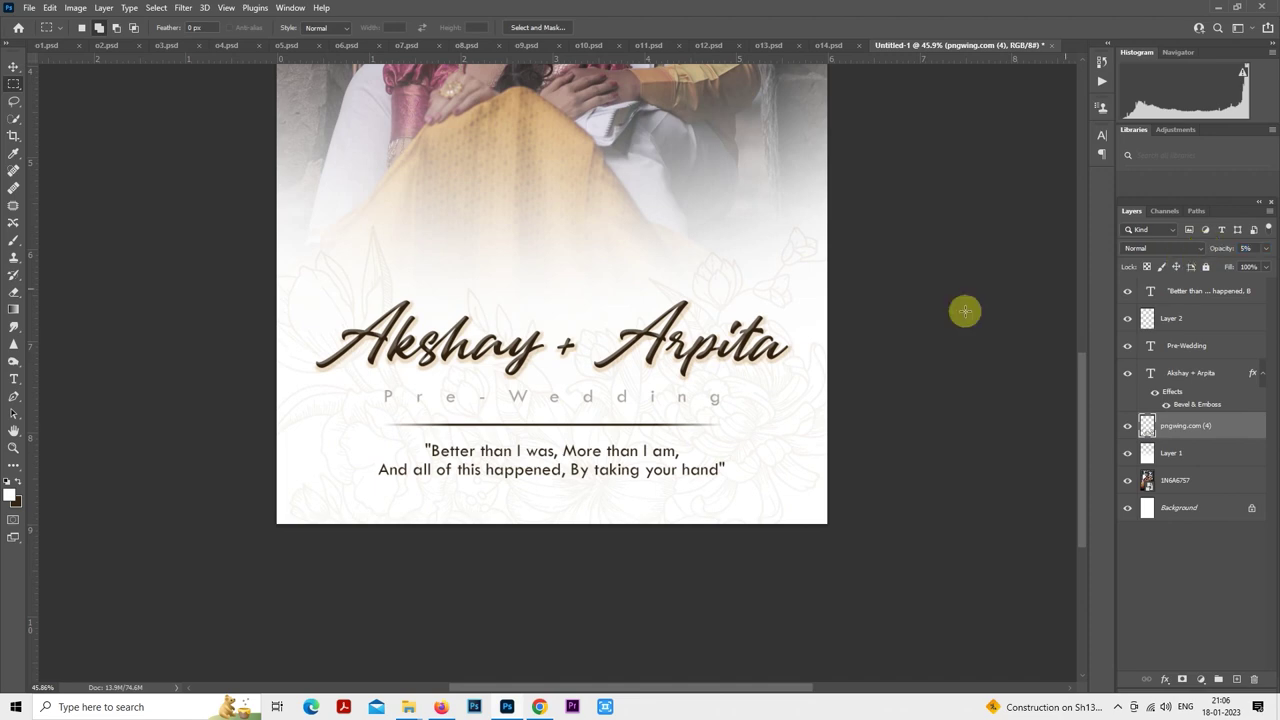
scroll(660, 330, up, 1)
scroll(660, 330, down, 4)
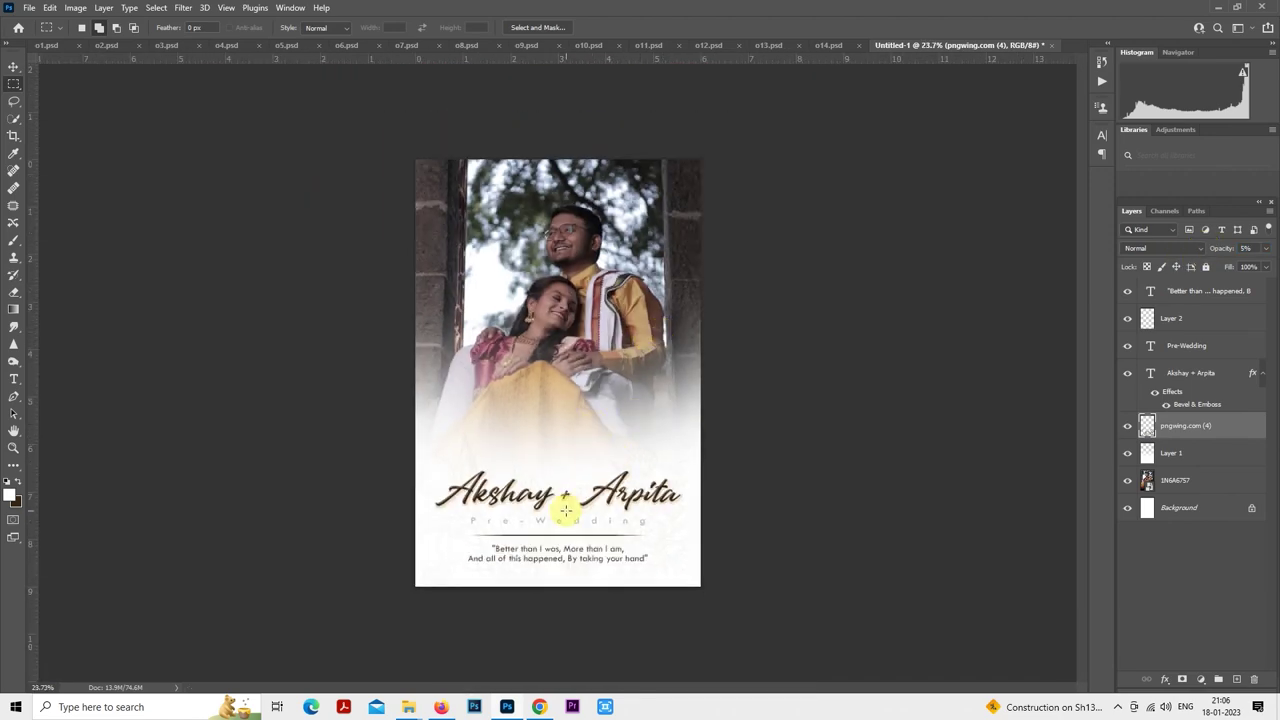
scroll(565, 510, up, 3)
scroll(597, 477, down, 2)
- Clip the floral layer to Layer 1 and move it further up the page
right_click(1196, 438)
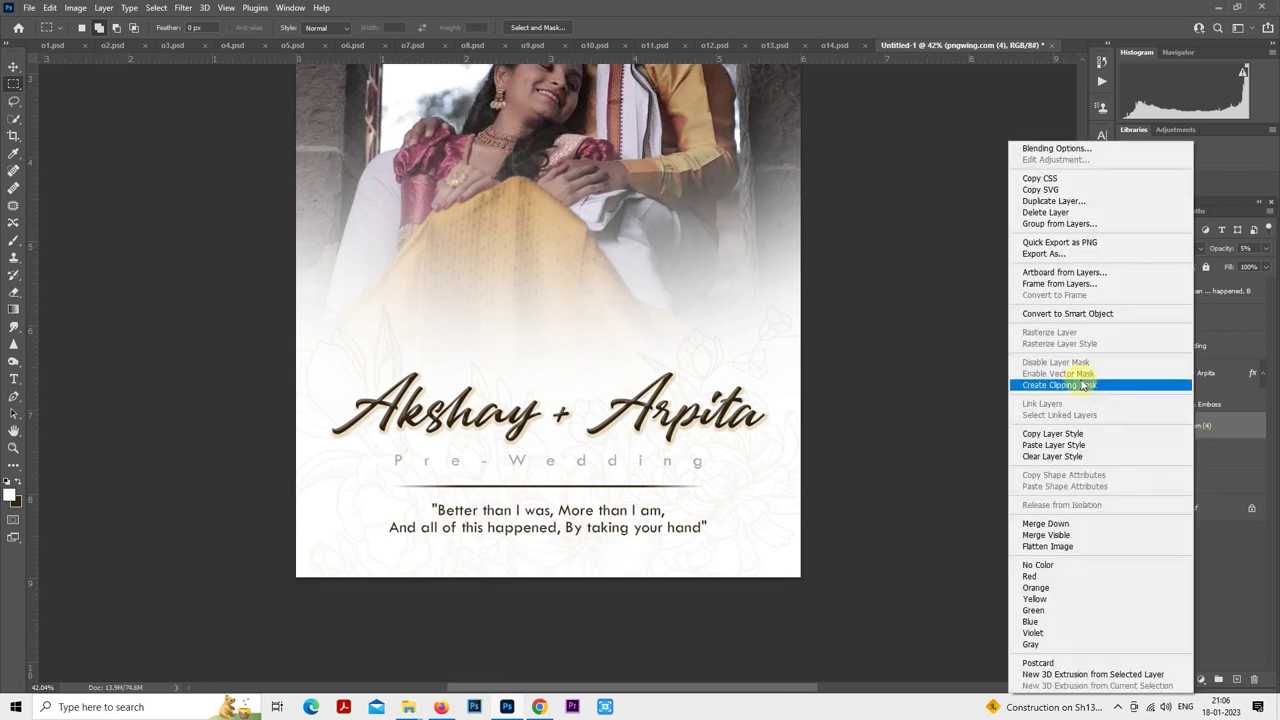
click(1080, 381)
right_click(645, 394)
click(688, 509)
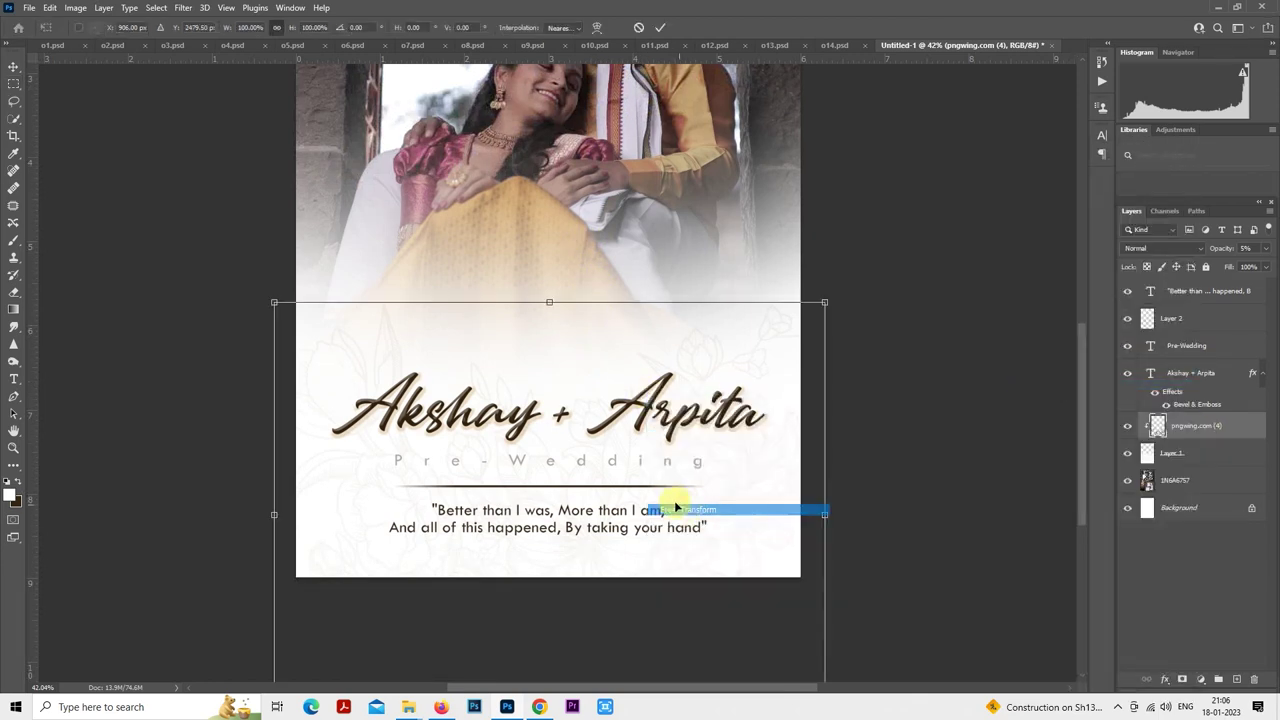
drag(674, 503, 669, 438)
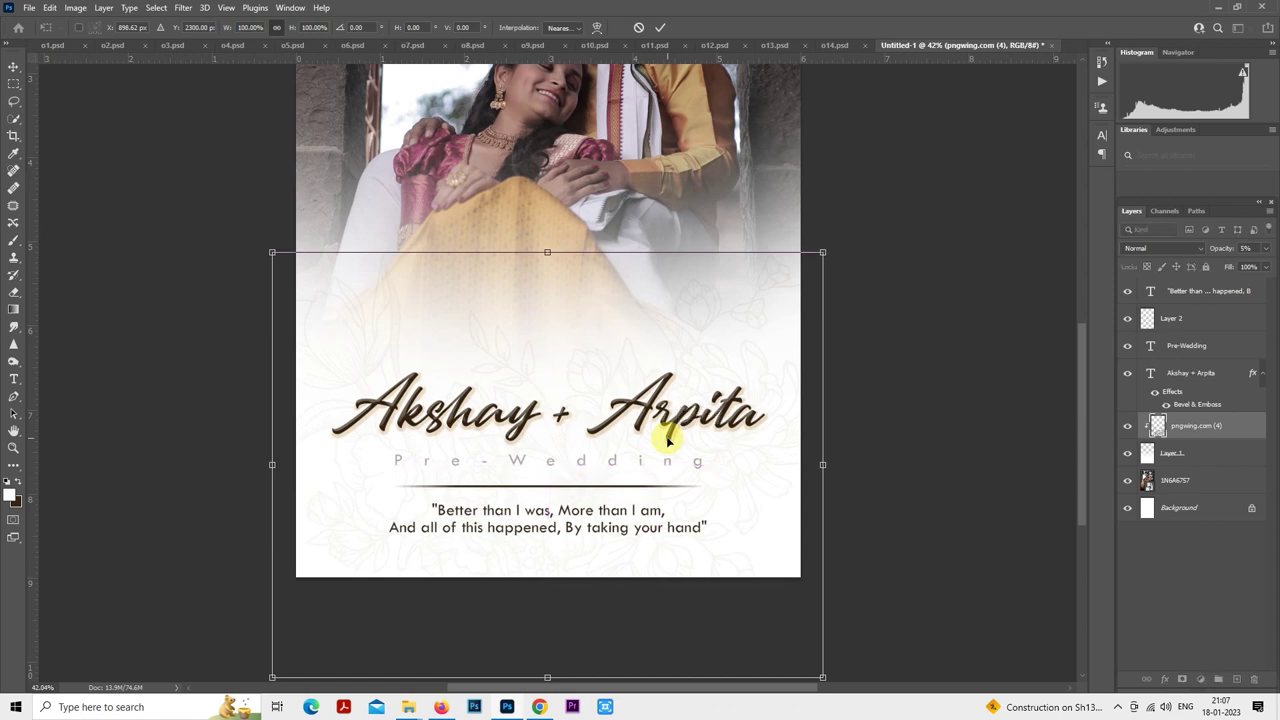
key(Return)
- Zoom out to view the whole page and bring up Save As for the design
key(m)
key(ctrl+0)
key(ctrl+minus)
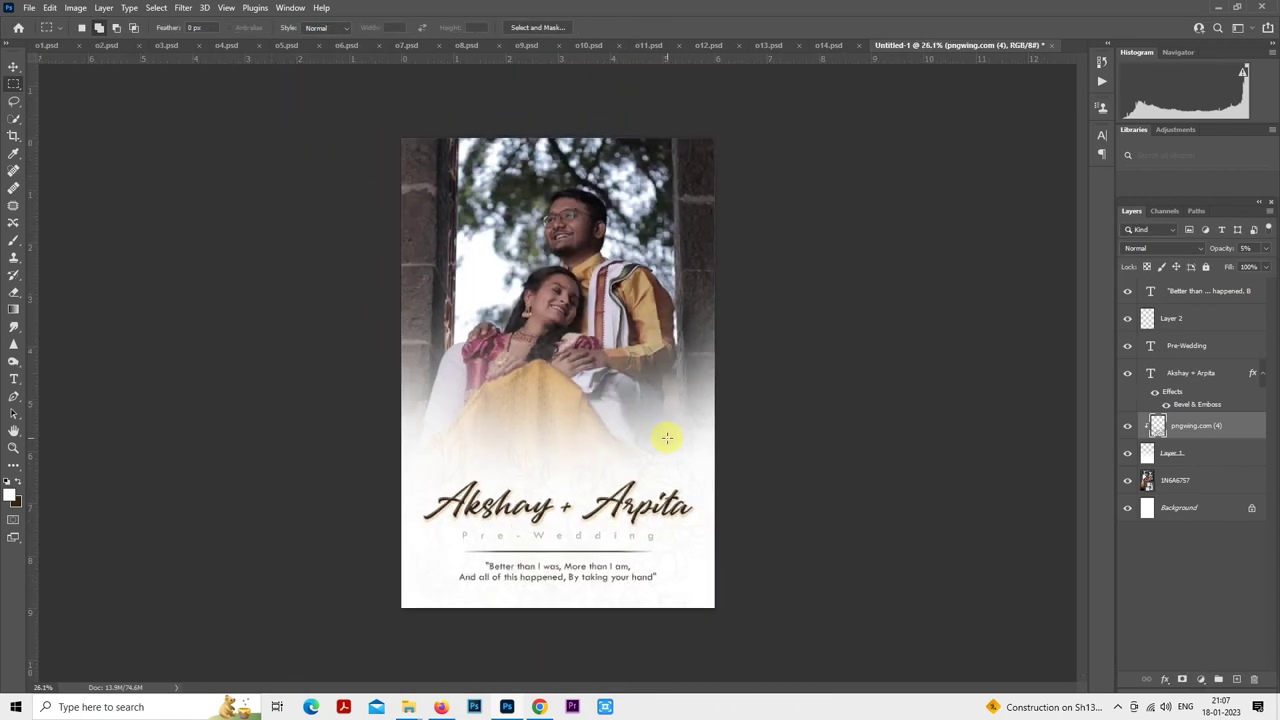
scroll(620, 600, up, 4)
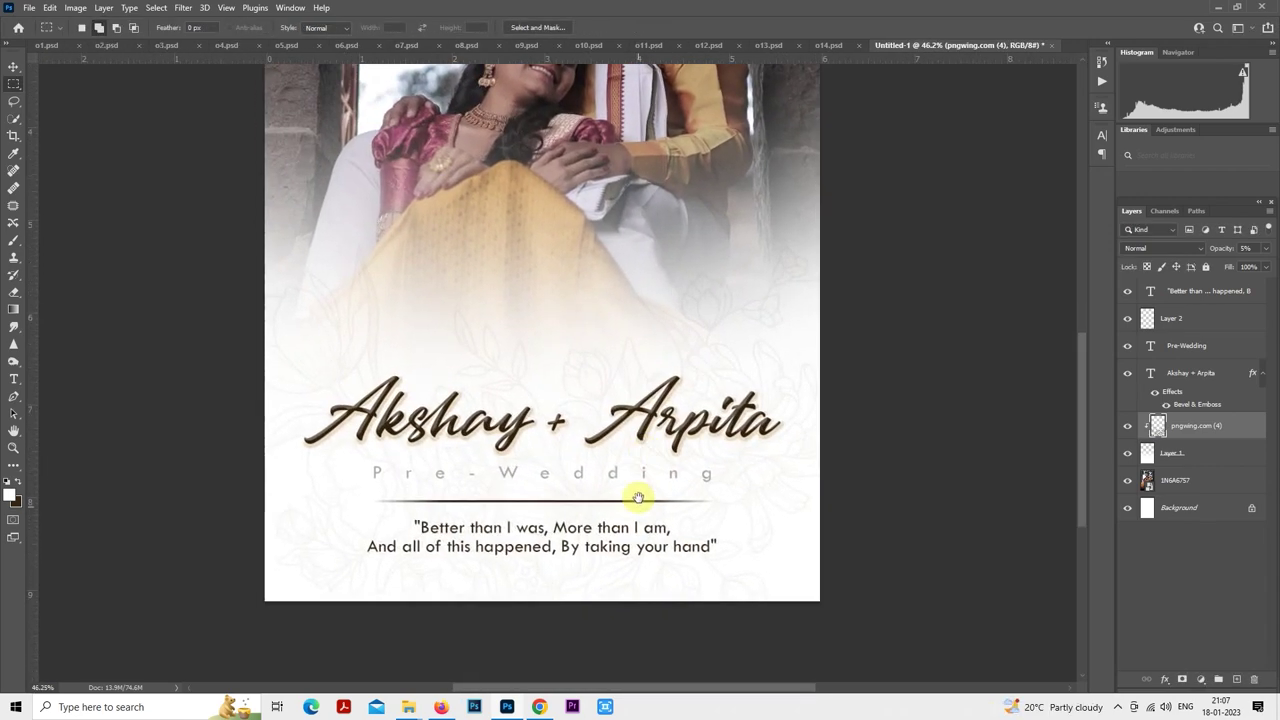
scroll(637, 493, down, 1)
scroll(637, 497, down, 2)
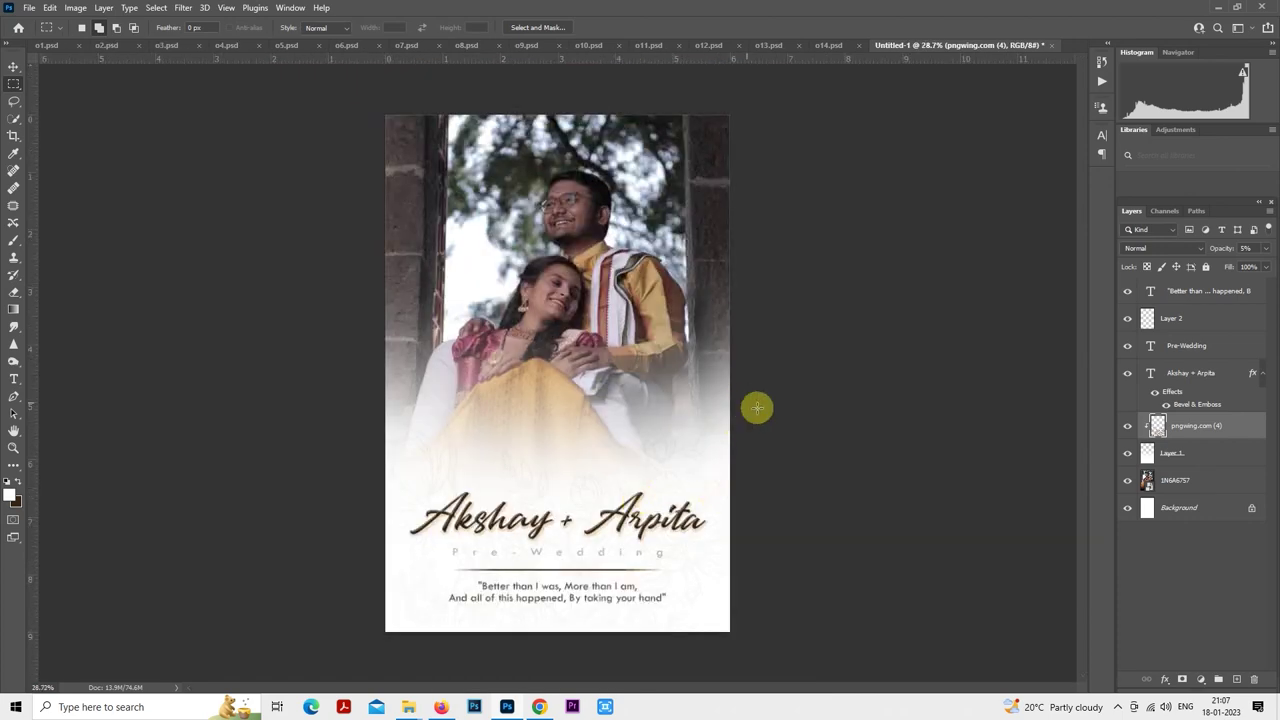
key(ctrl+s)
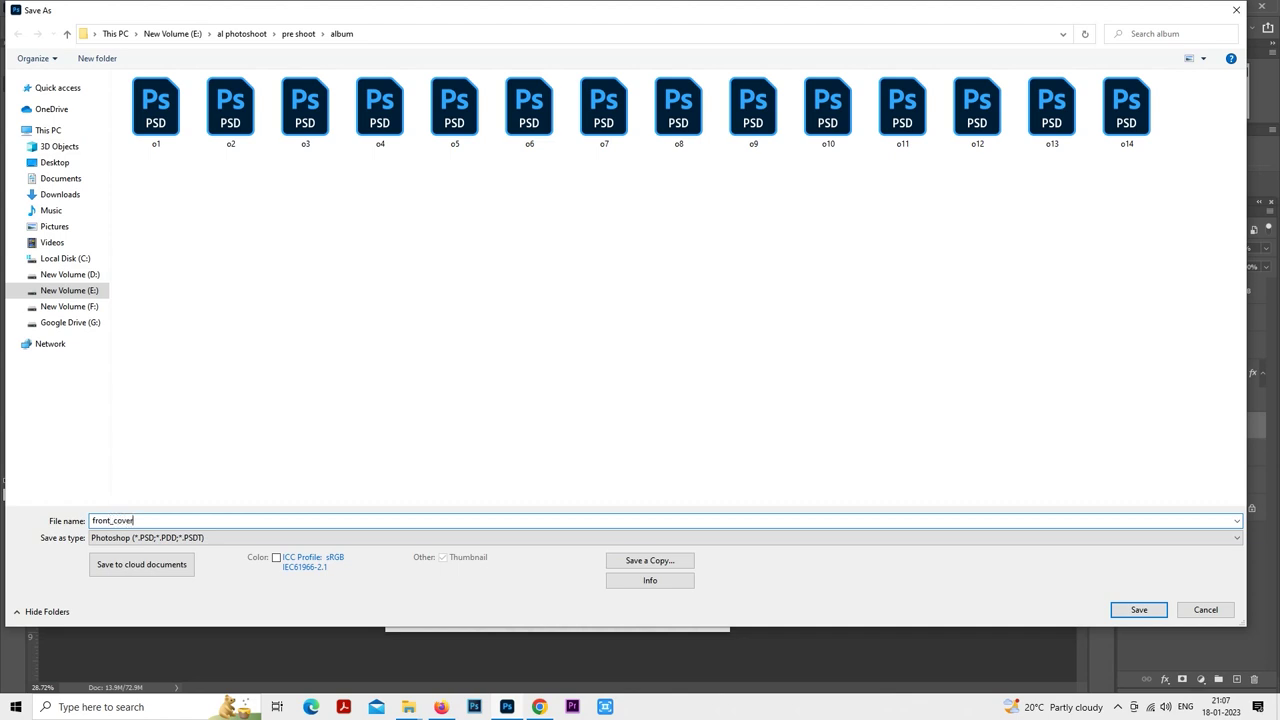
- Save the design as front_cover and create a new 6×9 in document docked beside it
key(Return)
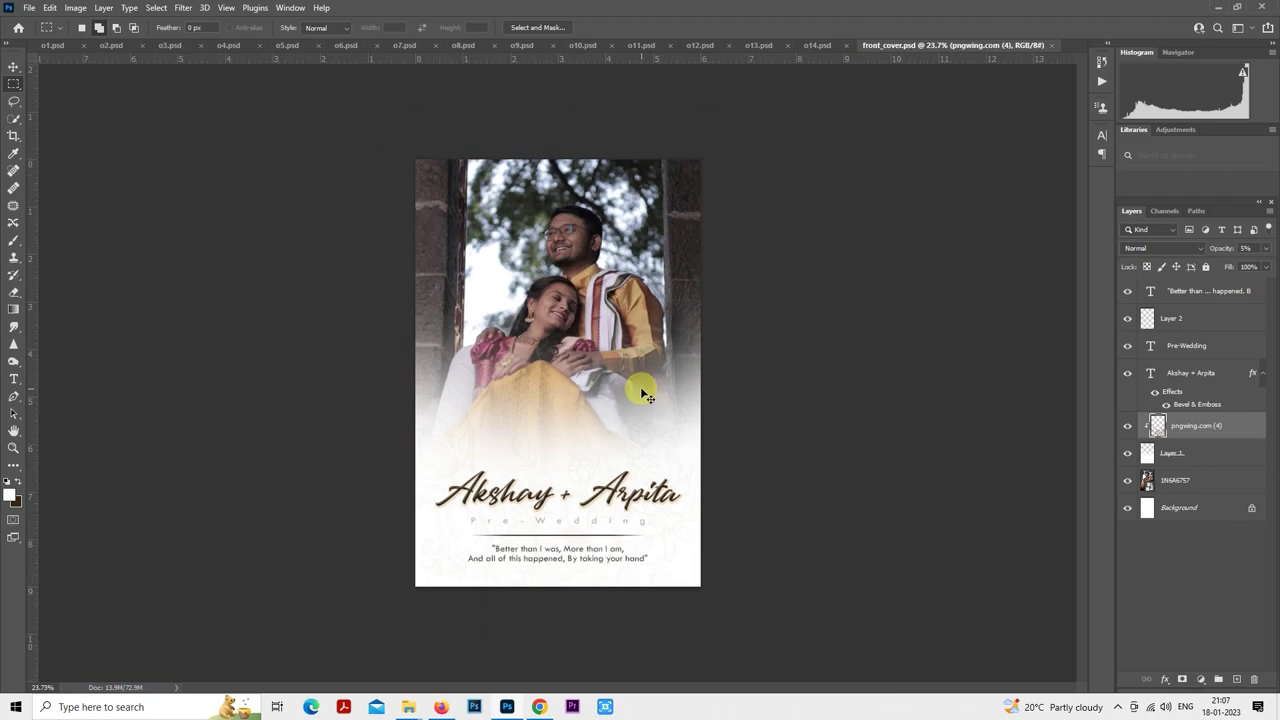
key(ctrl+n)
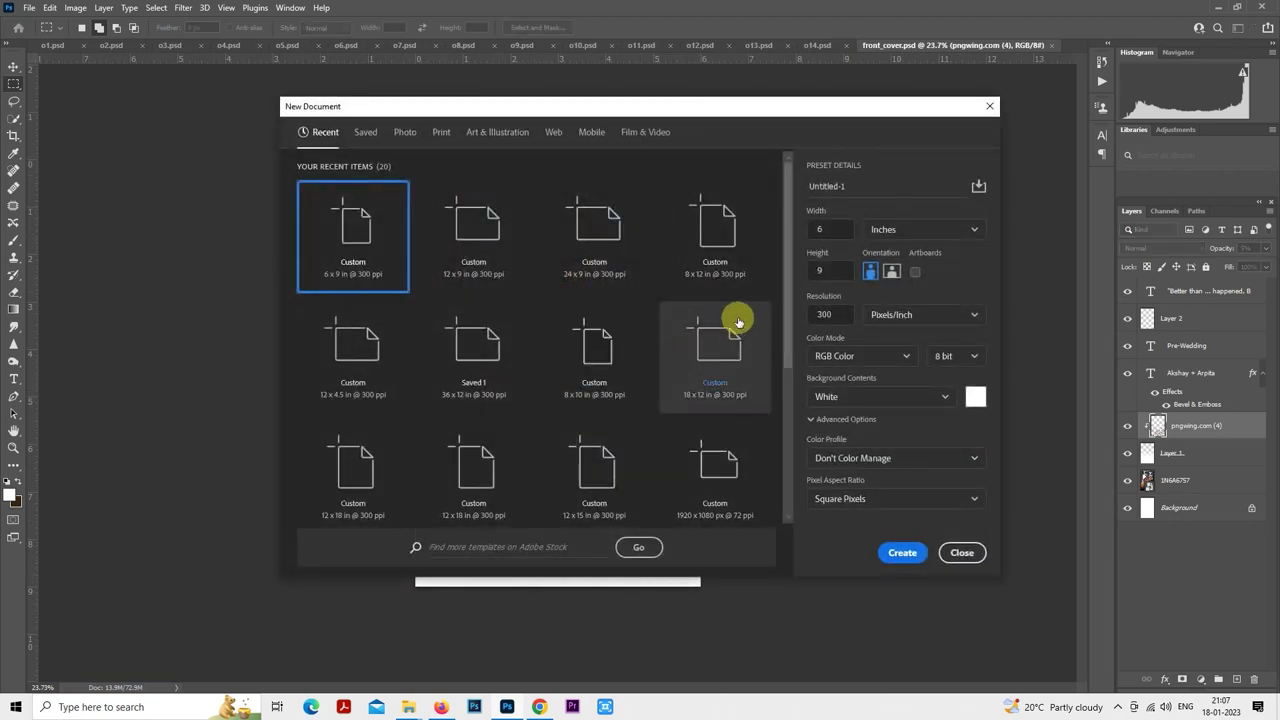
click(903, 553)
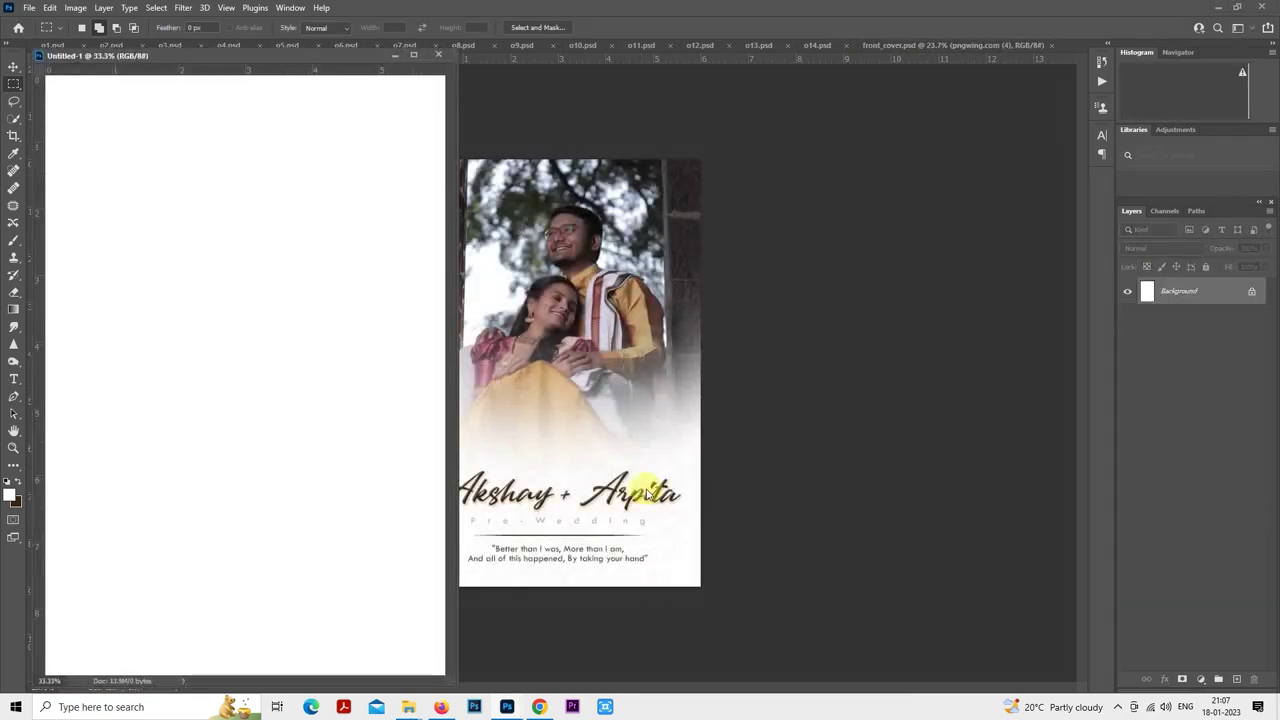
drag(365, 63, 440, 47)
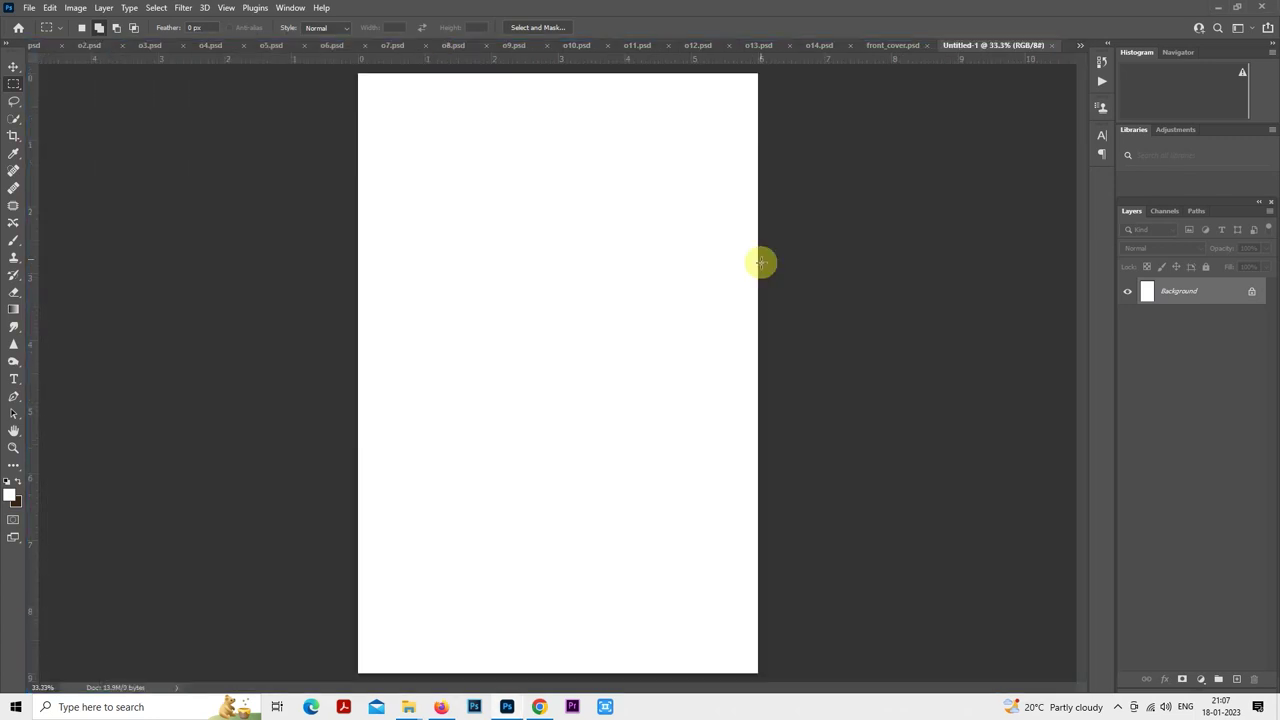
- On a new layer, fill a tall dark brown column and centre it on the page
click(1237, 680)
key(ctrl+minus)
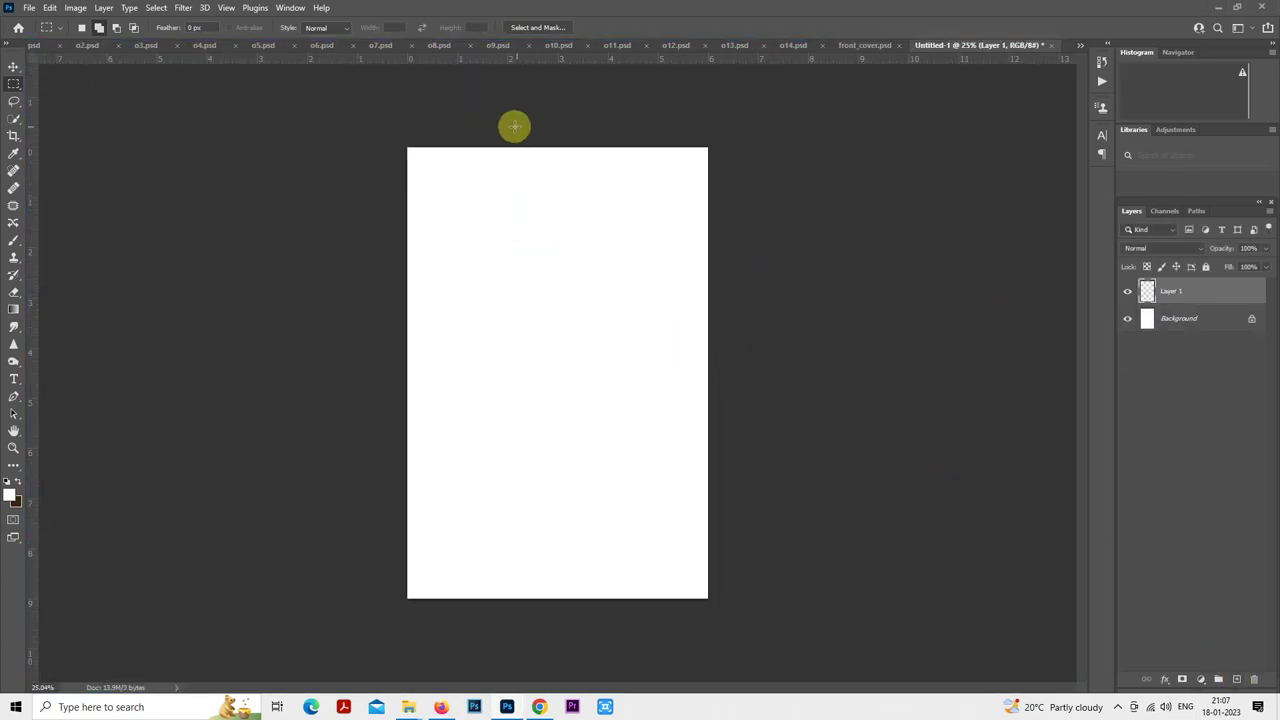
drag(504, 127, 599, 648)
key(alt+BackSpace)
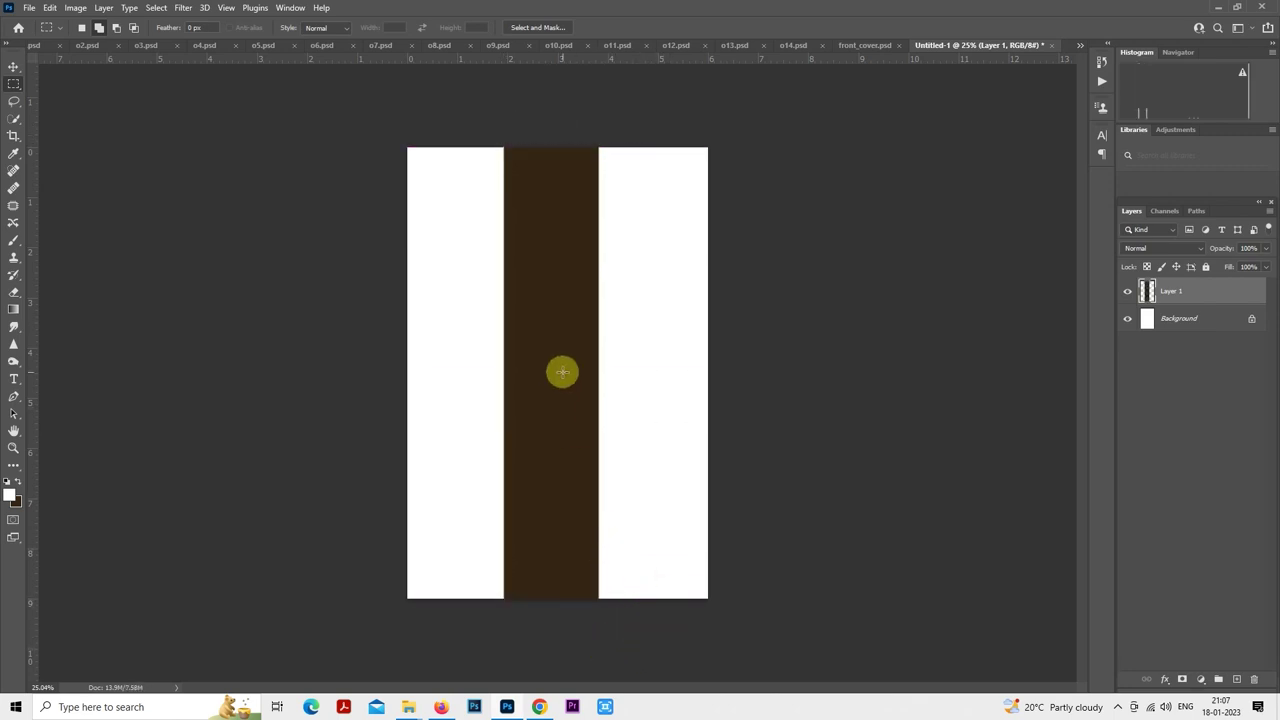
right_click(563, 371)
click(640, 485)
drag(586, 431, 570, 410)
key(Return)
key(ctrl+d)
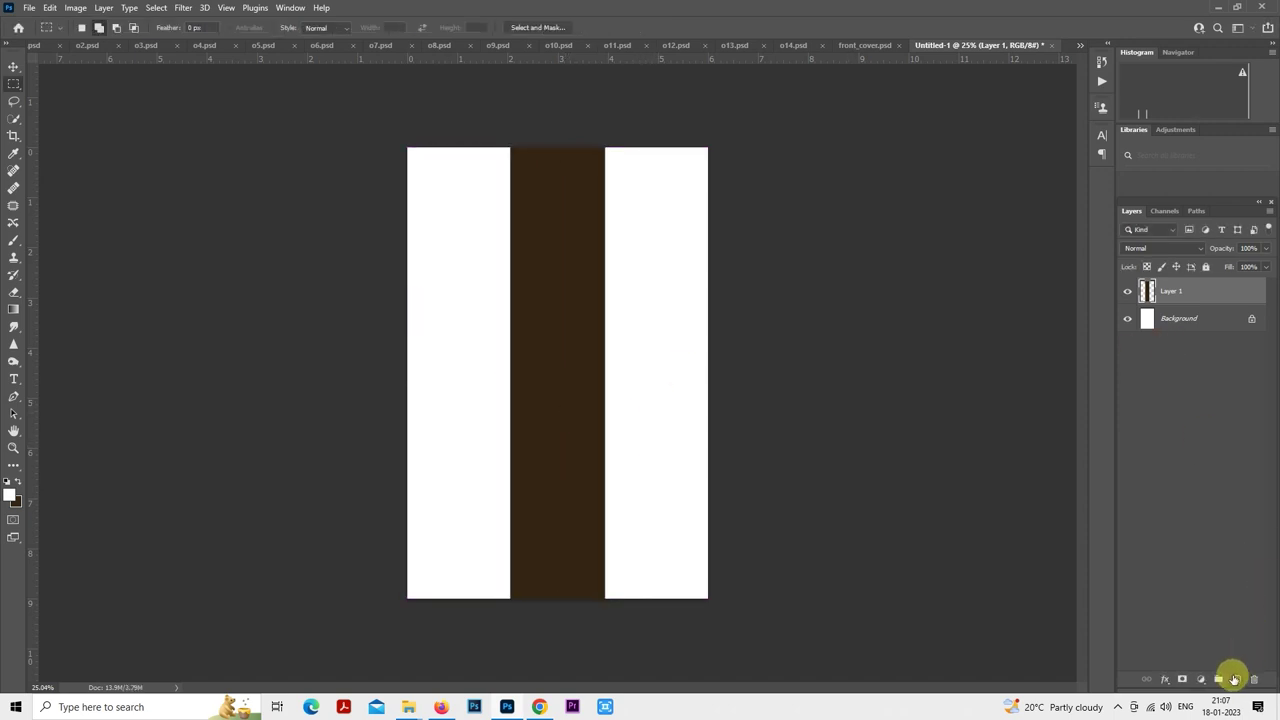
- On another new layer, fill a wide brown crossbar and centre it over the column
click(1234, 678)
scroll(448, 302, up, 1)
drag(427, 211, 686, 399)
key(alt+BackSpace)
scroll(574, 297, up, 2)
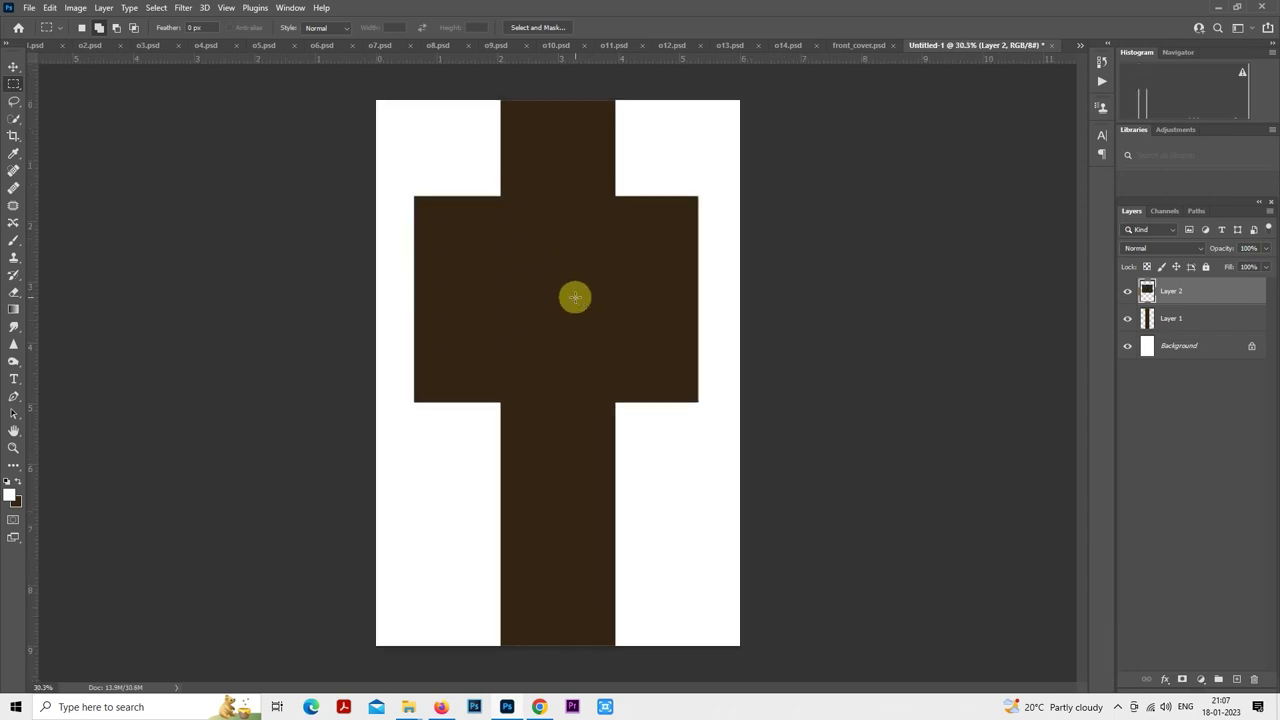
key(ctrl+d)
right_click(560, 256)
click(622, 373)
drag(597, 320, 598, 317)
key(Return)
key(m)
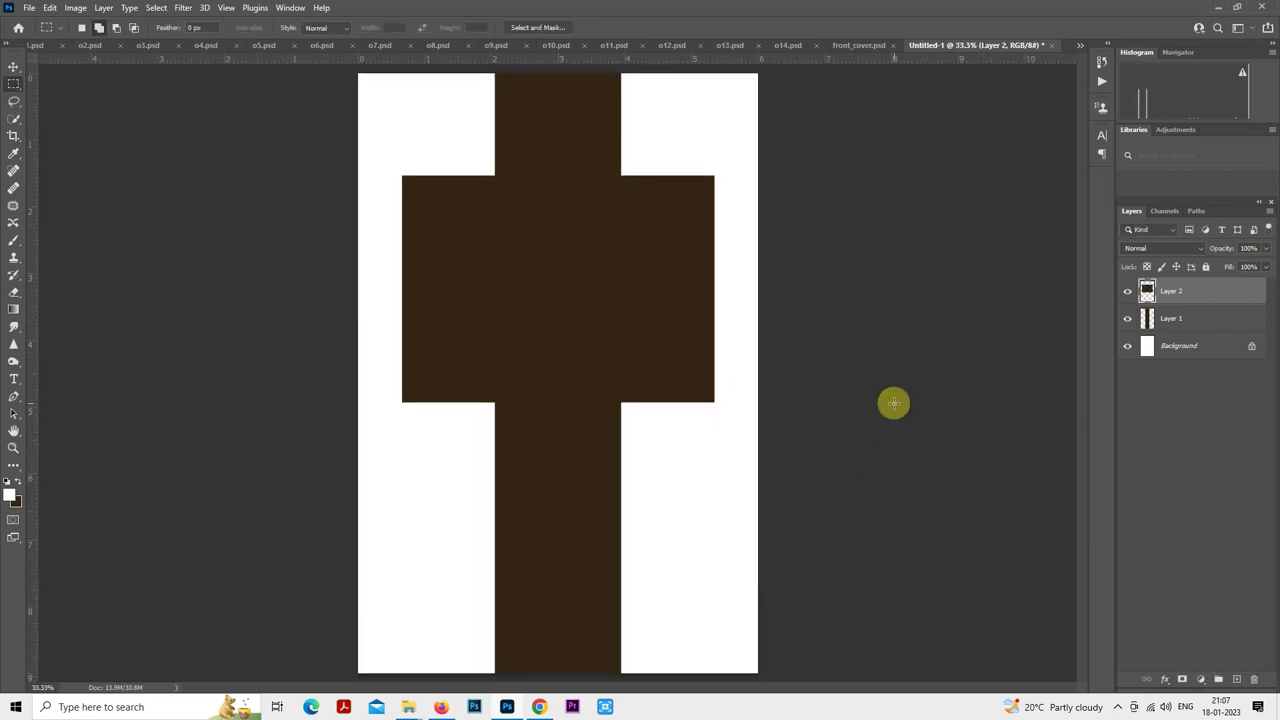
- Create the frame on Layer 3 with the pasted cream stroke style, resized and positioned
click(1237, 679)
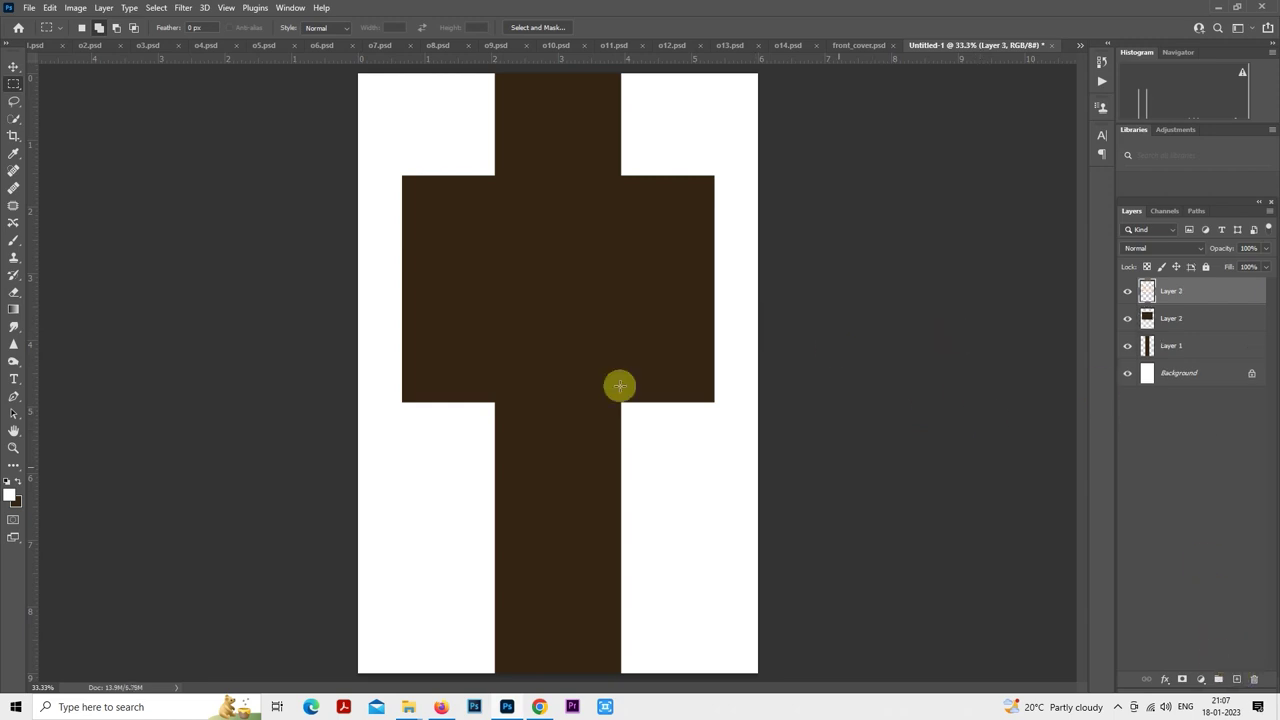
scroll(355, 195, up, 1)
drag(424, 180, 773, 422)
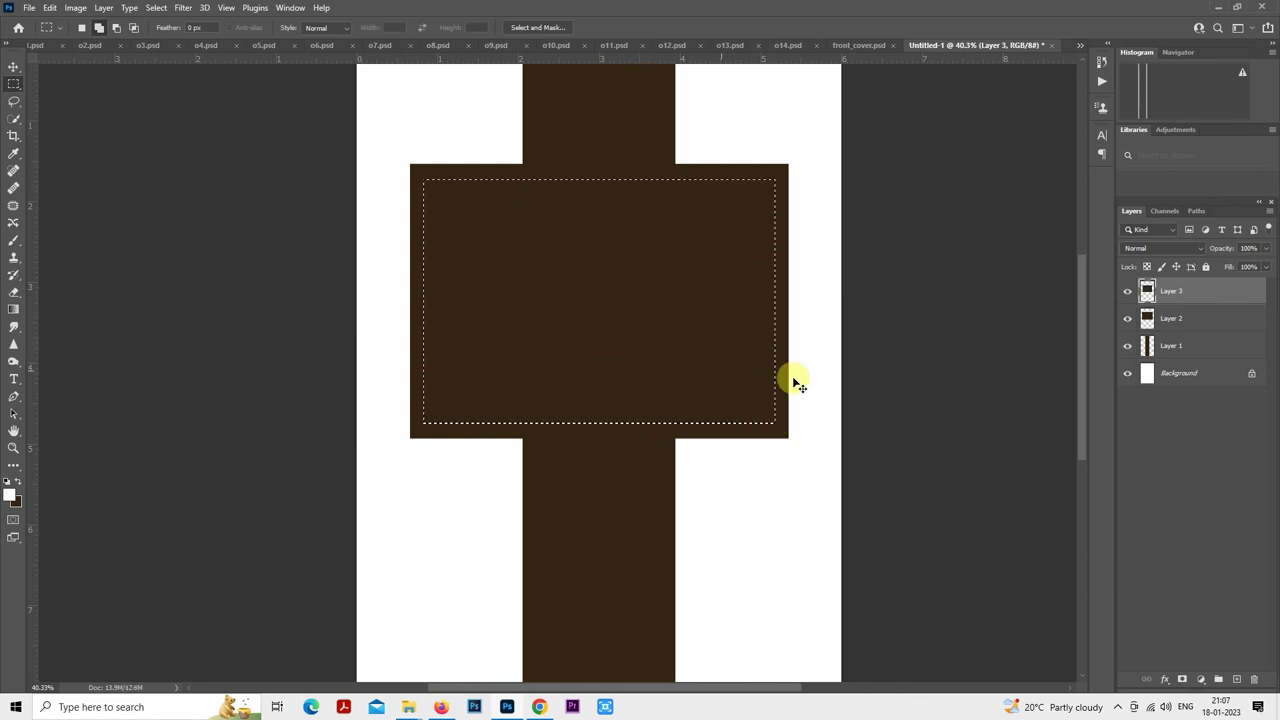
right_click(1172, 291)
click(1073, 444)
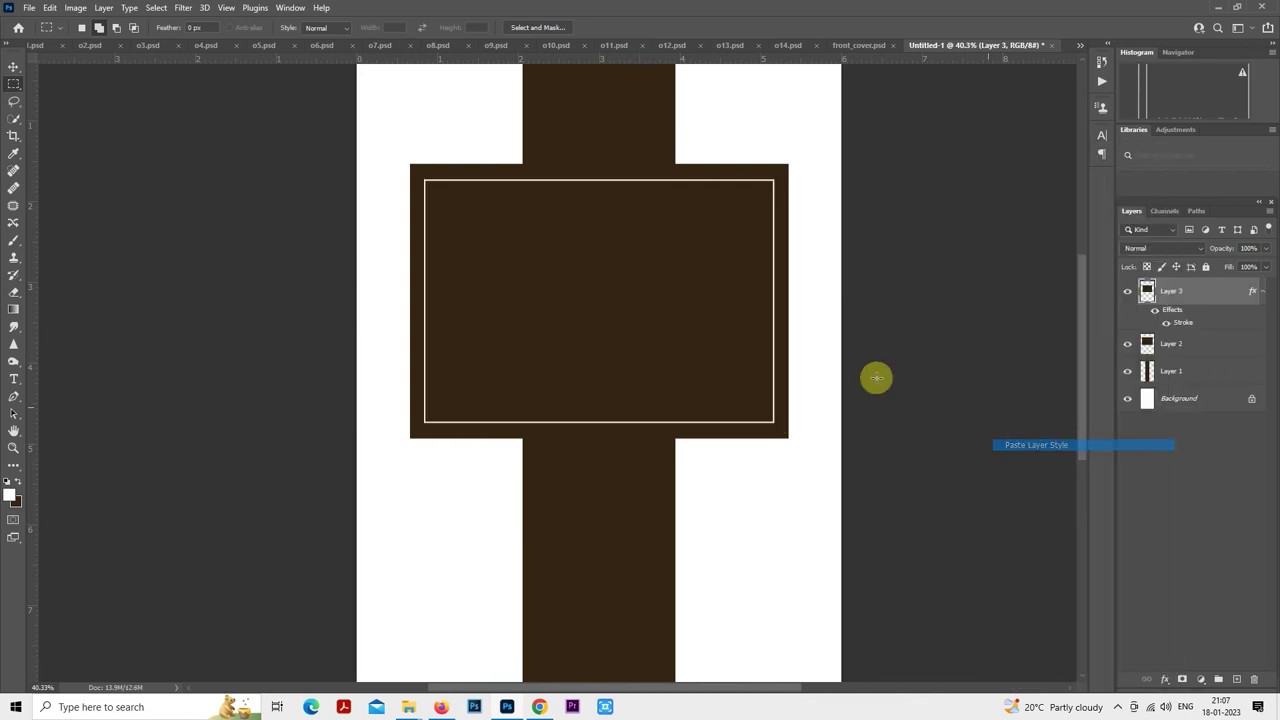
scroll(666, 303, up, 2)
right_click(616, 294)
click(656, 408)
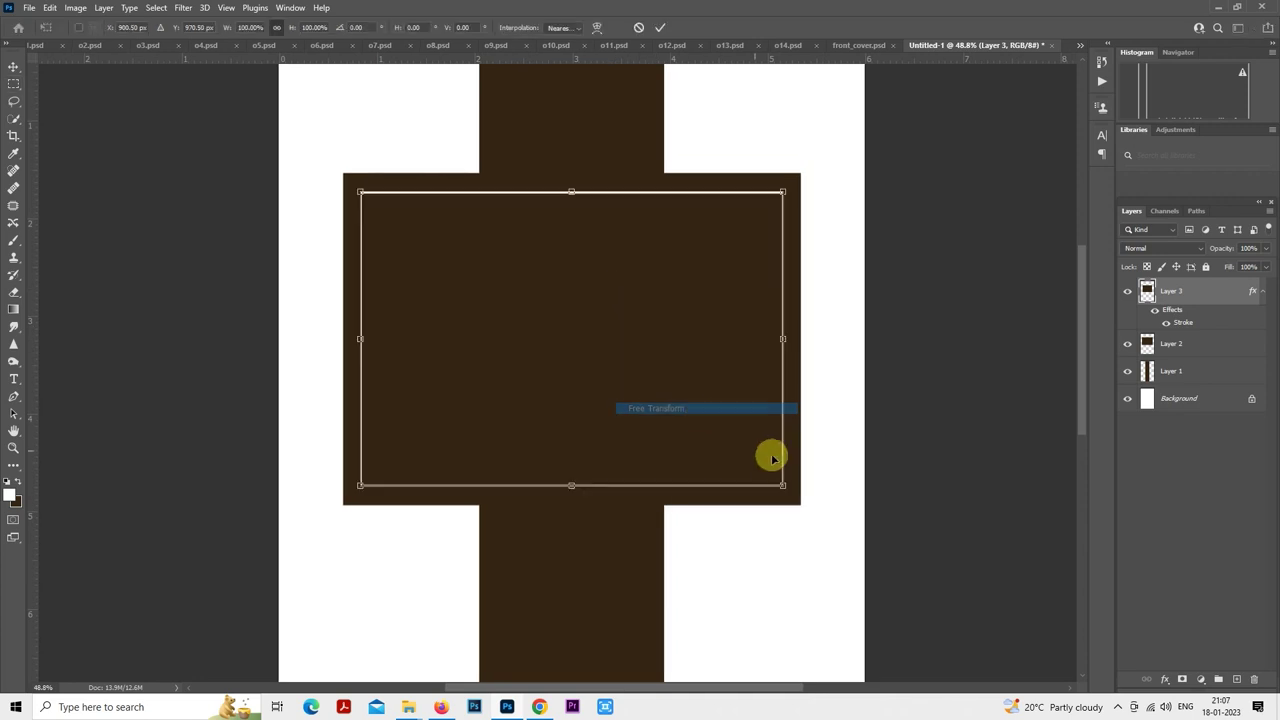
drag(783, 483, 766, 466)
drag(683, 395, 680, 383)
key(Return)
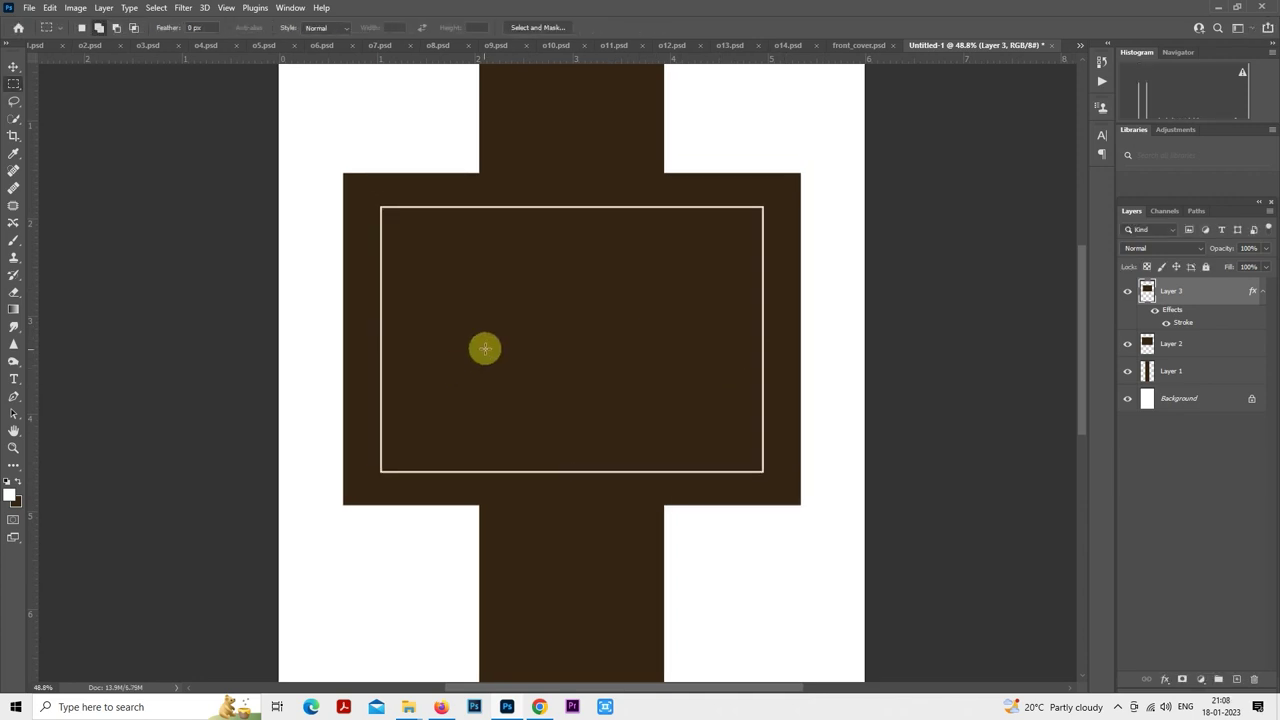
- Open the pre shoot photos folder and select photo 1N6A7172
click(398, 682)
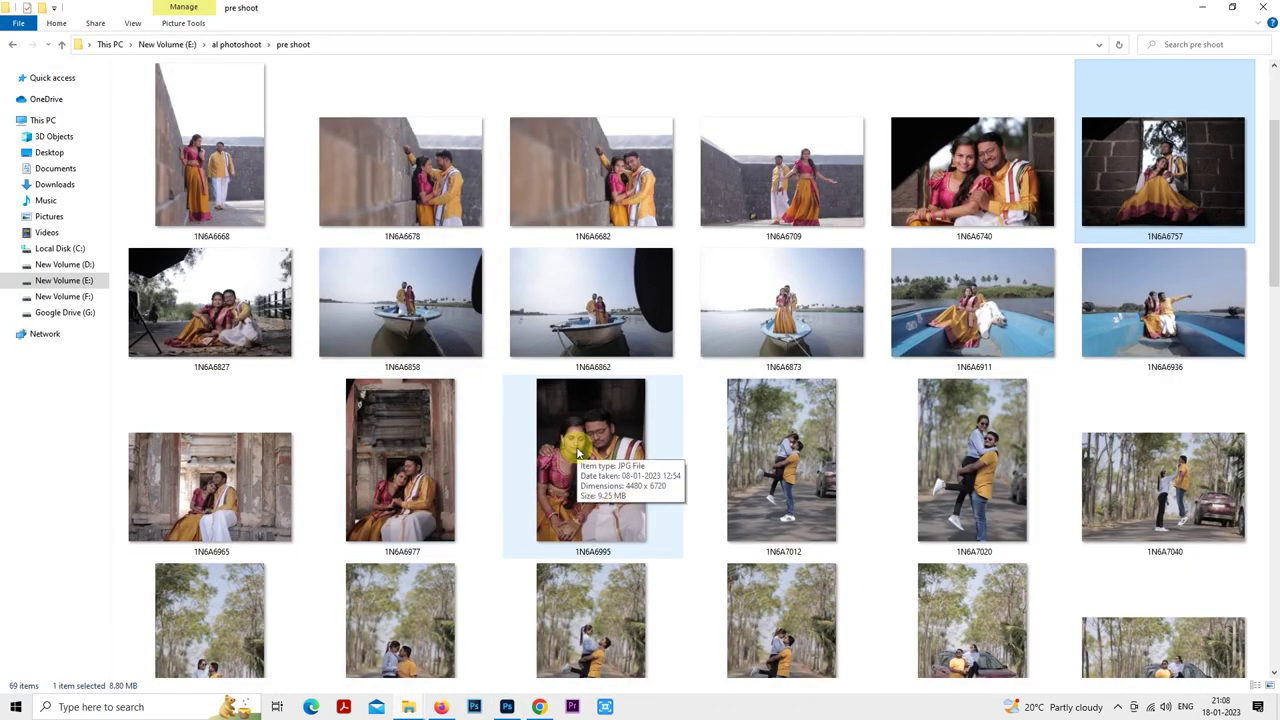
scroll(578, 453, down, 5)
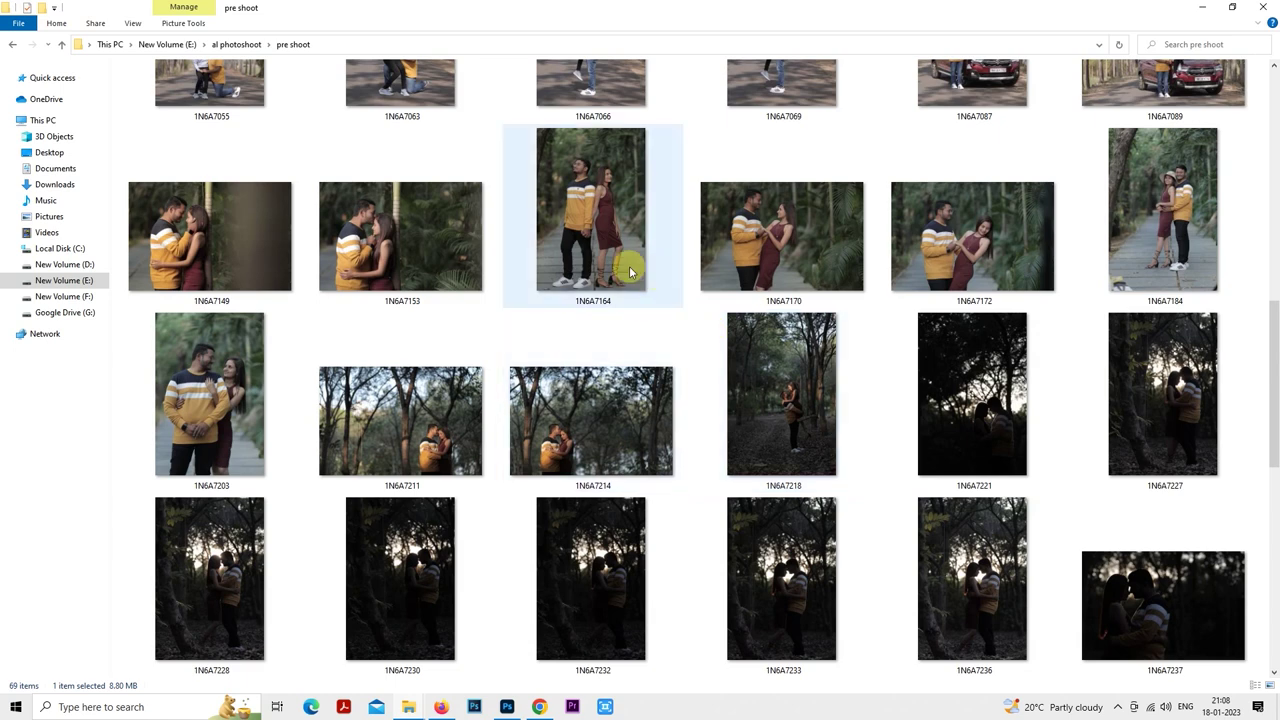
click(788, 266)
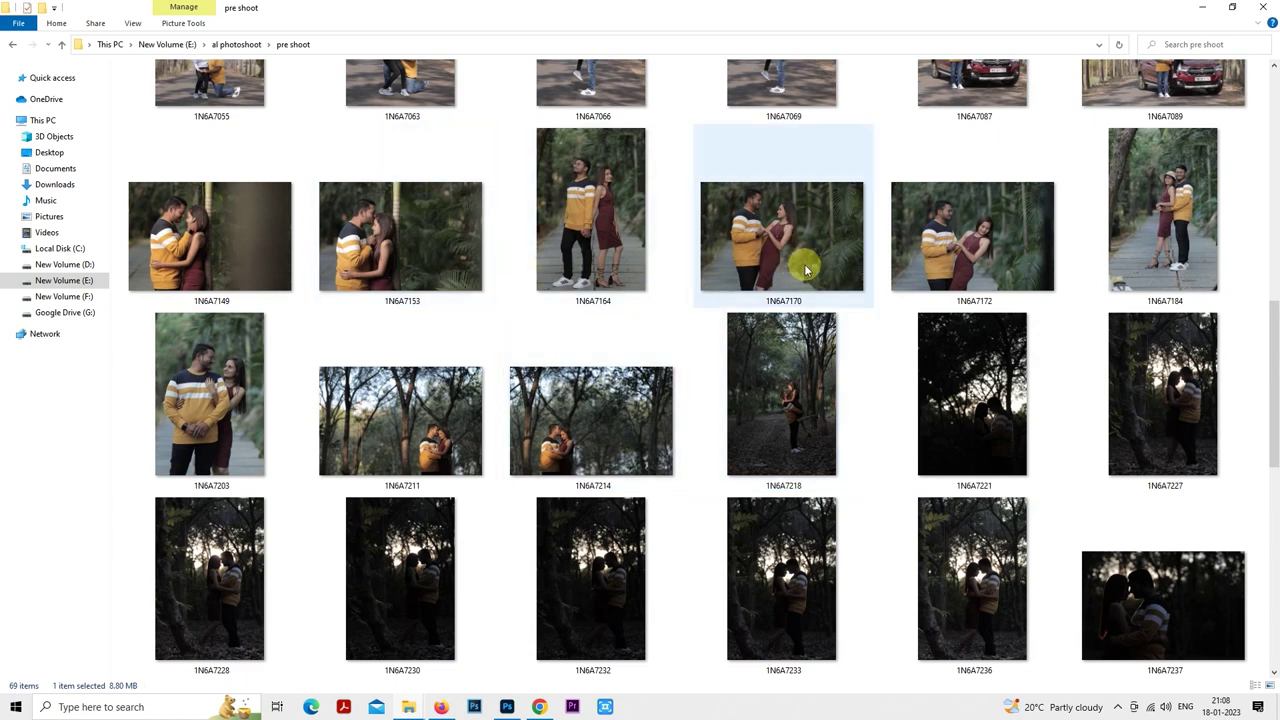
click(993, 238)
- Place photo 1N6A7172 over the frame and clip it to the outlined frame layer
drag(993, 240, 582, 413)
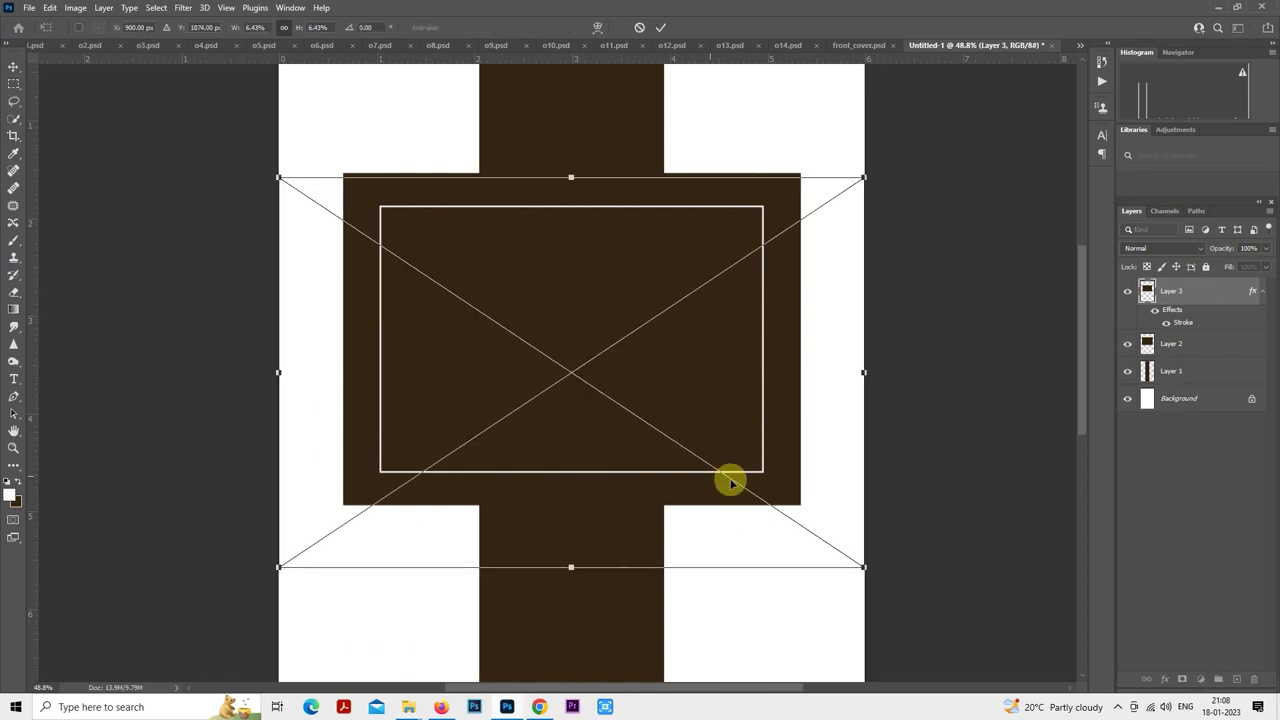
drag(794, 443, 828, 426)
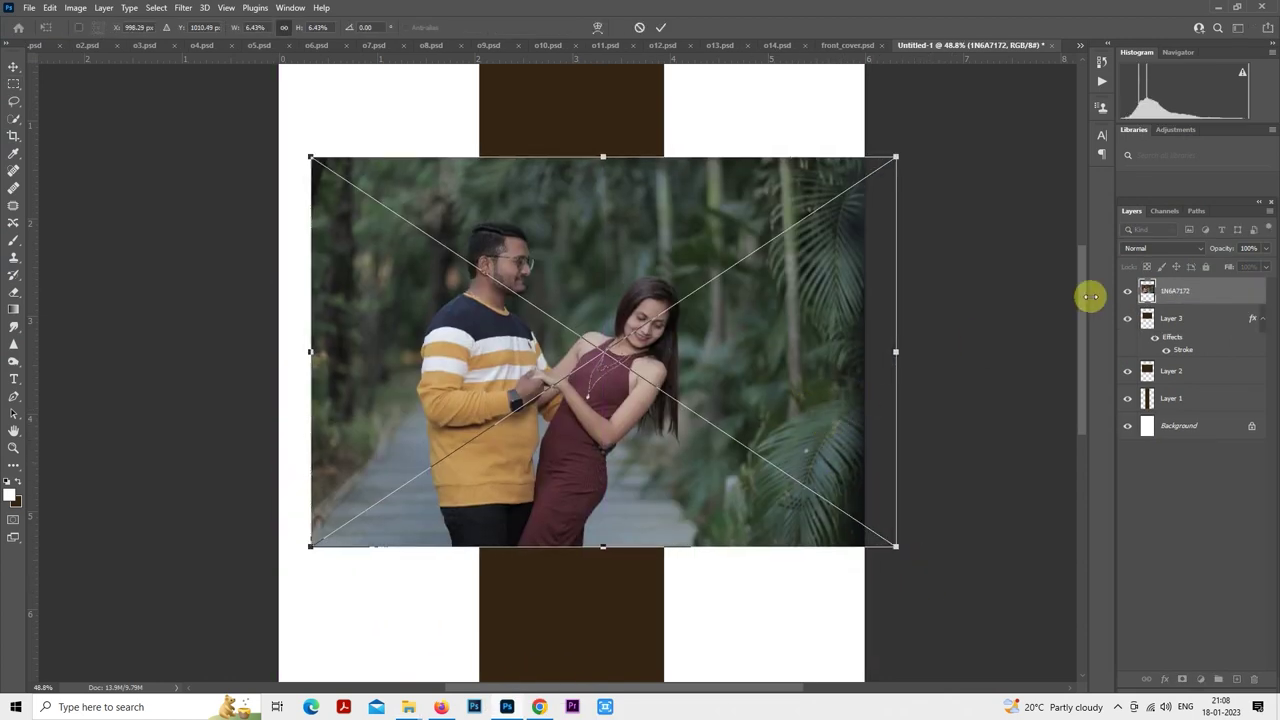
right_click(1185, 290)
click(1057, 425)
scroll(680, 351, down, 1)
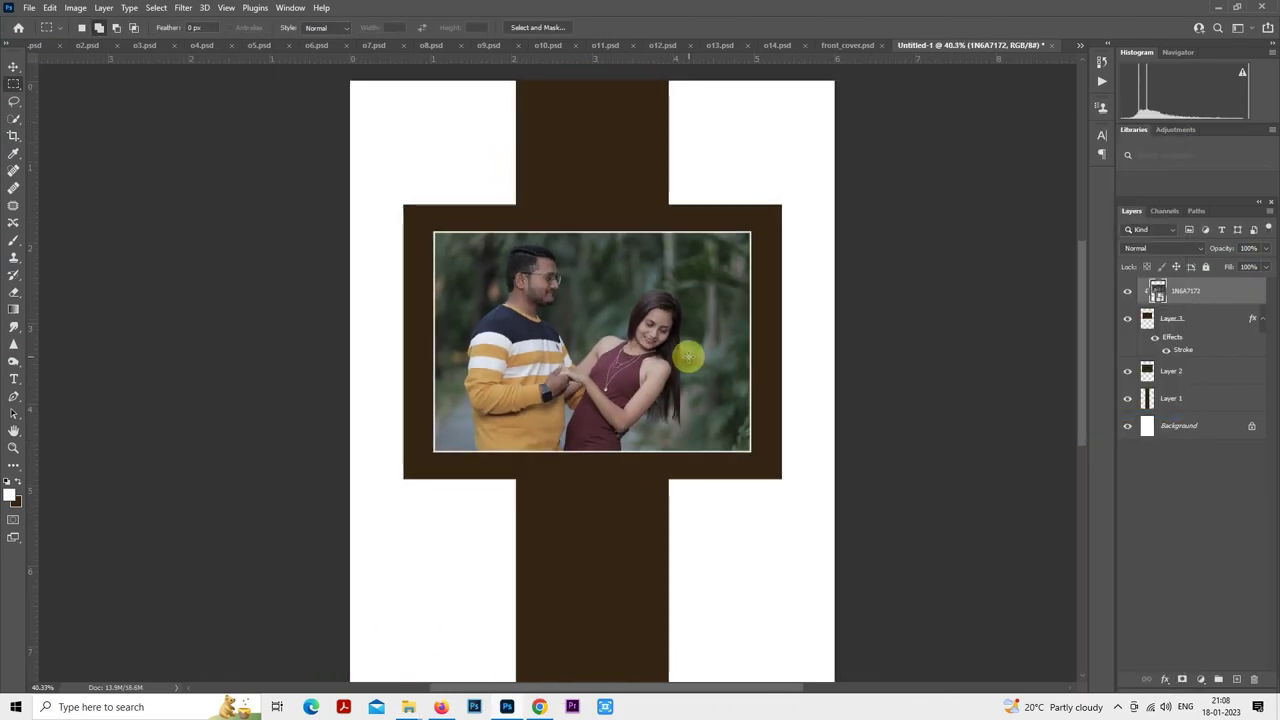
- Resize and reposition the clipped photo so it fills the frame
right_click(630, 313)
click(706, 510)
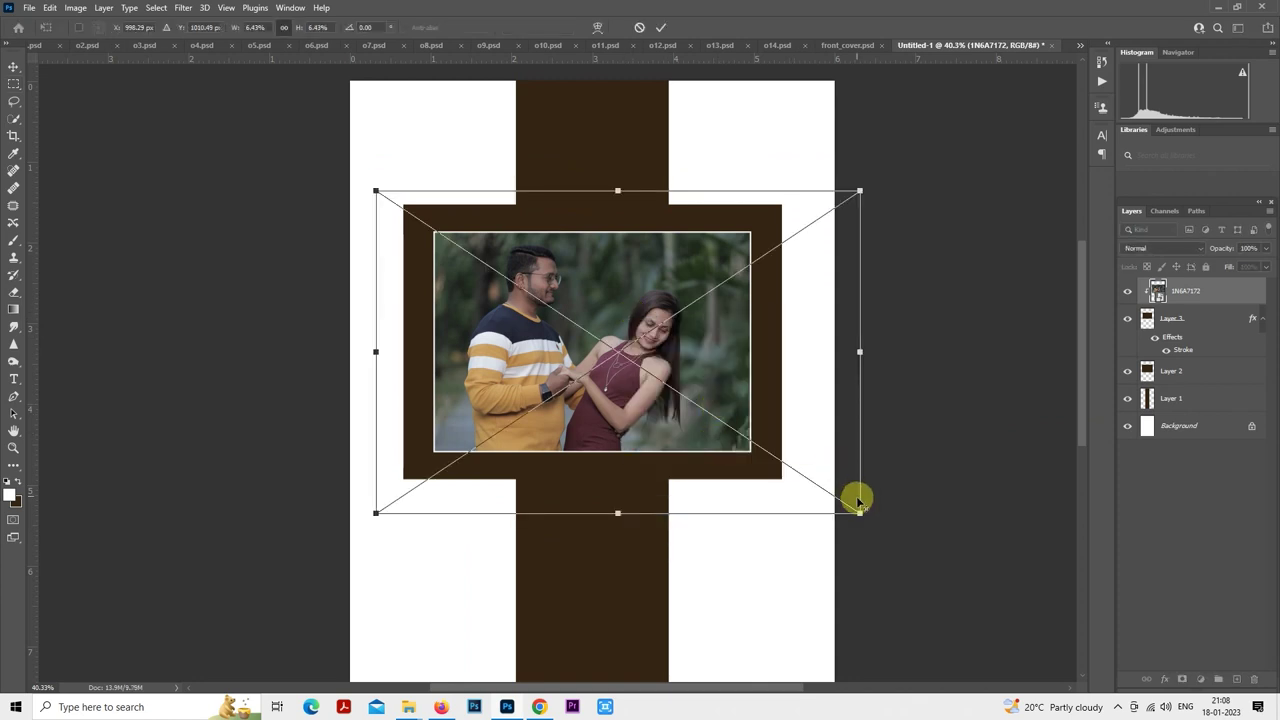
mouse_move(857, 510)
mouse_down()
mouse_move(867, 526)
mouse_move(857, 511)
mouse_up()
key(Return)
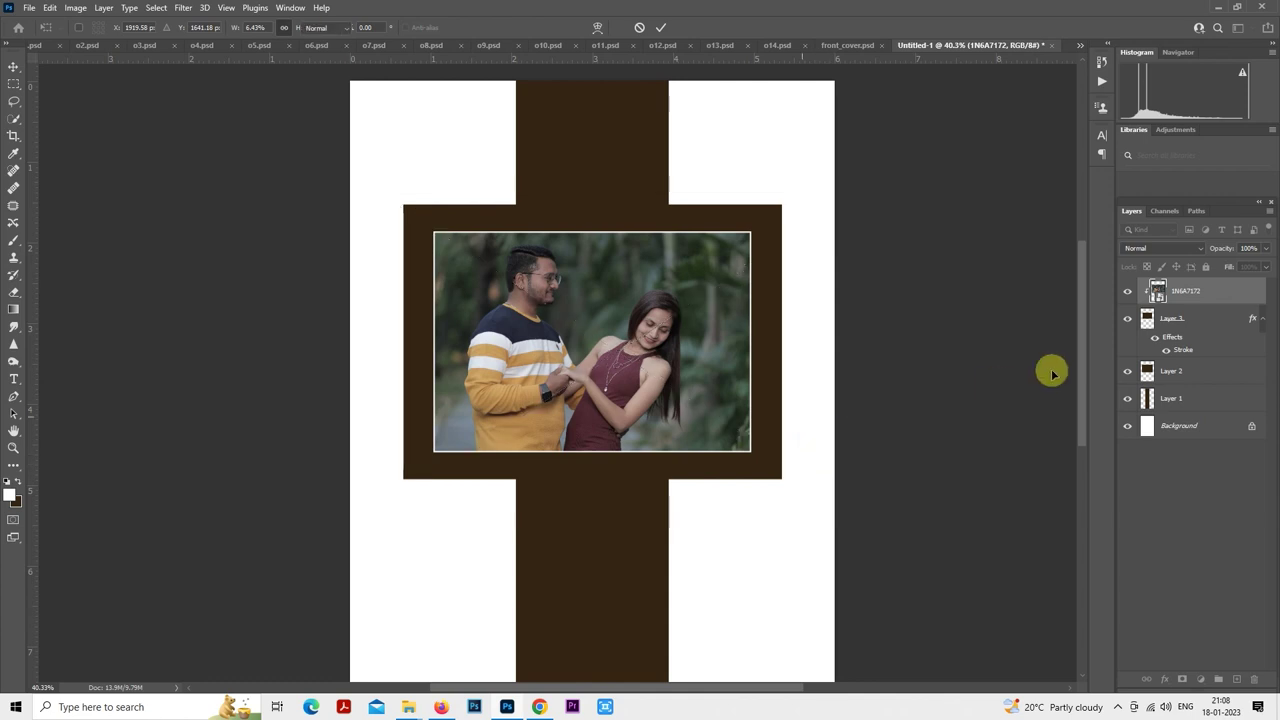
right_click(648, 331)
click(710, 519)
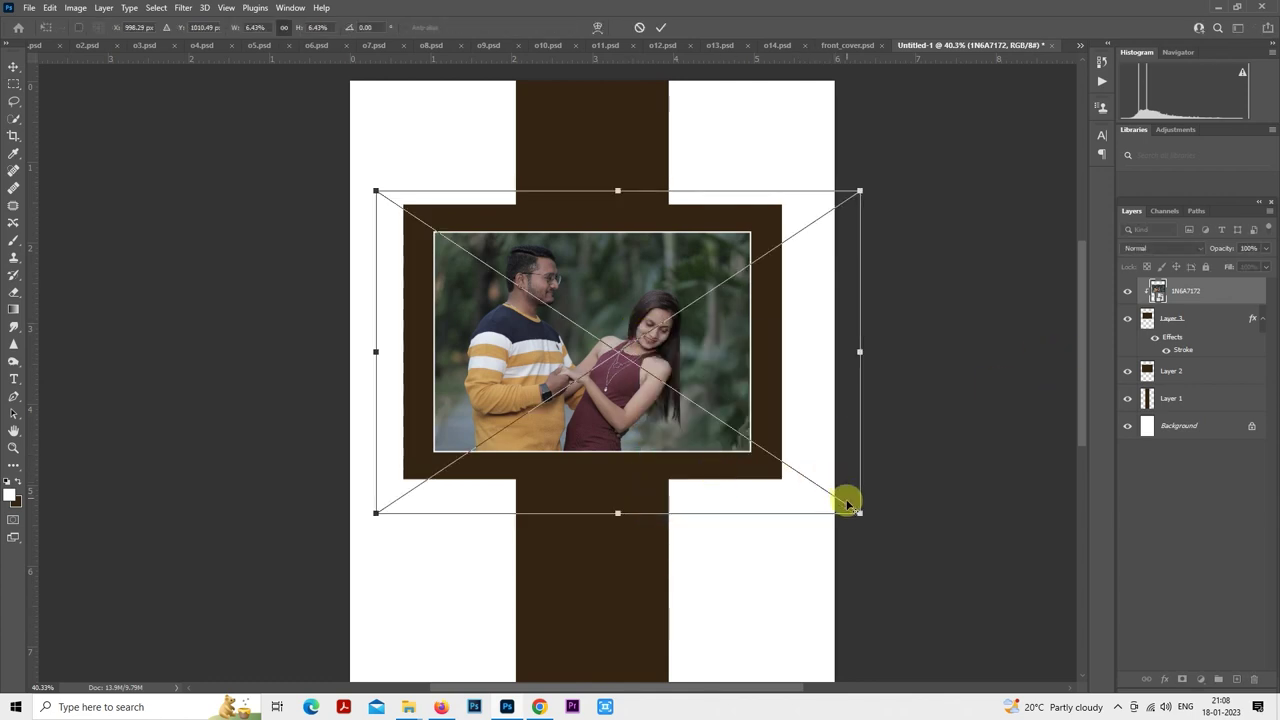
drag(859, 517, 895, 473)
drag(891, 529, 883, 520)
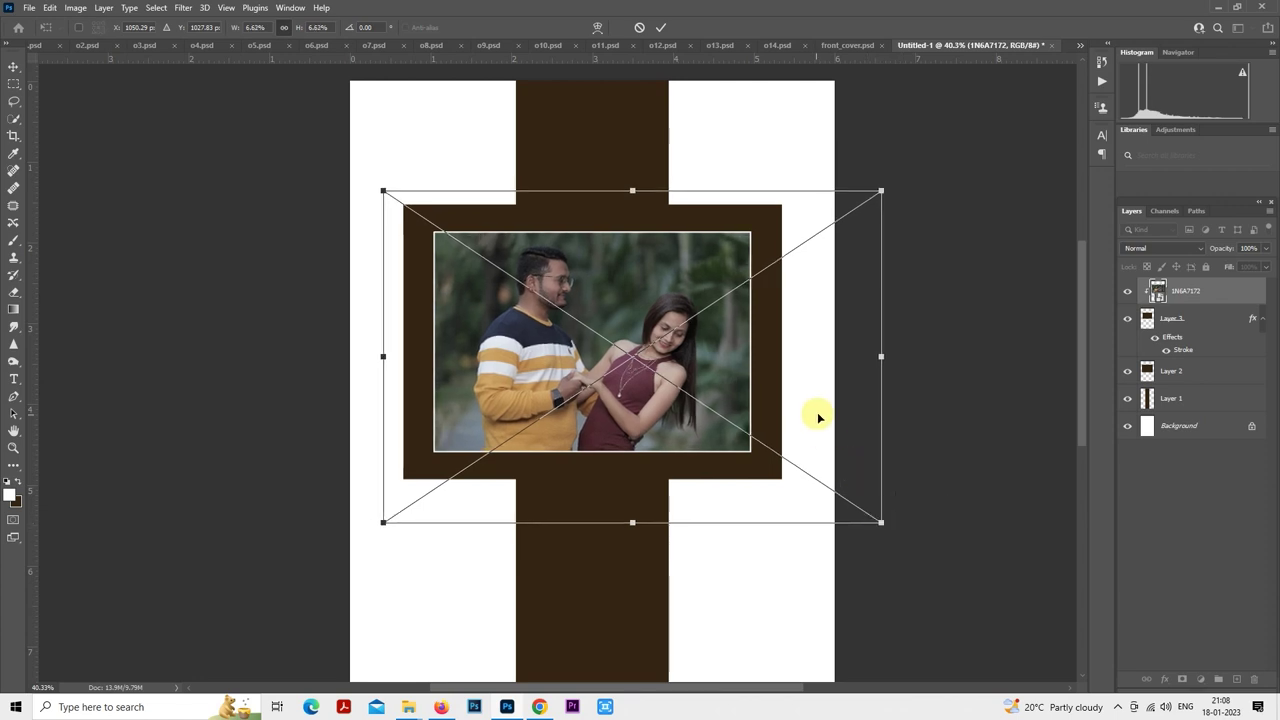
drag(817, 417, 817, 416)
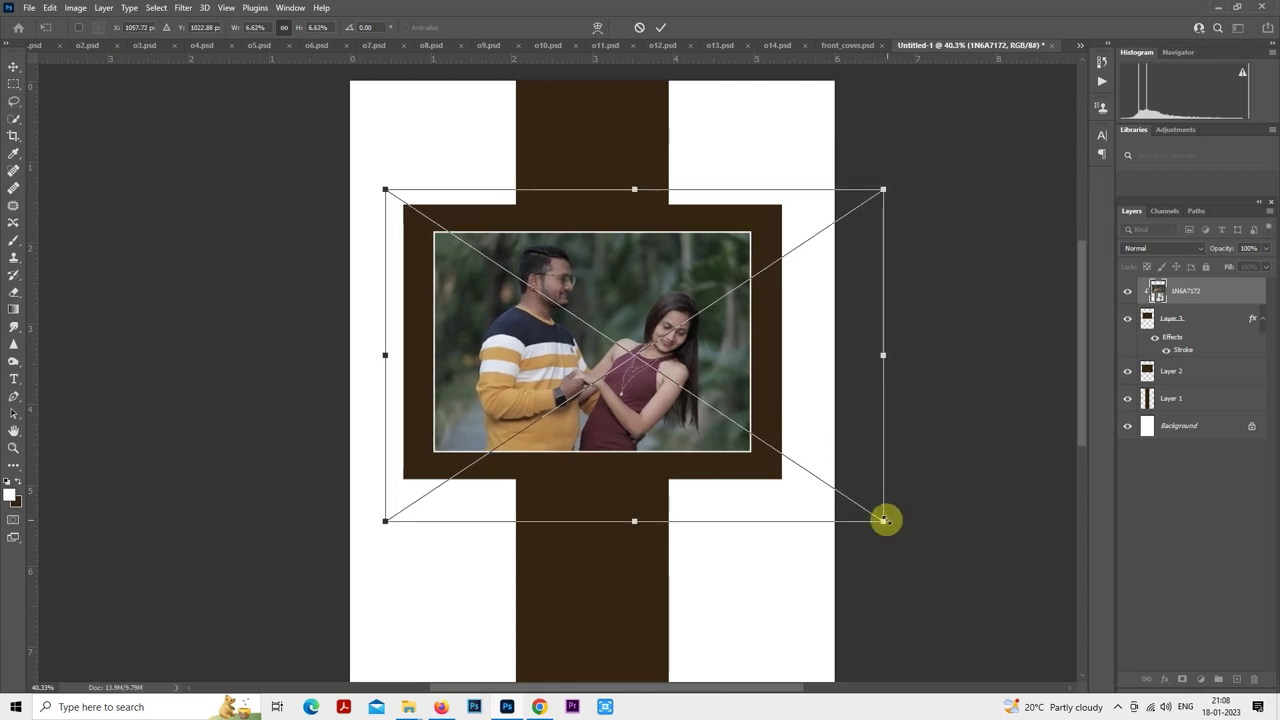
drag(885, 519, 866, 509)
drag(815, 422, 805, 414)
key(Return)
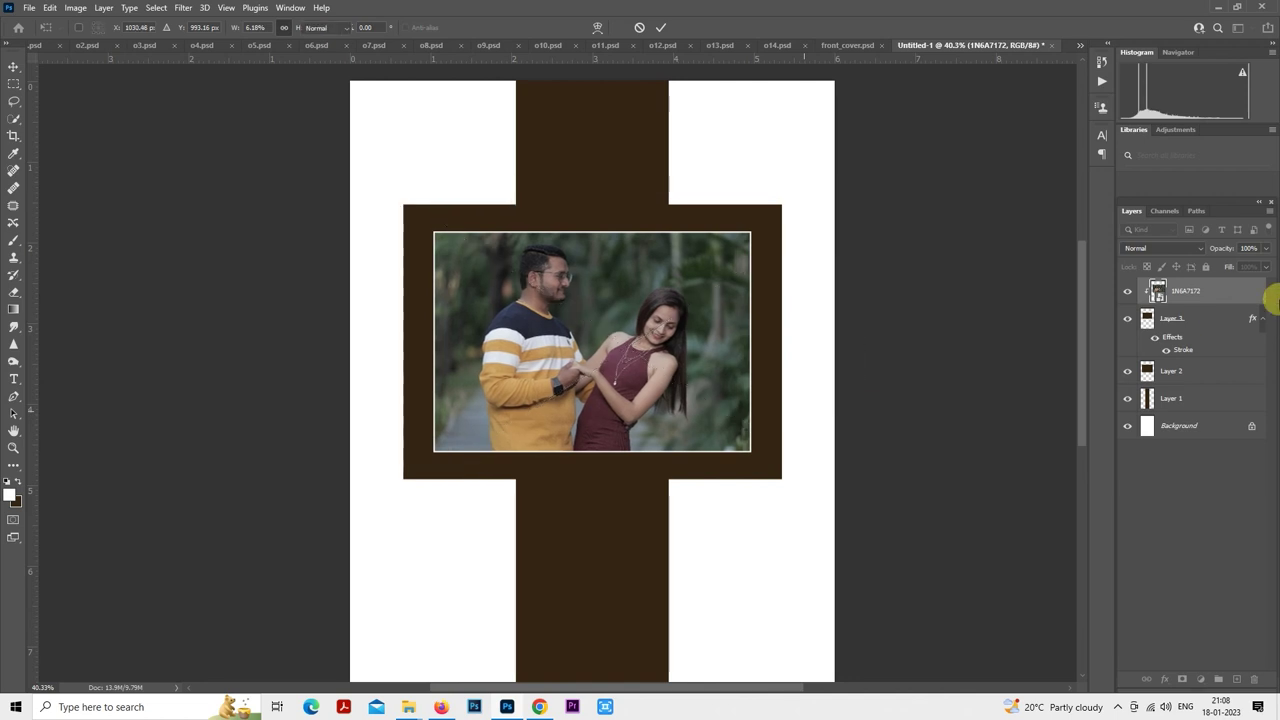
- Lower the photo layer's opacity to 50%
click(1266, 248)
drag(1229, 262, 1212, 262)
scroll(761, 338, down, 3)
- On a new layer, fill a dark brown panel over the lower part of the column
scroll(549, 443, up, 1)
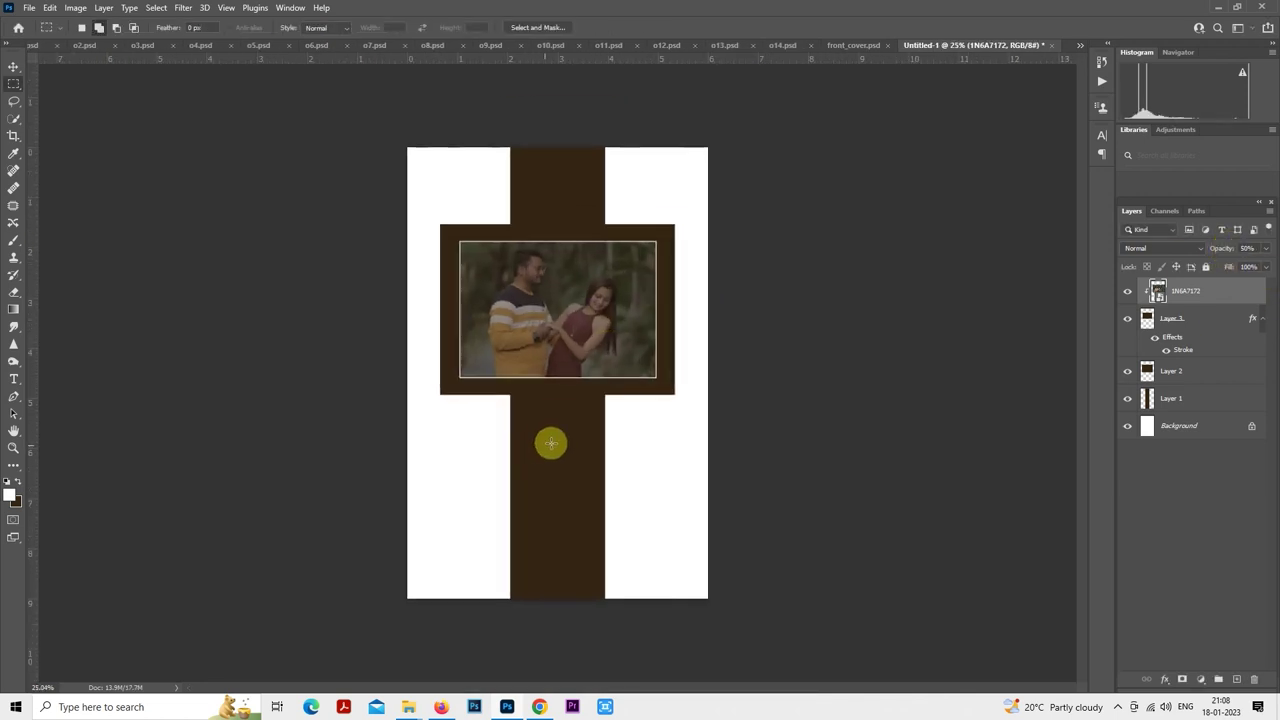
scroll(507, 490, up, 1)
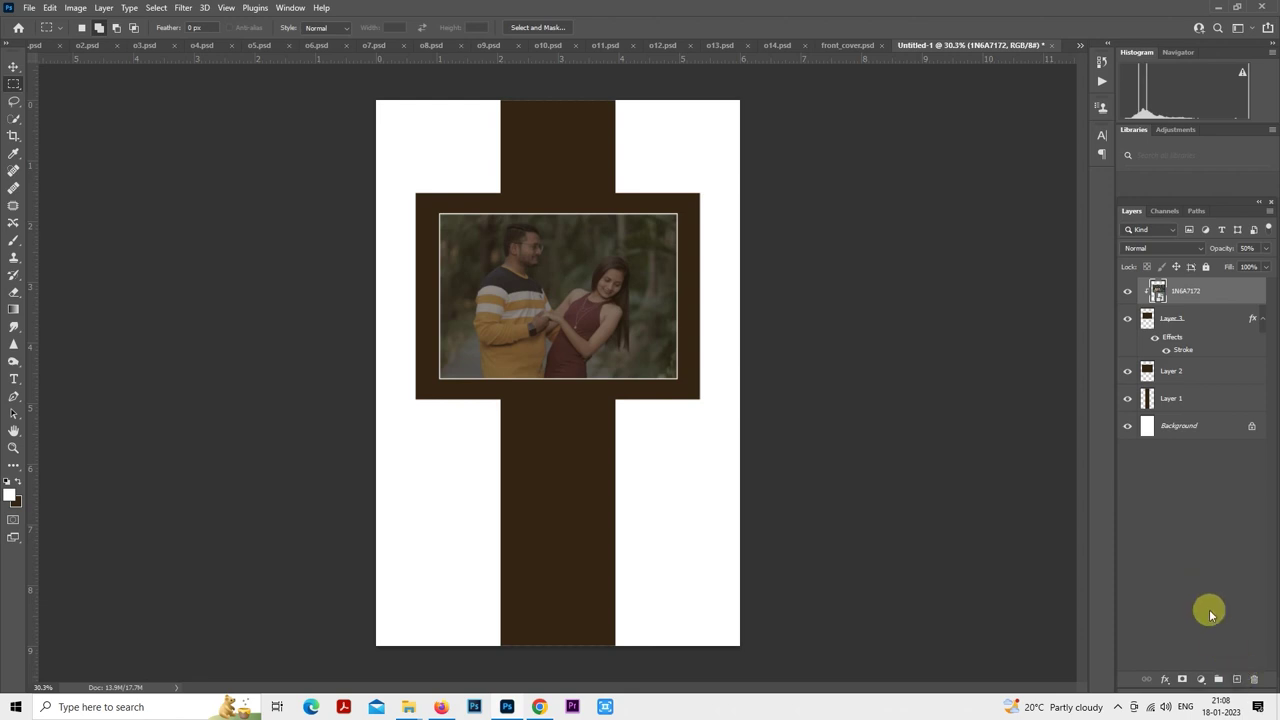
click(1236, 679)
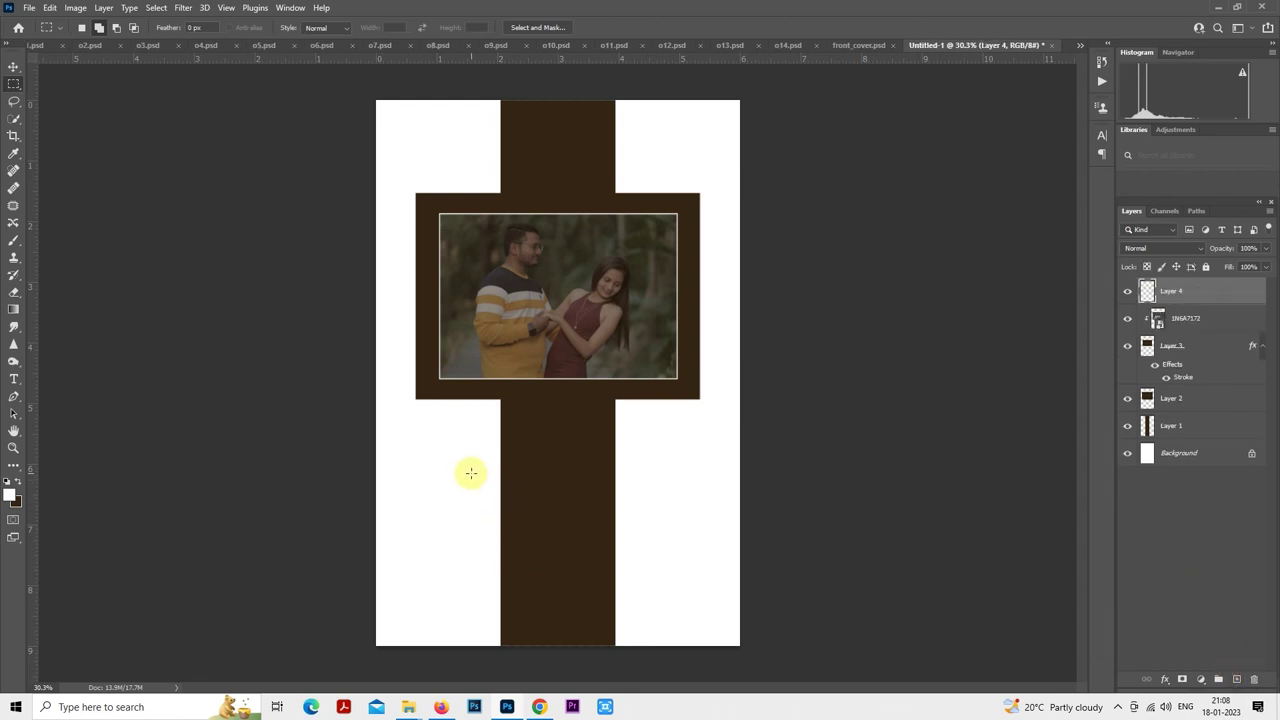
drag(476, 473, 638, 573)
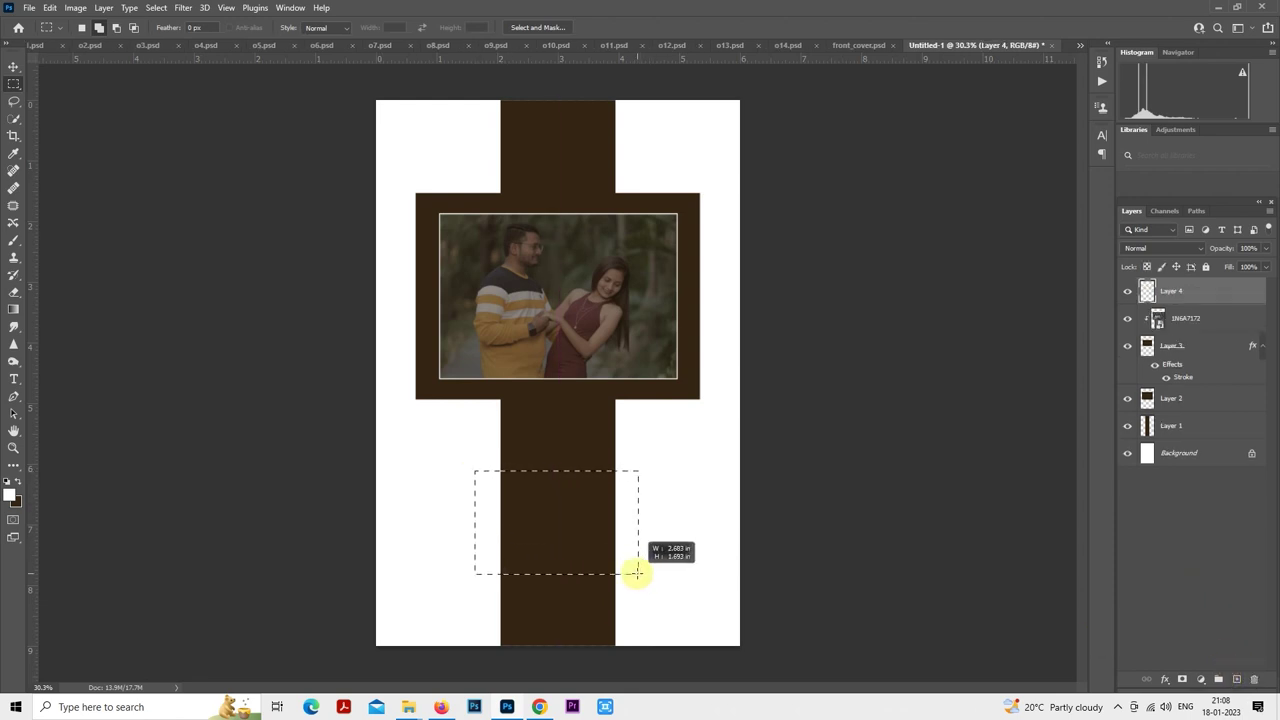
key(alt+BackSpace)
key(ctrl+d)
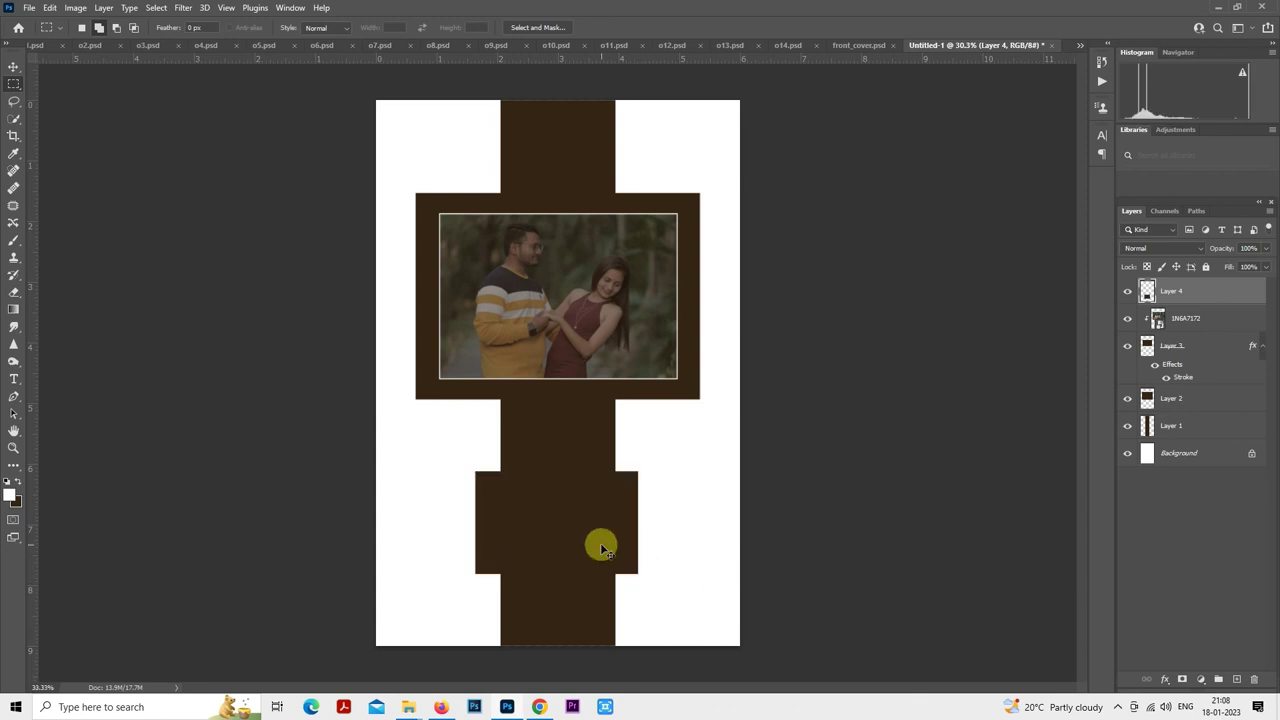
scroll(600, 543, down, 2)
scroll(600, 170, up, 1)
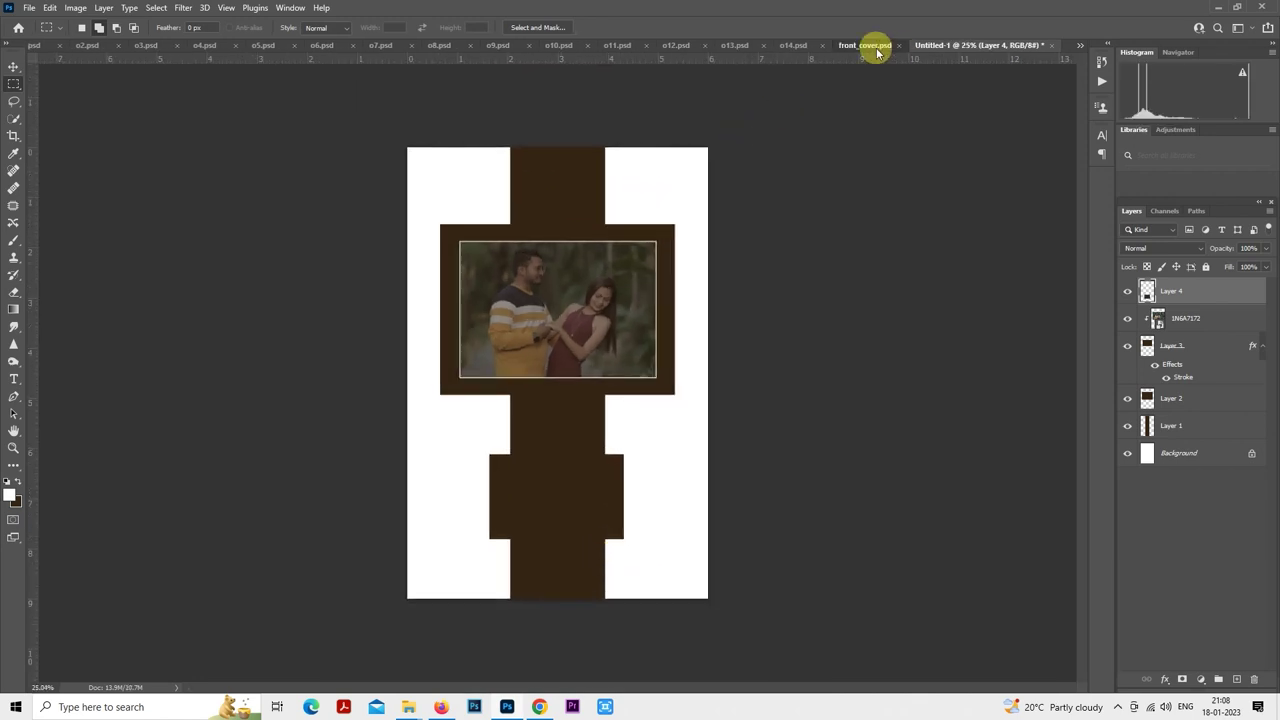
- Copy the decorative line and quote text layers from front_cover.psd onto the new page
click(866, 45)
click(1165, 320)
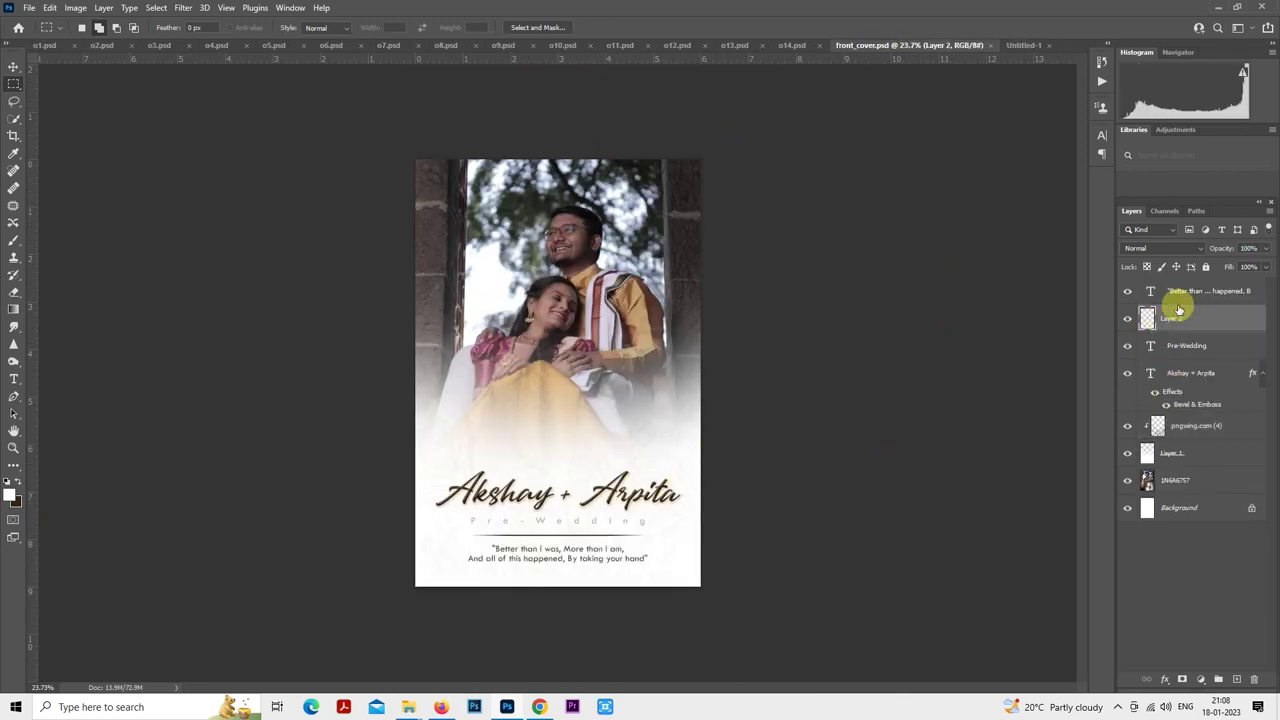
shift+click(1190, 292)
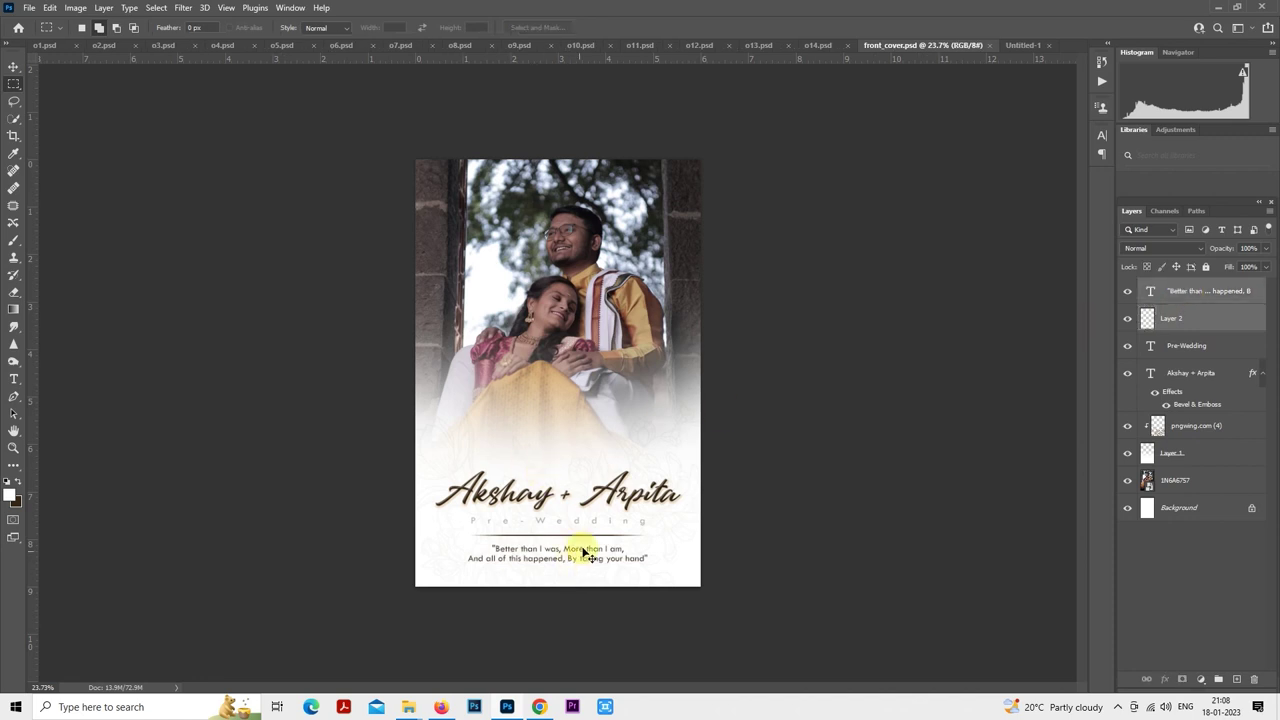
drag(577, 560, 597, 472)
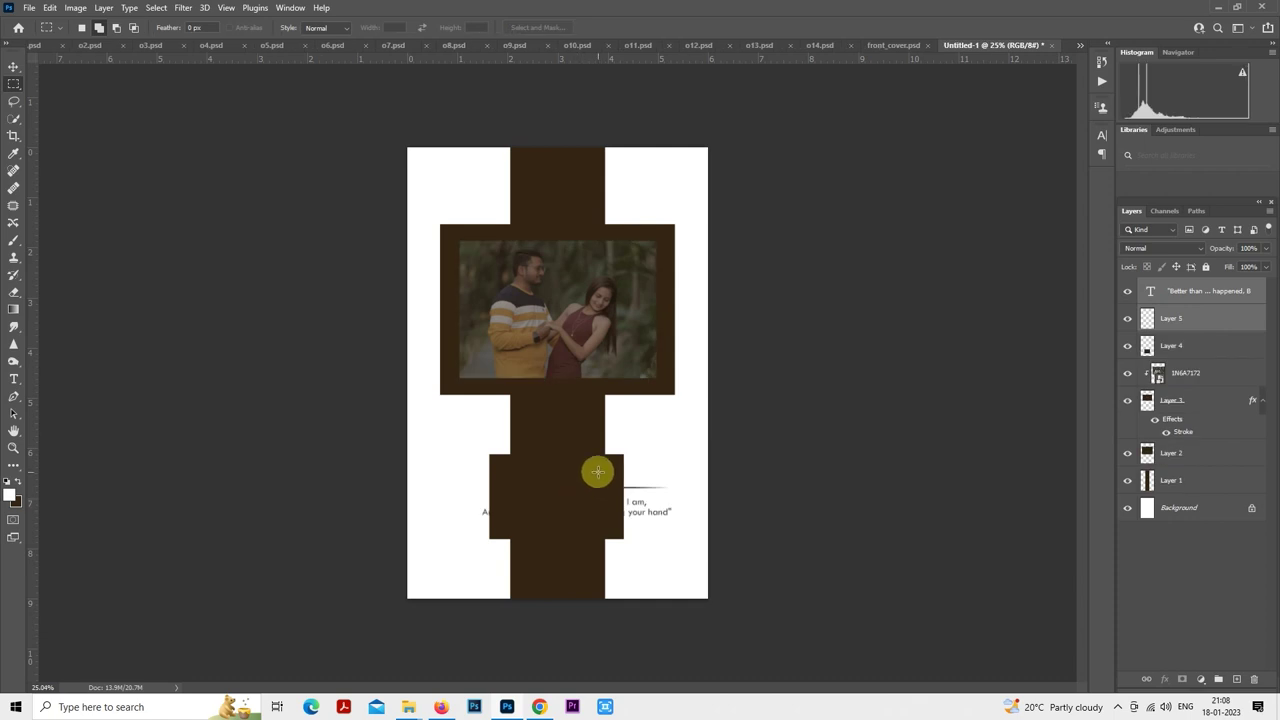
- Turn the copied line (Layer 5) white with Hue/Saturation Lightness +100
click(1167, 324)
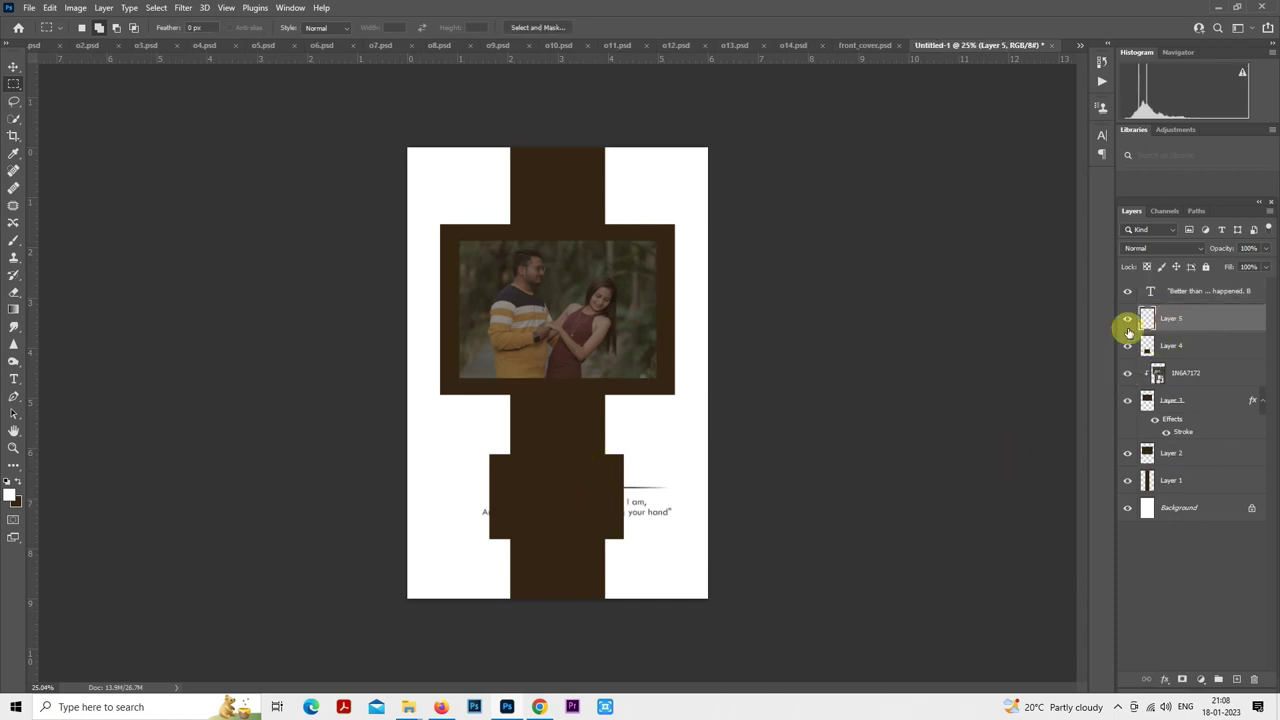
key(ctrl+u)
drag(906, 231, 1043, 231)
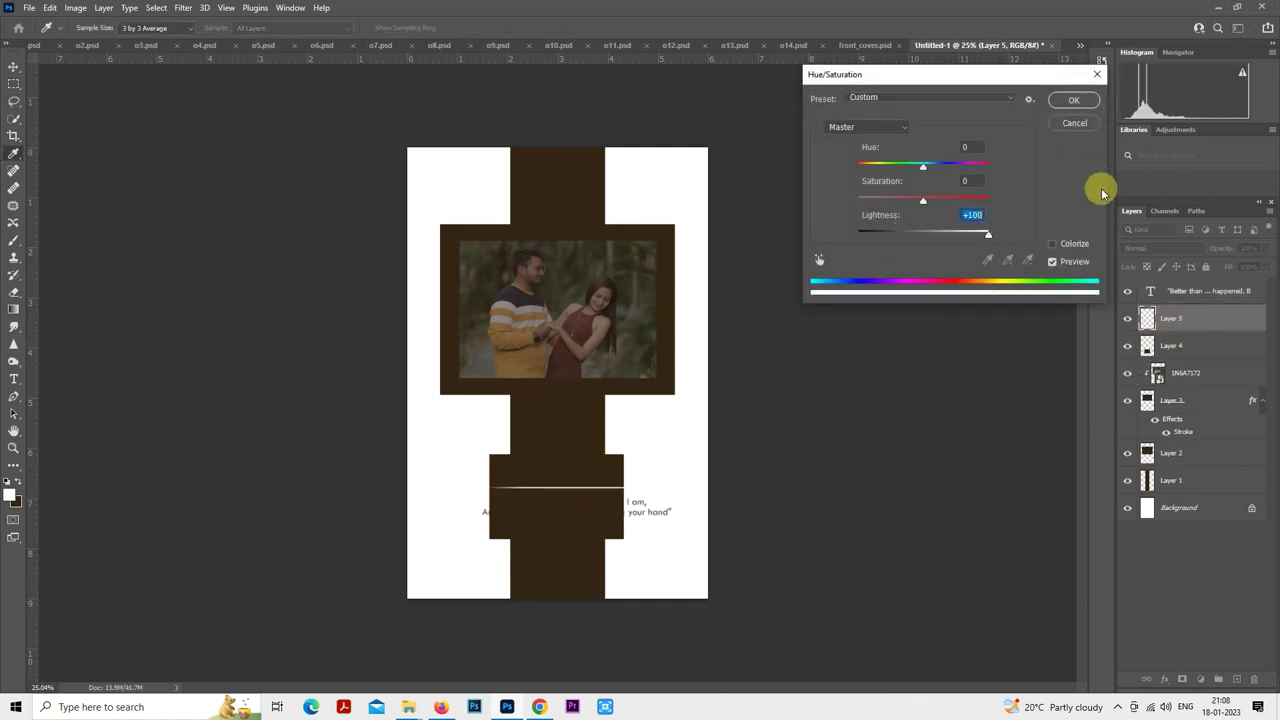
click(1080, 103)
- Replace the quote wording with the phone number and colour the text white
double_click(1152, 292)
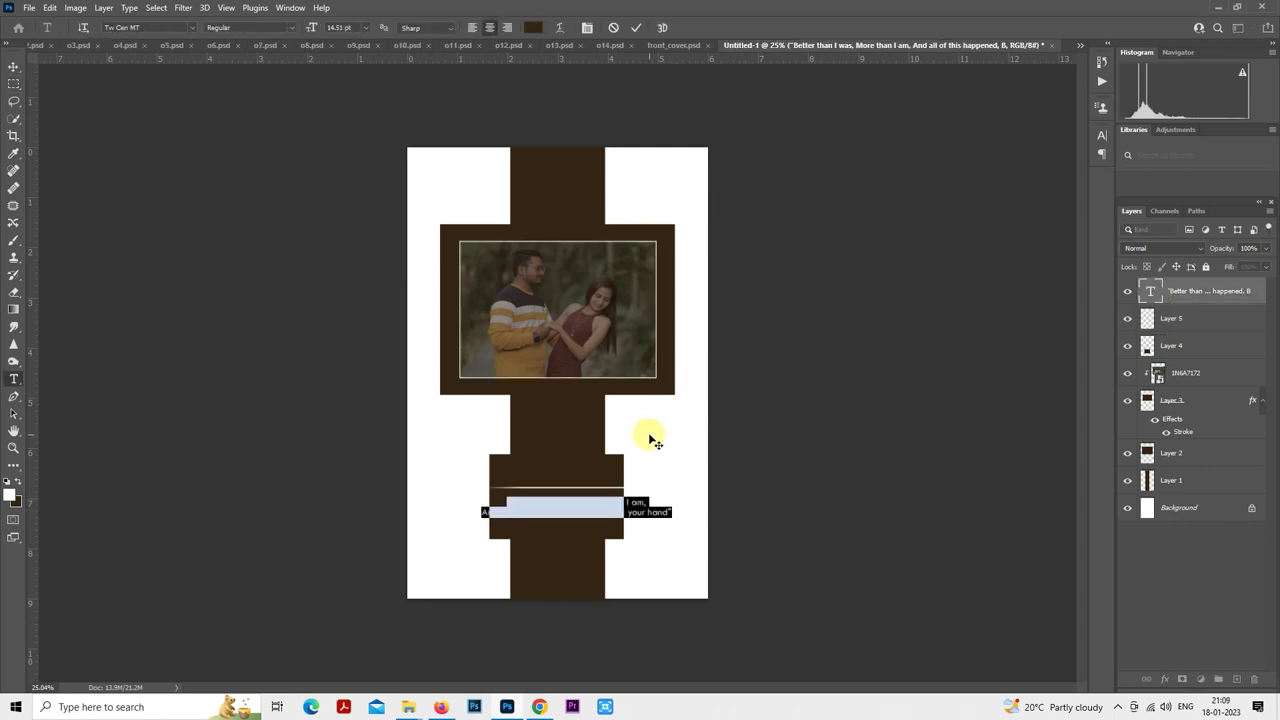
key(ctrl+h)
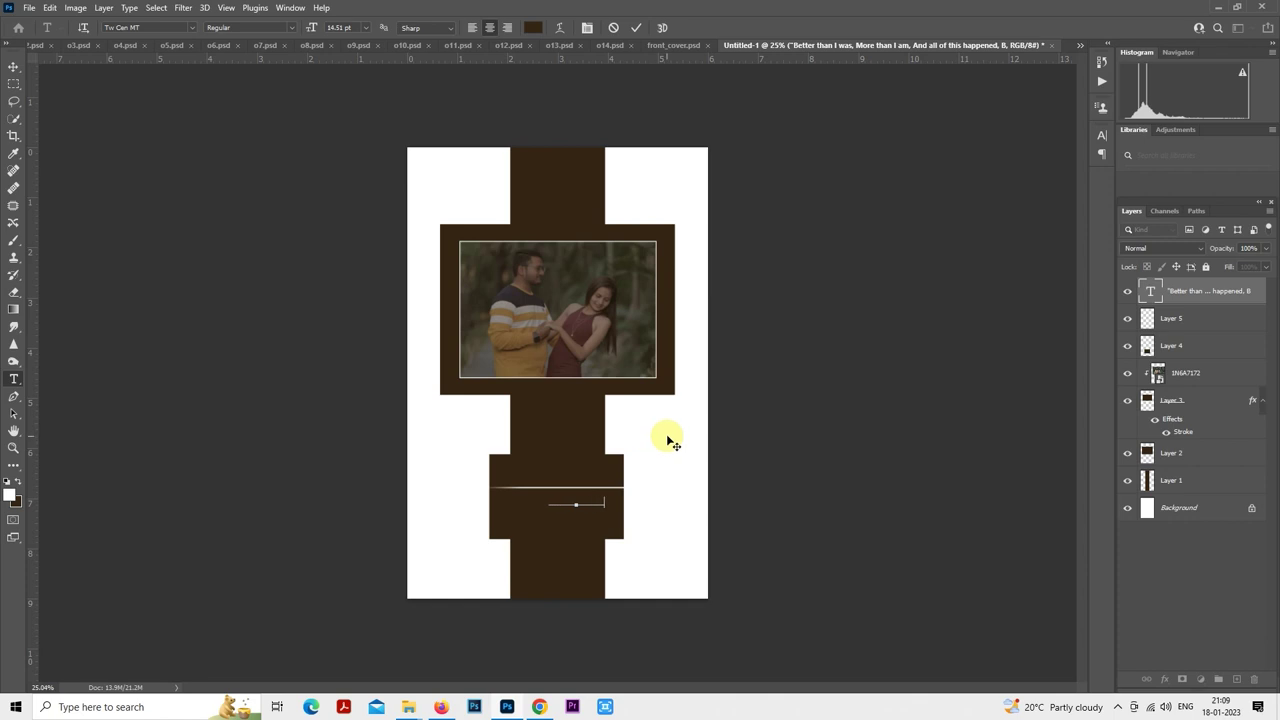
double_click(1150, 295)
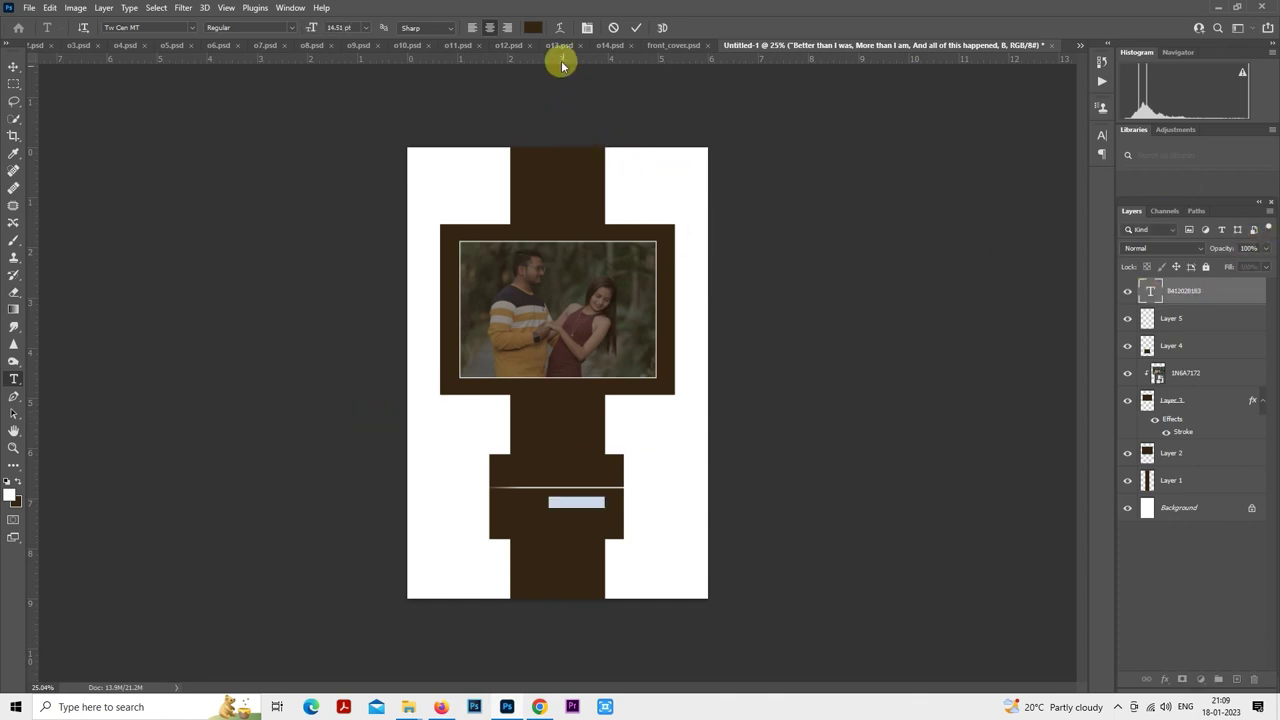
click(533, 27)
drag(906, 249, 757, 75)
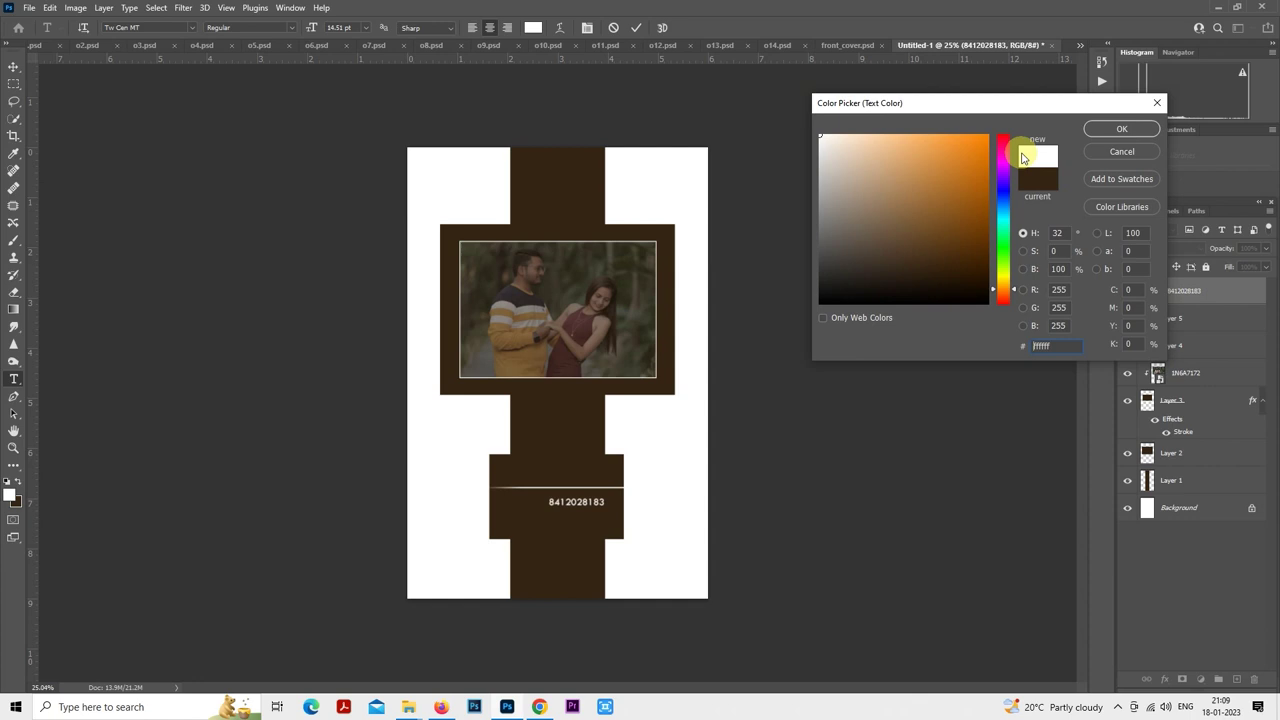
click(1122, 128)
click(14, 83)
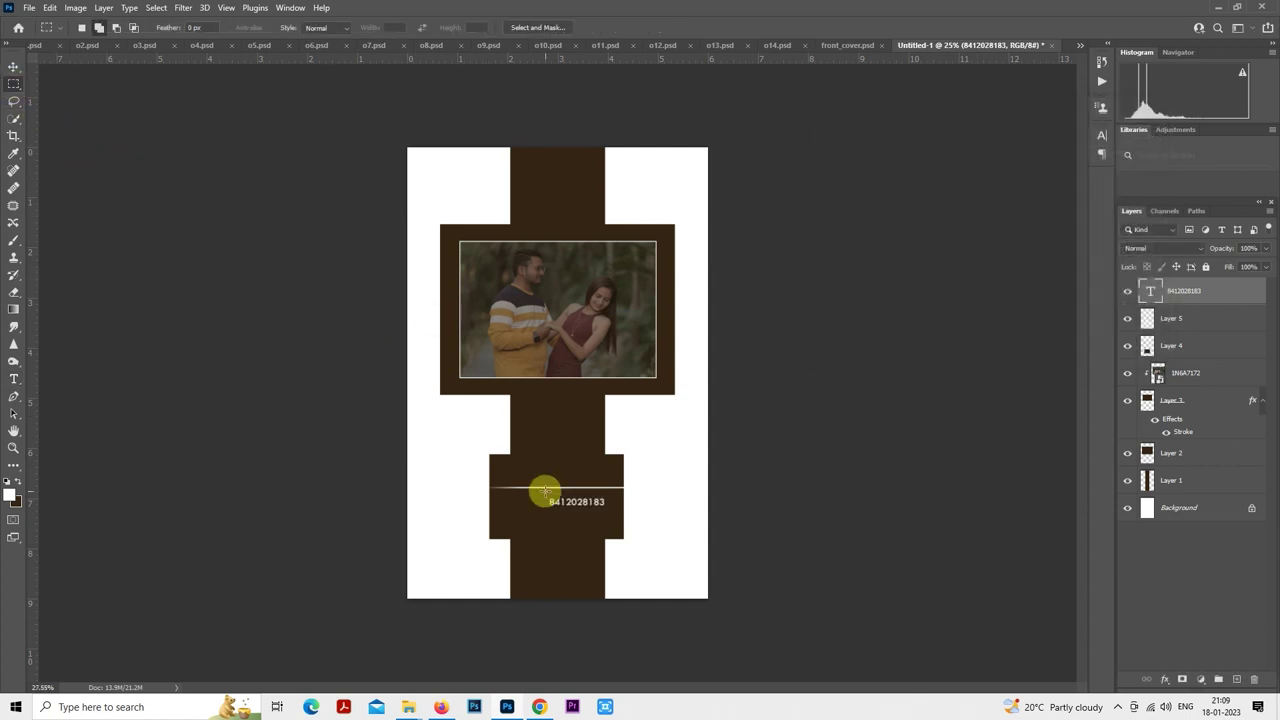
- Shorten the white line from its right end with Free Transform
scroll(545, 490, up, 3)
click(1185, 320)
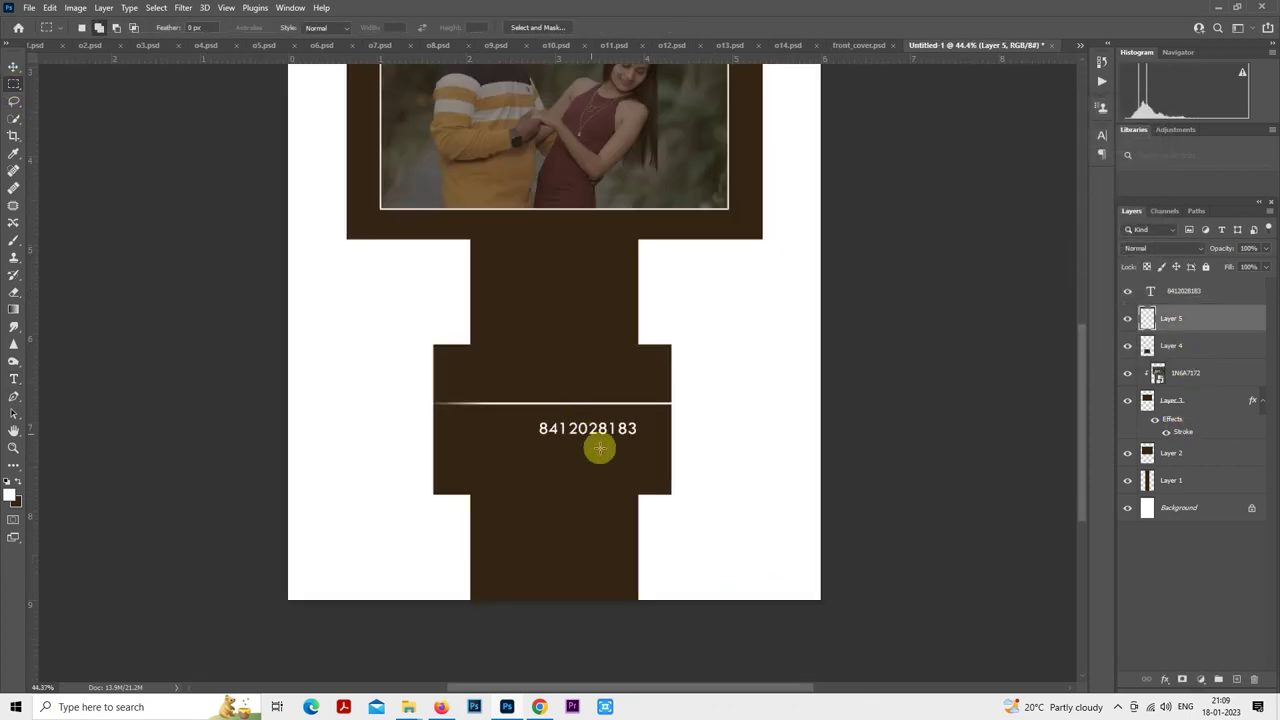
right_click(568, 373)
click(643, 490)
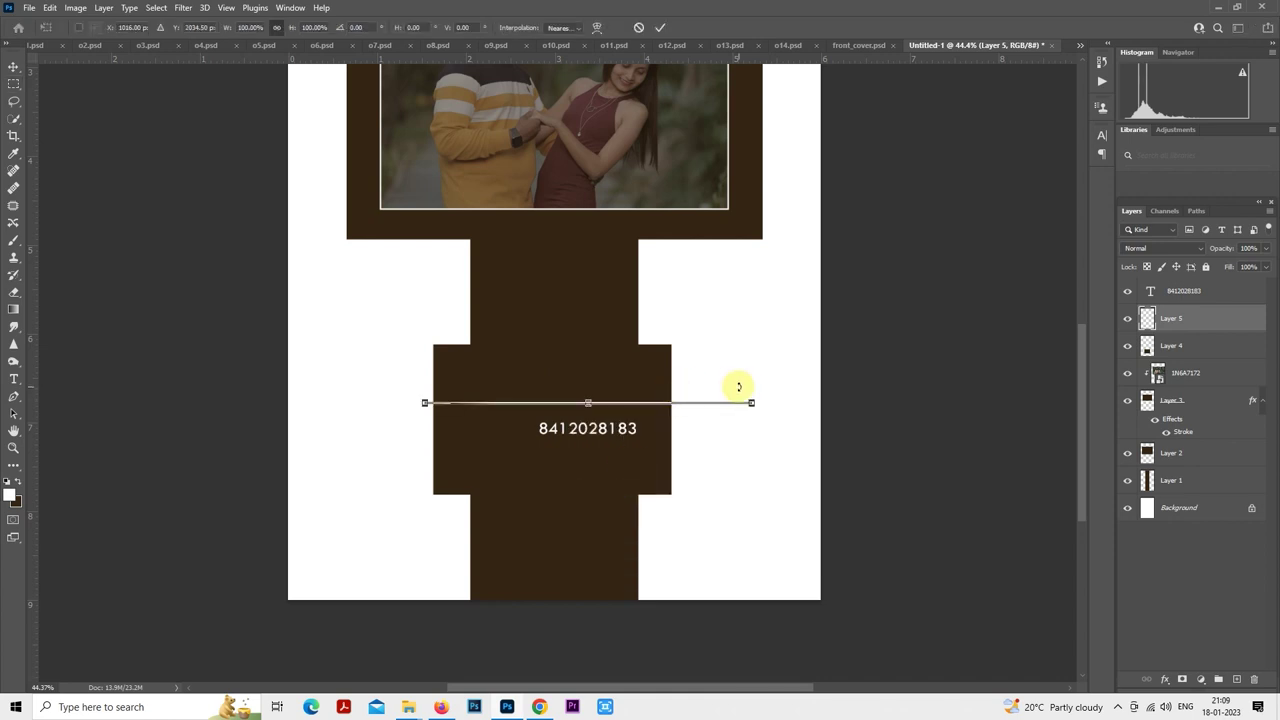
scroll(738, 386, up, 5)
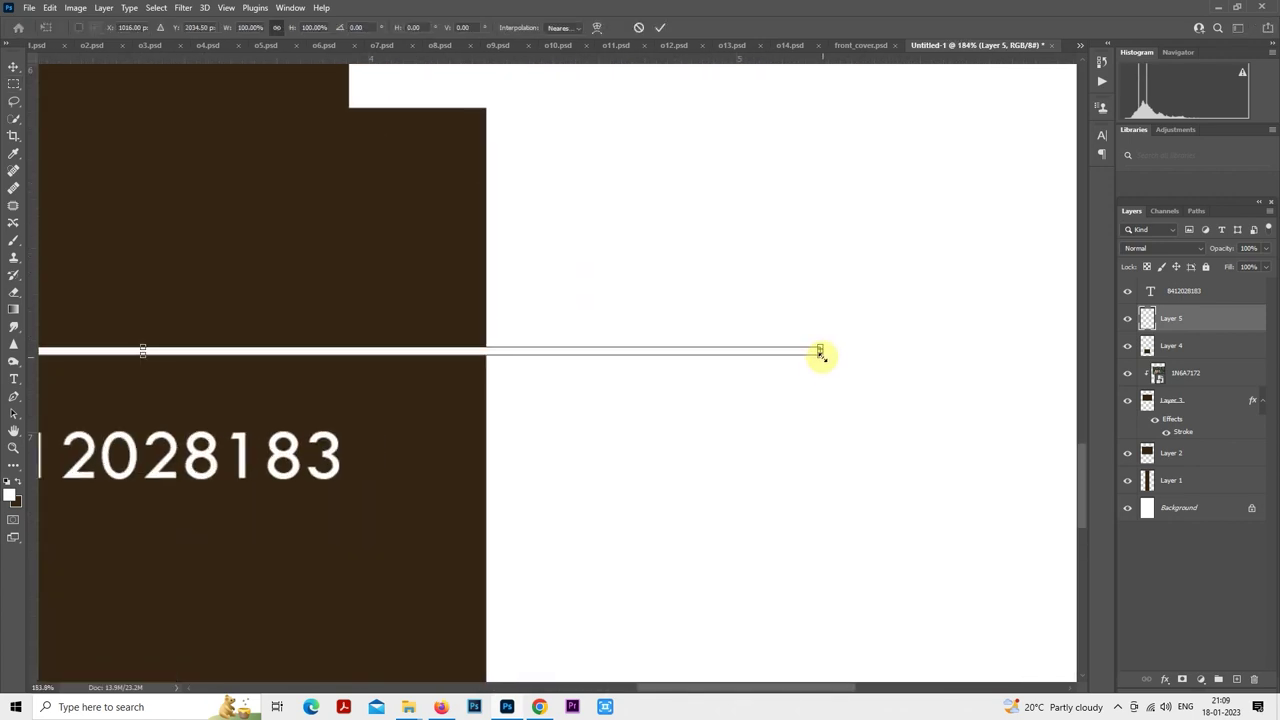
drag(820, 355, 420, 350)
scroll(489, 471, down, 4)
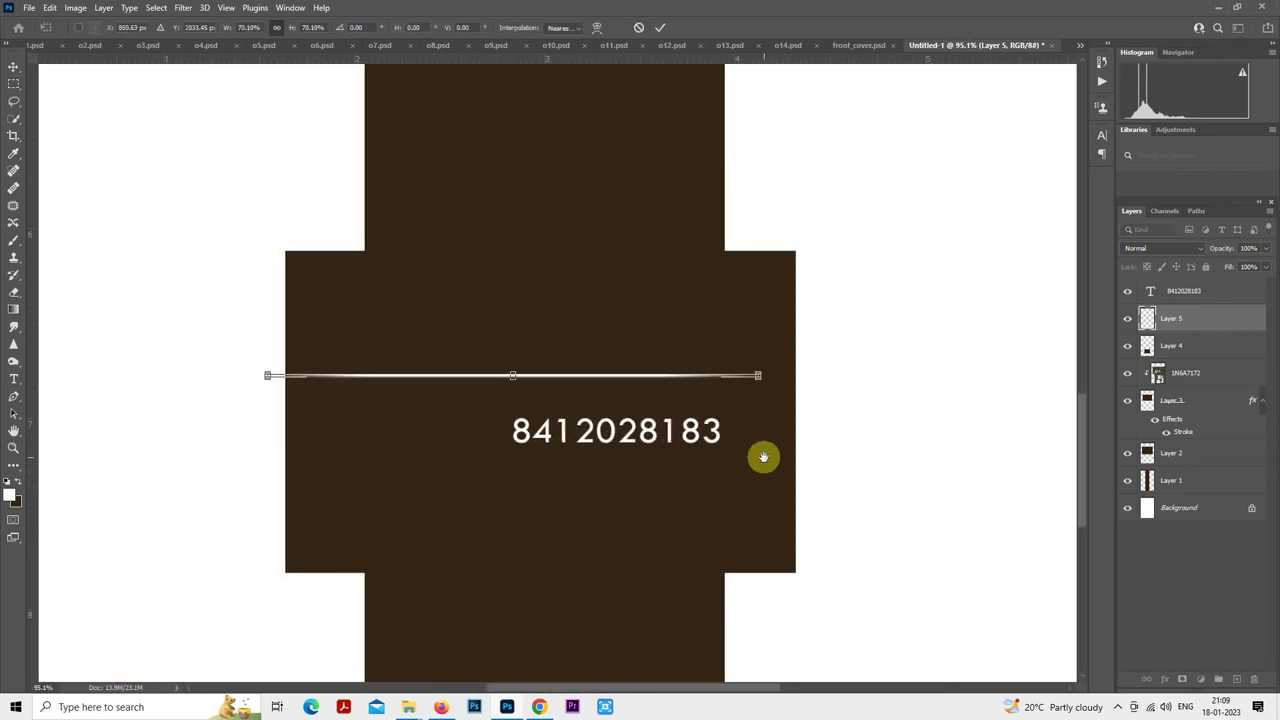
drag(760, 378, 660, 461)
key(Return)
- Enlarge the phone number, move it beneath the line, and select the Layer 4 panel
scroll(640, 385, down, 1)
key(alt+bracketright)
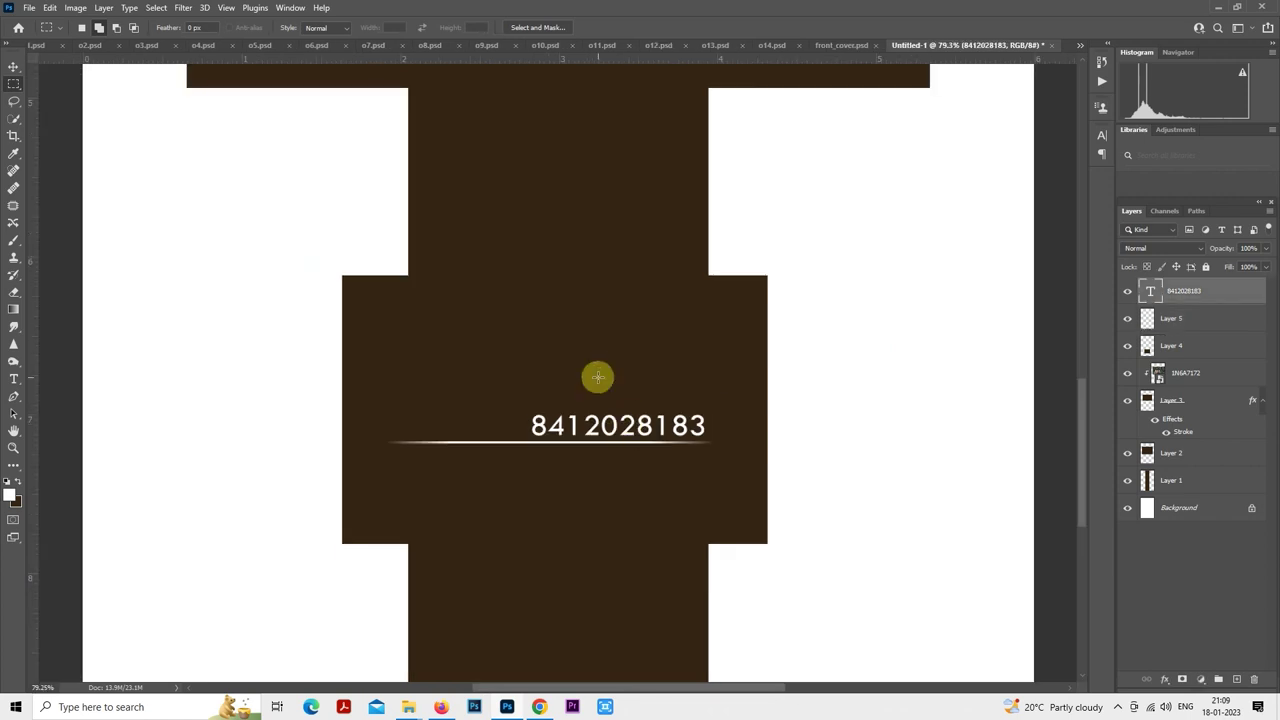
right_click(596, 373)
click(665, 493)
drag(706, 443, 619, 472)
key(Return)
key(m)
scroll(665, 456, down, 4)
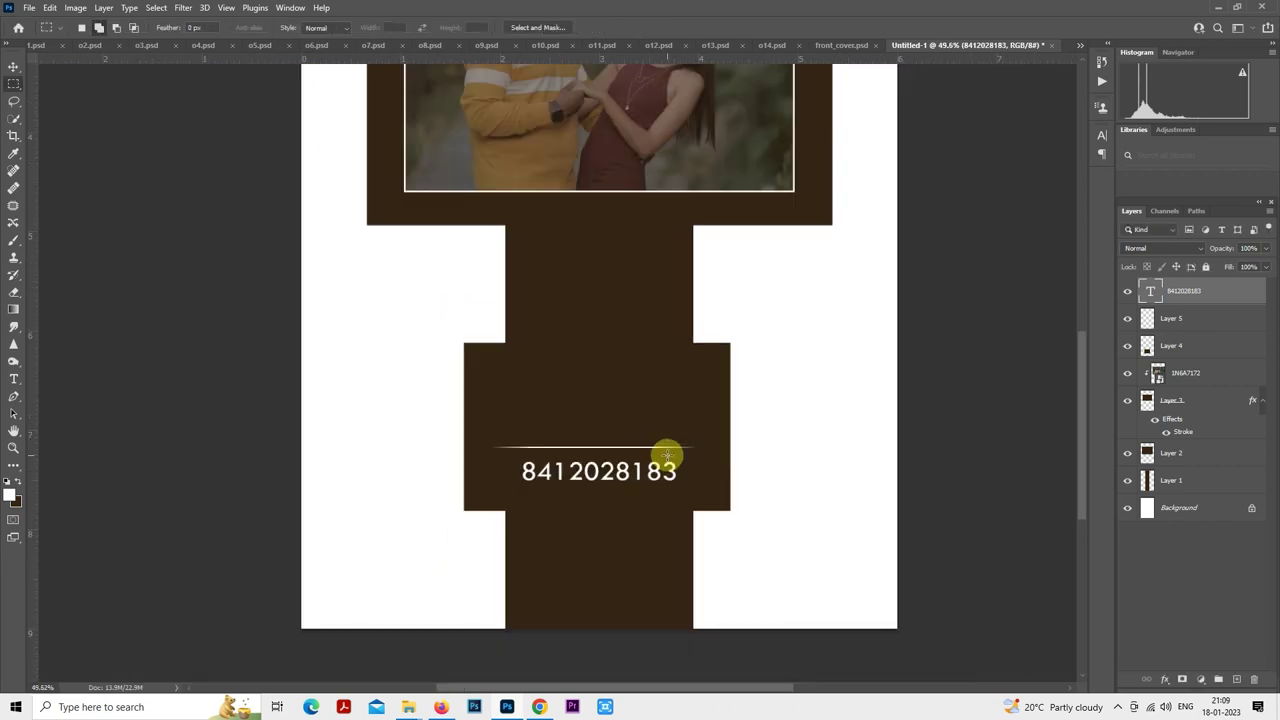
scroll(667, 456, down, 2)
scroll(765, 404, down, 1)
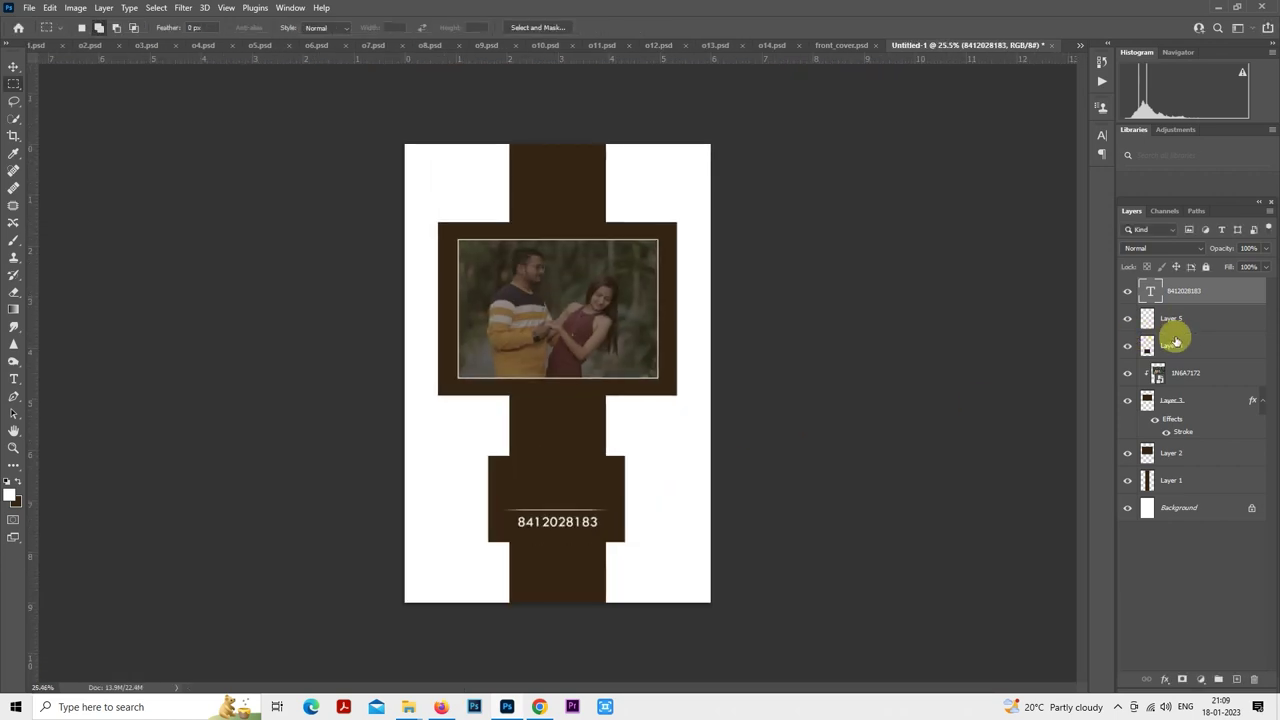
click(1176, 345)
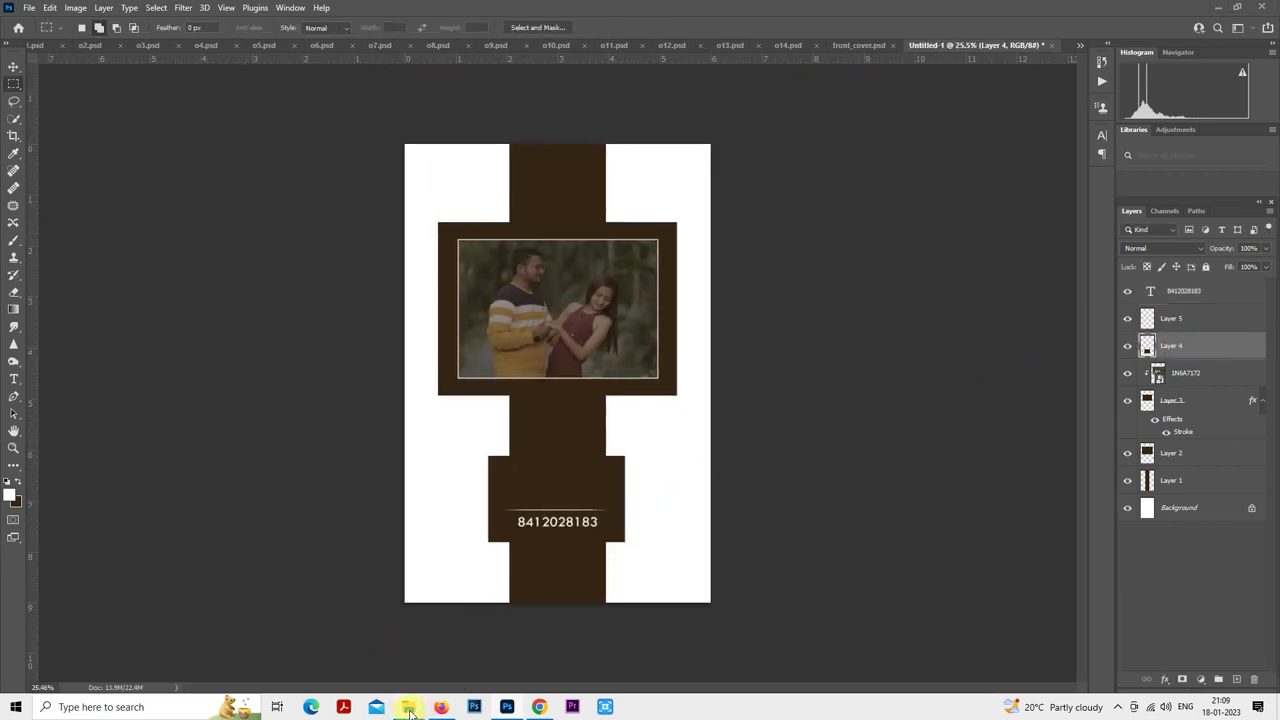
- Drag the pink watercolor-flowers 1500x2250 image from the album design folder onto the page
mouse_move(409, 712)
click(628, 655)
scroll(705, 370, down, 3)
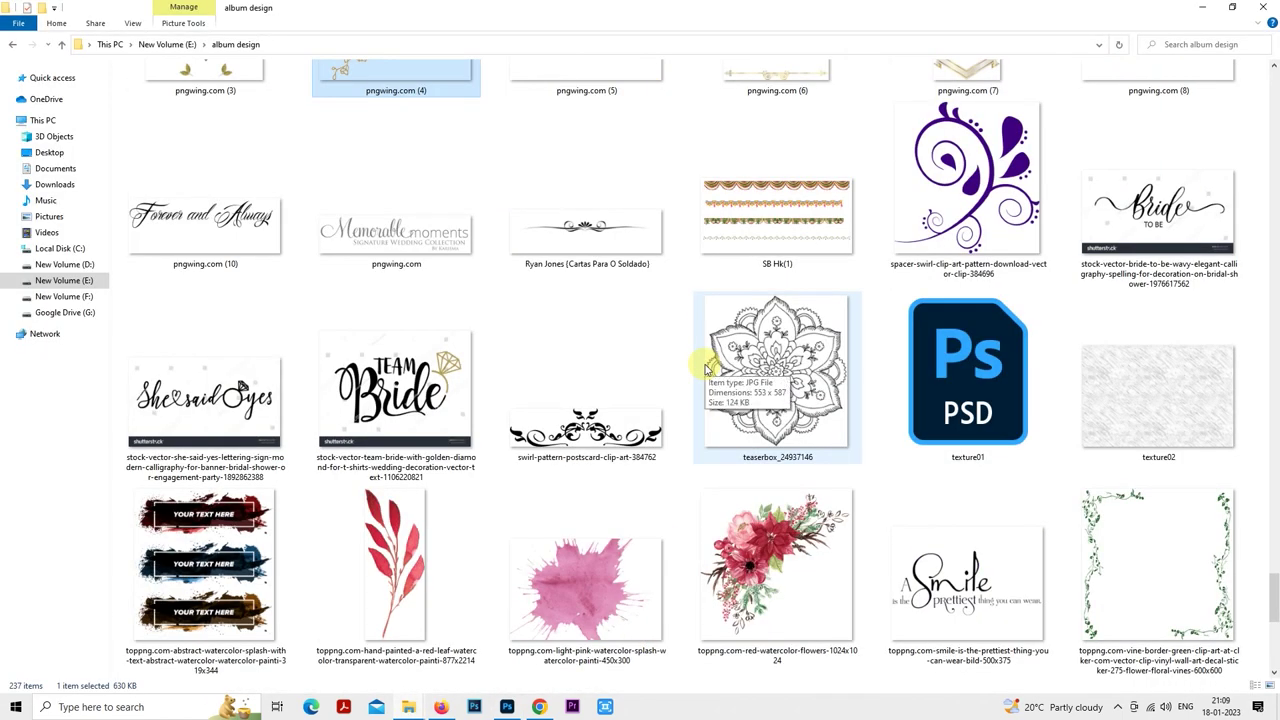
scroll(705, 368, down, 3)
click(611, 369)
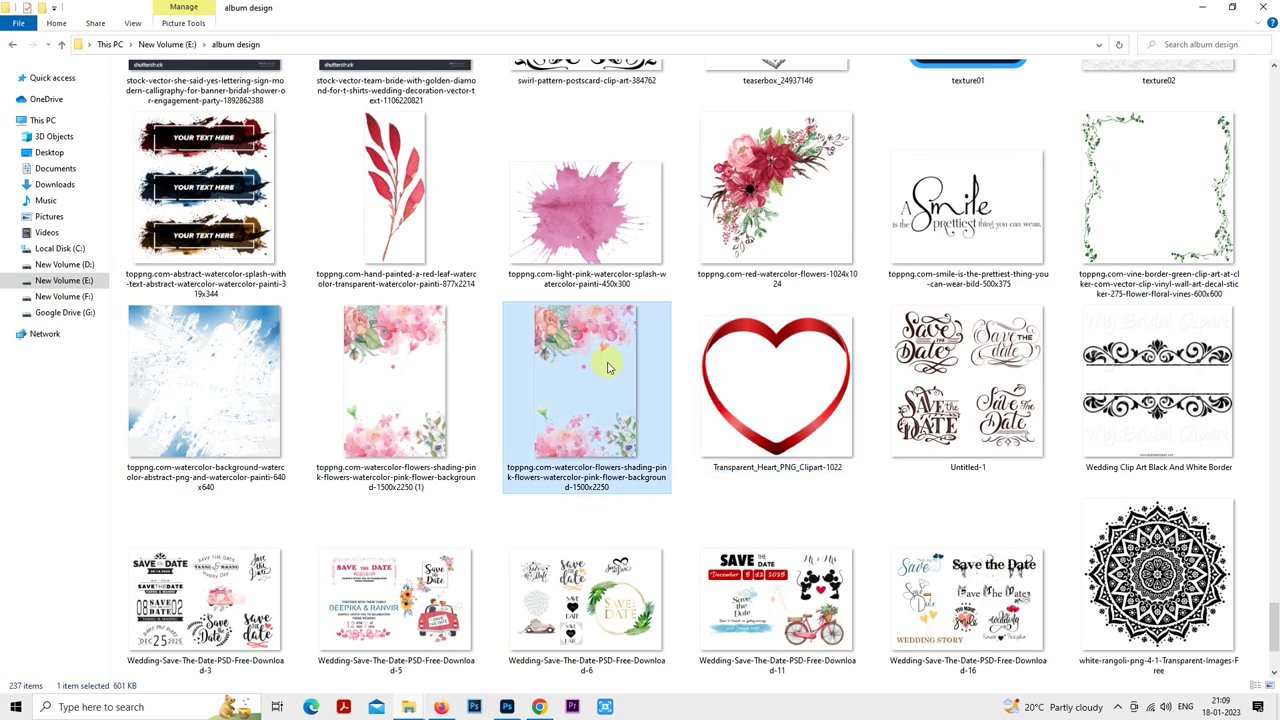
mouse_move(574, 437)
mouse_down()
mouse_move(480, 710)
mouse_move(503, 694)
mouse_move(580, 443)
mouse_up()
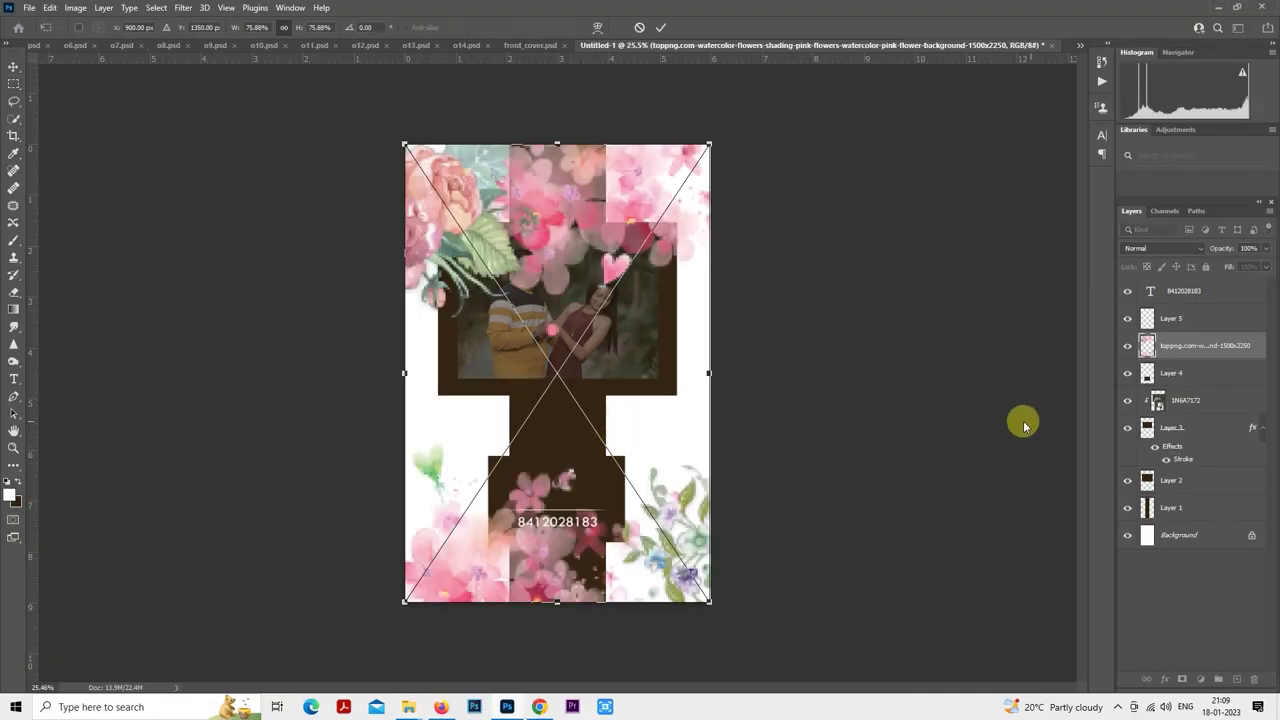
- Commit the flowers image, rasterize its layer, and move it below Layer 1
key(Return)
drag(1171, 343, 1179, 485)
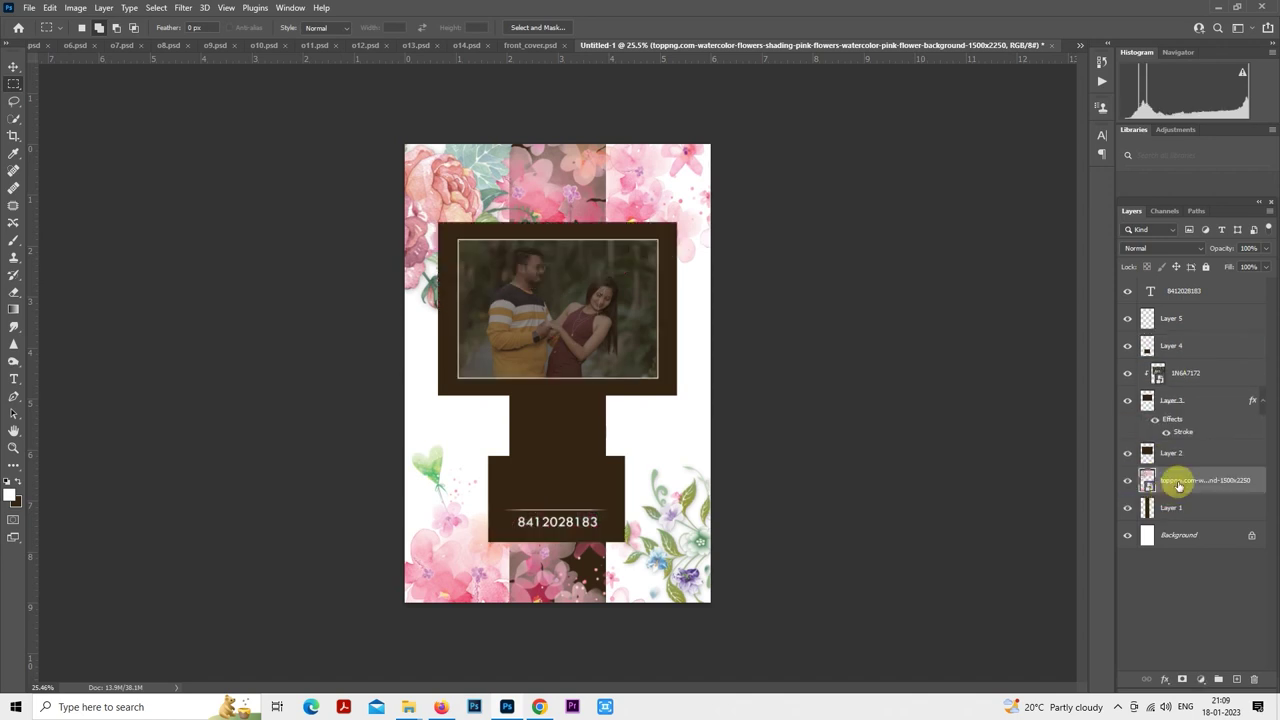
right_click(1179, 482)
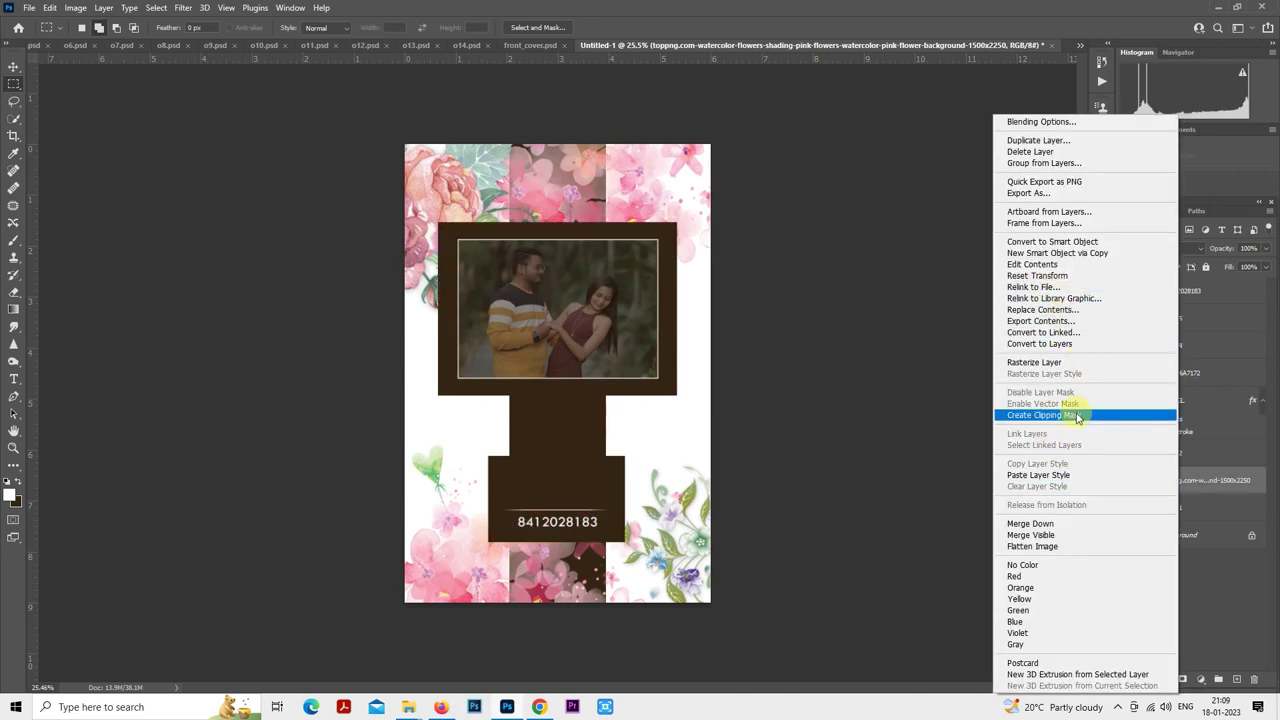
click(1034, 362)
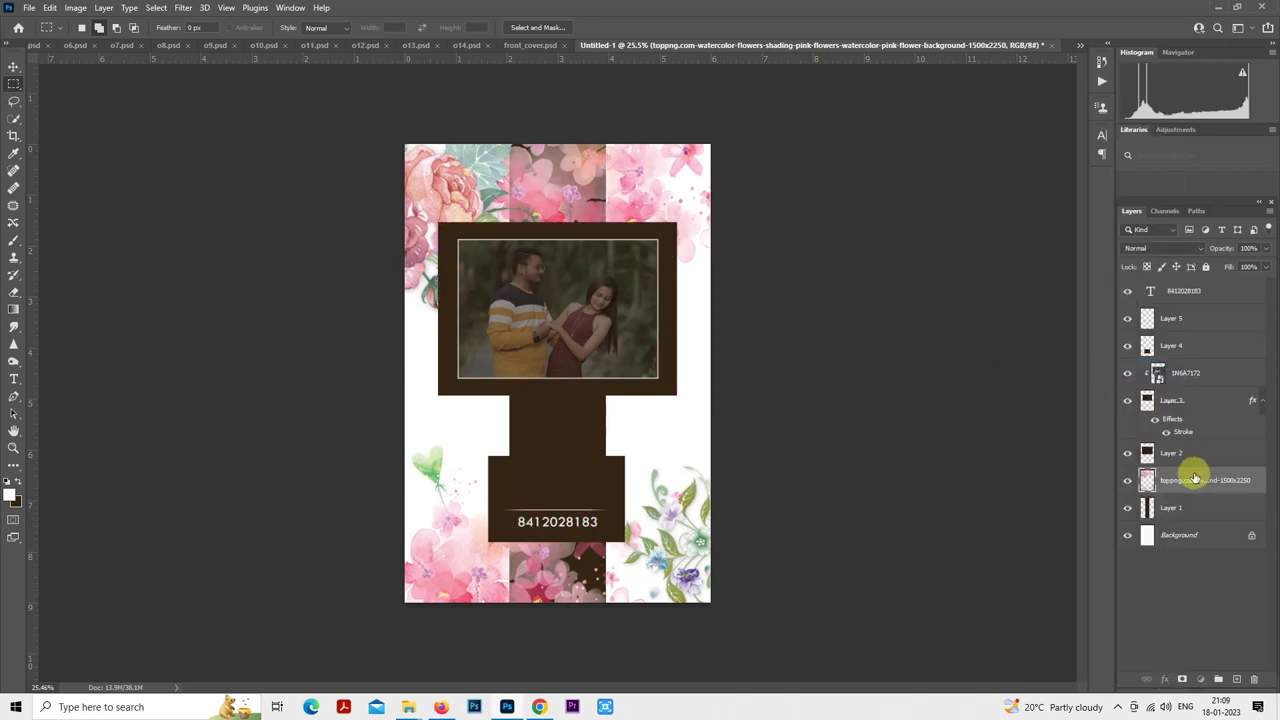
drag(1192, 484, 1194, 520)
scroll(1029, 445, down, 3)
scroll(862, 422, up, 2)
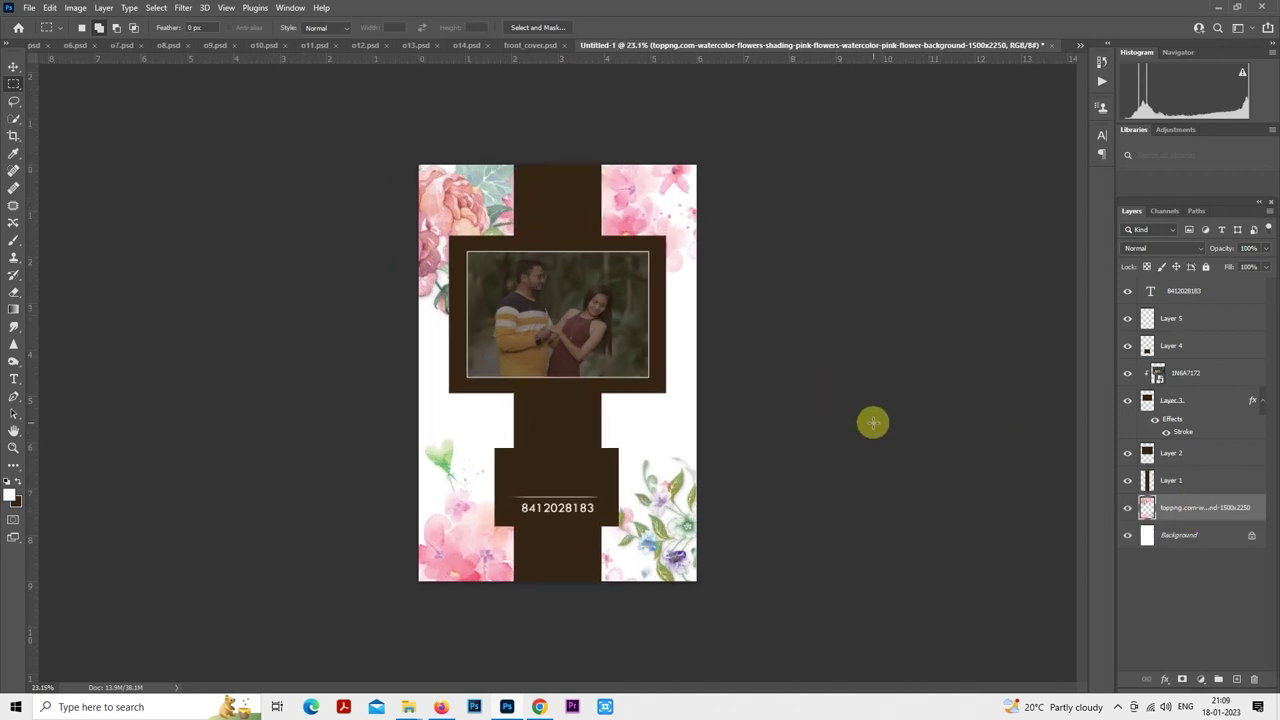
- Preview a Reds hue shift in Hue/Saturation, cancel it, and load the flower layer's selection
key(ctrl+u)
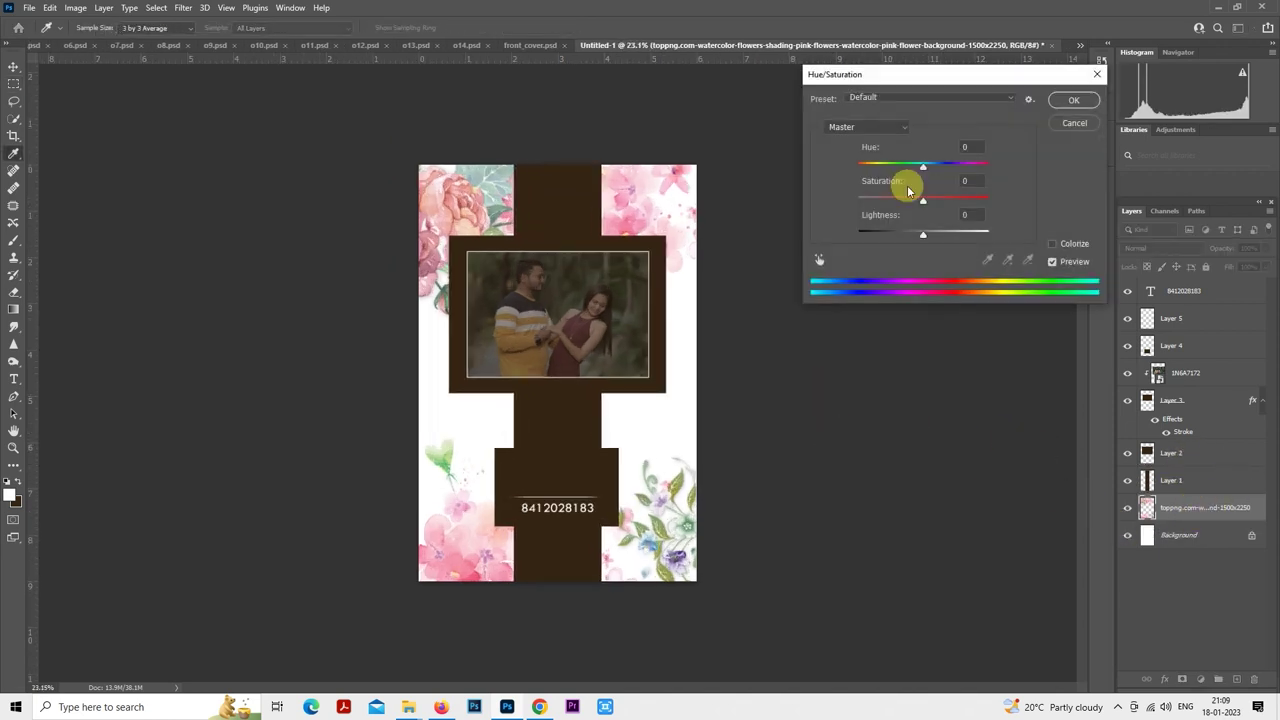
click(819, 260)
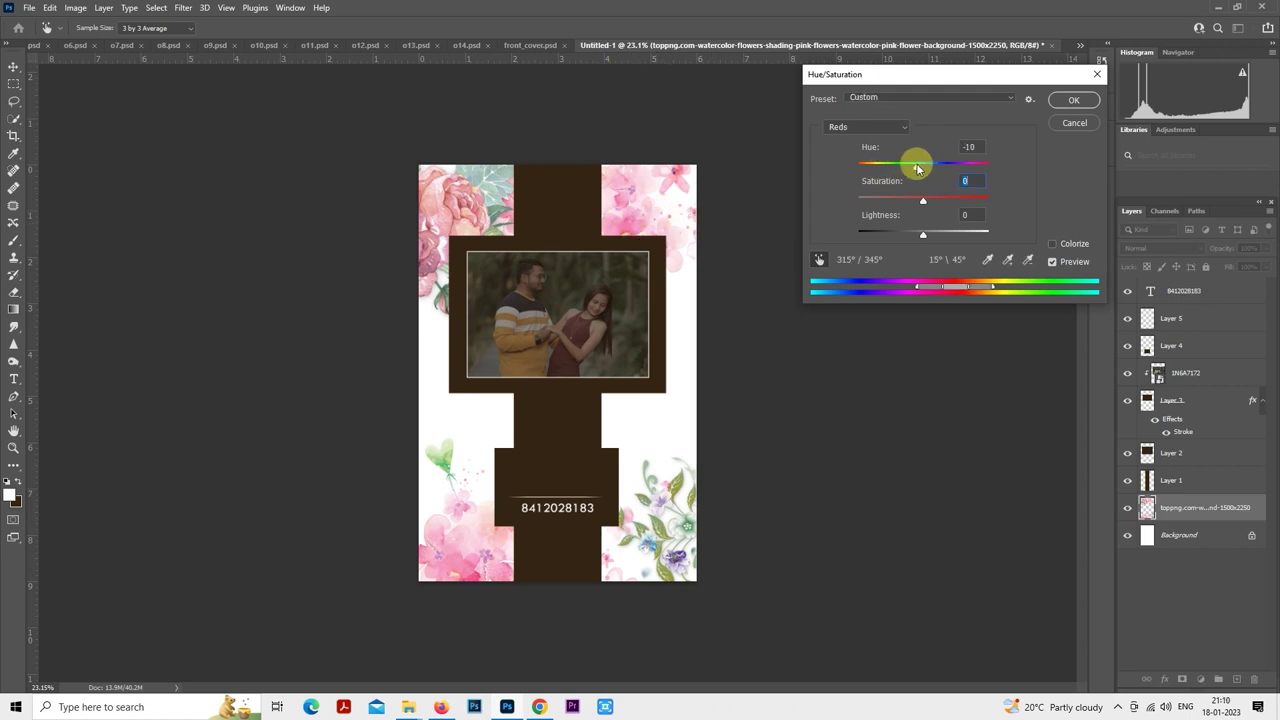
drag(898, 168, 938, 176)
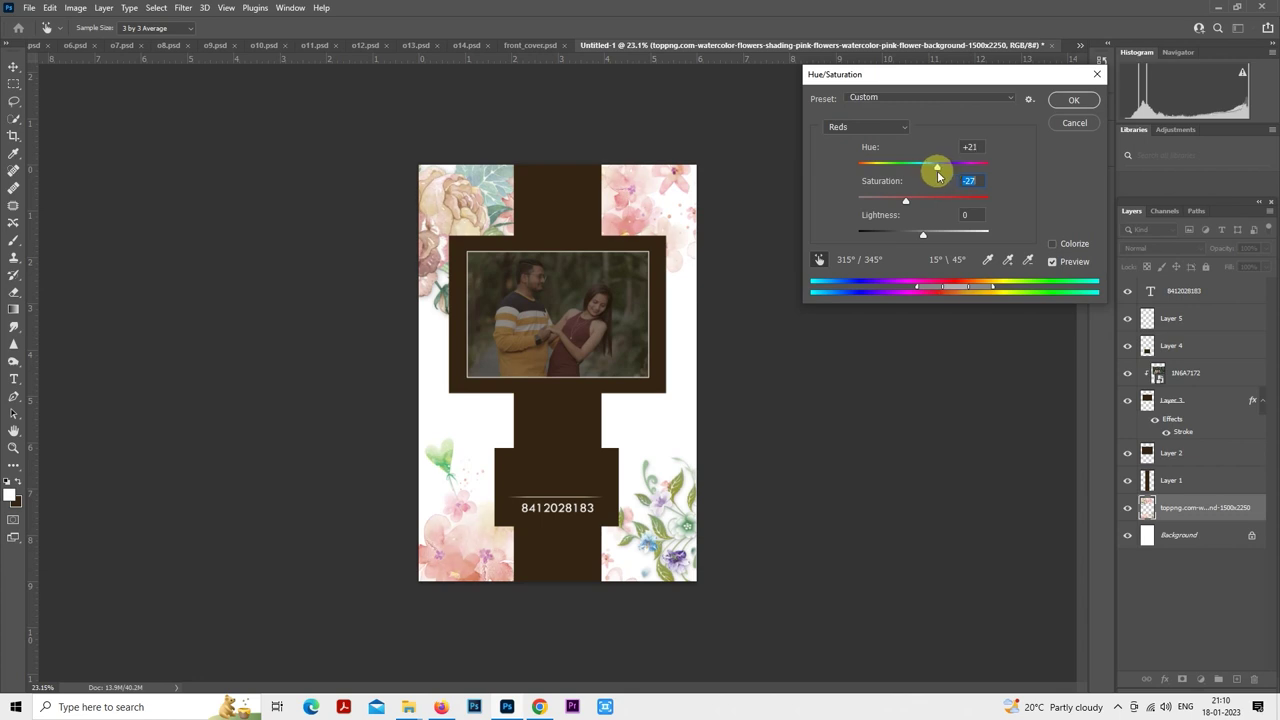
click(1072, 122)
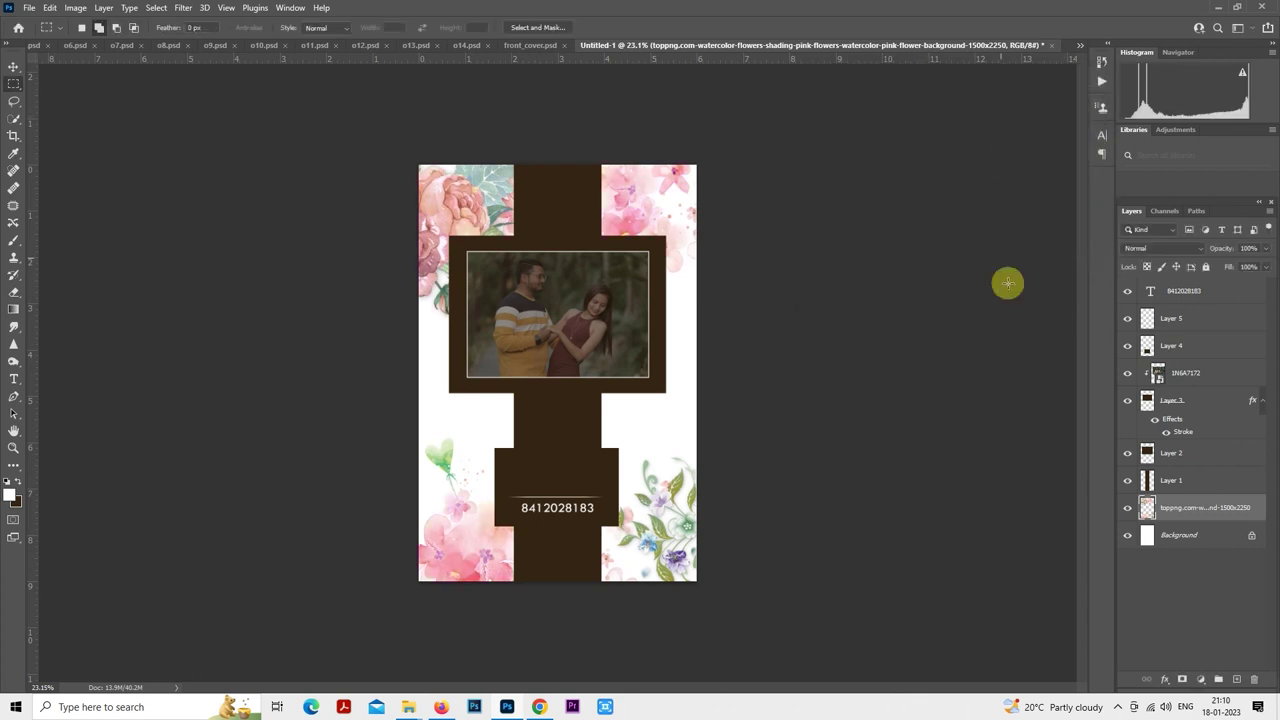
ctrl+click(1147, 508)
- Clear the selection and warm the flowers' Temperature in the Camera Raw Filter
key(alt+shift)
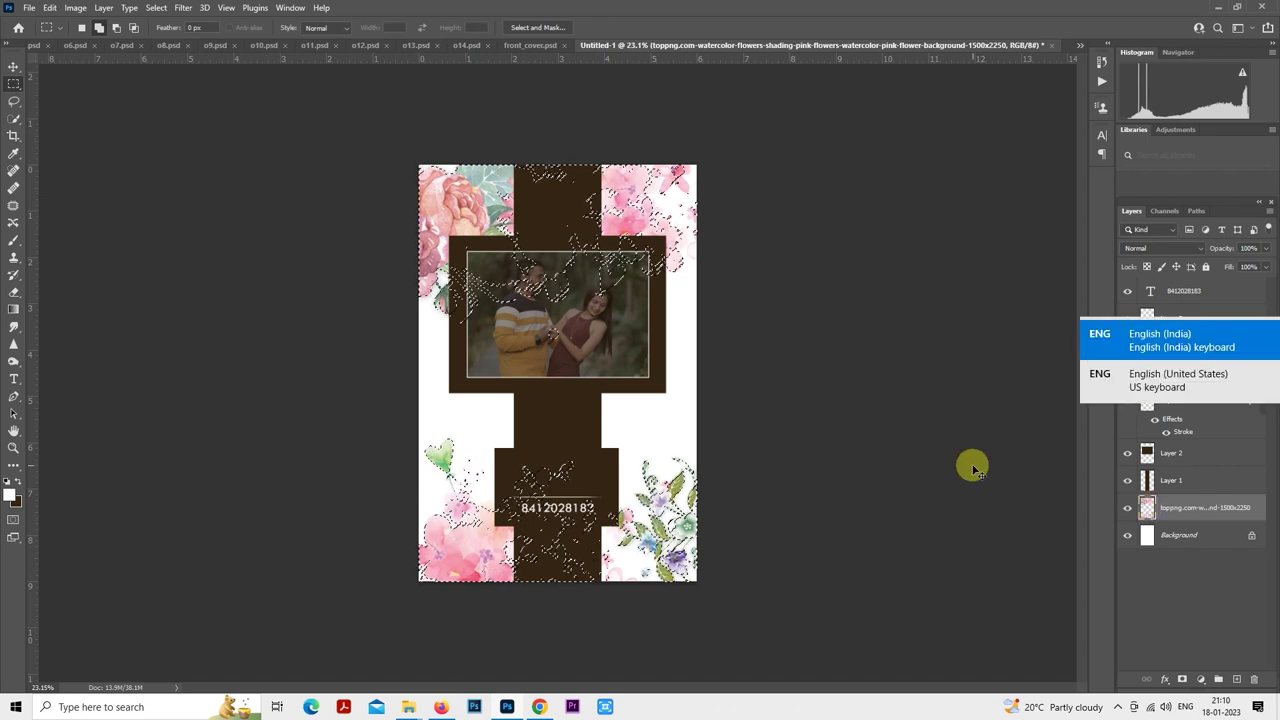
key(ctrl+d)
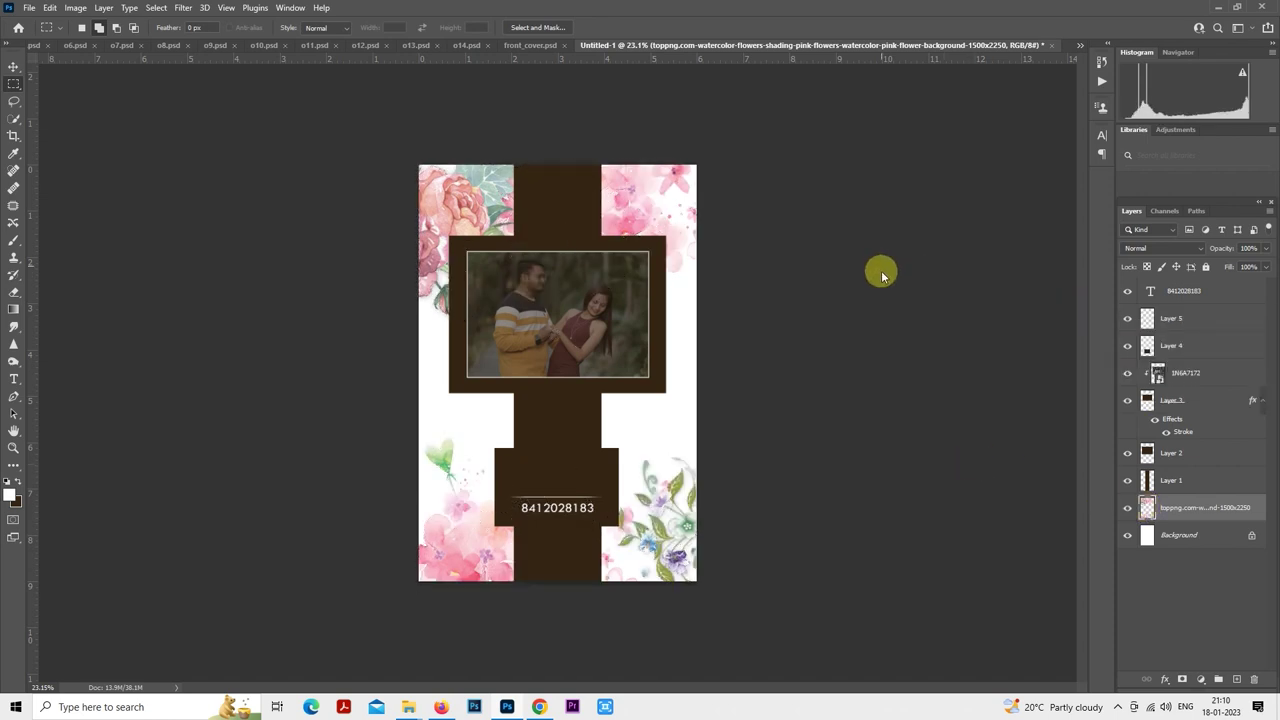
key(ctrl+shift+a)
drag(971, 280, 996, 283)
- Set Color Mixer hues Oranges +100, Yellows -91, Purples +53, Magentas -47 and apply
click(906, 229)
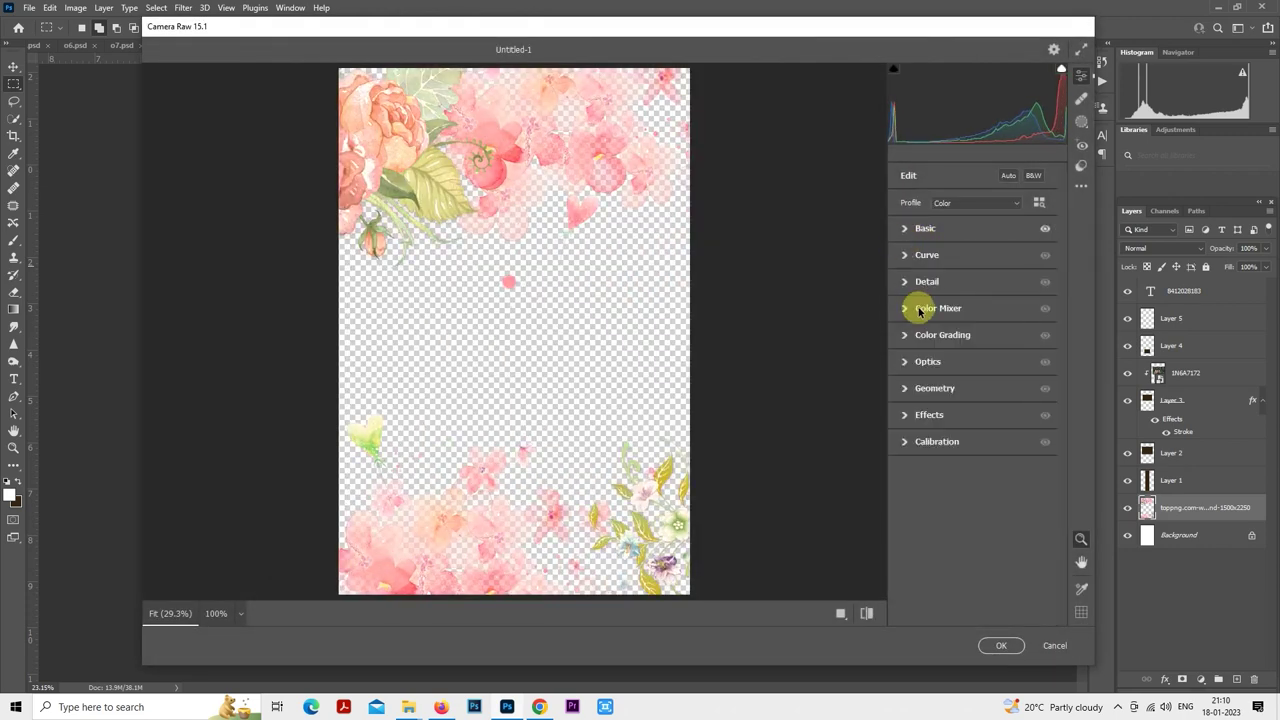
click(909, 312)
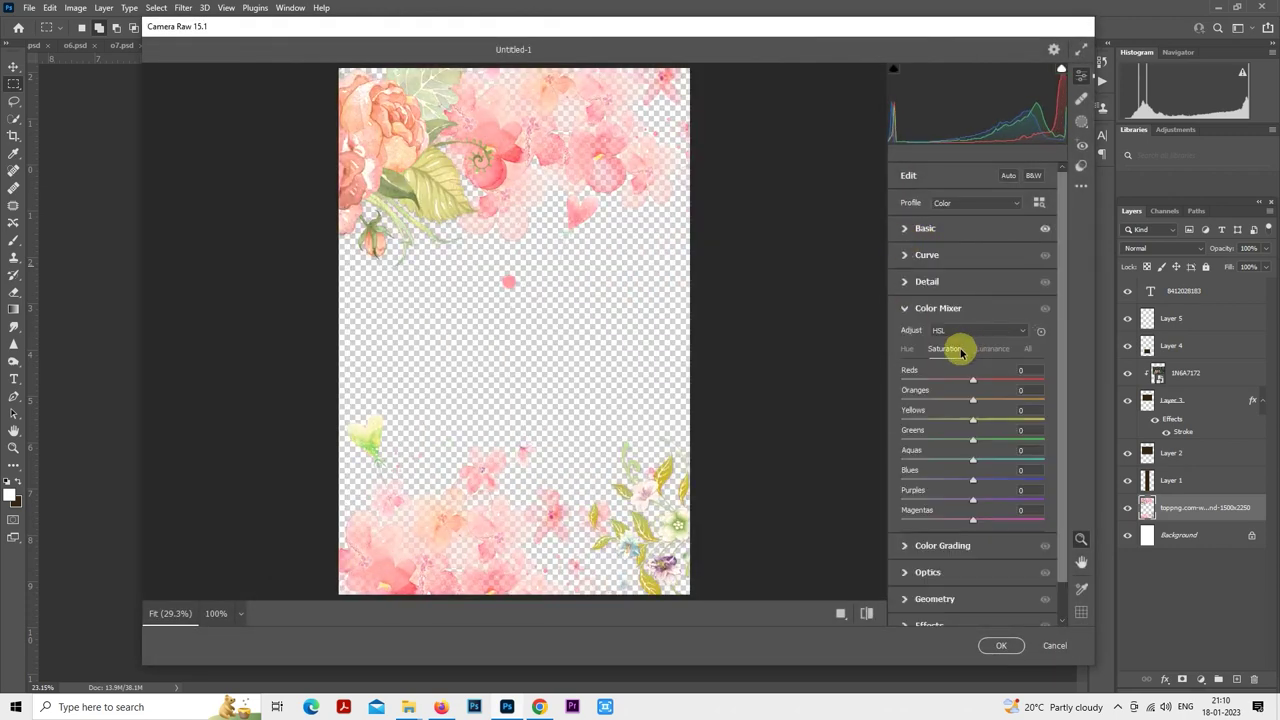
click(908, 349)
drag(973, 400, 1048, 400)
drag(973, 419, 912, 424)
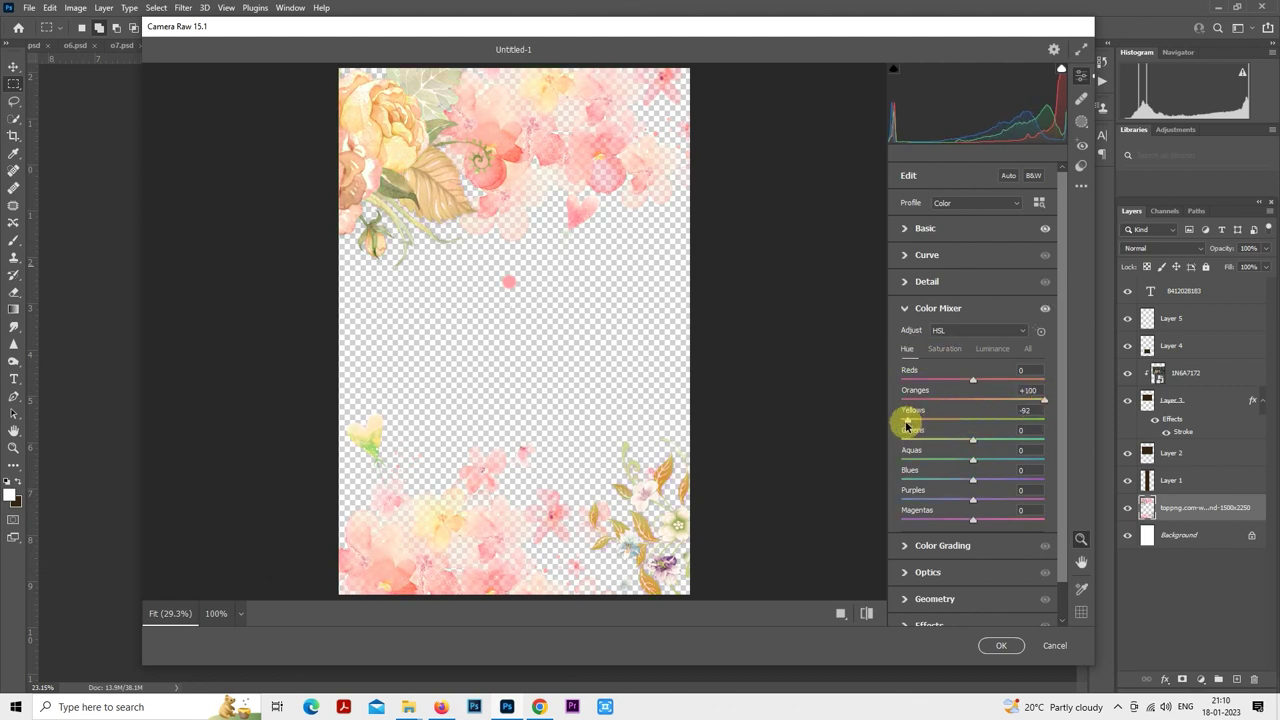
drag(971, 514, 1021, 498)
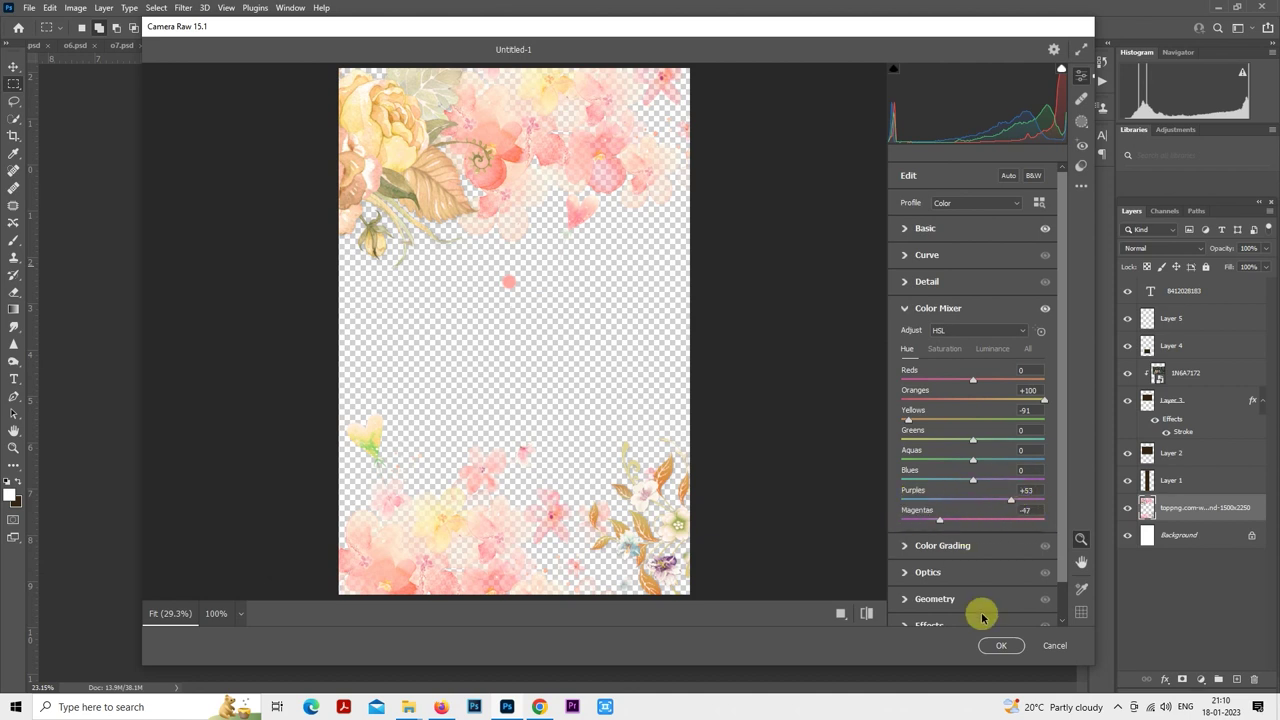
click(1001, 645)
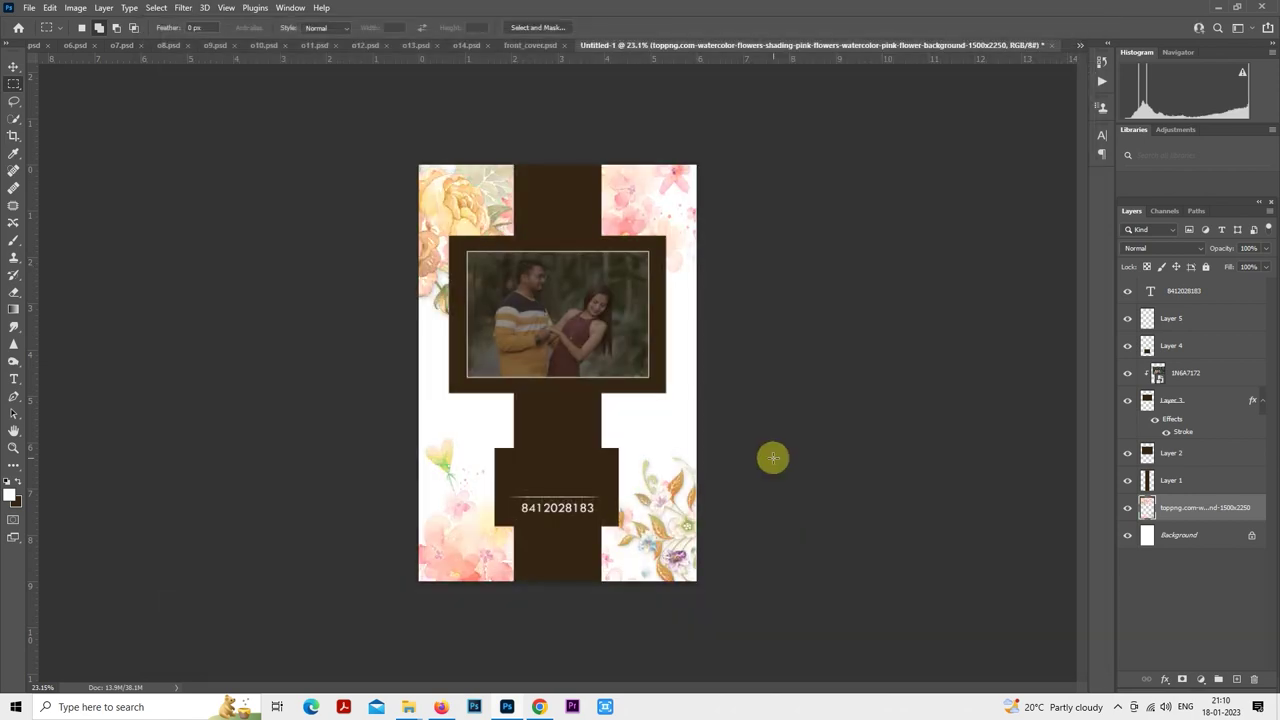
- Shift the flower layer's Reds hue to +15 with Hue/Saturation
key(ctrl+u)
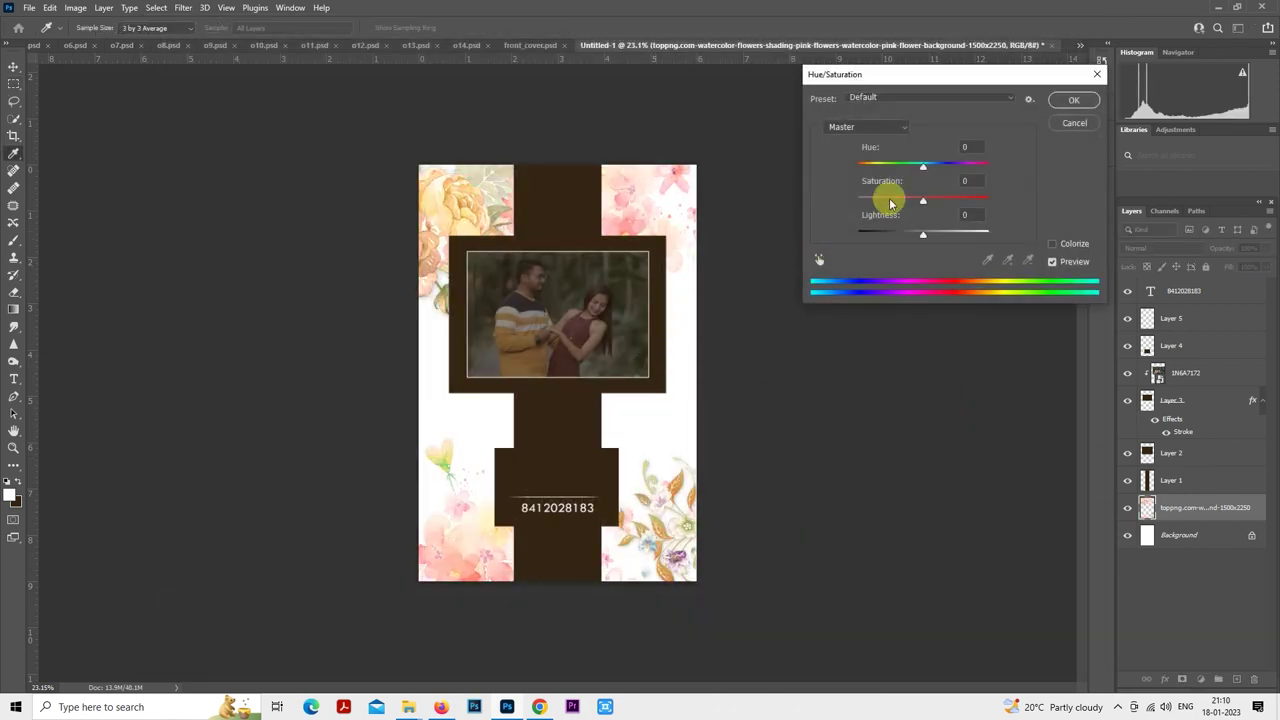
click(818, 260)
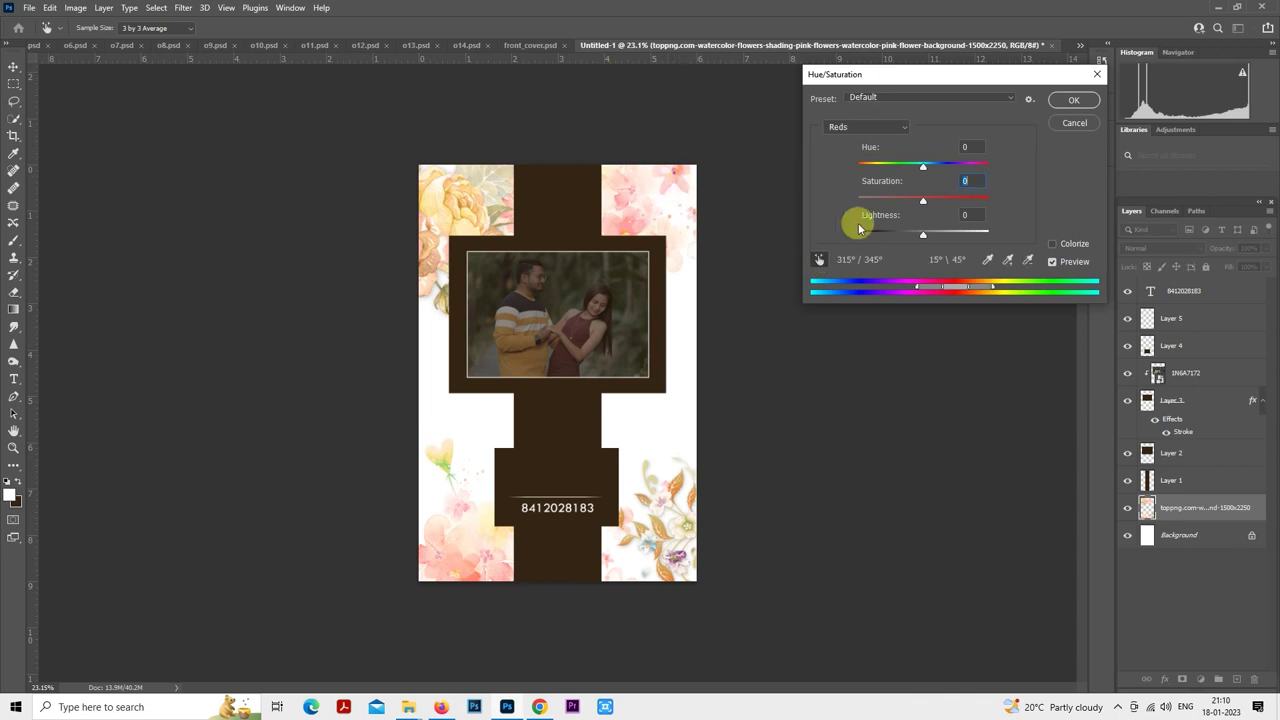
drag(925, 169, 939, 169)
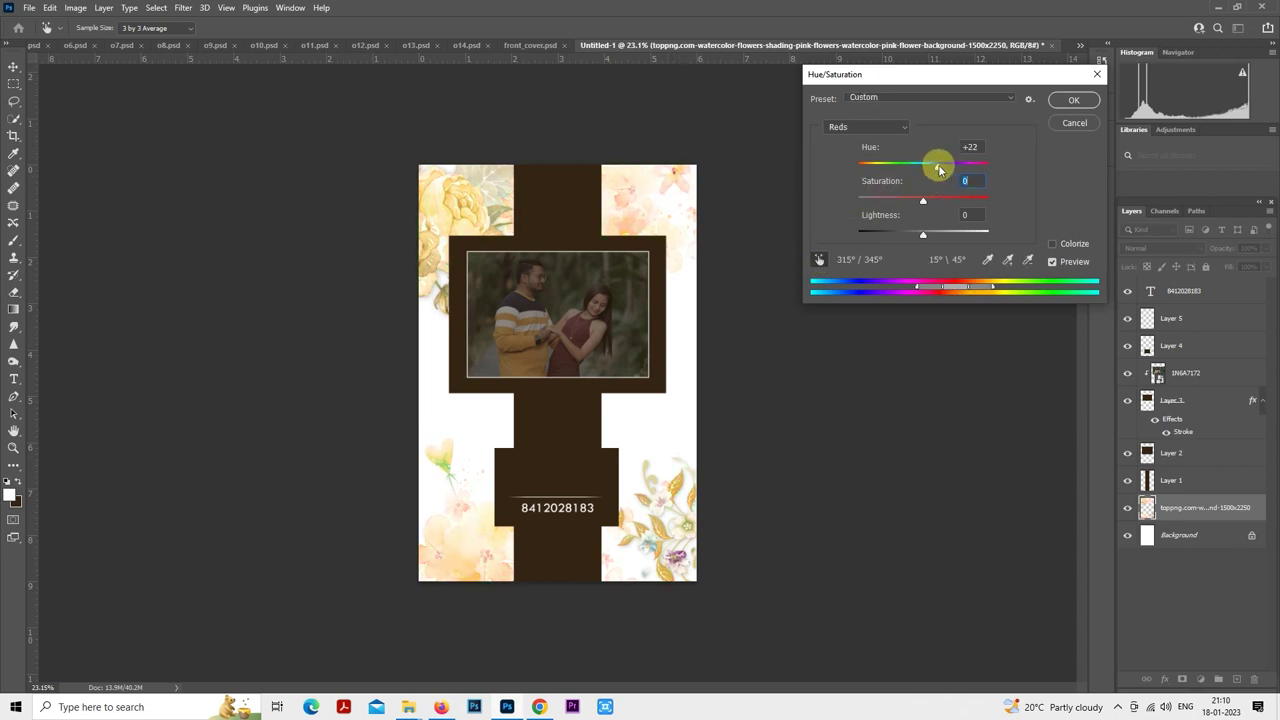
click(1073, 100)
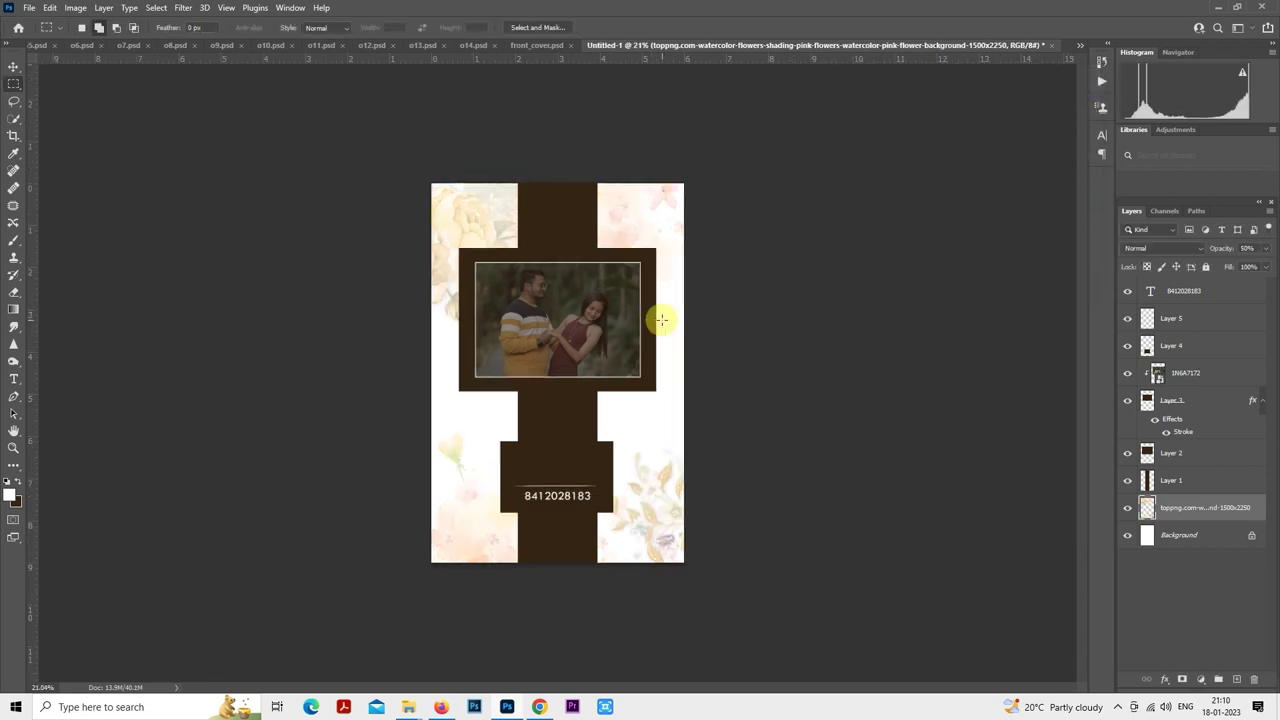
scroll(480, 338, up, 1)
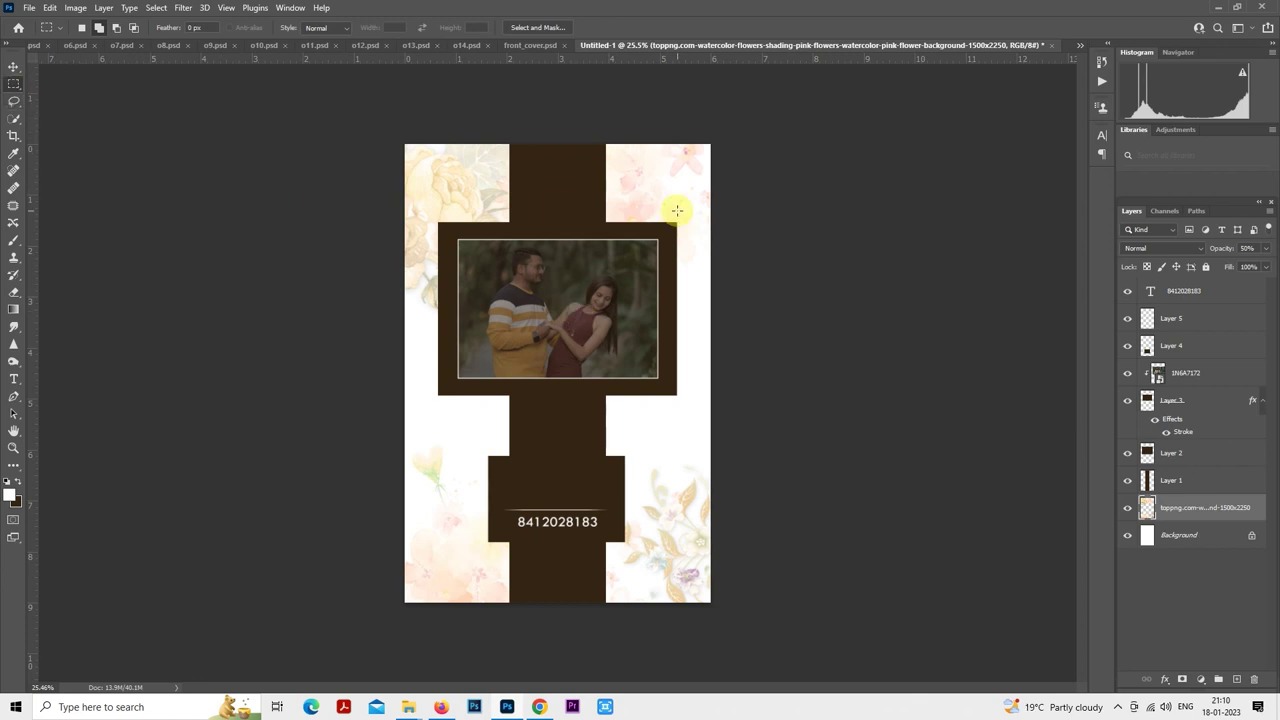
scroll(677, 210, up, 1)
- Slightly narrow Layer 1's vertical brown strip with Free Transform
click(1166, 480)
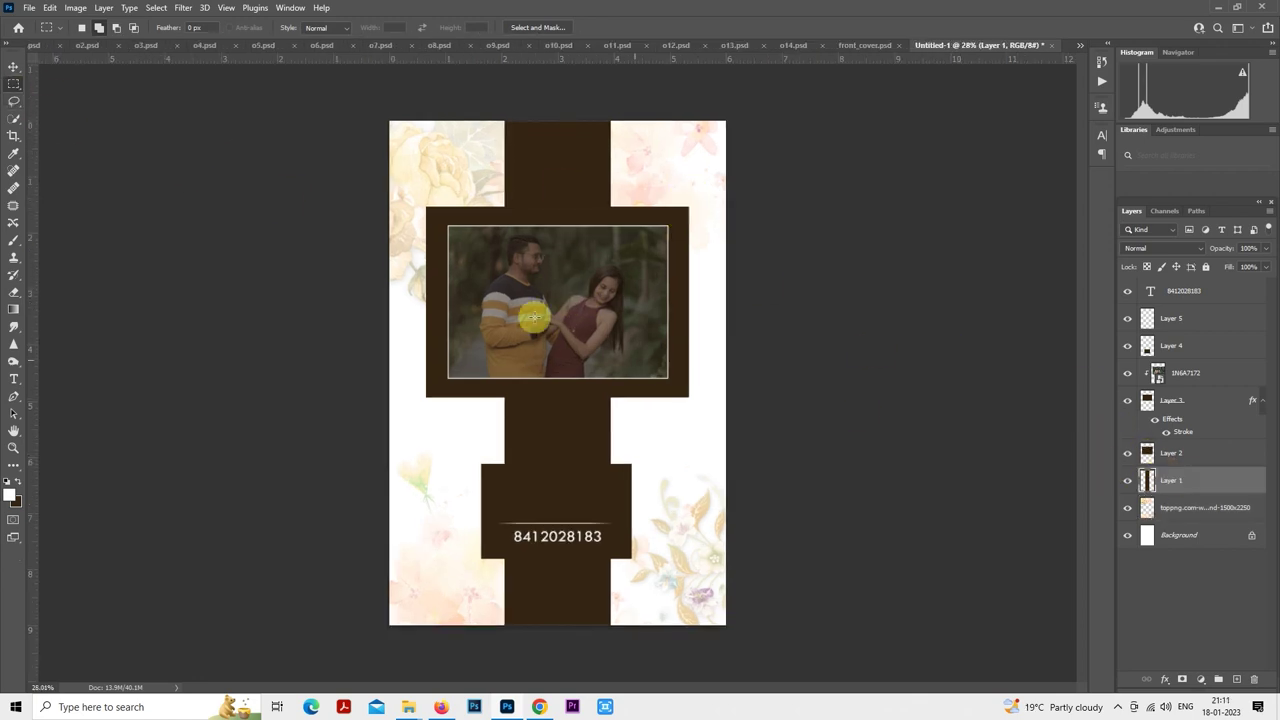
right_click(568, 272)
click(618, 392)
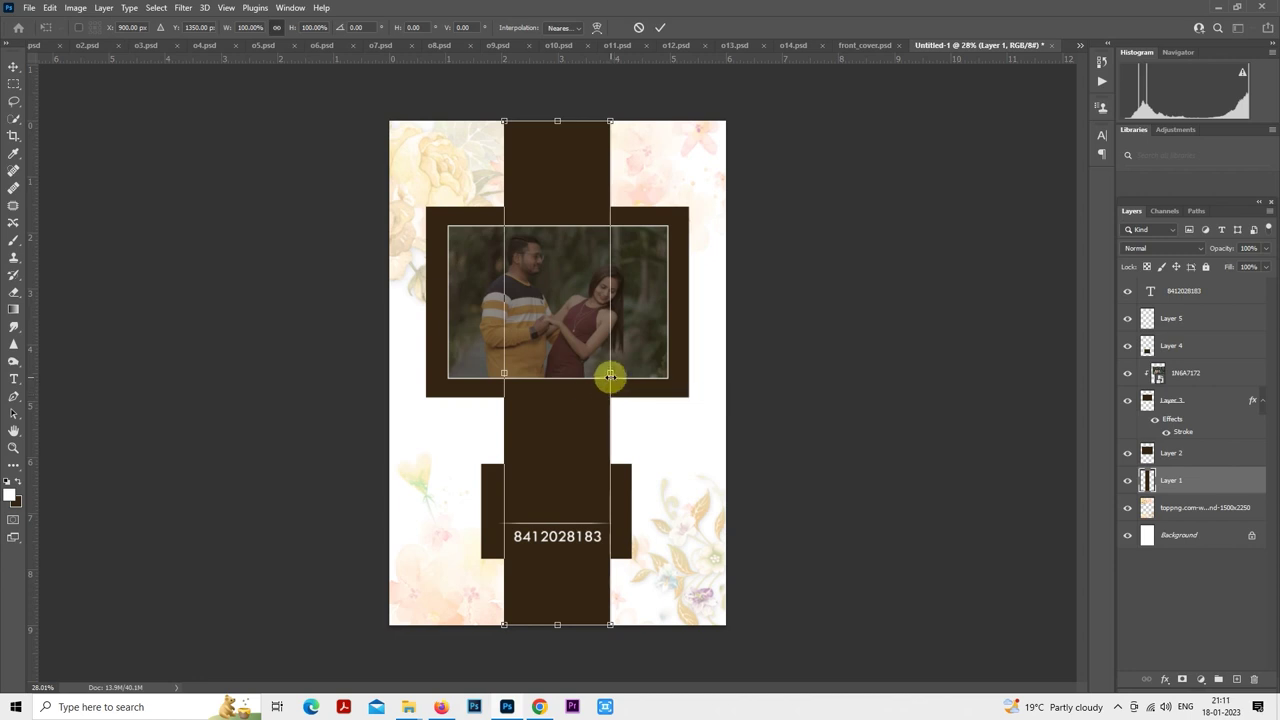
mouse_move(610, 375)
mouse_down()
mouse_move(594, 382)
mouse_move(598, 371)
mouse_up()
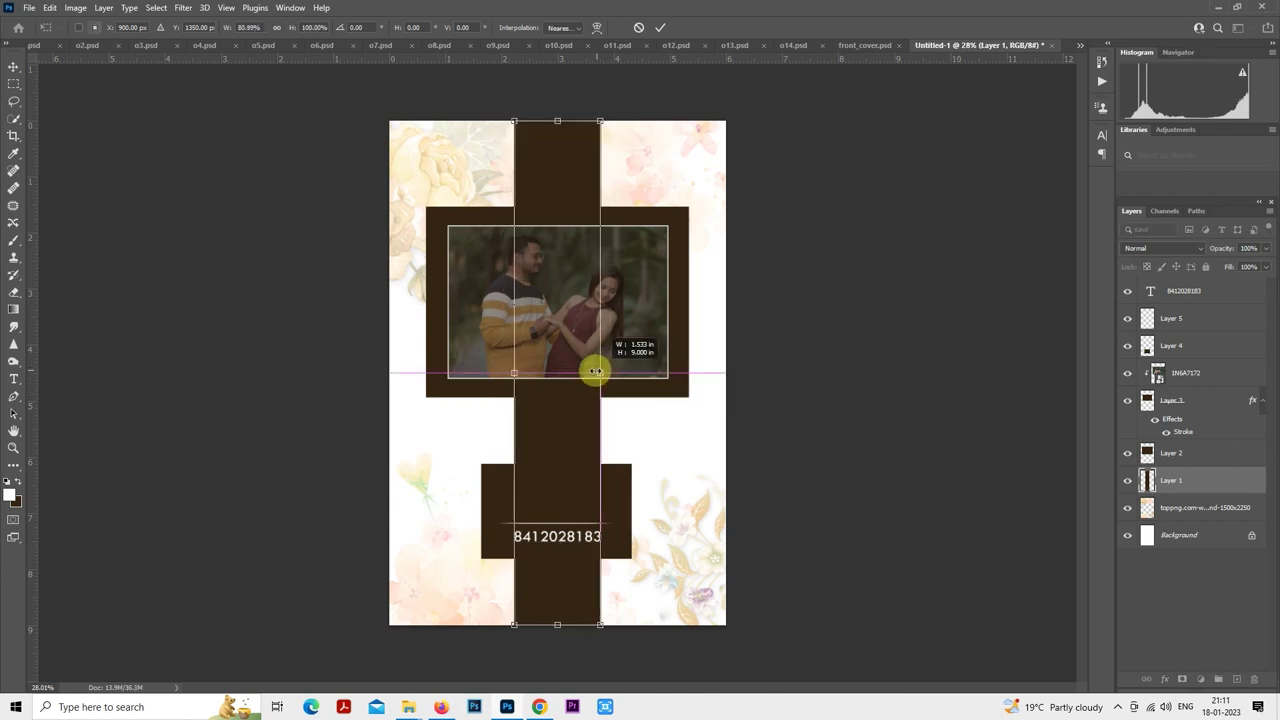
key(Return)
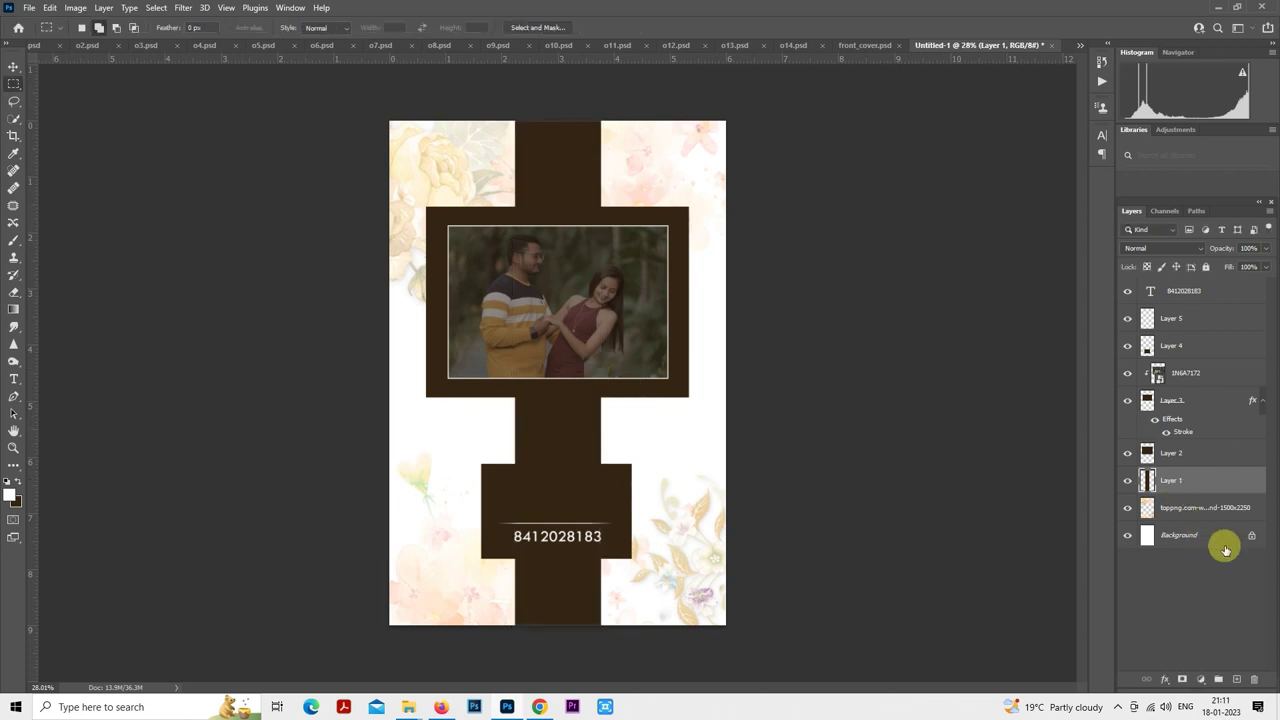
- Add a new layer with a dark brown horizontal band across the photo, made slightly taller
click(1229, 677)
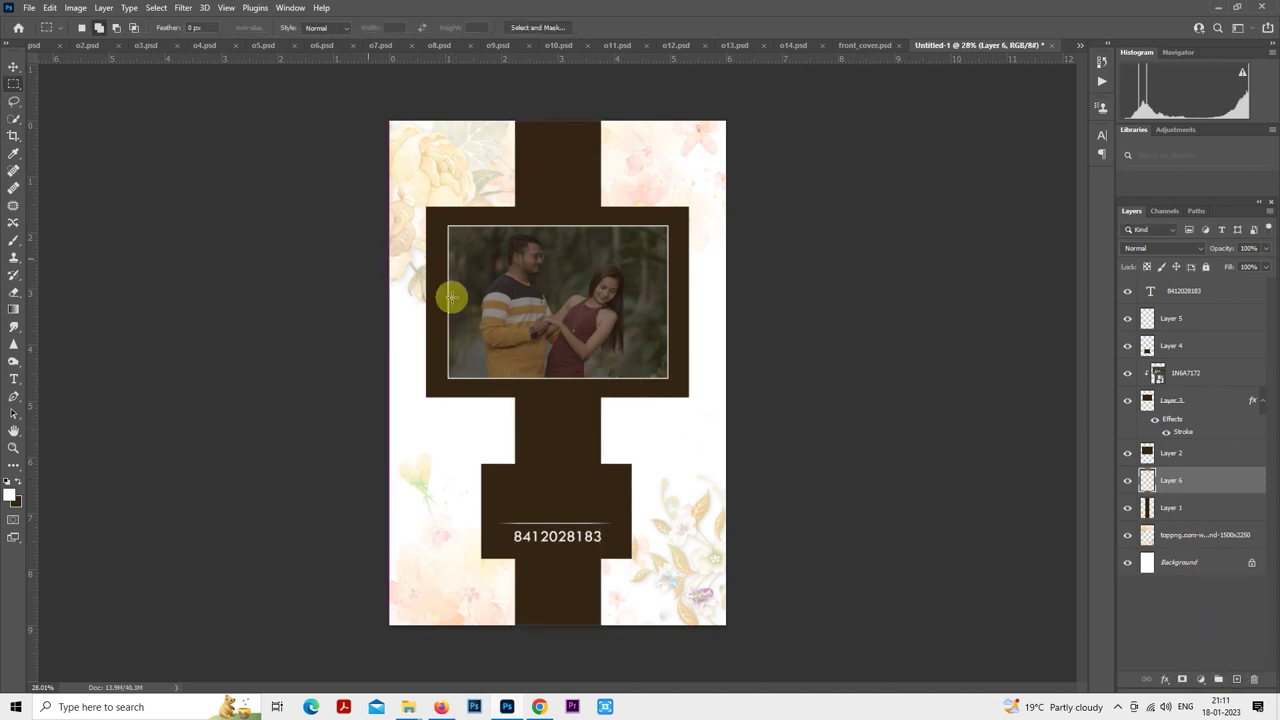
drag(359, 258, 835, 339)
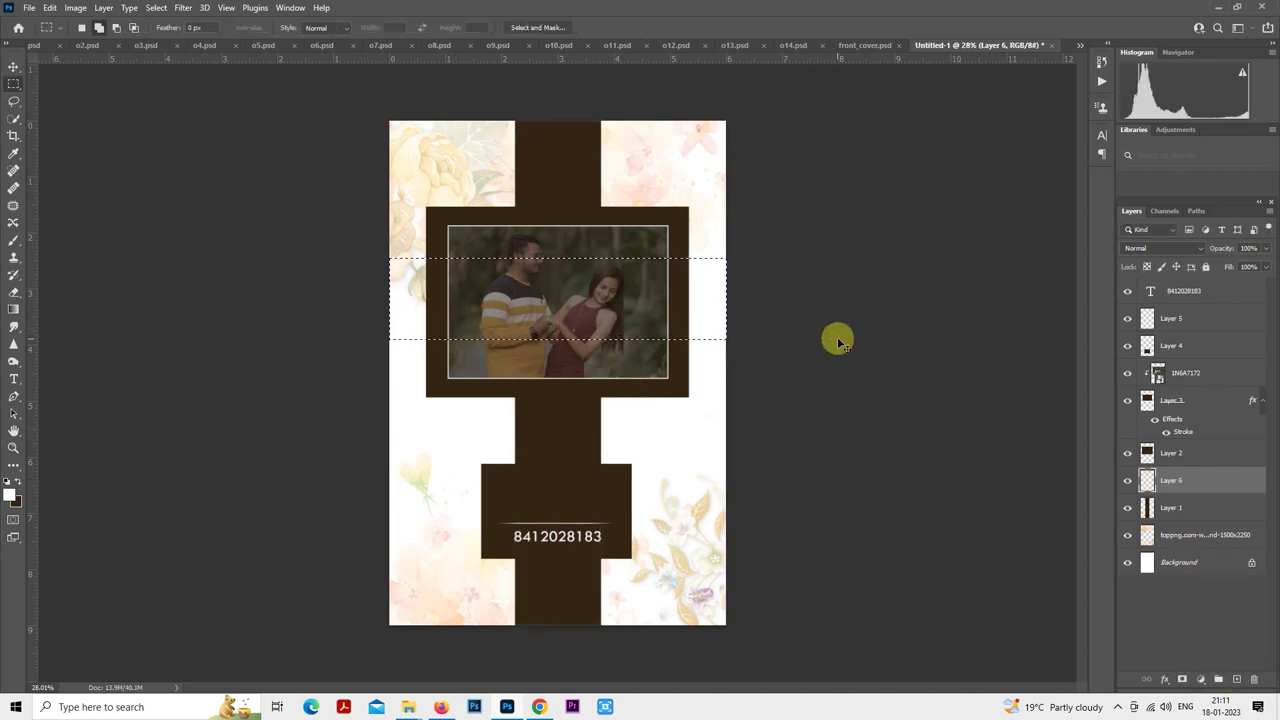
key(alt+BackSpace)
key(ctrl+d)
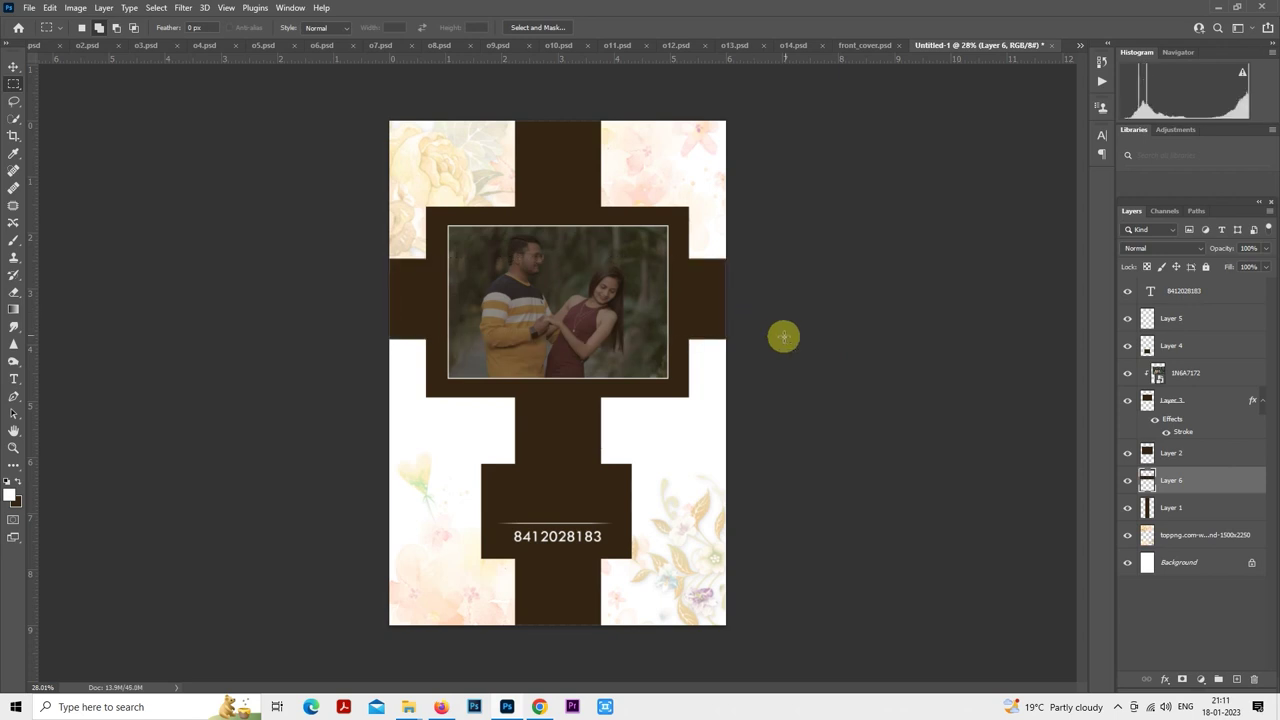
right_click(580, 288)
click(640, 418)
drag(557, 339, 567, 321)
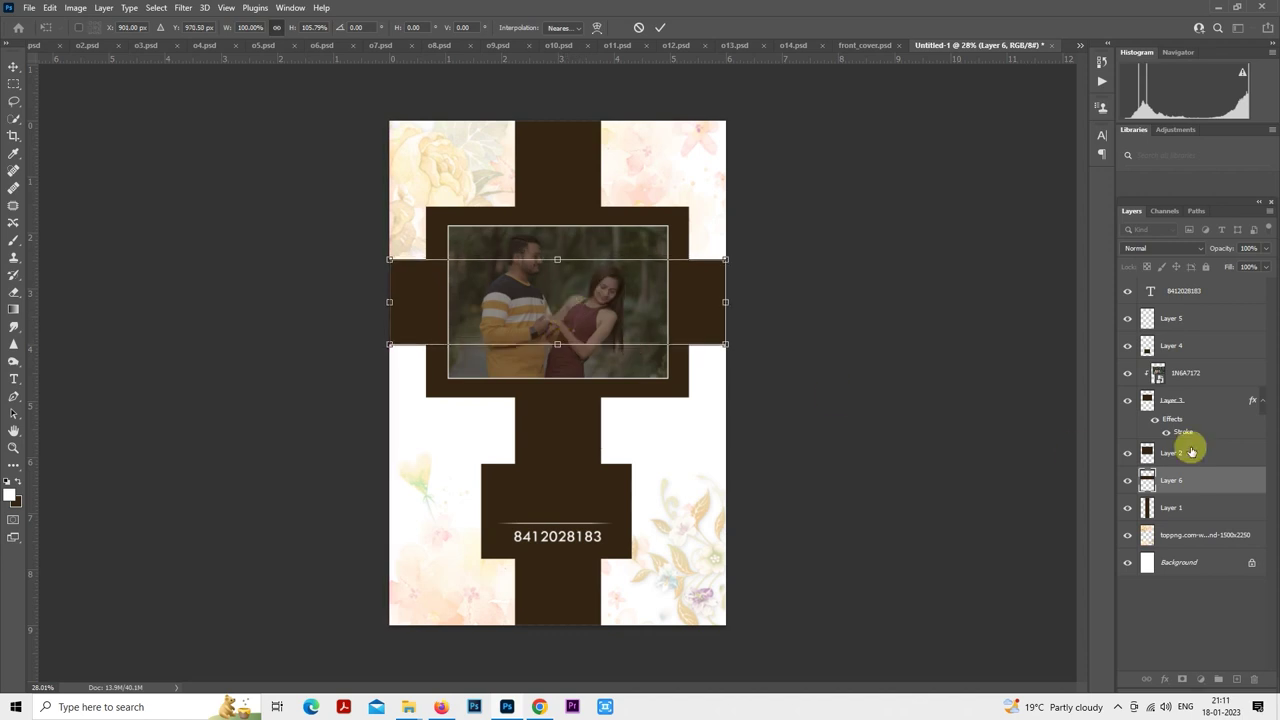
- Shorten Layer 1's vertical strip from the top, then undo the change
click(1171, 507)
right_click(580, 272)
click(625, 388)
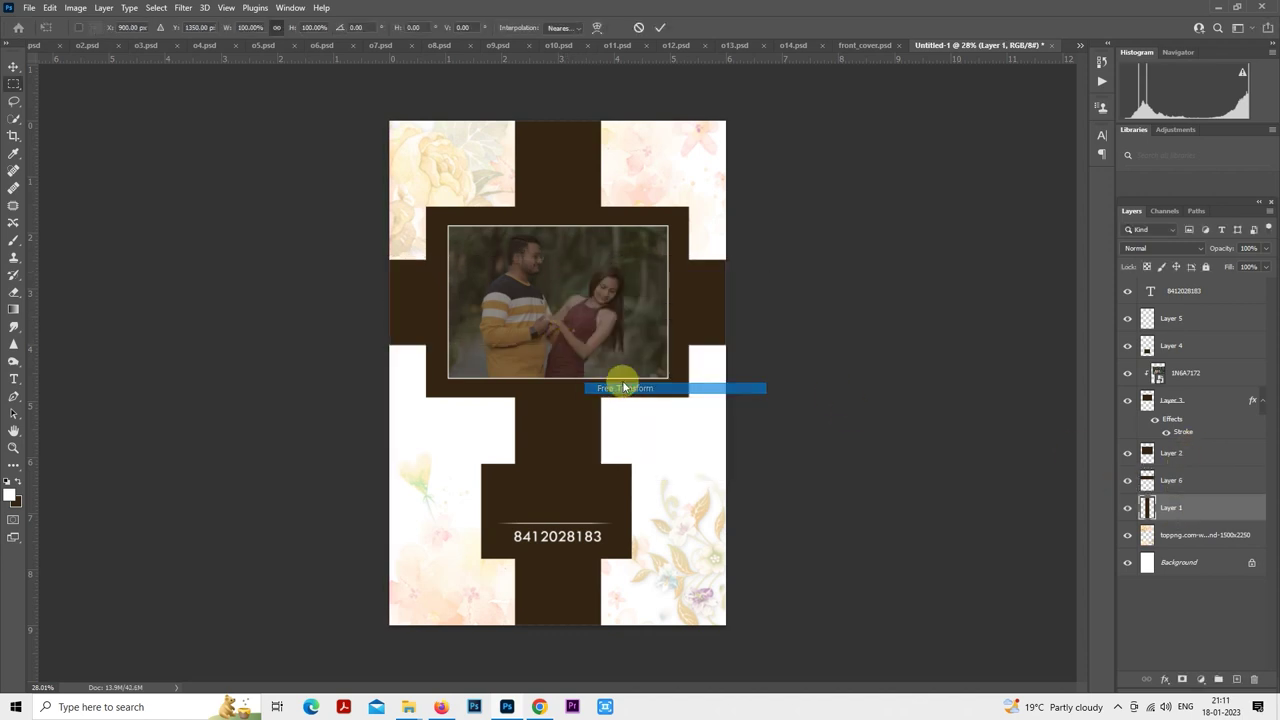
drag(556, 121, 559, 211)
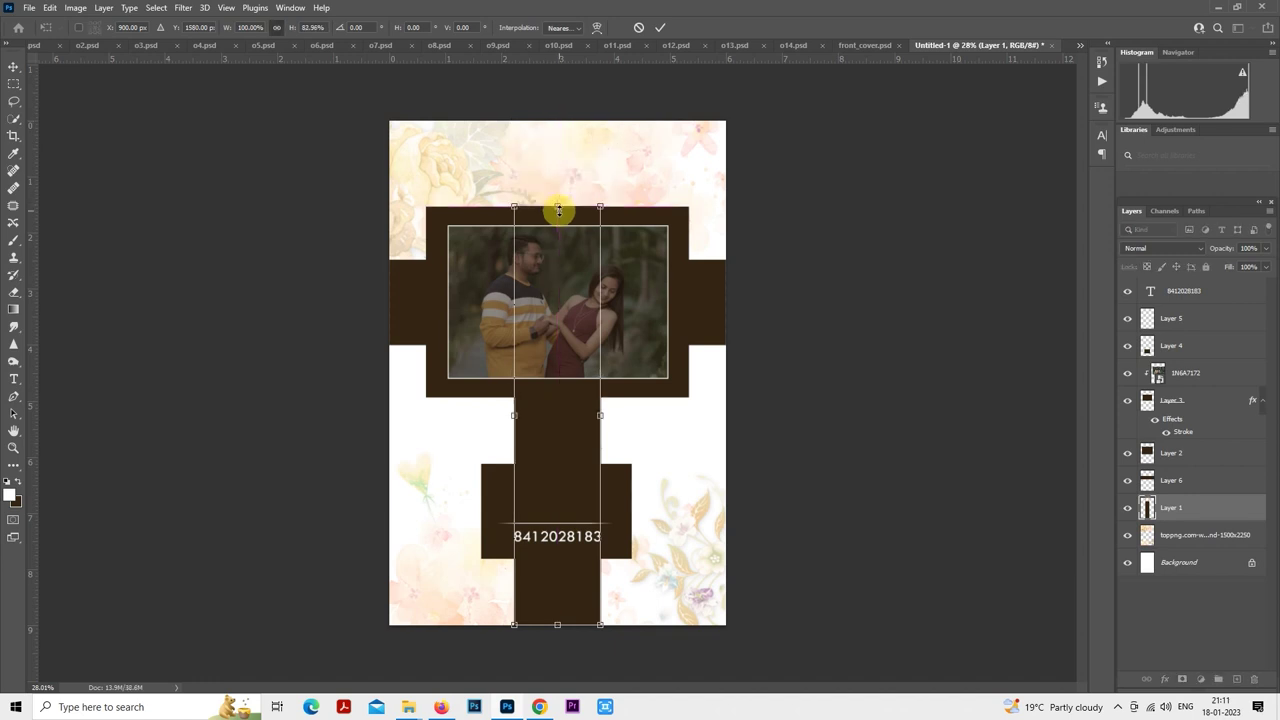
key(Return)
scroll(559, 211, down, 2)
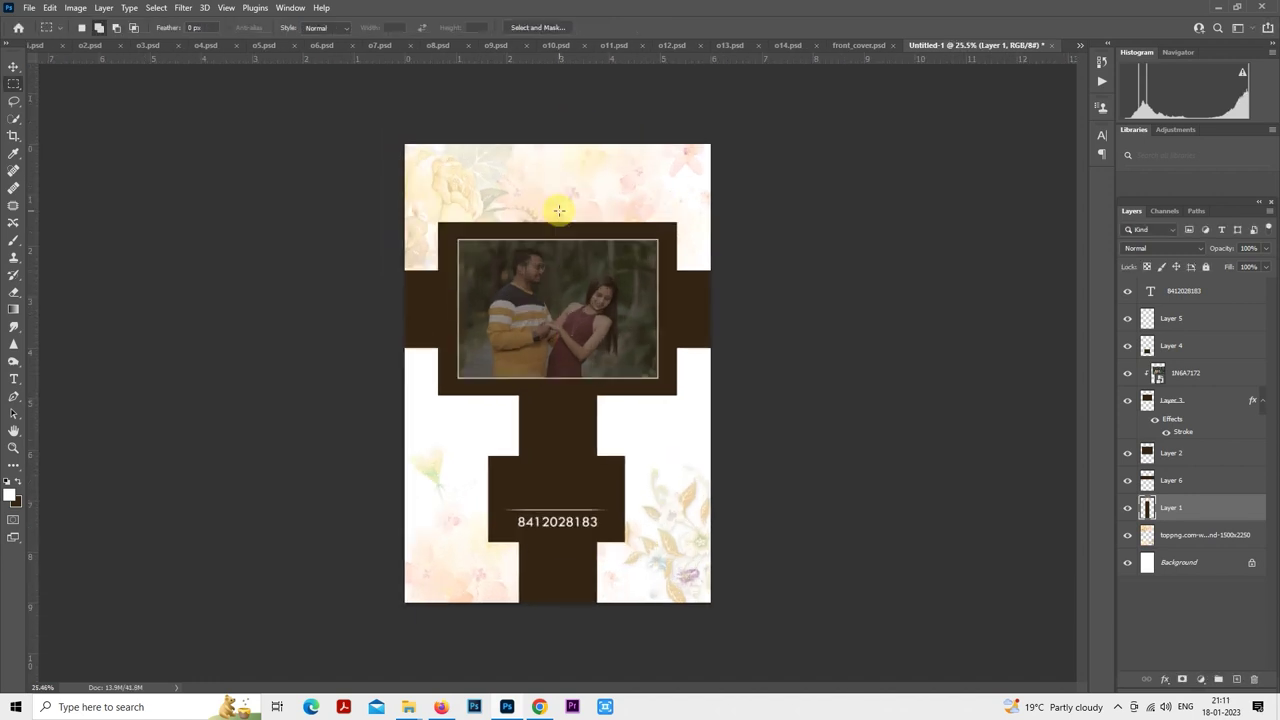
right_click(560, 214)
click(509, 286)
key(ctrl+z)
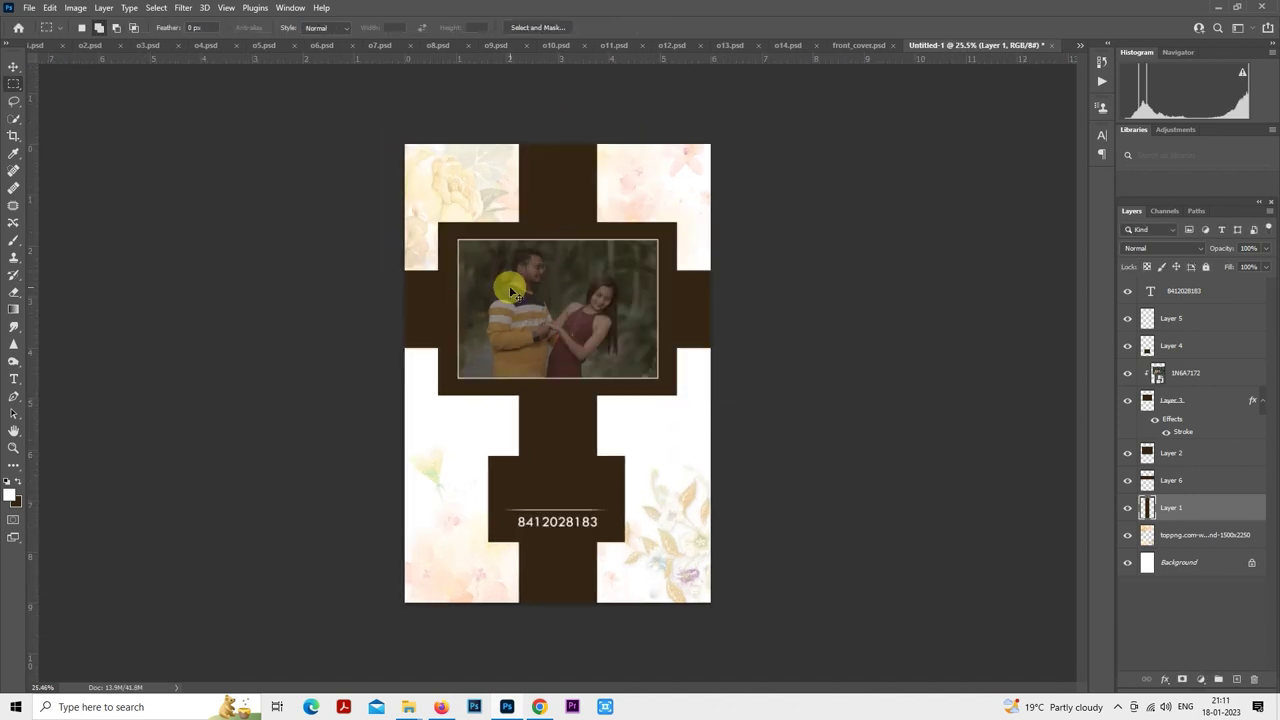
scroll(696, 305, up, 2)
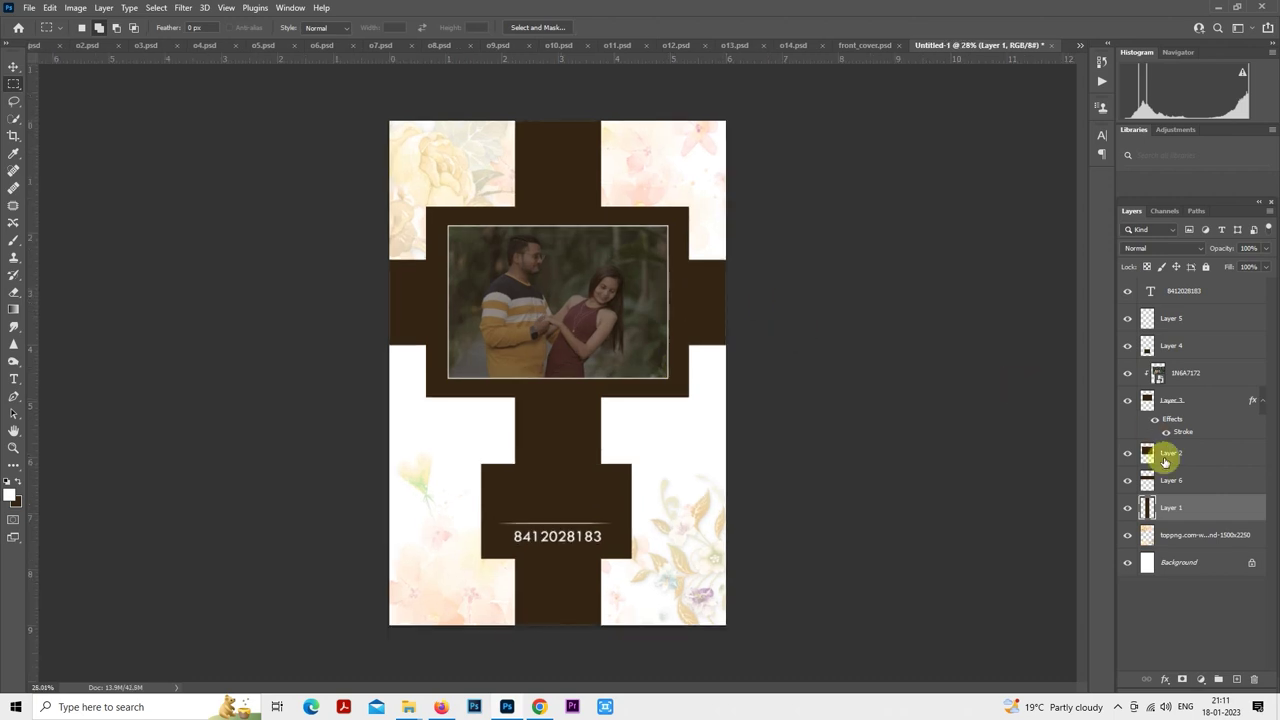
- Hide Layer 6's brown band and bring up the save dialog for a new name
click(1128, 481)
scroll(826, 354, up, 1)
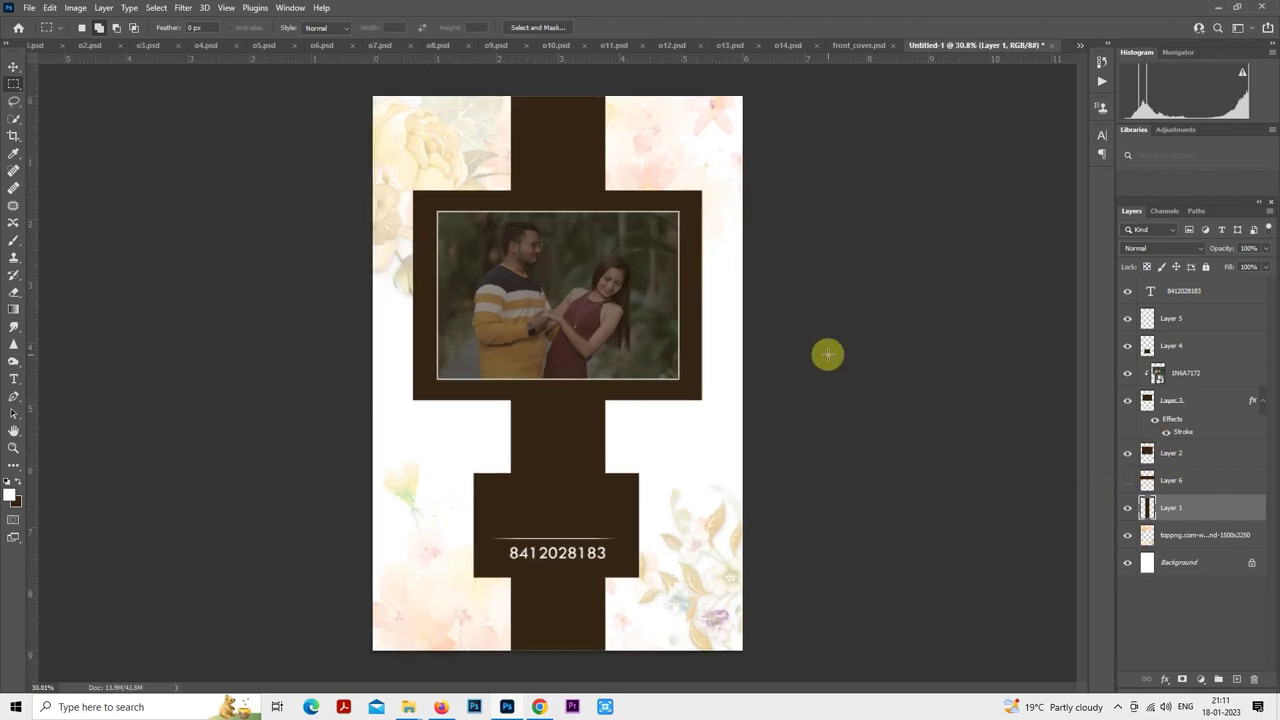
scroll(828, 354, down, 2)
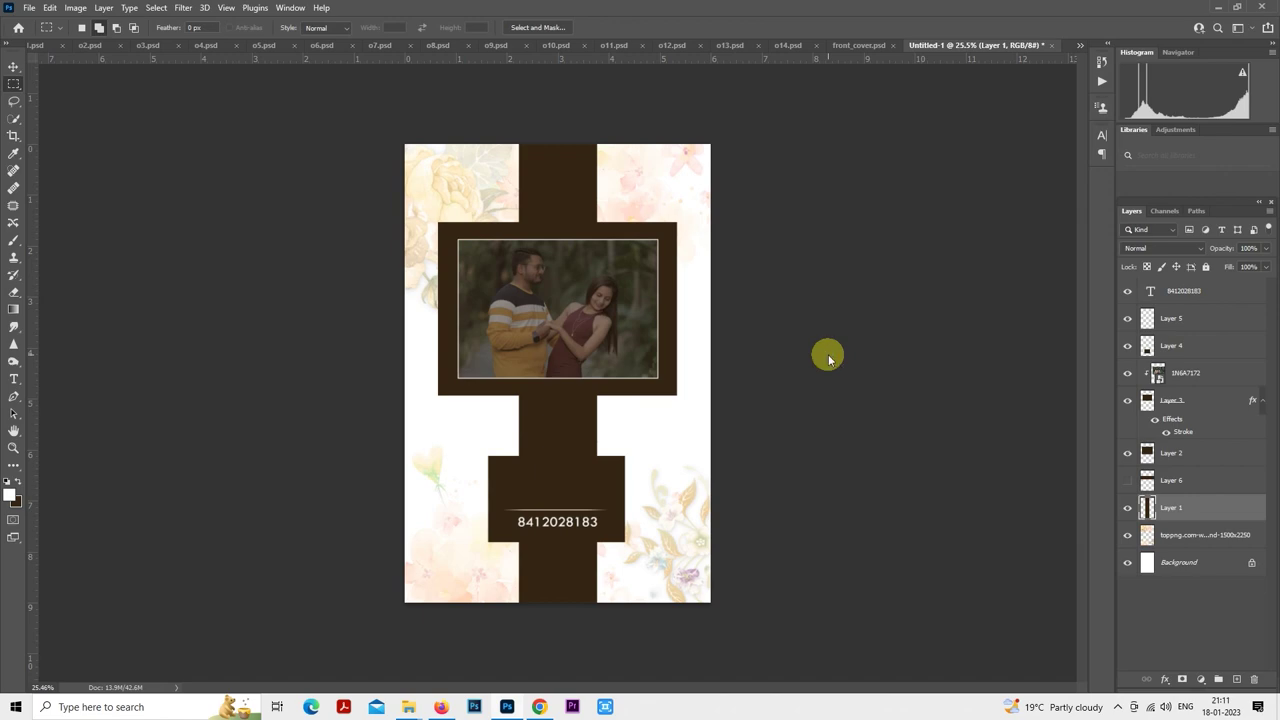
key(ctrl+s)
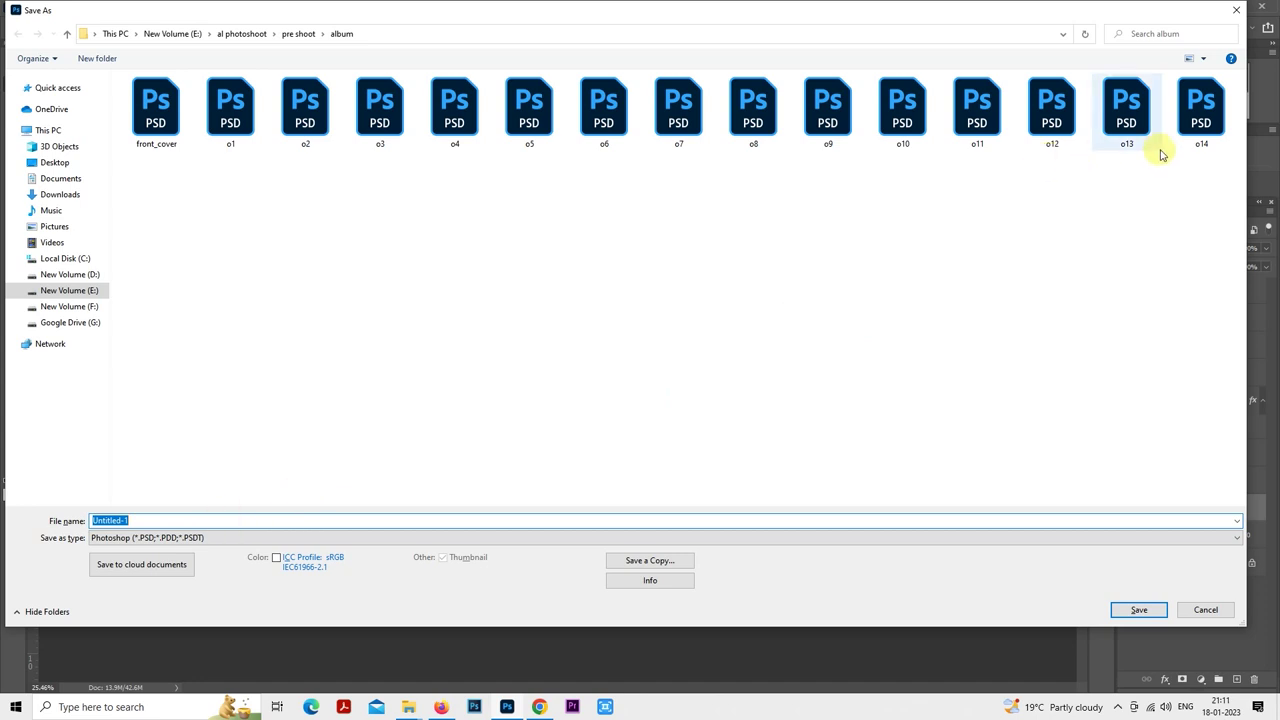
- Save the page as last_cover.psd, adapting the front_cover file name
click(158, 135)
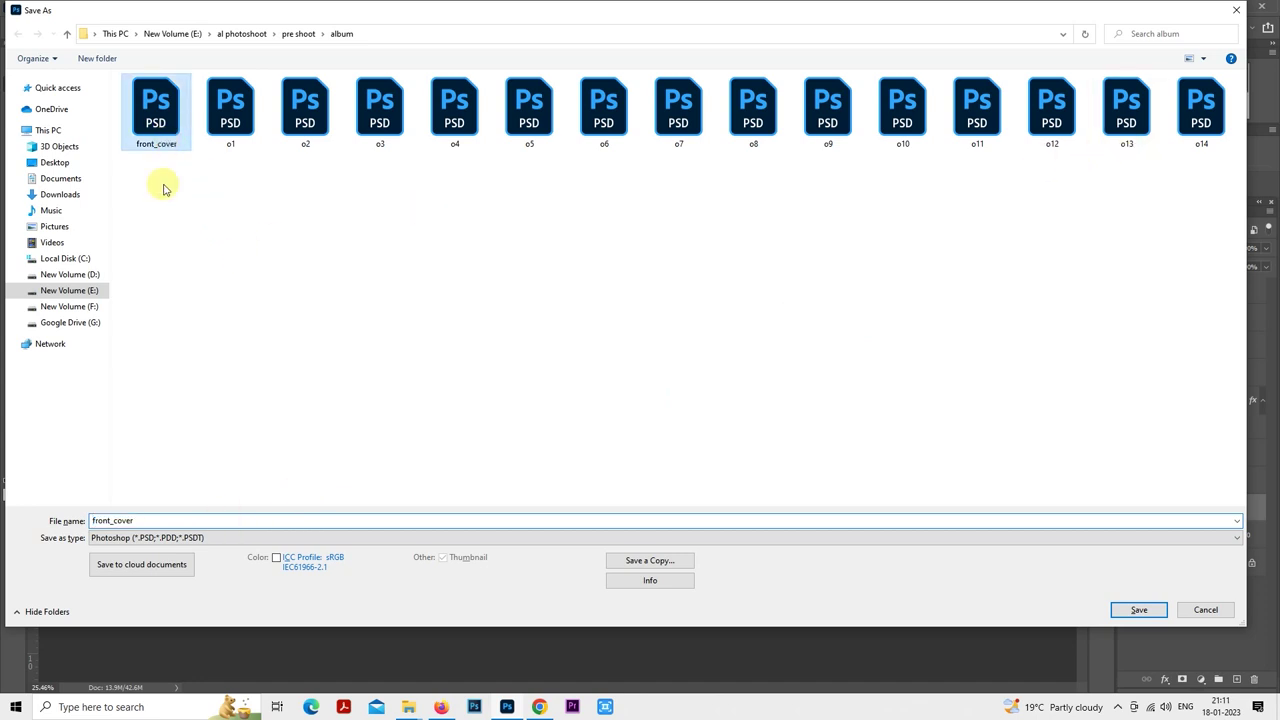
double_click(108, 520)
key(BackSpace)
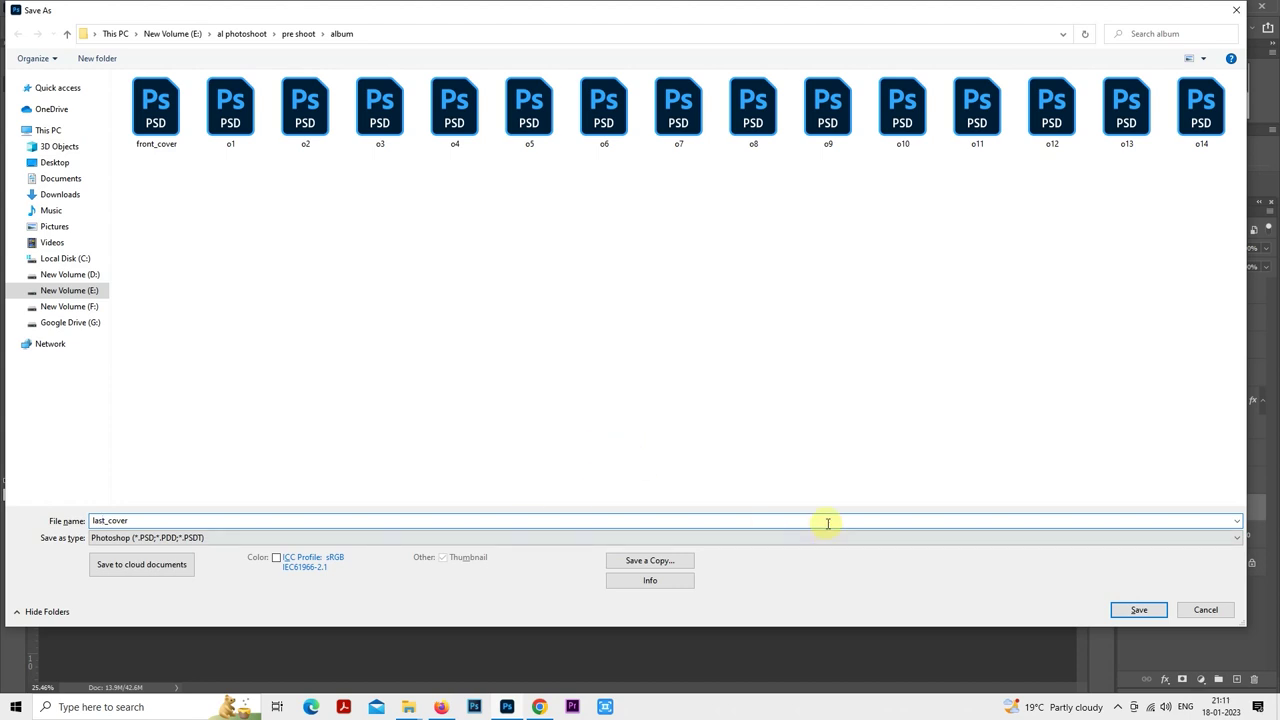
click(1137, 611)
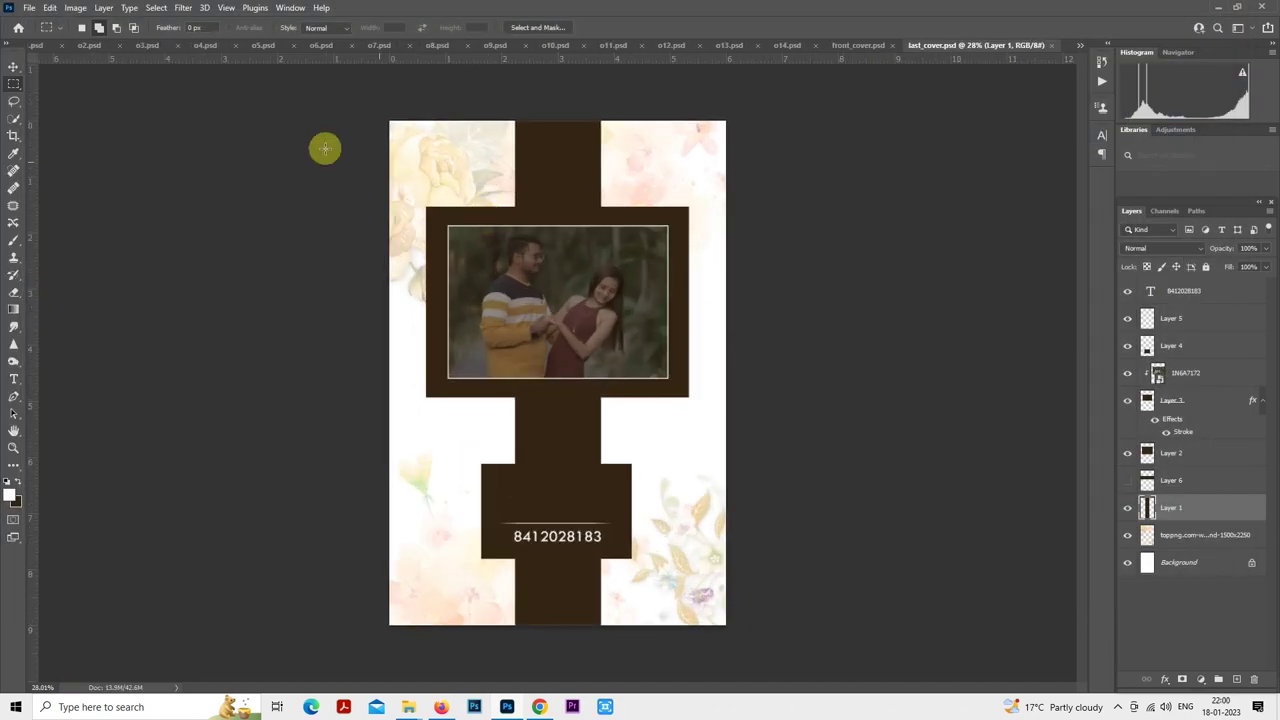
- Switch to o1.psd, rasterize layer 1N6A6526 and load its pixels as a selection
click(38, 45)
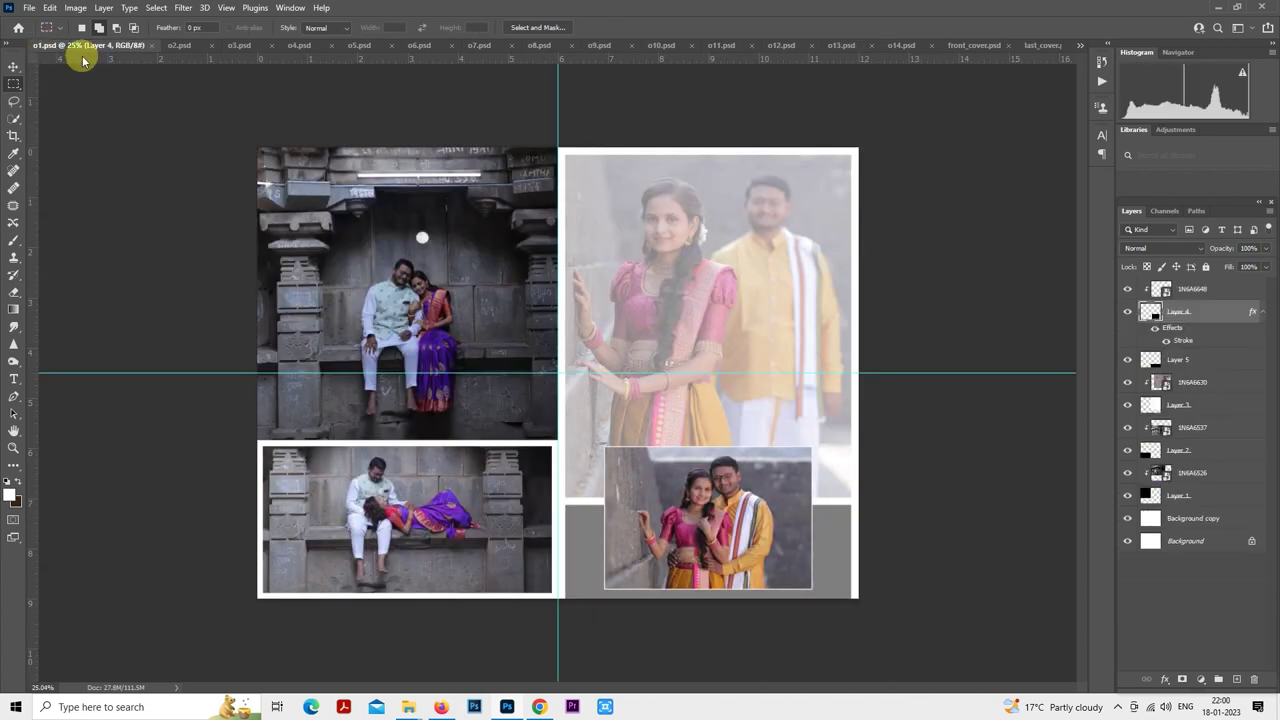
key(ctrl+minus)
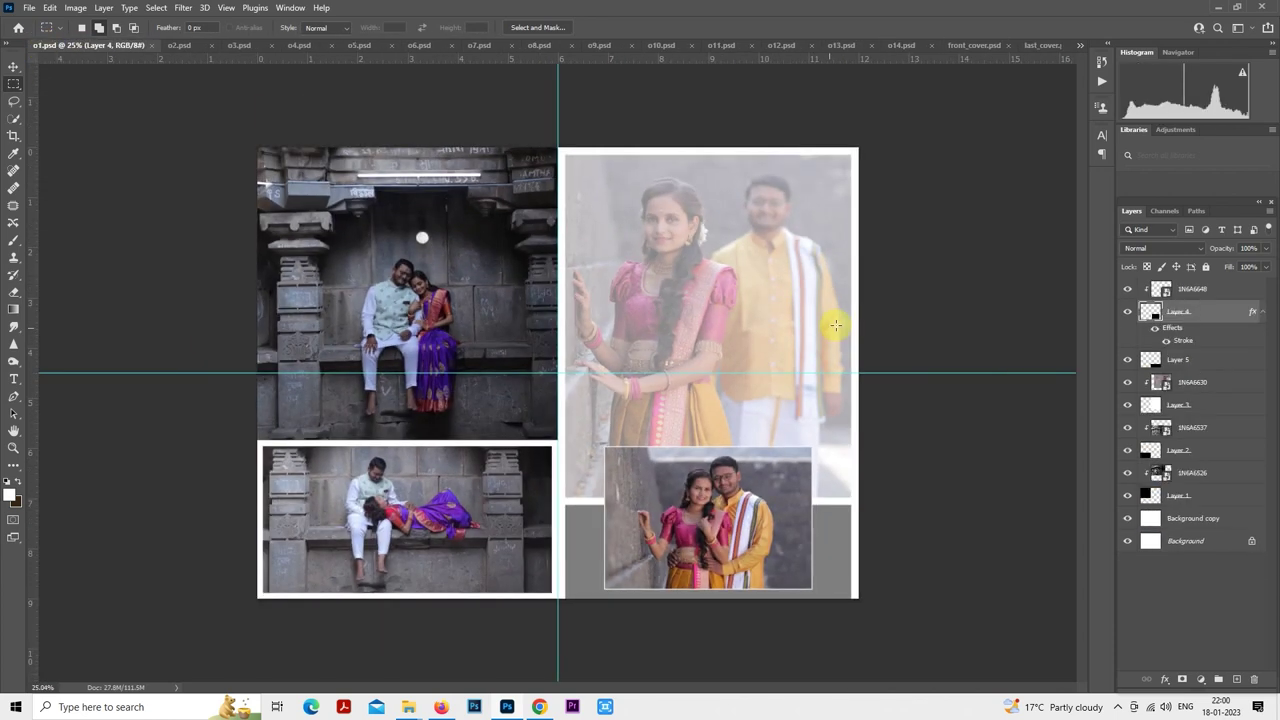
right_click(1195, 474)
click(1063, 363)
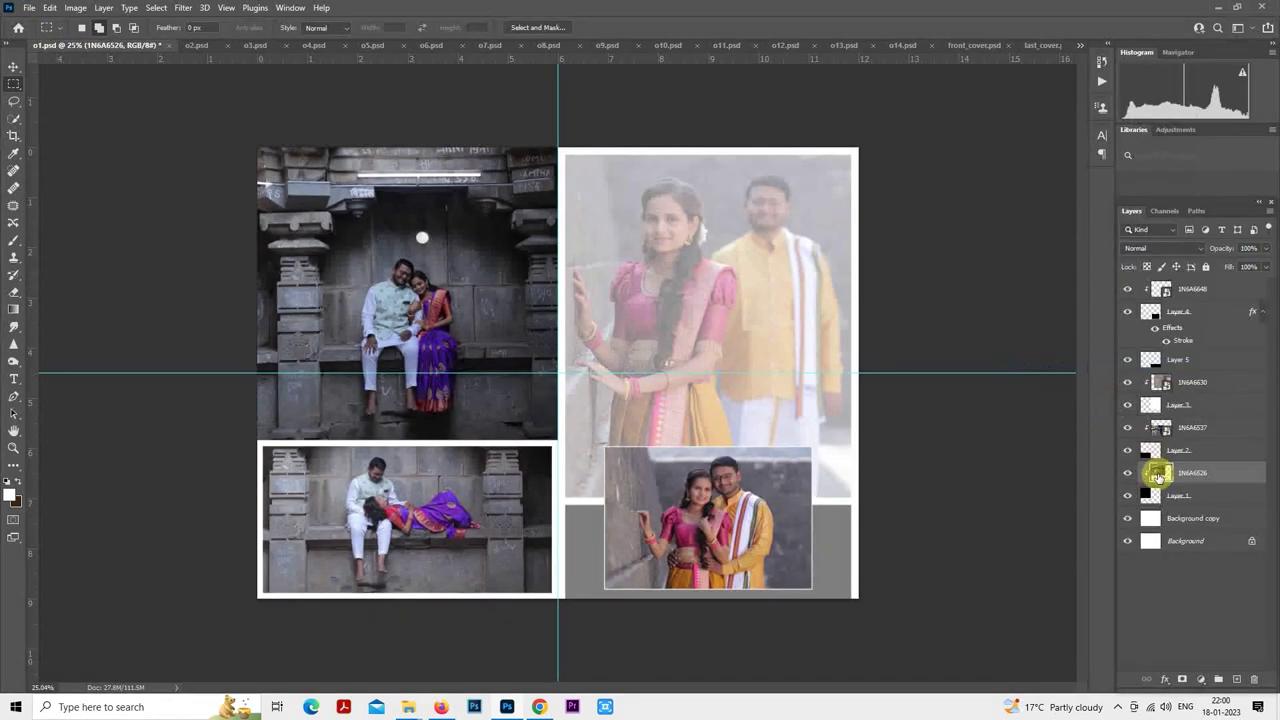
ctrl+click(1157, 472)
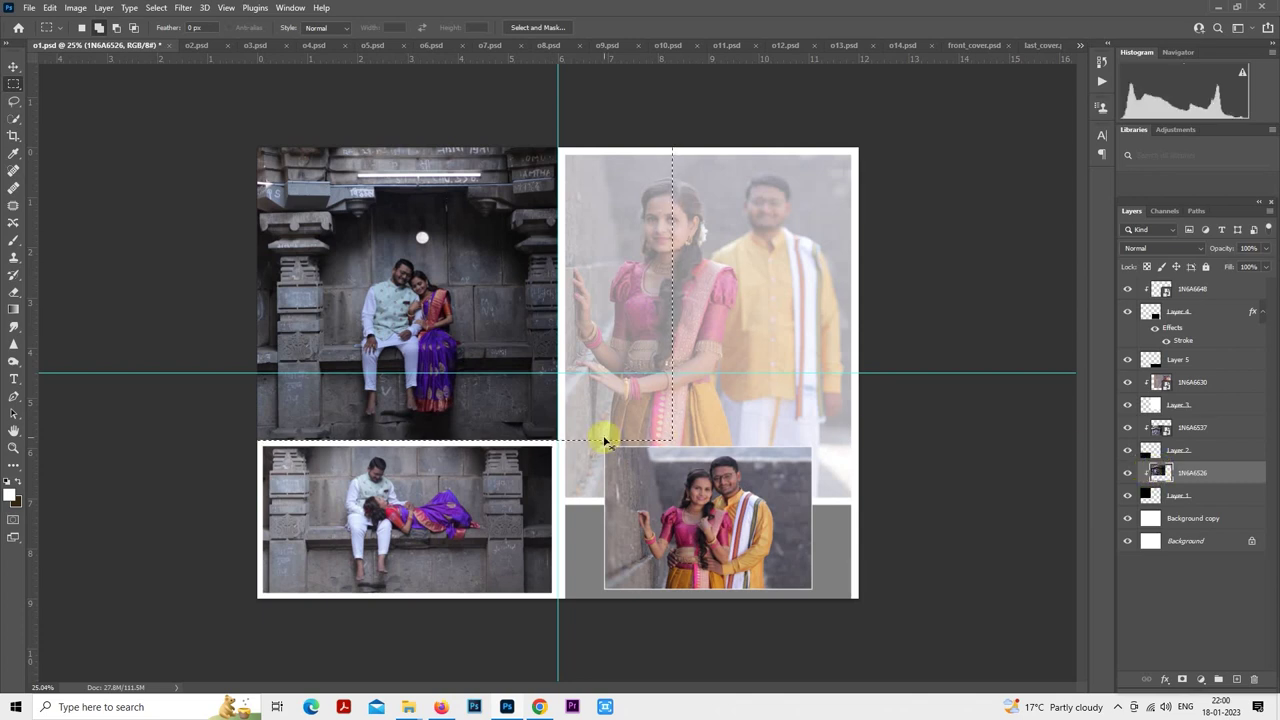
key(ctrl+d)
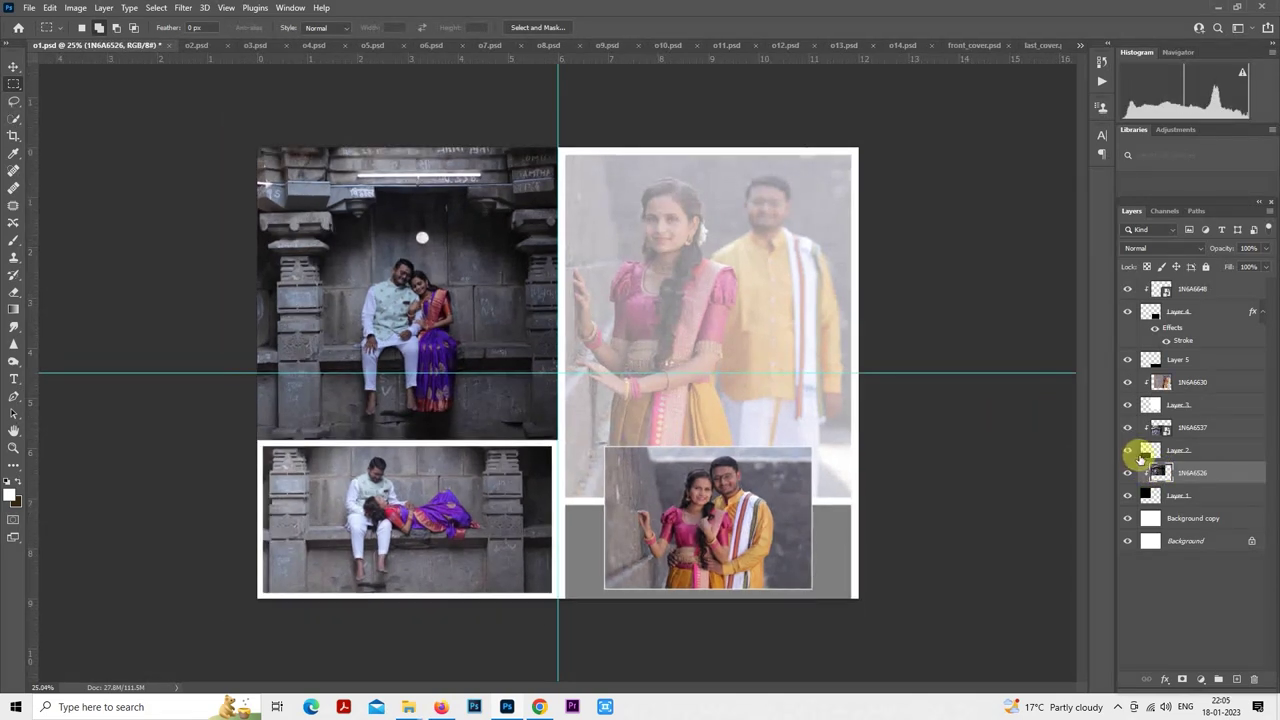
ctrl+click(1157, 472)
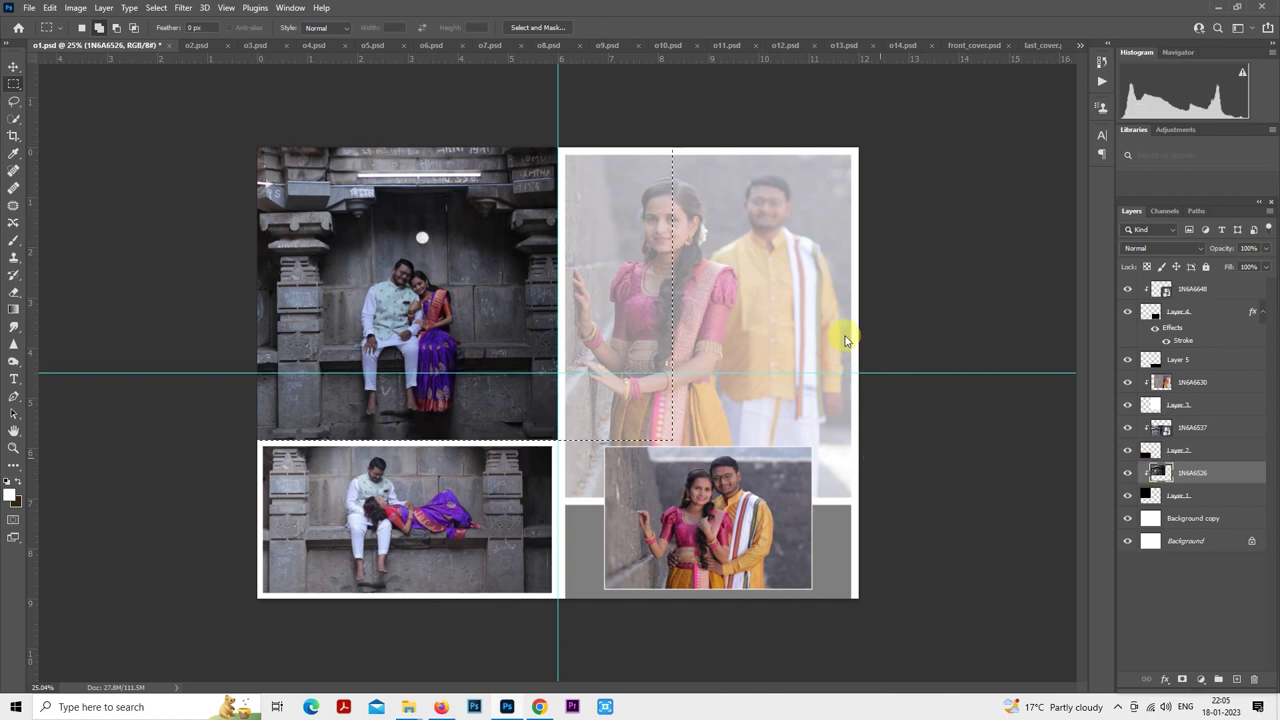
- Apply the 10portraits preset in Camera Raw with exposure +0.55, whites -62, darker blacks, shadows +100
key(ctrl+shift+a)
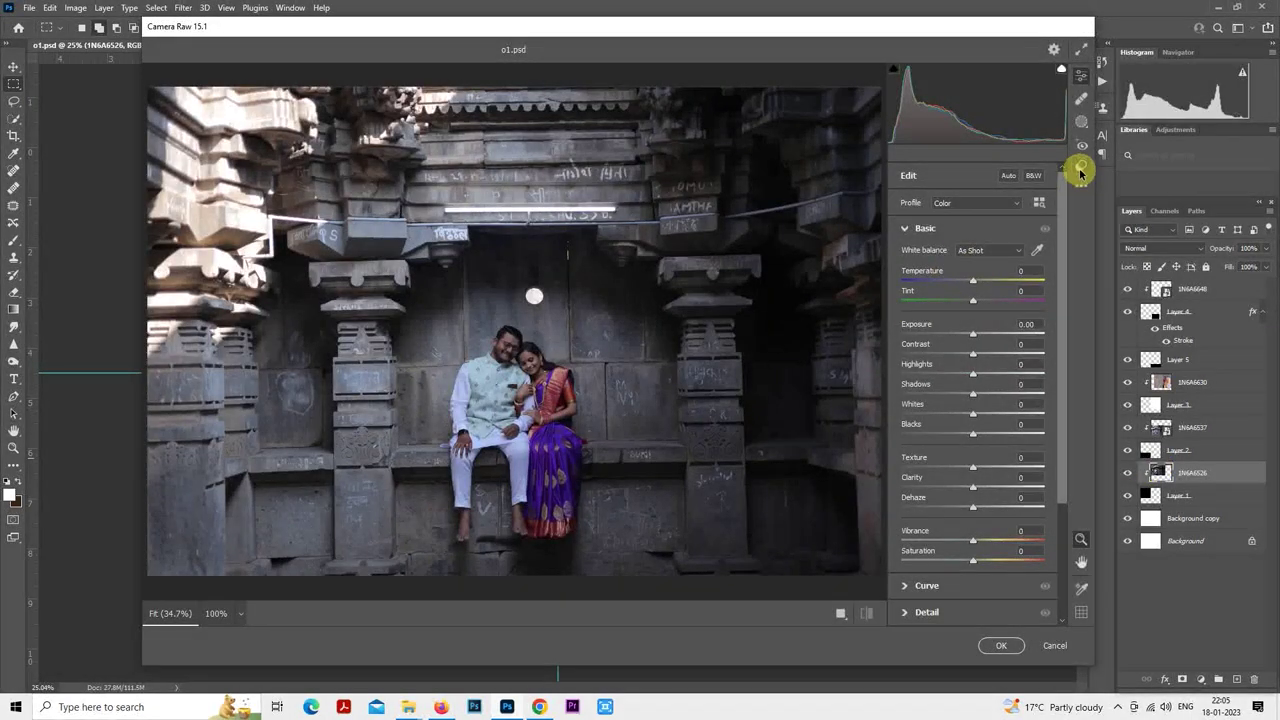
click(1081, 166)
click(981, 266)
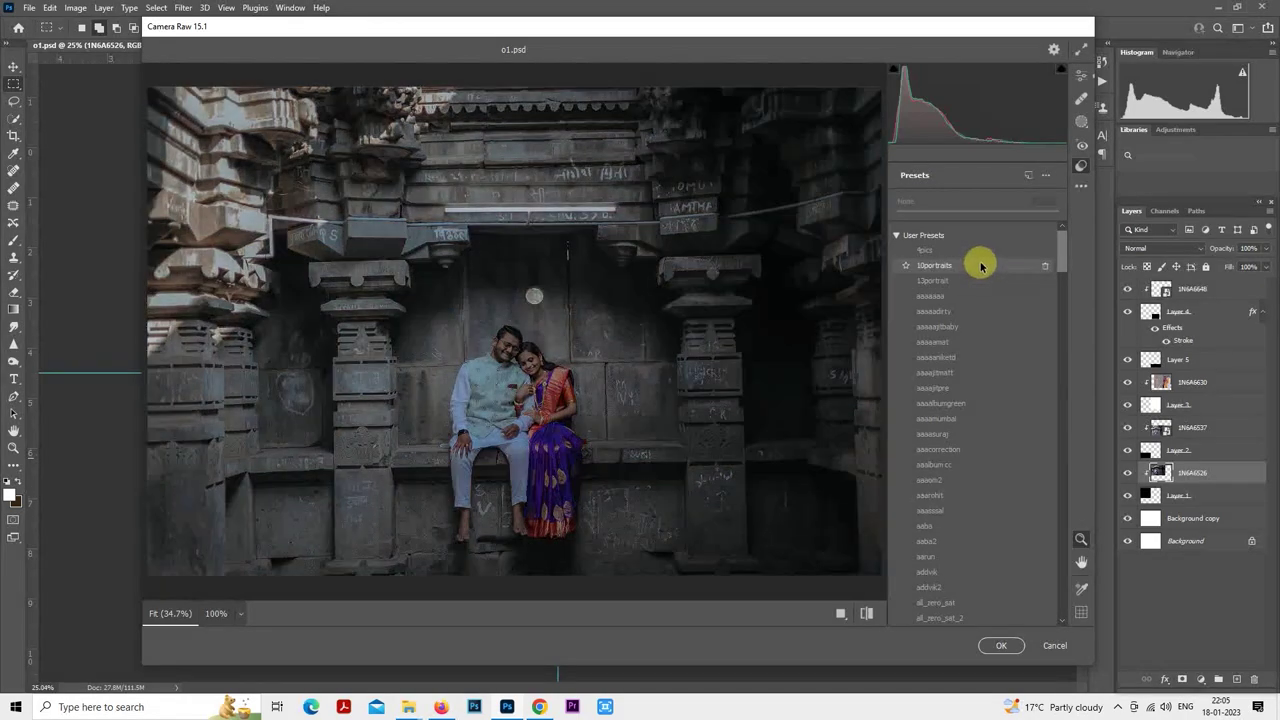
click(978, 267)
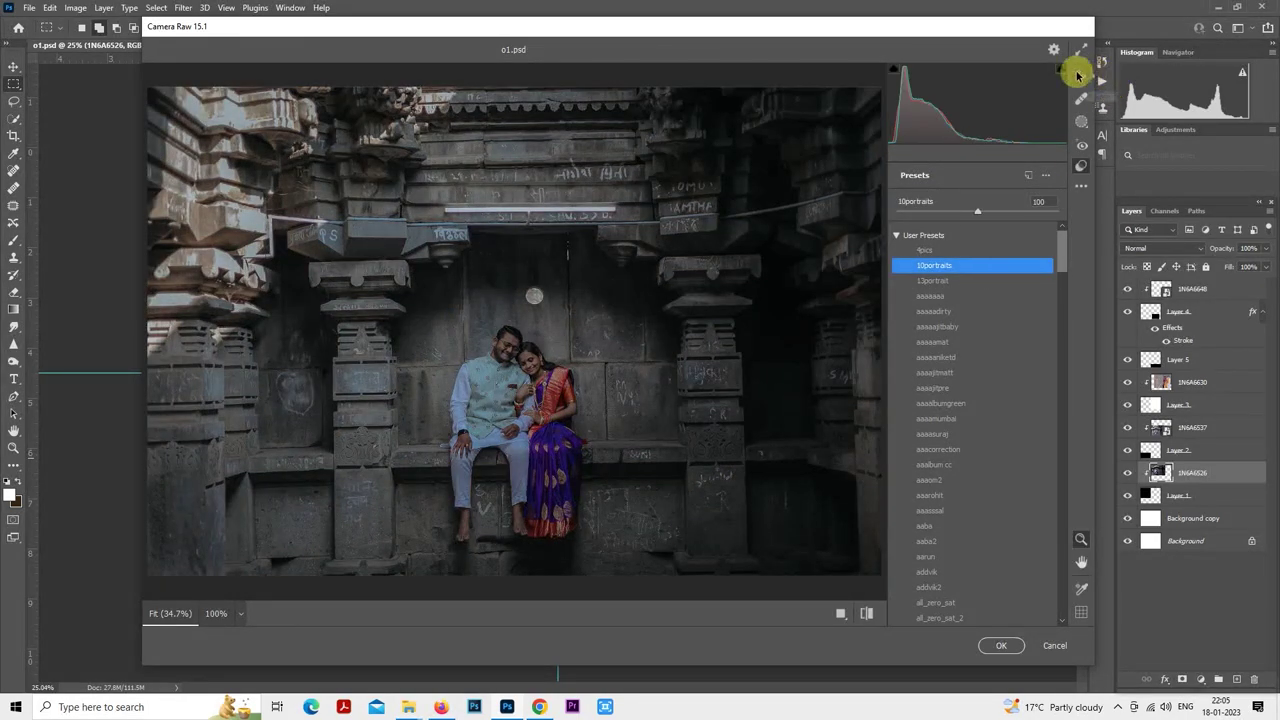
click(1080, 75)
drag(971, 334, 983, 334)
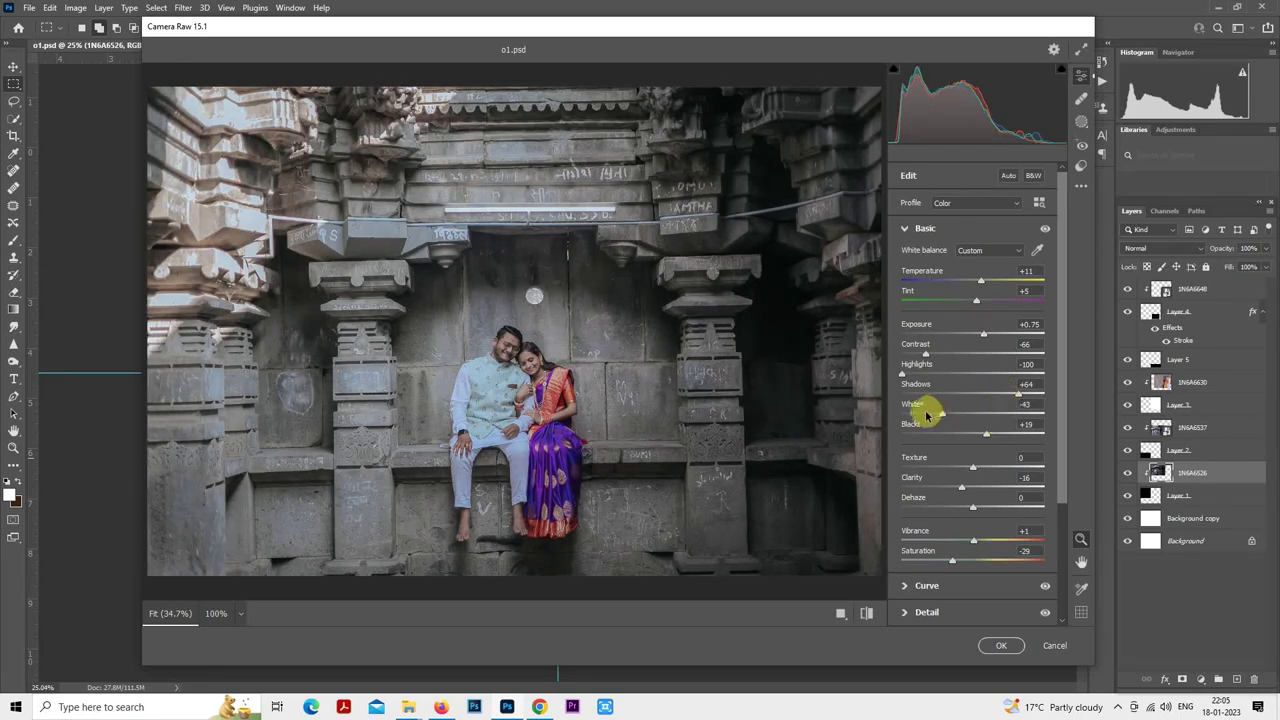
click(926, 414)
drag(966, 435, 975, 434)
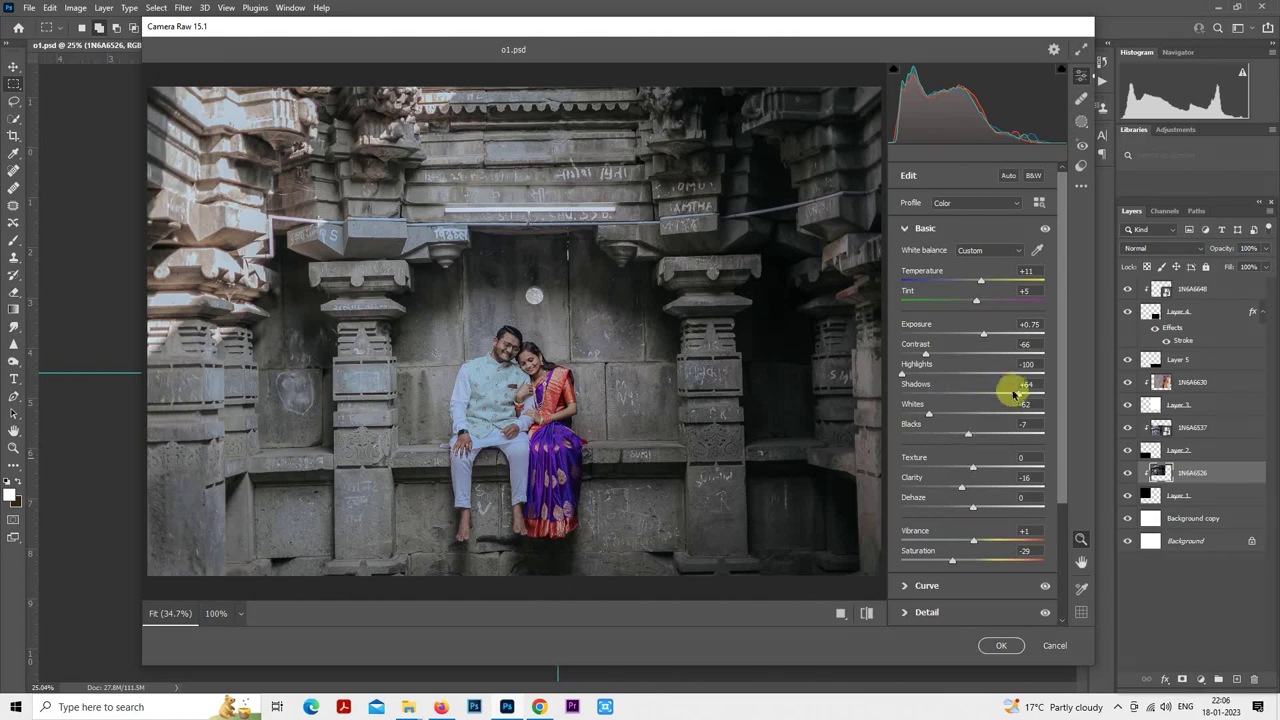
click(984, 338)
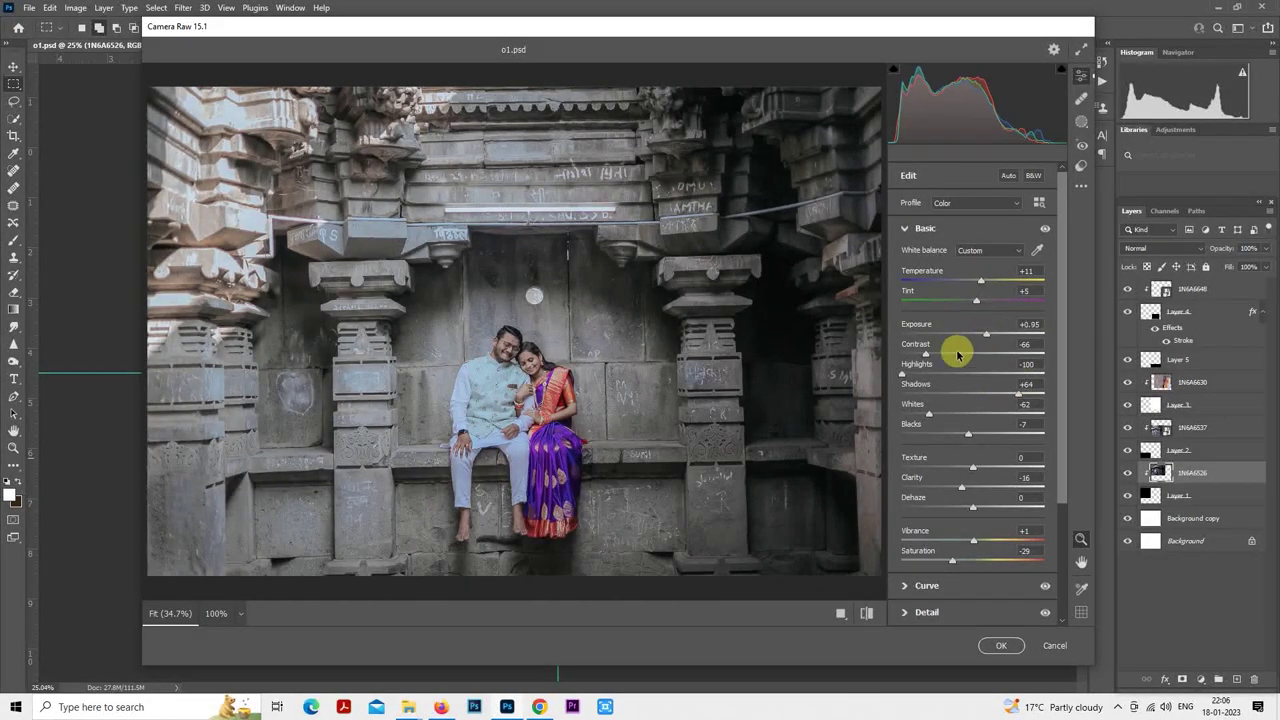
drag(984, 338, 980, 334)
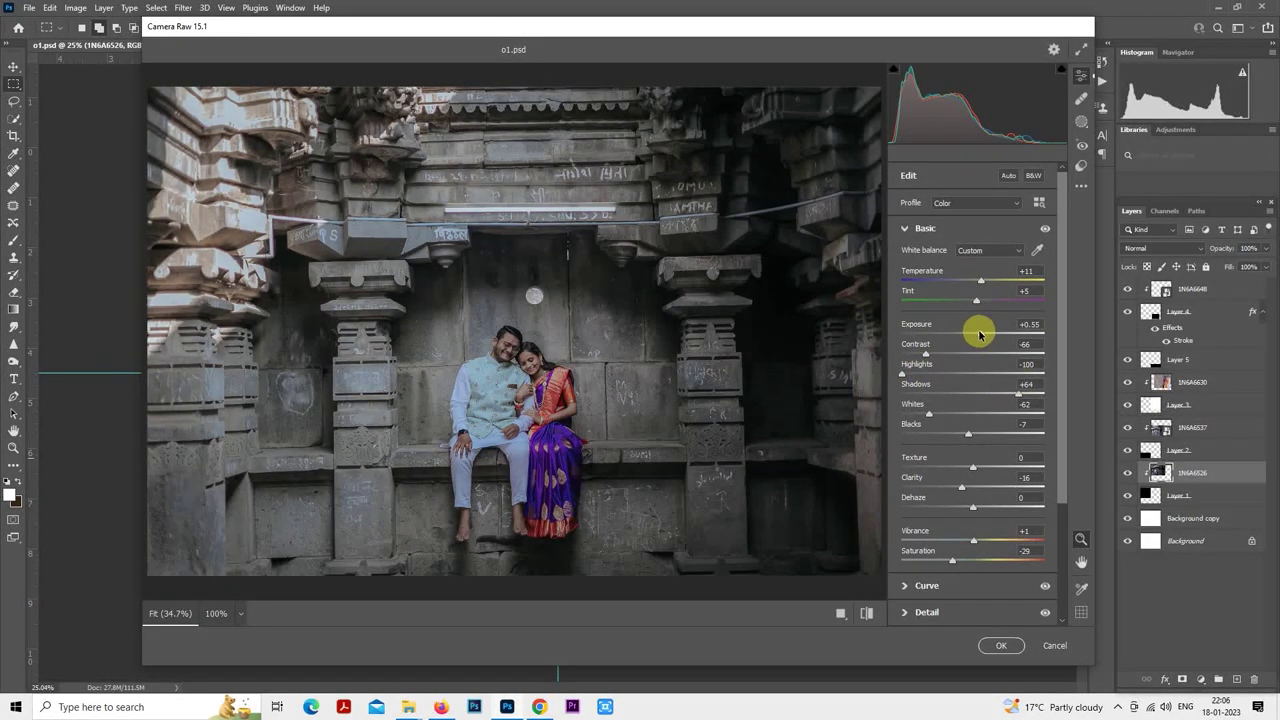
drag(1021, 396, 1057, 391)
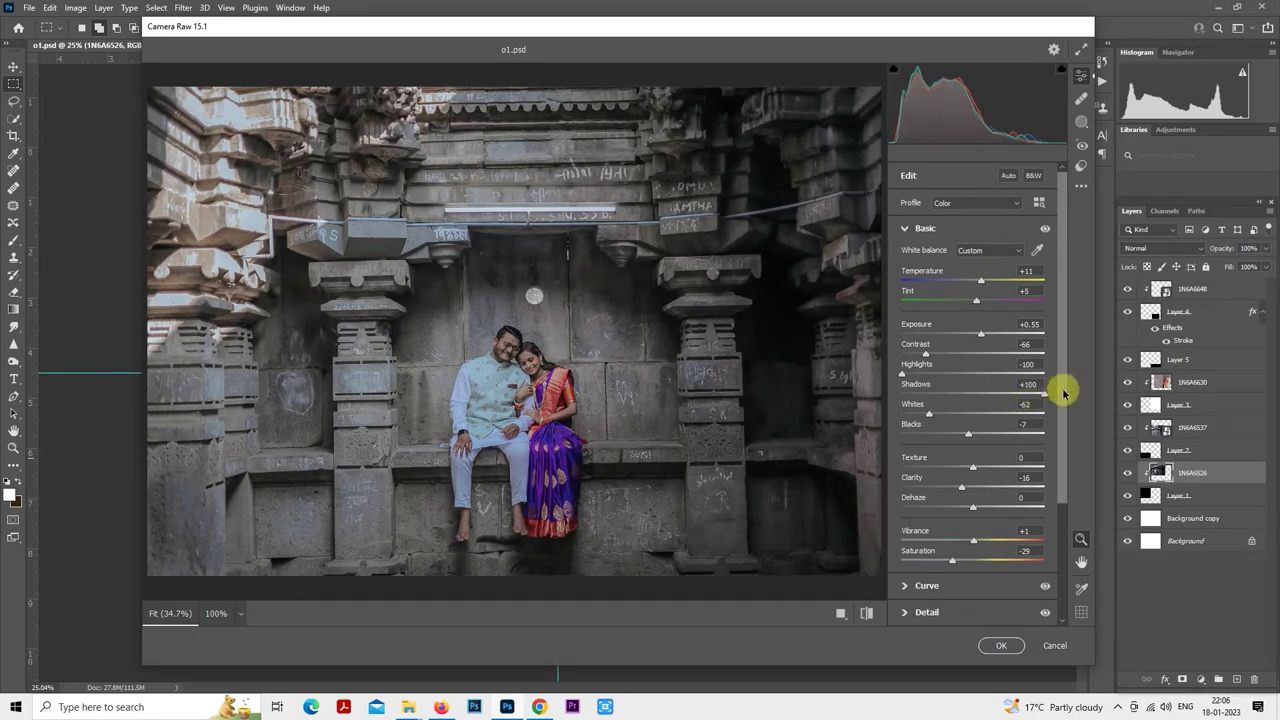
- Brighten Oranges luminance, set vignetting to -24 with a higher midpoint, and apply the grade
click(906, 229)
click(918, 308)
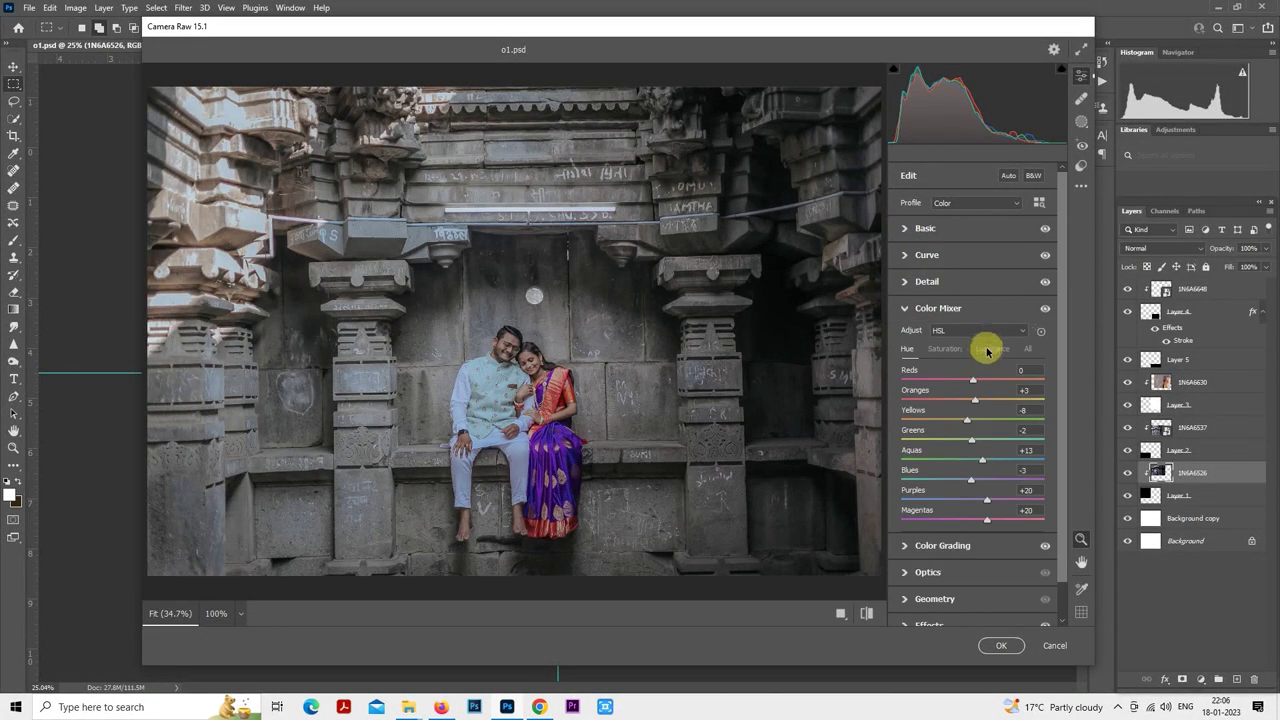
click(989, 350)
drag(992, 402, 988, 400)
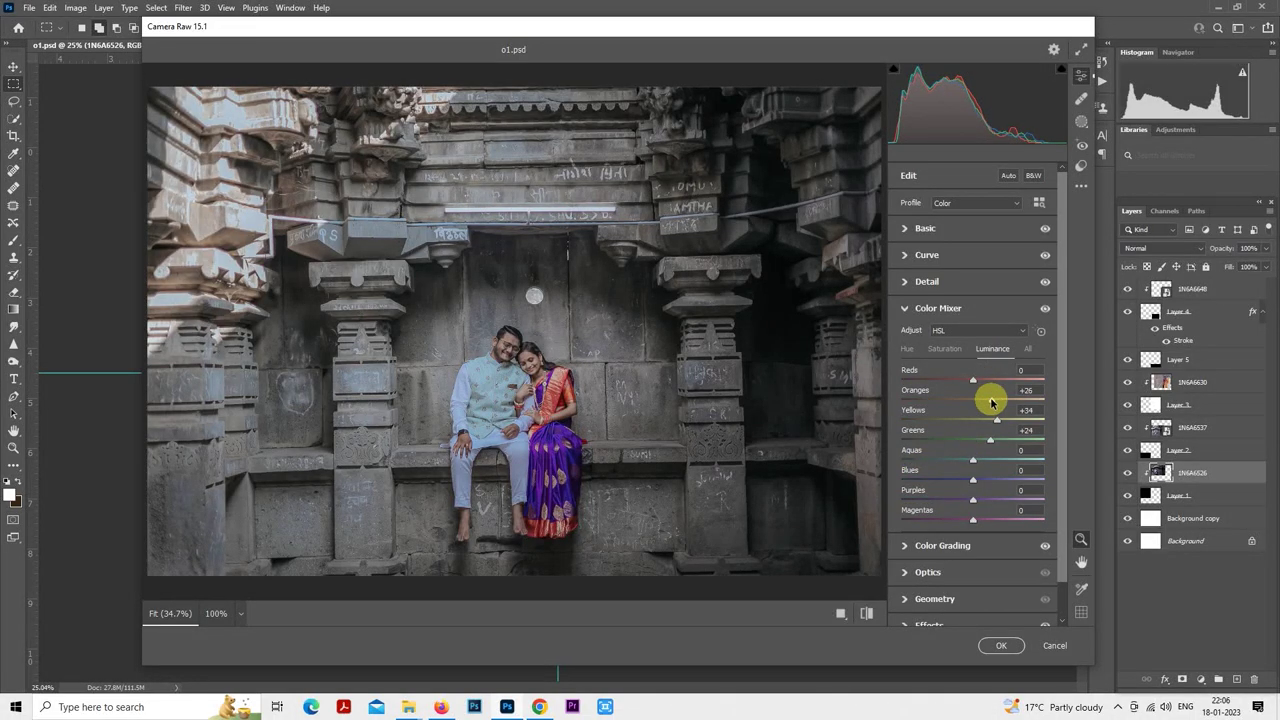
click(906, 310)
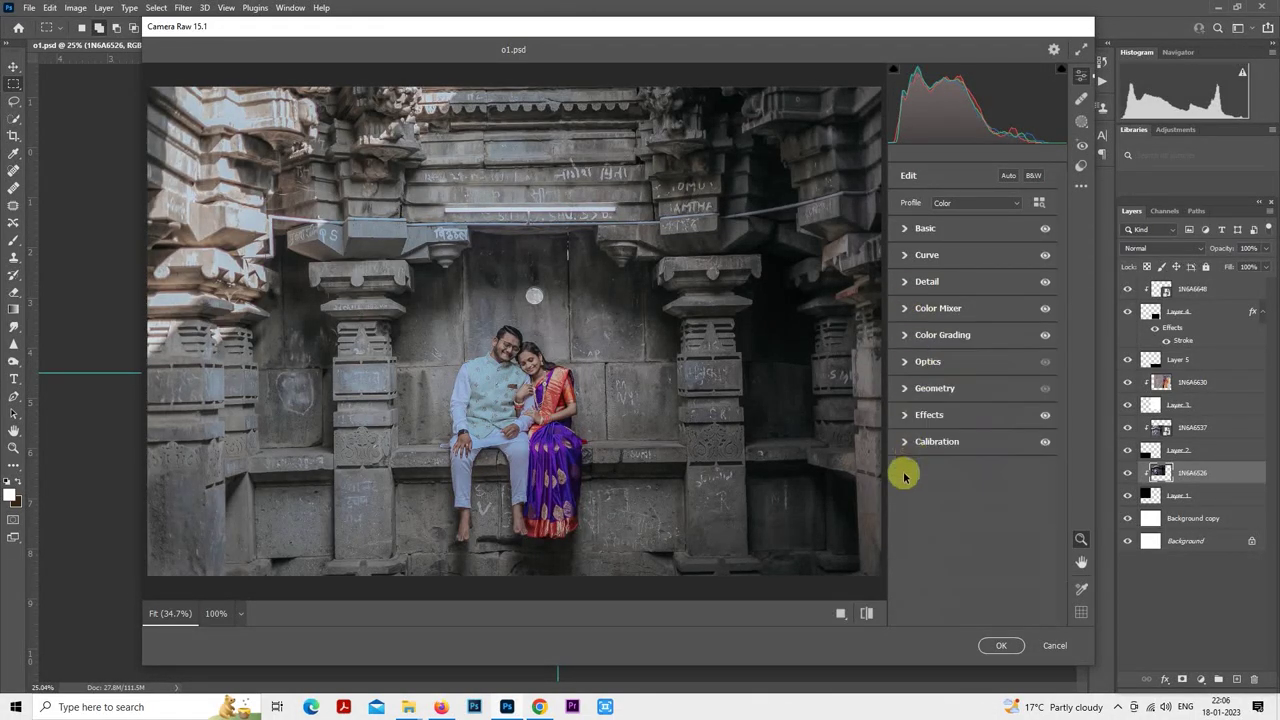
click(905, 416)
drag(964, 474, 951, 466)
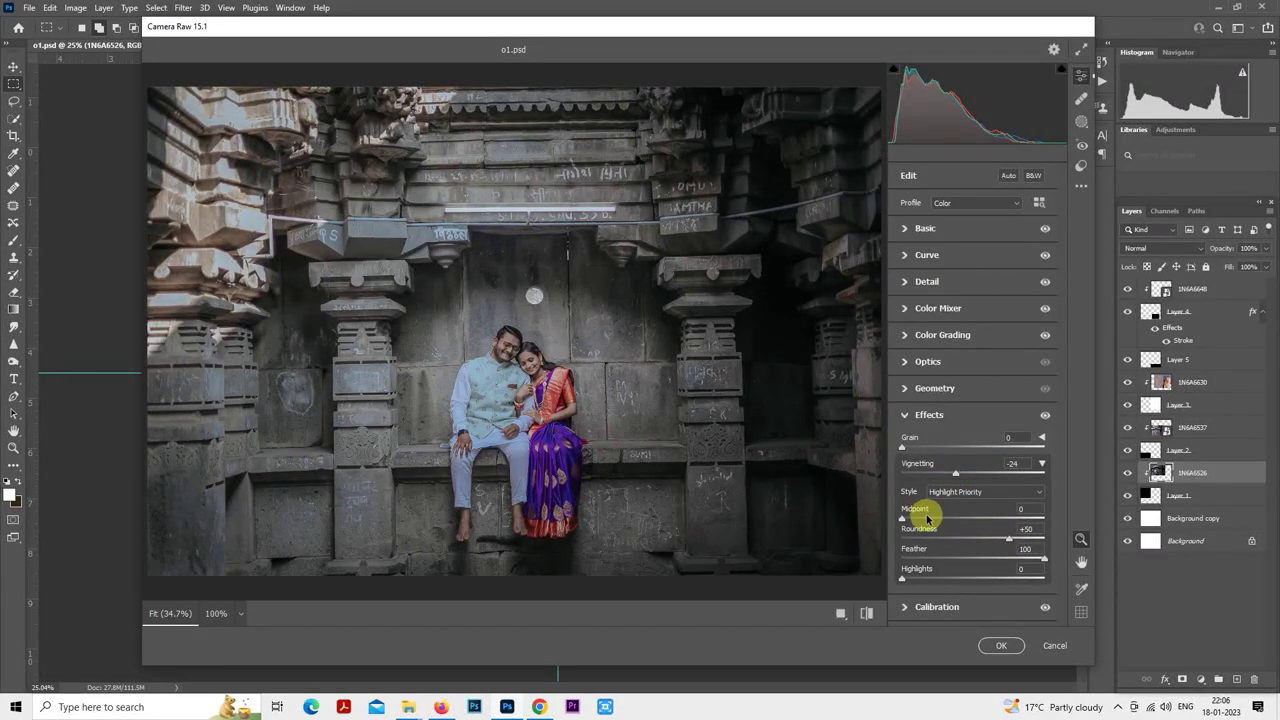
drag(903, 518, 925, 518)
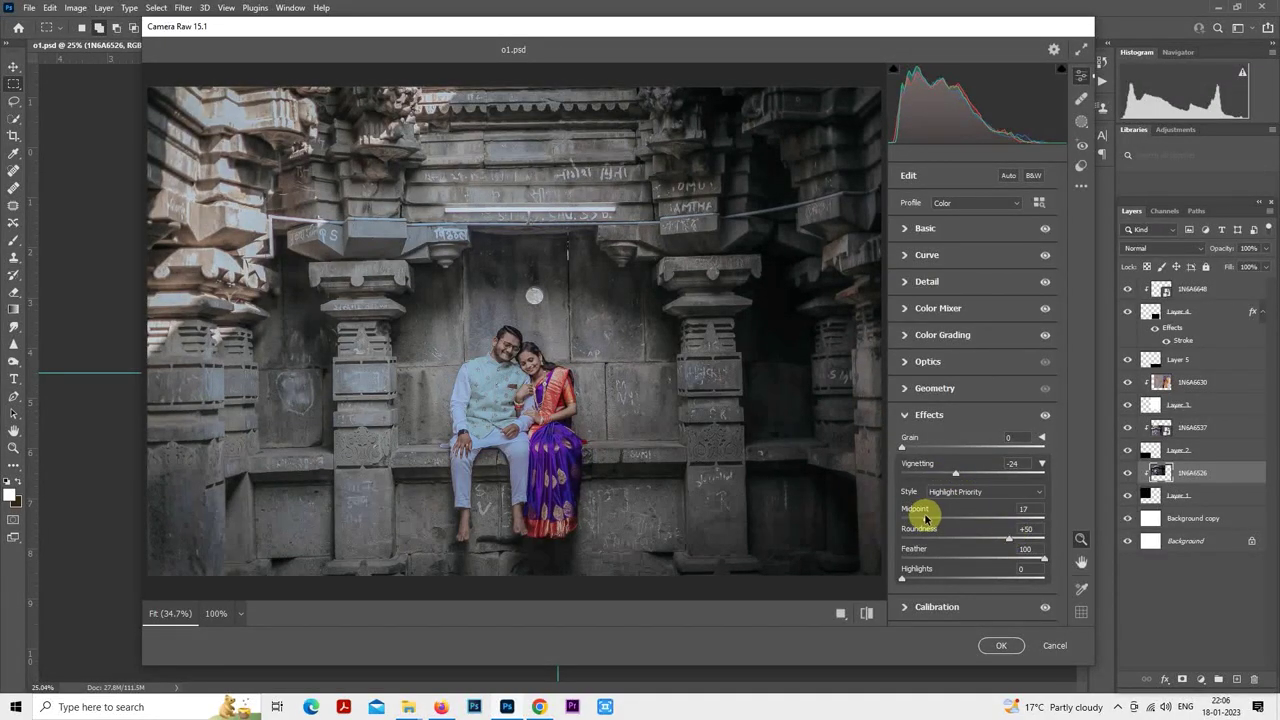
click(996, 645)
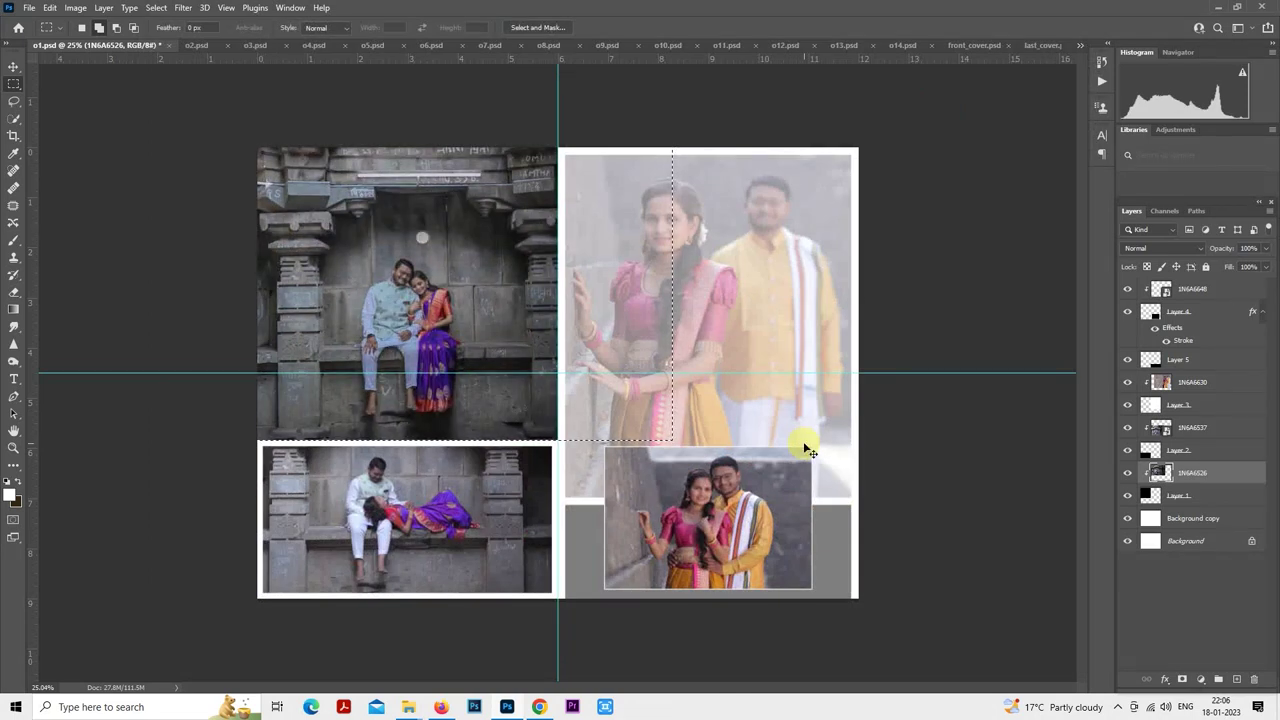
- Rasterize layer 1N6A6537 and load its pixels as a selection
click(970, 367)
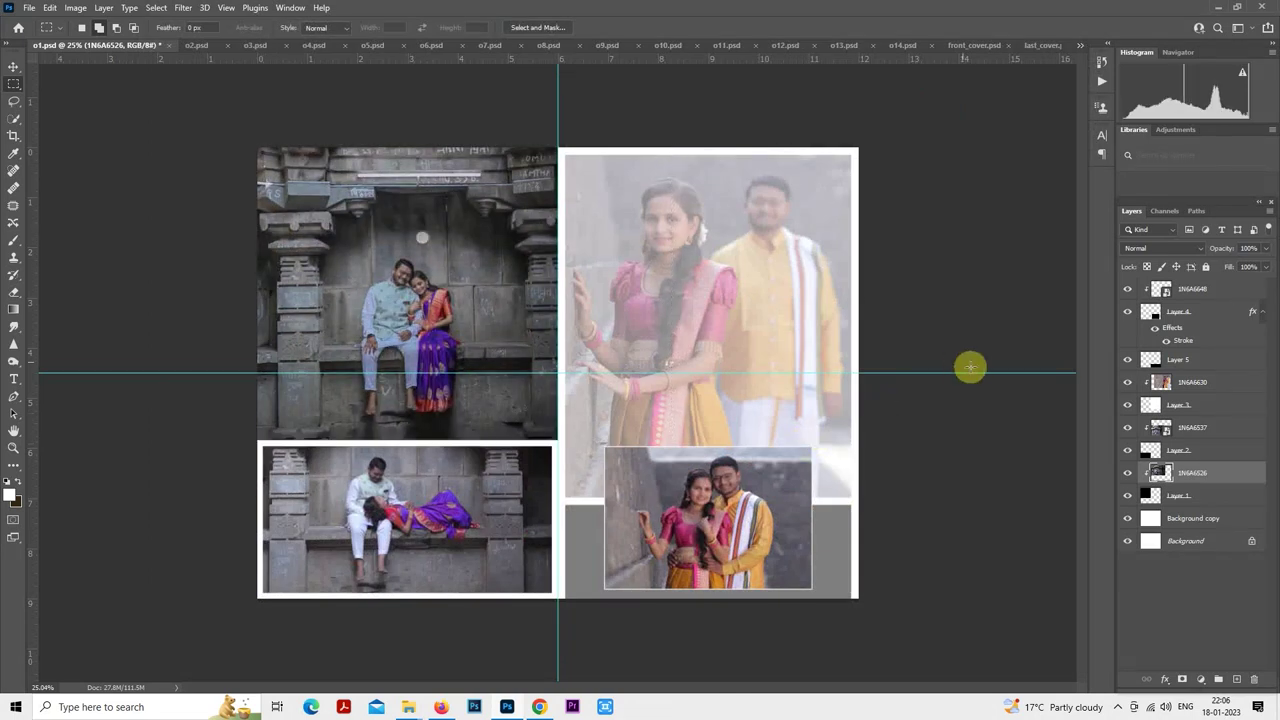
right_click(1185, 430)
click(1085, 363)
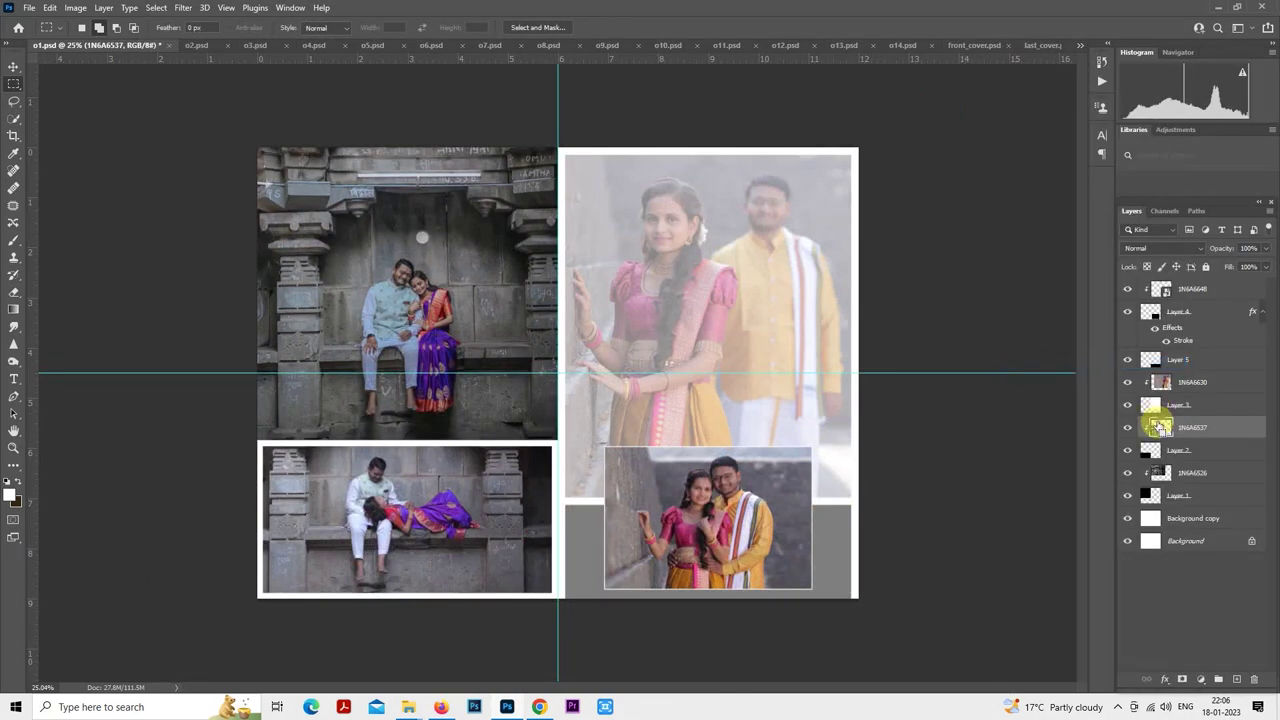
ctrl+click(1160, 427)
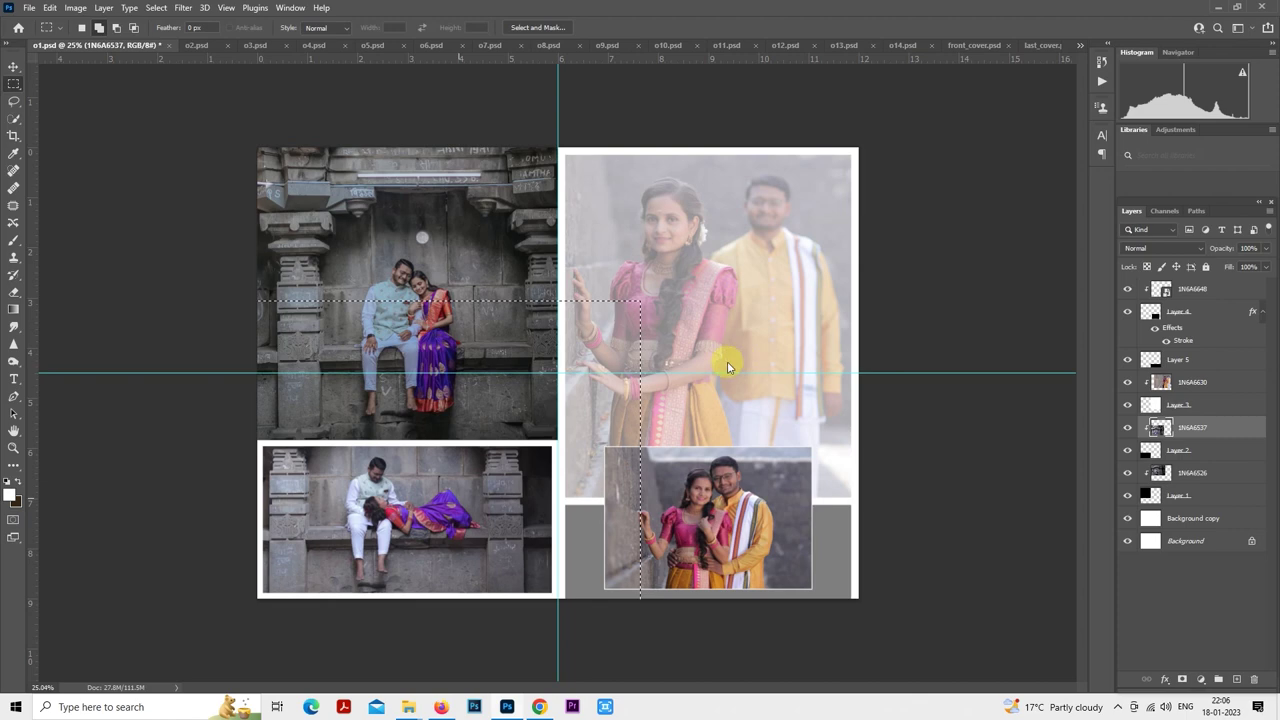
- Apply 10portraits in Camera Raw with exposure +0.05, shadows +31, contrast -62 and darker blacks
key(shift+ctrl+a)
click(1081, 166)
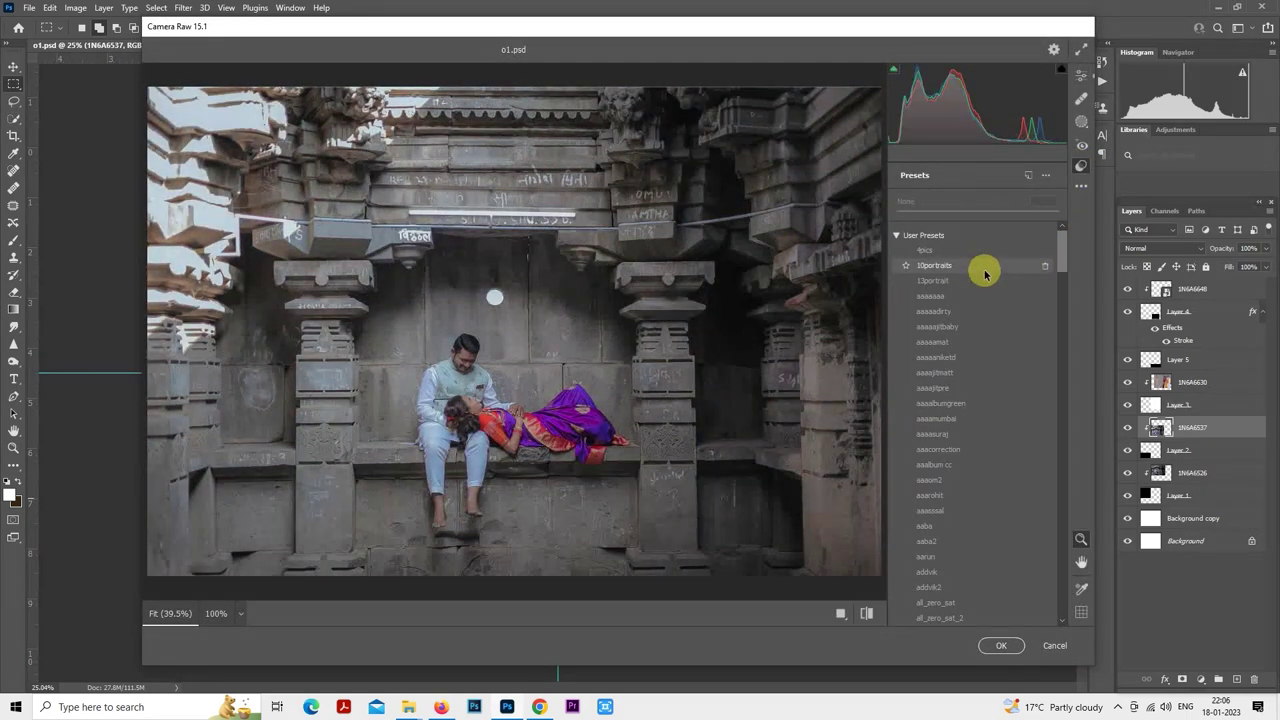
click(983, 267)
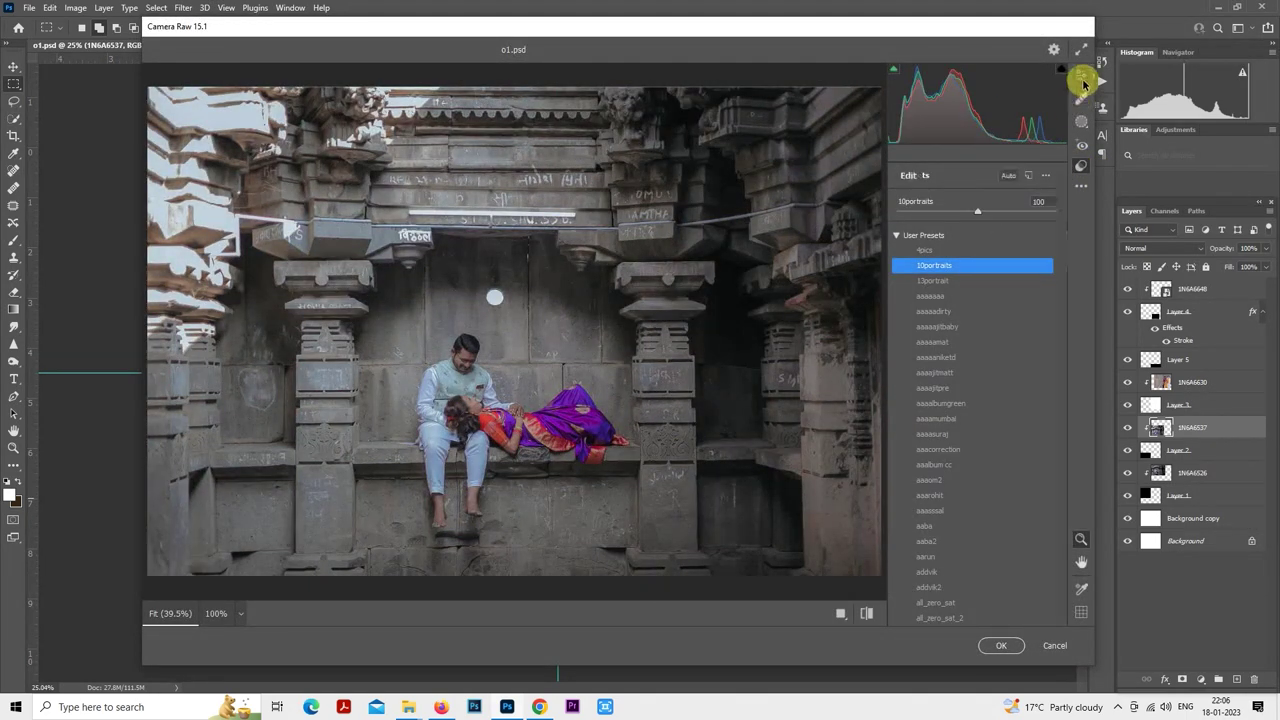
click(1082, 80)
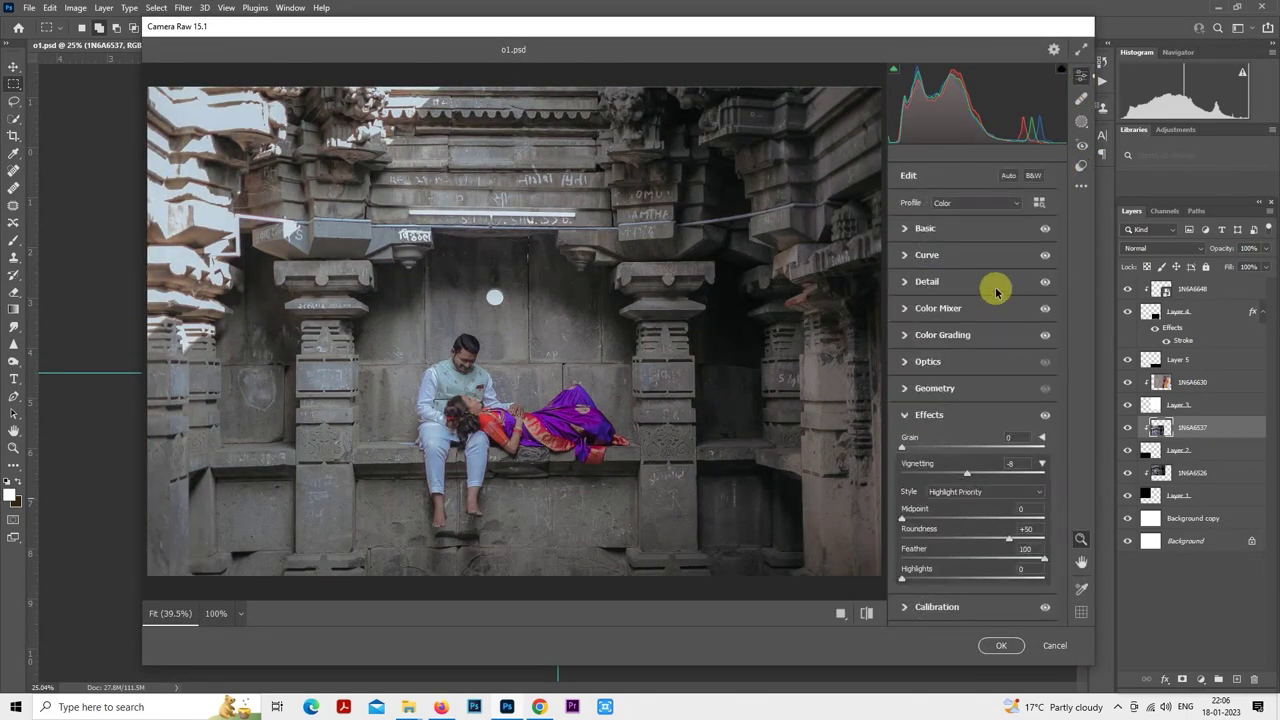
click(908, 230)
click(973, 333)
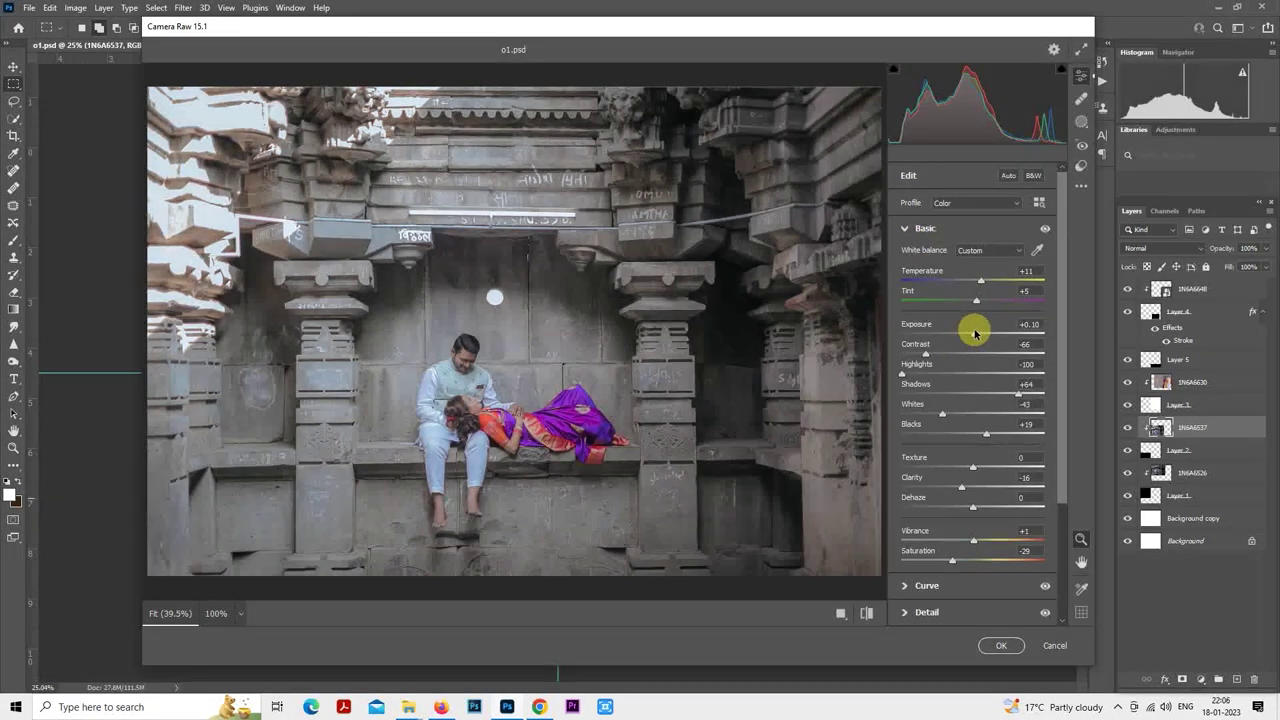
click(997, 394)
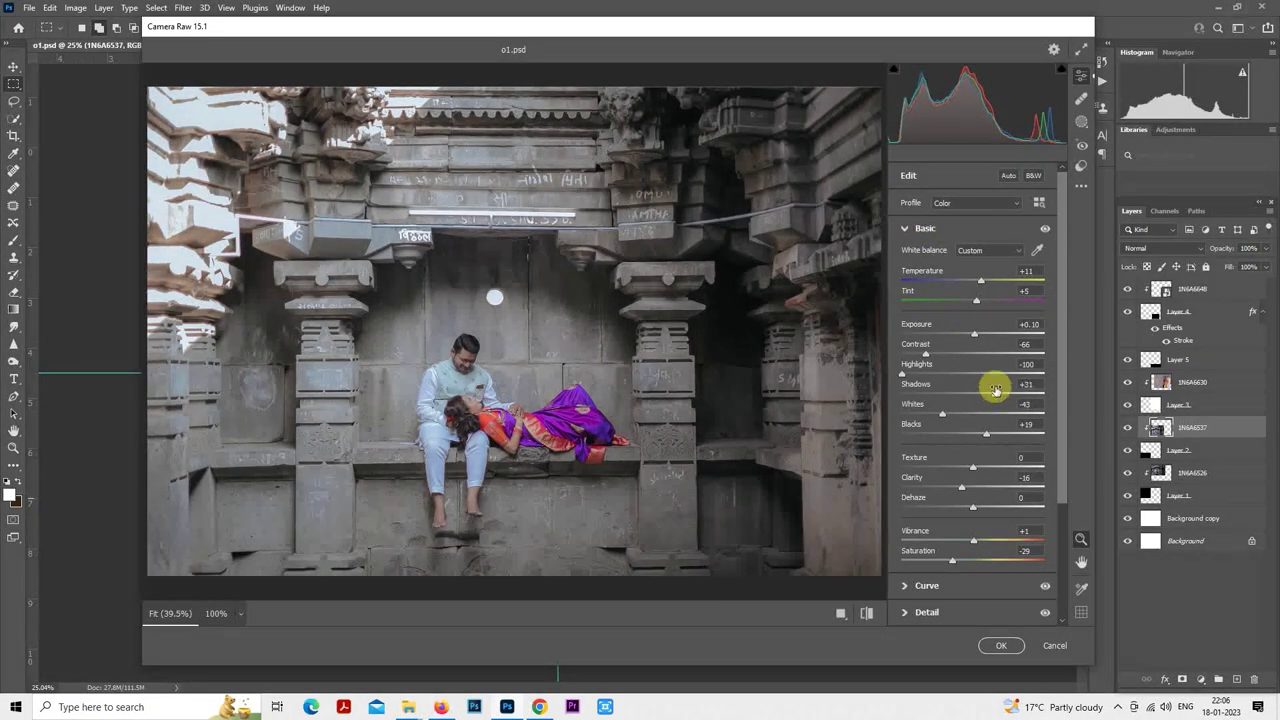
drag(926, 352, 929, 352)
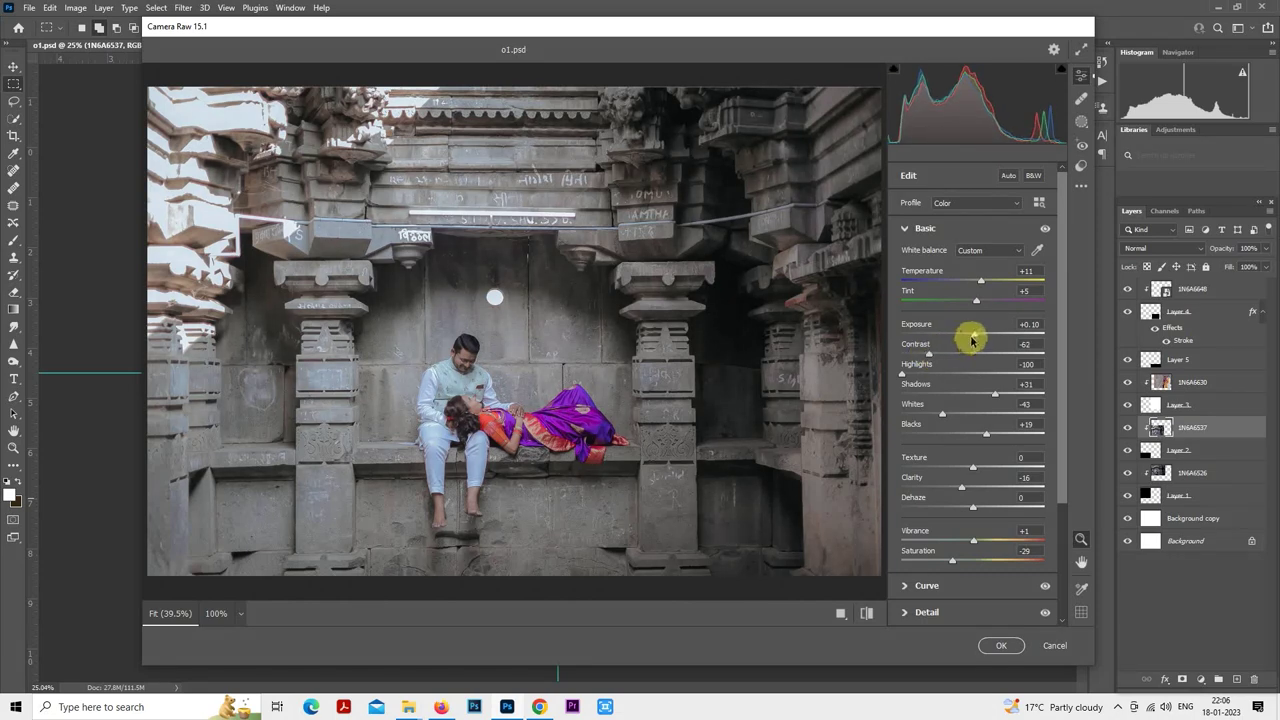
click(973, 334)
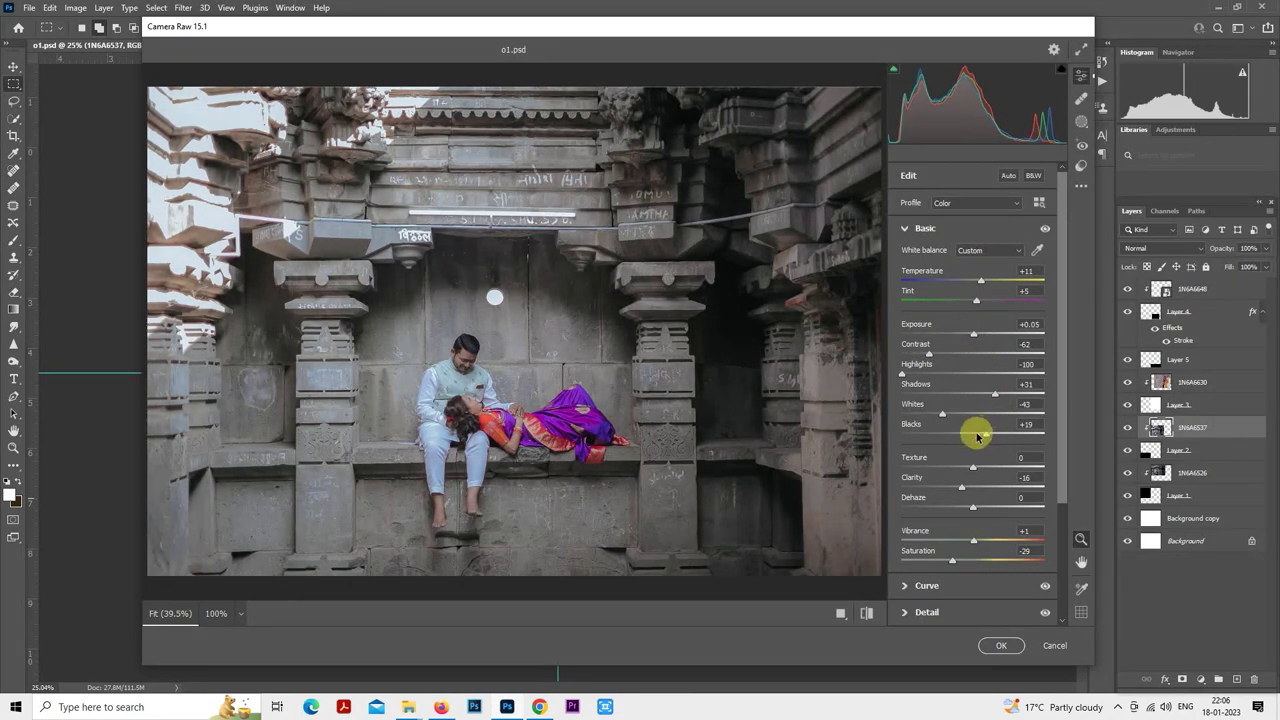
click(975, 434)
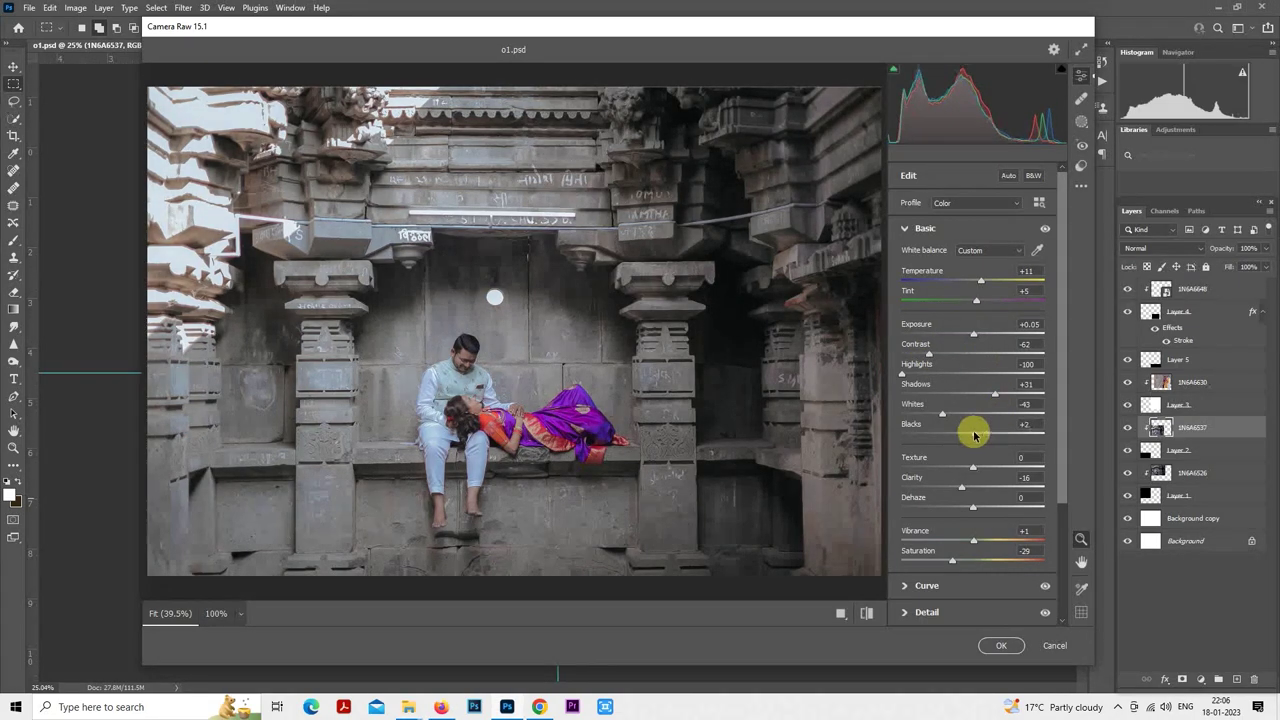
- Raise Oranges luminance to +25, set vignetting to -23, and apply the grade
click(906, 228)
click(912, 307)
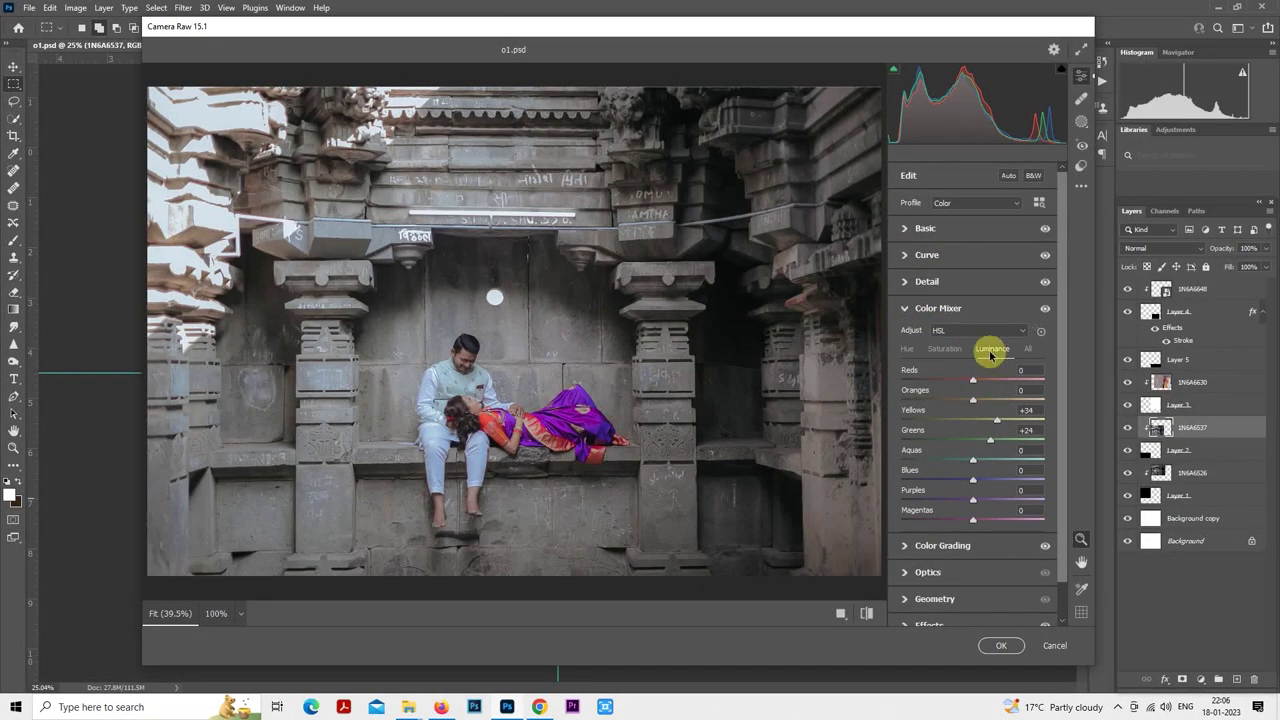
click(991, 401)
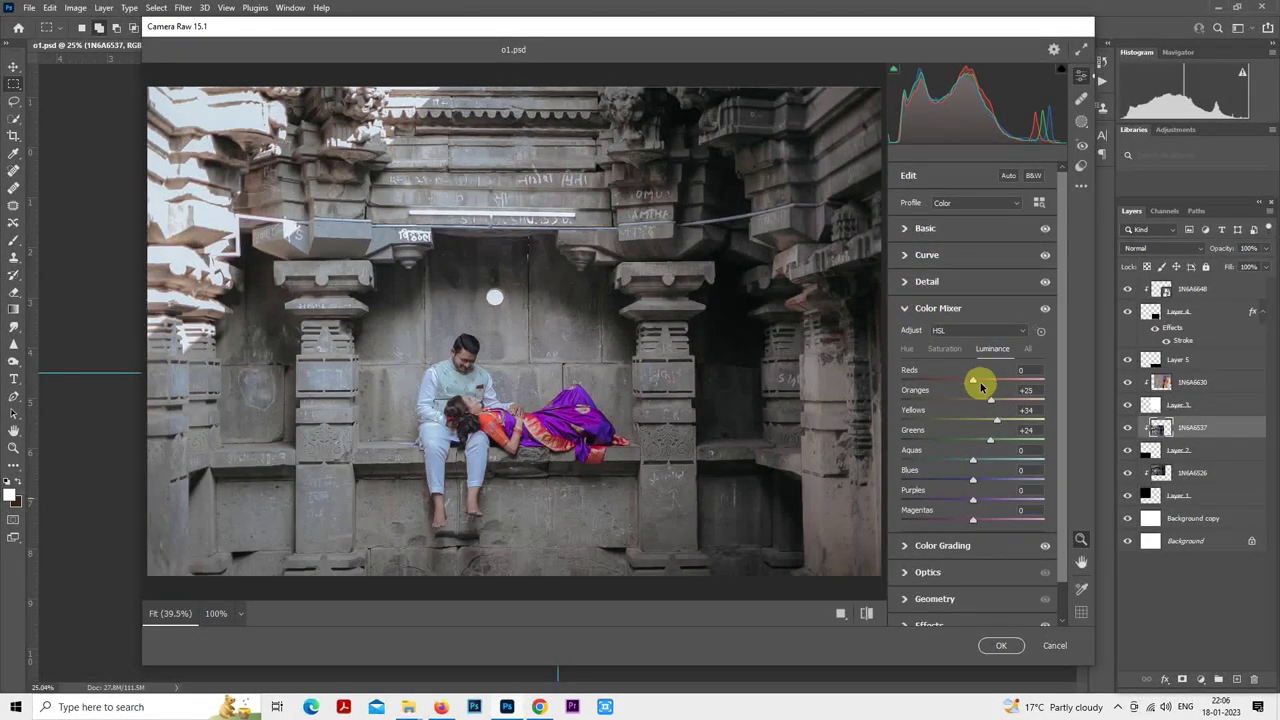
click(910, 308)
click(922, 414)
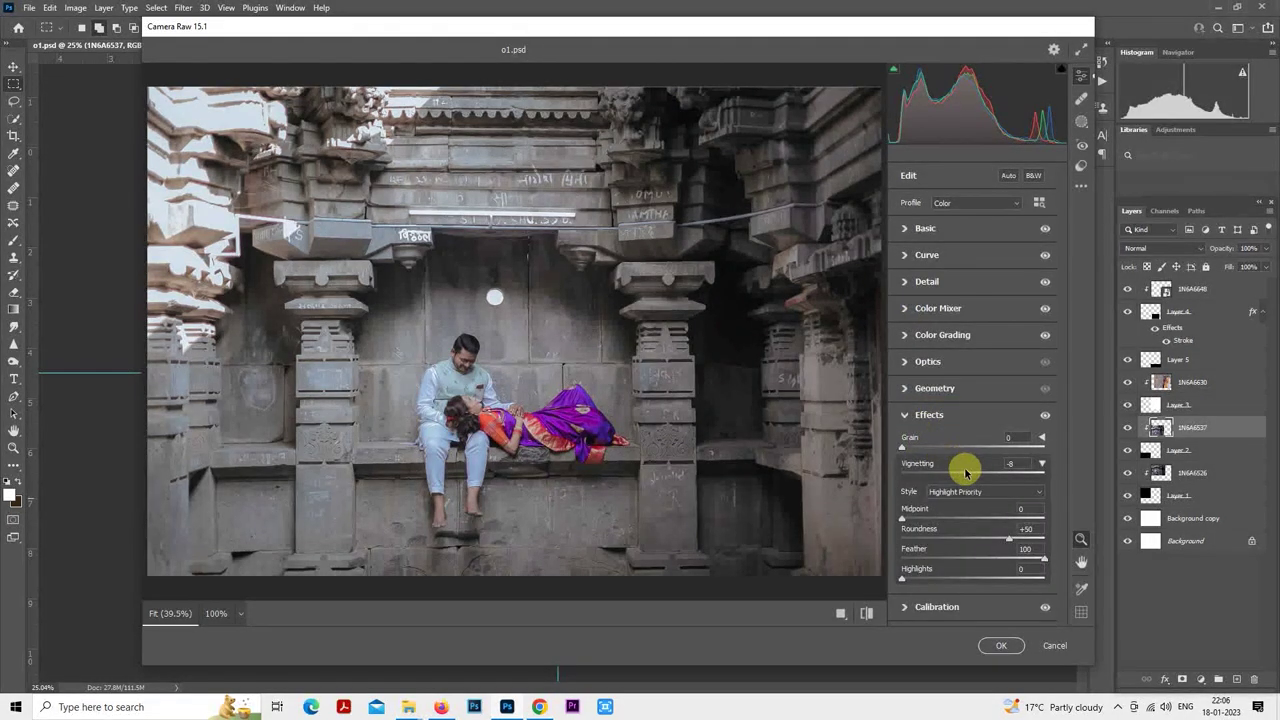
drag(965, 472, 955, 470)
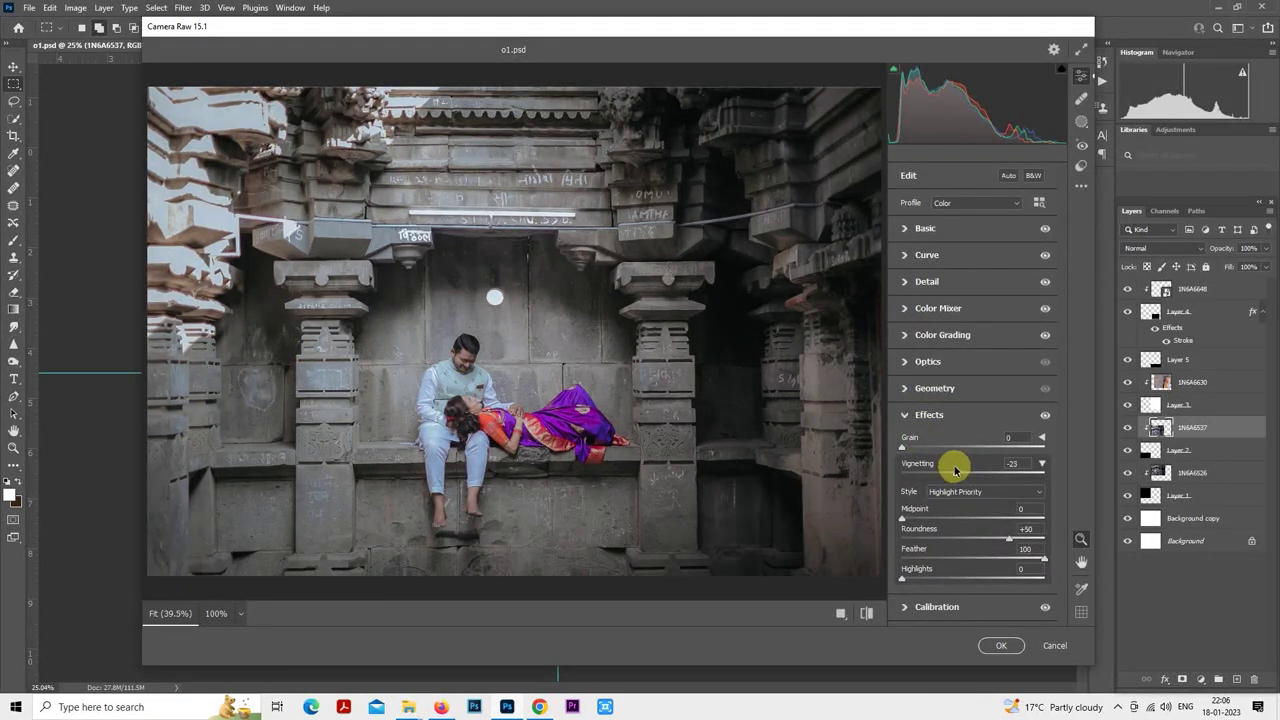
click(1001, 645)
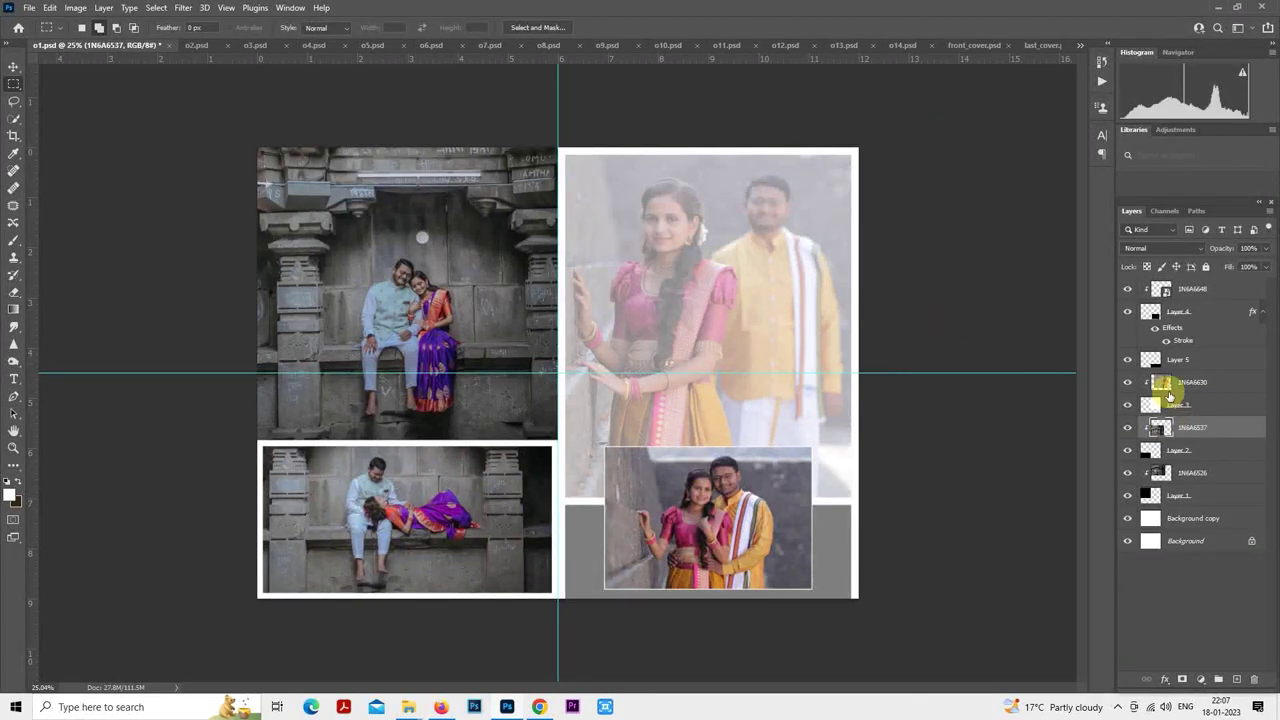
- Grade layer 1N6A6630 in Camera Raw with 10portraits, exposure -0.25 and shadows +46
click(1171, 385)
ctrl+click(1166, 385)
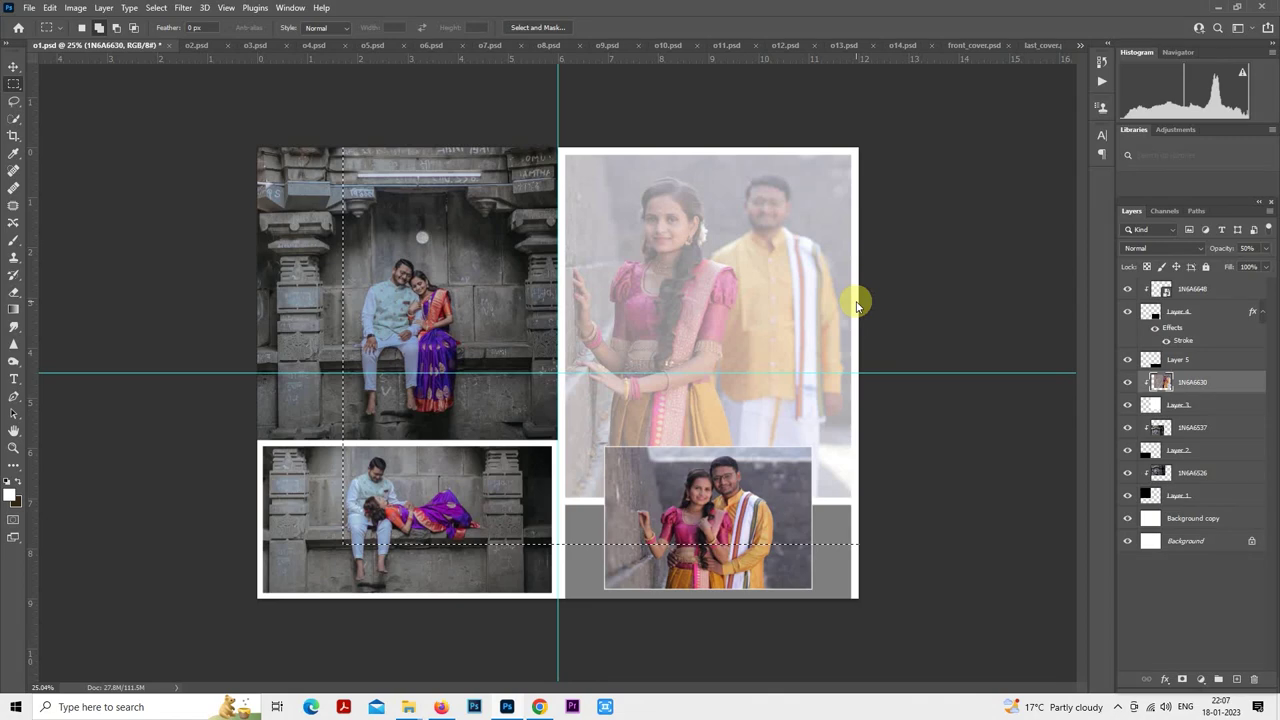
key(ctrl+shift+a)
click(1081, 166)
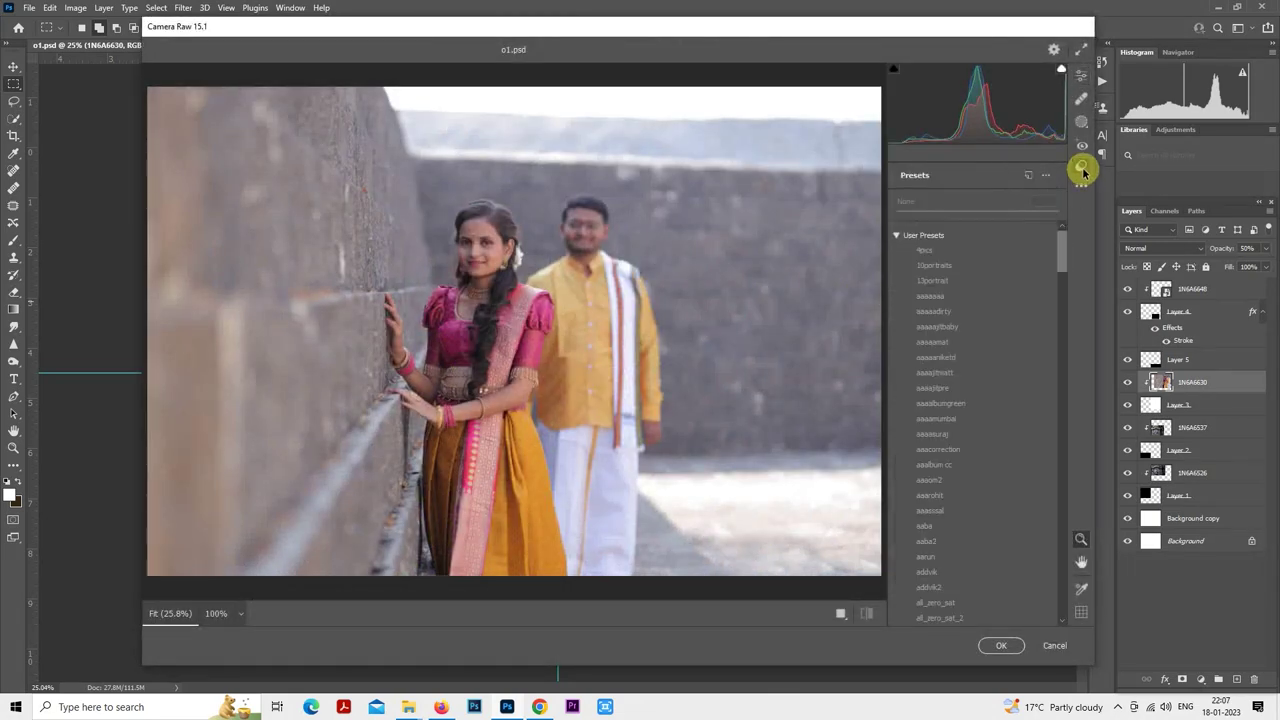
click(972, 265)
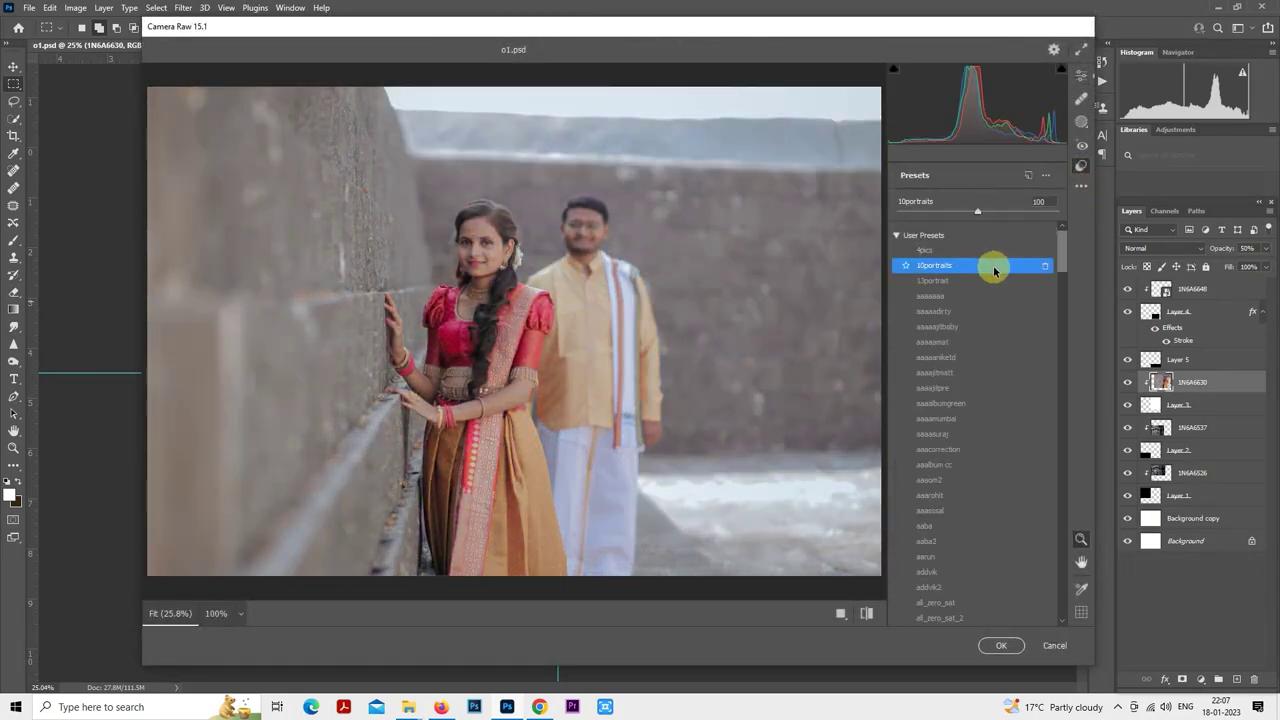
click(1081, 76)
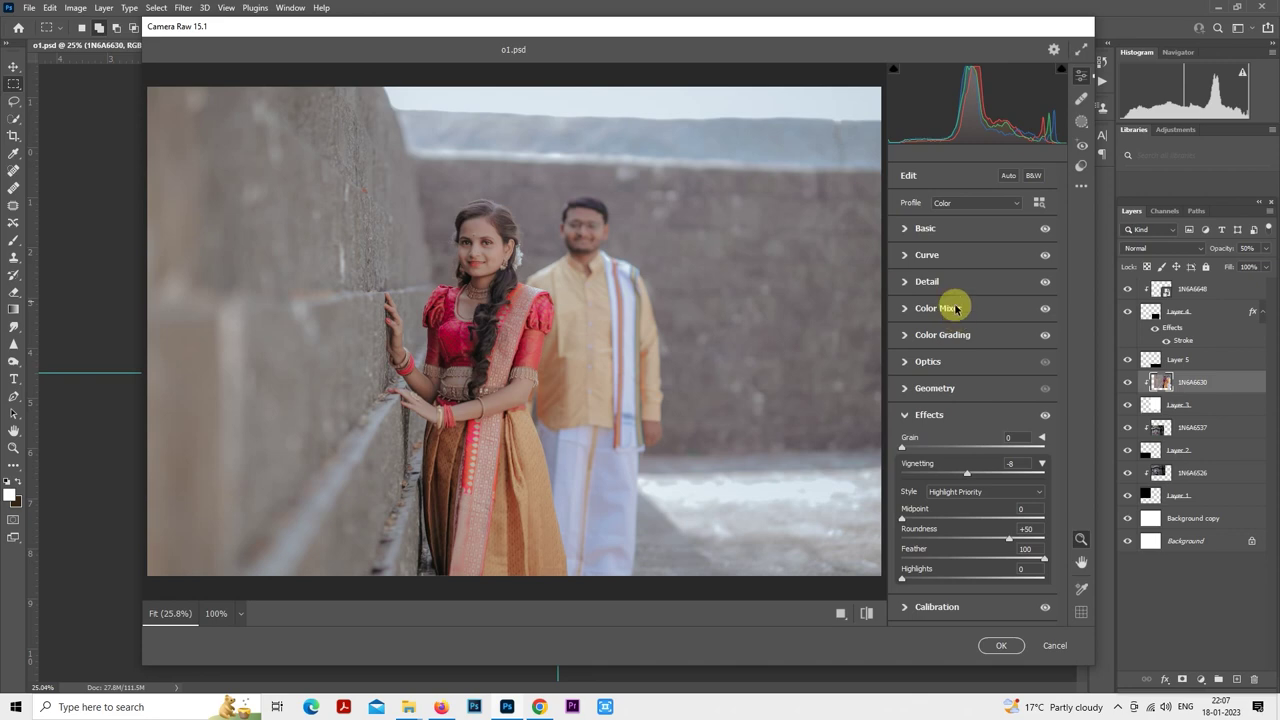
click(910, 229)
drag(970, 334, 971, 333)
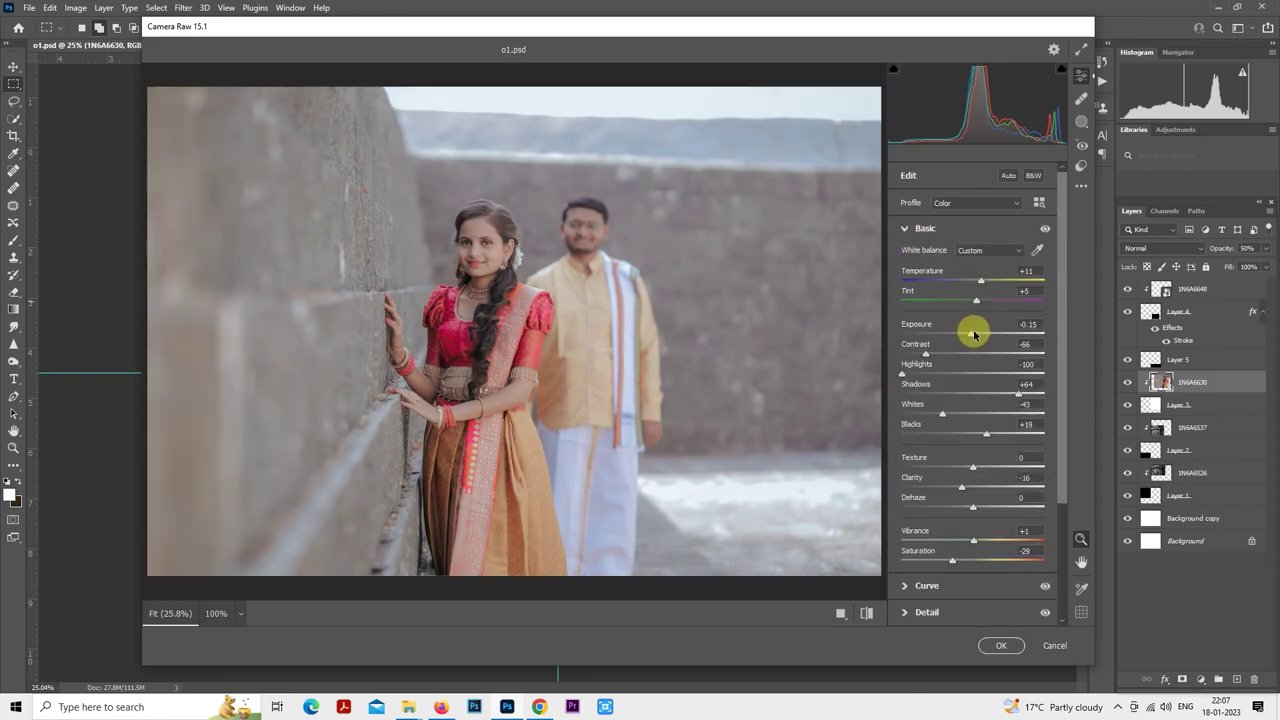
drag(1000, 397, 998, 396)
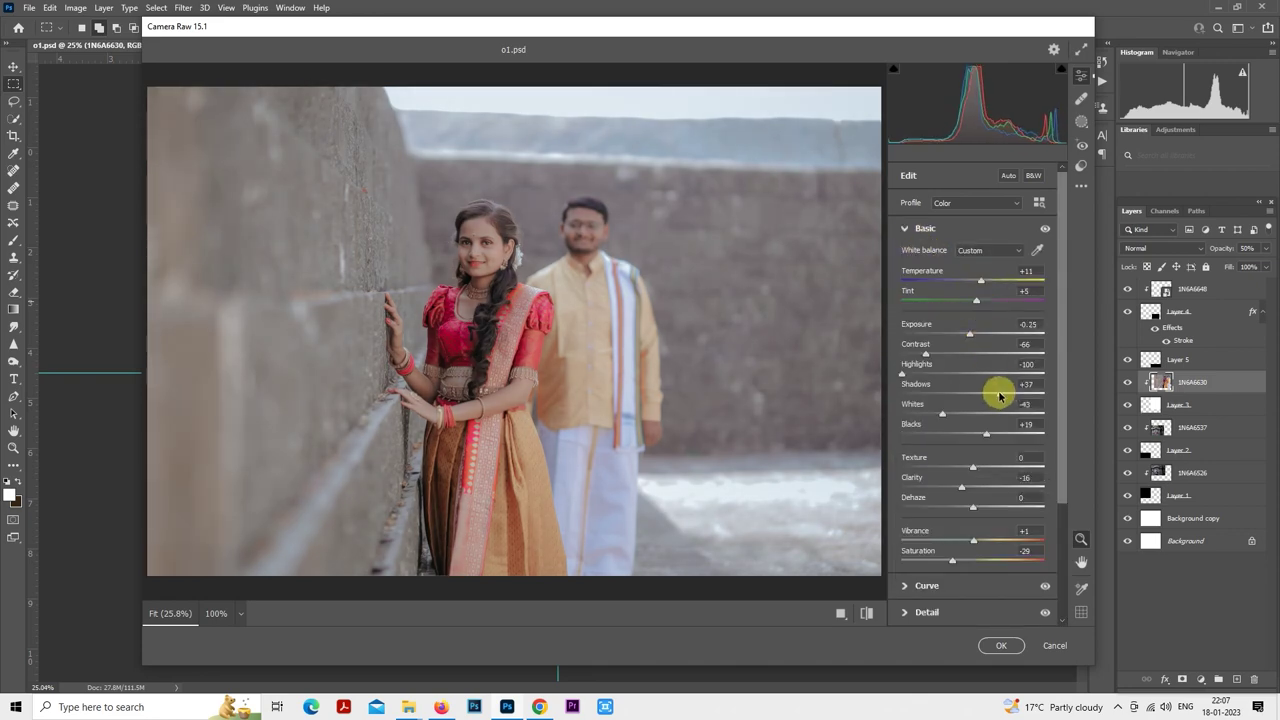
click(867, 614)
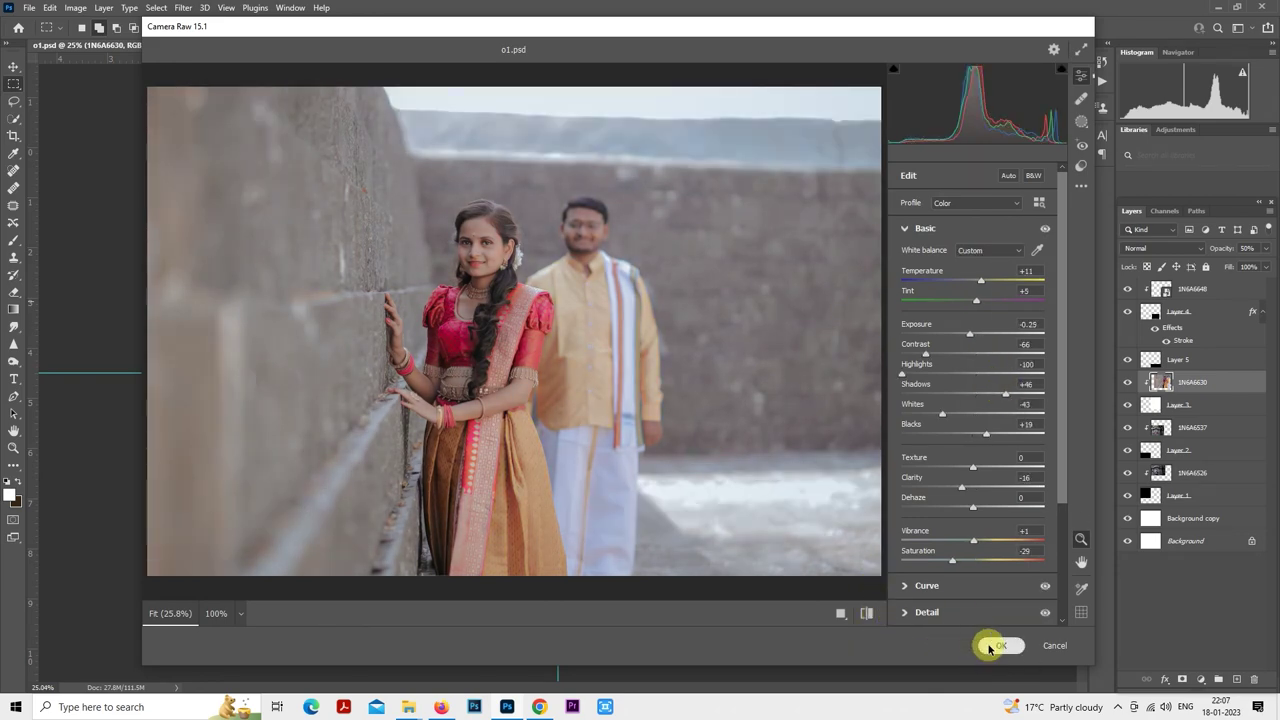
click(1000, 645)
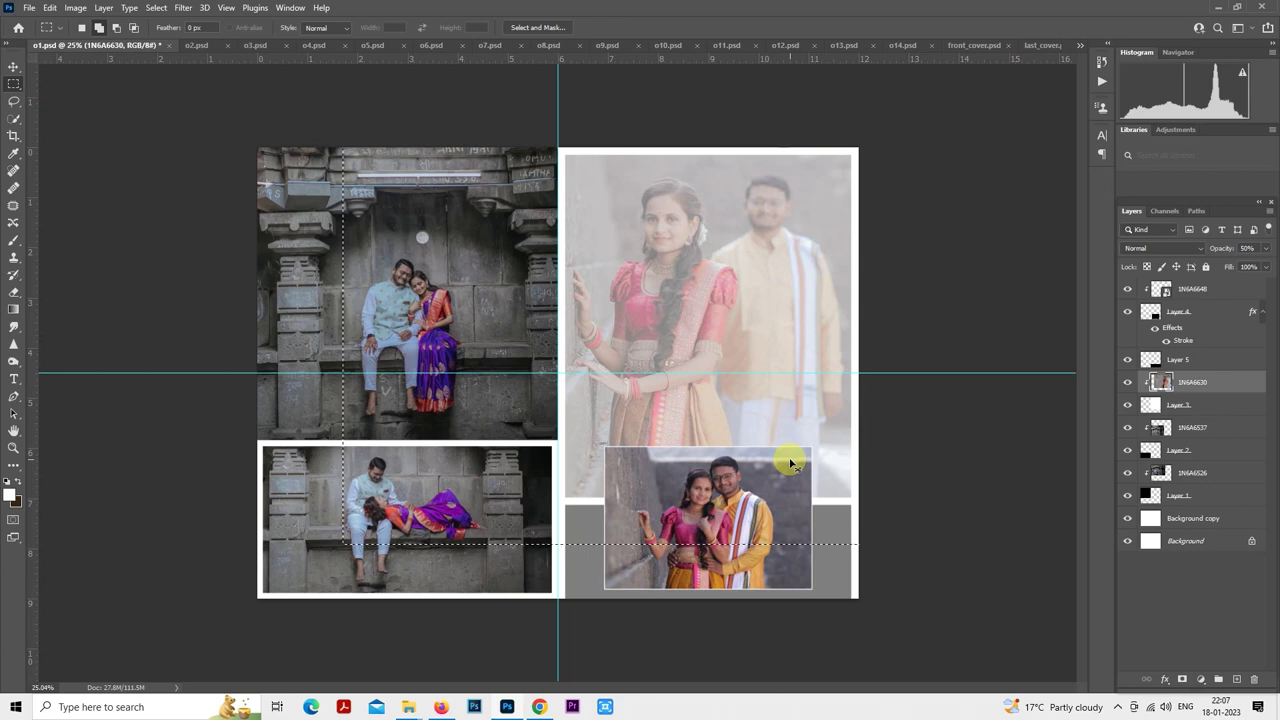
- Rasterize layer 1N6A6648 and load its pixels as a selection
click(930, 391)
right_click(1185, 291)
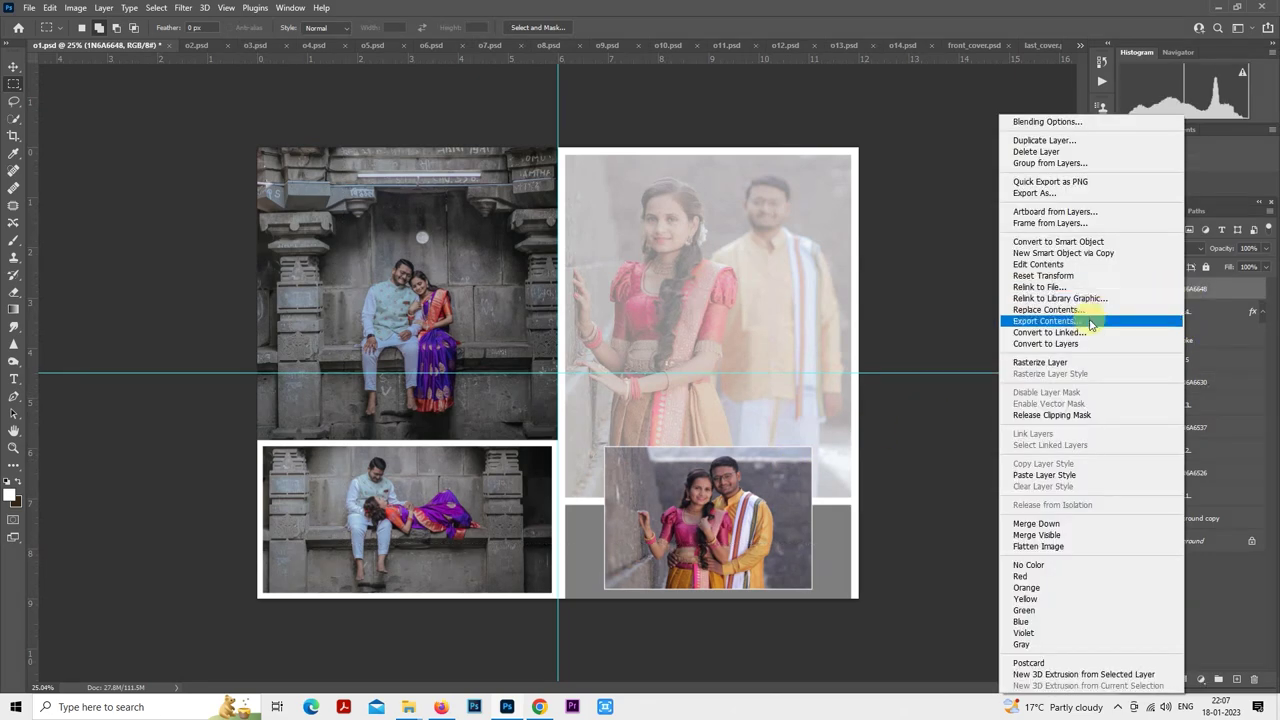
click(1078, 365)
ctrl+click(1160, 291)
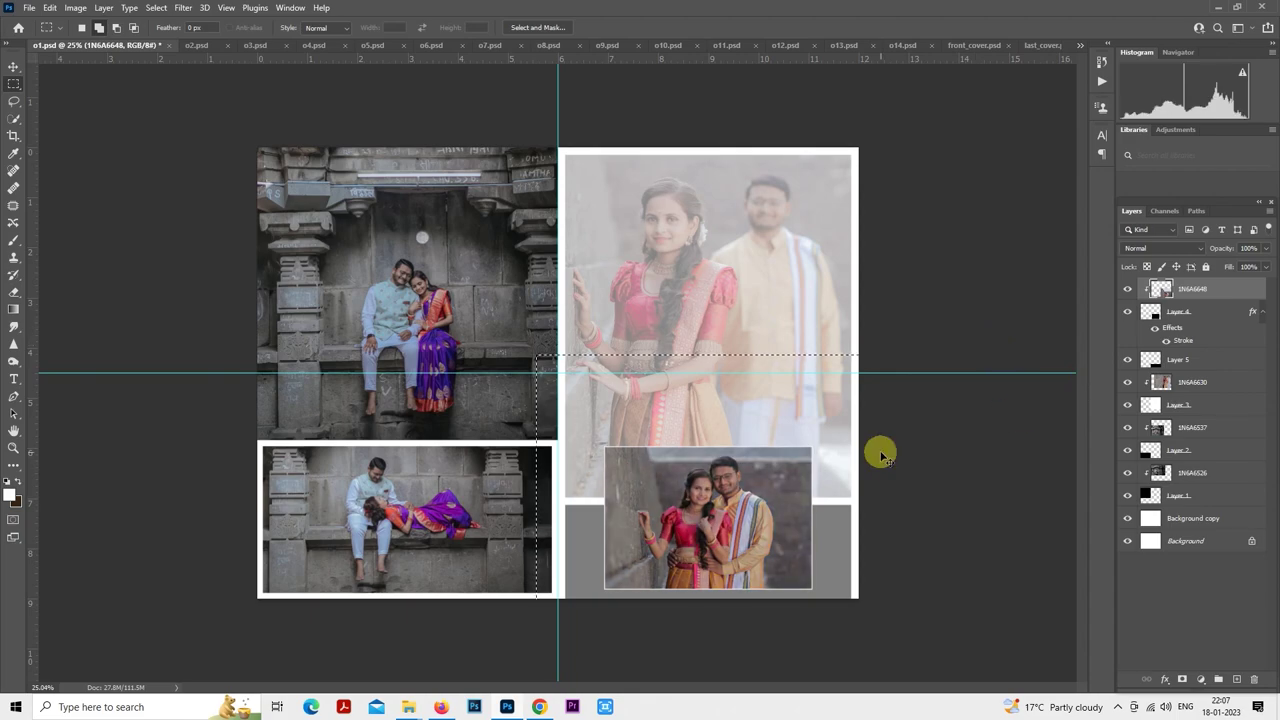
scroll(880, 455, up, 4)
scroll(840, 523, down, 3)
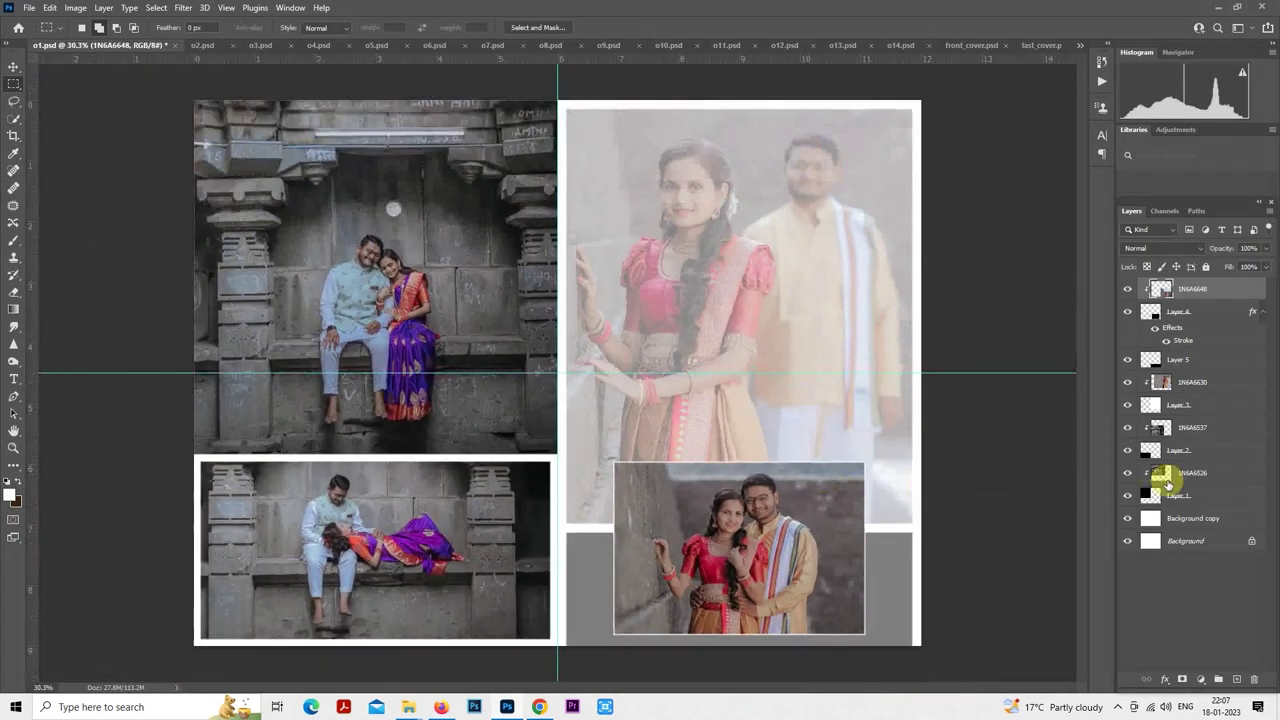
- Spot-heal the blemishes on the man's forehead and cheek in layer 1N6A6526
click(1178, 475)
scroll(263, 186, up, 3)
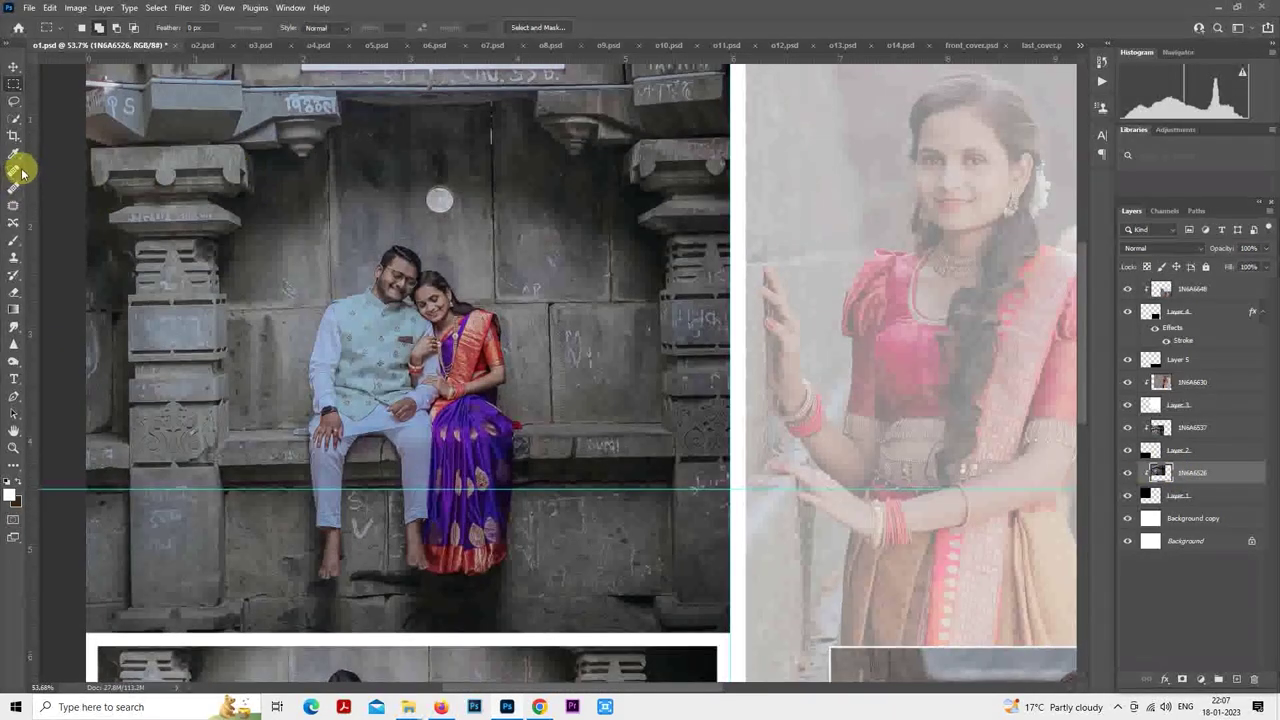
click(16, 171)
scroll(420, 277, up, 8)
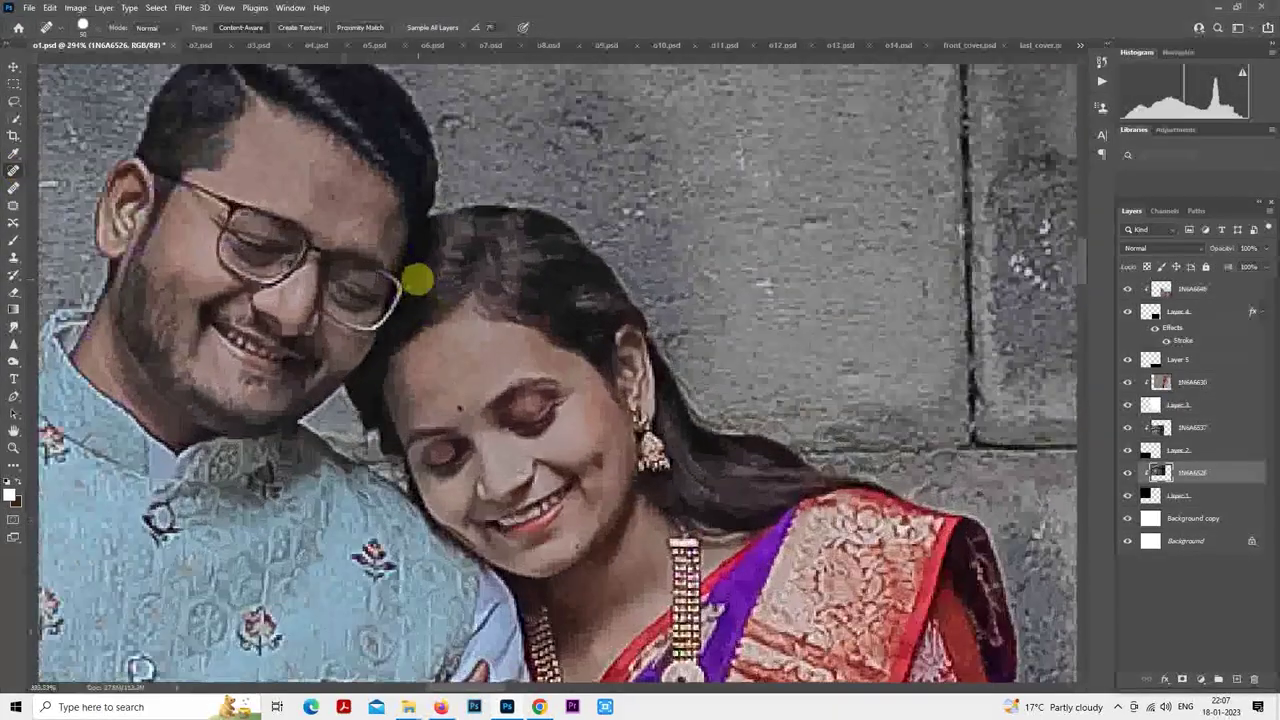
scroll(624, 342, up, 2)
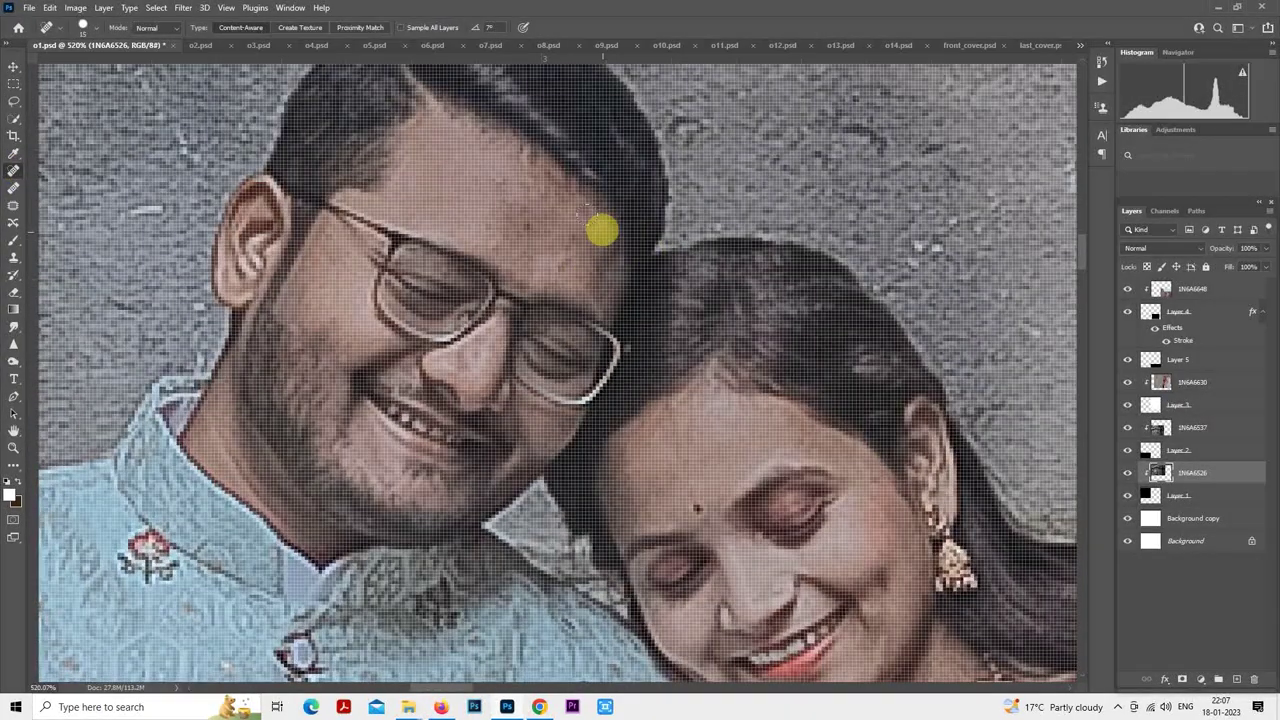
mouse_move(497, 245)
mouse_down()
mouse_move(491, 229)
mouse_move(434, 214)
mouse_up()
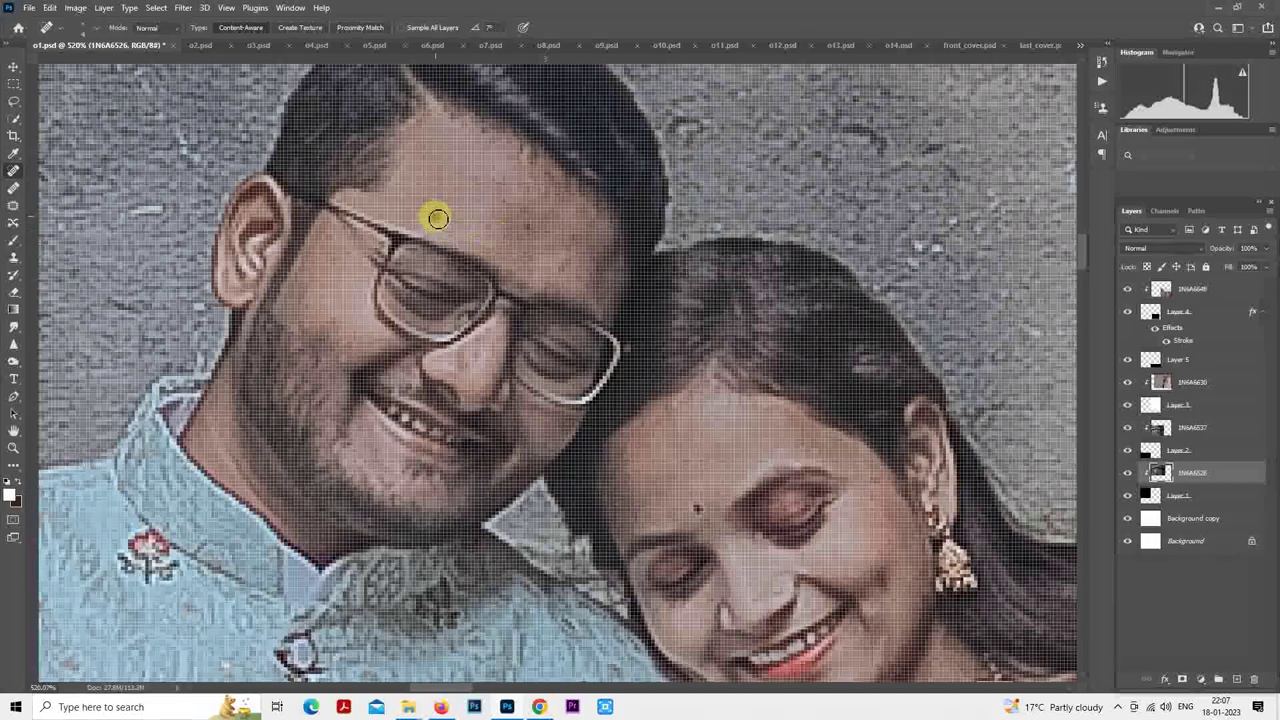
mouse_move(497, 186)
mouse_down()
mouse_move(492, 229)
mouse_move(502, 222)
mouse_move(506, 237)
mouse_move(521, 207)
mouse_move(521, 229)
mouse_move(508, 216)
mouse_move(514, 181)
mouse_move(560, 261)
mouse_move(585, 237)
mouse_move(578, 270)
mouse_move(543, 240)
mouse_up()
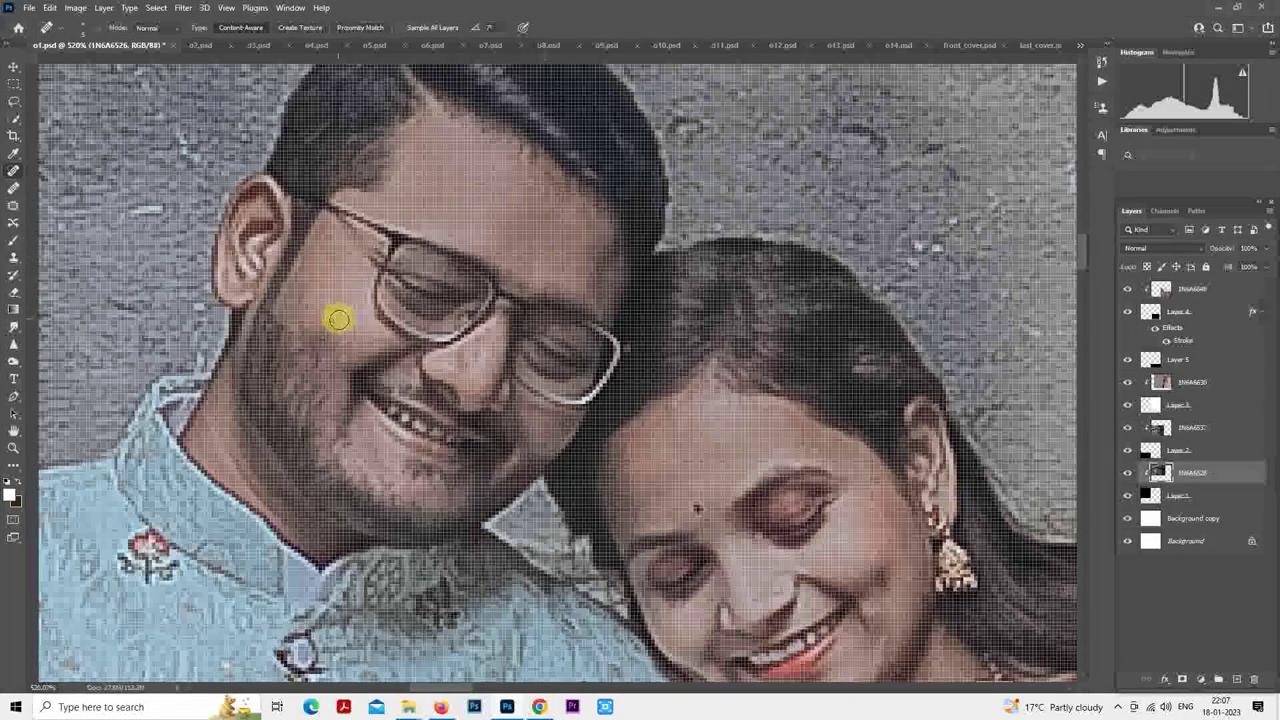
drag(310, 292, 343, 259)
- Heal the spots on the woman's forehead, then load layer 1N6A6526's pixels as a selection
scroll(466, 286, down, 2)
scroll(466, 286, right, 3)
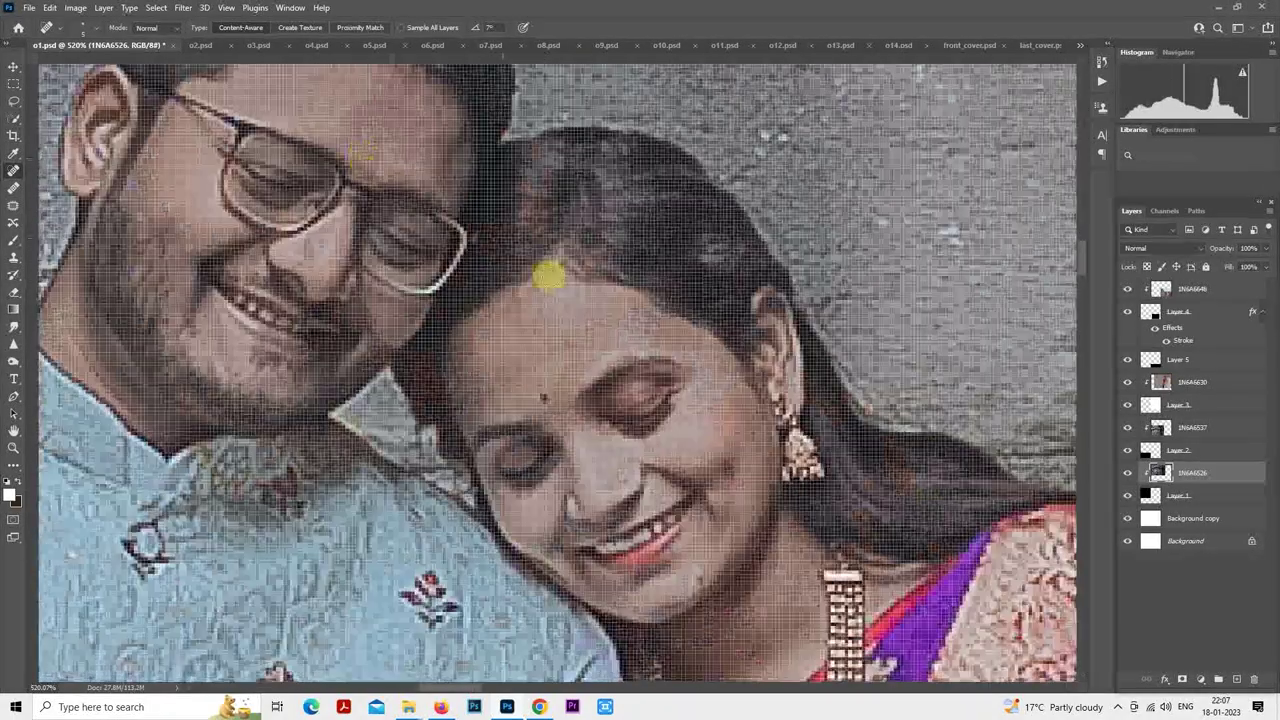
mouse_move(500, 373)
mouse_down()
mouse_move(503, 394)
mouse_move(541, 324)
mouse_move(551, 349)
mouse_move(529, 329)
mouse_up()
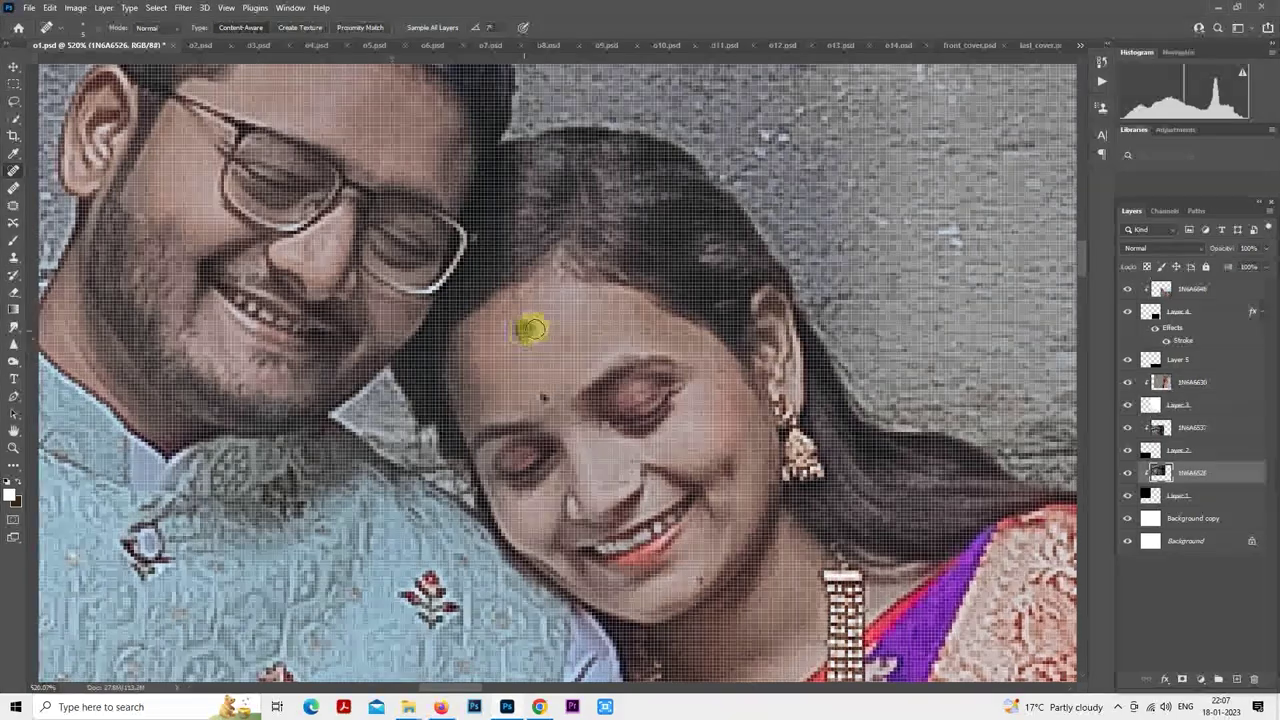
click(715, 365)
drag(724, 386, 677, 309)
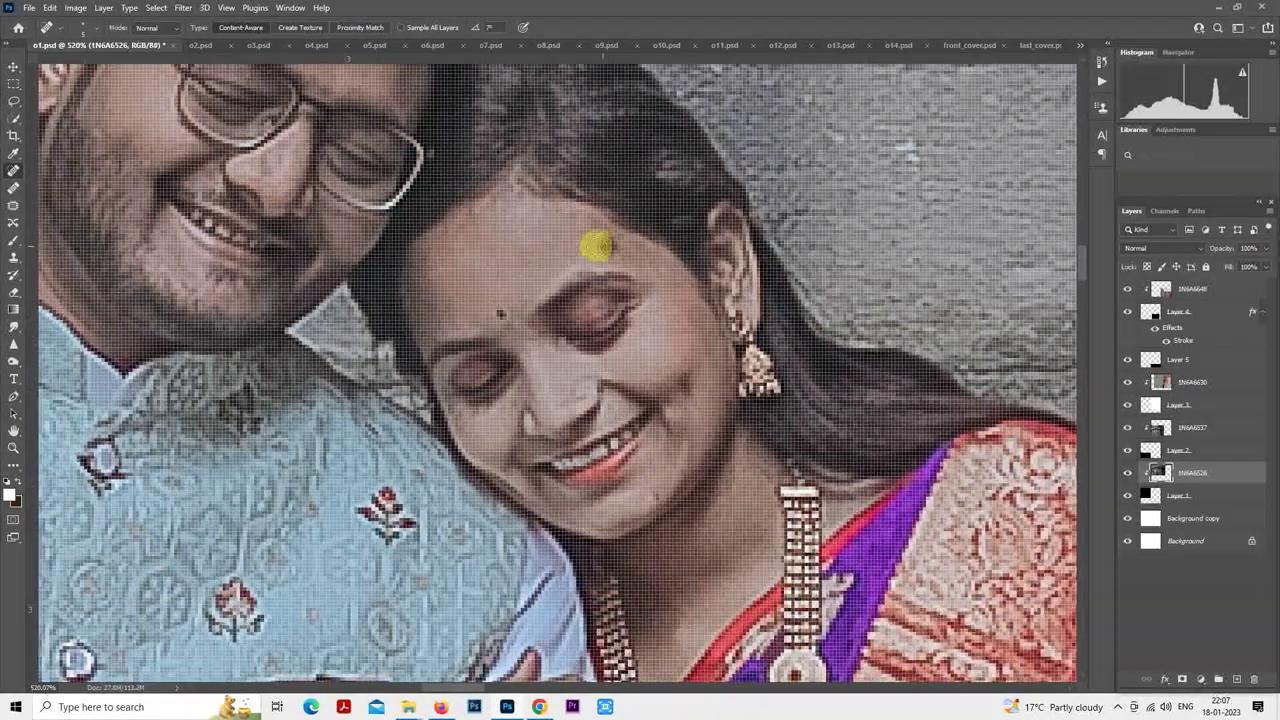
scroll(477, 276, down, 5)
scroll(651, 320, up, 5)
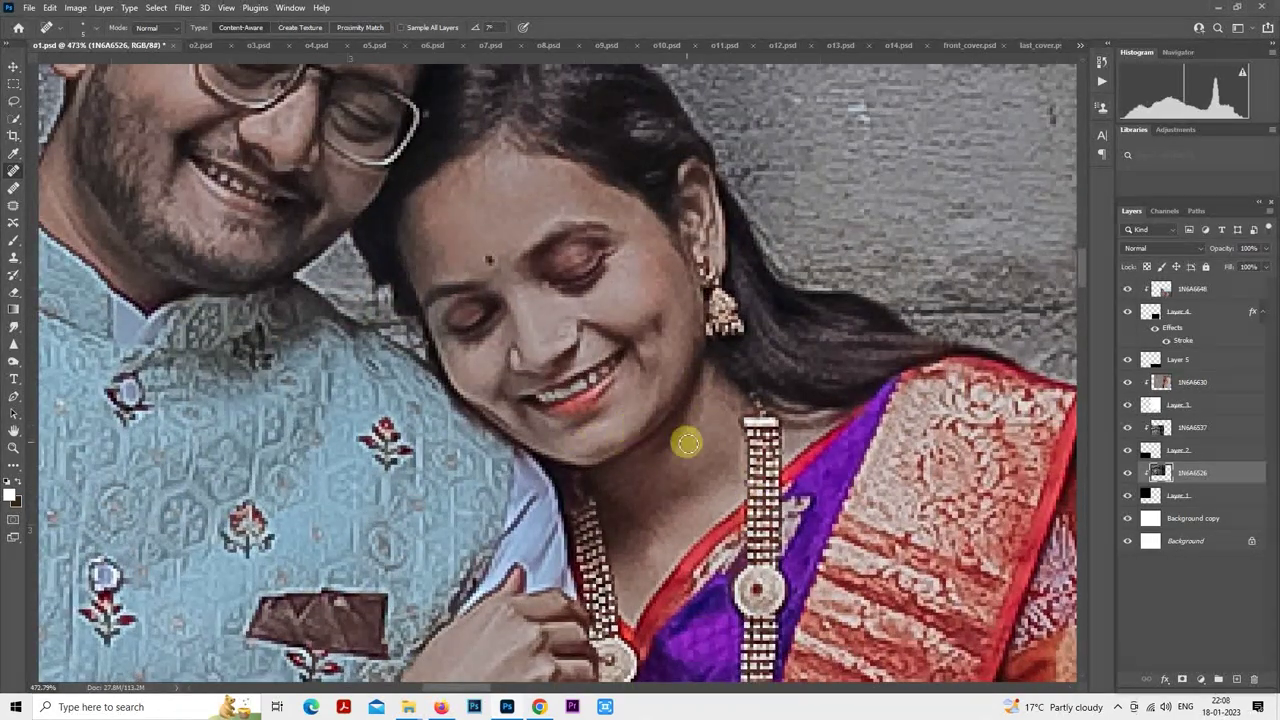
scroll(717, 438, down, 2)
scroll(717, 438, down, 8)
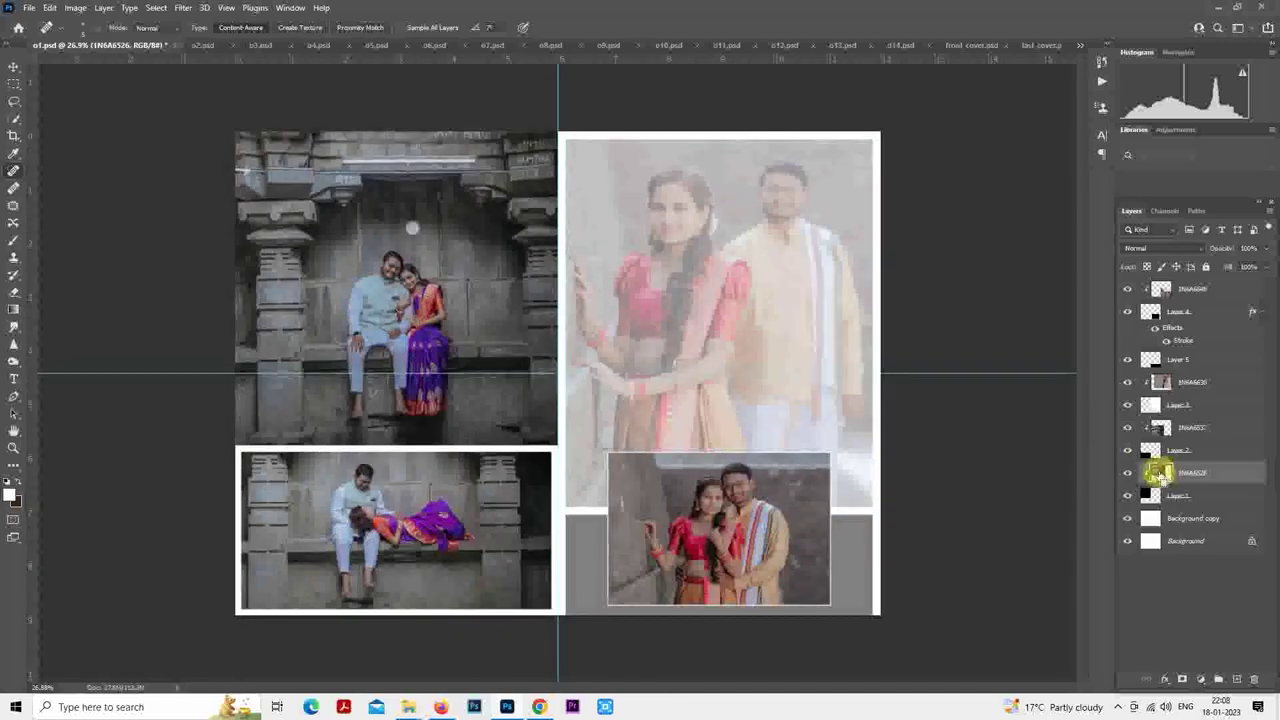
ctrl+click(1160, 475)
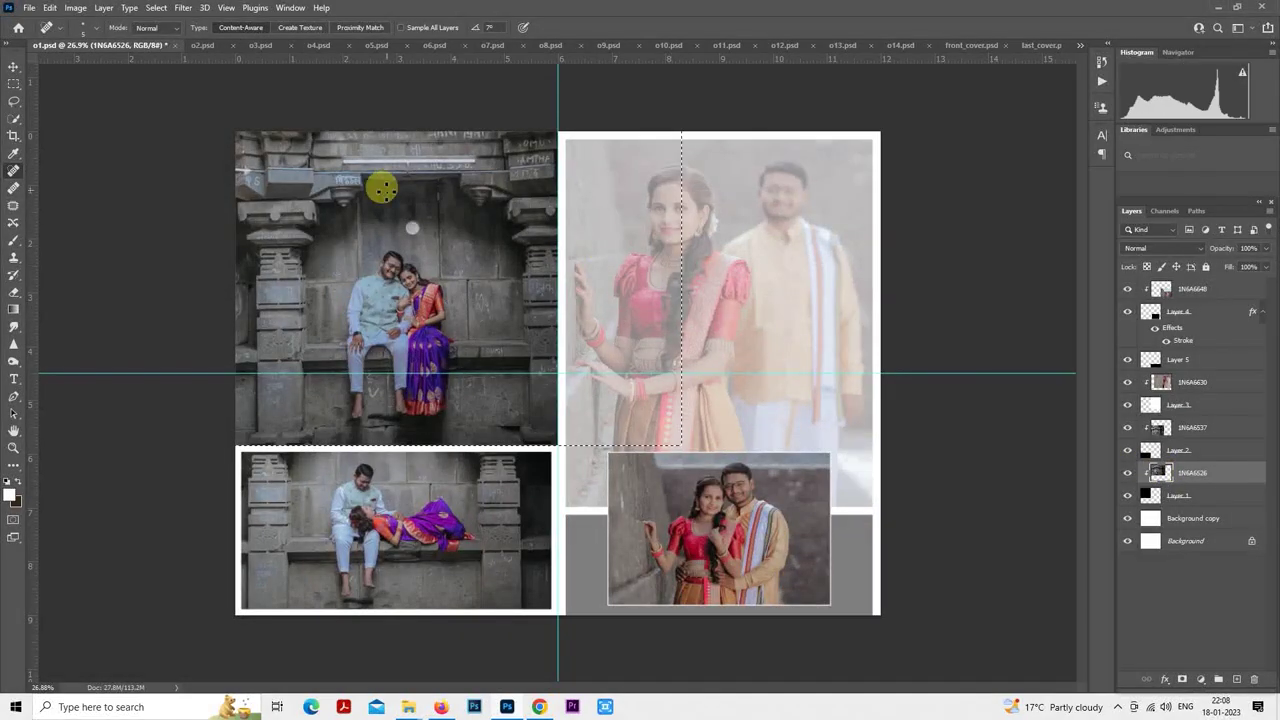
- Apply Photo-Toolbox SkinFiner smoothing to the seated-couple photo after checking the 1:1 preview
click(183, 7)
mouse_move(337, 364)
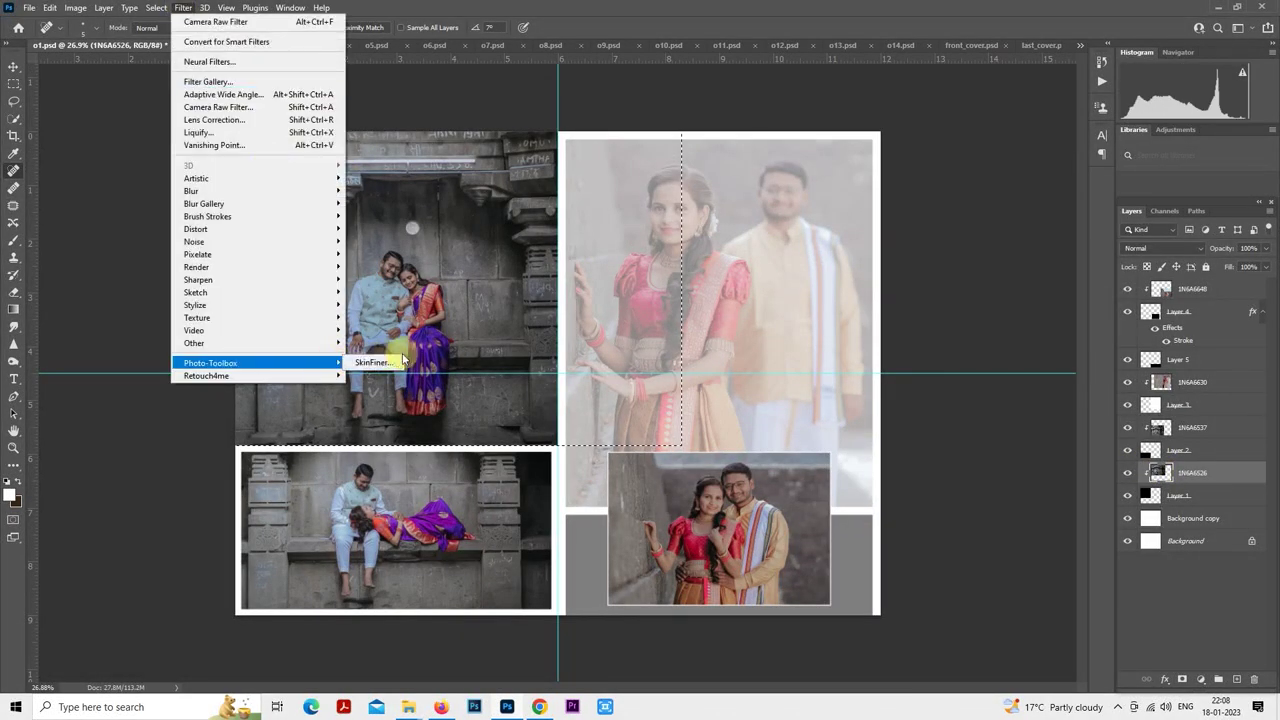
click(385, 363)
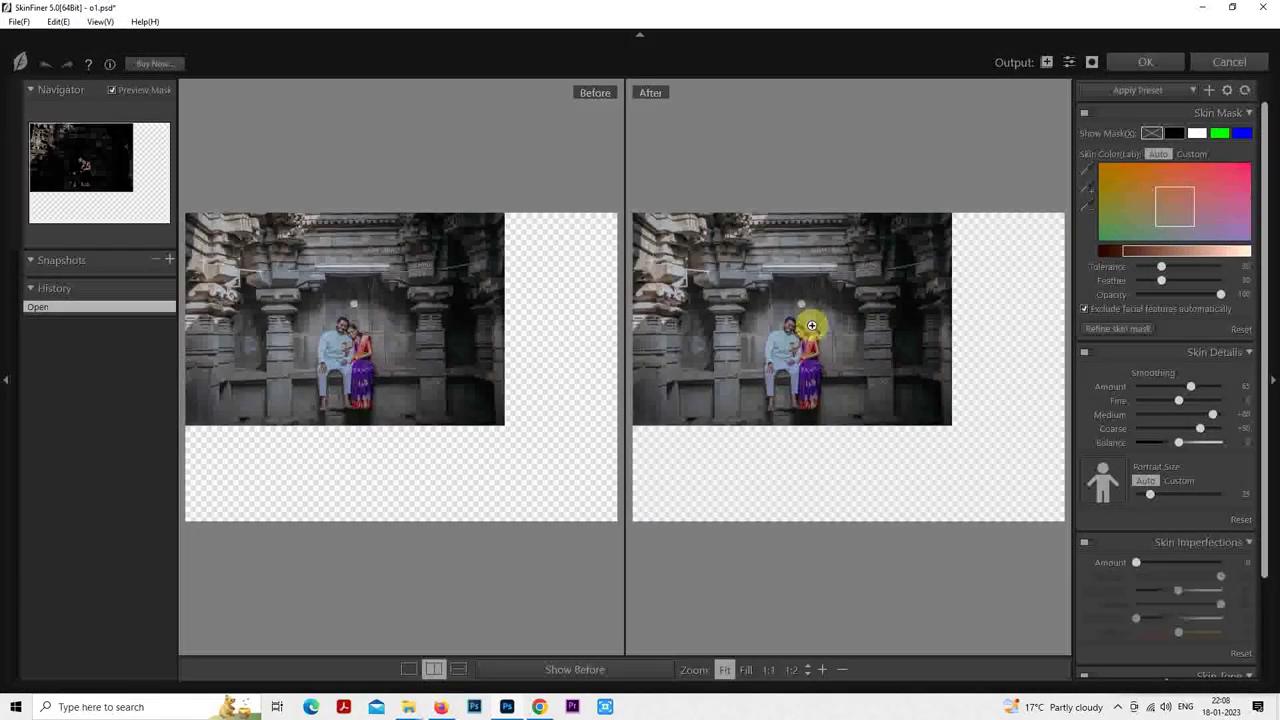
click(800, 327)
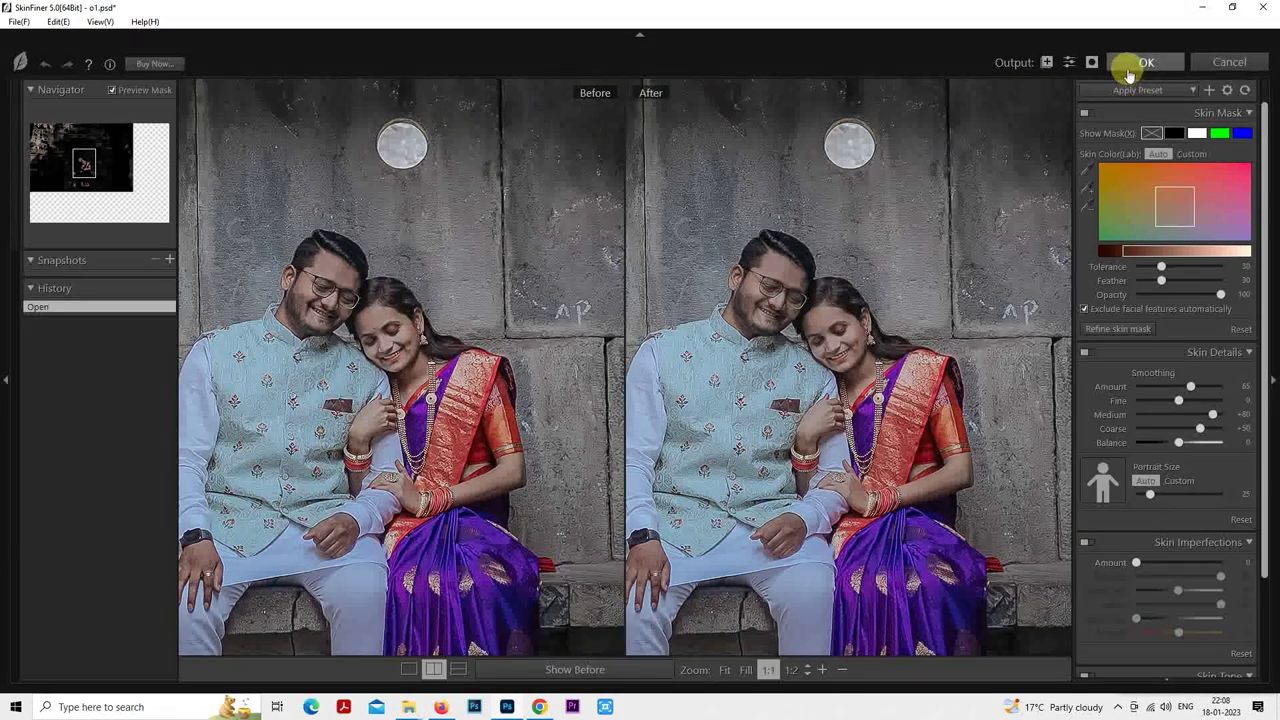
click(1129, 73)
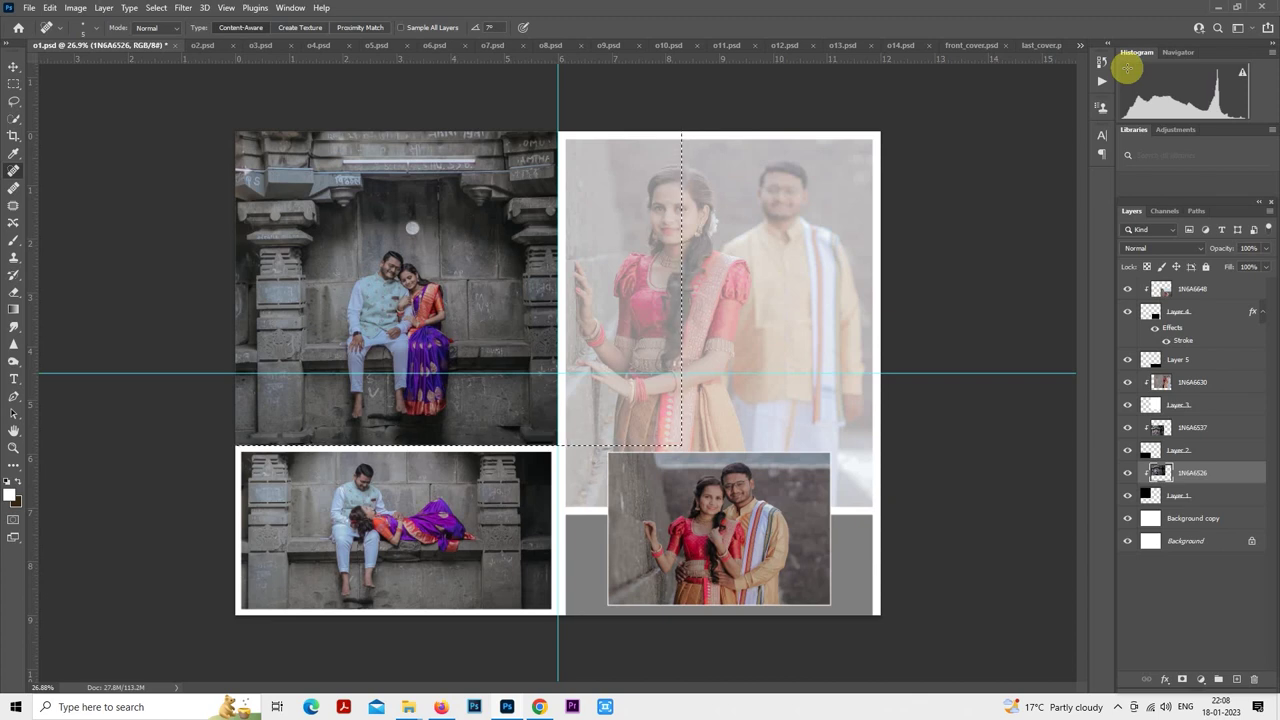
- Deselect, then spot-heal the blemish on the man's forehead in layer 1N6A6537
key(ctrl+d)
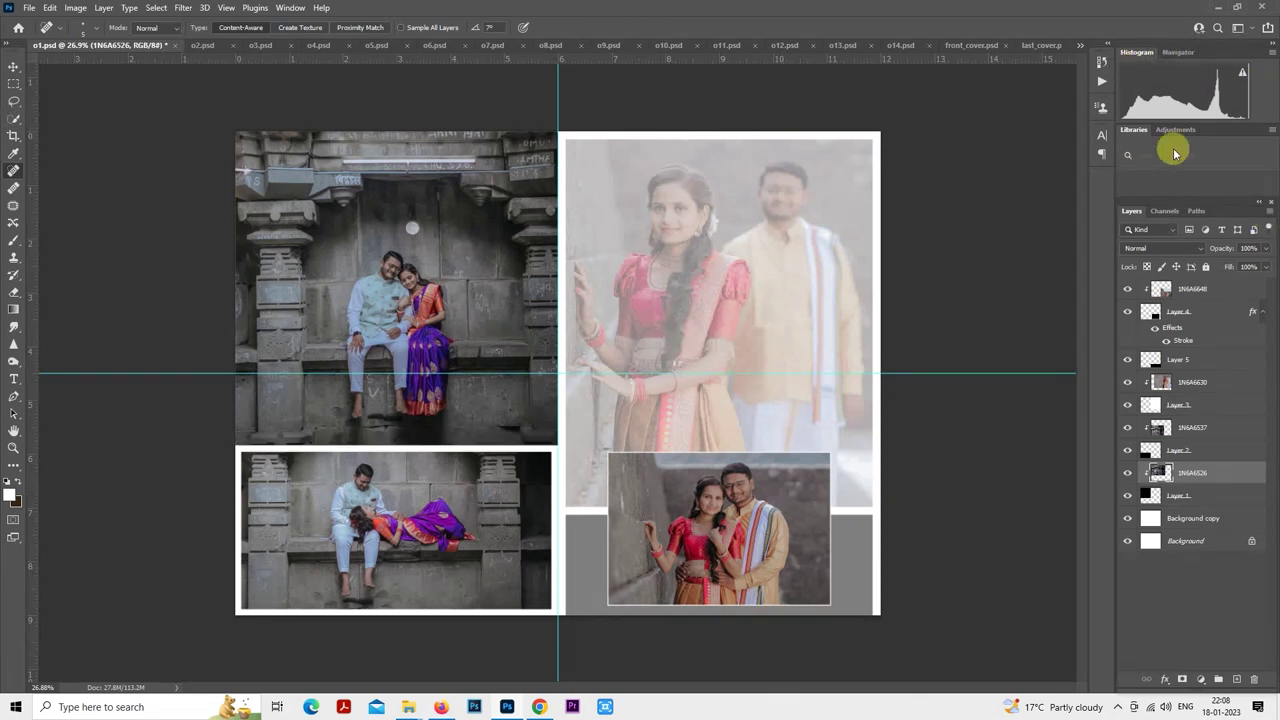
click(1163, 430)
scroll(494, 434, up, 5)
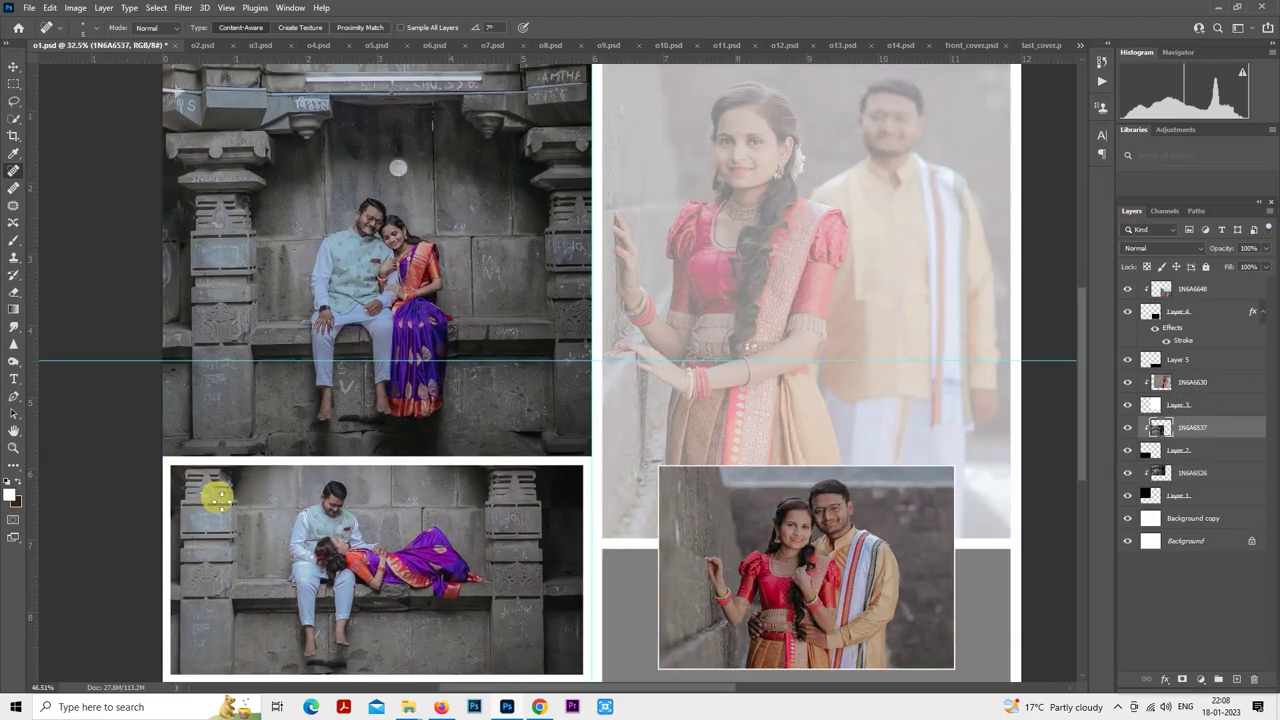
scroll(313, 519, up, 6)
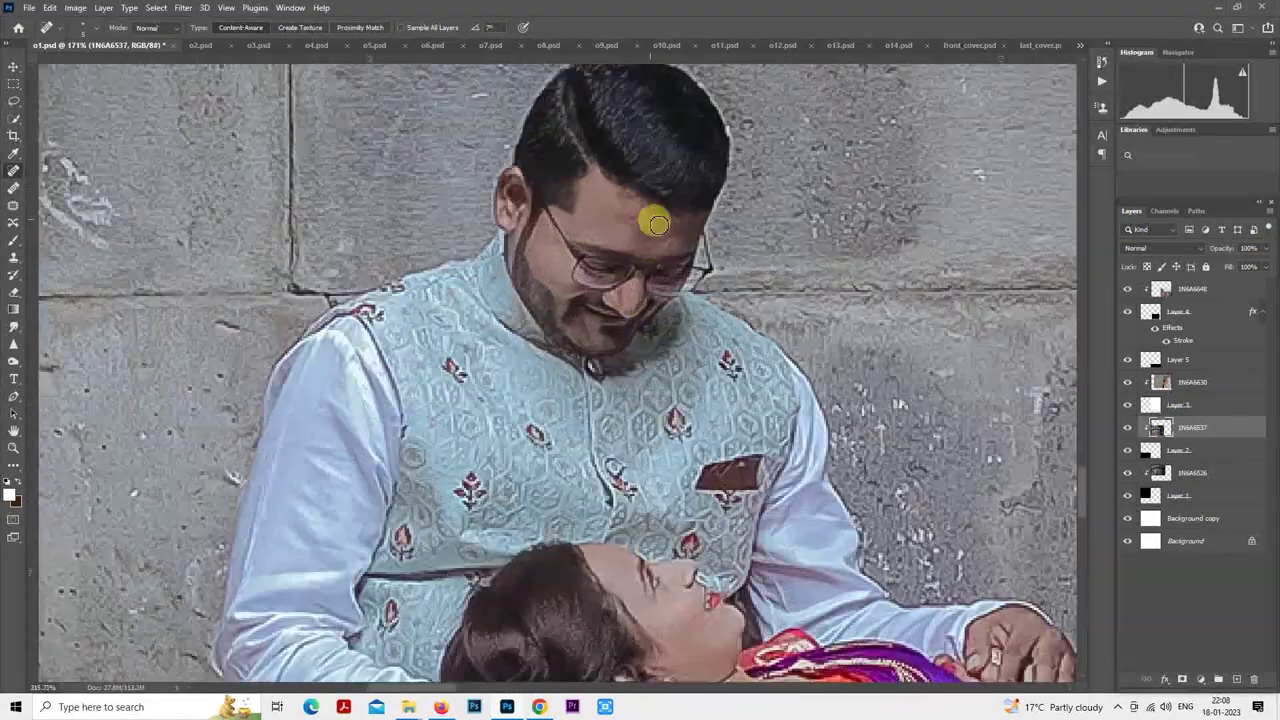
scroll(649, 216, up, 3)
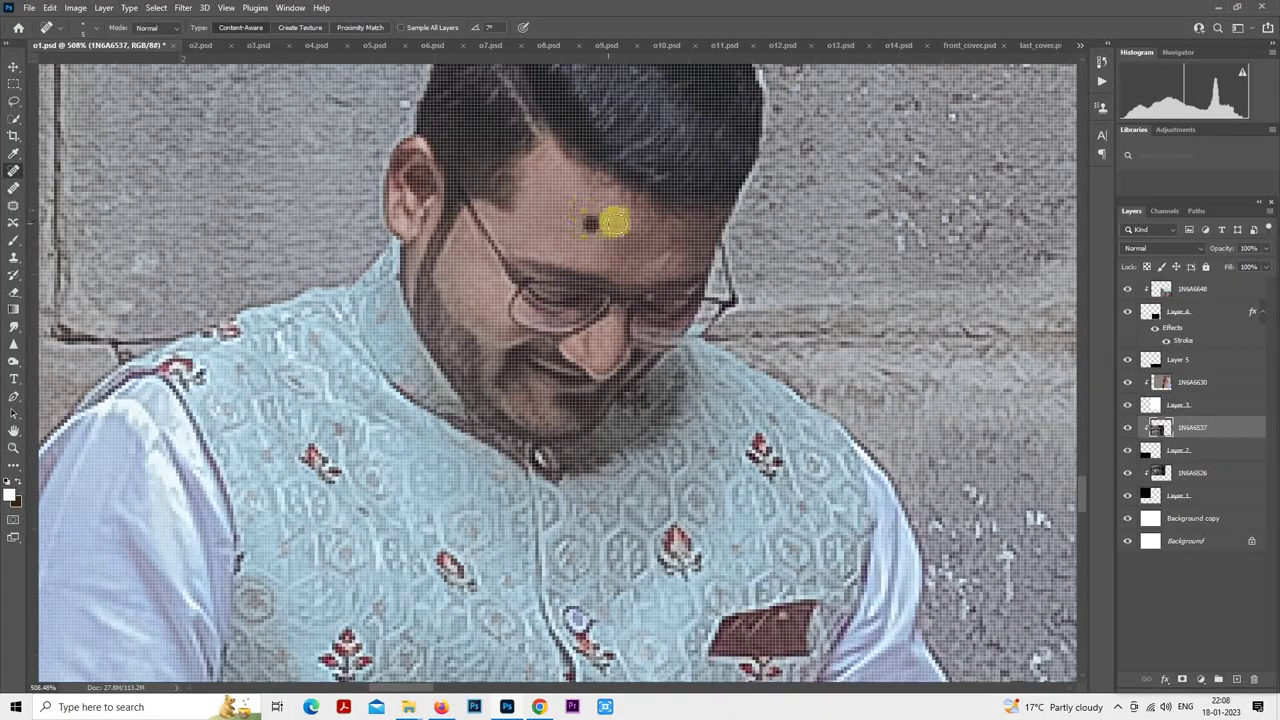
mouse_move(637, 237)
mouse_down()
mouse_move(660, 260)
mouse_move(590, 238)
mouse_move(597, 223)
mouse_up()
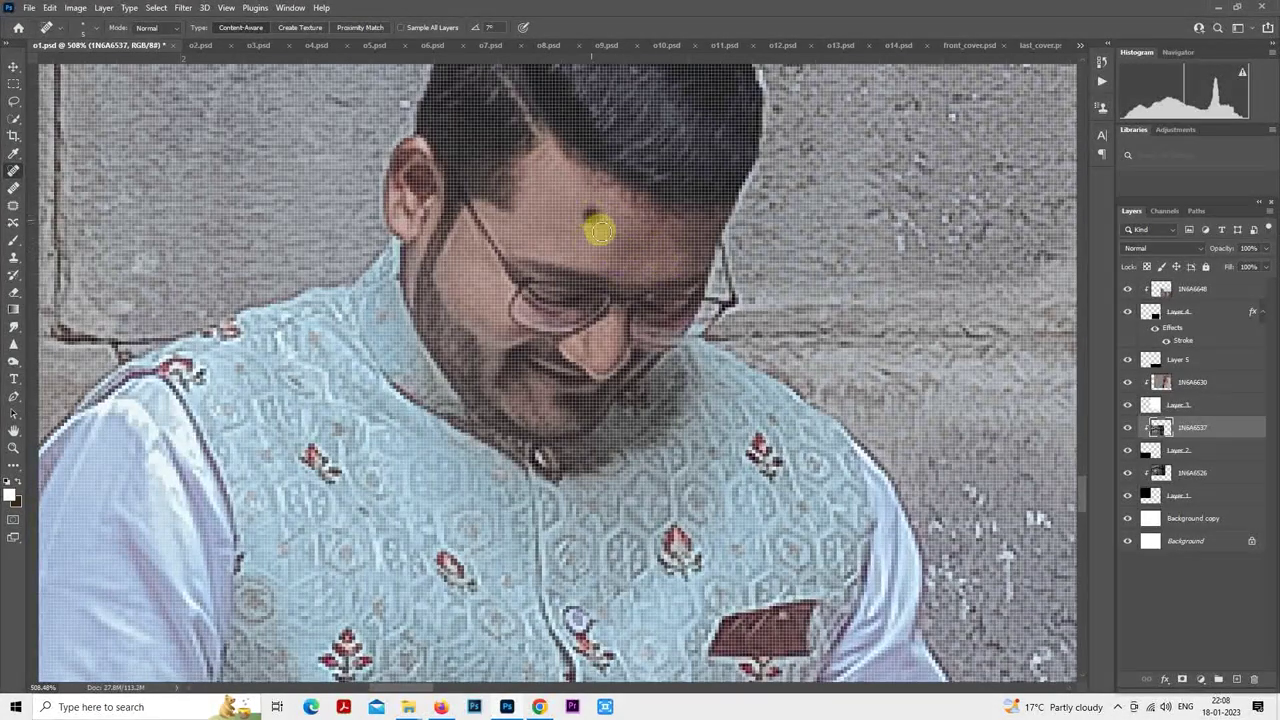
scroll(674, 337, down, 2)
scroll(609, 309, down, 5)
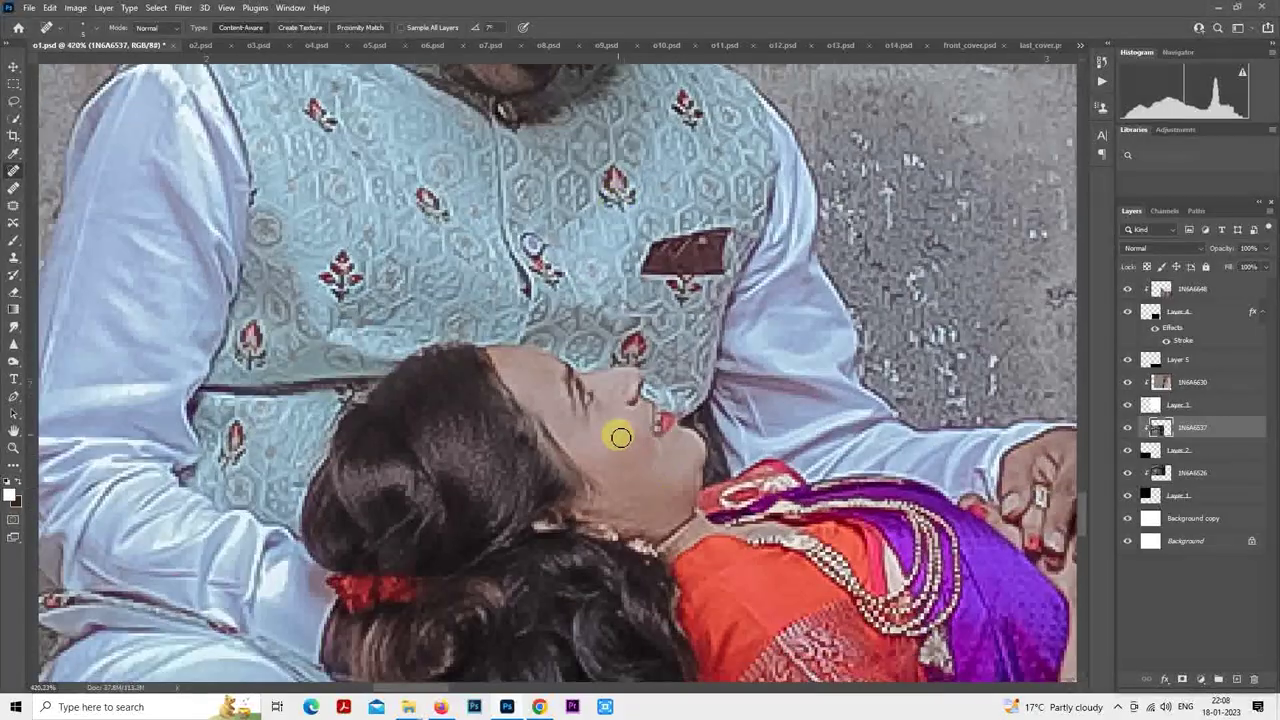
scroll(645, 470, down, 1)
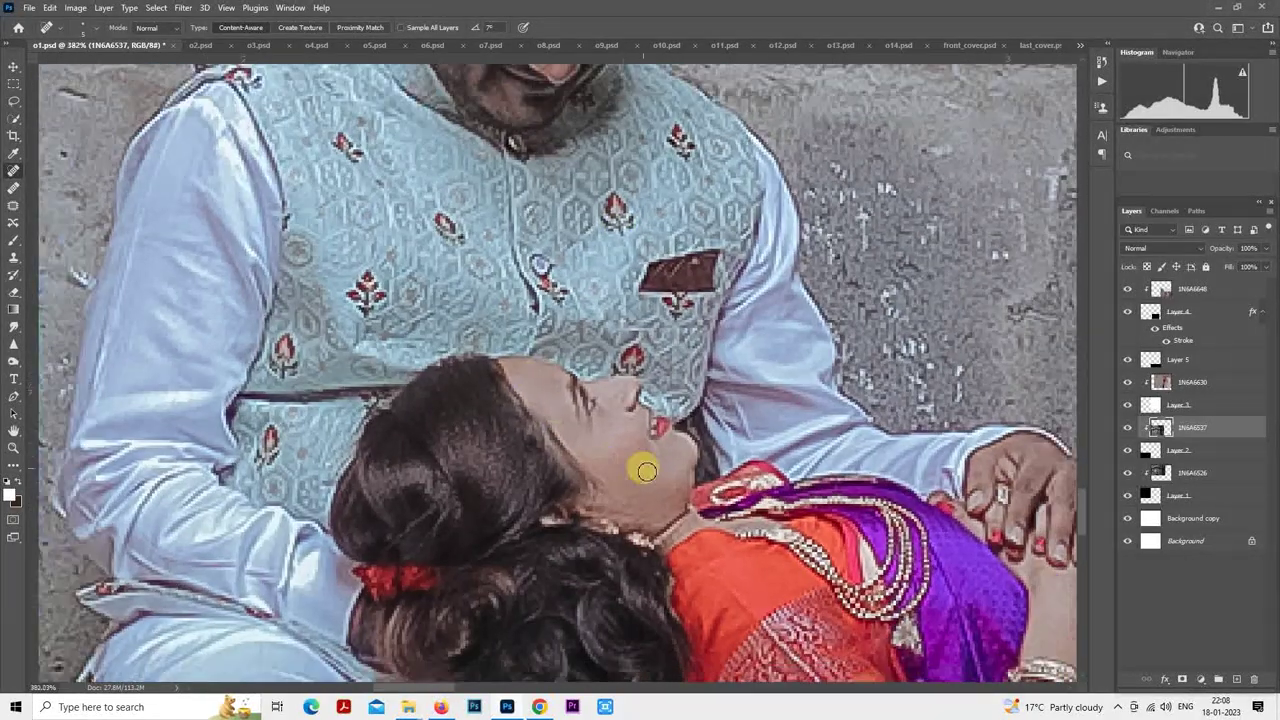
scroll(653, 464, down, 10)
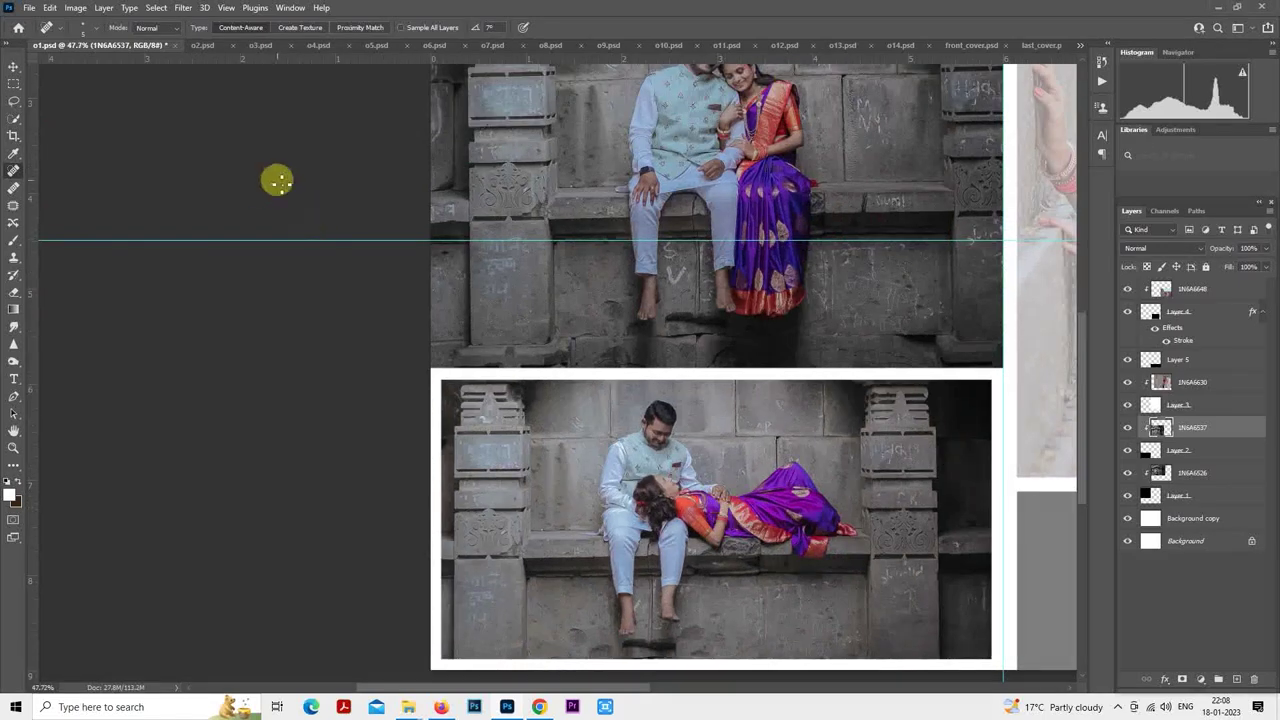
click(183, 8)
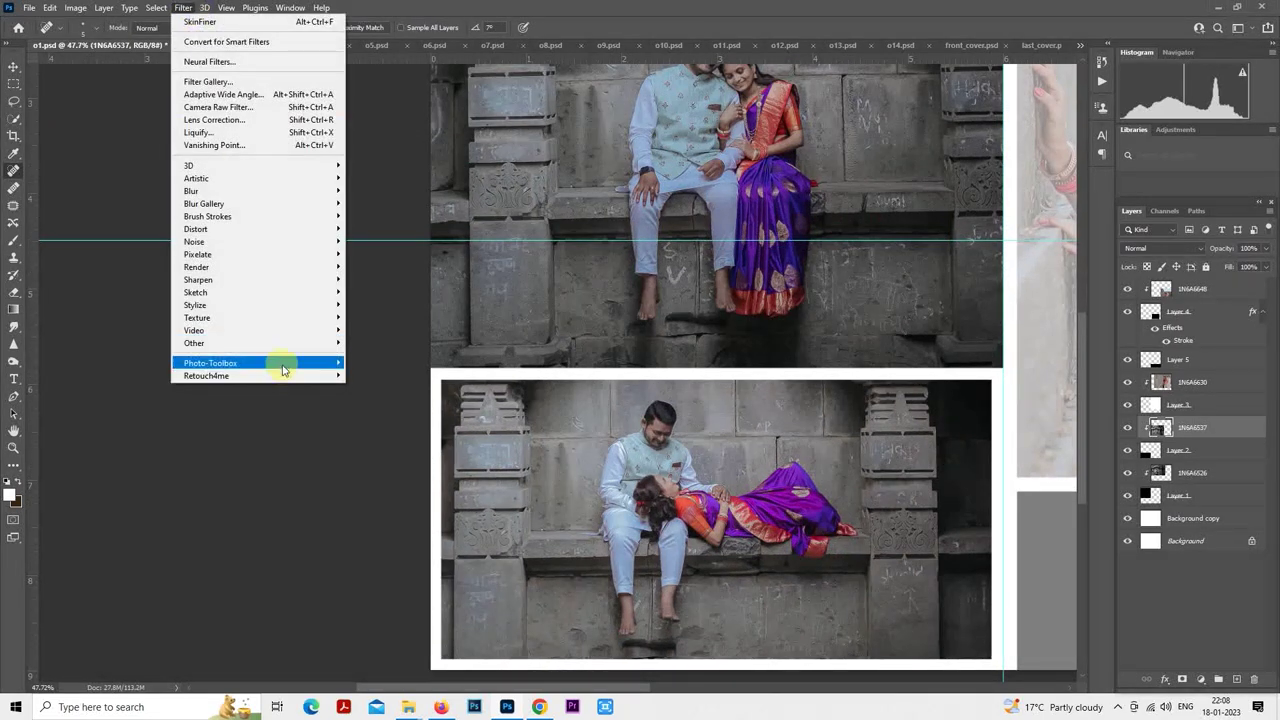
- Run SkinFiner on the bench-couple photo with a 1:1 preview check, then fit the page in view
click(355, 363)
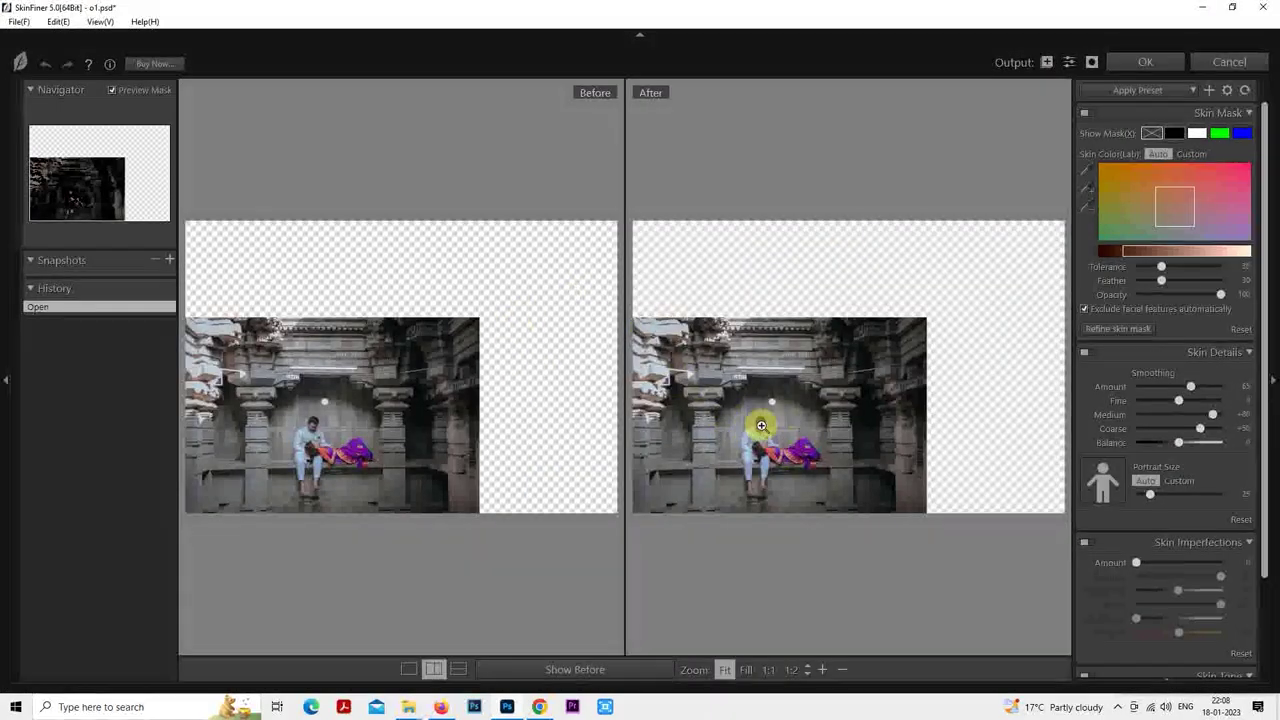
click(767, 408)
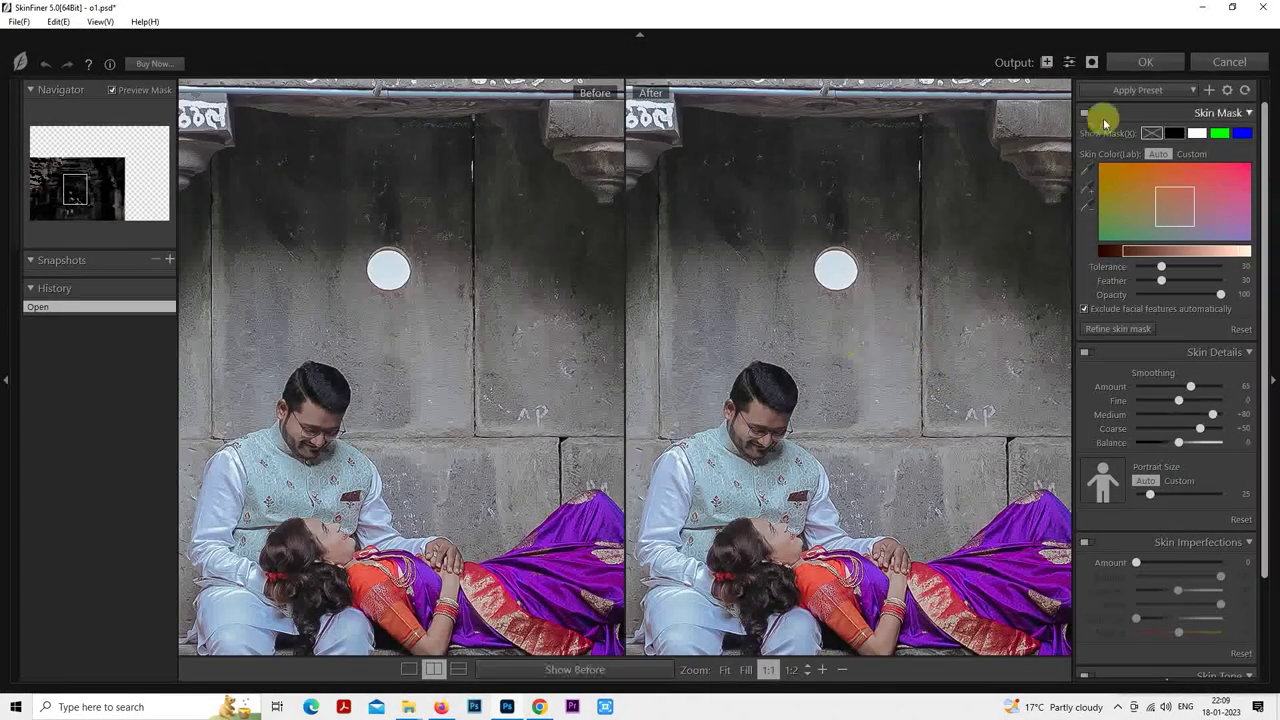
click(1143, 64)
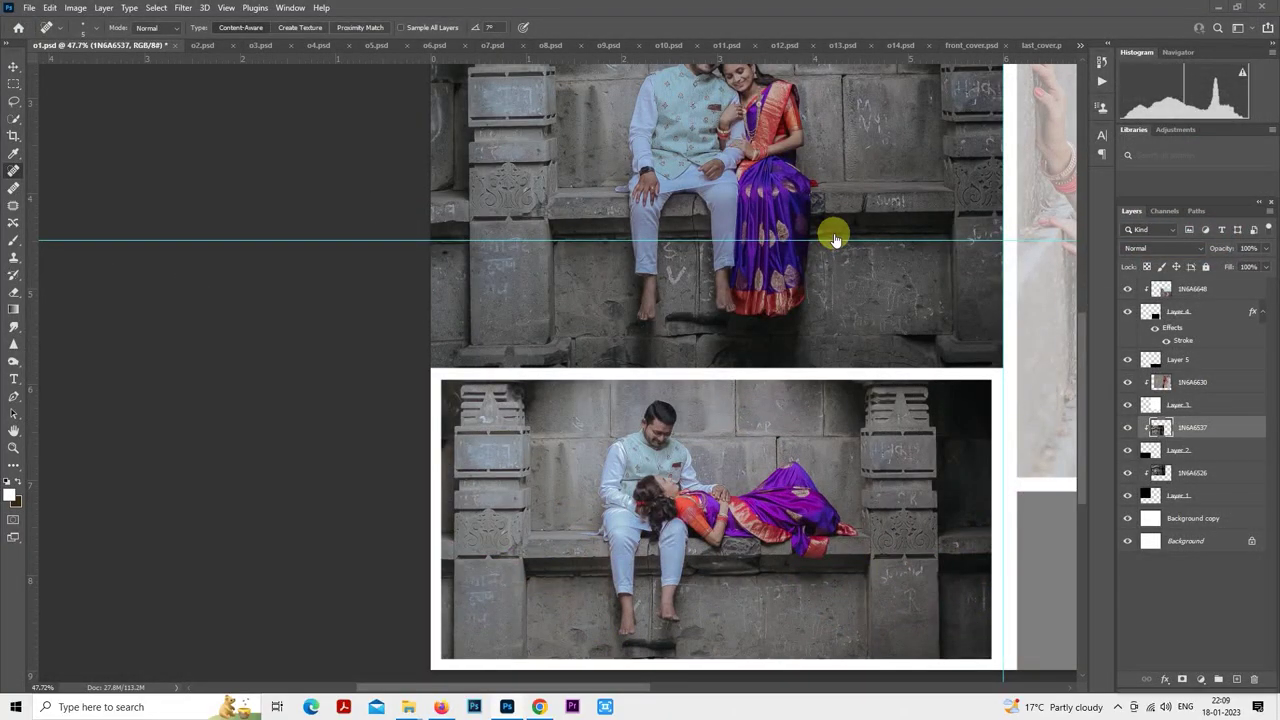
key(ctrl+0)
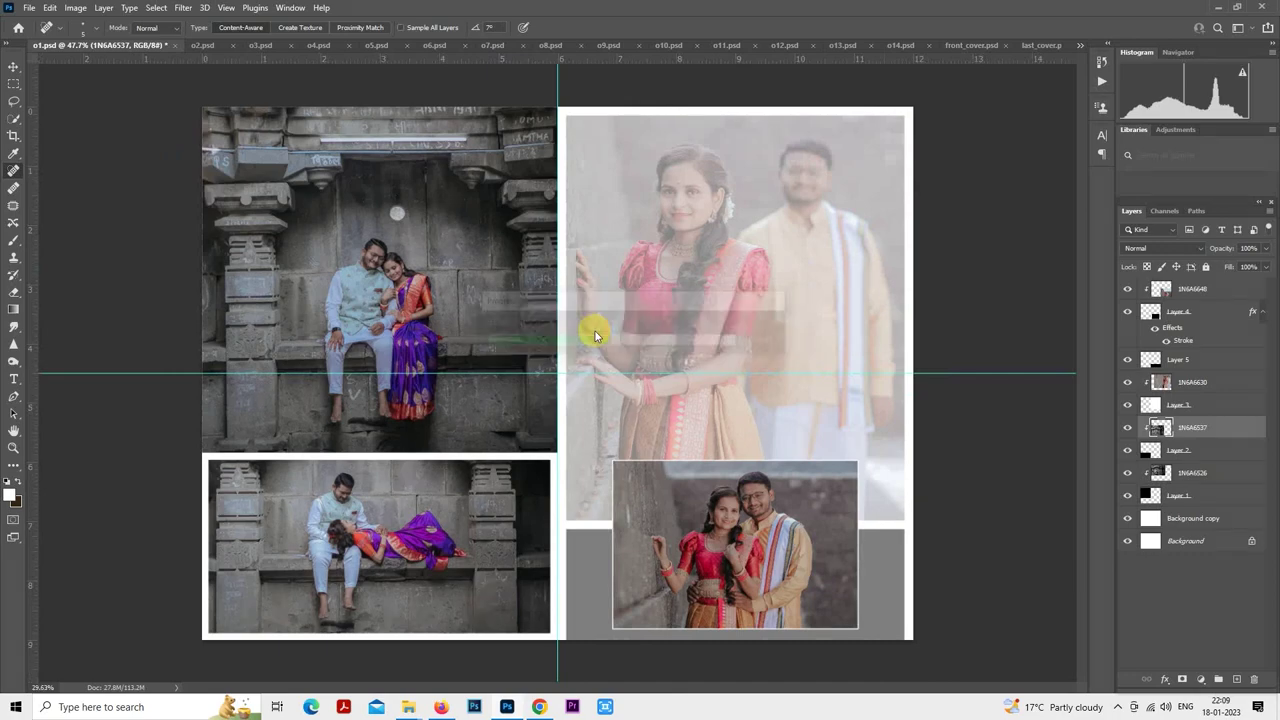
- Select the large photo's layer 1N6A6630 and zoom in on the woman's face
click(1129, 382)
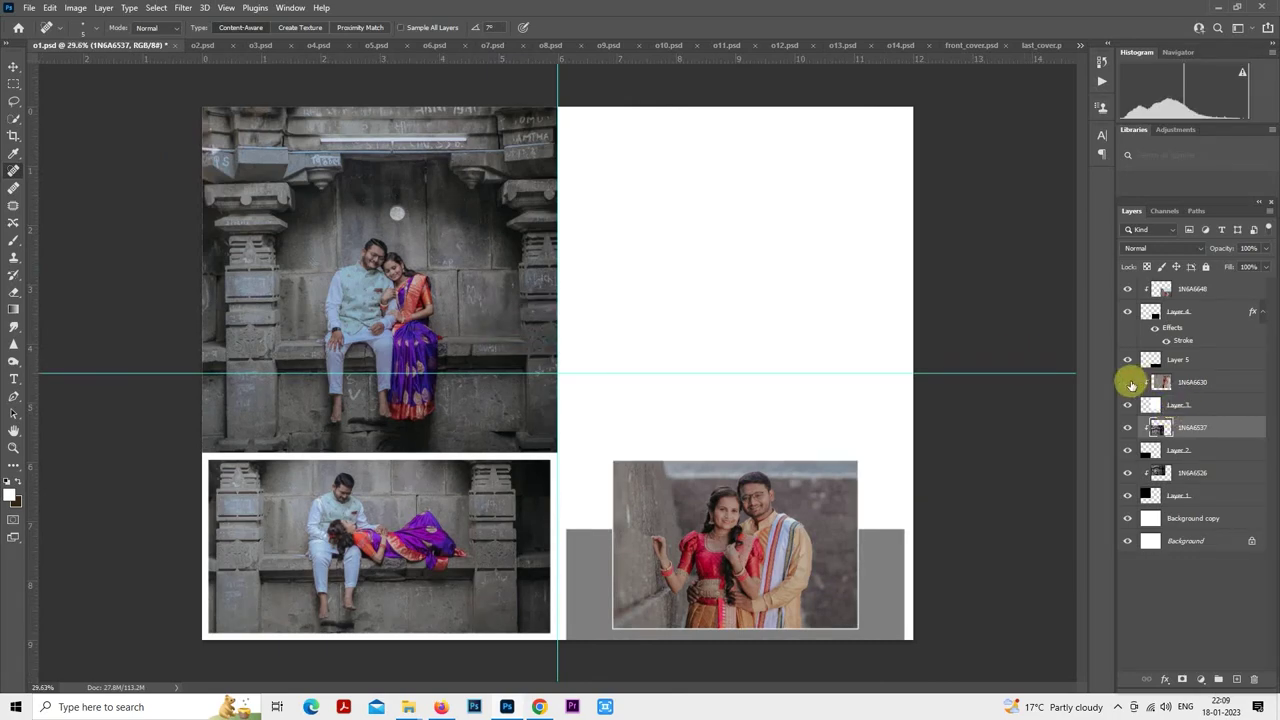
click(1129, 382)
click(1180, 382)
scroll(837, 177, up, 6)
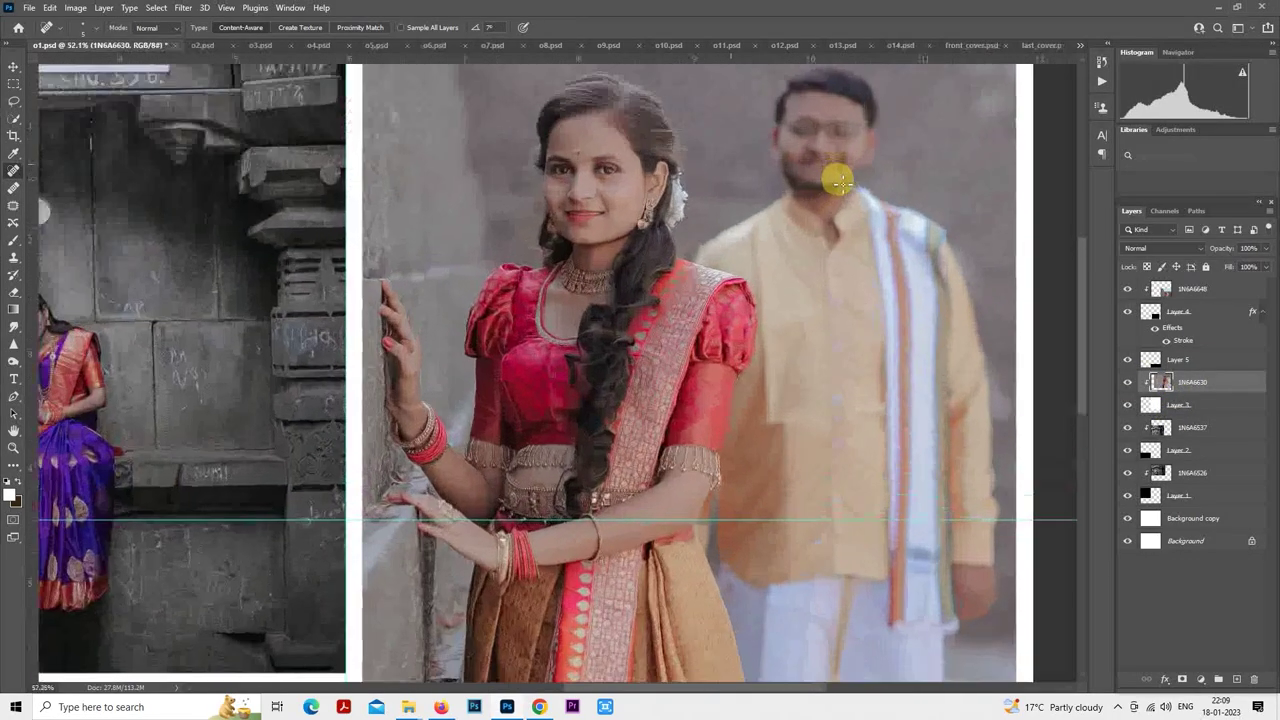
drag(557, 231, 754, 374)
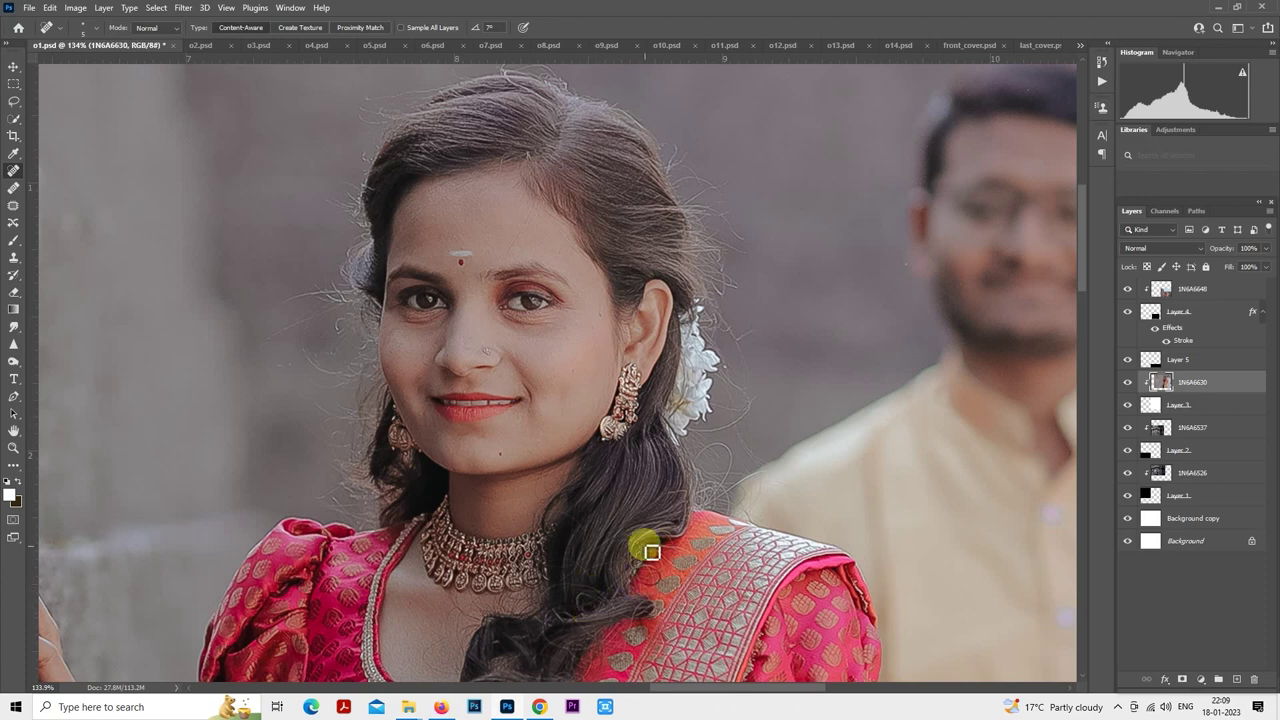
scroll(625, 360, up, 4)
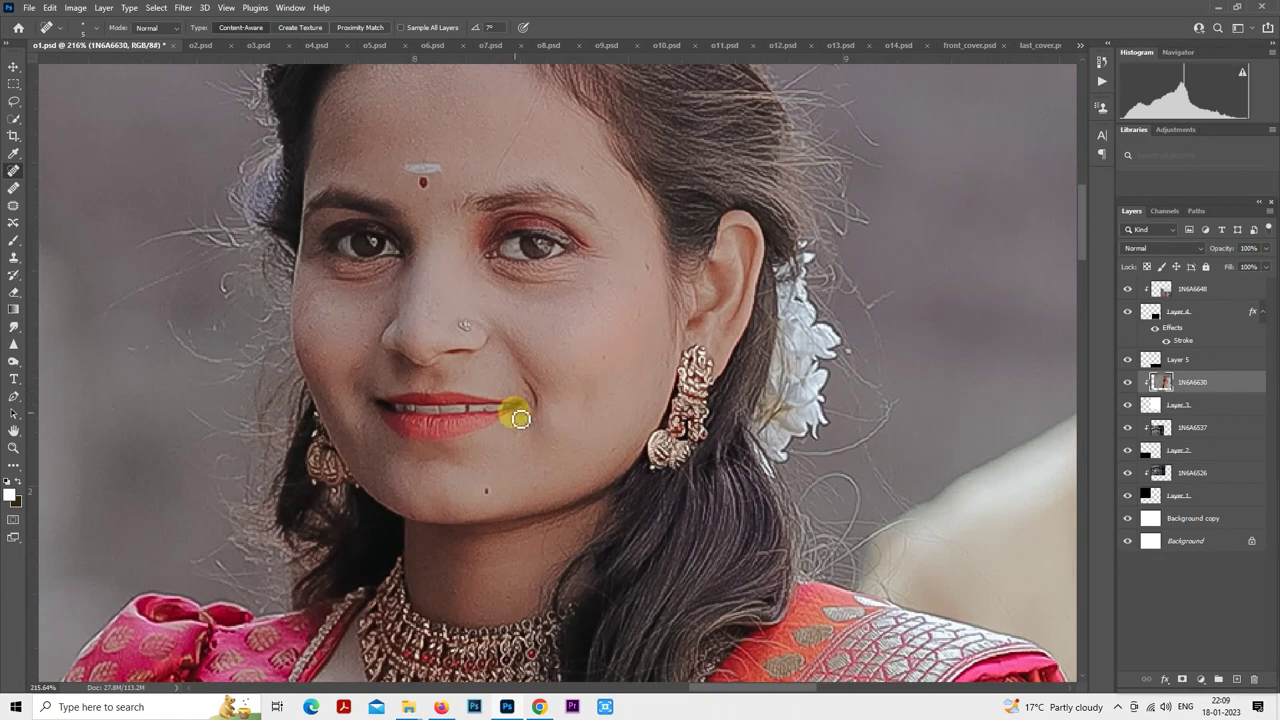
drag(514, 414, 555, 392)
scroll(580, 390, up, 1)
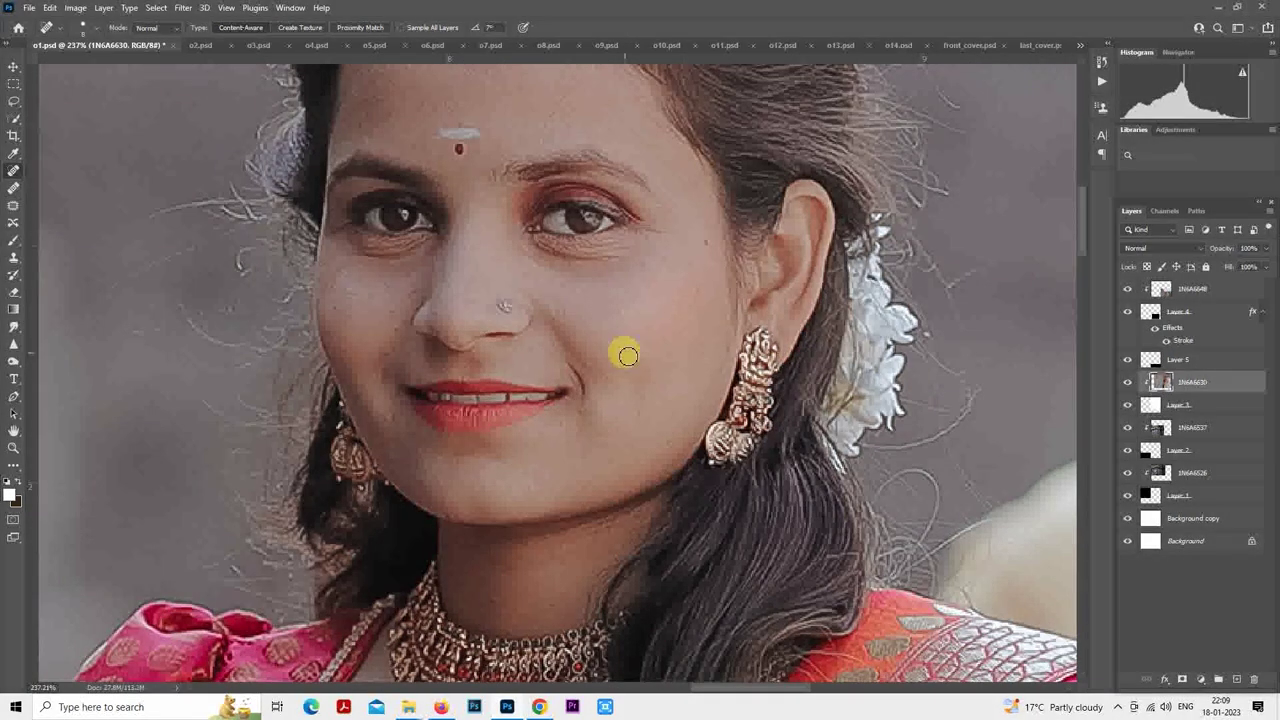
- Spot-heal the blemishes on both of her cheeks, near her ear, and on her forehead
click(610, 314)
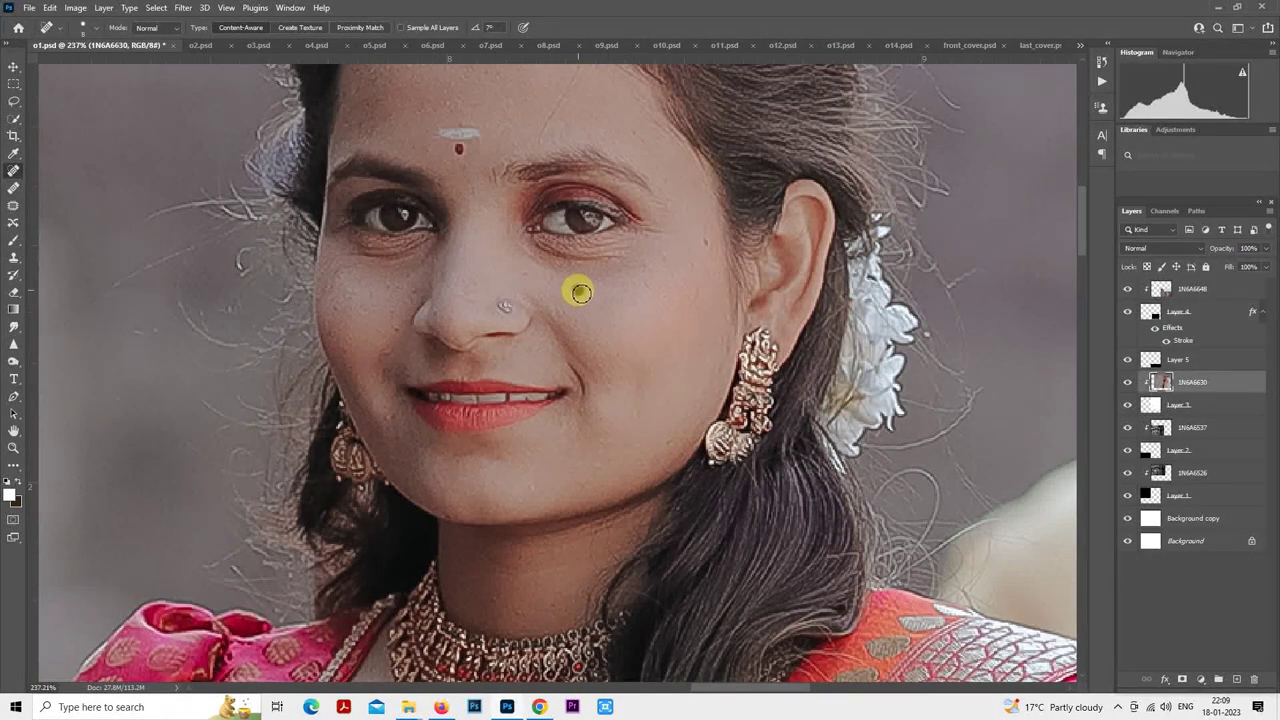
click(696, 298)
scroll(590, 340, up, 2)
scroll(590, 340, left, 2)
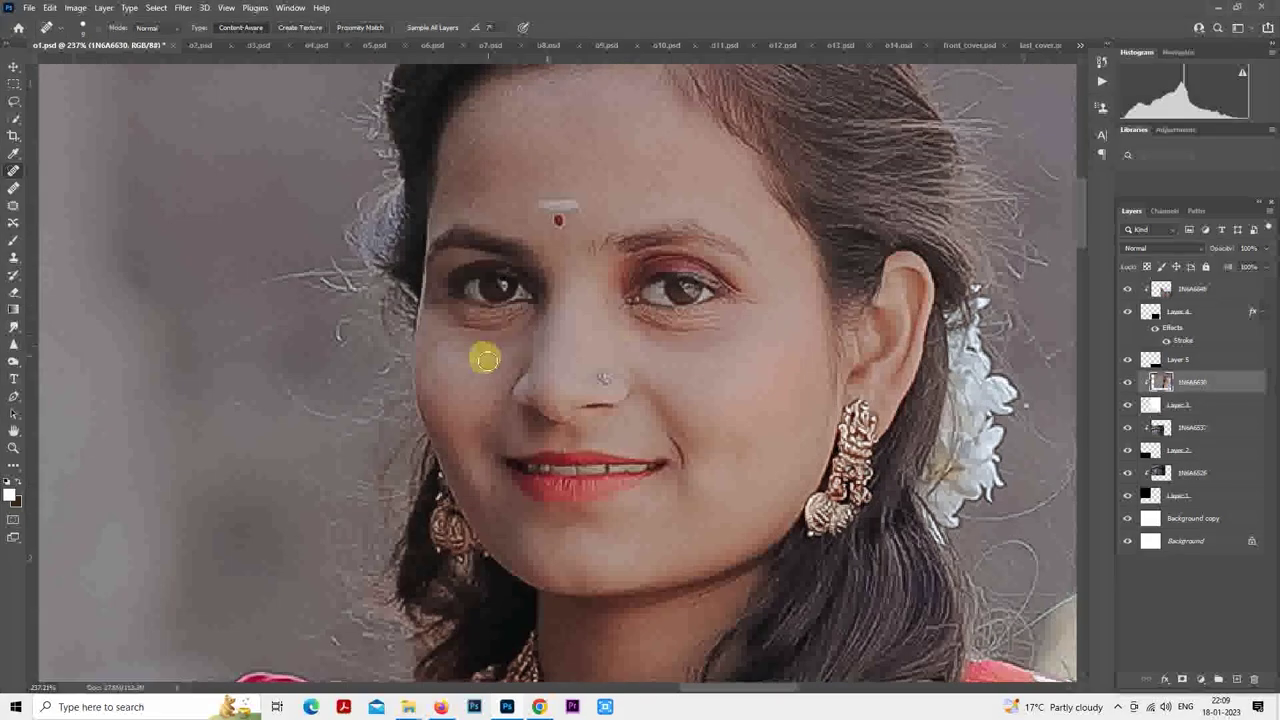
click(474, 408)
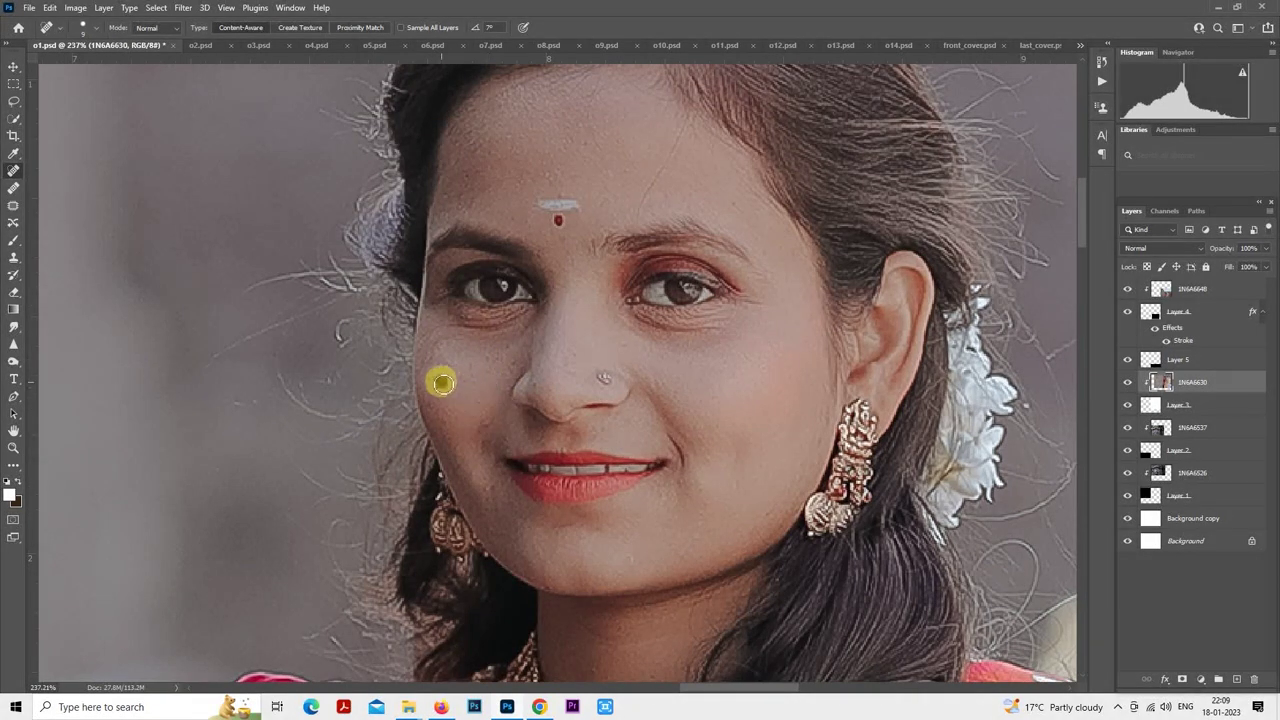
click(443, 382)
scroll(472, 618, up, 3)
scroll(472, 618, right, 1)
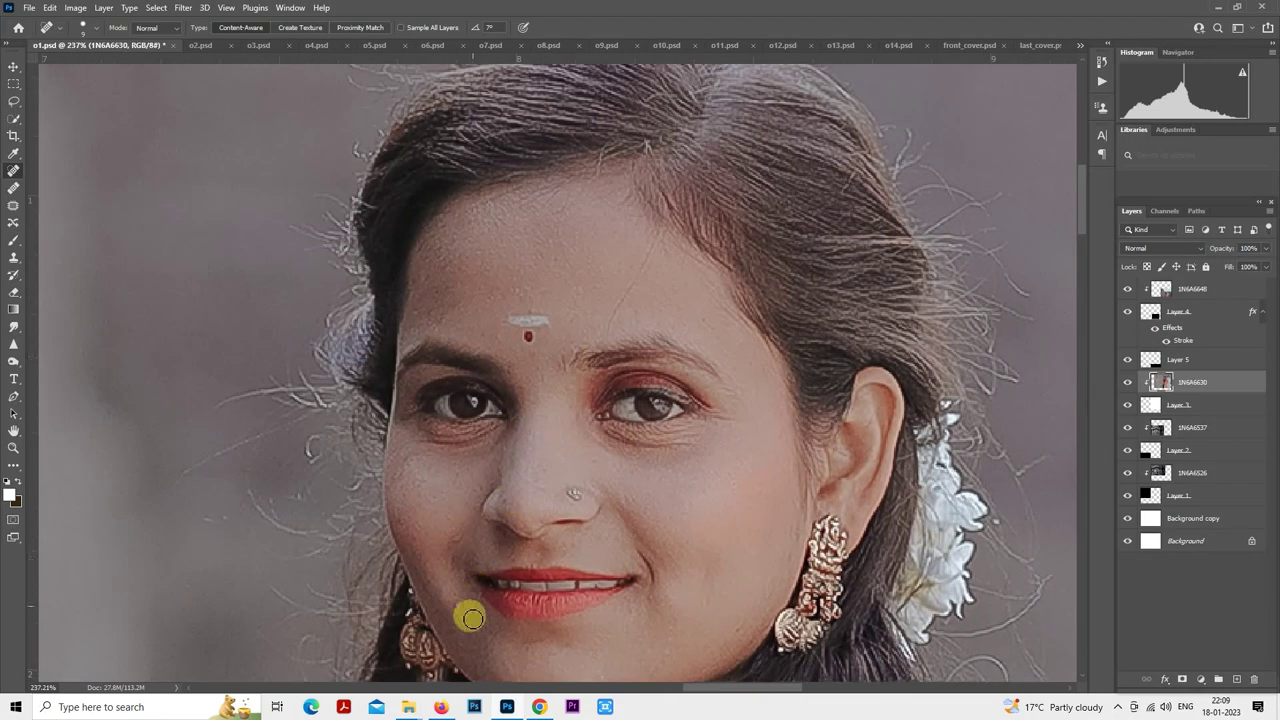
scroll(536, 478, up, 3)
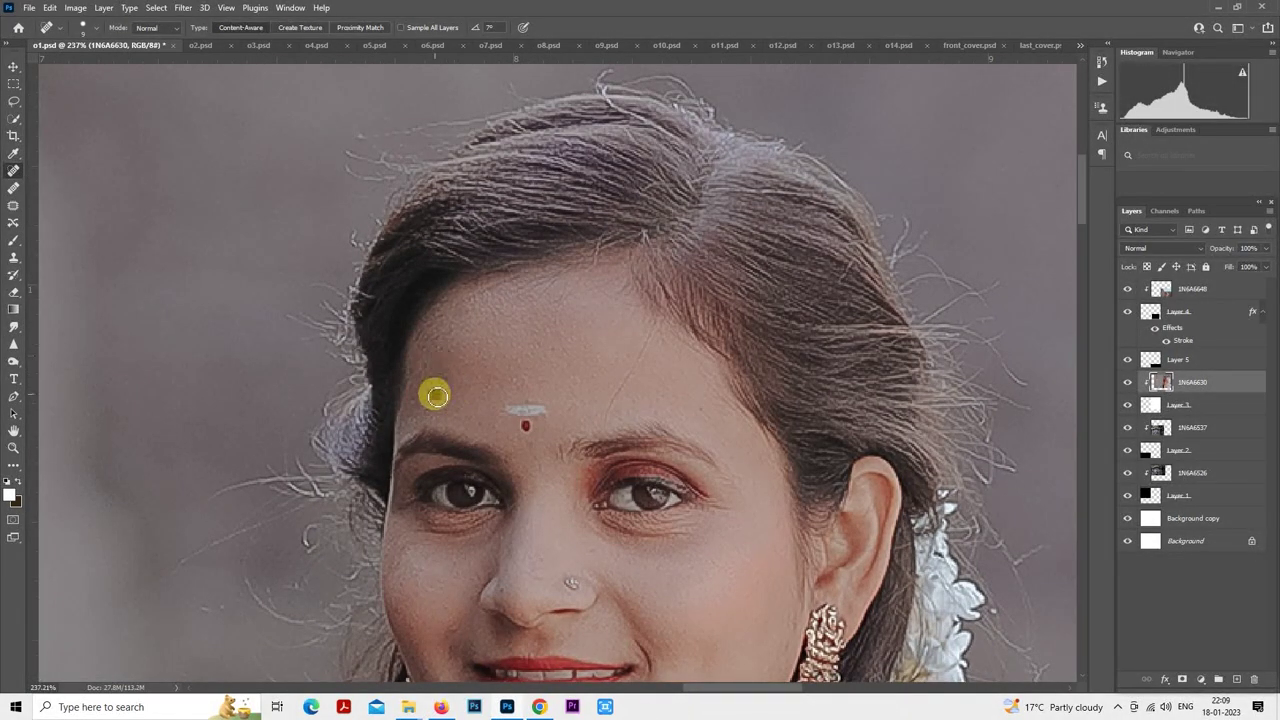
drag(556, 338, 574, 371)
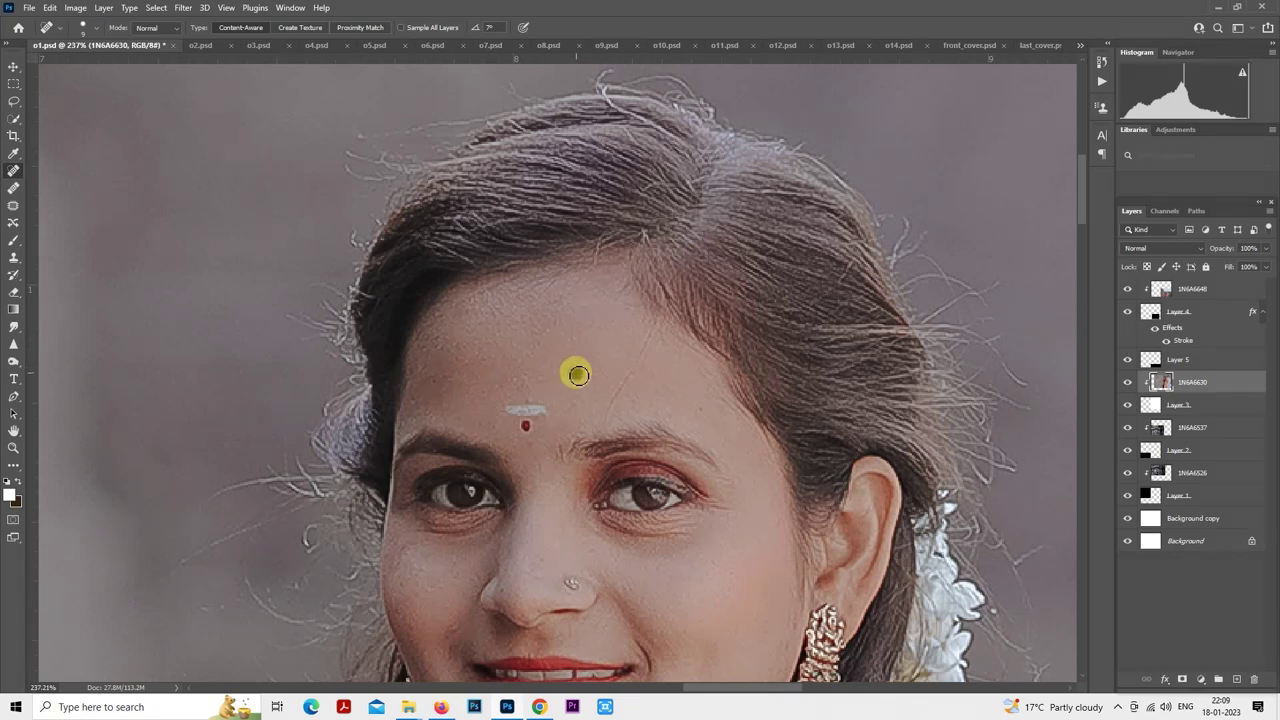
- Apply Photo-Toolbox SkinFiner to the large wall photo after a 1:1 preview, then zoom out
click(185, 8)
click(352, 363)
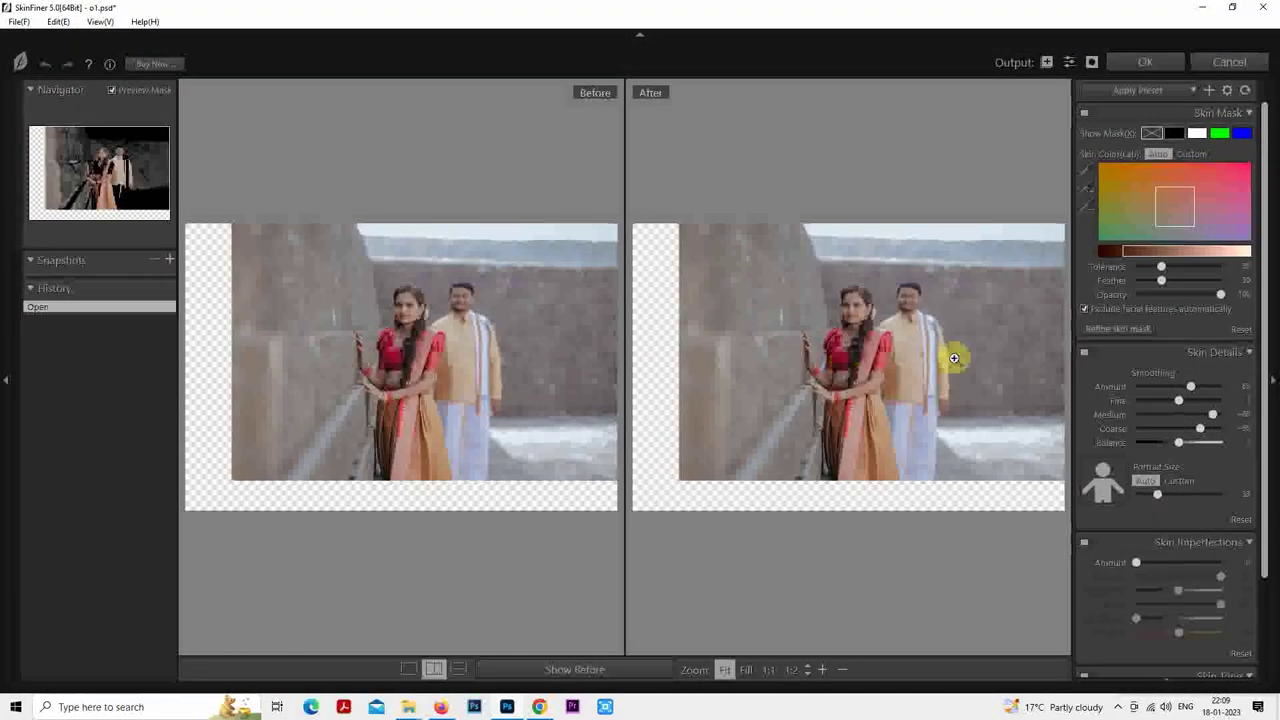
click(851, 310)
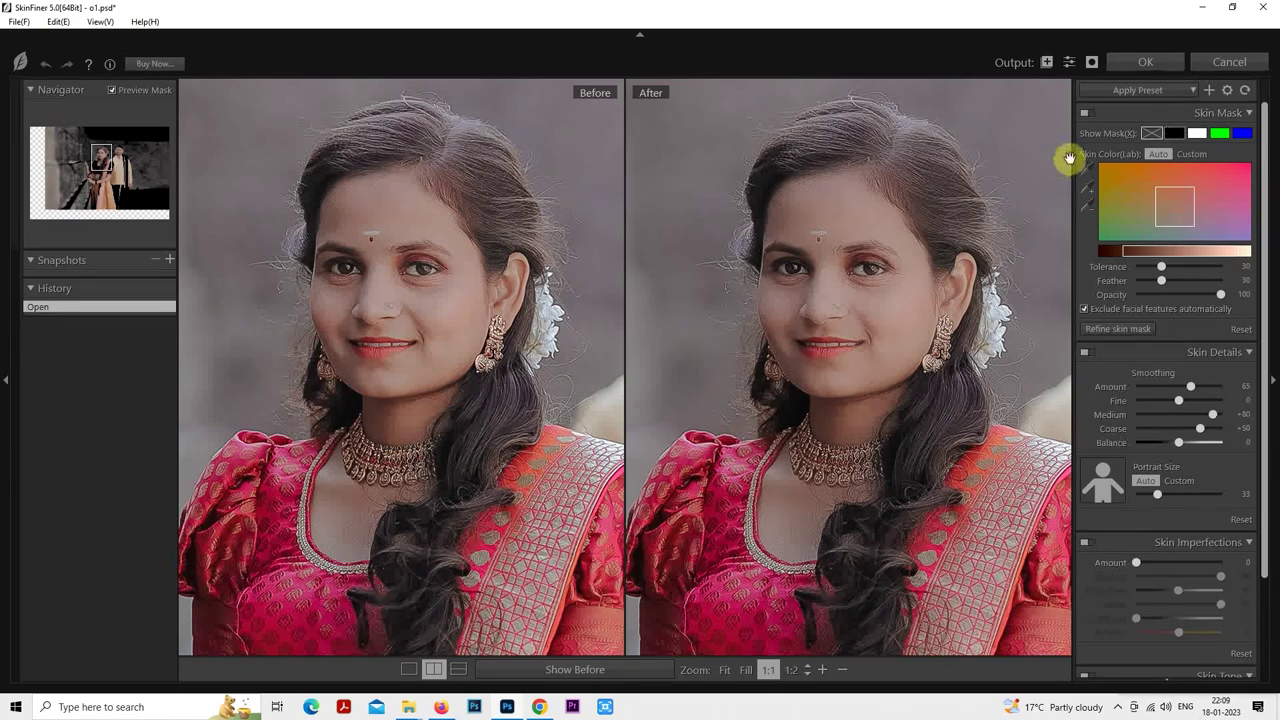
click(1145, 60)
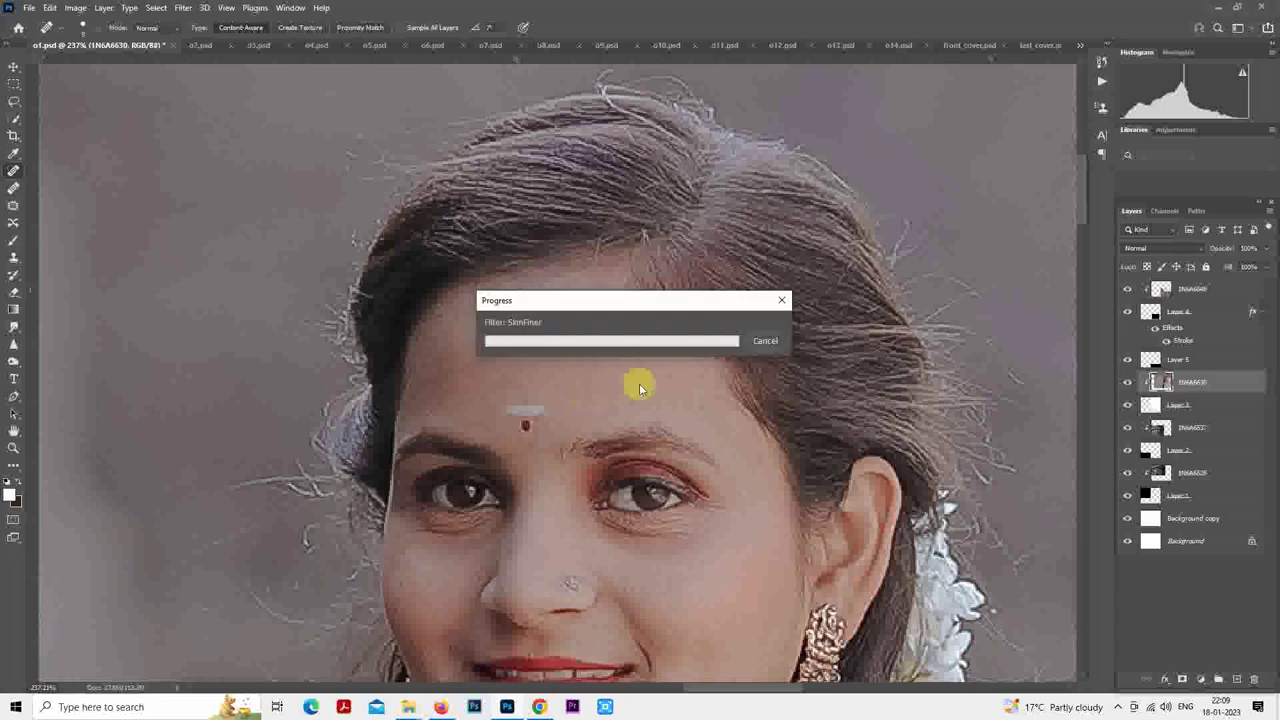
scroll(572, 401, down, 10)
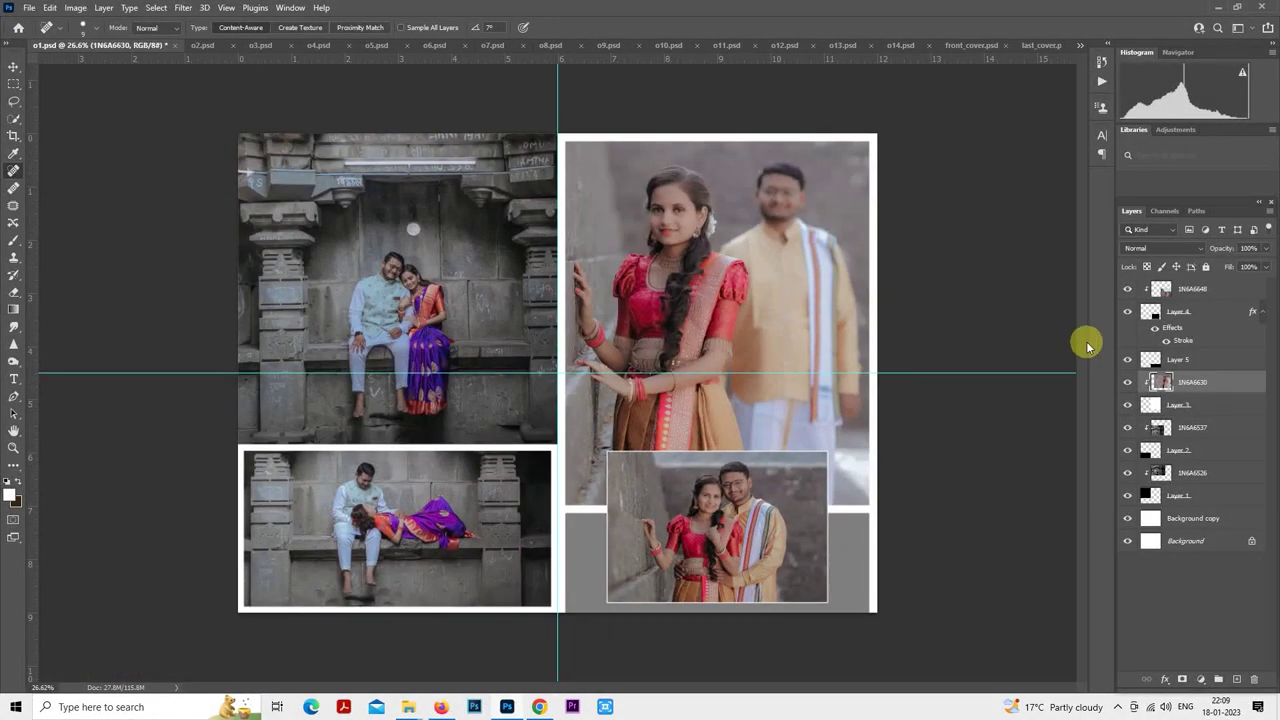
- Select layer 1N6A6648, zoom in, and heal the small blemish on the woman's chin
drag(1234, 268, 1157, 348)
click(1185, 290)
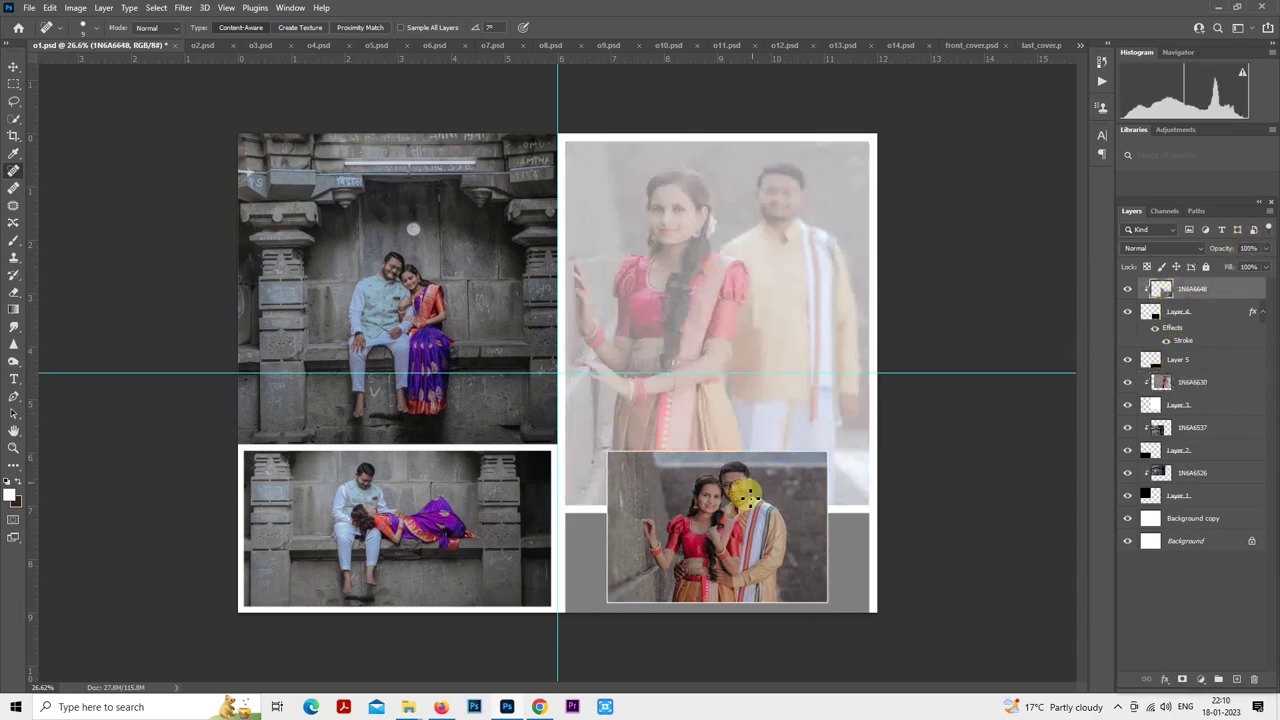
scroll(745, 492, up, 12)
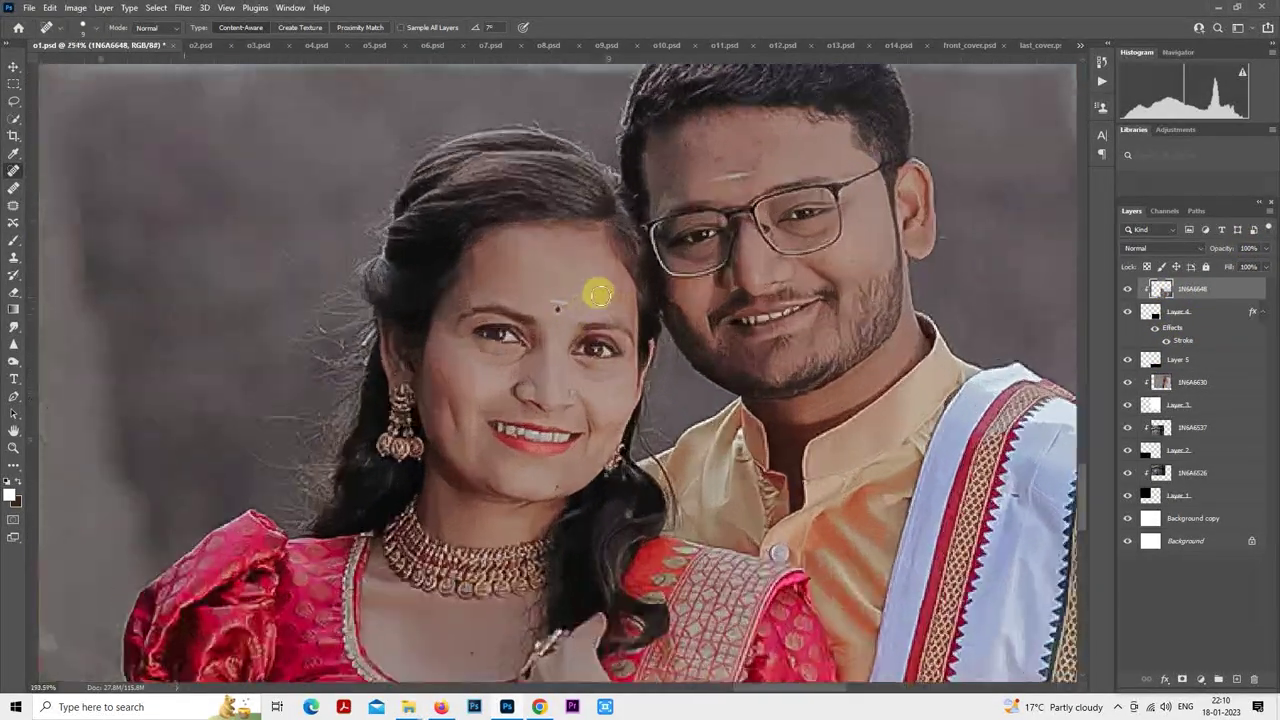
scroll(598, 294, up, 3)
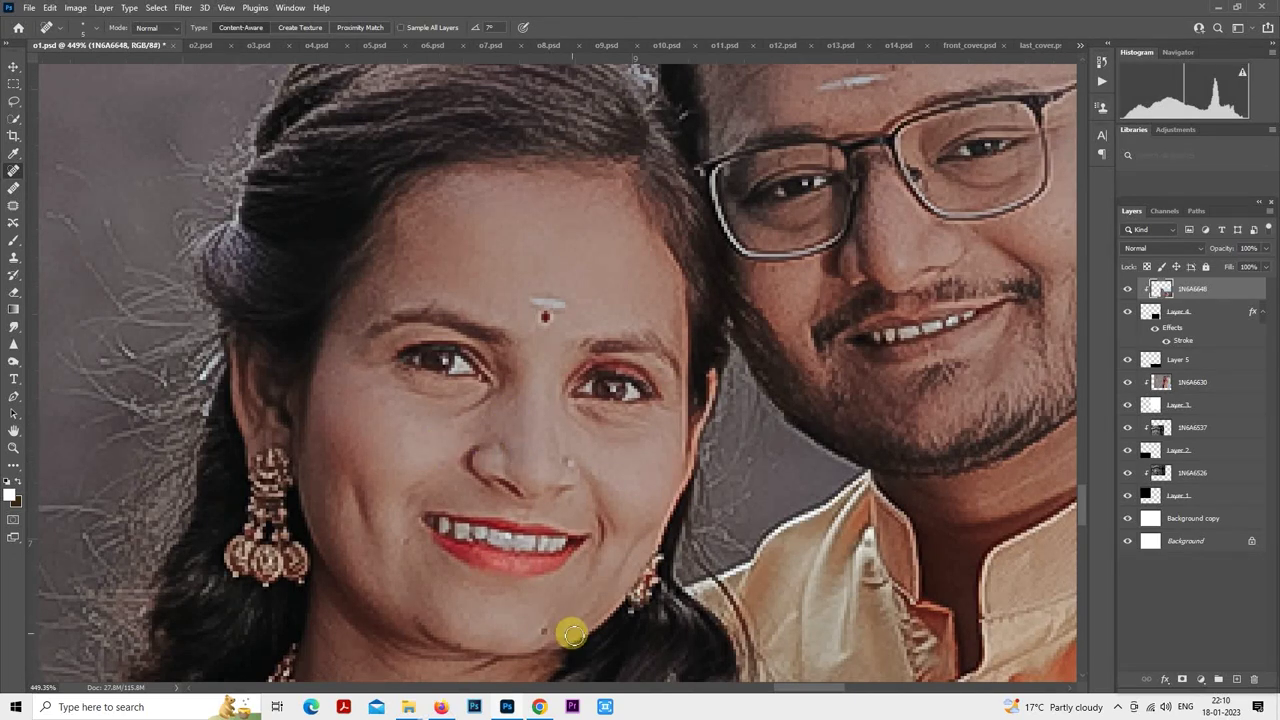
click(543, 628)
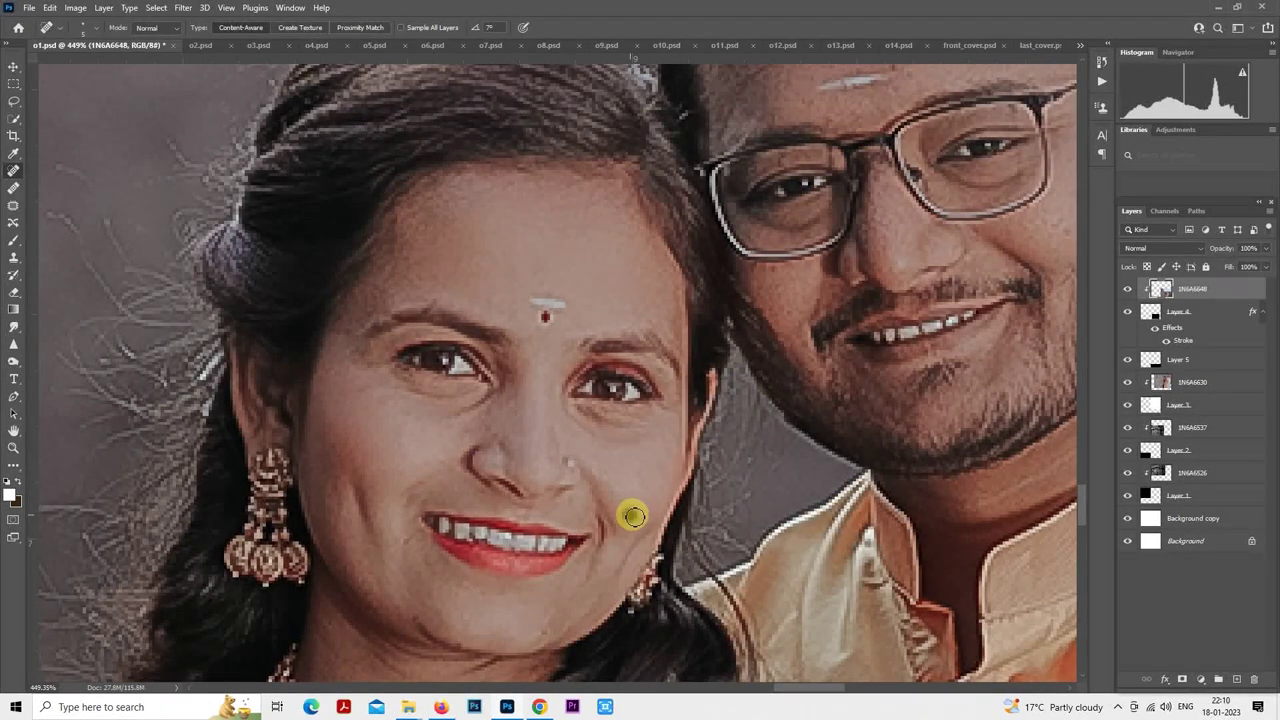
- Heal the spots on the man's cheek and forehead, then zoom back out
drag(768, 291, 363, 449)
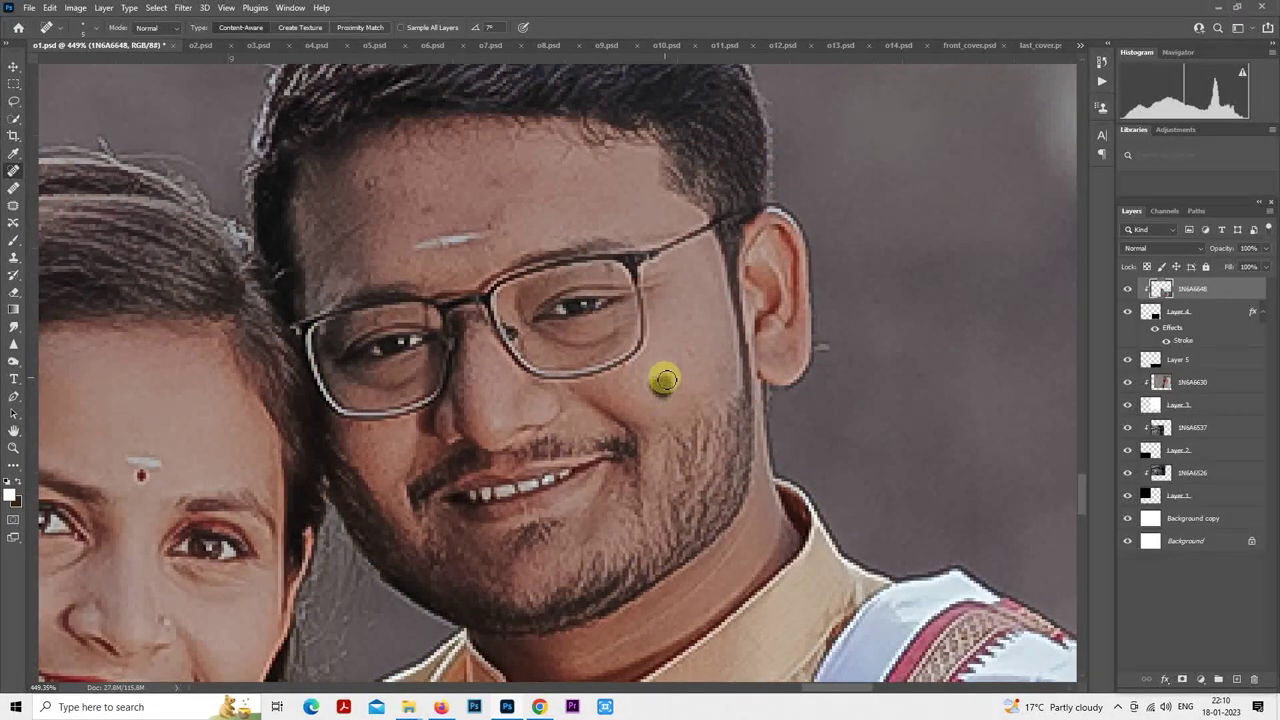
drag(676, 368, 697, 346)
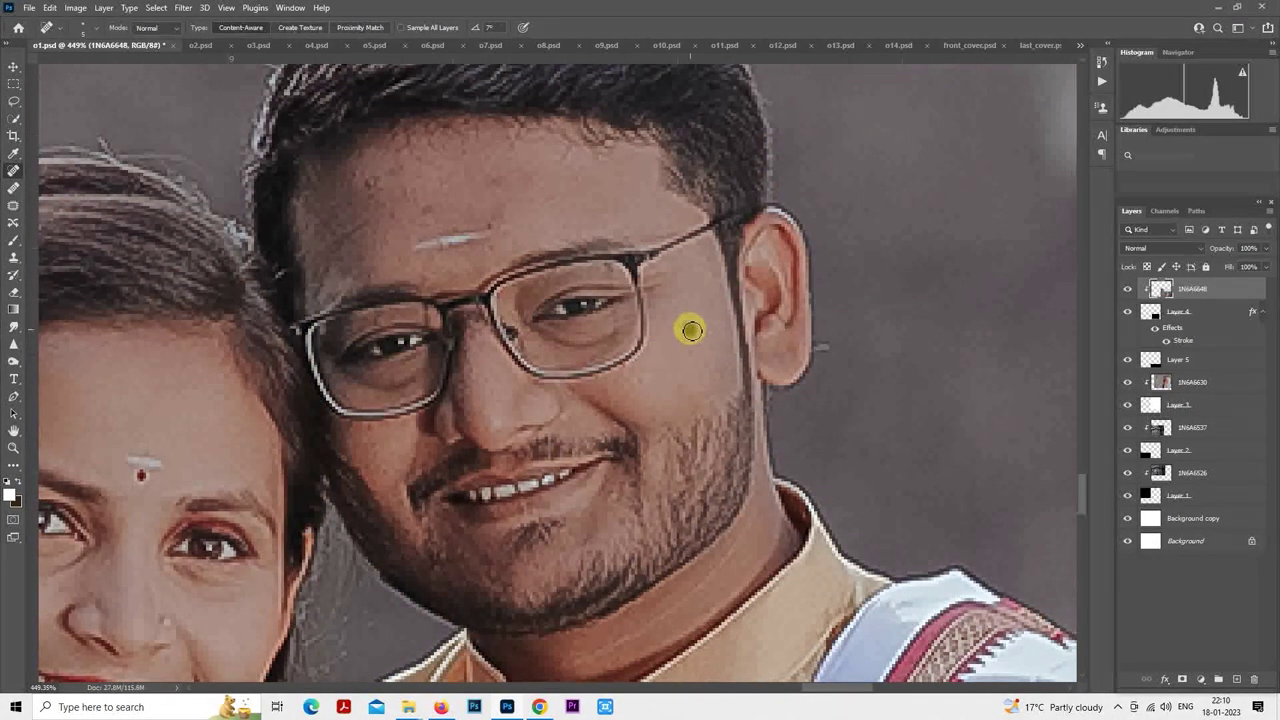
scroll(697, 336, up, 3)
scroll(697, 336, left, 2)
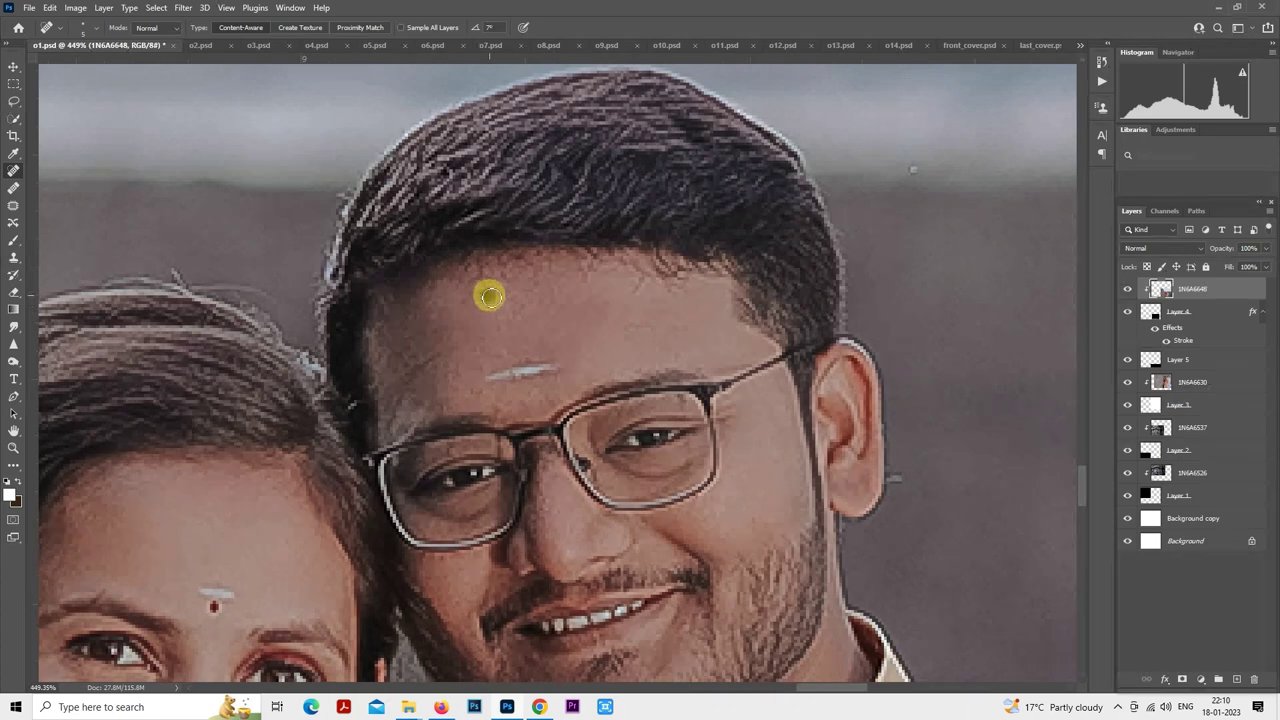
mouse_move(453, 340)
mouse_down()
mouse_move(437, 324)
mouse_move(474, 354)
mouse_up()
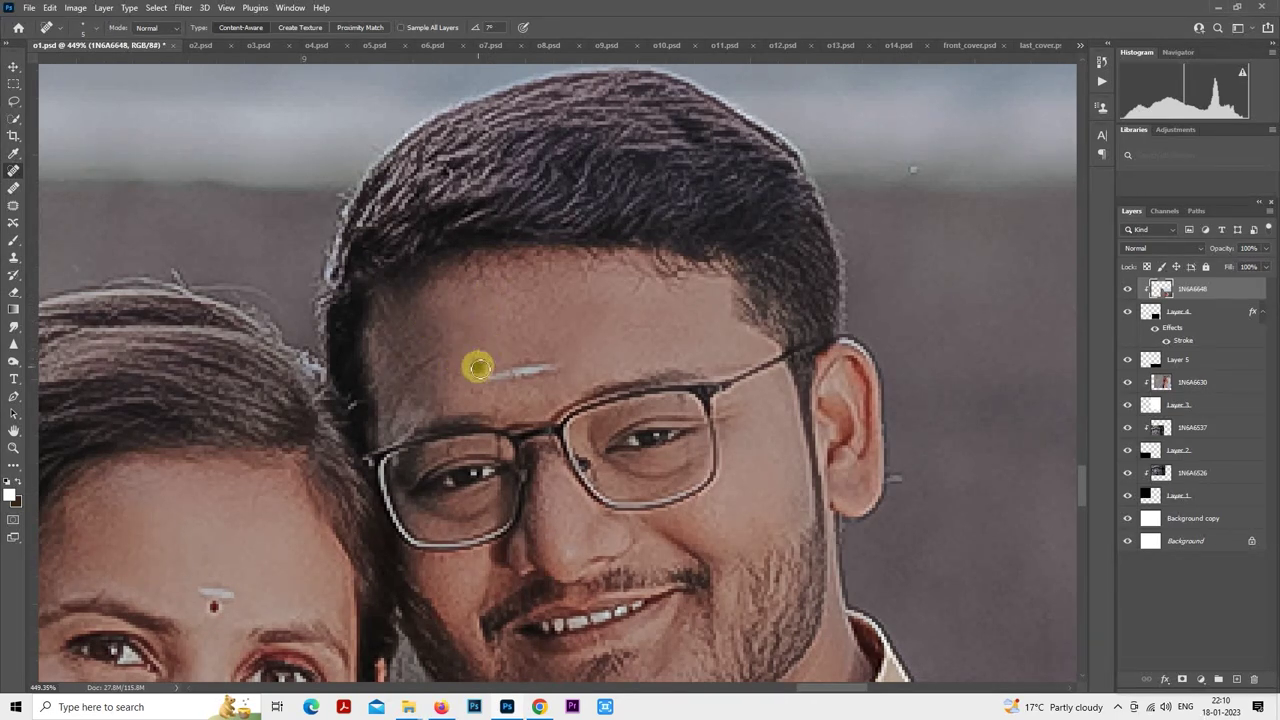
scroll(474, 386, down, 2)
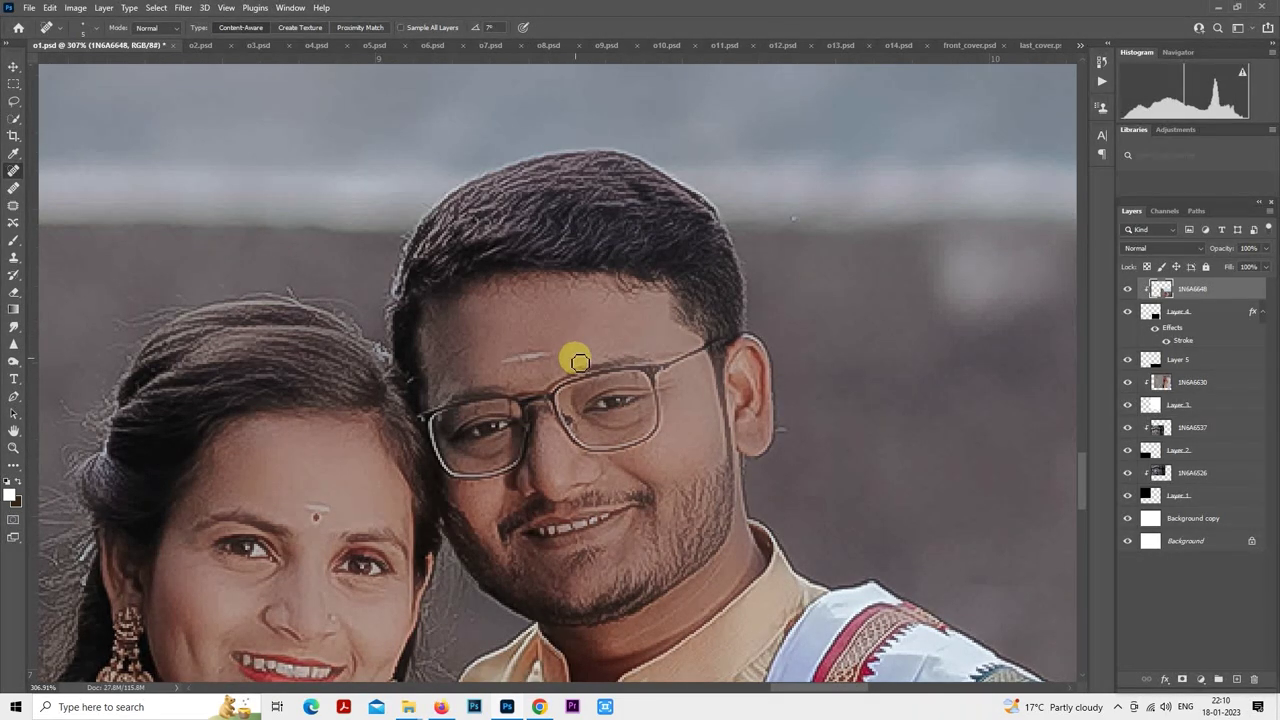
scroll(580, 362, down, 2)
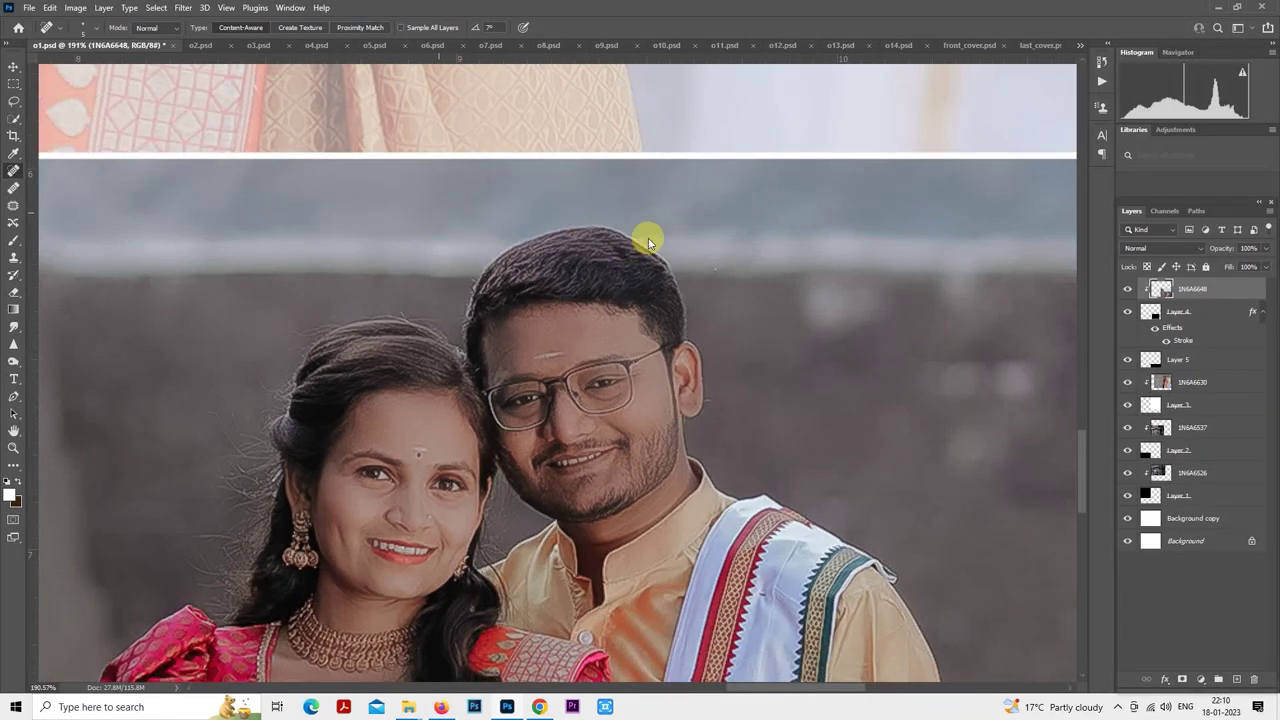
scroll(605, 387, down, 1)
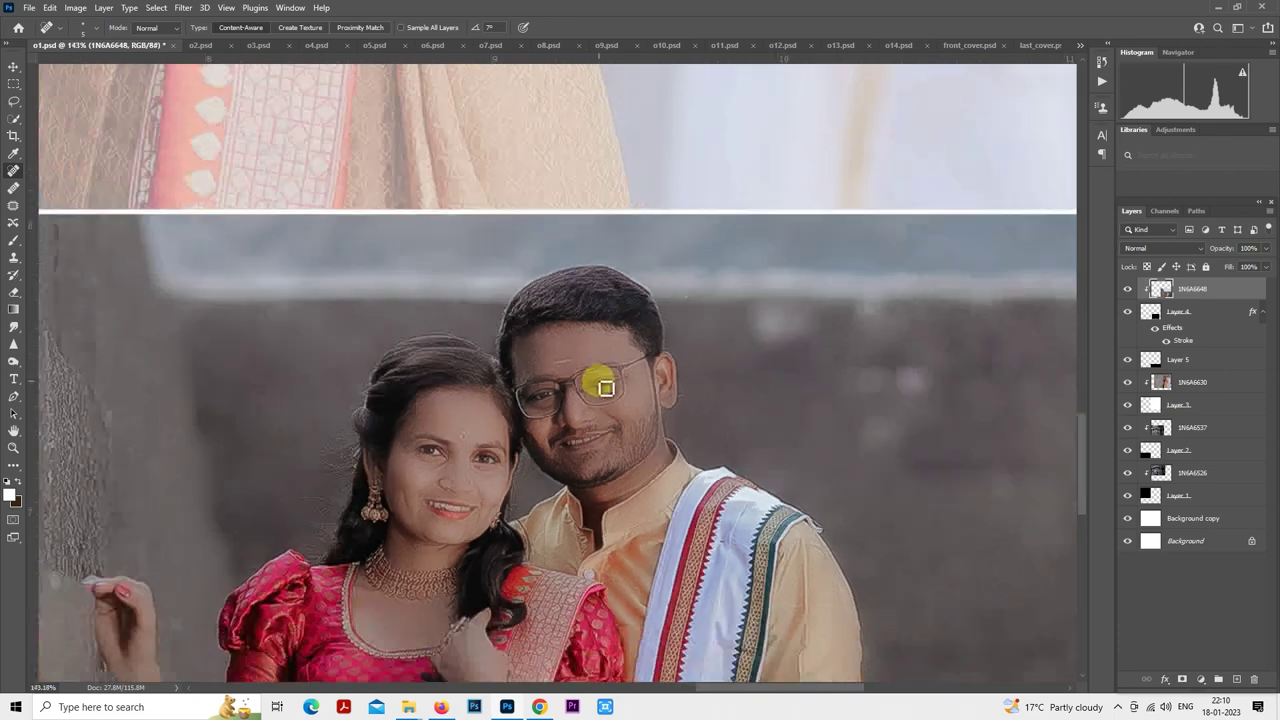
scroll(605, 387, down, 1)
scroll(623, 457, up, 2)
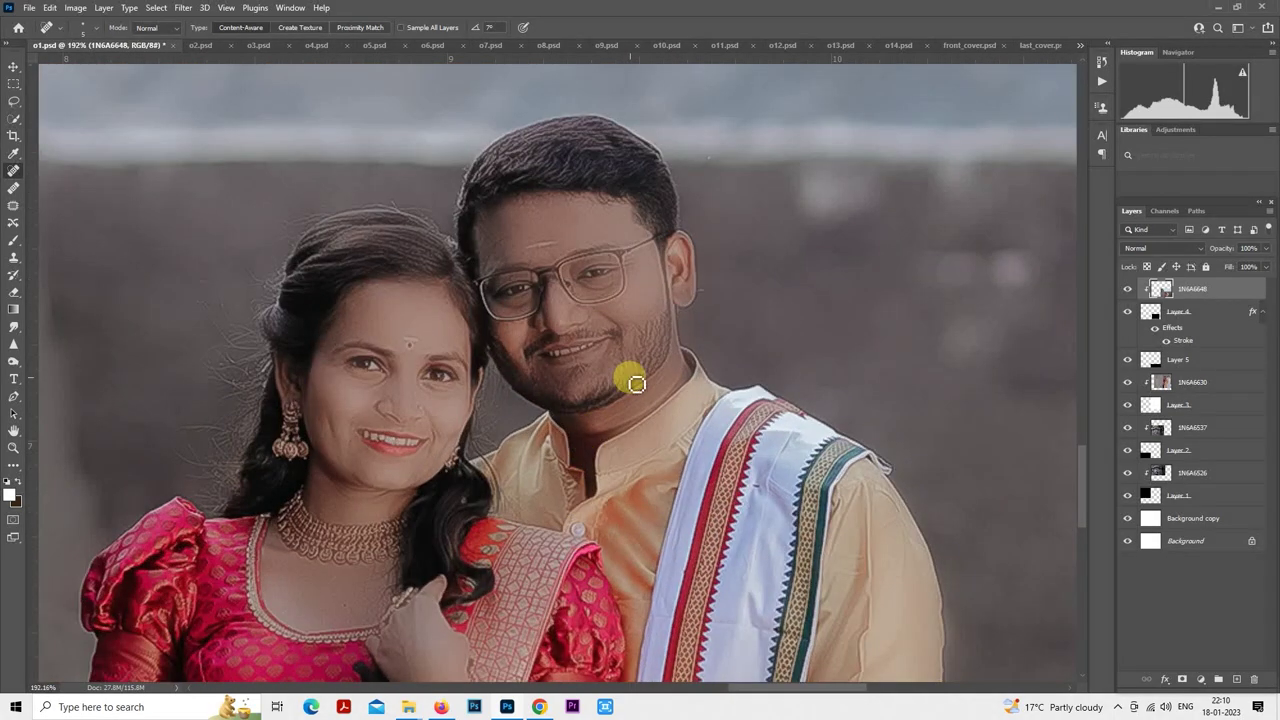
scroll(626, 374, down, 1)
click(185, 8)
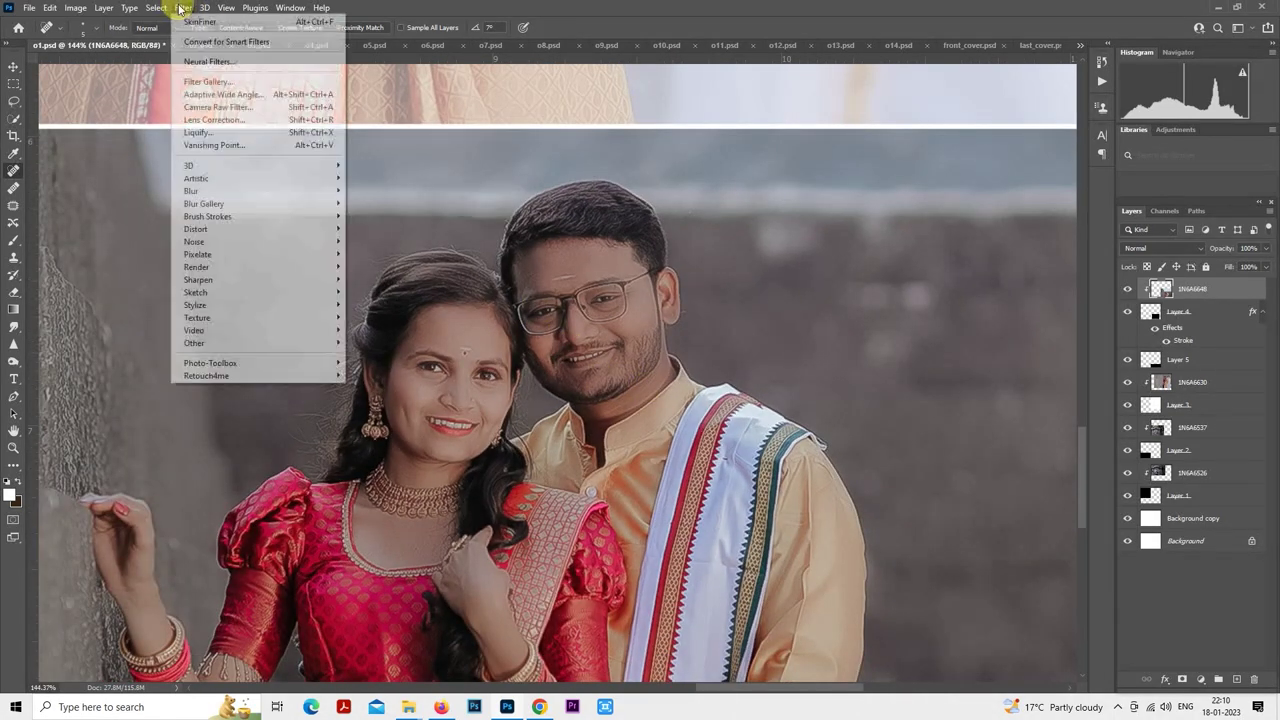
click(372, 361)
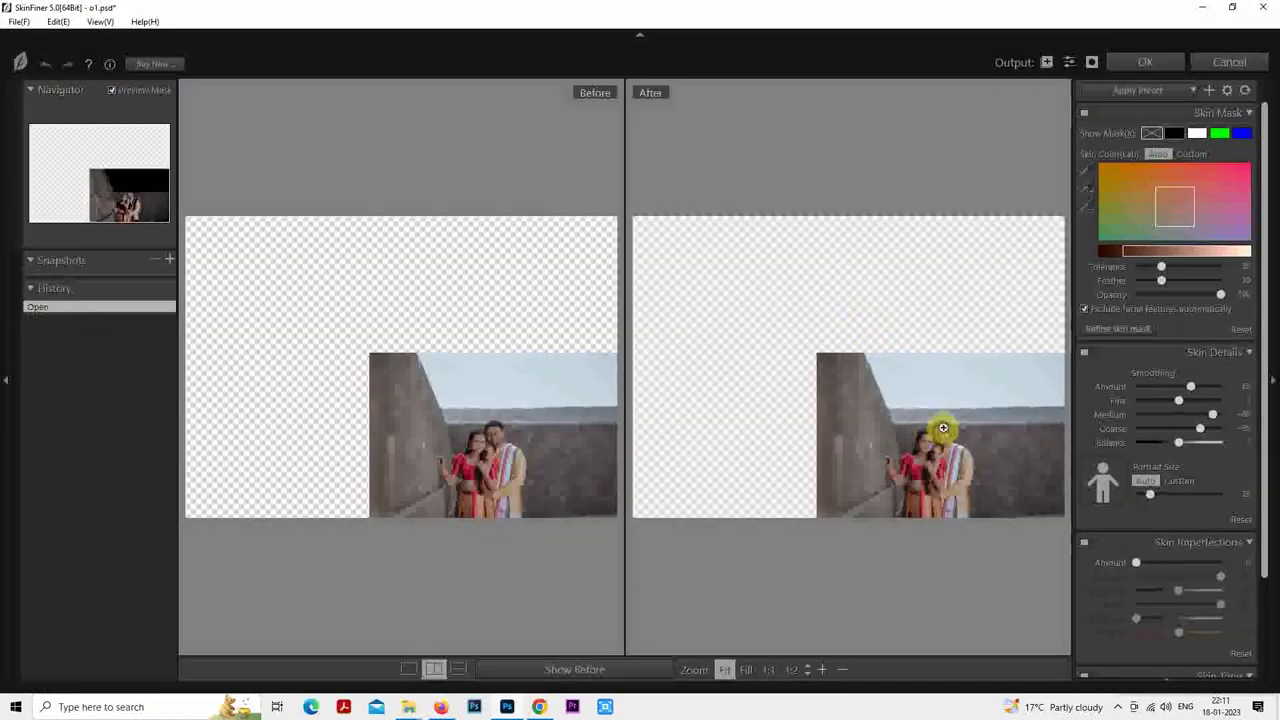
click(945, 443)
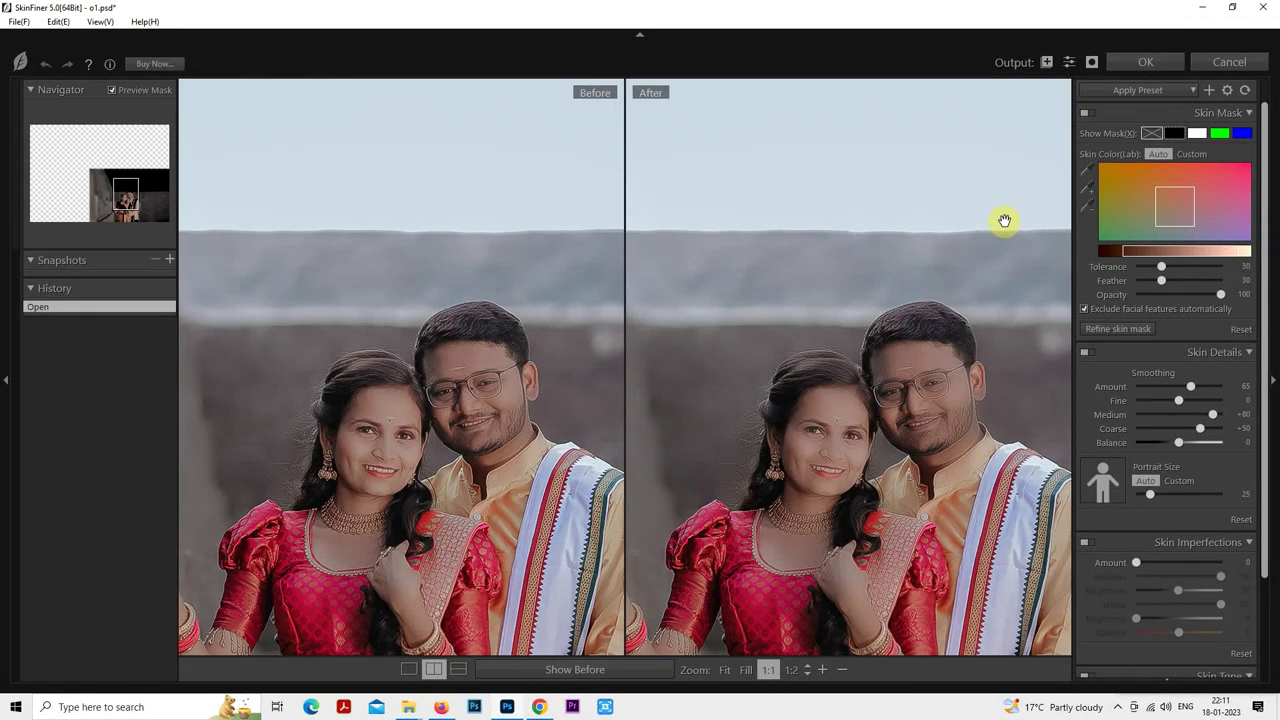
click(1220, 60)
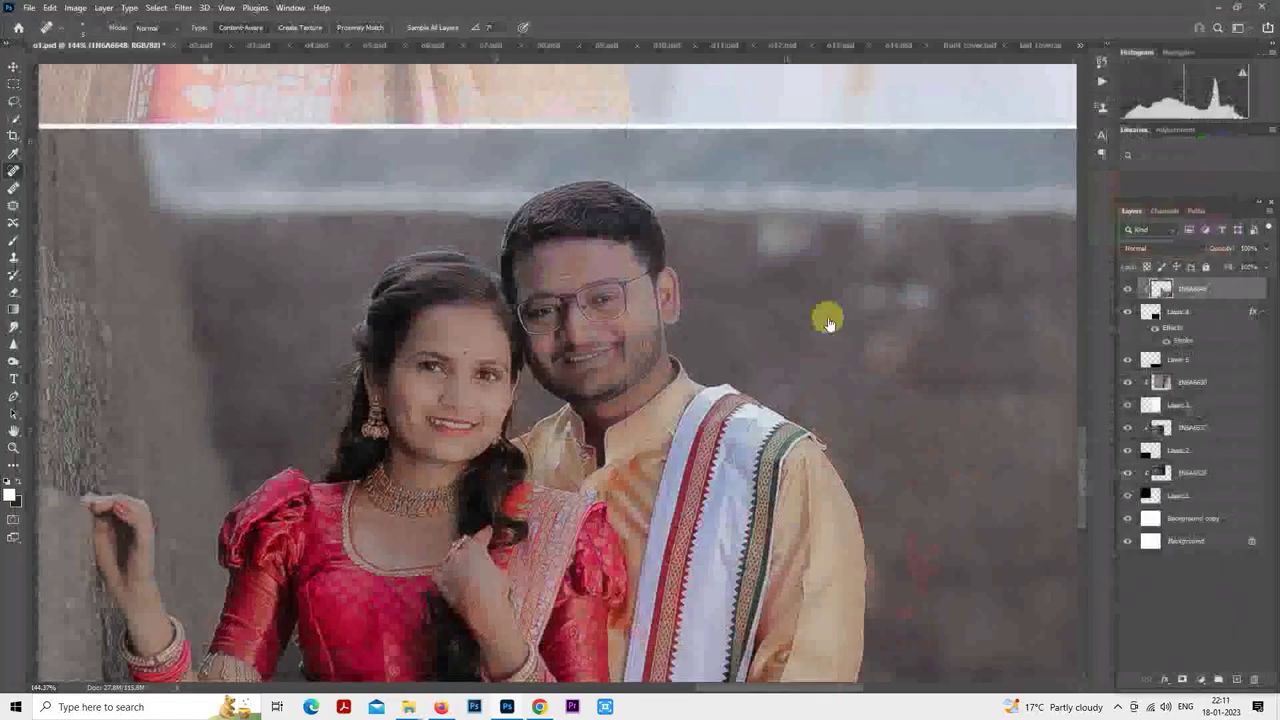
scroll(617, 374, down, 5)
scroll(620, 410, up, 1)
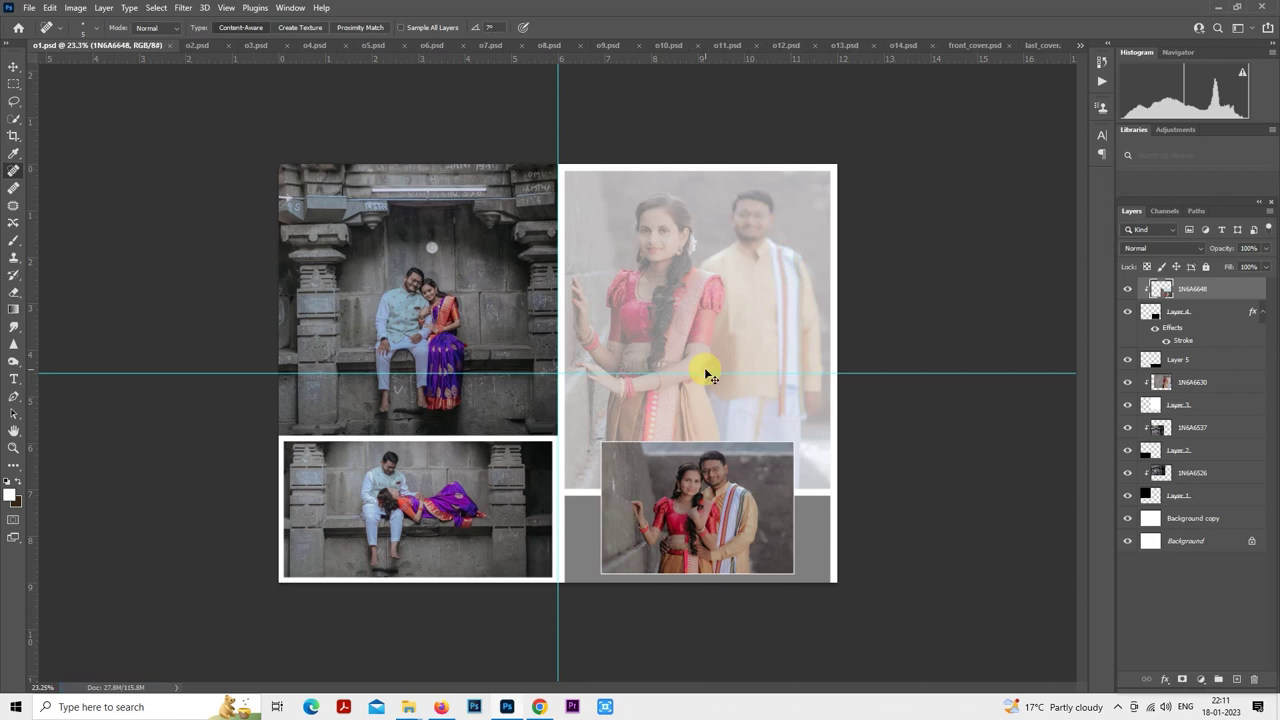
- Save a separate JPEG copy of o1 named 'o1 copy'
key(ctrl+shift+s)
click(697, 537)
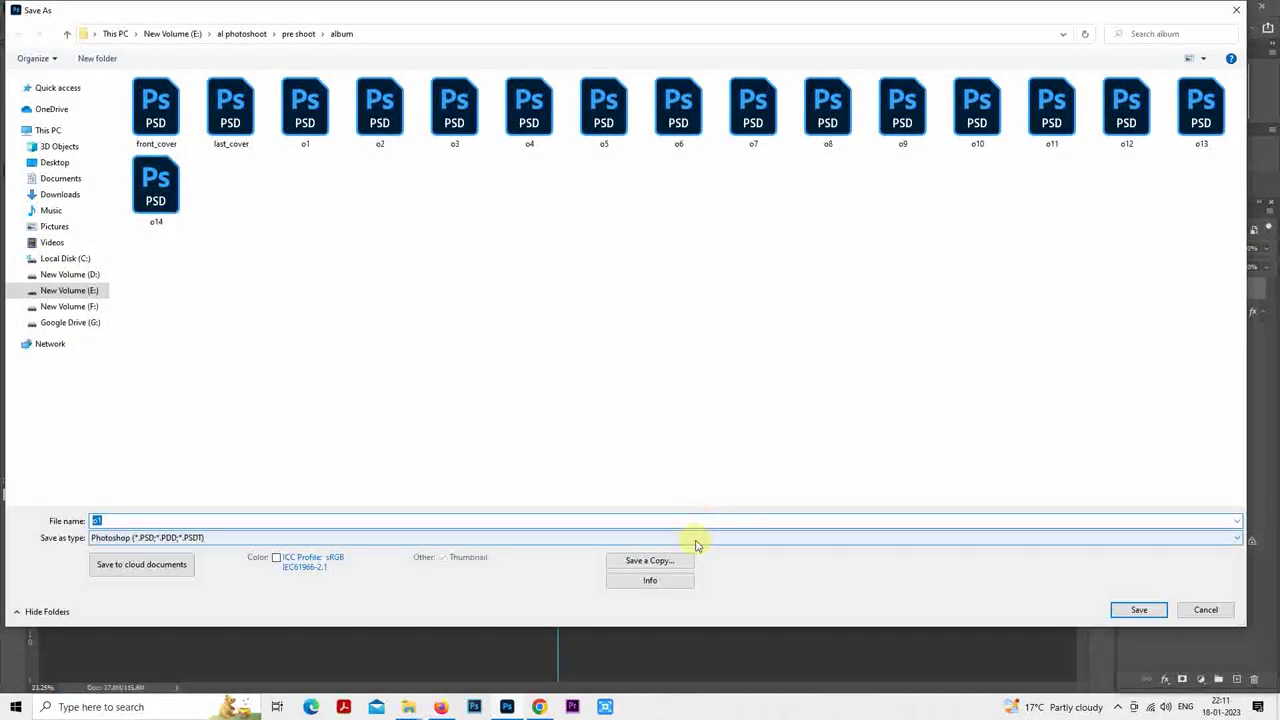
click(646, 447)
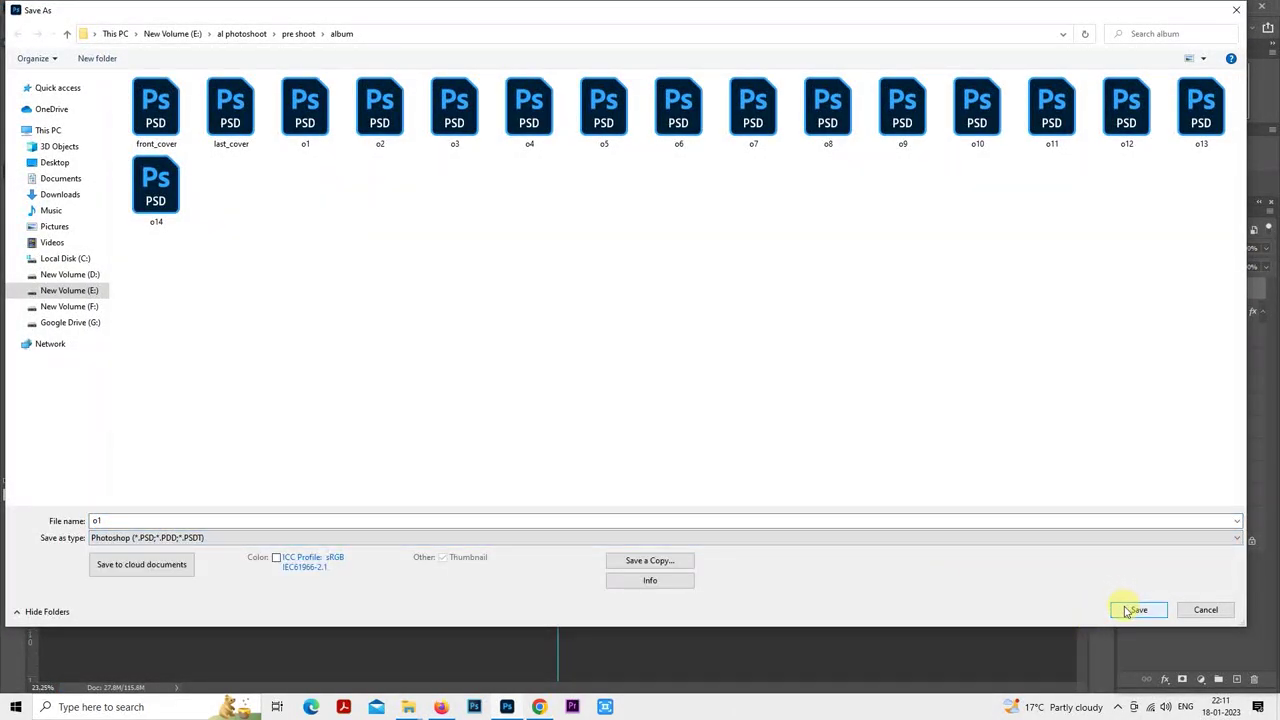
click(688, 561)
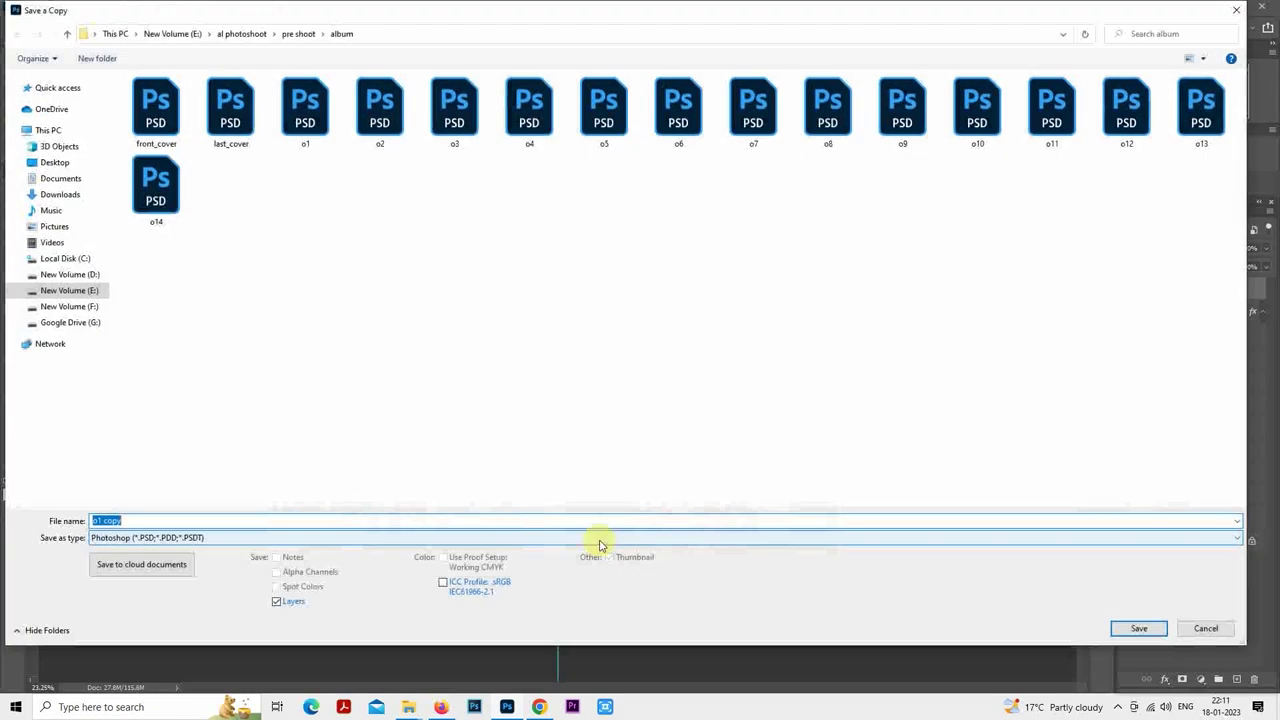
click(600, 538)
click(609, 404)
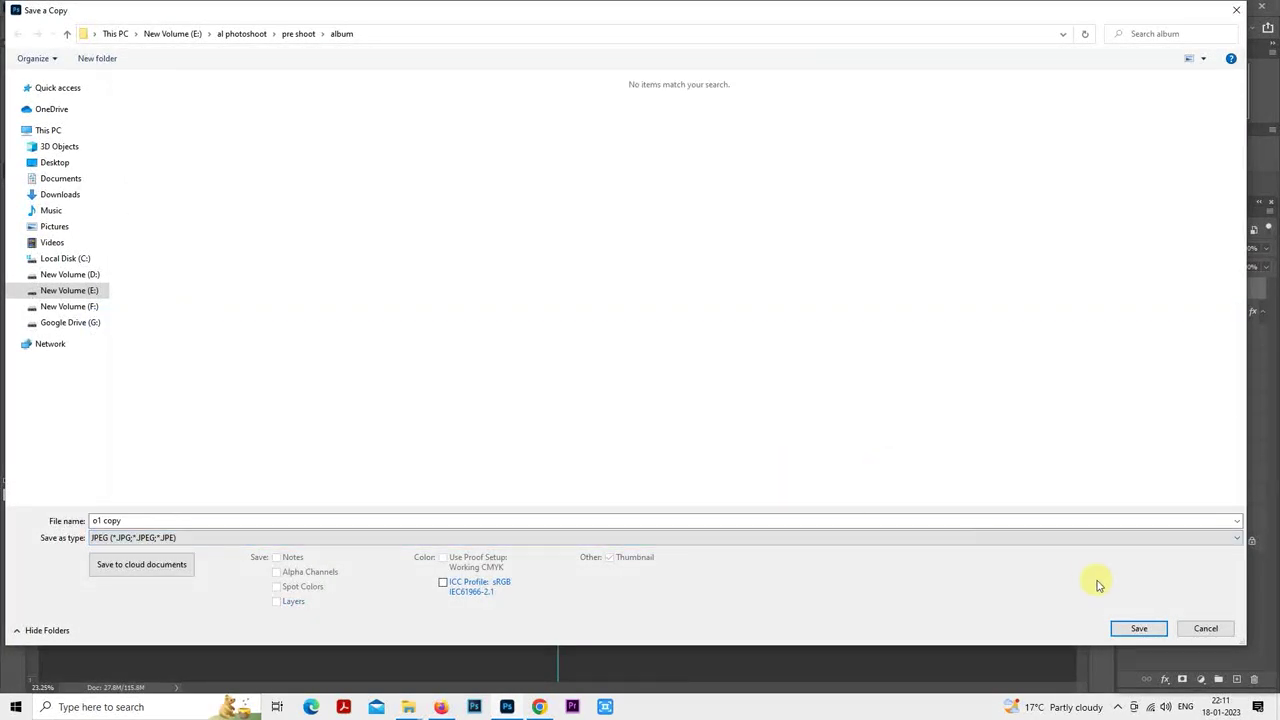
click(1136, 630)
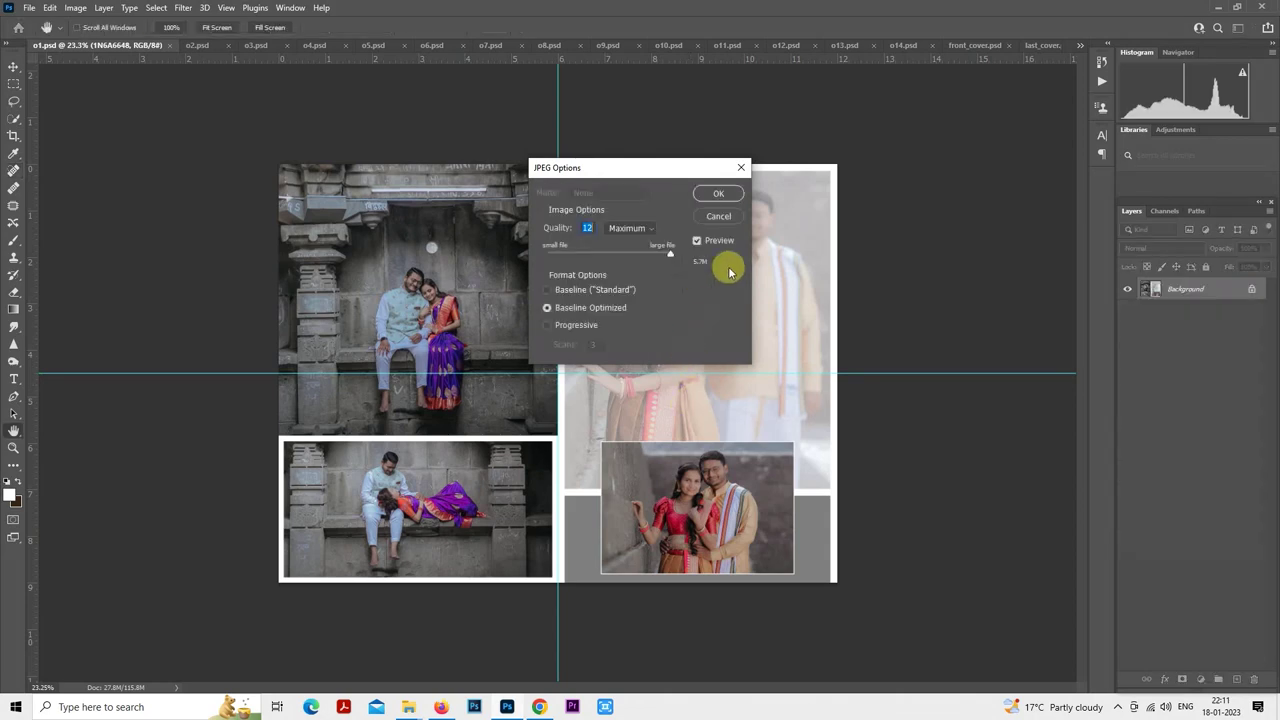
- Confirm JPEG quality 12 (Maximum), then switch to o2.psd and select layer 1N6A6668
click(719, 193)
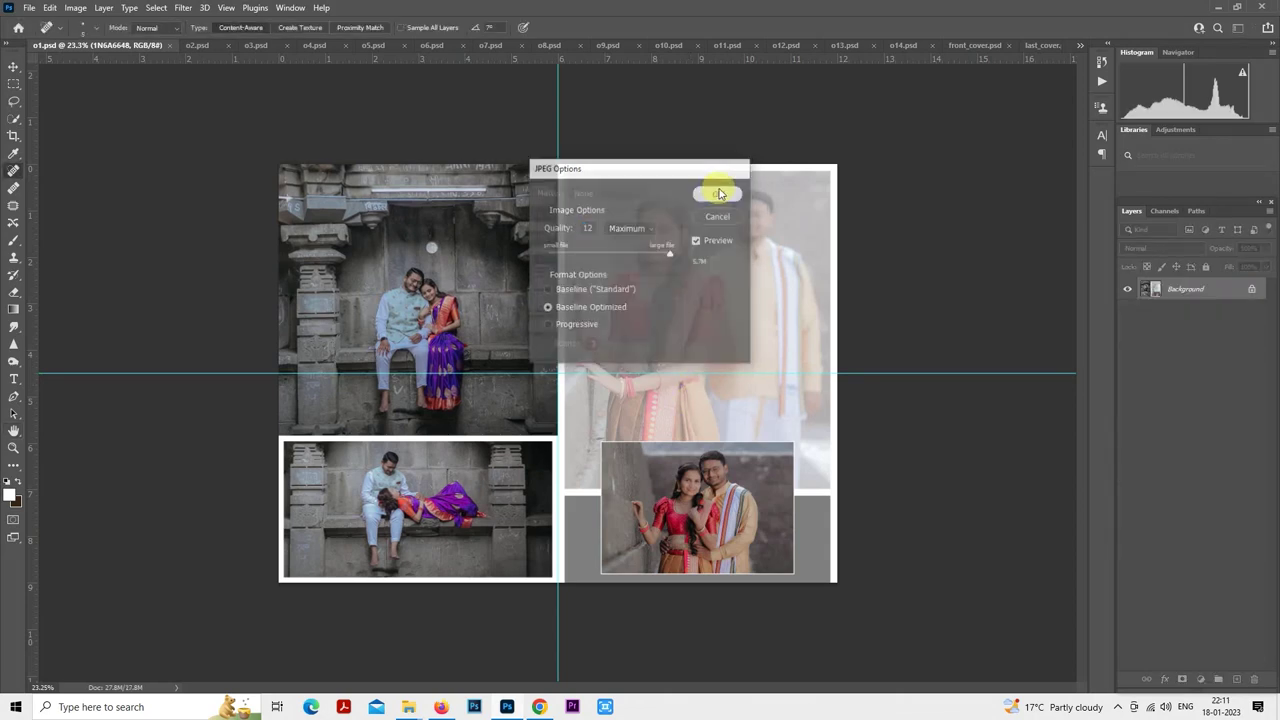
click(199, 46)
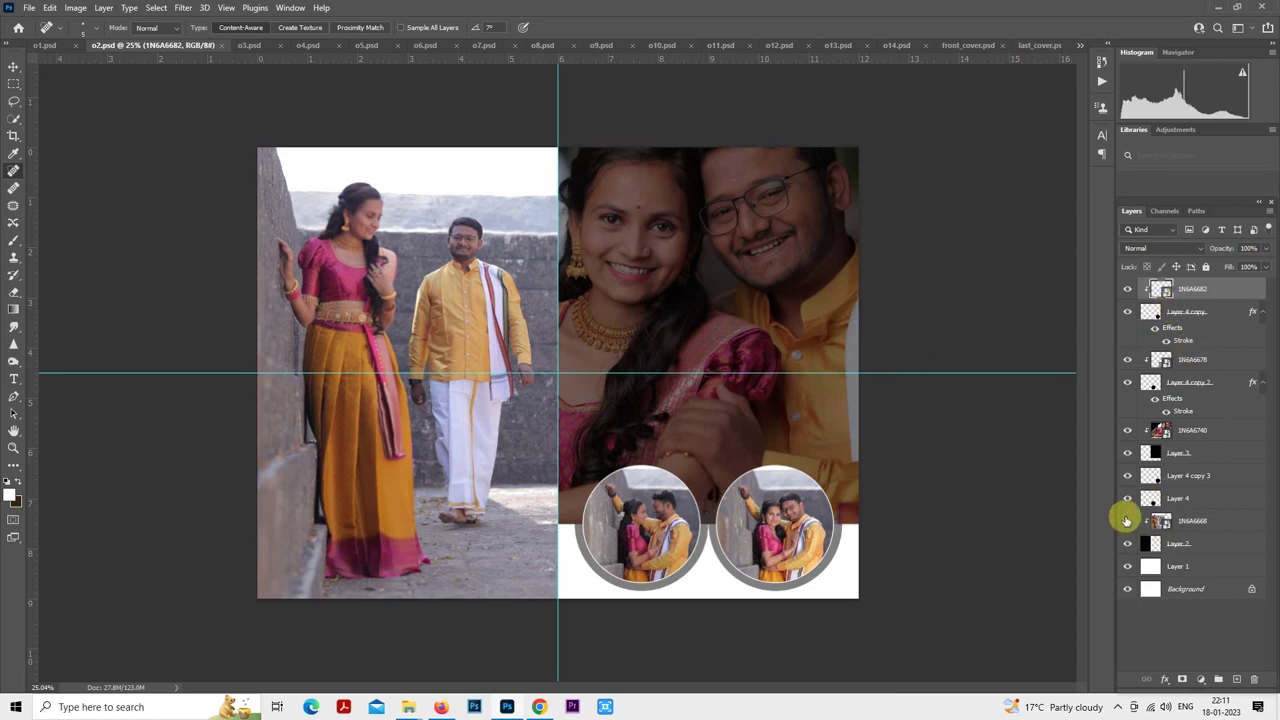
click(1128, 521)
click(1128, 521)
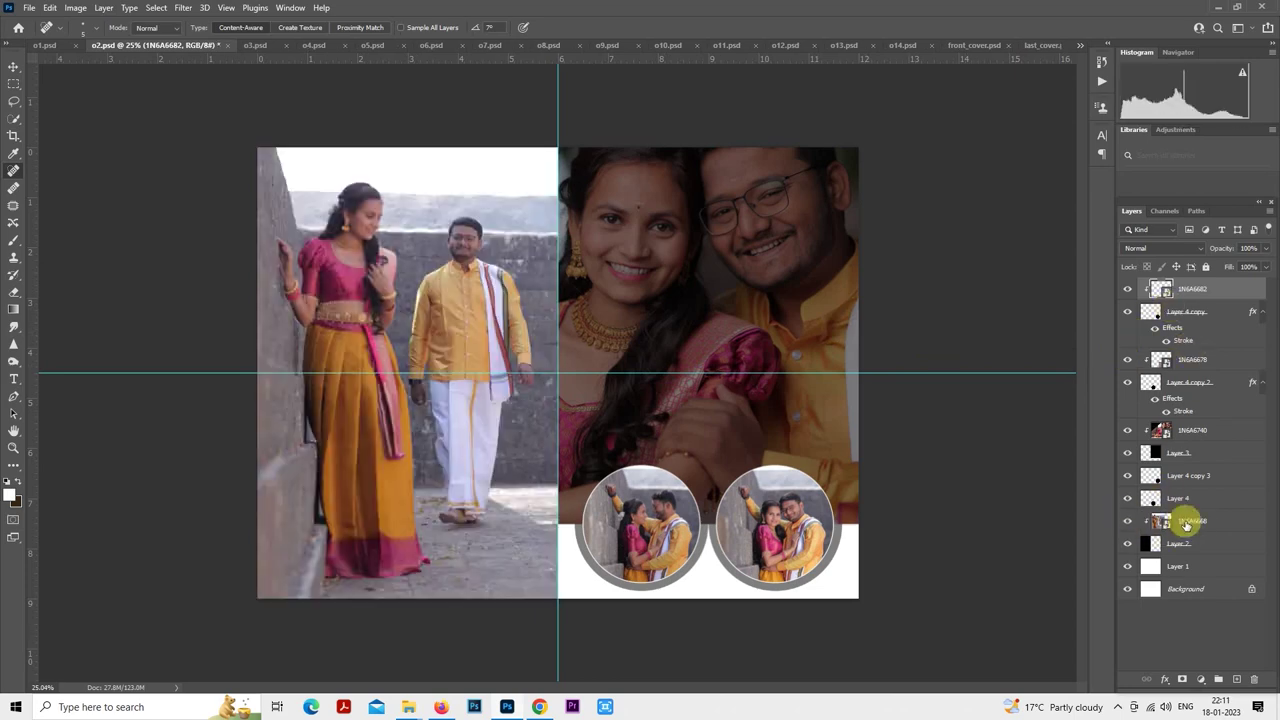
right_click(1185, 525)
click(1086, 366)
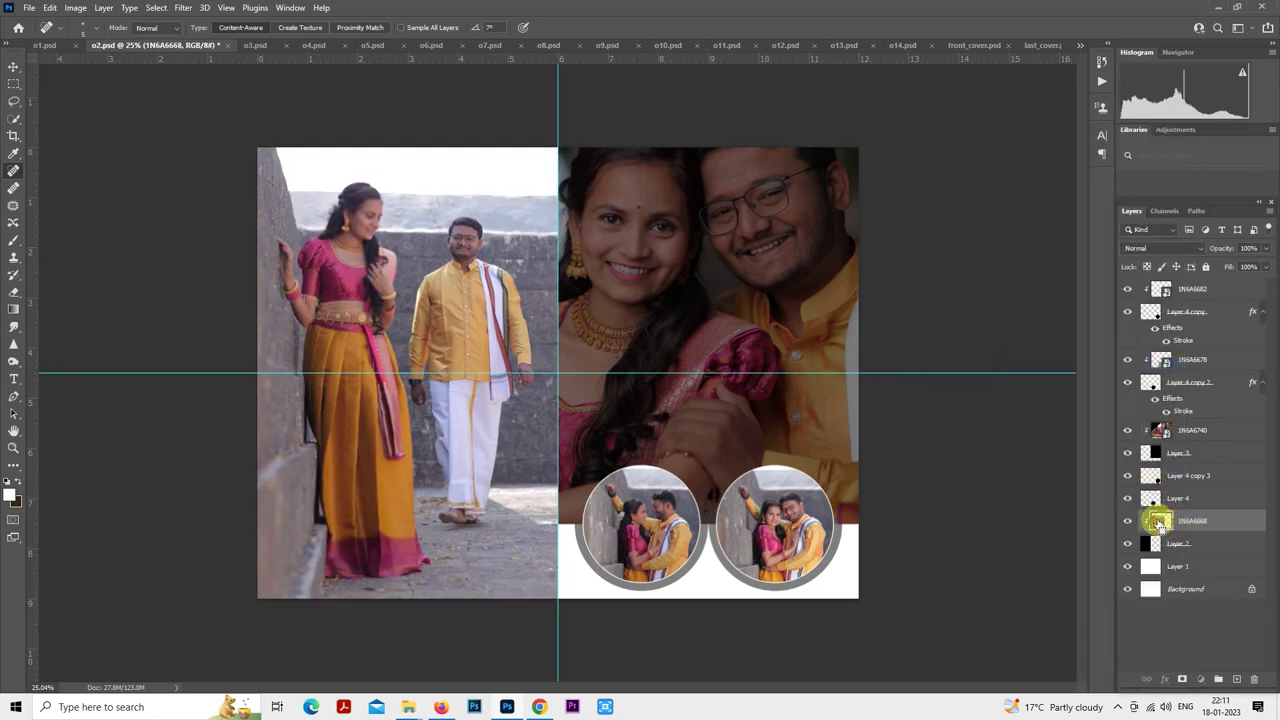
drag(1158, 521, 666, 441)
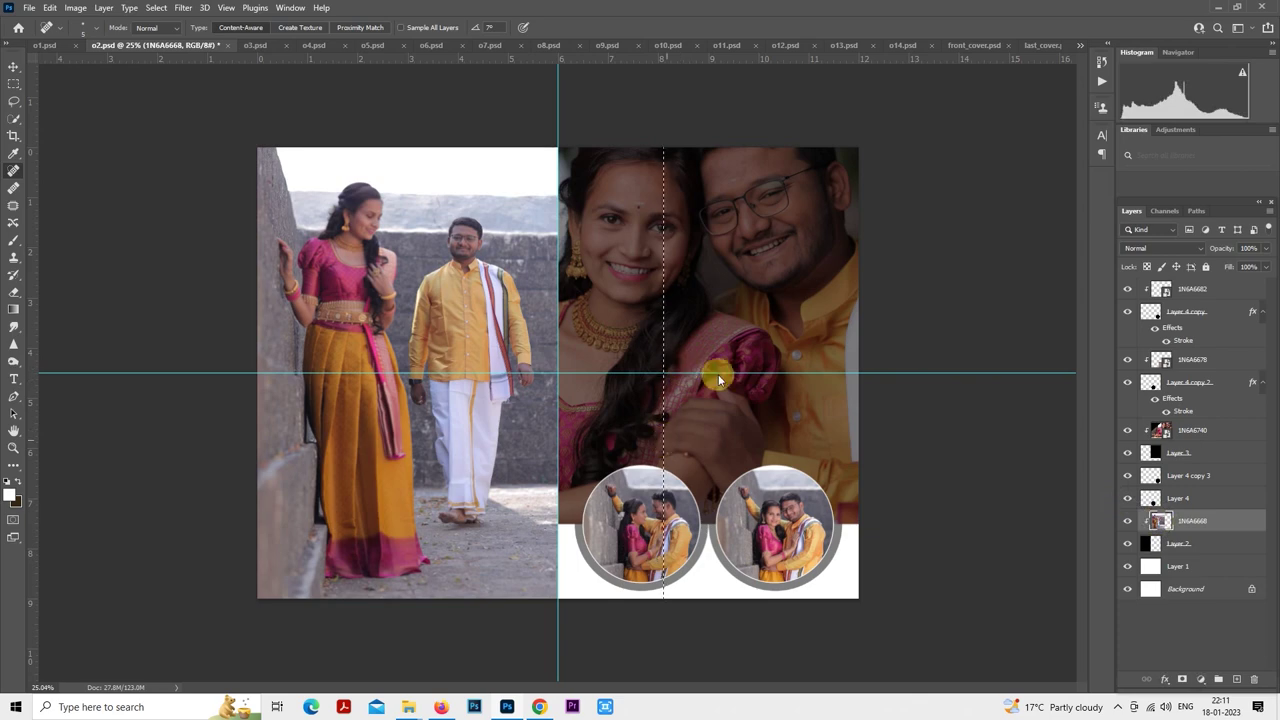
- Grade the photo in Camera Raw with the 10portraits preset, exposure −0.25 and shadows +53
key(ctrl+shift+a)
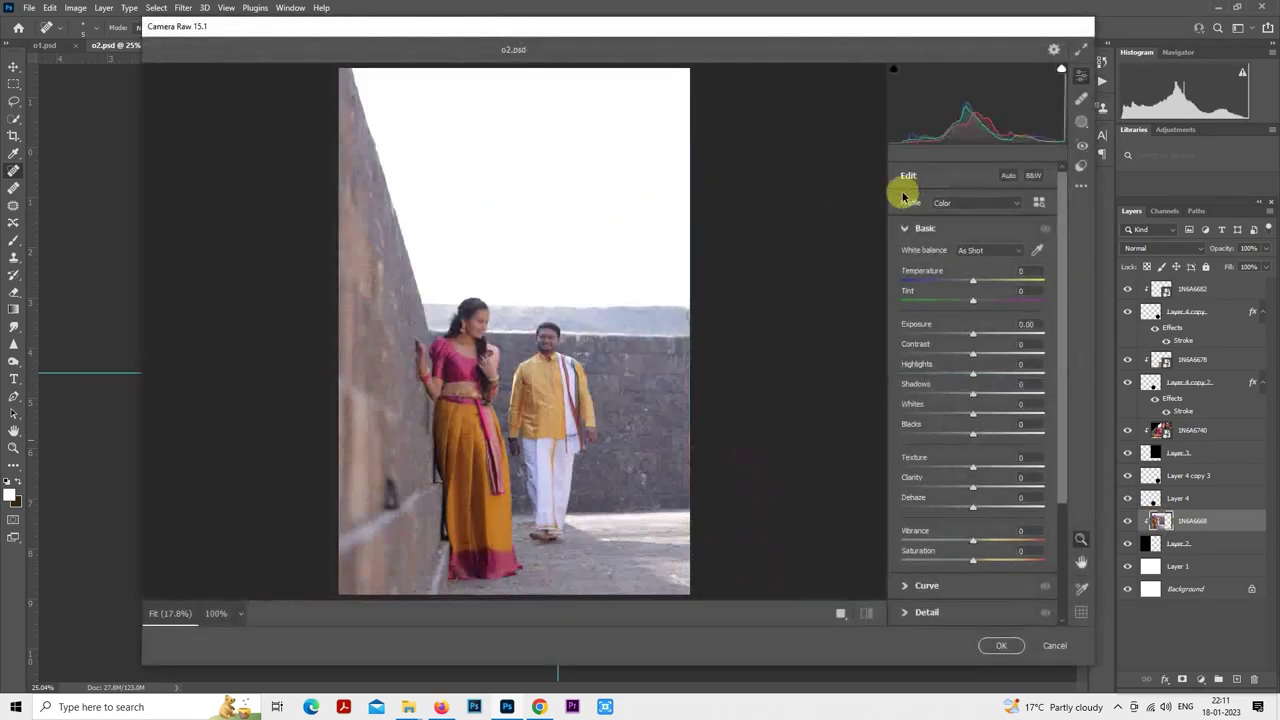
click(1080, 170)
click(983, 264)
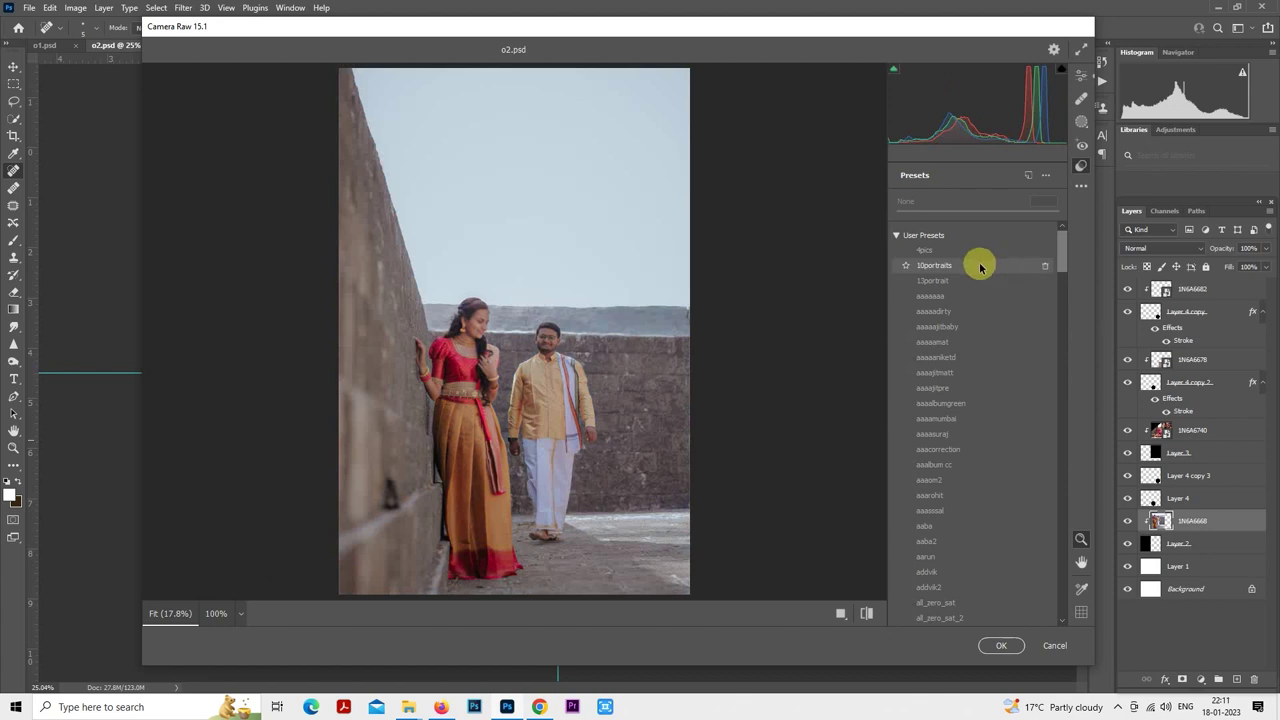
click(980, 266)
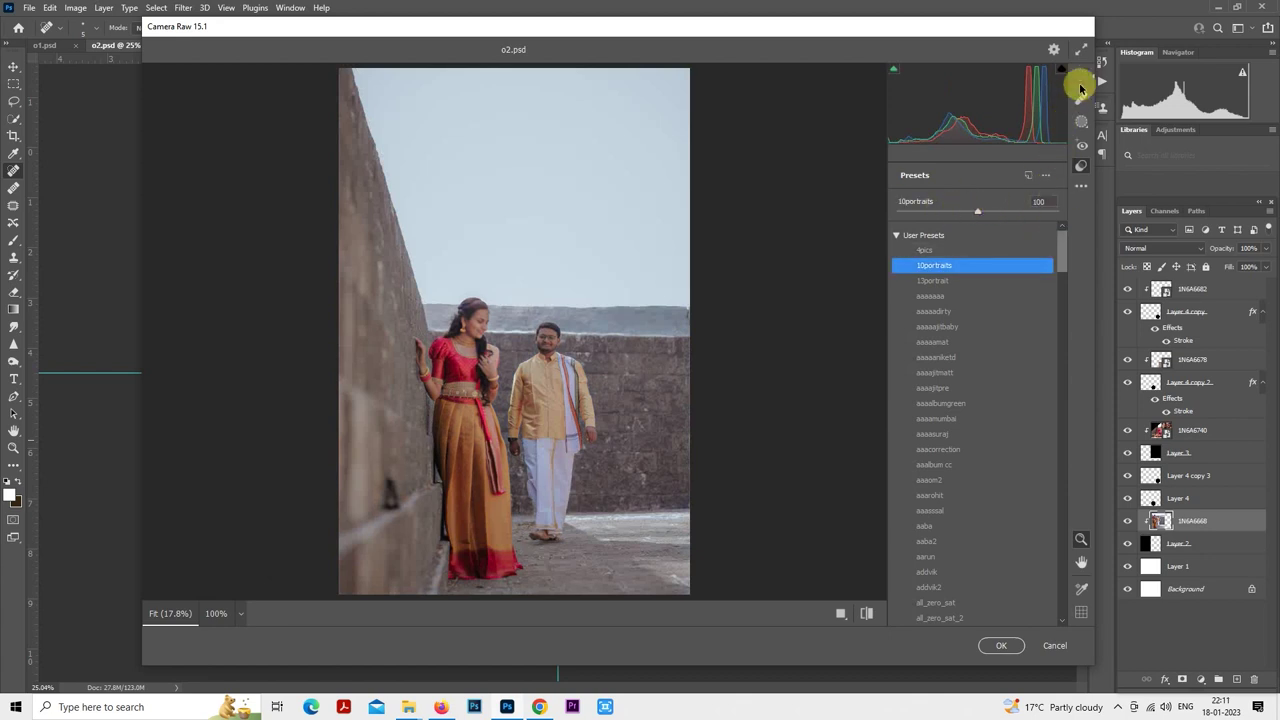
click(1081, 78)
drag(969, 336, 971, 336)
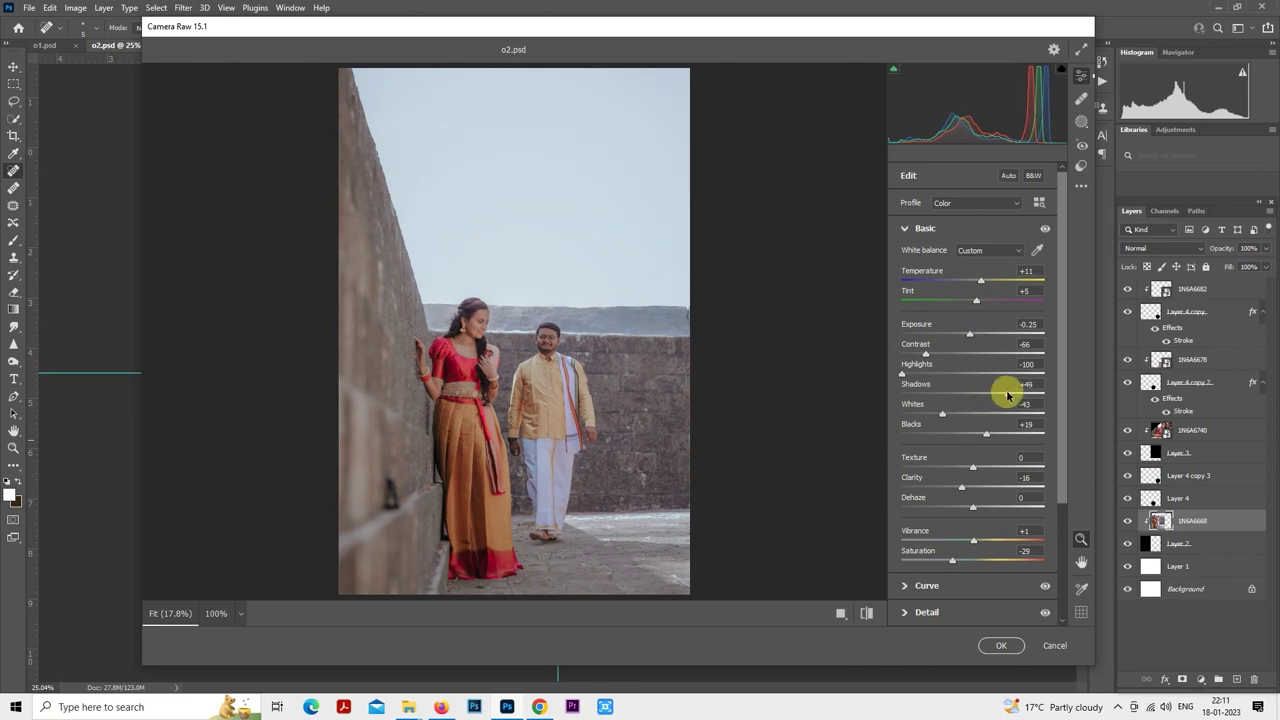
drag(1013, 393, 1011, 393)
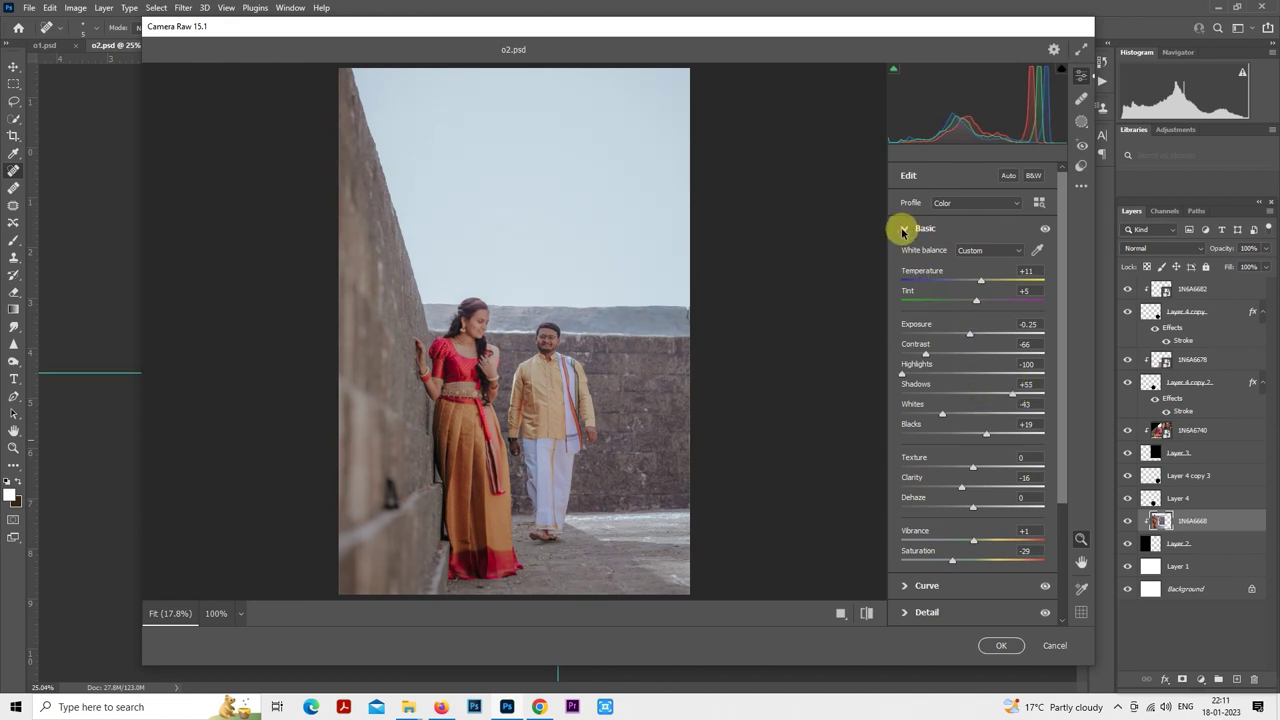
click(903, 229)
click(922, 310)
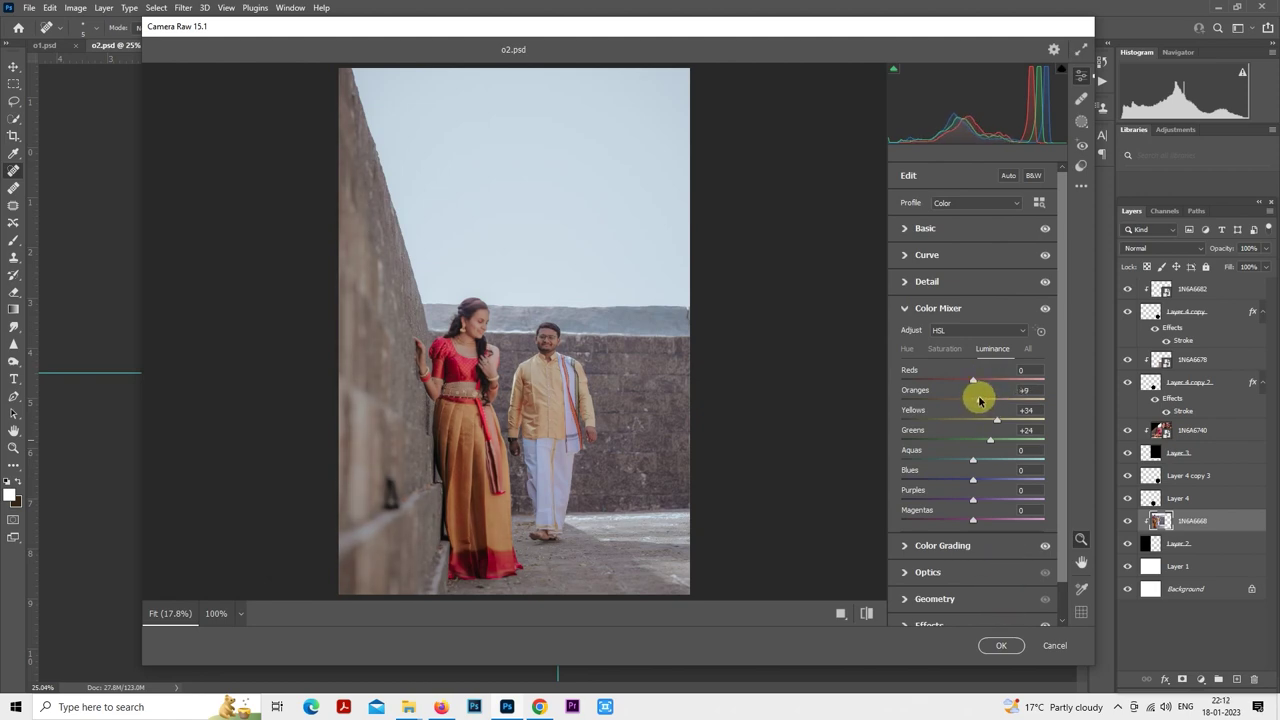
click(1000, 645)
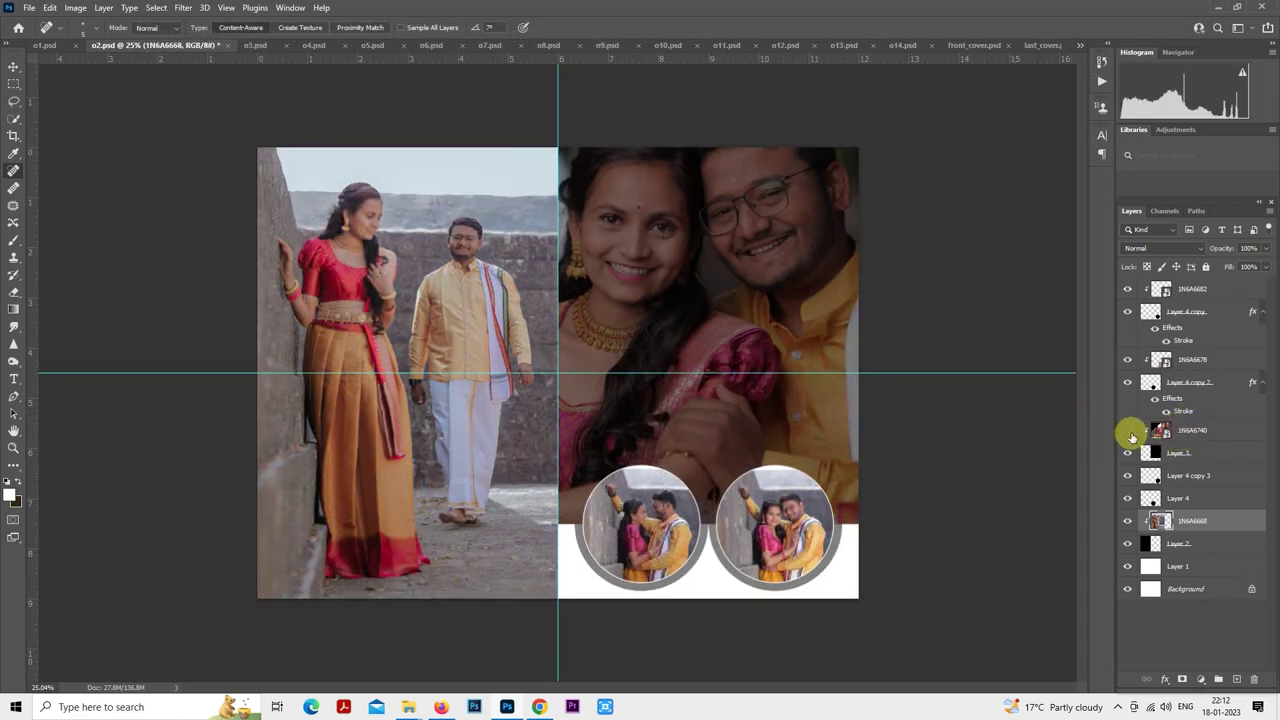
- Rasterize layer 1N6A6740 and apply the 10portraits Camera Raw preset to it
right_click(1165, 432)
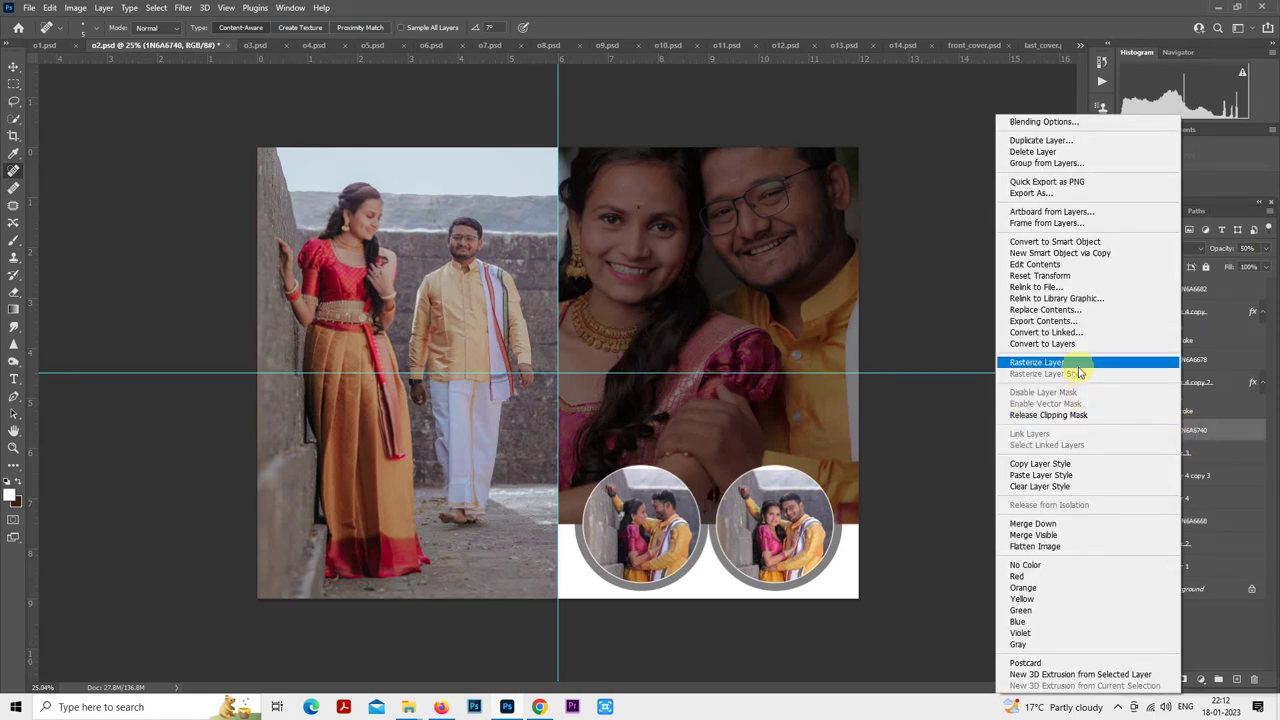
click(1078, 365)
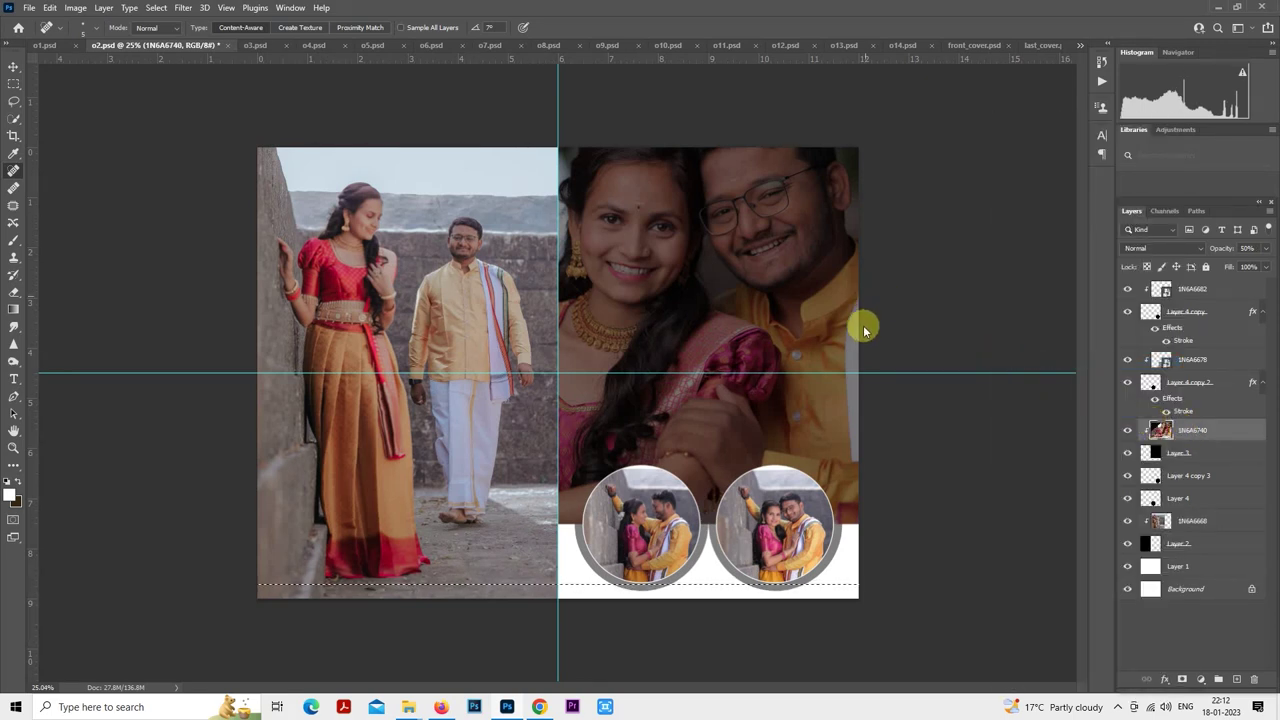
key(ctrl+shift+a)
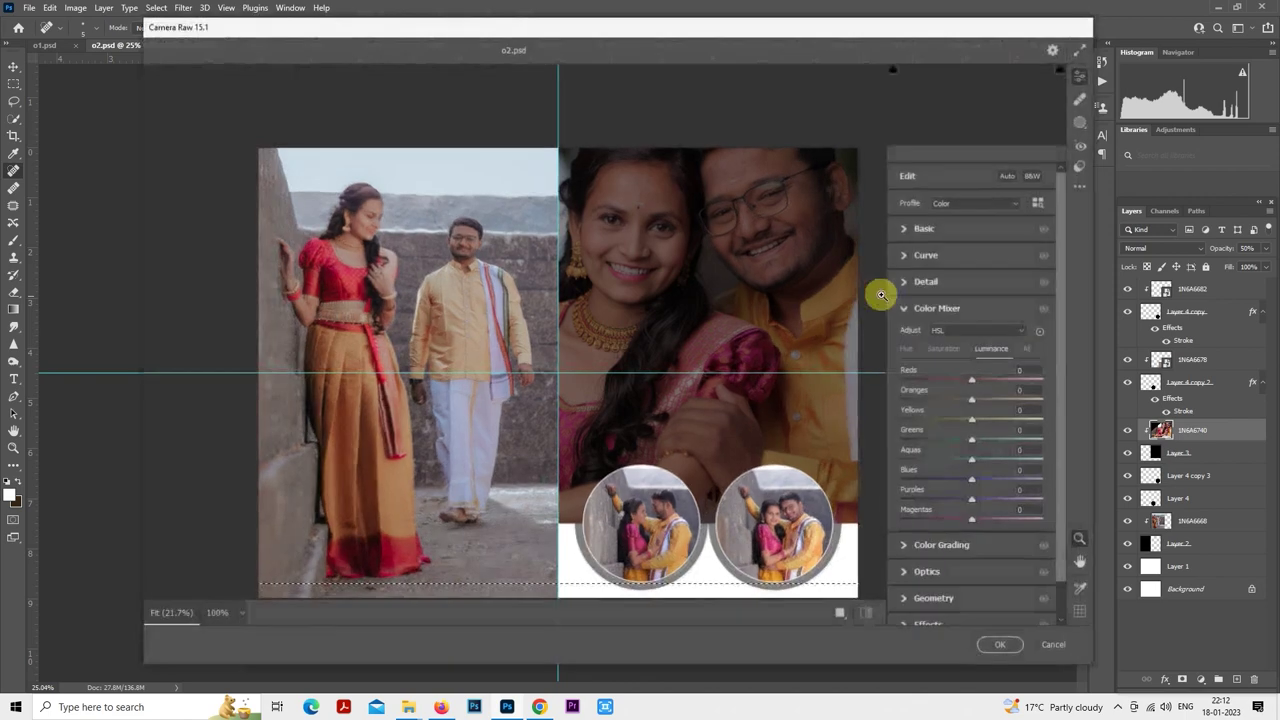
click(1080, 165)
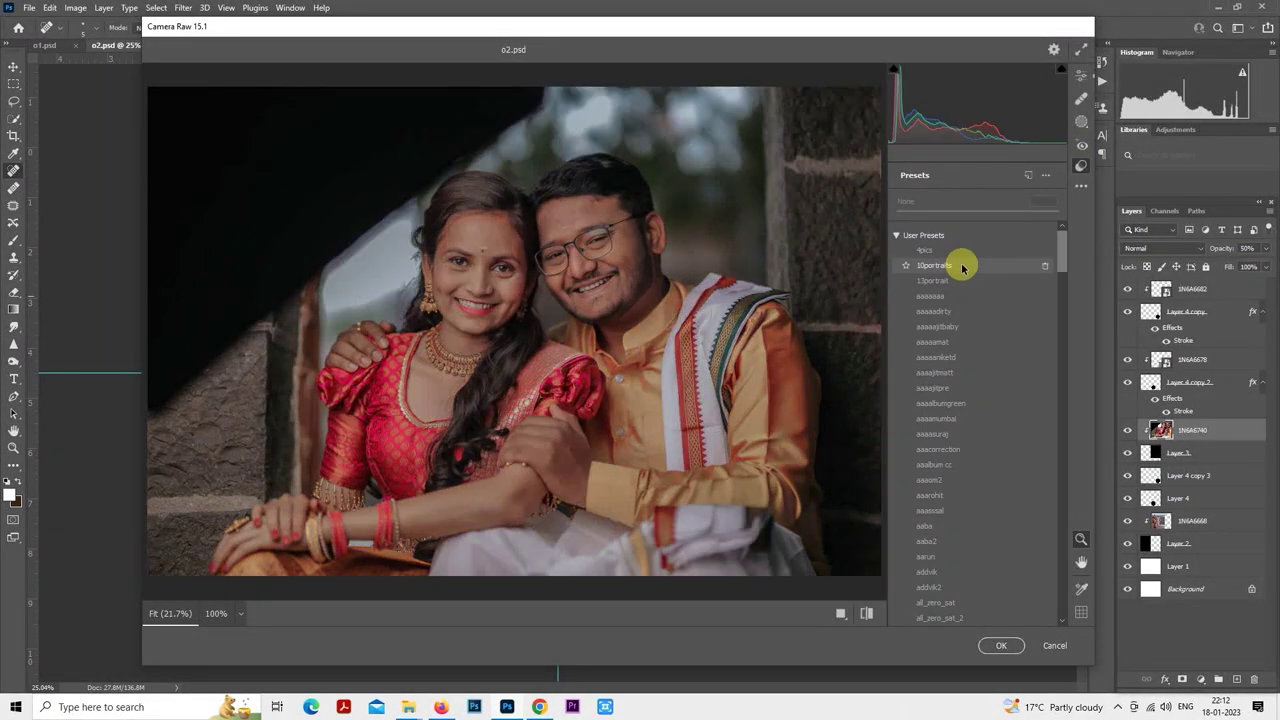
click(962, 264)
- Fine-tune to exposure −0.20, shadows +38, Oranges luminance +14, and apply the grade
click(1081, 76)
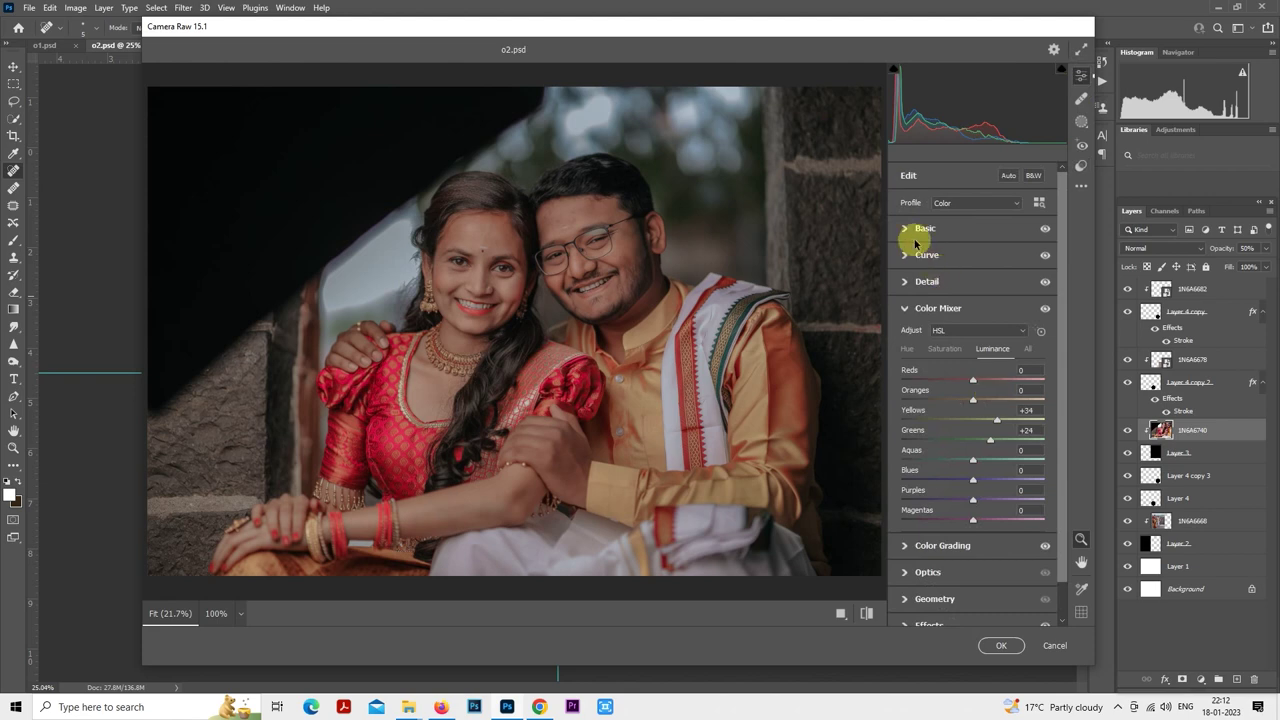
click(992, 400)
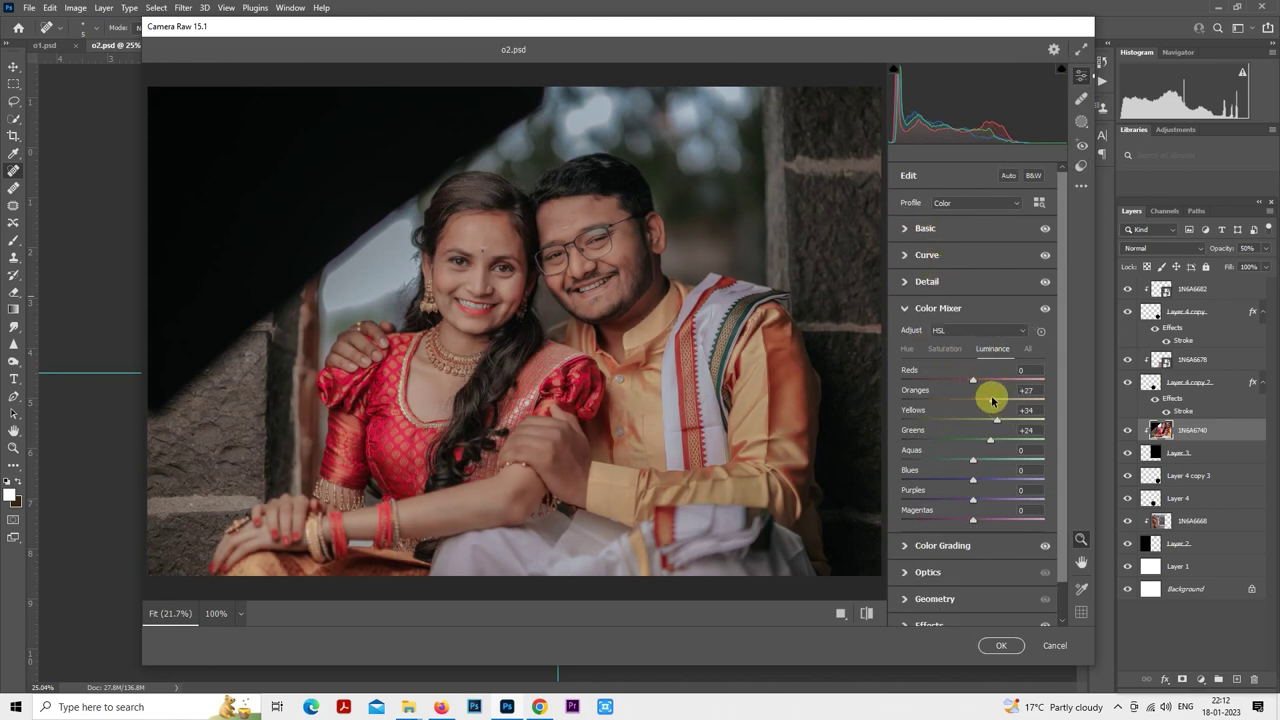
click(912, 228)
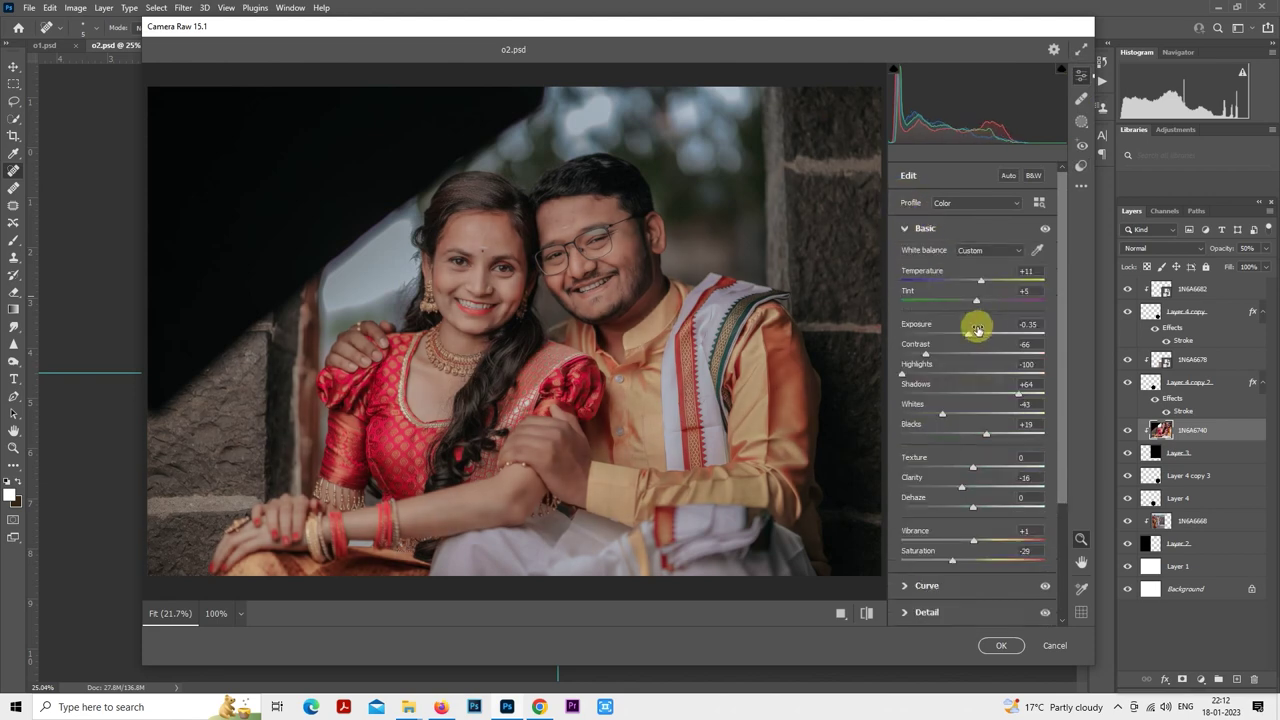
double_click(968, 335)
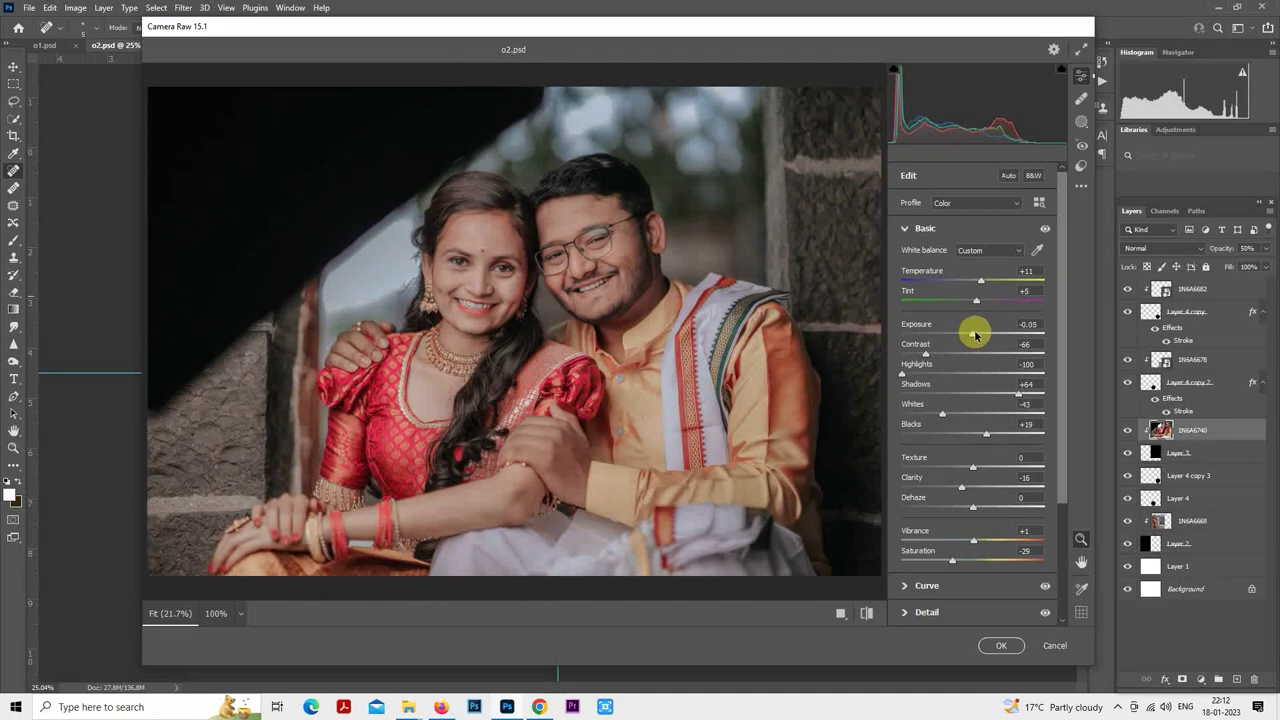
click(995, 394)
drag(1003, 394, 1000, 394)
double_click(971, 335)
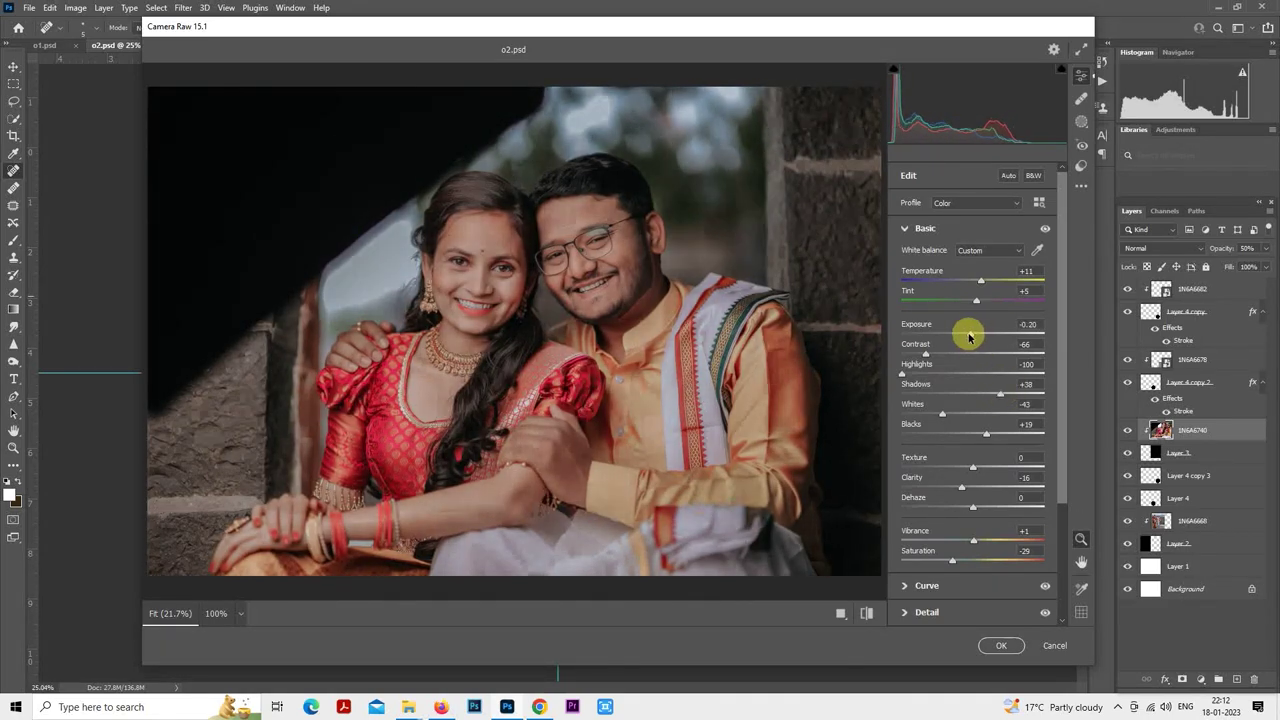
click(910, 228)
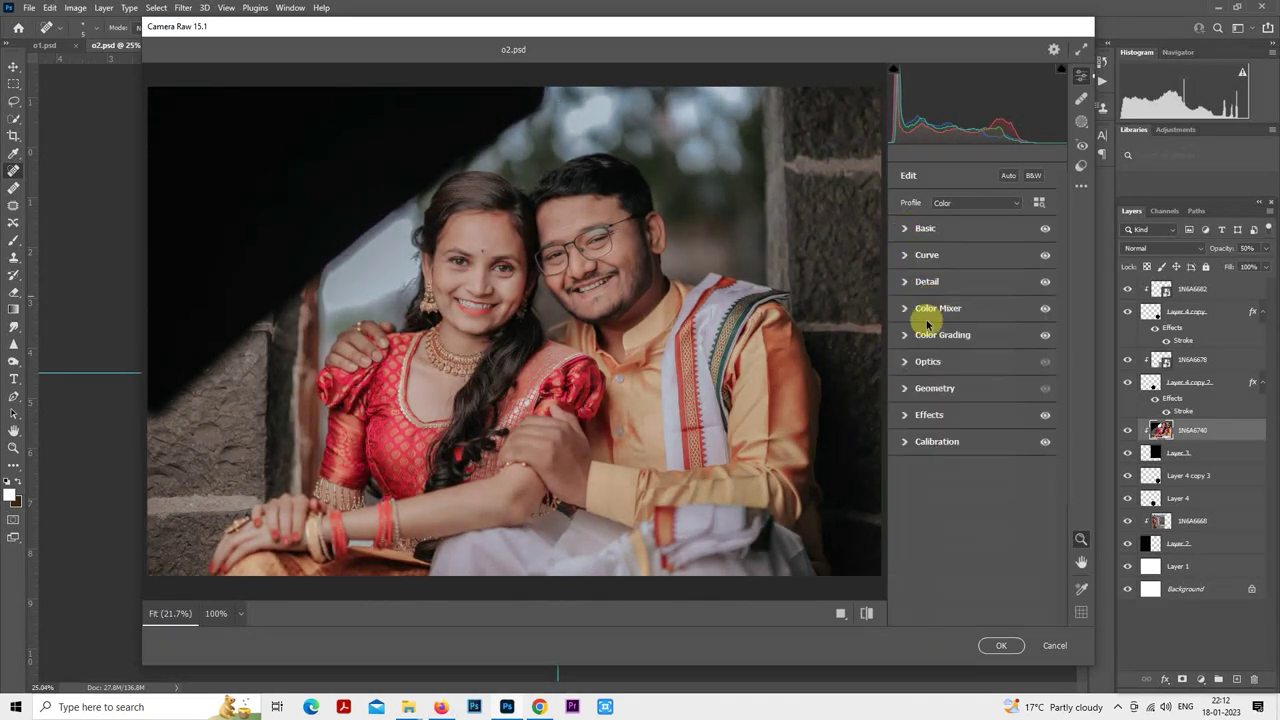
click(910, 312)
drag(984, 399, 981, 401)
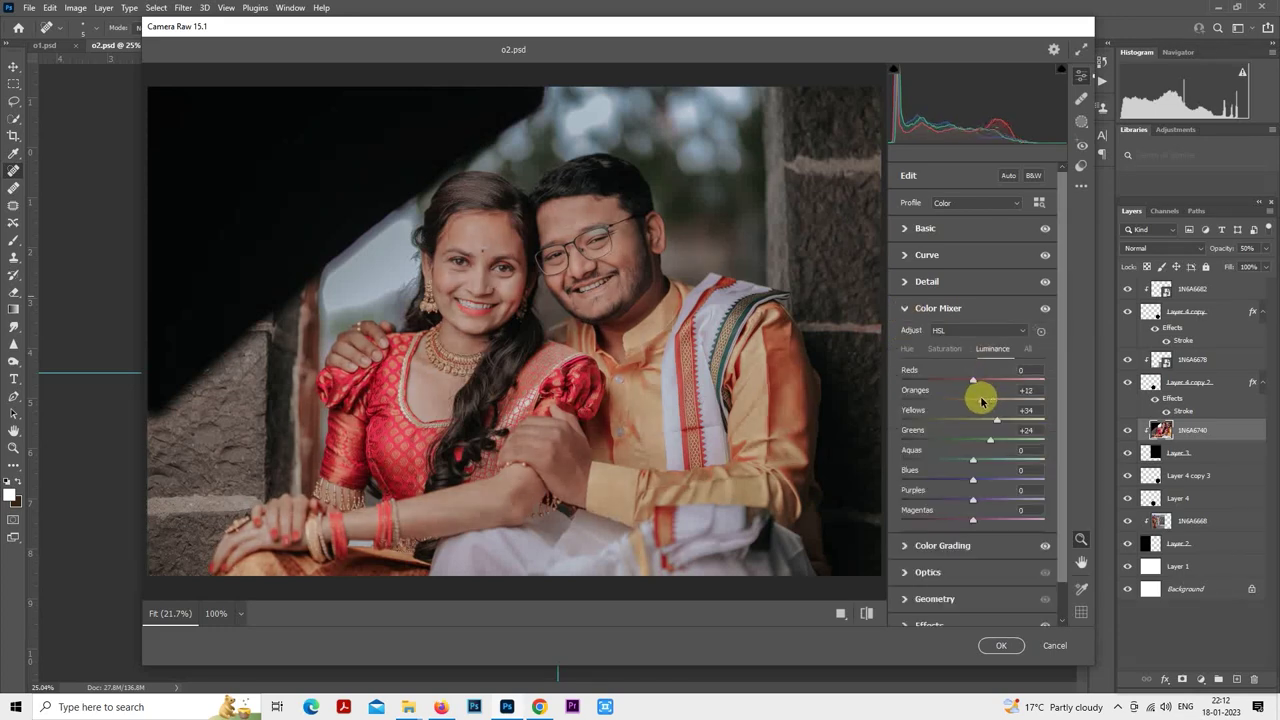
click(1000, 645)
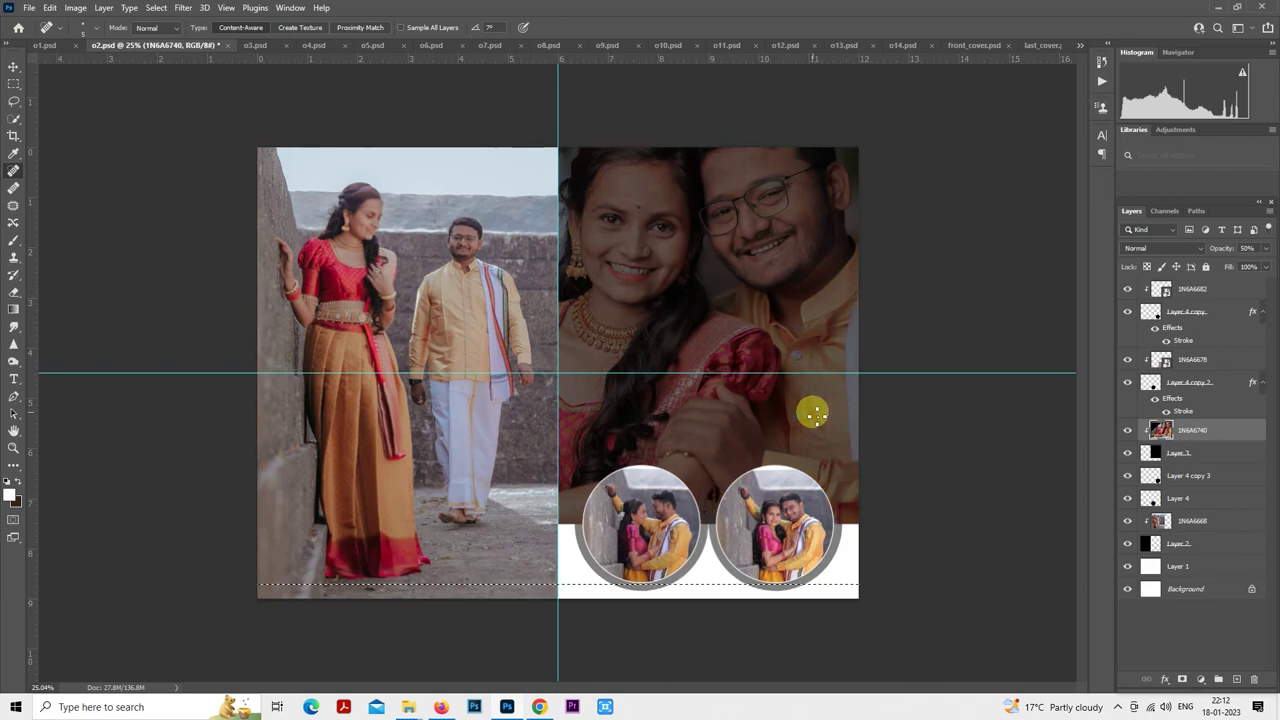
- Rasterize the left circle photo 1N6A6678 and grade it with the 10portraits Camera Raw preset
right_click(1185, 366)
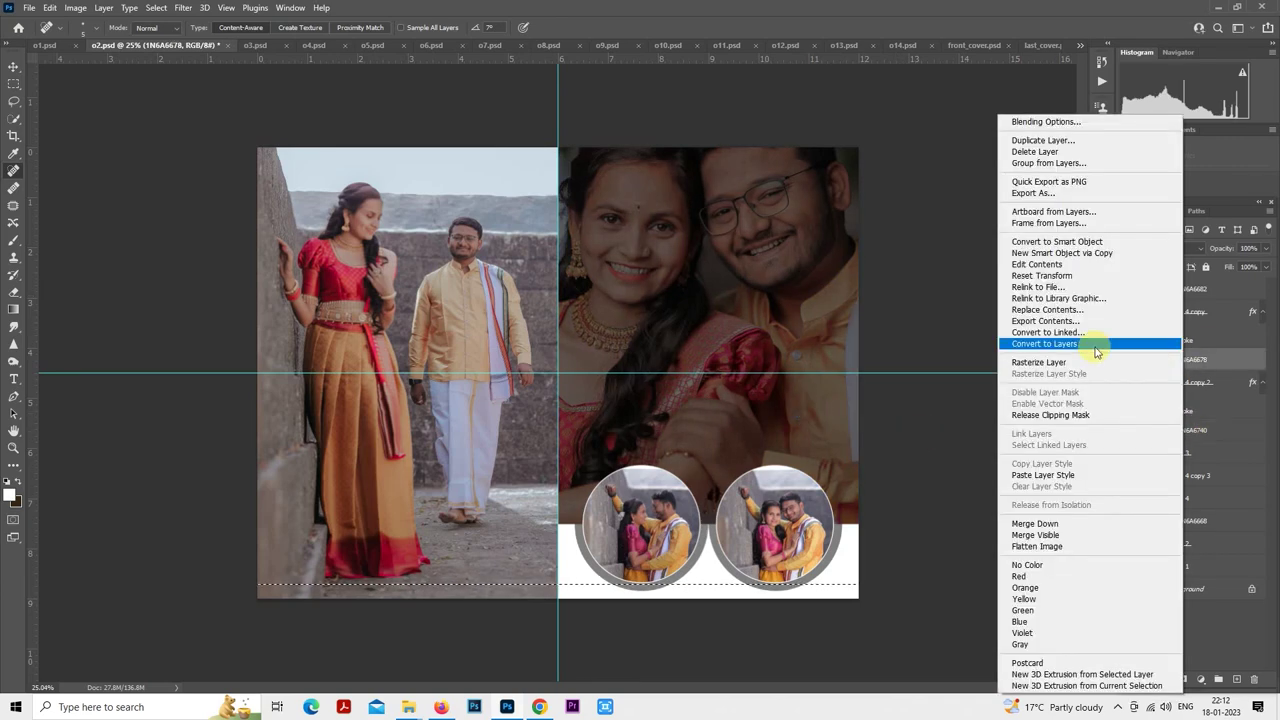
click(1090, 370)
ctrl+click(1158, 360)
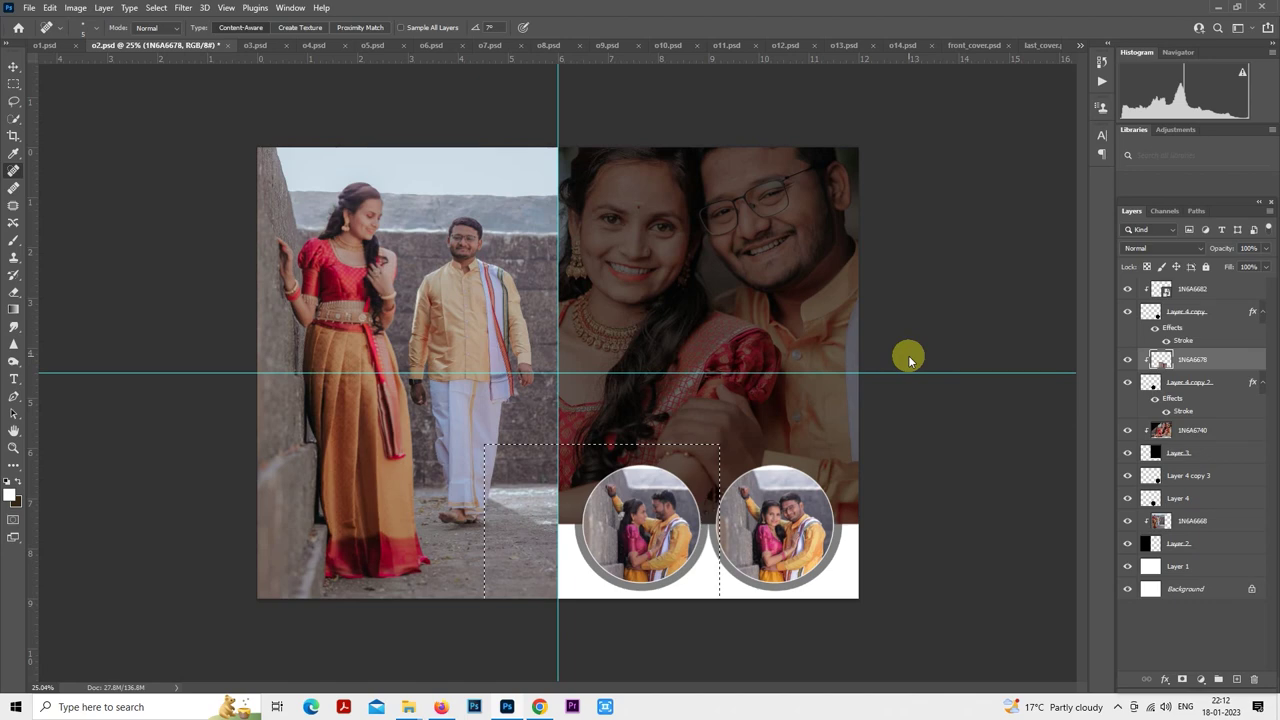
key(ctrl+shift+a)
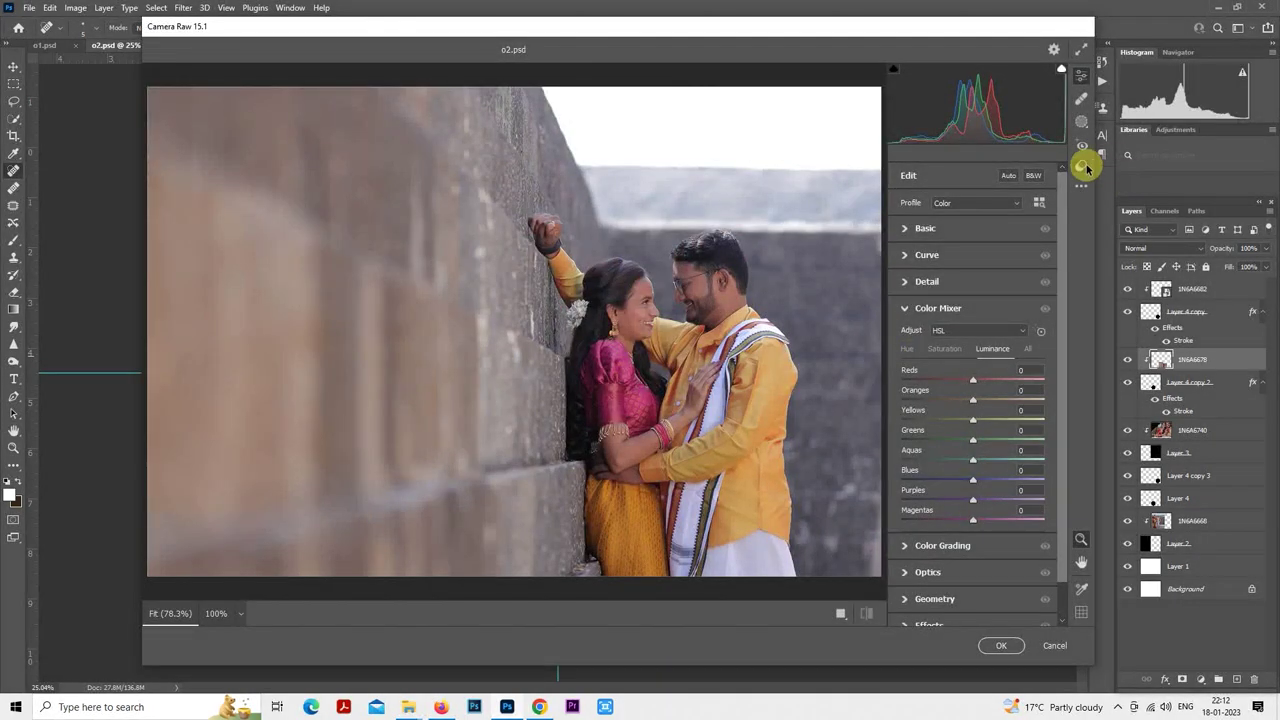
click(1081, 166)
click(951, 265)
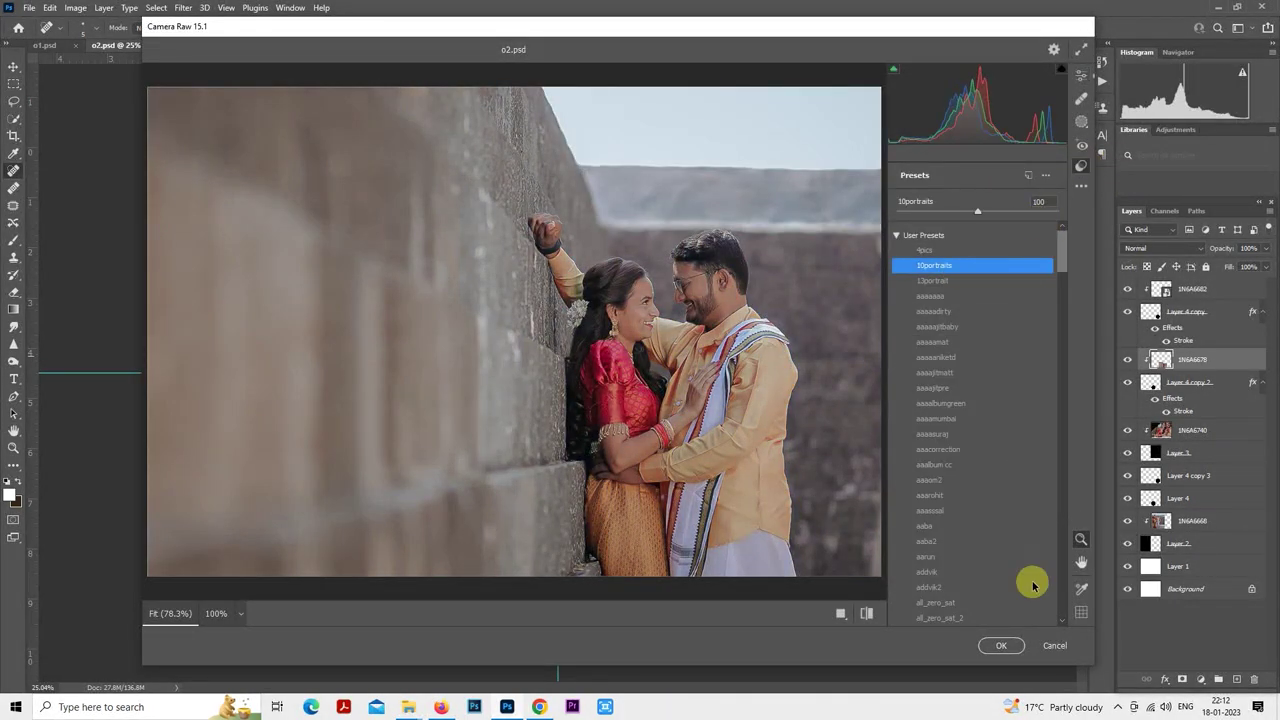
click(1001, 646)
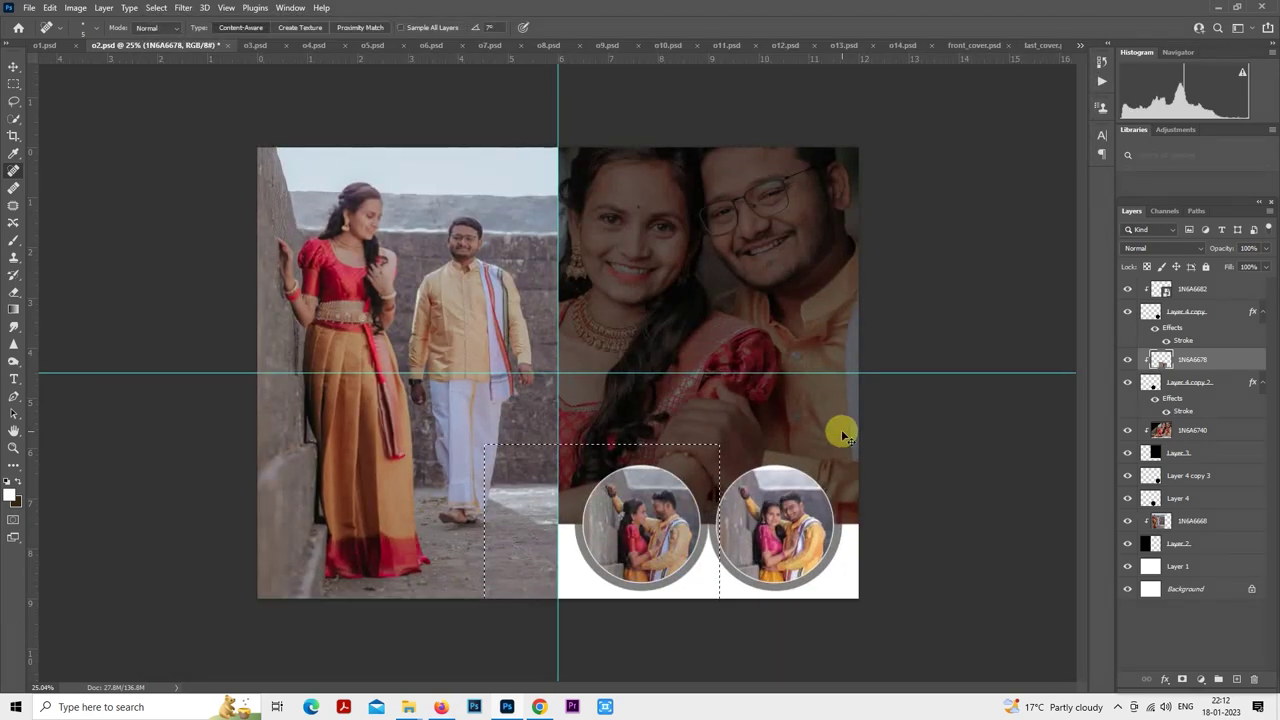
- Rasterize the right circle photo layer 1N6A6682 and clear the selection
click(1180, 288)
right_click(1180, 288)
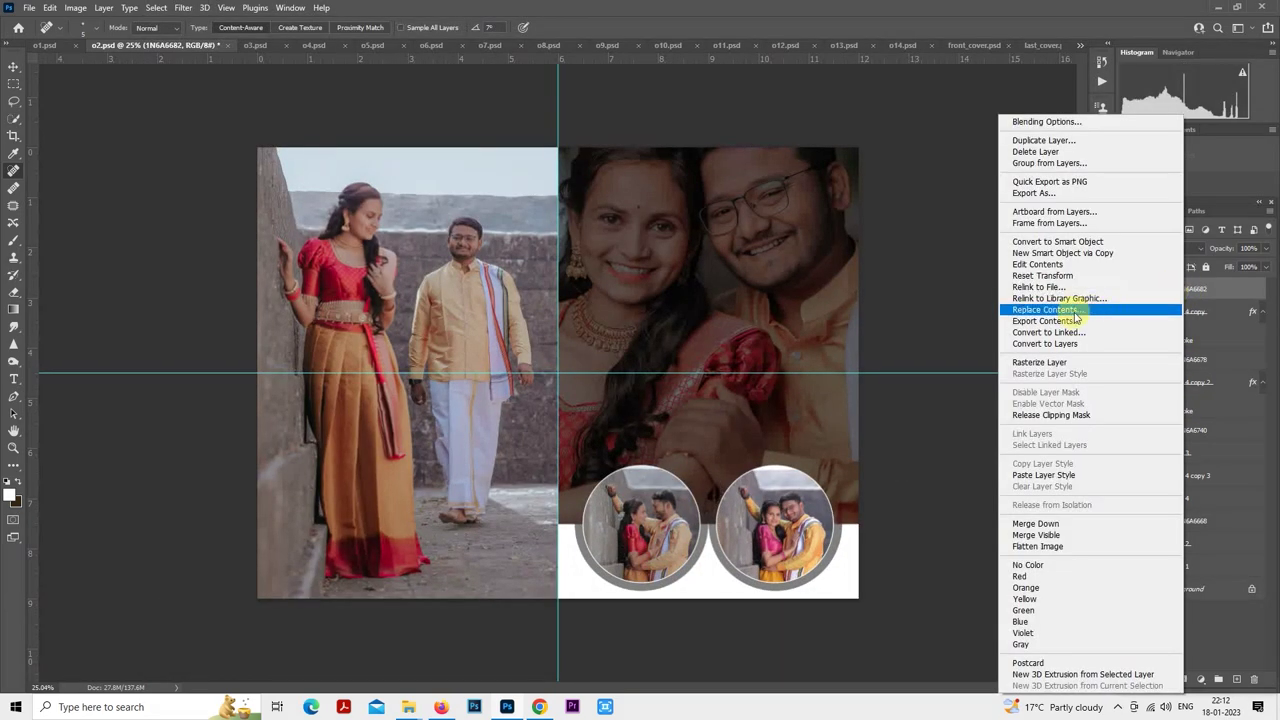
click(1063, 367)
ctrl+click(1159, 288)
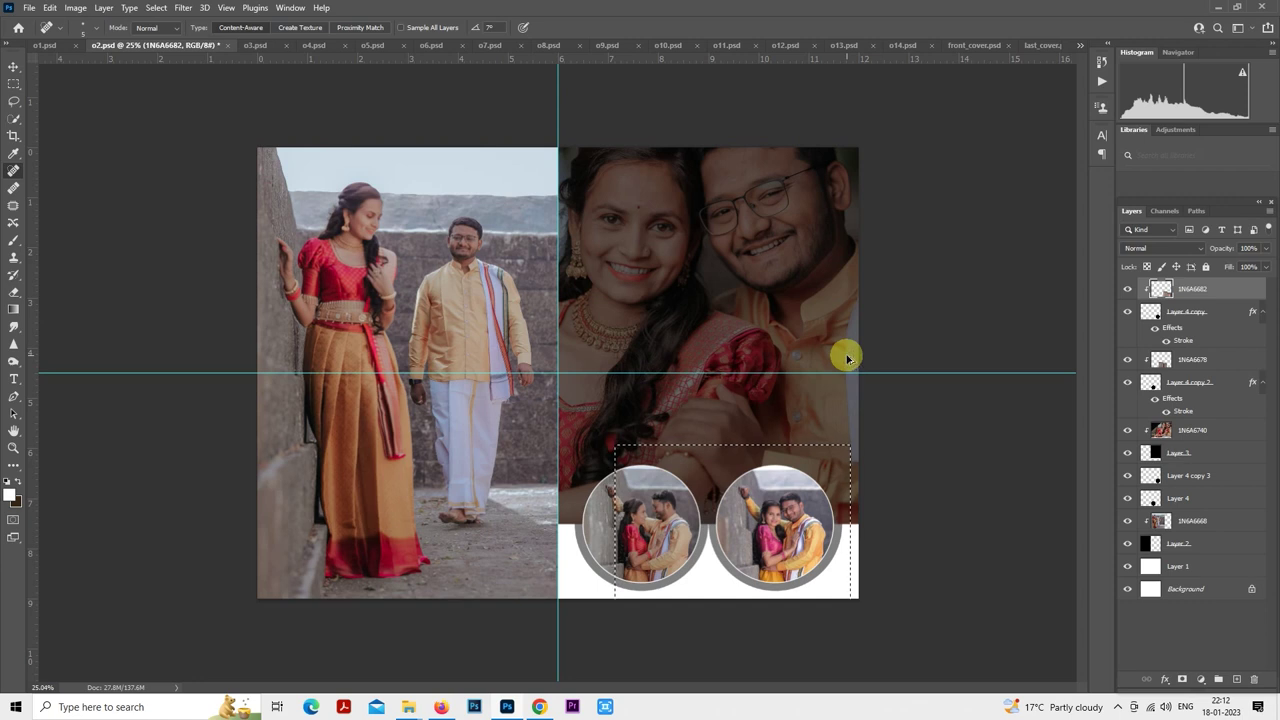
key(ctrl+d)
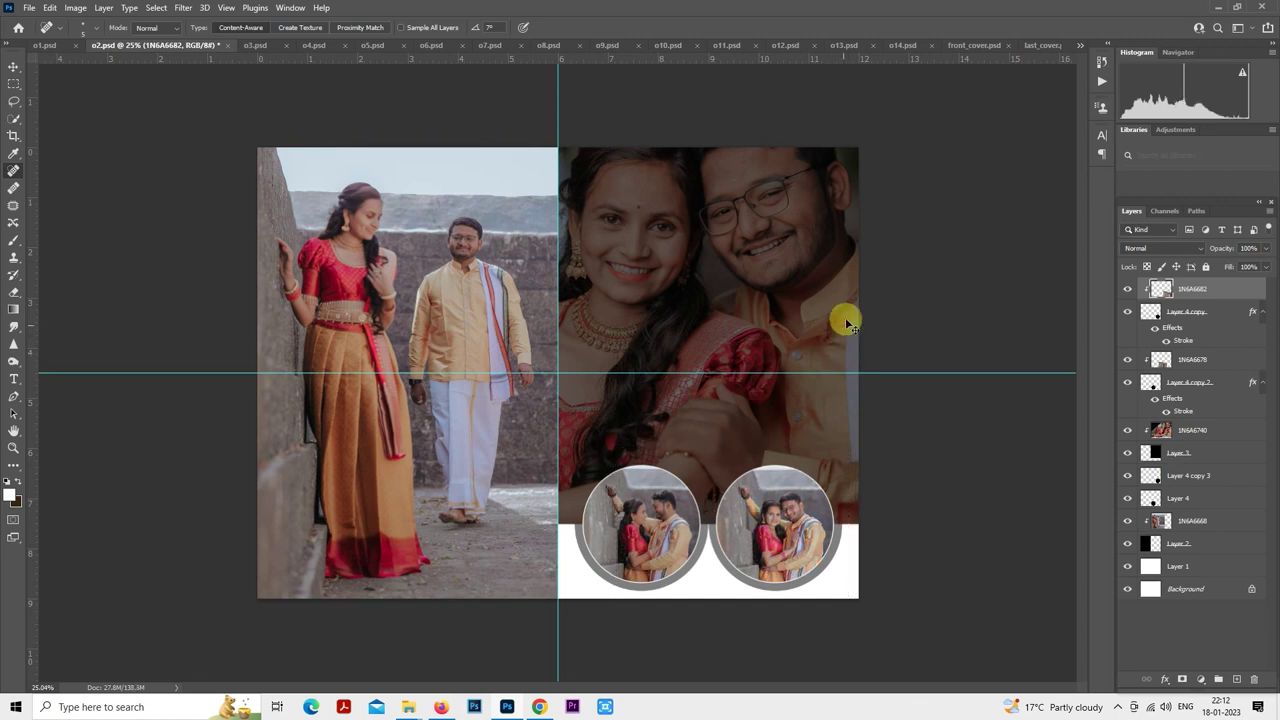
click(1171, 520)
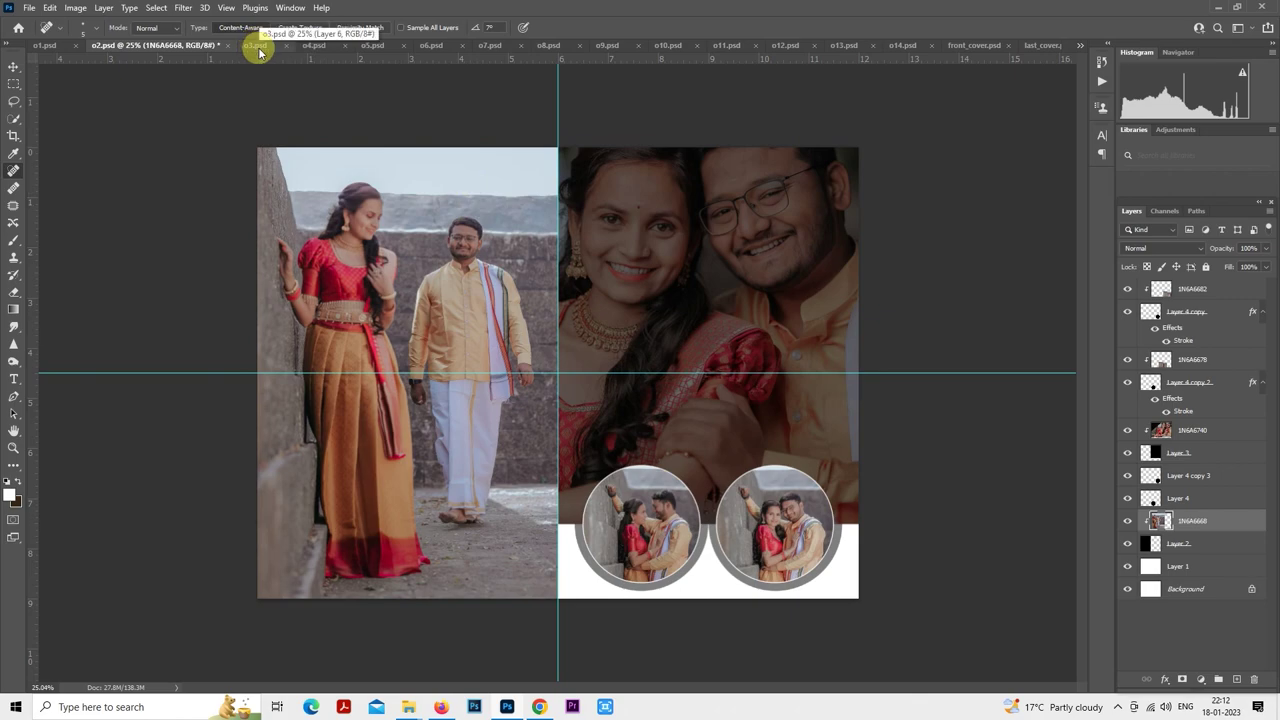
- Zoom in on the groom's face and heal two forehead blemishes on layer 1N6A6668
scroll(508, 271, up, 10)
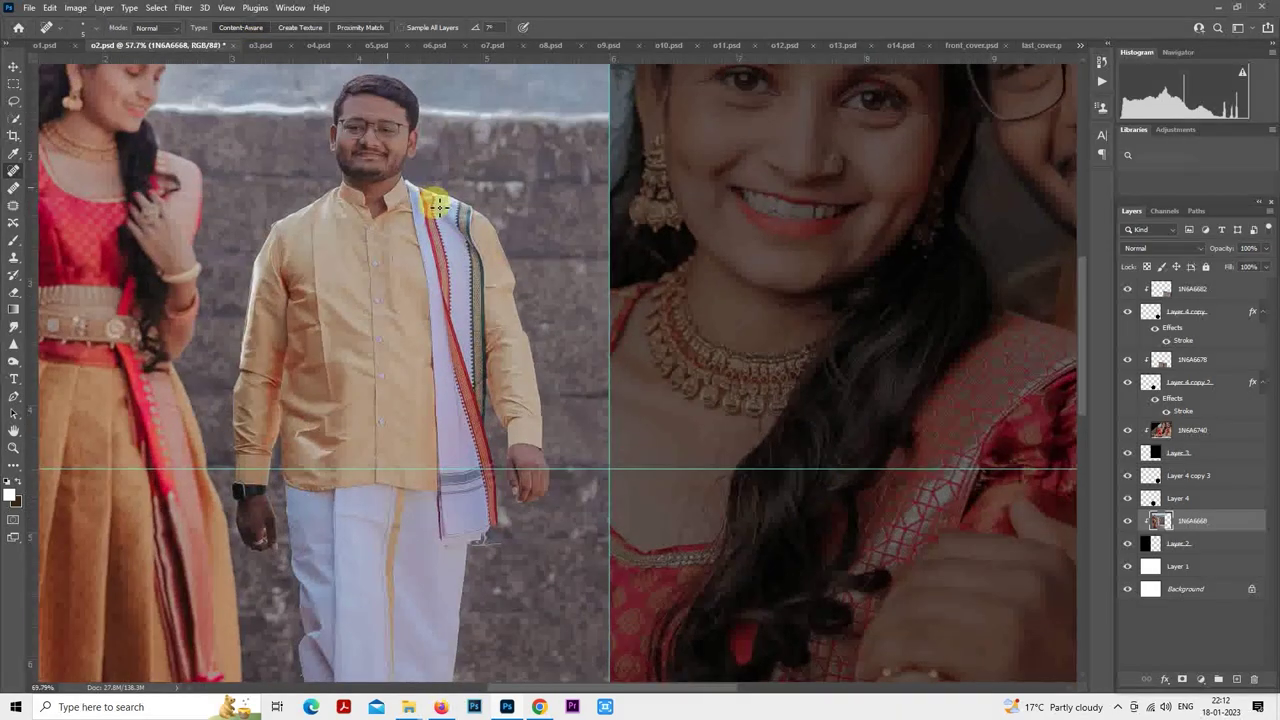
scroll(449, 163, up, 5)
scroll(449, 166, up, 4)
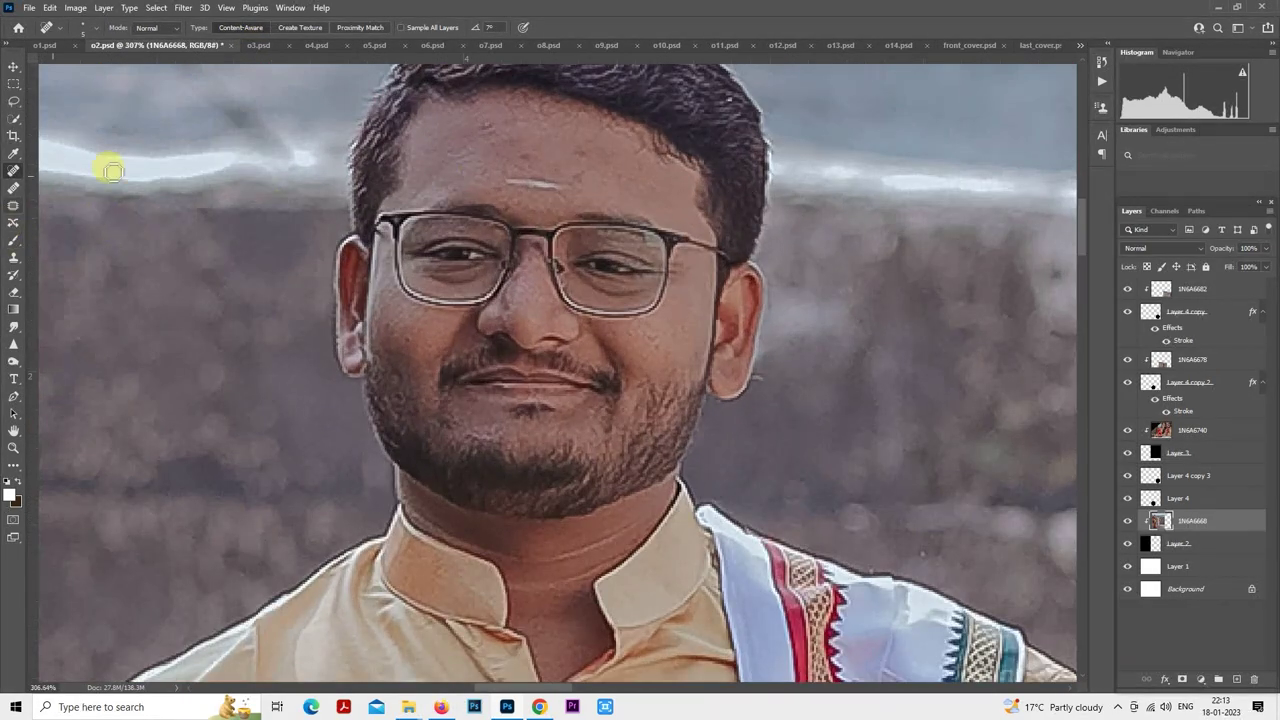
scroll(518, 212, up, 2)
scroll(518, 212, up, 1)
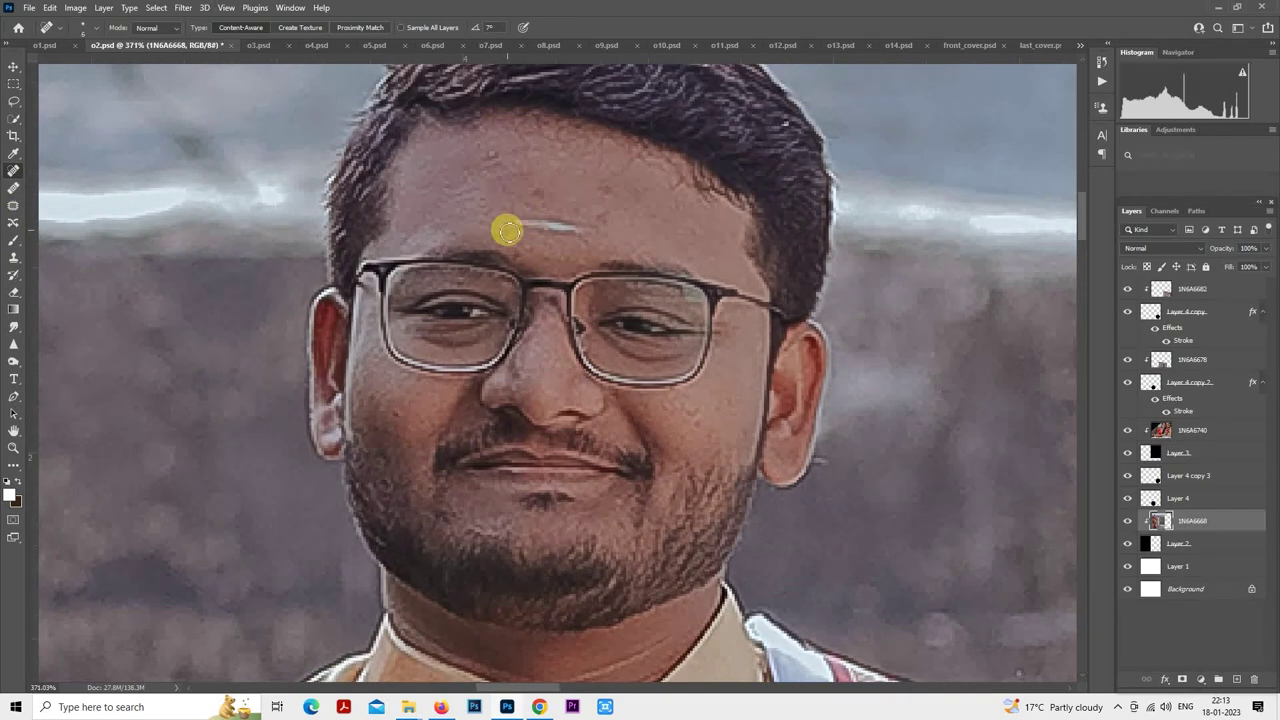
click(483, 150)
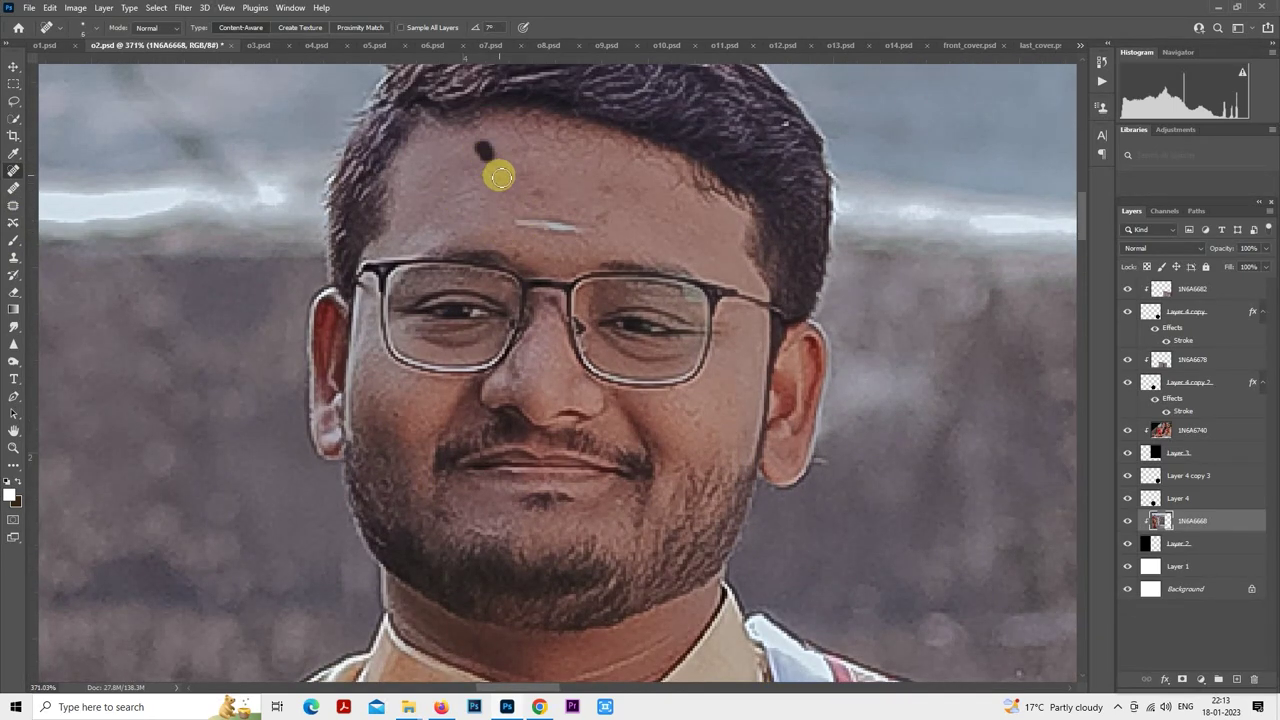
click(540, 193)
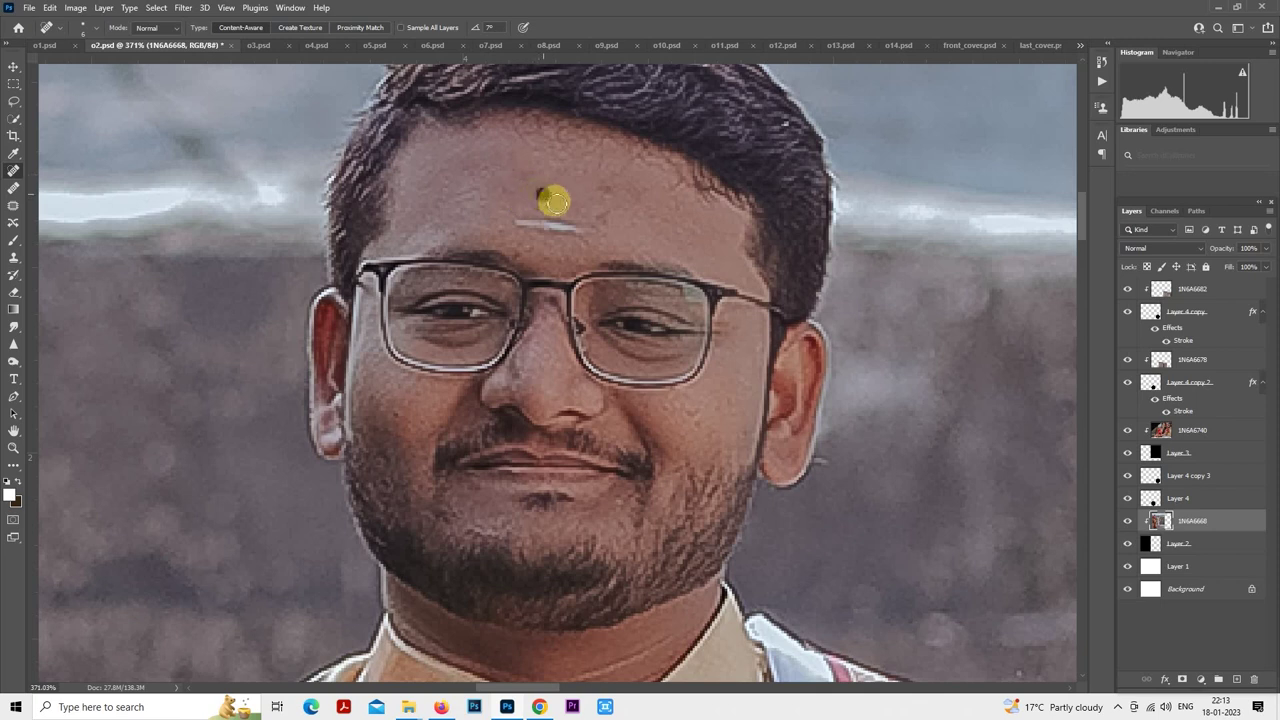
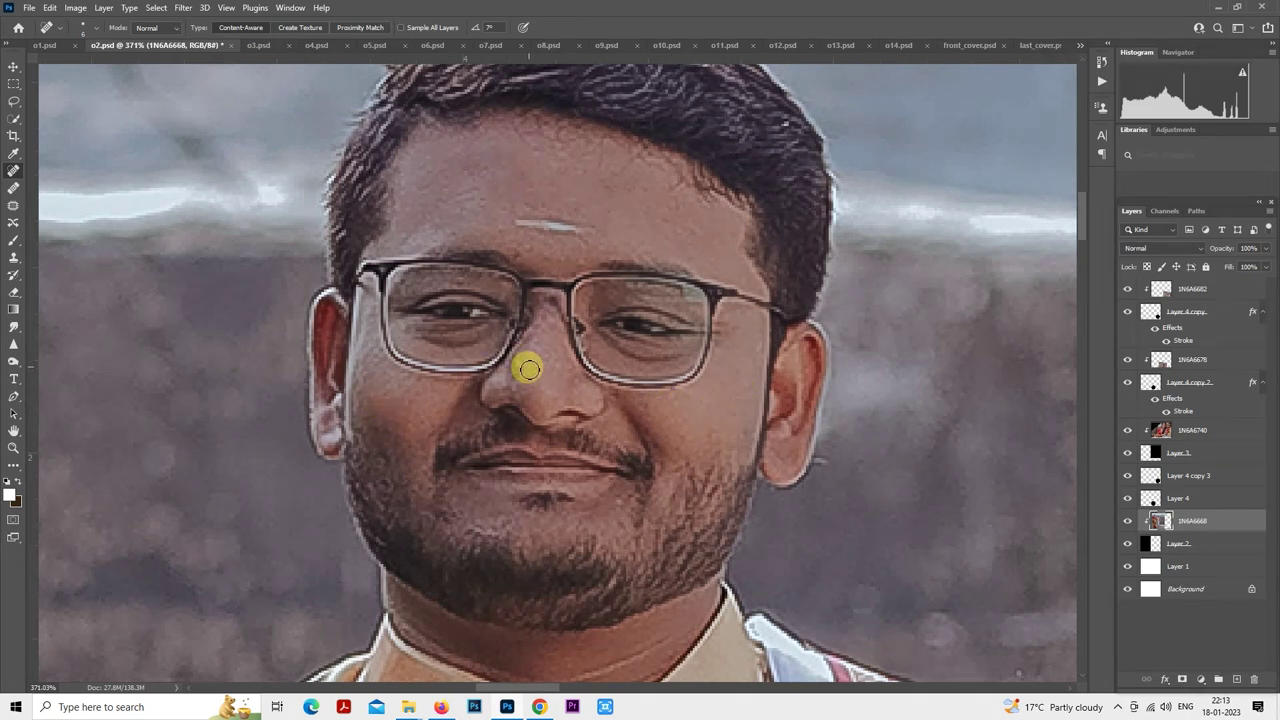
- Apply SkinFiner to the 1N6A6668 stone-wall photo after checking the man's face at 1:1
scroll(566, 371, down, 10)
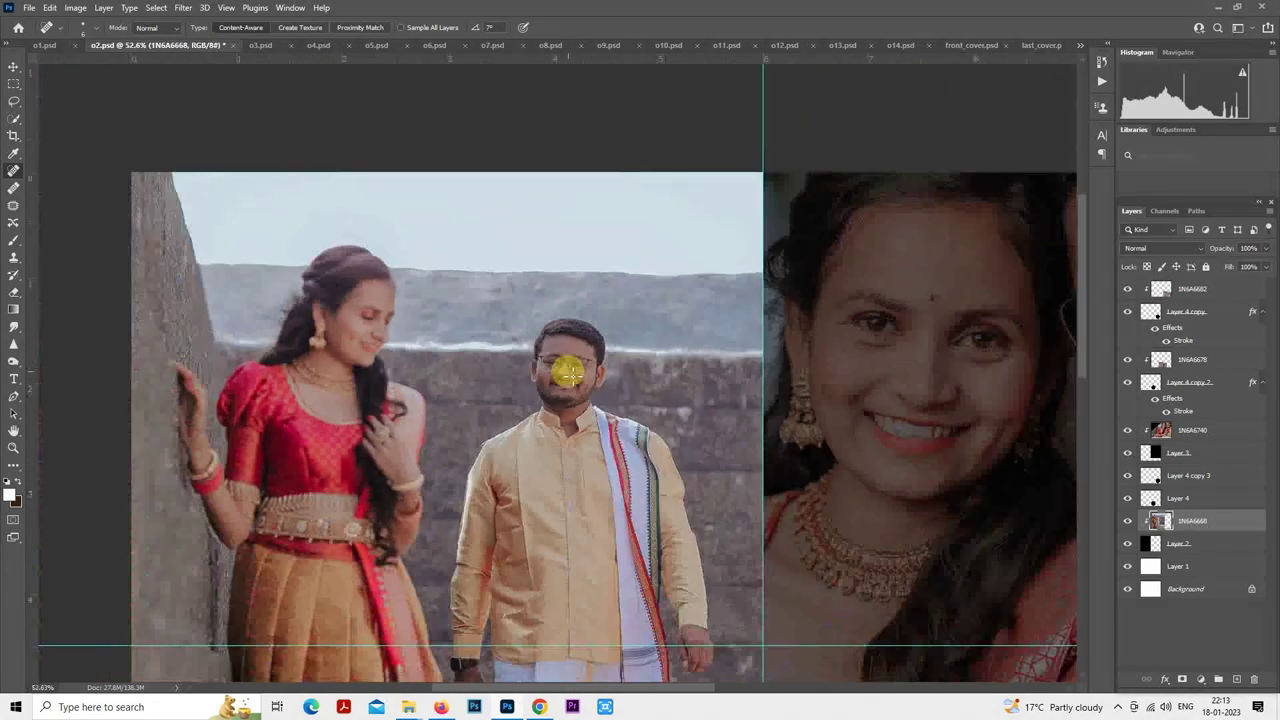
scroll(566, 371, down, 2)
click(156, 7)
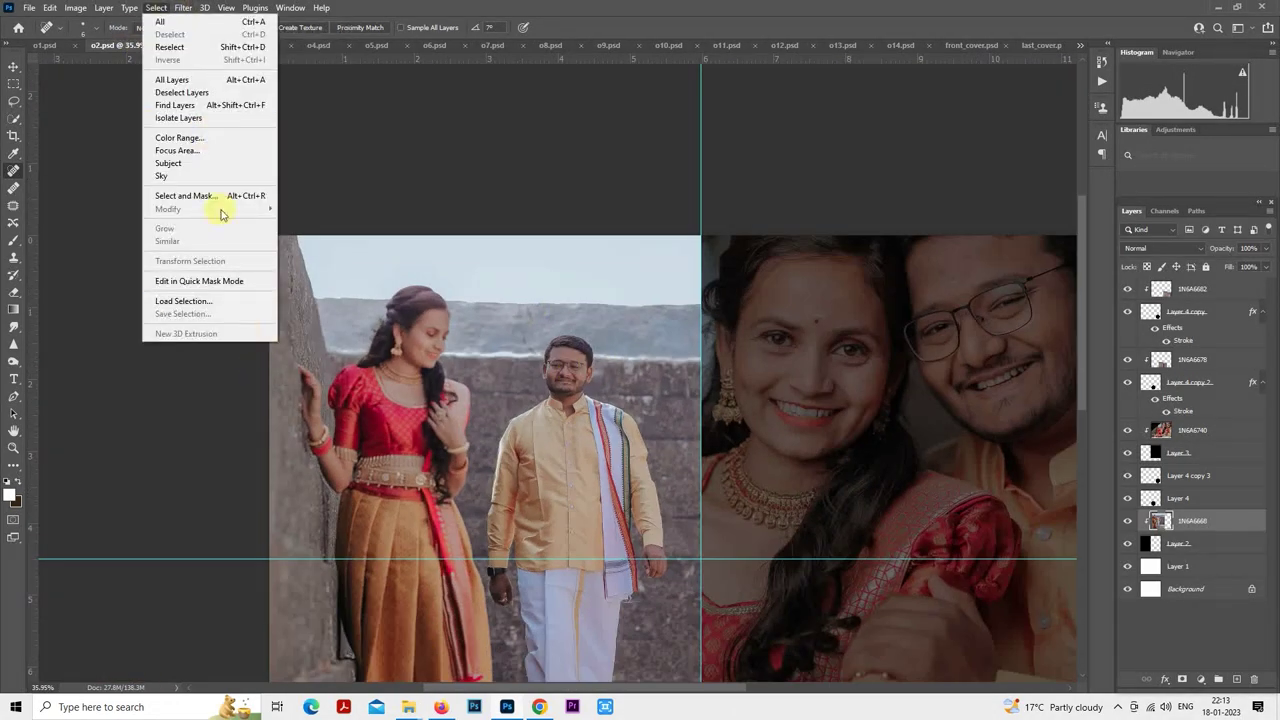
mouse_move(203, 8)
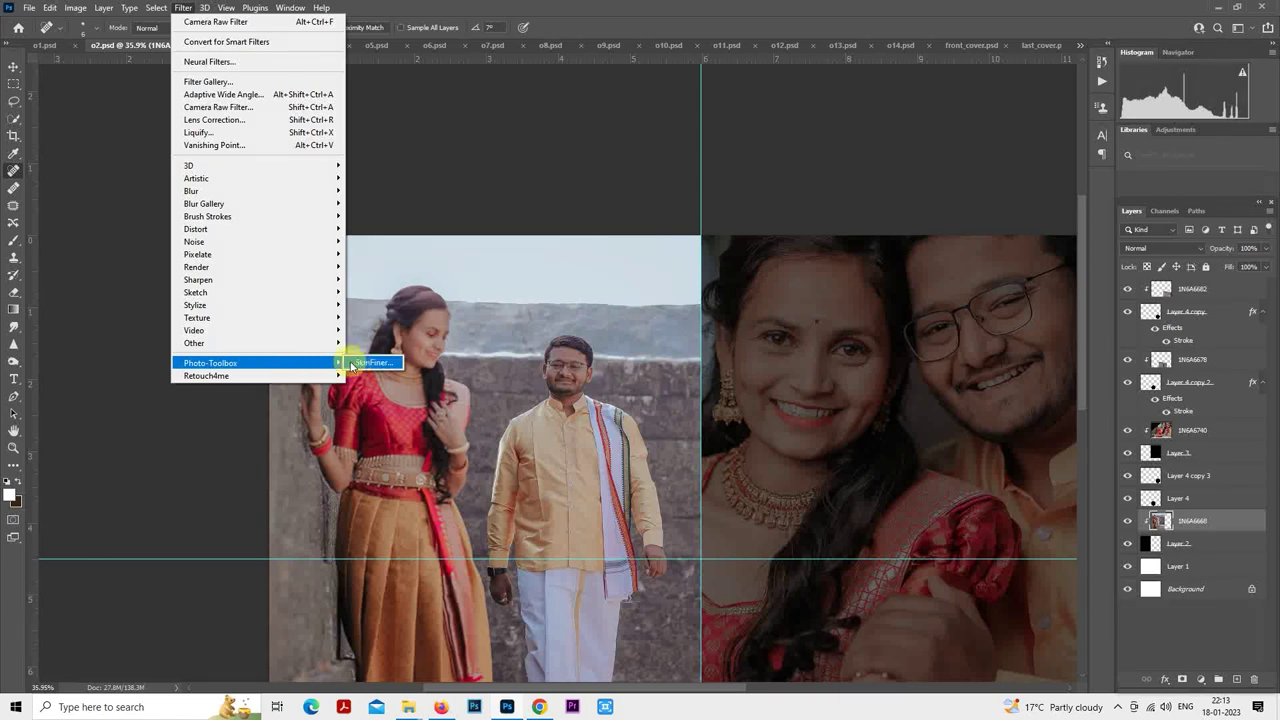
click(358, 366)
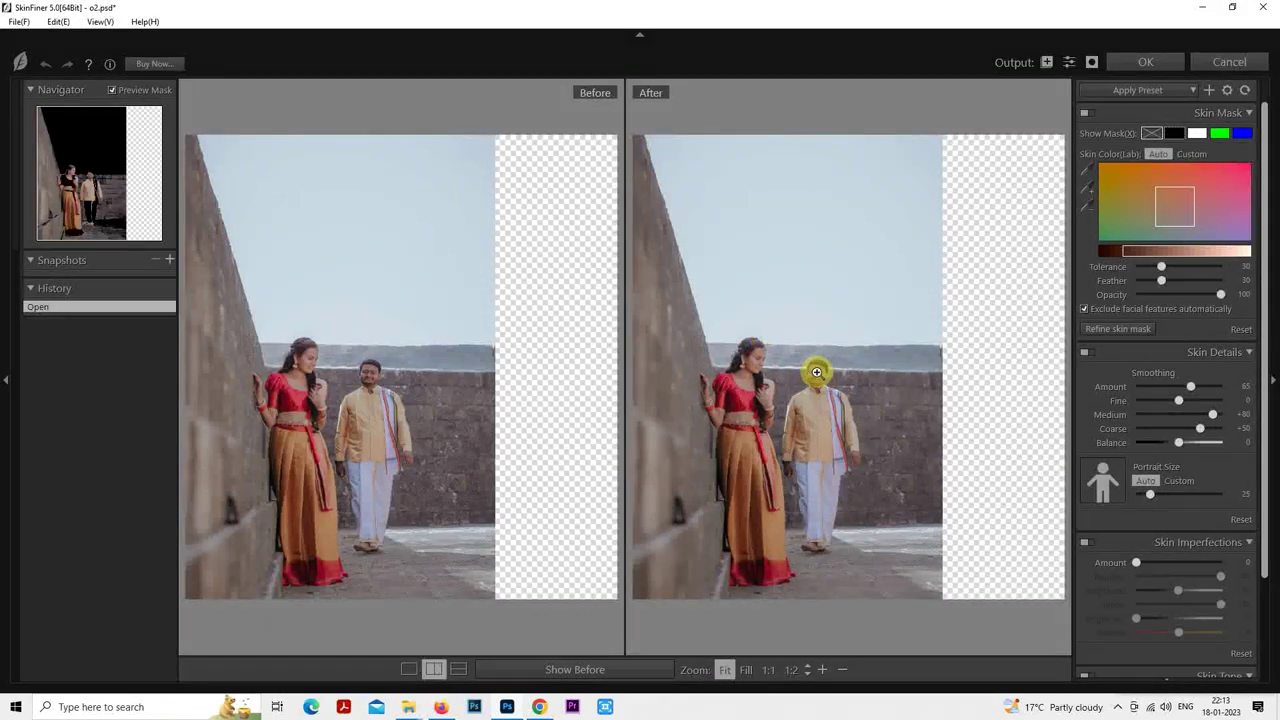
click(816, 372)
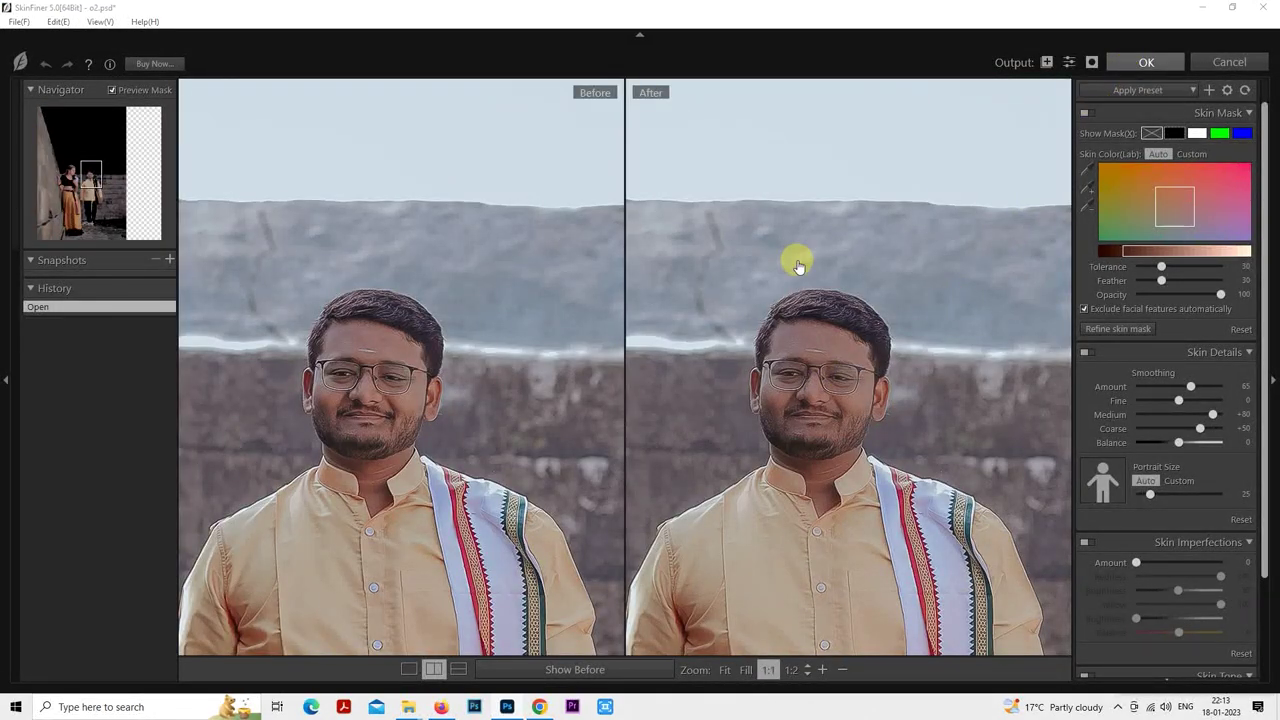
key(Return)
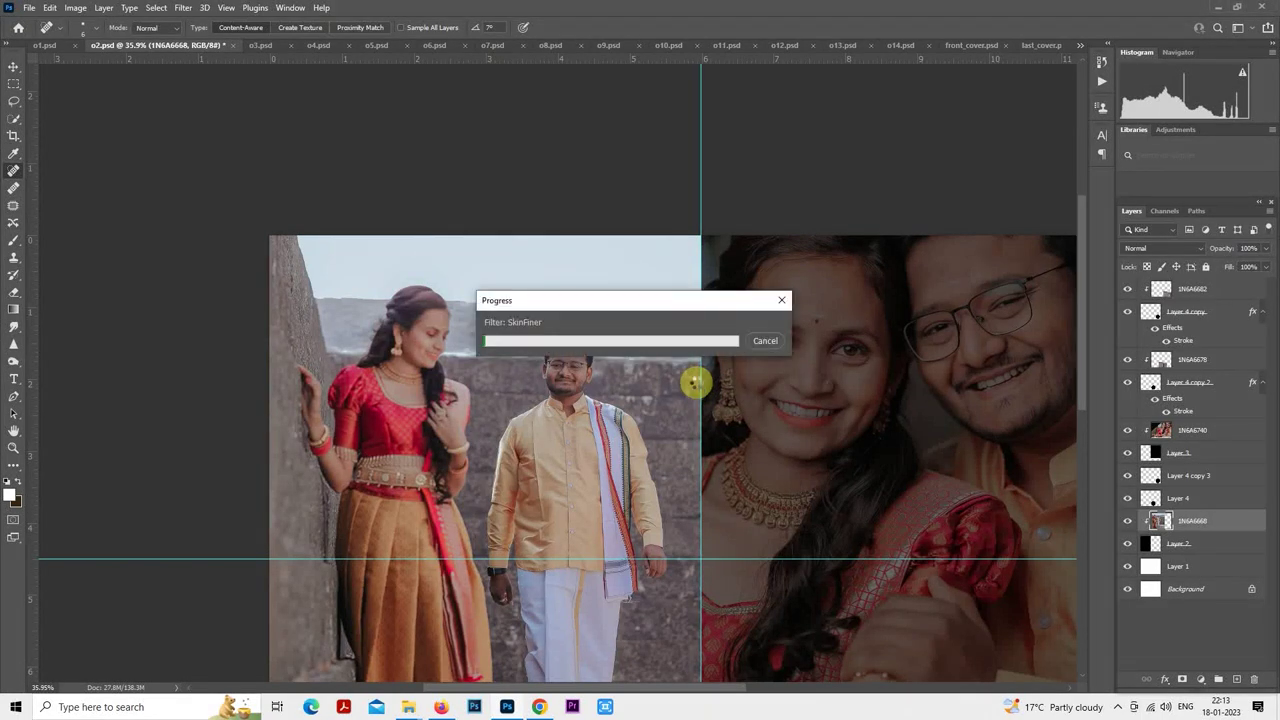
scroll(695, 383, down, 4)
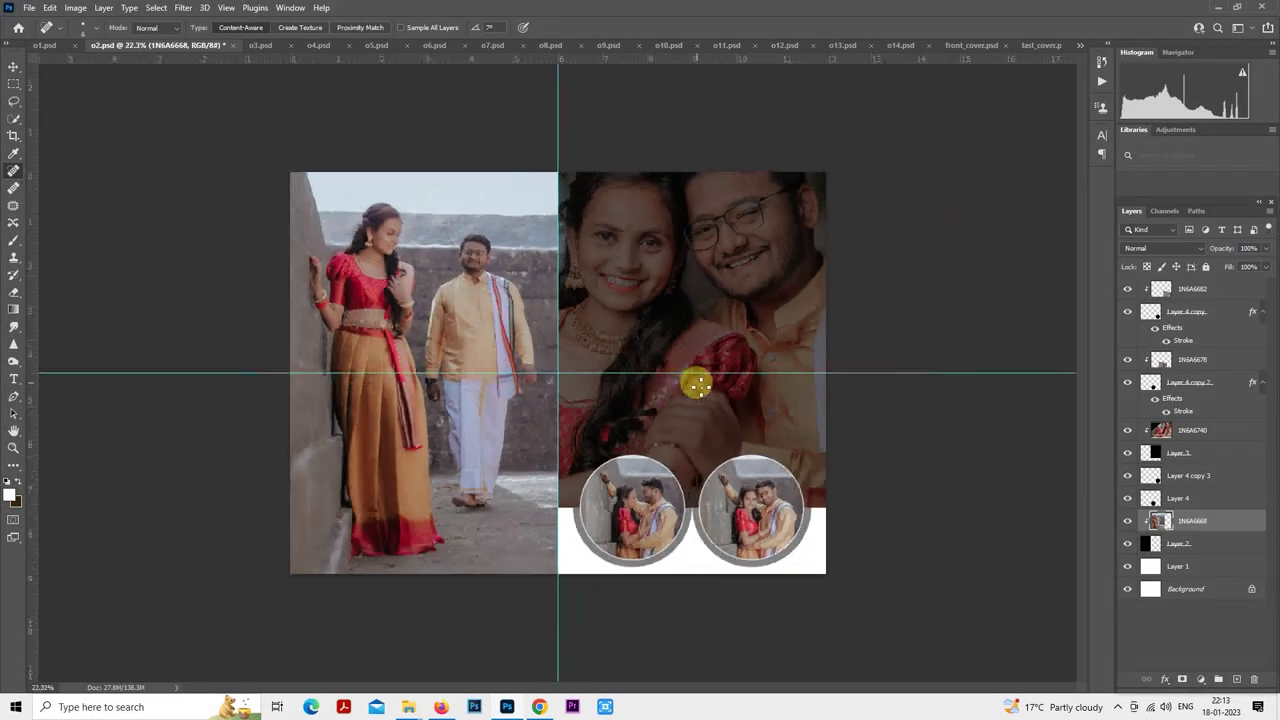
- Restore layer 1N6A6740 to 100% opacity and spot-heal the blemishes on the man's forehead
click(1176, 434)
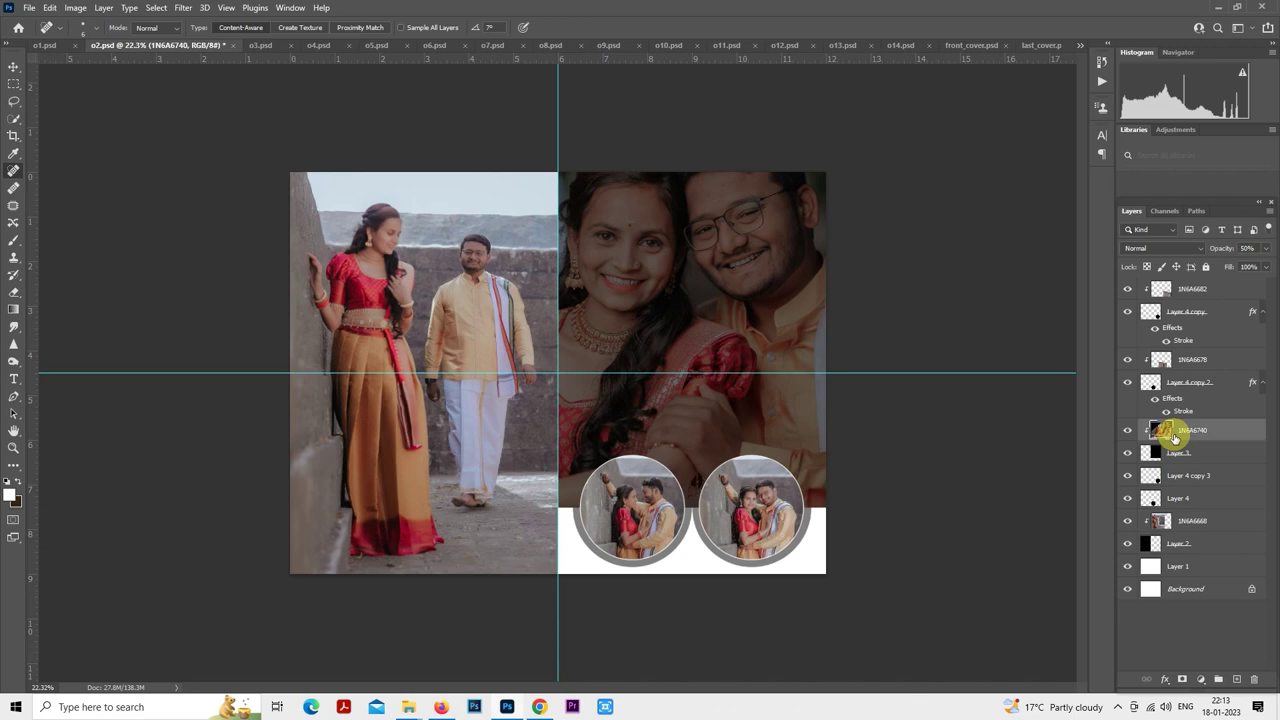
key(0)
scroll(771, 214, up, 5)
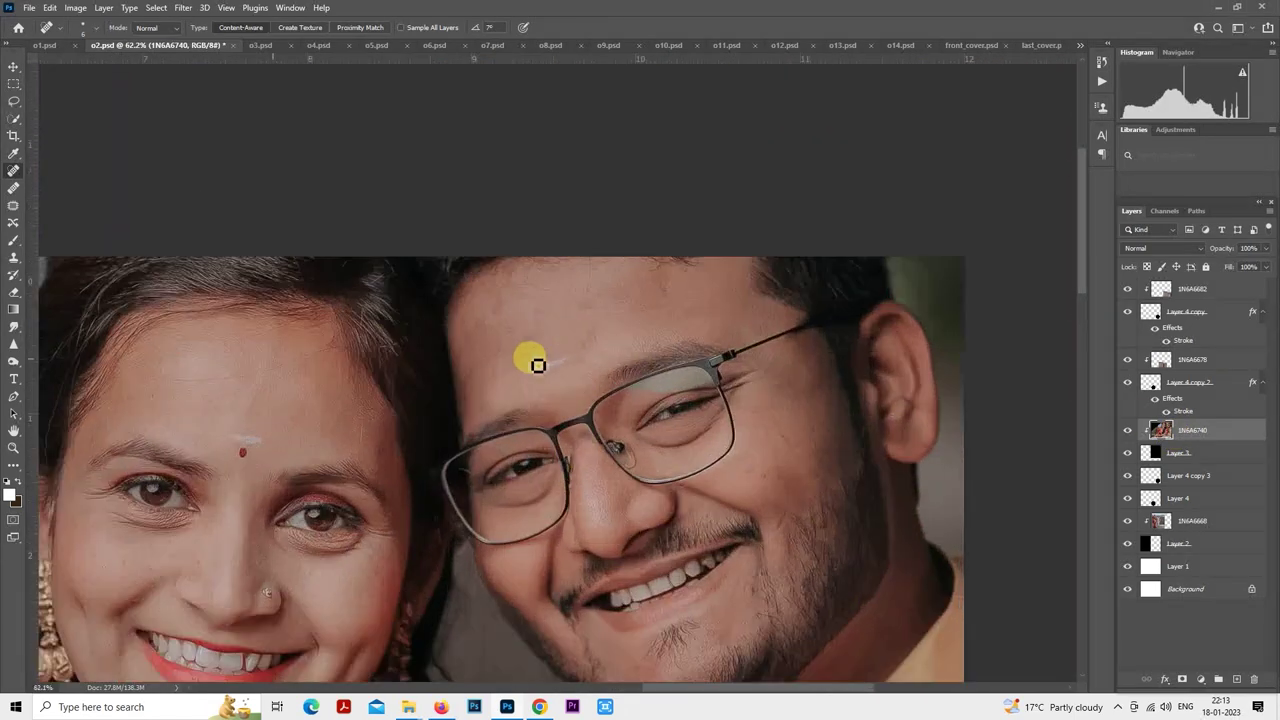
scroll(538, 365, up, 3)
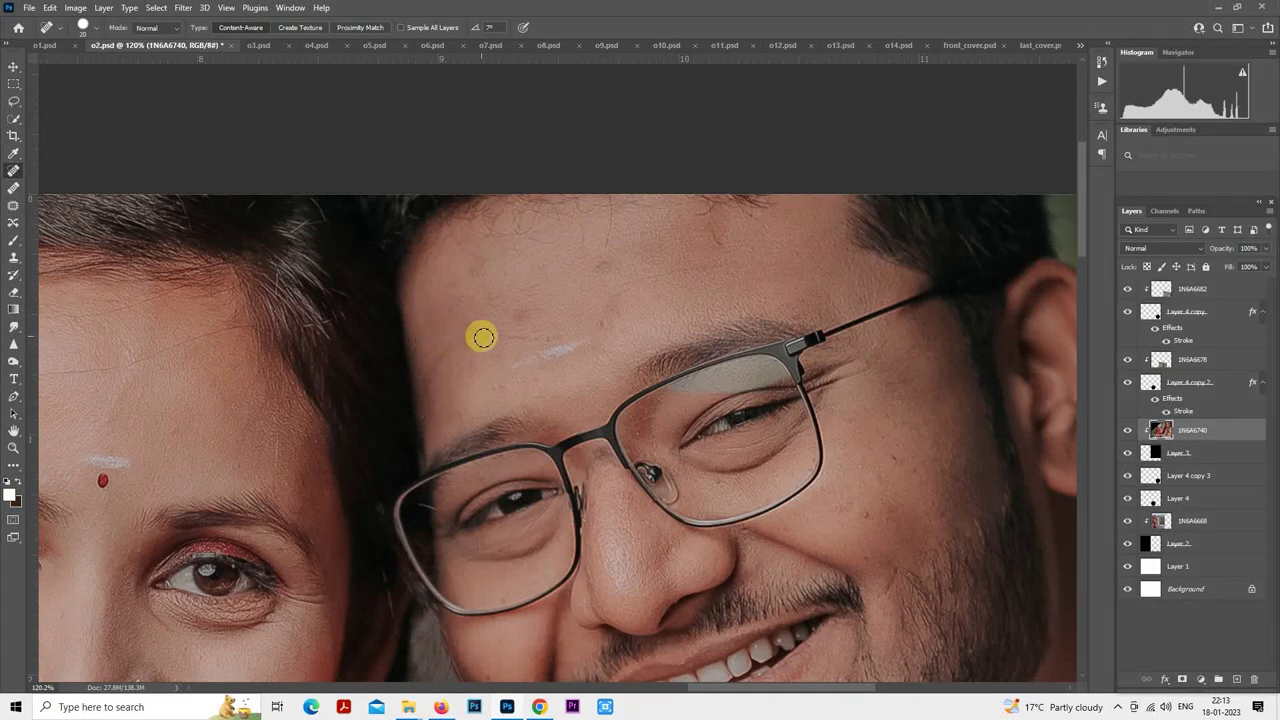
click(478, 269)
click(520, 316)
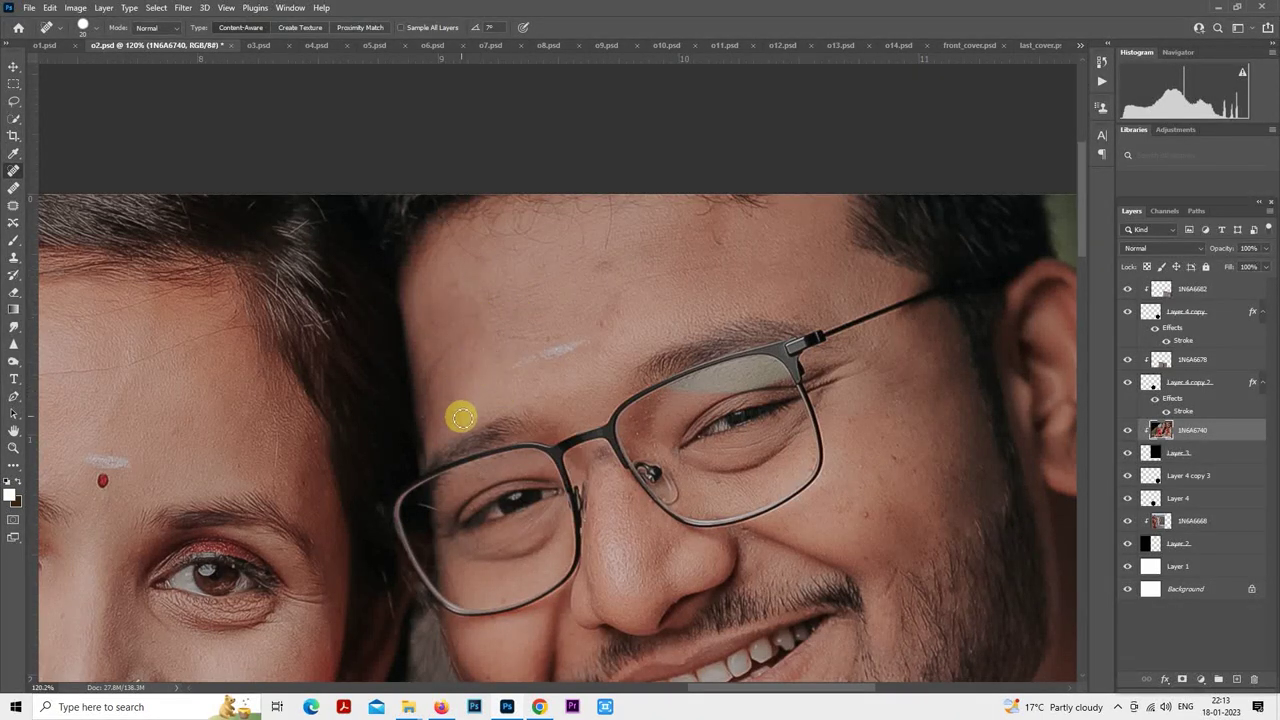
click(548, 338)
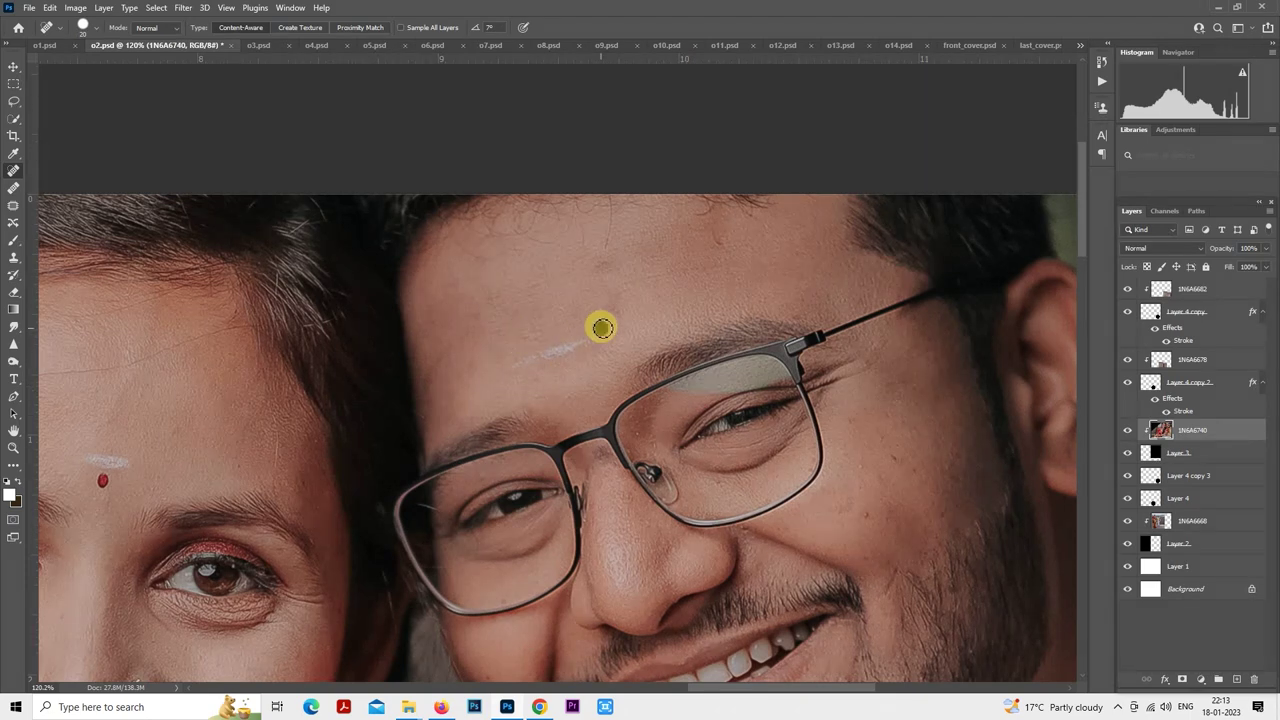
- Spot-heal the spot near the man's hairline and the marks on his cheek, with a slightly larger brush
click(721, 234)
drag(789, 277, 709, 151)
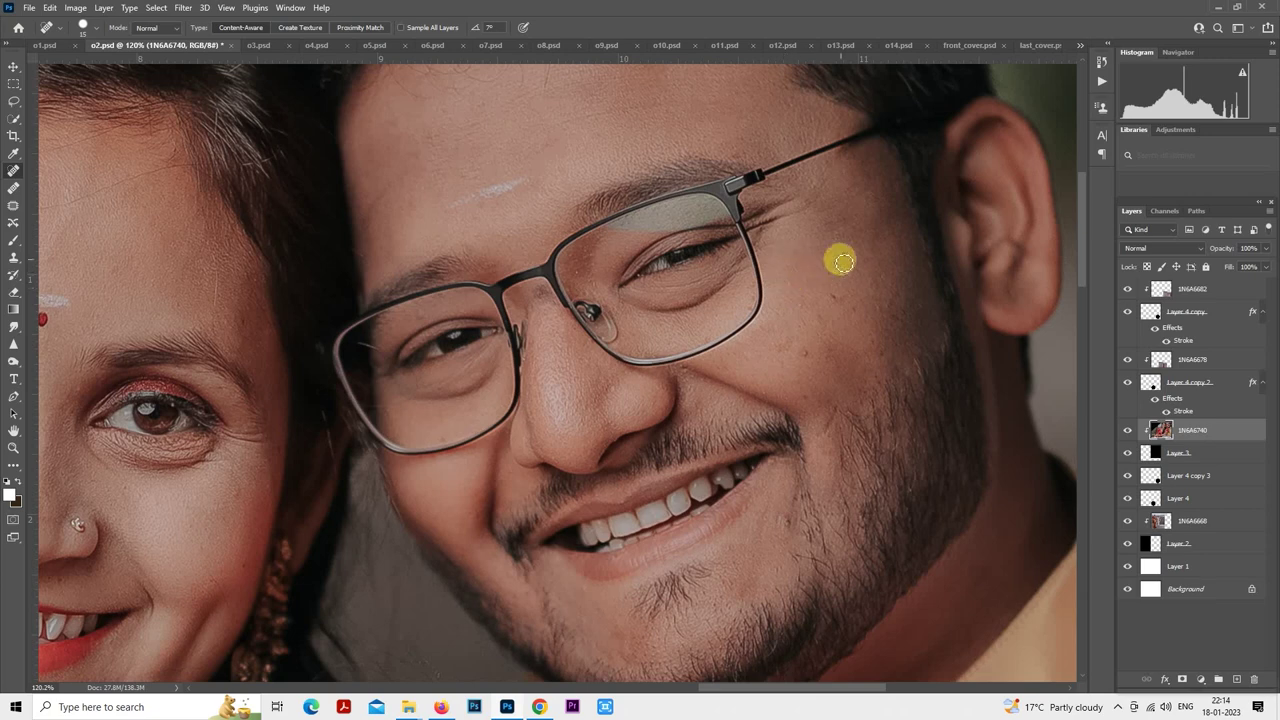
click(816, 314)
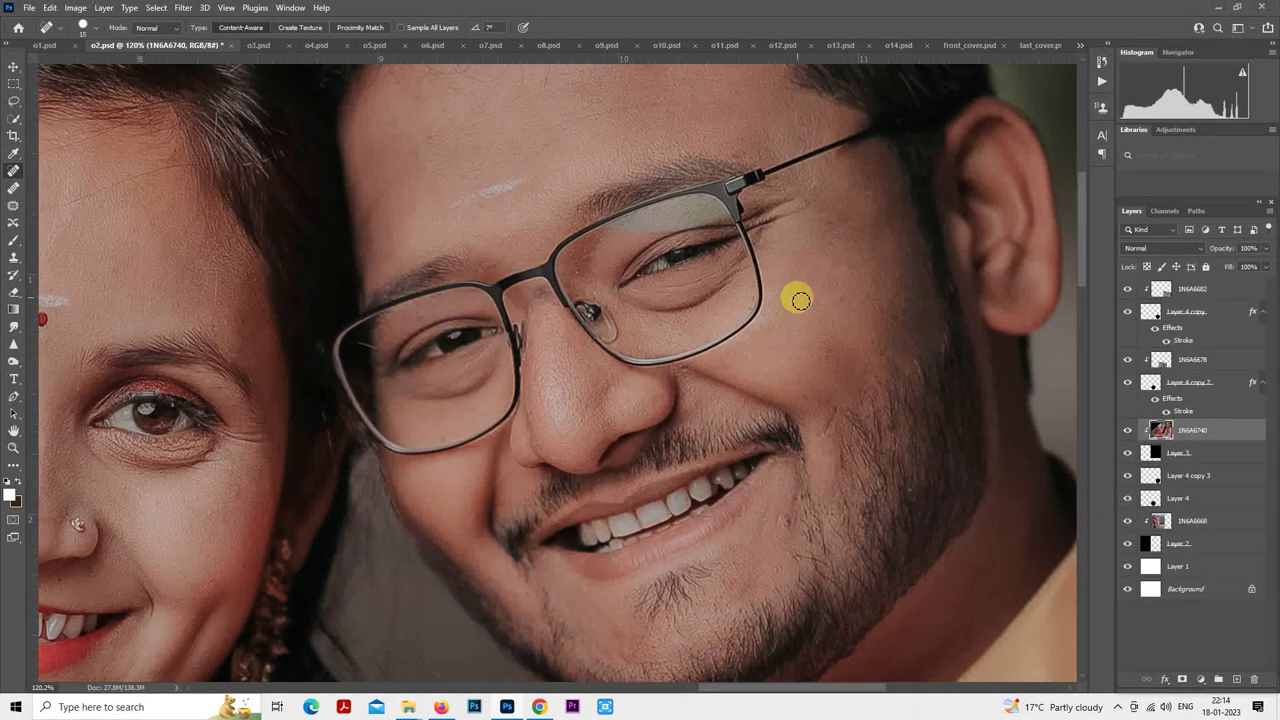
click(829, 224)
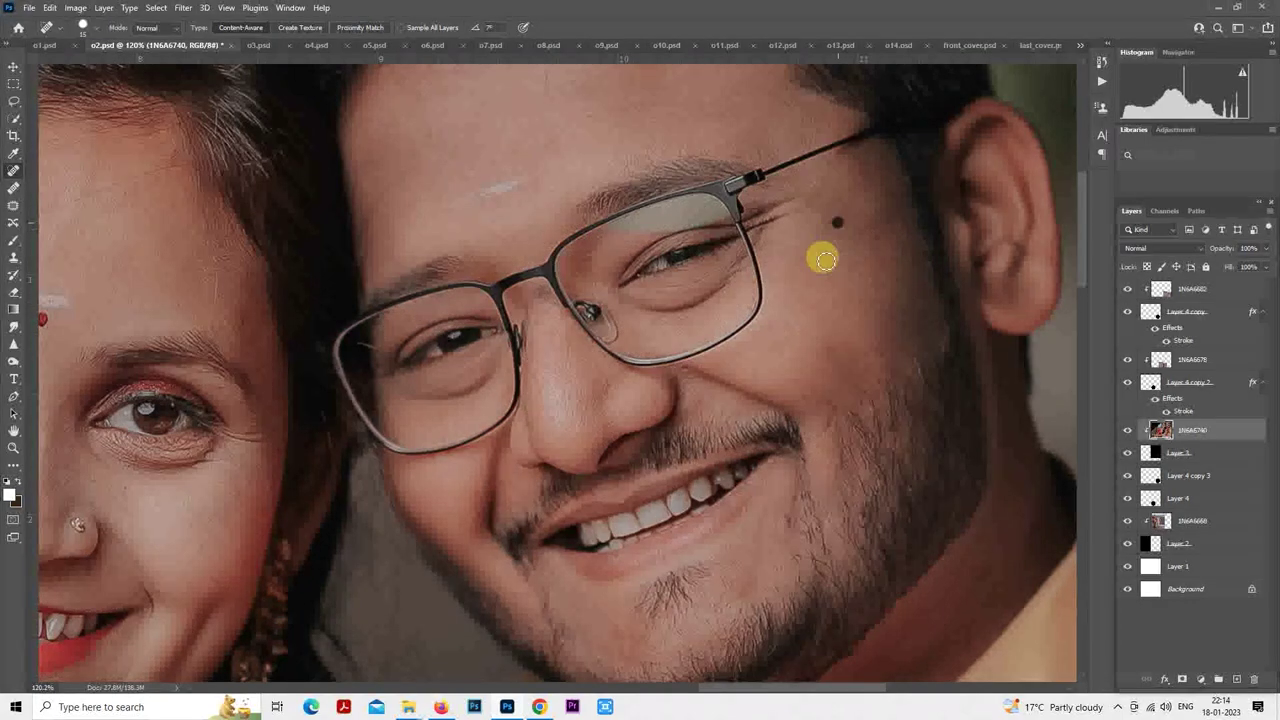
click(803, 306)
key(bracketright)
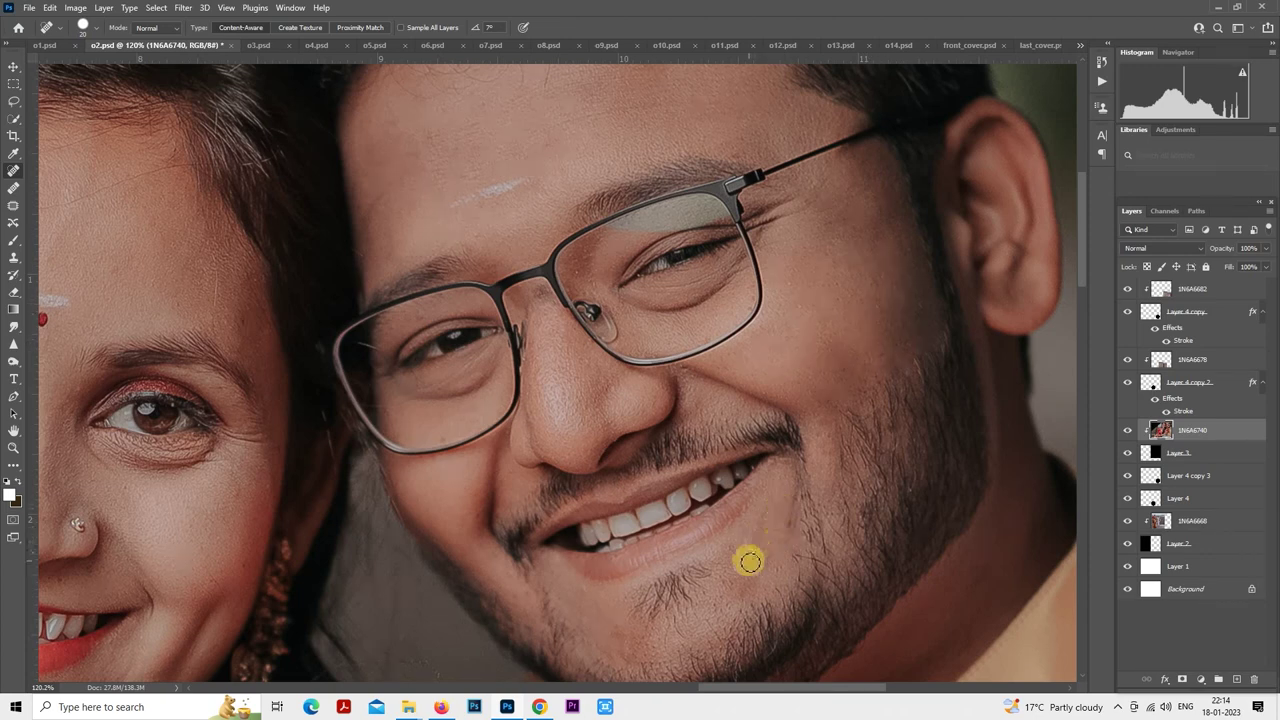
scroll(757, 540, down, 3)
scroll(599, 451, up, 3)
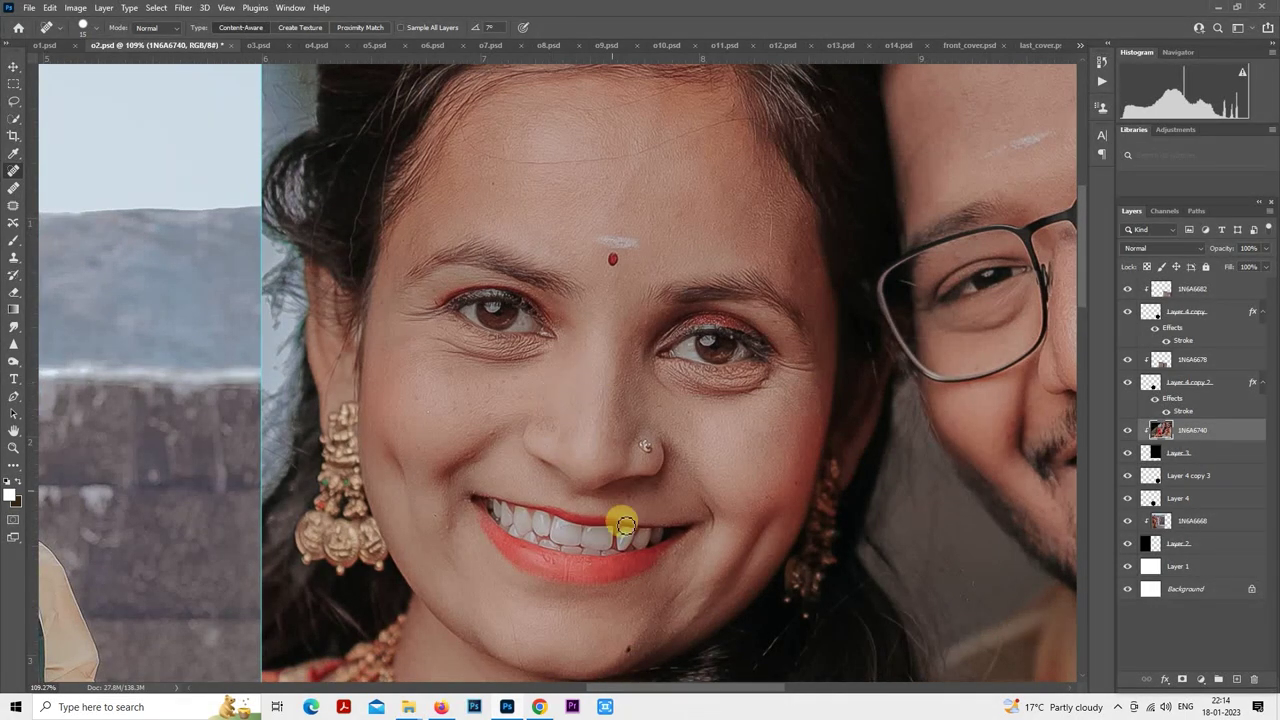
scroll(677, 466, up, 1)
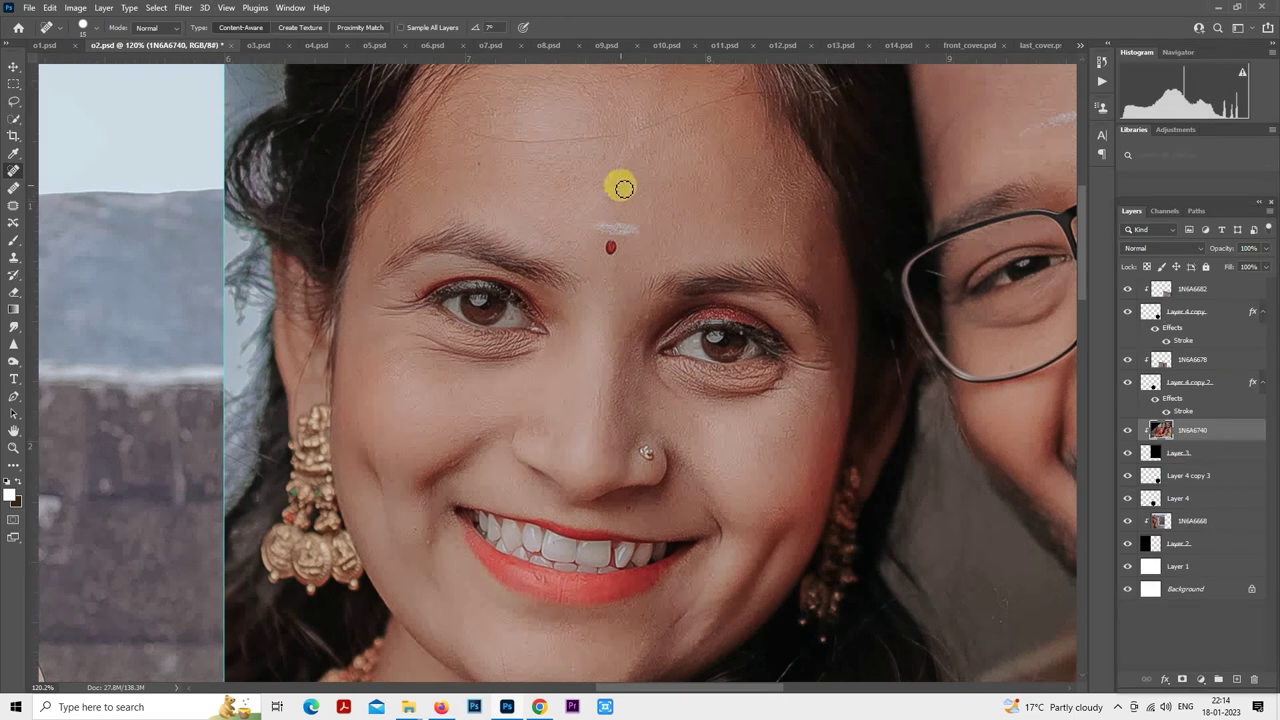
scroll(670, 141, up, 3)
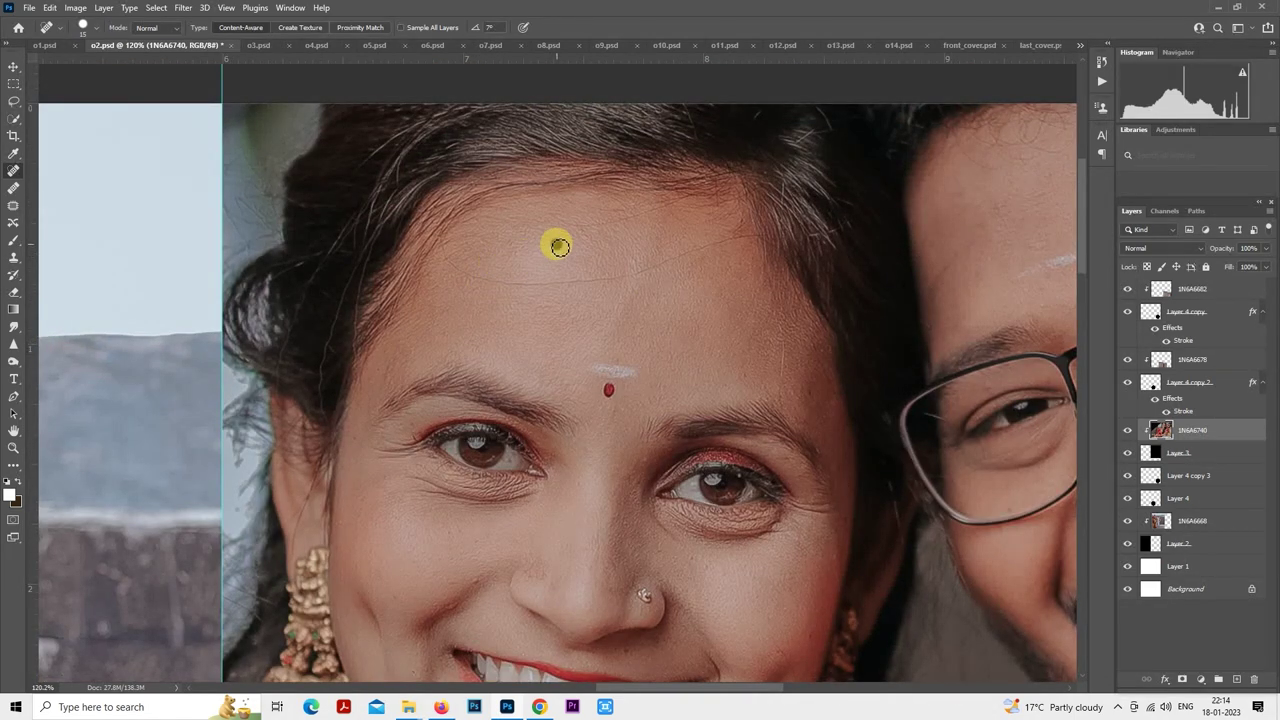
scroll(634, 263, down, 4)
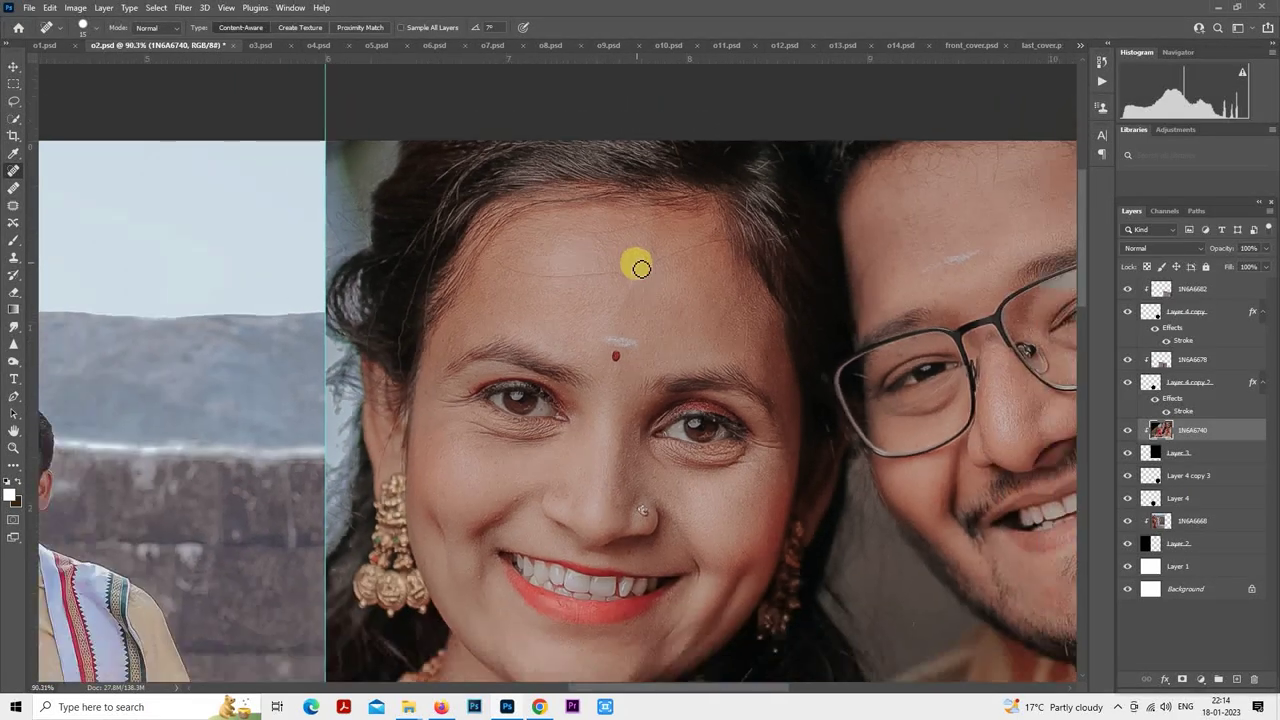
- Rerun SkinFiner on the close-up photo, previewing the man's face at actual size
click(183, 7)
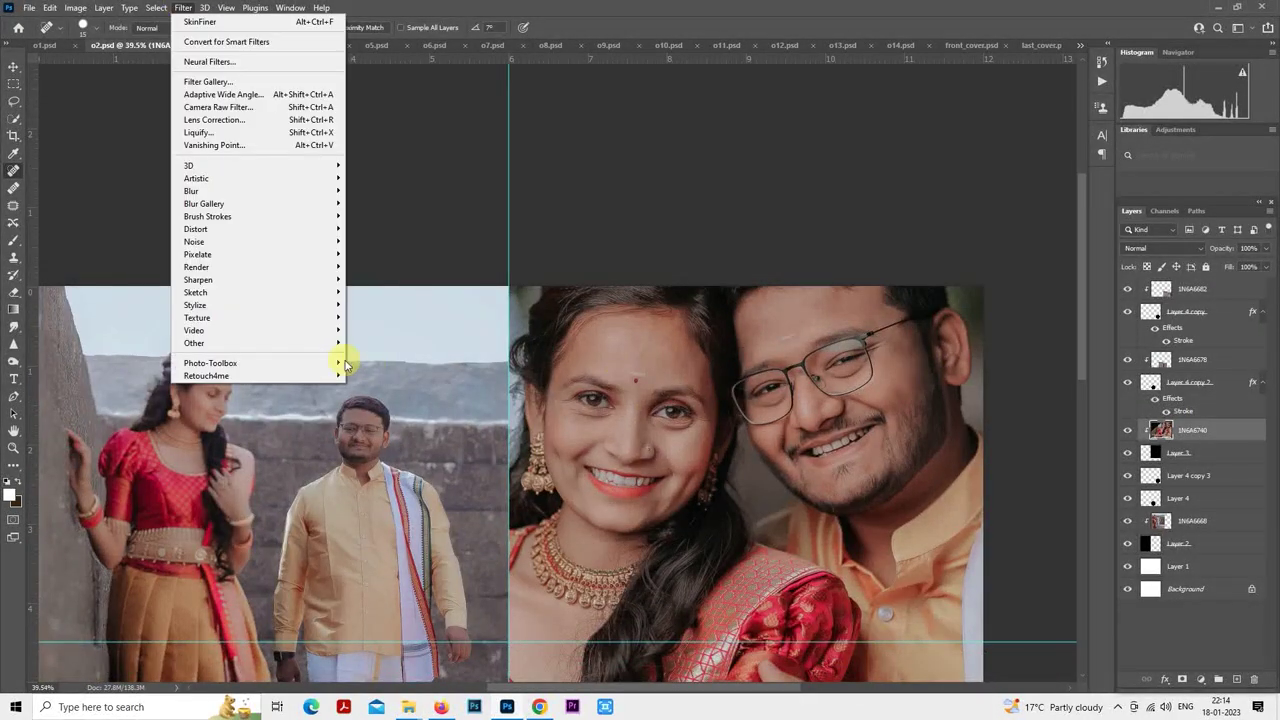
click(504, 394)
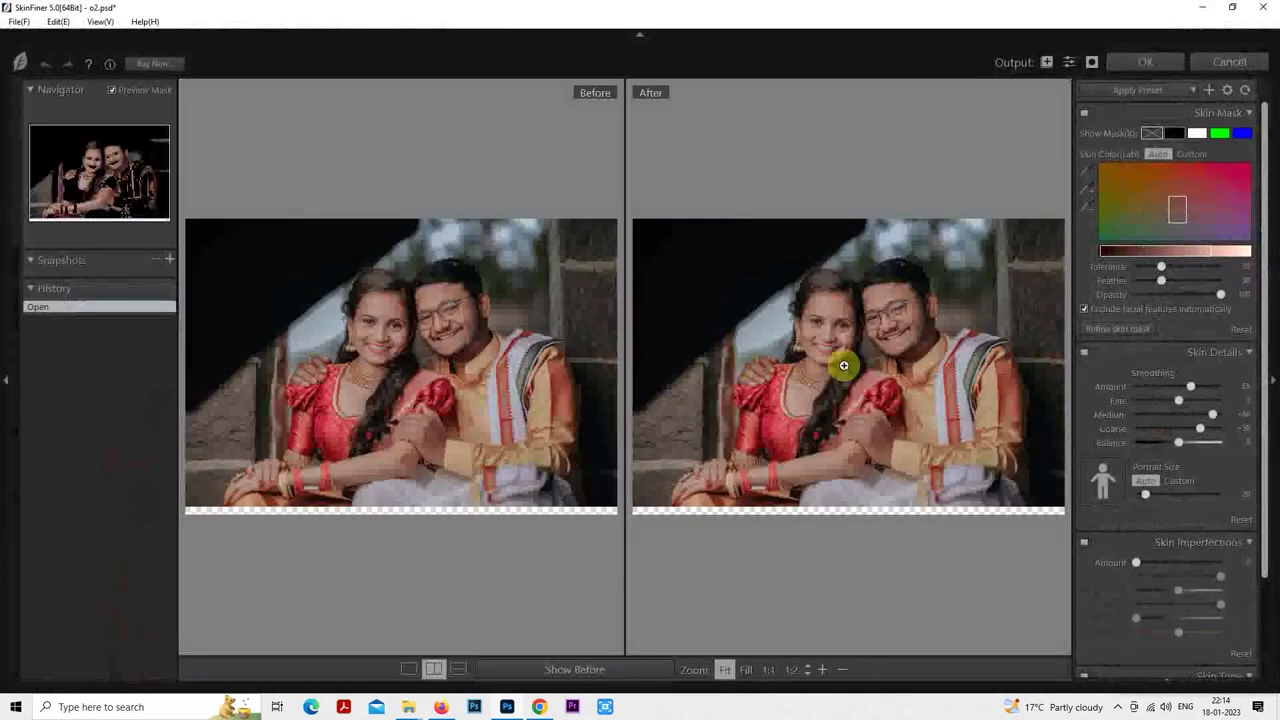
click(896, 314)
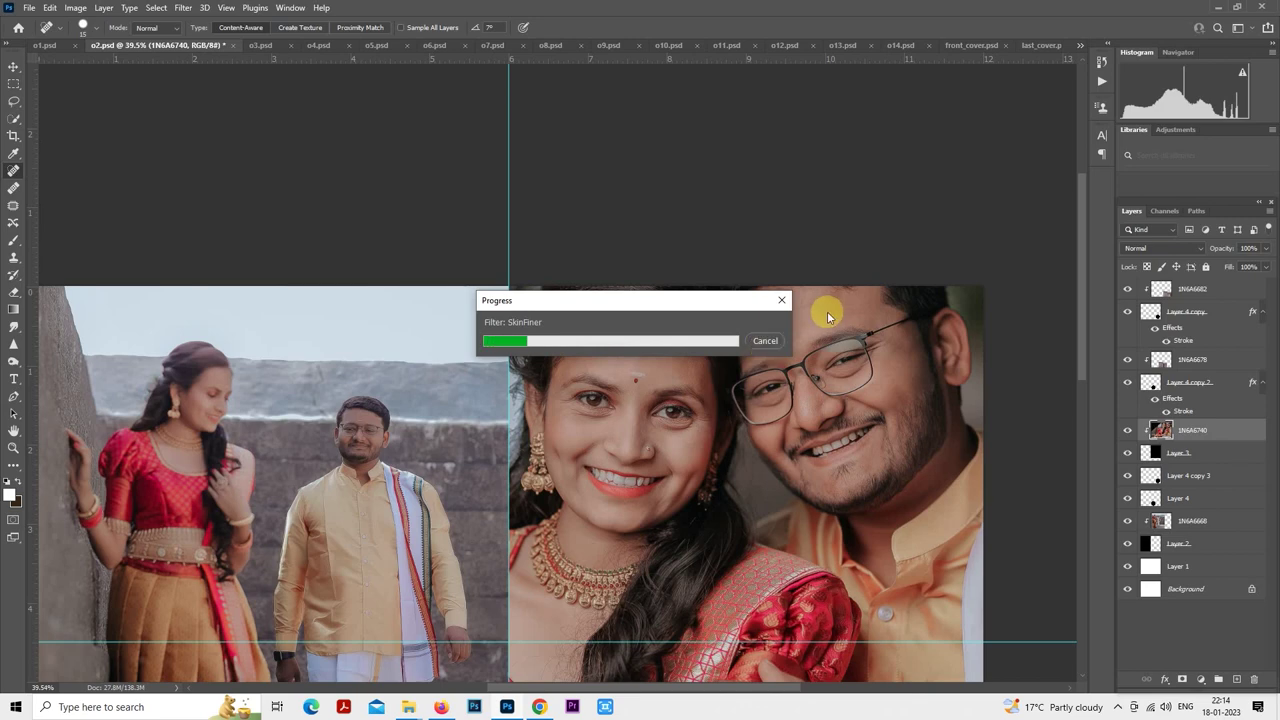
scroll(830, 315, down, 2)
scroll(830, 315, down, 1)
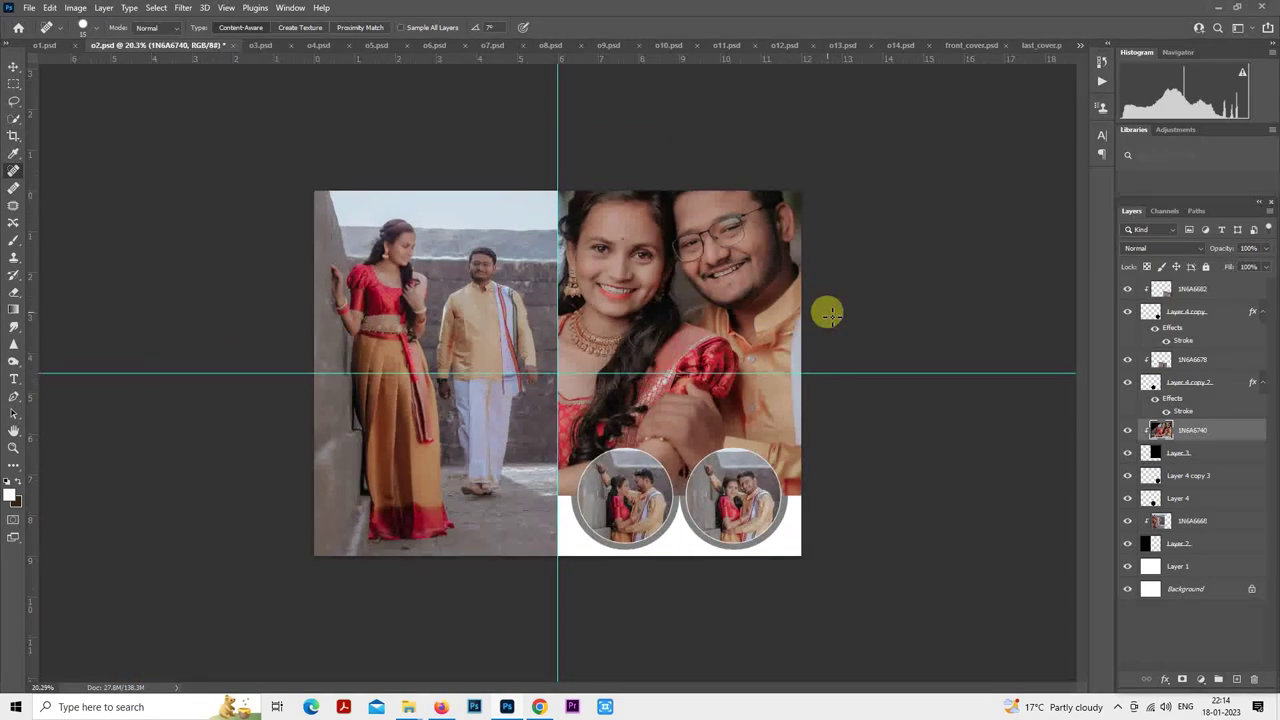
- Set the close-up photo to 50% opacity and select the 1N6A6678 layer
key(5)
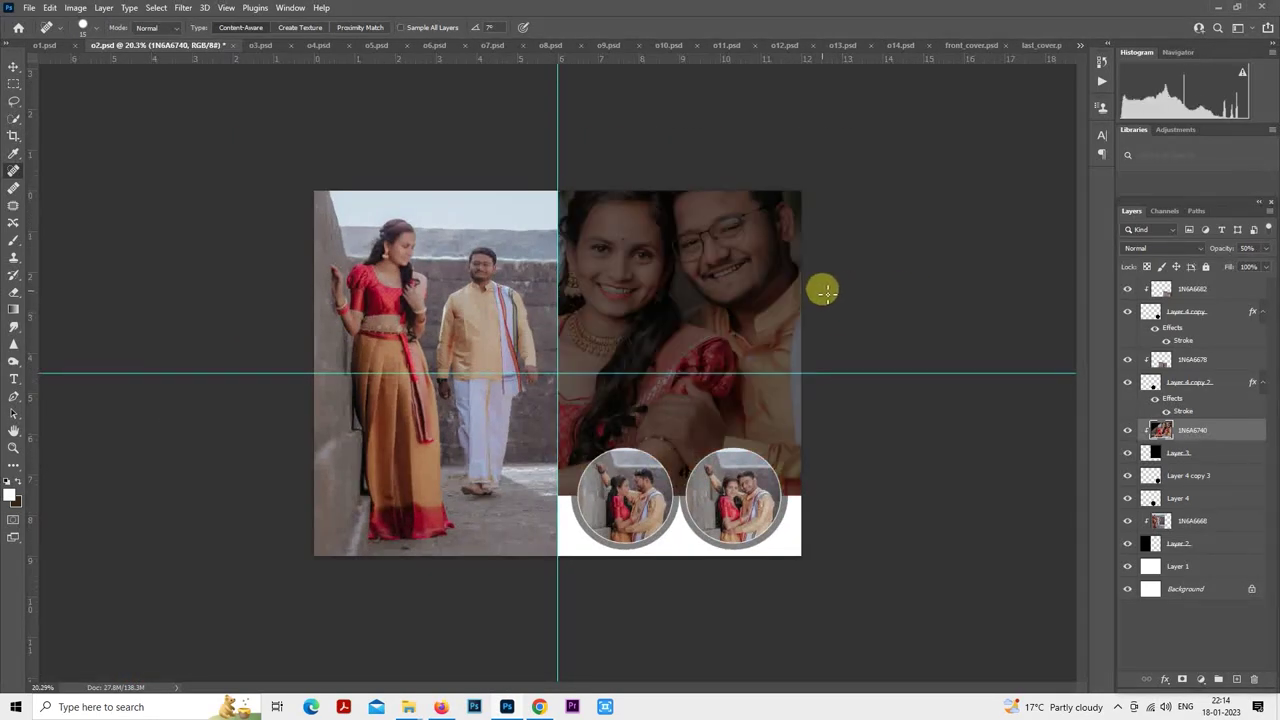
click(1181, 362)
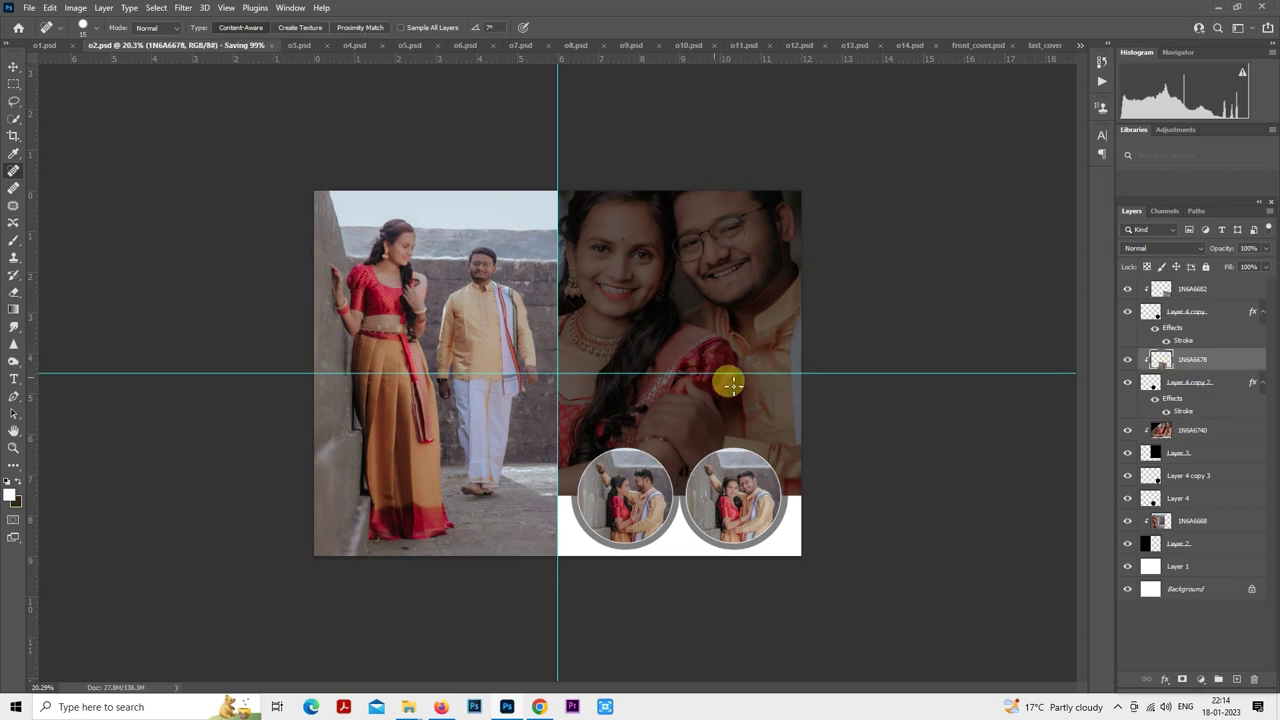
scroll(727, 377, down, 1)
scroll(727, 385, up, 1)
scroll(789, 330, up, 1)
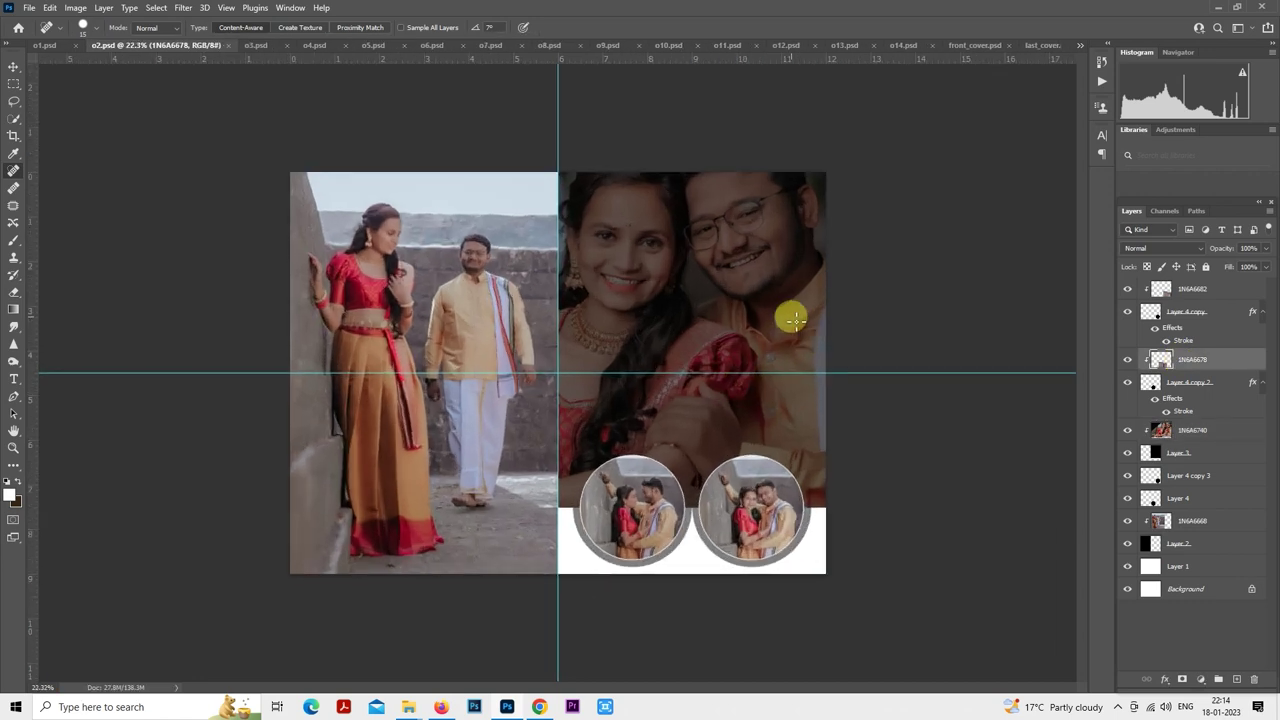
- Switch to the o2 spread document and bring up Chrome
click(44, 45)
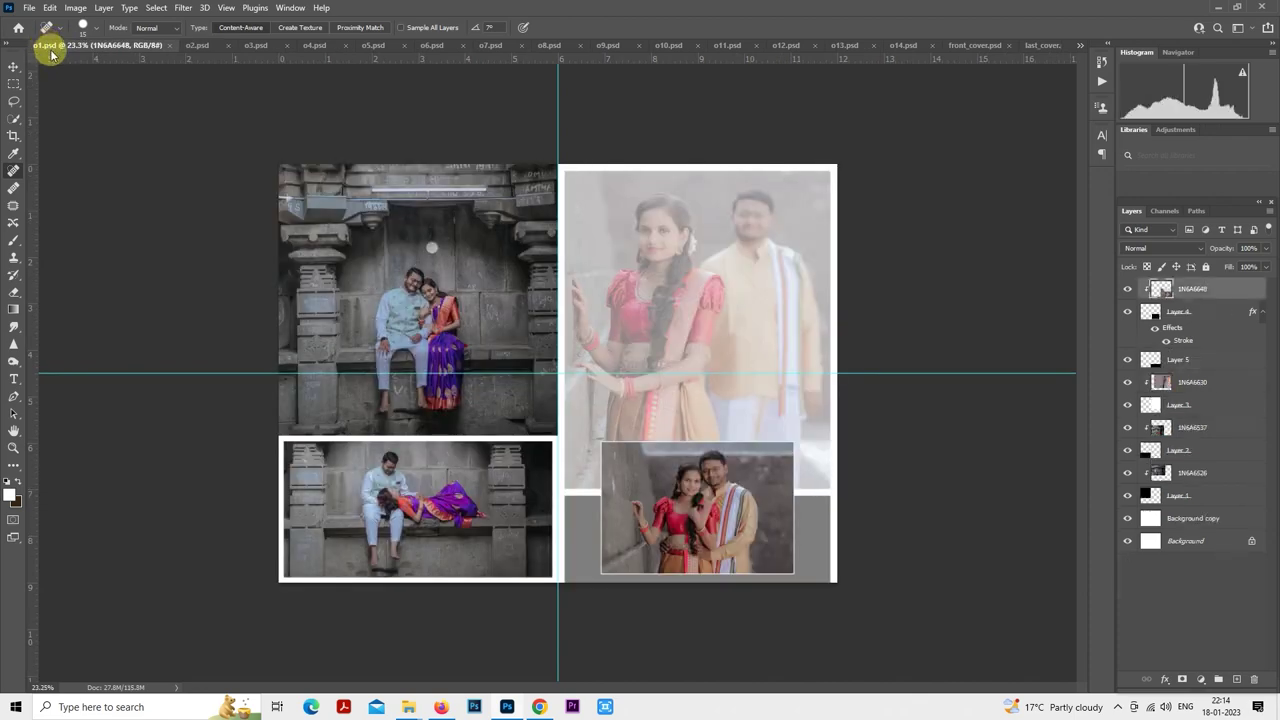
click(195, 47)
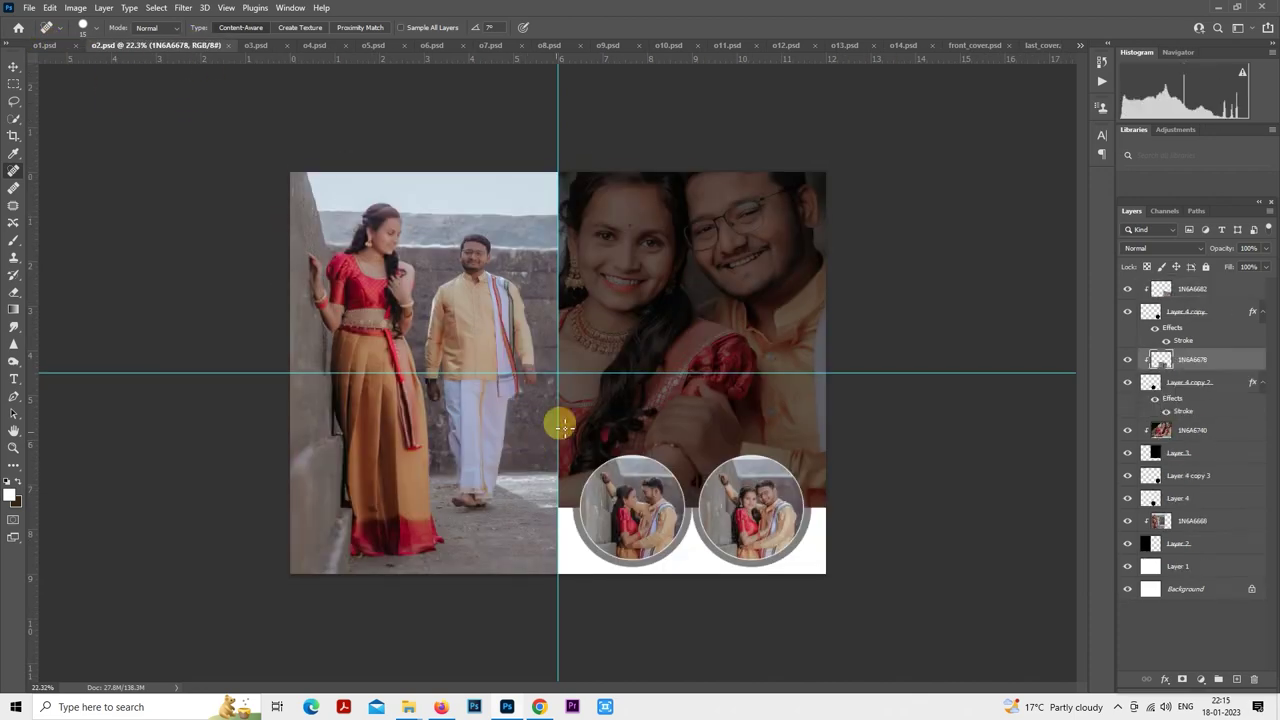
click(539, 706)
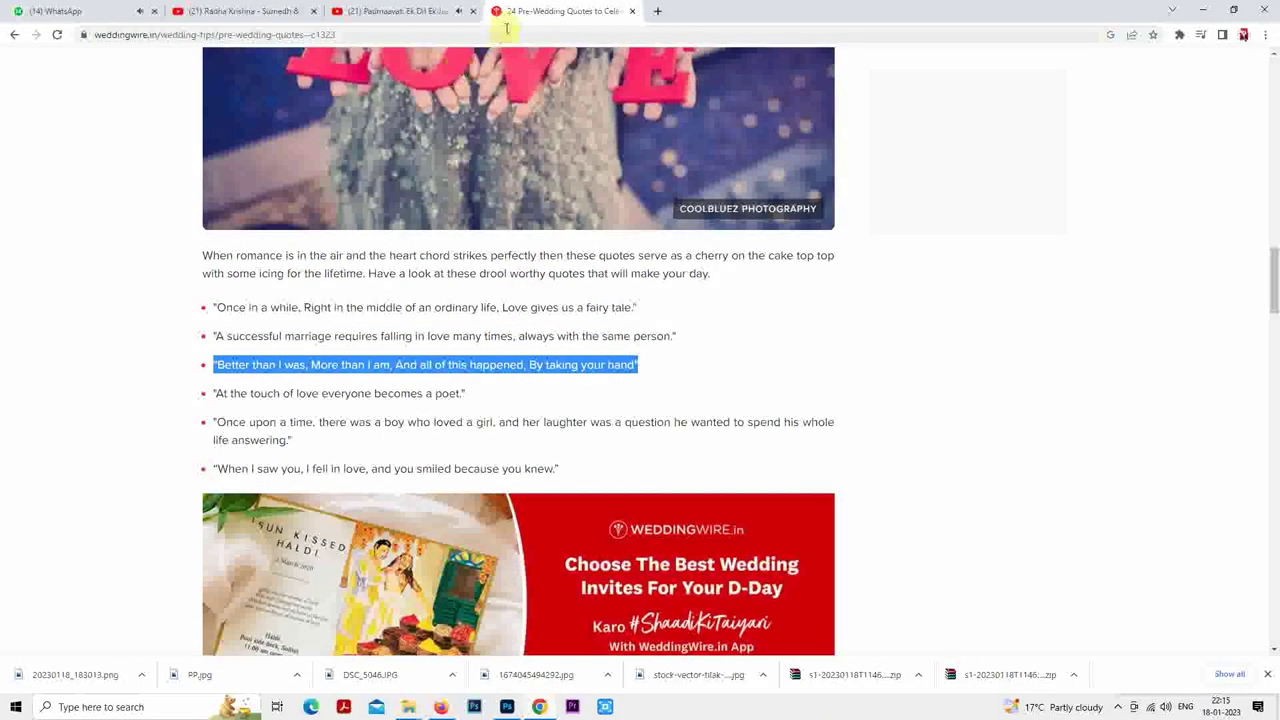
- Search 'english to marathi translation' in a new tab, then return to the wedding quotes page
click(657, 11)
click(606, 279)
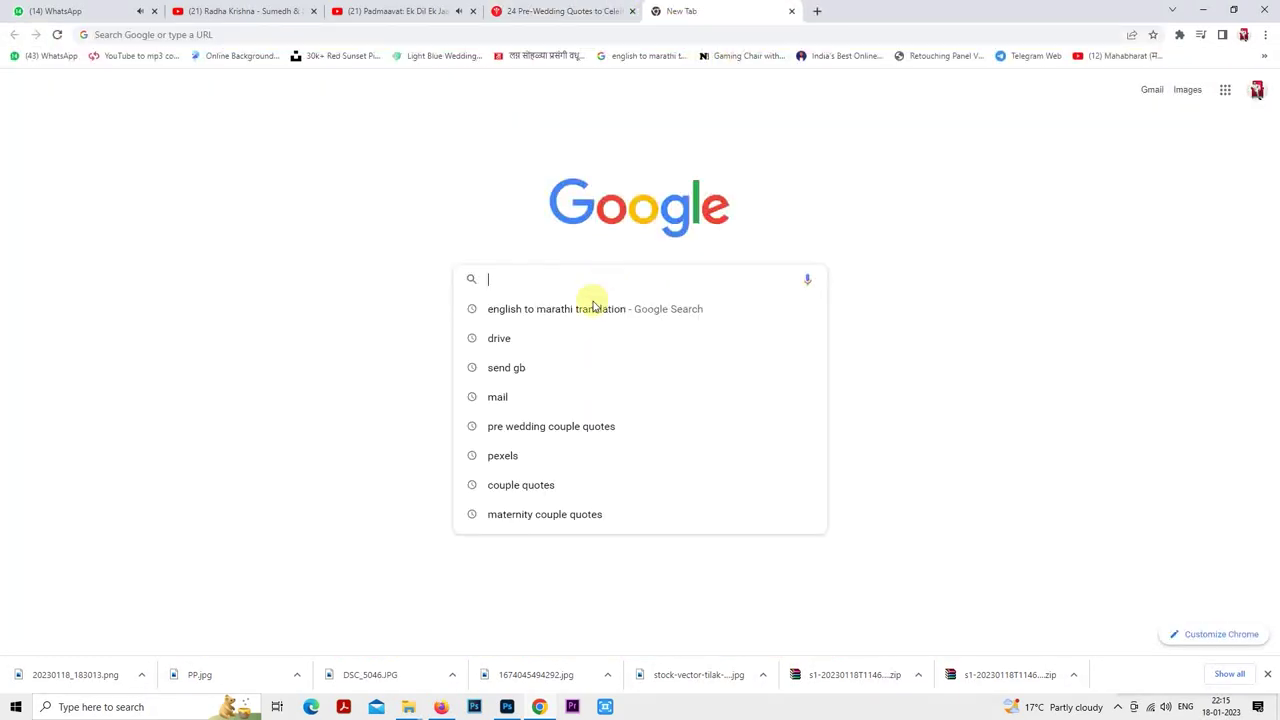
click(591, 306)
click(571, 8)
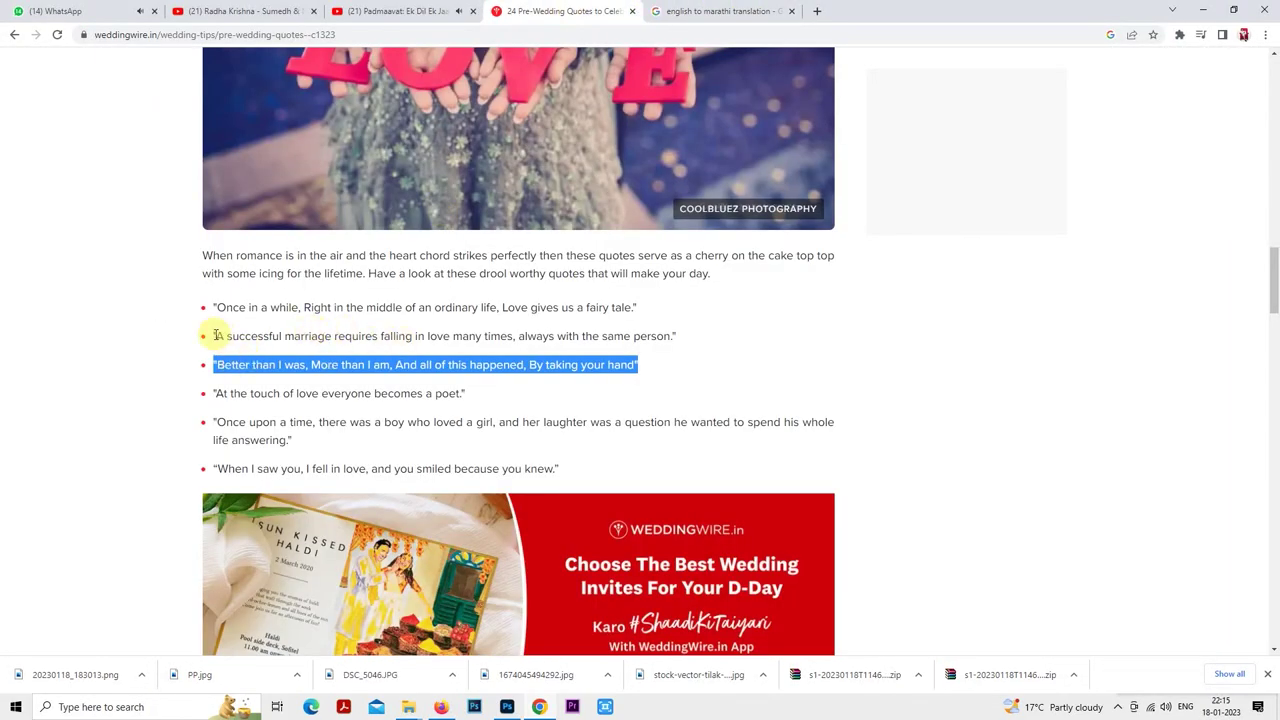
- Copy the fairy-tale quote, paste it into the Marathi translator, and return to Photoshop
drag(217, 334, 674, 330)
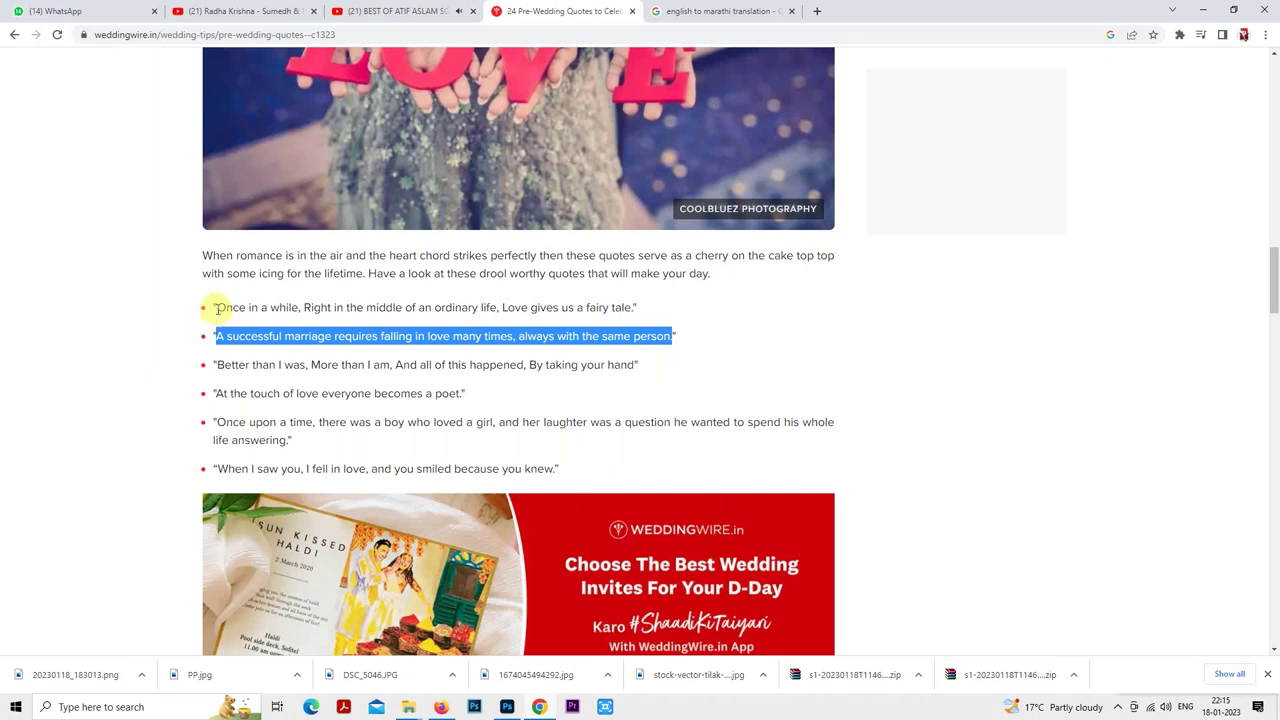
drag(217, 306, 631, 313)
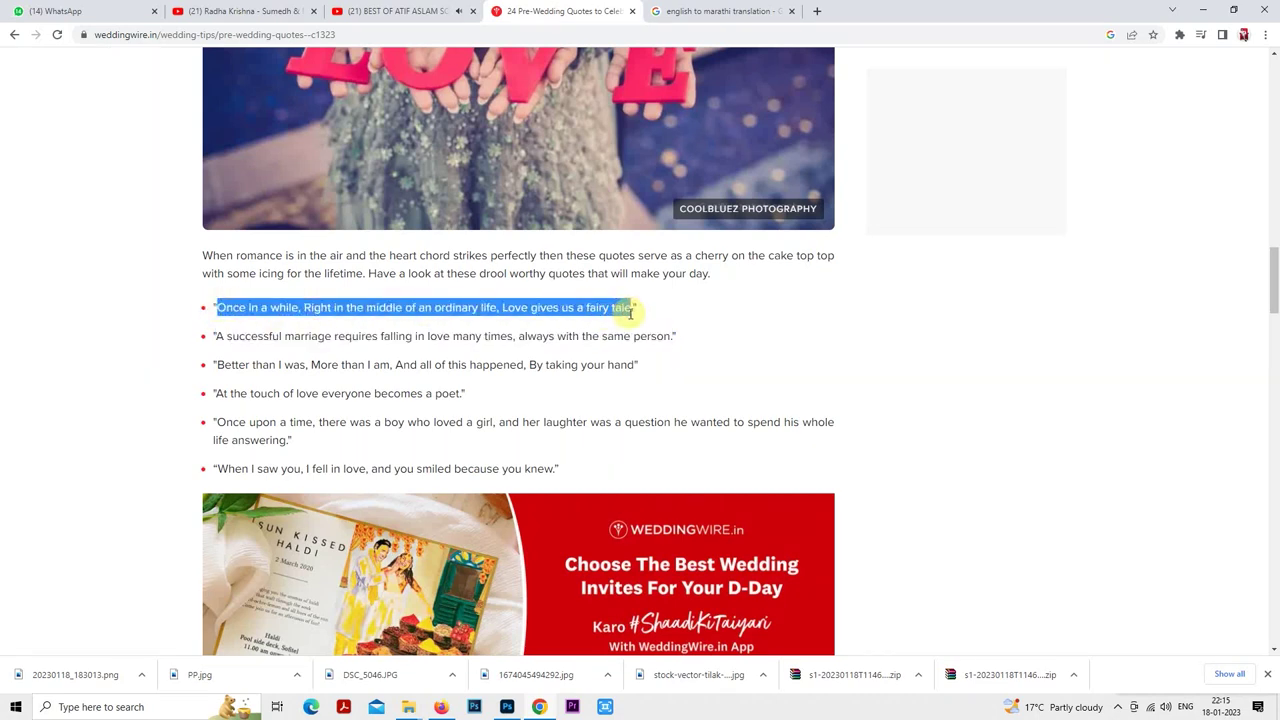
right_click(632, 308)
click(649, 321)
click(728, 11)
key(ctrl+v)
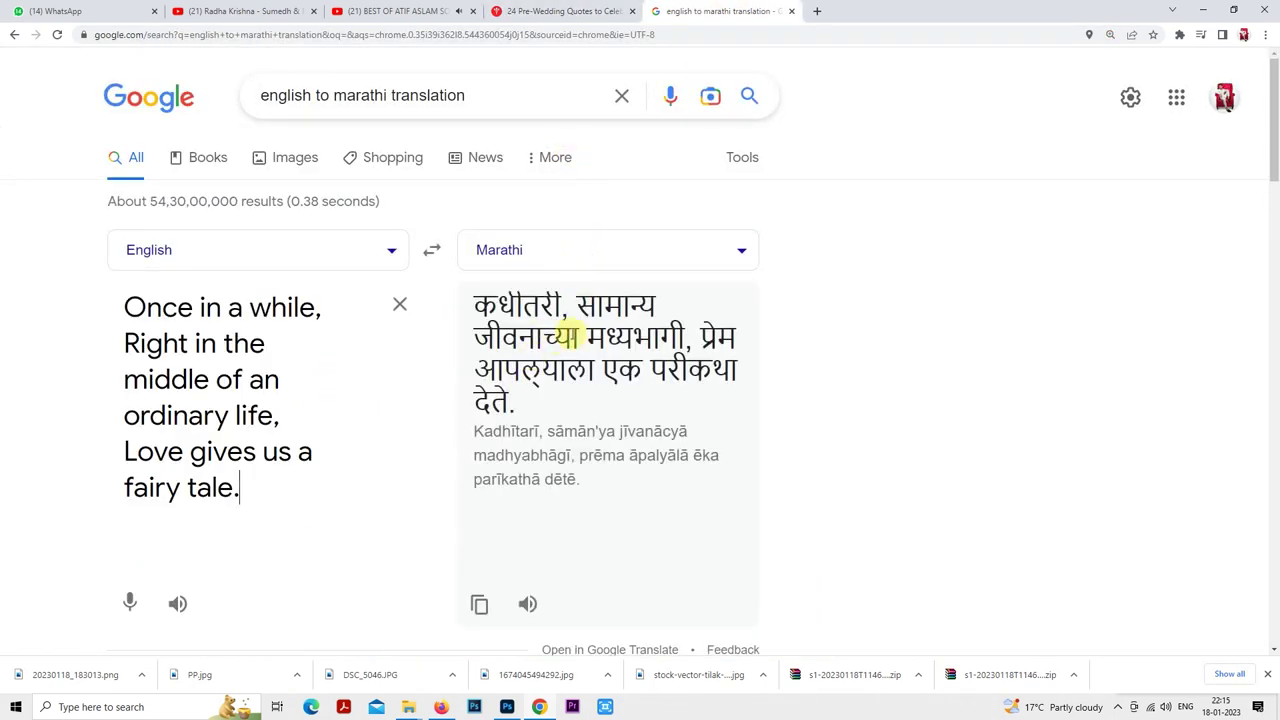
click(507, 706)
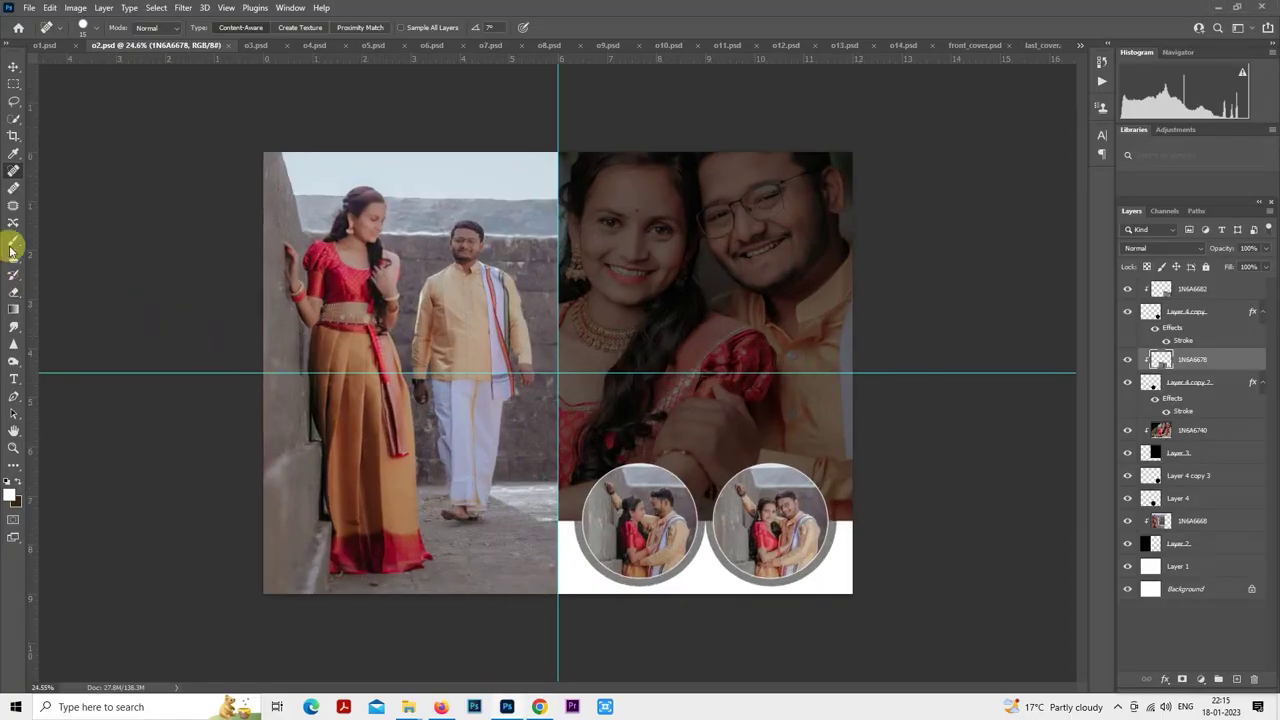
- Paste the fairy-tale quote as a new text layer on the o2 right page
click(14, 380)
click(650, 418)
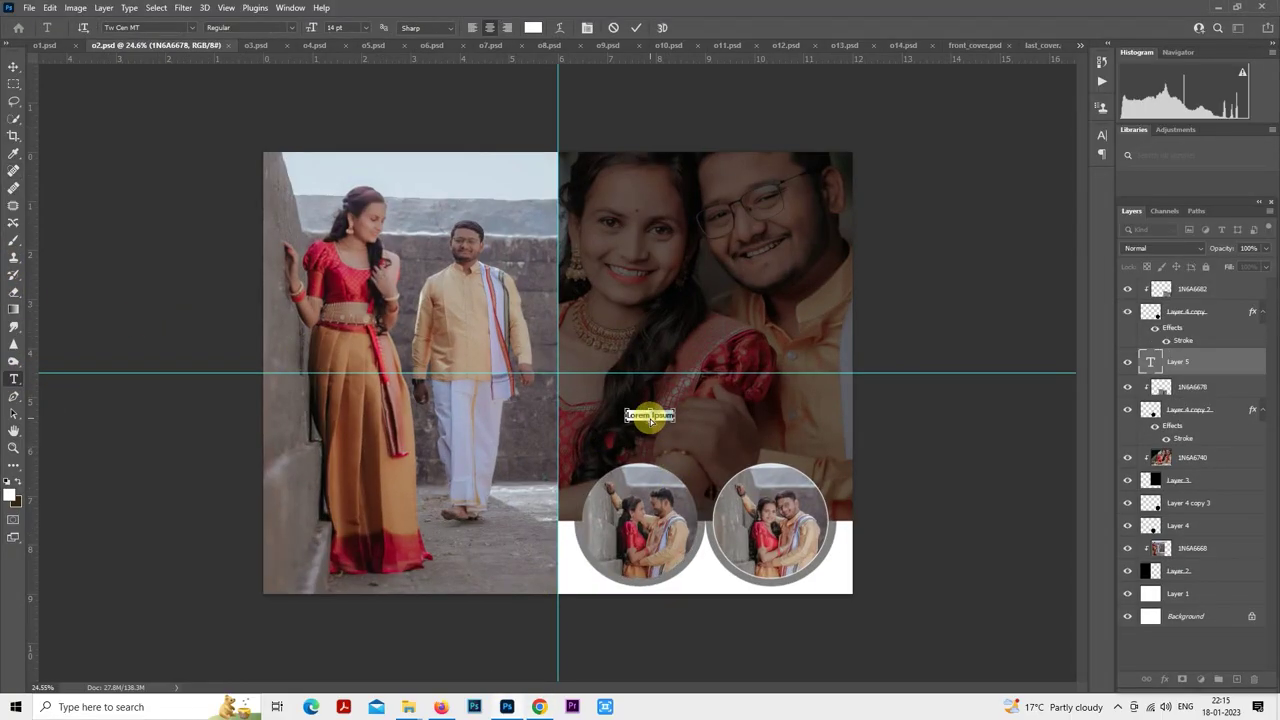
key(ctrl+v)
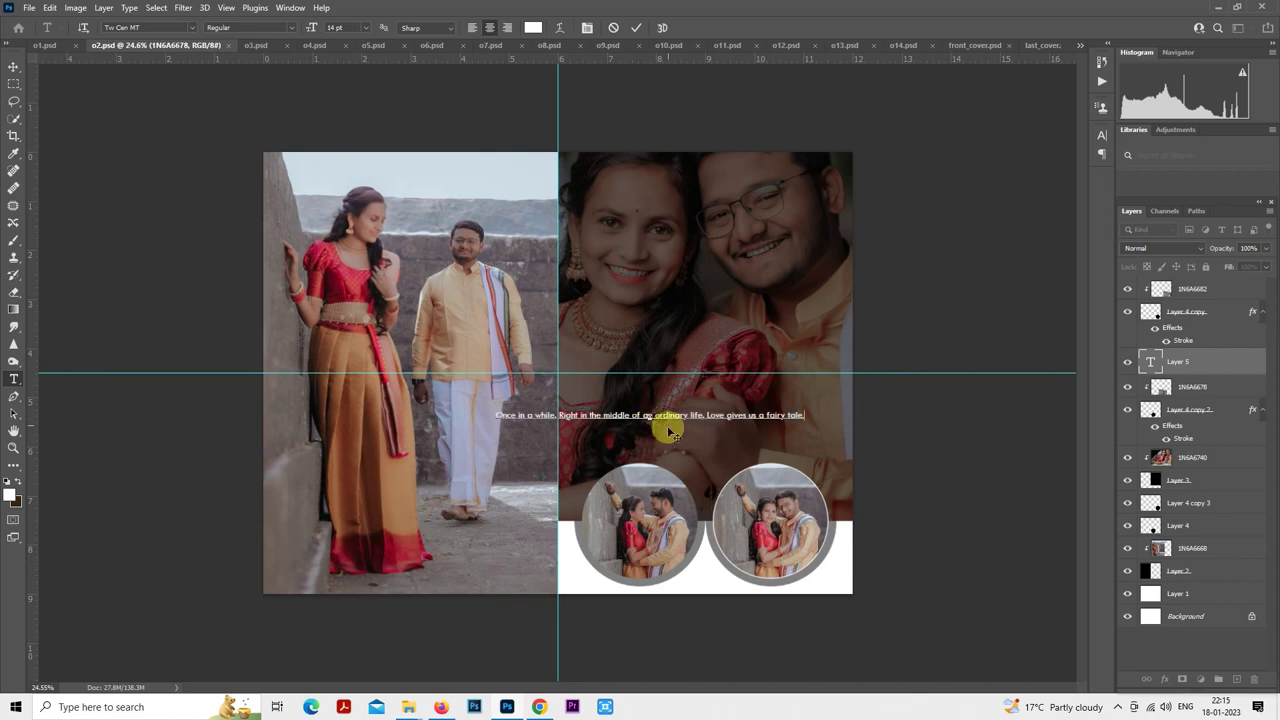
alt+scroll(651, 430, up, 5)
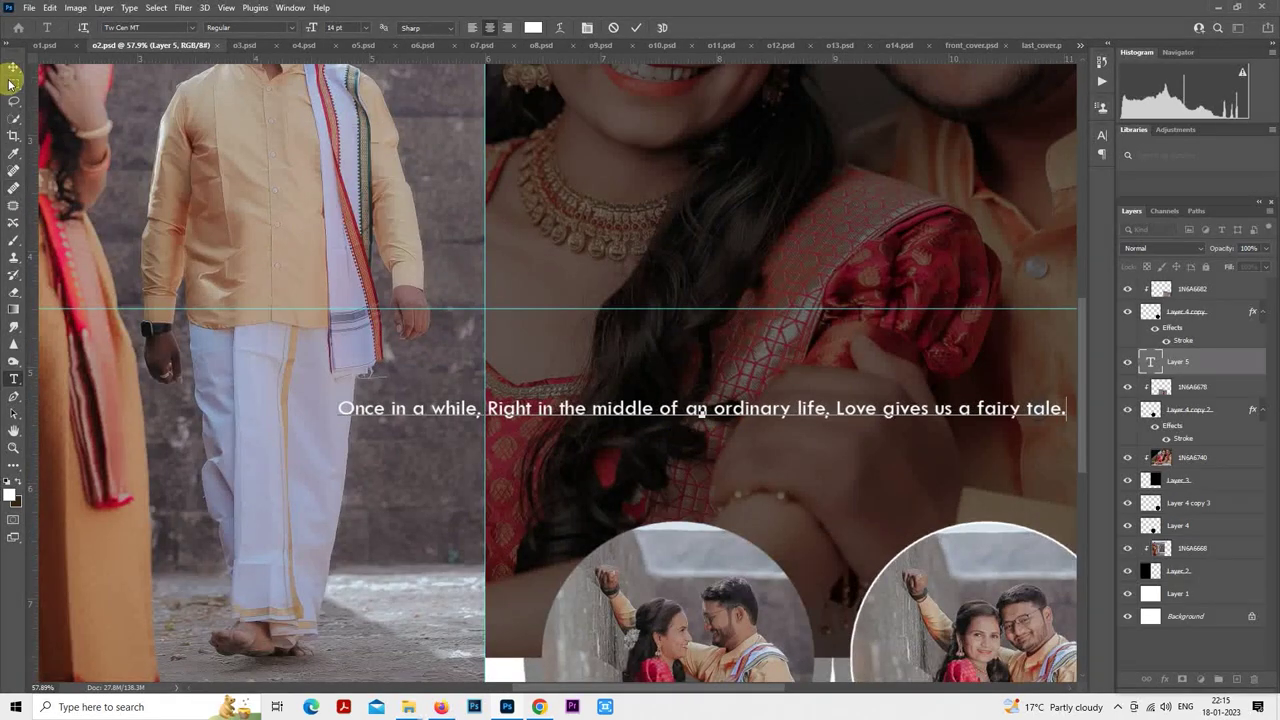
click(12, 83)
scroll(620, 397, down, 2)
scroll(620, 397, right, 2)
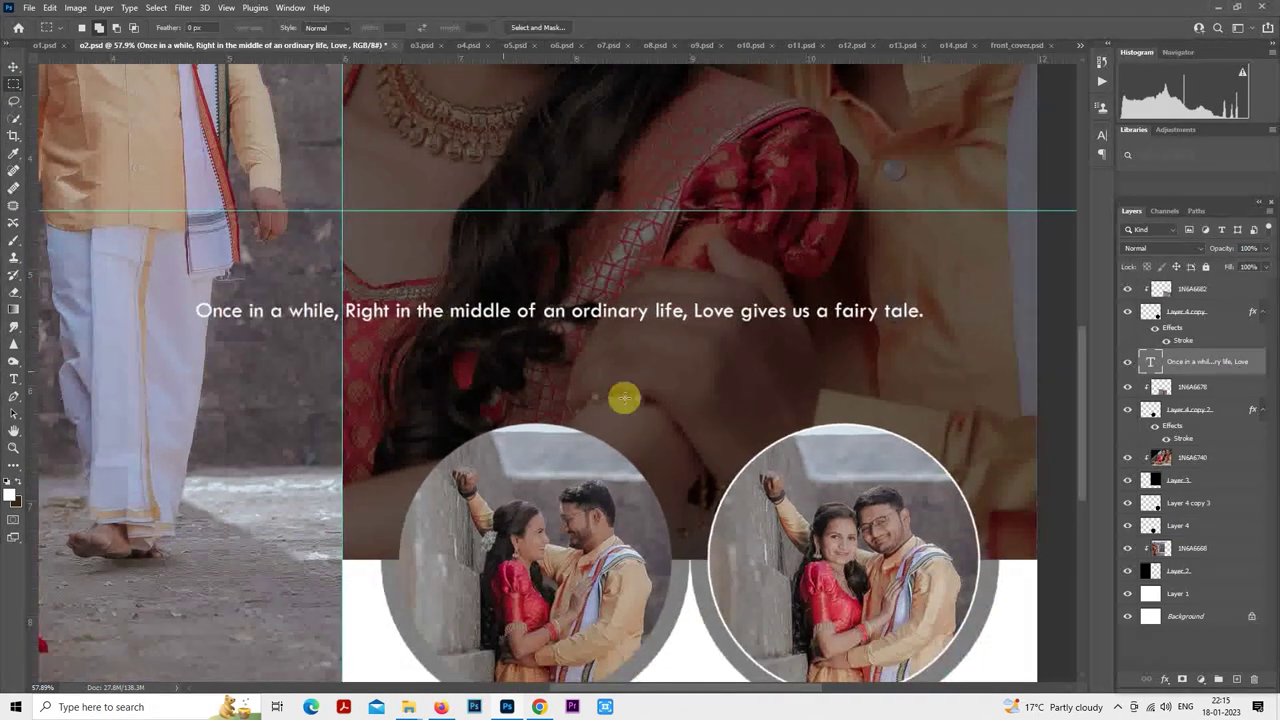
- Break the quote into three lines after 'while,' and 'life,', removing the stray space
double_click(1151, 362)
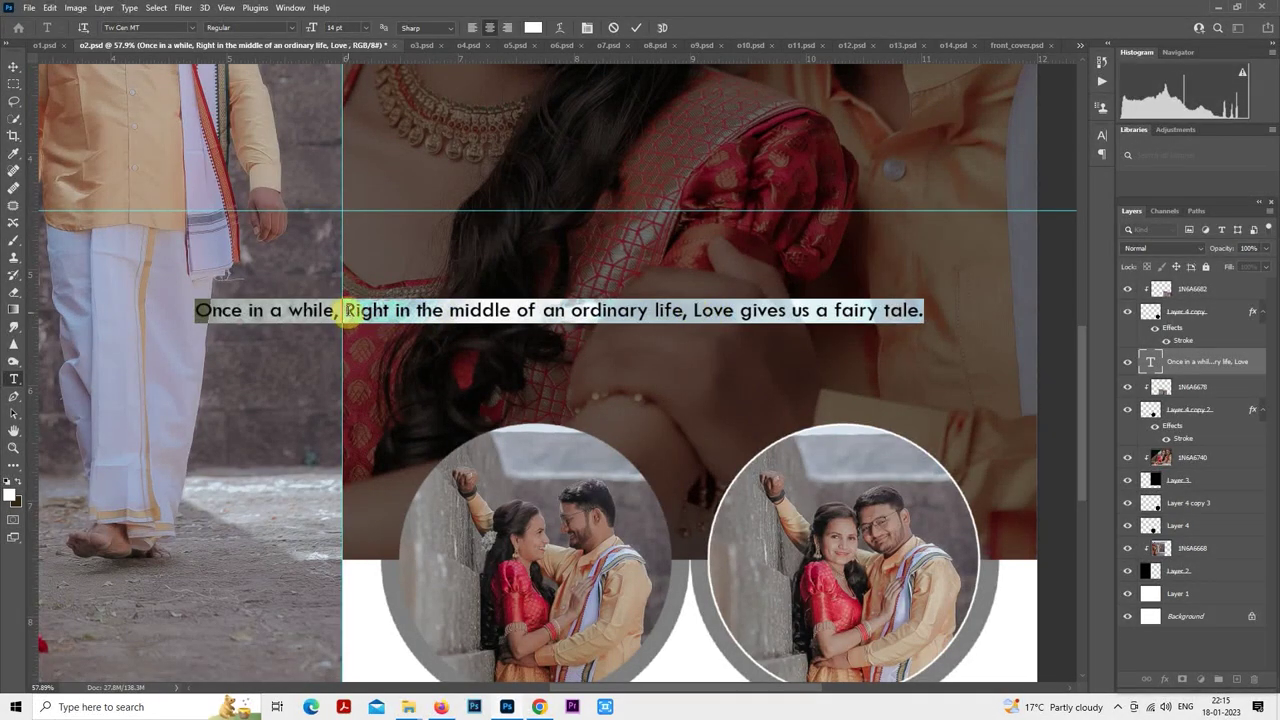
click(345, 310)
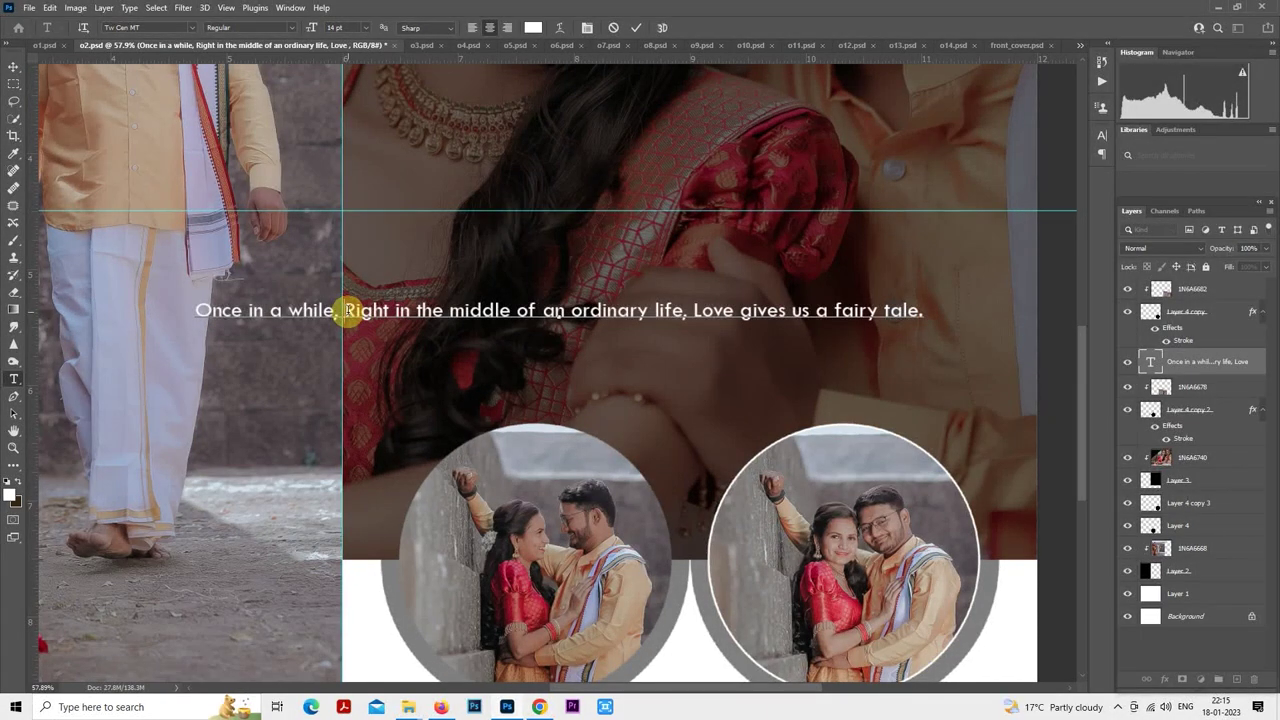
key(Return)
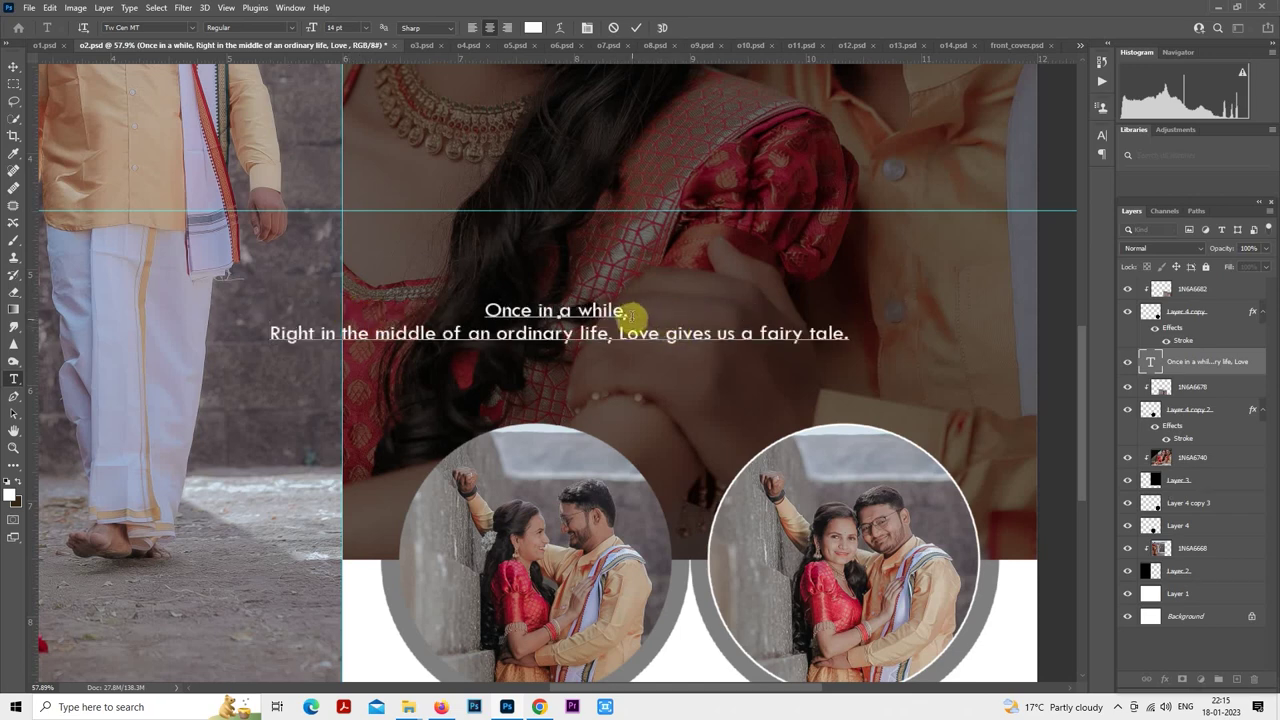
key(BackSpace)
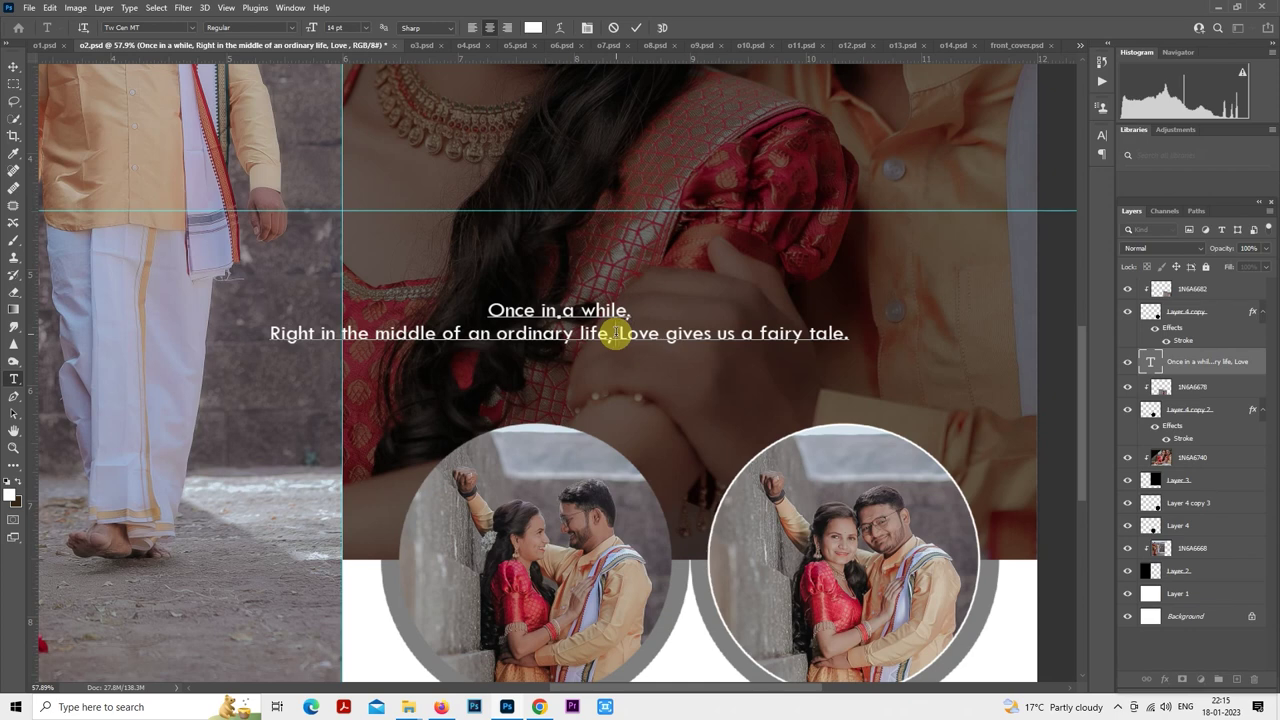
click(615, 333)
key(Return)
click(14, 83)
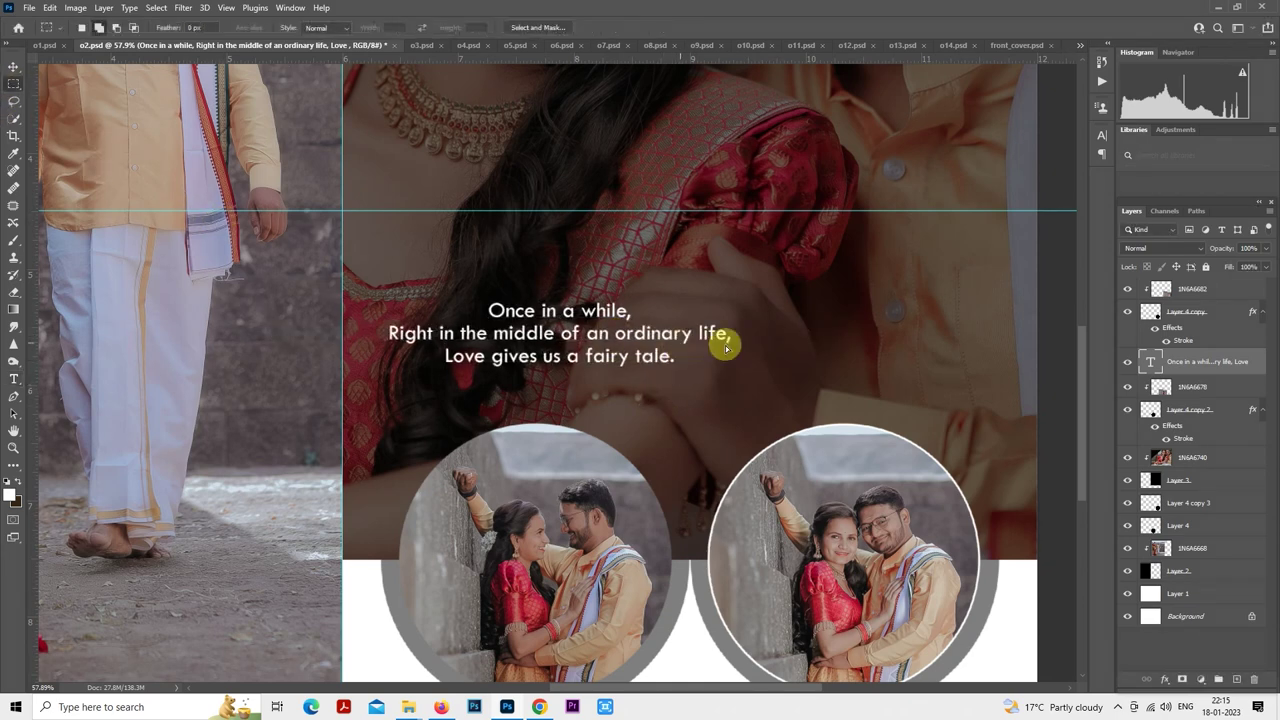
- Move the quote block right and enlarge it to about 116% with Free Transform
drag(725, 347, 805, 346)
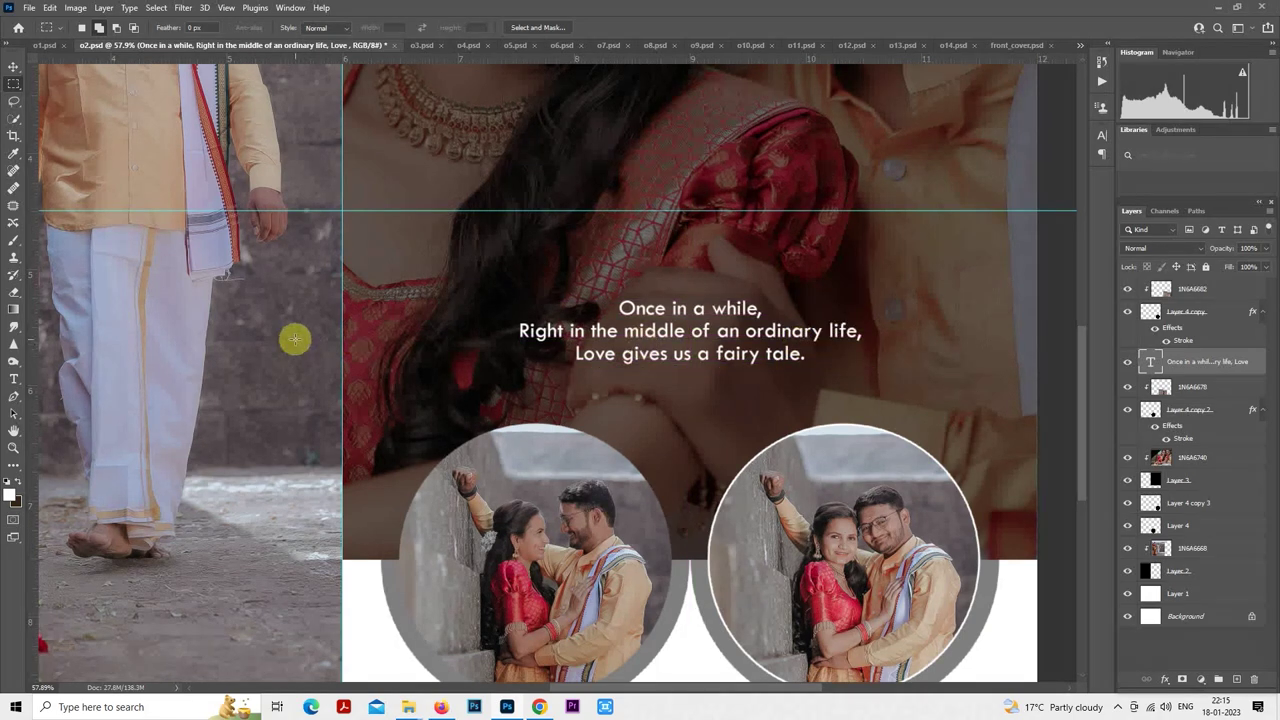
scroll(386, 371, down, 5)
scroll(484, 401, up, 1)
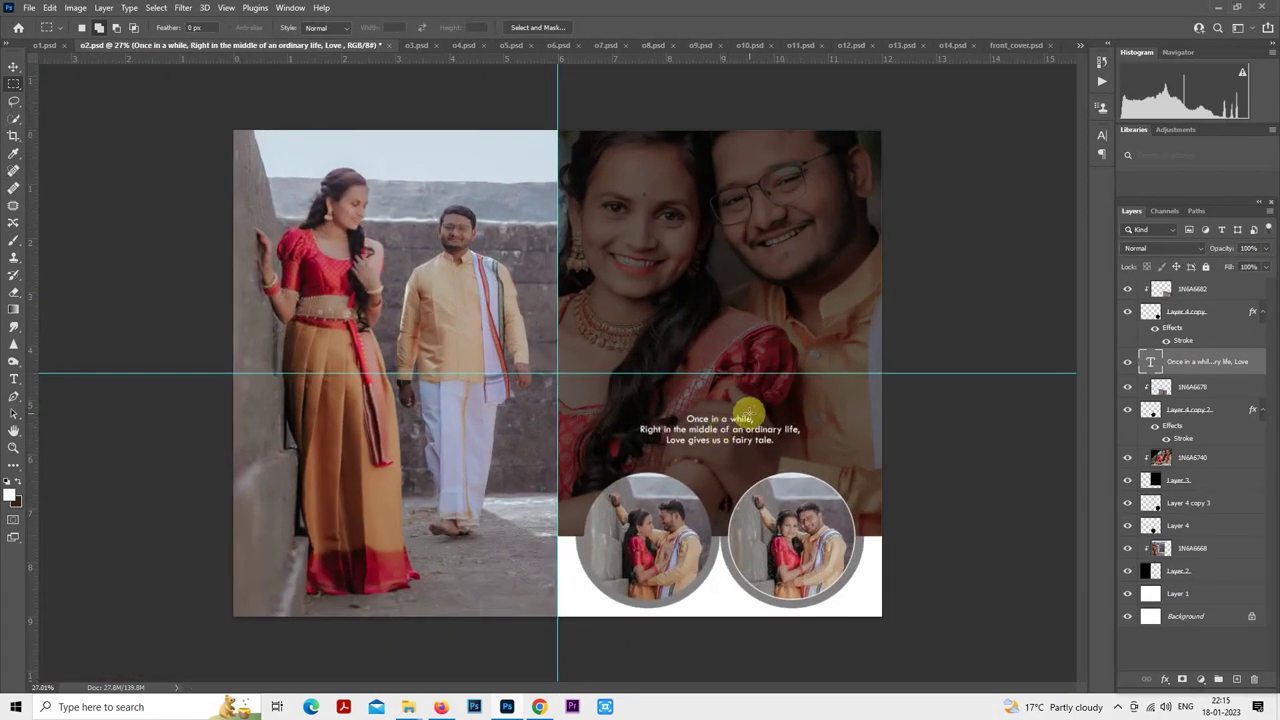
right_click(729, 405)
click(790, 523)
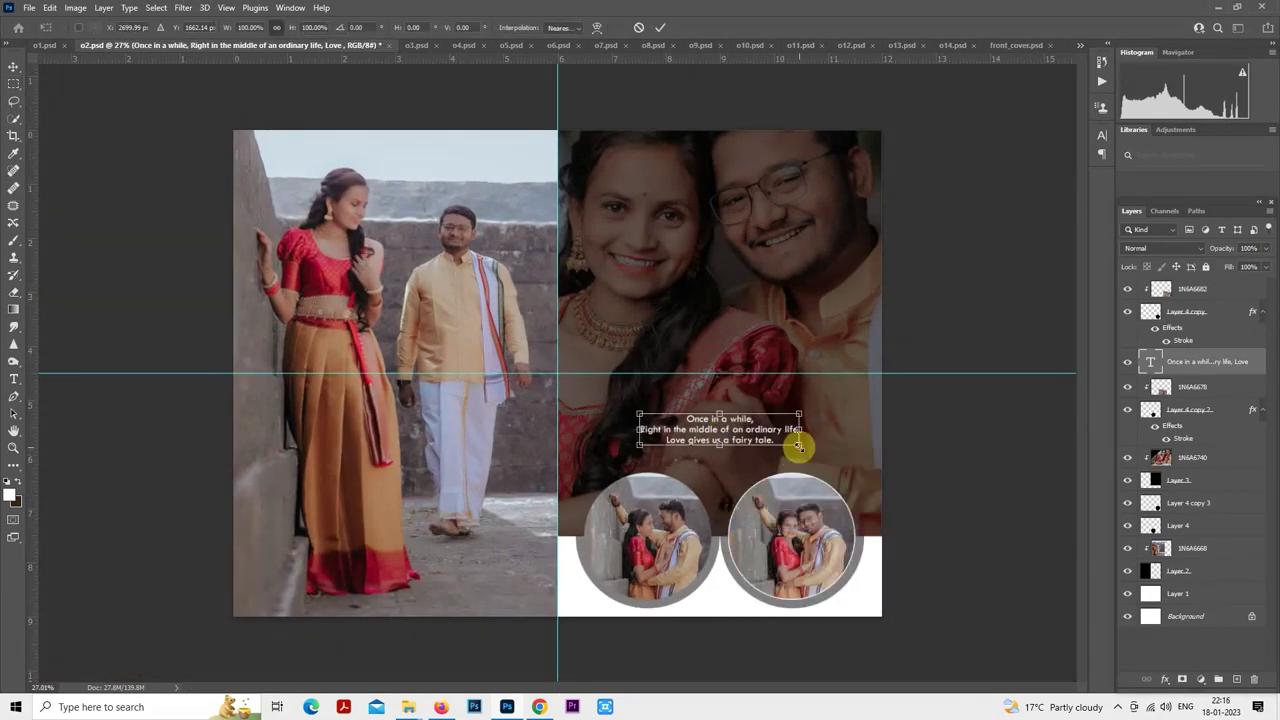
mouse_move(797, 445)
mouse_down()
mouse_move(811, 458)
mouse_move(781, 445)
mouse_up()
key(Return)
scroll(780, 440, down, 3)
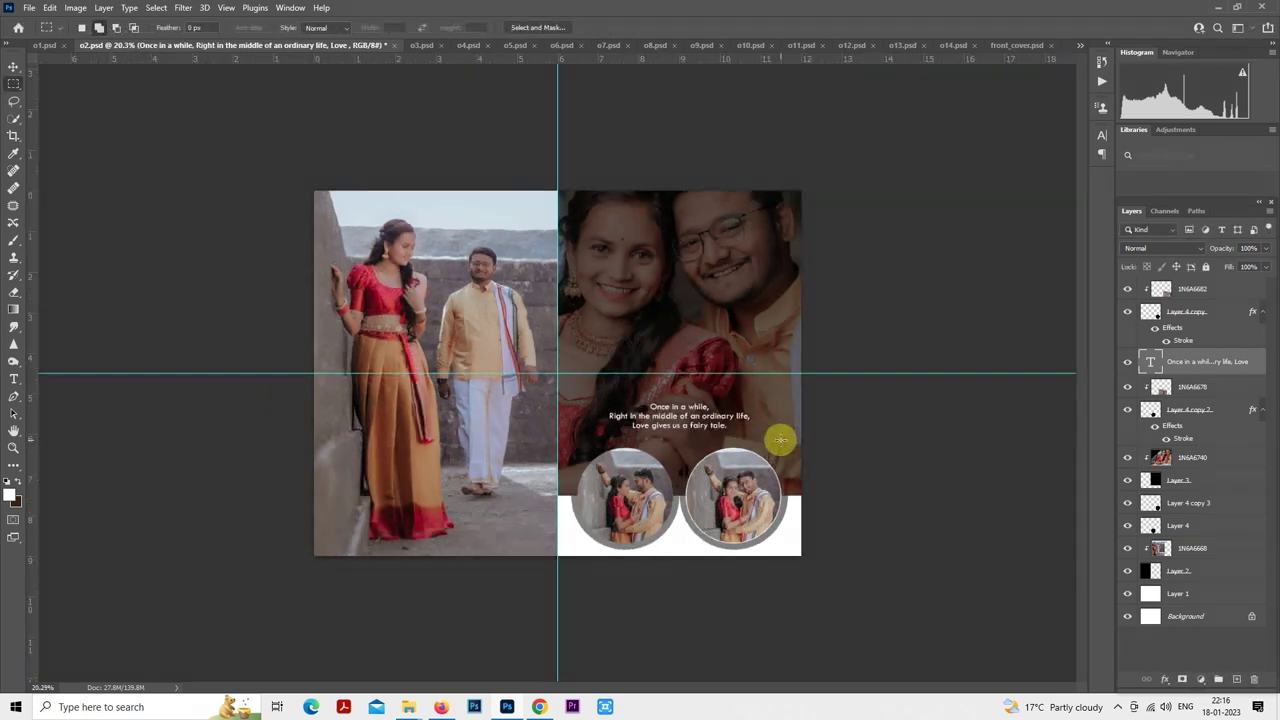
scroll(782, 443, up, 1)
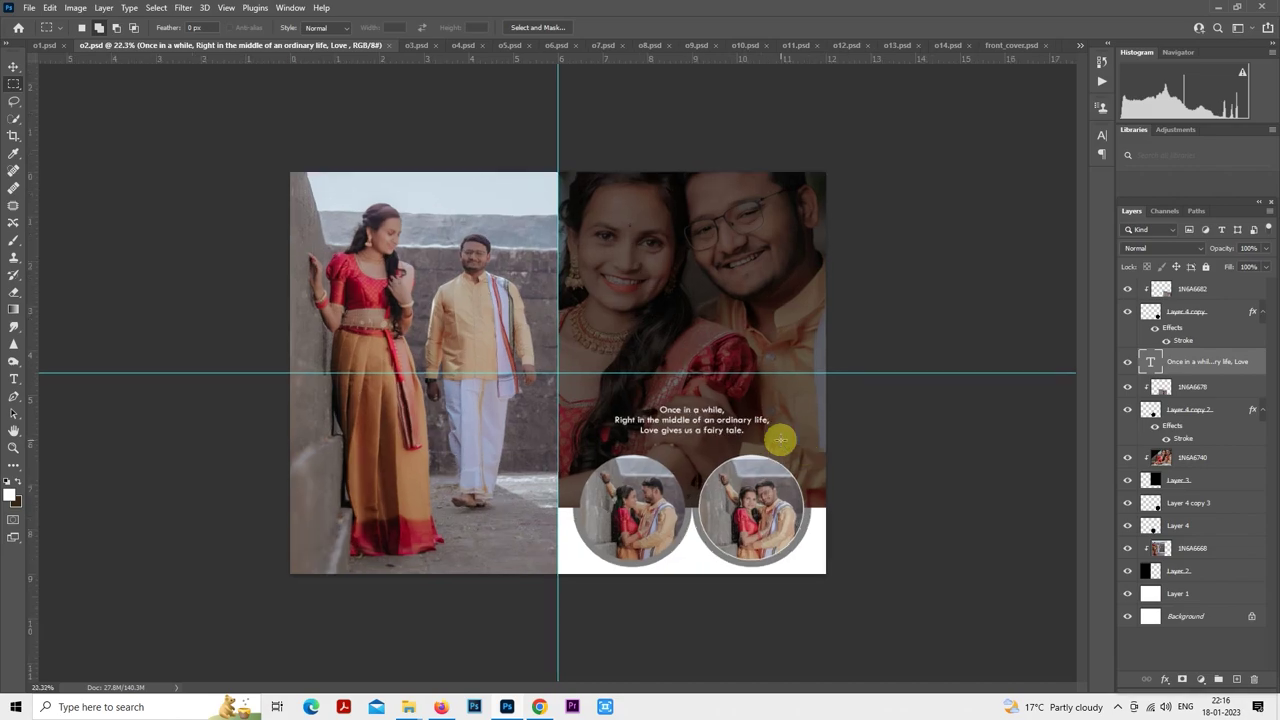
scroll(782, 443, down, 1)
- Save a JPEG copy named 'o2 copy' with default quality, then switch to the o3 spread
key(ctrl+shift+s)
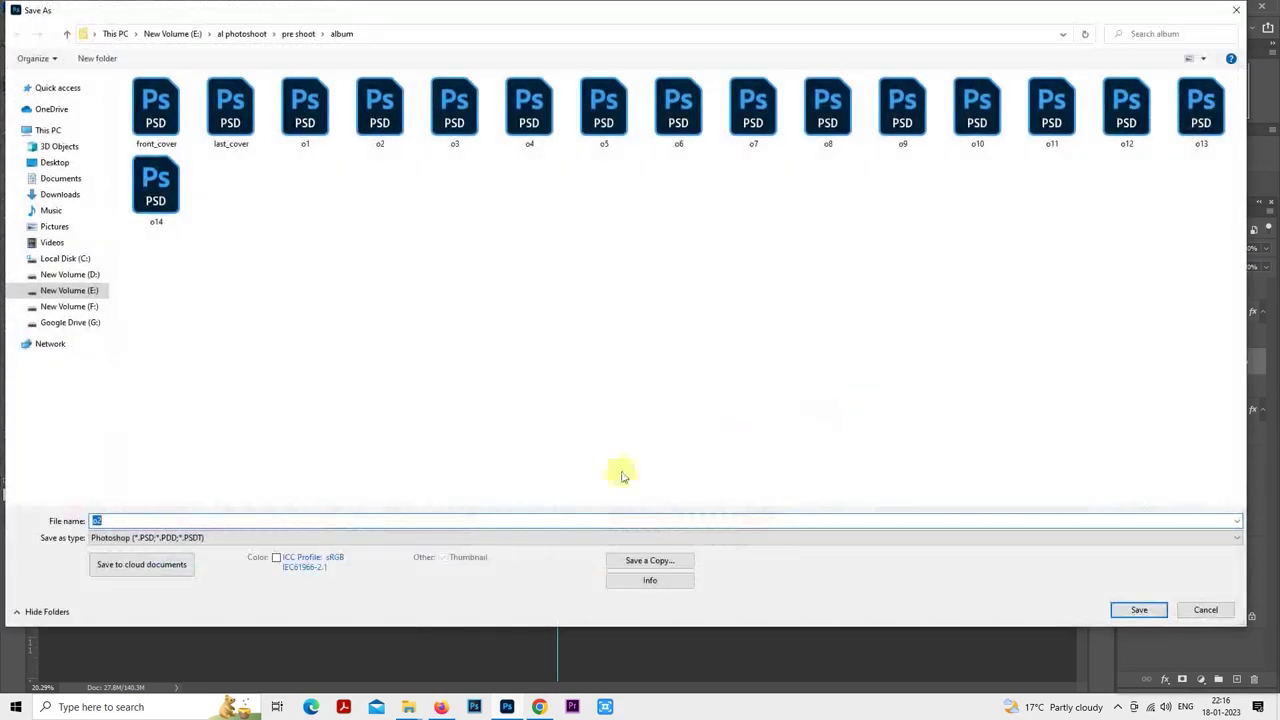
click(641, 561)
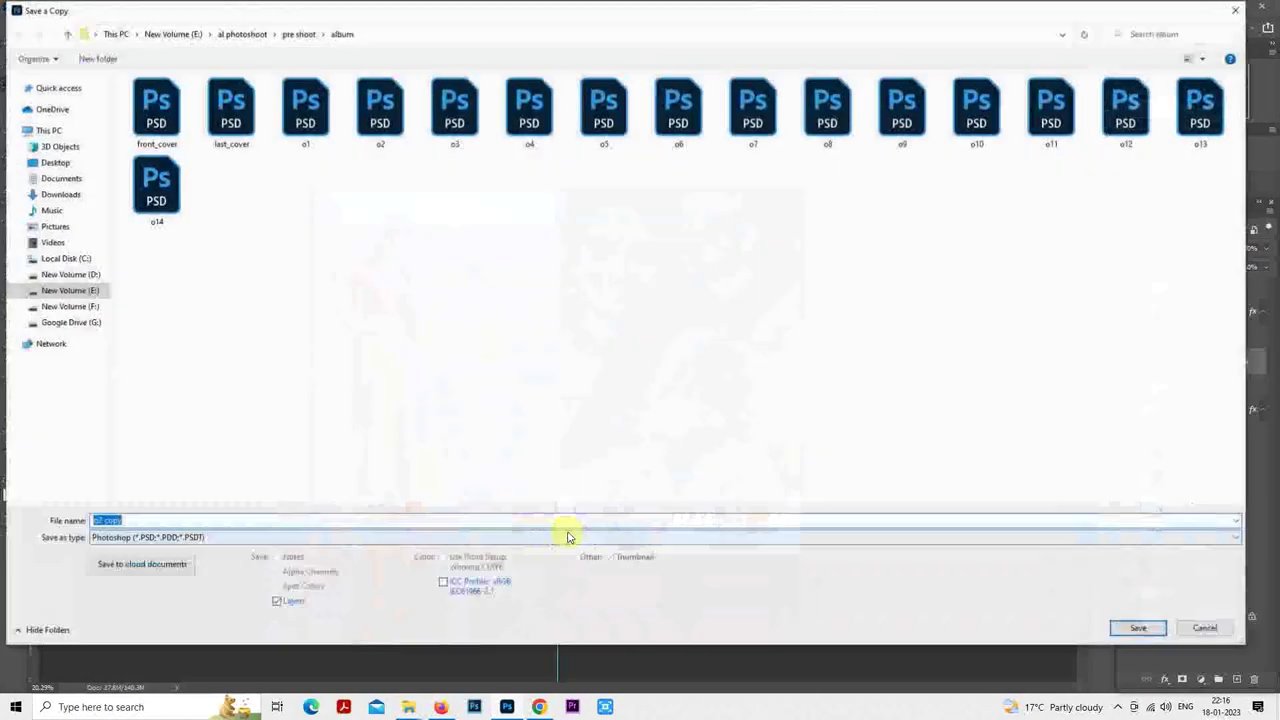
click(566, 537)
click(580, 405)
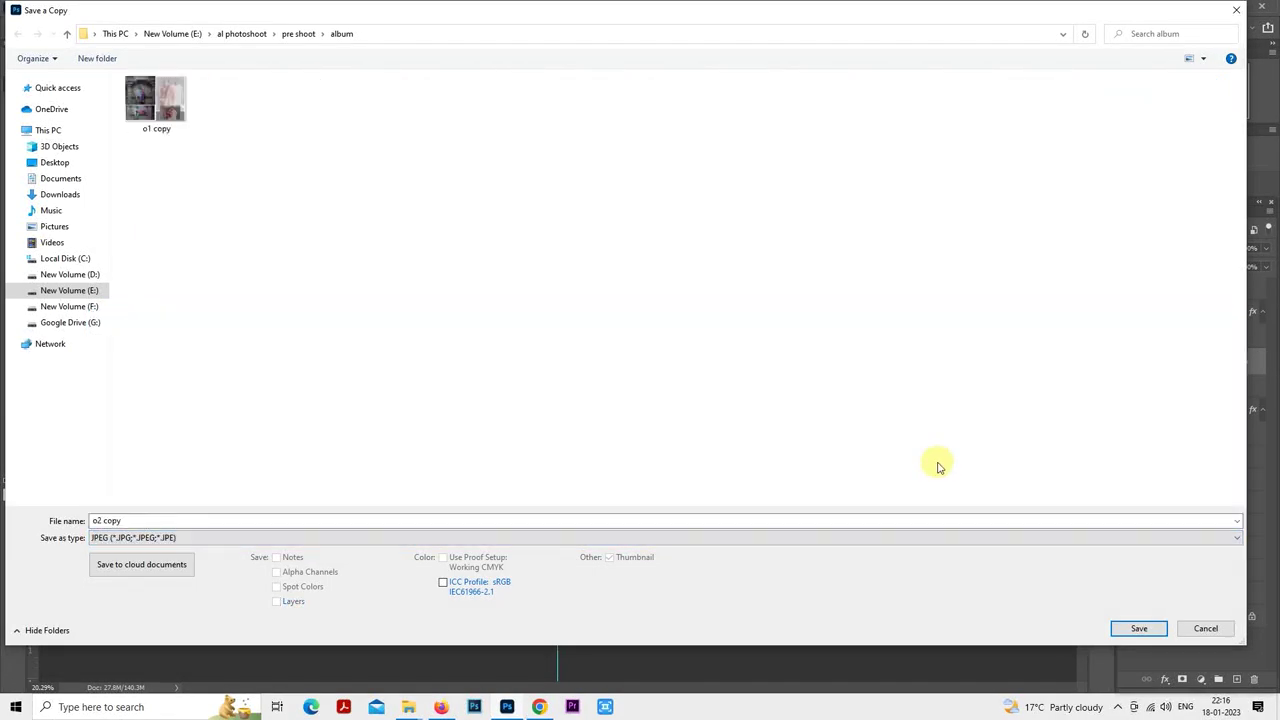
click(1136, 628)
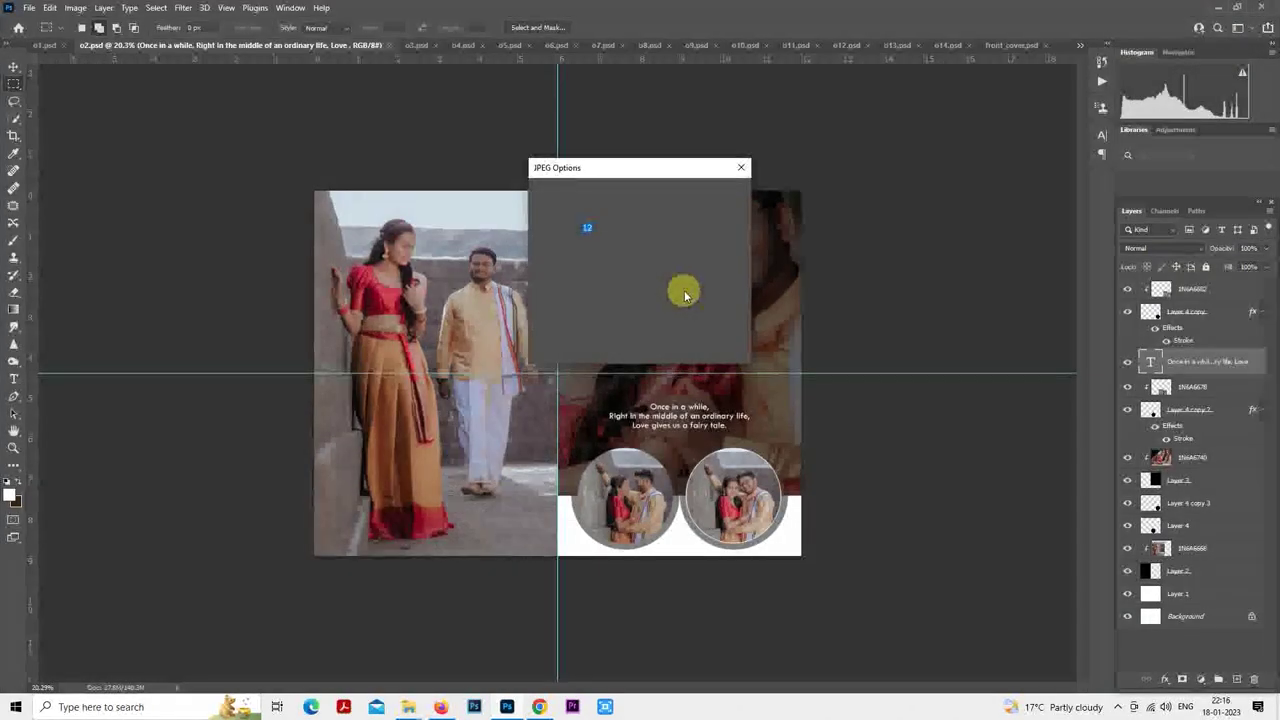
click(719, 195)
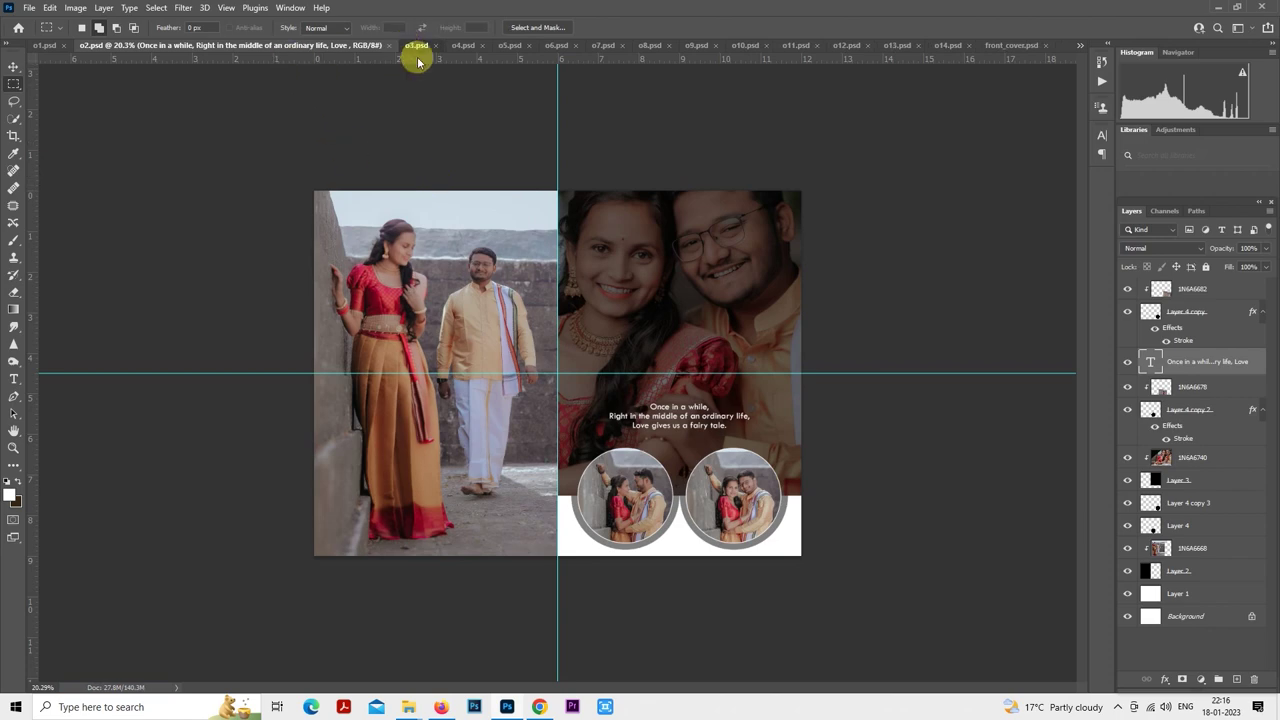
click(410, 46)
- Select the 1N6A6709 photo and apply the 10portraits preset in Camera Raw Filter
right_click(1190, 550)
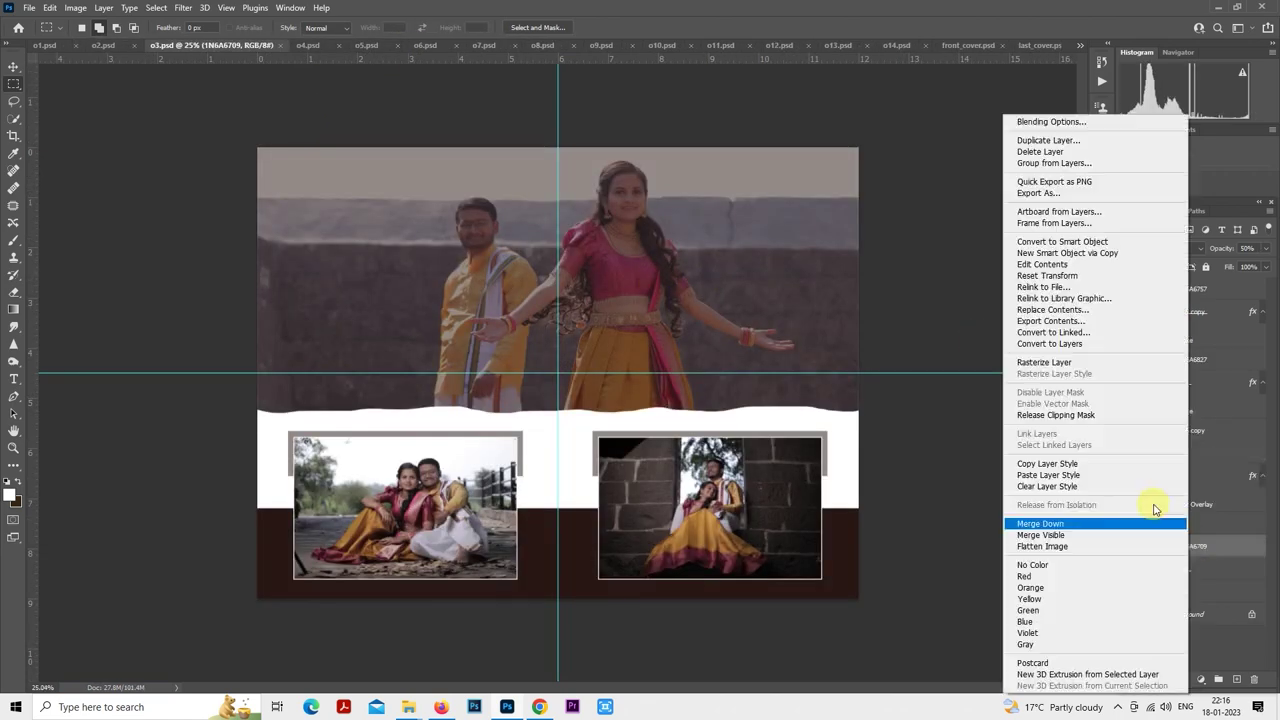
click(1094, 370)
ctrl+click(1160, 548)
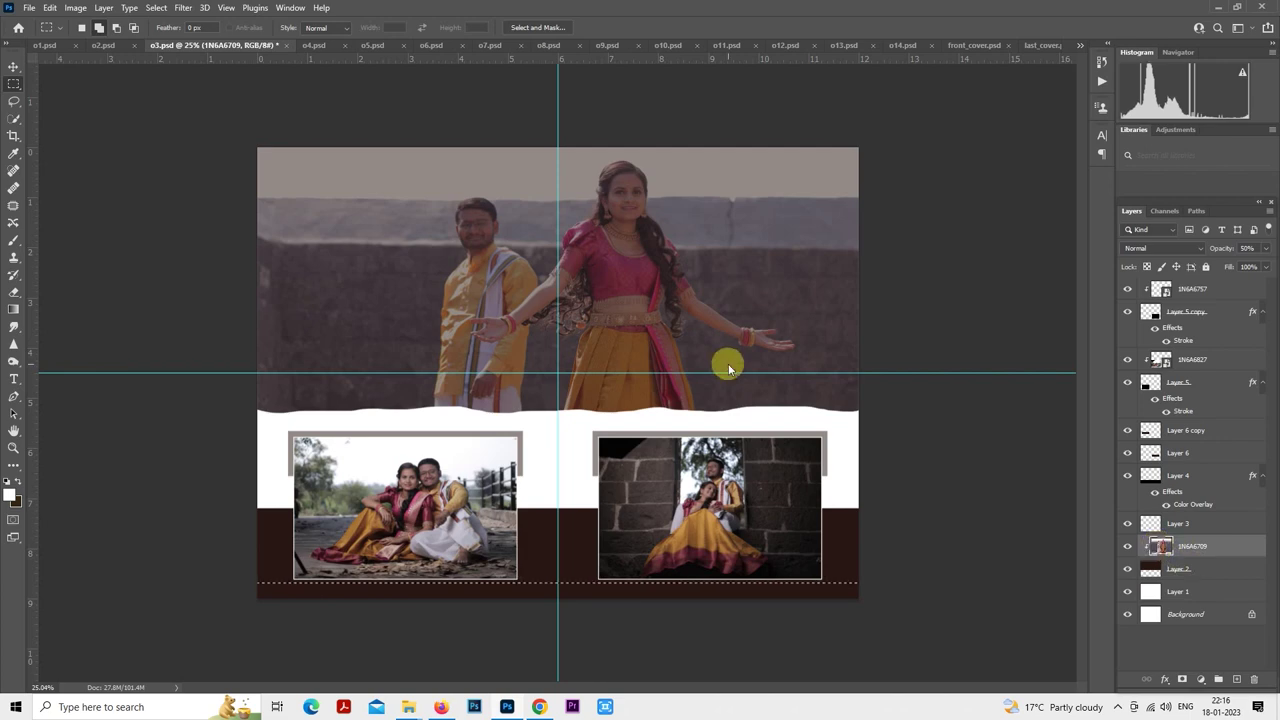
key(ctrl+shift+a)
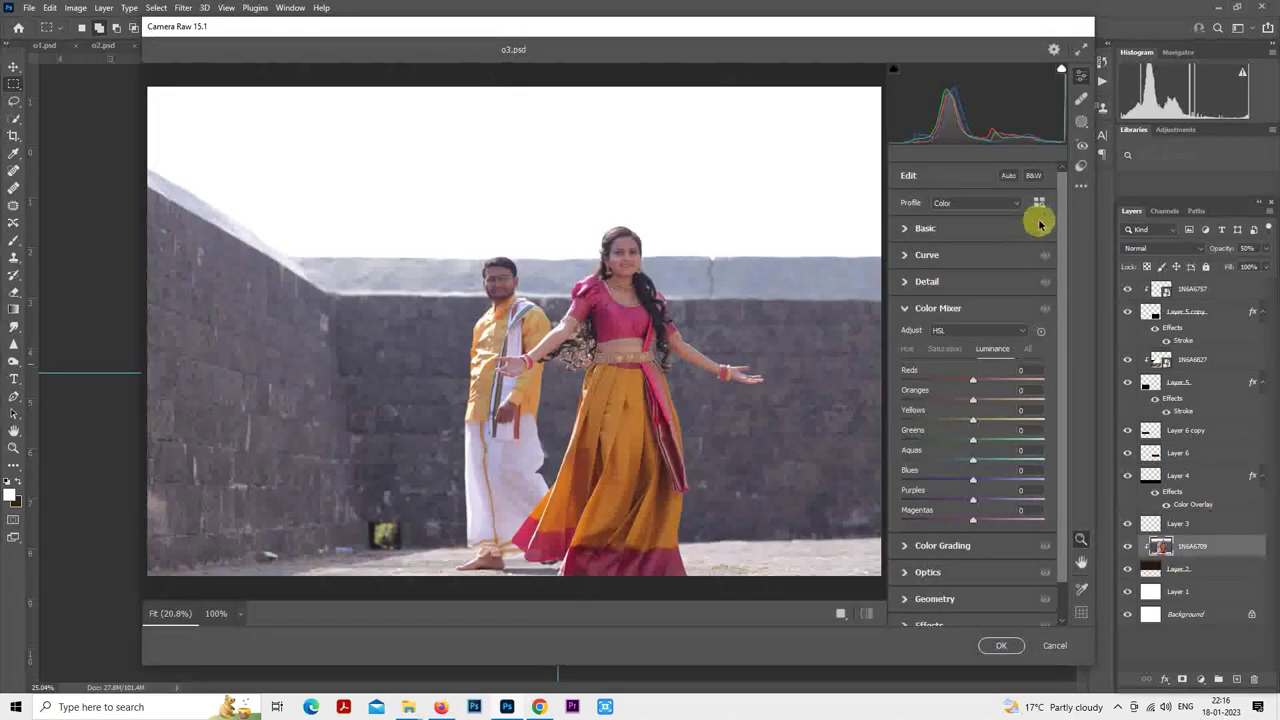
click(1078, 170)
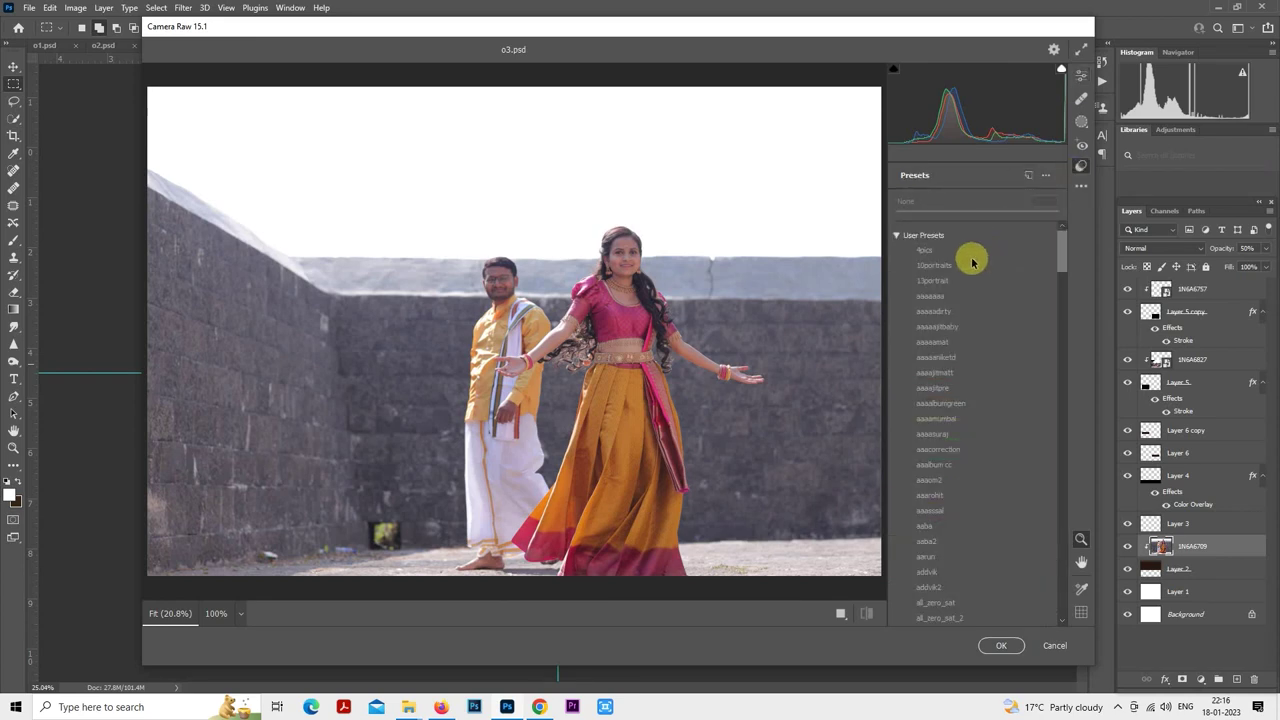
click(968, 264)
click(1082, 78)
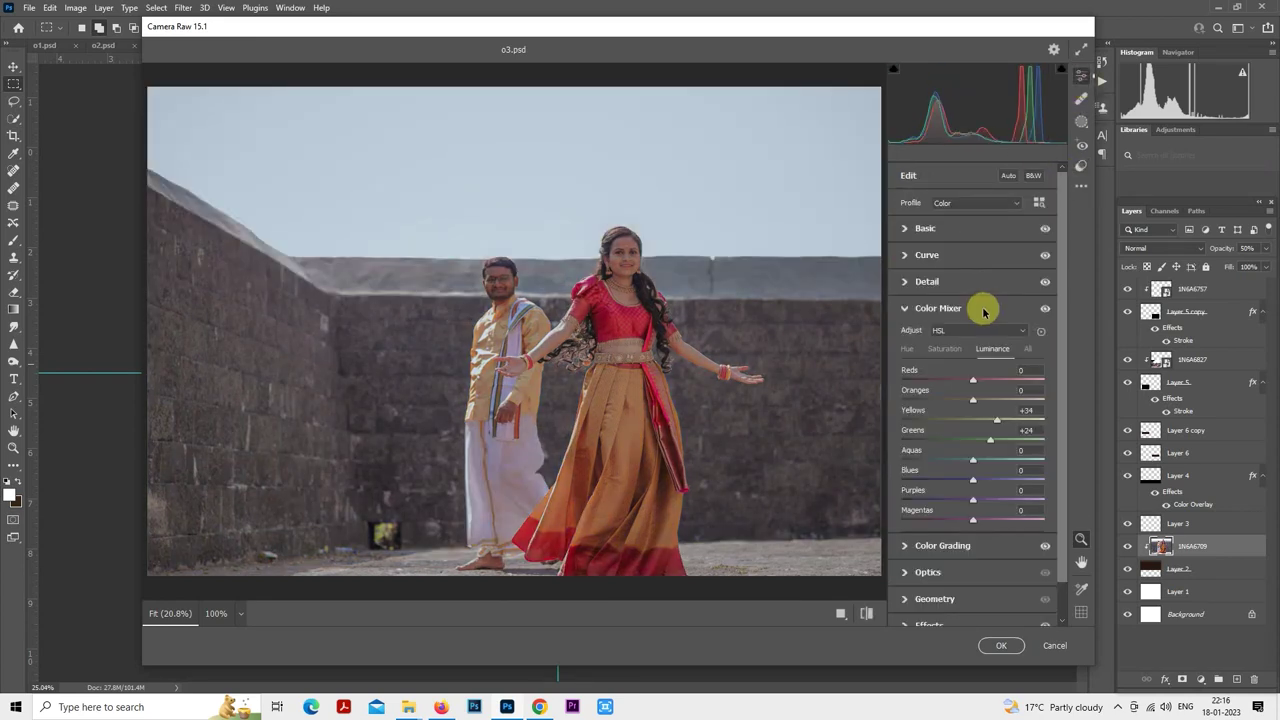
- Set Oranges luminance +20, exposure +0.30, shadows +51, adjust contrast, and apply the grading
drag(973, 399, 987, 401)
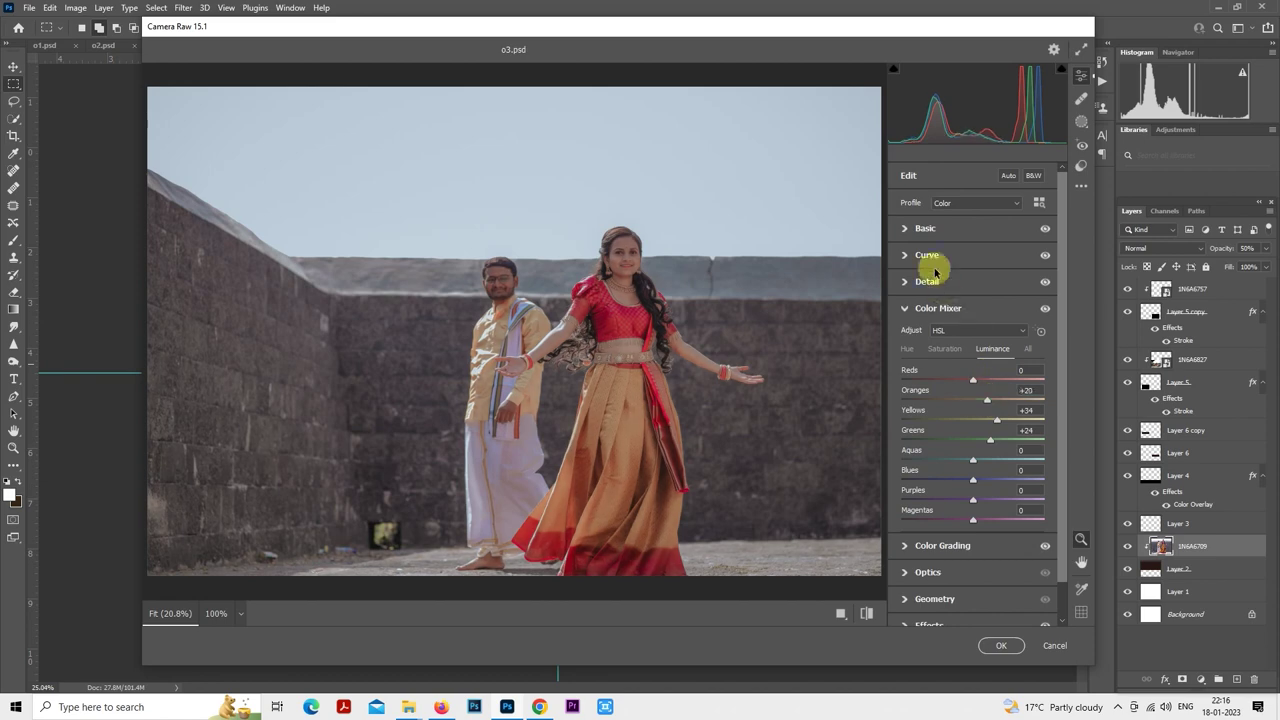
click(904, 228)
drag(973, 335, 980, 331)
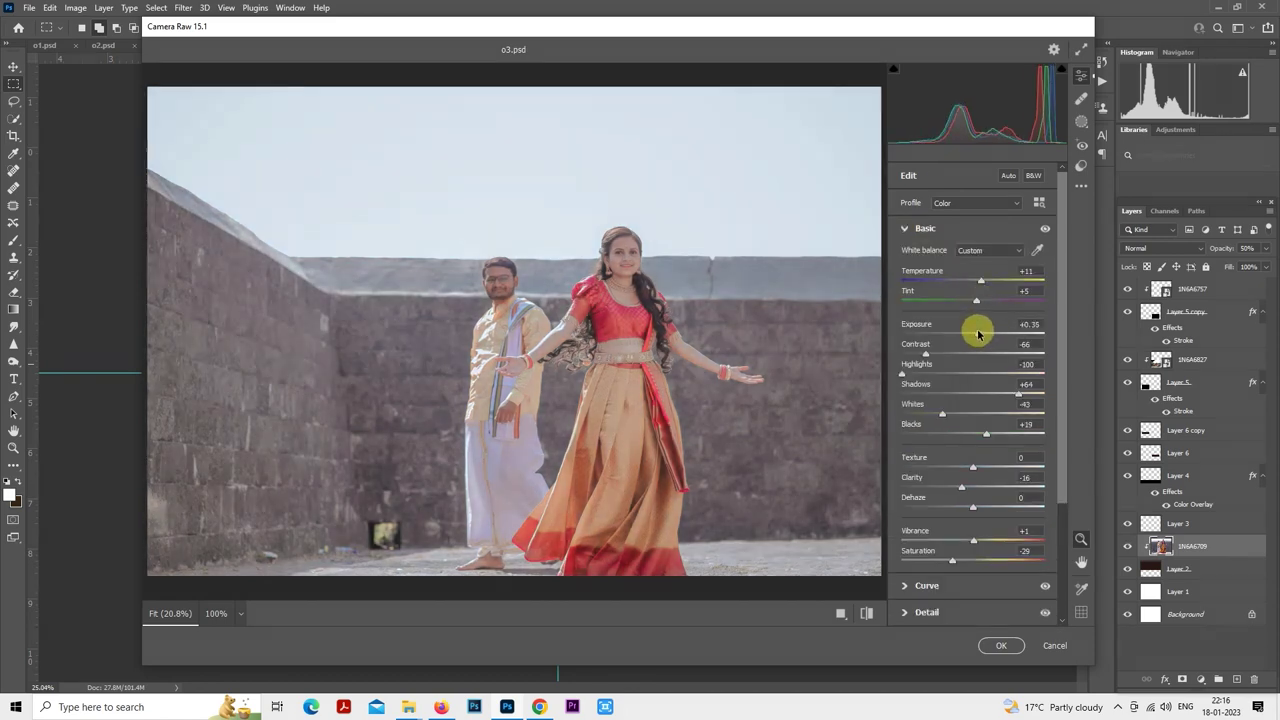
click(1006, 394)
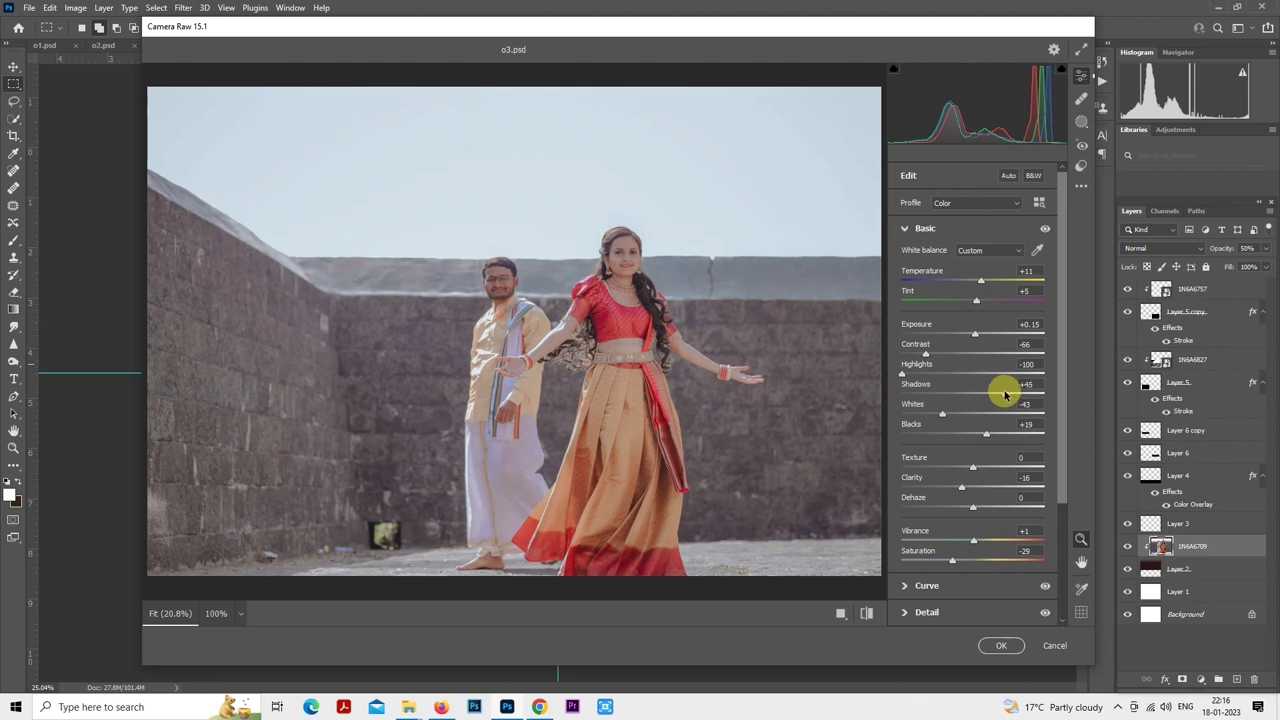
drag(926, 354, 933, 355)
click(977, 334)
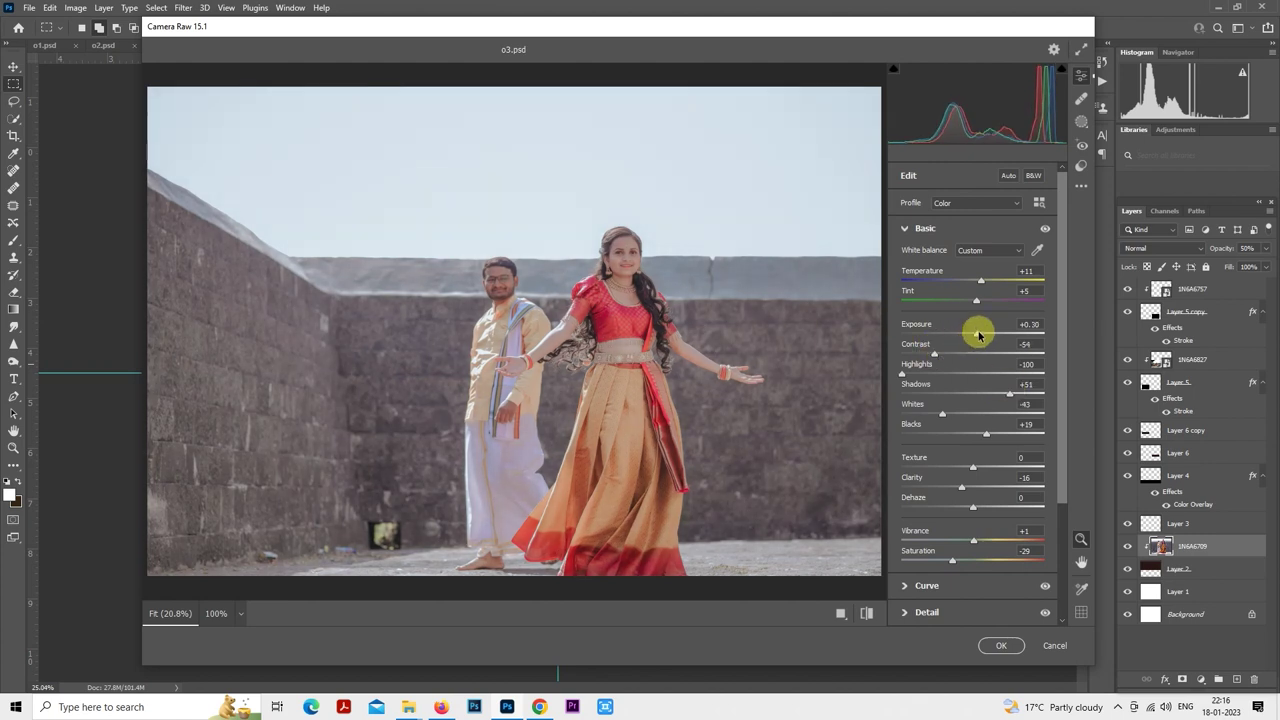
click(1001, 645)
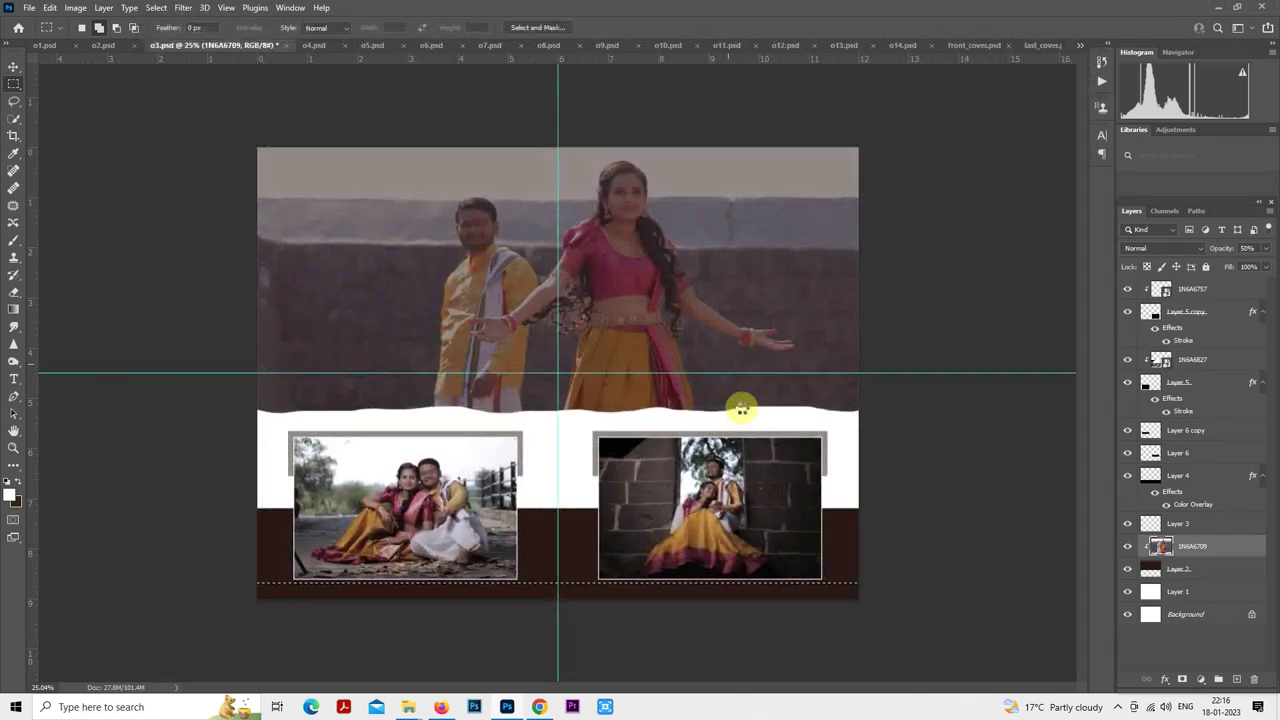
- Deselect, rasterize layer 1N6A6827, load it as a selection, and open Camera Raw Filter
key(ctrl+d)
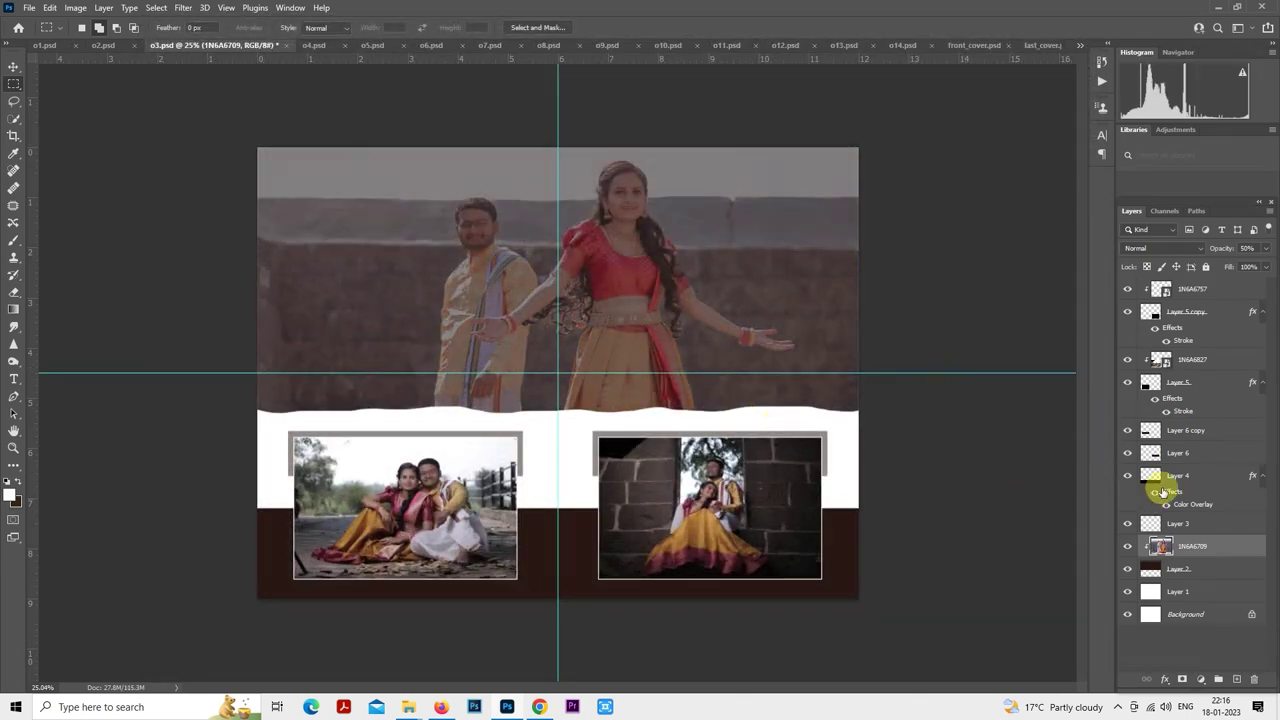
right_click(1182, 360)
click(1082, 362)
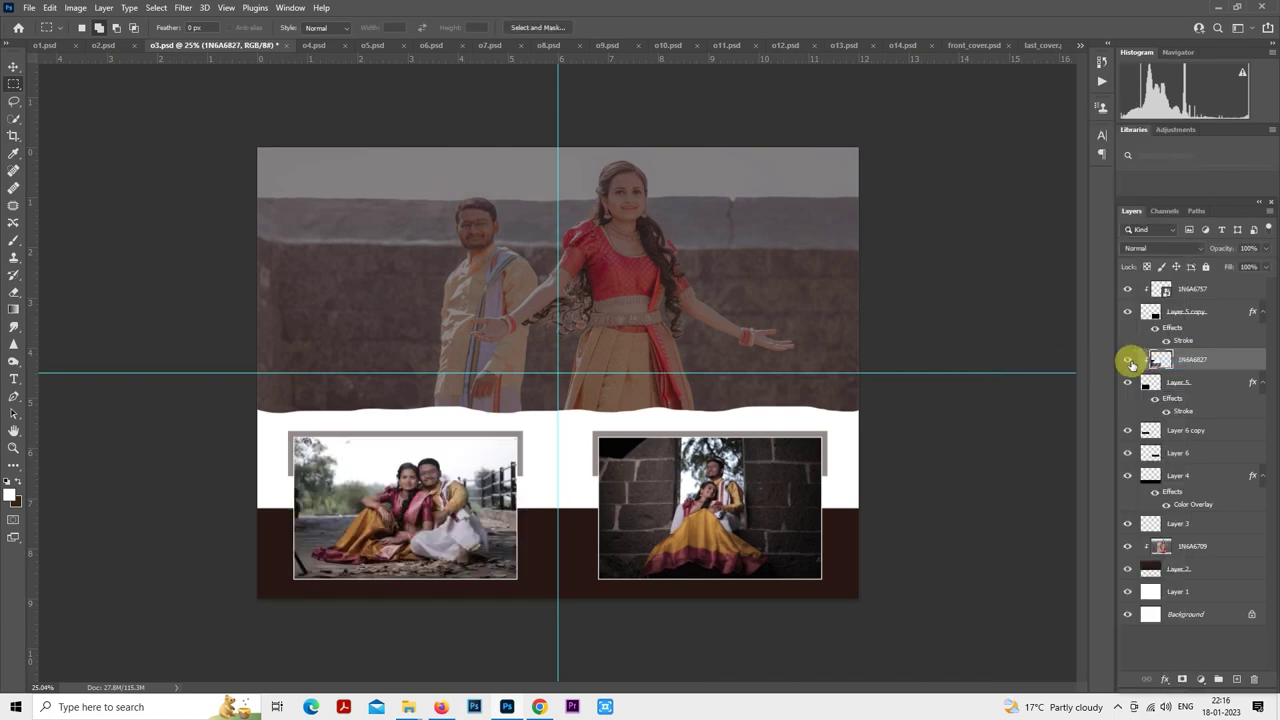
ctrl+click(1160, 360)
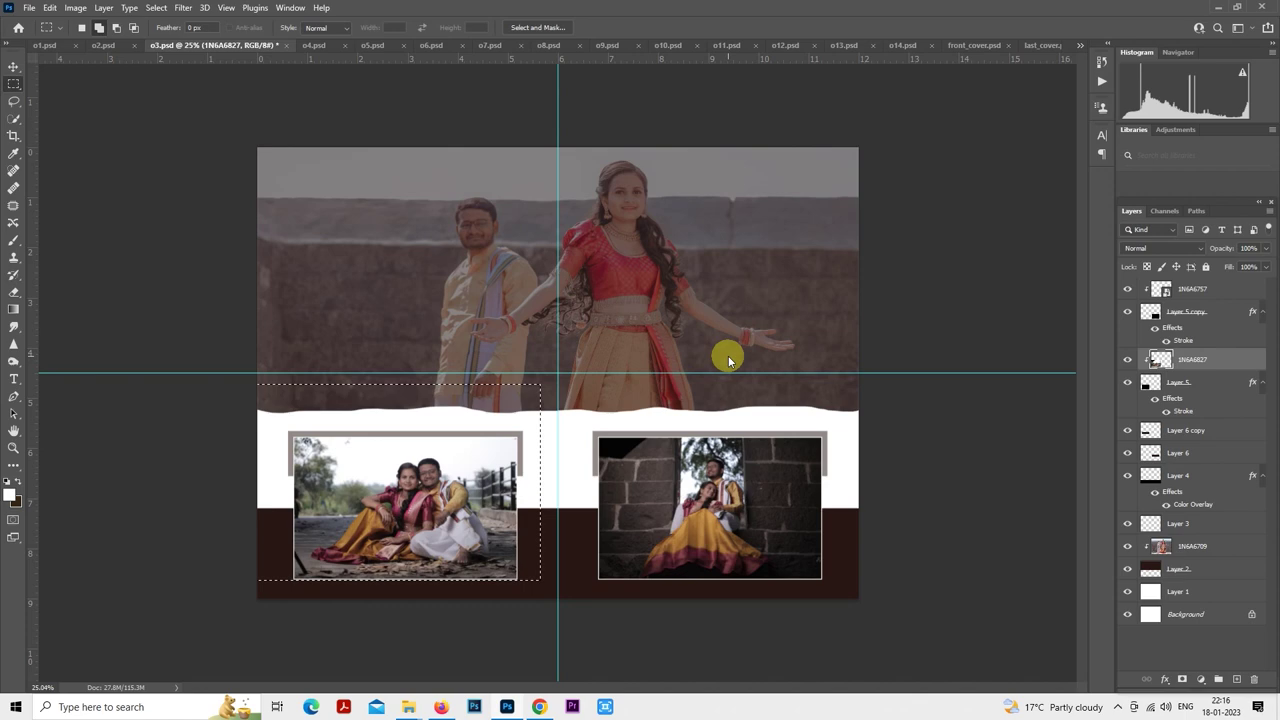
key(shift+ctrl+a)
- Apply the 10portraits preset with shadows +48 and blacks +33, compare before/after, and confirm
click(1081, 166)
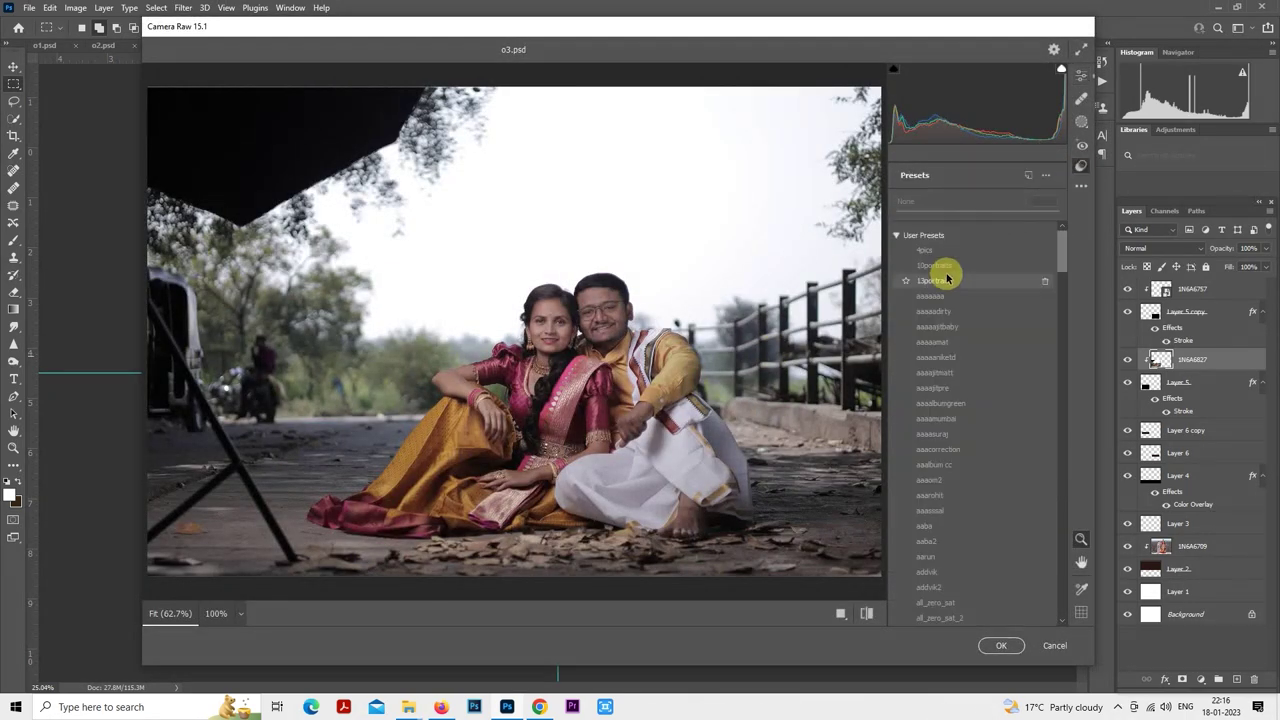
click(948, 265)
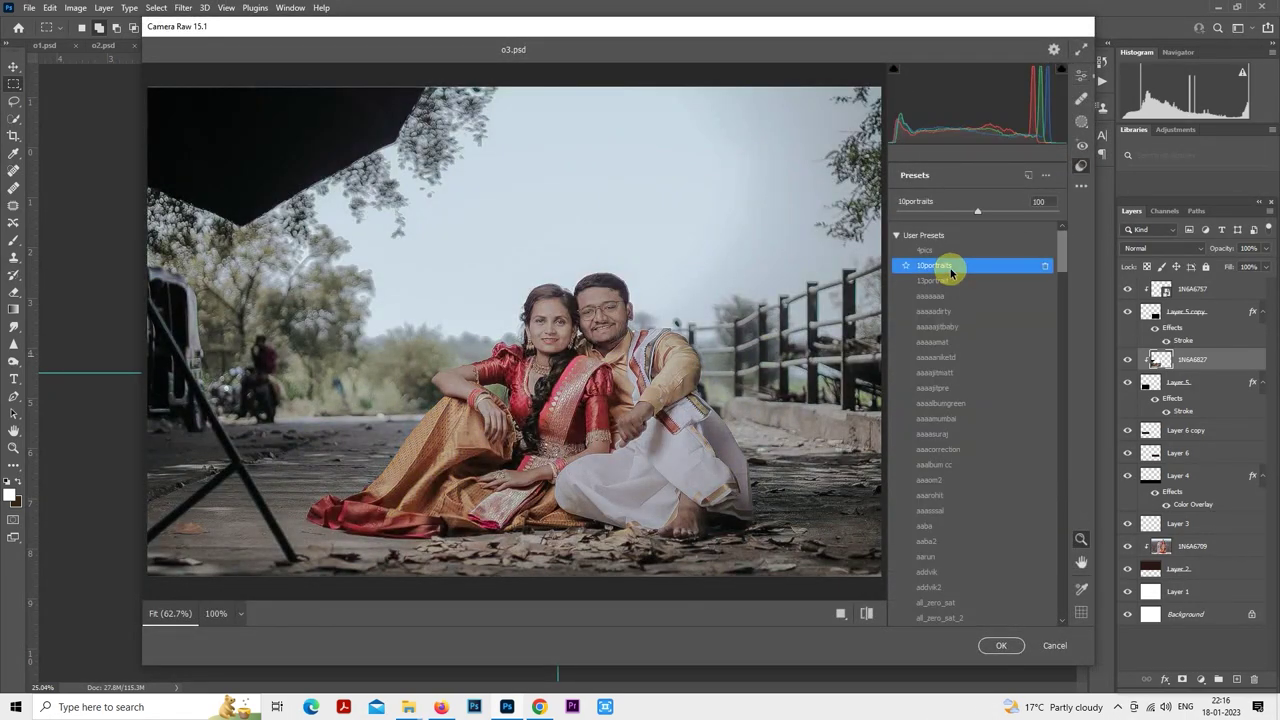
click(1083, 78)
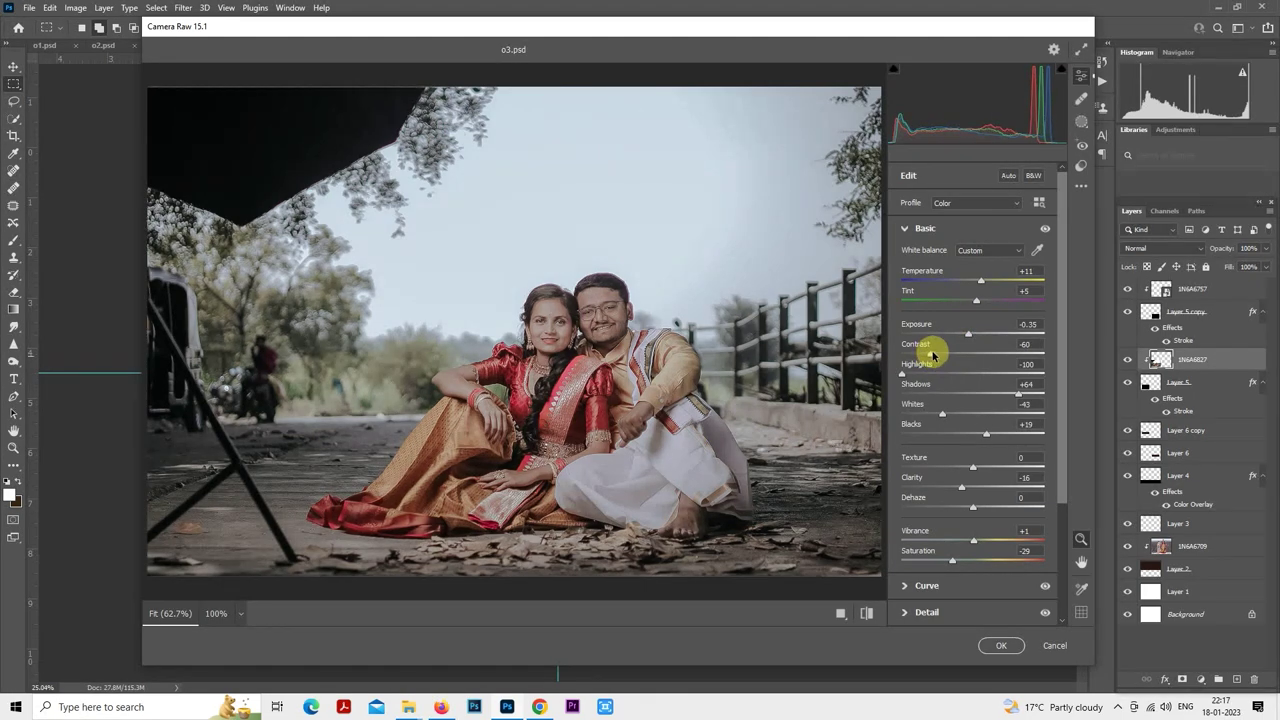
click(997, 394)
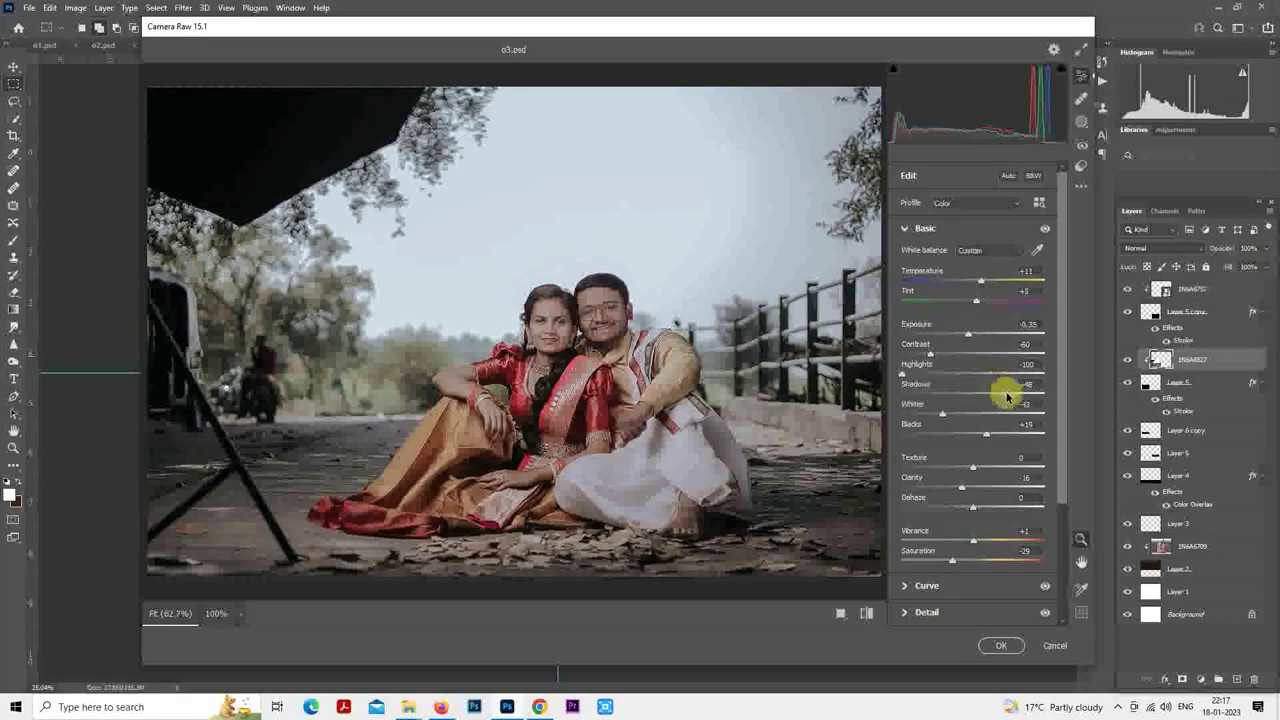
click(1003, 434)
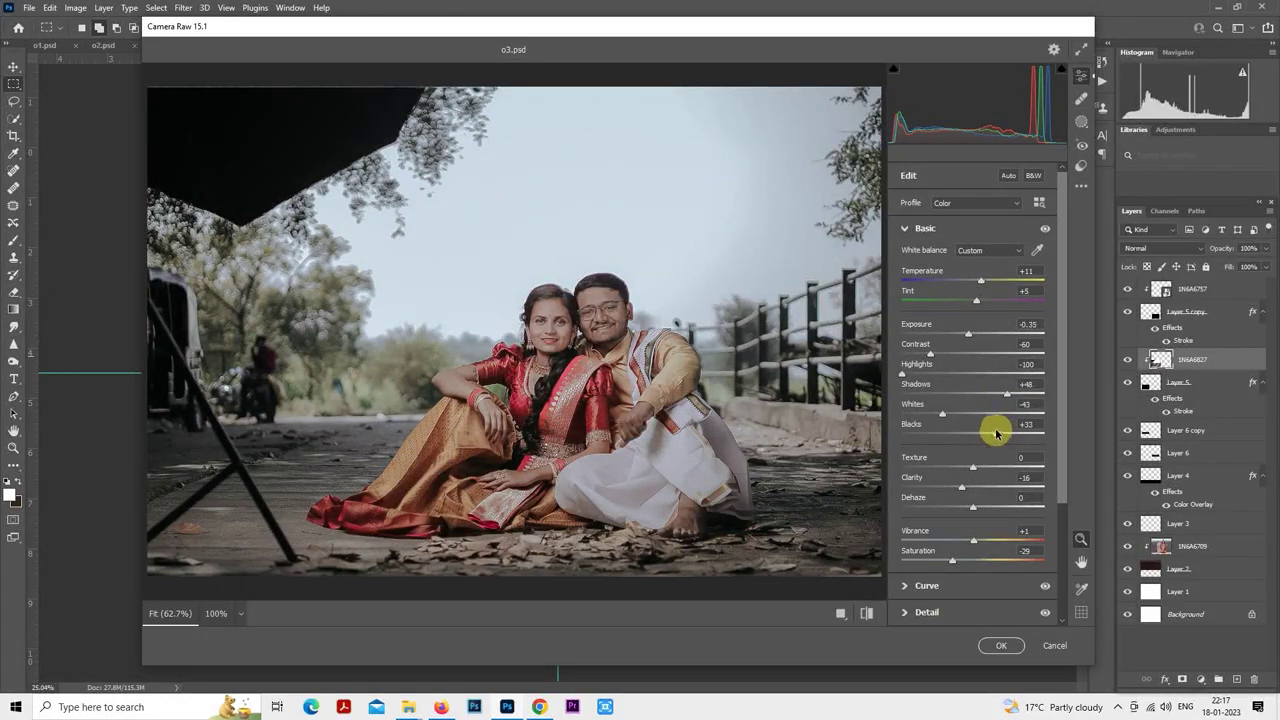
click(866, 614)
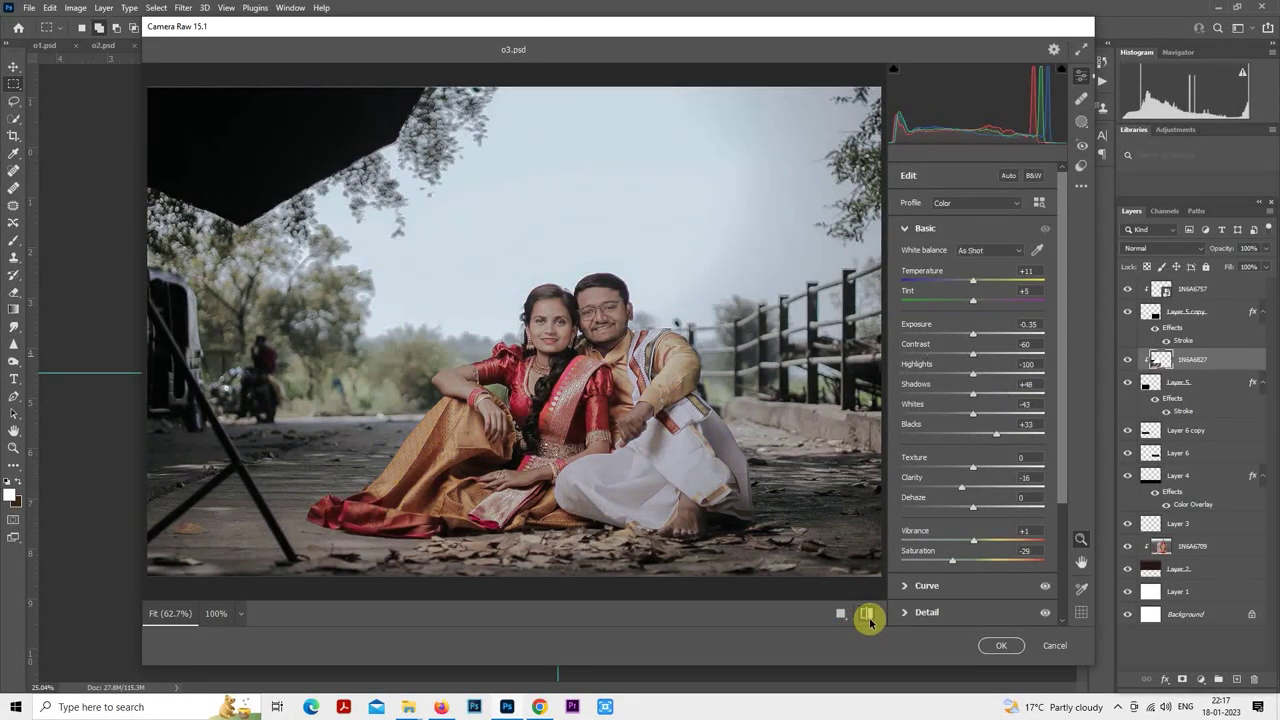
click(867, 615)
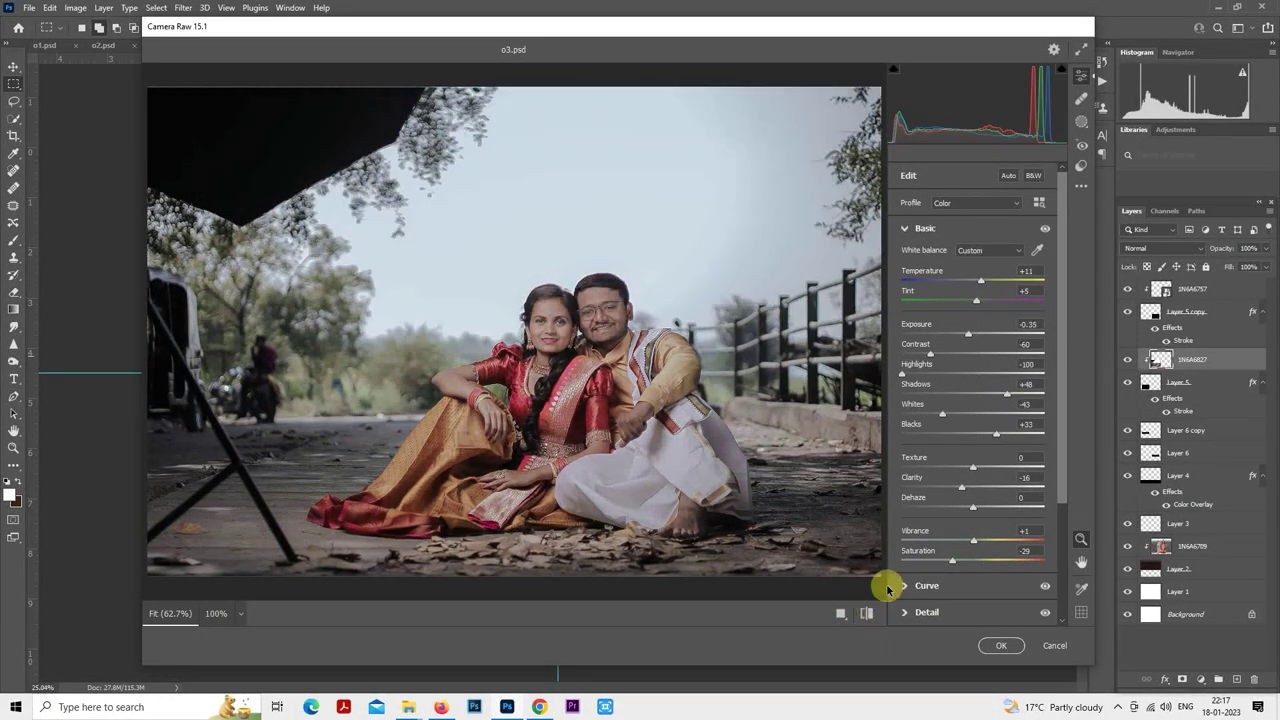
click(996, 647)
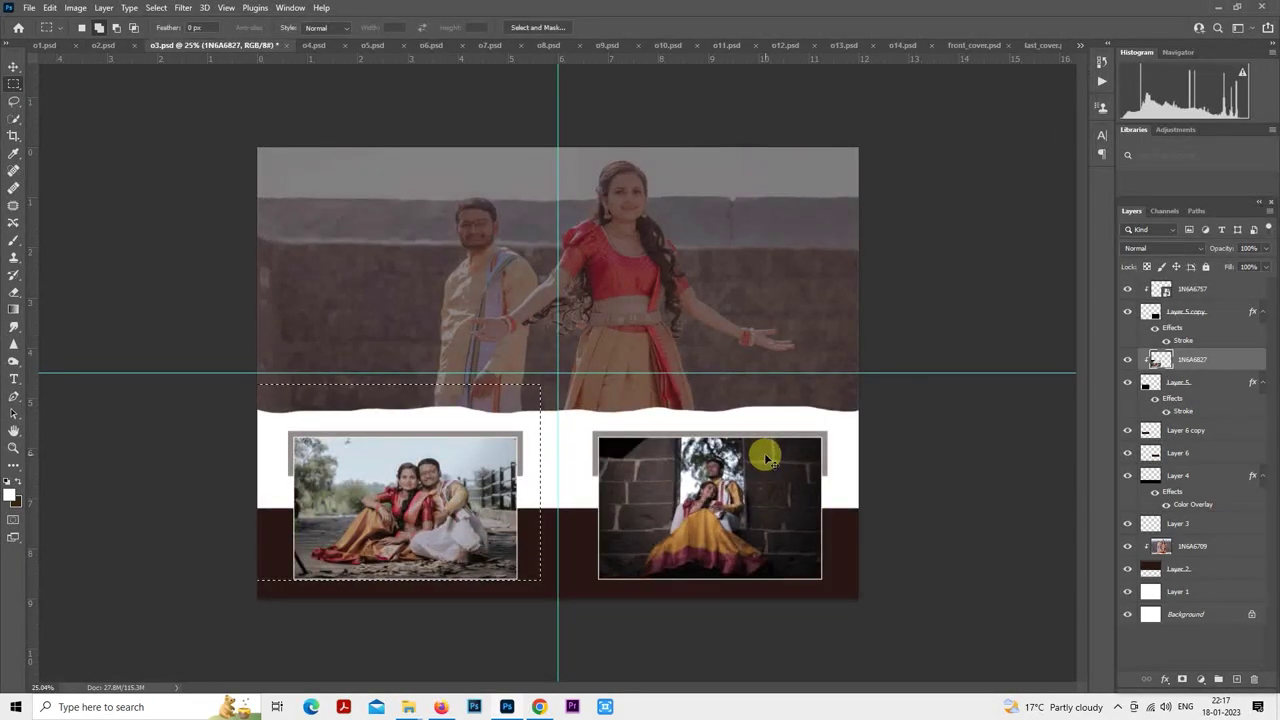
- Rasterize layer 1N6A6757, load it as a selection, and open Camera Raw Filter
click(1185, 288)
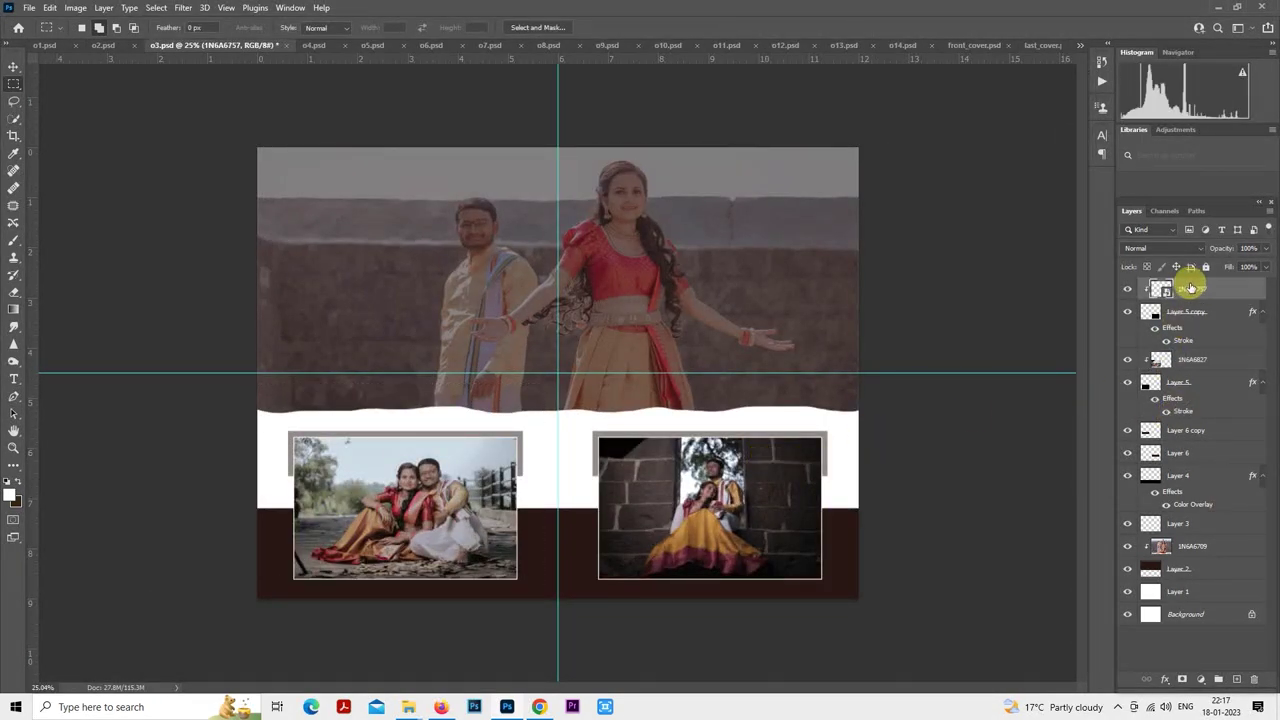
right_click(1195, 287)
click(1088, 362)
ctrl+click(1158, 288)
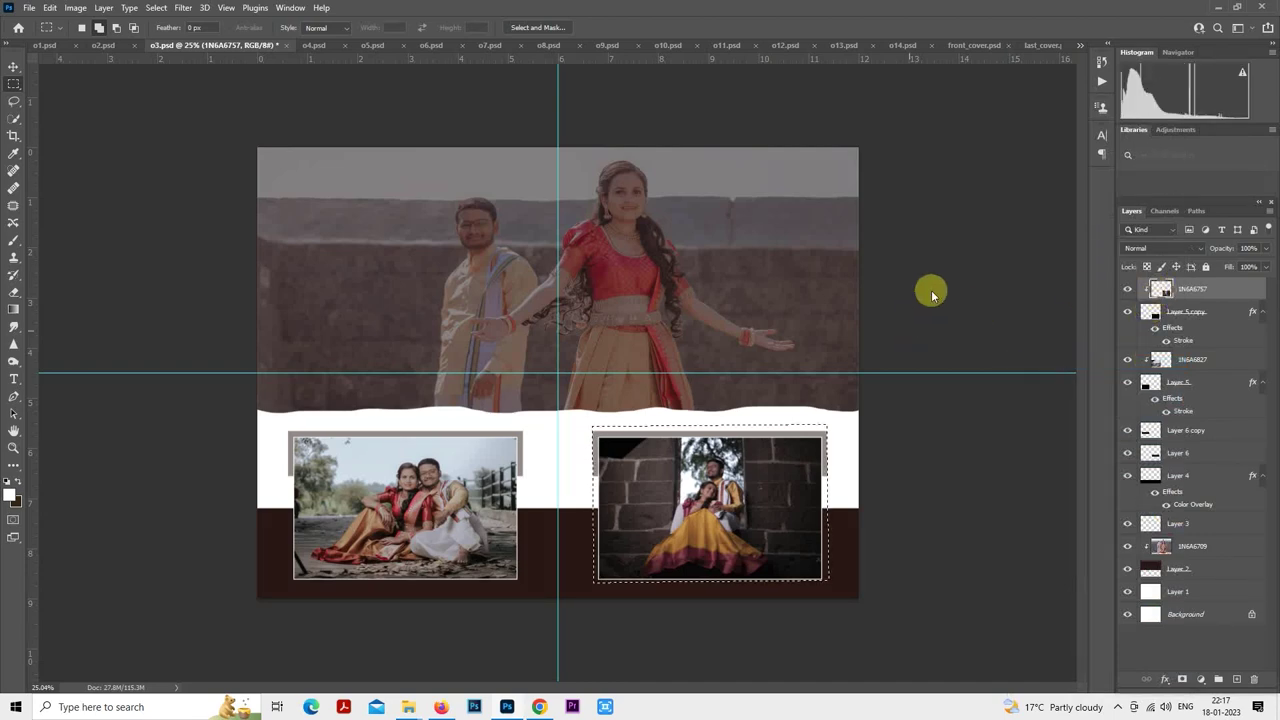
key(ctrl+shift+a)
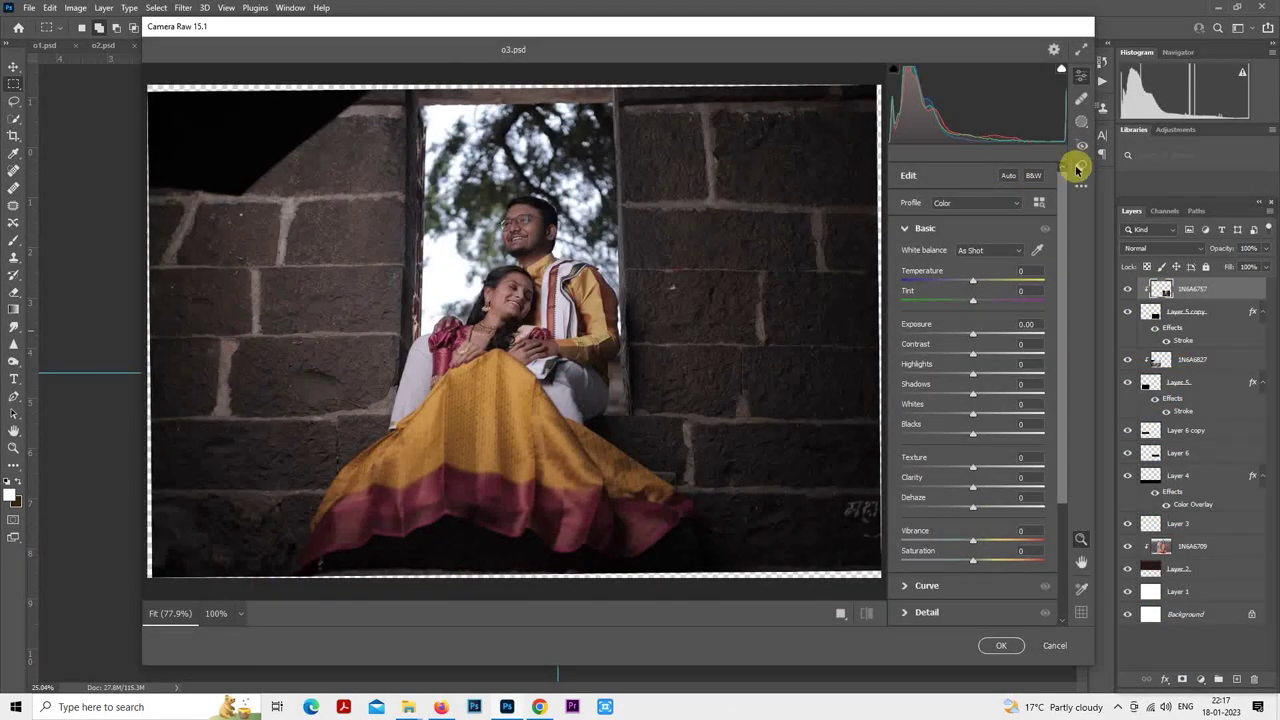
- Apply the 10portraits preset with exposure +0.95 and shadows +85, then confirm
click(1077, 170)
click(989, 266)
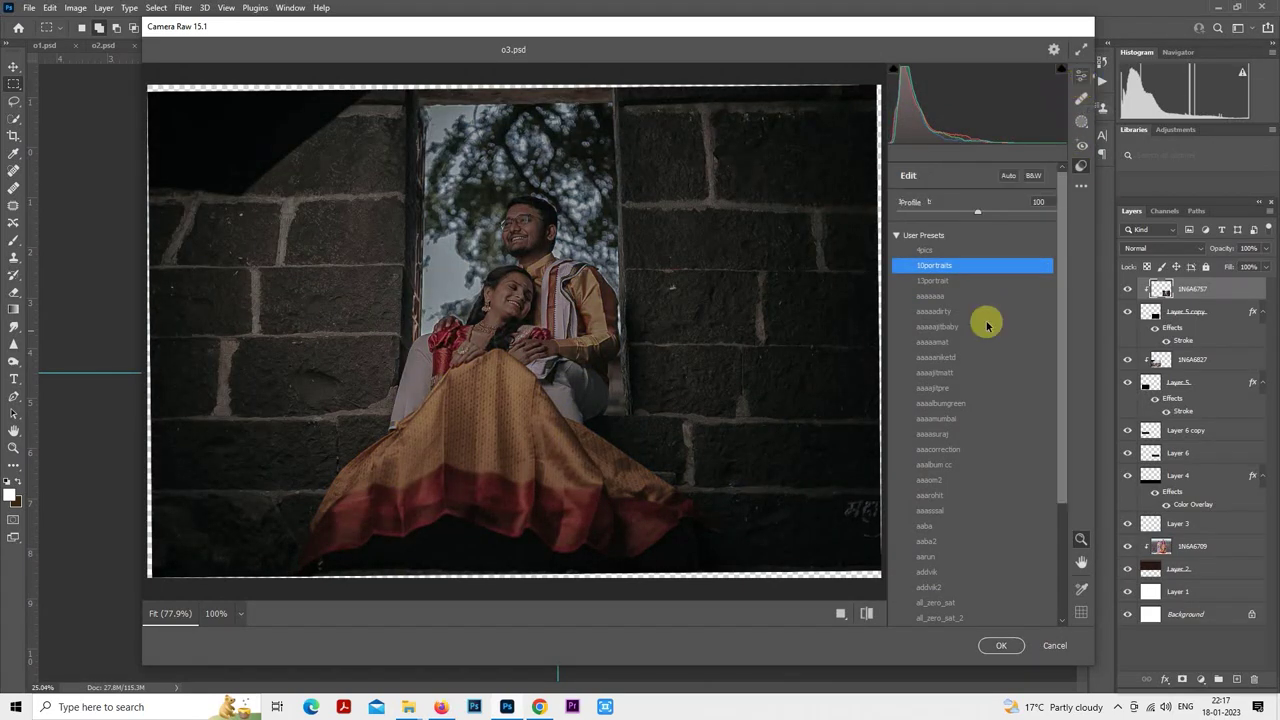
key(e)
drag(968, 334, 987, 333)
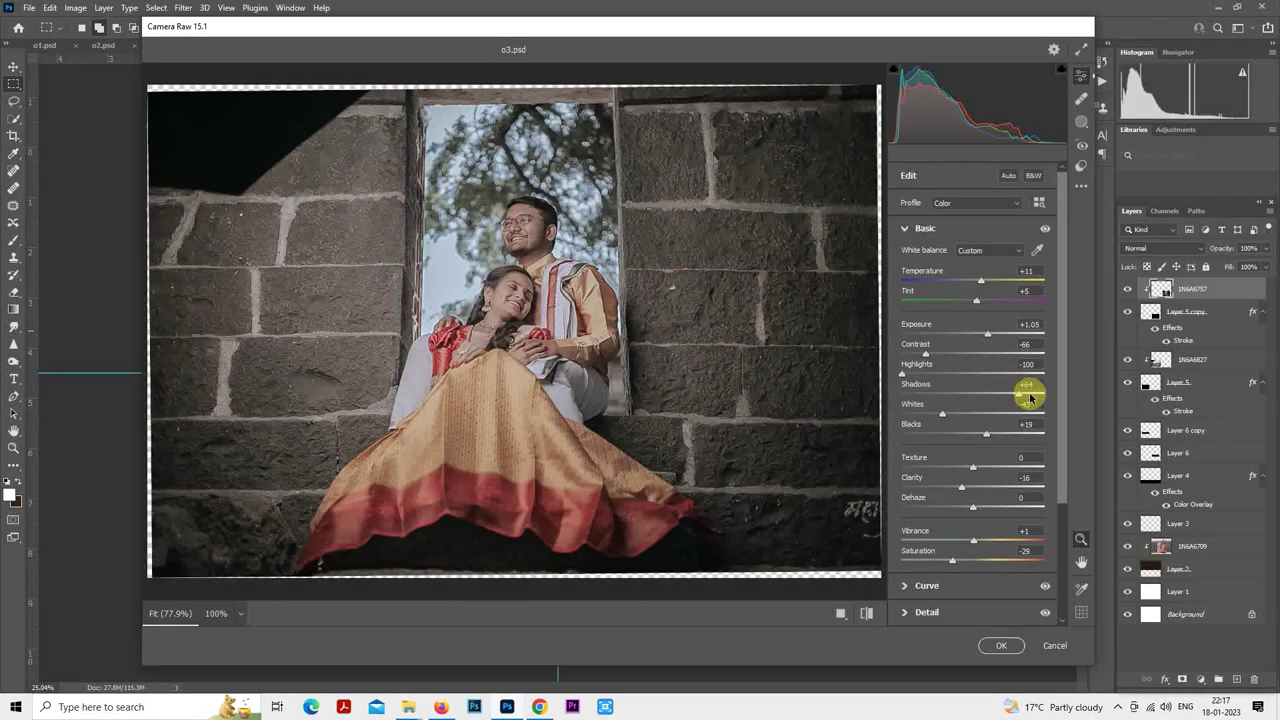
drag(986, 336, 984, 337)
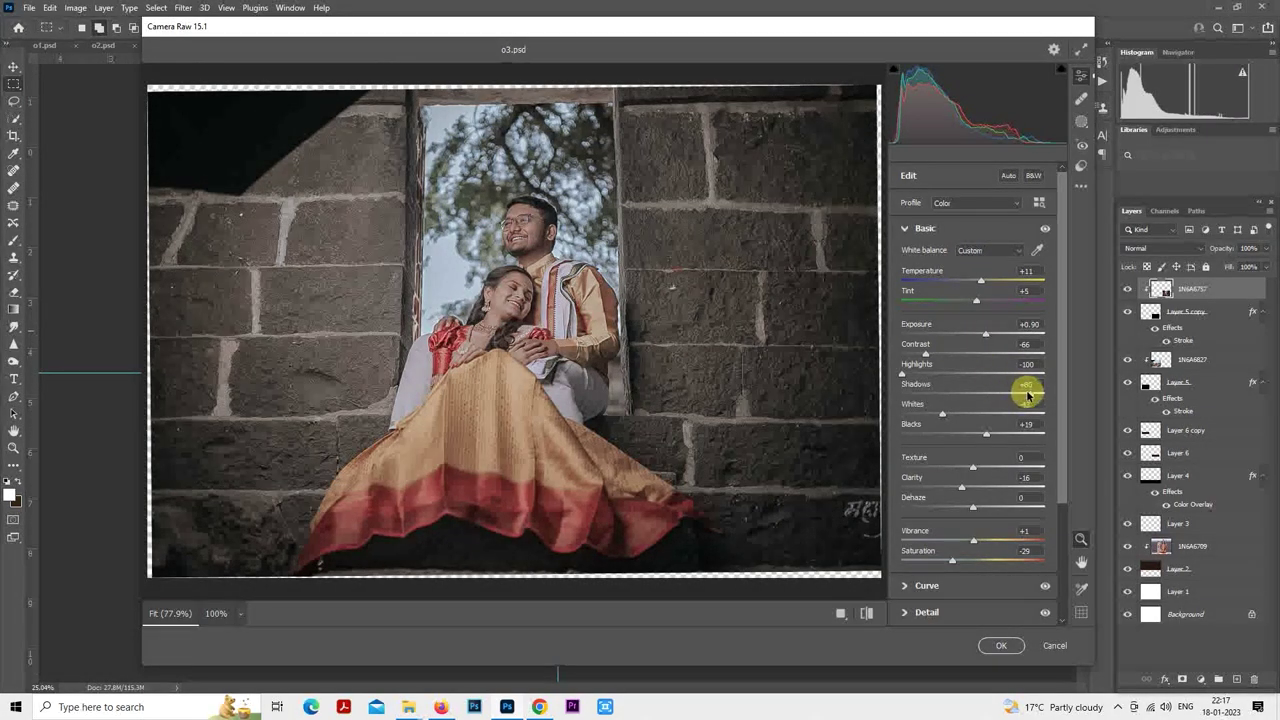
drag(1034, 395, 1031, 390)
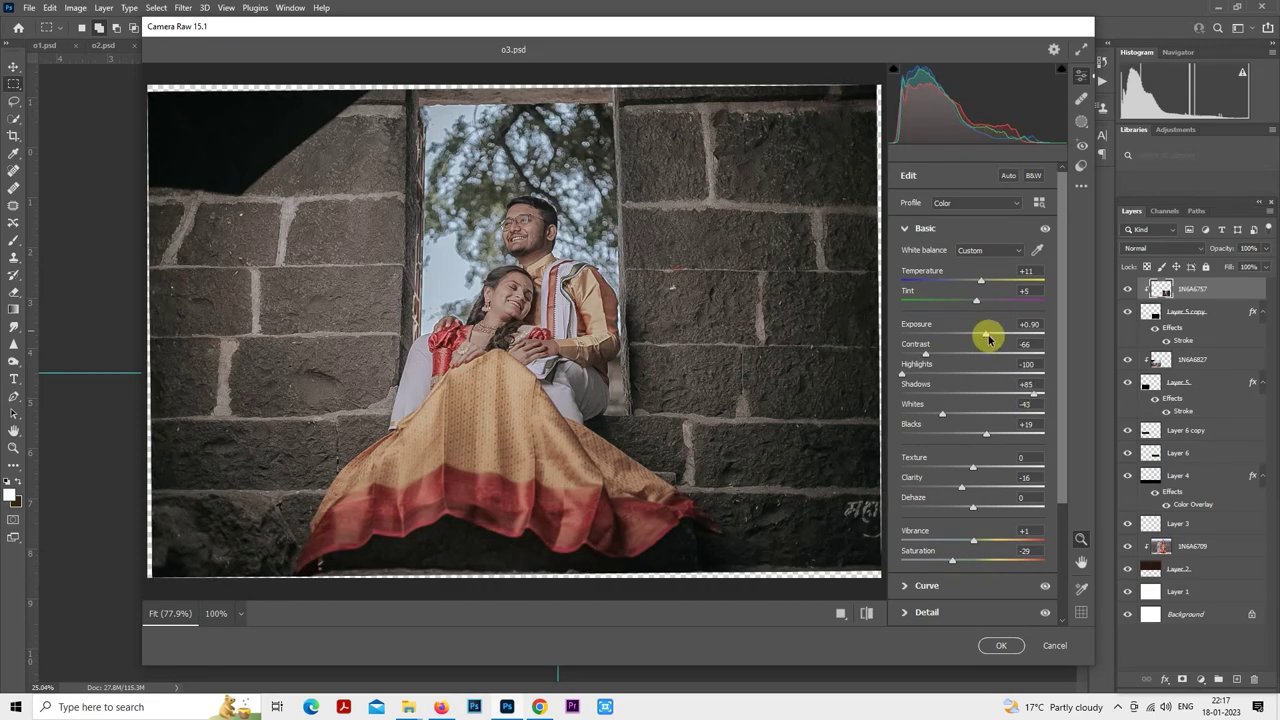
drag(986, 337, 985, 337)
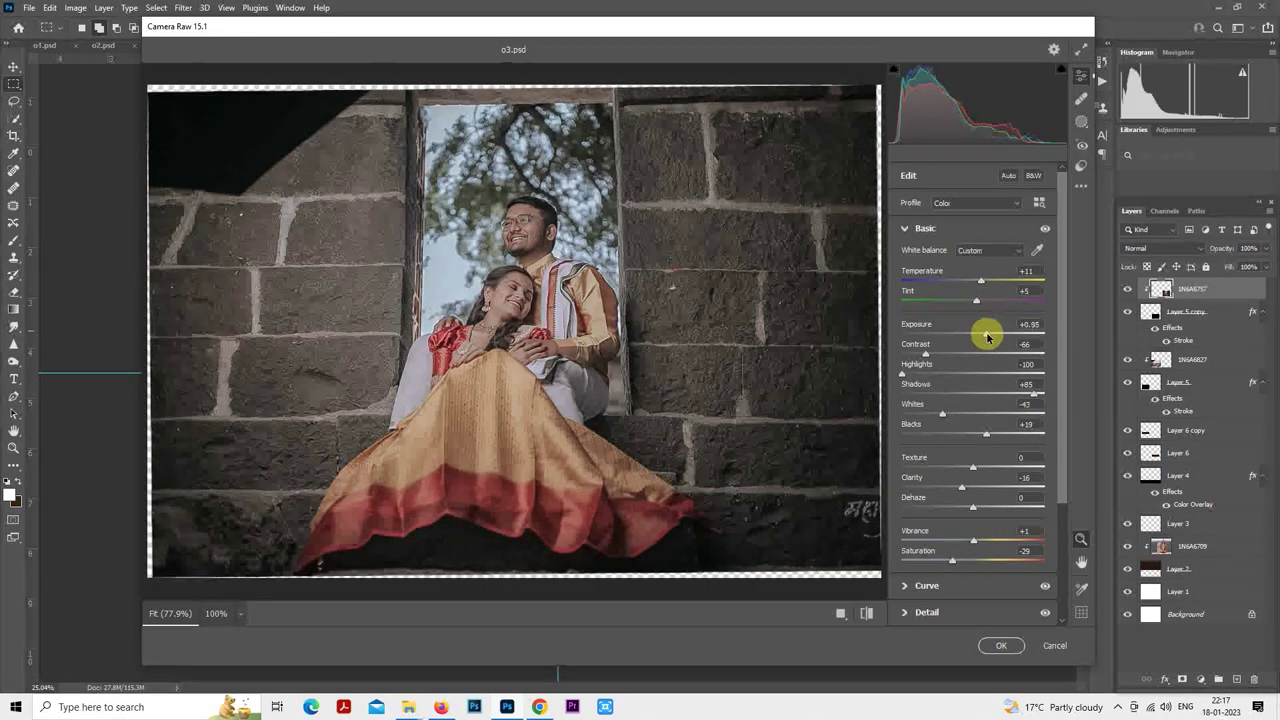
click(996, 648)
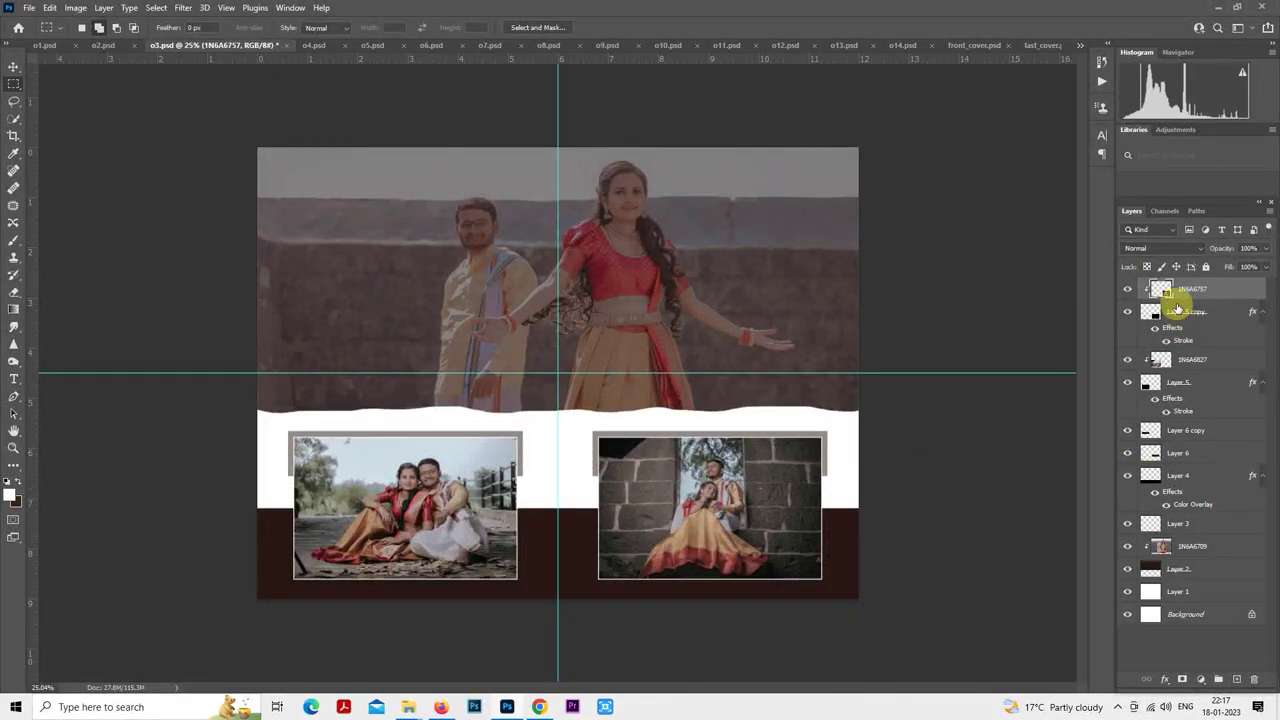
- Set top photo 1N6A6709 to 100% opacity and zoom in on the faces with Spot Healing Brush active
click(1190, 548)
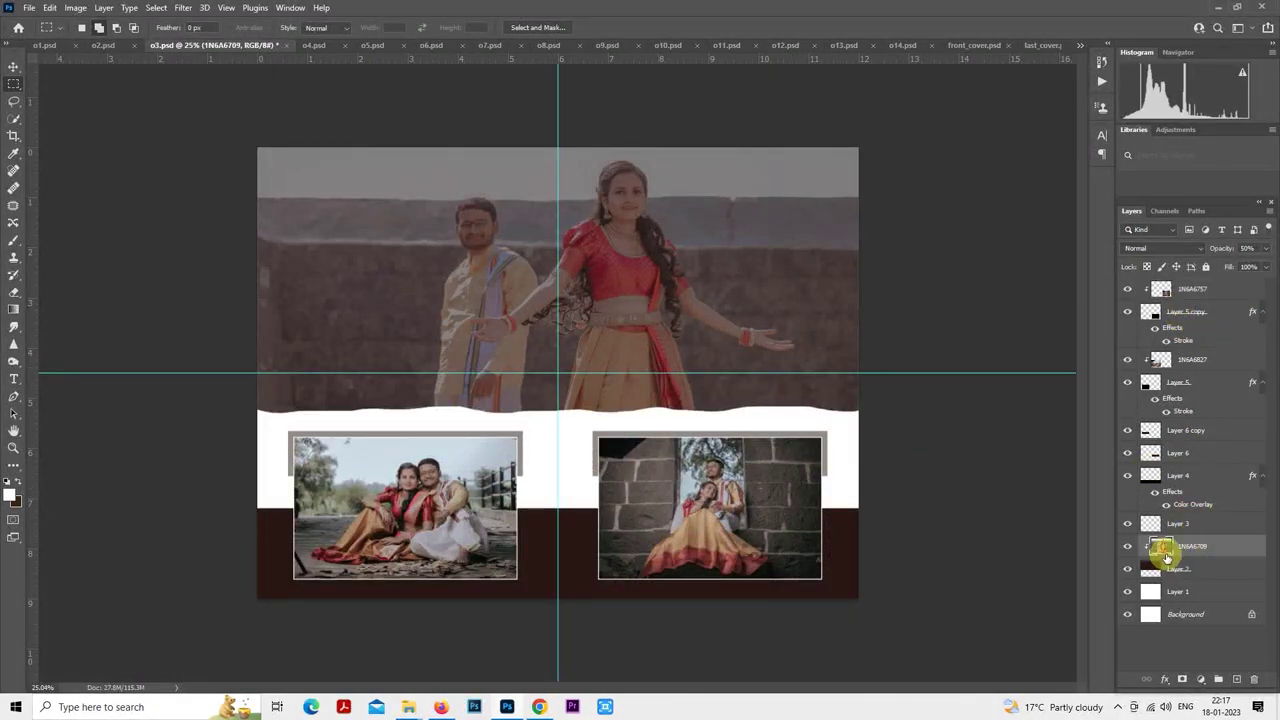
key(0)
click(16, 178)
scroll(586, 171, up, 6)
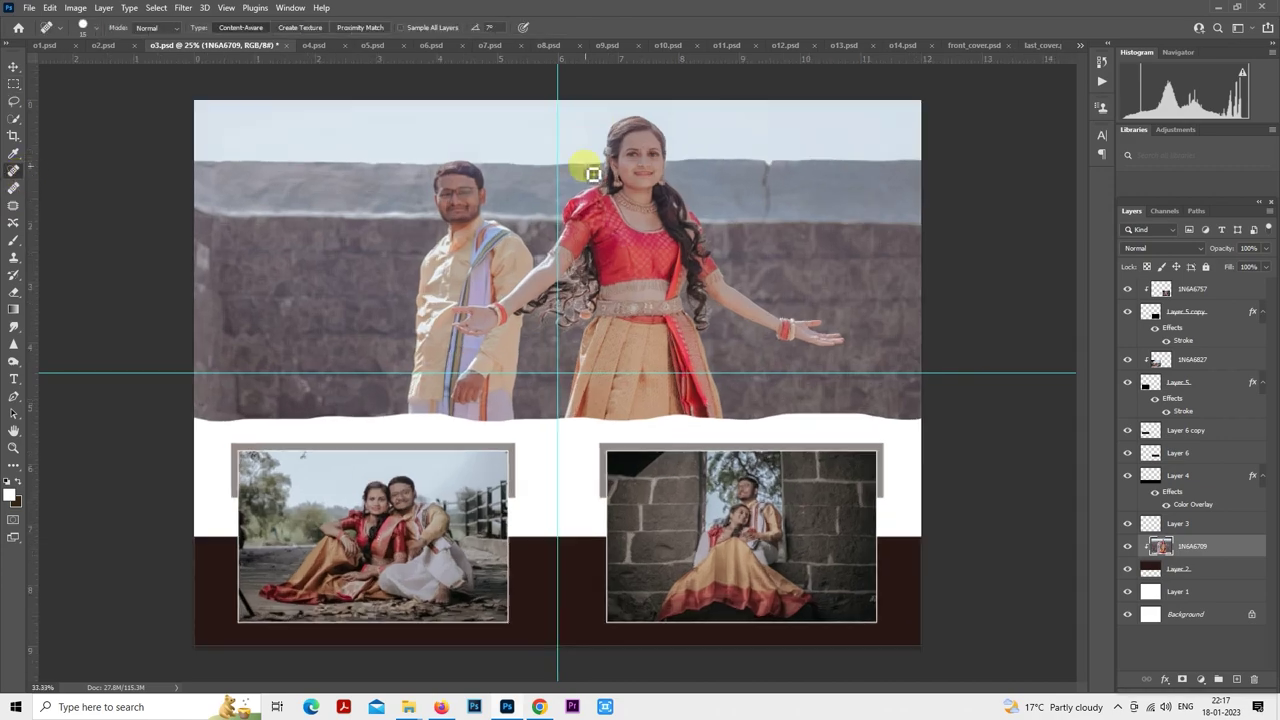
scroll(712, 291, up, 3)
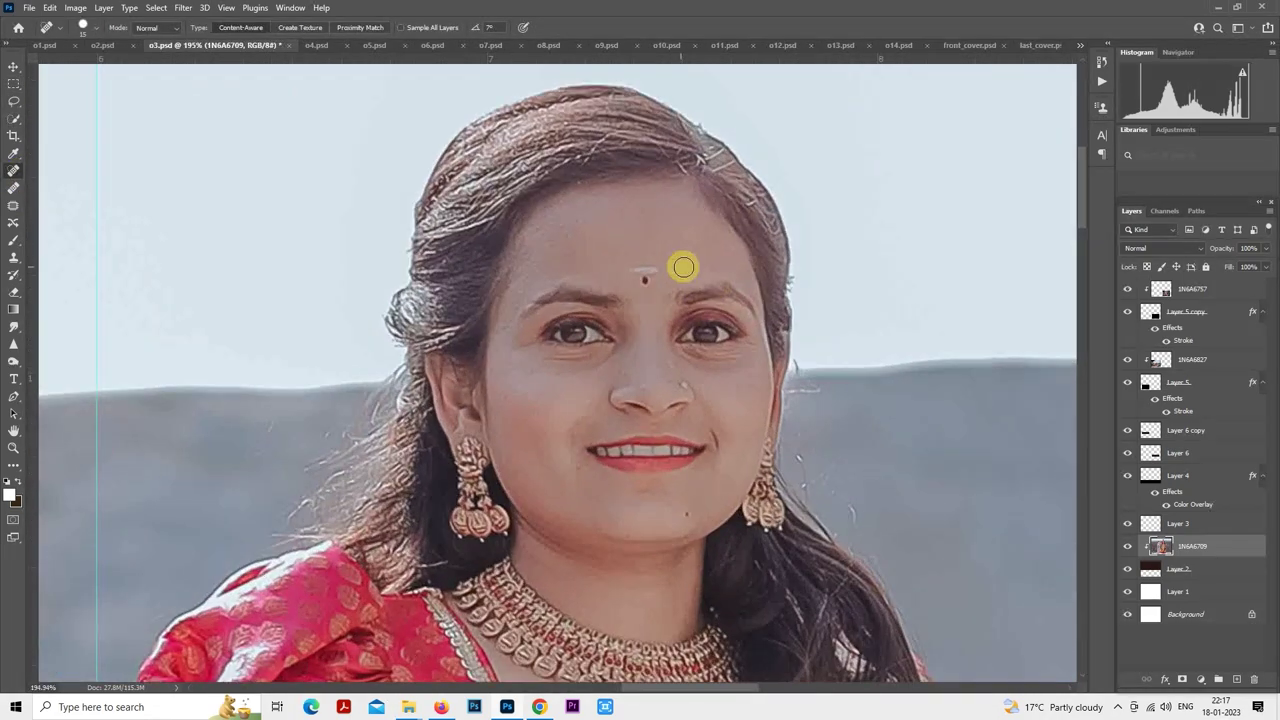
- Run SkinFiner on the woman's face, checking it at actual size, and apply it
click(183, 7)
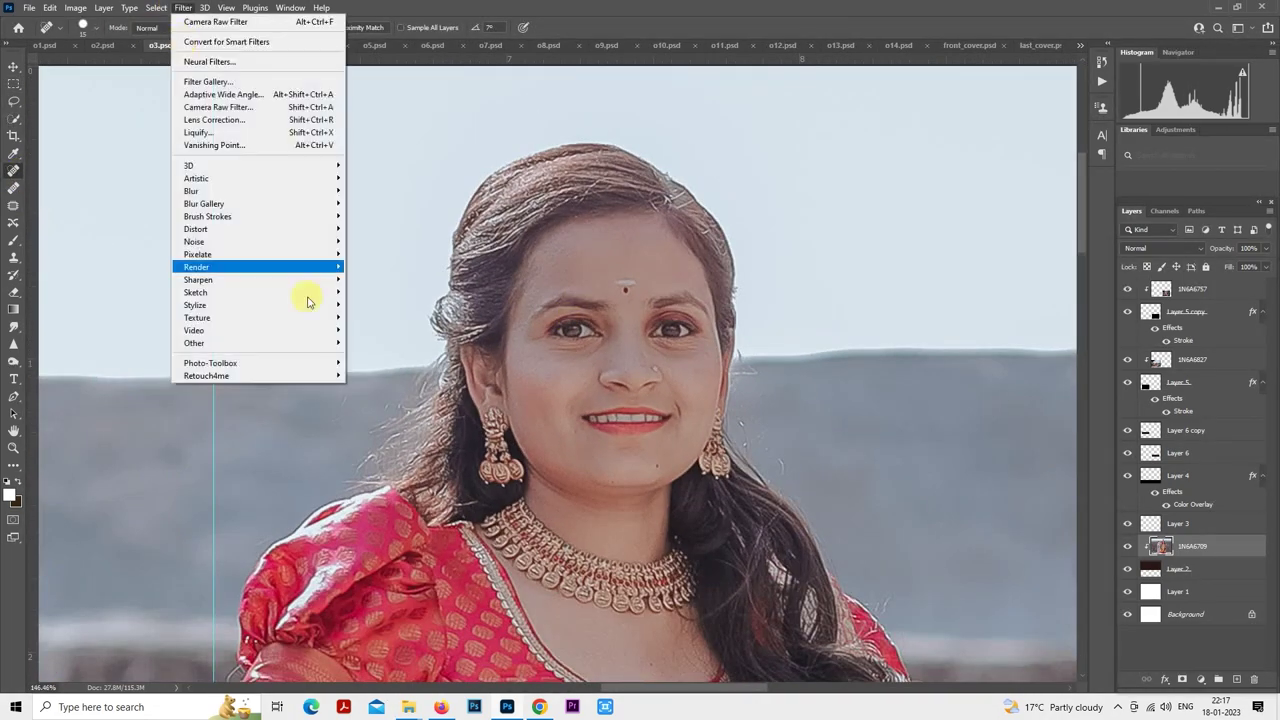
click(370, 363)
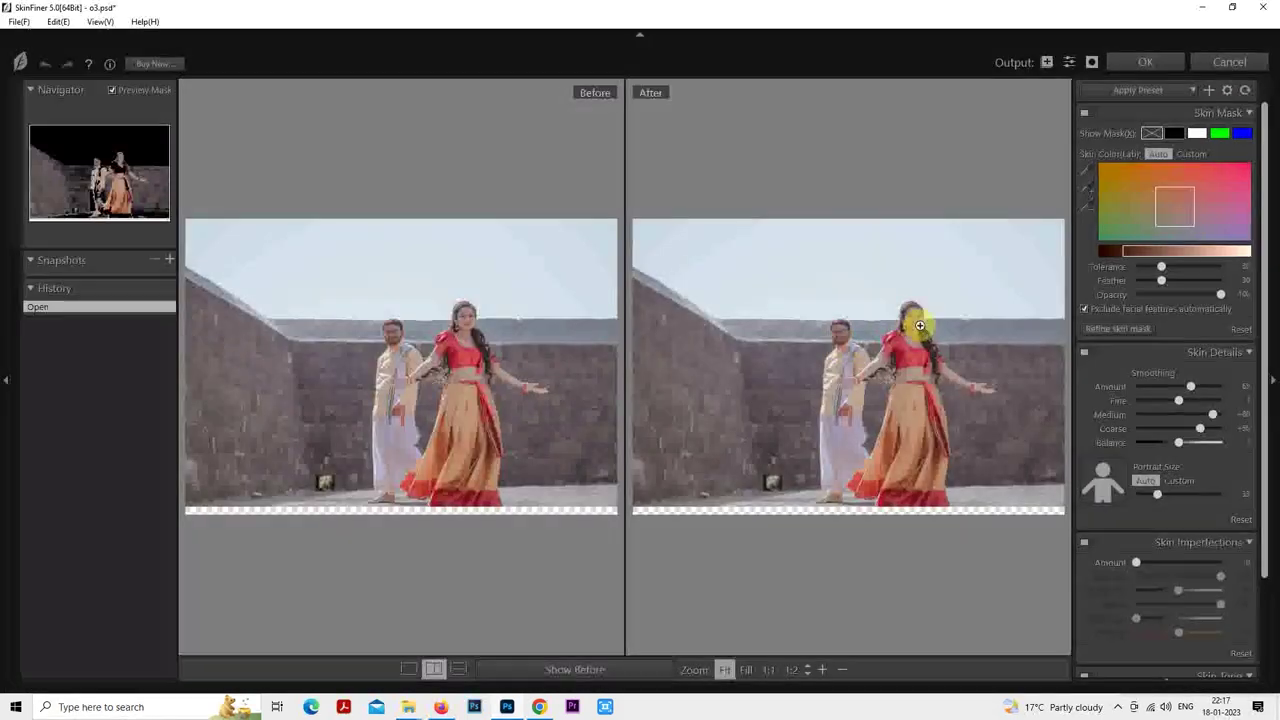
click(910, 322)
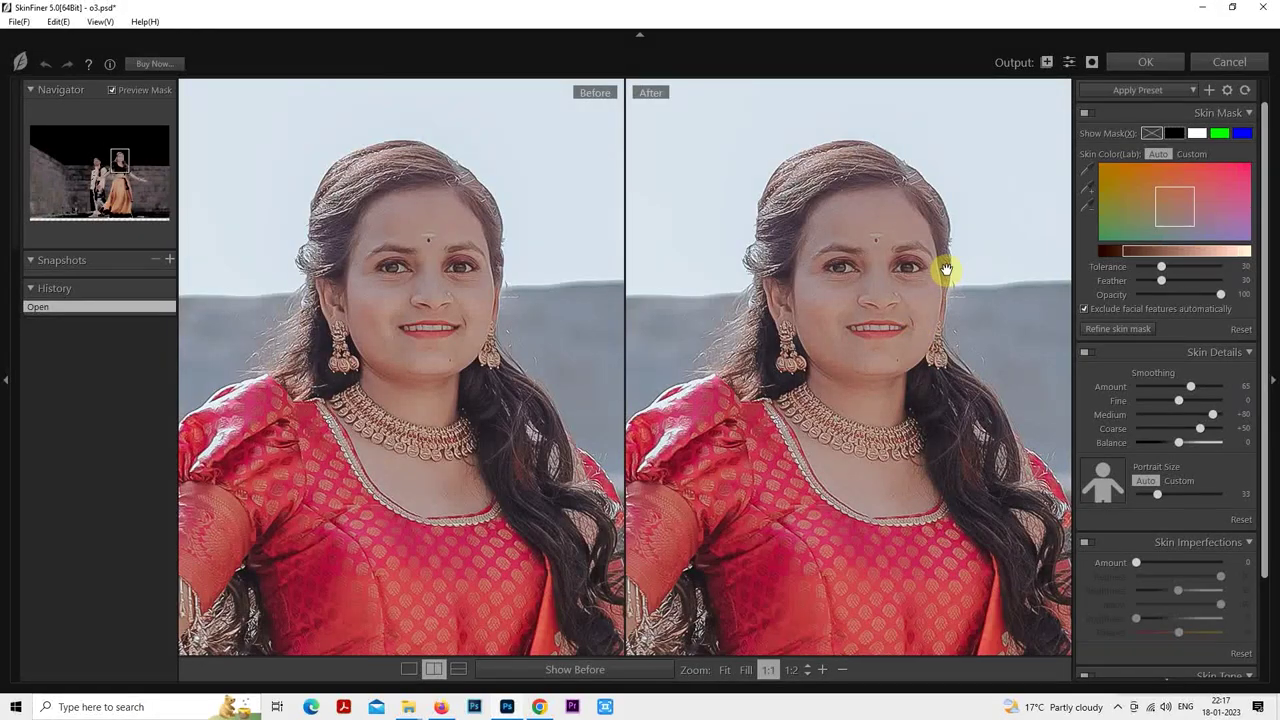
click(1130, 60)
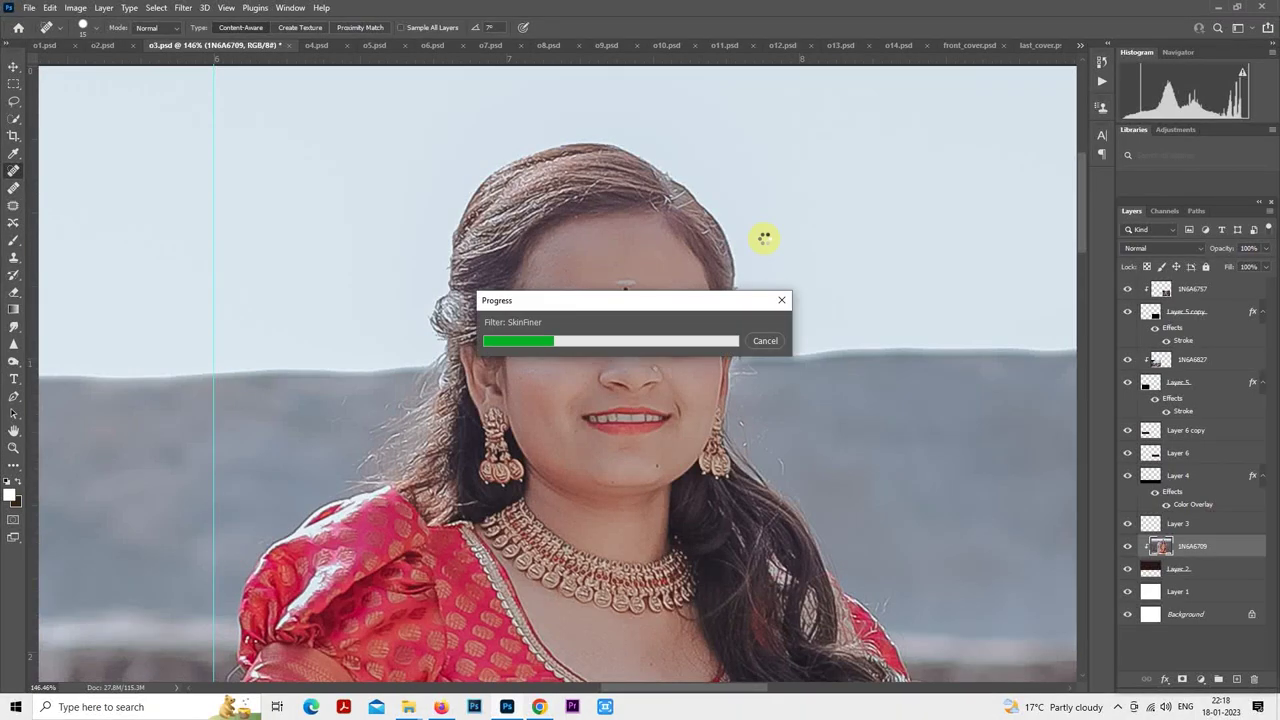
scroll(765, 237, down, 10)
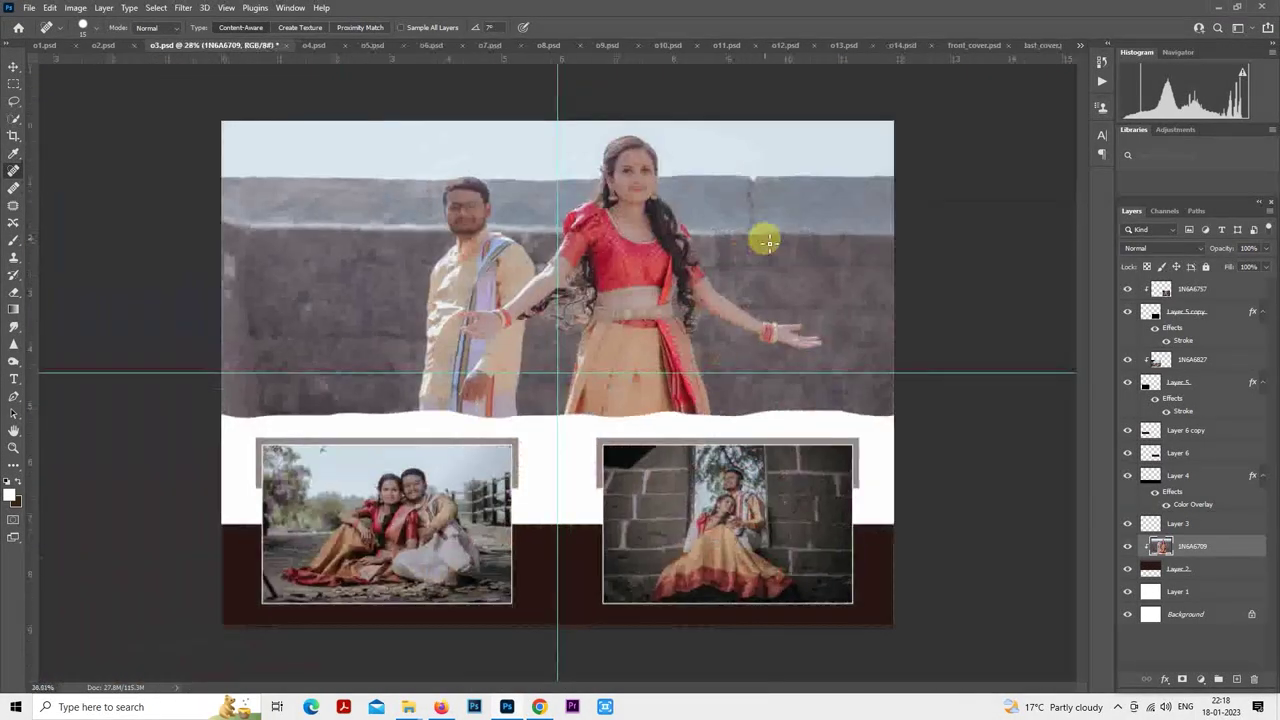
- Set the top photo to 50% opacity and identify layer 1N6A6827 by toggling its visibility
key(5)
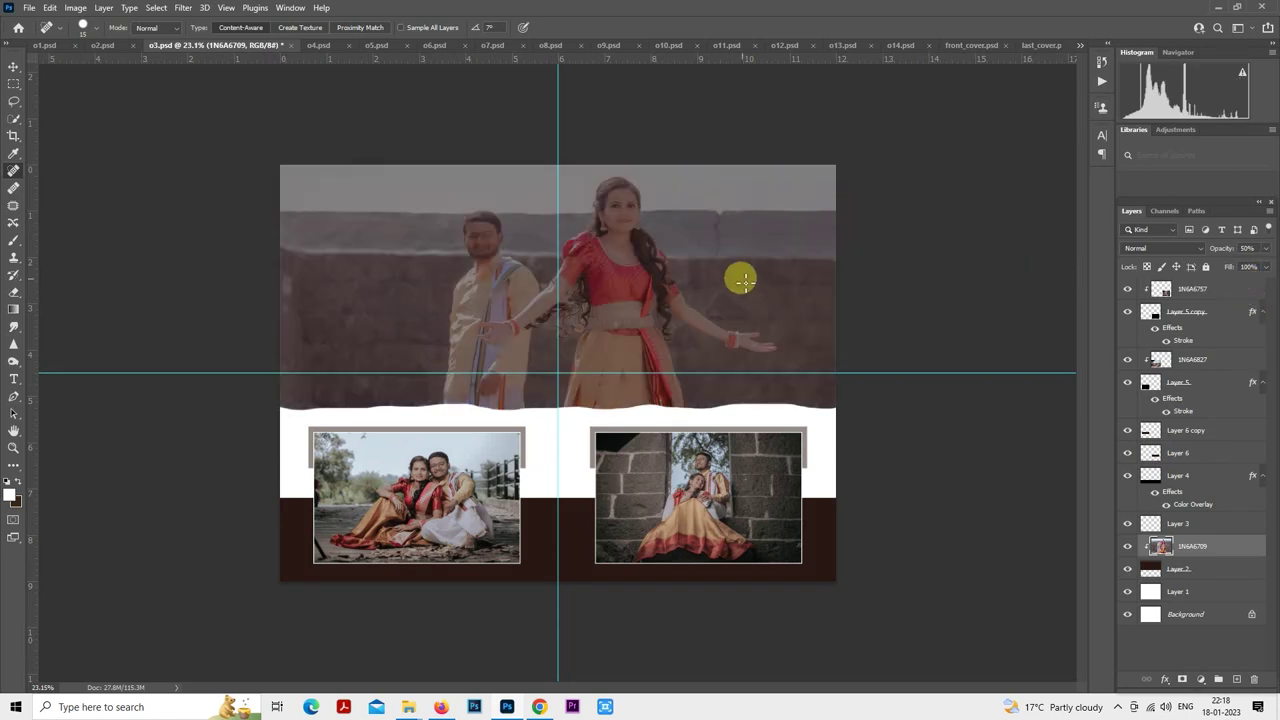
scroll(740, 277, up, 1)
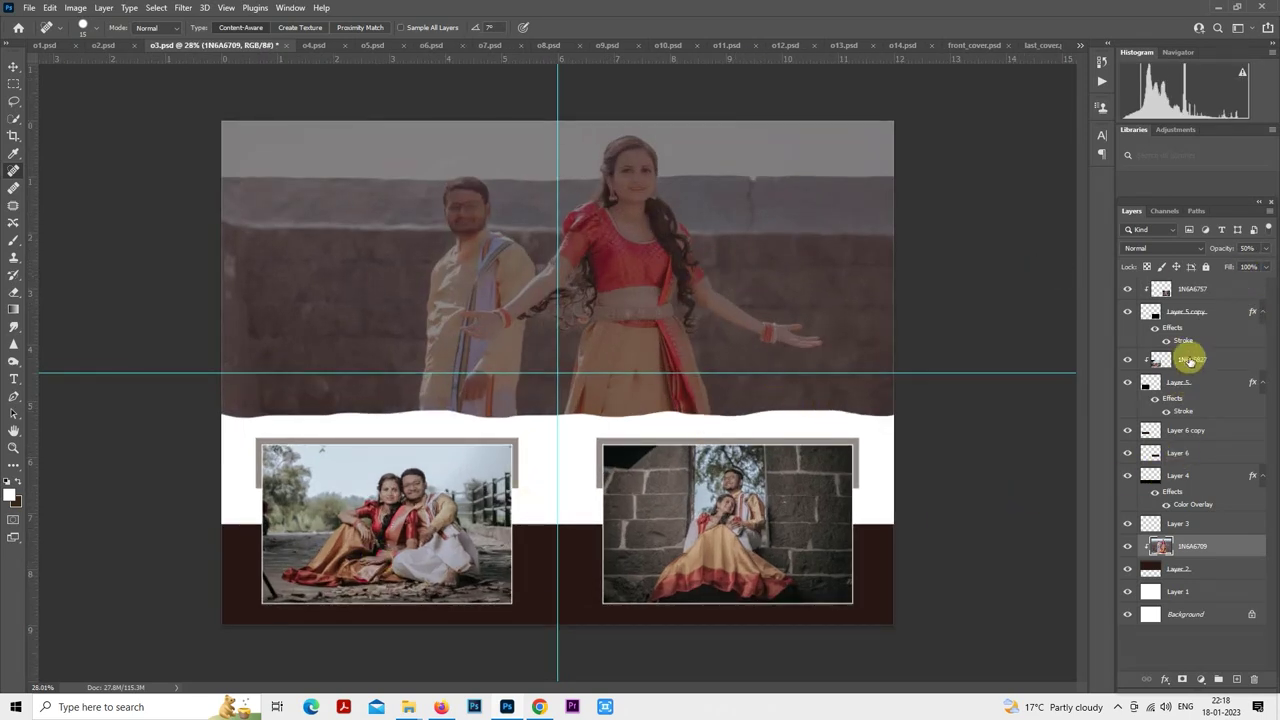
click(1185, 359)
click(1130, 360)
click(1130, 360)
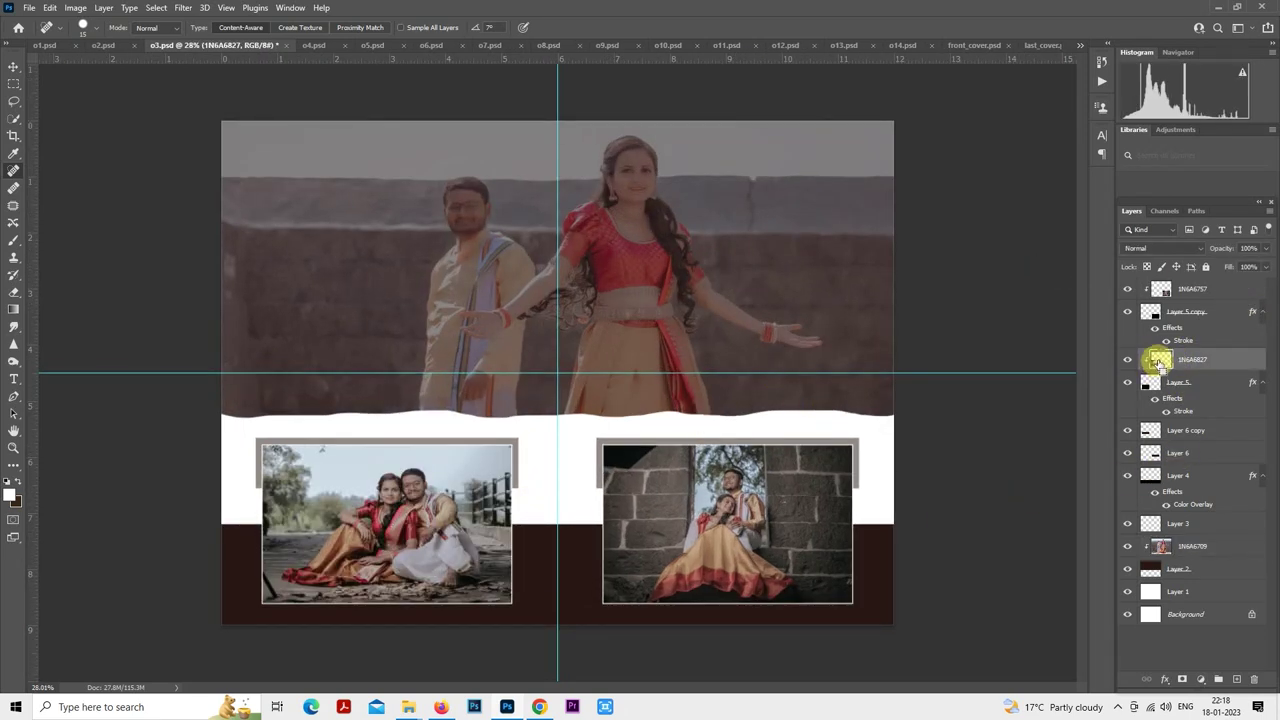
- Zoom in to inspect the couple's faces in the 1N6A6827 photo
scroll(423, 537, up, 8)
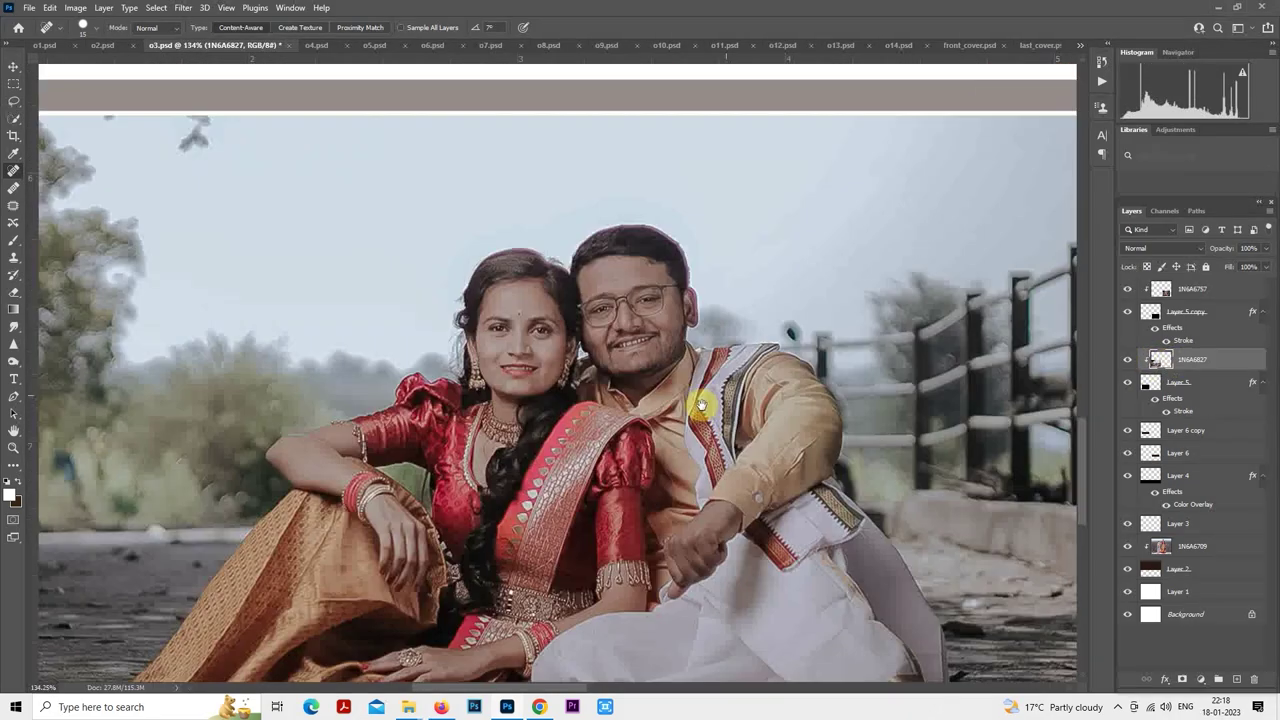
scroll(701, 405, up, 5)
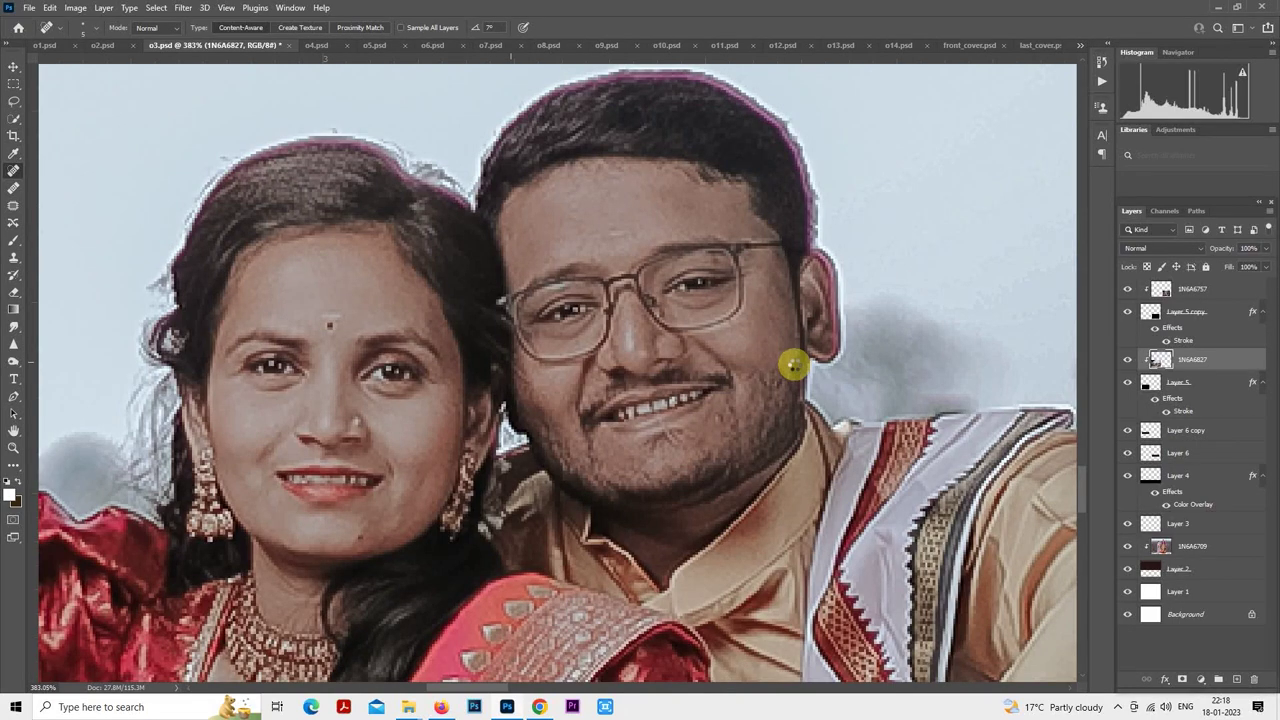
scroll(793, 365, down, 3)
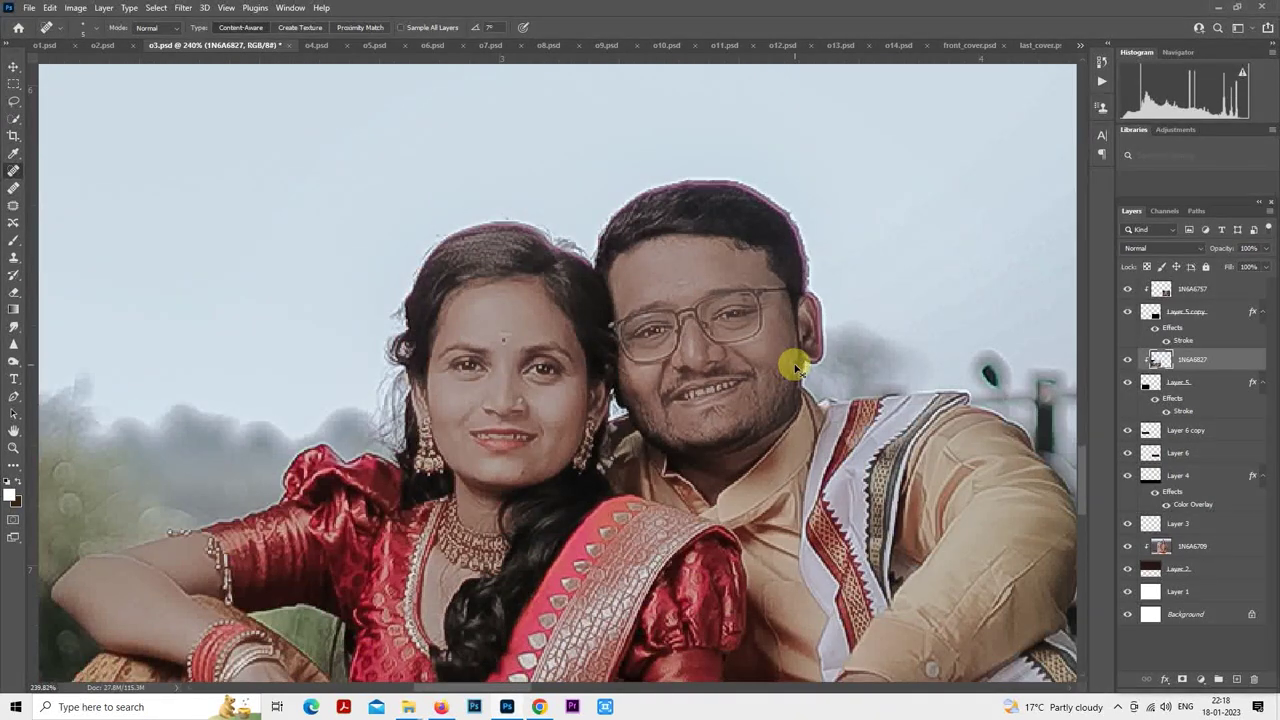
scroll(795, 368, down, 8)
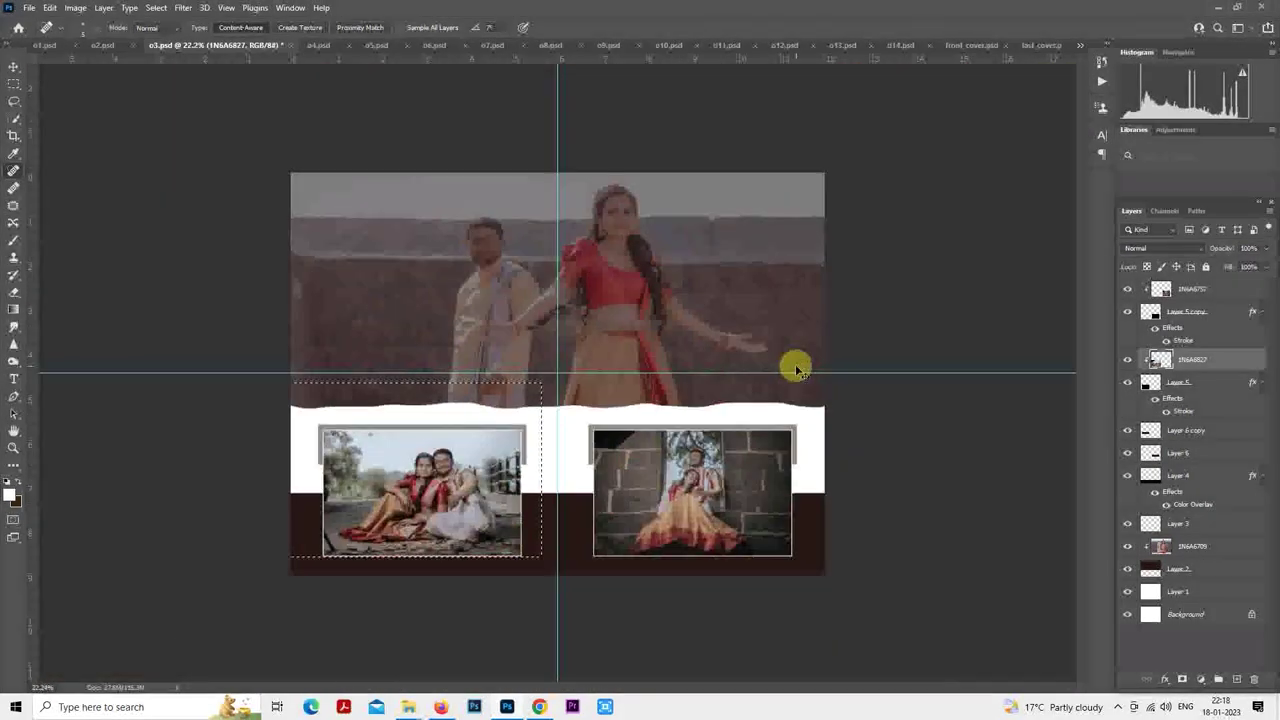
- Deselect and save a JPEG copy of the spread as 'o3 copy' at quality 12
key(ctrl+d)
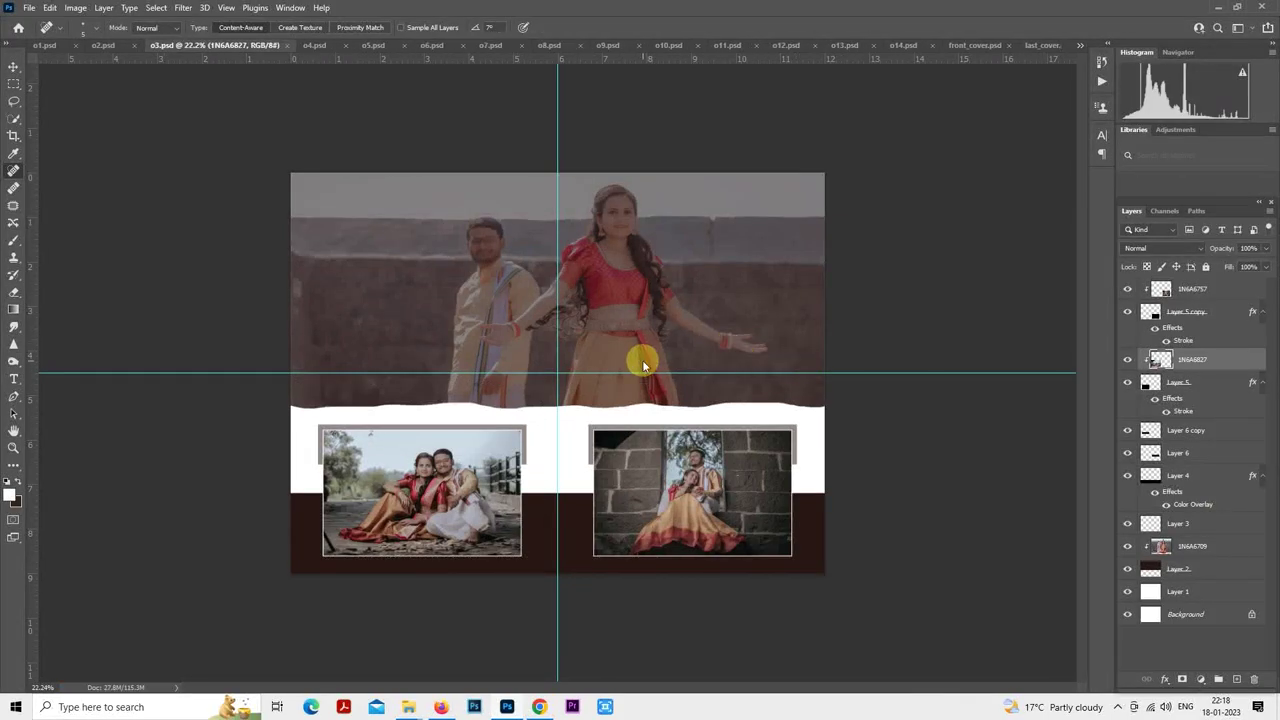
scroll(643, 366, up, 1)
key(ctrl+shift+s)
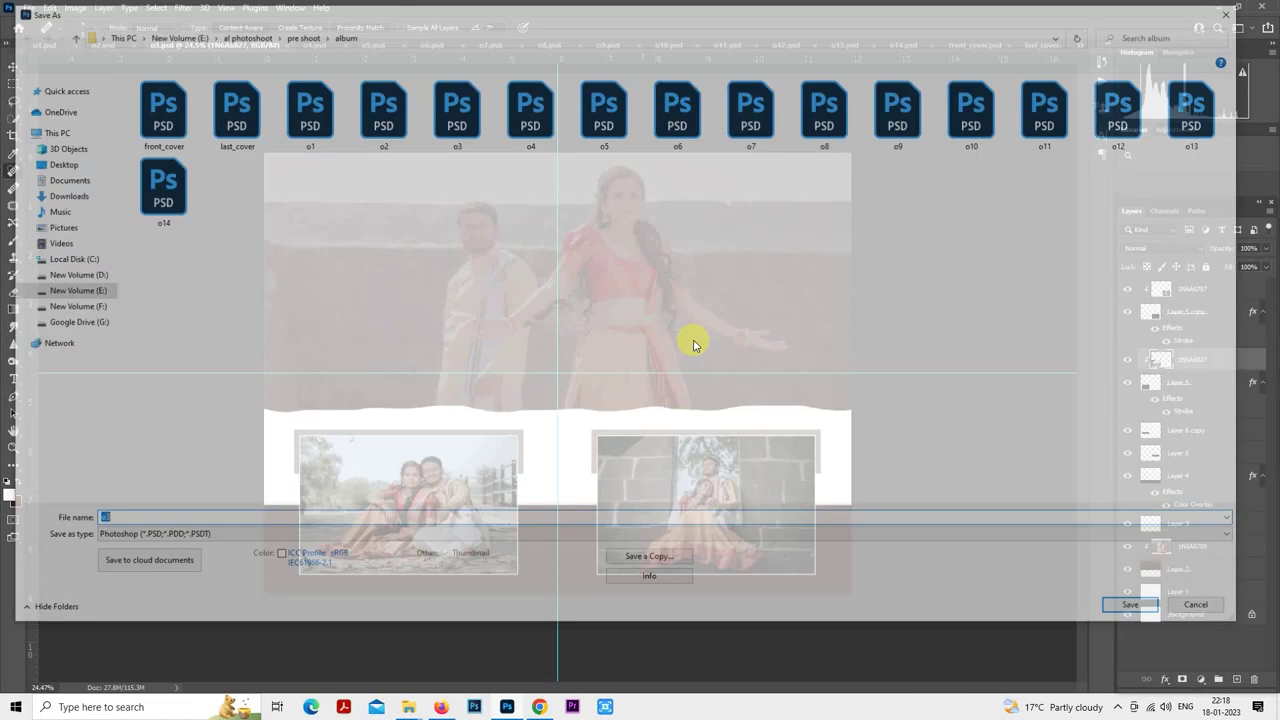
key(Escape)
key(ctrl+alt+s)
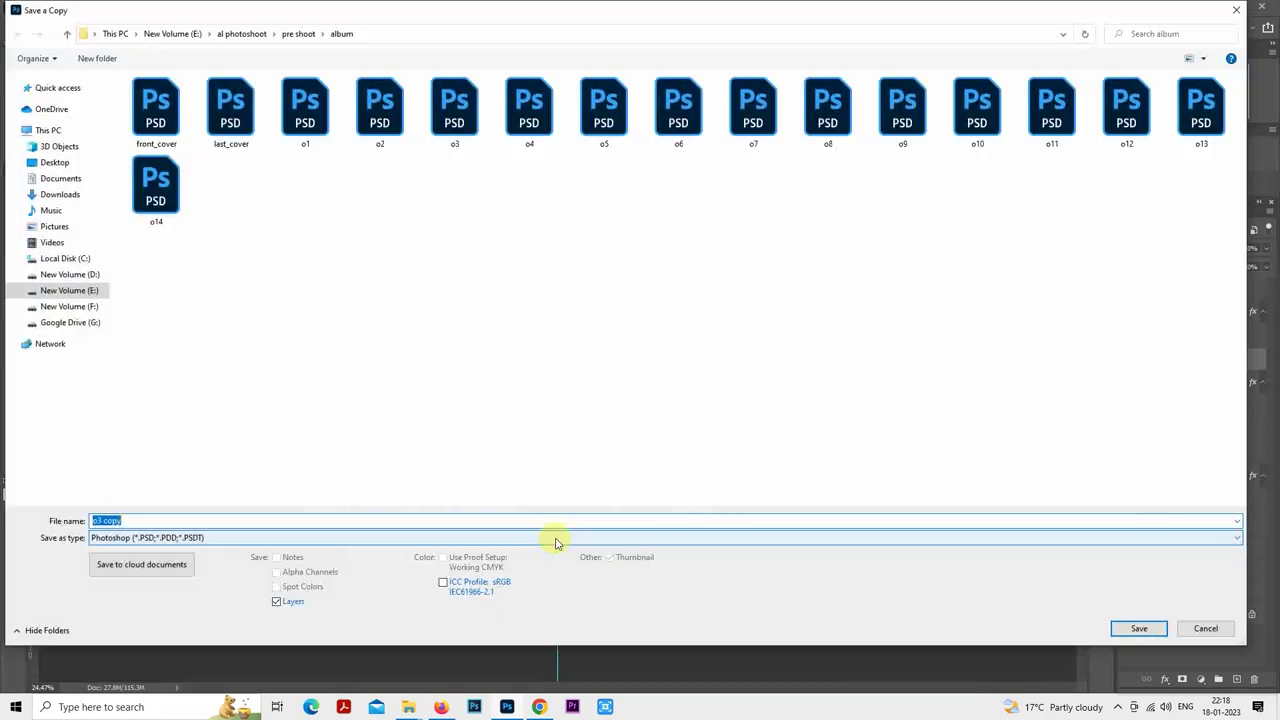
click(551, 537)
click(563, 408)
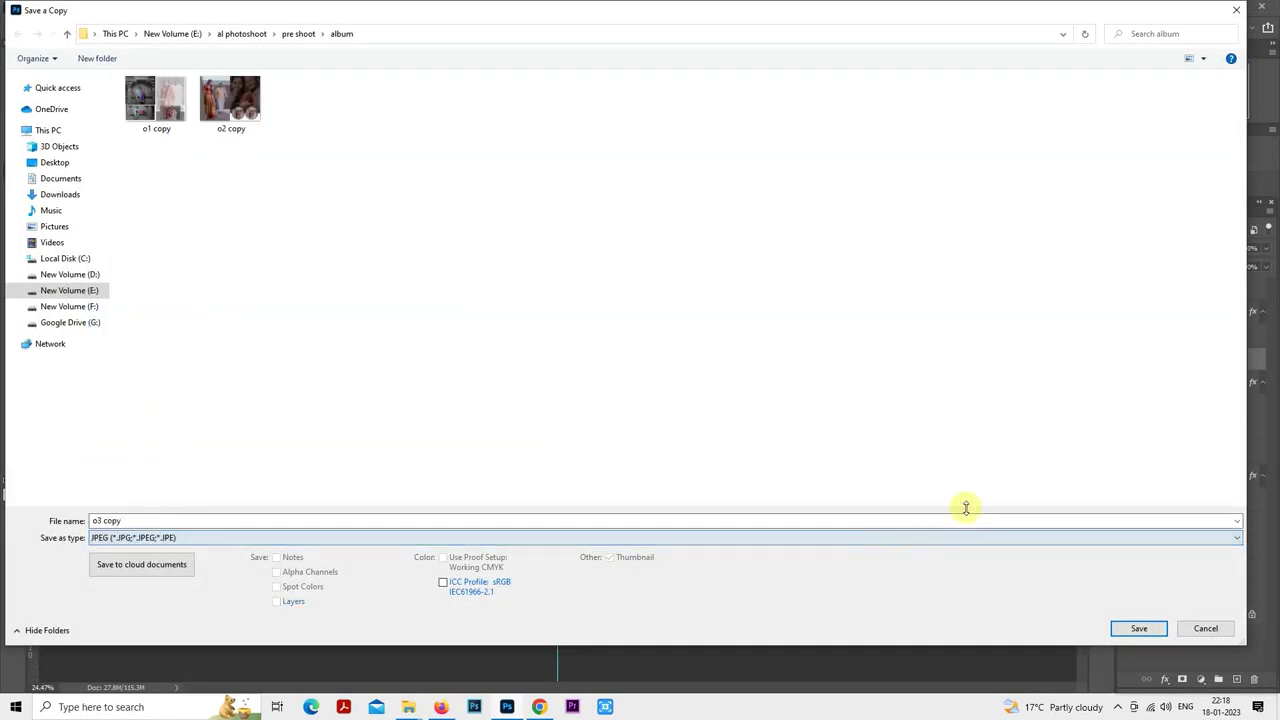
click(1138, 628)
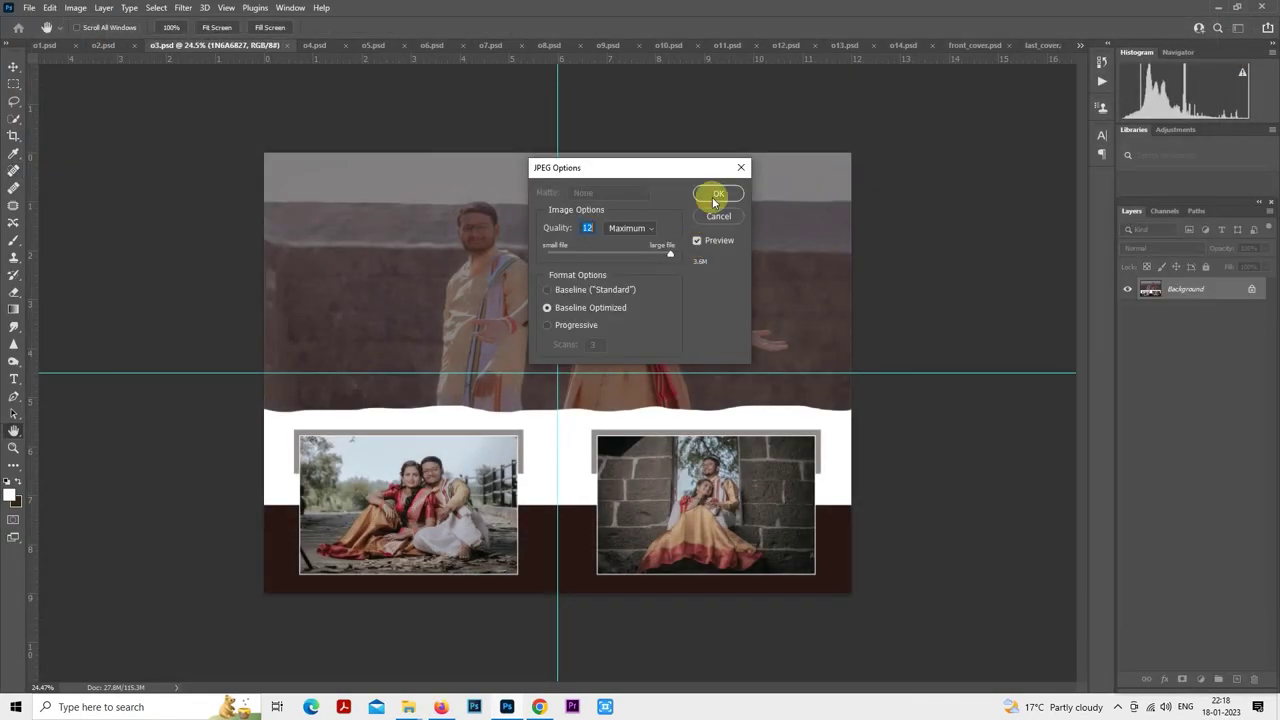
click(720, 194)
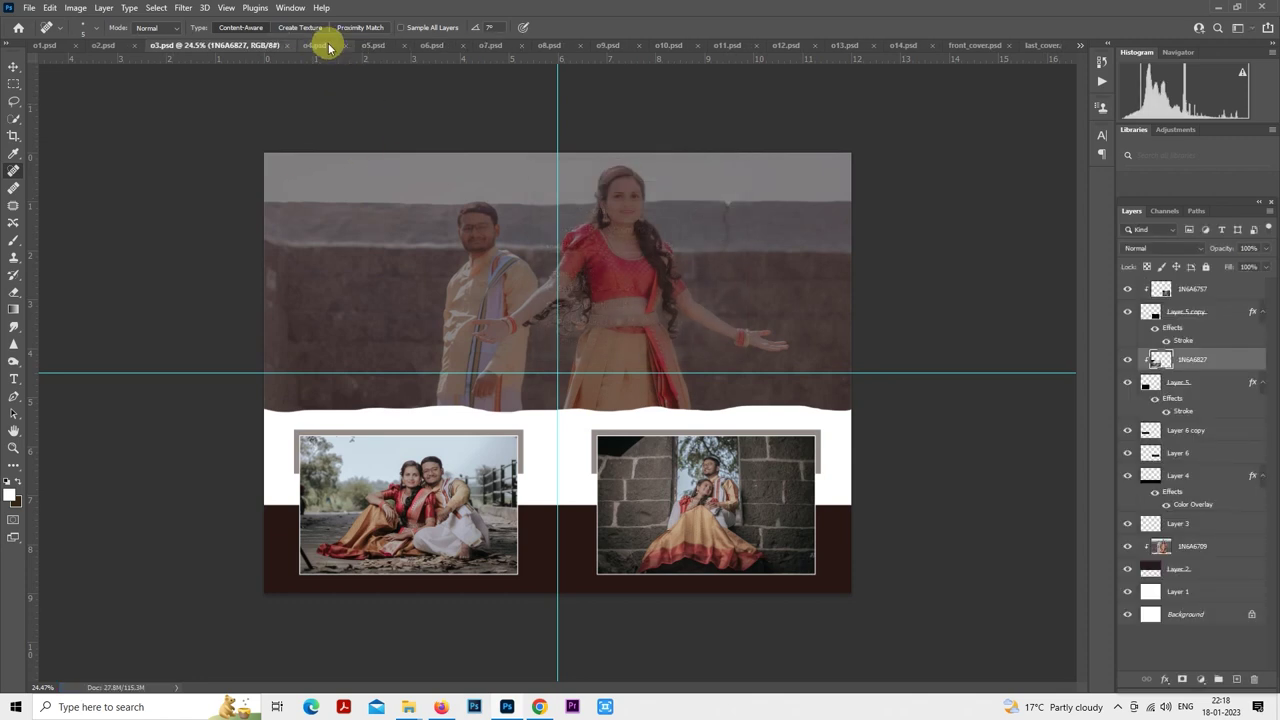
- Switch to o4.psd, rasterize layer 1N6A6873, and load its pixels as a selection
click(329, 46)
key(ctrl+Tab)
key(ctrl+shift+Tab)
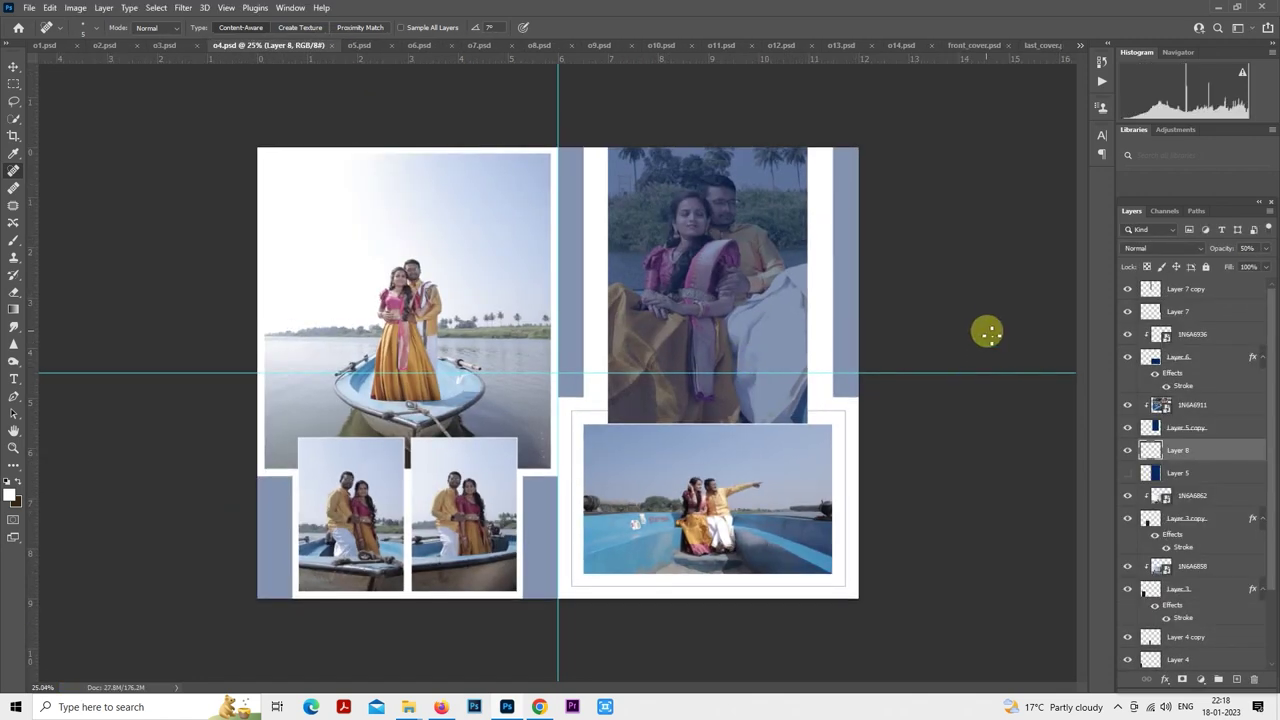
scroll(1193, 530, down, 3)
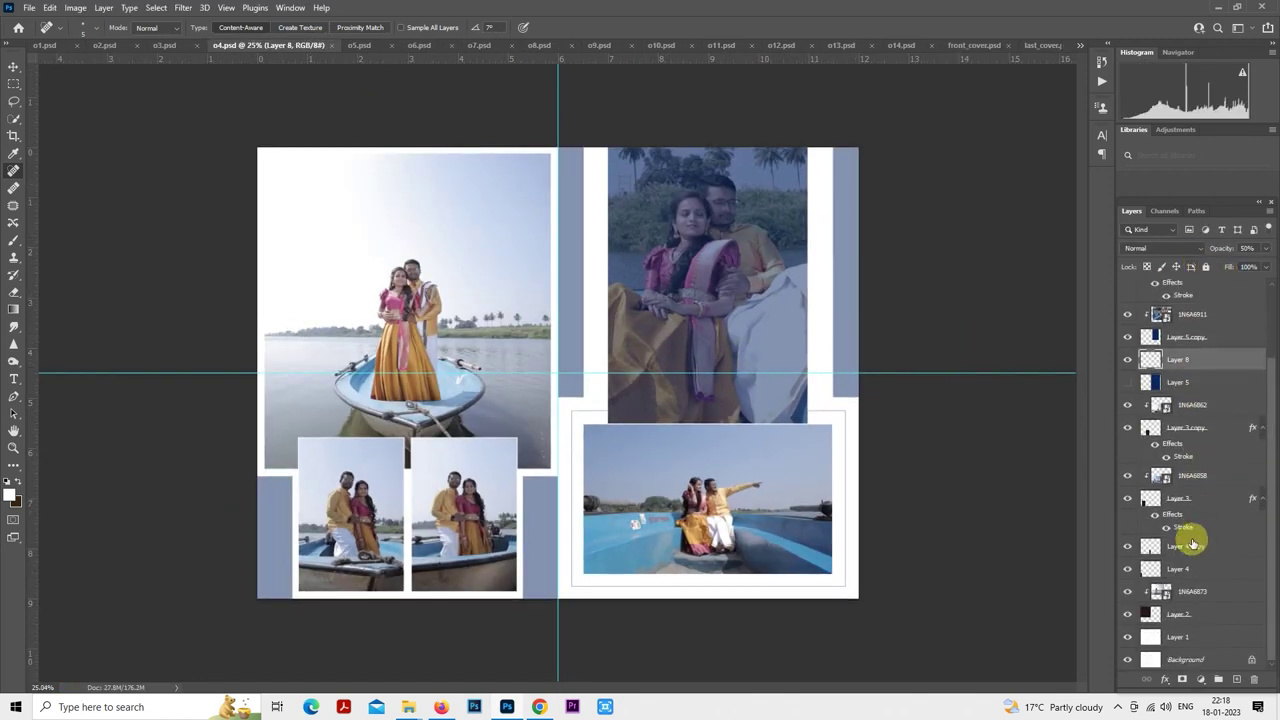
right_click(1183, 594)
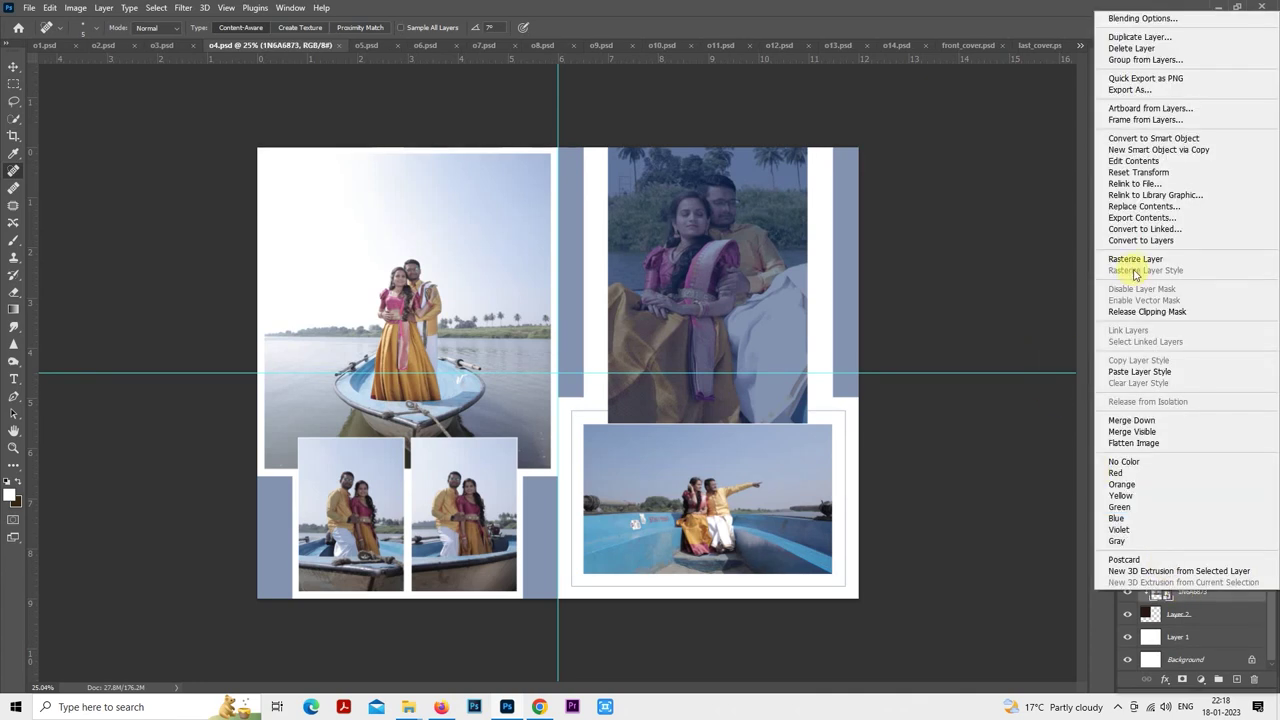
click(1135, 260)
ctrl+click(1160, 591)
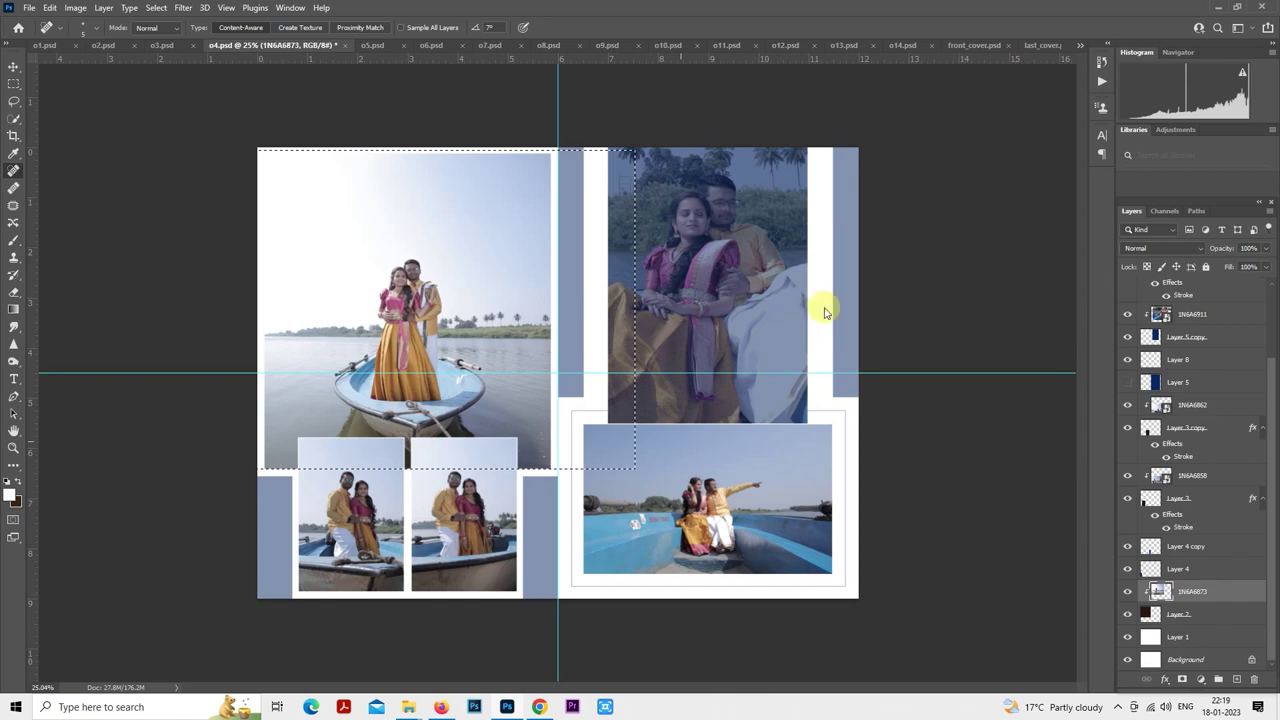
- In Camera Raw, apply the 10portraits preset with exposure -0.90, whites -63 and blacks +38
key(ctrl+shift+a)
click(1081, 165)
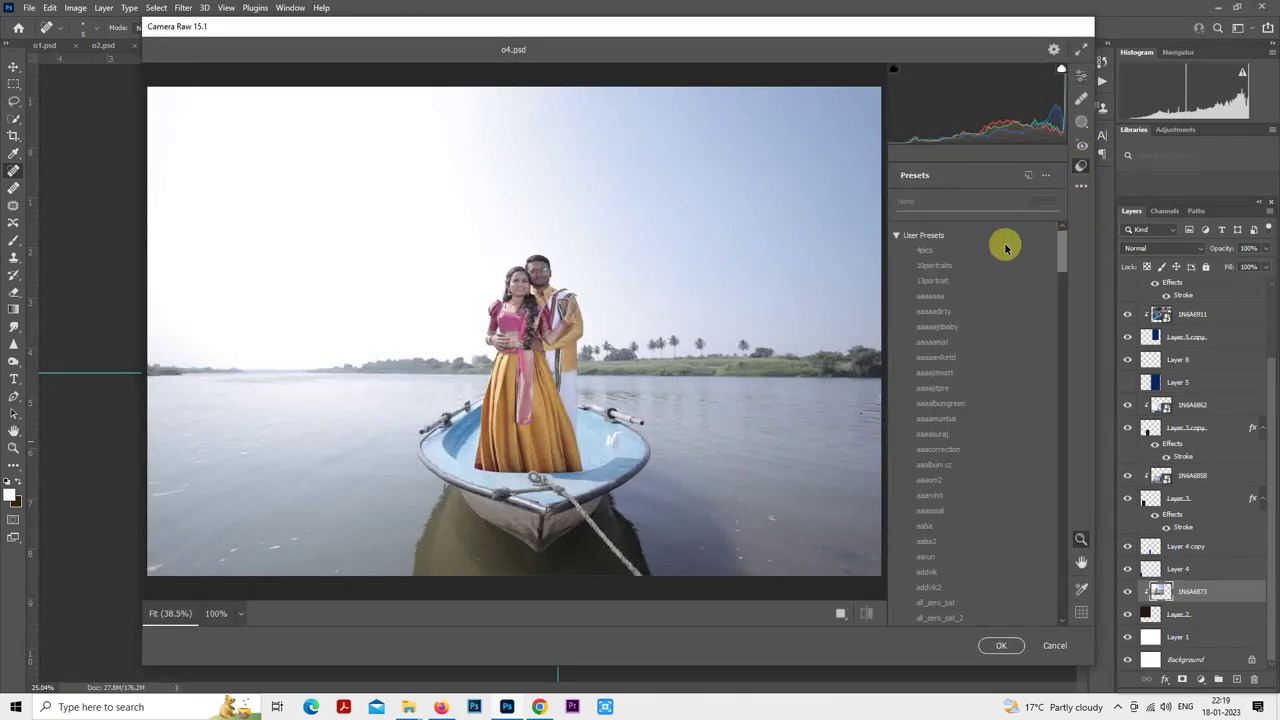
click(966, 265)
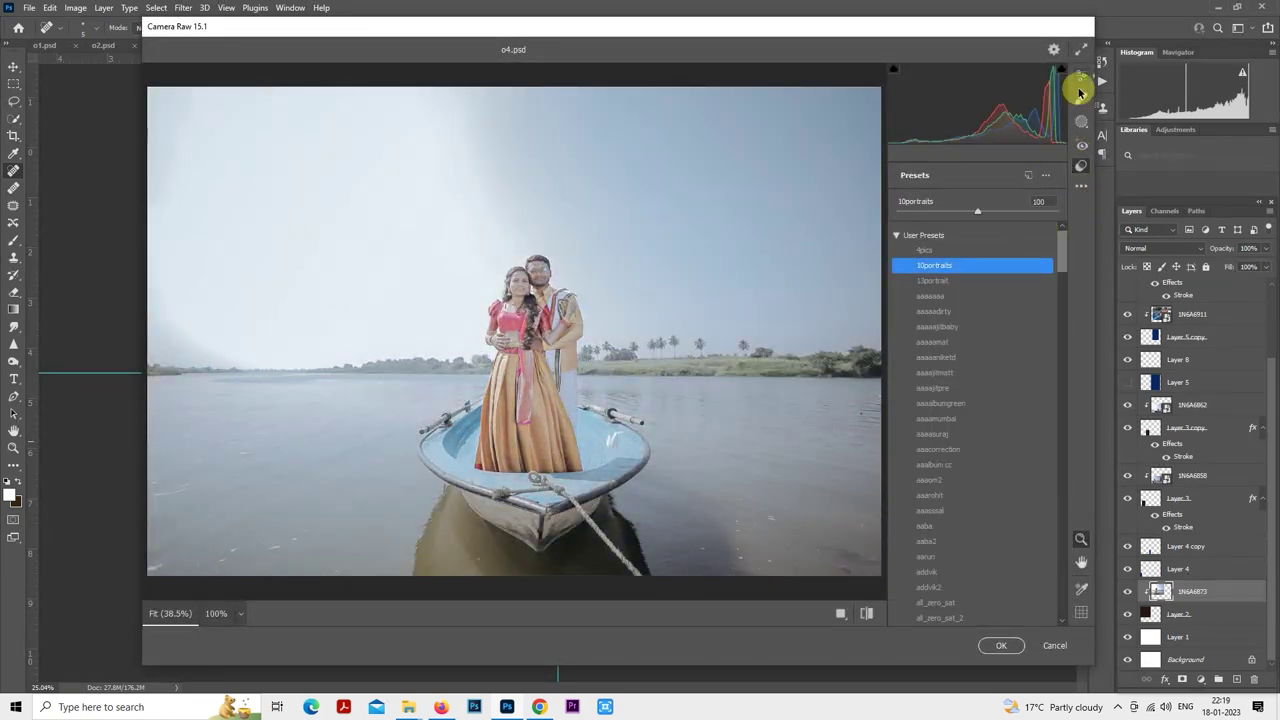
click(1080, 76)
drag(957, 335, 954, 331)
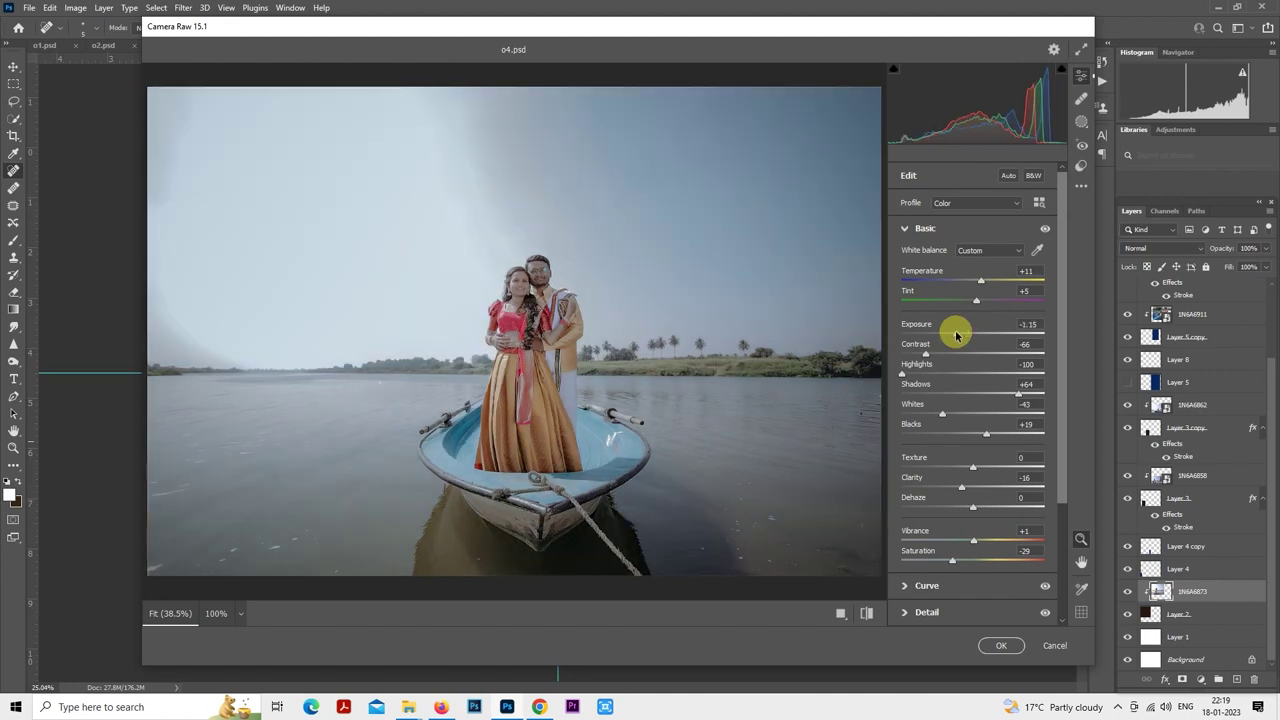
drag(1018, 393, 926, 414)
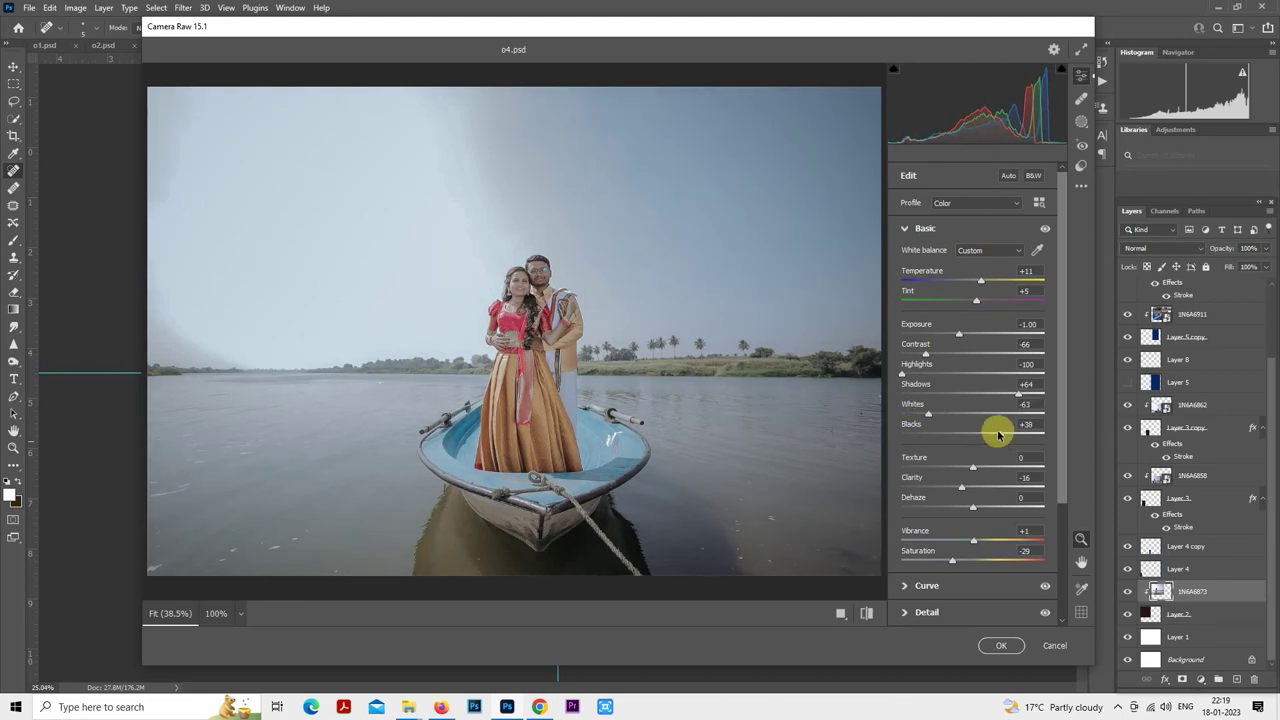
click(958, 335)
drag(959, 335, 962, 336)
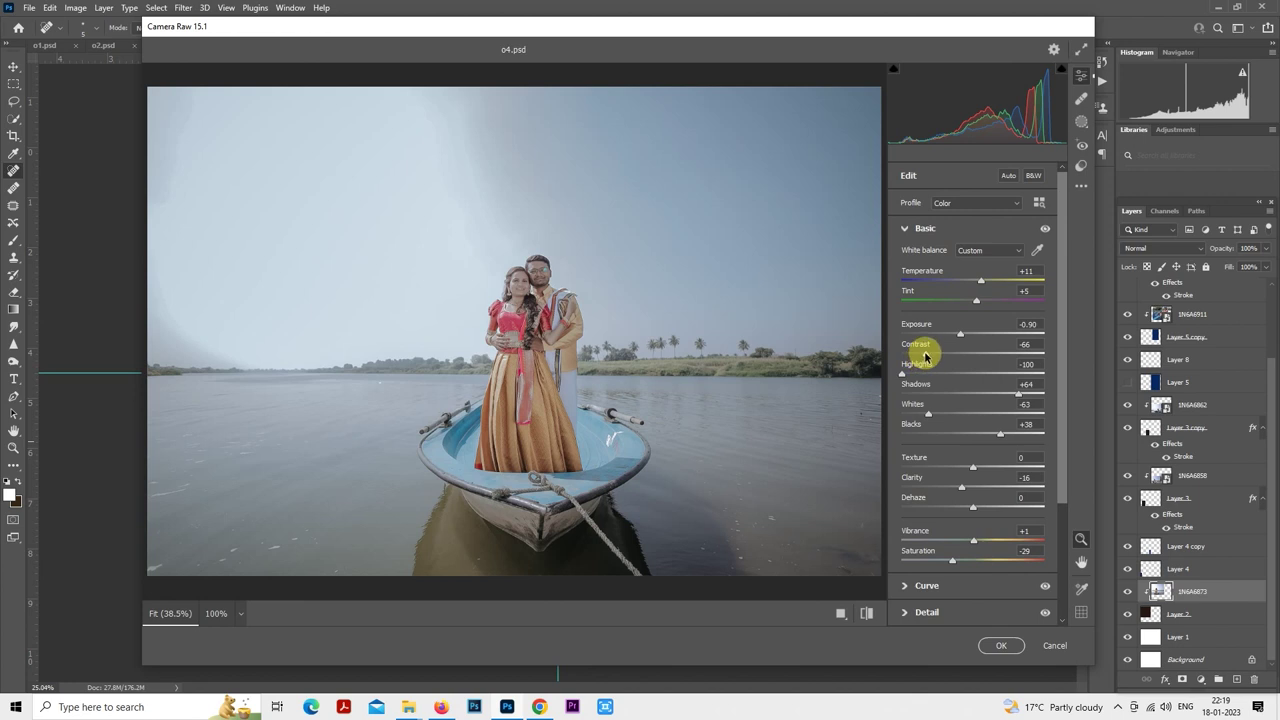
- Set Vignetting to -18, lower the Blacks, and apply the grade to 1N6A6873
click(906, 230)
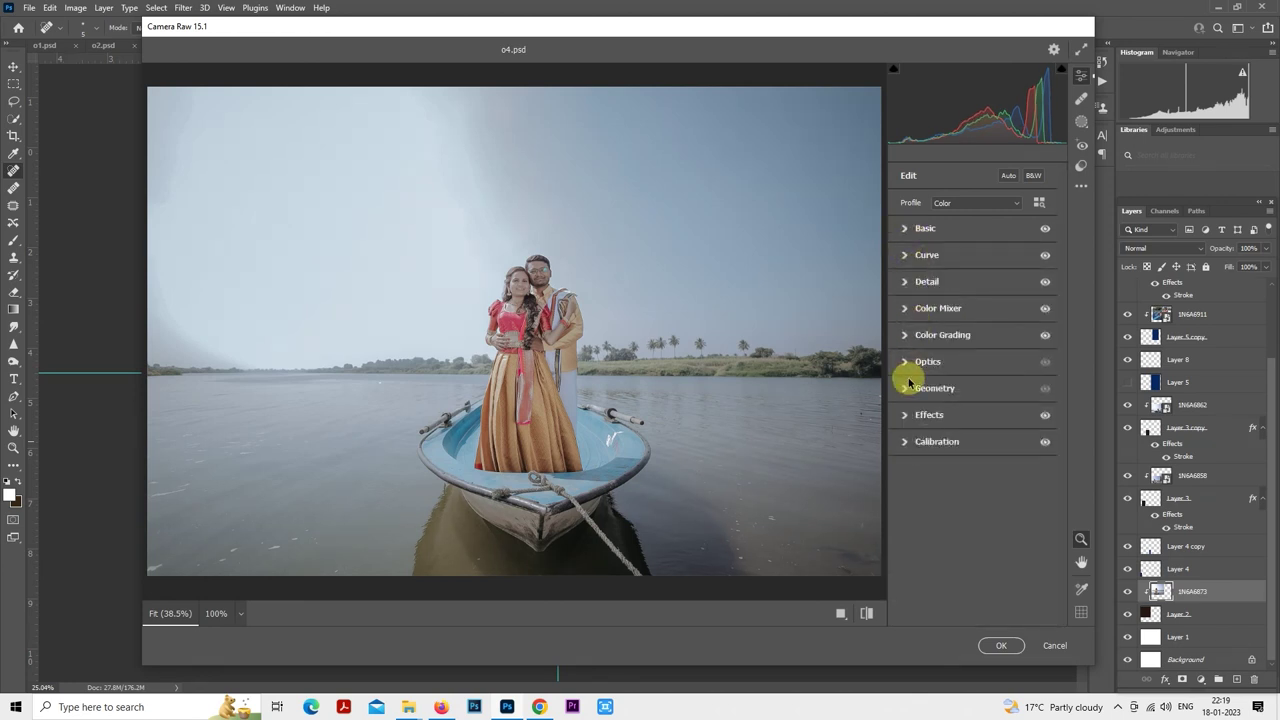
click(909, 417)
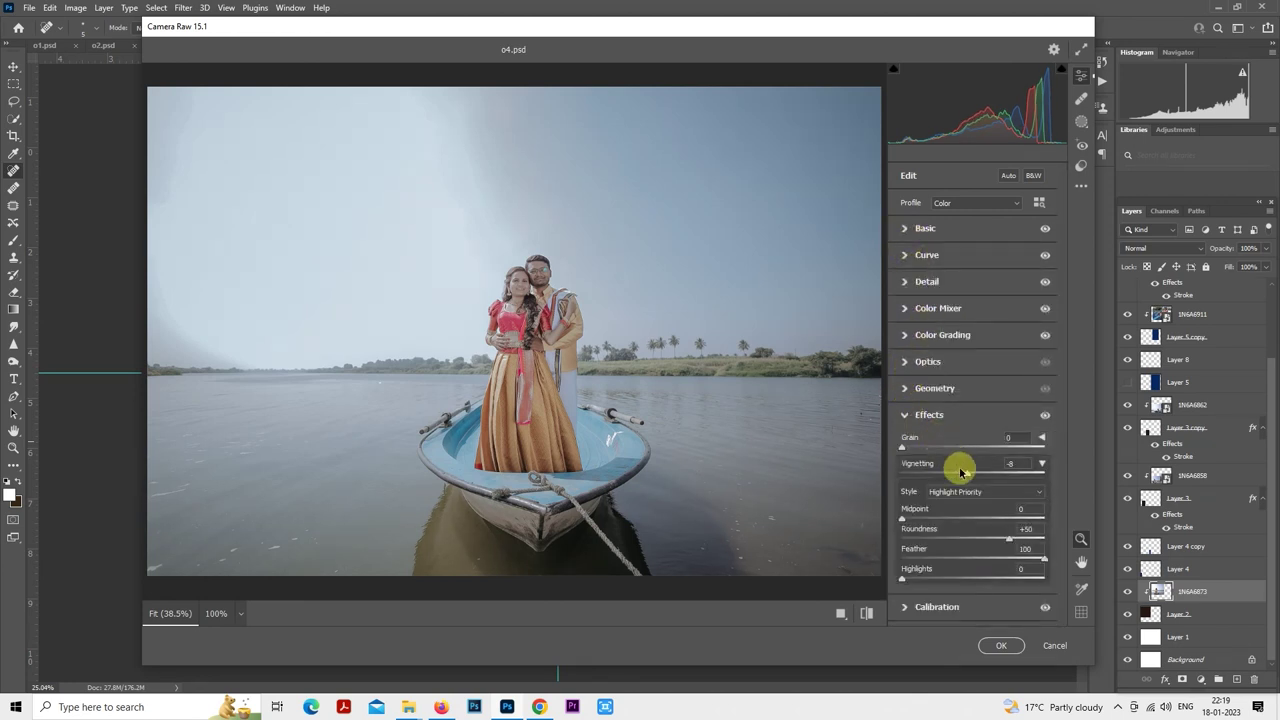
drag(960, 472, 958, 468)
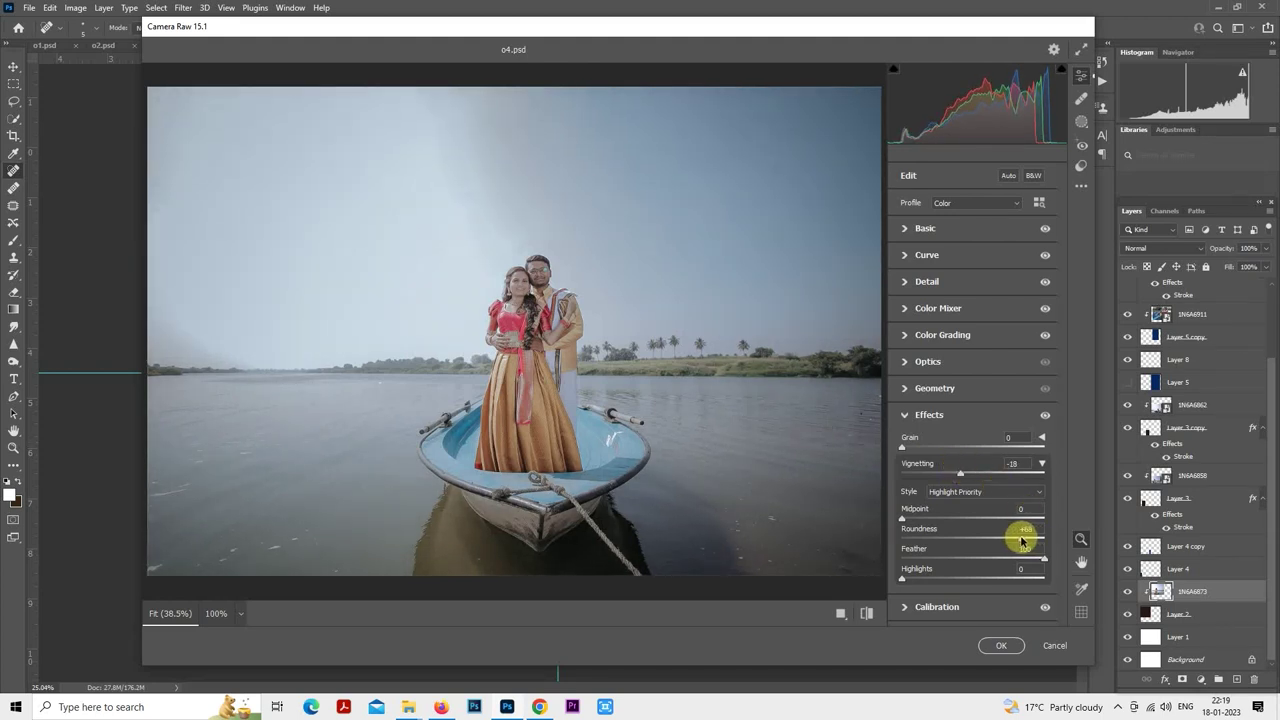
click(903, 228)
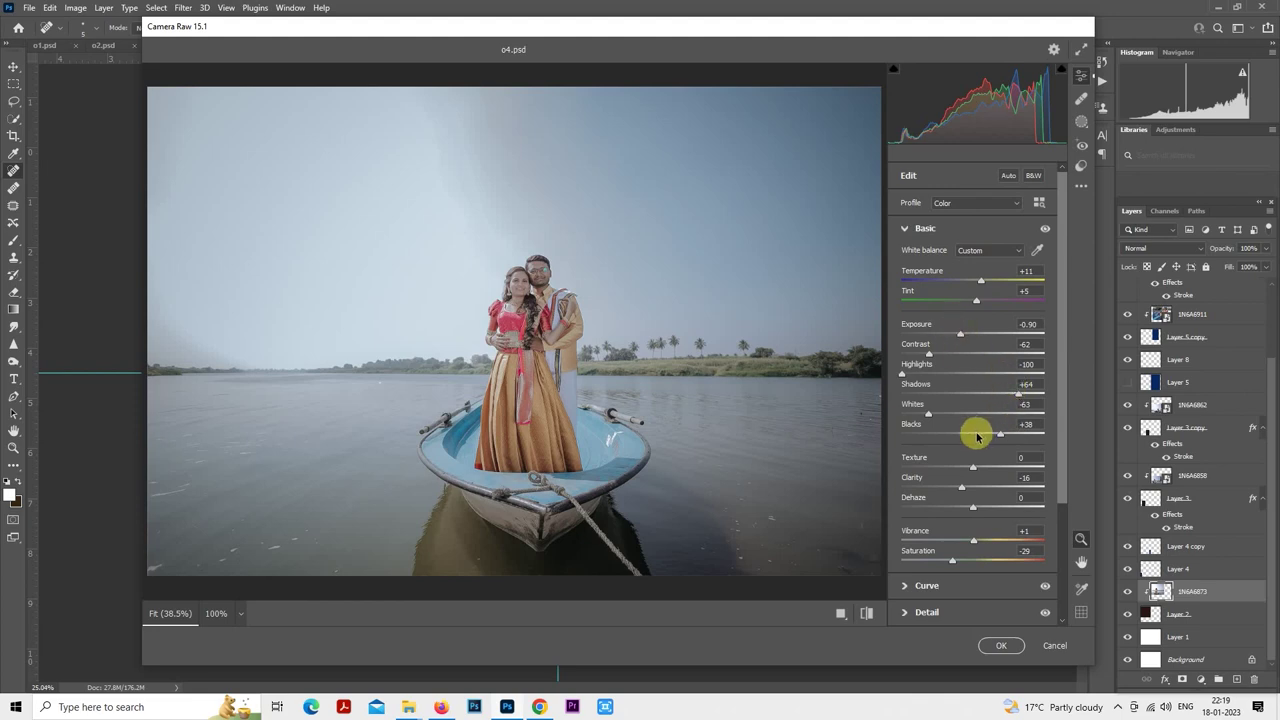
drag(977, 435, 978, 436)
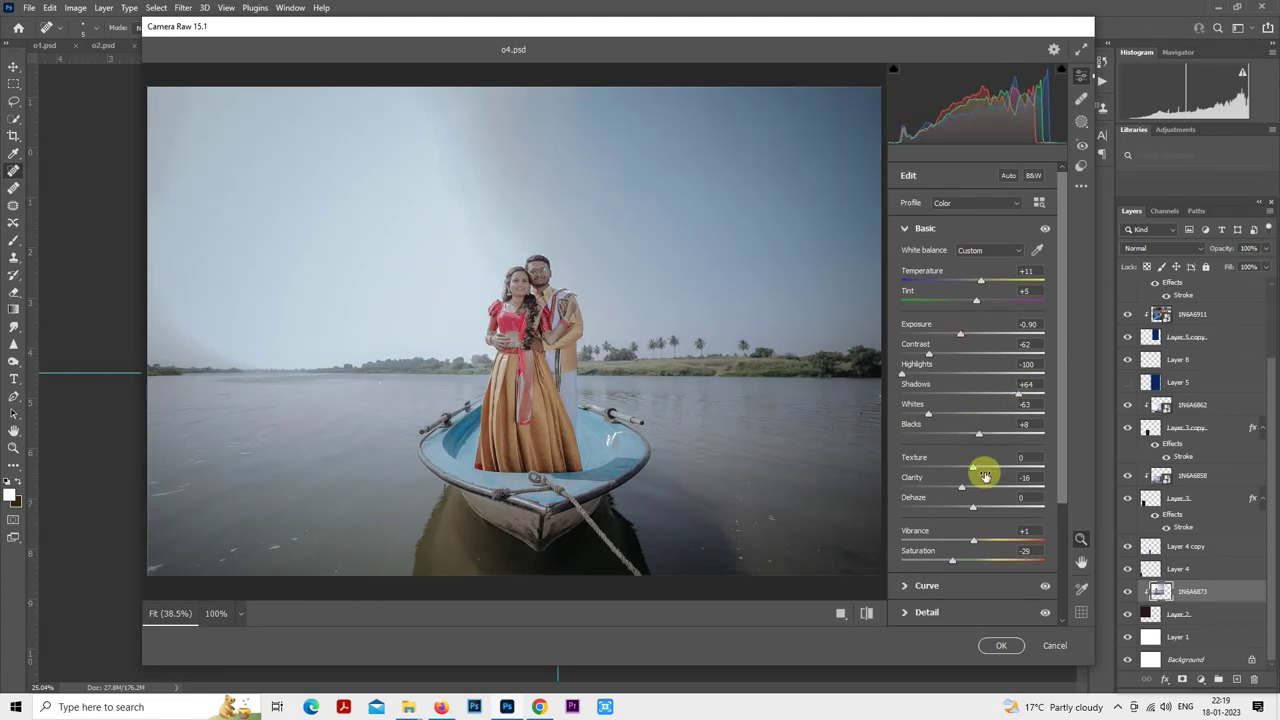
click(1001, 648)
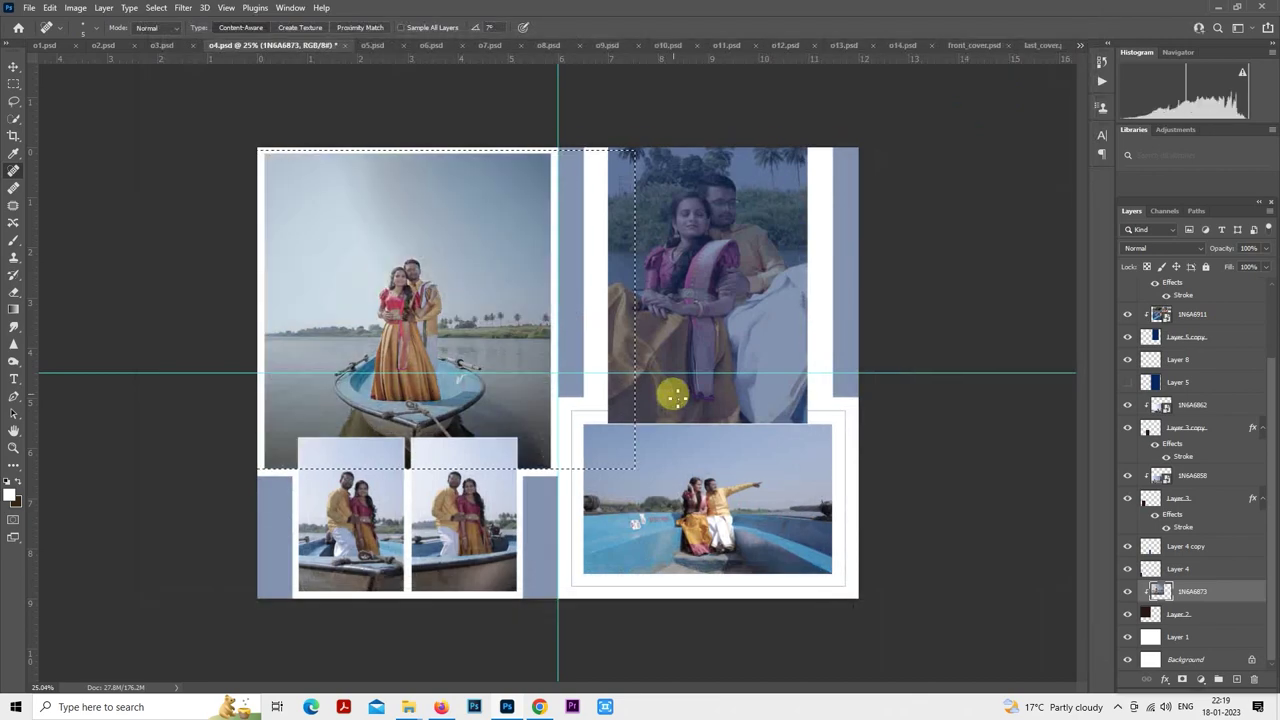
- Load the 1N6A6858 photo's pixels and bring up Camera Raw's saved presets
scroll(416, 318, up, 1)
scroll(523, 329, down, 2)
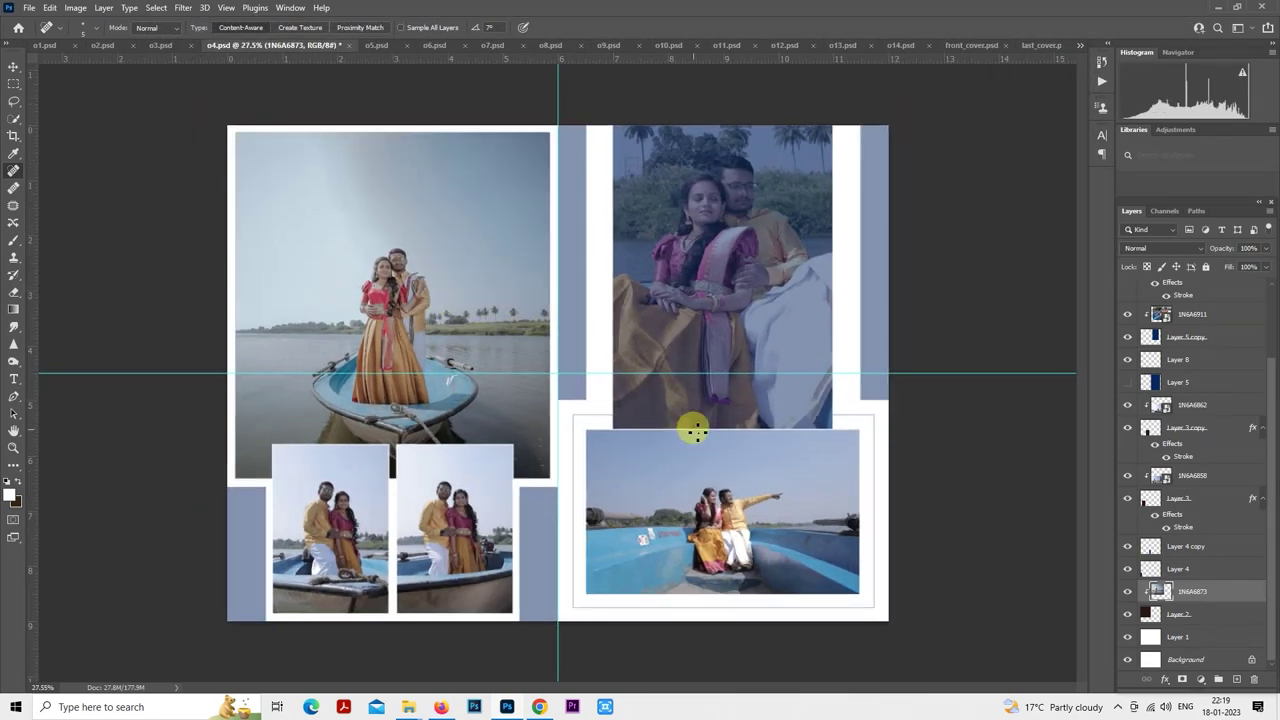
scroll(1011, 447, up, 1)
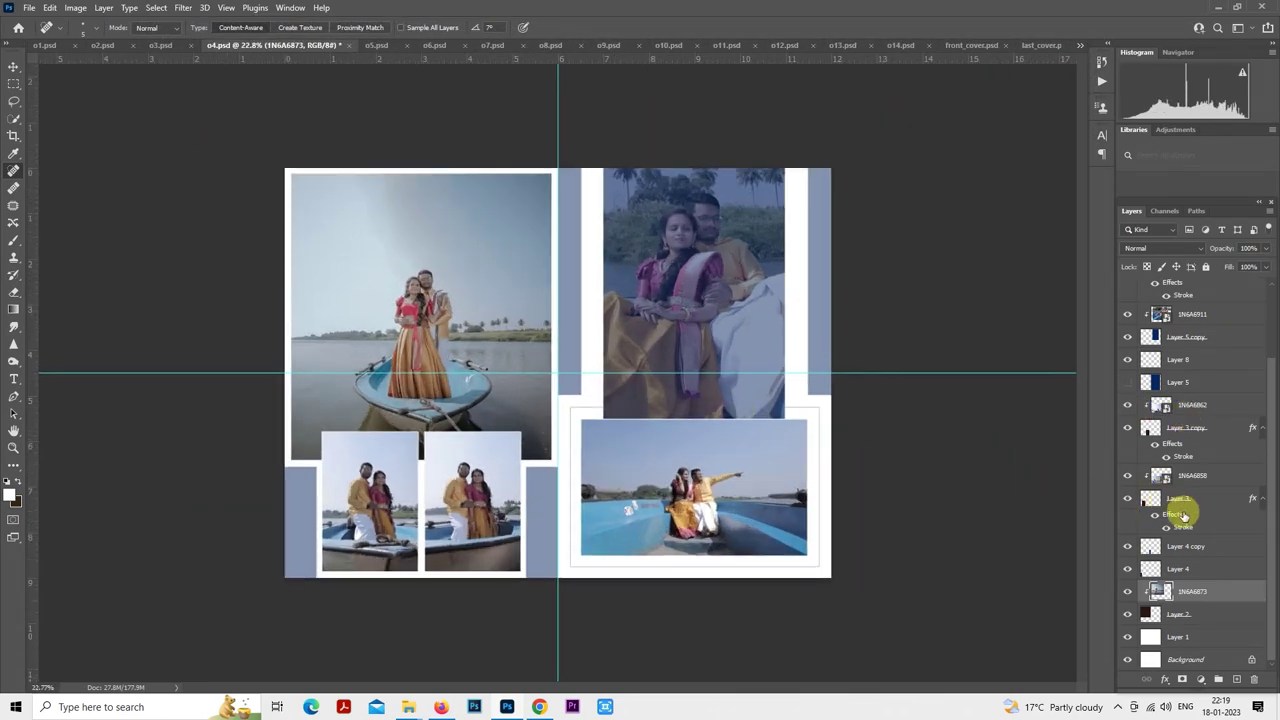
right_click(1188, 477)
scroll(603, 443, up, 2)
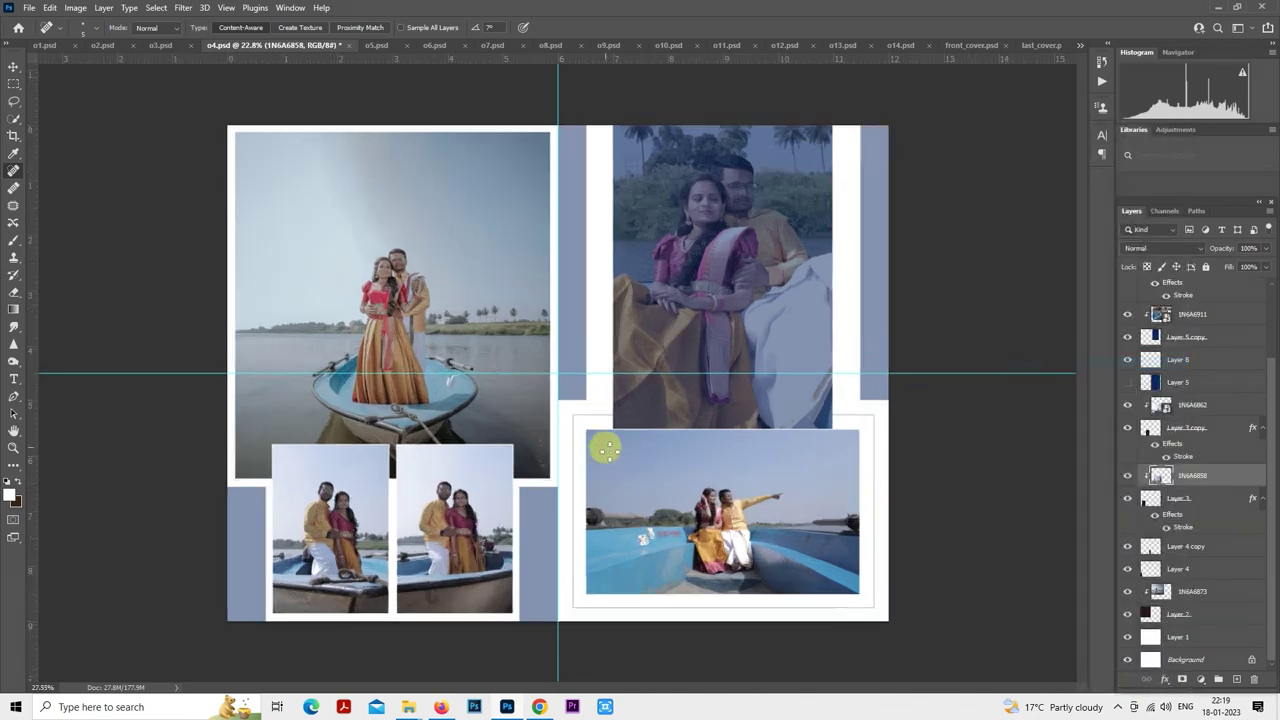
ctrl+click(1160, 476)
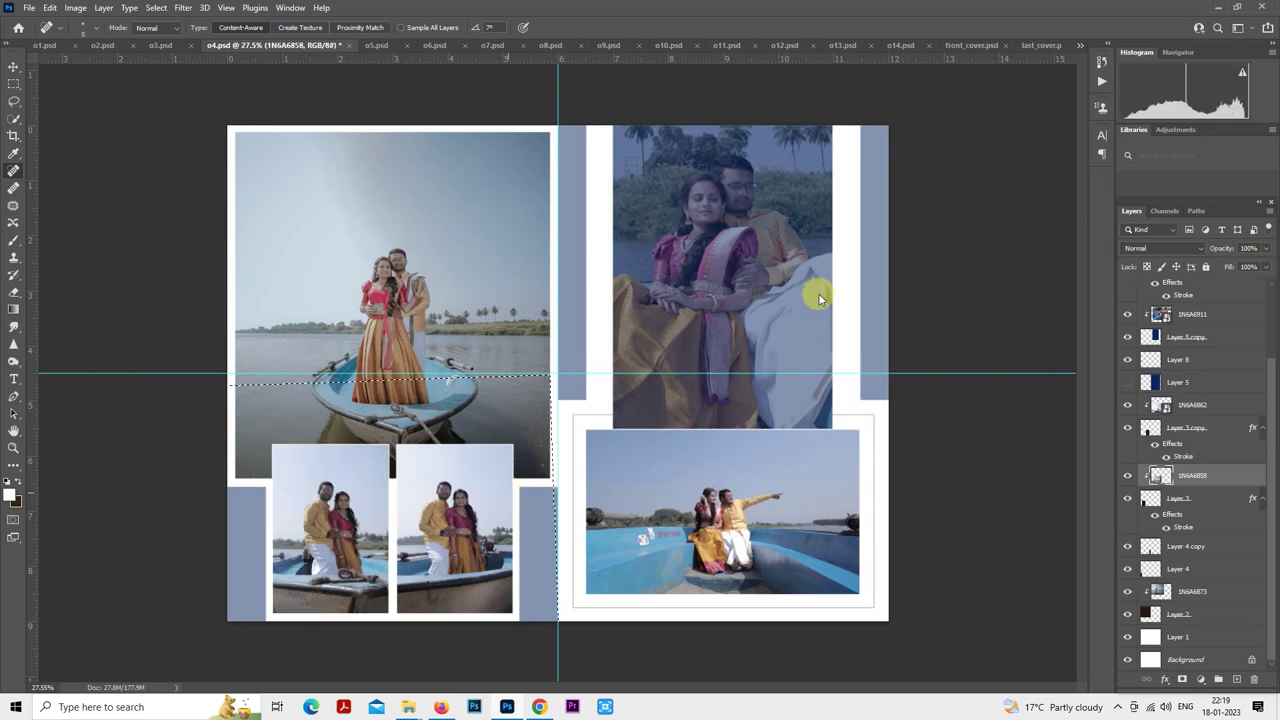
key(ctrl+shift+a)
click(1081, 166)
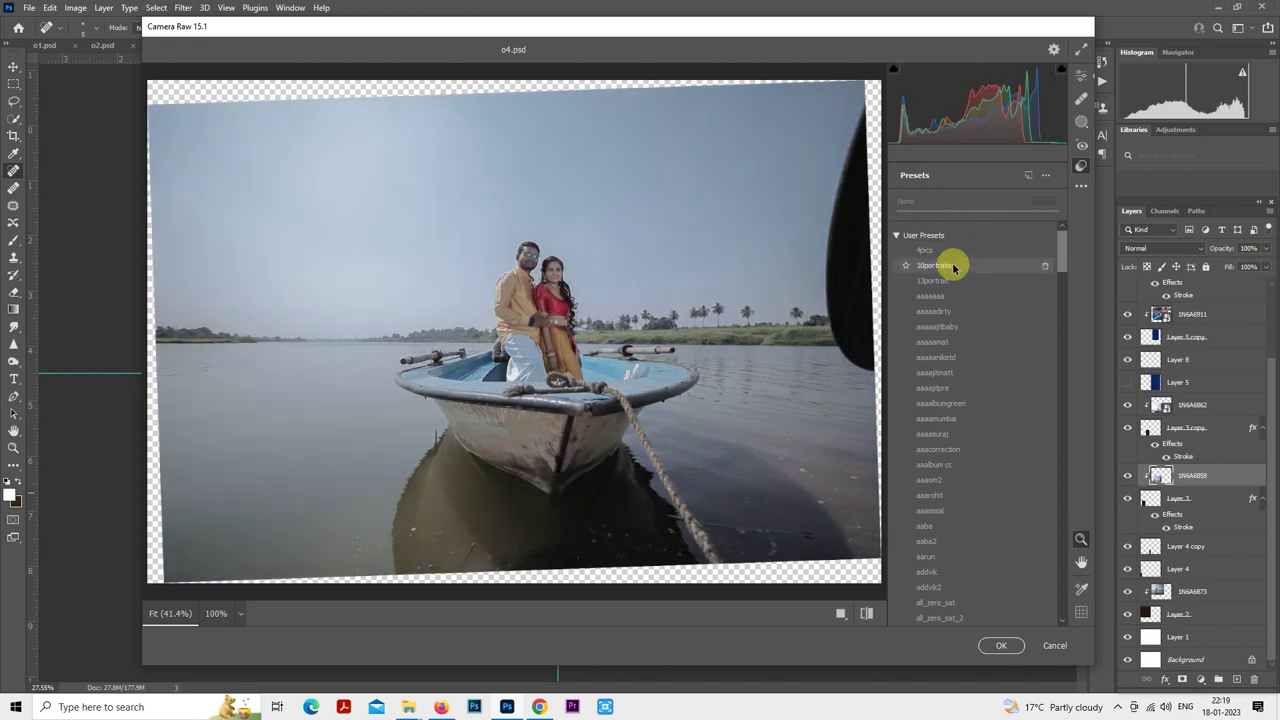
- Apply the 10portrait preset with exposure +0.05 and shadows +47
click(950, 265)
click(1081, 76)
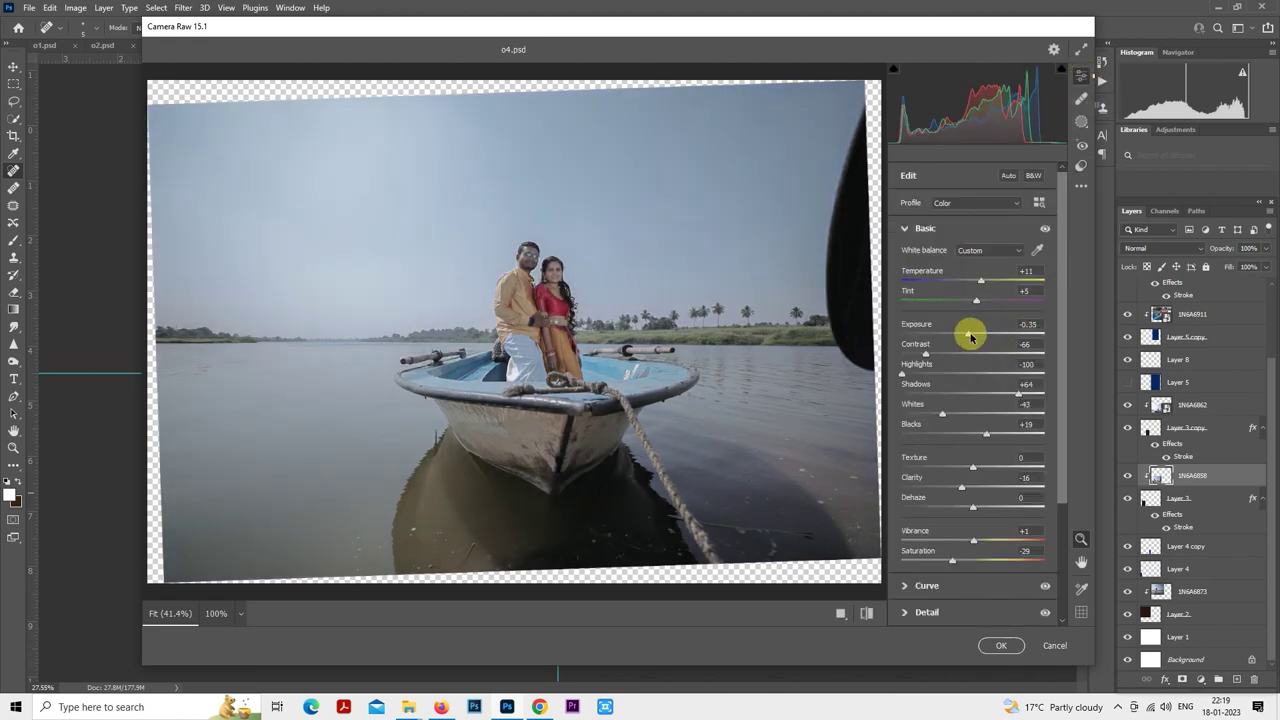
drag(970, 334, 974, 334)
click(991, 394)
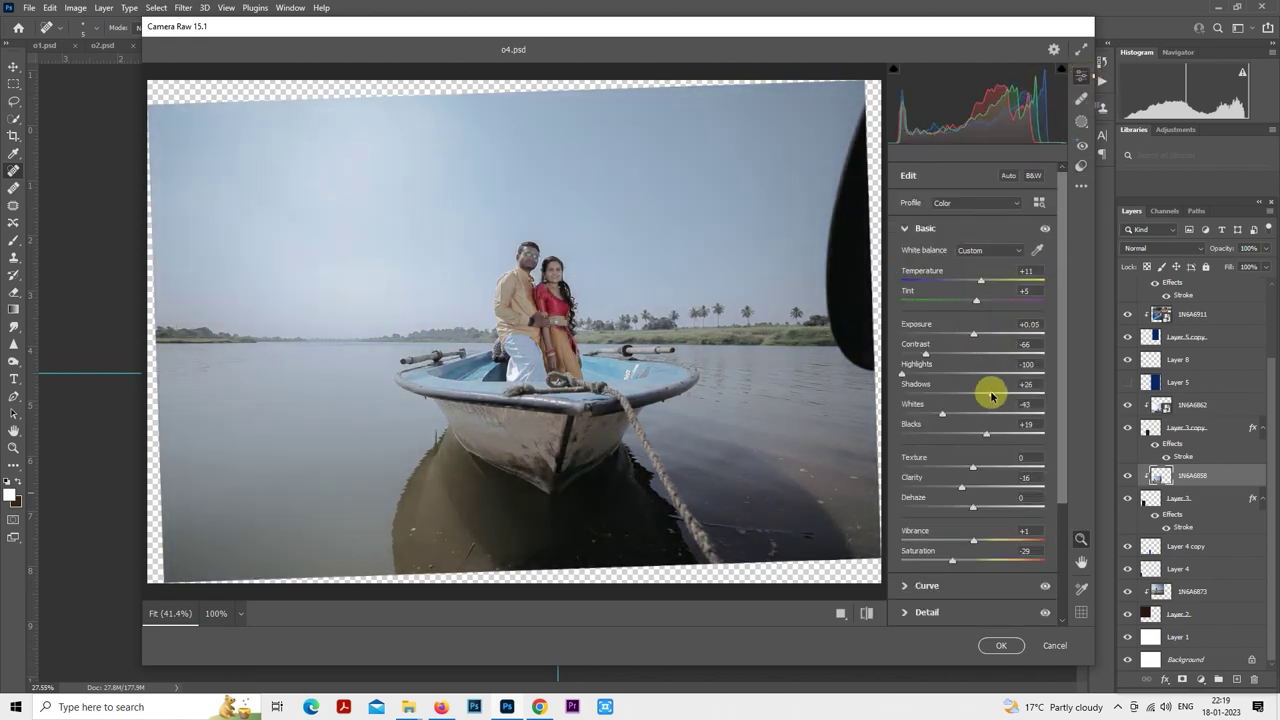
click(1004, 392)
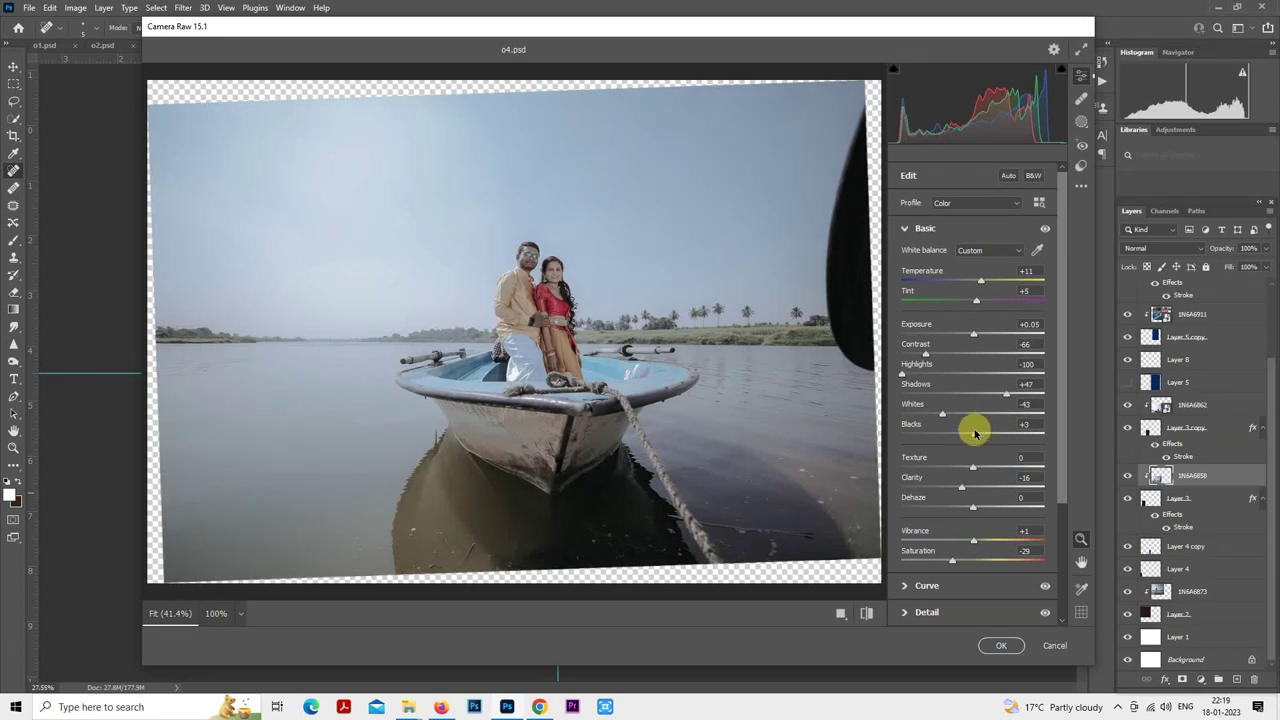
click(909, 229)
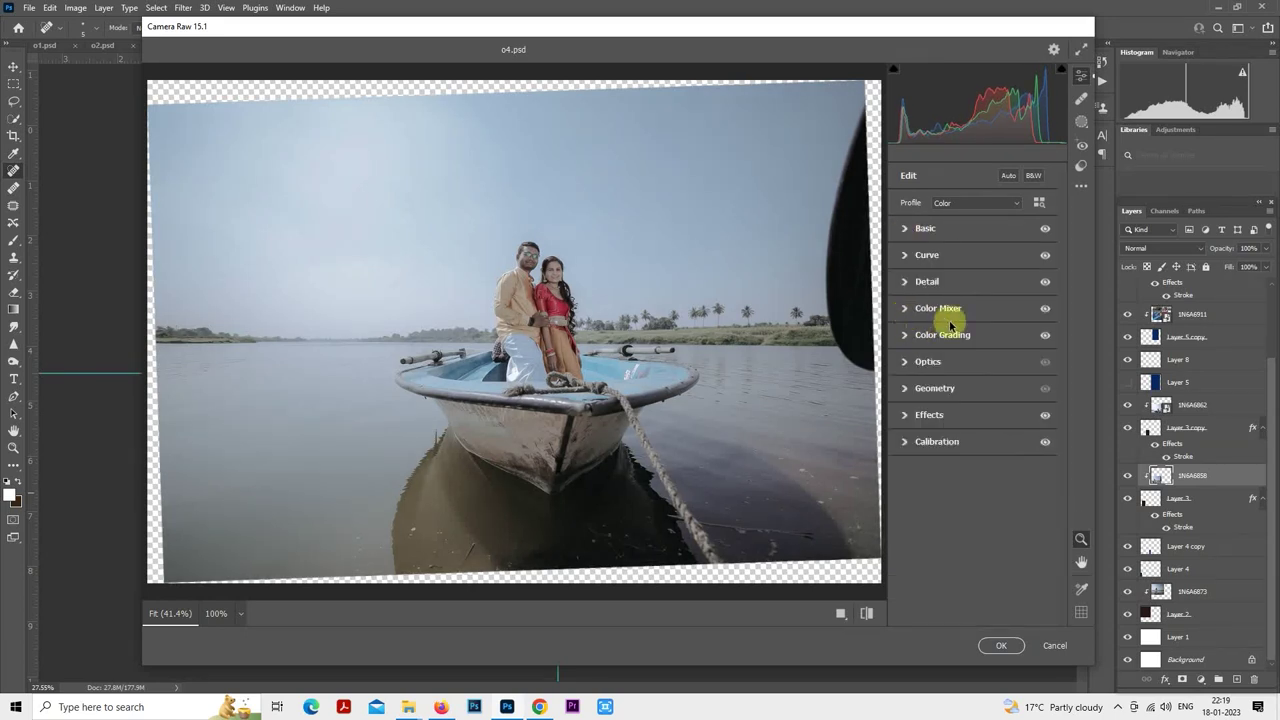
- Raise orange luminance in Color Mixer, compare before/after, and apply the grade
click(945, 312)
click(991, 401)
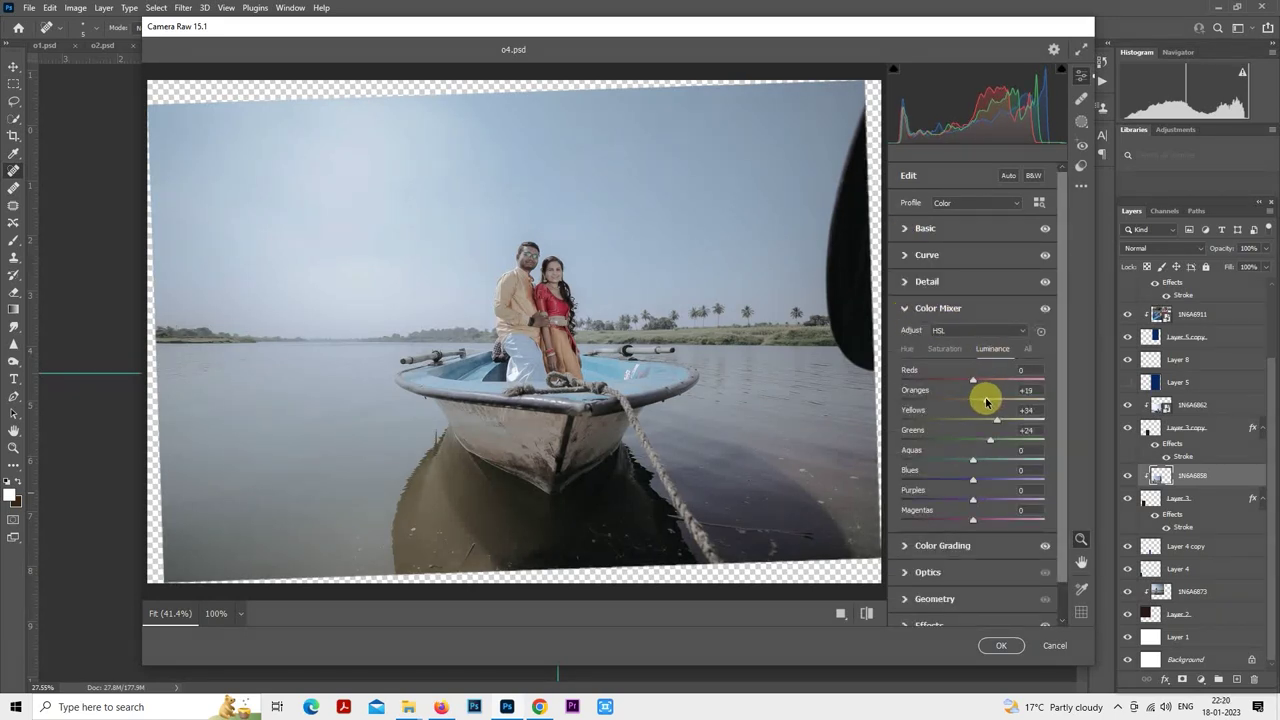
click(866, 613)
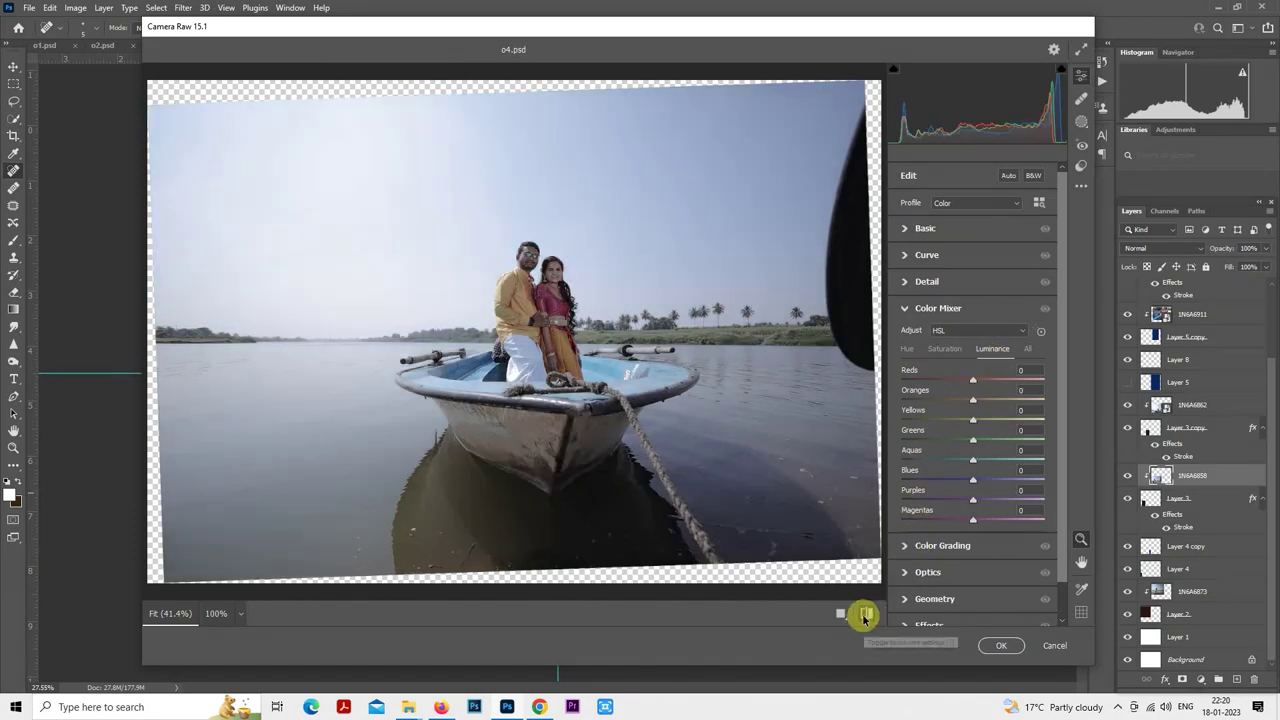
click(866, 613)
click(1000, 645)
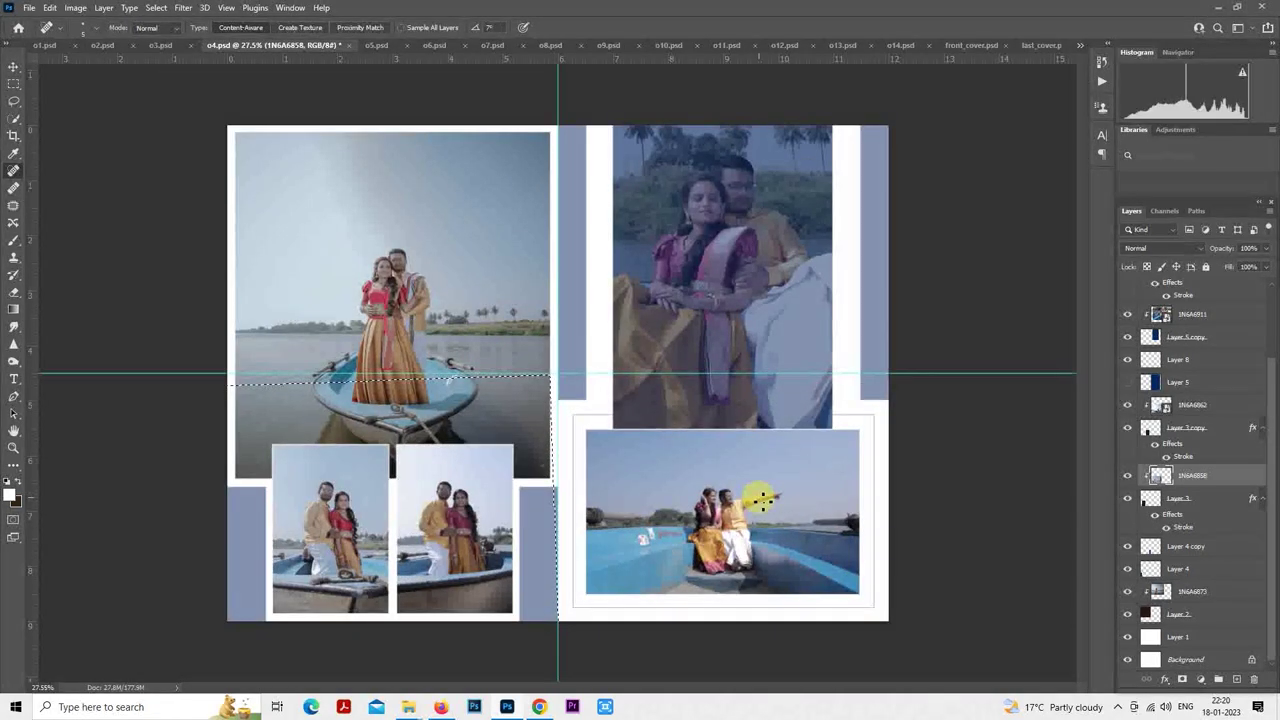
- Rasterize the top-right couple photo layer 1N6A6911, trying a lightening adjustment then undoing it
click(1186, 405)
right_click(1186, 405)
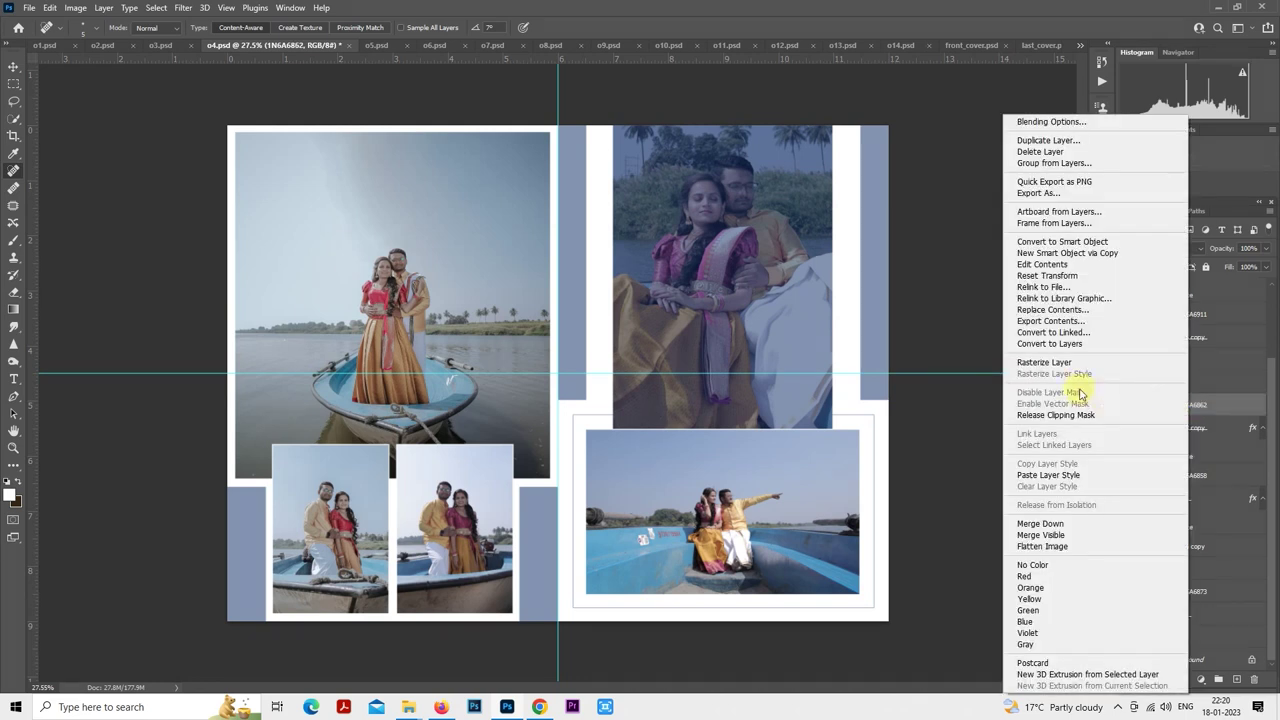
click(1075, 366)
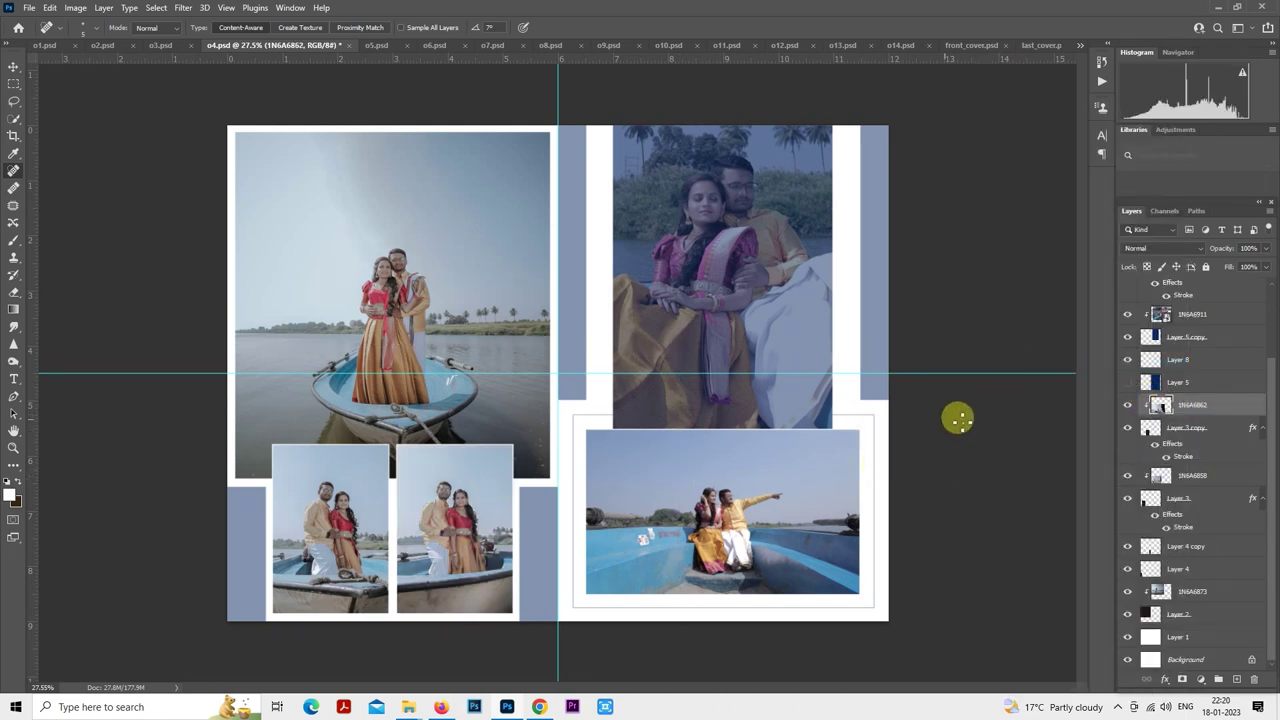
scroll(1188, 390, up, 2)
click(1188, 382)
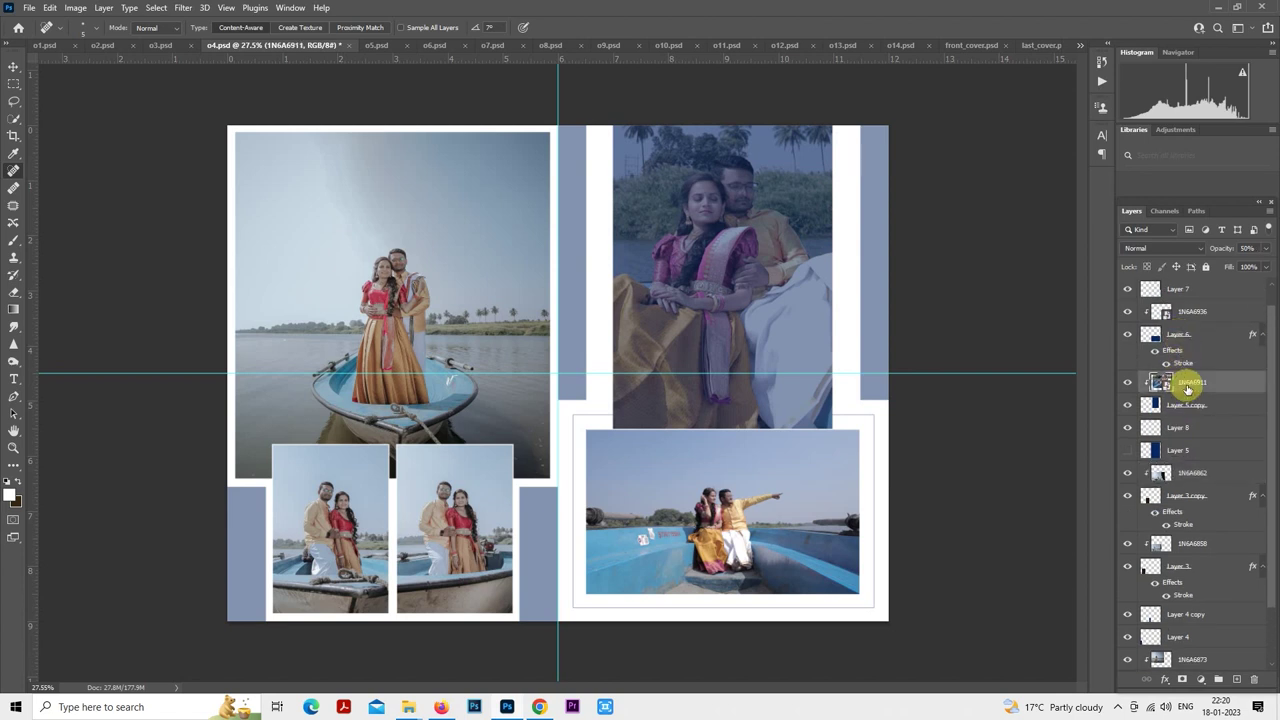
click(1072, 363)
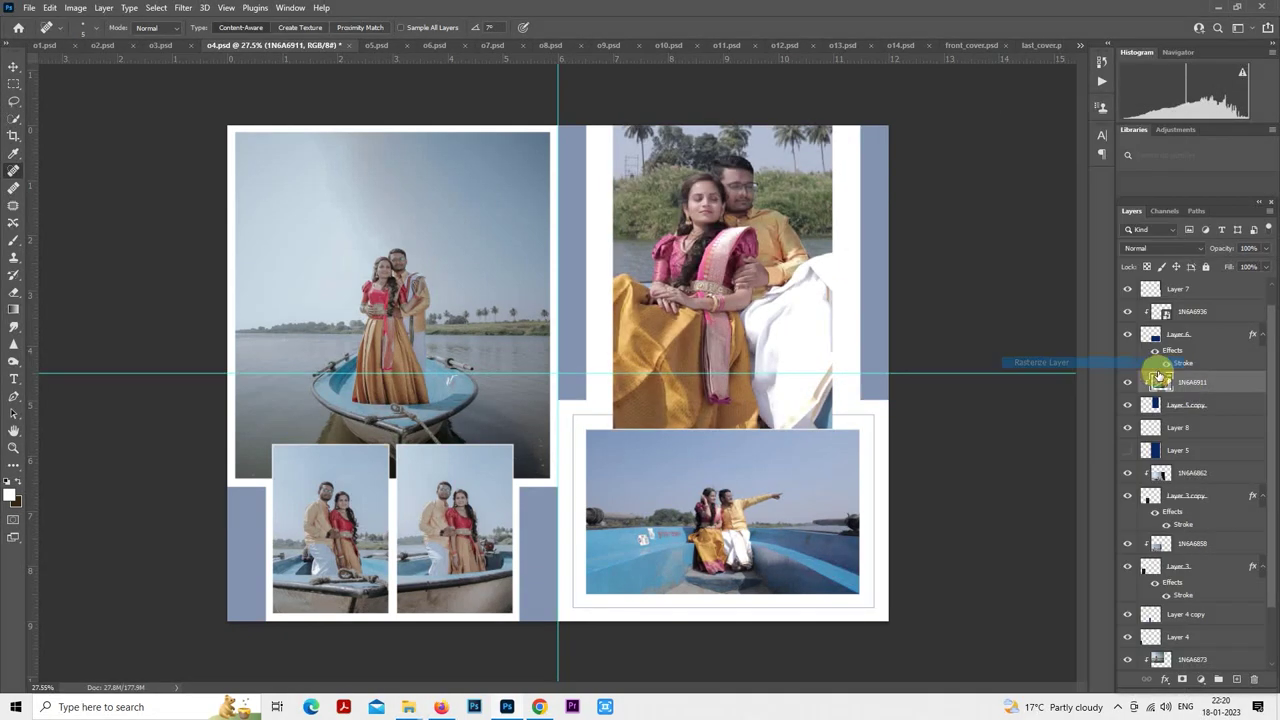
ctrl+click(1158, 383)
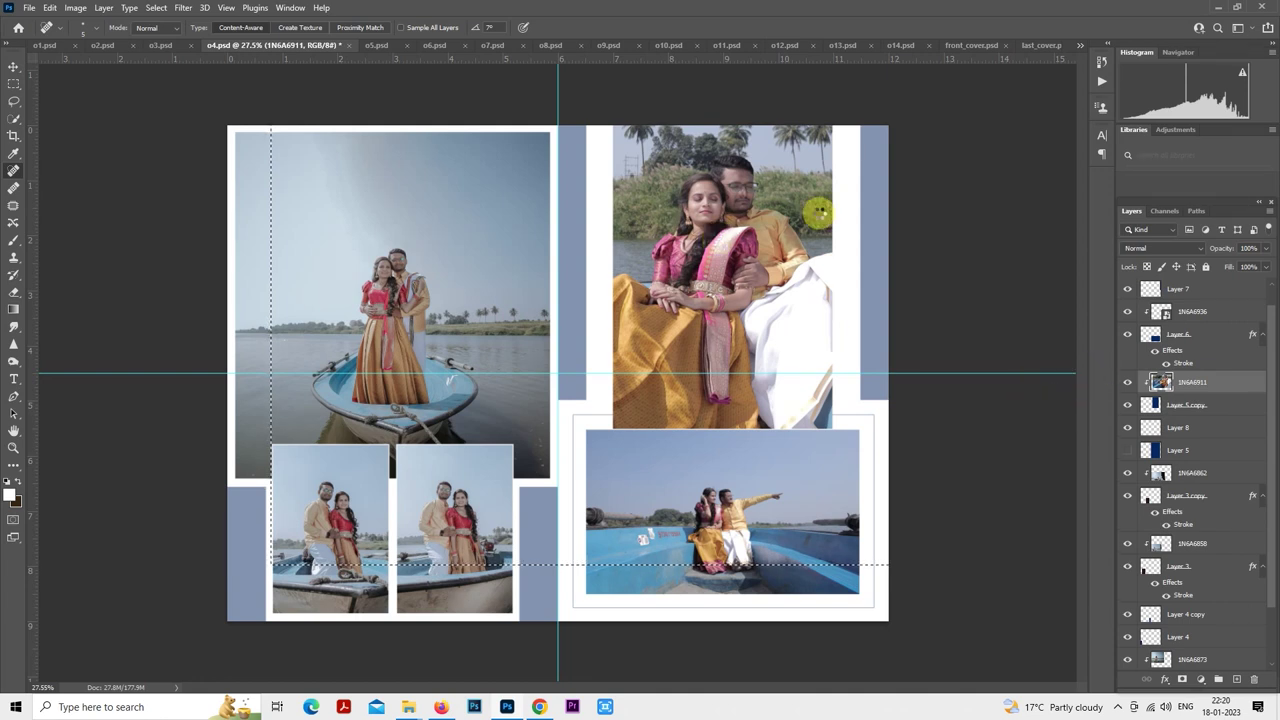
key(ctrl+shift+l)
key(ctrl+z)
key(ctrl+z)
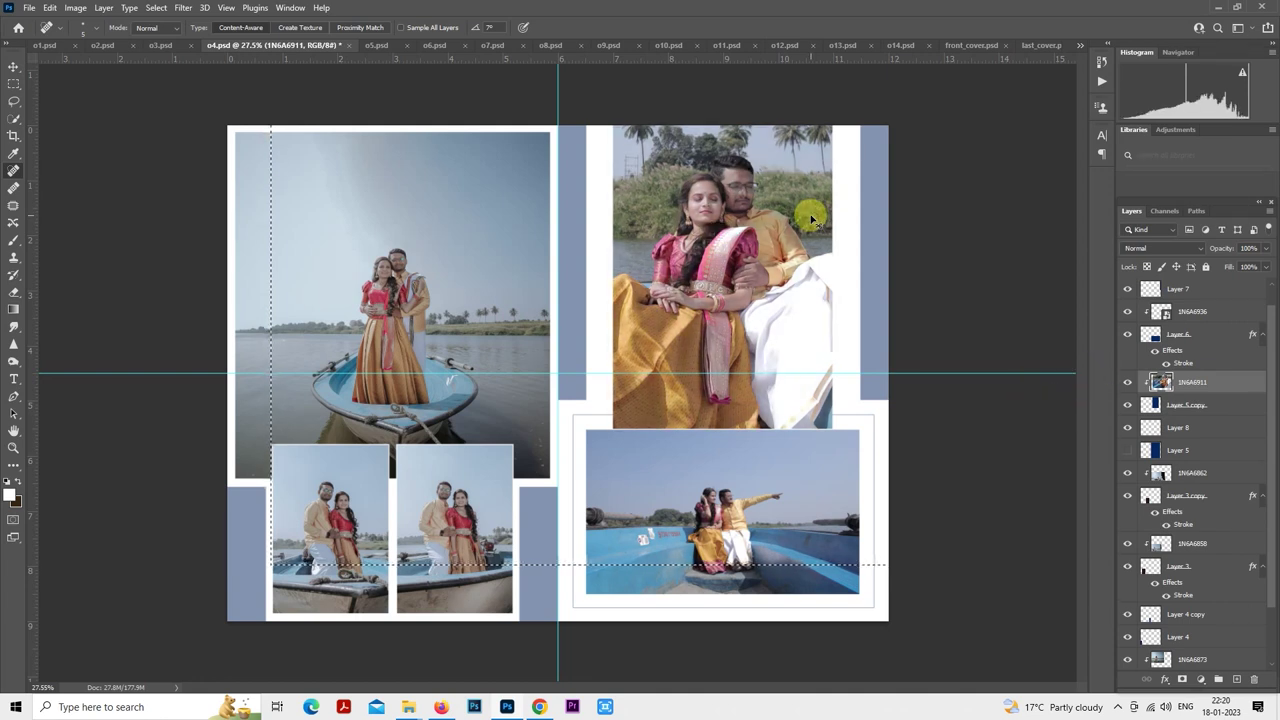
- Rasterize the boat photo layer 1N6A6936, deselect, and reselect layer 1N6A6911
right_click(1190, 312)
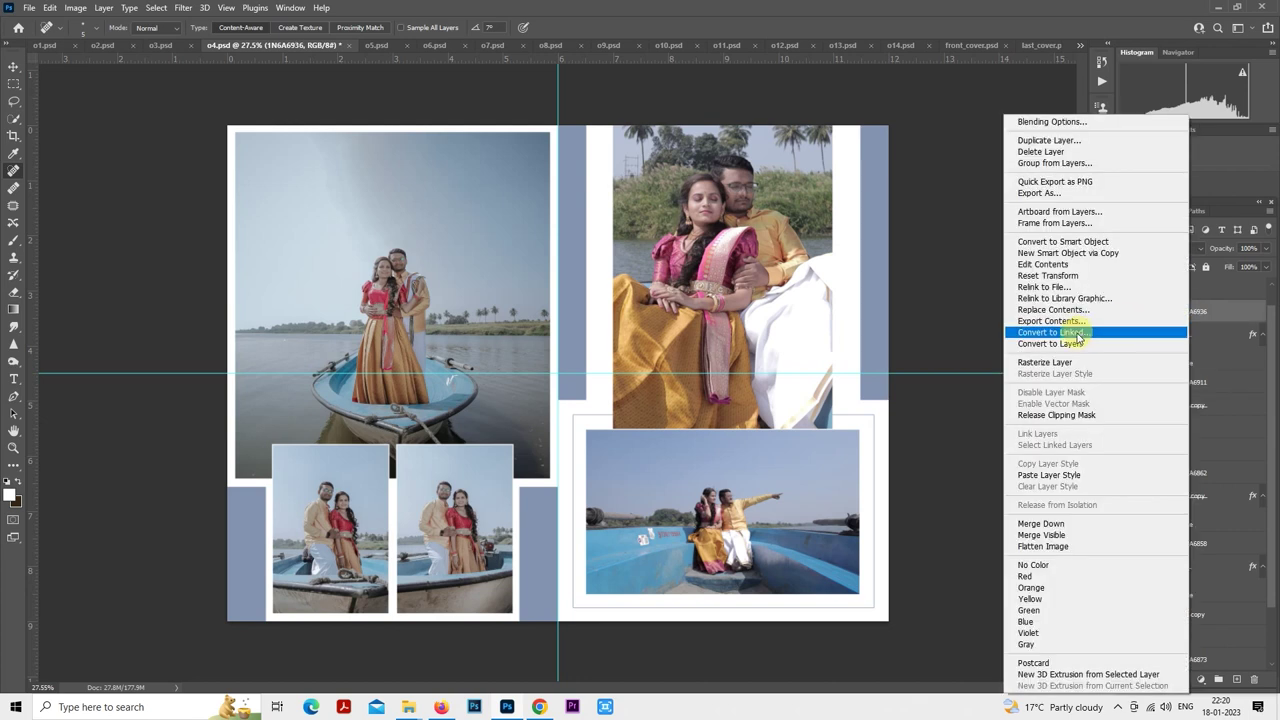
click(1066, 360)
ctrl+click(1158, 312)
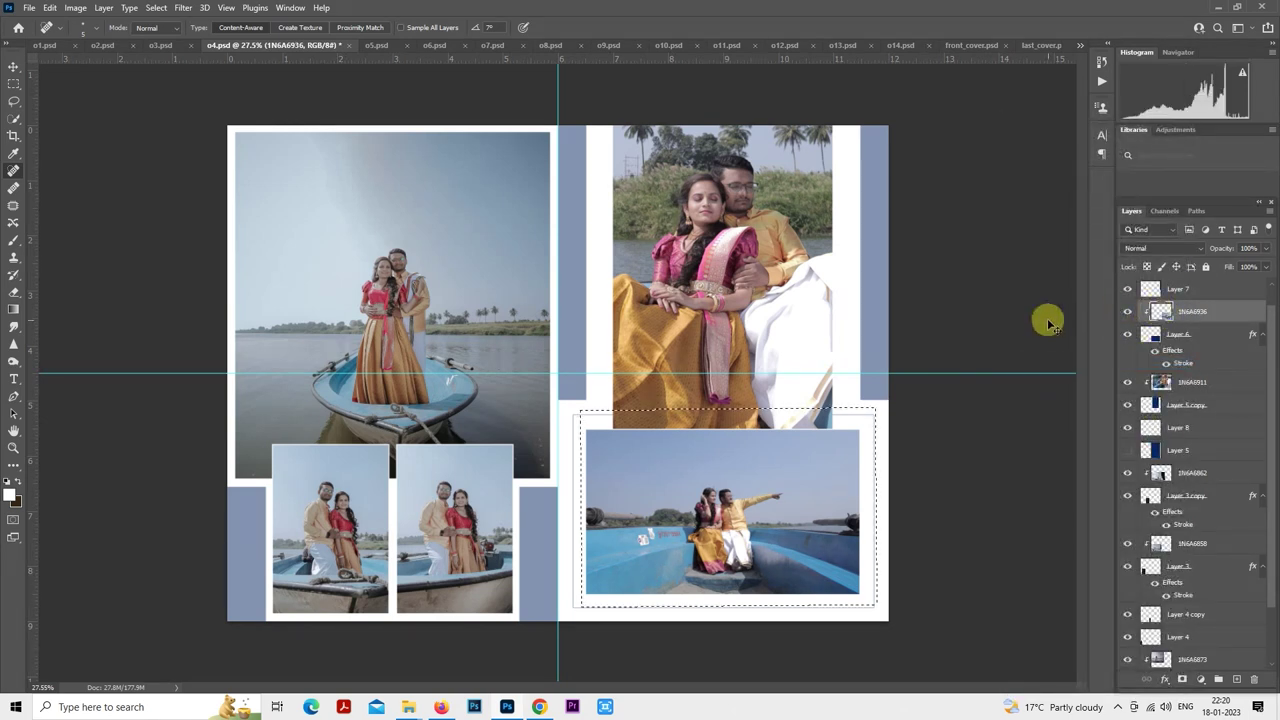
key(ctrl+d)
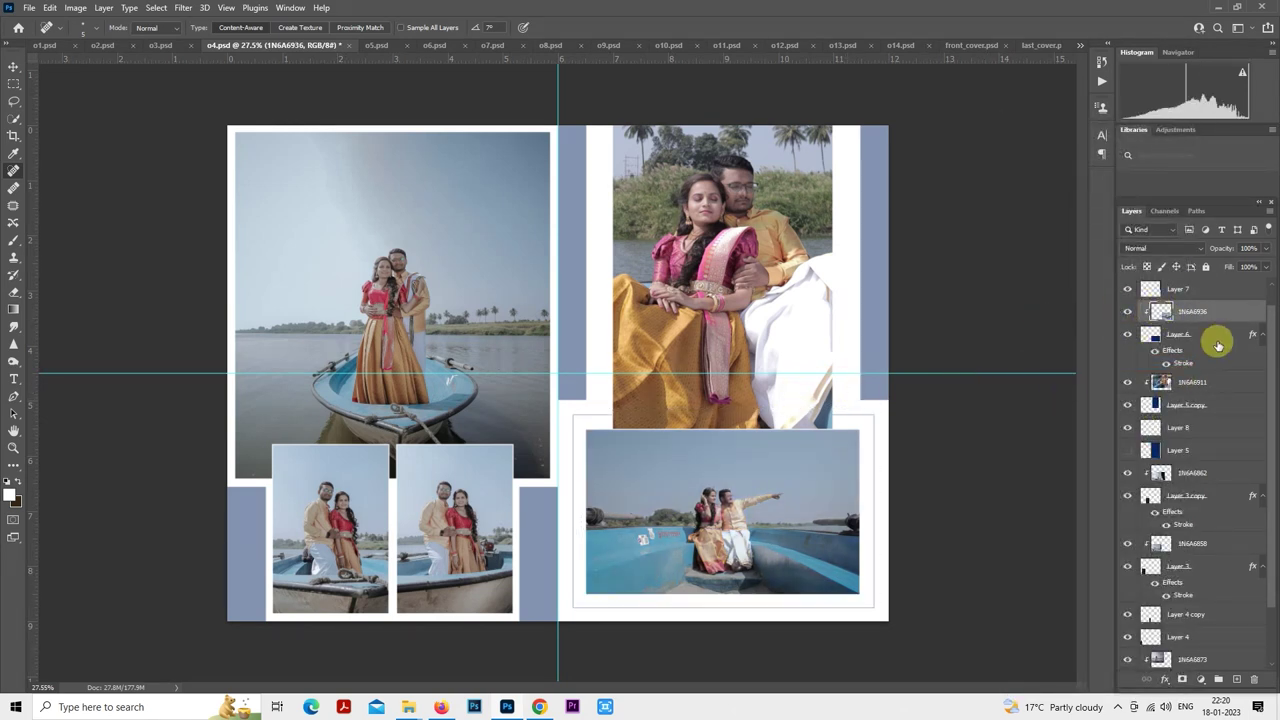
click(1185, 384)
- On layer 1N6A6936, lasso the QR sticker and remove it with Content-Aware Fill
scroll(725, 520, up, 5)
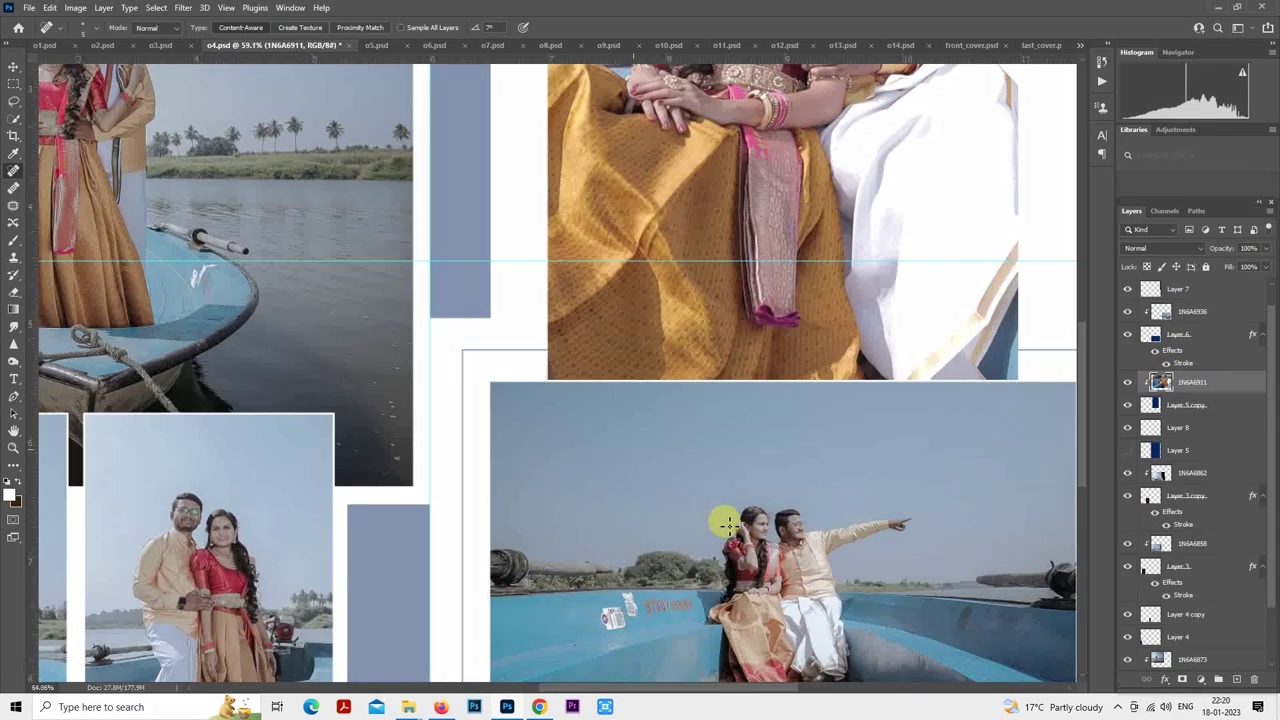
scroll(730, 525, down, 2)
scroll(740, 530, up, 4)
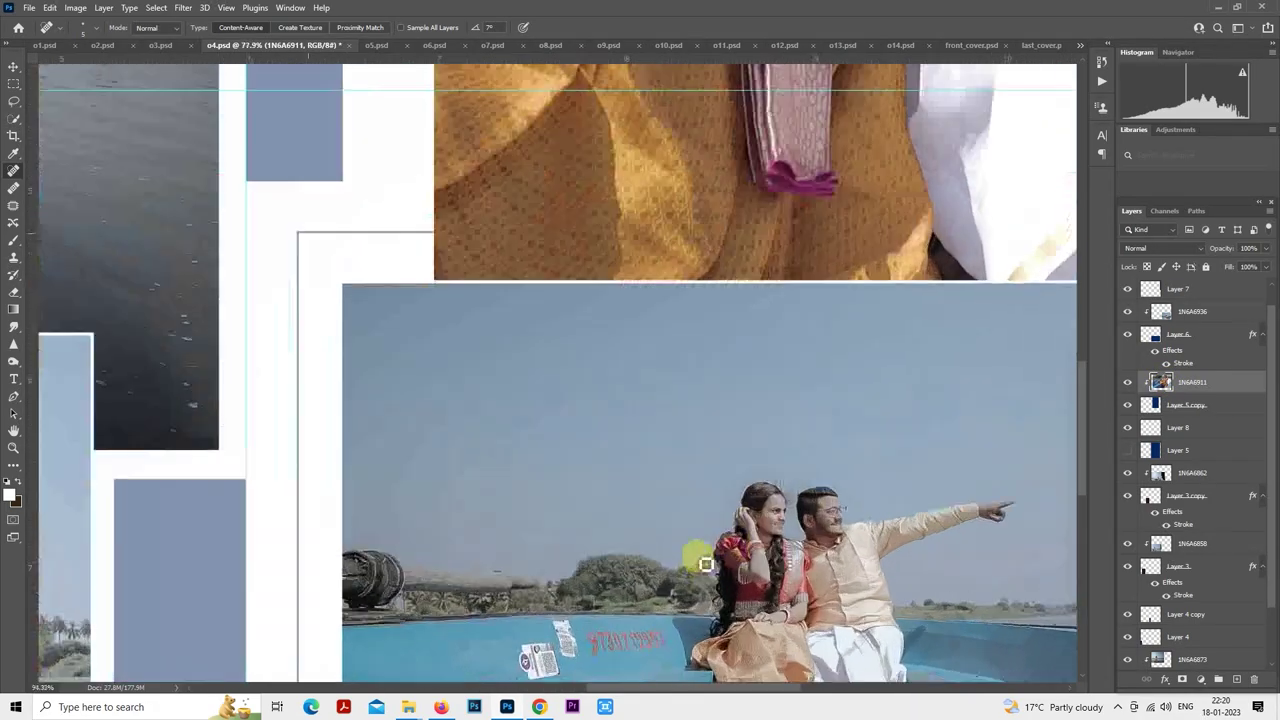
scroll(708, 438, down, 3)
click(1192, 311)
scroll(503, 342, up, 3)
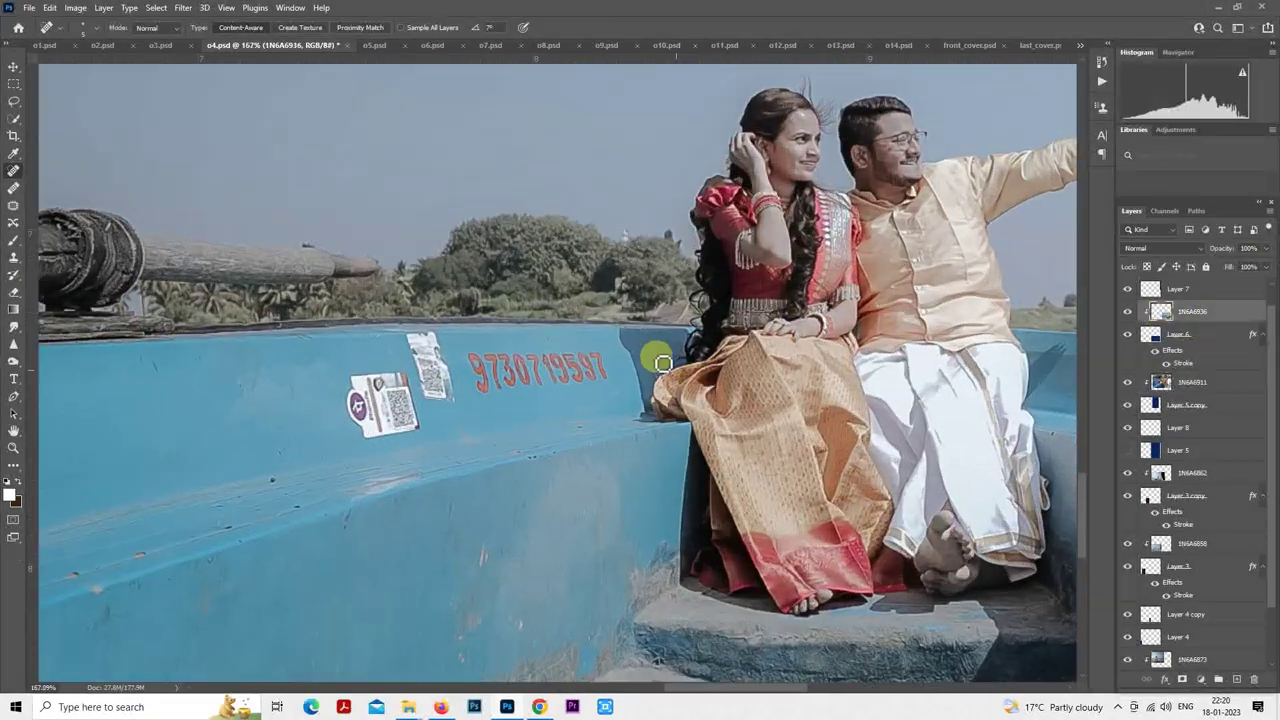
scroll(450, 342, left, 3)
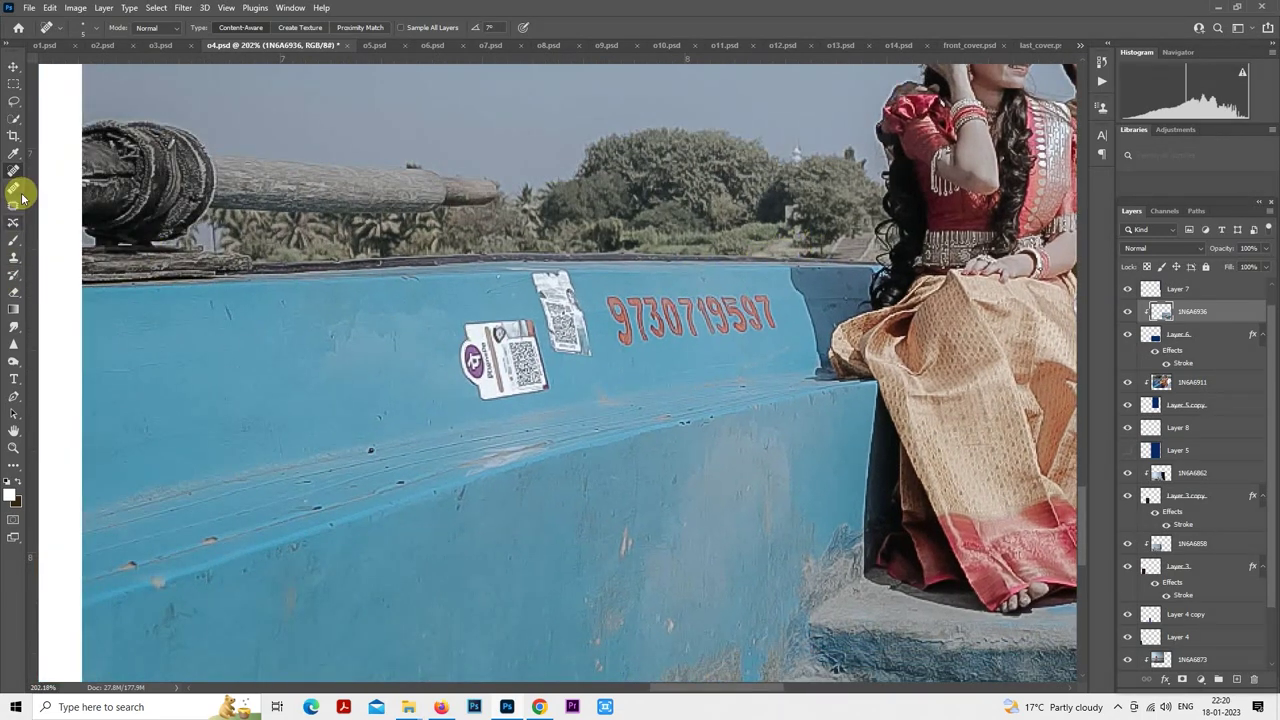
click(14, 101)
scroll(409, 369, up, 1)
mouse_move(462, 390)
mouse_down()
mouse_move(459, 310)
mouse_move(523, 307)
mouse_move(551, 321)
mouse_move(572, 394)
mouse_move(462, 388)
mouse_up()
right_click(466, 352)
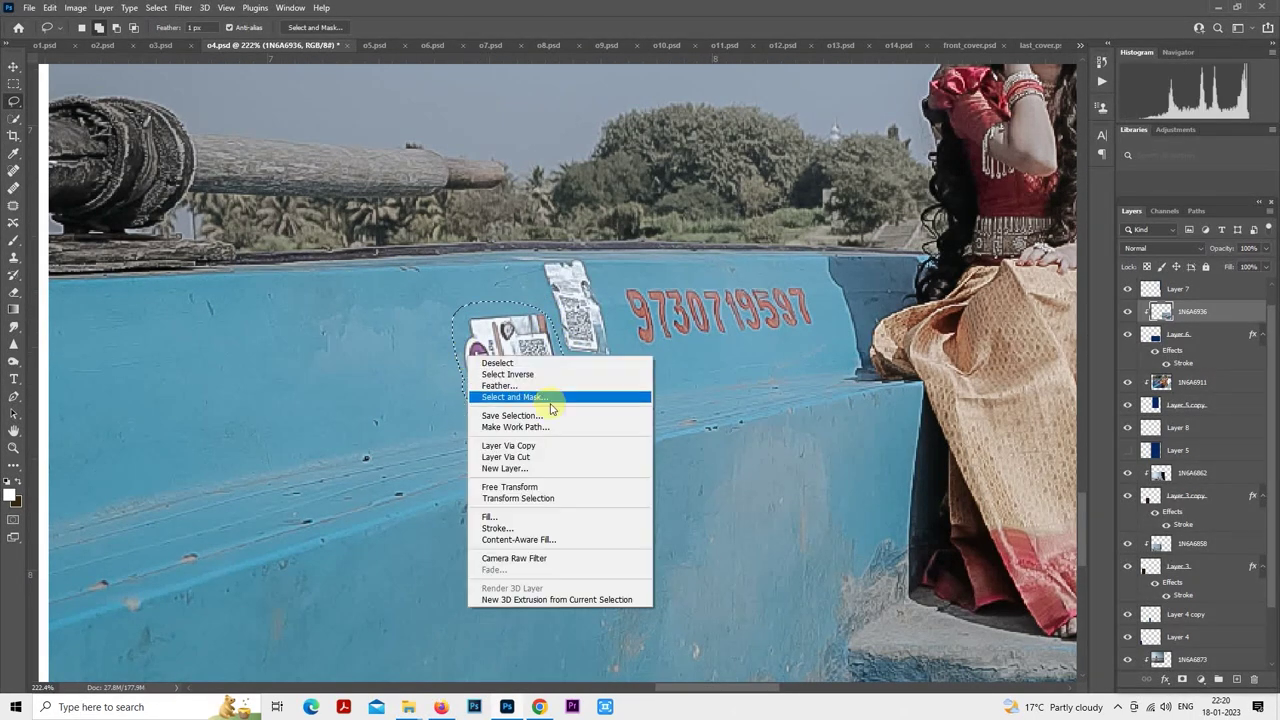
click(540, 516)
click(735, 205)
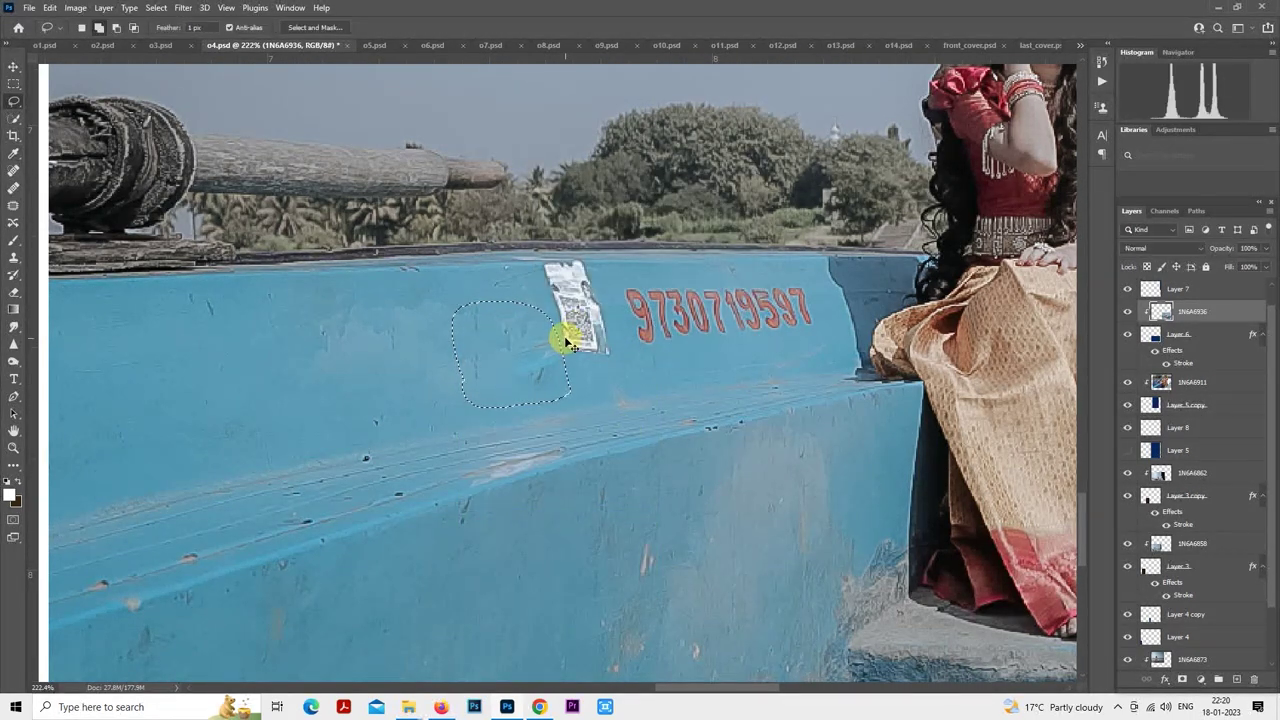
key(ctrl+d)
- Remove the white paper sticker from the hull with Content-Aware Fill
key(l)
mouse_move(546, 330)
mouse_down()
mouse_move(540, 268)
mouse_move(590, 267)
mouse_move(615, 360)
mouse_move(563, 349)
mouse_up()
right_click(562, 341)
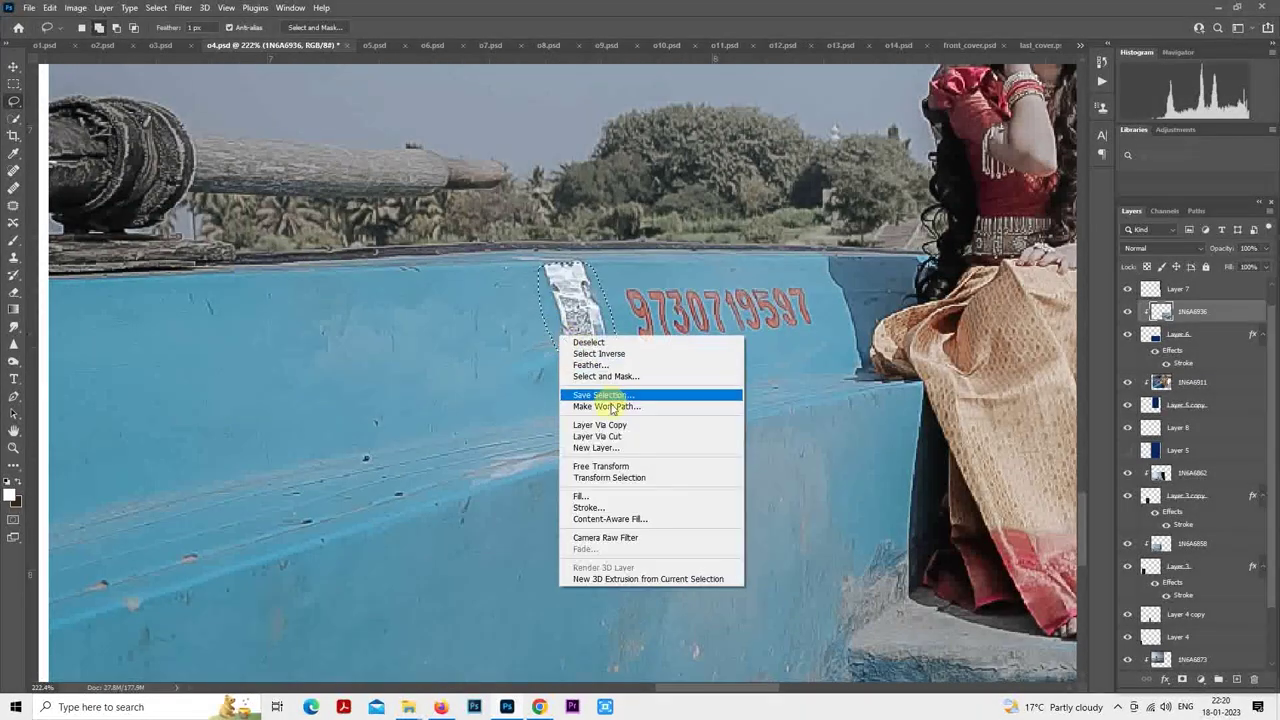
click(613, 497)
click(736, 206)
key(ctrl+d)
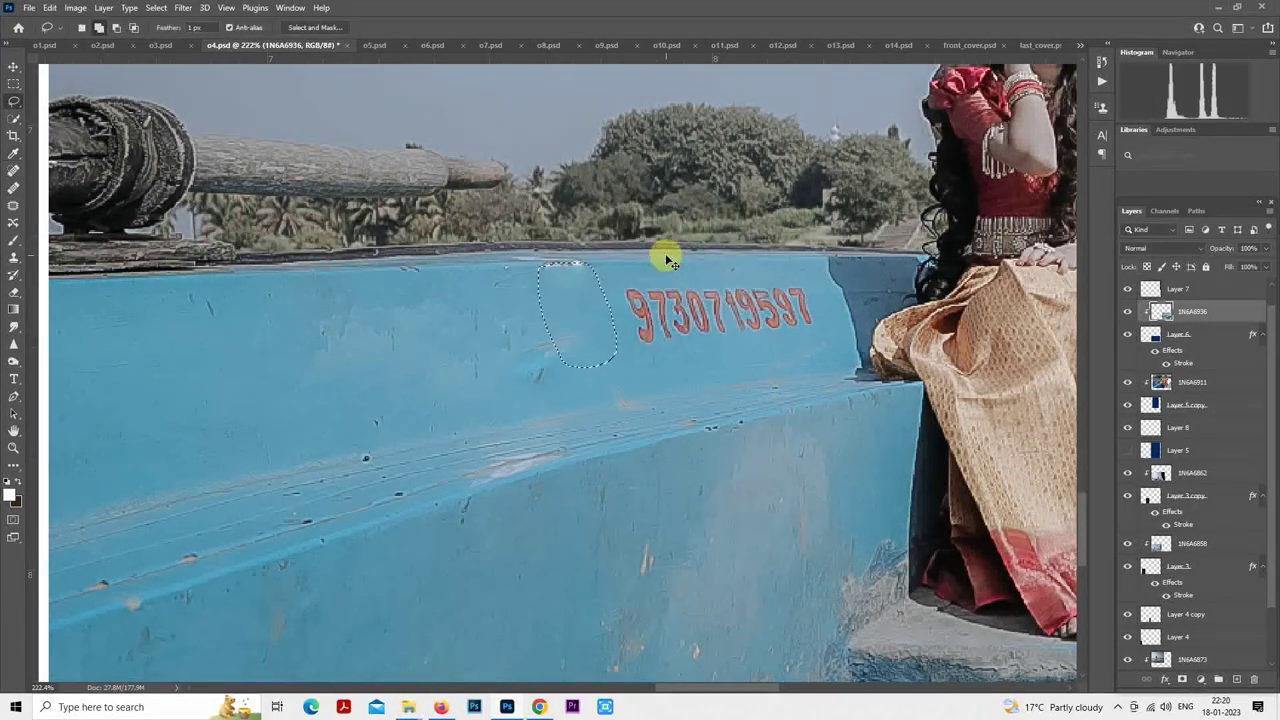
- Remove the red painted number from the boat's side with Content-Aware Fill
mouse_move(678, 283)
mouse_down()
mouse_move(600, 340)
mouse_move(558, 392)
mouse_move(549, 332)
mouse_move(721, 329)
mouse_move(753, 360)
mouse_move(718, 393)
mouse_move(588, 398)
mouse_up()
right_click(622, 338)
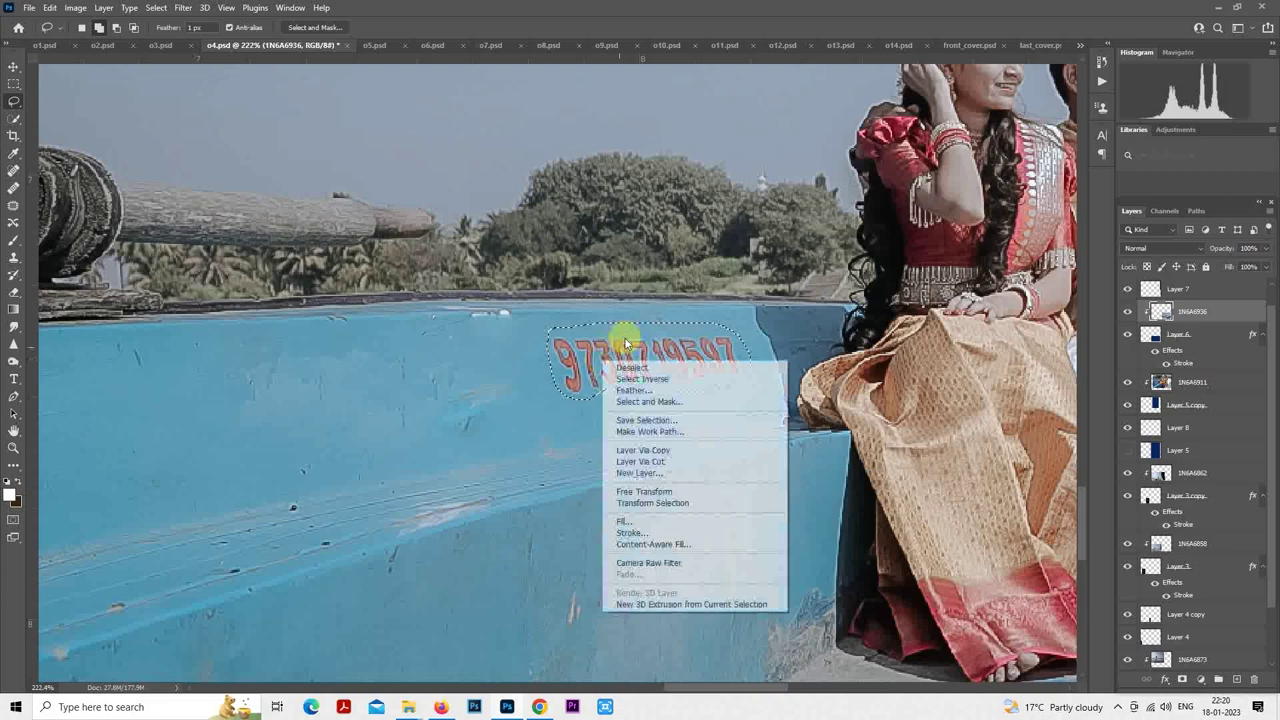
click(654, 503)
click(736, 205)
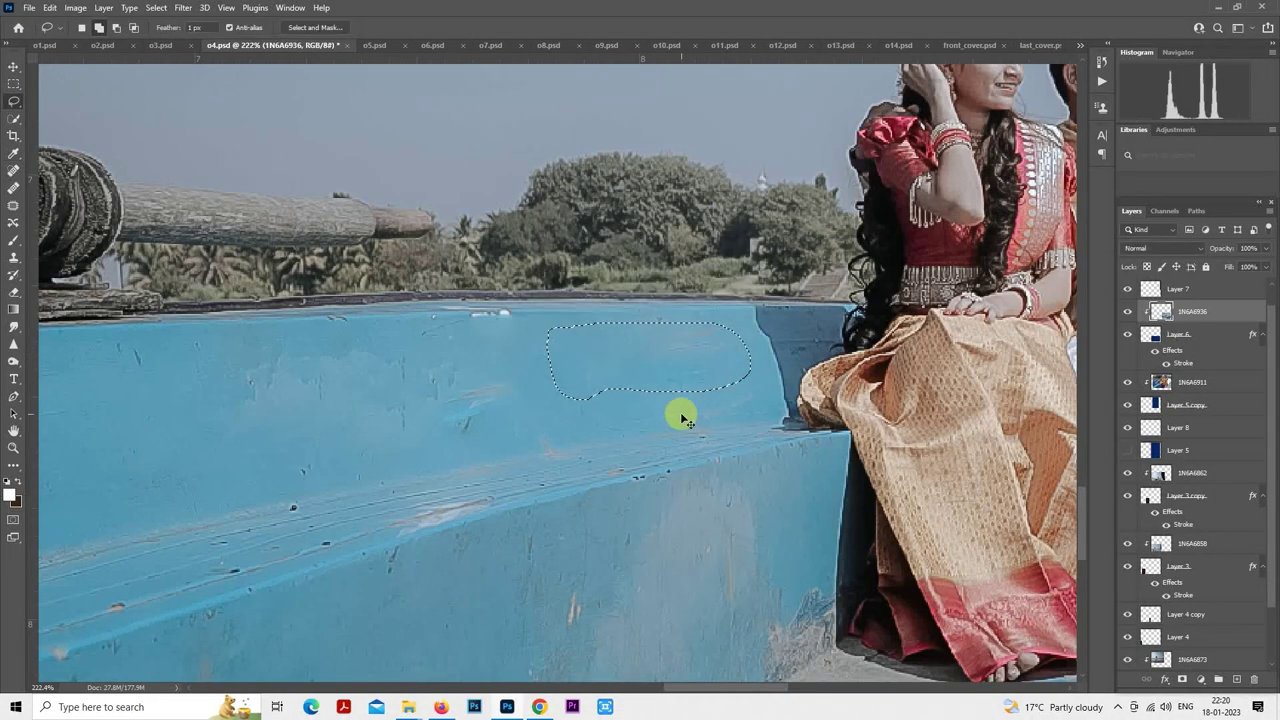
scroll(680, 414, down, 5)
- Grade the 1N6A6911 photo in Camera Raw with the 10portraits preset and darker shadows
scroll(714, 451, down, 5)
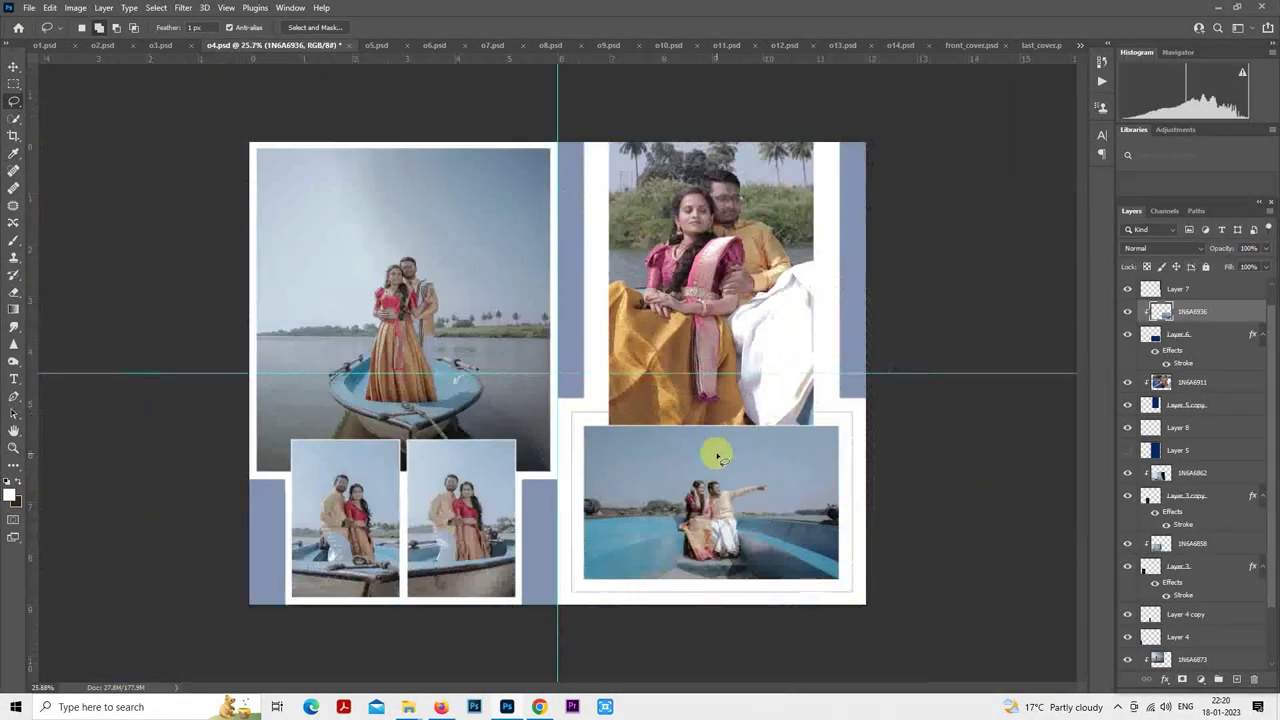
click(1197, 383)
ctrl+click(1161, 382)
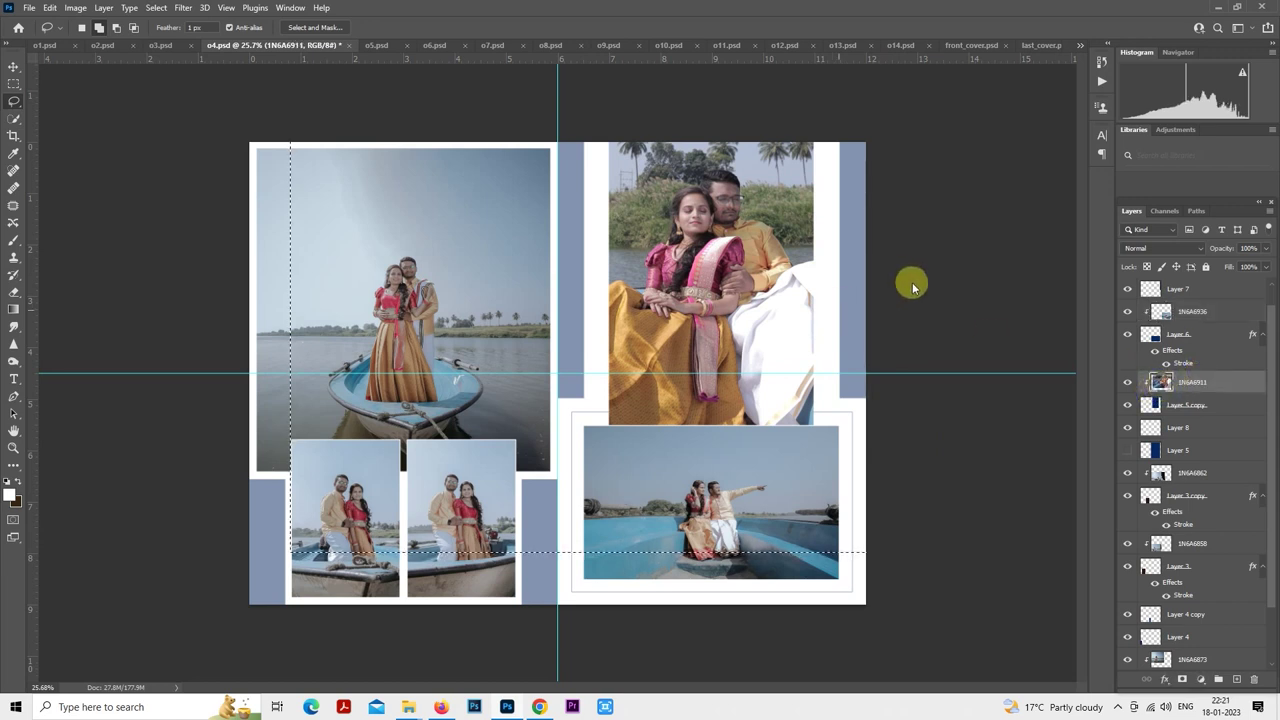
key(ctrl+shift+a)
click(1081, 167)
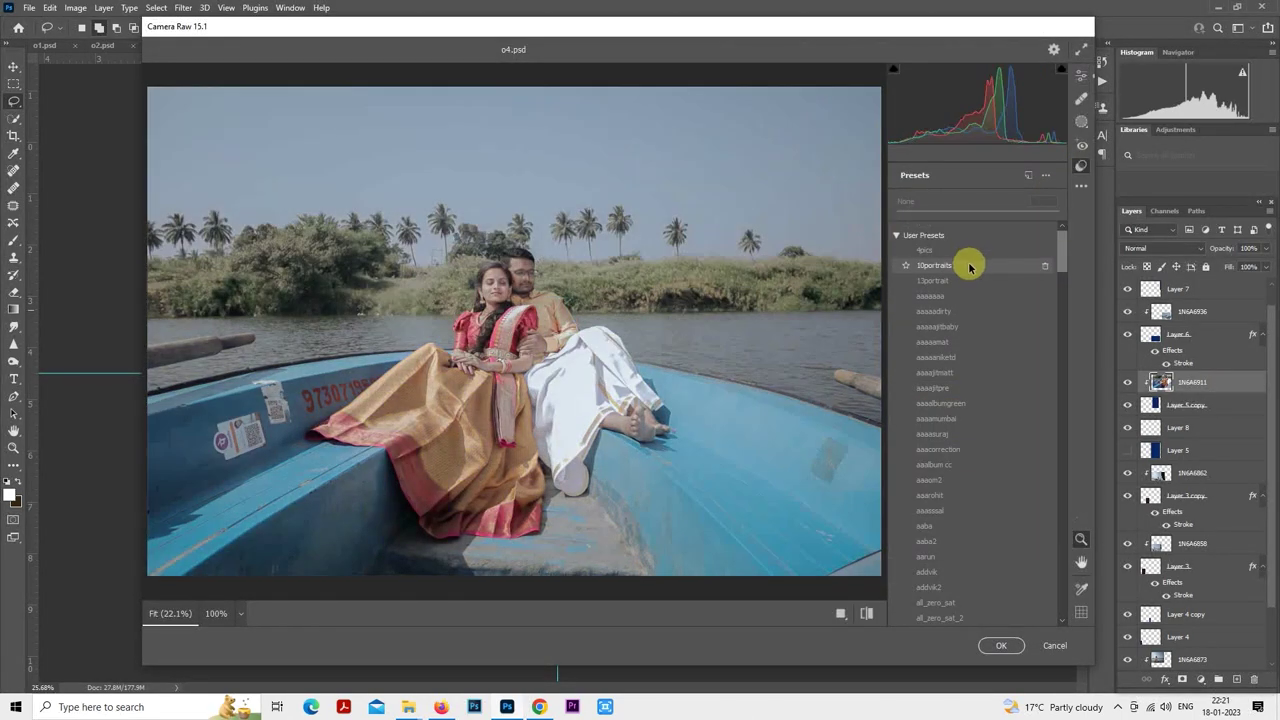
click(969, 265)
click(1081, 76)
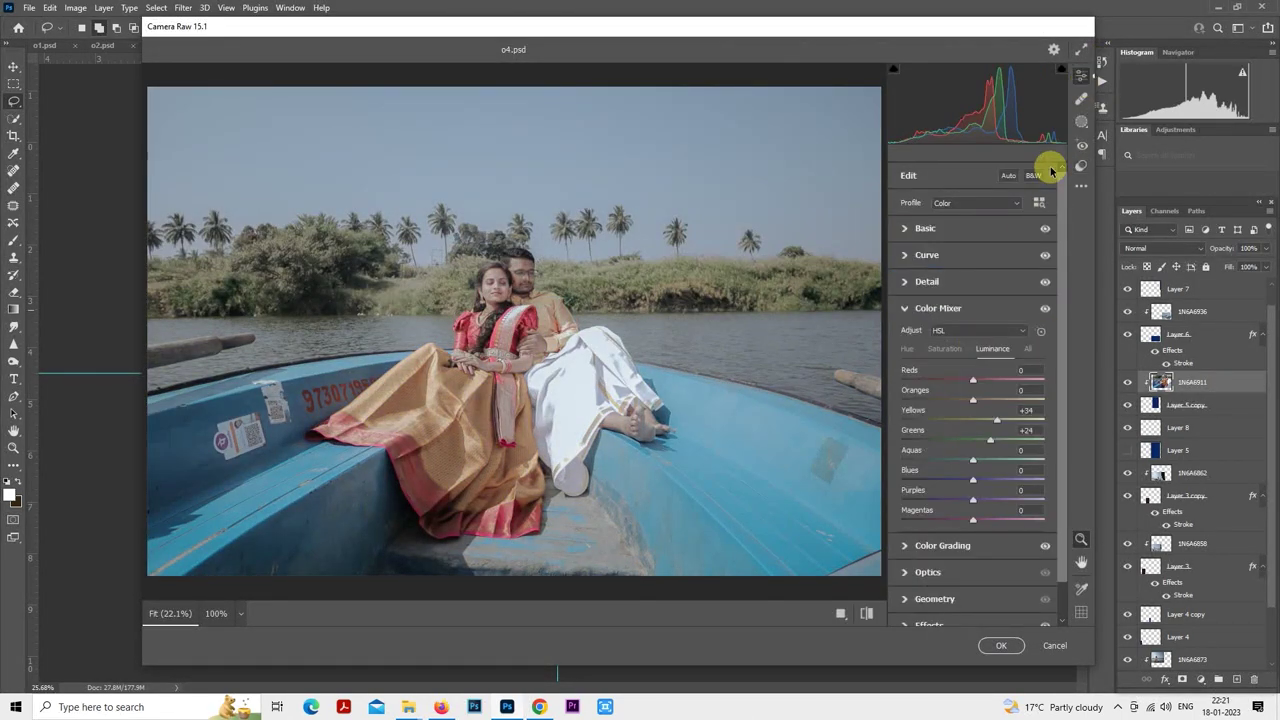
click(907, 230)
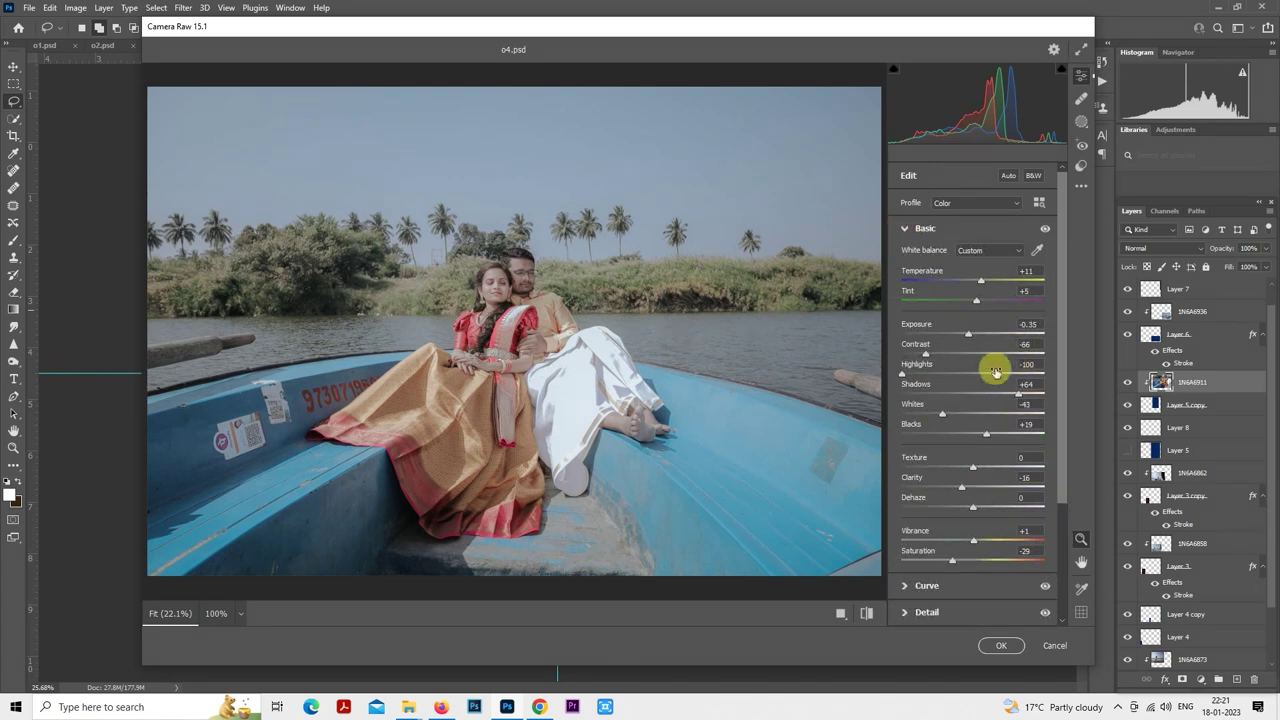
drag(998, 396, 987, 391)
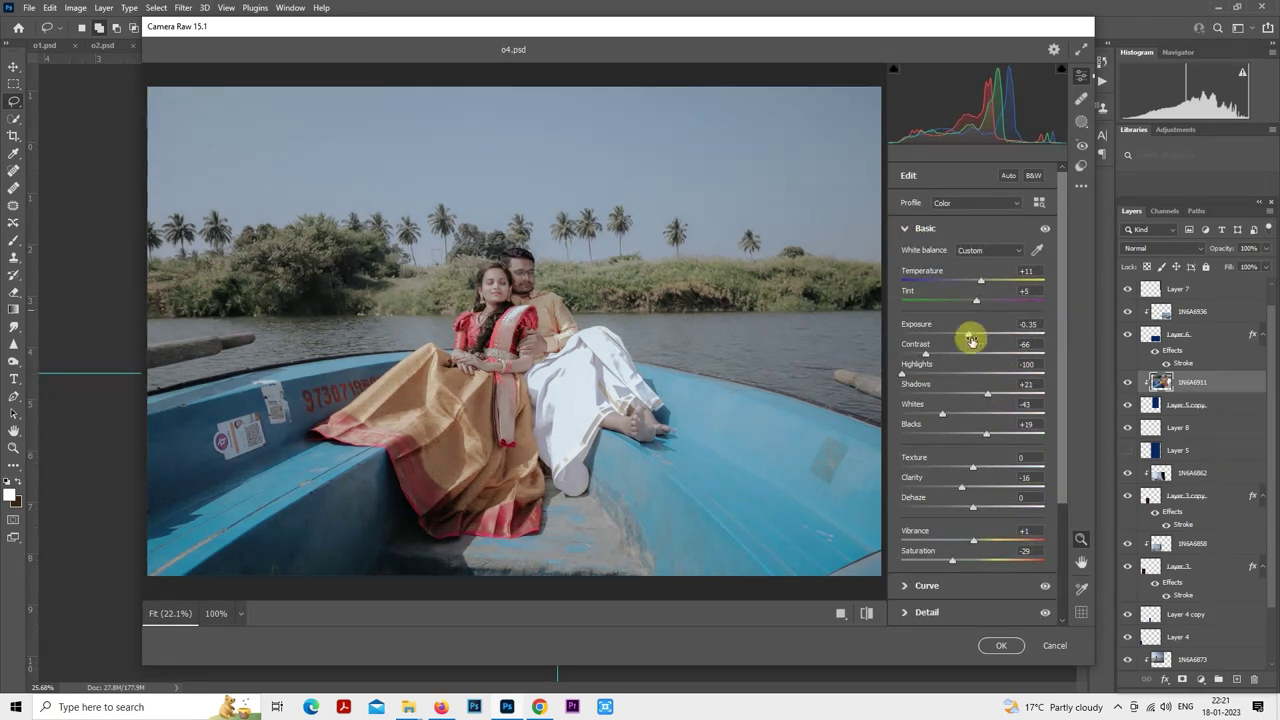
click(1001, 645)
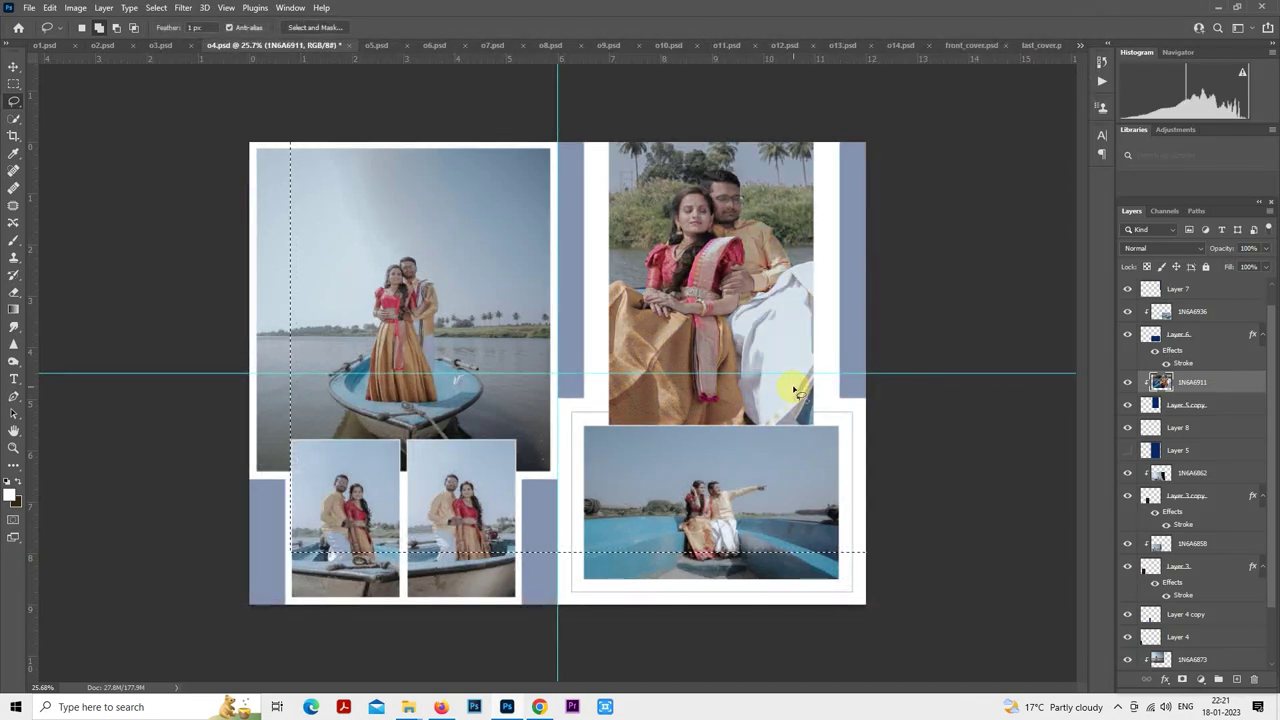
- Deselect, preview the photo at 50% opacity, then restore it to full opacity
key(ctrl+d)
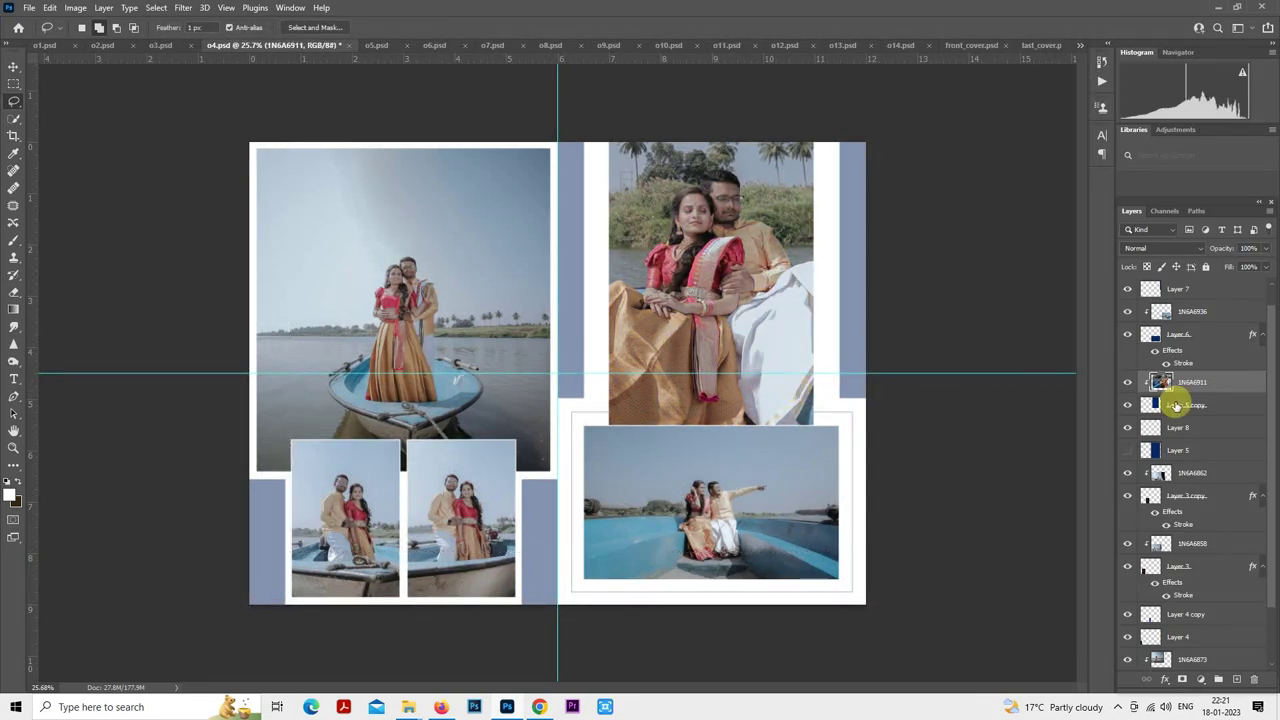
key(5)
scroll(891, 343, down, 1)
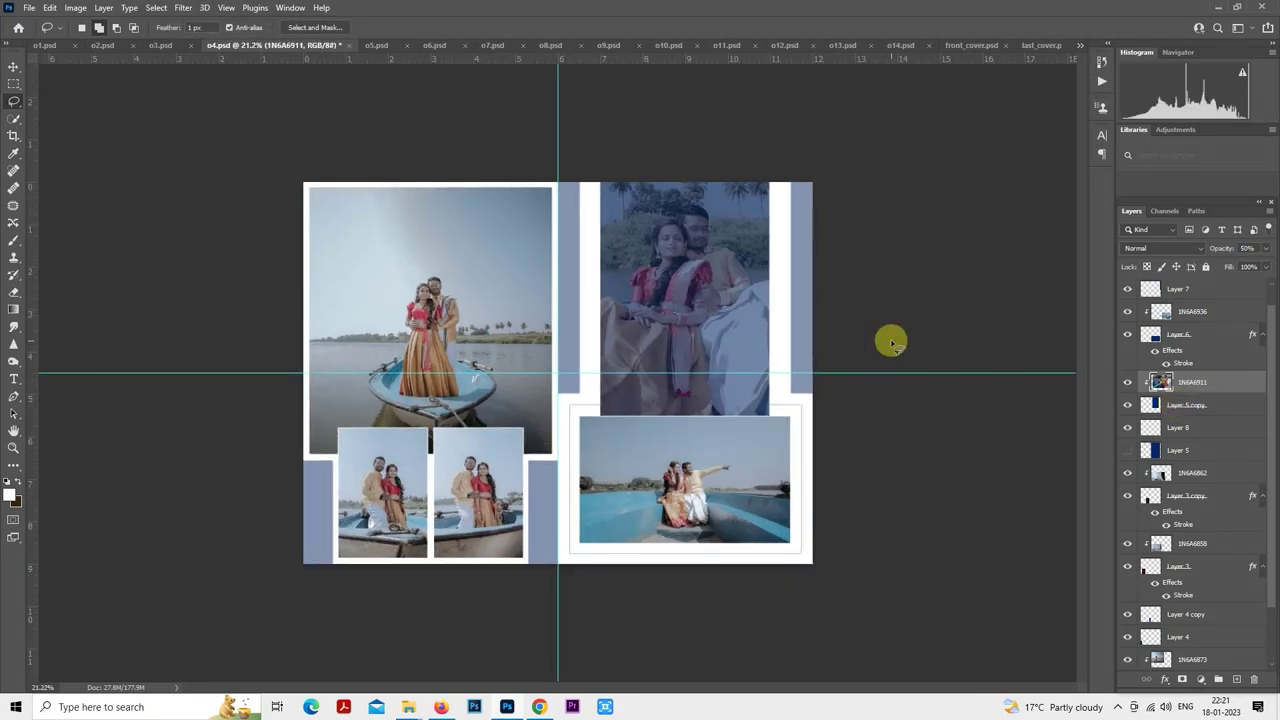
key(0)
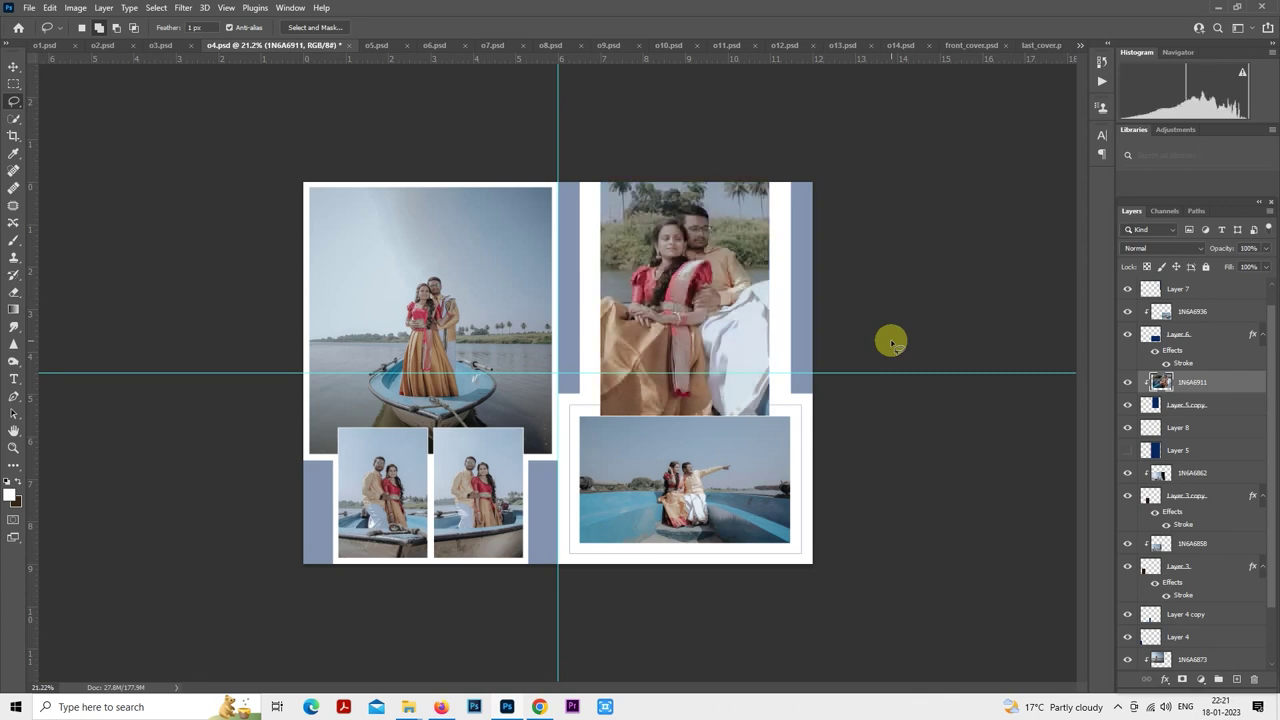
scroll(980, 340, up, 1)
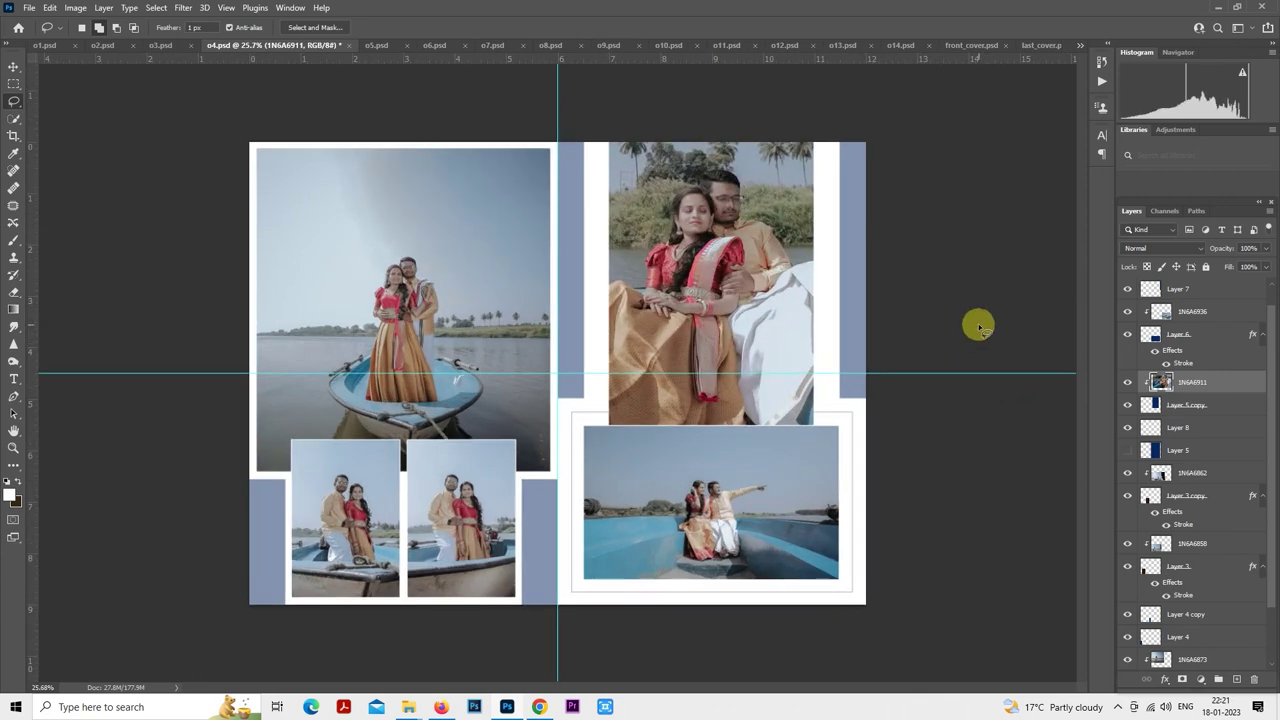
scroll(980, 328, down, 1)
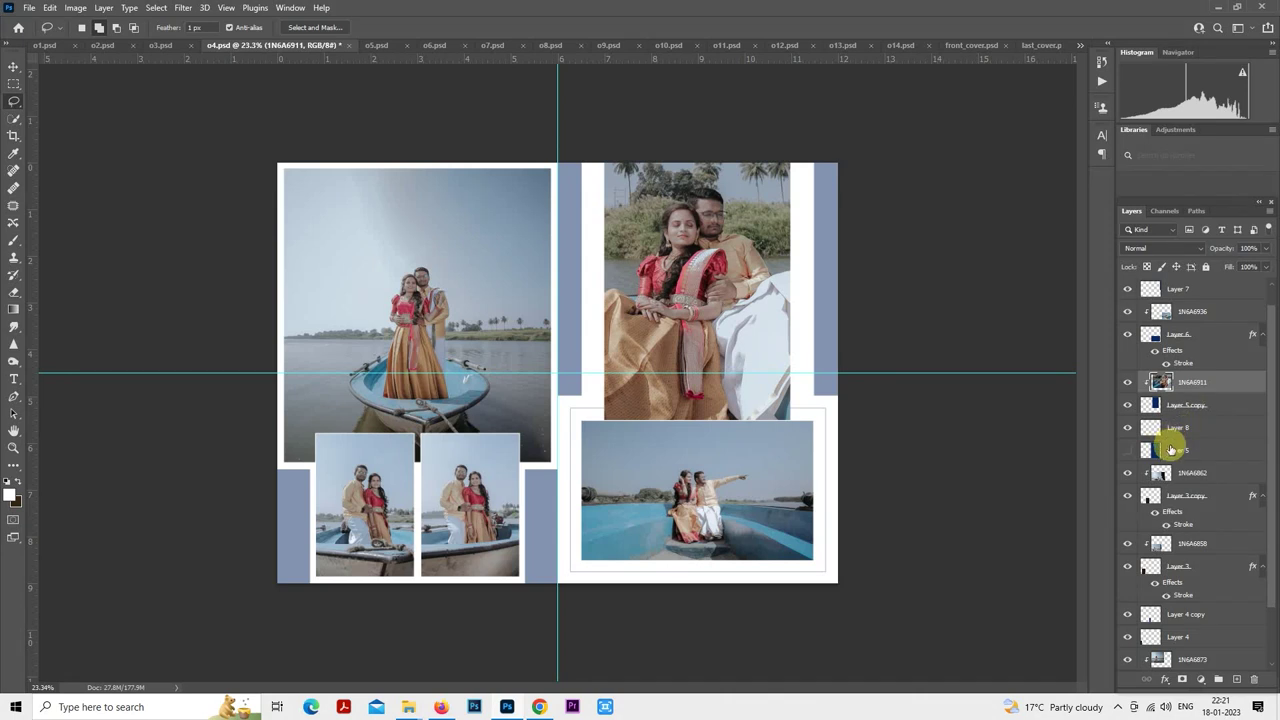
- Fill the Layer 7 copy strip with the sampled sky colour #9bacbc
click(1171, 450)
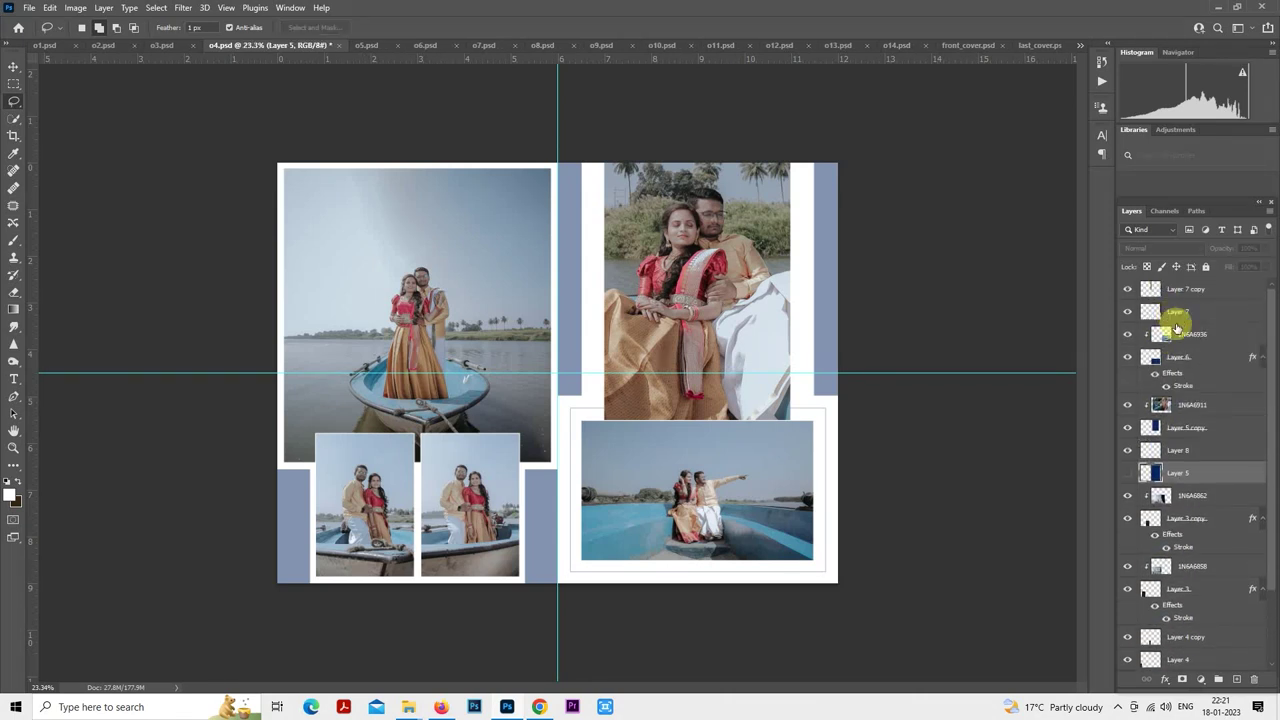
drag(1177, 328, 1175, 378)
click(1160, 292)
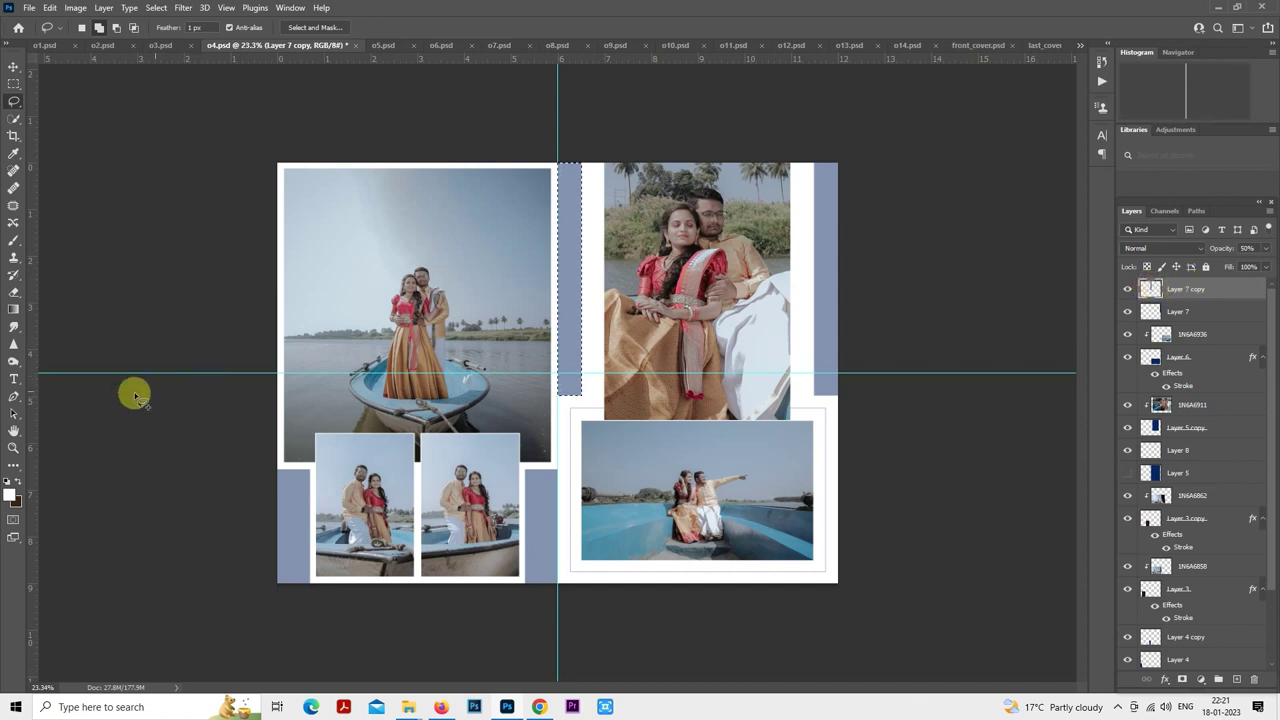
click(17, 501)
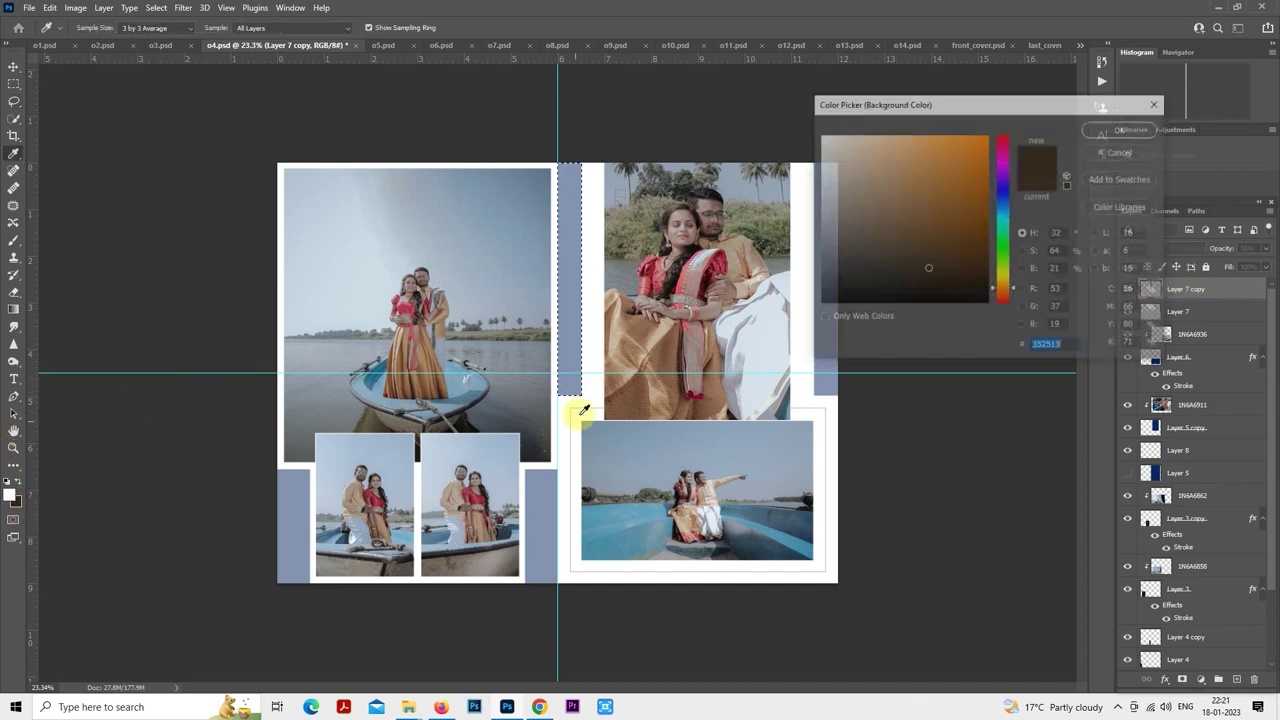
click(467, 256)
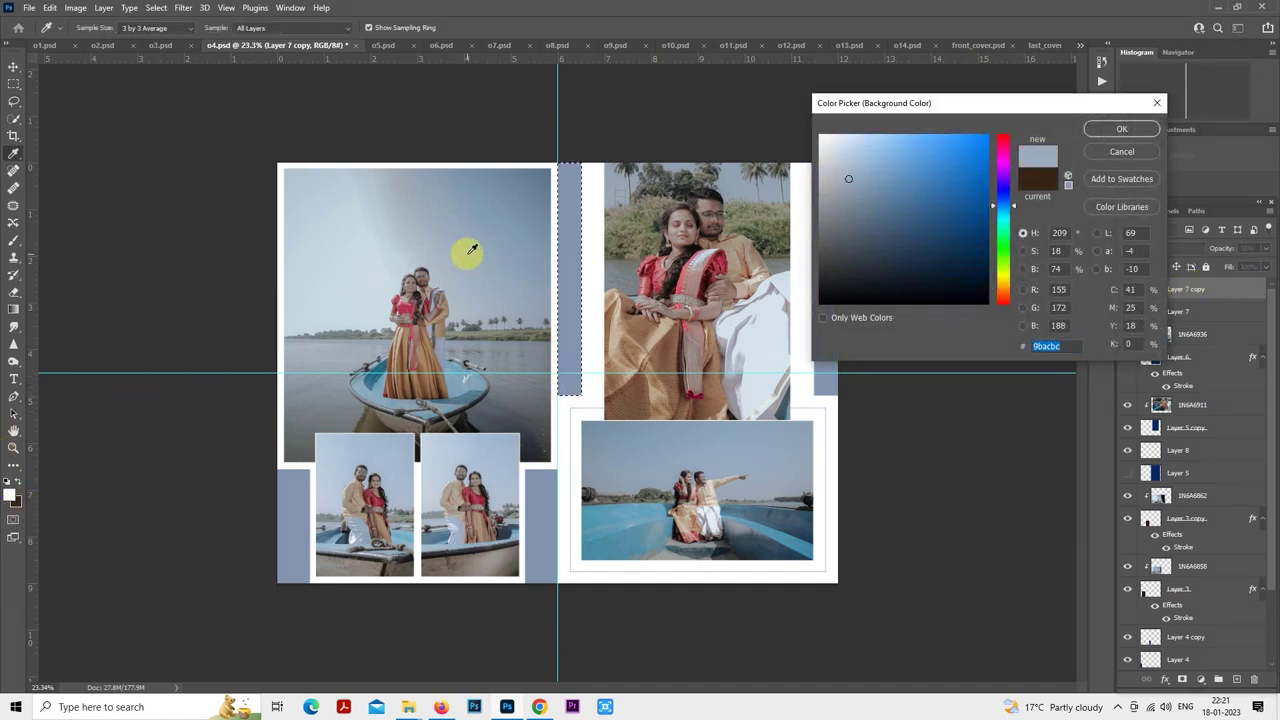
click(1100, 127)
key(ctrl+BackSpace)
key(l)
key(ctrl+d)
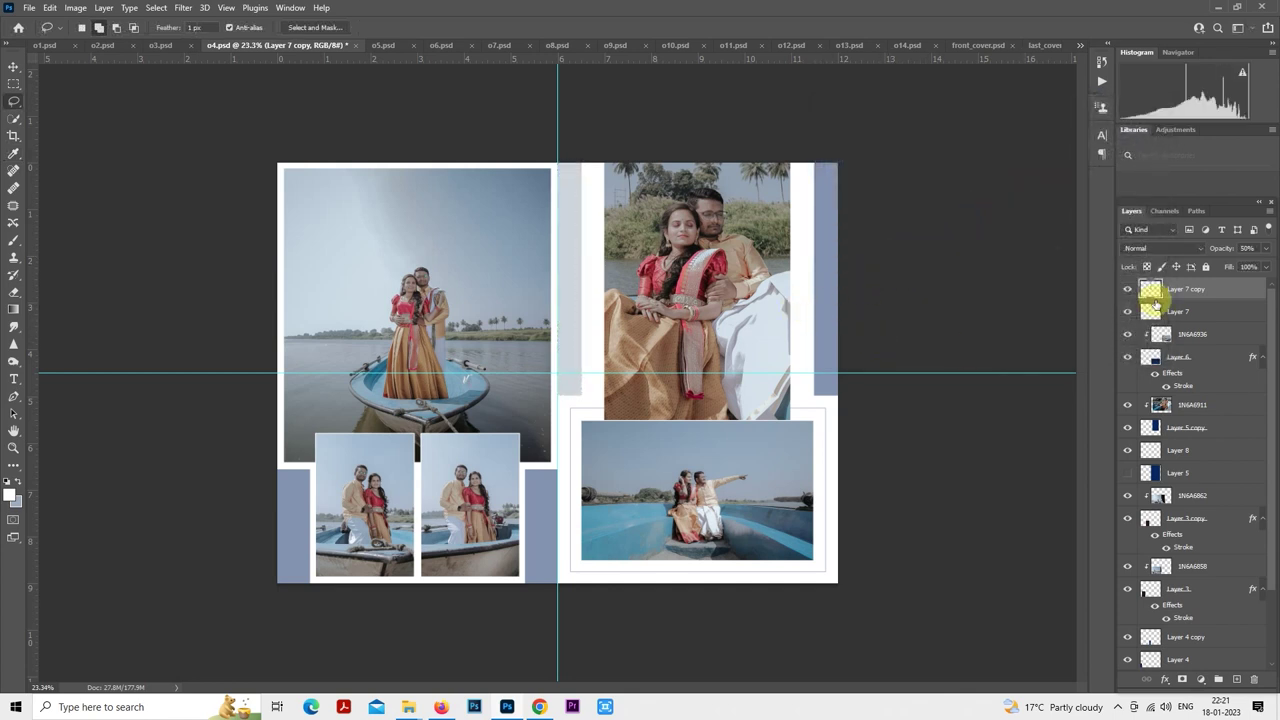
- Fill the Layer 7 and Layer 4 copy strips with the light background colour
click(1153, 312)
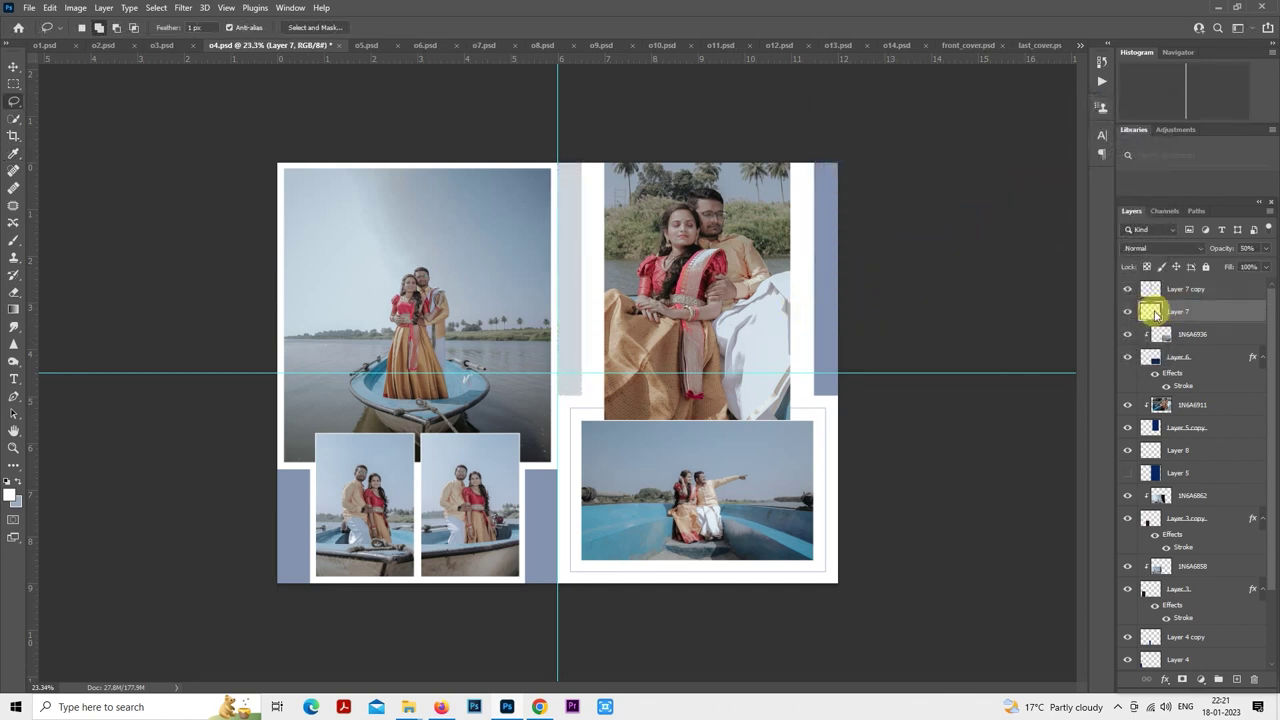
key(Delete)
key(ctrl+d)
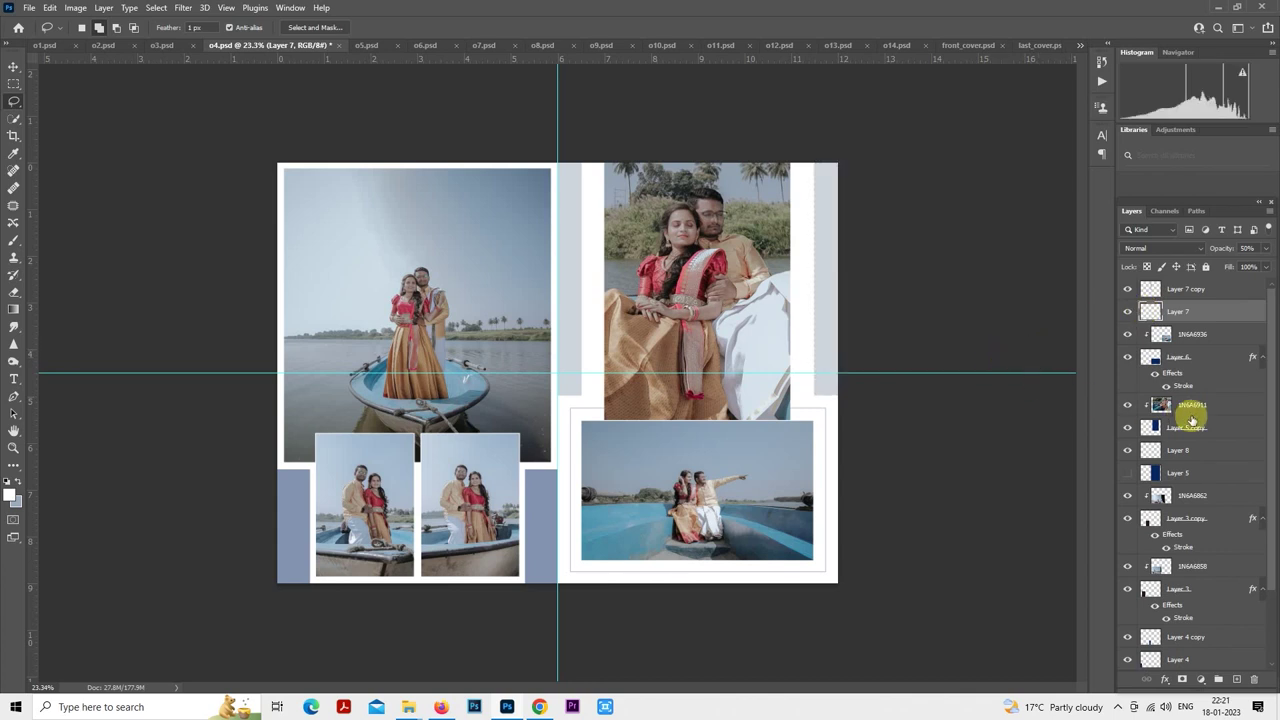
scroll(1177, 390, down, 4)
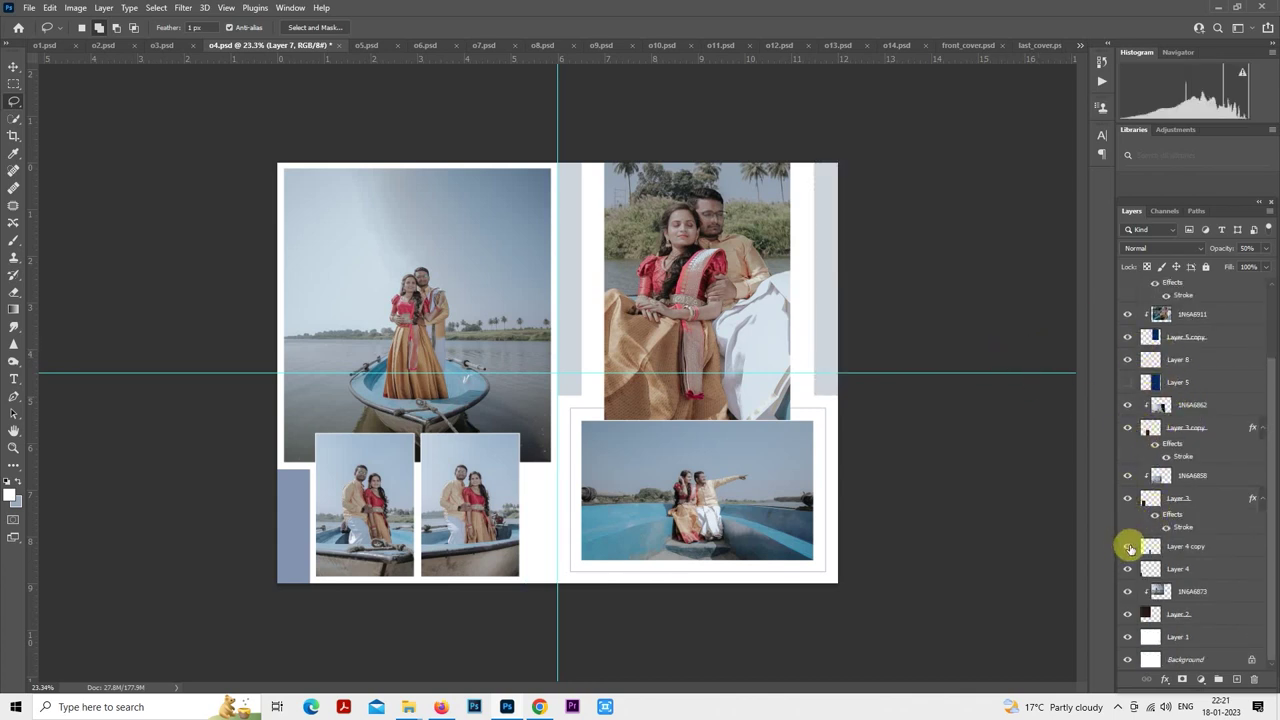
click(1158, 546)
ctrl+click(1152, 547)
key(Delete)
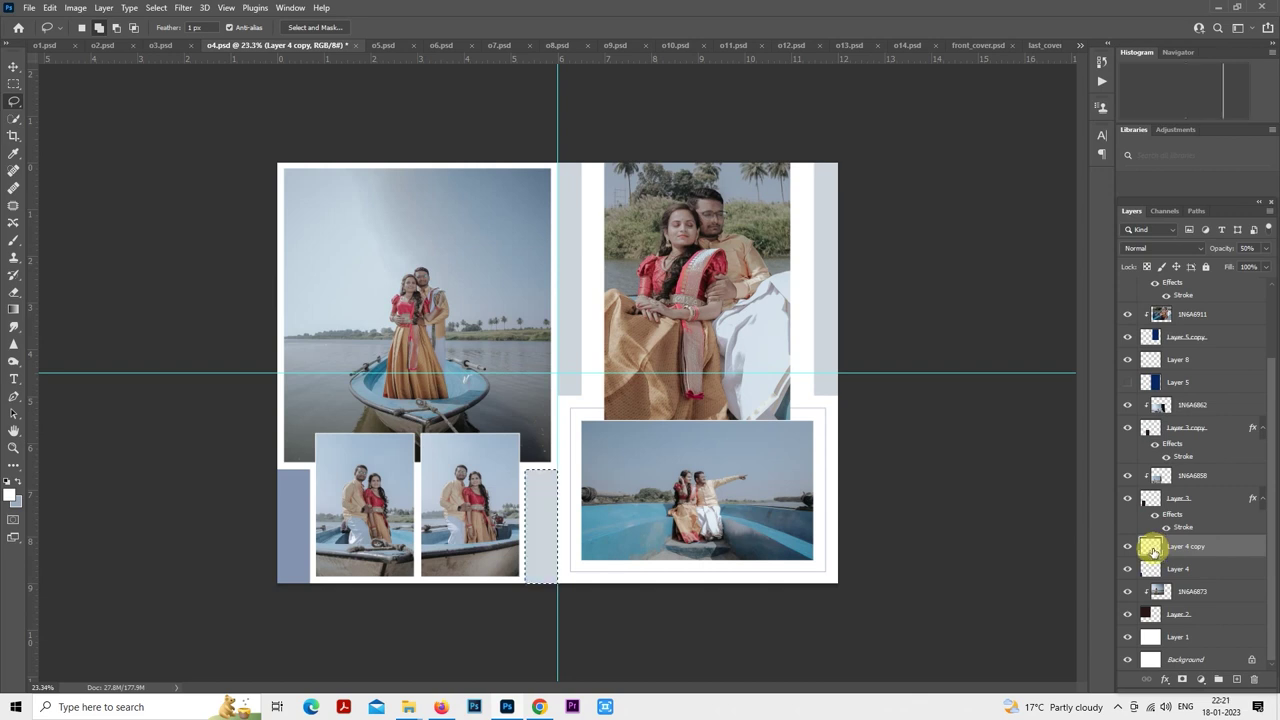
- Delete the left bluish strip, save the o4 spread, and bring the browser forward
click(1156, 569)
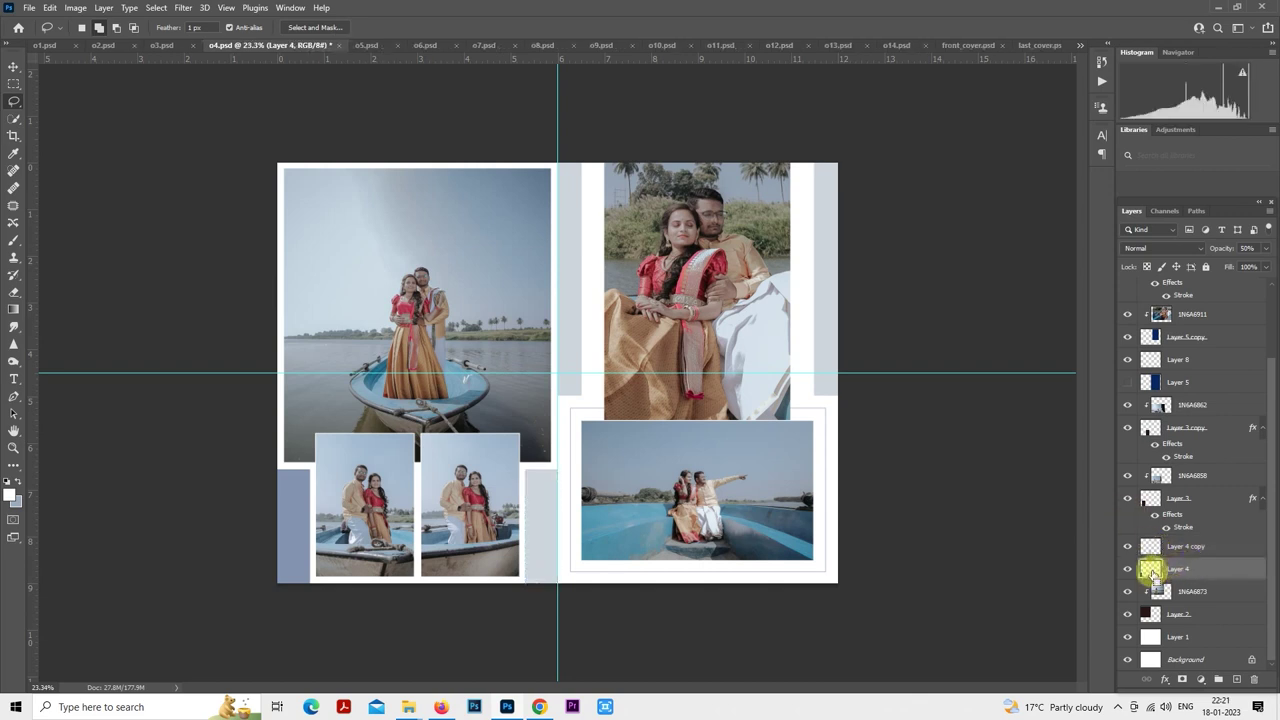
ctrl+click(1152, 570)
key(Delete)
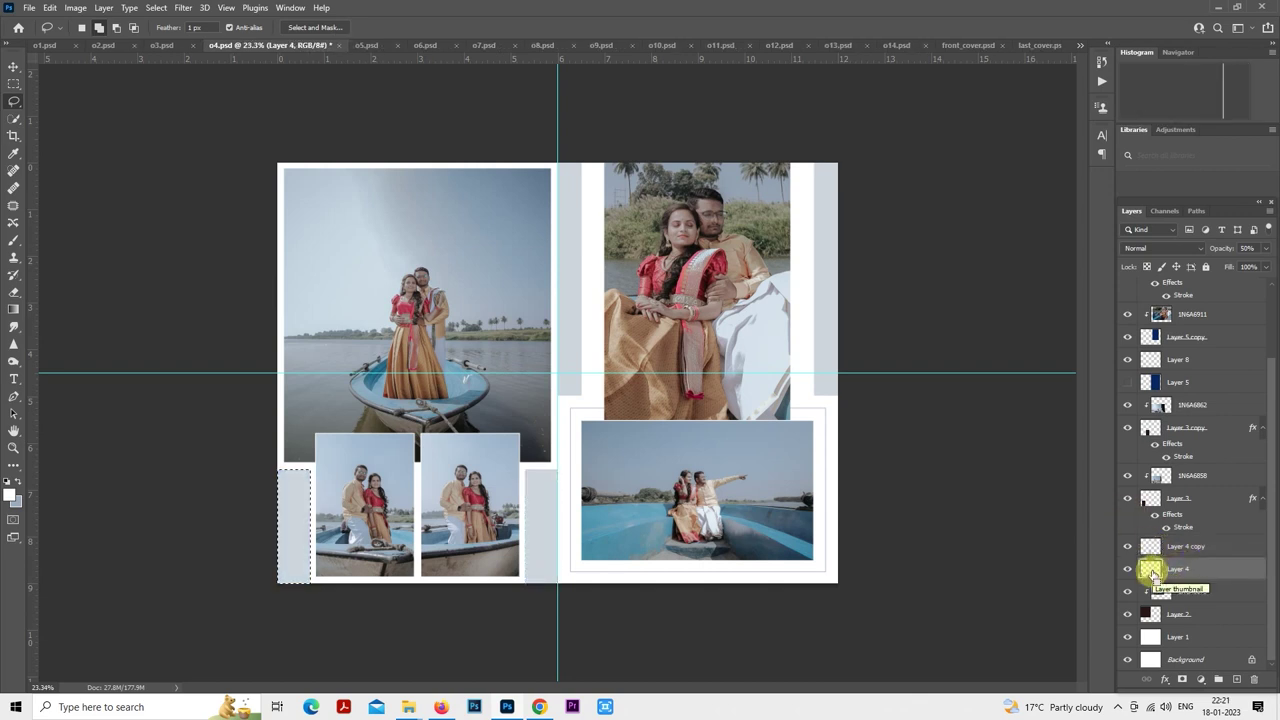
key(ctrl+d)
key(ctrl+minus)
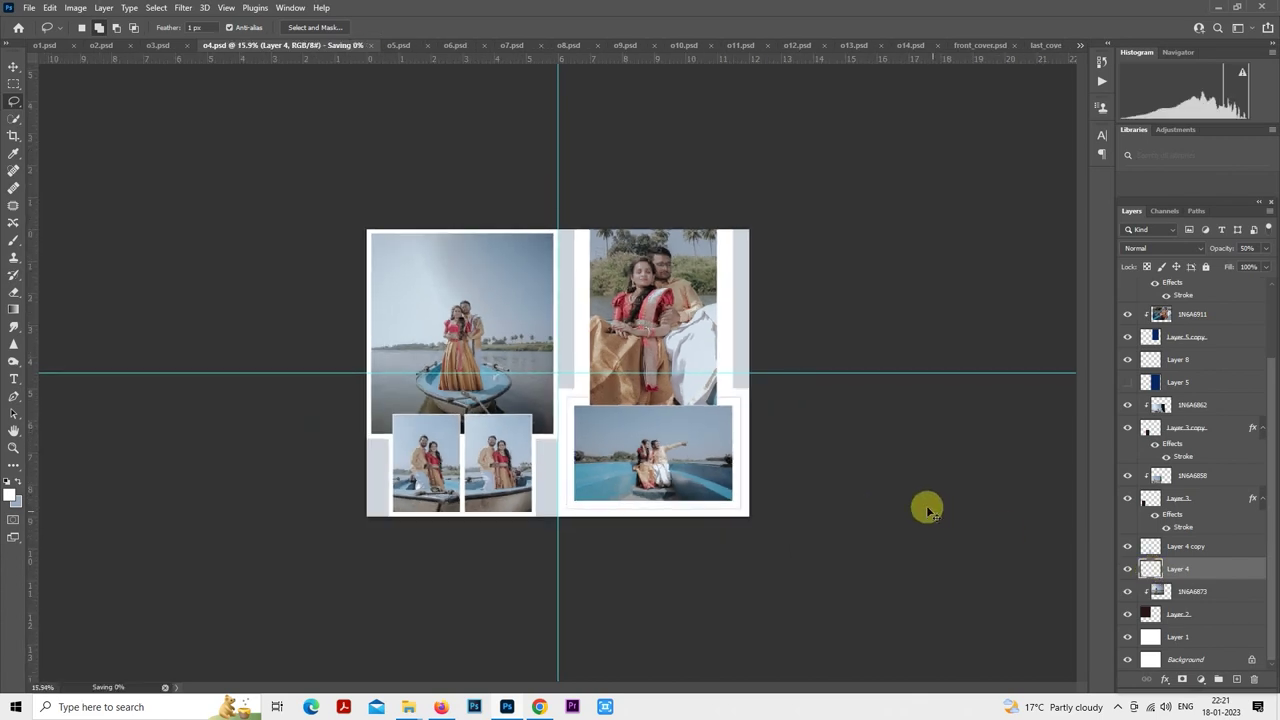
scroll(737, 373, up, 1)
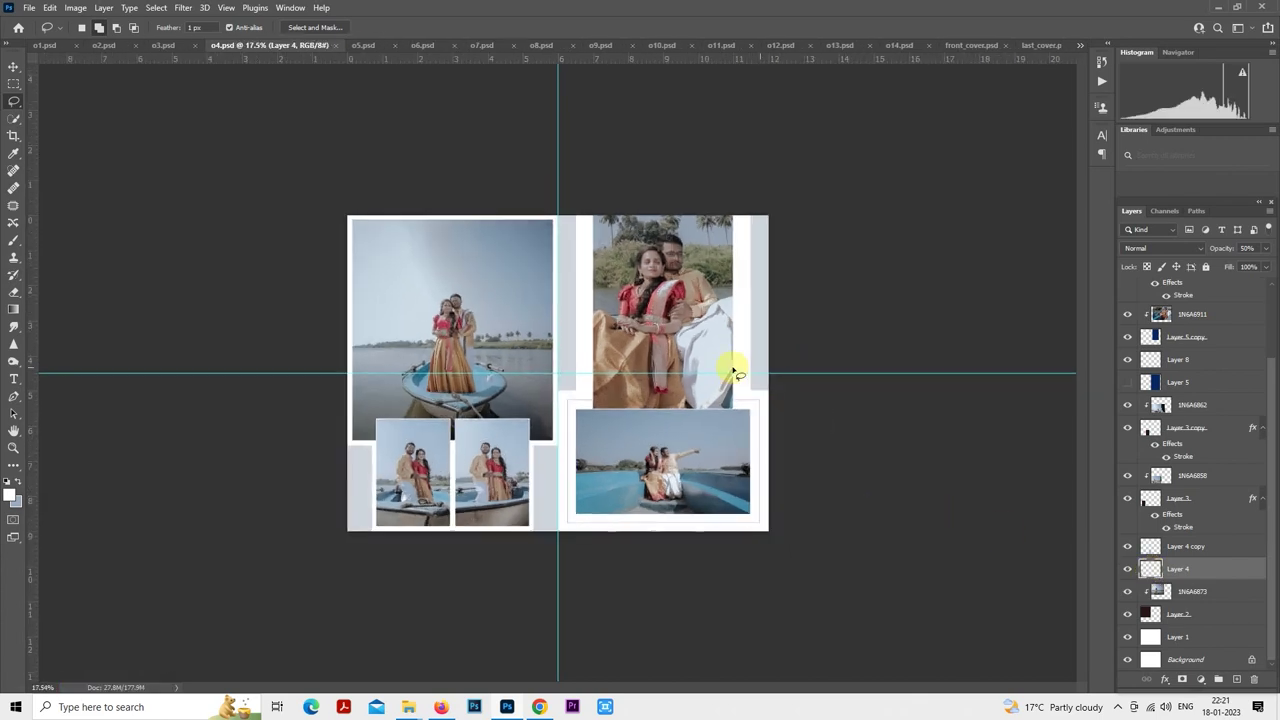
click(540, 707)
- Copy the quote 'At the touch of love everyone becomes a poet.' from Chrome and return to Photoshop's boat photo
click(523, 11)
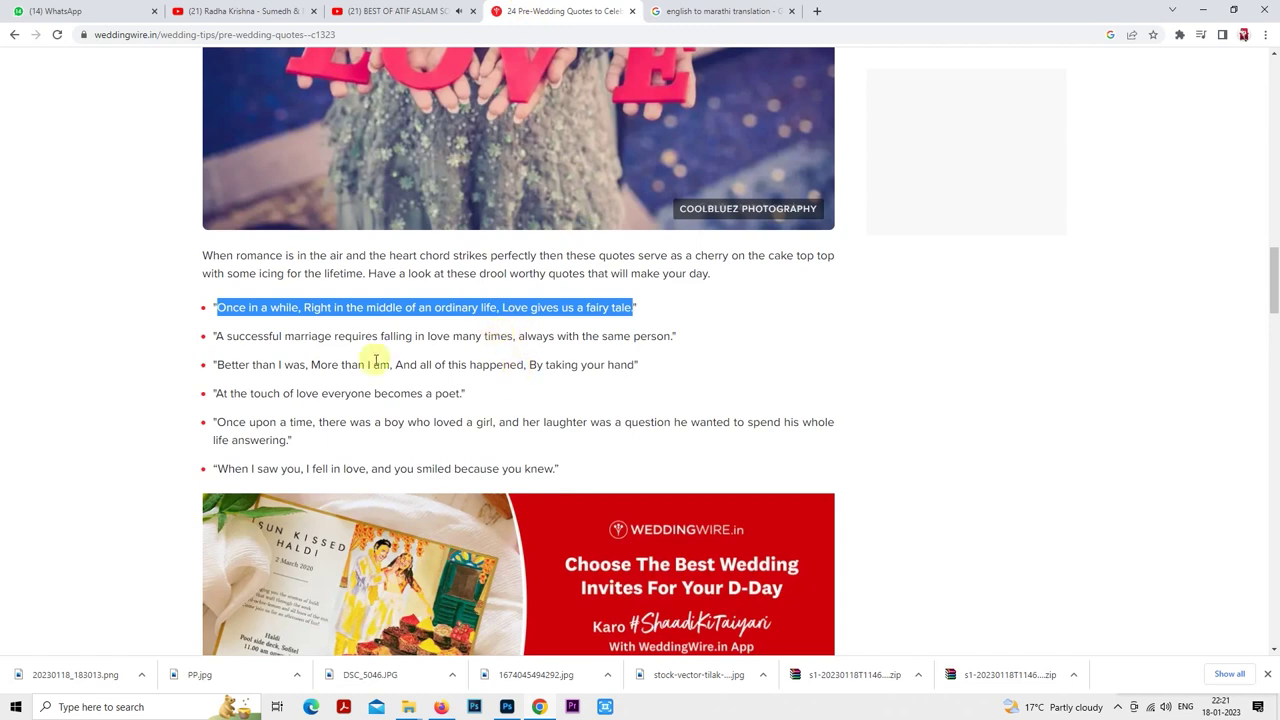
scroll(332, 356, down, 2)
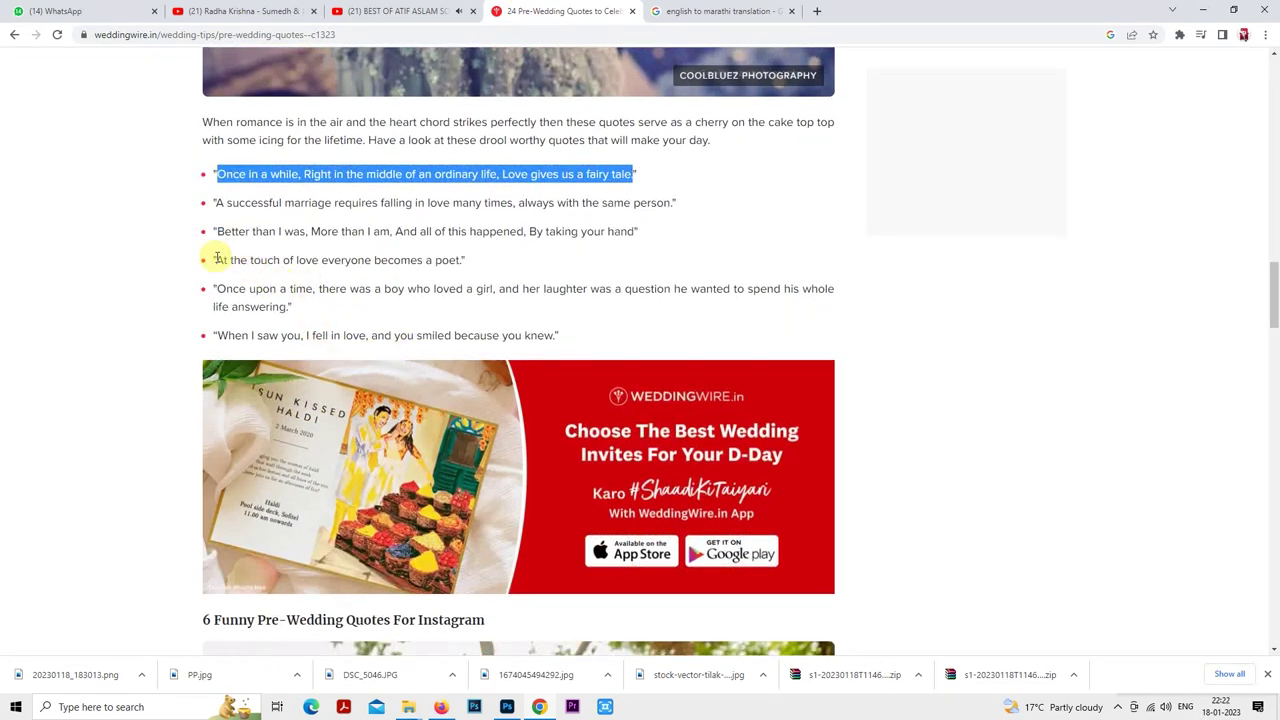
drag(216, 260, 433, 263)
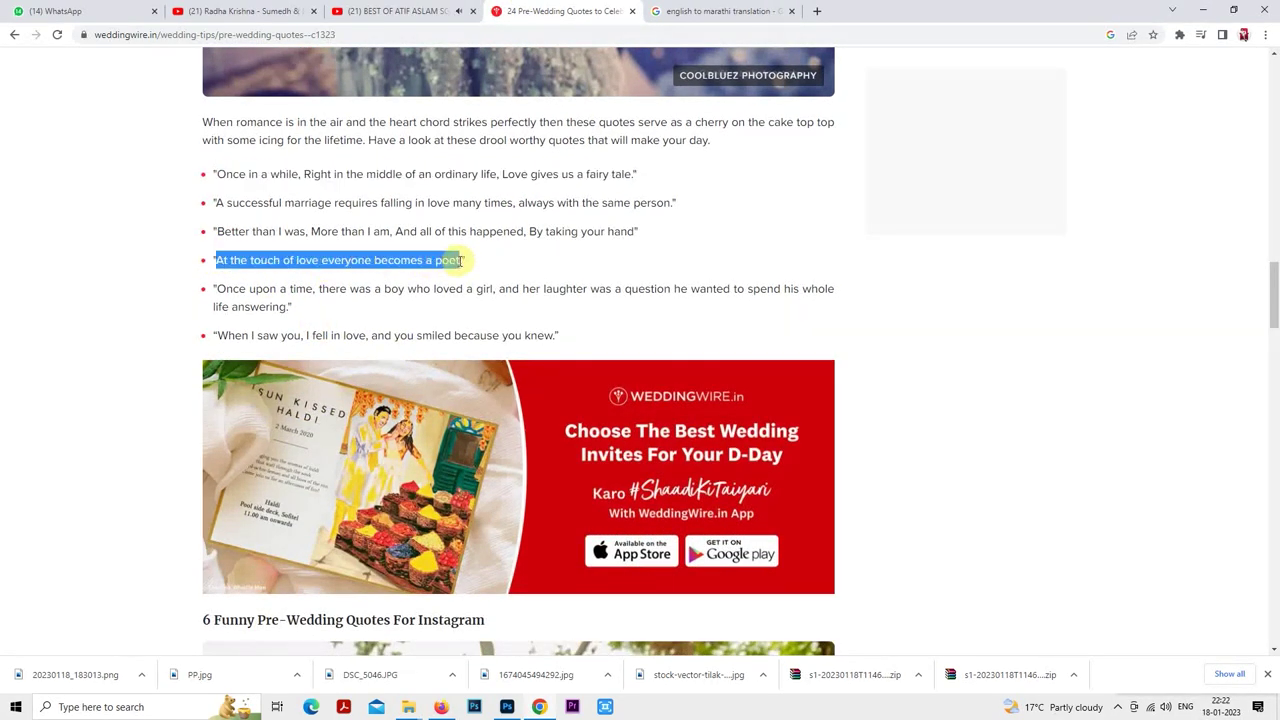
right_click(467, 261)
click(497, 265)
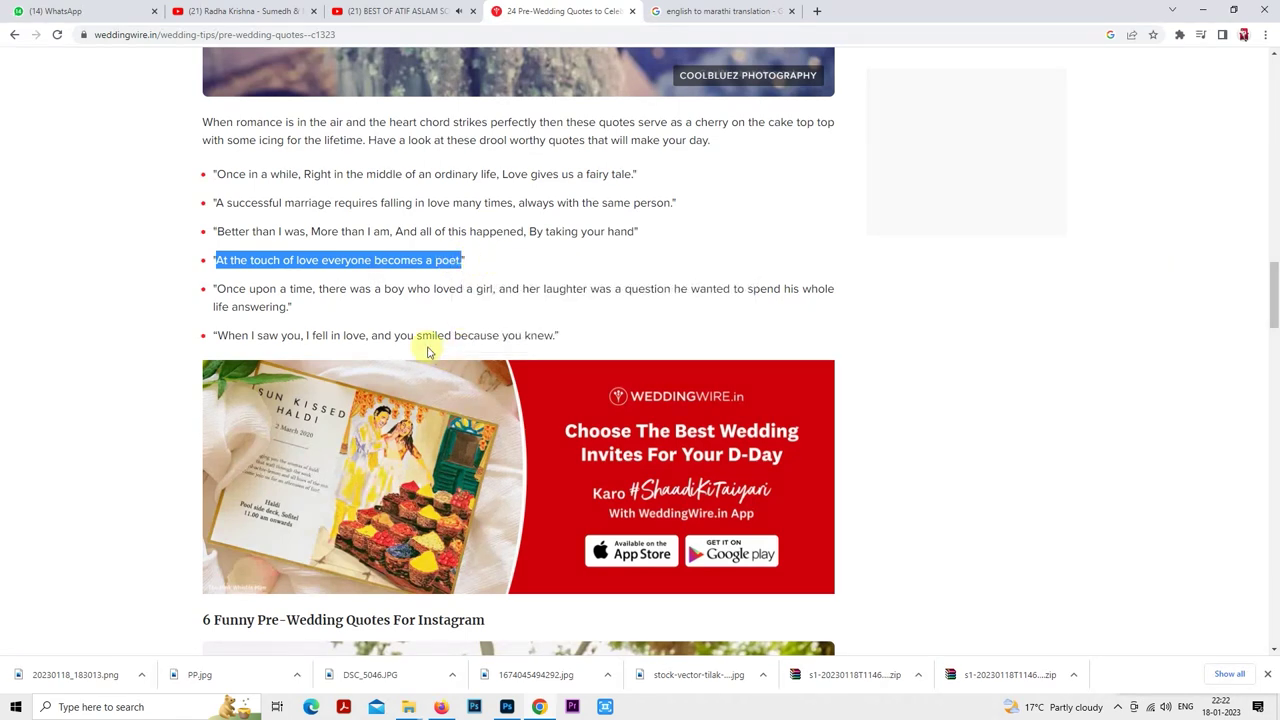
click(507, 707)
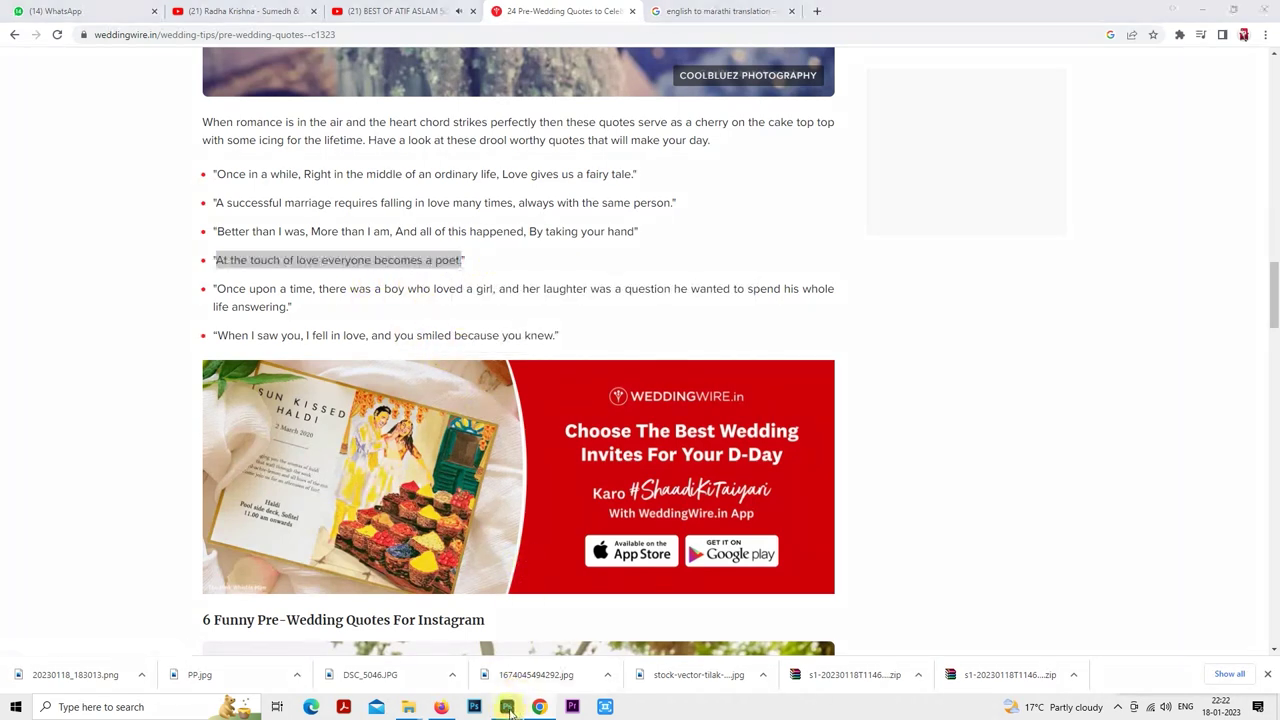
scroll(514, 349, up, 2)
drag(489, 305, 743, 534)
- Paste the quote as a new text layer above Layer 7 copy and move it to the top centre
scroll(1210, 350, up, 3)
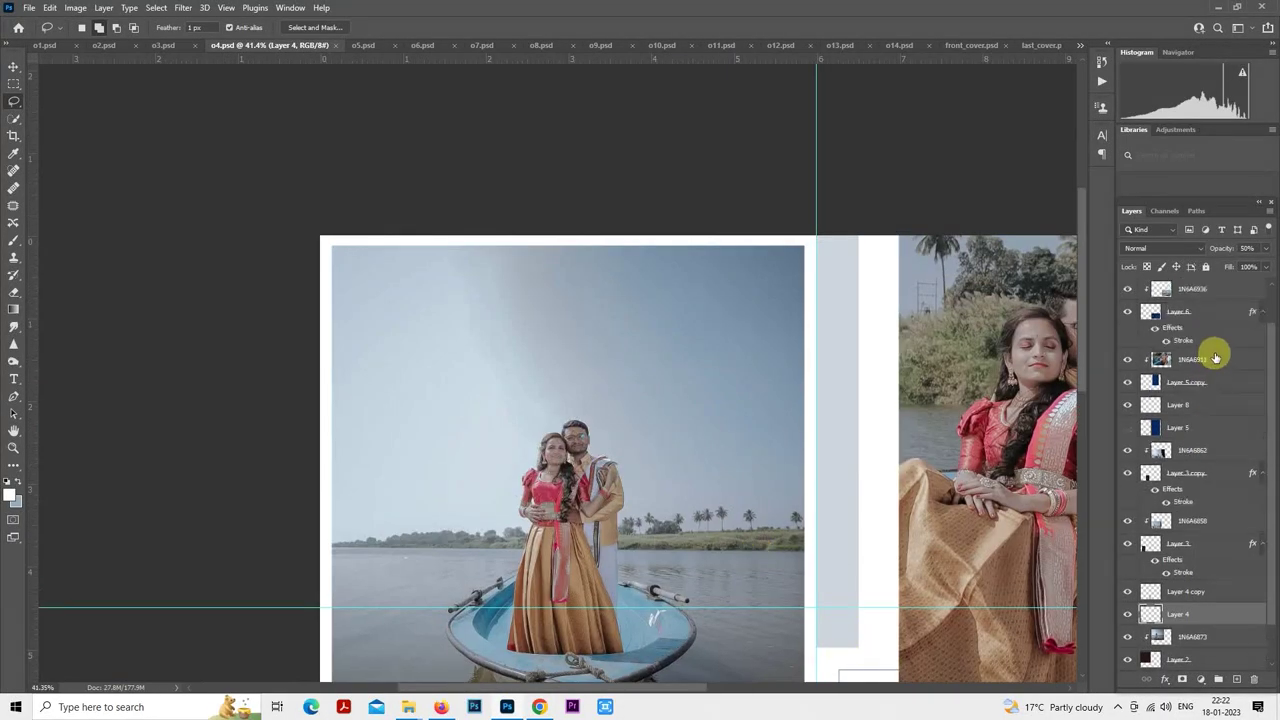
click(1200, 290)
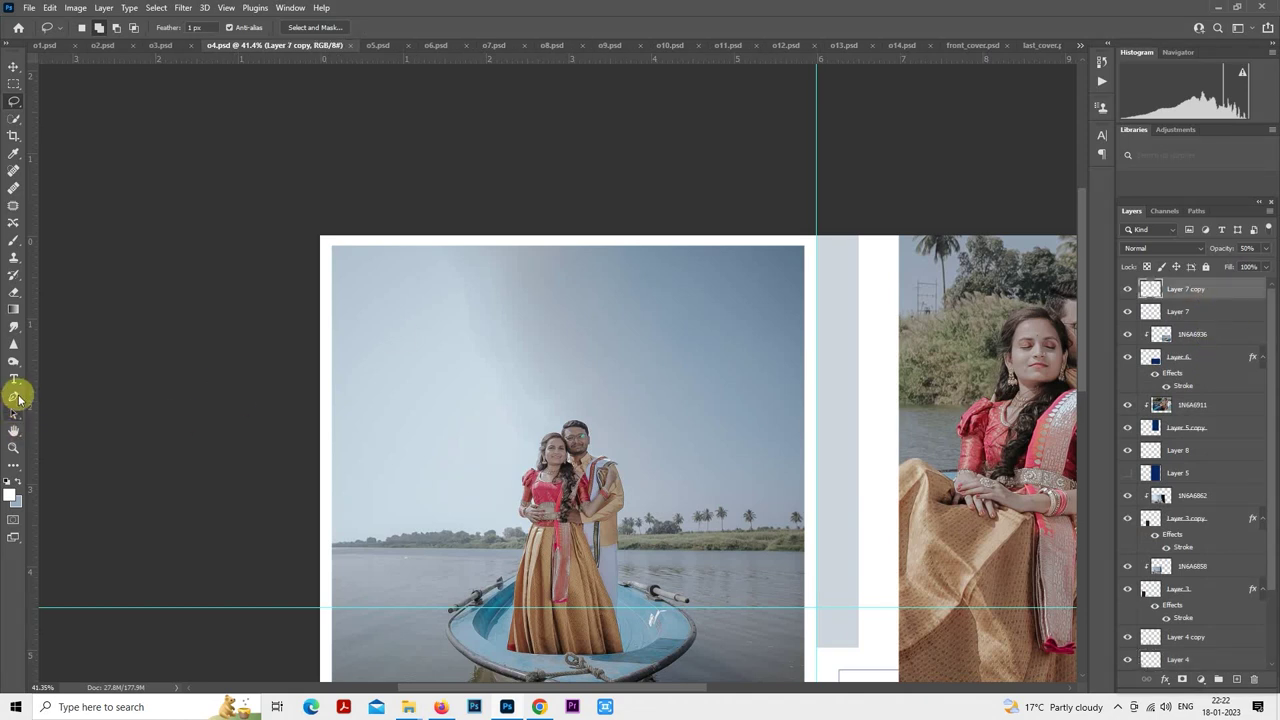
click(14, 379)
click(492, 328)
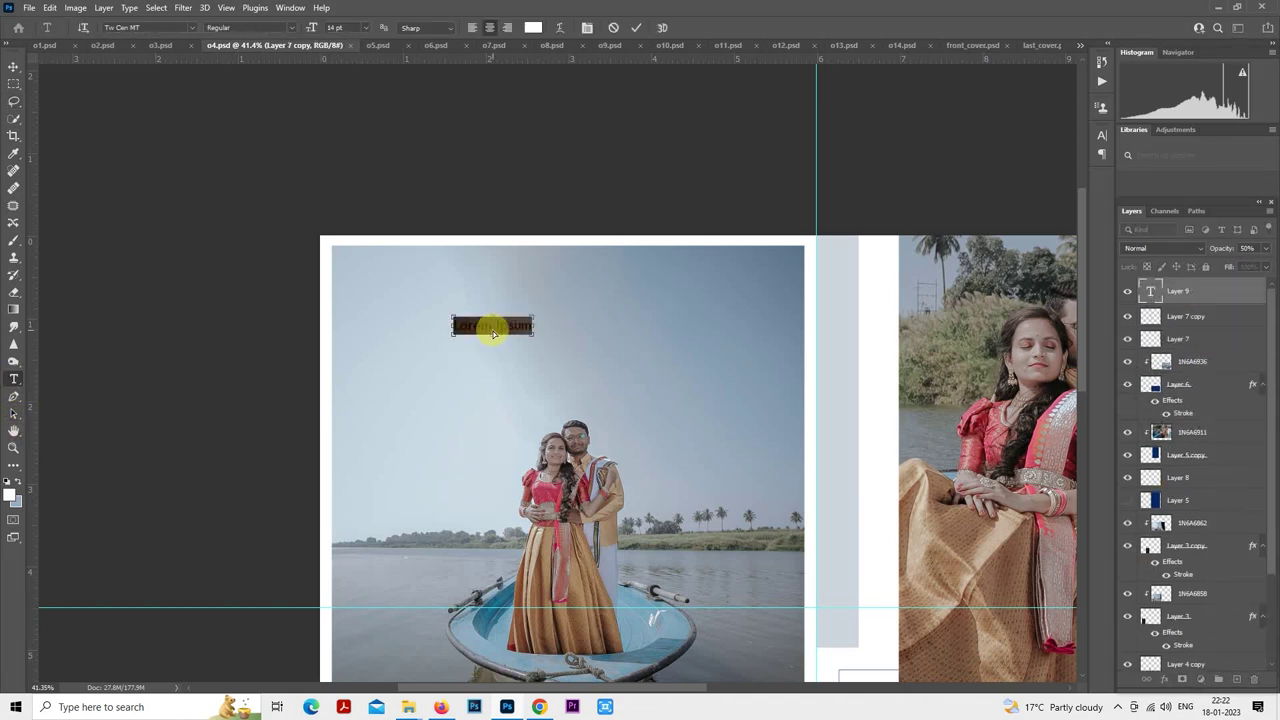
key(ctrl+v)
click(8, 88)
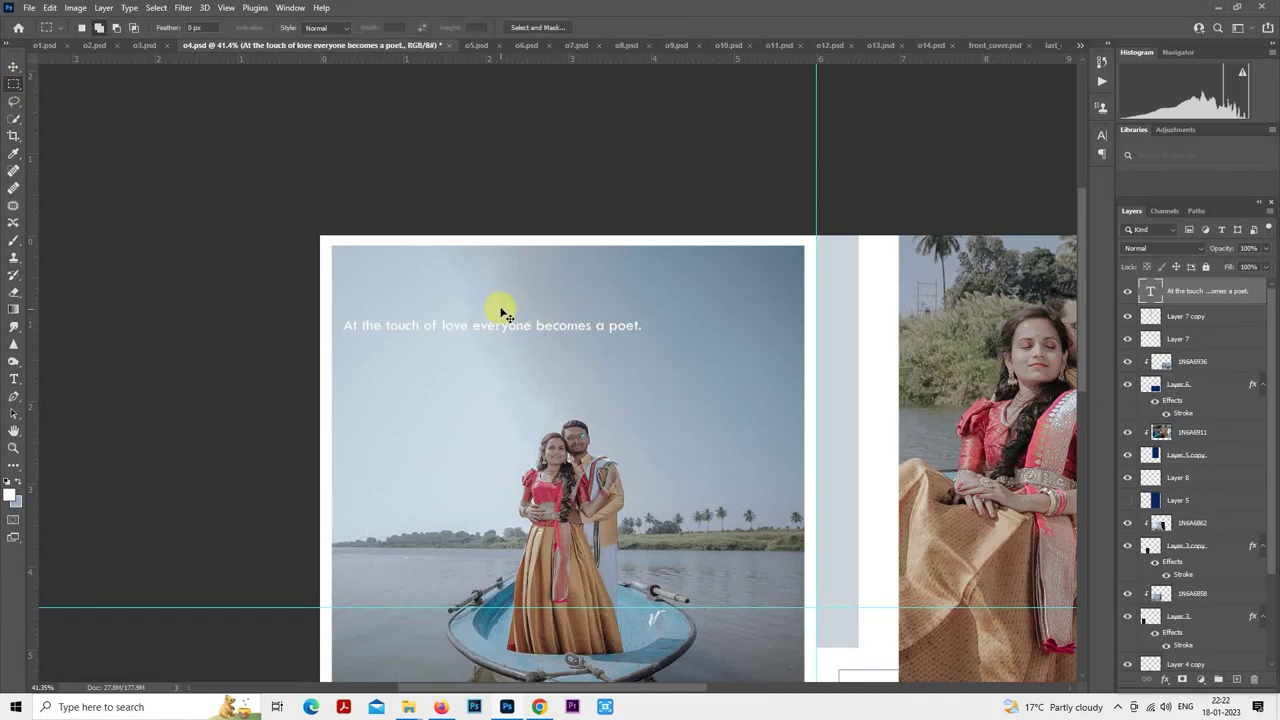
drag(497, 306, 585, 289)
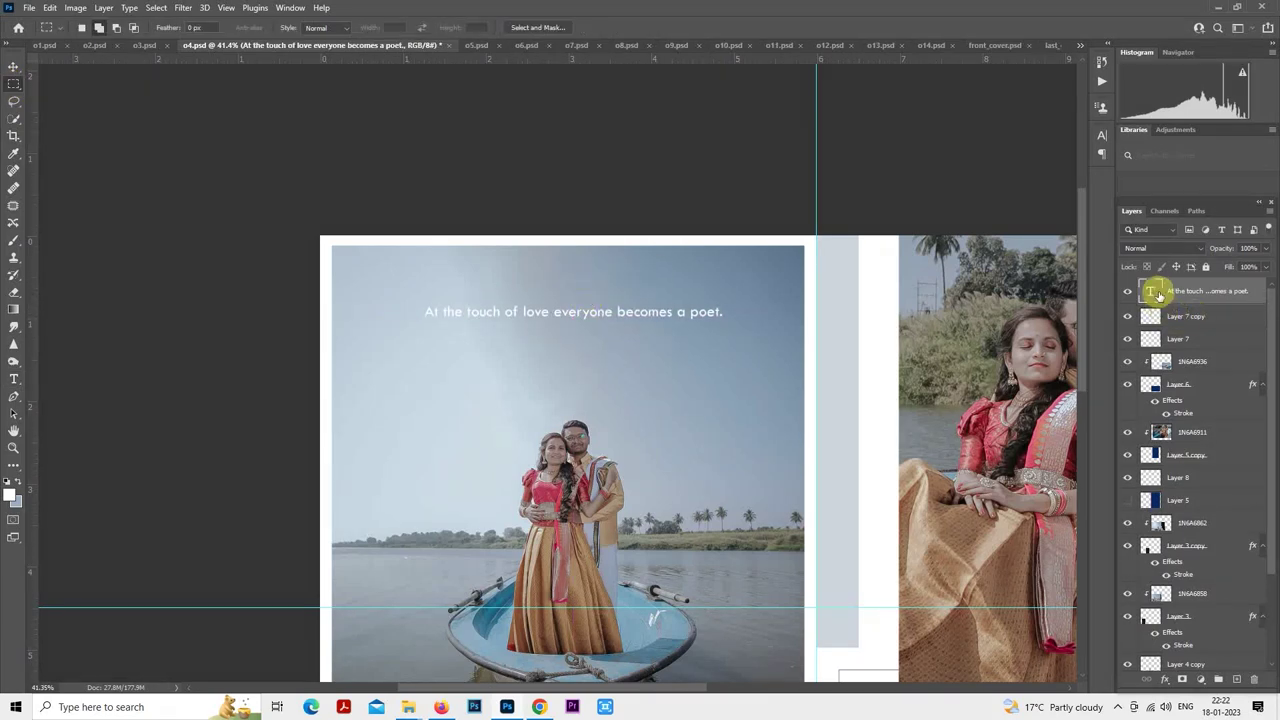
- Make the quote text black and set its layer to Overlay blending
double_click(1150, 291)
click(533, 27)
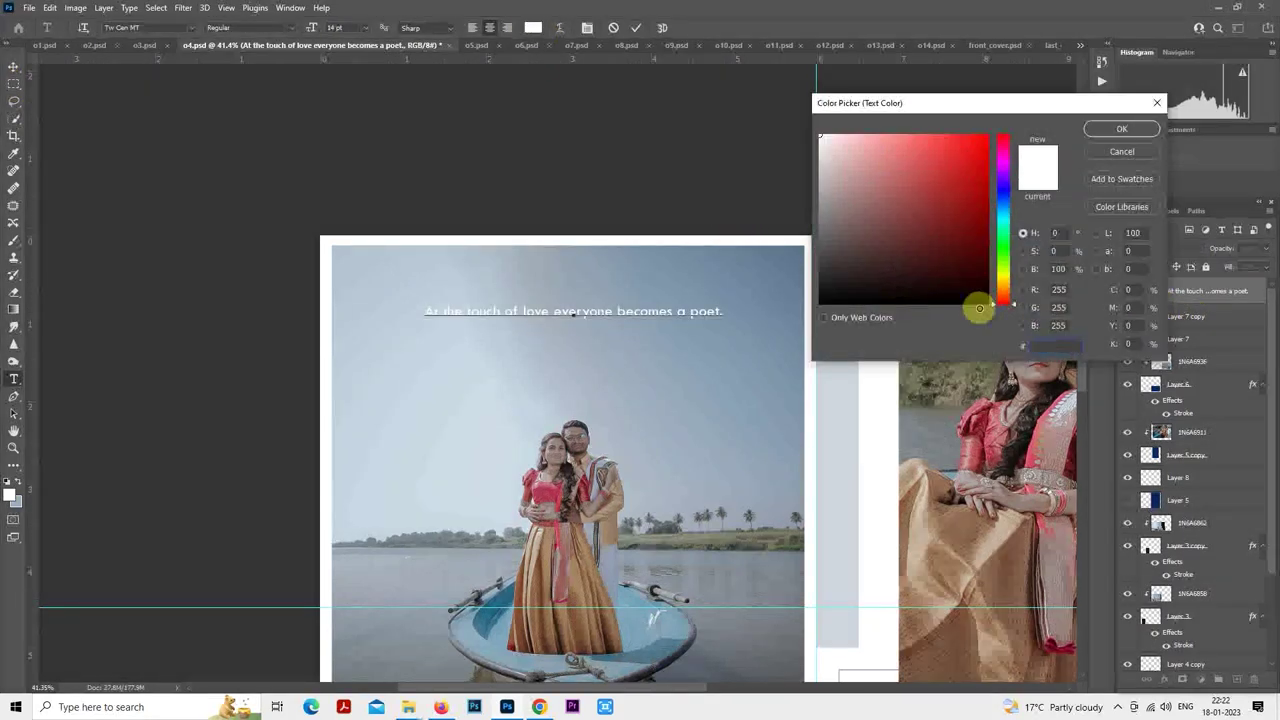
click(987, 302)
click(1122, 130)
key(Escape)
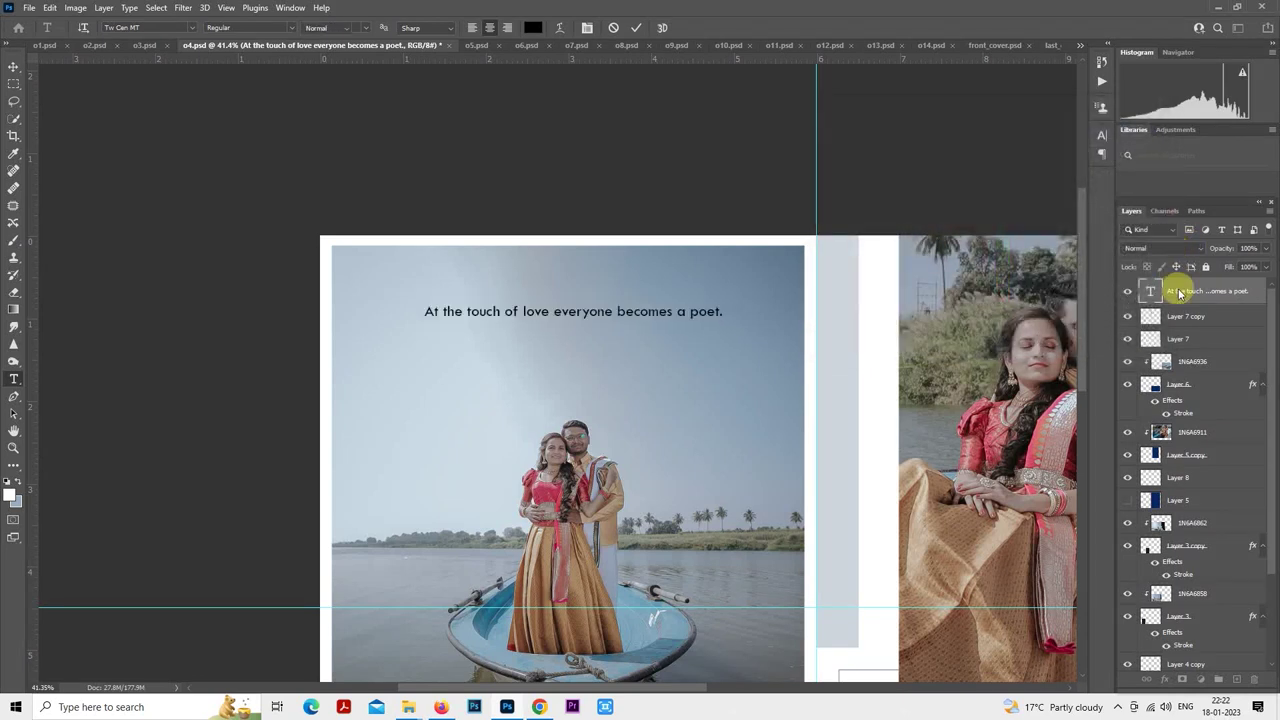
key(m)
click(1162, 247)
click(1155, 406)
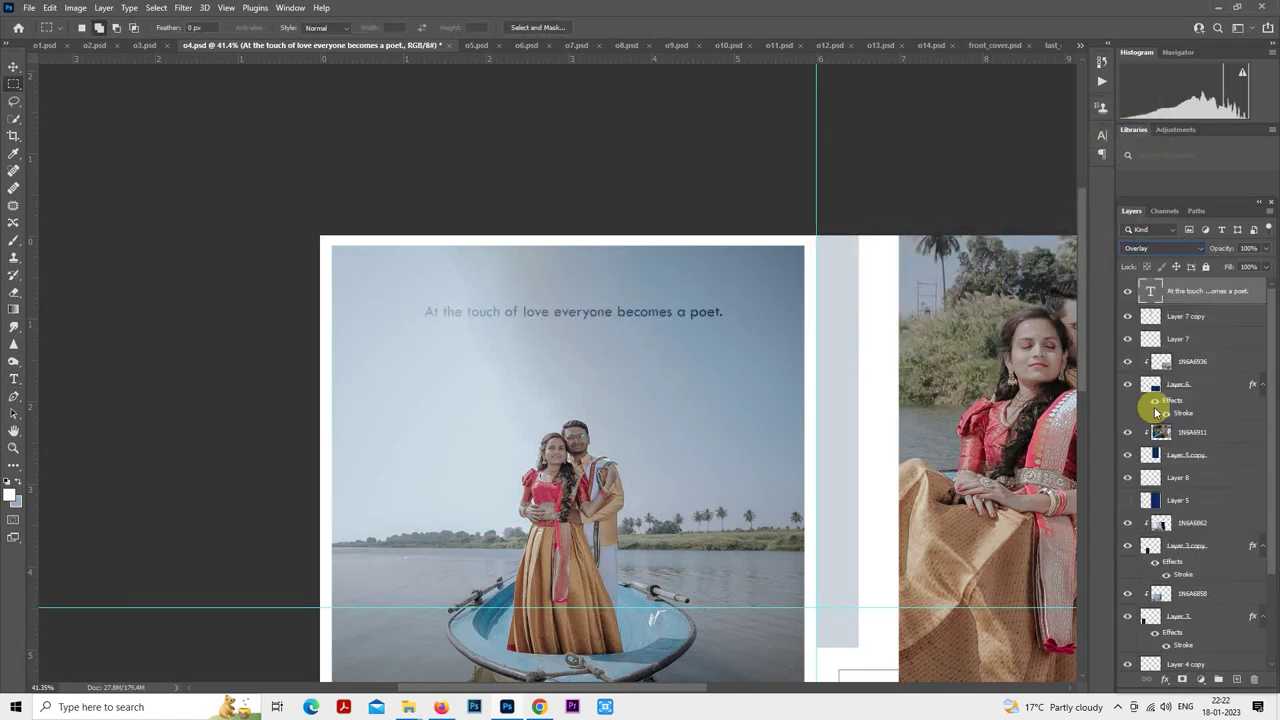
- Free Transform the quote to enlarge it slightly and nudge it lower
right_click(580, 268)
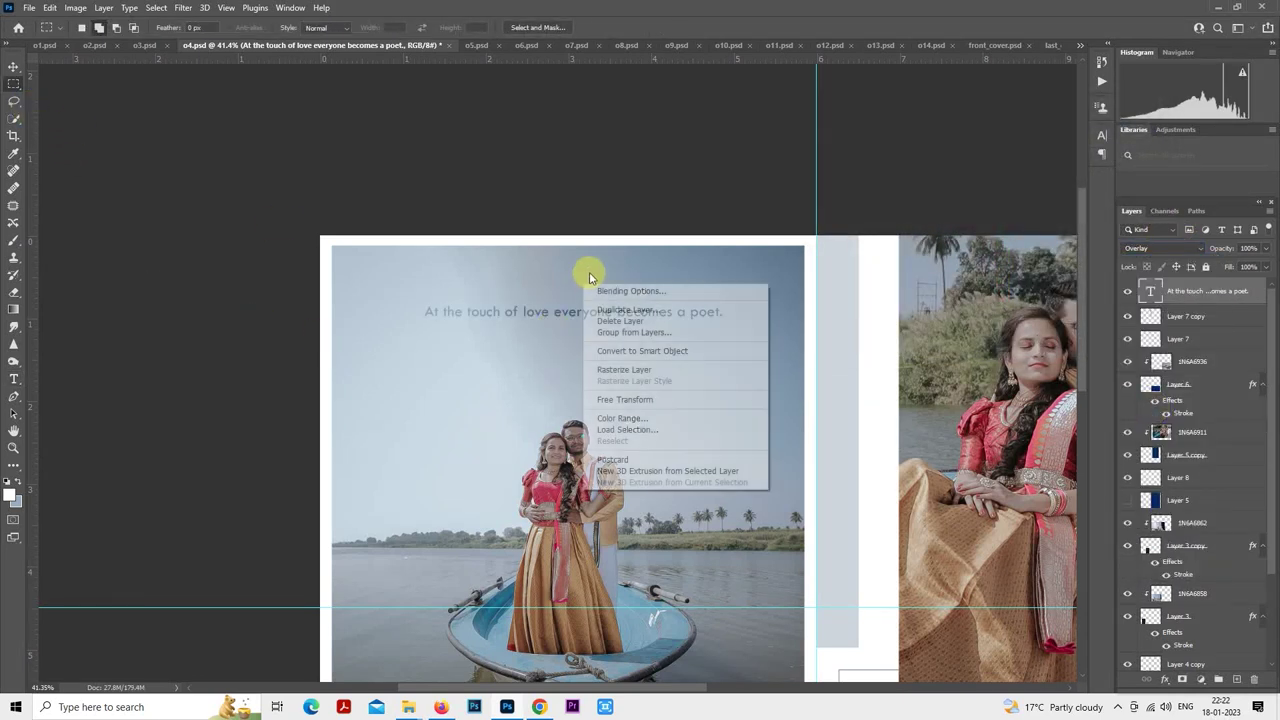
click(635, 400)
drag(723, 322, 734, 326)
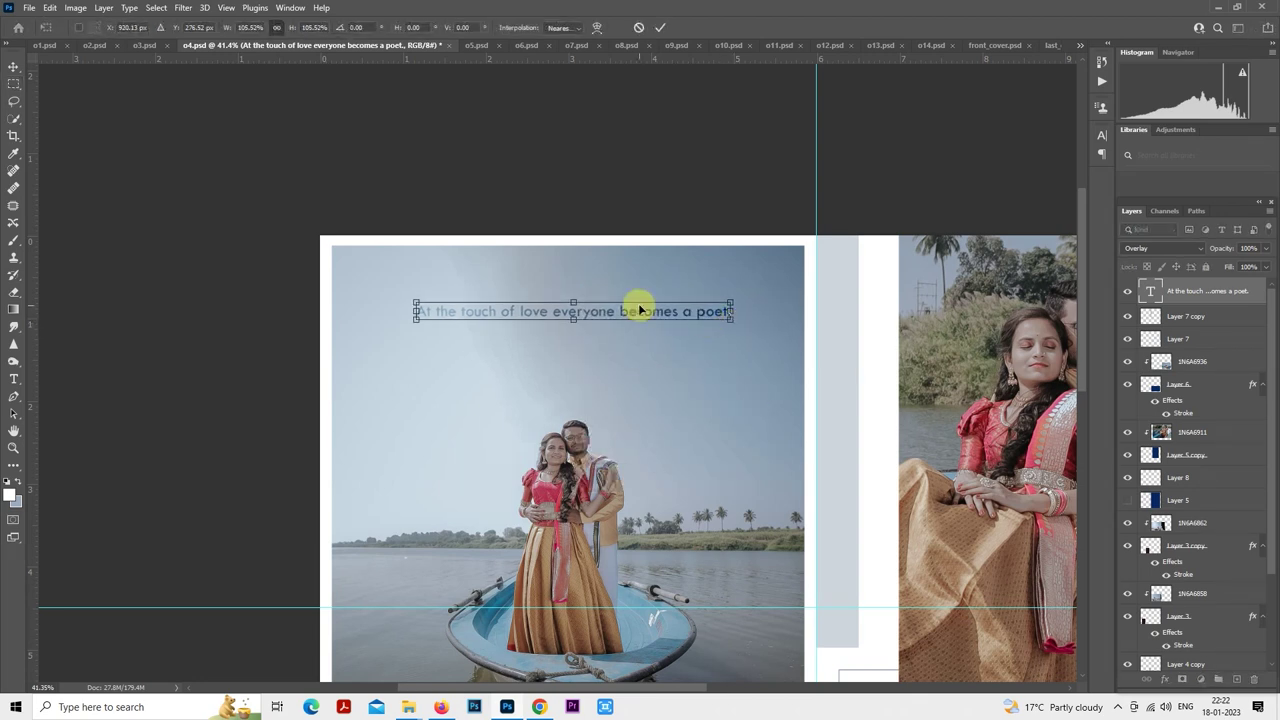
drag(637, 303, 637, 317)
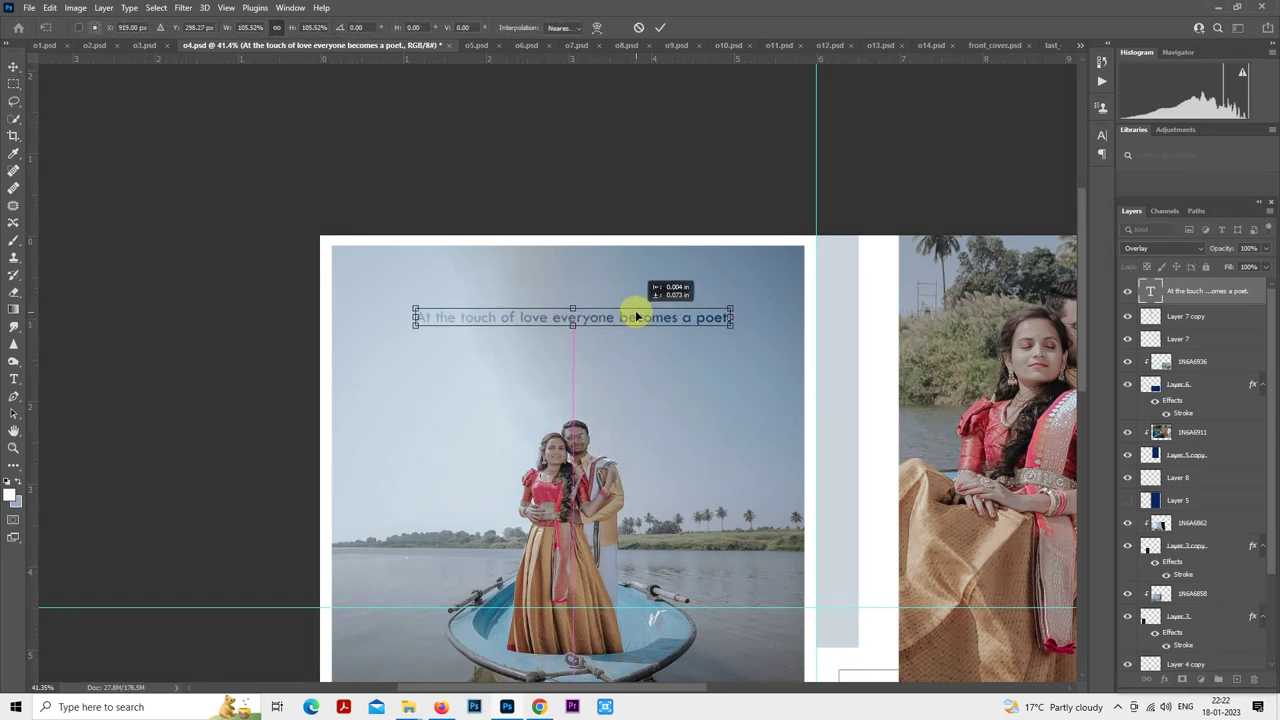
key(Return)
key(m)
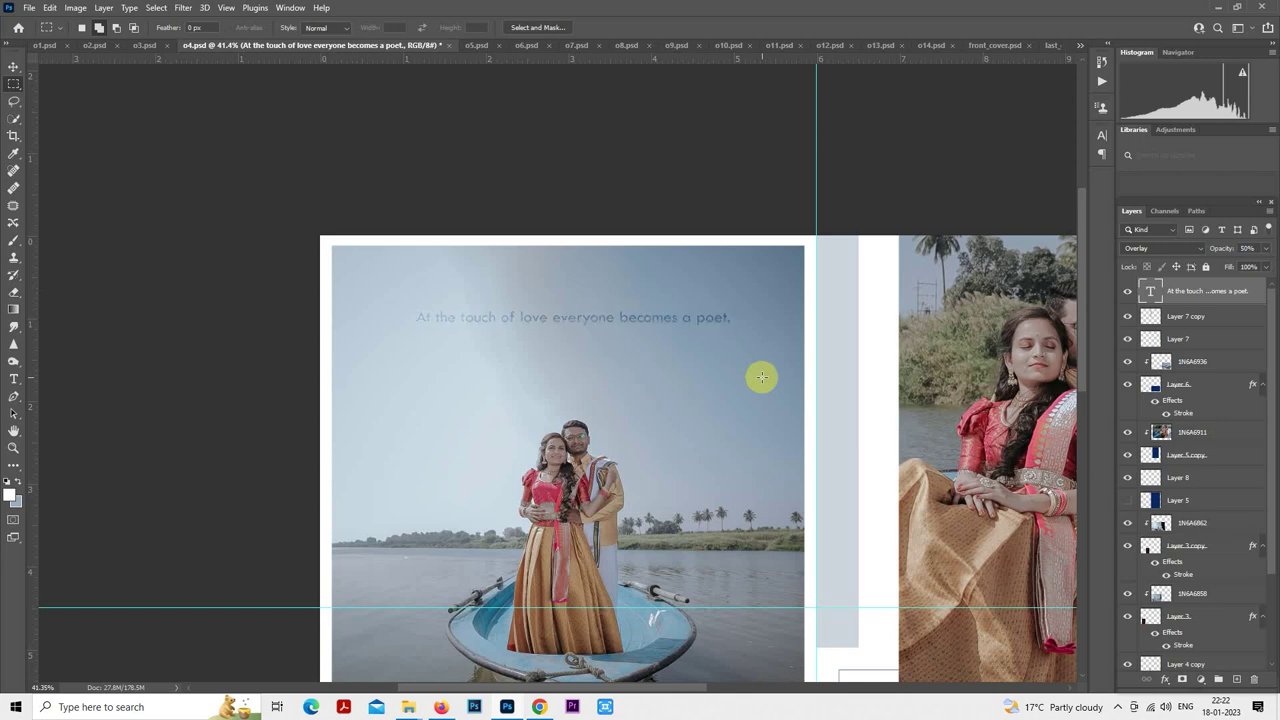
scroll(761, 377, down, 4)
scroll(551, 286, up, 2)
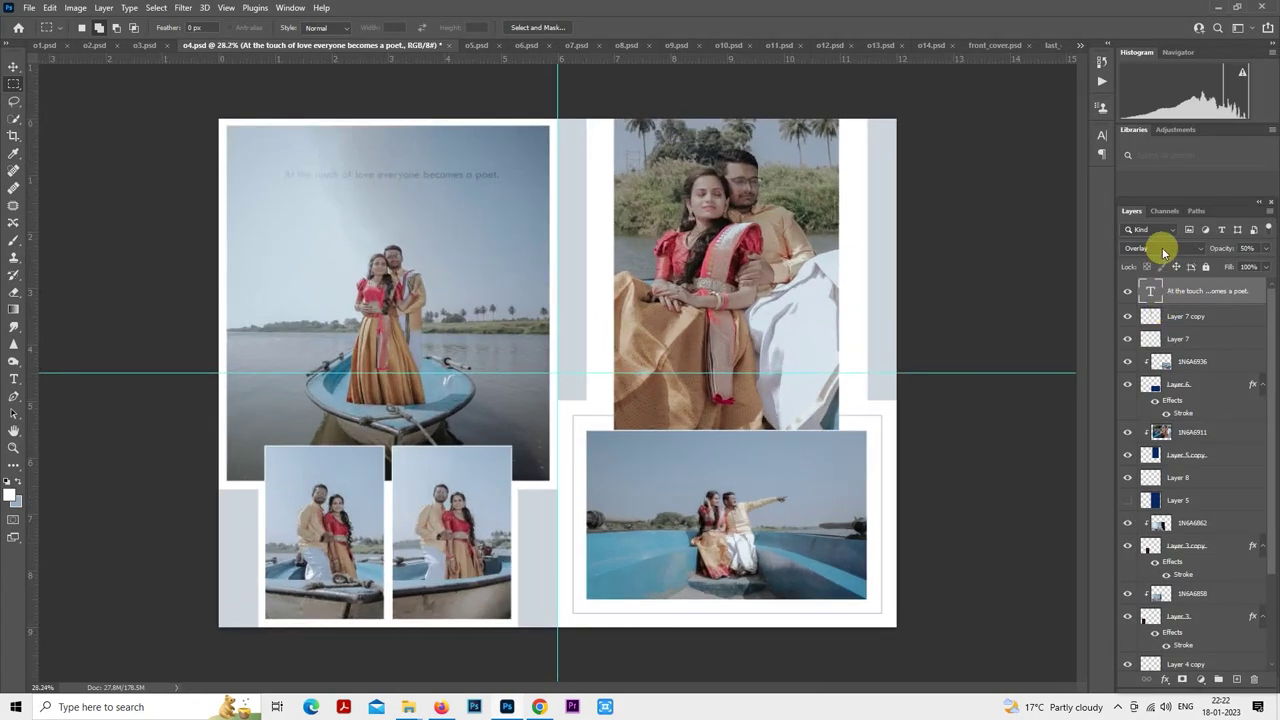
- Return the quote layer to Normal blending and move it a little lower
click(1163, 250)
click(1145, 256)
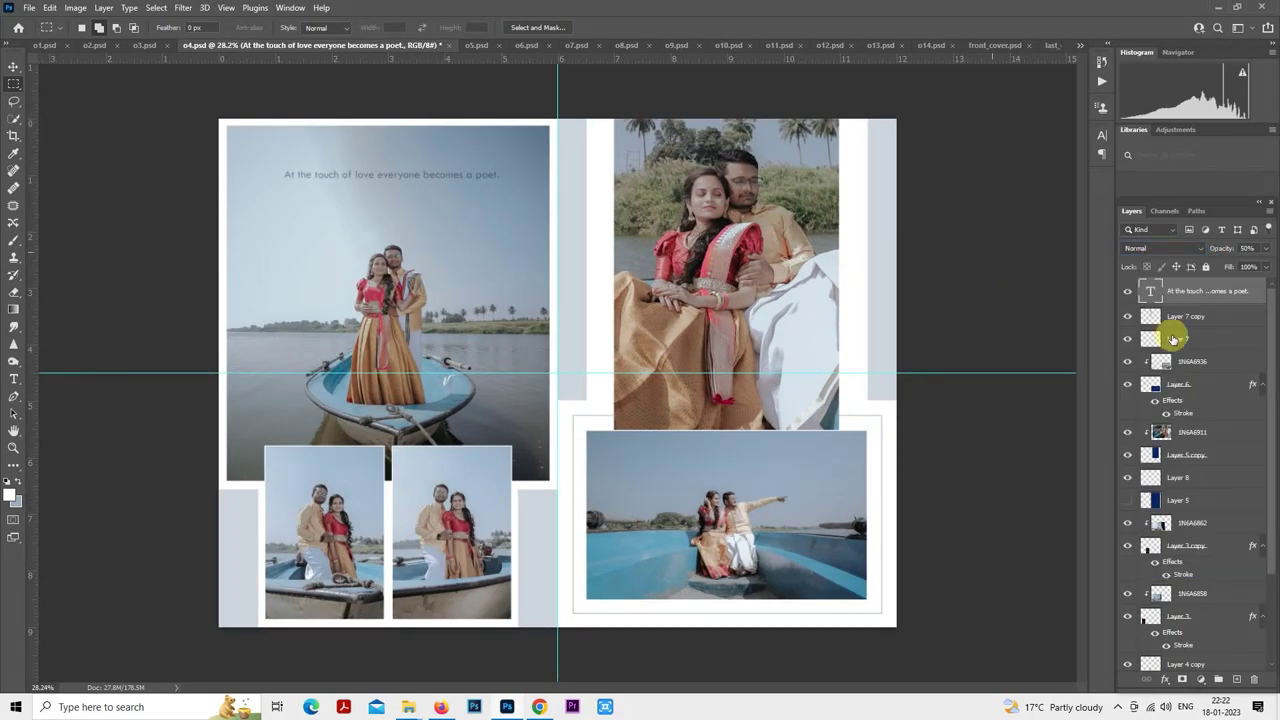
scroll(886, 286, down, 2)
scroll(531, 286, up, 2)
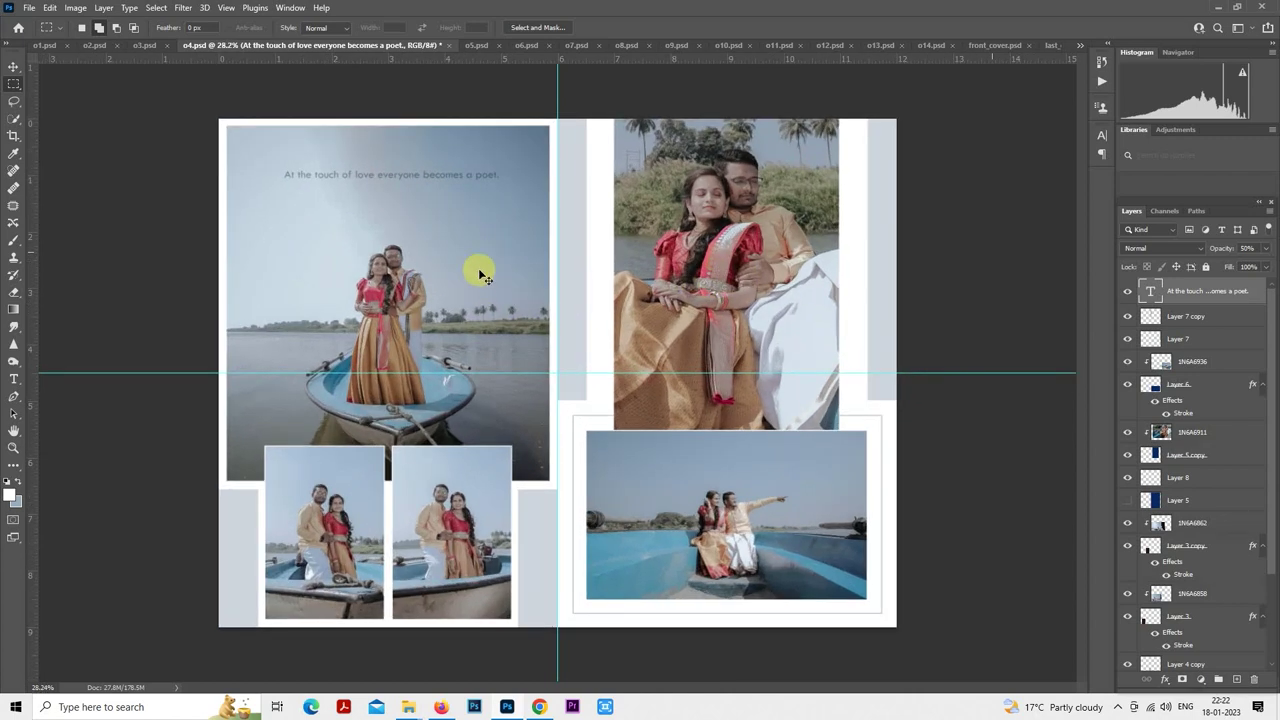
drag(479, 273, 480, 283)
- Scale the quote to about 108% with Free Transform and save the spread
scroll(720, 285, down, 1)
right_click(467, 180)
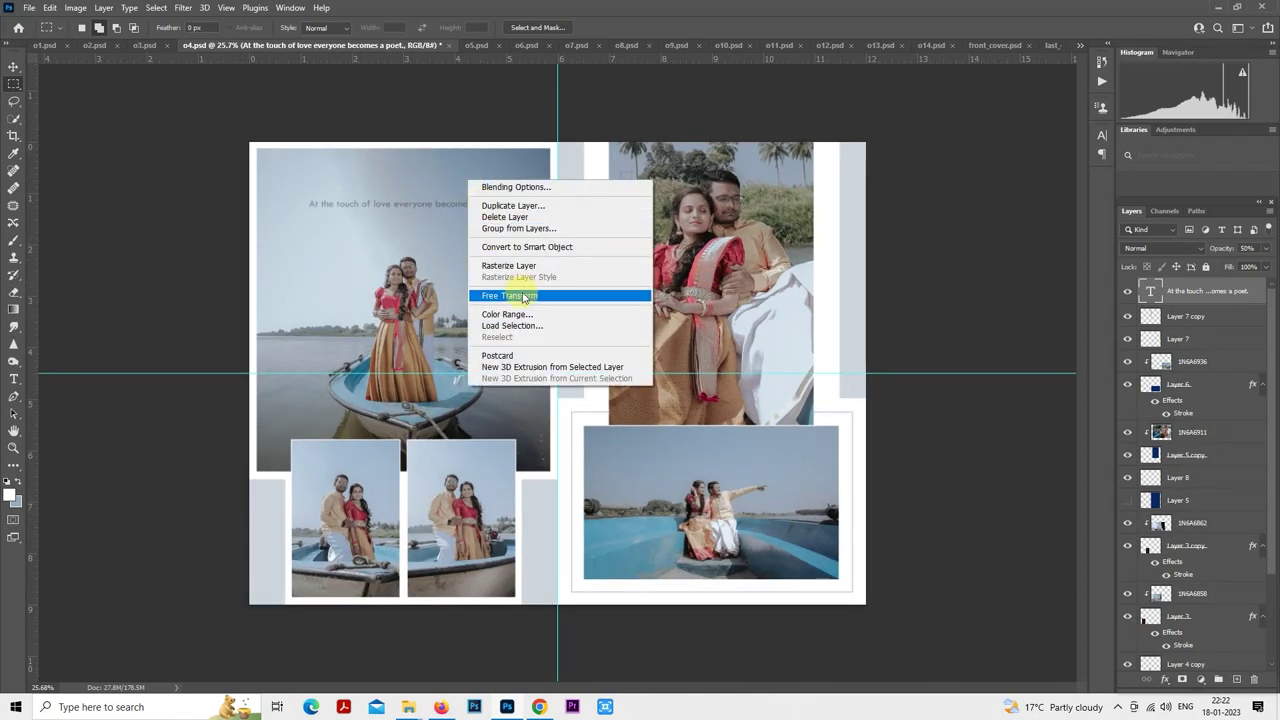
click(522, 296)
drag(505, 209, 515, 220)
key(Return)
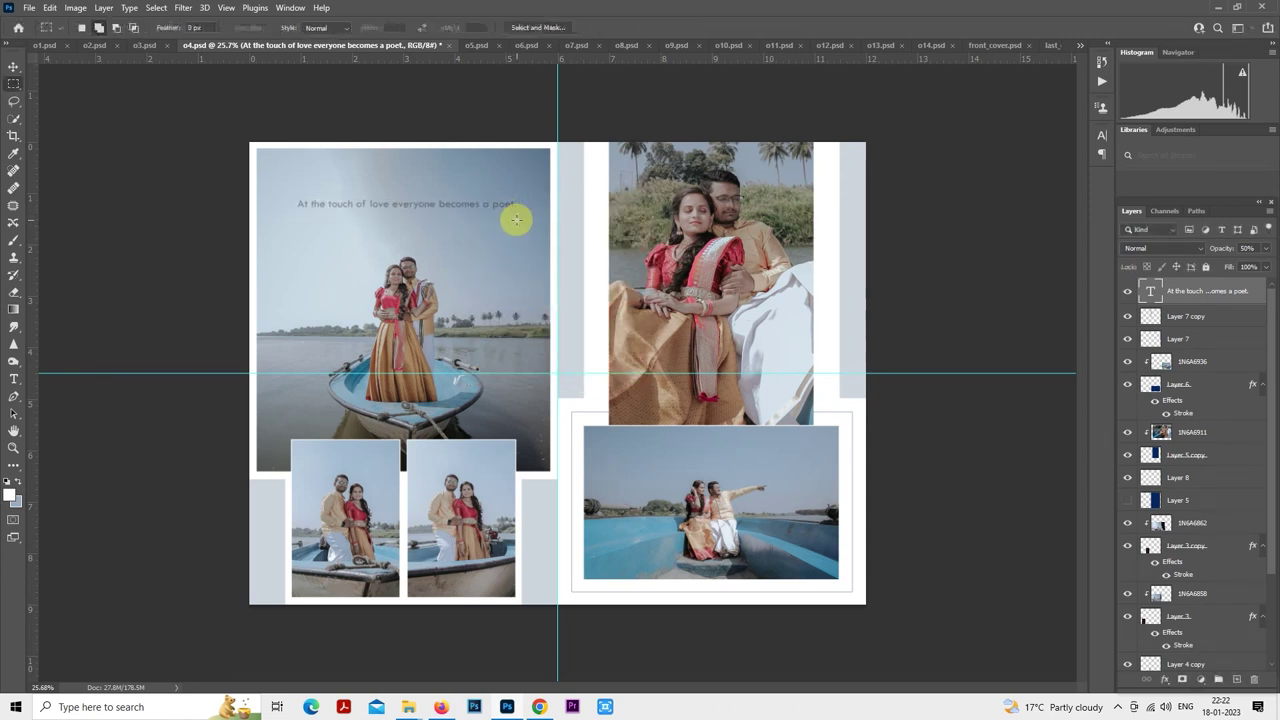
key(ctrl+minus)
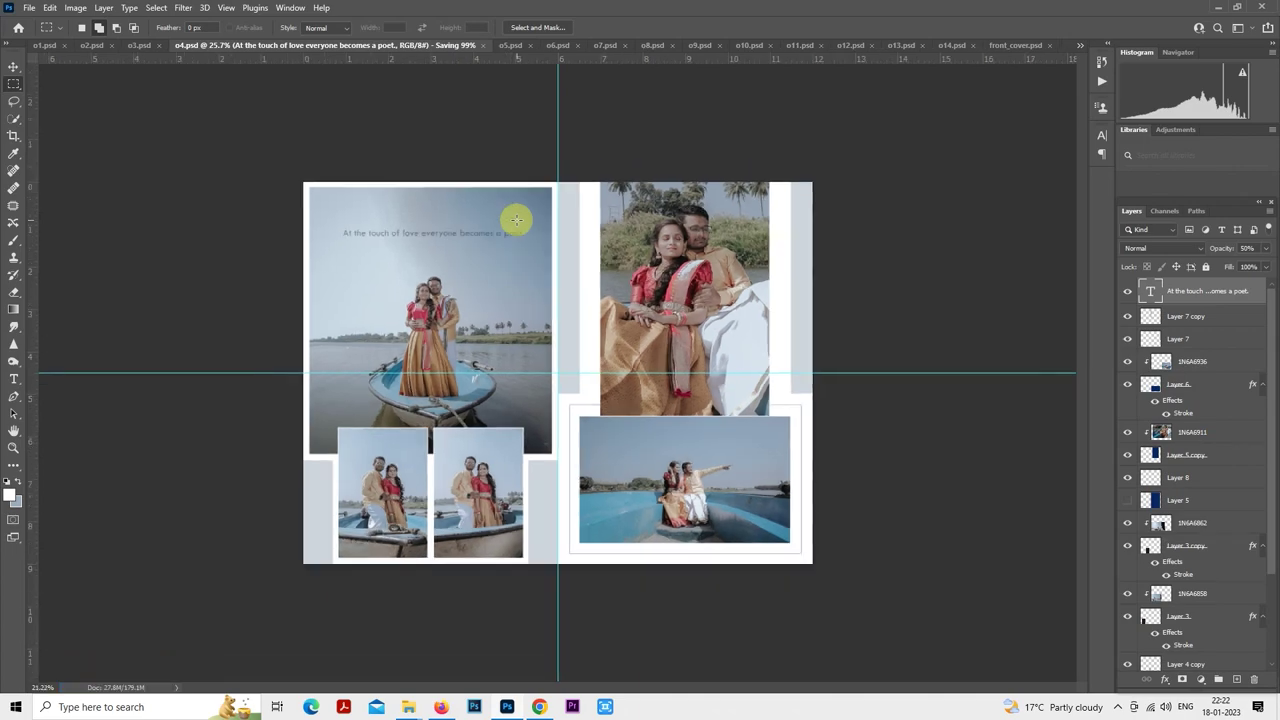
key(ctrl+plus)
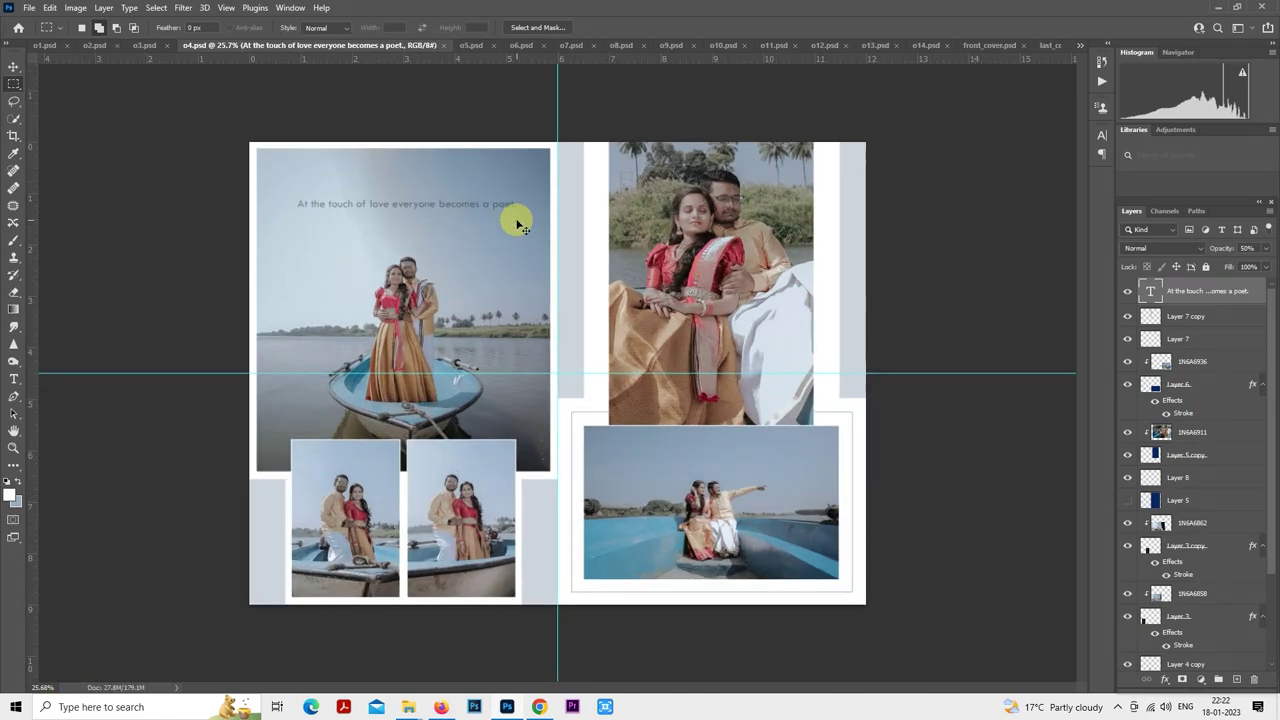
- Save a copy of the o4 spread as a JPEG at maximum quality 12
key(ctrl+shift+s)
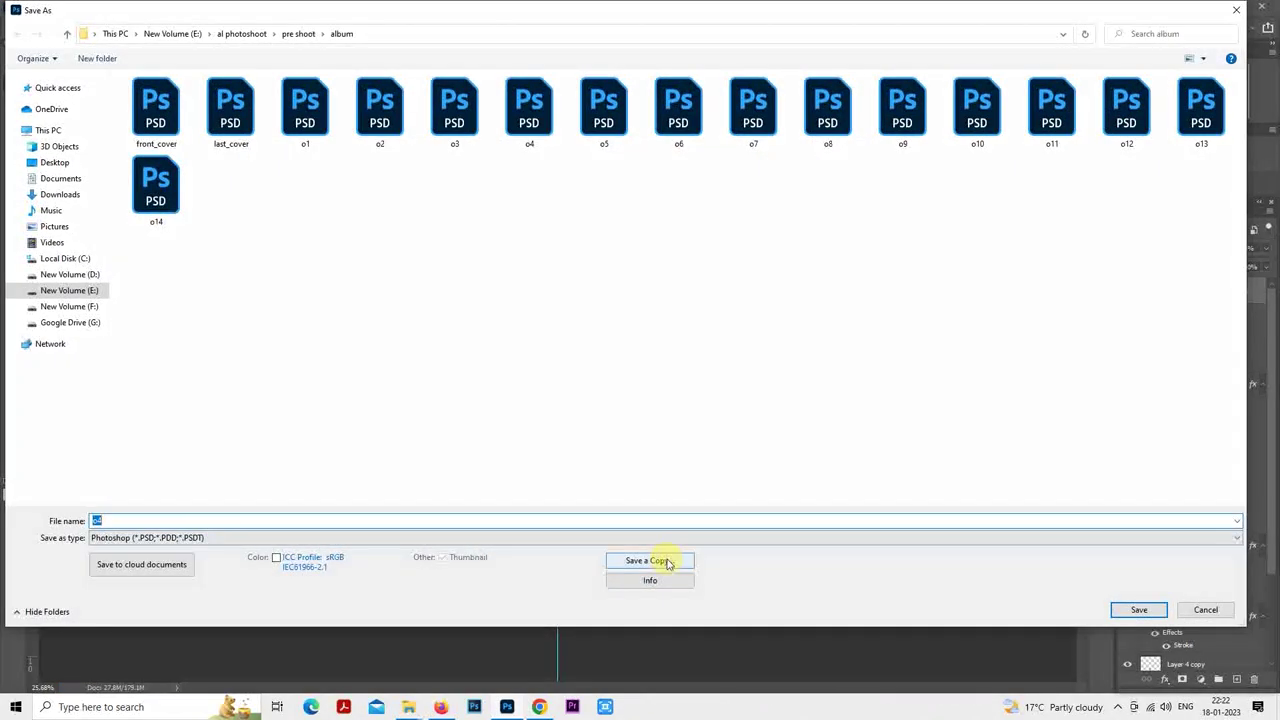
click(664, 560)
click(551, 537)
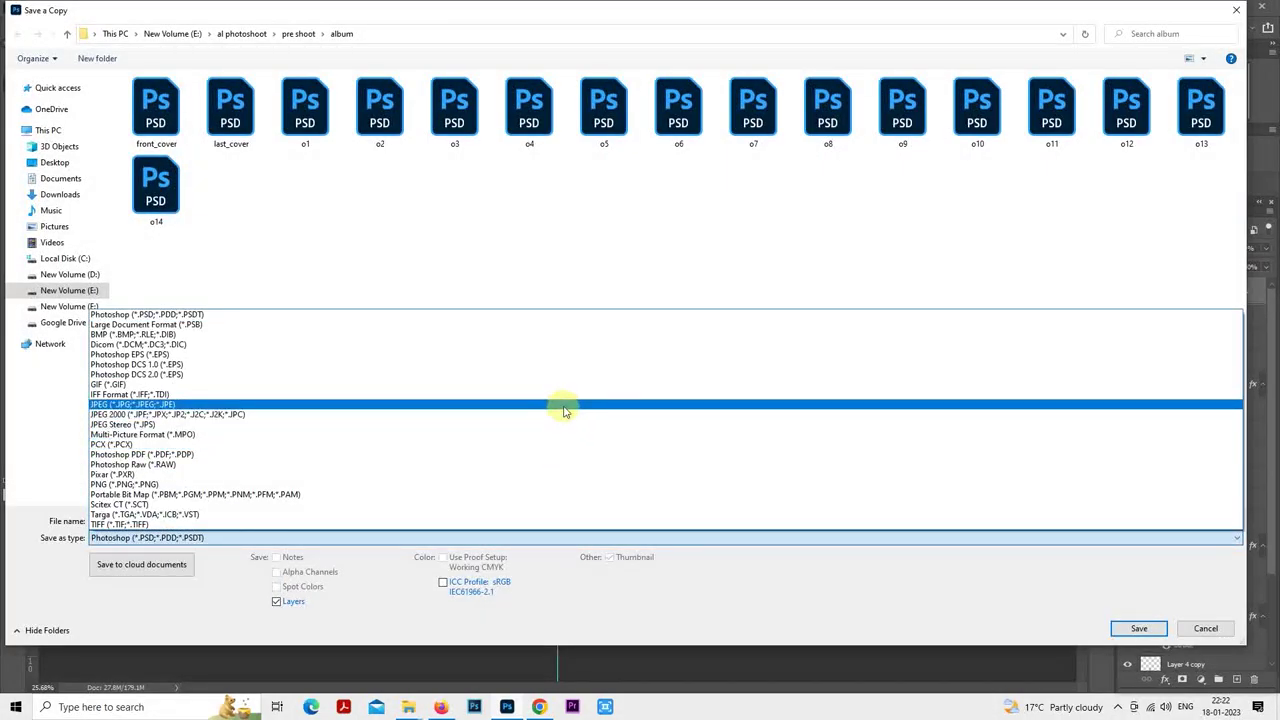
click(563, 409)
click(1140, 628)
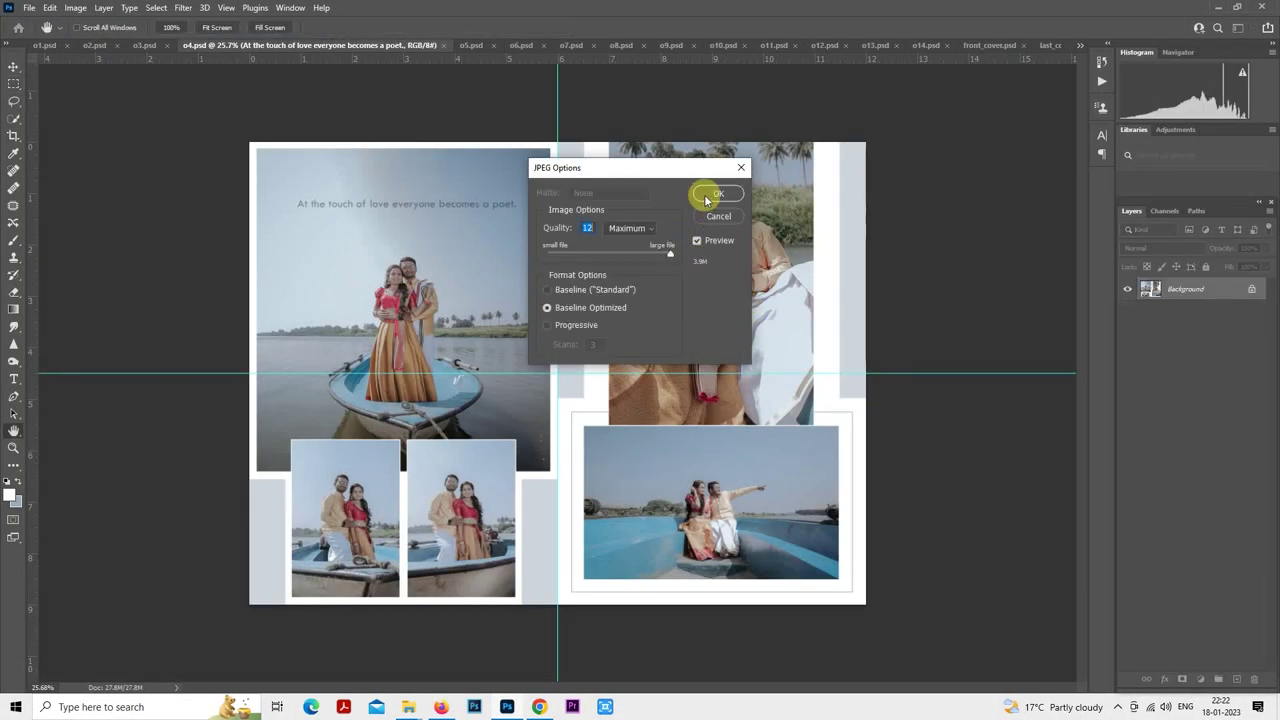
click(710, 193)
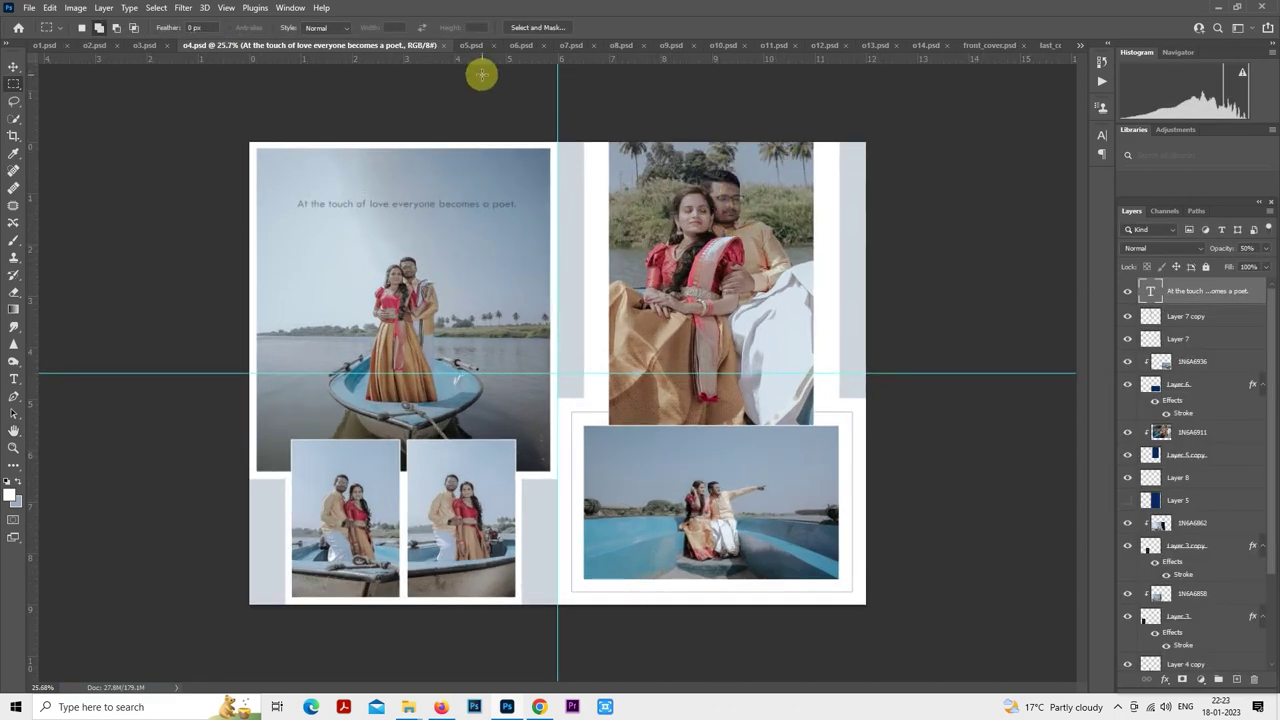
scroll(680, 265, down, 1)
scroll(680, 265, up, 1)
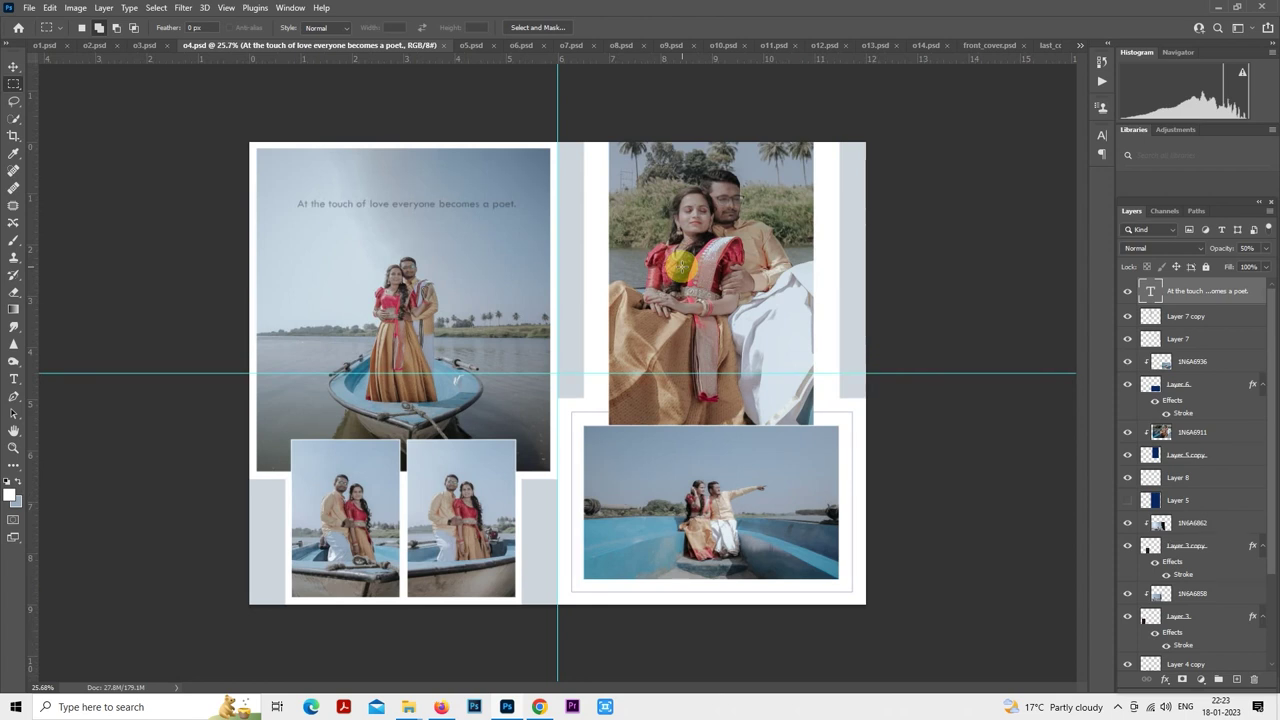
scroll(680, 265, down, 1)
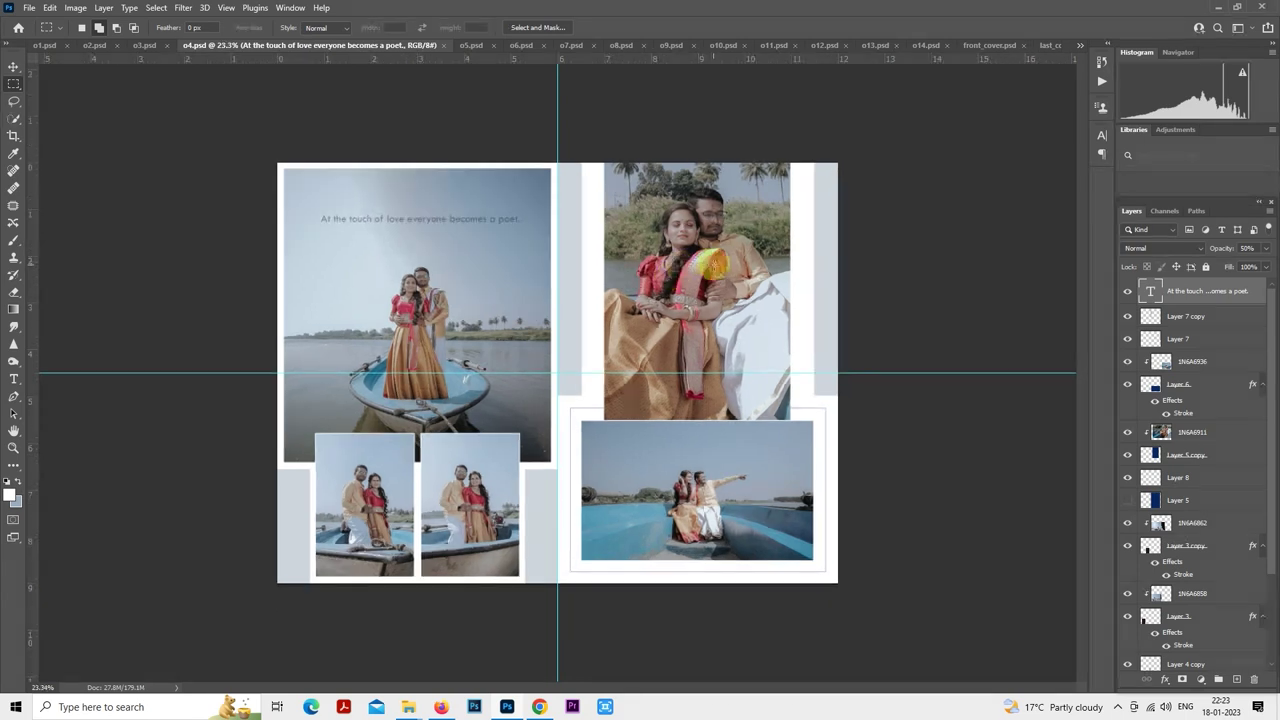
- Rasterize the 1N6A7012 copy layer in the o5 spread
click(468, 45)
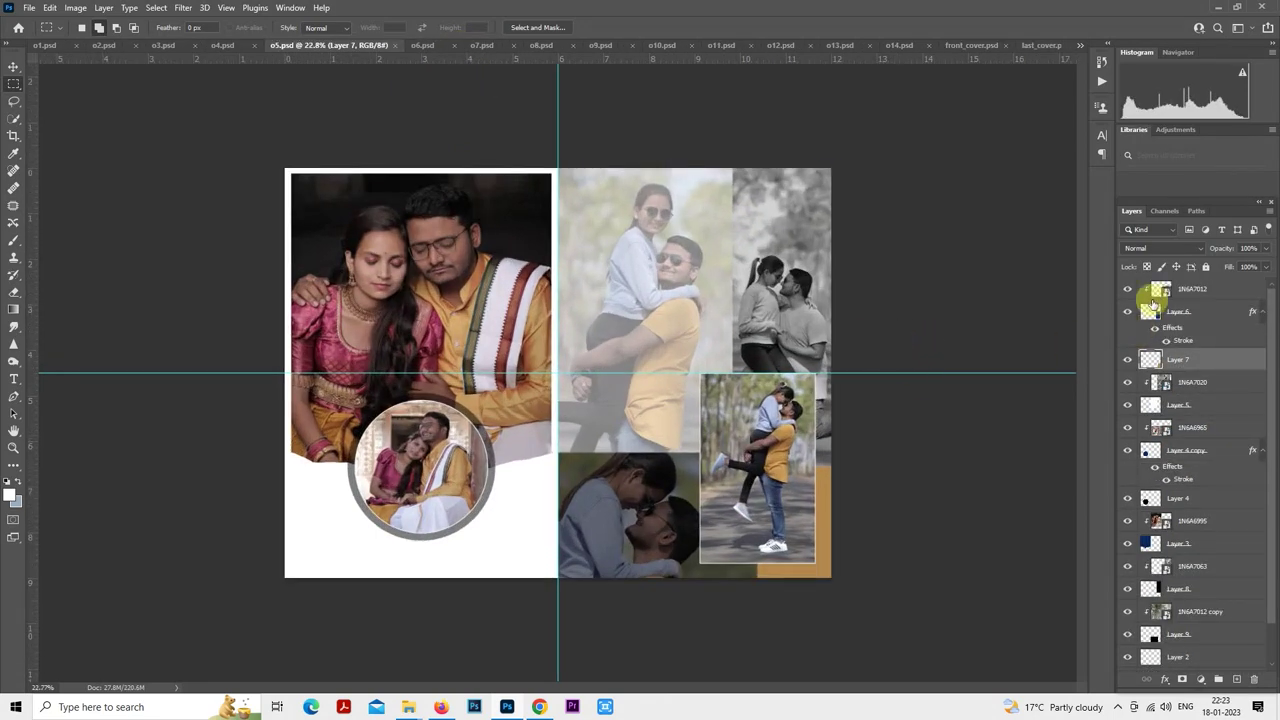
scroll(1195, 578, down, 2)
right_click(1184, 572)
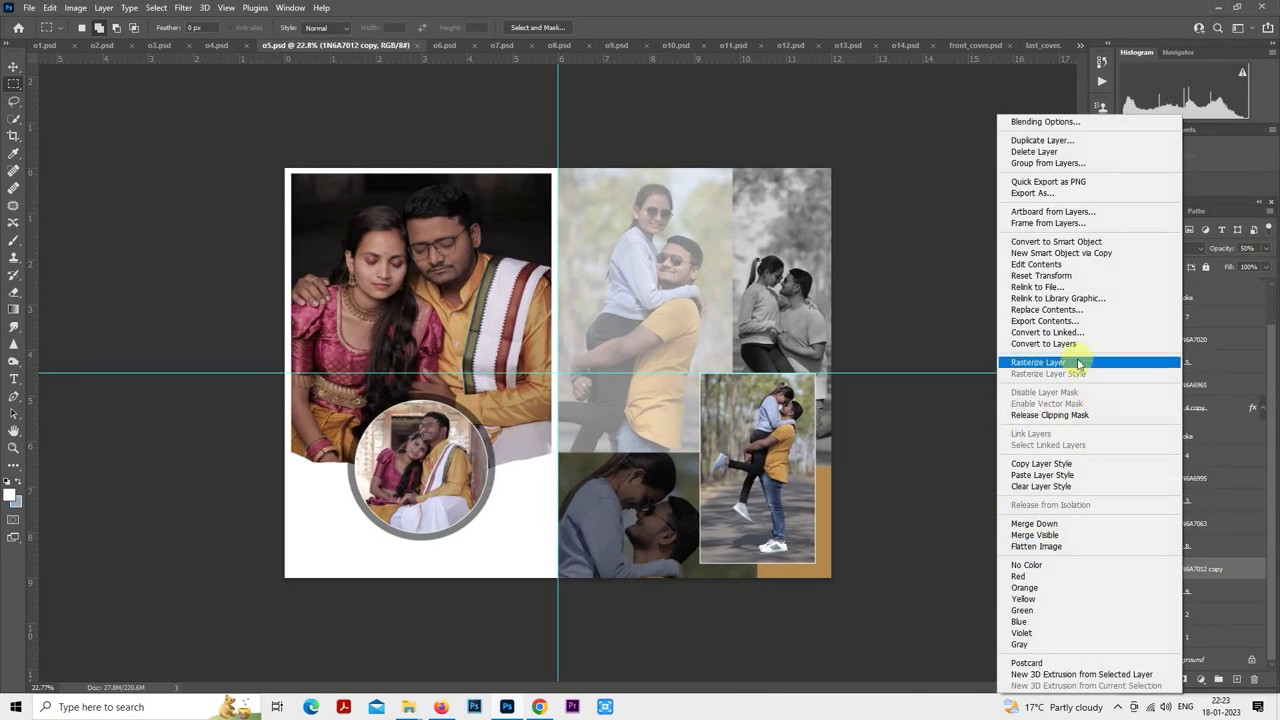
click(1078, 358)
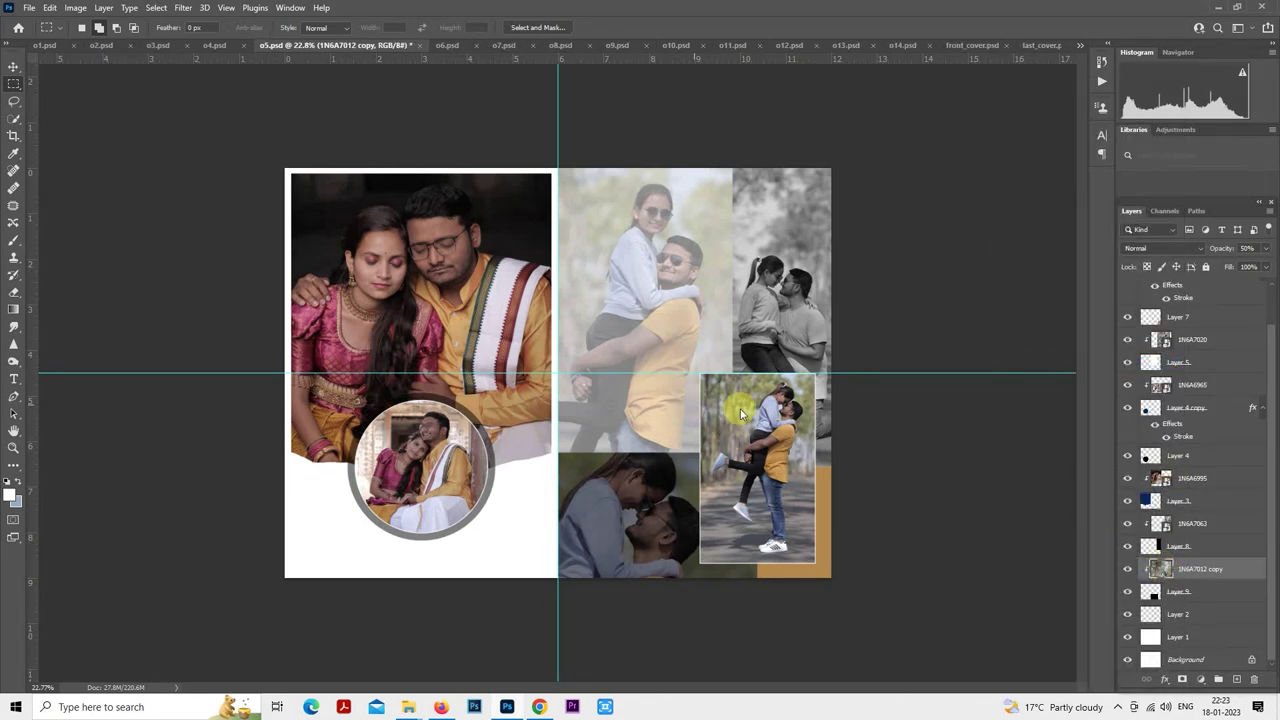
- Grade 1N6A7012 copy in Camera Raw with 10portraits, exposure -0.10, shadows +80, vibrance +32
key(ctrl+shift+a)
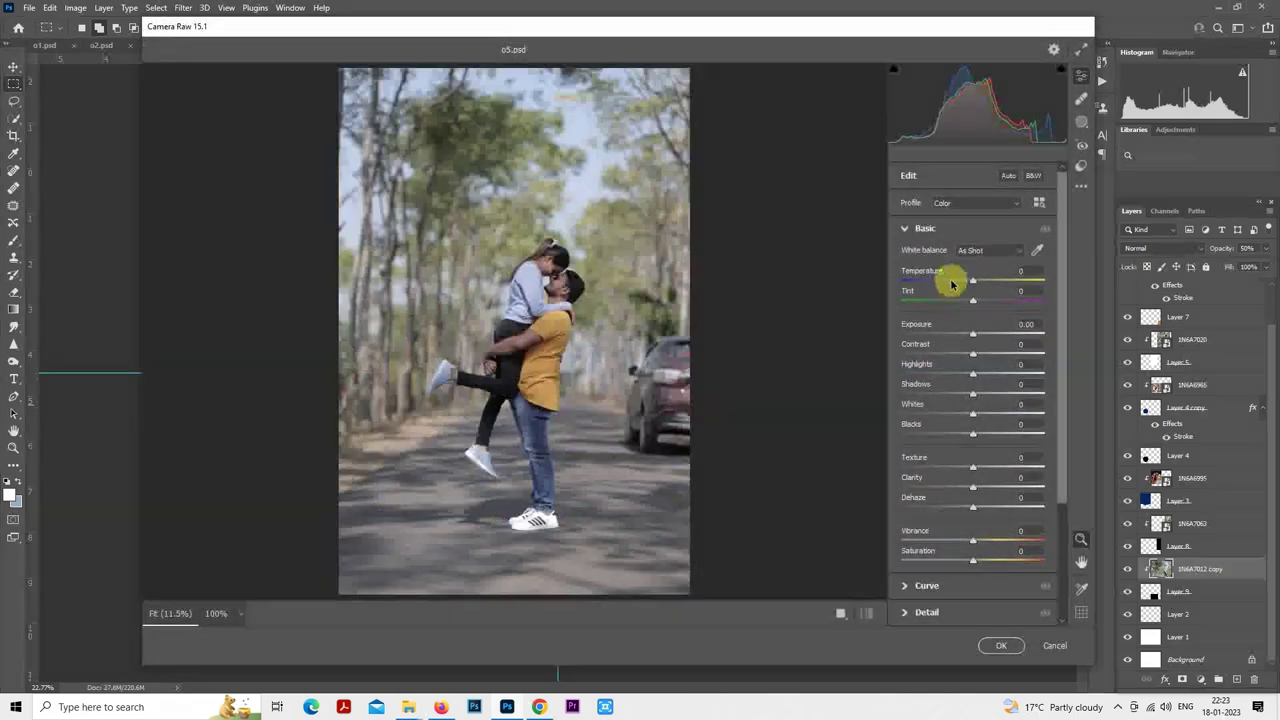
click(1080, 170)
click(974, 266)
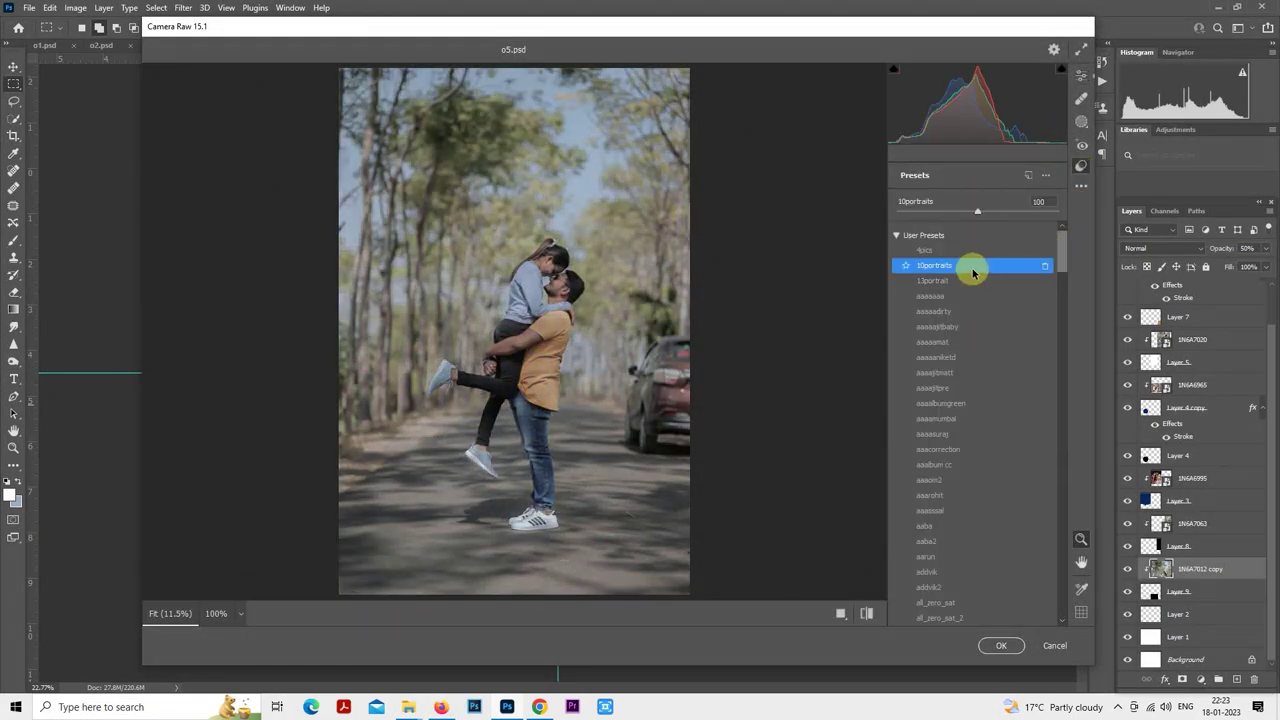
click(1079, 86)
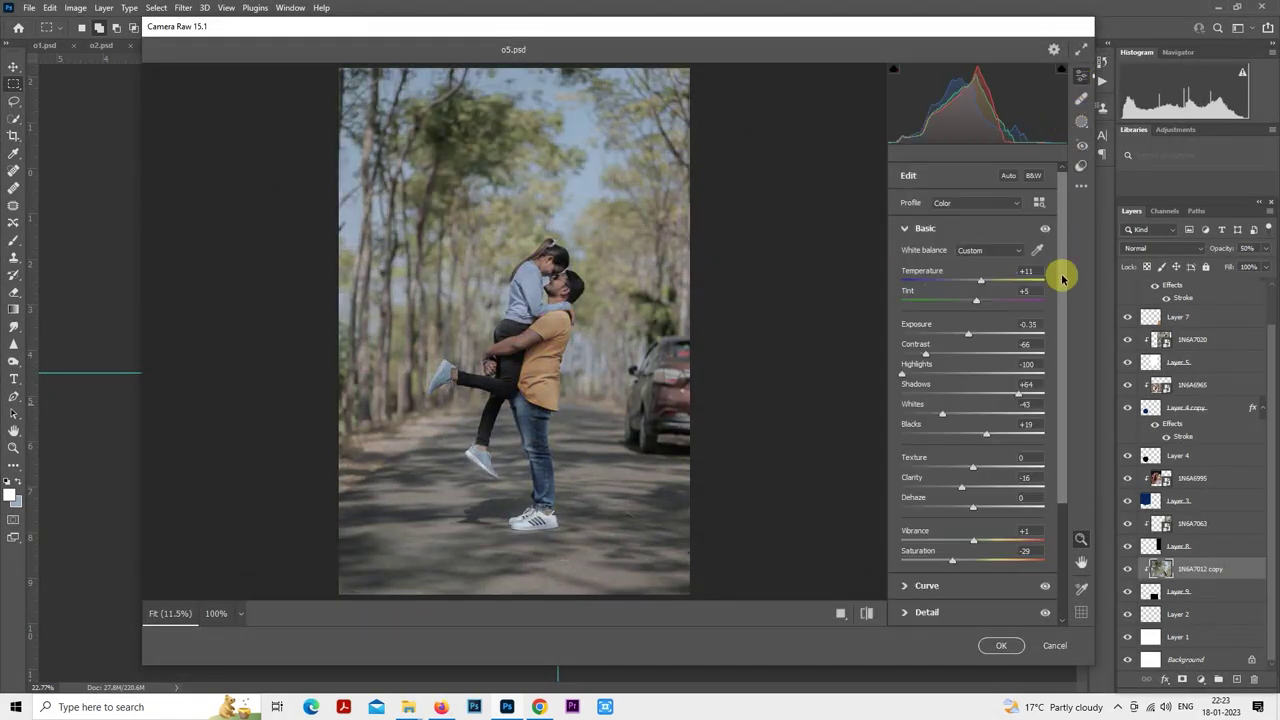
click(972, 335)
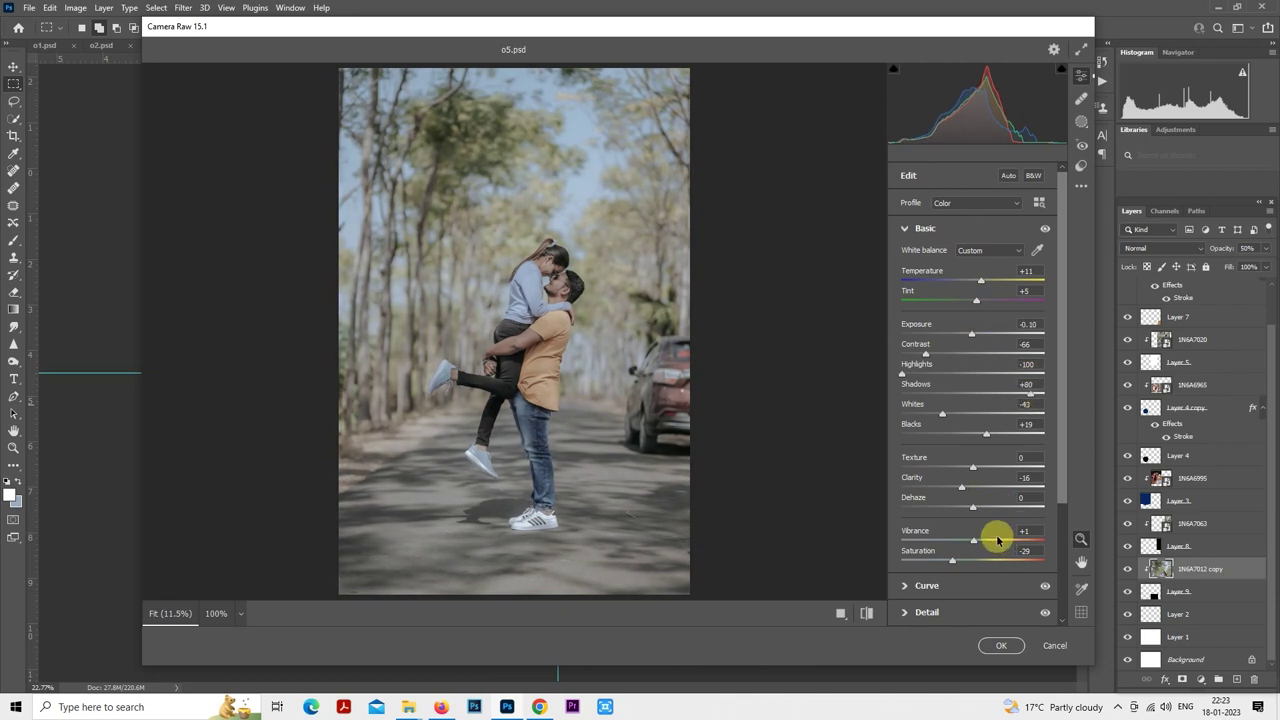
click(997, 645)
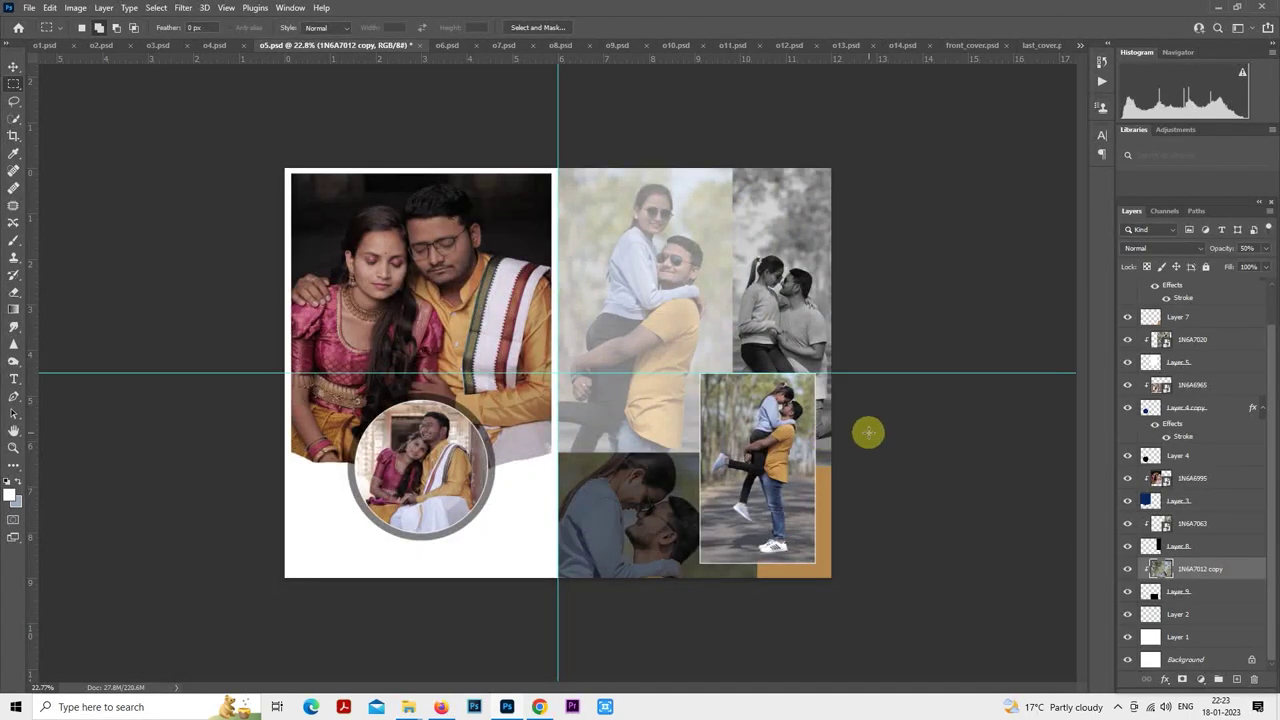
- On the o4 spread, select photo layer 1N6A6911, deselect, and set it to 50% opacity
click(216, 45)
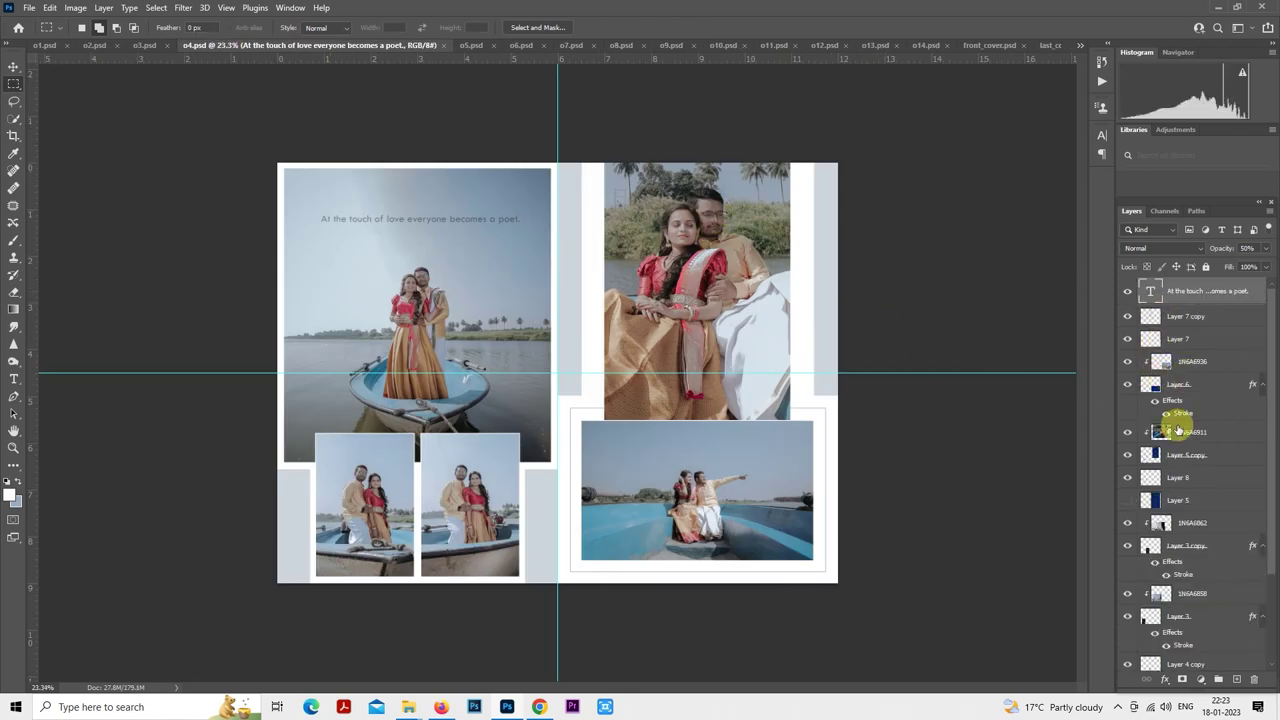
scroll(1178, 420, down, 2)
click(1155, 374)
ctrl+click(1151, 373)
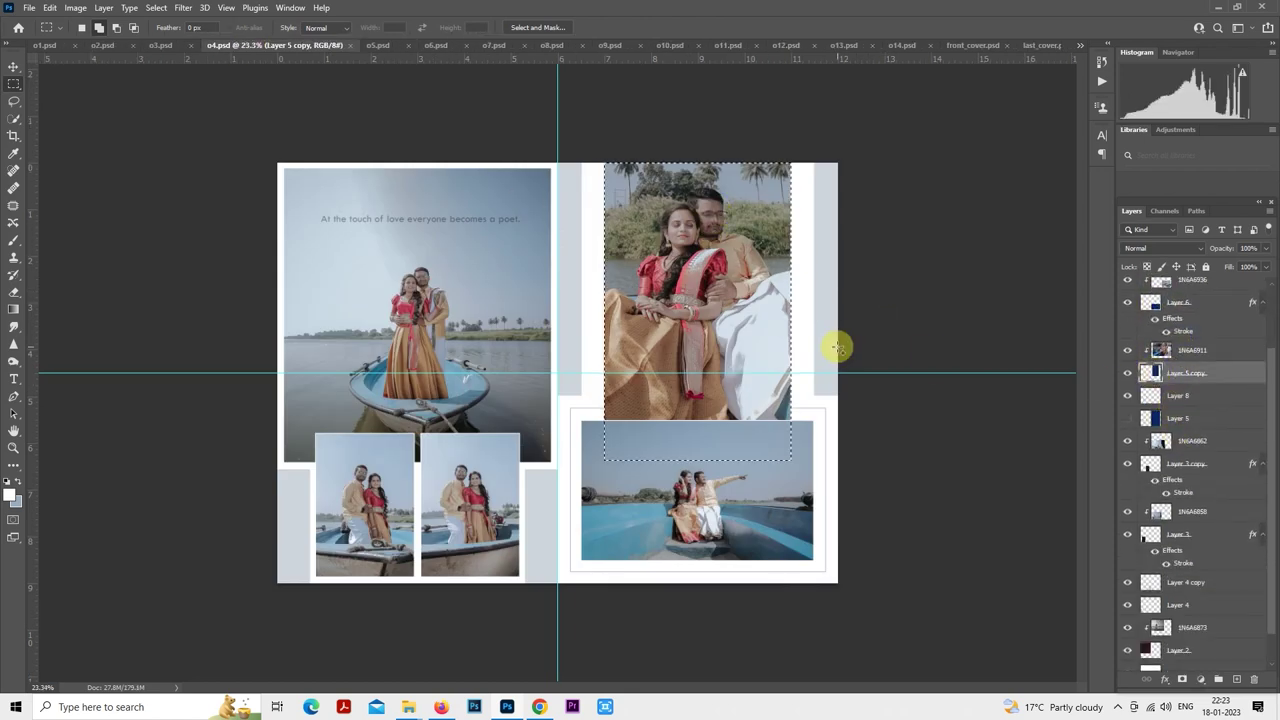
click(1192, 350)
key(ctrl+d)
key(5)
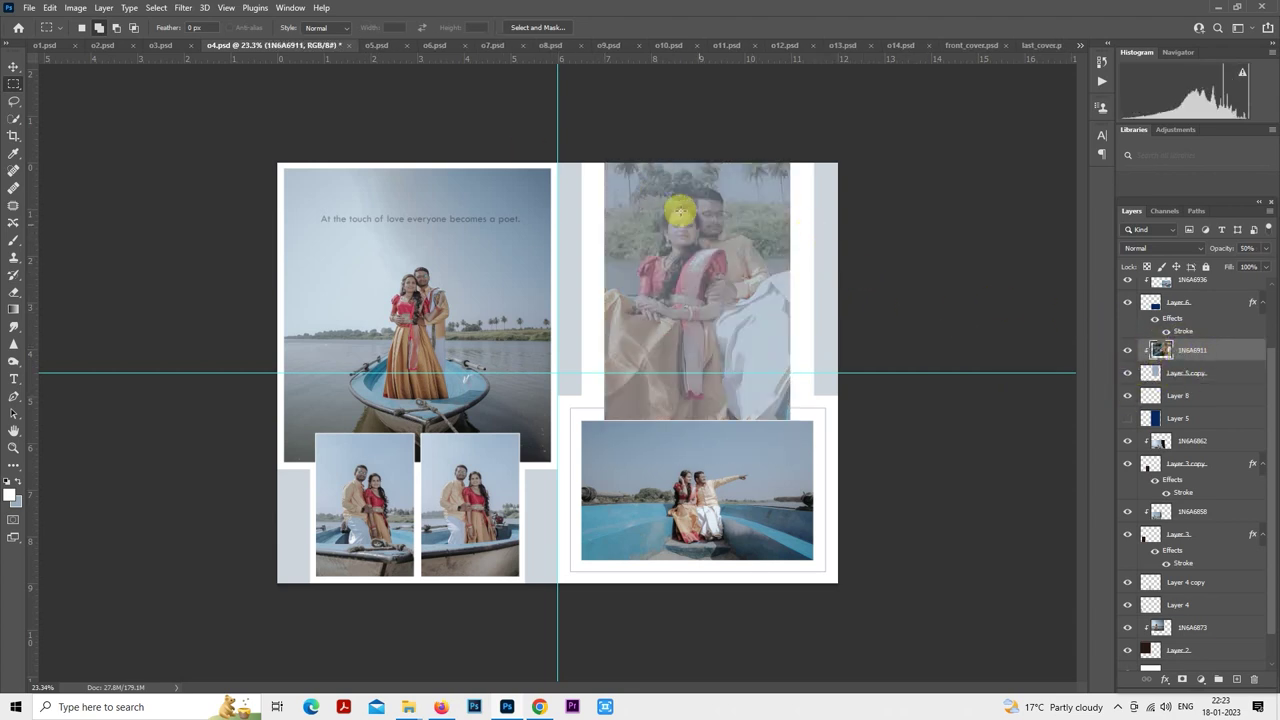
- Smooth the couple's skin on 1N6A6911 with the SkinFiner filter
click(189, 10)
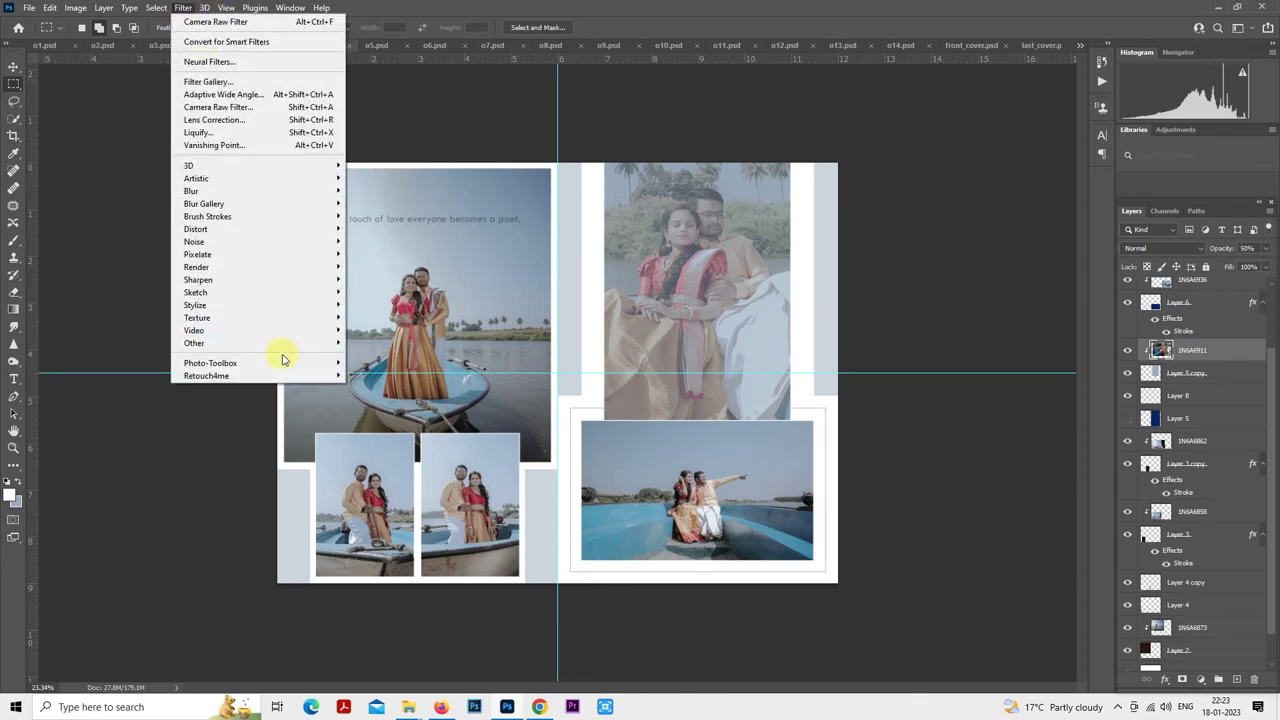
click(360, 360)
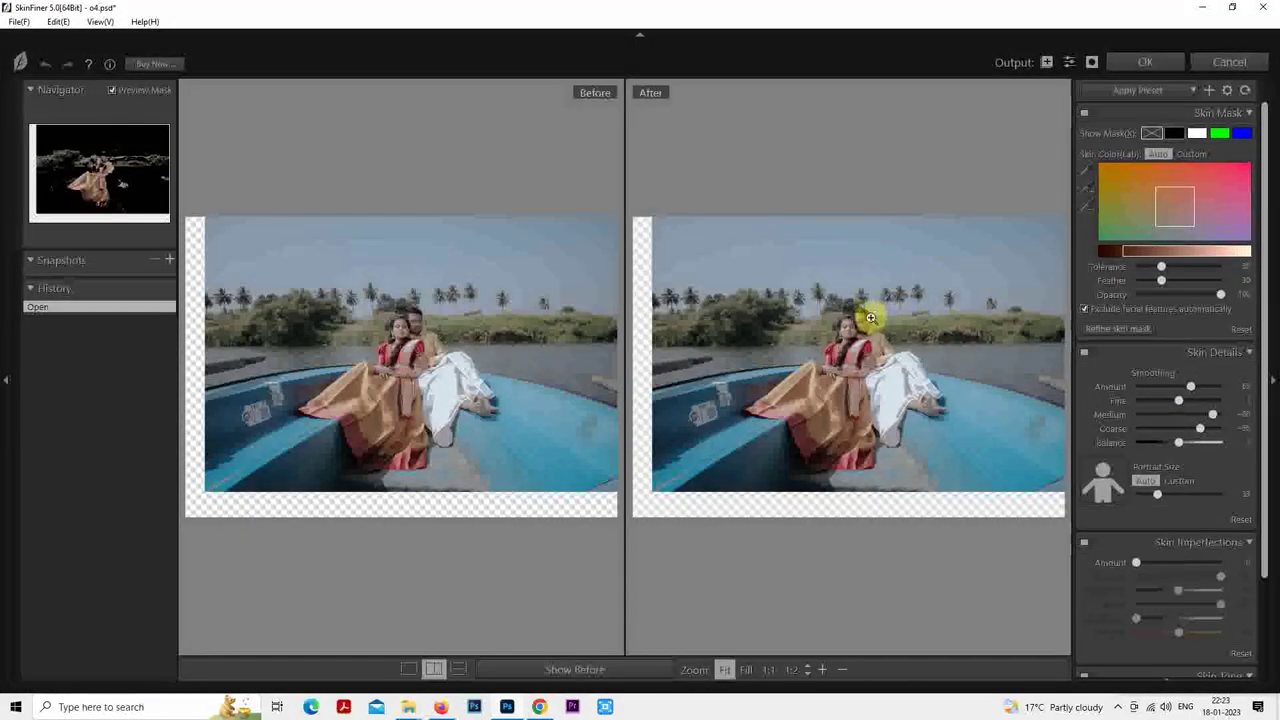
click(862, 315)
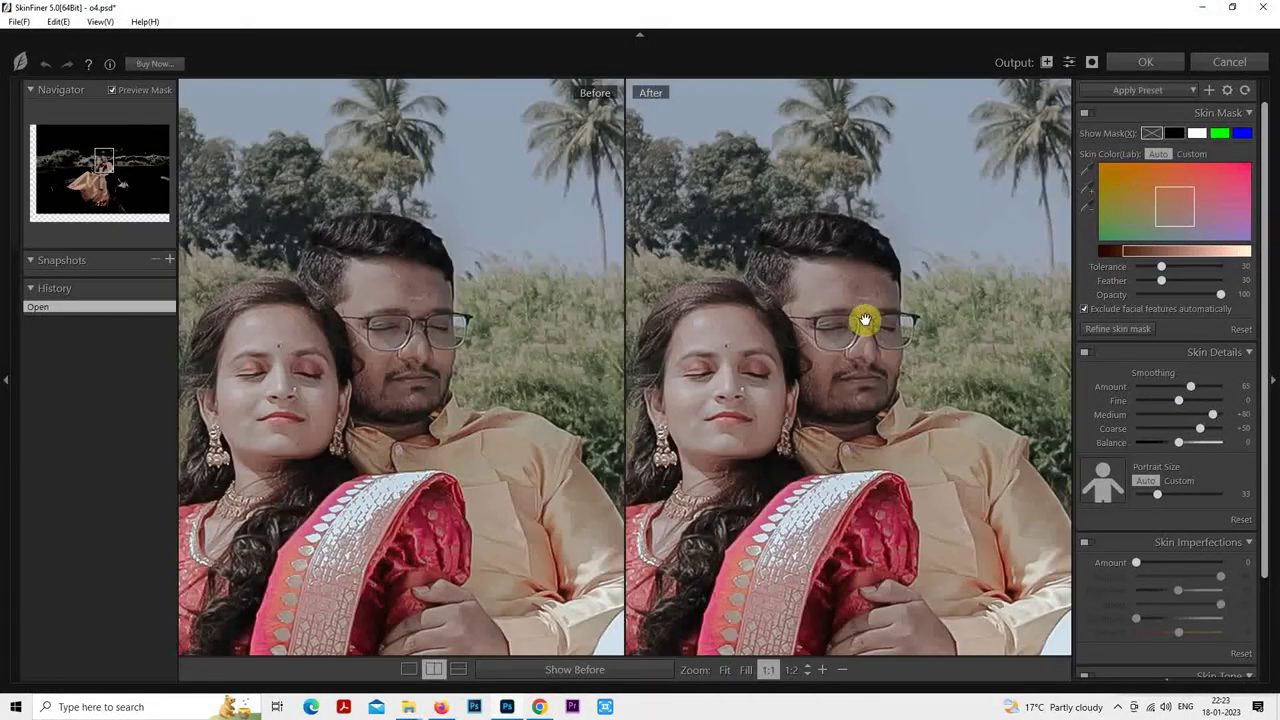
click(1145, 62)
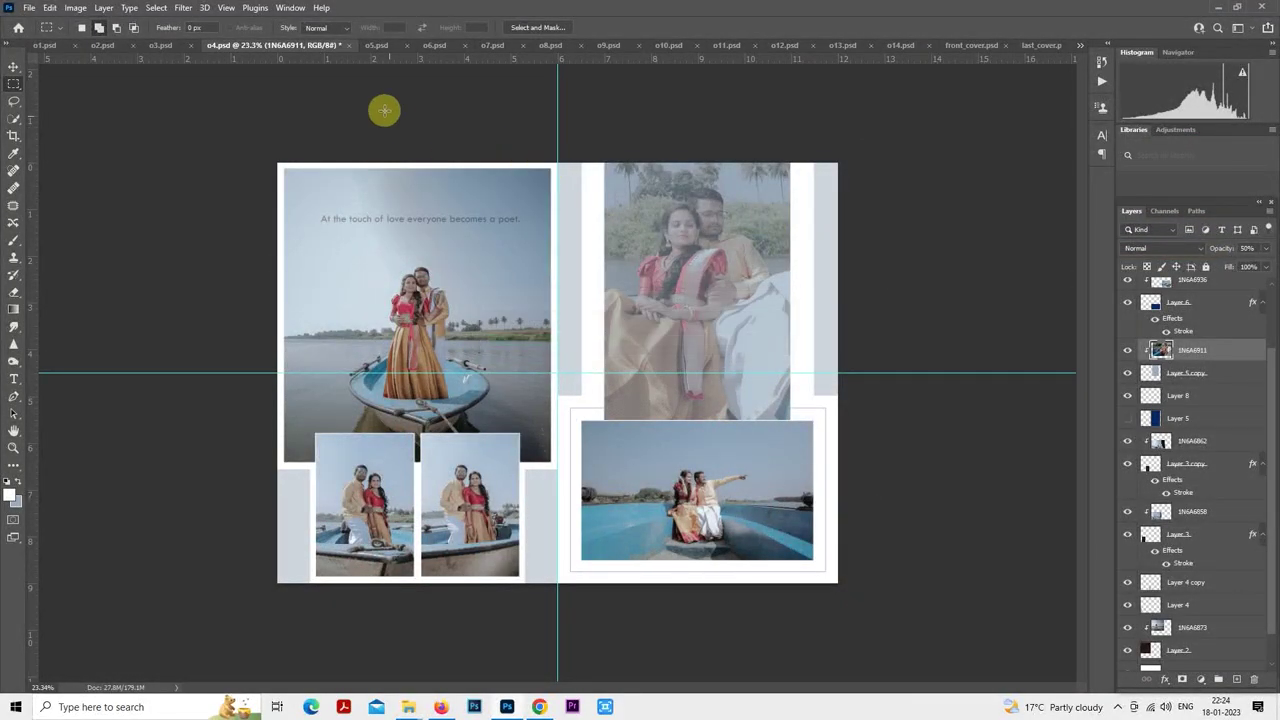
- In the o5 spread, rasterize layers 1N6A7063 and 1N6A6995 and load their selections
click(376, 45)
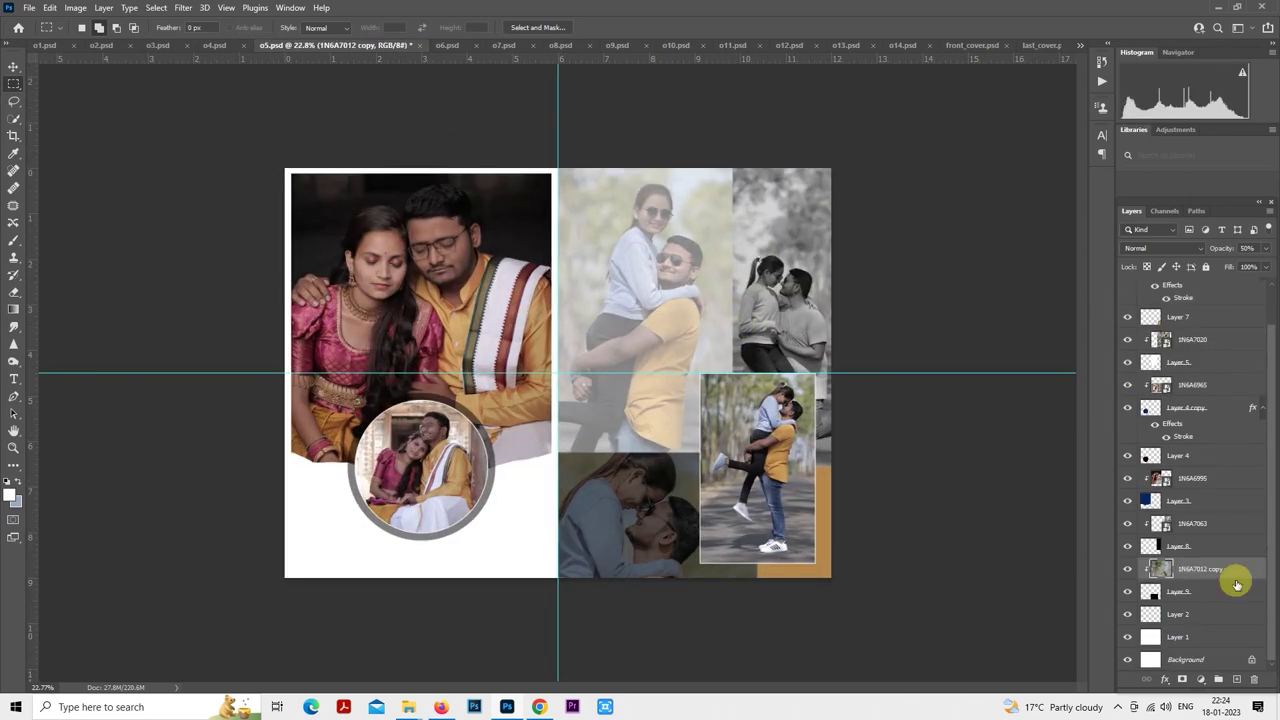
click(1128, 569)
click(1128, 569)
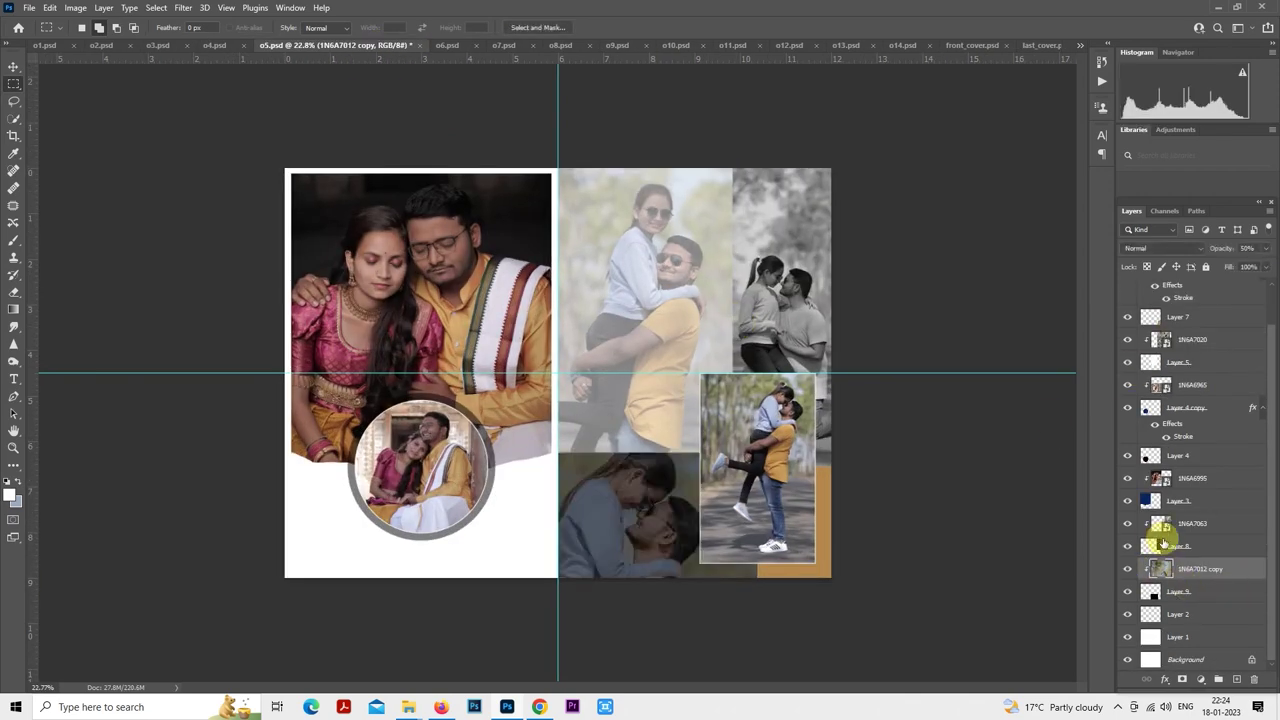
right_click(1200, 523)
click(1086, 362)
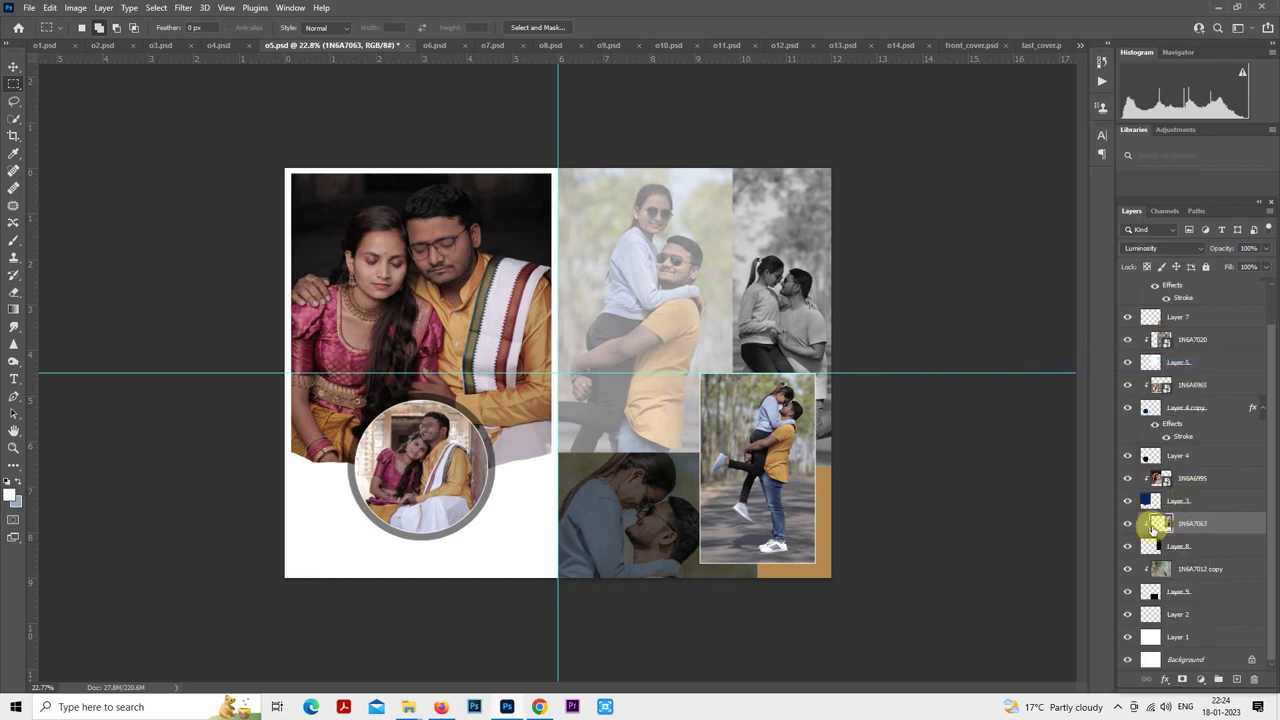
ctrl+click(1160, 523)
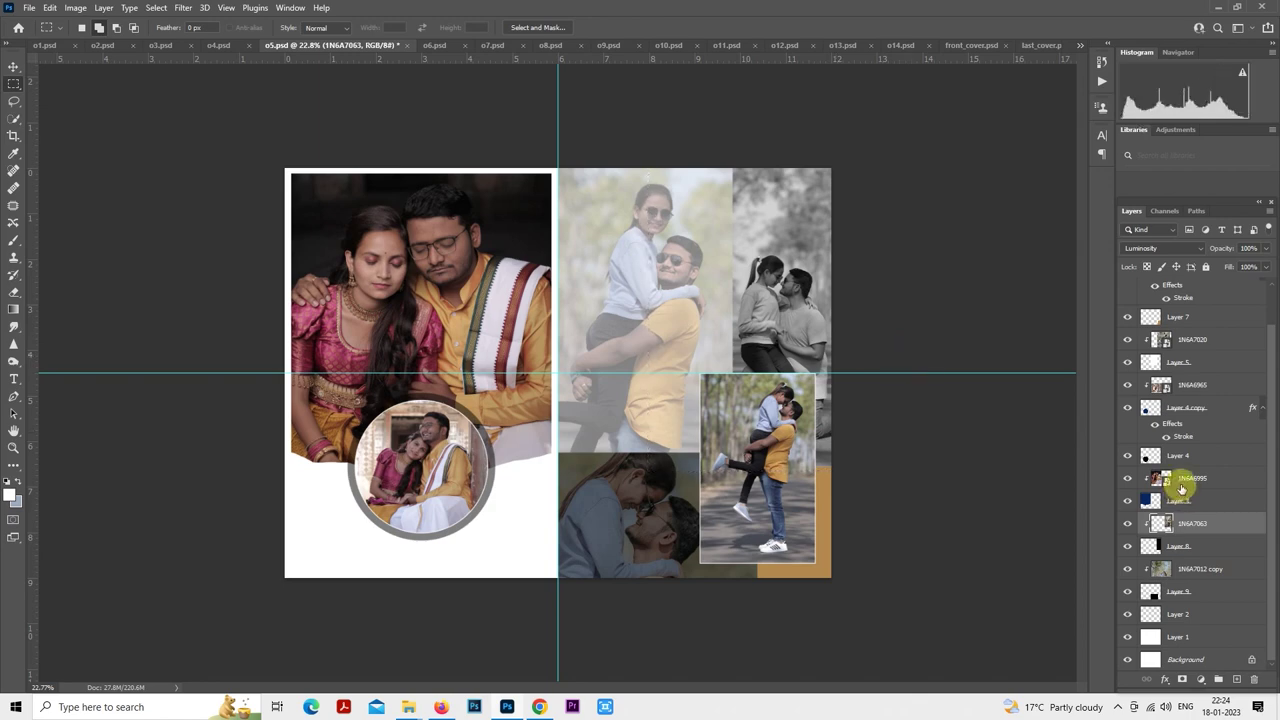
right_click(1176, 479)
click(1075, 364)
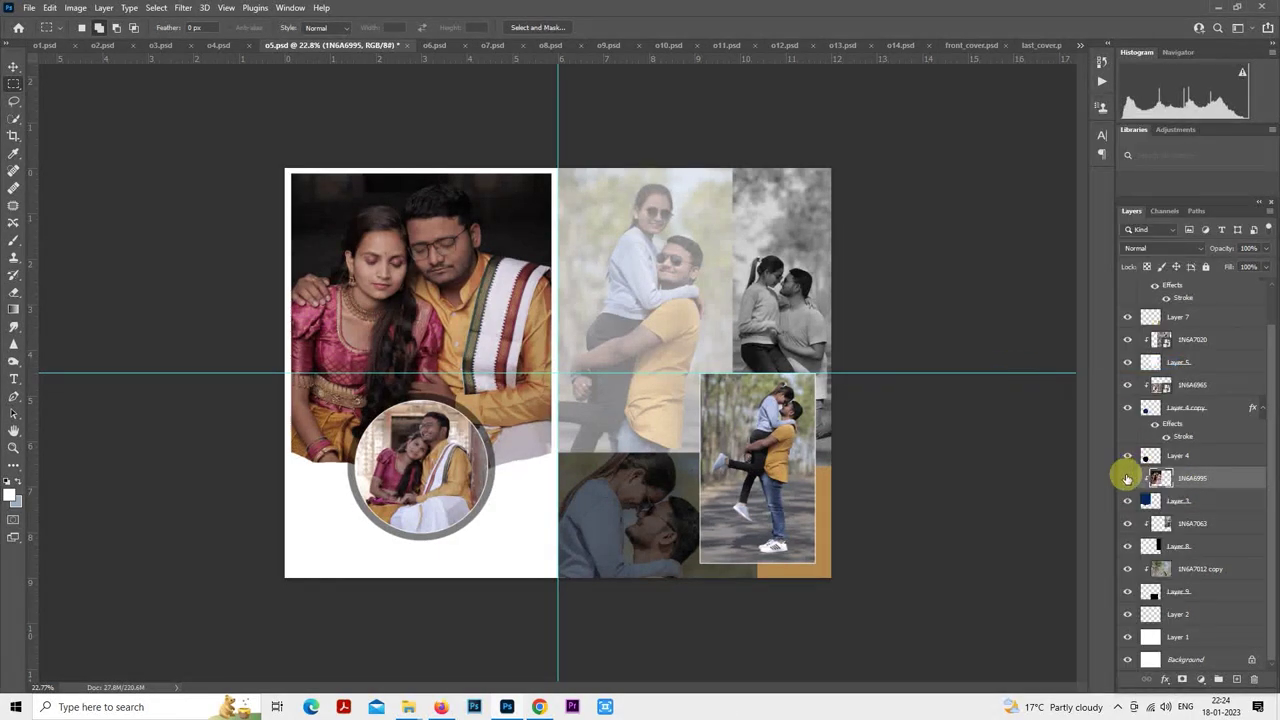
ctrl+click(1155, 479)
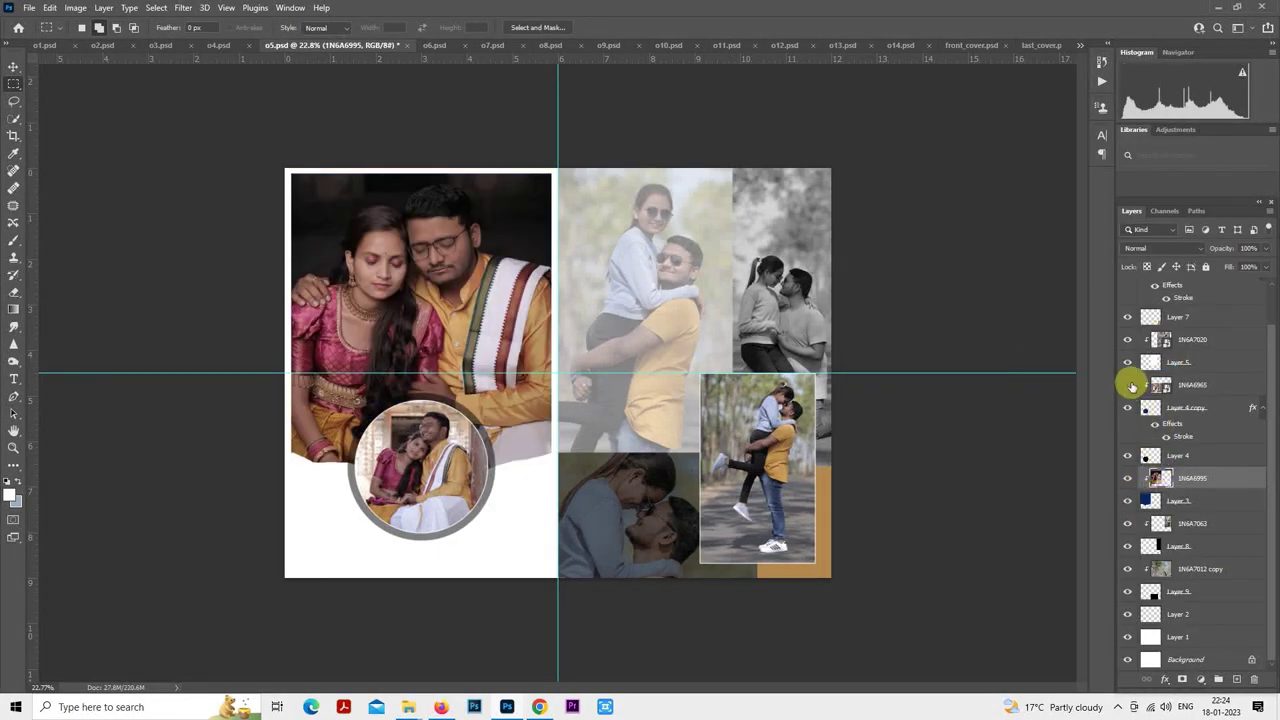
click(1128, 340)
click(1128, 340)
- Rasterize layer 1N6A7020 and set the lifting-couple photo to 50% opacity
scroll(1170, 385, up, 1)
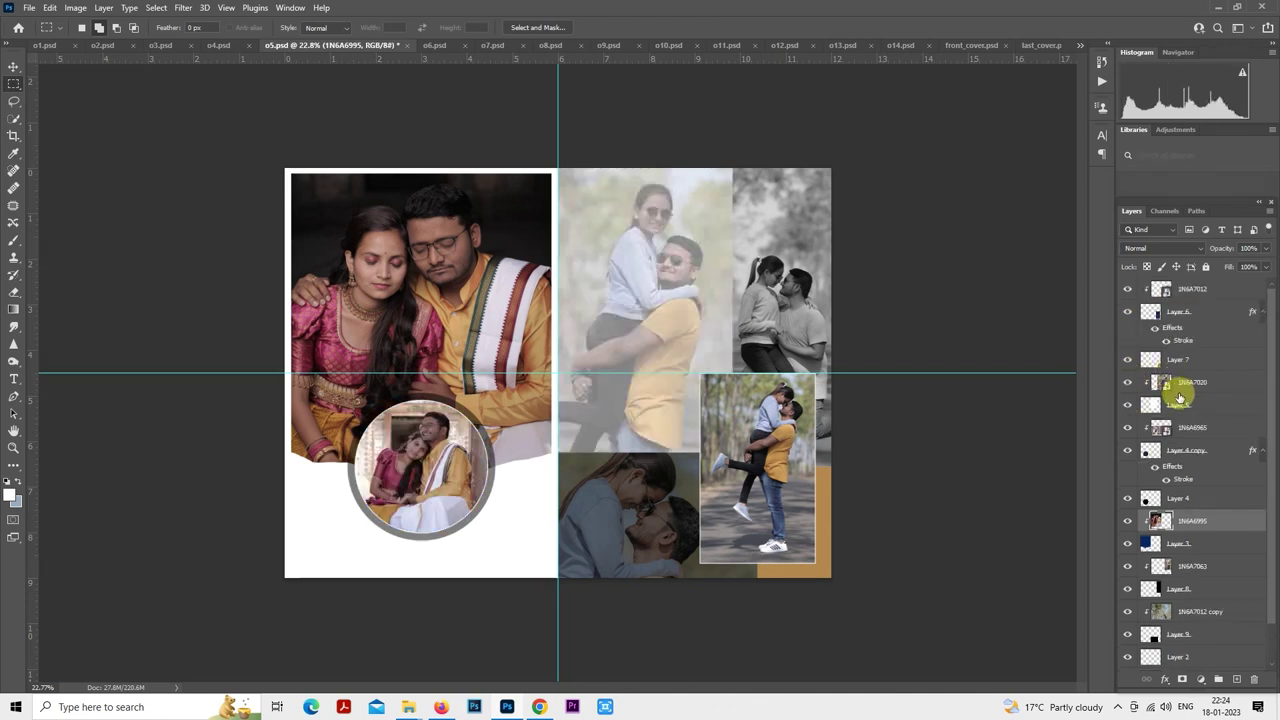
right_click(1193, 387)
click(1100, 361)
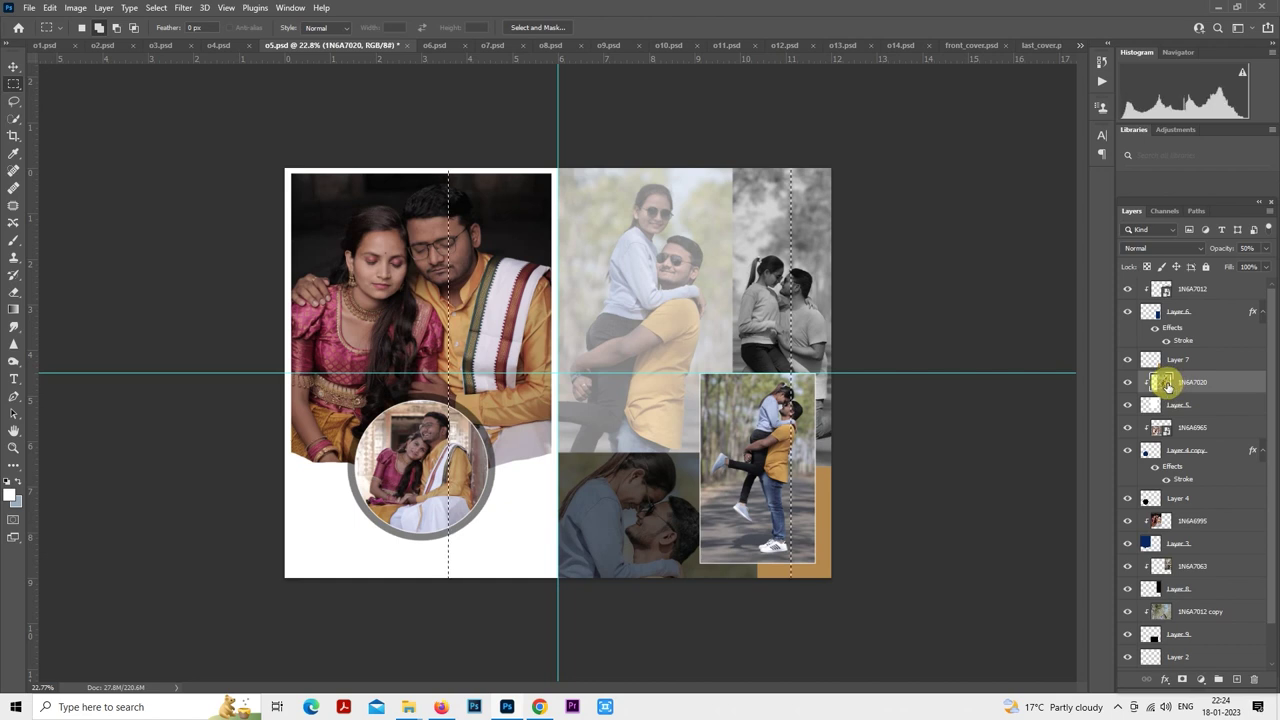
ctrl+click(1163, 383)
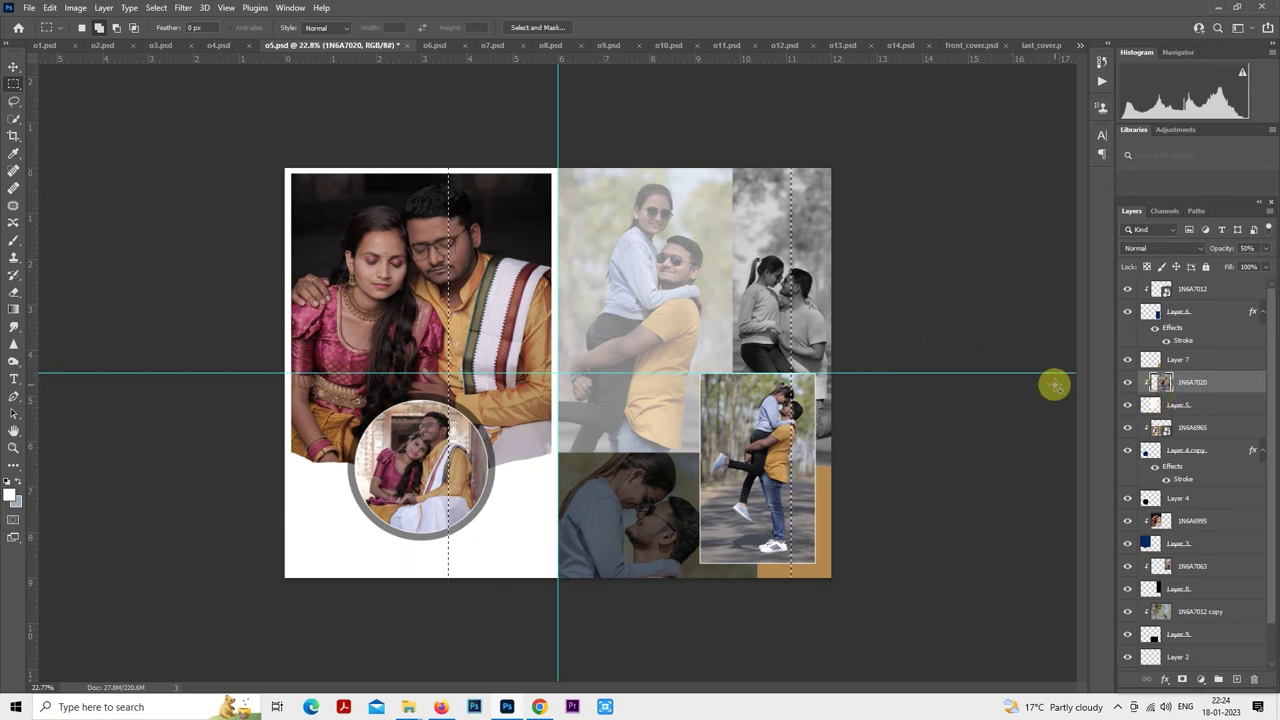
key(0)
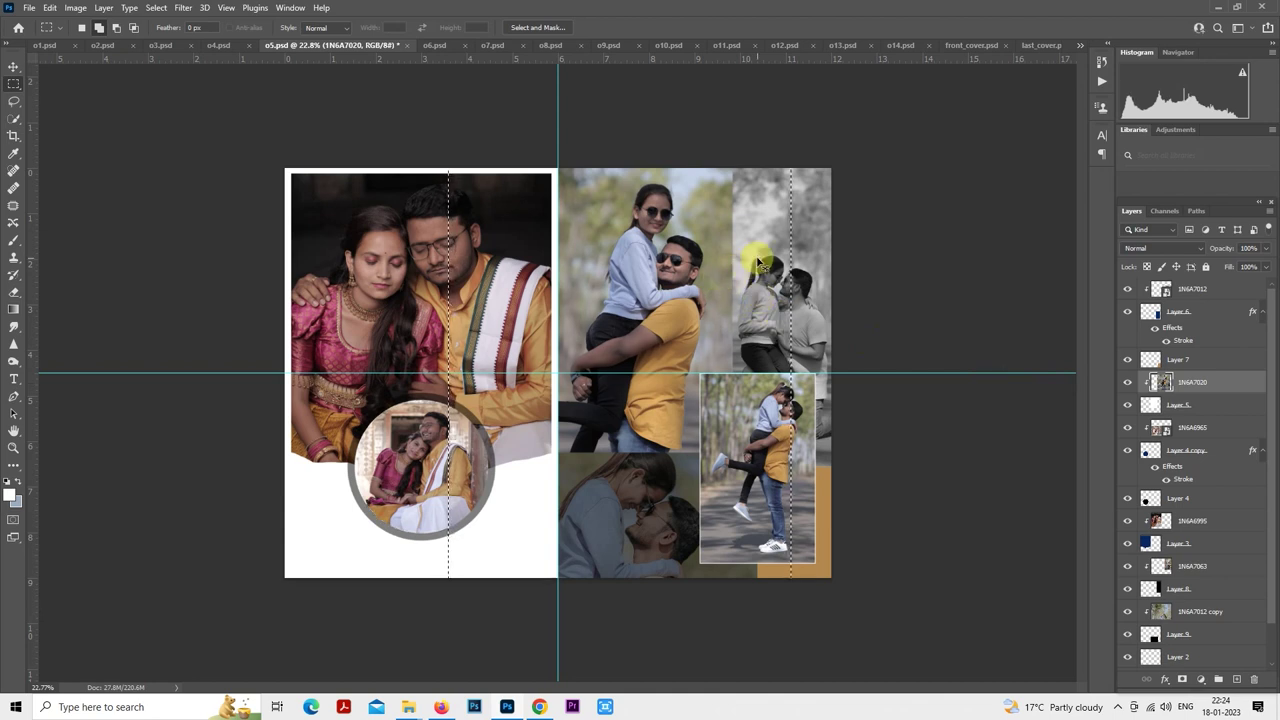
key(5)
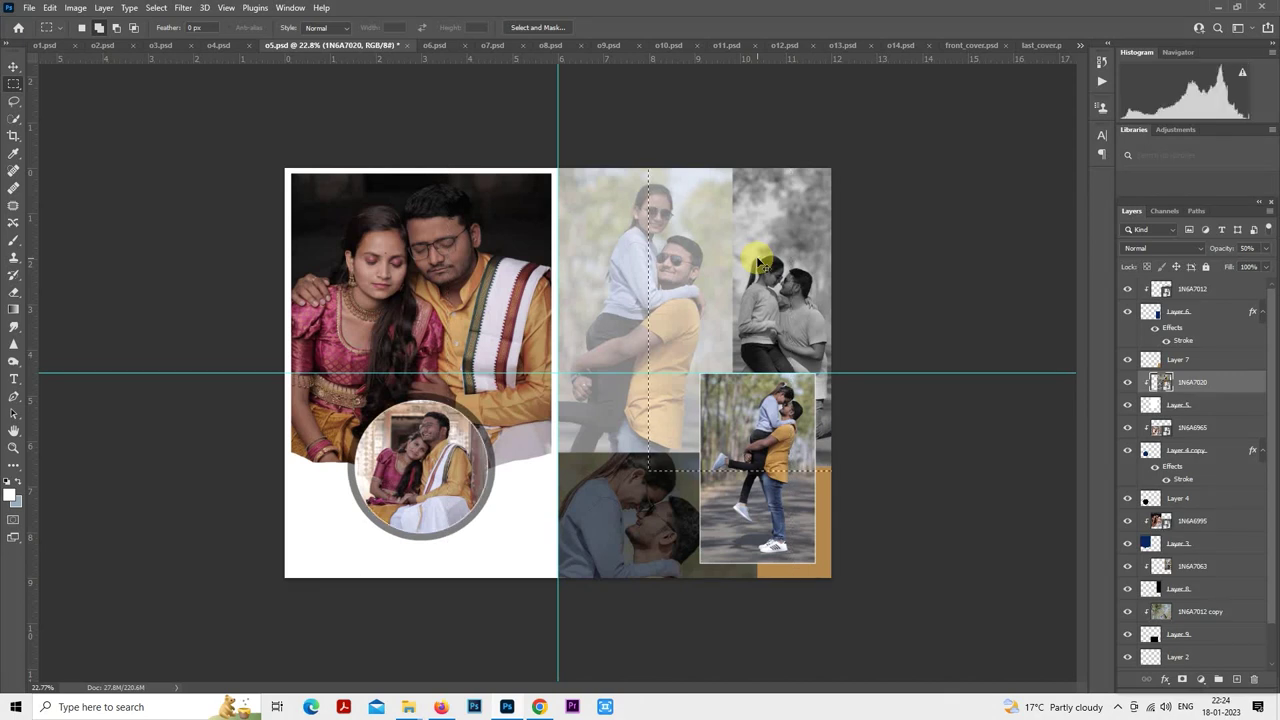
- Convert 1N6A7020 to a regular layer and bring up the Camera Raw filter on it
scroll(1165, 480, down, 1)
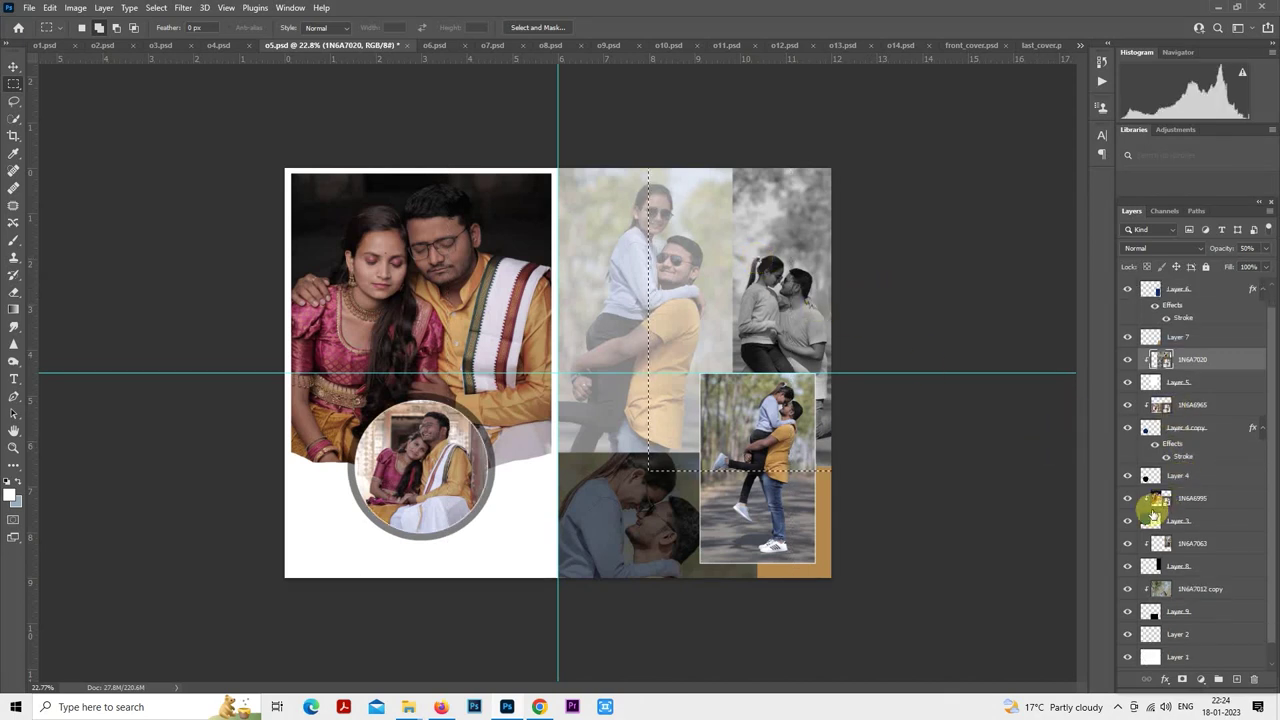
click(1128, 545)
click(1128, 545)
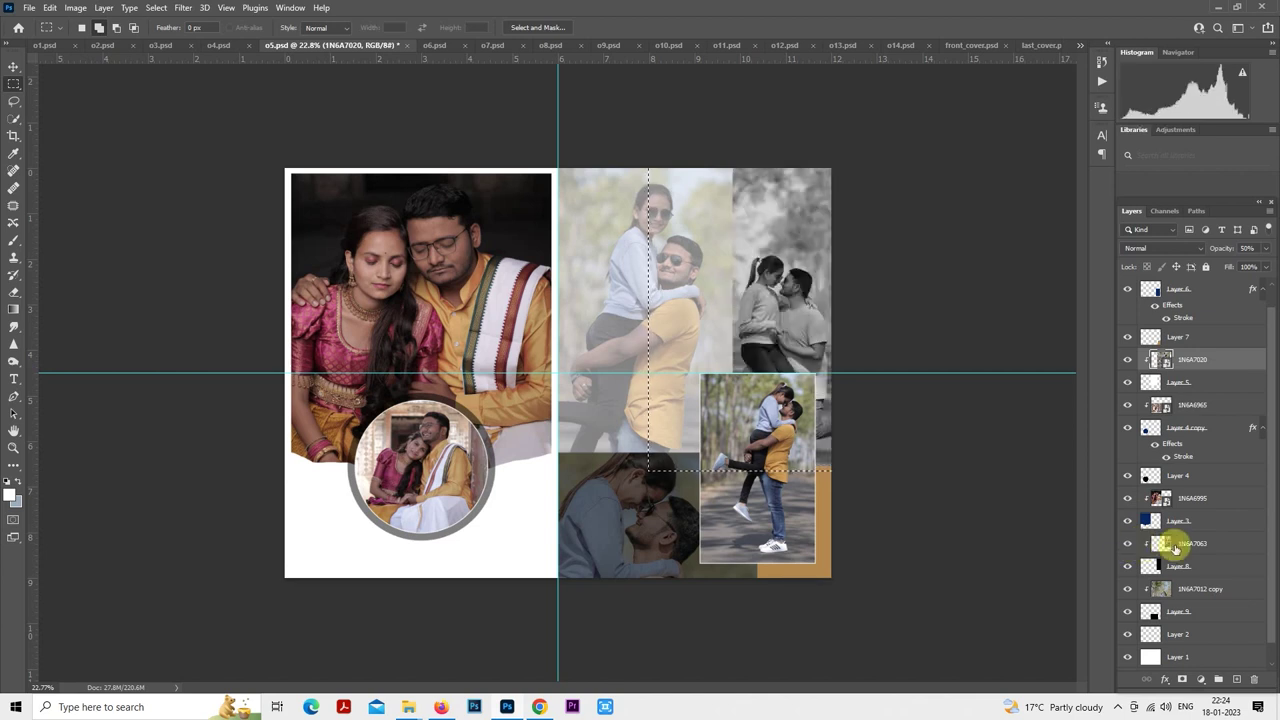
click(1160, 543)
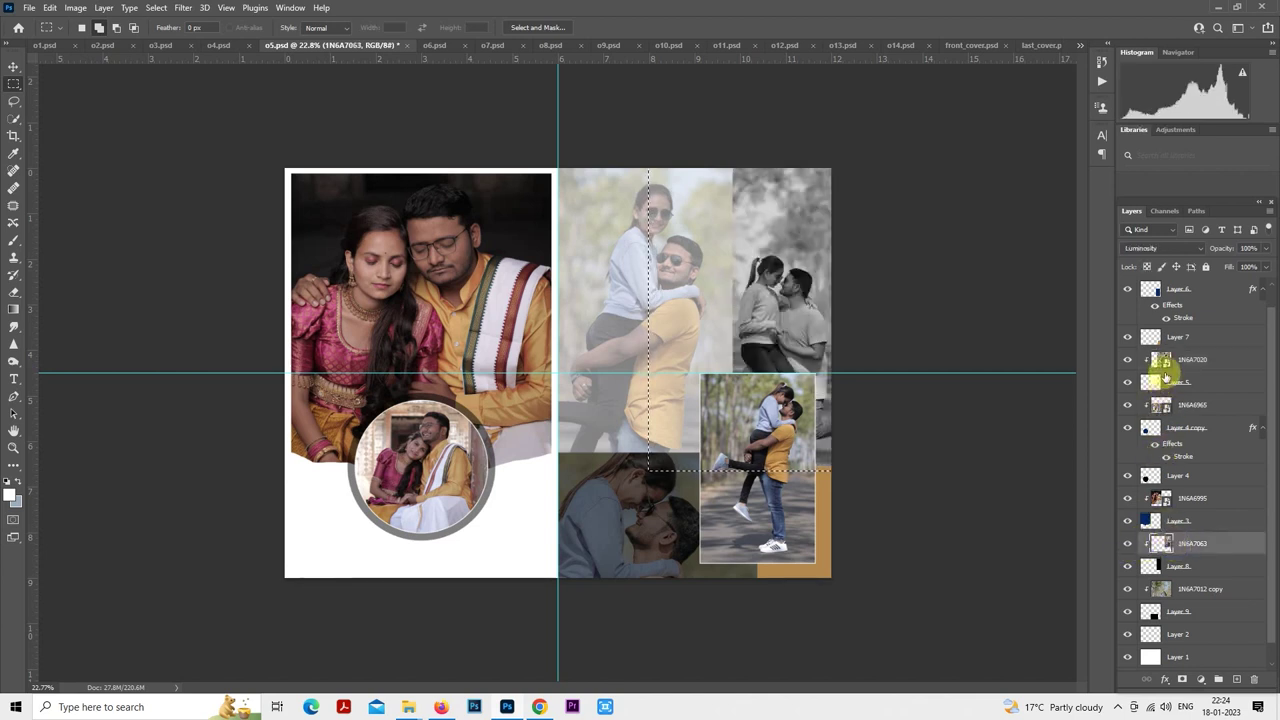
click(1128, 359)
click(1128, 359)
click(1188, 362)
right_click(1188, 365)
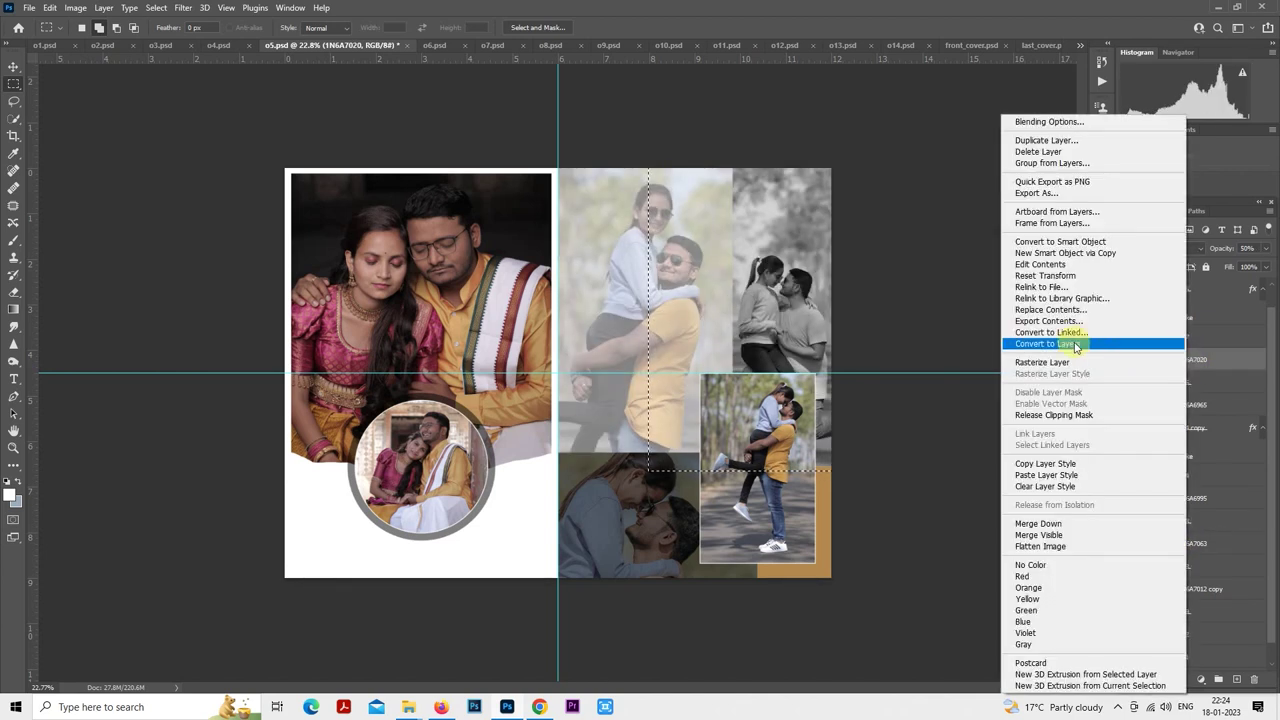
click(1089, 363)
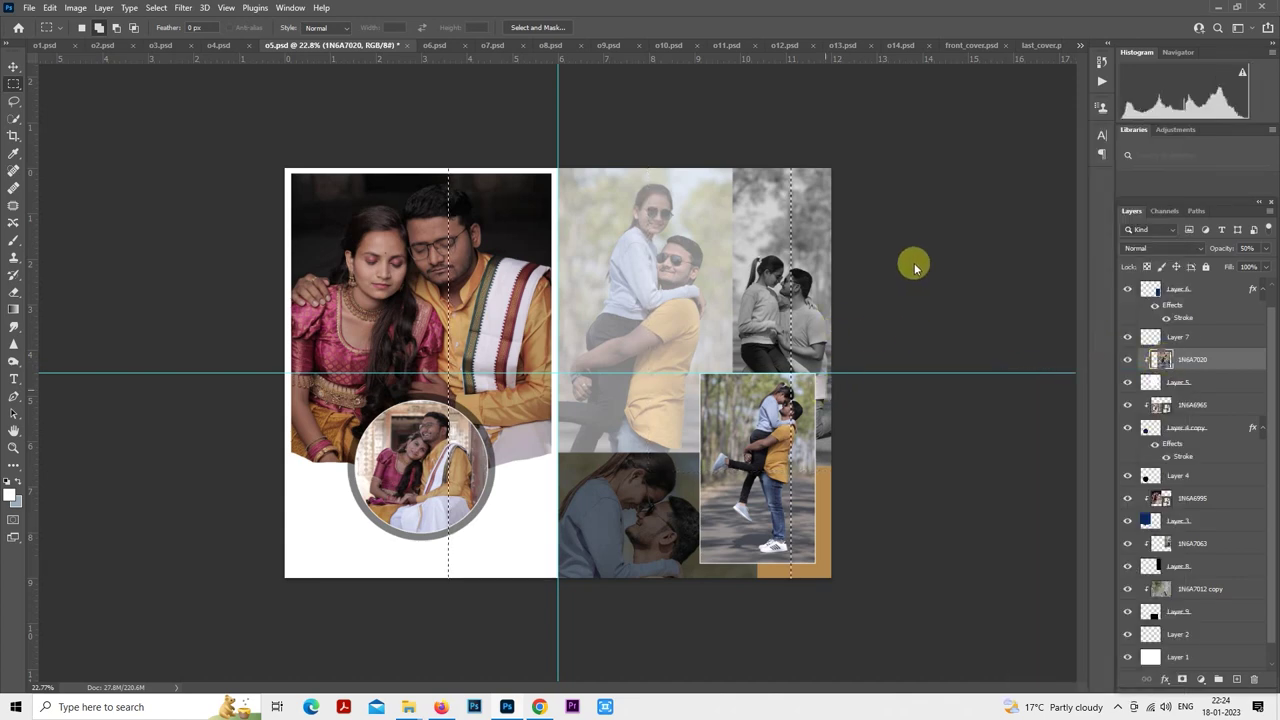
key(ctrl+shift+a)
- Apply a saved user preset to 1N6A7020 in Camera Raw with exposure -0.10 and vibrance +39
click(1081, 168)
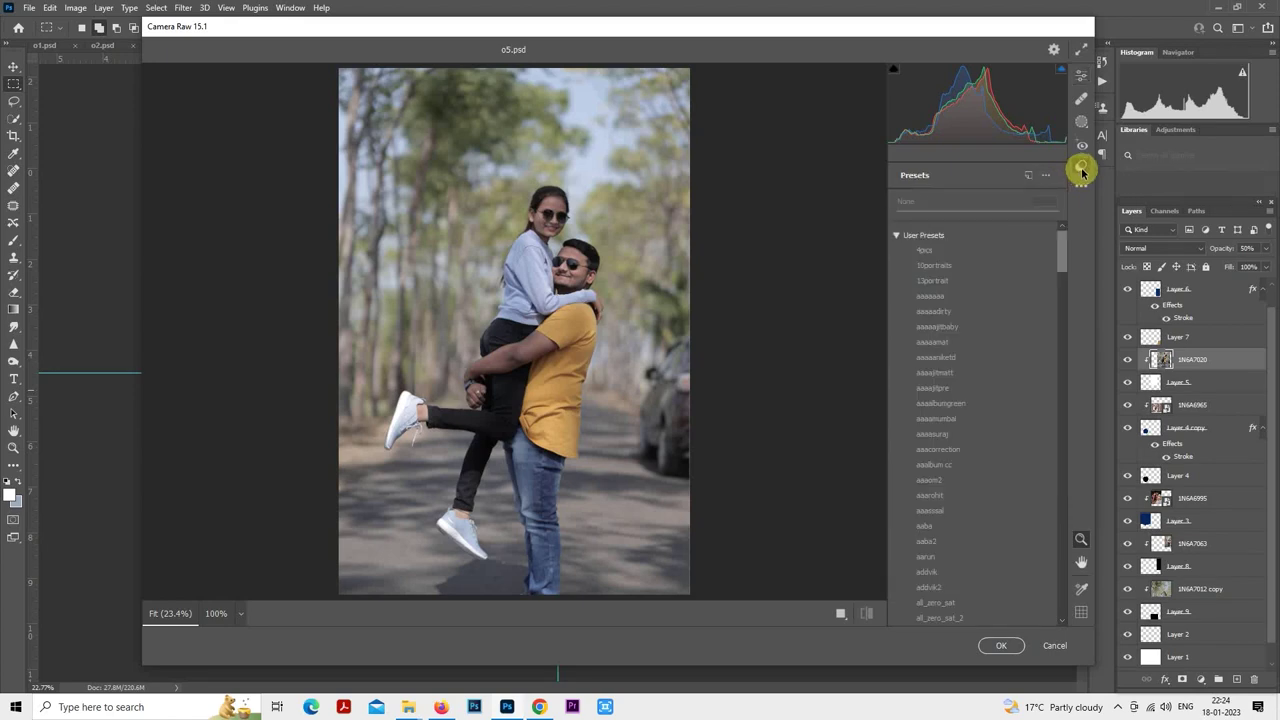
click(1000, 265)
click(1083, 78)
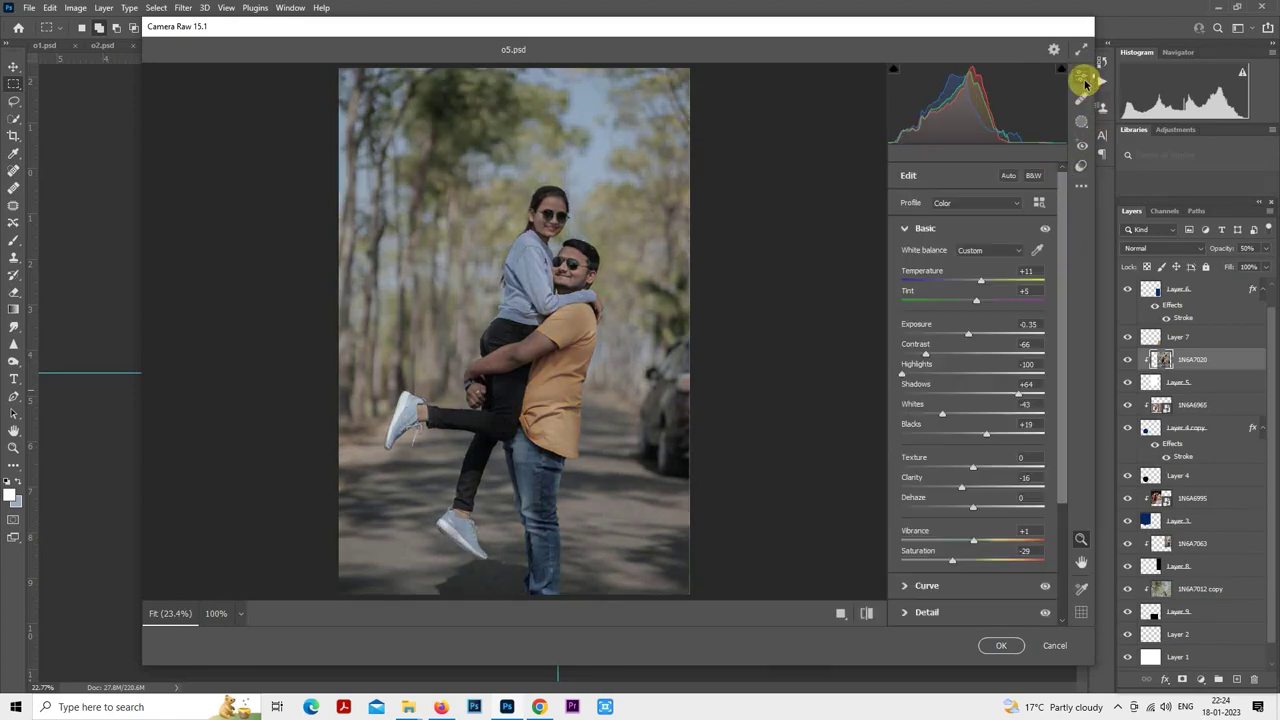
drag(968, 337, 973, 334)
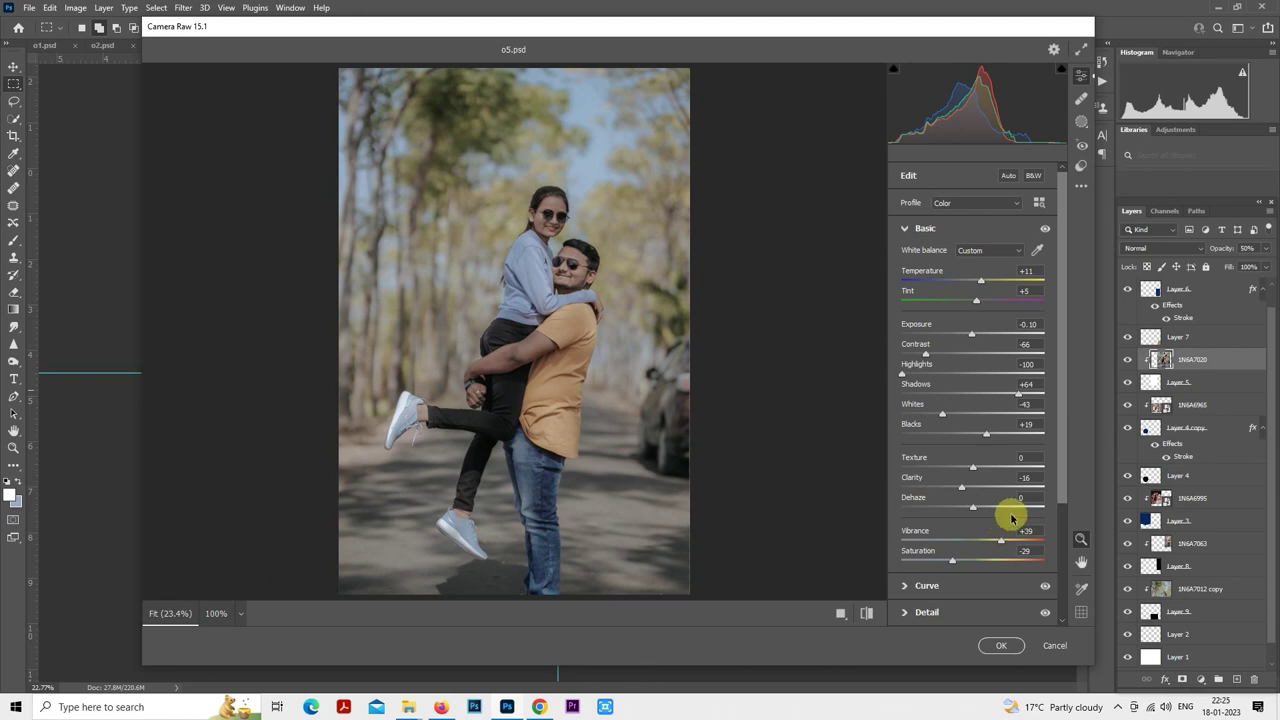
click(999, 646)
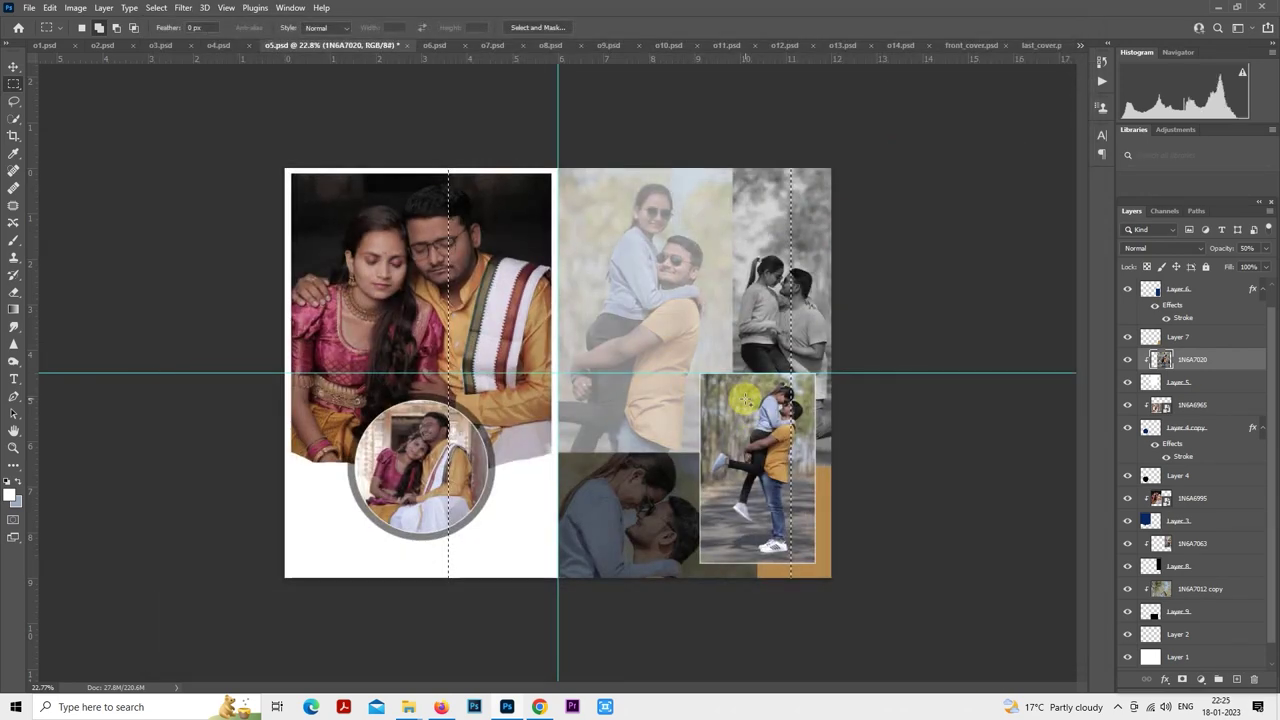
- Load the 1N6A7063 photo outline as a selection, then clear it
key(ctrl+d)
scroll(1180, 450, down, 1)
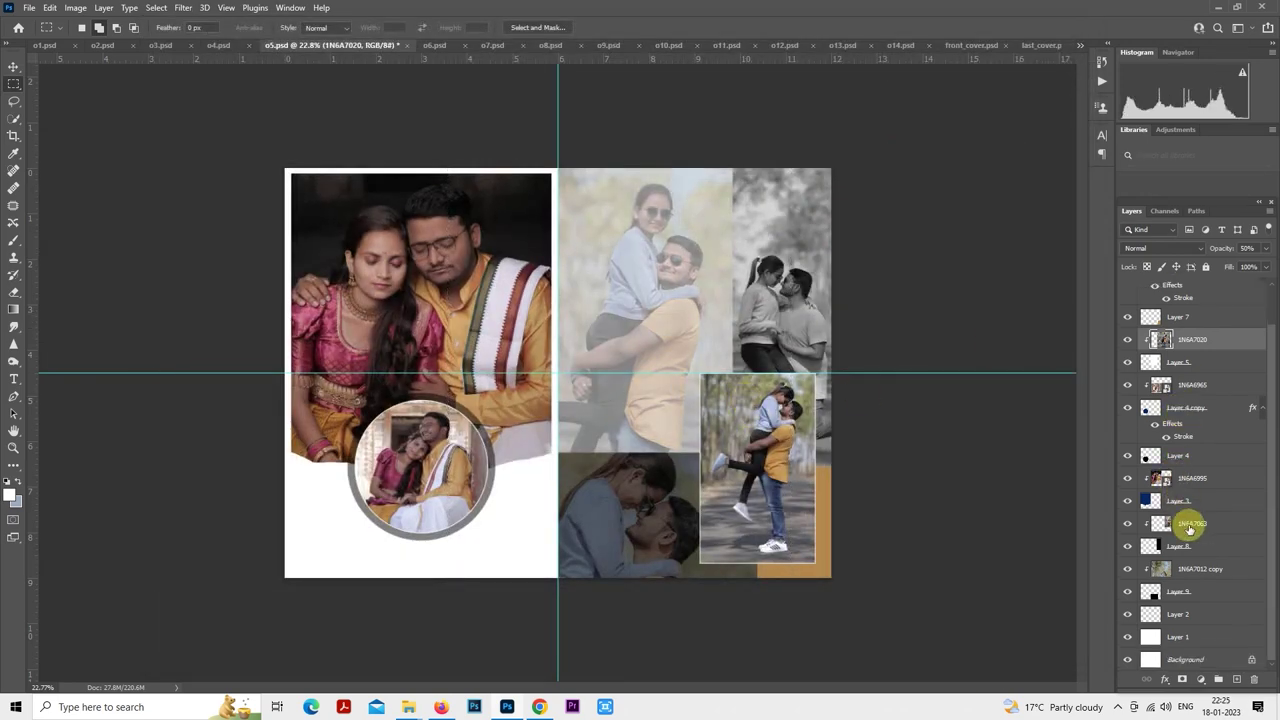
click(1190, 529)
ctrl+click(1168, 523)
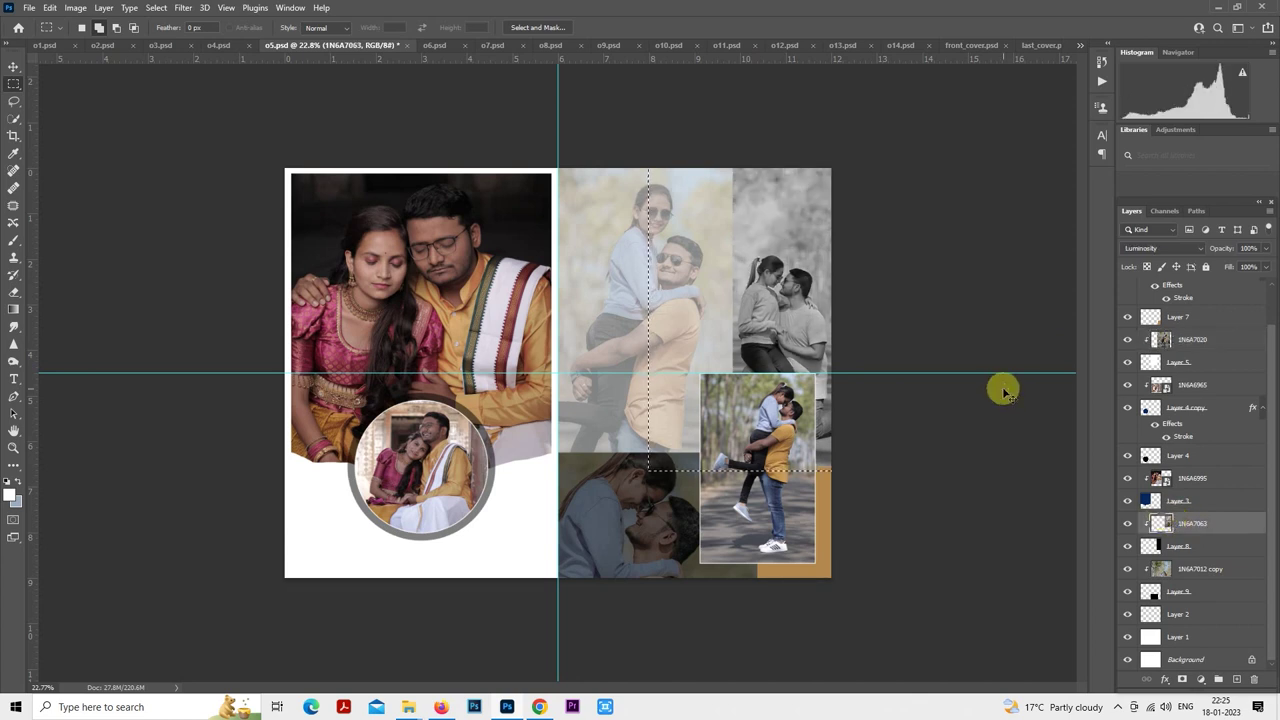
key(ctrl+d)
- Rasterize the 1N6A7012 layer and drop its selection
scroll(1177, 356, up, 2)
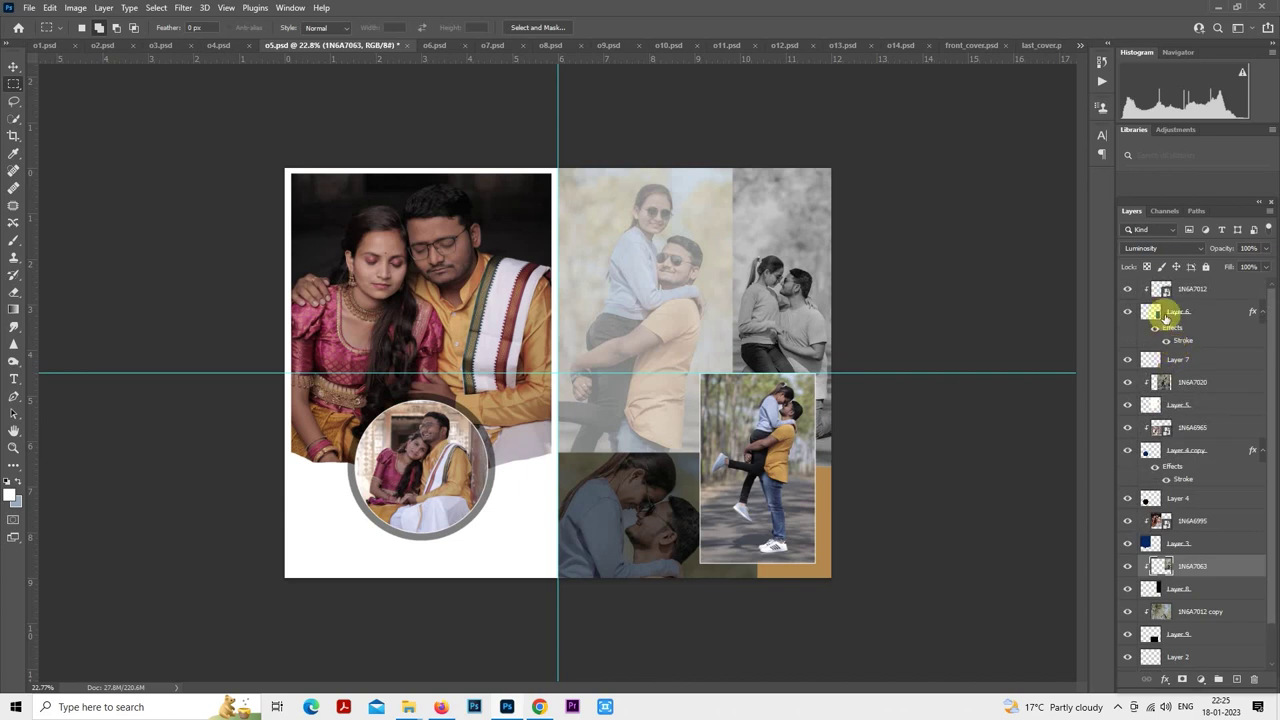
right_click(1195, 292)
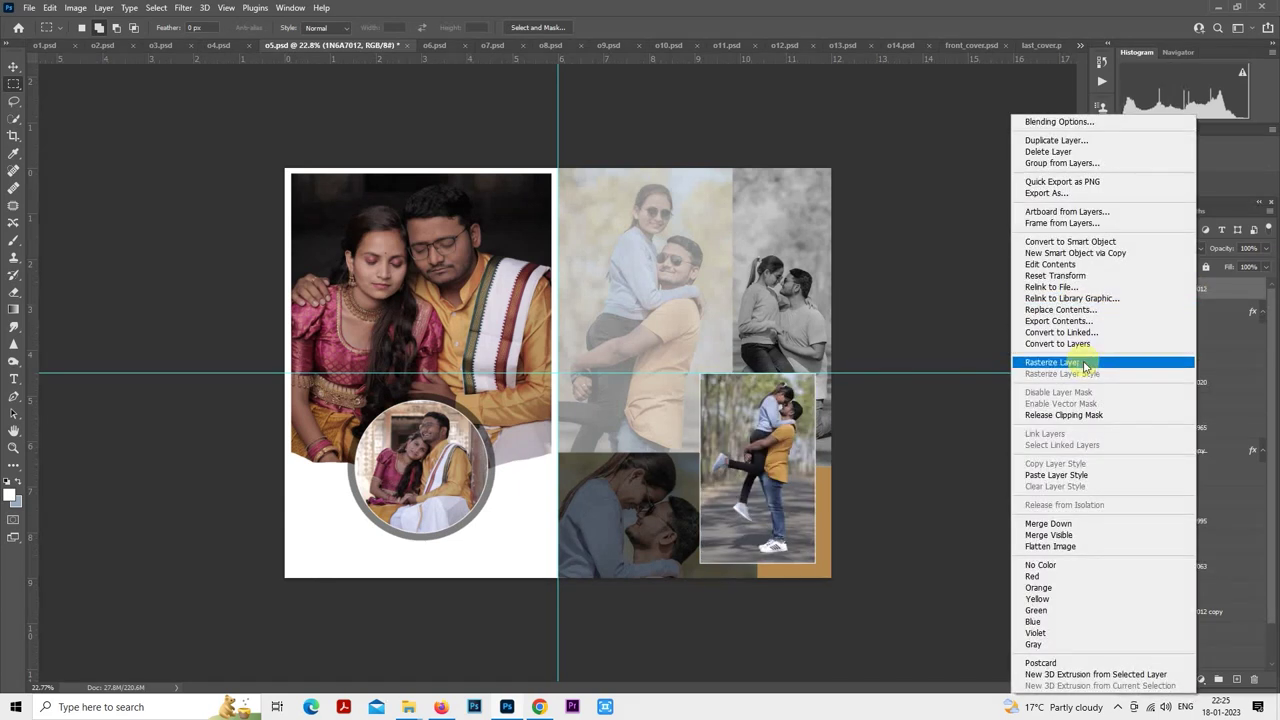
click(1086, 366)
ctrl+click(1163, 290)
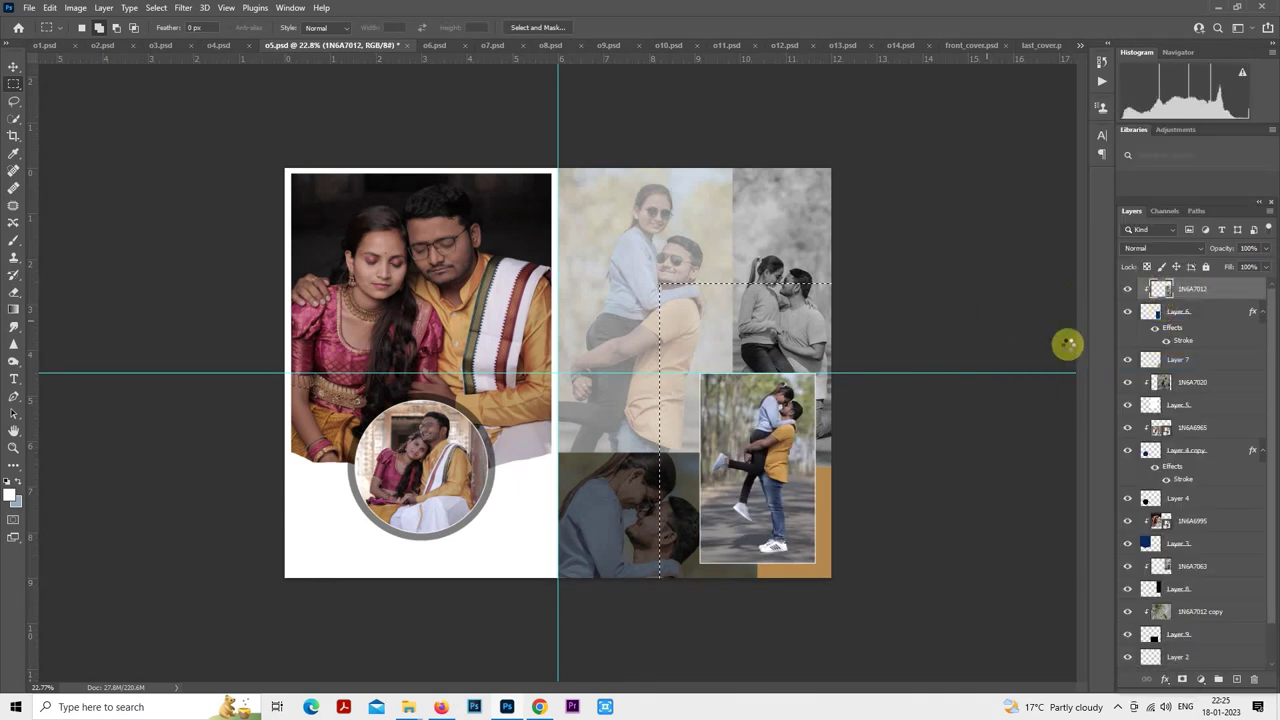
click(901, 349)
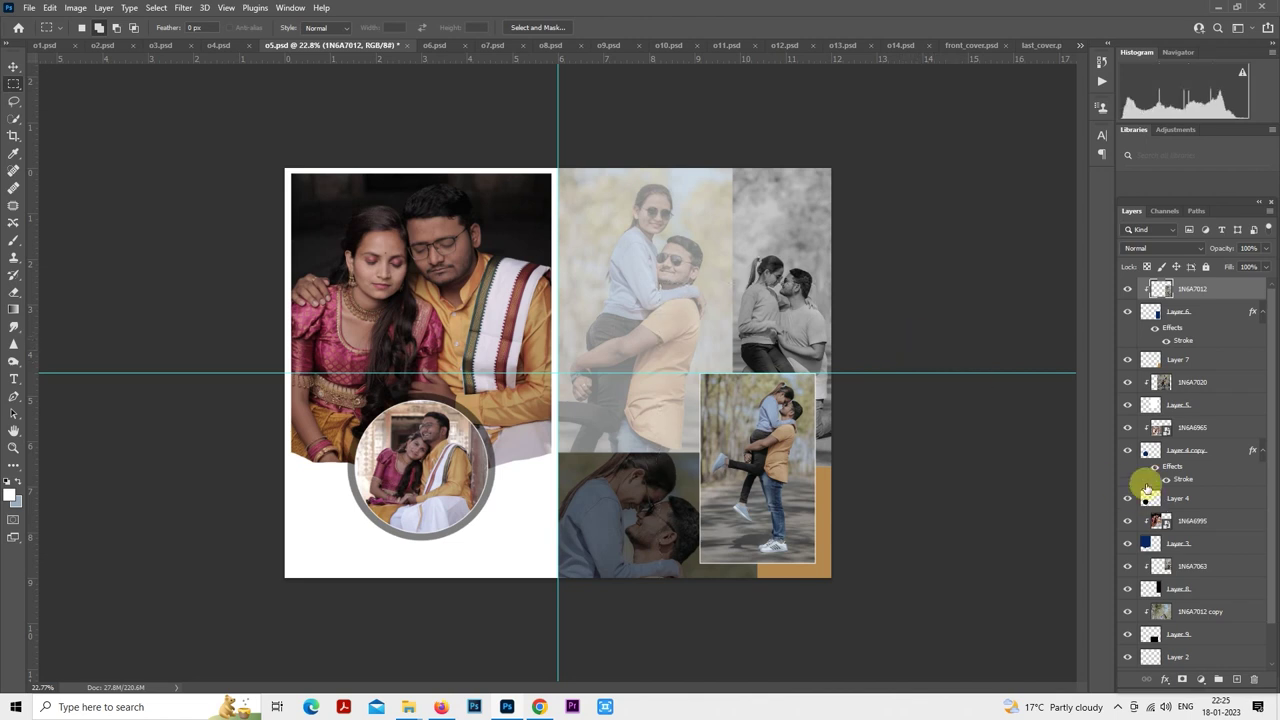
- Rasterize 1N6A6995, select its pixels, and bring up Camera Raw on the traditional-dress photo
scroll(1143, 490, down, 1)
right_click(1194, 482)
click(1073, 372)
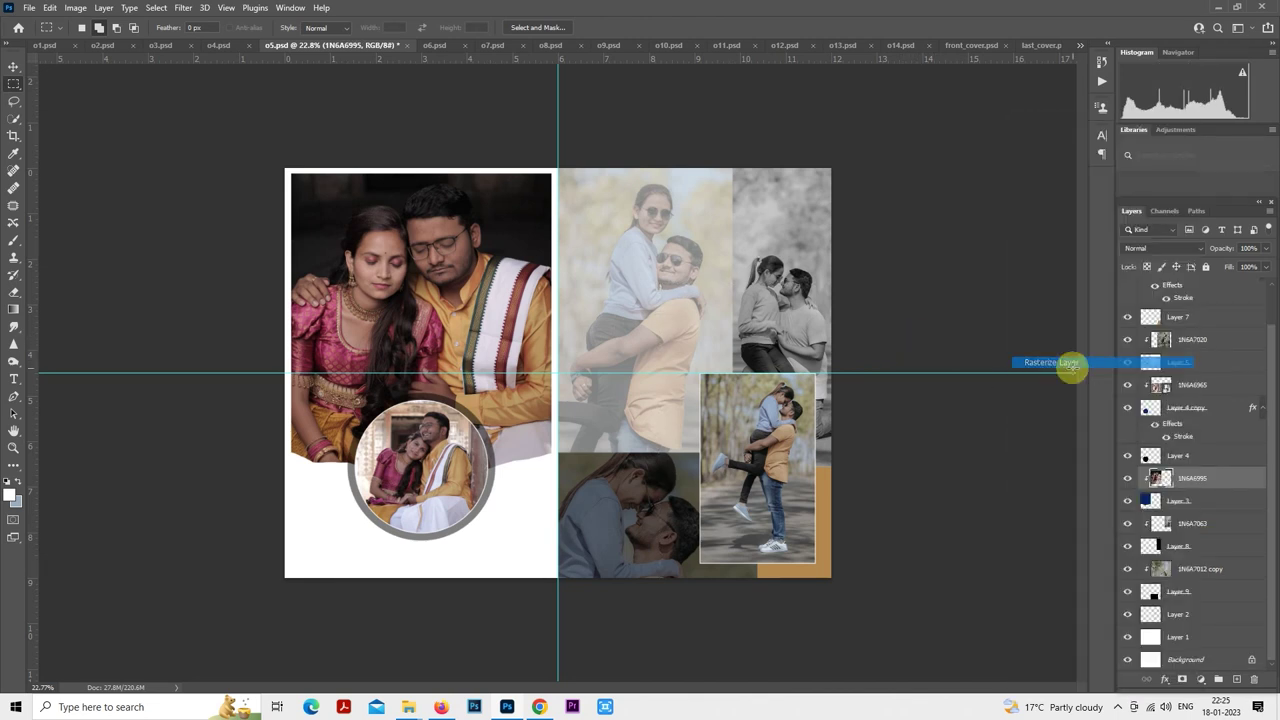
ctrl+click(1160, 478)
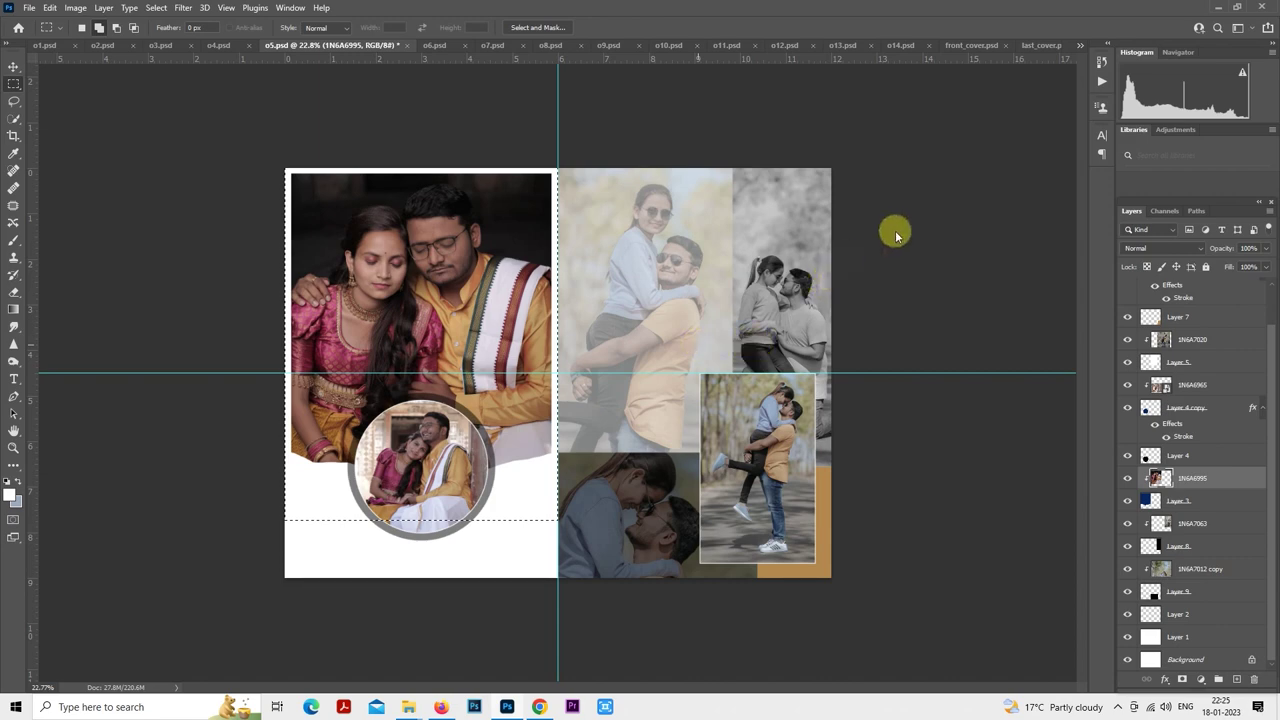
key(ctrl+shift+a)
- Grade 1N6A6995 with the 10portraits preset, exposure +0.05 and shadows +54
click(1081, 166)
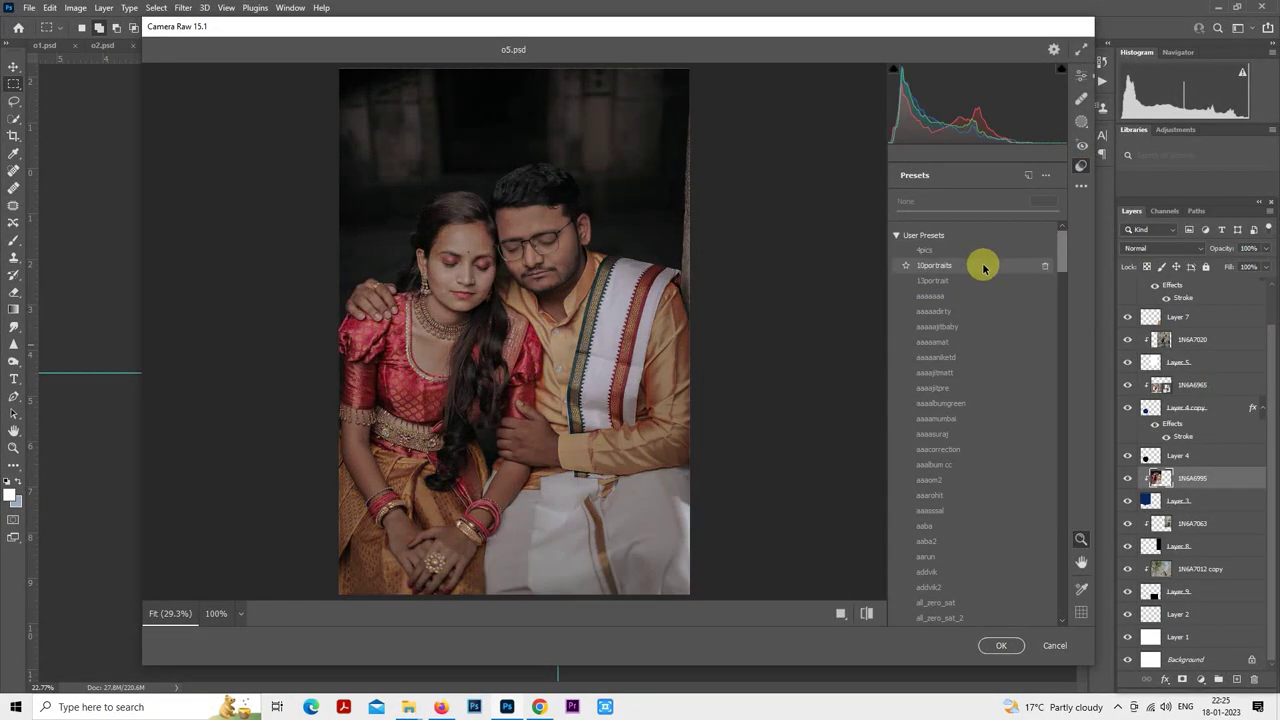
click(983, 265)
click(1081, 76)
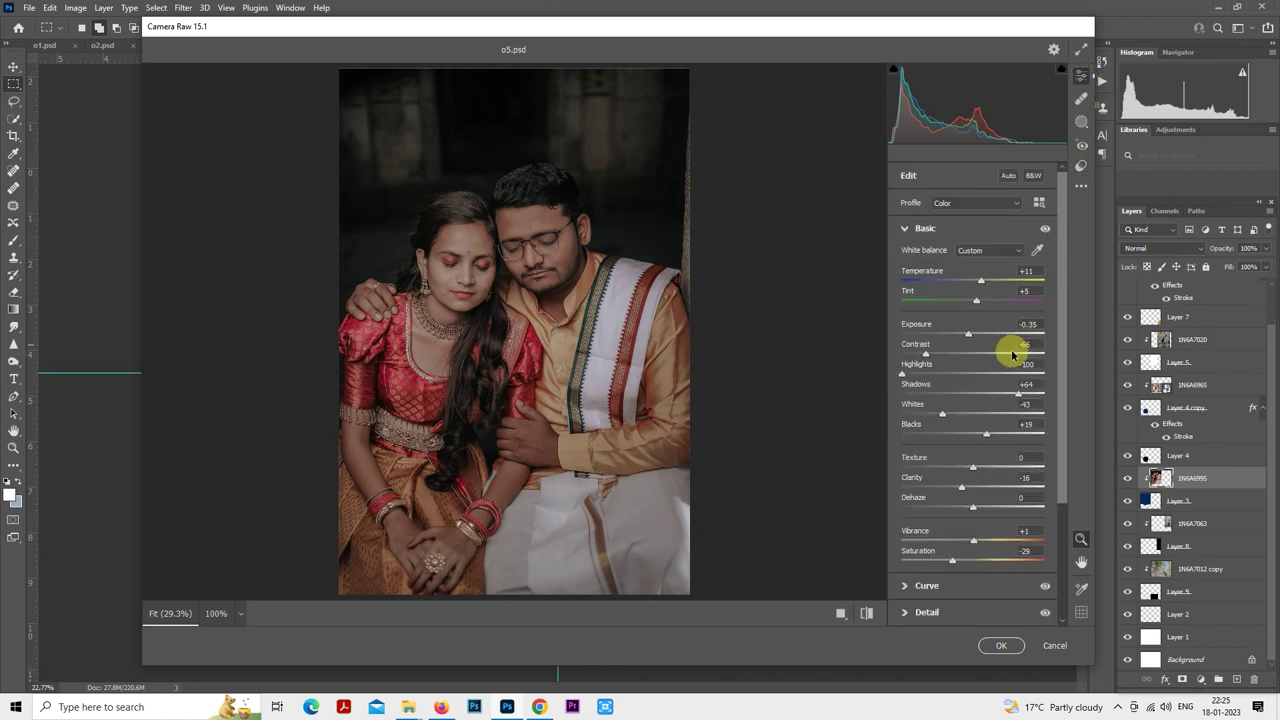
drag(970, 337, 977, 335)
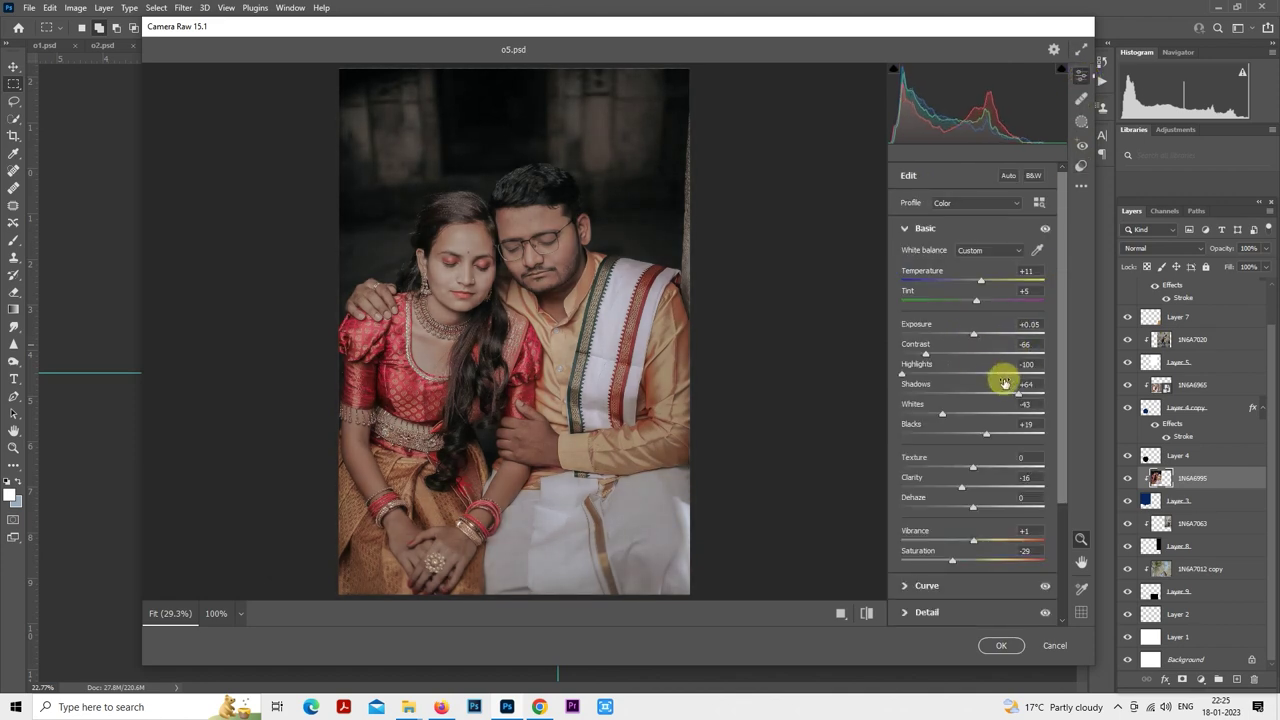
click(1007, 395)
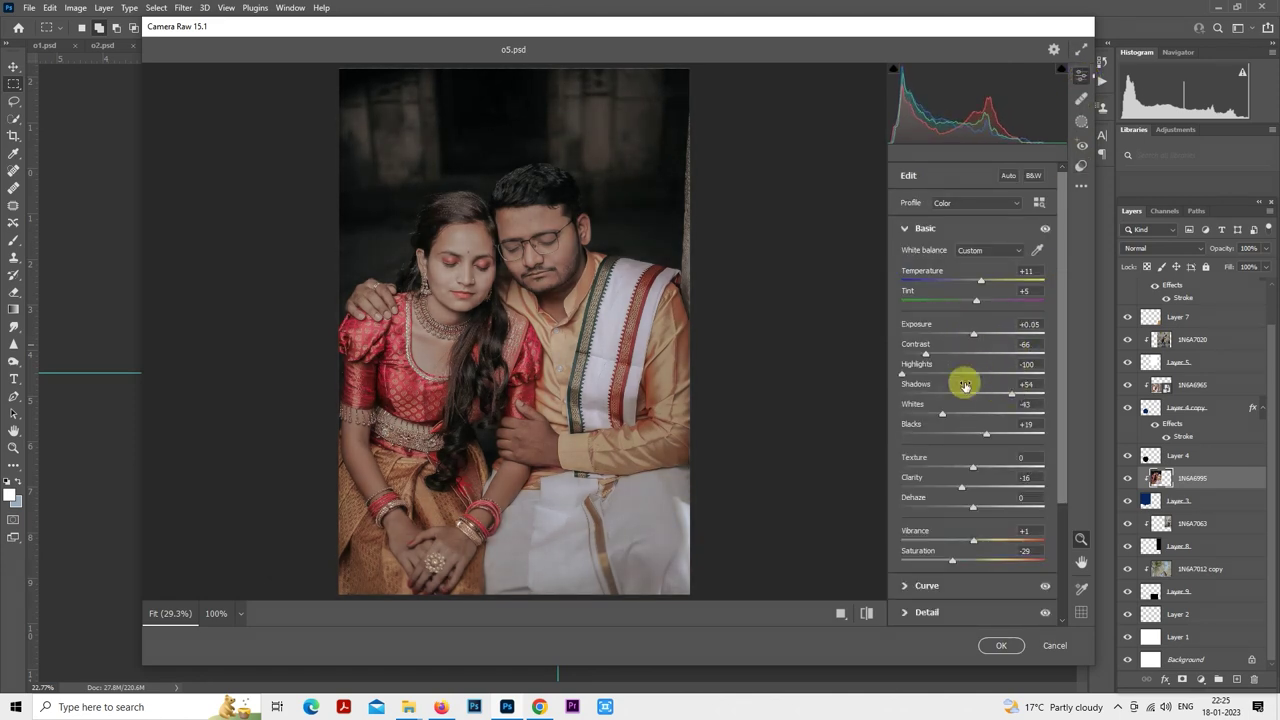
click(1001, 645)
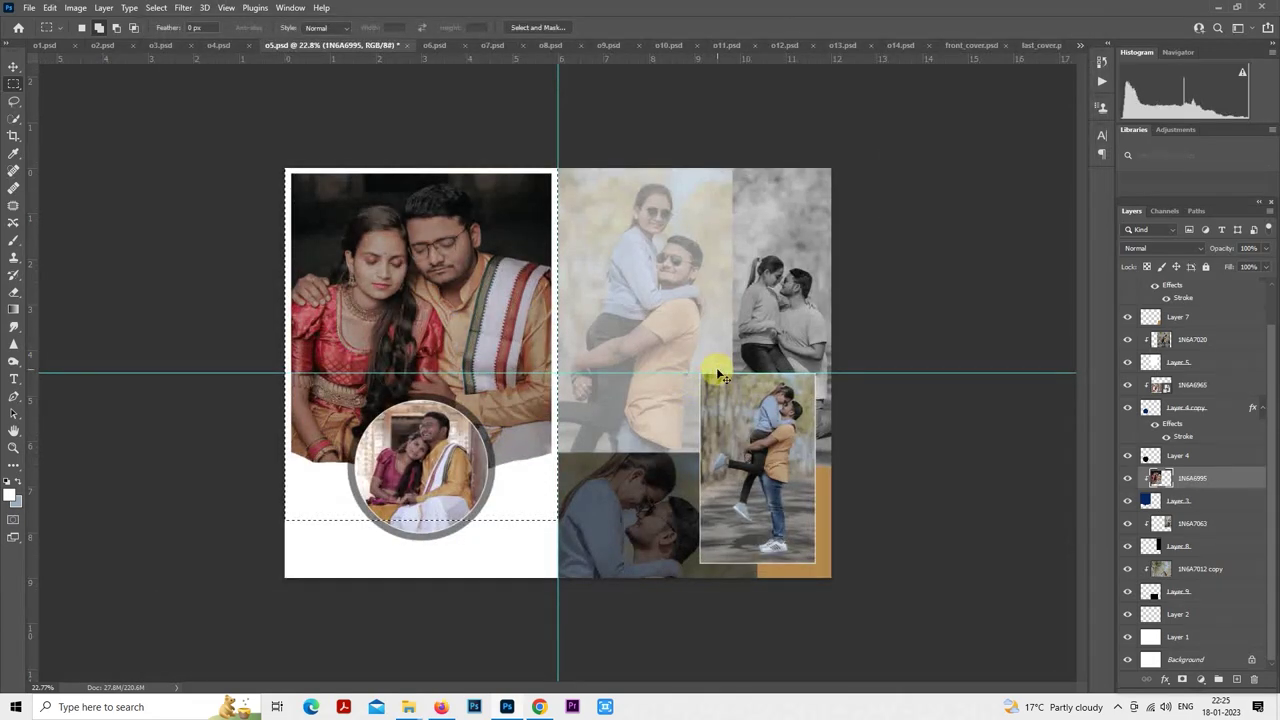
- Clear the selection around the 1N6A6965 circle photo and select the 1N6A6995 layer
key(ctrl+d)
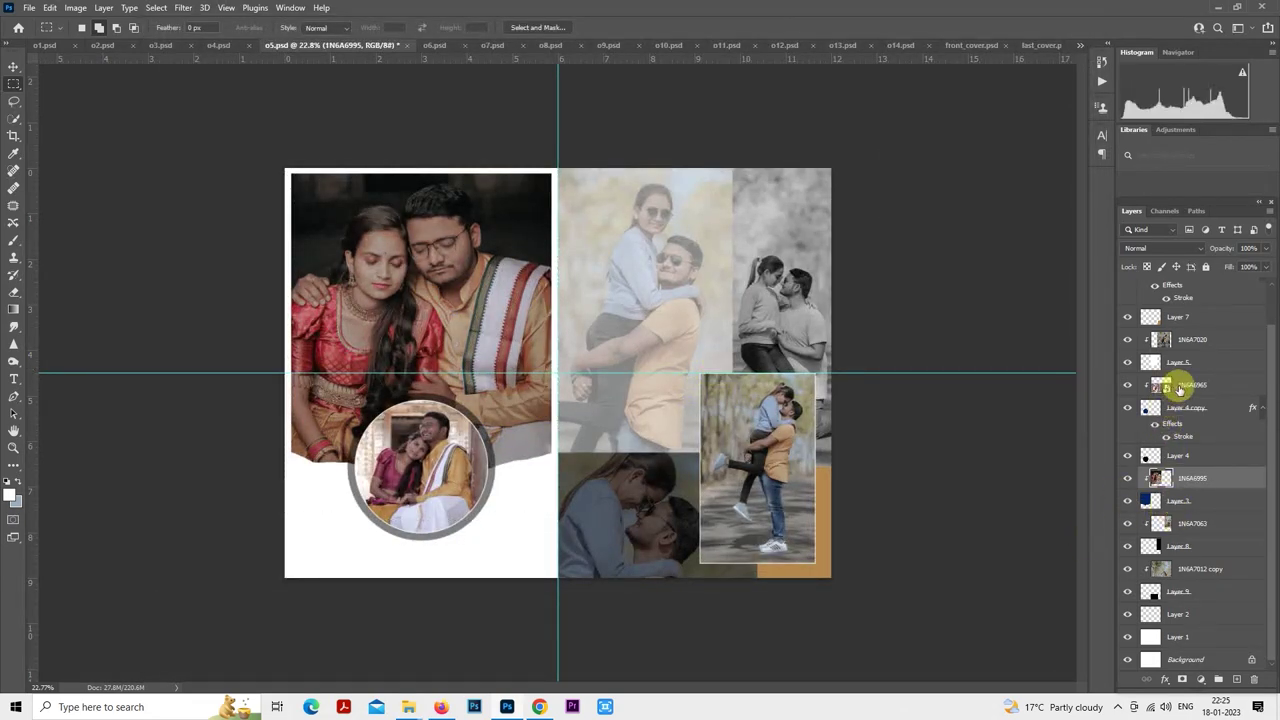
right_click(1181, 390)
click(1077, 367)
ctrl+click(1160, 385)
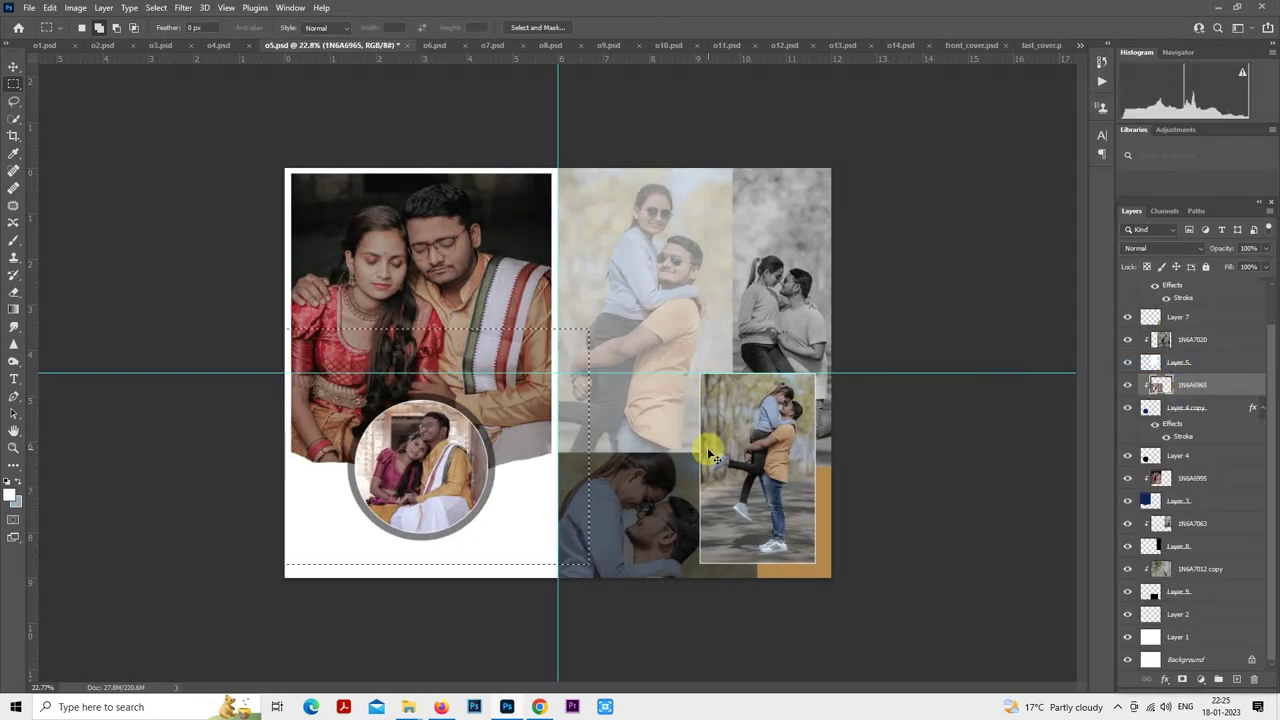
click(466, 540)
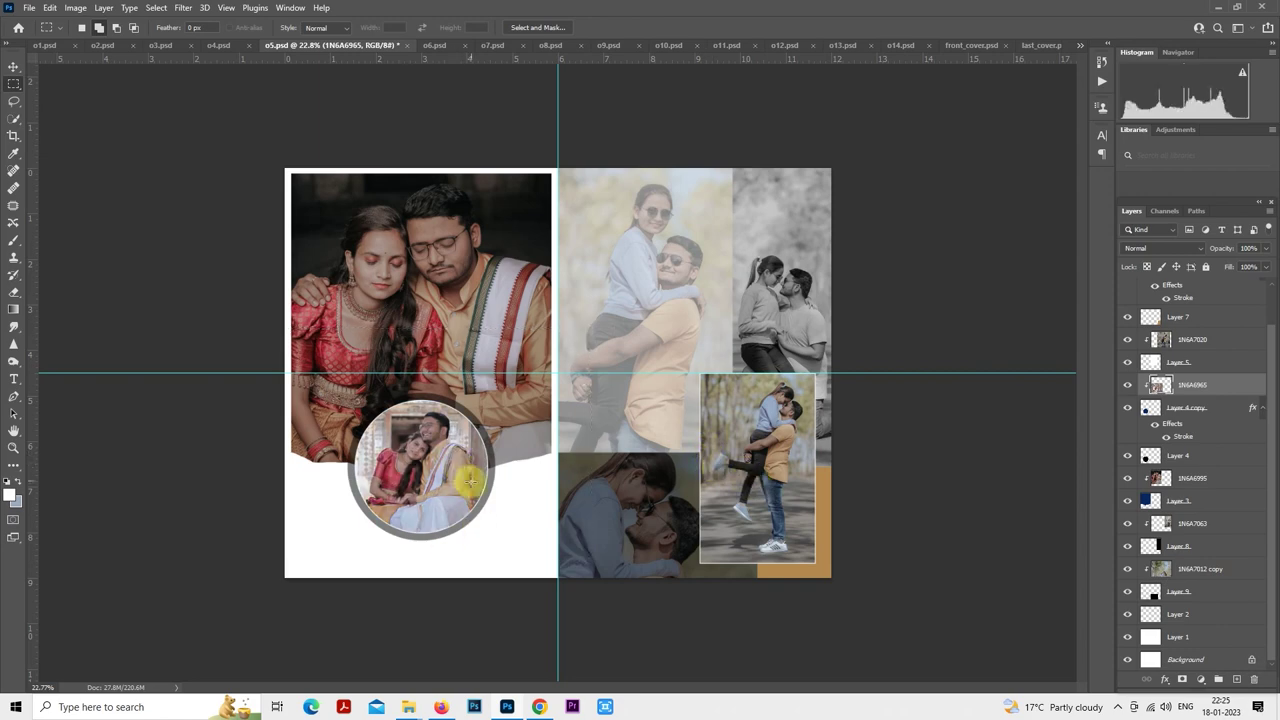
scroll(470, 483, up, 3)
scroll(700, 460, down, 1)
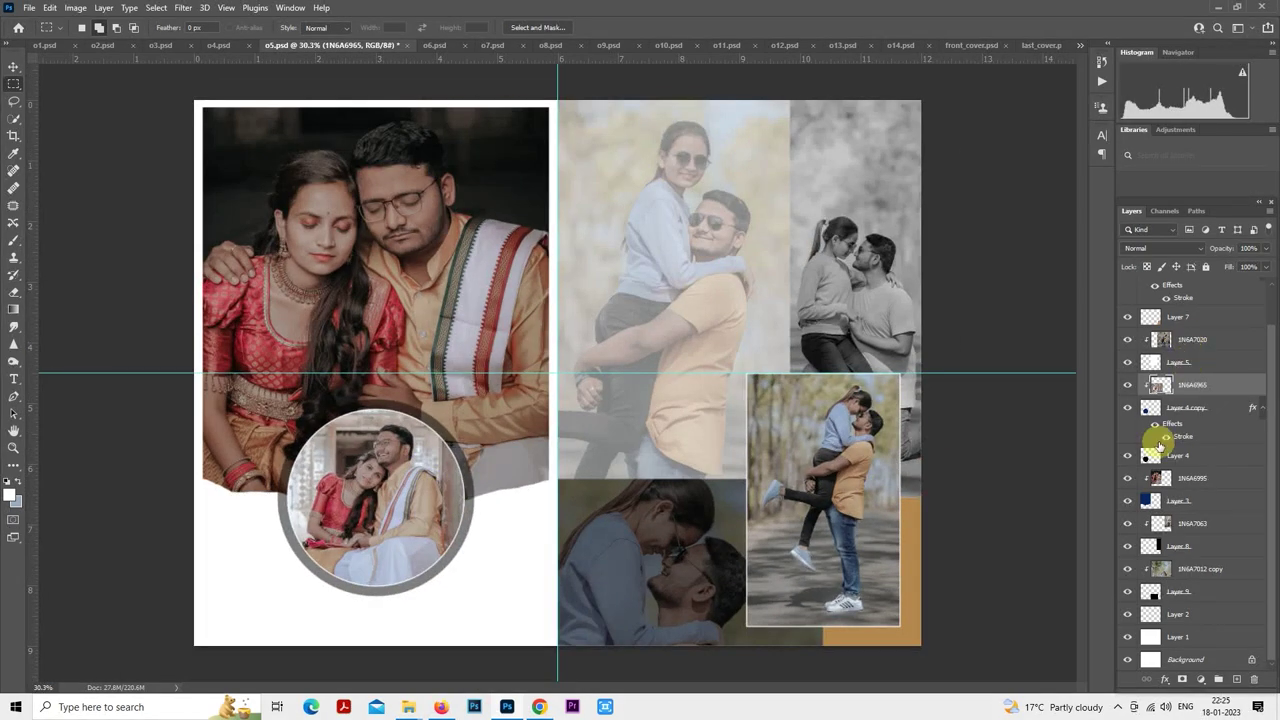
click(1168, 477)
- Spot-heal two blemishes on the man's forehead and one on the woman's cheek
scroll(400, 274, up, 5)
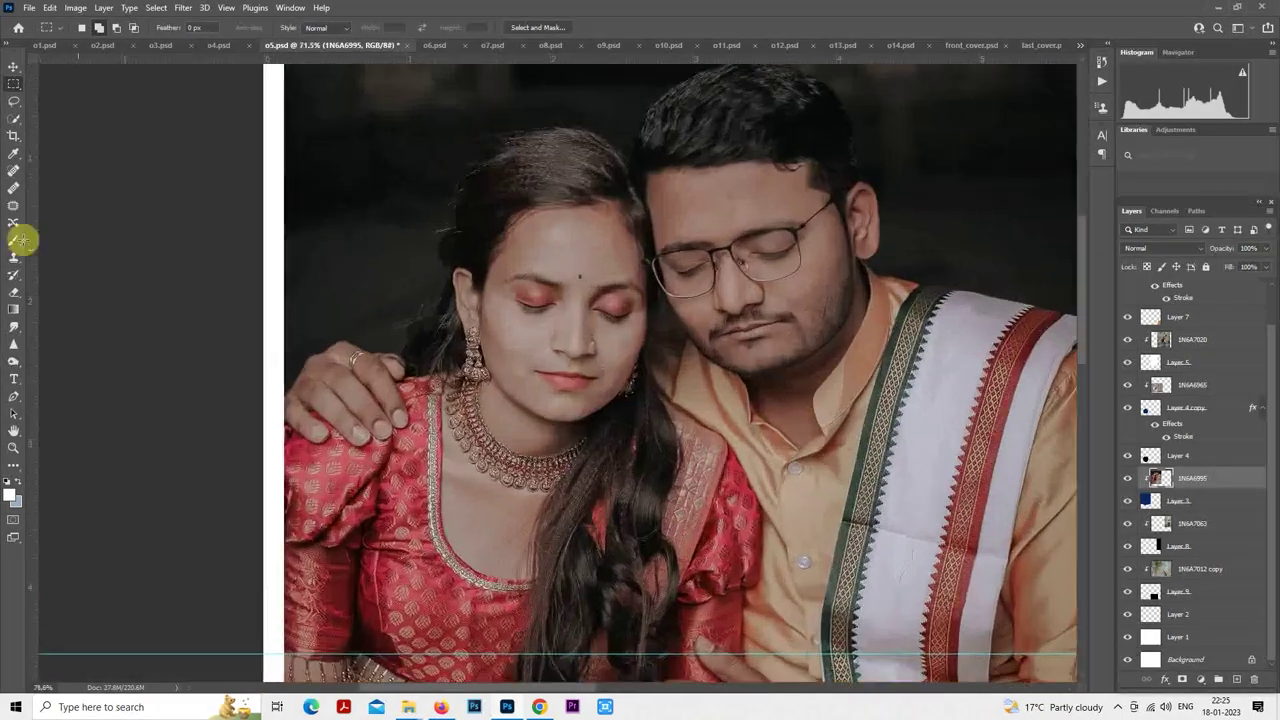
click(15, 171)
scroll(700, 266, up, 3)
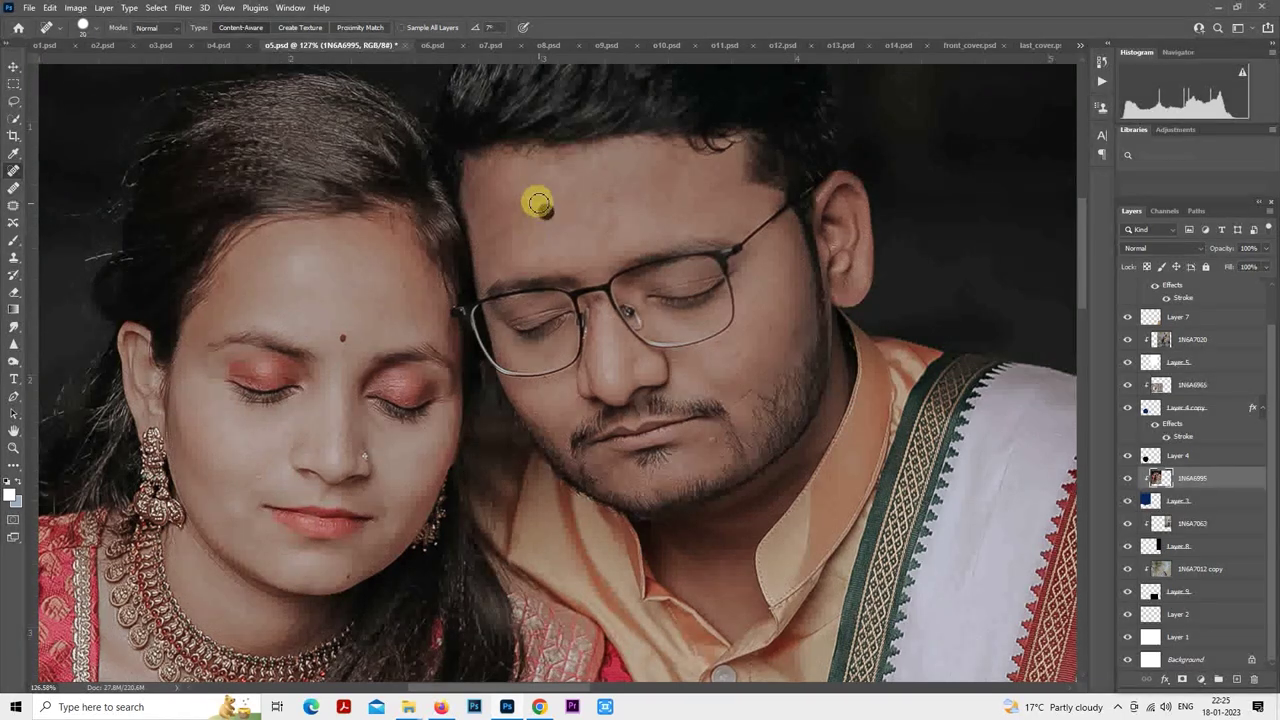
click(606, 197)
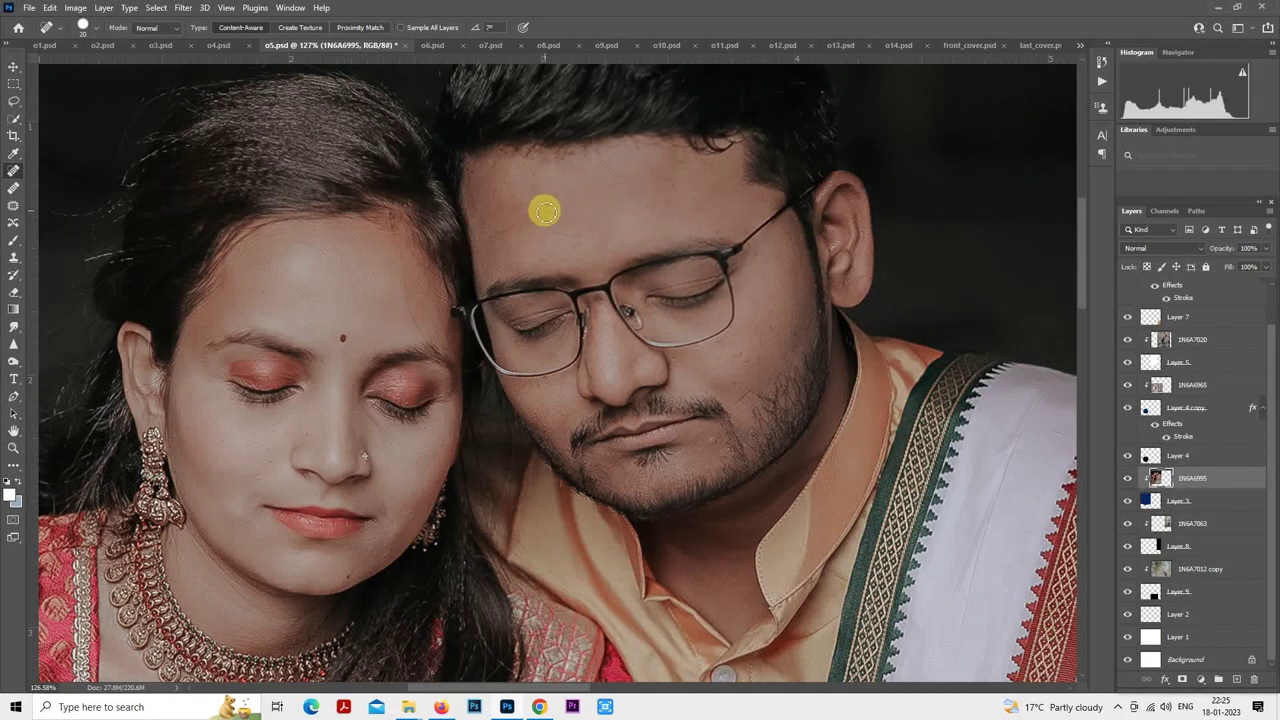
click(666, 189)
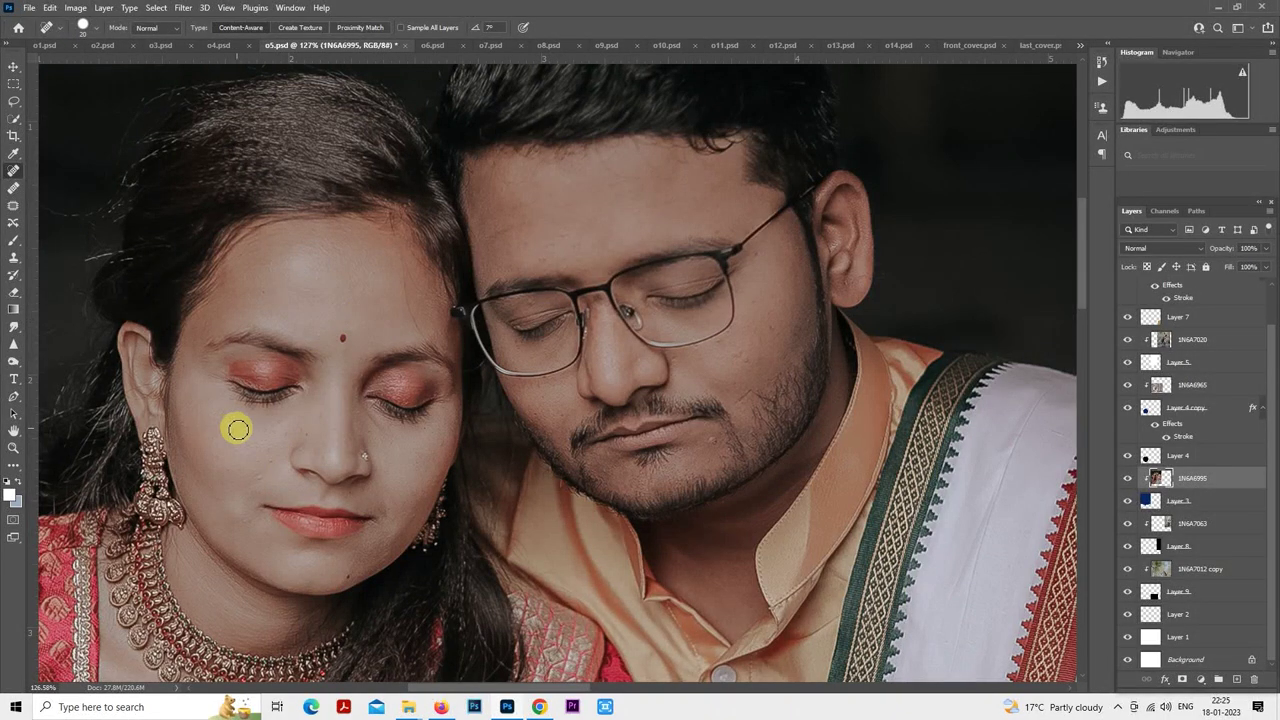
drag(238, 429, 250, 442)
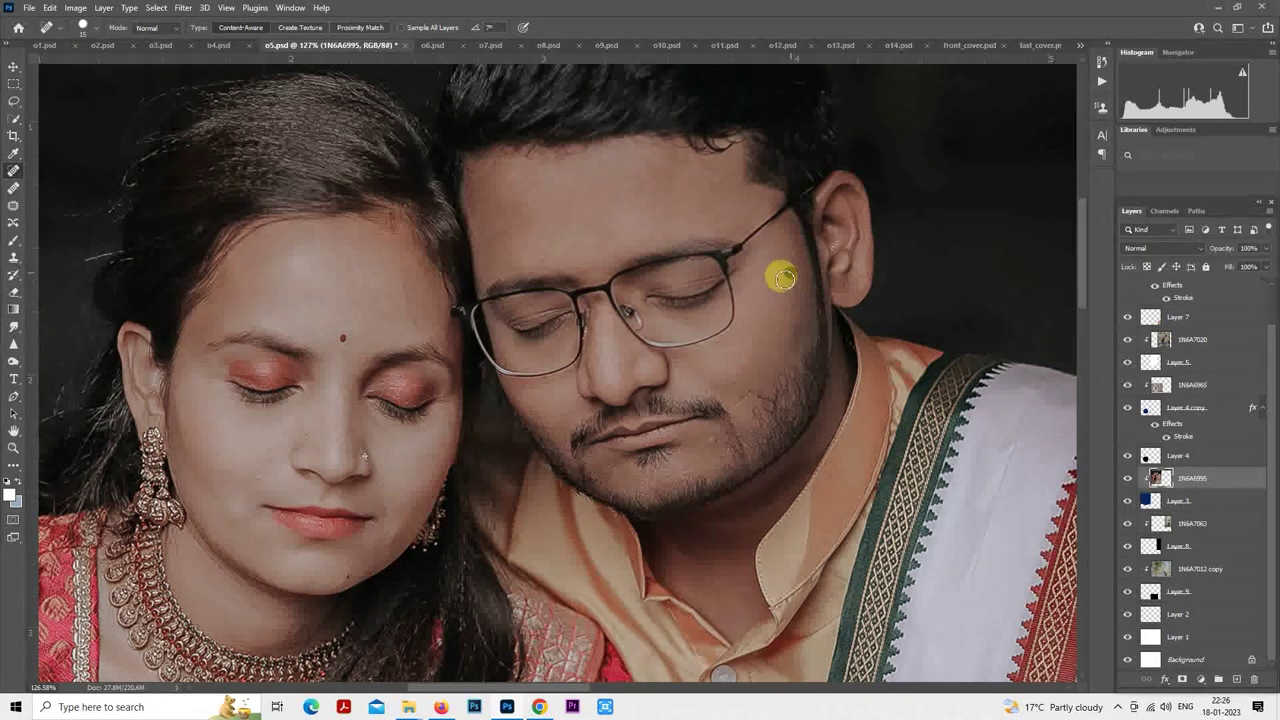
scroll(590, 355, down, 3)
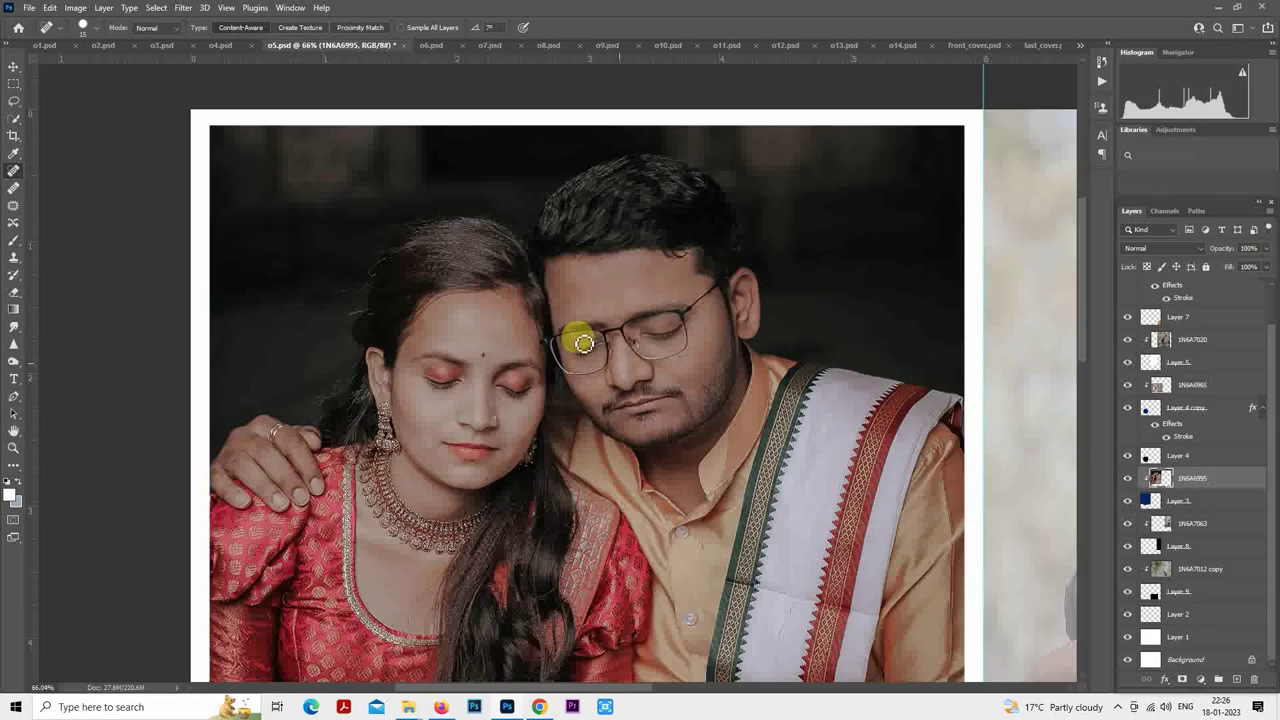
click(184, 7)
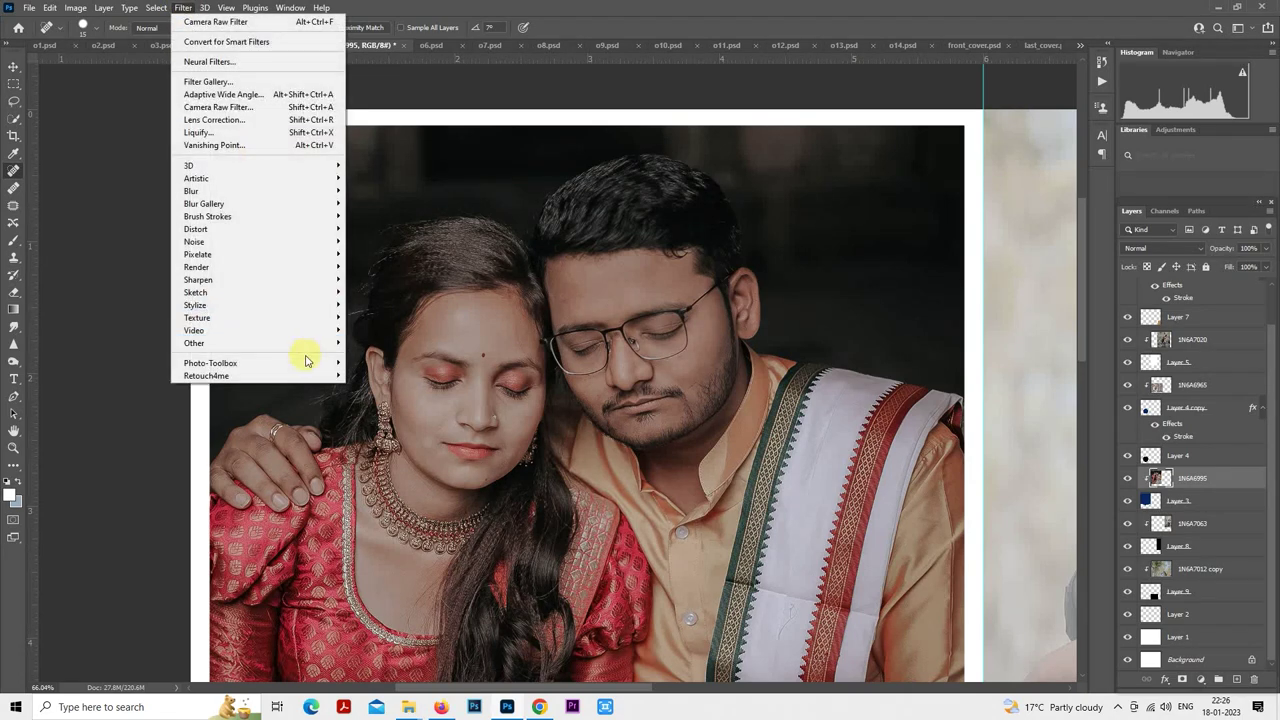
- Apply Photo-Toolbox SkinFiner smoothing to 1N6A6995, checking the man's face at 1:1 first
mouse_move(314, 362)
click(370, 362)
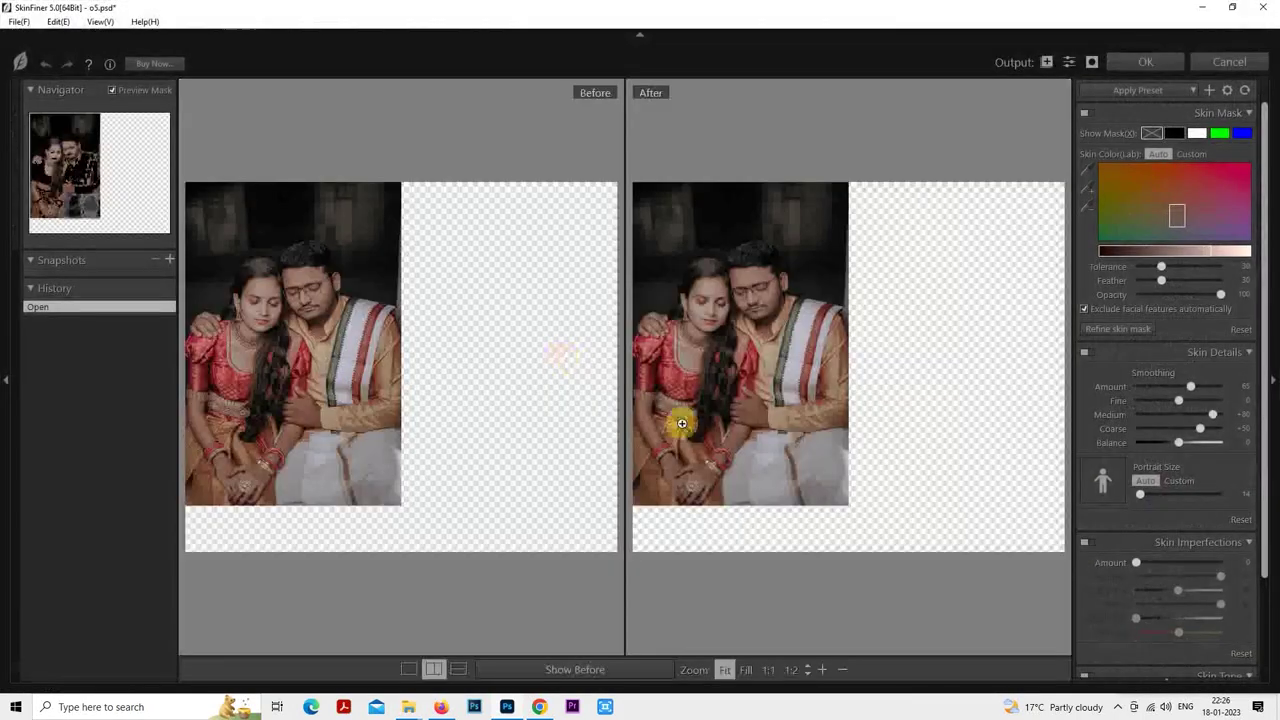
click(757, 288)
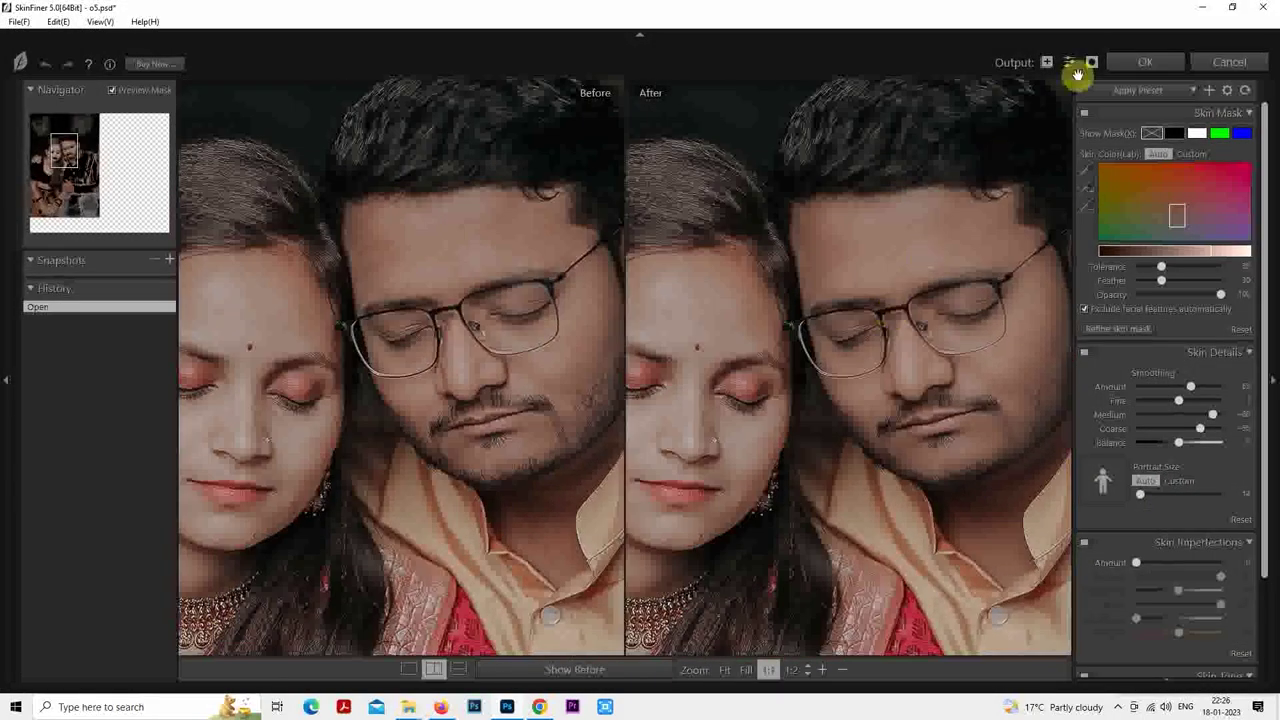
click(1124, 65)
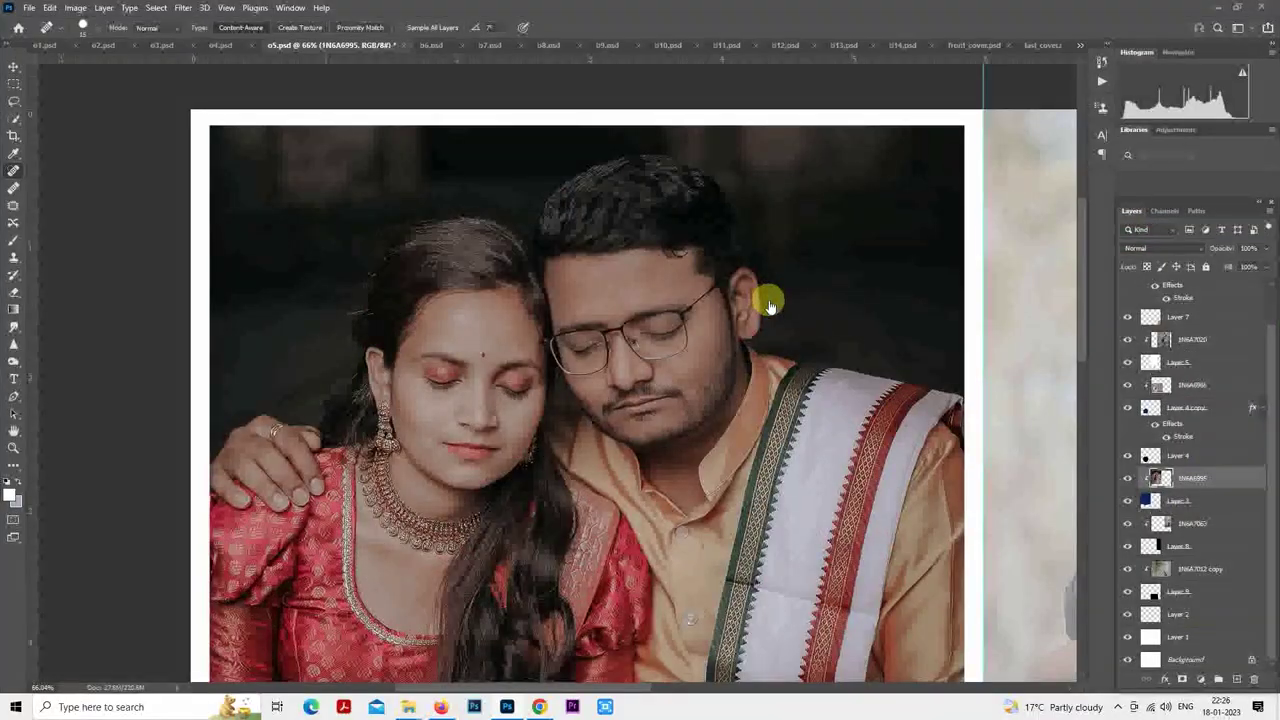
scroll(640, 336, down, 5)
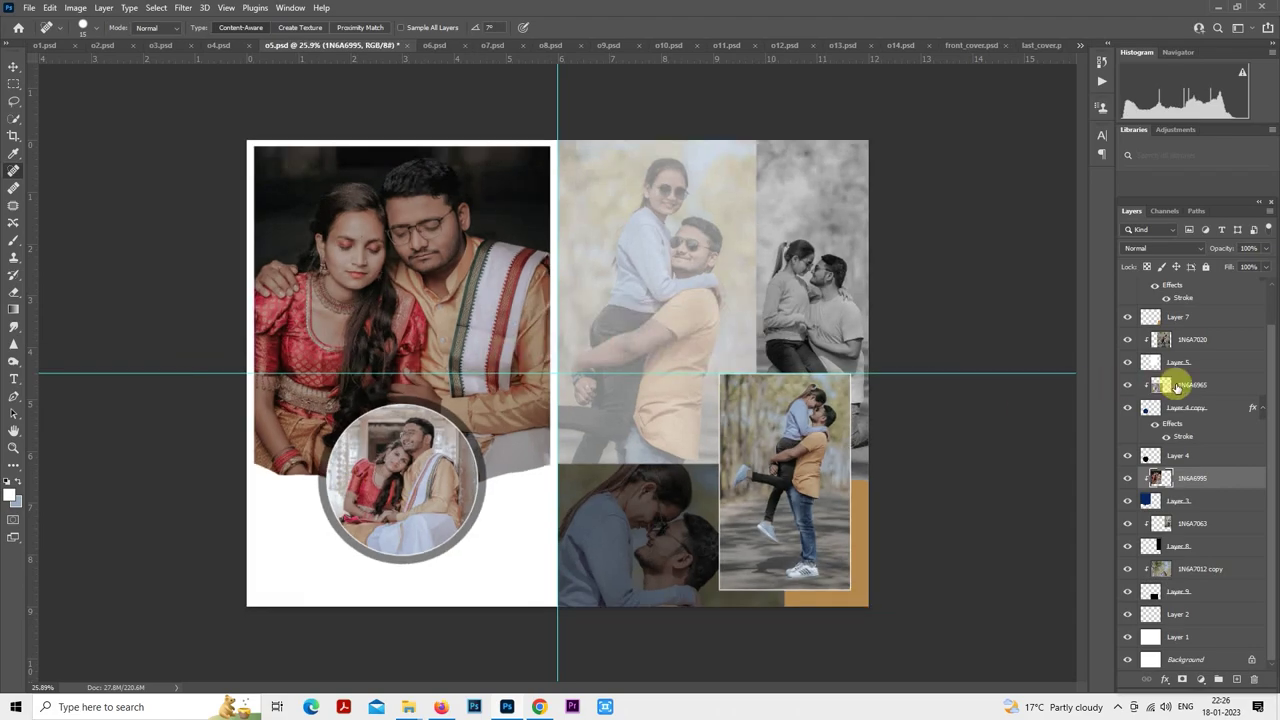
click(1175, 384)
scroll(412, 438, up, 3)
scroll(397, 487, up, 4)
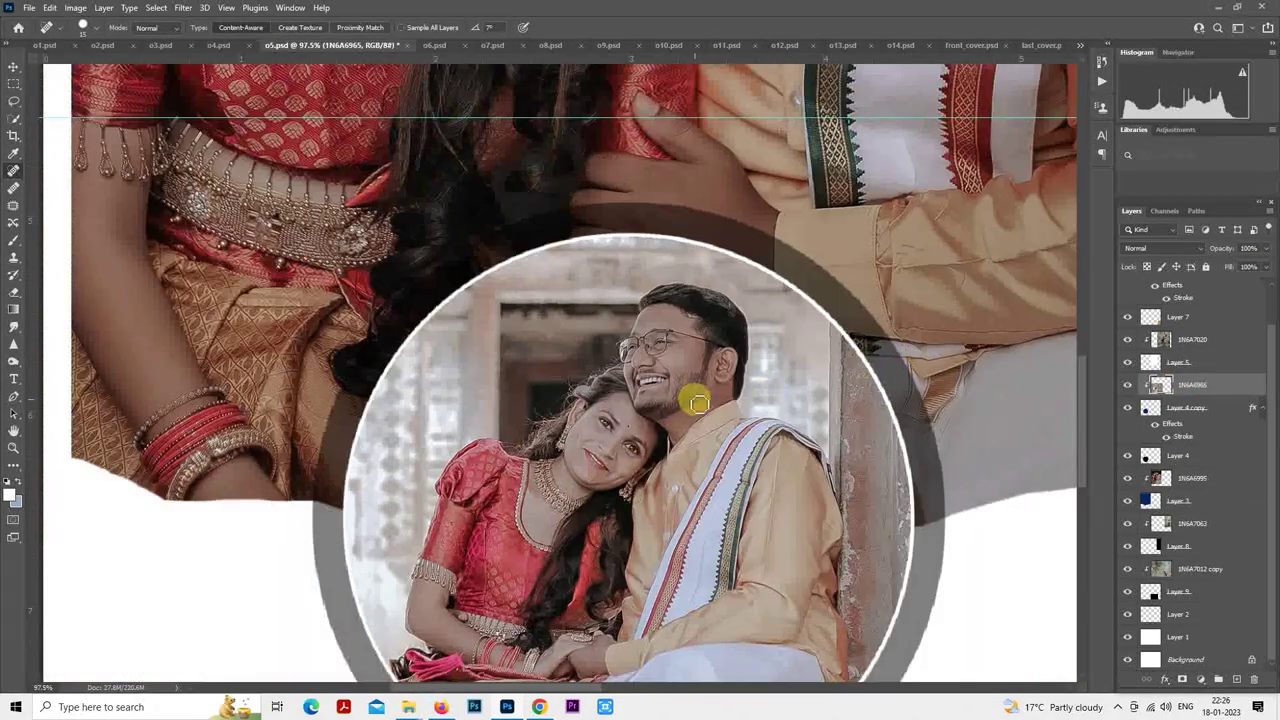
scroll(702, 401, up, 3)
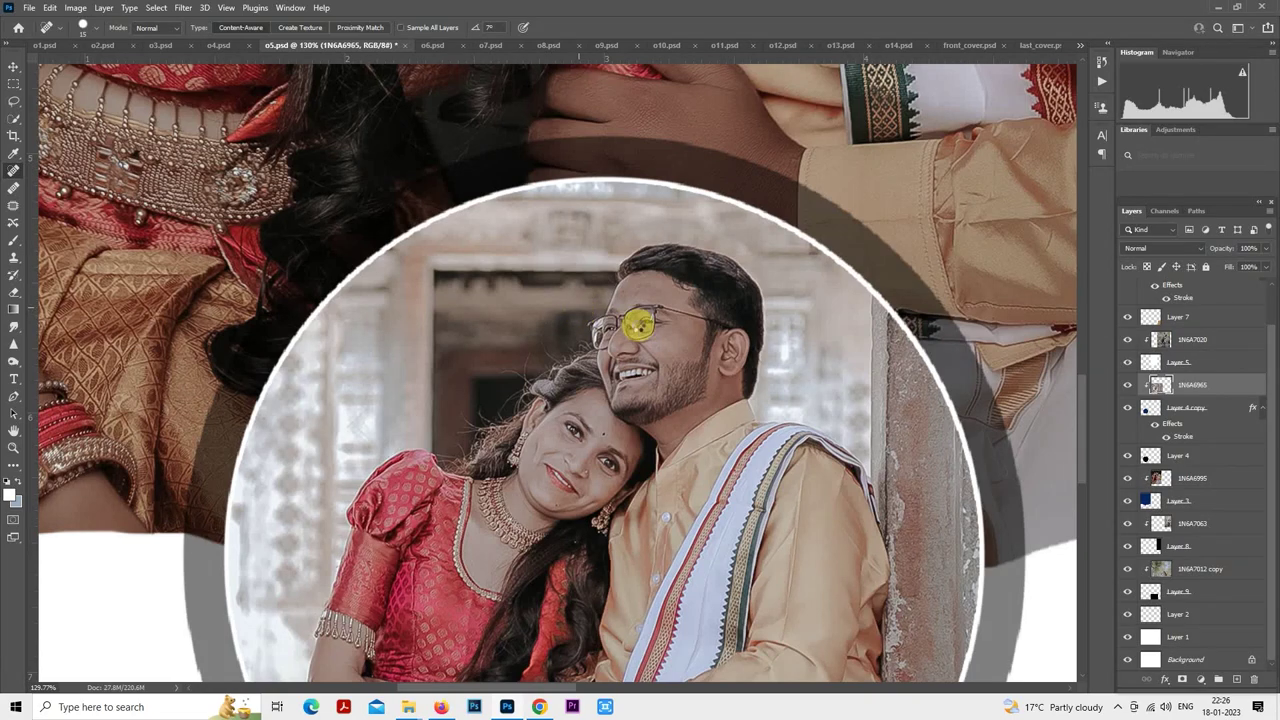
scroll(664, 326, down, 8)
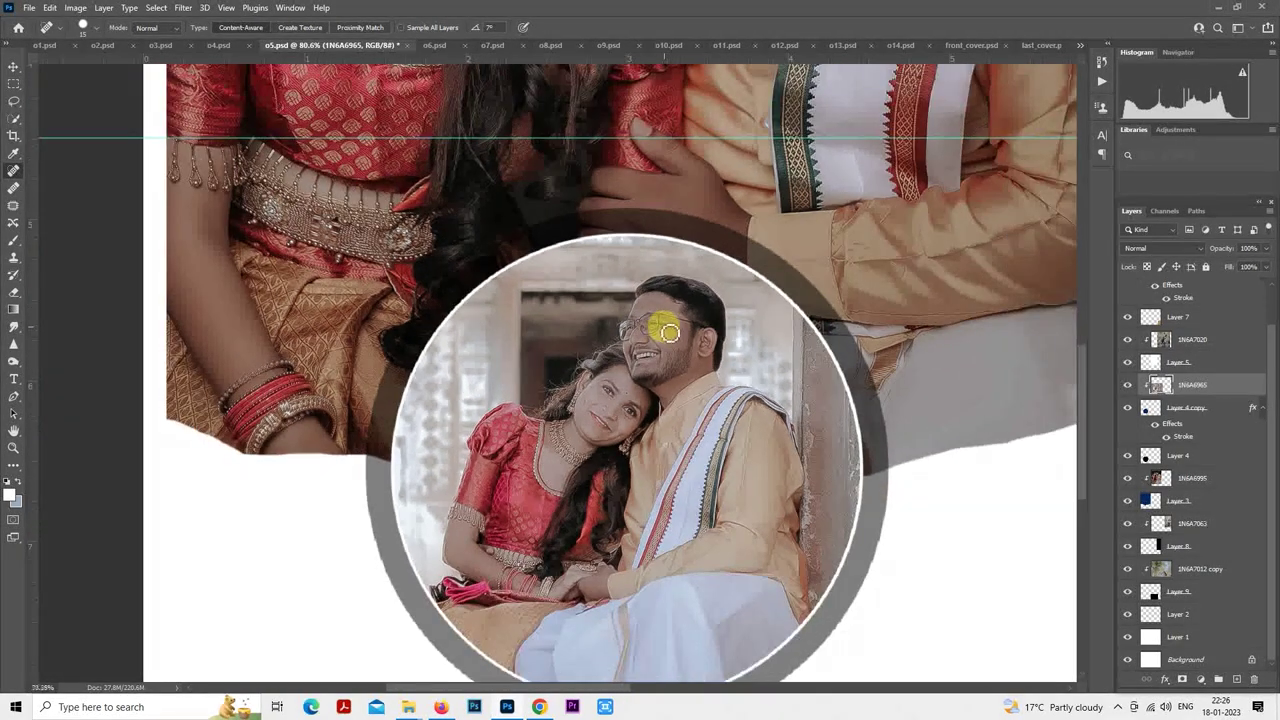
scroll(668, 358, up, 1)
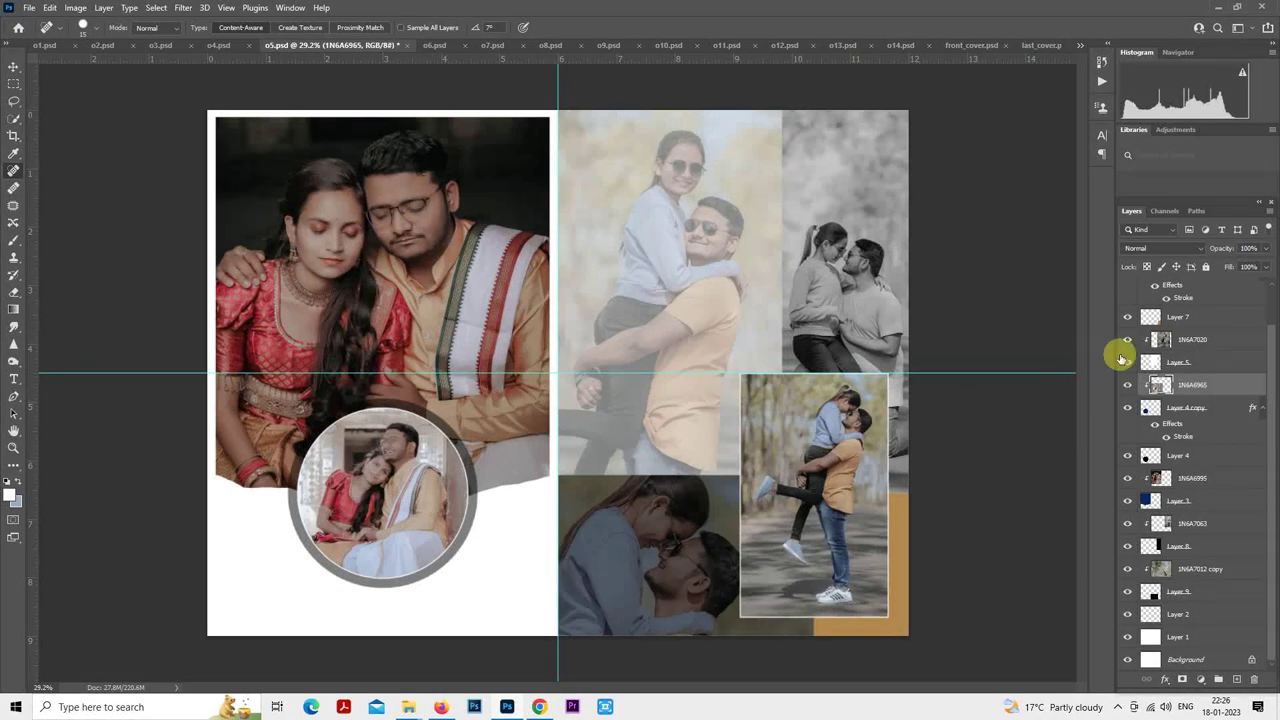
- Select the sunglasses photo layer 1N6A7020 and raise it to 100% opacity
click(1190, 341)
click(1190, 341)
key(5)
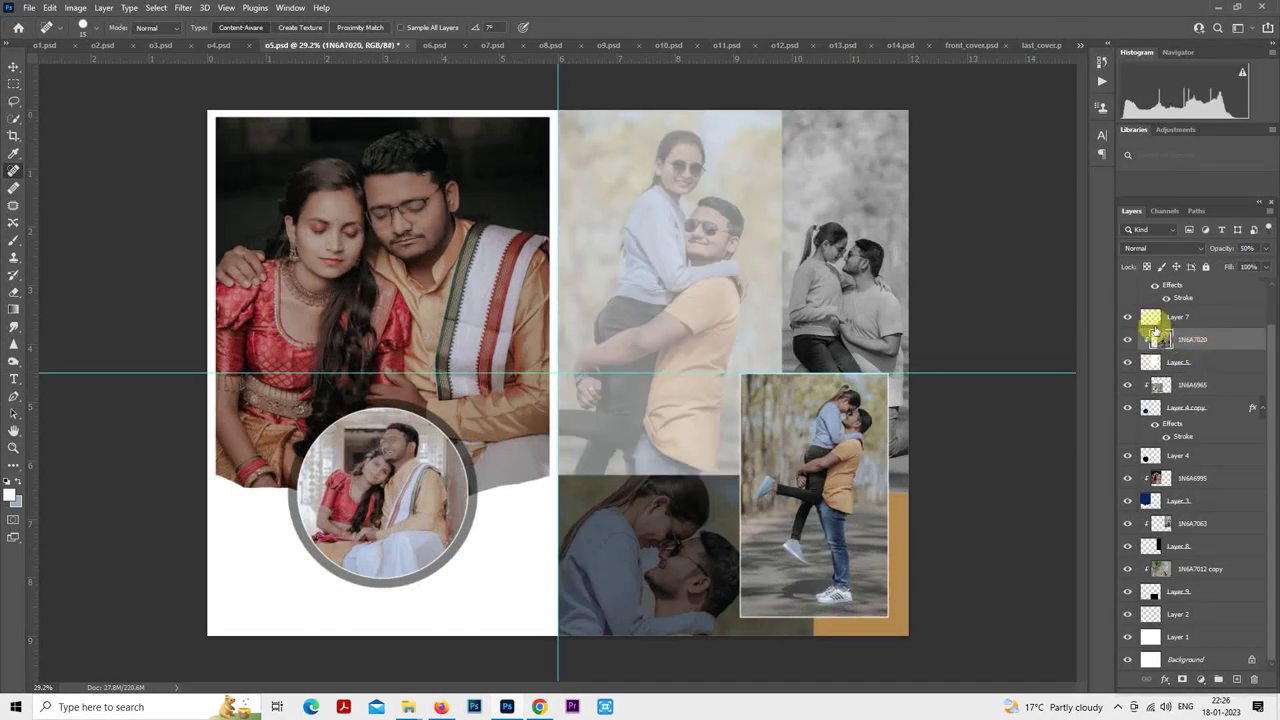
key(0)
- With a smaller healing brush, heal the blemishes and dark spots on the man's forehead
scroll(780, 234, up, 5)
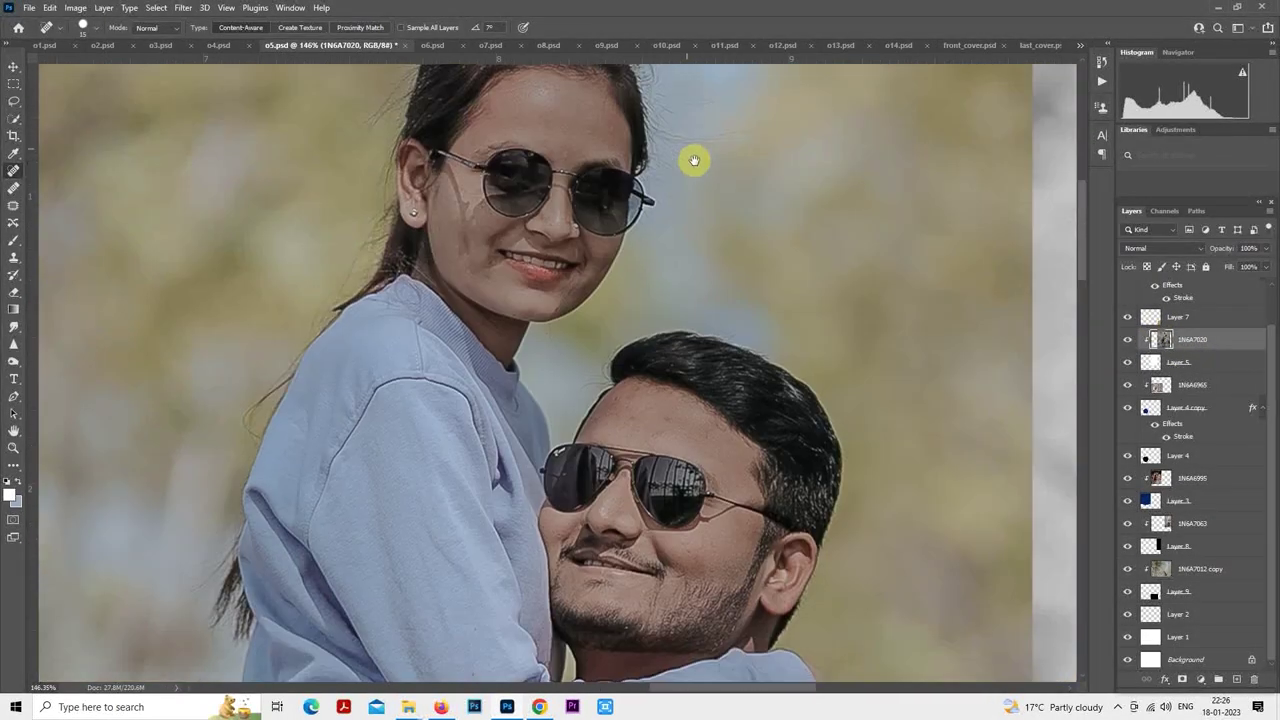
scroll(600, 300, up, 1)
scroll(657, 366, up, 2)
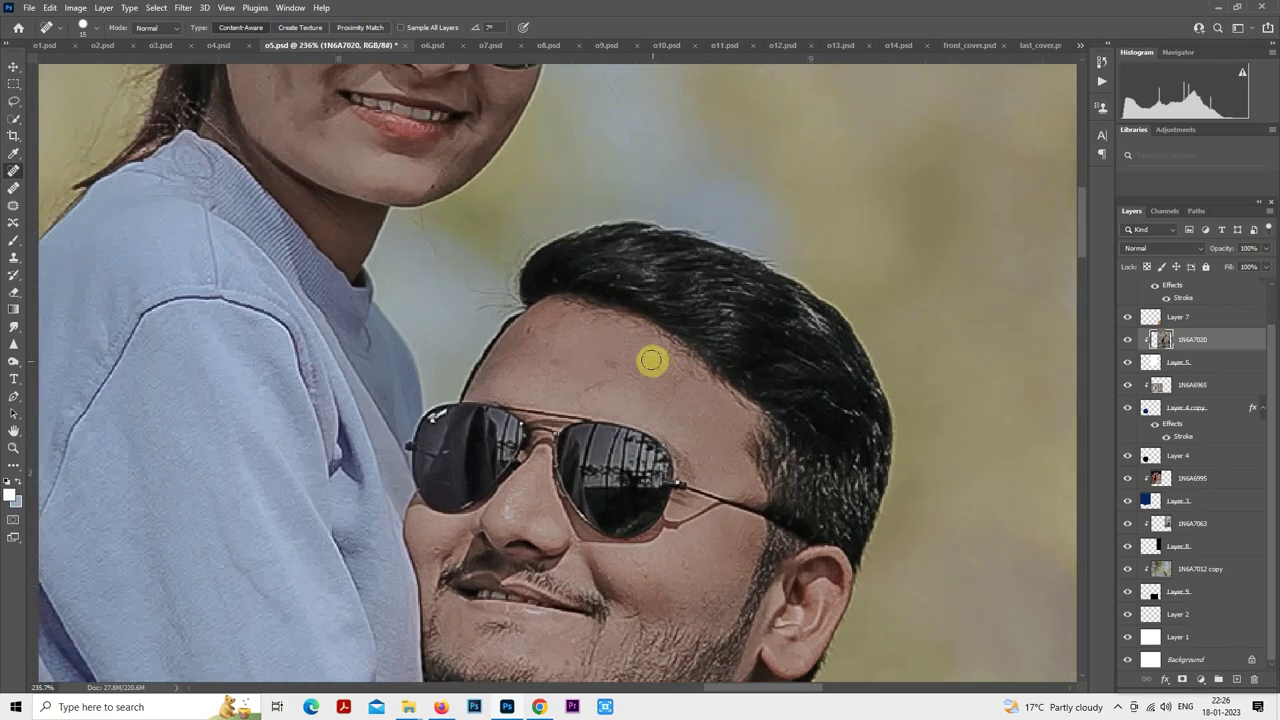
scroll(651, 360, up, 1)
key(bracketleft)
mouse_move(507, 323)
mouse_down()
mouse_move(496, 389)
mouse_move(539, 368)
mouse_move(545, 398)
mouse_up()
click(563, 340)
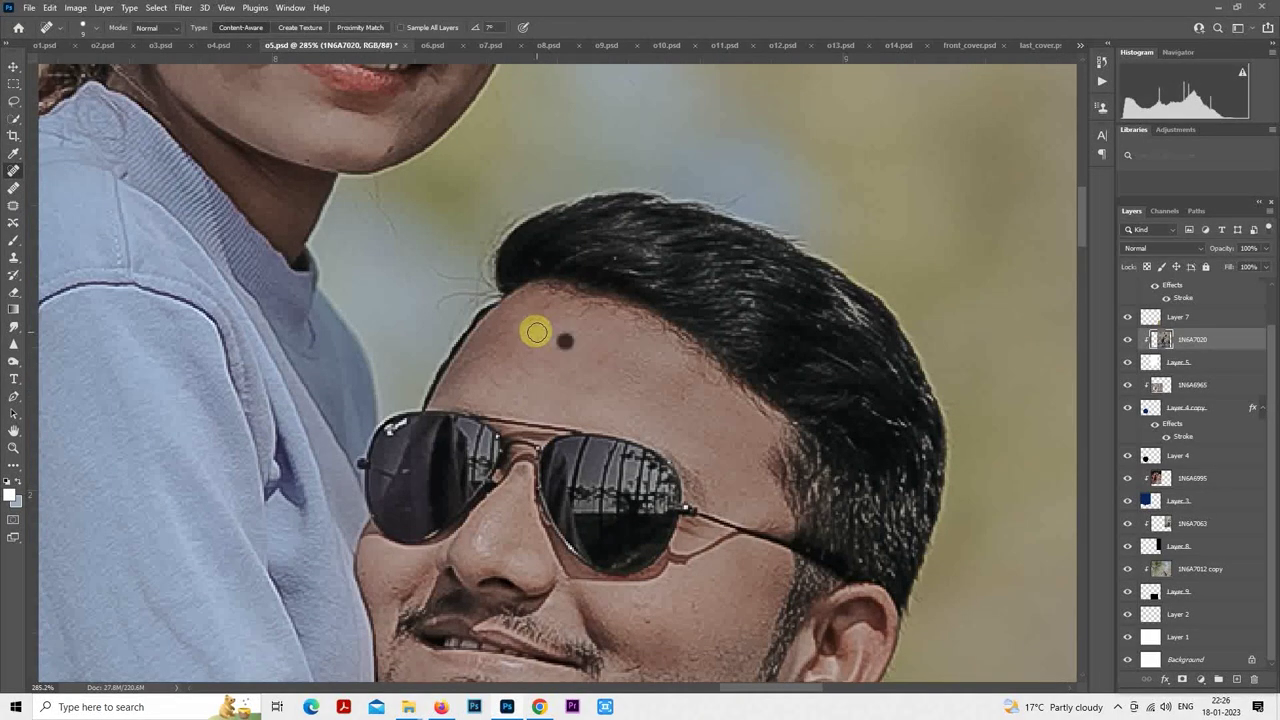
click(543, 306)
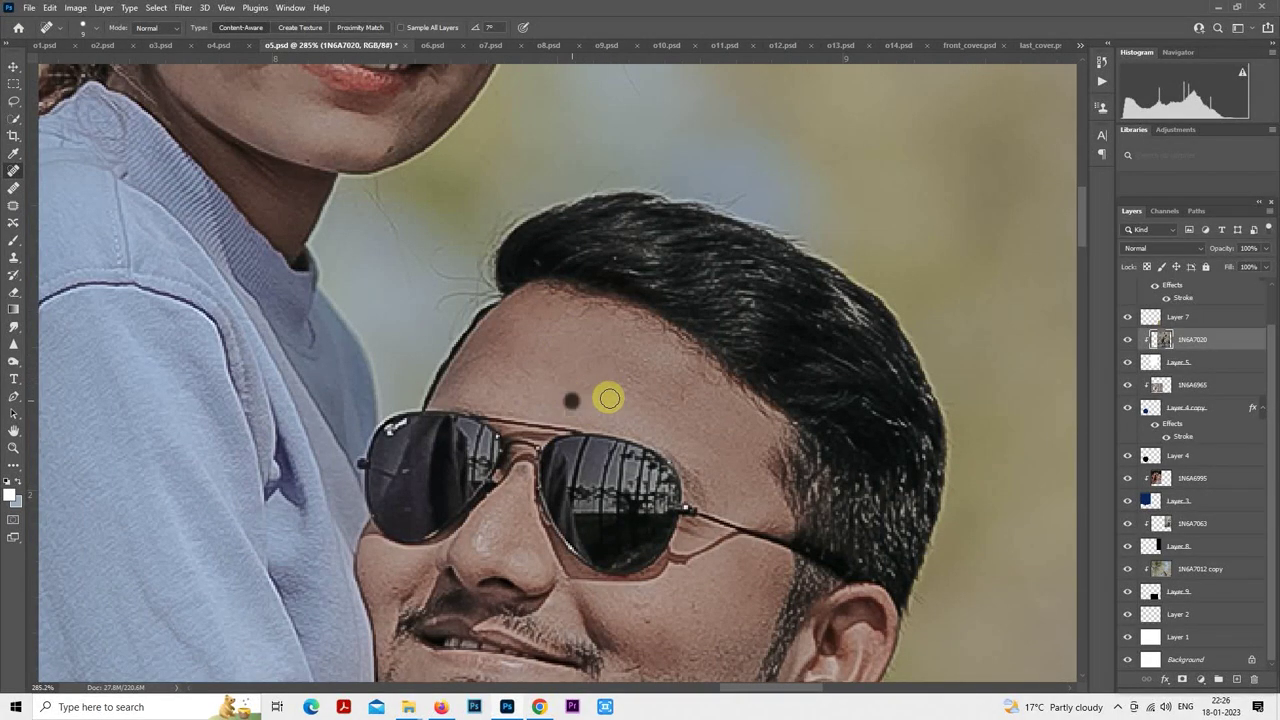
- Heal a blemish on the woman's cheek in the sunglasses photo
scroll(616, 370, down, 3)
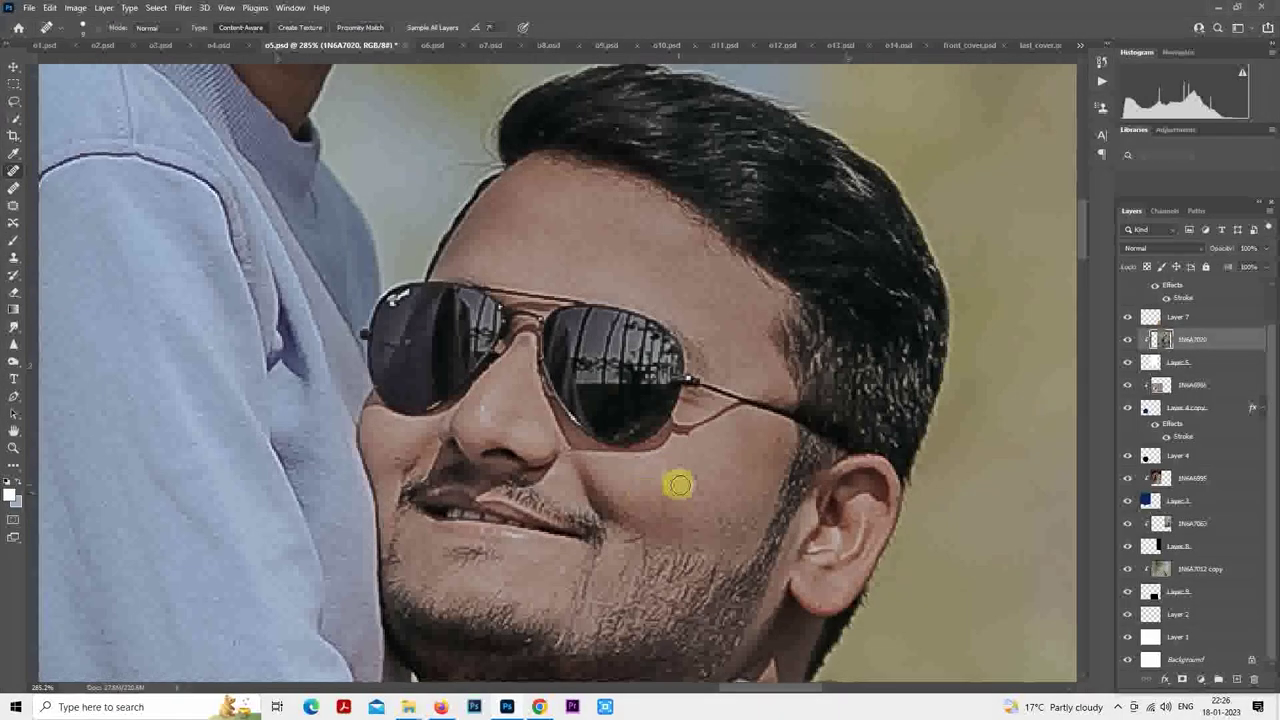
scroll(723, 437, down, 4)
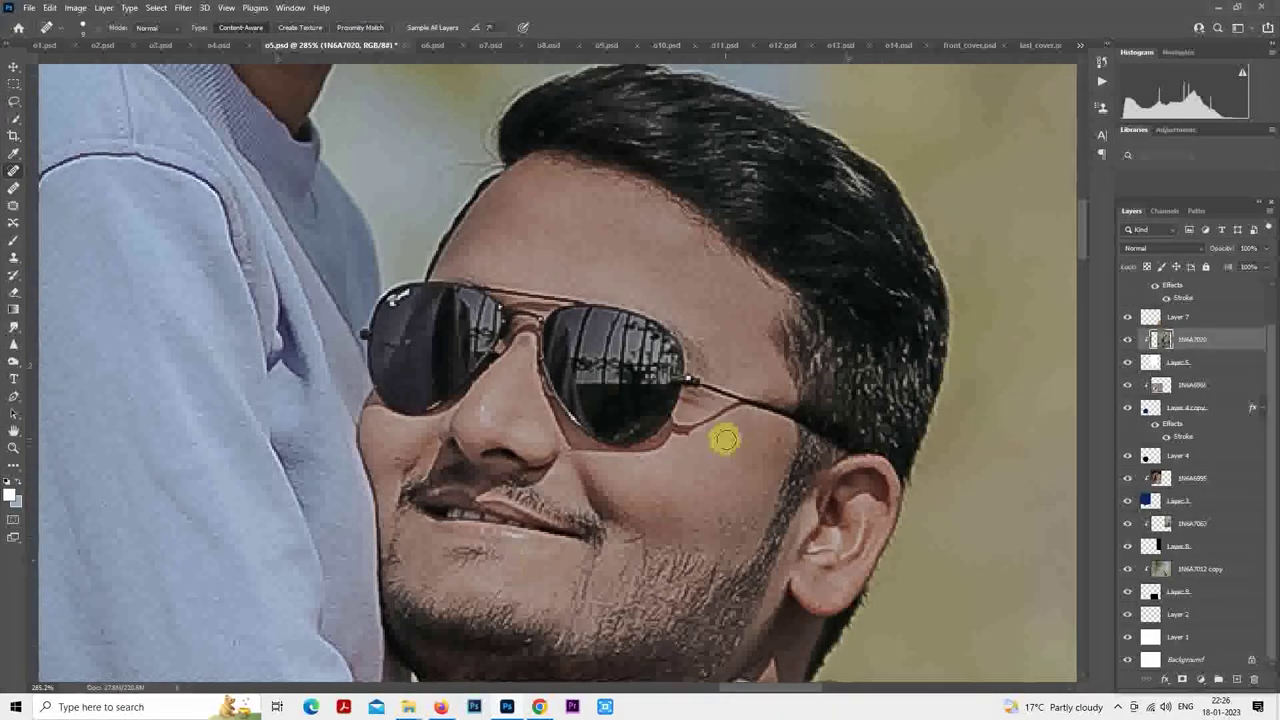
scroll(471, 286, up, 4)
scroll(612, 266, up, 2)
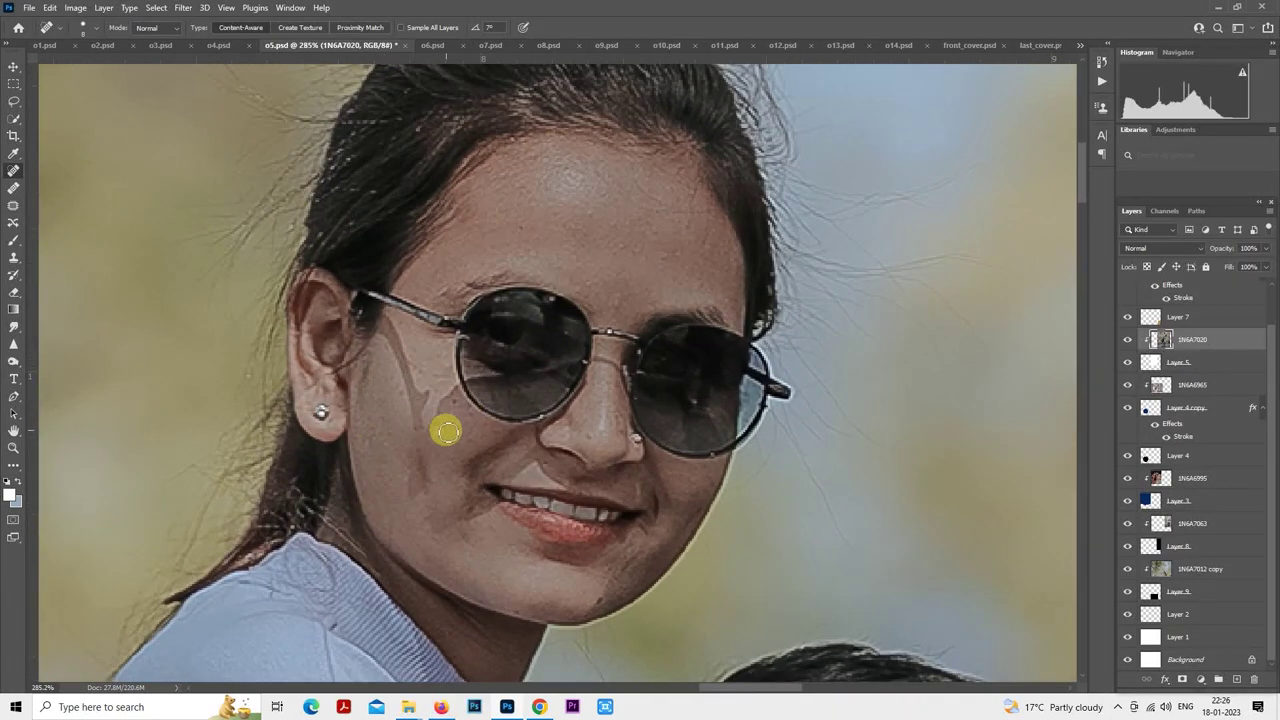
click(451, 443)
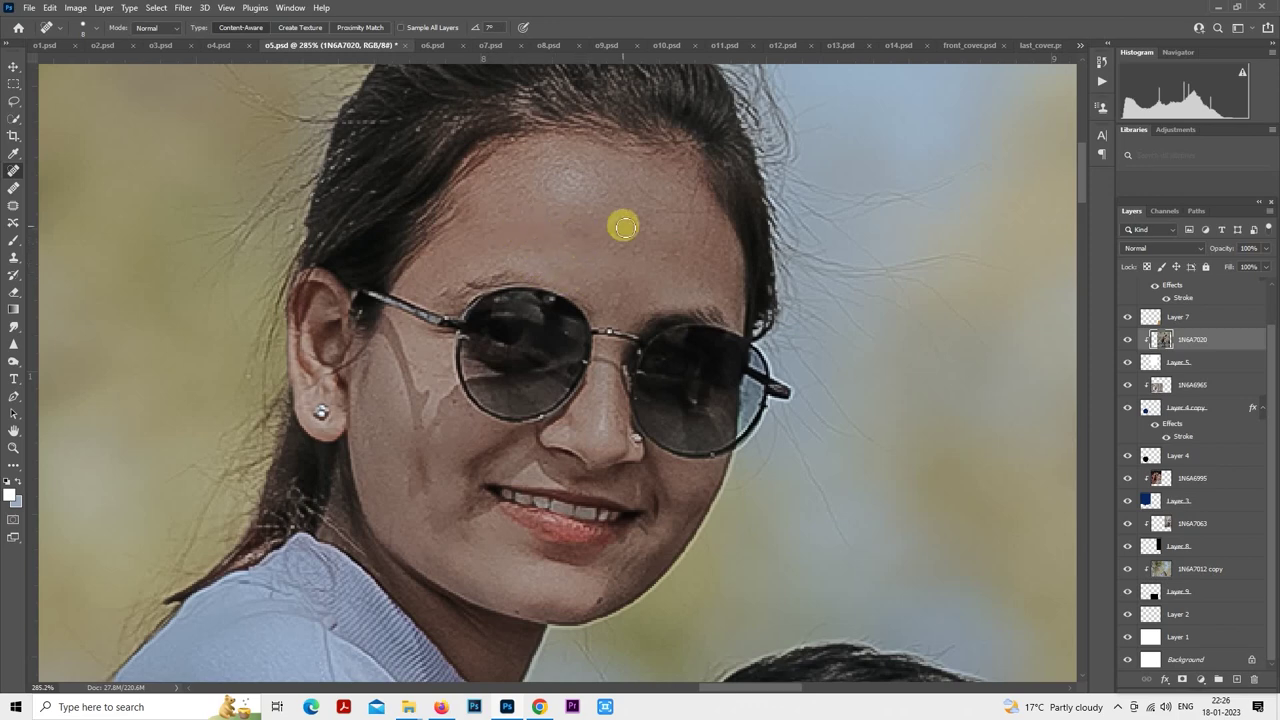
scroll(634, 257, down, 1)
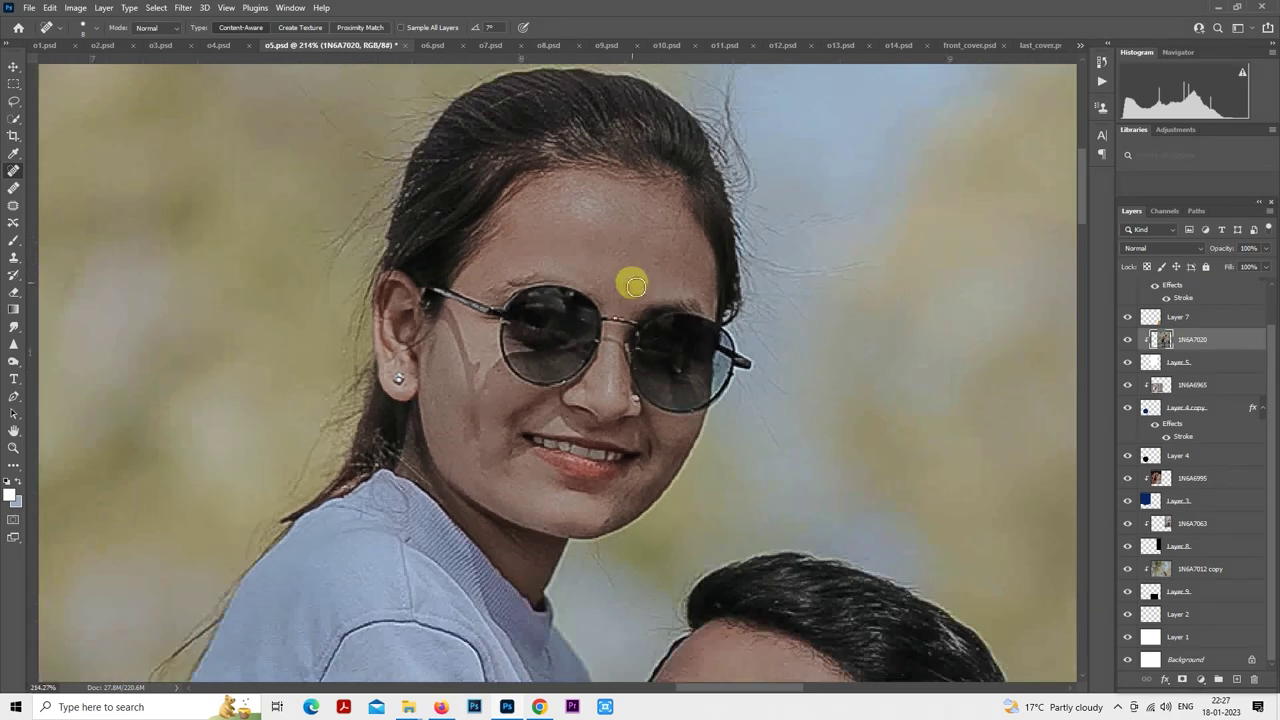
scroll(642, 292, down, 1)
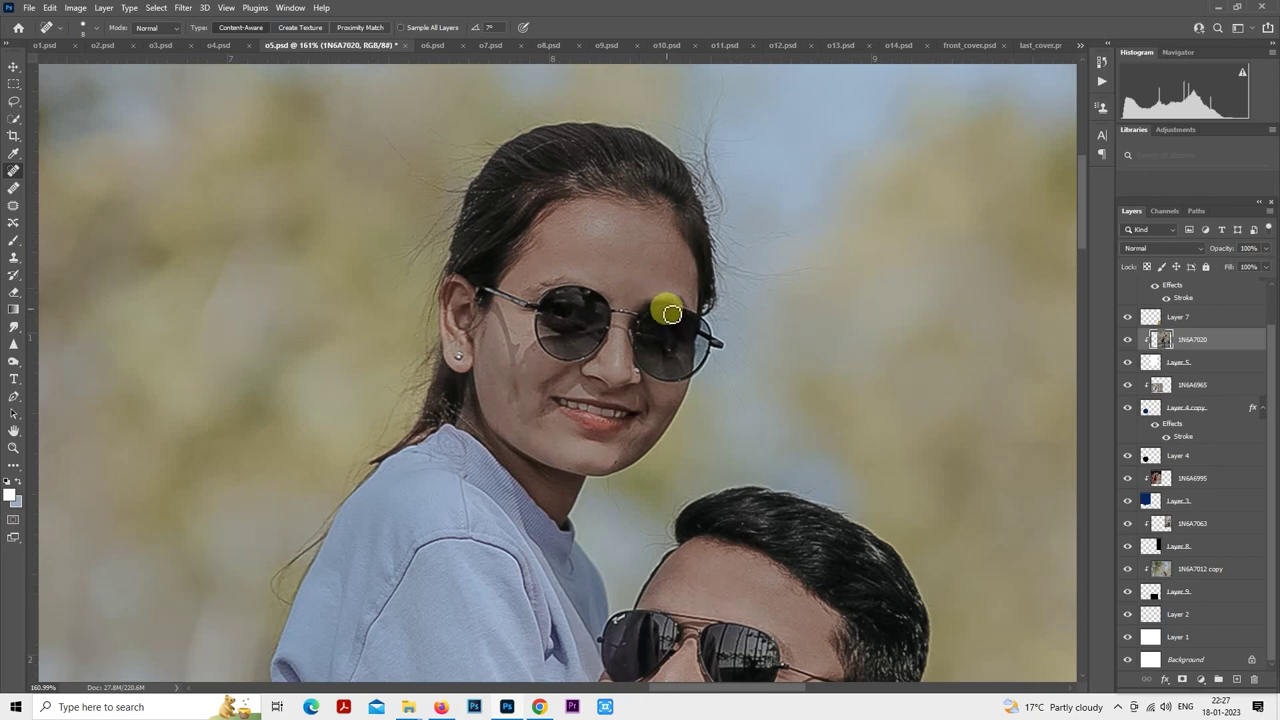
- Fit the spread on screen, return 1N6A7020 to 50% opacity, and switch to Chrome's quotes page
key(ctrl+0)
key(5)
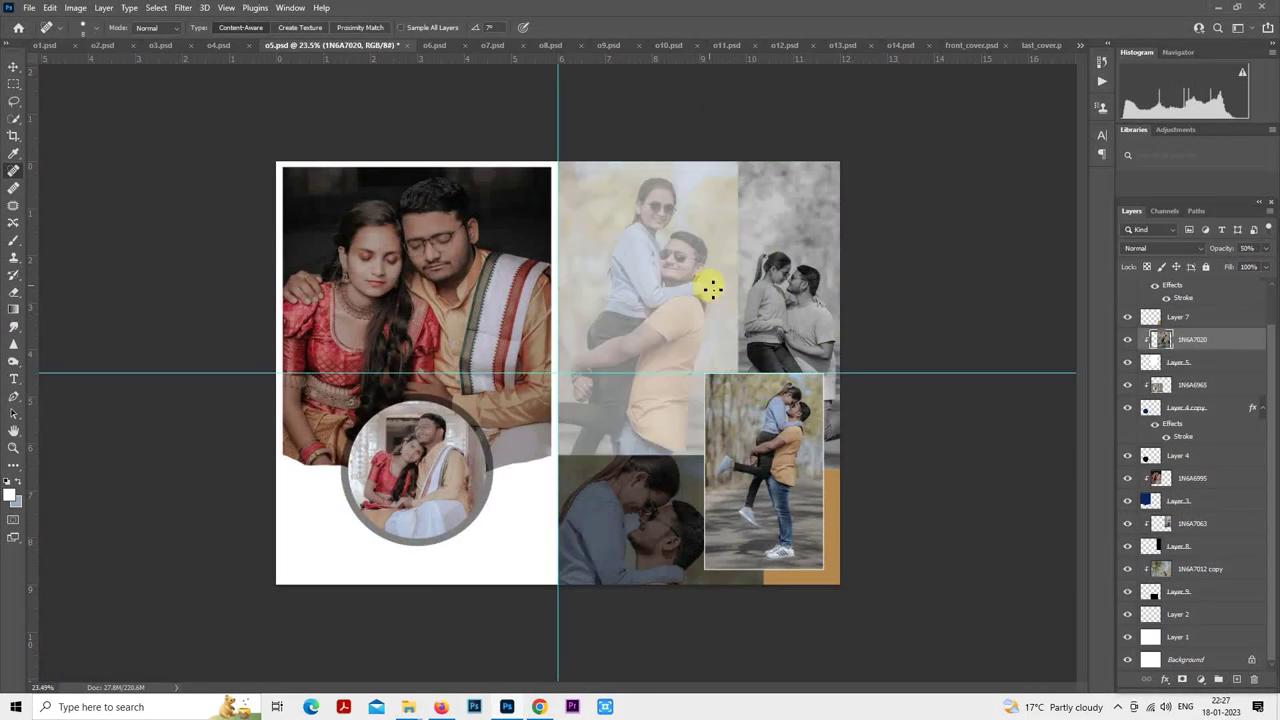
scroll(712, 290, down, 1)
scroll(938, 362, down, 1)
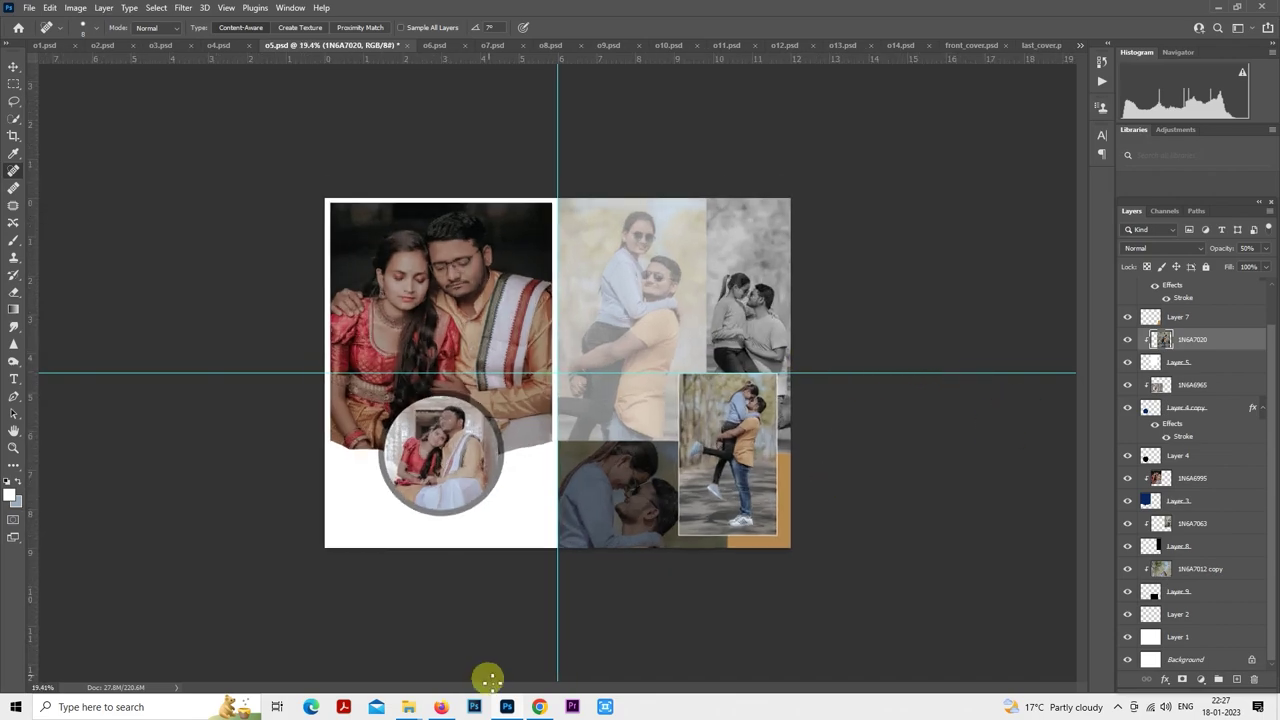
click(538, 706)
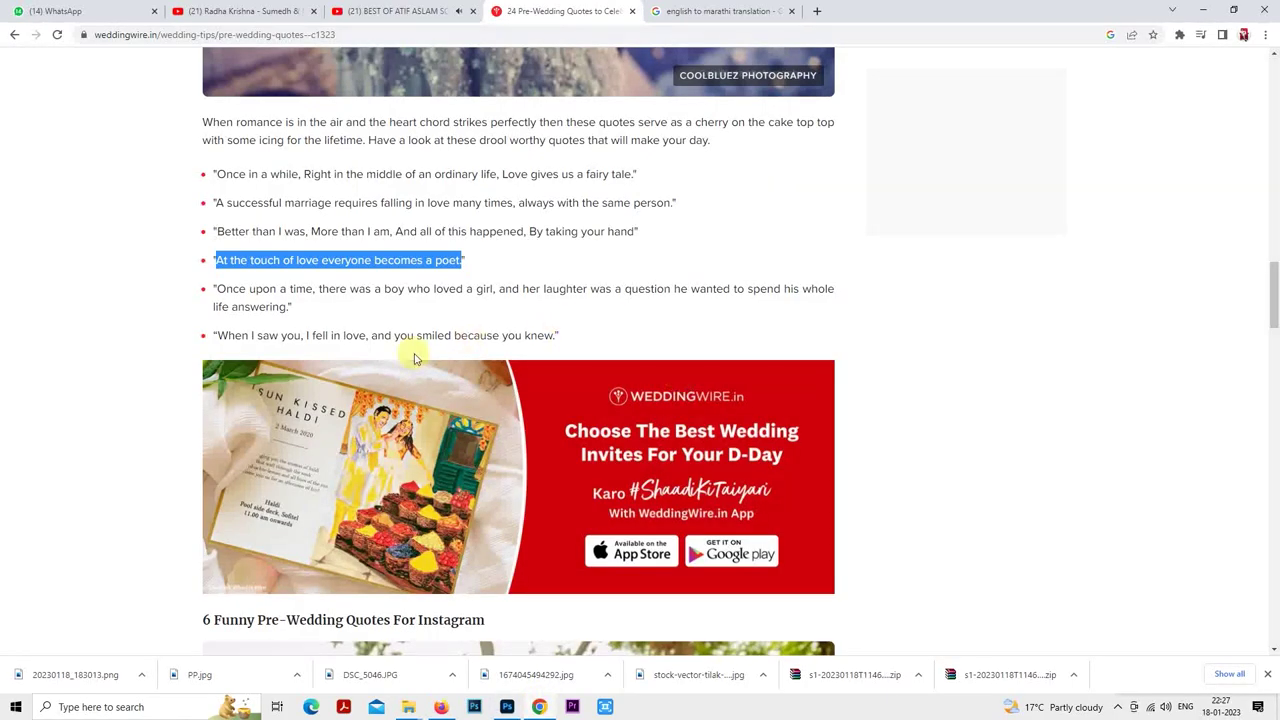
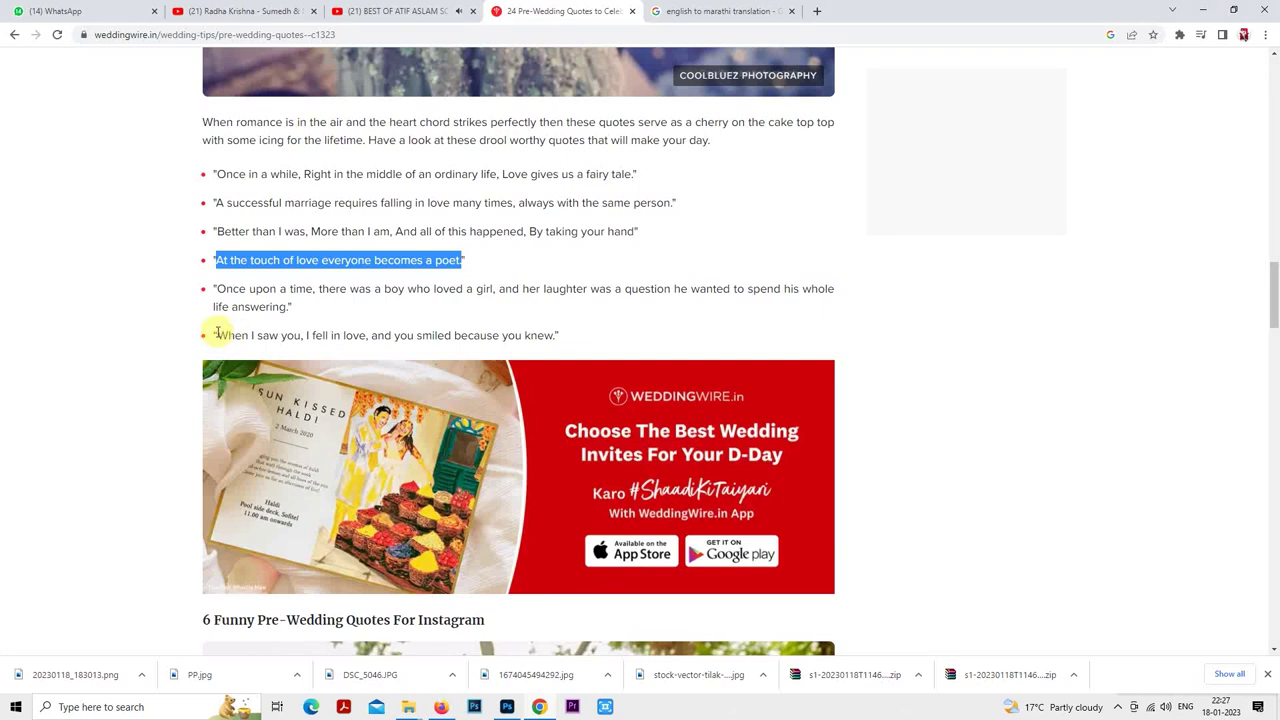
- Copy the quote 'When I saw you, I fell in love, and you smiled because you knew.' from WeddingWire
drag(216, 333, 558, 328)
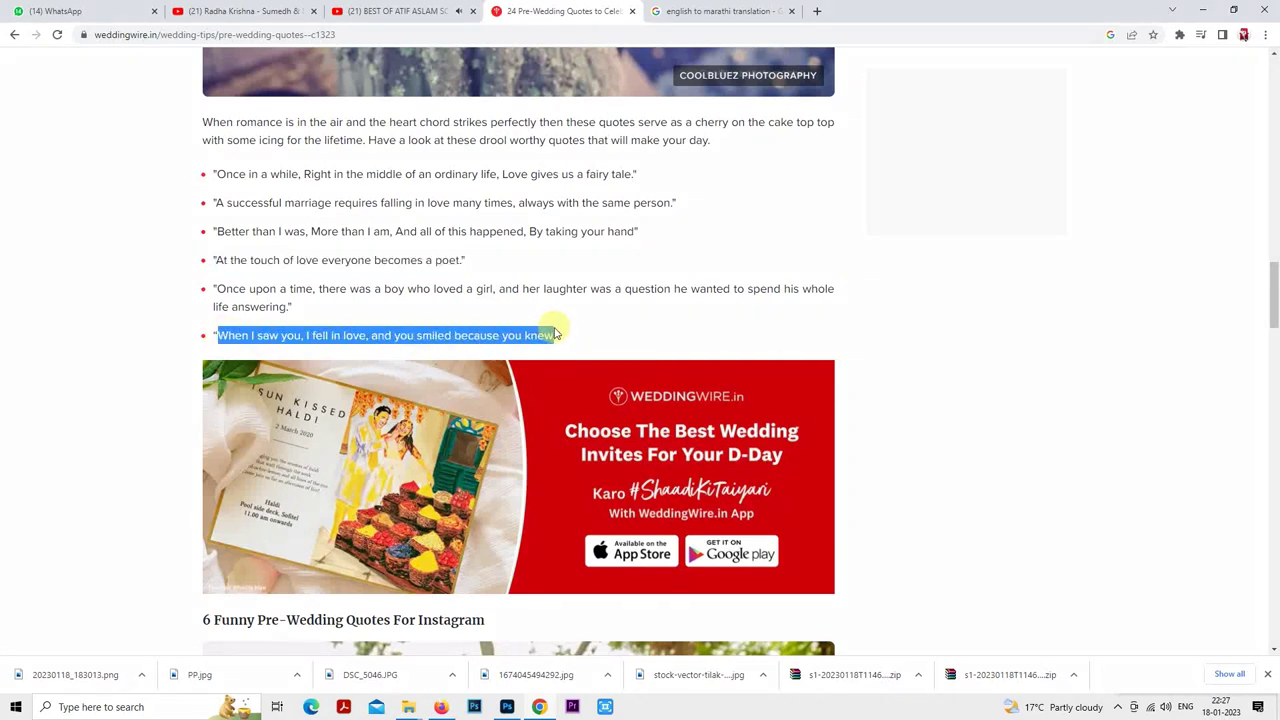
right_click(557, 334)
click(566, 345)
- Paste the copied quote as a new text layer below the circle photo on o5
click(507, 705)
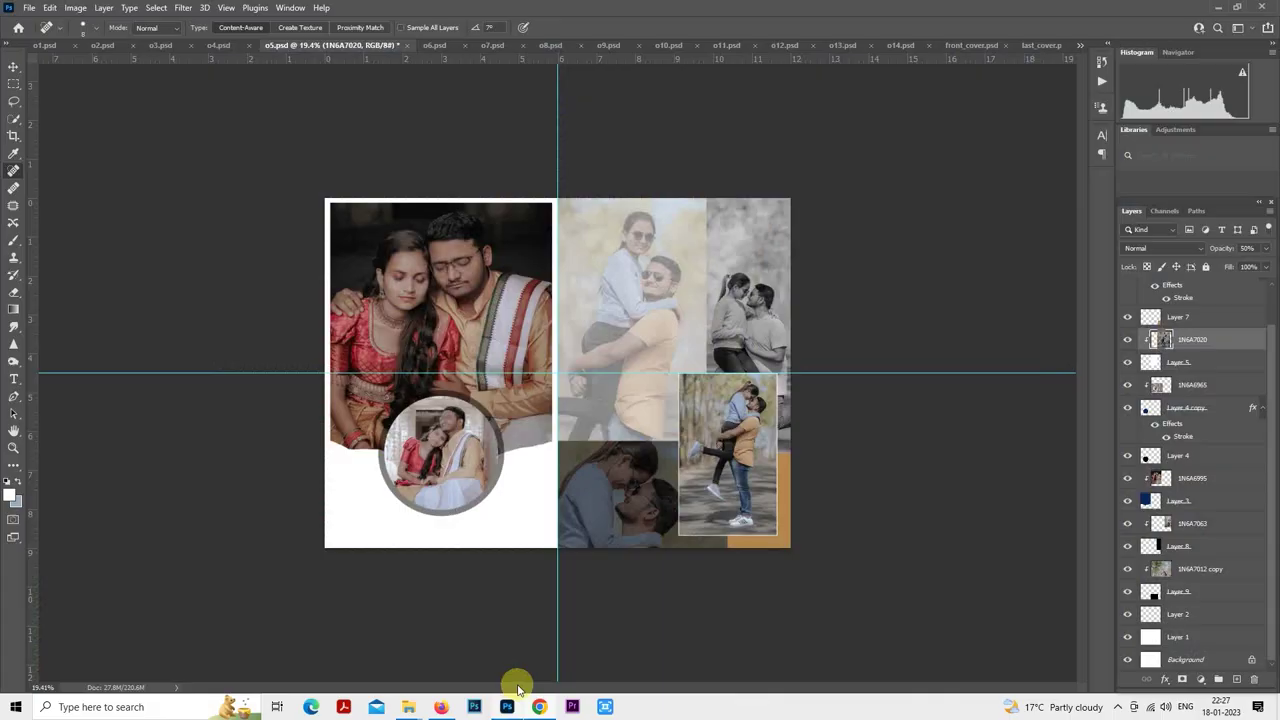
scroll(428, 567, up, 5)
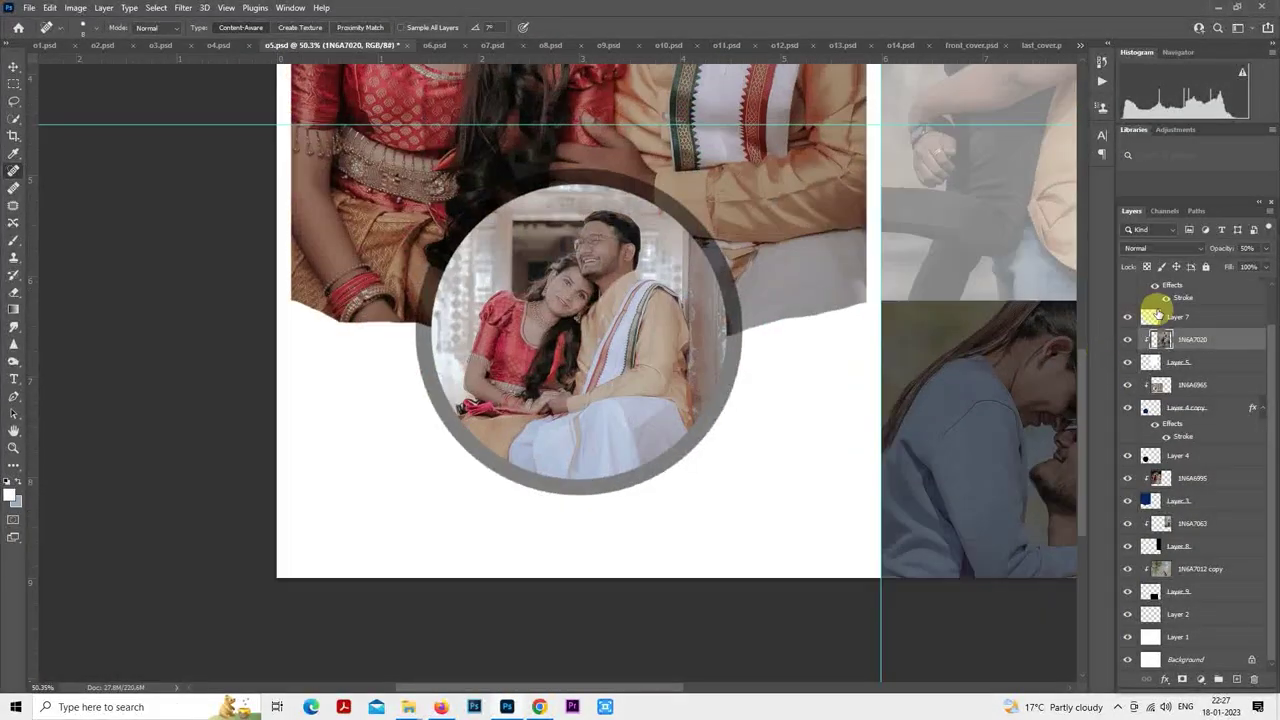
scroll(1180, 311, up, 2)
click(1205, 289)
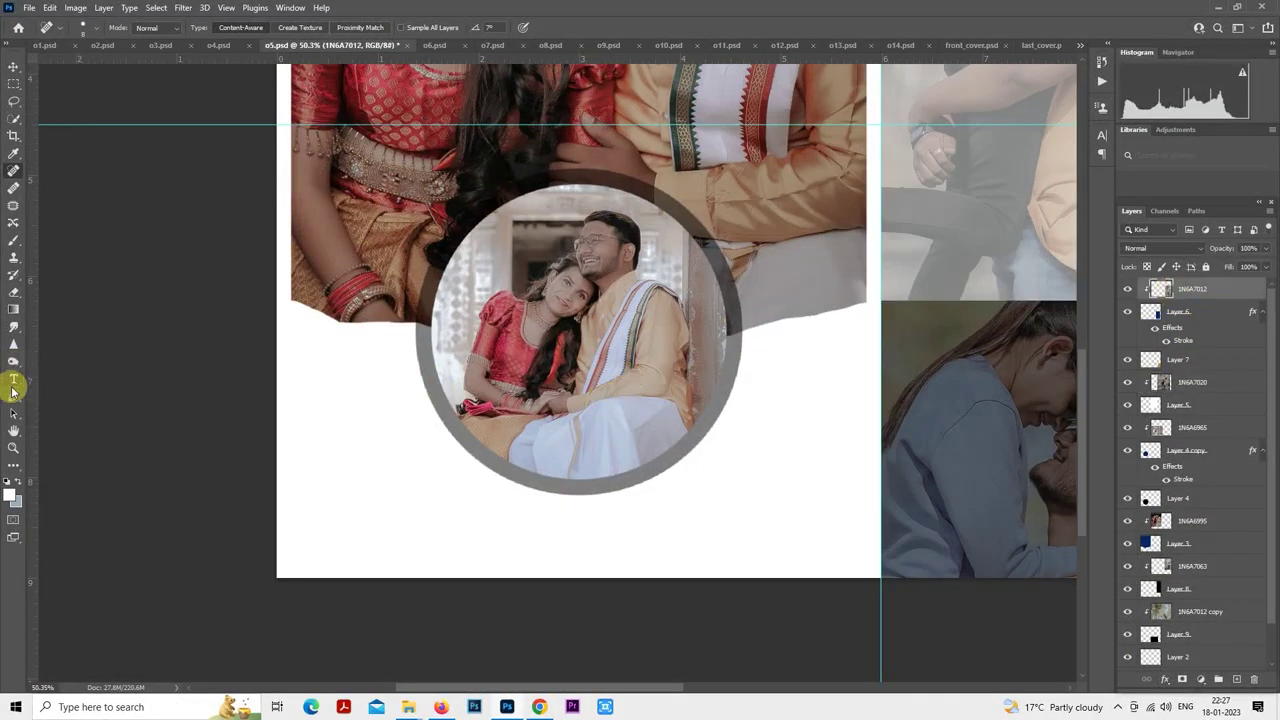
click(14, 383)
click(468, 526)
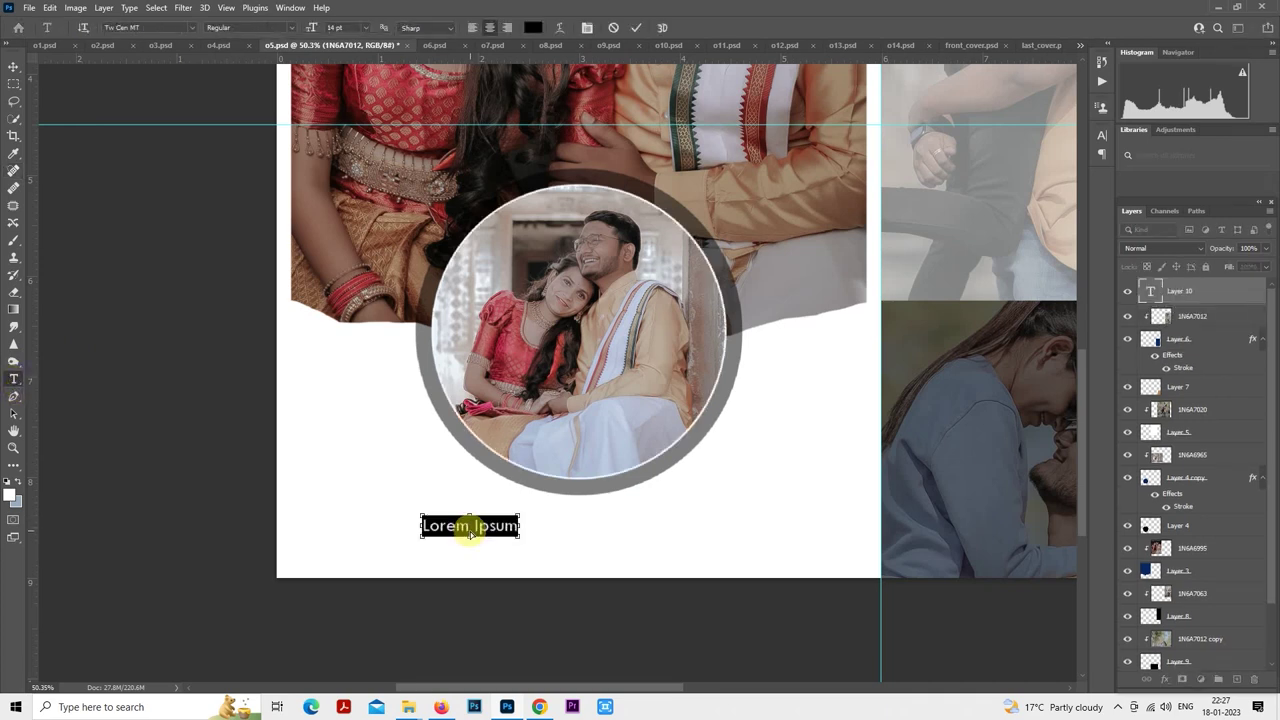
key(ctrl+v)
click(14, 83)
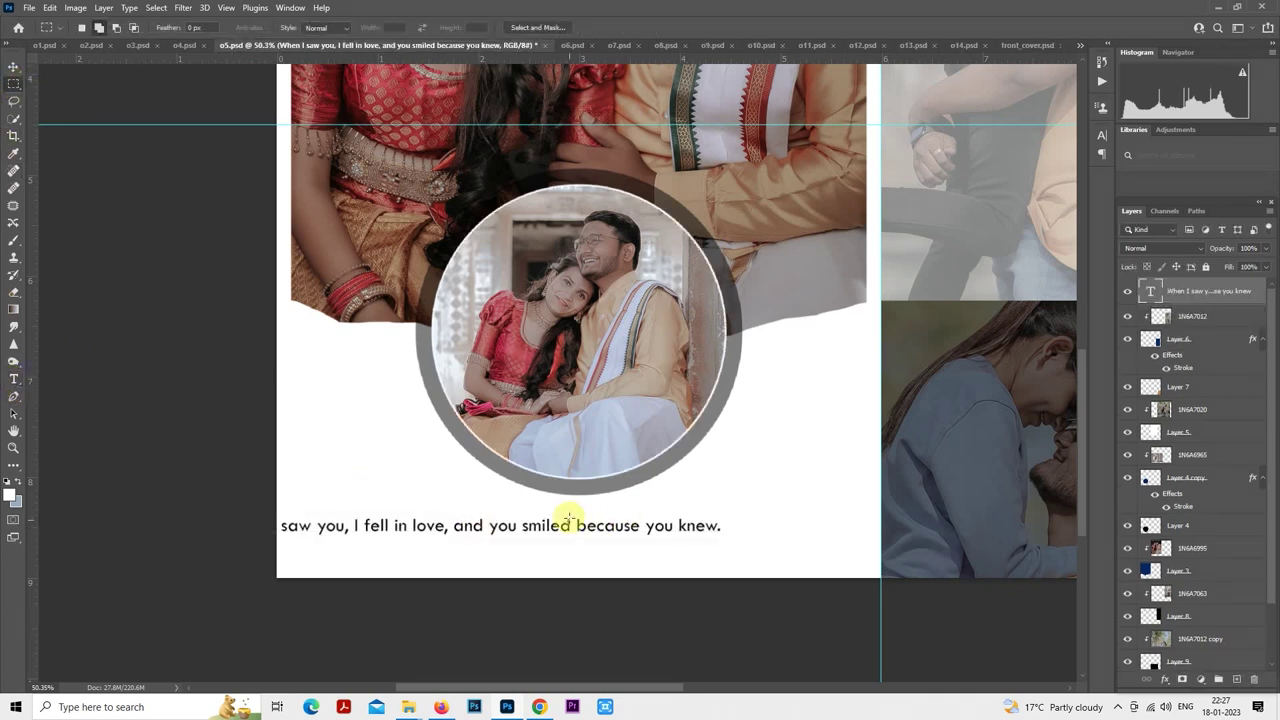
- Centre the quote caption beneath the circle photo using Free Transform
right_click(551, 491)
click(593, 399)
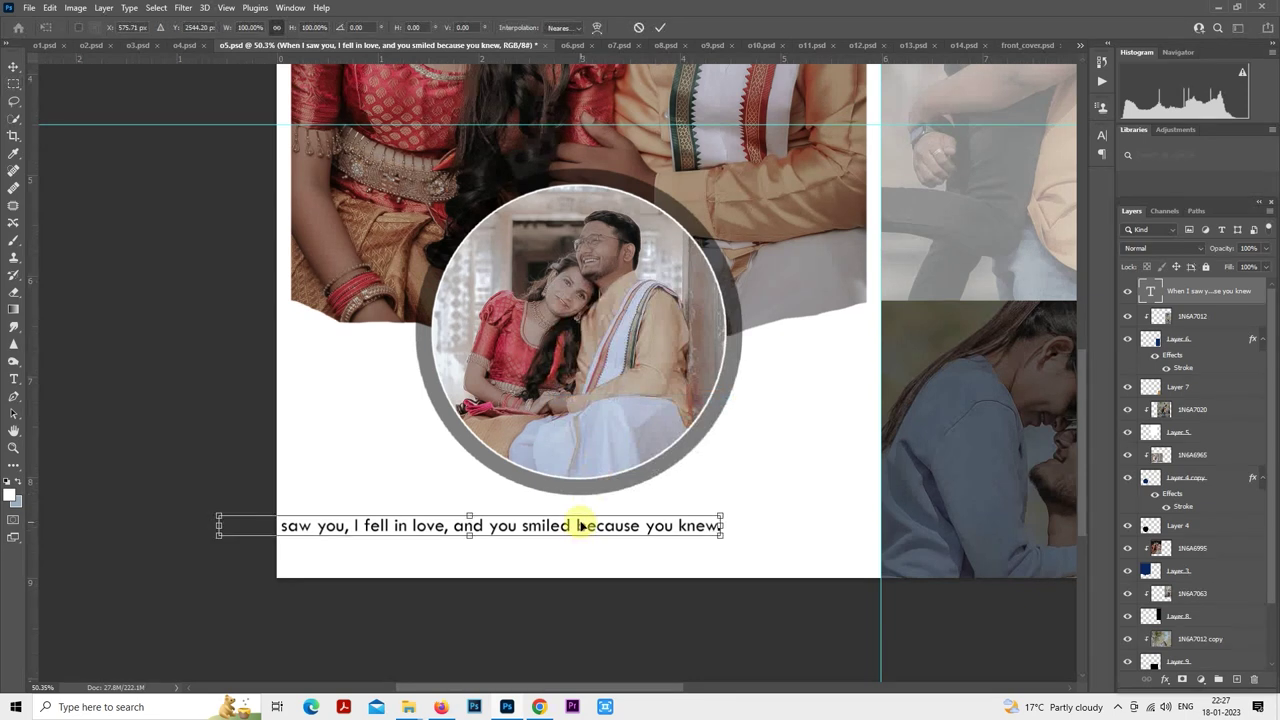
drag(638, 526, 694, 537)
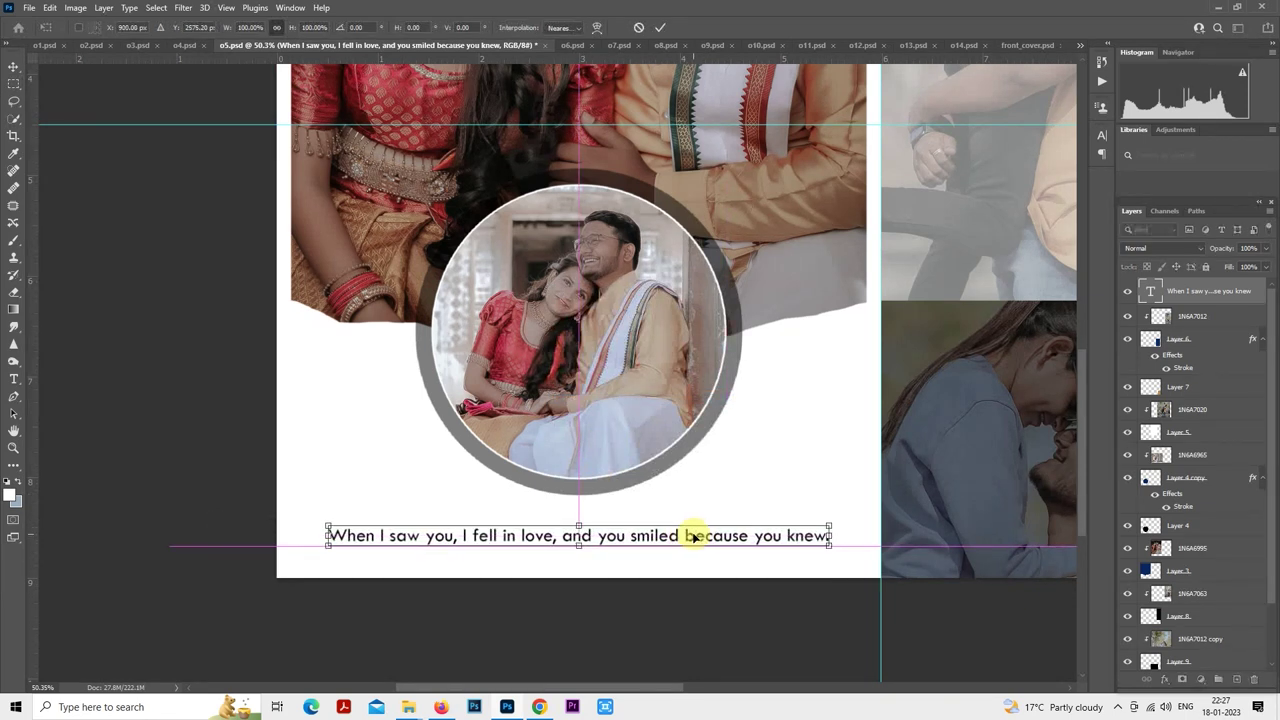
key(Return)
drag(650, 545, 649, 545)
scroll(650, 540, down, 1)
scroll(650, 532, down, 1)
right_click(666, 536)
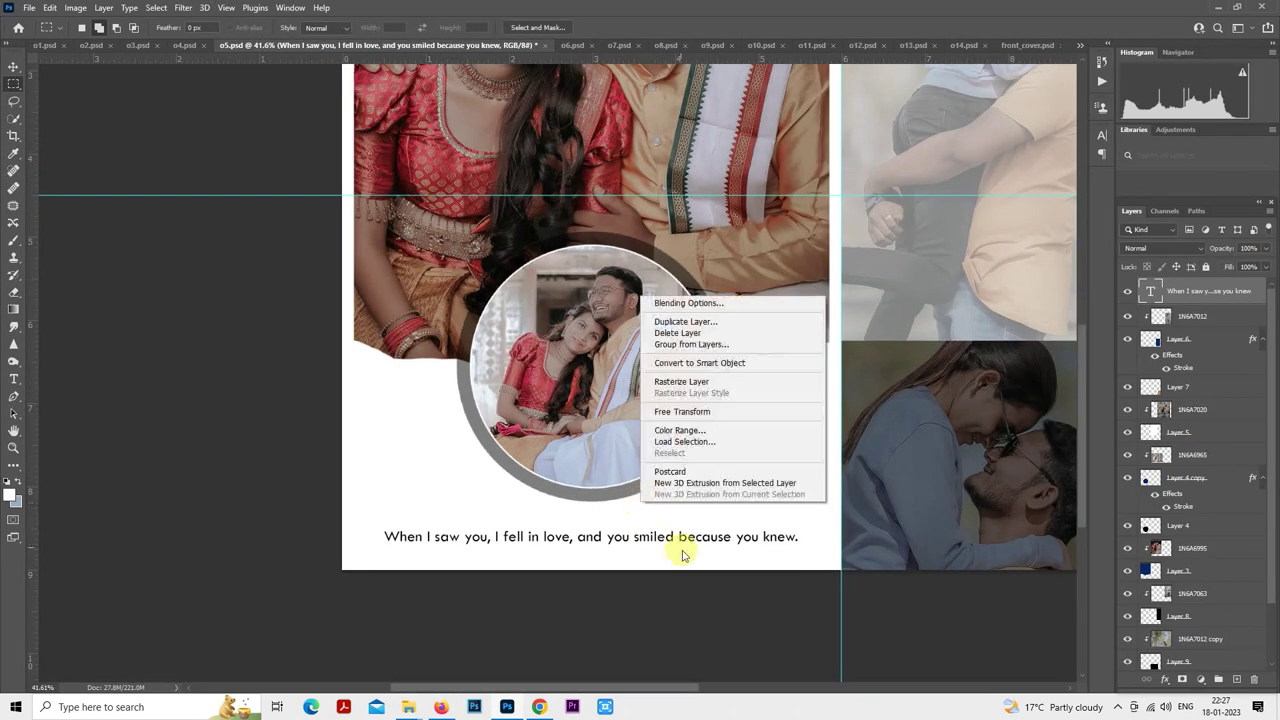
click(690, 418)
scroll(689, 482, up, 3)
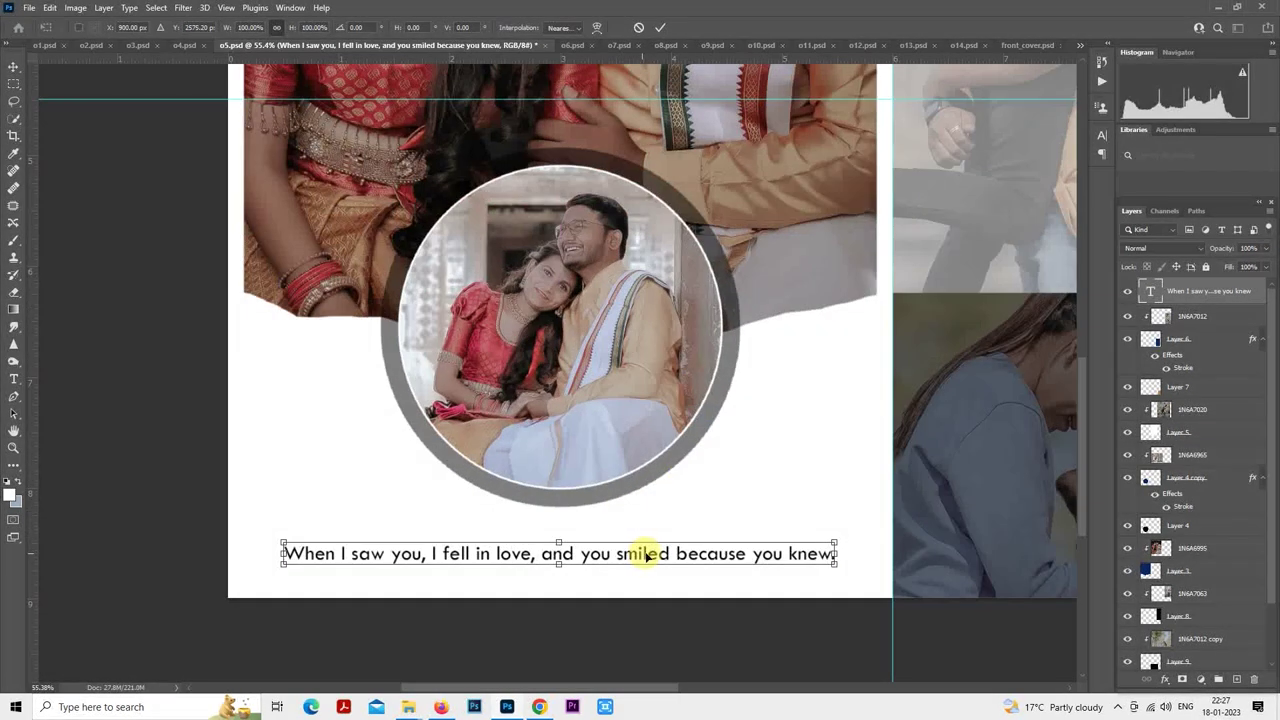
drag(646, 549, 643, 556)
key(Return)
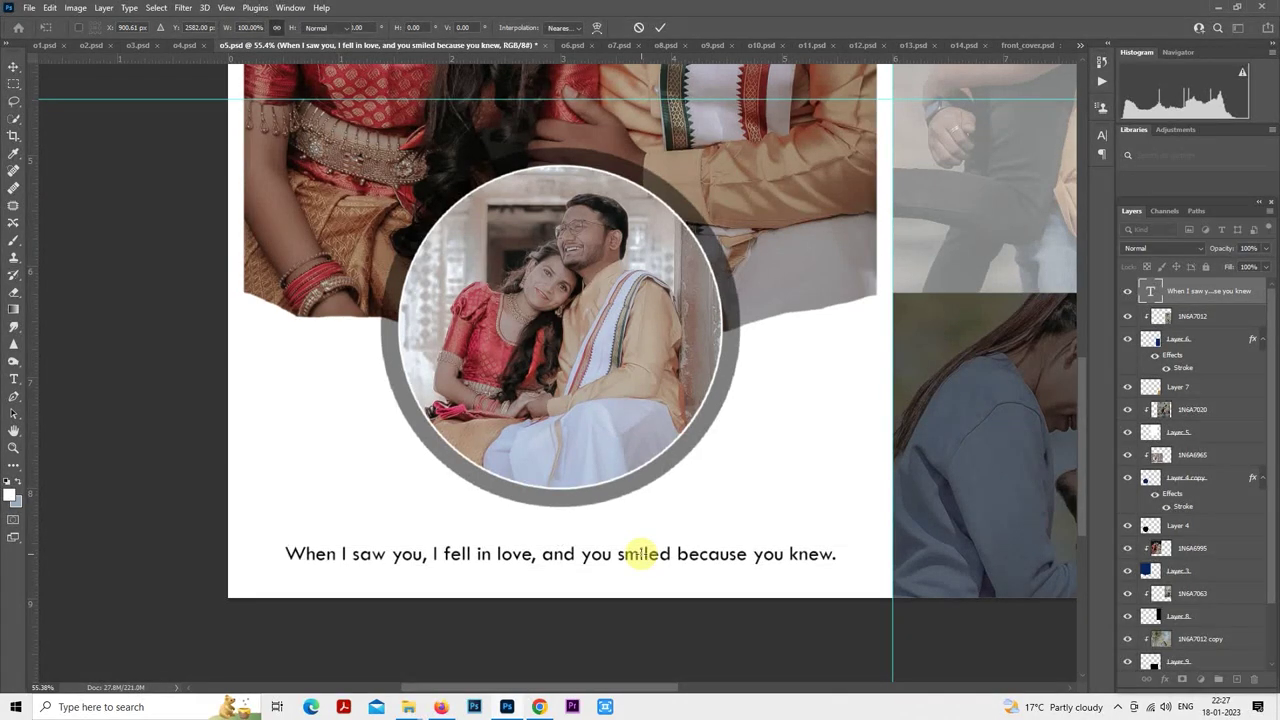
key(ctrl+0)
key(m)
- Change the caption text colour to dark brown
double_click(1151, 294)
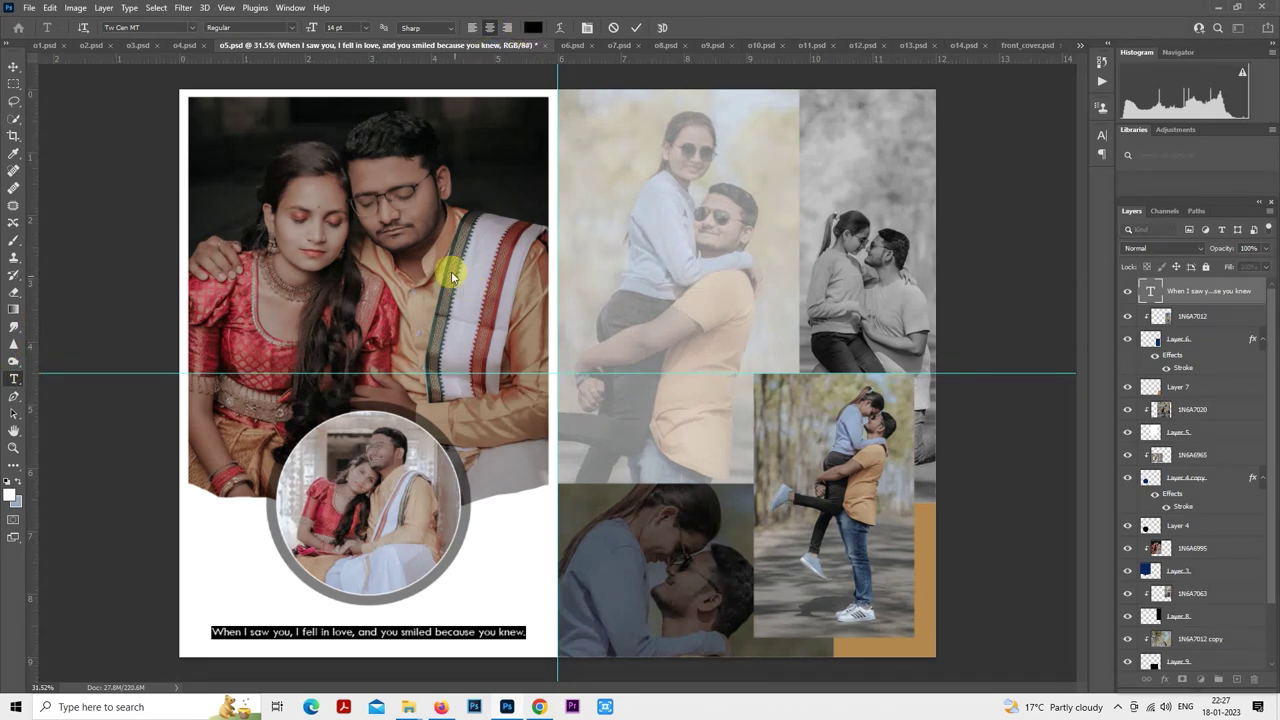
click(533, 27)
click(540, 316)
mouse_move(971, 269)
mouse_down()
mouse_move(925, 270)
mouse_move(882, 241)
mouse_move(876, 219)
mouse_up()
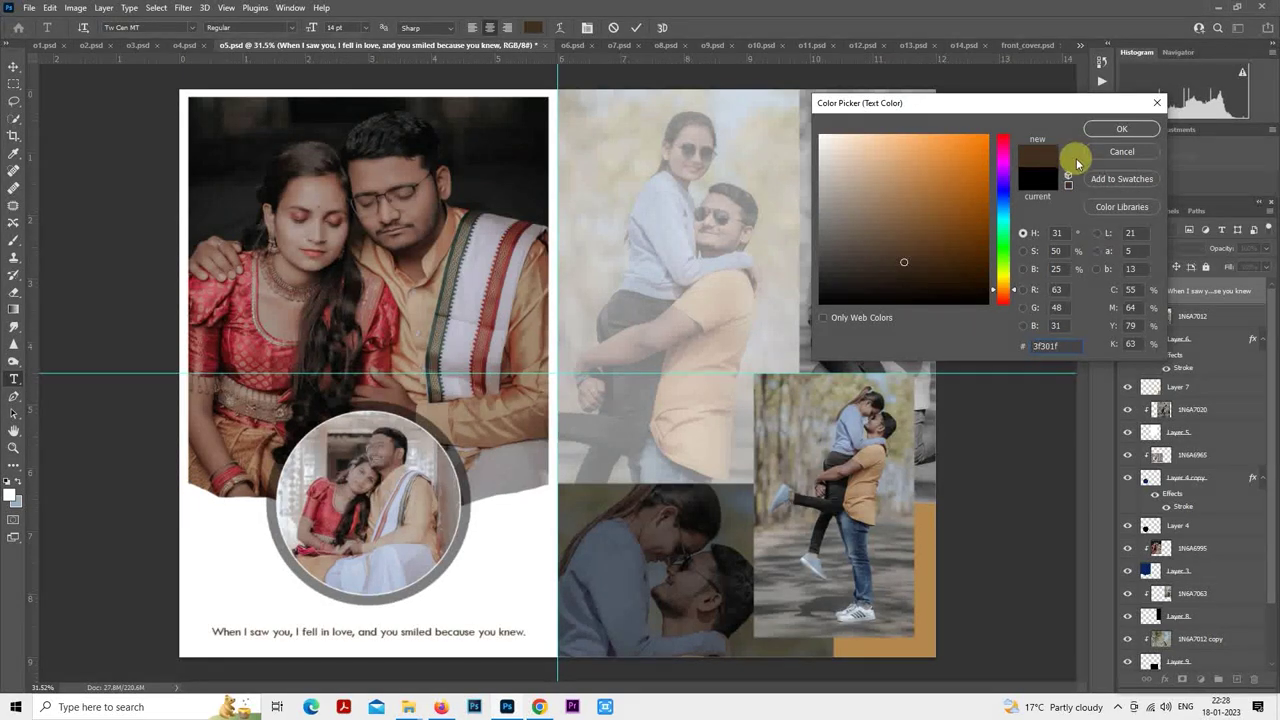
drag(914, 263, 917, 262)
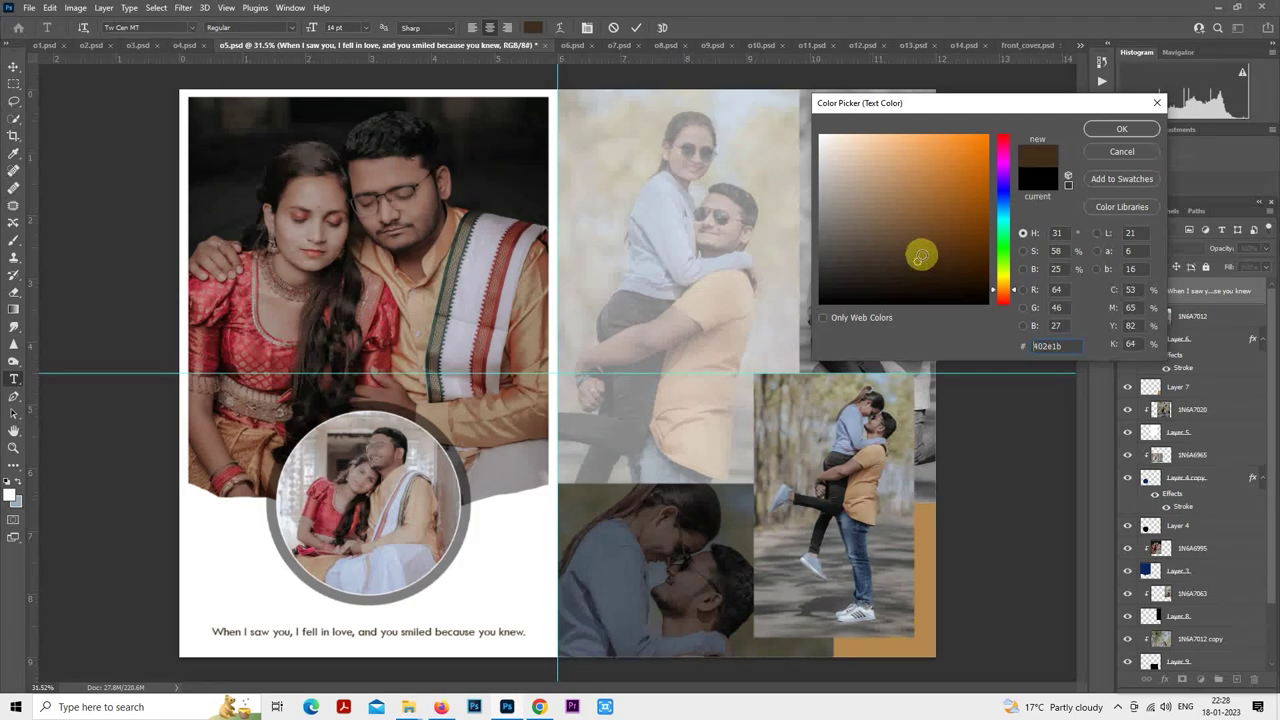
click(1121, 129)
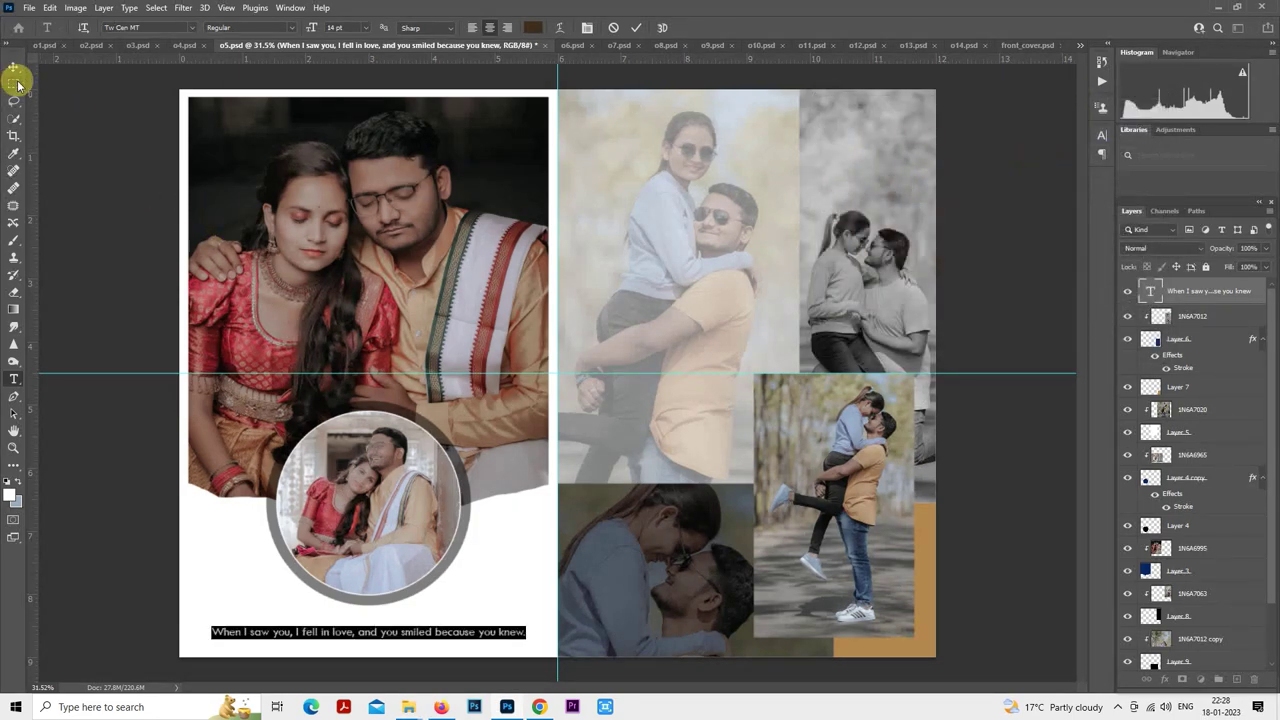
click(13, 83)
- Save o5.psd
scroll(449, 486, up, 2)
drag(449, 486, 627, 325)
scroll(624, 325, down, 4)
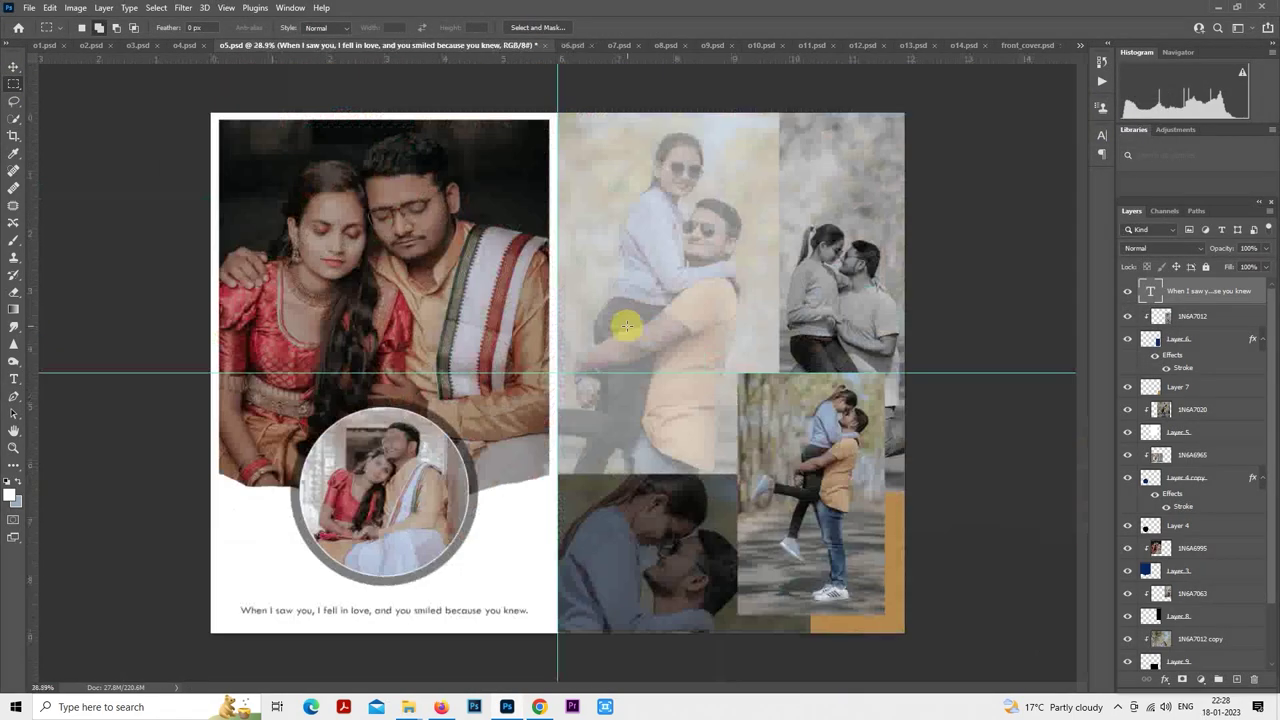
scroll(690, 320, up, 1)
key(ctrl+s)
- Save a JPEG copy of the o5 spread at maximum quality 12
scroll(696, 326, down, 1)
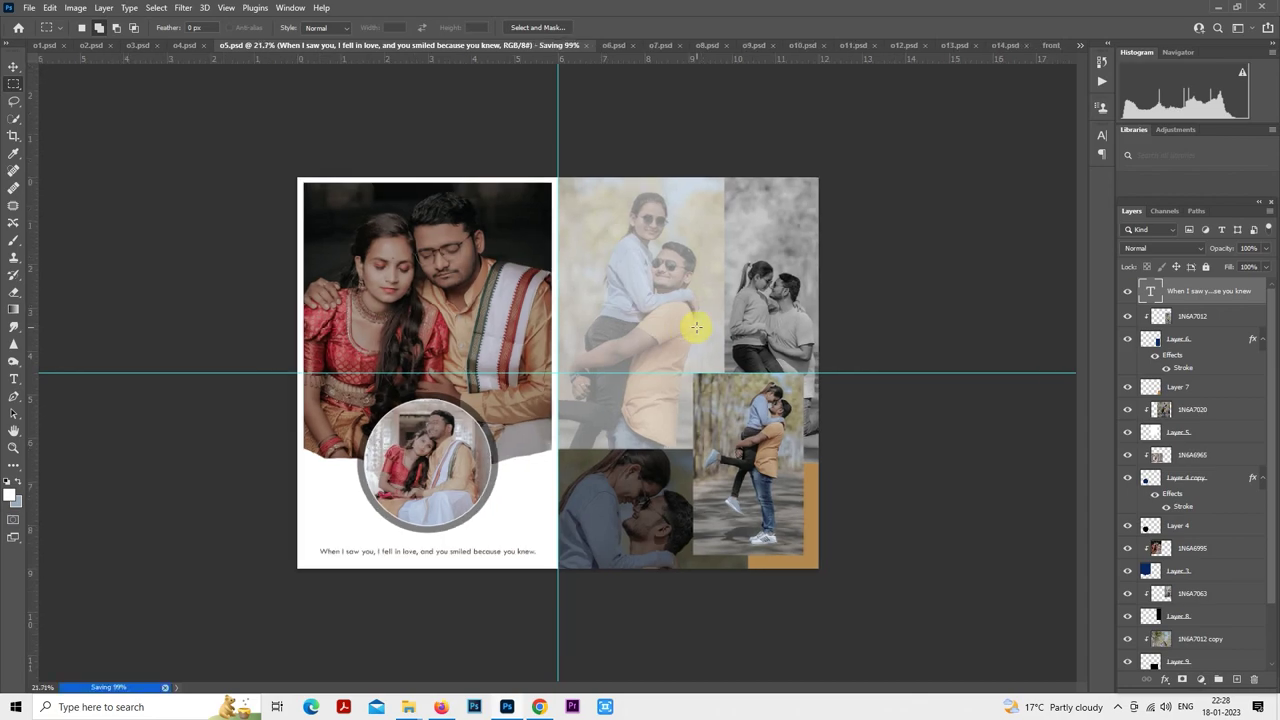
key(ctrl+alt+s)
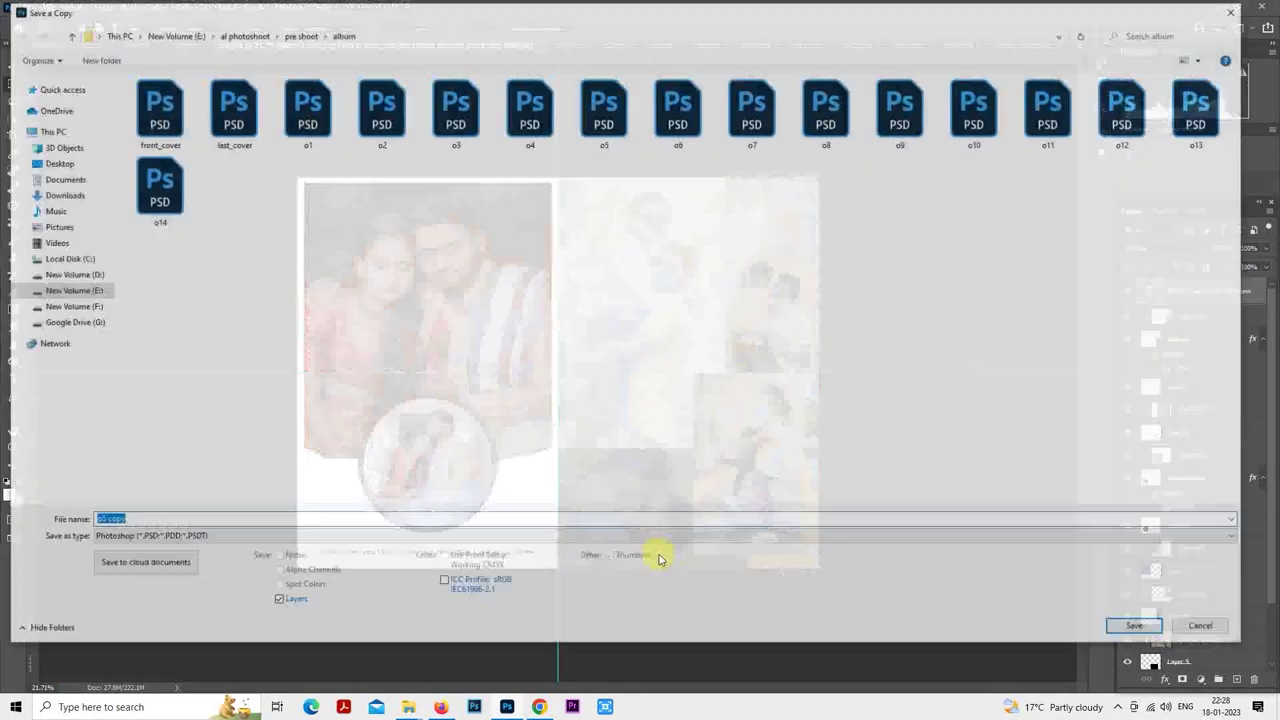
click(638, 540)
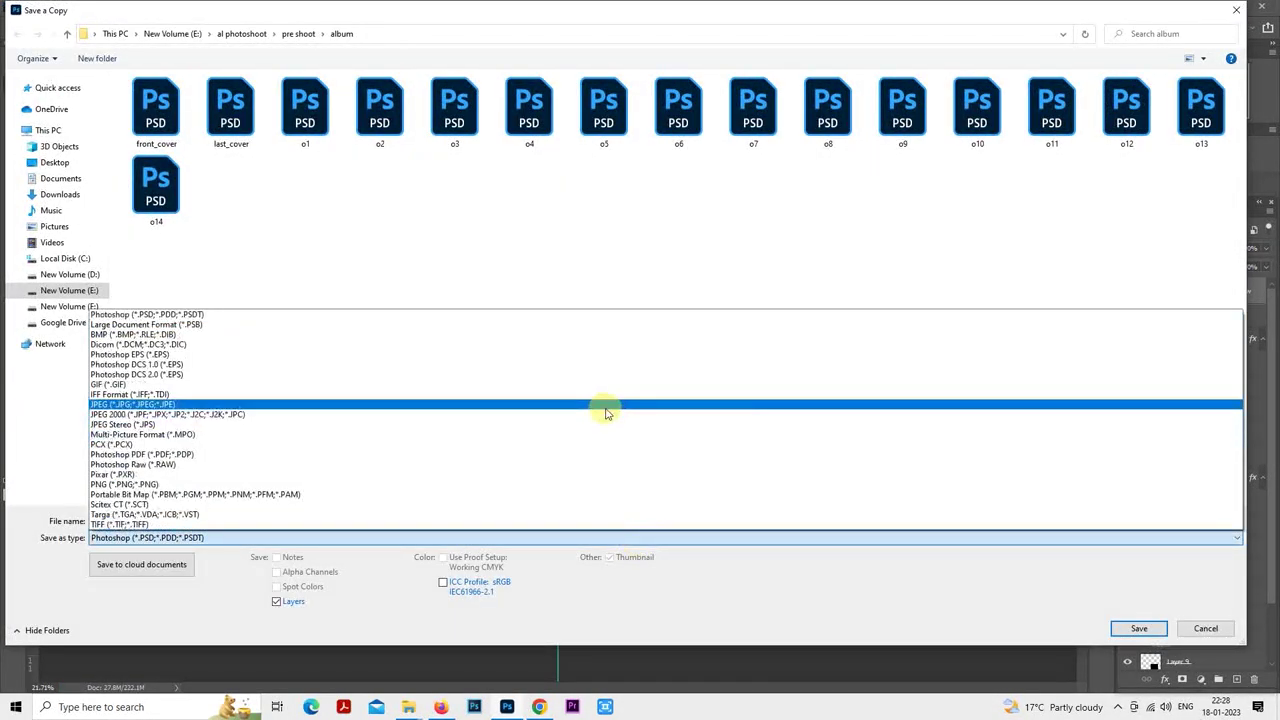
click(722, 408)
click(1136, 629)
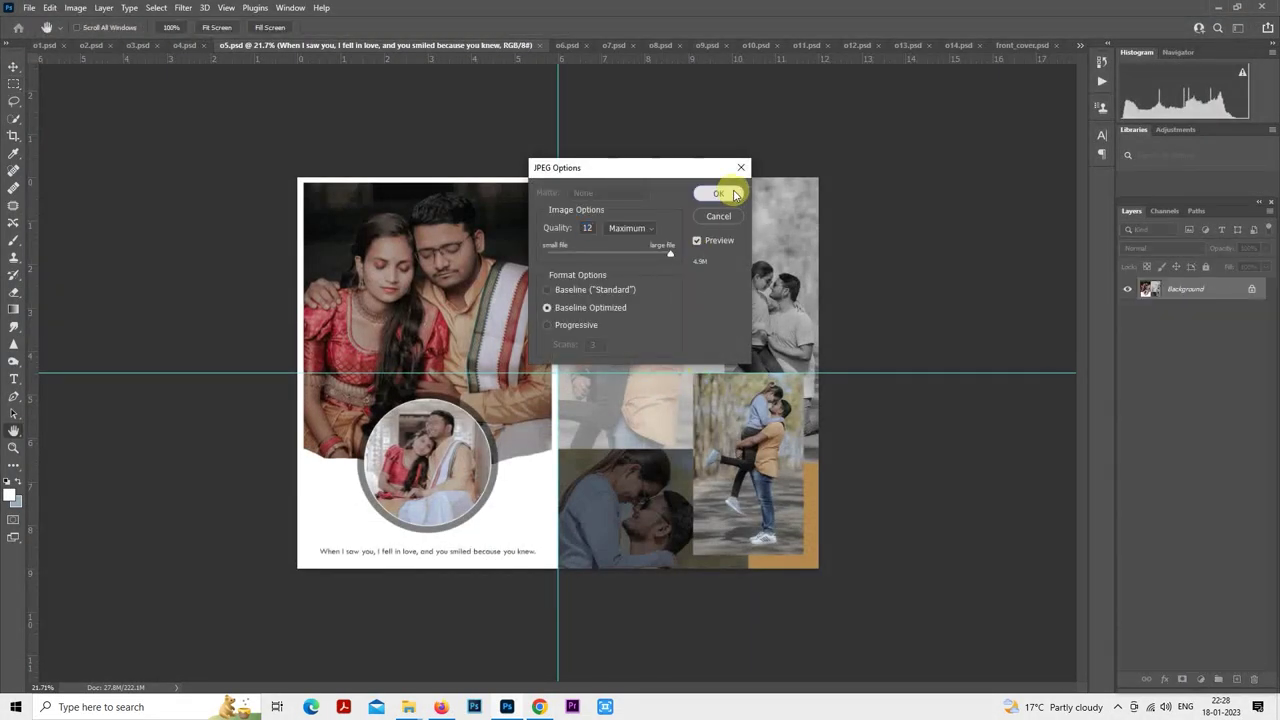
click(735, 194)
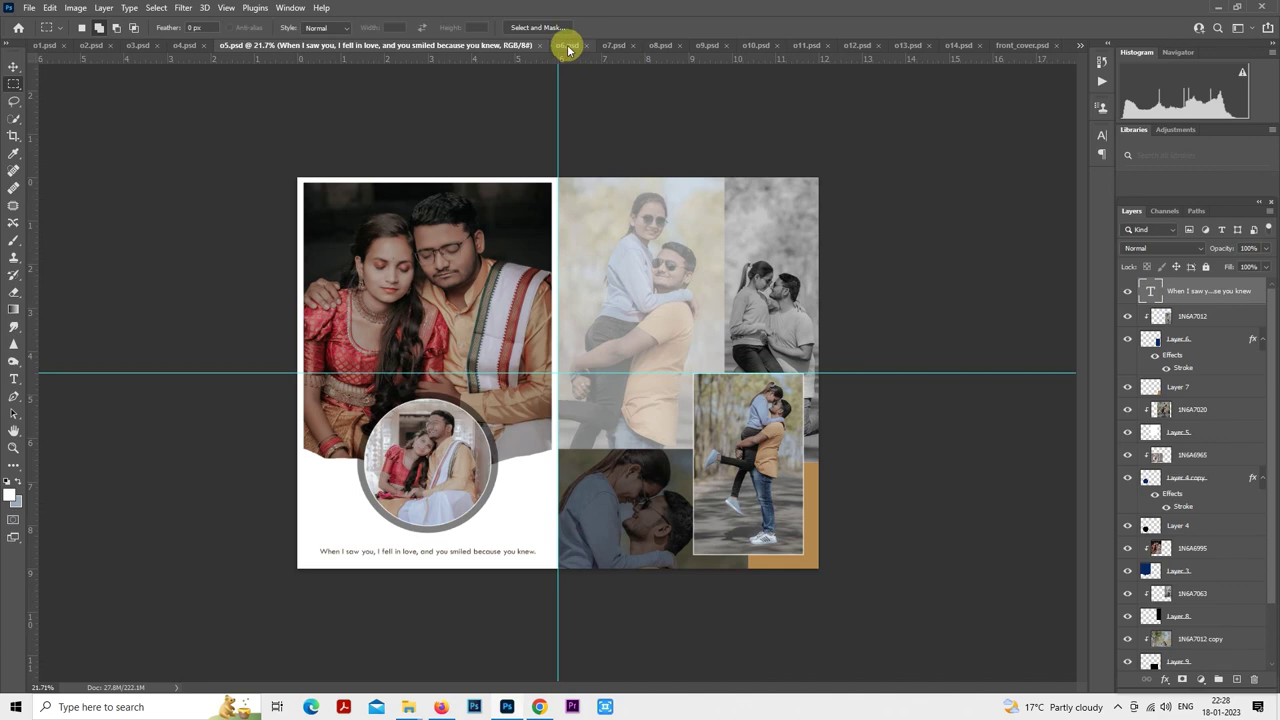
- On the o6 spread, rasterize the car photo layer 1N6A7087
click(567, 46)
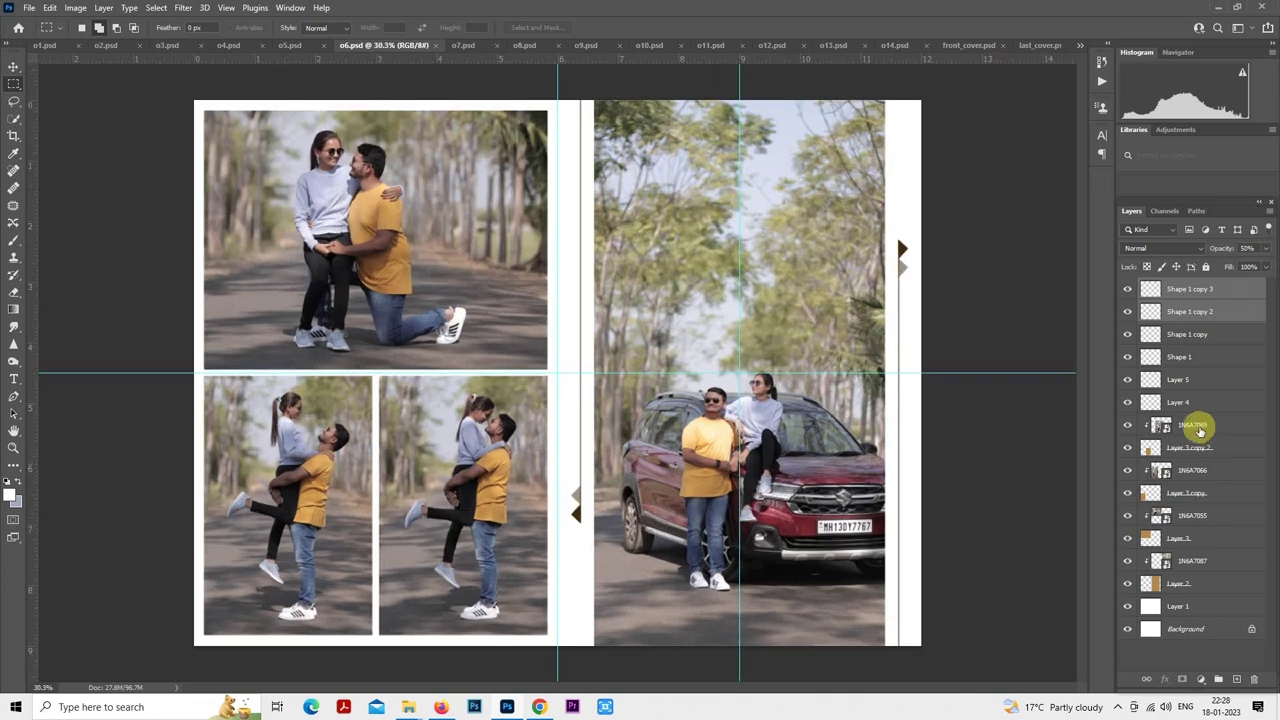
click(1192, 425)
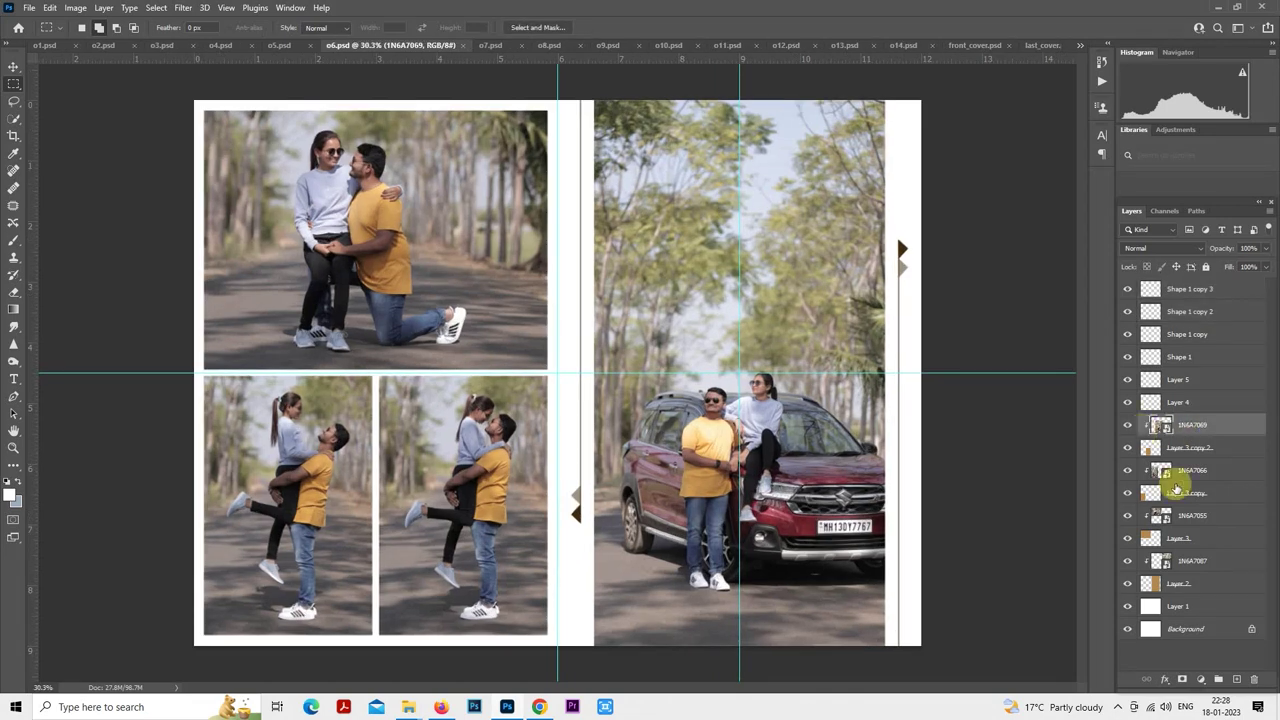
click(1133, 562)
click(1133, 562)
right_click(1188, 562)
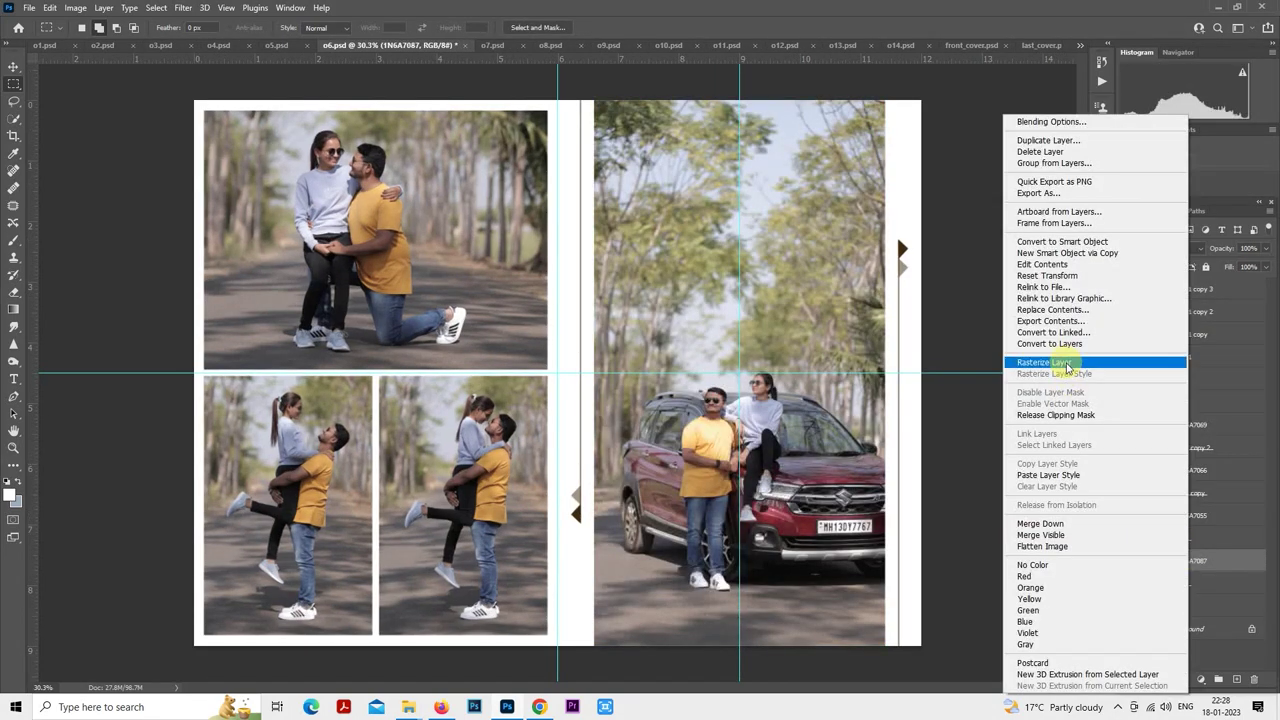
click(1066, 366)
- Colour-grade the car photo with the 10portraits Camera Raw preset
ctrl+click(1160, 561)
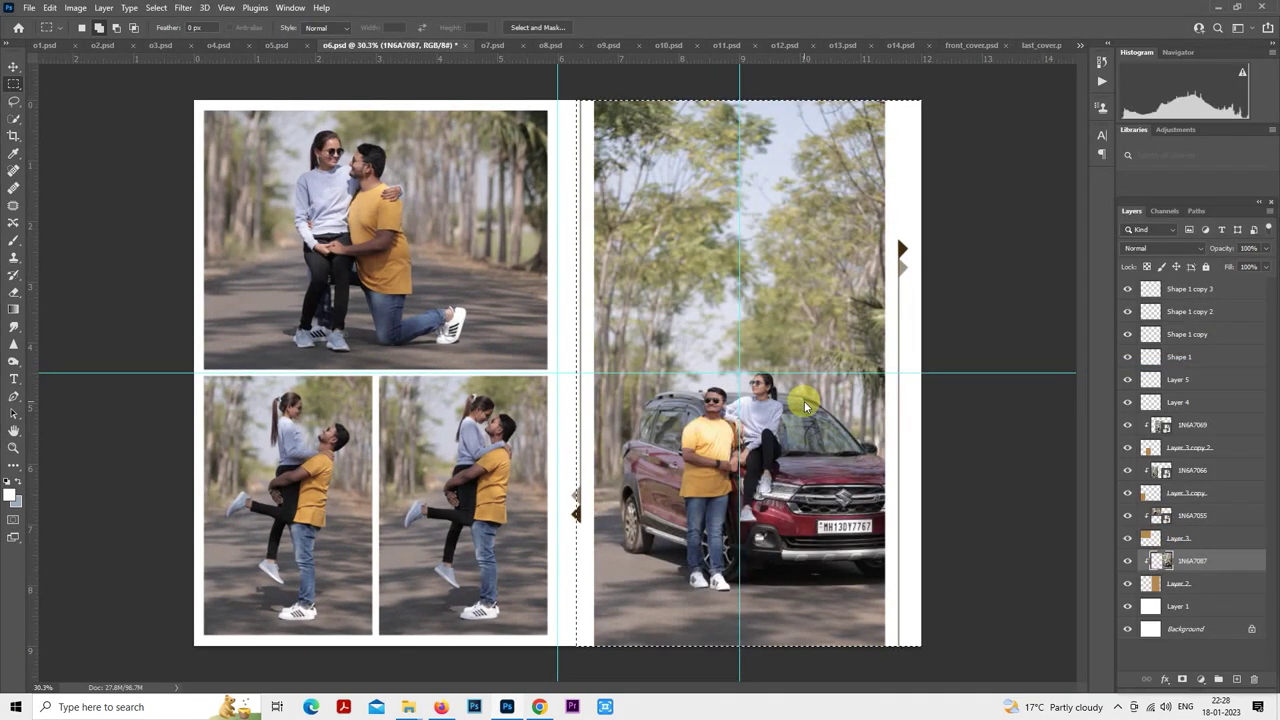
key(ctrl+shift+a)
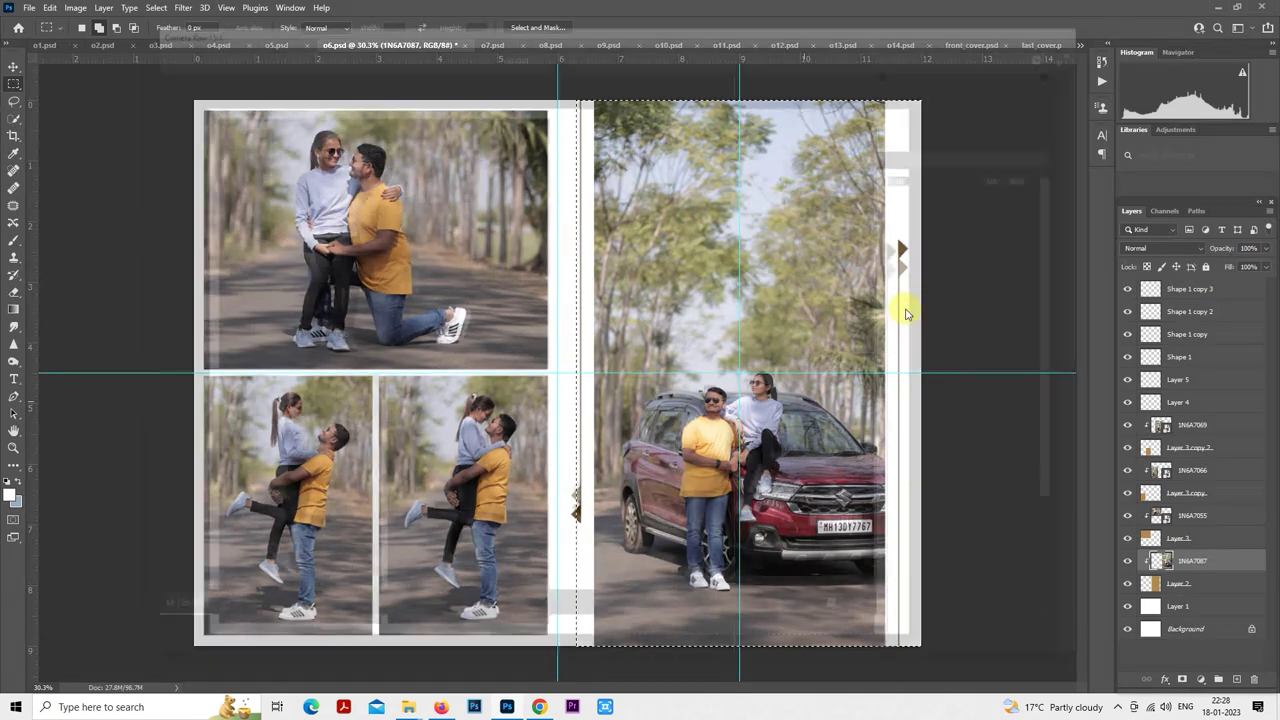
click(1082, 165)
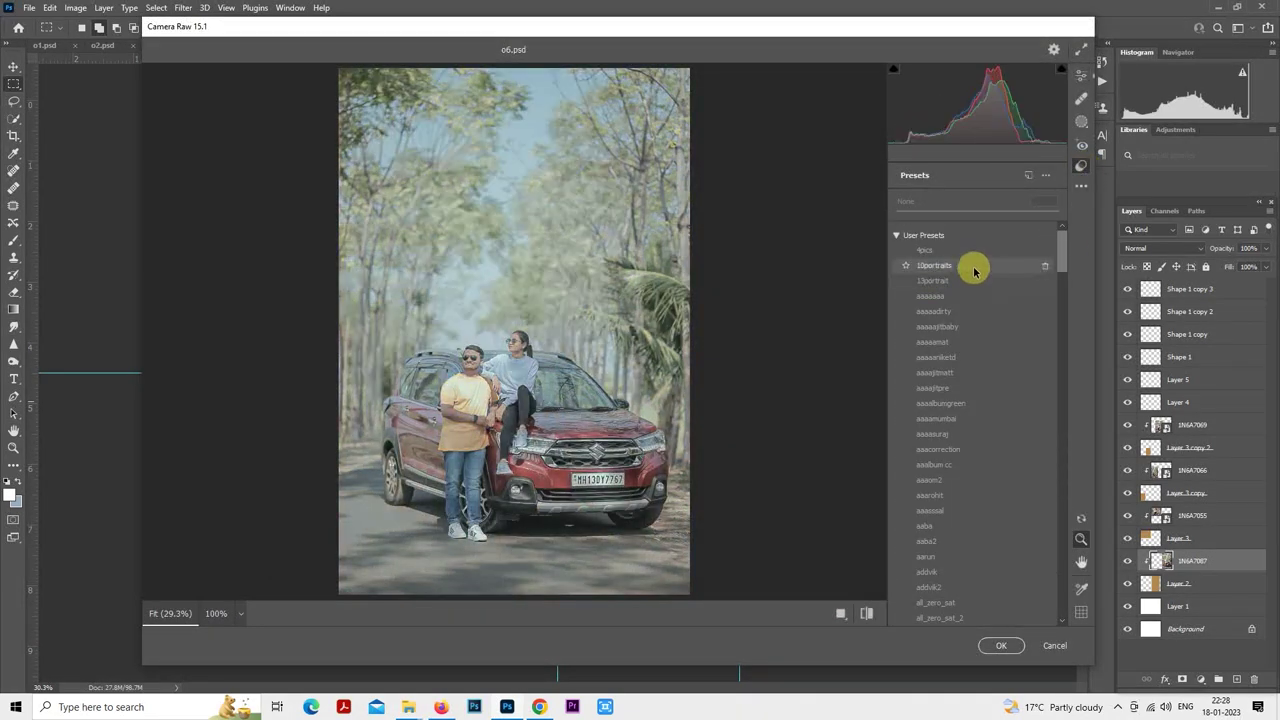
click(971, 266)
click(1079, 99)
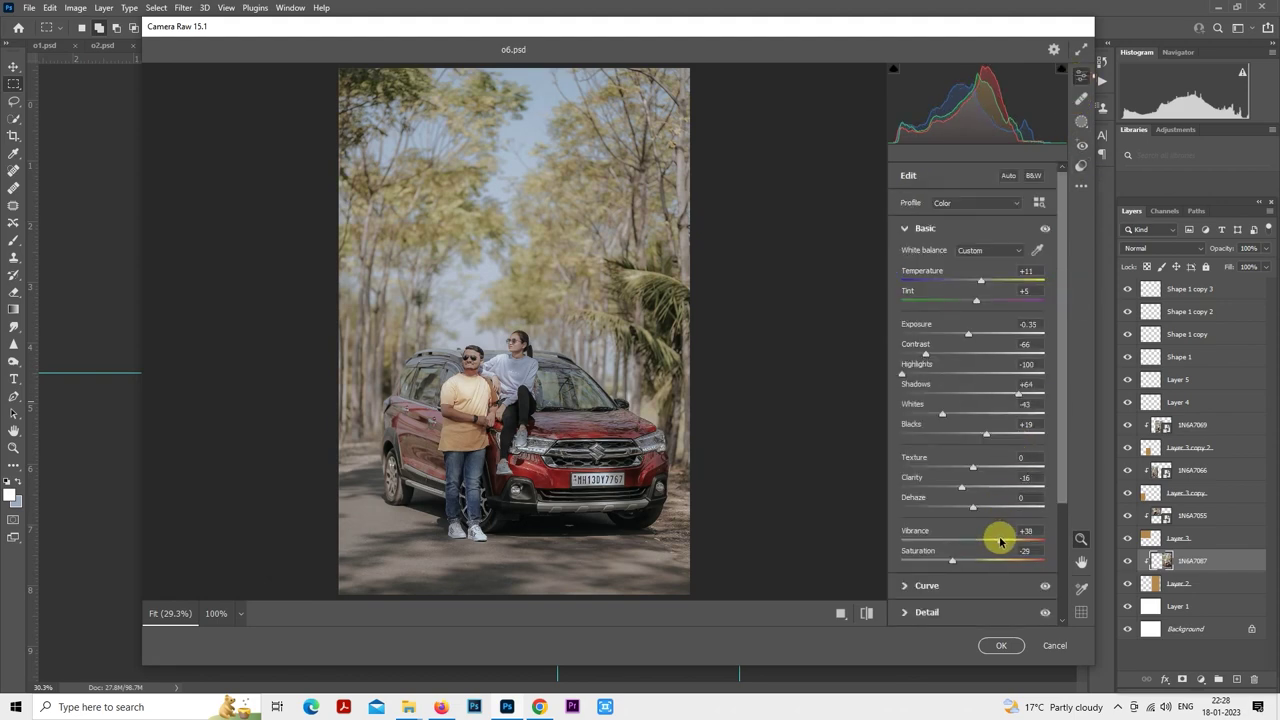
click(1000, 645)
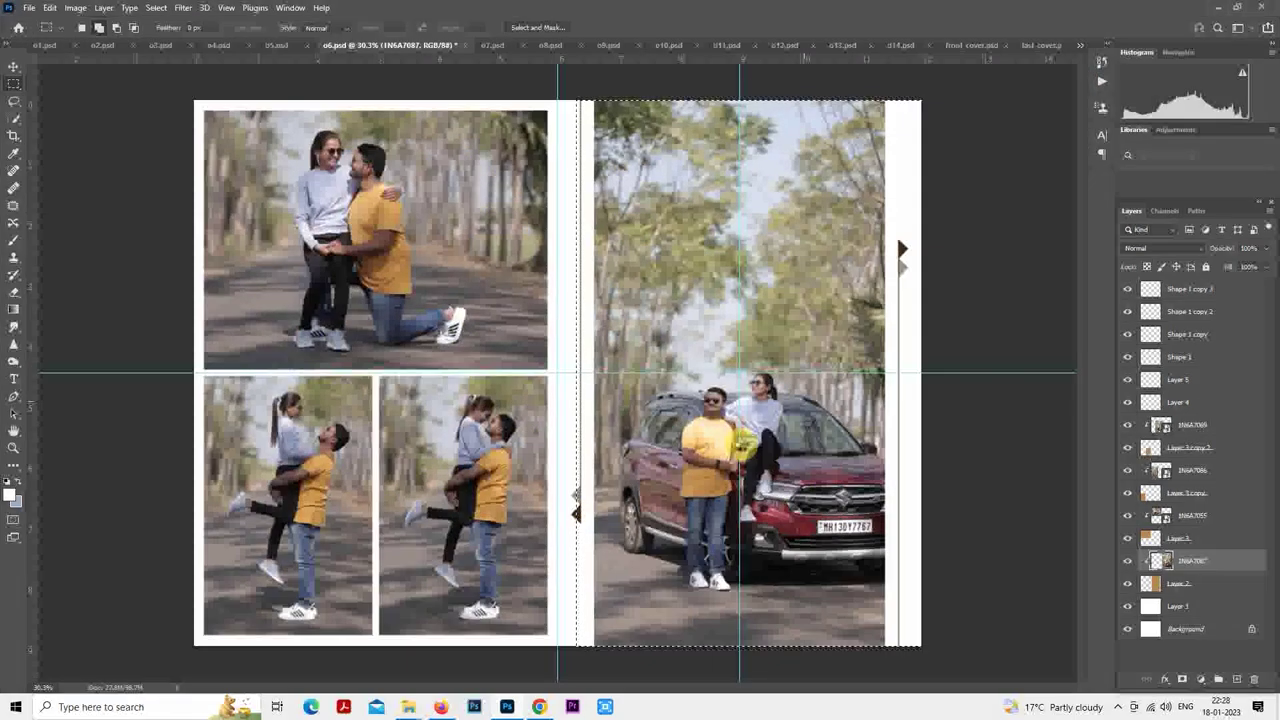
- Rasterize photo layers 1N6A7066 and 1N6A7069, checking each one's pixels
scroll(766, 437, down, 2)
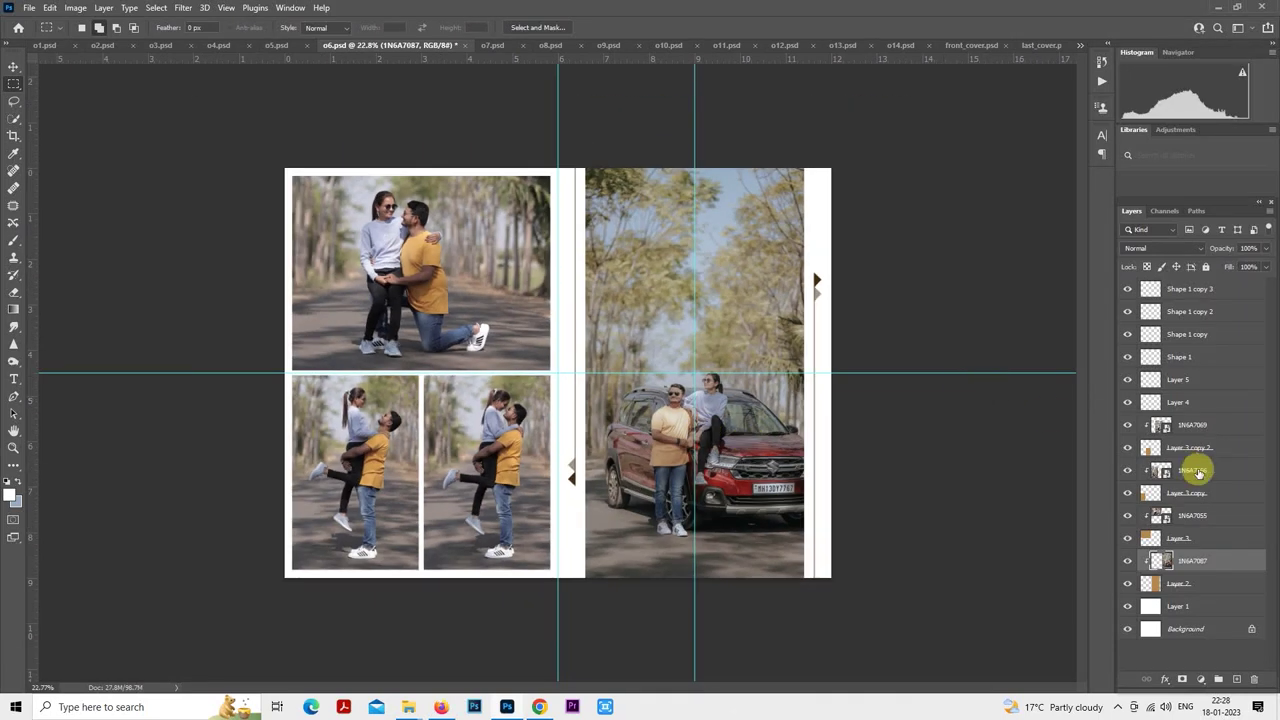
right_click(1192, 513)
click(1100, 363)
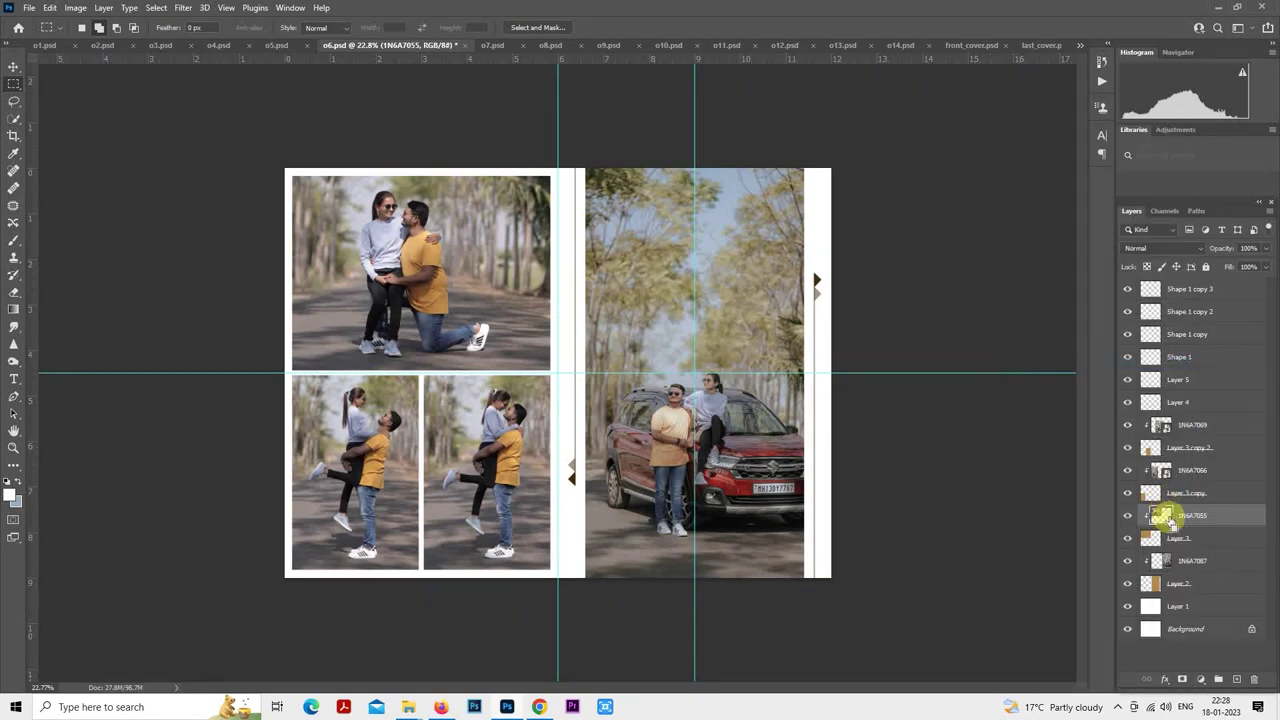
ctrl+click(1160, 515)
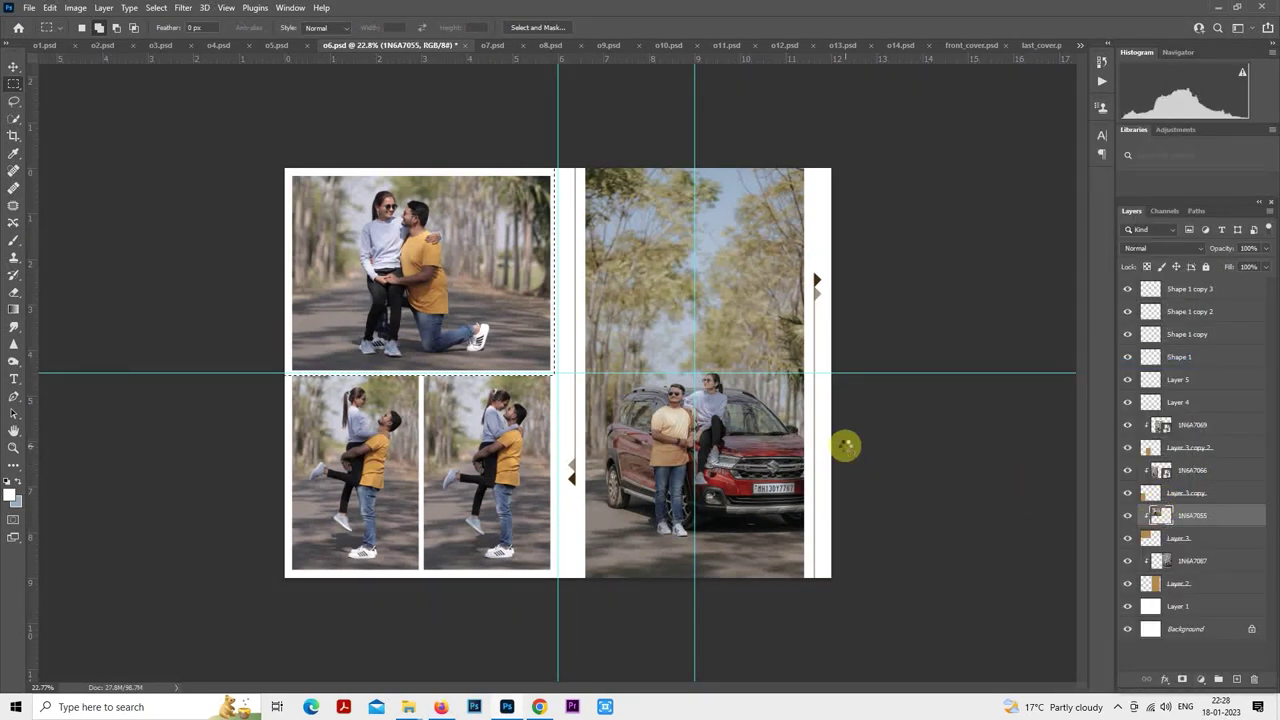
click(845, 450)
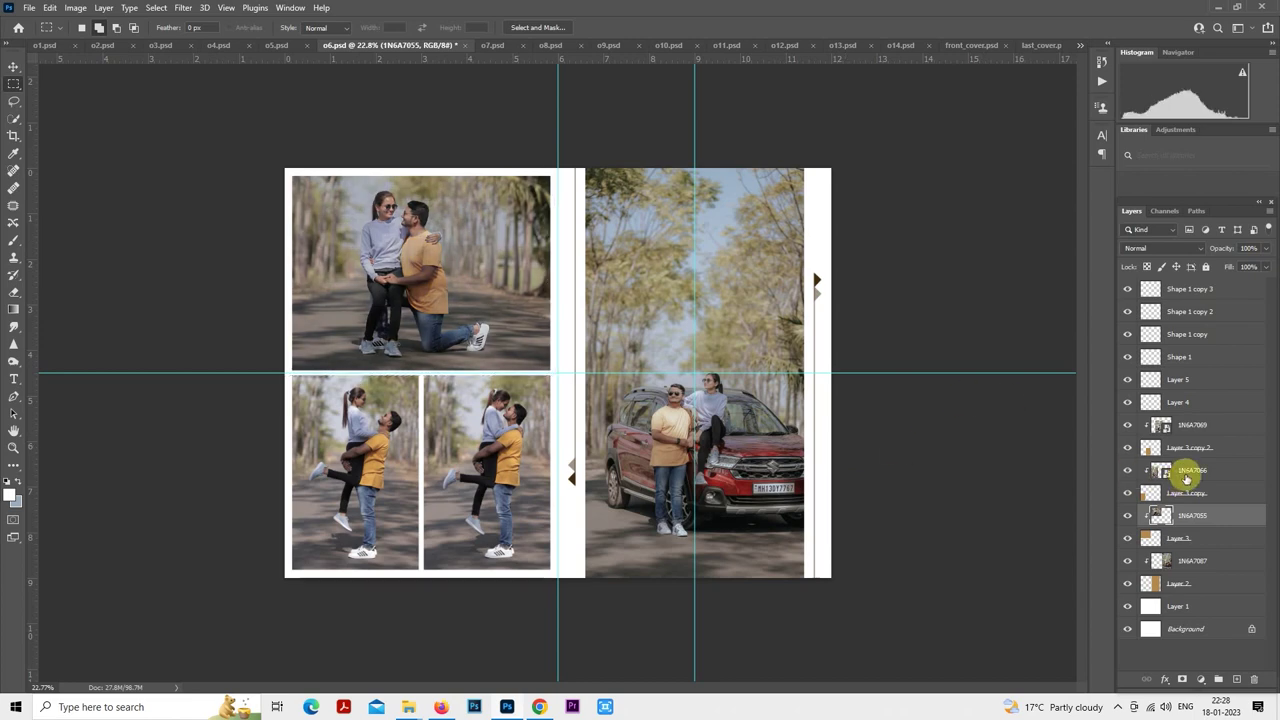
right_click(1186, 470)
click(1063, 362)
ctrl+click(1162, 470)
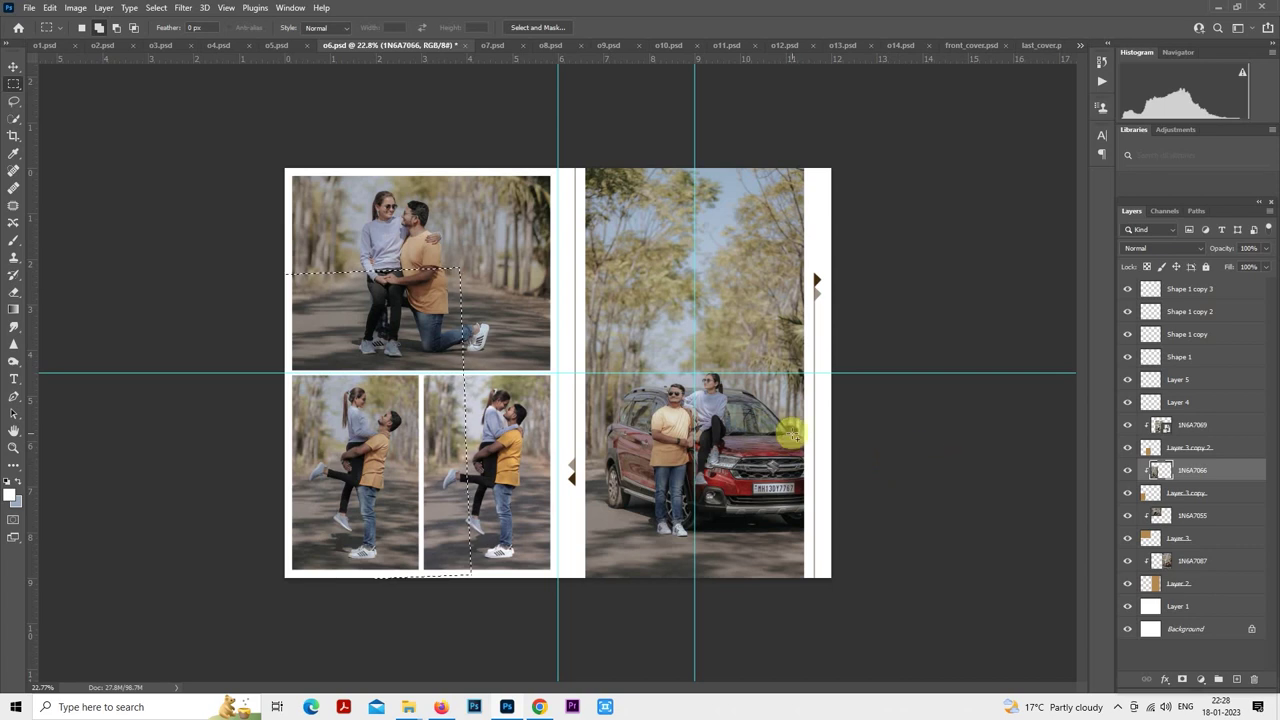
key(ctrl+d)
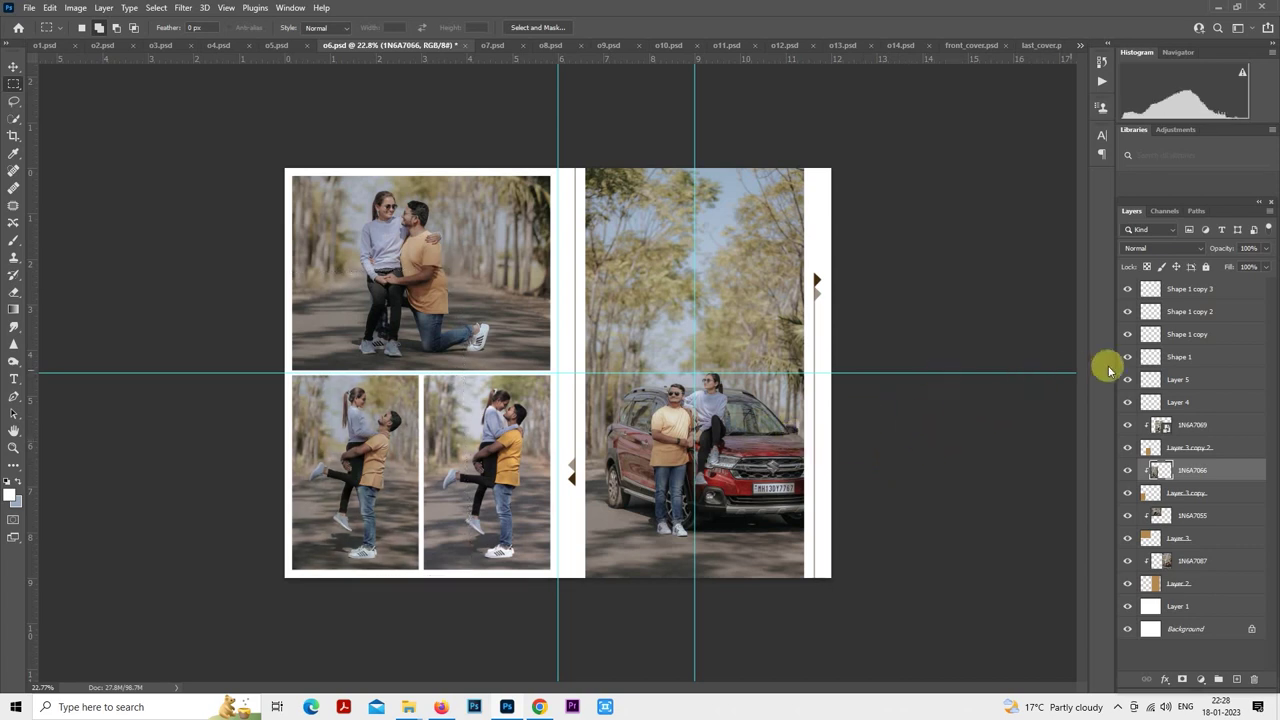
right_click(1185, 425)
click(1057, 362)
ctrl+click(1163, 425)
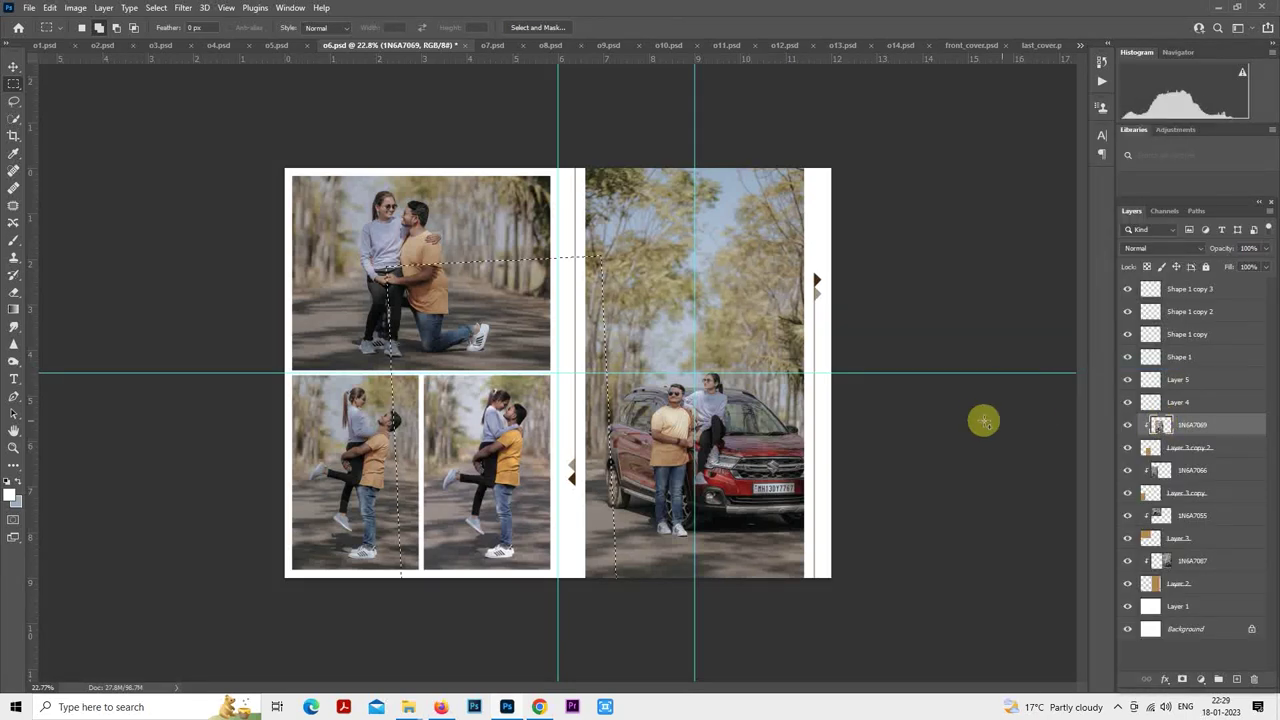
key(ctrl+d)
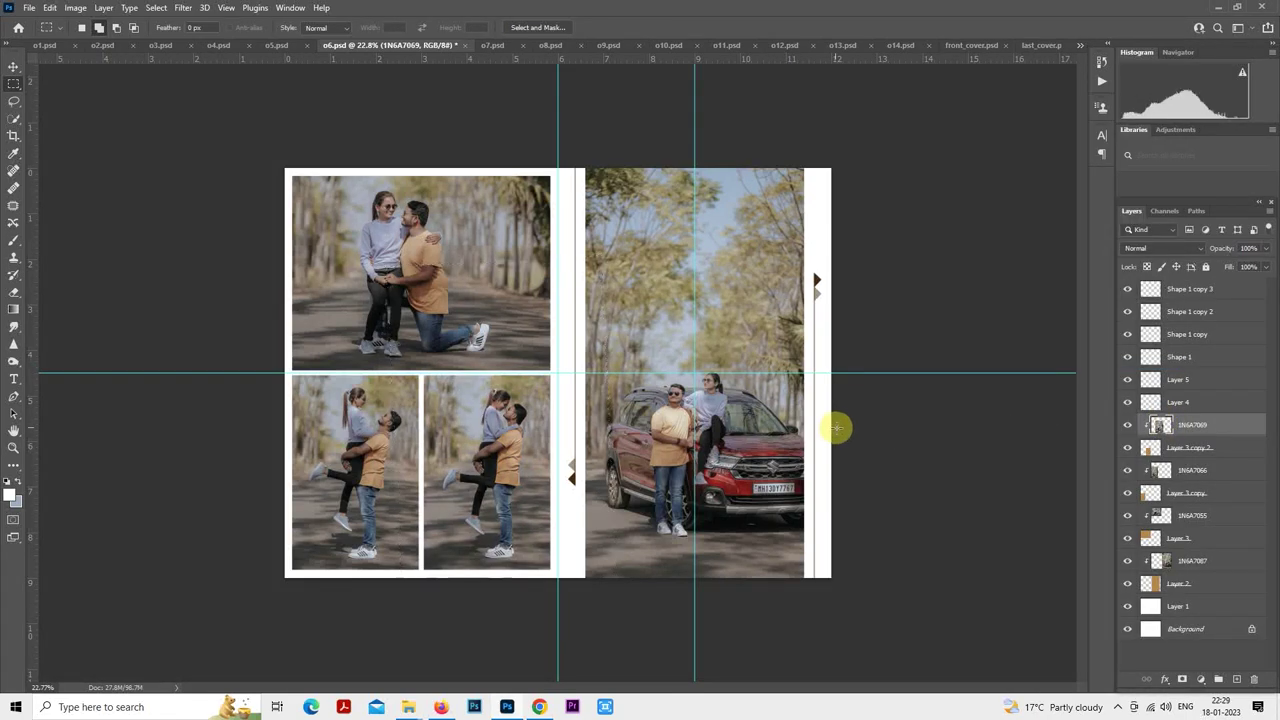
- Select the 1N6A7087 car photo layer and zoom in on it
key(ctrl+plus)
key(ctrl+plus)
click(1195, 563)
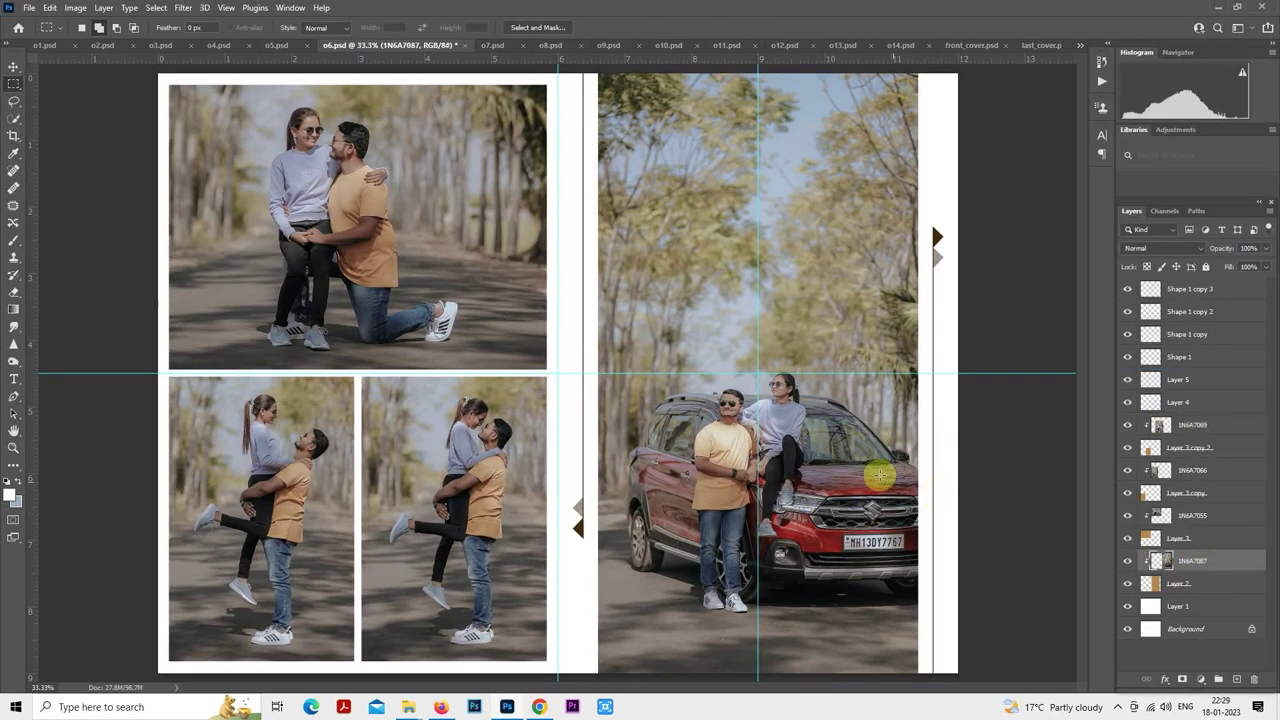
scroll(826, 440, up, 8)
scroll(648, 306, up, 1)
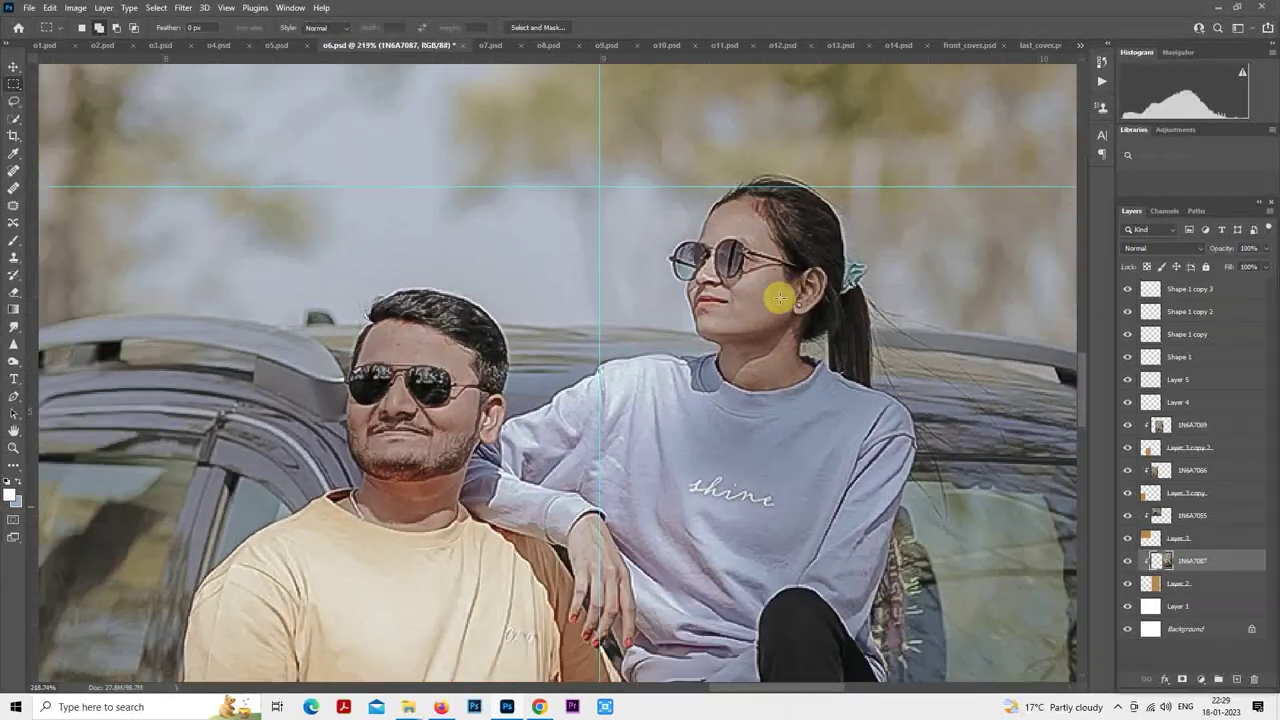
click(183, 11)
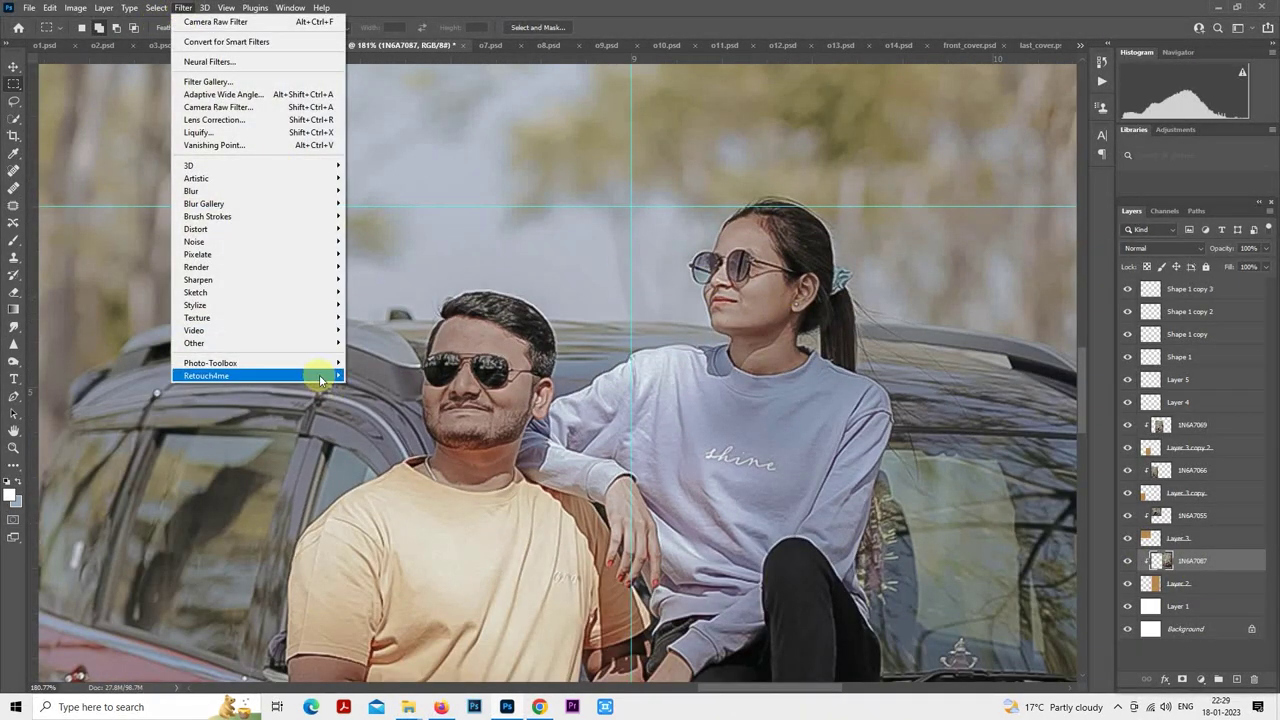
- Run SkinFiner on the car photo, inspect the faces at 1:1, then close it
mouse_move(319, 370)
click(390, 369)
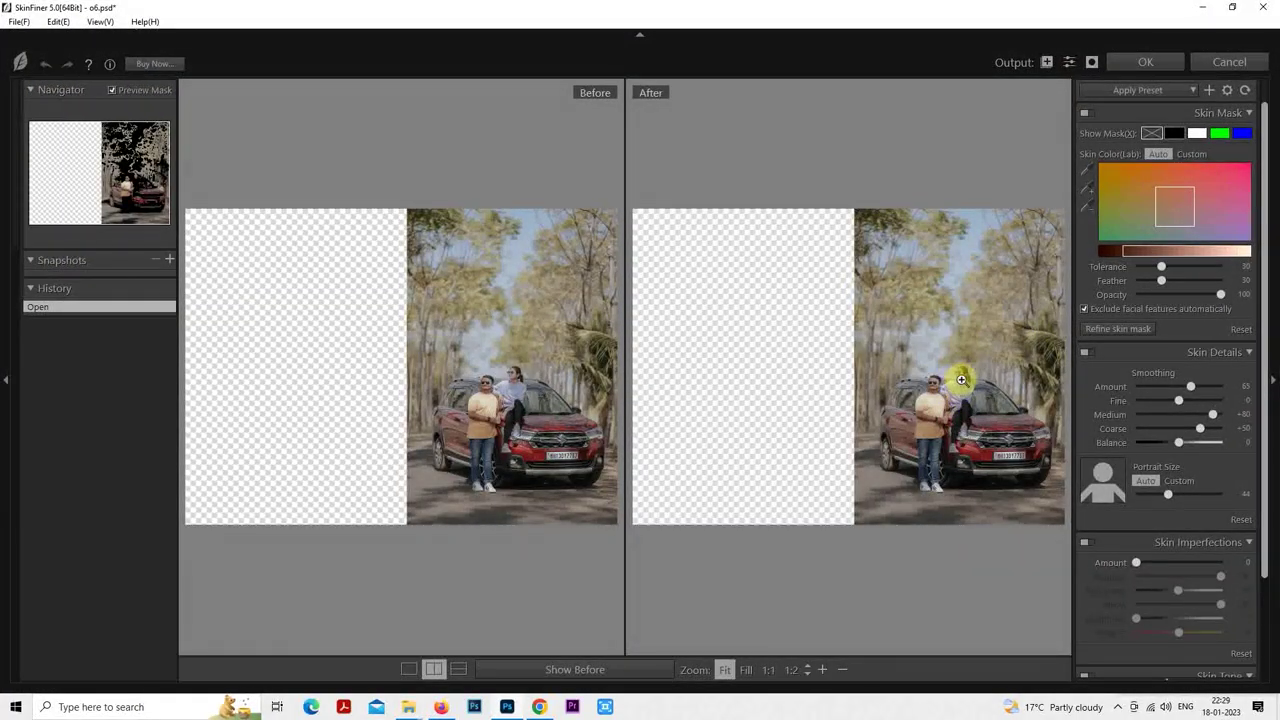
click(962, 375)
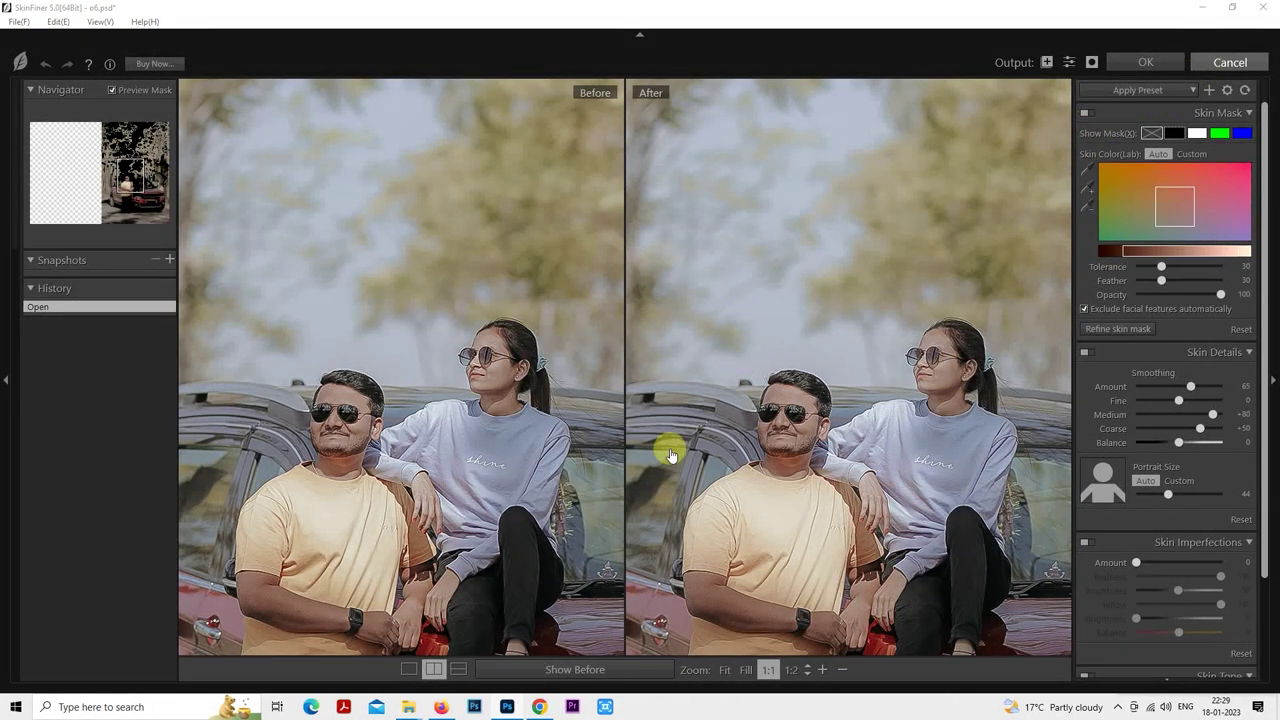
key(Return)
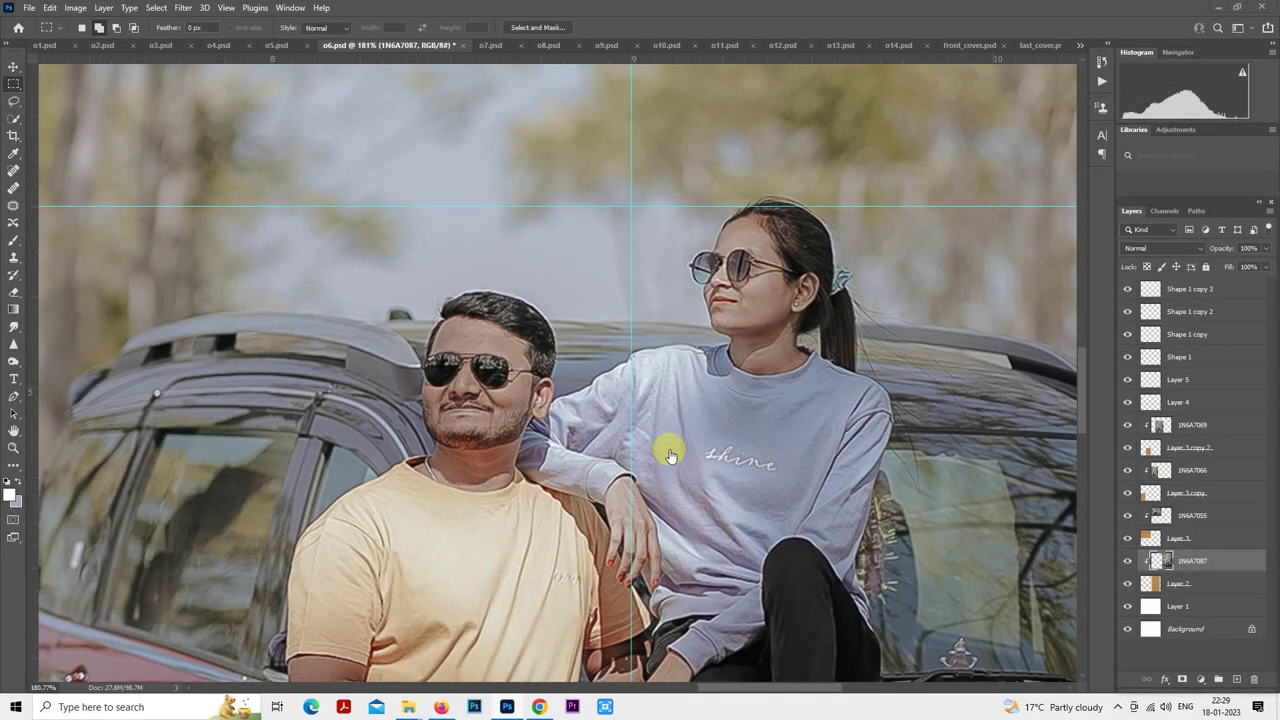
scroll(668, 450, down, 10)
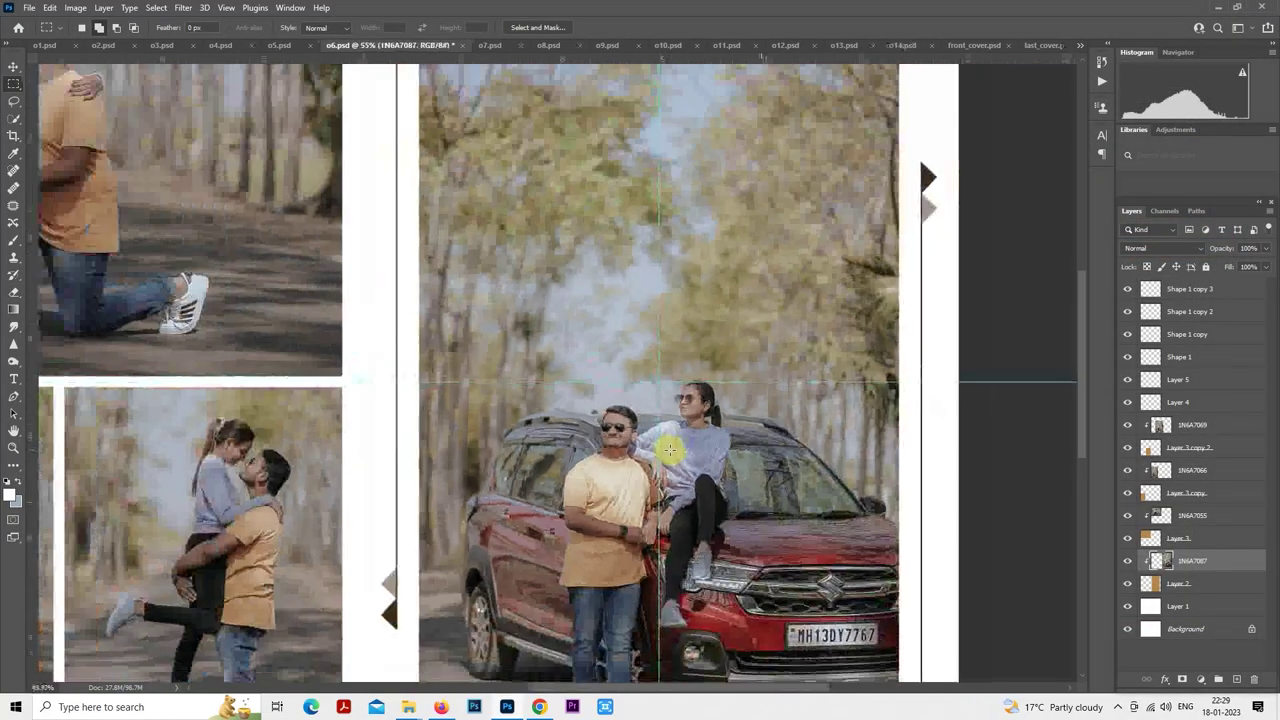
- Copy the quote 'Happiness is anyone and anything at all, that's loved by you.' from WeddingWire
key(alt+Tab)
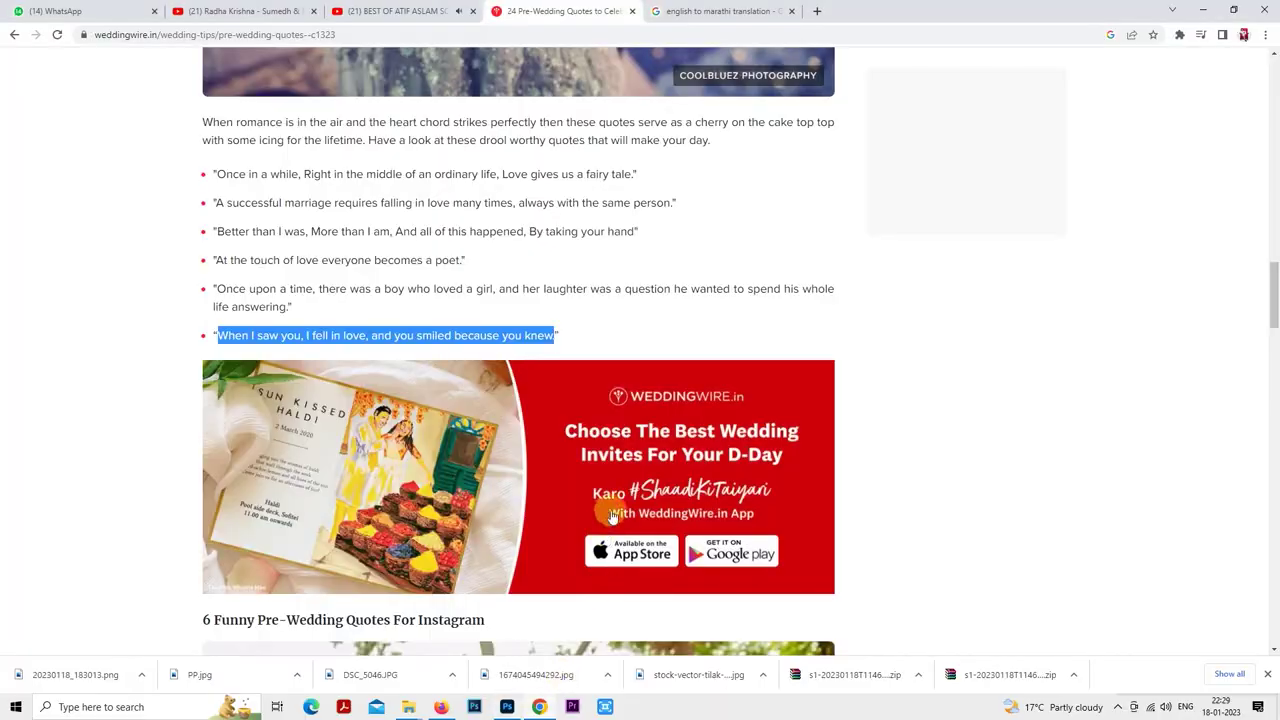
scroll(610, 500, down, 3)
scroll(610, 500, down, 9)
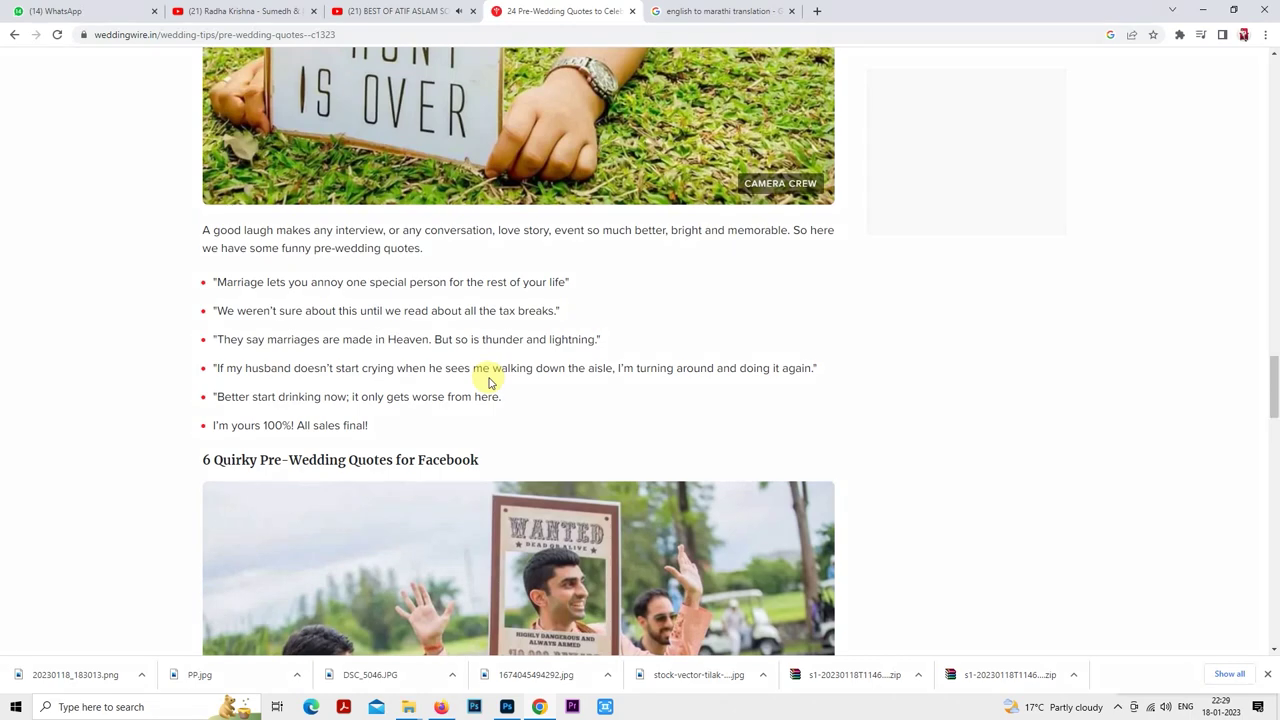
scroll(489, 382, down, 2)
scroll(489, 382, down, 4)
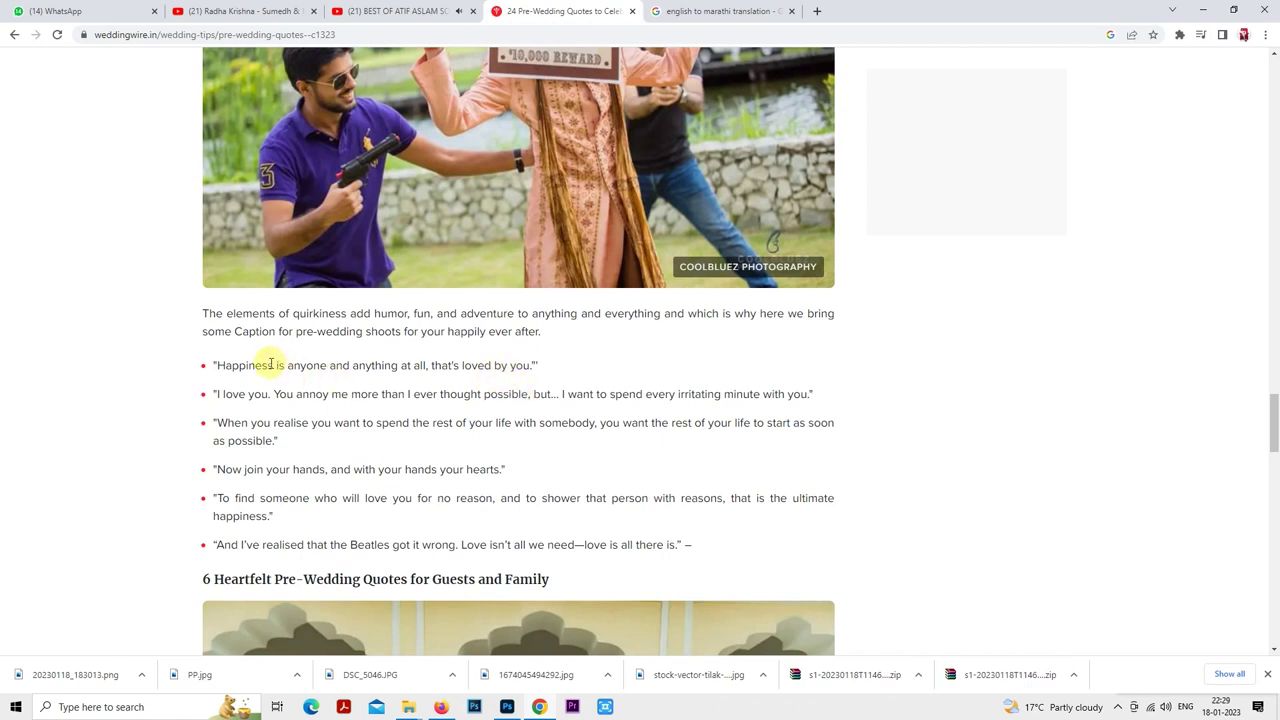
drag(216, 364, 518, 362)
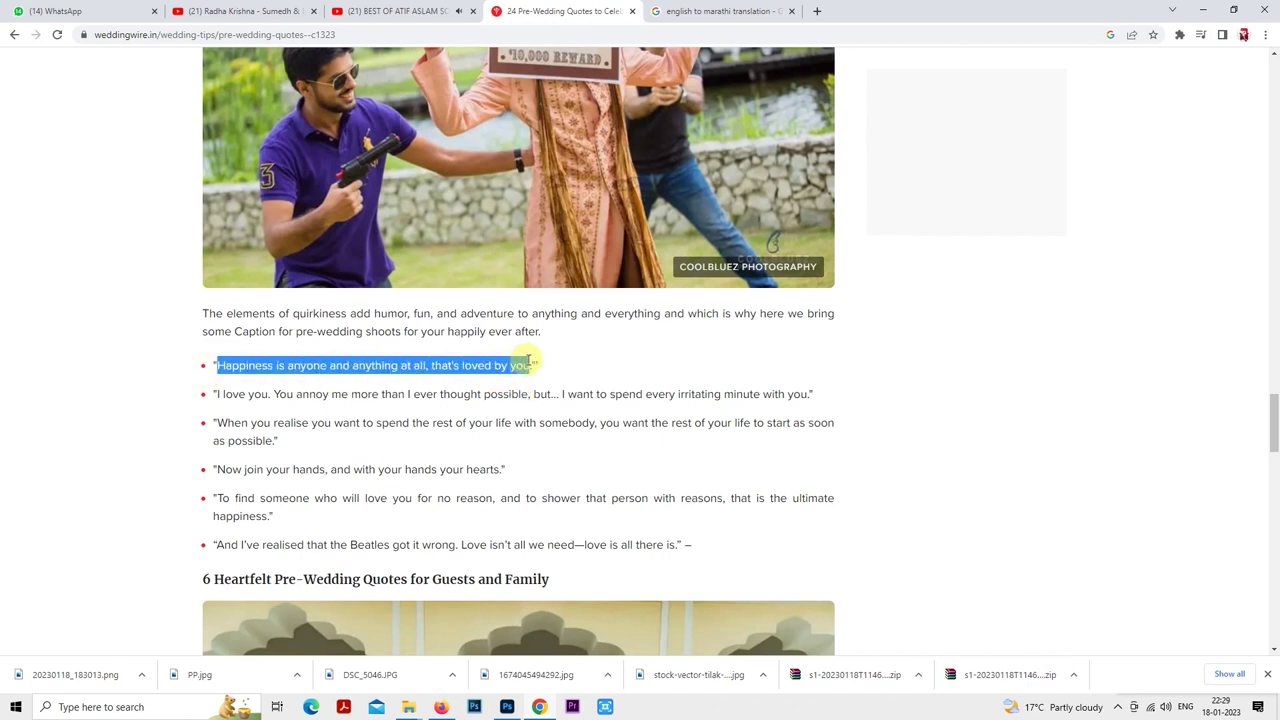
right_click(518, 366)
click(541, 378)
click(507, 708)
scroll(666, 277, up, 5)
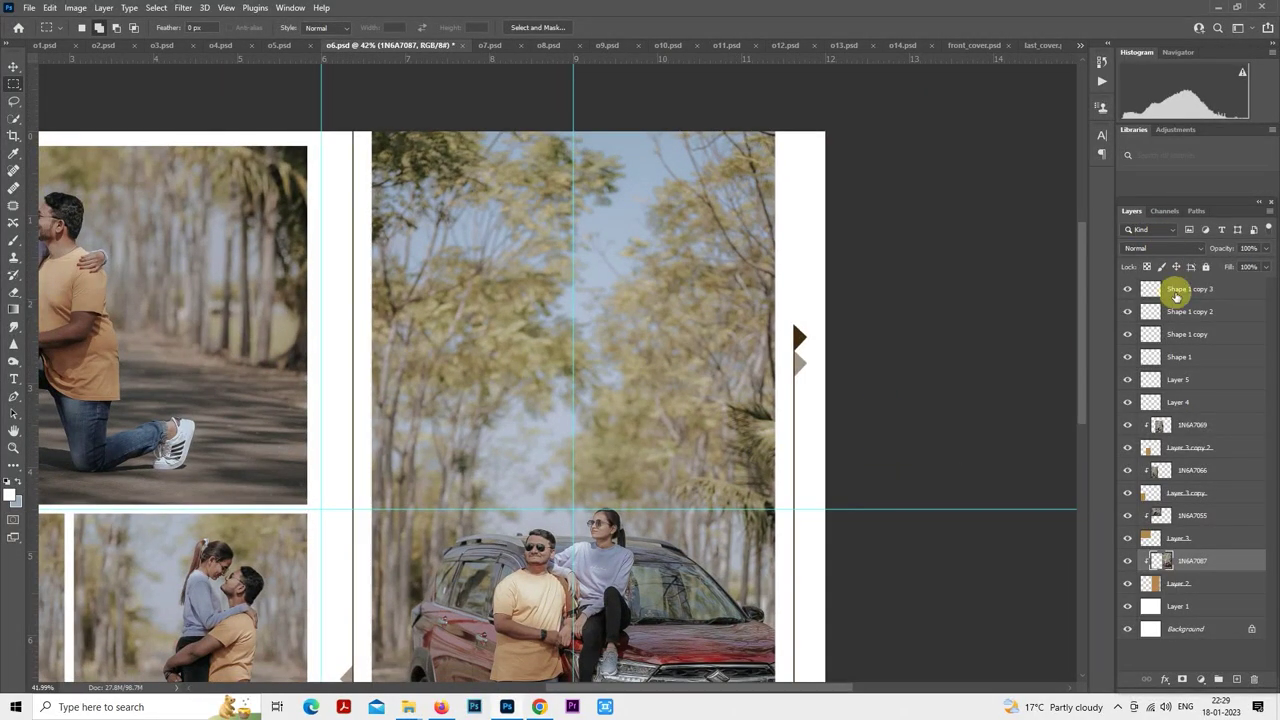
- Add a new layer with a white band across the upper right page
click(1179, 292)
click(1238, 679)
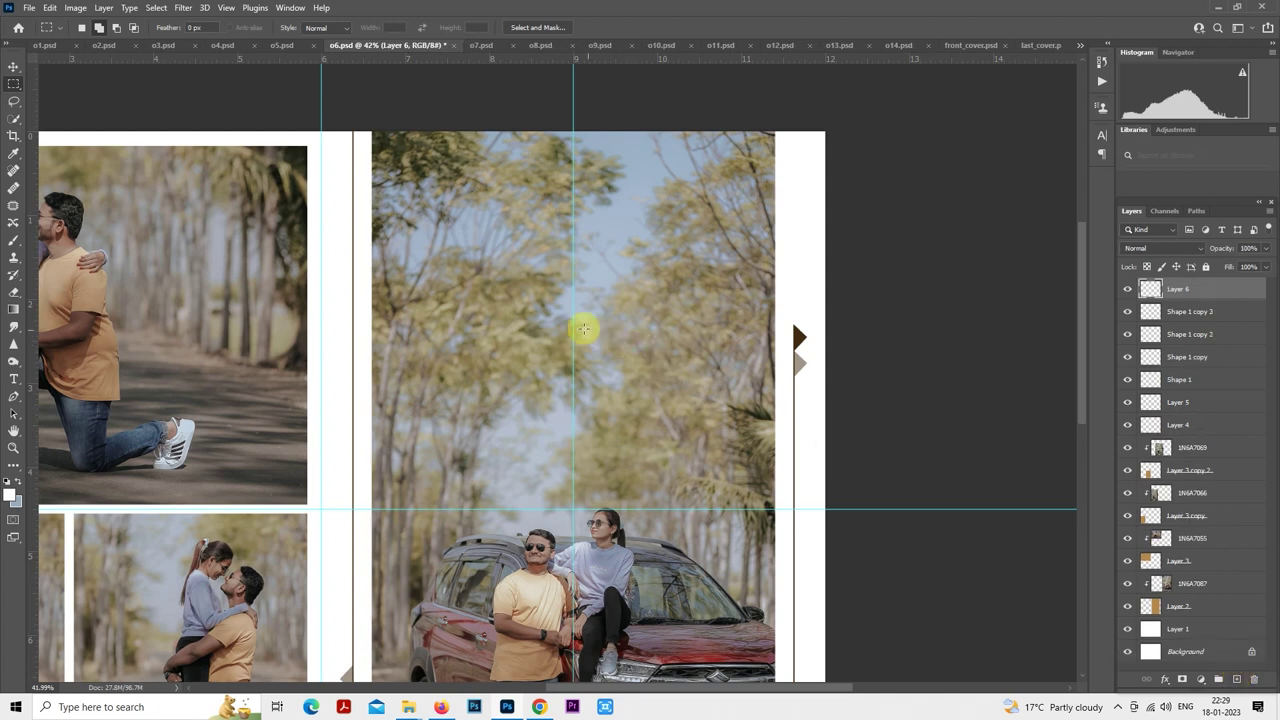
scroll(577, 329, up, 1)
drag(345, 210, 800, 300)
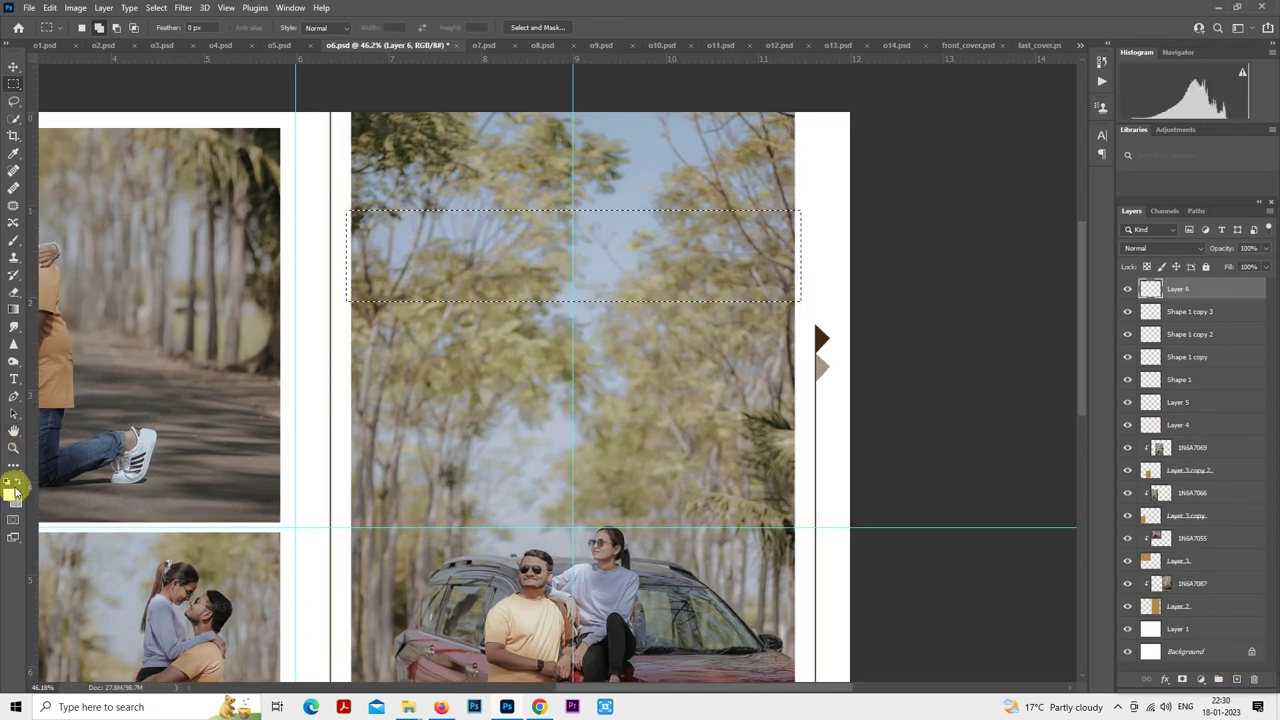
key(alt+BackSpace)
key(ctrl+d)
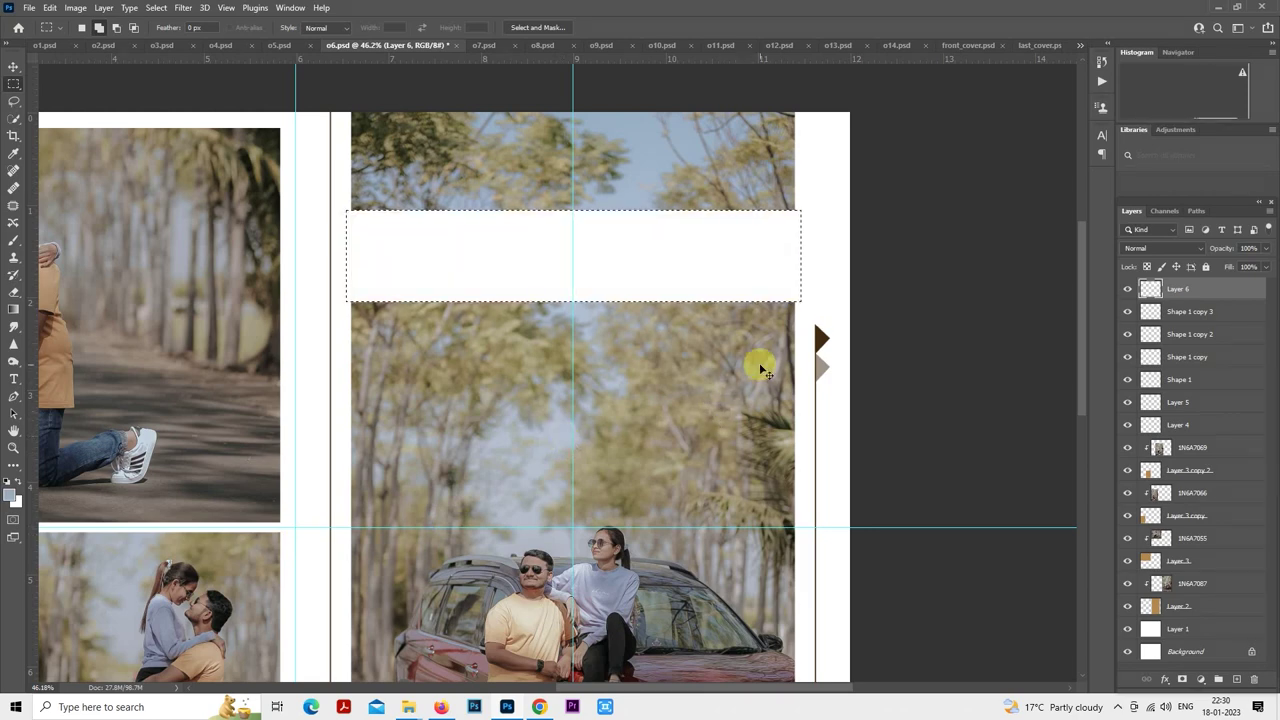
scroll(669, 317, down, 2)
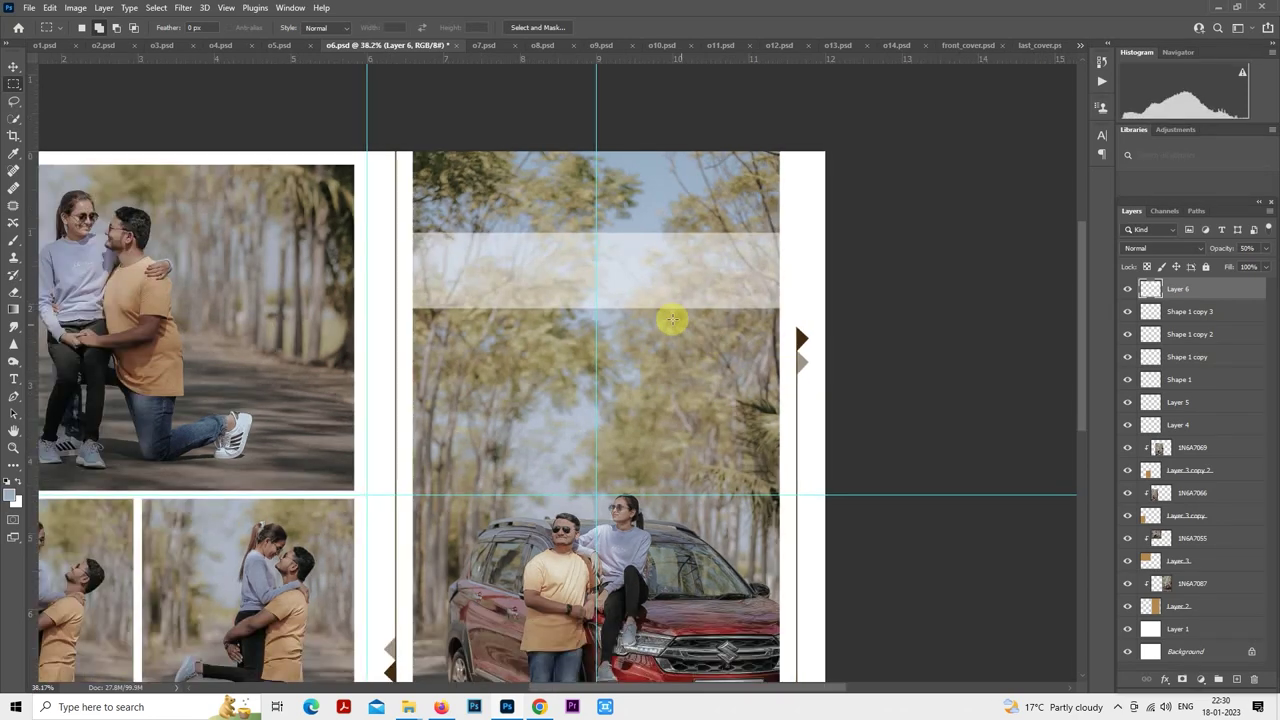
scroll(703, 306, up, 1)
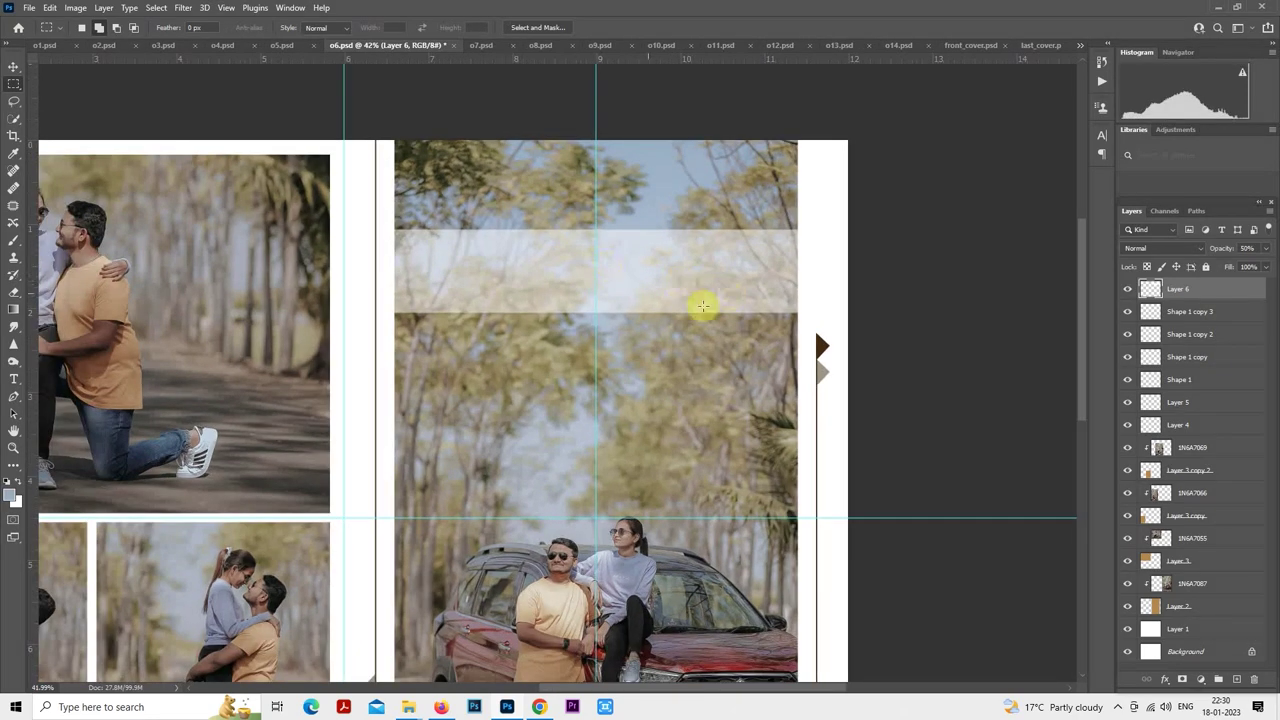
- Paste the Happiness quote as text inside the band and colour it black
click(13, 378)
click(565, 276)
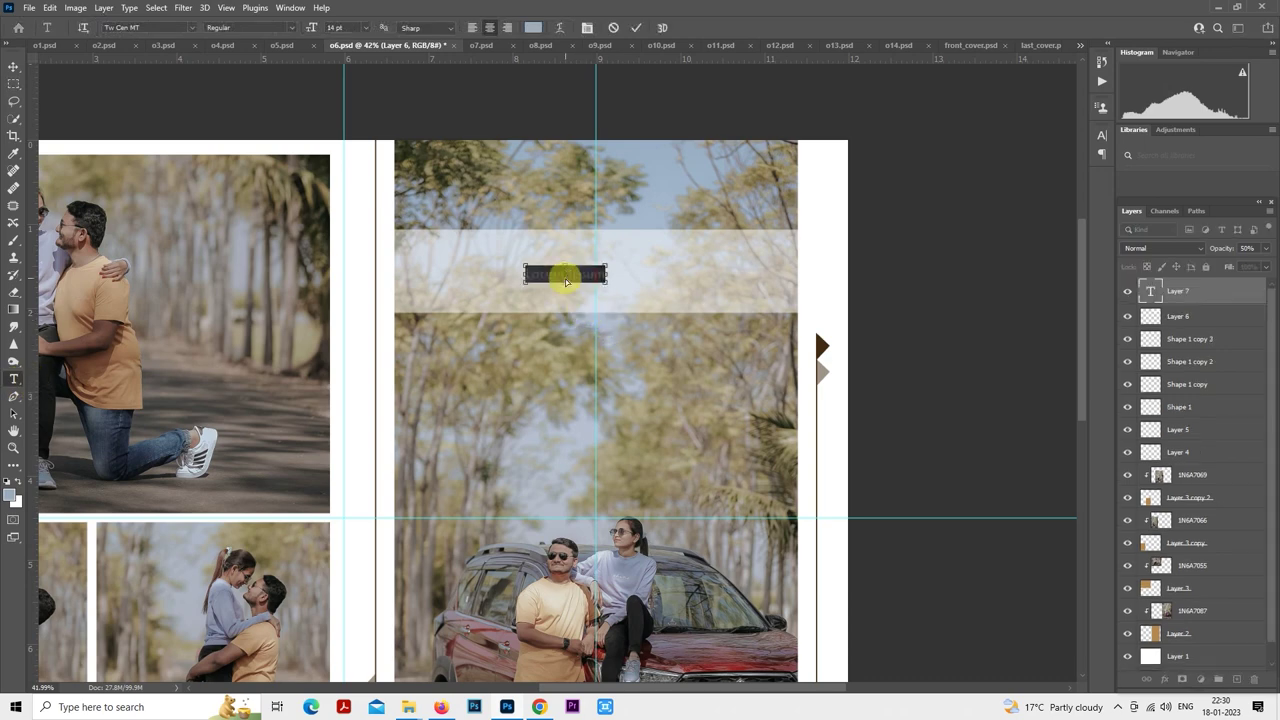
key(ctrl+v)
click(13, 83)
scroll(600, 330, up, 3)
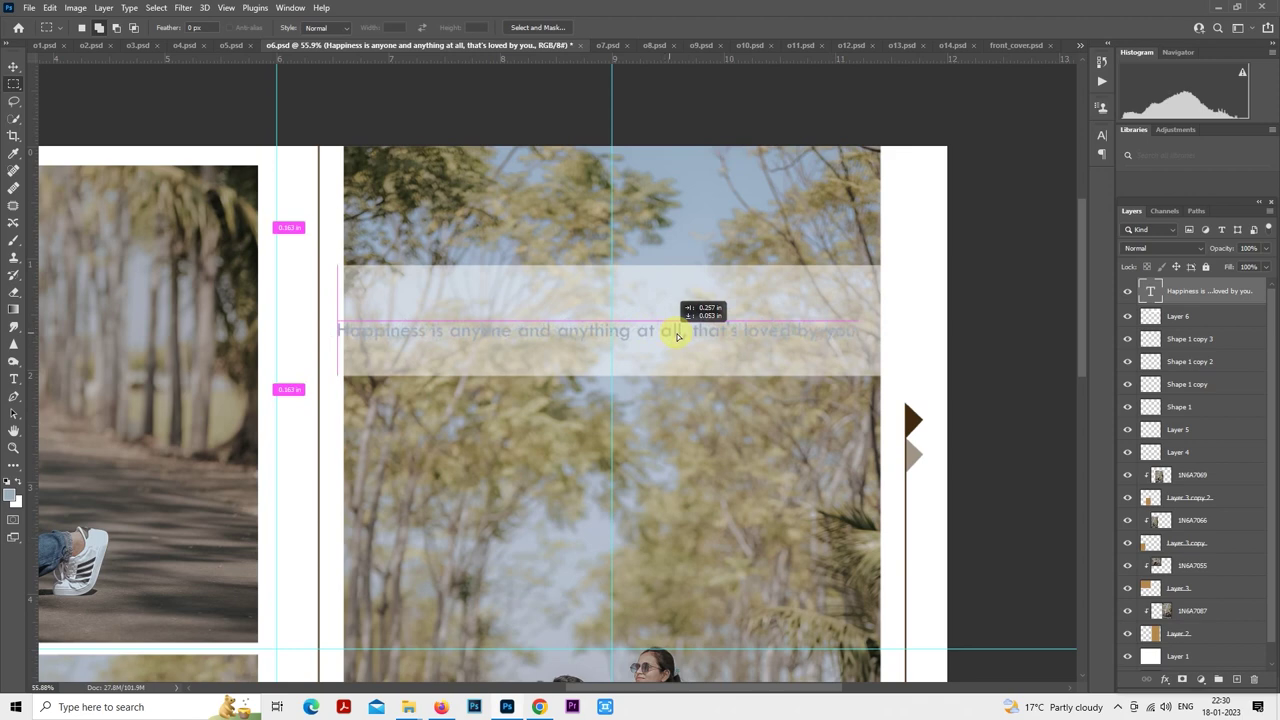
drag(677, 336, 685, 336)
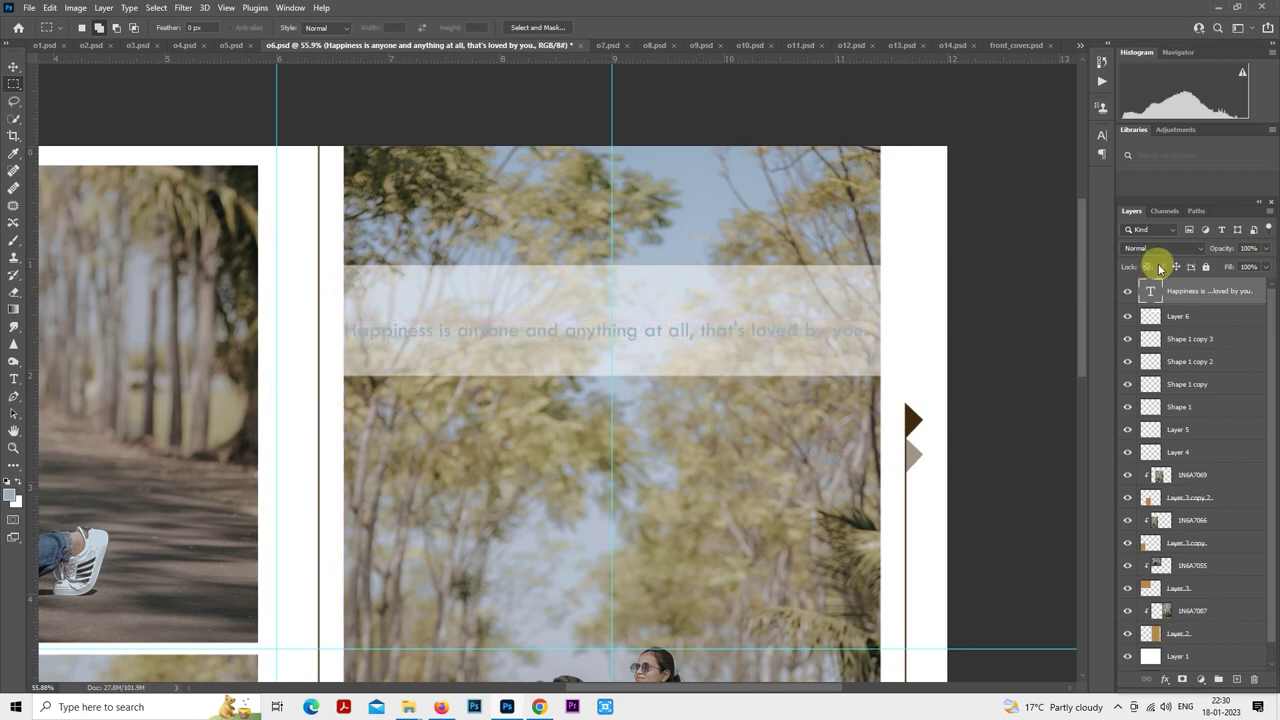
double_click(1149, 291)
click(533, 27)
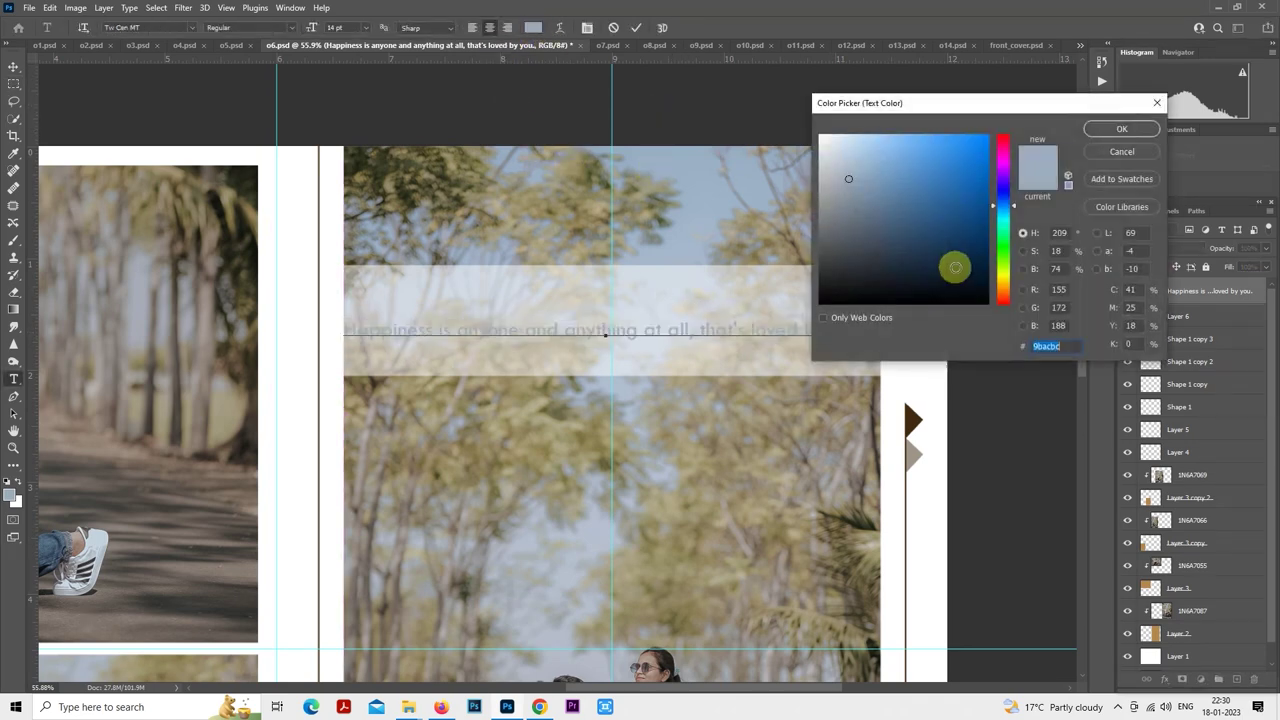
drag(951, 266, 1012, 351)
click(1105, 129)
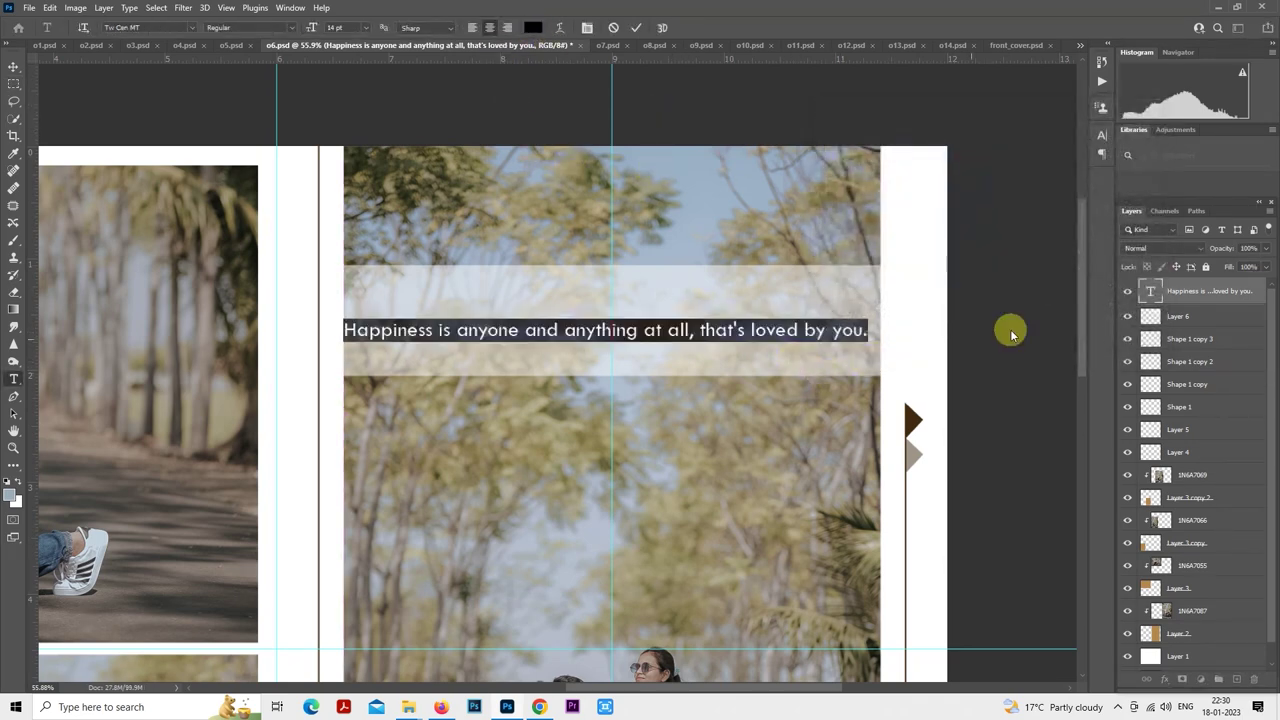
- Break the quote into two lines after 'all,' and enlarge it to about 121%
click(703, 331)
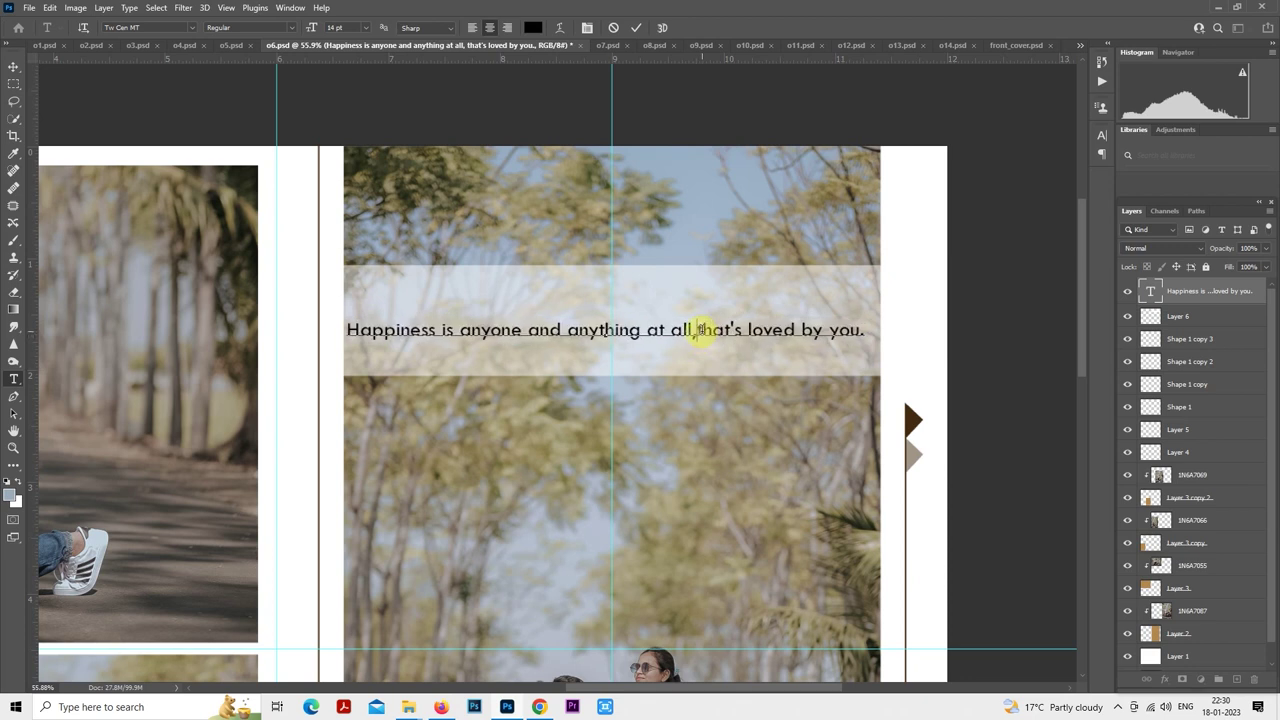
key(Return)
click(15, 88)
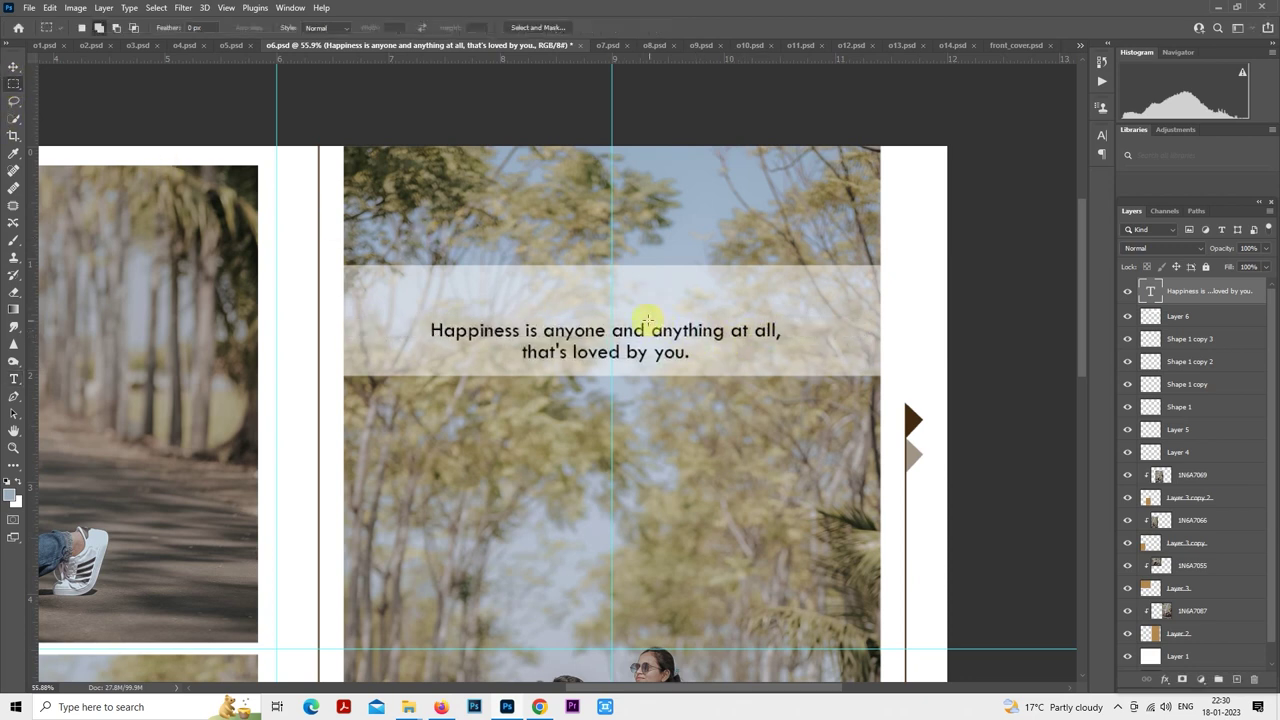
right_click(652, 318)
click(654, 430)
mouse_move(667, 333)
mouse_down()
mouse_move(673, 312)
mouse_move(671, 330)
mouse_up()
drag(787, 342, 823, 348)
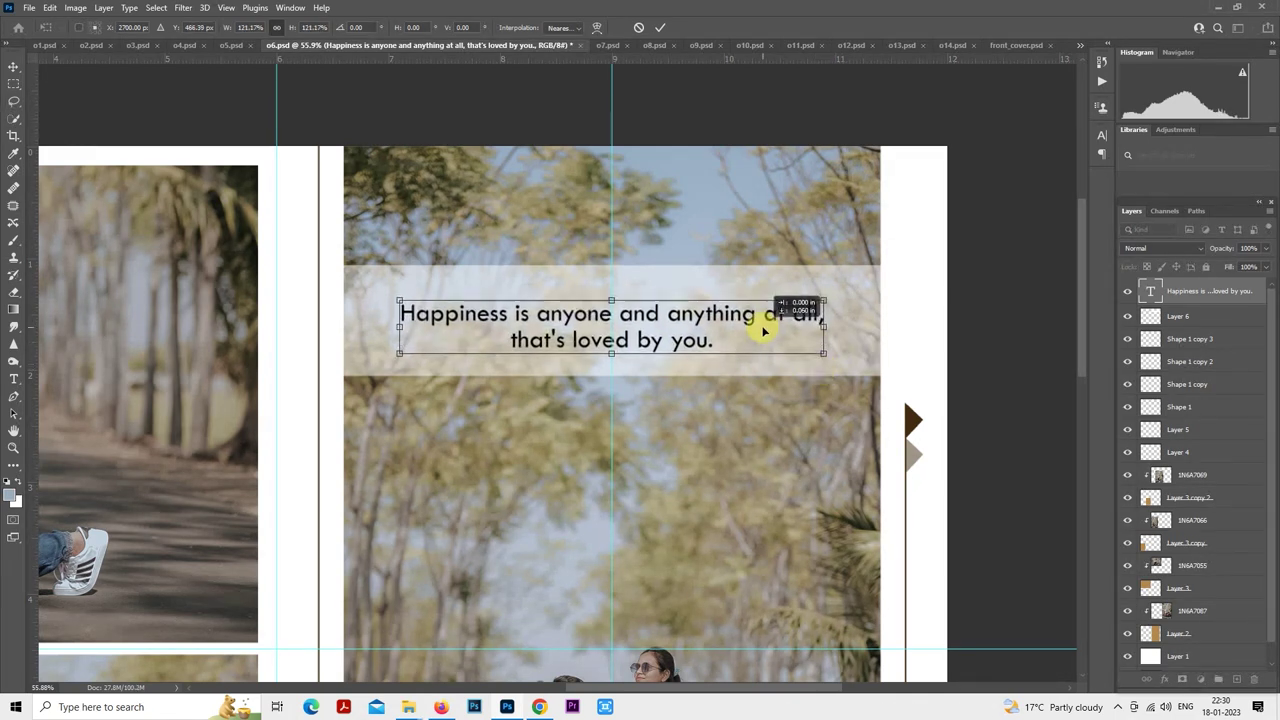
drag(699, 329, 697, 331)
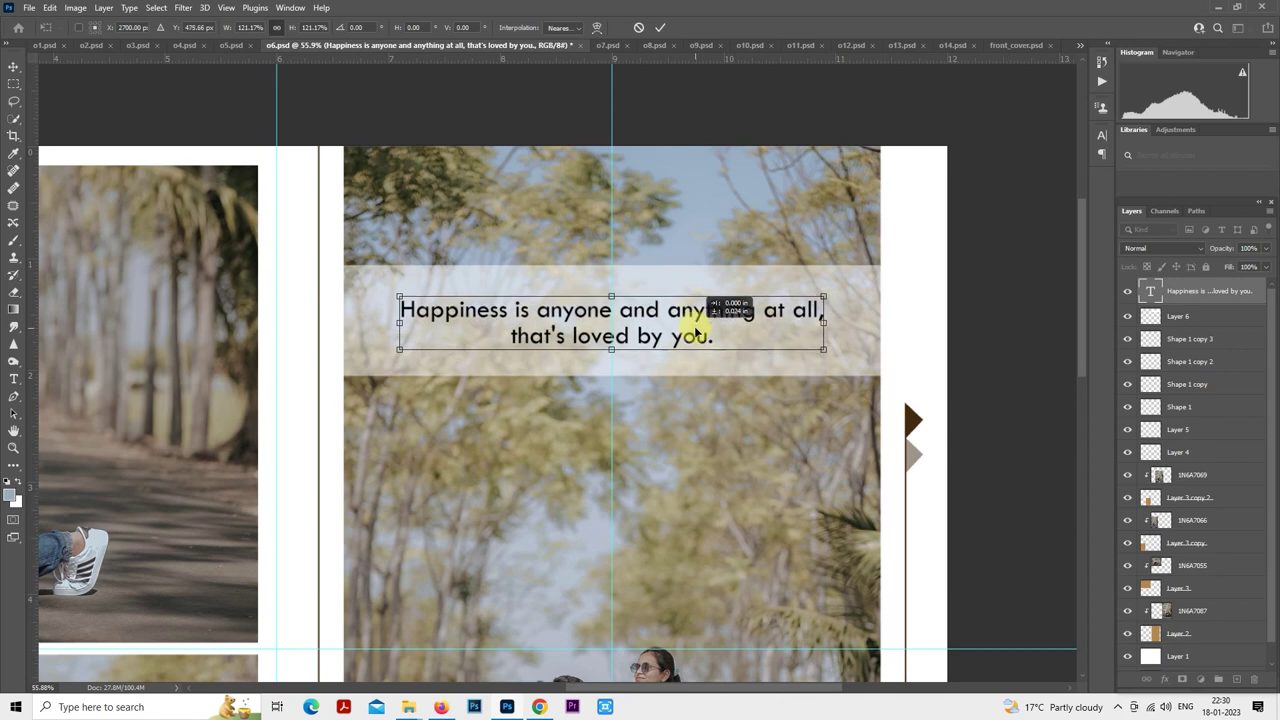
key(Return)
scroll(852, 380, down, 5)
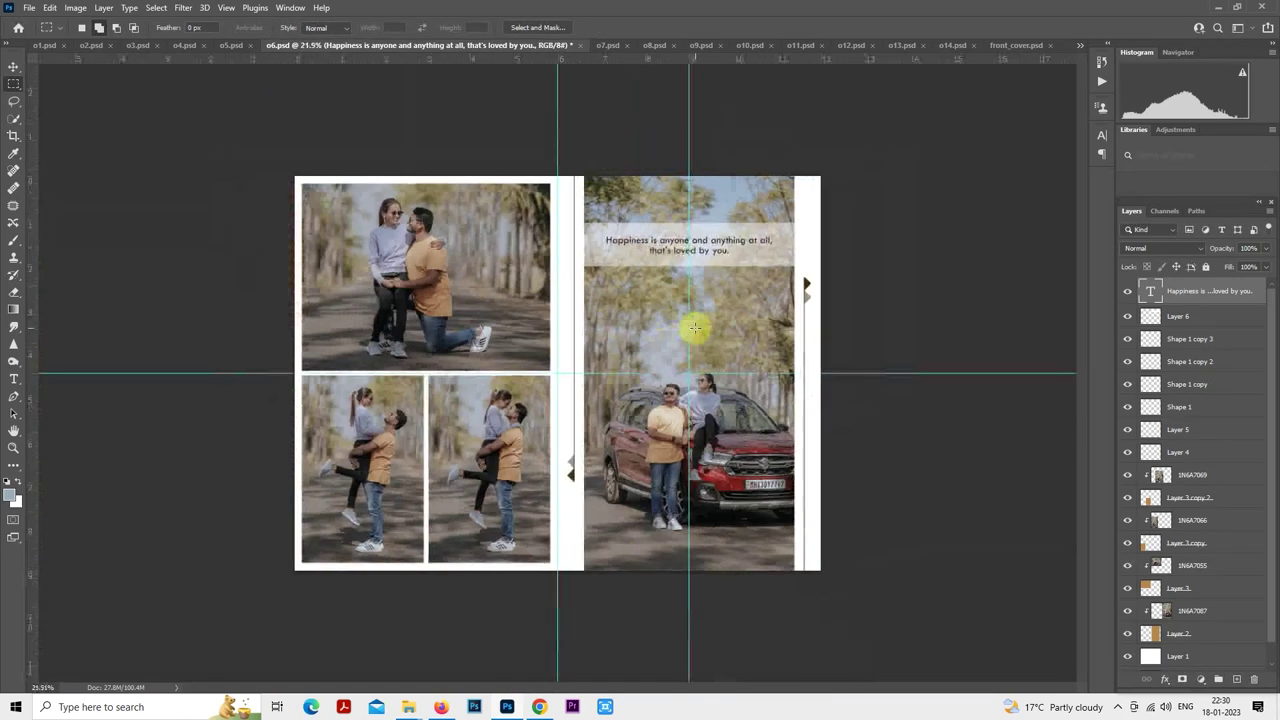
- Lower the banner Layer 6 opacity to about 36%
scroll(852, 380, up, 1)
click(1172, 318)
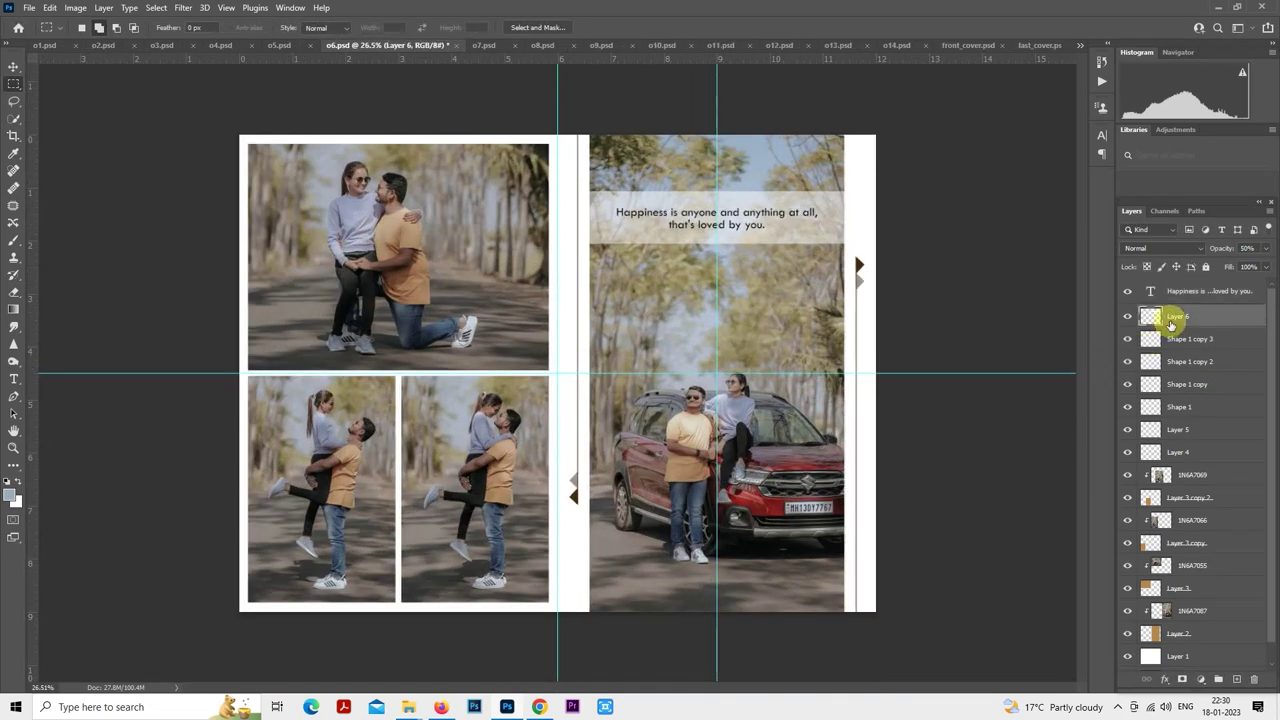
key(ctrl+i)
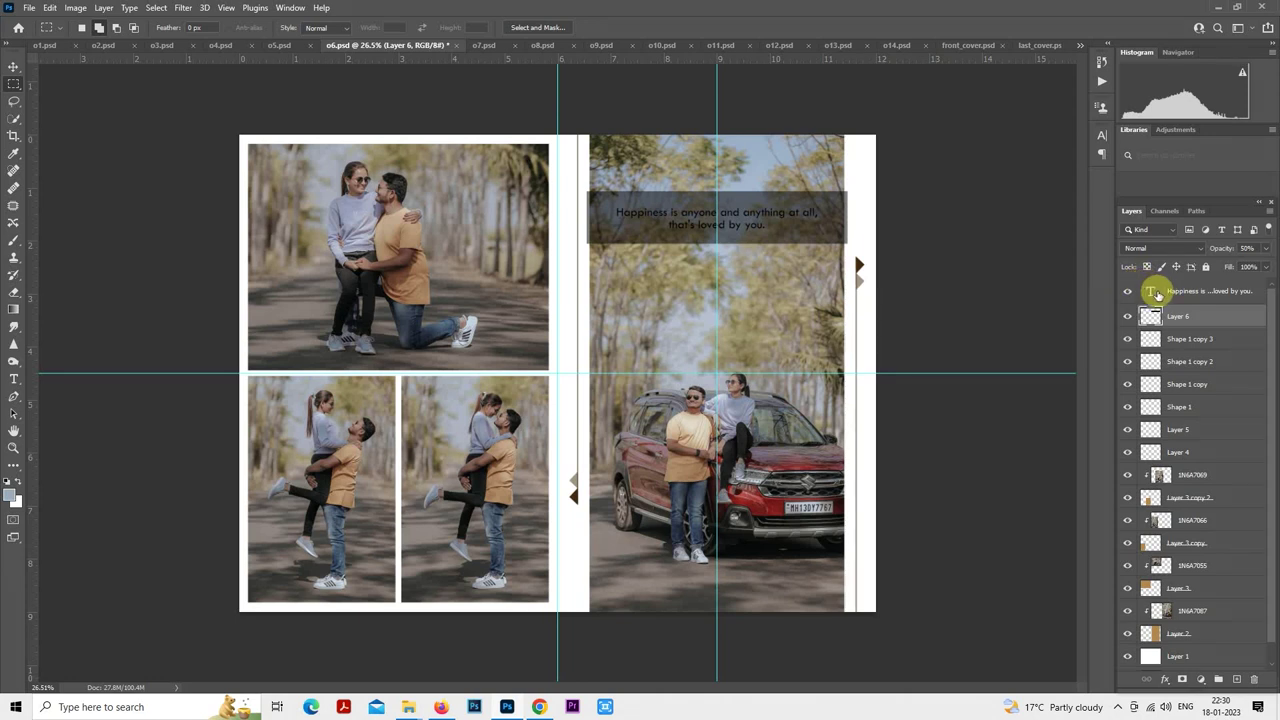
key(ctrl+z)
scroll(905, 276, down, 1)
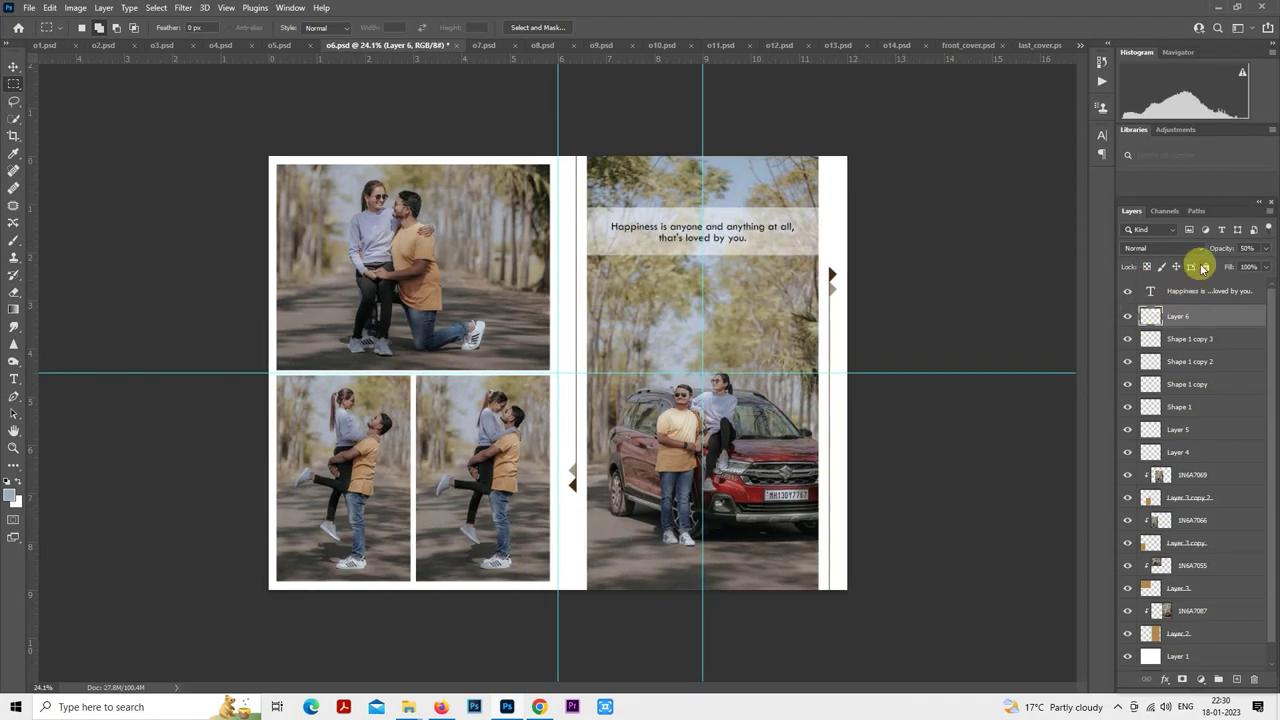
drag(1211, 249, 1206, 251)
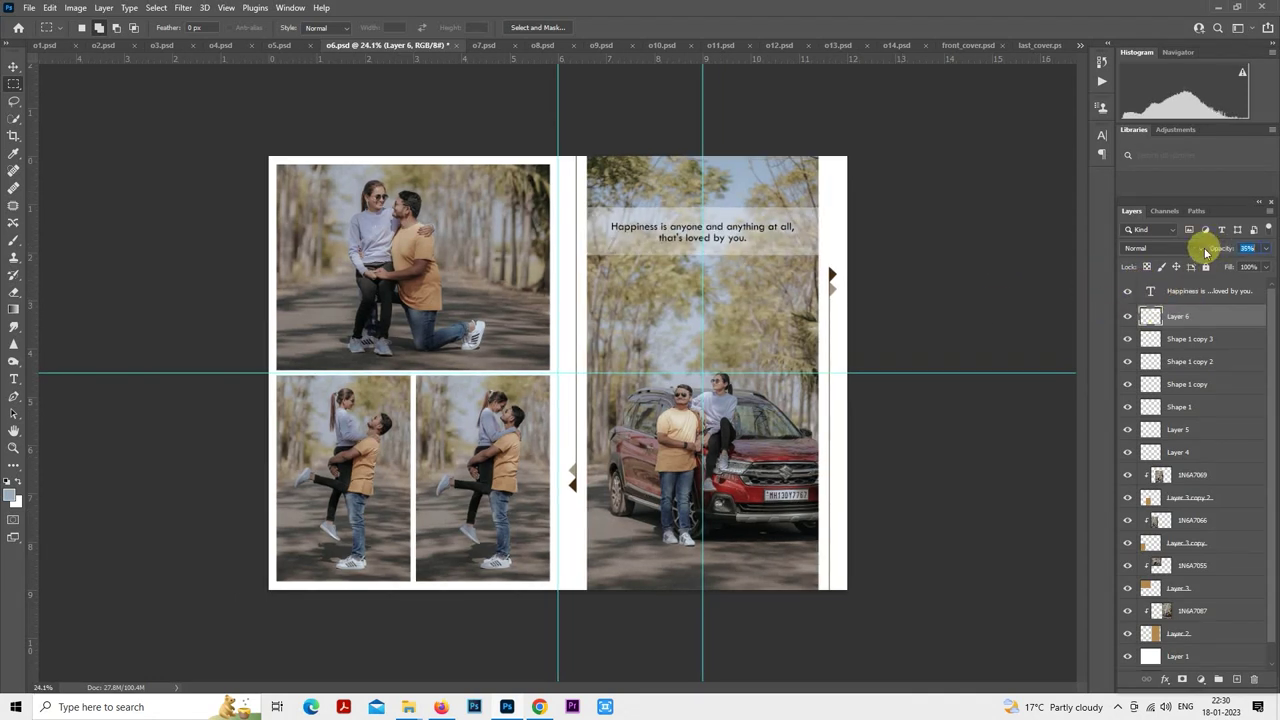
- Change the quote text colour to white, keeping Normal blending
click(1195, 291)
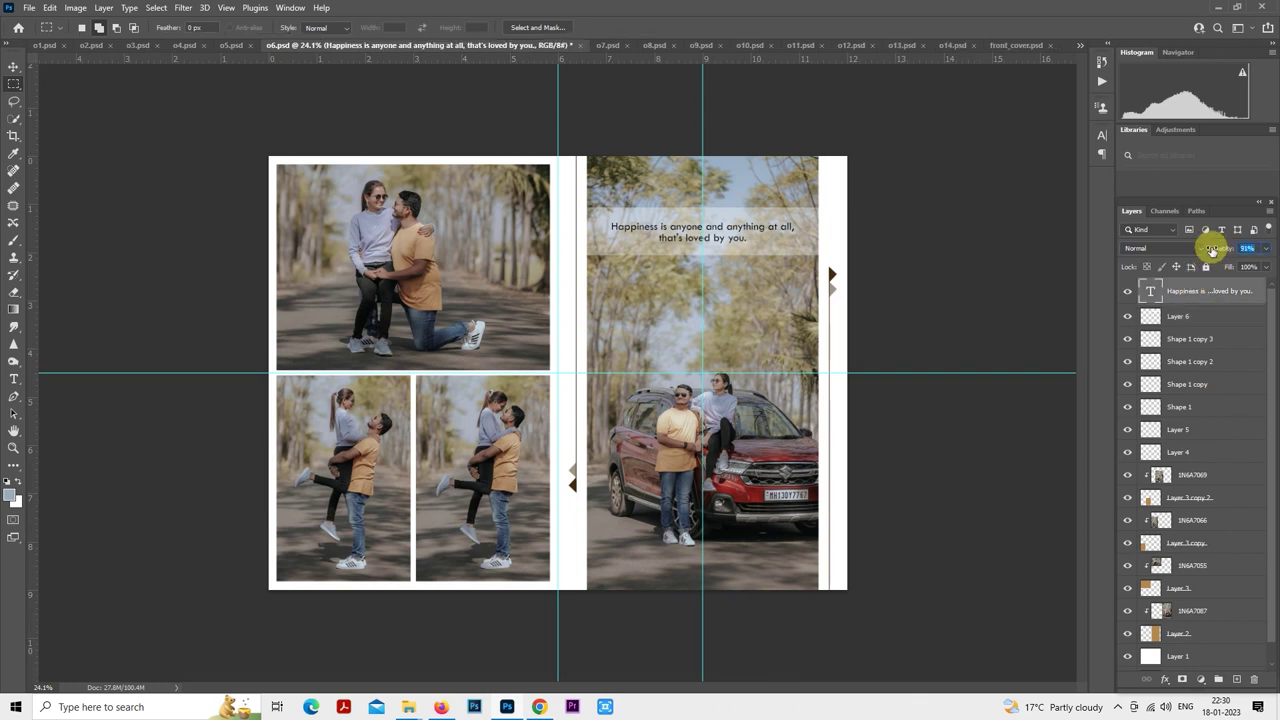
scroll(886, 249, up, 1)
click(1177, 320)
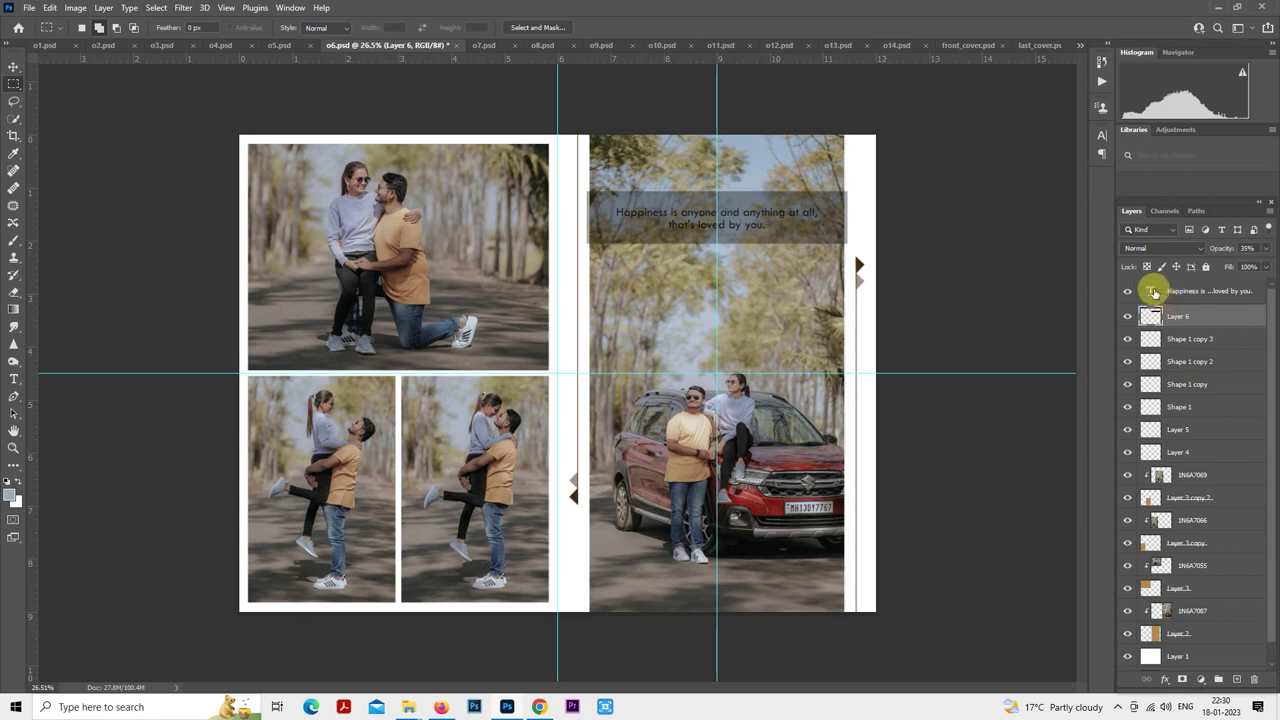
double_click(1153, 291)
click(532, 27)
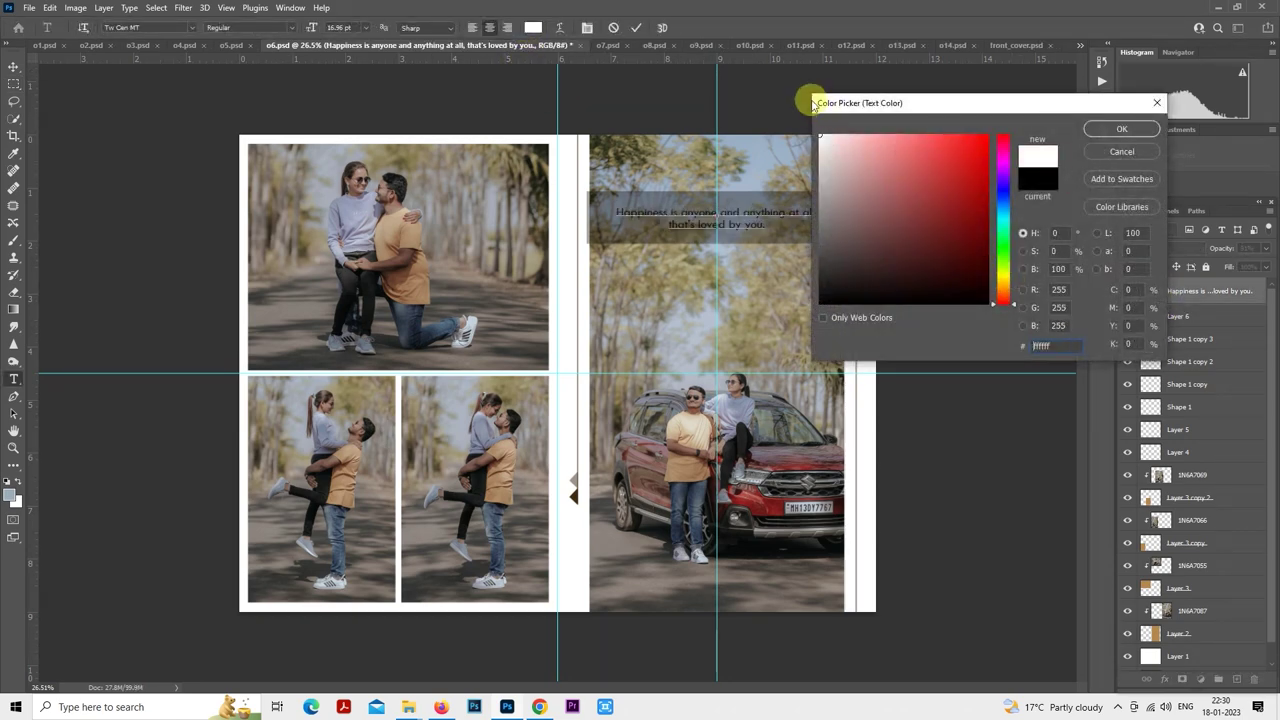
click(1121, 128)
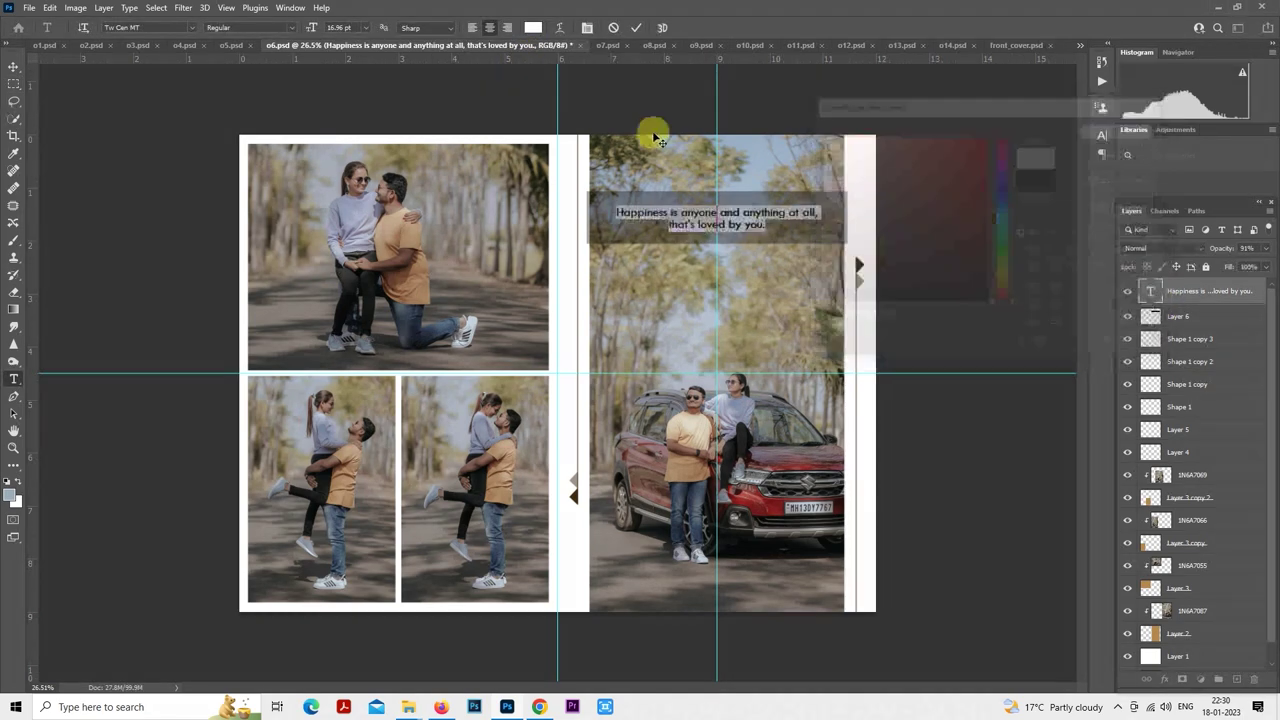
click(15, 85)
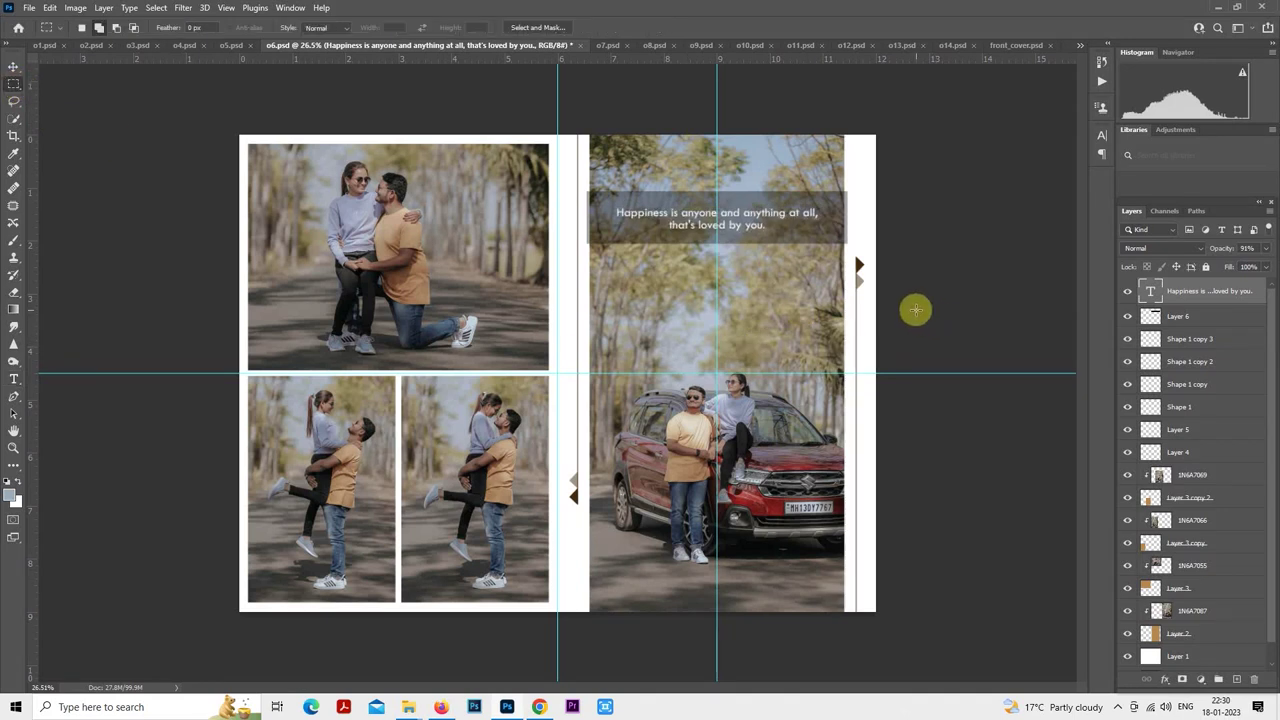
click(1163, 250)
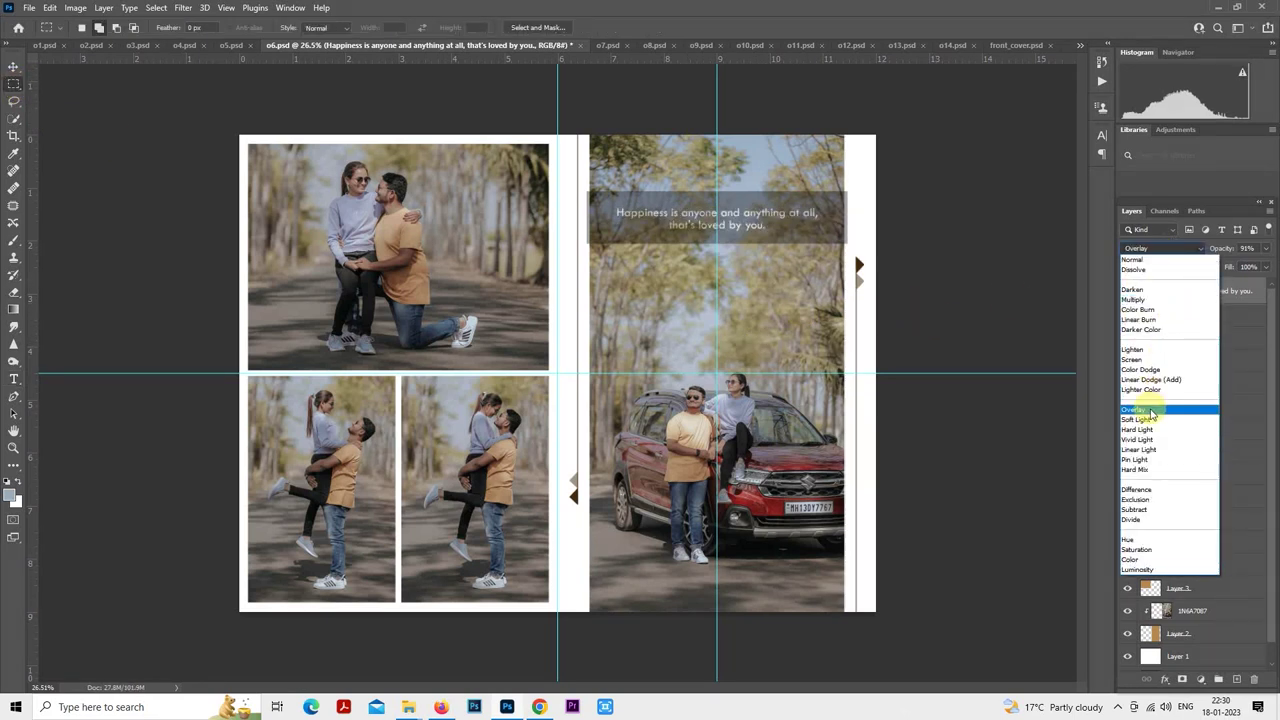
click(915, 265)
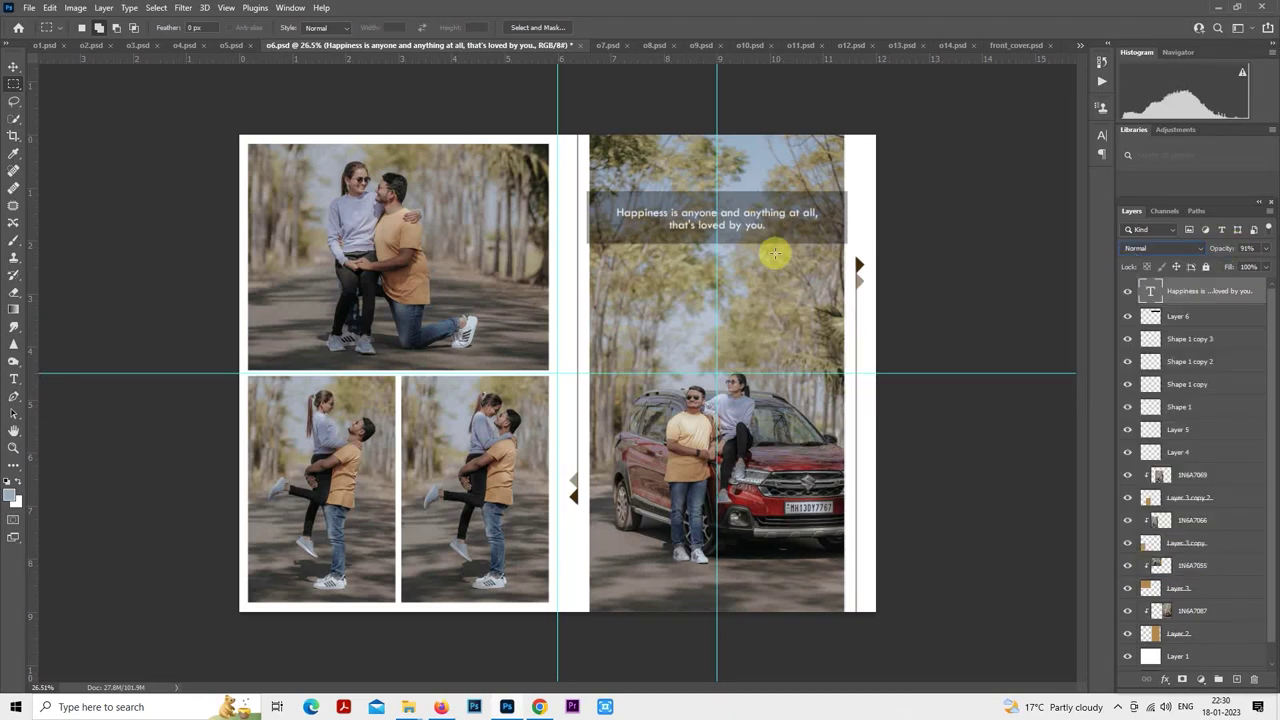
scroll(766, 294, down, 1)
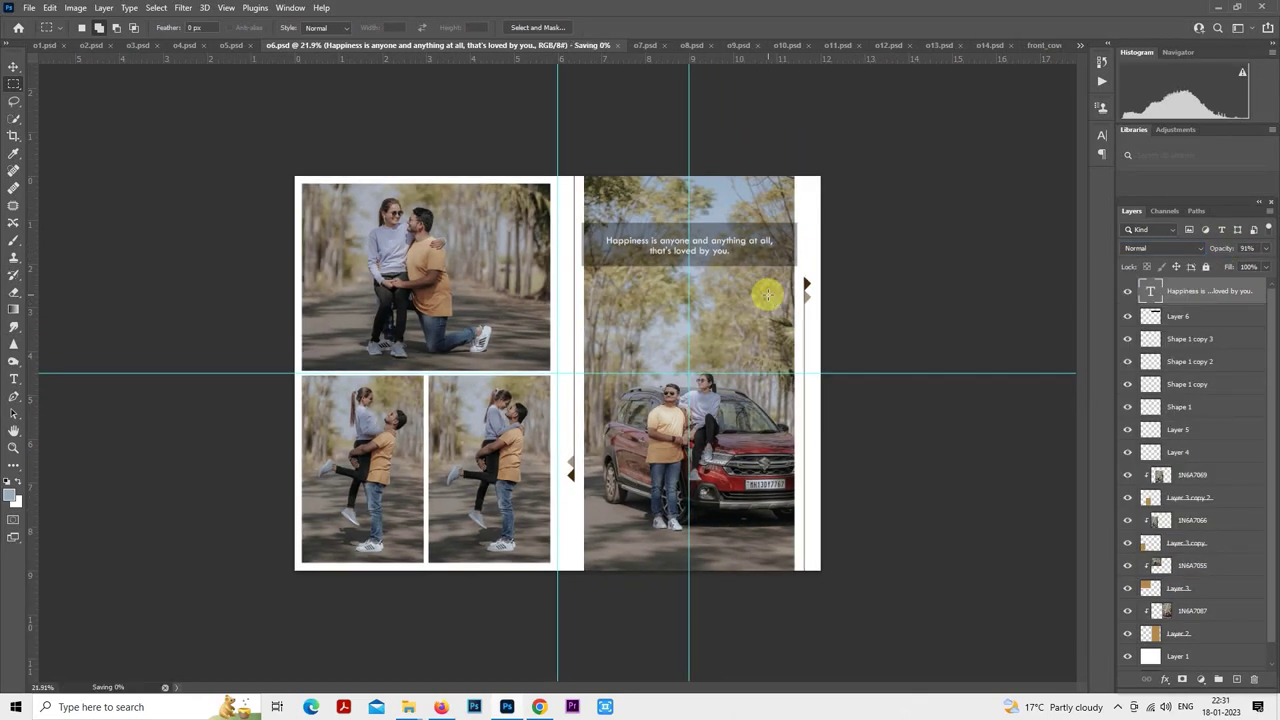
- Narrow the Layer 6 quote banner slightly by pulling in both side edges
scroll(768, 299, up, 1)
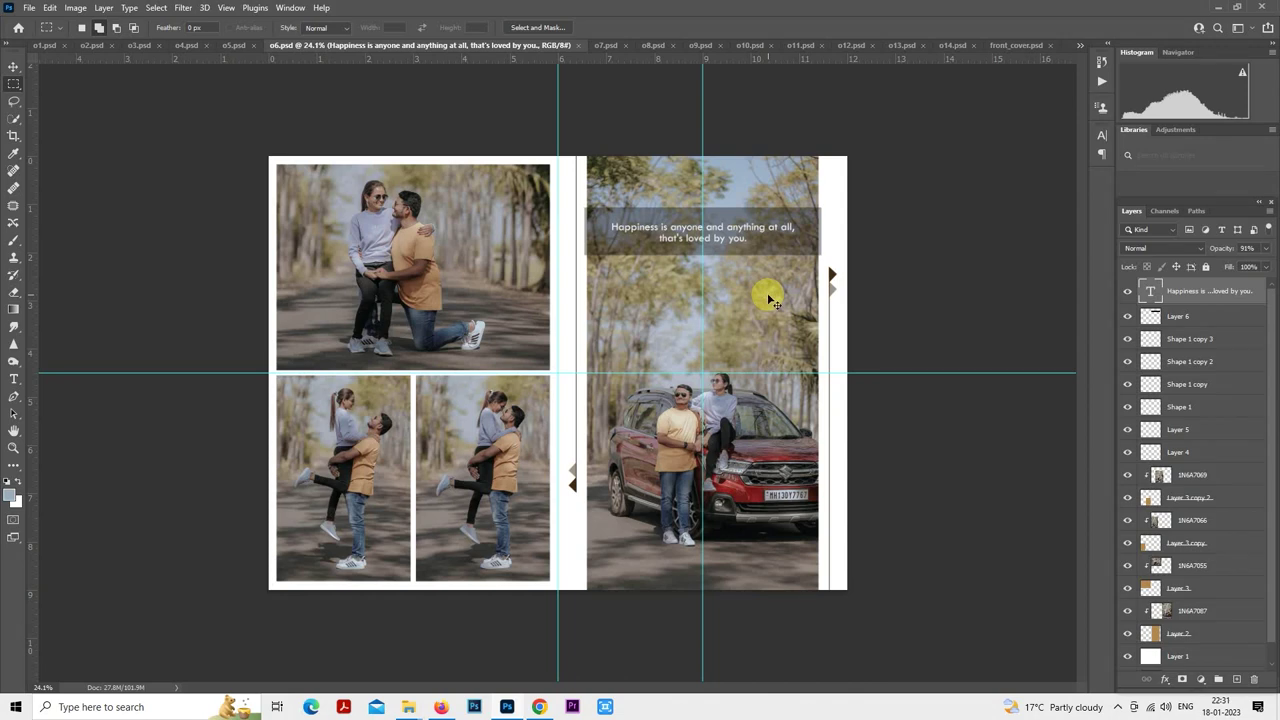
scroll(858, 263, up, 8)
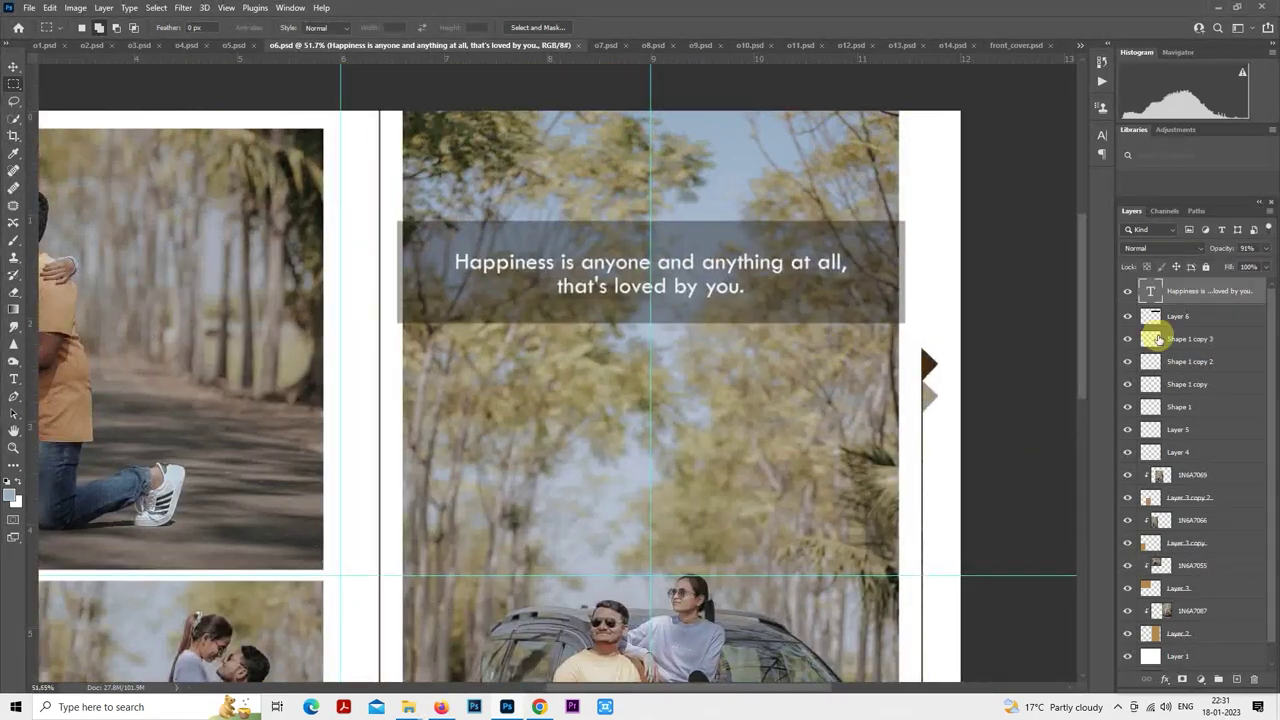
click(1178, 316)
right_click(652, 196)
click(710, 324)
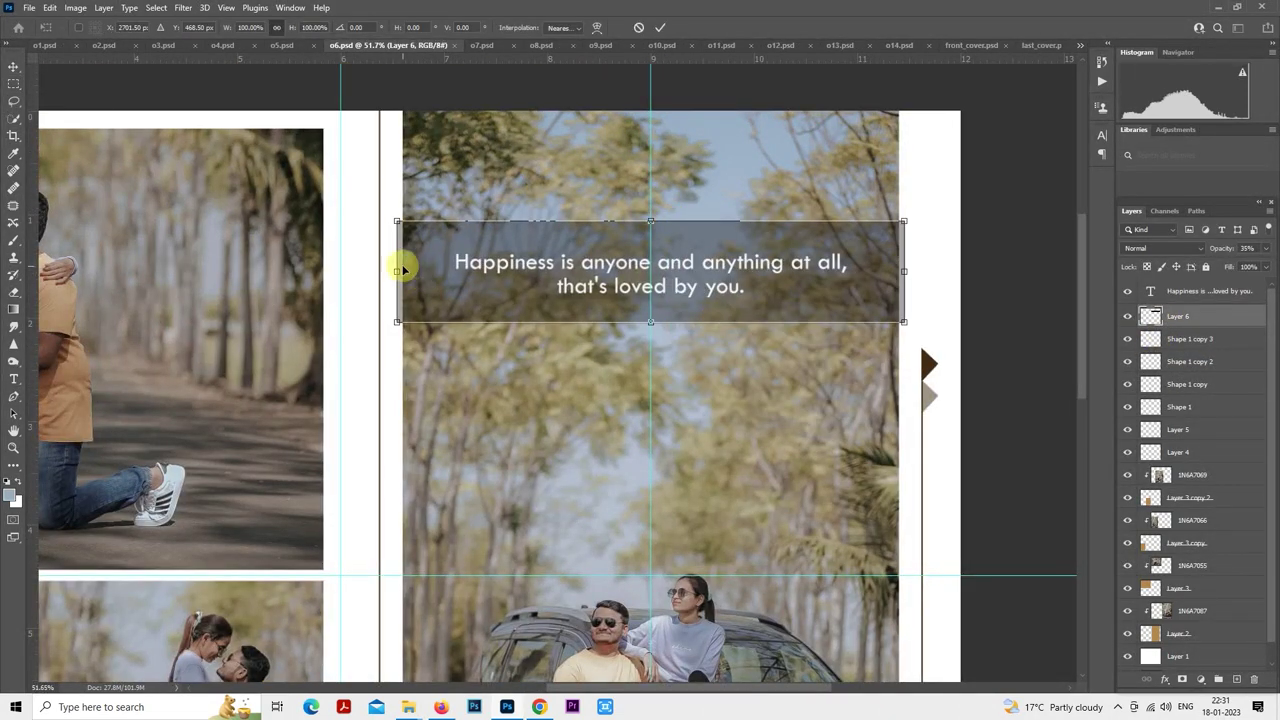
drag(397, 268, 402, 267)
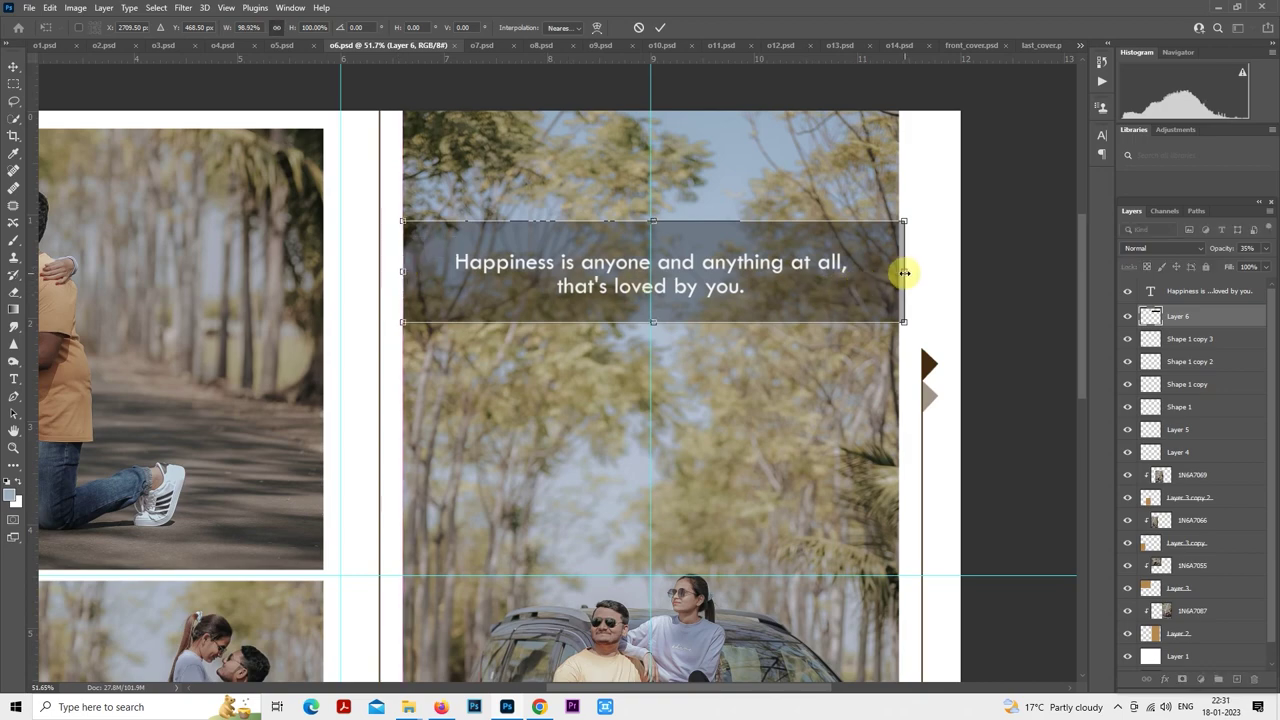
drag(904, 271, 901, 272)
key(Return)
- Free Transform the quote text layer and commit it
scroll(766, 291, down, 6)
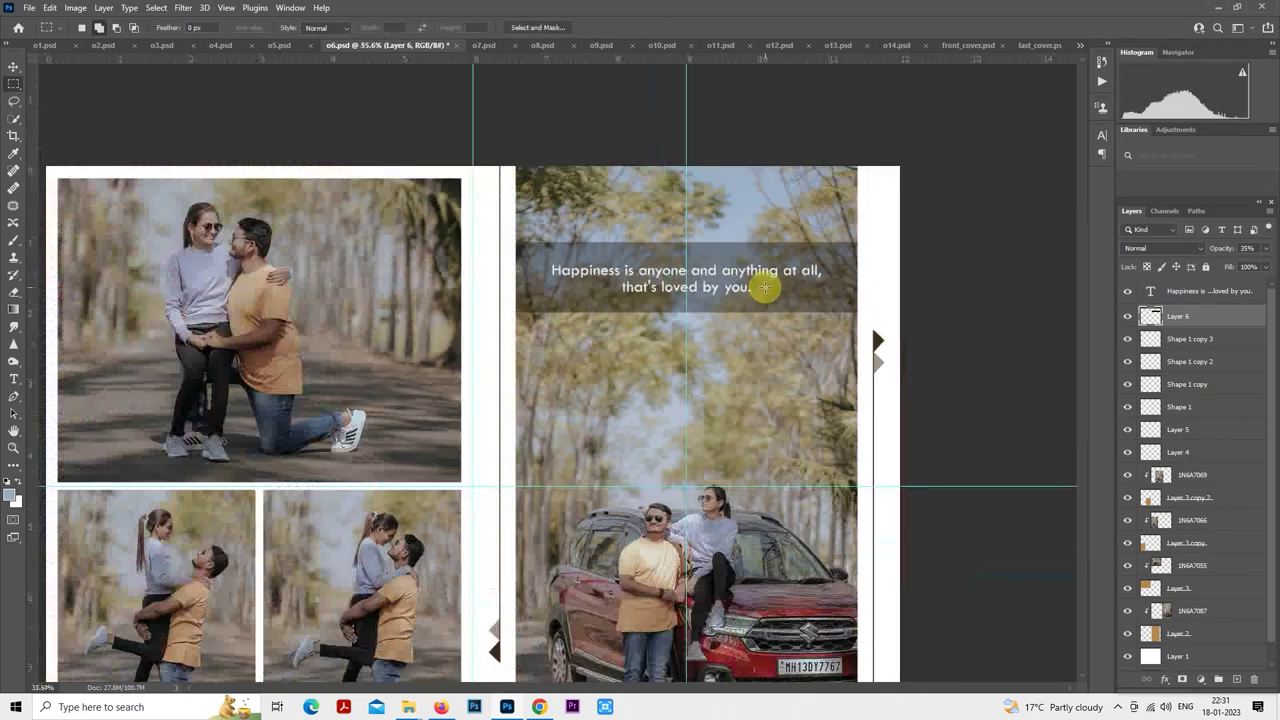
scroll(770, 283, up, 8)
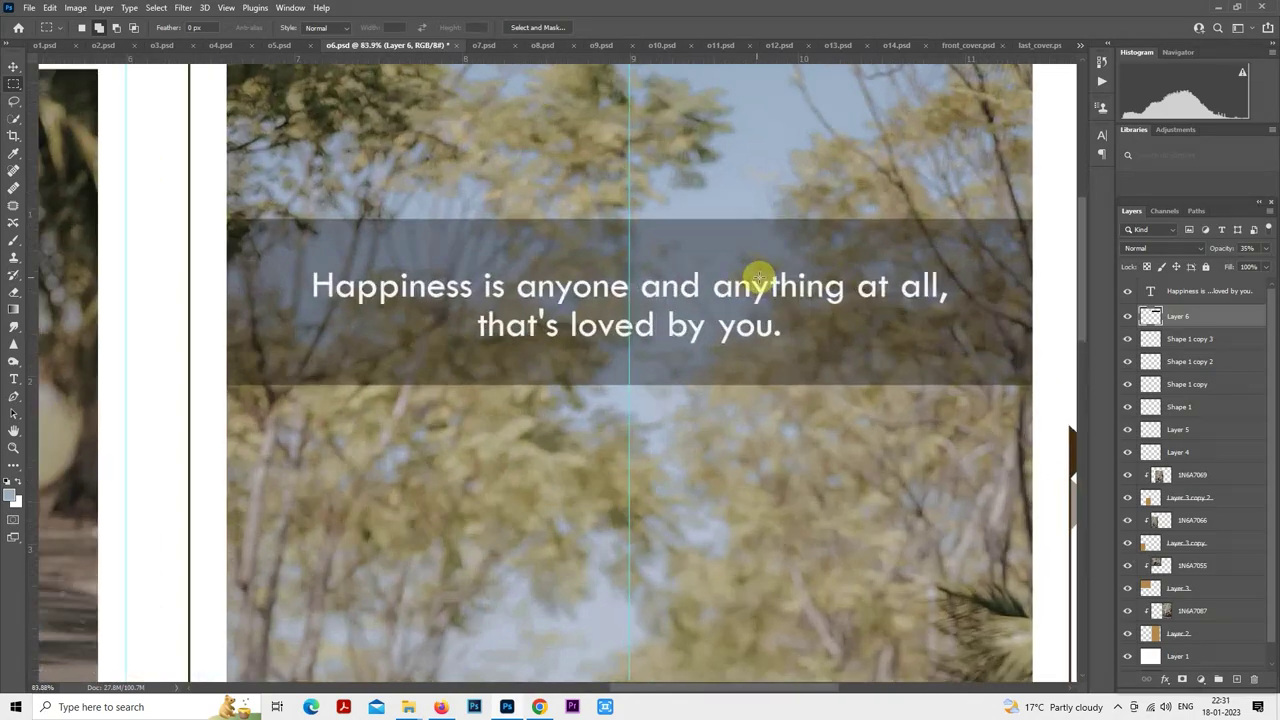
click(1165, 291)
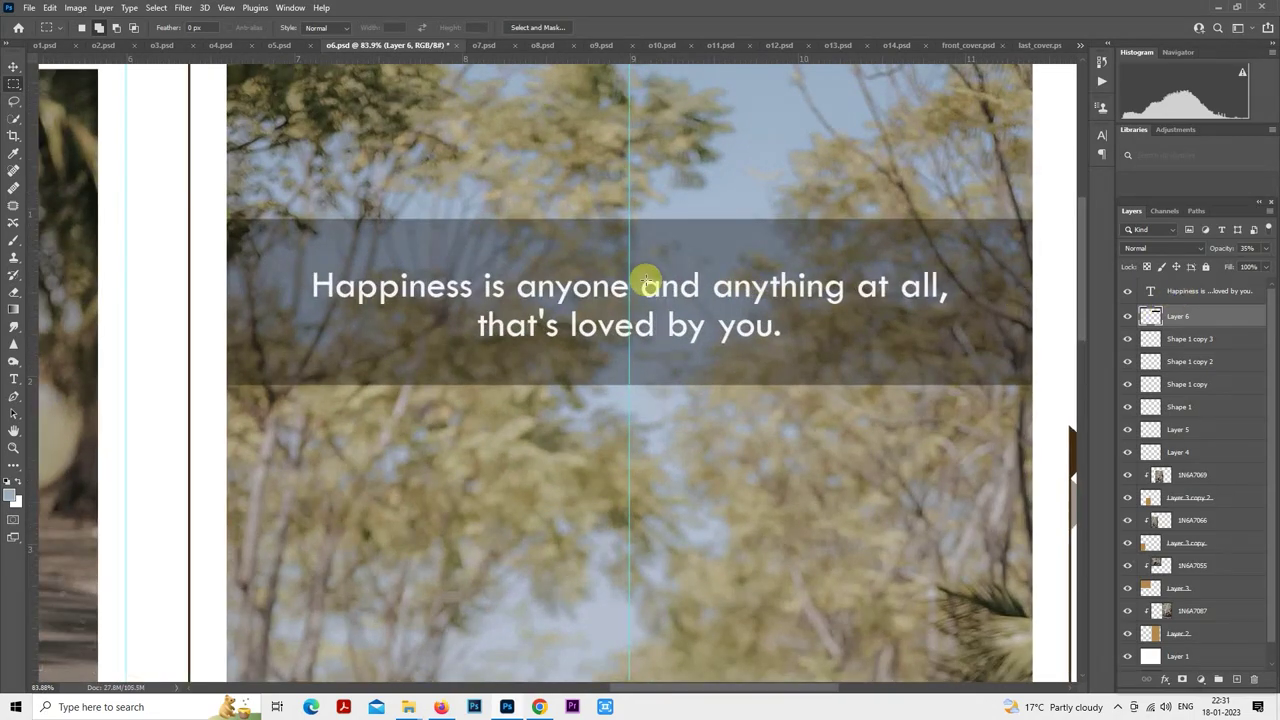
right_click(640, 270)
click(706, 397)
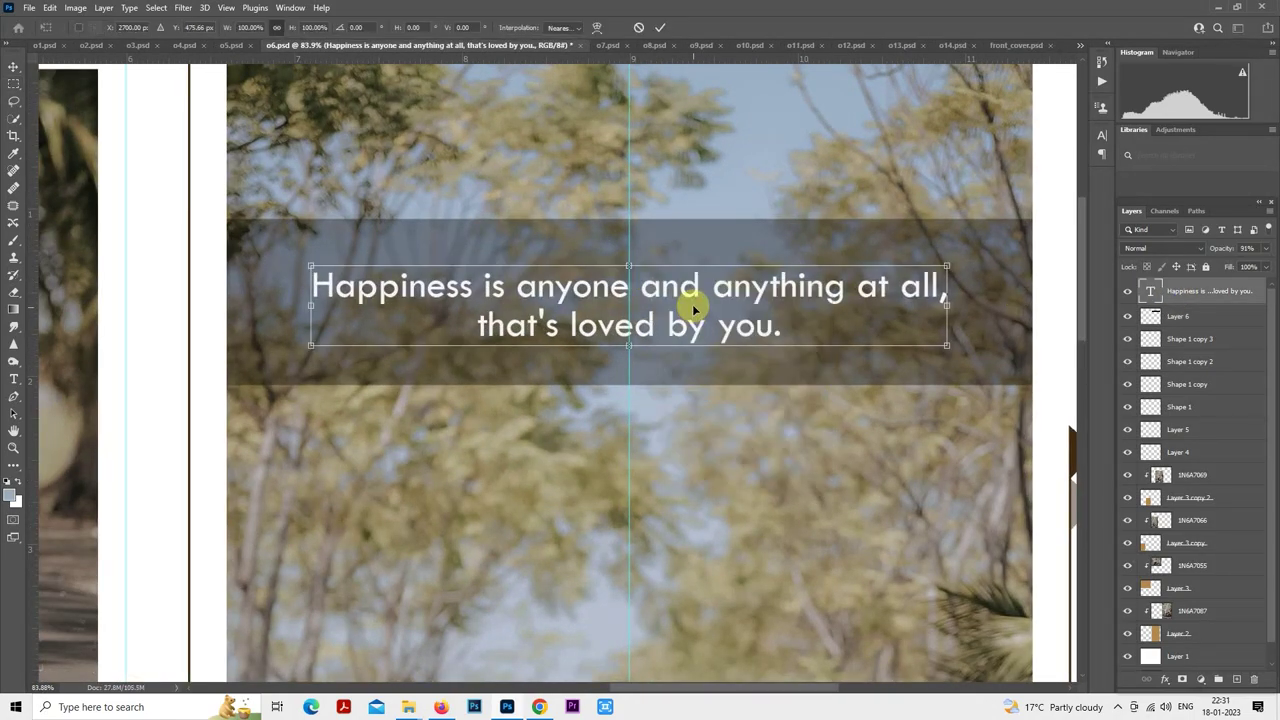
key(Return)
- Fit the whole spread in view and save the working file
key(ctrl+0)
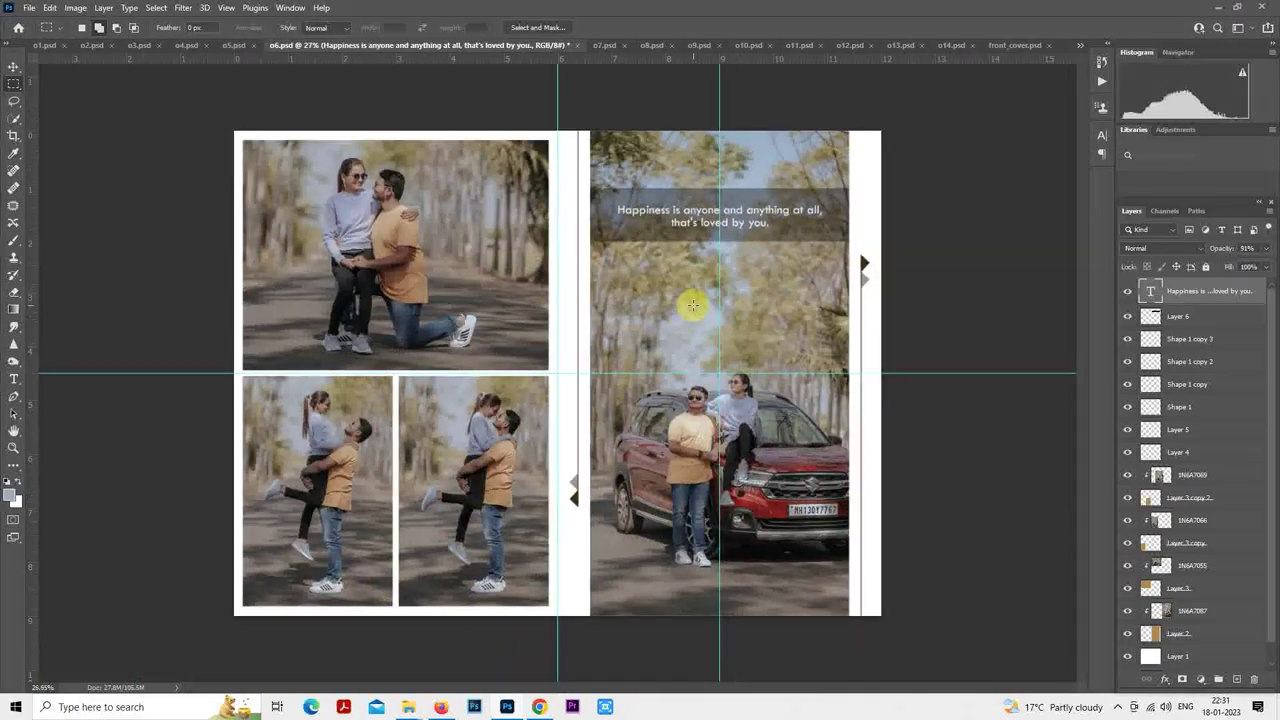
key(ctrl+s)
scroll(700, 308, up, 1)
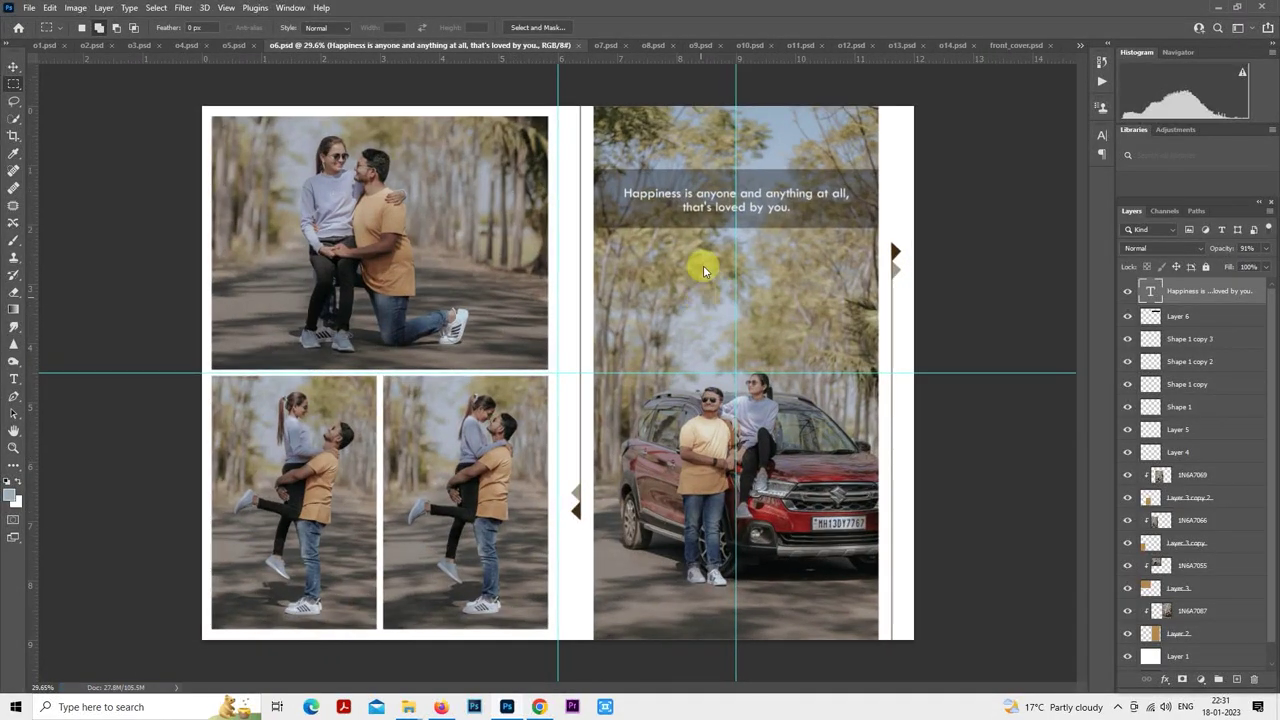
- Save a JPEG copy named 'o6 copy' at maximum quality
key(ctrl+shift+s)
click(651, 563)
key(ctrl+alt+s)
click(551, 538)
click(534, 413)
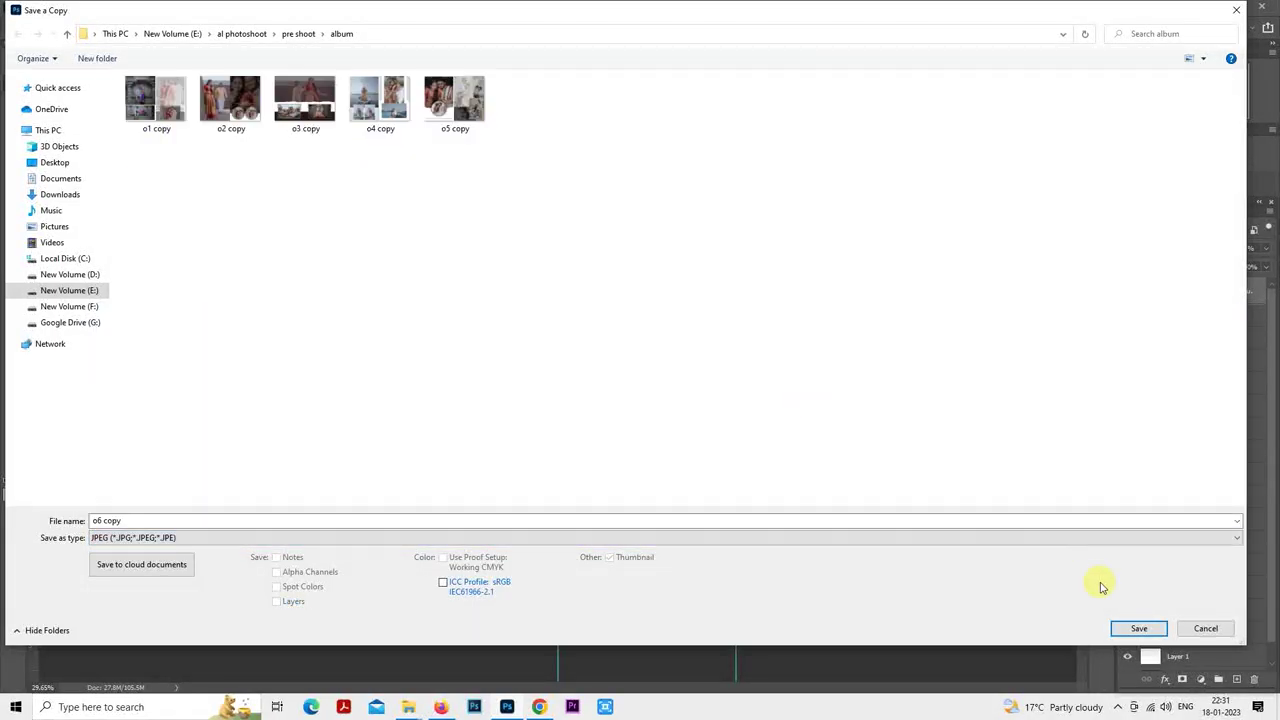
click(1137, 628)
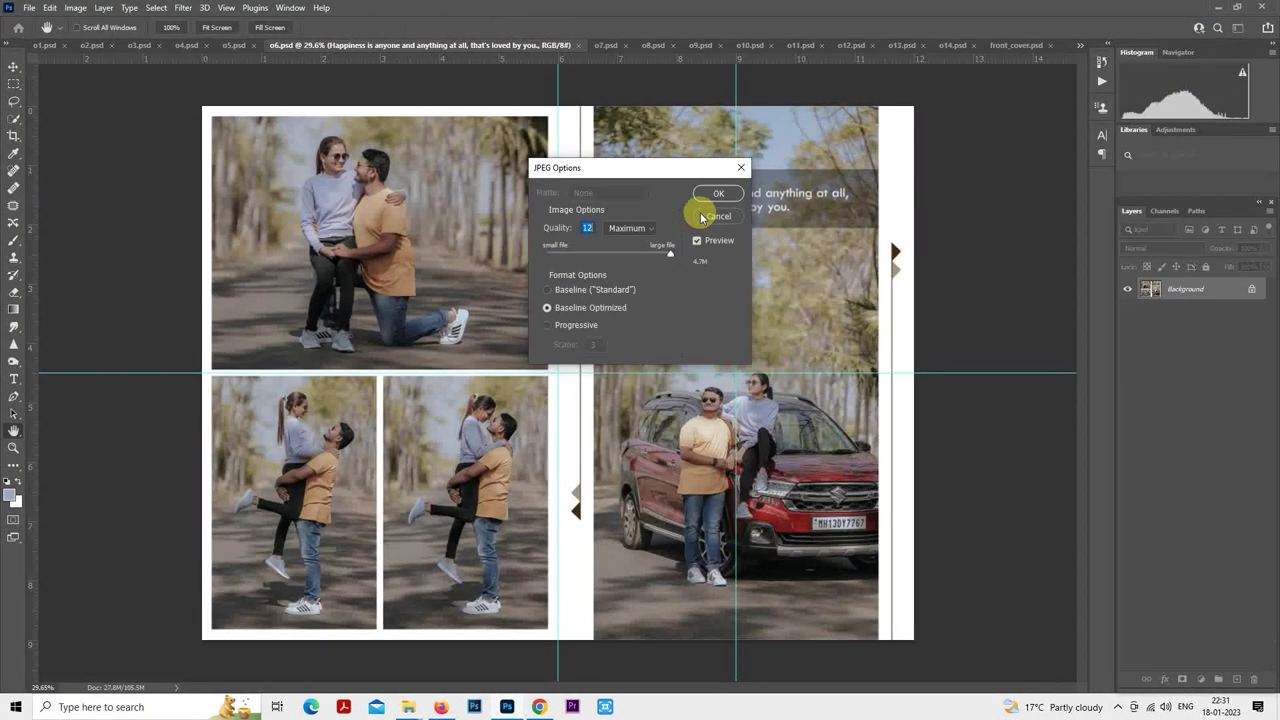
click(707, 194)
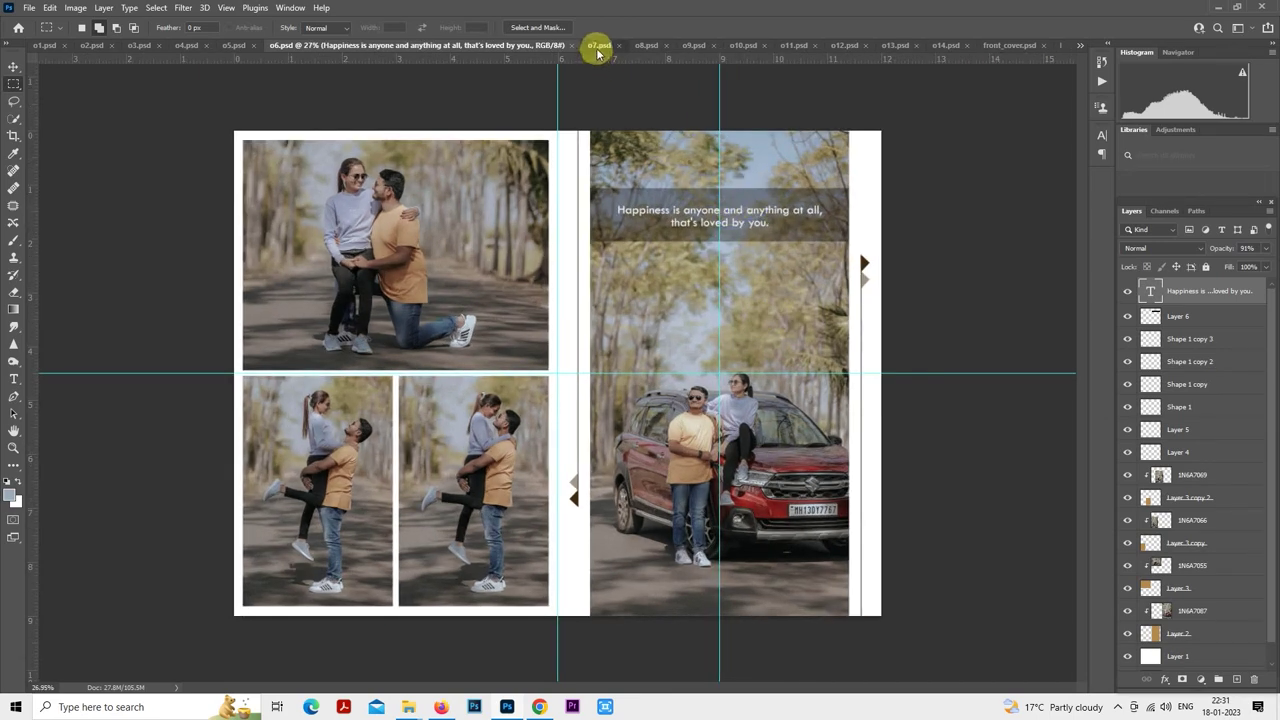
- Switch to the o7 spread and rasterize the 1N6A7153 photo layer
click(597, 46)
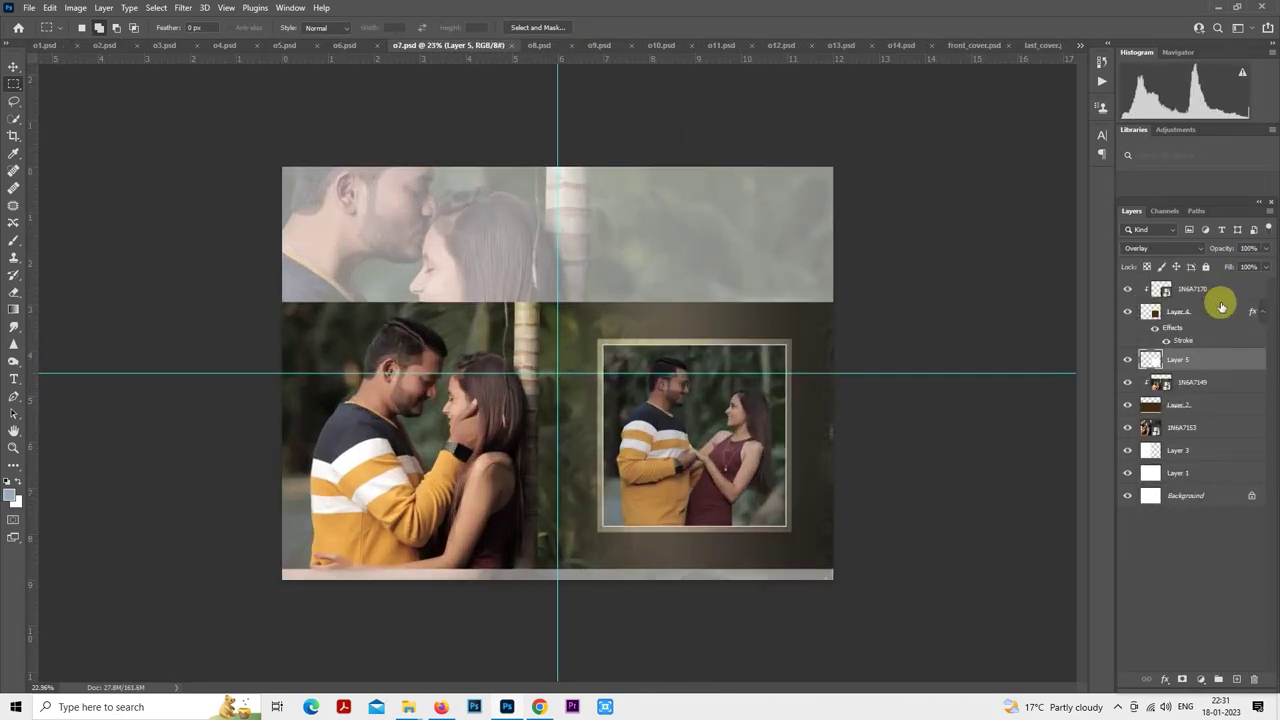
scroll(797, 320, up, 1)
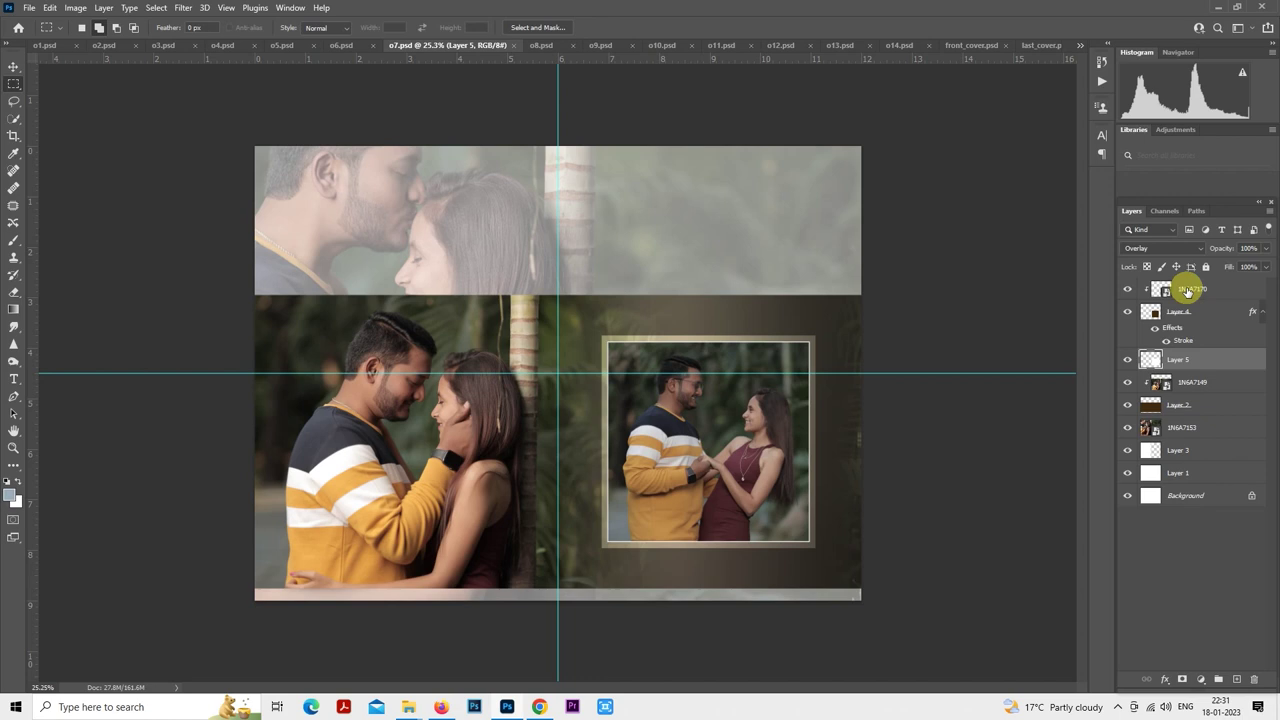
click(1188, 290)
click(1180, 428)
right_click(1181, 428)
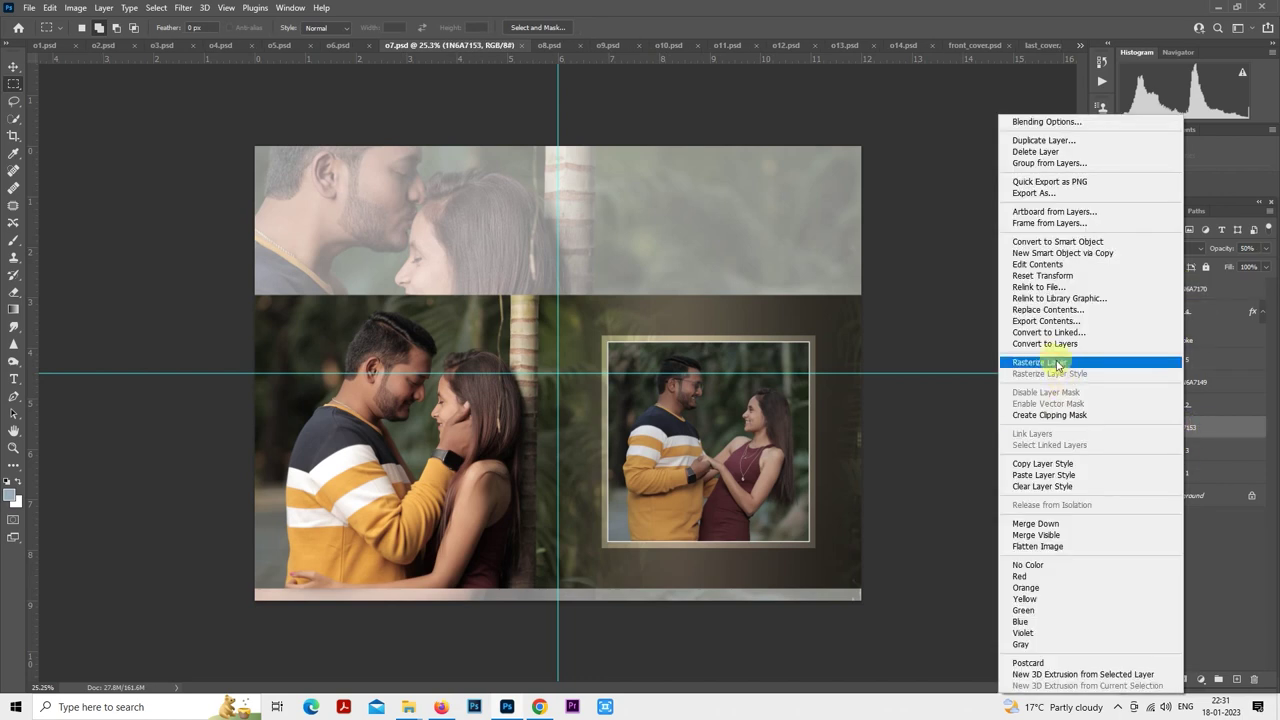
click(1035, 362)
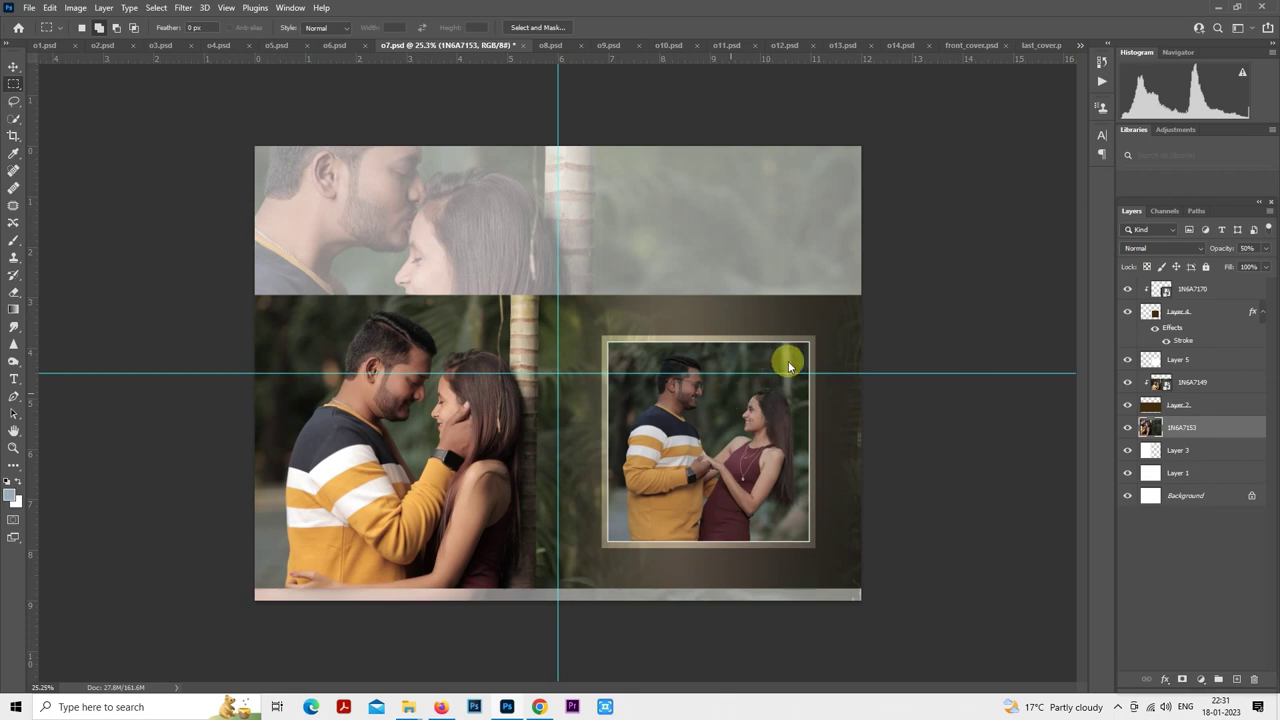
- Grade 1N6A7153 in Camera Raw with the 10portraits preset, Exposure +0.35, Shadows +47
key(shift+ctrl+a)
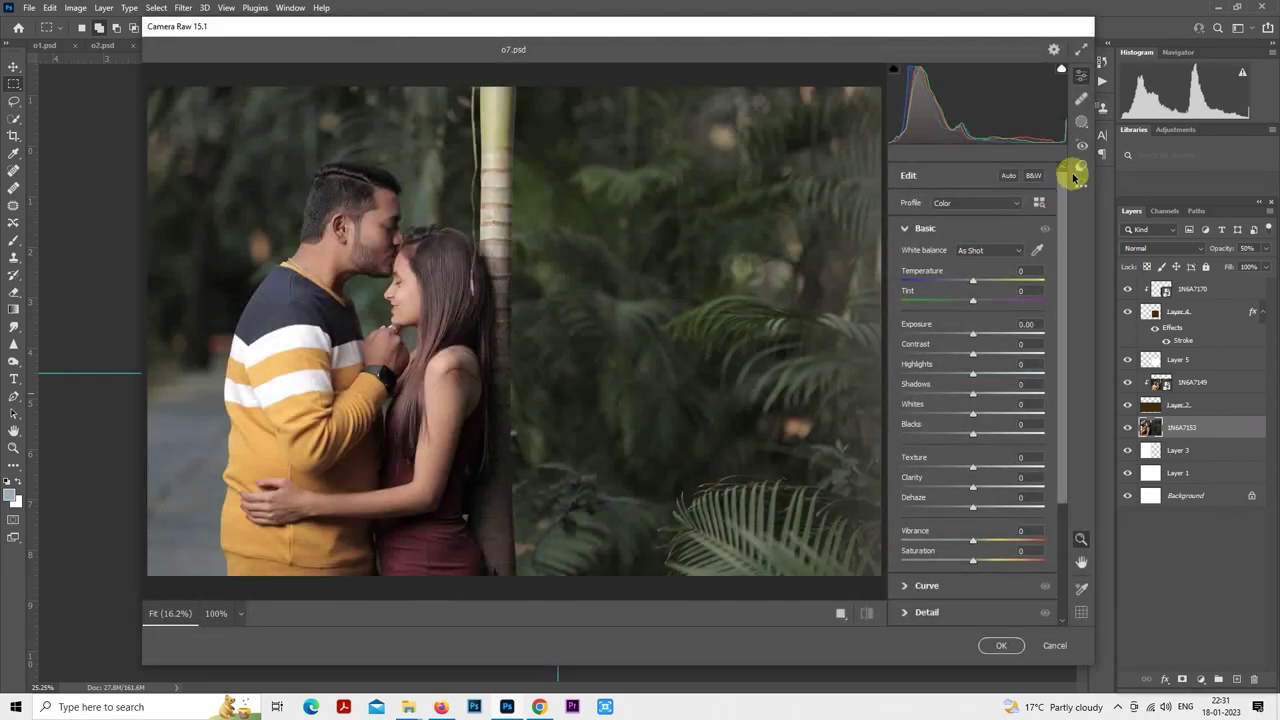
click(1080, 188)
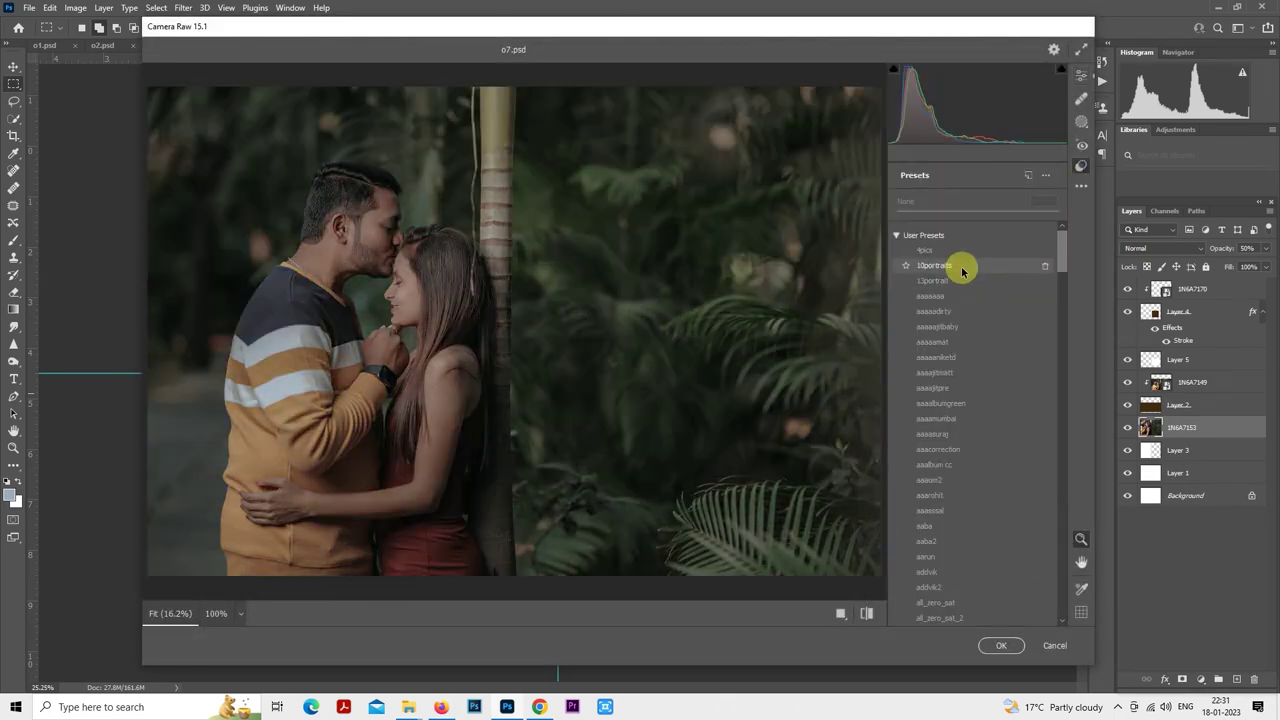
click(960, 266)
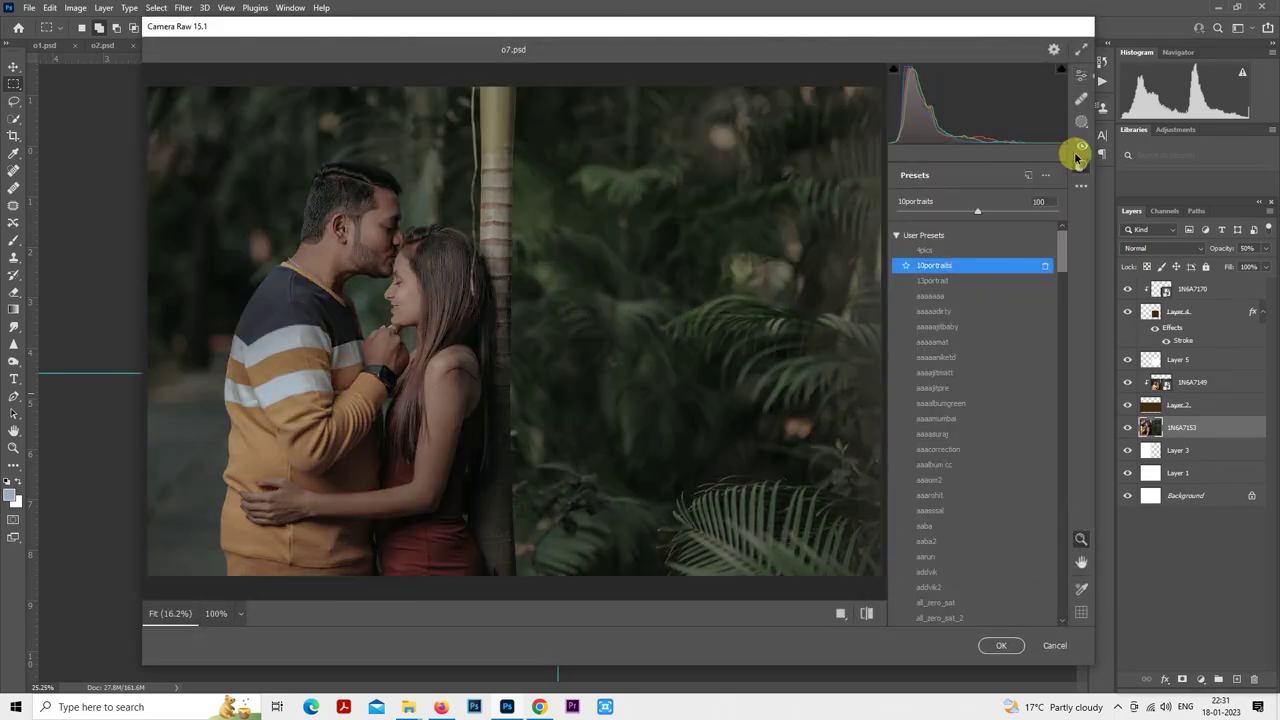
click(1084, 86)
click(971, 334)
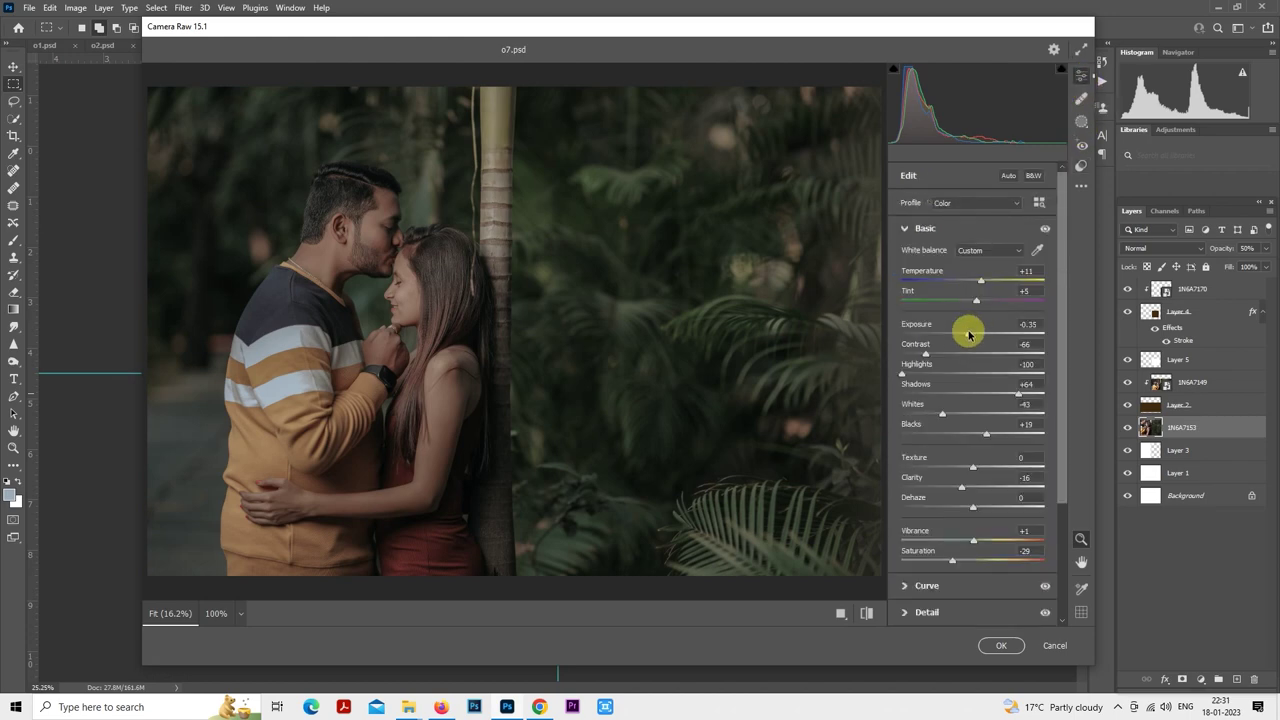
drag(971, 334, 977, 334)
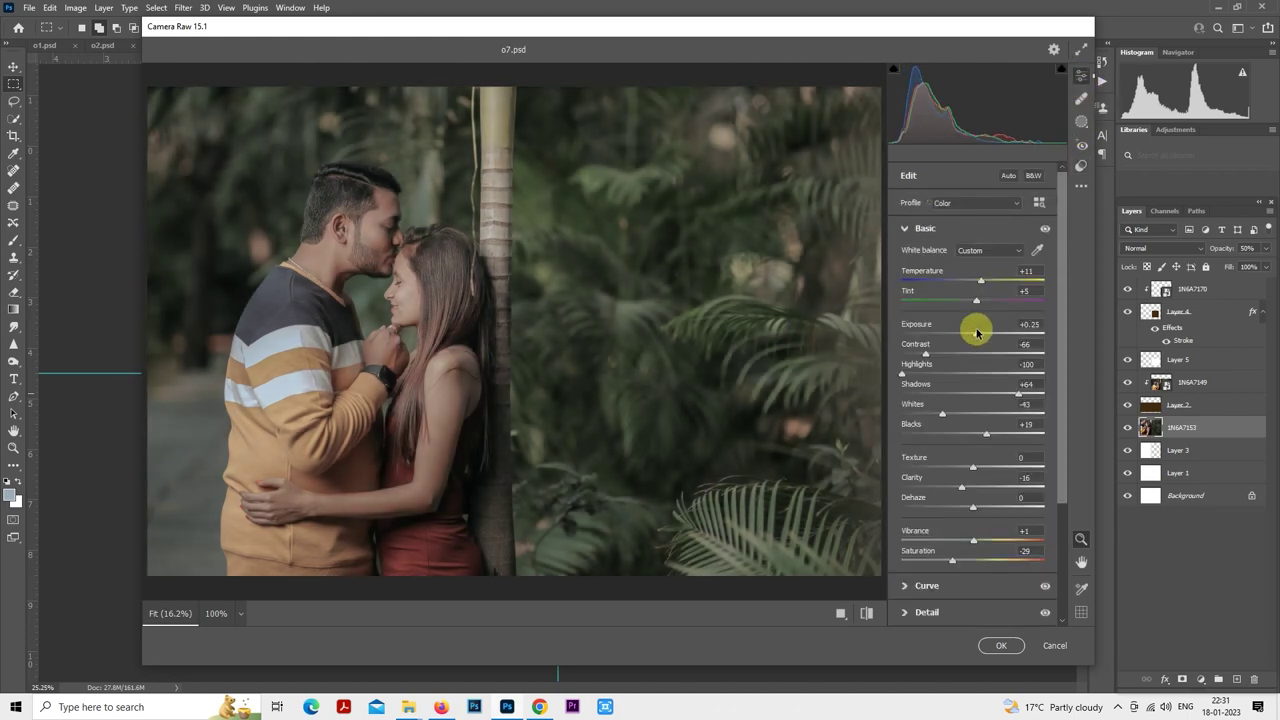
click(1006, 394)
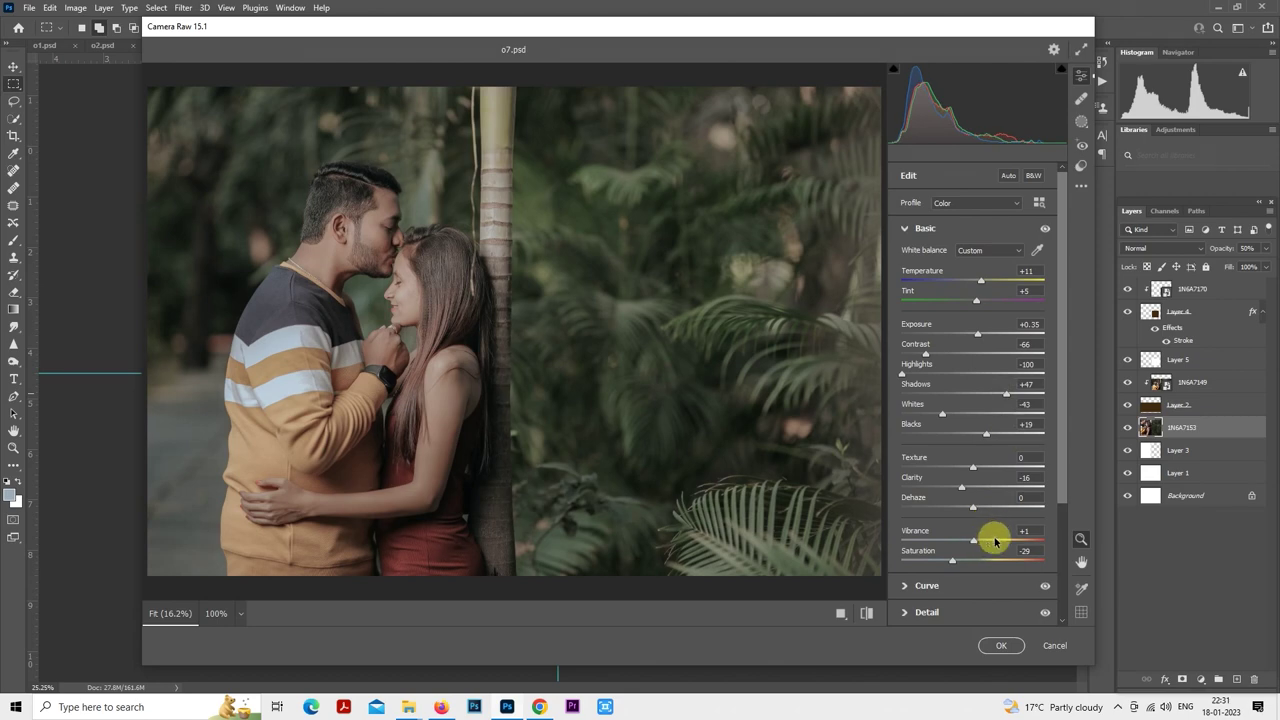
click(1004, 648)
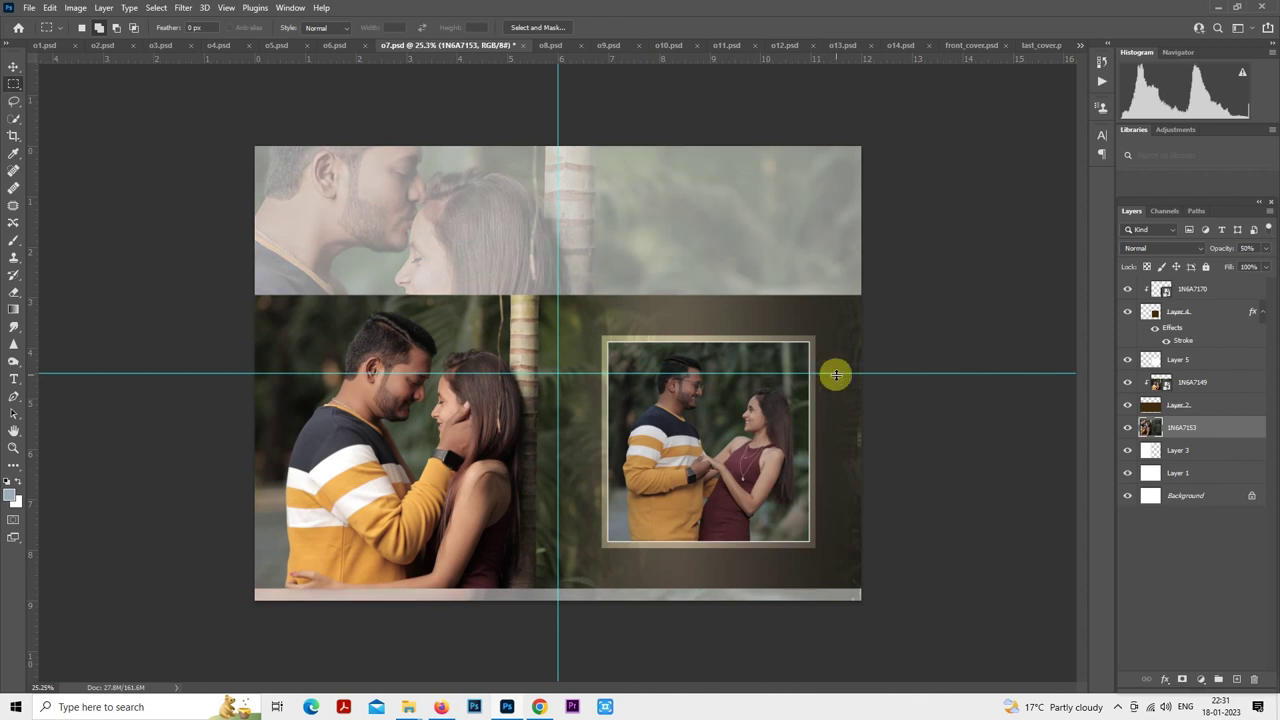
- Load the 1N6A7149 photo's outline as a selection and clear it
right_click(1192, 383)
click(1073, 363)
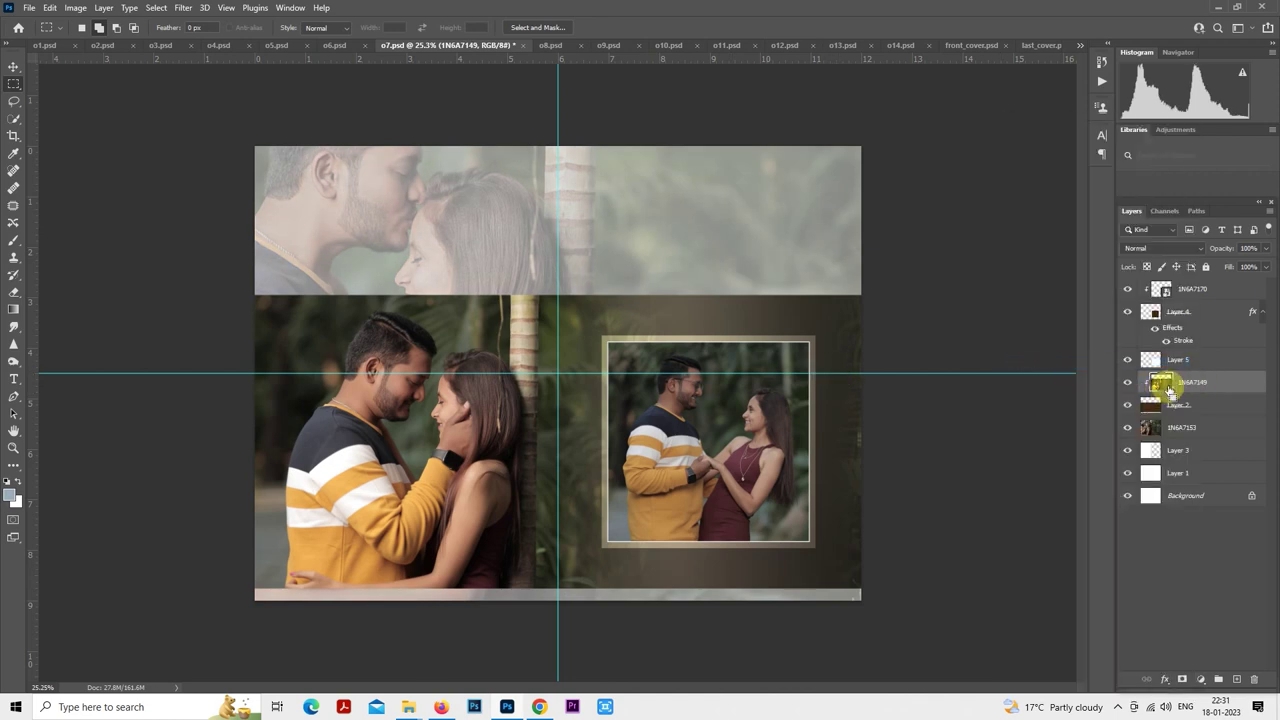
ctrl+click(1162, 384)
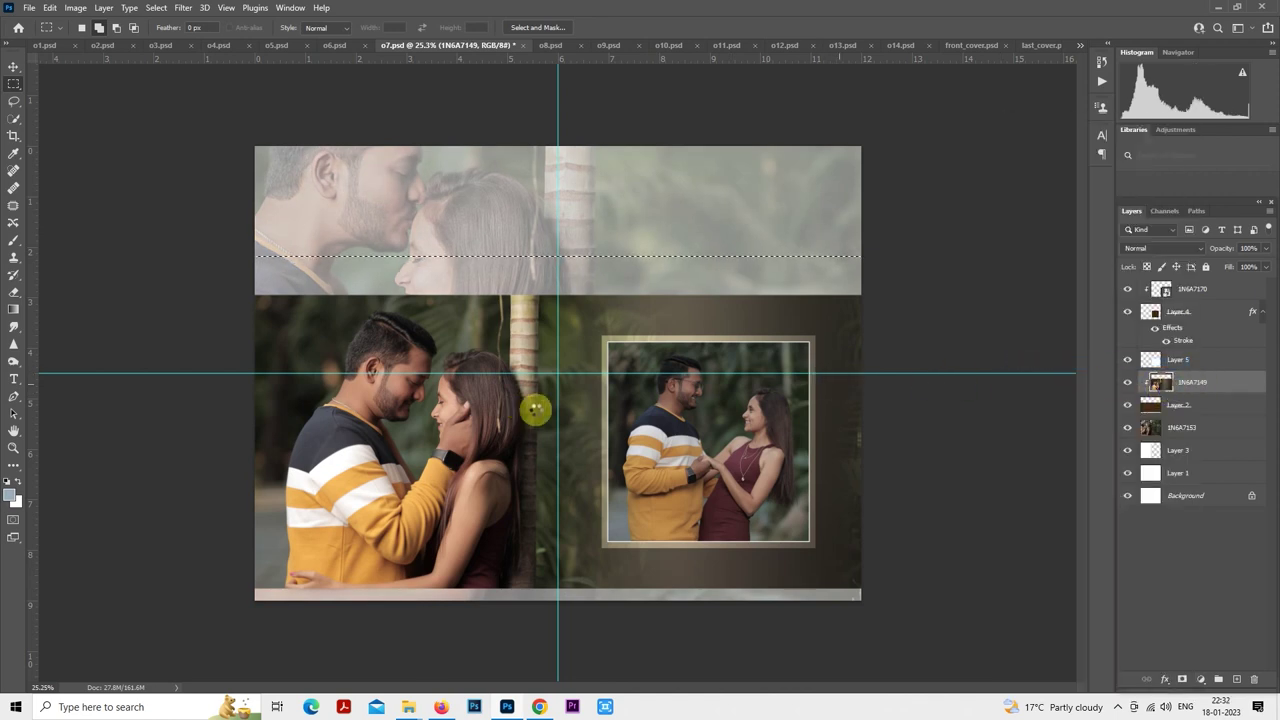
click(523, 428)
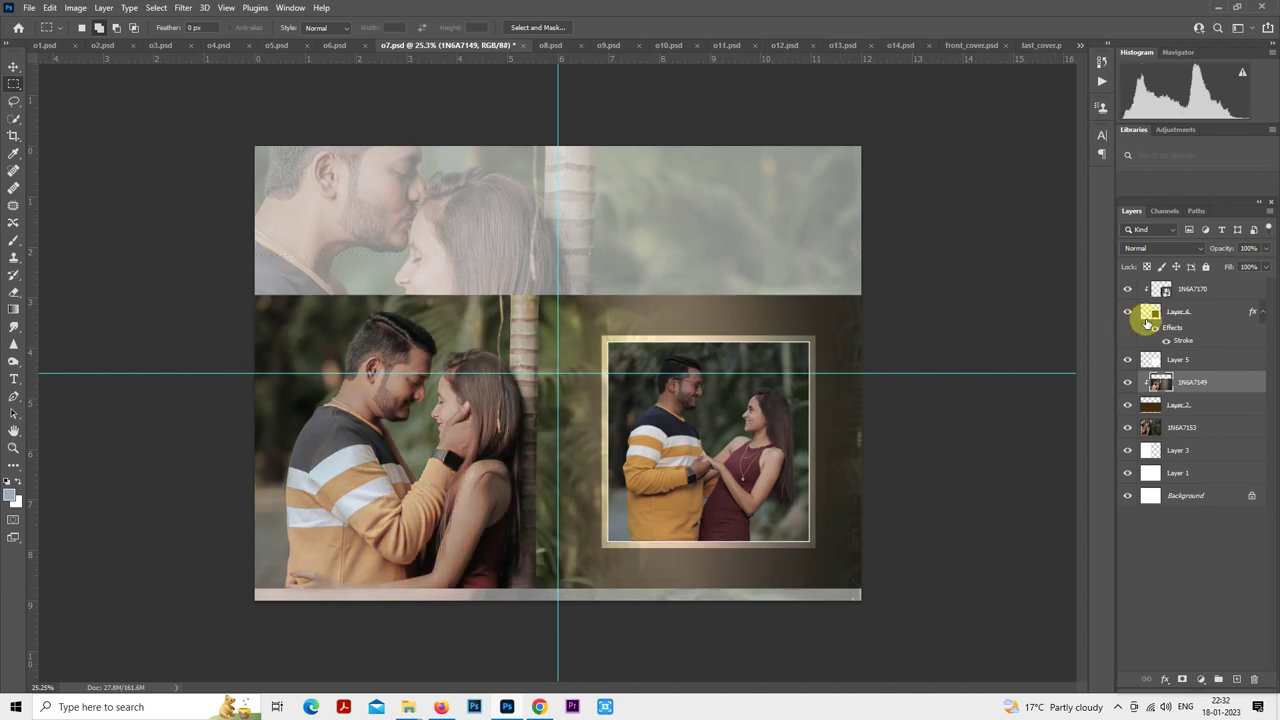
- Rasterize the 1N6A7170 framed photo, load and clear its outline, then reselect 1N6A7153
right_click(1182, 292)
click(1066, 358)
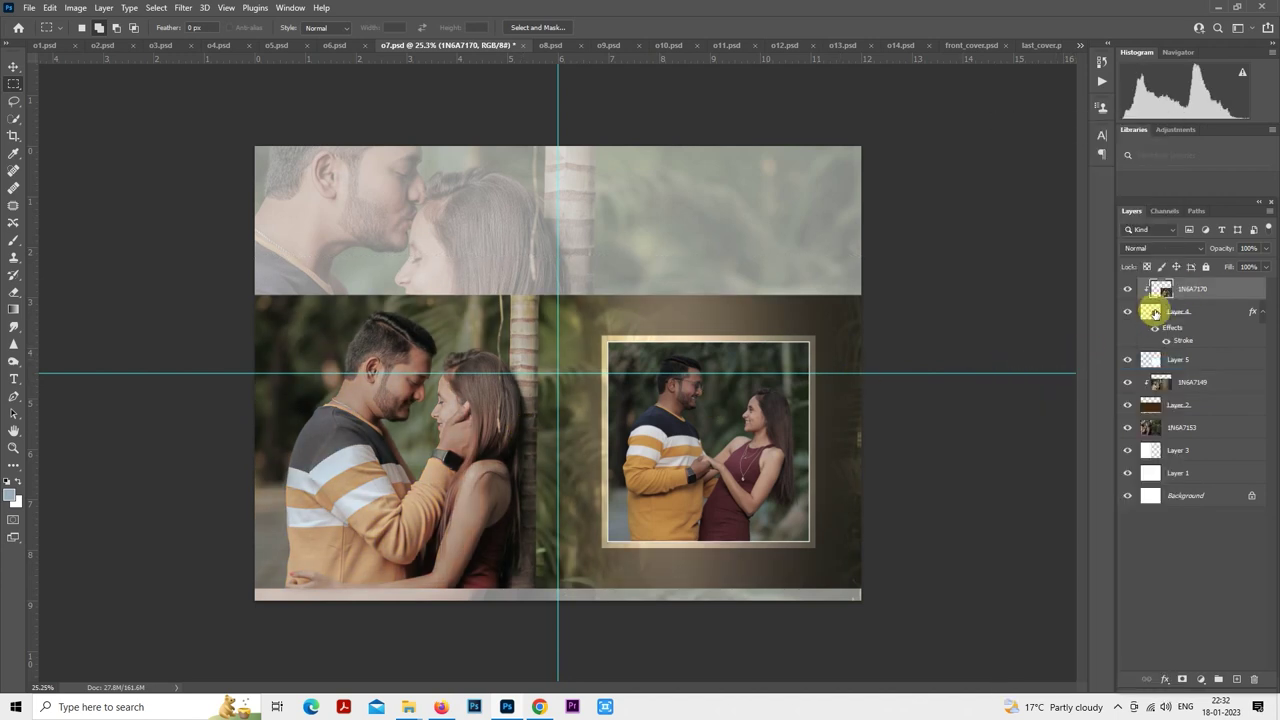
ctrl+click(1160, 291)
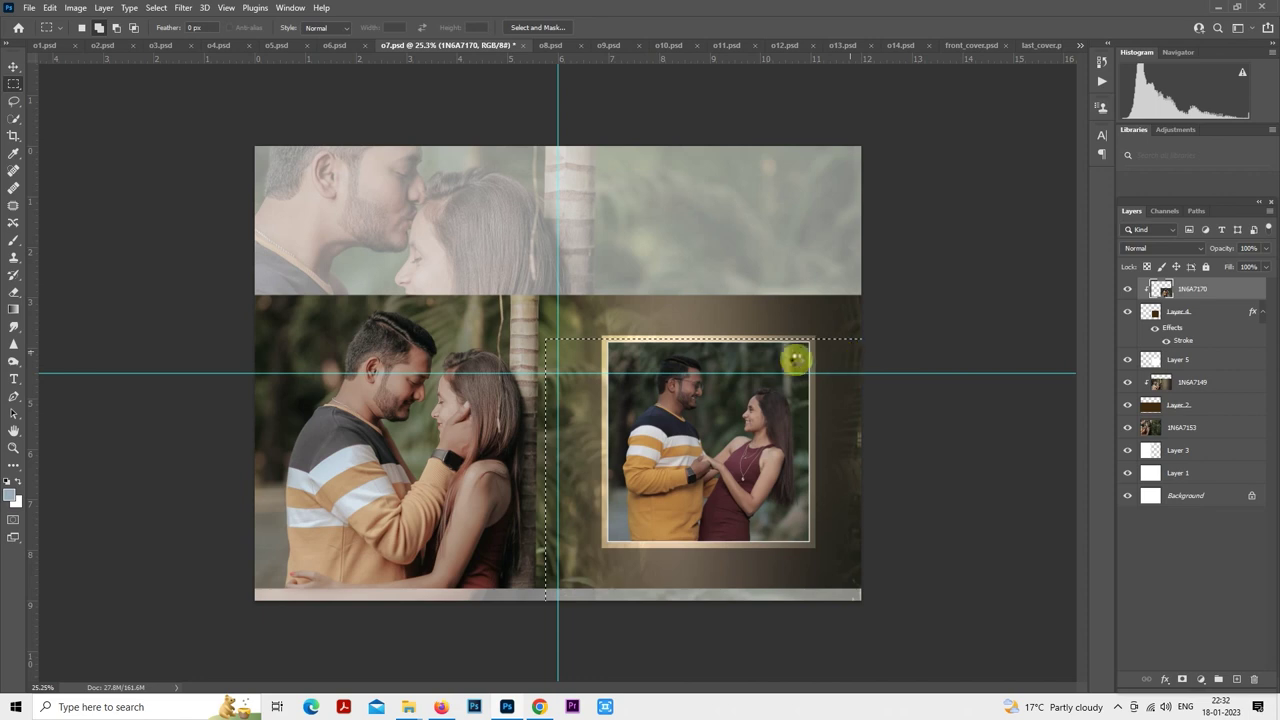
click(786, 357)
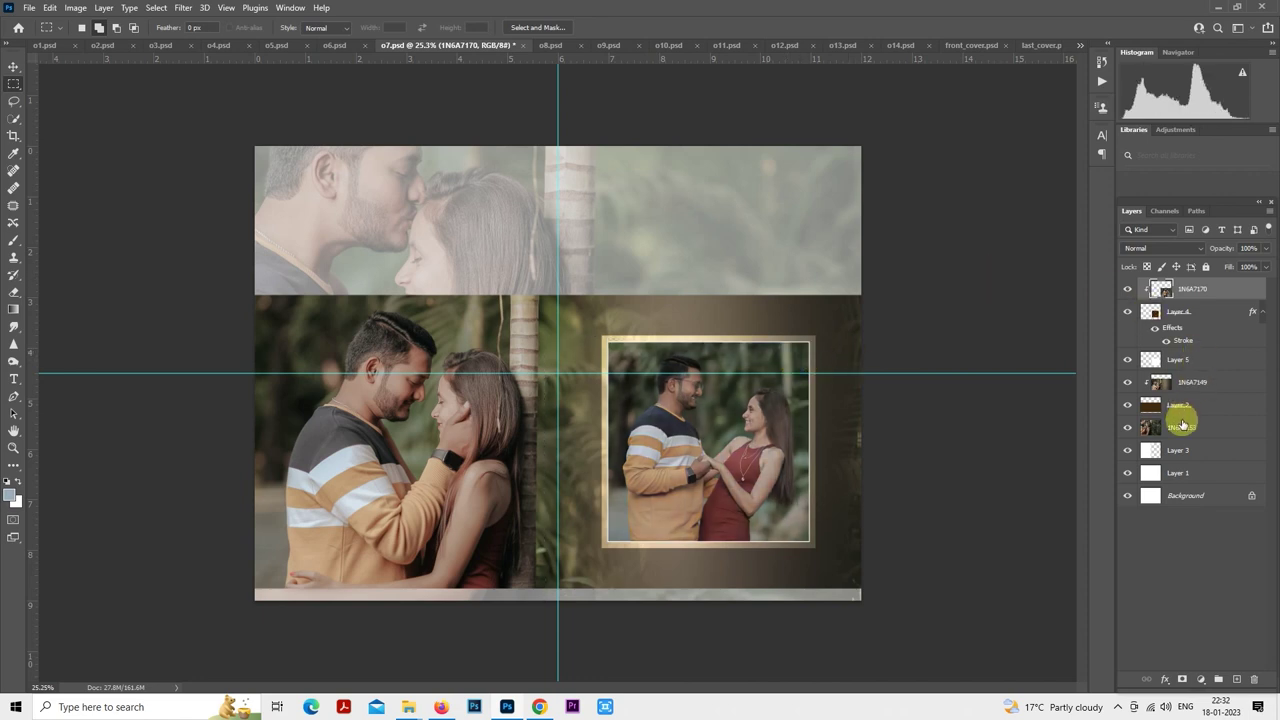
click(1182, 425)
click(183, 8)
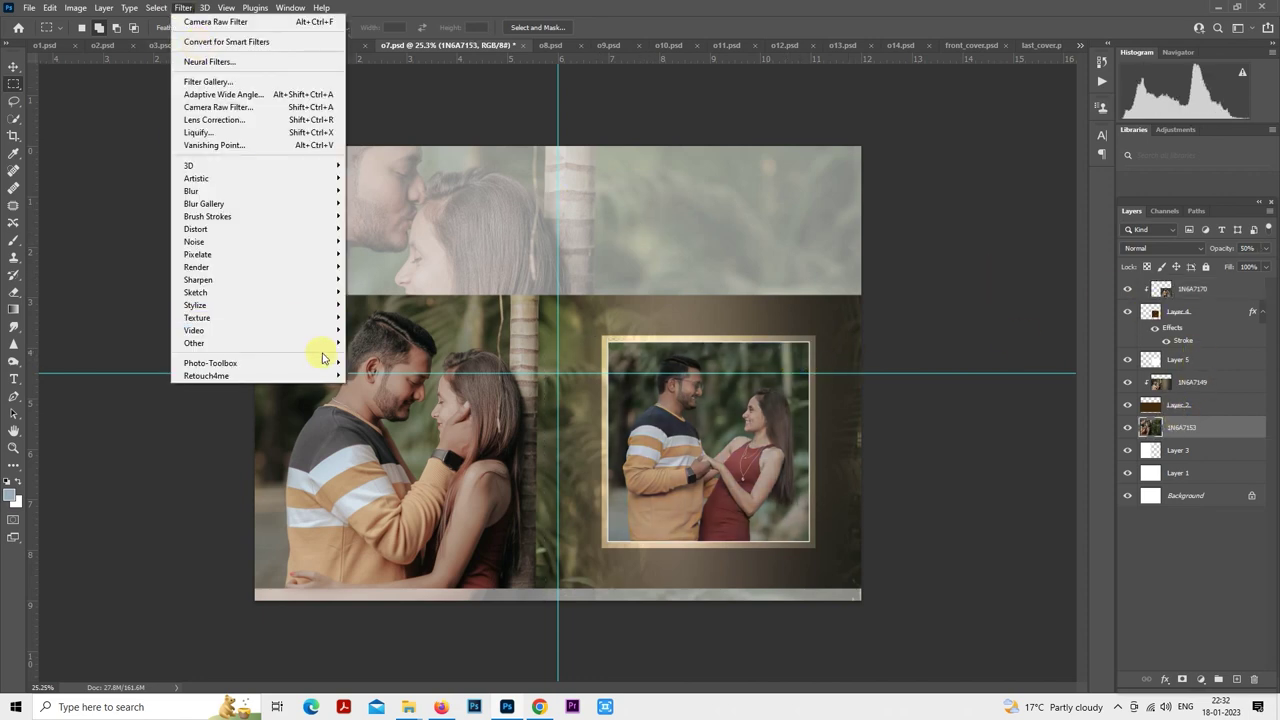
- Apply SkinFiner smoothing to the kissing photo after checking the faces at 1:1
click(783, 308)
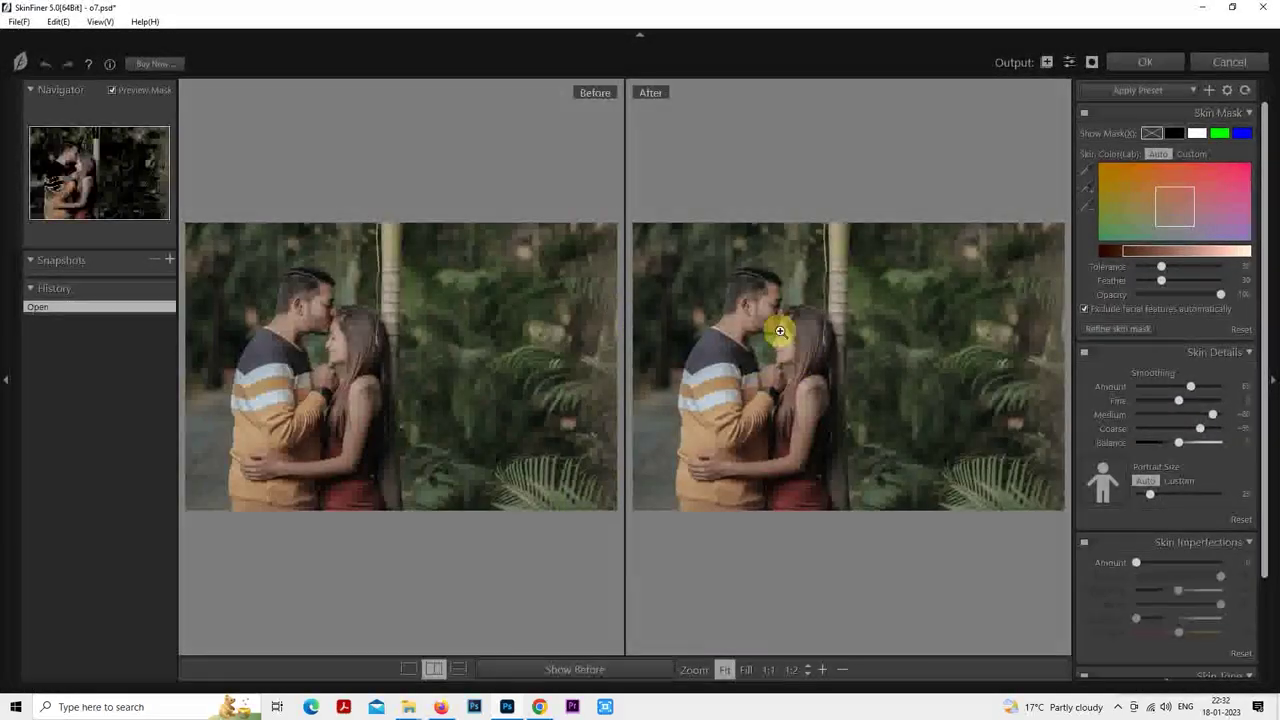
click(772, 320)
drag(826, 240, 840, 340)
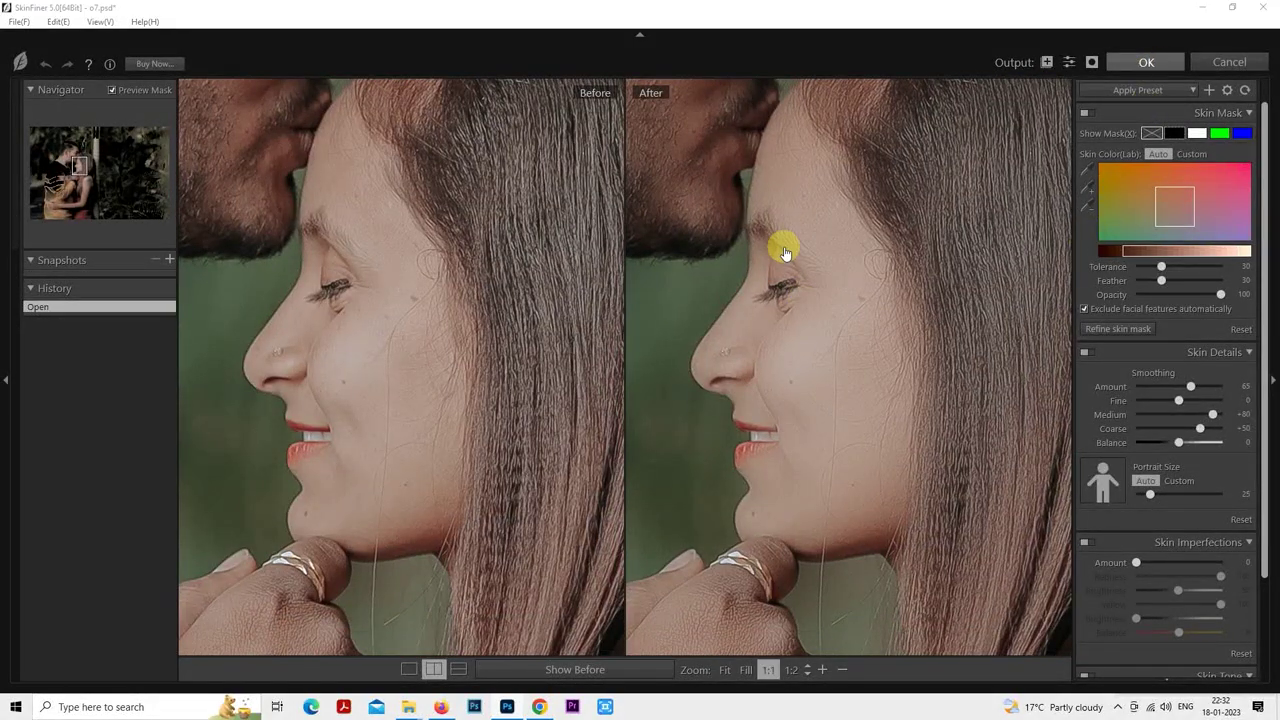
key(Return)
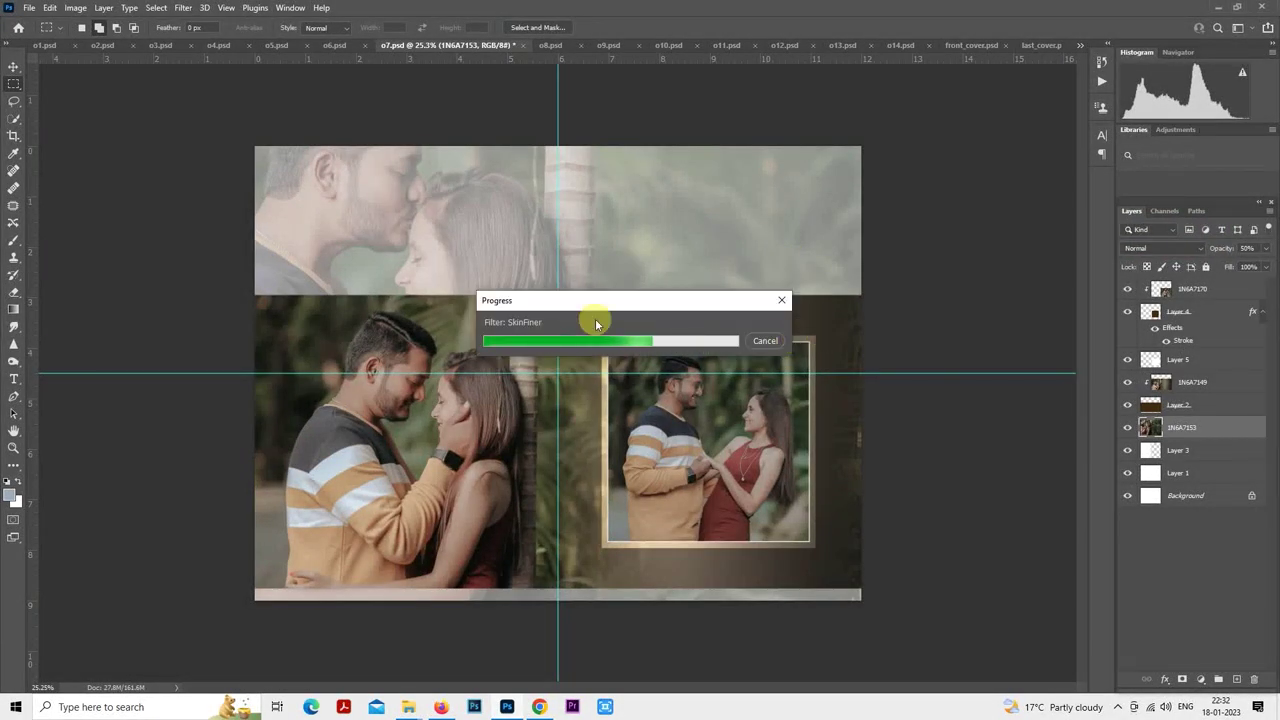
click(1177, 378)
scroll(357, 397, up, 6)
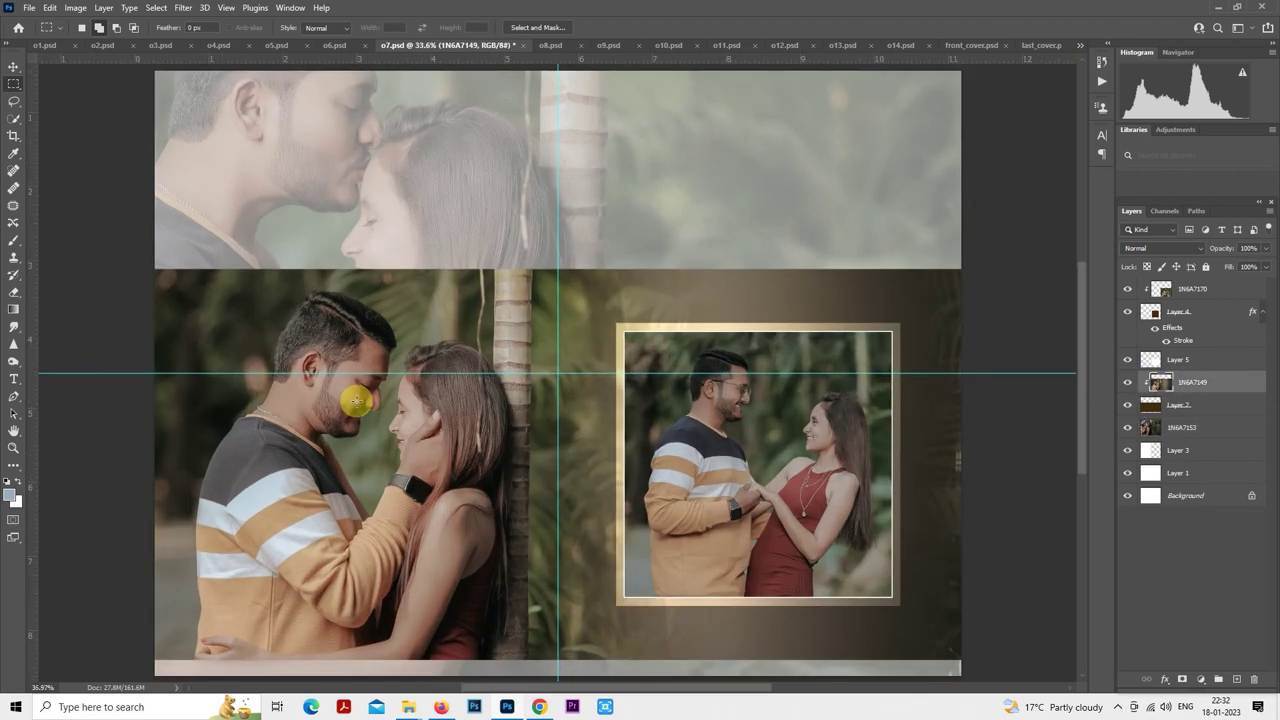
scroll(442, 402, up, 2)
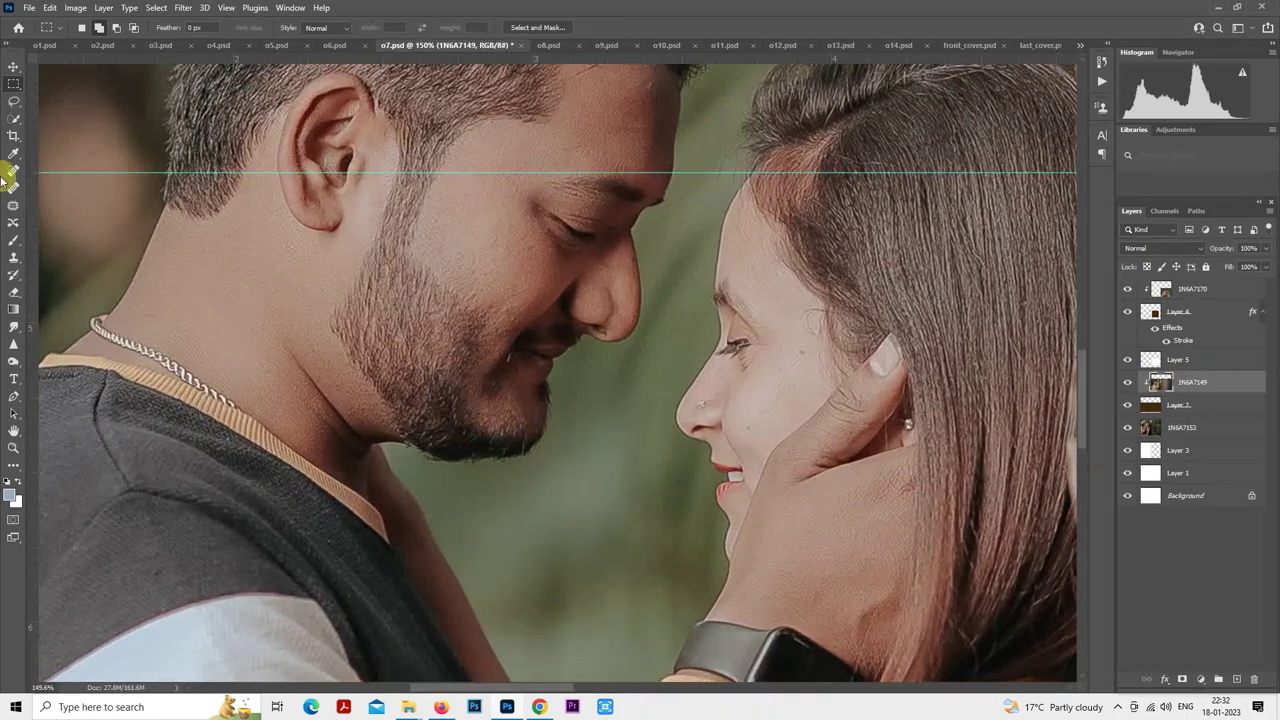
click(13, 170)
scroll(808, 388, up, 2)
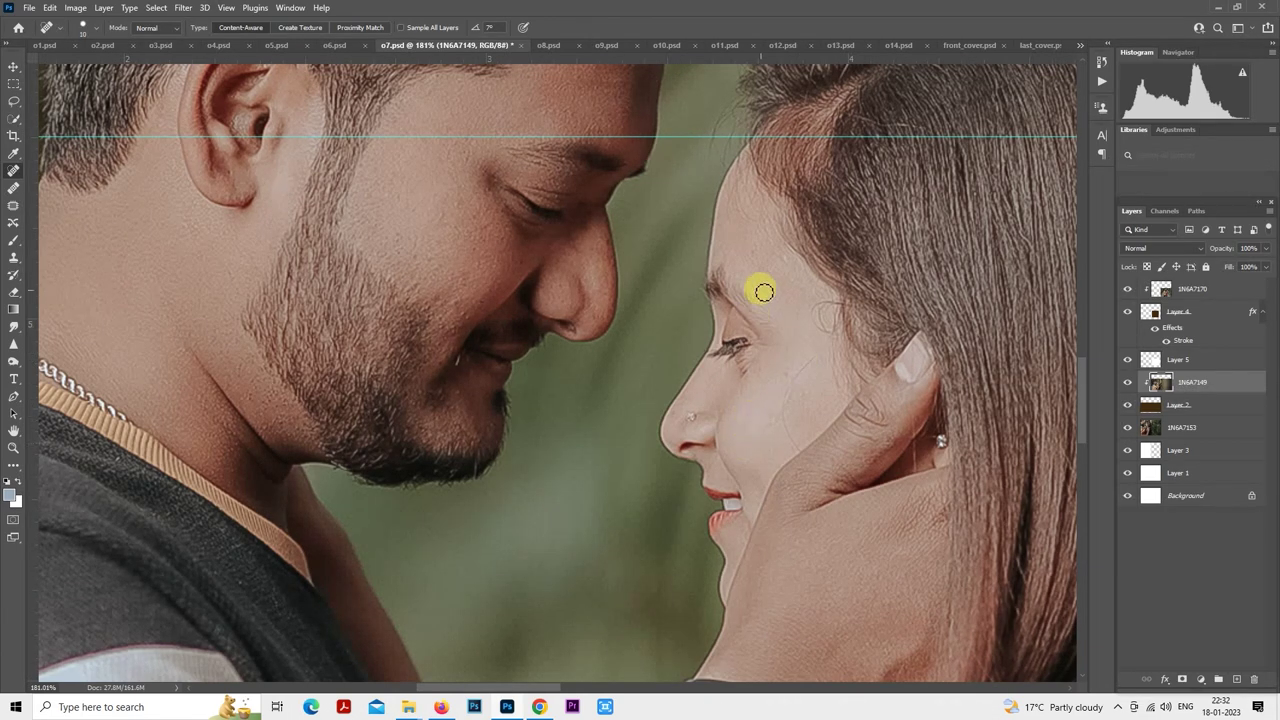
drag(704, 261, 794, 491)
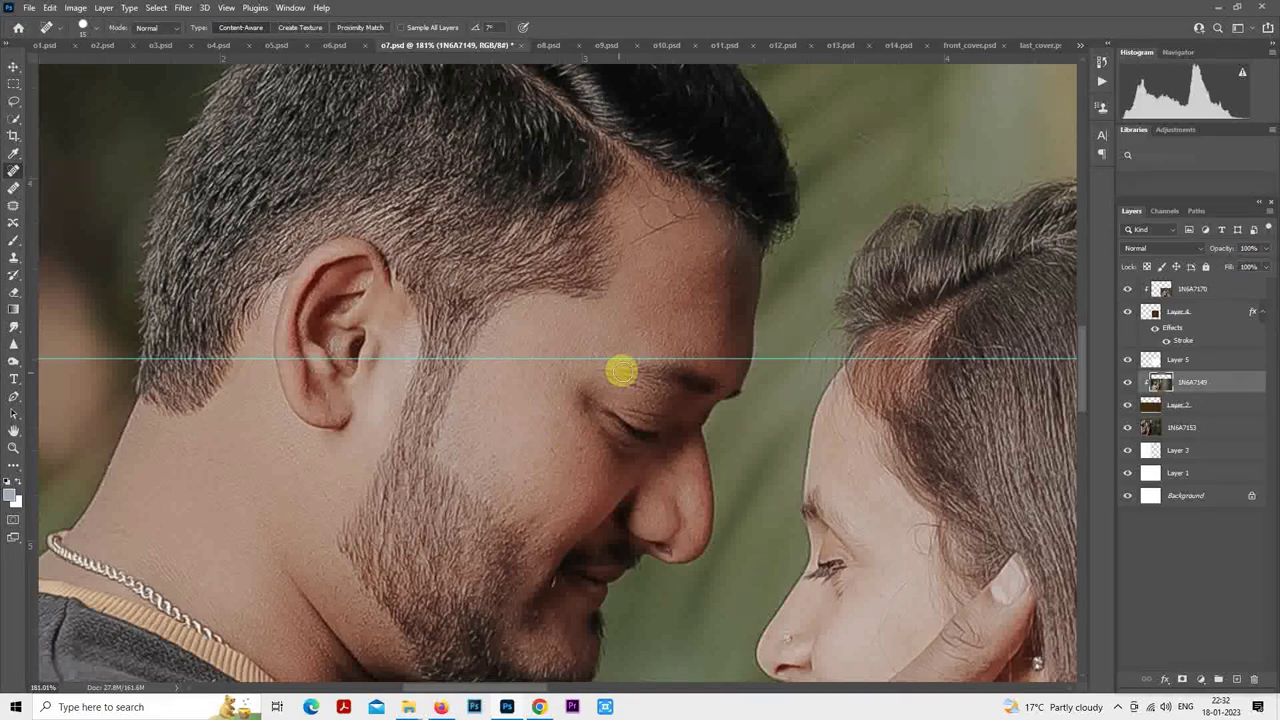
scroll(560, 412, down, 8)
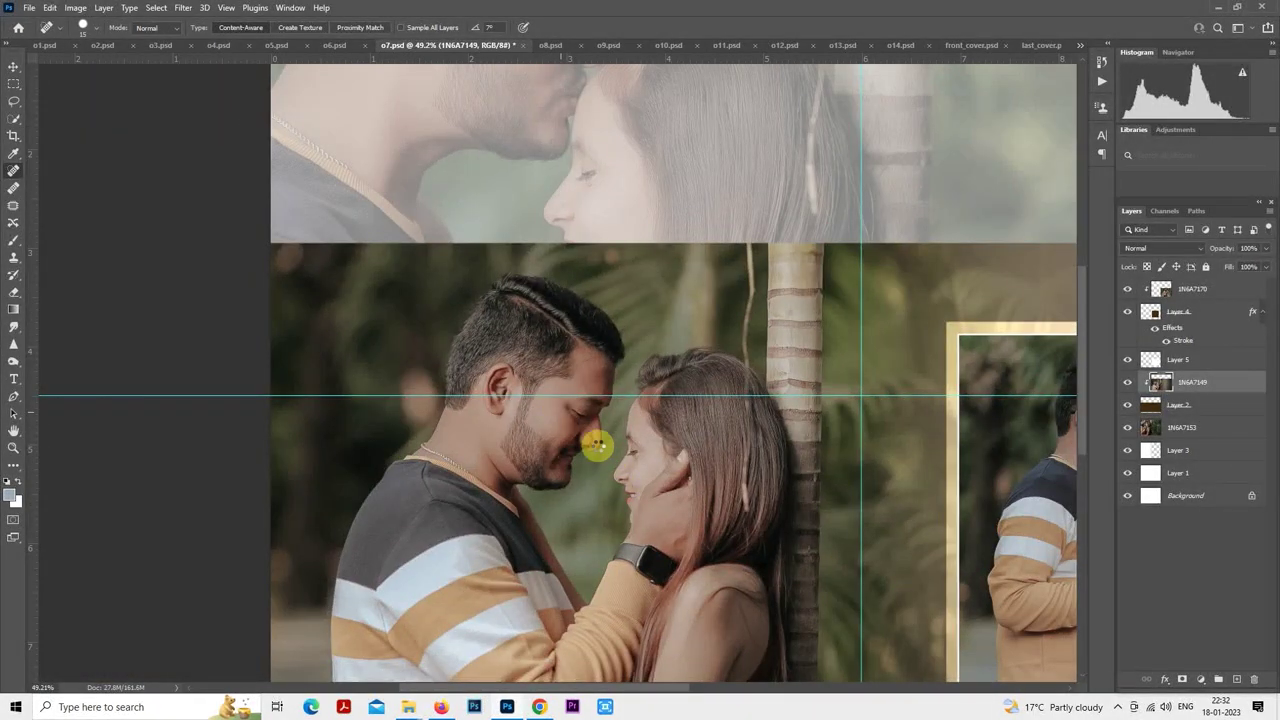
scroll(597, 447, down, 3)
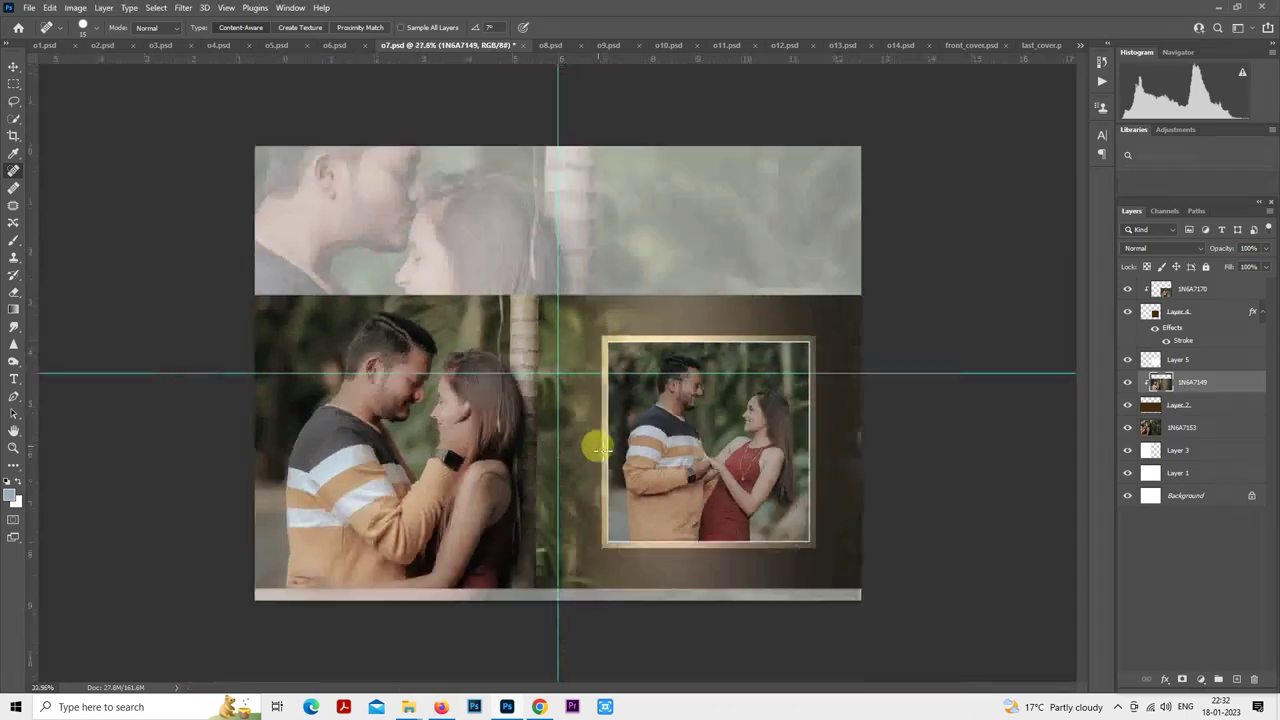
- Set the framed photo layer 1N6A7170 to Luminosity blend mode
click(1190, 288)
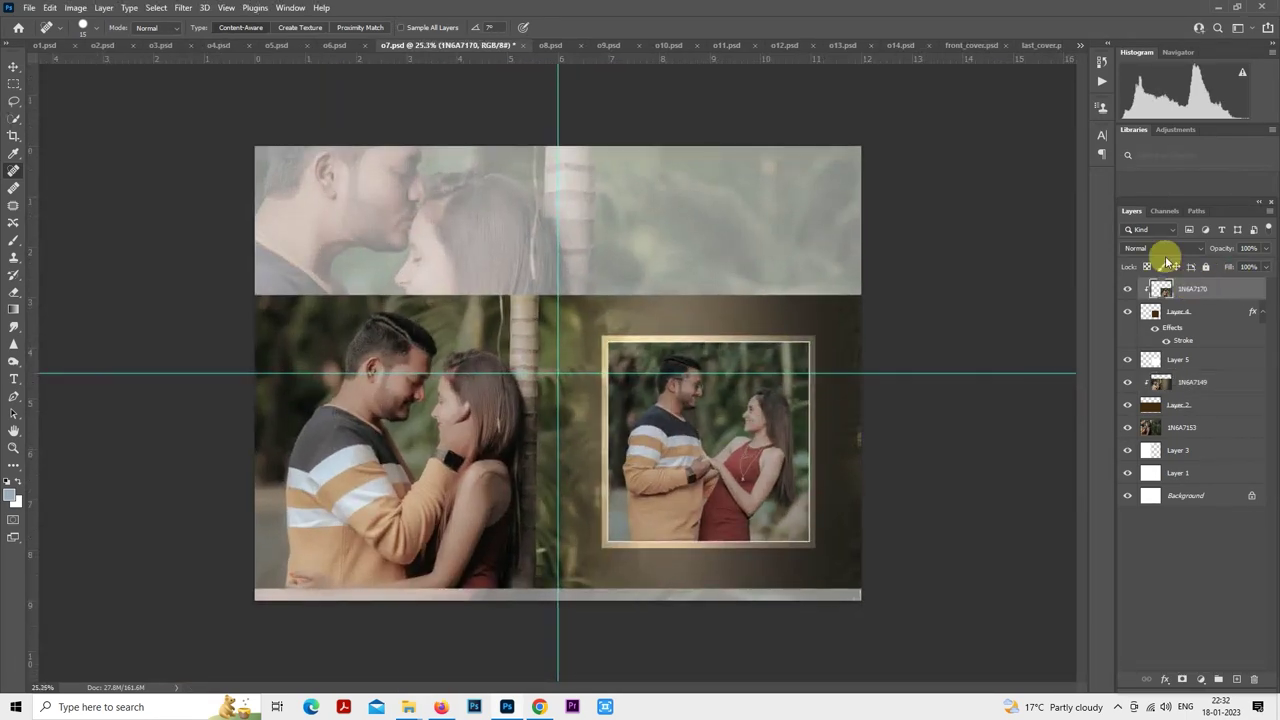
click(1162, 248)
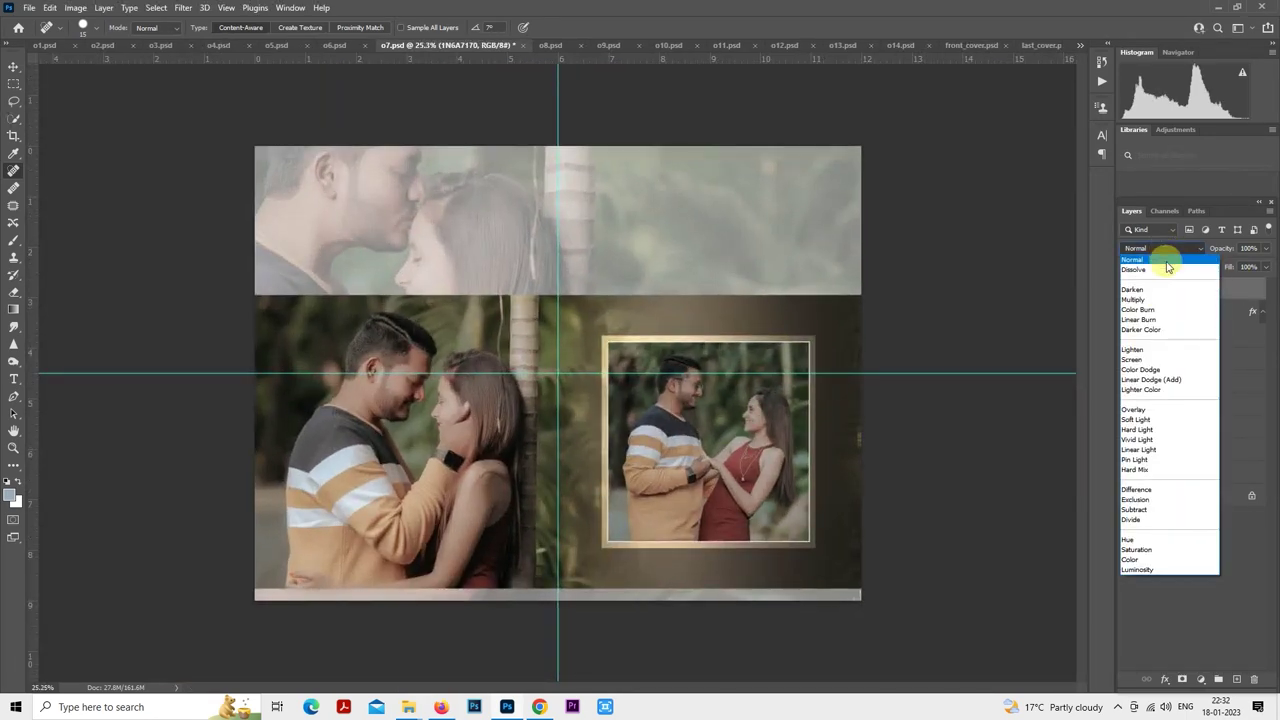
click(1170, 571)
- Drop Layer 4's Hue/Saturation Lightness to -100
click(1180, 318)
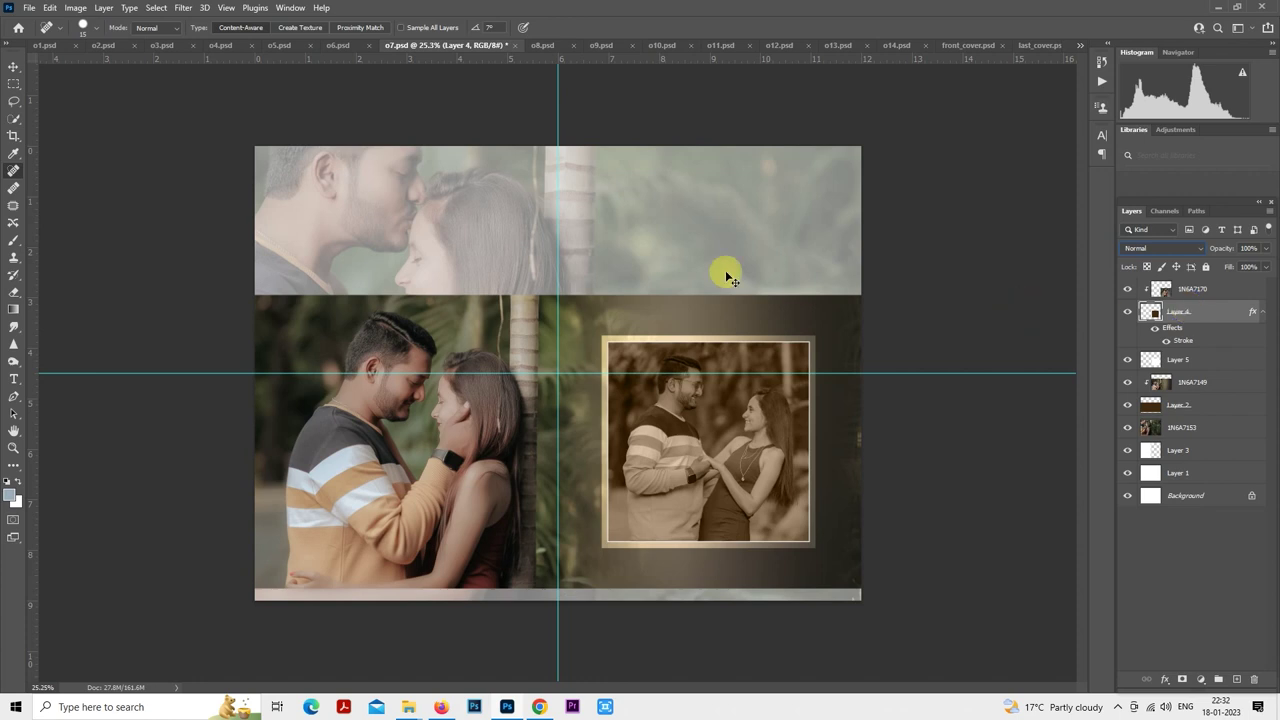
key(ctrl+u)
drag(894, 234, 831, 237)
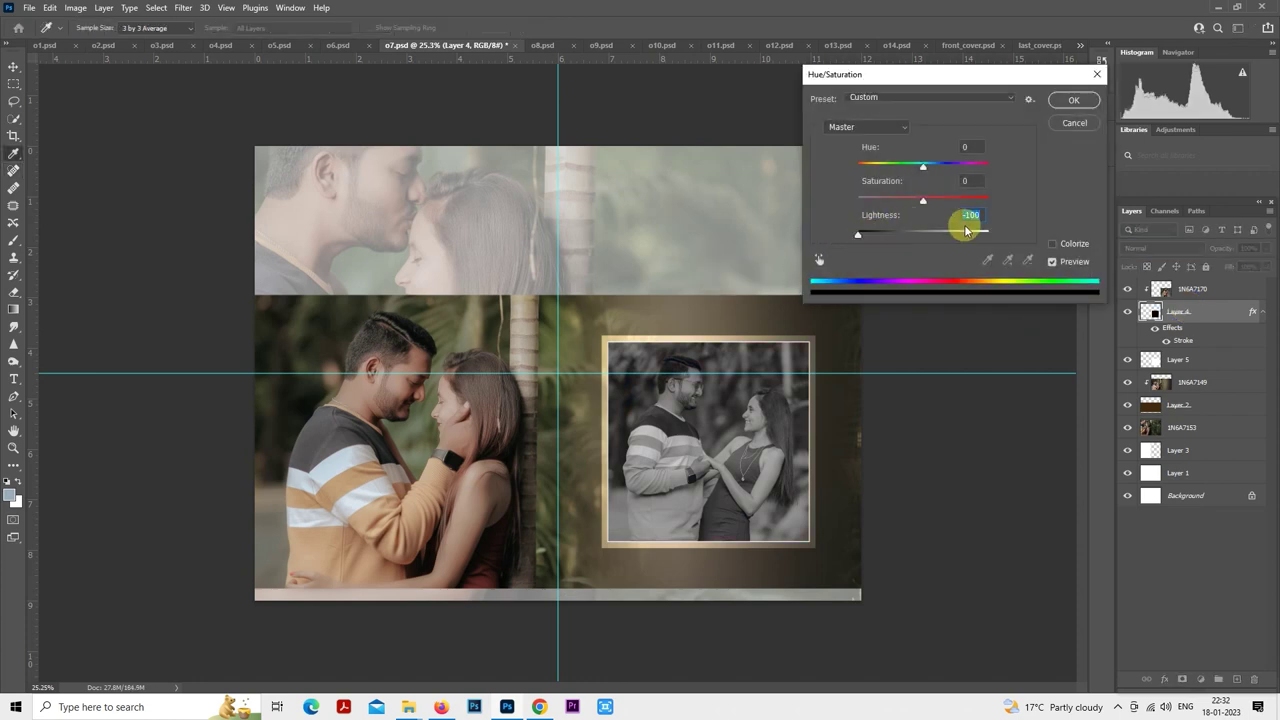
click(1066, 100)
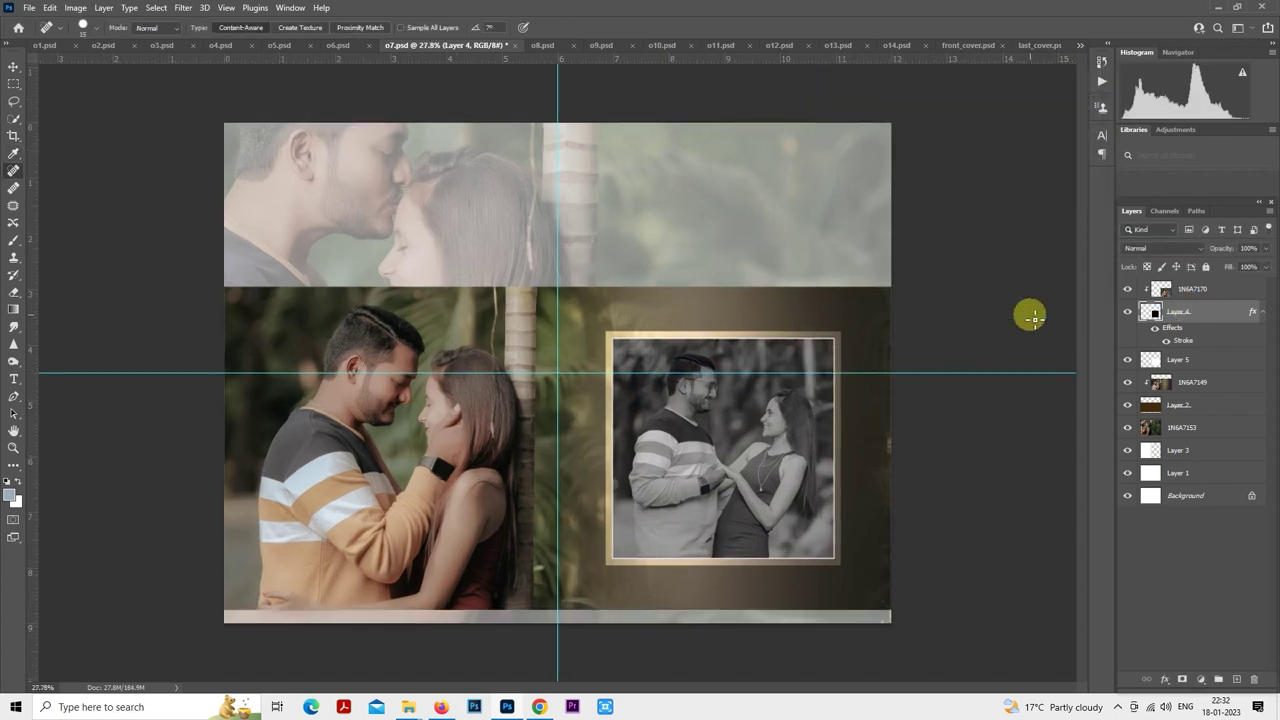
- Keep Luminosity blending on the 1N6A7170 framed photo layer
click(1178, 290)
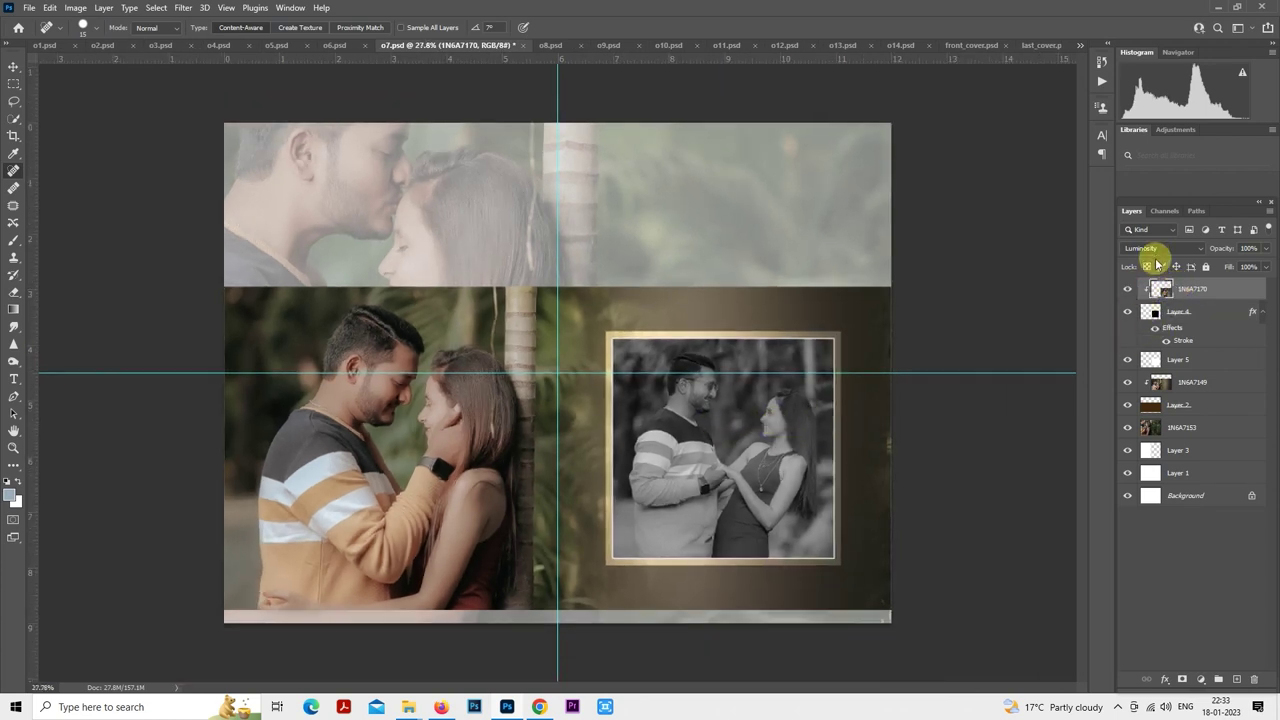
click(1157, 249)
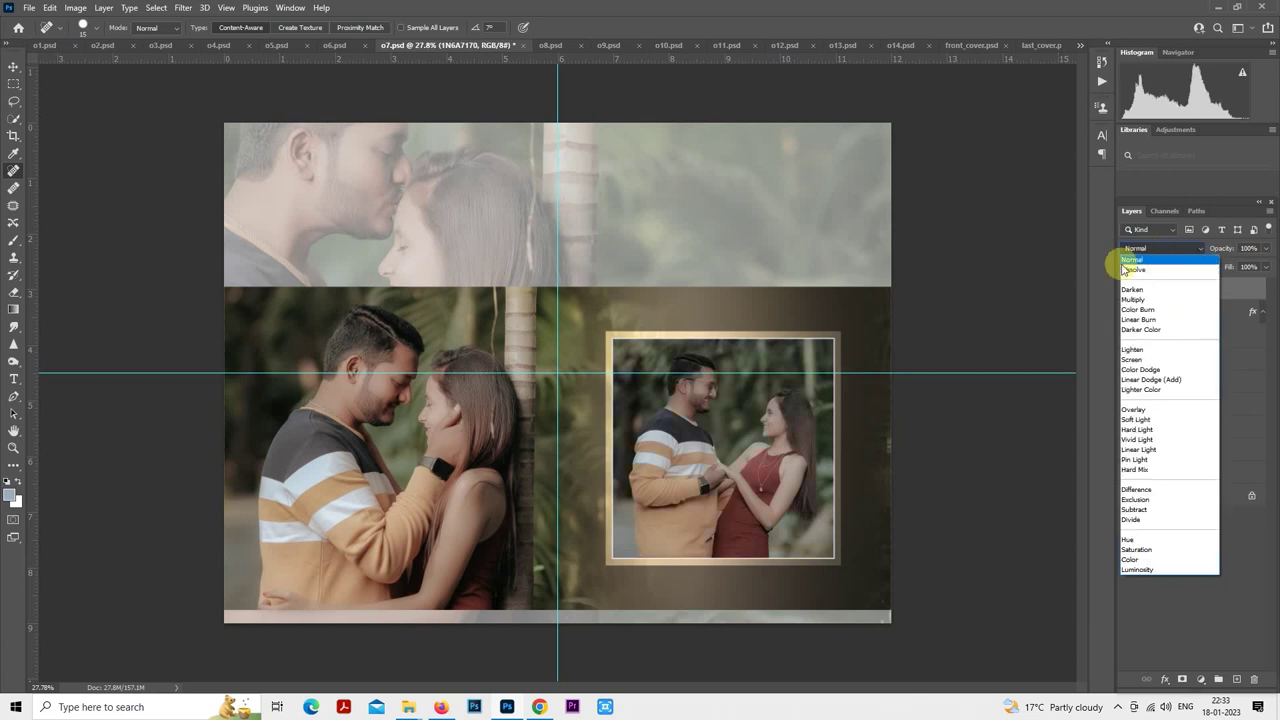
click(1010, 287)
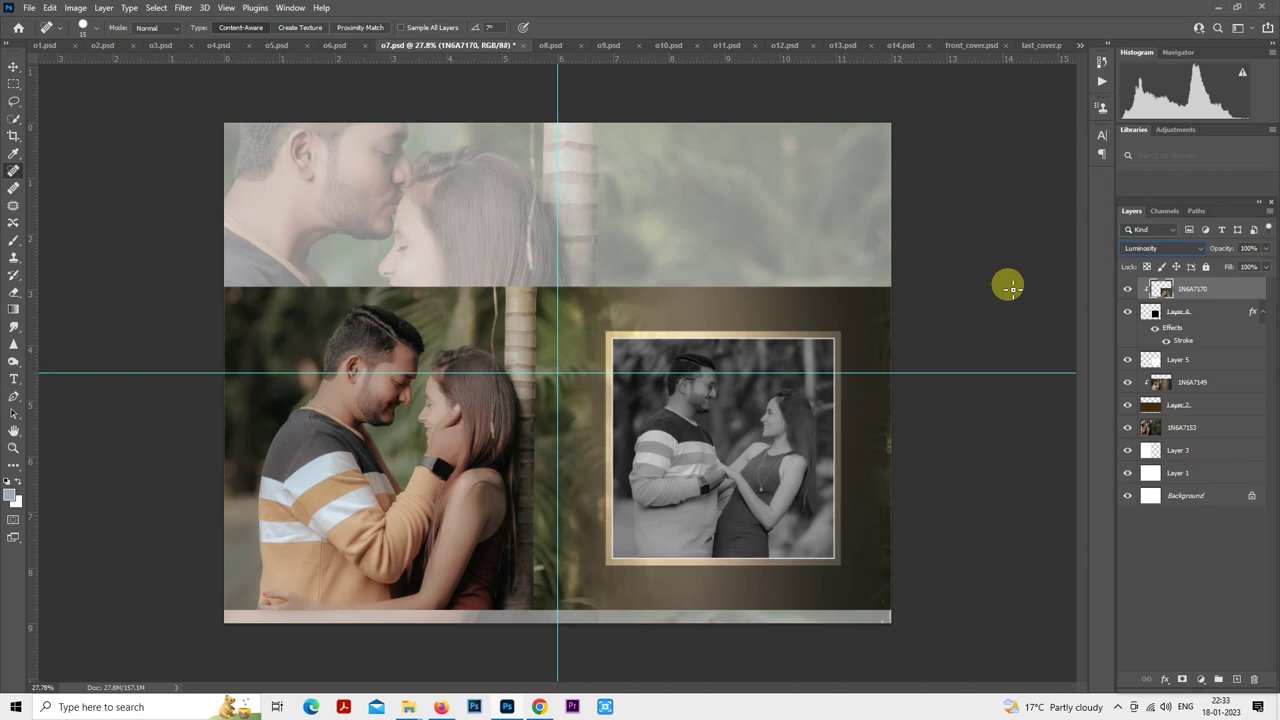
scroll(903, 283, up, 2)
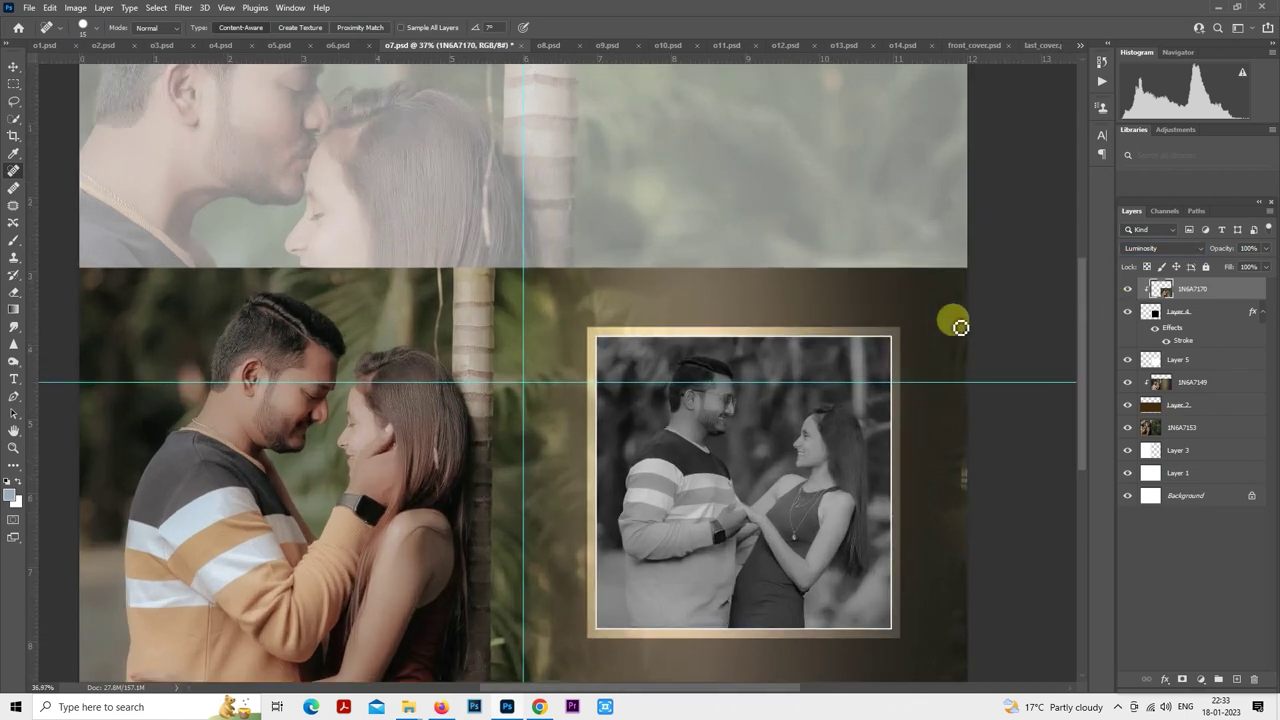
scroll(940, 280, up, 1)
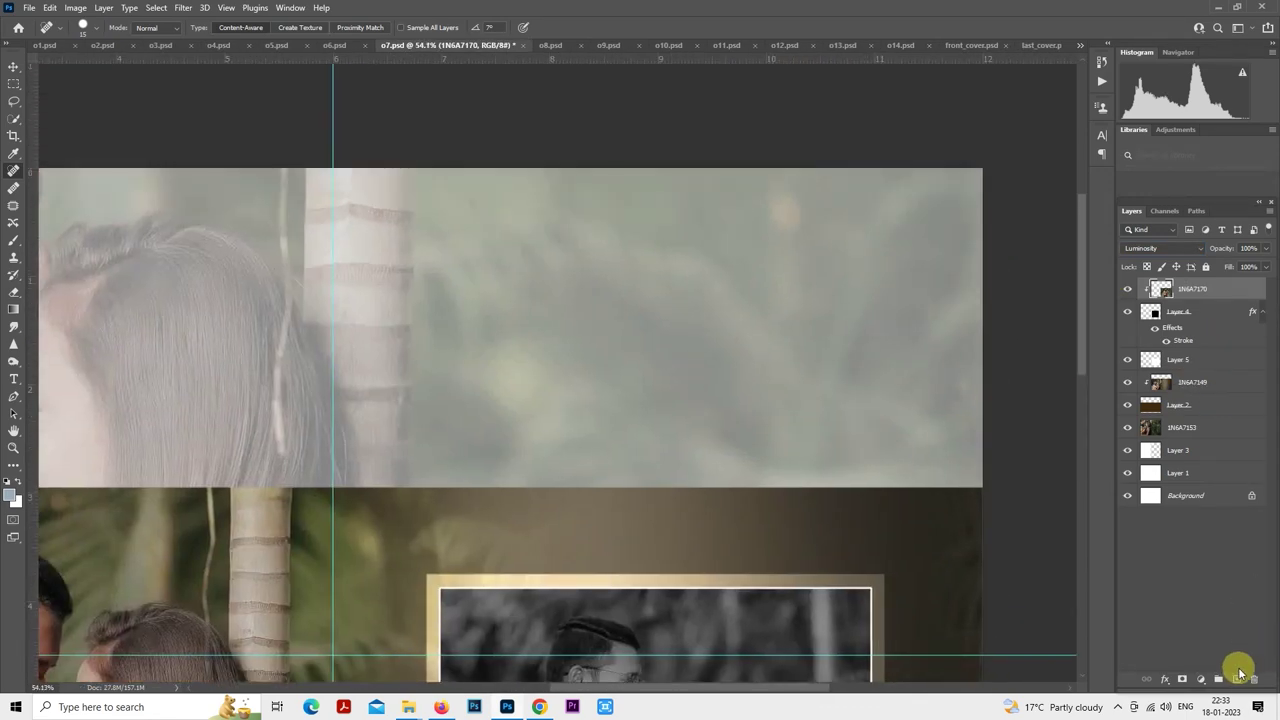
- Add a new layer and type the couple's names title in the faded top band
click(1237, 679)
click(14, 379)
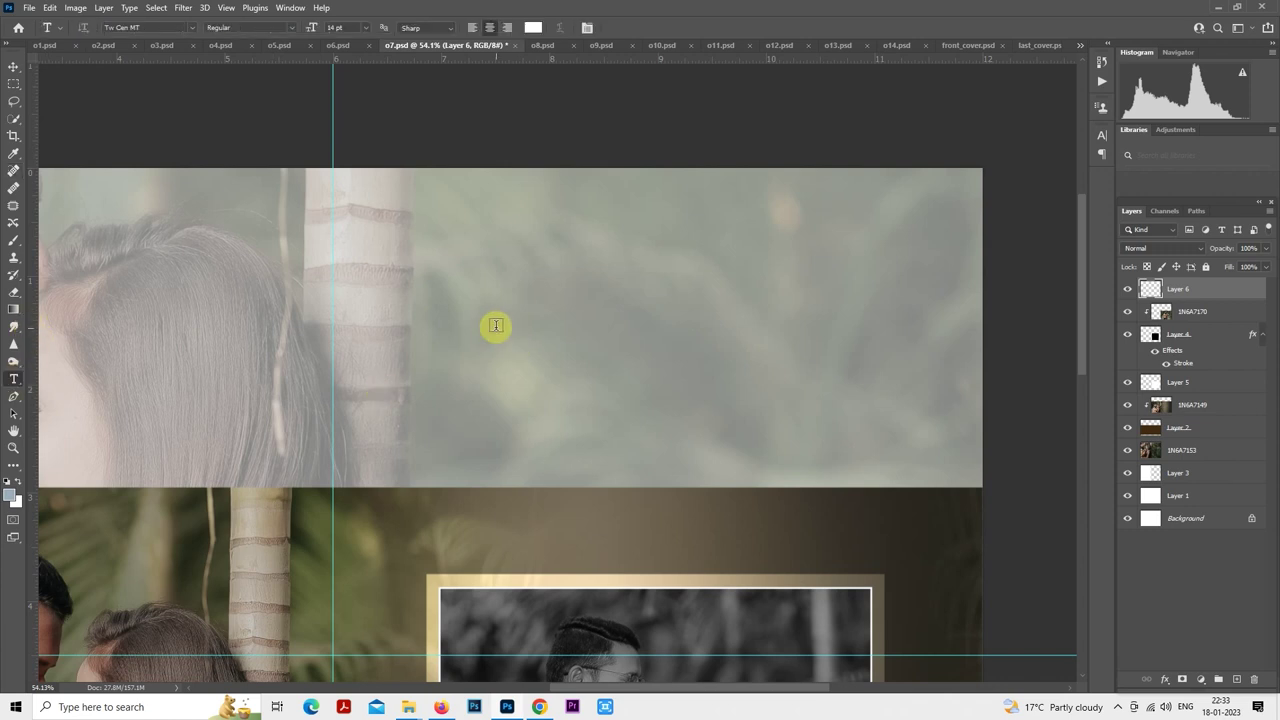
click(496, 323)
key(BackSpace)
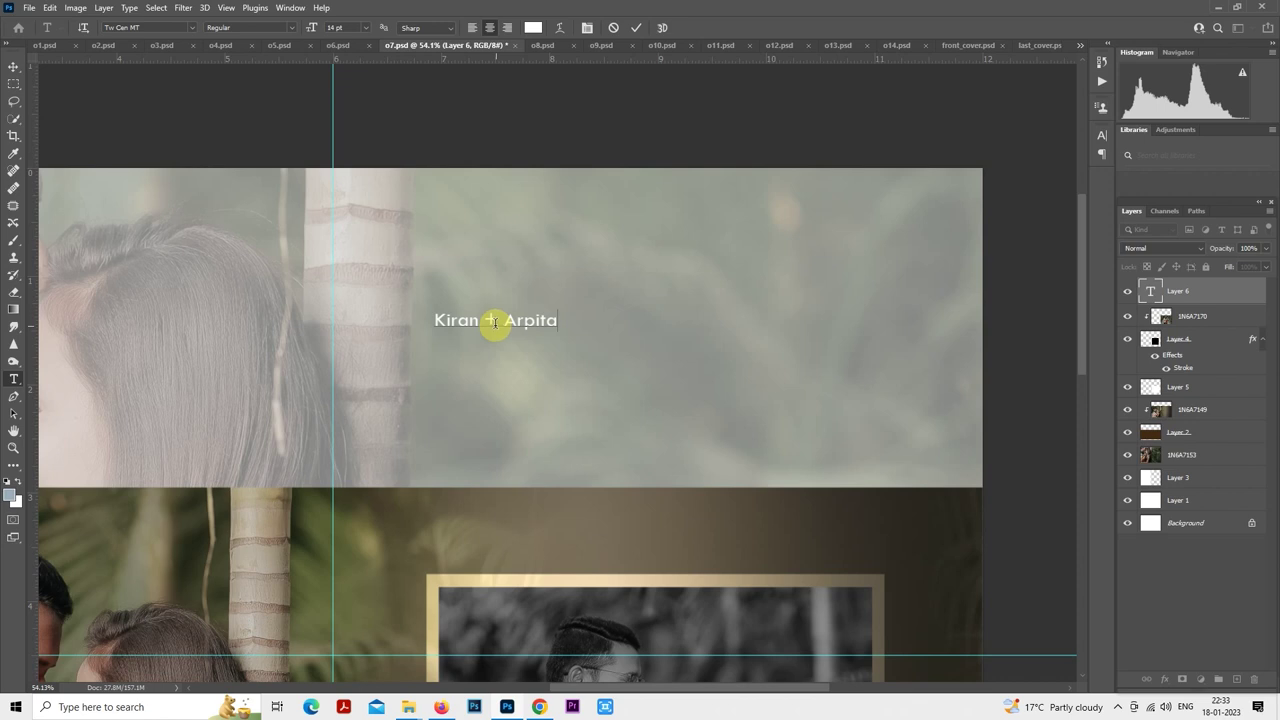
click(14, 83)
- Enlarge the names title with Free Transform
right_click(475, 305)
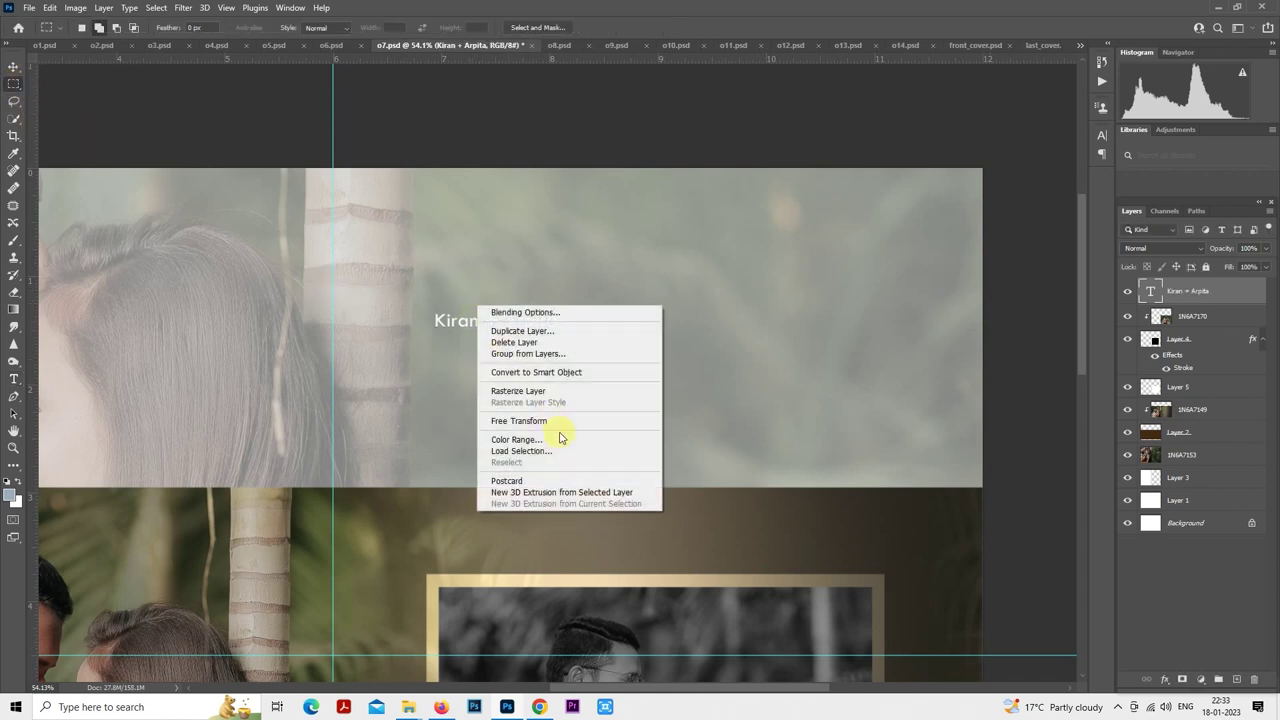
click(557, 421)
drag(563, 335, 775, 248)
key(Return)
- Set the title text to the bellania script font at 29 pt
double_click(1148, 293)
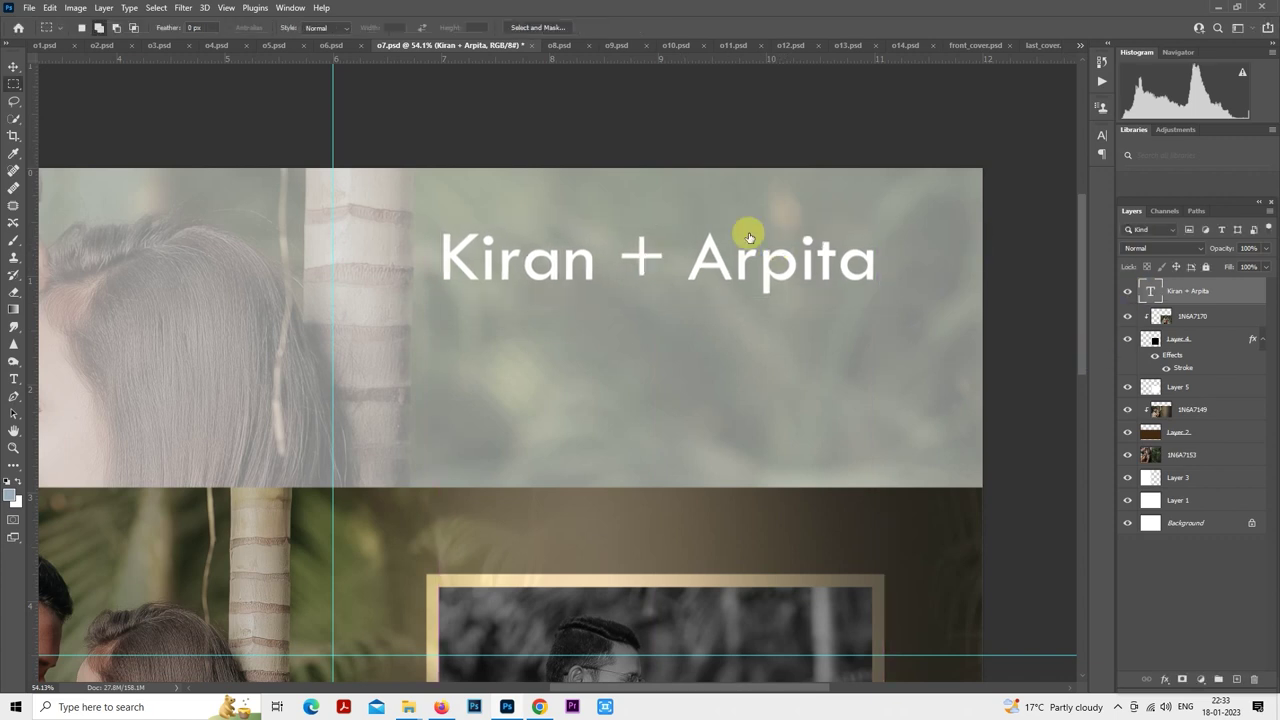
click(188, 30)
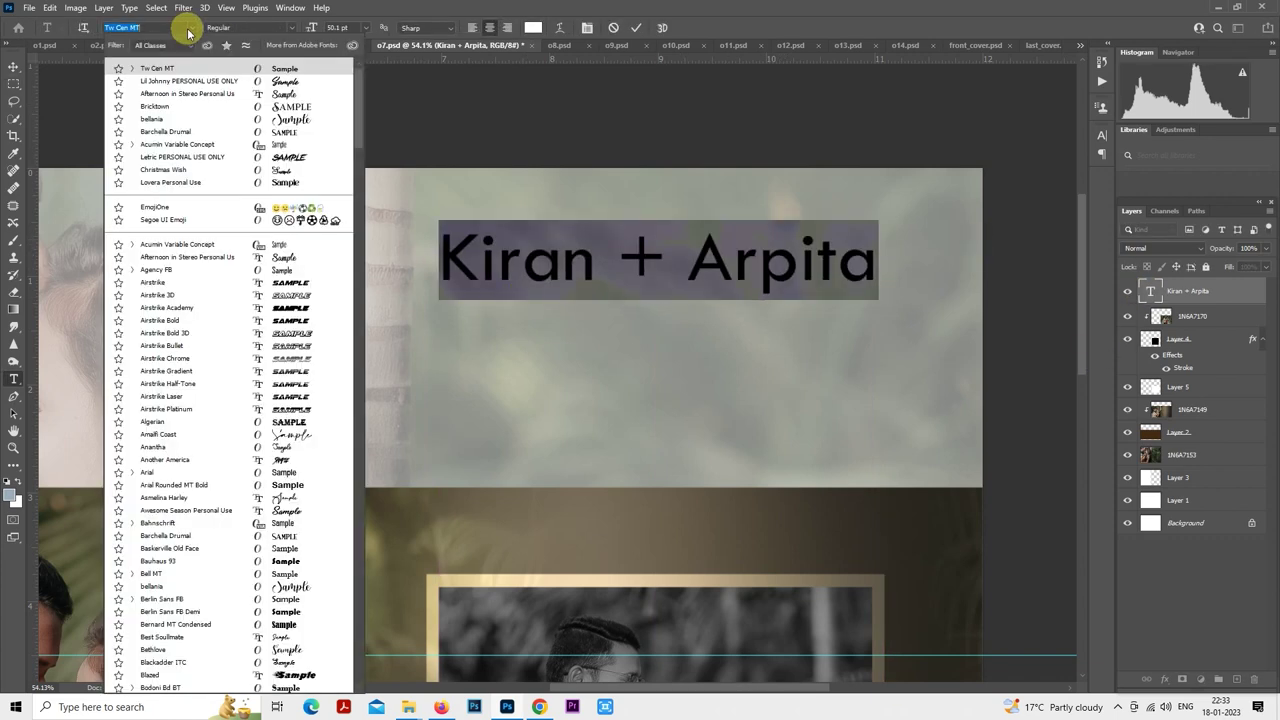
click(297, 119)
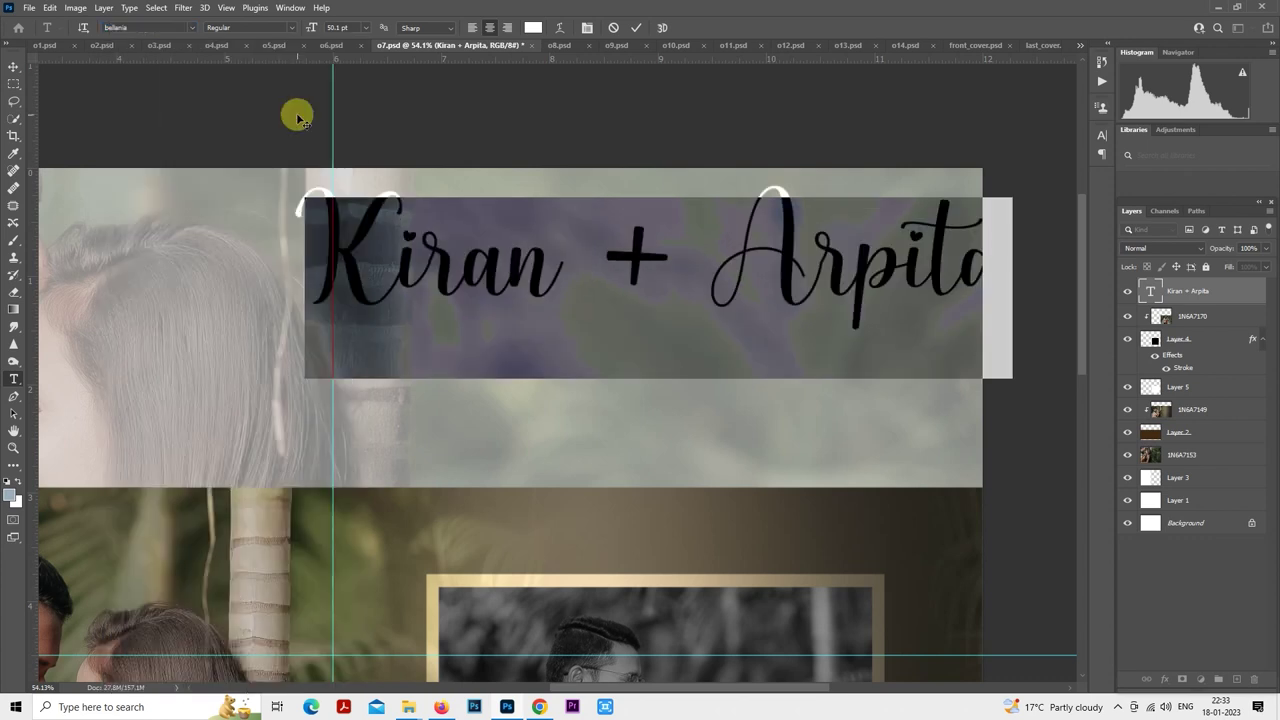
drag(312, 30, 291, 30)
click(20, 86)
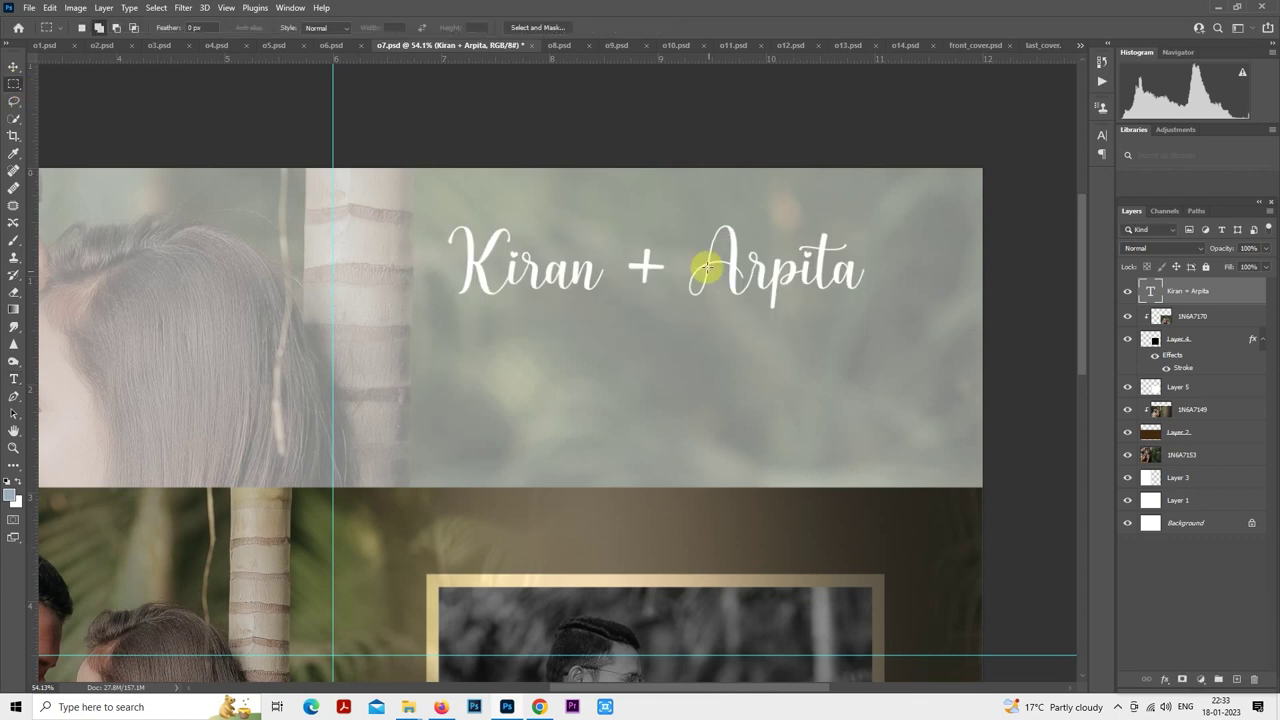
- Enlarge the title to about 121% and lower it slightly
right_click(692, 222)
click(745, 338)
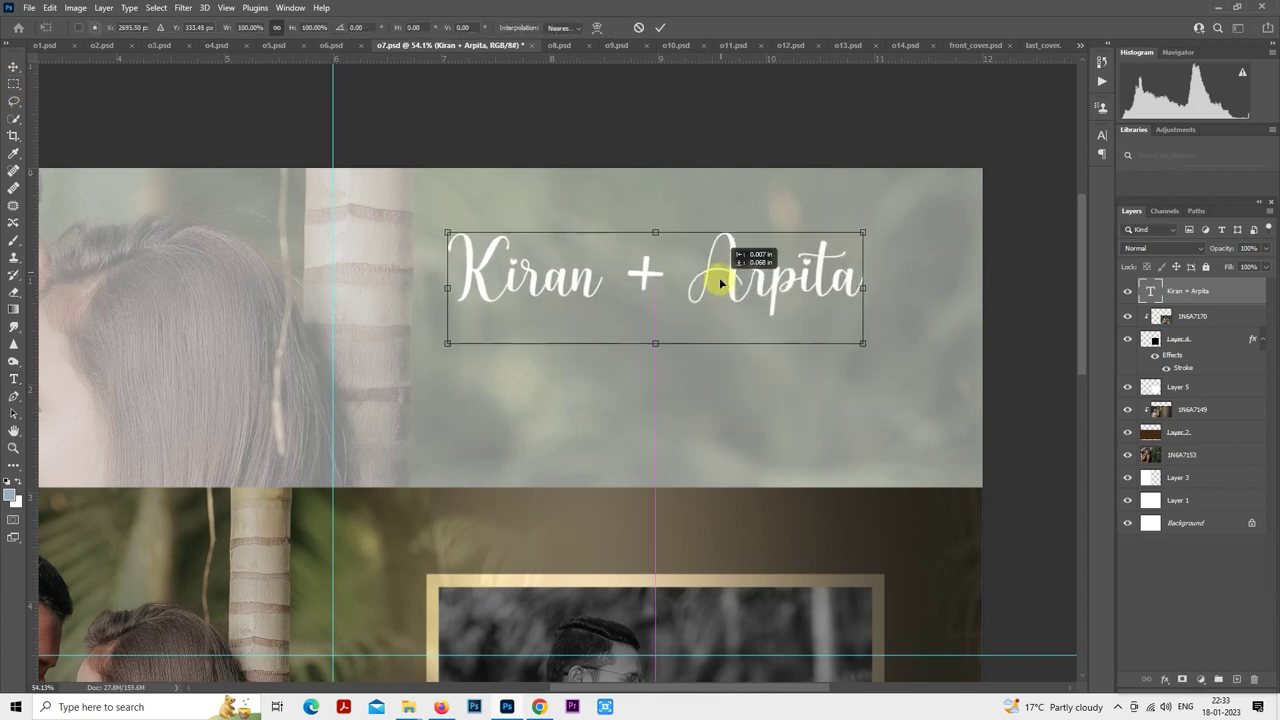
drag(866, 346, 897, 380)
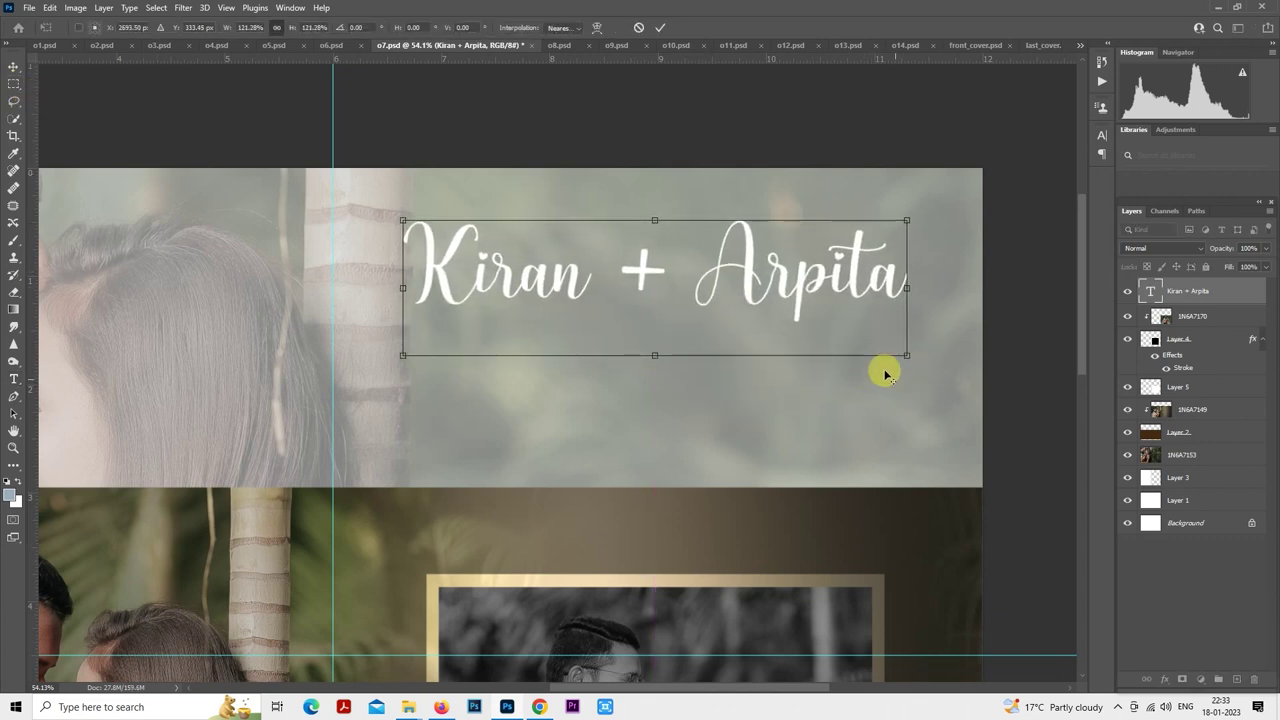
drag(833, 307, 833, 326)
key(Return)
scroll(700, 370, down, 2)
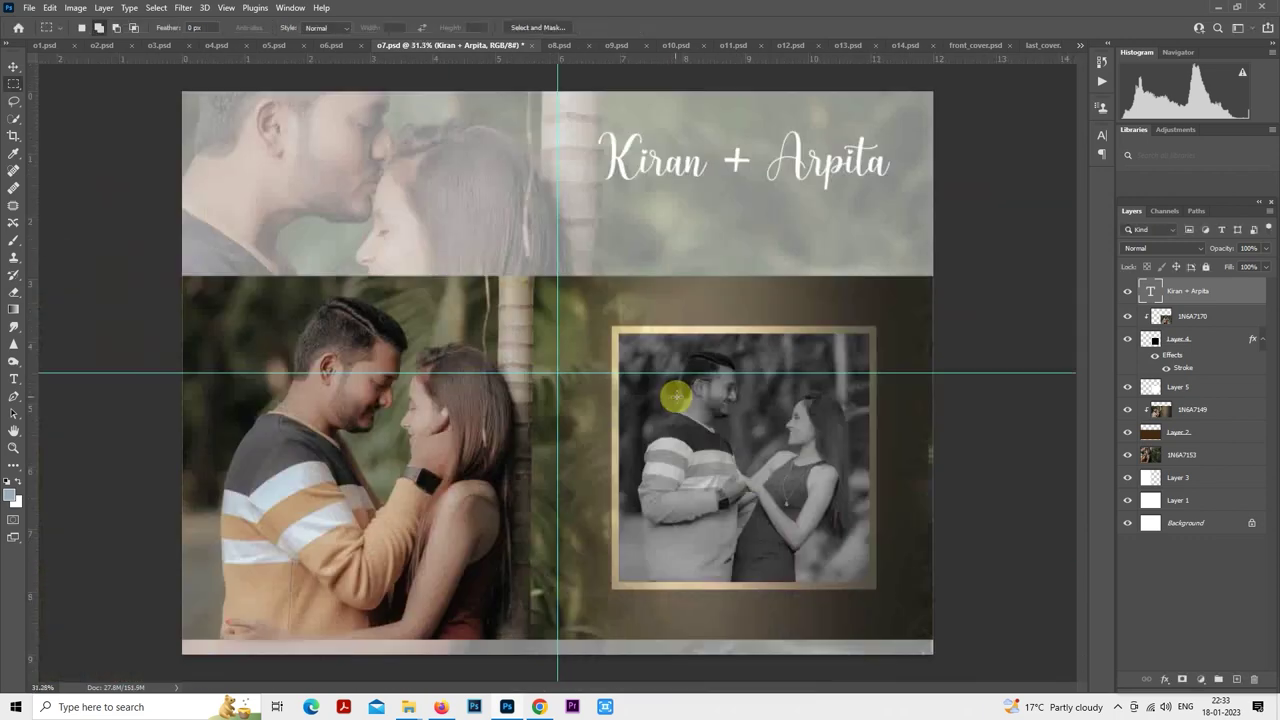
- Colour the title text black (#000000)
double_click(1150, 287)
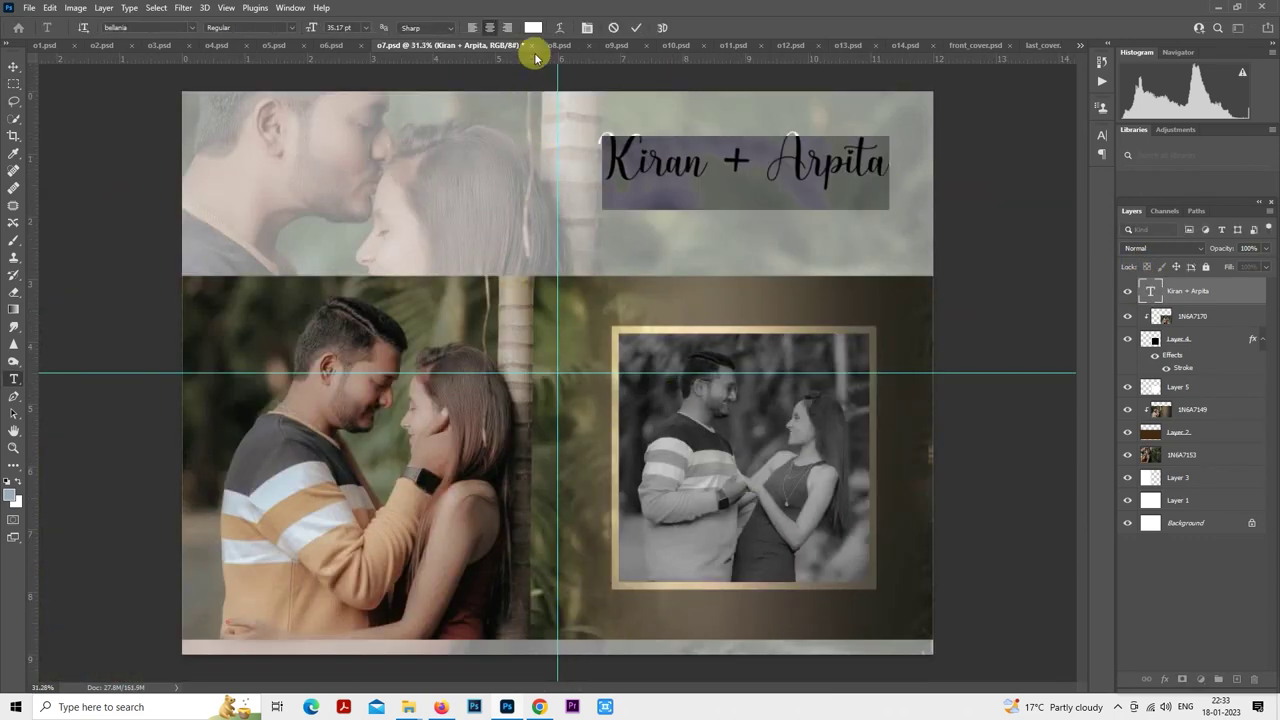
click(533, 28)
text(000000)
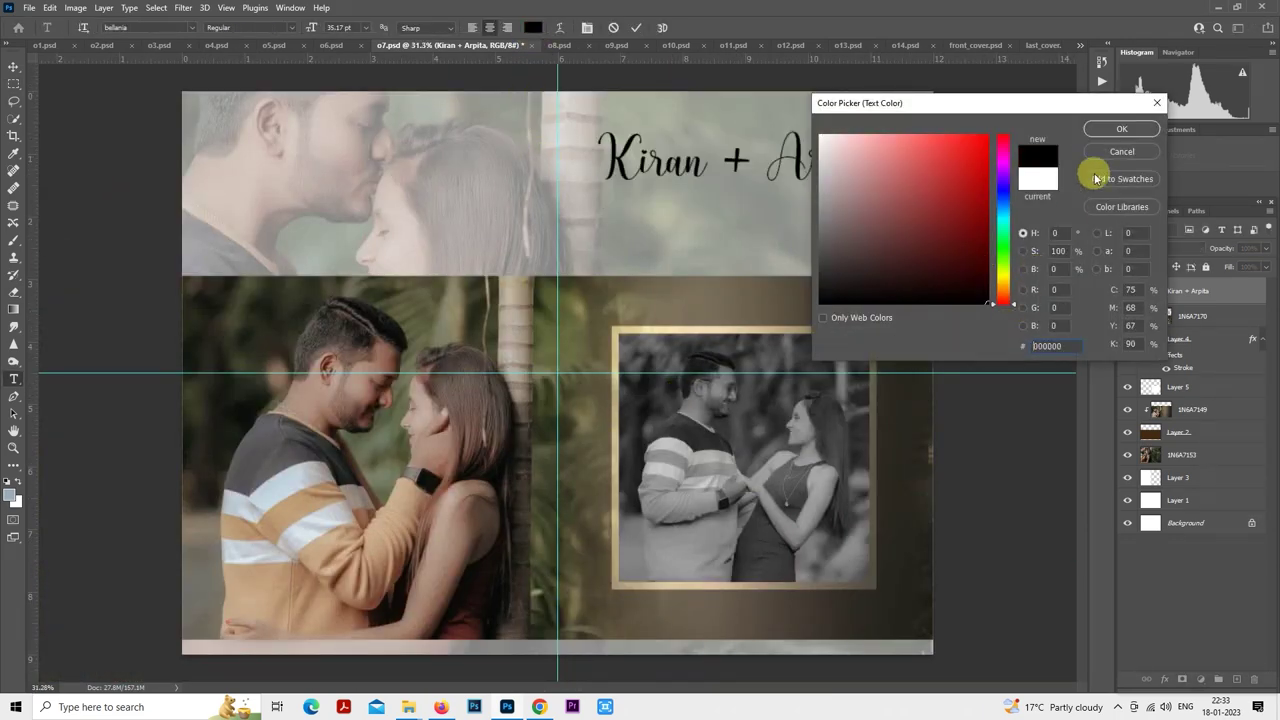
click(1121, 129)
key(m)
- Set the title to Overlay blending at full opacity and move it slightly lower
click(1145, 249)
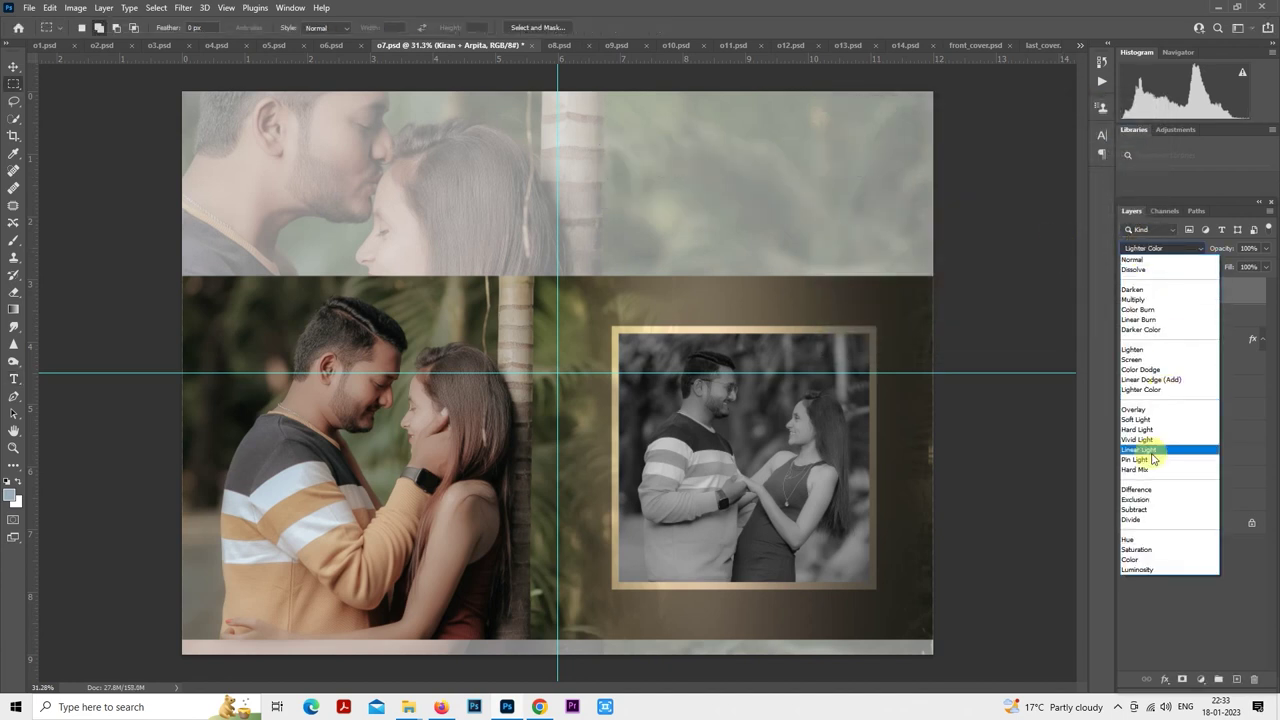
click(1146, 411)
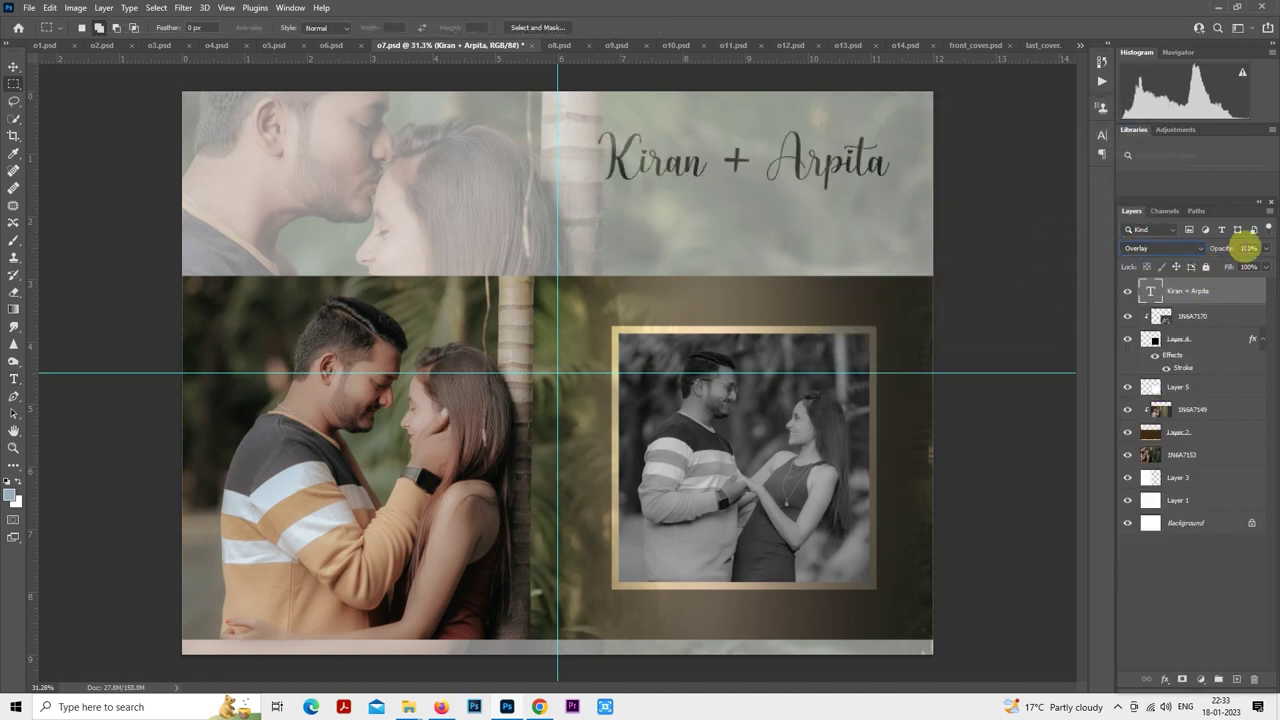
text(50)
scroll(837, 203, up, 3)
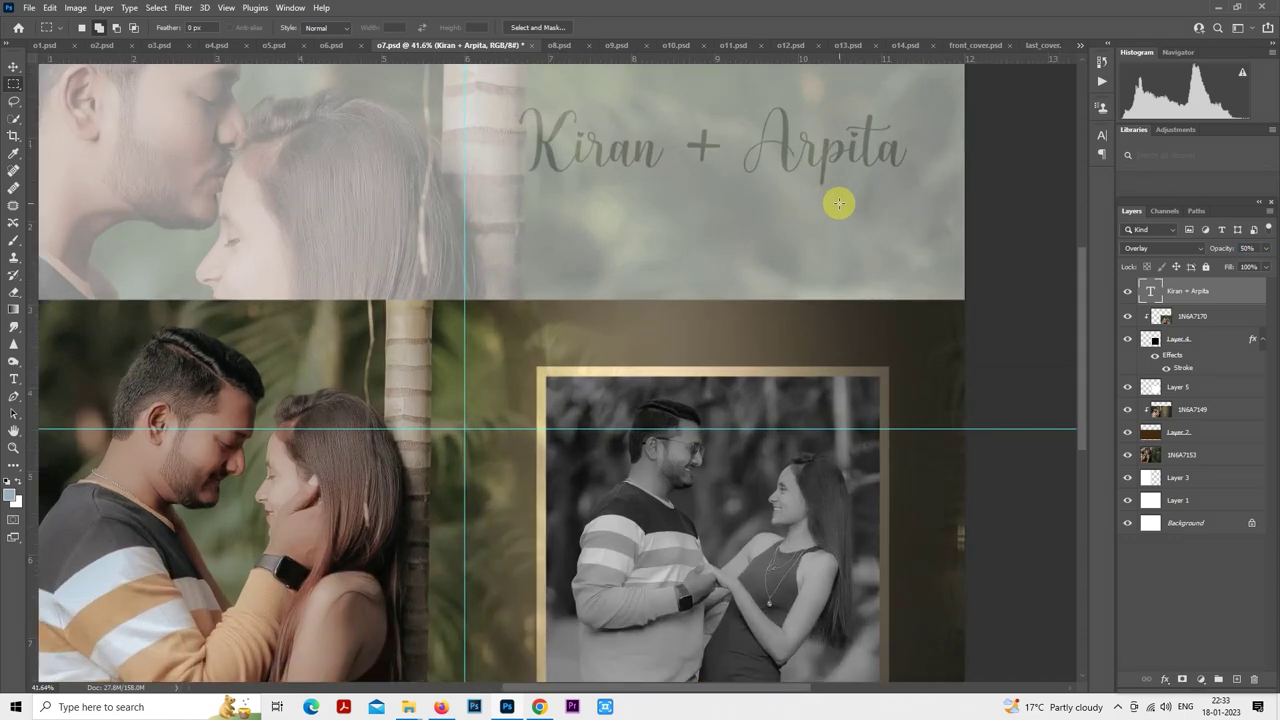
drag(747, 313, 750, 344)
key(0)
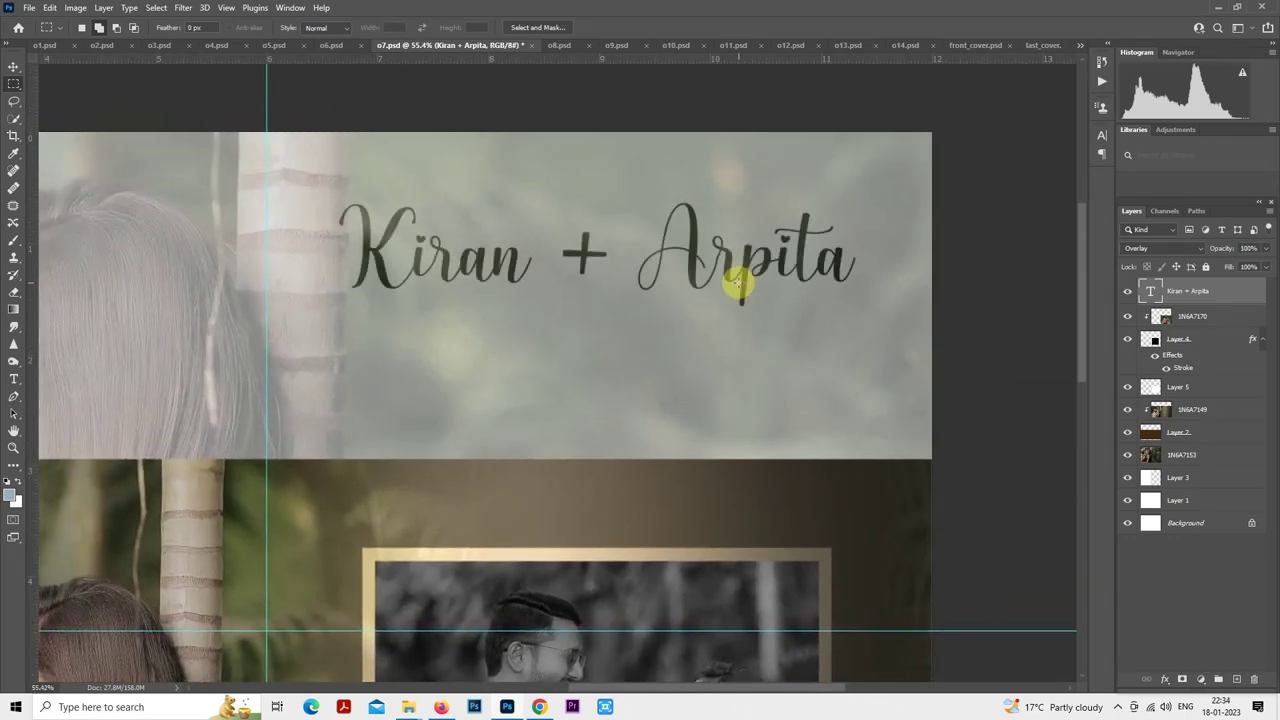
drag(648, 253, 651, 266)
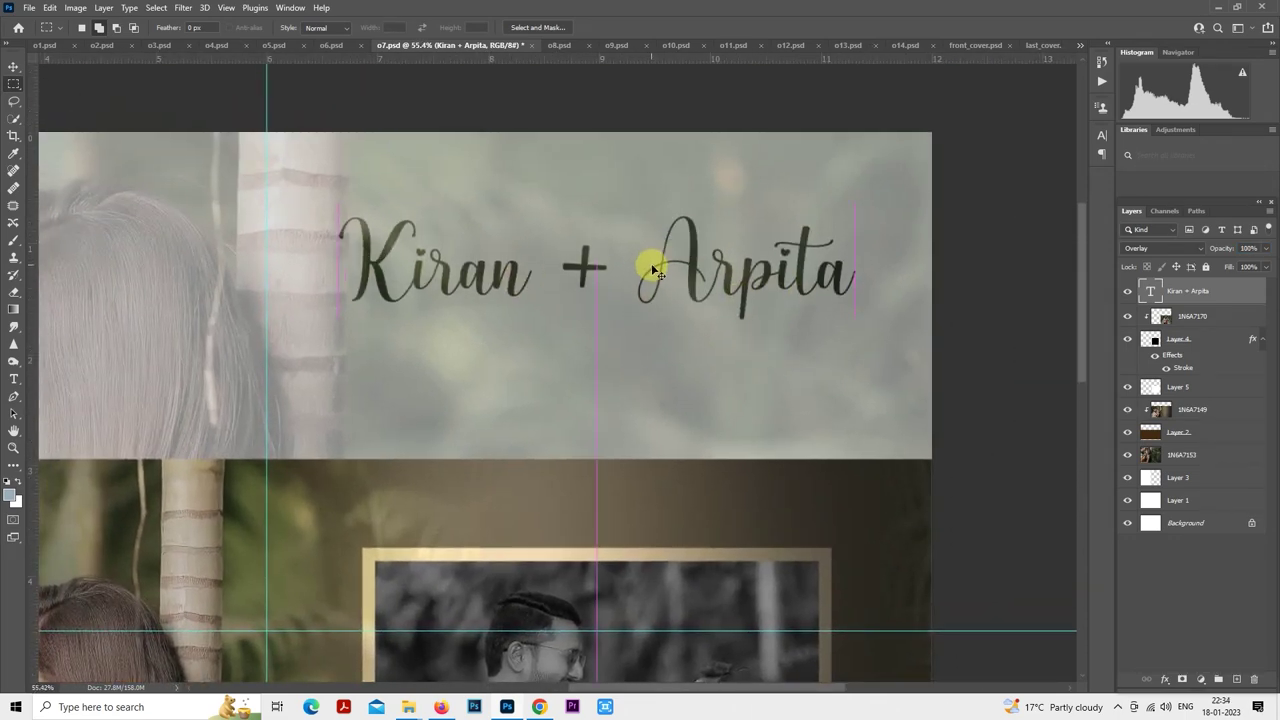
click(14, 381)
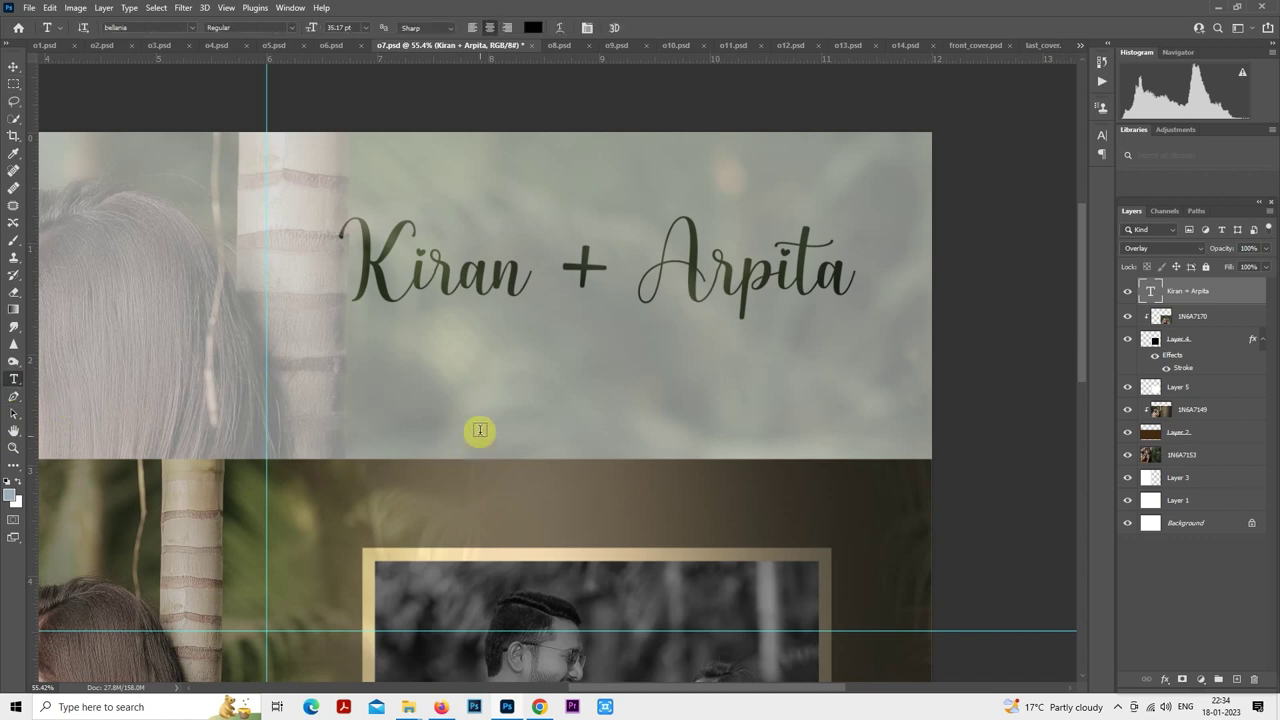
- Add the '...always & forever...' subtitle centred beneath the title
click(395, 391)
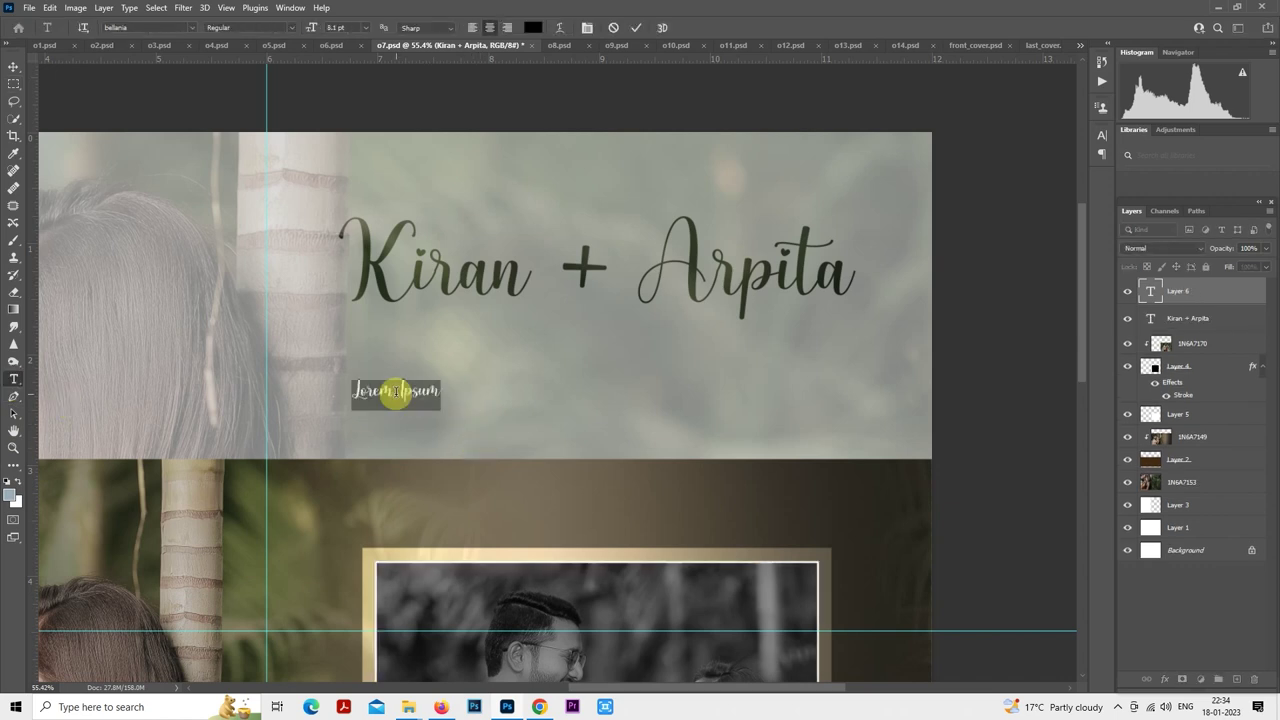
click(395, 391)
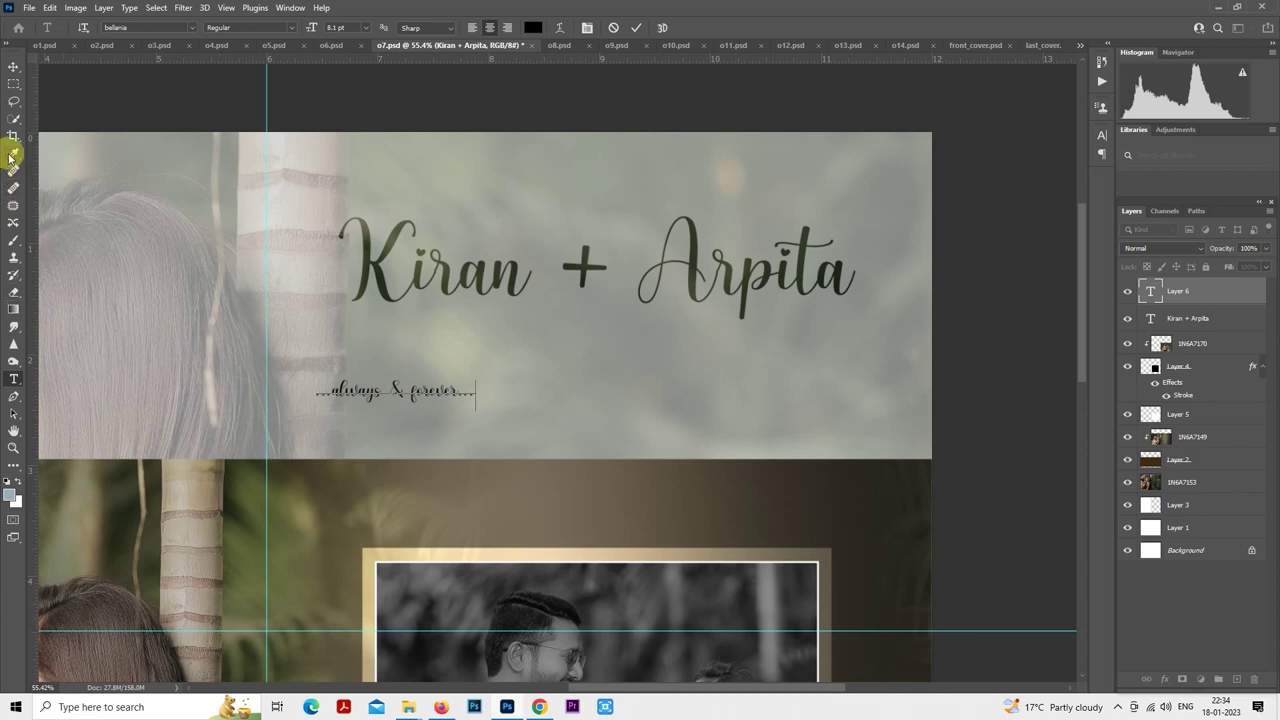
click(14, 83)
drag(651, 386, 852, 358)
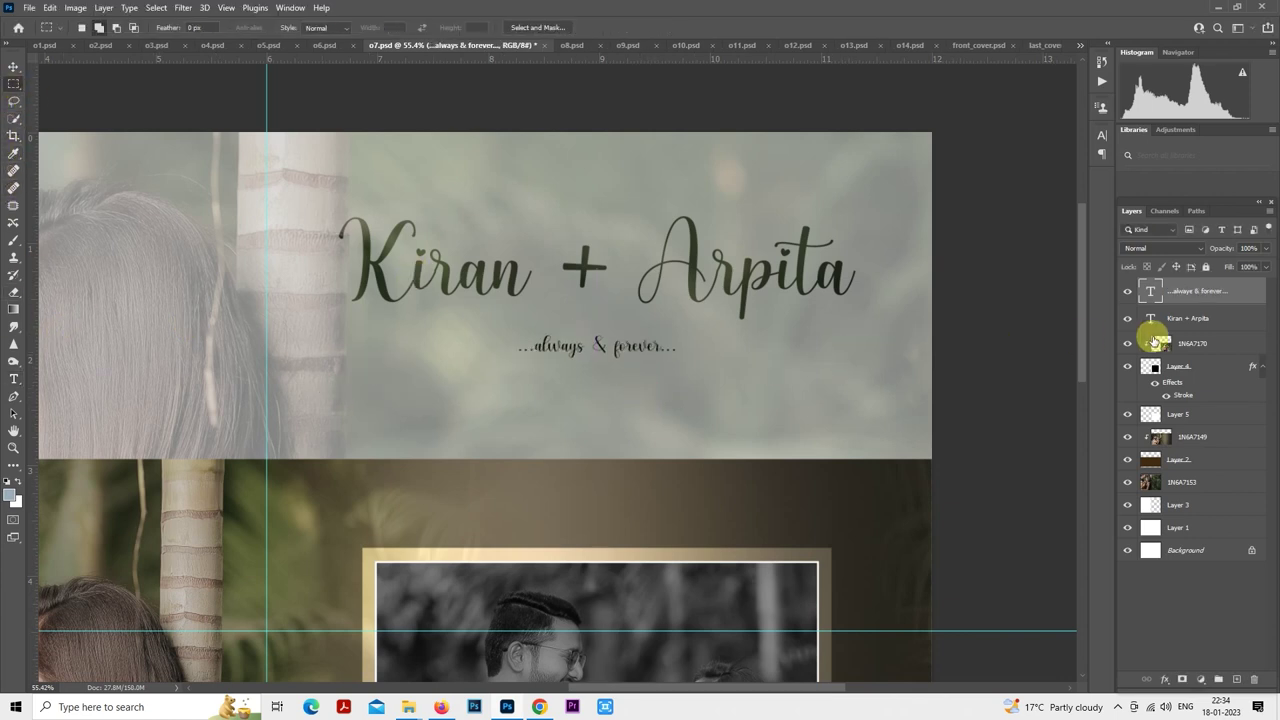
- Set the subtitle font to Tw Cen MT and adjust its size
double_click(1150, 290)
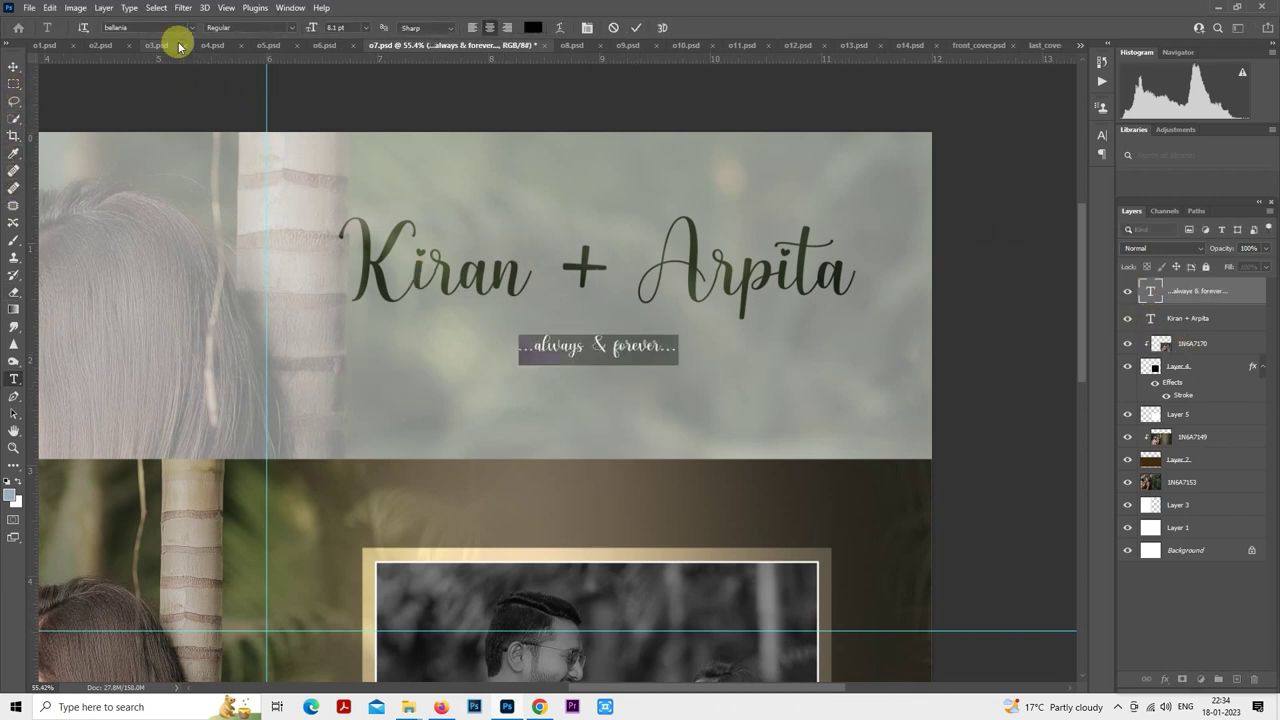
click(189, 28)
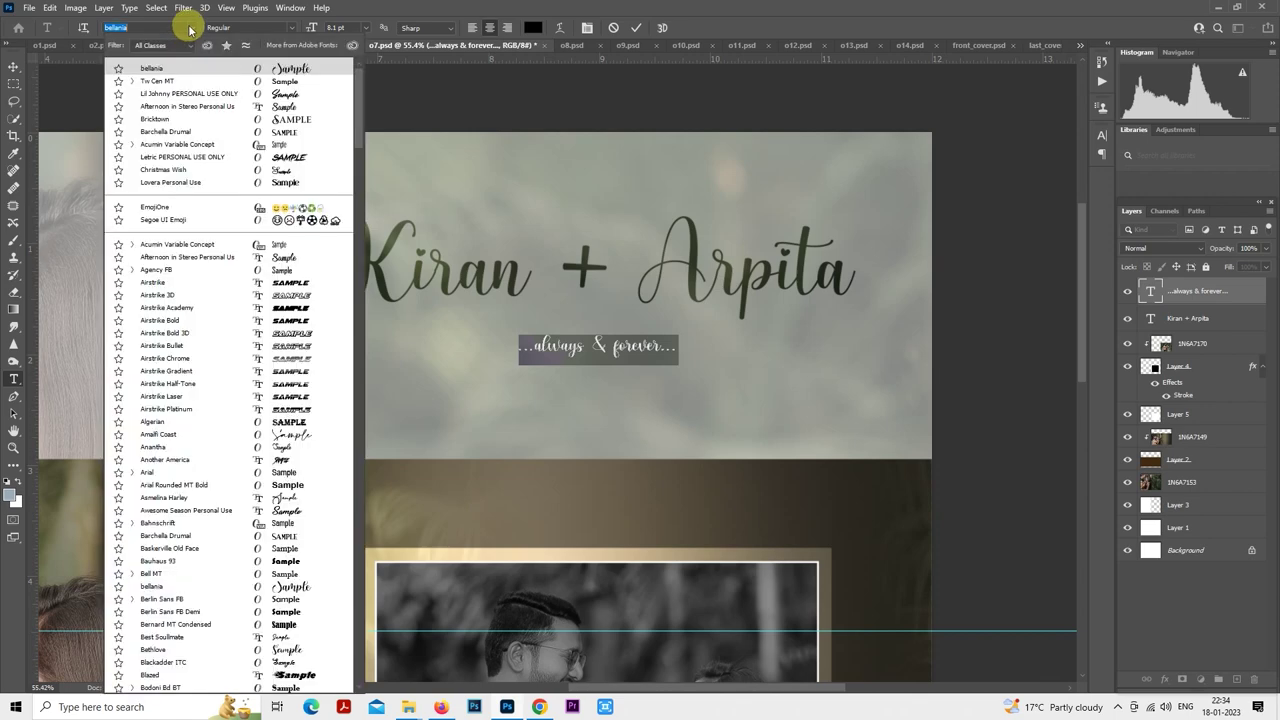
click(265, 81)
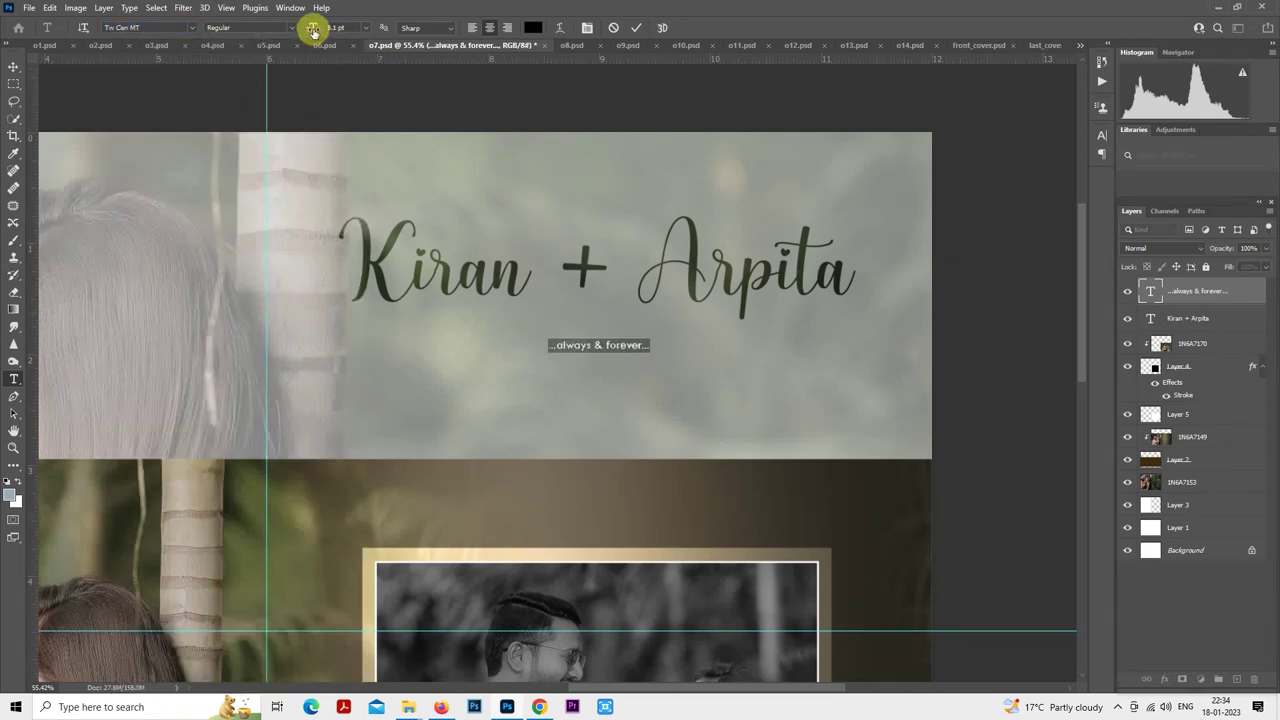
drag(315, 28, 322, 29)
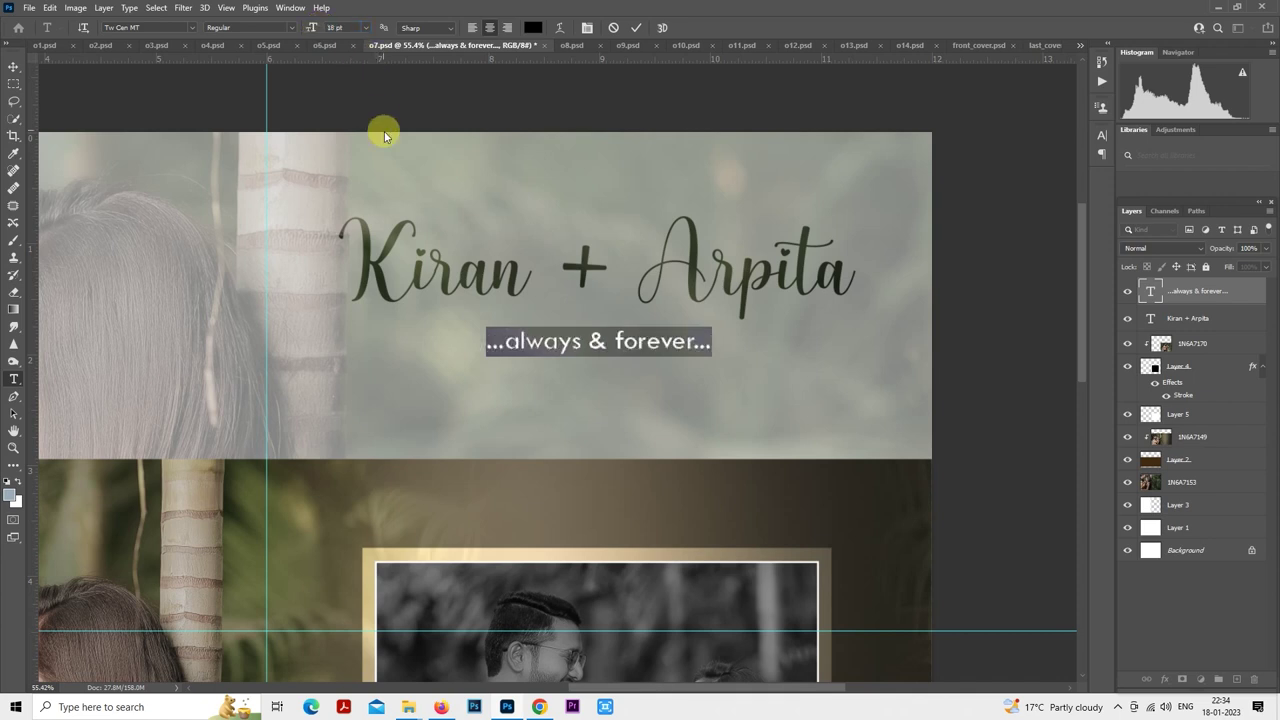
click(14, 84)
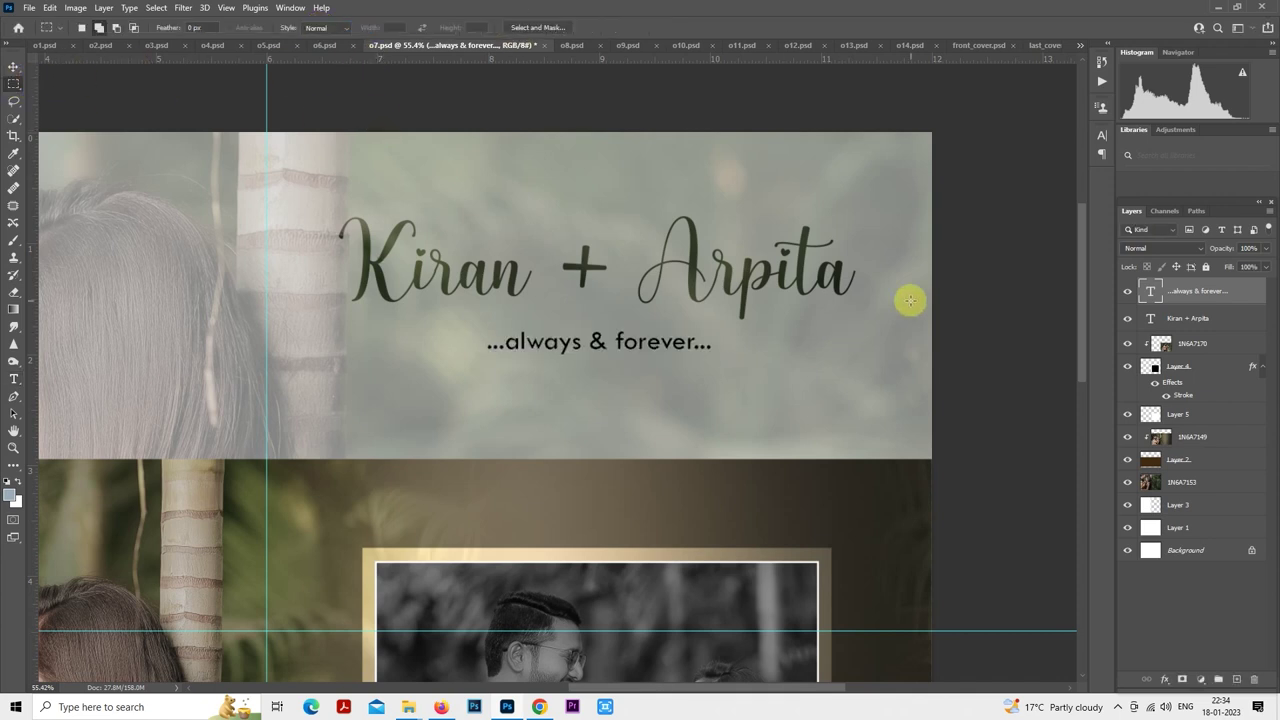
- Give the subtitle Overlay blending at 58% opacity and tuck it under the title
click(1163, 248)
click(1160, 402)
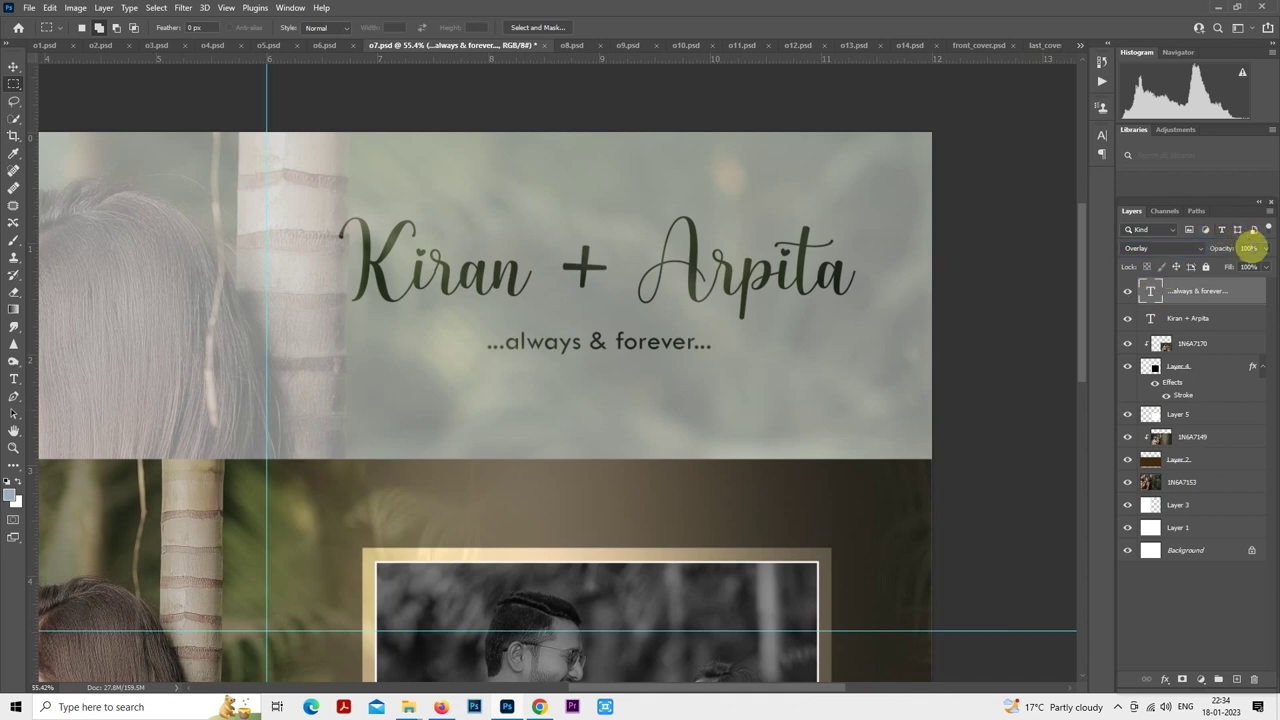
click(1246, 248)
text(58)
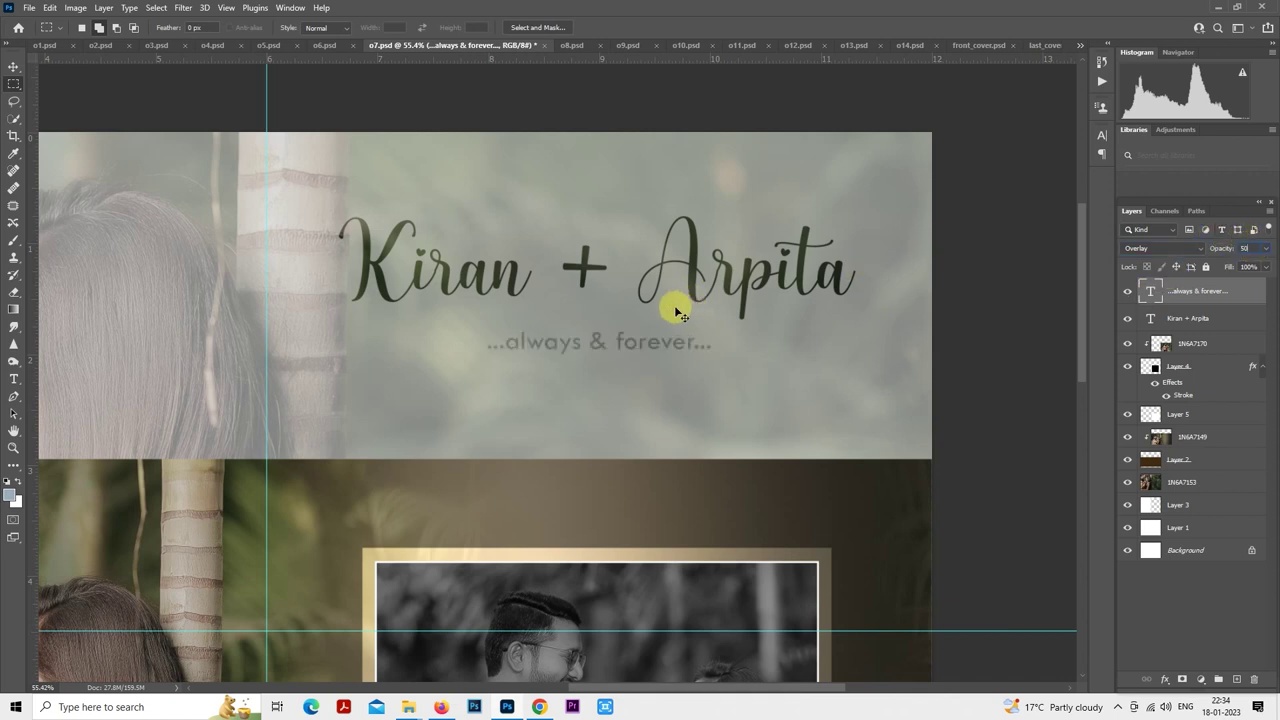
mouse_move(676, 313)
mouse_down()
mouse_move(666, 303)
mouse_move(690, 292)
mouse_up()
scroll(695, 295, down, 2)
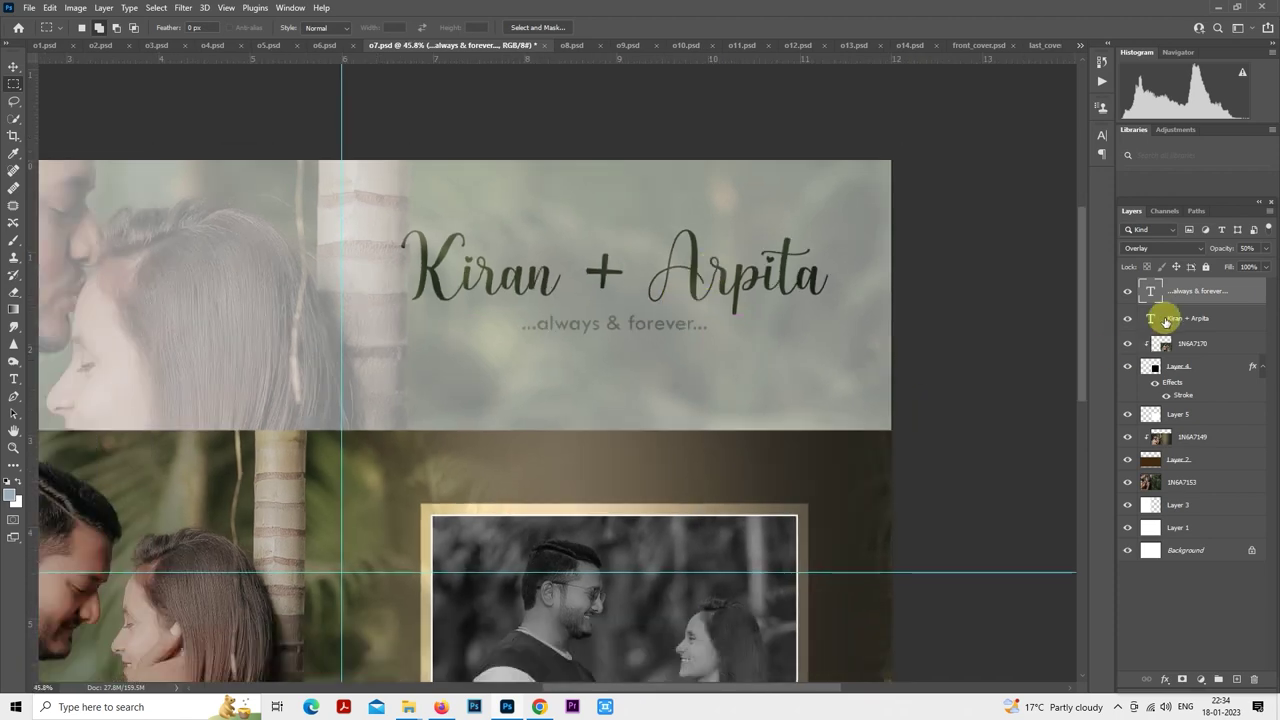
- Shrink the title and subtitle together to about 88% and lower them
shift+click(1165, 320)
scroll(771, 314, down, 2)
right_click(688, 272)
click(749, 377)
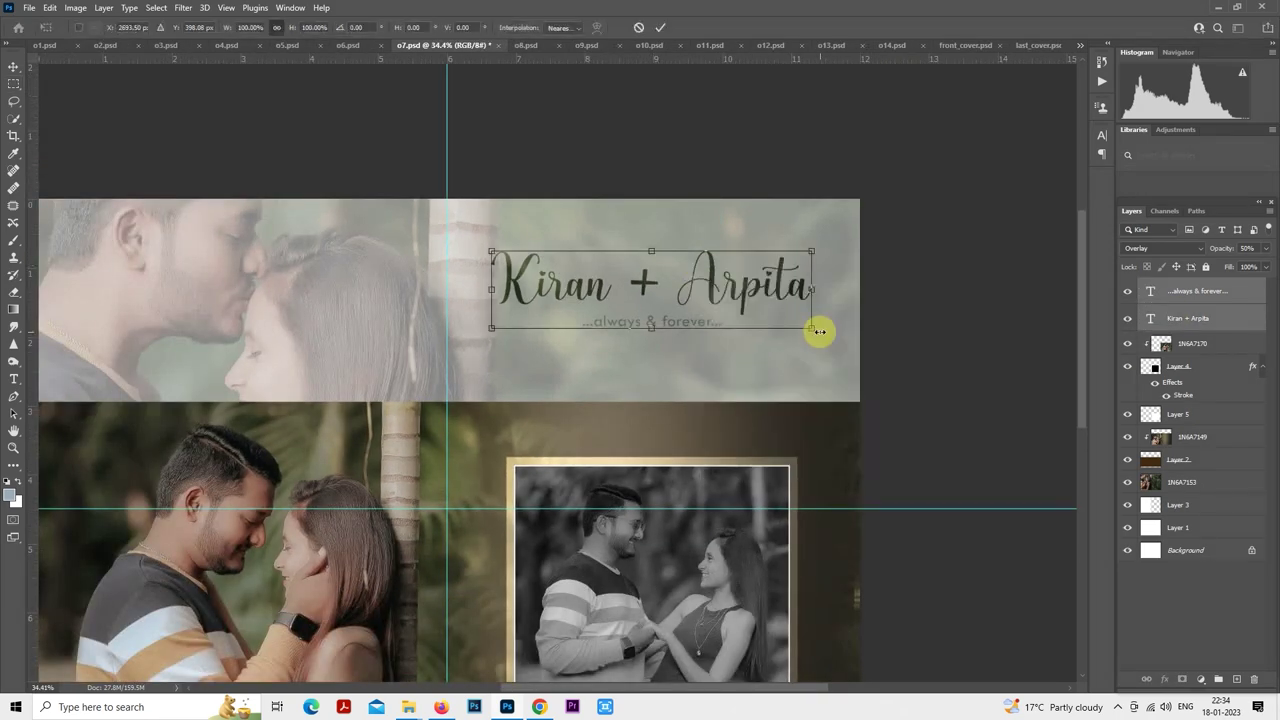
drag(815, 328, 743, 310)
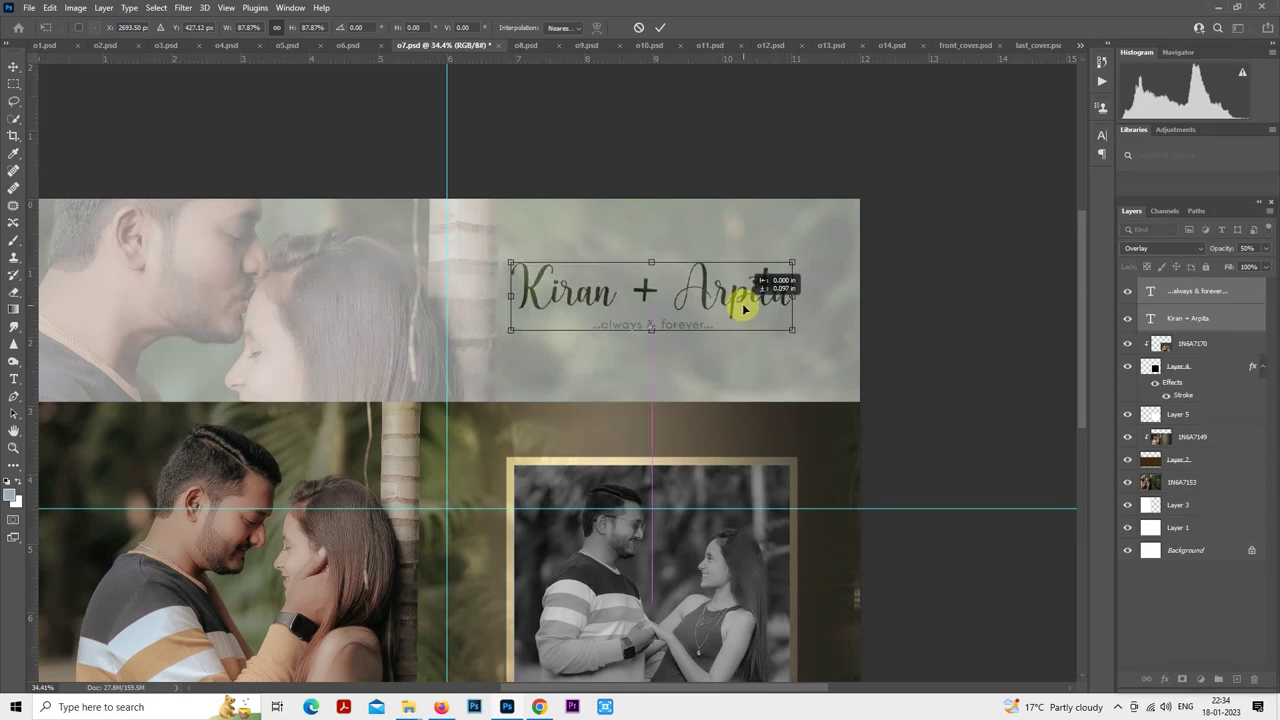
key(Return)
scroll(743, 300, down, 2)
scroll(791, 186, up, 4)
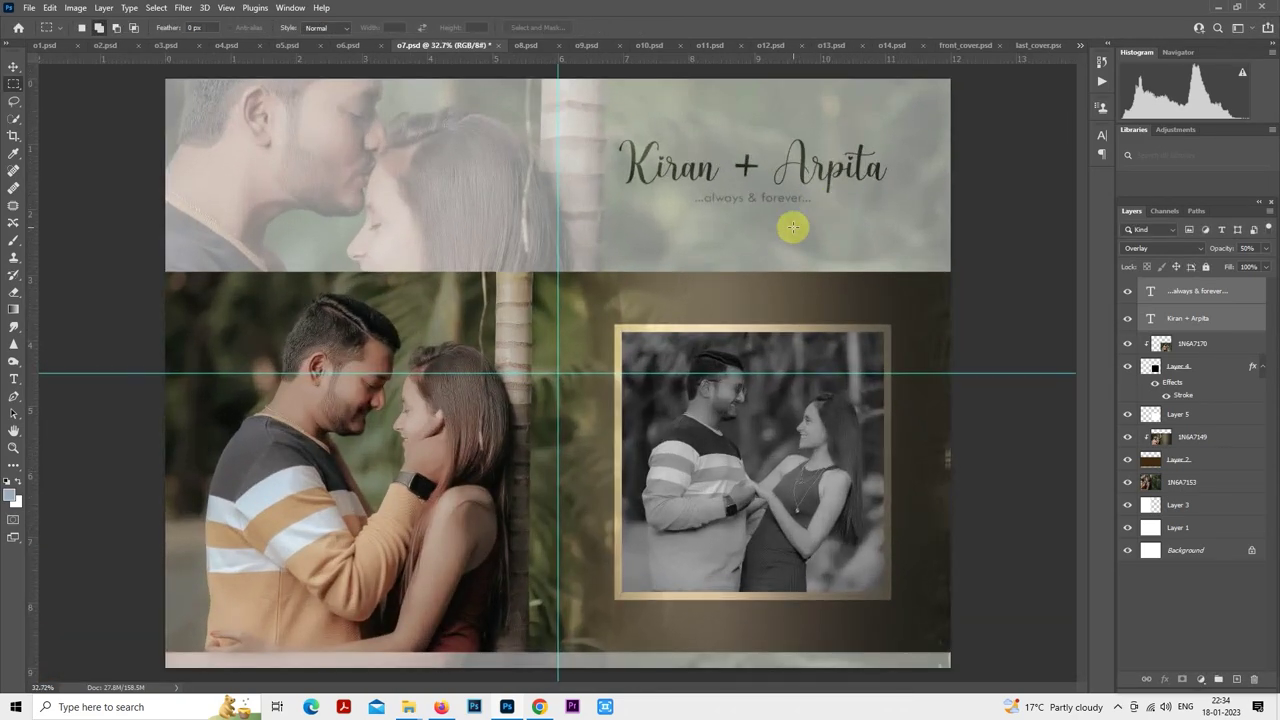
- Enlarge the subtitle alone to about 113% and lower it slightly
key(m)
scroll(853, 193, up, 1)
drag(853, 193, 705, 372)
click(1198, 322)
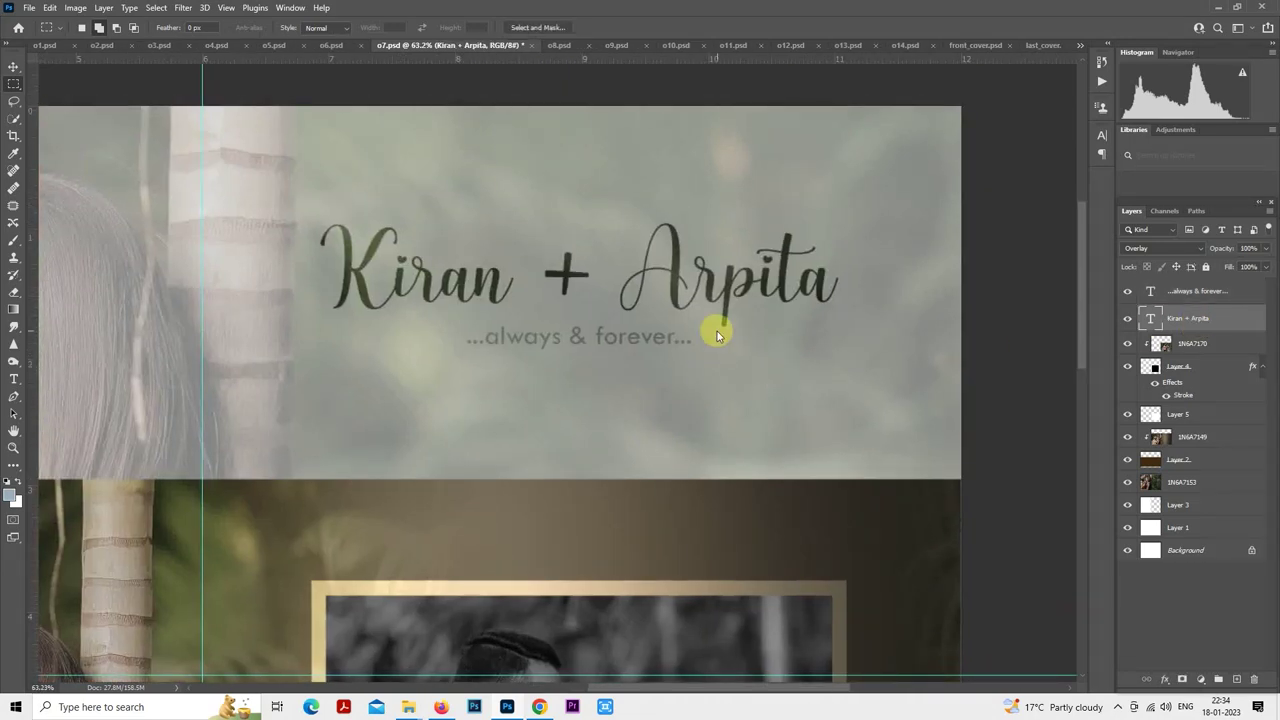
click(1157, 291)
right_click(621, 293)
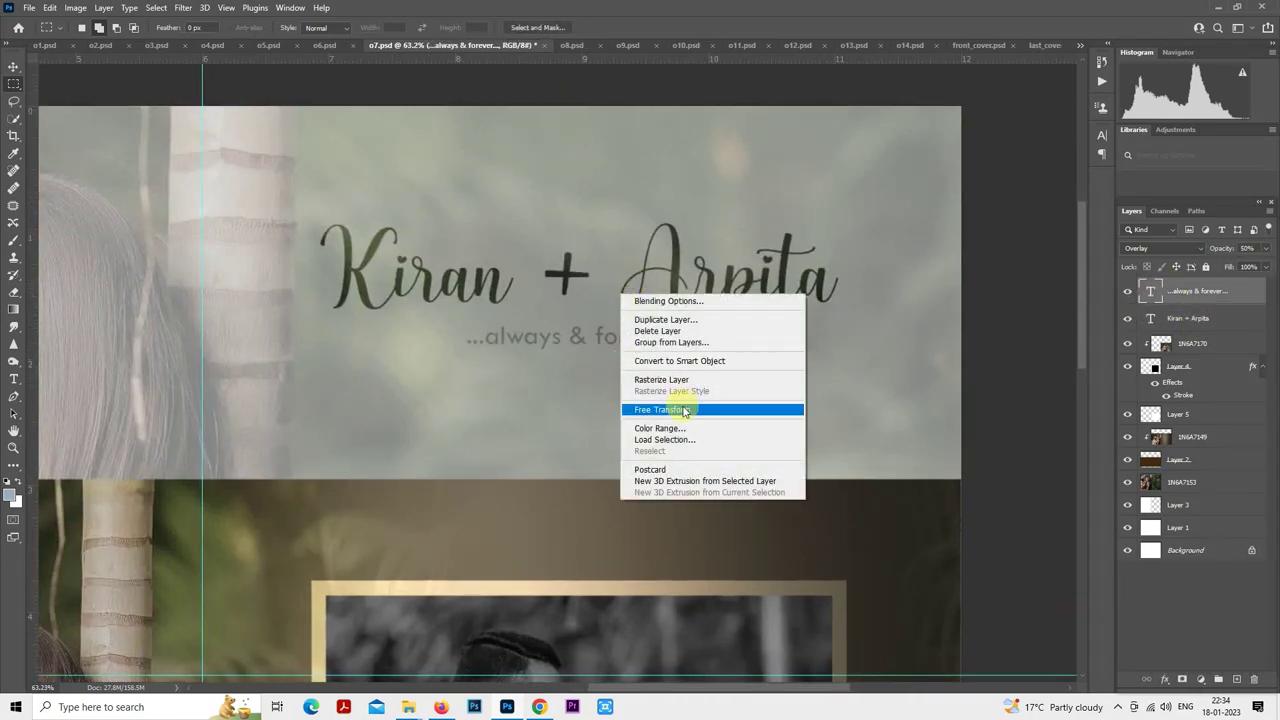
click(676, 409)
drag(691, 351, 706, 358)
drag(654, 339, 645, 350)
key(Return)
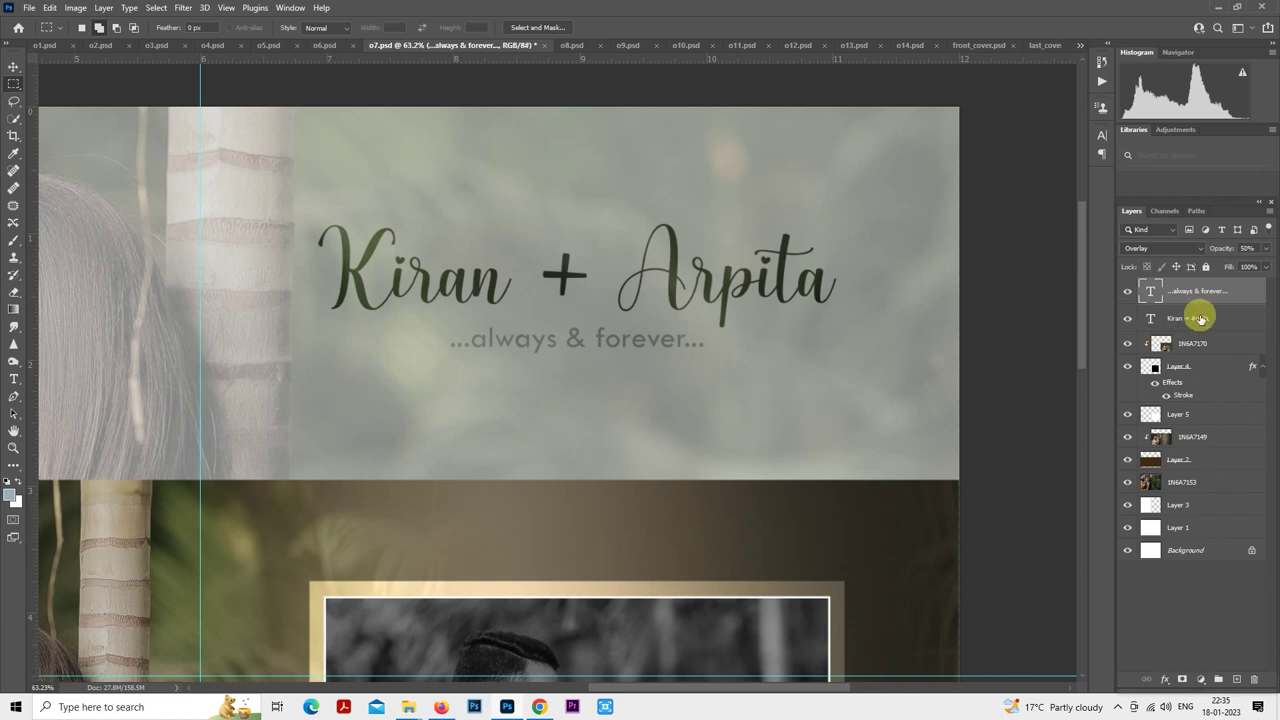
- Nudge both text layers slightly upward together into the top band
shift+click(1195, 318)
right_click(667, 297)
click(725, 409)
mouse_move(700, 306)
mouse_down()
mouse_move(695, 323)
mouse_move(694, 288)
mouse_up()
key(Return)
scroll(697, 303, down, 2)
- Save the layered o7 spread
scroll(697, 300, down, 3)
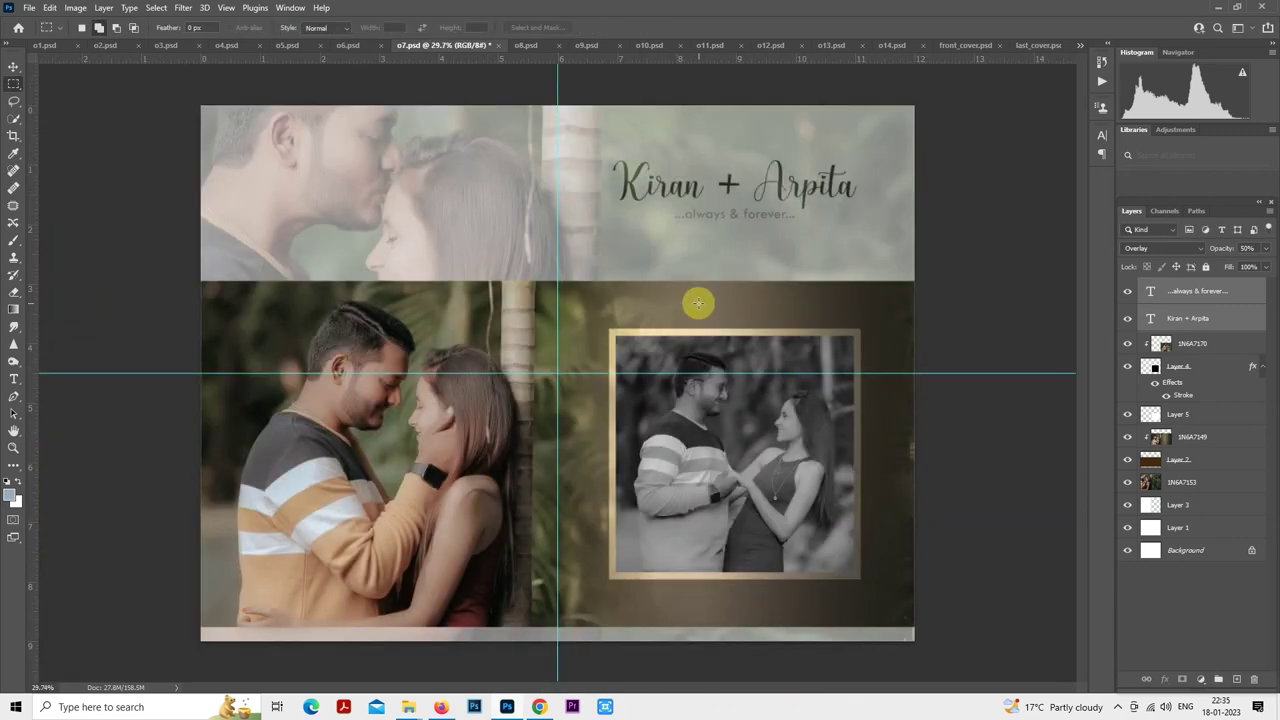
scroll(760, 296, up, 1)
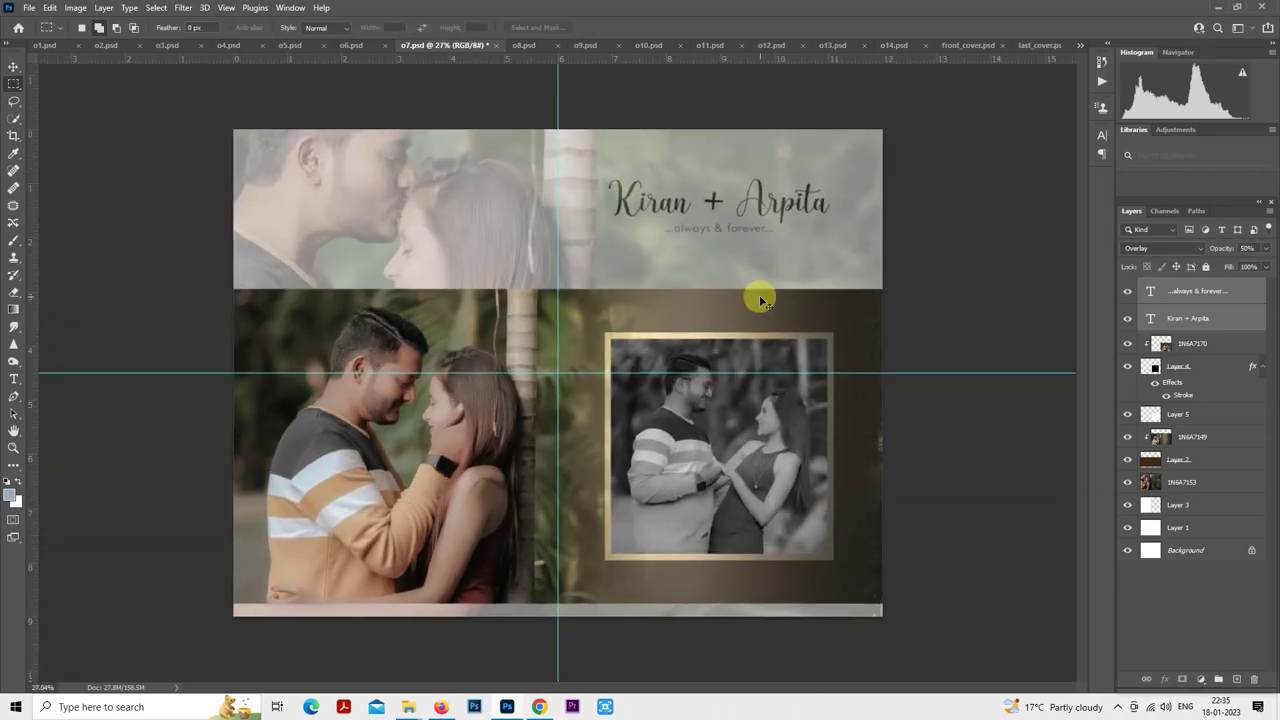
key(ctrl+s)
- Export a JPEG copy of the o7 spread at Maximum quality 12
key(ctrl+alt+s)
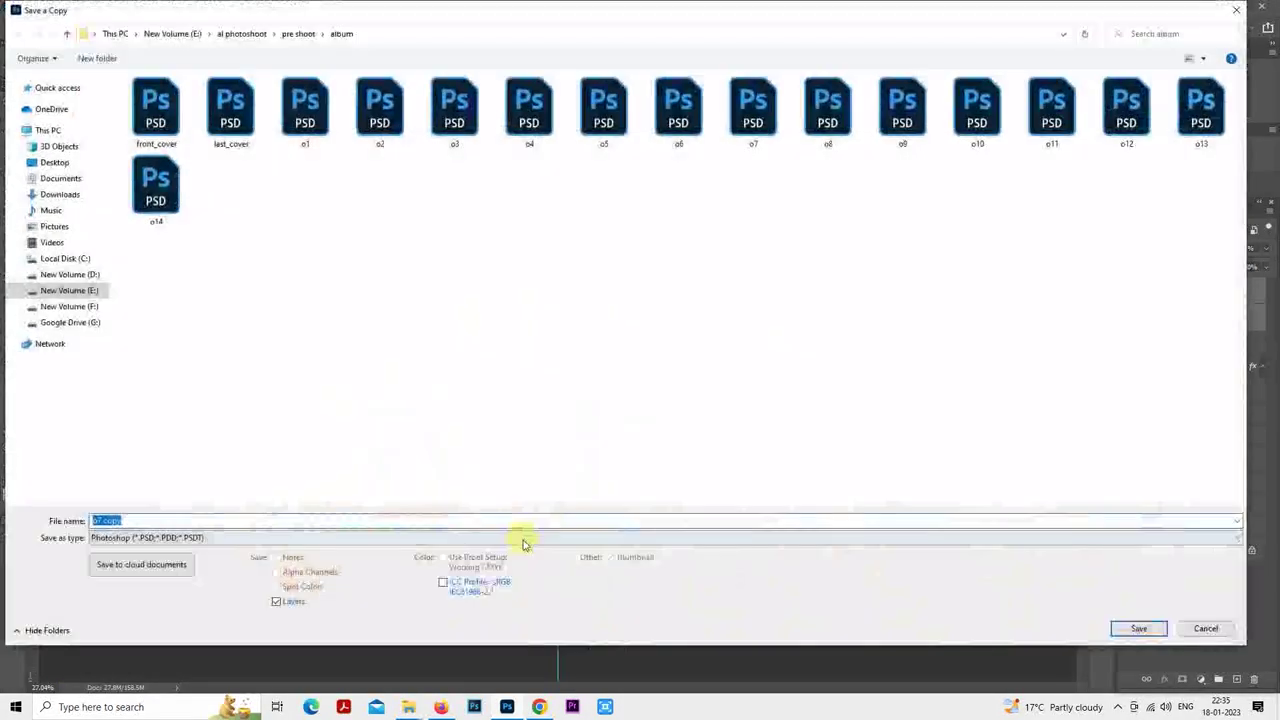
click(522, 538)
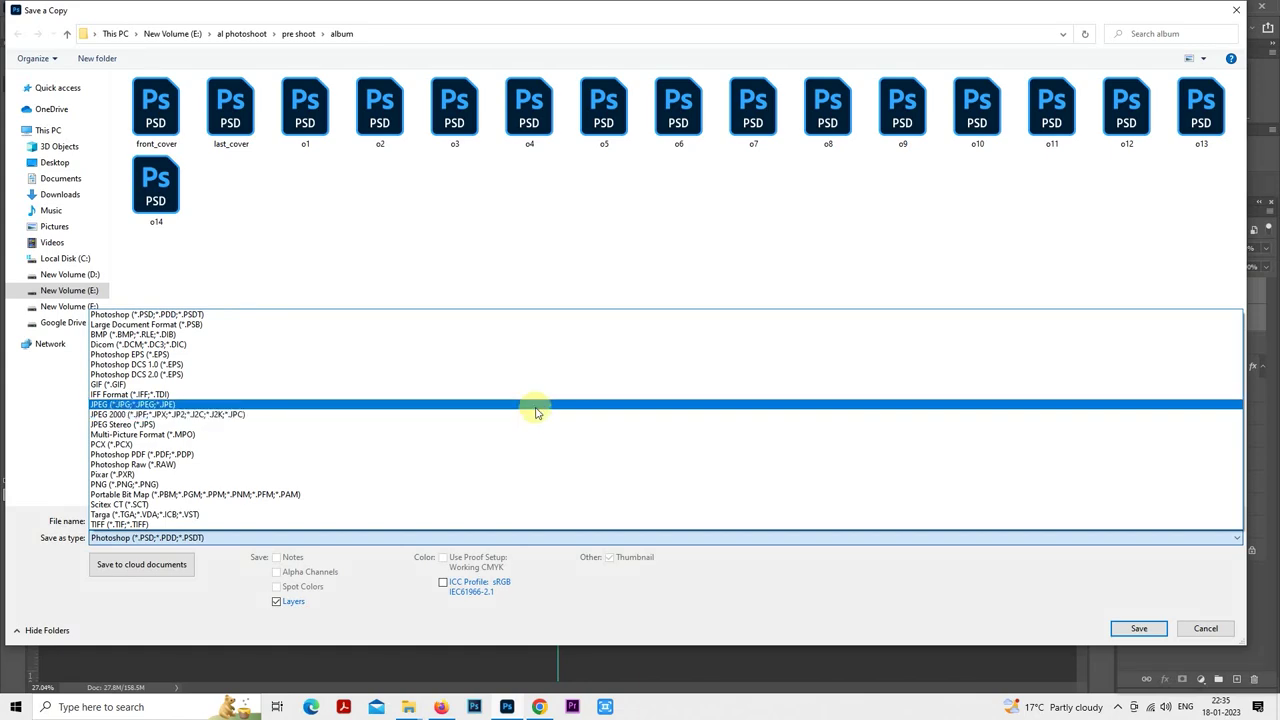
click(534, 411)
click(1137, 629)
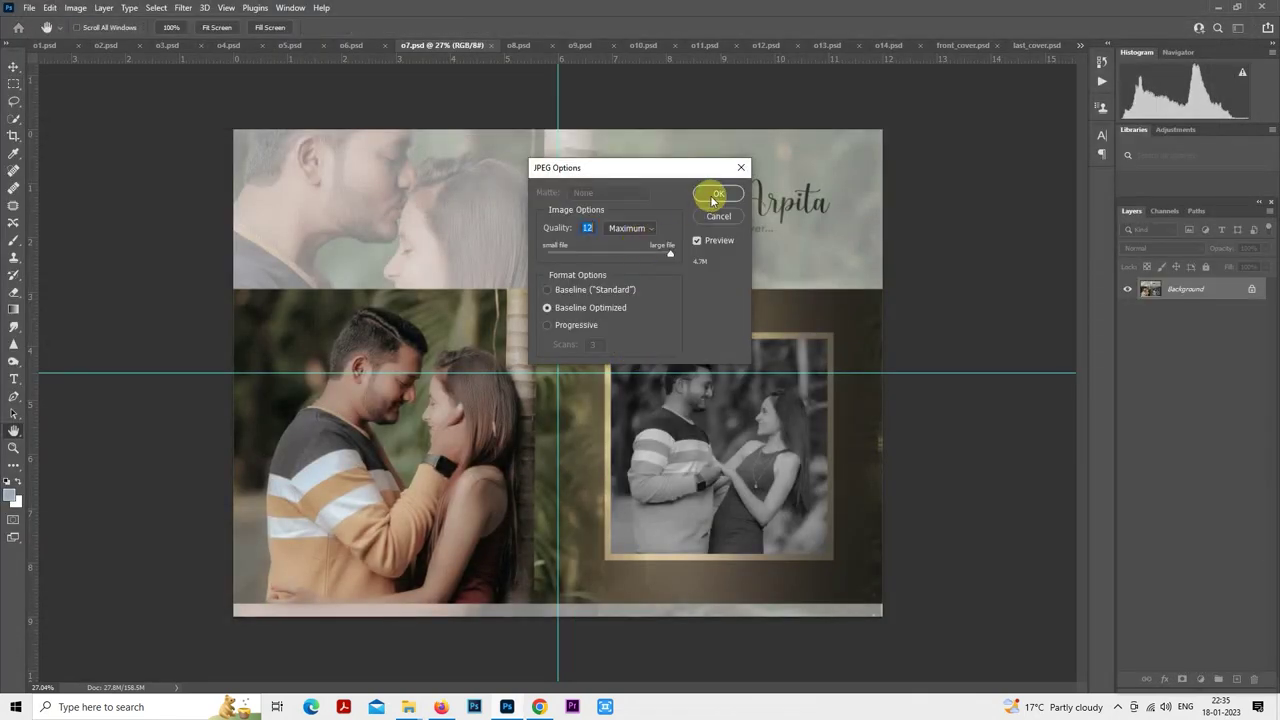
click(716, 194)
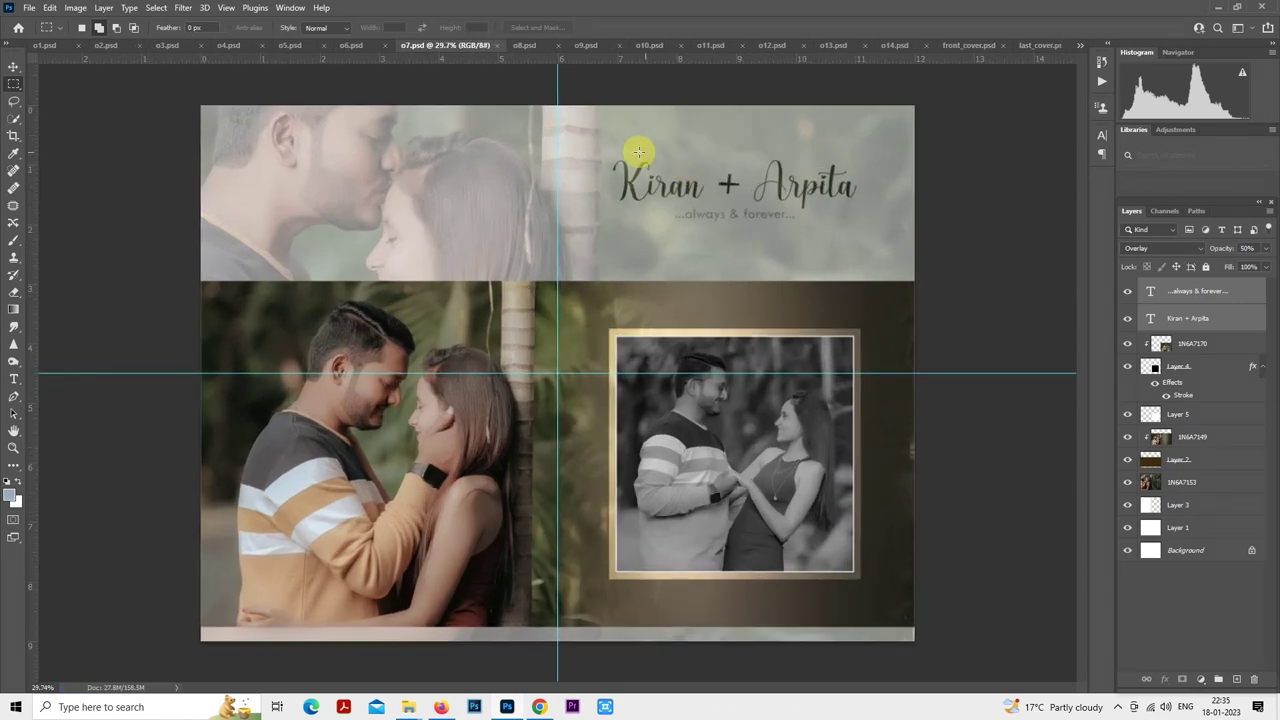
key(ctrl+minus)
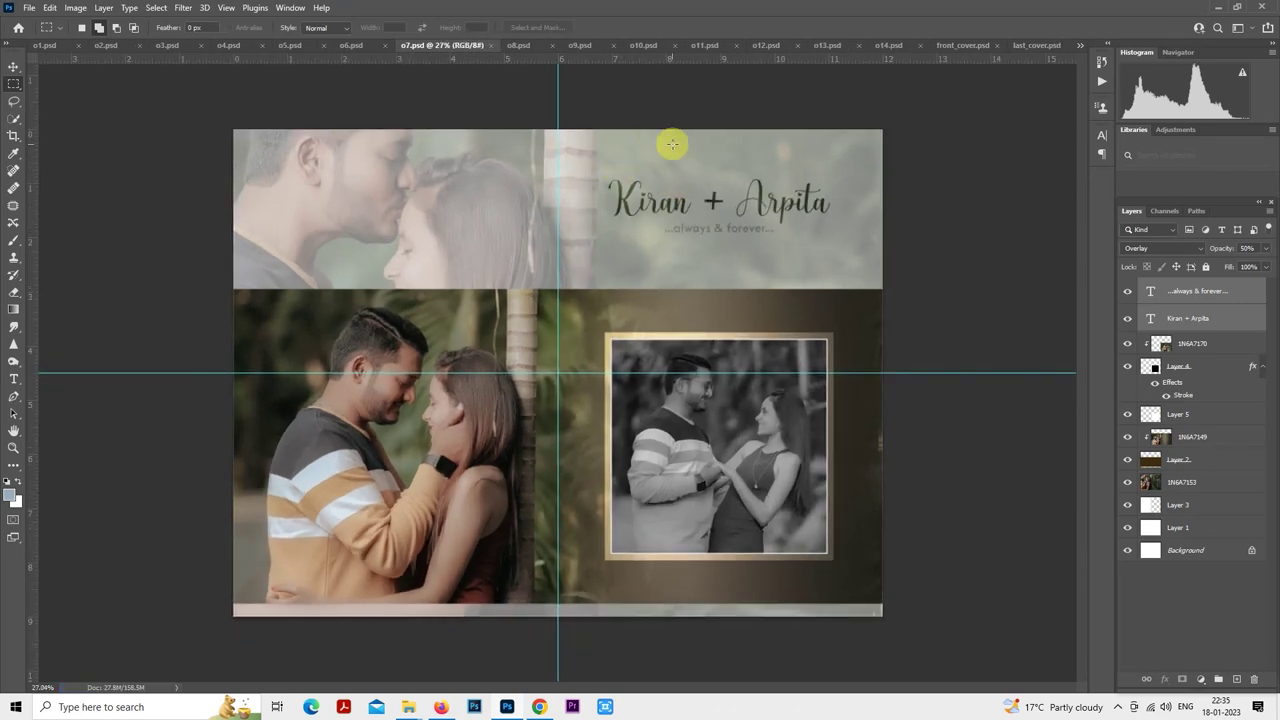
- Switch to the o8 spread, rasterize the centre photo layer and select its pixels
click(520, 45)
key(ctrl+plus)
key(ctrl+plus)
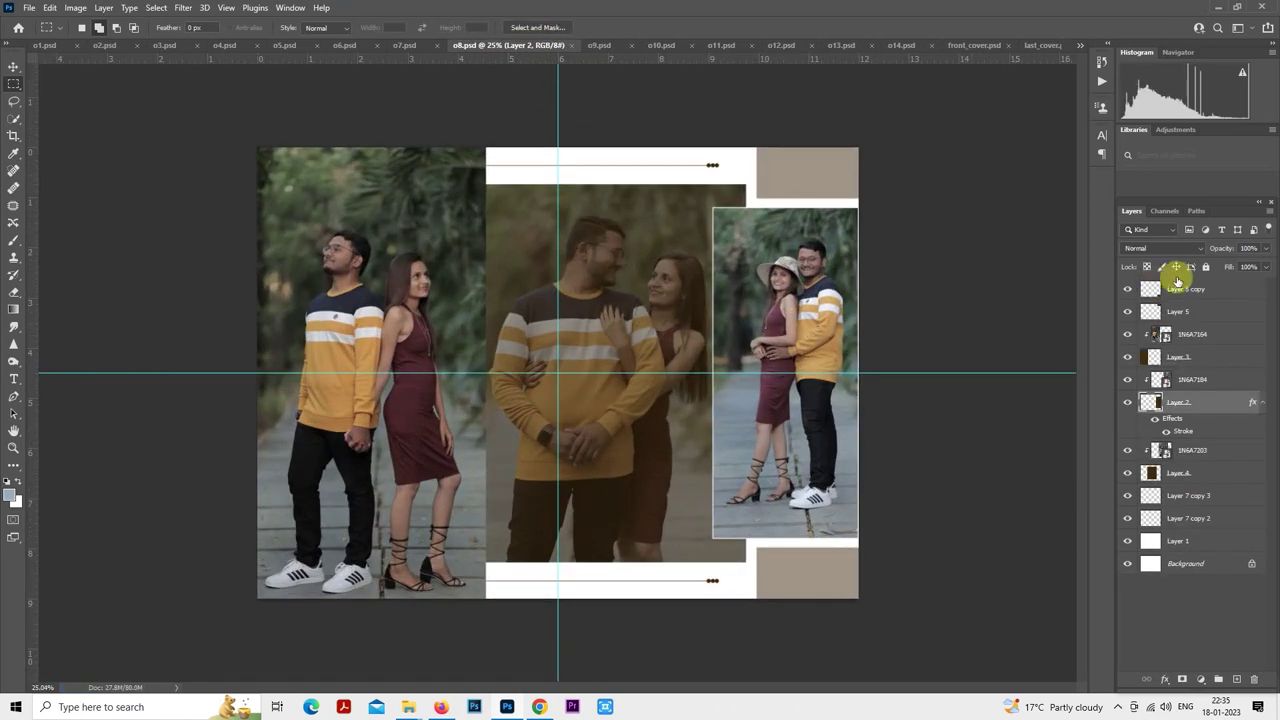
click(1180, 450)
right_click(1180, 450)
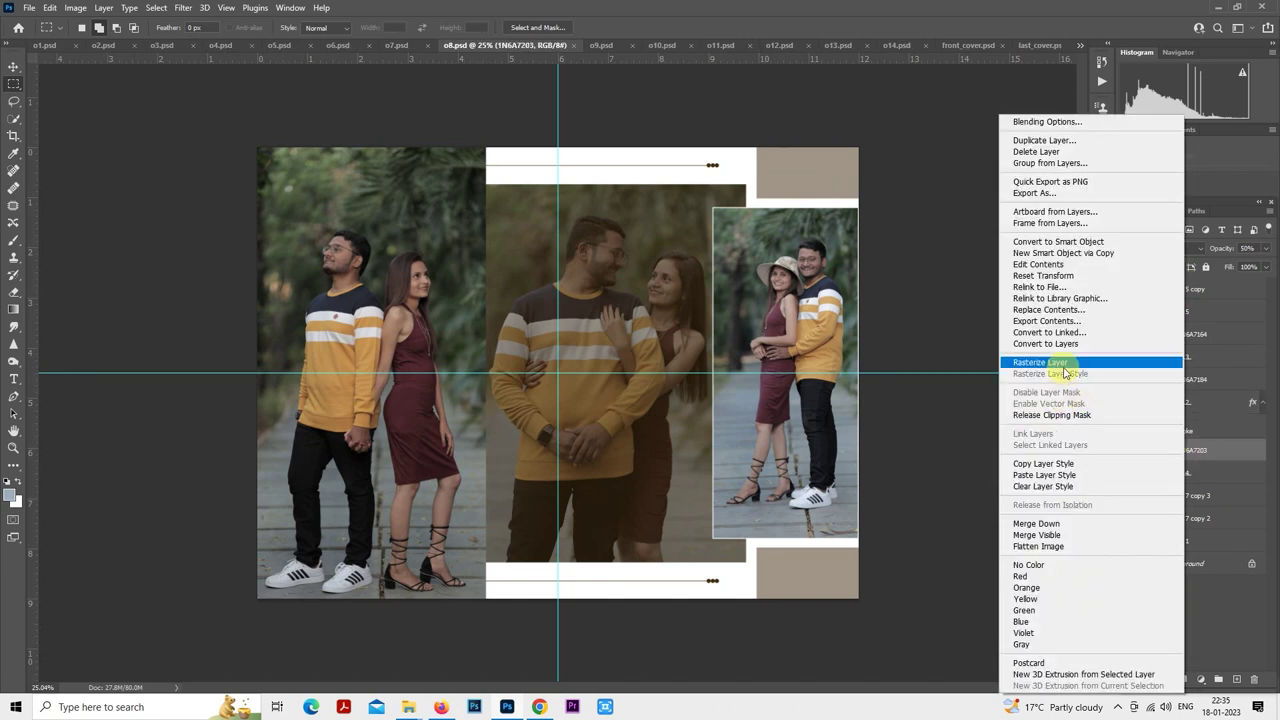
click(1062, 362)
ctrl+click(1157, 447)
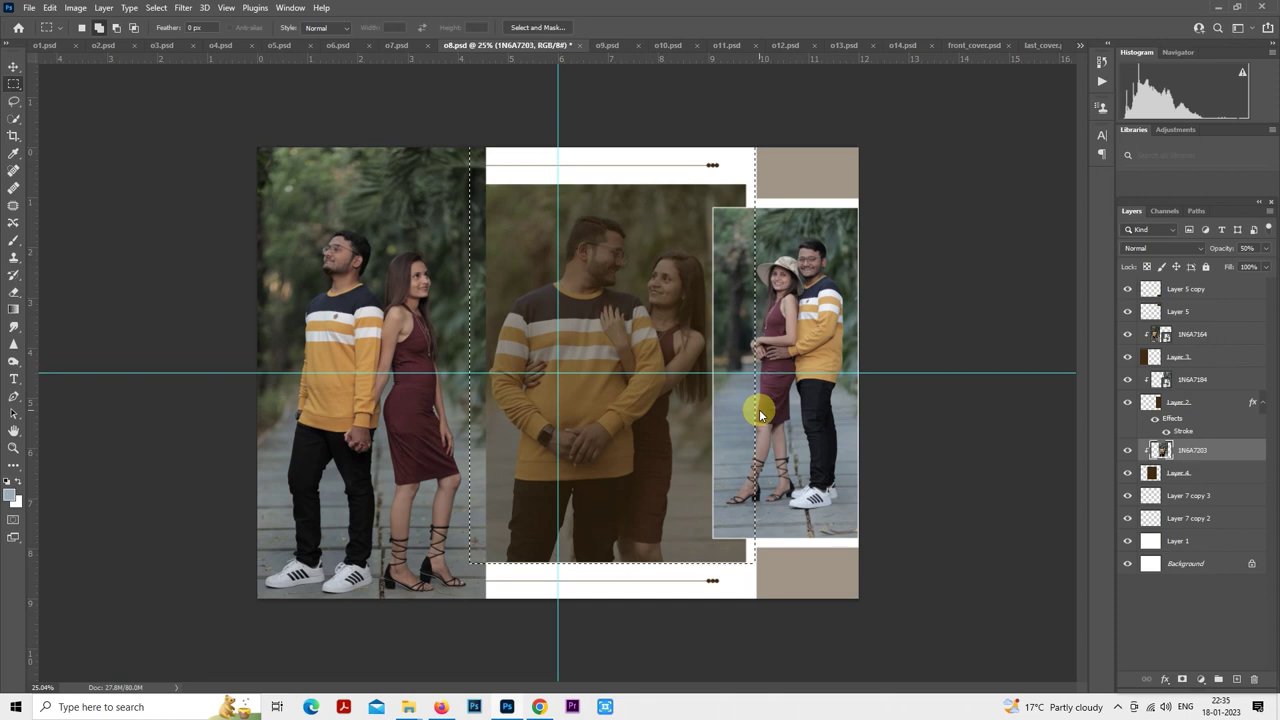
- Grade the centre photo in Camera Raw with 10portraits, exposure +0.40 and shadows +73
key(ctrl+shift+a)
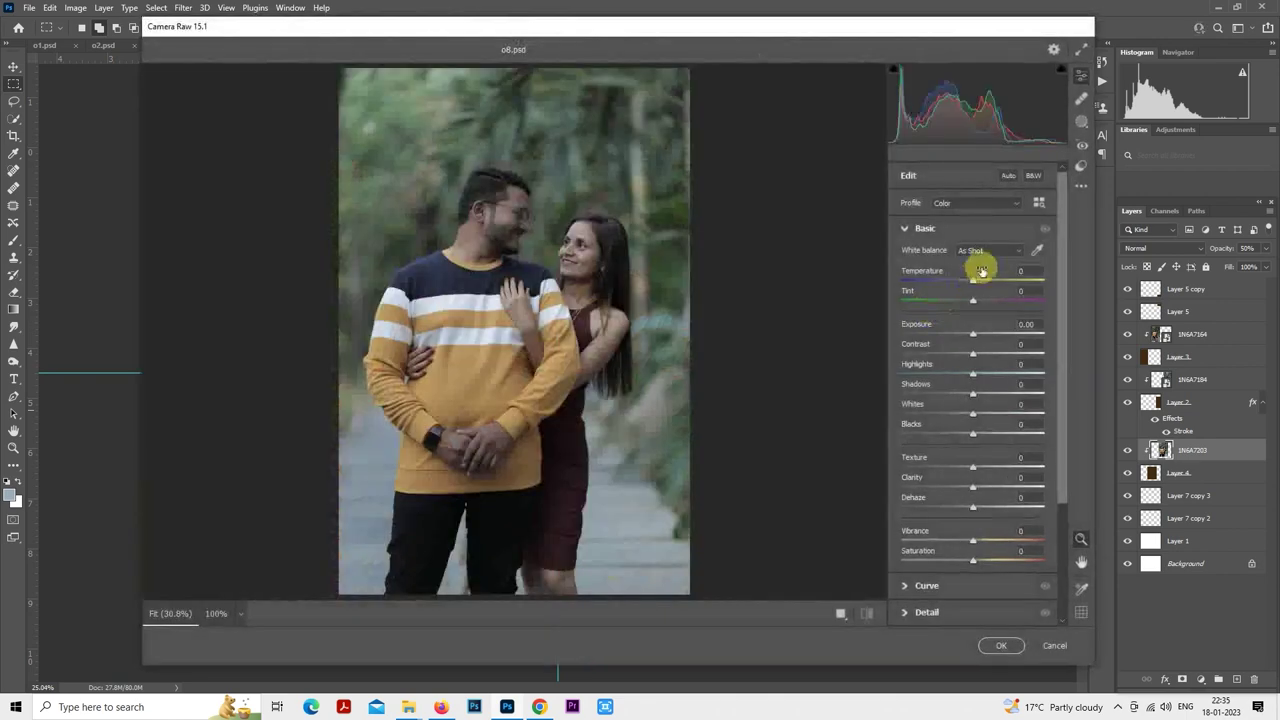
click(1074, 172)
click(965, 265)
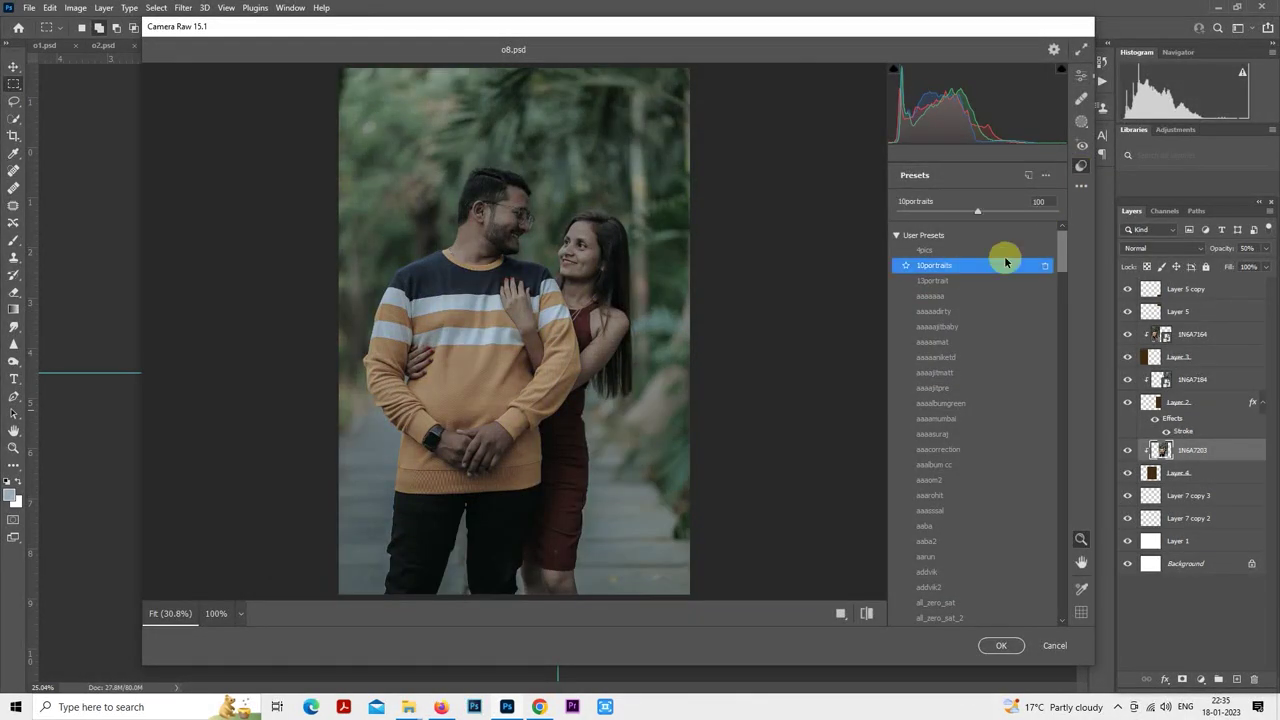
click(1082, 84)
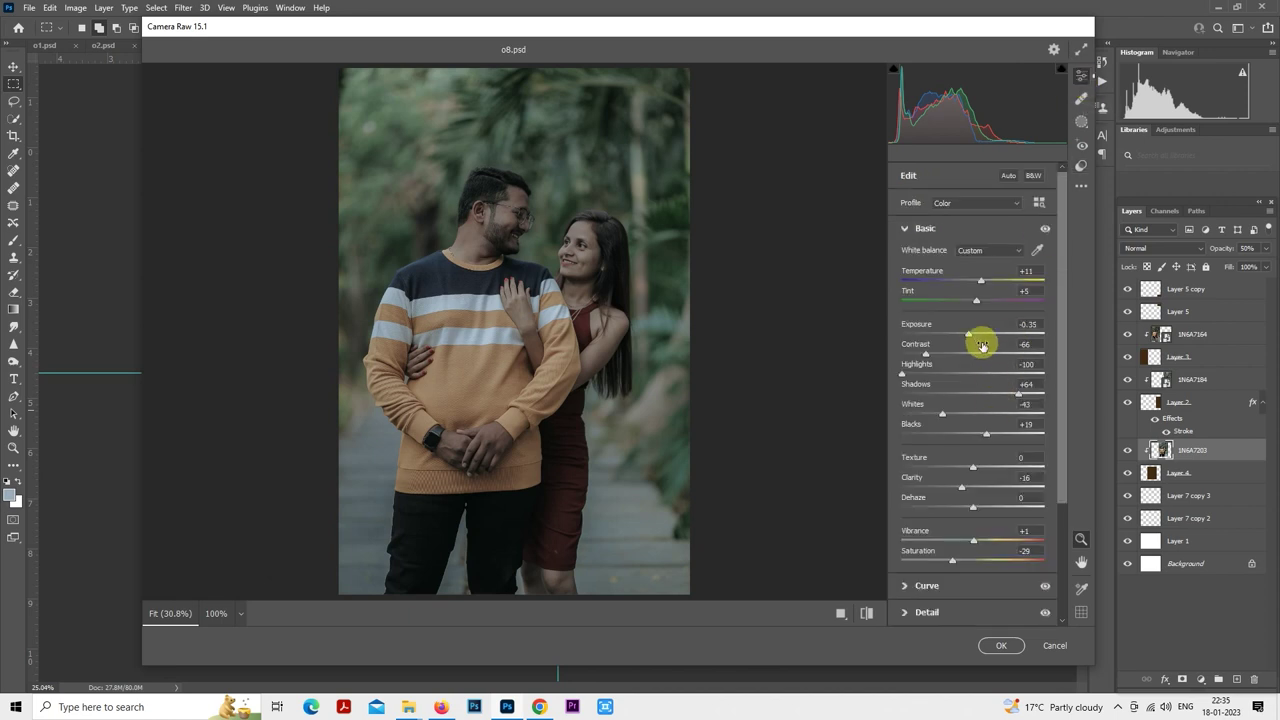
drag(970, 336, 972, 333)
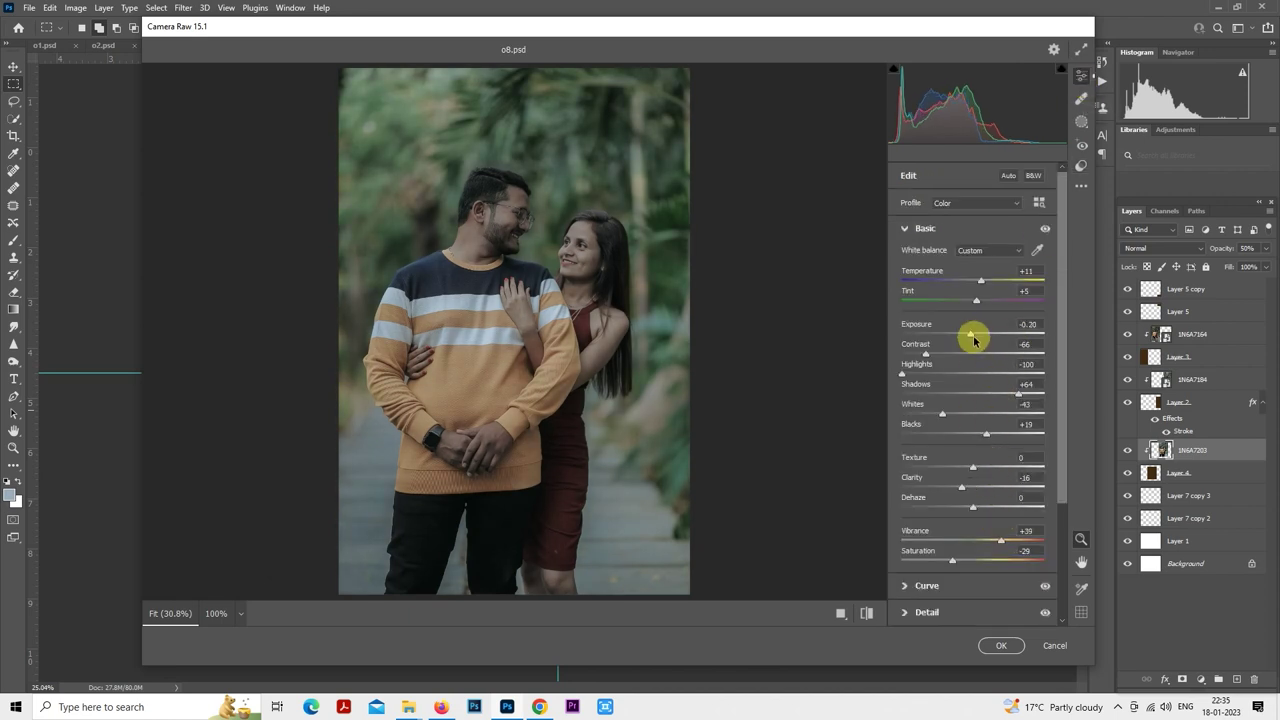
drag(974, 337, 981, 335)
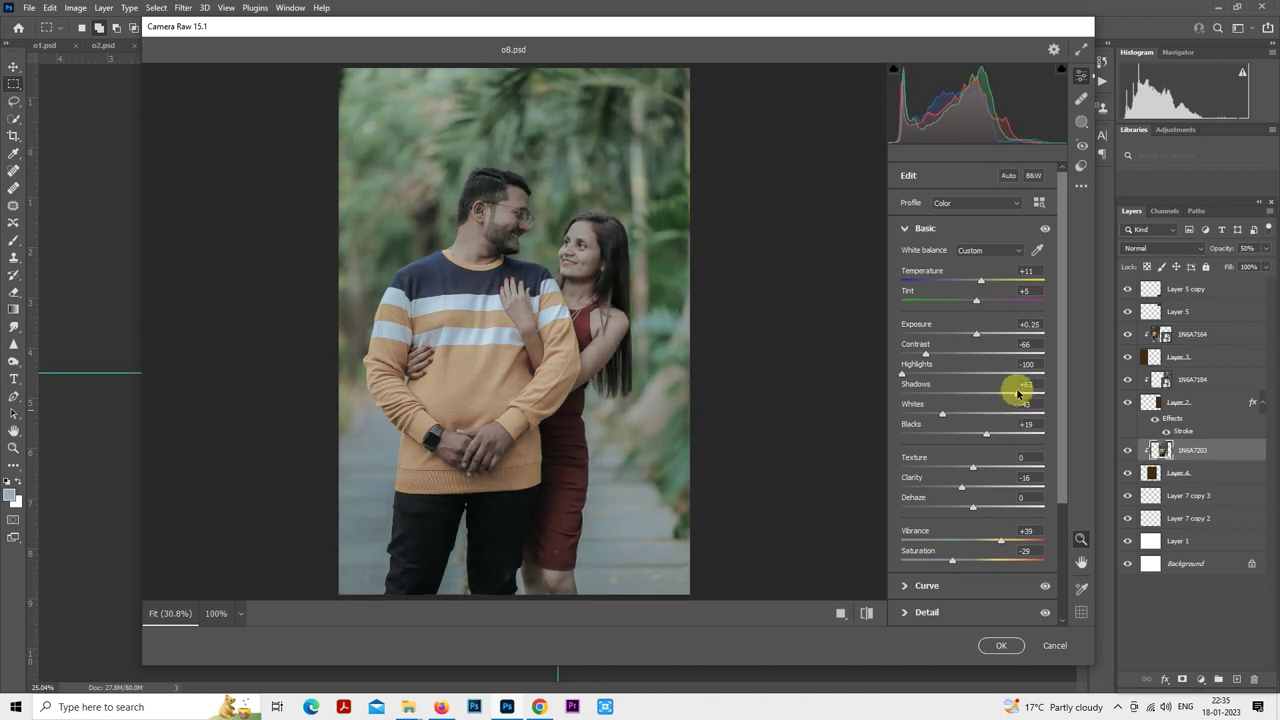
drag(1018, 393, 1030, 390)
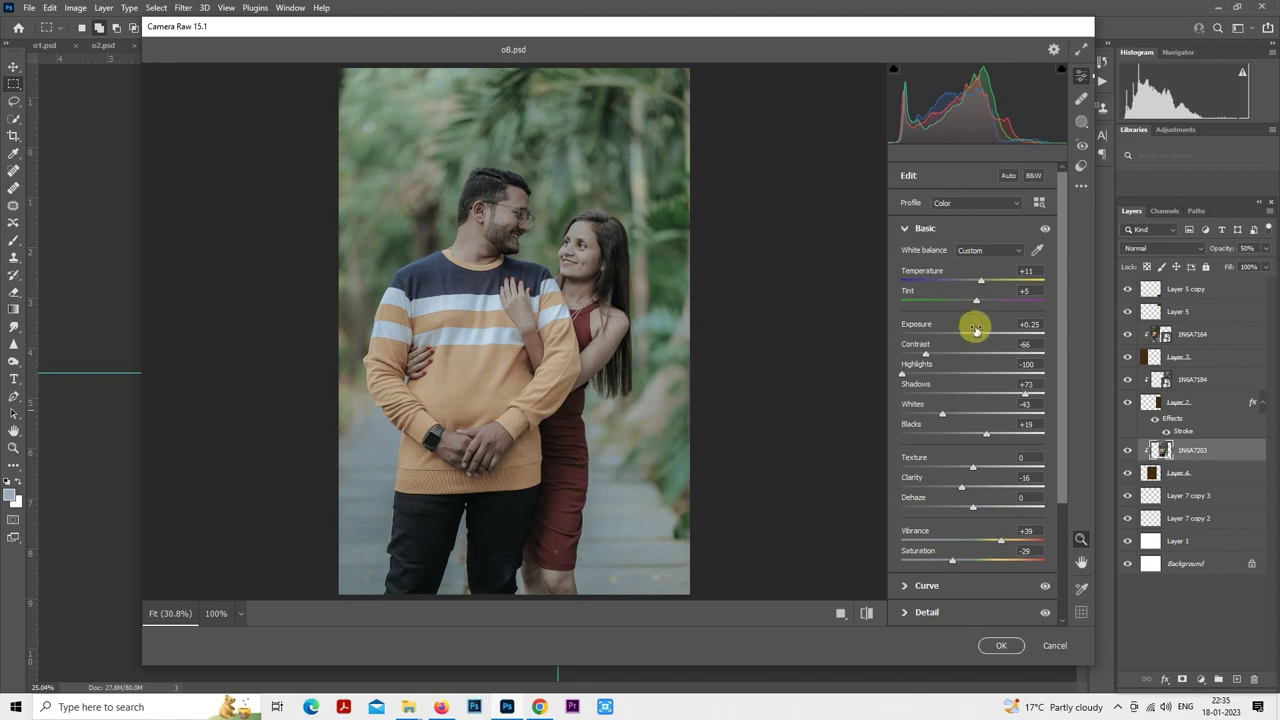
drag(979, 334, 981, 332)
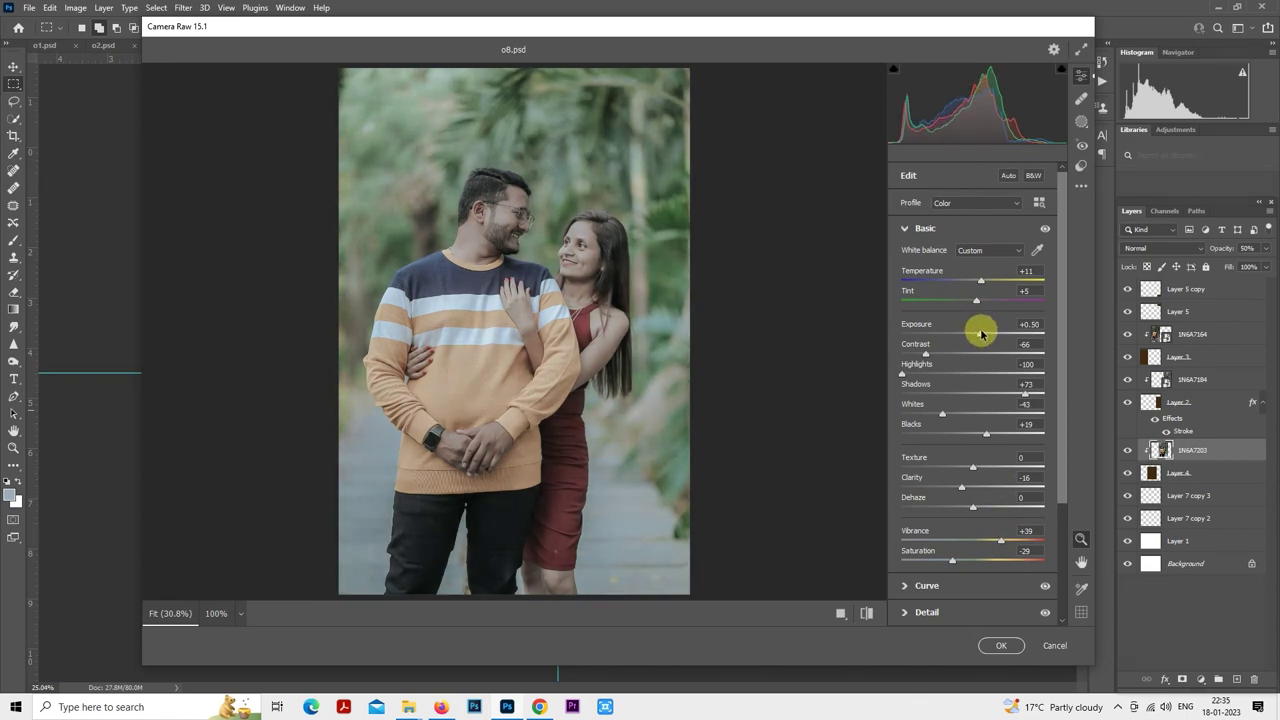
click(1003, 650)
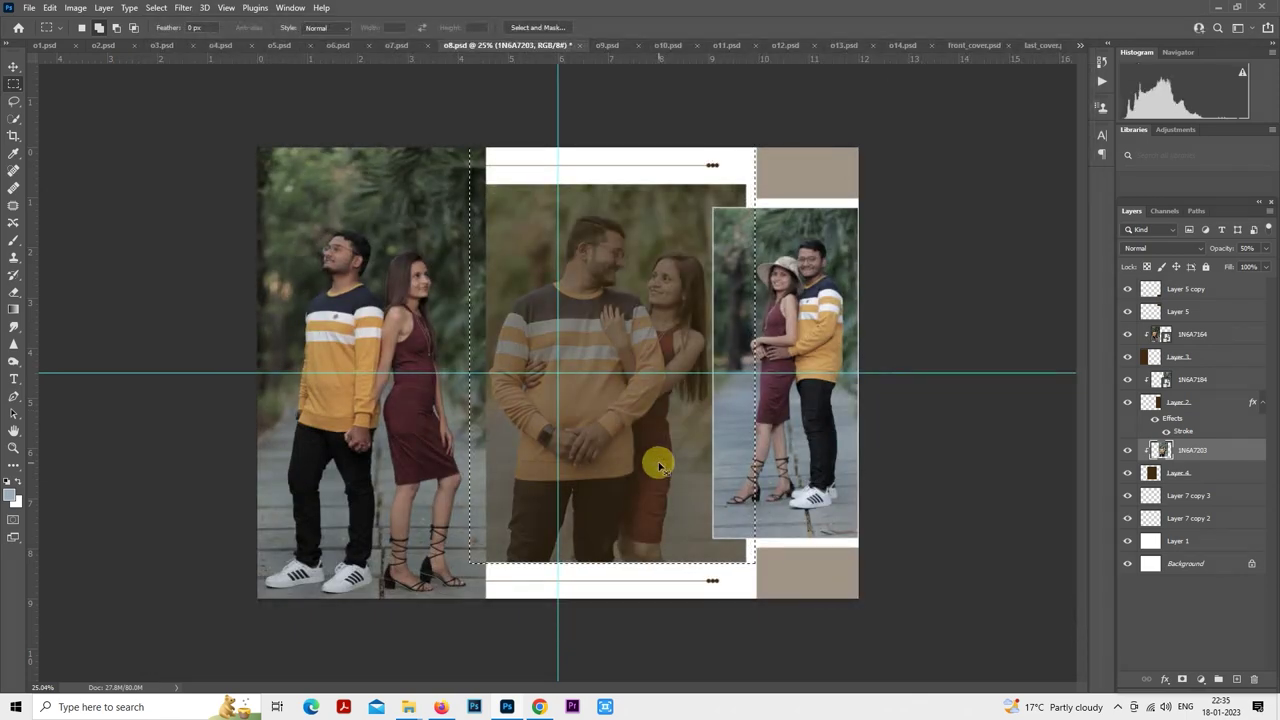
- Rasterize the right-hand hat photo 1N6A7184 and grade it with 10portraits, exposure -0.05
right_click(1166, 379)
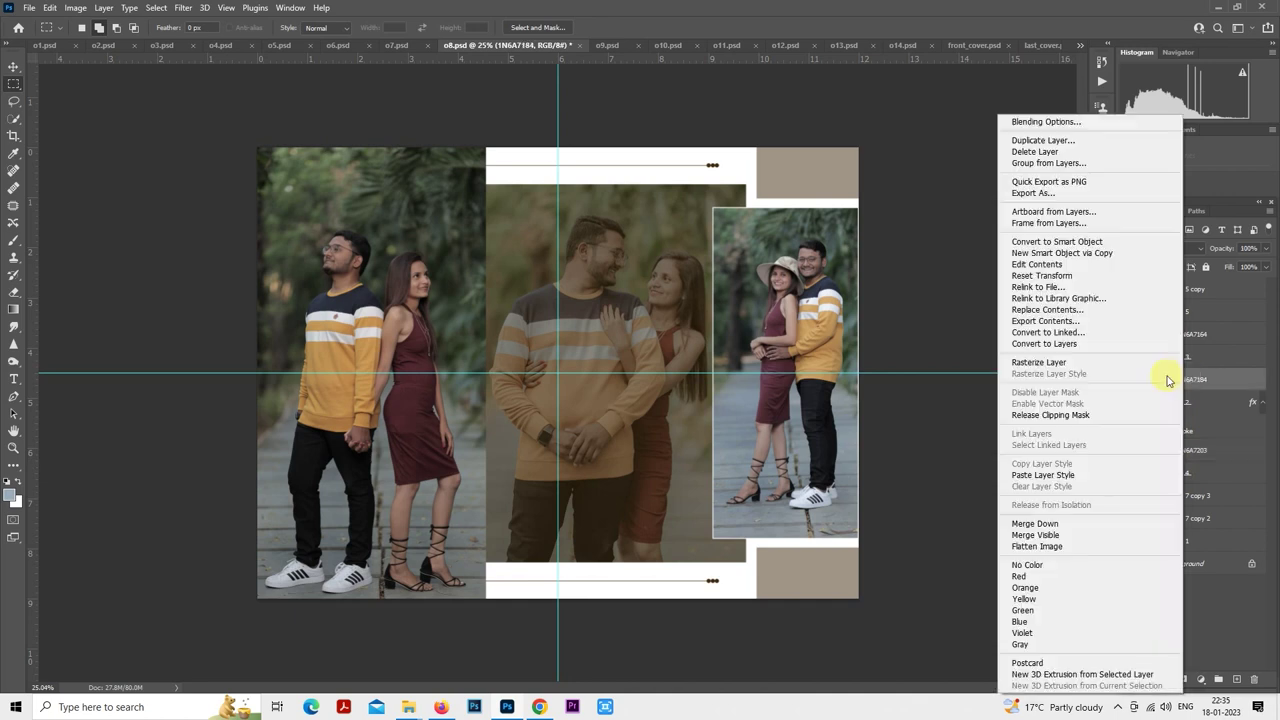
click(1063, 363)
ctrl+click(1158, 379)
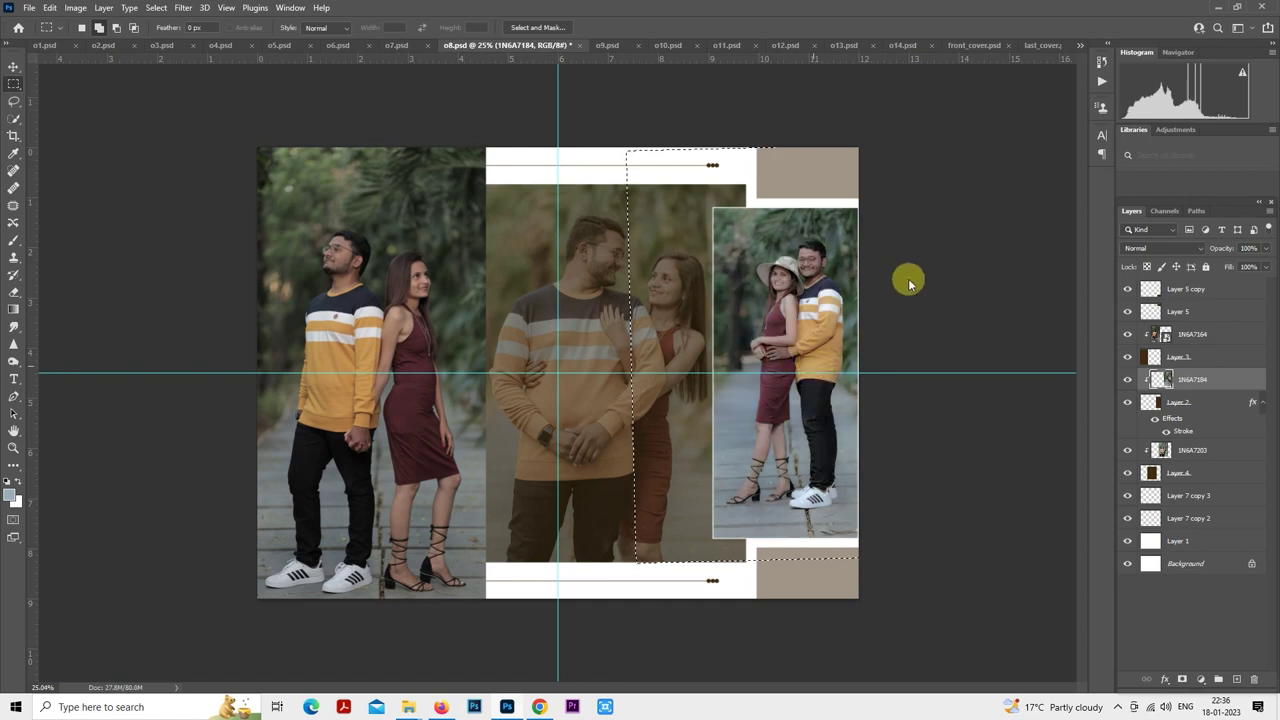
key(ctrl+shift+a)
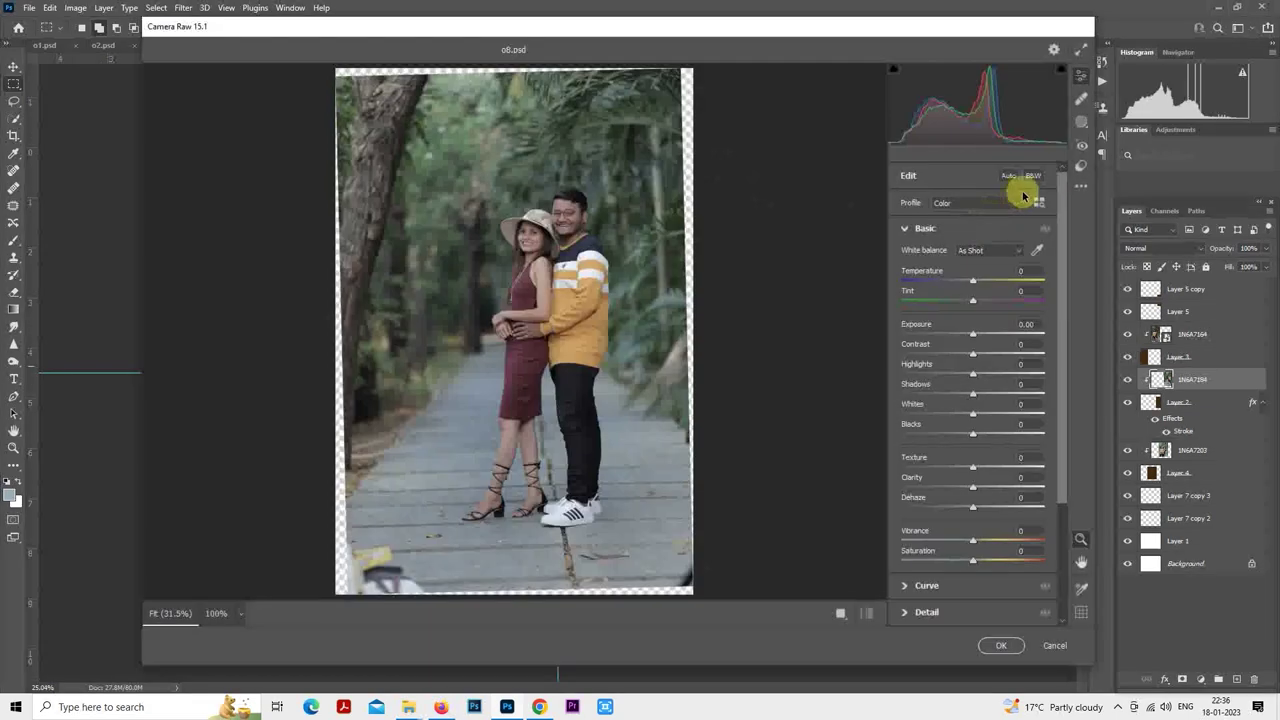
click(1081, 166)
click(977, 265)
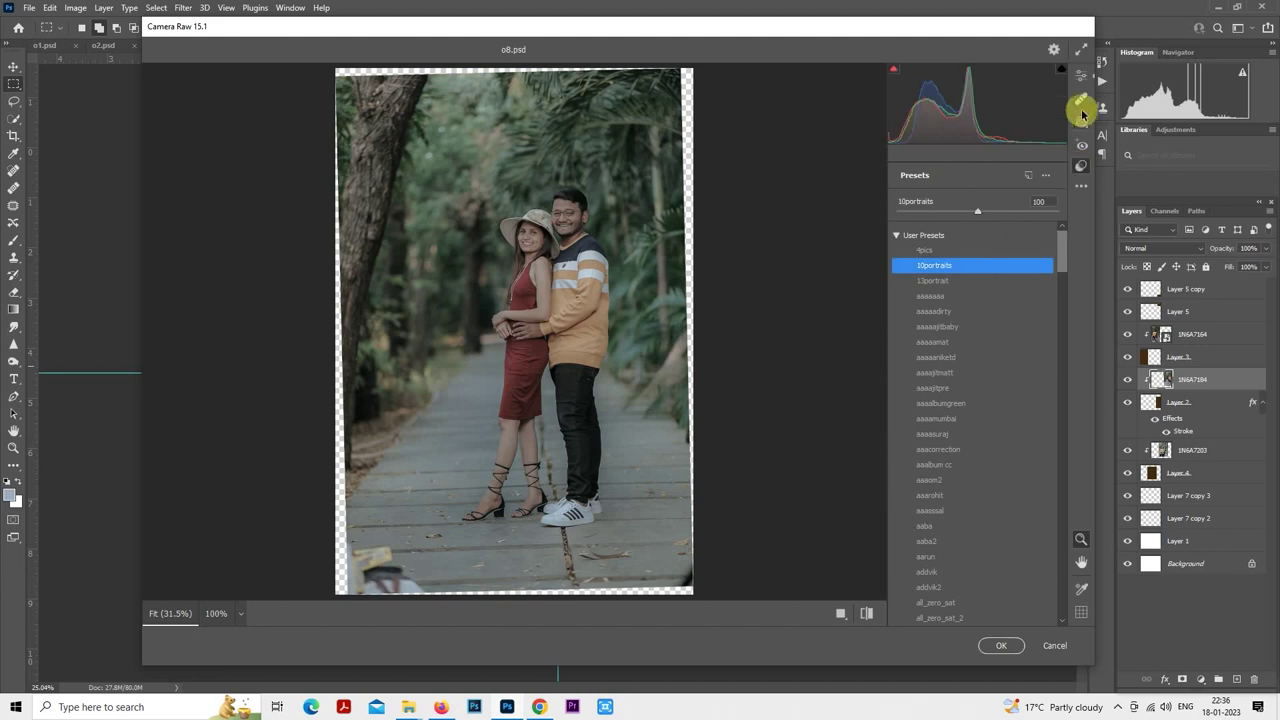
click(1082, 76)
drag(968, 339, 971, 339)
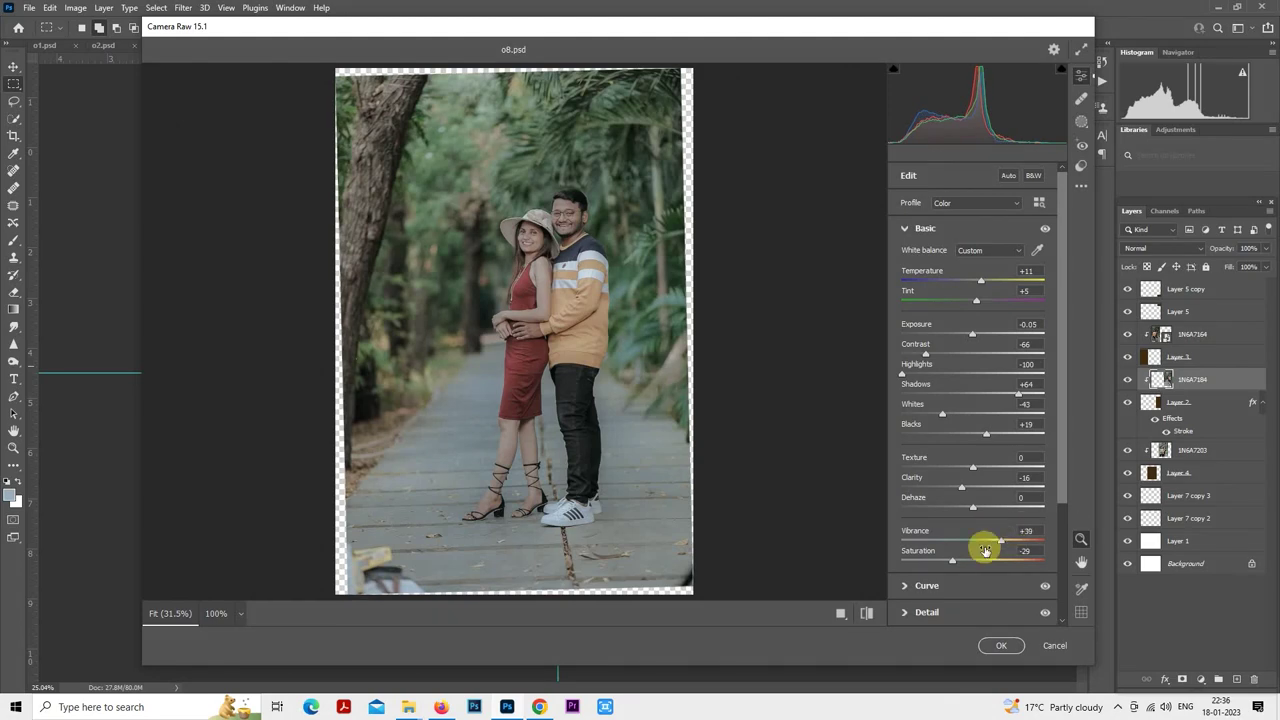
click(1001, 645)
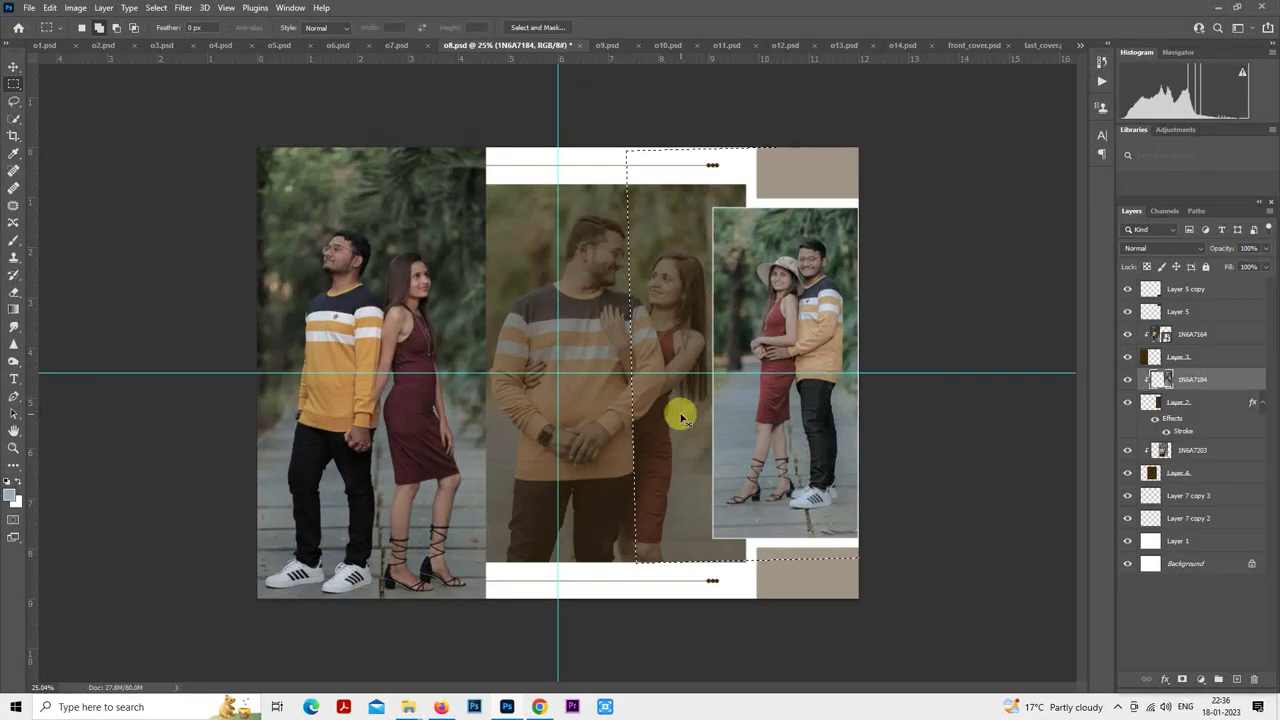
- Rasterize the left walking photo layer 1N6A7164 and reapply the previous grade
click(1186, 334)
right_click(1186, 334)
click(1127, 360)
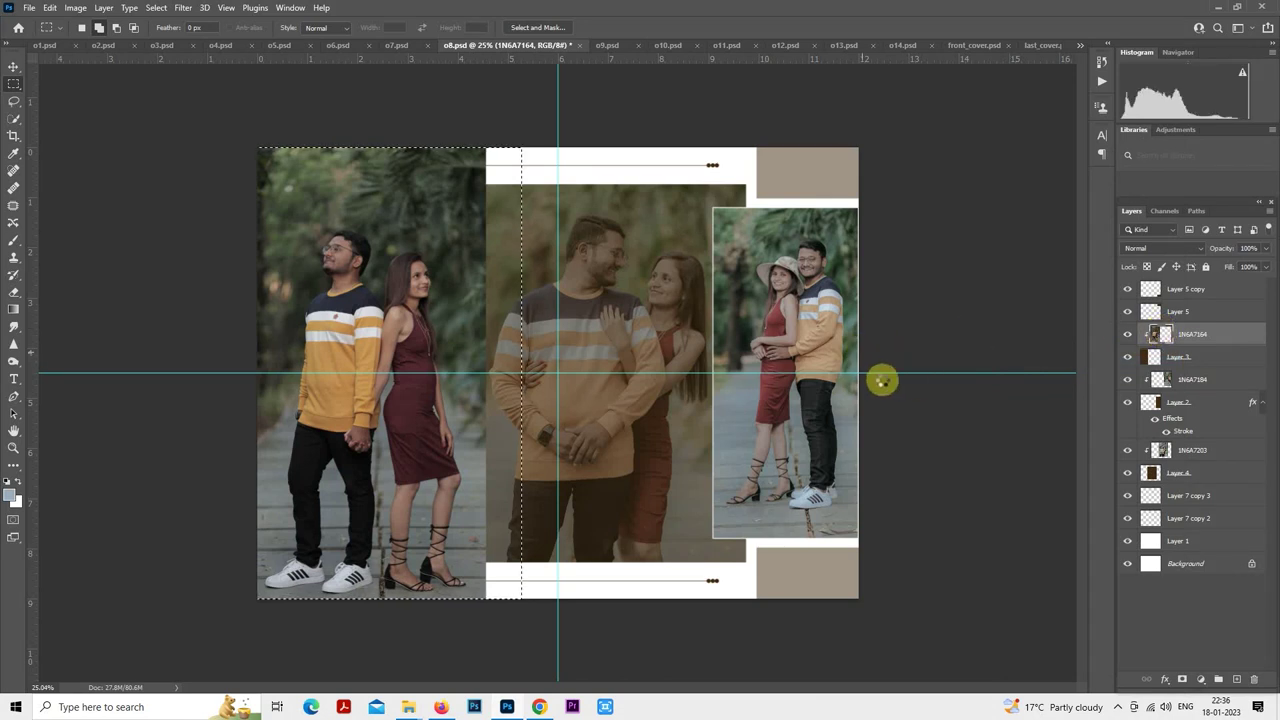
key(Delete)
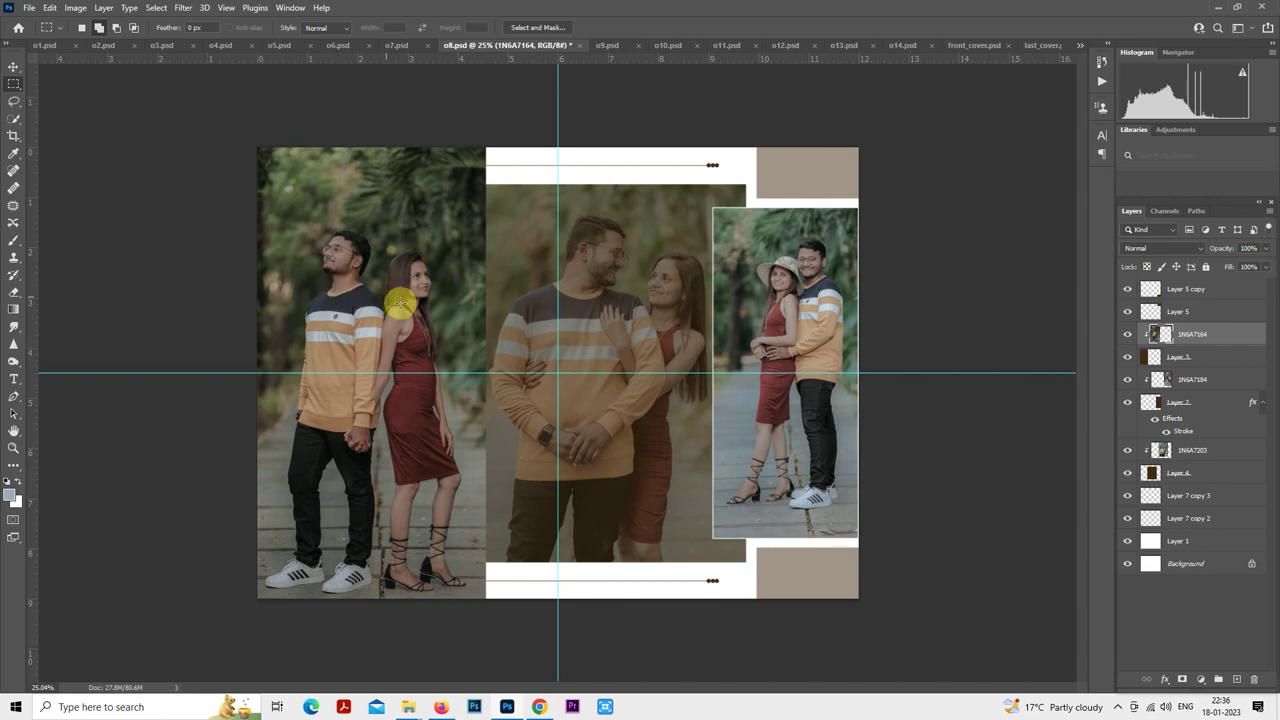
- Spot-heal blemishes on the man's forehead, cheek and beside his mouth
scroll(355, 265, up, 5)
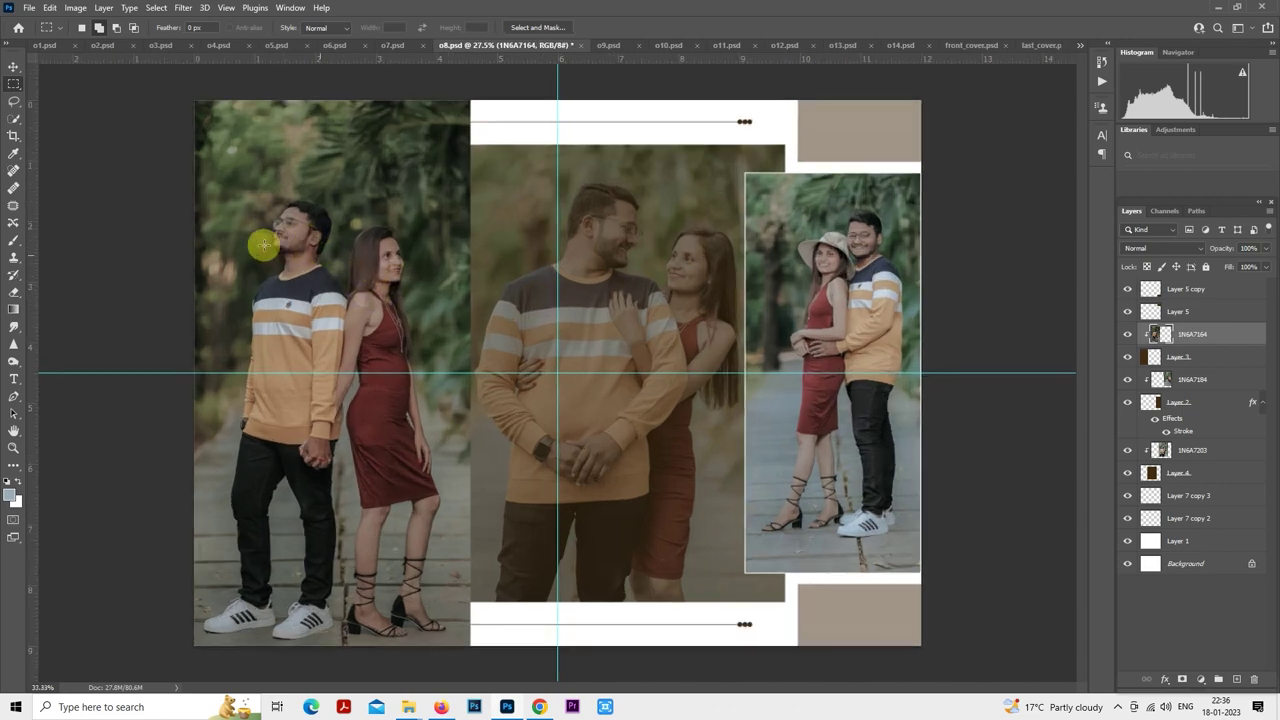
scroll(490, 312, up, 2)
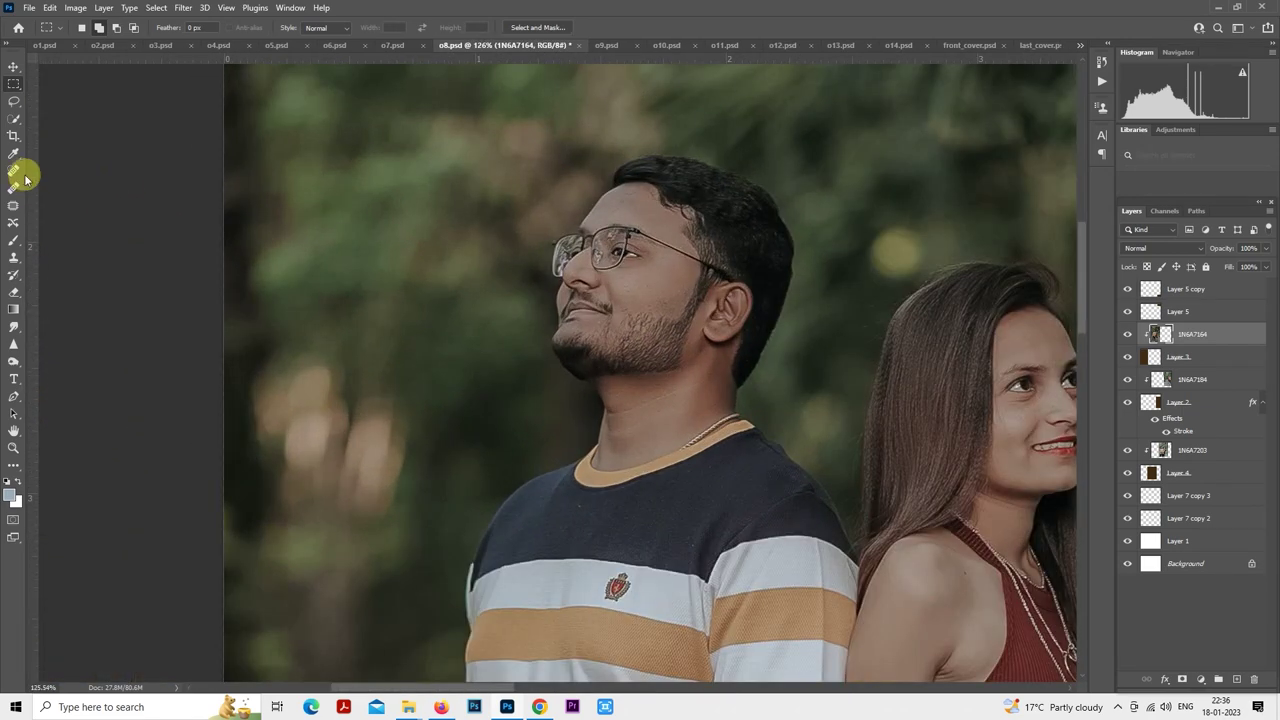
click(14, 171)
scroll(789, 214, up, 5)
scroll(466, 349, right, 3)
scroll(497, 320, up, 1)
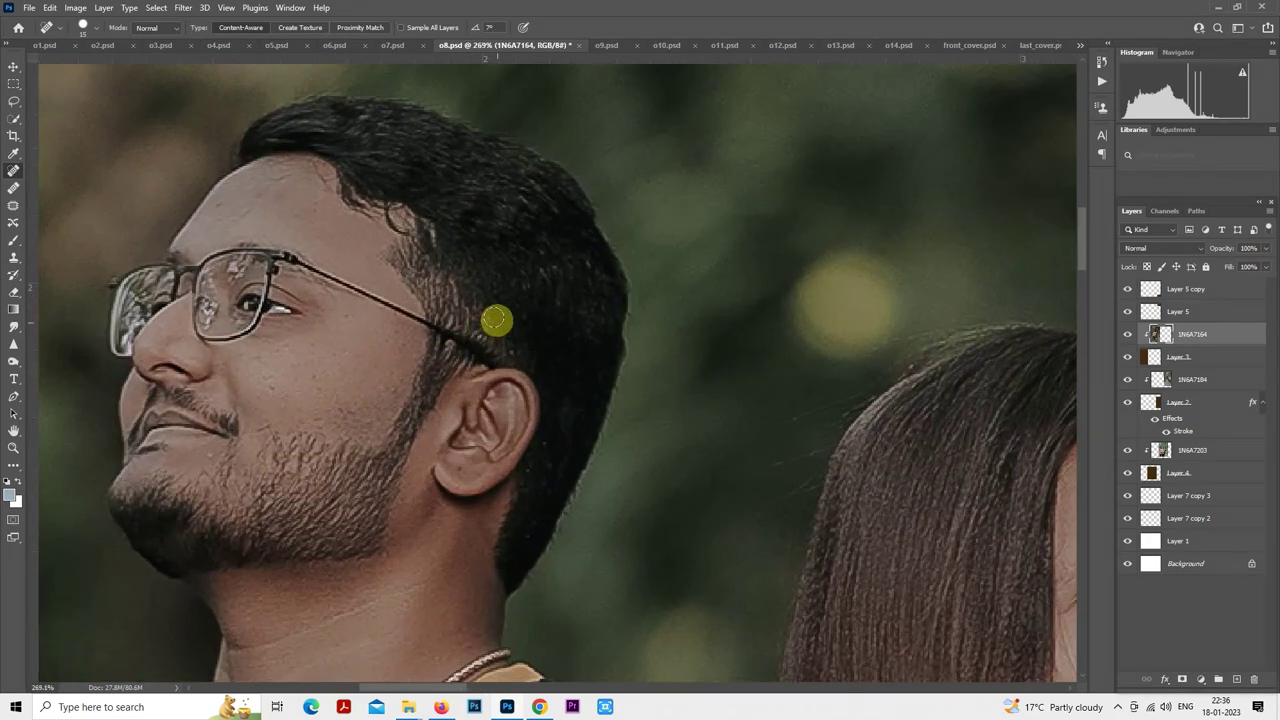
scroll(229, 208, up, 1)
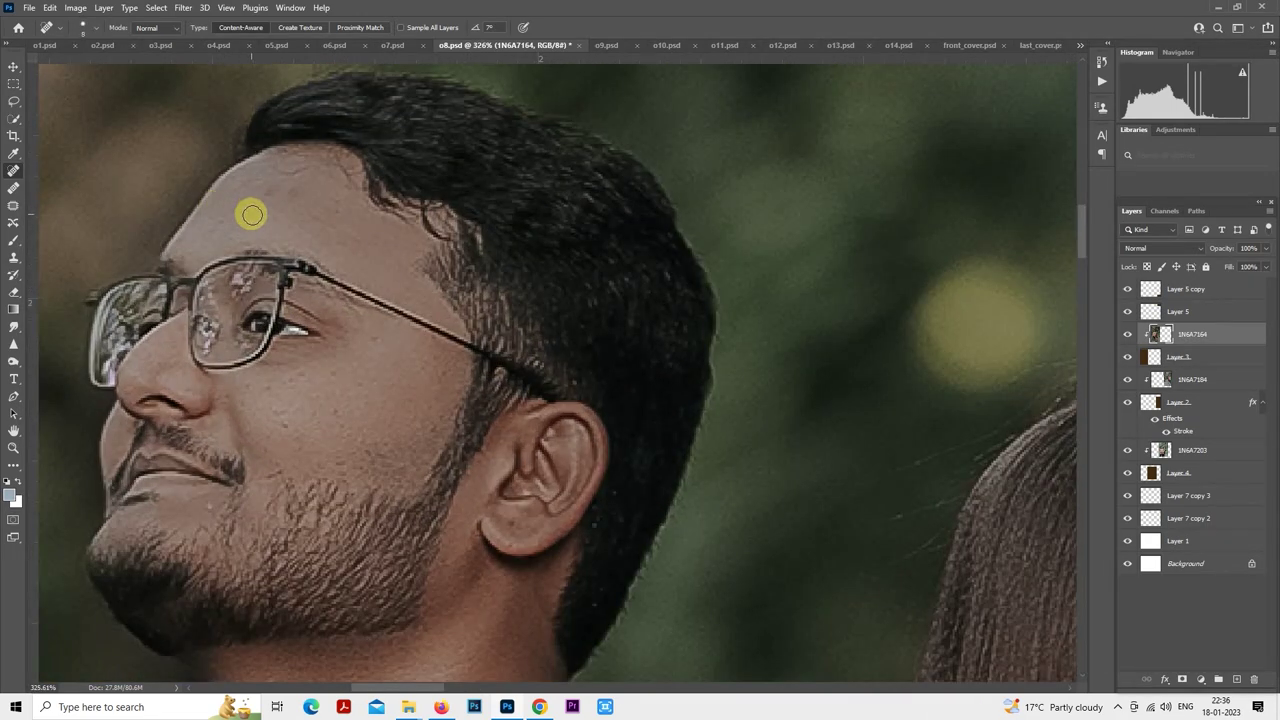
click(286, 212)
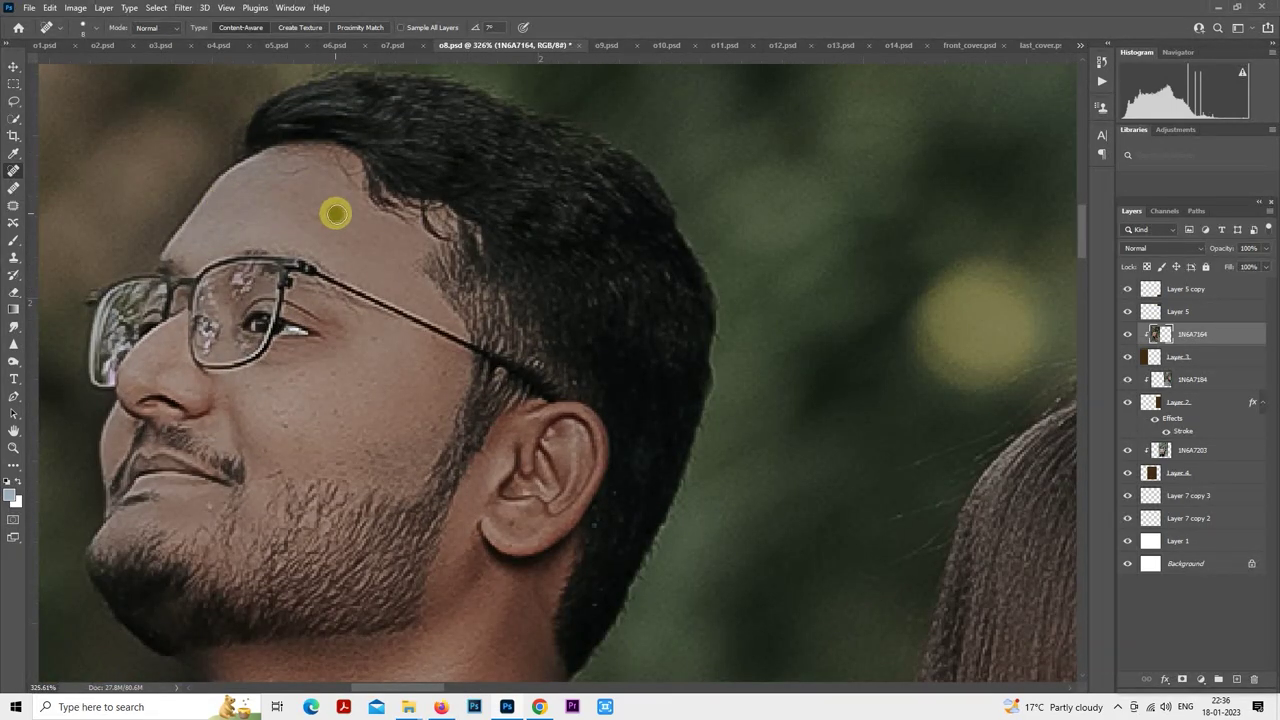
mouse_move(289, 383)
mouse_down()
mouse_move(331, 371)
mouse_move(257, 388)
mouse_up()
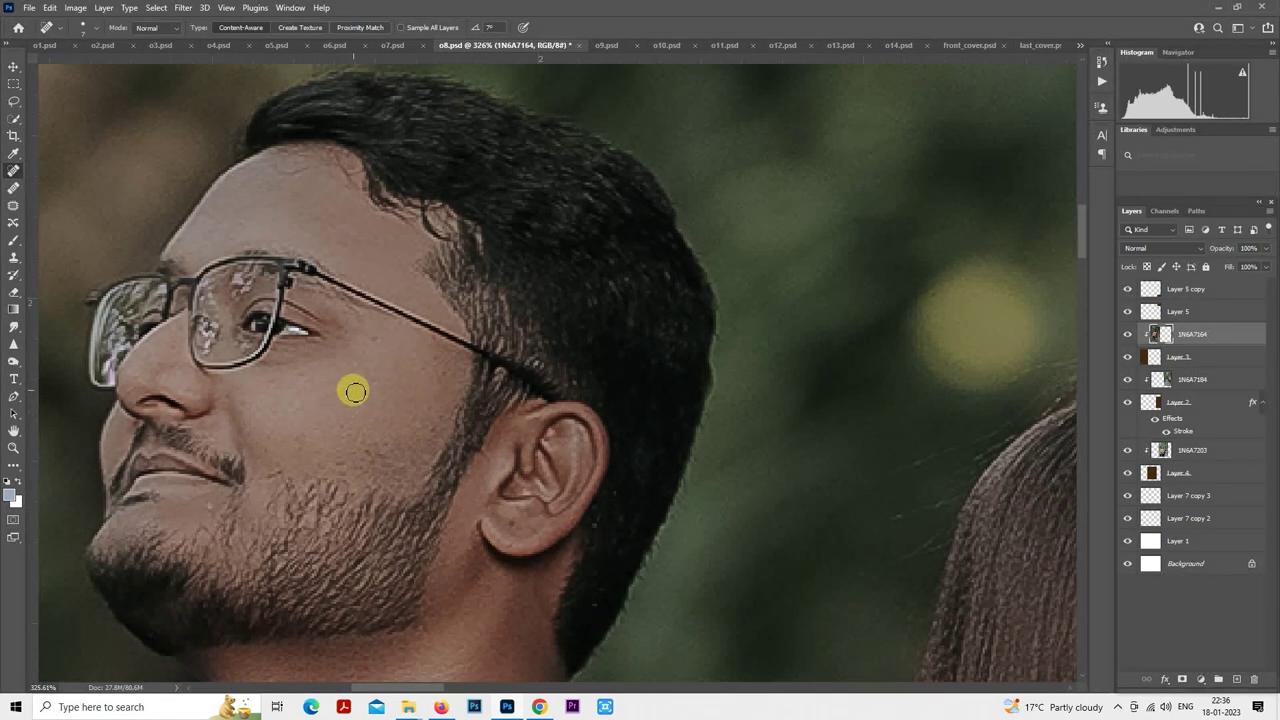
click(374, 350)
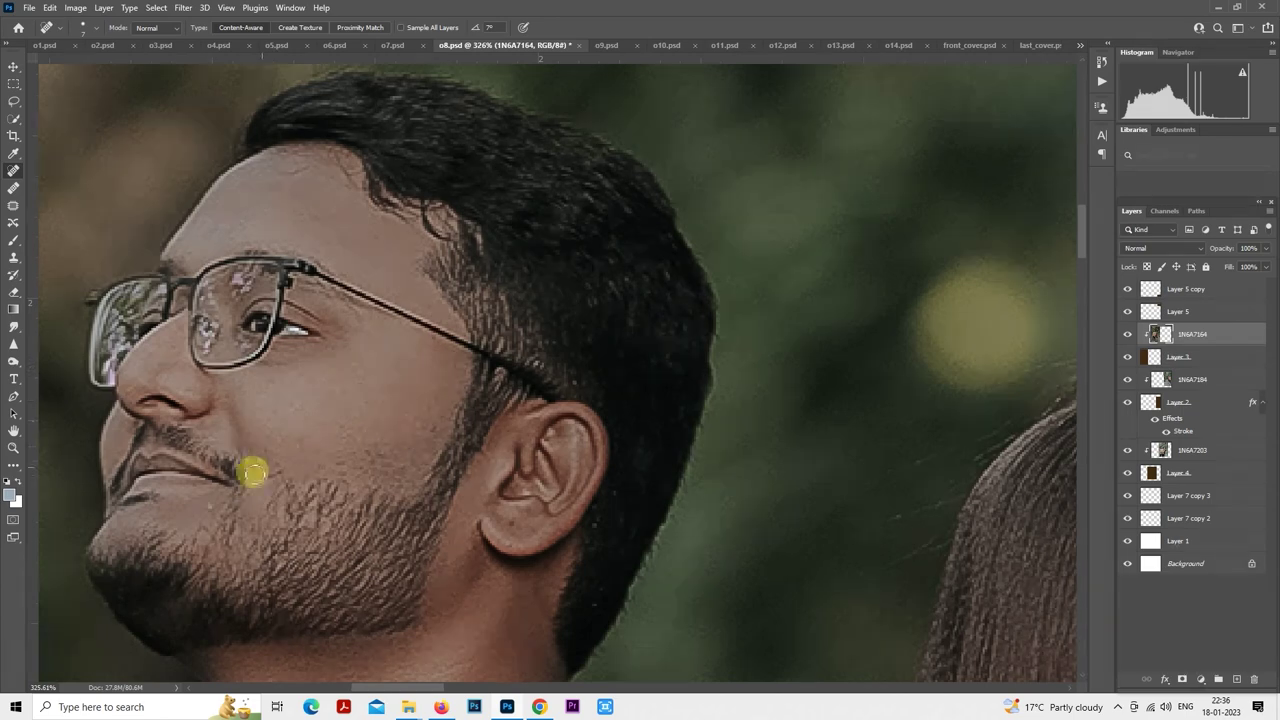
click(292, 402)
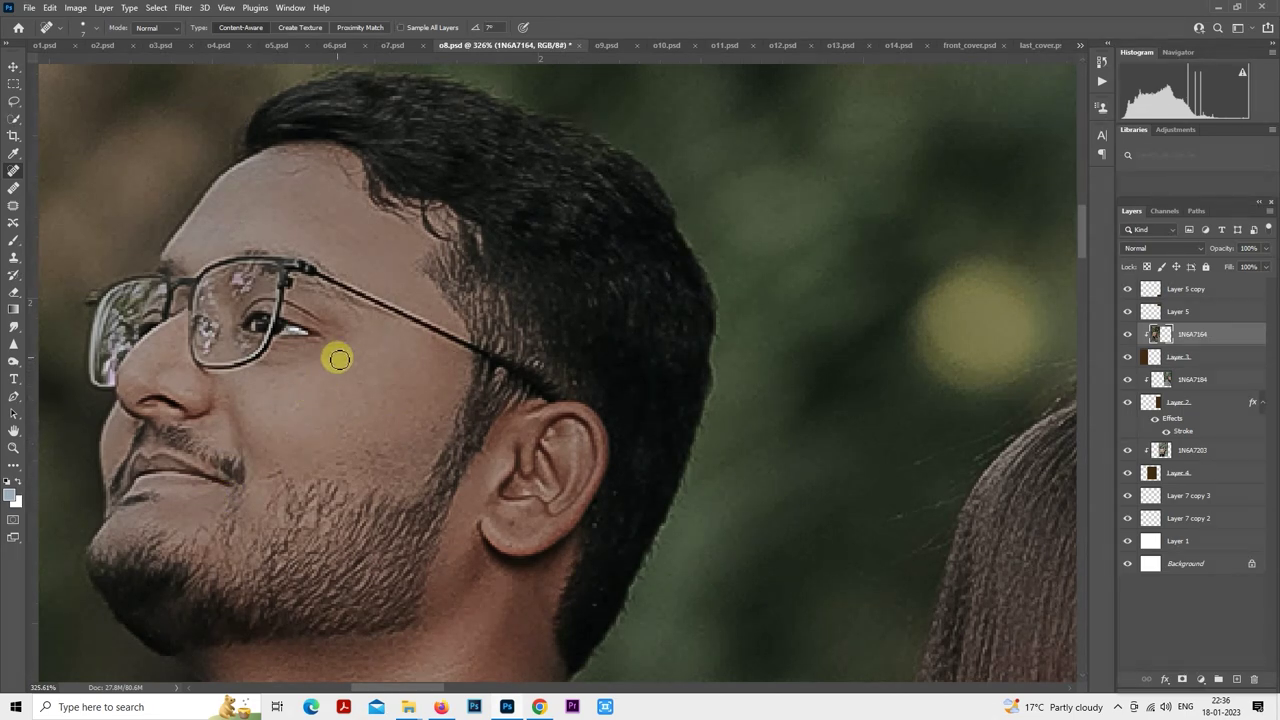
- Heal the spot beside the woman's eyebrow, then bring up the Filter menu
scroll(431, 370, down, 2)
drag(576, 380, 434, 423)
scroll(411, 271, up, 2)
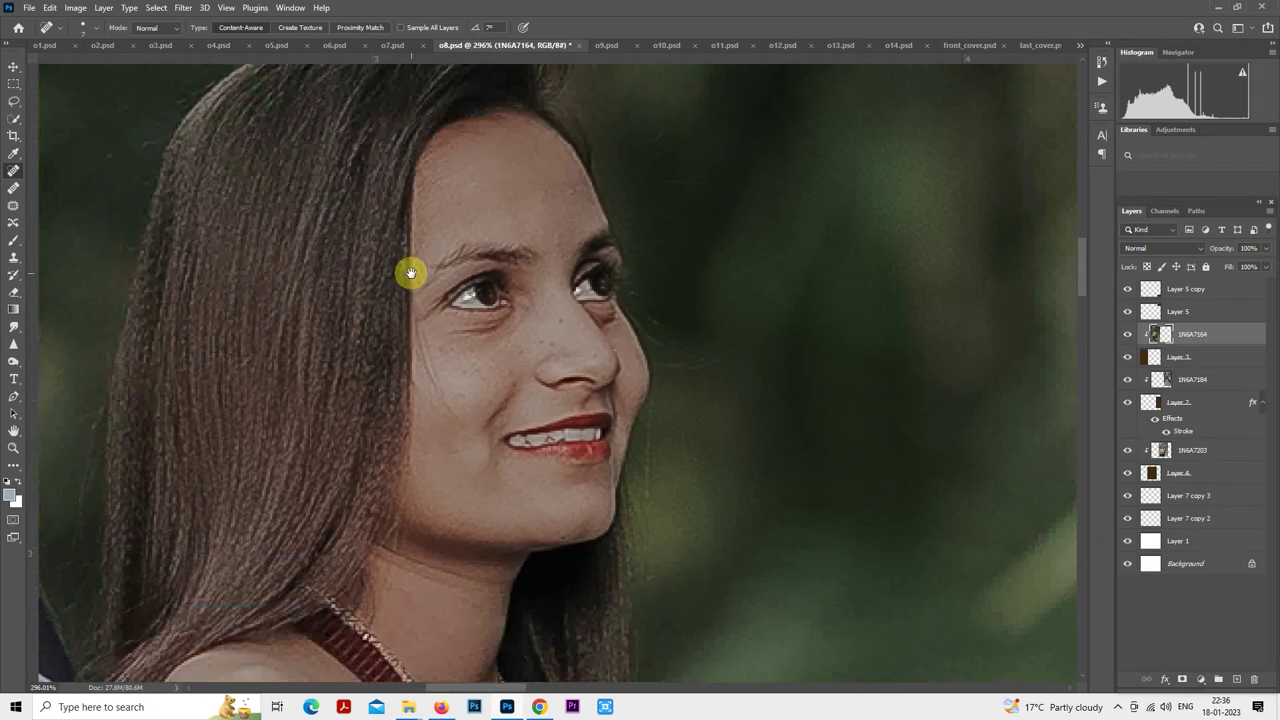
click(592, 243)
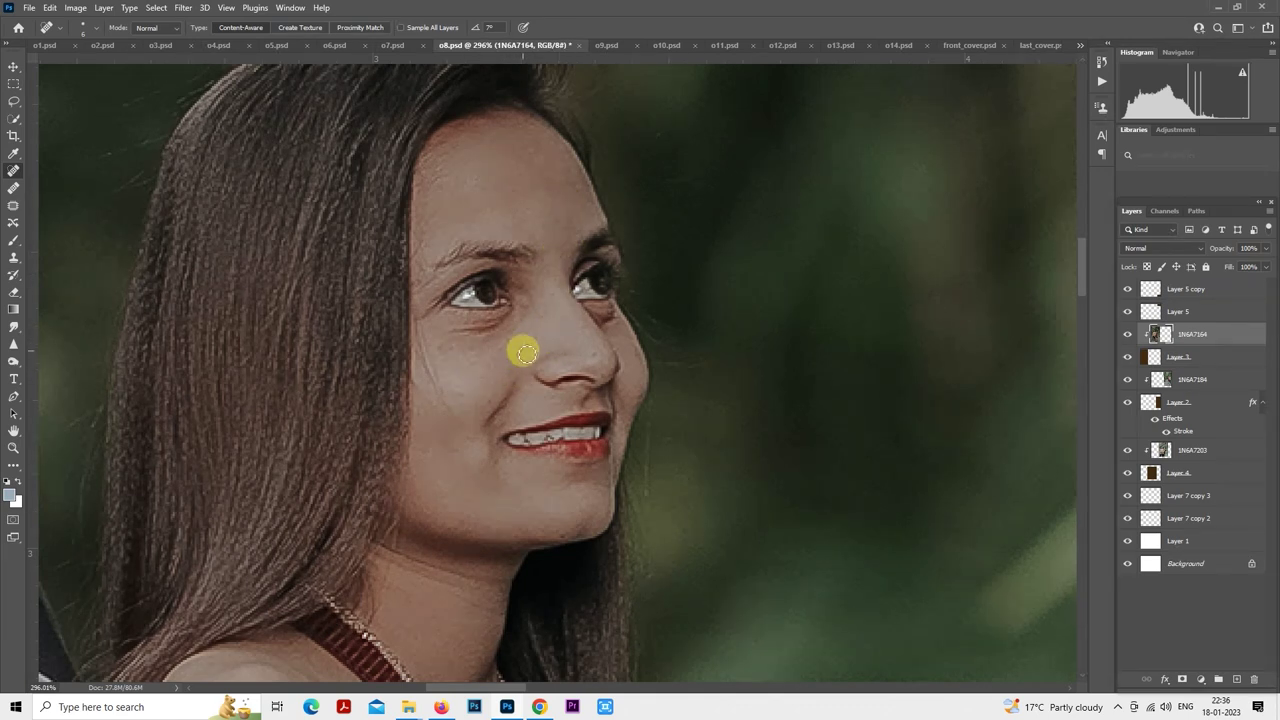
scroll(510, 372, down, 6)
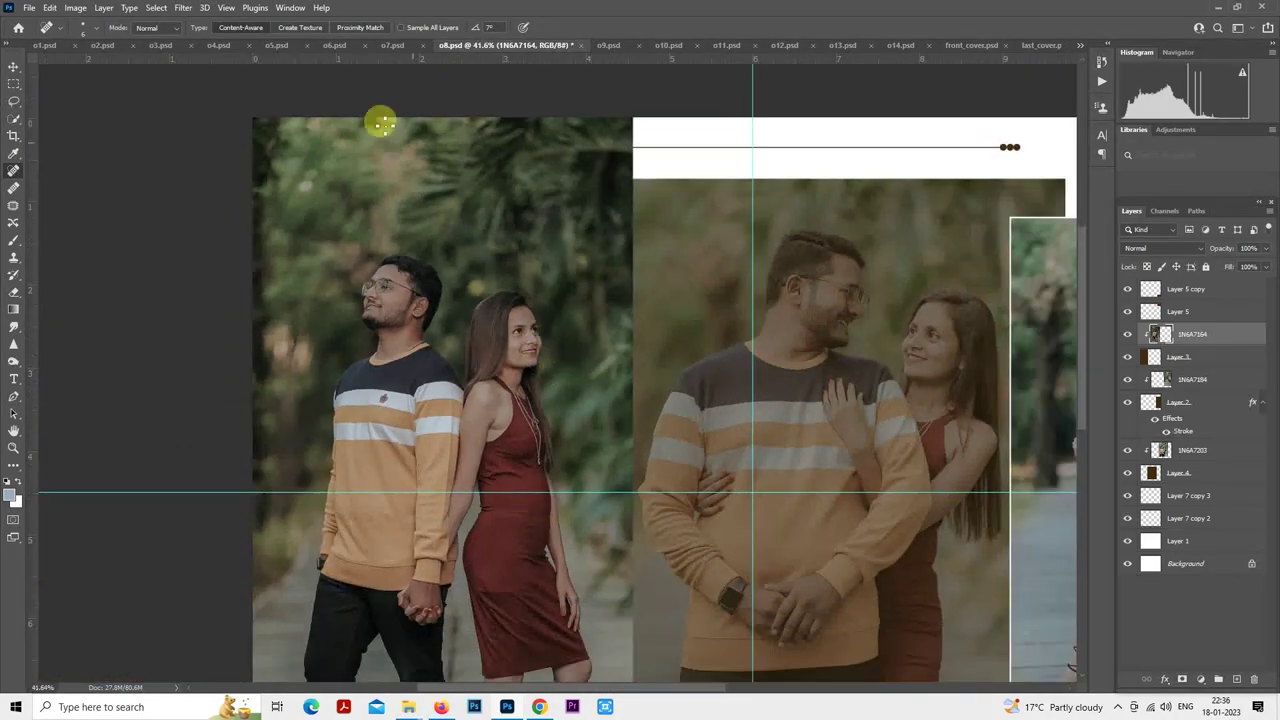
click(184, 8)
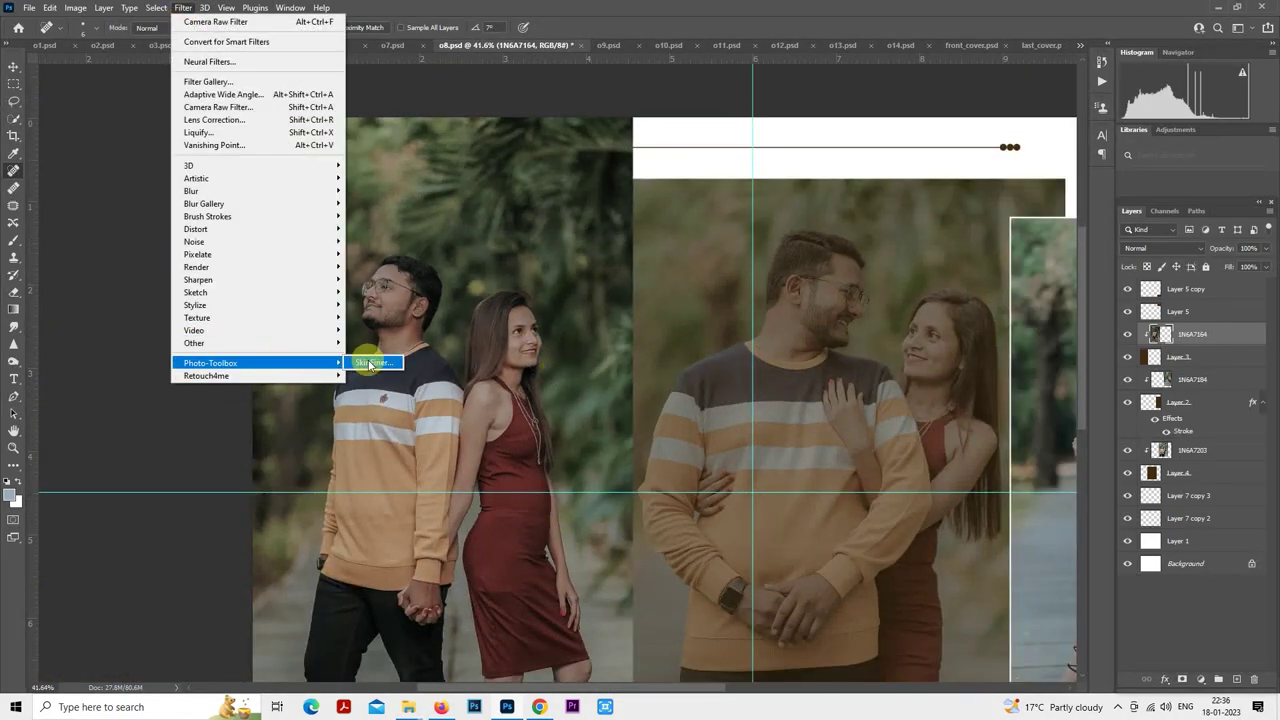
- Run SkinFiner on the left photo, check the 1:1 preview and apply the smoothing
click(710, 296)
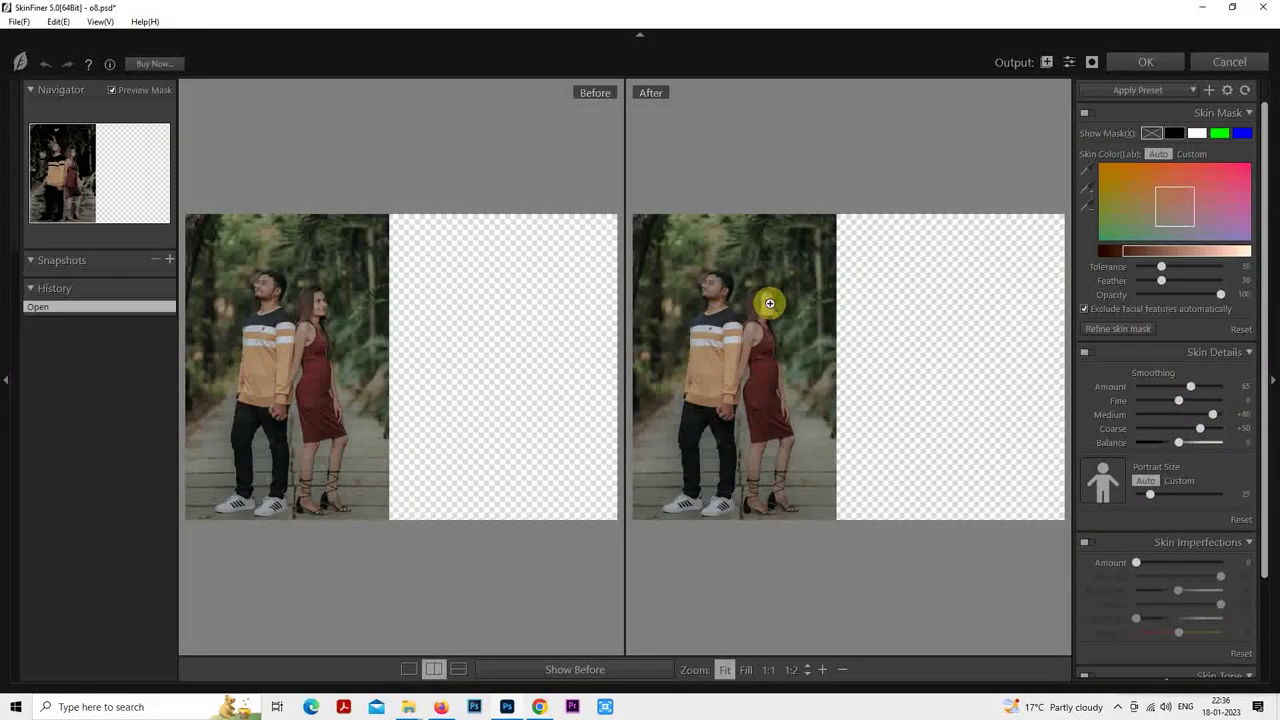
click(768, 300)
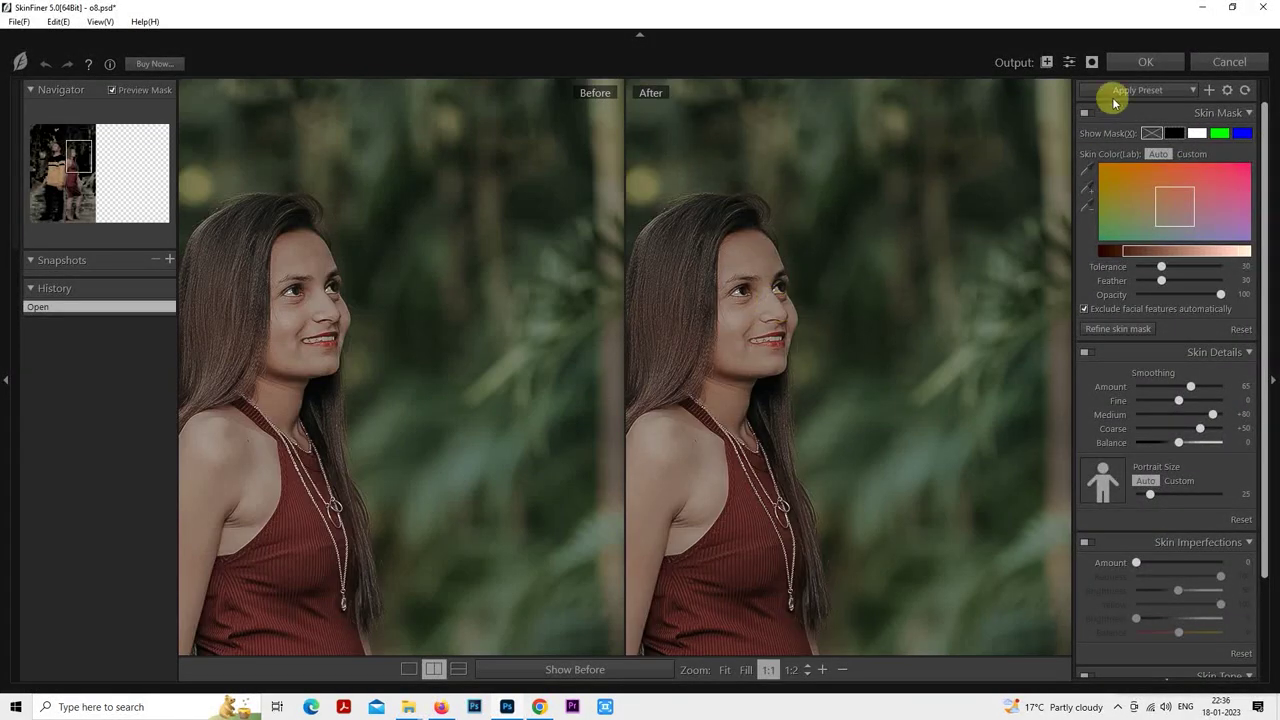
click(1135, 65)
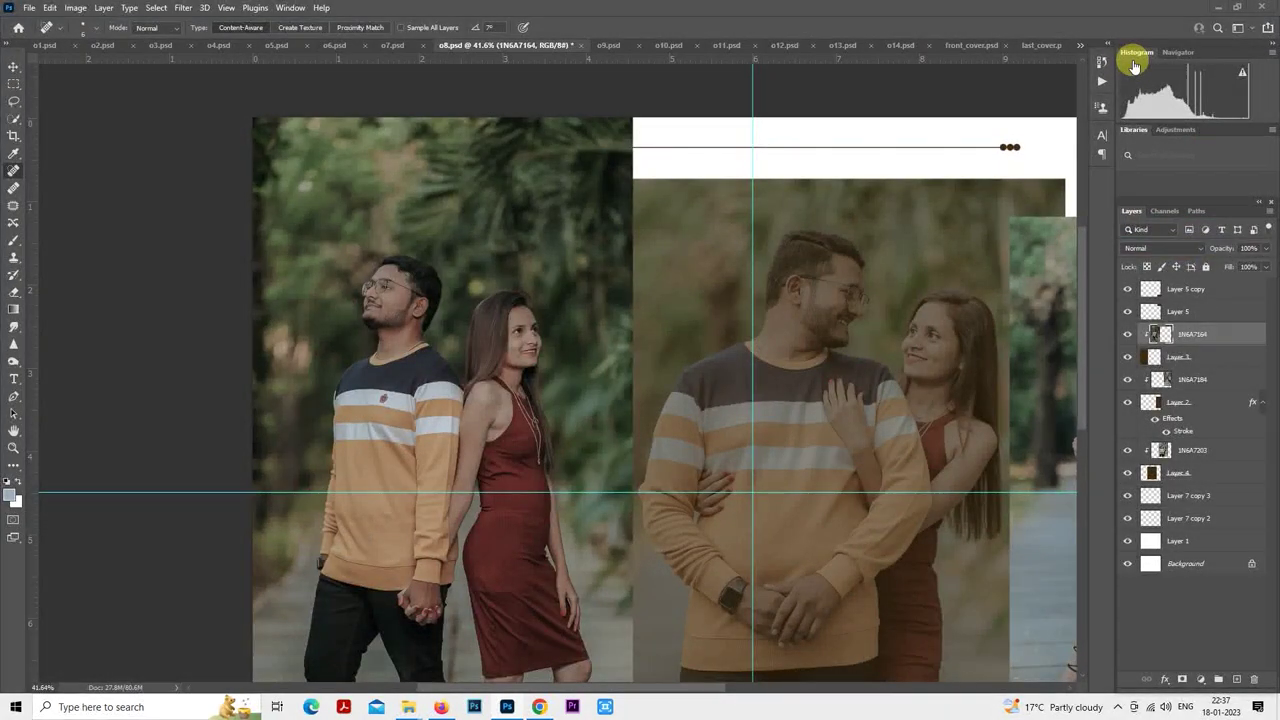
- On layer 1N6A7184, heal two spots on the man's forehead
scroll(571, 368, down, 5)
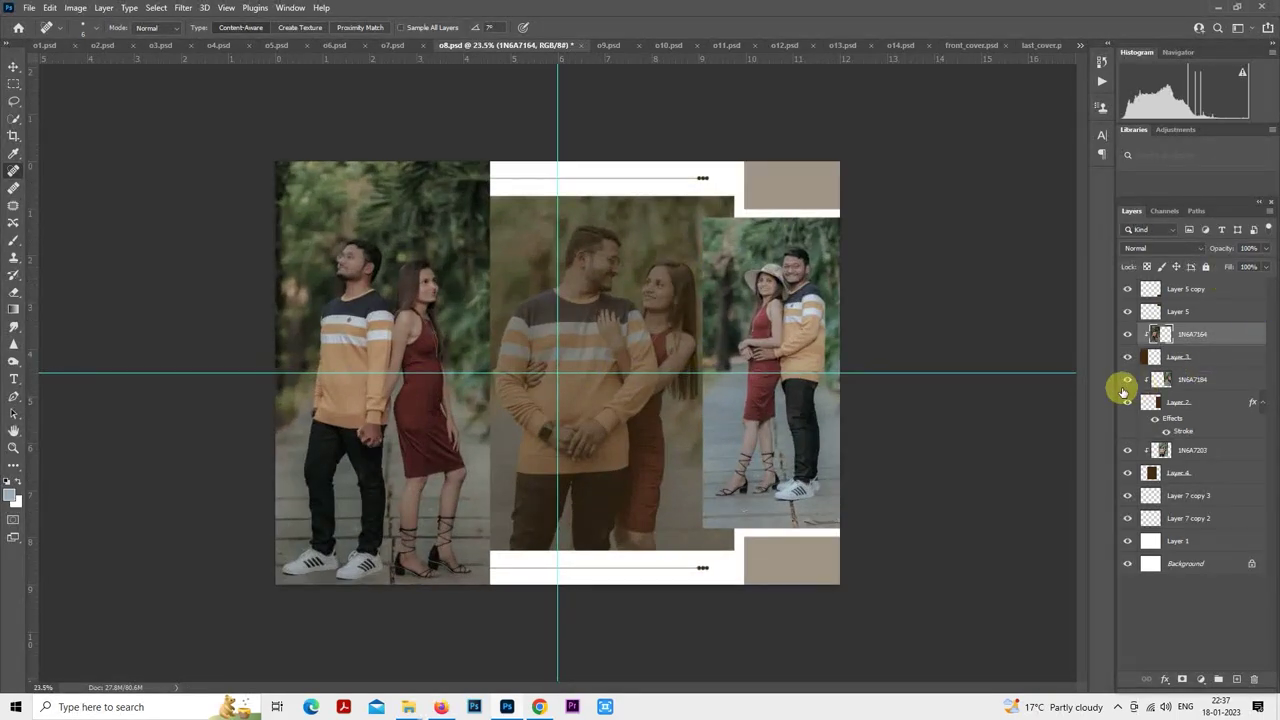
click(1170, 379)
scroll(845, 273, up, 10)
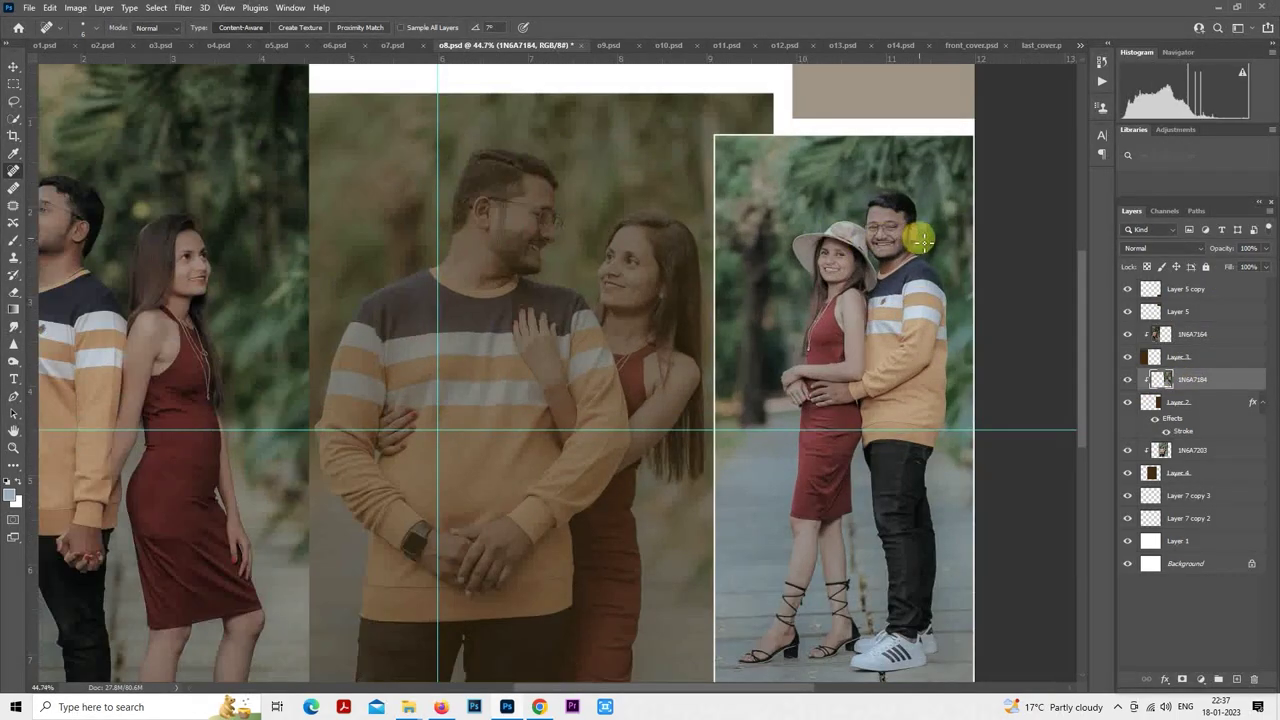
scroll(736, 317, up, 2)
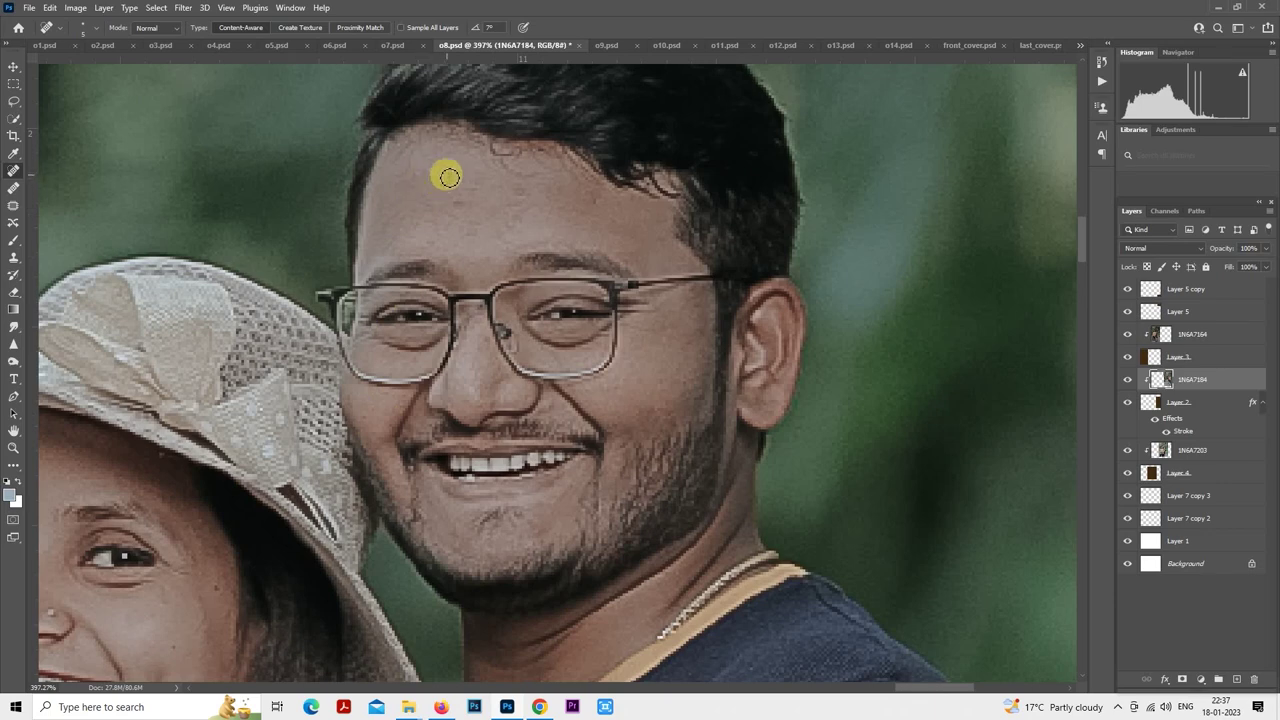
click(462, 205)
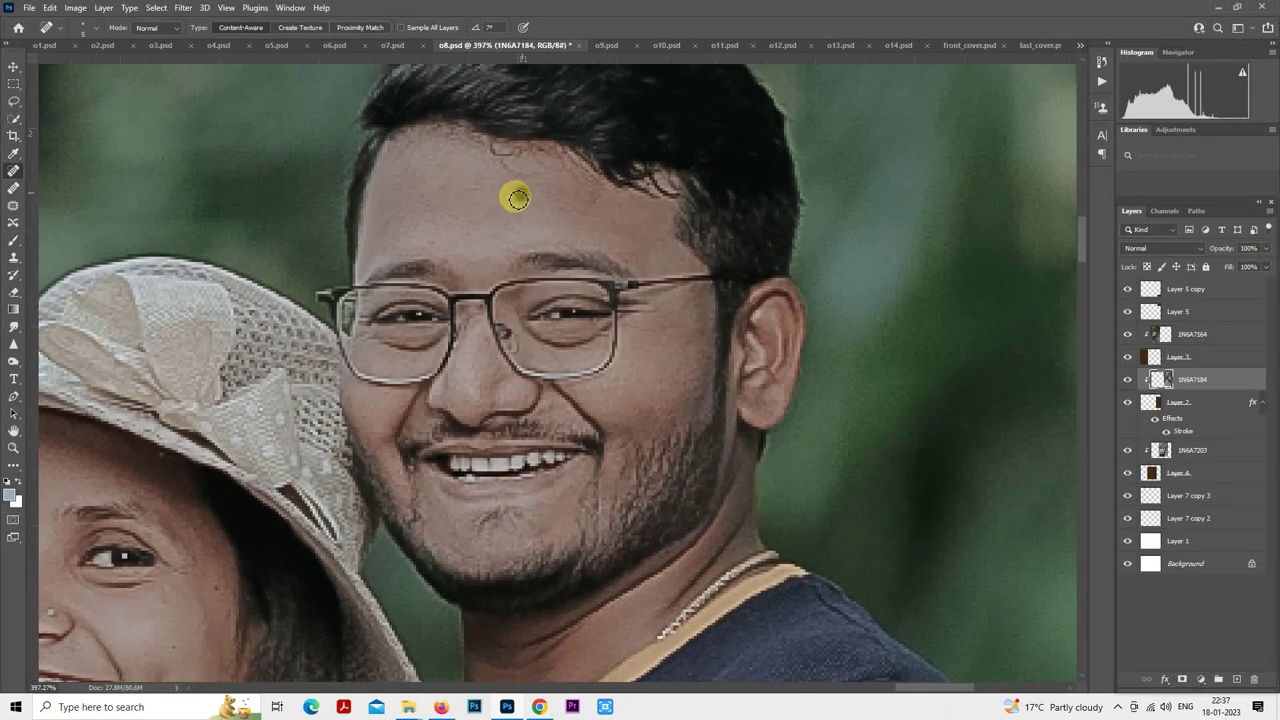
click(584, 213)
scroll(731, 206, down, 3)
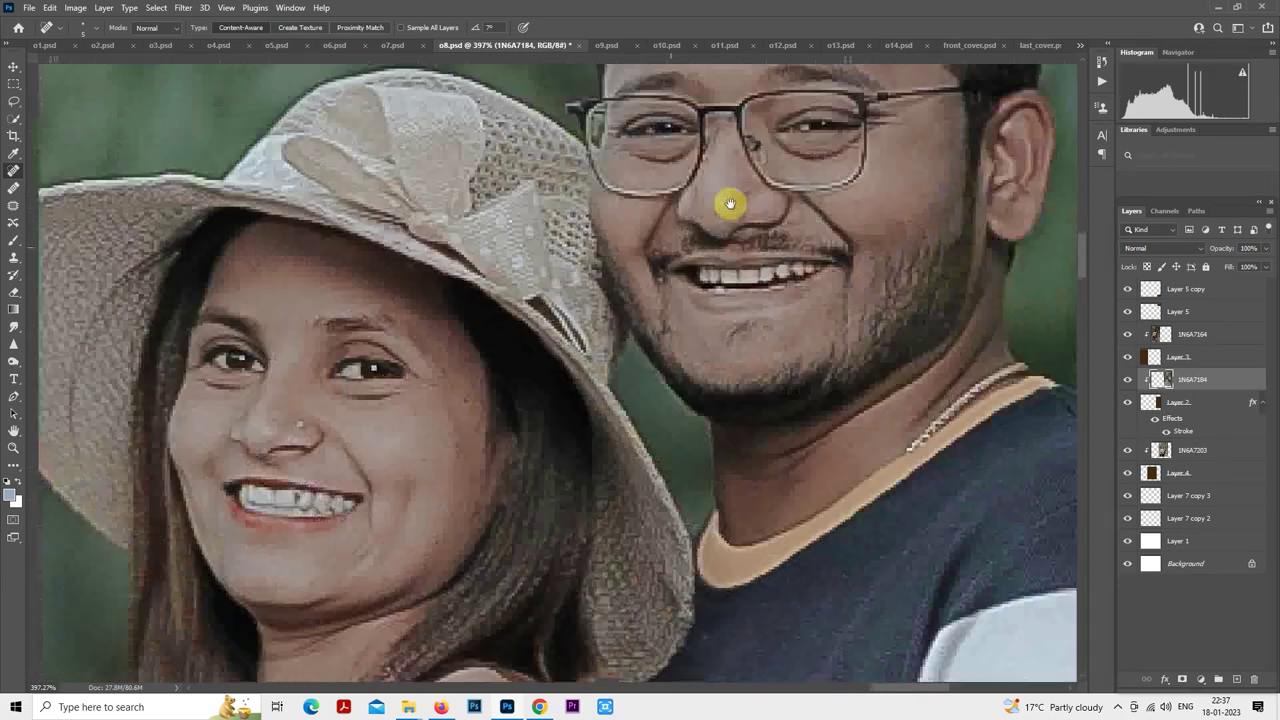
scroll(457, 386, up, 4)
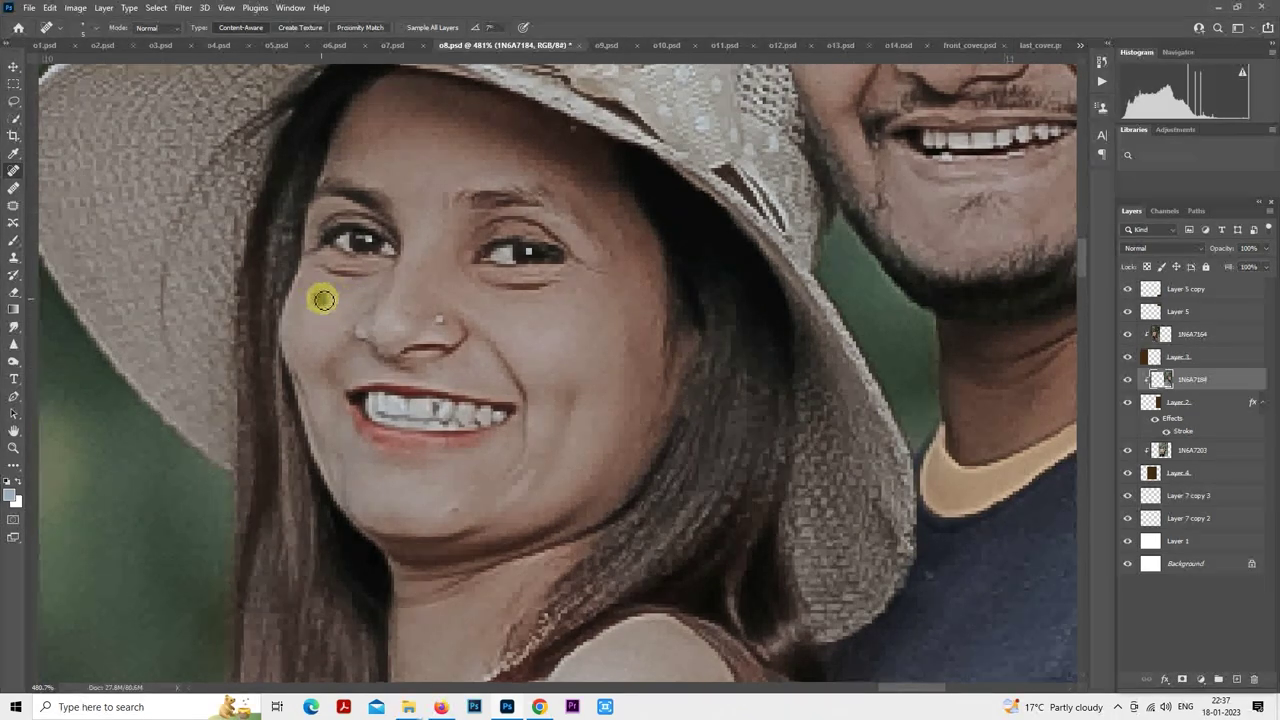
- Heal the woman's cheek blemish and load the middle photo 1N6A7203 as a selection
click(395, 115)
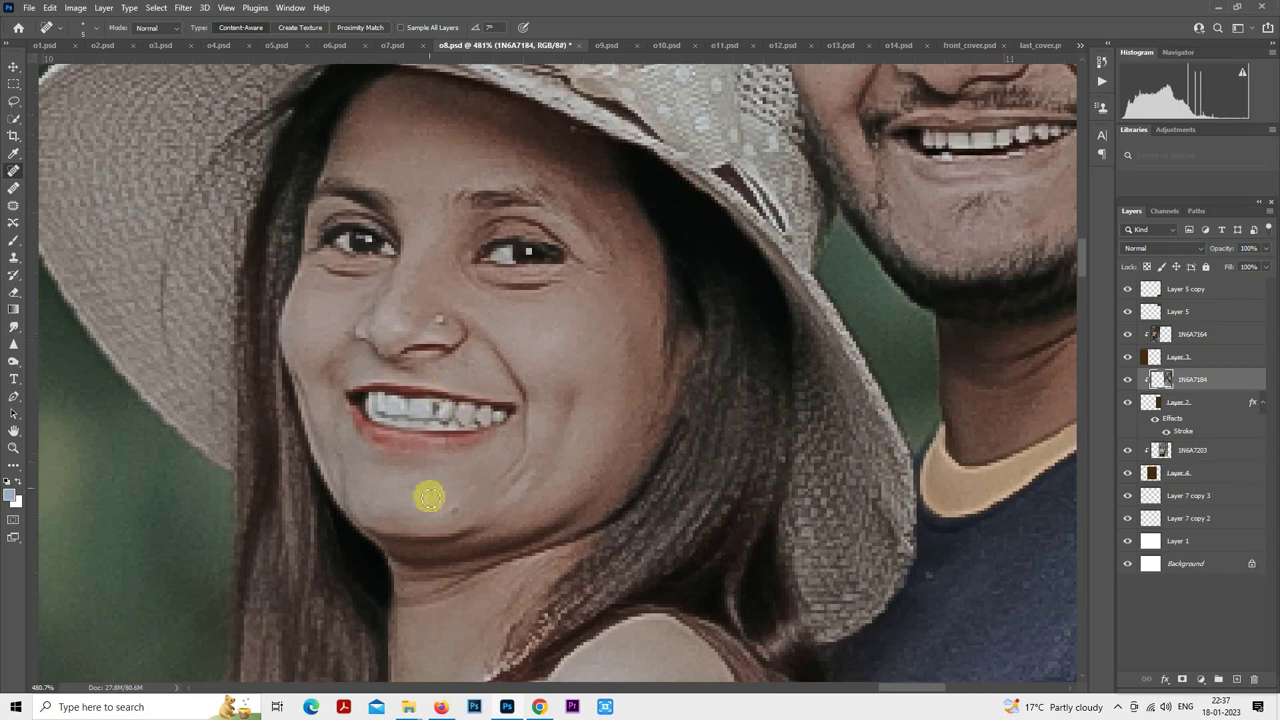
scroll(470, 370, down, 2)
scroll(474, 373, down, 1)
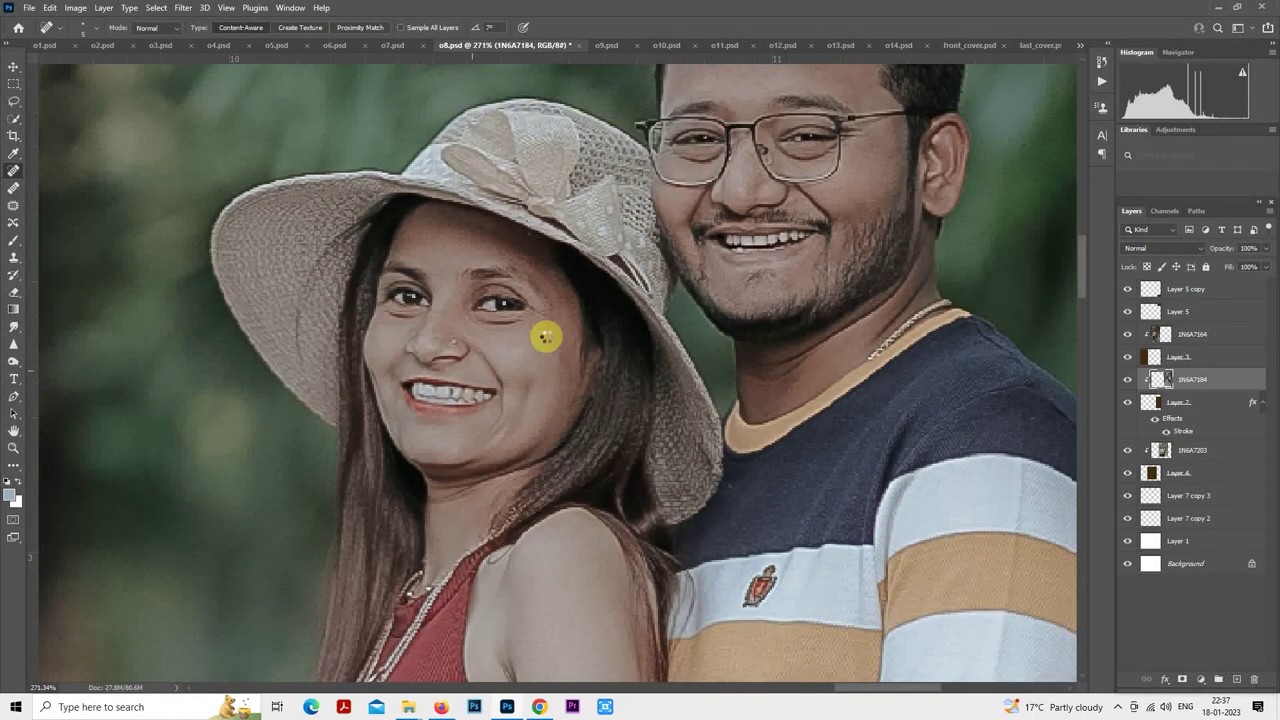
scroll(547, 341, down, 4)
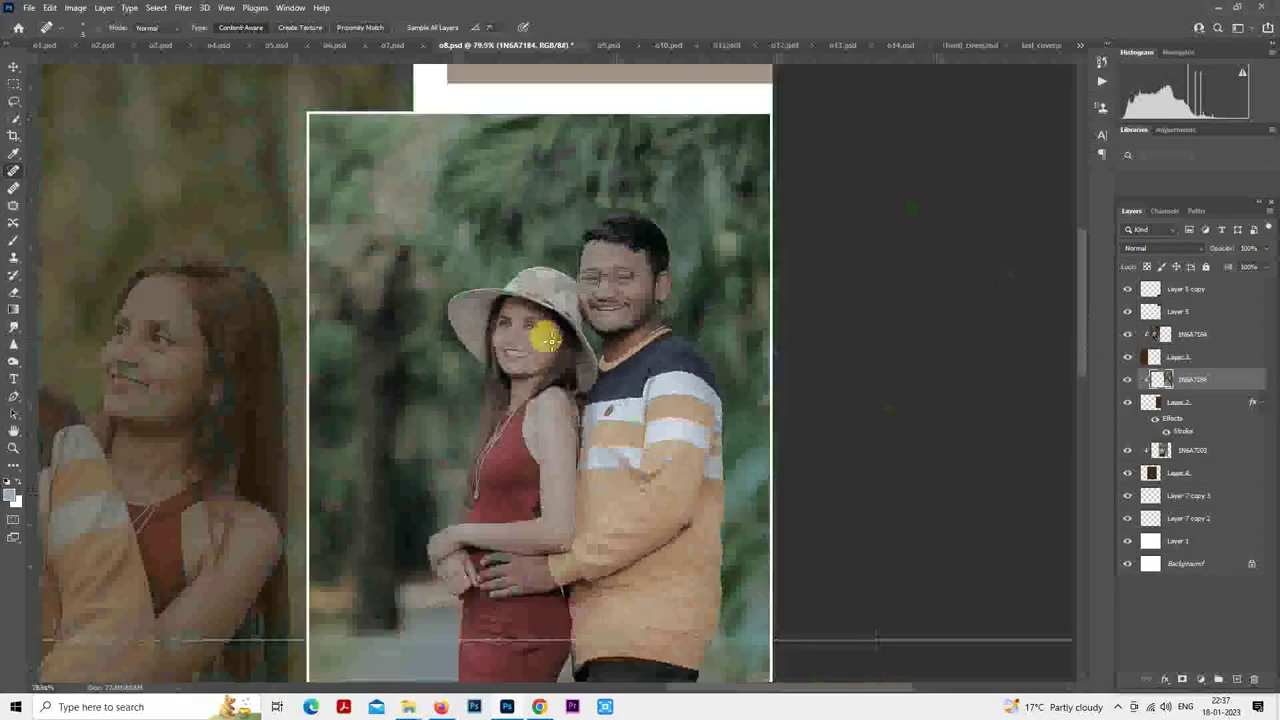
scroll(627, 308, up, 2)
scroll(627, 308, down, 5)
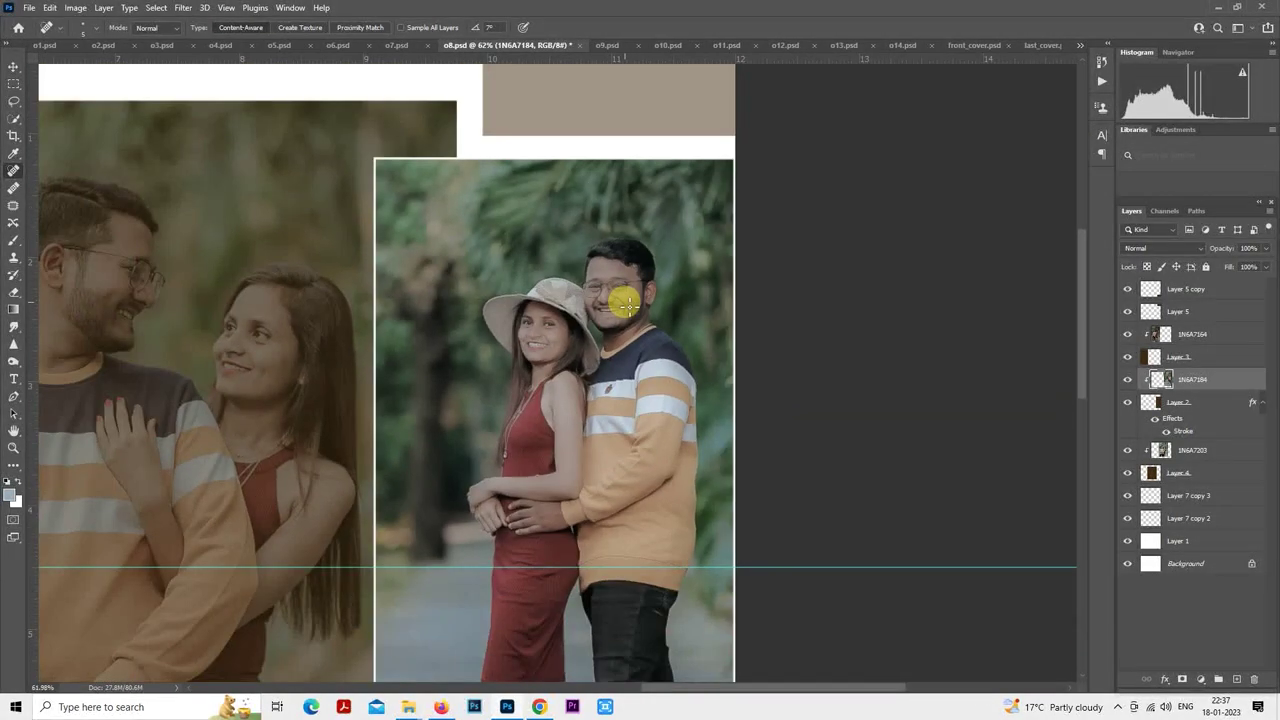
scroll(866, 331, up, 1)
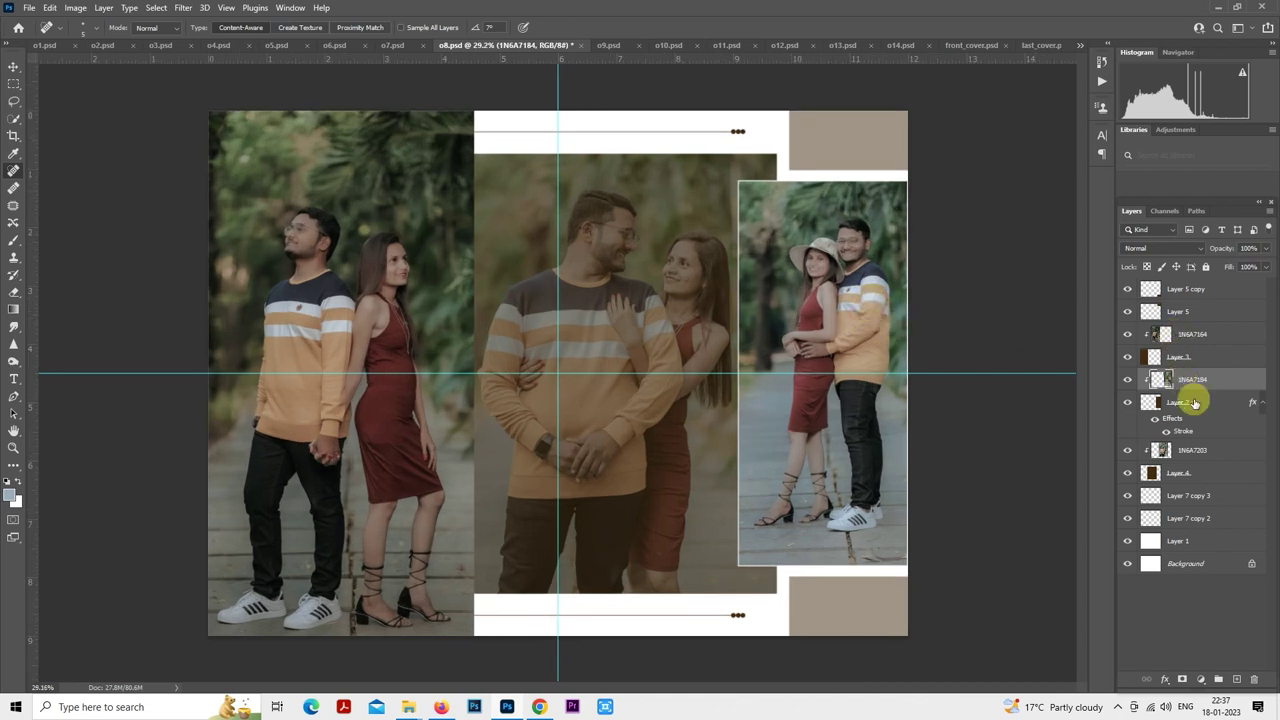
click(1157, 450)
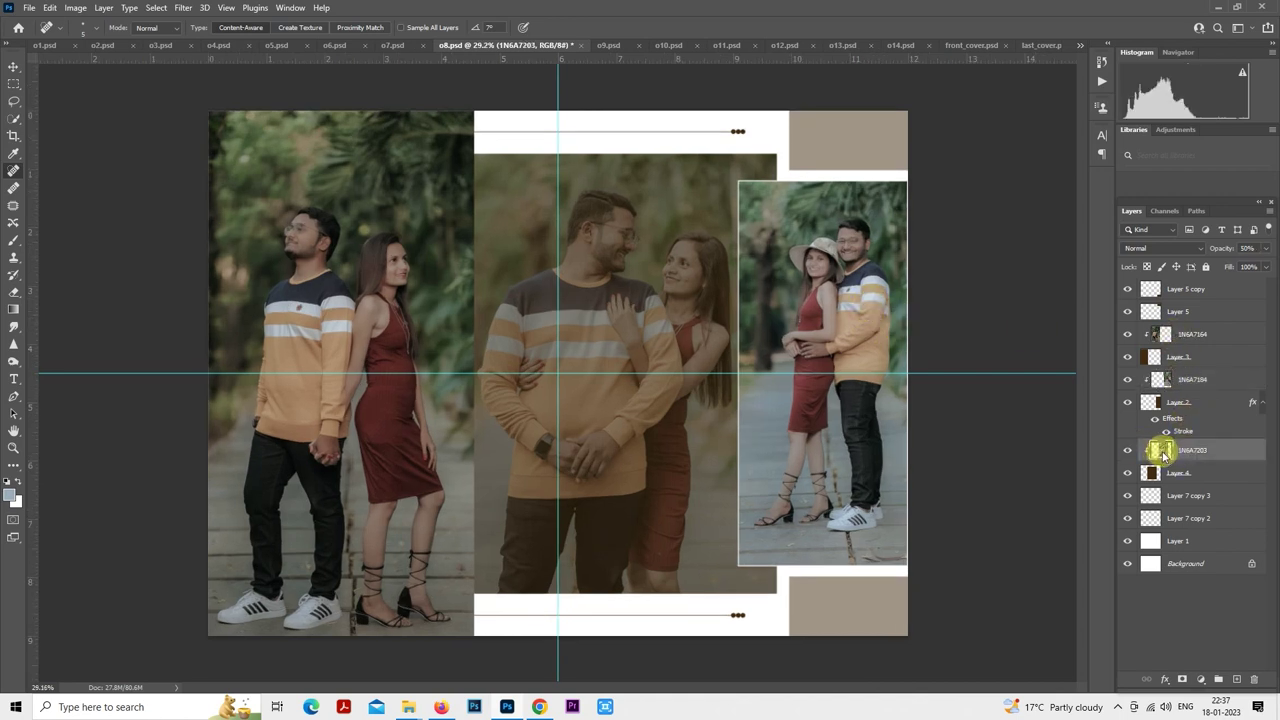
ctrl+click(1160, 452)
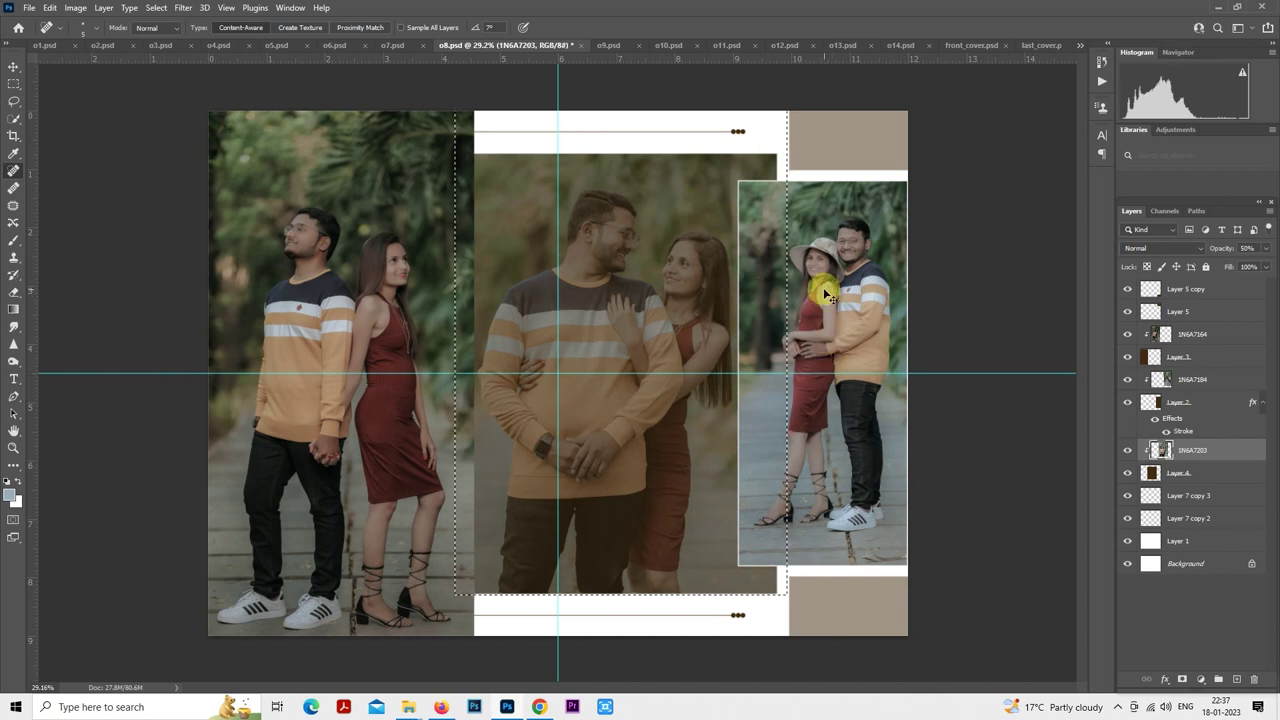
- Export the o8 spread as a JPEG copy at Quality 12 (Maximum)
scroll(826, 293, down, 1)
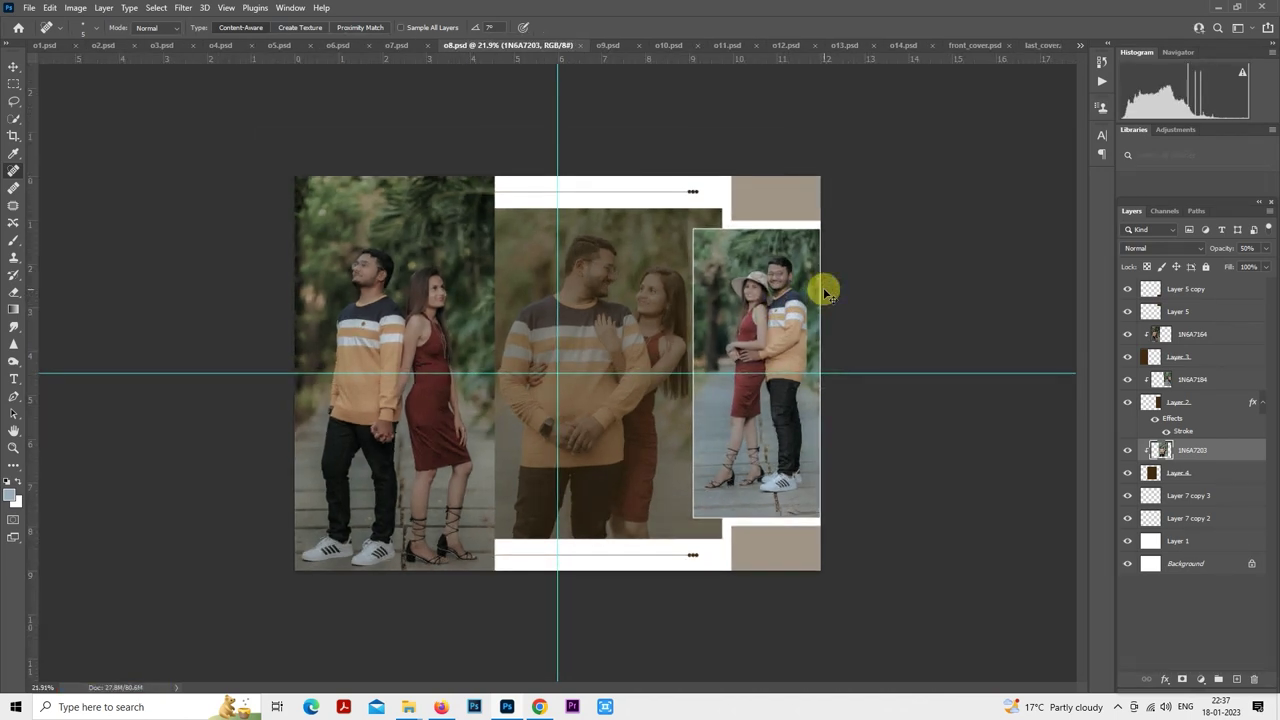
key(ctrl+alt+s)
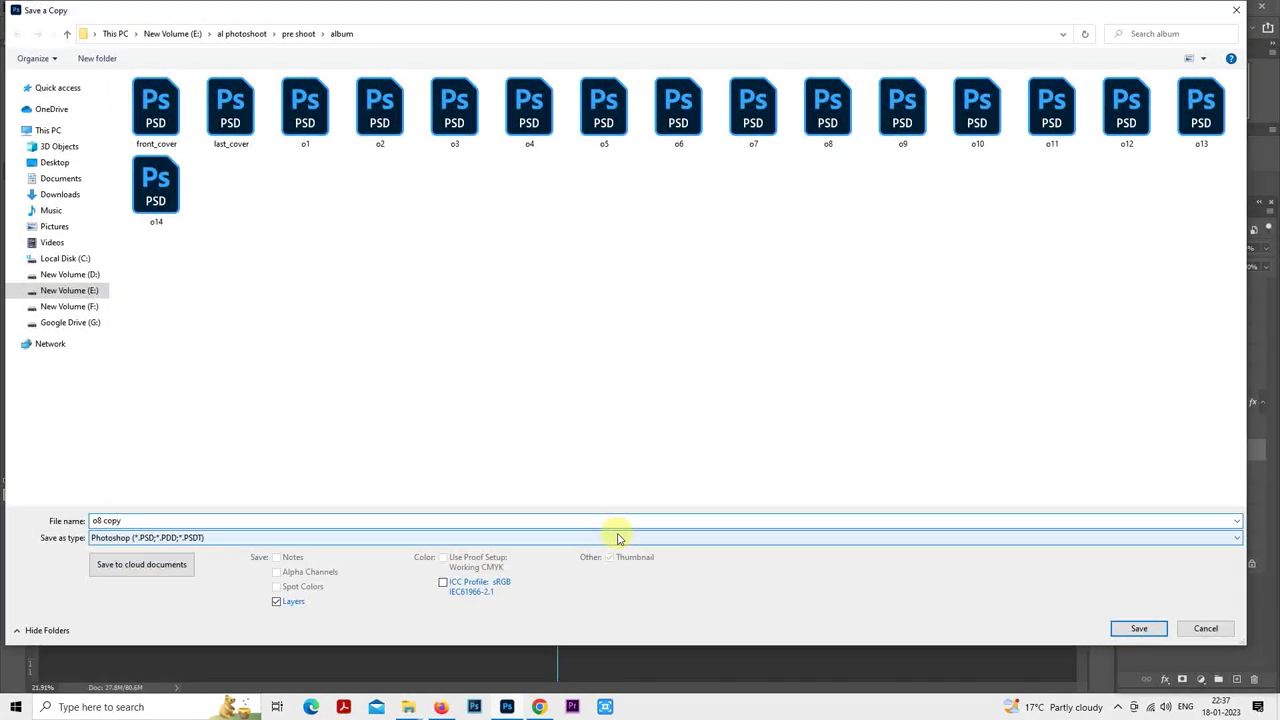
click(614, 533)
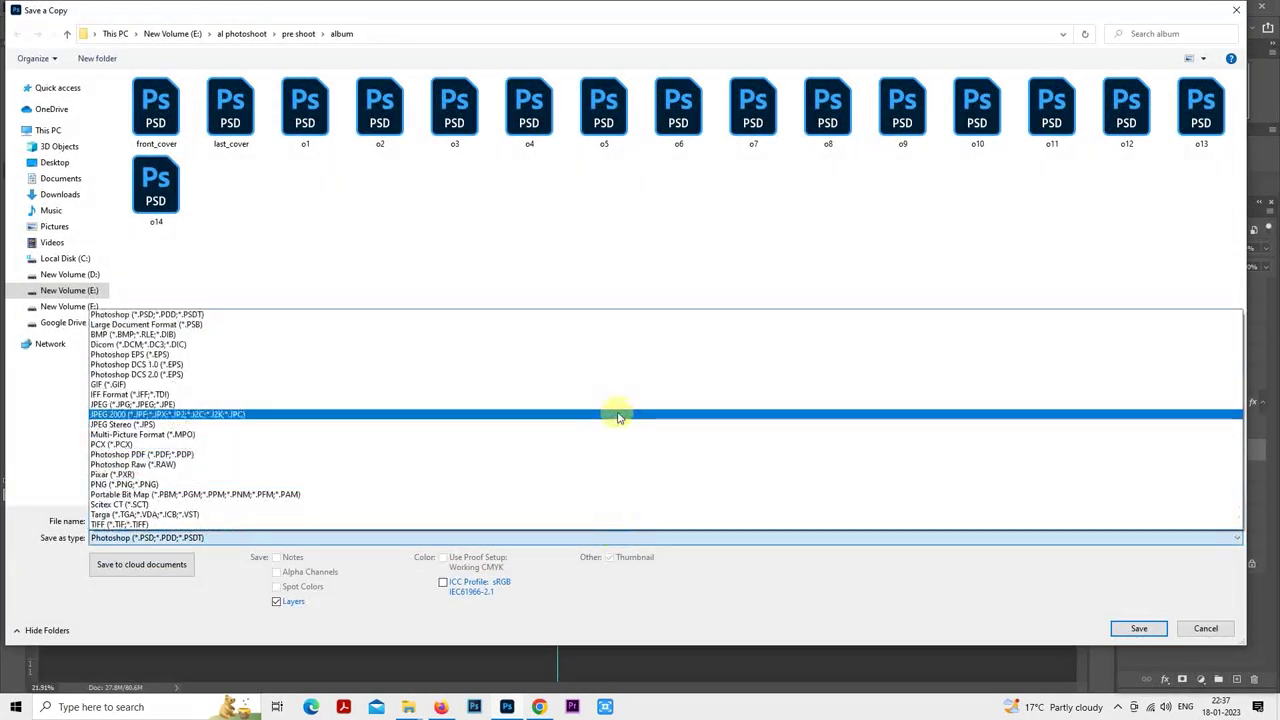
click(614, 405)
click(1140, 628)
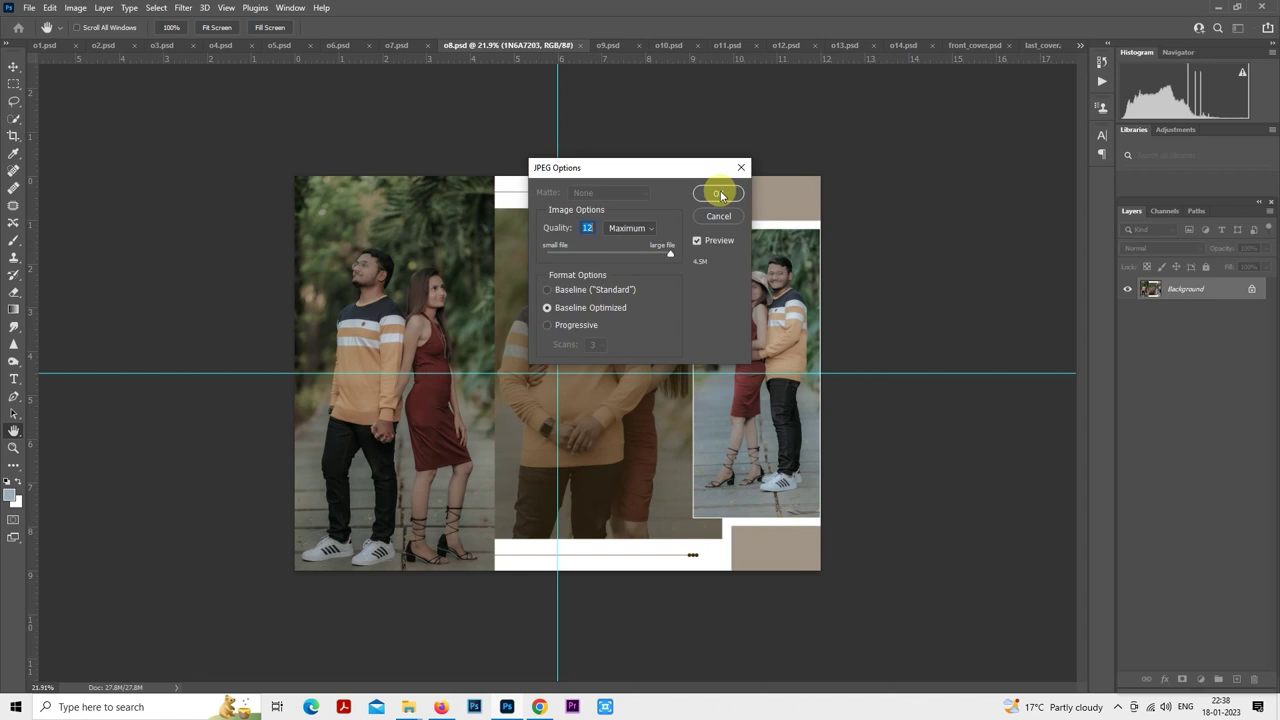
click(720, 193)
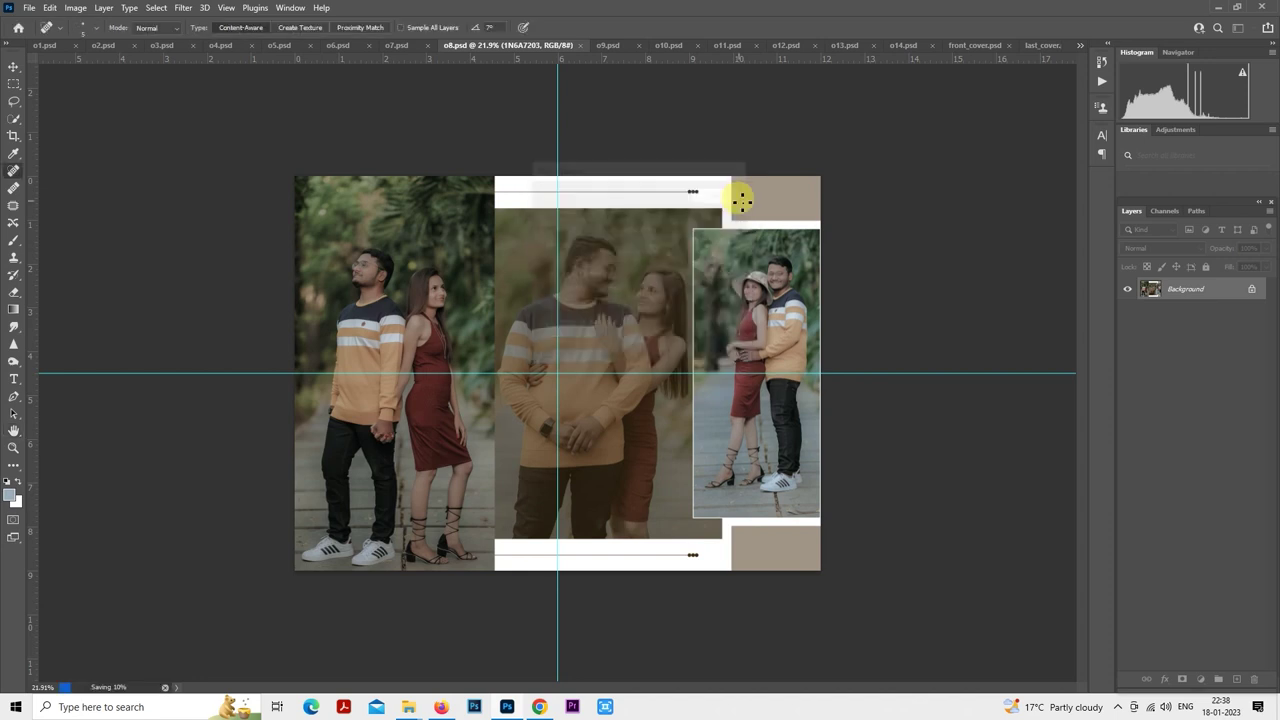
- On the o9 spread, rasterize layer 1N6A7214 and nudge the photo slightly with Free Transform
click(610, 45)
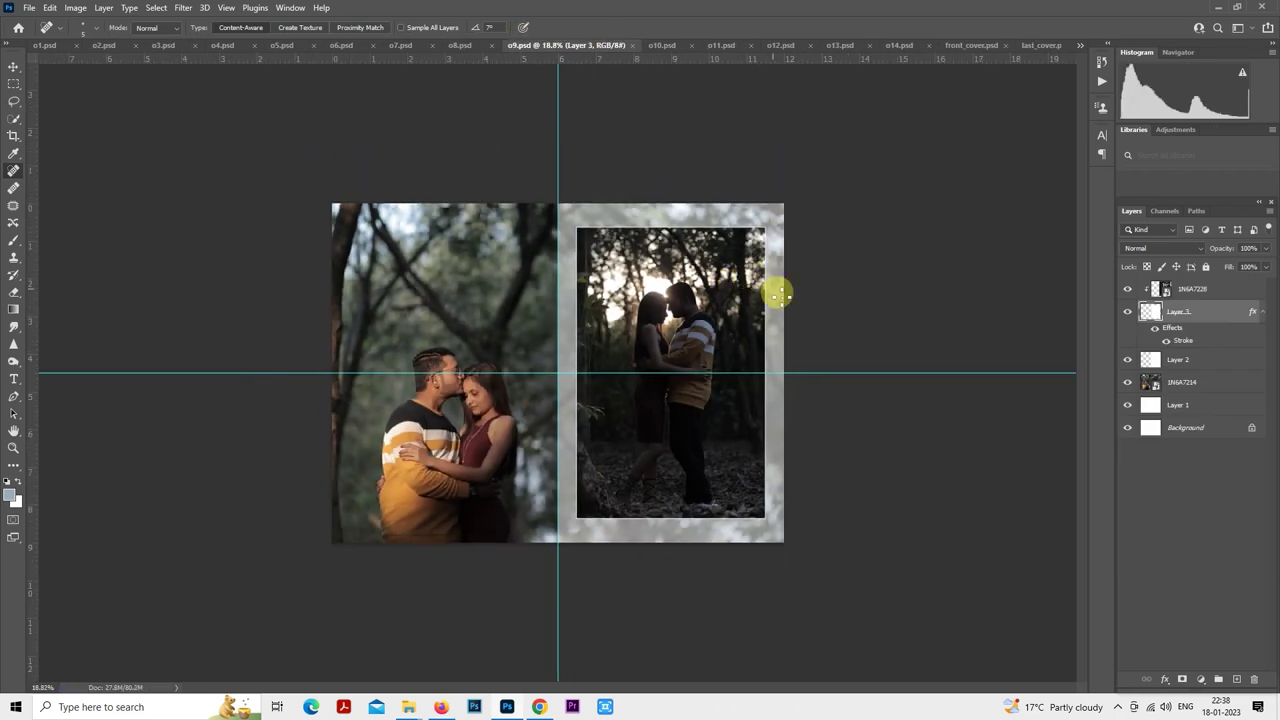
right_click(1196, 385)
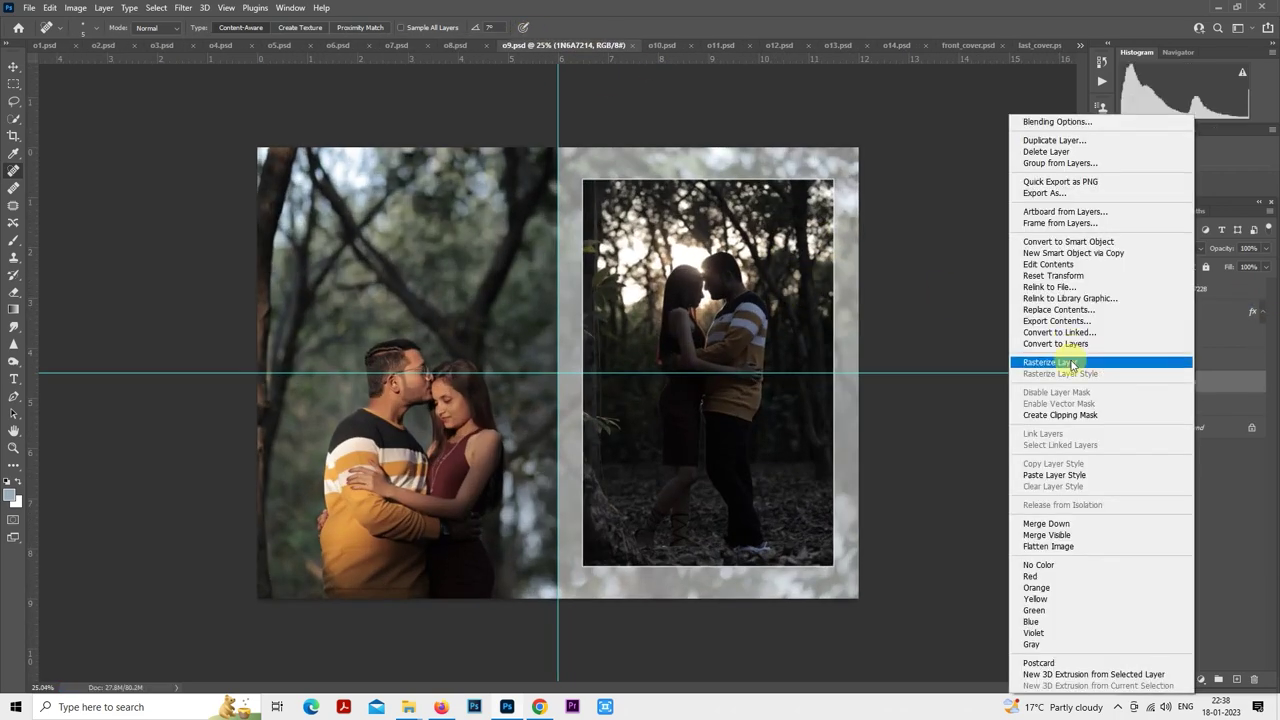
click(1066, 360)
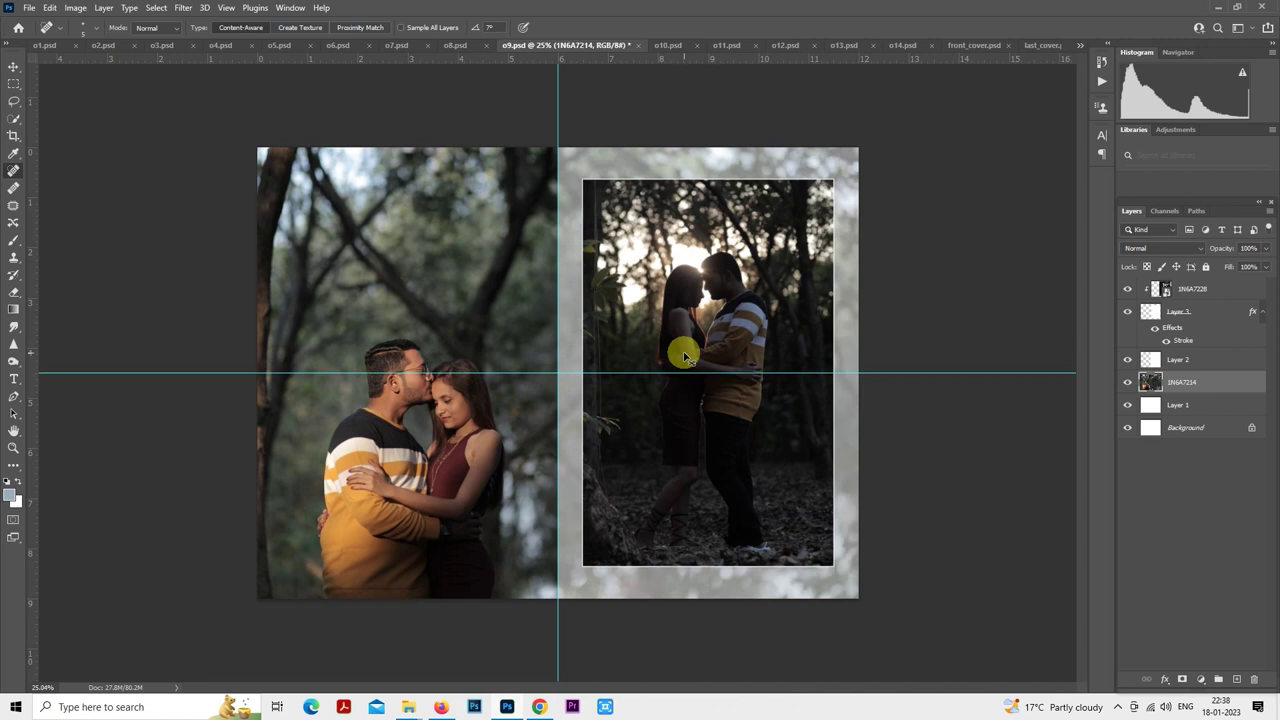
right_click(688, 296)
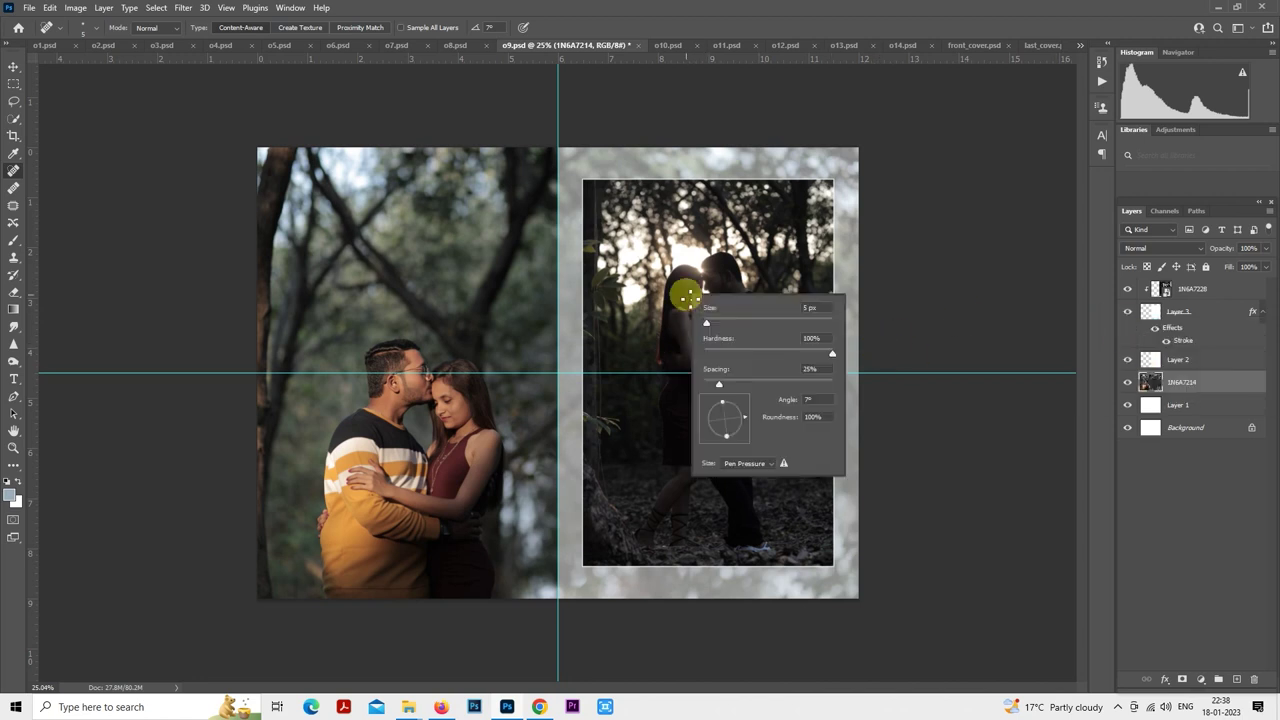
click(14, 84)
right_click(473, 311)
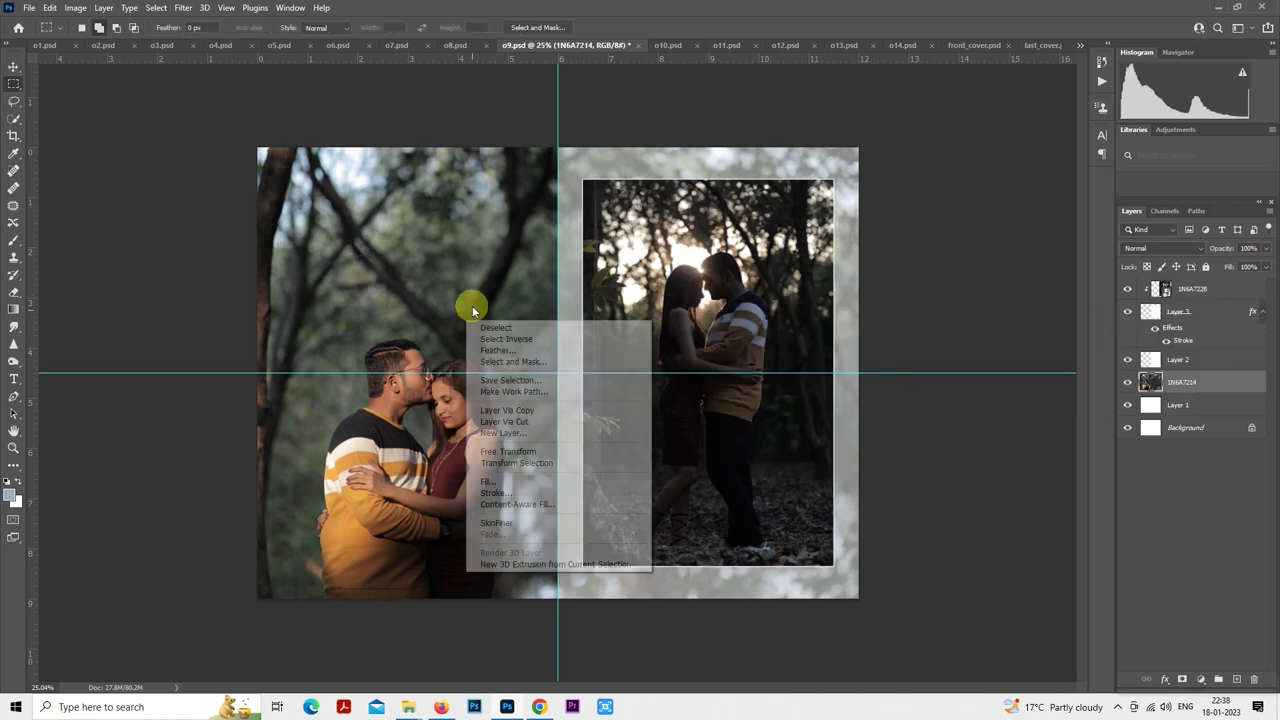
click(520, 451)
drag(531, 429, 531, 433)
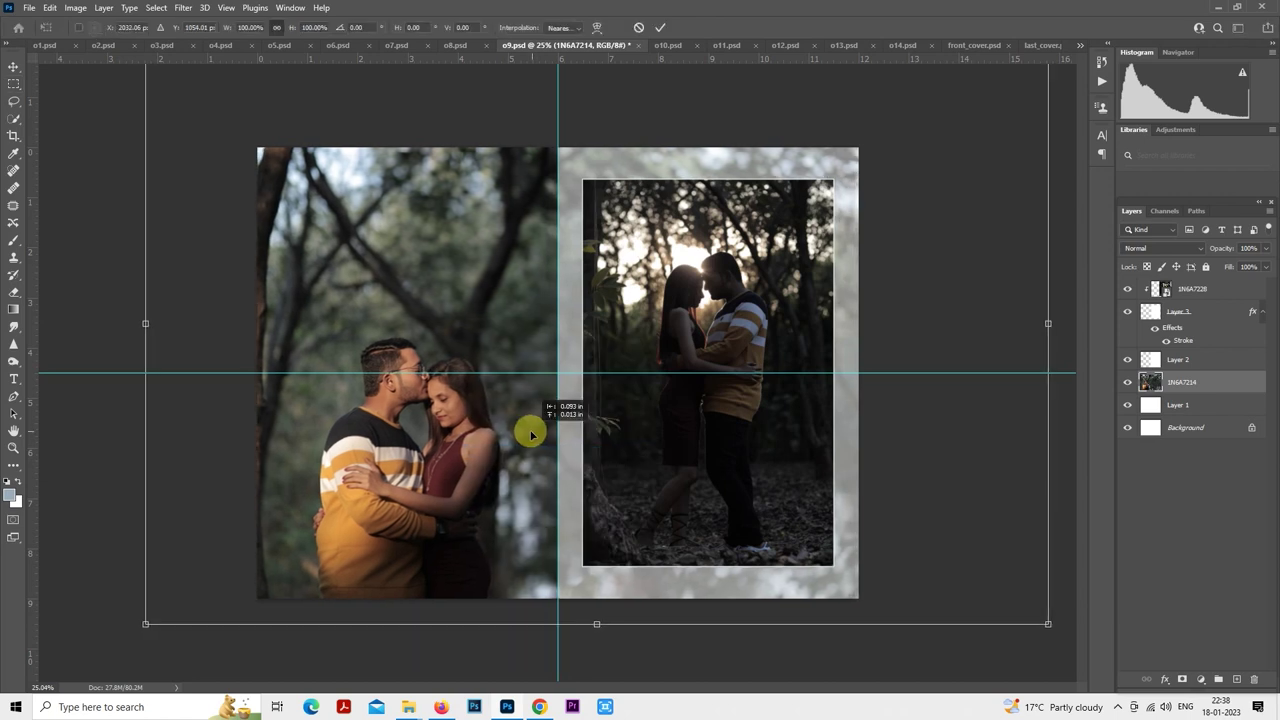
key(Return)
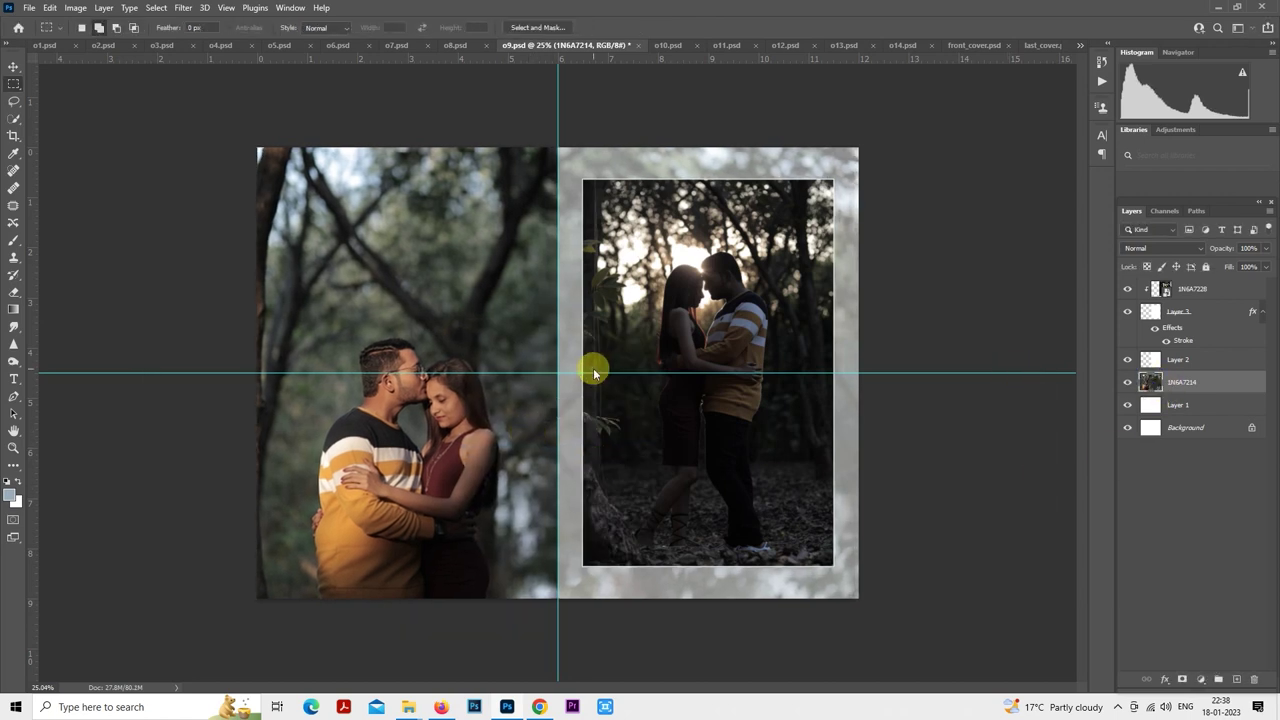
- Grade 1N6A7214 with 10portraits, exposure reset to 0.00 and orange saturation lowered to -64
key(ctrl+shift+a)
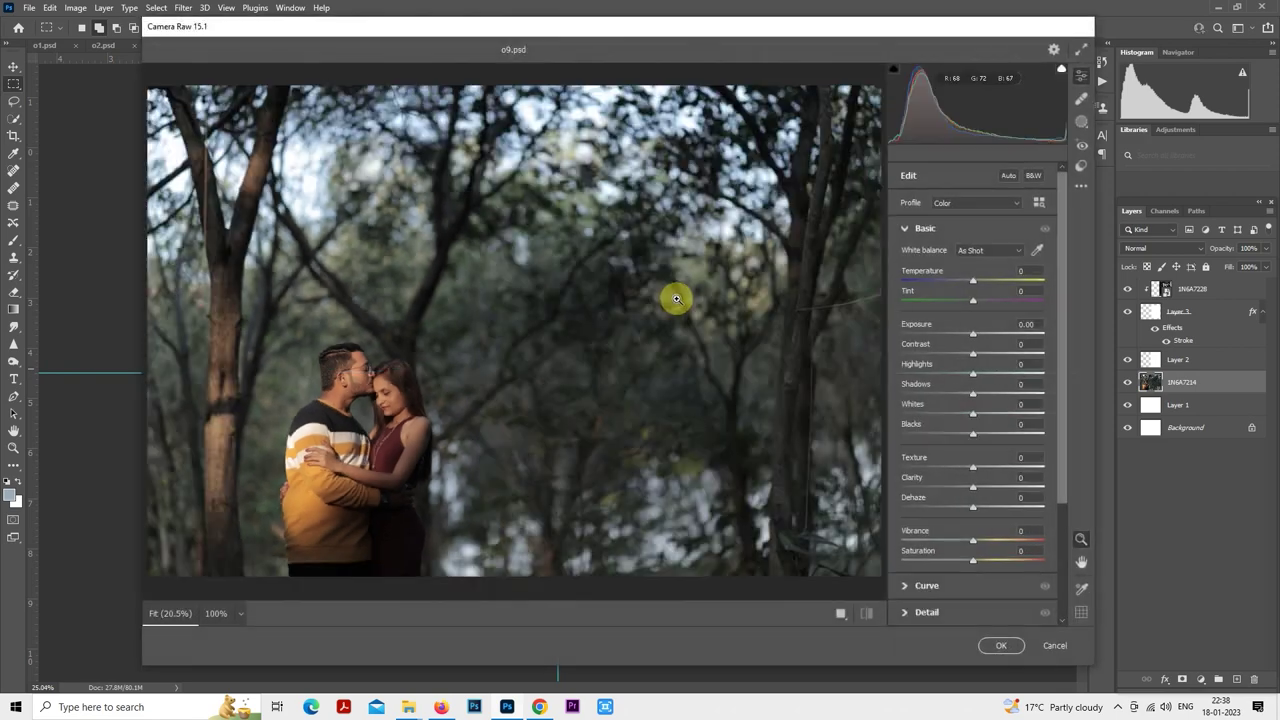
click(1081, 166)
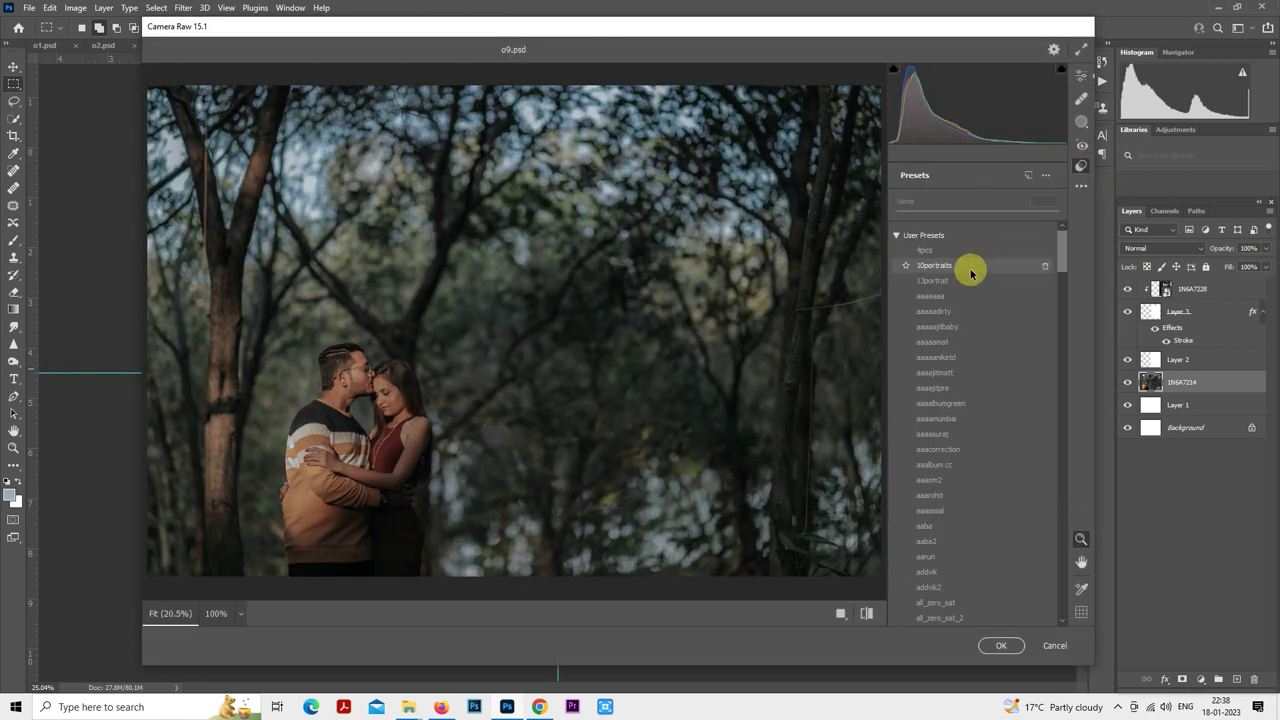
click(971, 268)
click(1081, 76)
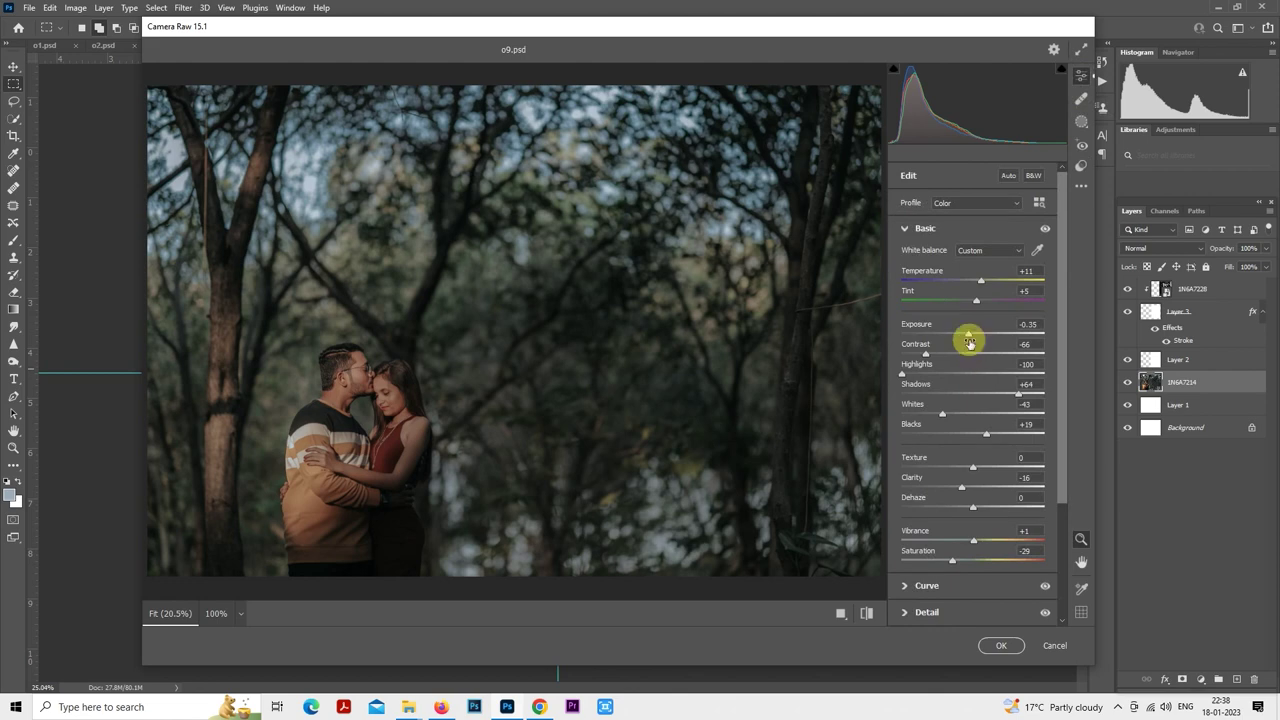
double_click(969, 335)
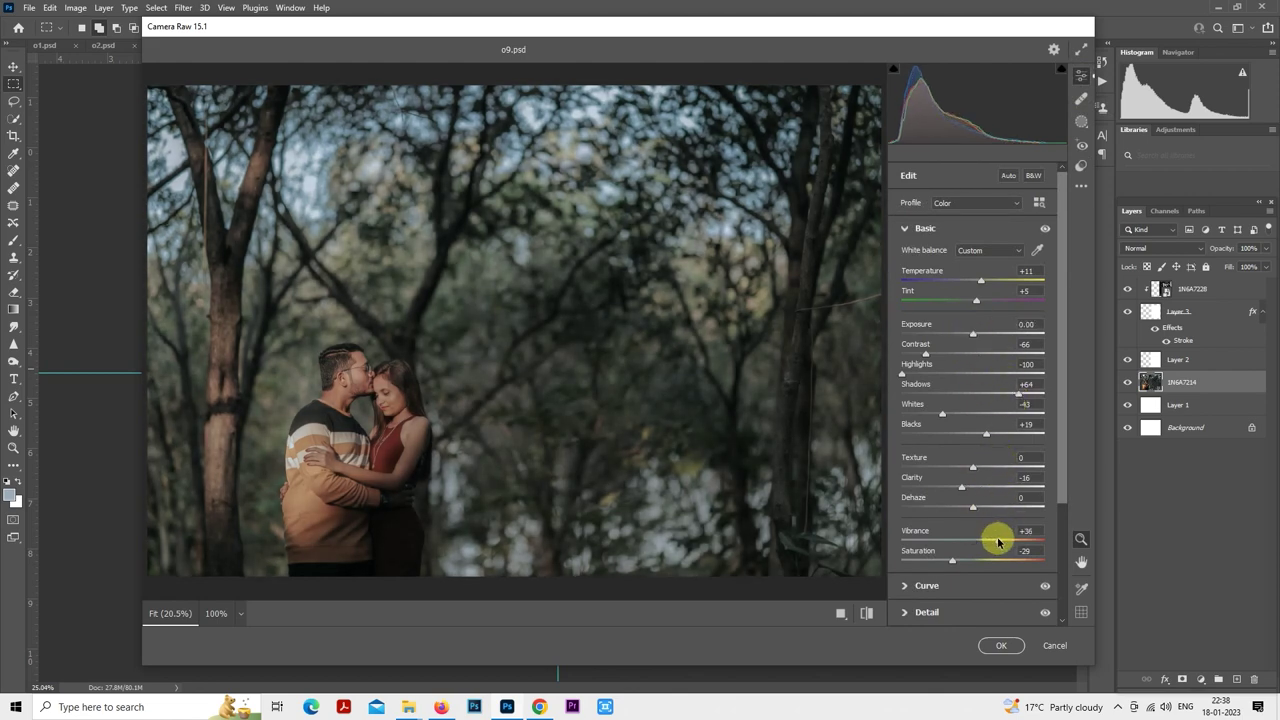
click(905, 228)
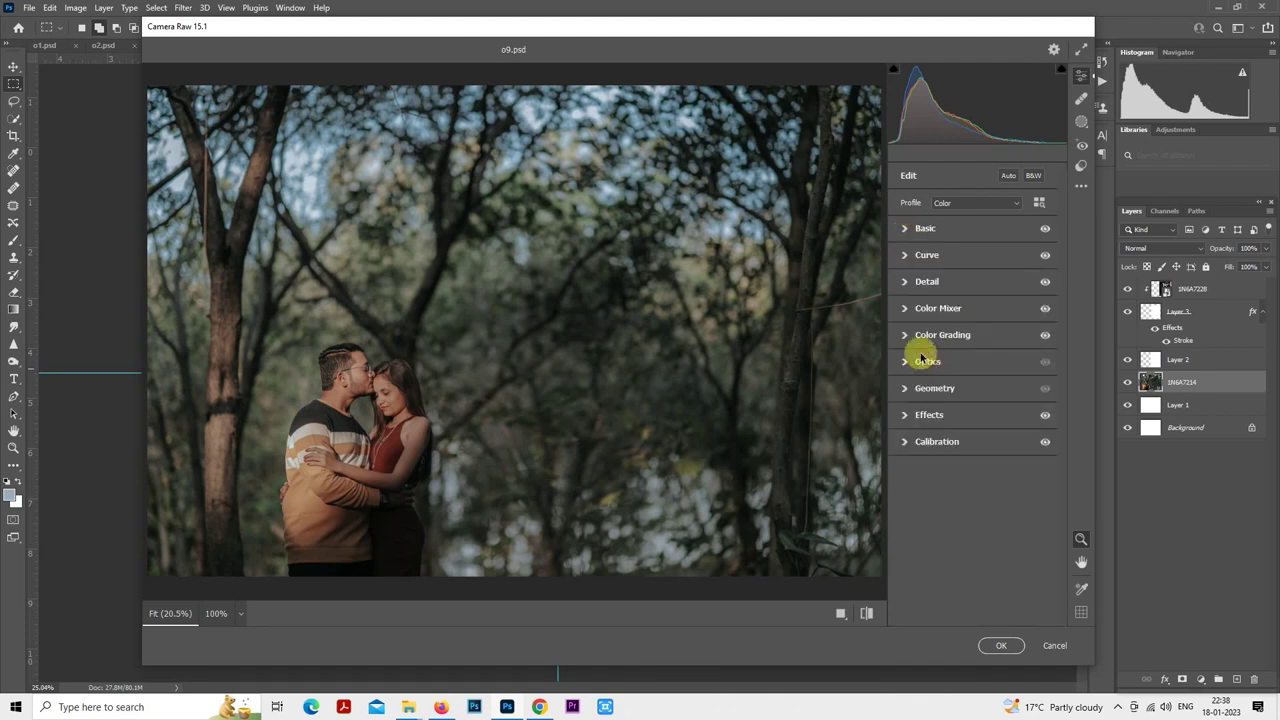
click(909, 311)
click(943, 349)
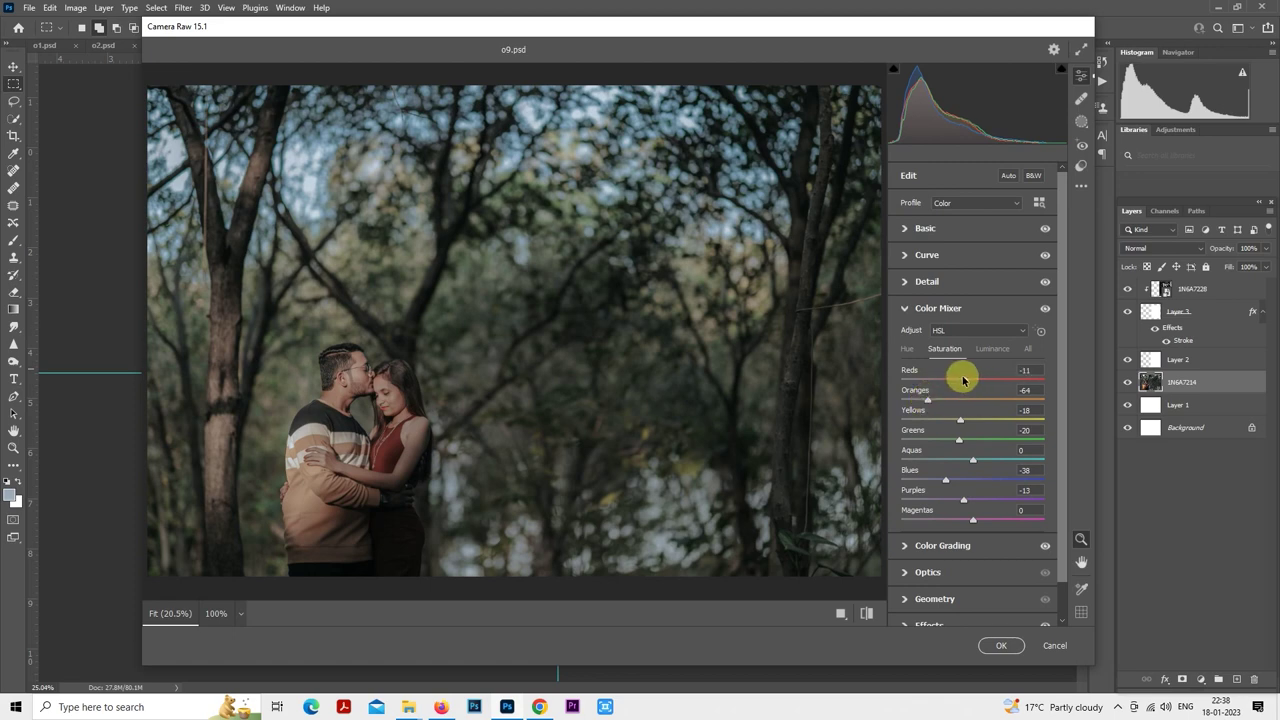
click(866, 613)
click(866, 613)
click(1000, 645)
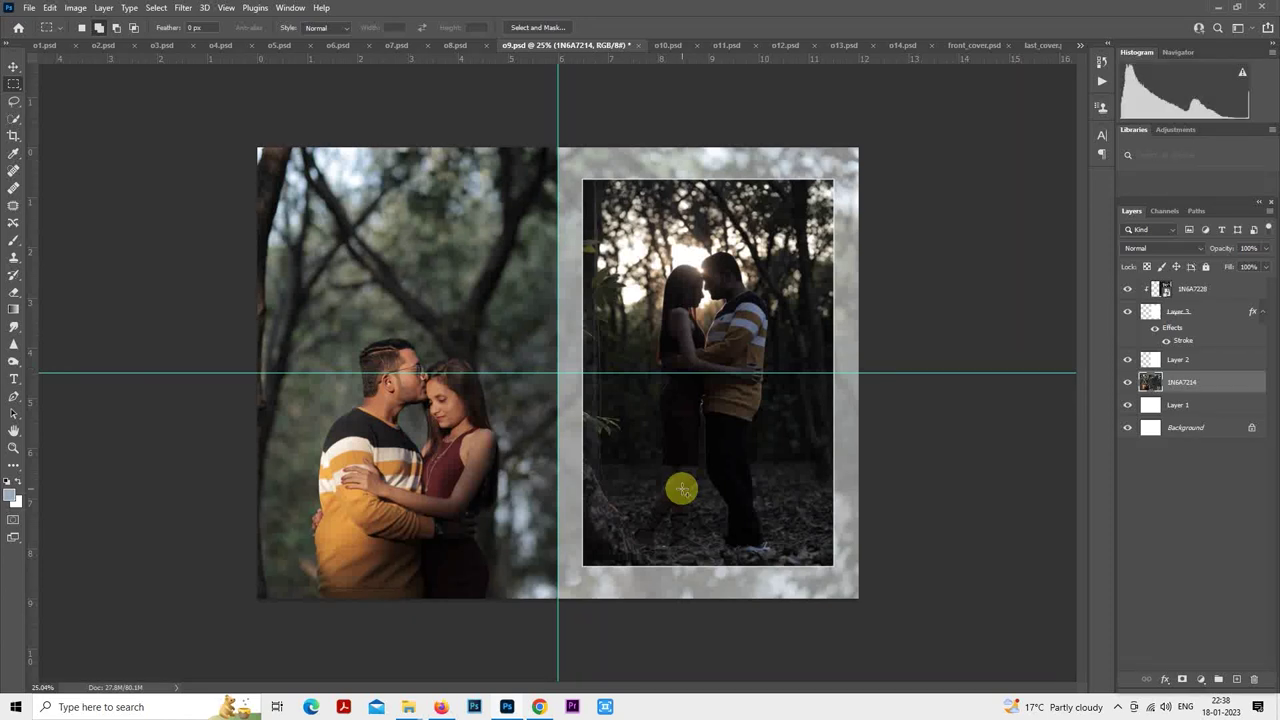
- Rasterize the right photo 1N6A7228, load its selection and apply the 10portraits preset
click(1187, 292)
right_click(1187, 292)
click(1057, 337)
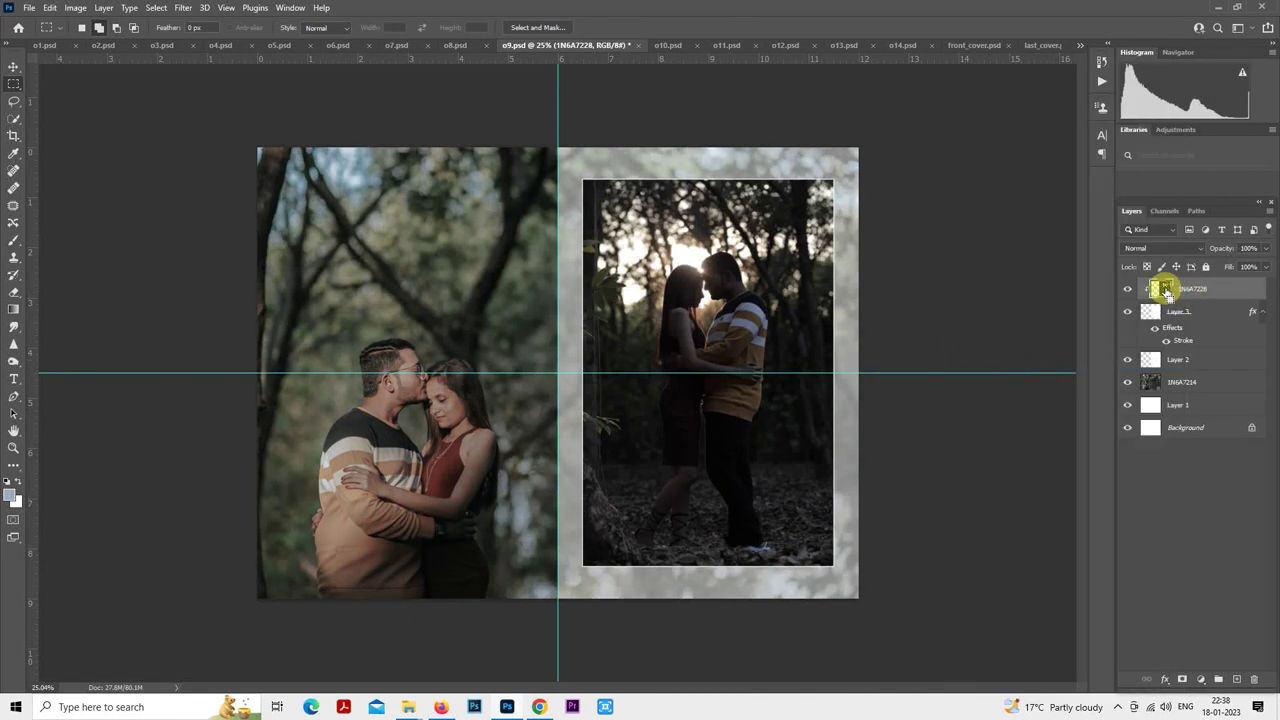
ctrl+click(1160, 288)
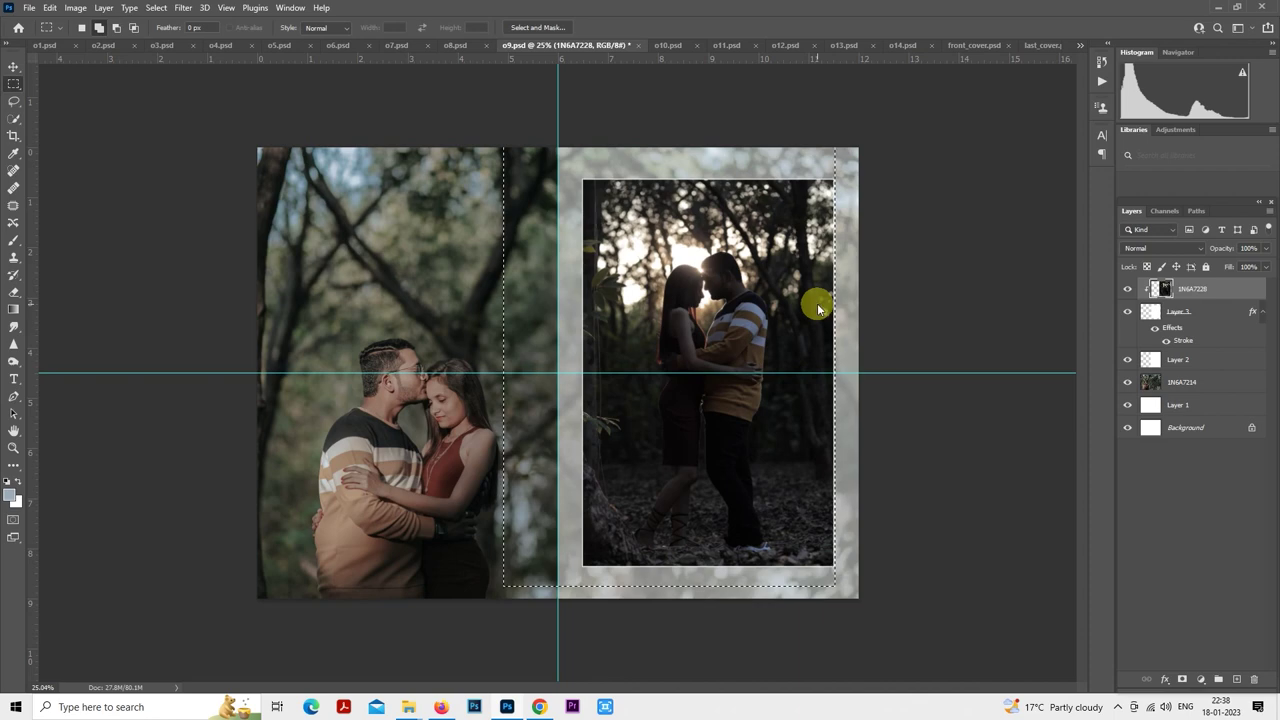
key(ctrl+shift+a)
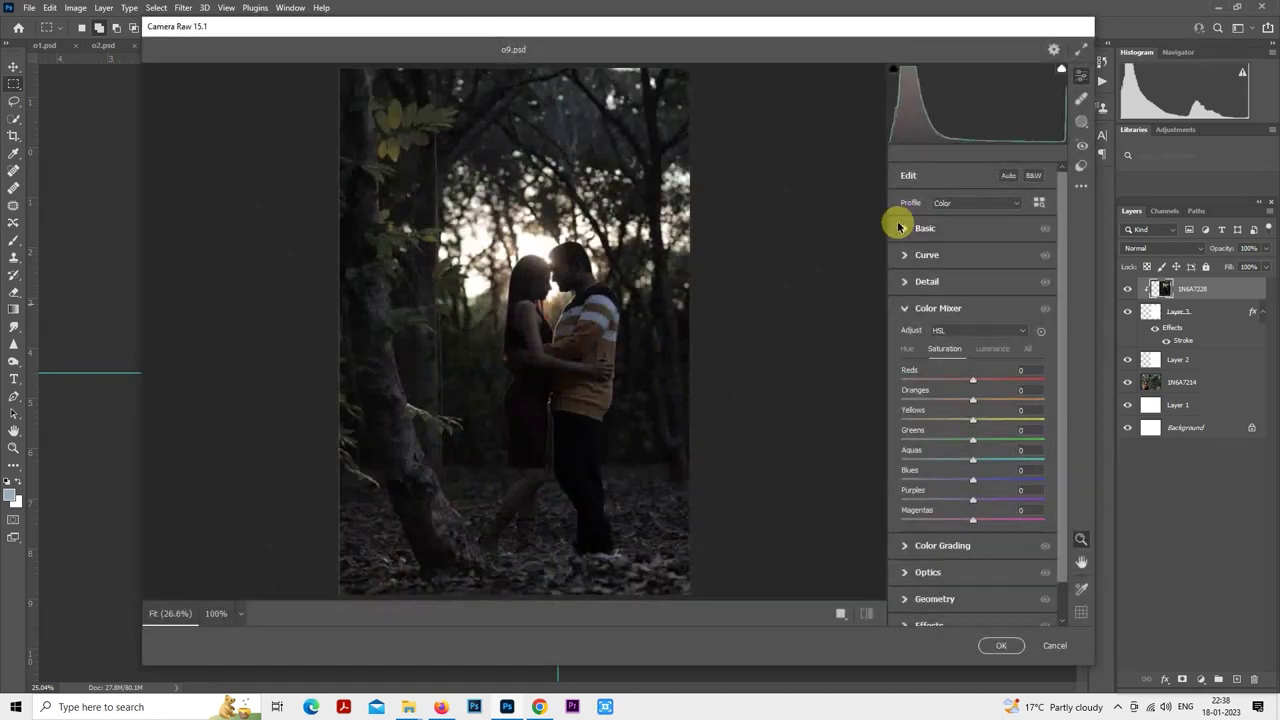
click(1080, 165)
click(960, 265)
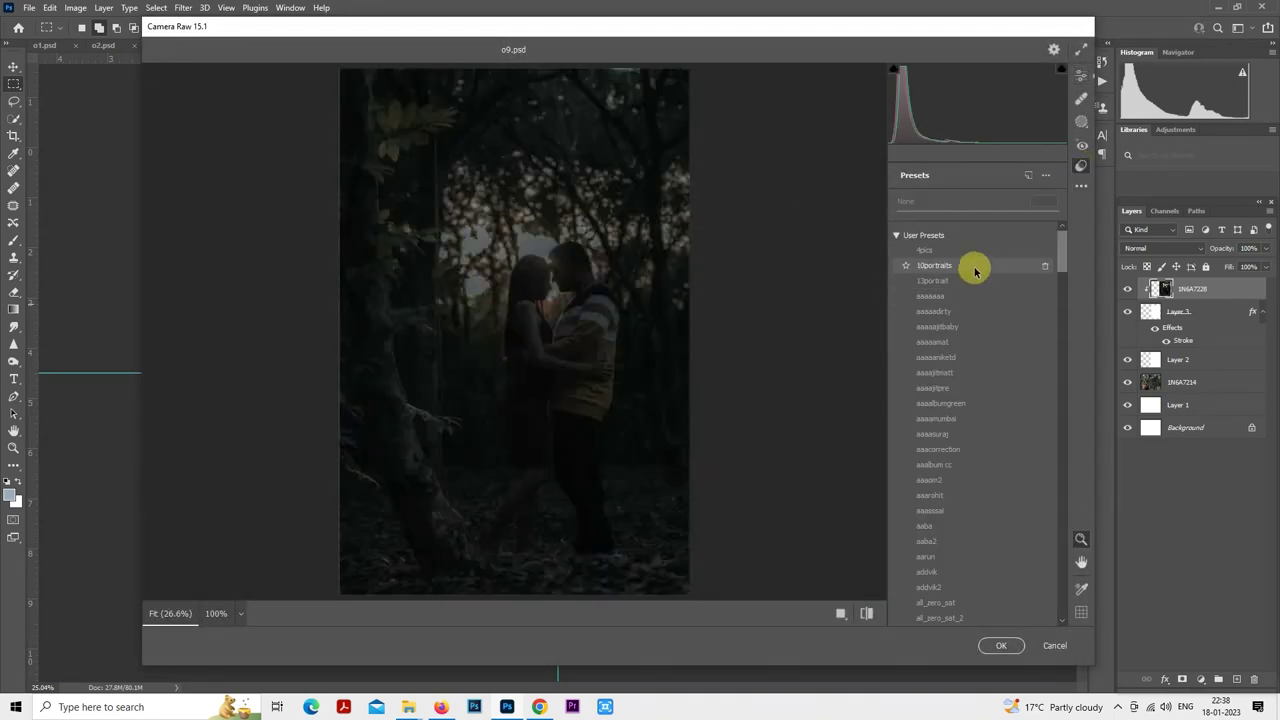
click(1081, 76)
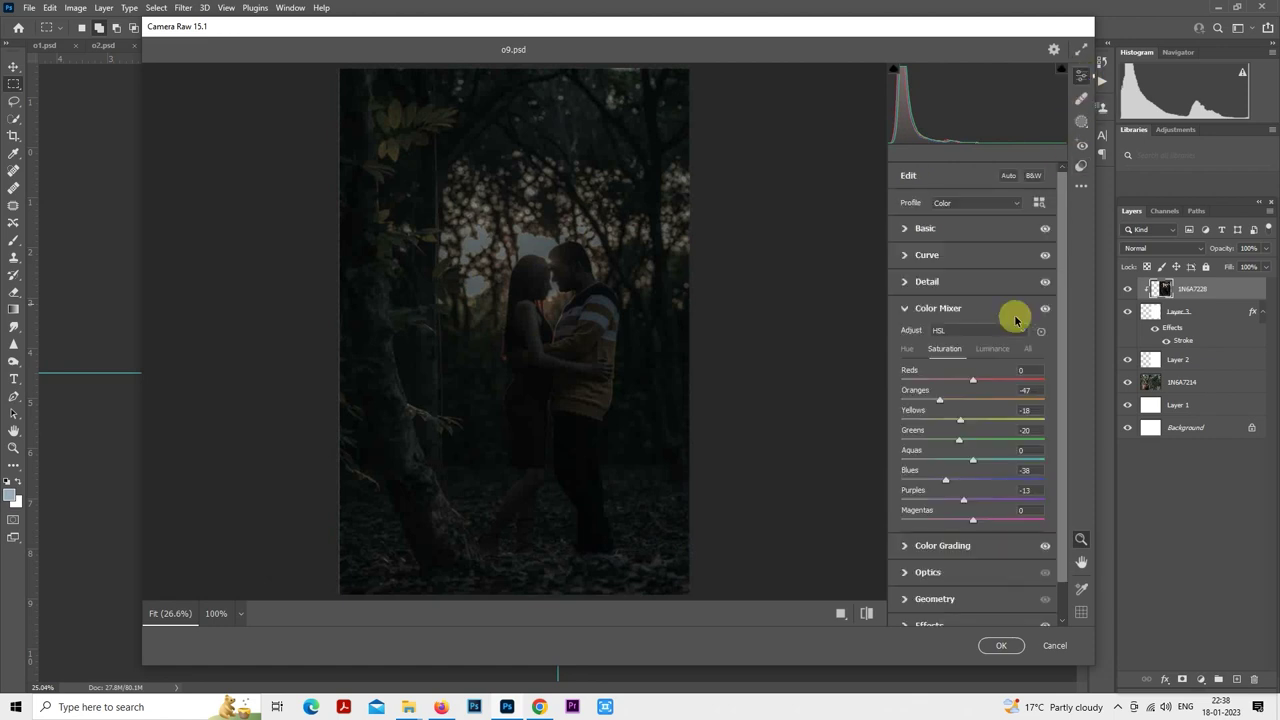
- Set exposure +0.45, shadows +100, blacks +50, vibrance +38 and highlights -69, then apply
click(907, 229)
drag(971, 336, 929, 372)
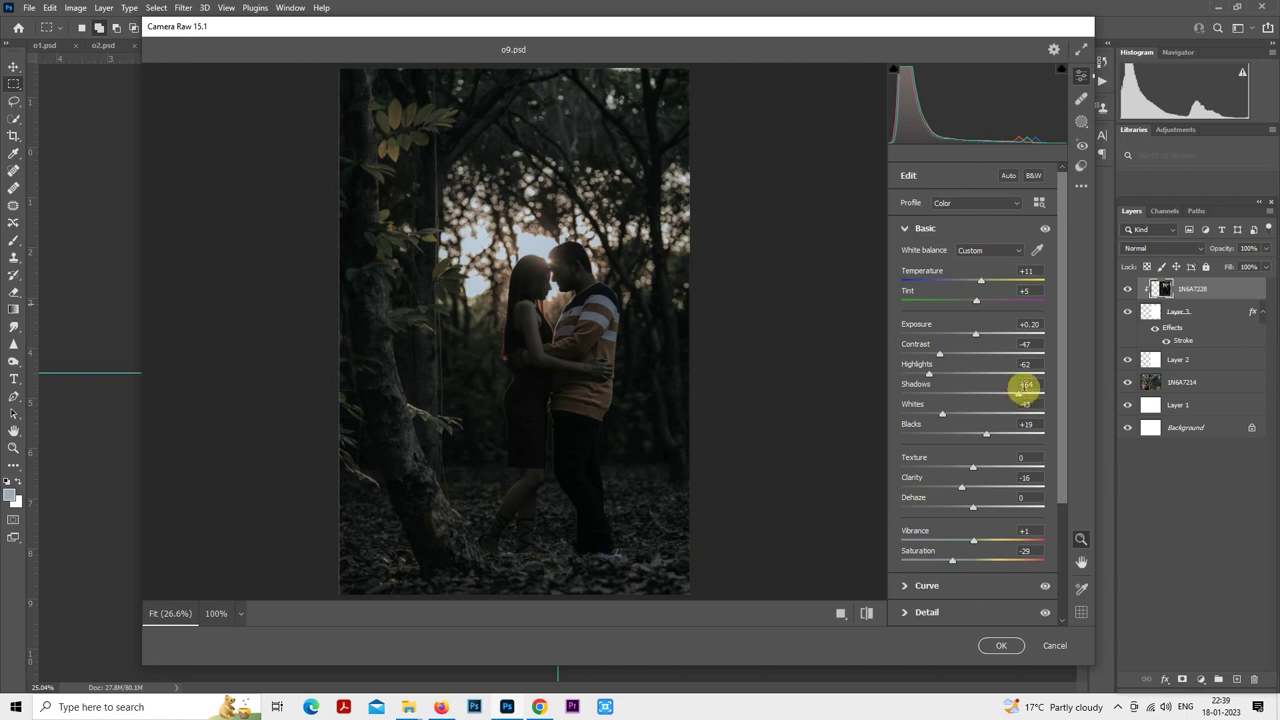
drag(1021, 398, 1048, 397)
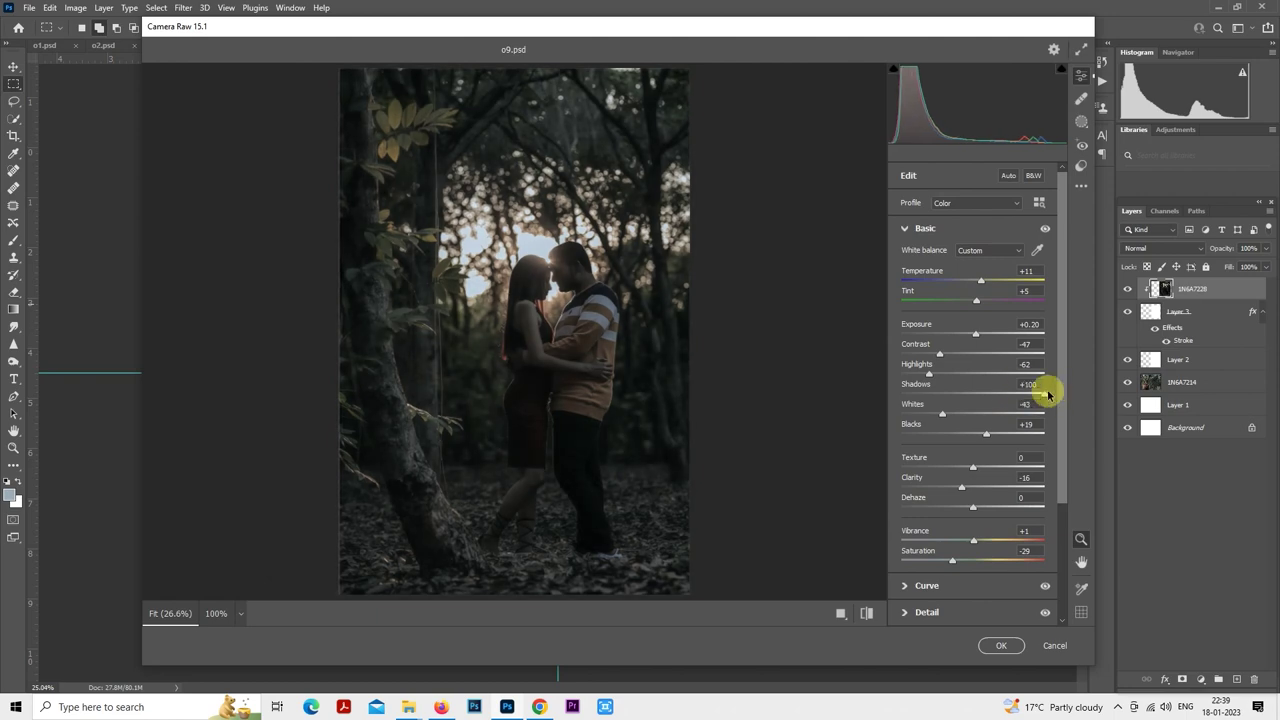
drag(986, 434, 1012, 435)
drag(977, 336, 981, 337)
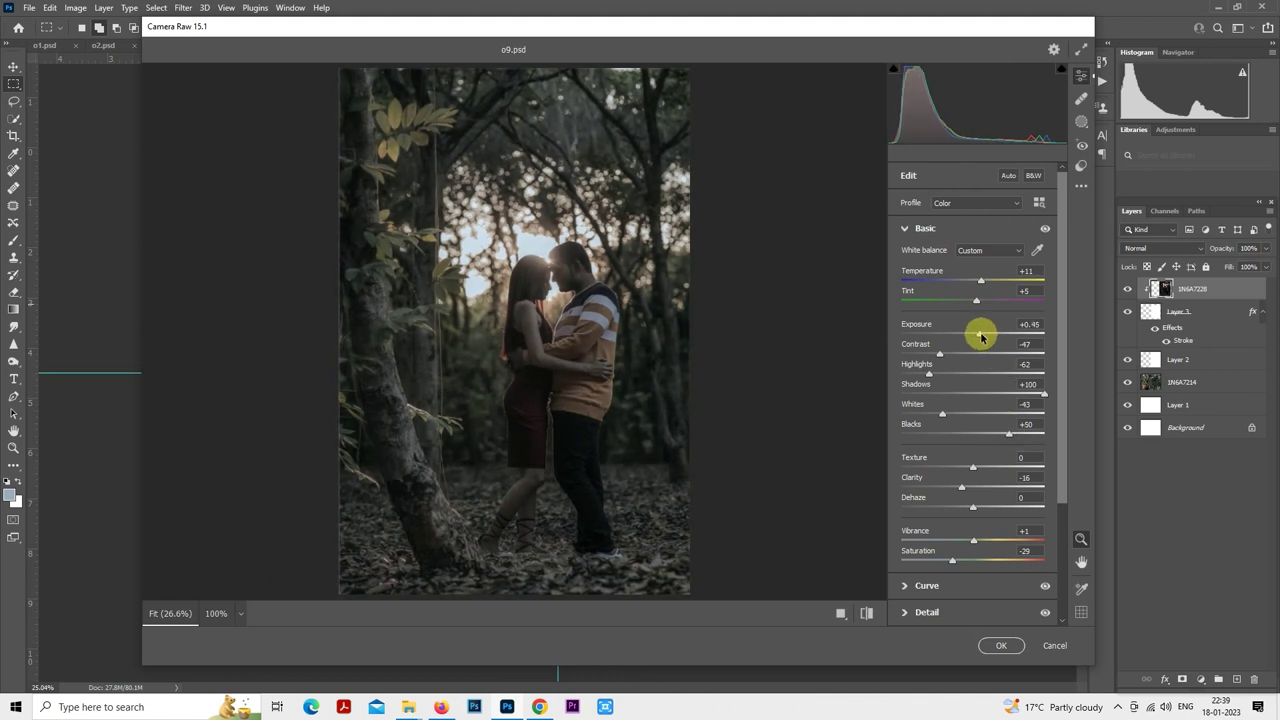
drag(980, 538, 1016, 544)
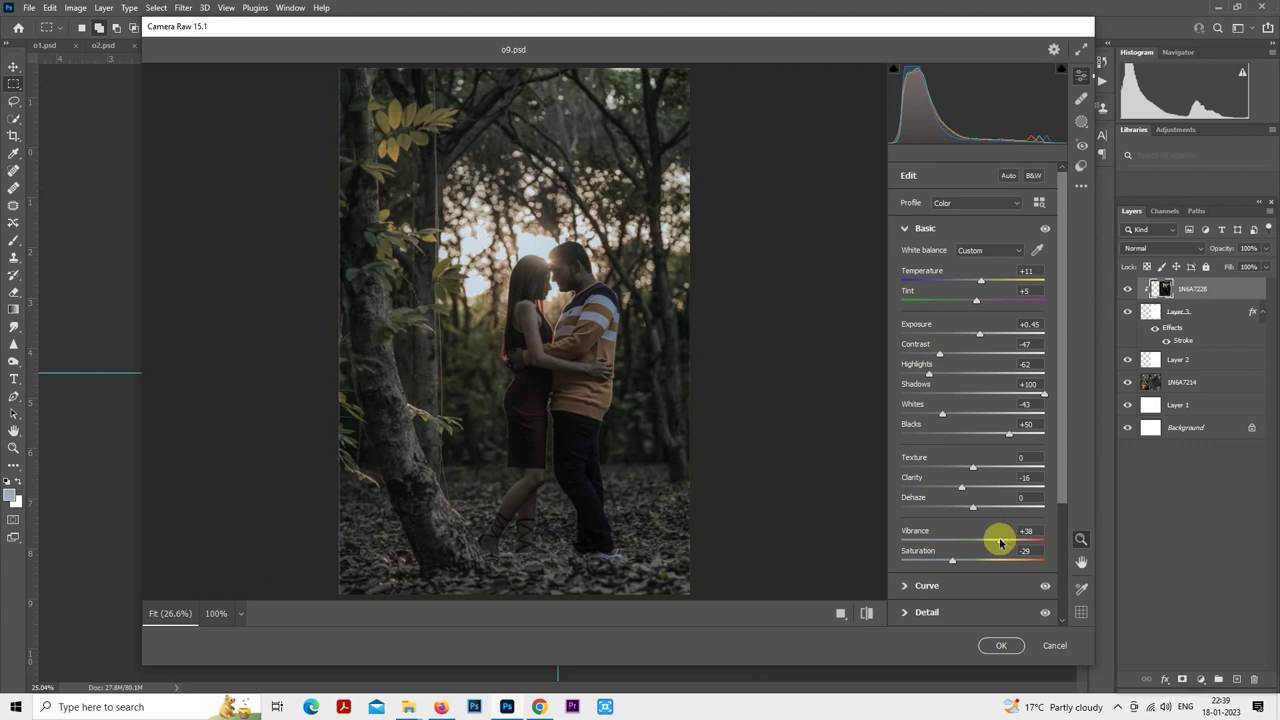
click(866, 612)
click(866, 612)
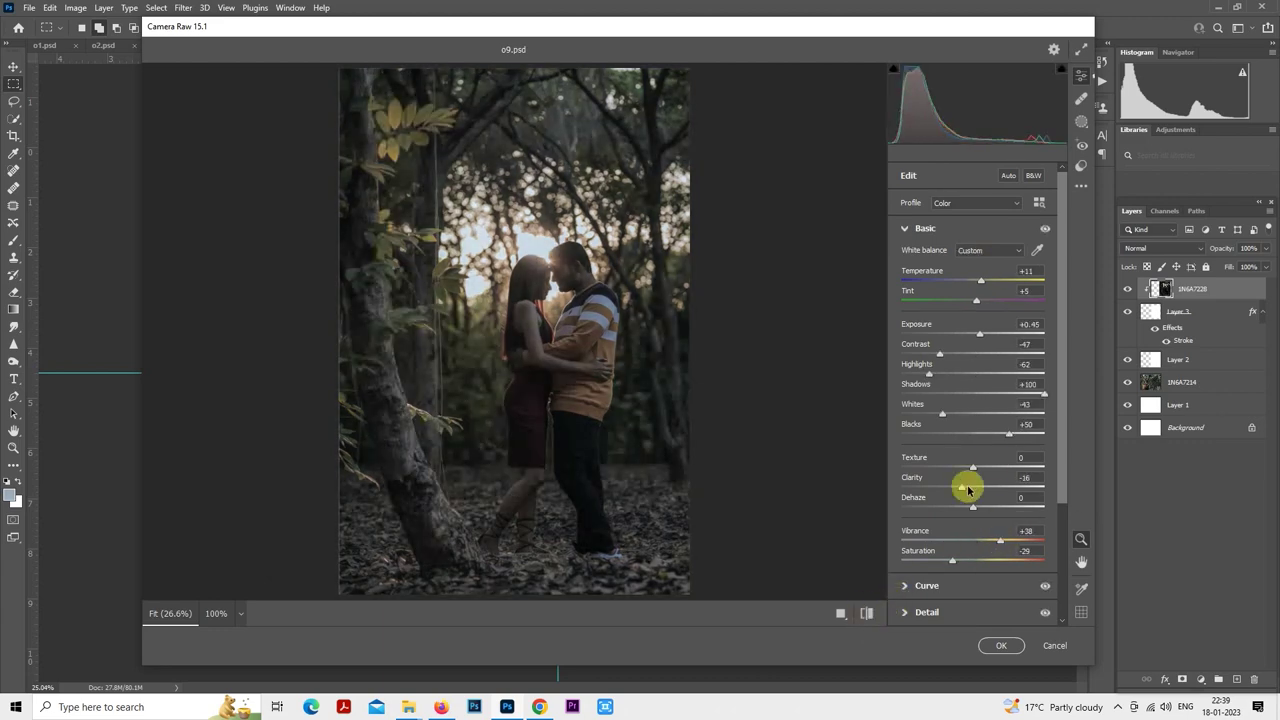
mouse_move(929, 374)
mouse_down()
mouse_move(909, 374)
mouse_move(921, 382)
mouse_up()
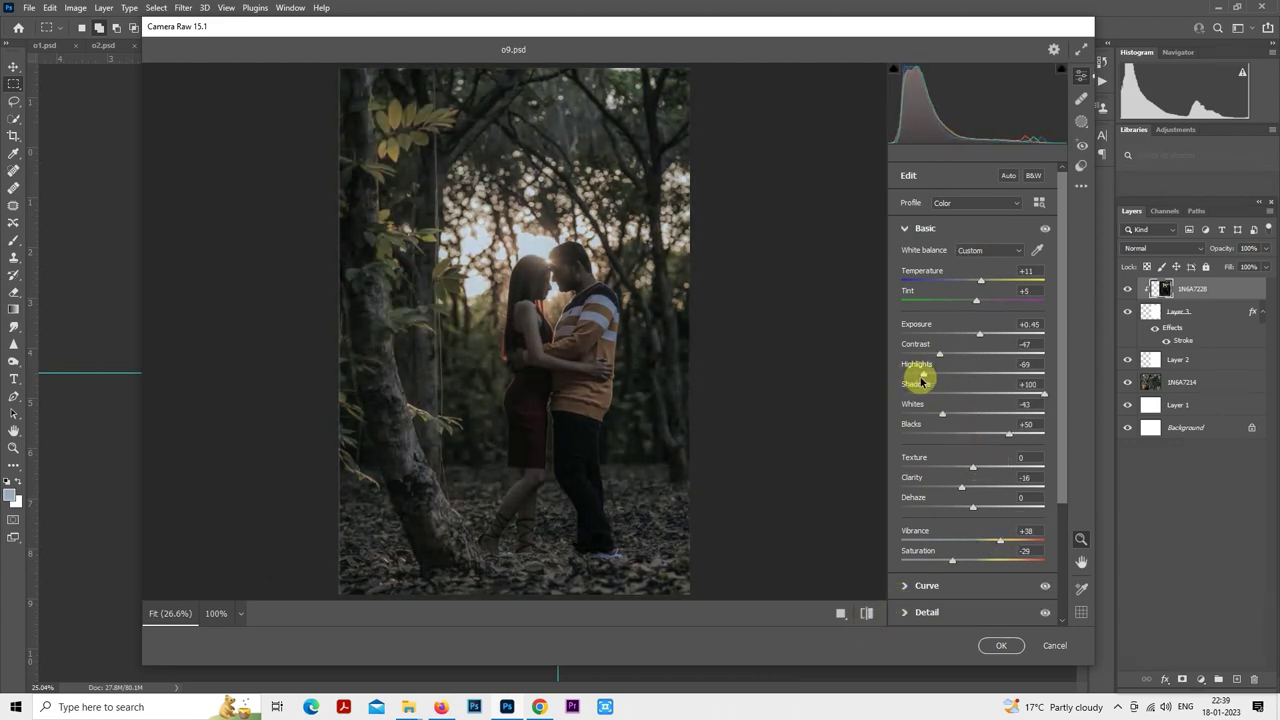
click(995, 645)
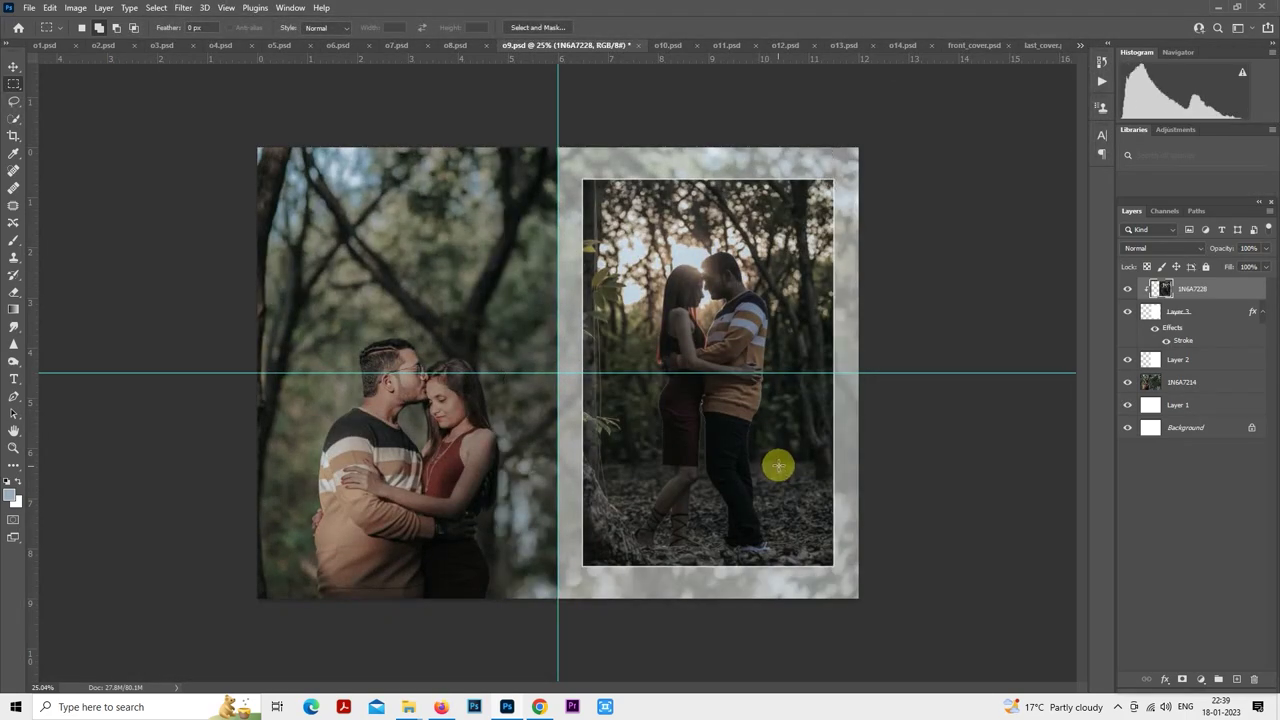
- On layer 1N6A7214, spot-heal the blemishes on the man's cheek and the woman's cheek
key(ctrl+d)
scroll(860, 420, down, 1)
click(1180, 382)
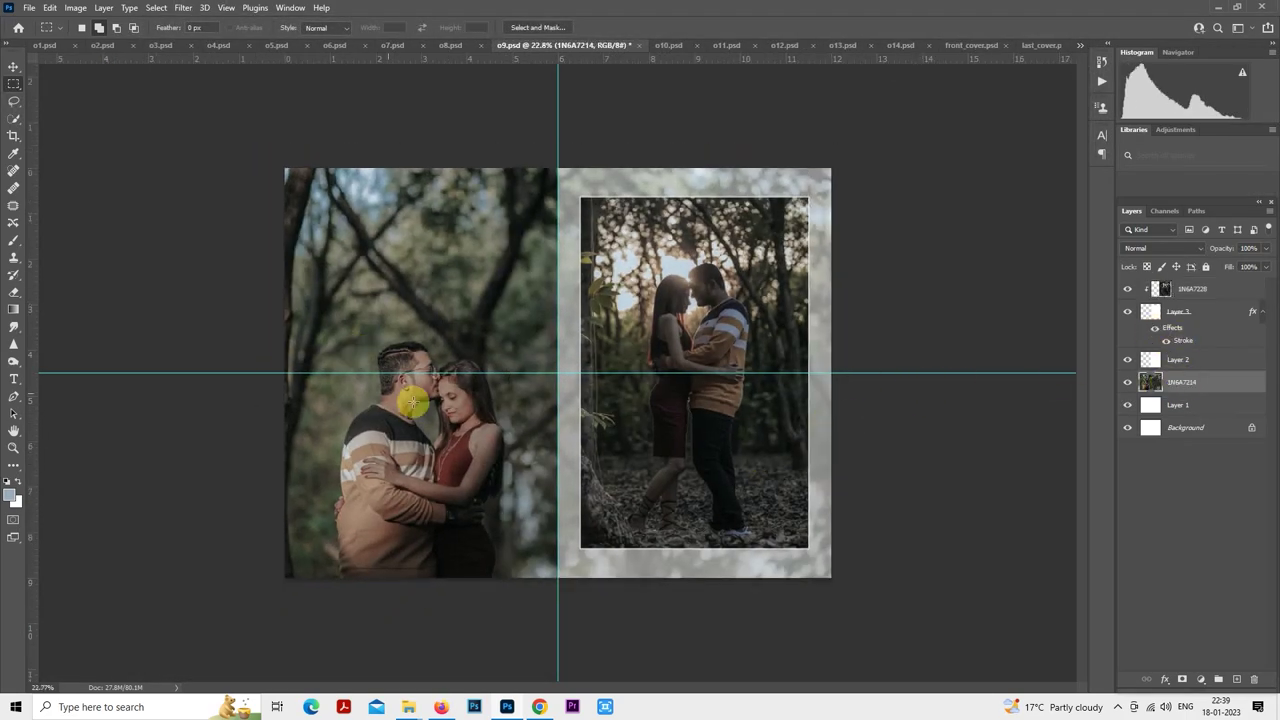
key(ctrl+0)
click(13, 168)
mouse_move(300, 440)
mouse_down()
mouse_move(380, 391)
mouse_move(553, 336)
mouse_move(586, 349)
mouse_up()
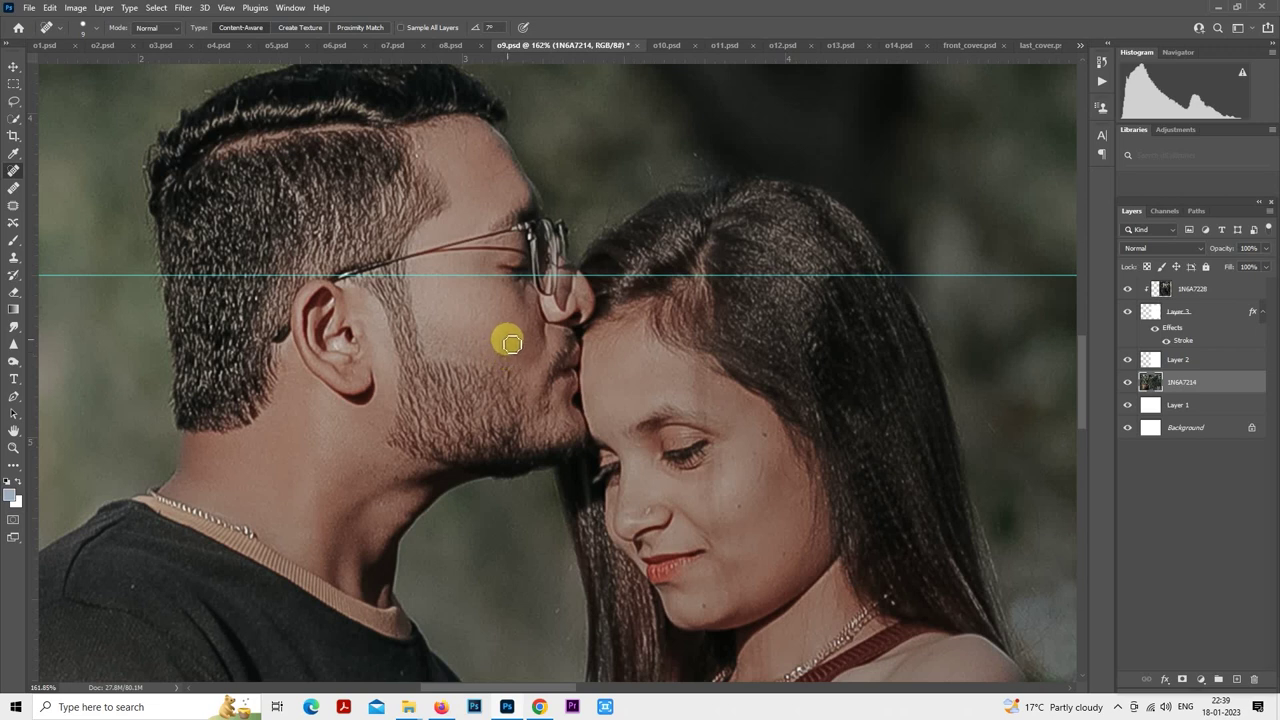
drag(476, 296, 460, 295)
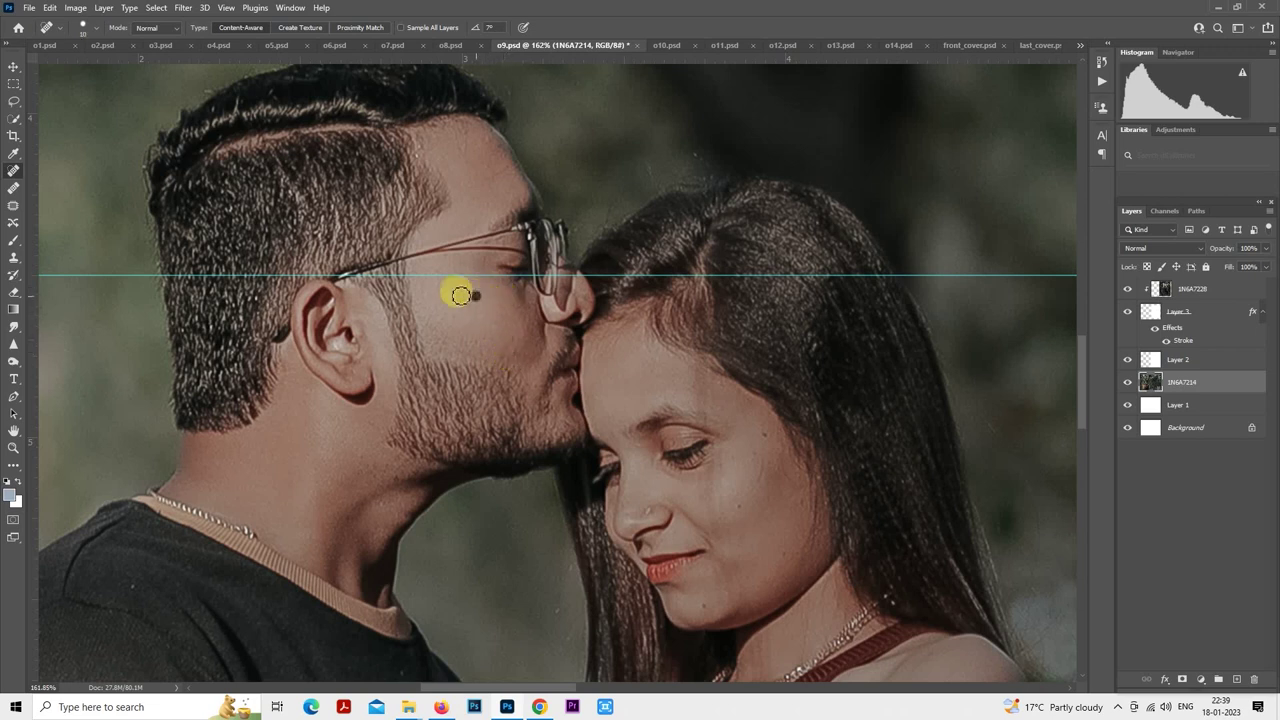
key(bracketright)
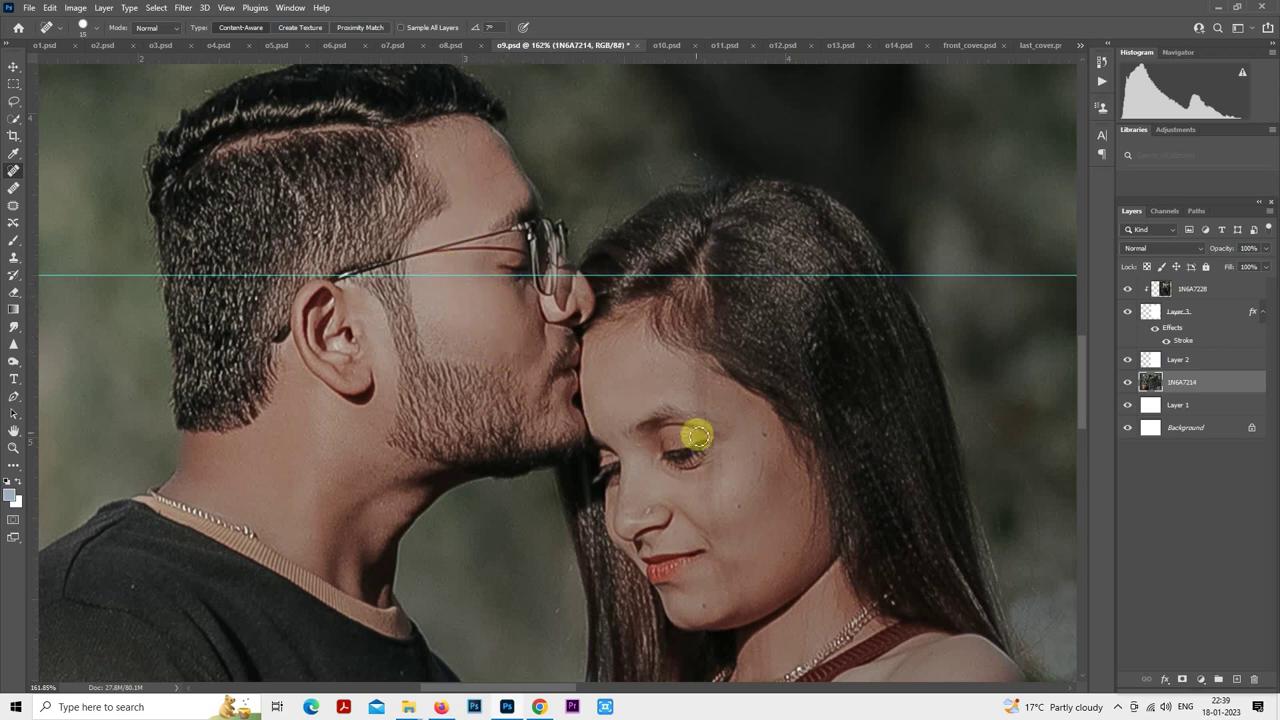
key(bracketleft)
click(754, 452)
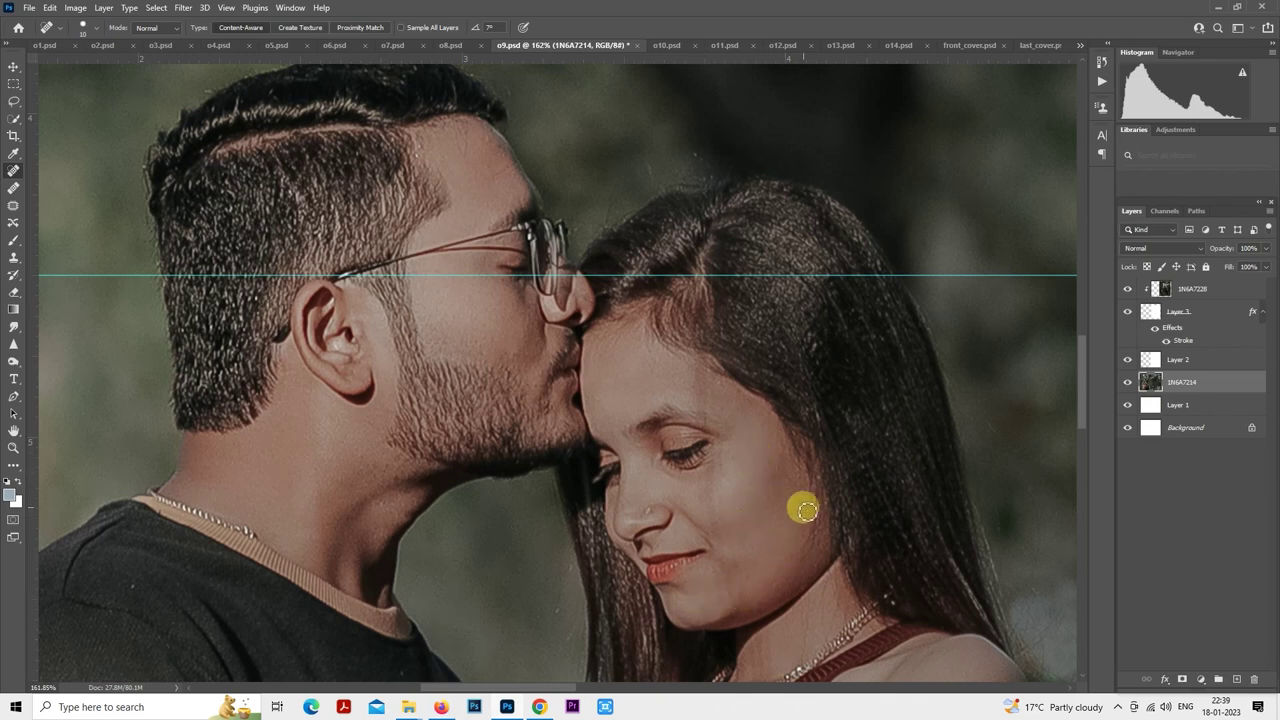
scroll(803, 506, down, 4)
scroll(693, 497, down, 5)
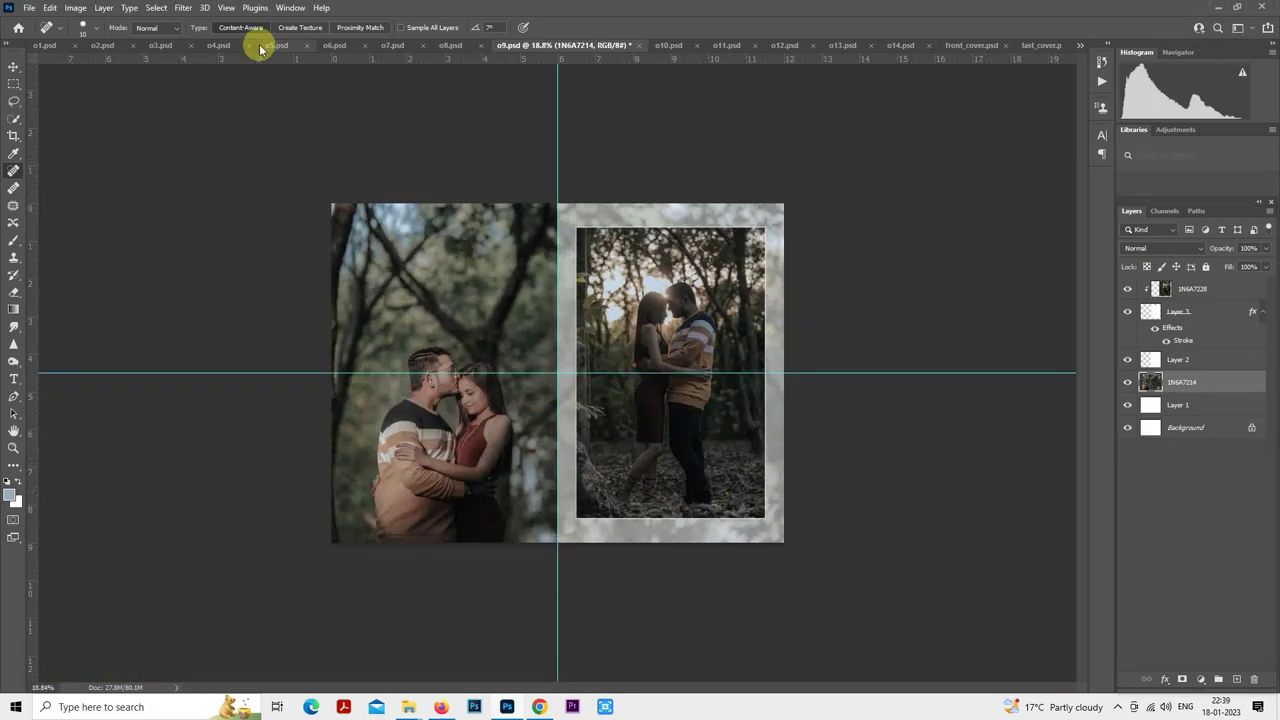
- Launch SkinFiner on the forehead-kiss photo and view the couple's faces at 1:1 preview zoom
click(183, 7)
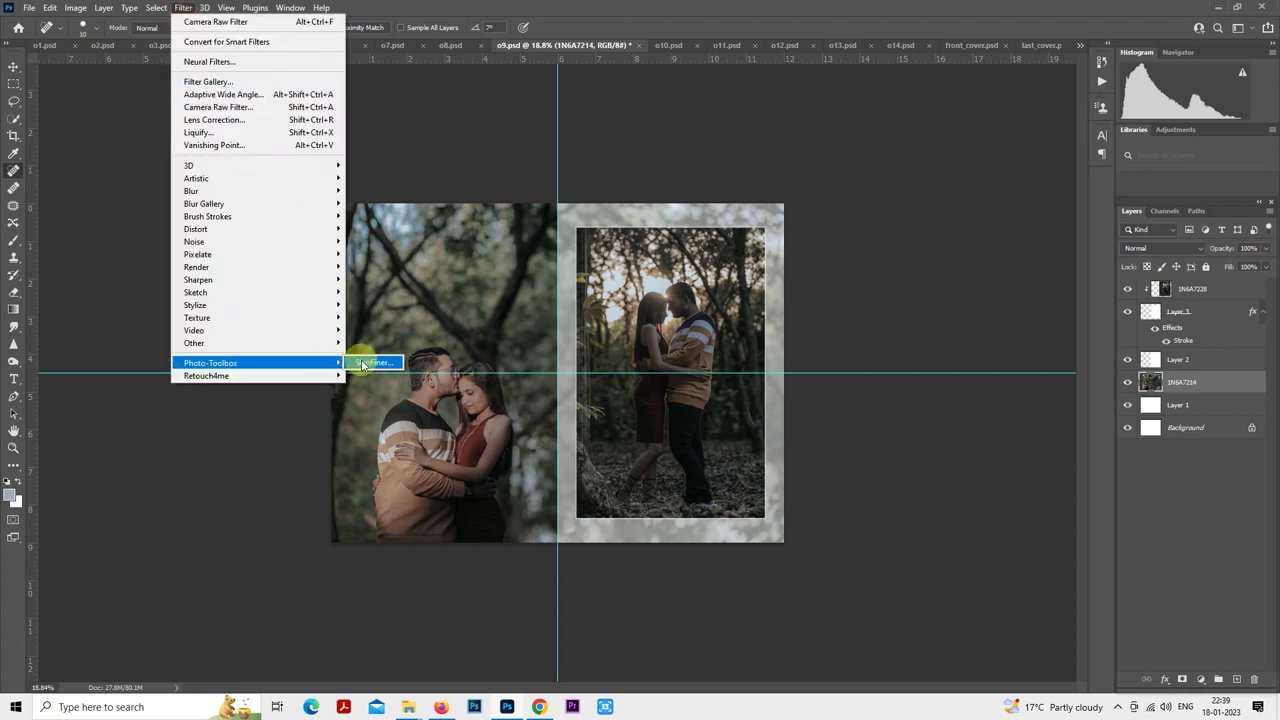
click(645, 399)
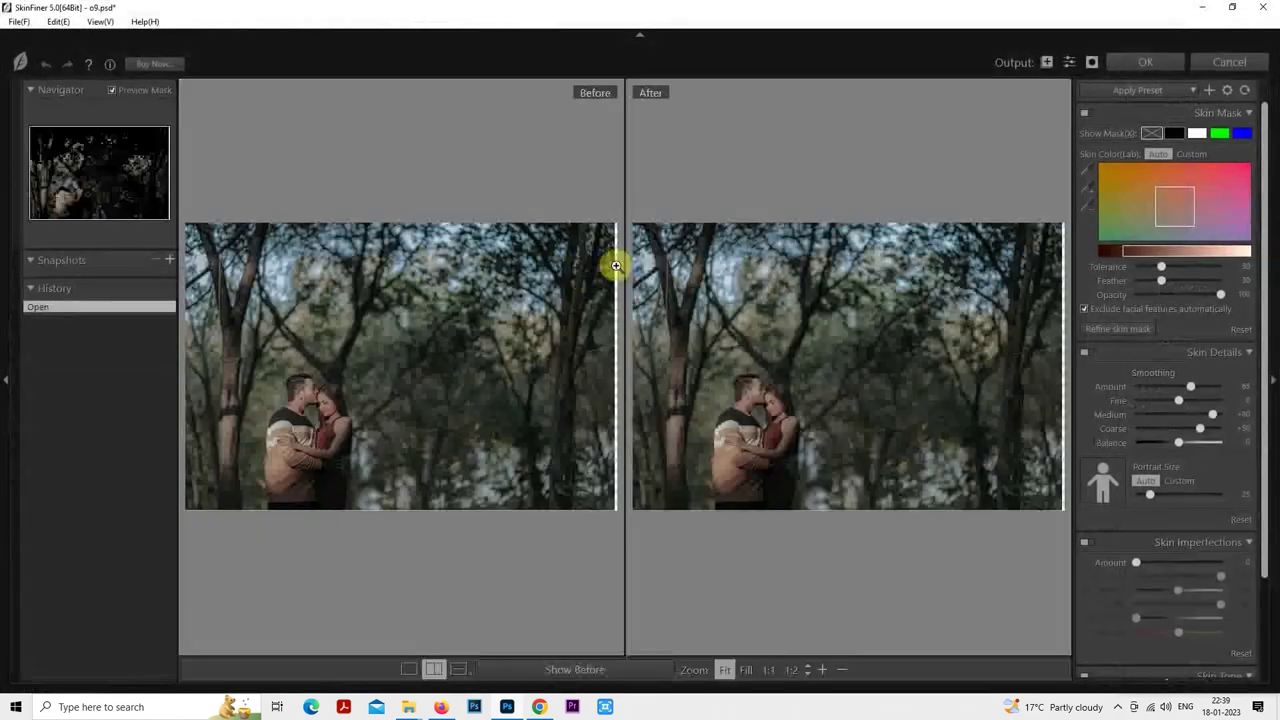
click(755, 392)
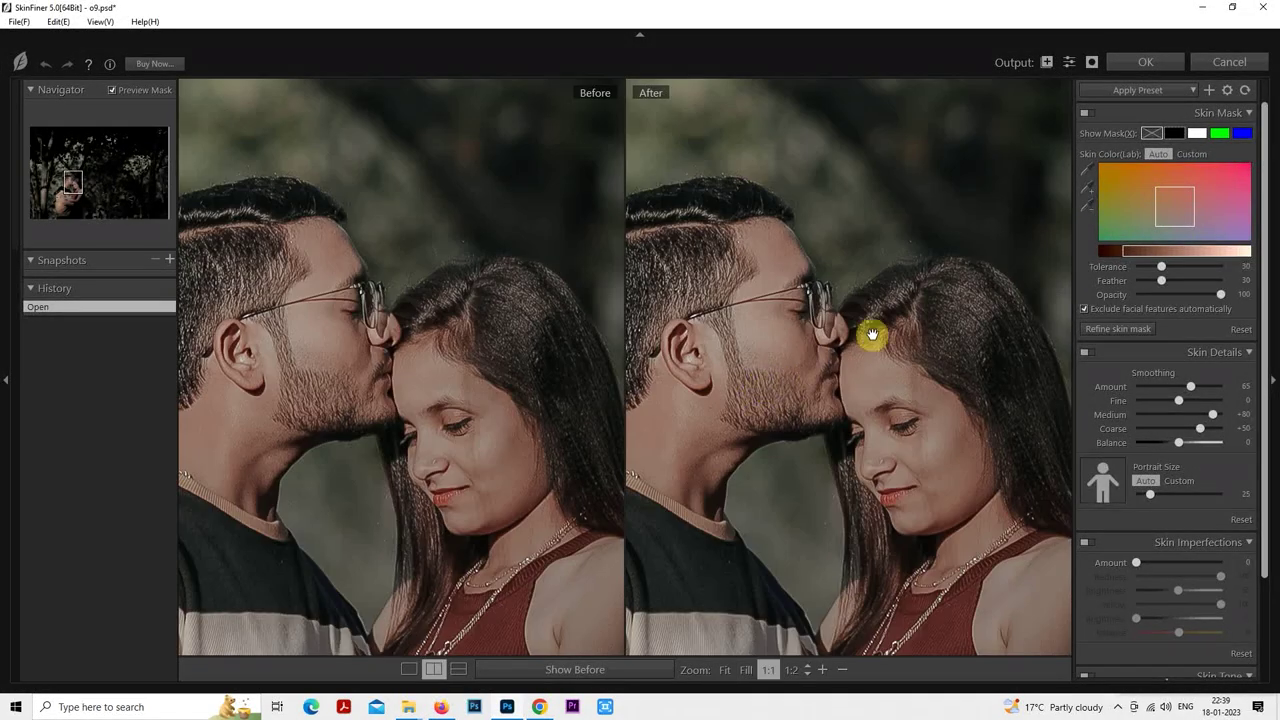
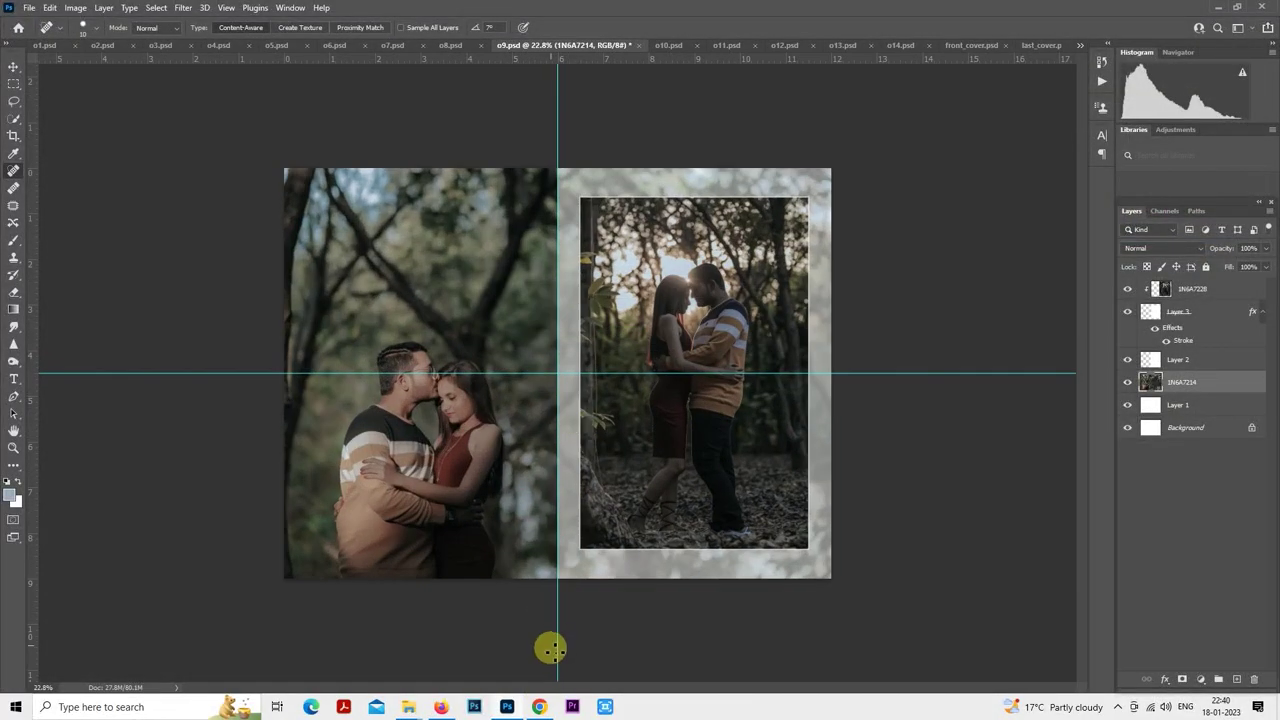
- Copy the quote from 'I love you.' to '…every irritating minute with you.' in Chrome, then return to Photoshop
click(539, 706)
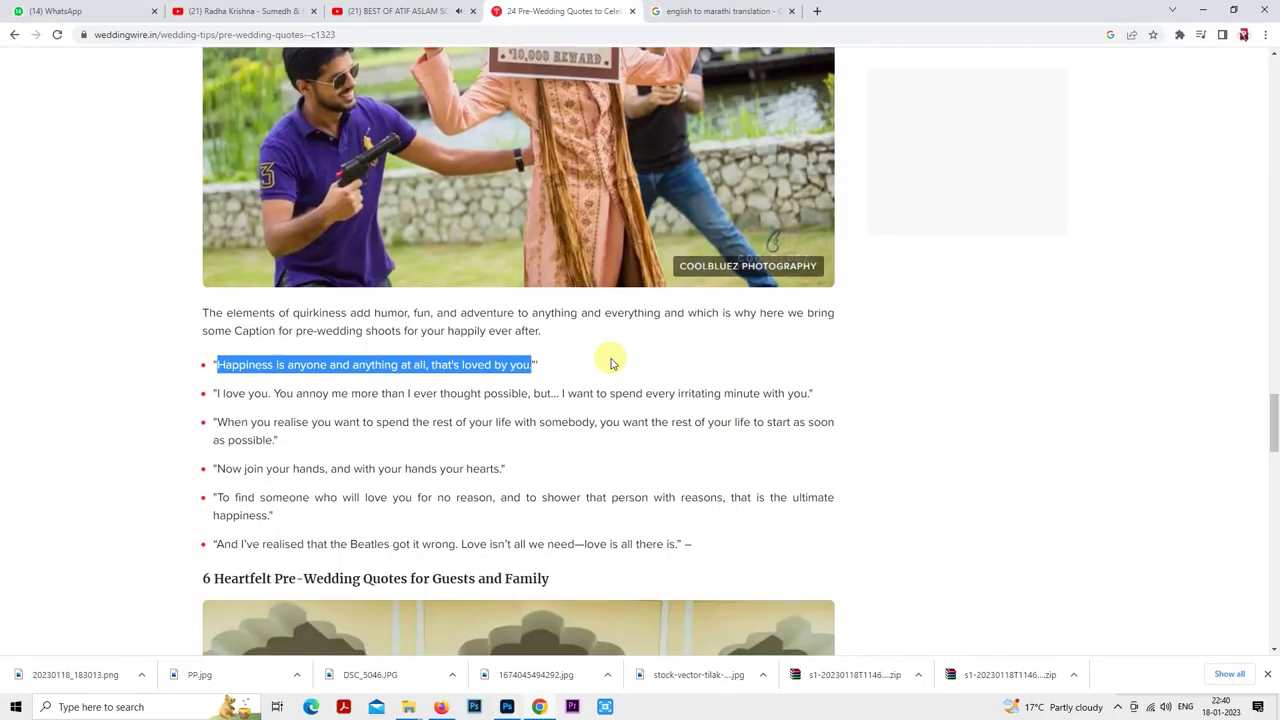
scroll(612, 363, down, 1)
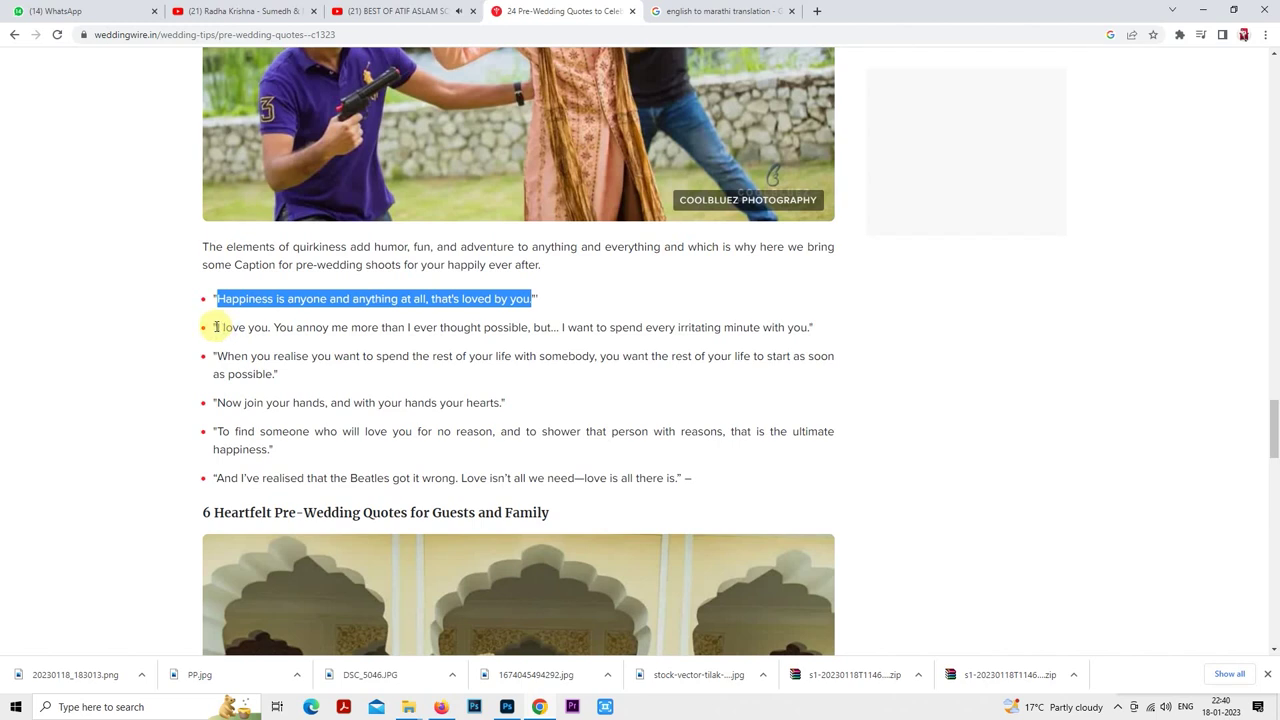
drag(215, 327, 663, 330)
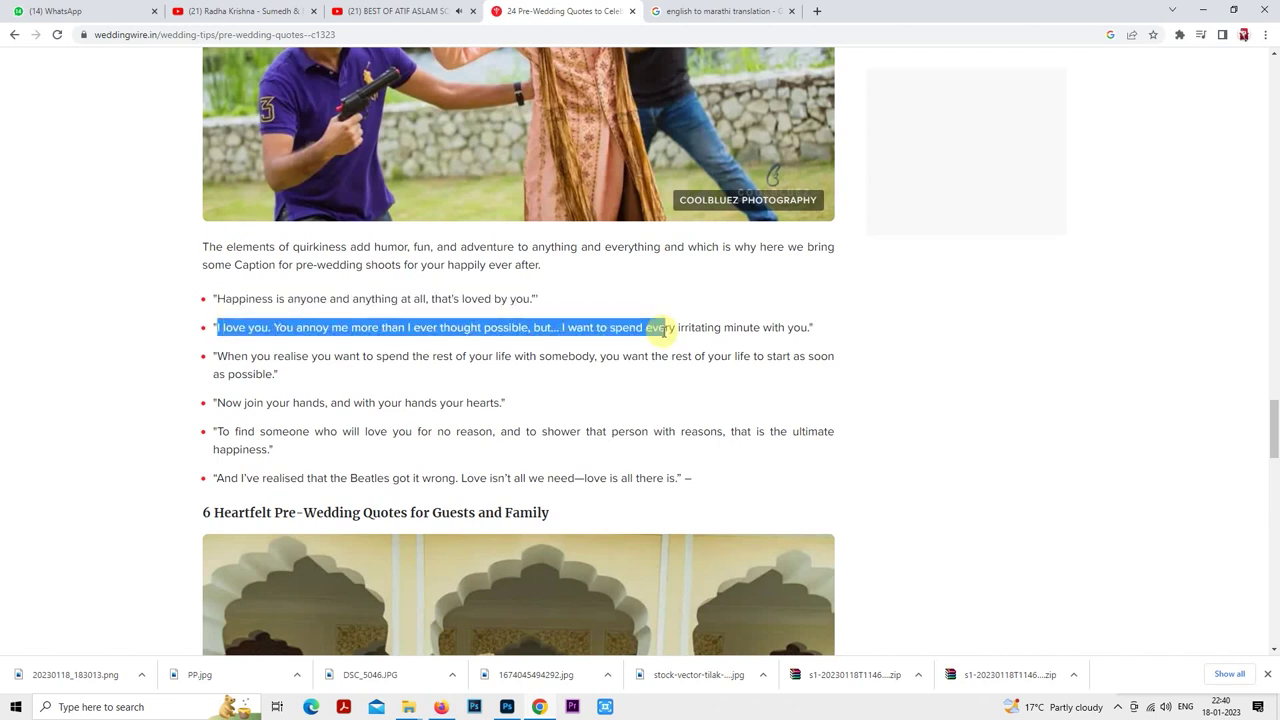
drag(664, 330, 712, 328)
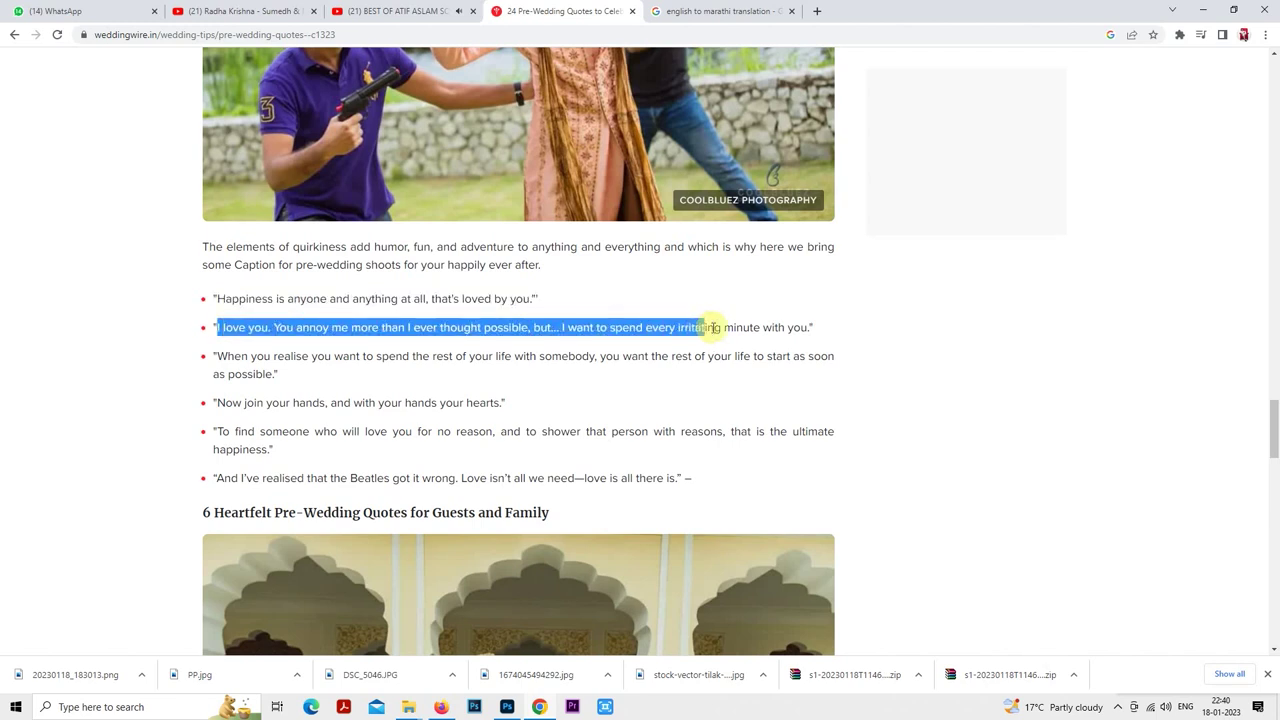
right_click(810, 327)
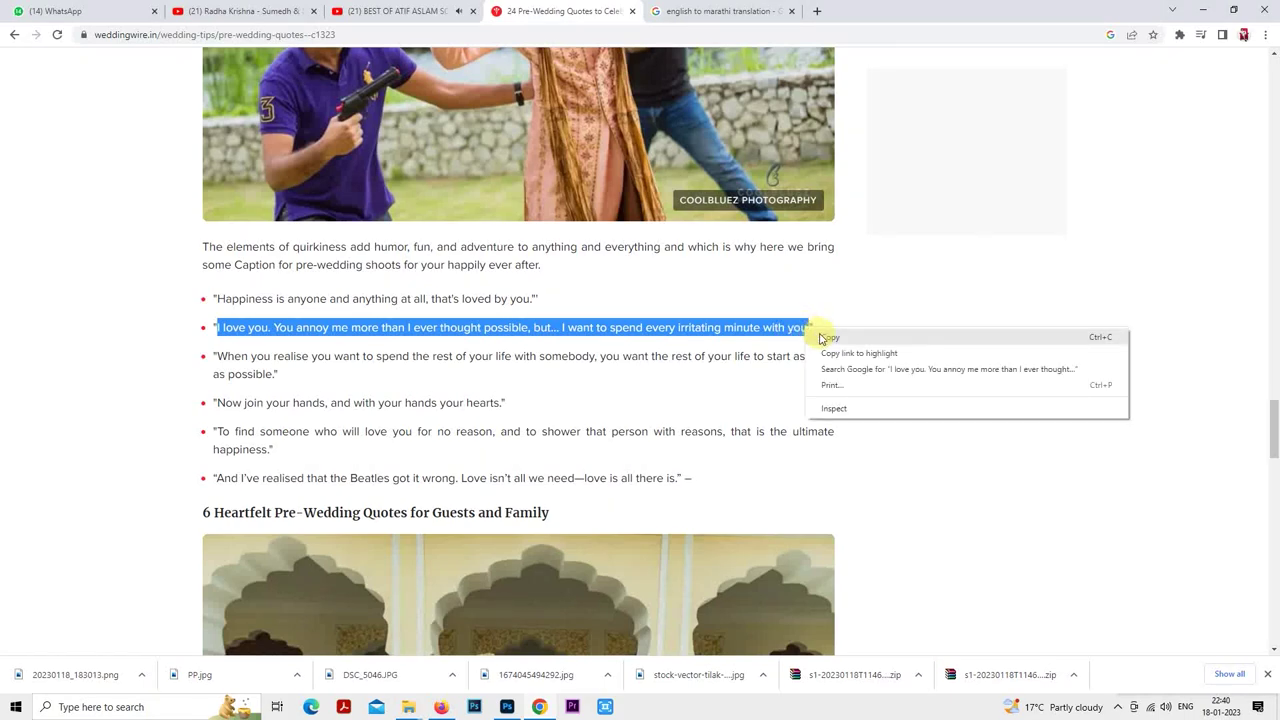
click(823, 337)
click(510, 707)
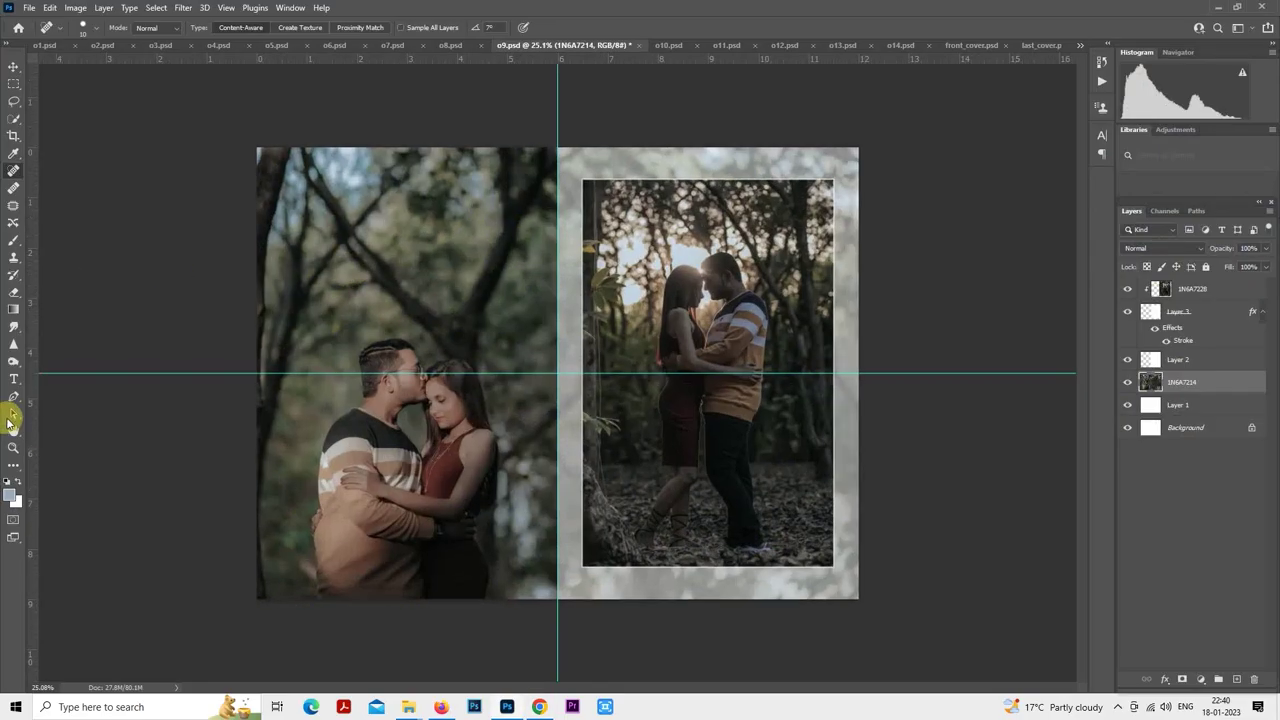
- Paste the quote as white text above the couple on the left page
click(14, 378)
click(1211, 288)
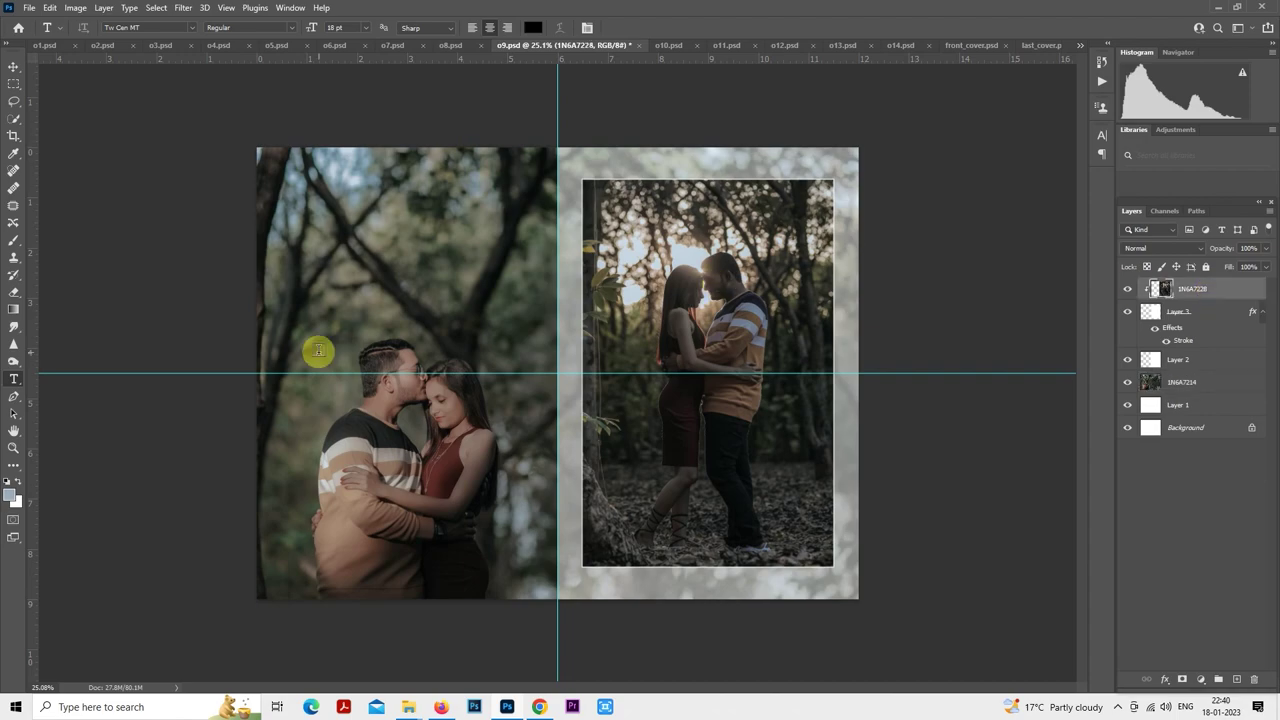
scroll(737, 251, up, 4)
scroll(741, 252, up, 2)
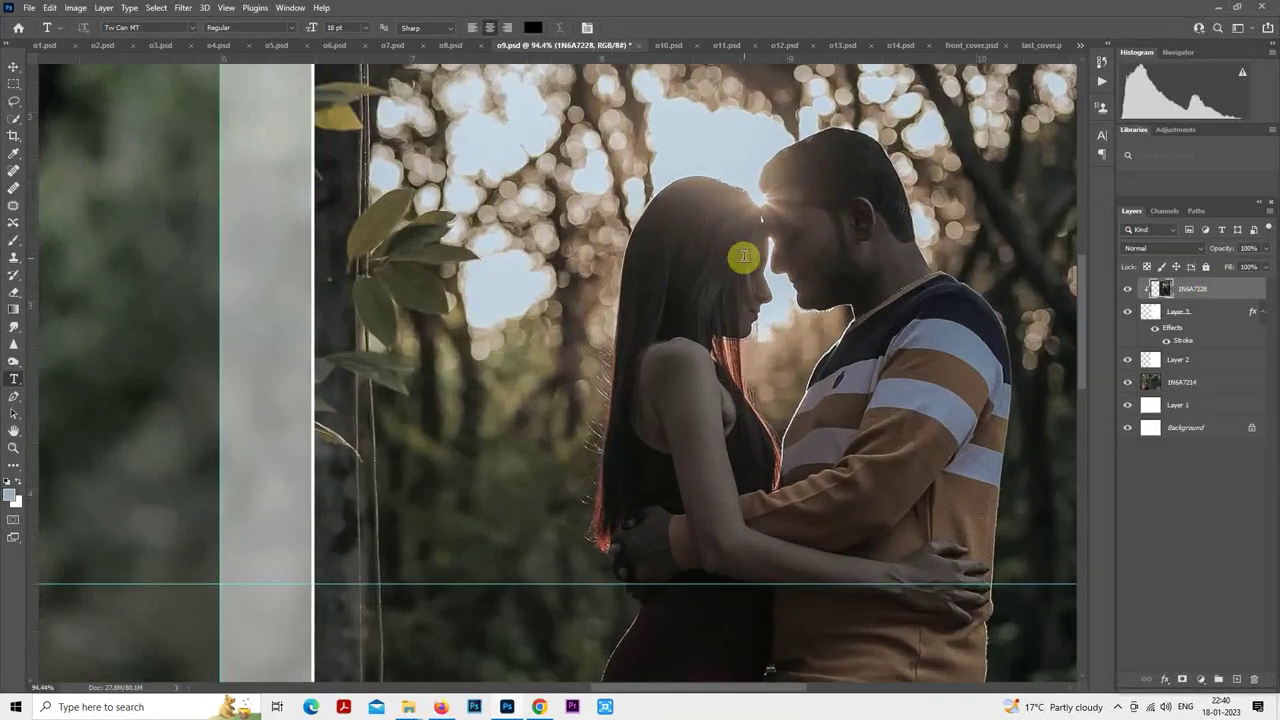
scroll(741, 252, down, 6)
scroll(367, 292, up, 3)
drag(371, 286, 626, 369)
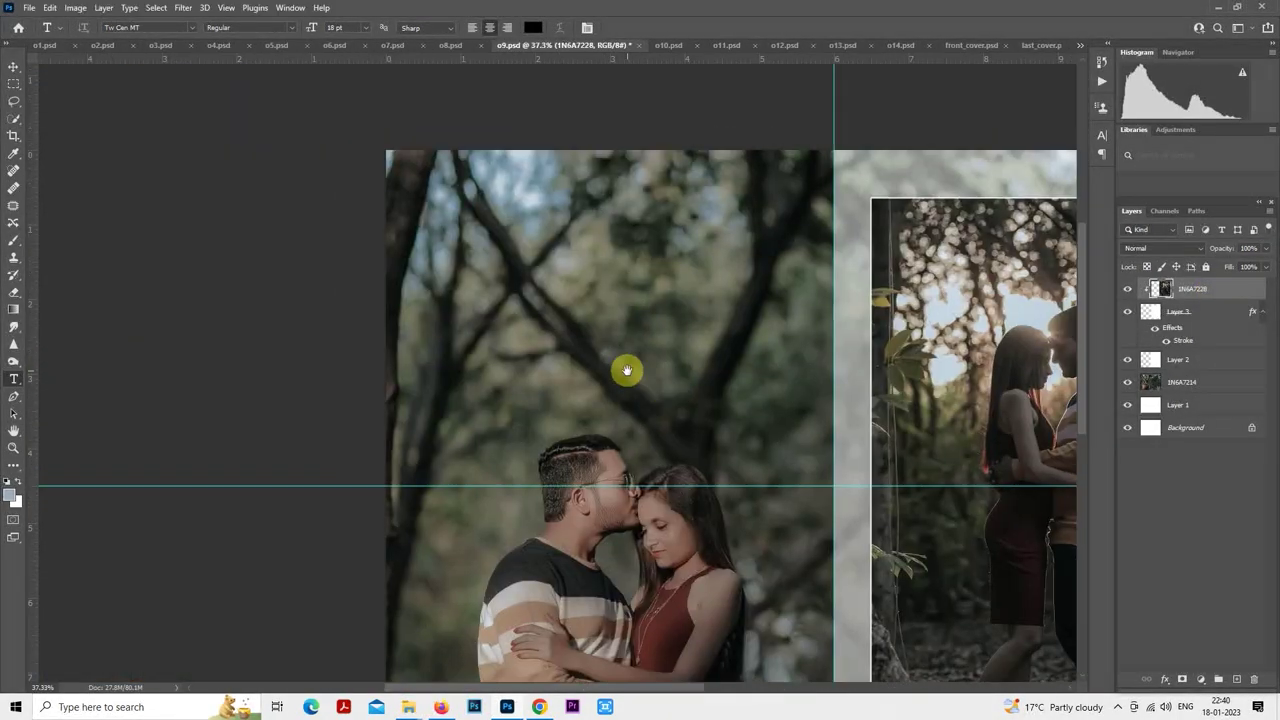
click(575, 297)
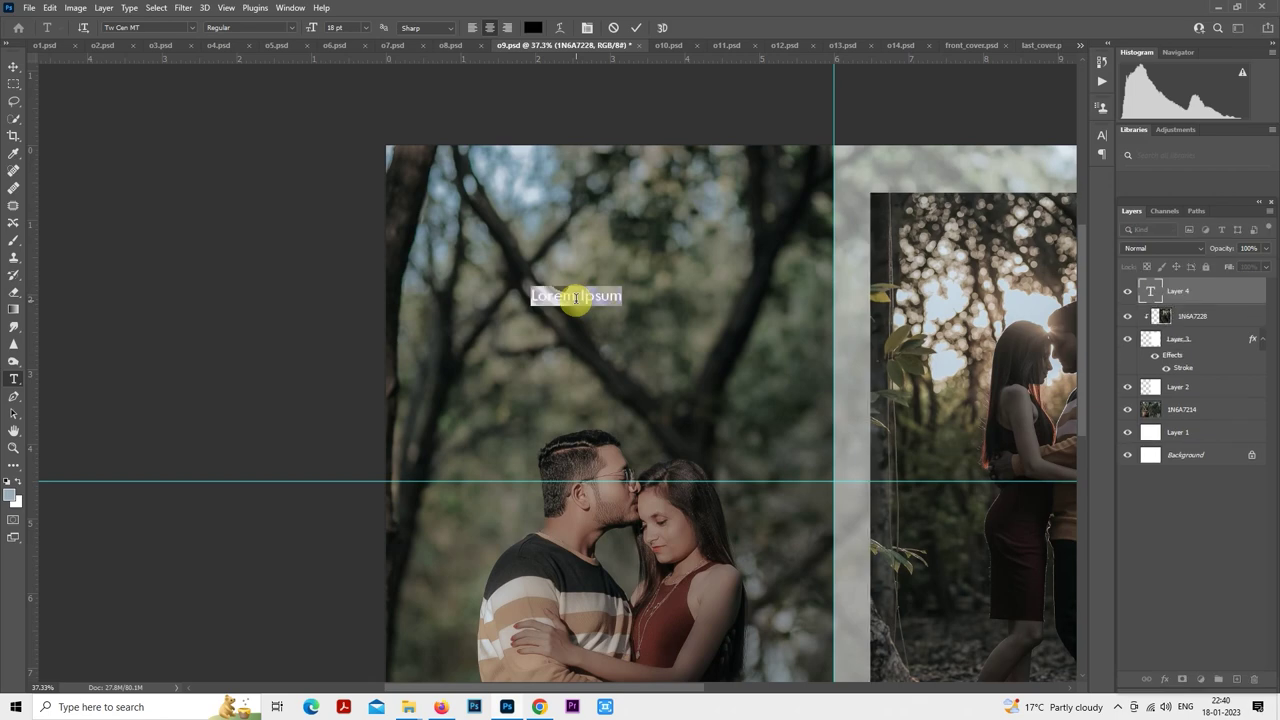
click(533, 27)
drag(951, 263, 788, 105)
click(1102, 129)
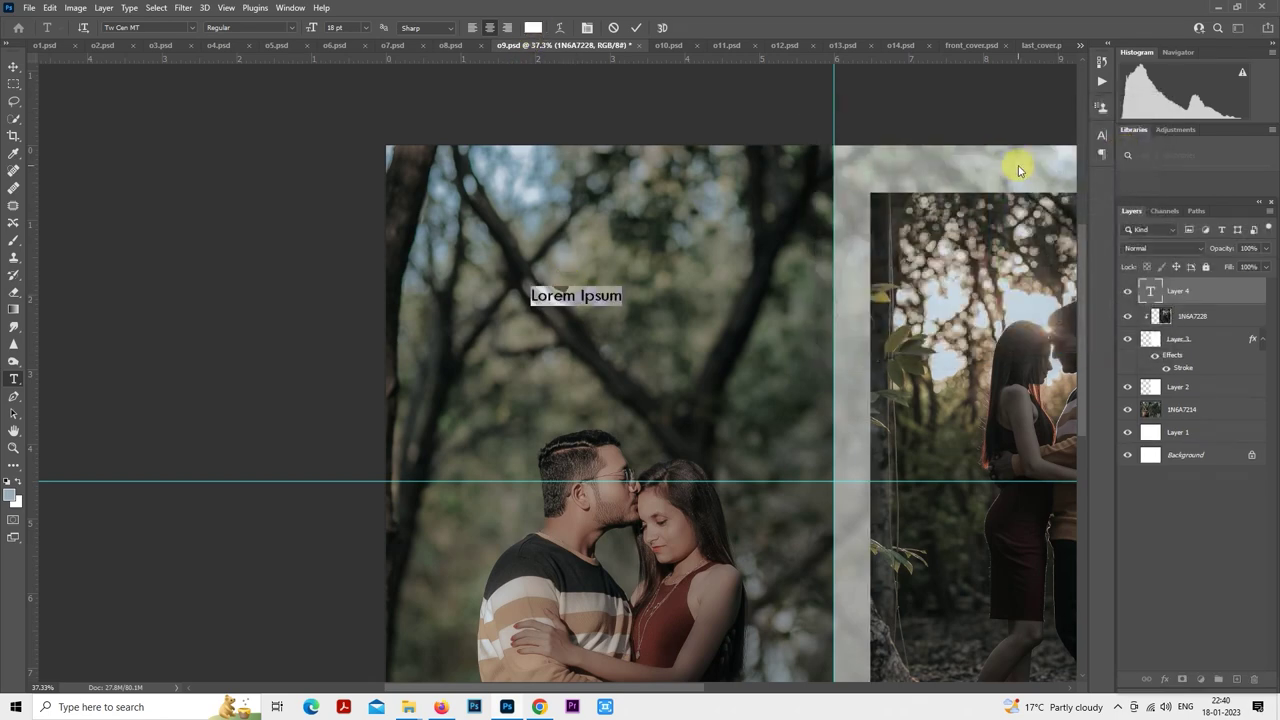
key(ctrl+v)
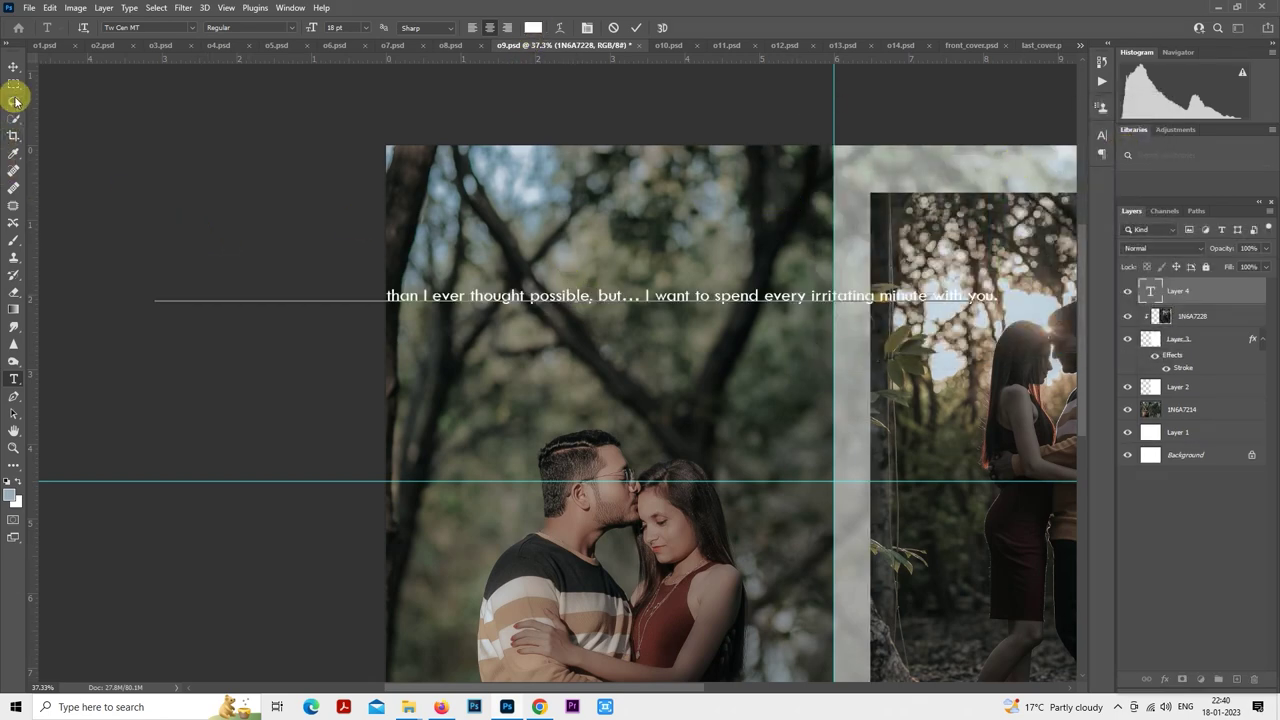
click(15, 99)
- Break the quote into lines after 'I love you.' and 'possible,' and centre it
drag(608, 291, 906, 297)
double_click(1150, 291)
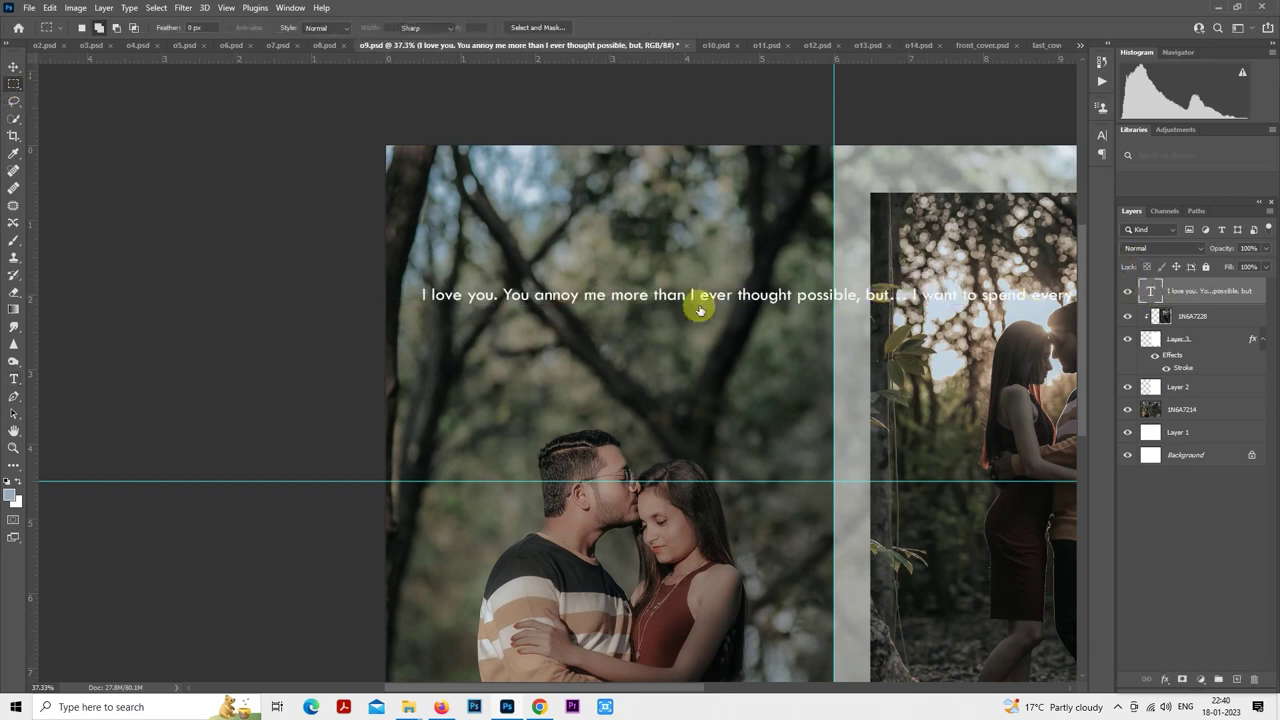
click(503, 295)
key(Return)
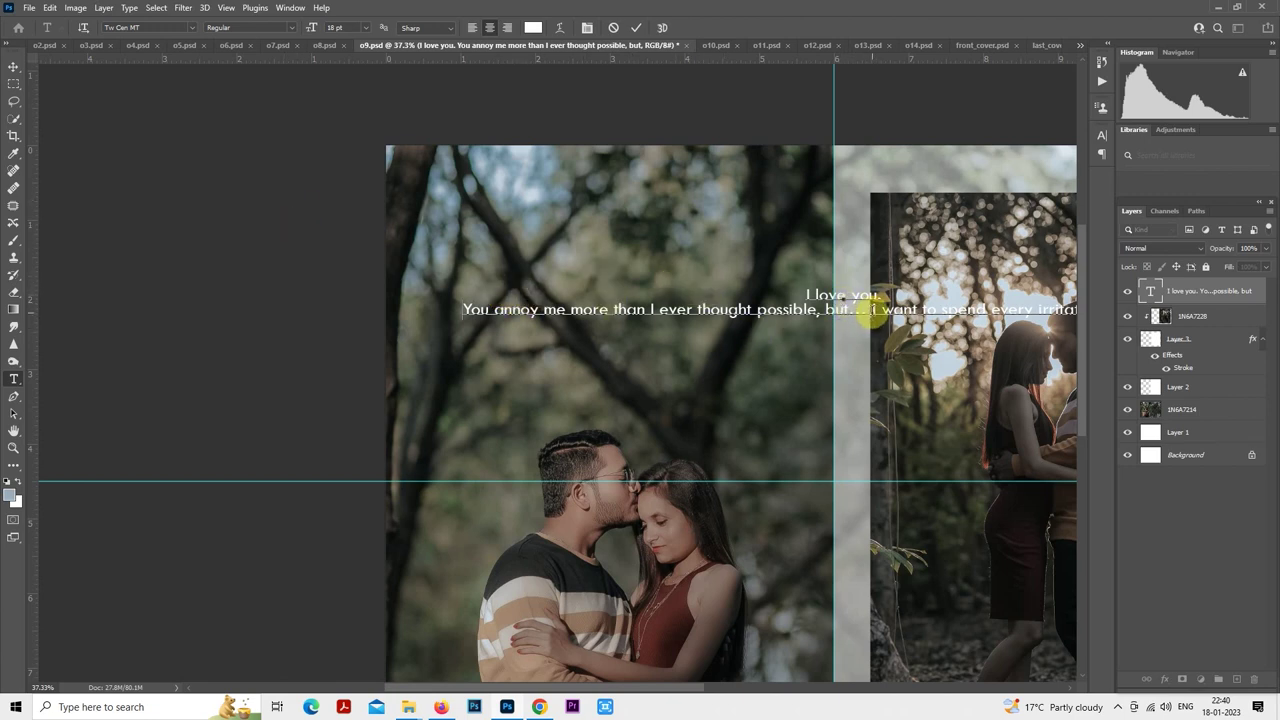
click(824, 311)
key(Return)
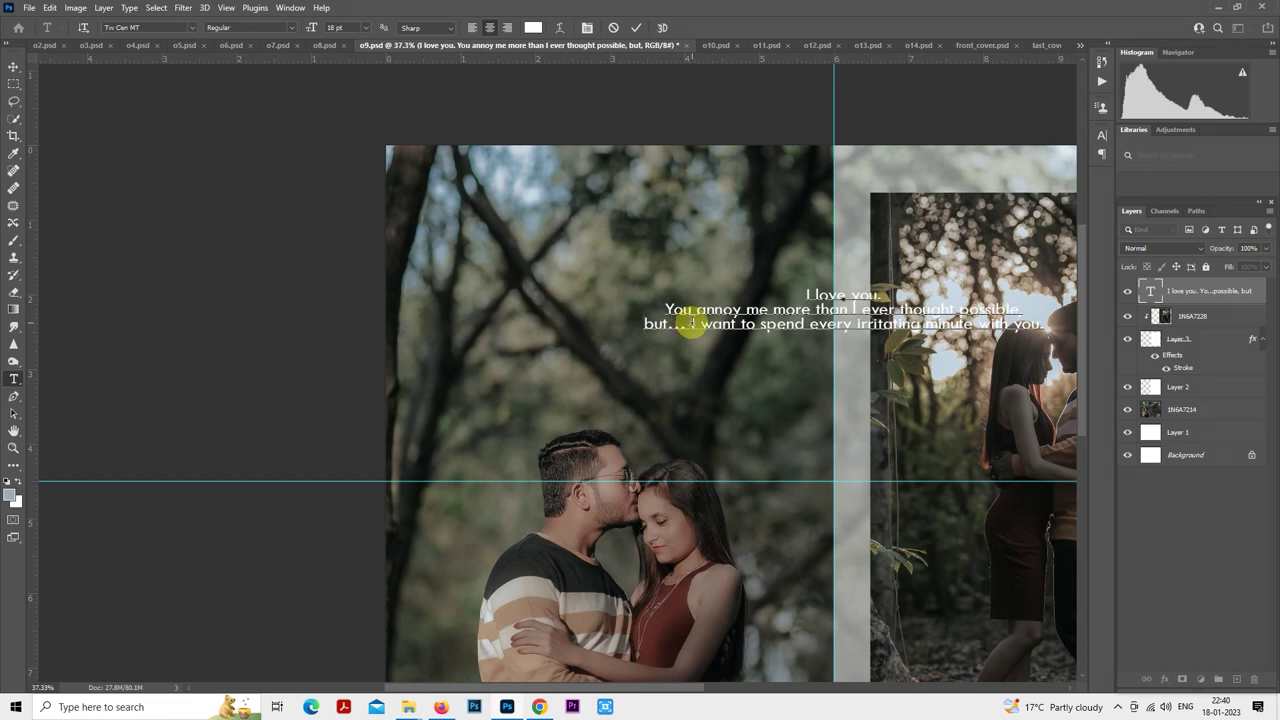
click(14, 83)
drag(968, 300, 729, 274)
scroll(700, 260, up, 3)
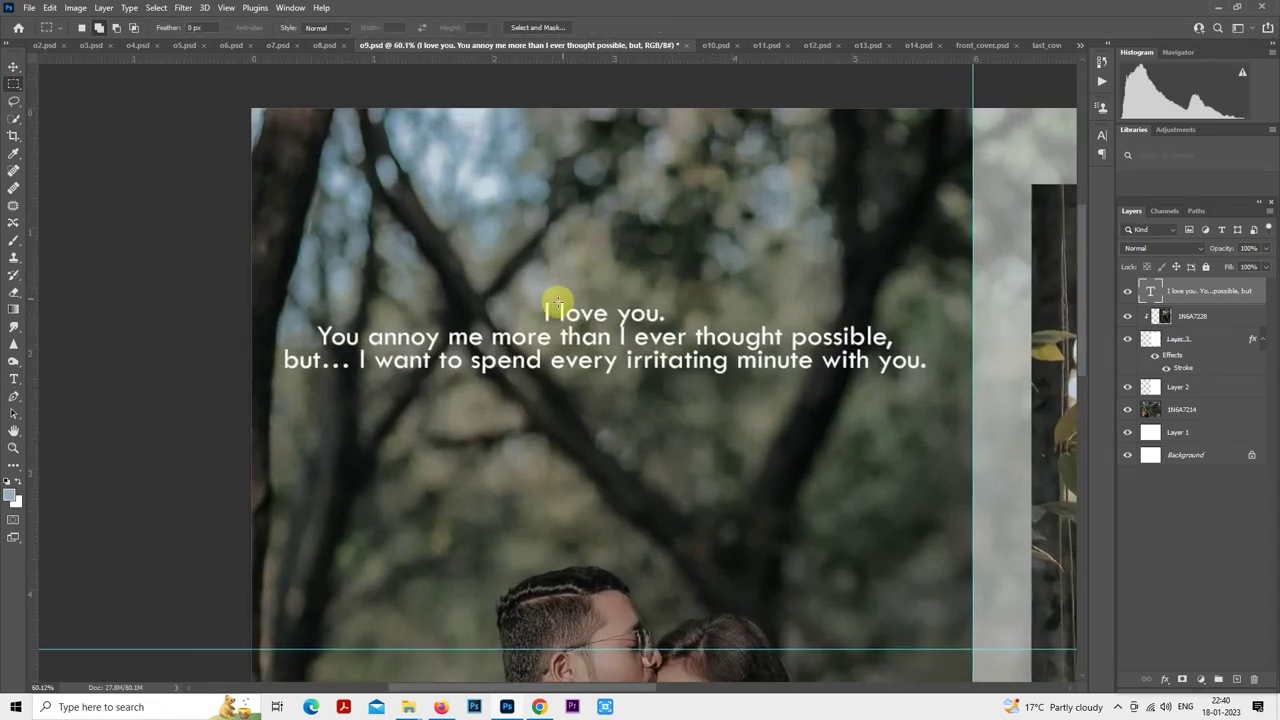
- Cut the 'I love you.' line out of the quote after undoing a trial enlargement
double_click(1147, 290)
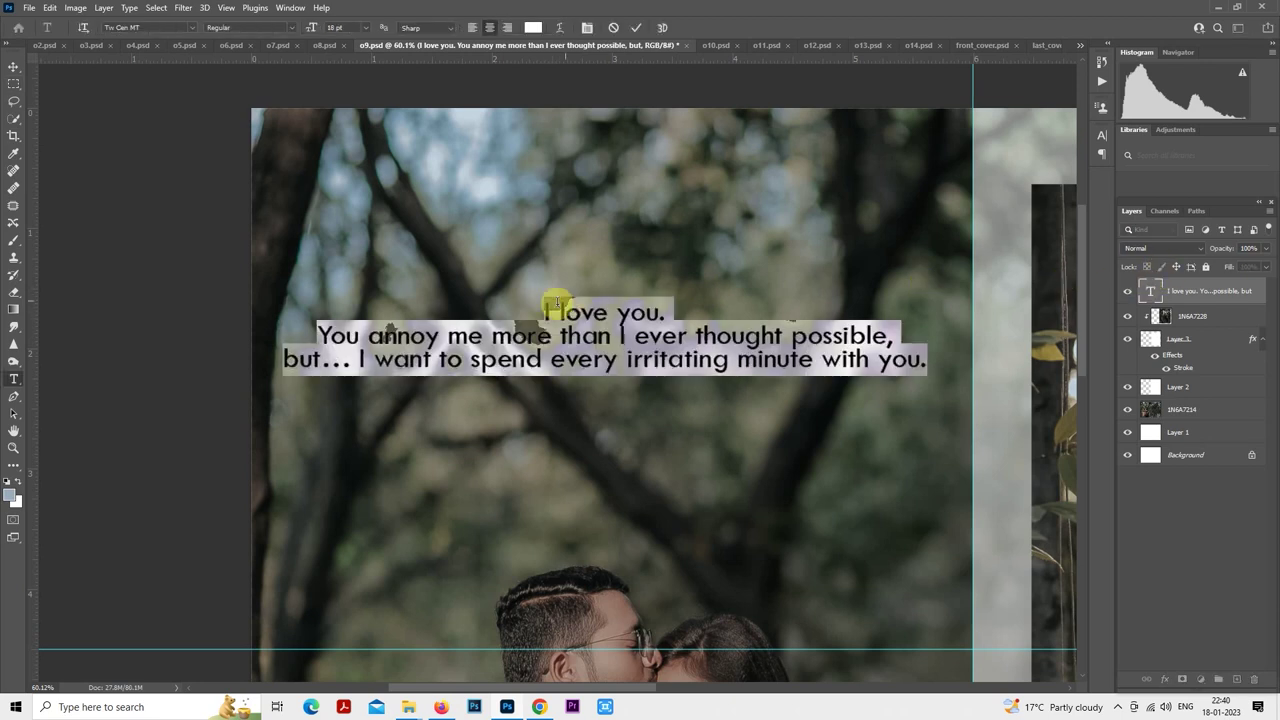
drag(545, 310, 670, 312)
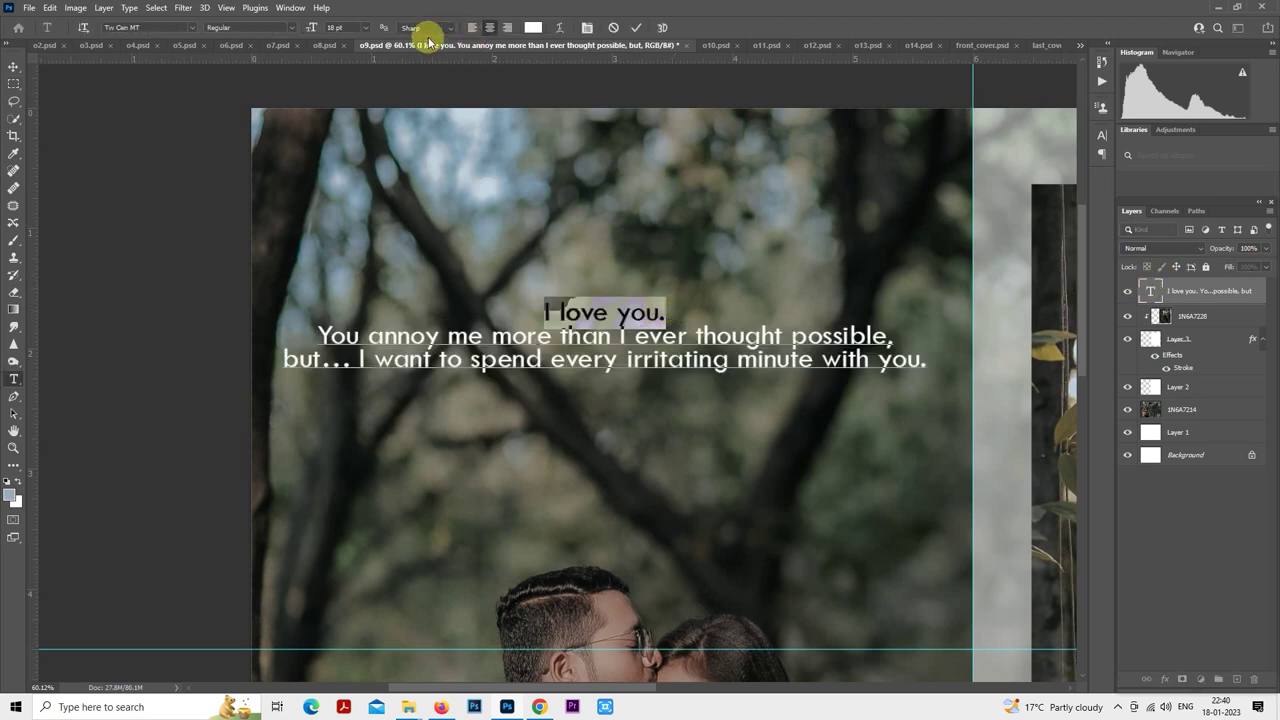
drag(312, 28, 323, 28)
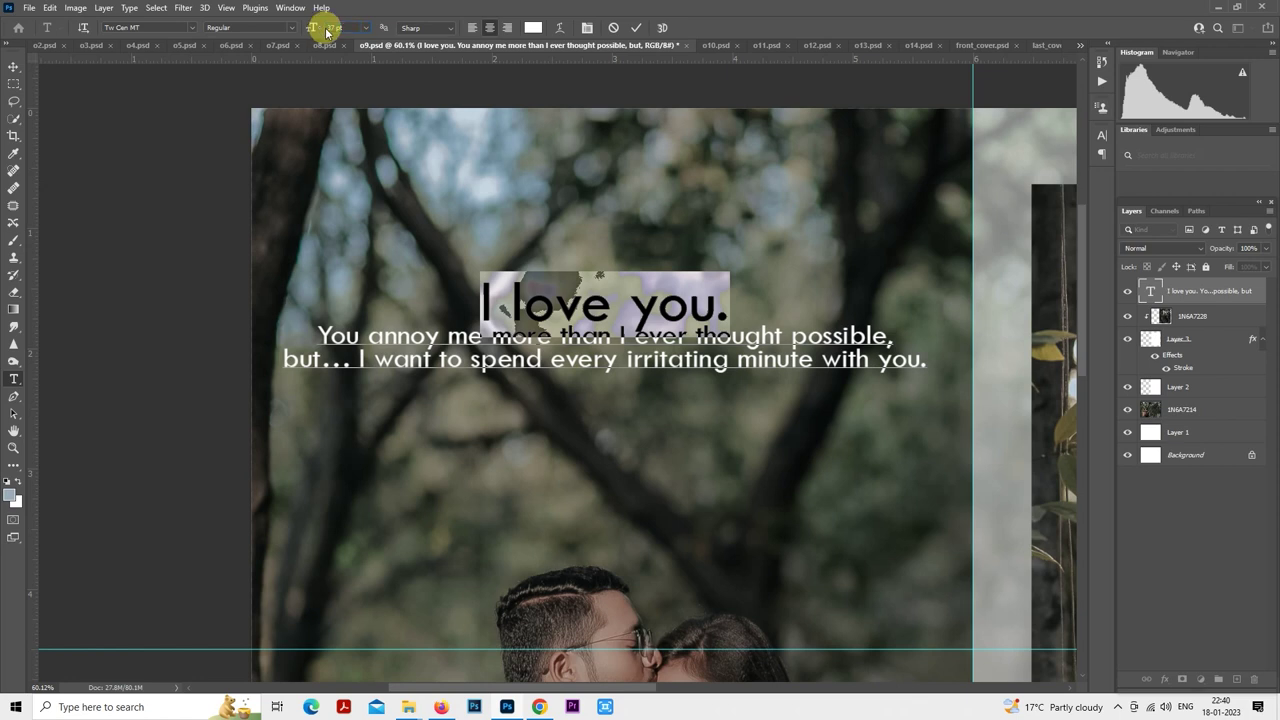
click(14, 83)
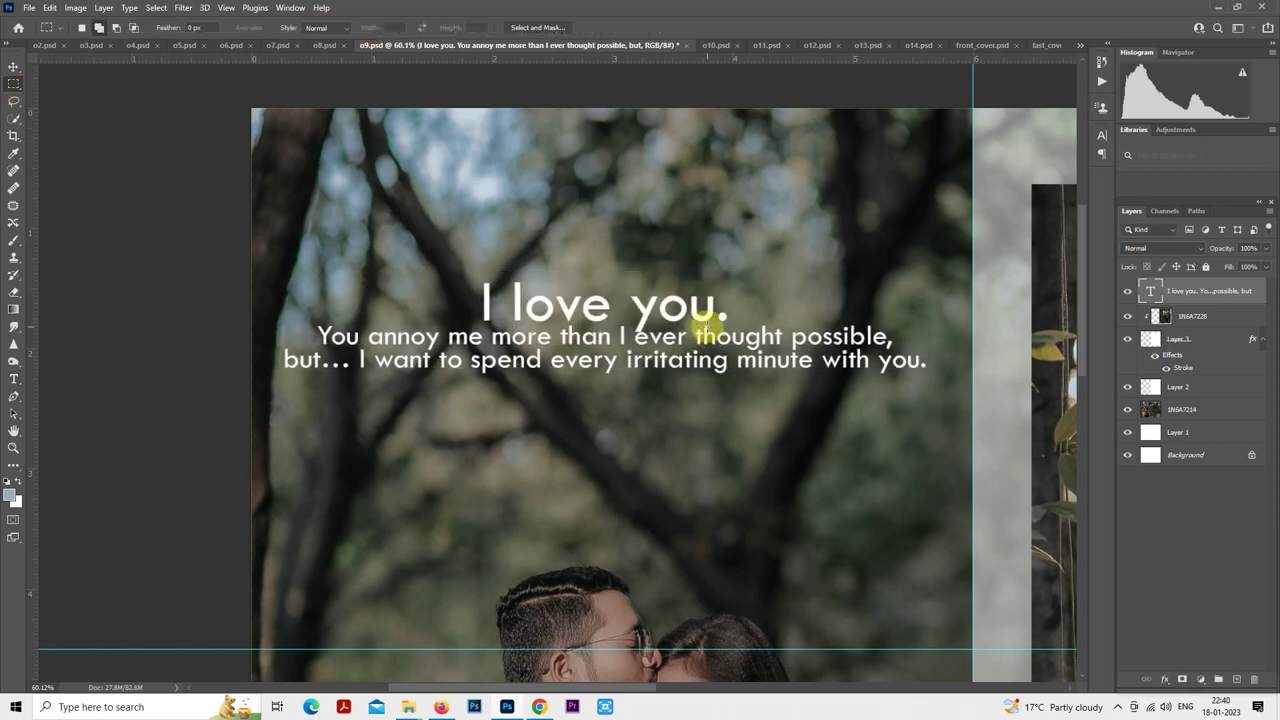
key(ctrl+z)
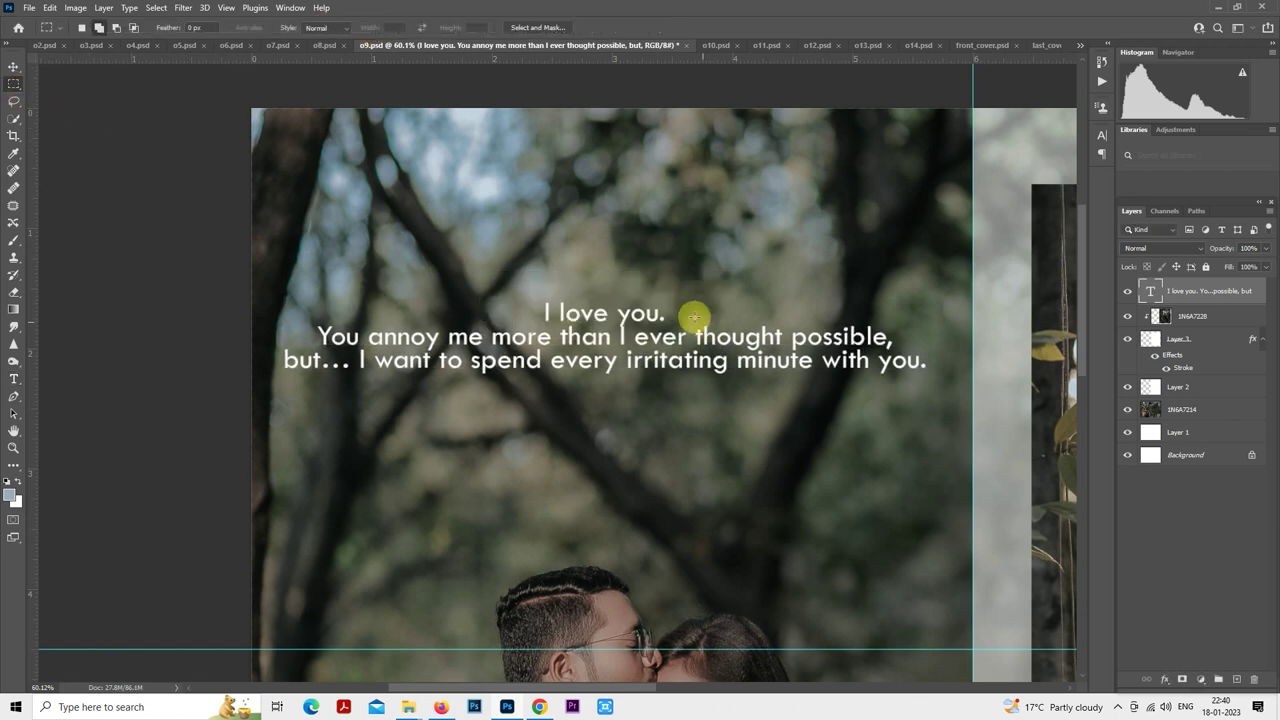
double_click(1150, 290)
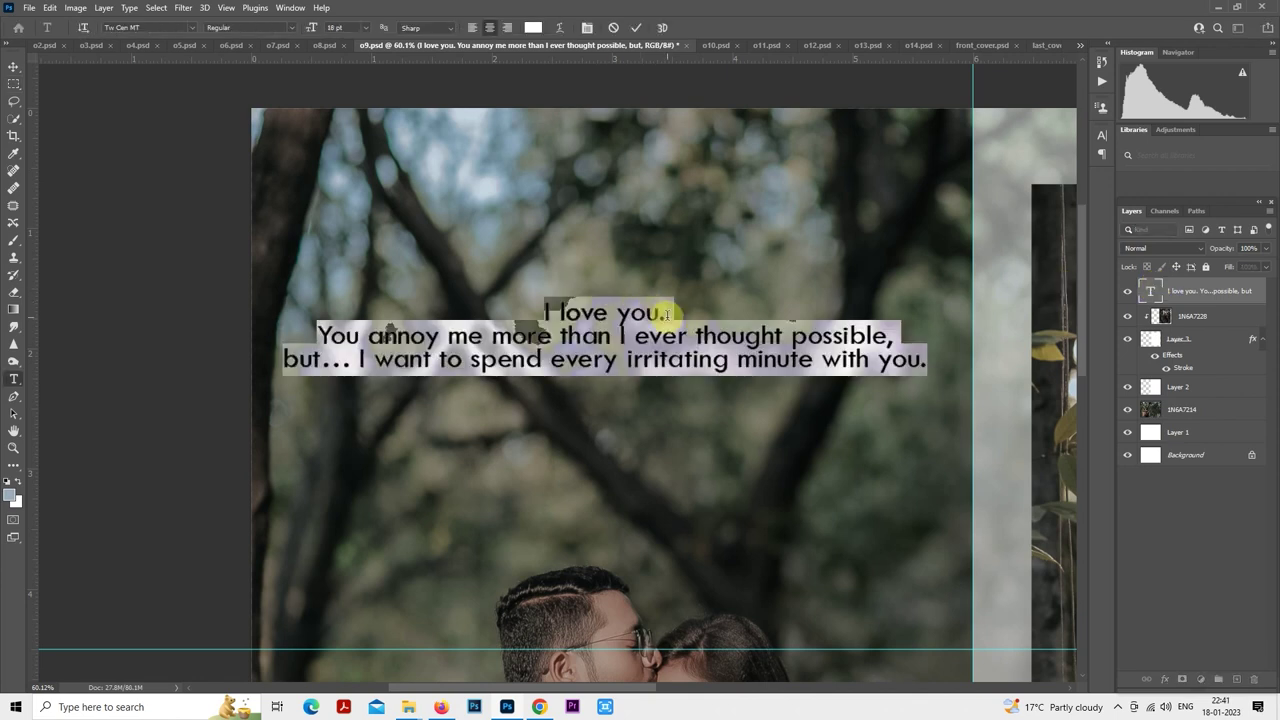
drag(666, 313, 543, 312)
right_click(594, 312)
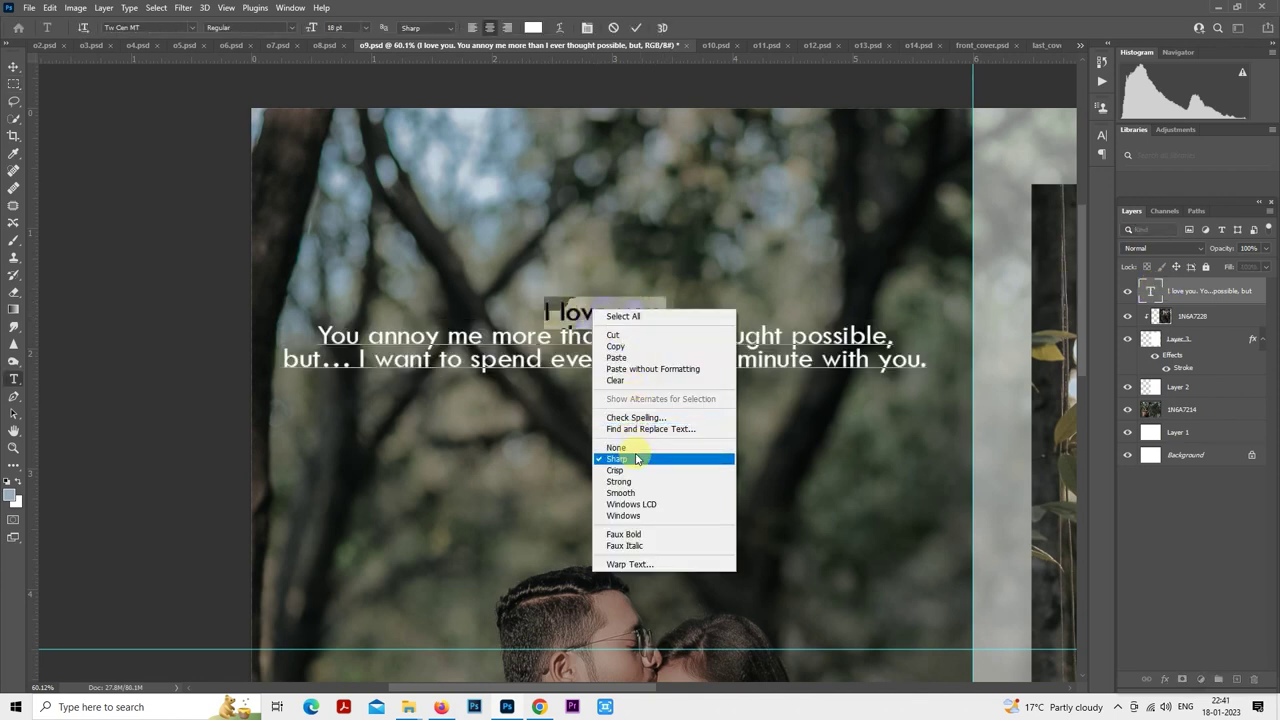
click(614, 335)
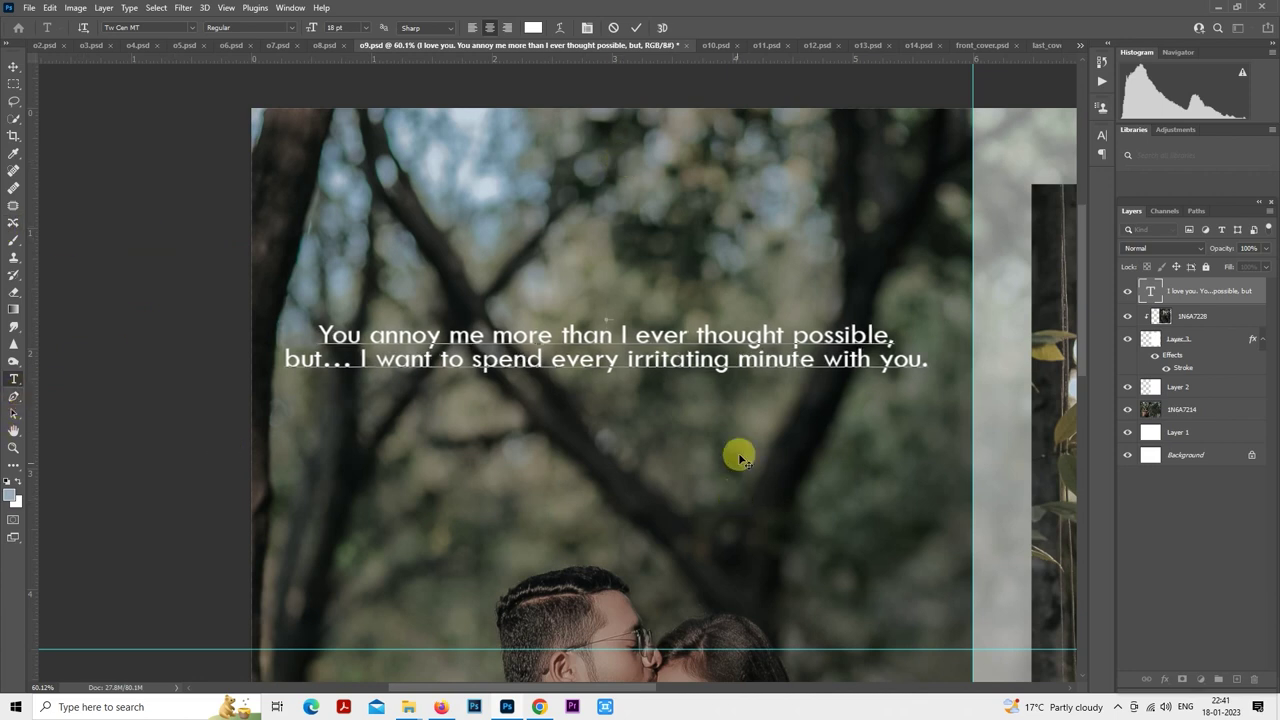
- Paste 'I love you.' into its own new text layer above the quote
click(1186, 340)
key(m)
click(14, 381)
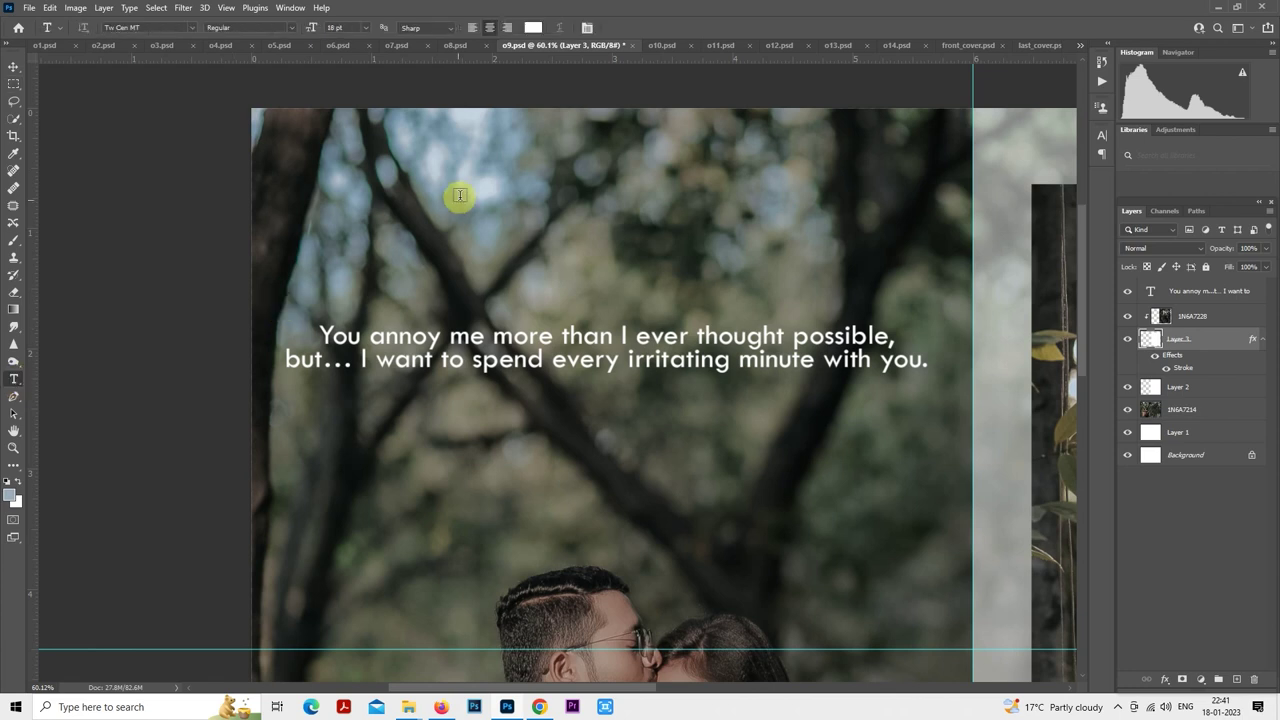
click(509, 205)
key(Escape)
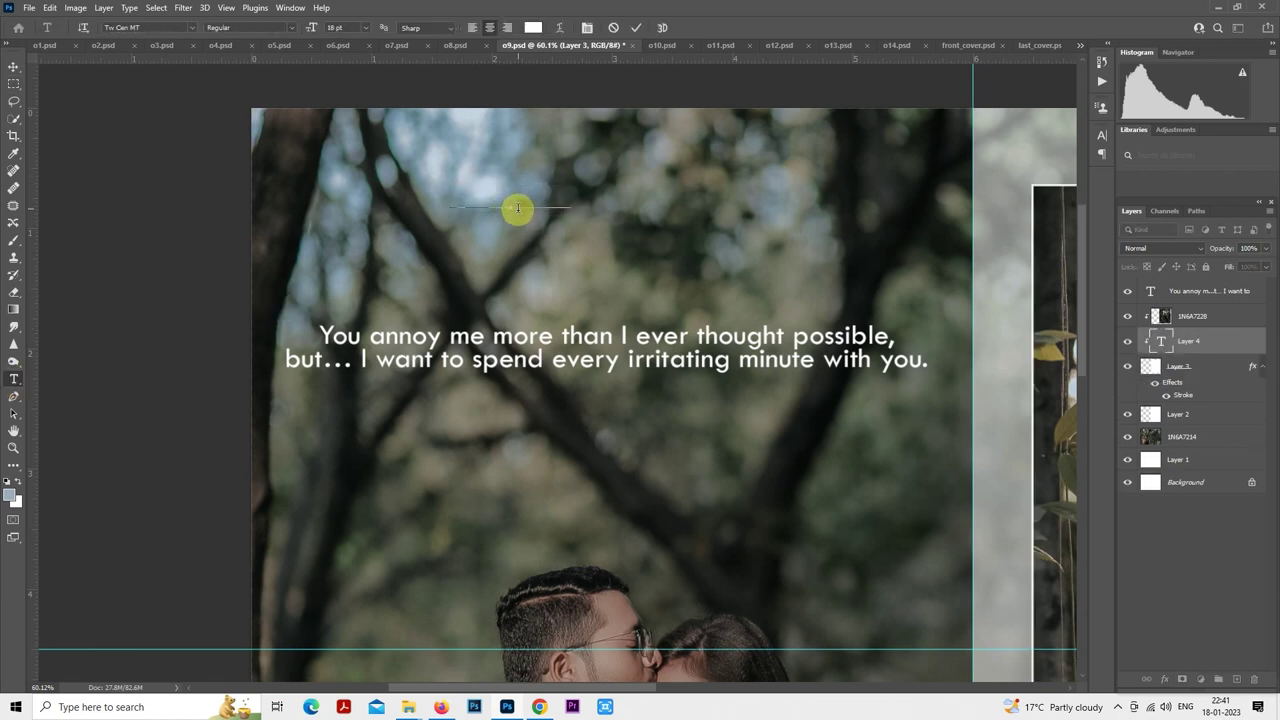
drag(1175, 340, 1198, 317)
click(1214, 288)
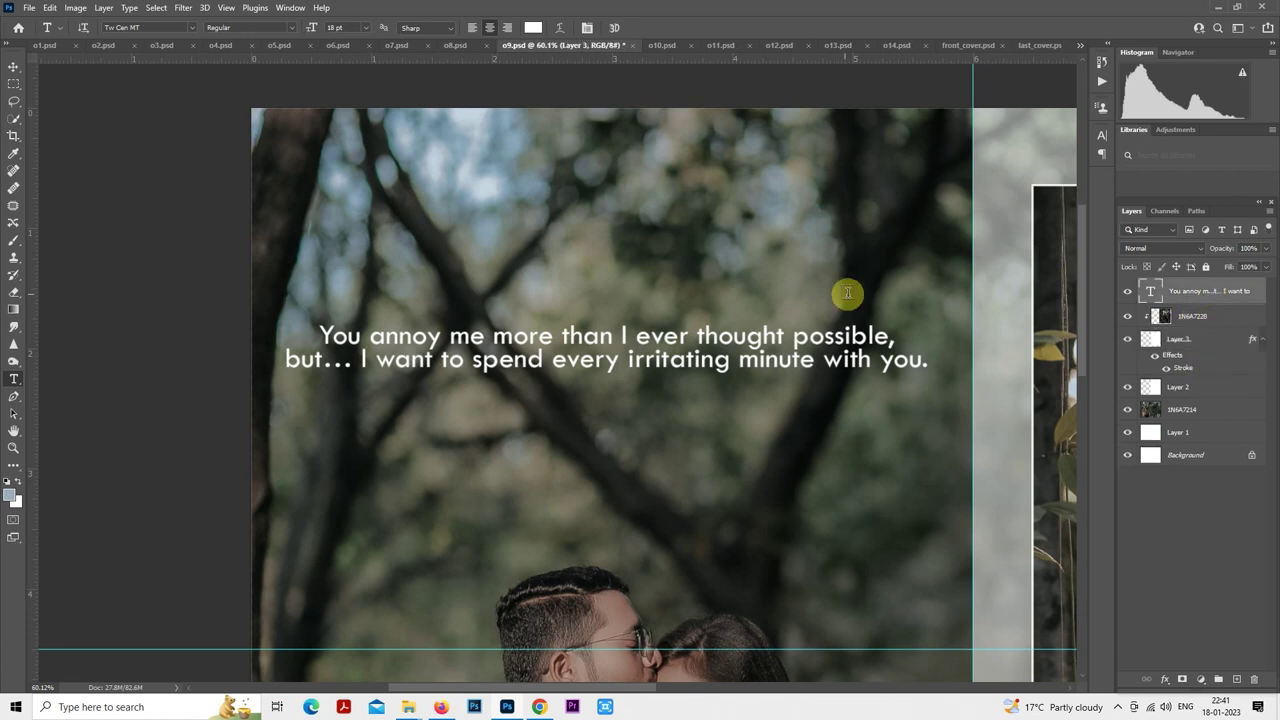
click(586, 198)
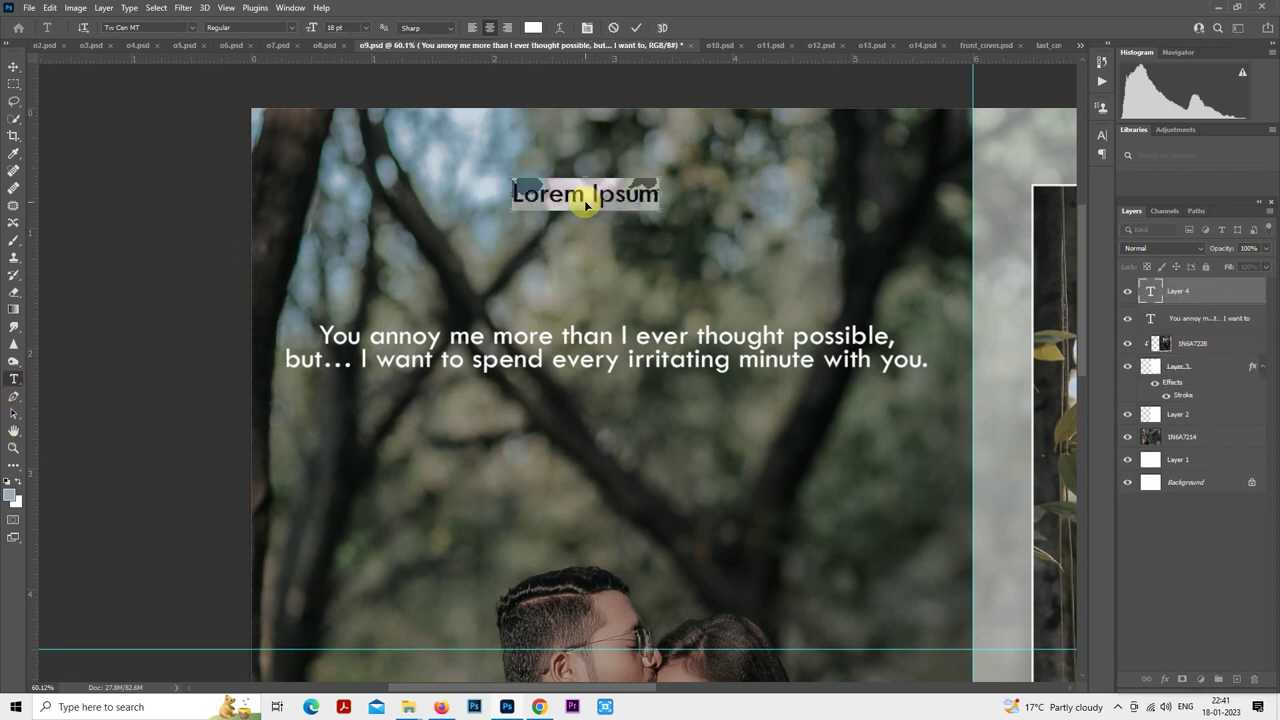
key(ctrl+v)
click(14, 84)
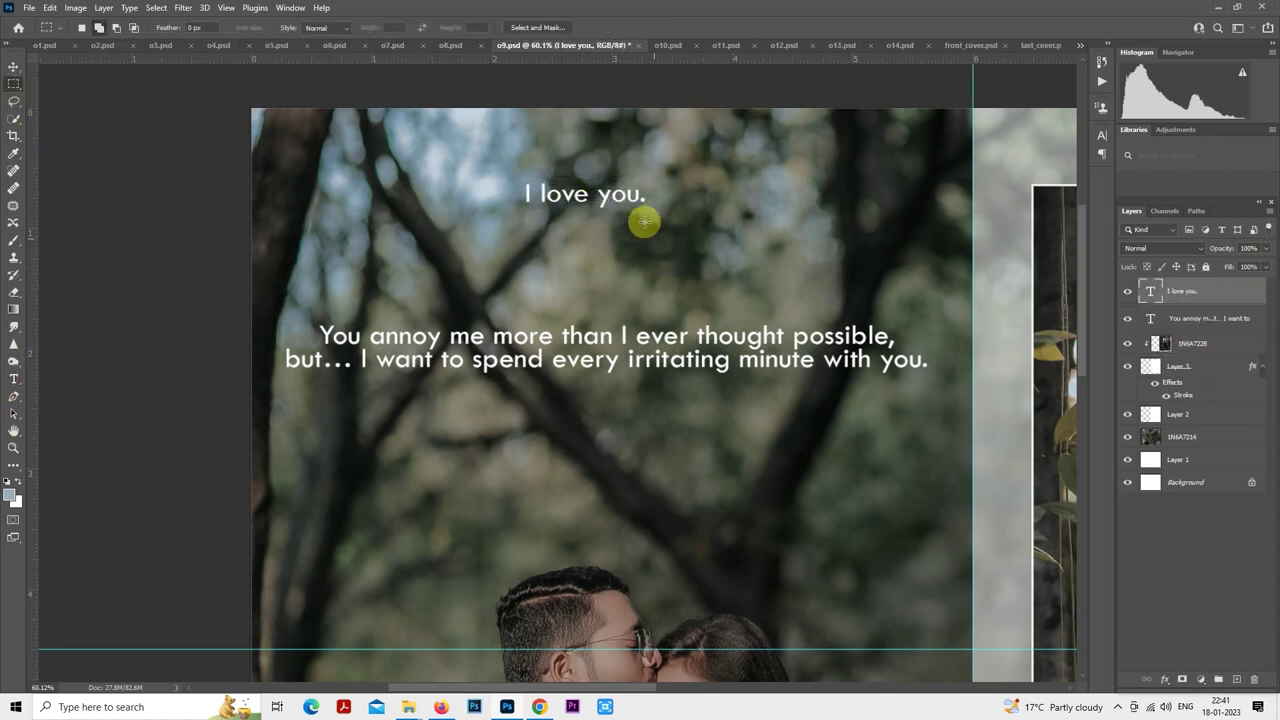
- Scale the 'I love you.' heading to about 208% and reposition it
right_click(600, 177)
click(686, 307)
drag(643, 206, 694, 251)
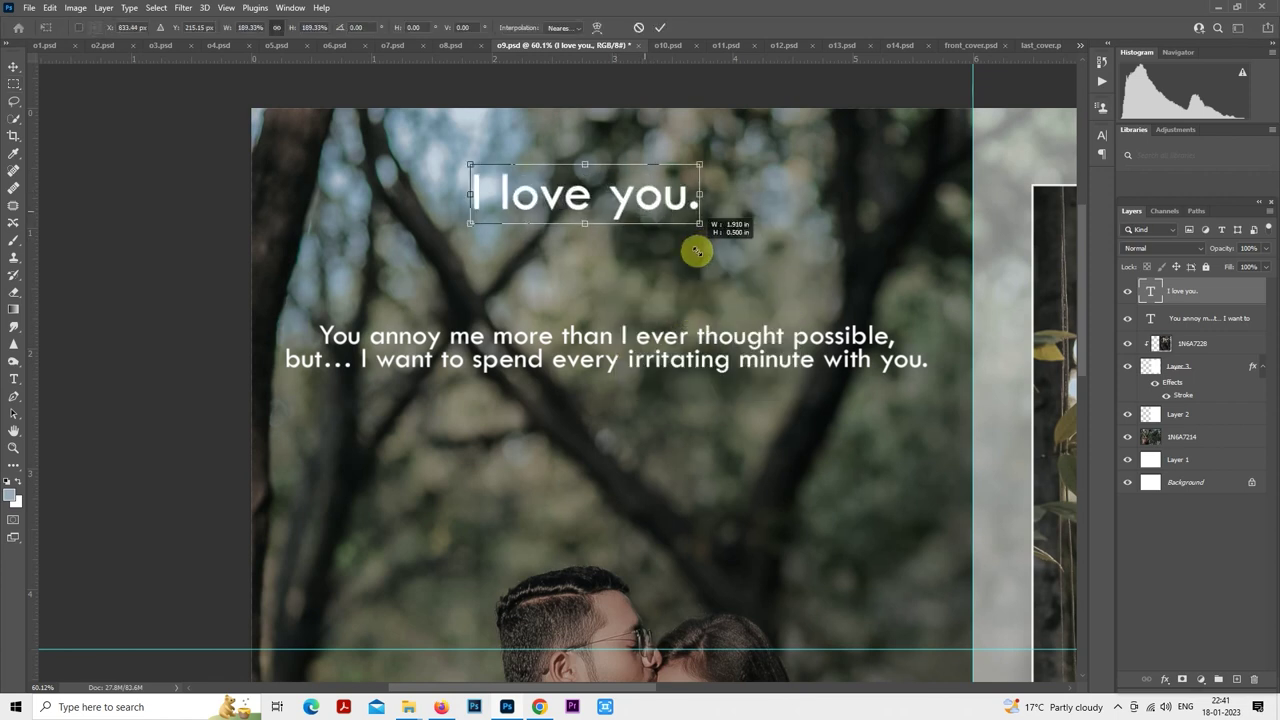
drag(651, 194, 698, 272)
key(Return)
- Scale the quote paragraph to 86% and move it up just beneath the heading
scroll(698, 272, down, 1)
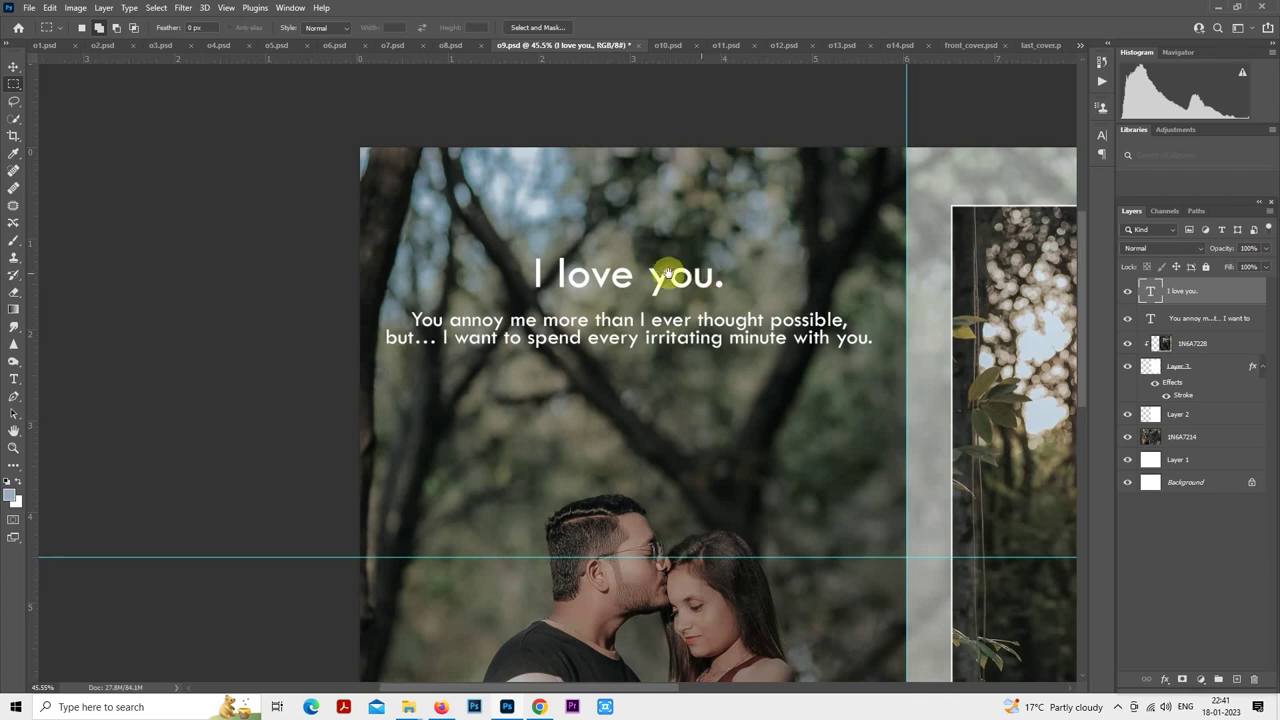
scroll(657, 286, down, 1)
click(1175, 318)
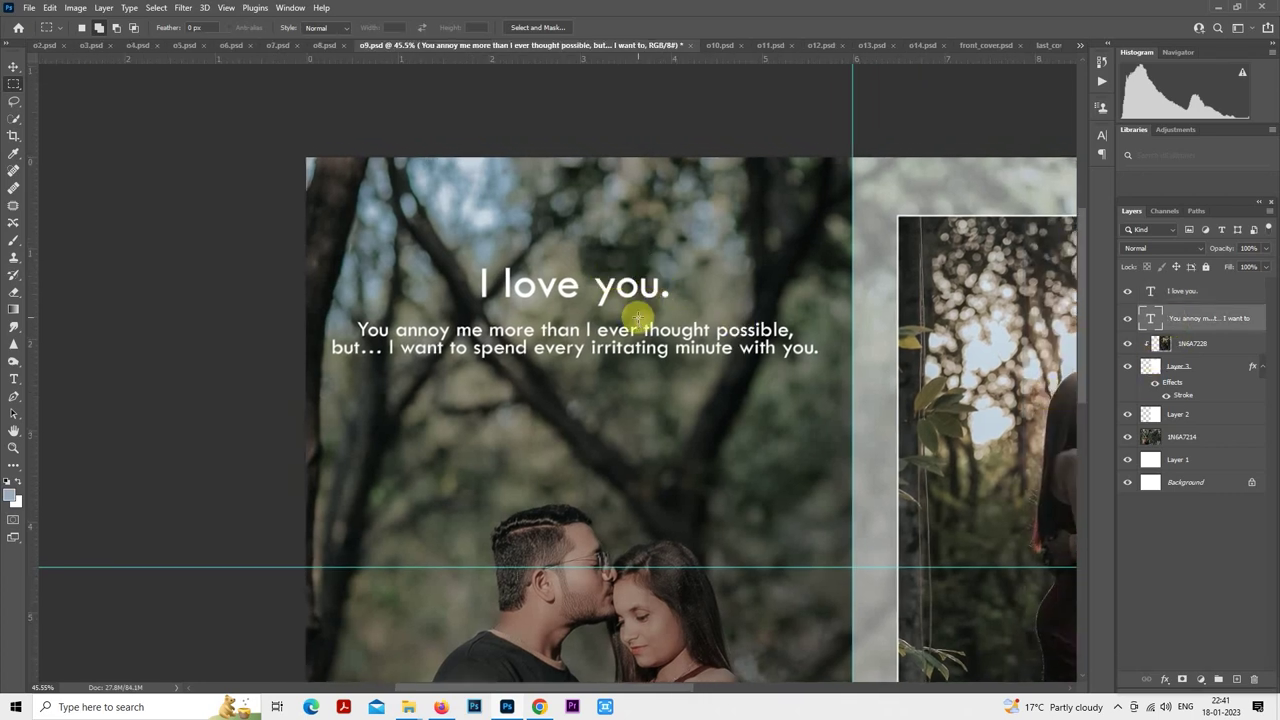
right_click(638, 318)
click(693, 432)
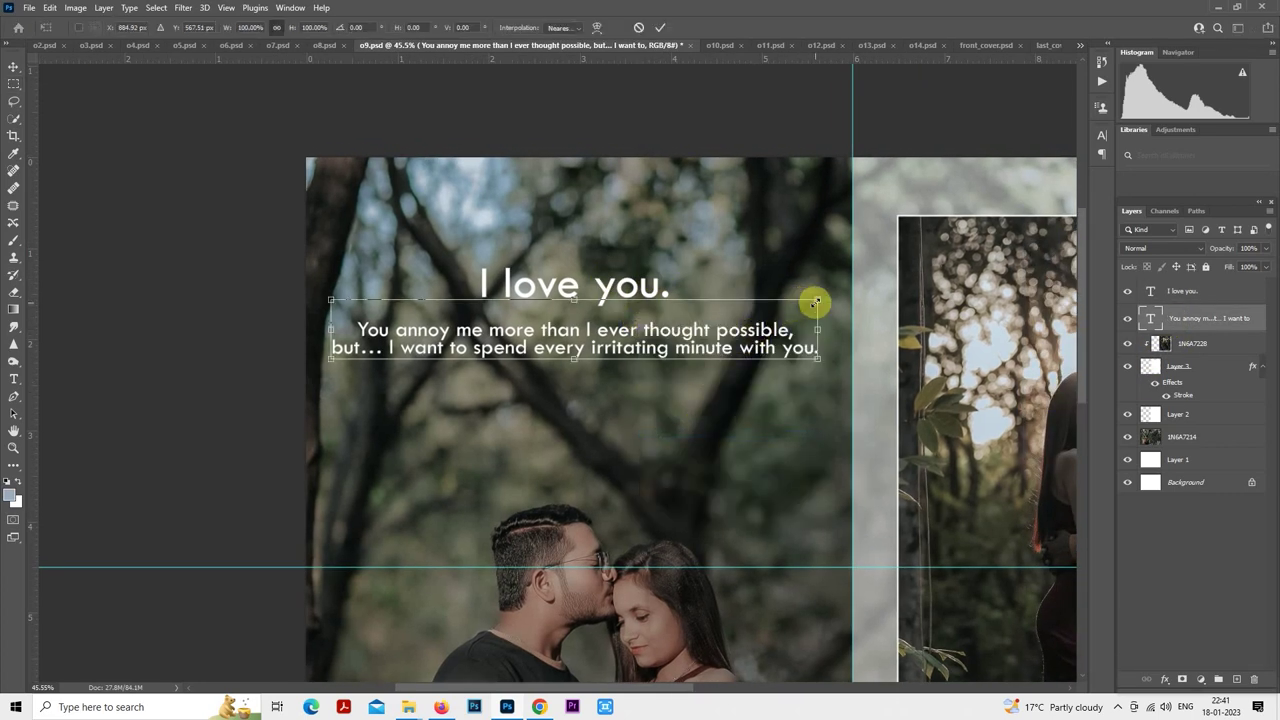
drag(816, 301, 750, 308)
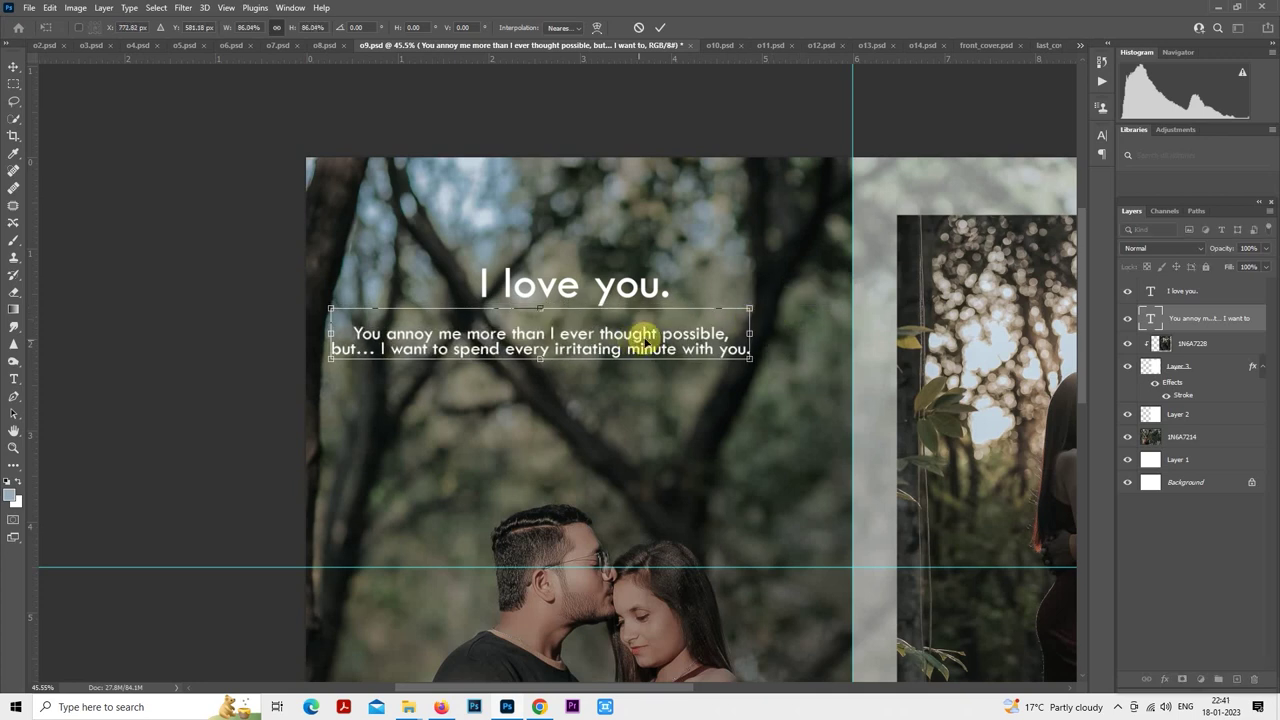
drag(643, 337, 670, 330)
key(Return)
scroll(649, 326, down, 3)
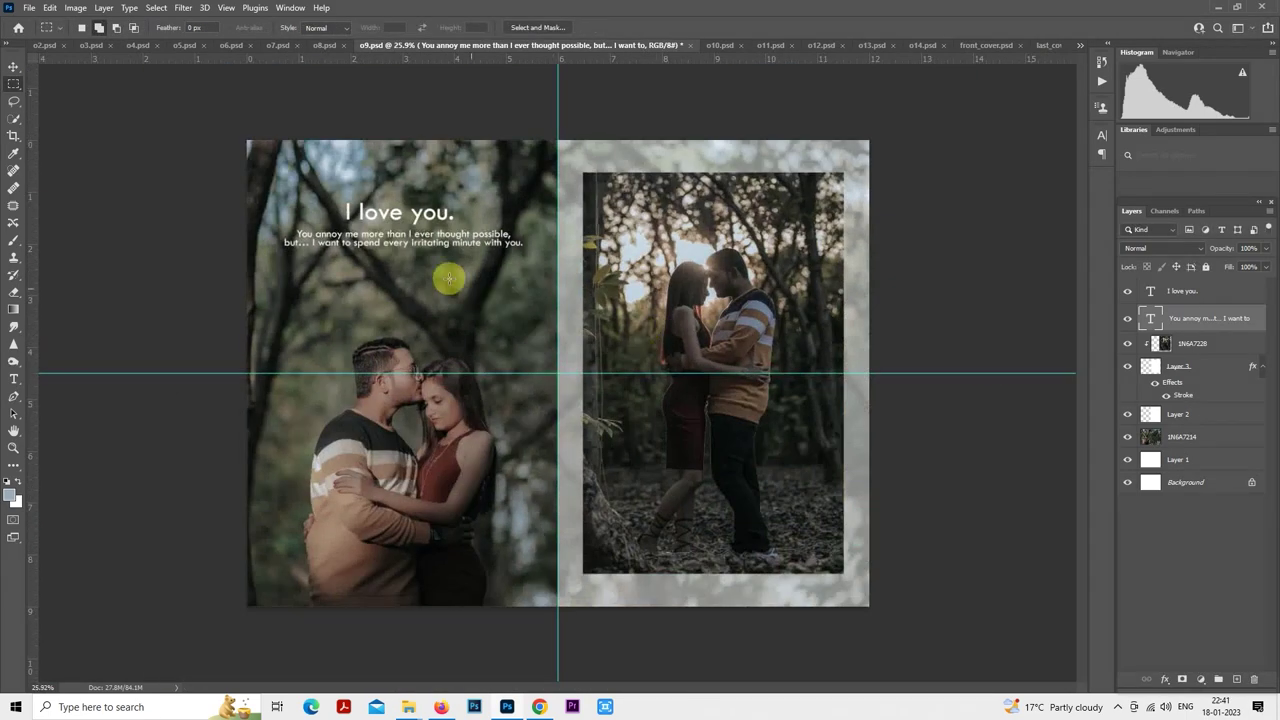
- Set the quote paragraph layer to 50% opacity
scroll(380, 278, up, 2)
scroll(609, 394, up, 2)
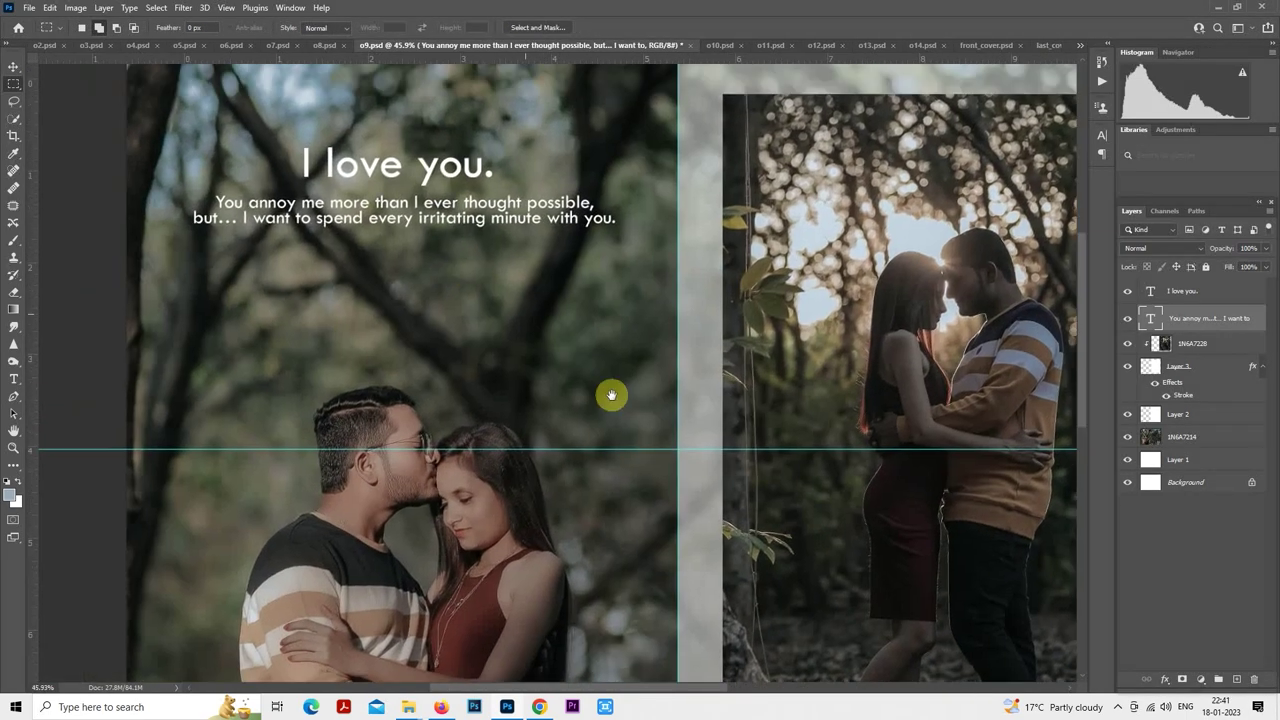
click(1168, 294)
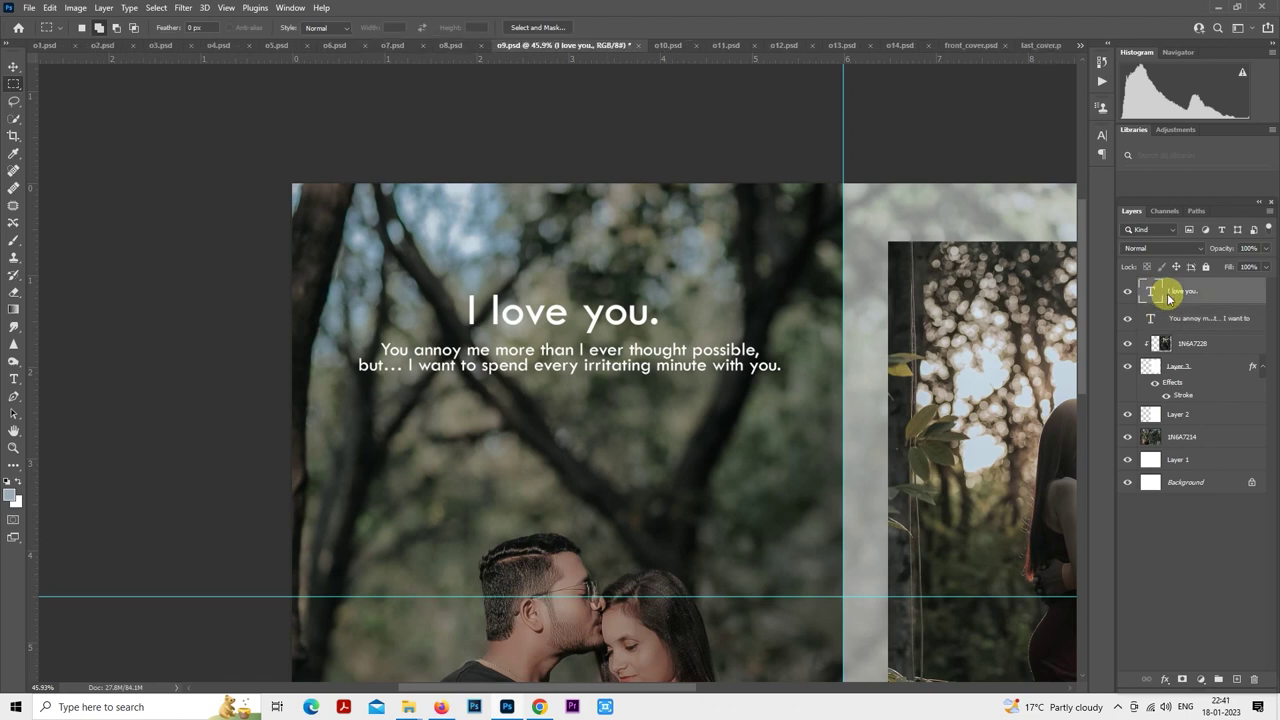
key(5)
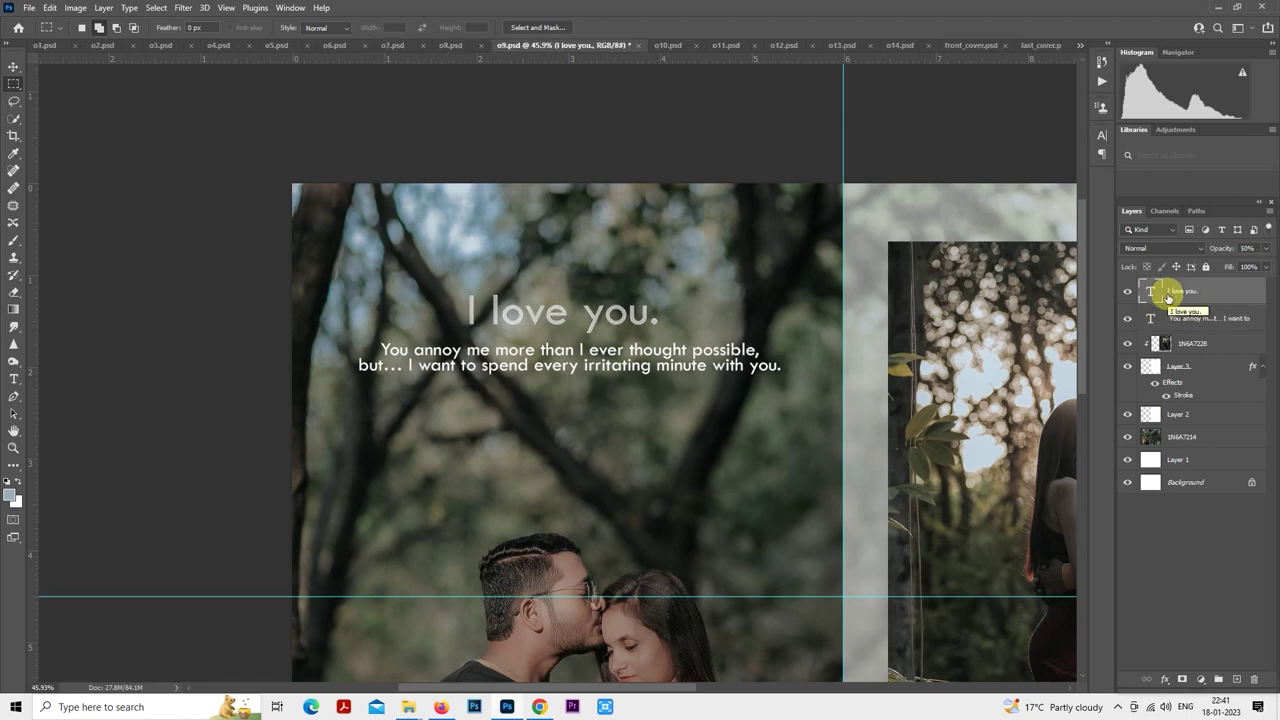
scroll(663, 383, down, 3)
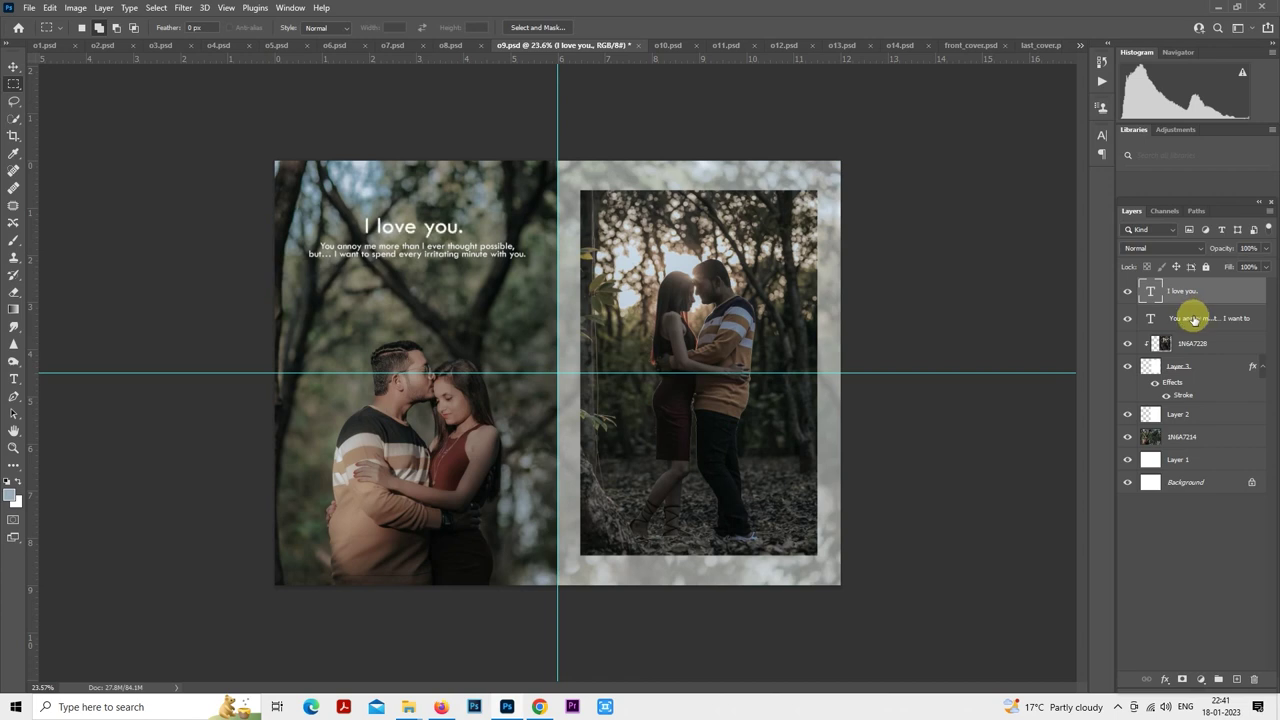
click(1193, 320)
key(0)
key(5)
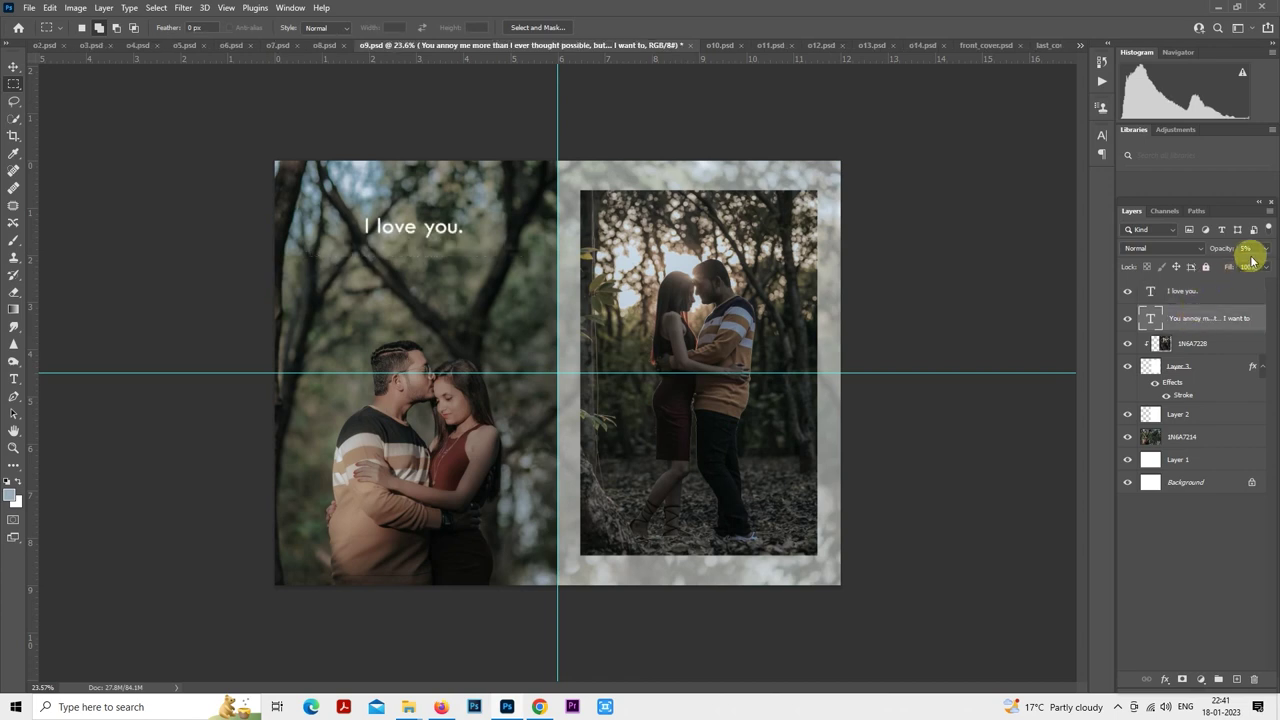
key(5)
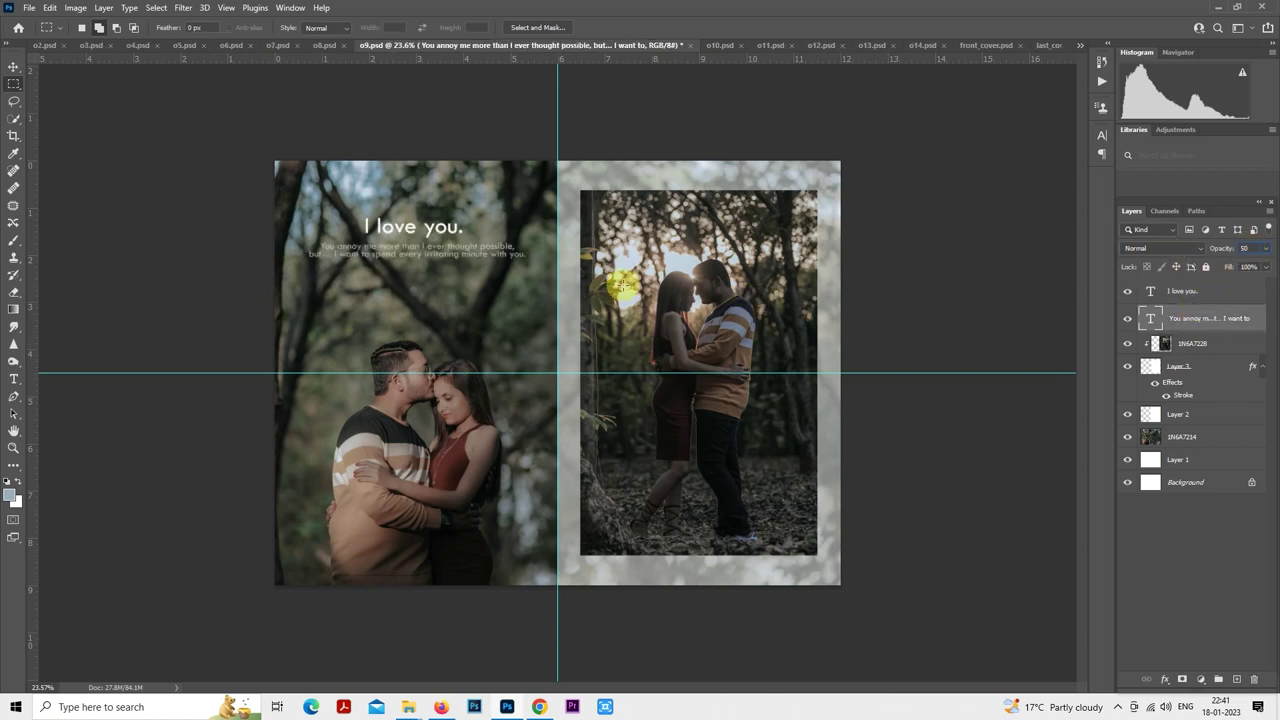
- Scale both text layers together to about 107.45% and nudge them slightly lower
shift+click(1179, 292)
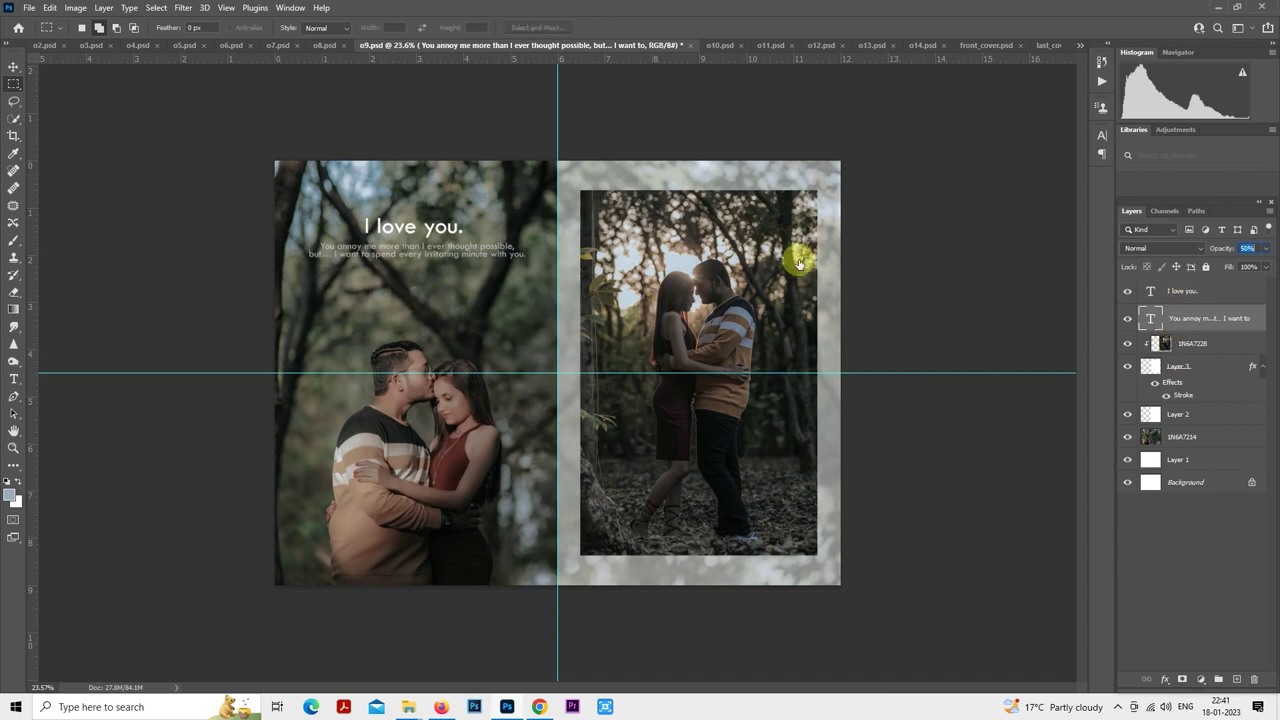
right_click(432, 207)
click(460, 326)
drag(442, 226, 445, 258)
drag(525, 268, 532, 274)
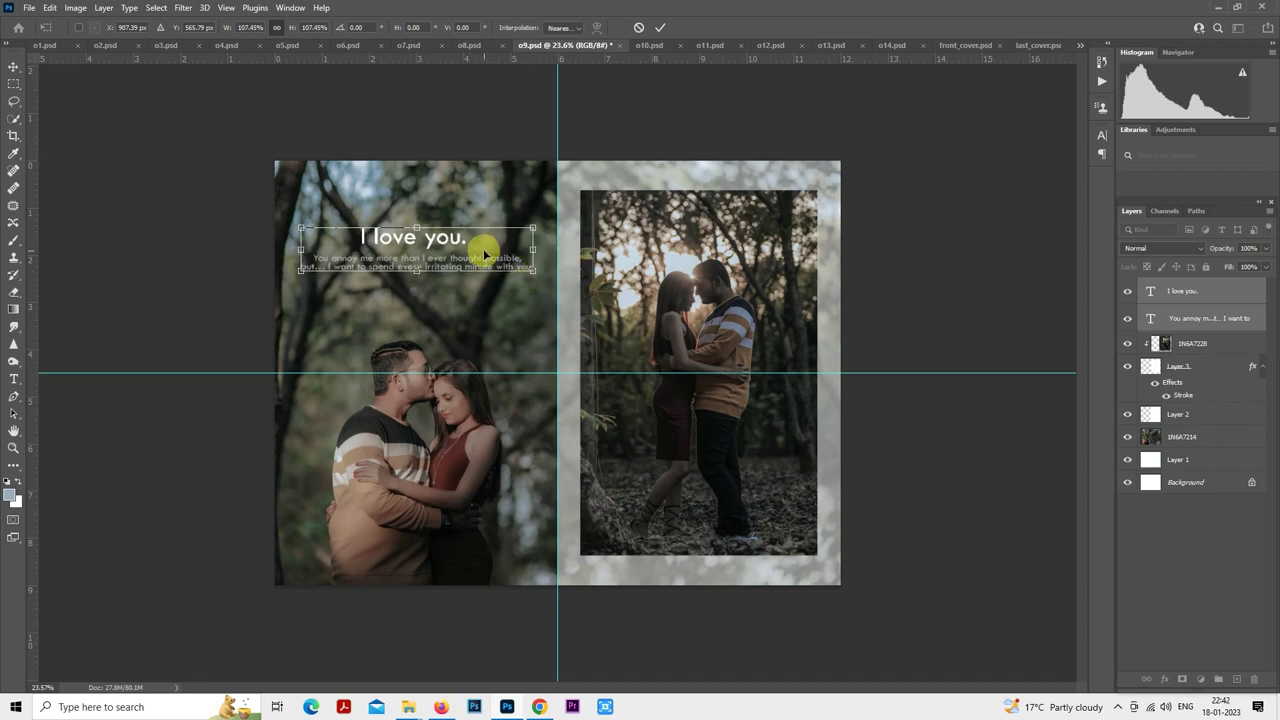
key(Return)
- Toggle Layer 3 to compare the spread with and without it
key(m)
scroll(430, 262, up, 1)
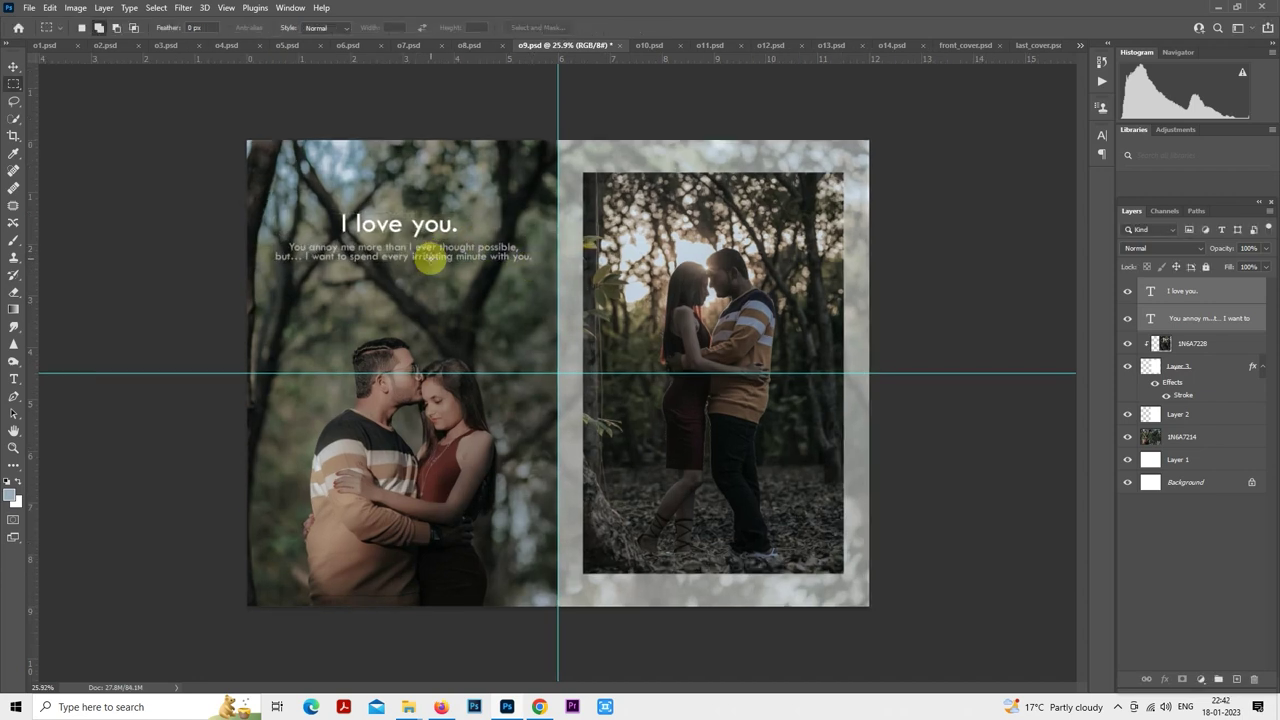
scroll(430, 262, down, 1)
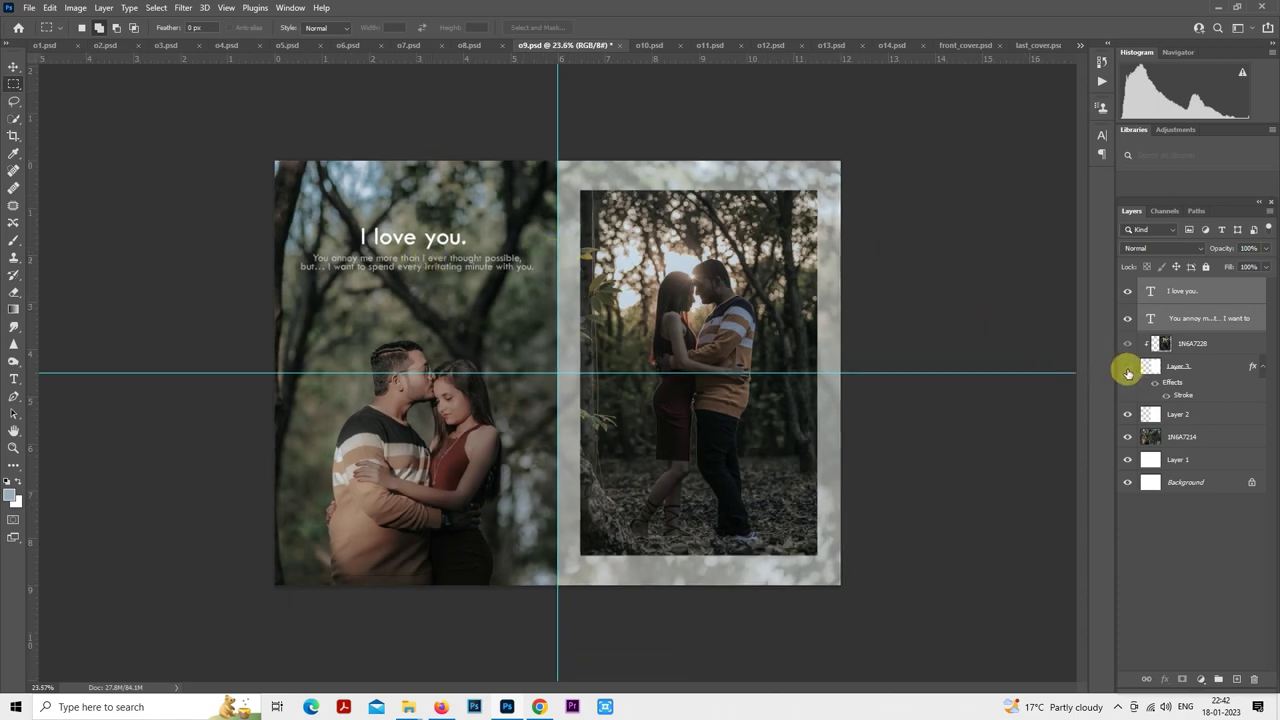
click(1128, 370)
click(1128, 370)
scroll(755, 275, up, 2)
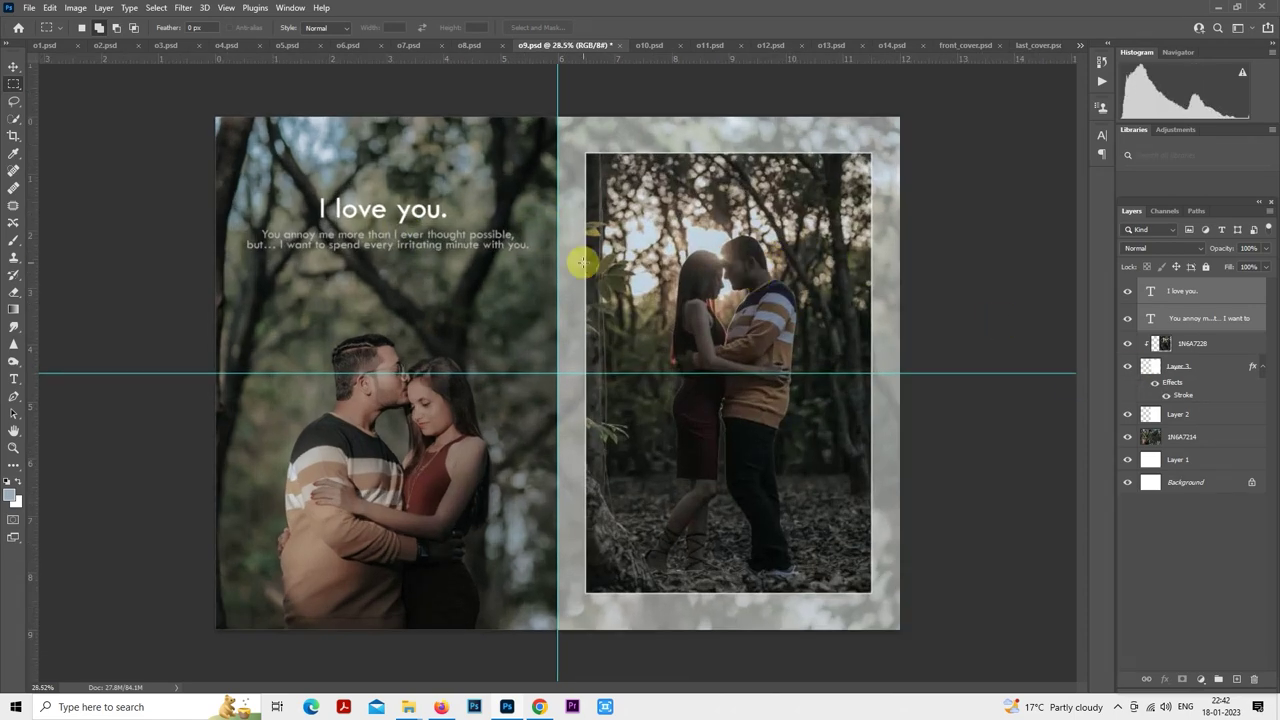
- Save the o9.psd spread
scroll(565, 260, down, 2)
key(ctrl+s)
scroll(553, 260, down, 2)
scroll(553, 260, up, 1)
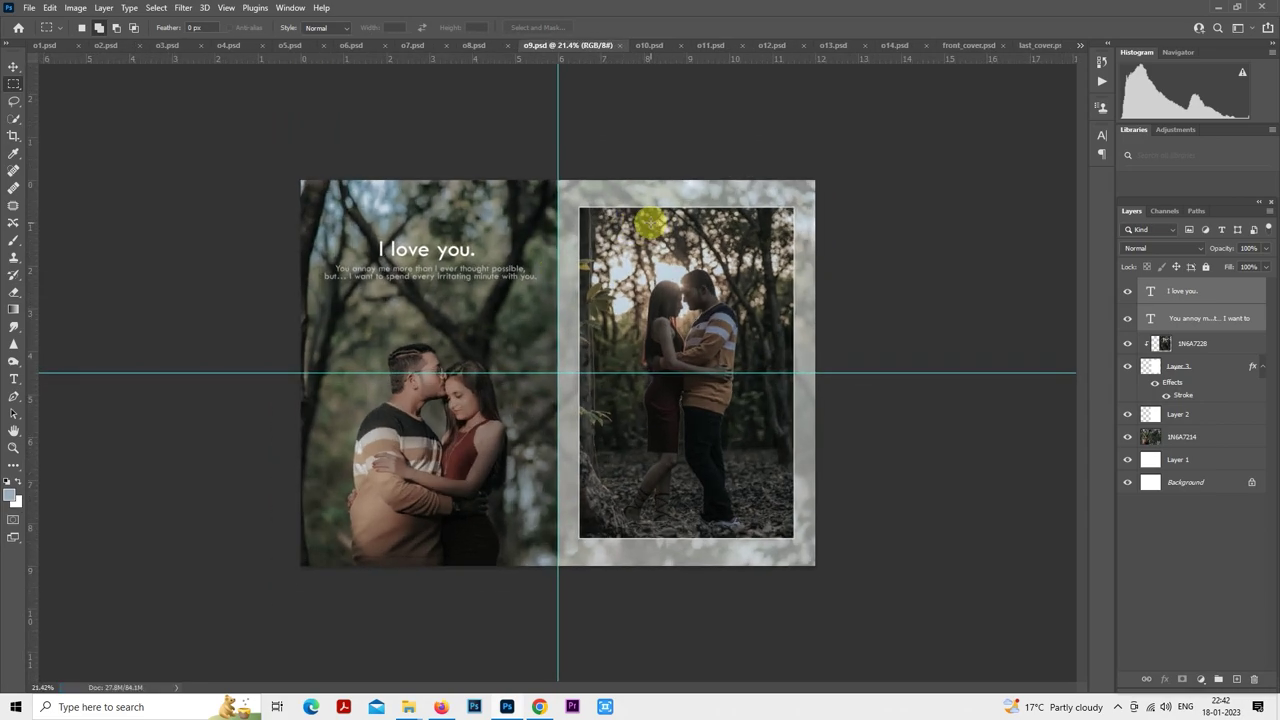
- Save a JPEG copy of the o9 spread at quality 12, then bring up o10.psd
key(ctrl+shift+s)
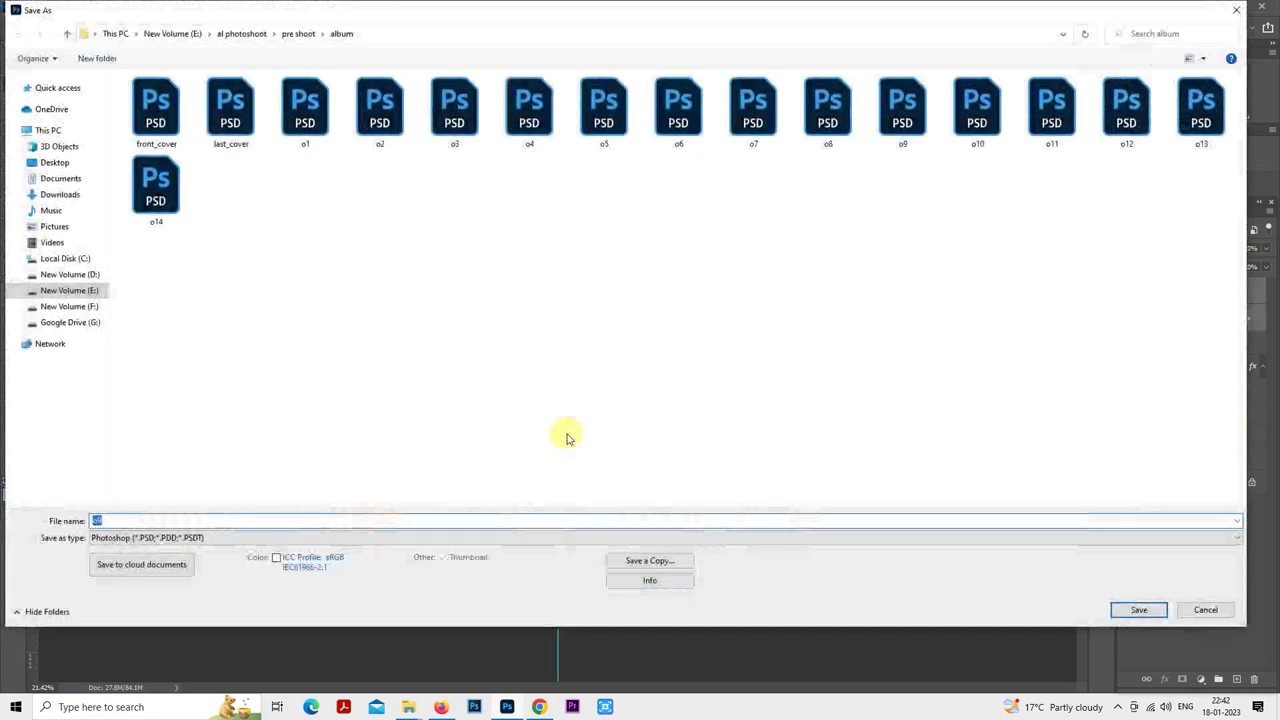
click(640, 563)
click(533, 538)
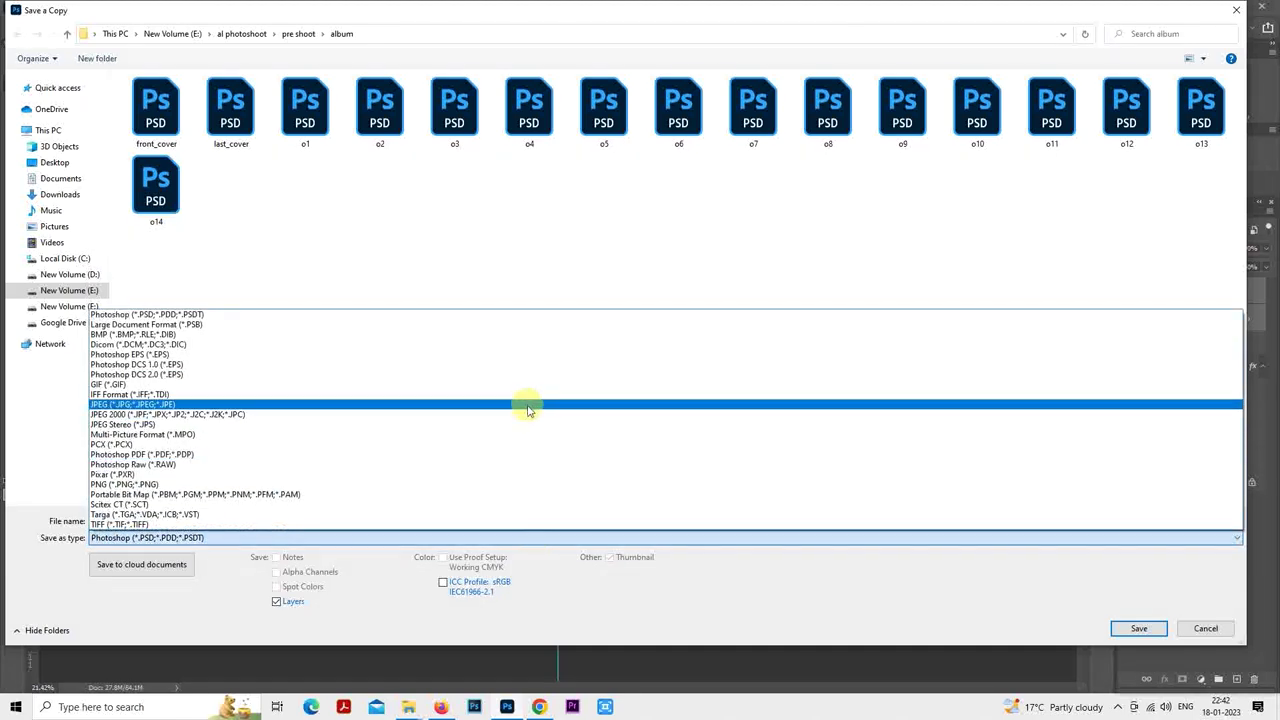
click(529, 409)
click(1139, 630)
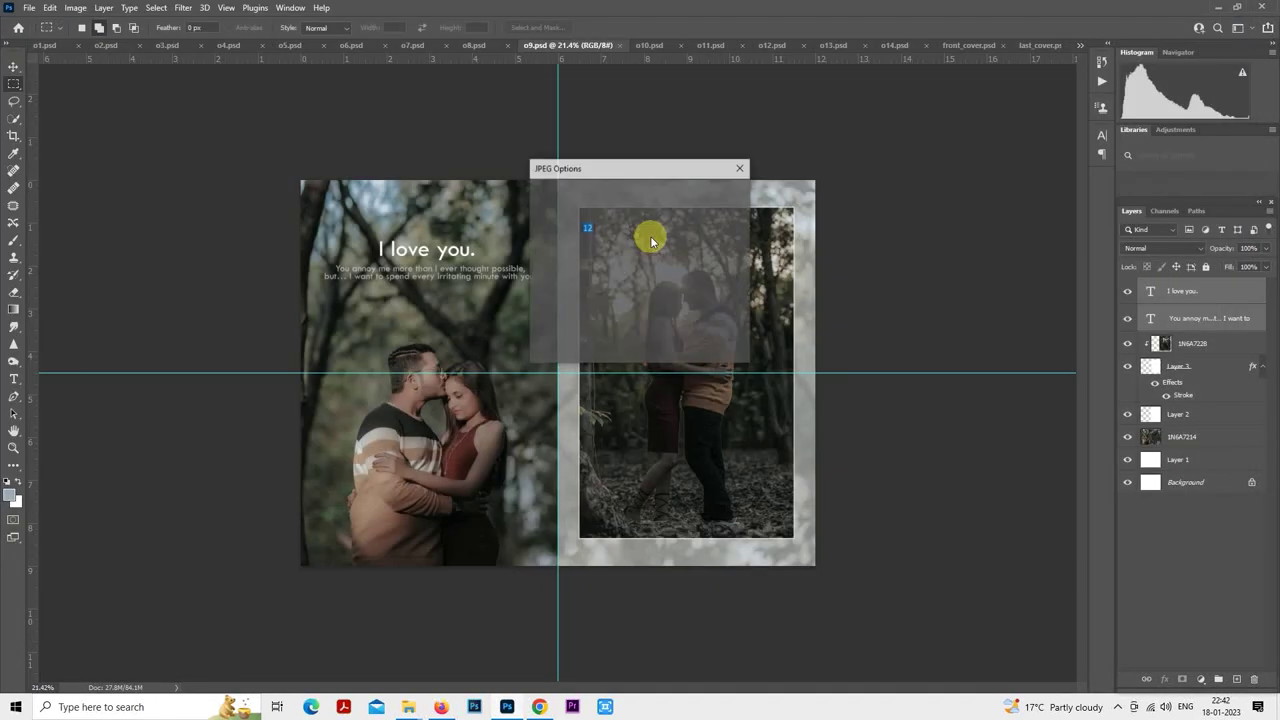
click(710, 194)
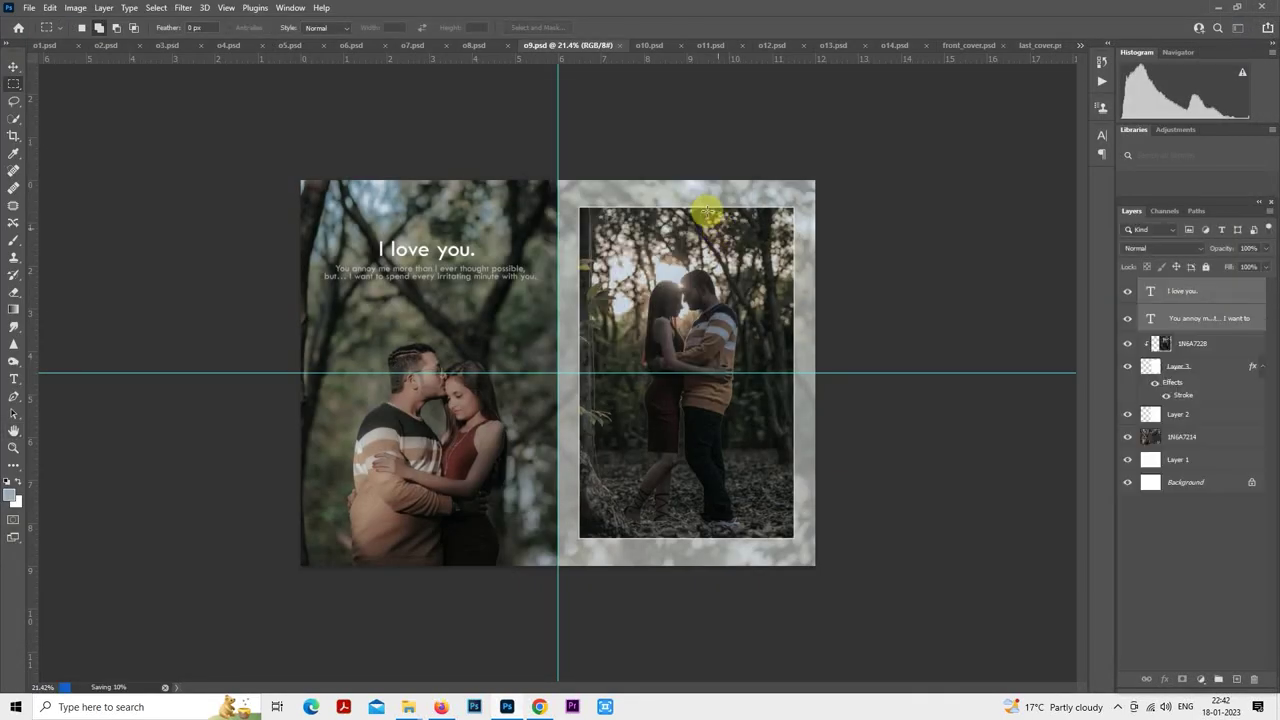
click(648, 46)
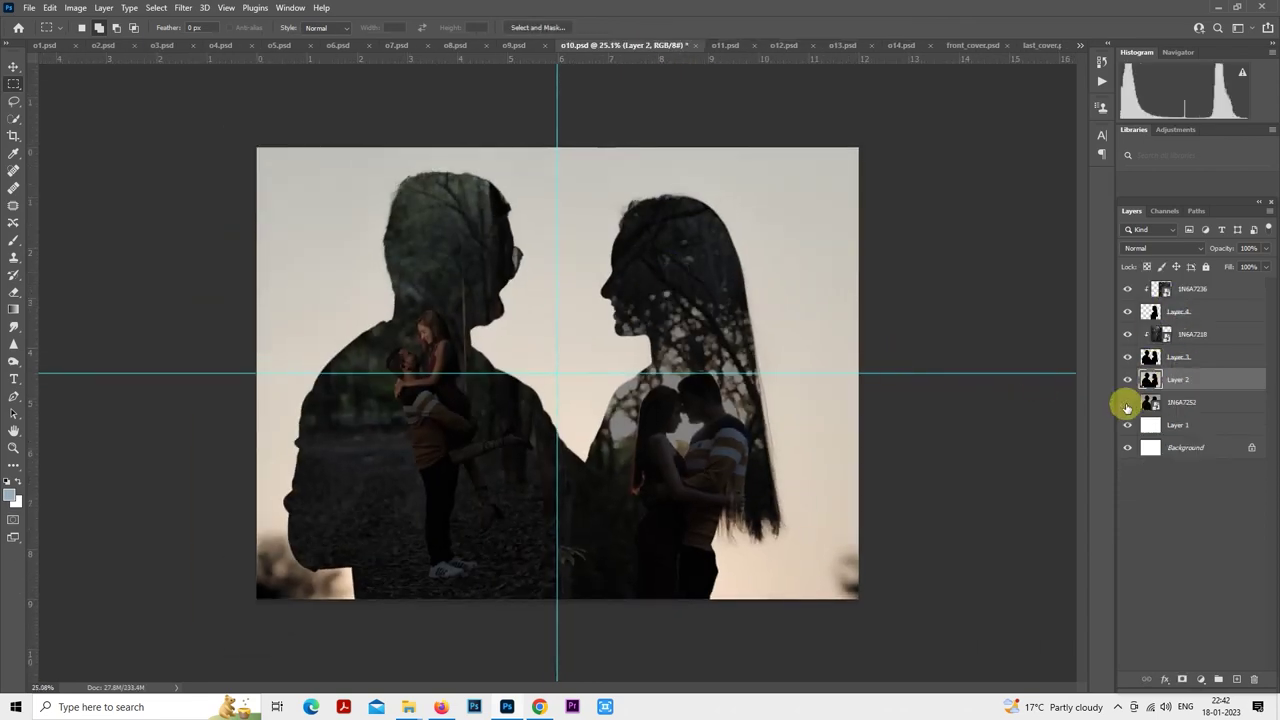
- Rasterize the 1N6A7236 photo layer and load its pixels as a selection
click(1128, 289)
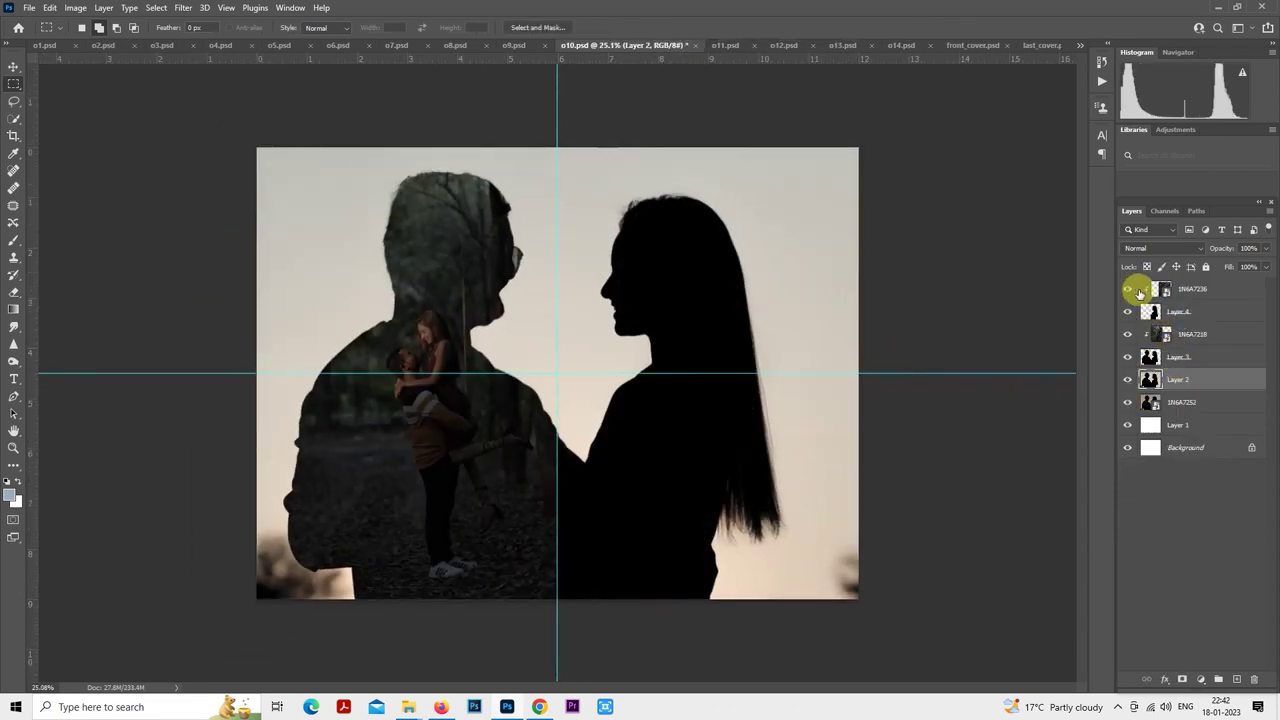
click(1128, 289)
click(1170, 289)
right_click(1190, 289)
click(1063, 362)
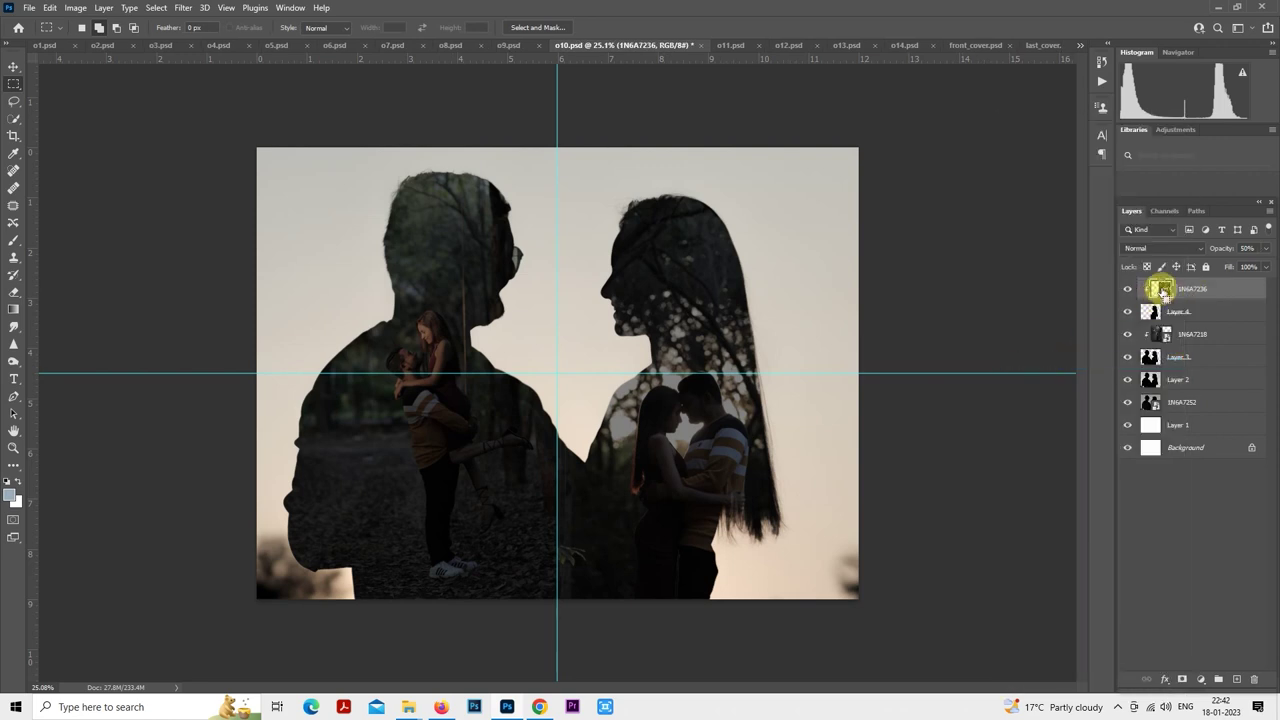
ctrl+click(1163, 289)
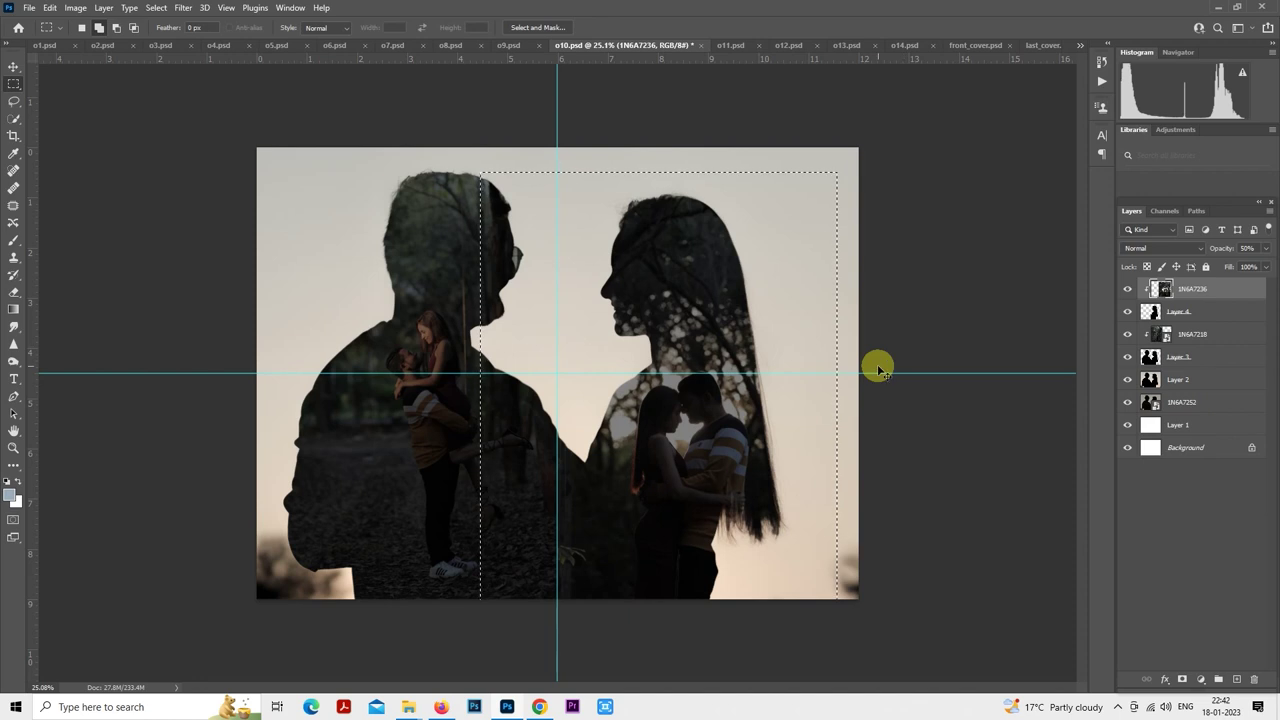
key(ctrl+d)
ctrl+click(1165, 289)
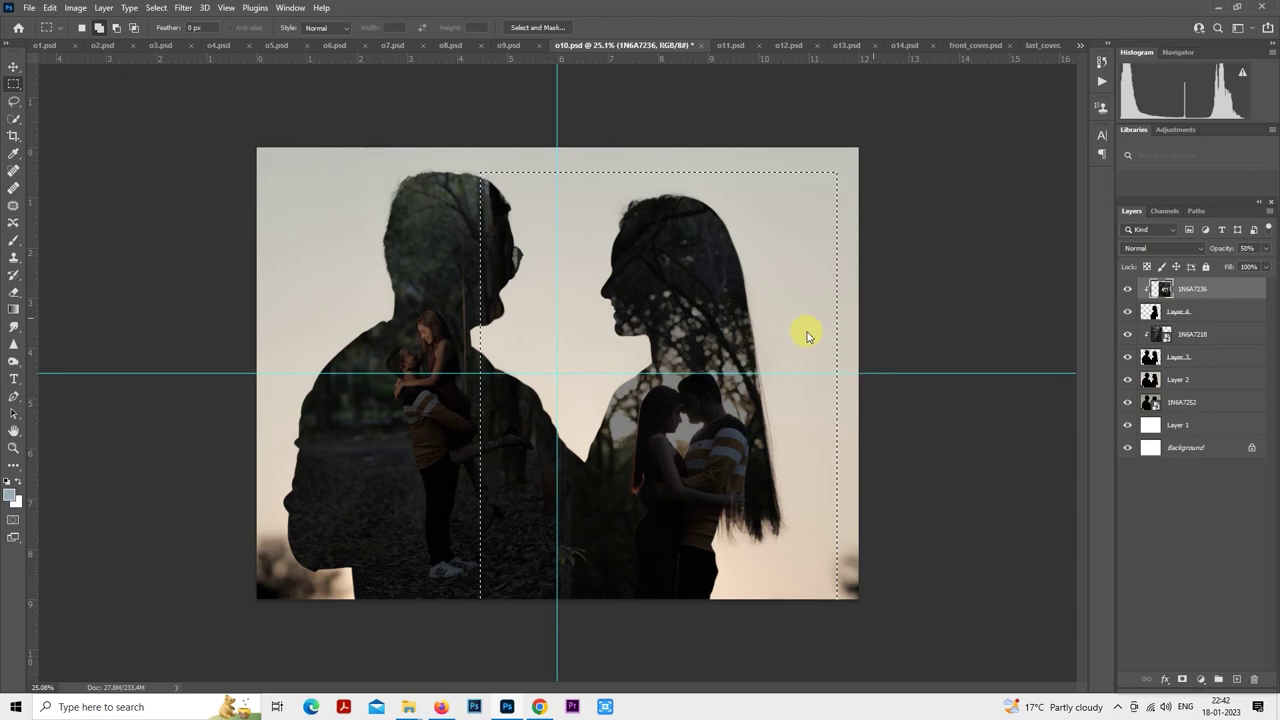
- Apply the 10portraits Camera Raw preset with exposure 0.00, highlights -18 and blacks +64
key(ctrl+shift+a)
click(1081, 166)
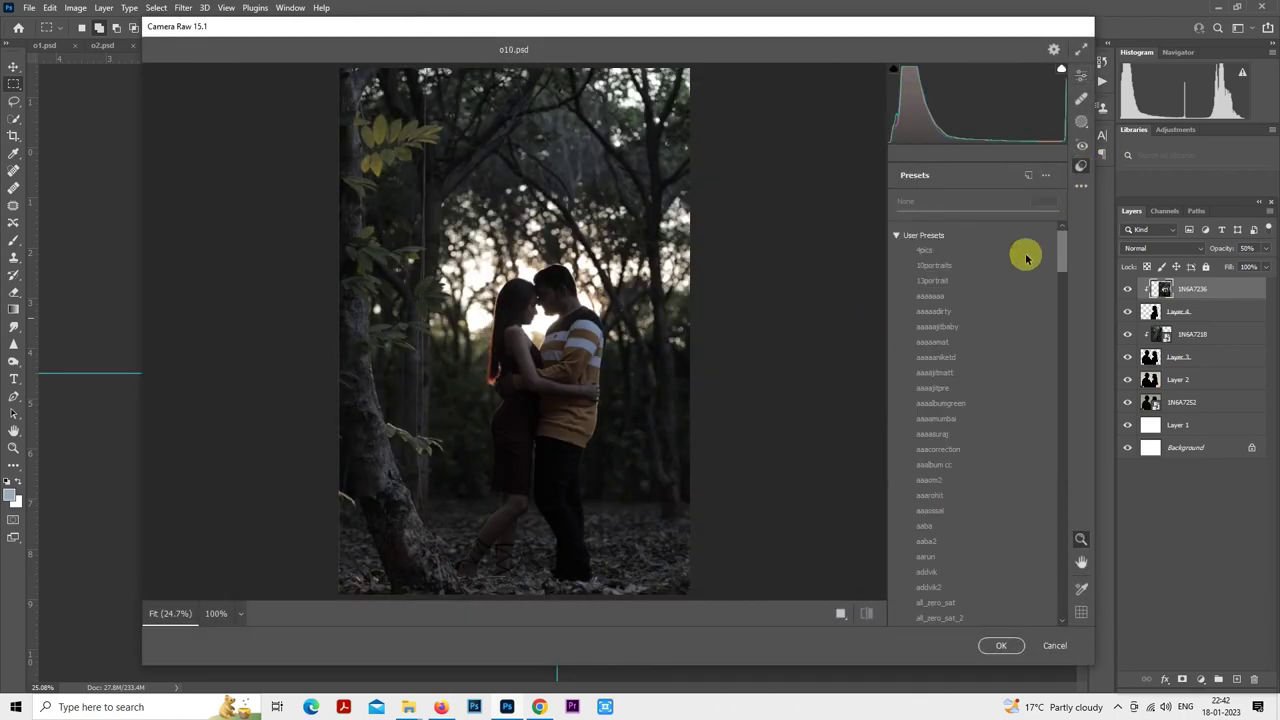
click(982, 266)
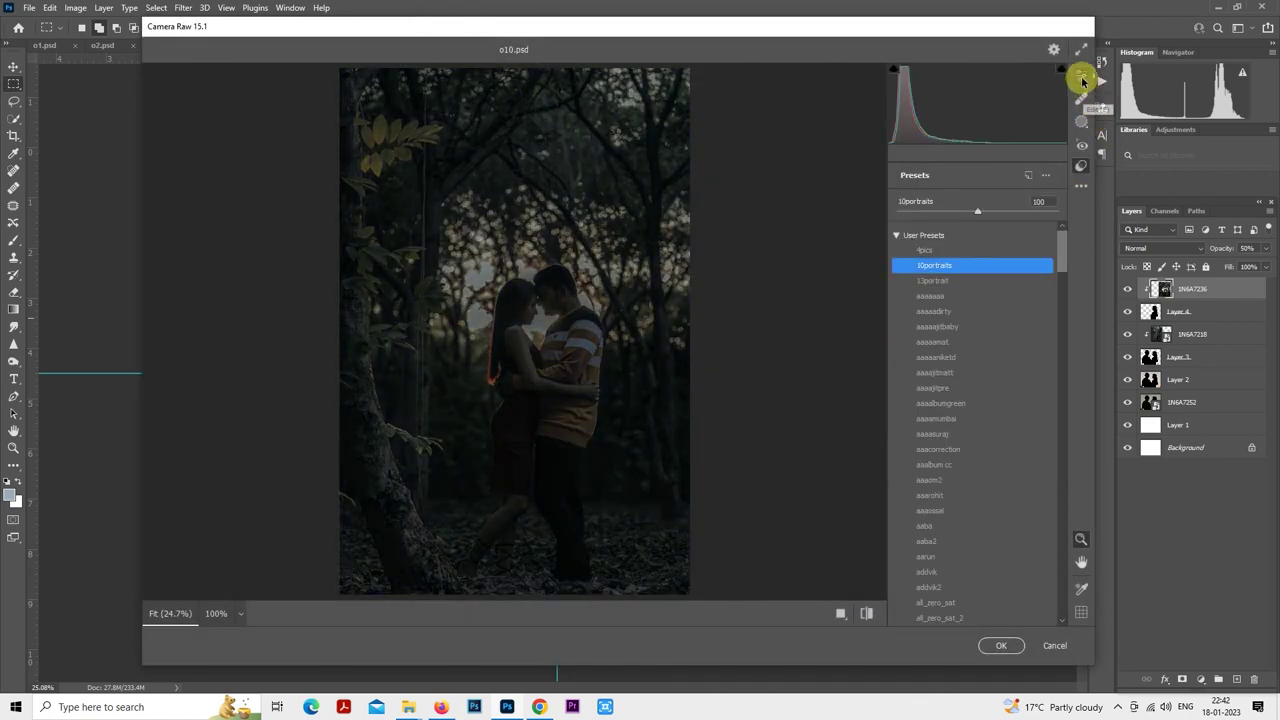
click(1082, 78)
double_click(970, 334)
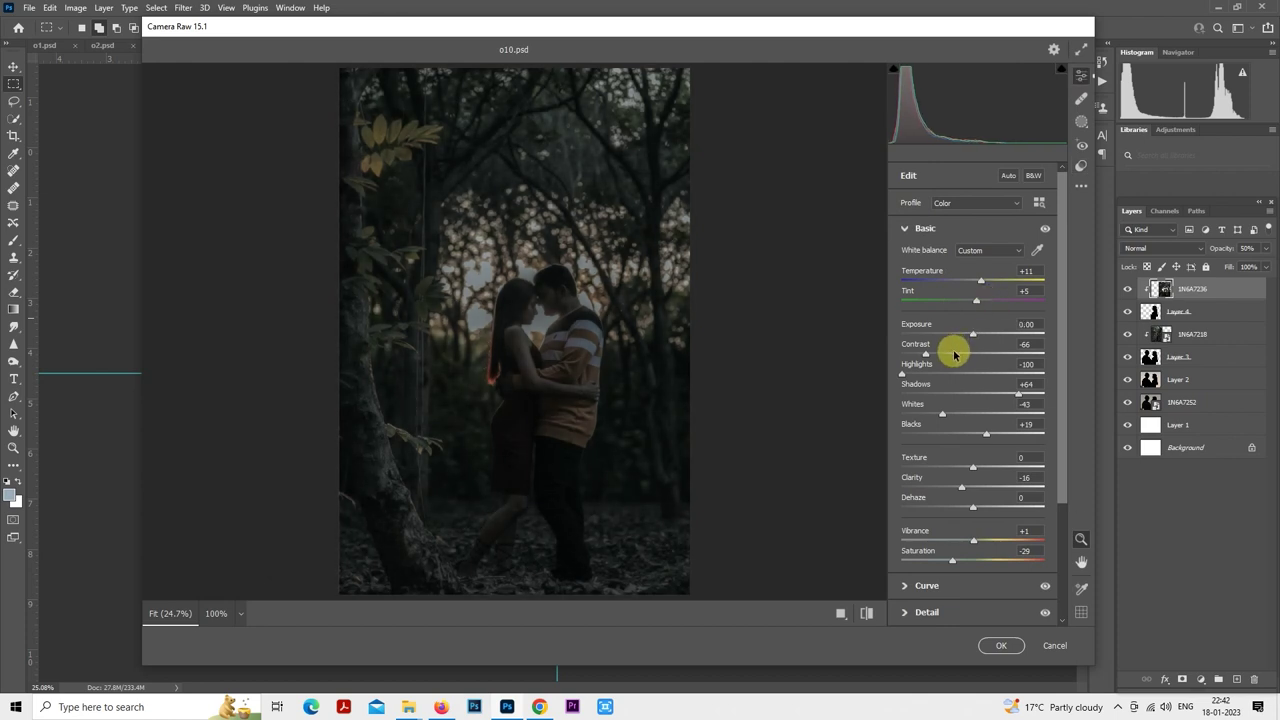
click(948, 374)
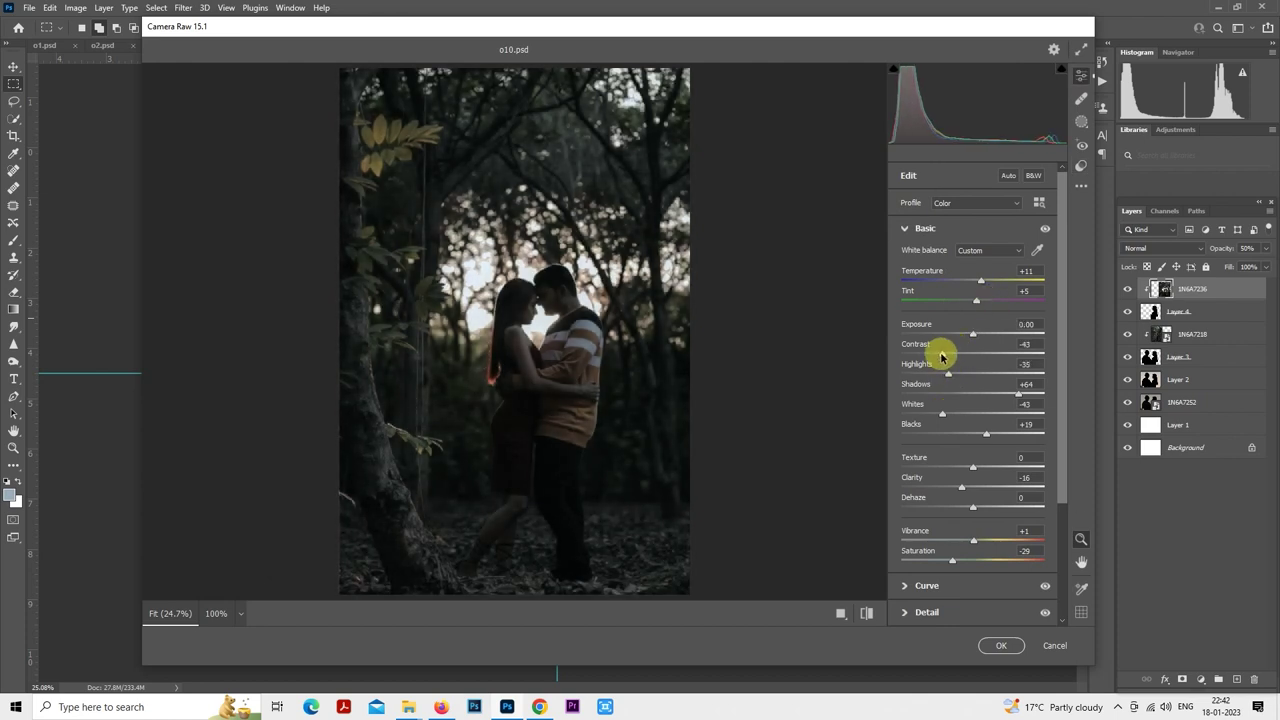
click(965, 374)
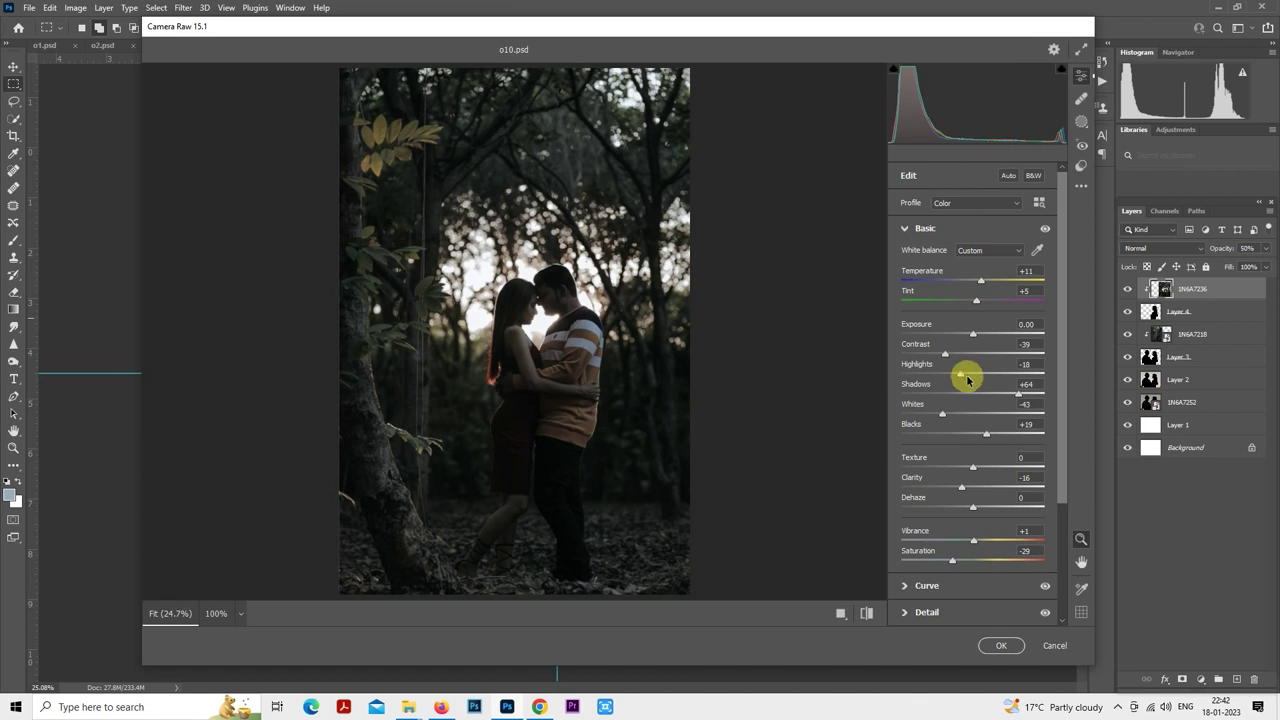
click(1019, 433)
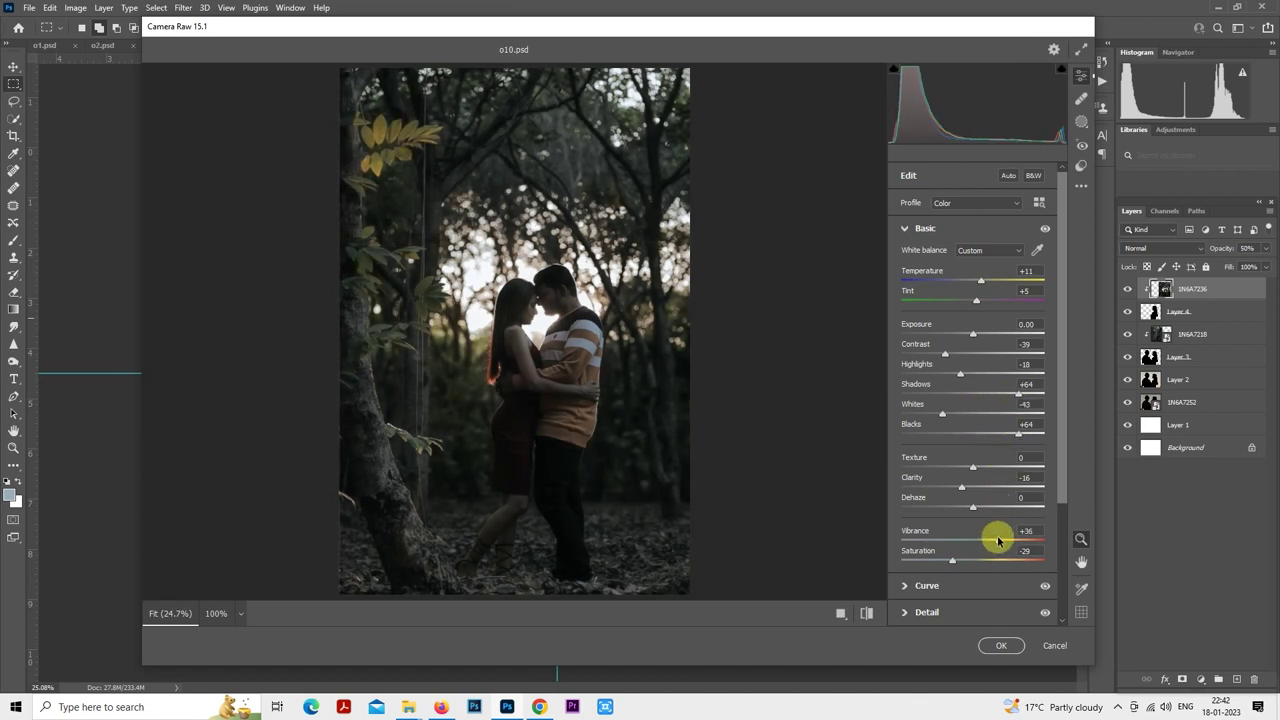
click(1003, 645)
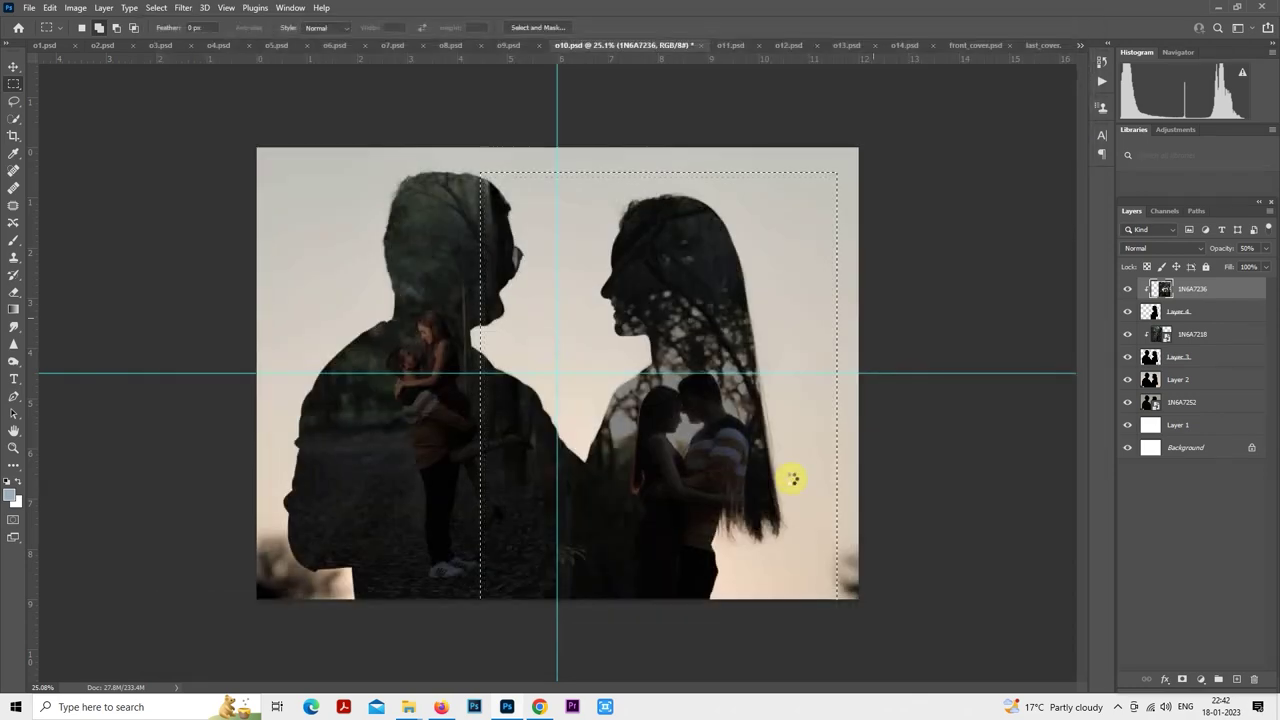
- Convert layer 1N6A7218 to layers and apply the 10portraits Camera Raw preset
key(ctrl+d)
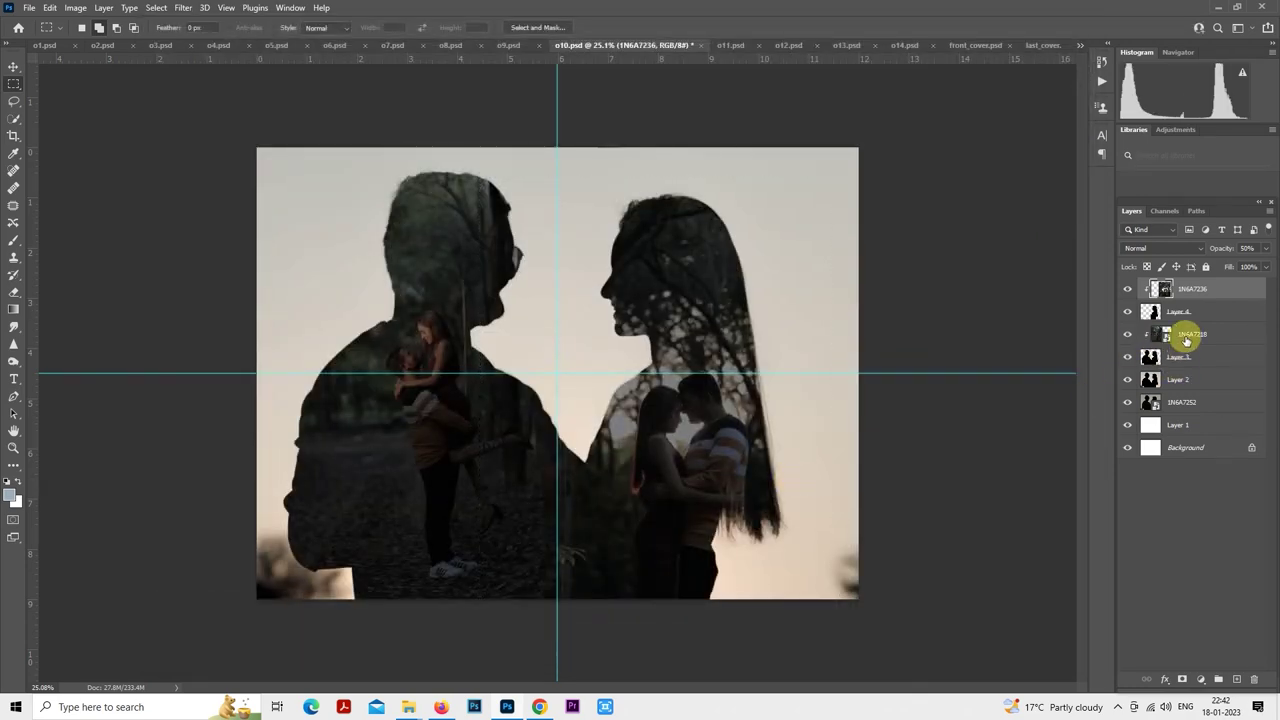
right_click(1180, 334)
click(1066, 348)
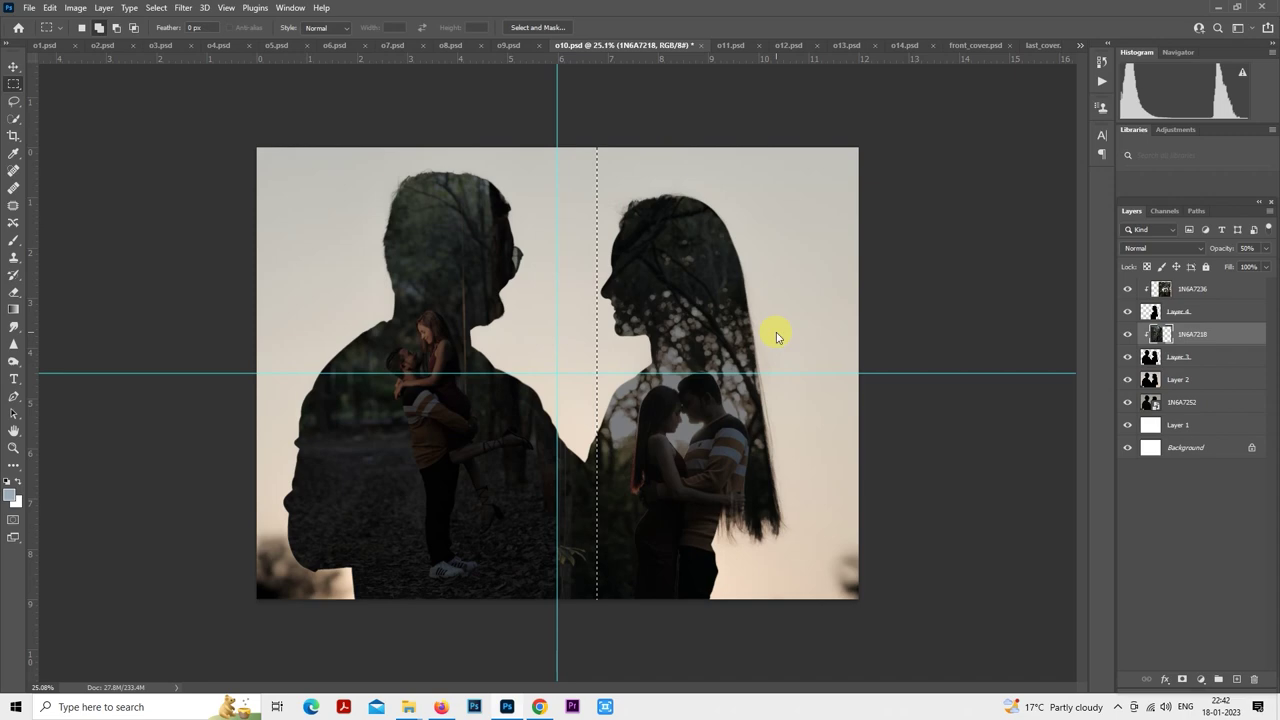
key(ctrl+shift+a)
click(1080, 170)
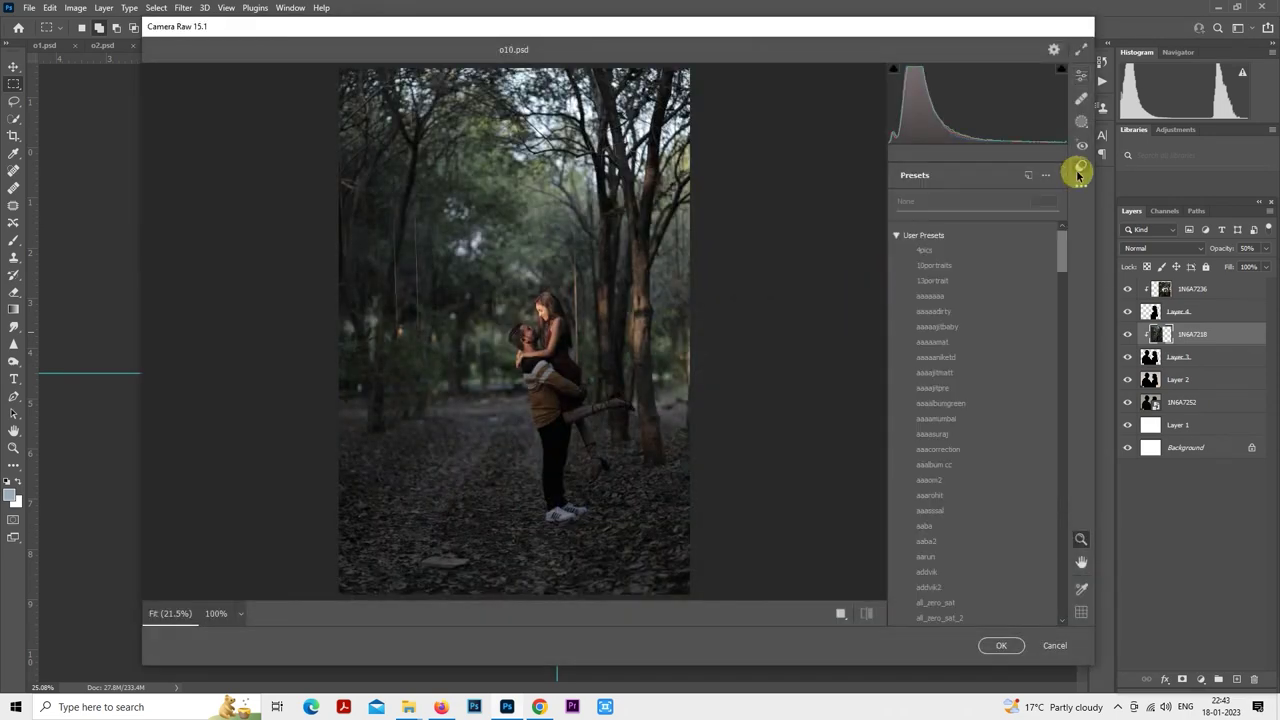
click(946, 265)
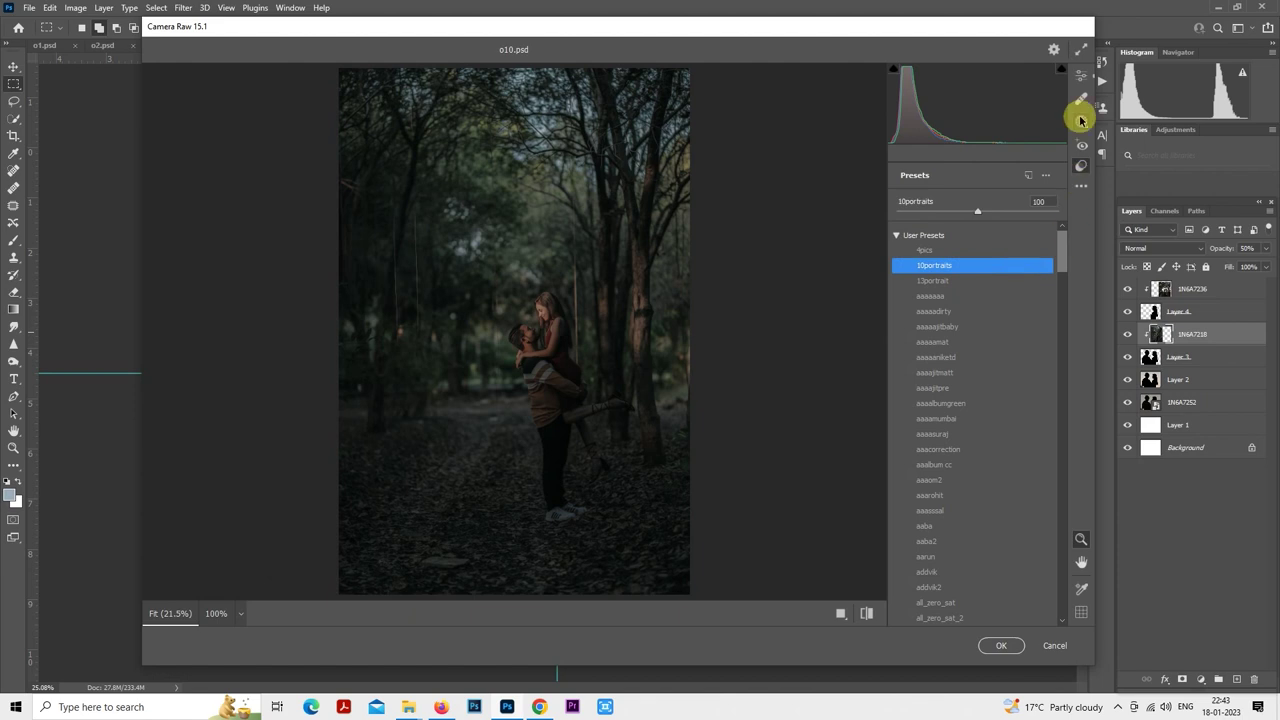
click(1081, 75)
- Set exposure +0.10, contrast -63, shadows +75, blacks +34, vibrance +34, lower orange/blue saturation
drag(972, 335, 975, 332)
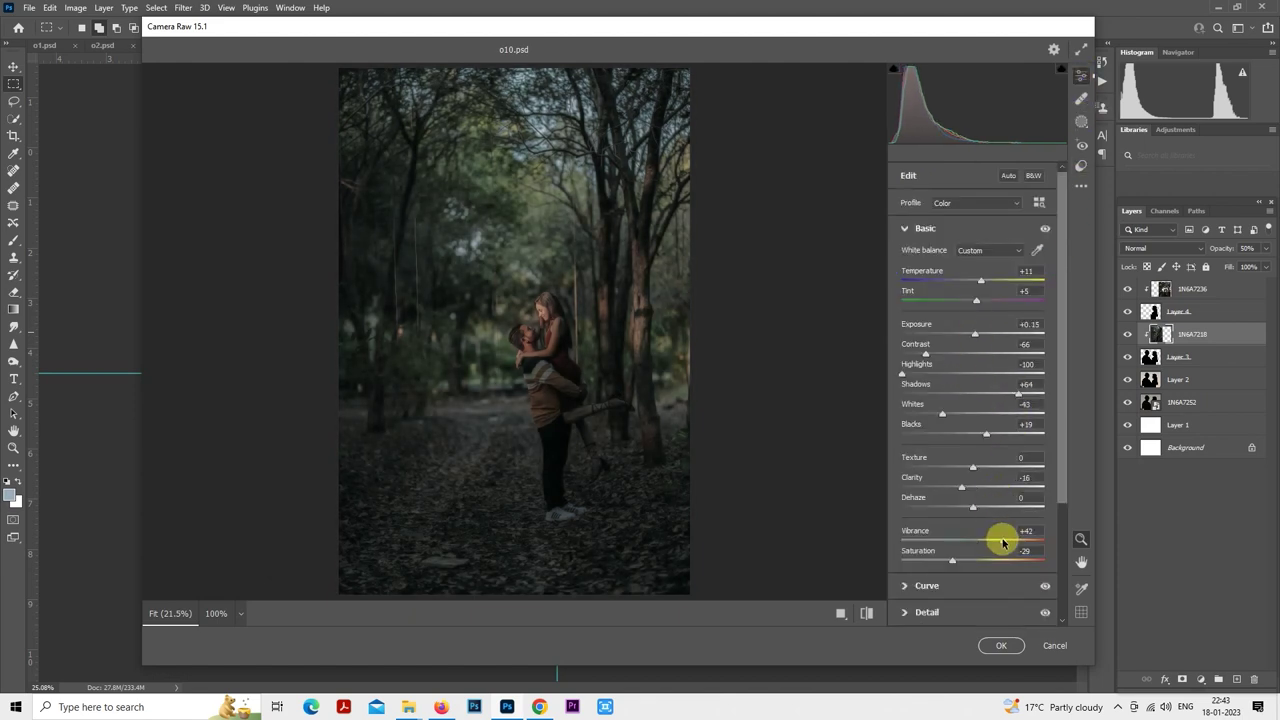
drag(998, 543, 996, 541)
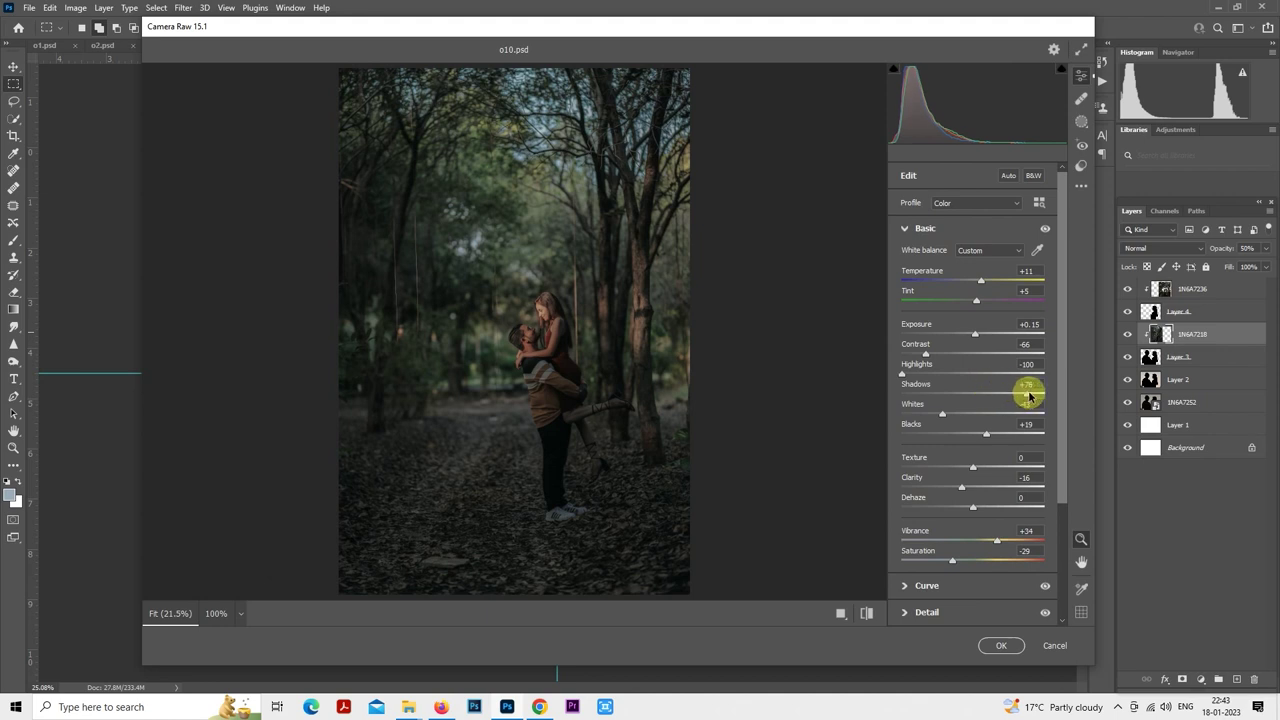
drag(1029, 396, 1026, 394)
drag(933, 354, 928, 354)
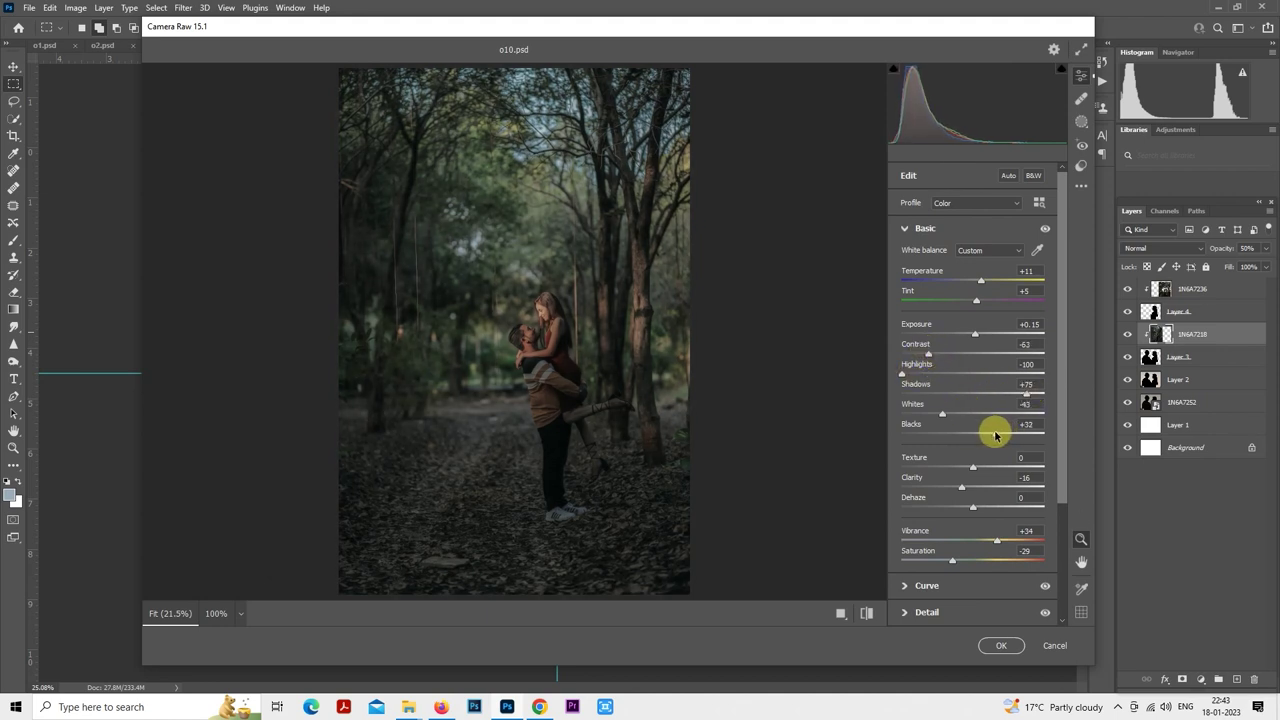
drag(995, 435, 997, 434)
drag(977, 337, 971, 334)
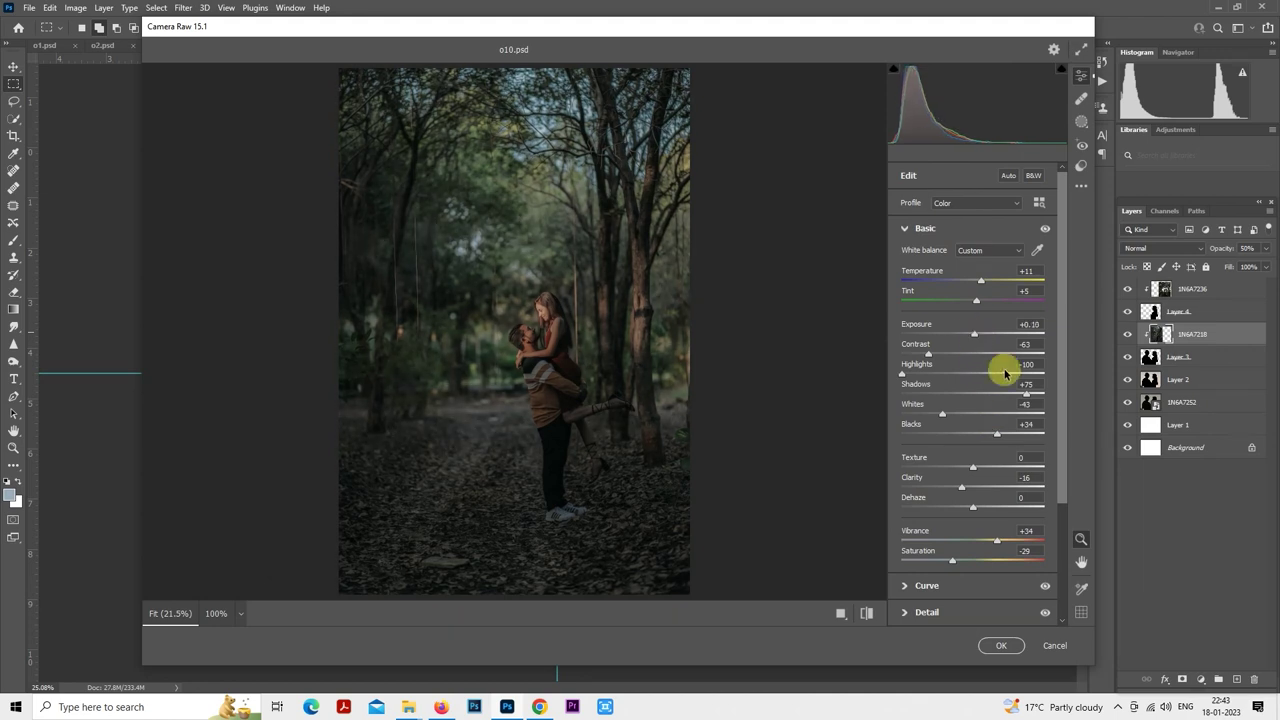
click(908, 226)
click(911, 310)
click(943, 348)
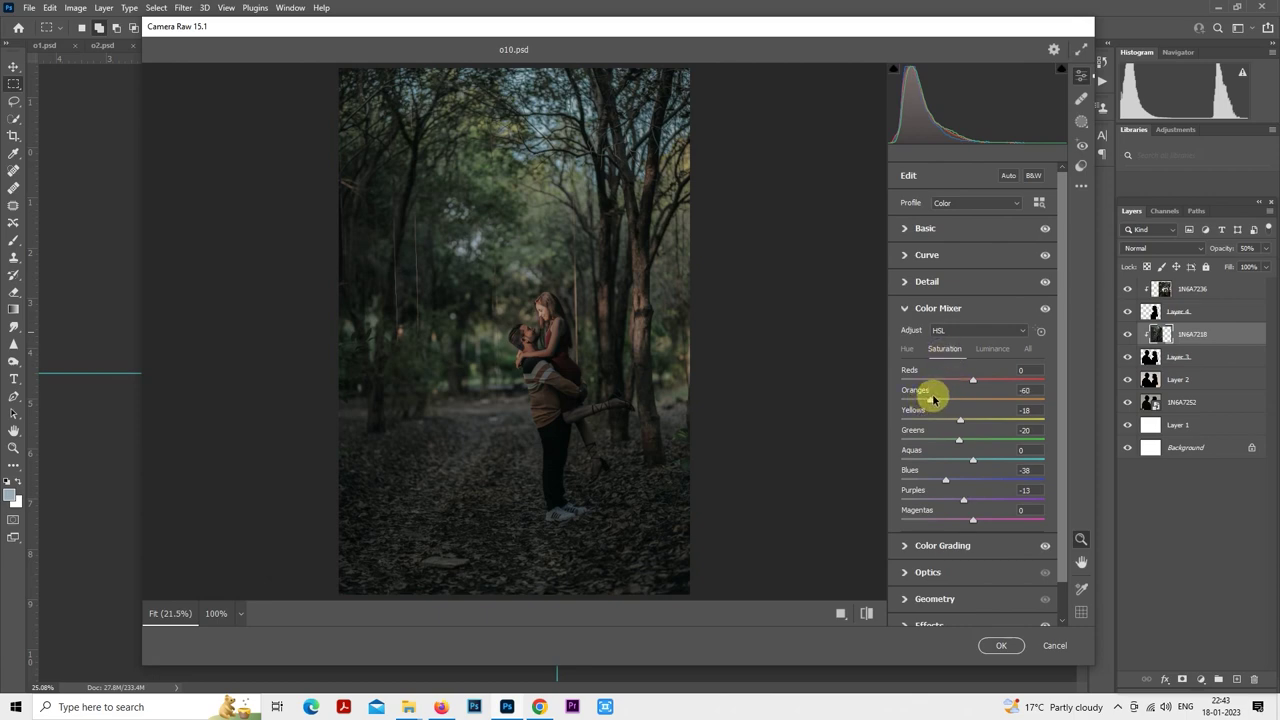
click(999, 643)
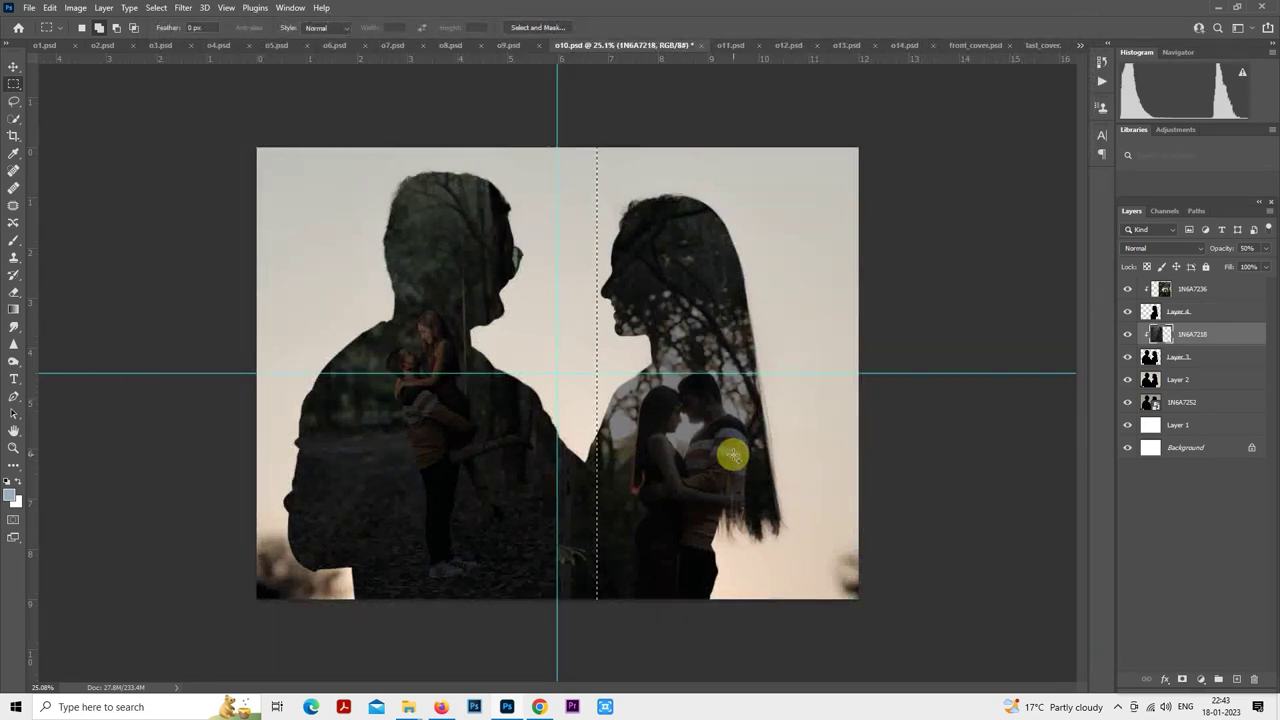
scroll(451, 403, up, 2)
- Grade Layer 2 with the 10portraits preset, oranges saturation -36, contrast -57 and exposure +0.05
scroll(452, 404, down, 3)
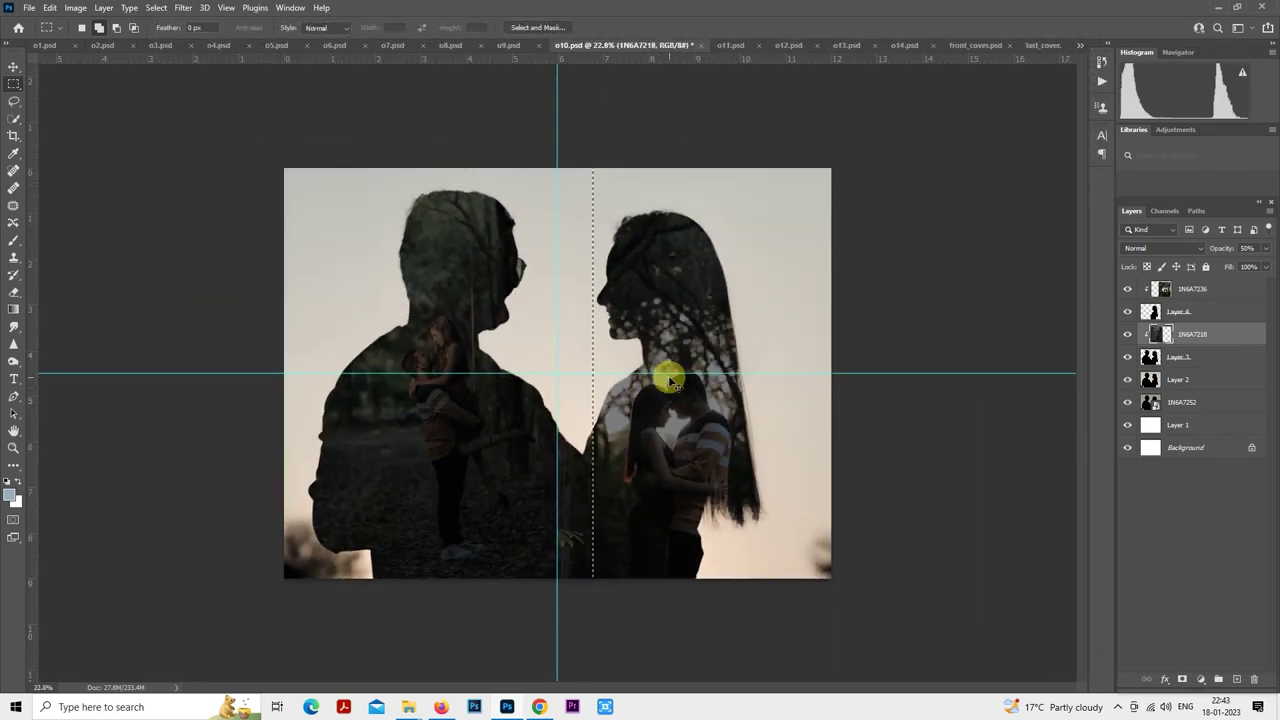
scroll(736, 401, down, 2)
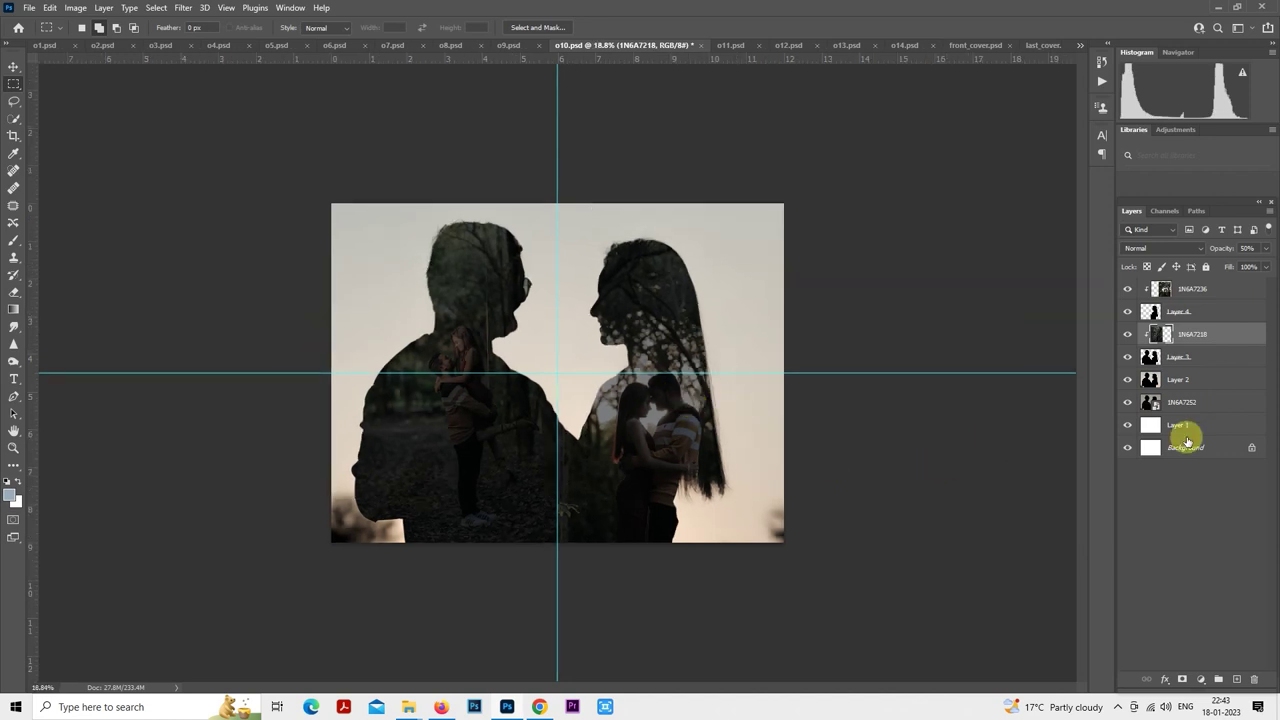
click(1155, 379)
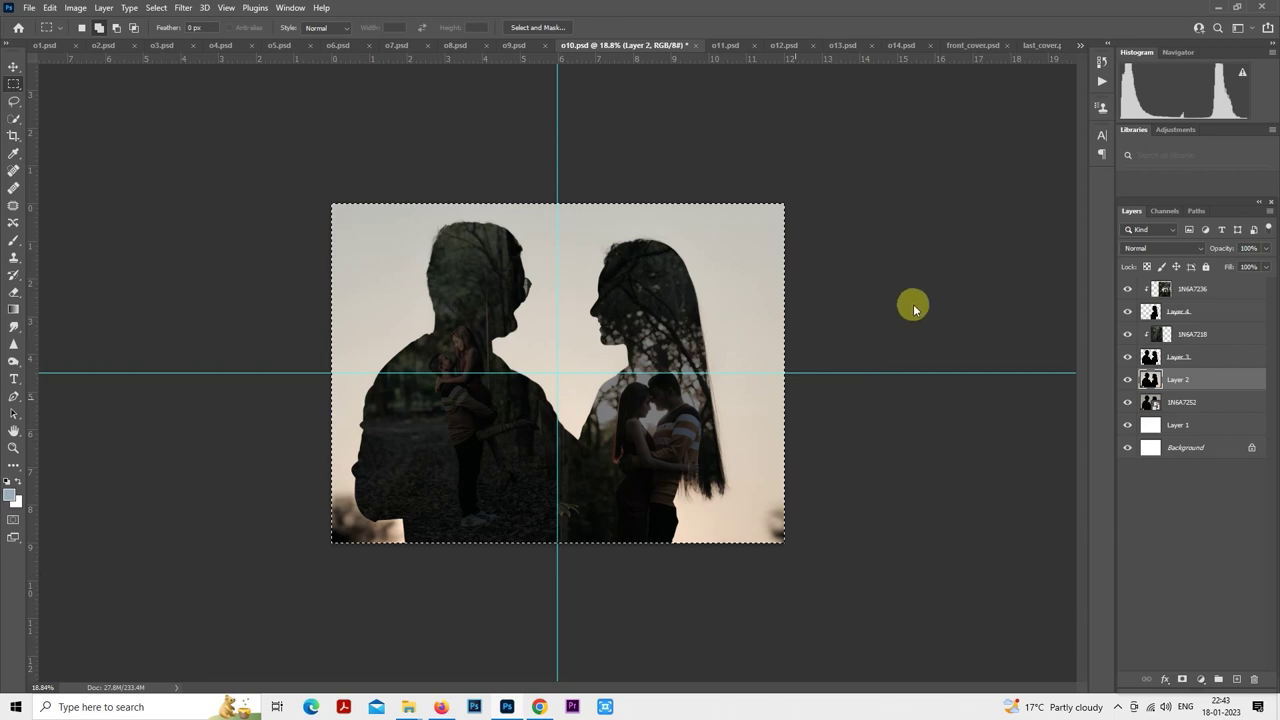
key(ctrl+shift+a)
click(1086, 178)
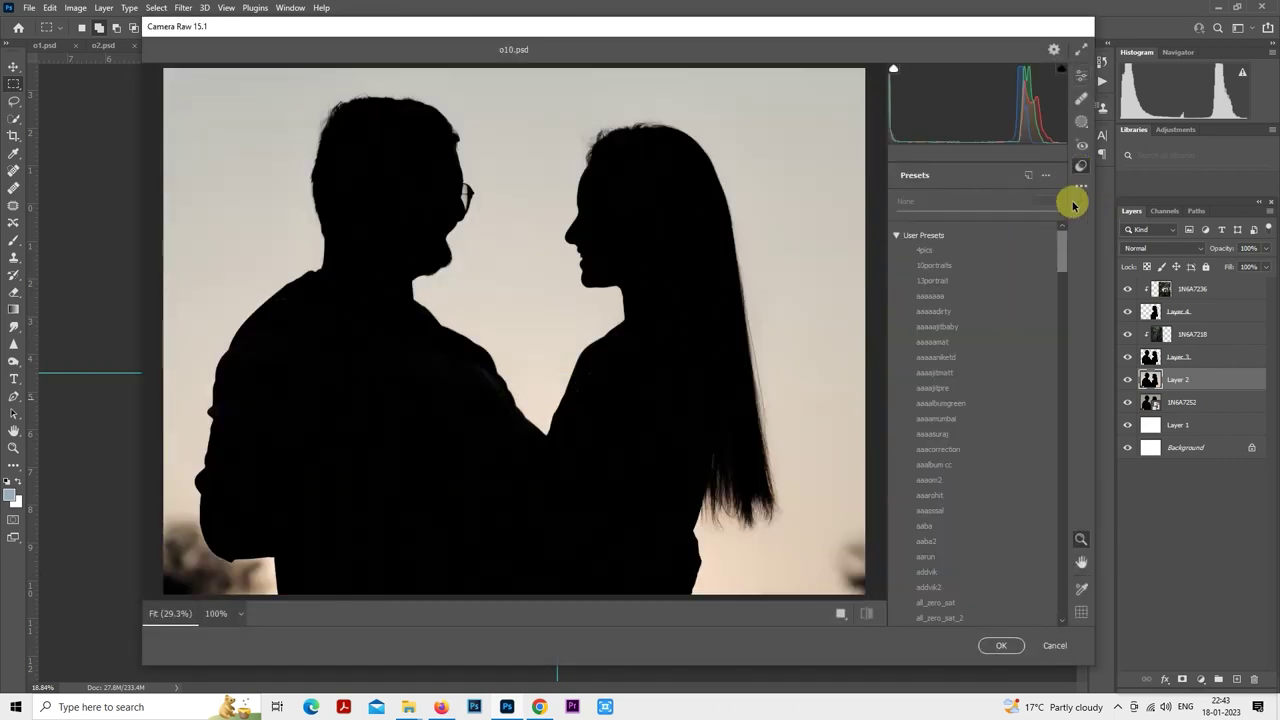
click(973, 265)
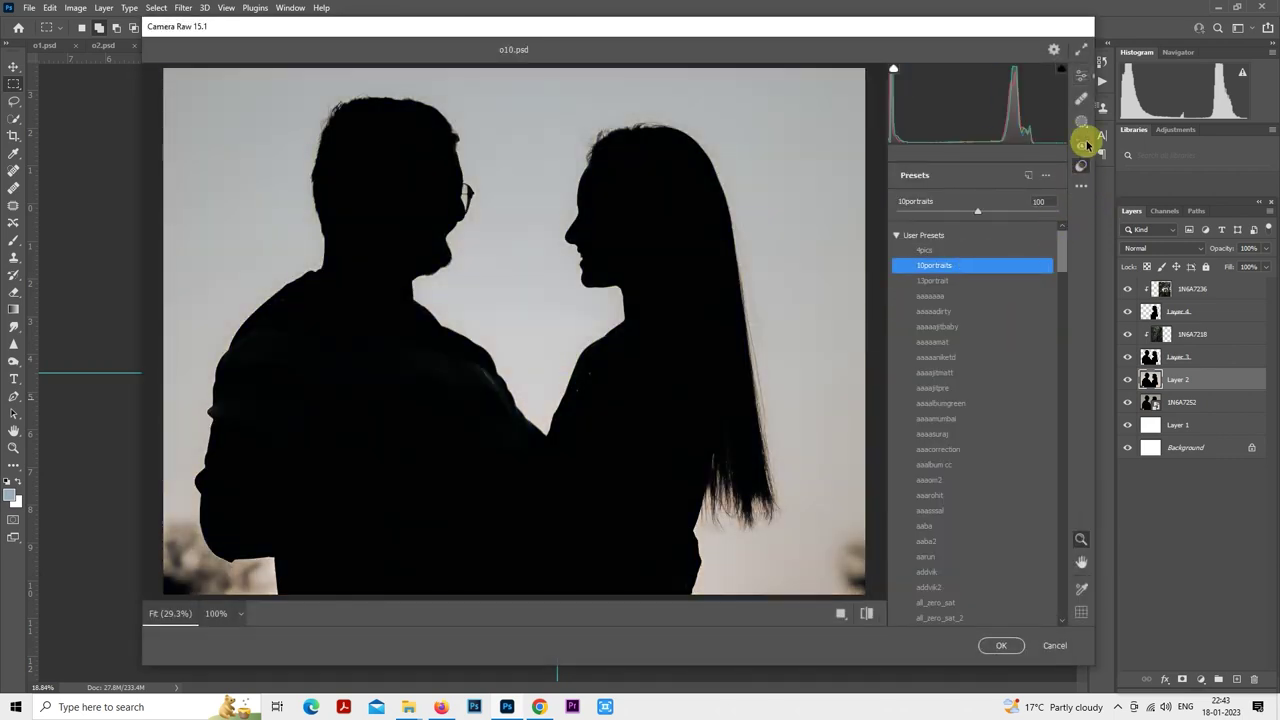
click(1081, 74)
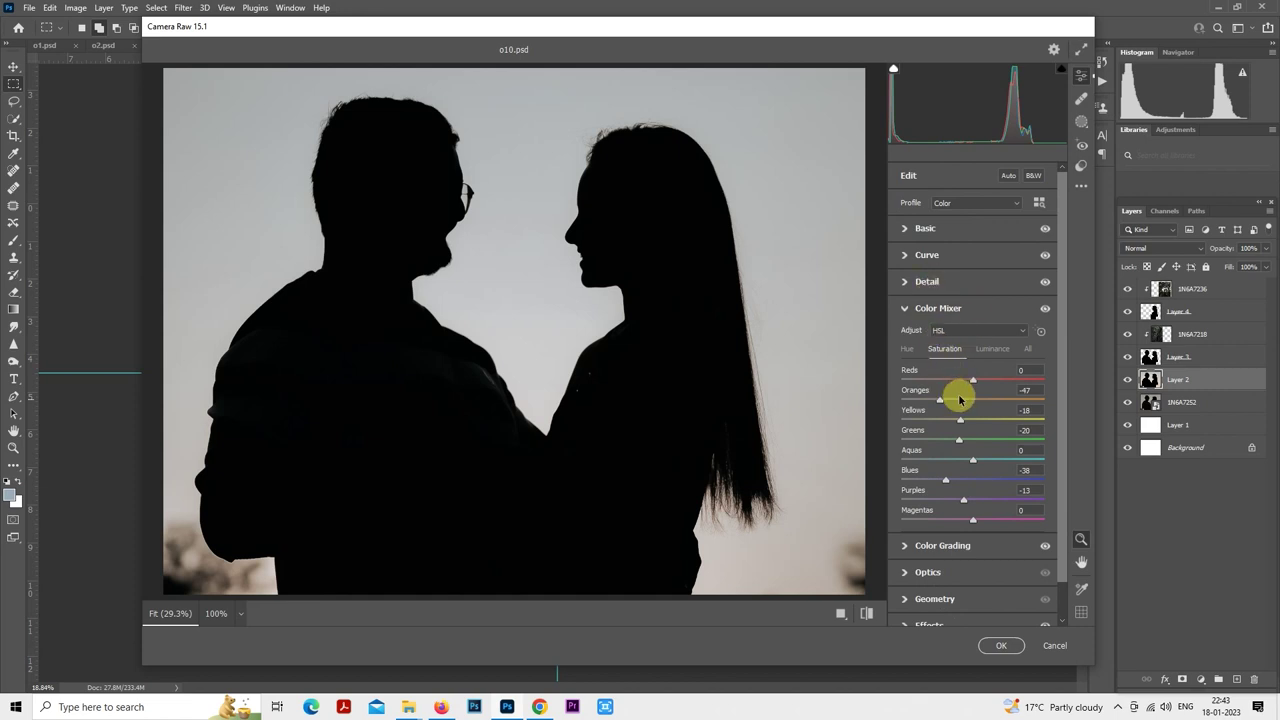
drag(958, 400, 946, 398)
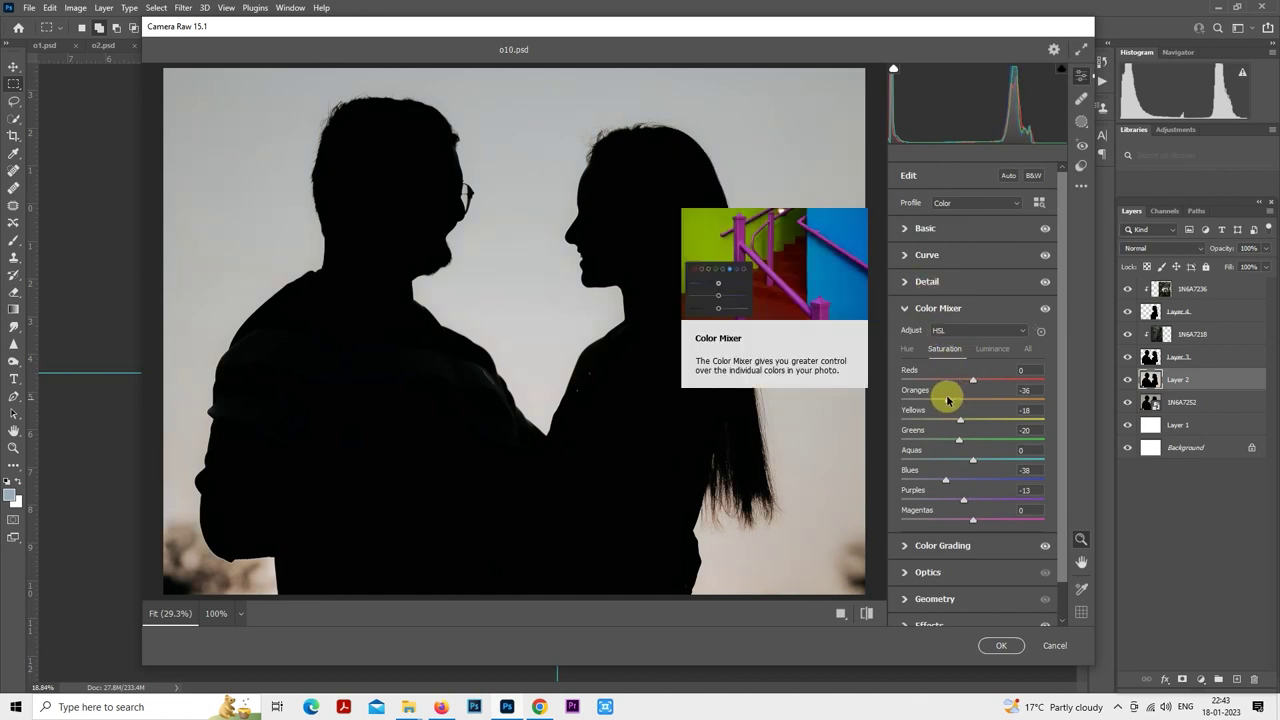
click(910, 230)
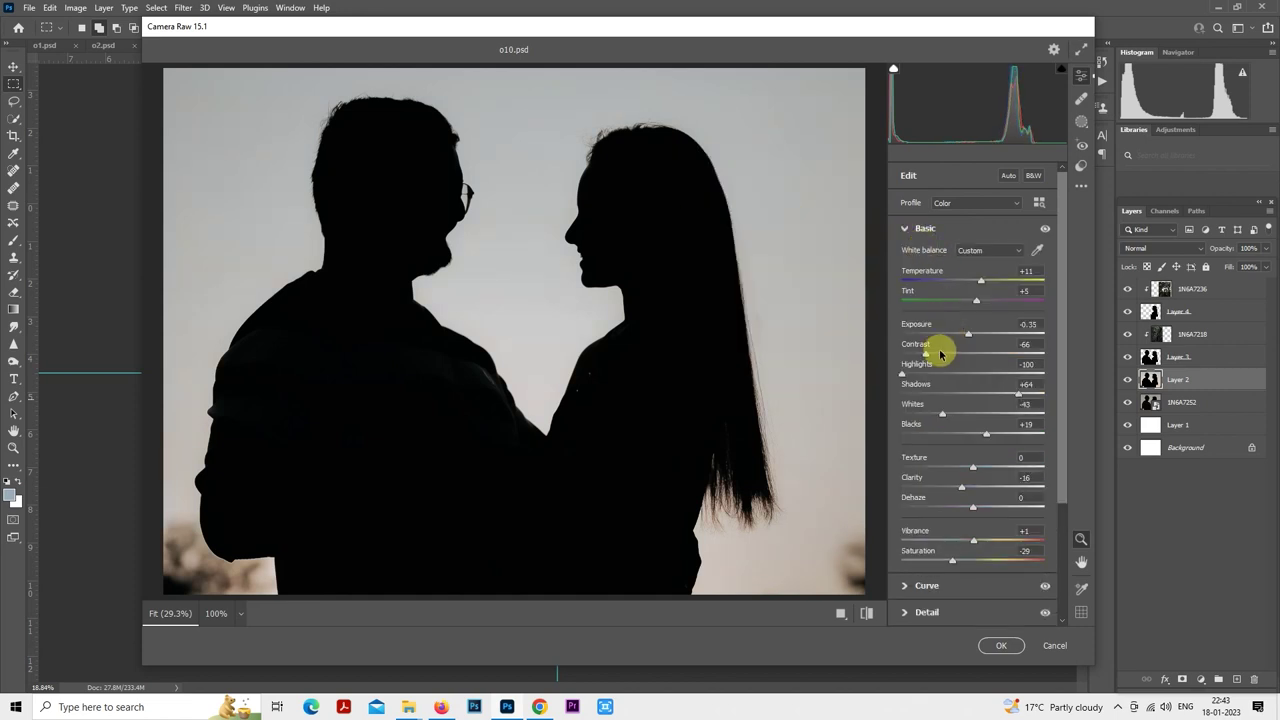
mouse_move(929, 354)
mouse_down()
mouse_move(946, 349)
mouse_move(935, 354)
mouse_up()
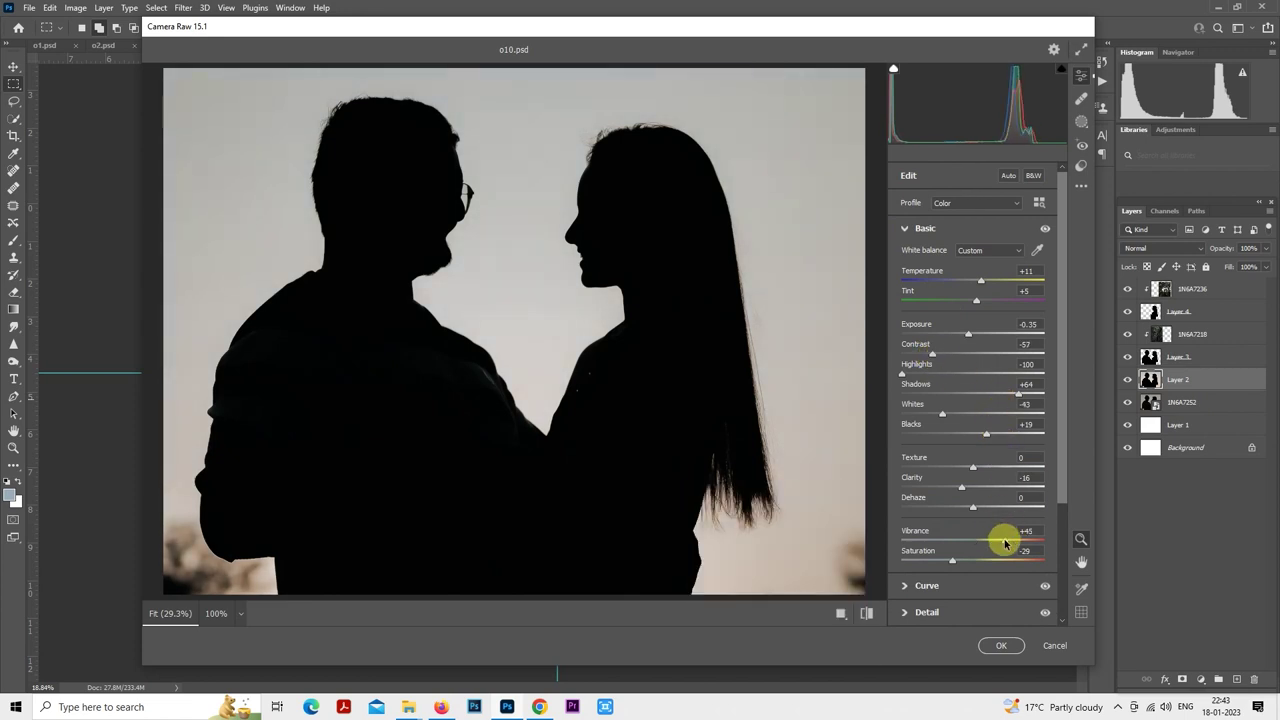
drag(966, 336, 971, 336)
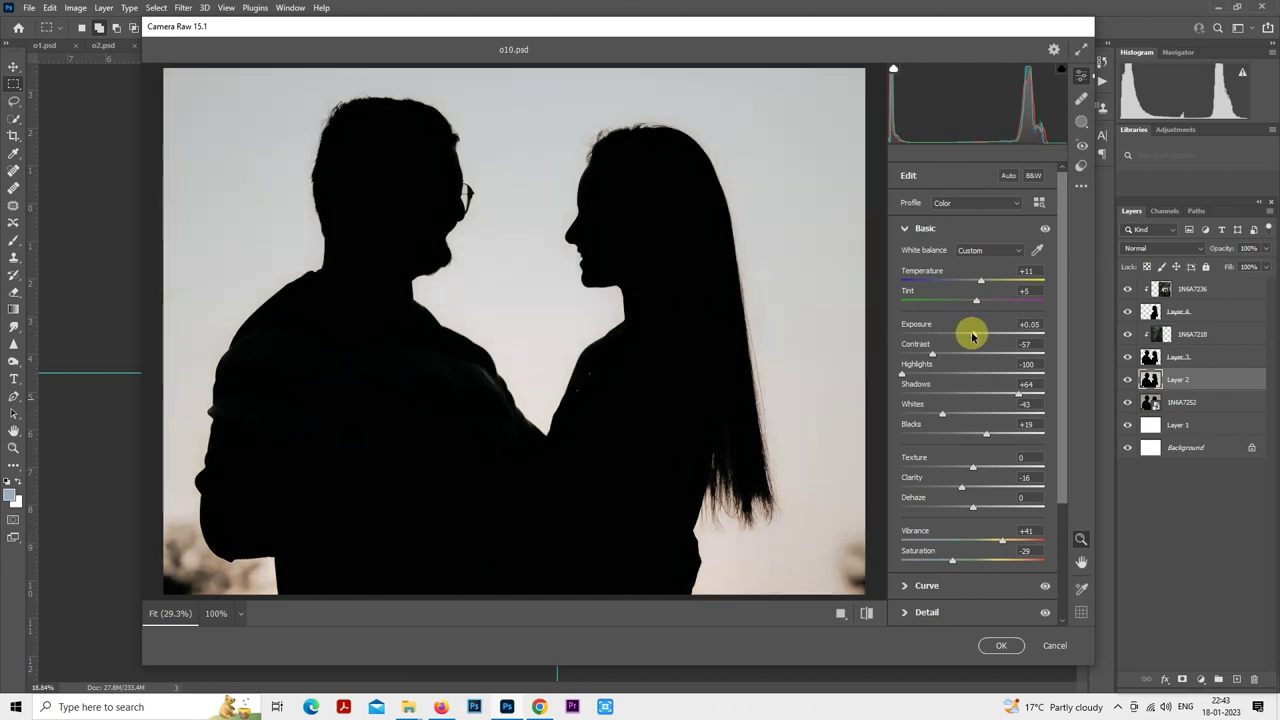
click(1001, 645)
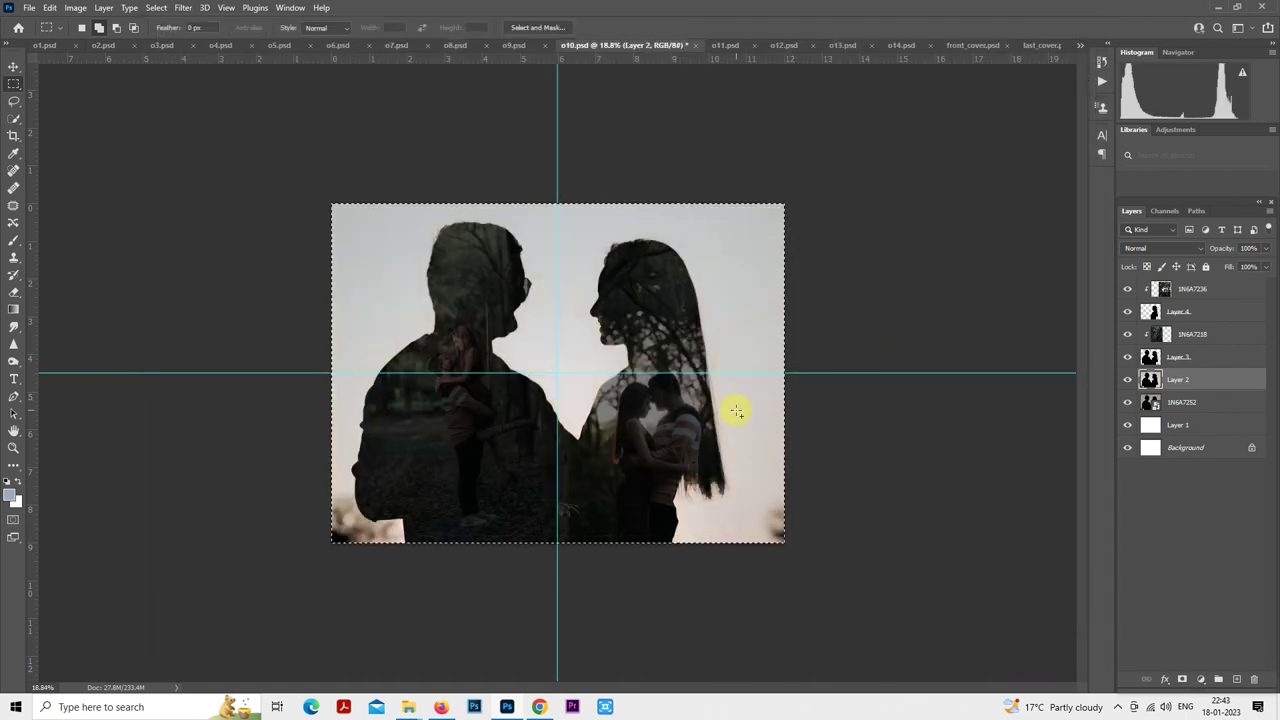
- Deselect the canvas and save the o10.psd spread
key(ctrl+d)
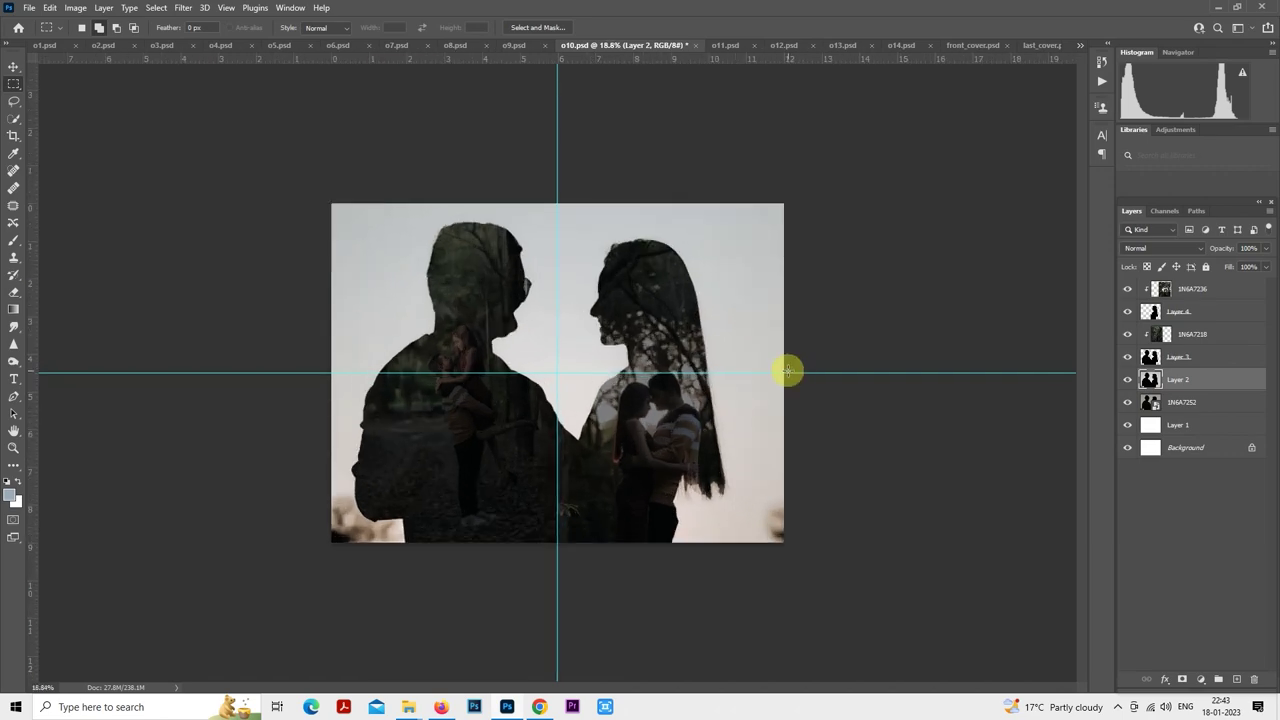
key(ctrl+s)
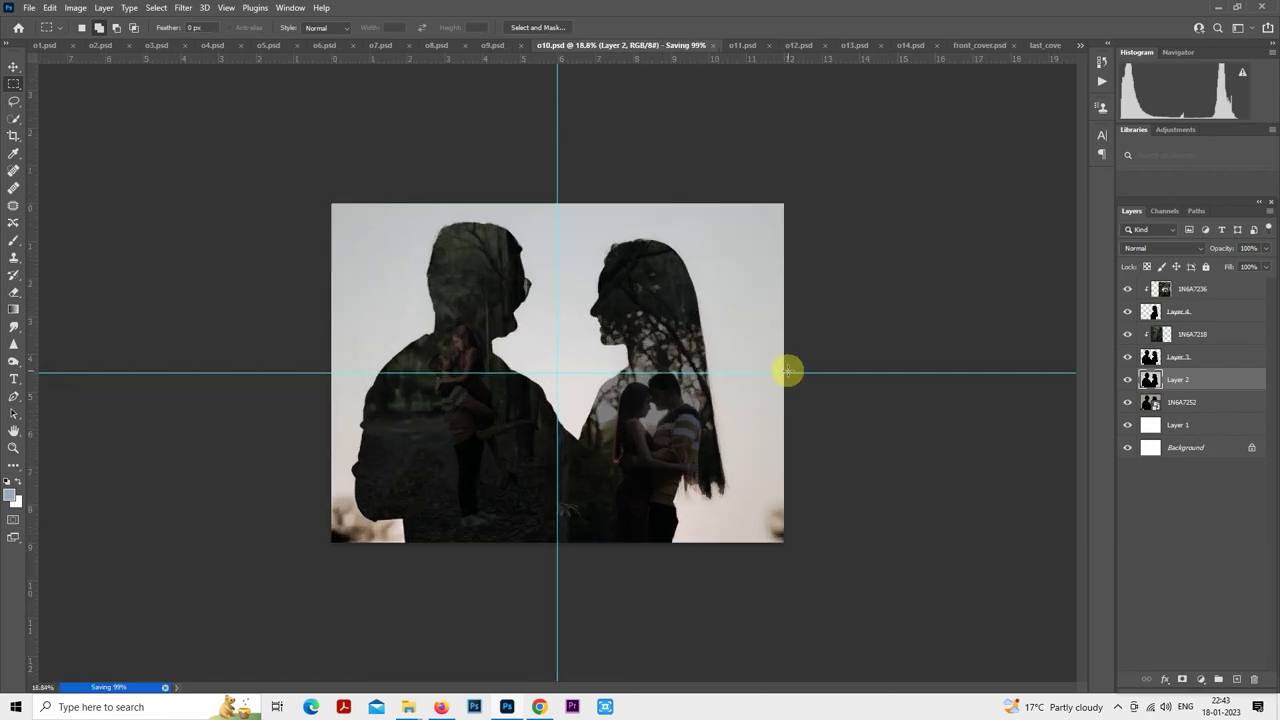
scroll(449, 297, up, 6)
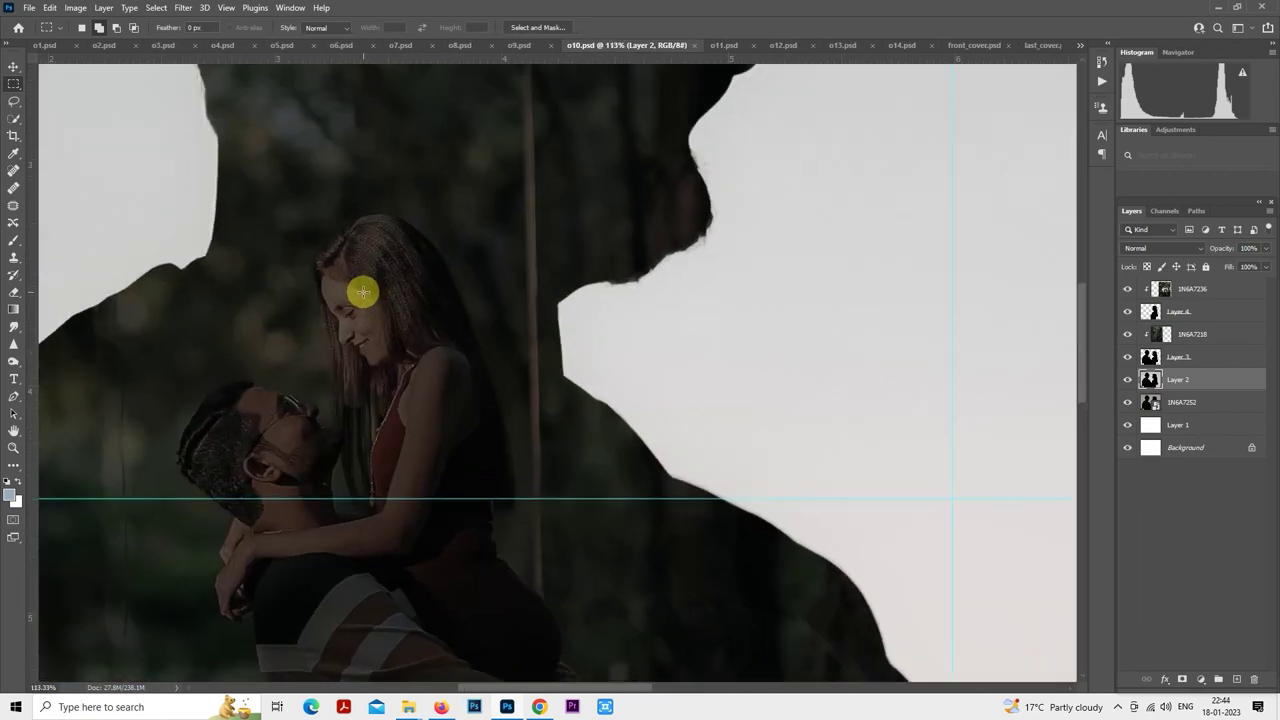
scroll(363, 291, down, 6)
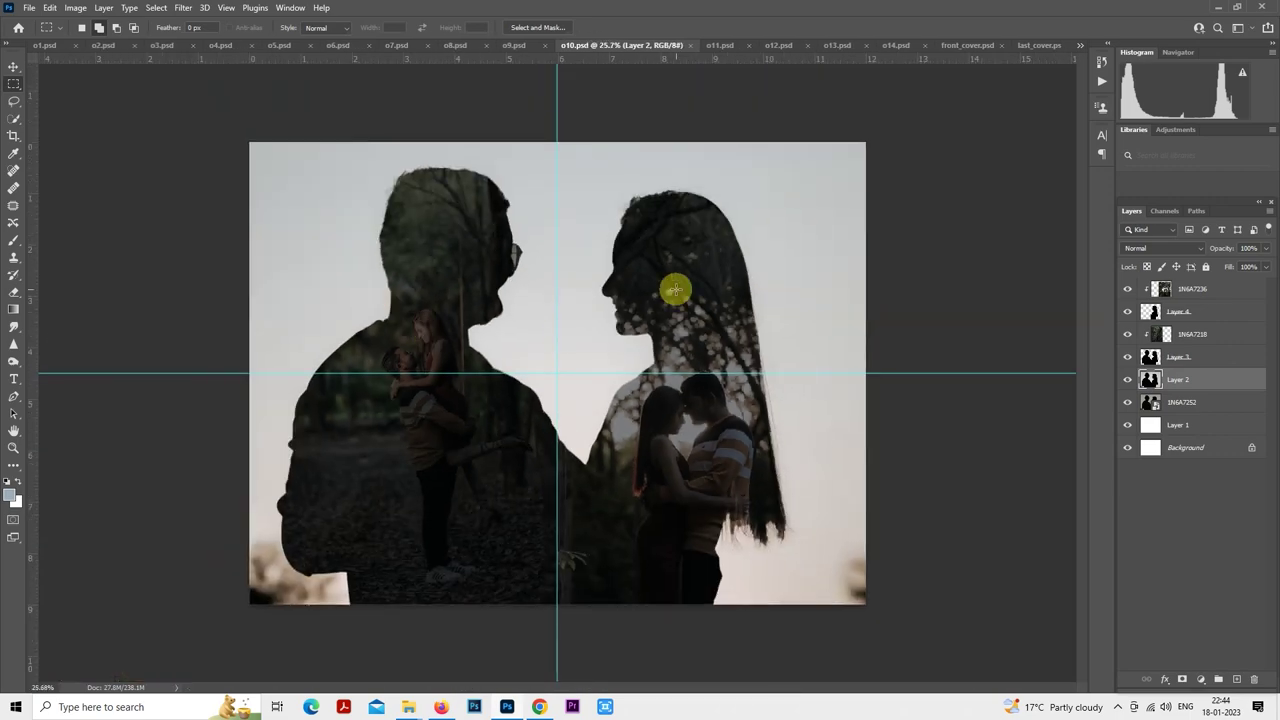
- Save a quality-12 JPEG copy named 'o10 copy' in the album folder
key(ctrl+shift+s)
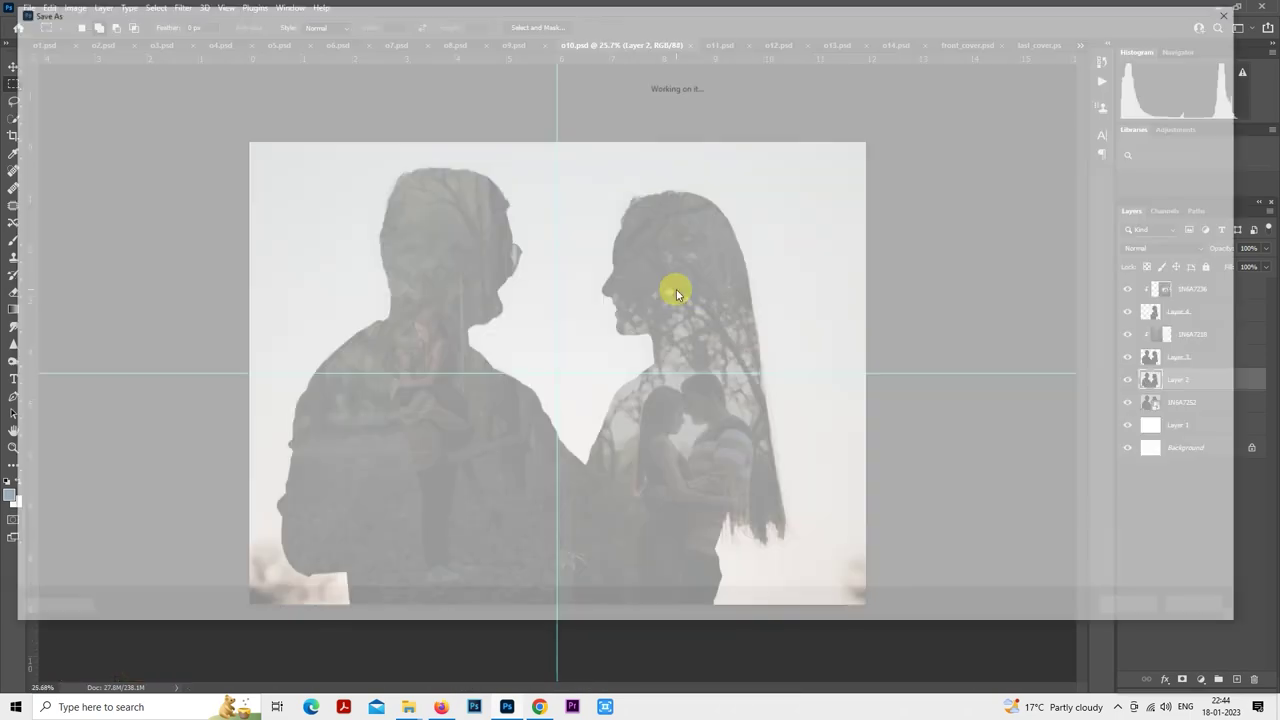
click(620, 563)
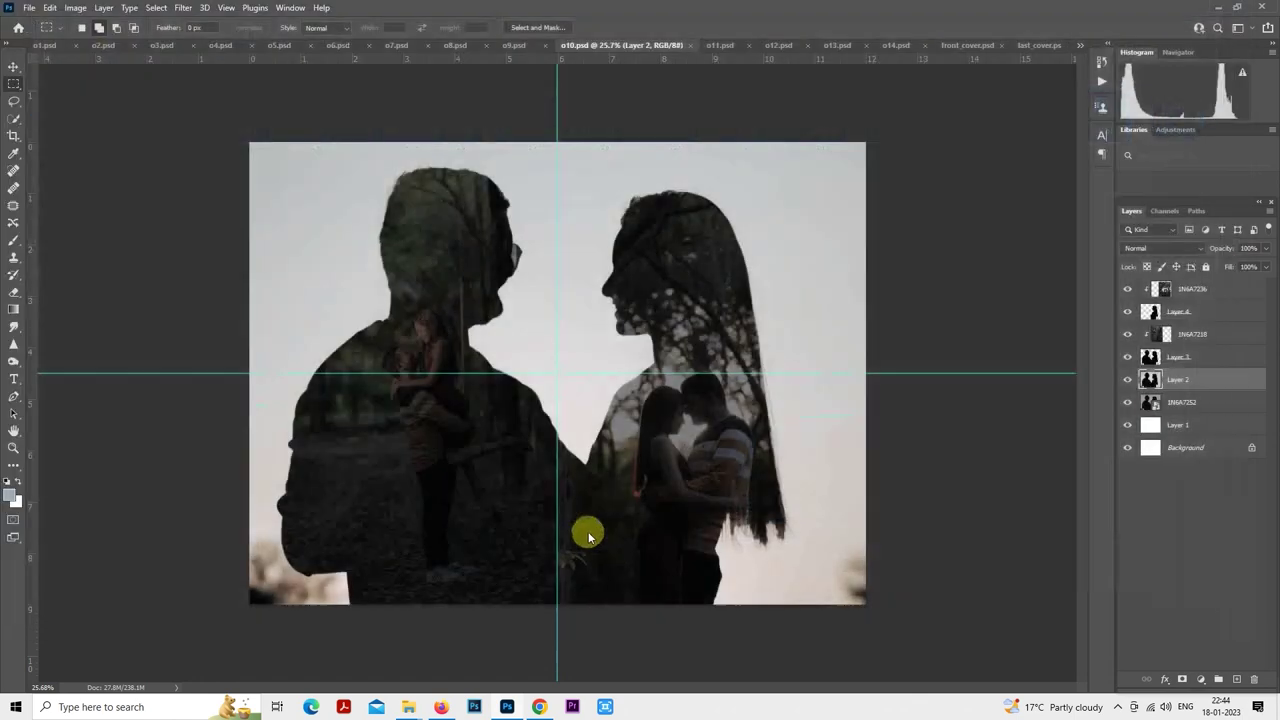
click(591, 537)
click(591, 410)
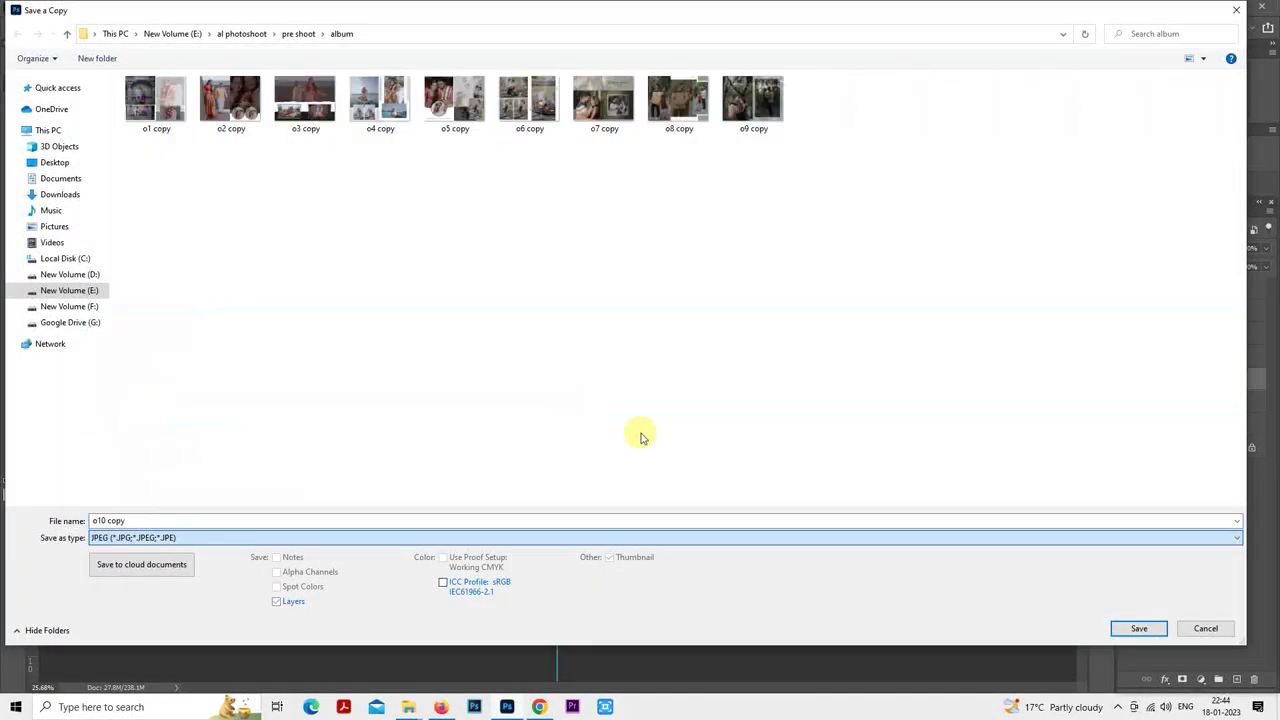
click(1138, 628)
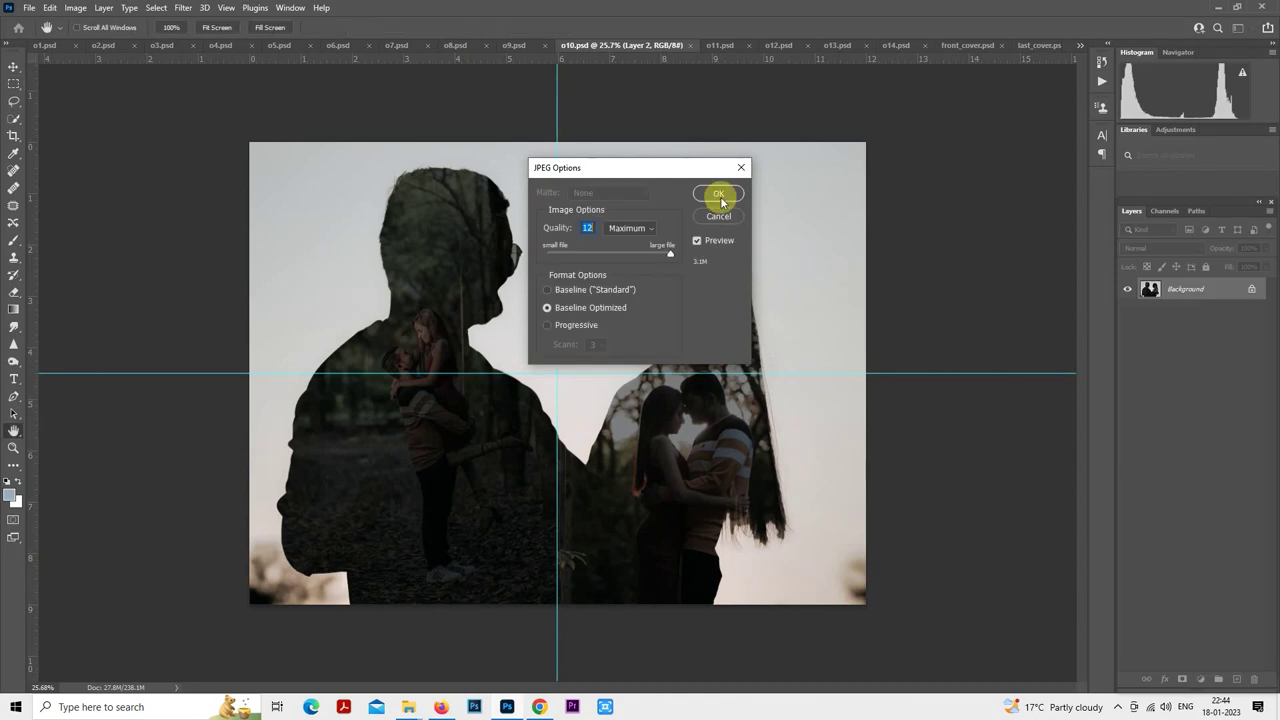
click(718, 193)
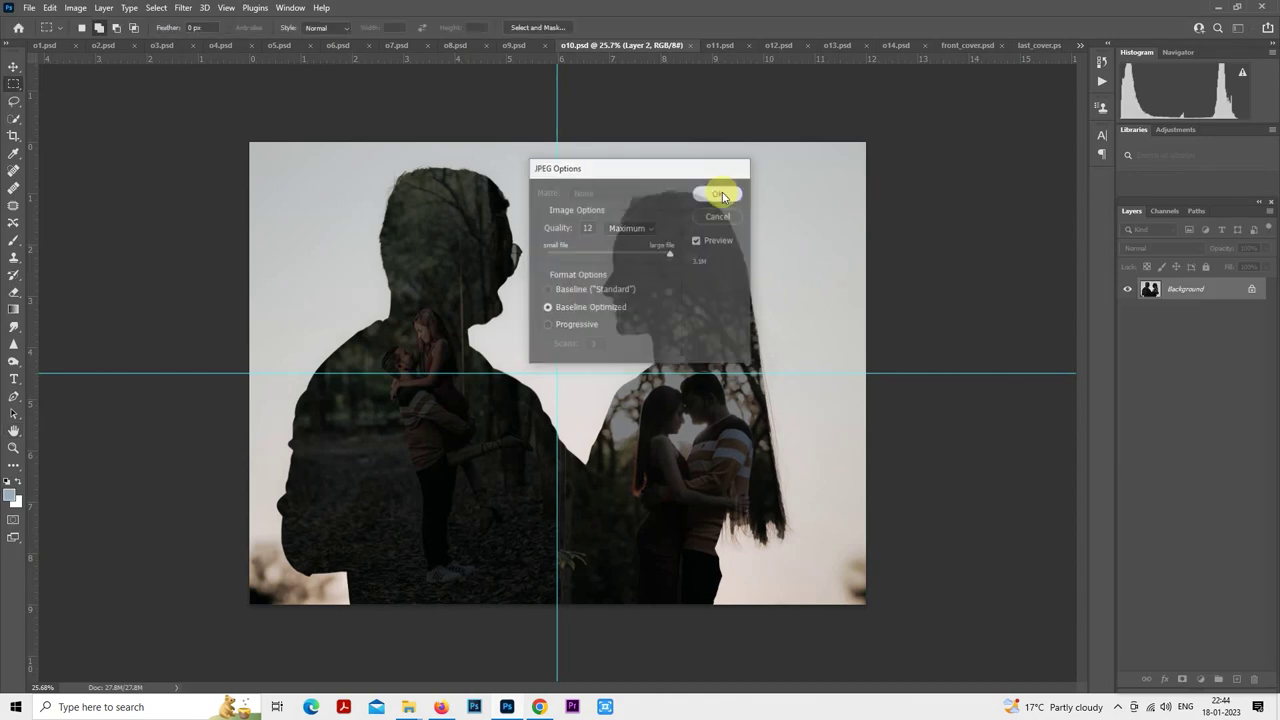
- On o11.psd, select the 1N6A7254 silhouette photo and load it into Camera Raw Filter
click(723, 46)
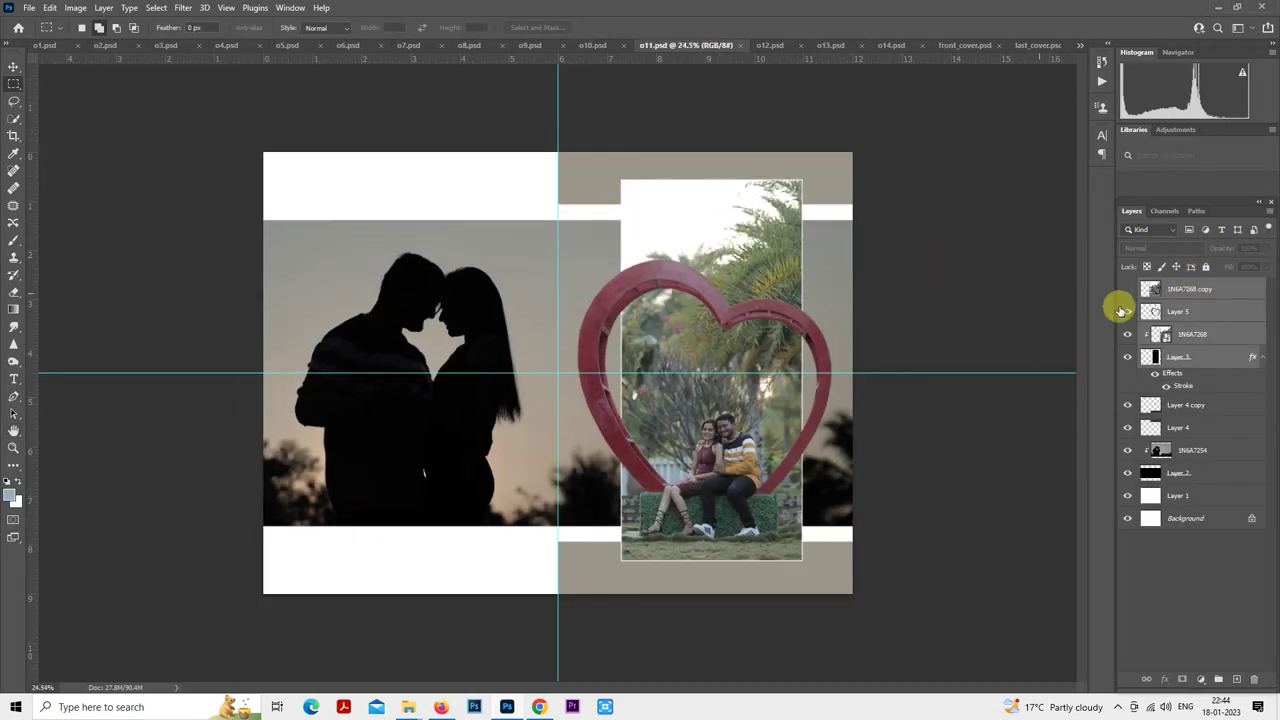
click(1186, 293)
click(1129, 288)
click(1129, 288)
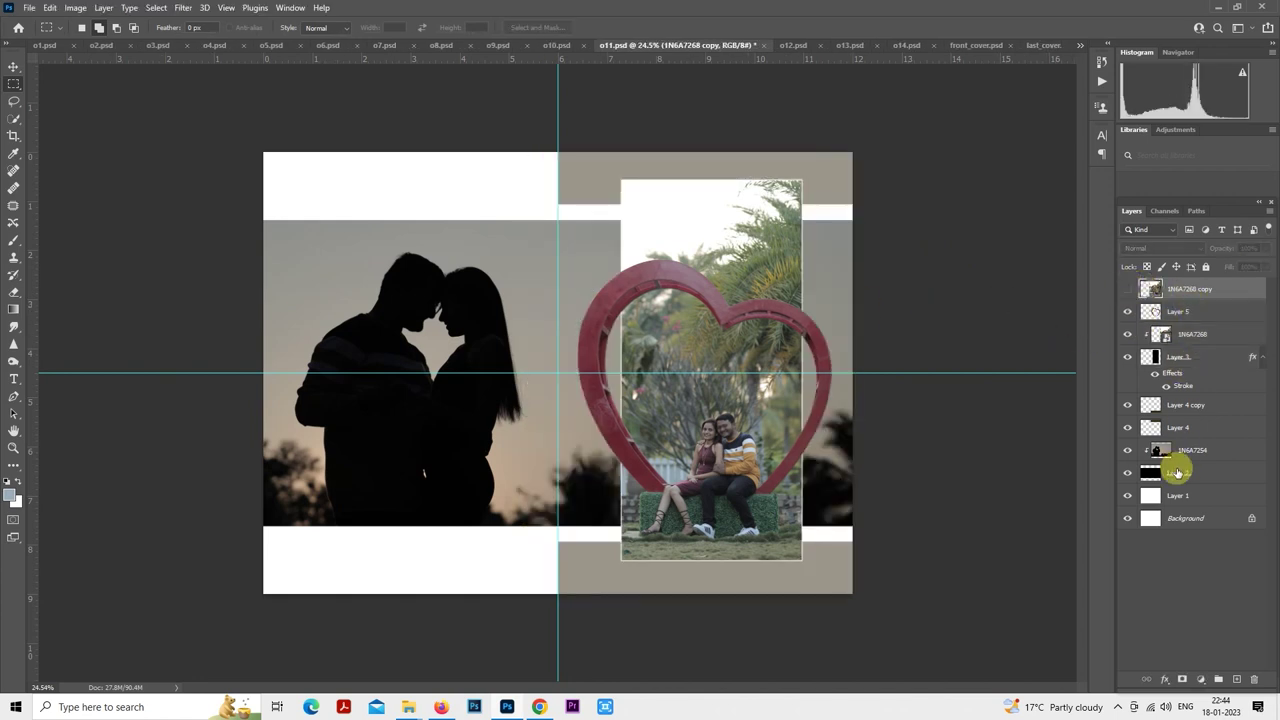
click(1165, 451)
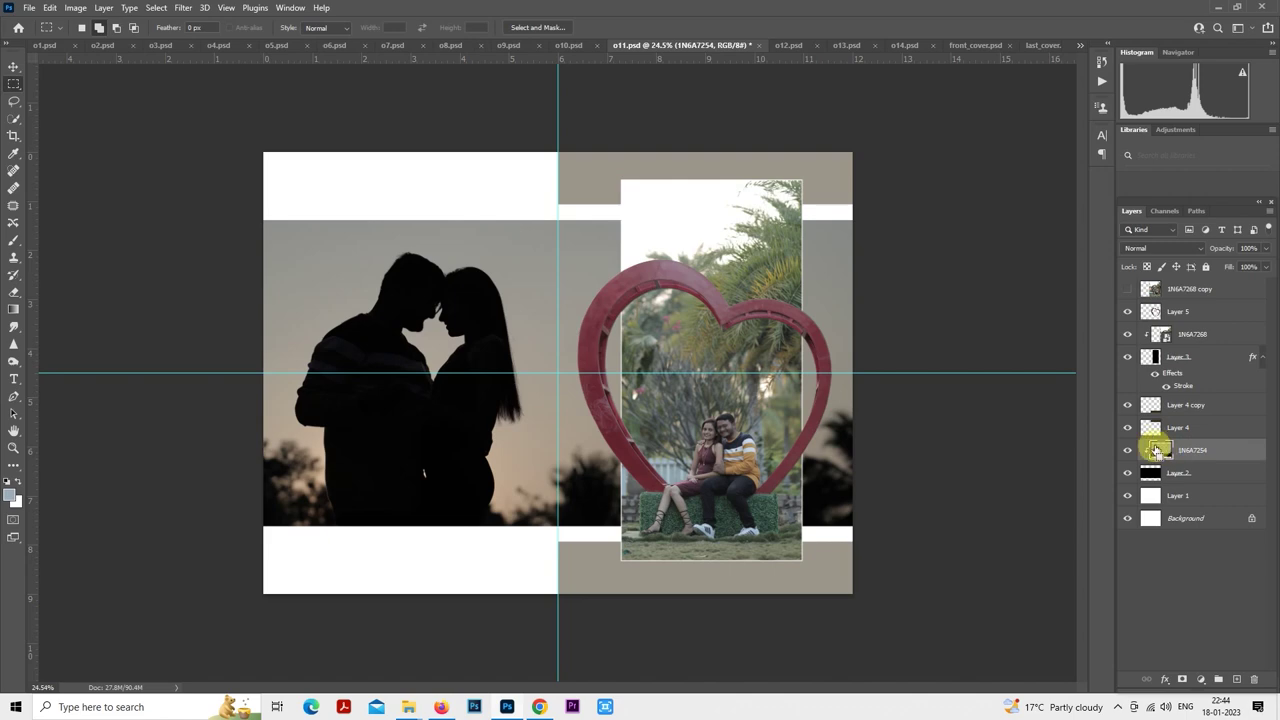
ctrl+click(1157, 450)
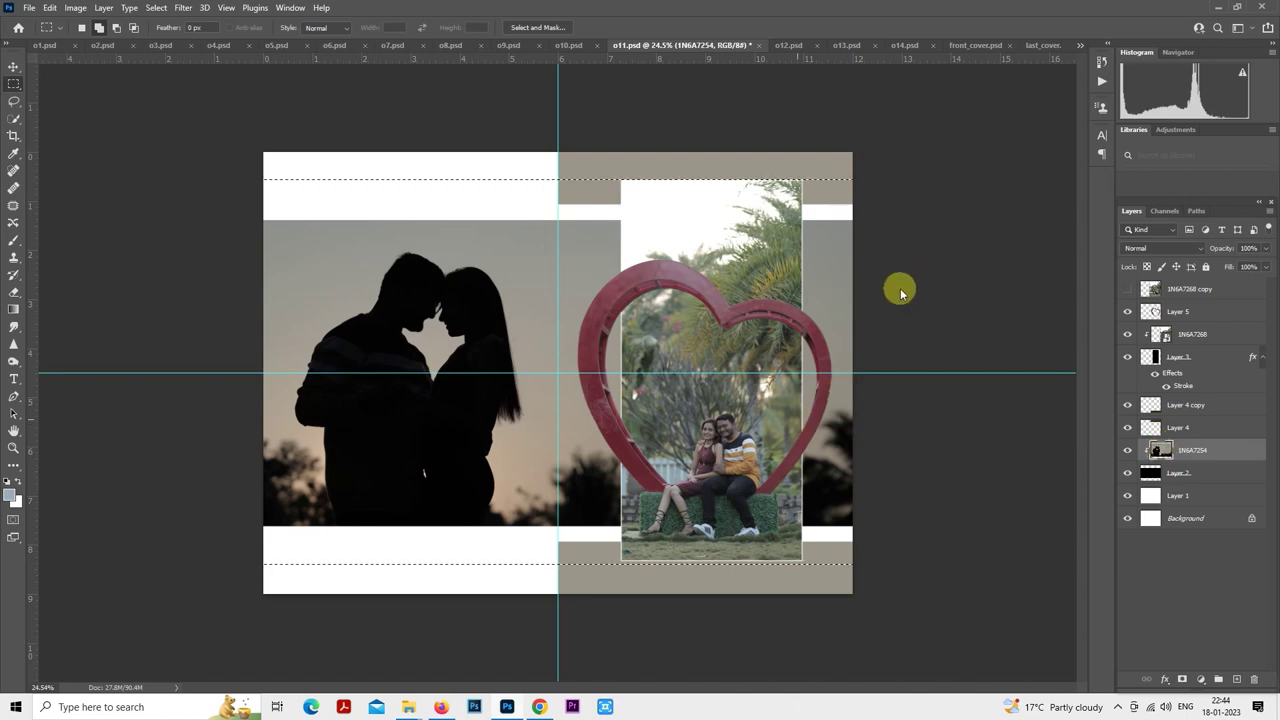
key(shift+ctrl+a)
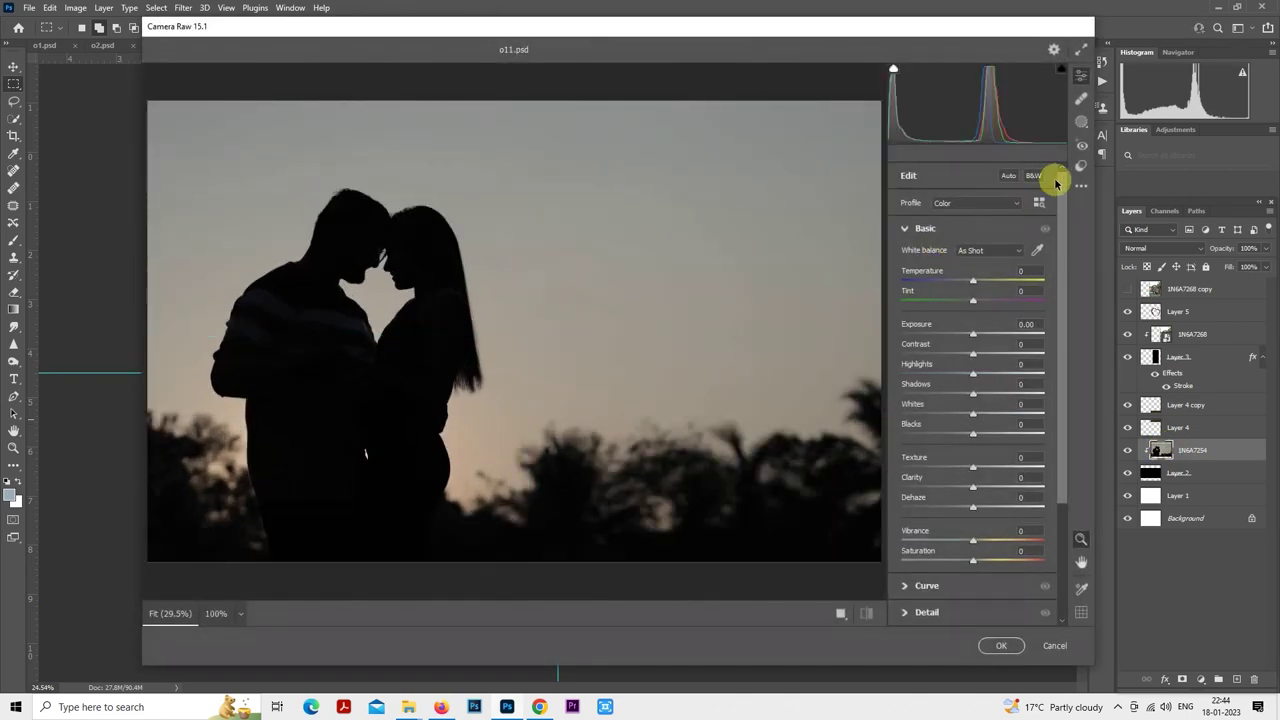
- Apply the 10portraits preset, then set contrast -21, highlights -72 and shadows +10
click(1080, 168)
click(963, 264)
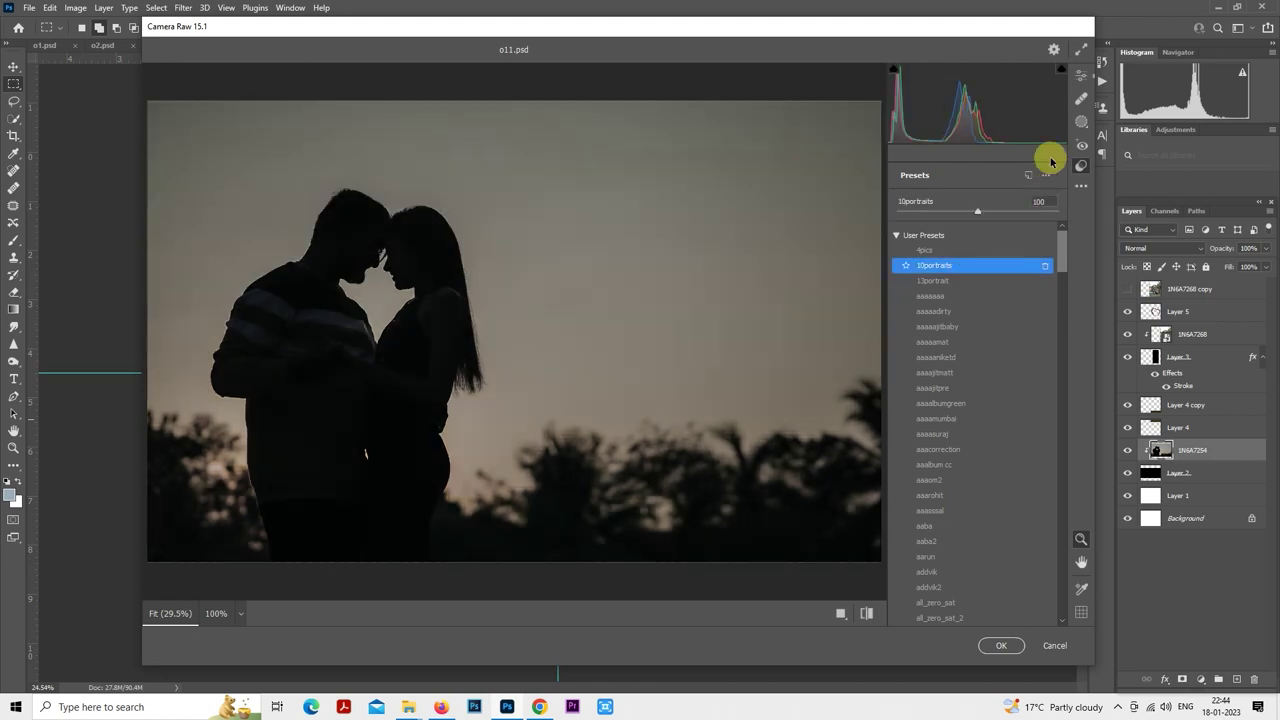
click(1080, 78)
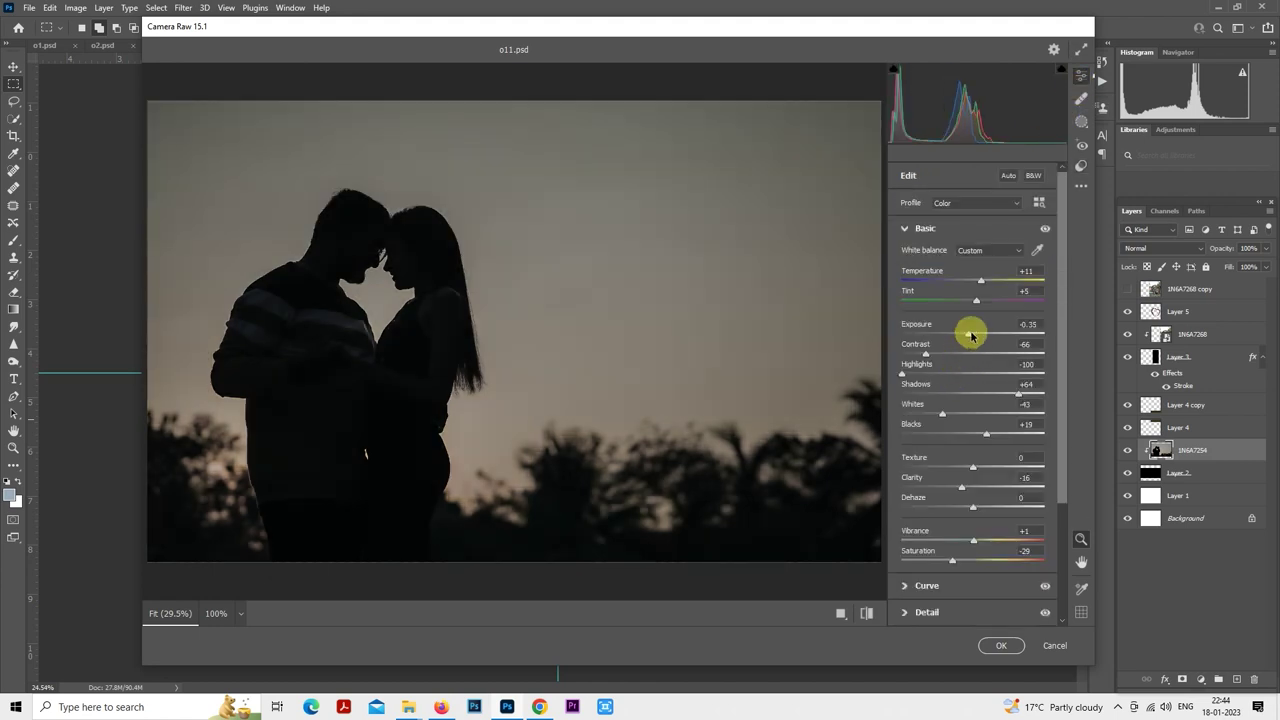
drag(971, 334, 978, 333)
click(945, 354)
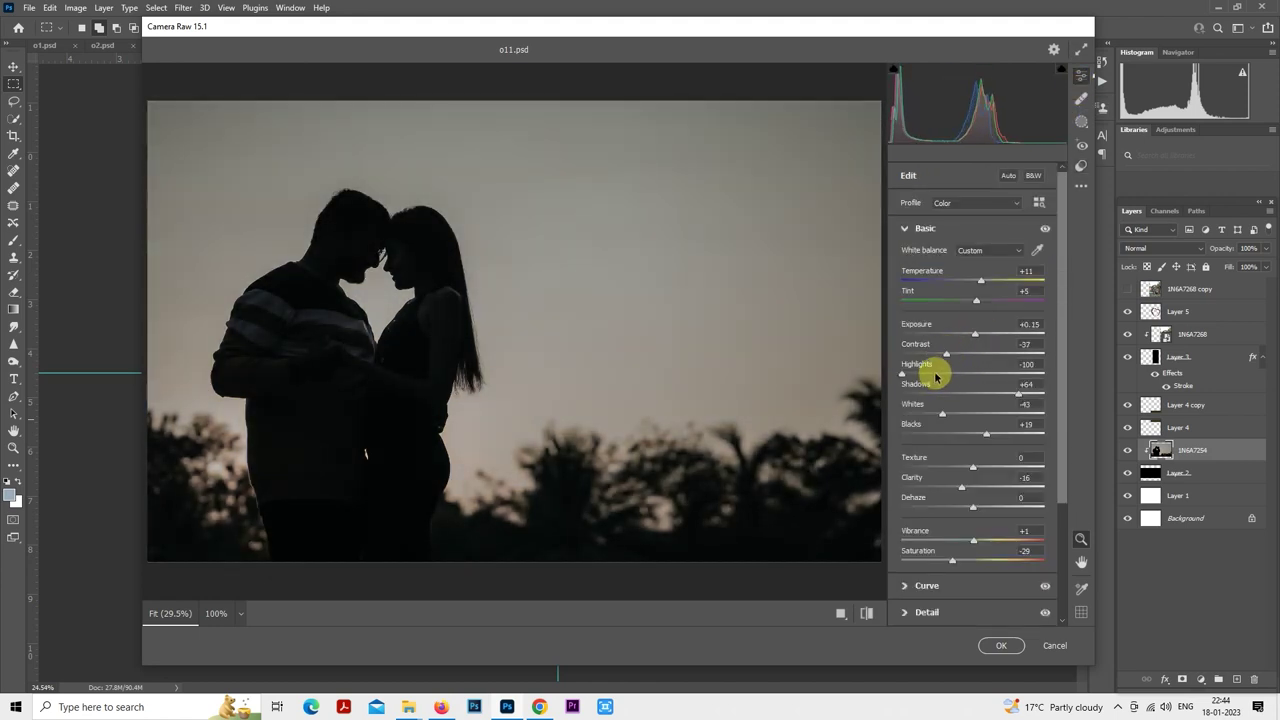
click(930, 373)
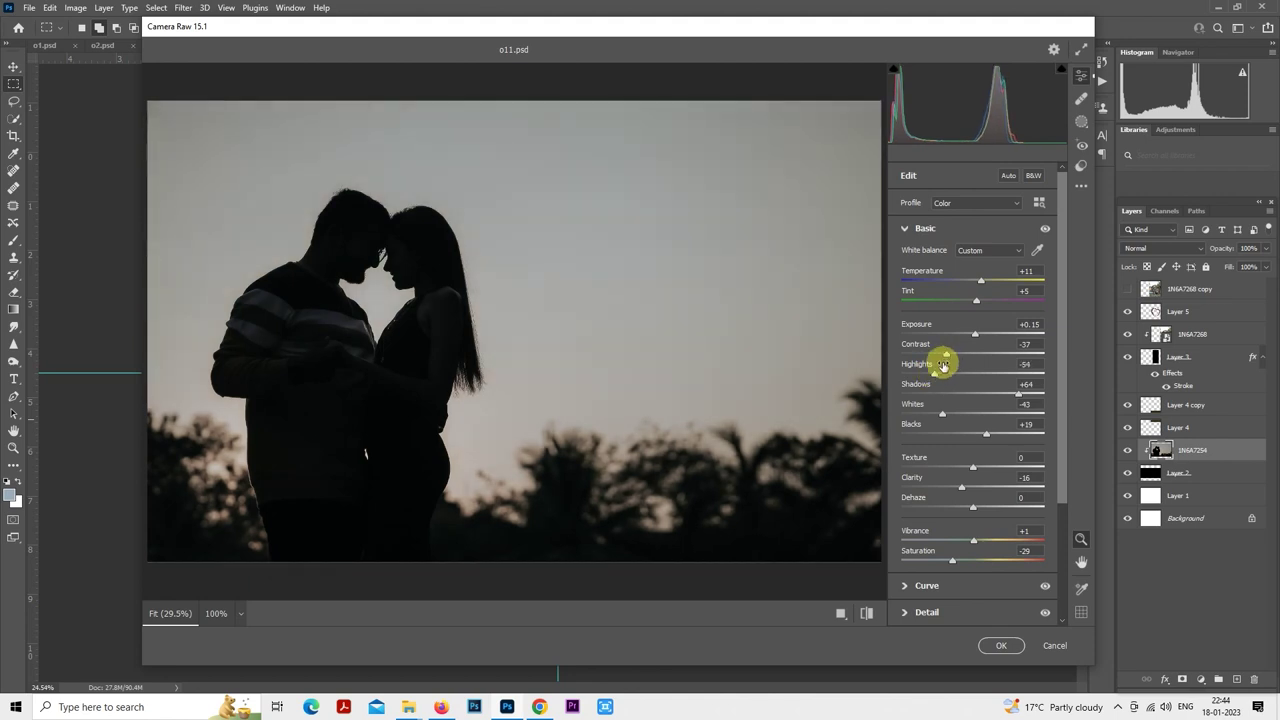
drag(922, 374, 958, 353)
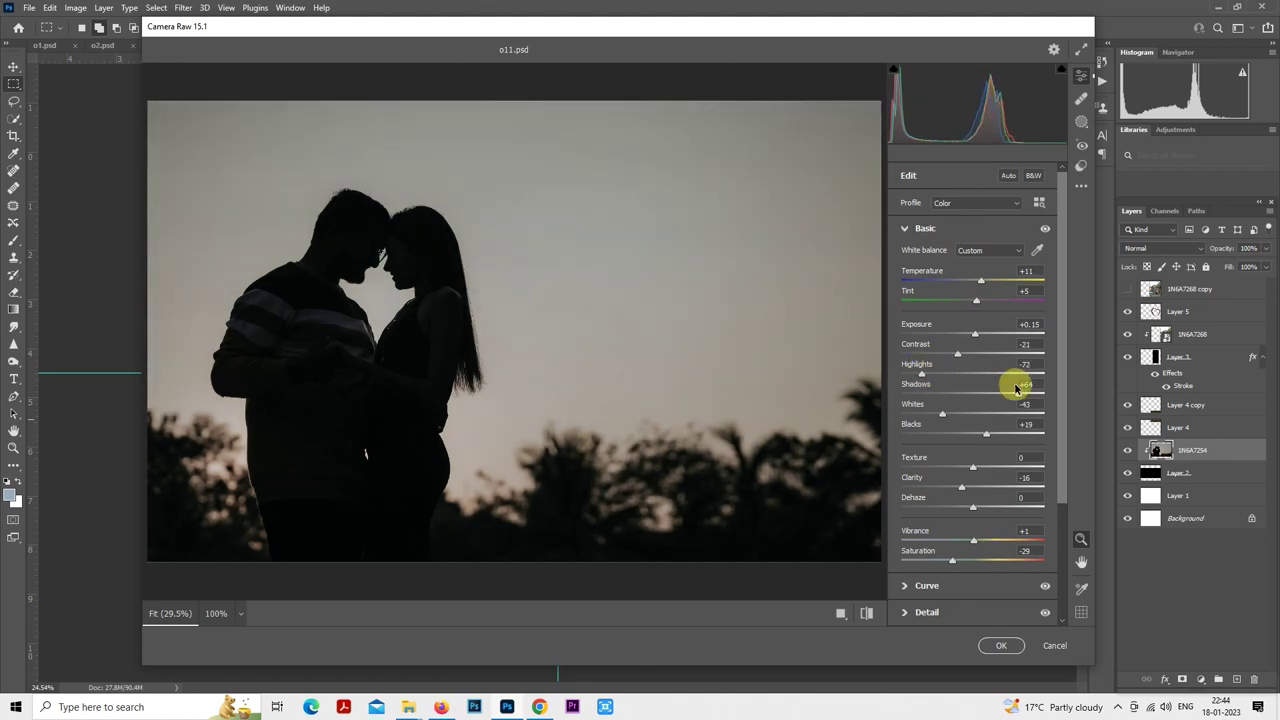
drag(1003, 397, 980, 391)
- Raise exposure to +1.20, set blacks -5 and whites -67, and apply the grade
click(980, 334)
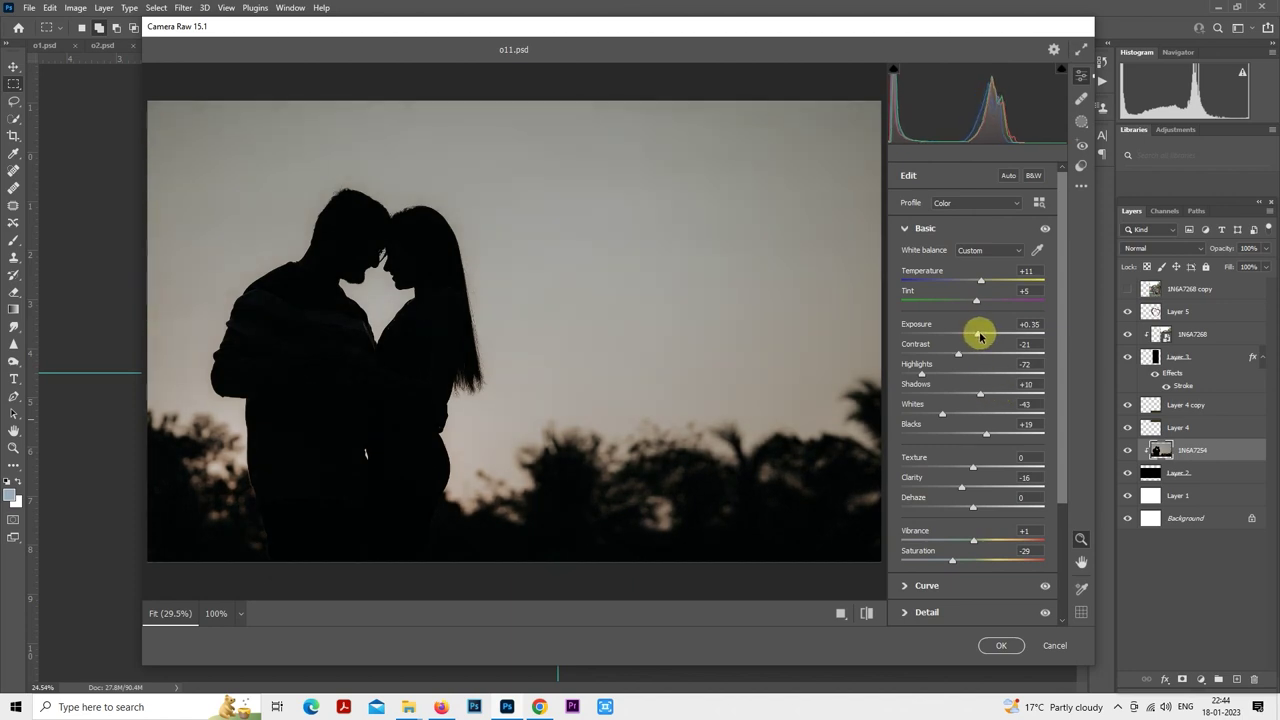
drag(981, 335, 983, 332)
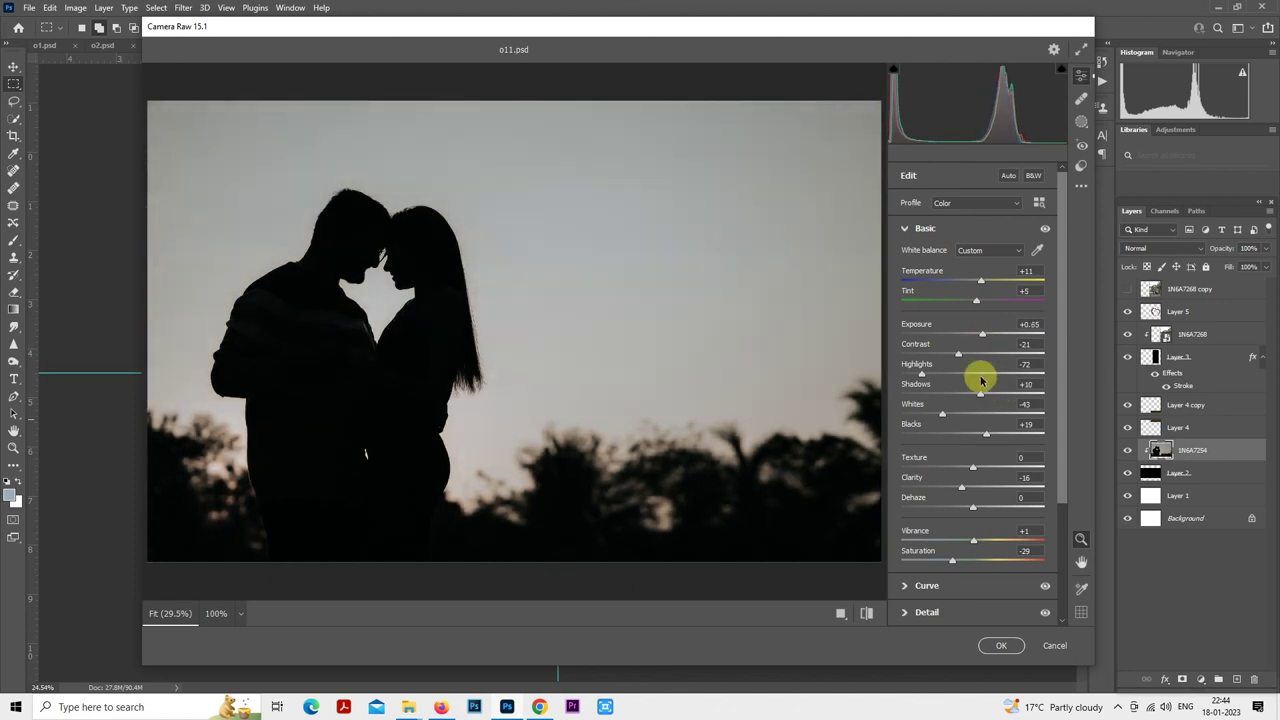
click(969, 434)
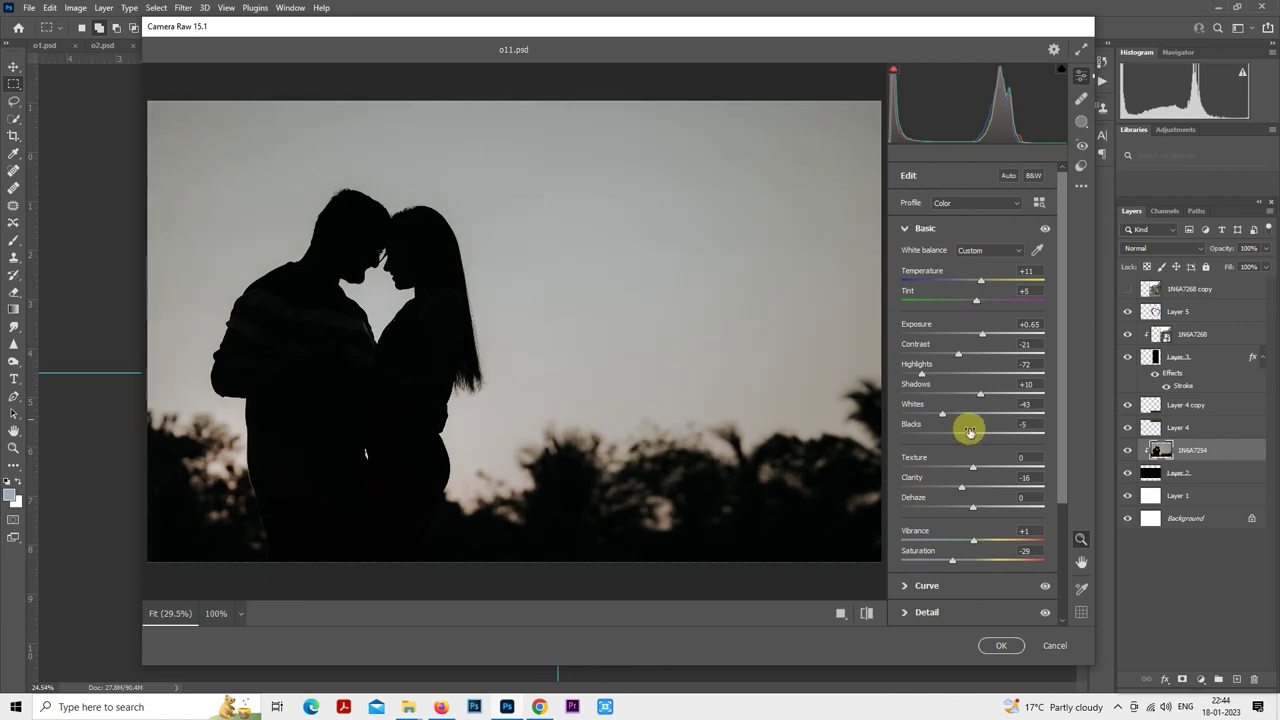
drag(935, 412, 957, 392)
drag(981, 335, 993, 334)
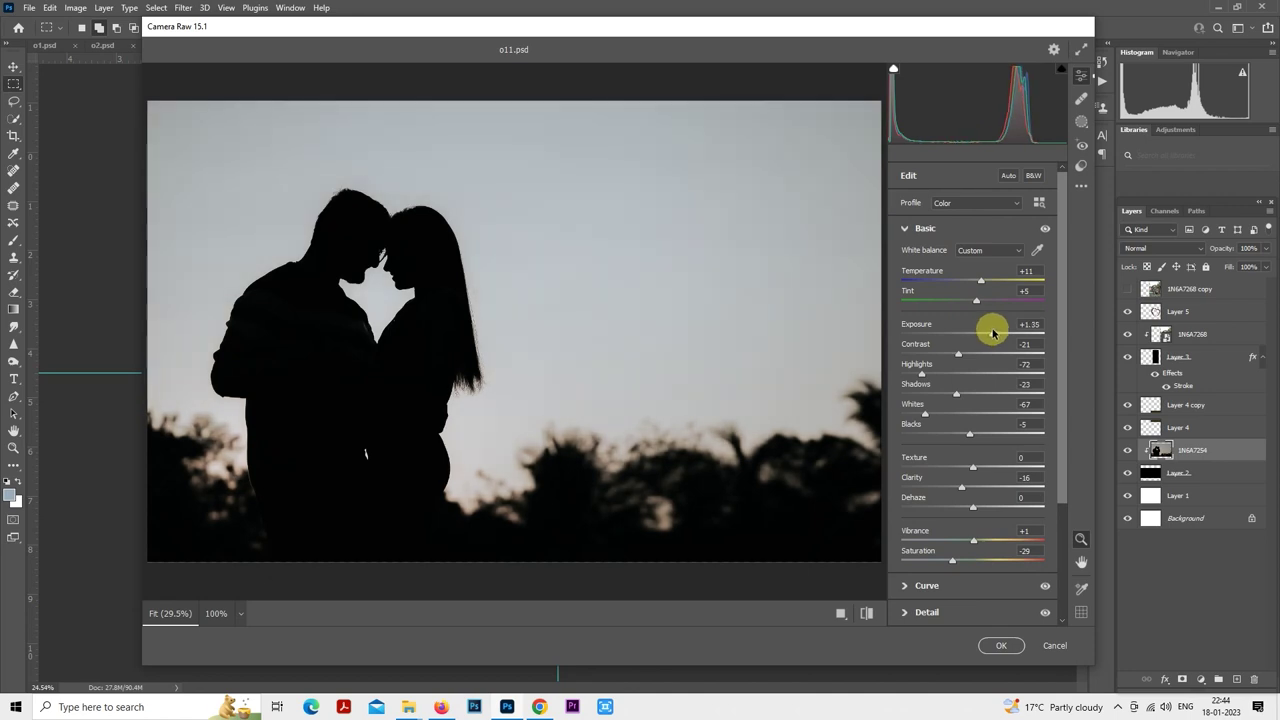
click(1001, 645)
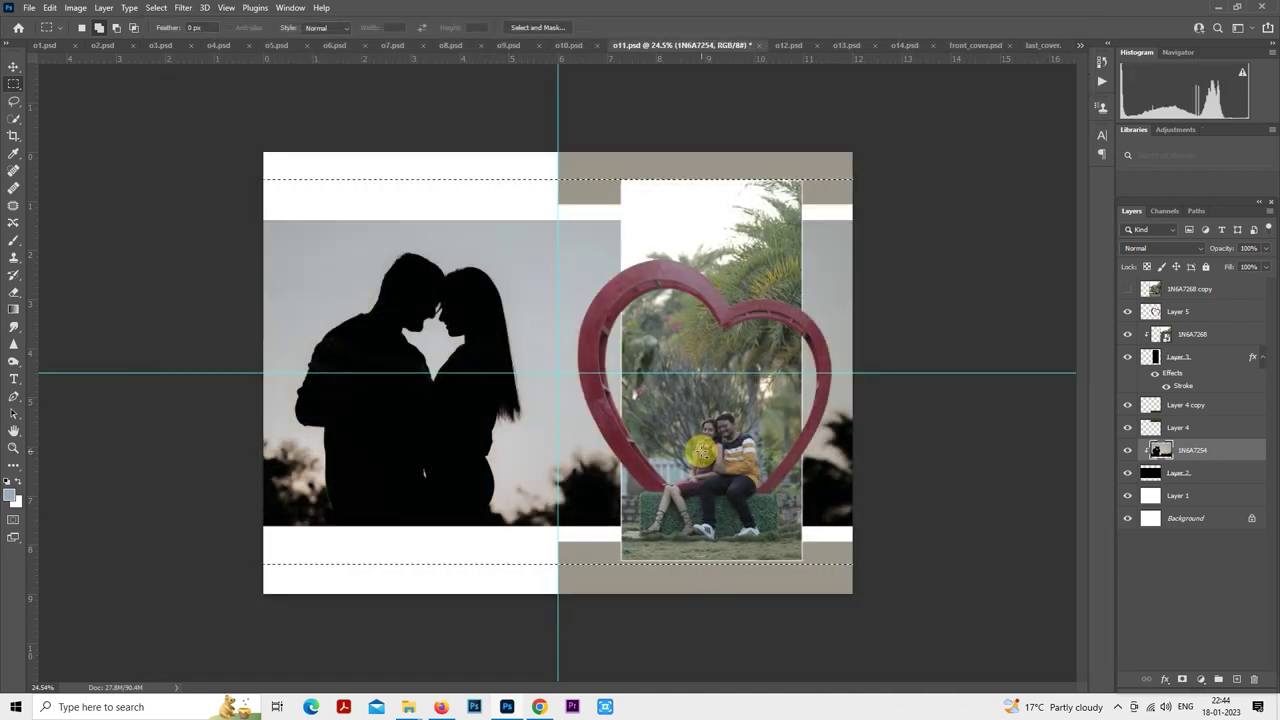
- Deselect, rasterize layer 1N6A7268, and open it in Camera Raw Filter
key(ctrl+d)
scroll(765, 381, down, 1)
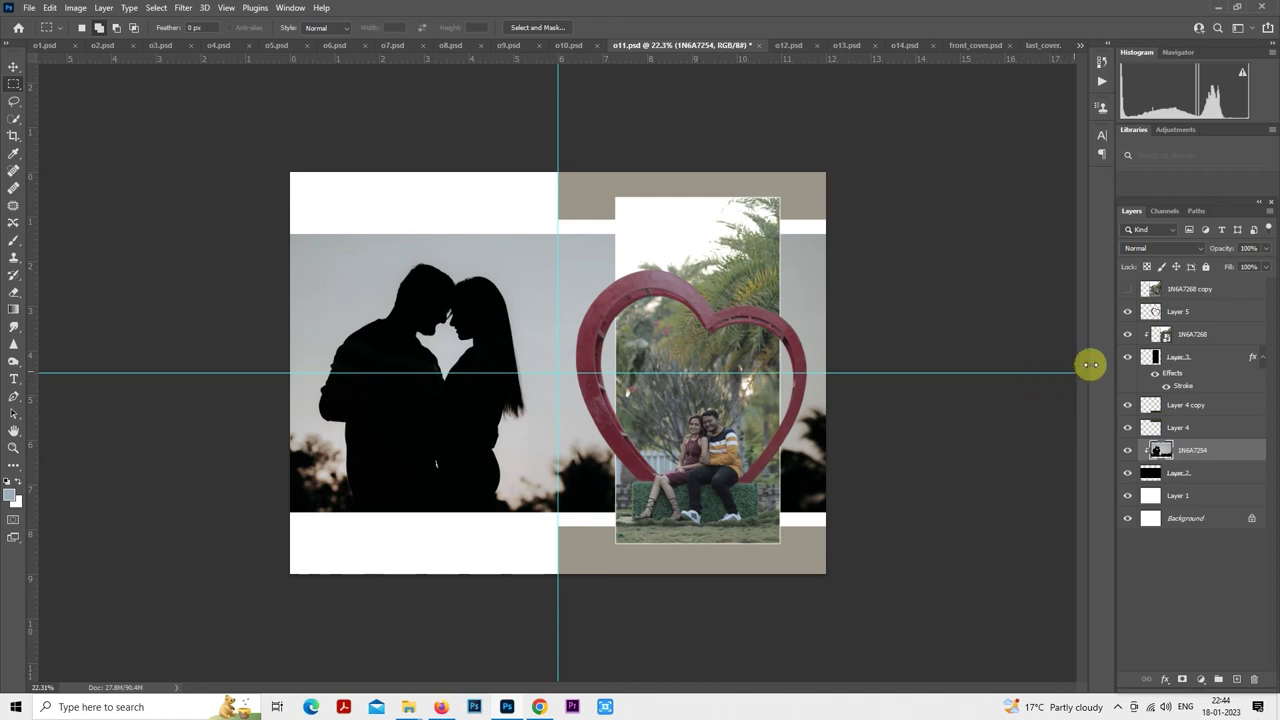
right_click(1184, 335)
click(1070, 363)
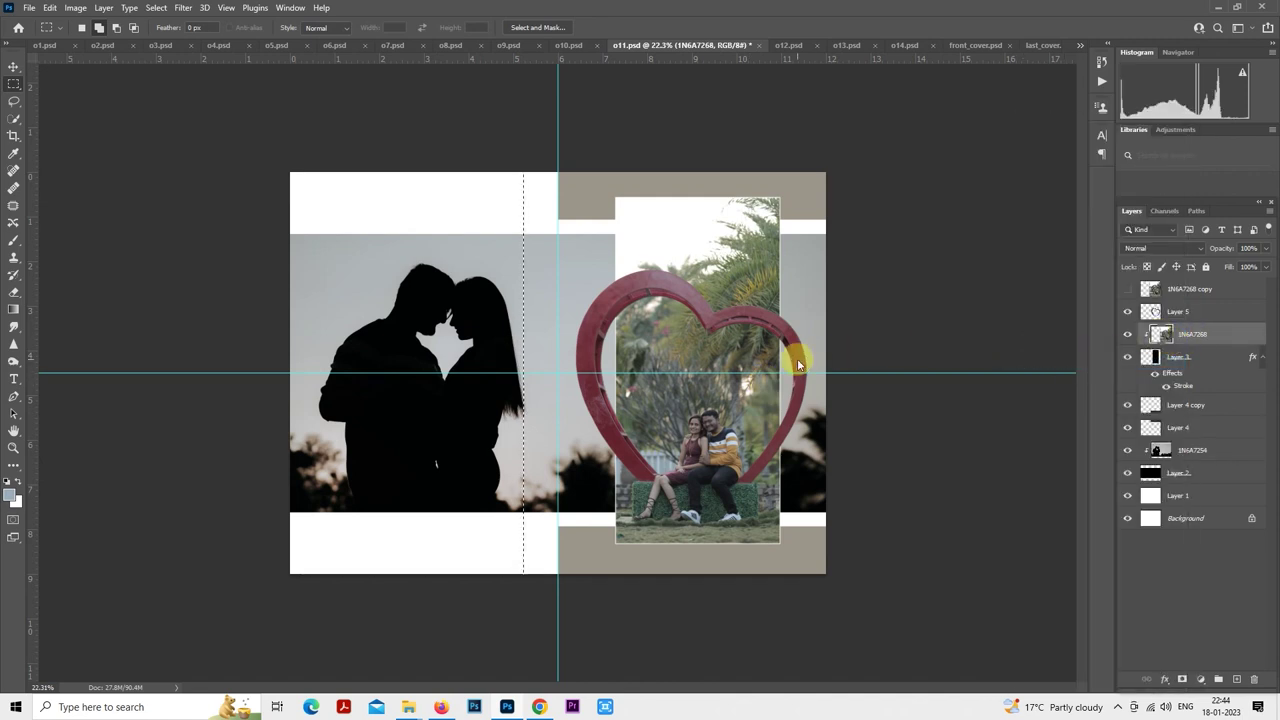
key(ctrl+shift+a)
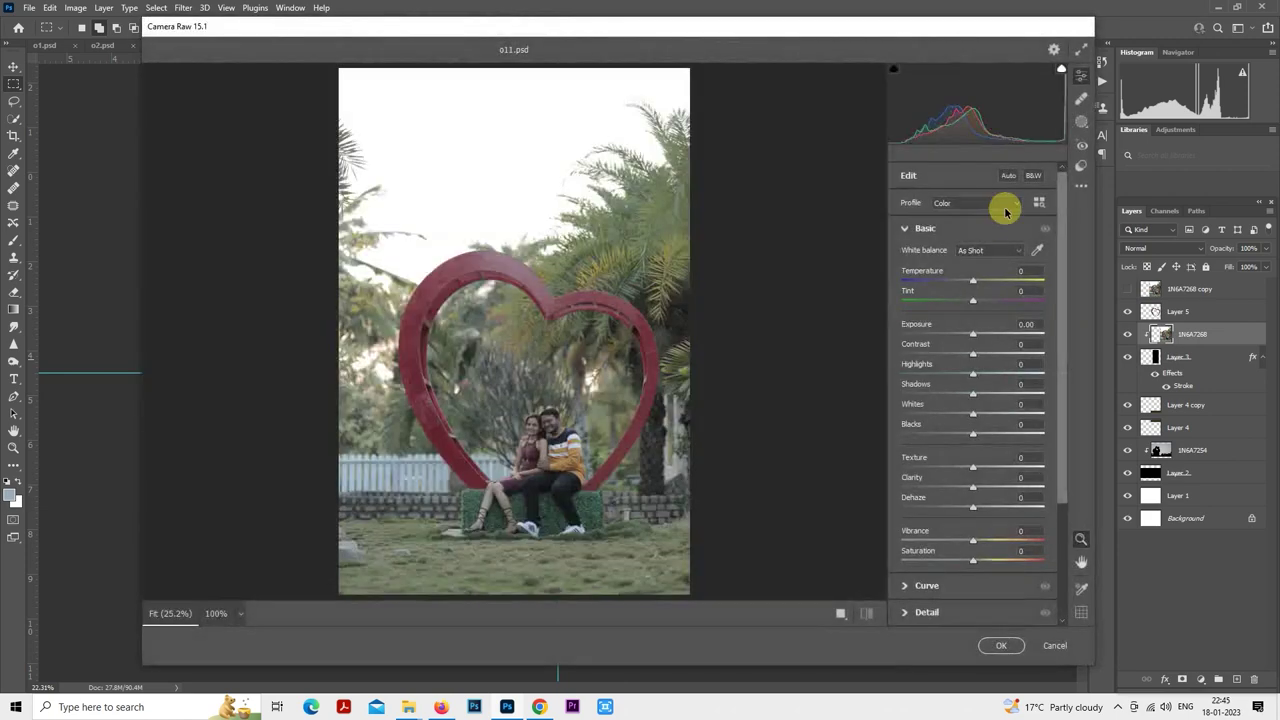
- Grade the heart photo with 10portraits, exposure -0.15, lifted shadows, whites -28, and apply
click(1081, 166)
click(966, 265)
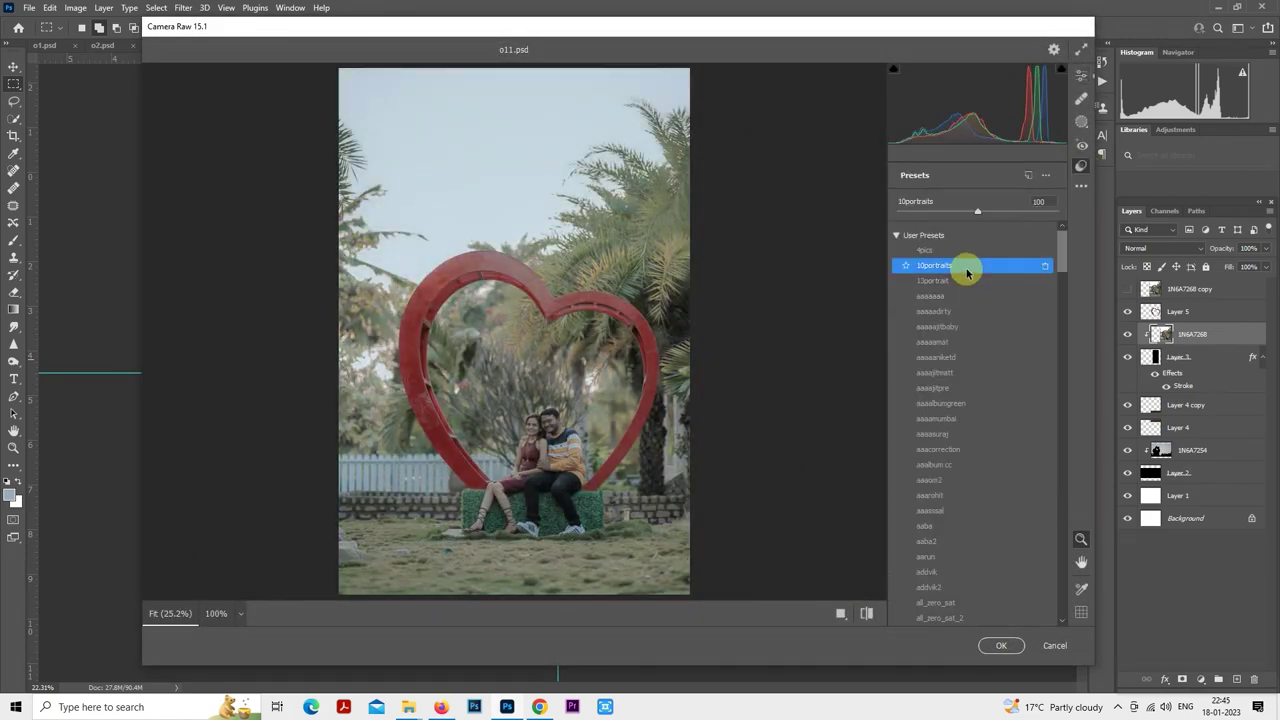
click(1081, 80)
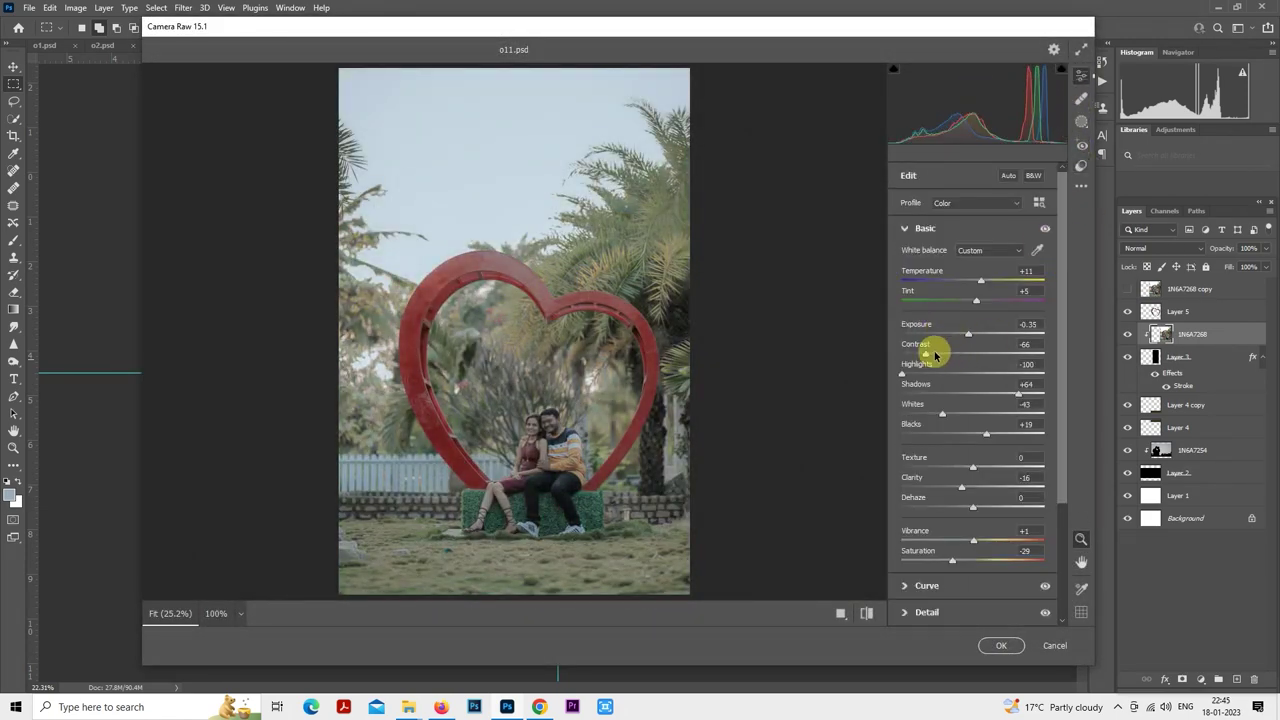
drag(968, 336, 971, 334)
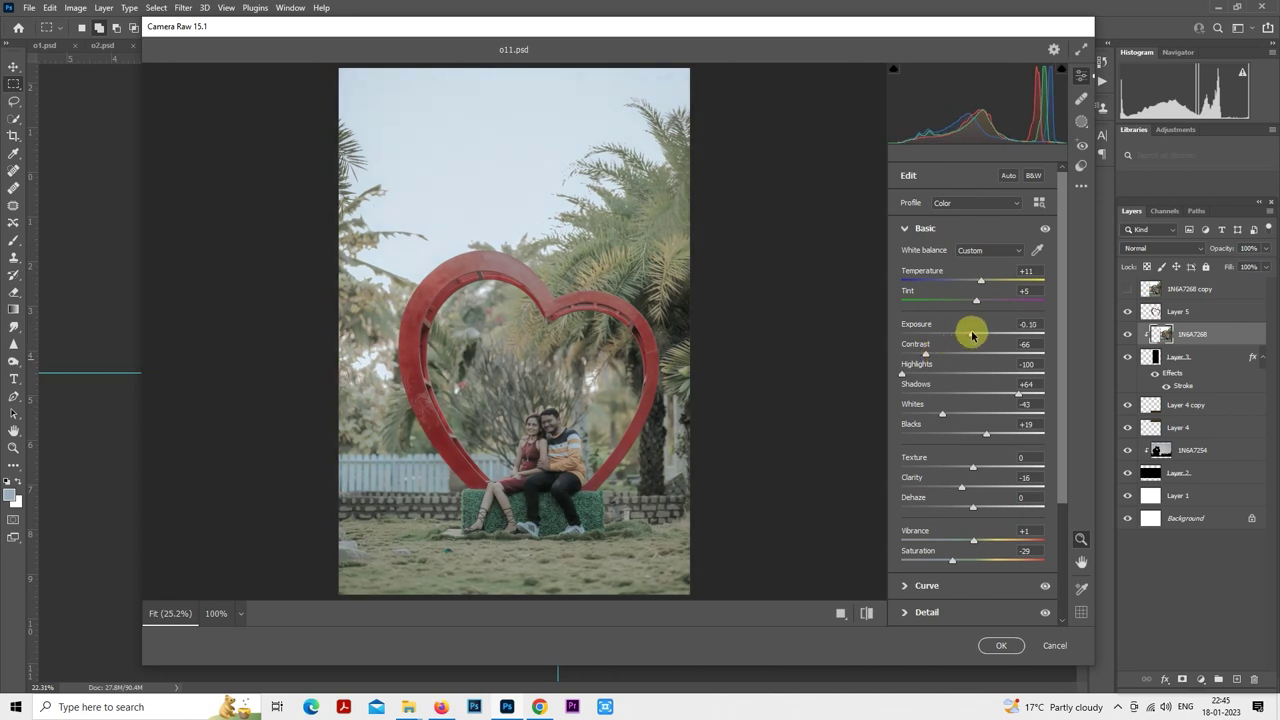
drag(1018, 394, 1023, 396)
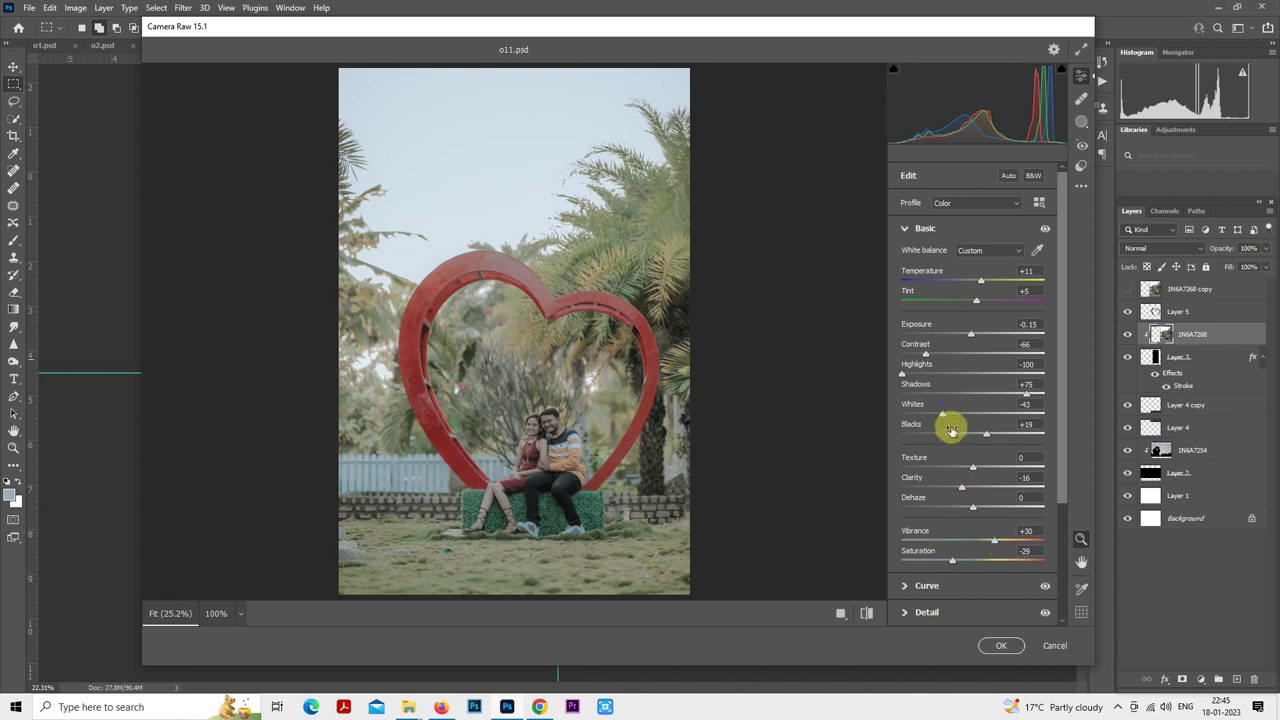
drag(942, 413, 953, 413)
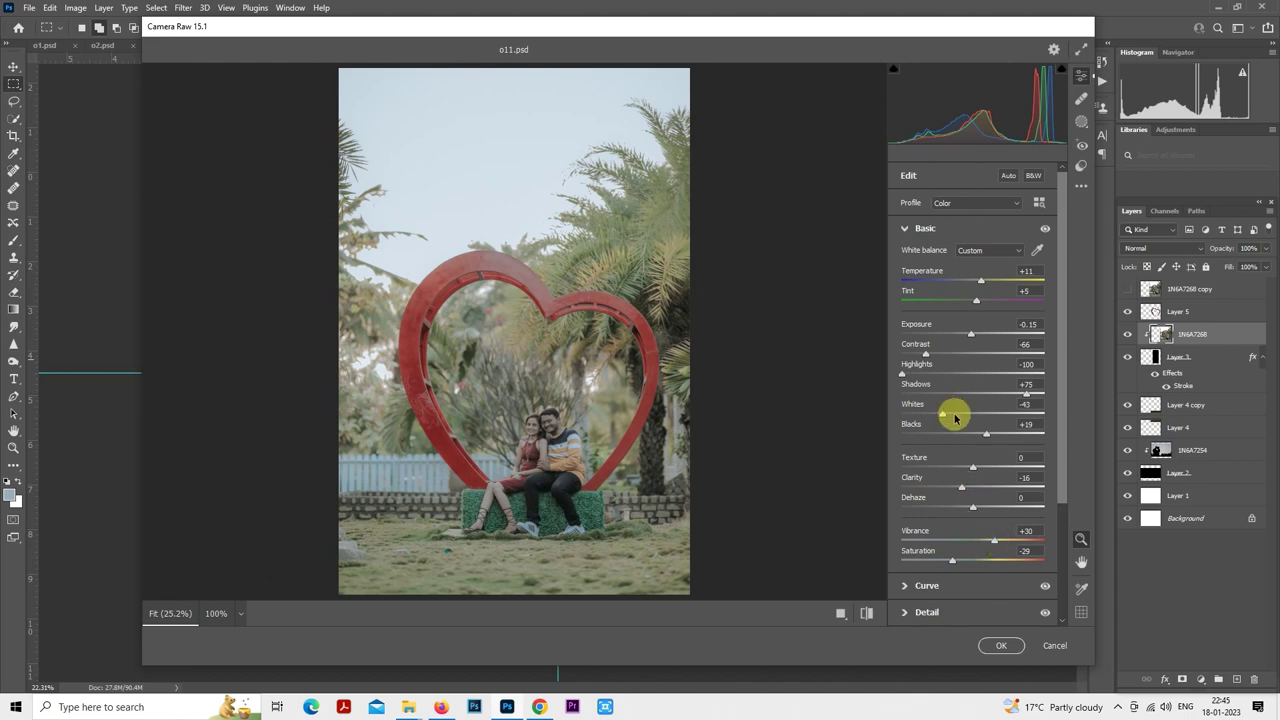
click(1012, 647)
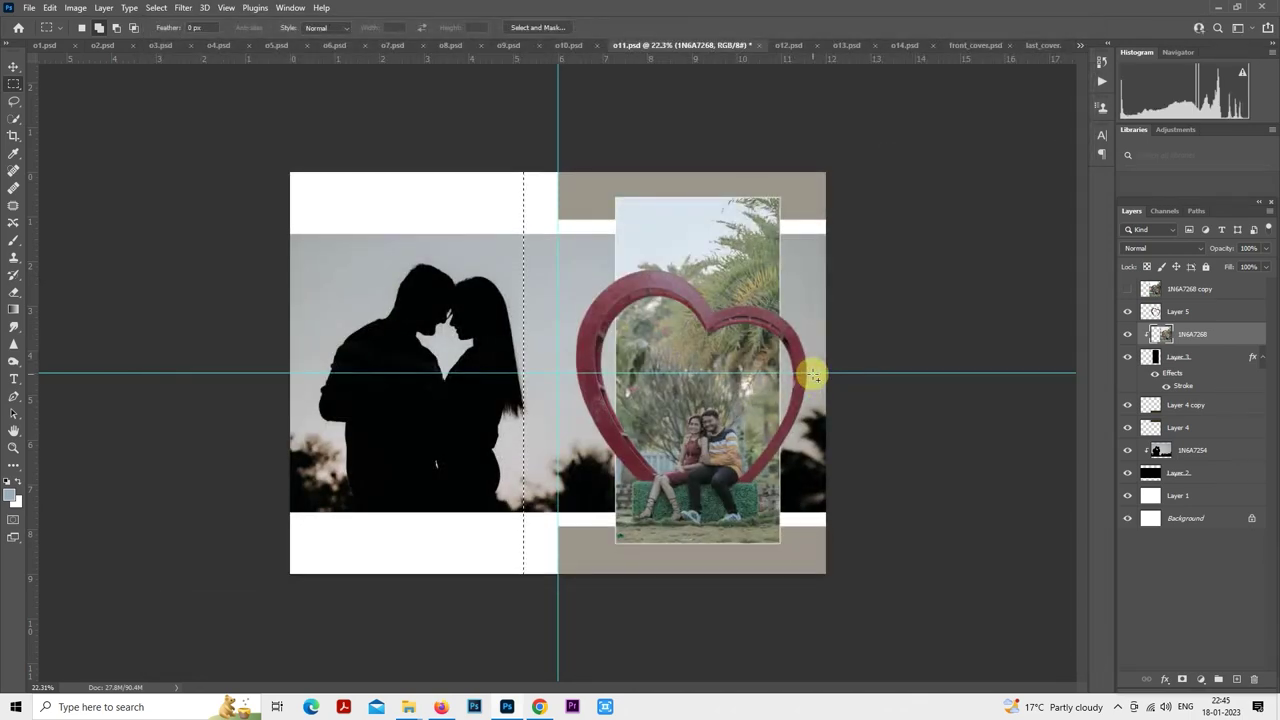
- Deselect, make Layer 5 active, and switch to the Chrome pre-wedding quotes article
key(ctrl+d)
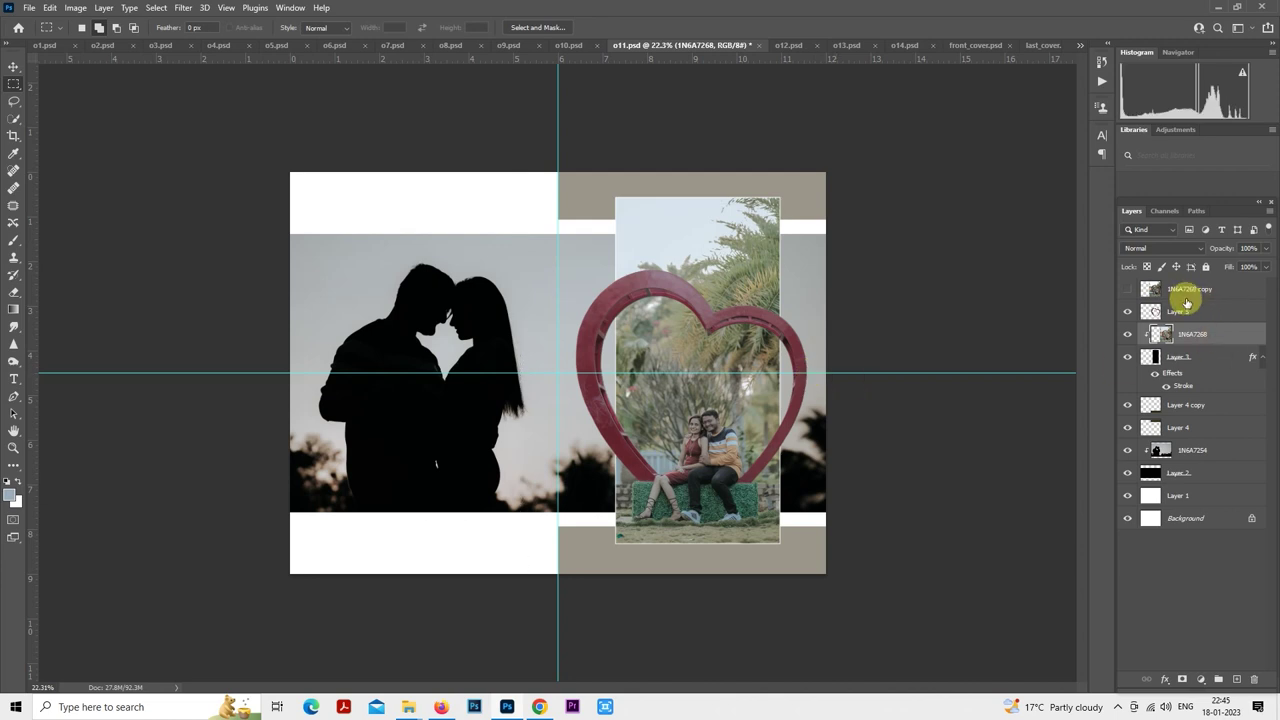
click(1183, 311)
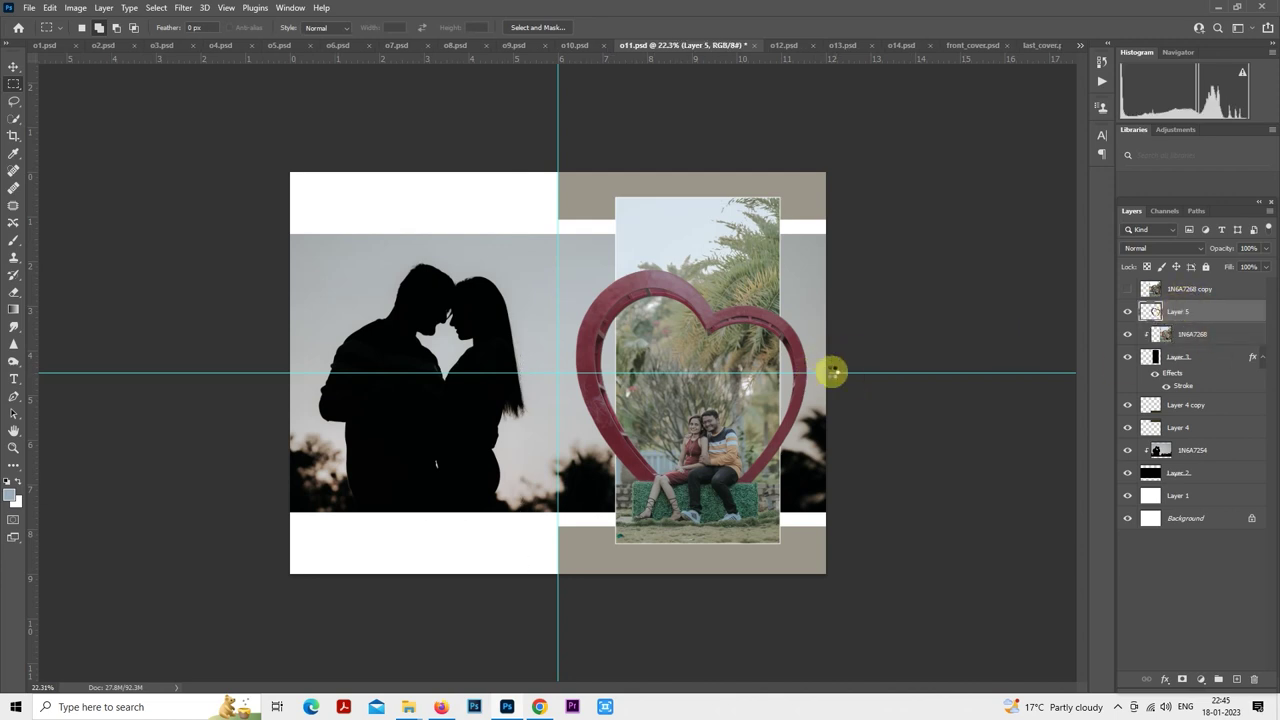
scroll(790, 400, up, 6)
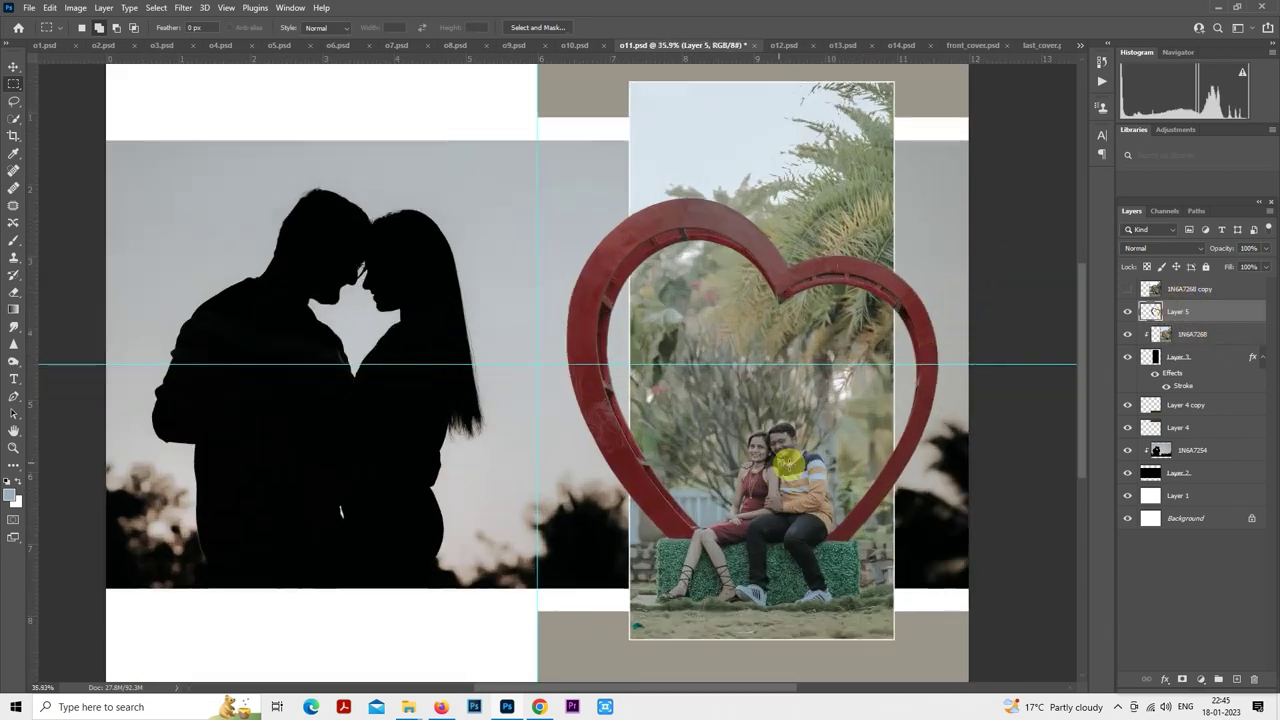
scroll(772, 410, down, 6)
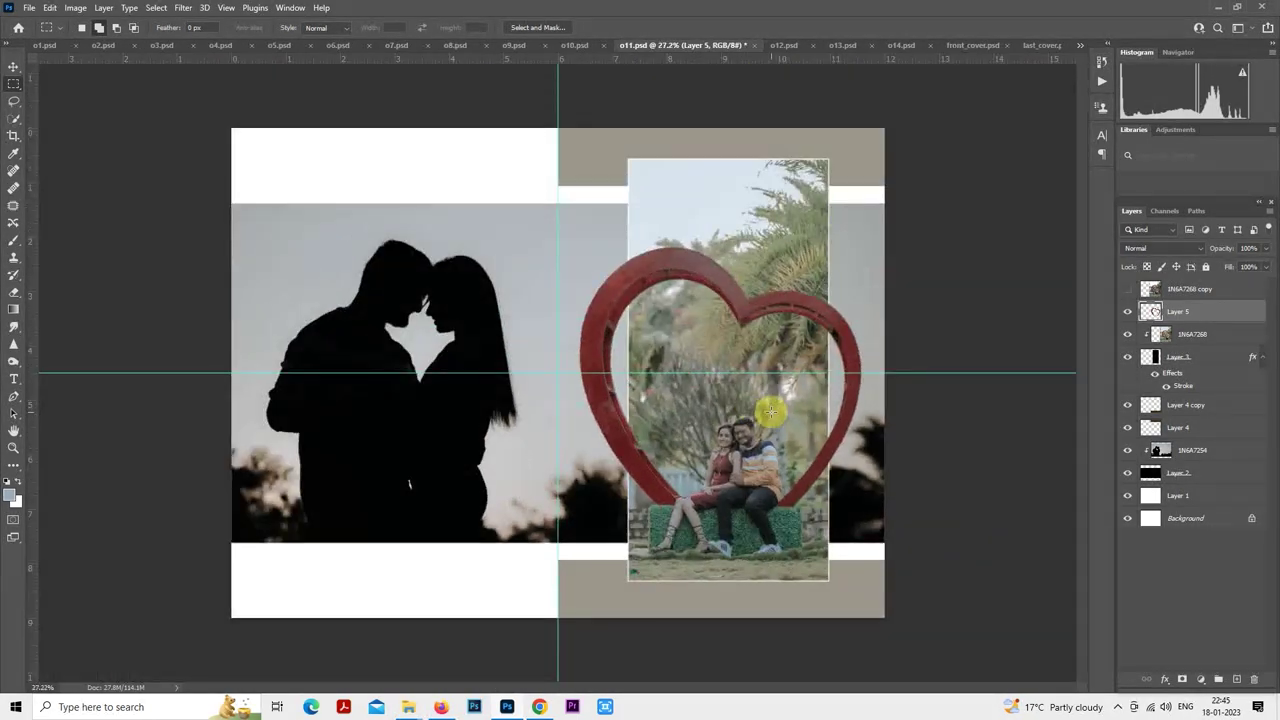
scroll(770, 410, down, 1)
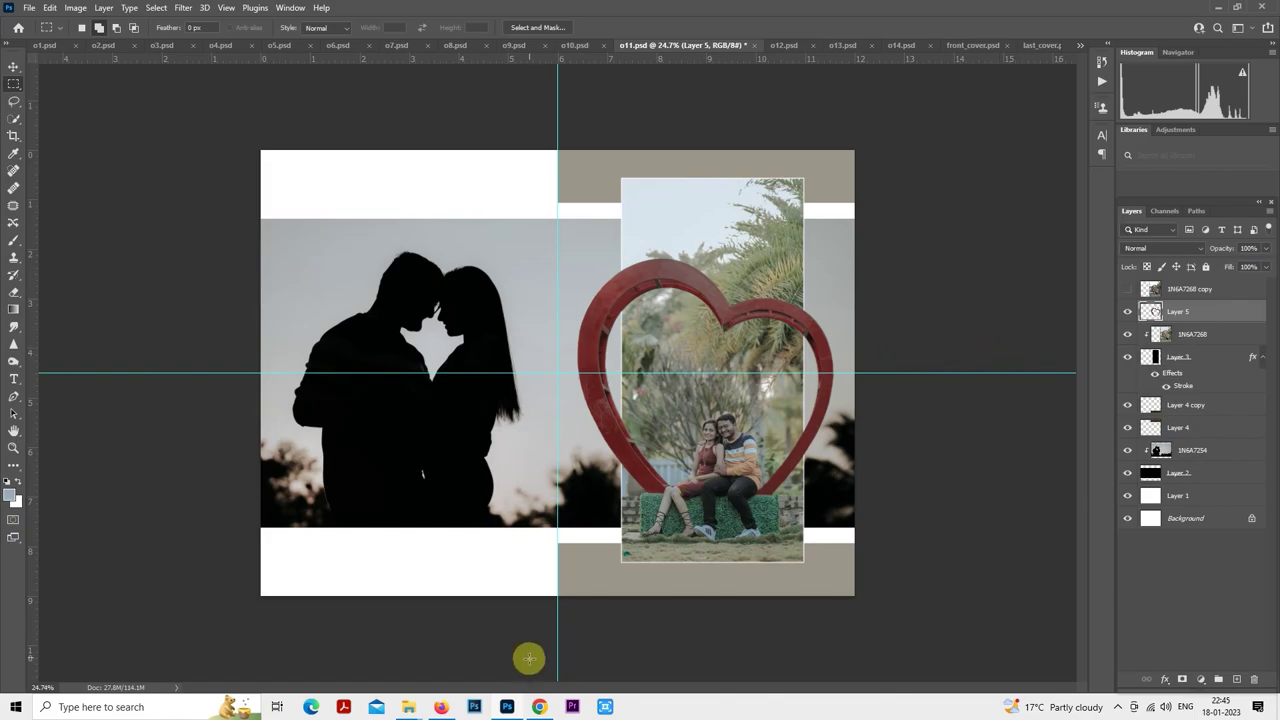
click(539, 707)
scroll(616, 441, down, 1)
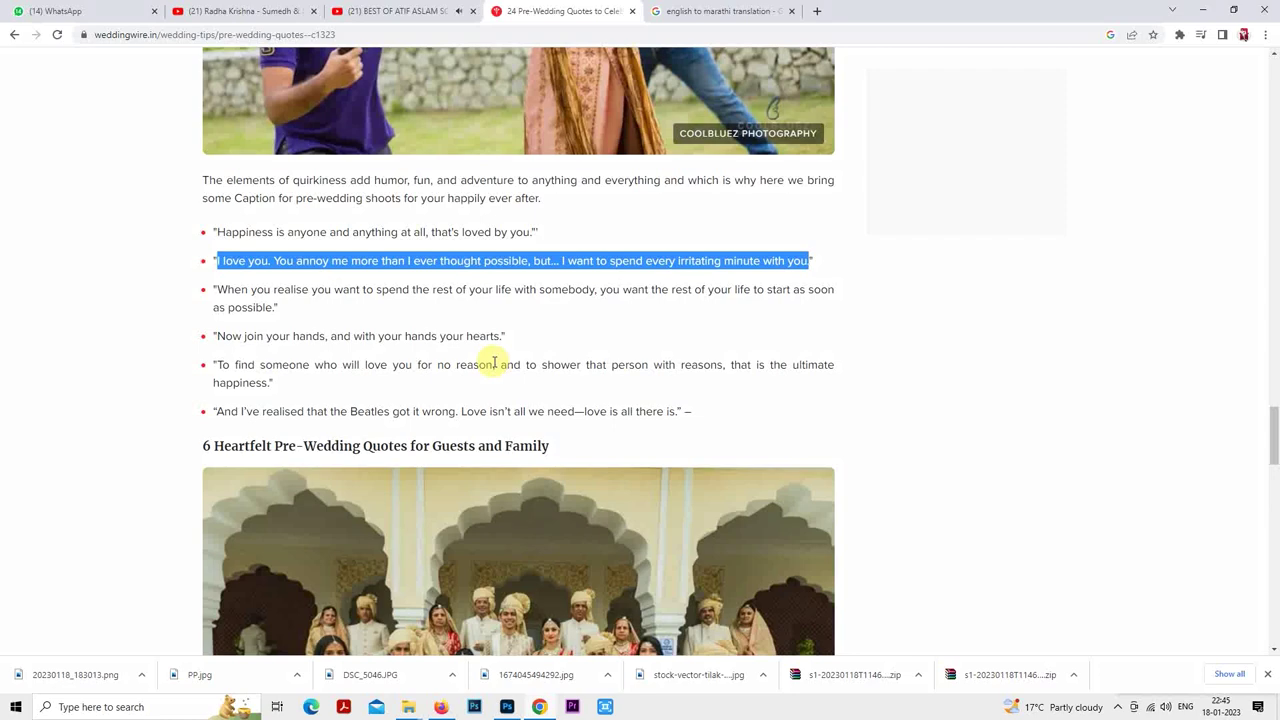
- Scroll through the article's list of quirky caption quotes
scroll(494, 363, down, 1)
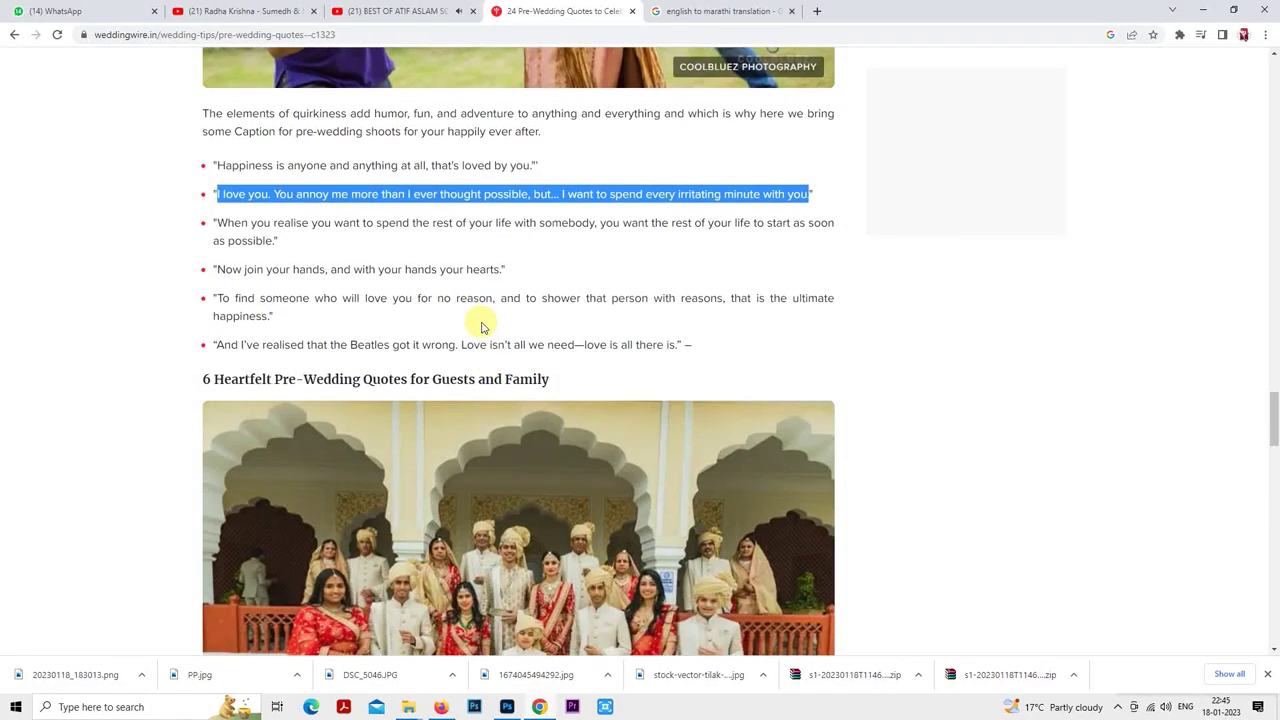
scroll(560, 322, down, 1)
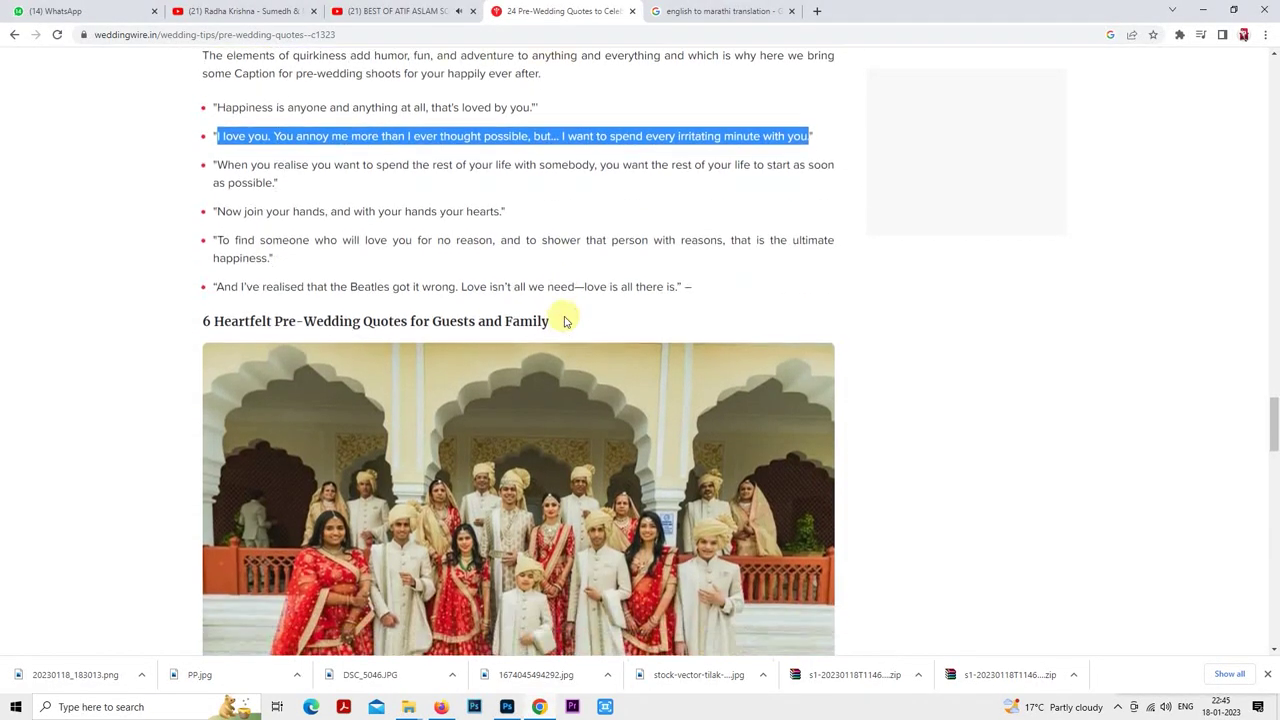
scroll(563, 320, down, 9)
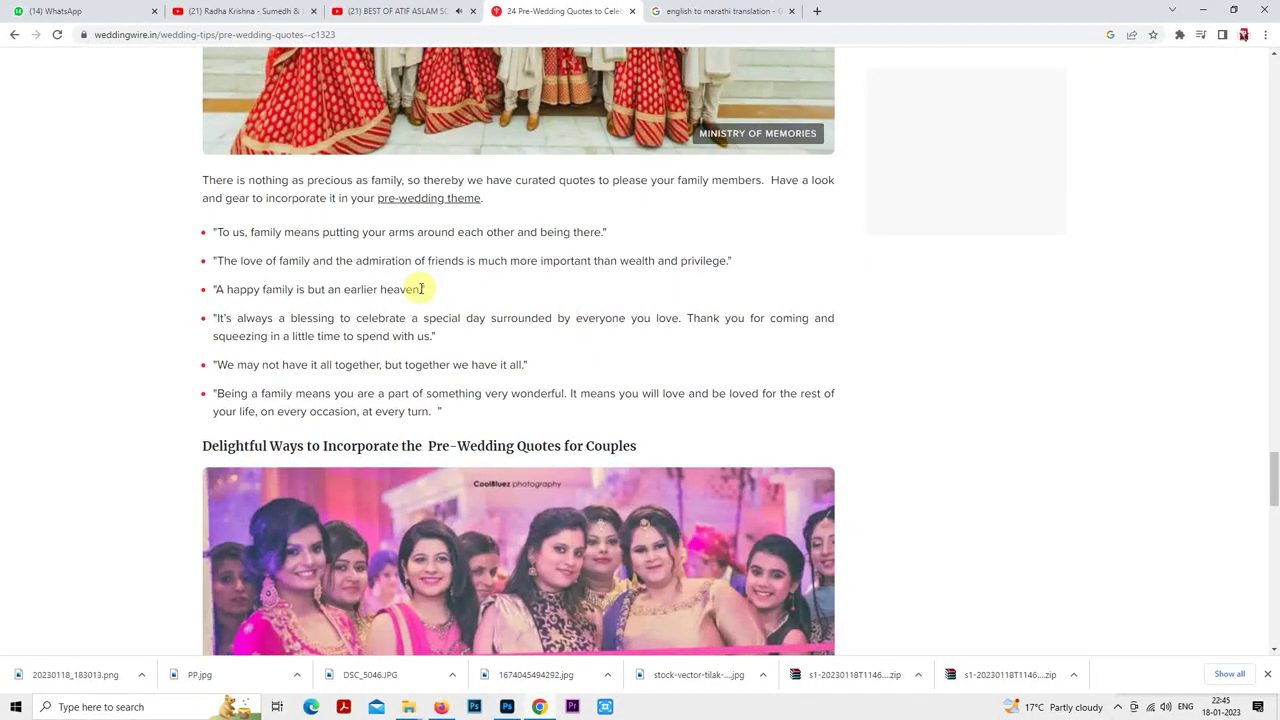
scroll(443, 297, down, 5)
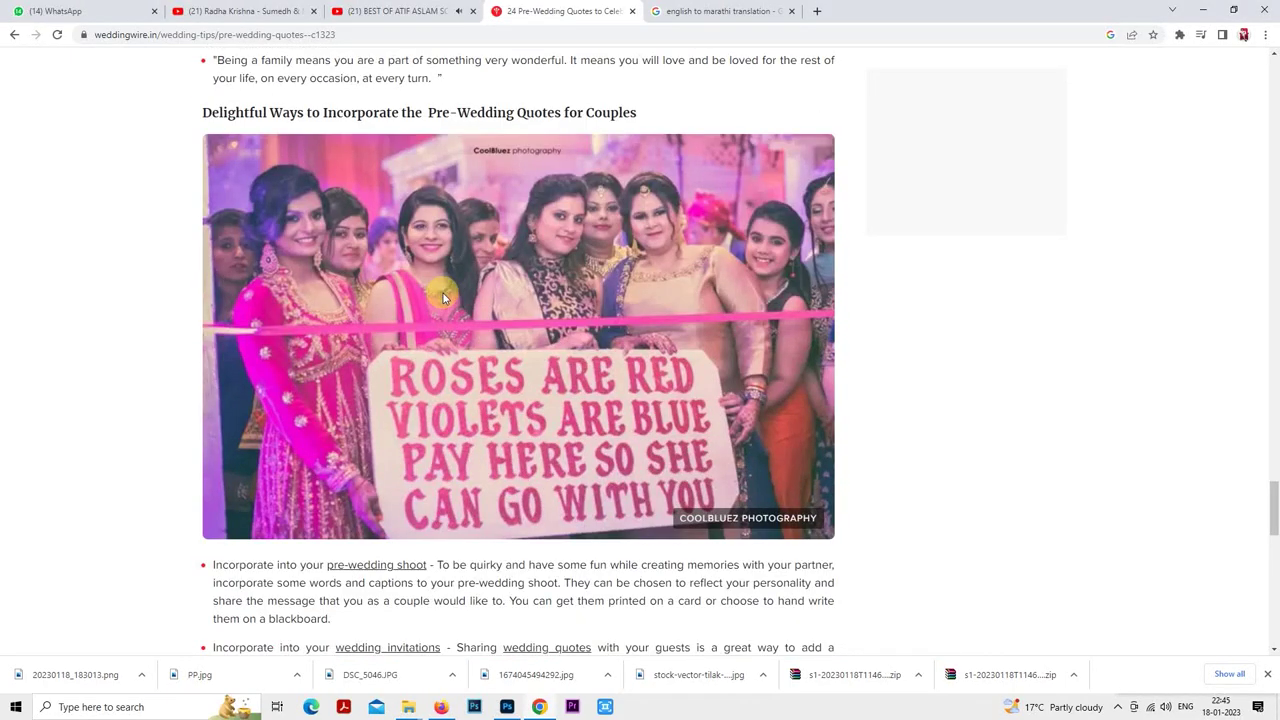
scroll(443, 296, down, 10)
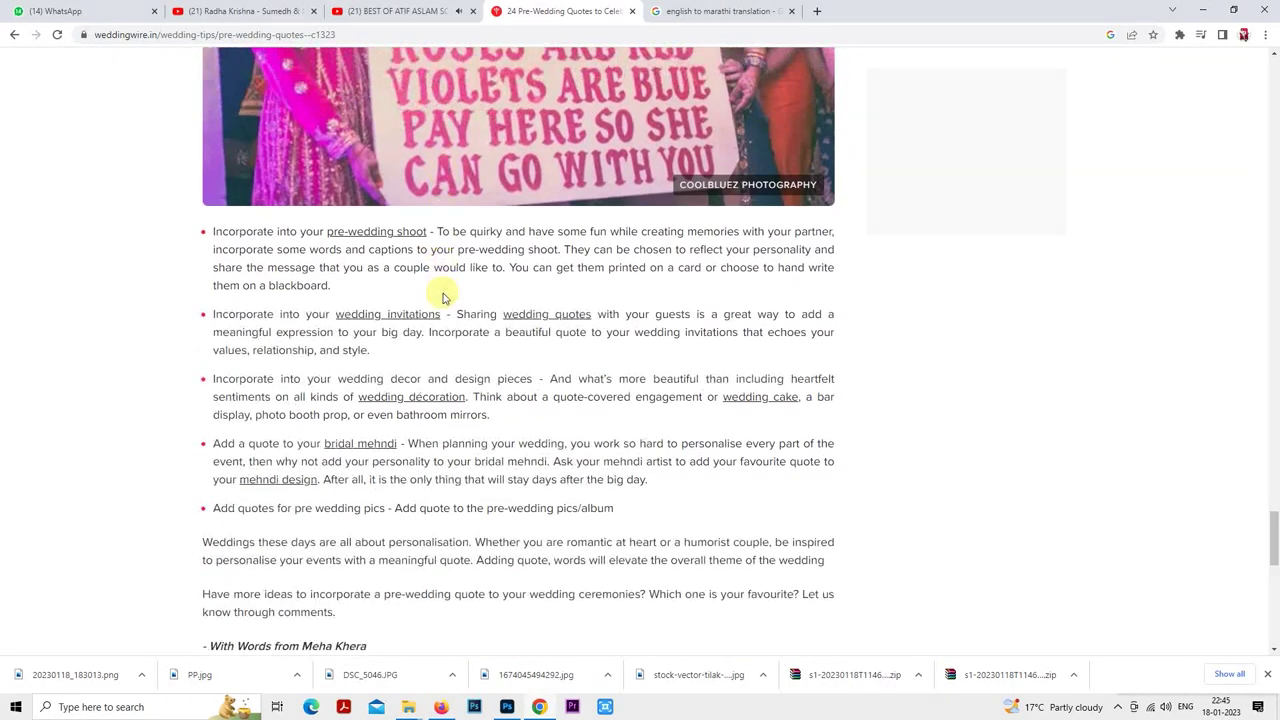
scroll(443, 296, up, 20)
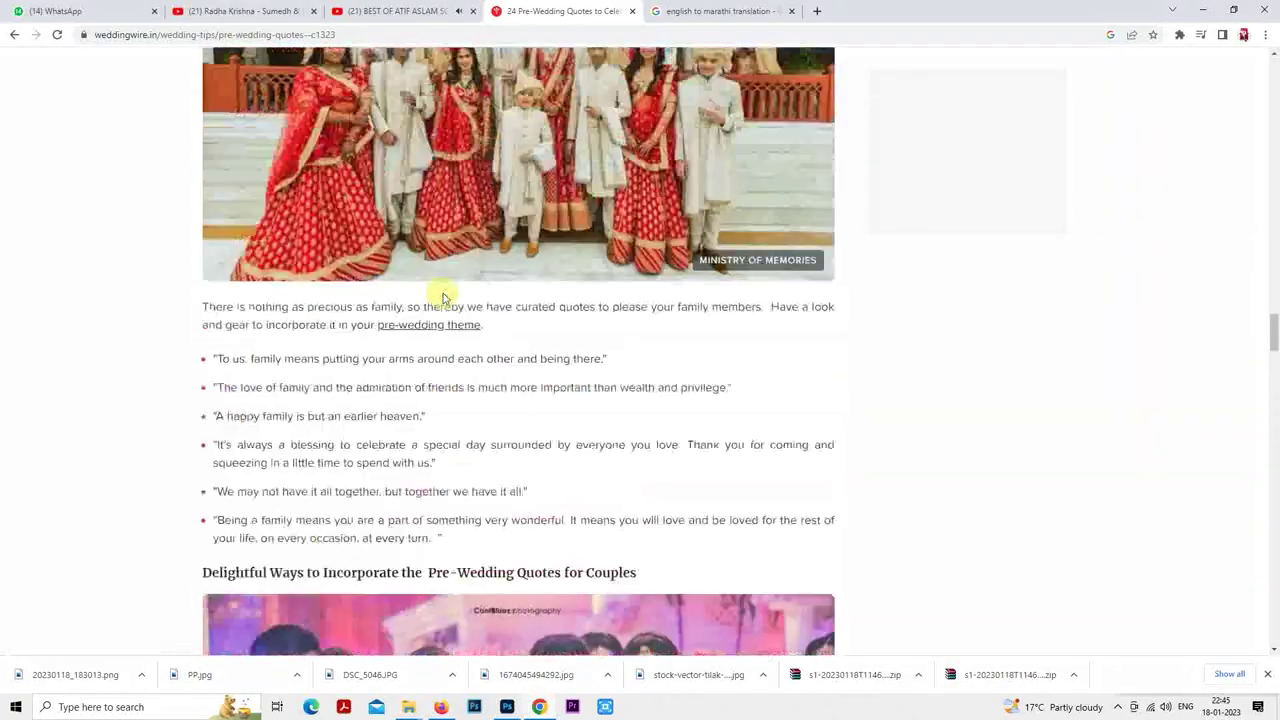
scroll(443, 295, up, 3)
scroll(443, 293, down, 2)
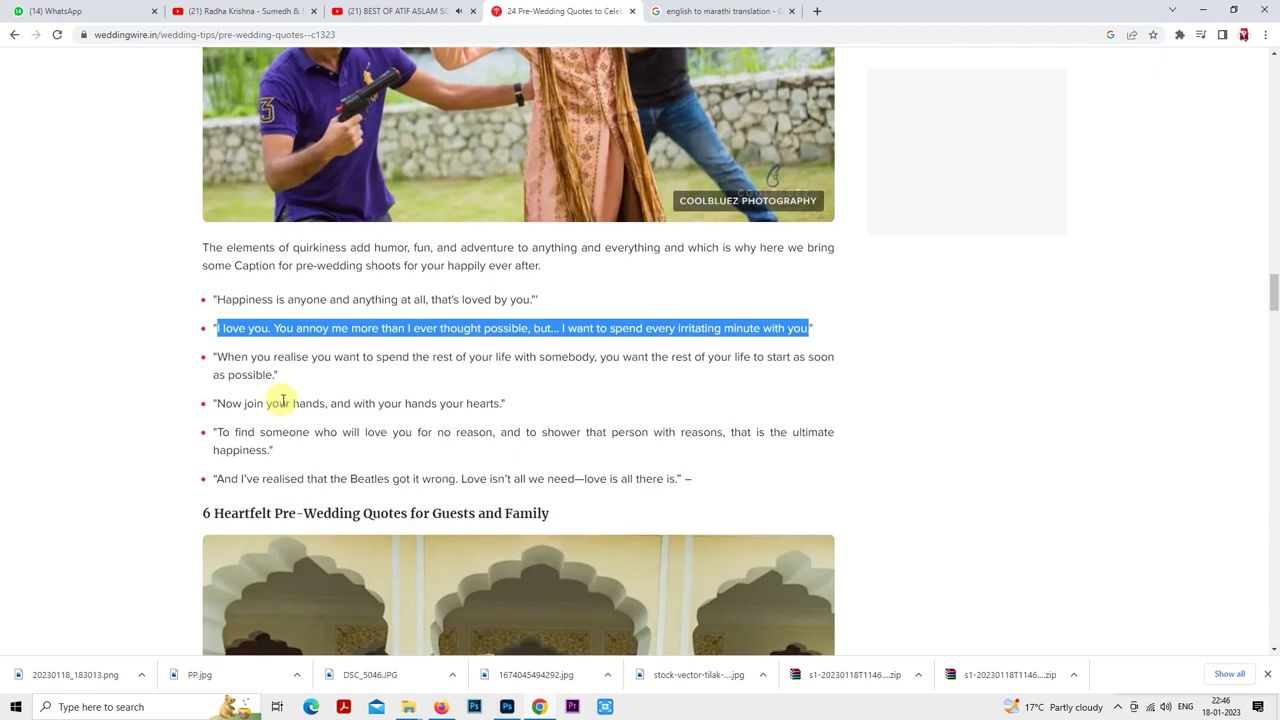
scroll(279, 400, up, 1)
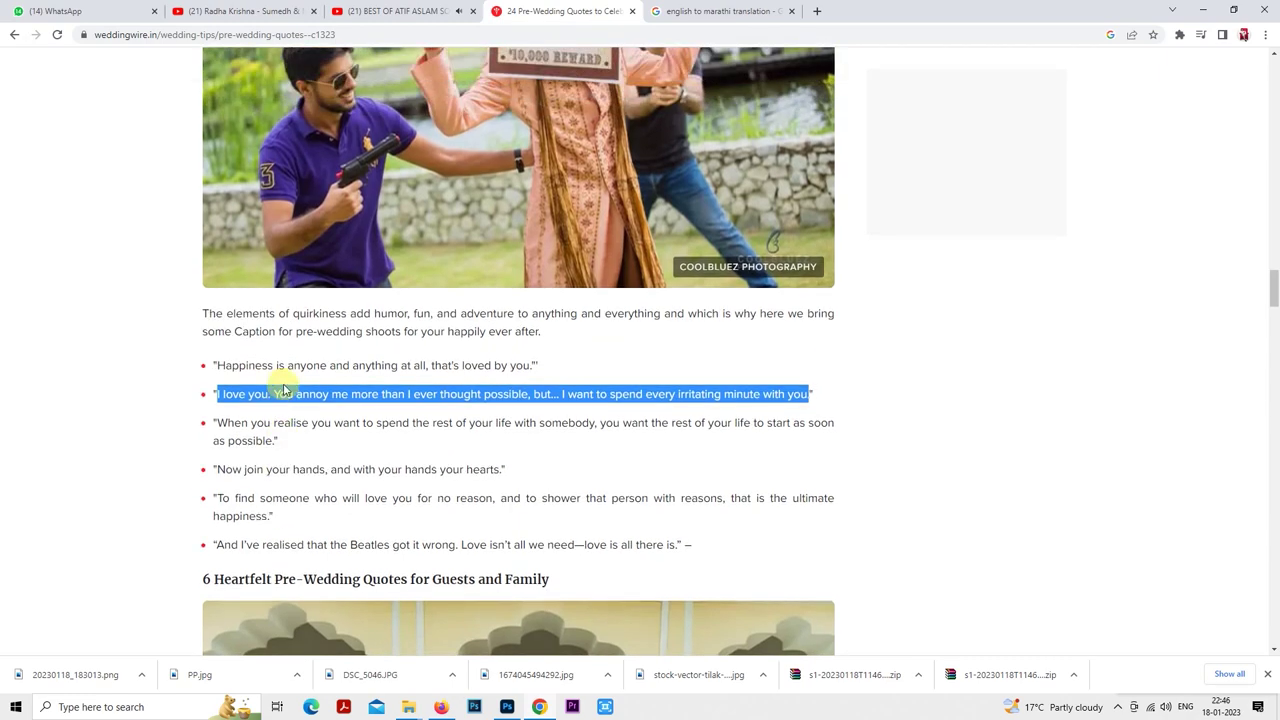
scroll(397, 420, up, 6)
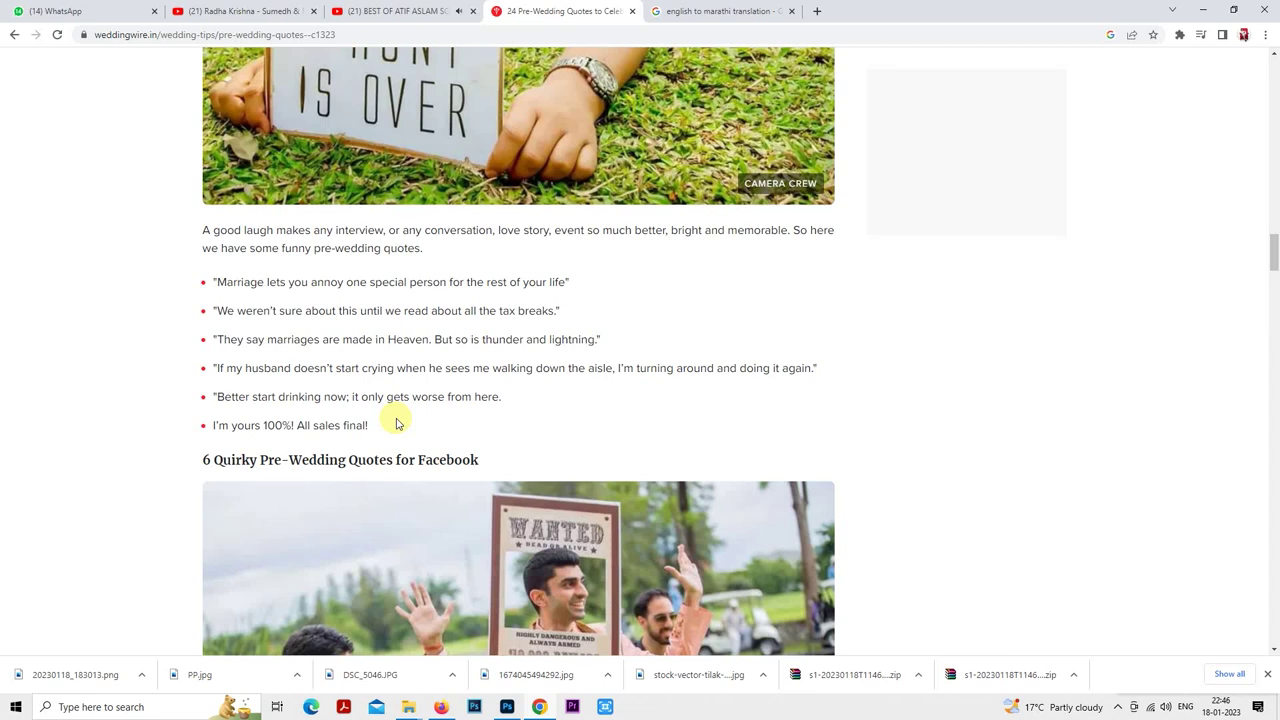
scroll(397, 424, up, 1)
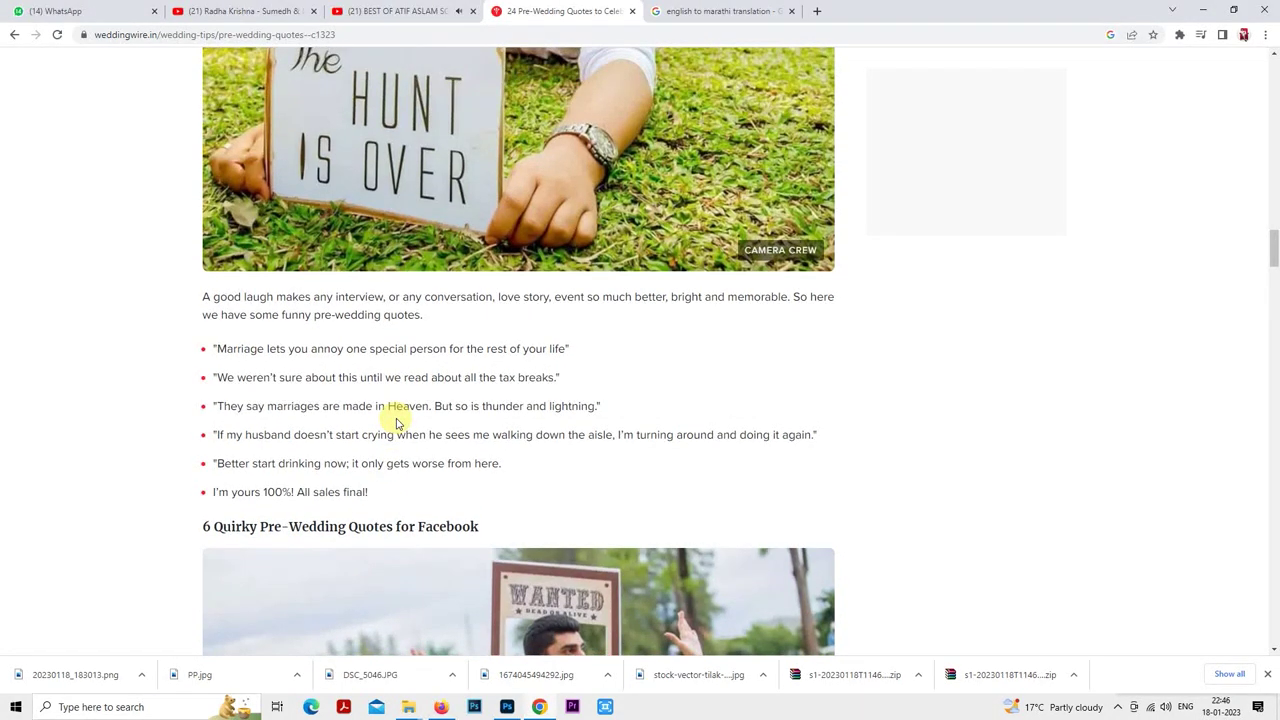
scroll(396, 422, up, 15)
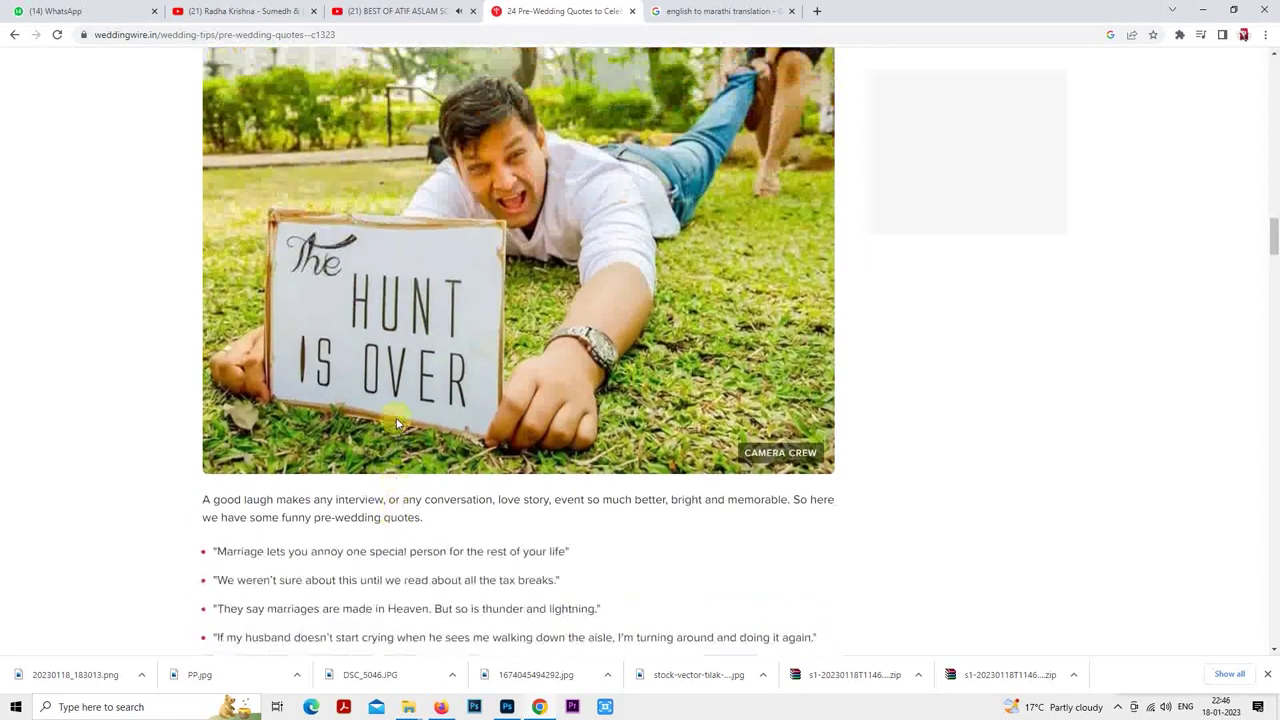
scroll(396, 423, up, 1)
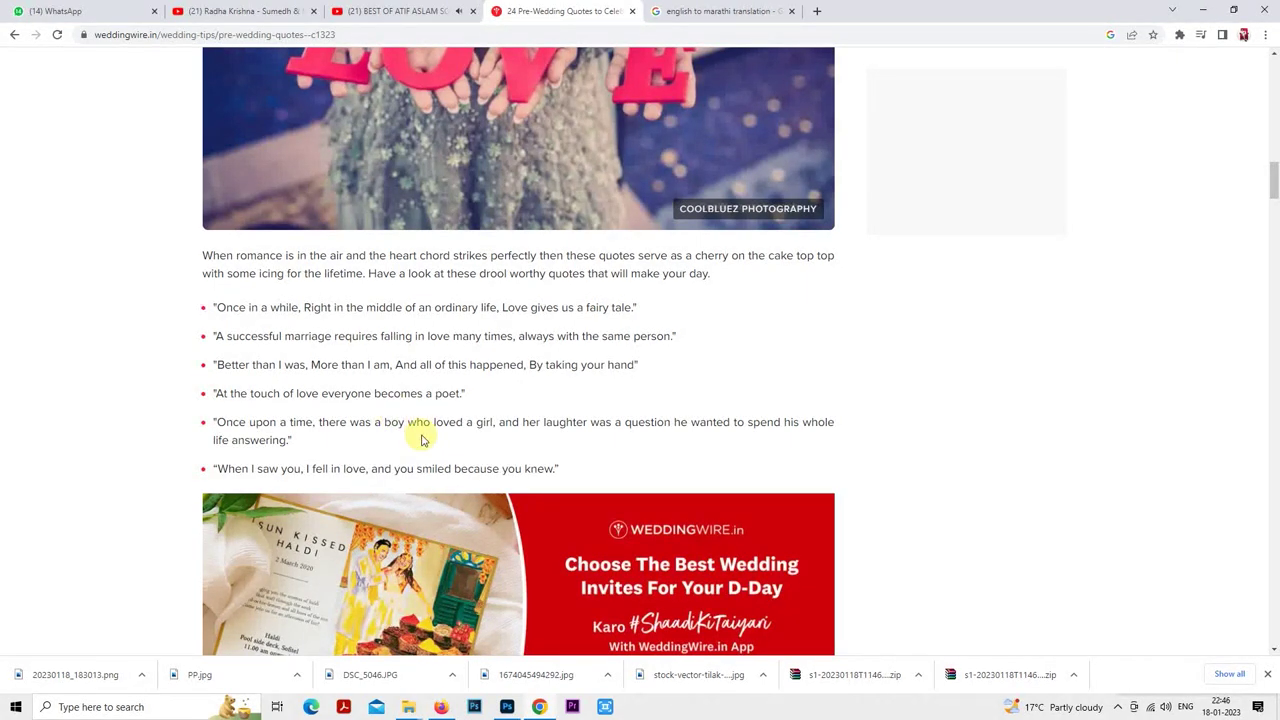
scroll(421, 440, up, 20)
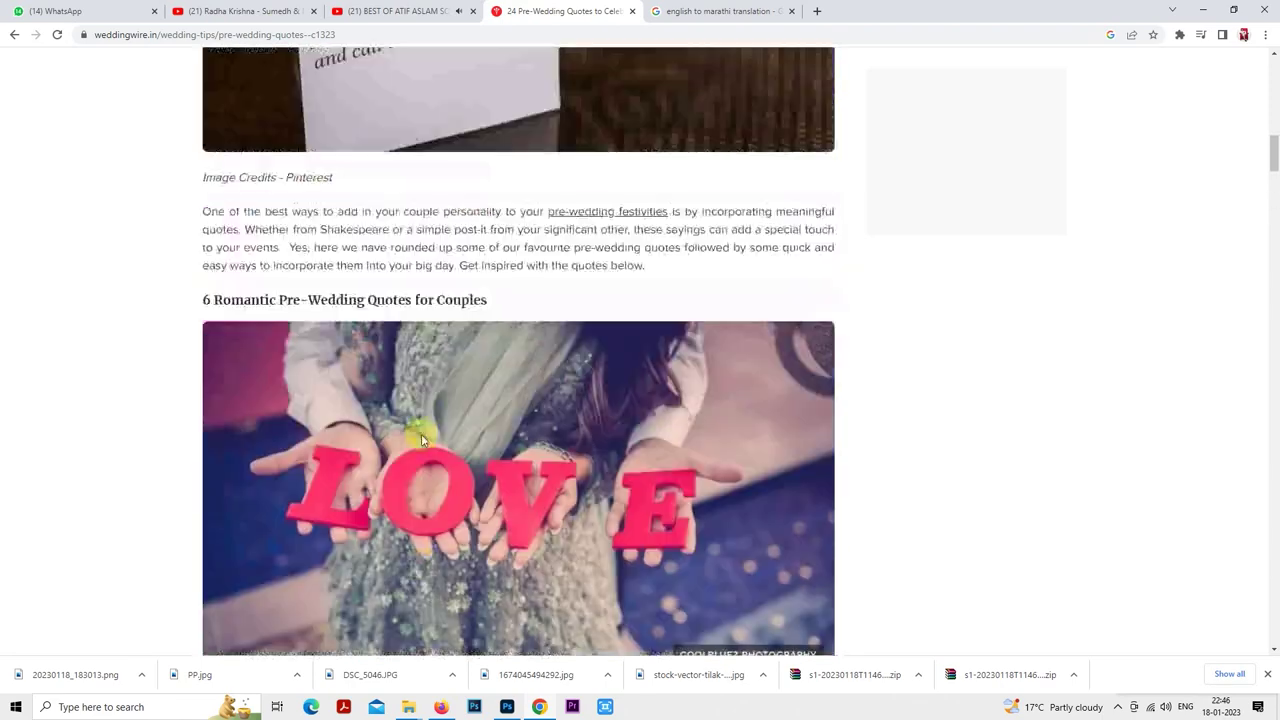
scroll(421, 440, up, 2)
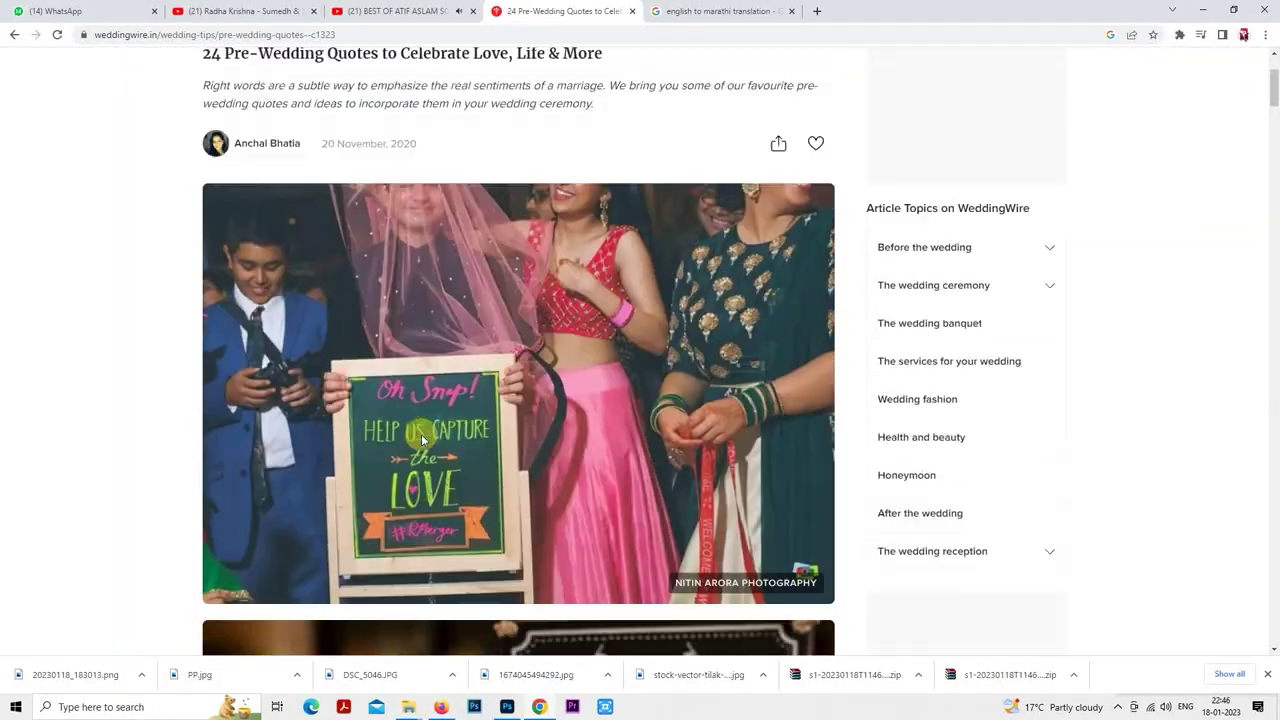
scroll(422, 437, down, 15)
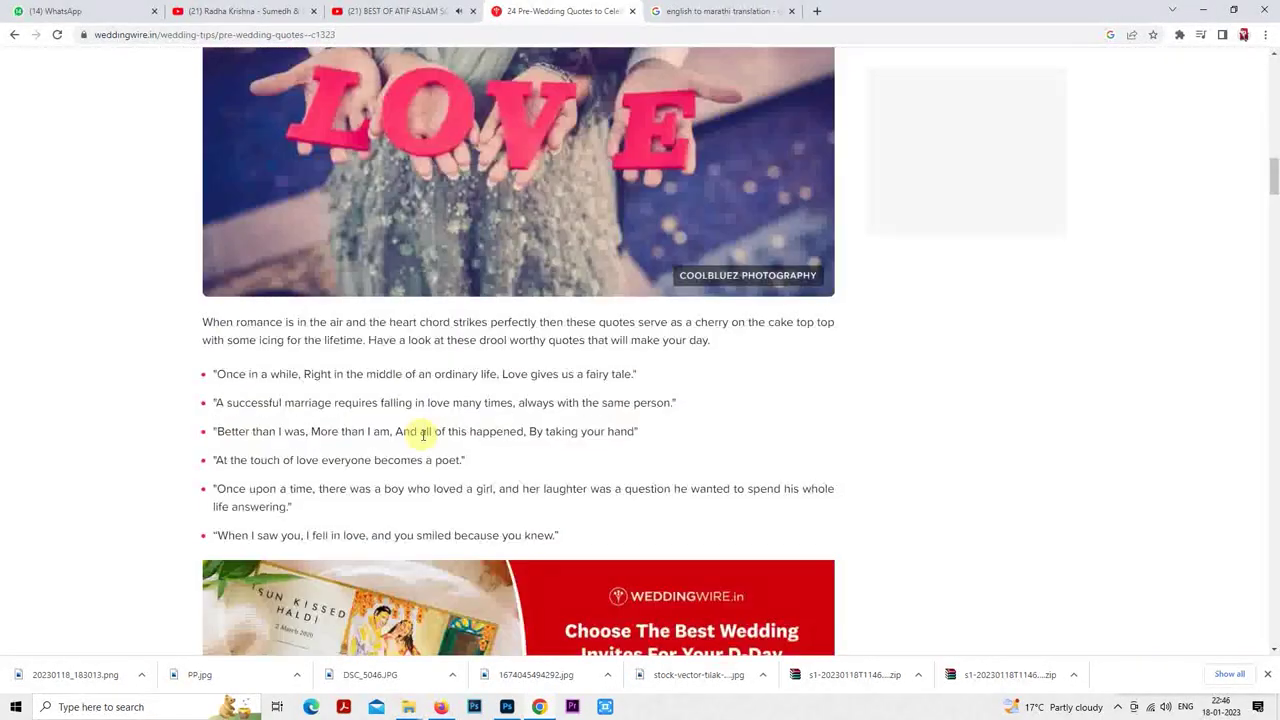
scroll(423, 435, down, 1)
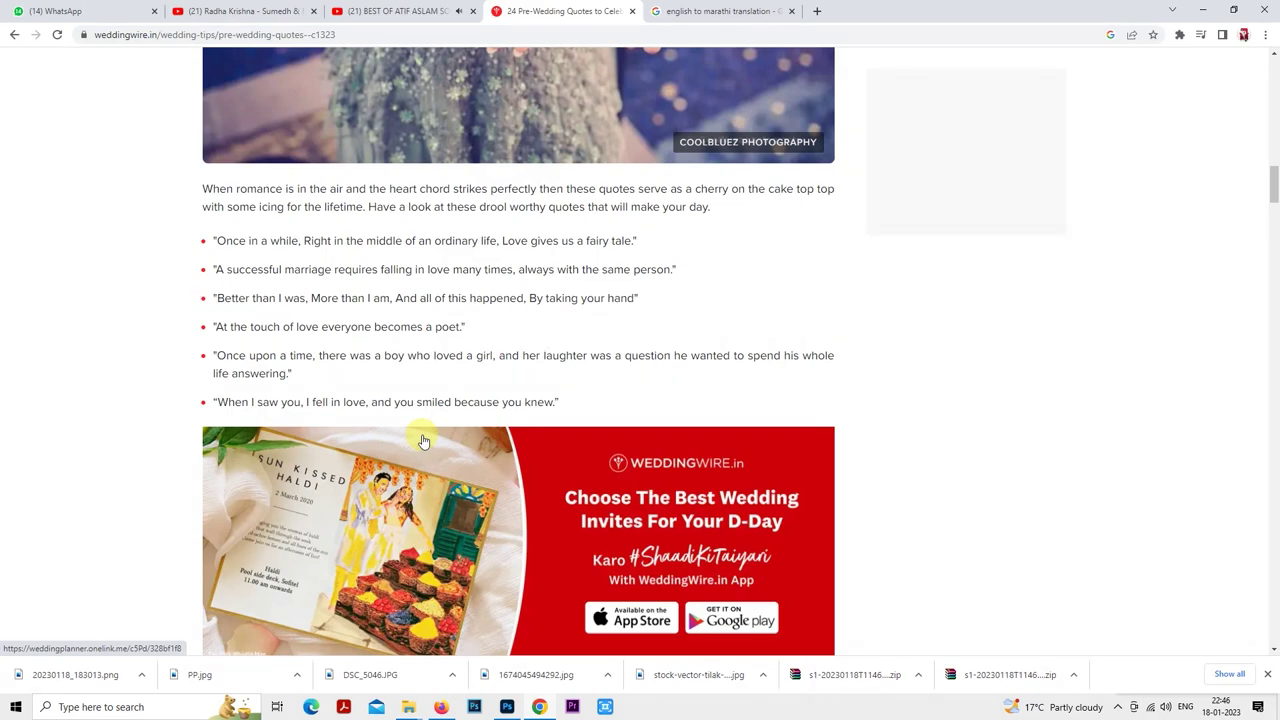
scroll(423, 441, down, 15)
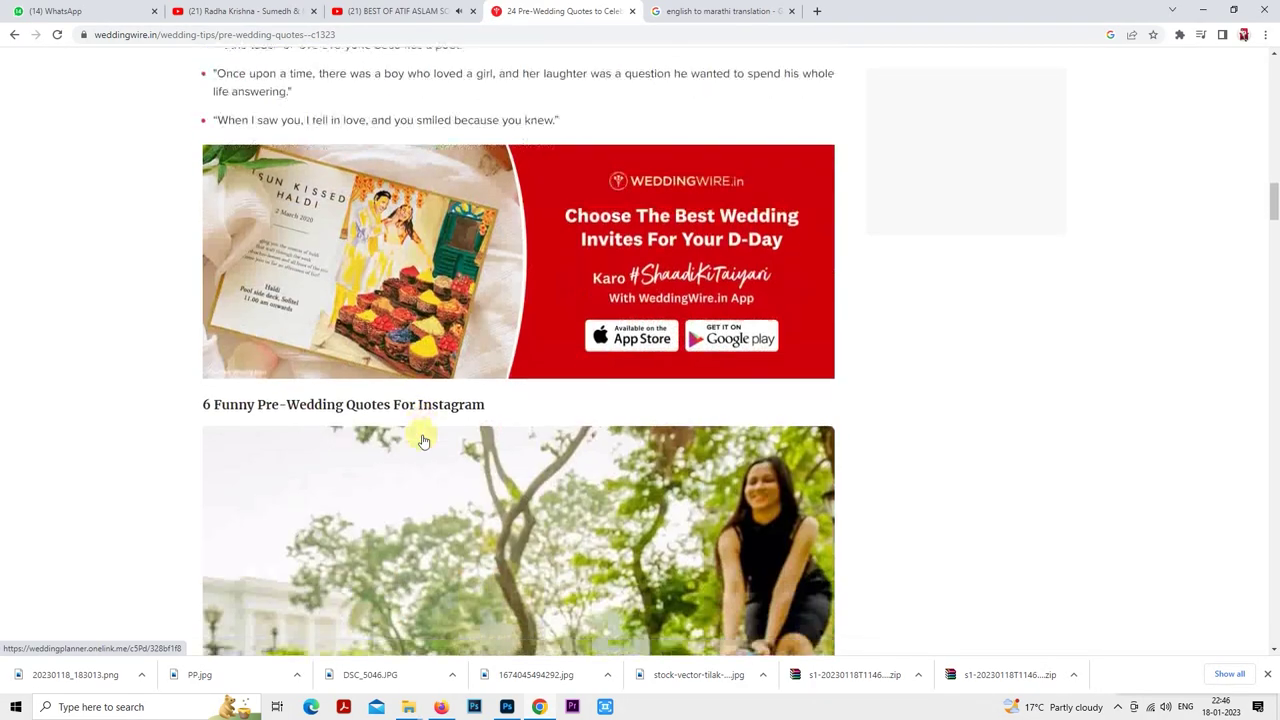
scroll(423, 441, down, 2)
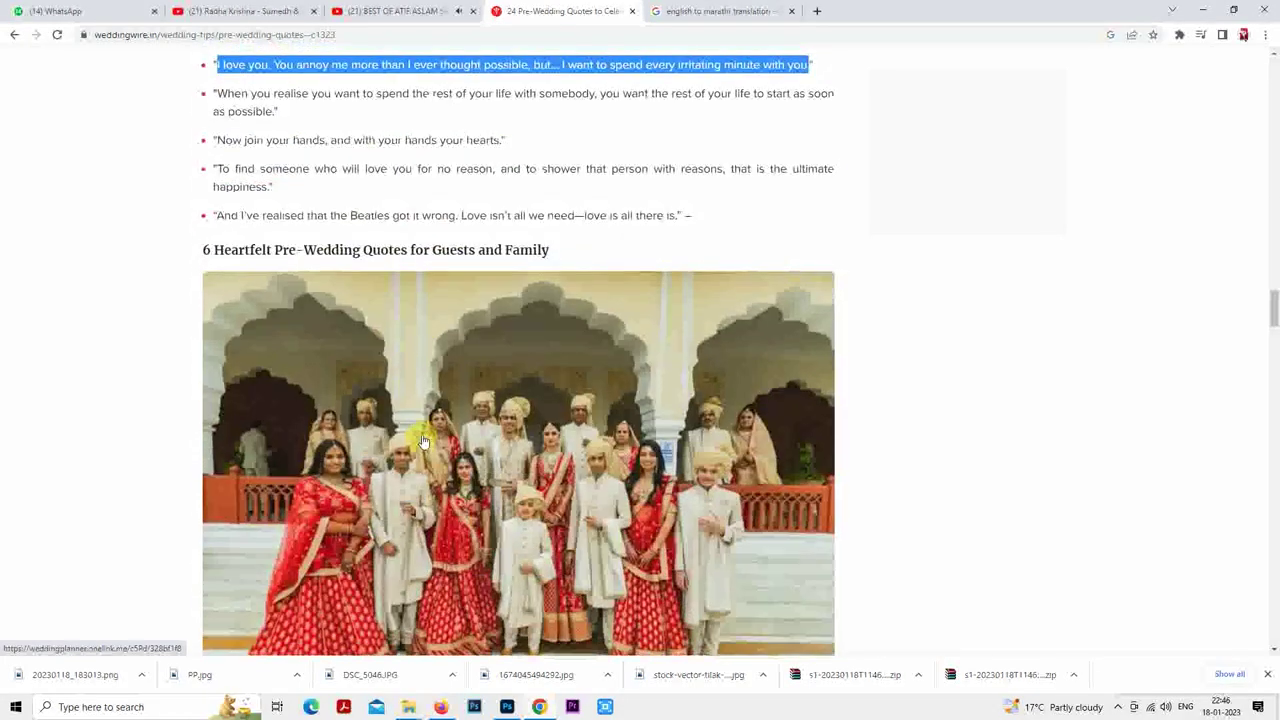
scroll(423, 434, up, 2)
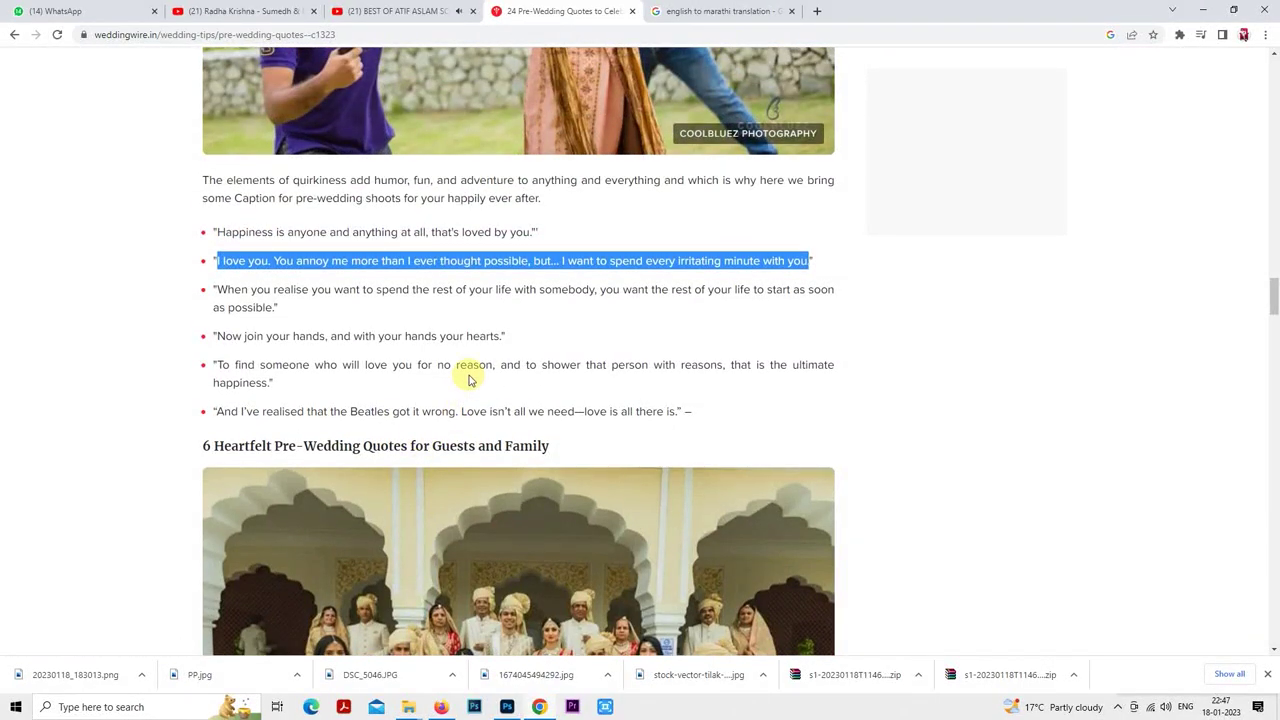
- Copy the third quote, 'When you realise…', and return to Photoshop
click(510, 708)
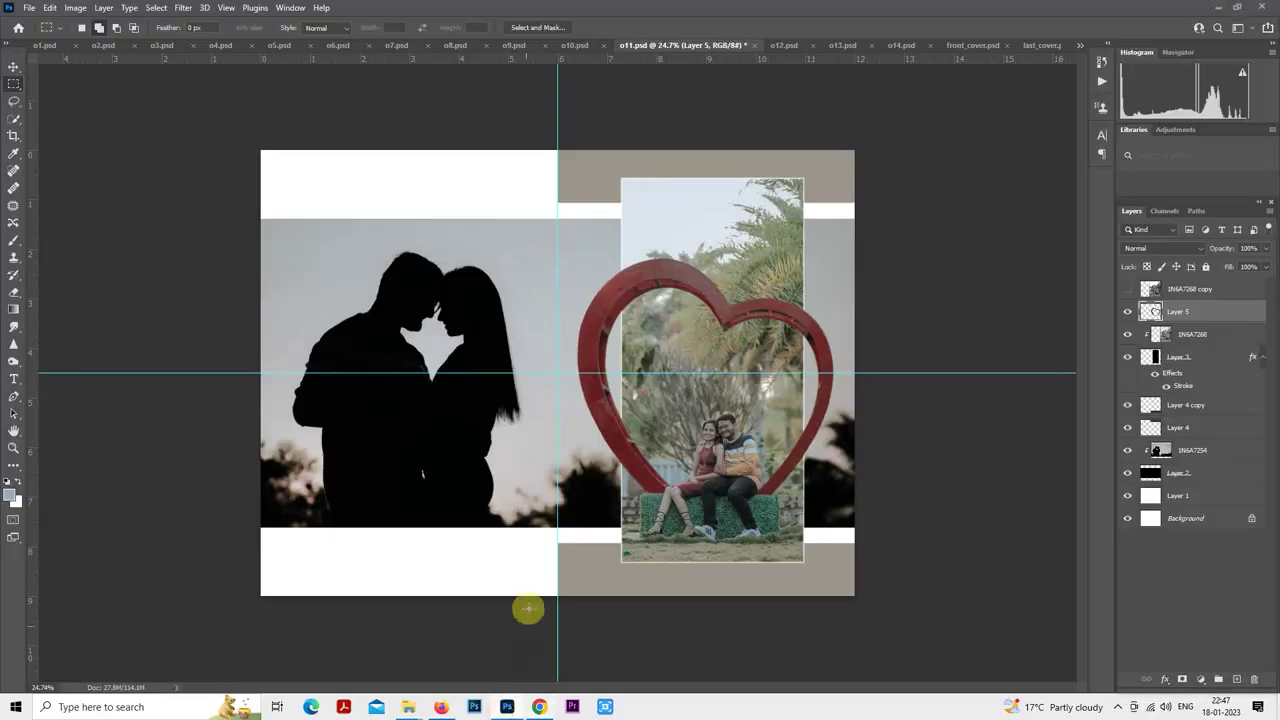
click(548, 714)
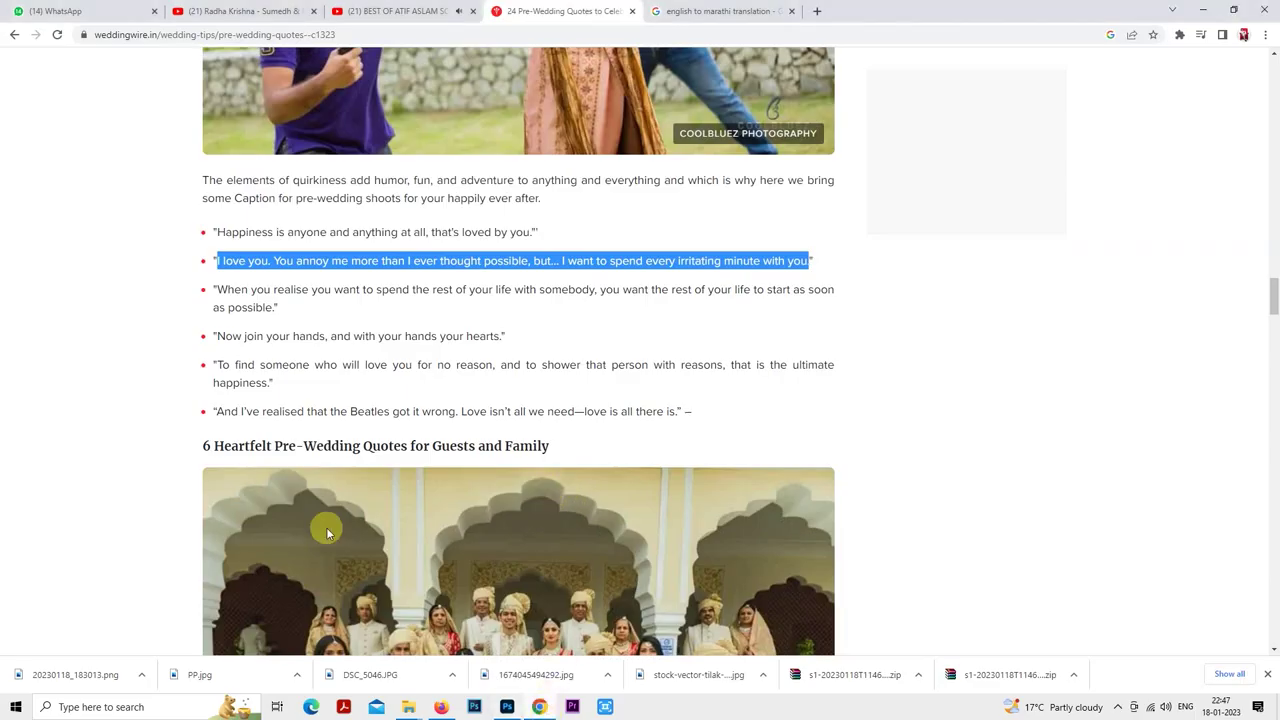
drag(215, 290, 276, 307)
right_click(265, 305)
click(290, 316)
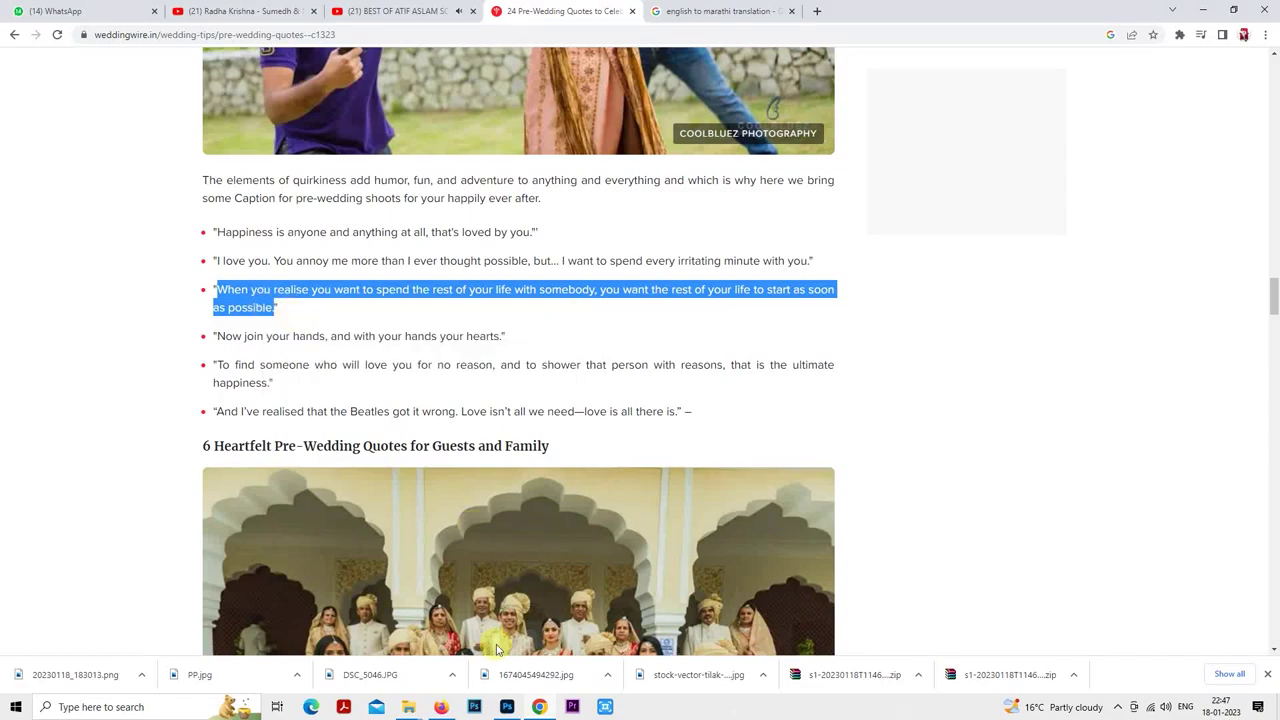
click(507, 707)
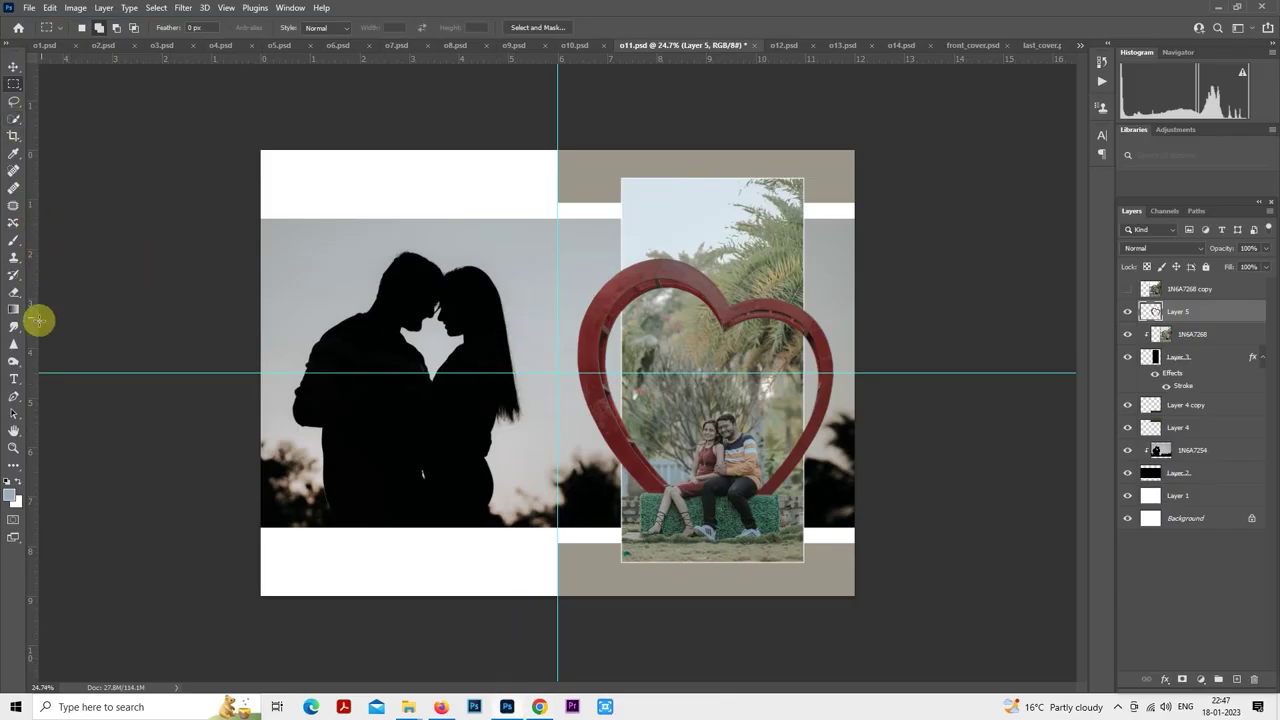
- Paste the copied quote as text in the white strip below the silhouette
click(1185, 289)
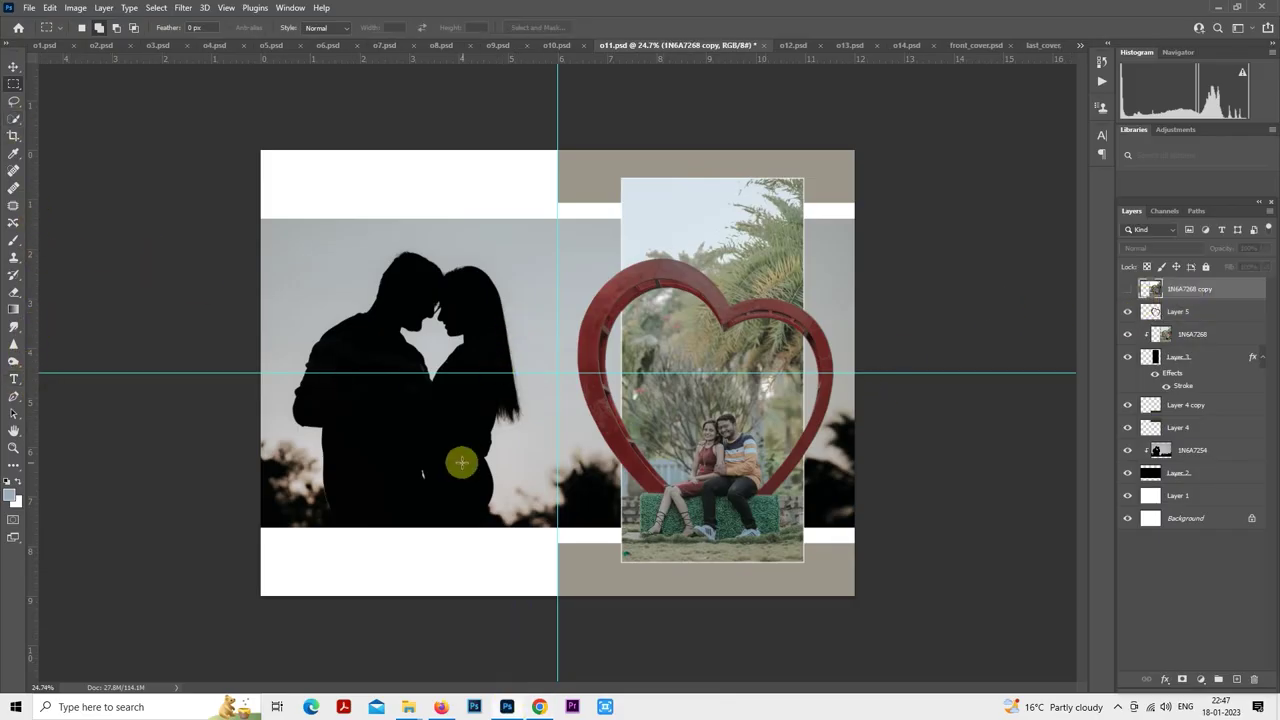
scroll(457, 466, up, 3)
drag(457, 466, 730, 230)
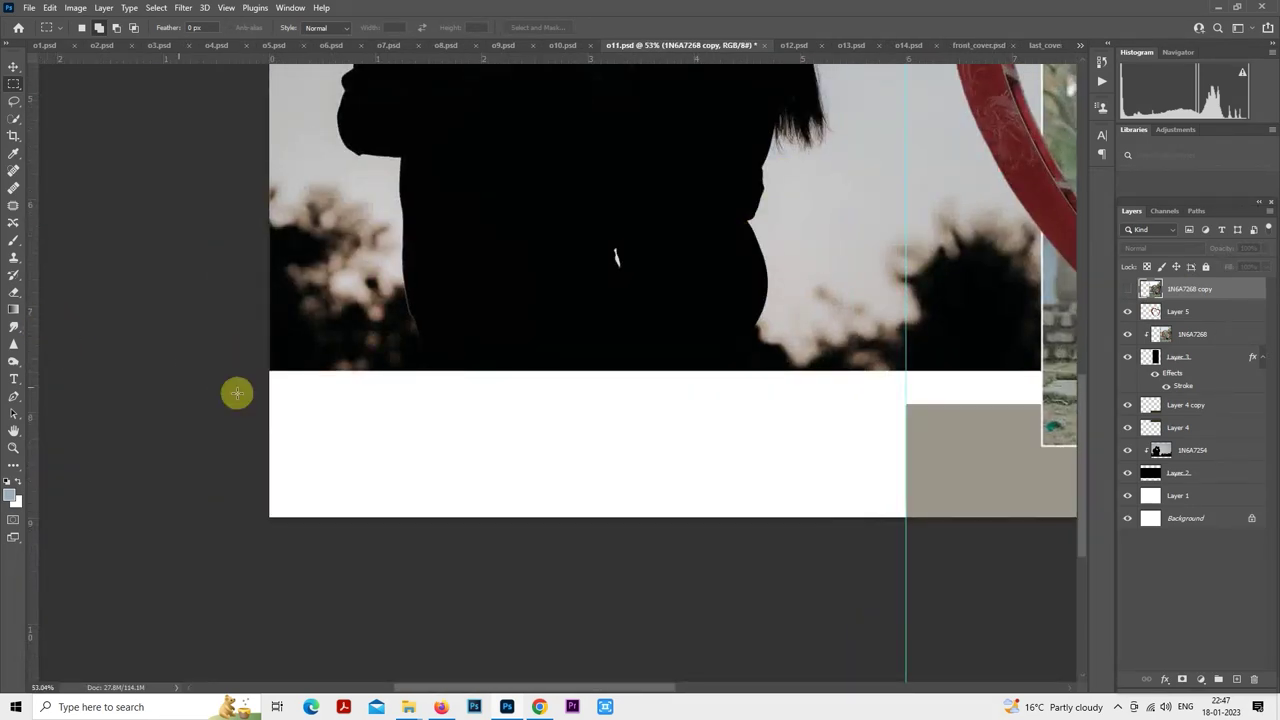
click(15, 379)
click(440, 457)
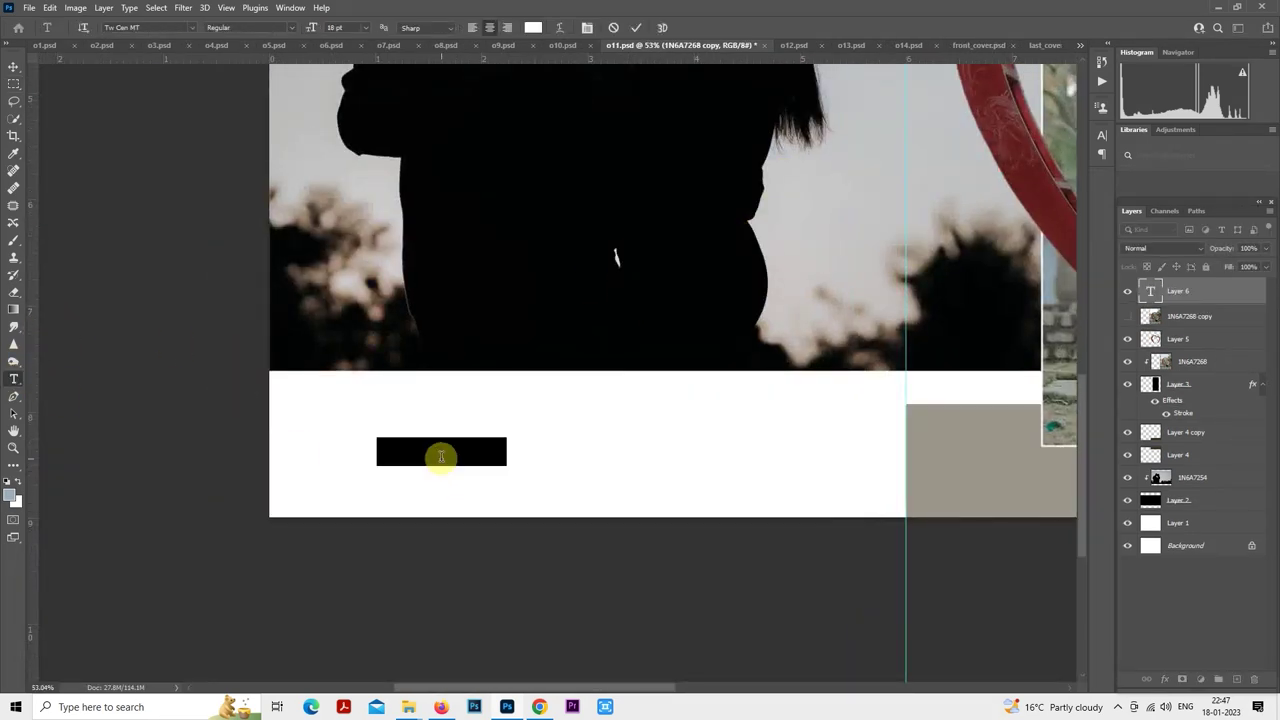
key(ctrl+v)
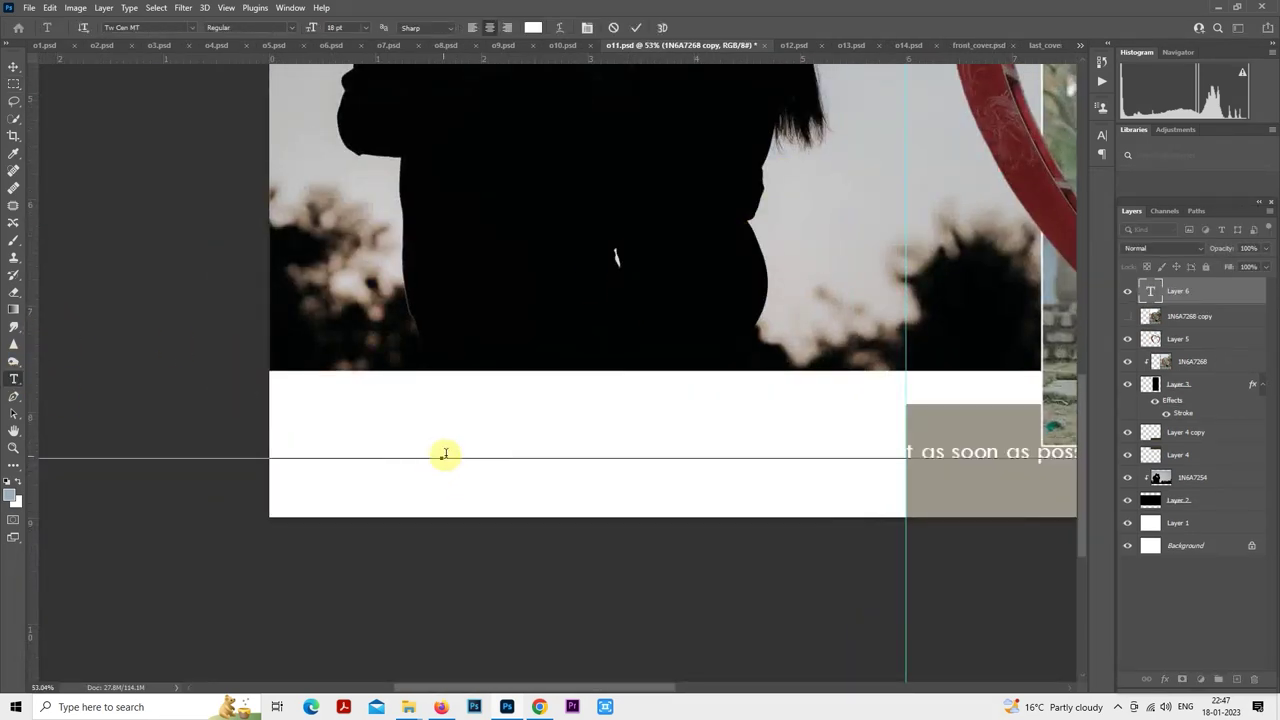
click(1150, 292)
- Make the quote text black at 9 pt
double_click(1150, 292)
click(533, 27)
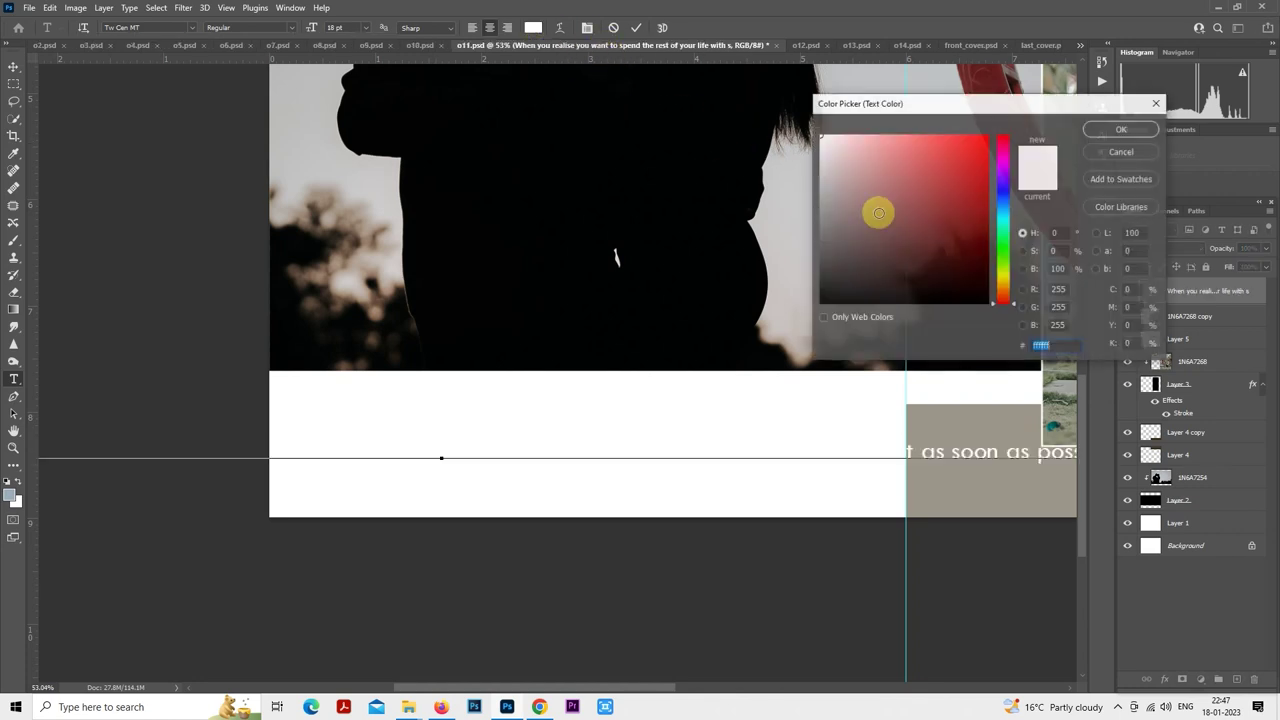
click(1110, 127)
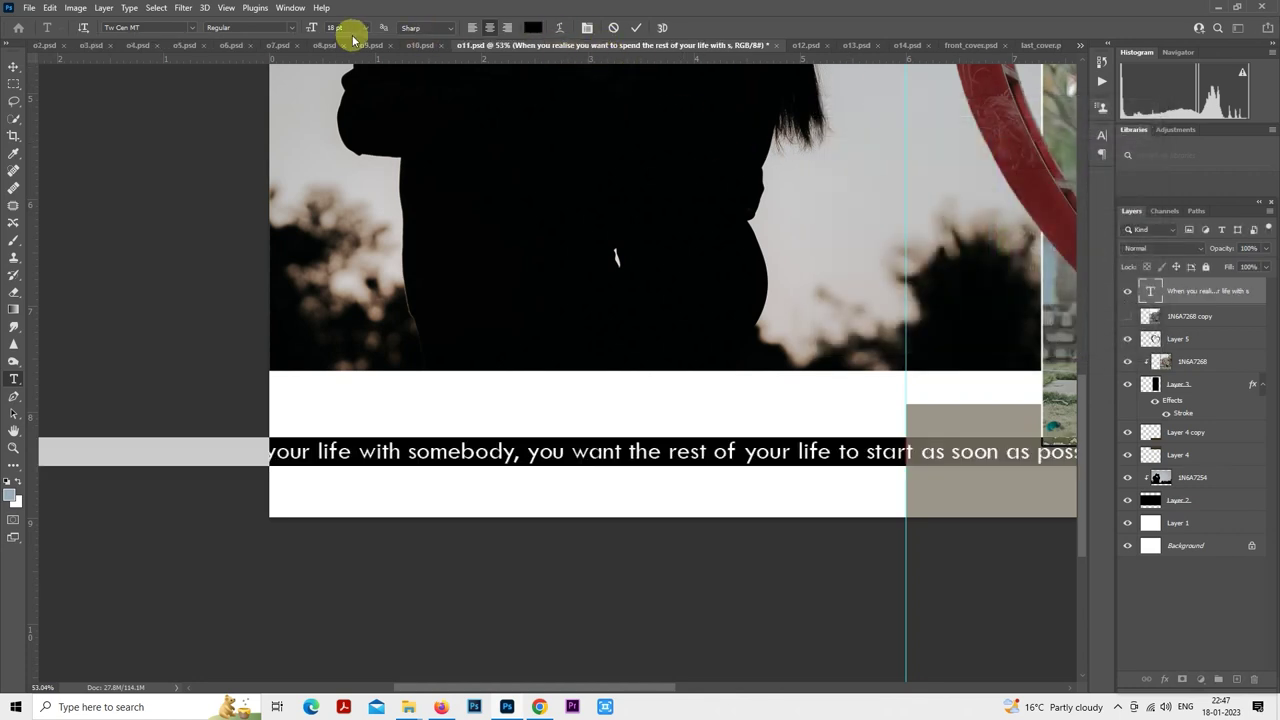
drag(310, 27, 8, 90)
click(13, 84)
- Move the quote onto the page and break it after 'somebody,' into two lines
drag(586, 449, 771, 452)
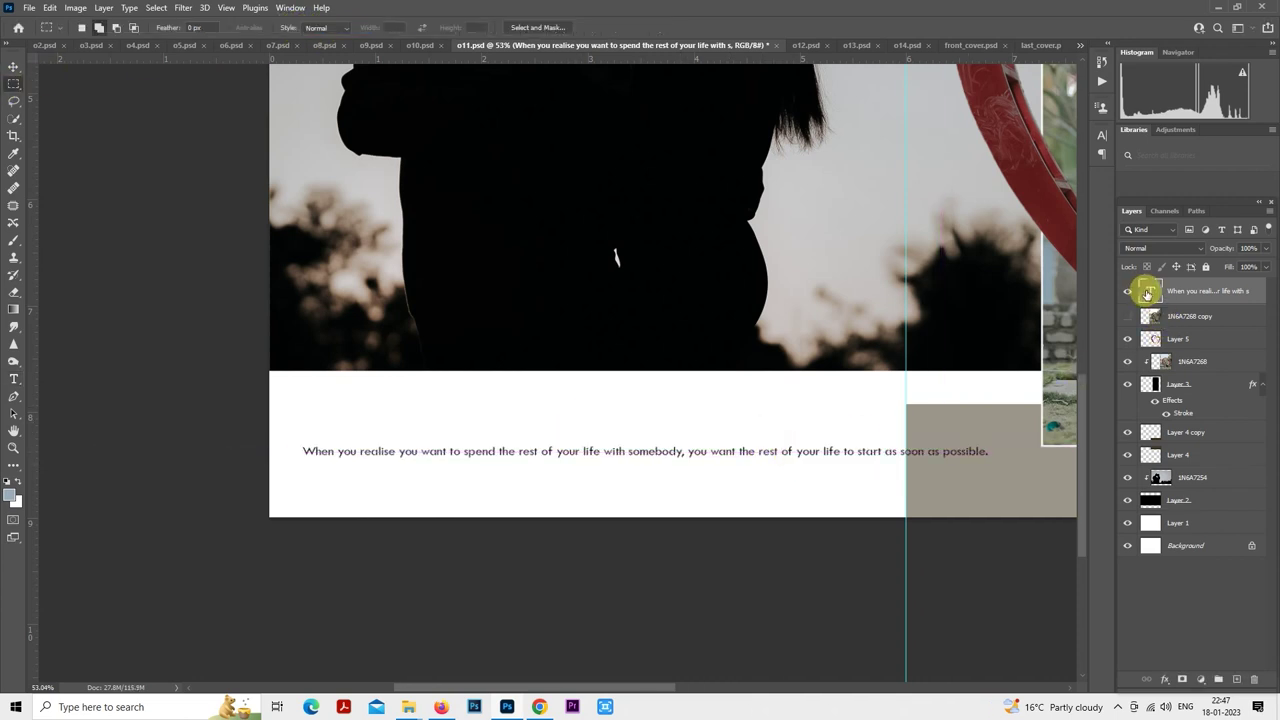
double_click(1147, 293)
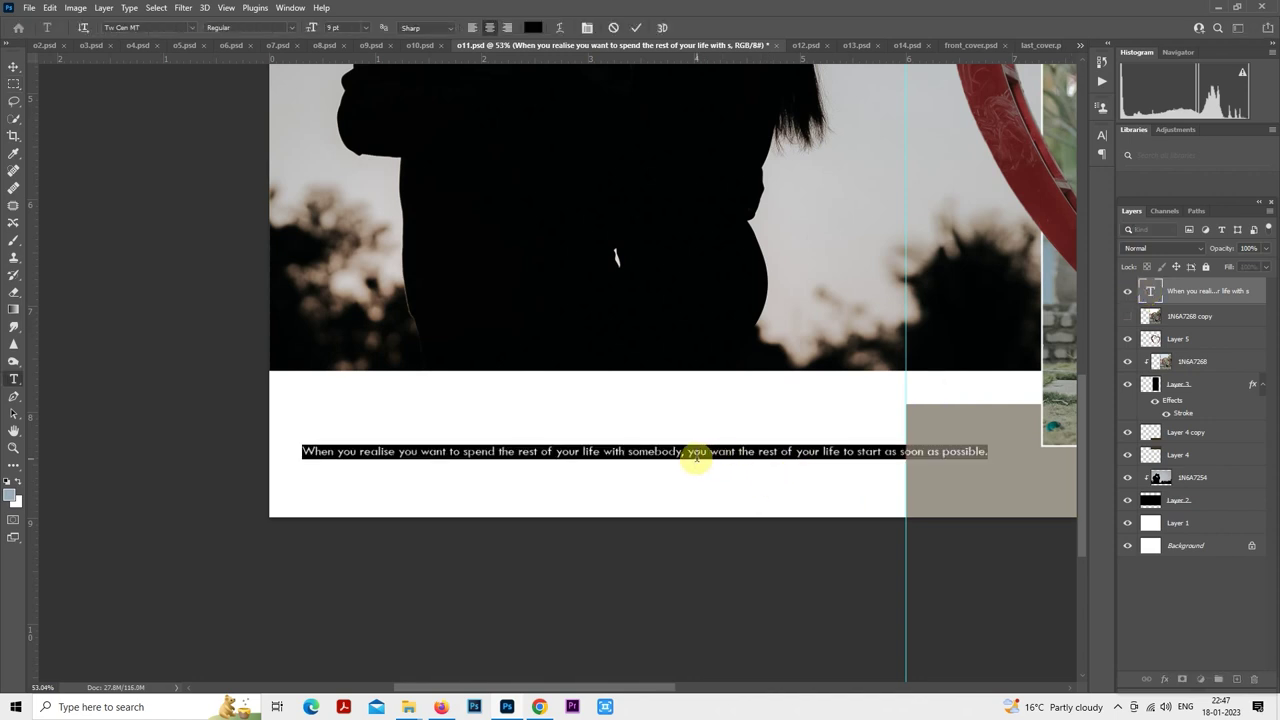
click(688, 452)
key(Return)
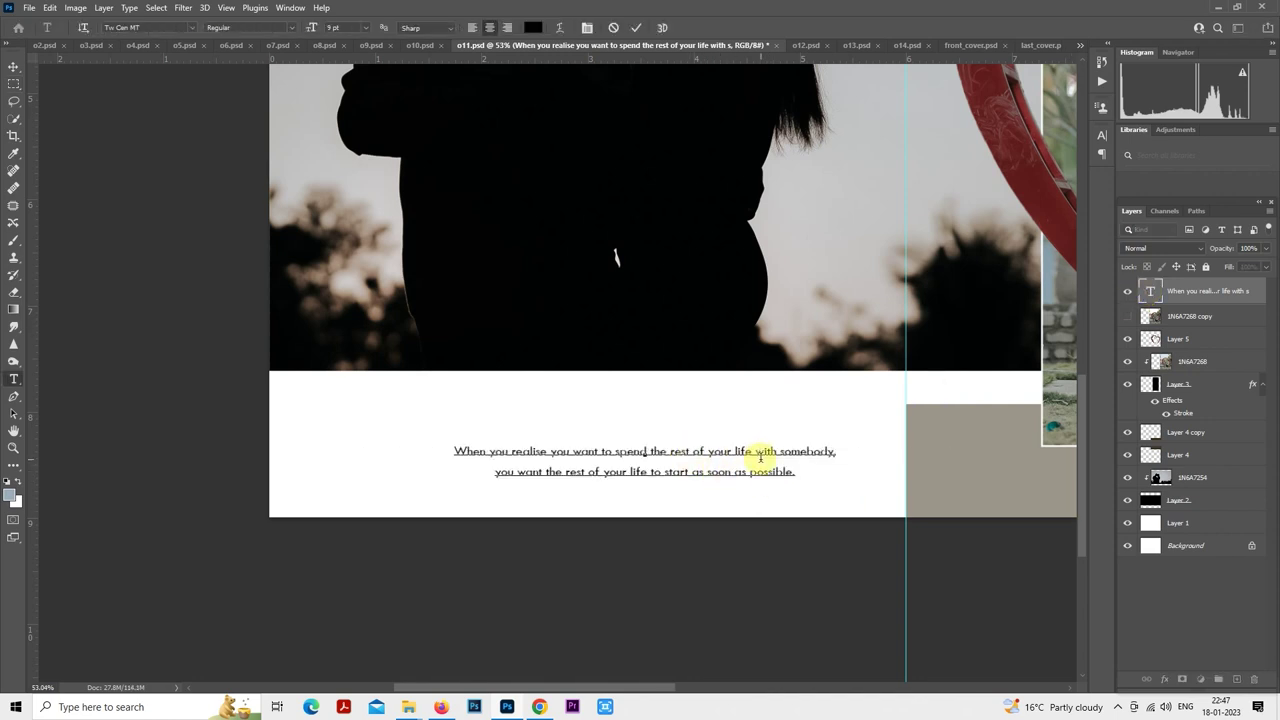
- Free Transform the quote to enlarge it and shift it up-left
click(14, 83)
scroll(594, 423, up, 2)
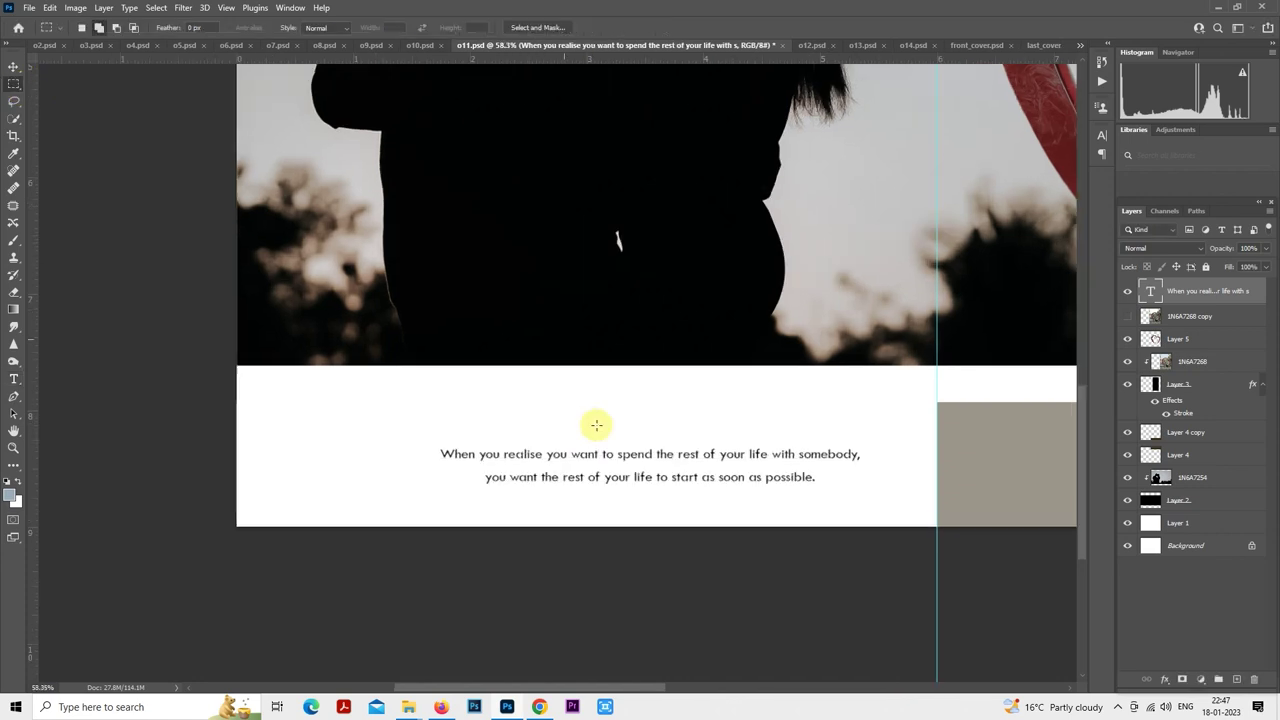
right_click(587, 400)
click(626, 512)
drag(723, 451, 643, 455)
drag(838, 478, 886, 482)
key(Return)
- Set the quote's leading to 10 pt in the Character panel
scroll(663, 343, up, 2)
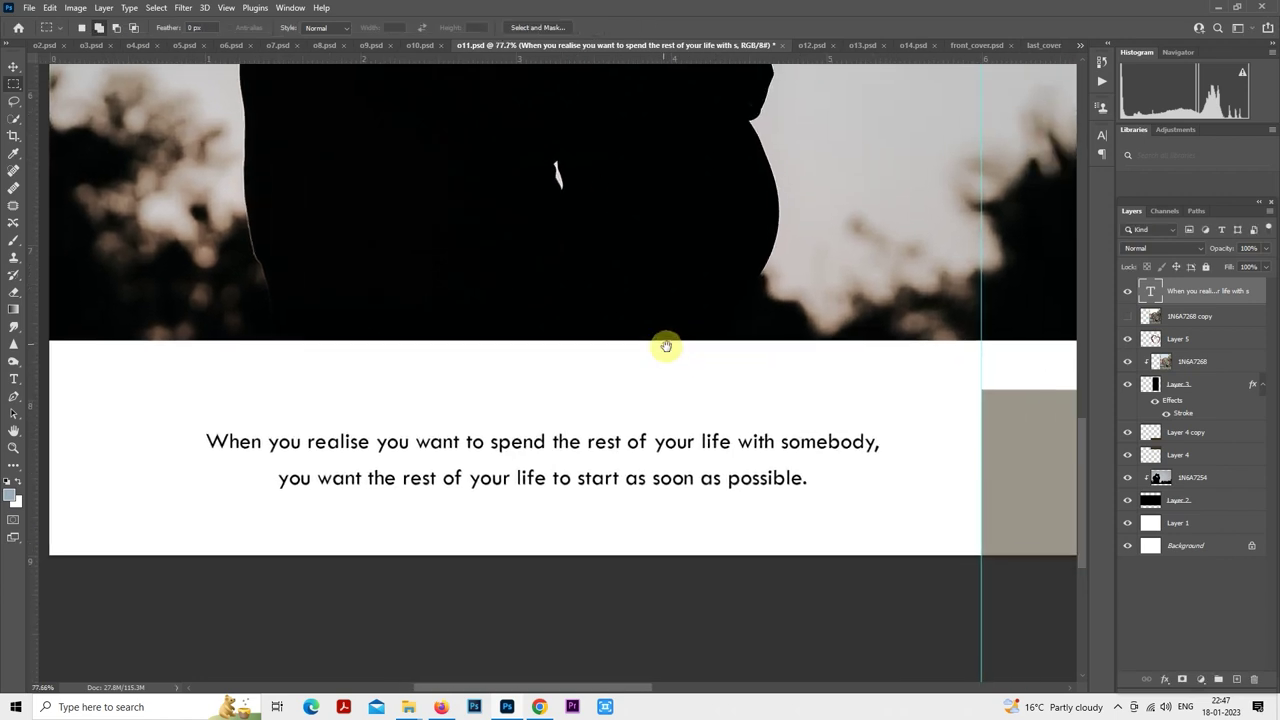
double_click(1145, 292)
click(587, 27)
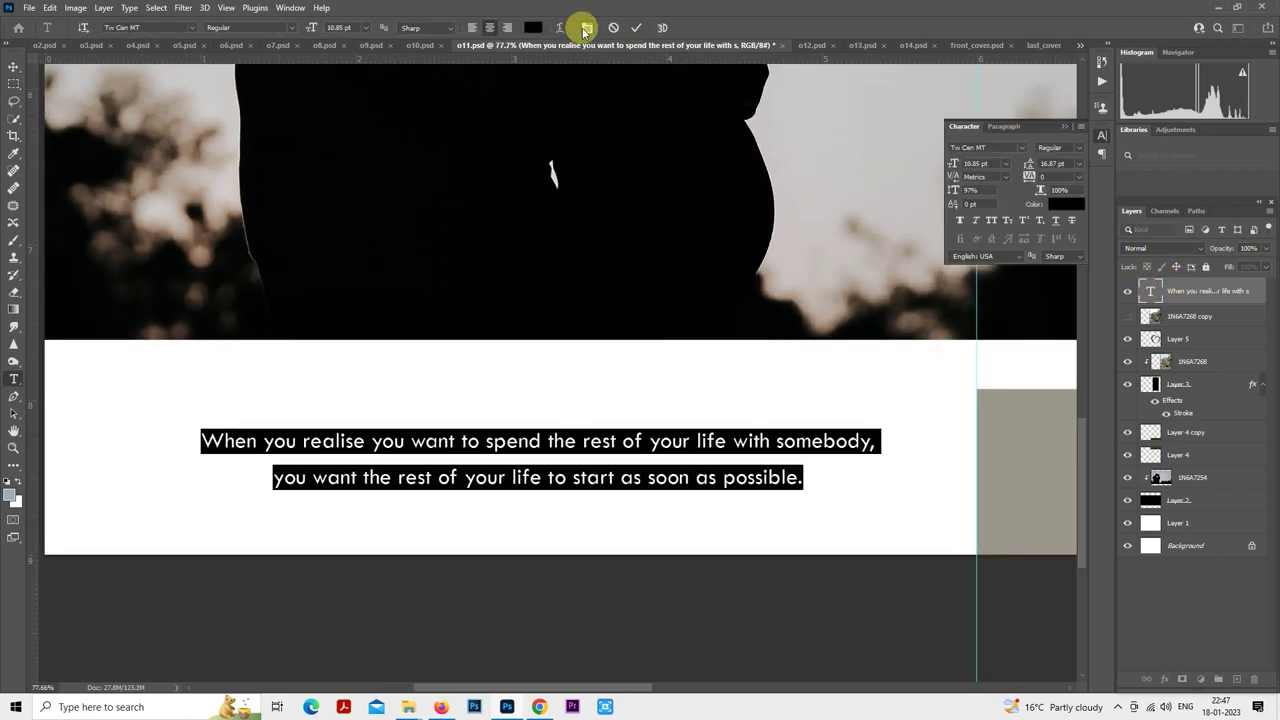
click(1038, 175)
drag(1030, 165, 1027, 166)
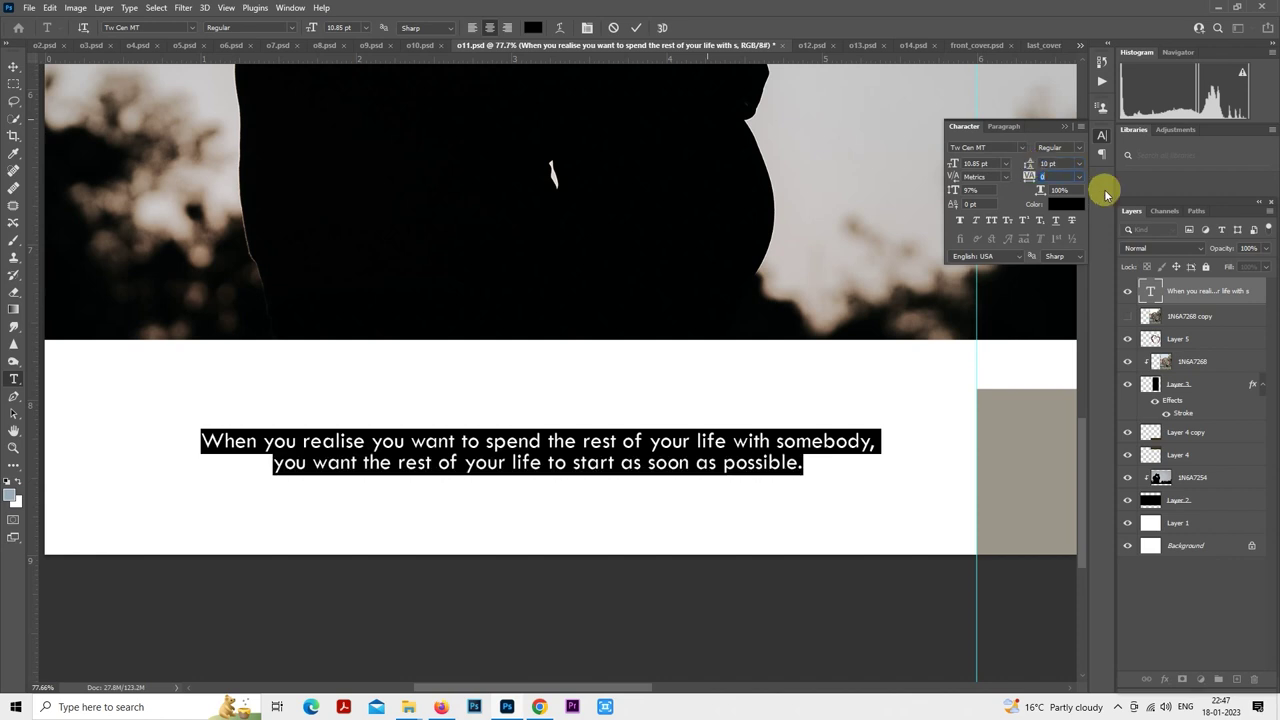
click(14, 83)
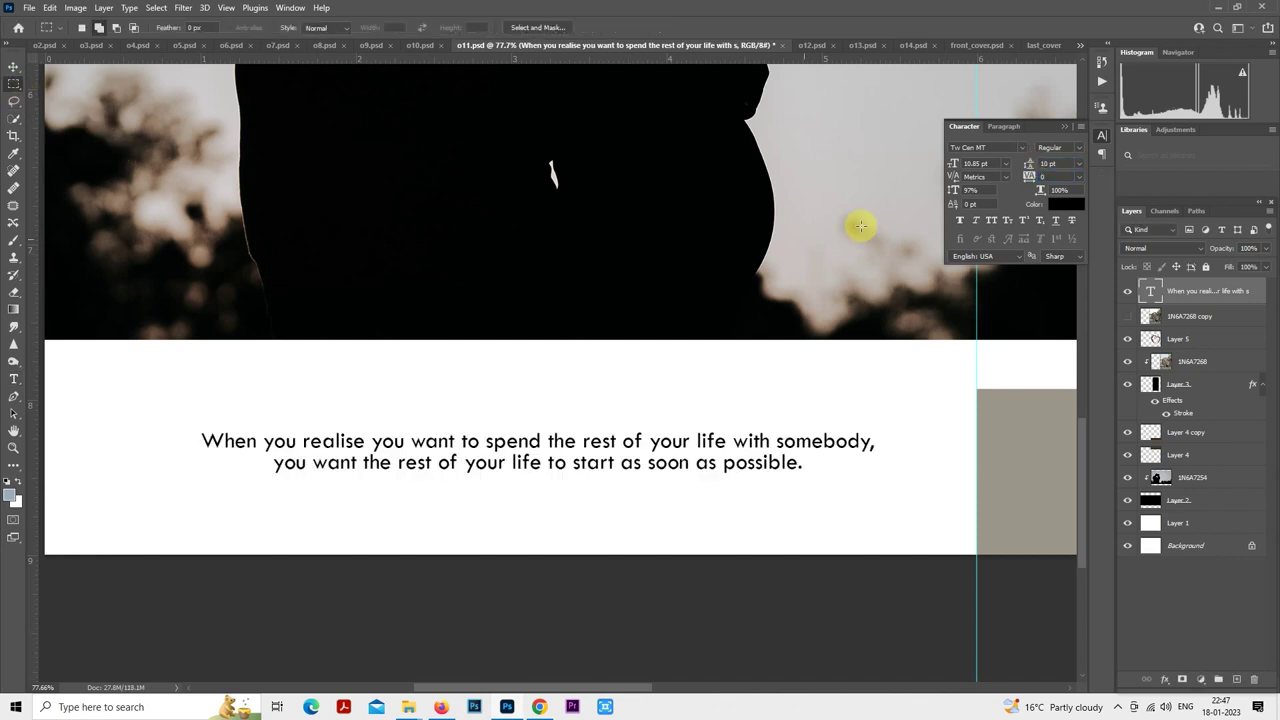
click(1065, 126)
- Nudge the quote into place under the photo and fit the spread on screen
scroll(737, 360, down, 3)
right_click(682, 313)
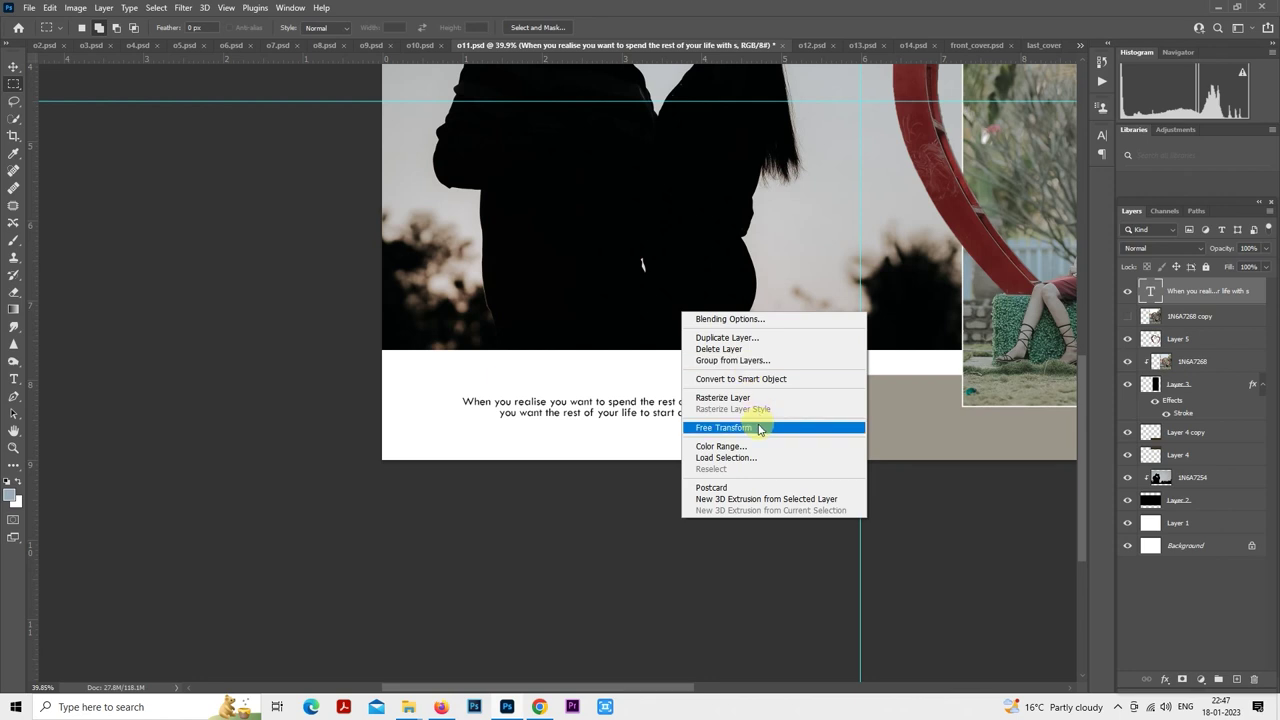
click(720, 427)
drag(700, 400, 703, 408)
key(Return)
key(ctrl+0)
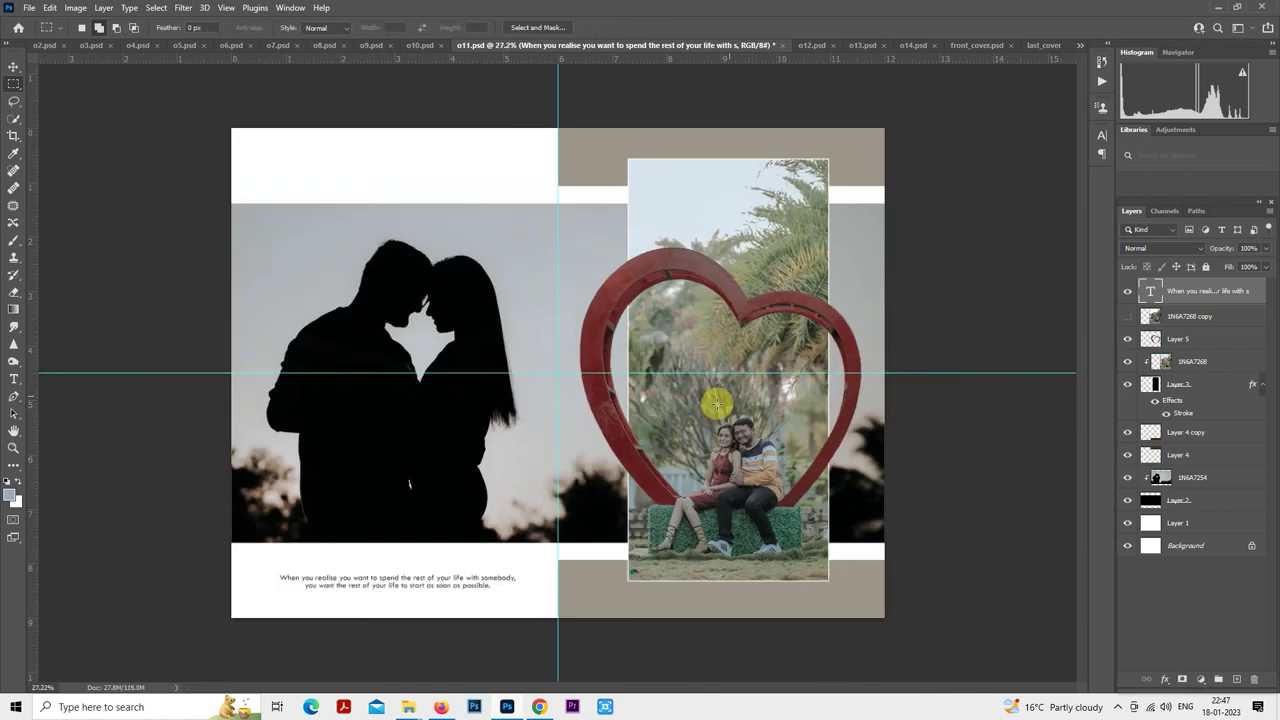
scroll(420, 399, up, 5)
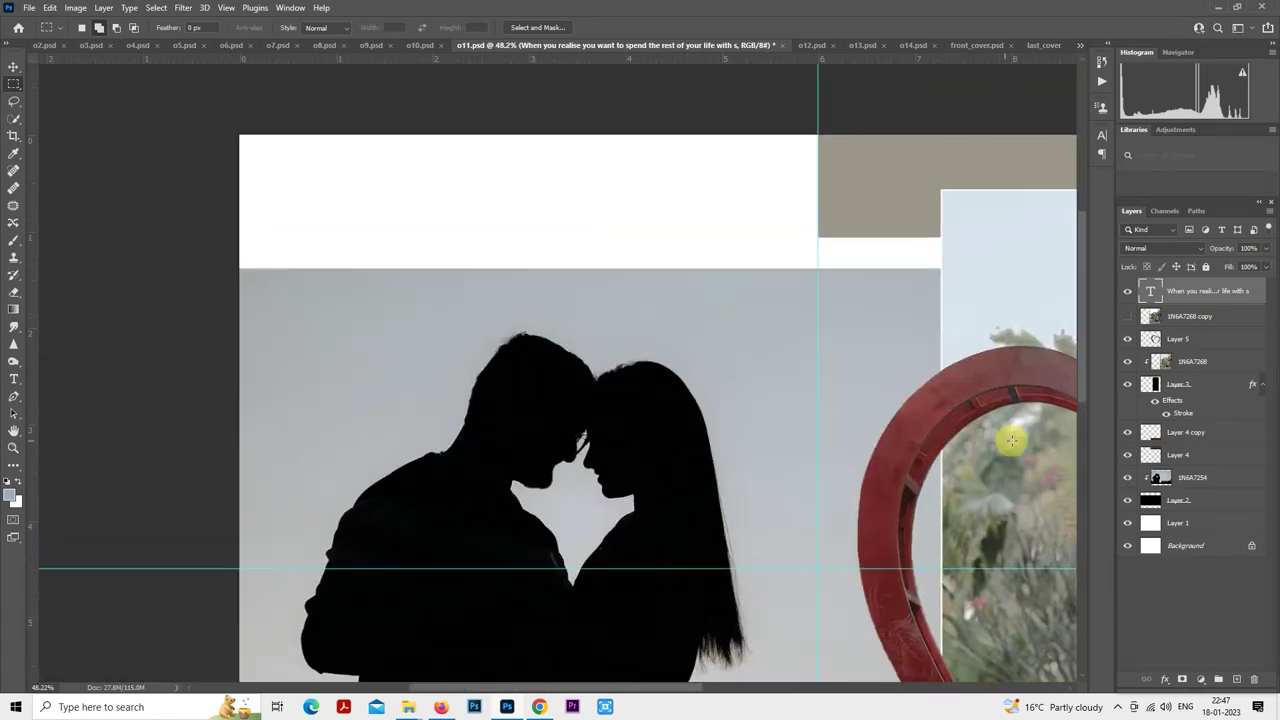
- Type the couple's first names in a text box above the silhouette photo
click(14, 378)
scroll(369, 249, up, 3)
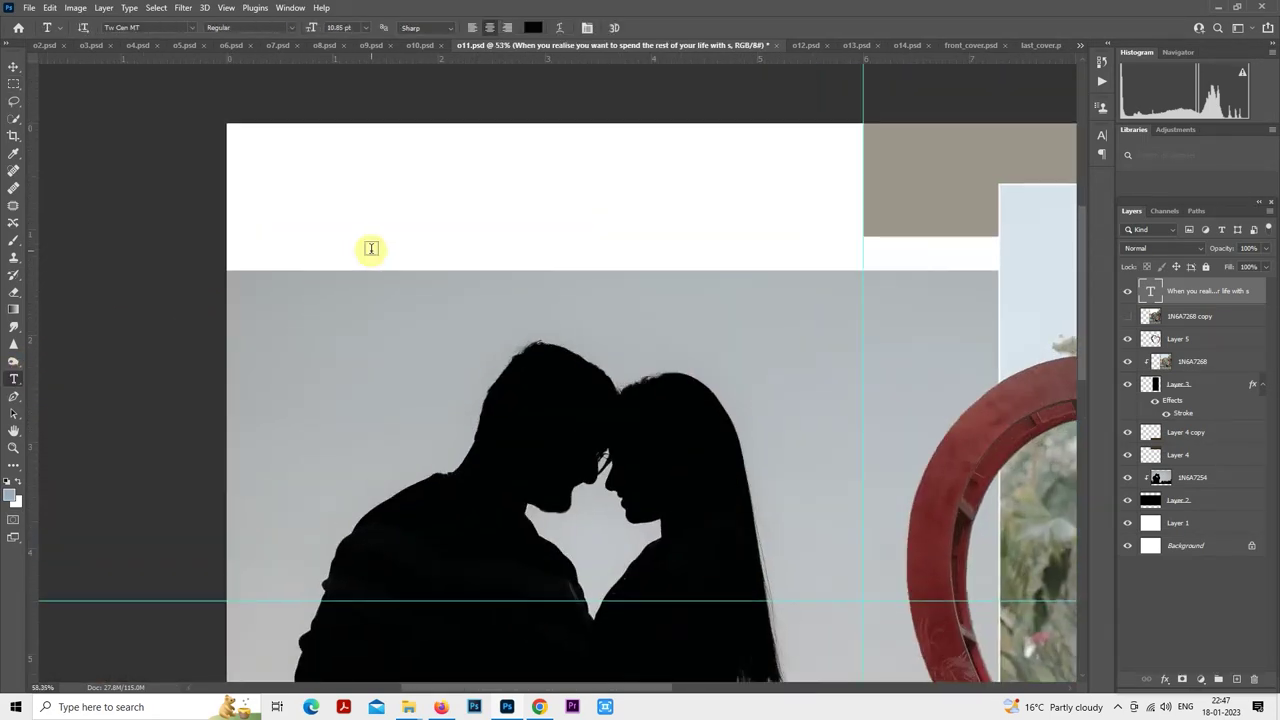
click(489, 303)
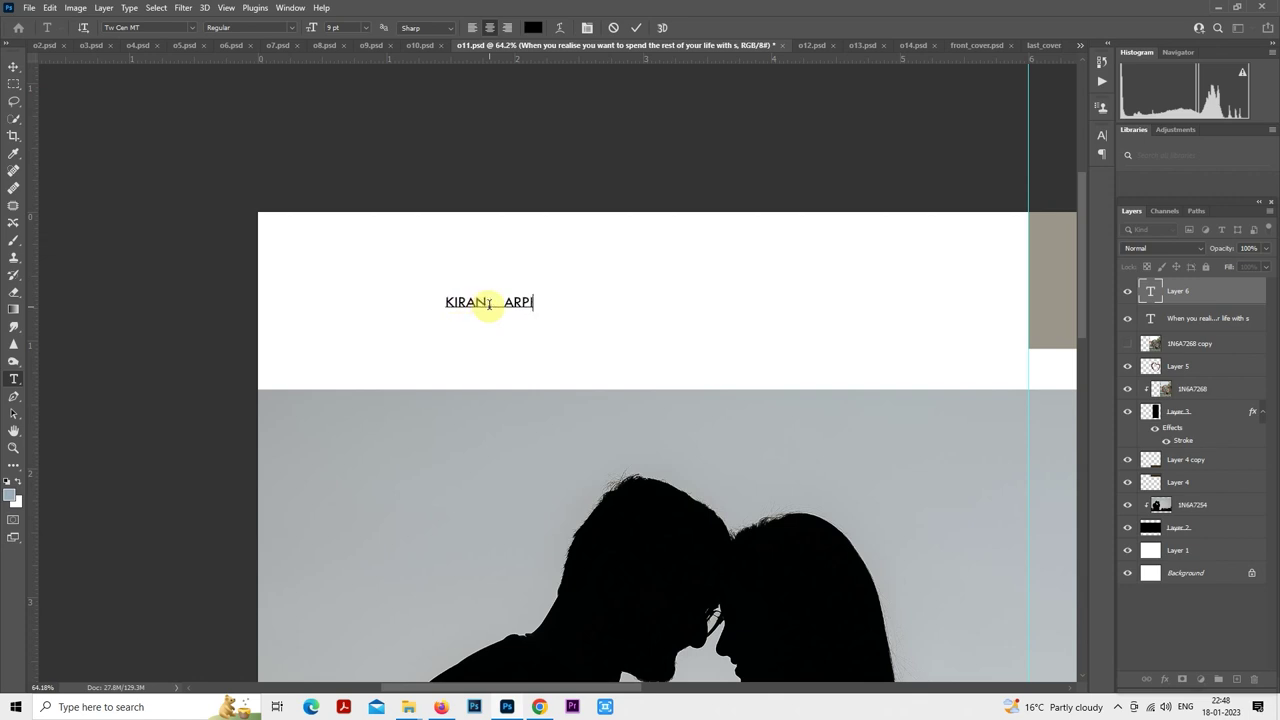
click(14, 84)
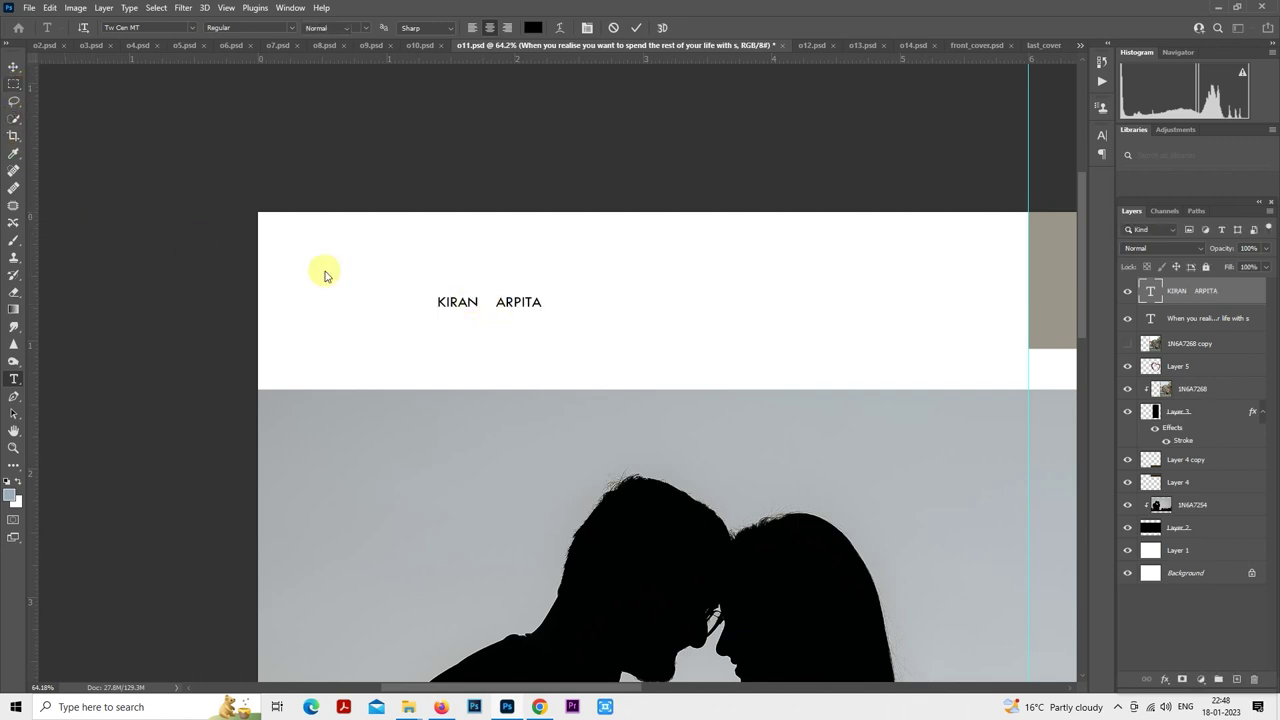
- Free Transform the names to scale them up and move them right
right_click(546, 283)
click(588, 397)
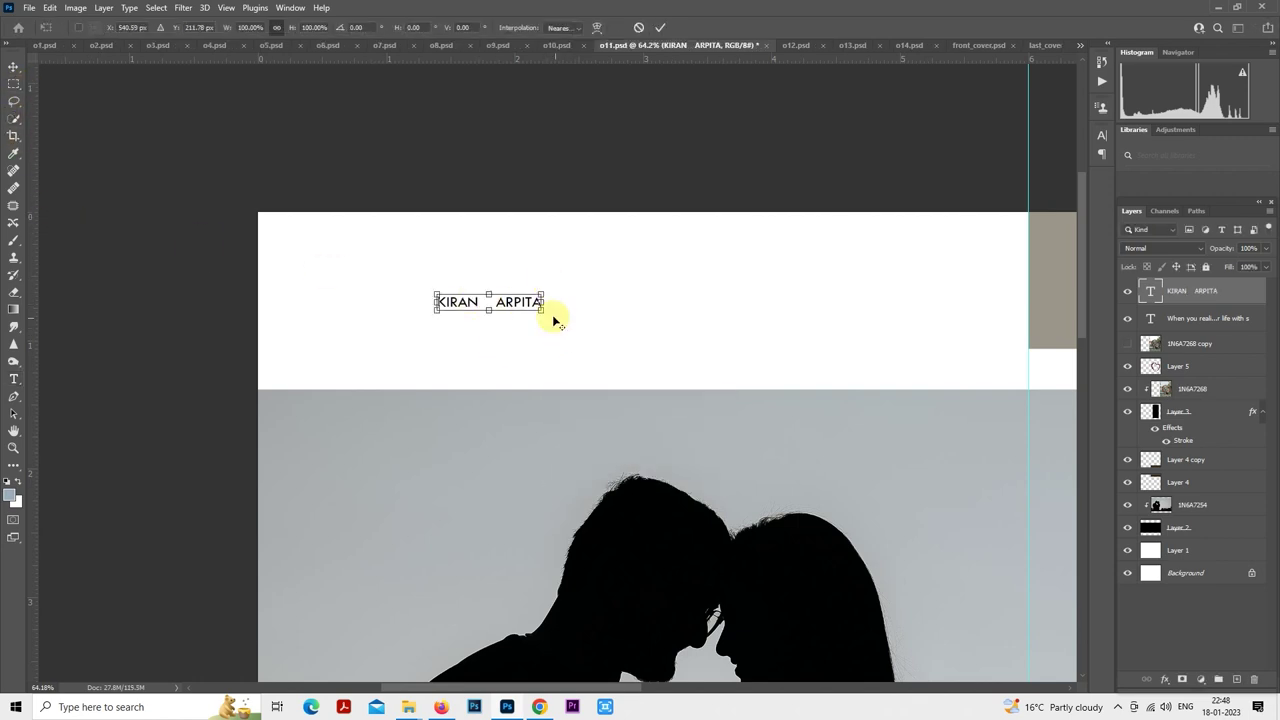
drag(557, 322, 617, 366)
drag(600, 306, 814, 349)
drag(757, 306, 768, 310)
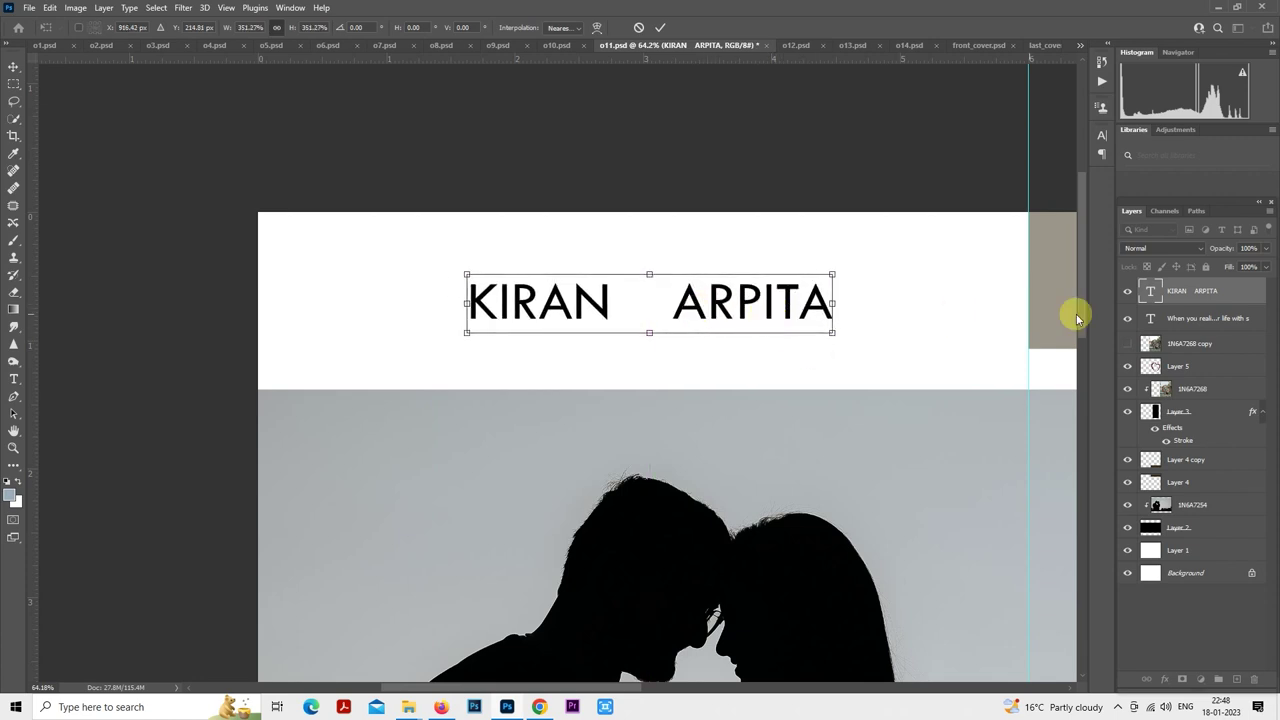
key(Return)
- Add spaces to widen the gap between the two names, then fit the document
double_click(1147, 292)
click(651, 294)
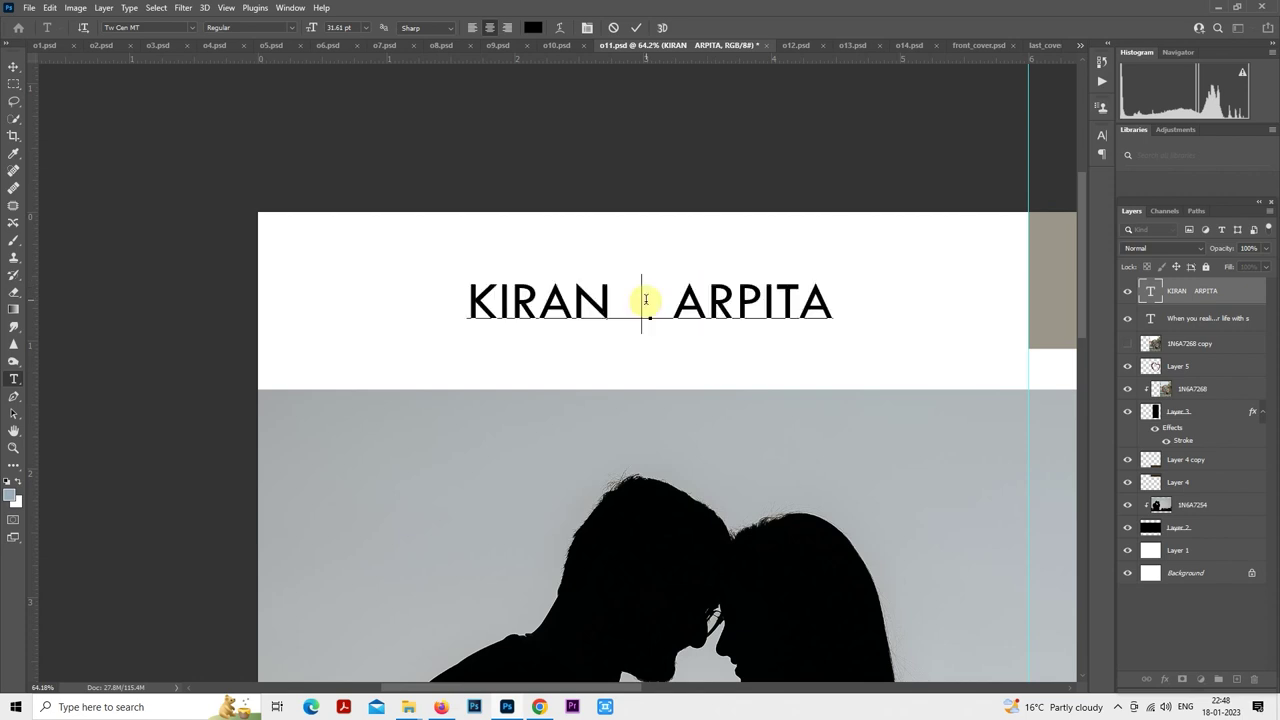
click(14, 83)
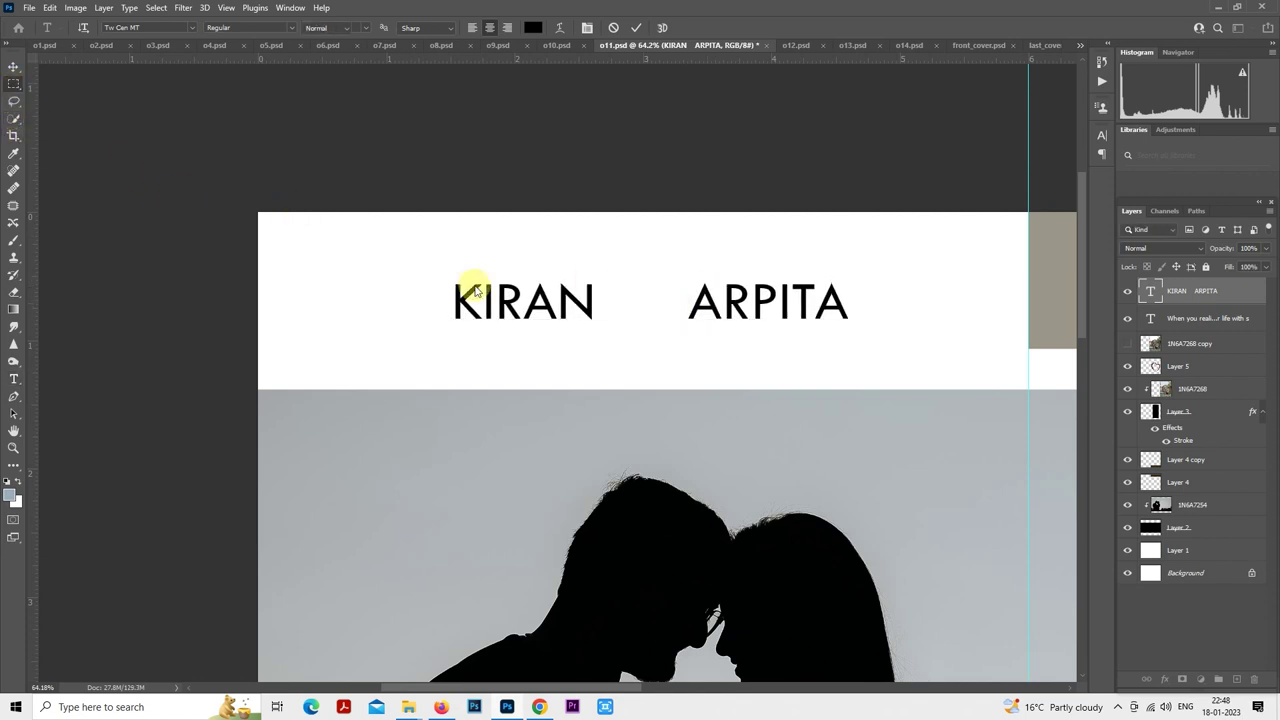
key(ctrl+0)
scroll(461, 313, down, 2)
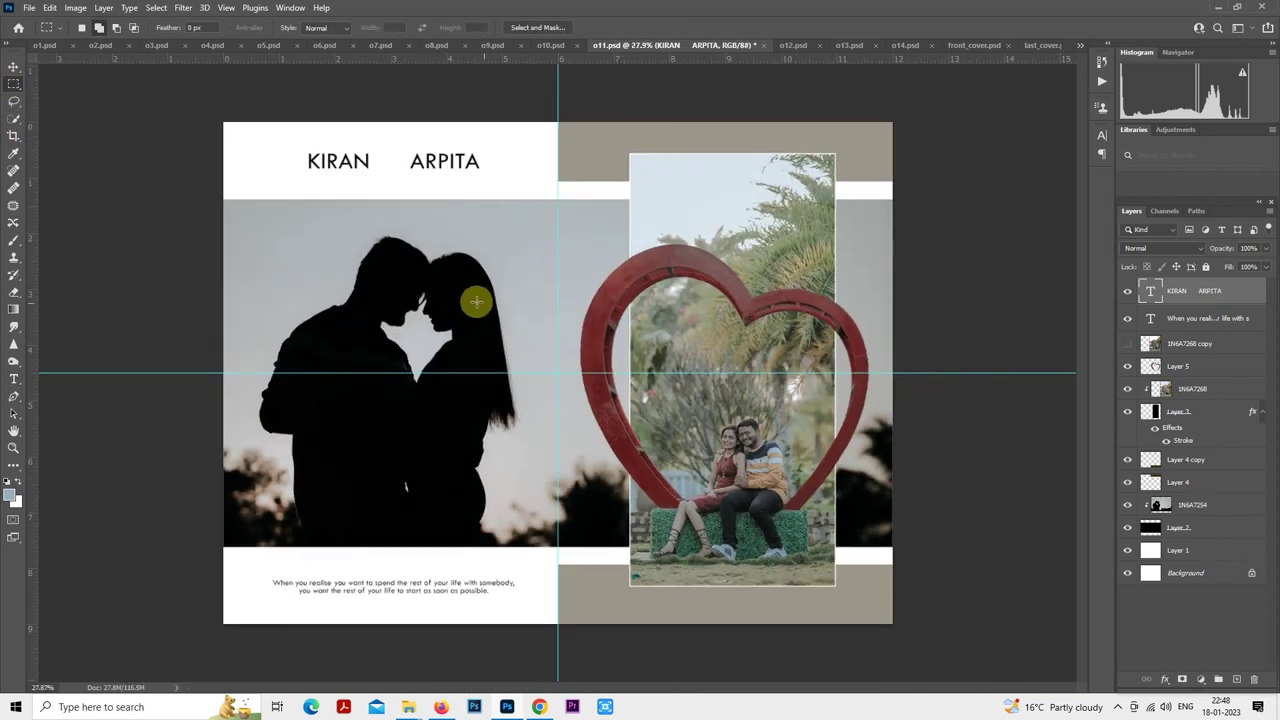
- Recolour the KIRAN ARPITA names text dark brown with the Color Picker eyedropper
double_click(1153, 293)
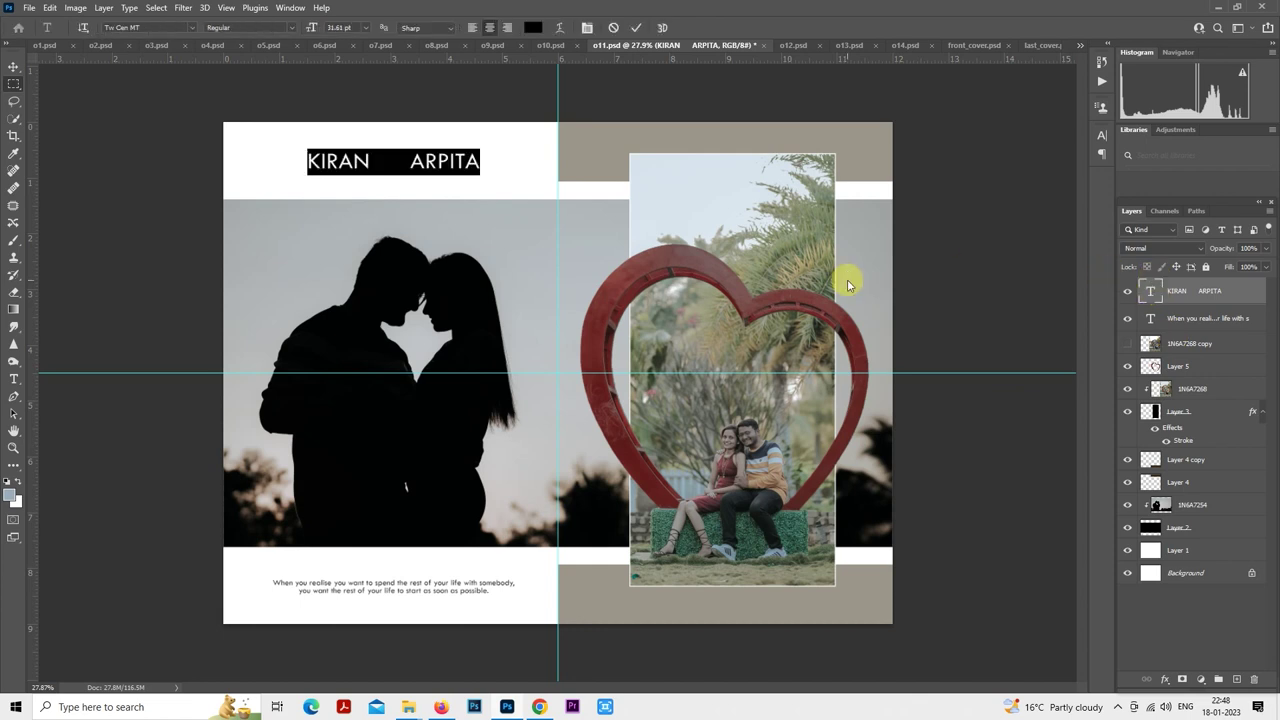
click(533, 27)
click(592, 135)
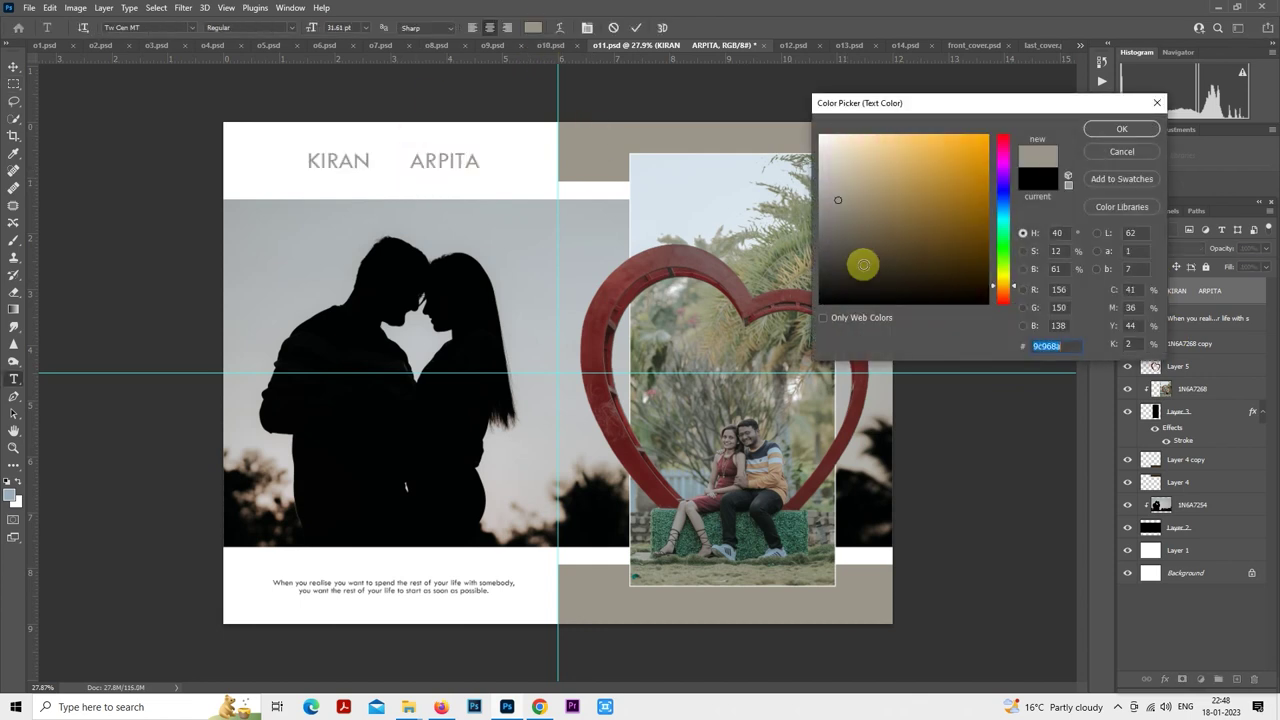
click(896, 256)
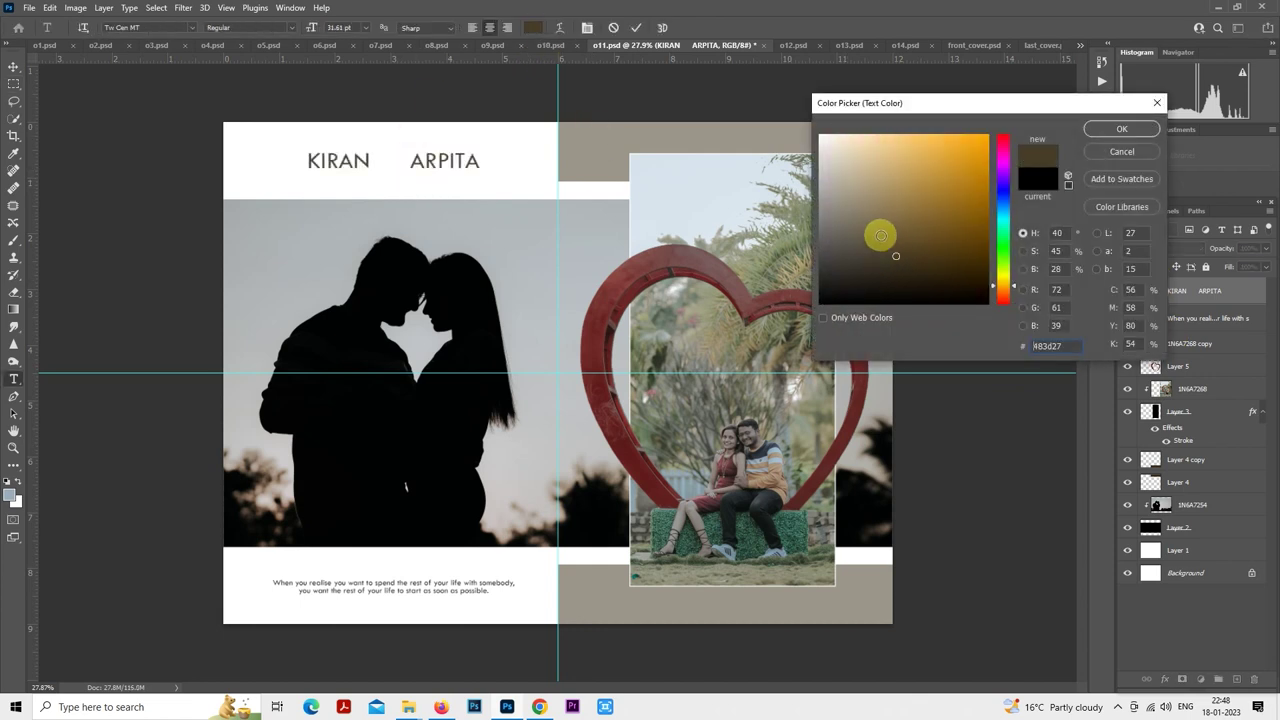
click(880, 235)
click(901, 254)
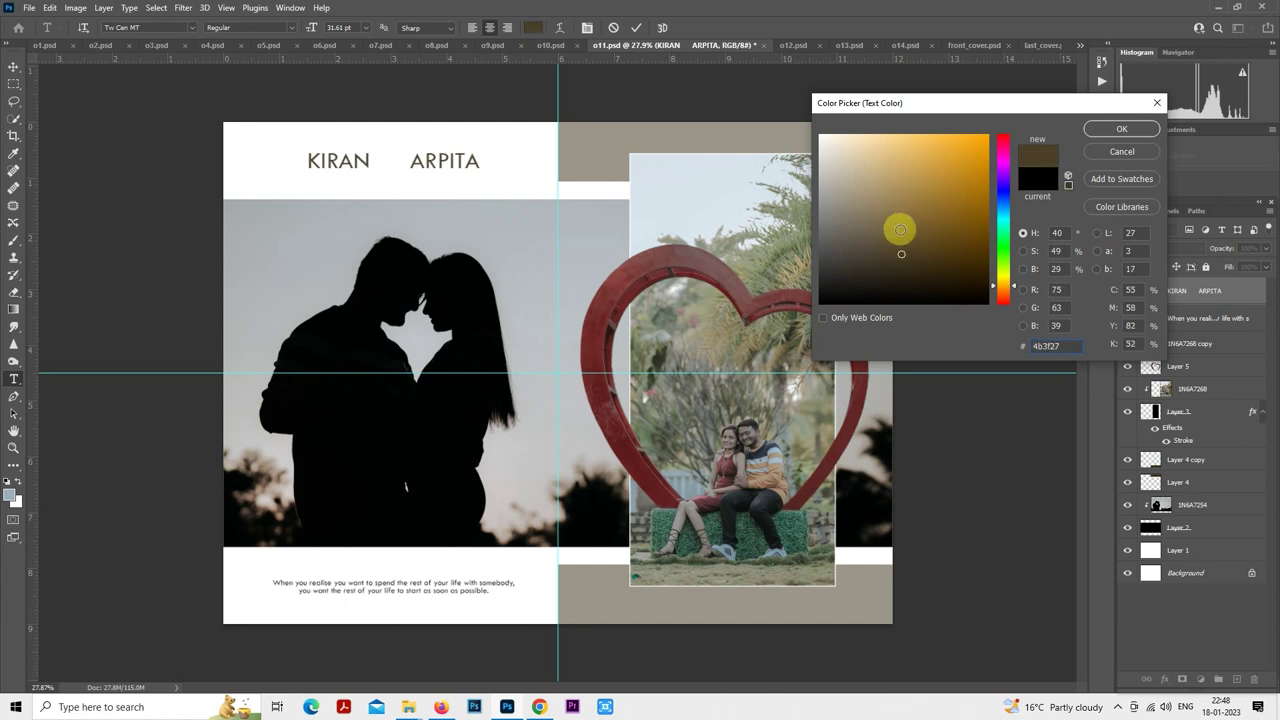
click(705, 270)
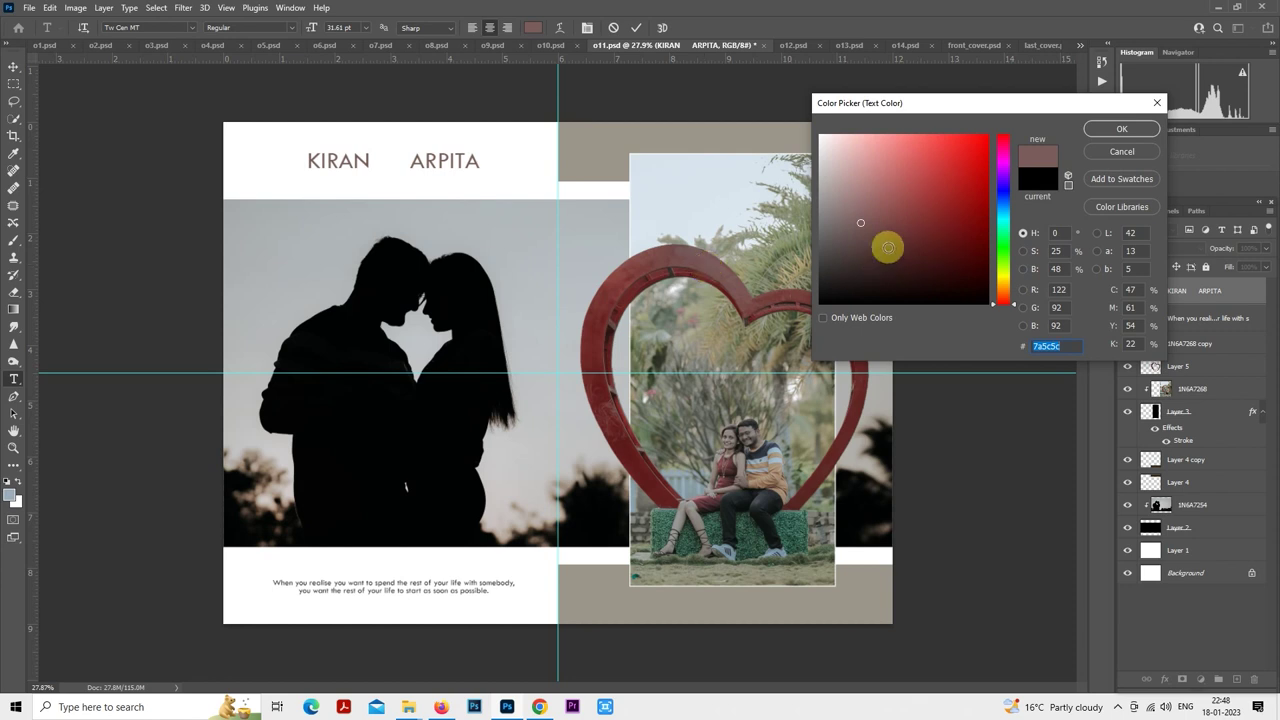
click(616, 147)
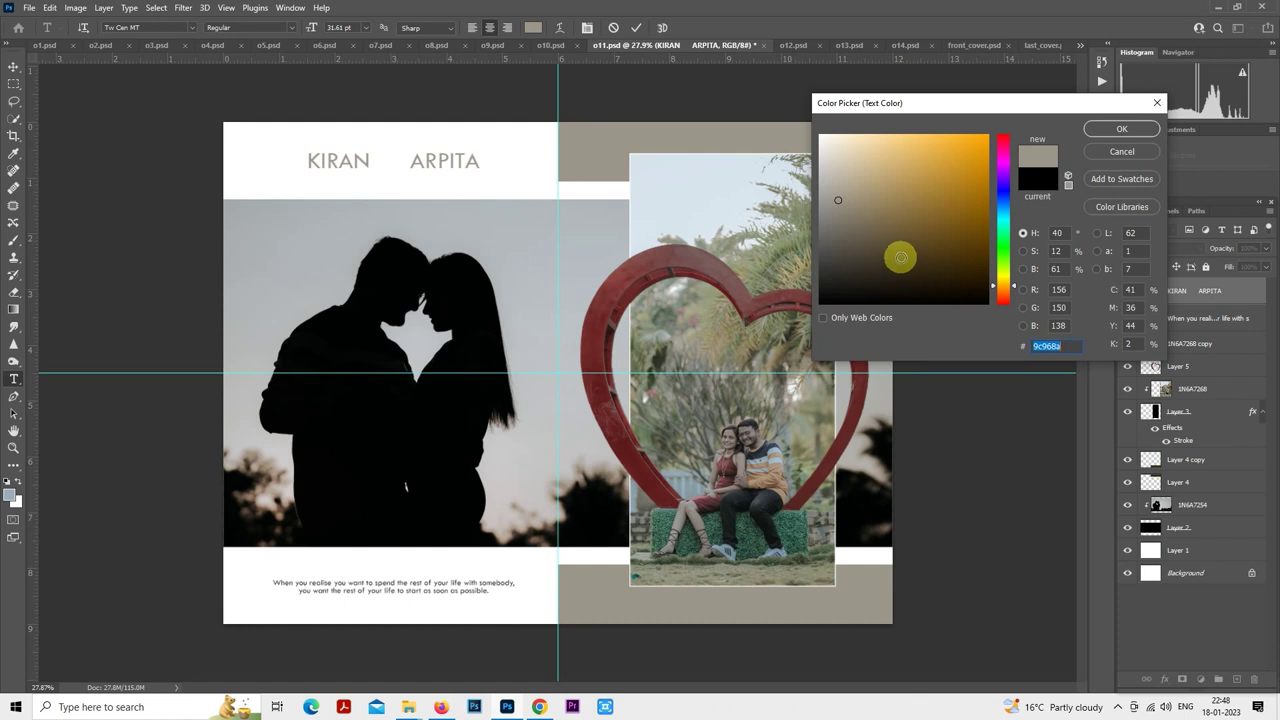
click(900, 258)
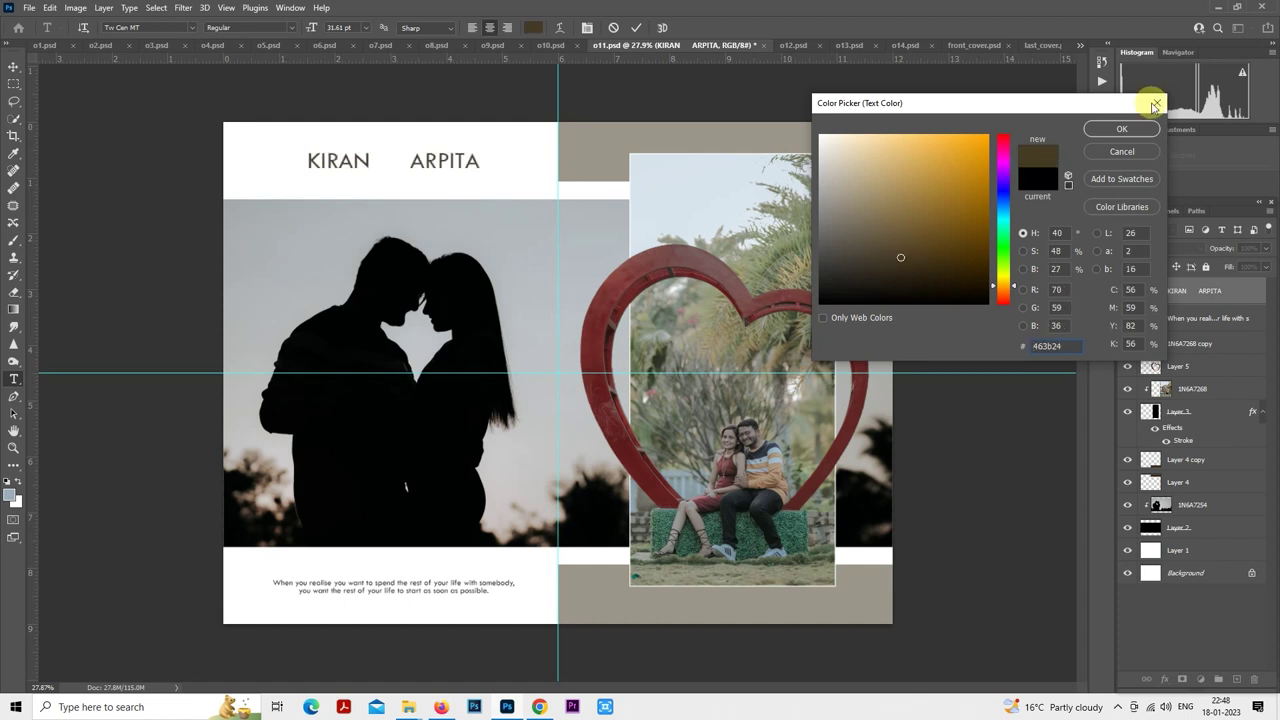
click(1122, 128)
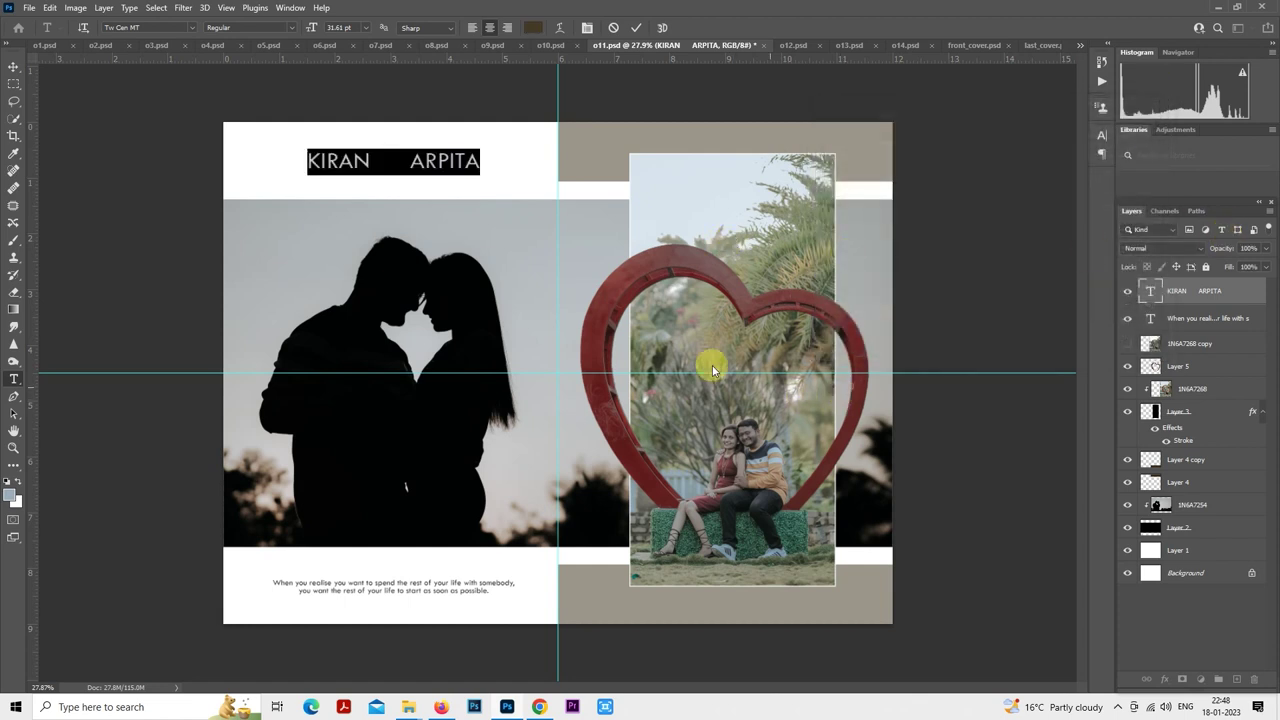
- Make the caption text dark brown too and set the title layer to 50% opacity
double_click(1150, 318)
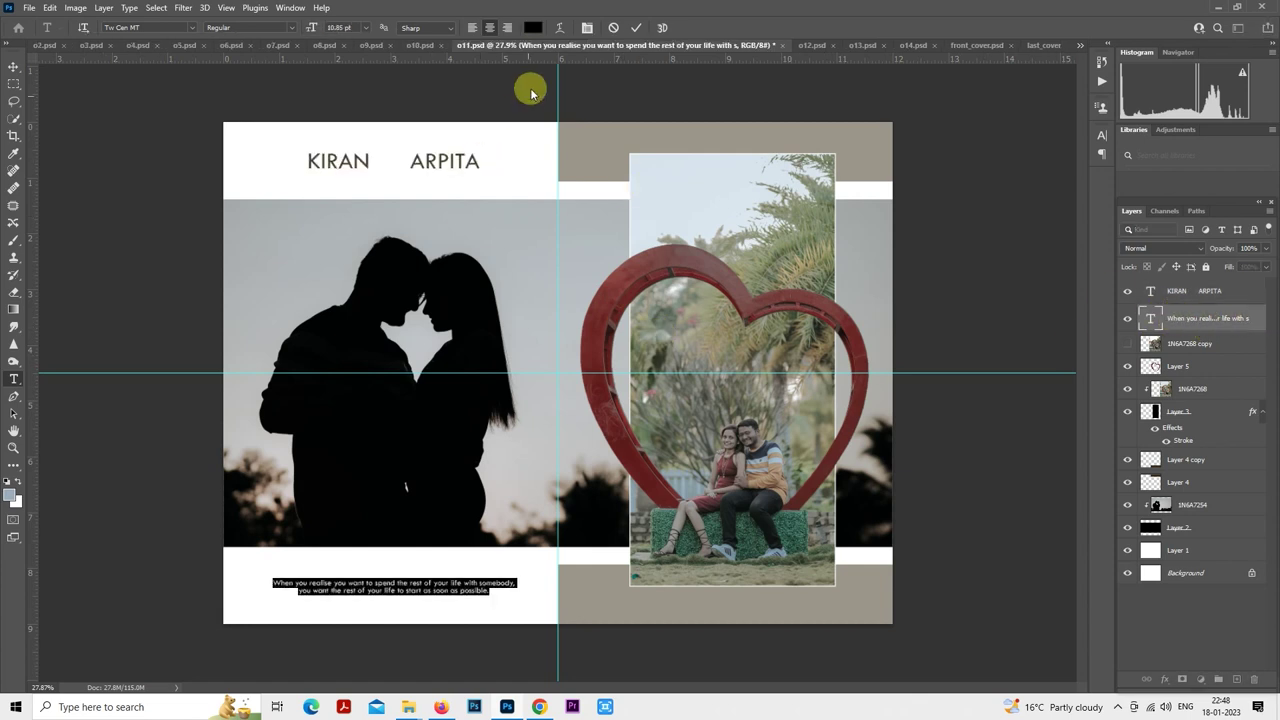
click(535, 27)
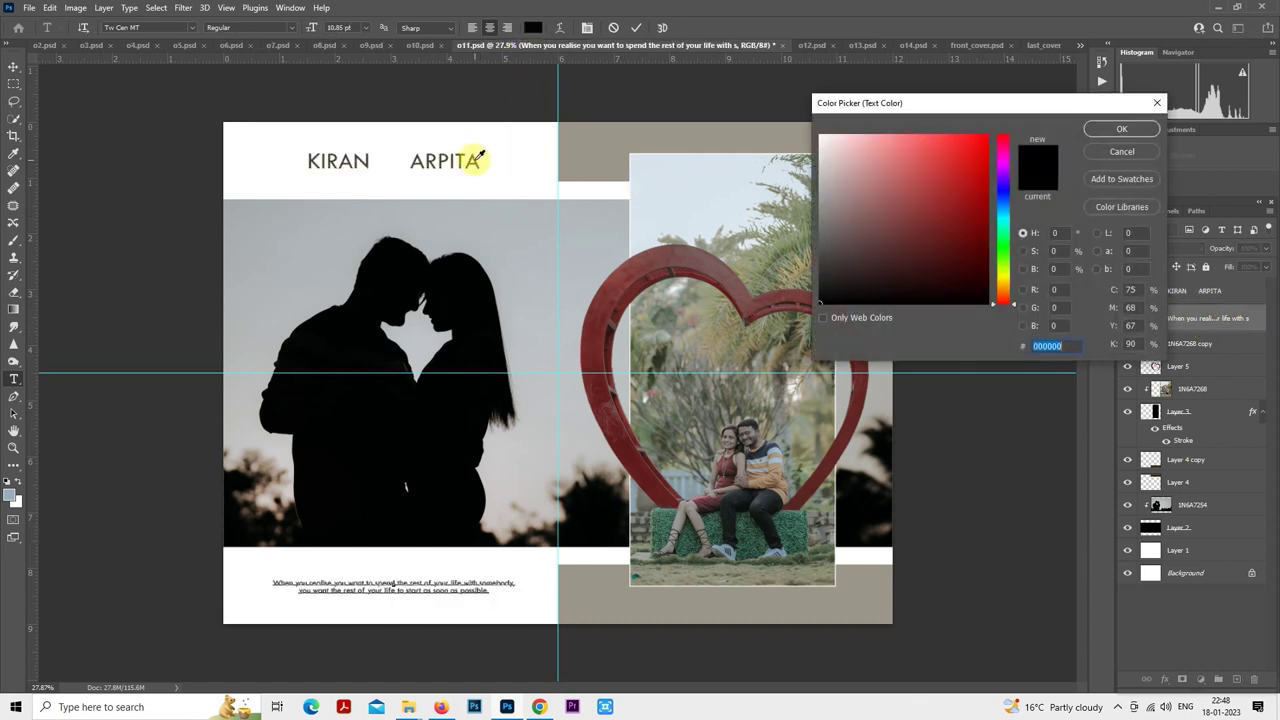
click(595, 165)
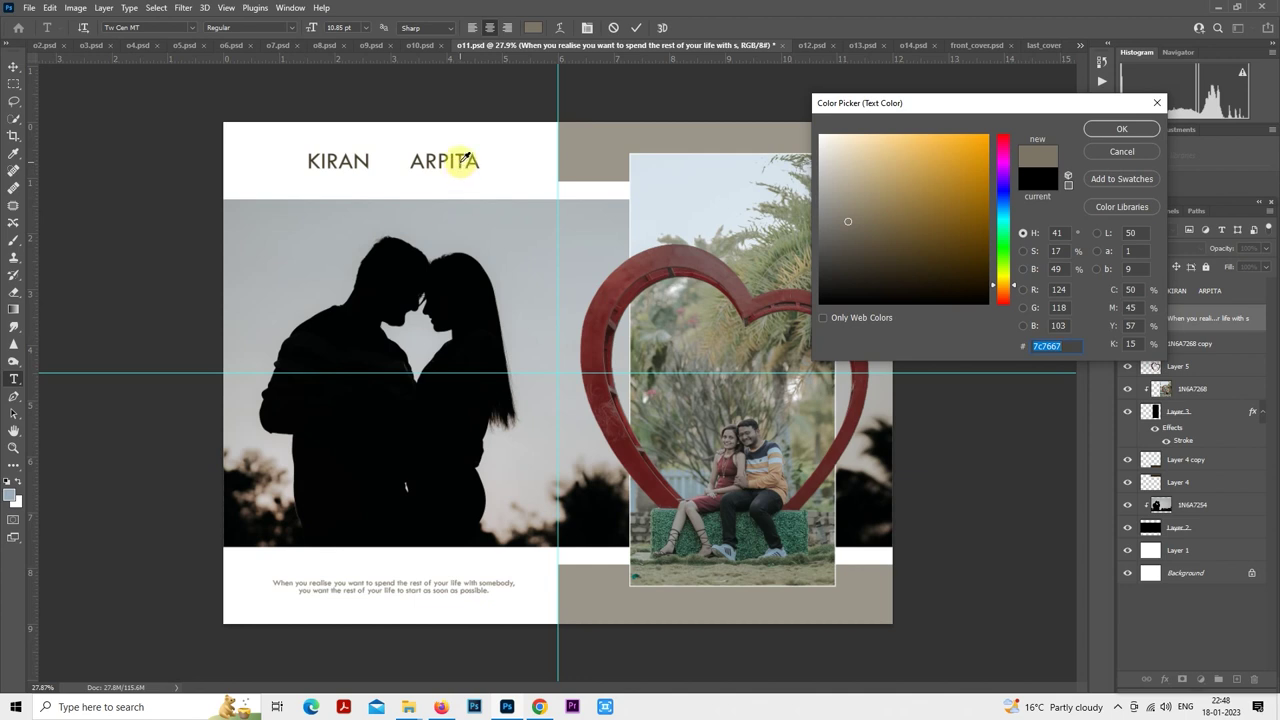
click(610, 147)
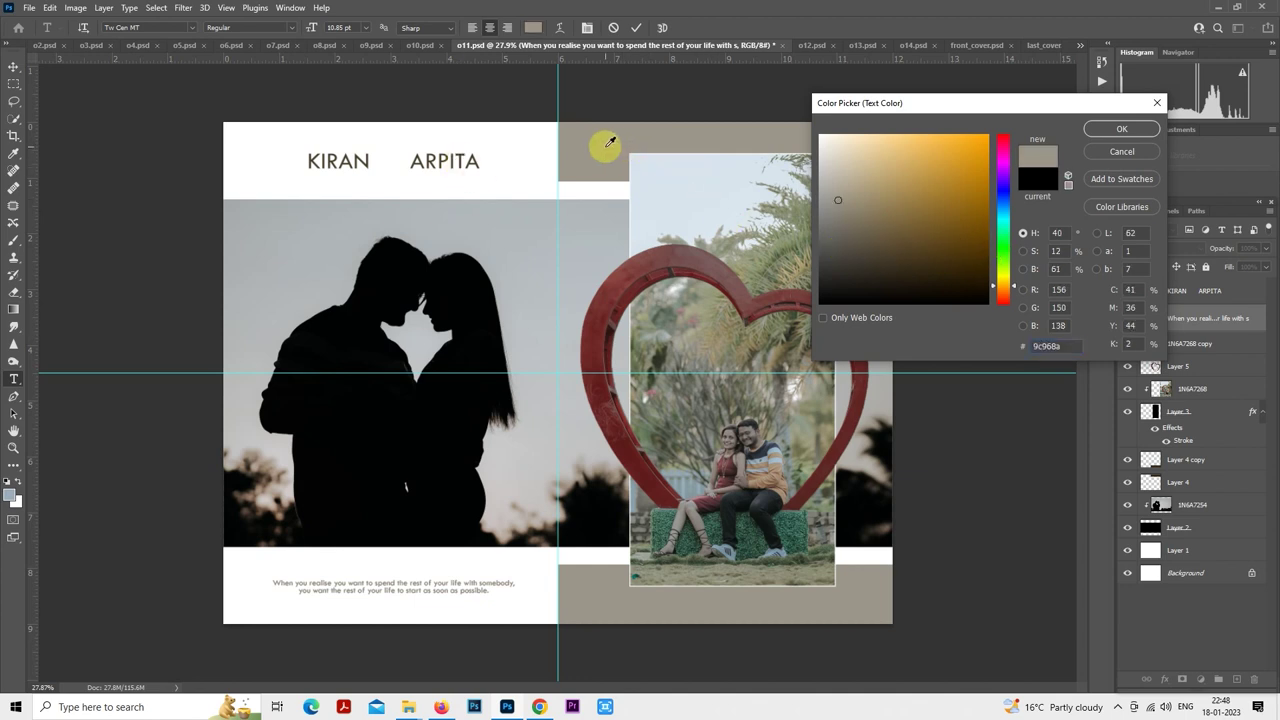
click(889, 250)
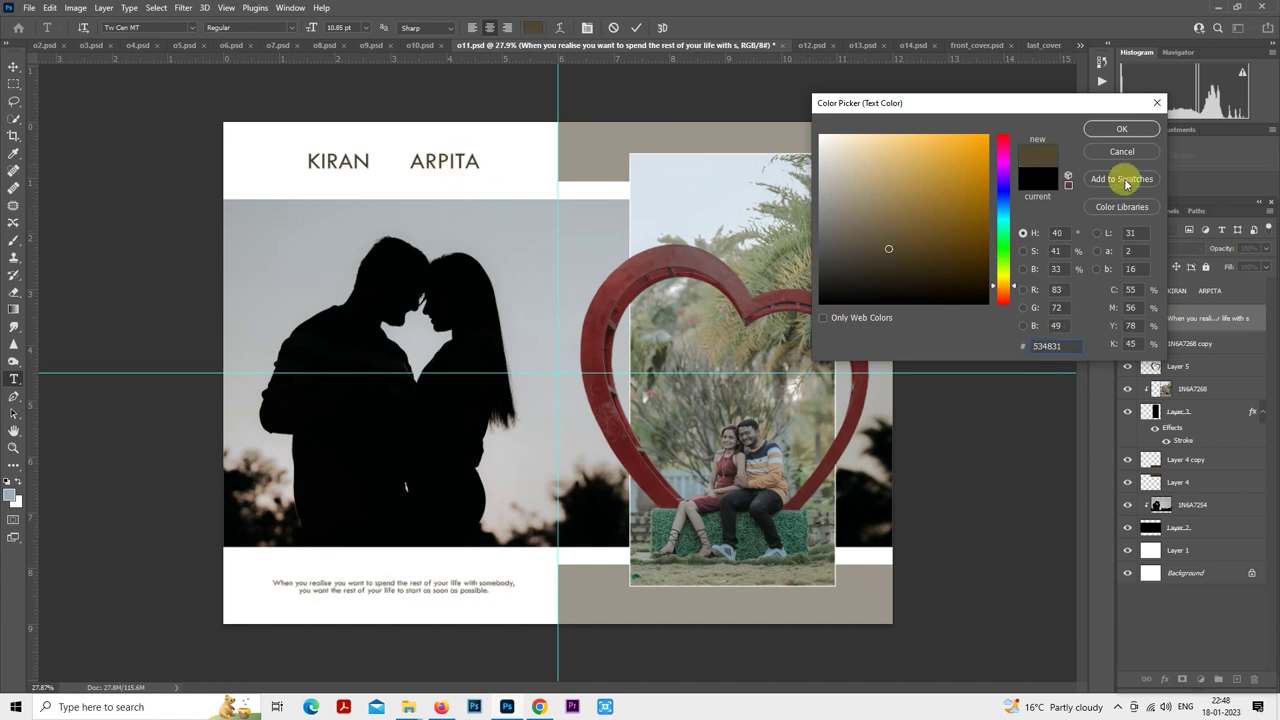
click(1135, 129)
click(1193, 289)
text(m)
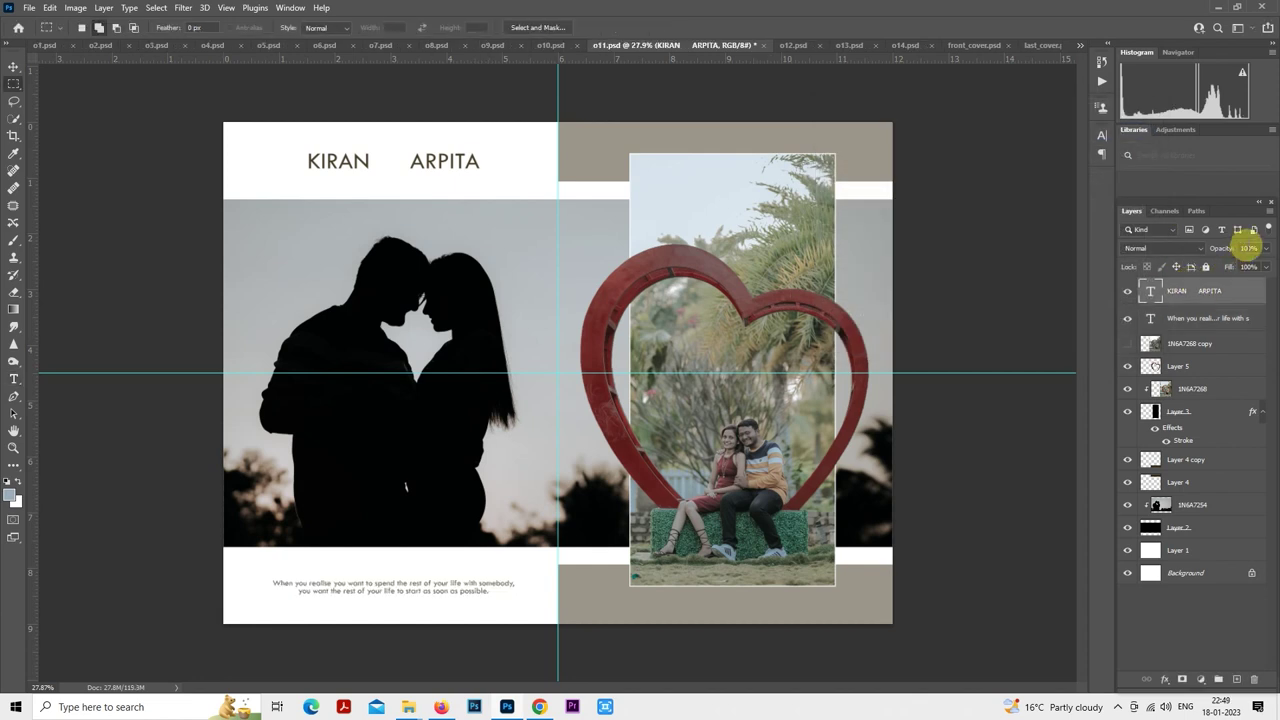
text(50)
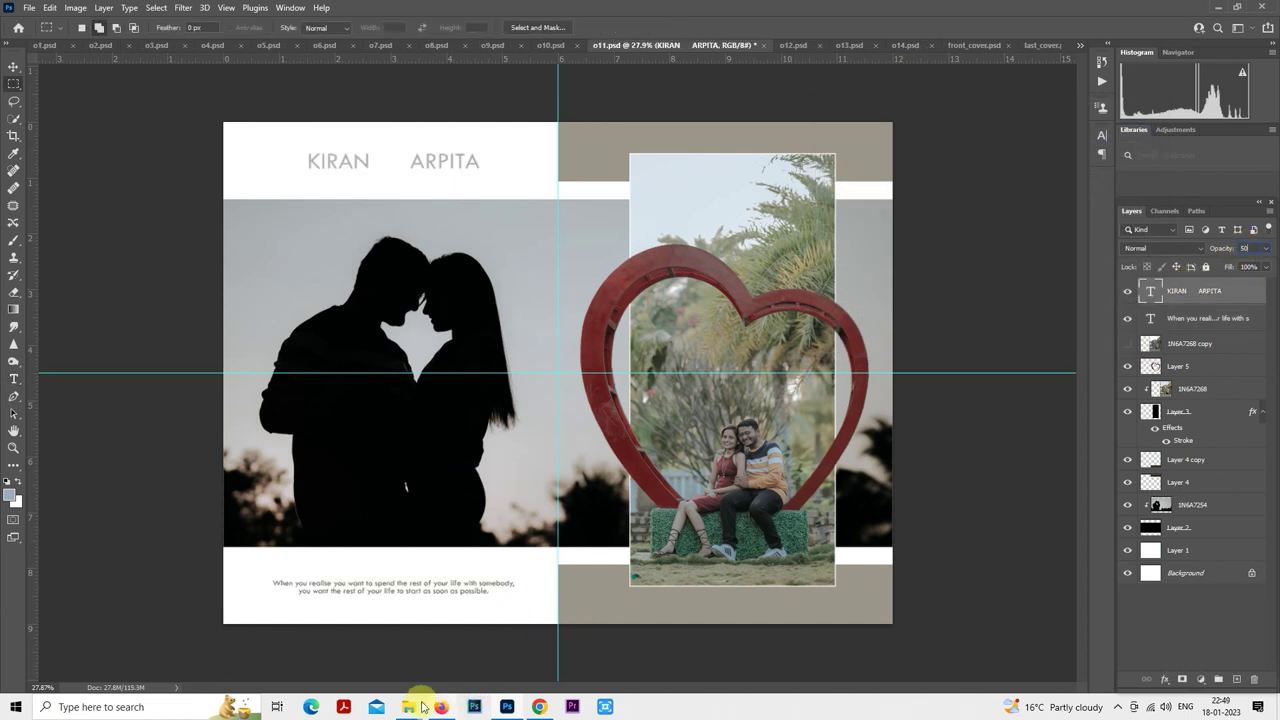
- From the album design clipart folder, drag Heart_PNG_Clipart-1003 into the o11 spread
mouse_move(421, 707)
click(578, 668)
scroll(656, 455, up, 5)
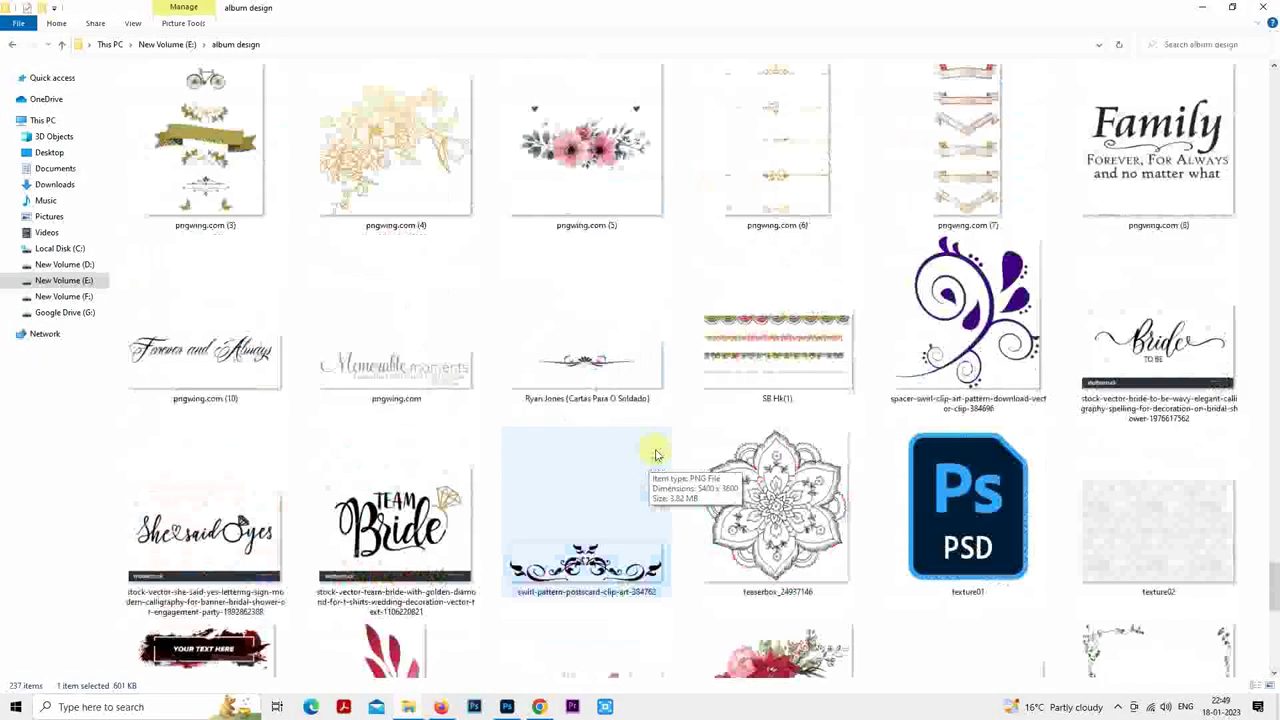
scroll(656, 455, up, 15)
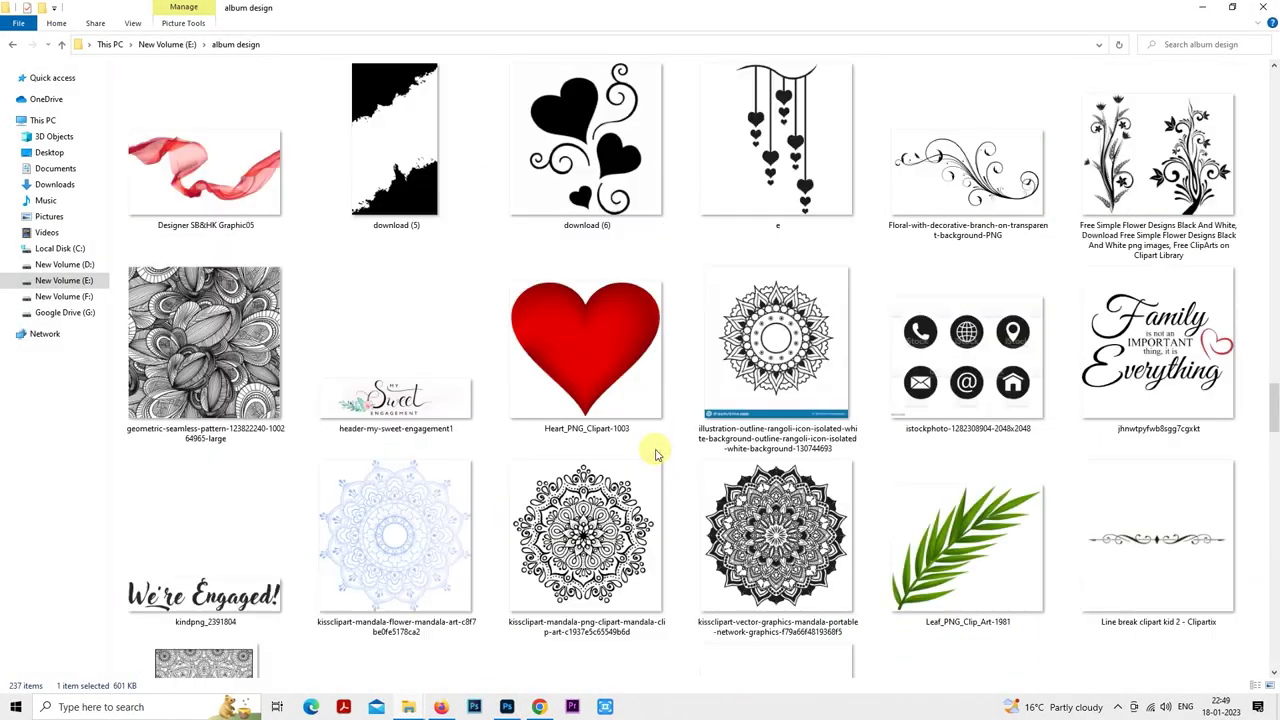
click(608, 346)
drag(616, 337, 535, 310)
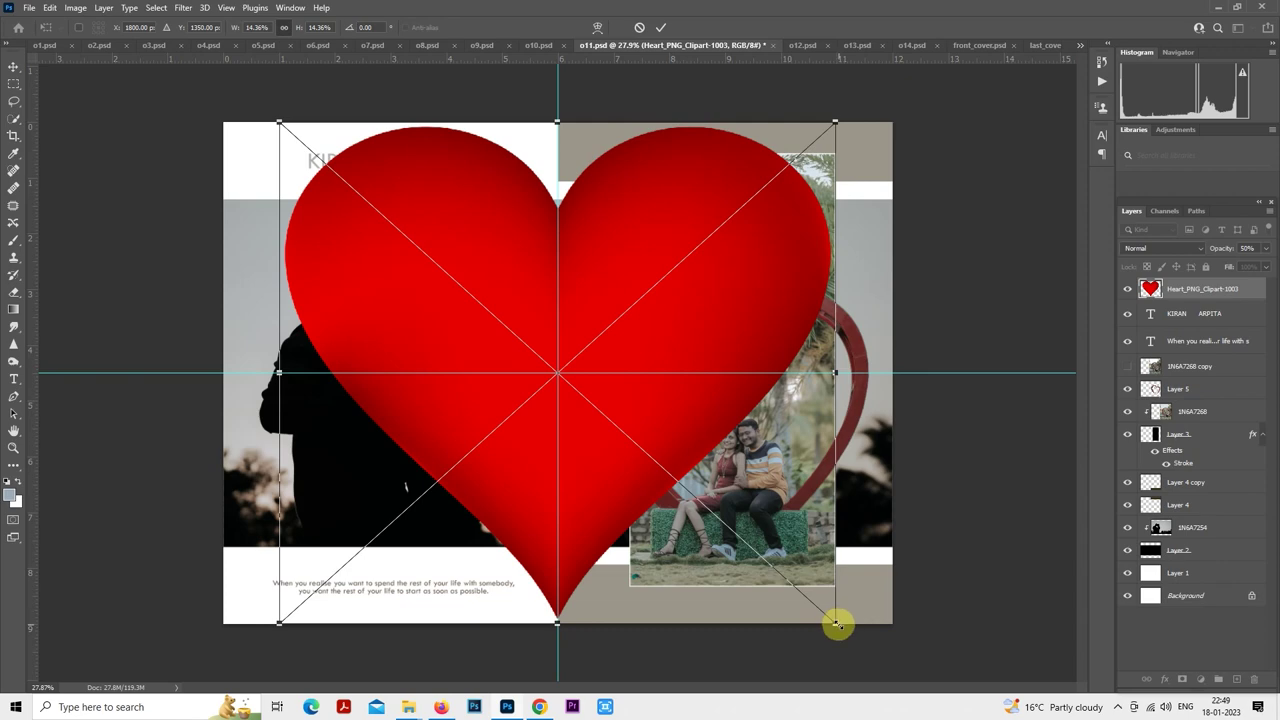
- Scale the red heart down and position it between KIRAN and ARPITA
drag(836, 624, 399, 171)
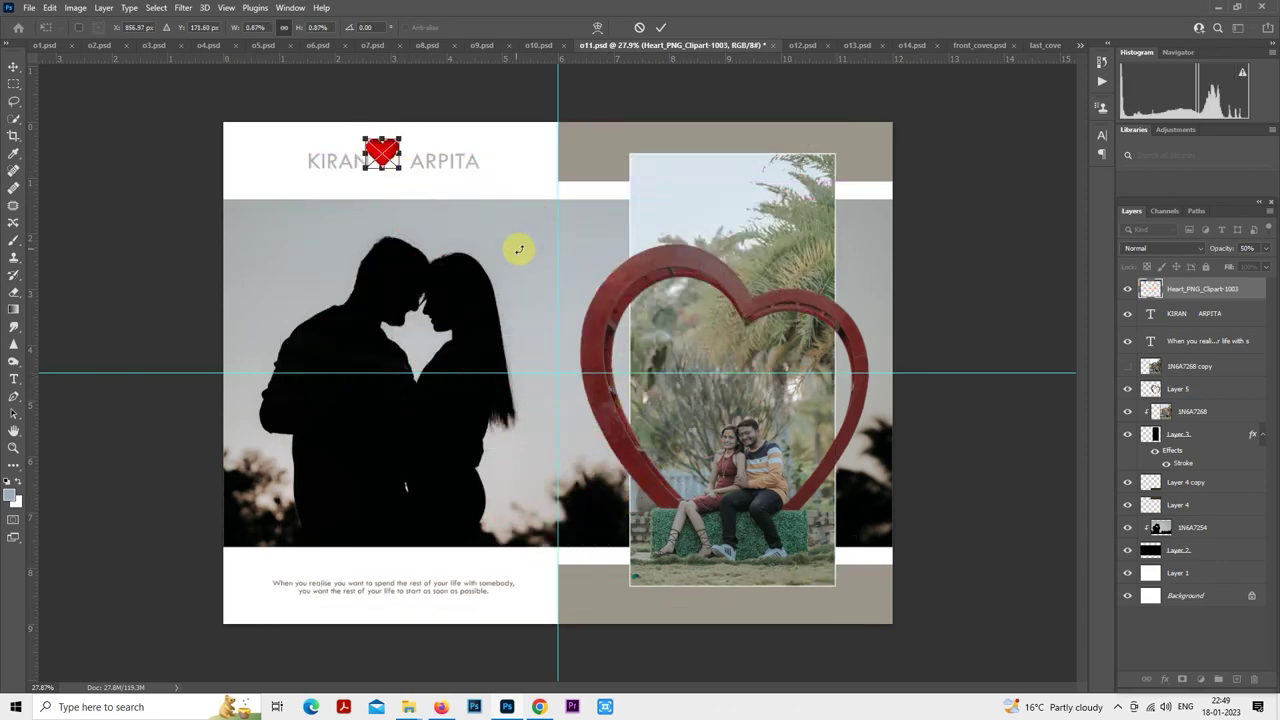
key(Return)
scroll(391, 183, up, 5)
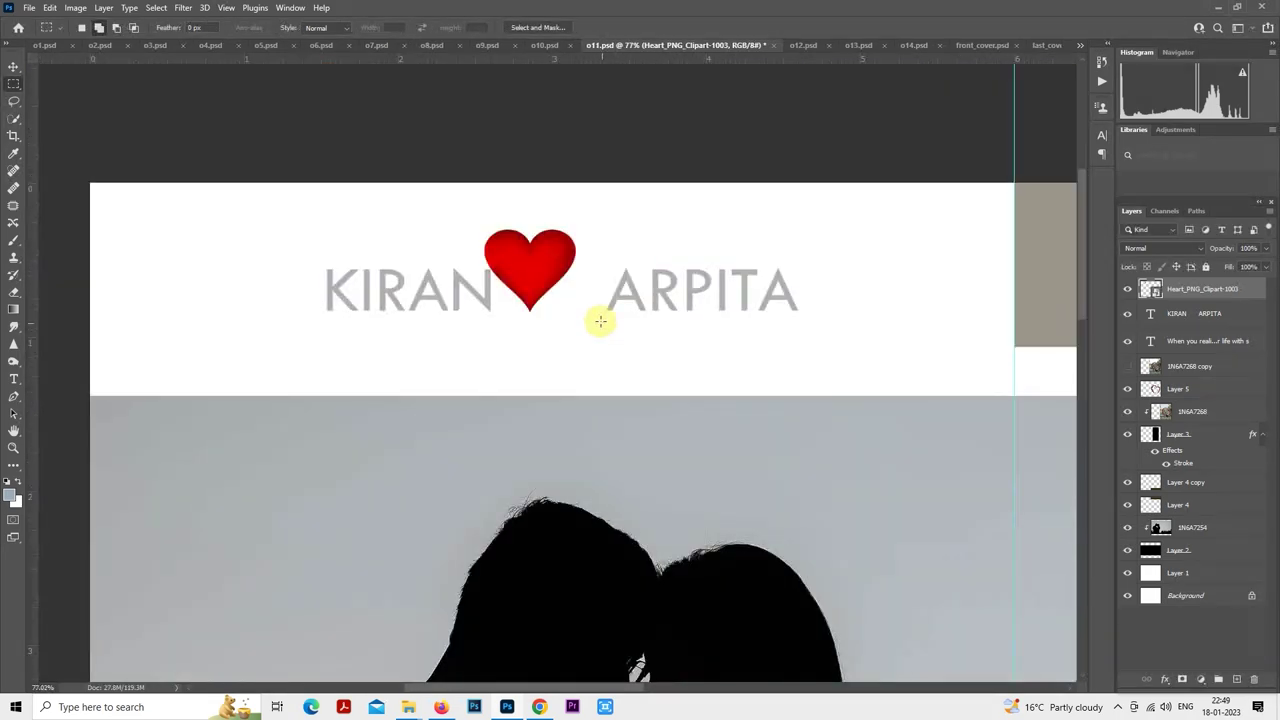
drag(590, 296, 610, 316)
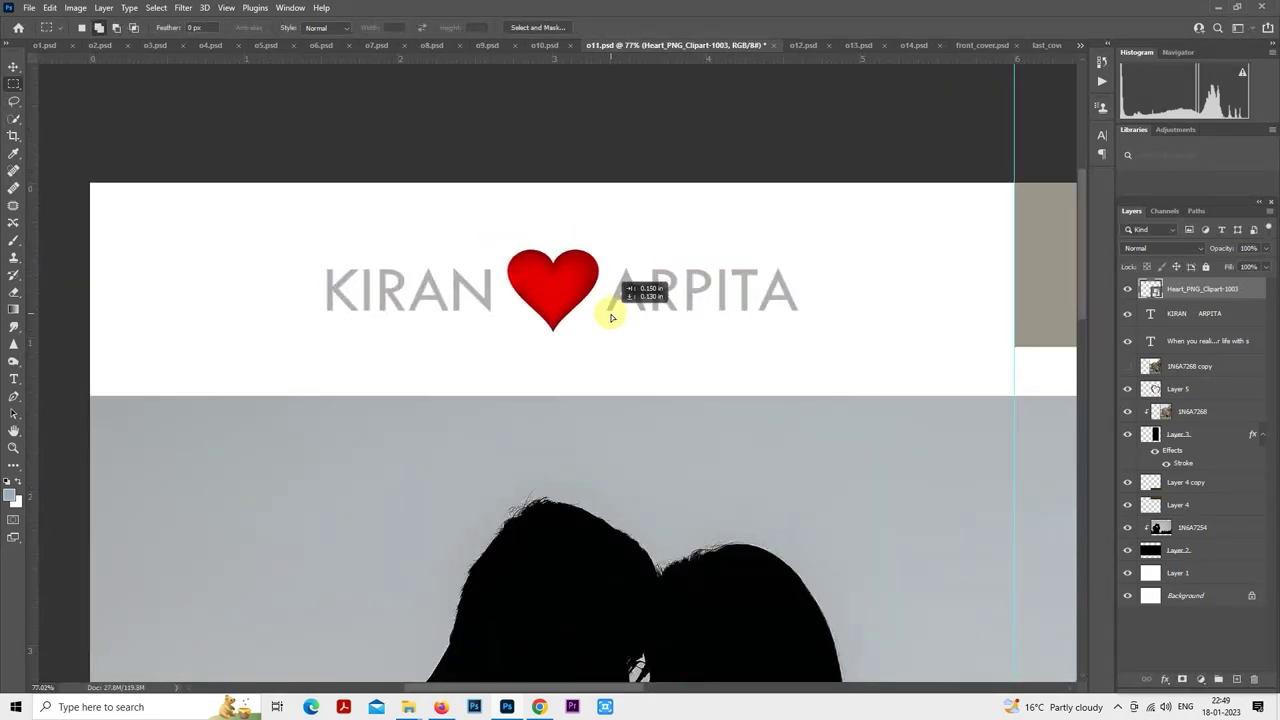
drag(613, 317, 612, 316)
scroll(612, 316, down, 5)
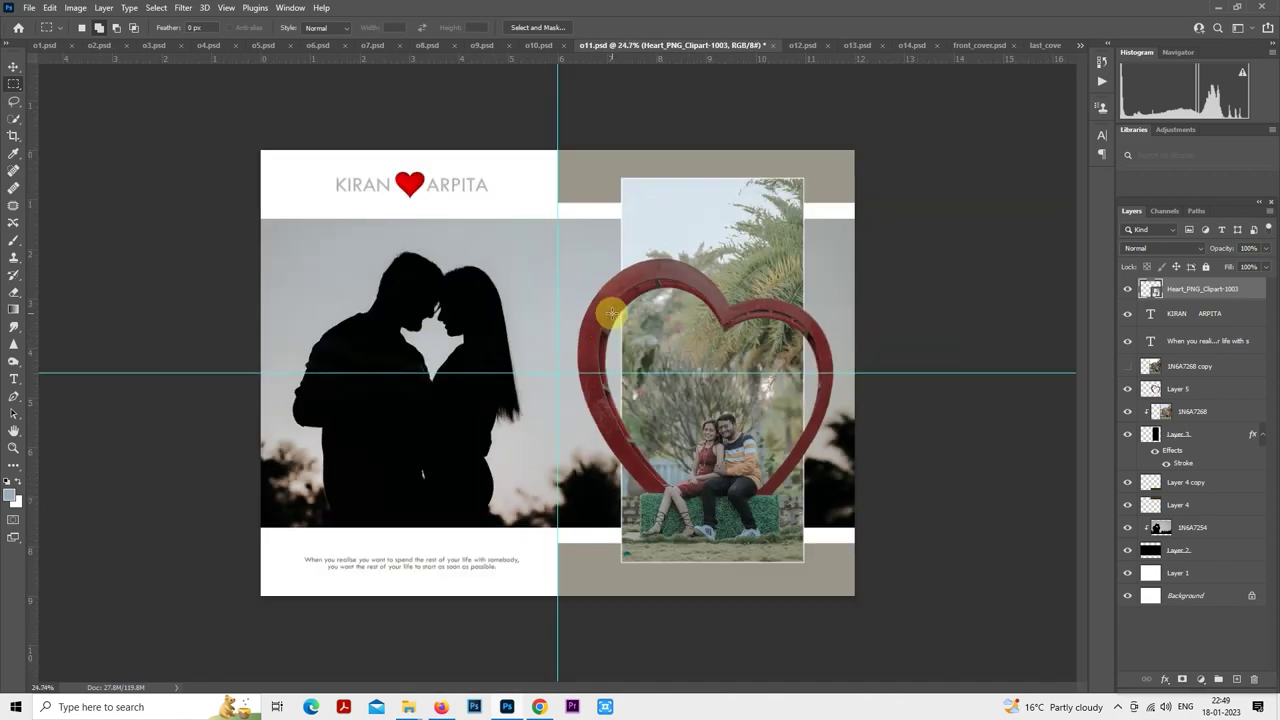
scroll(432, 186, up, 5)
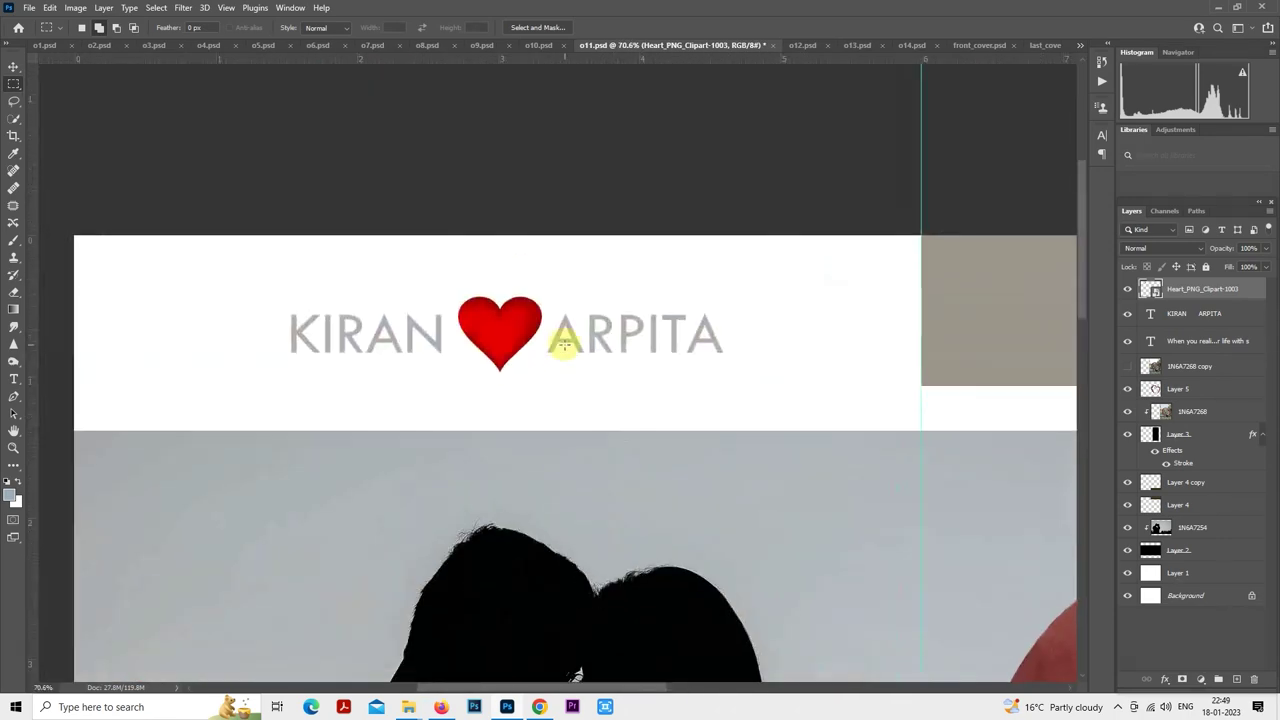
scroll(564, 343, up, 2)
- Shrink the heart slightly more, lower it, view the whole spread, and save o11.psd
right_click(478, 288)
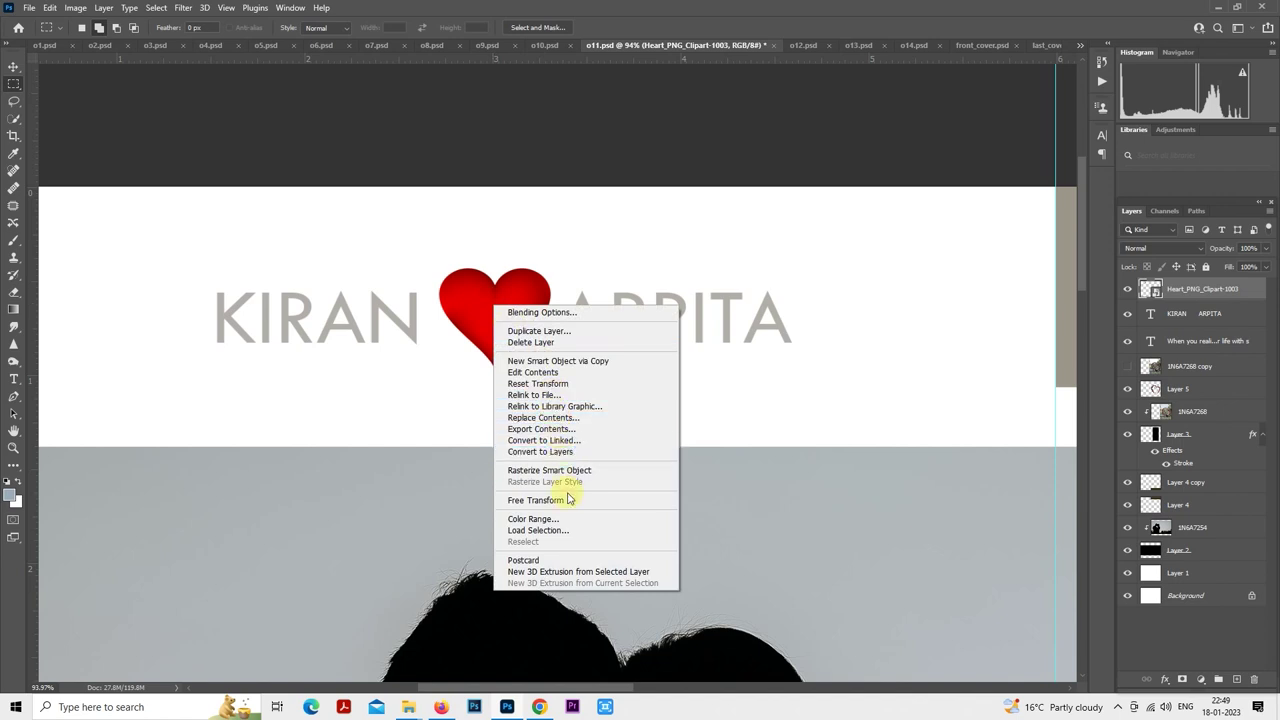
click(535, 499)
drag(551, 367, 521, 330)
key(Return)
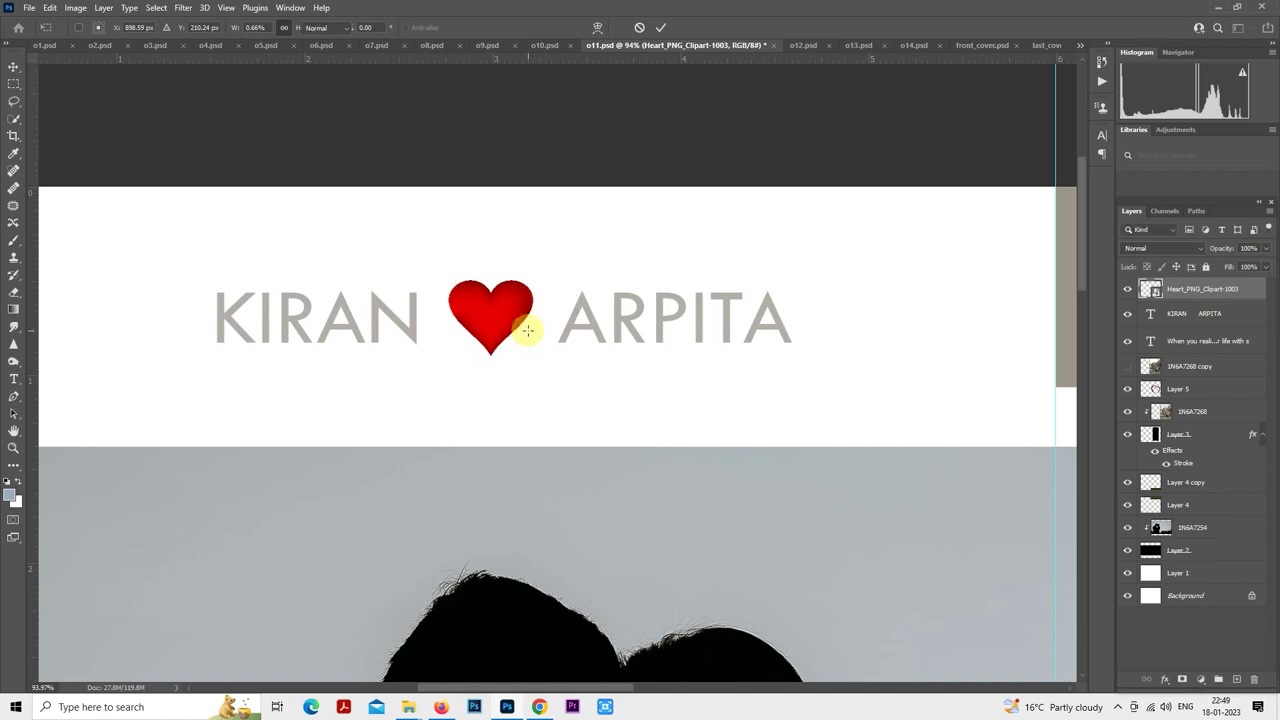
key(m)
key(ctrl+0)
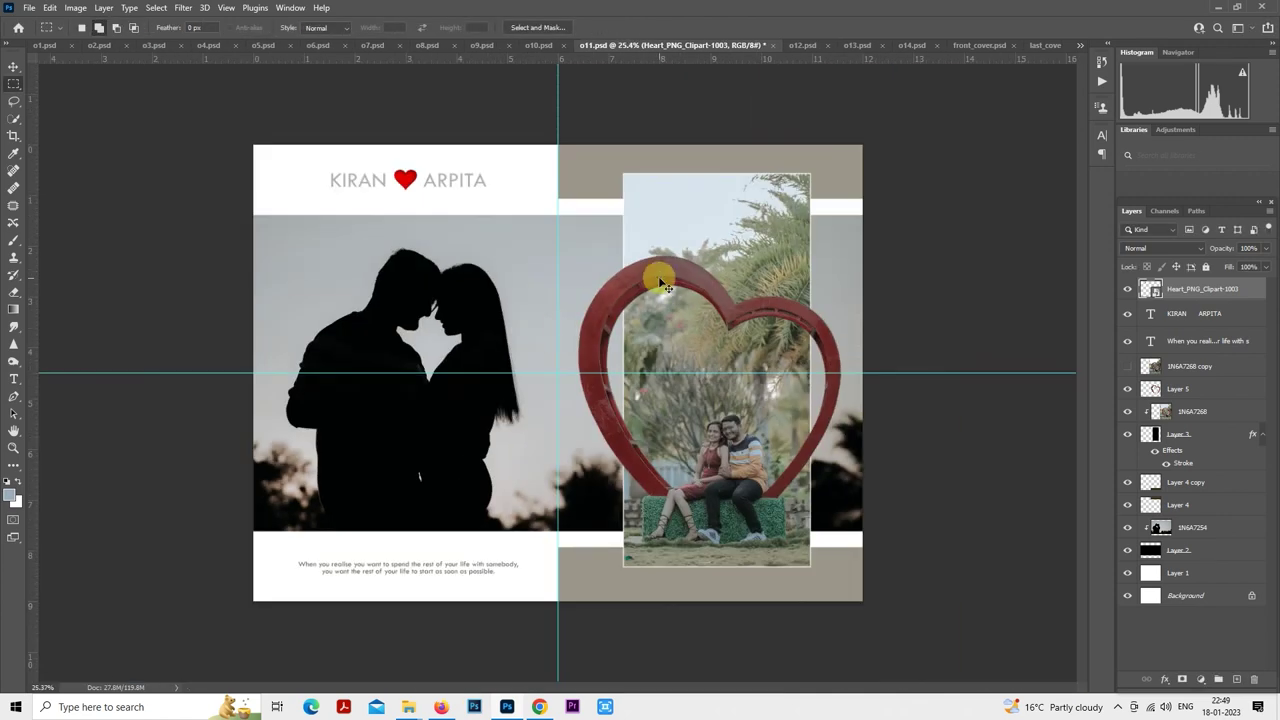
key(ctrl+s)
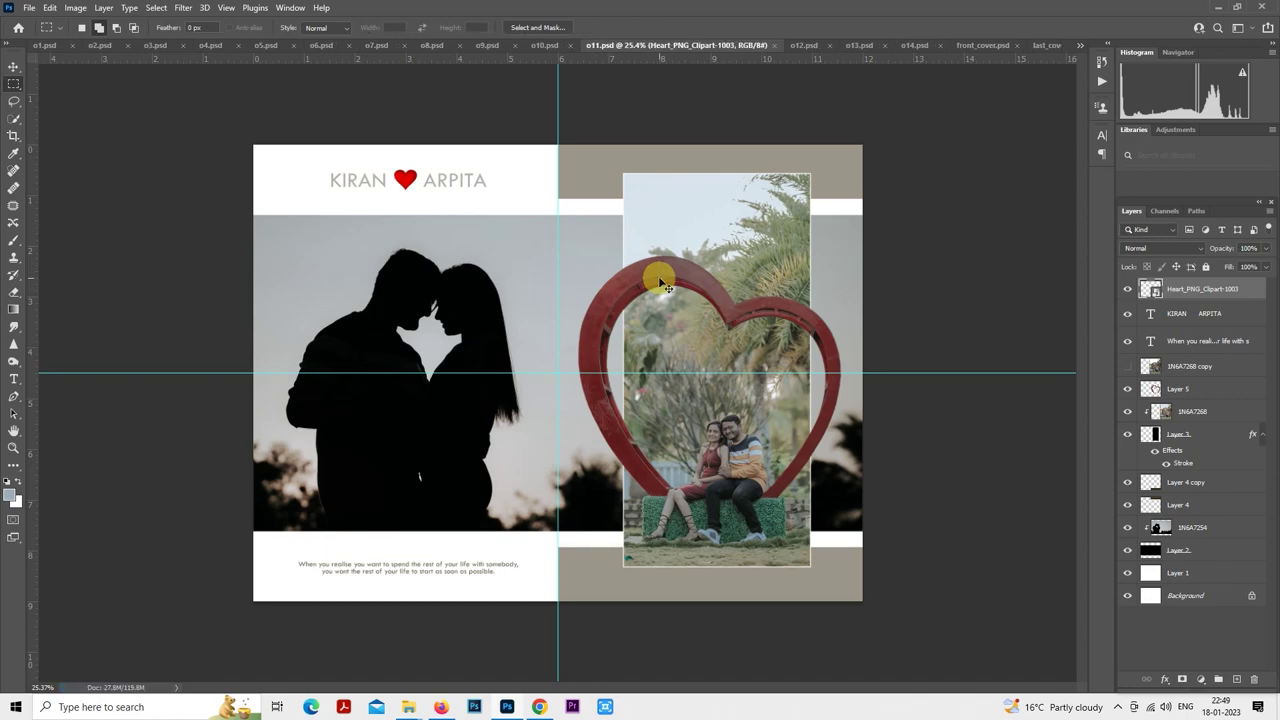
- Save a JPEG copy of o11 at quality 12, then switch to the o12 spread
key(ctrl+alt+s)
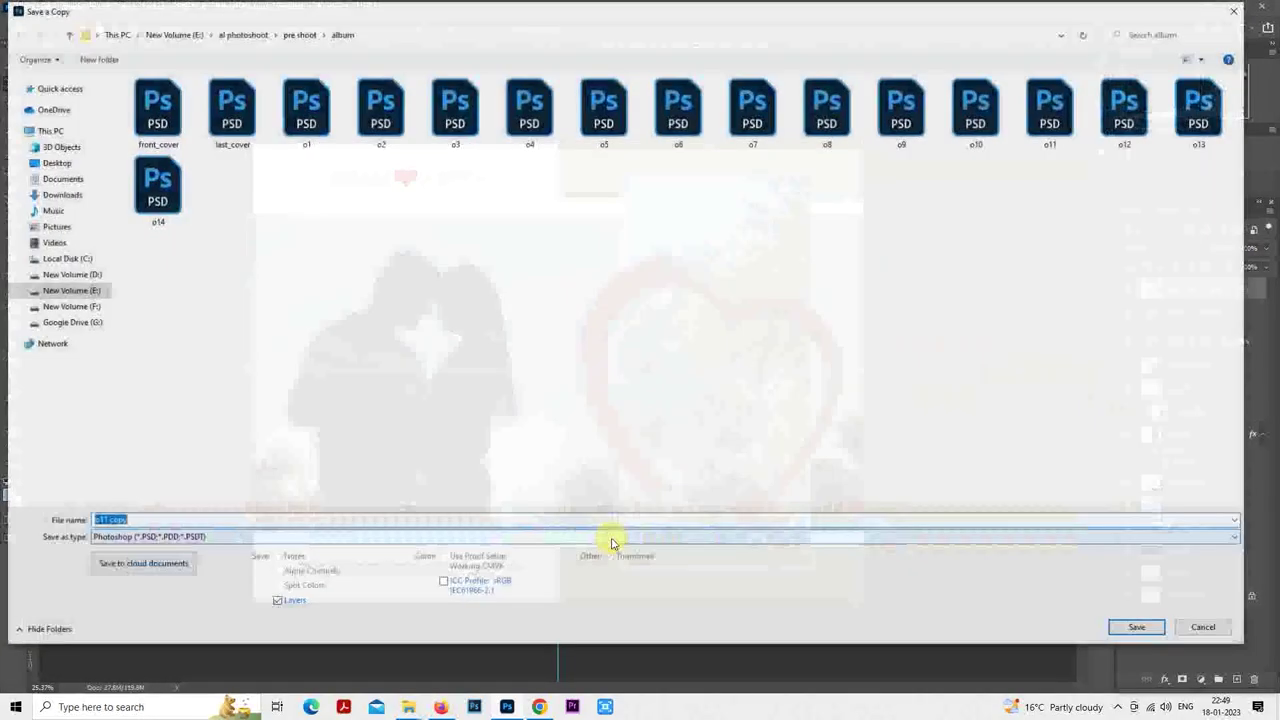
click(613, 537)
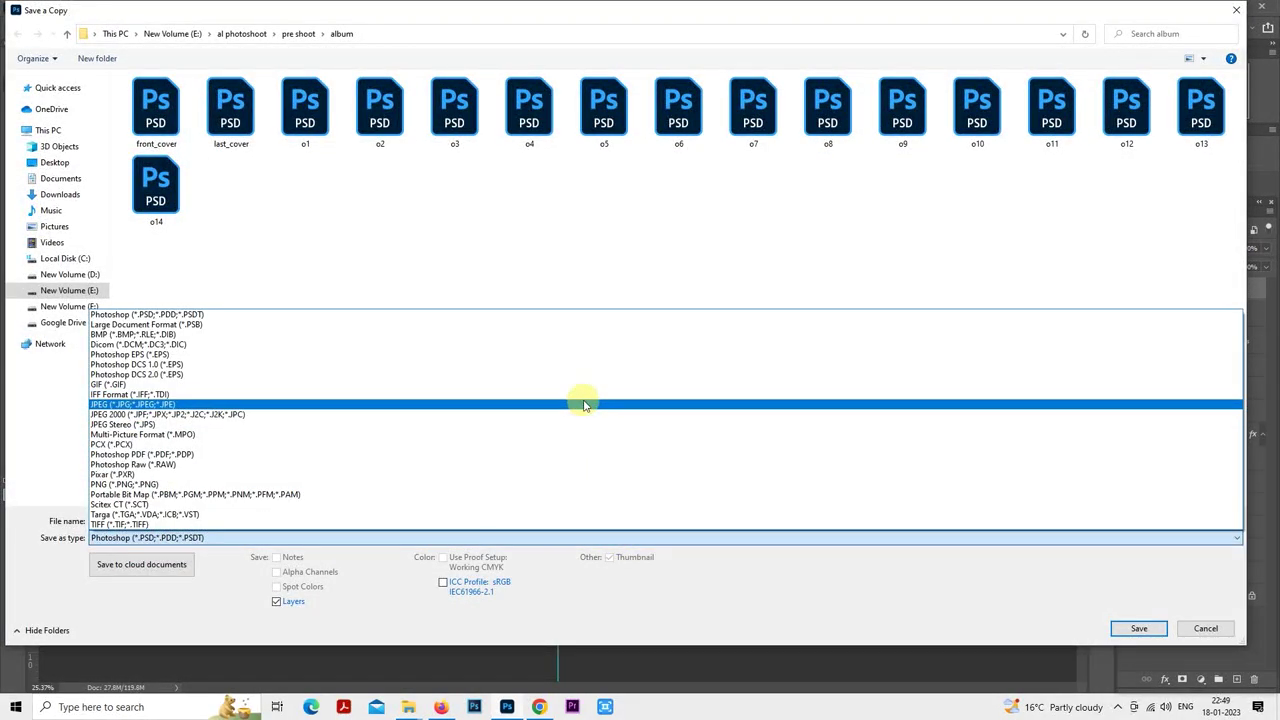
click(583, 414)
click(1125, 631)
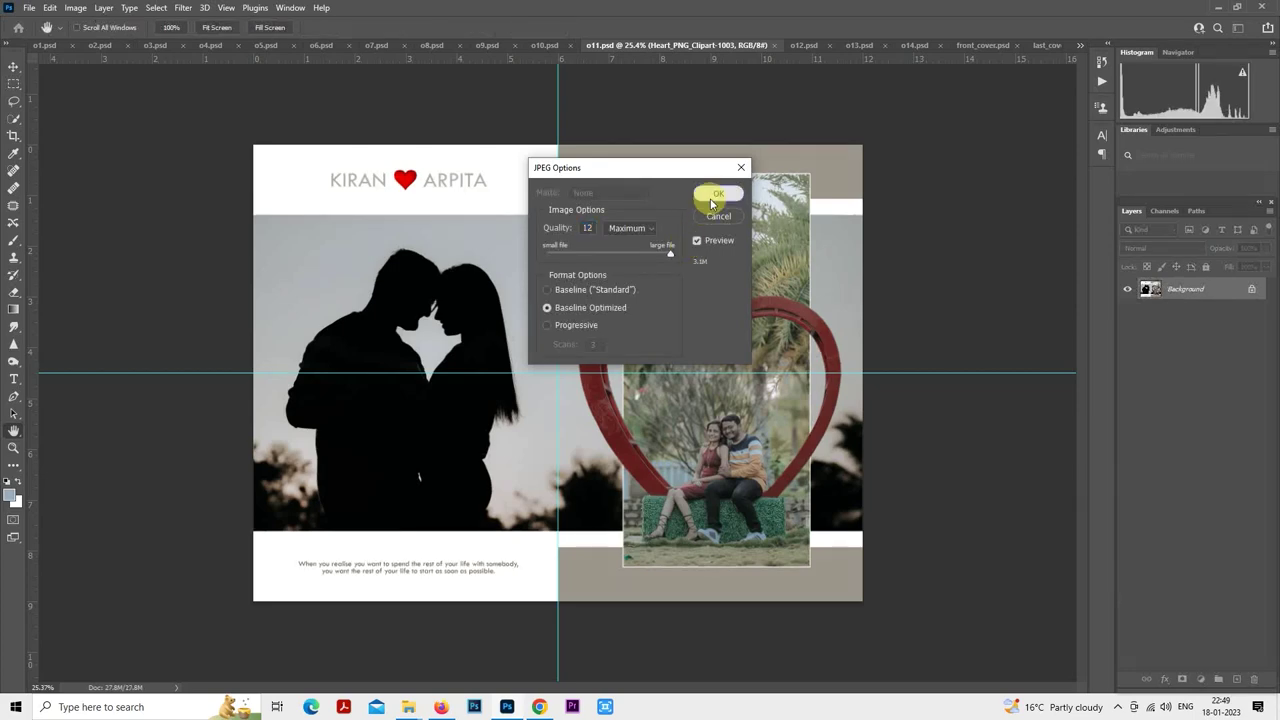
click(716, 193)
click(801, 46)
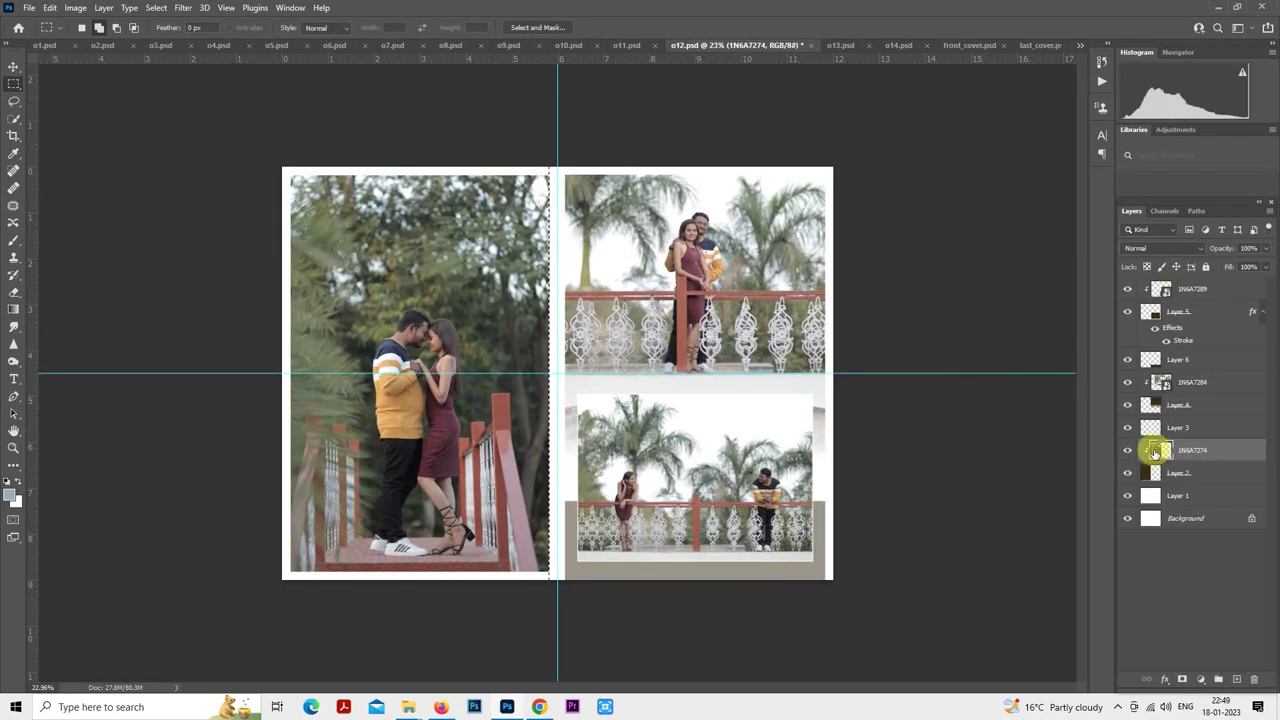
- Grade the left 1N6A7274 photo with the 10portraits Camera Raw preset, exposure -0.15, vibrance +27
drag(1155, 452, 818, 365)
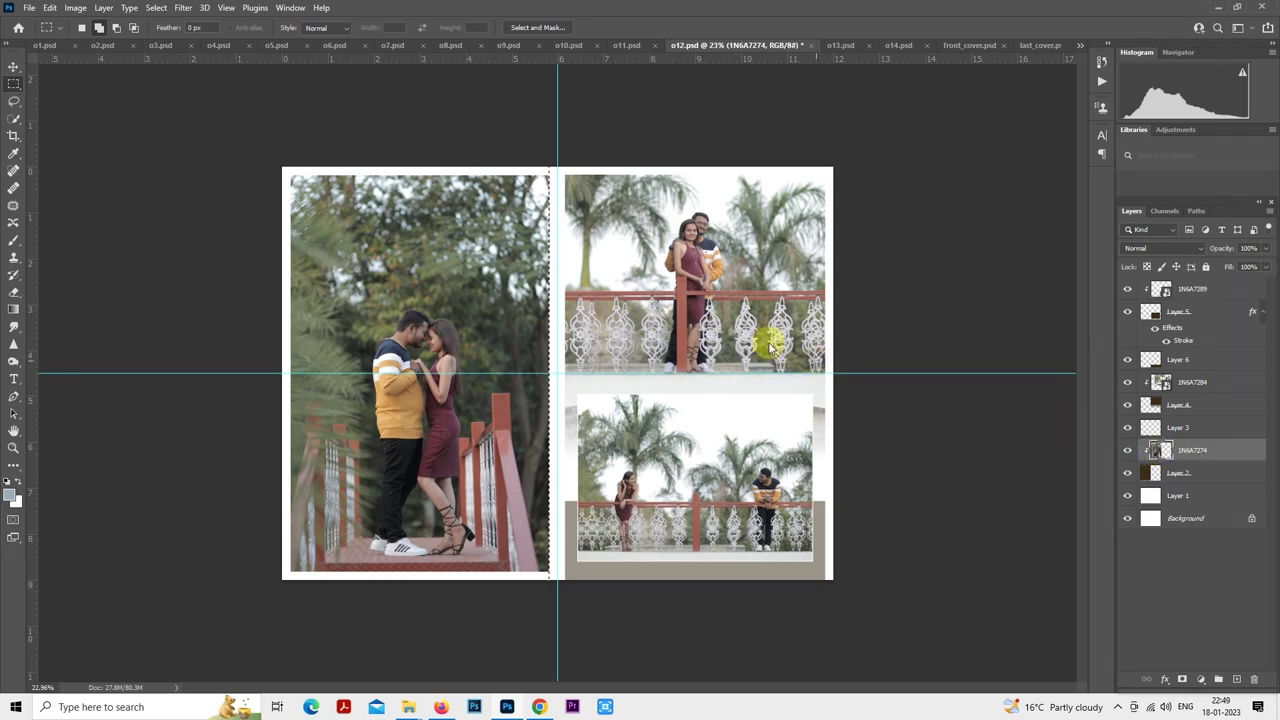
key(ctrl+shift+a)
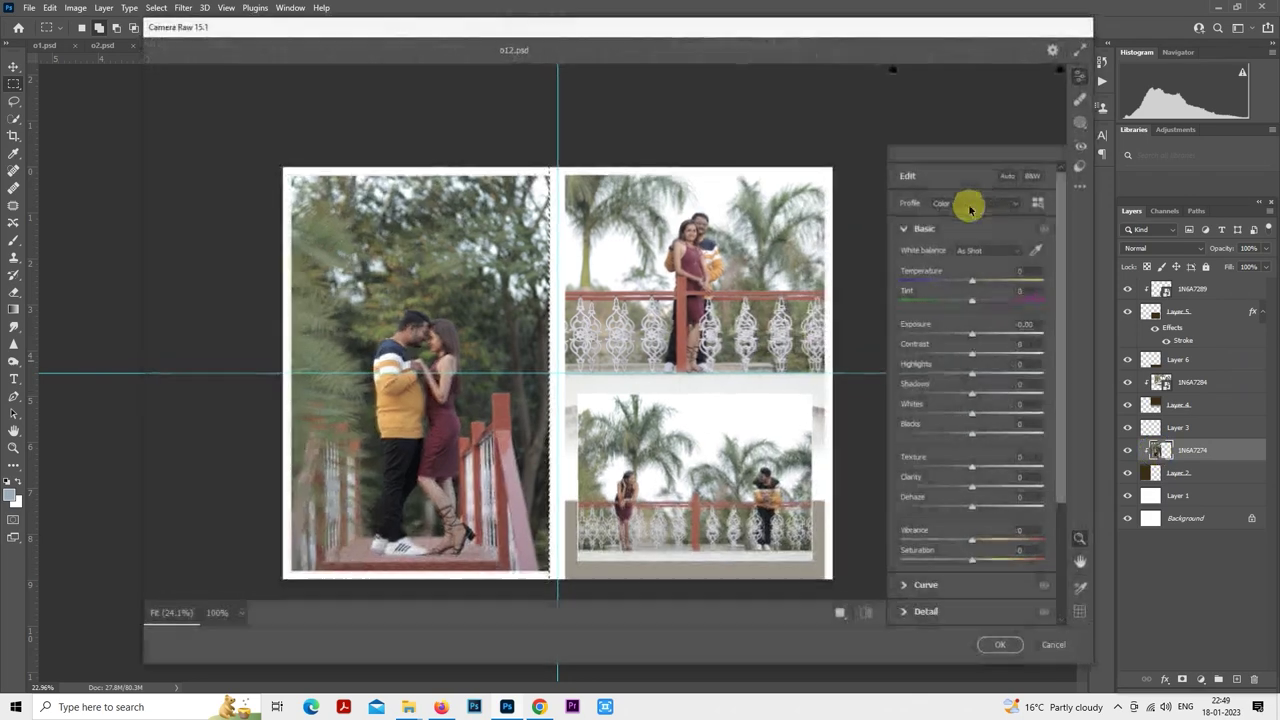
click(1079, 171)
click(971, 265)
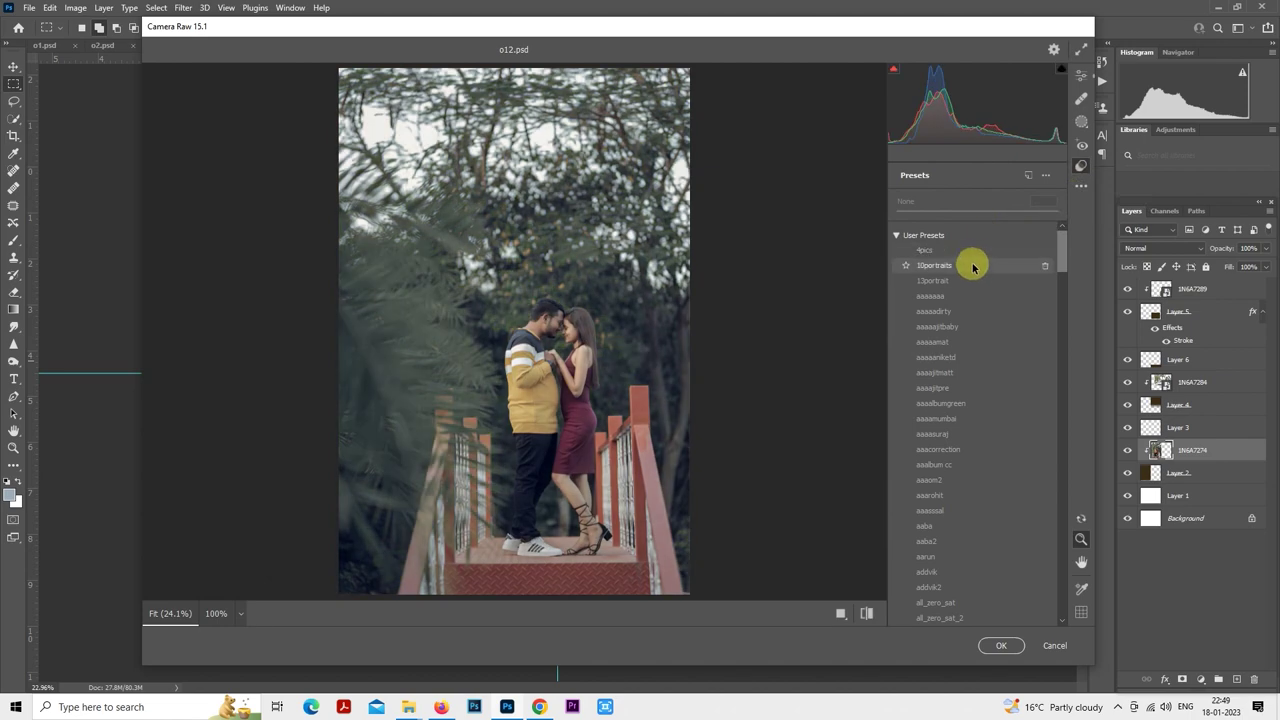
click(1082, 85)
click(976, 336)
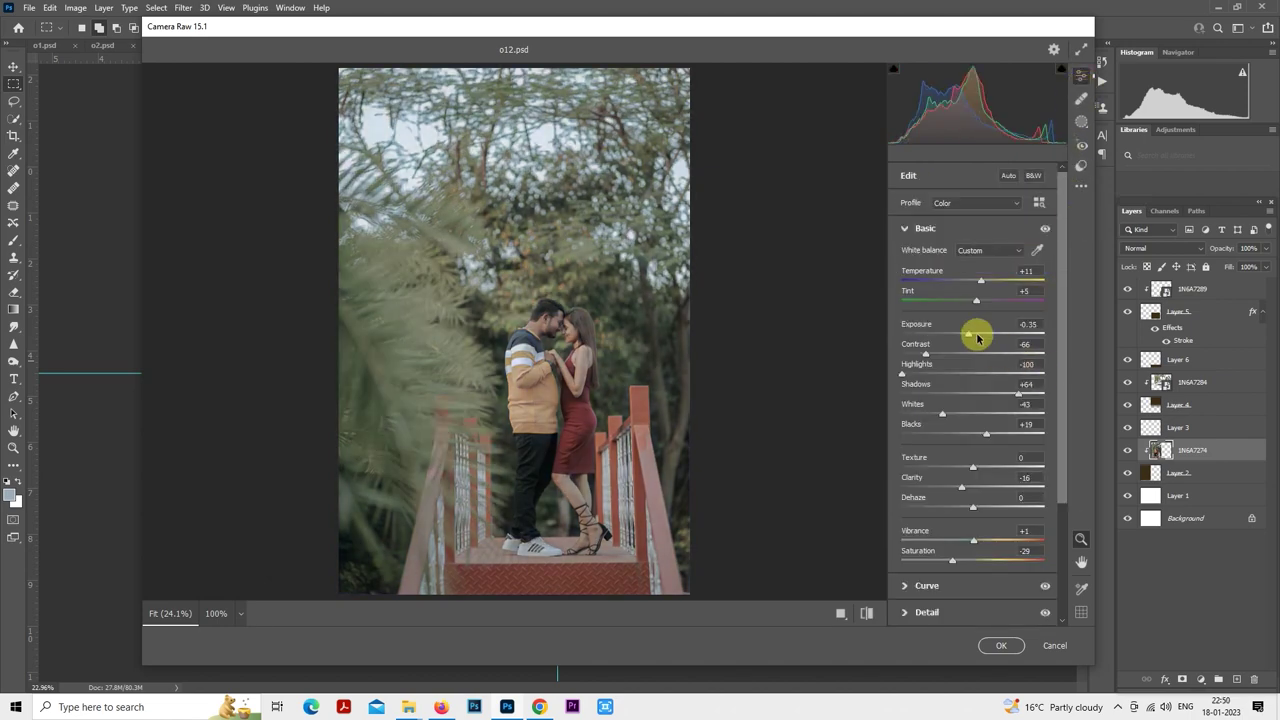
drag(970, 336, 972, 334)
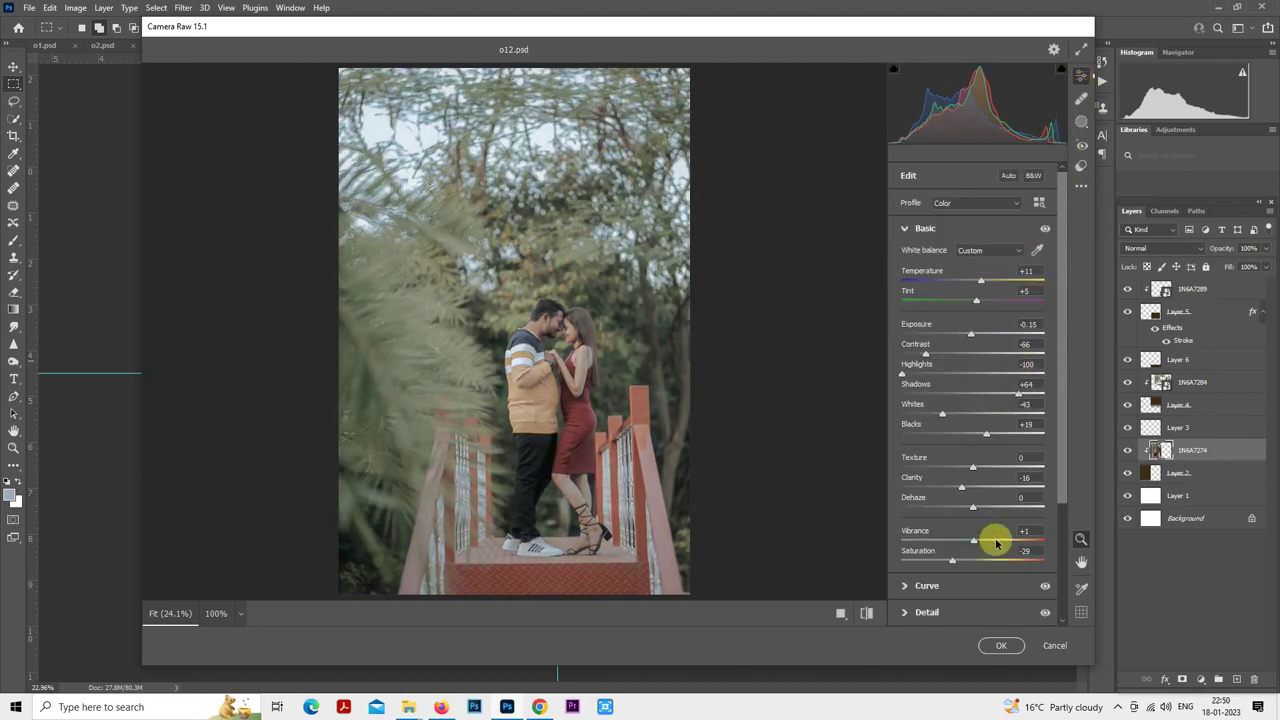
click(1003, 646)
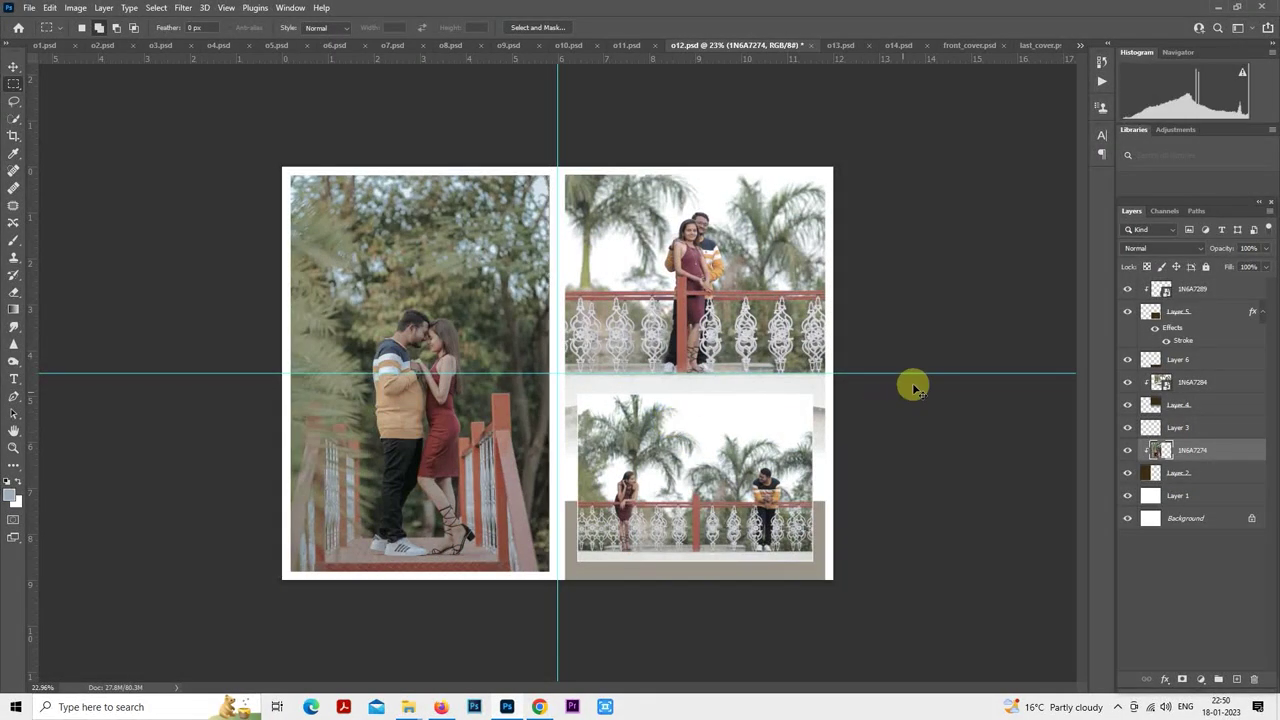
- Rasterize the 1N6A7284 bridge photo layer and load its pixels as a selection
right_click(1186, 380)
click(1160, 362)
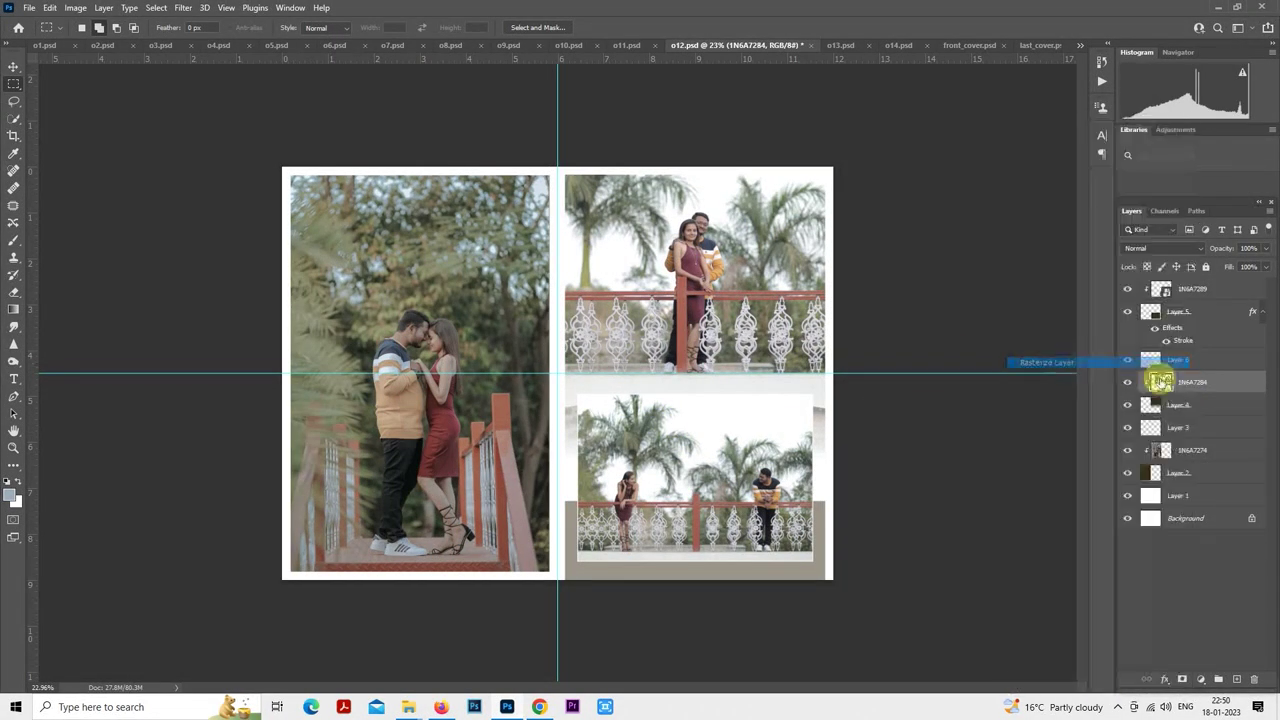
ctrl+click(1160, 381)
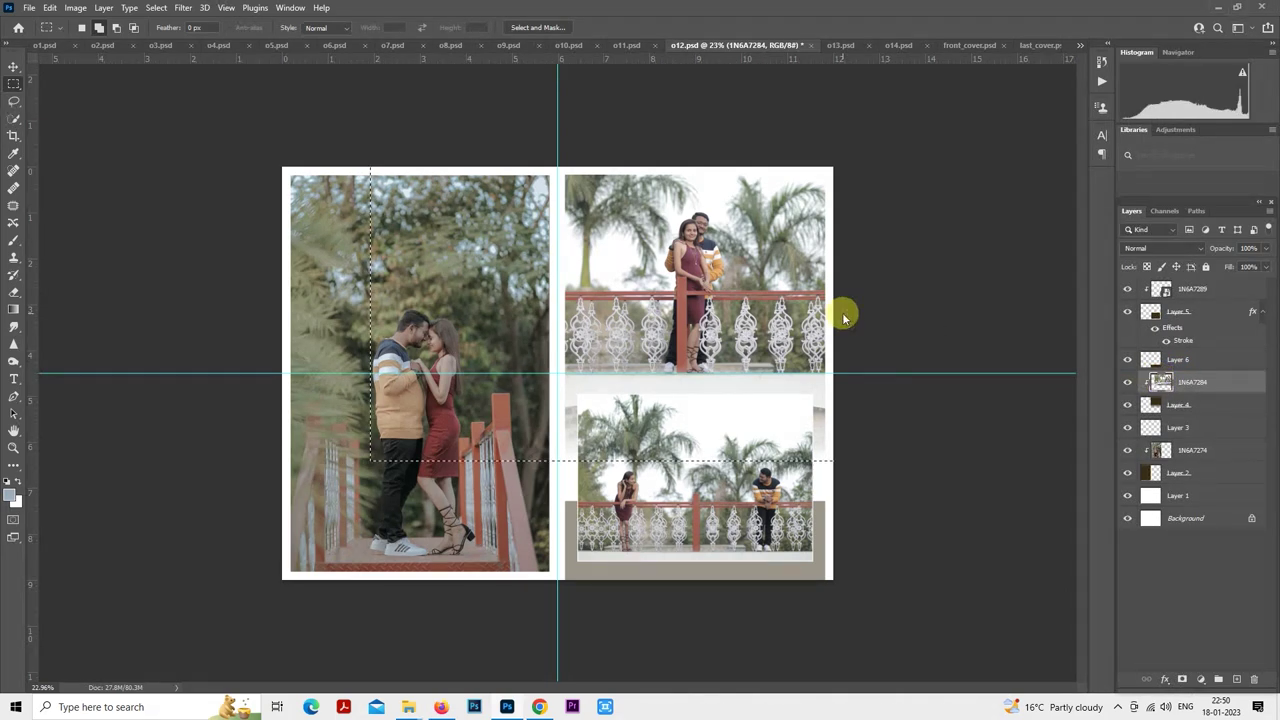
- Grade it in Camera Raw with a portrait preset: exposure -0.85, highlights -73, shadows +45, vibrance +30
key(ctrl+shift+a)
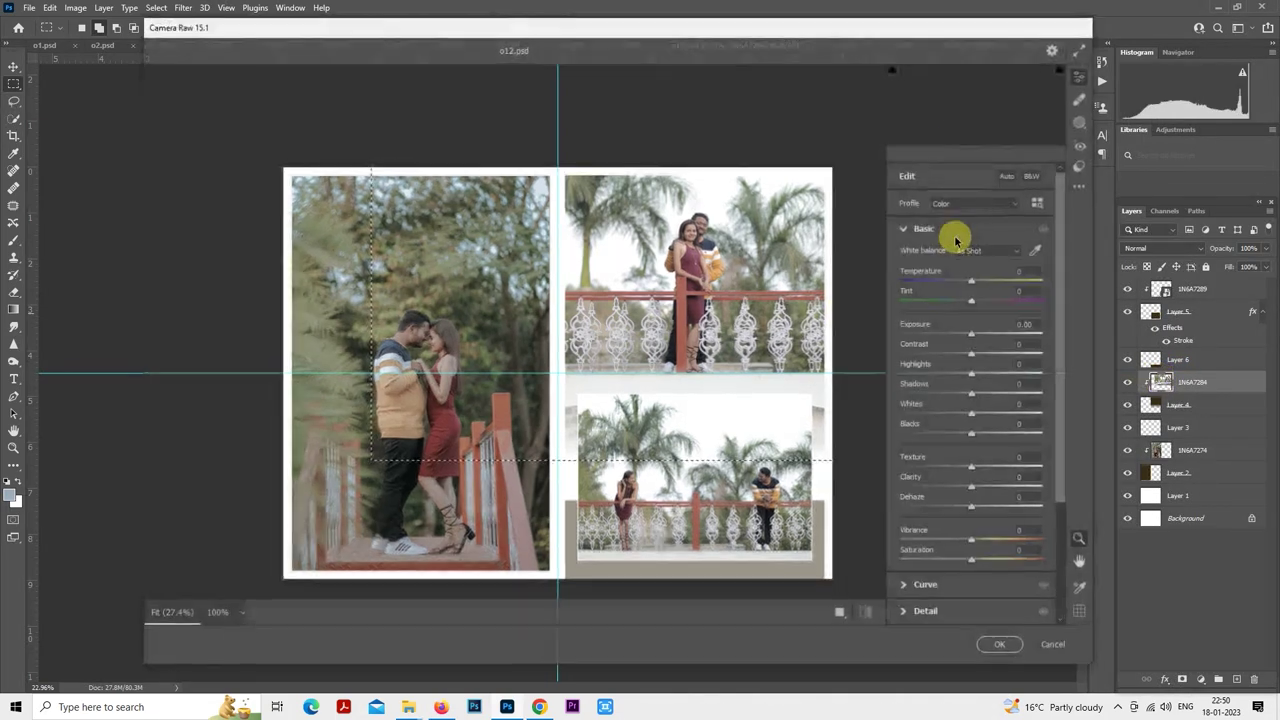
click(983, 283)
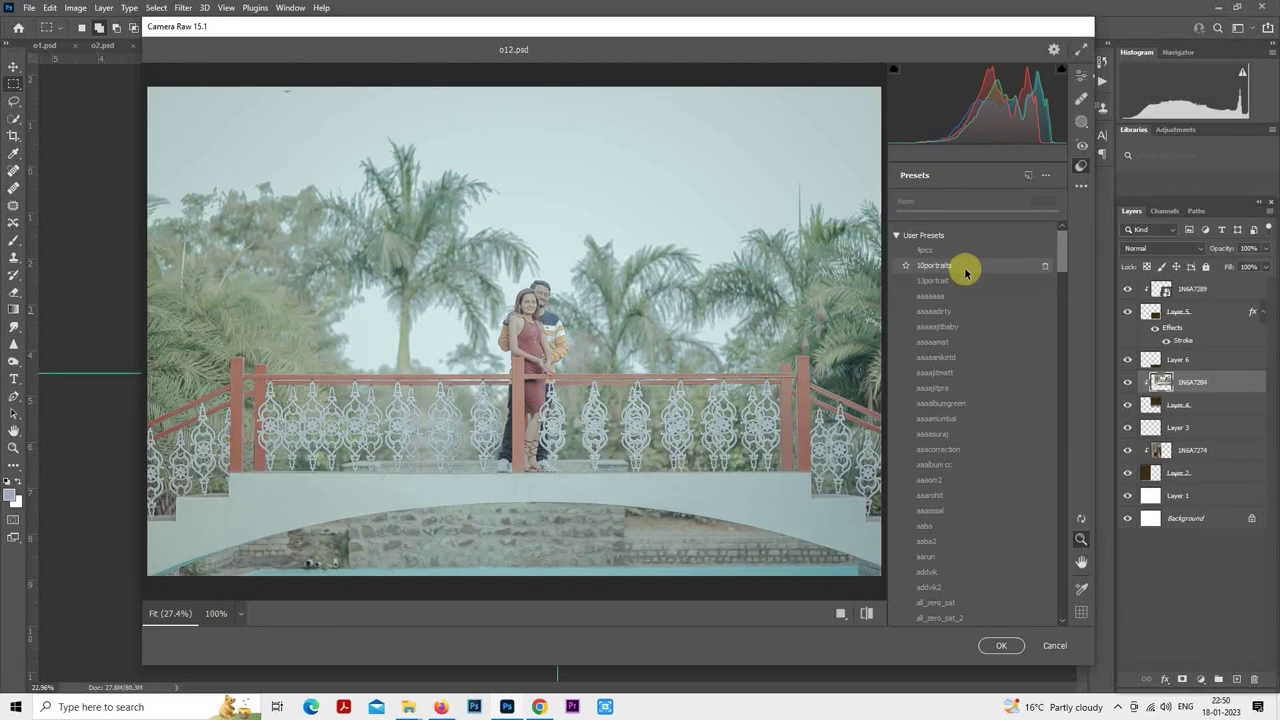
click(1082, 77)
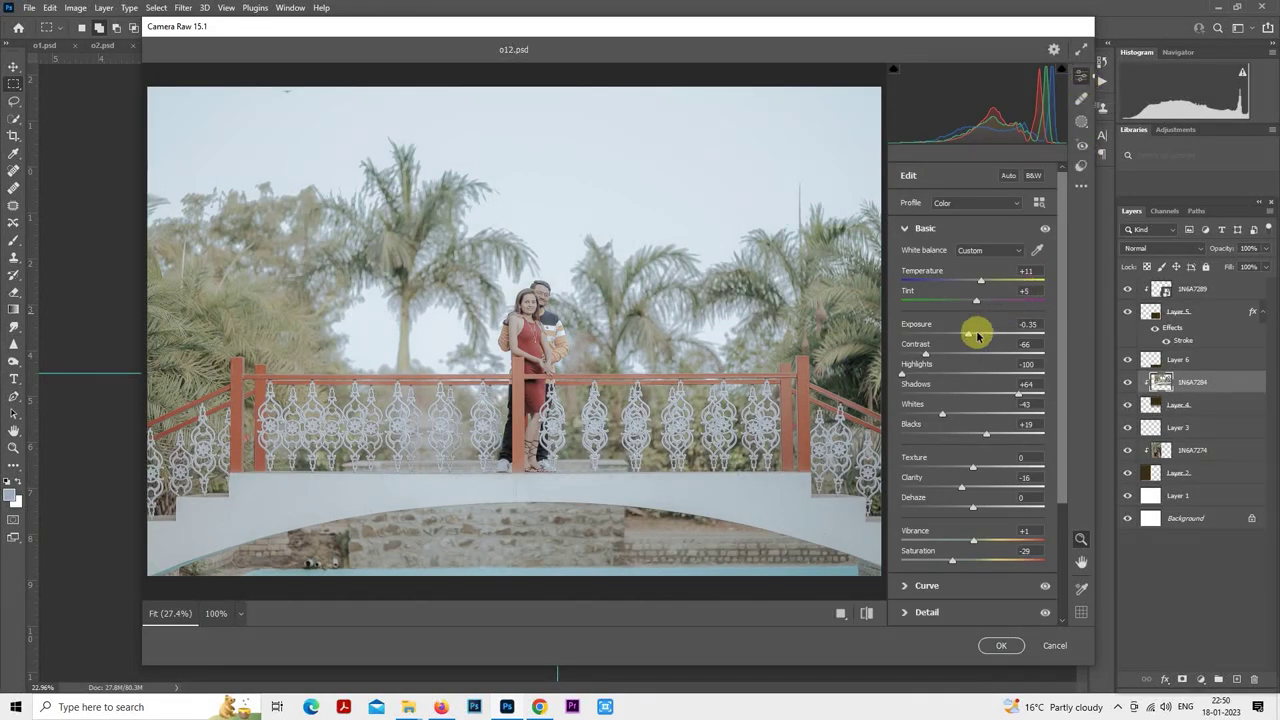
drag(960, 335, 957, 337)
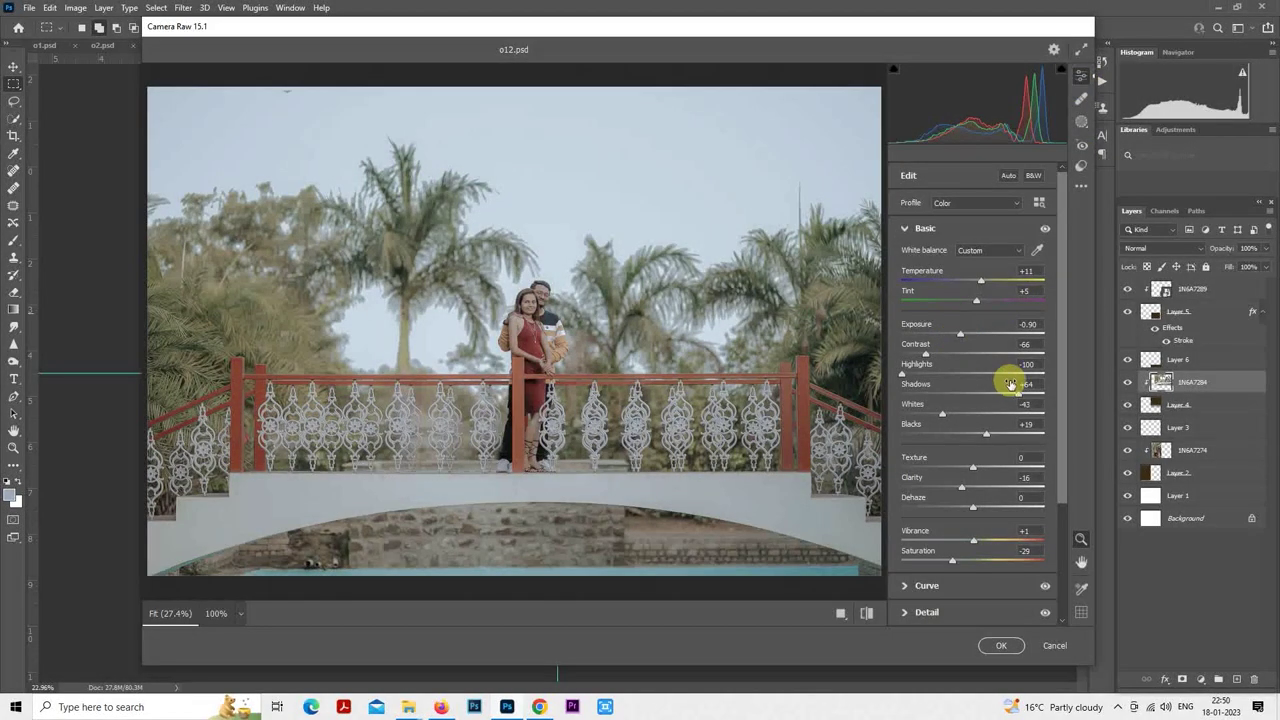
drag(1002, 395, 1007, 433)
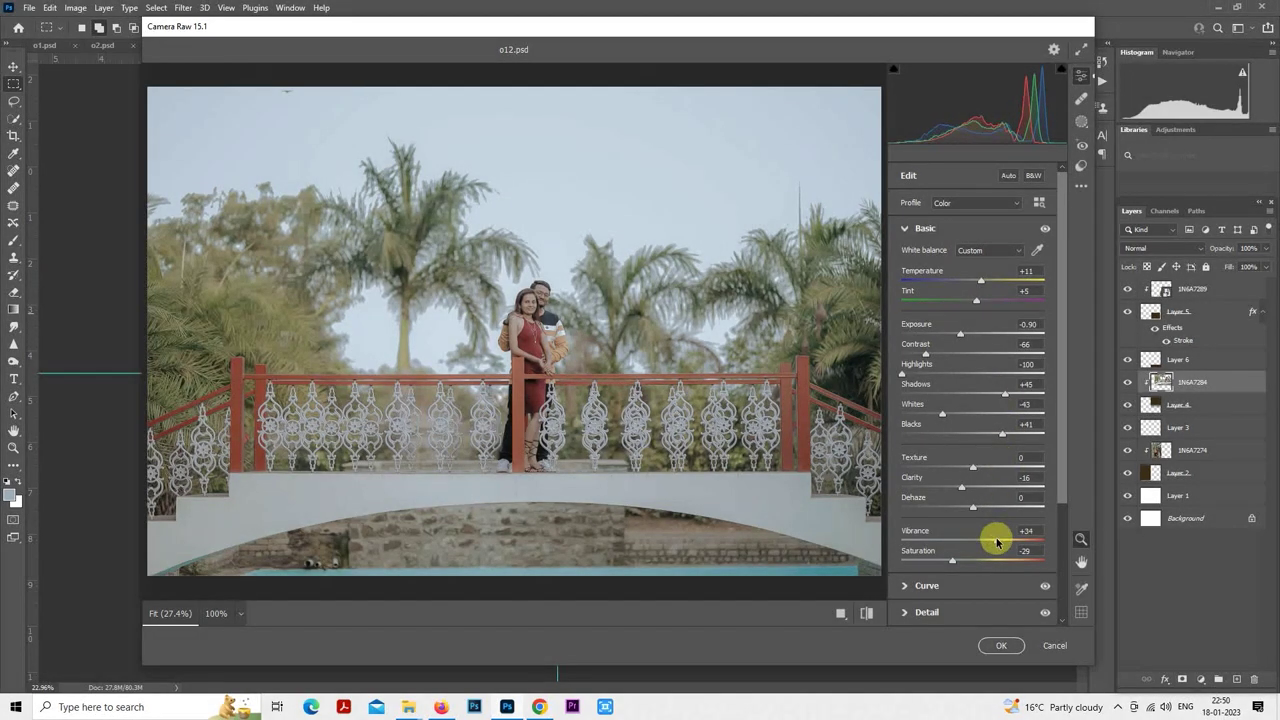
drag(995, 541, 992, 541)
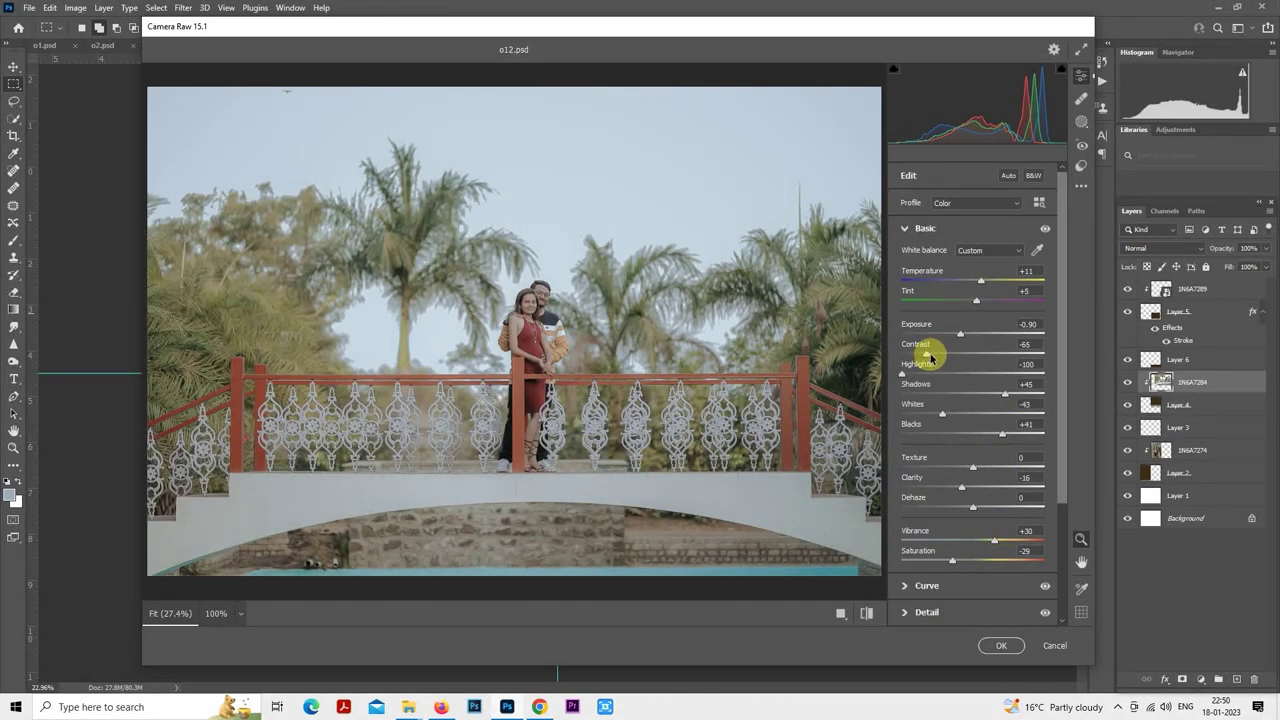
drag(929, 356, 964, 332)
click(925, 375)
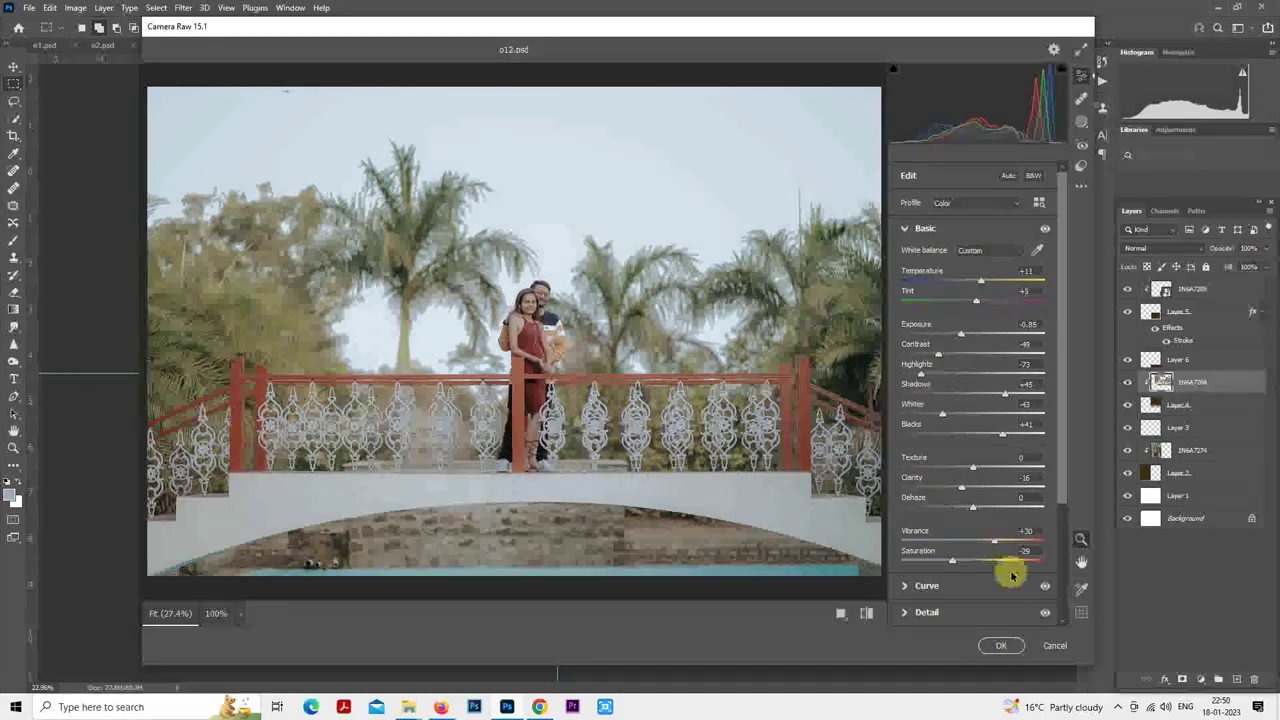
click(1001, 645)
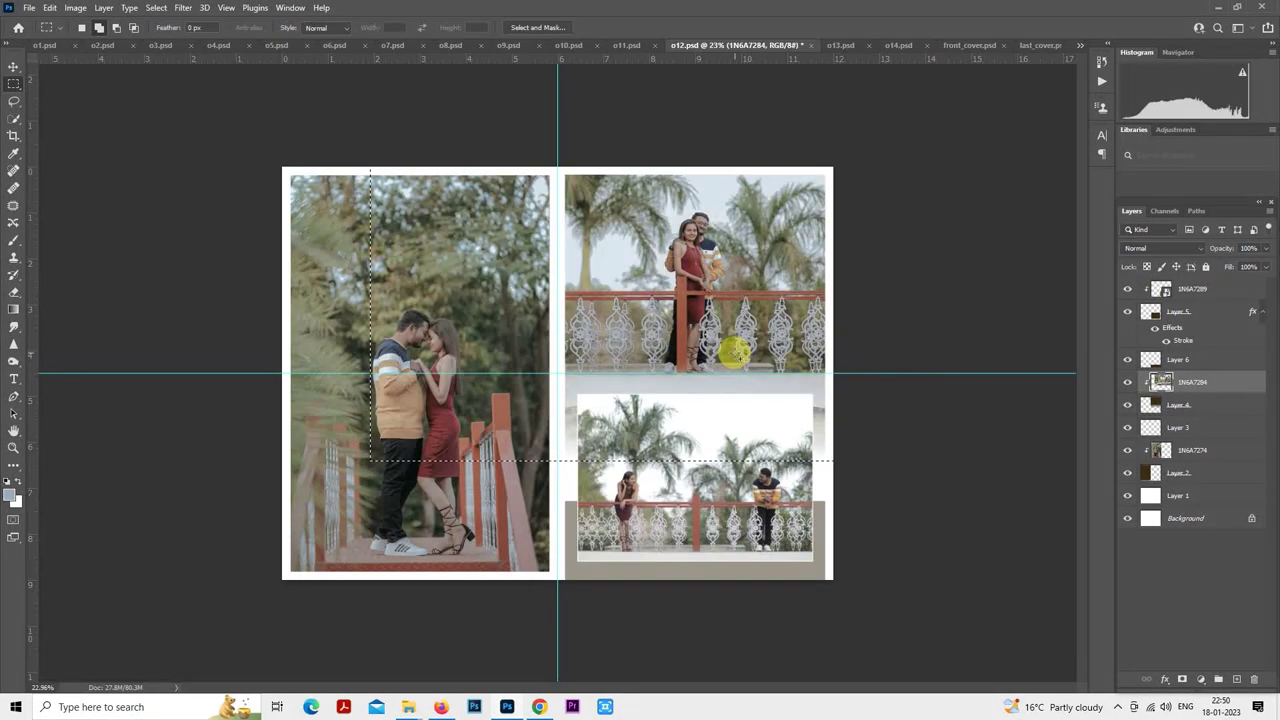
- Rasterize the top layer 1N6A7289 and load its pixels as a selection
click(1190, 289)
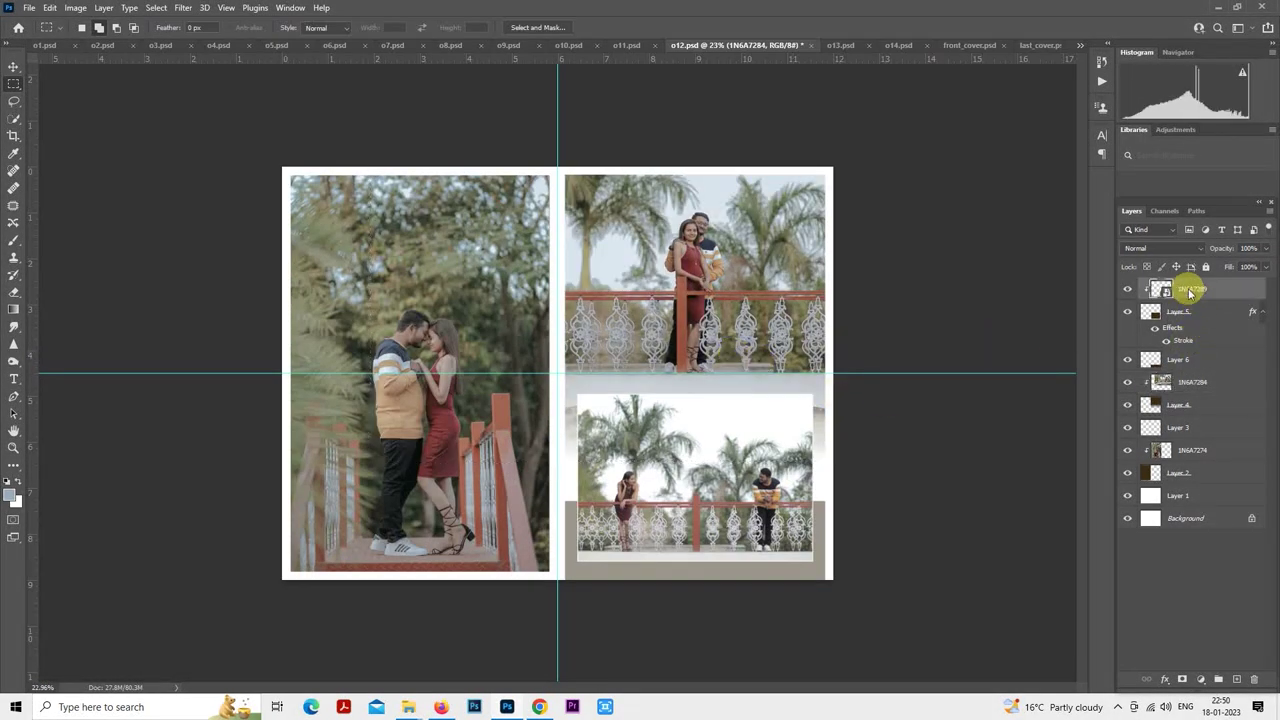
right_click(1188, 289)
click(1091, 362)
ctrl+click(1160, 289)
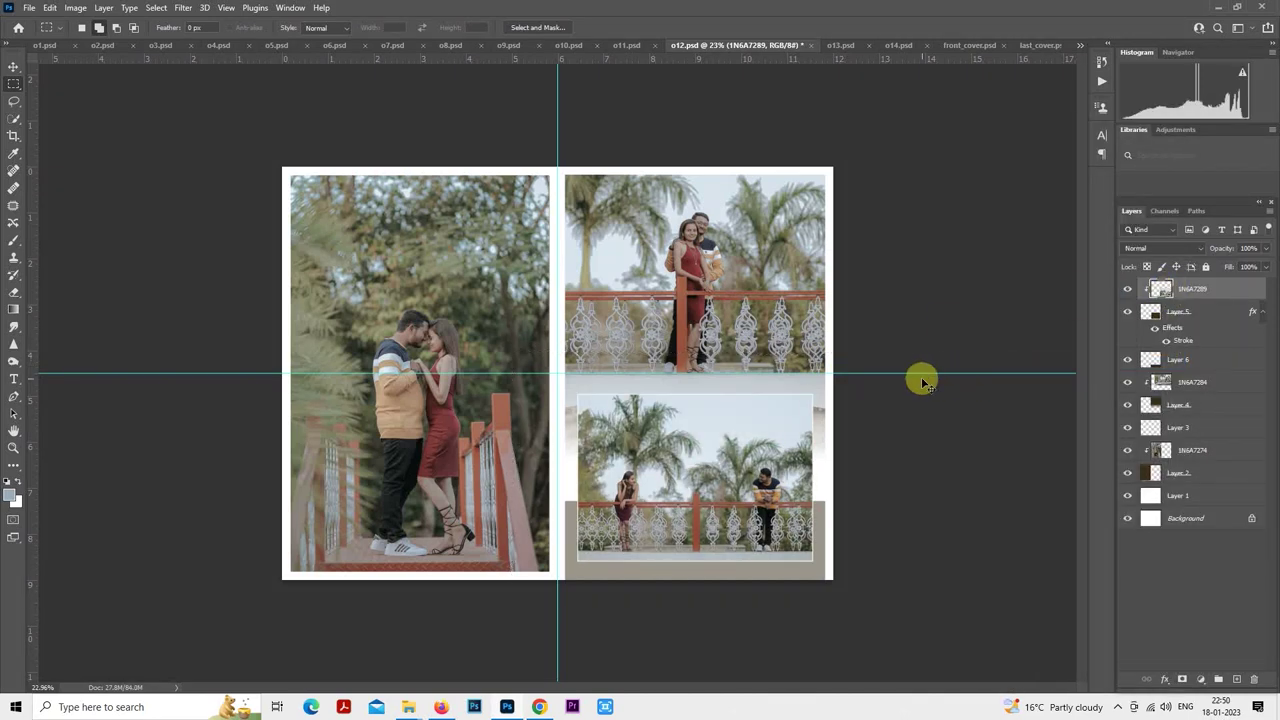
scroll(752, 515, up, 3)
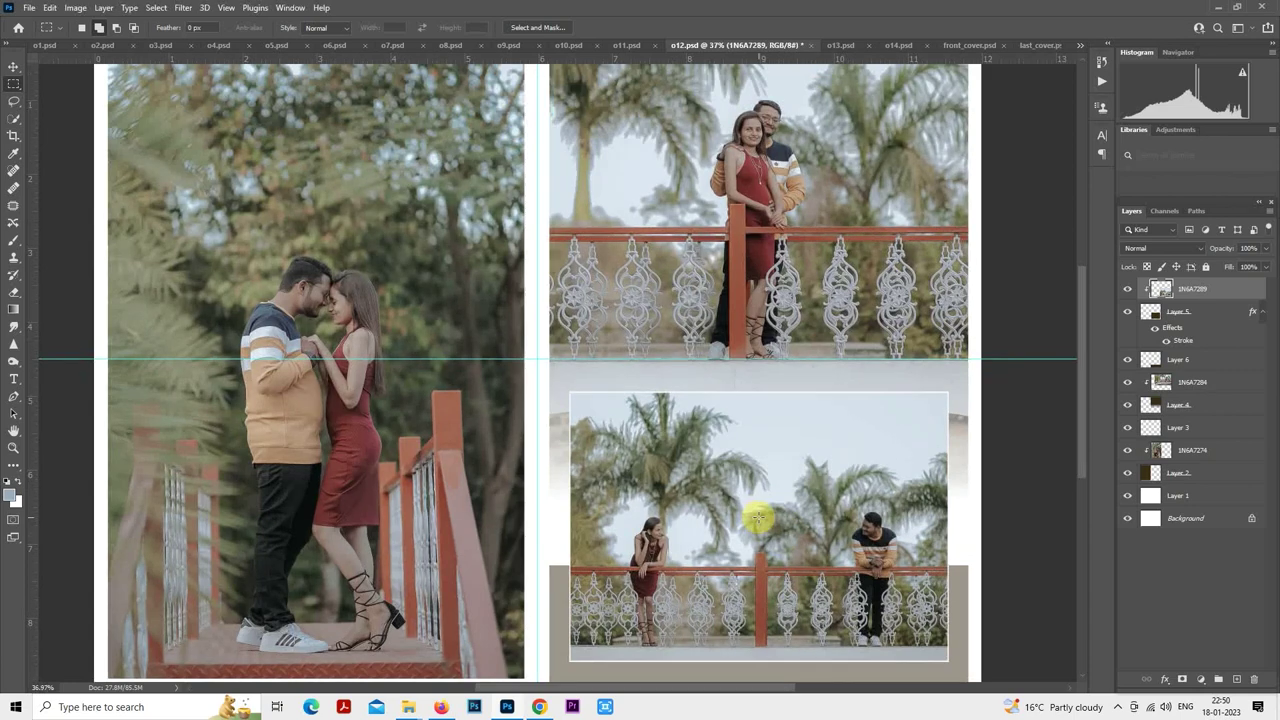
scroll(758, 516, down, 2)
- Select the left photo 1N6A7274, switch to the Patch tool and zoom in on the woman's face
click(1177, 452)
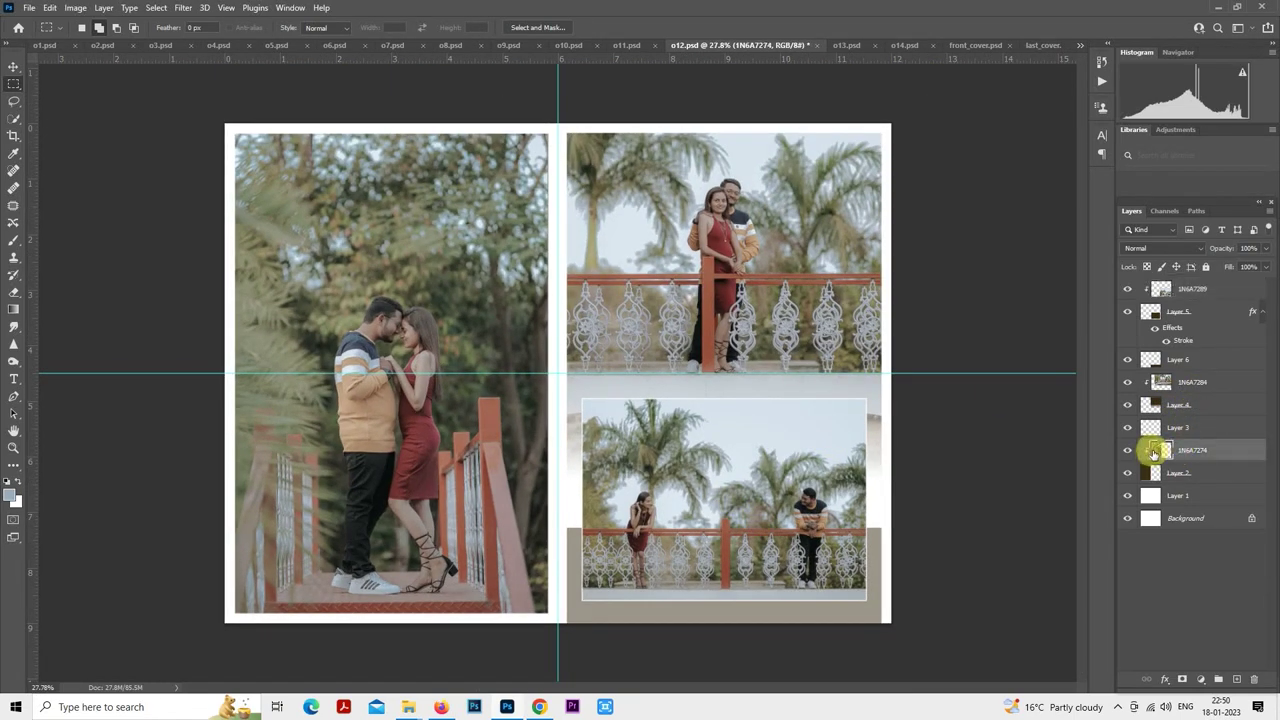
ctrl+click(1154, 452)
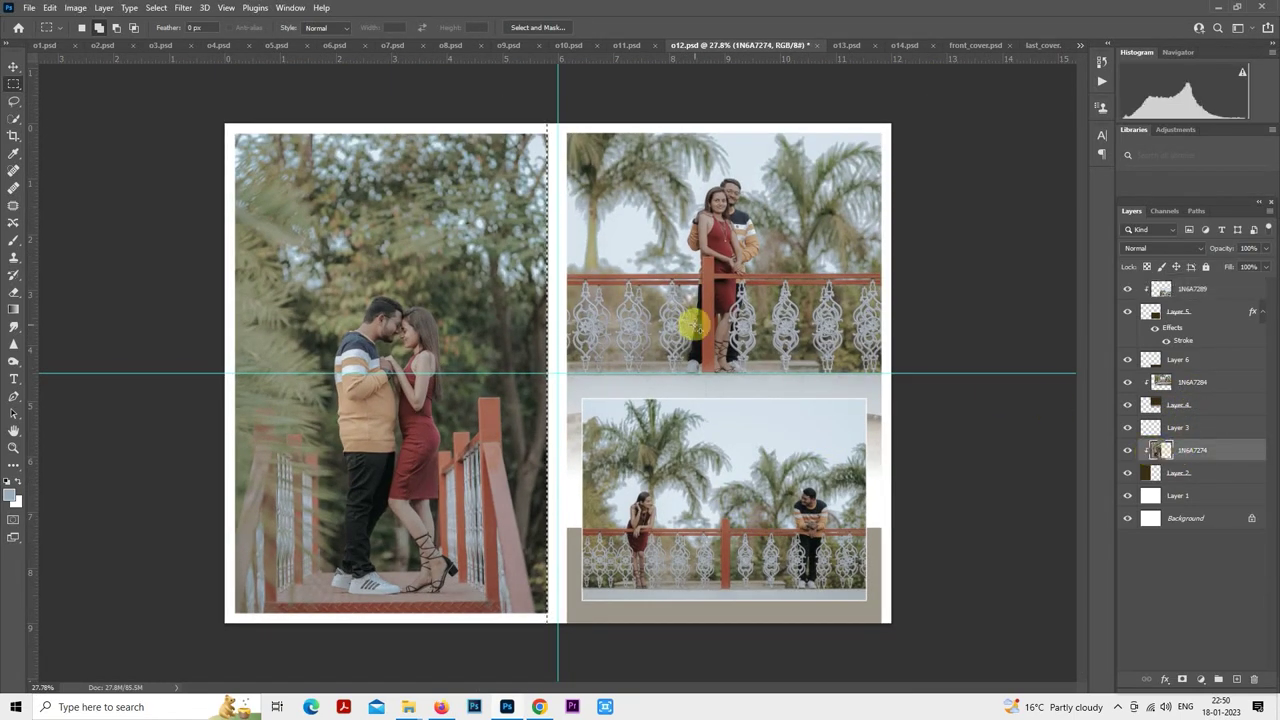
scroll(294, 437, up, 4)
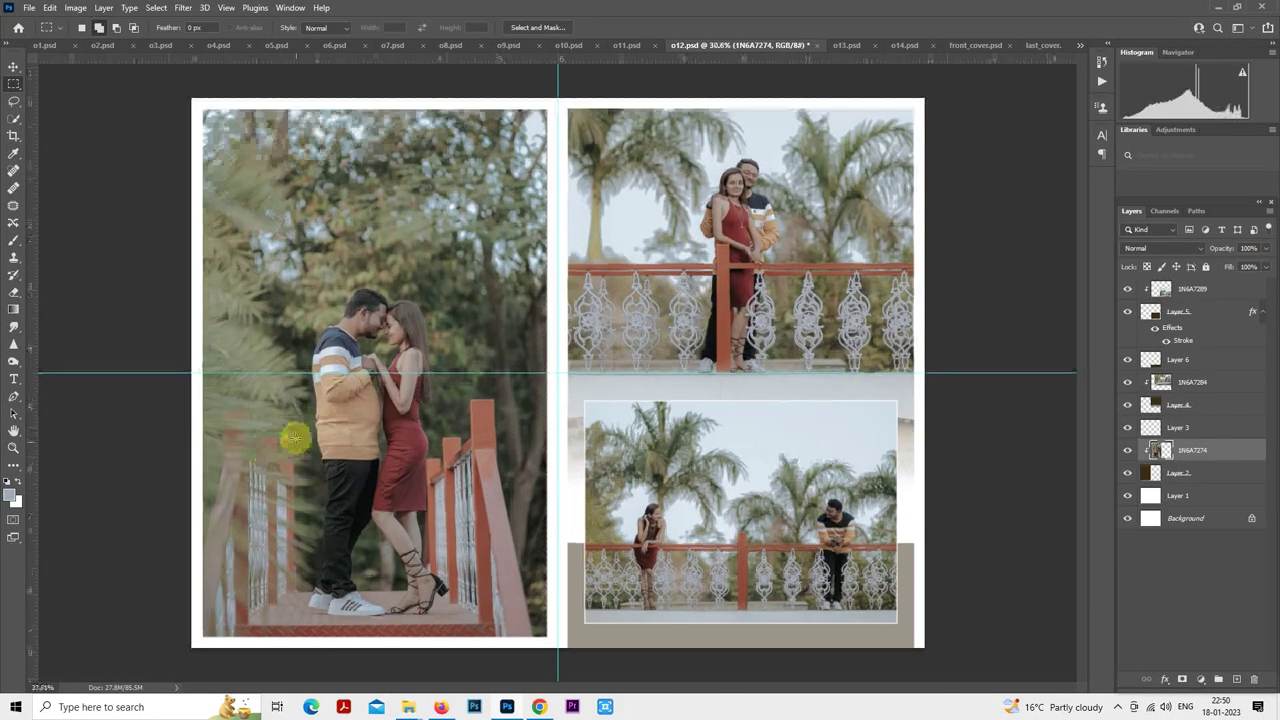
click(14, 171)
scroll(300, 388, up, 4)
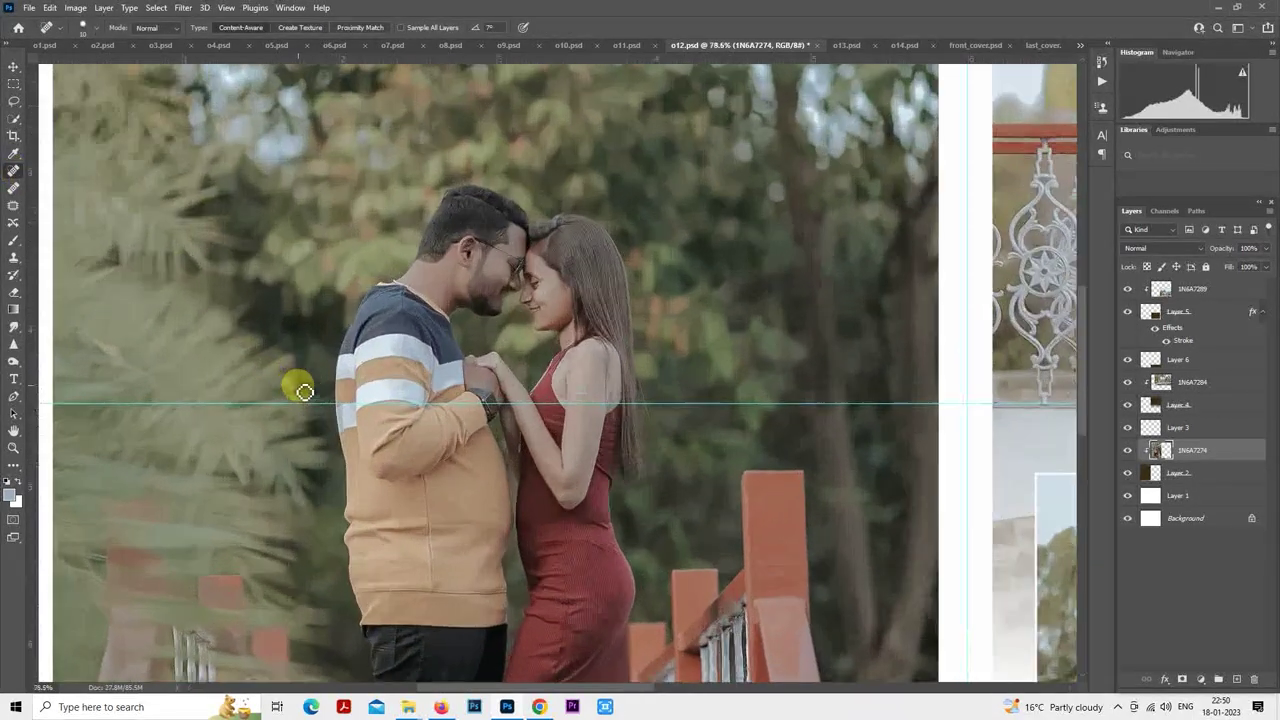
scroll(627, 207, up, 2)
scroll(627, 207, up, 1)
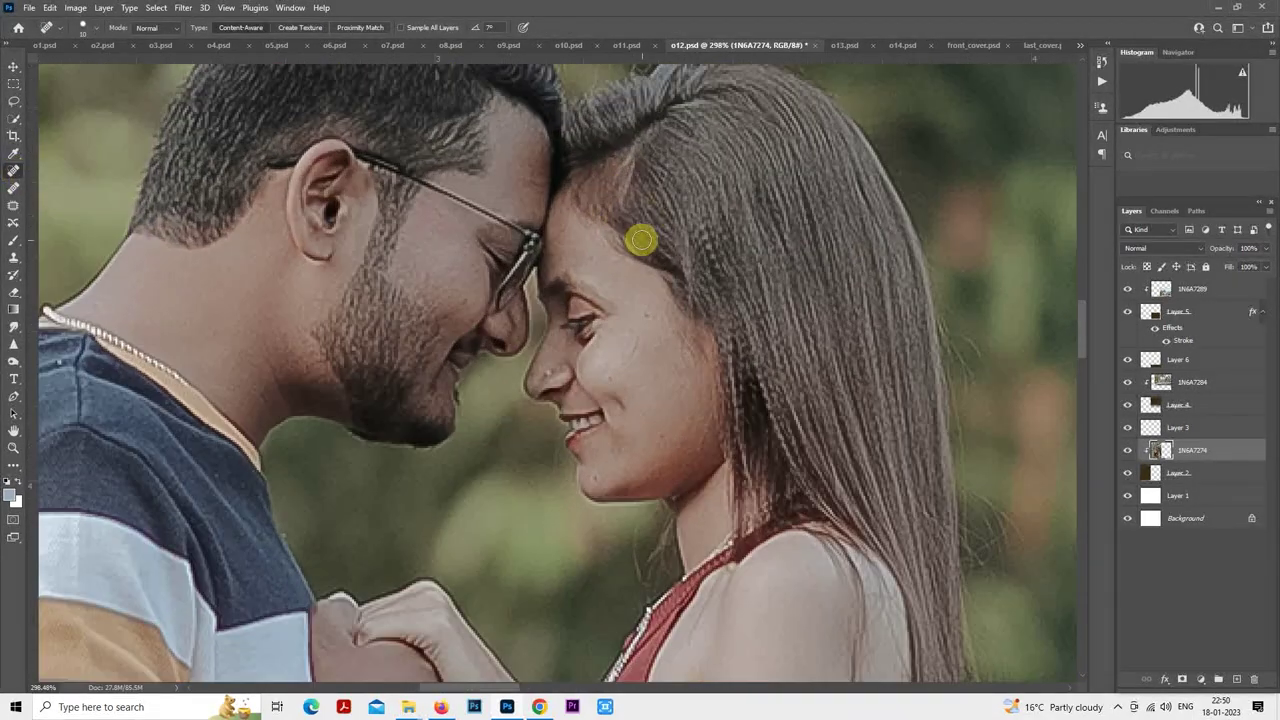
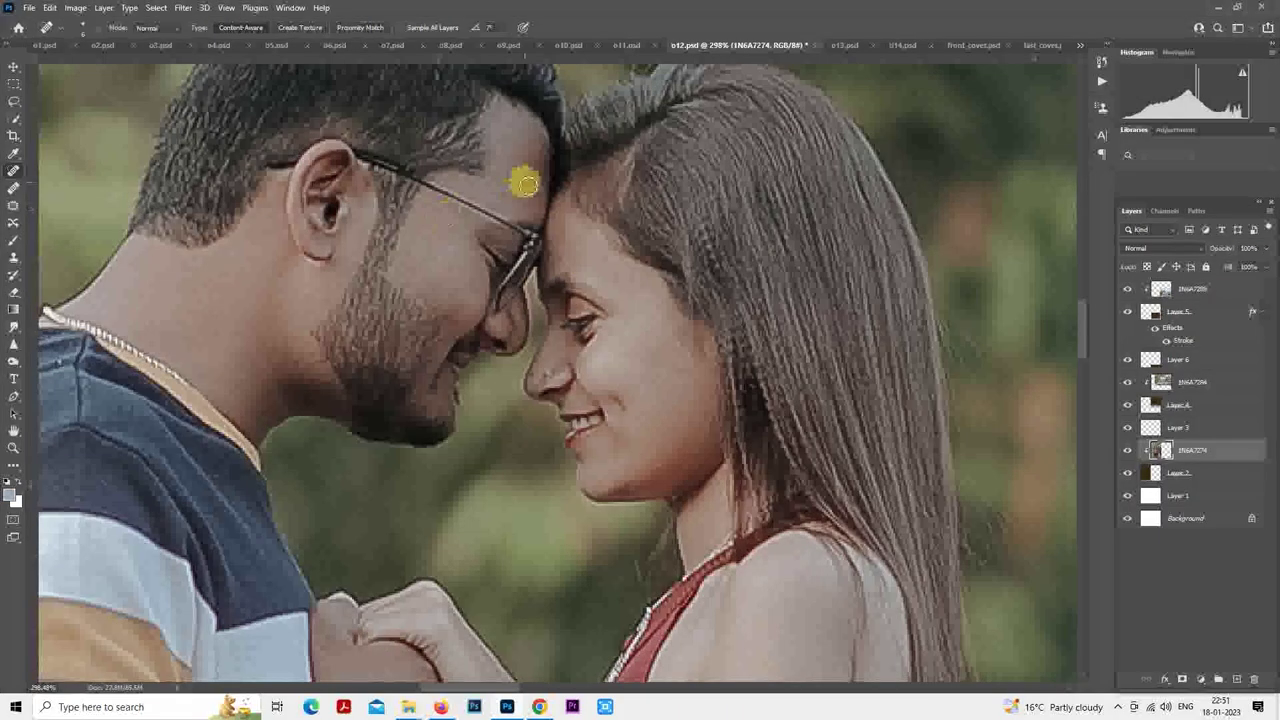
- Smooth the o12 couple's skin with SkinFiner (Amount 65, Medium +80, Coarse +56) after checking the faces at 1:1
scroll(520, 210, down, 5)
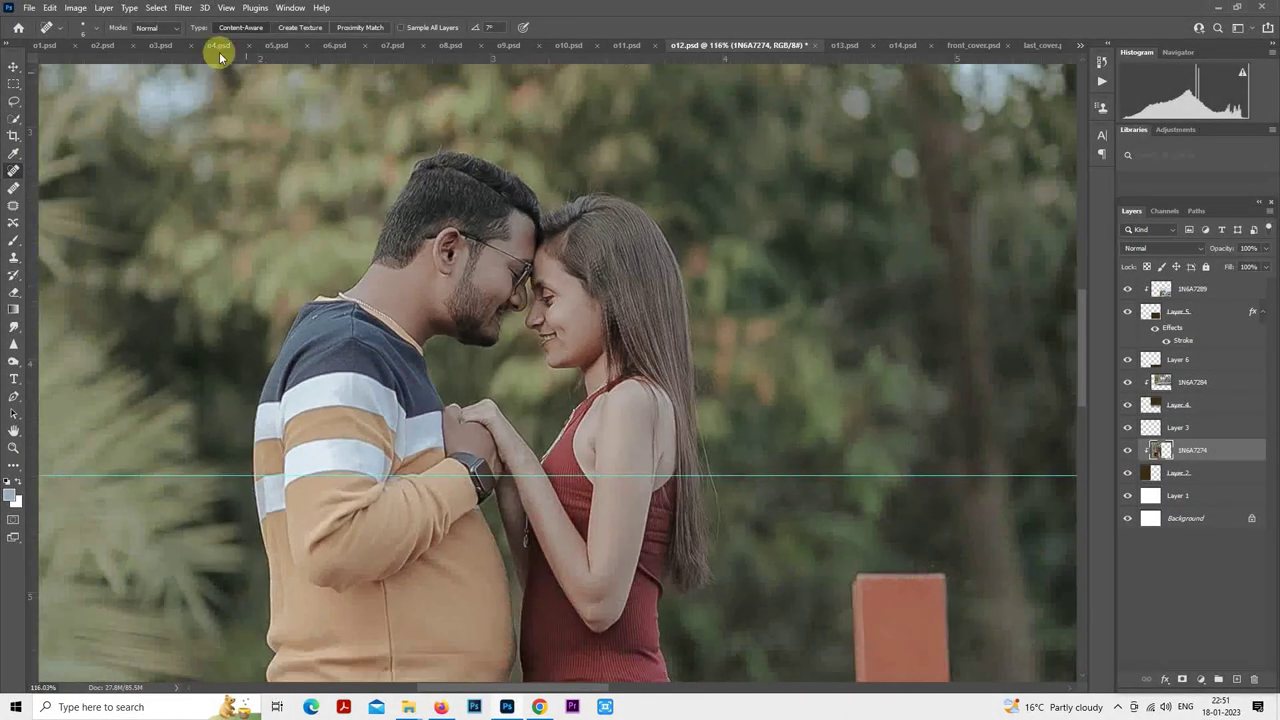
click(183, 7)
mouse_move(293, 365)
click(373, 362)
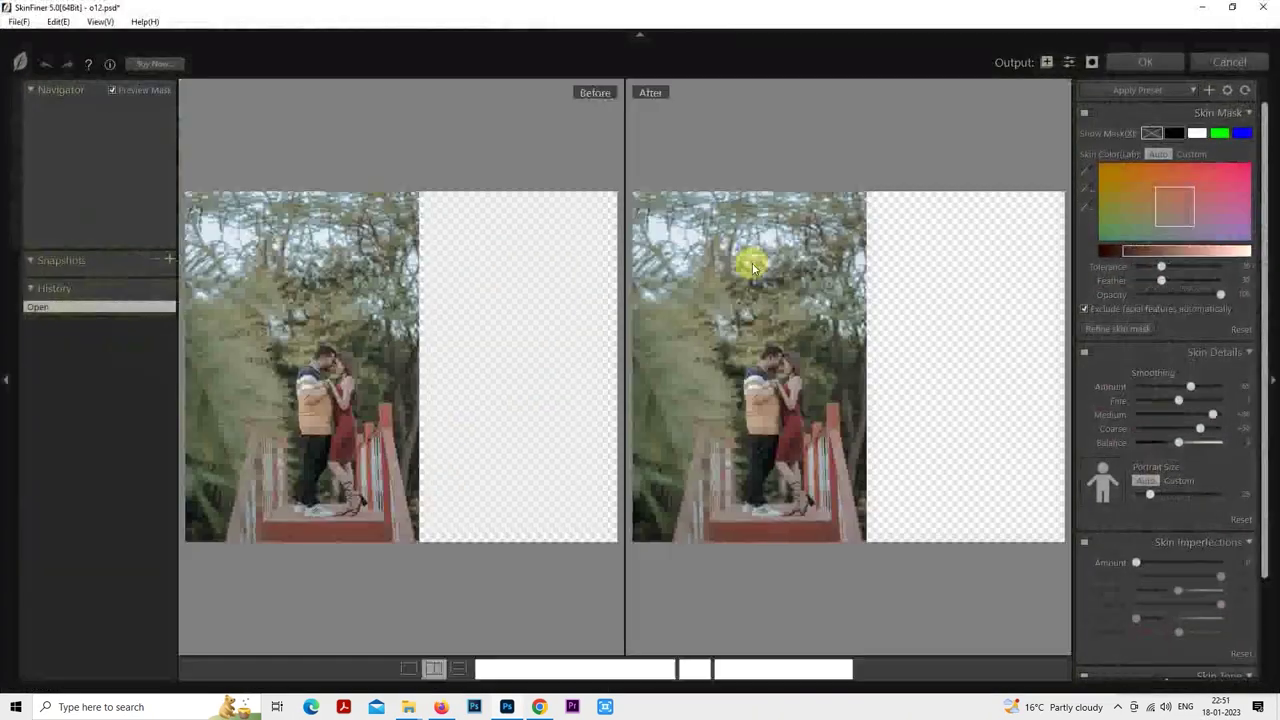
click(779, 373)
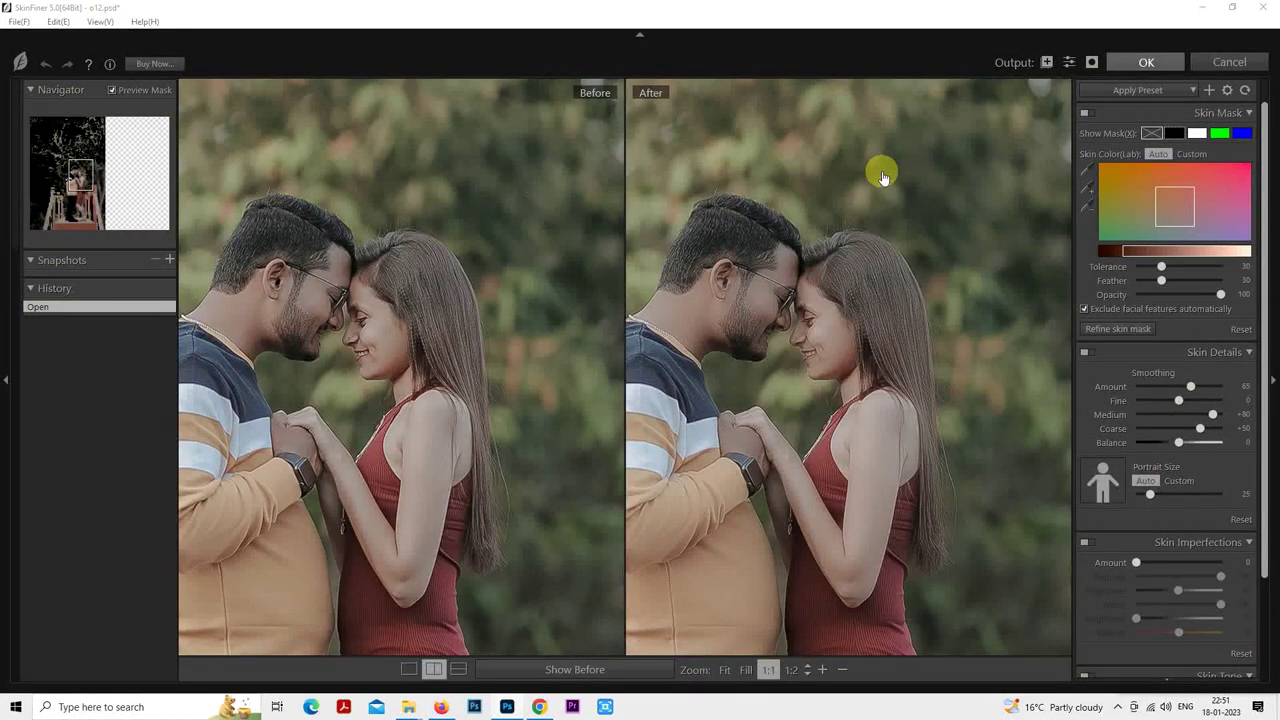
key(Return)
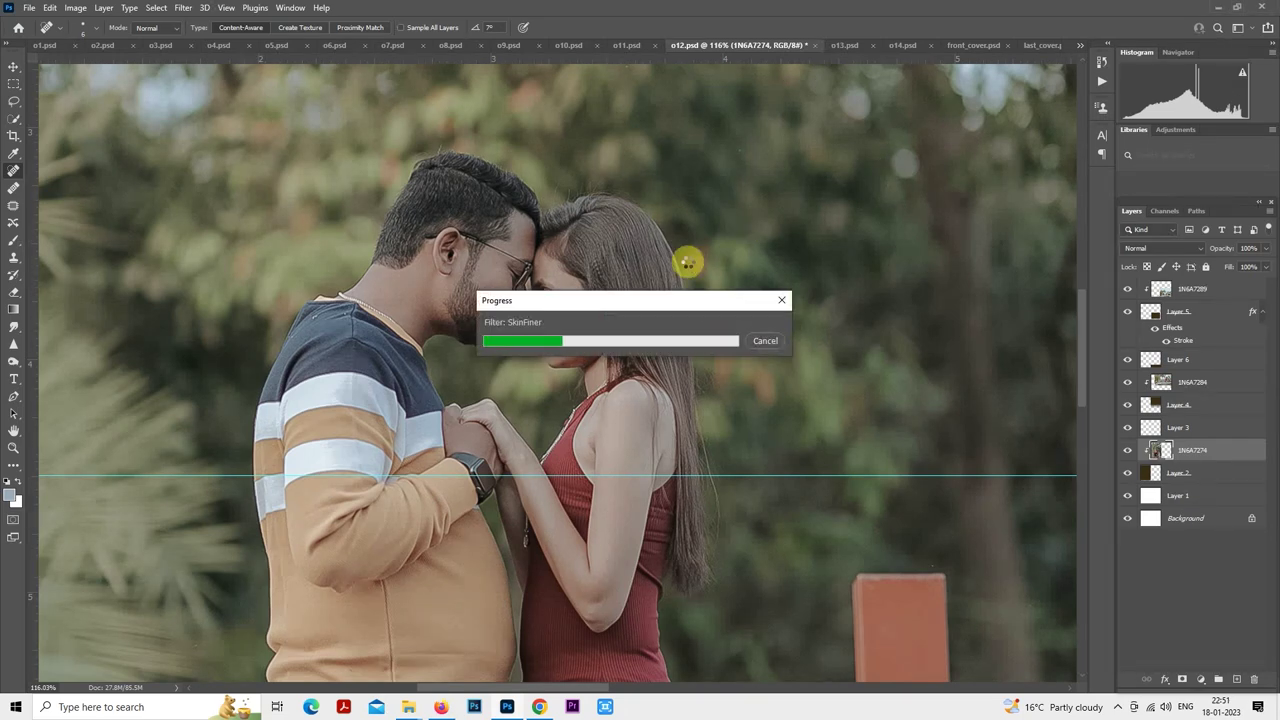
- Save the o12 spread
scroll(688, 263, down, 6)
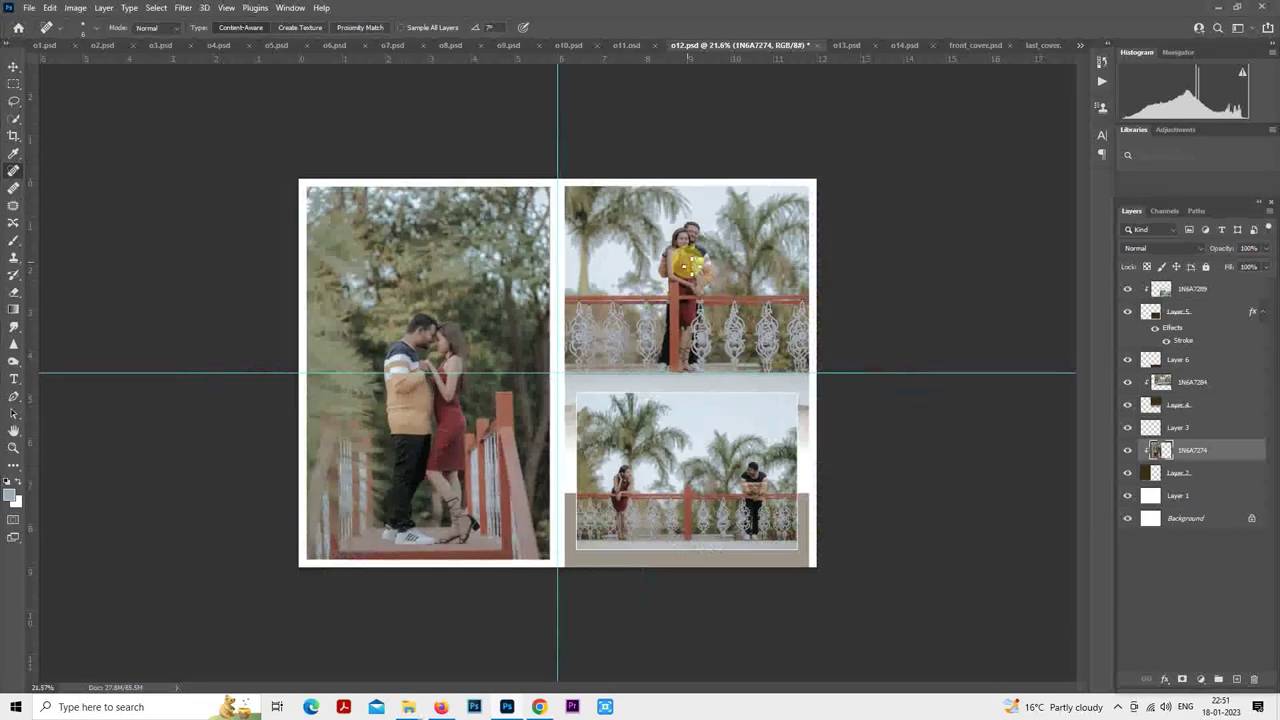
scroll(688, 263, up, 1)
key(ctrl+s)
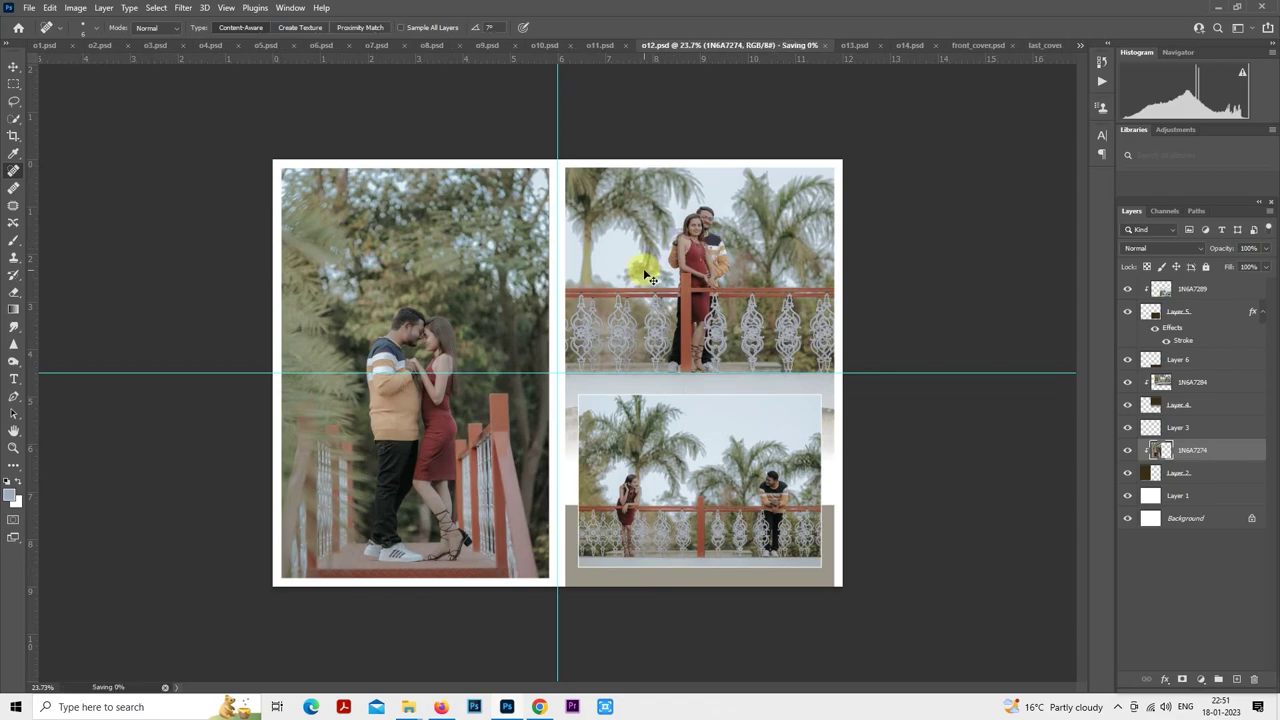
- Save a JPEG copy of o12 at quality 12 Maximum, then bring up the o13 spread
key(ctrl+alt+s)
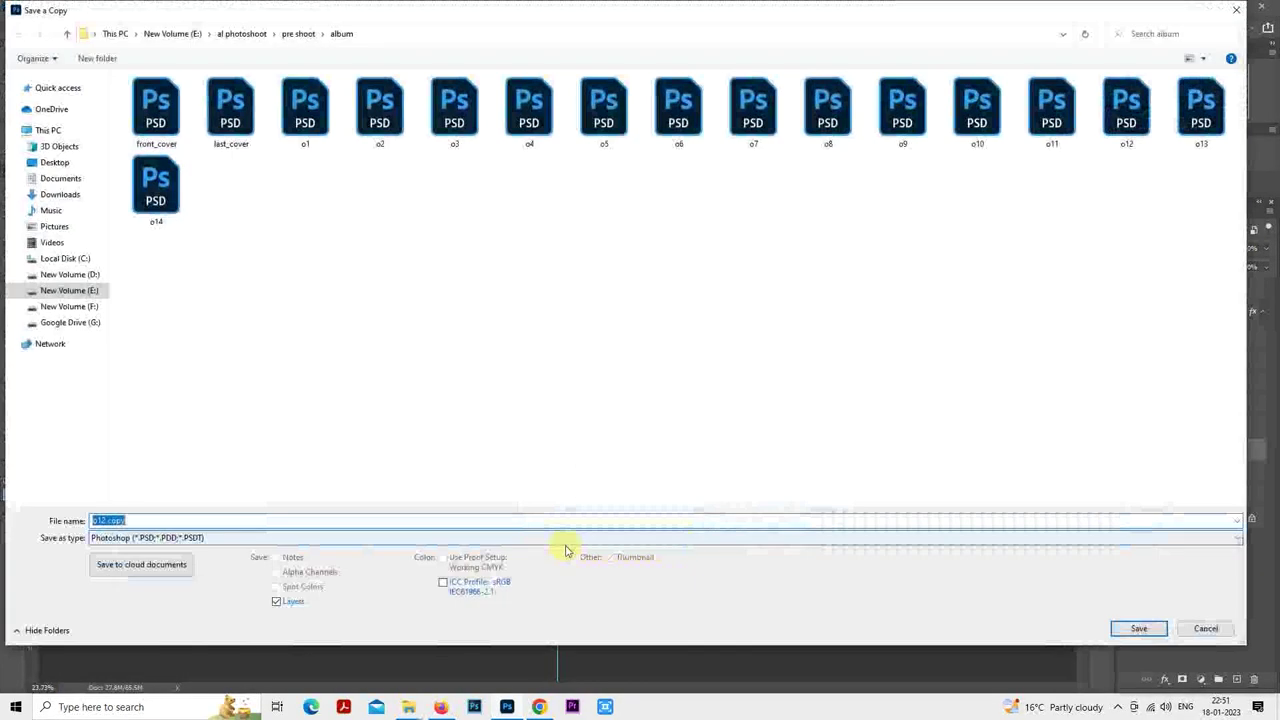
click(569, 538)
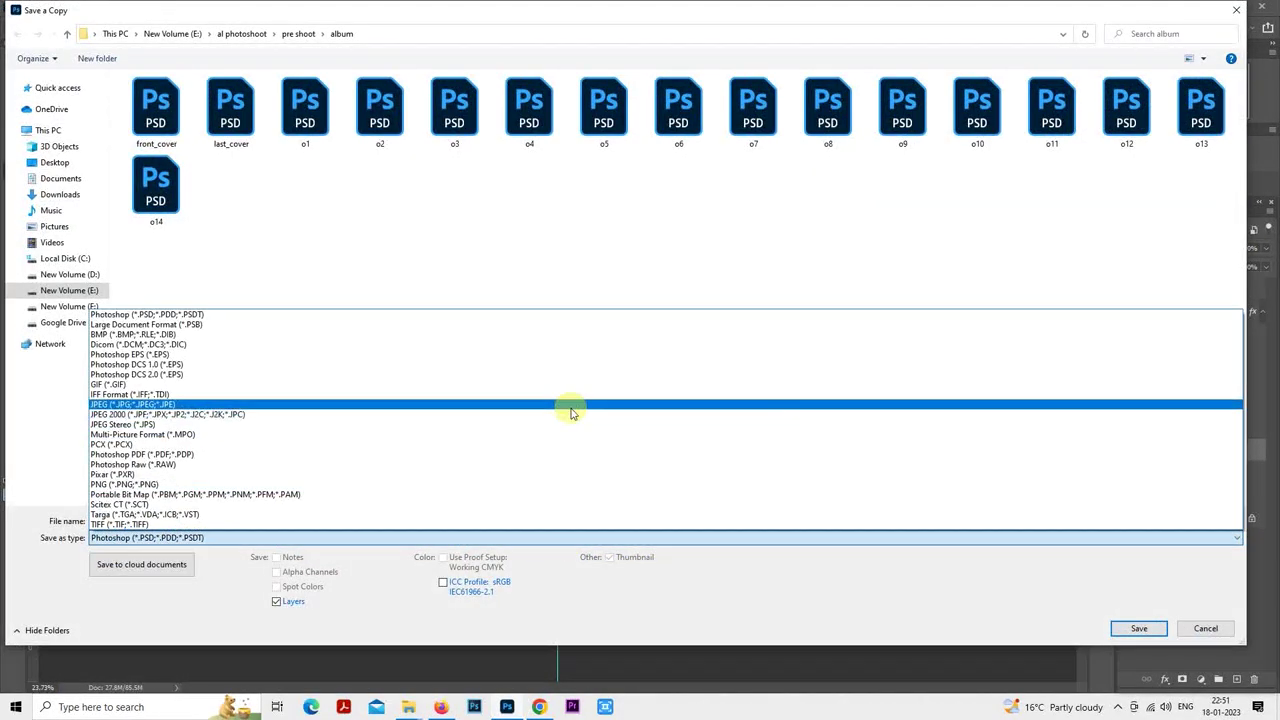
click(572, 406)
click(1130, 632)
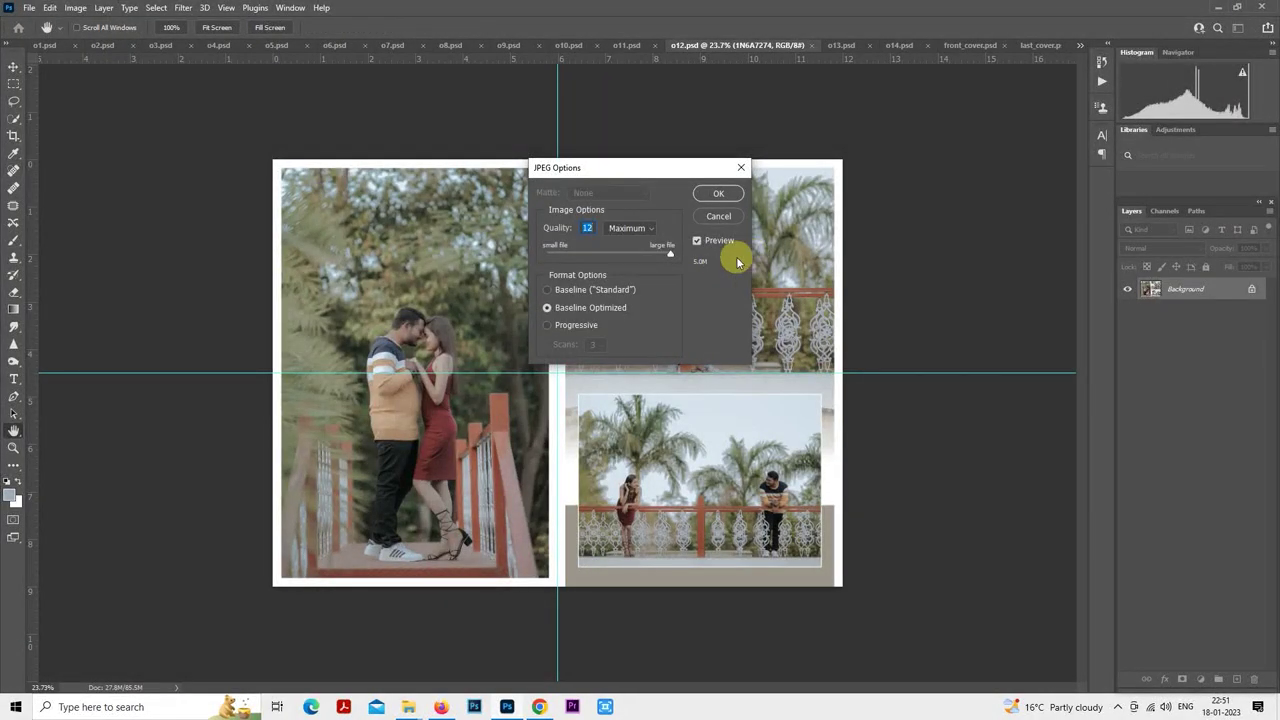
click(717, 195)
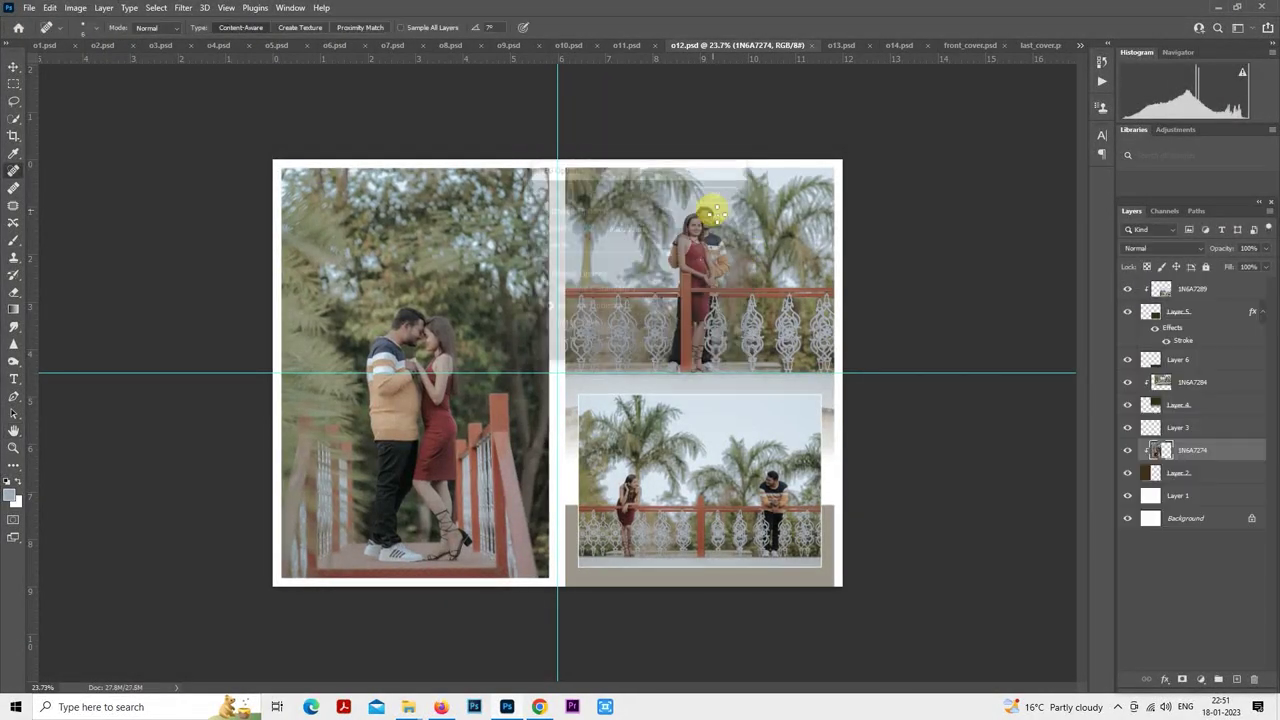
click(835, 50)
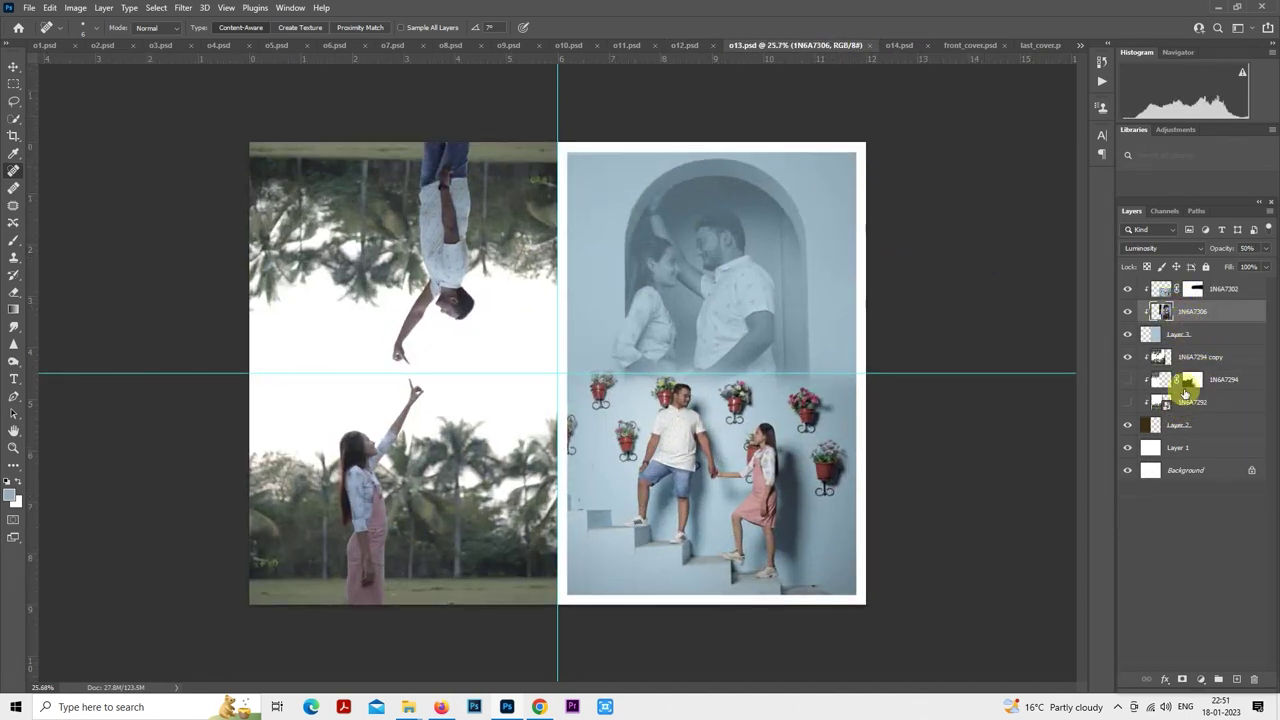
- Load the 1N6A7294 copy layer's pixels as a selection
click(1187, 410)
right_click(1186, 356)
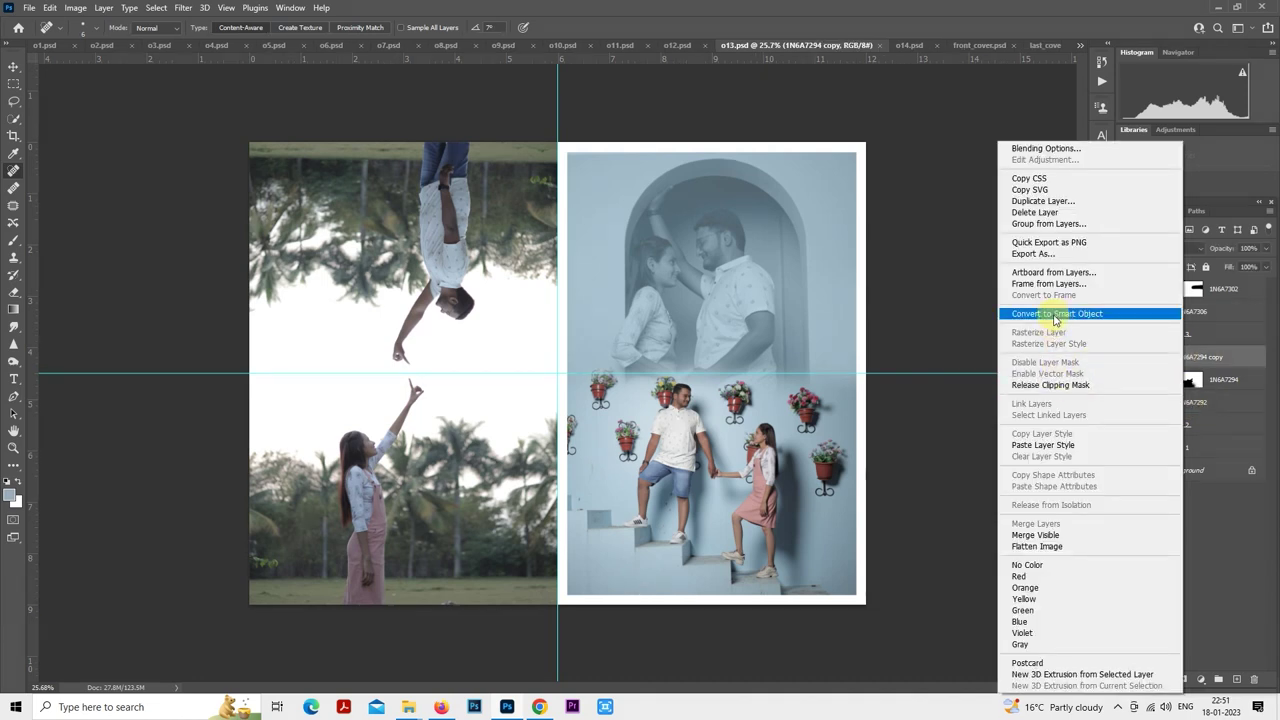
click(957, 319)
ctrl+click(1160, 356)
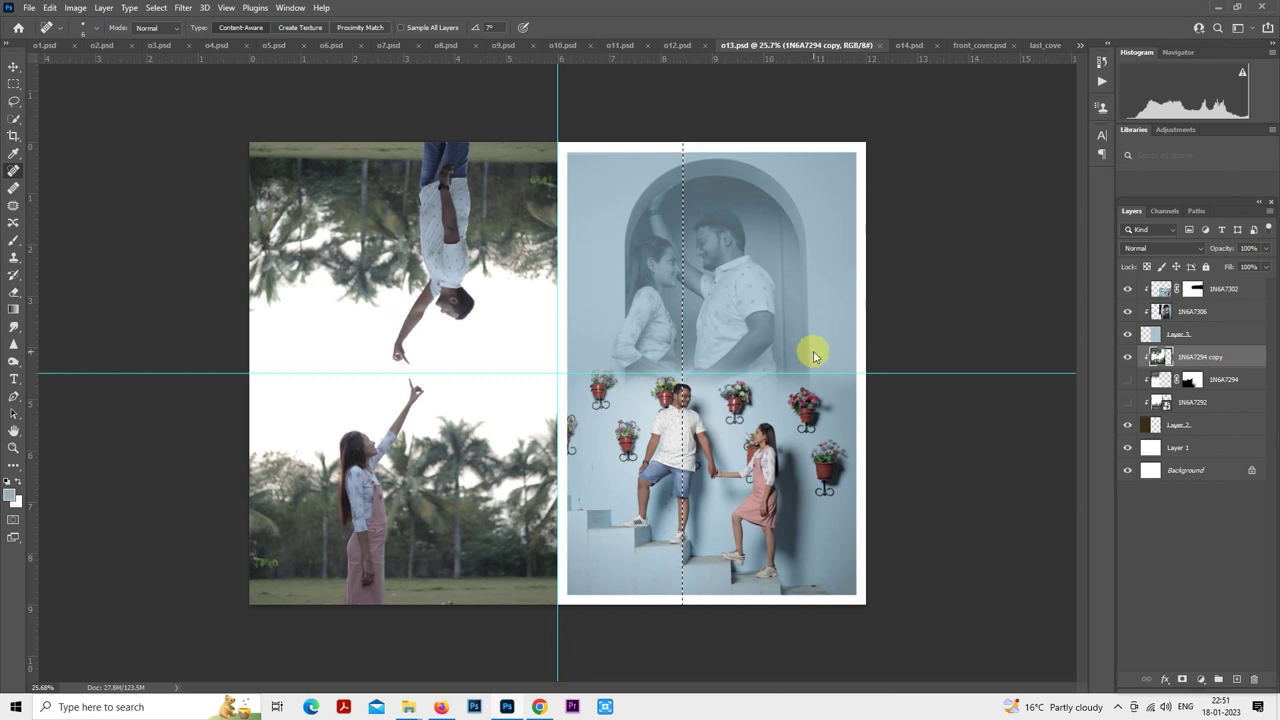
- Grade the left photo with the 10portraits Camera Raw preset, Exposure -0.20 and Shadows +50
key(shift+ctrl+a)
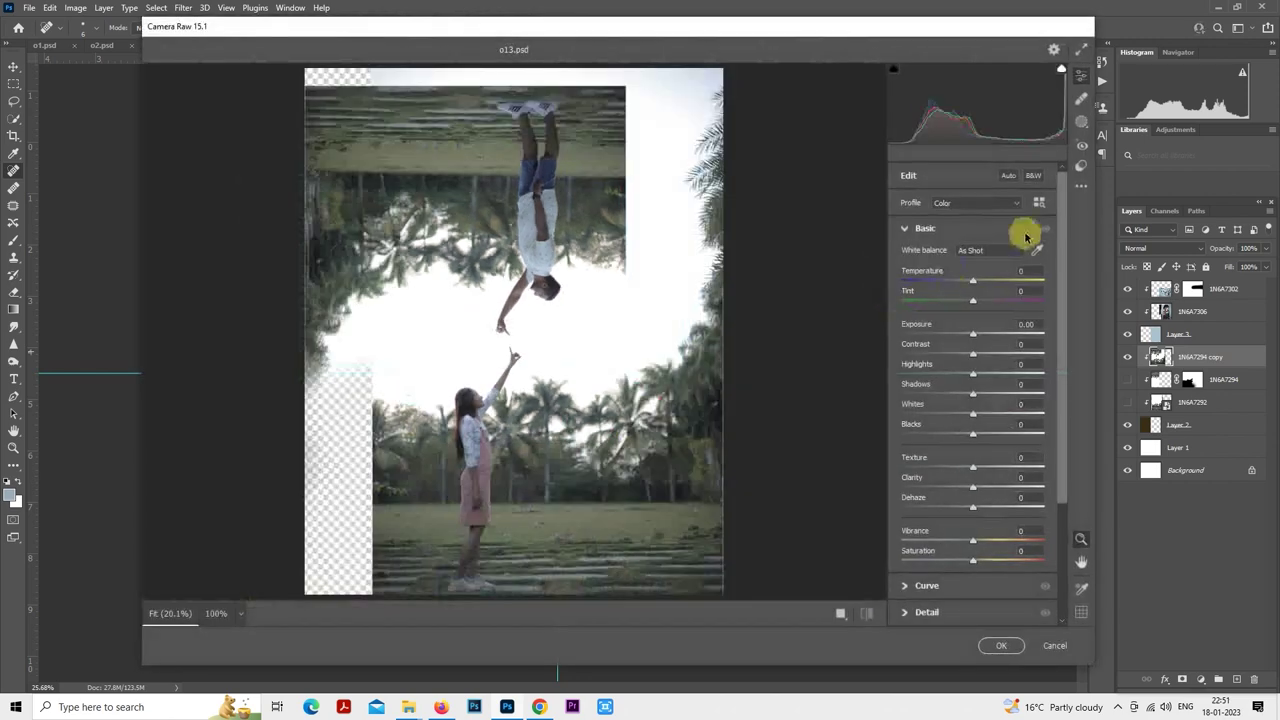
click(1080, 168)
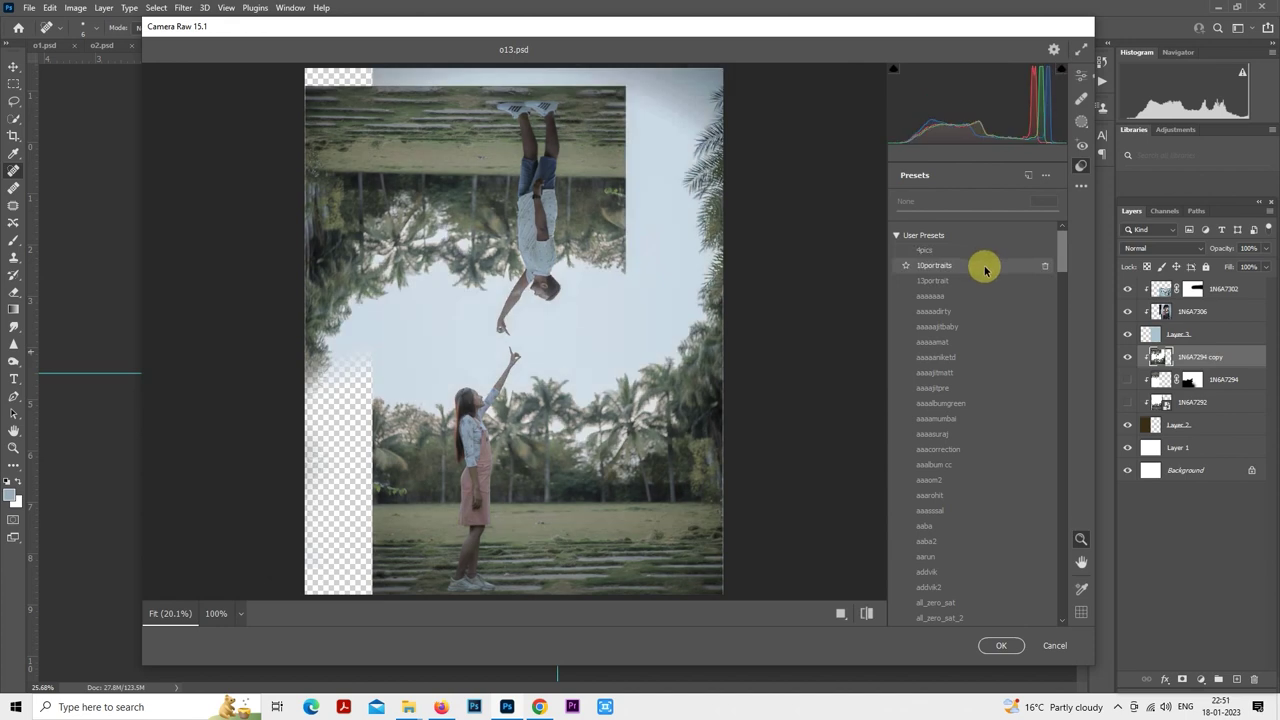
click(983, 265)
click(1081, 77)
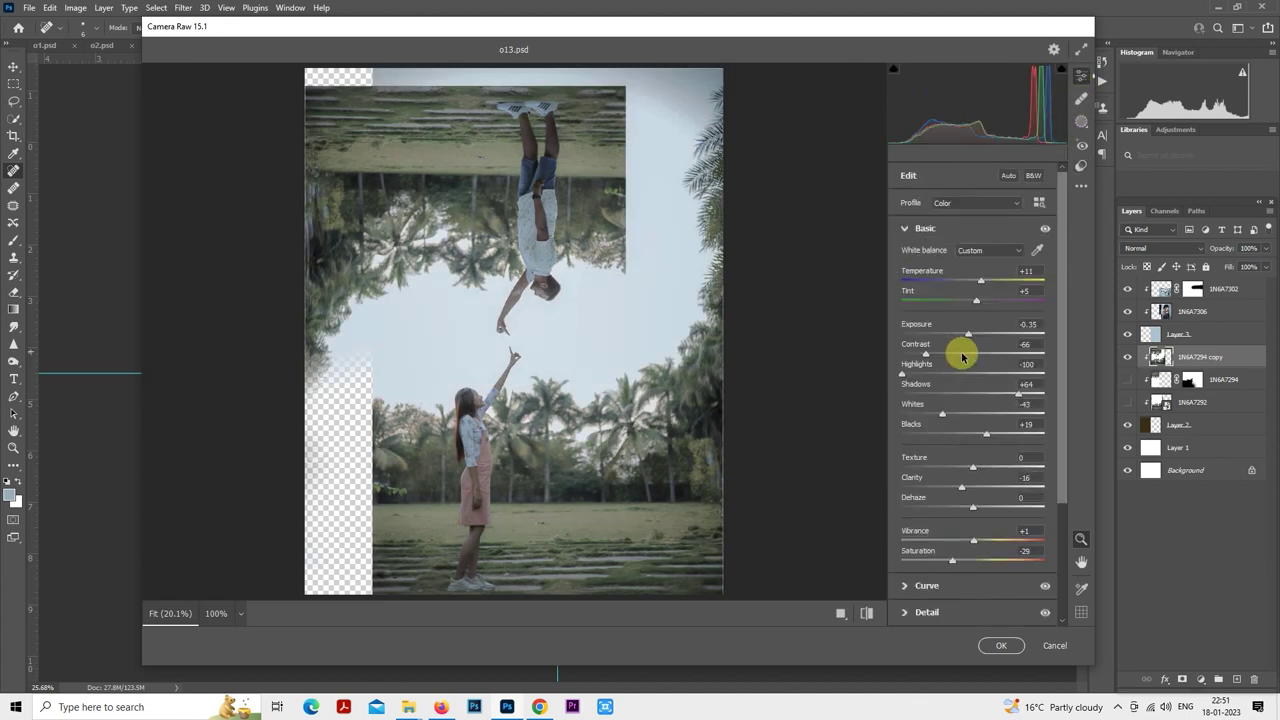
drag(970, 335, 930, 376)
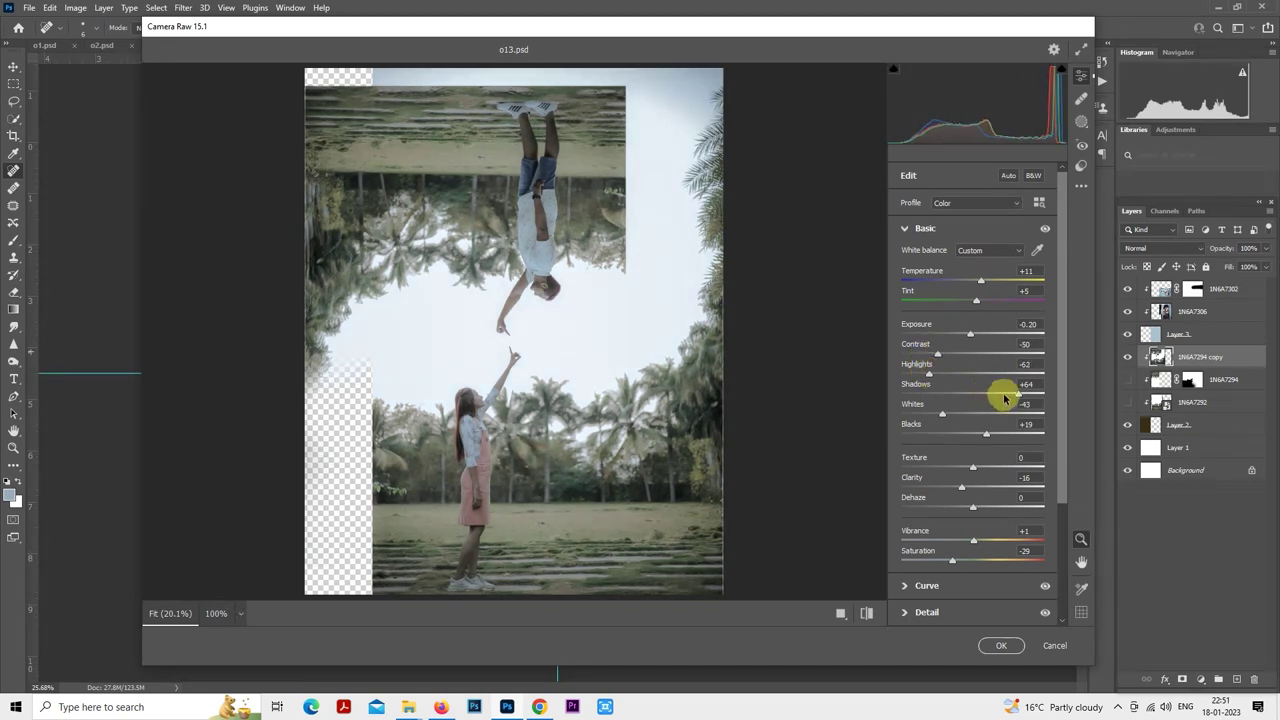
drag(1005, 399, 1006, 436)
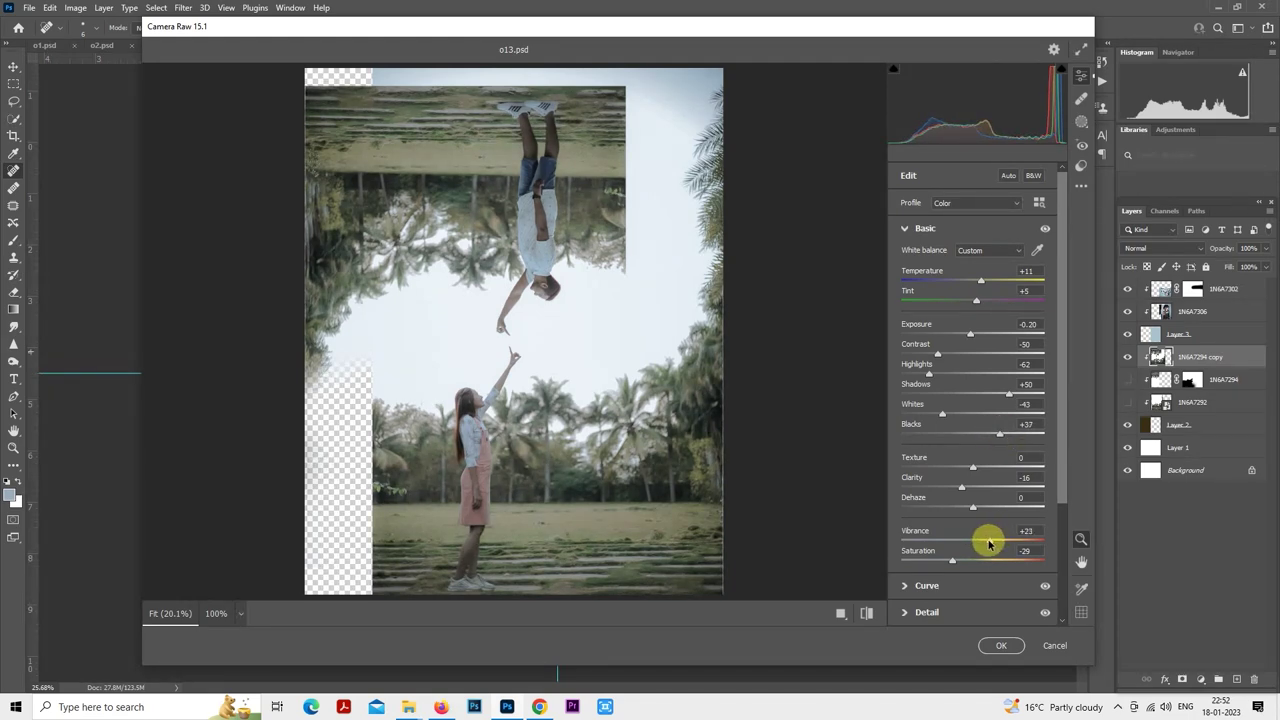
click(1000, 645)
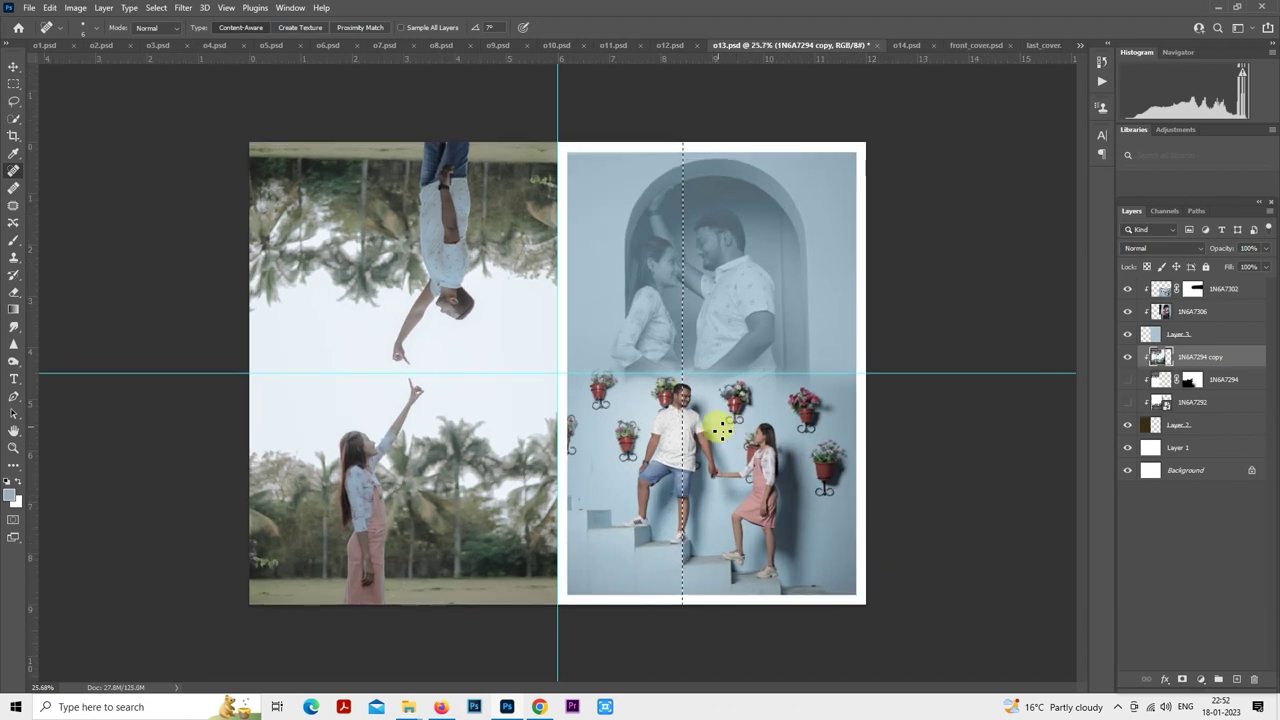
- Save o13 and toggle the 1N6A7306 and 1N6A7302 photos' visibility to compare them
key(ctrl+s)
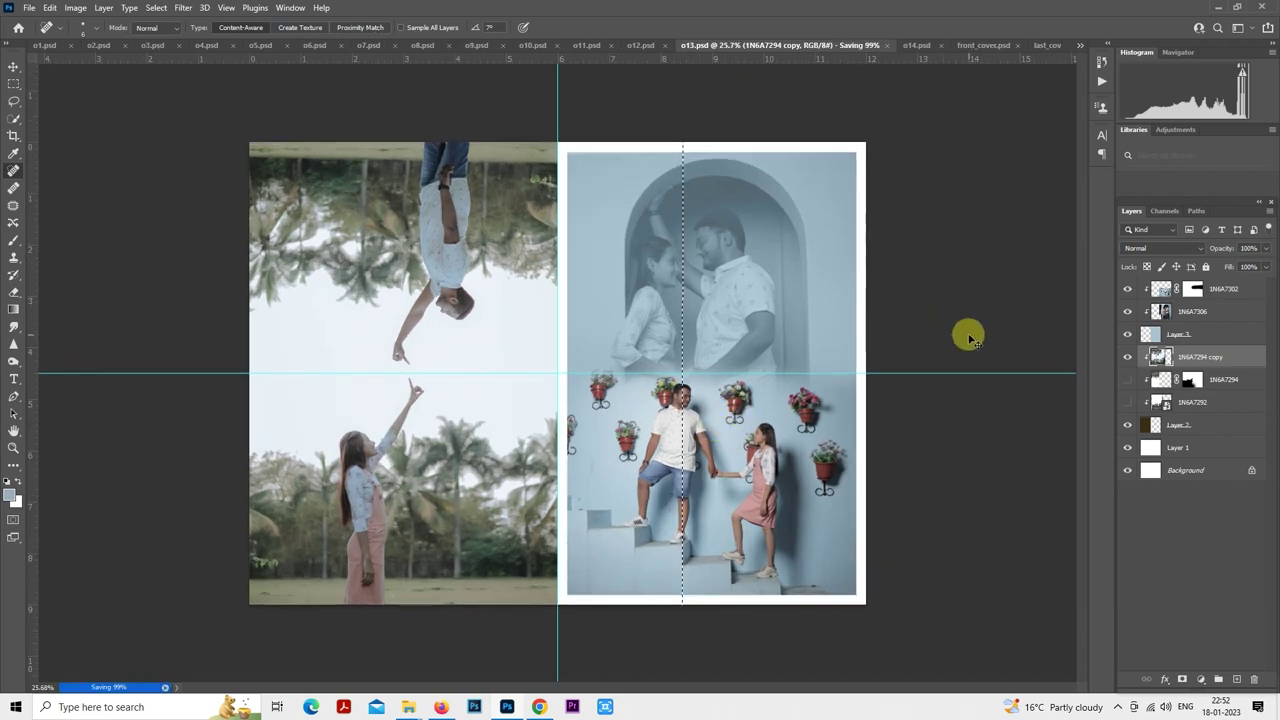
click(1163, 312)
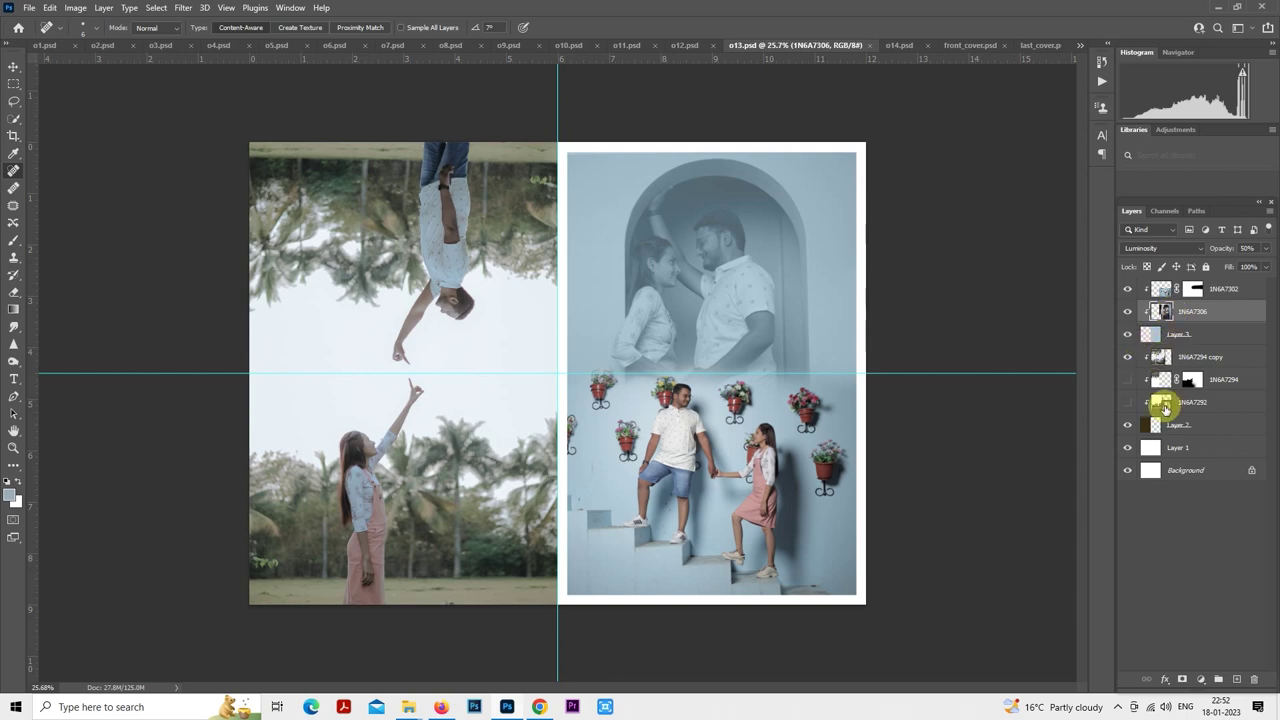
click(1165, 410)
right_click(1186, 403)
click(939, 401)
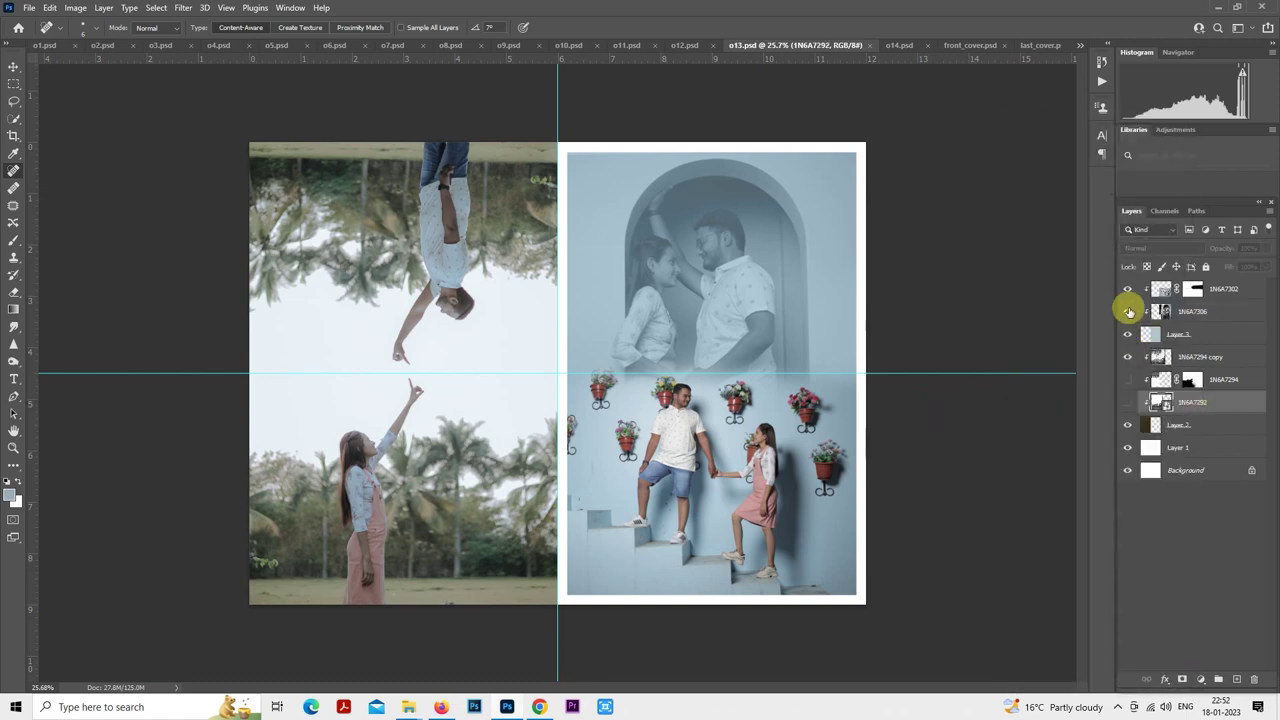
click(1128, 312)
click(1128, 312)
click(1128, 289)
click(1128, 289)
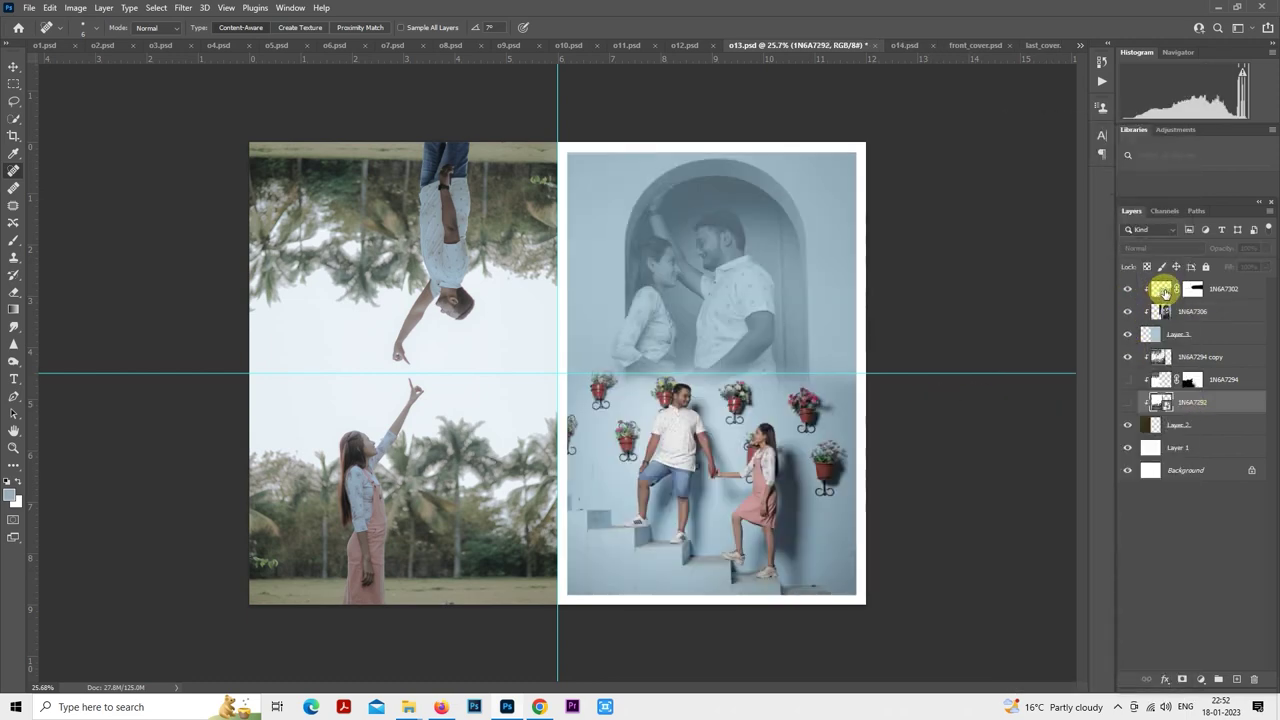
- Load the 1N6A7302 stairs photo's pixels as a selection
right_click(1163, 290)
click(1223, 287)
right_click(1223, 289)
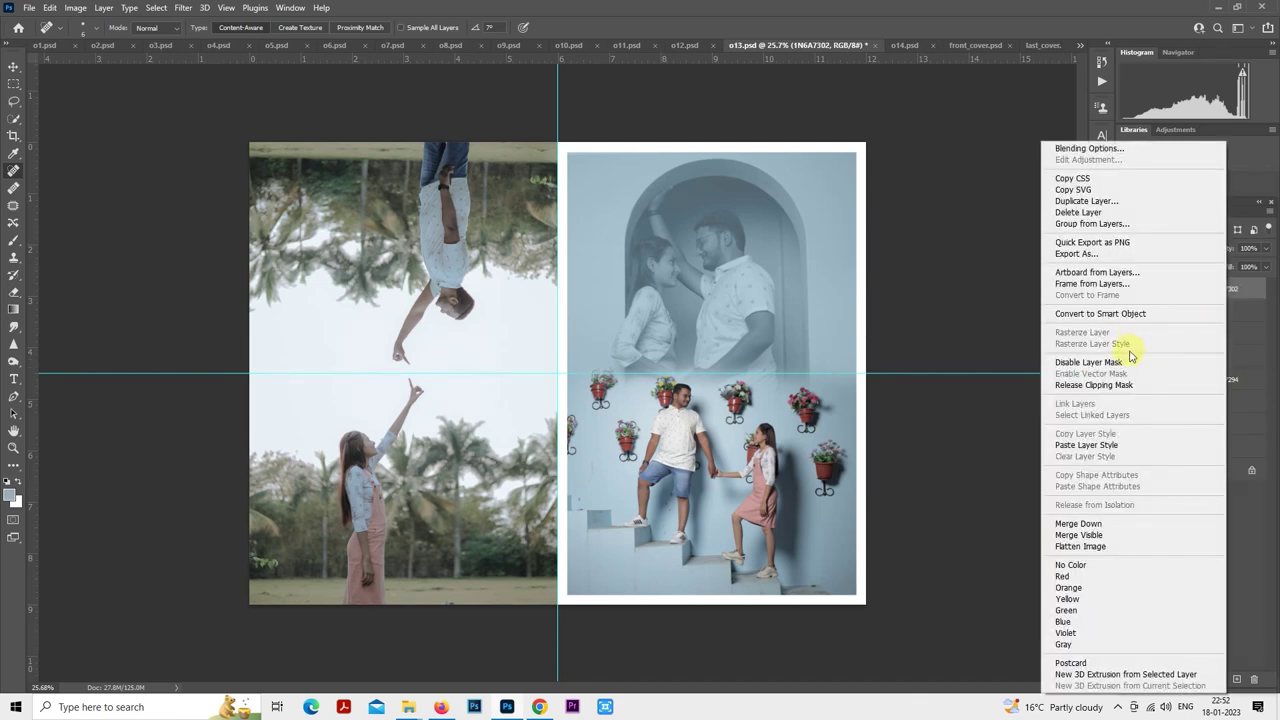
click(1026, 367)
ctrl+click(1163, 290)
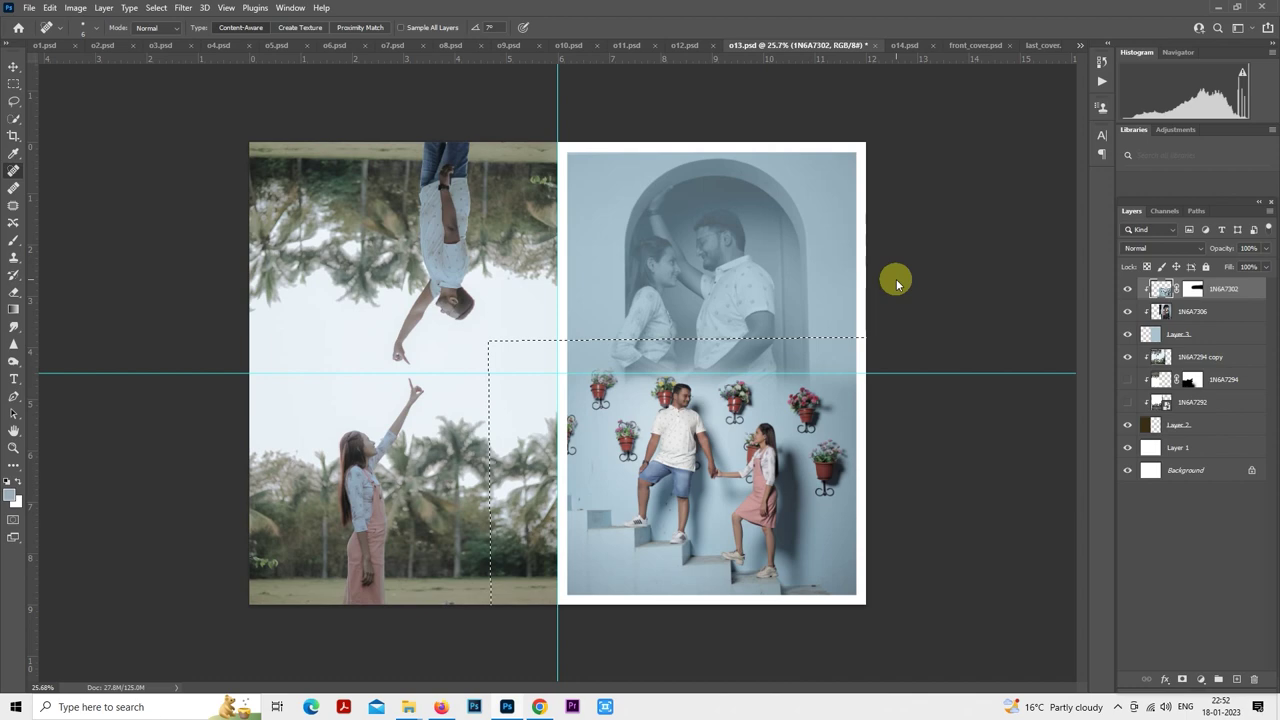
- Grade the stairs photo with 10portraits: Exposure -0.25, Contrast -56, Shadows +72, Blacks +8
key(ctrl+shift+a)
click(1081, 166)
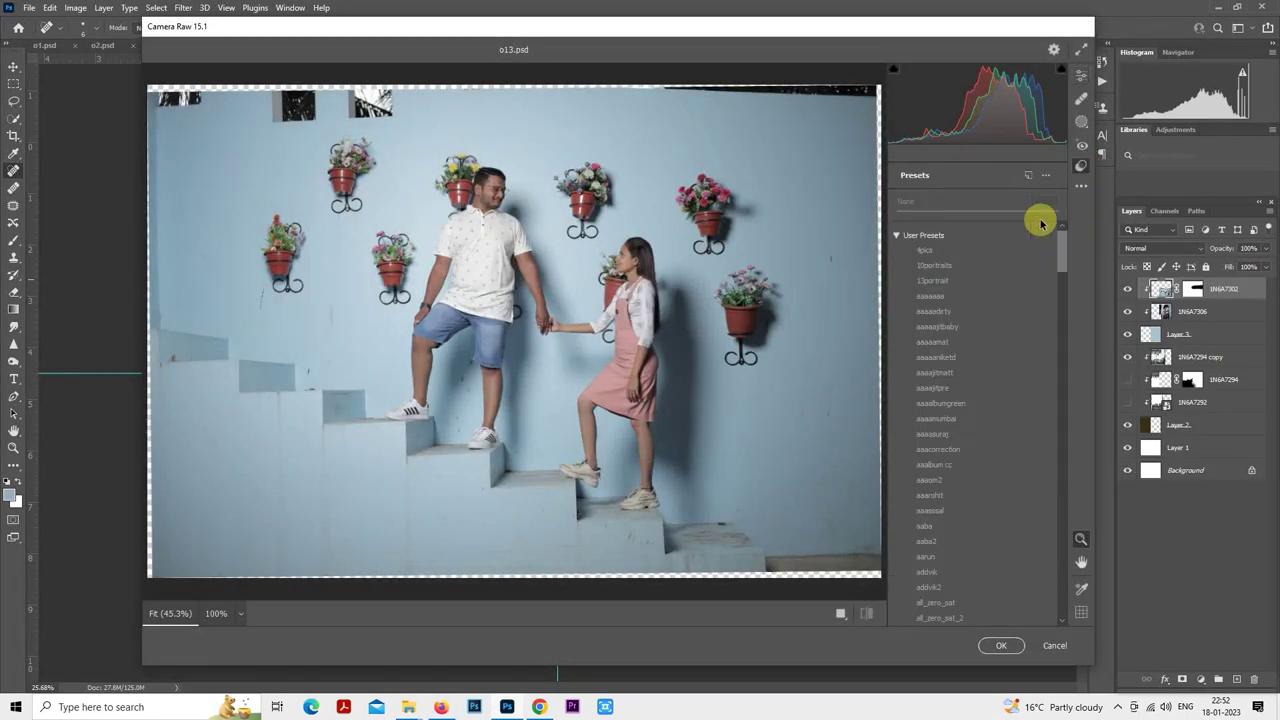
click(977, 266)
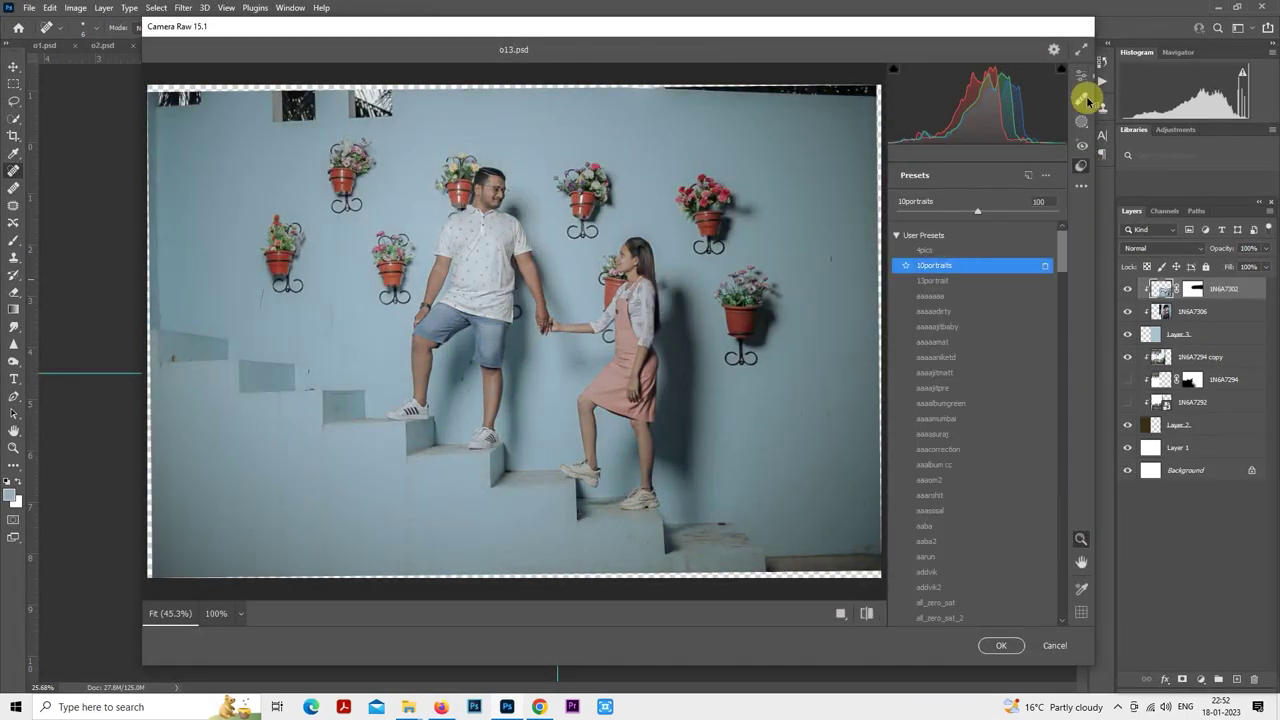
click(1081, 76)
drag(972, 336, 969, 341)
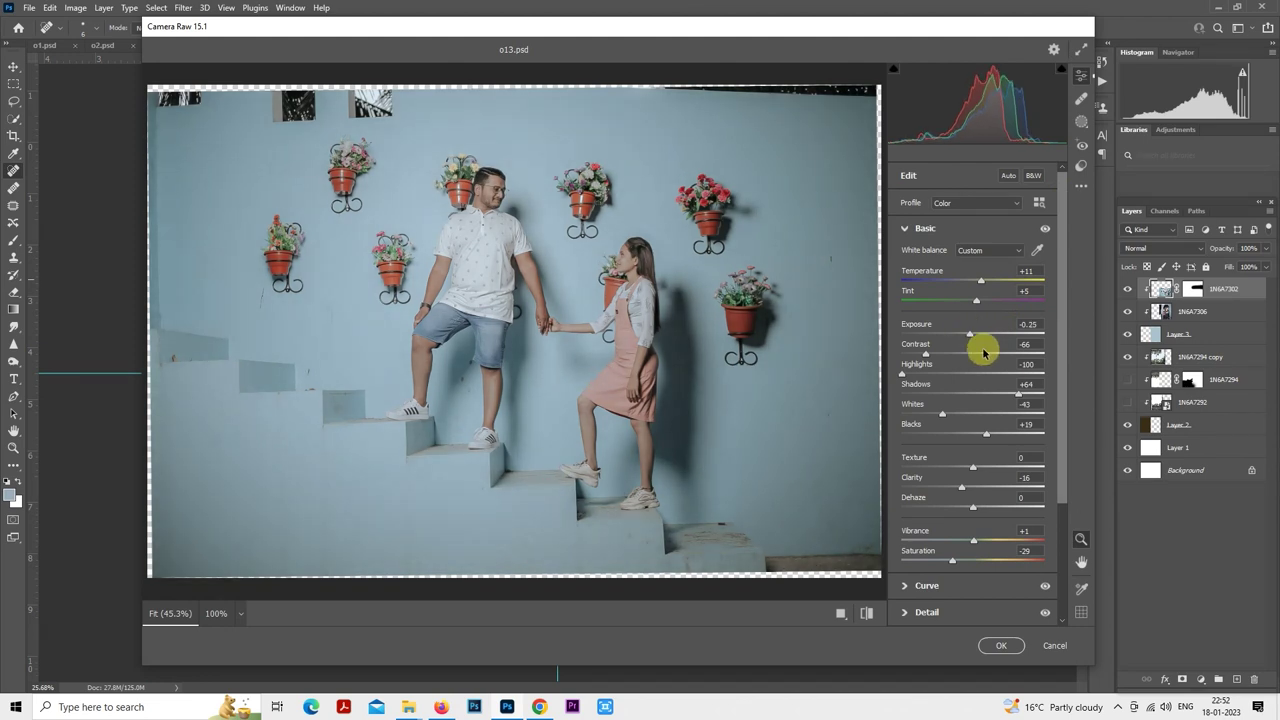
drag(1028, 397, 1026, 393)
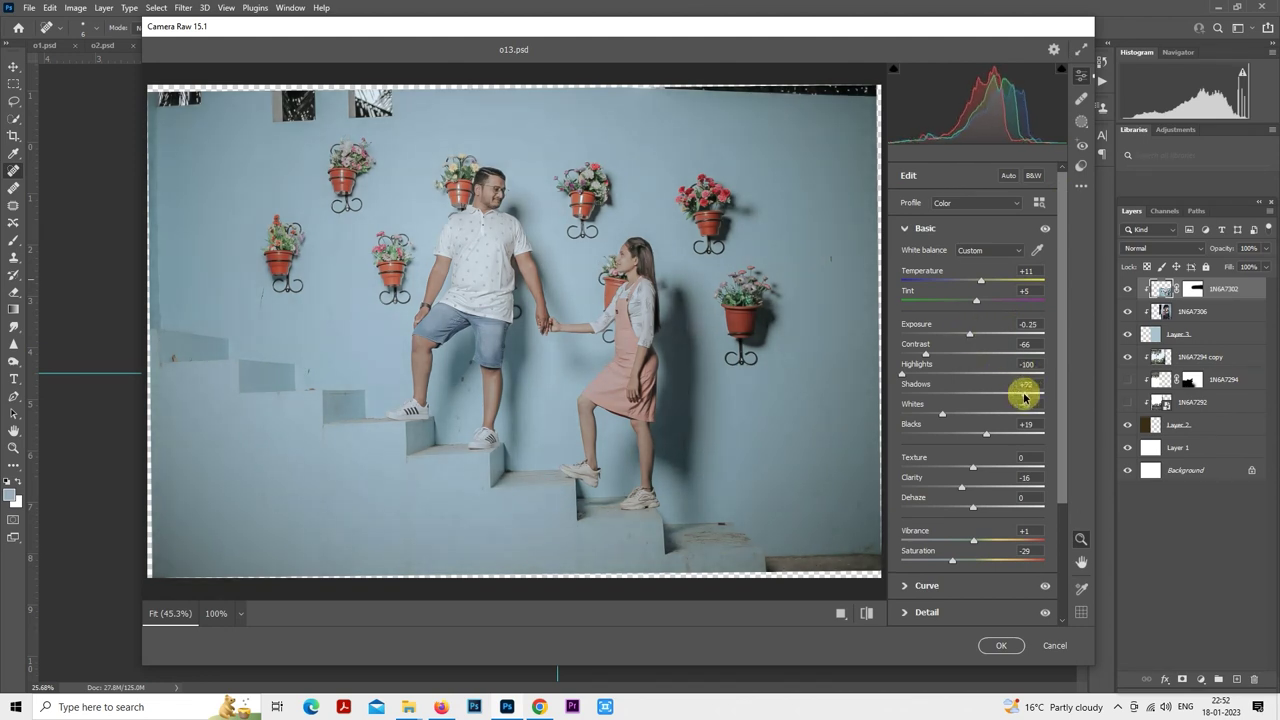
drag(928, 357, 932, 354)
drag(970, 435, 945, 417)
click(1003, 646)
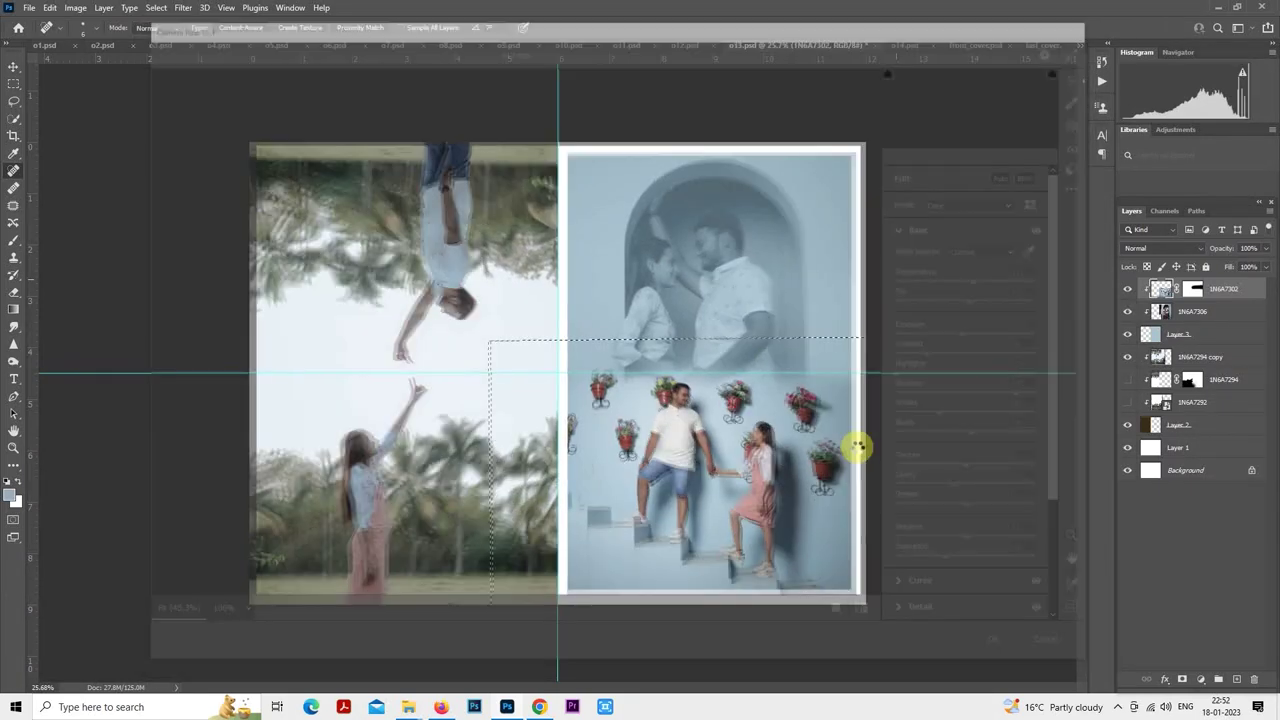
- Clear the selection and briefly select the 1N6A7306 layer's pixels
key(ctrl+d)
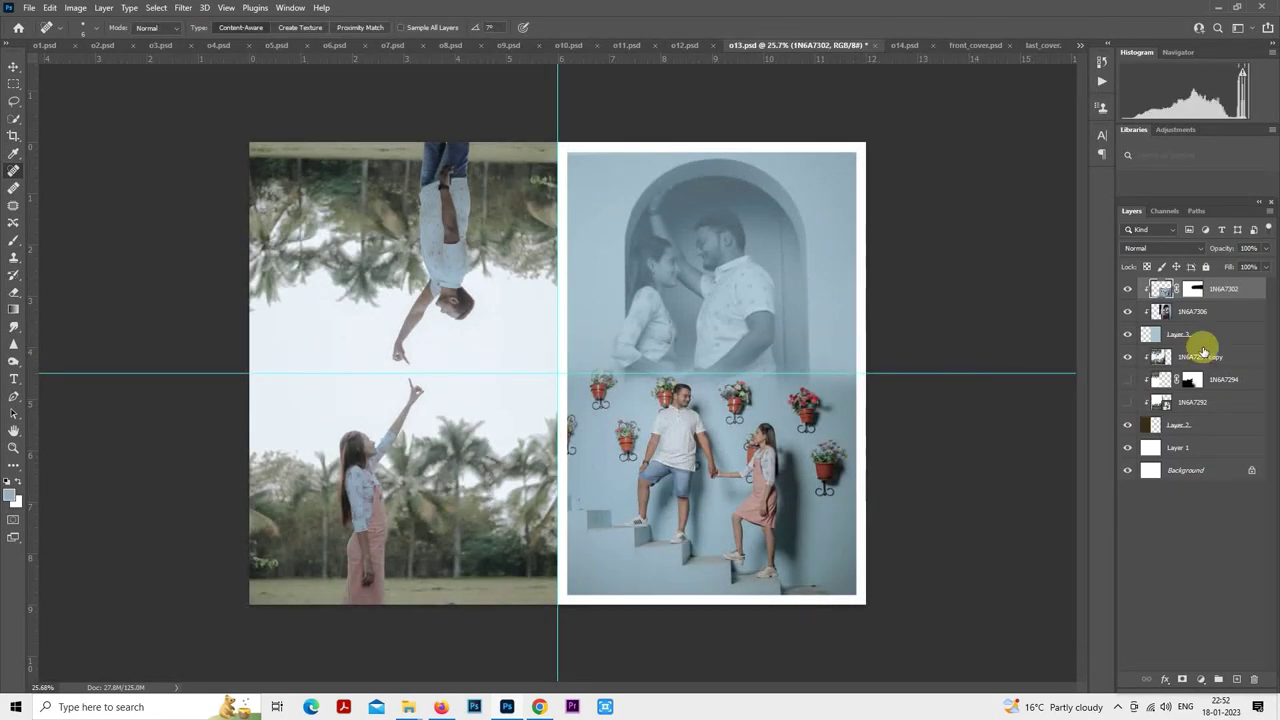
click(1162, 312)
ctrl+click(1162, 312)
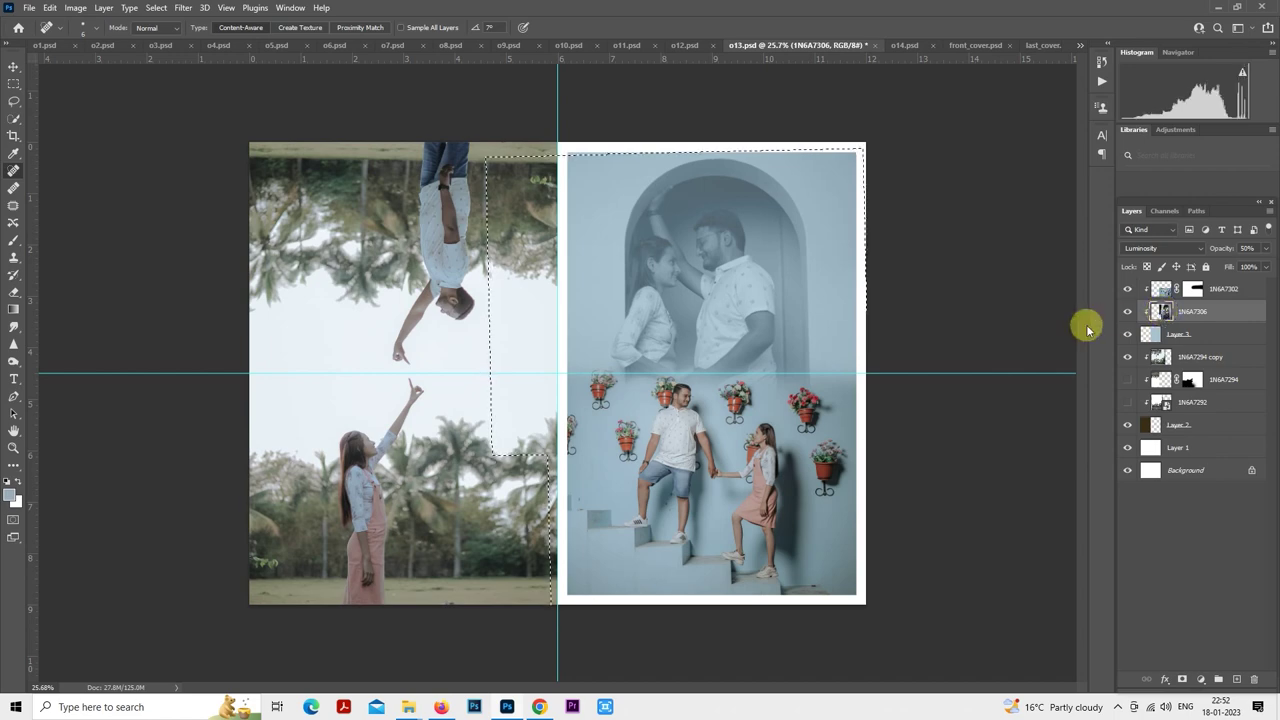
key(ctrl+d)
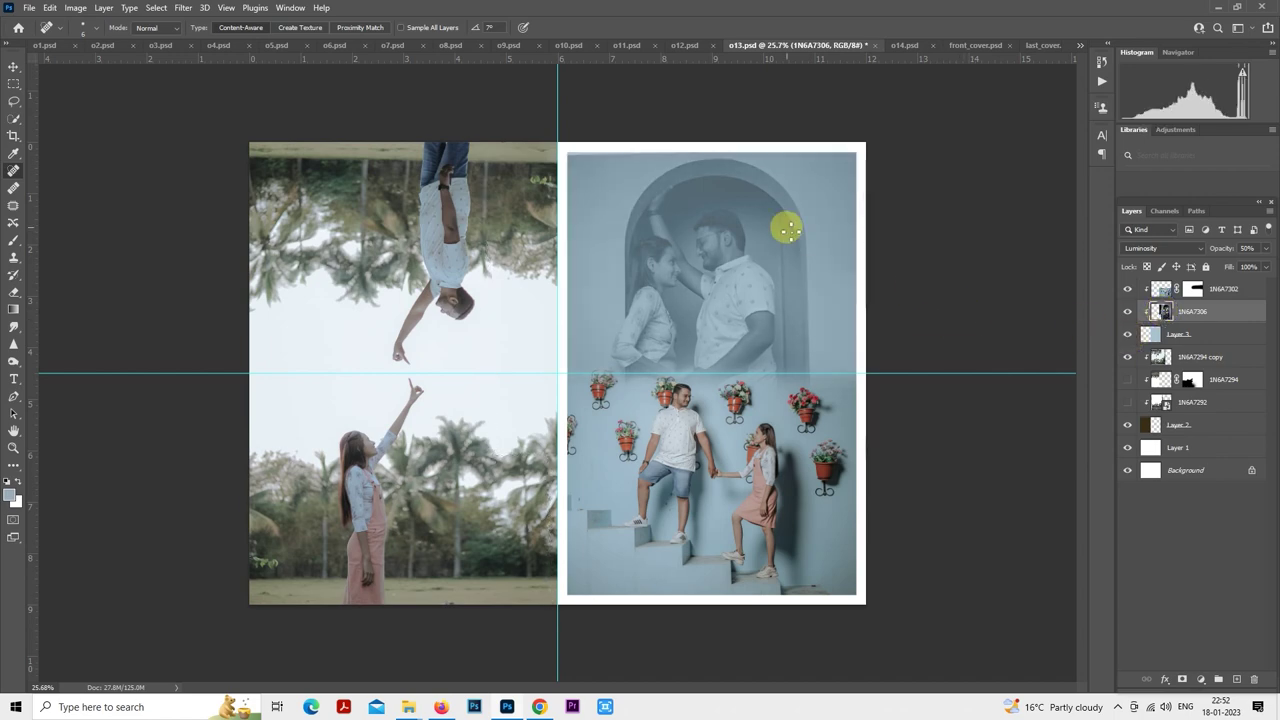
scroll(788, 224, up, 4)
scroll(792, 206, down, 3)
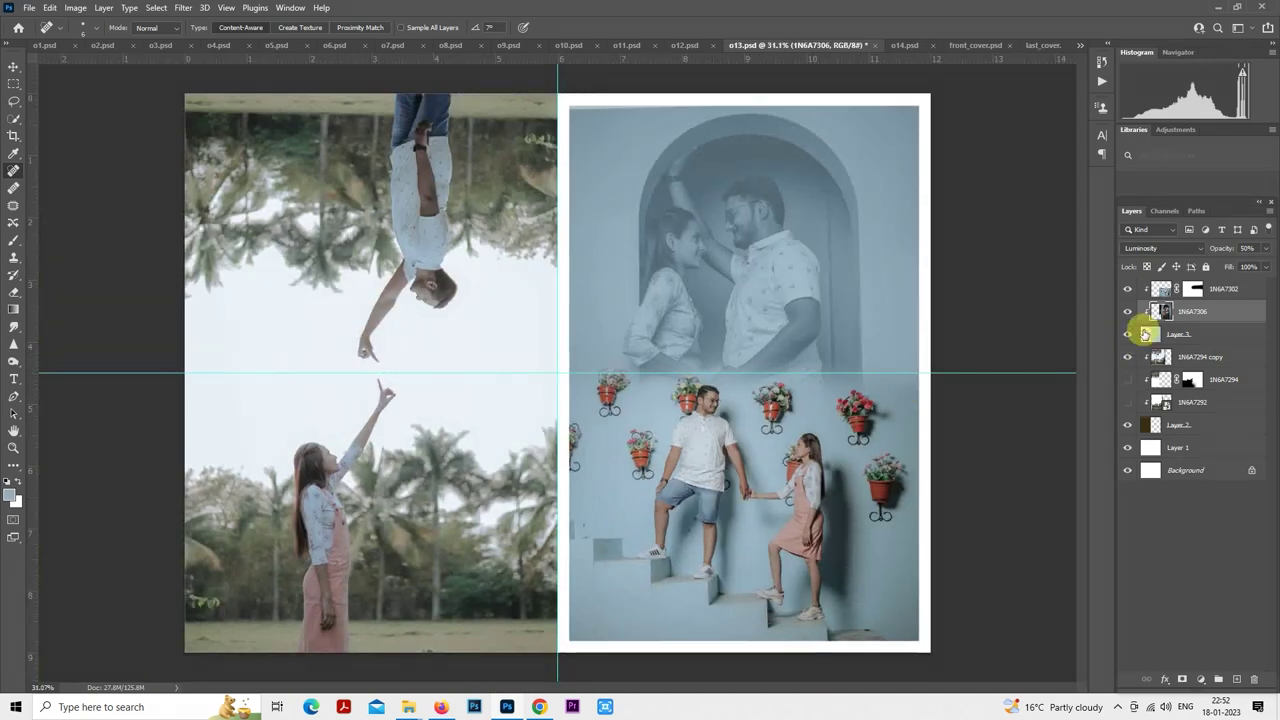
- Refill Layer 3's area with the darker blue-grey 8da5b1 sampled from the photo
click(1148, 334)
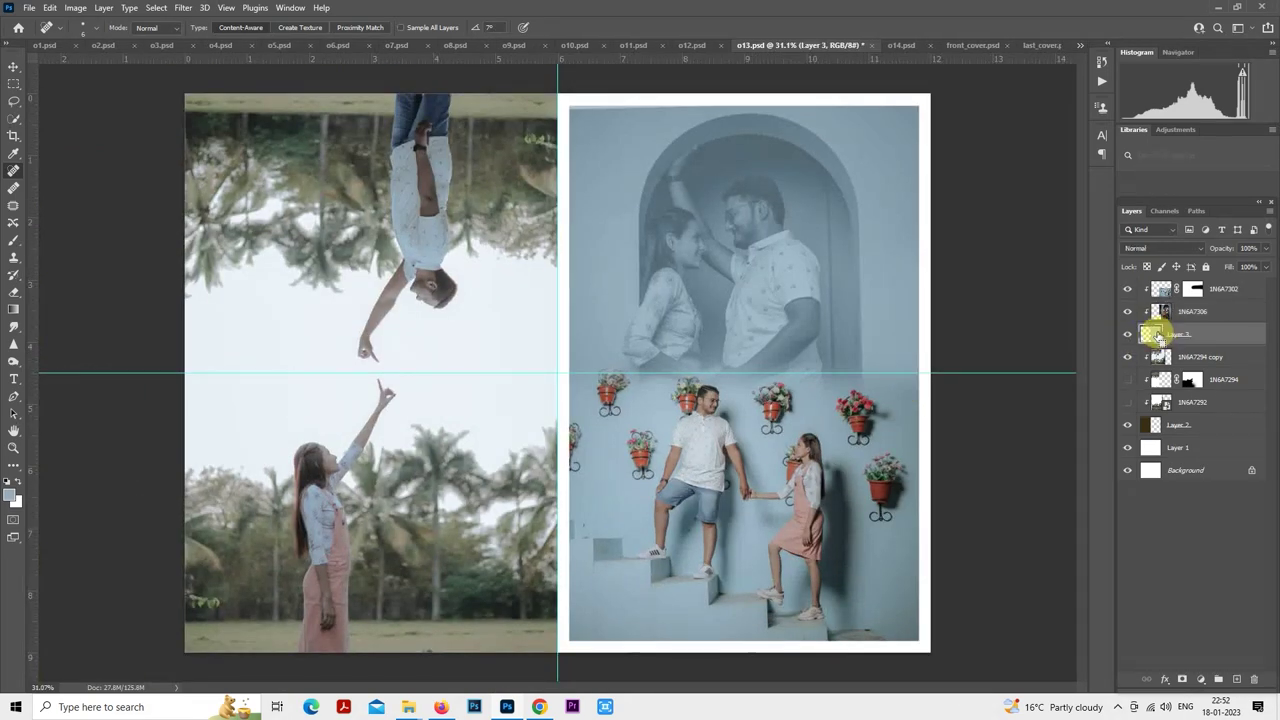
ctrl+click(1151, 333)
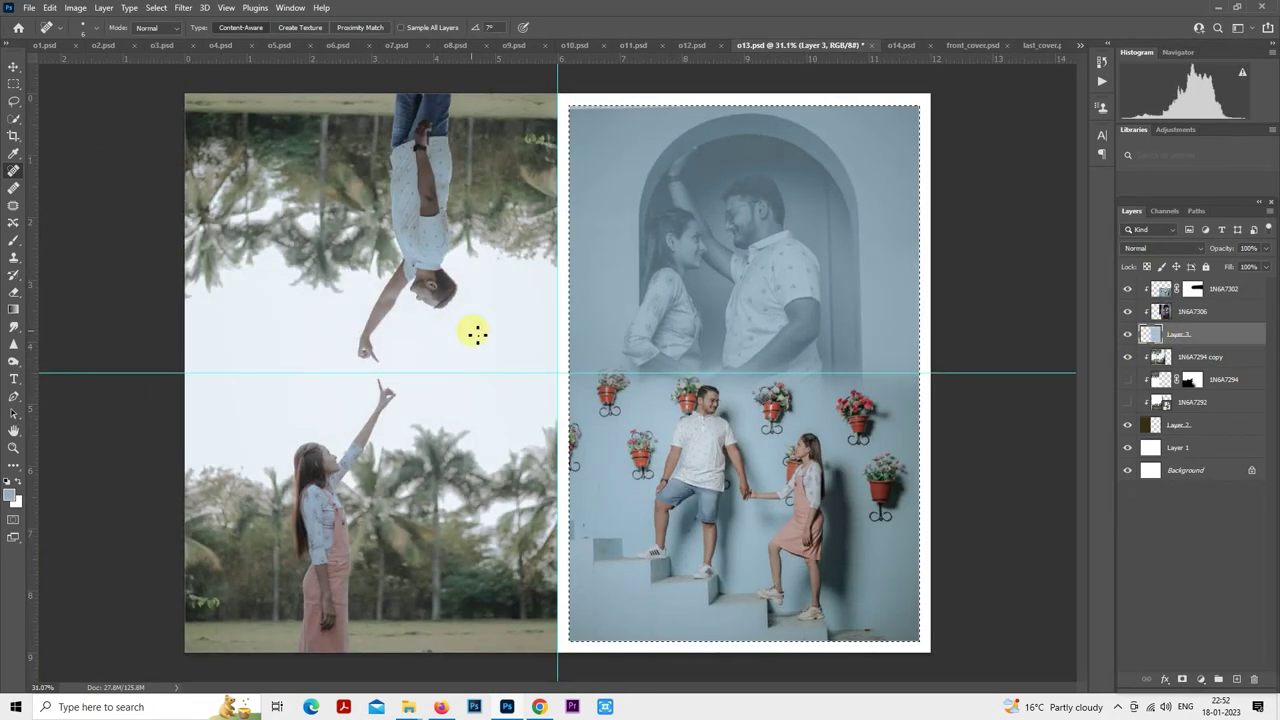
click(18, 482)
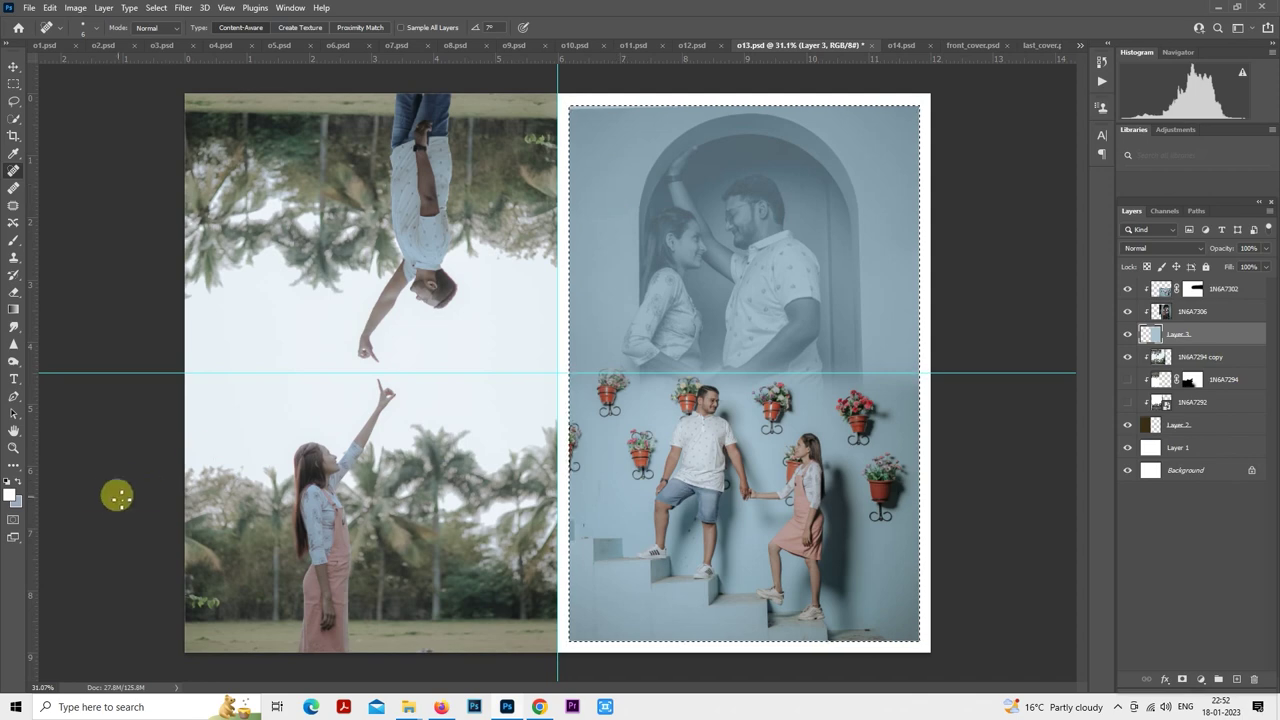
click(17, 502)
click(596, 191)
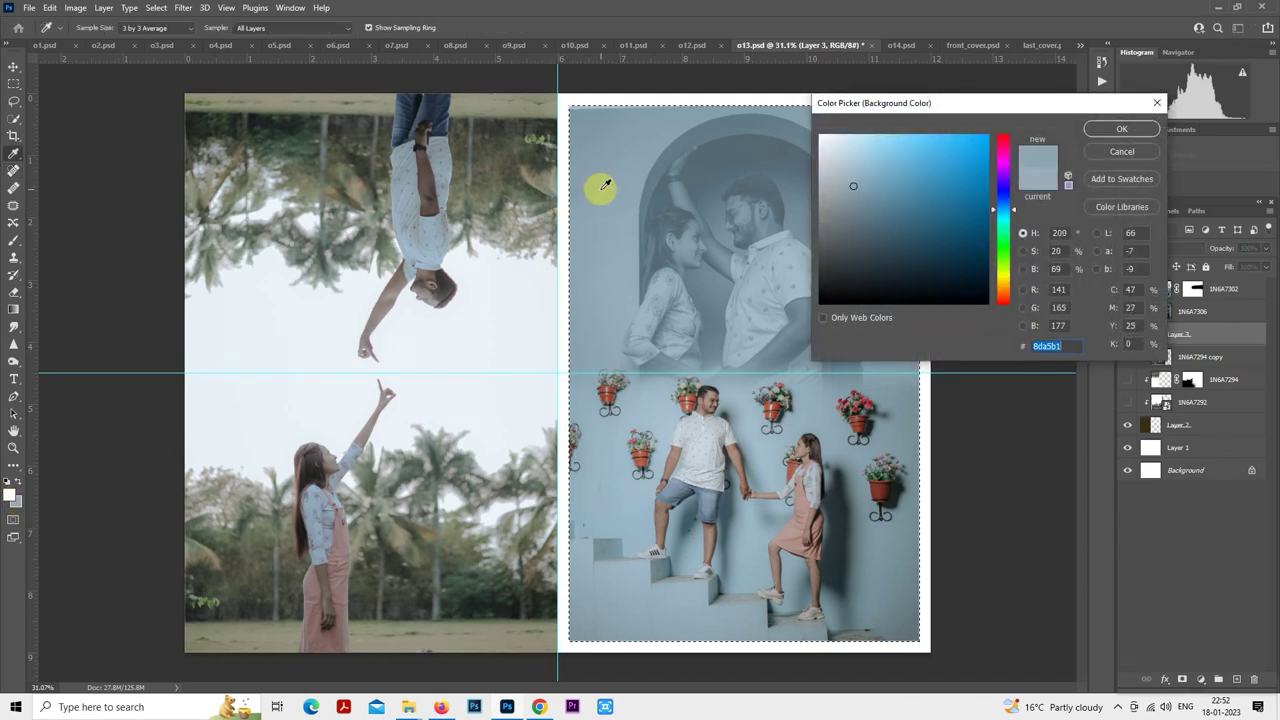
click(1098, 130)
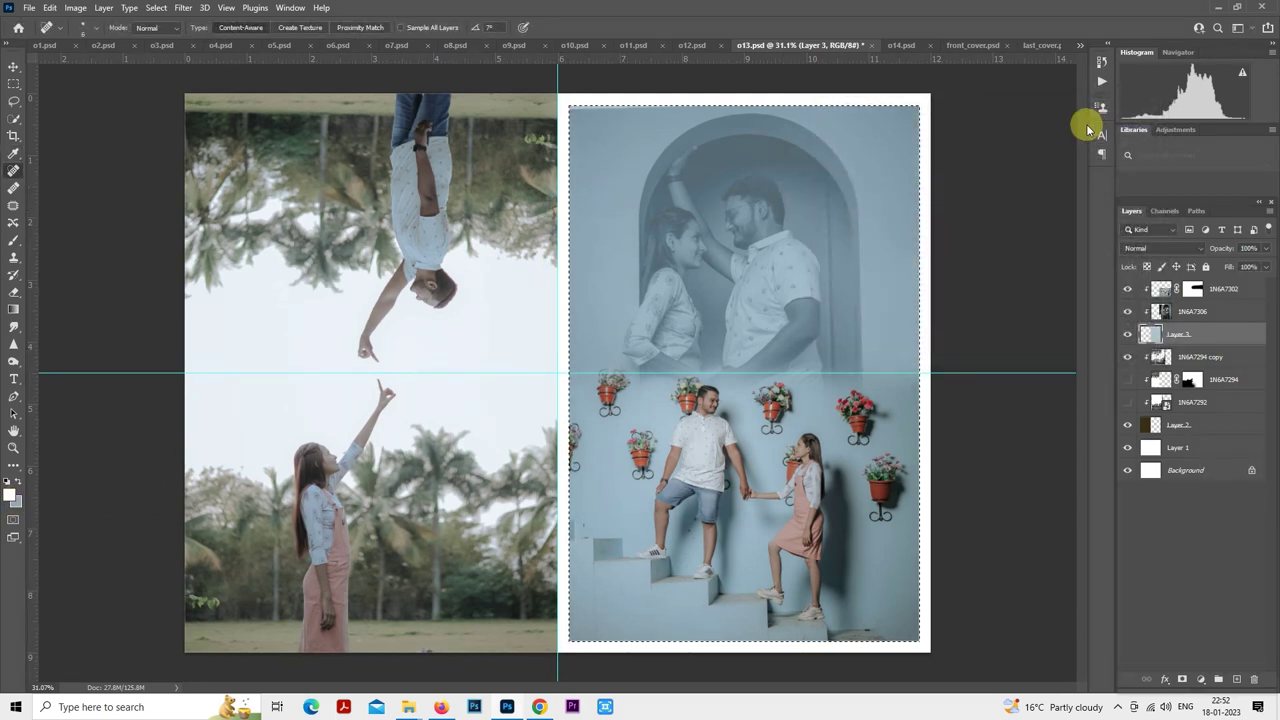
key(ctrl+BackSpace)
key(ctrl+d)
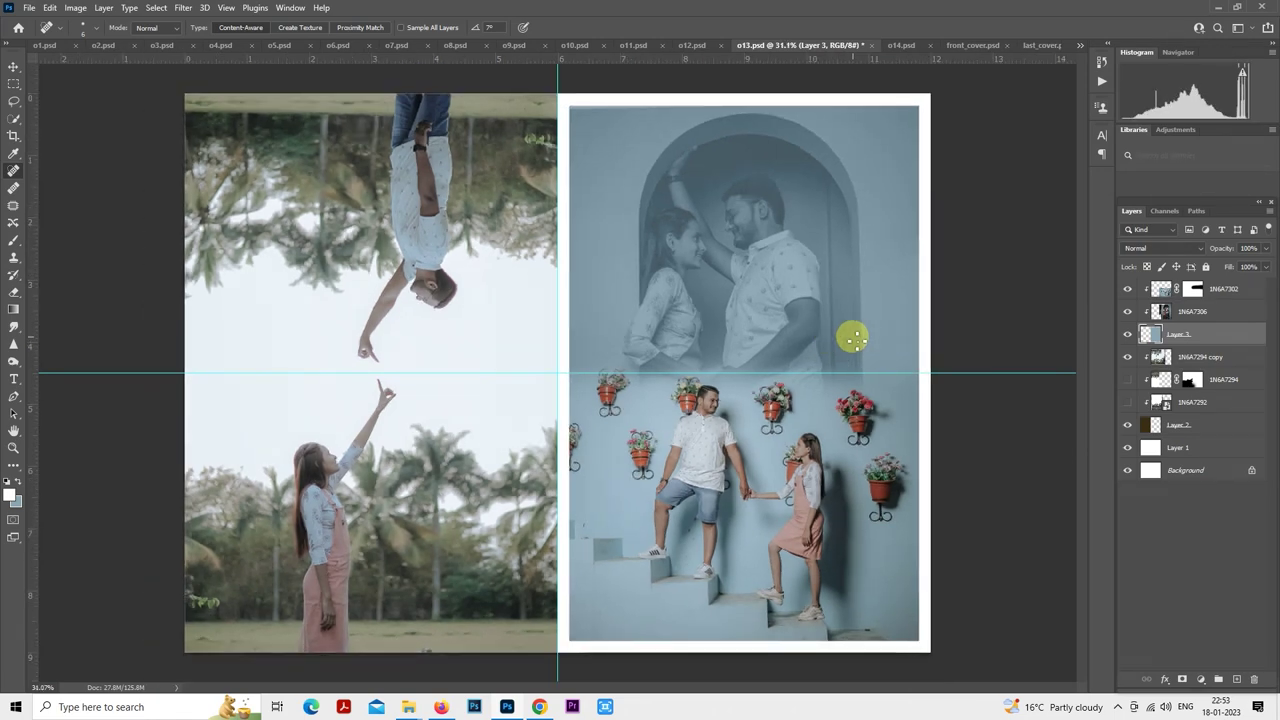
- Clone out the specks along the 1N6A7306 arch photo's top edge with a 125 px Clone Stamp
scroll(857, 266, down, 1)
scroll(714, 134, up, 5)
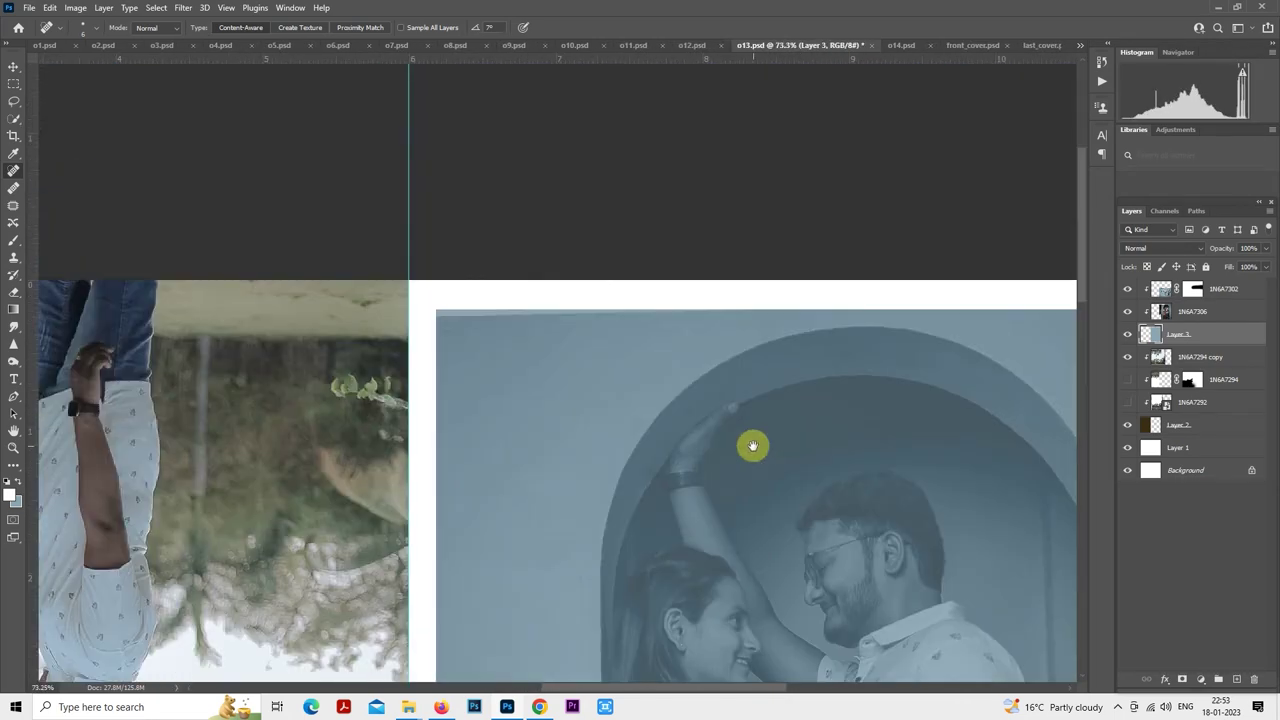
scroll(753, 445, up, 2)
click(1180, 312)
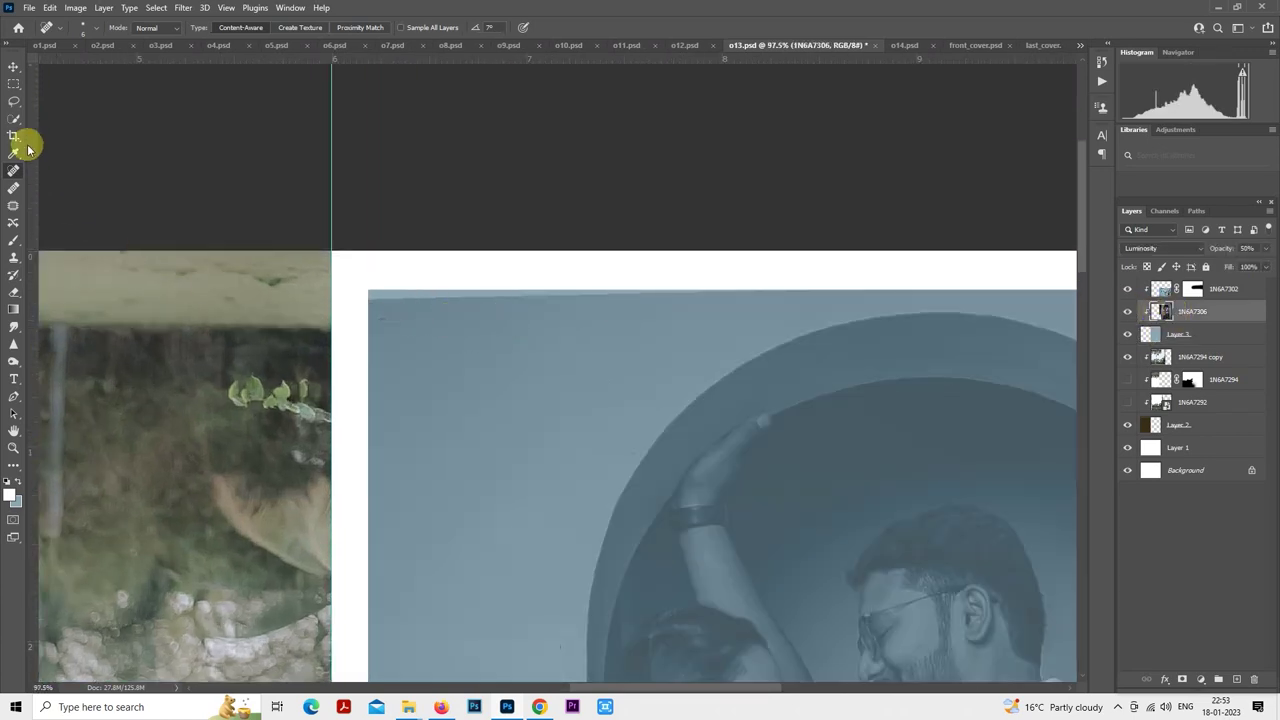
click(13, 259)
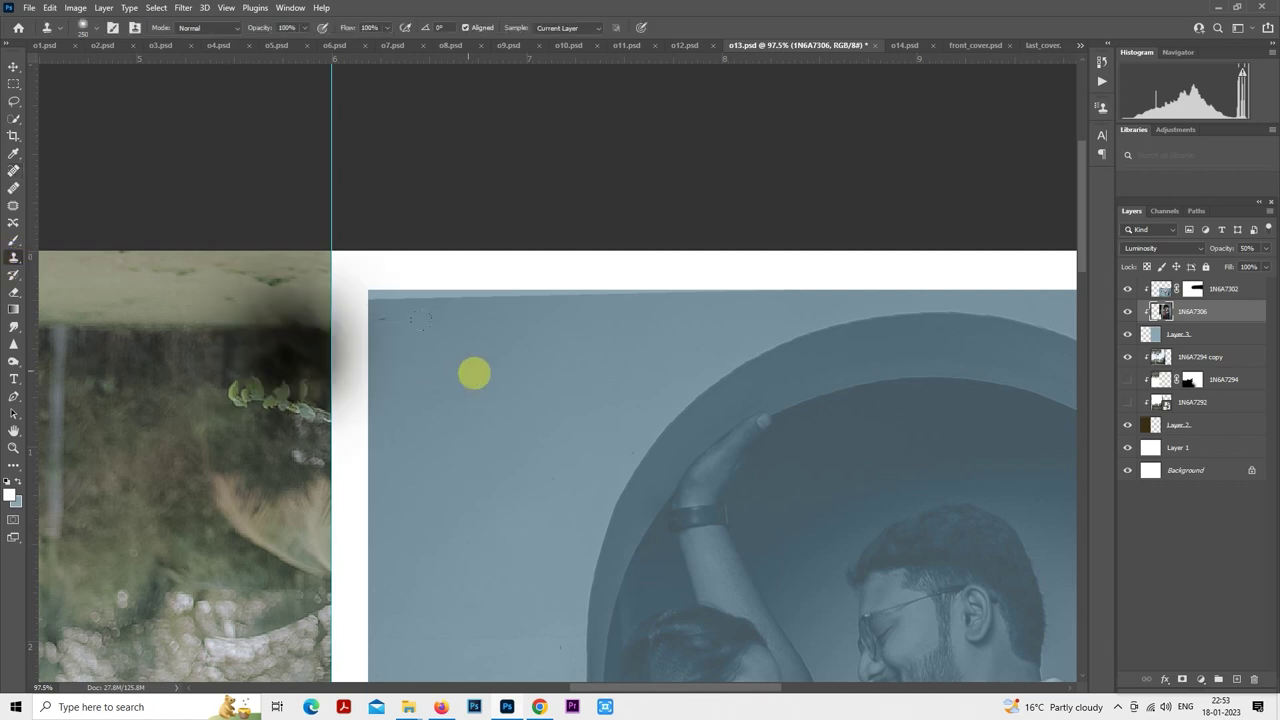
key(bracketleft)
key(bracketleft)
key(bracketleft)
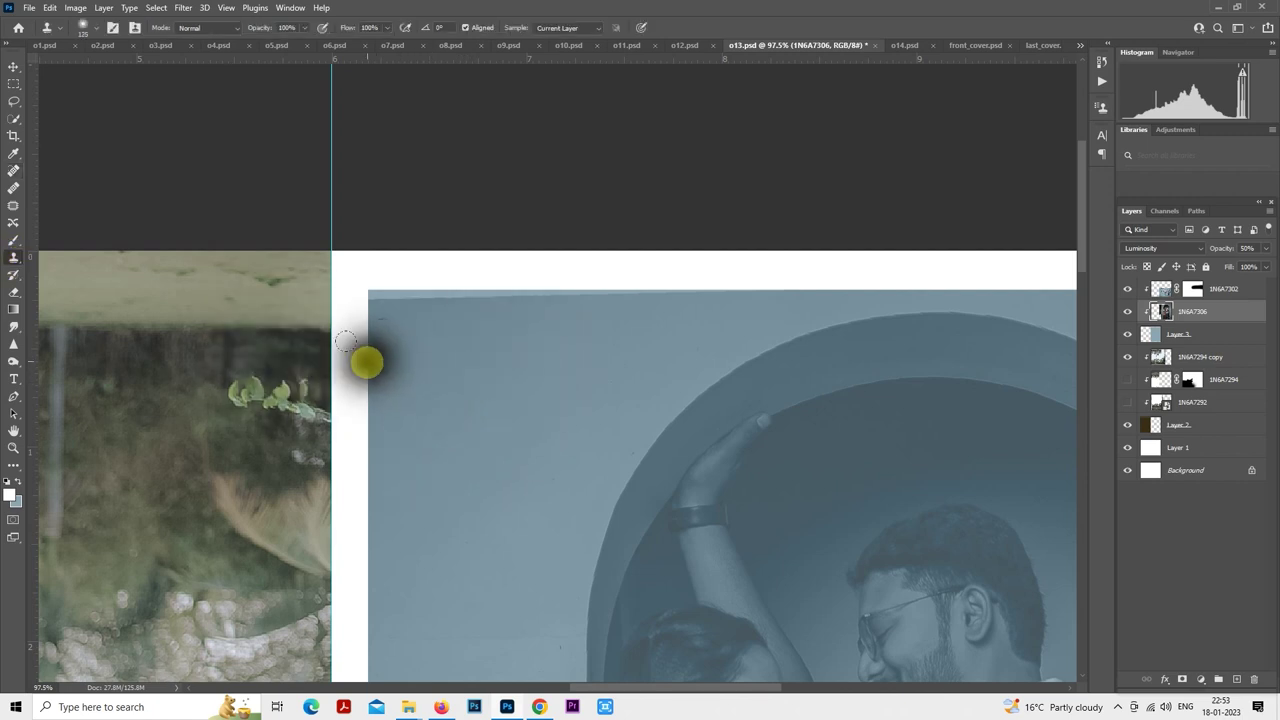
mouse_move(344, 298)
mouse_down()
mouse_move(350, 276)
mouse_move(560, 252)
mouse_up()
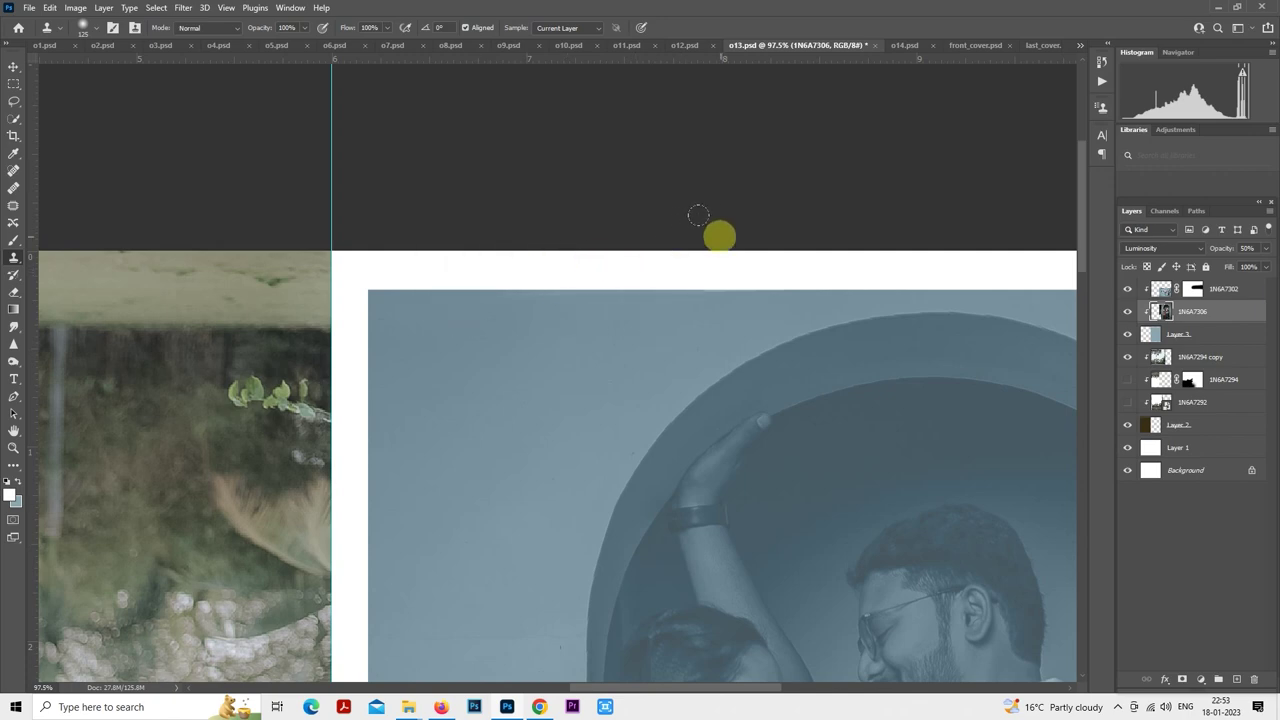
key(ctrl+0)
scroll(538, 275, down, 2)
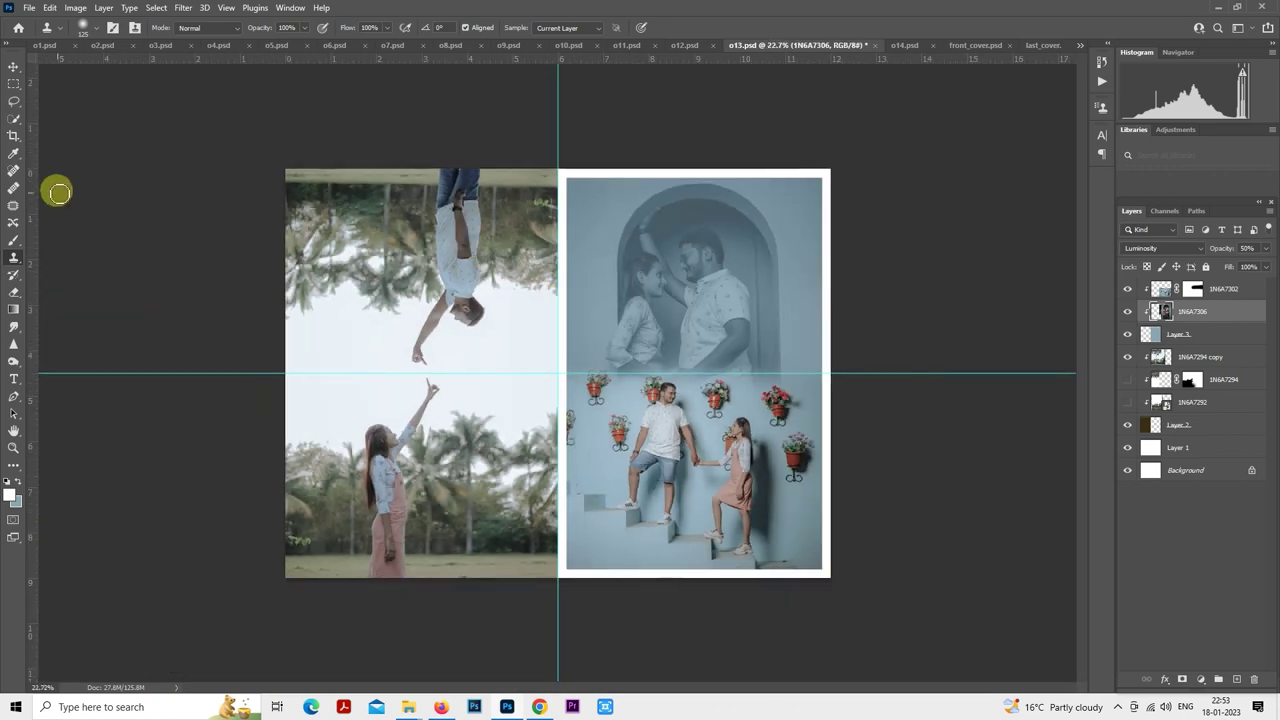
click(15, 86)
- Refill Layer 3's area with the lighter blue 9cb9c8
scroll(745, 338, up, 1)
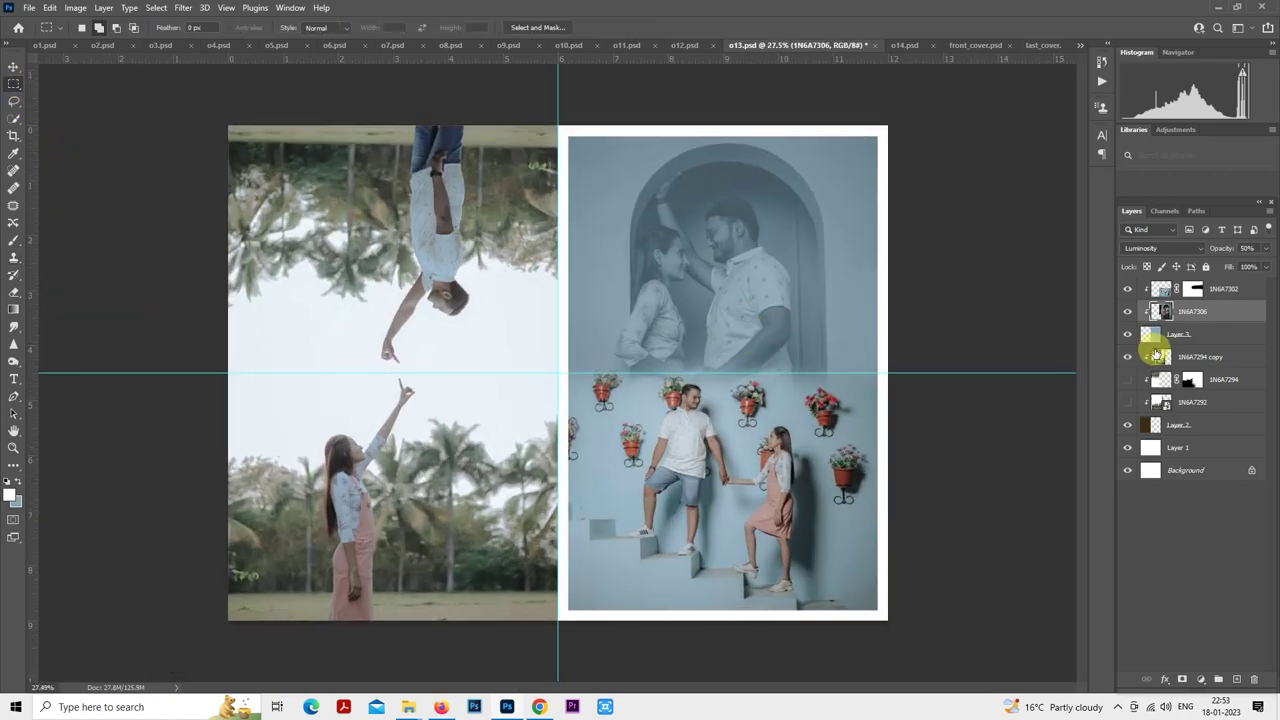
click(1163, 336)
ctrl+click(1160, 338)
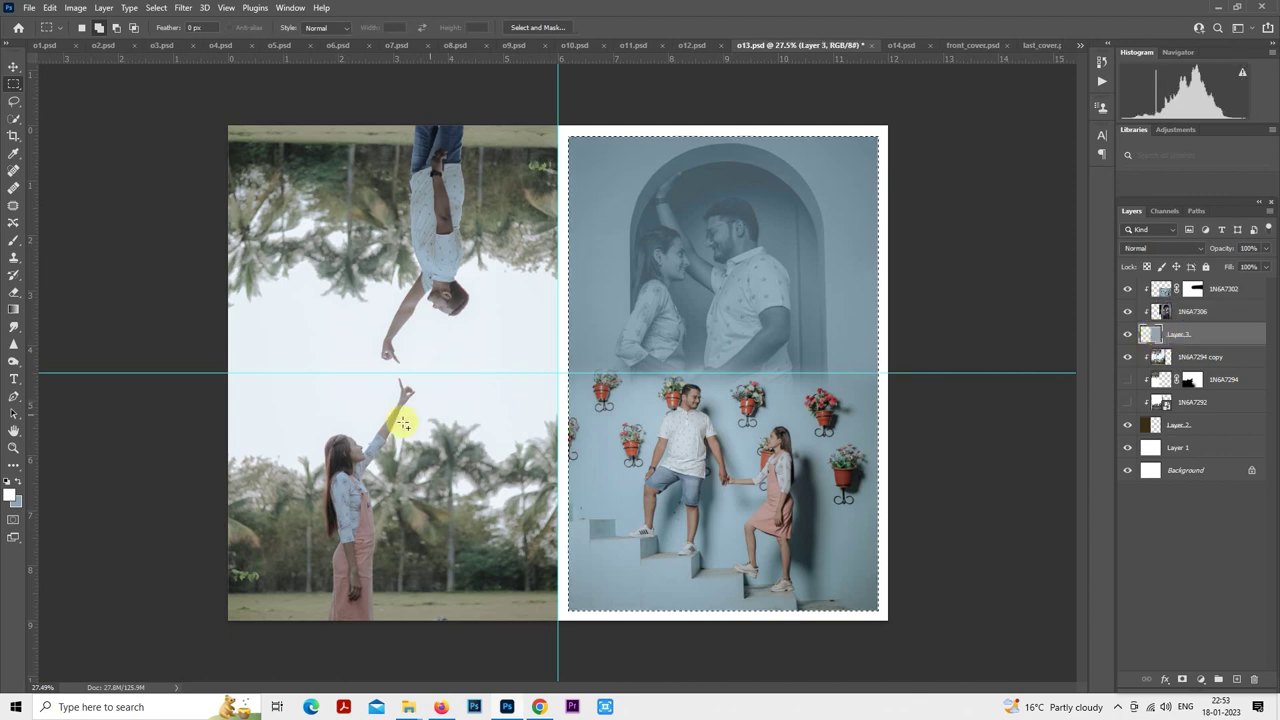
click(13, 503)
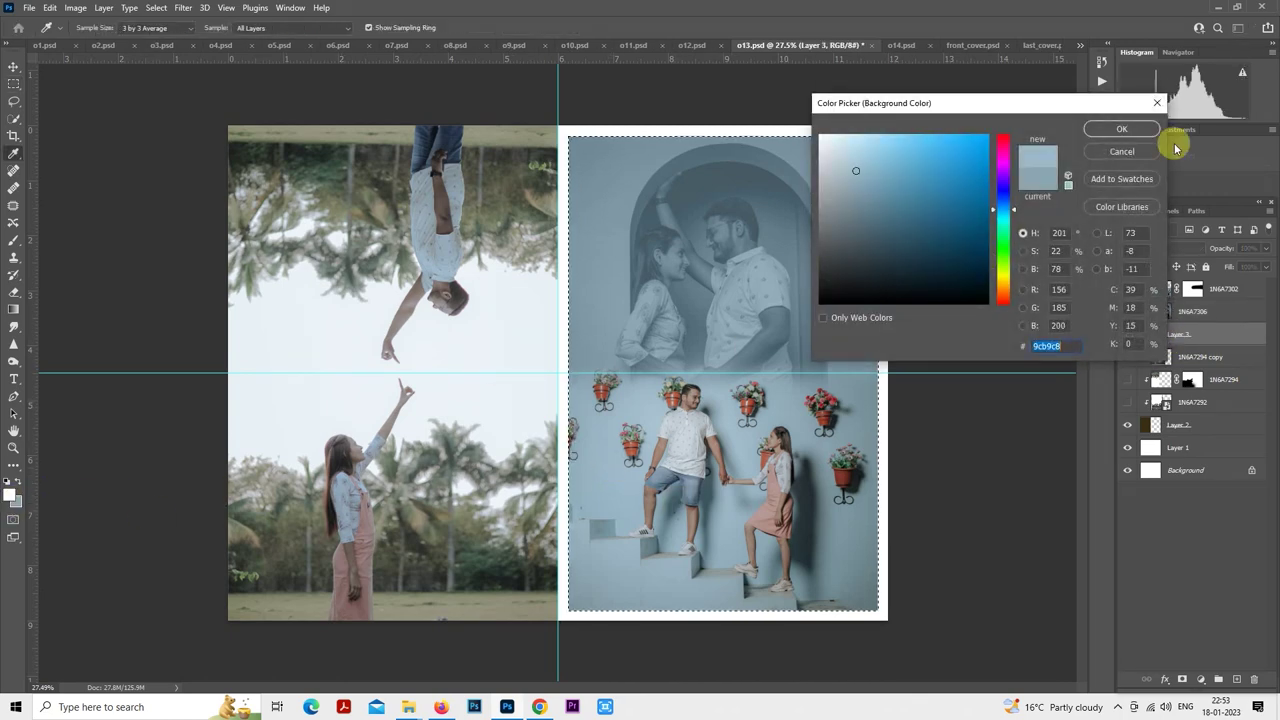
click(1134, 127)
key(ctrl+shift+BackSpace)
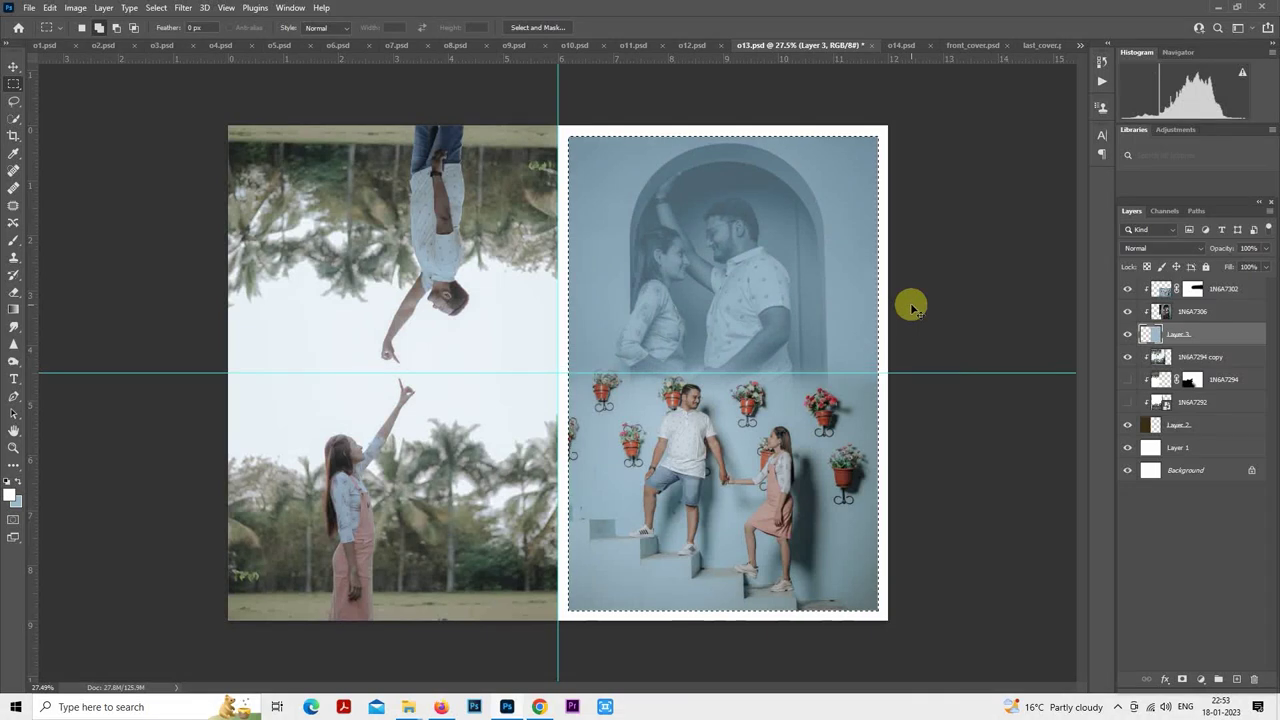
scroll(755, 329, down, 1)
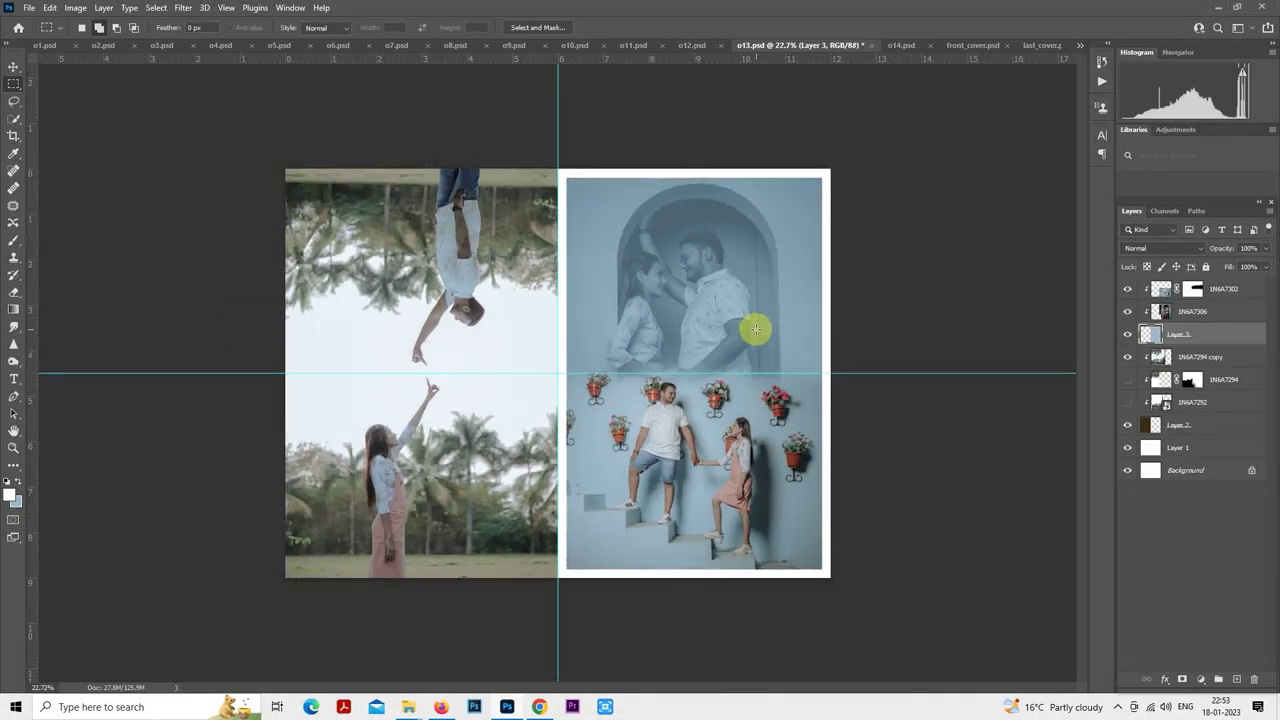
- Save o13 and export a quality-12 JPEG copy named 'o13 copy' to the album folder
key(ctrl+s)
key(ctrl+shift+s)
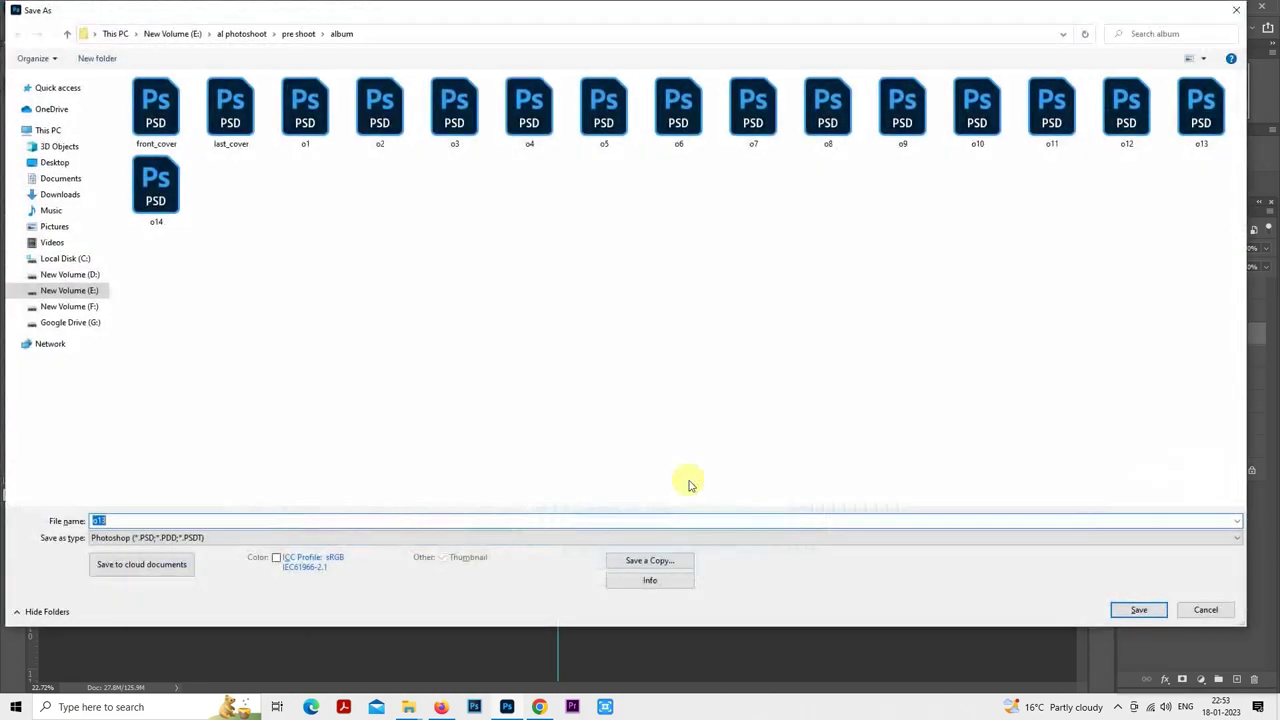
click(675, 563)
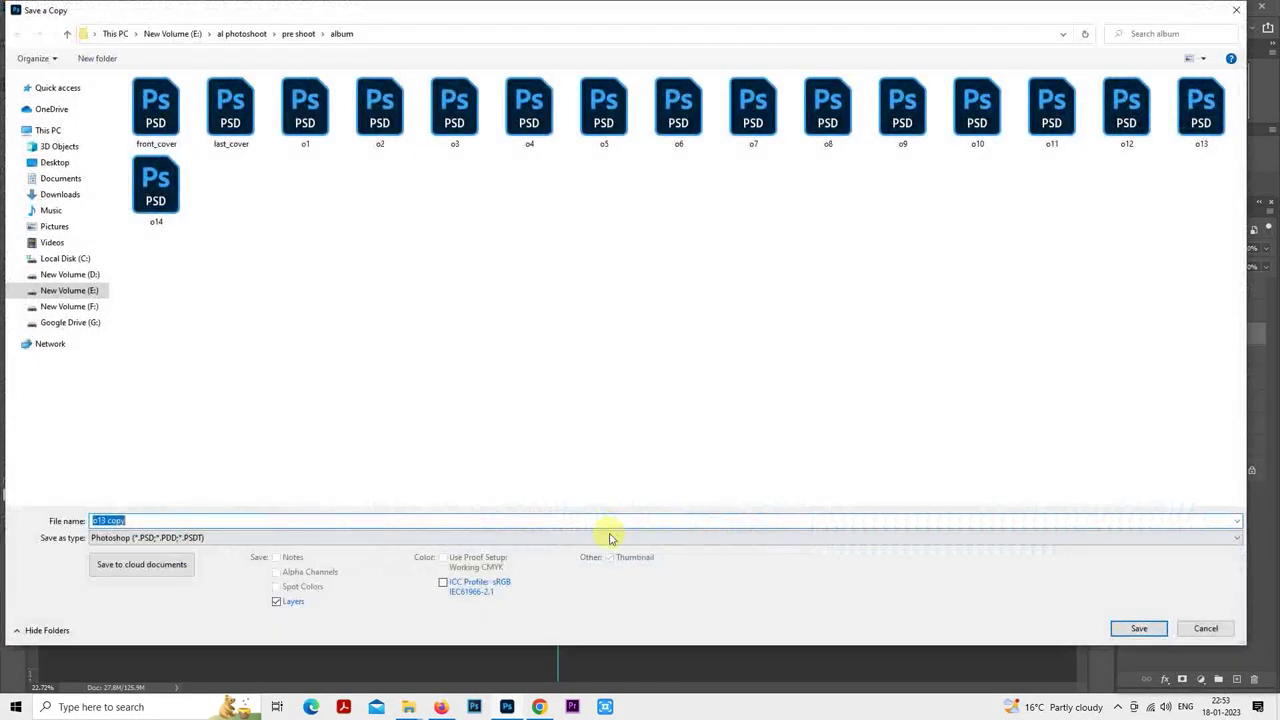
click(608, 535)
click(600, 411)
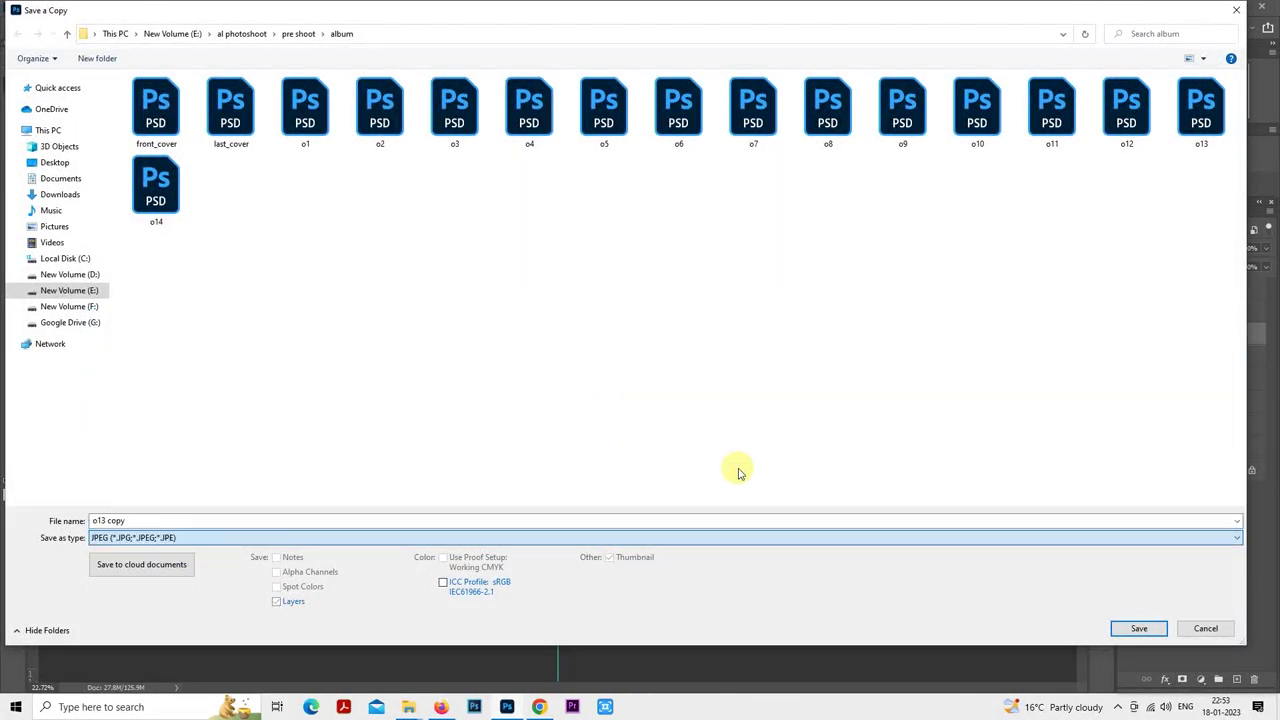
click(1137, 629)
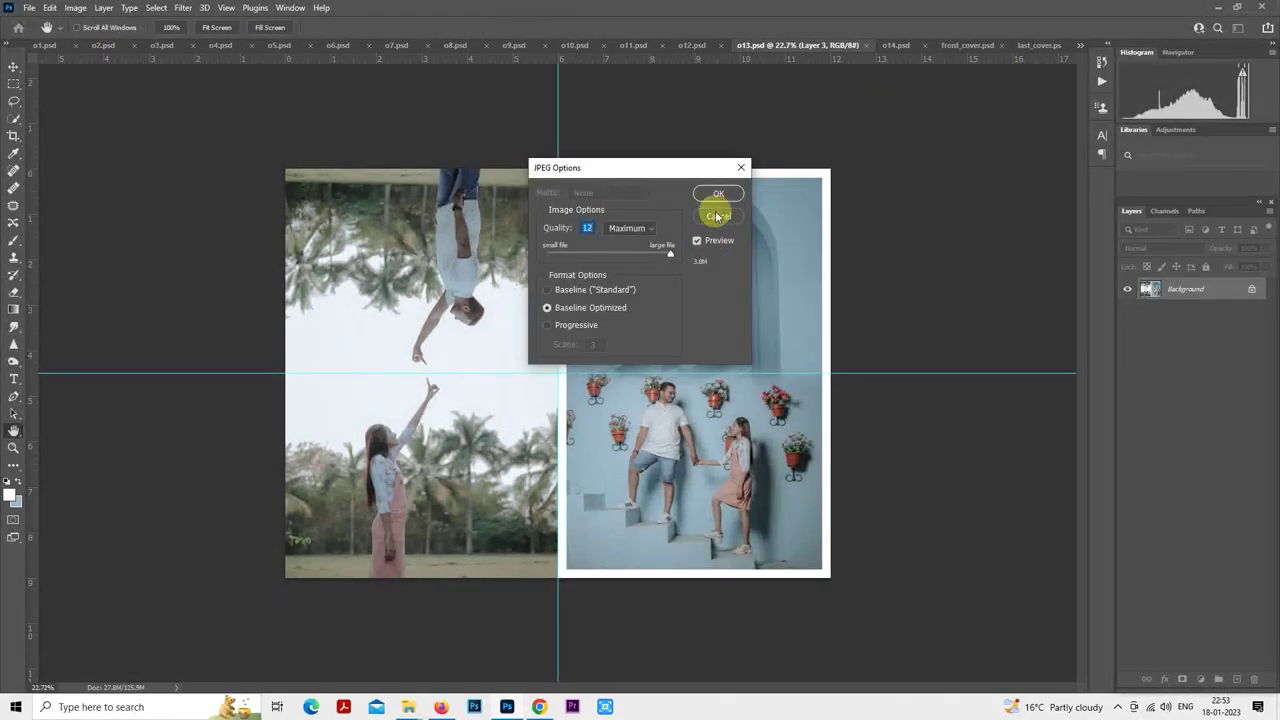
click(720, 195)
- In the o14 spread, release Layer 6 from its clipping mask
click(895, 44)
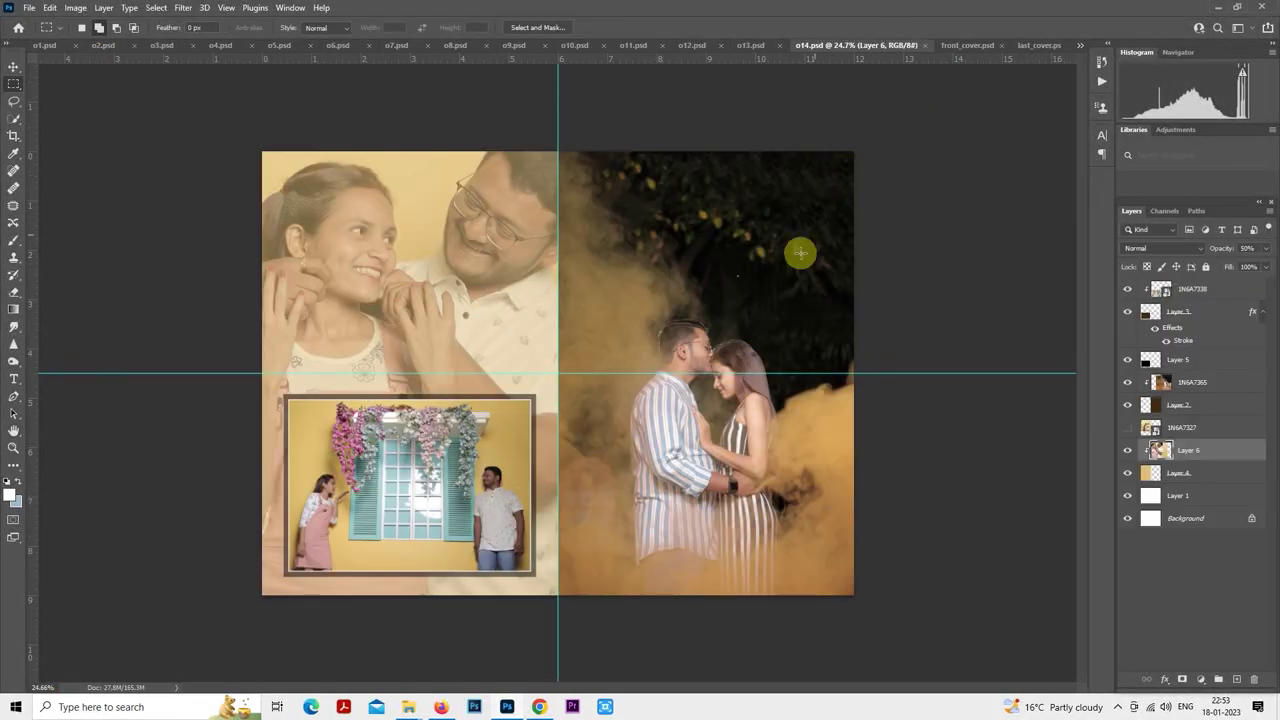
click(1195, 286)
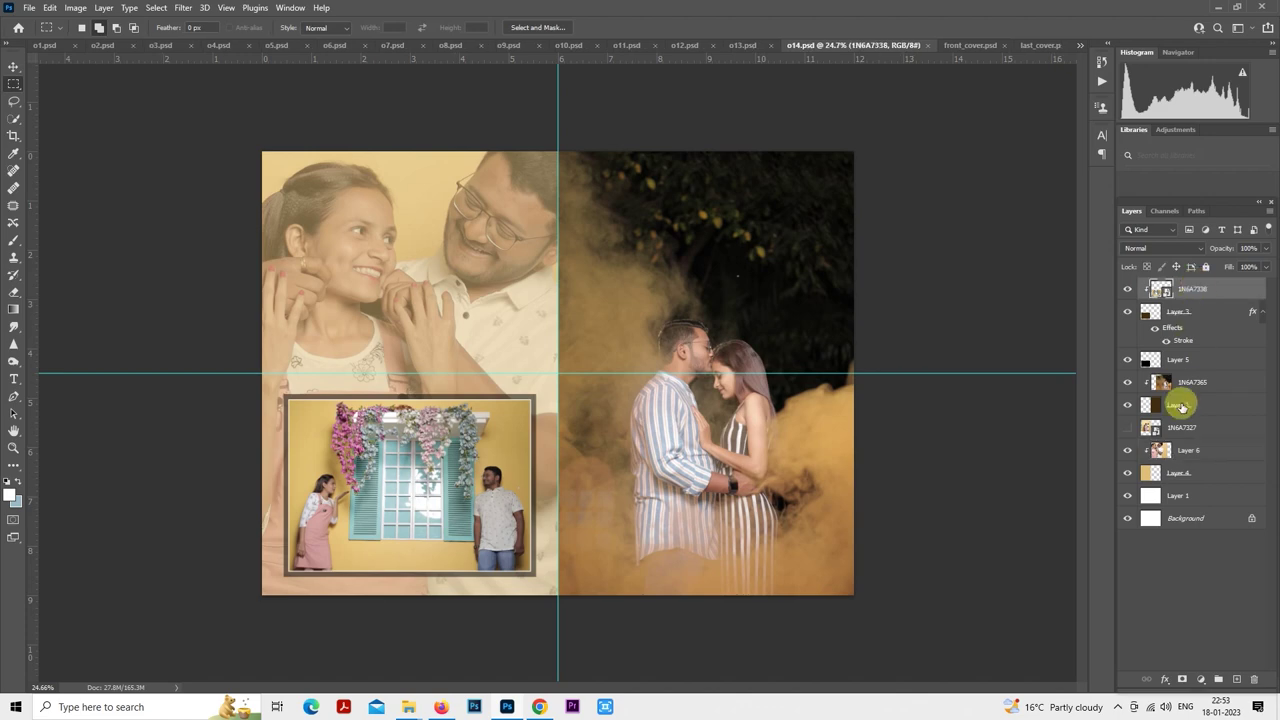
right_click(1186, 450)
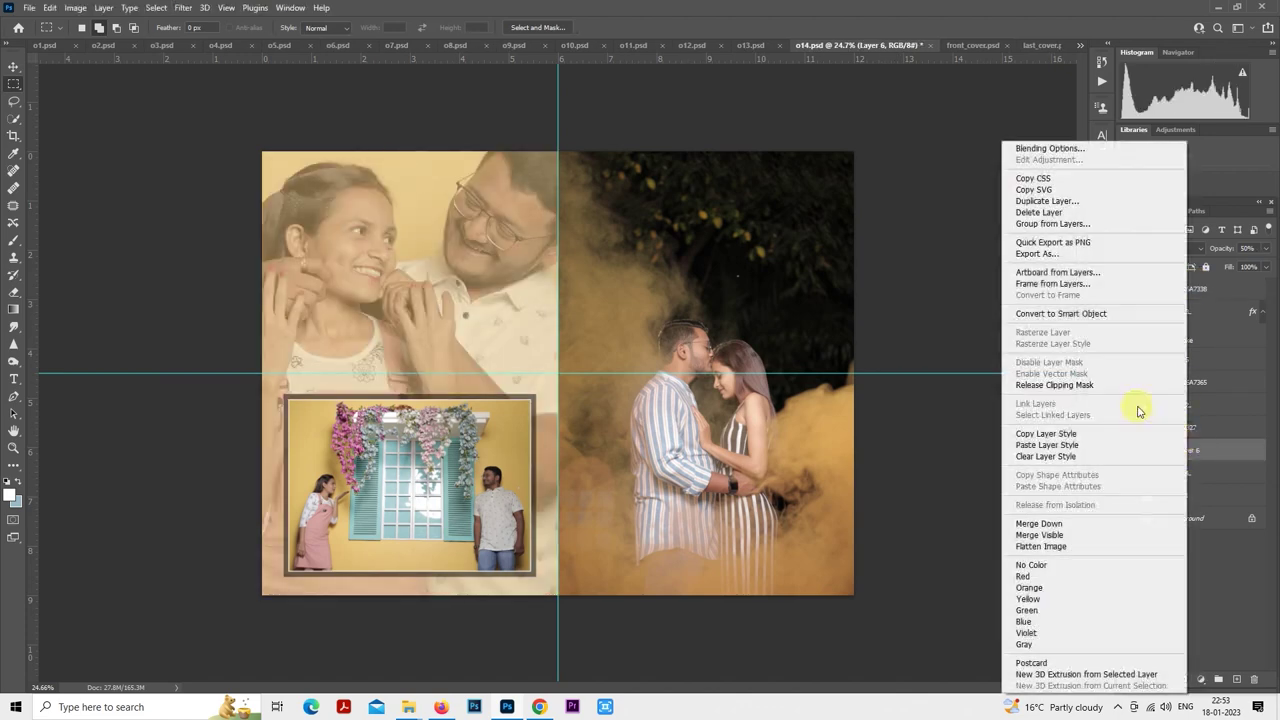
click(1056, 385)
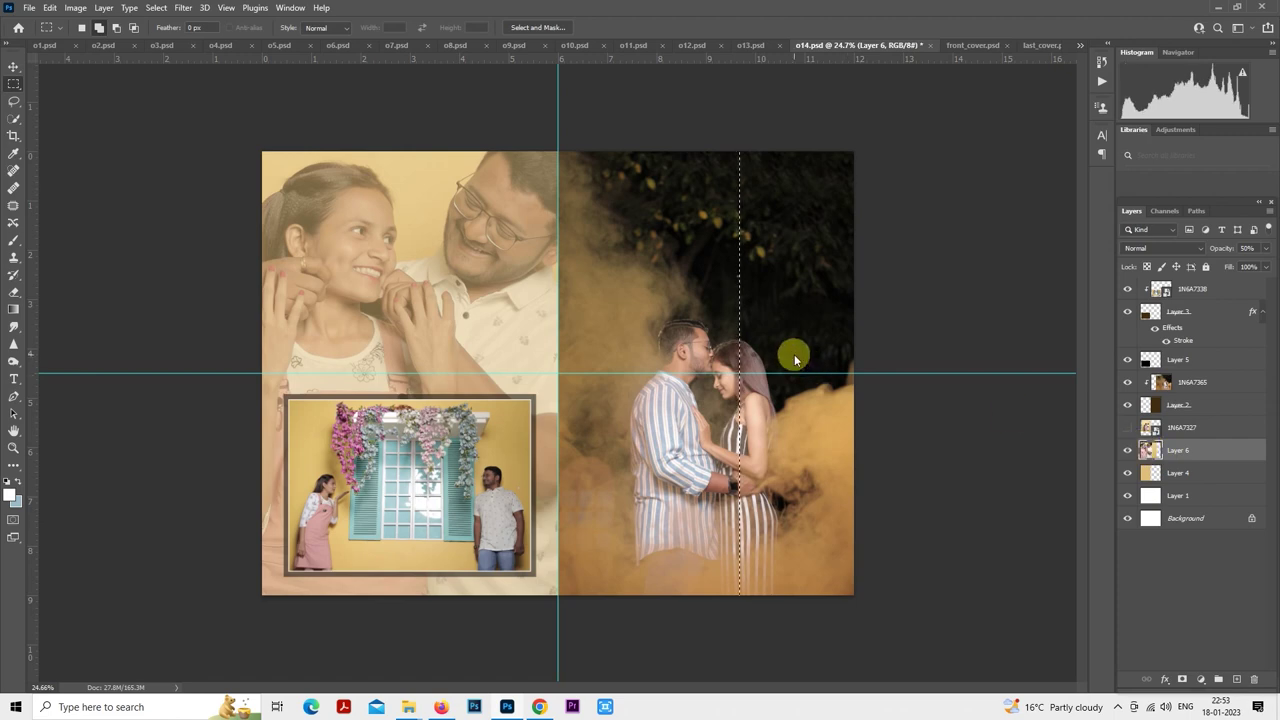
- Grade Layer 6's couple photo with 10portraits: Exposure -0.80, Shadows +80, Blacks +33
key(ctrl+shift+a)
click(1081, 166)
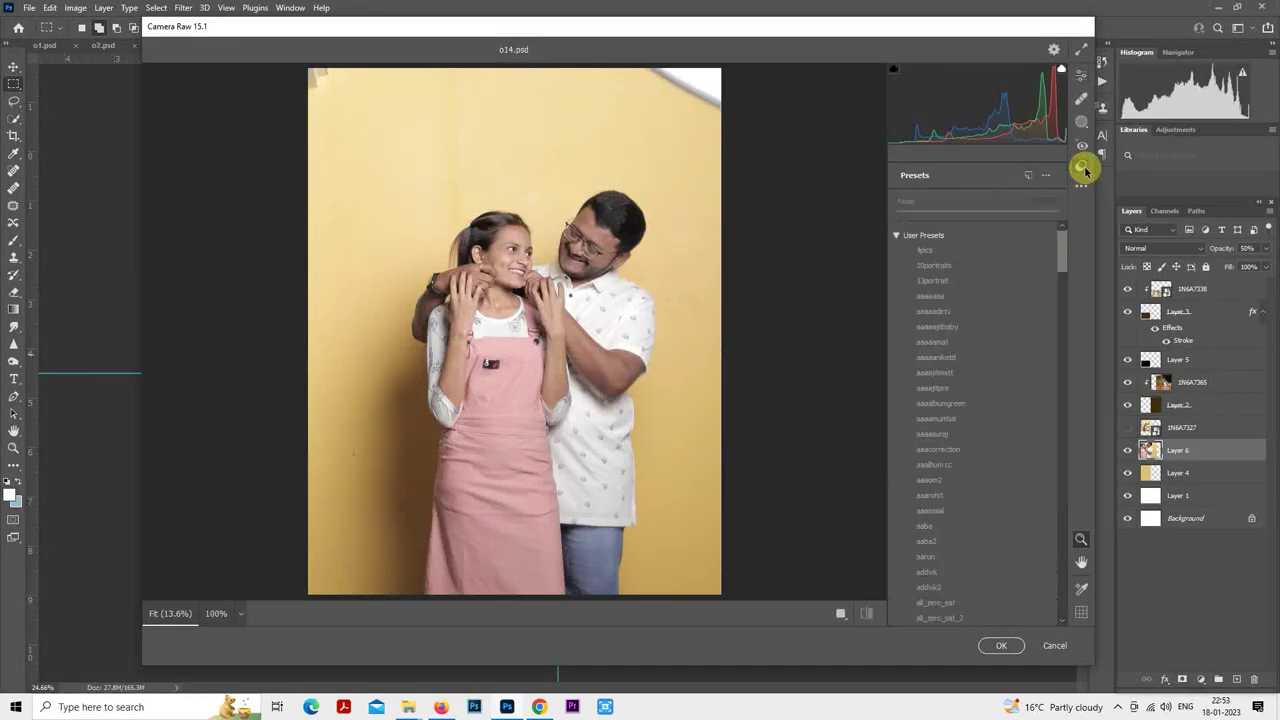
click(983, 266)
click(1081, 75)
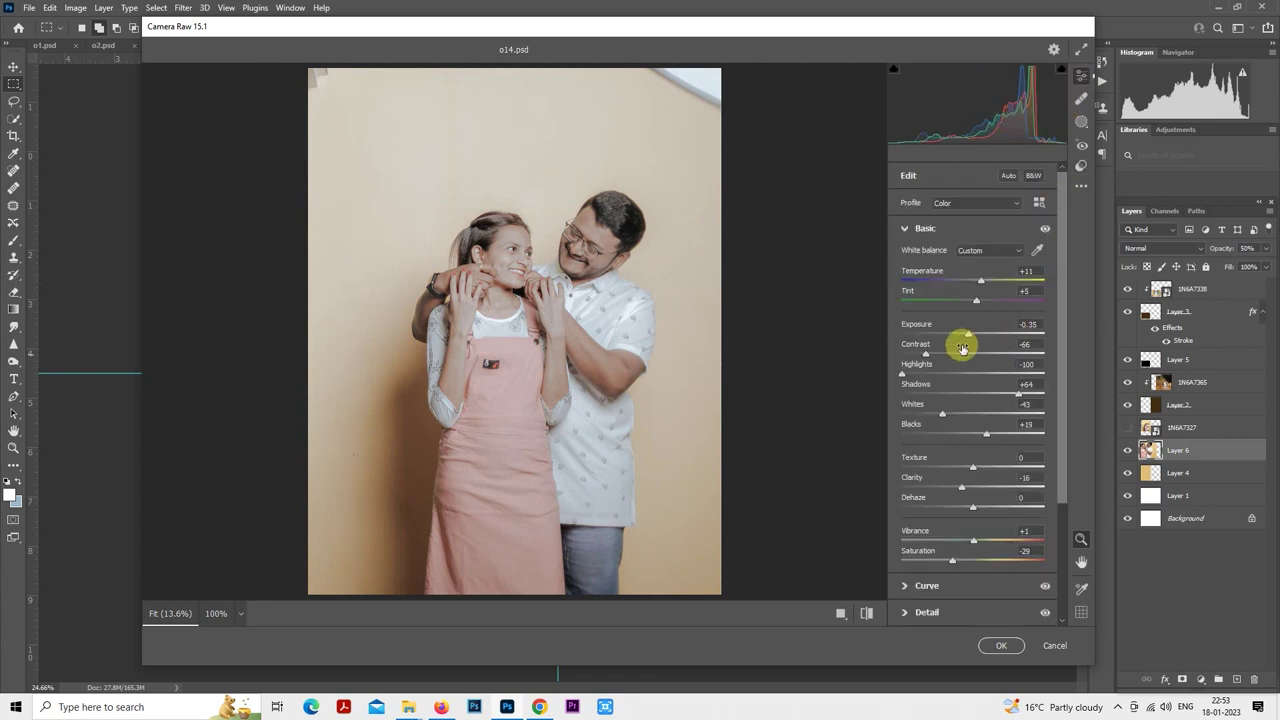
drag(965, 335, 960, 333)
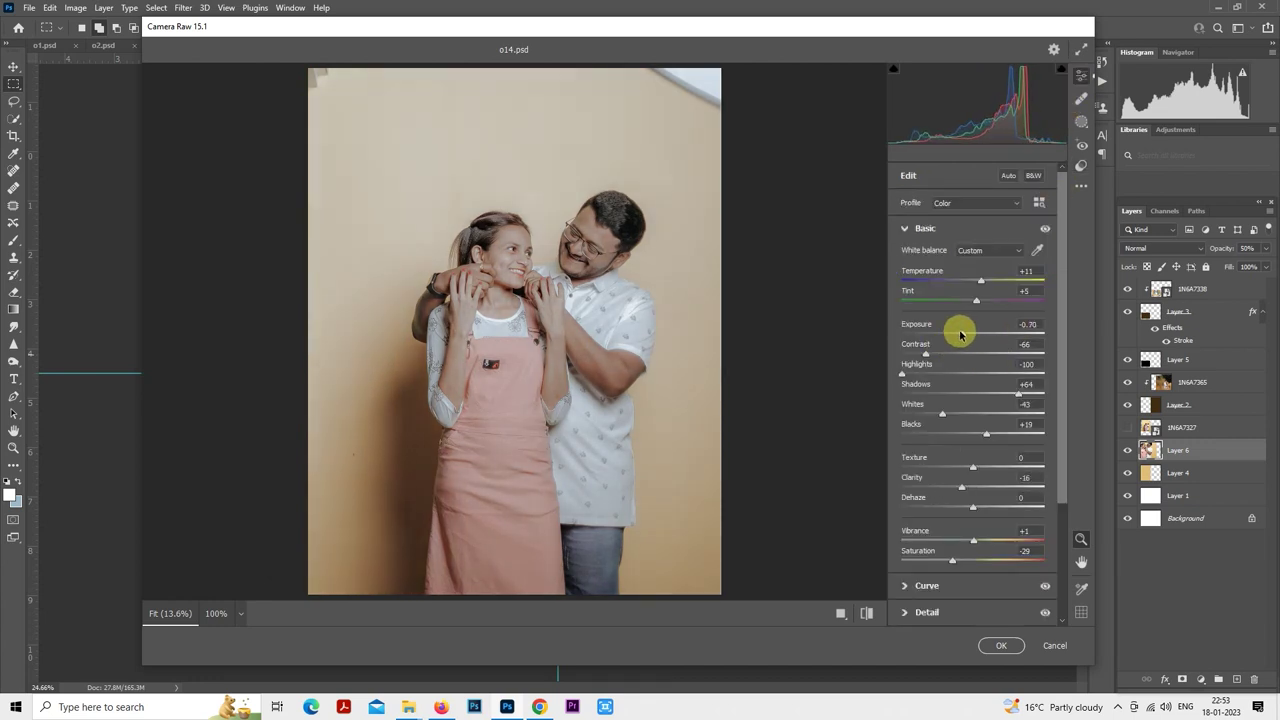
drag(1023, 398, 1029, 398)
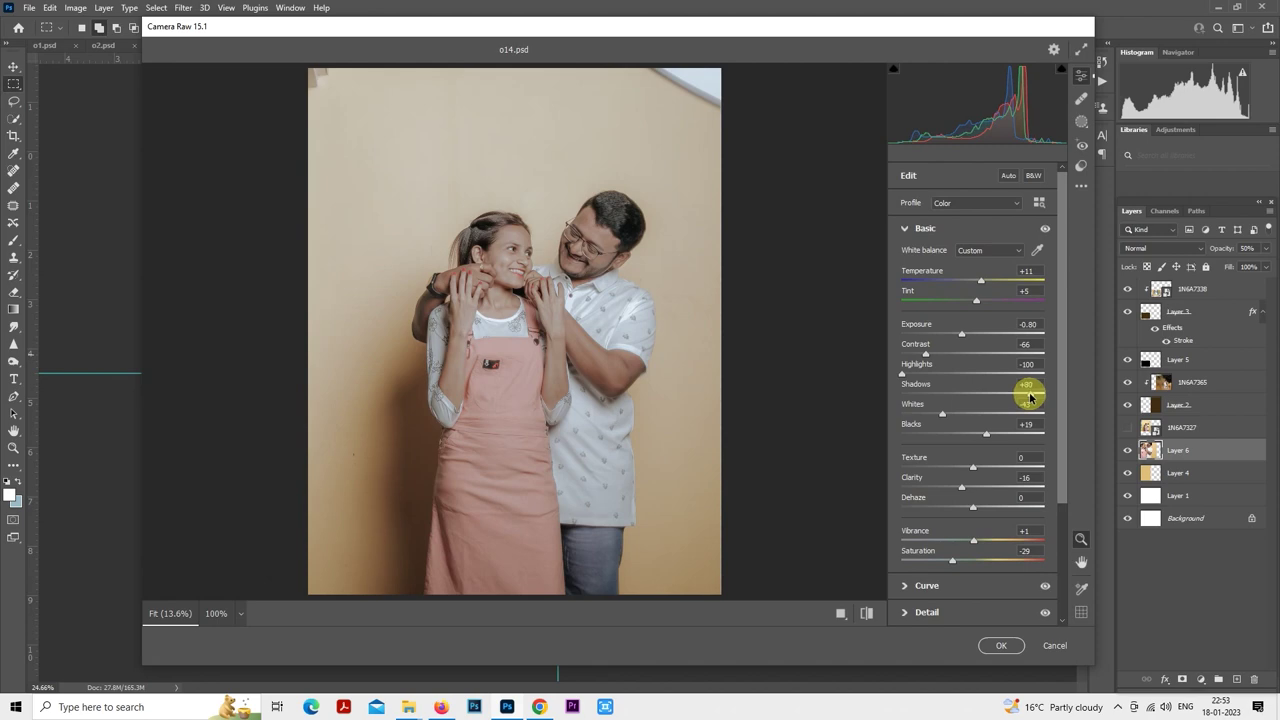
drag(986, 436, 989, 452)
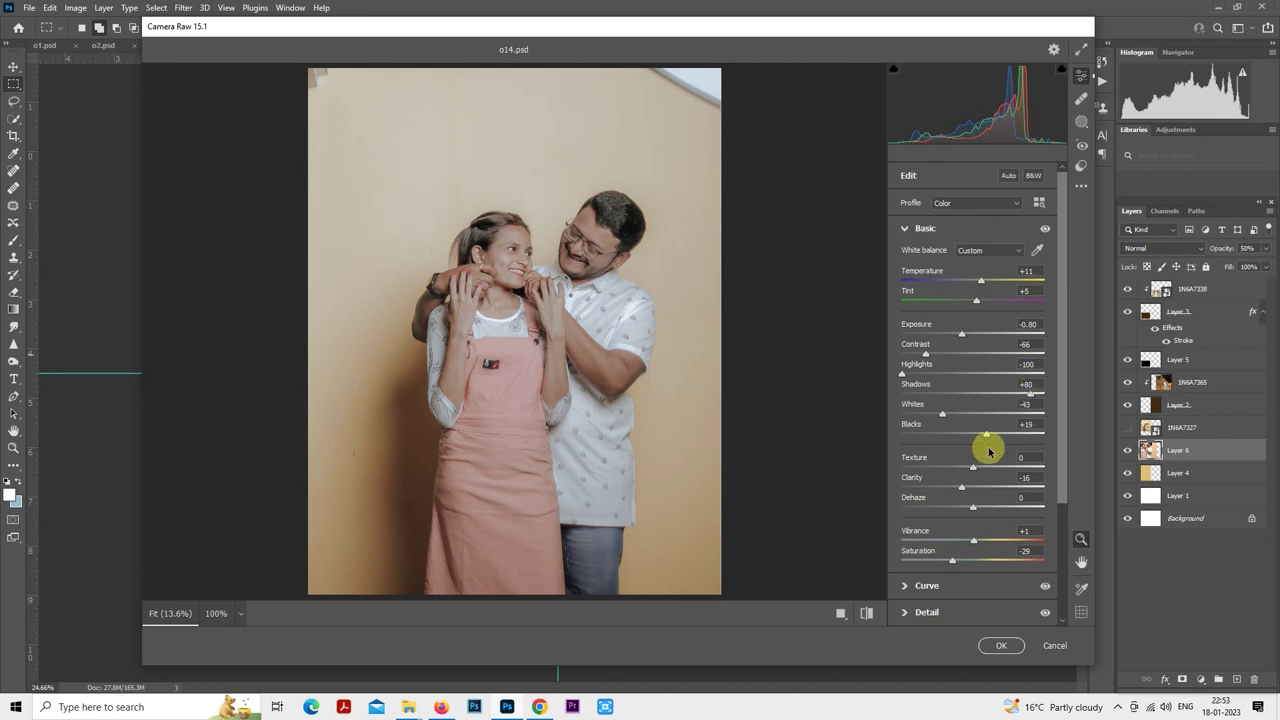
click(1000, 645)
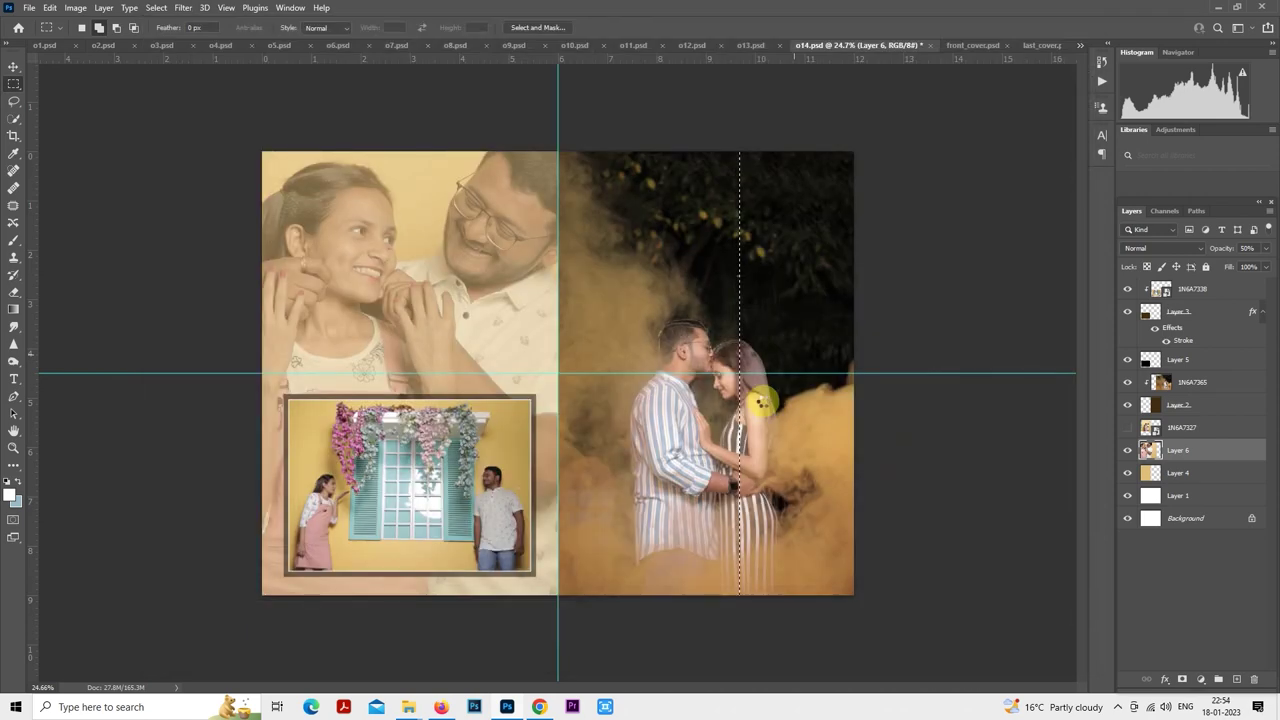
- Load the framed 1N6A7338 window photo's outline as a selection
click(762, 399)
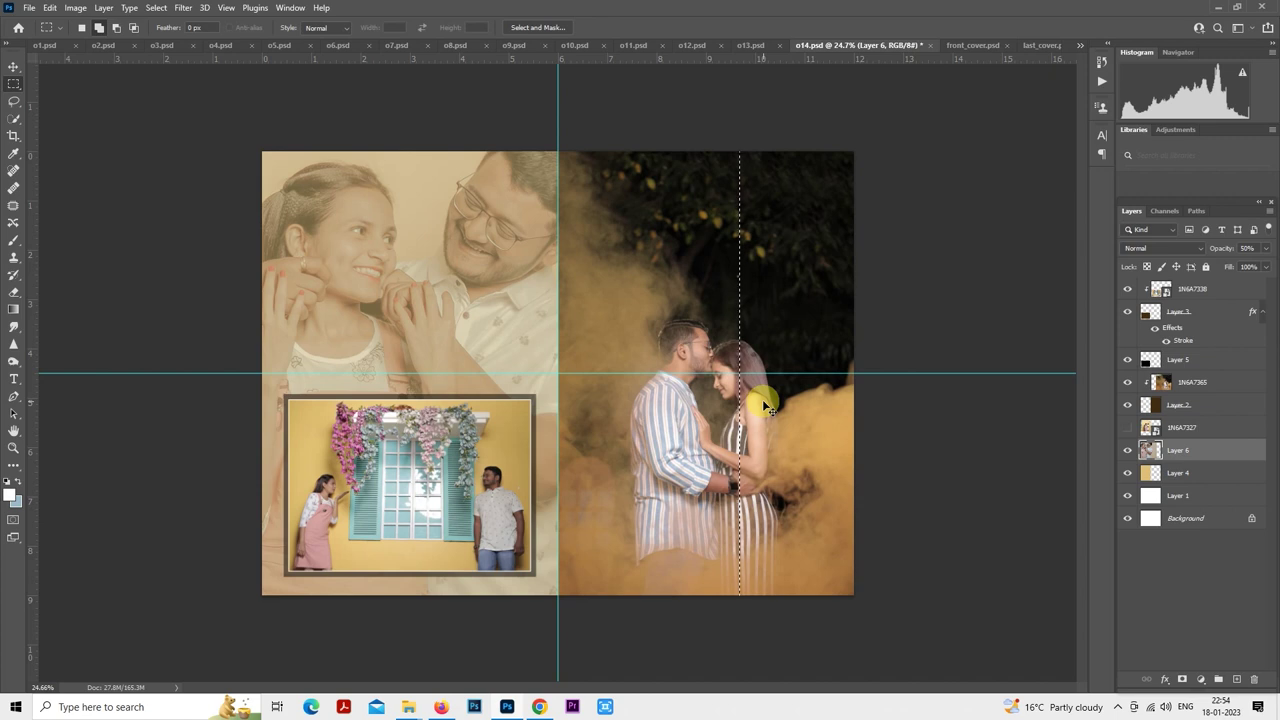
click(1178, 385)
right_click(1166, 288)
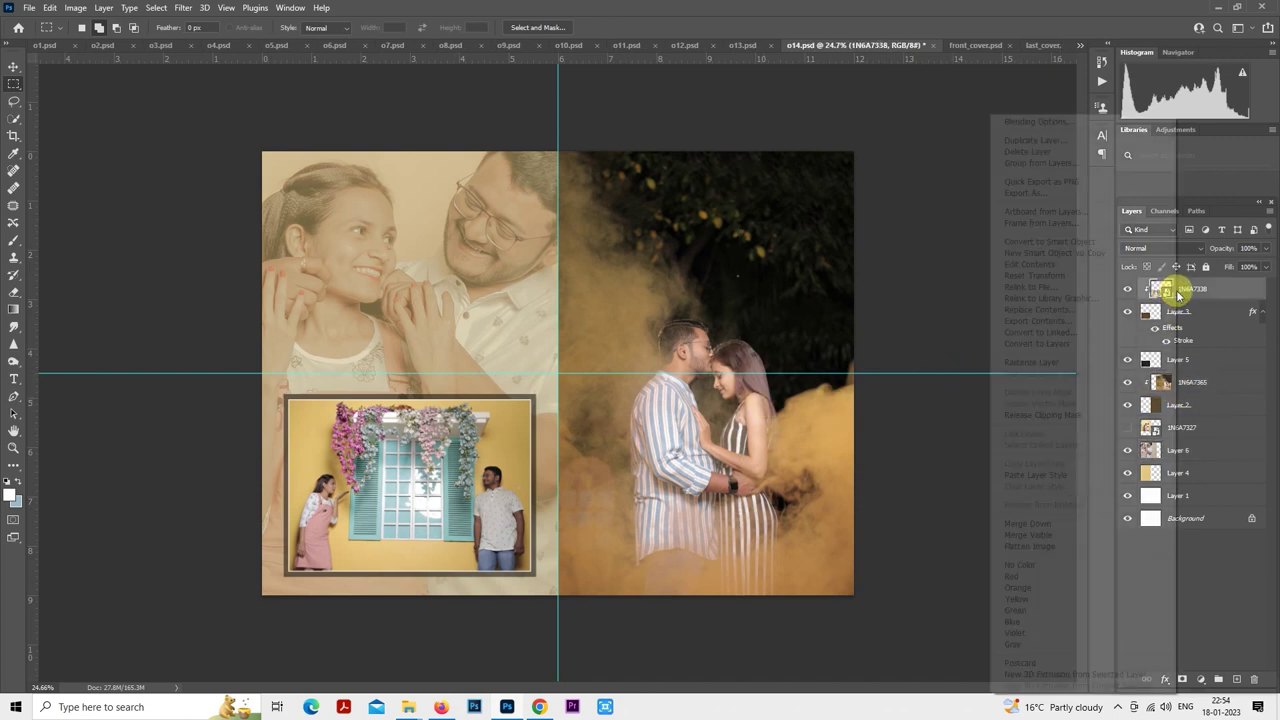
click(1057, 362)
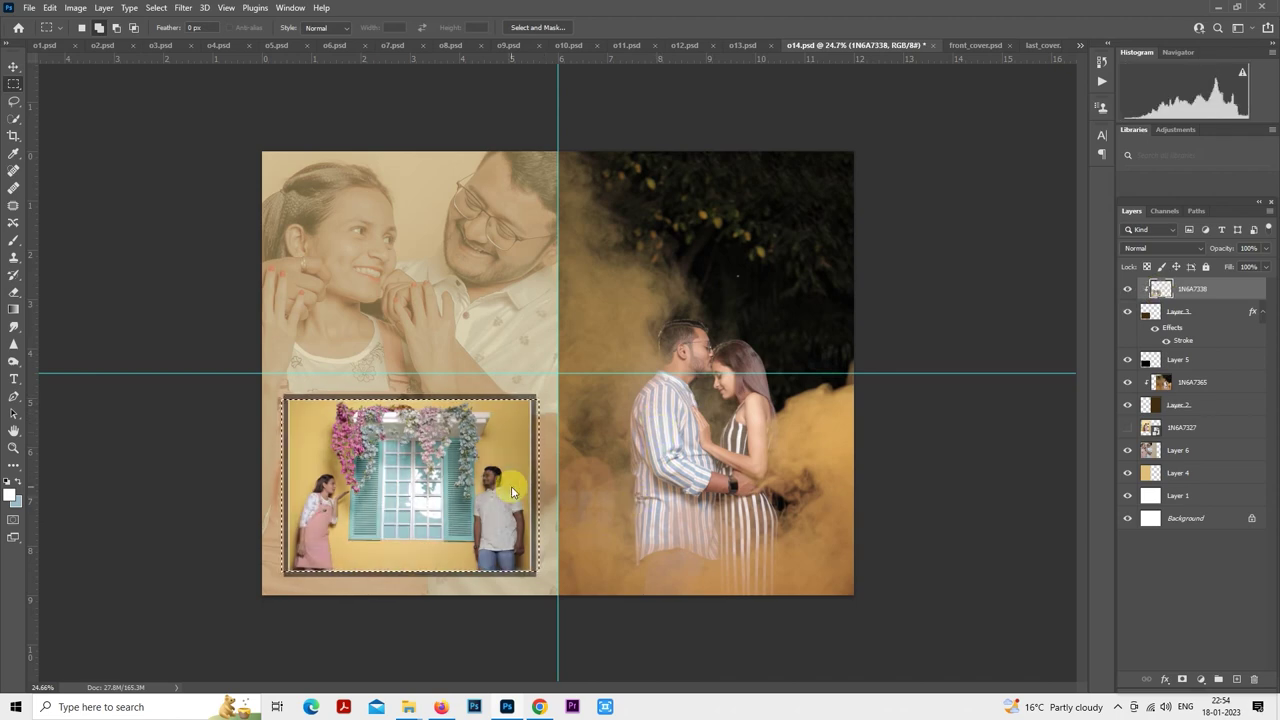
- Apply 10portraits to the framed photo with a first pass: Contrast -61, Shadows +80, Blacks +49
key(shift+ctrl+a)
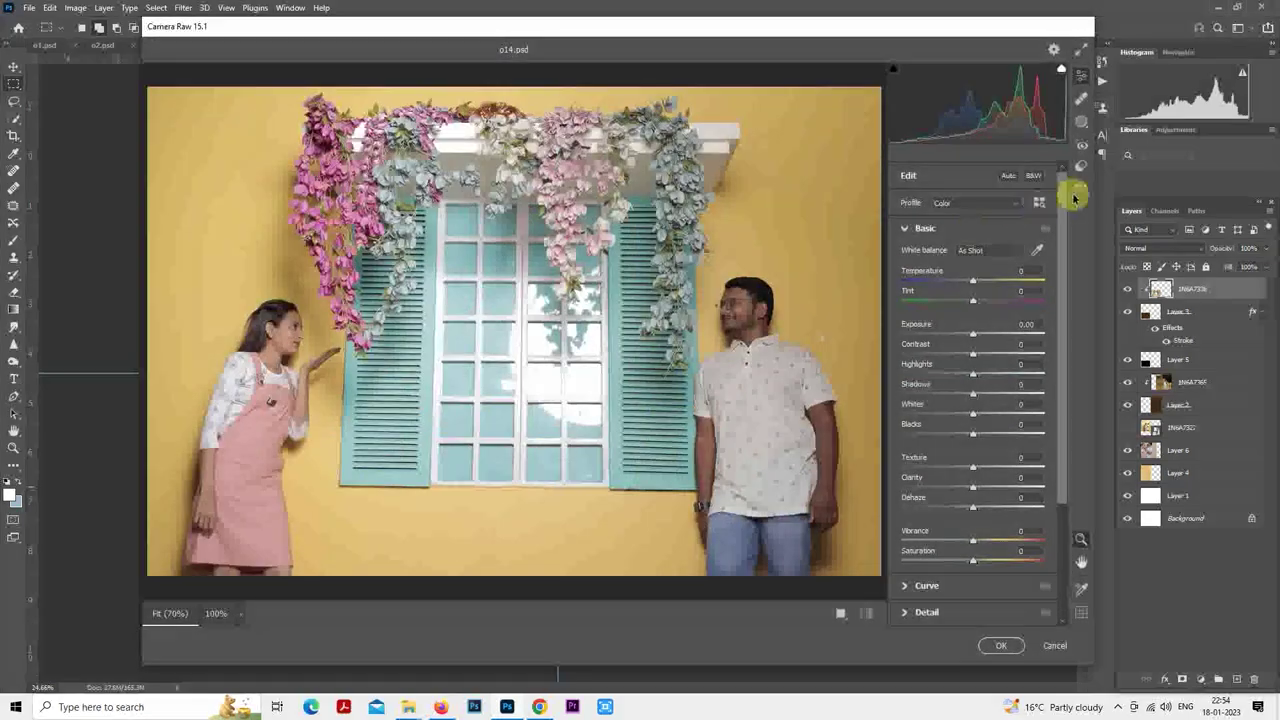
click(1082, 168)
click(990, 265)
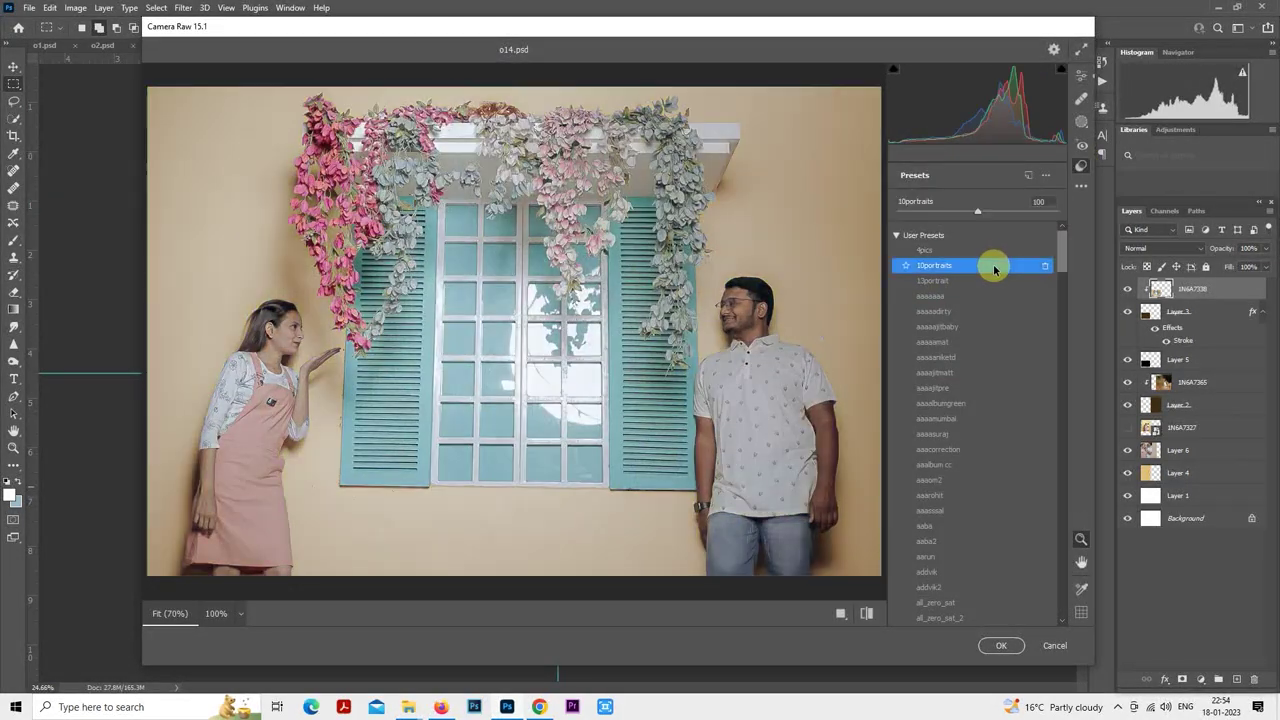
click(1082, 73)
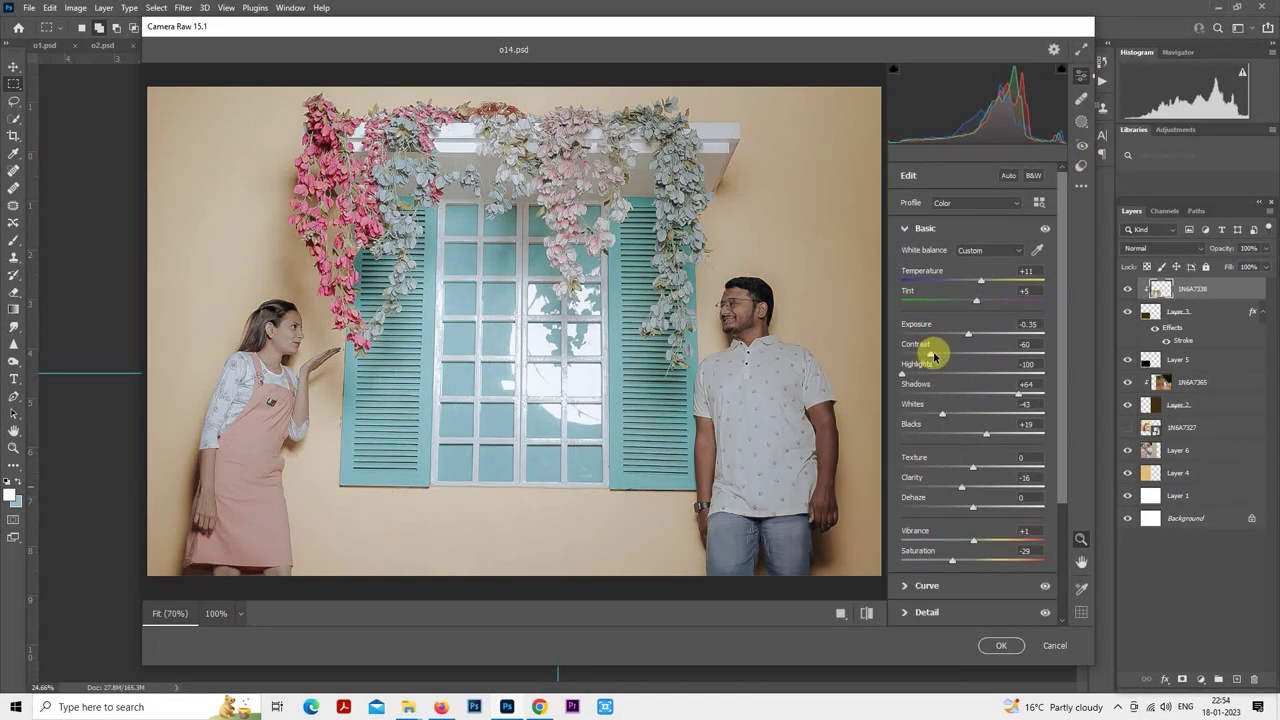
drag(932, 356, 930, 355)
drag(1030, 398, 1030, 395)
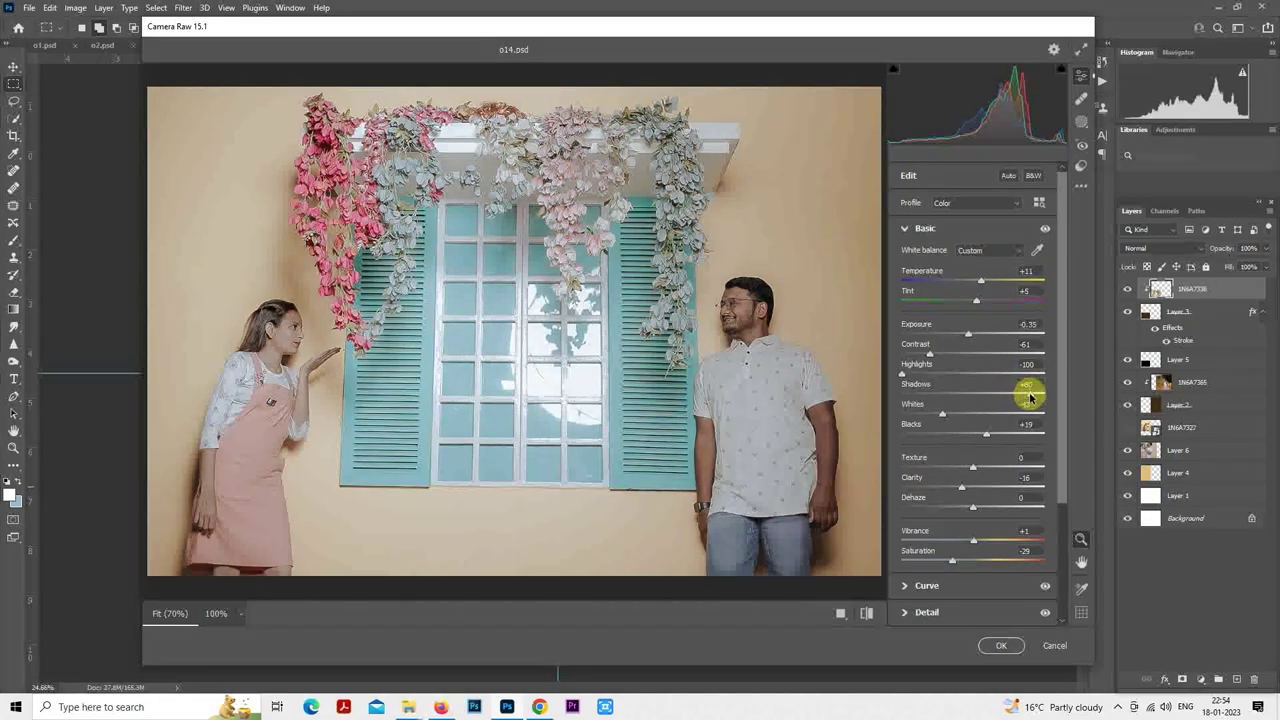
drag(967, 338, 967, 336)
drag(986, 433, 1006, 432)
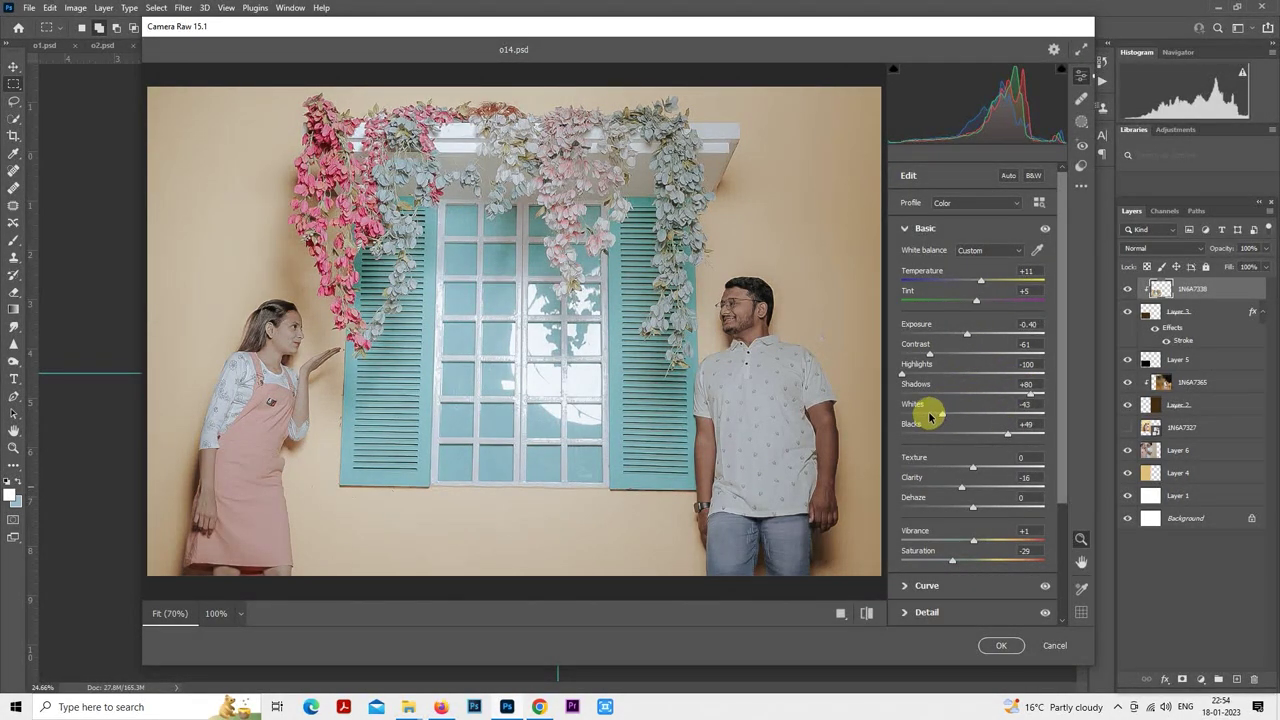
- Refine the framed photo to Exposure -0.45, Shadows +85, Blacks +10 and apply
drag(964, 338, 966, 337)
click(1031, 395)
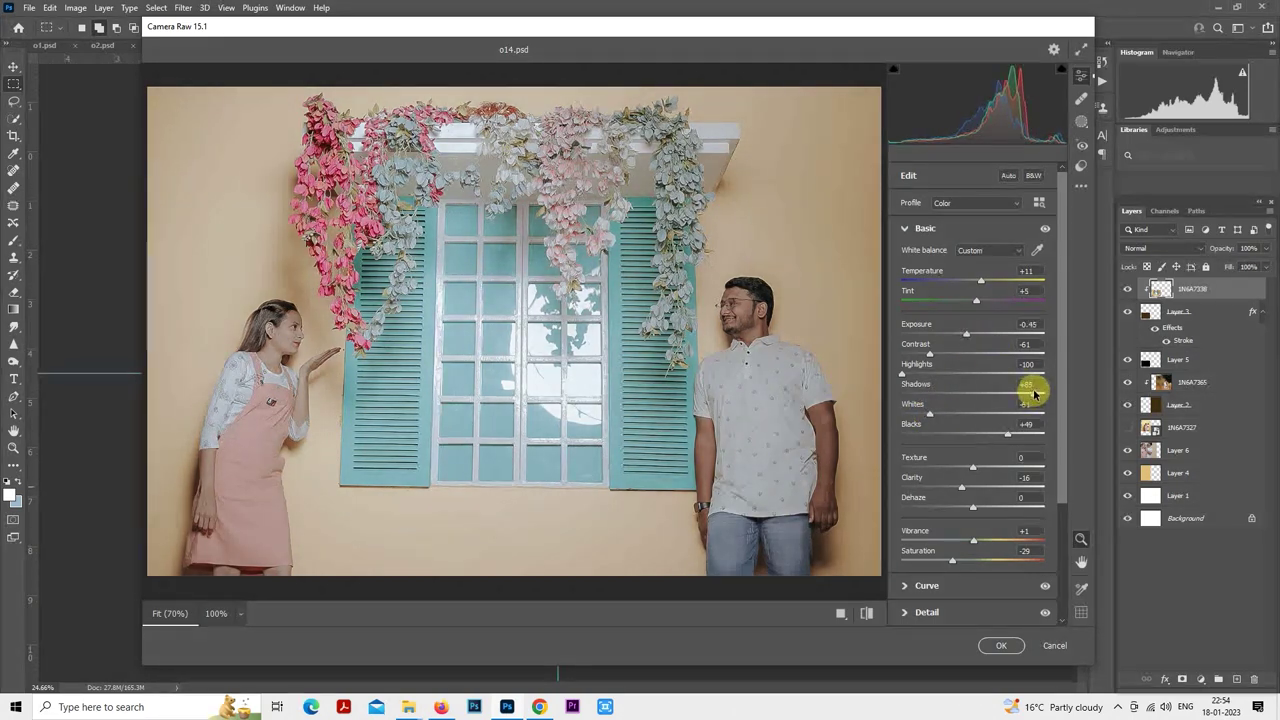
click(869, 614)
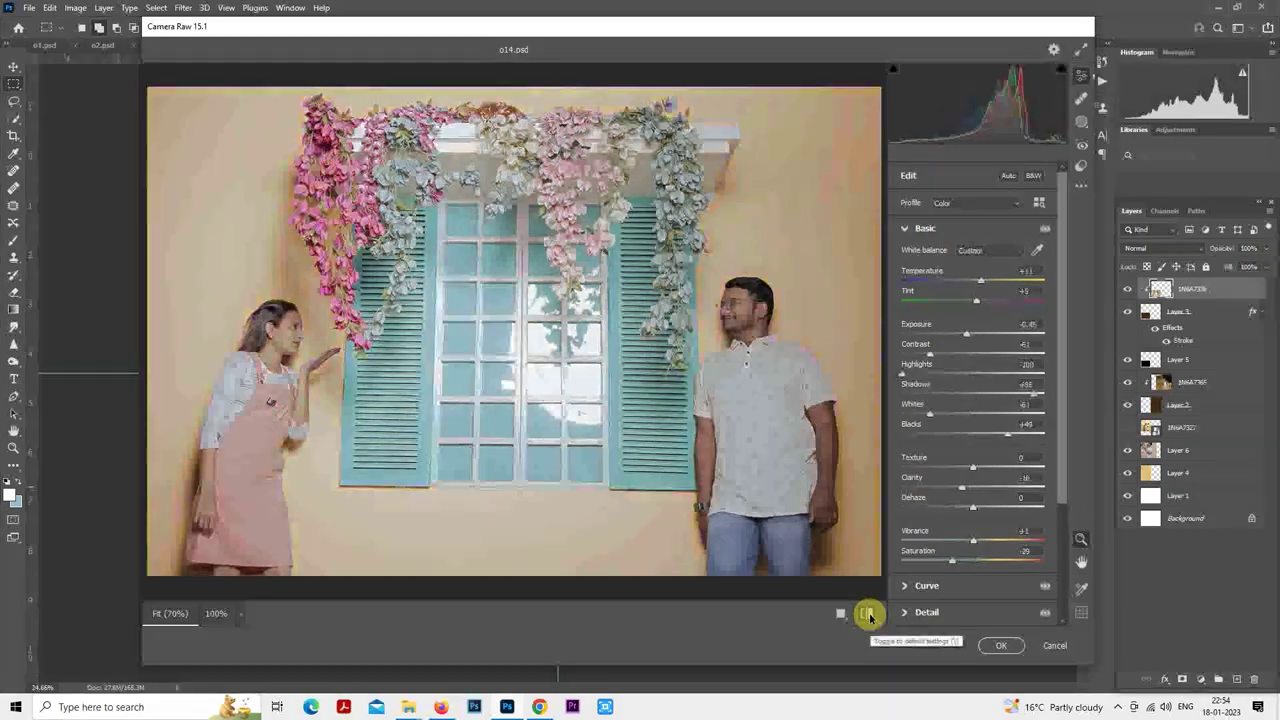
drag(1007, 433, 979, 435)
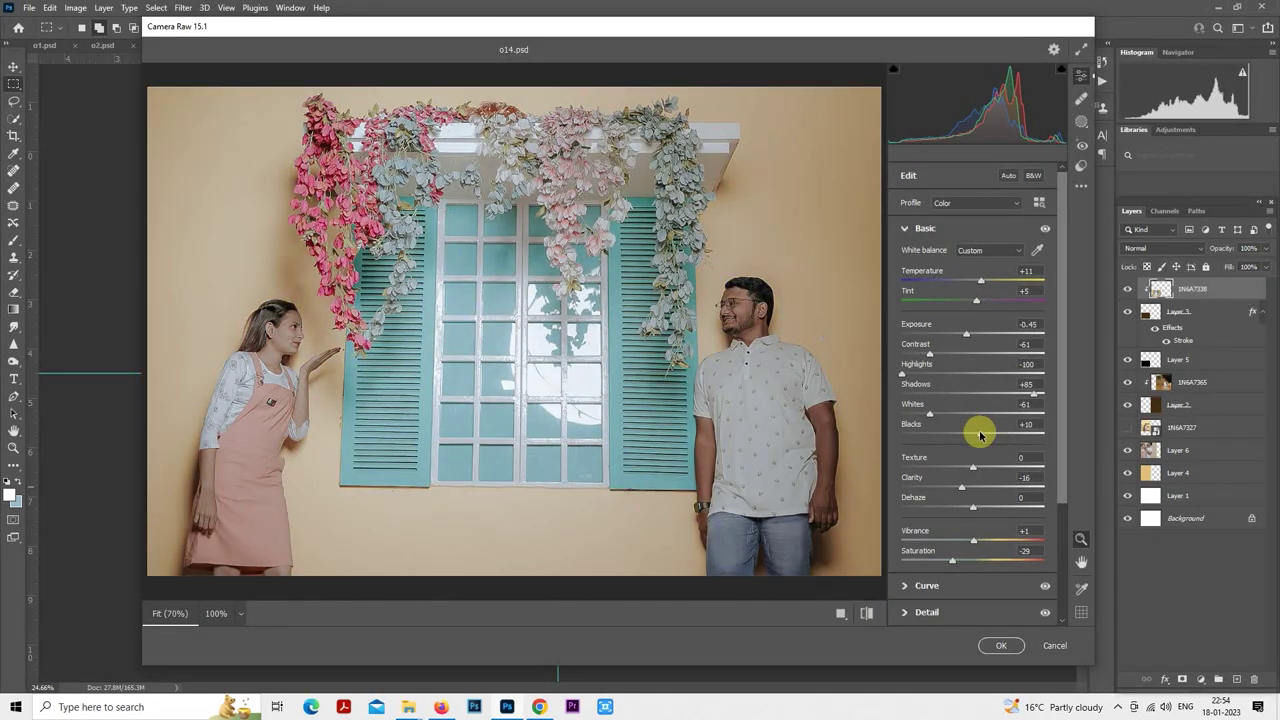
click(1004, 641)
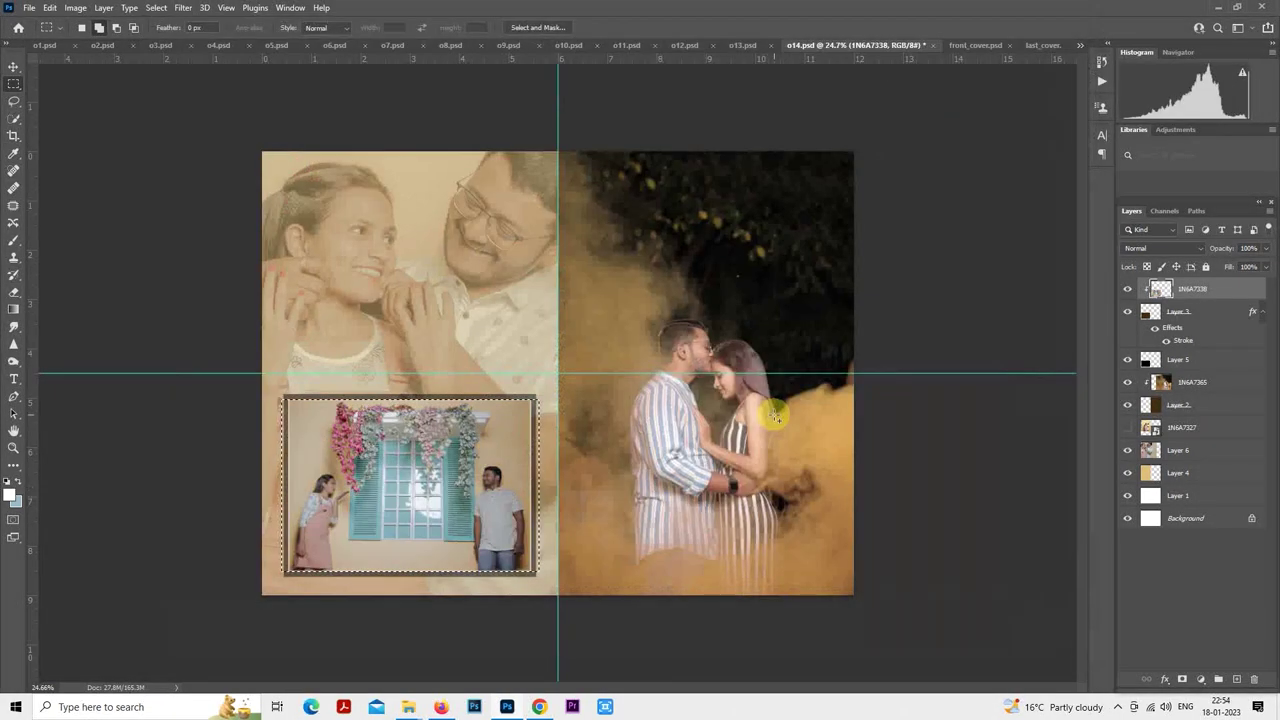
- Load the smoke couple layer 1N6A7365's outline as a selection
key(ctrl+d)
click(1178, 385)
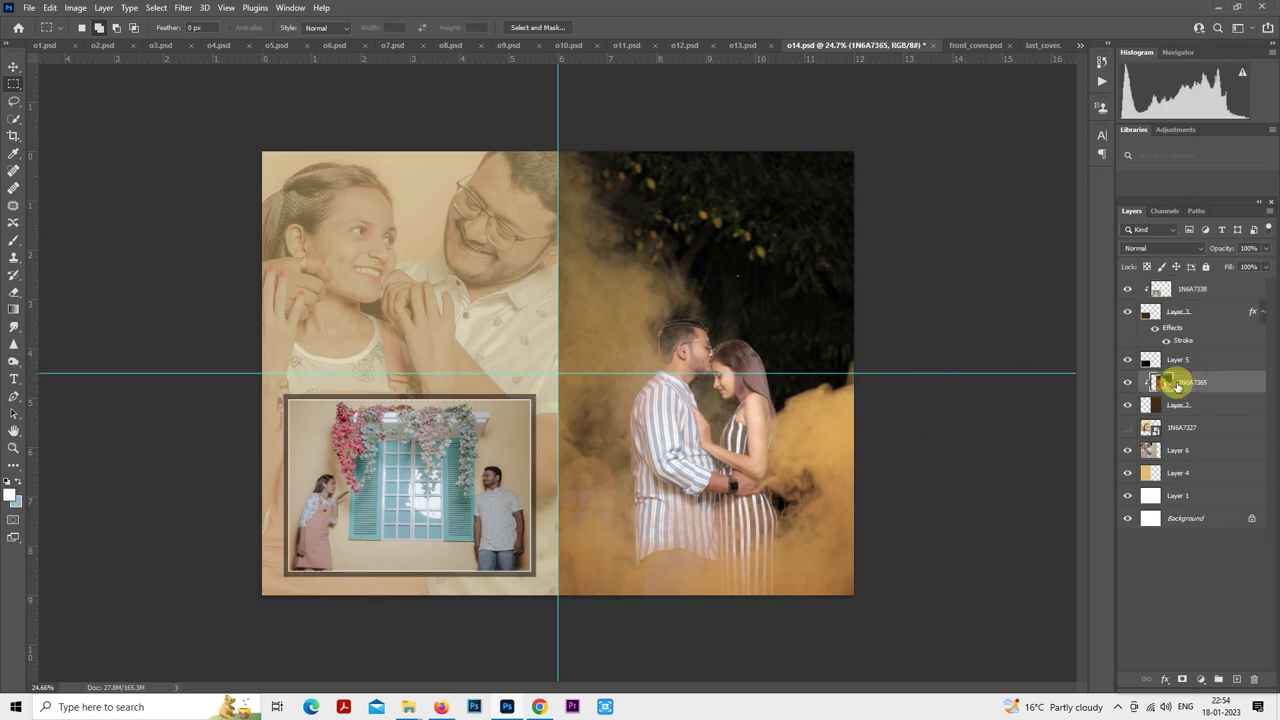
ctrl+click(1170, 386)
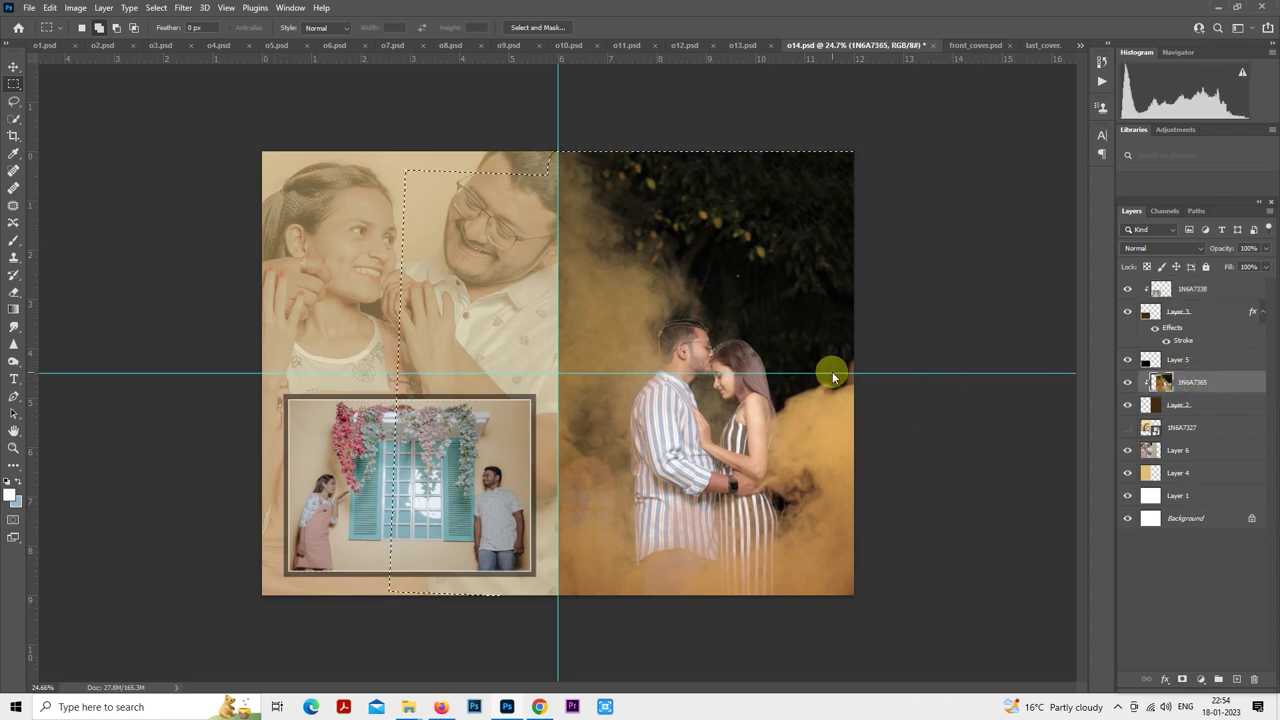
- Grade the smoke photo with the 10portraits preset, Blacks +39 and Vibrance +28
key(ctrl+shift+a)
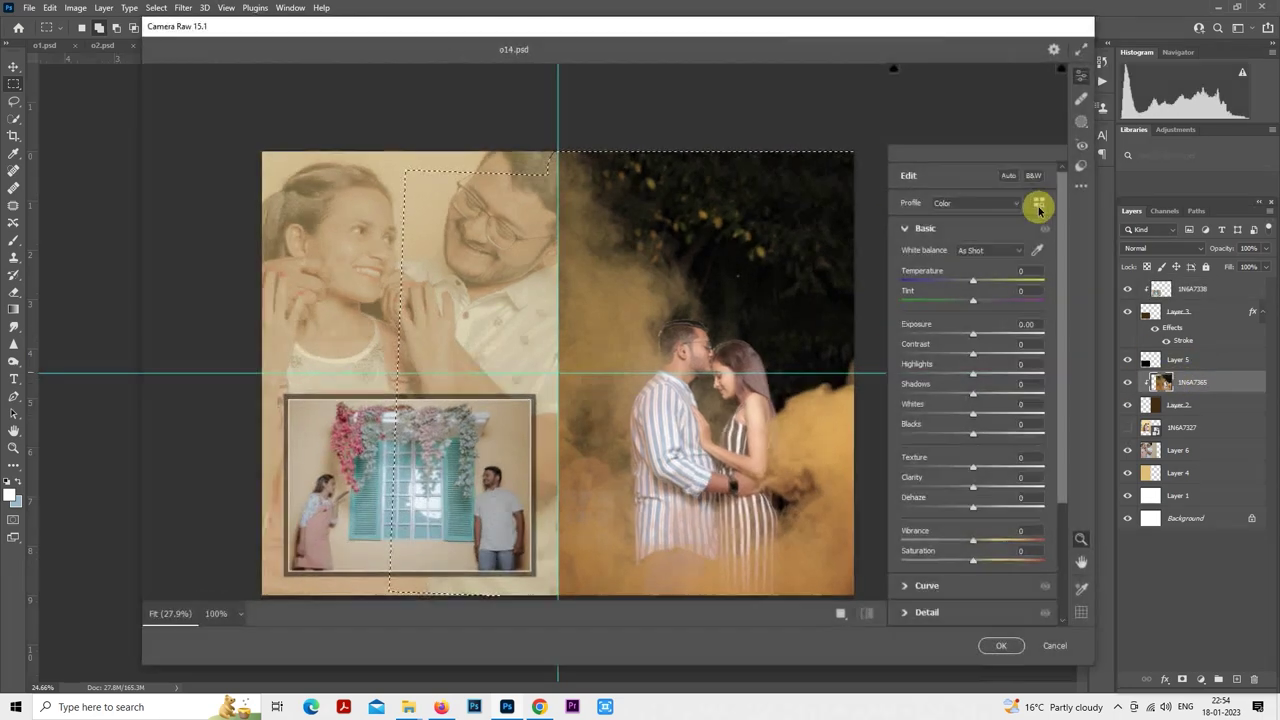
click(1084, 165)
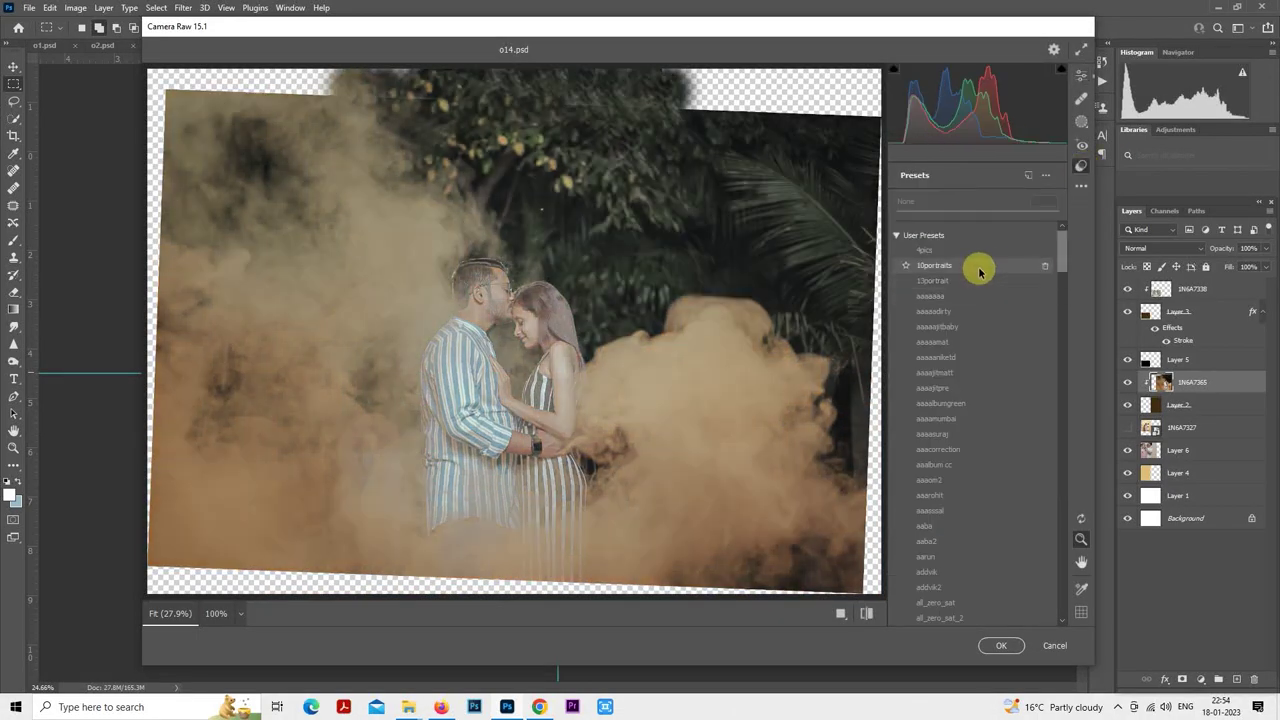
click(979, 268)
click(1081, 76)
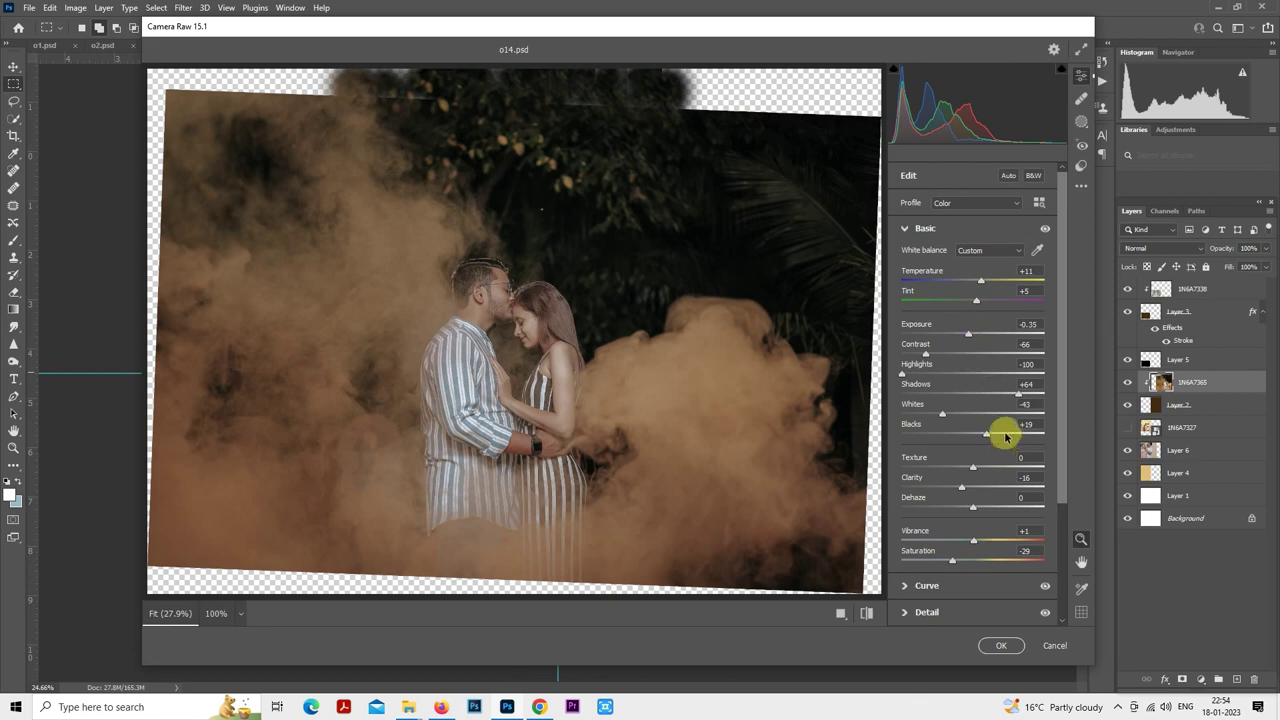
click(1004, 435)
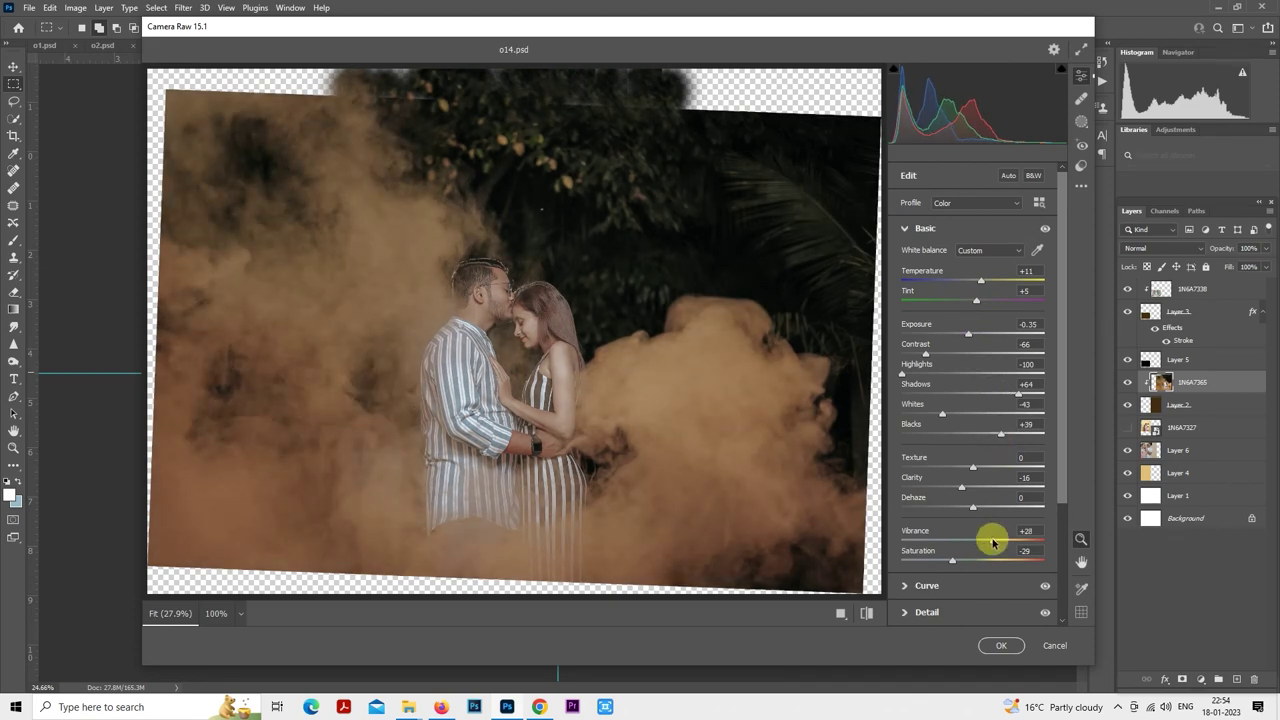
click(1005, 645)
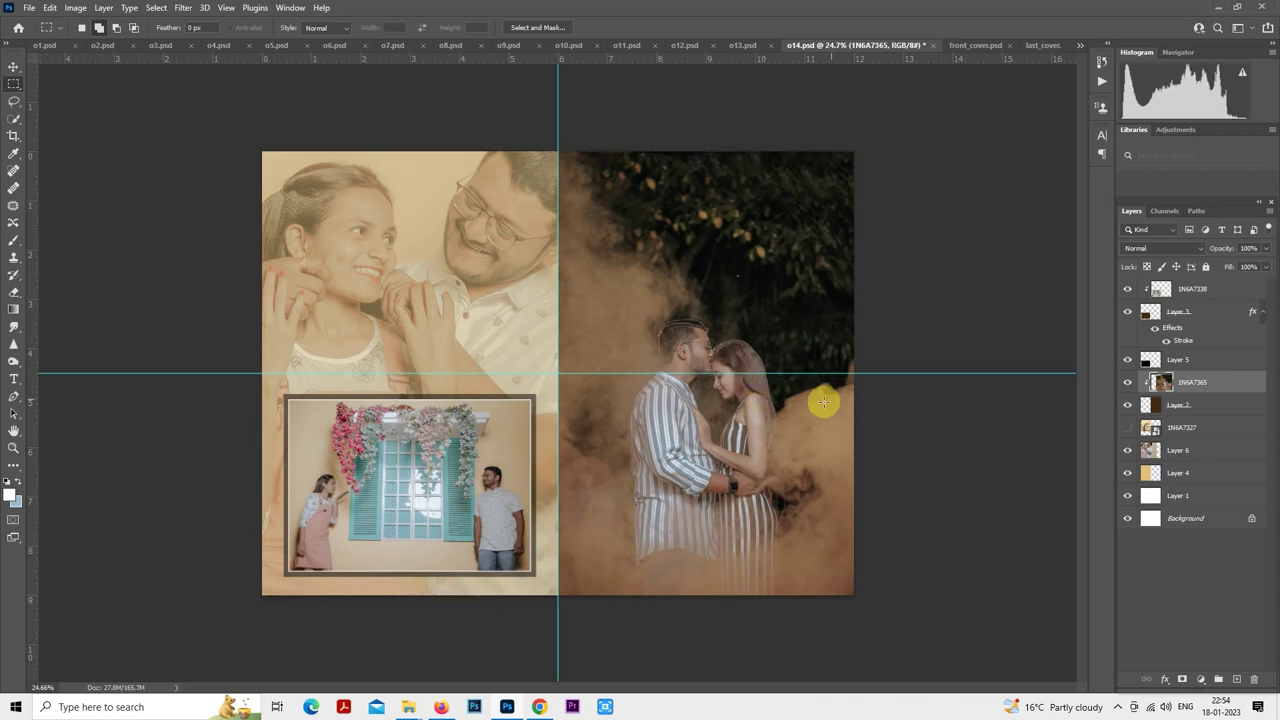
- Heal the dark spot on the woman's cheek in the smoke couple photo with the Spot Healing Brush
scroll(805, 408, up, 3)
scroll(805, 408, up, 2)
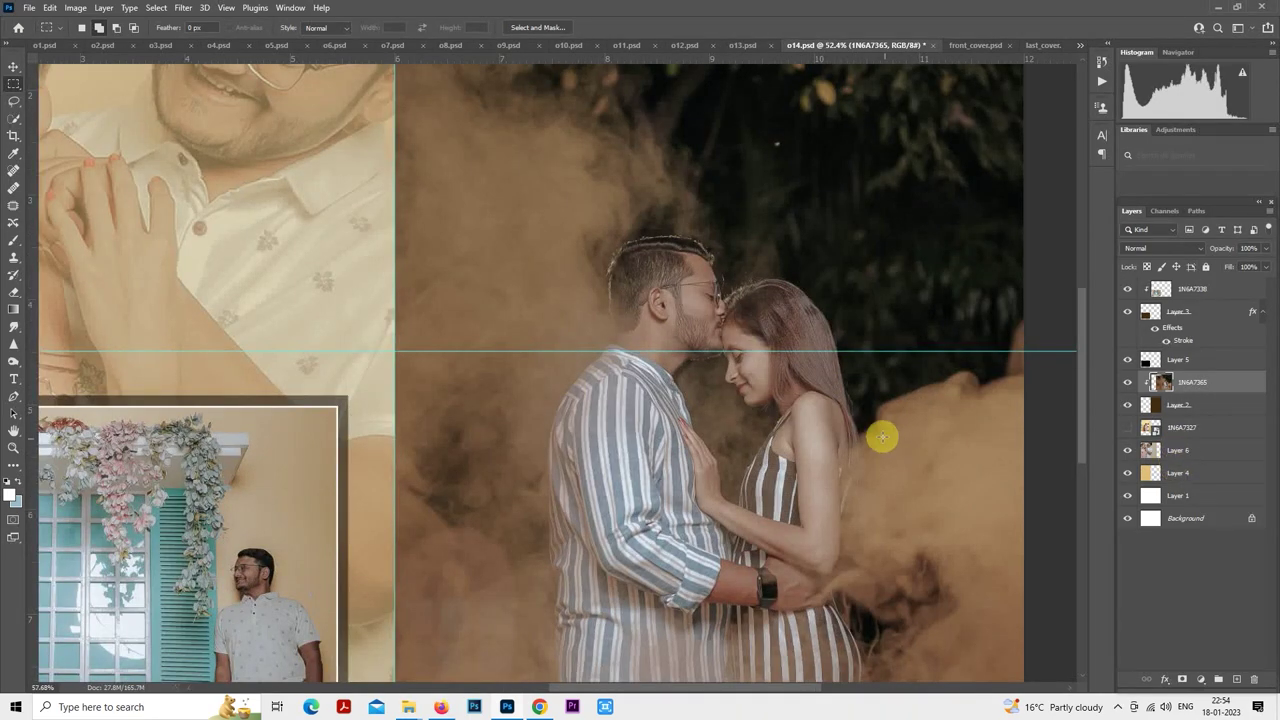
scroll(873, 369, up, 3)
scroll(571, 289, up, 1)
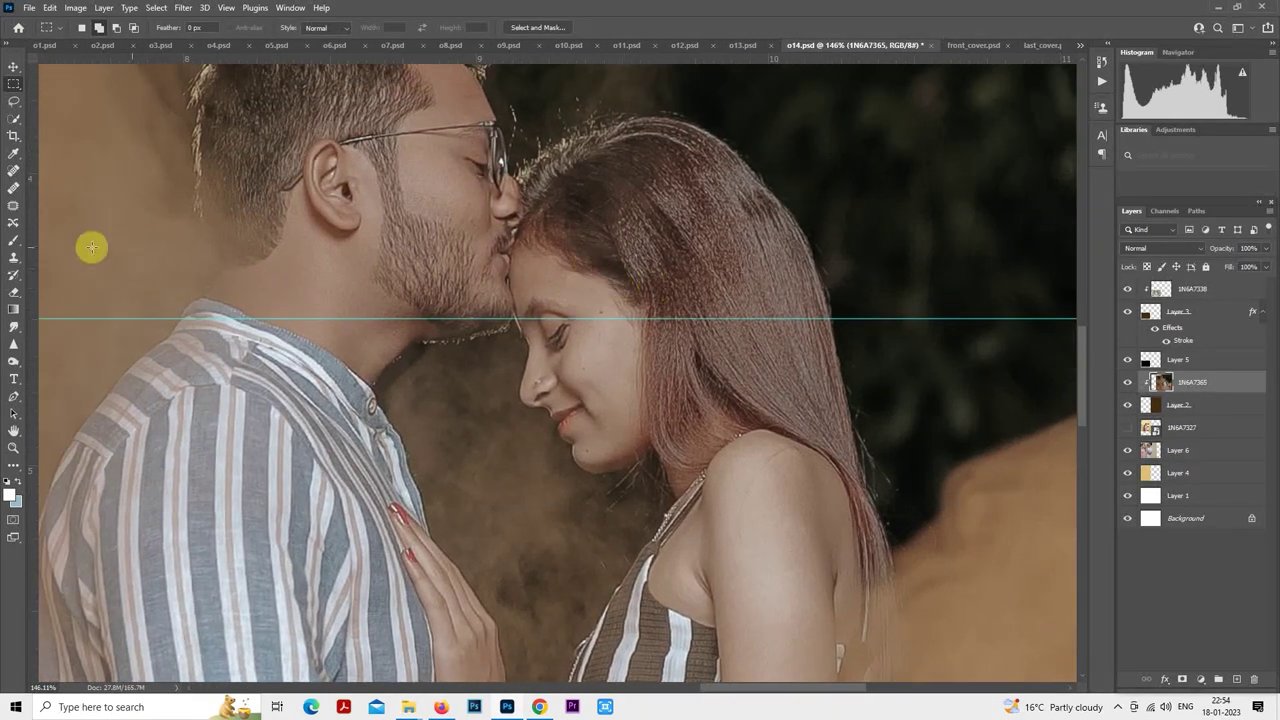
click(16, 170)
scroll(529, 283, up, 3)
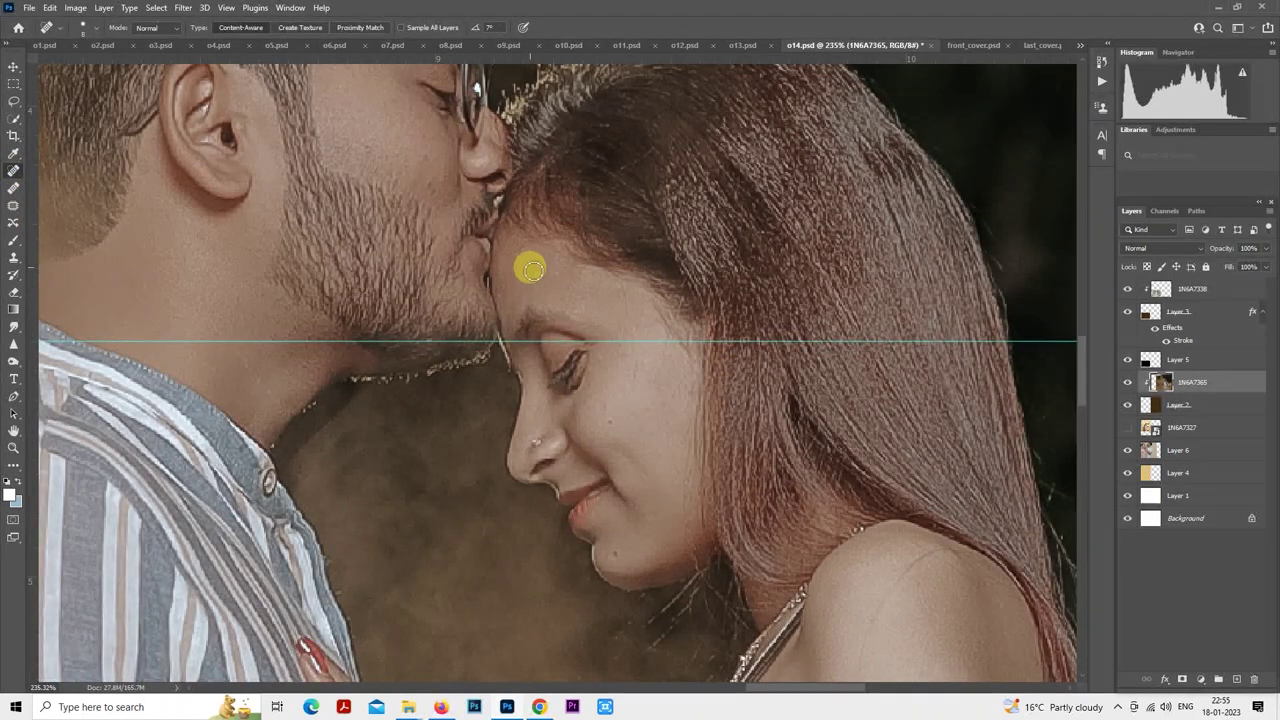
click(610, 414)
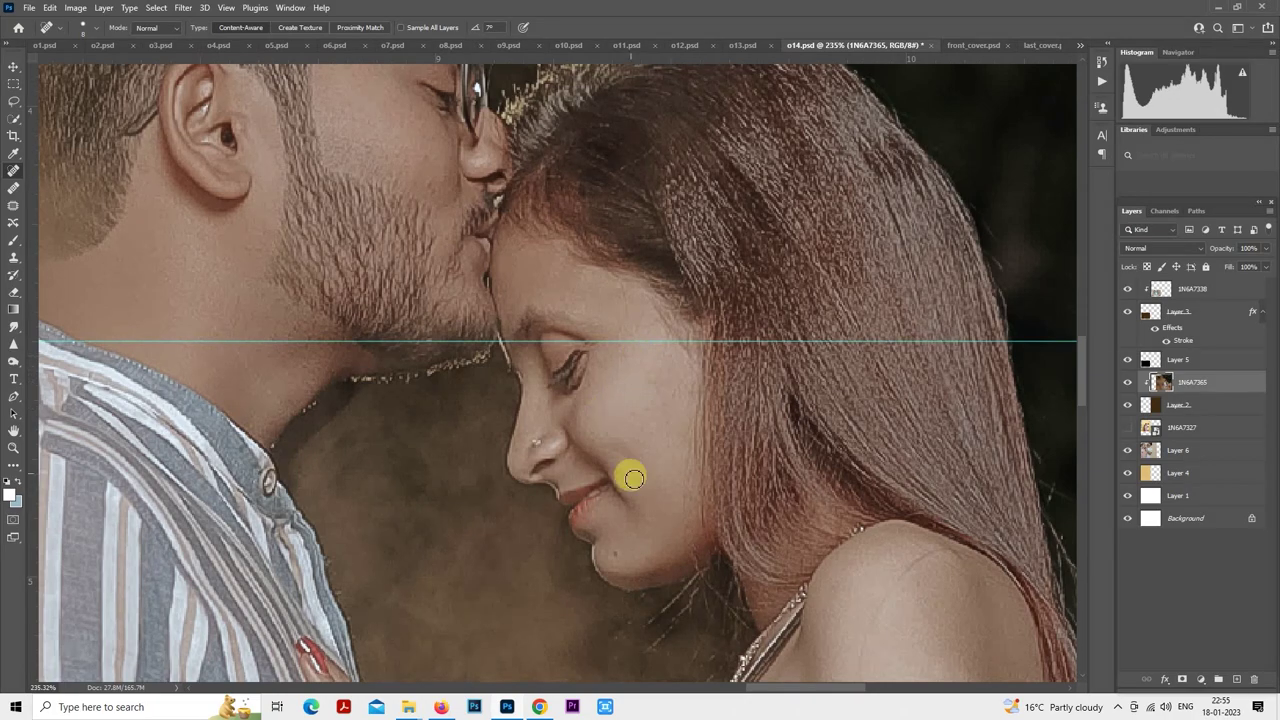
scroll(660, 540, up, 5)
scroll(660, 540, left, 2)
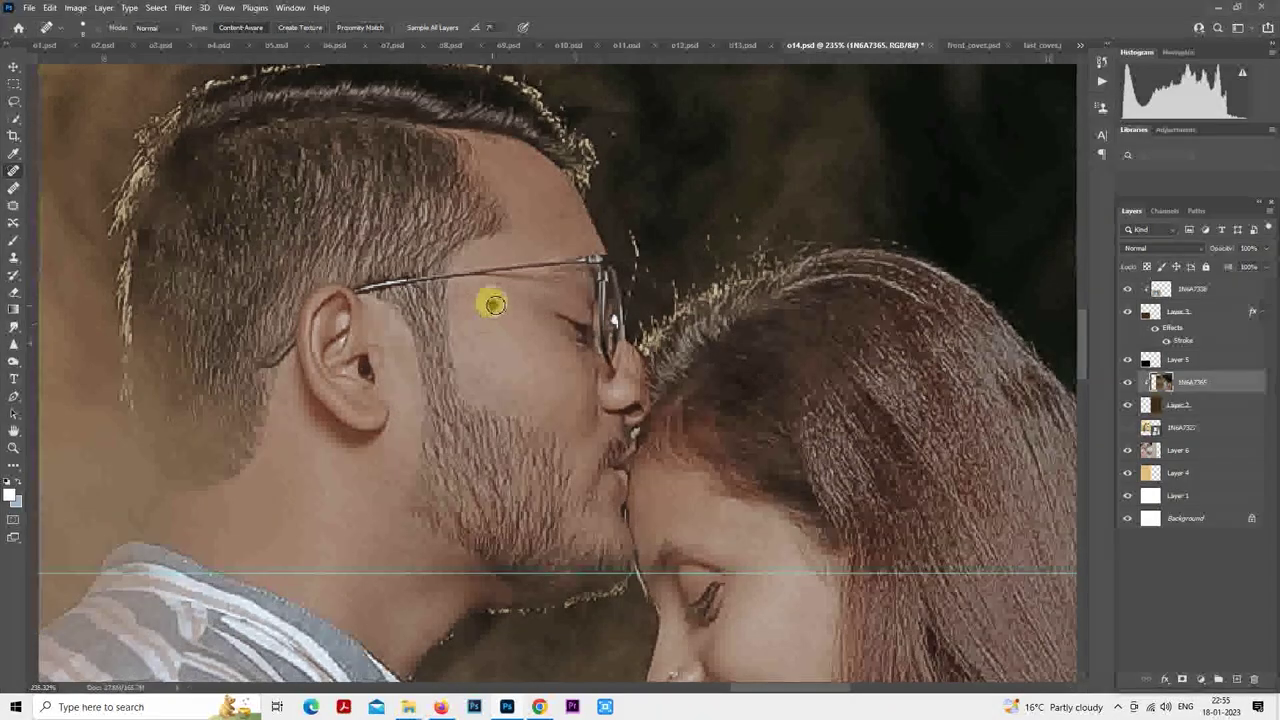
scroll(598, 267, down, 1)
scroll(598, 267, down, 8)
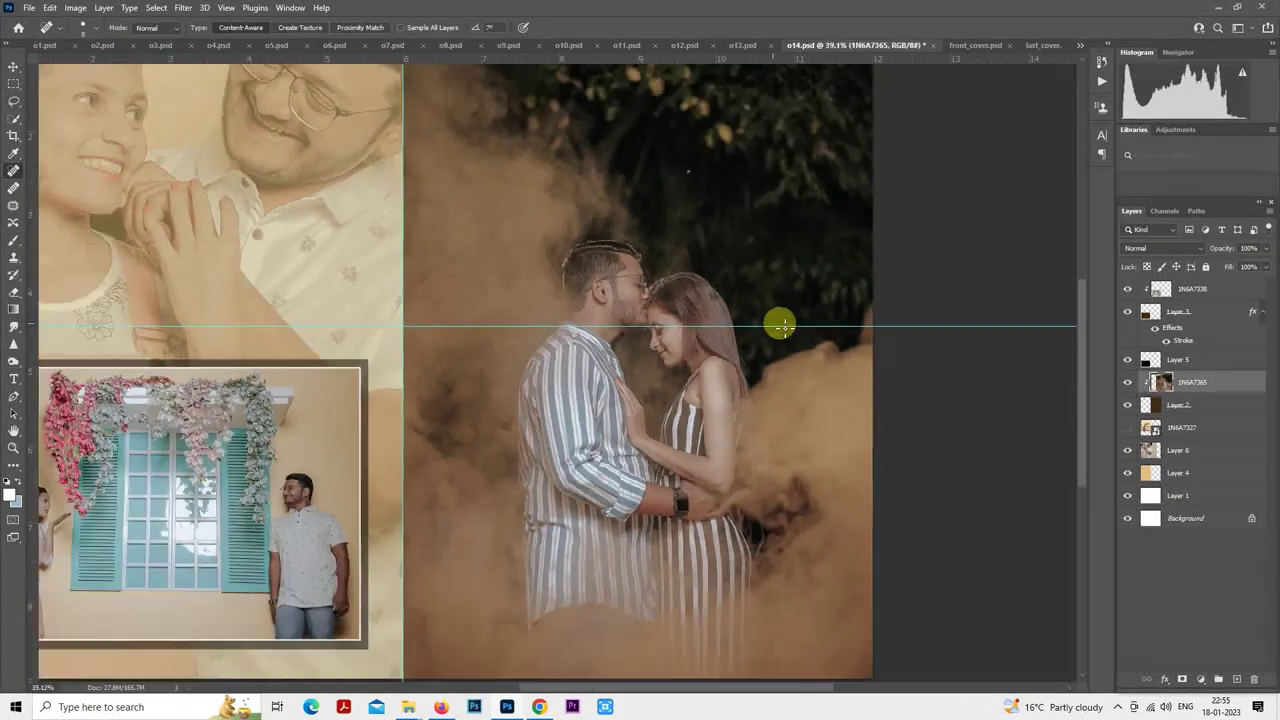
- Apply the Photo-Toolbox SkinFiner filter to the couple photo after checking its 1:1 preview
click(184, 10)
mouse_move(300, 360)
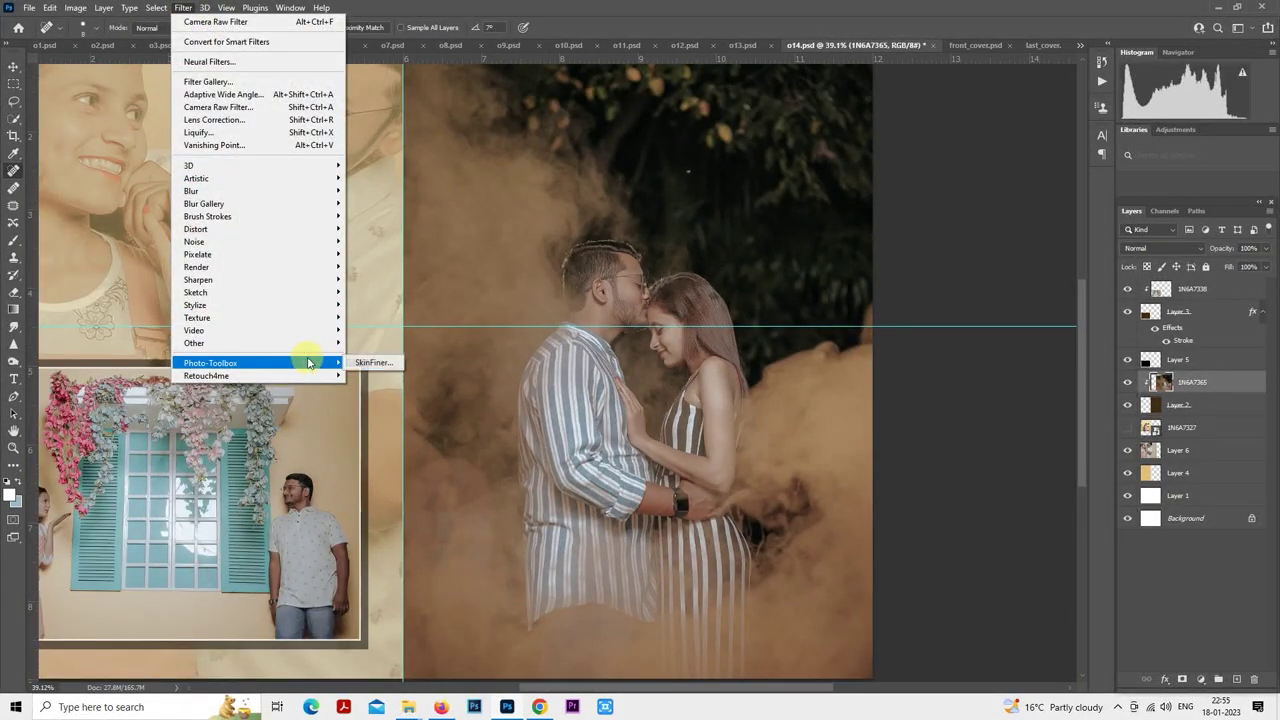
click(362, 360)
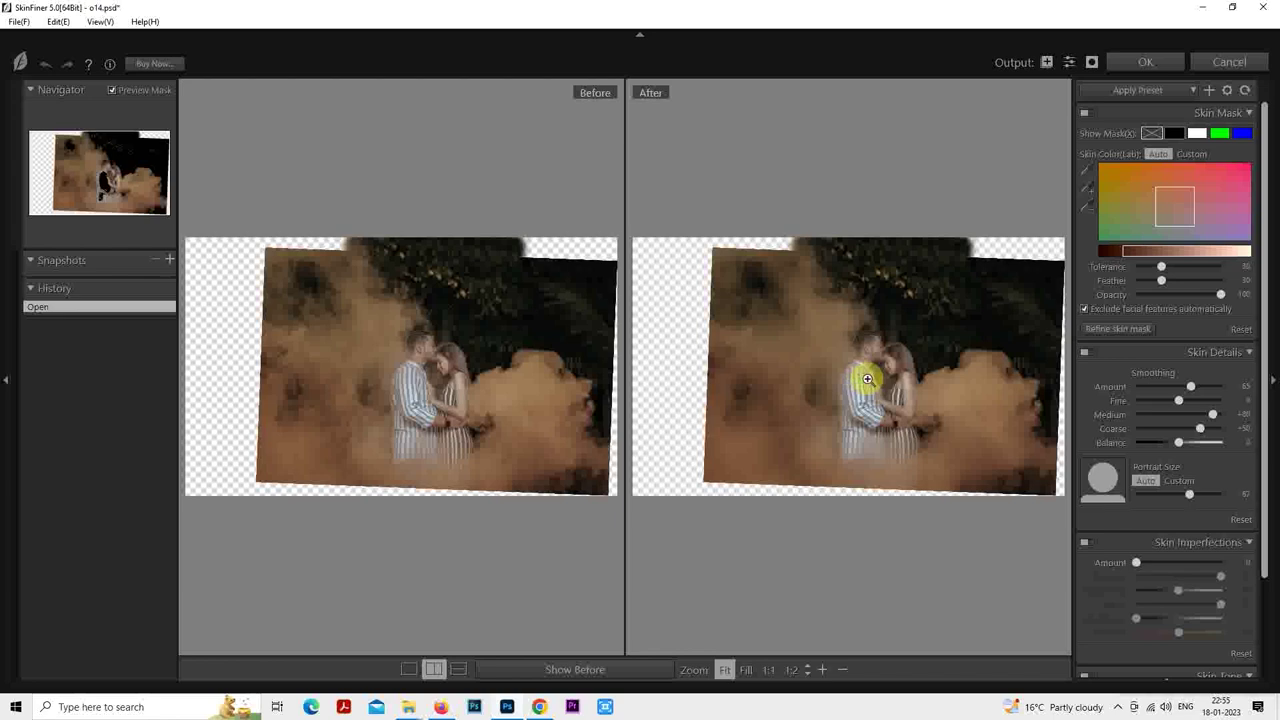
click(880, 358)
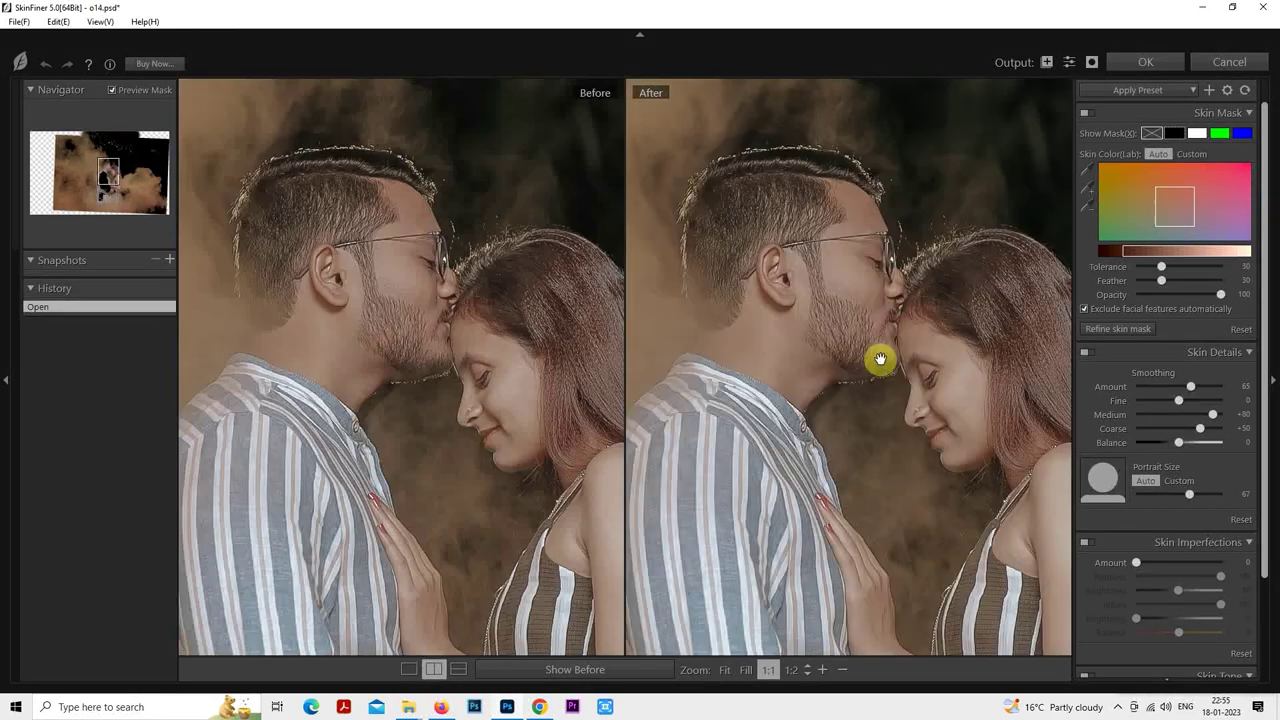
click(1140, 62)
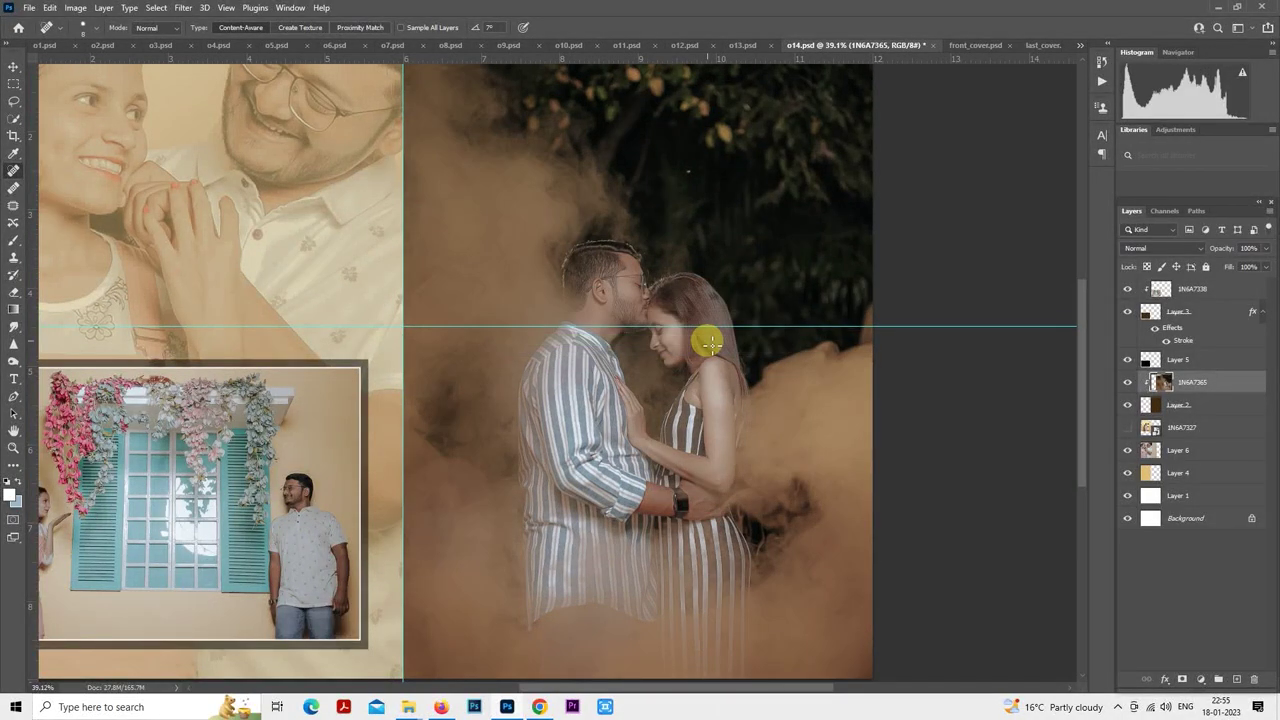
- Hide and show the framed window photo layer to compare the retouched skin
scroll(705, 330, up, 5)
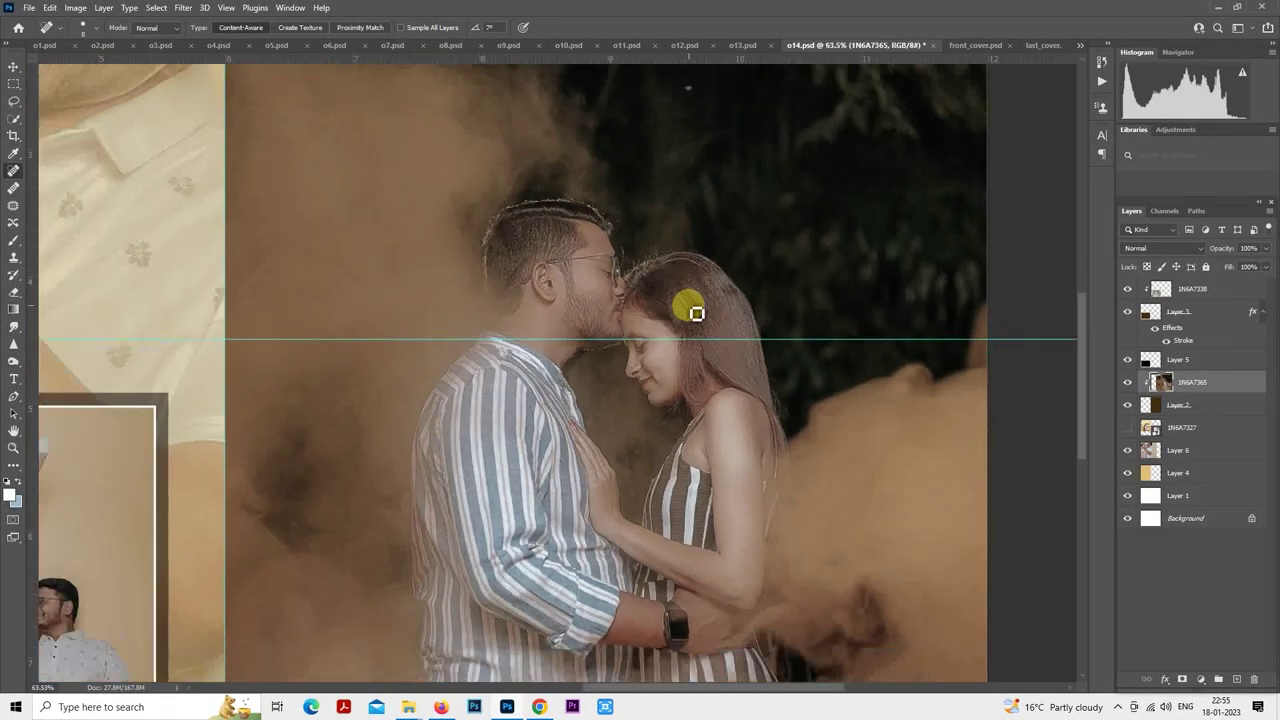
scroll(696, 313, down, 5)
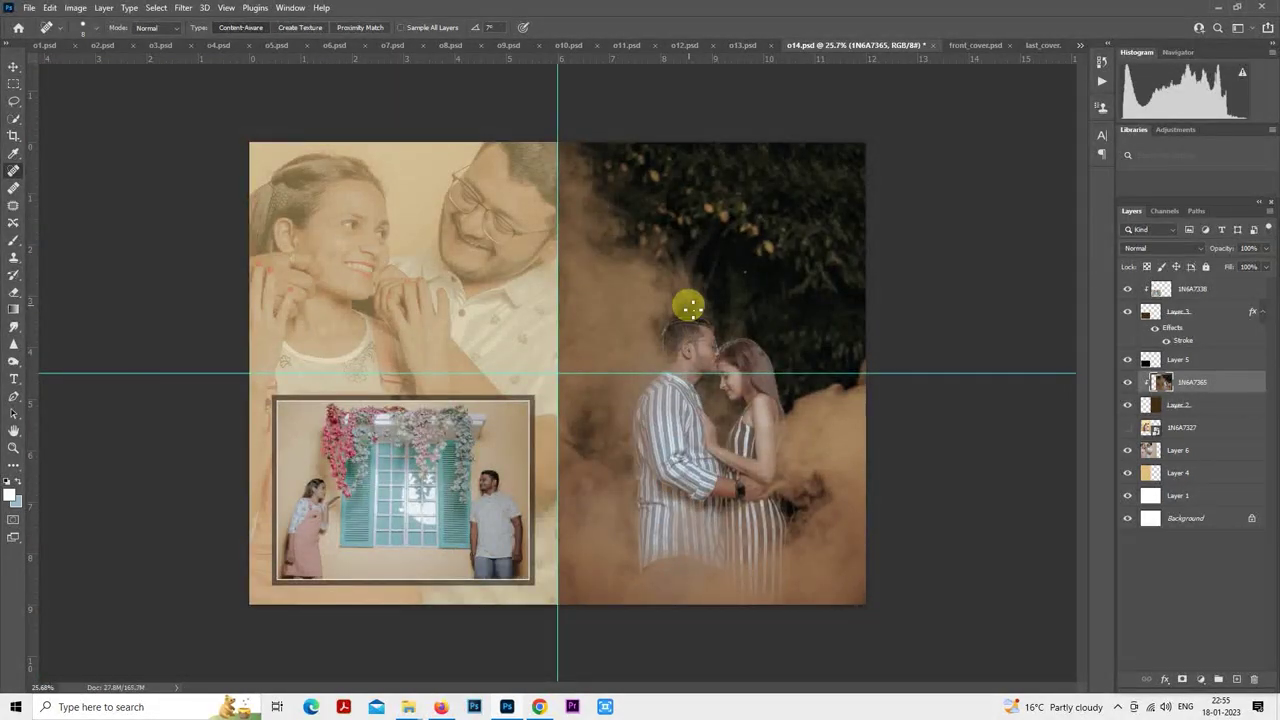
scroll(690, 302, down, 1)
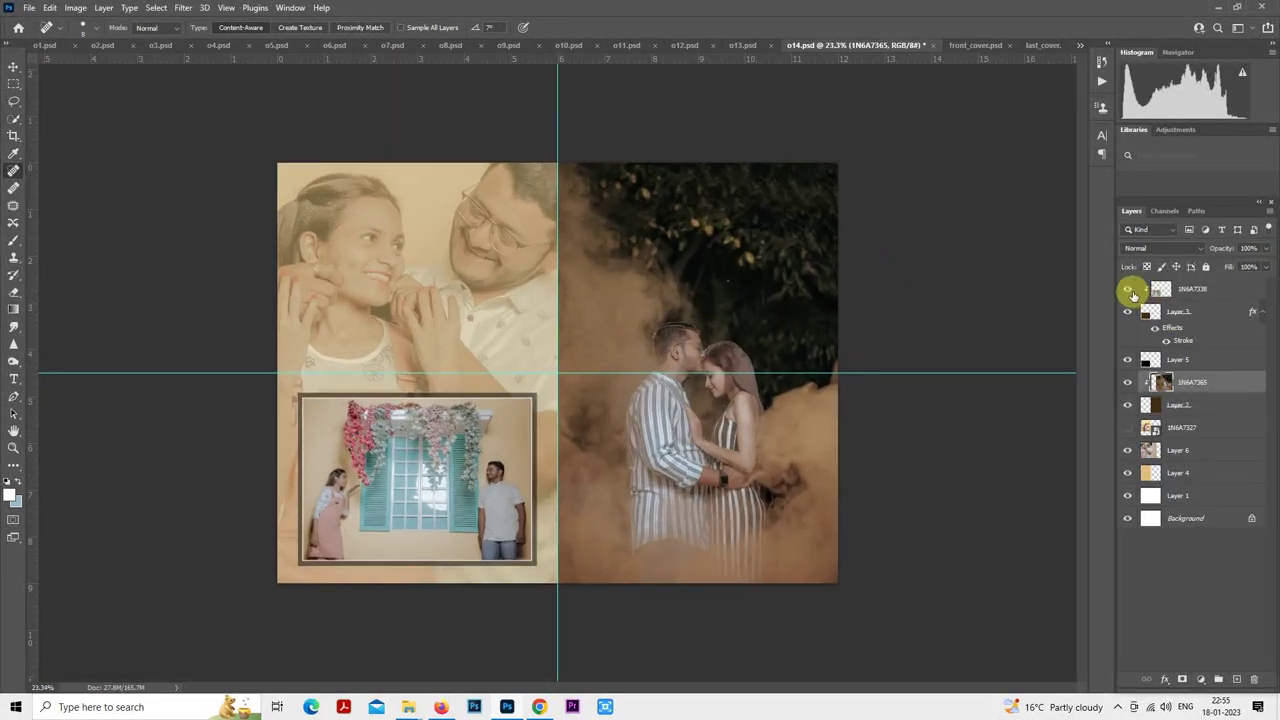
click(1129, 289)
click(1129, 289)
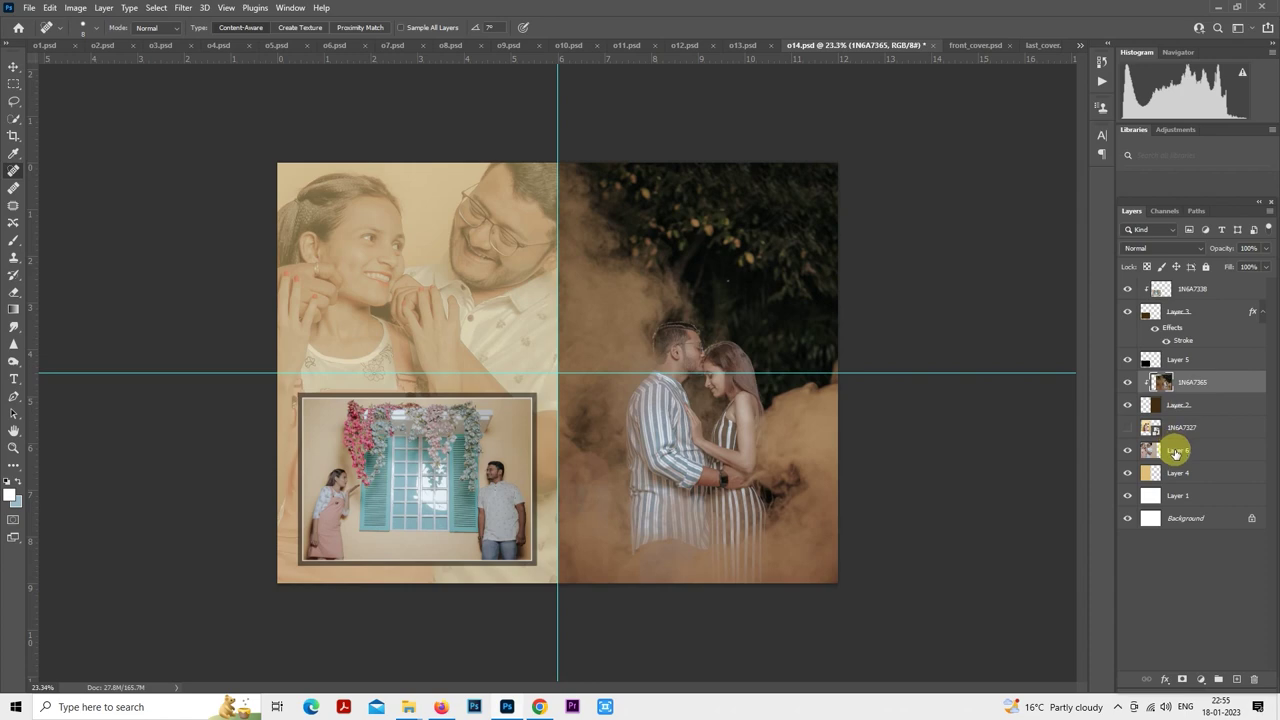
scroll(423, 209, up, 3)
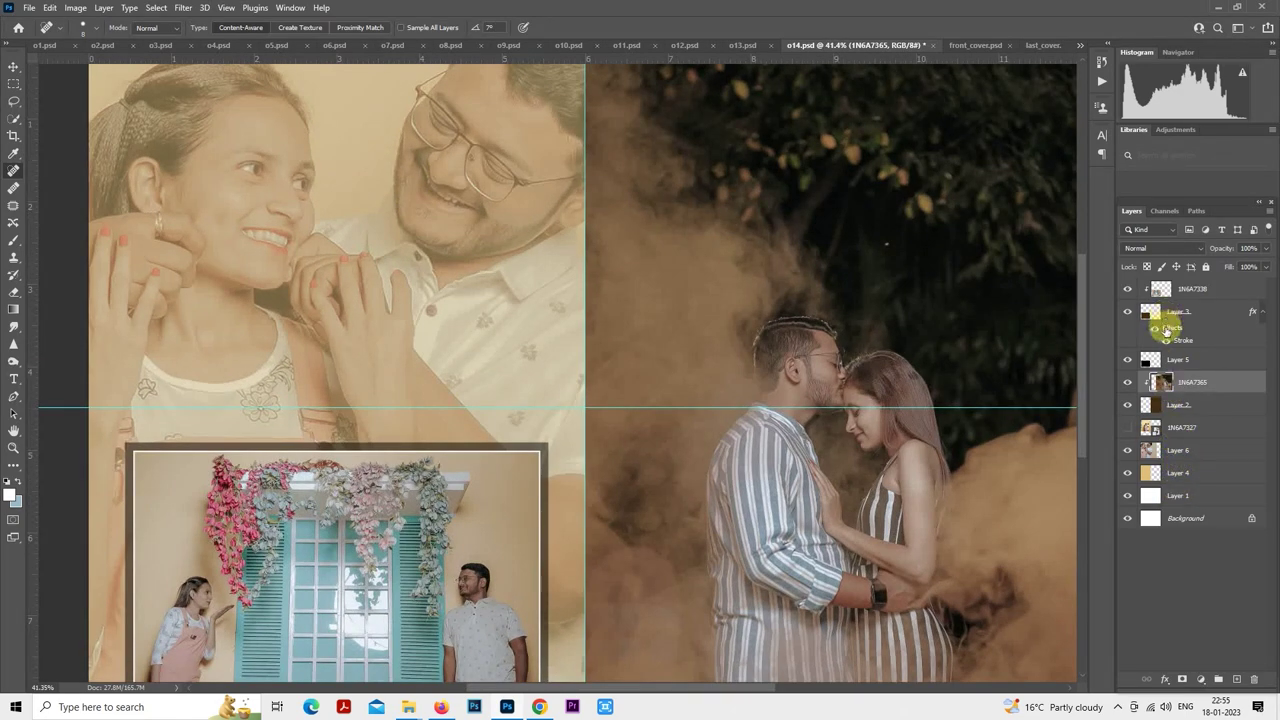
- Raise Layer 6 to 100% opacity, heal the man's forehead spot with a size 15 brush, then restore 50% opacity
click(1176, 454)
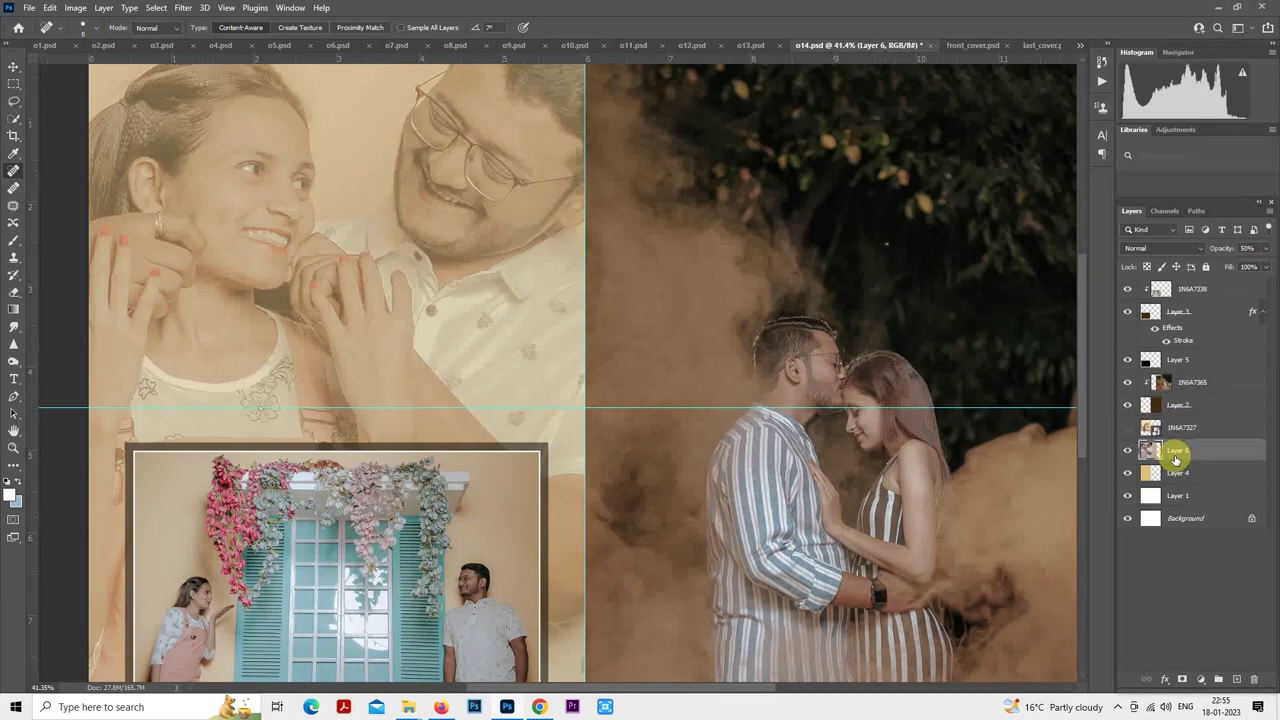
key(0)
scroll(343, 234, up, 4)
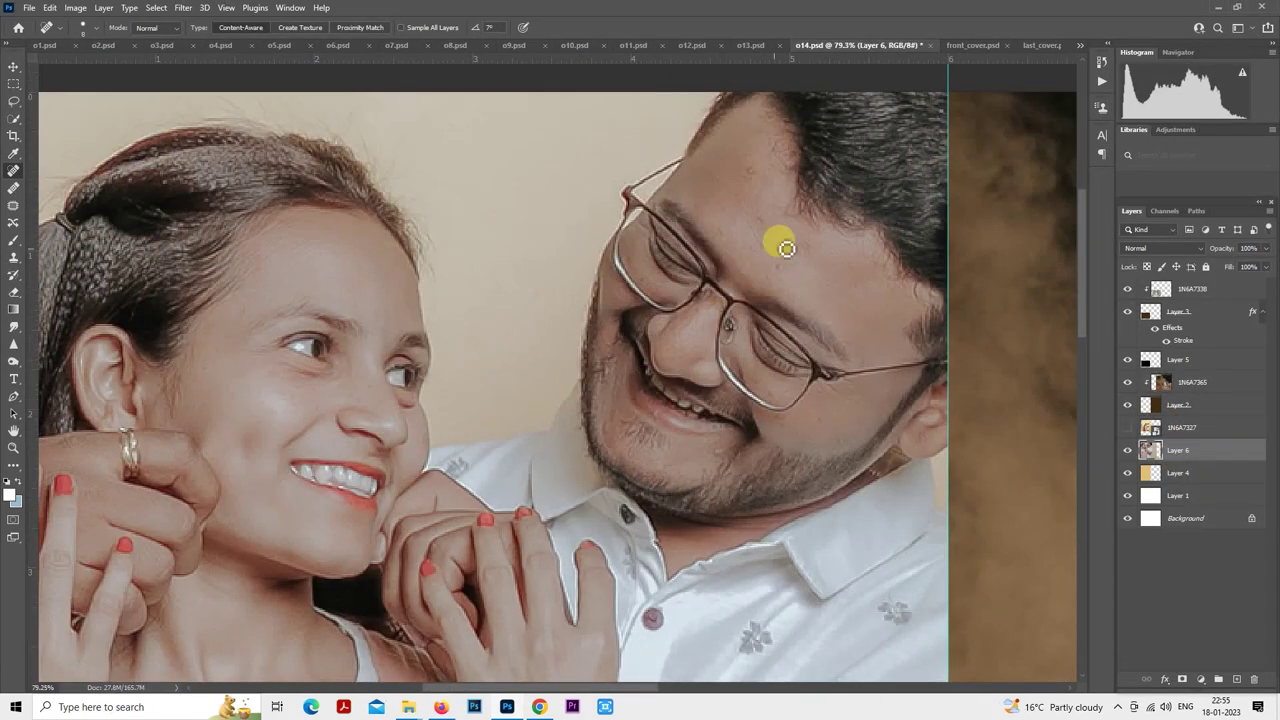
key(bracketright)
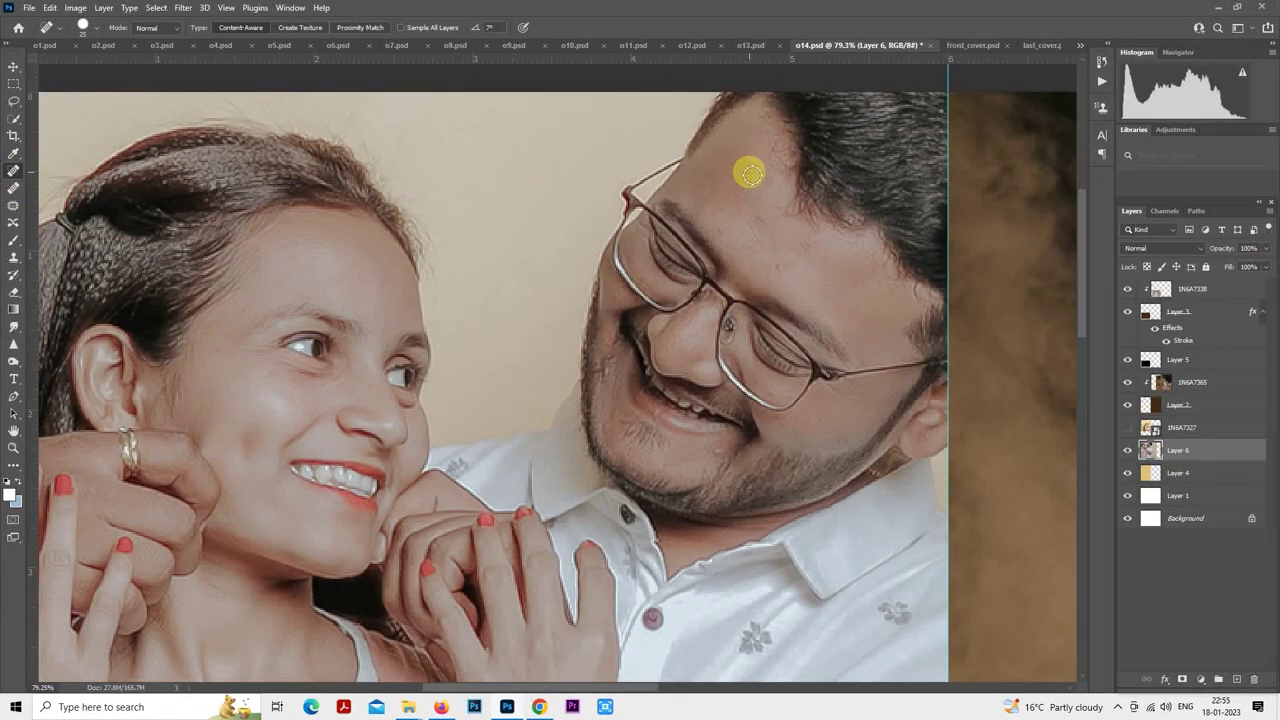
click(753, 242)
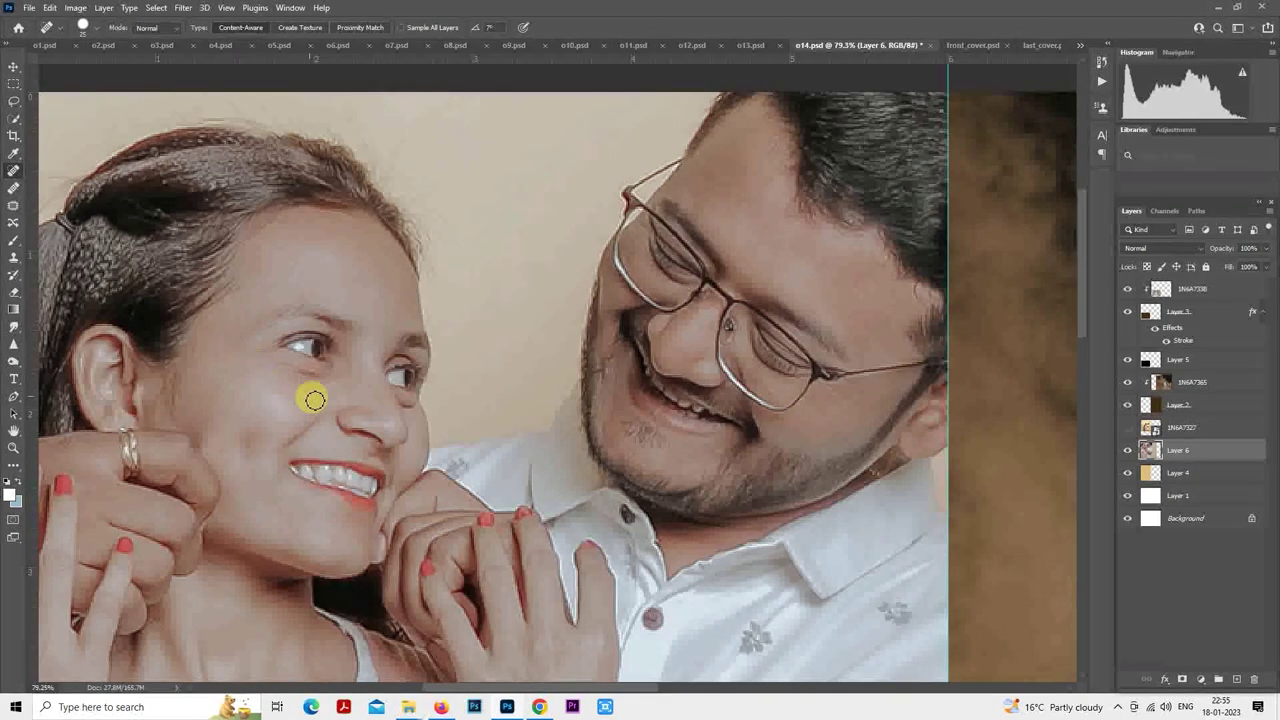
scroll(417, 280, down, 5)
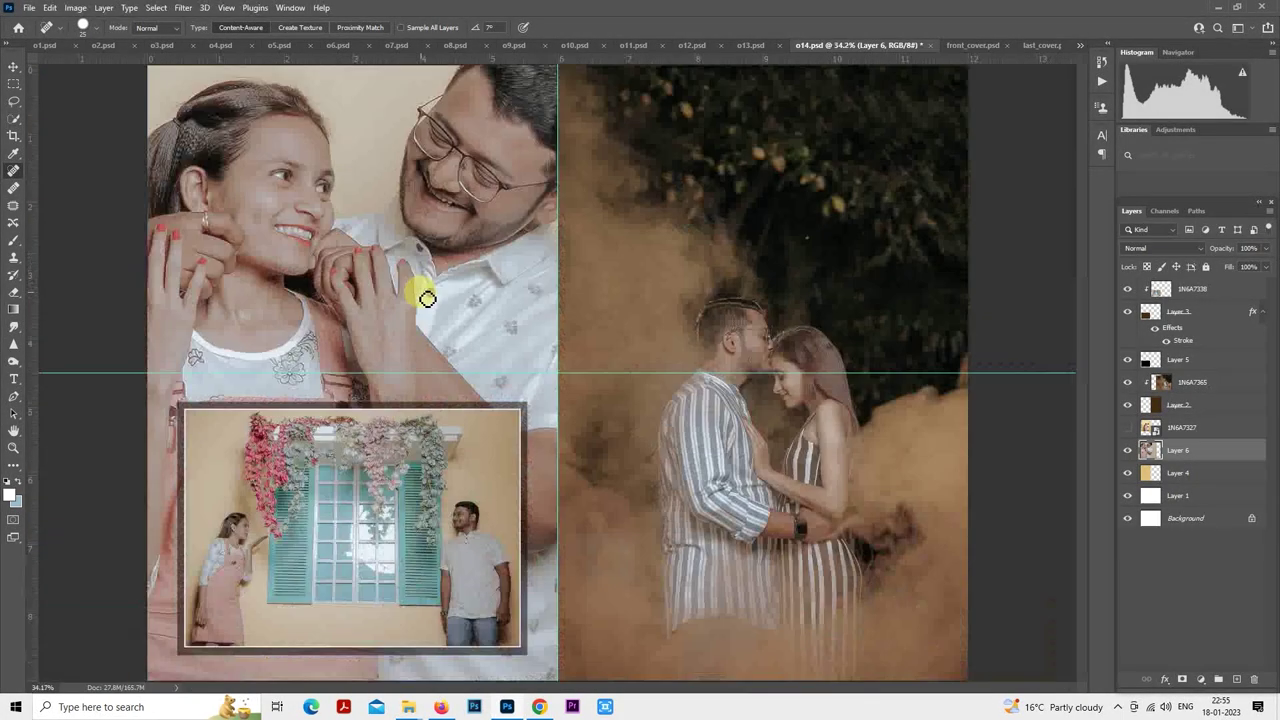
key(5)
scroll(428, 295, down, 4)
scroll(428, 294, up, 3)
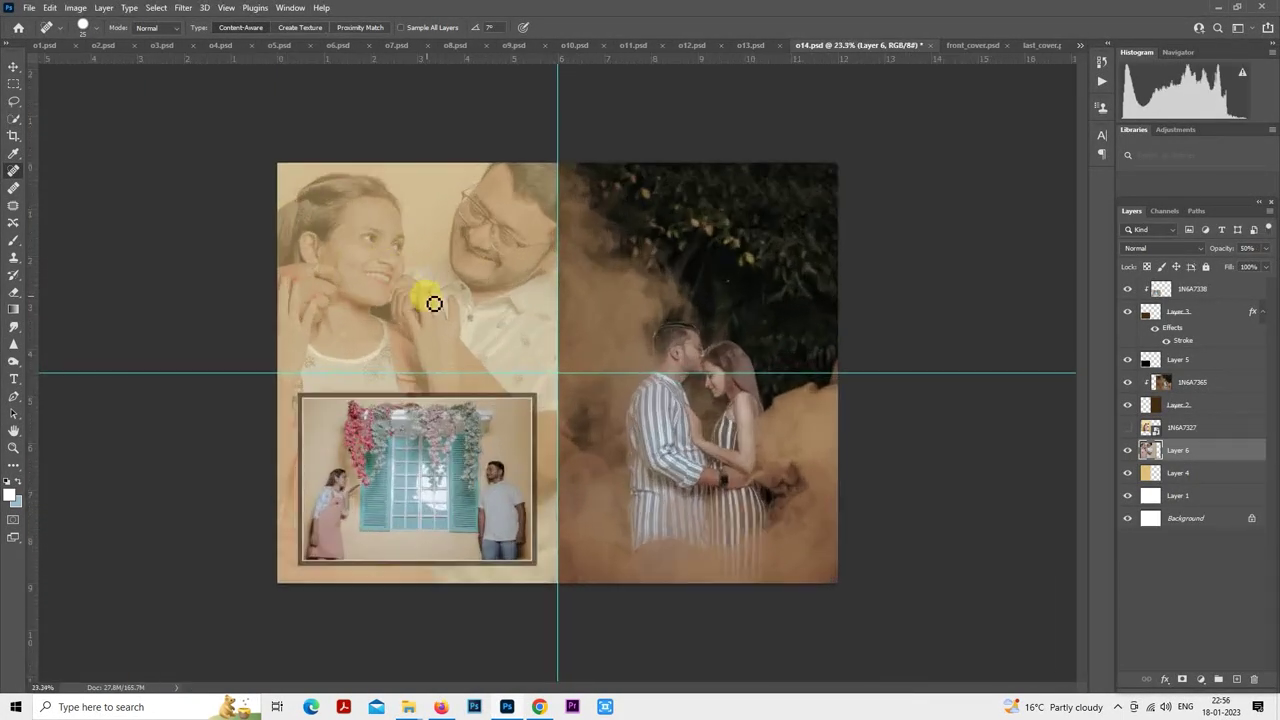
- Save the o14 spread document
click(13, 67)
click(14, 86)
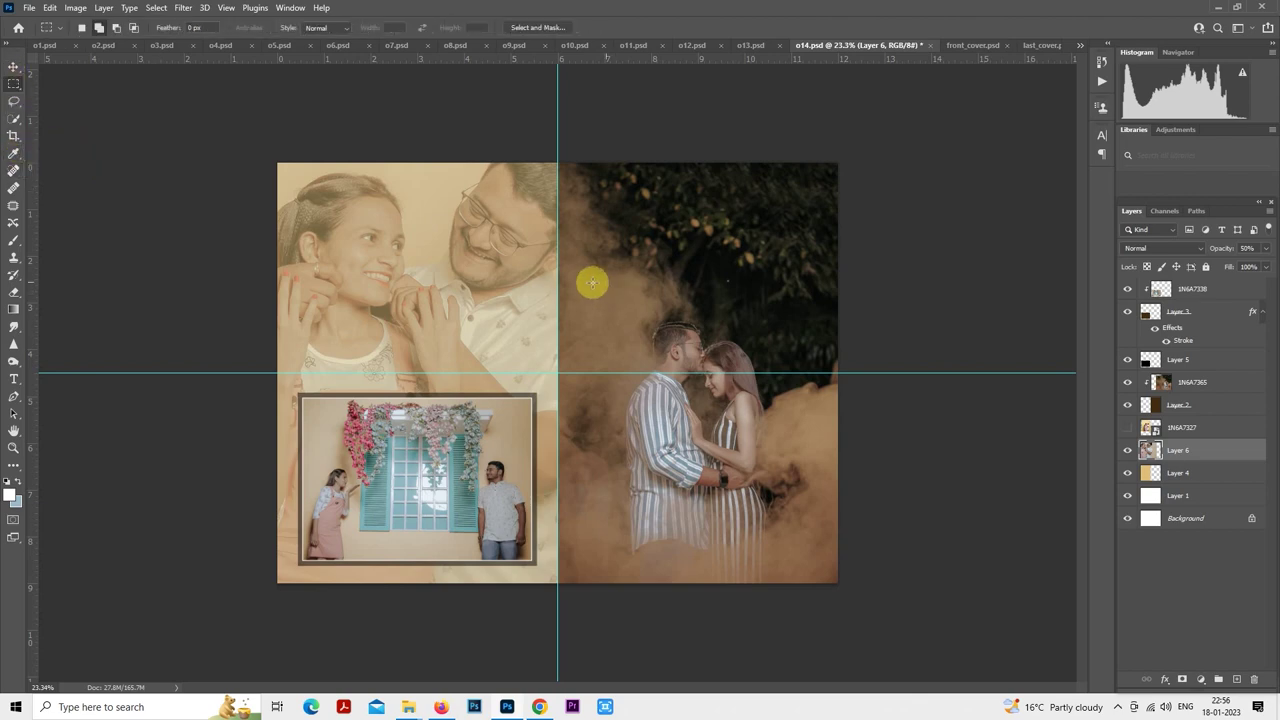
key(ctrl+s)
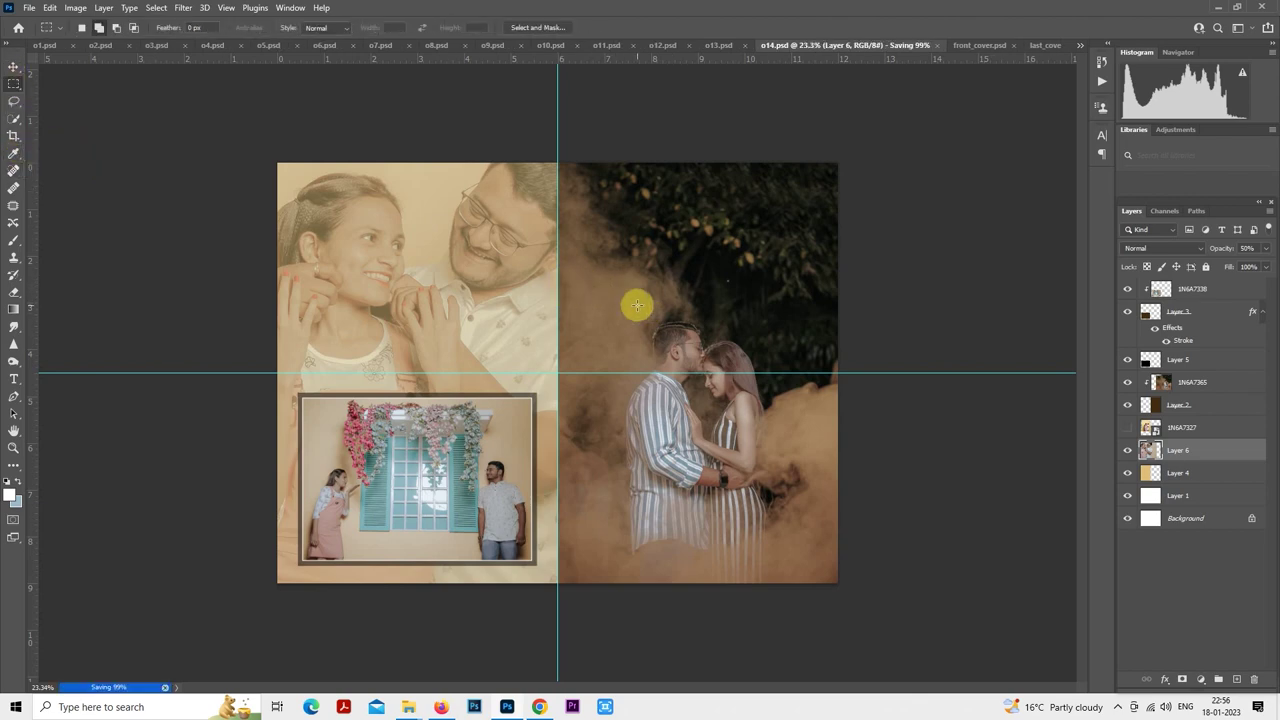
- Save a quality-12 JPEG copy of o14 and bring up the quotes page in Chrome
key(ctrl+alt+s)
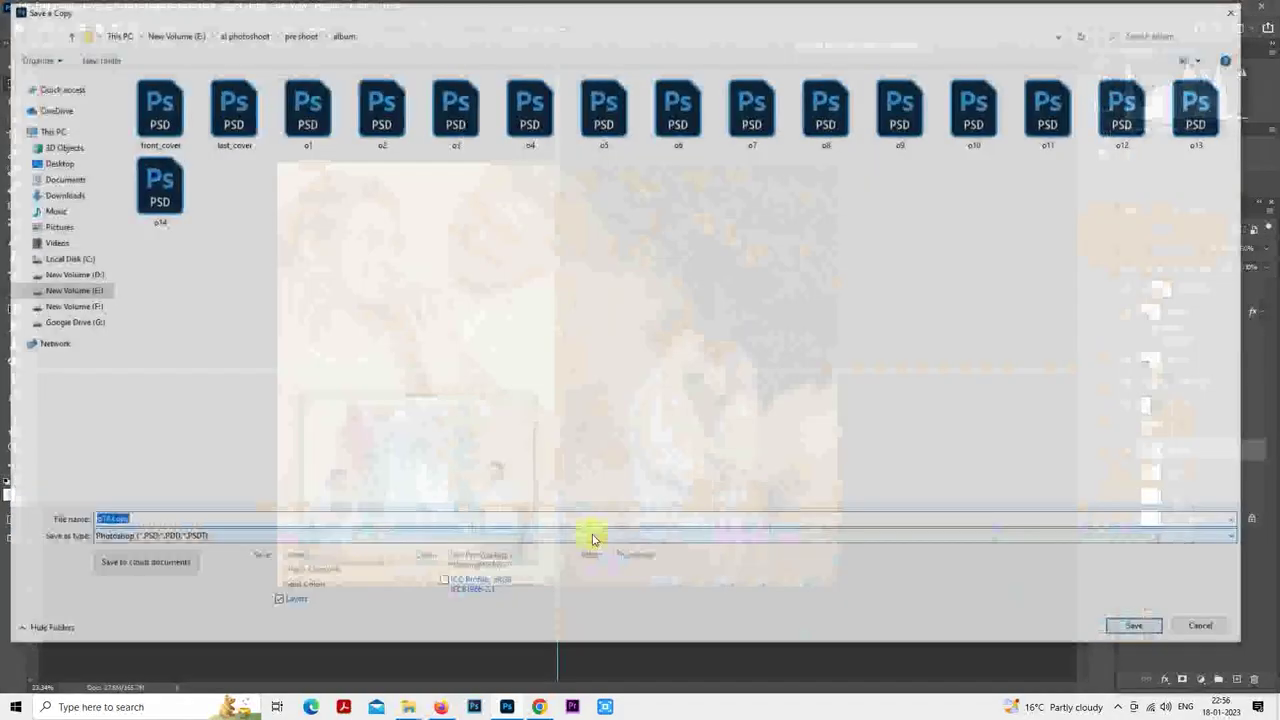
click(592, 537)
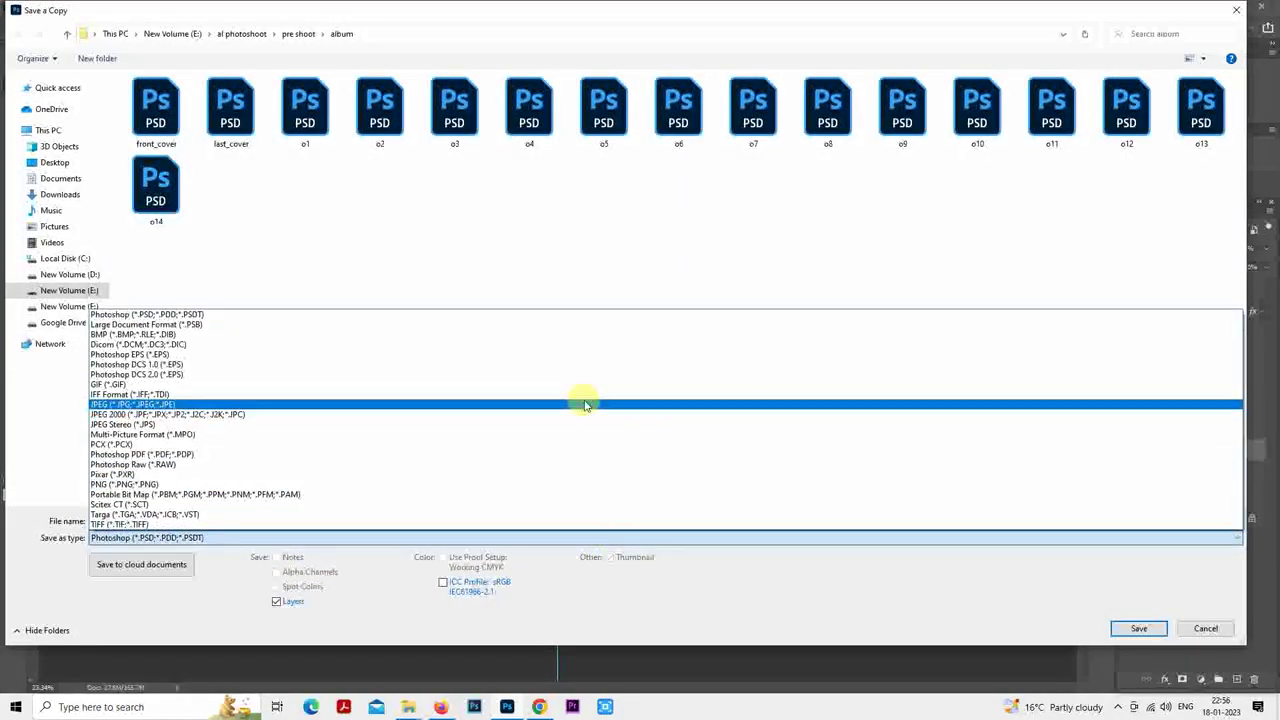
click(586, 403)
click(1127, 631)
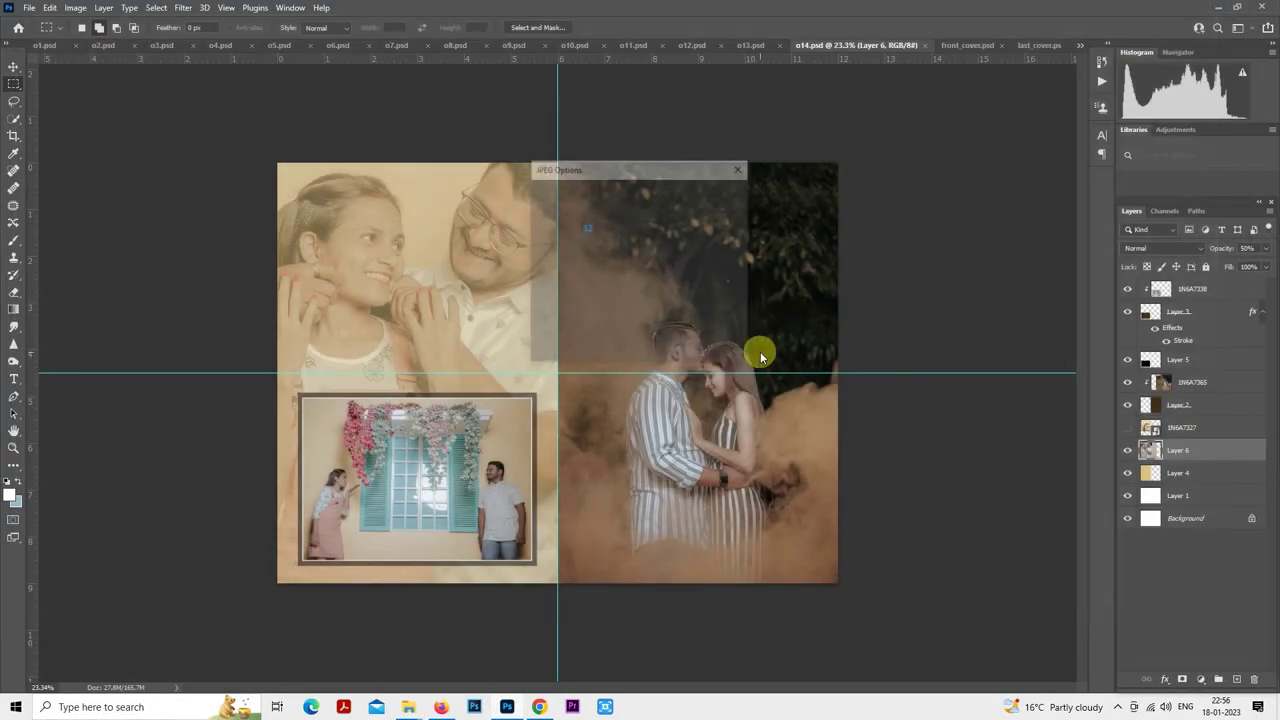
click(716, 197)
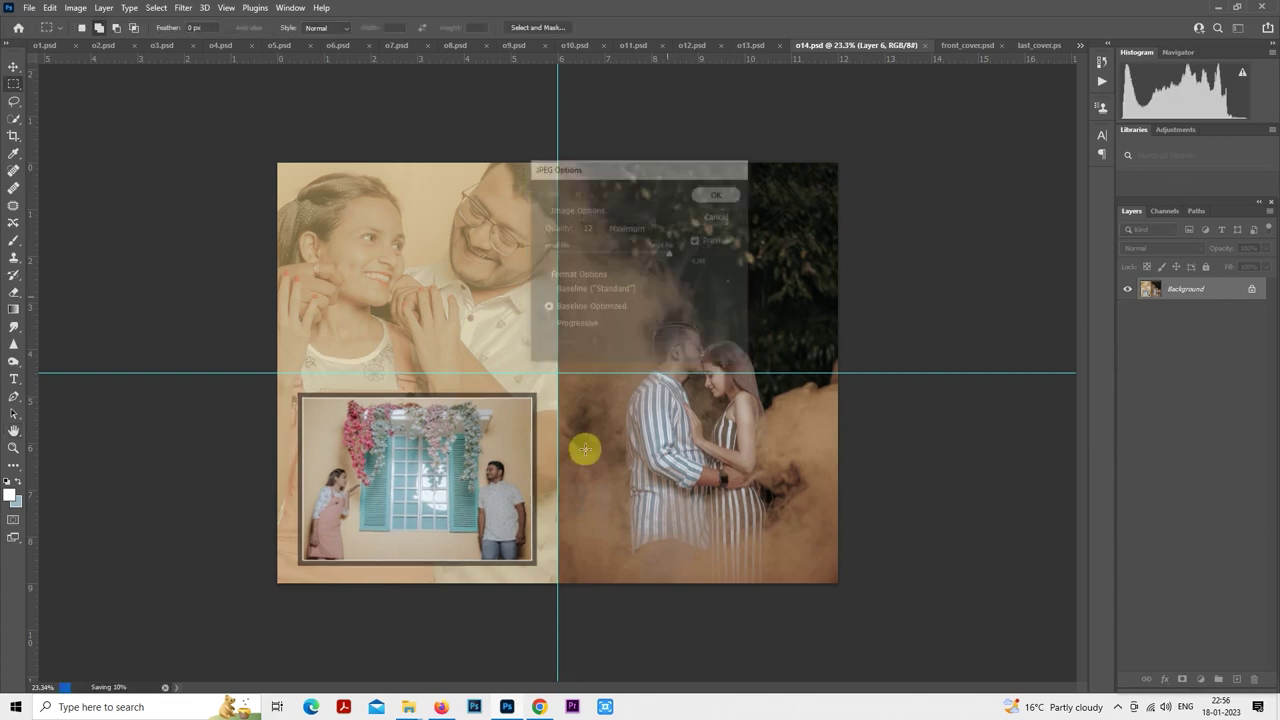
click(539, 707)
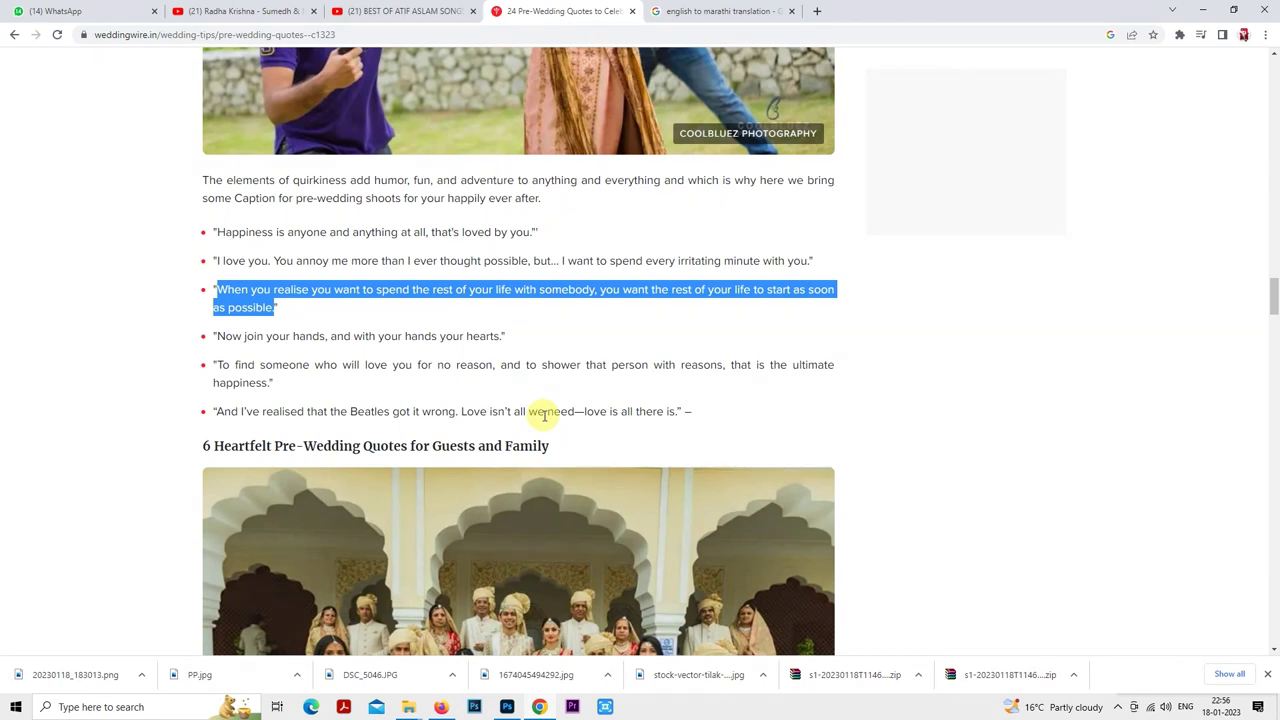
- Scroll through the WeddingWire pre-wedding quotes page to find the wanted quote
click(507, 707)
click(539, 707)
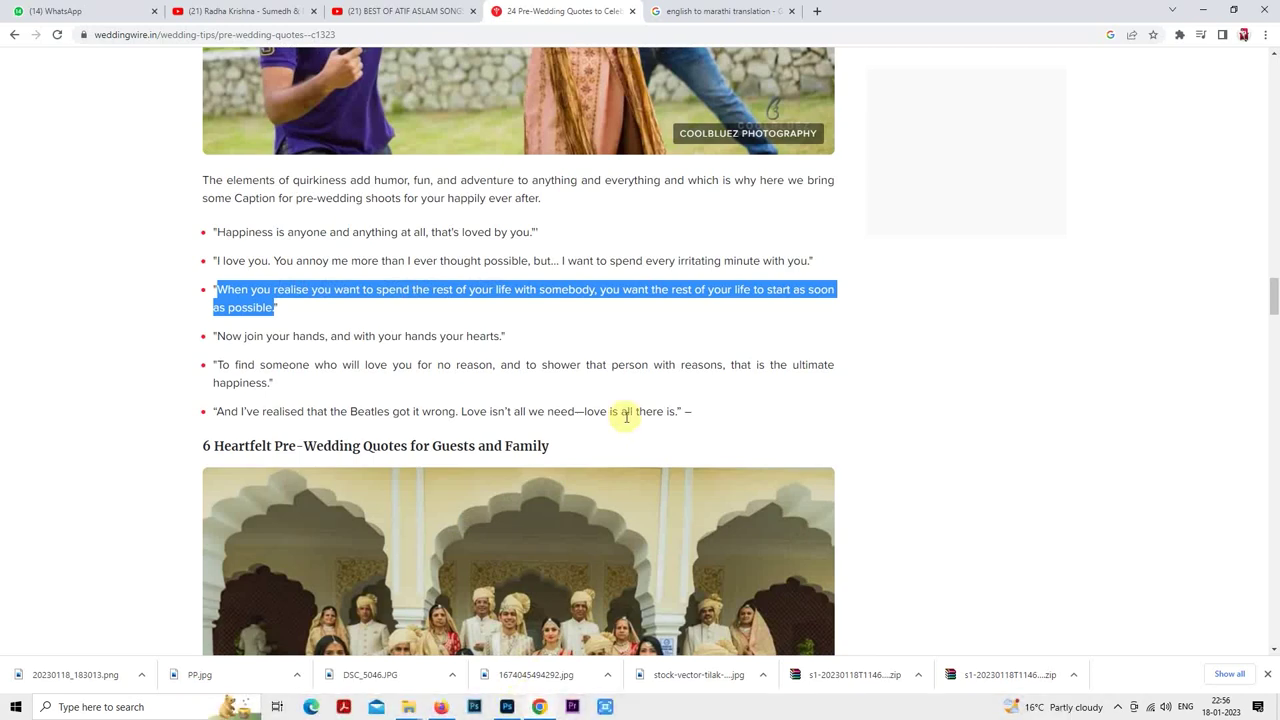
scroll(626, 416, down, 1)
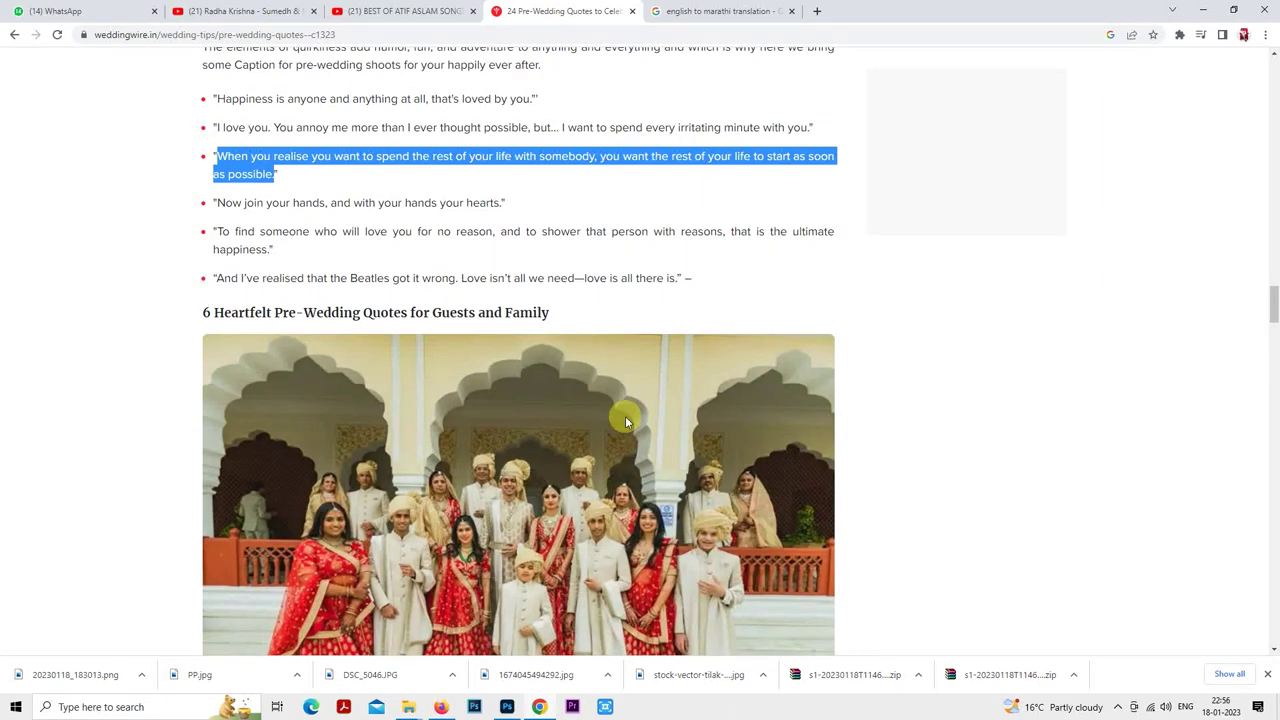
scroll(694, 346, down, 2)
scroll(697, 349, down, 2)
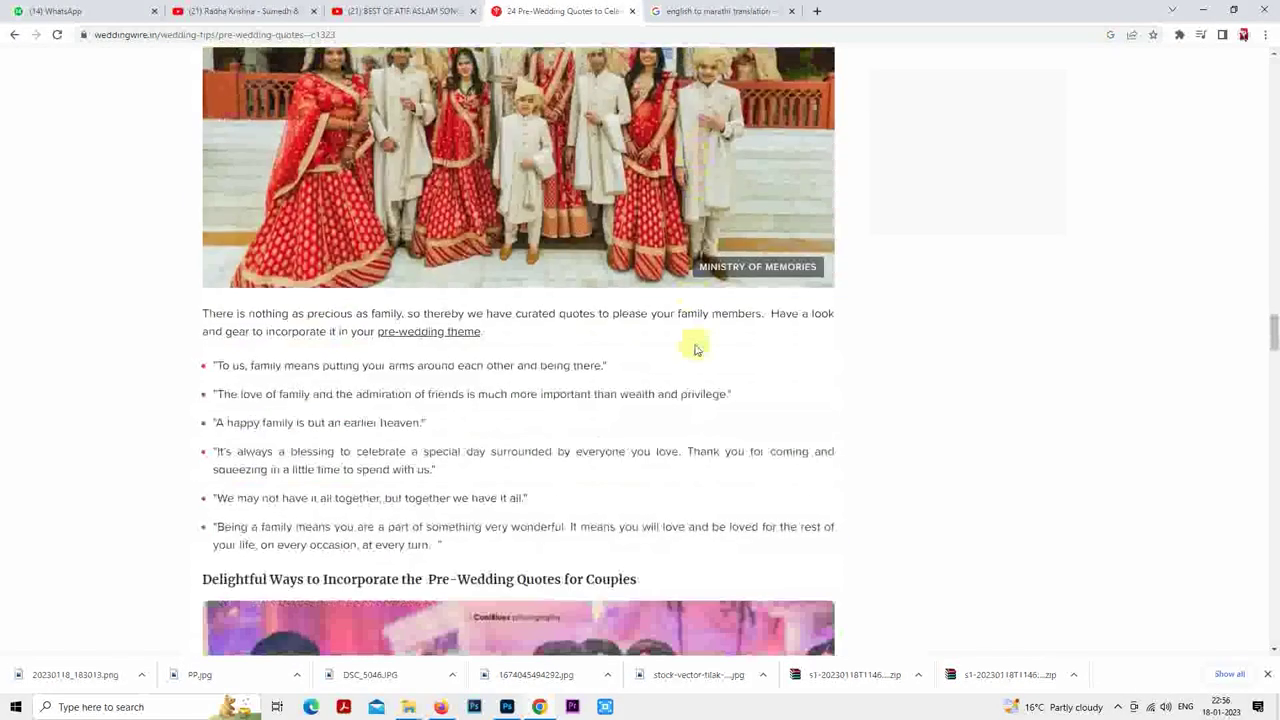
scroll(697, 349, up, 2)
scroll(697, 349, down, 12)
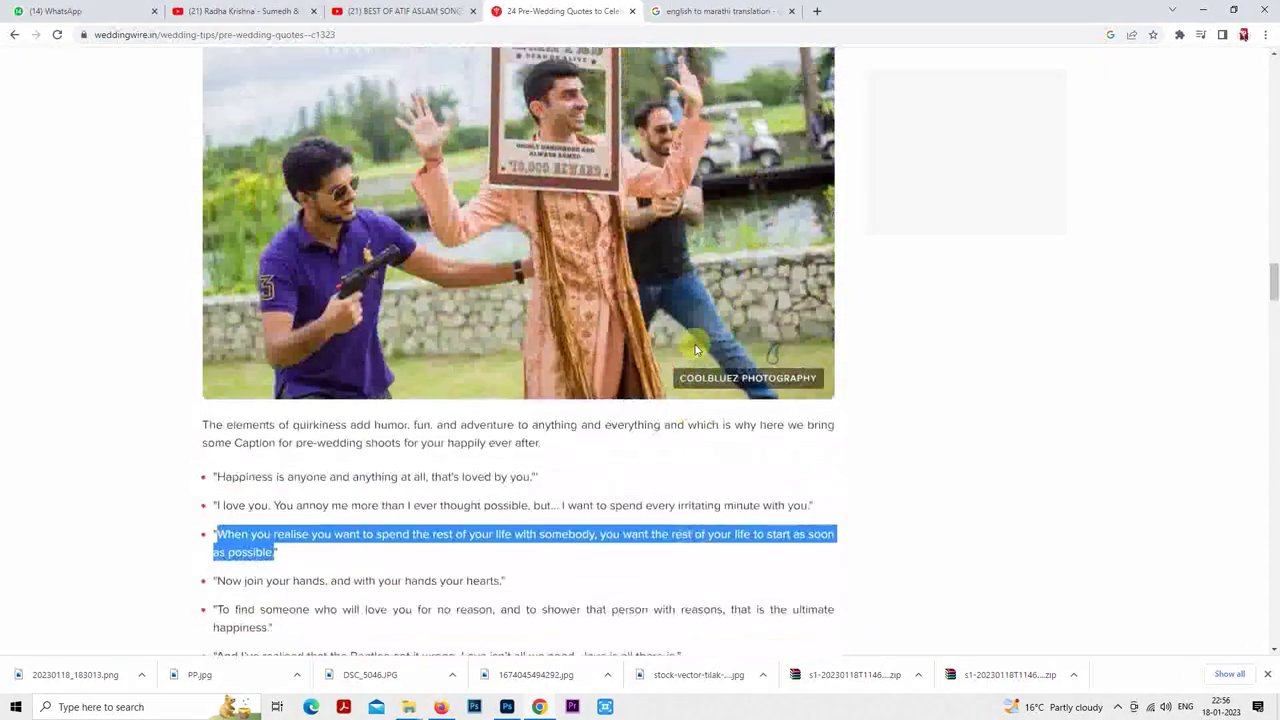
scroll(697, 349, up, 4)
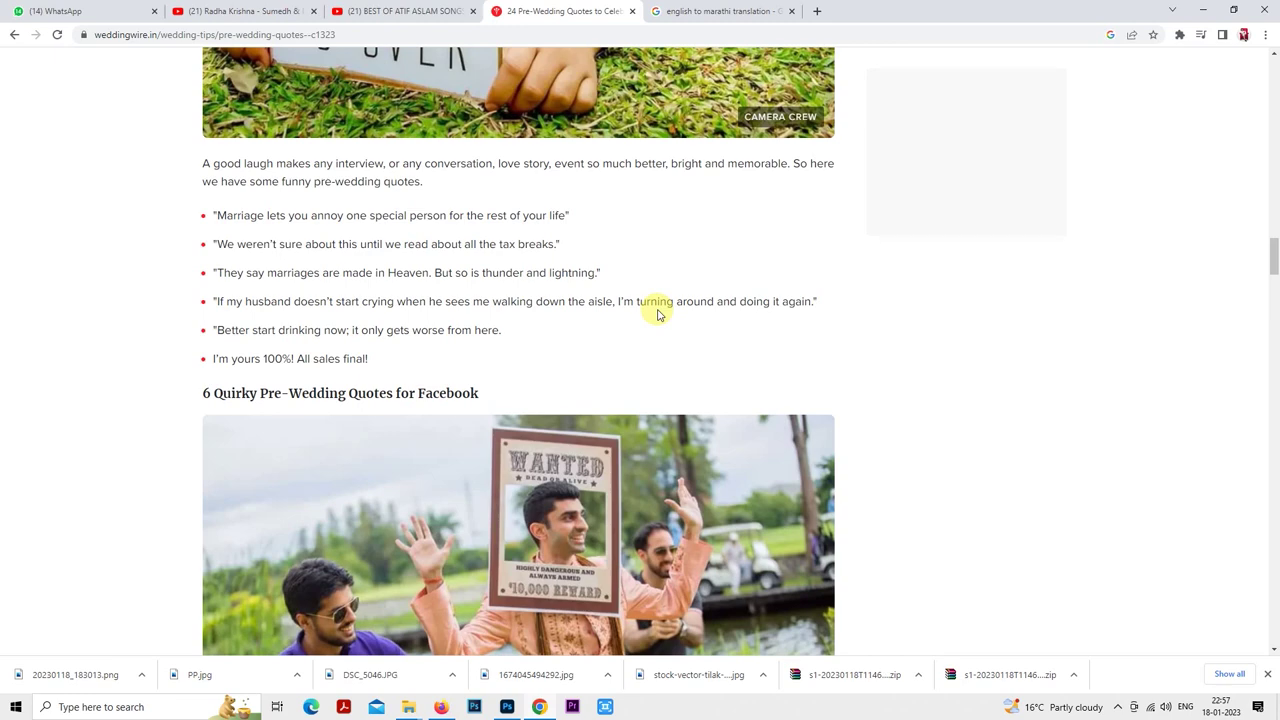
scroll(657, 313, up, 9)
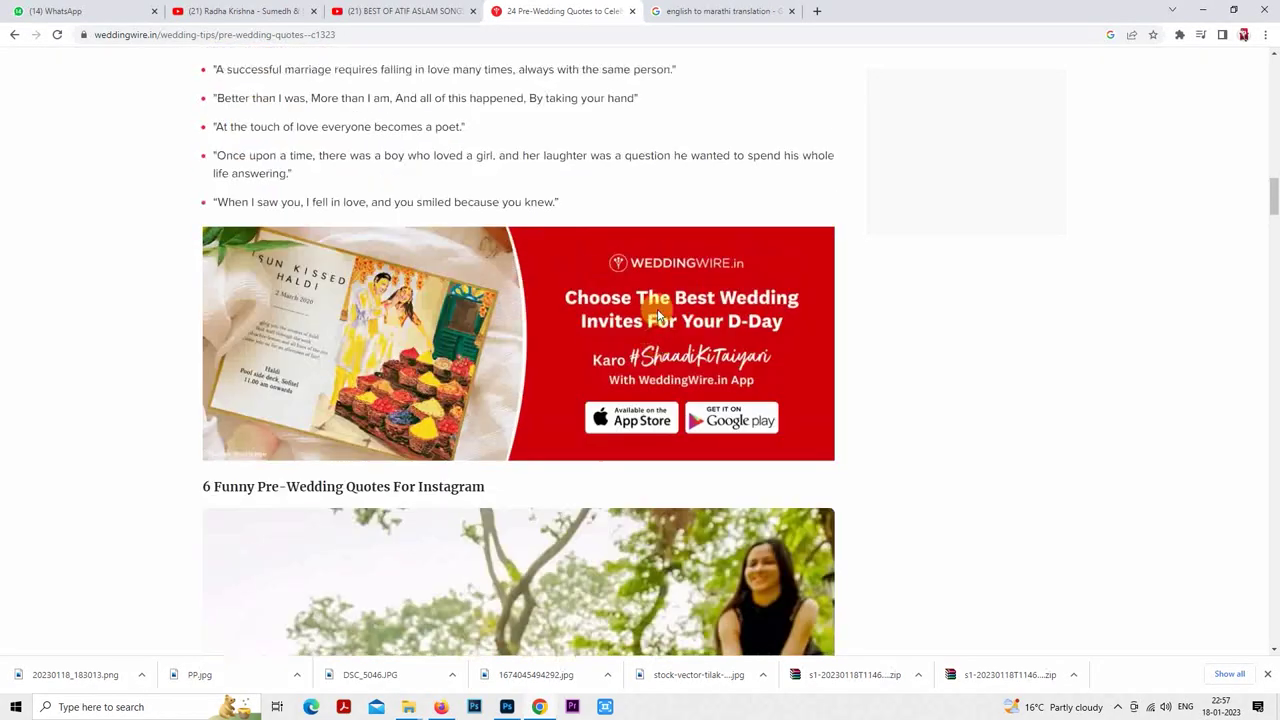
scroll(657, 313, up, 2)
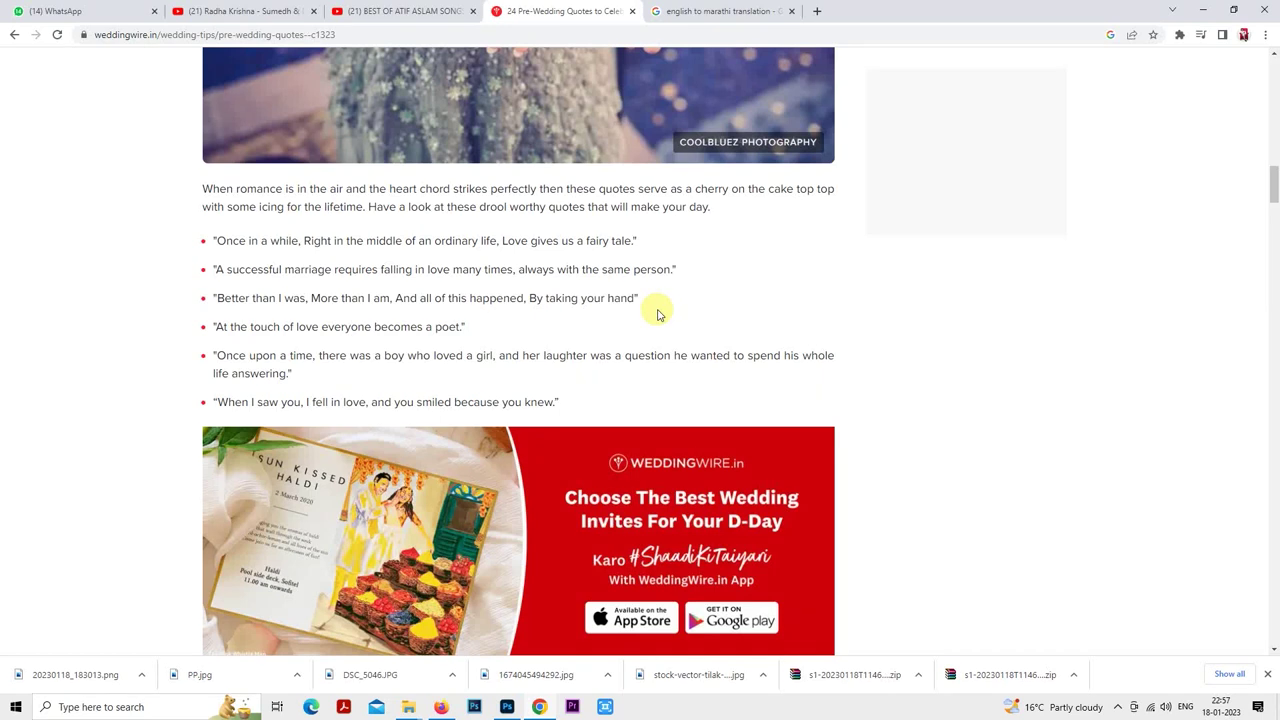
- Copy the 'Once upon a time' quote about a boy who loved a girl, then return to Photoshop
drag(217, 354, 285, 373)
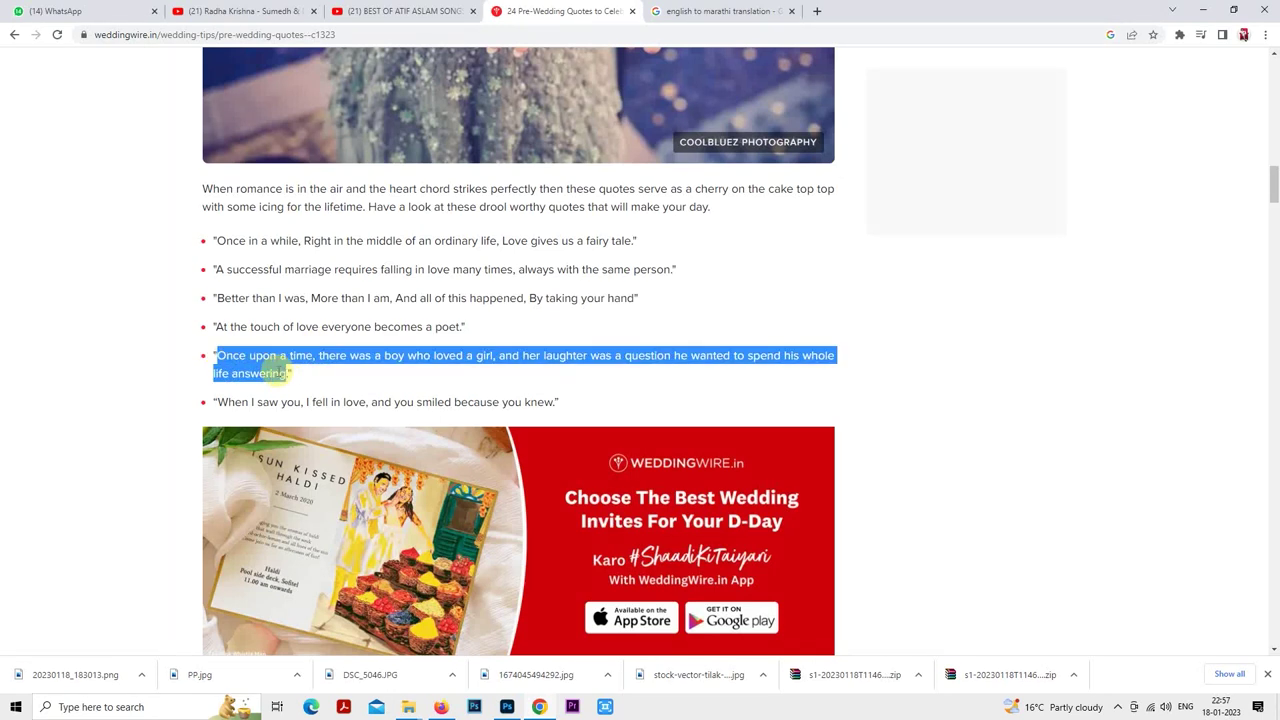
right_click(287, 373)
click(323, 383)
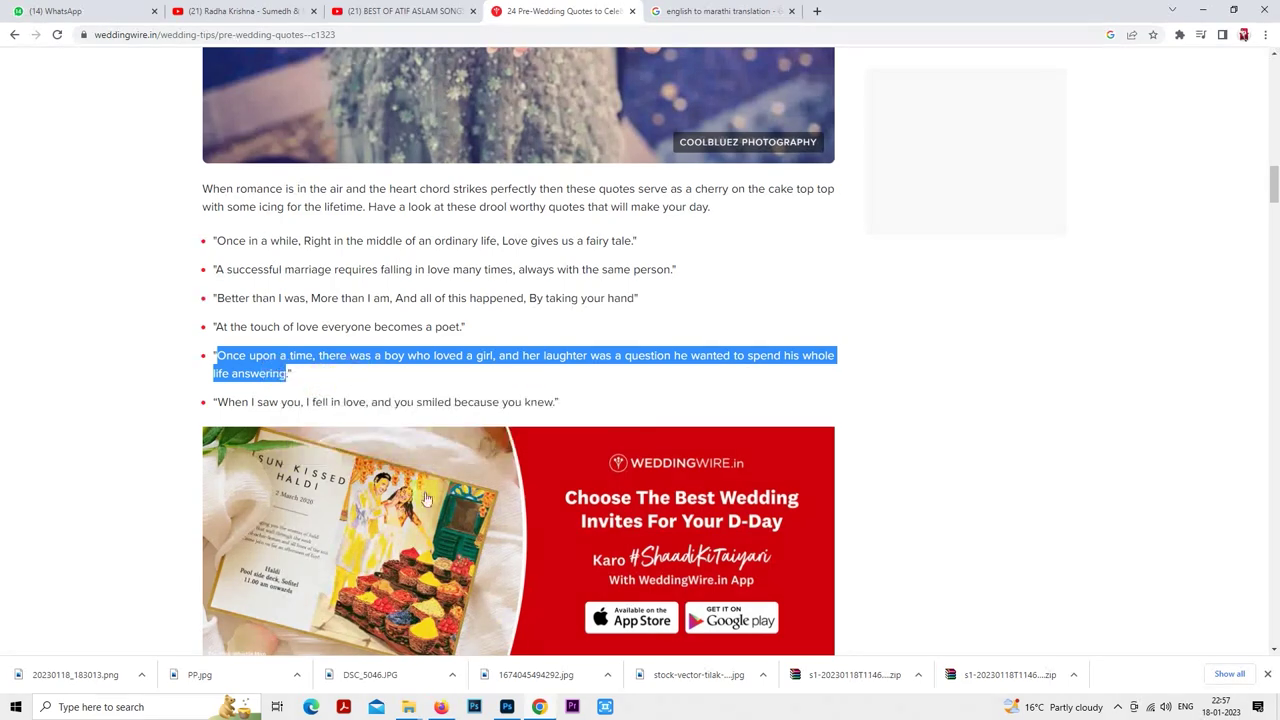
click(506, 708)
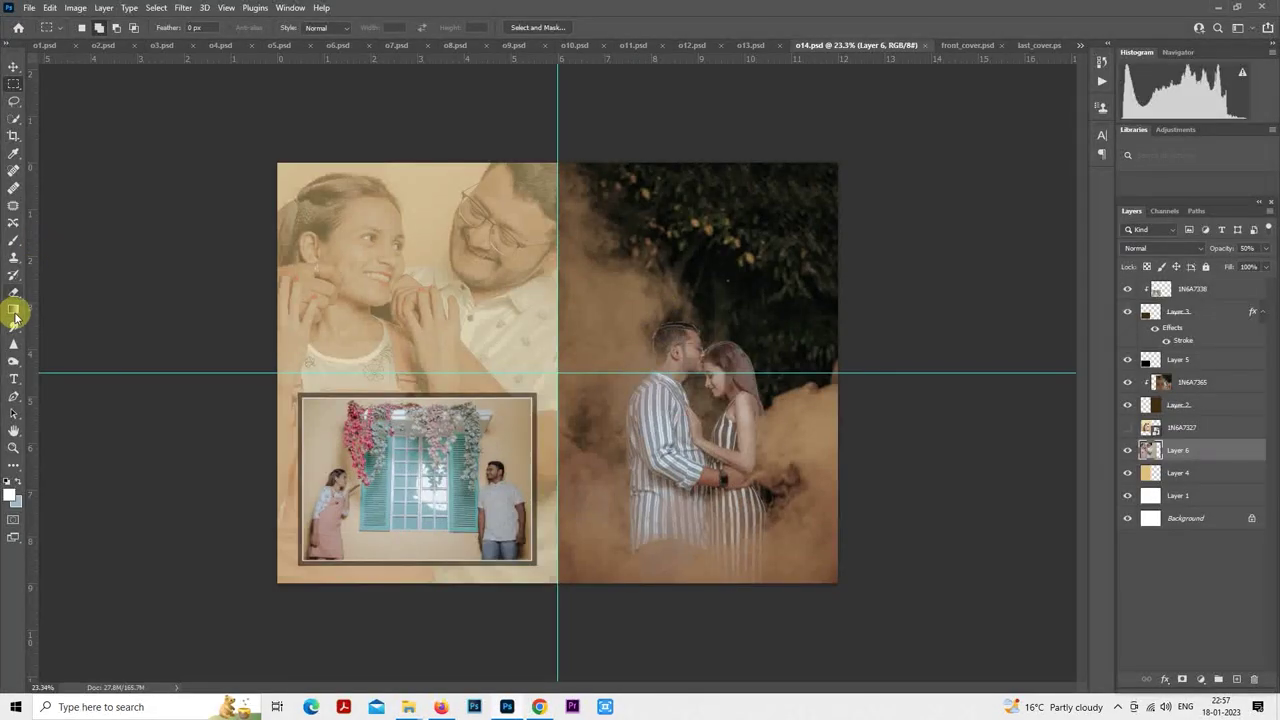
- Paste the copied quote as a new text layer and move it to the top of the stack
click(14, 380)
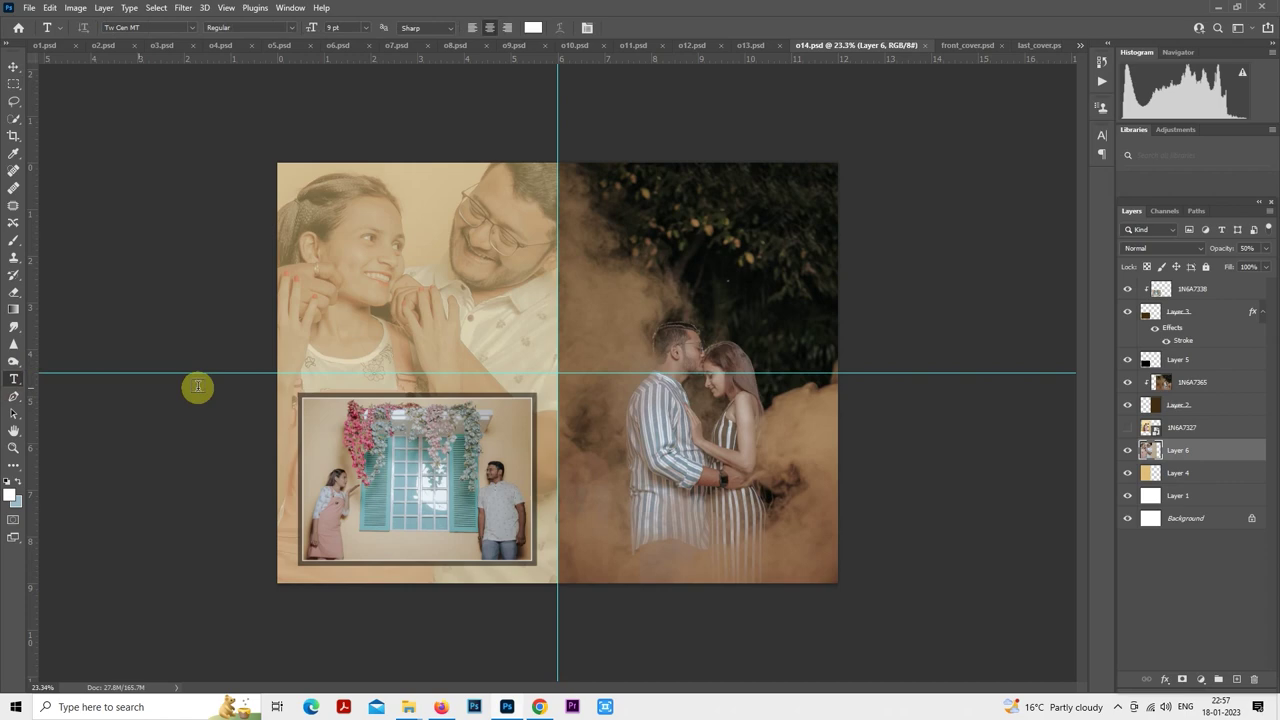
click(454, 283)
key(ctrl+v)
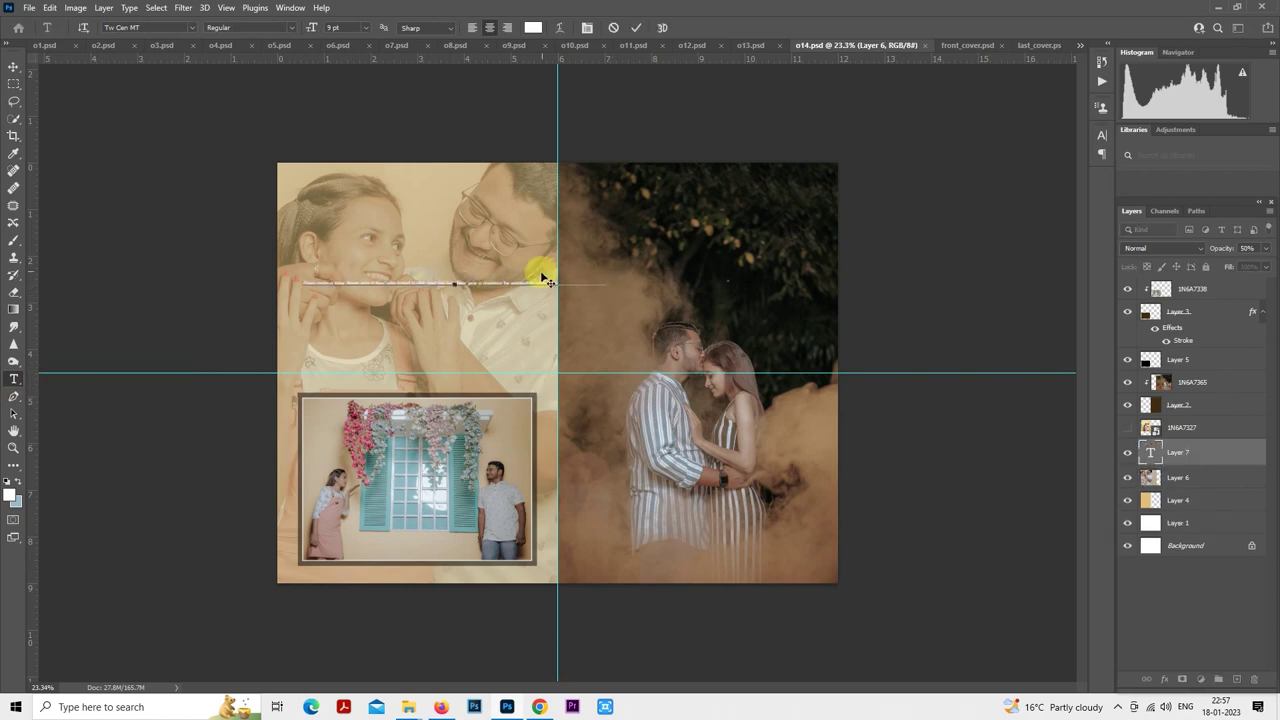
click(14, 84)
scroll(493, 320, up, 2)
scroll(493, 320, up, 3)
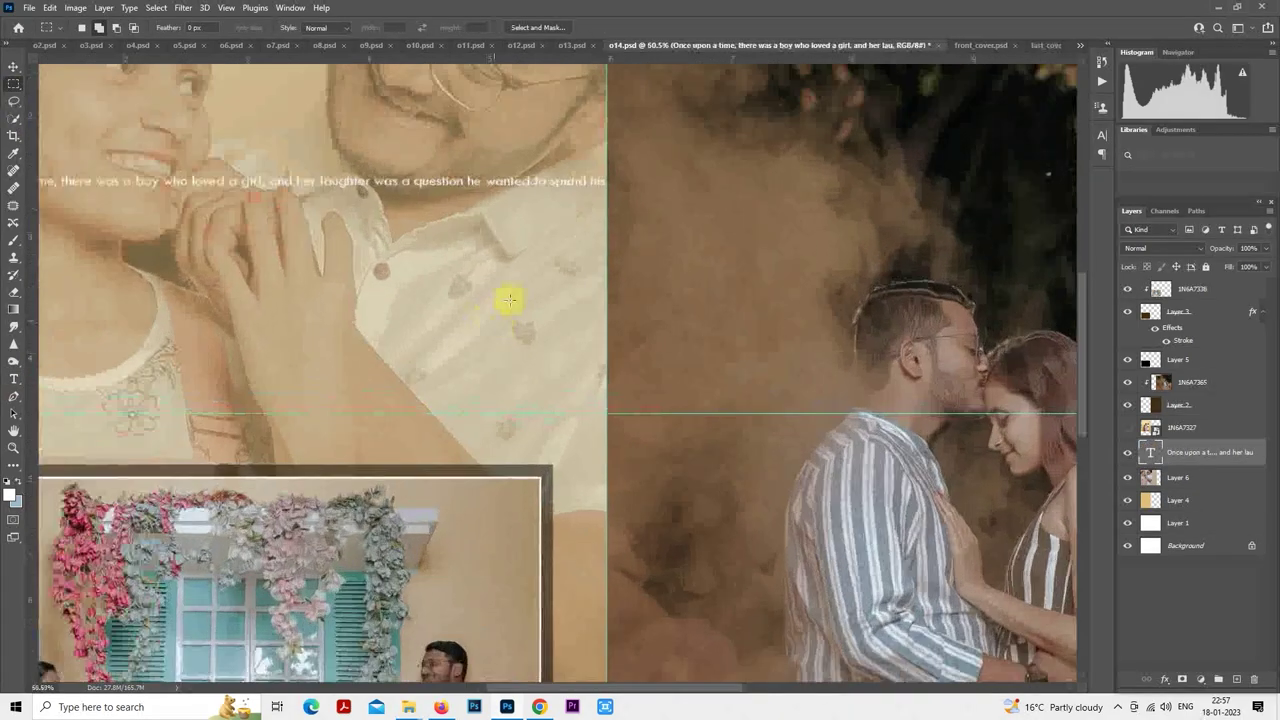
drag(1183, 452, 1198, 281)
- Break the quote into two lines after 'loved a girl,'
double_click(1148, 293)
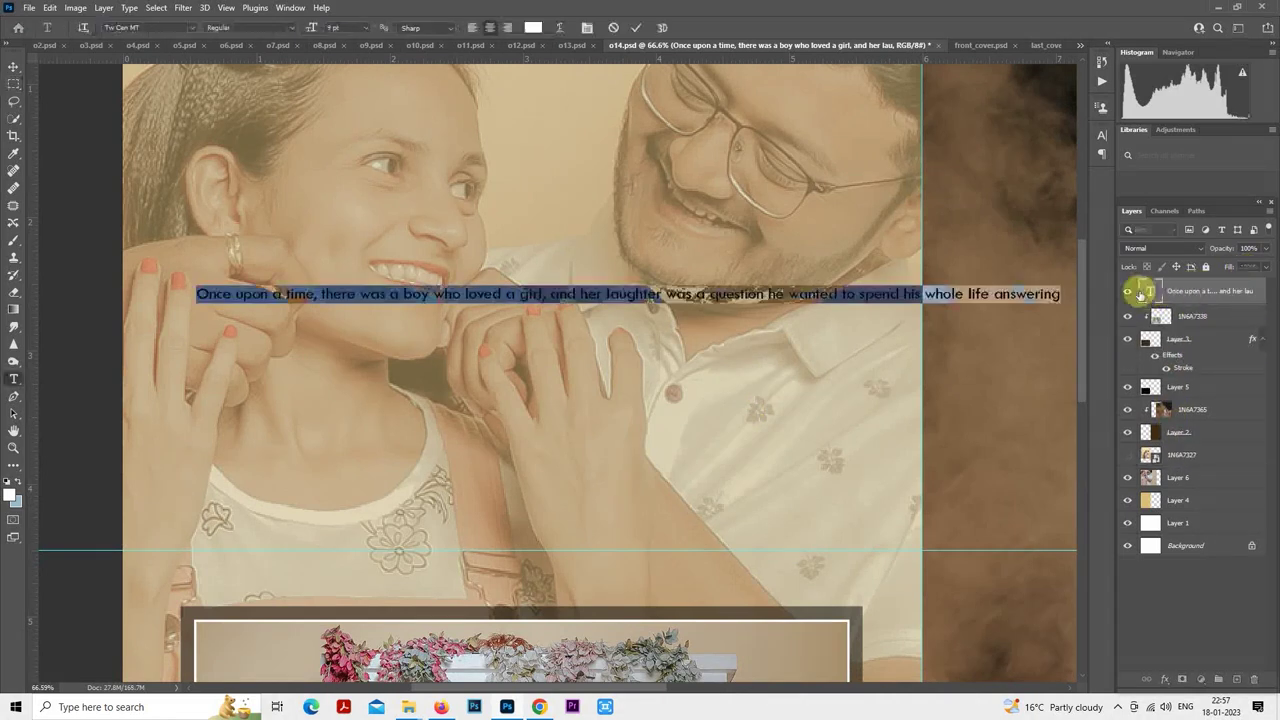
click(551, 292)
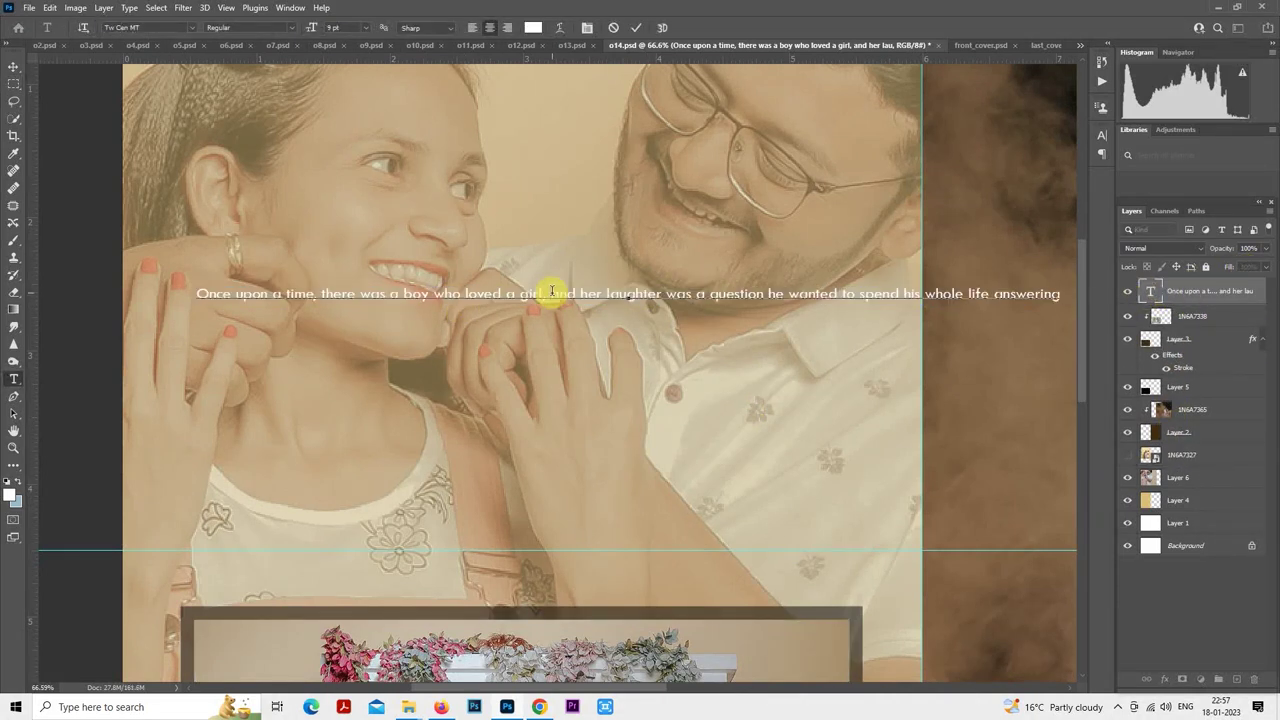
key(Return)
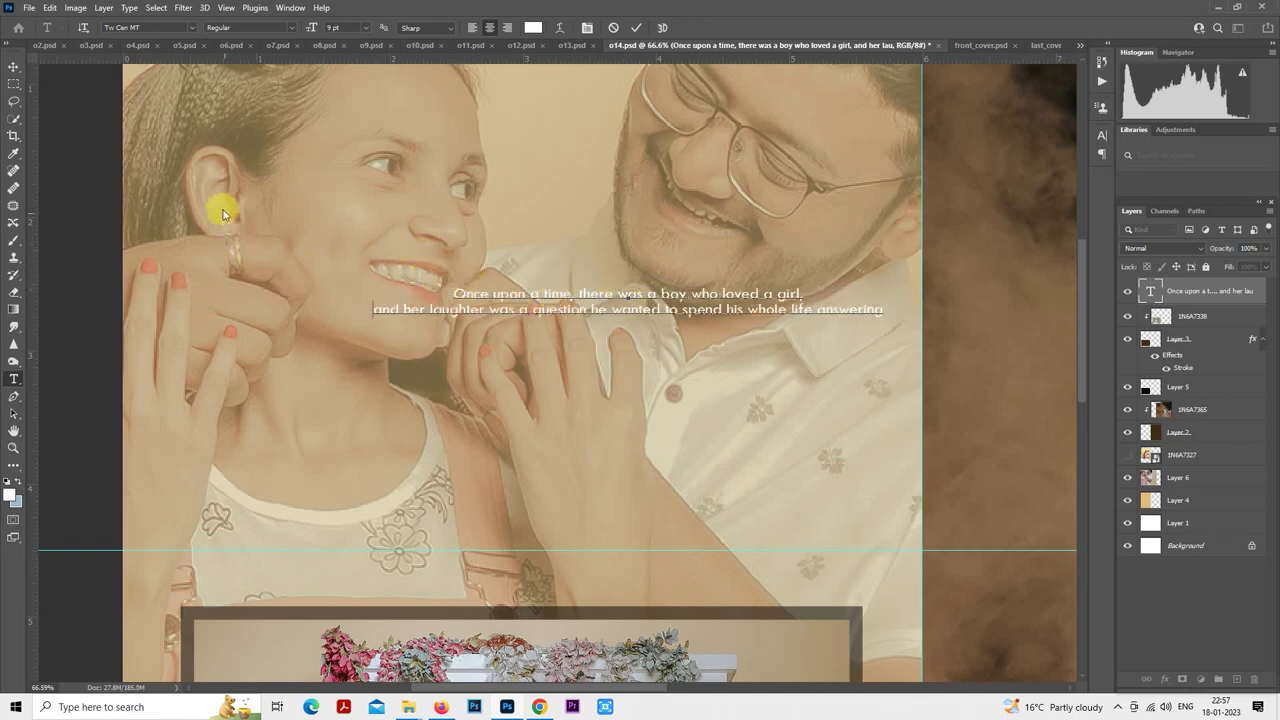
click(14, 85)
- Move the quote onto the right page and enlarge it to about 135% with Free Transform
key(ctrl+0)
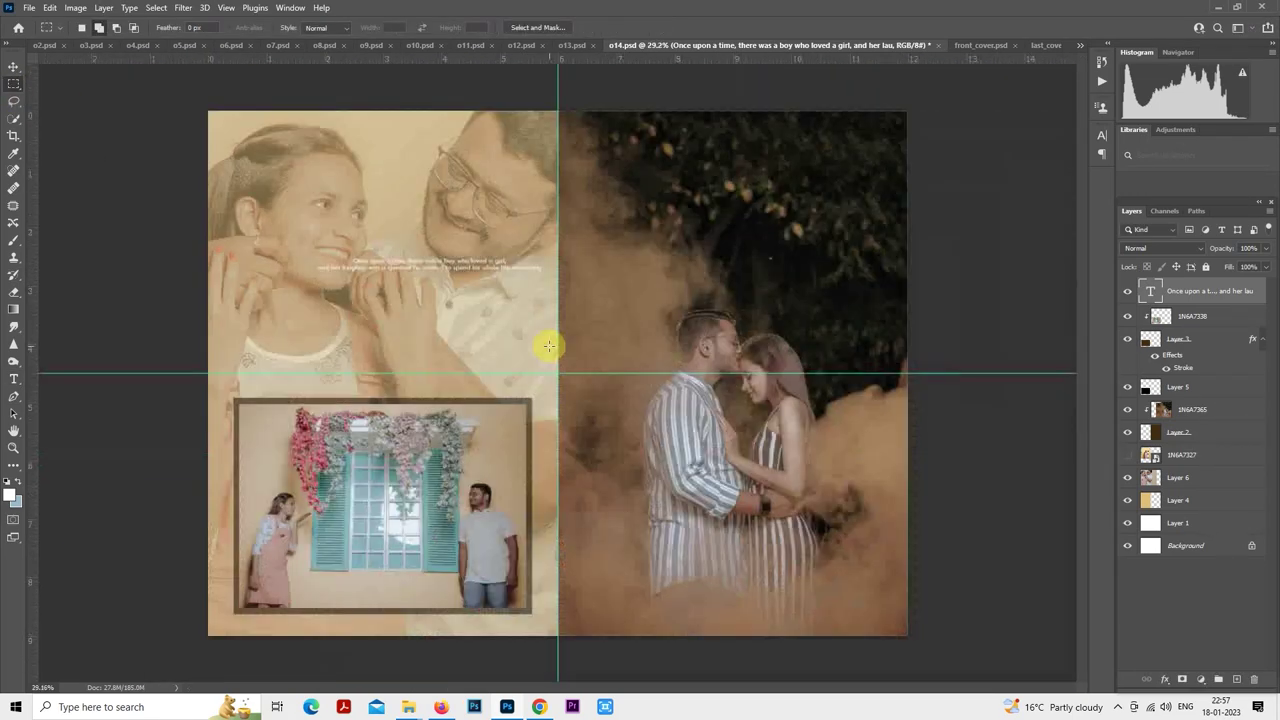
drag(471, 309, 763, 257)
right_click(700, 212)
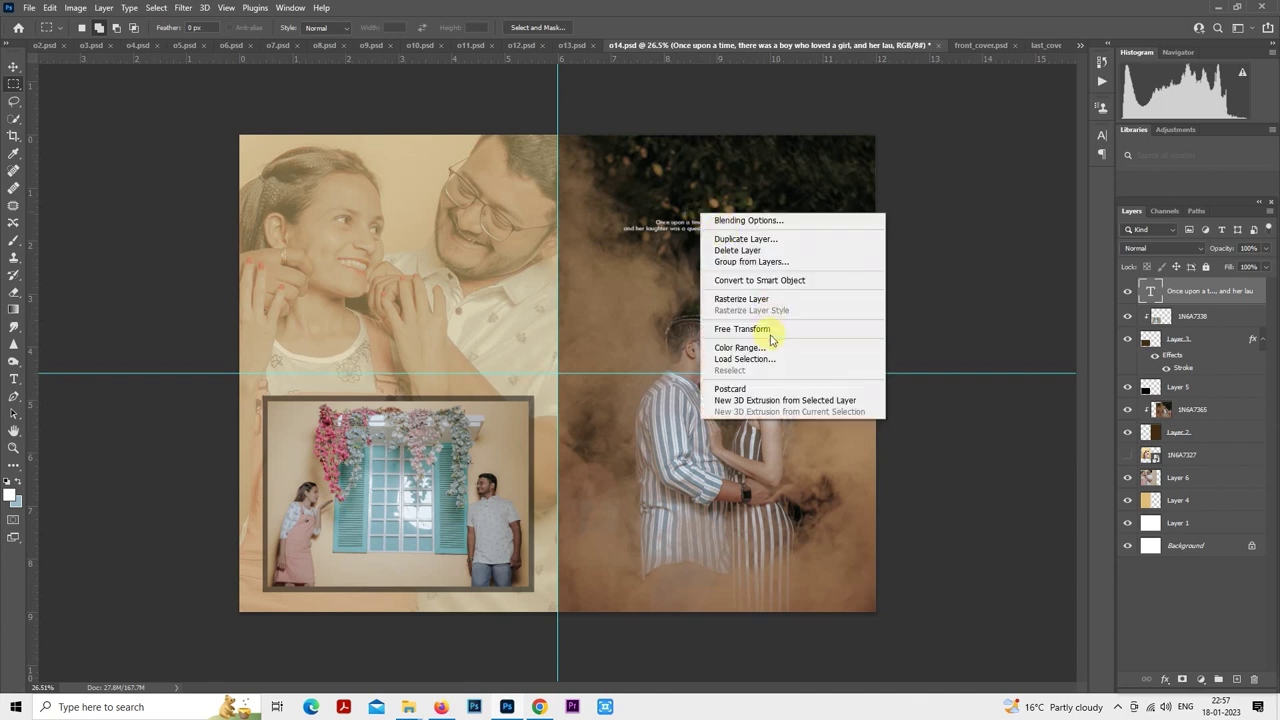
click(768, 332)
drag(826, 230, 860, 257)
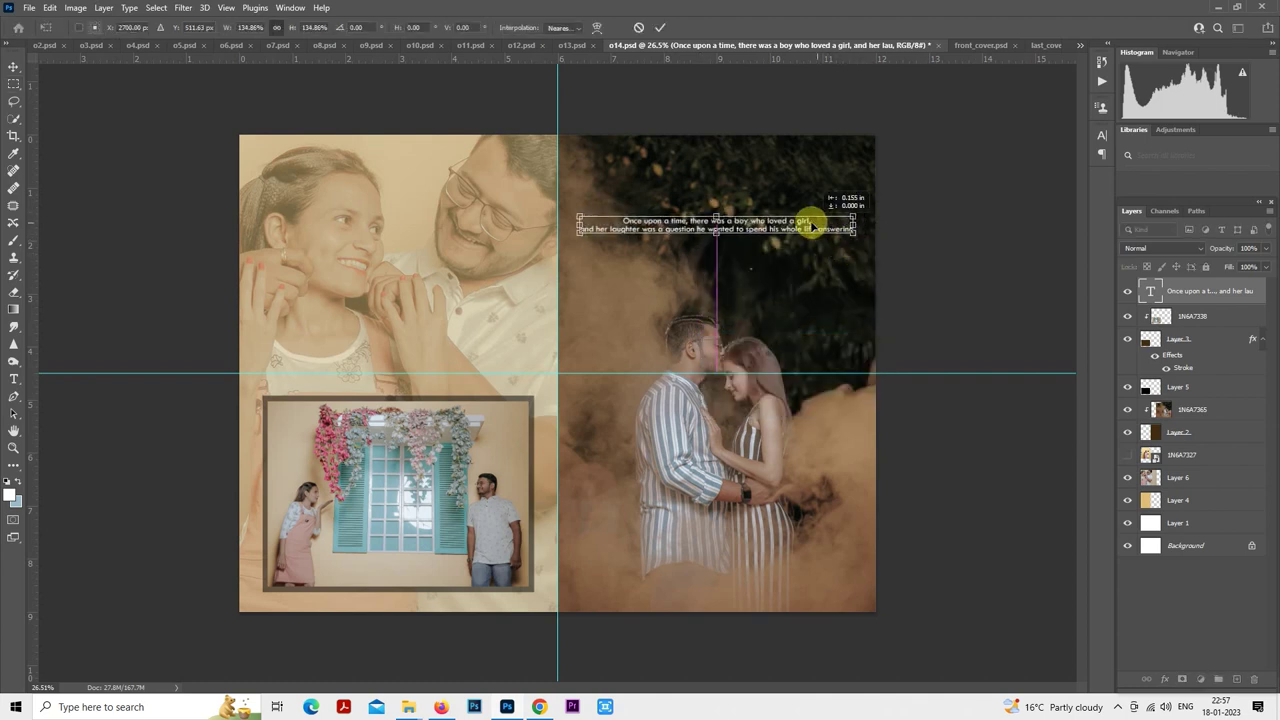
key(Return)
key(m)
- Select the 1N6A7365 photo layer and switch to the Spot Healing Brush
scroll(831, 274, up, 3)
scroll(831, 274, up, 1)
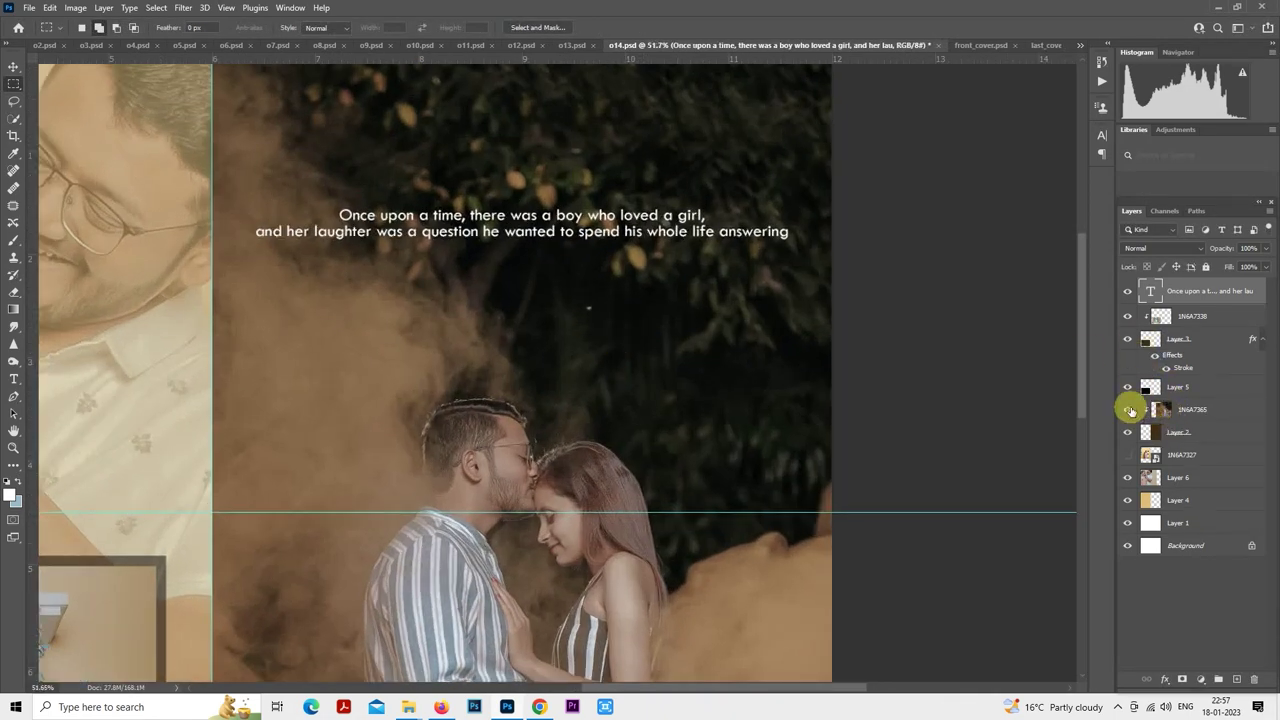
click(1170, 410)
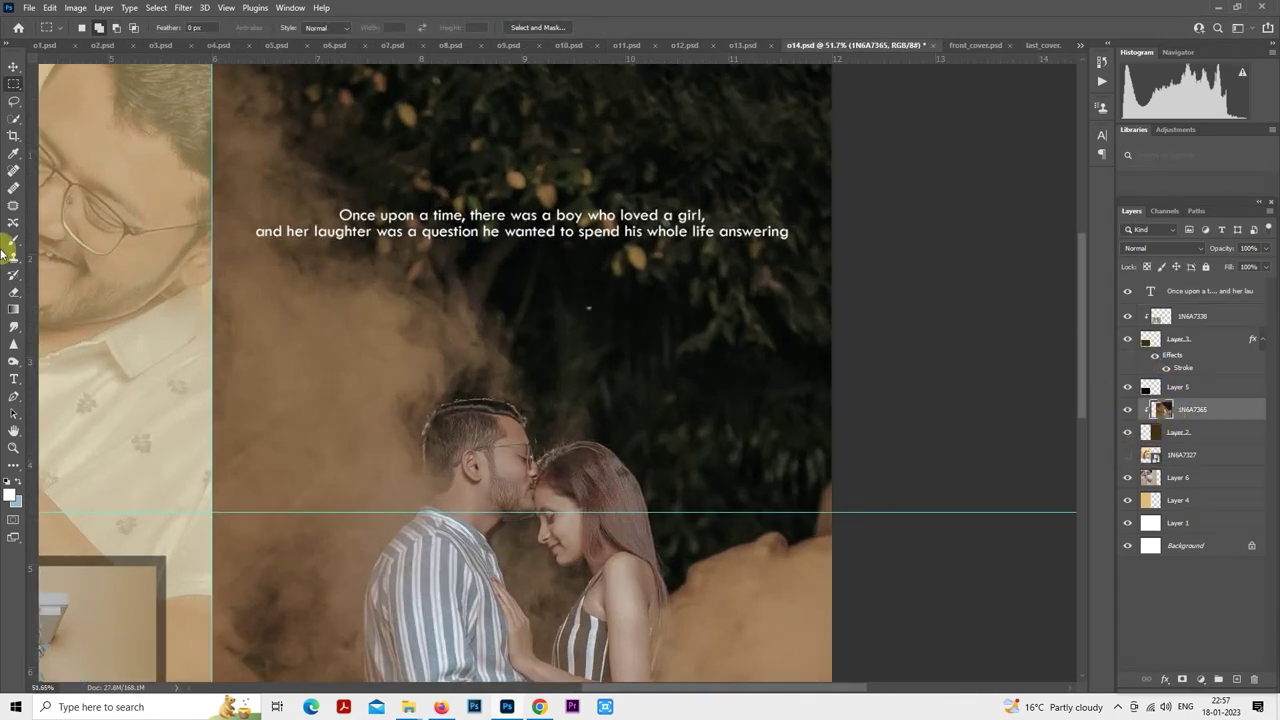
click(14, 173)
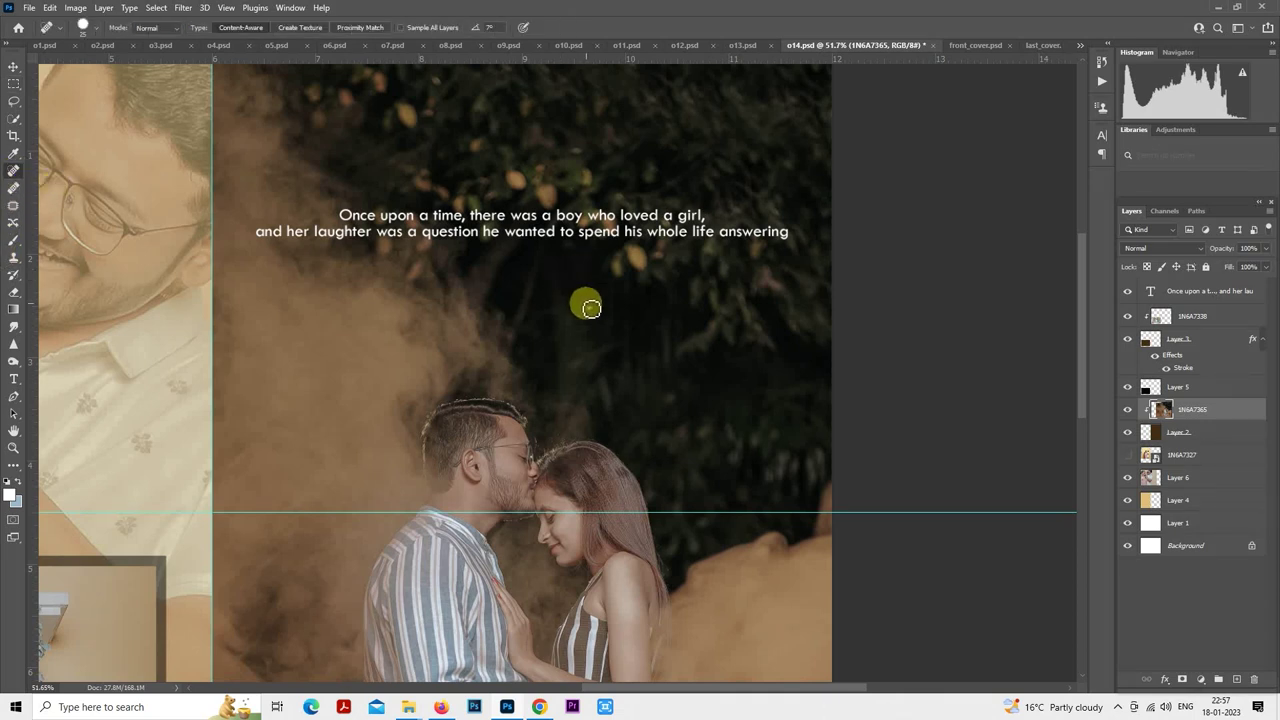
- Nudge the quote text slightly into position, undoing a trial move to the photo's bottom edge
click(14, 84)
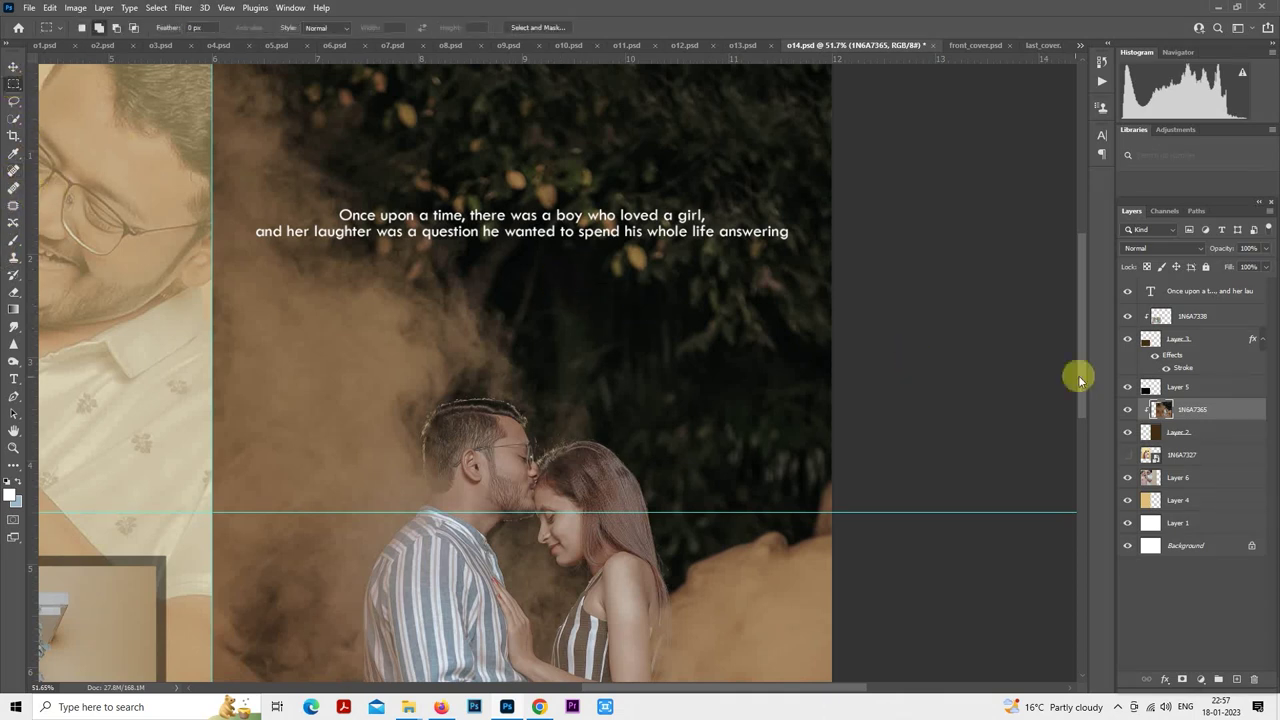
click(1172, 291)
scroll(775, 273, down, 1)
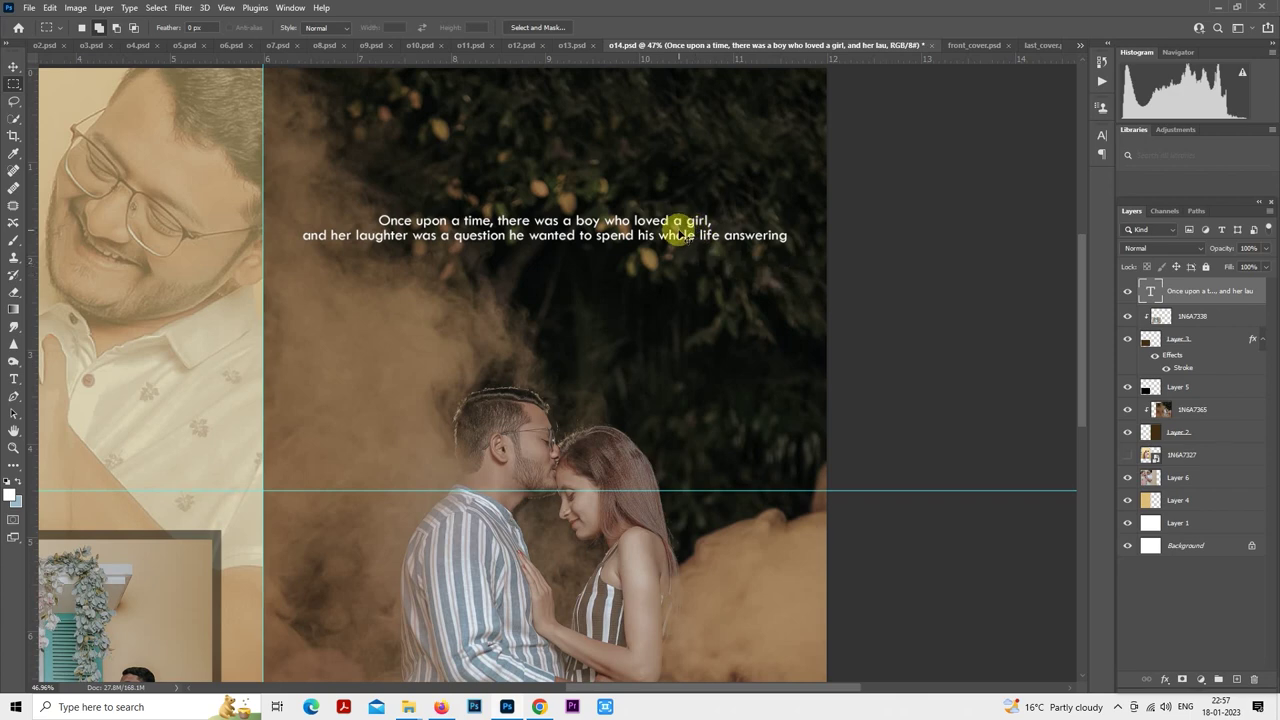
drag(684, 234, 676, 234)
scroll(689, 277, down, 1)
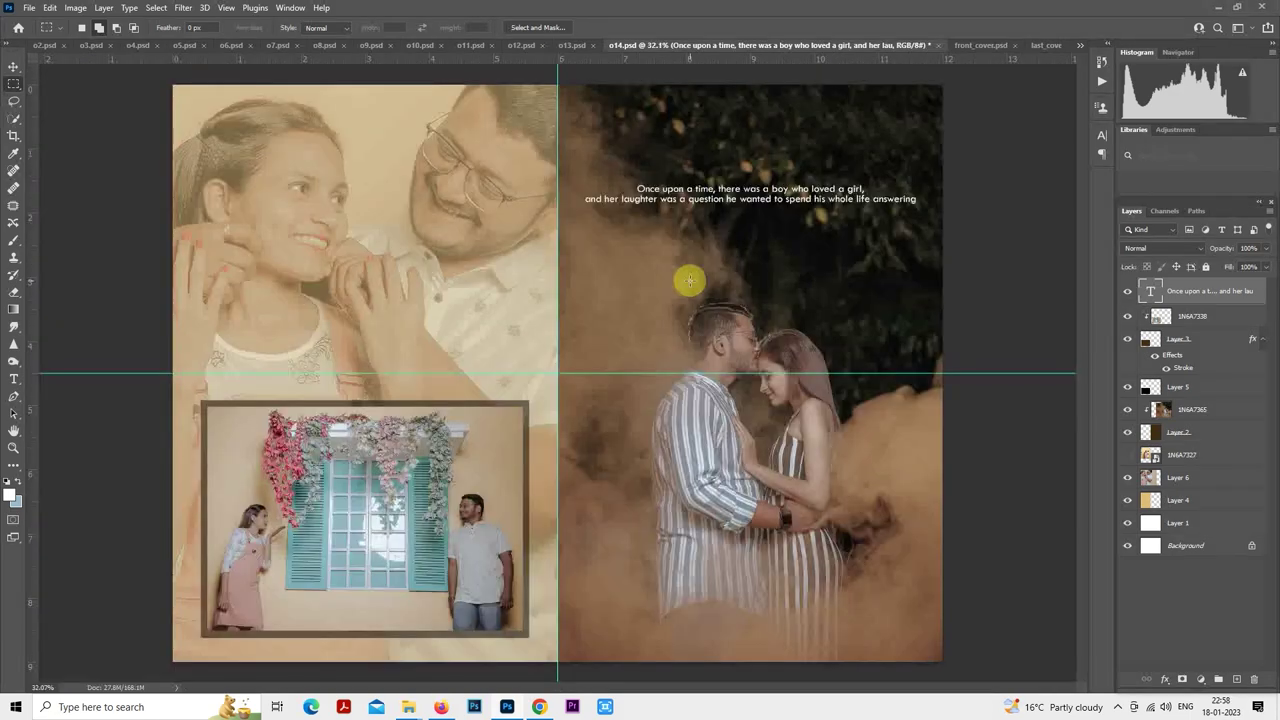
scroll(795, 206, down, 1)
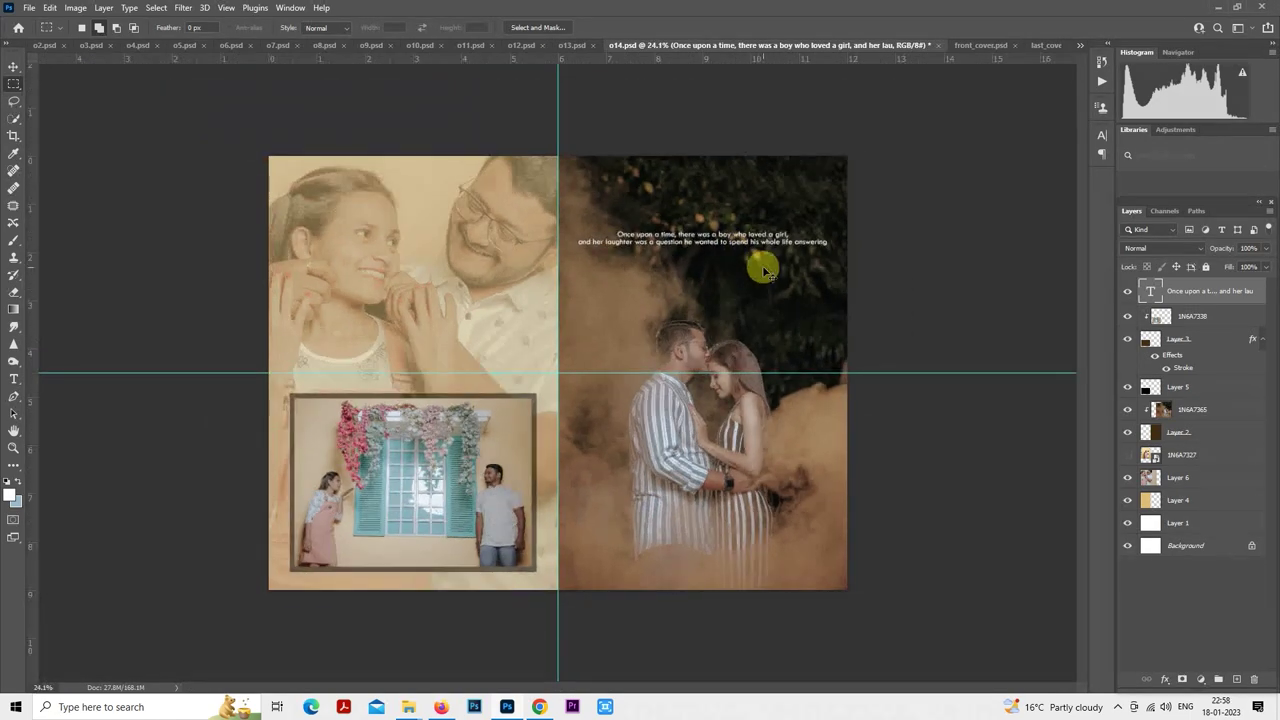
scroll(762, 270, down, 1)
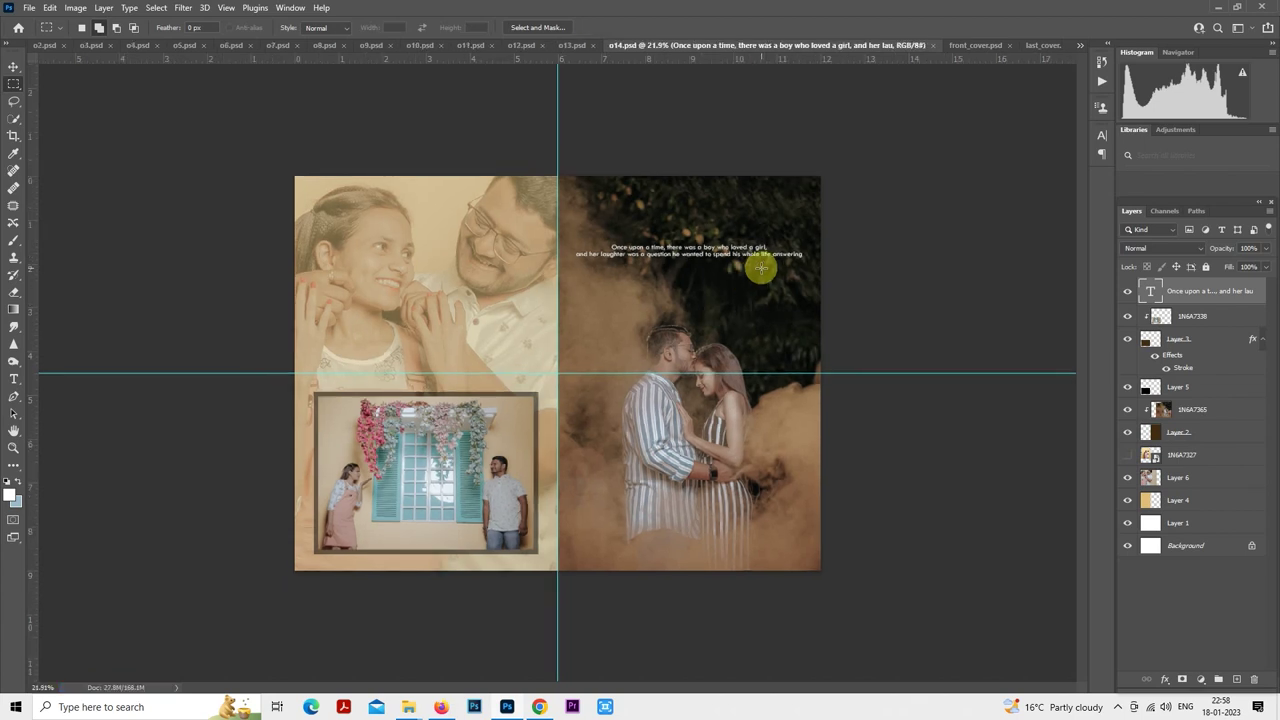
drag(752, 252, 752, 555)
key(ctrl+z)
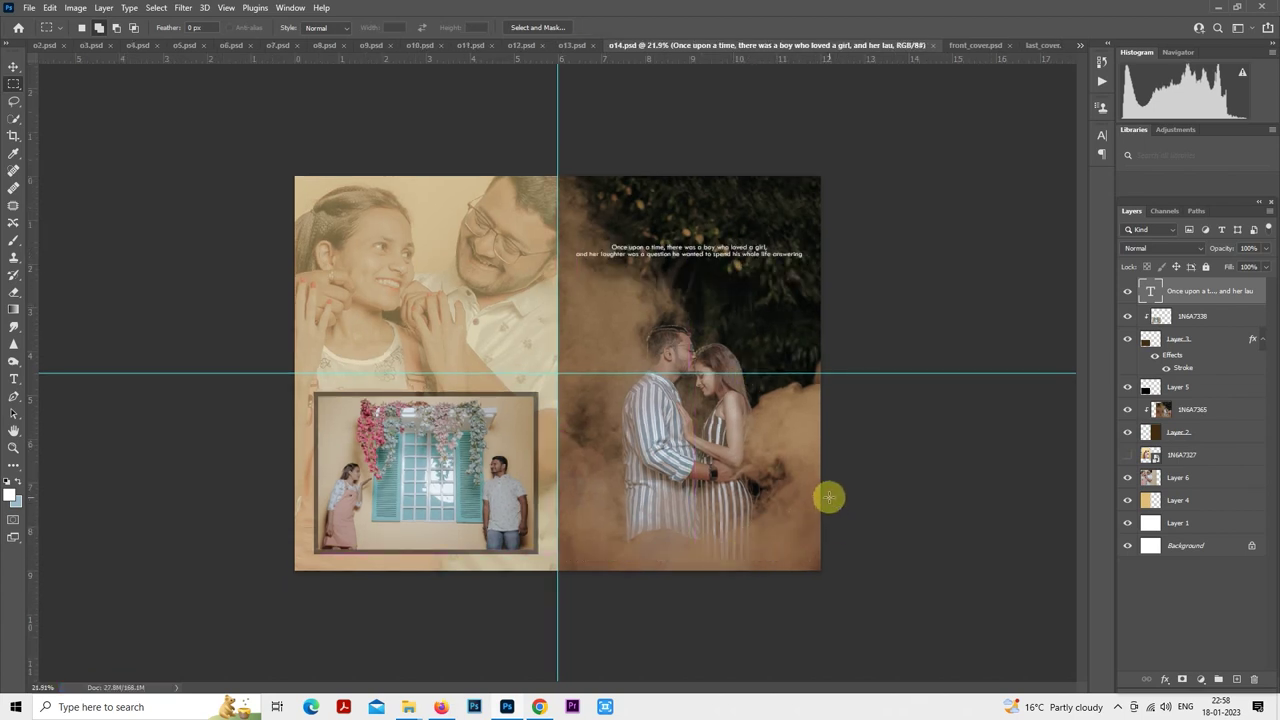
scroll(811, 458, down, 1)
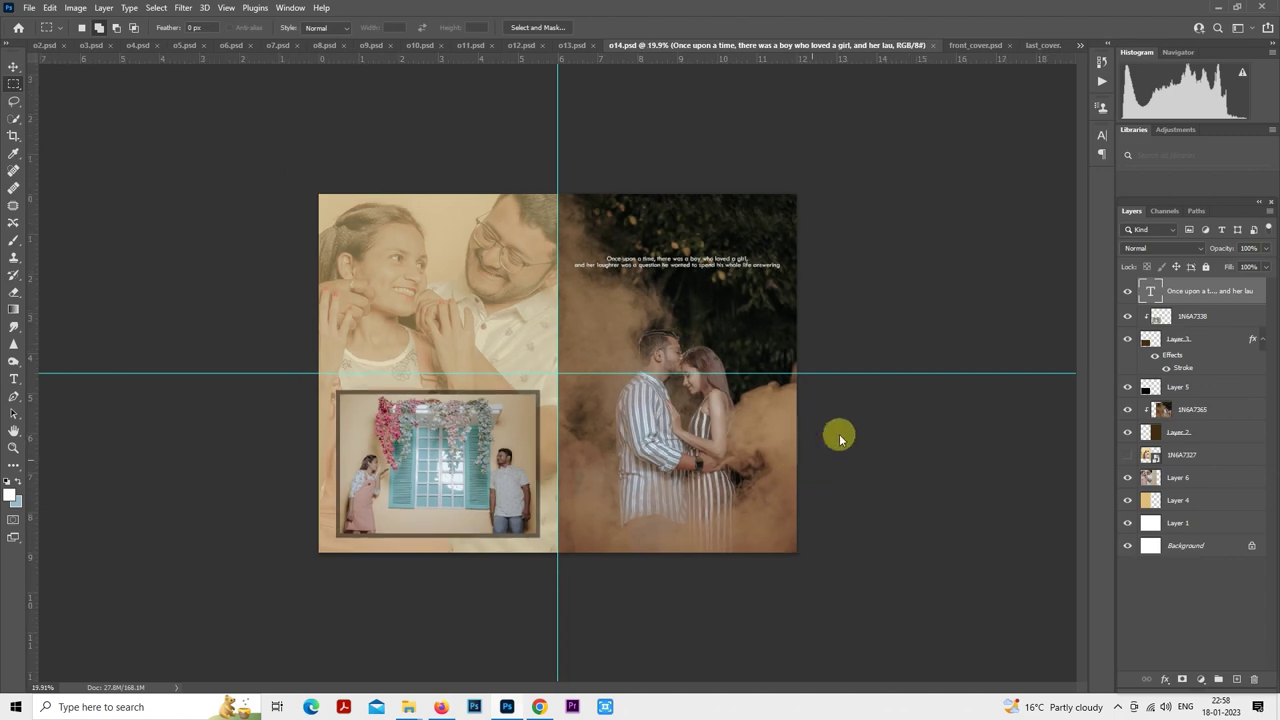
- Save a quality-12 JPEG copy as o14 copy.jpg, replacing the existing file
key(ctrl+shift+s)
click(650, 560)
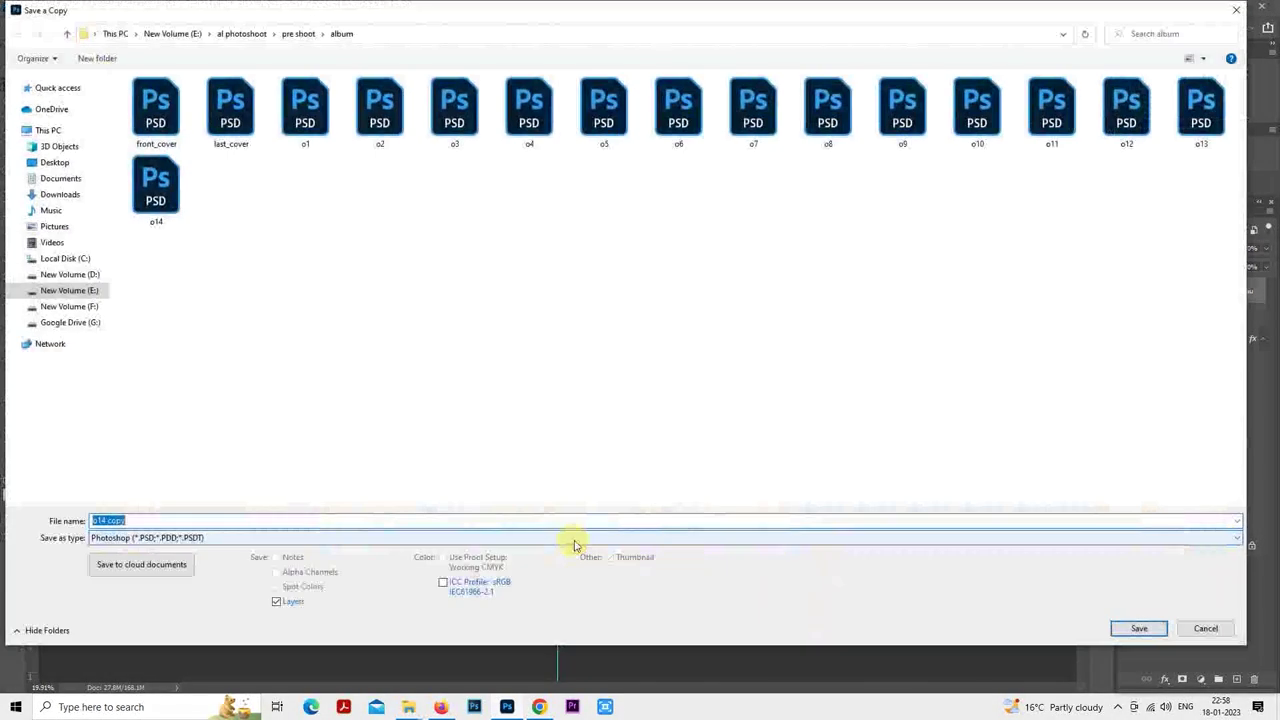
click(571, 539)
click(574, 405)
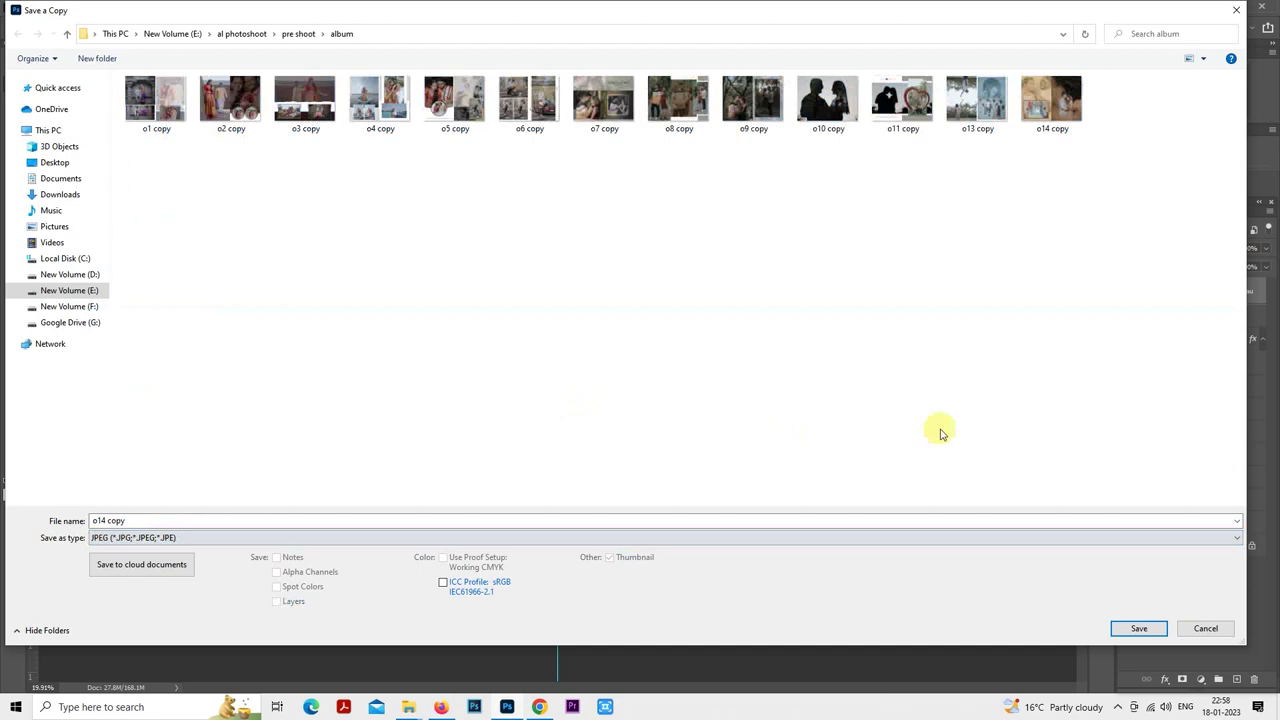
click(1136, 628)
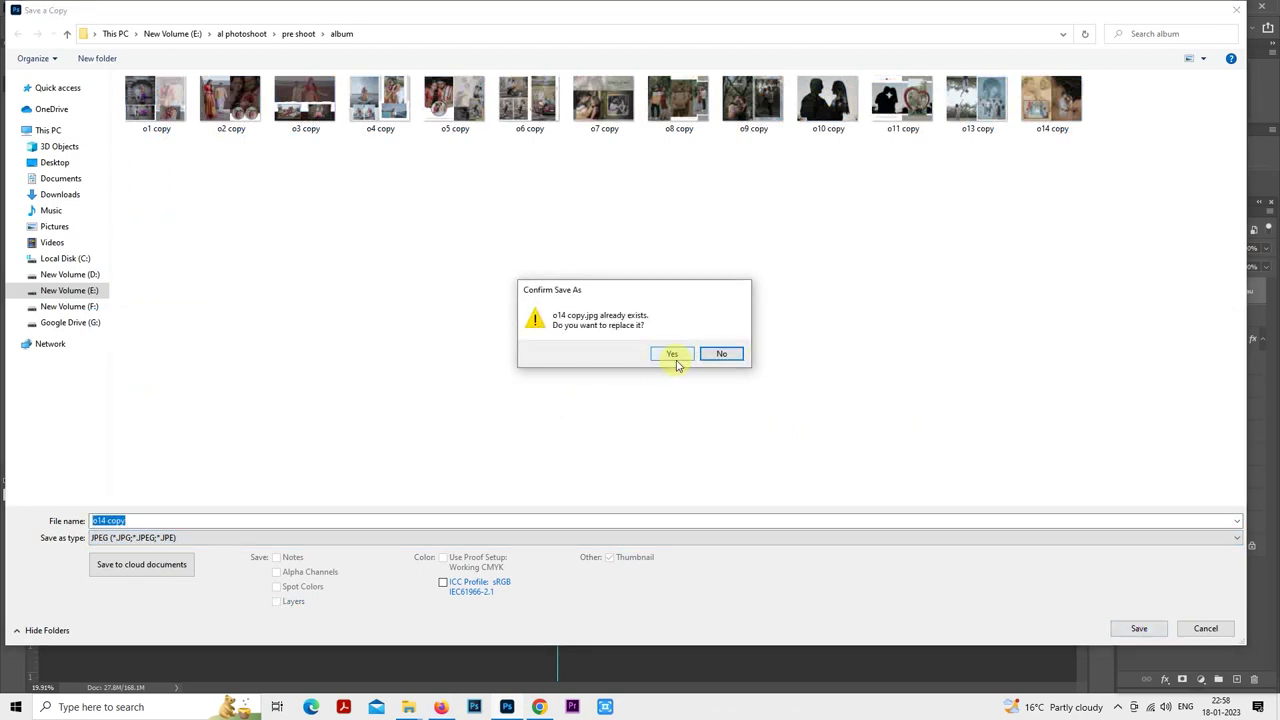
click(677, 355)
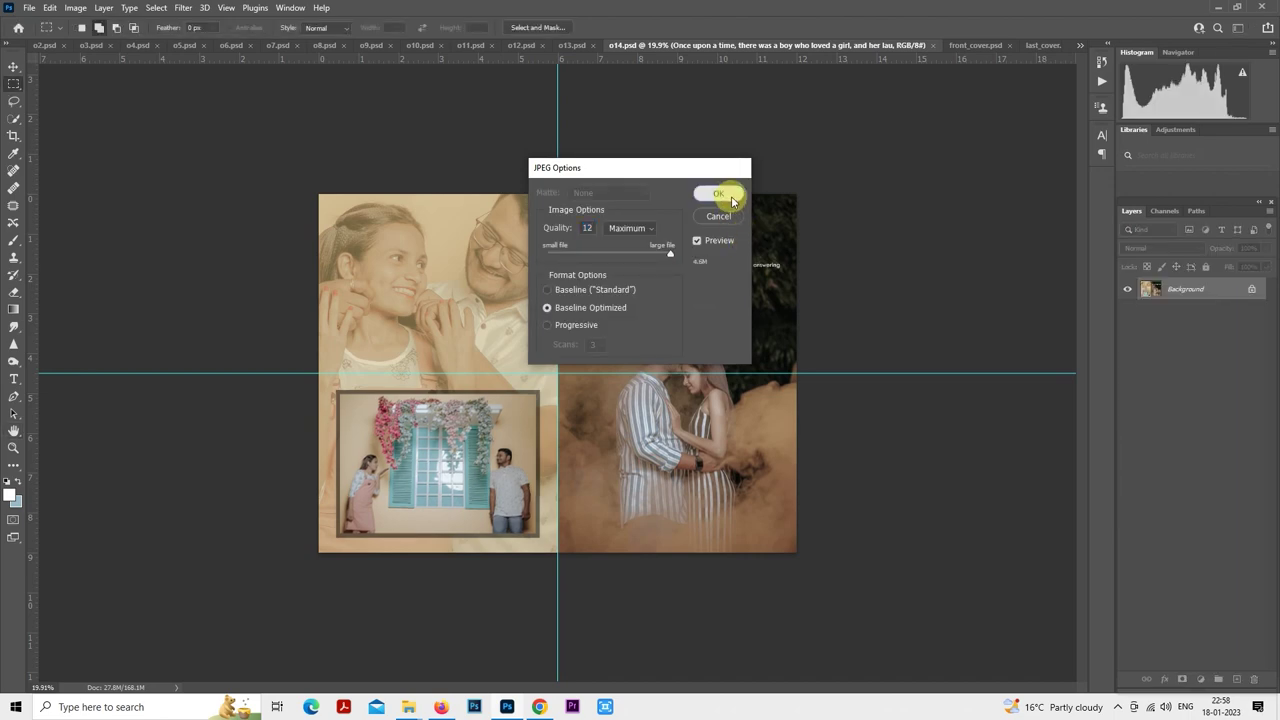
click(719, 194)
- On front_cover.psd, clip the 1N6A6757 photo layer to the layer beneath
click(960, 47)
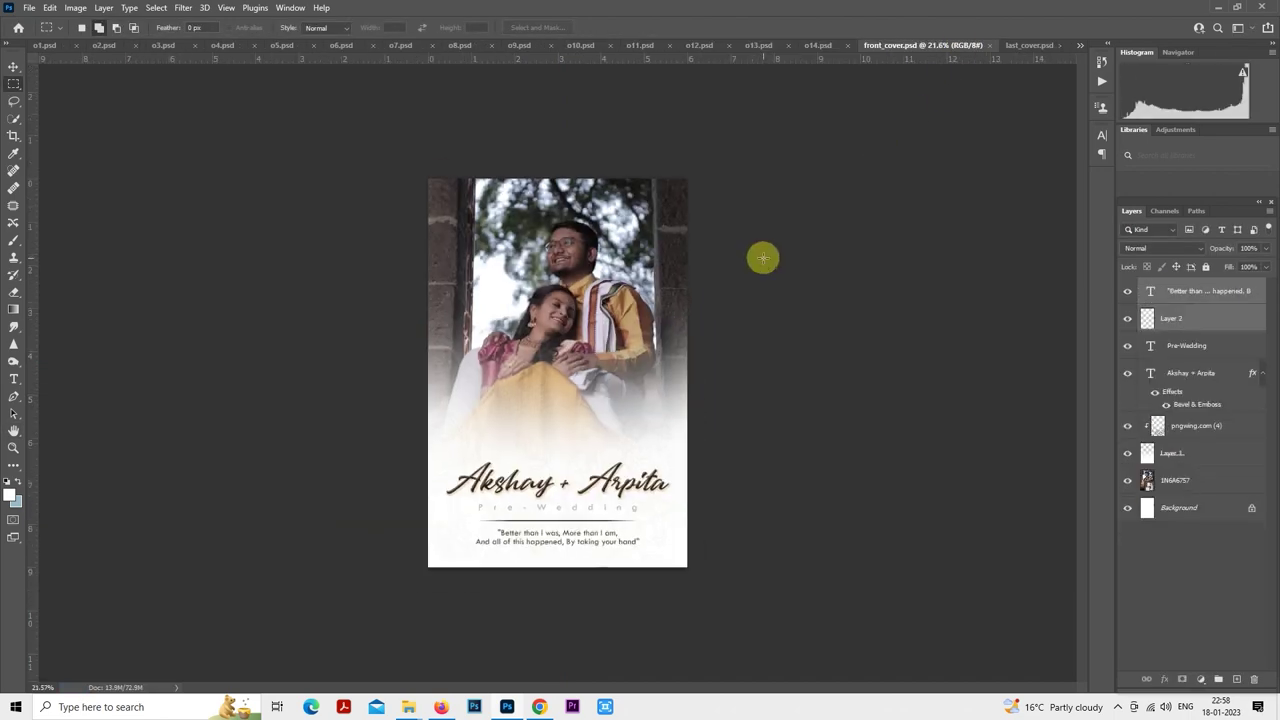
right_click(1178, 481)
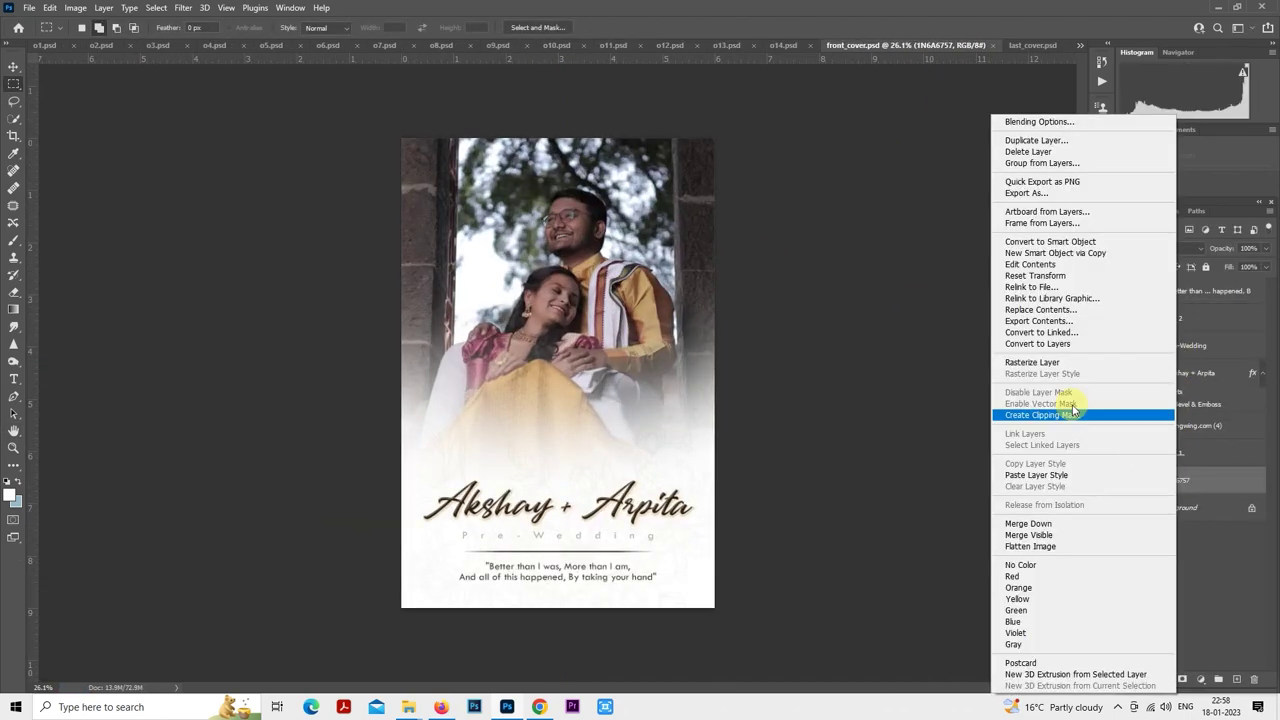
click(1049, 363)
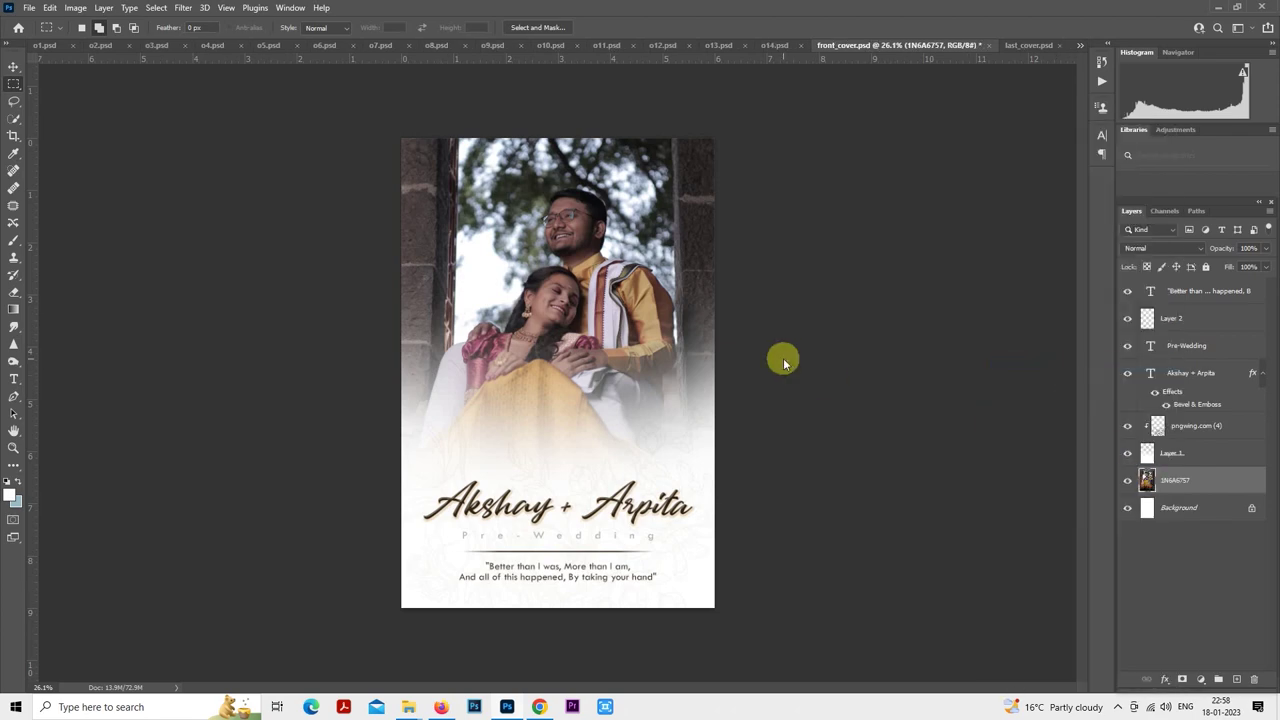
- Apply the 10portraits preset to the cover photo in Camera Raw
key(ctrl+shift+a)
click(1078, 167)
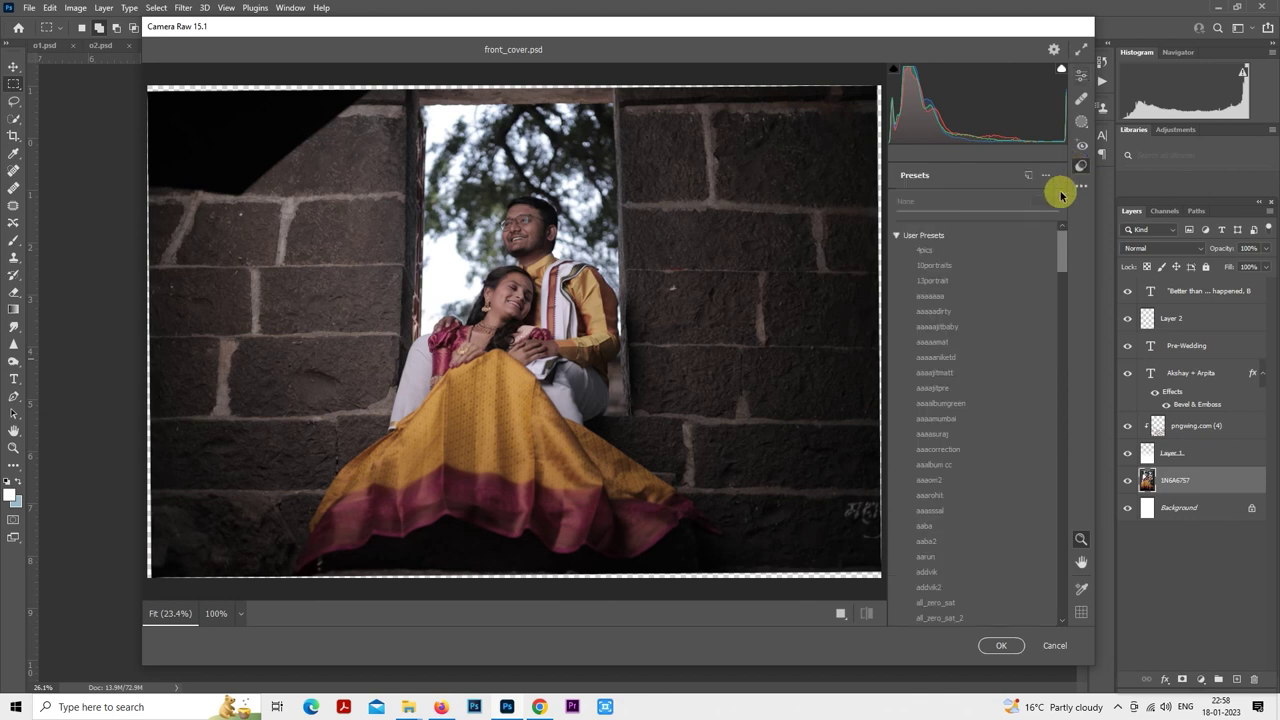
click(971, 266)
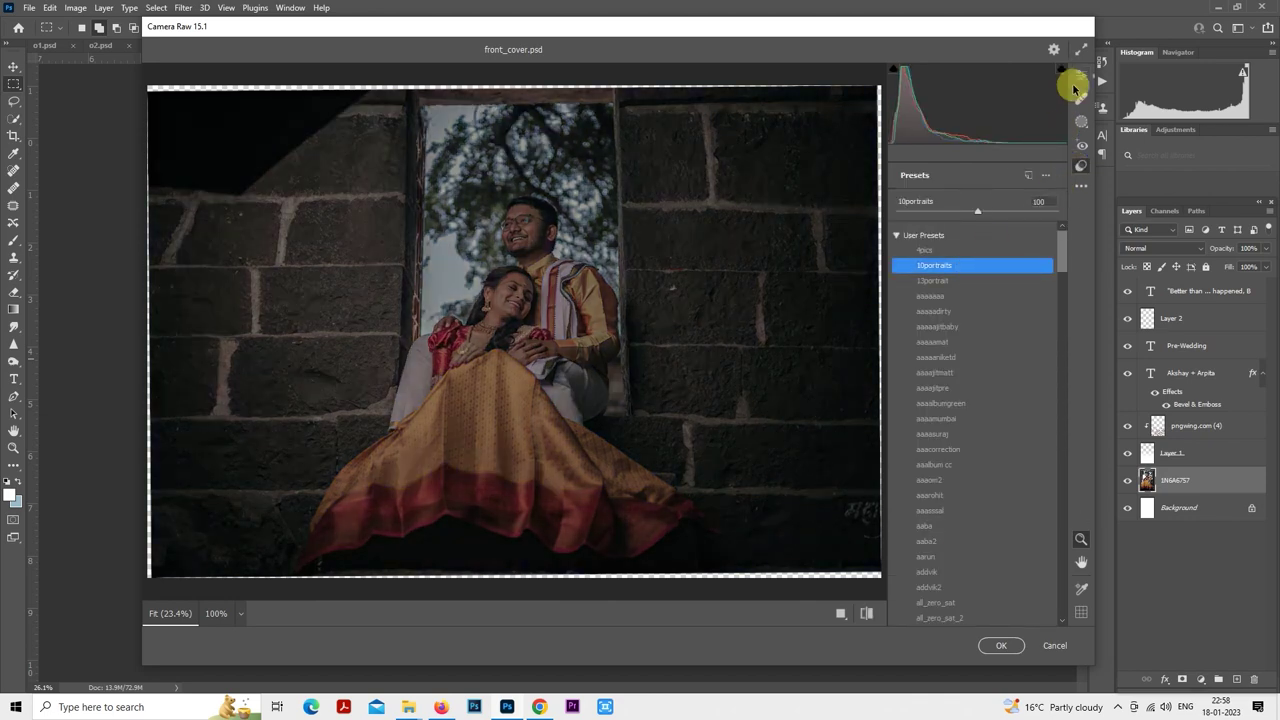
click(1080, 76)
- Set Exposure +0.90, Shadows +50, Blacks +33 and Vibrance +31, and apply the Camera Raw edits
drag(972, 334, 985, 332)
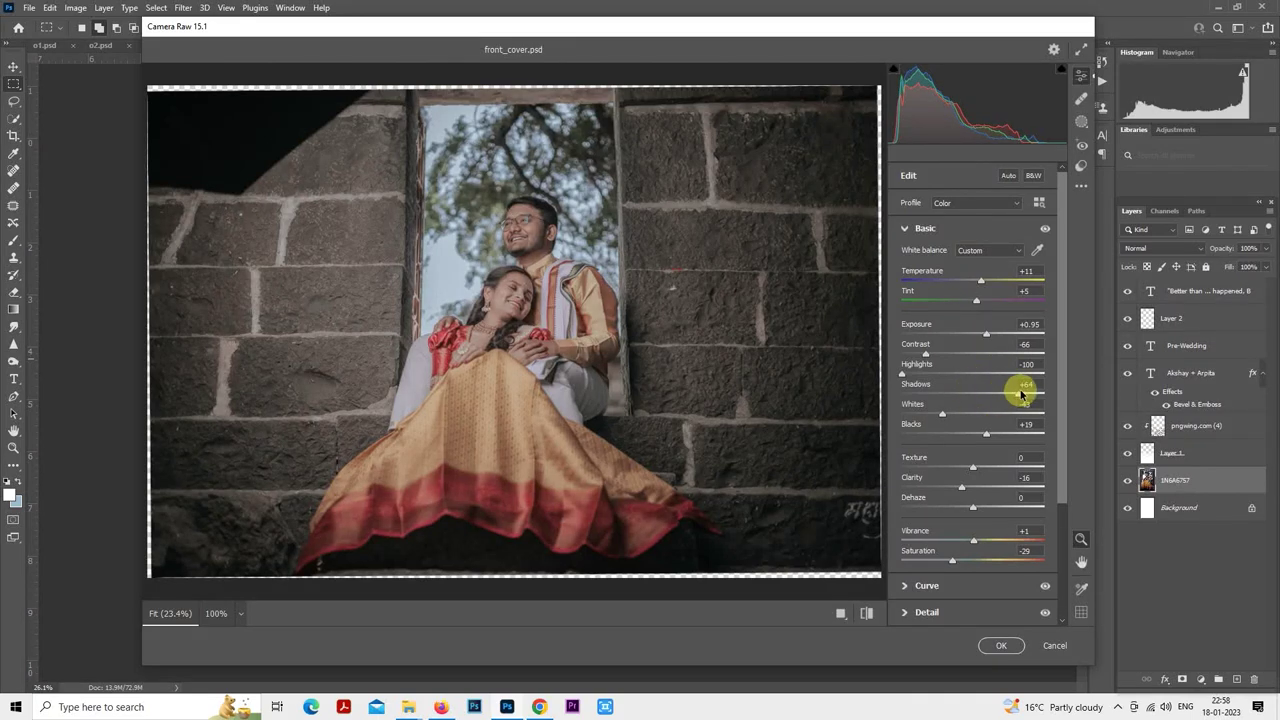
drag(1021, 394, 1024, 393)
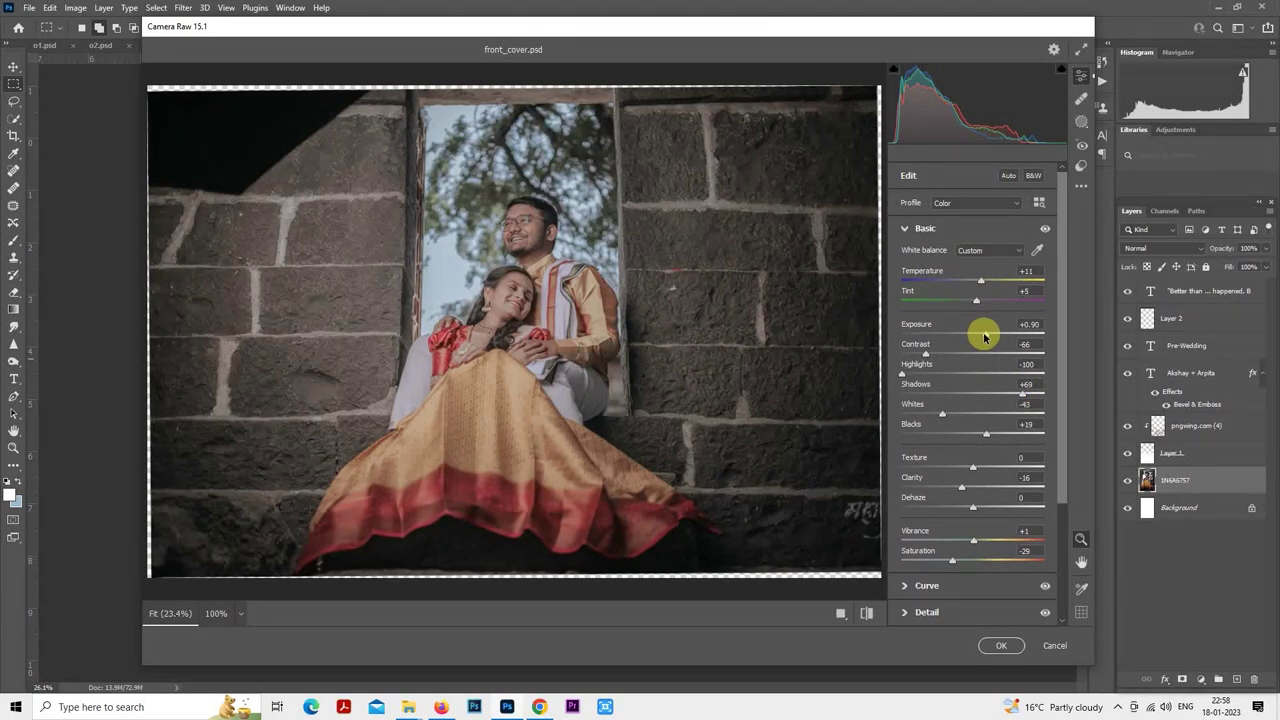
drag(984, 337, 989, 337)
drag(1006, 392, 1000, 392)
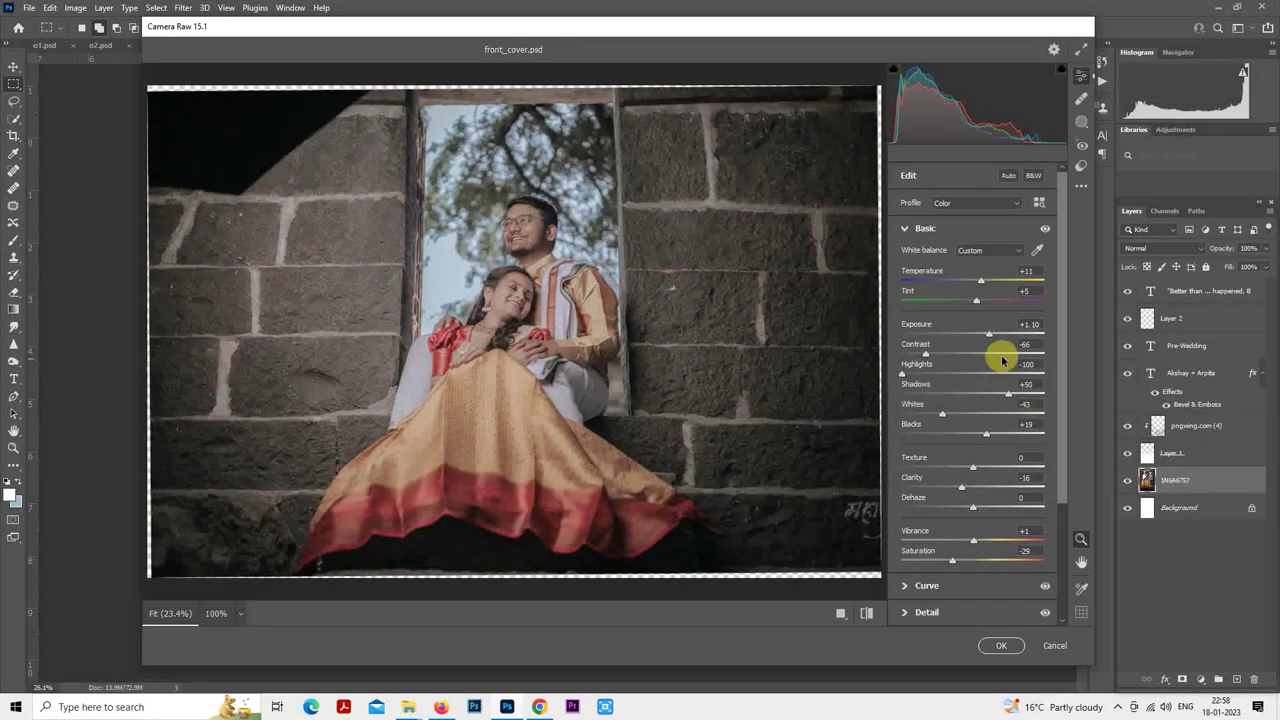
drag(993, 341, 985, 337)
drag(994, 432, 994, 434)
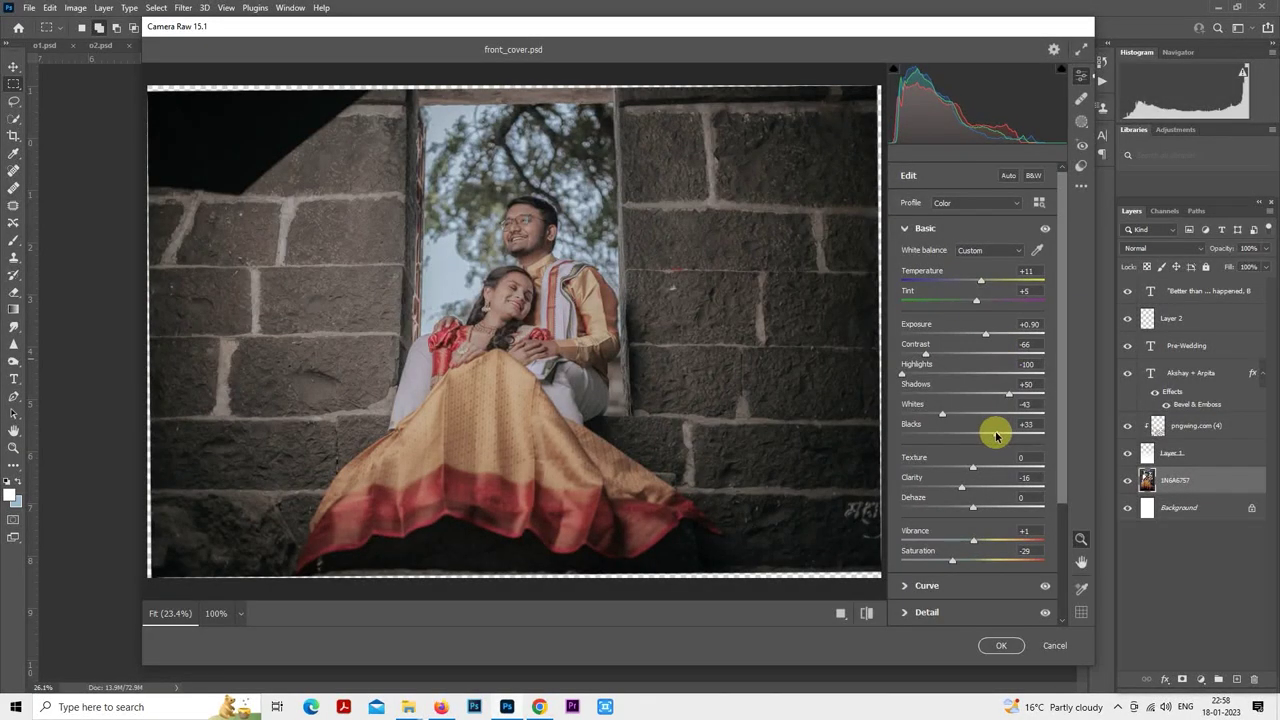
drag(1001, 543, 994, 537)
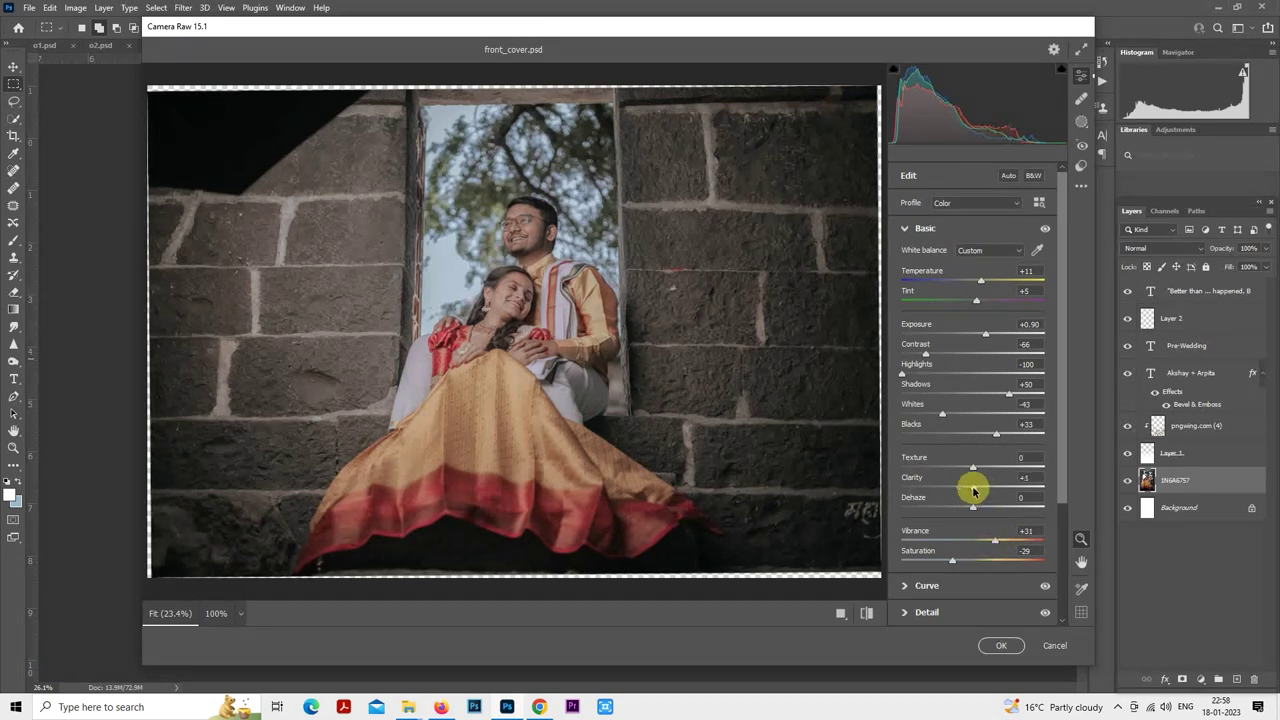
click(996, 648)
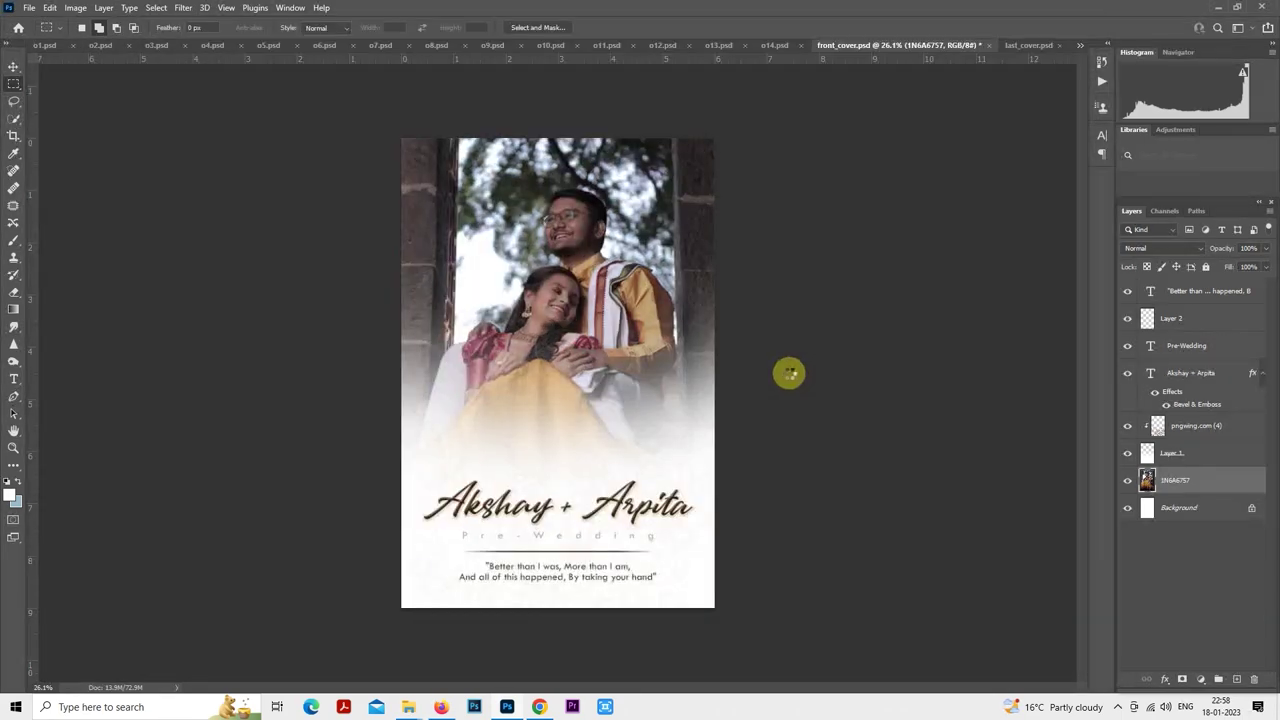
- Move Layer 1 down about 0.323 in with Free Transform
scroll(706, 351, down, 1)
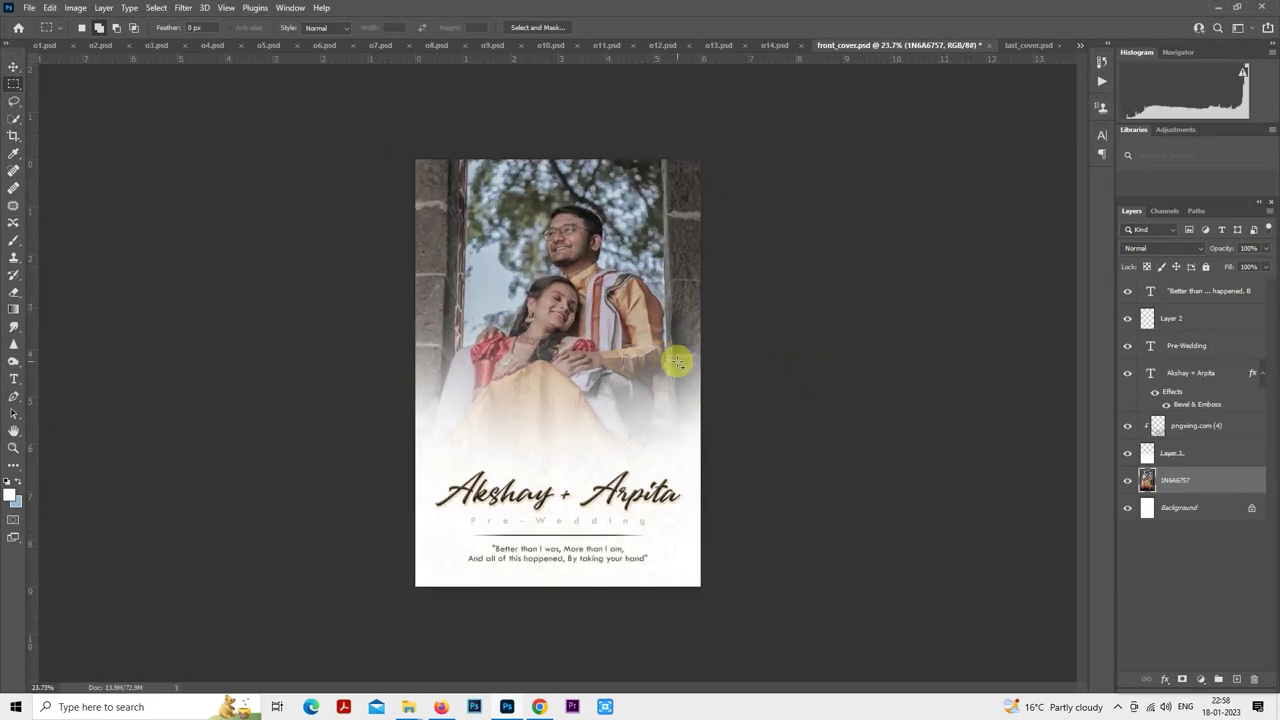
click(1170, 453)
right_click(647, 323)
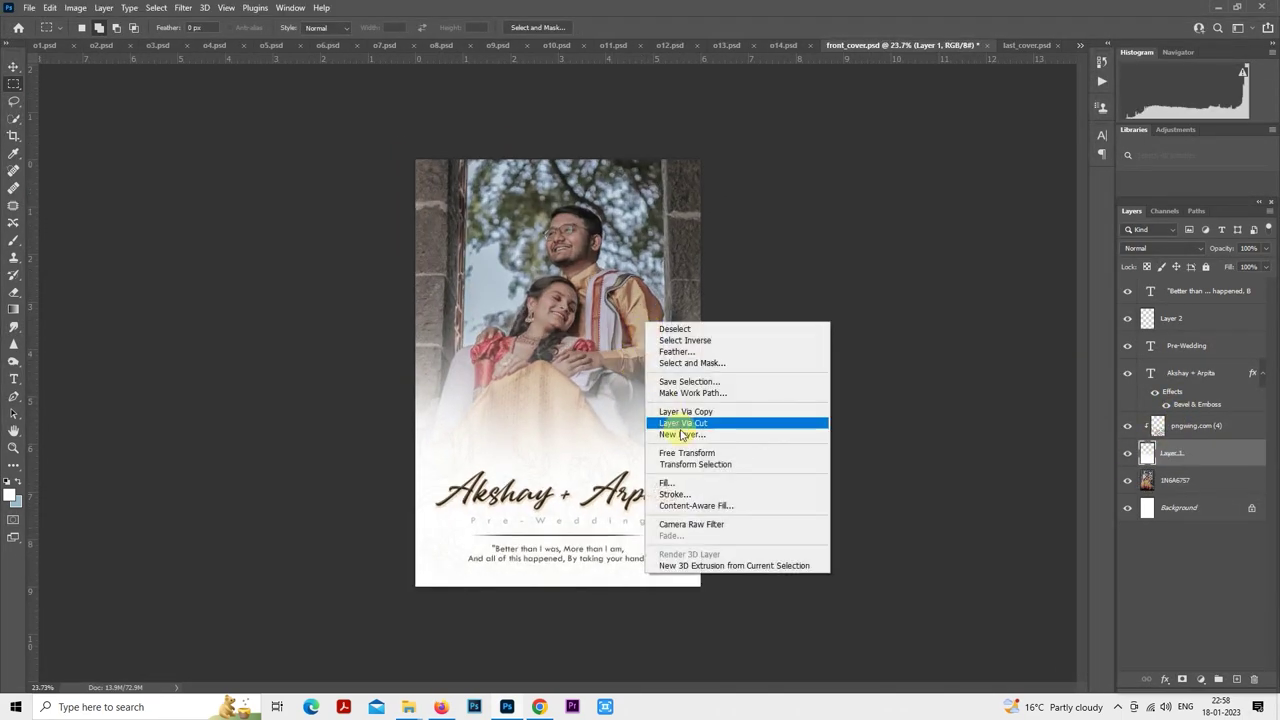
click(687, 457)
mouse_move(623, 457)
mouse_down()
mouse_move(613, 478)
mouse_move(608, 468)
mouse_up()
key(Return)
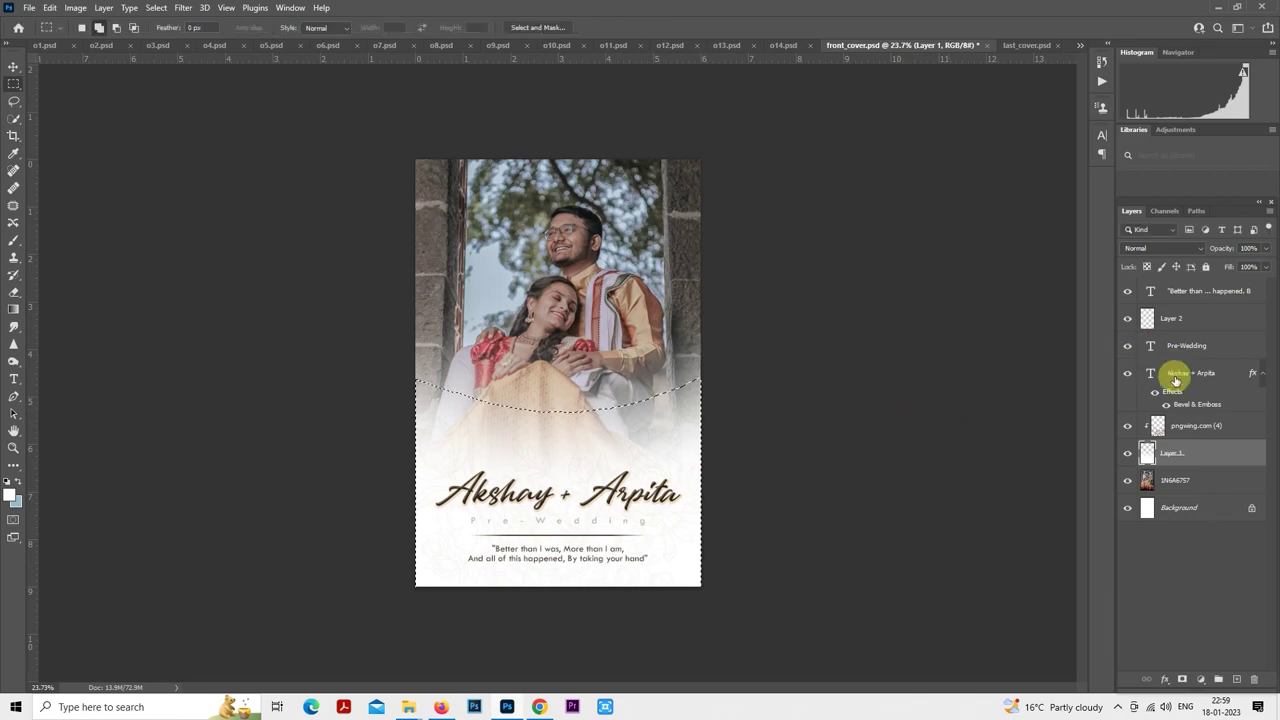
- Heal the light streak on the groom's forehead in the 1N6A6757 photo with a smaller brush
ctrl+click(1165, 453)
click(1170, 481)
scroll(628, 313, up, 1)
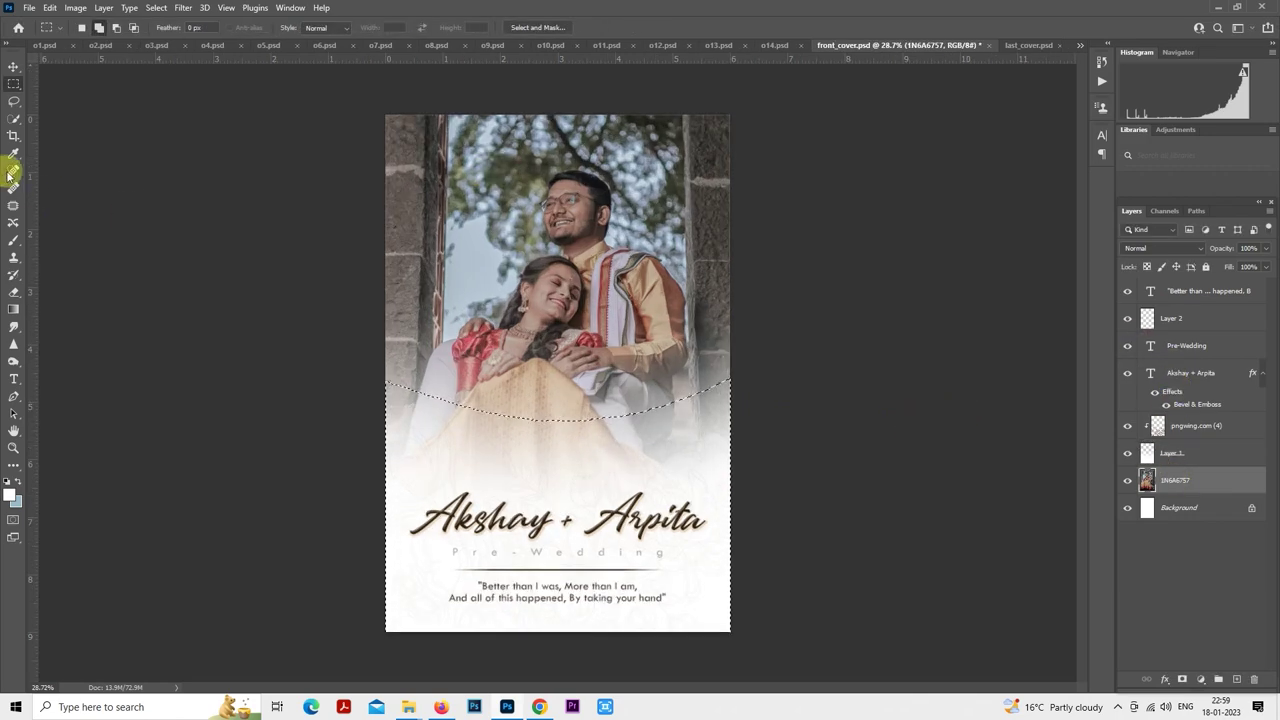
click(13, 170)
scroll(618, 128, up, 1)
scroll(618, 128, up, 8)
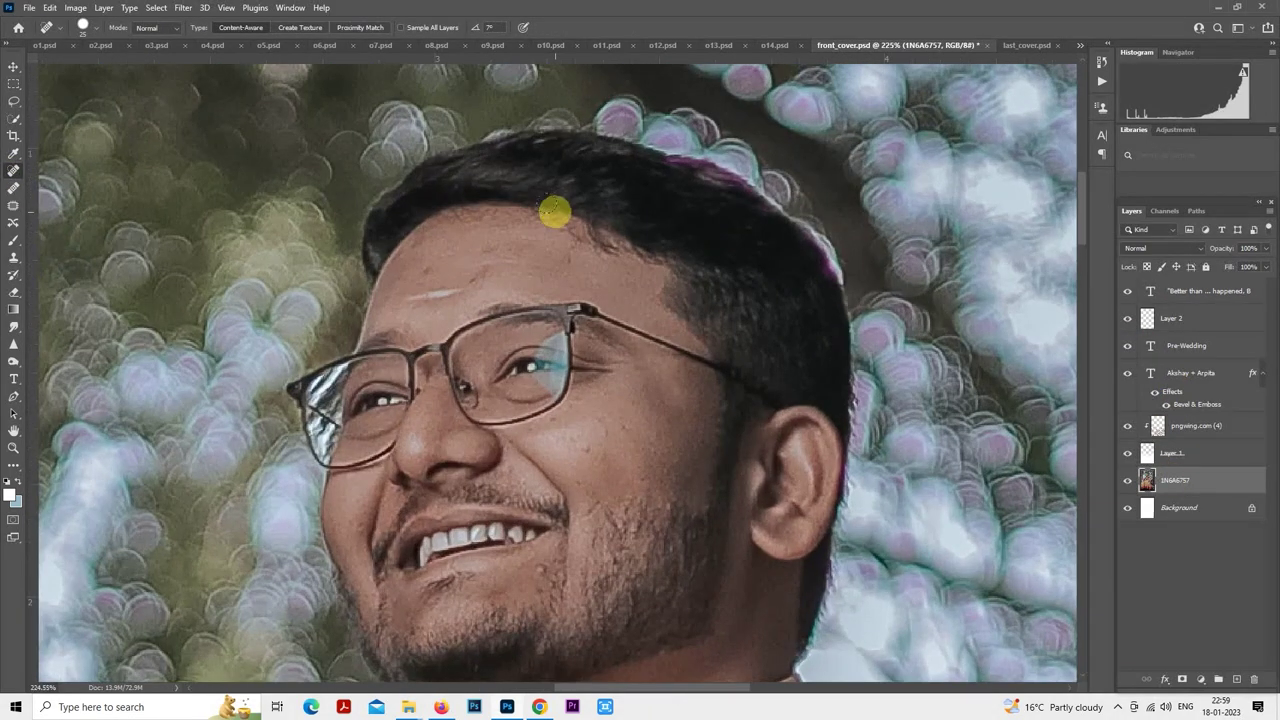
key(bracketleft)
key(bracketleft)
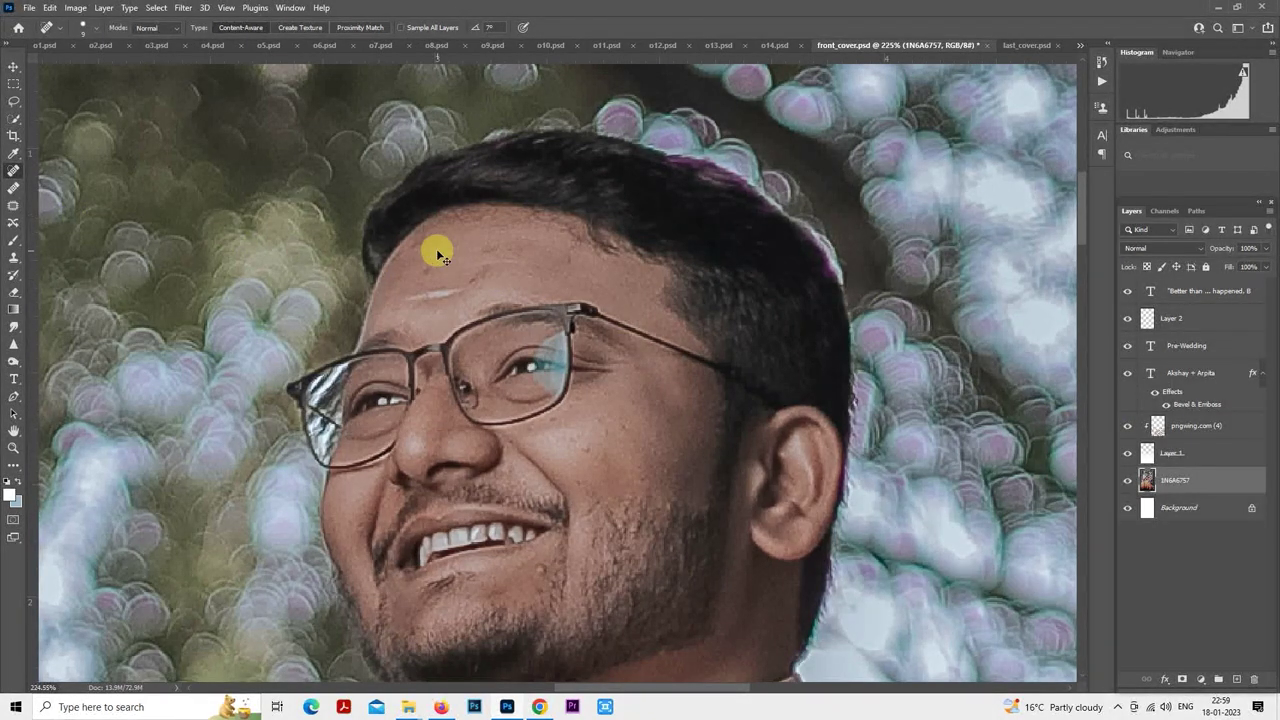
drag(471, 289, 453, 287)
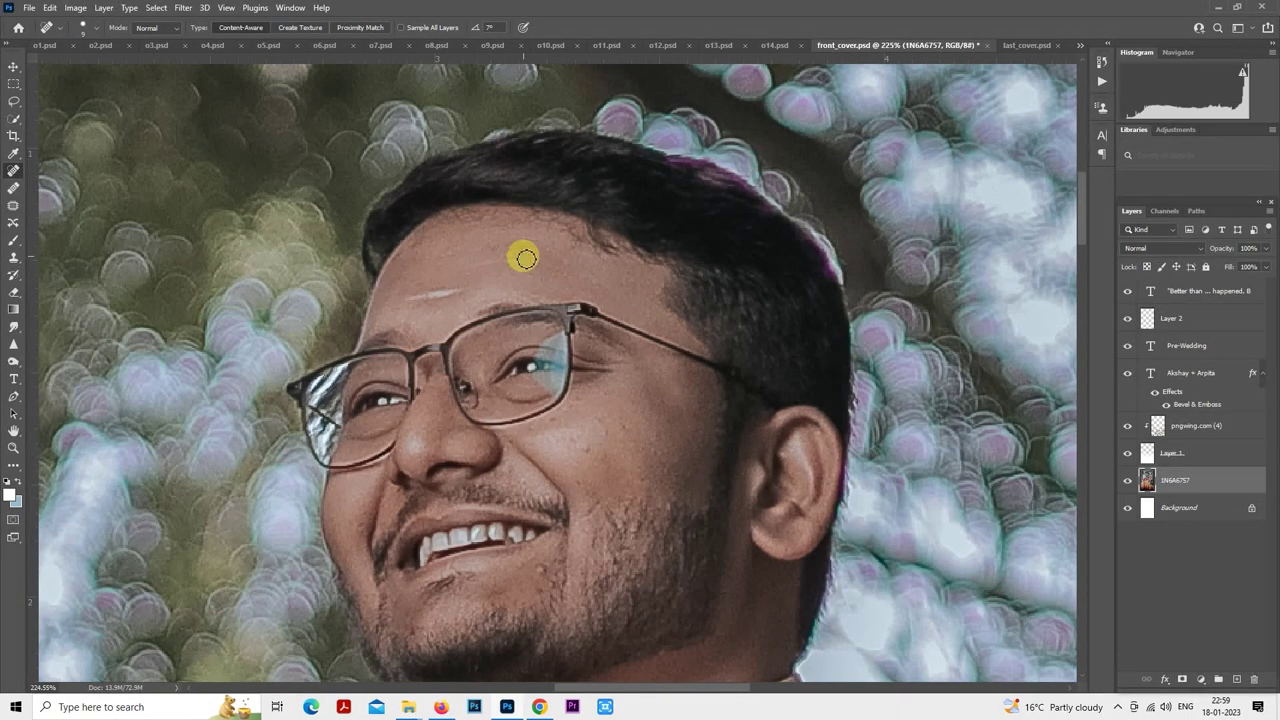
drag(537, 263, 567, 123)
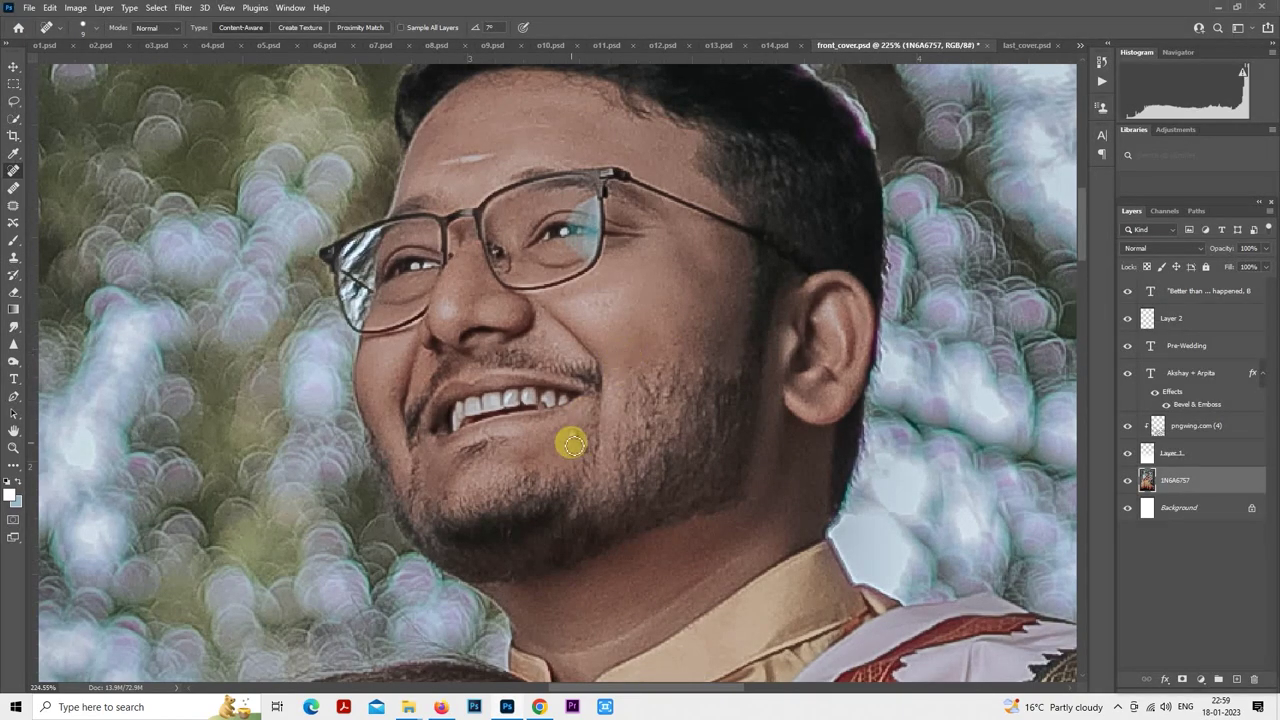
- Heal the spot on the bride's neck, the mole on her cheek and the spot under the chin
scroll(575, 432, down, 6)
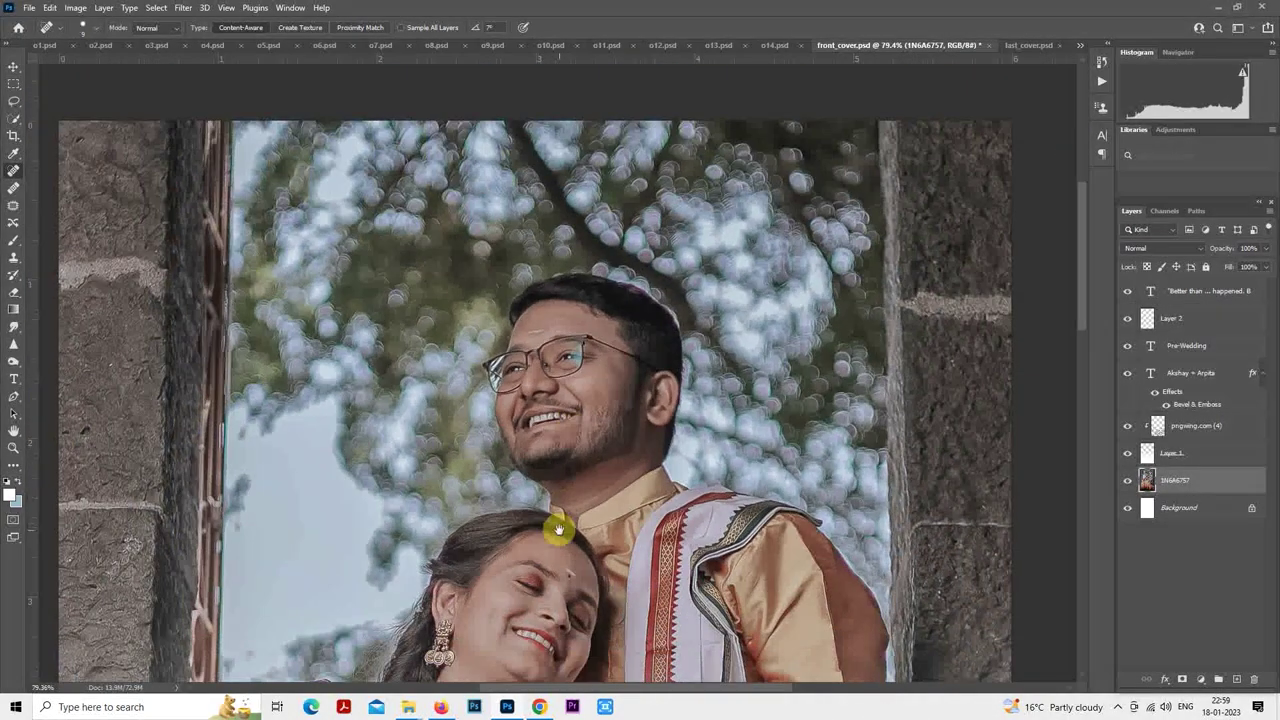
scroll(613, 326, up, 6)
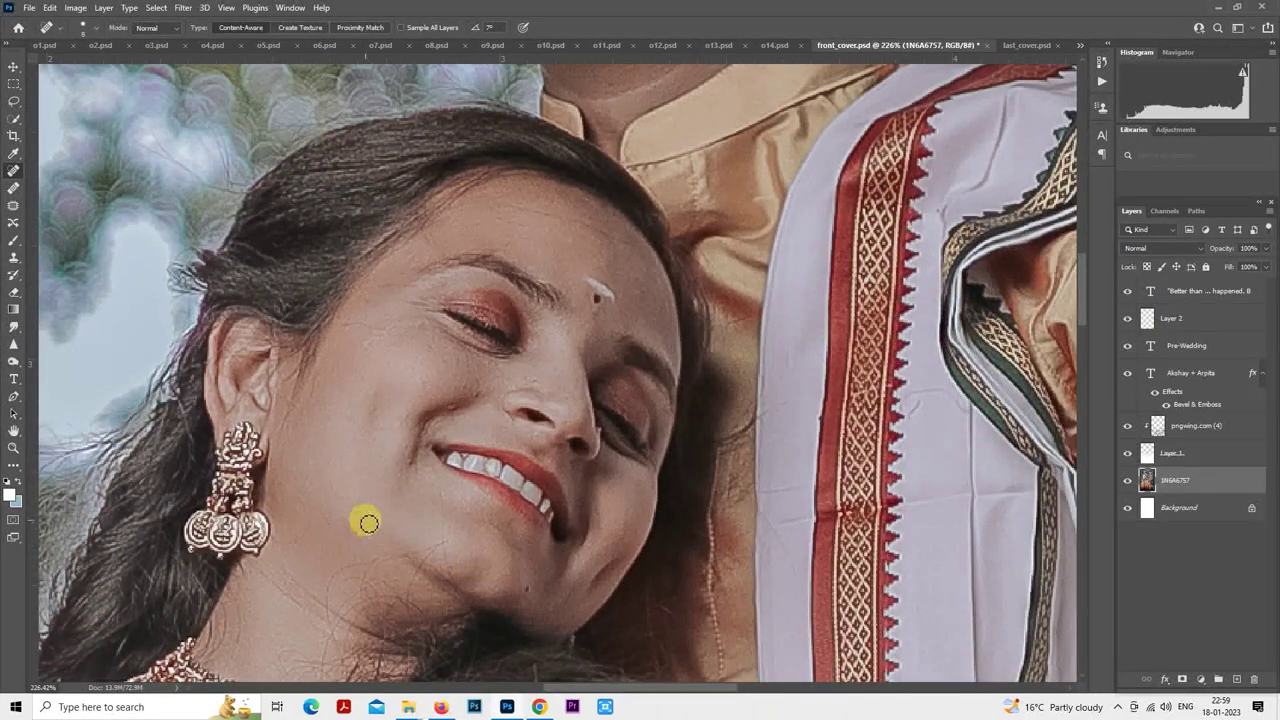
click(300, 540)
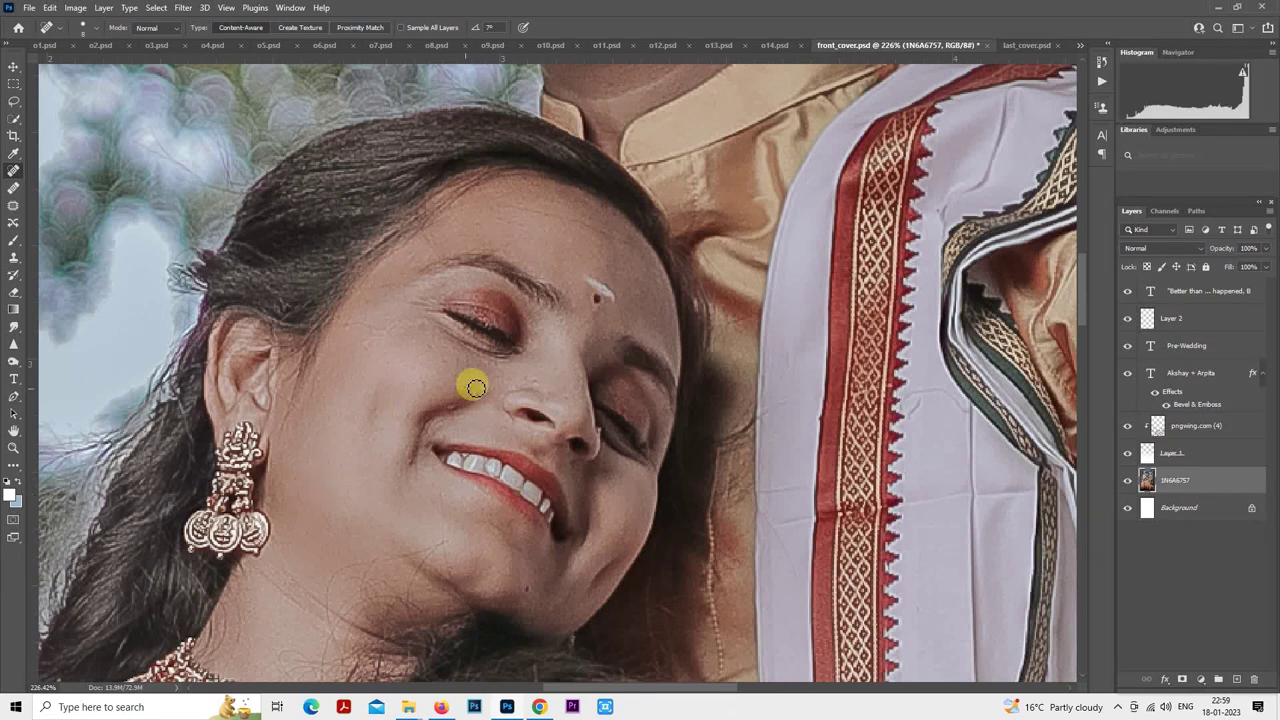
click(350, 326)
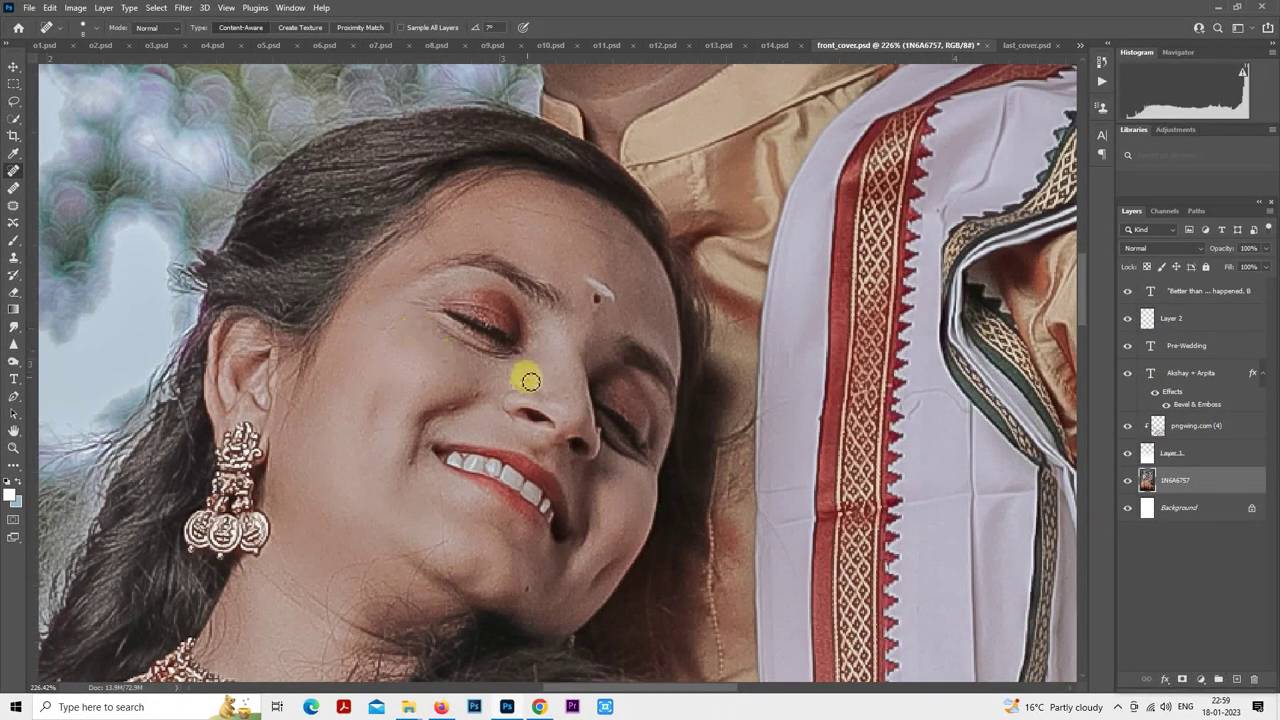
click(526, 587)
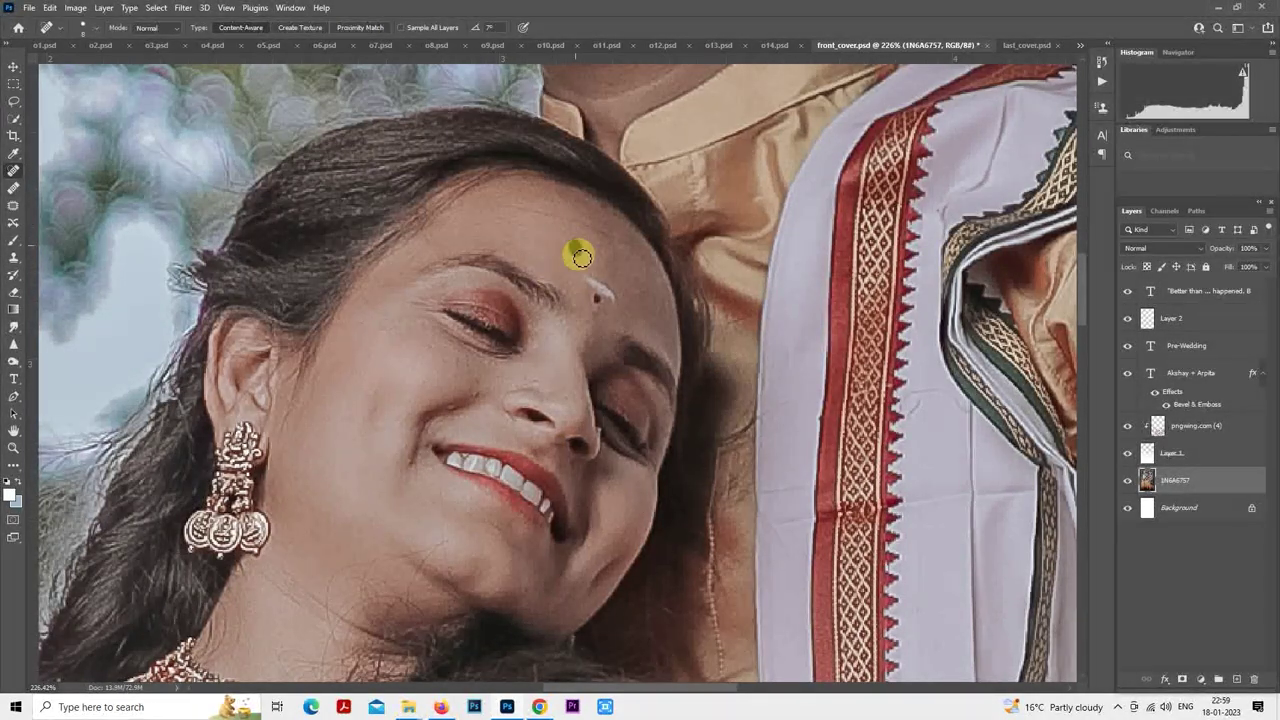
scroll(505, 273, down, 6)
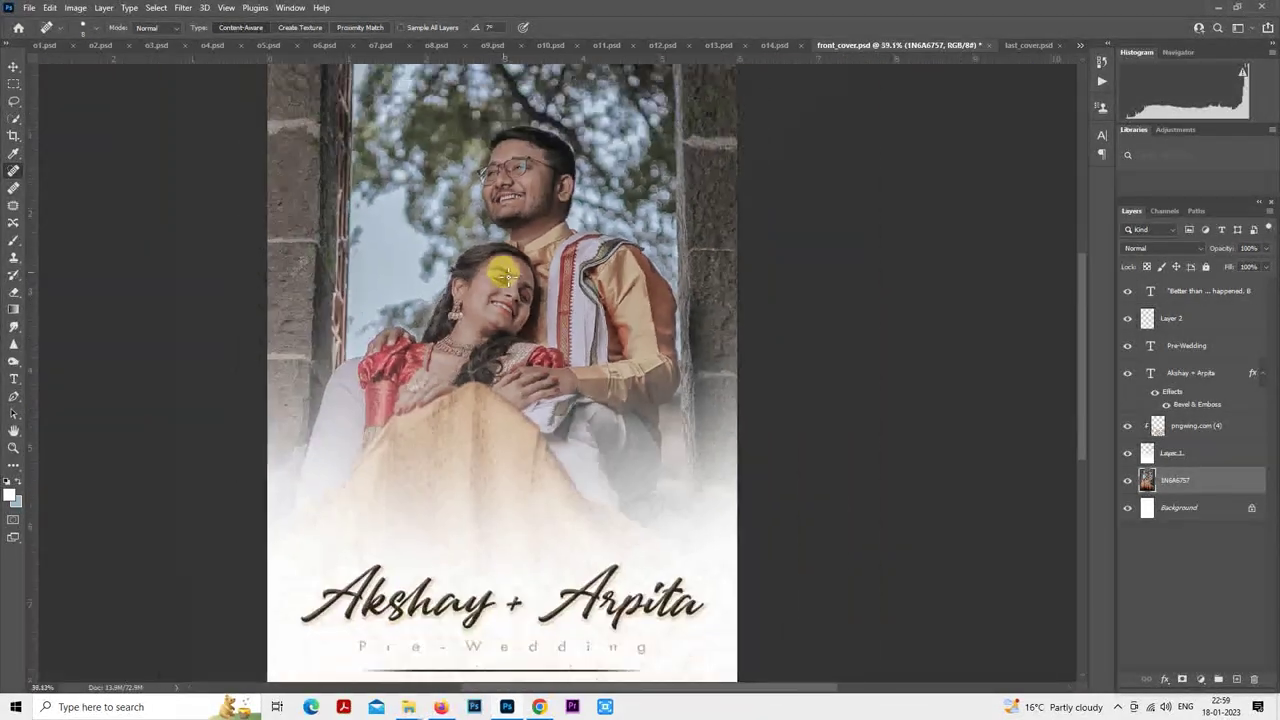
scroll(505, 273, down, 2)
- Apply SkinFiner smoothing to the cover couple photo after inspecting the groom's face at 1:1
click(183, 8)
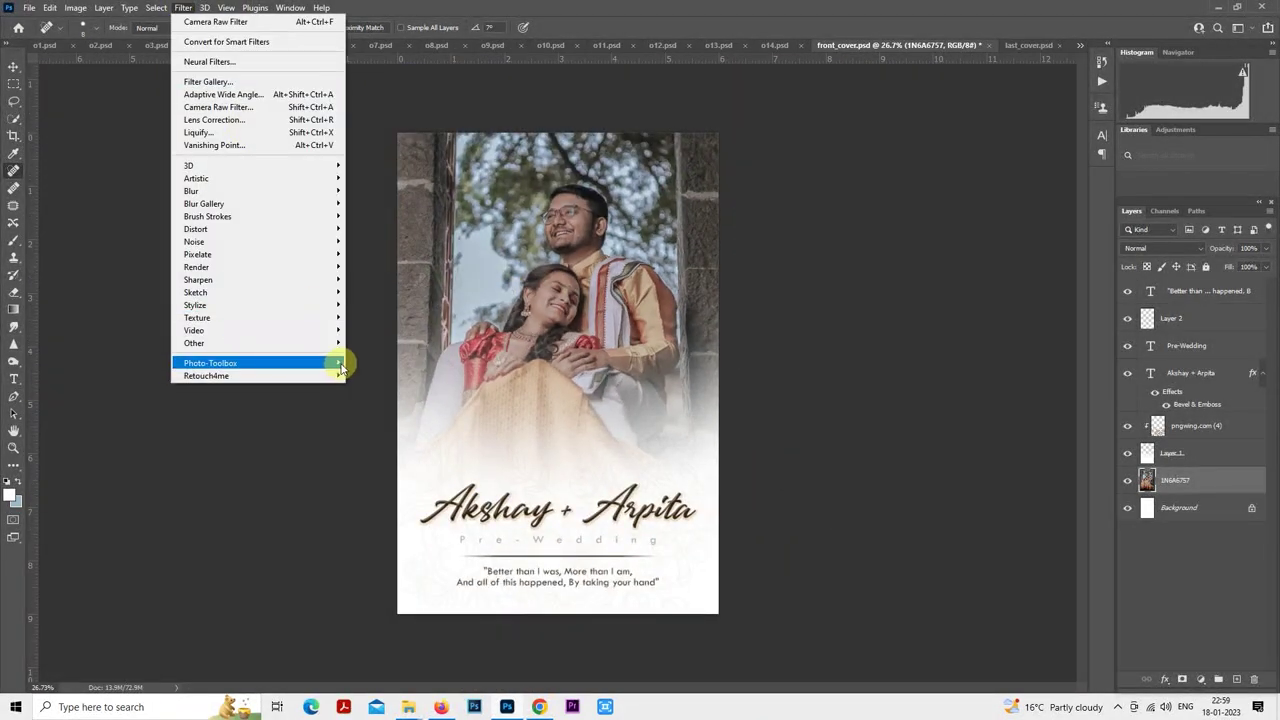
click(353, 363)
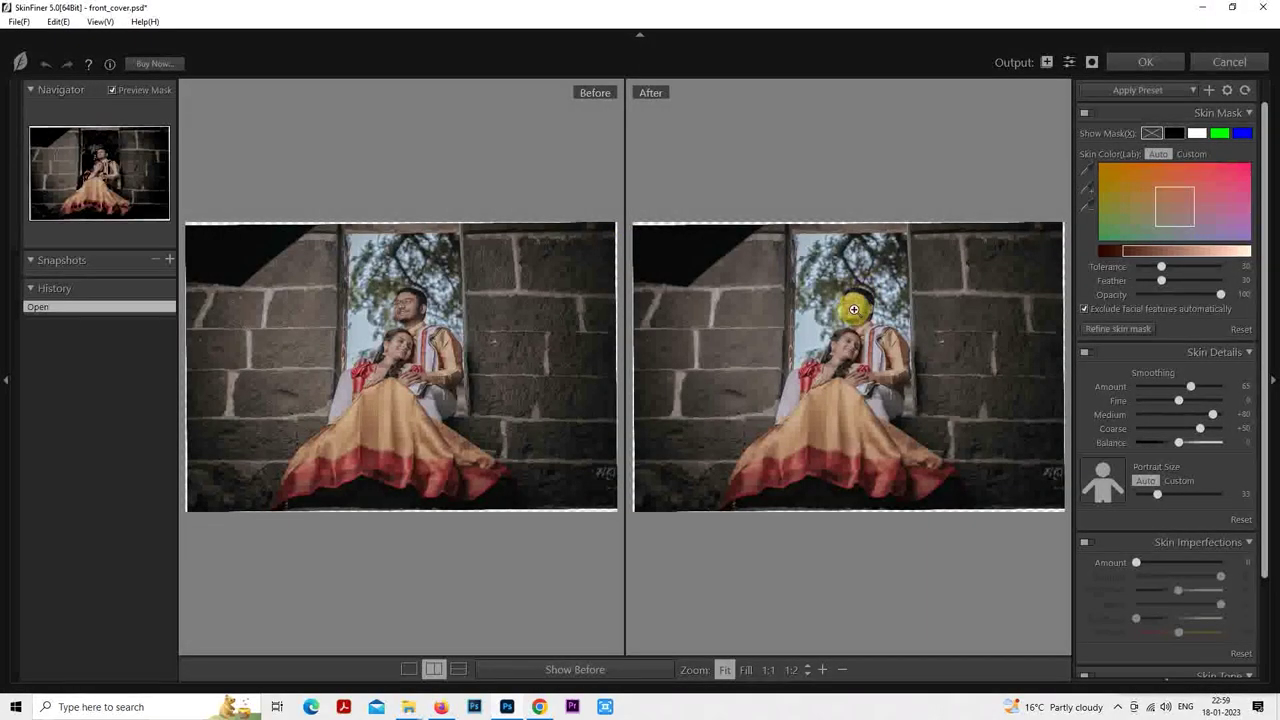
click(854, 310)
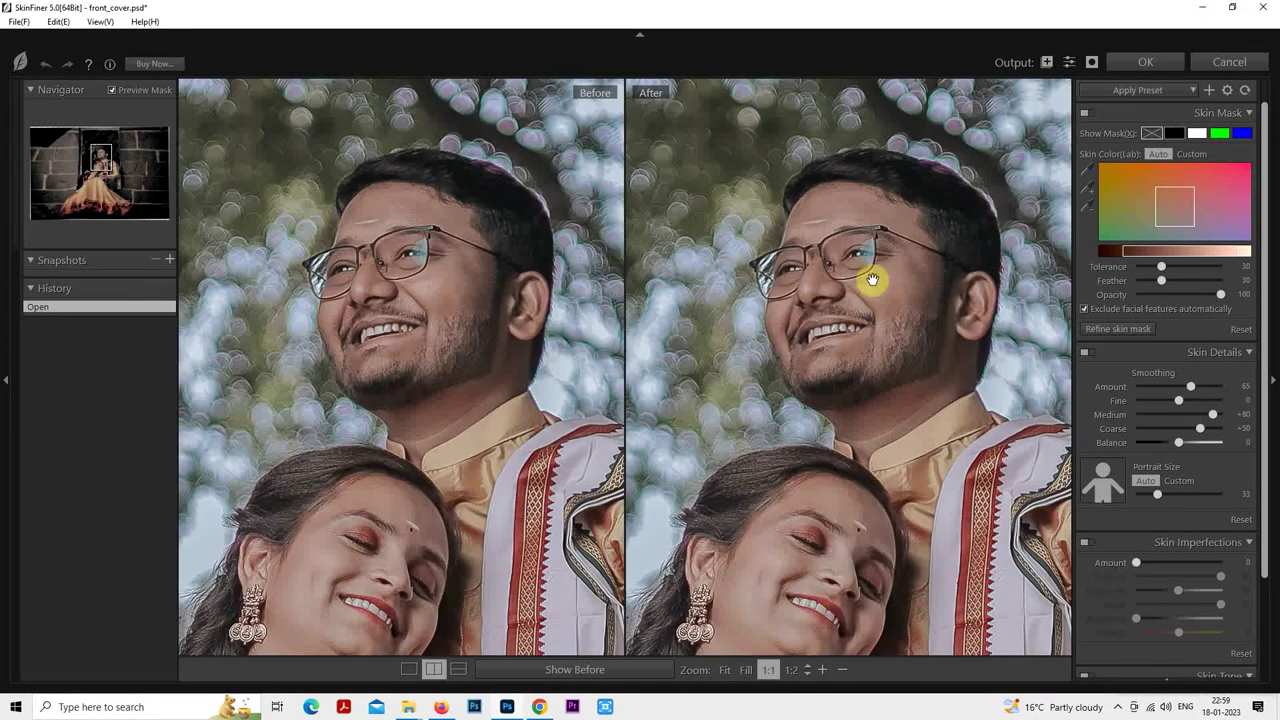
click(1146, 62)
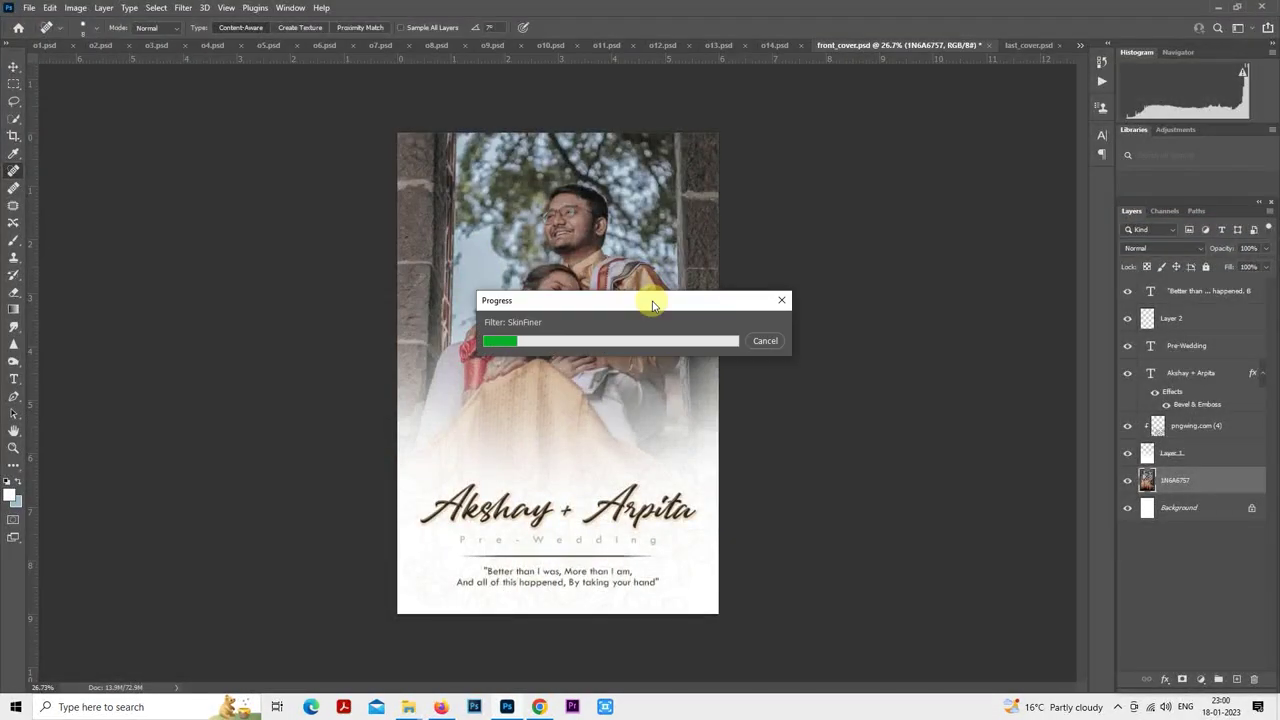
scroll(577, 235, up, 4)
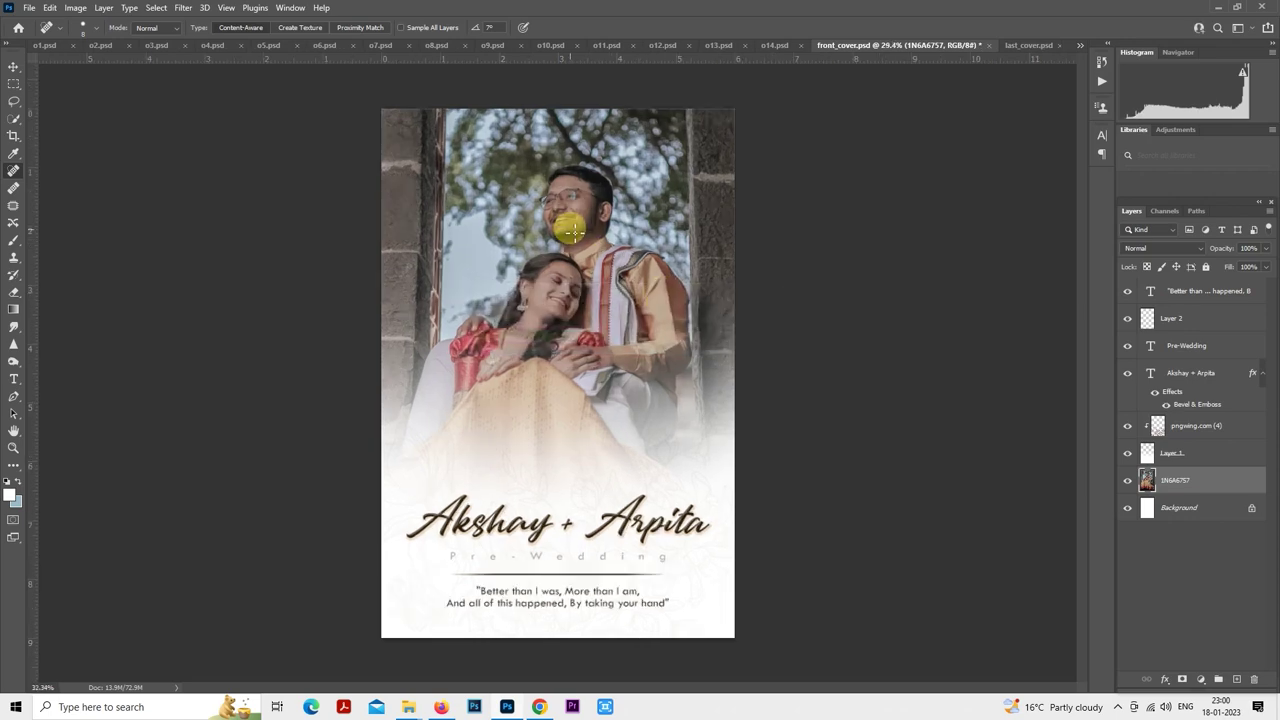
scroll(577, 235, down, 4)
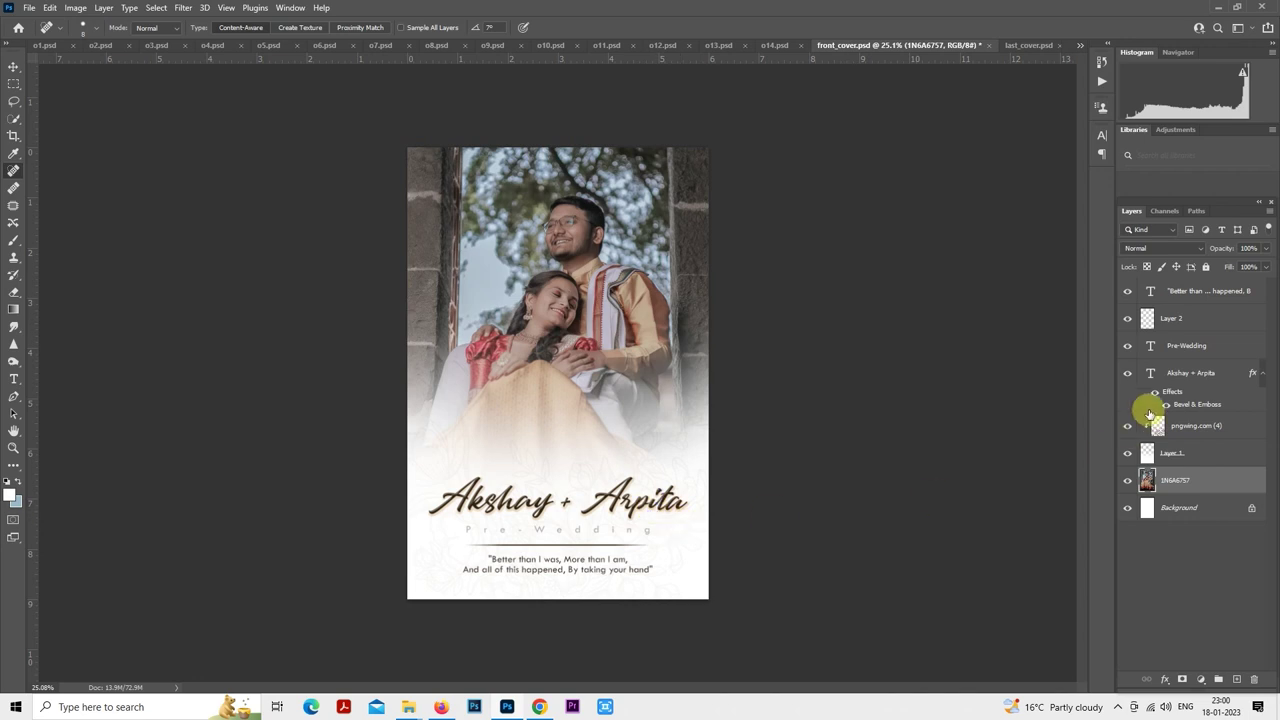
- Replace the groom's first name in the script cover title with the new name and commit it
double_click(1150, 374)
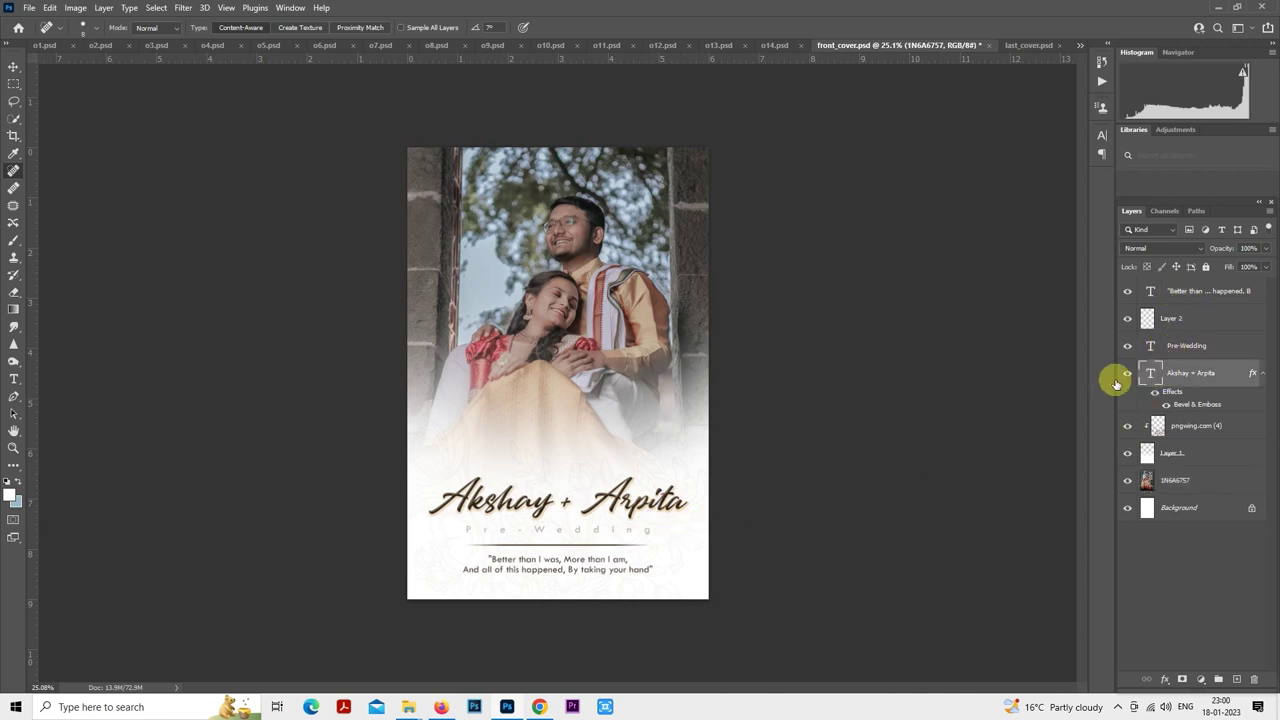
click(550, 500)
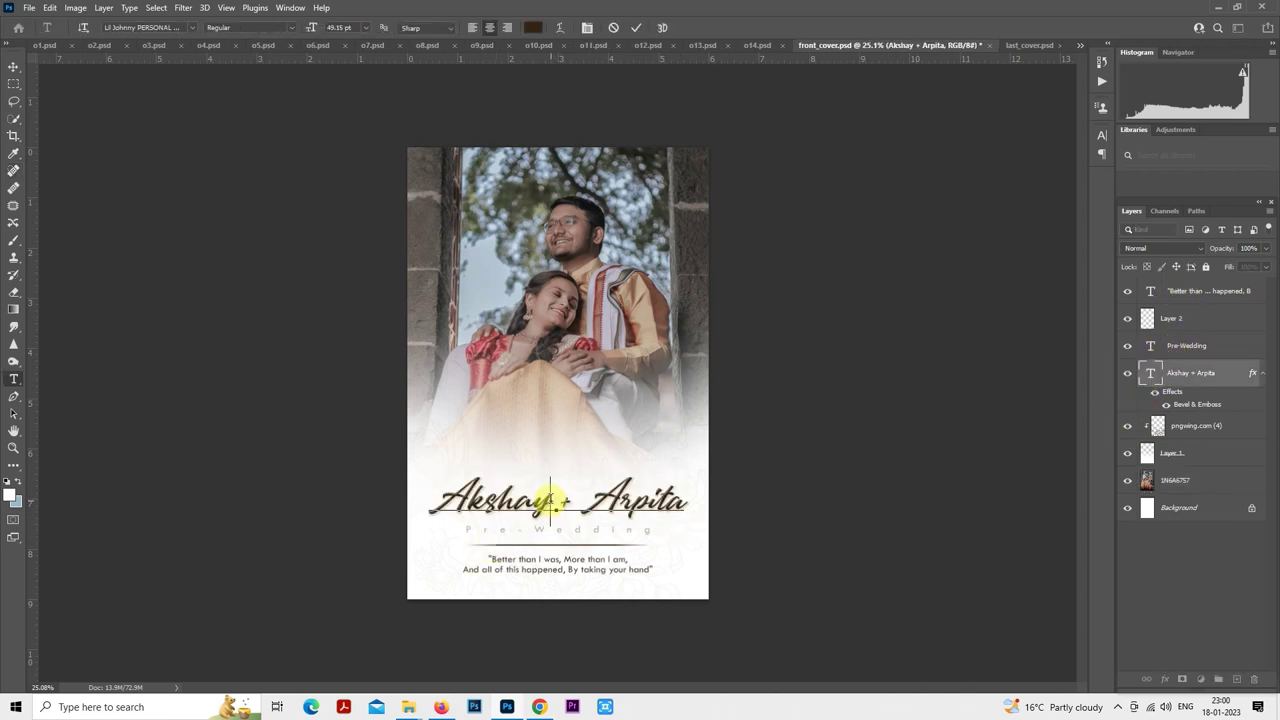
key(BackSpace)
key(BackSpace)
key(BackSpace)
key(BackSpace)
key(BackSpace)
key(BackSpace)
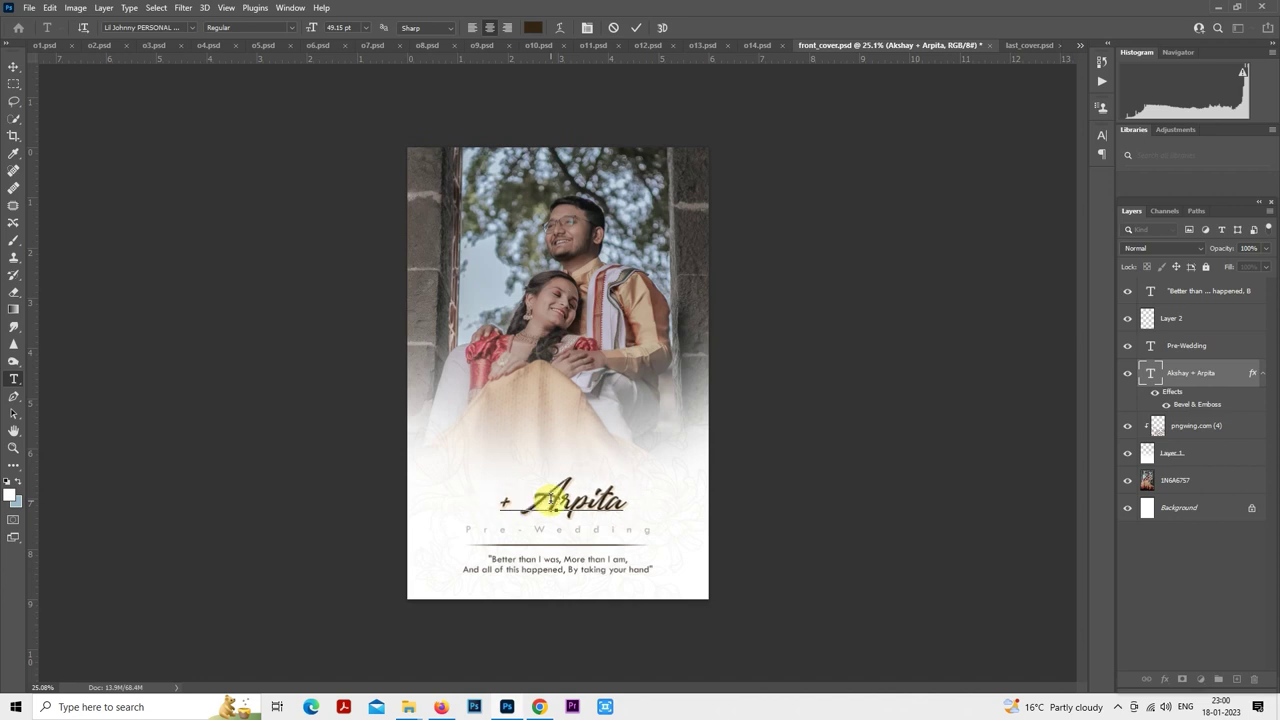
text(Kiran)
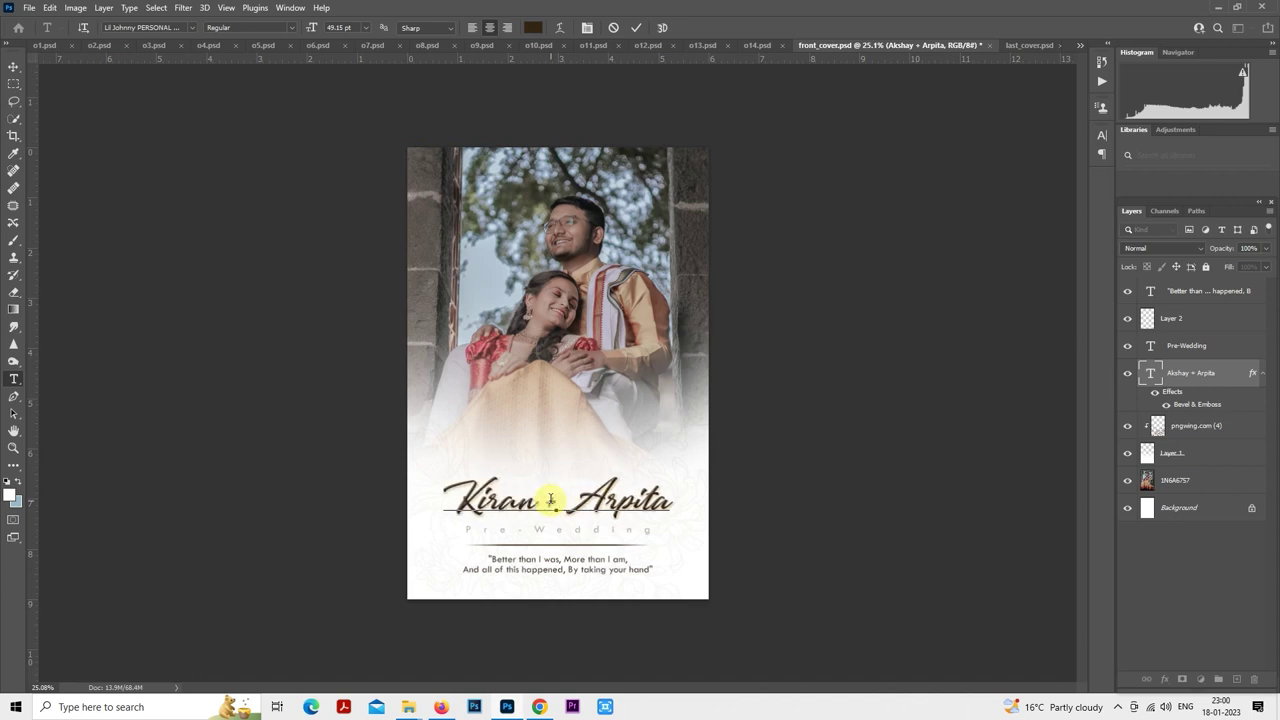
click(14, 82)
- Nudge the title slightly up and left with Free Transform and apply it
scroll(414, 471, up, 2)
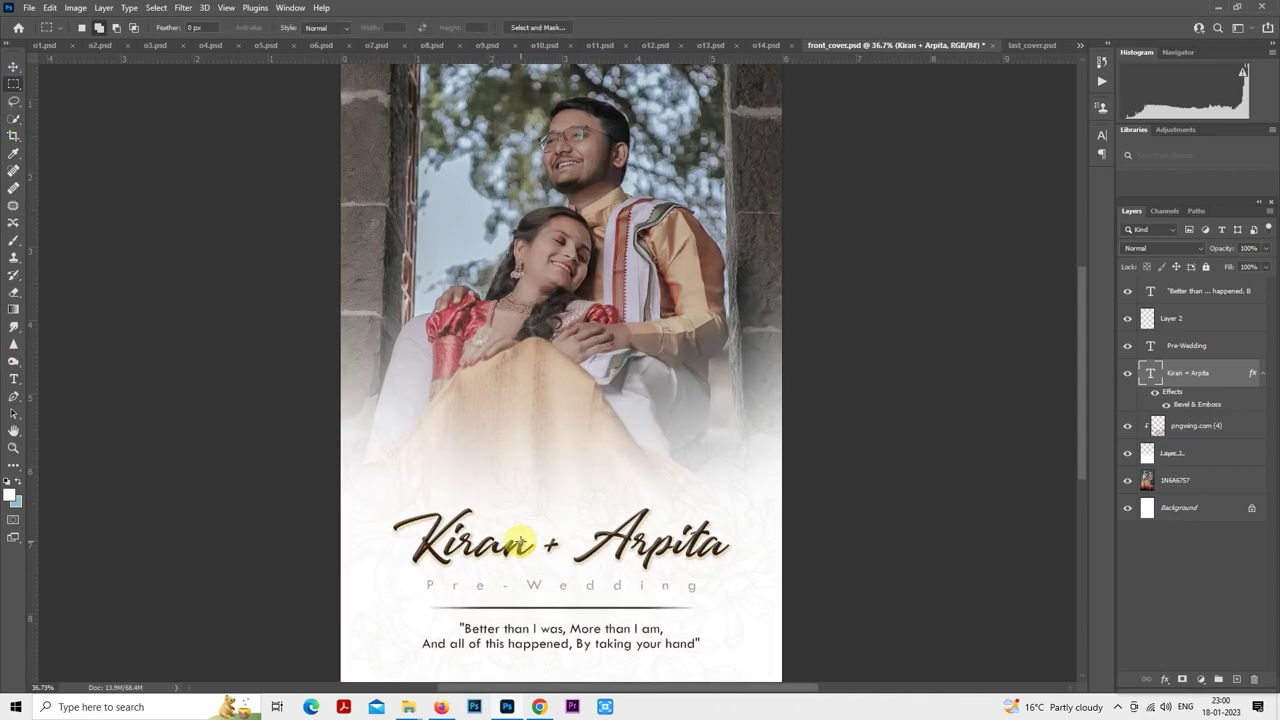
scroll(519, 541, up, 1)
scroll(580, 340, down, 2)
right_click(583, 312)
click(622, 428)
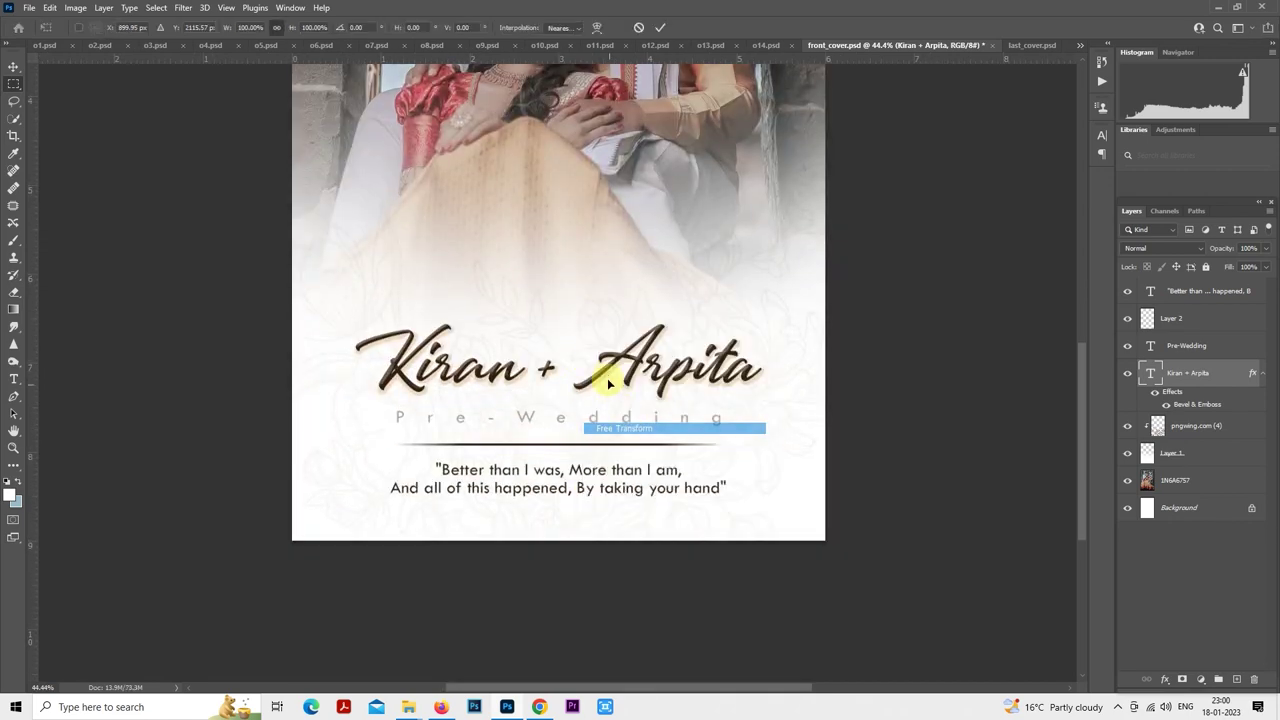
drag(608, 383, 604, 378)
key(Return)
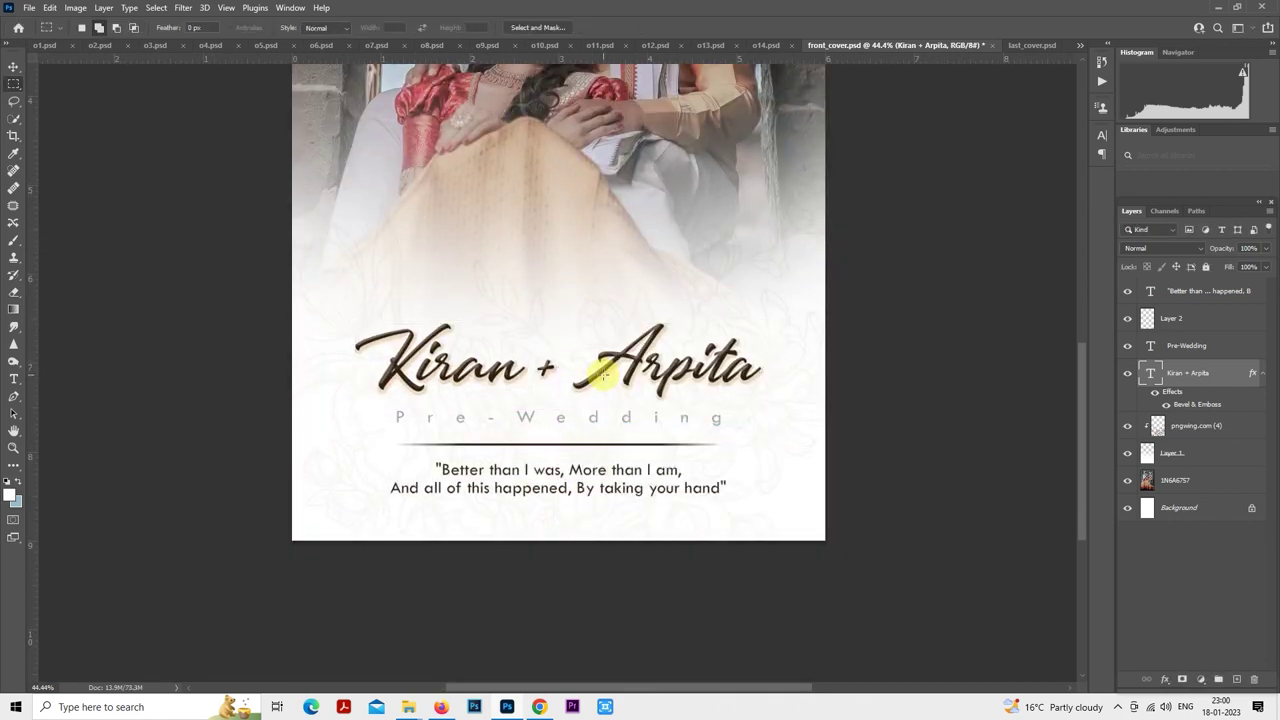
scroll(603, 377, down, 2)
scroll(604, 380, down, 2)
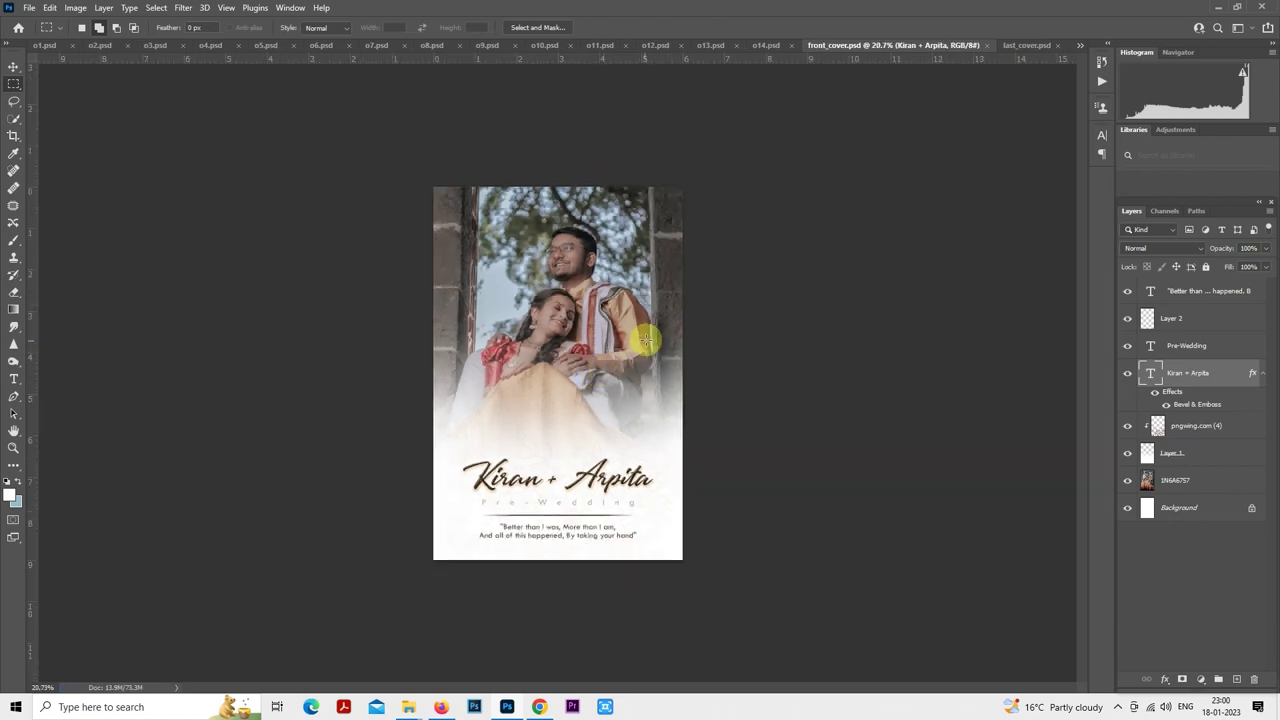
- Save a copy of the front cover as a quality-12 JPEG named front_cover copy
key(ctrl+shift+s)
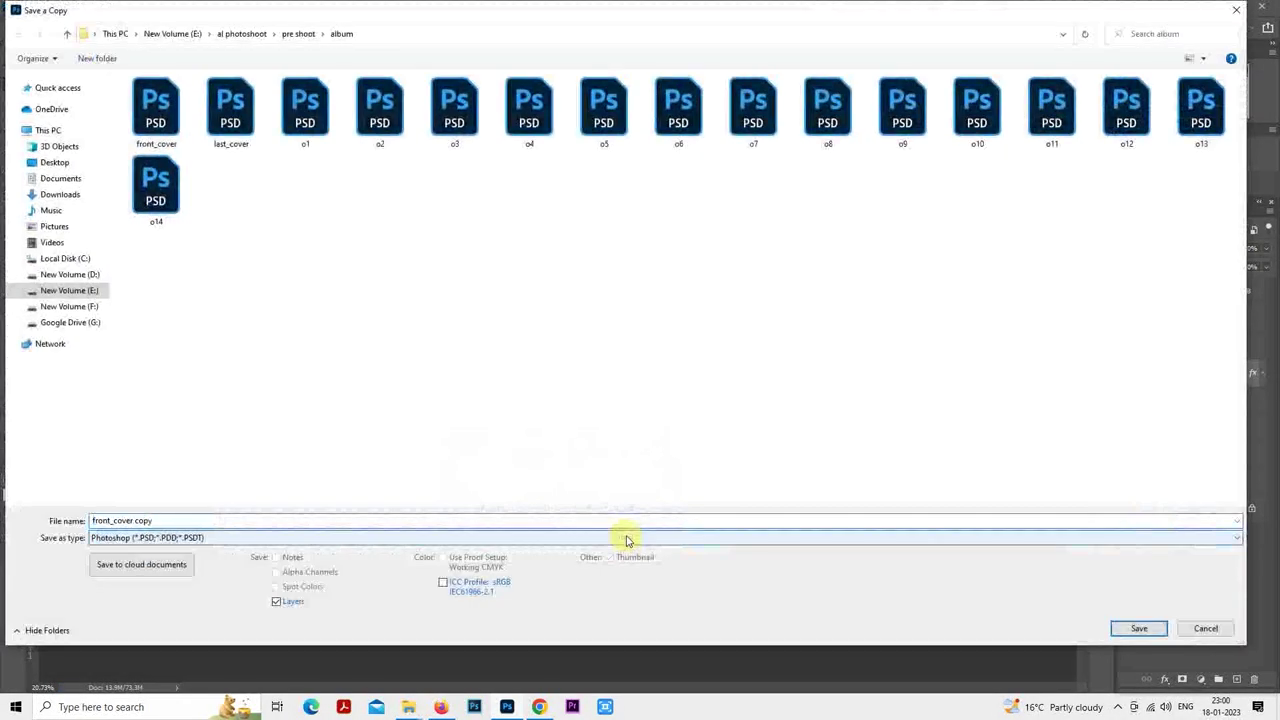
click(623, 537)
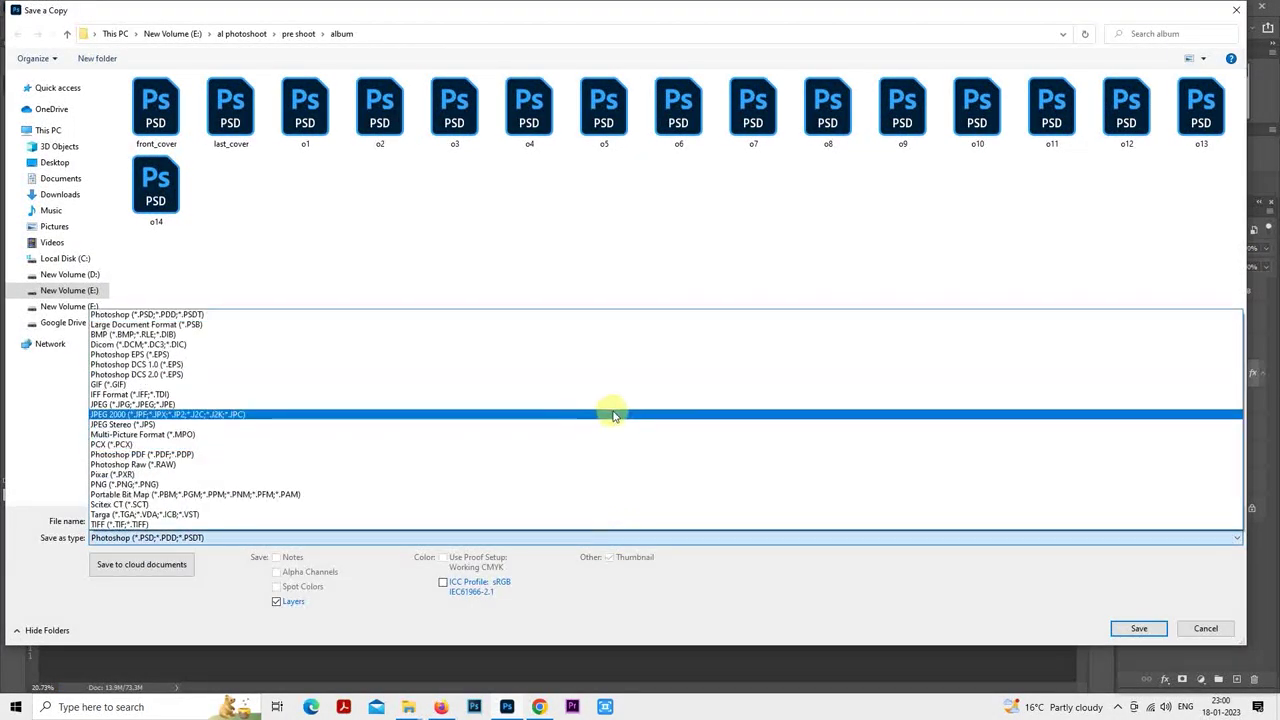
click(730, 416)
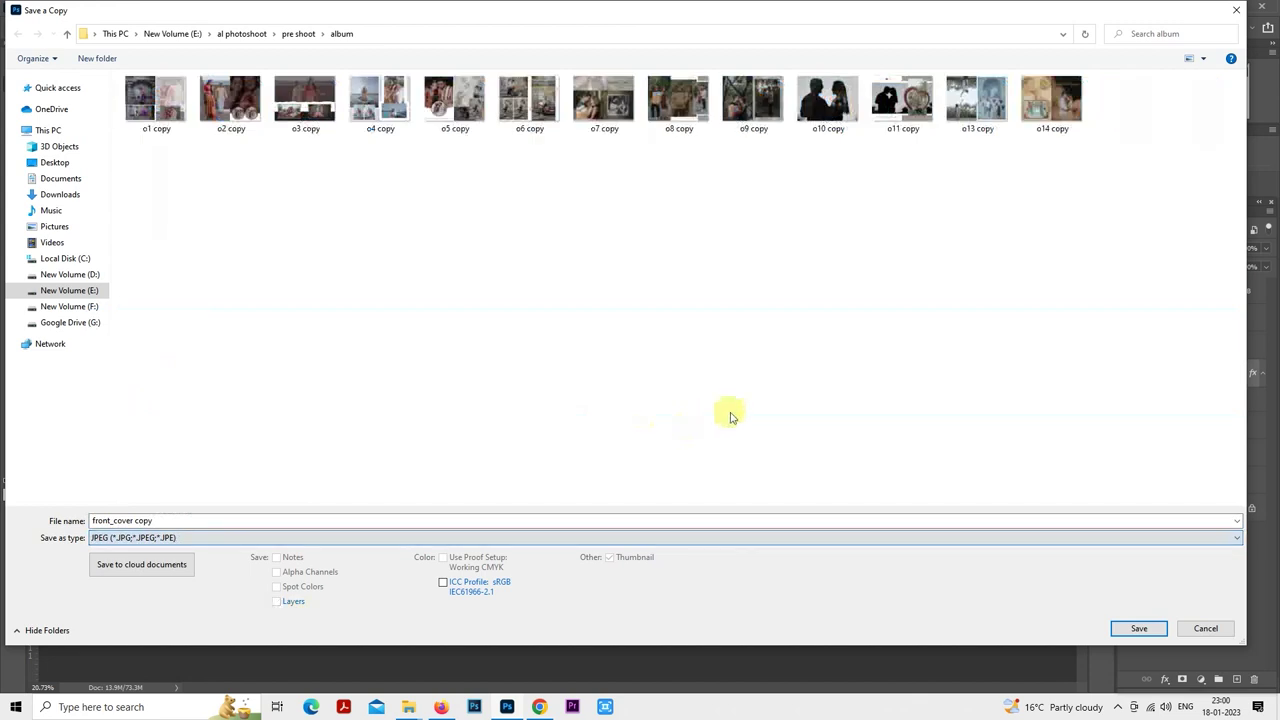
click(1138, 628)
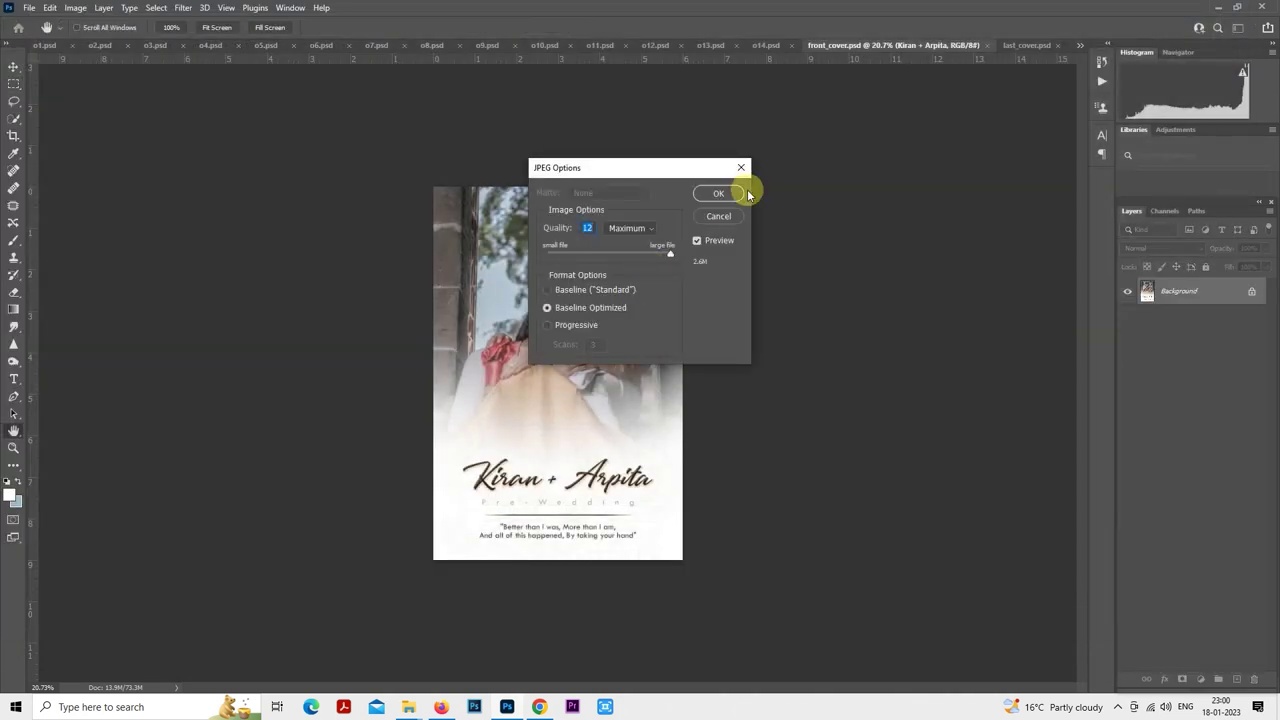
click(729, 194)
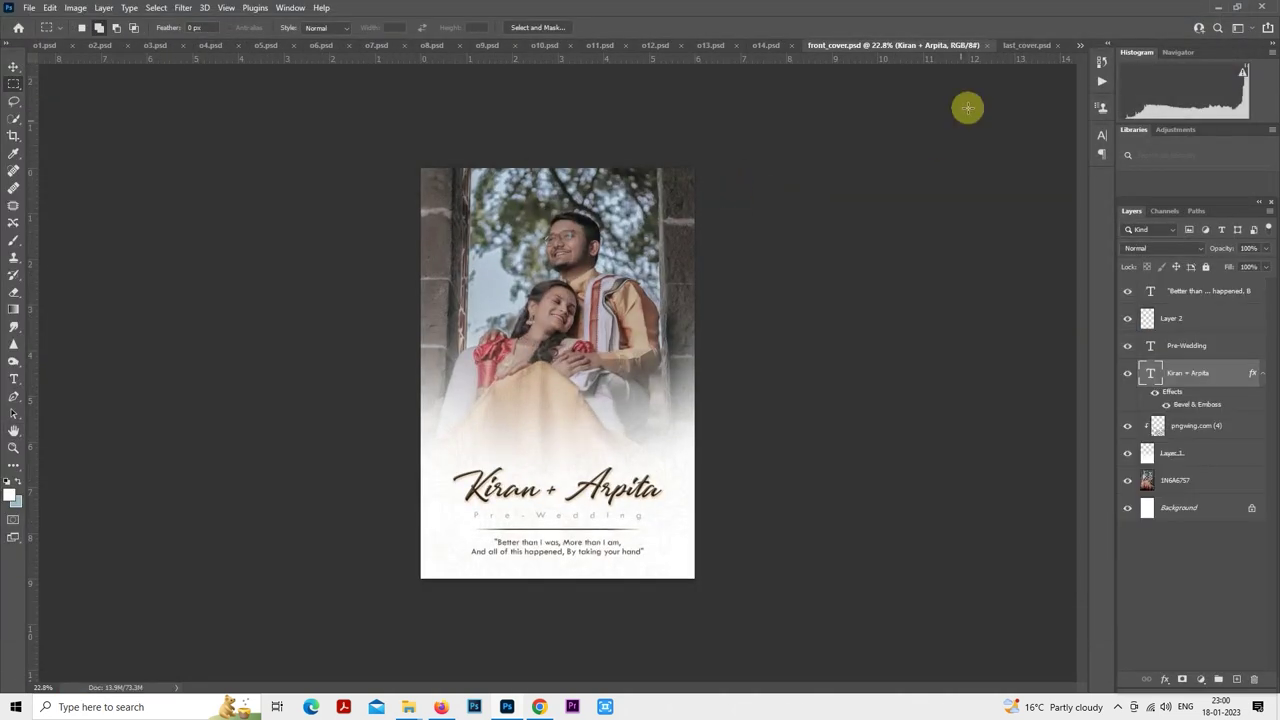
- In last_cover, select the 1N6A7172 photo layer and load it as a selection
click(1028, 45)
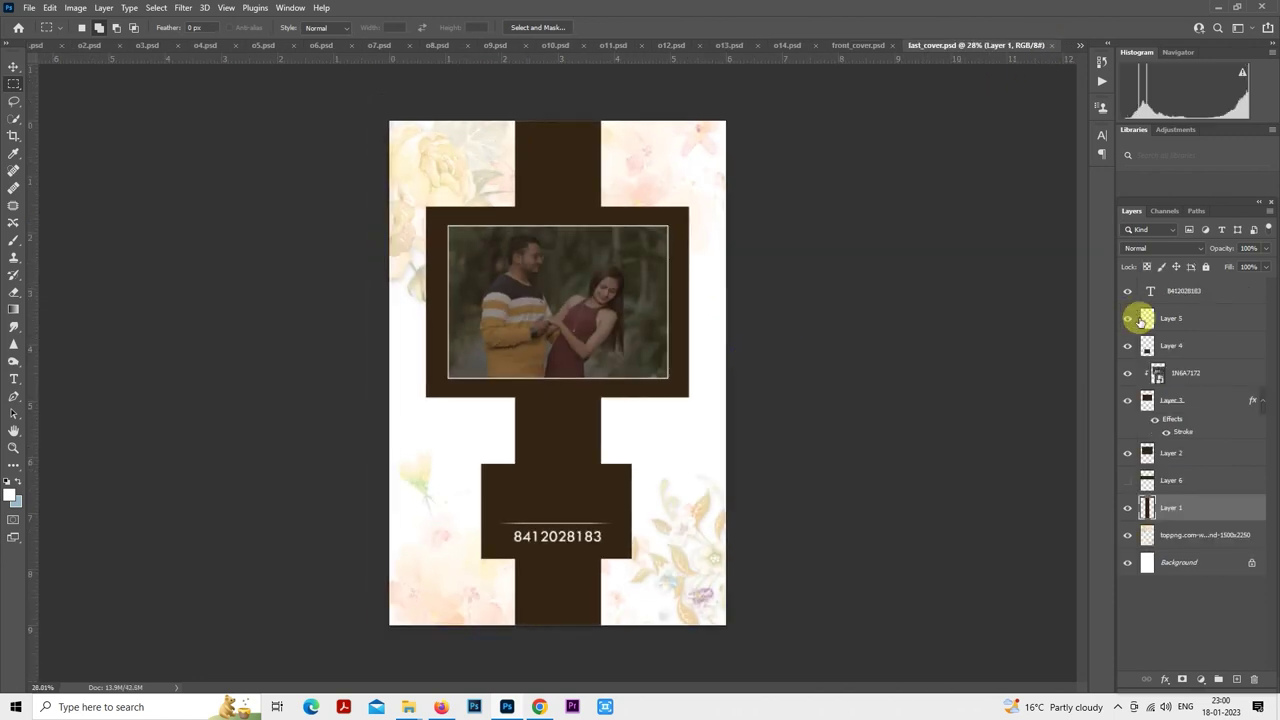
click(1181, 375)
right_click(1181, 375)
click(1066, 366)
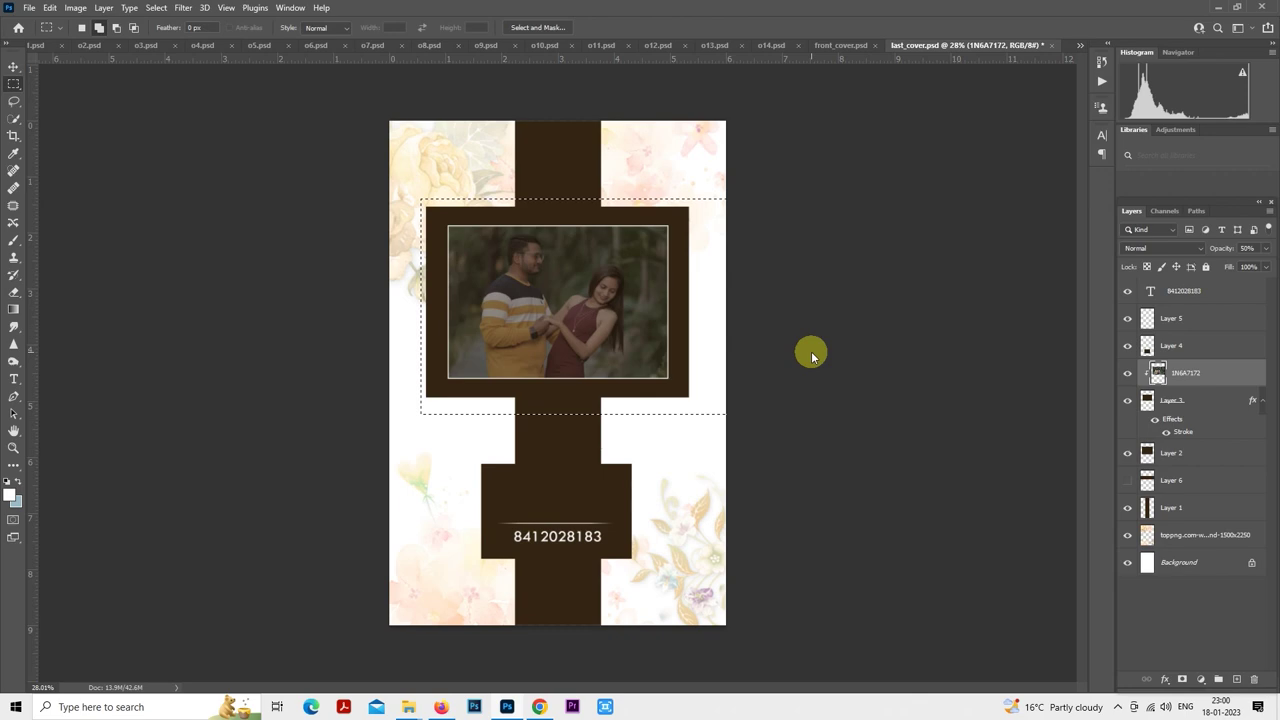
- Apply the 10portraits Camera Raw preset with Exposure -0.10, Vibrance +43 and Shadows +79
key(shift+ctrl+a)
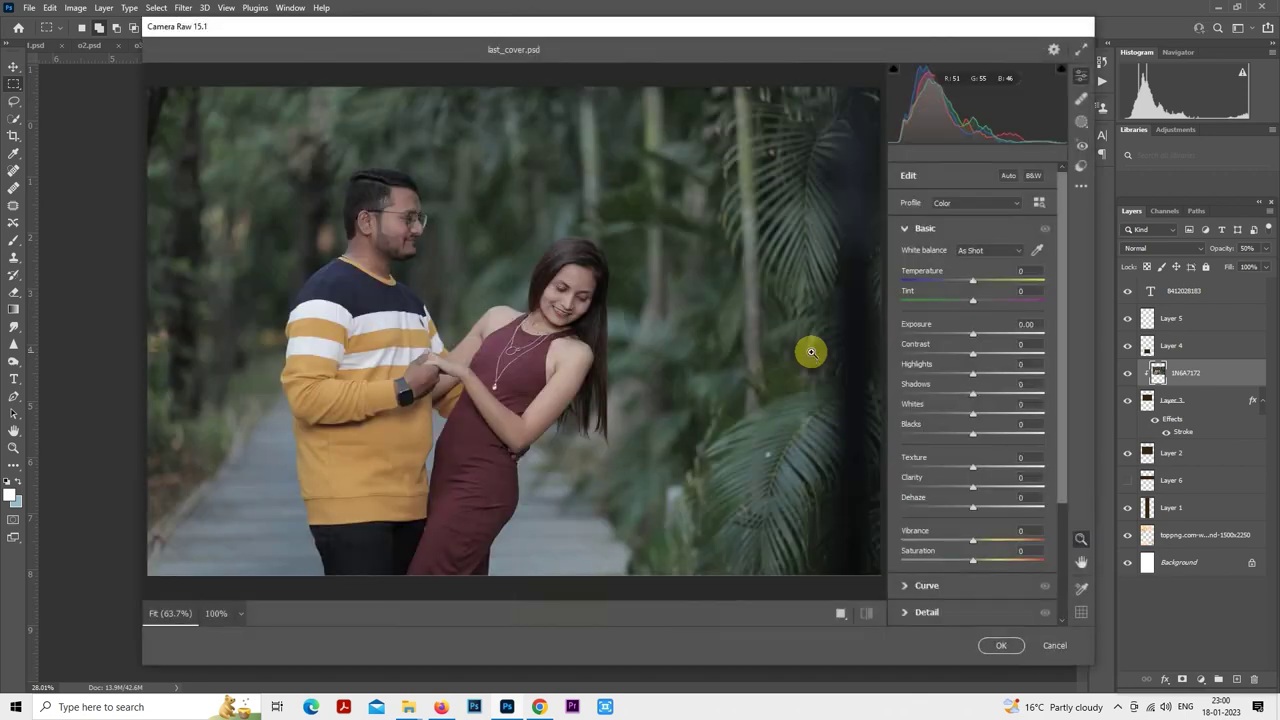
click(1080, 165)
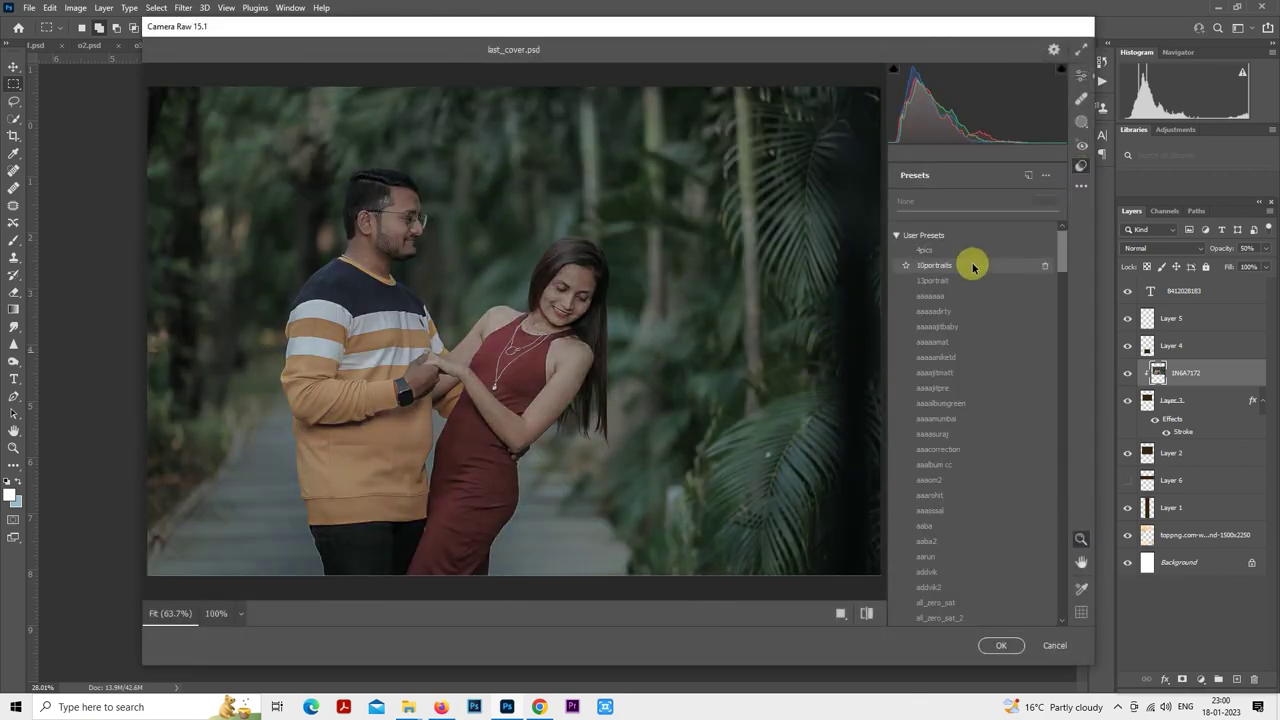
click(972, 265)
click(1079, 82)
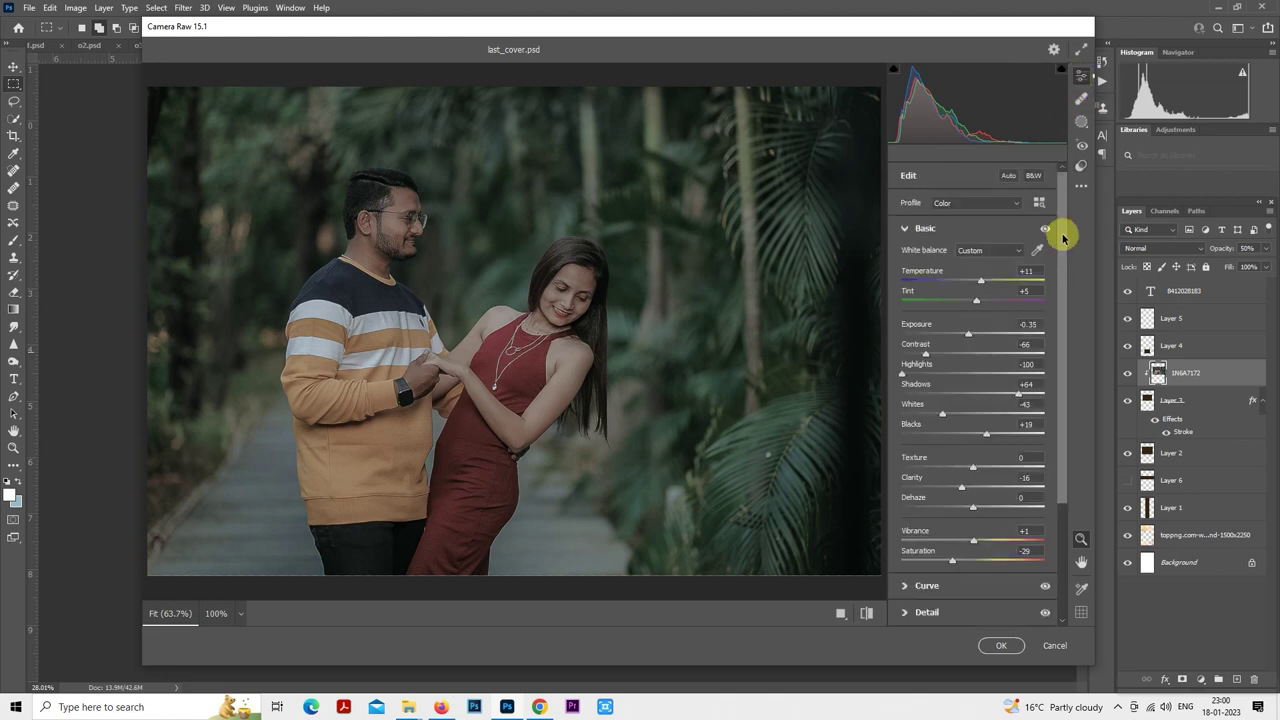
drag(971, 329, 973, 336)
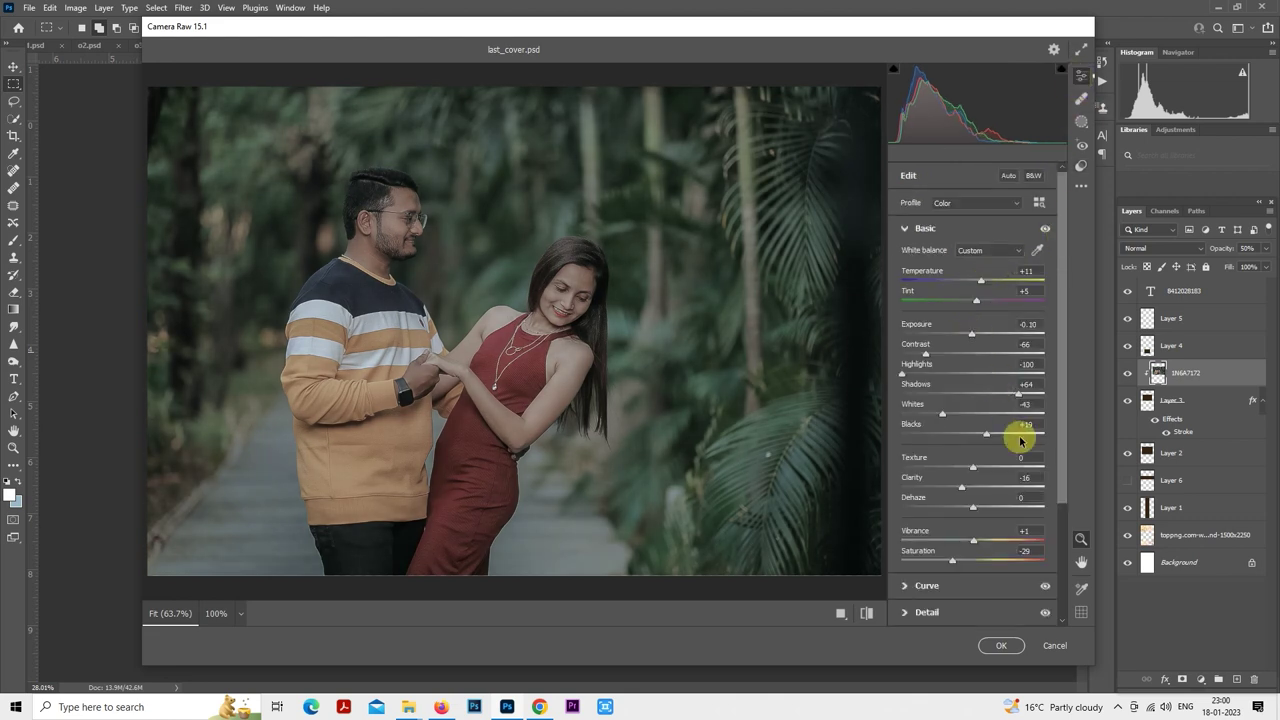
click(1004, 542)
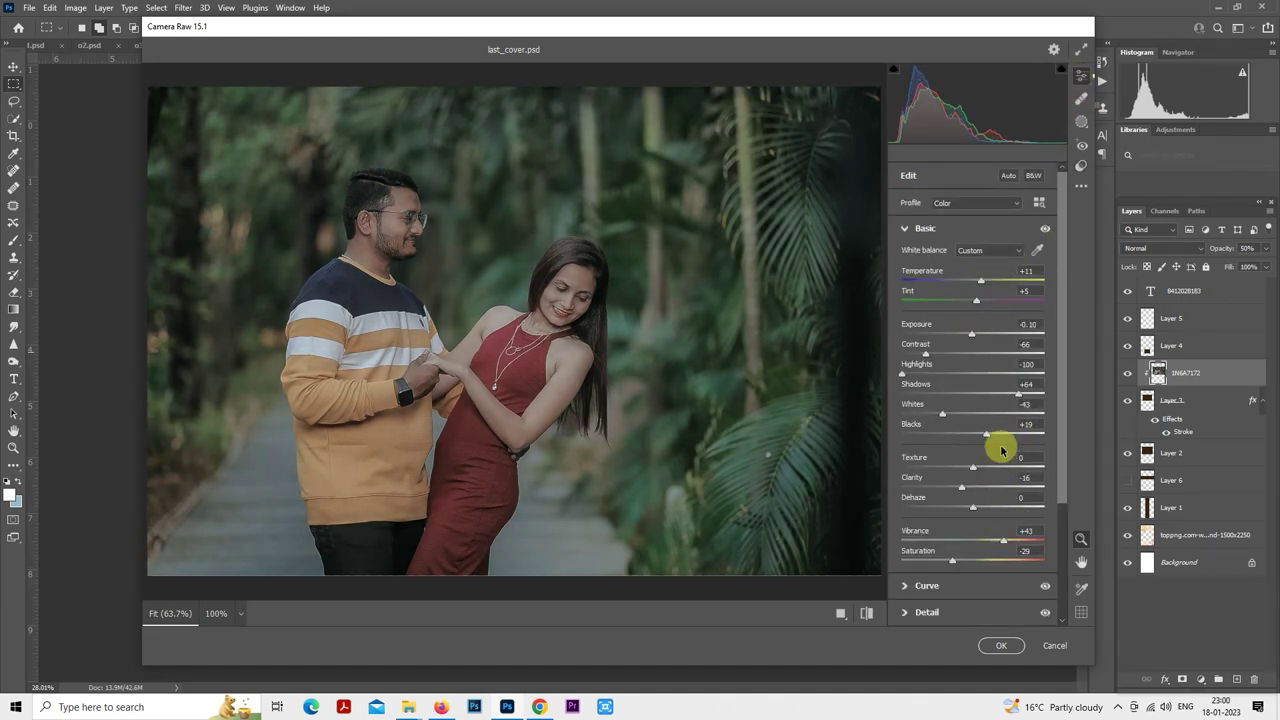
click(1027, 394)
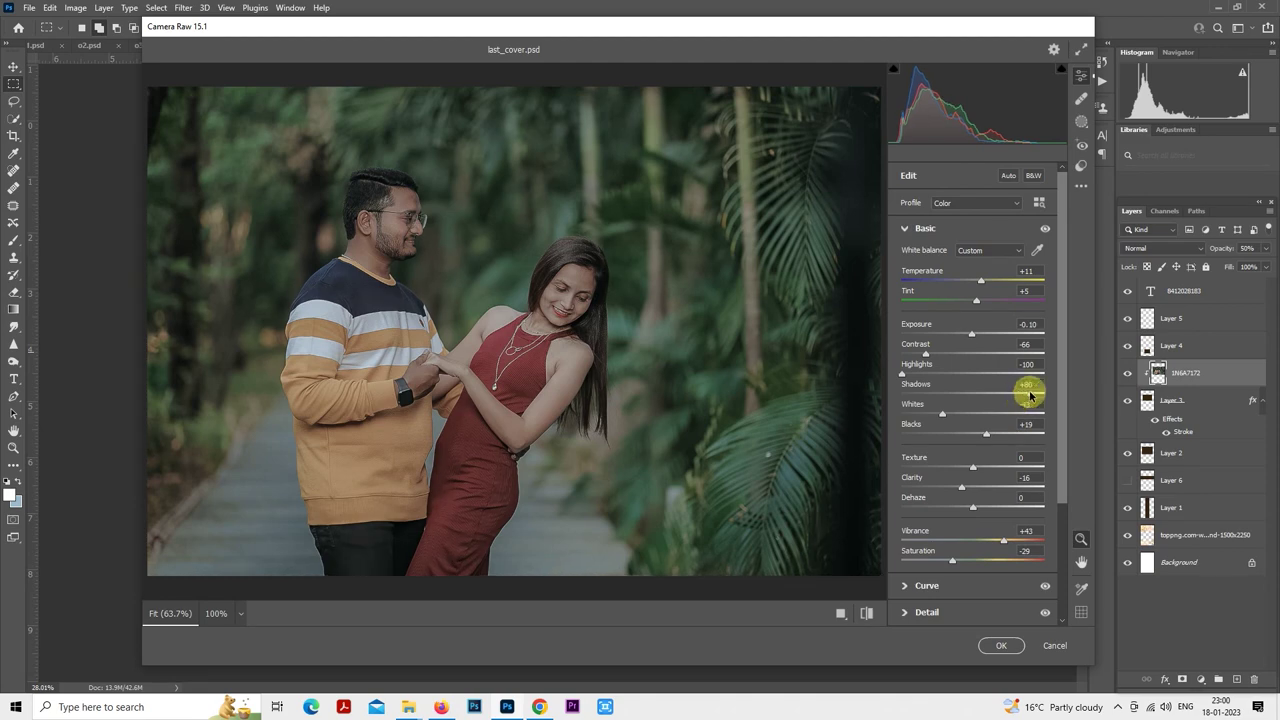
click(1001, 645)
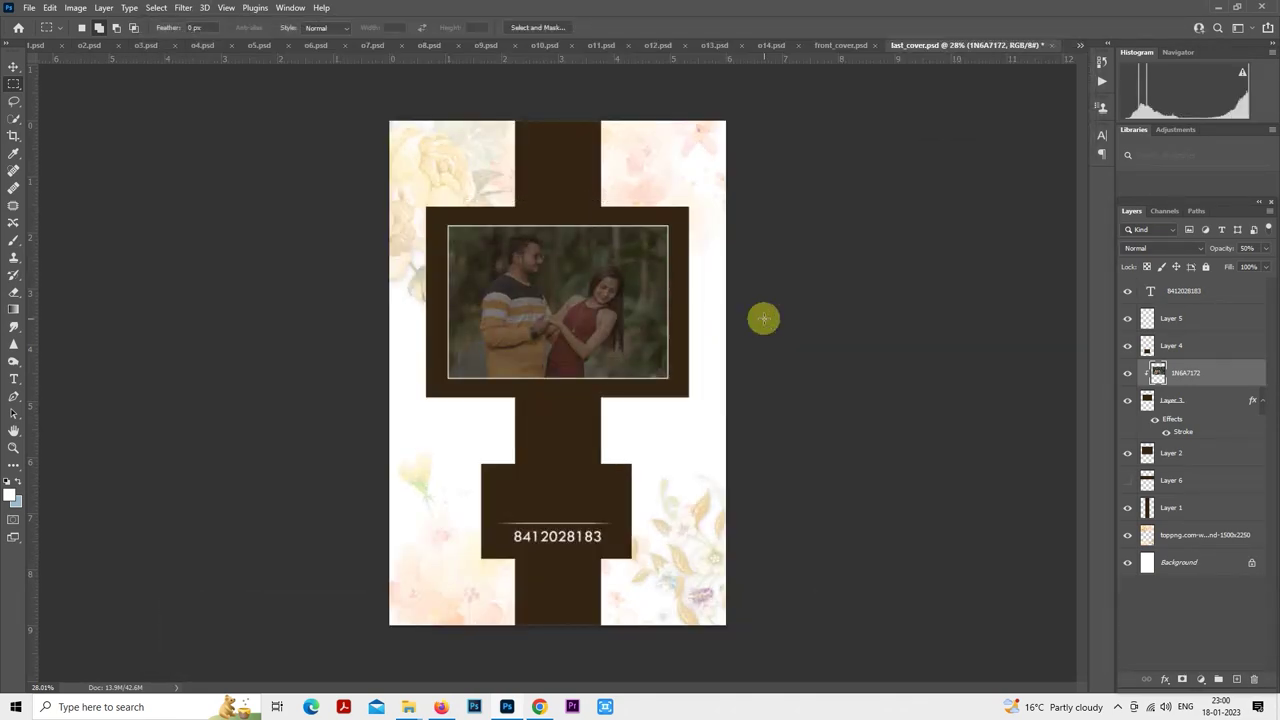
scroll(763, 319, down, 2)
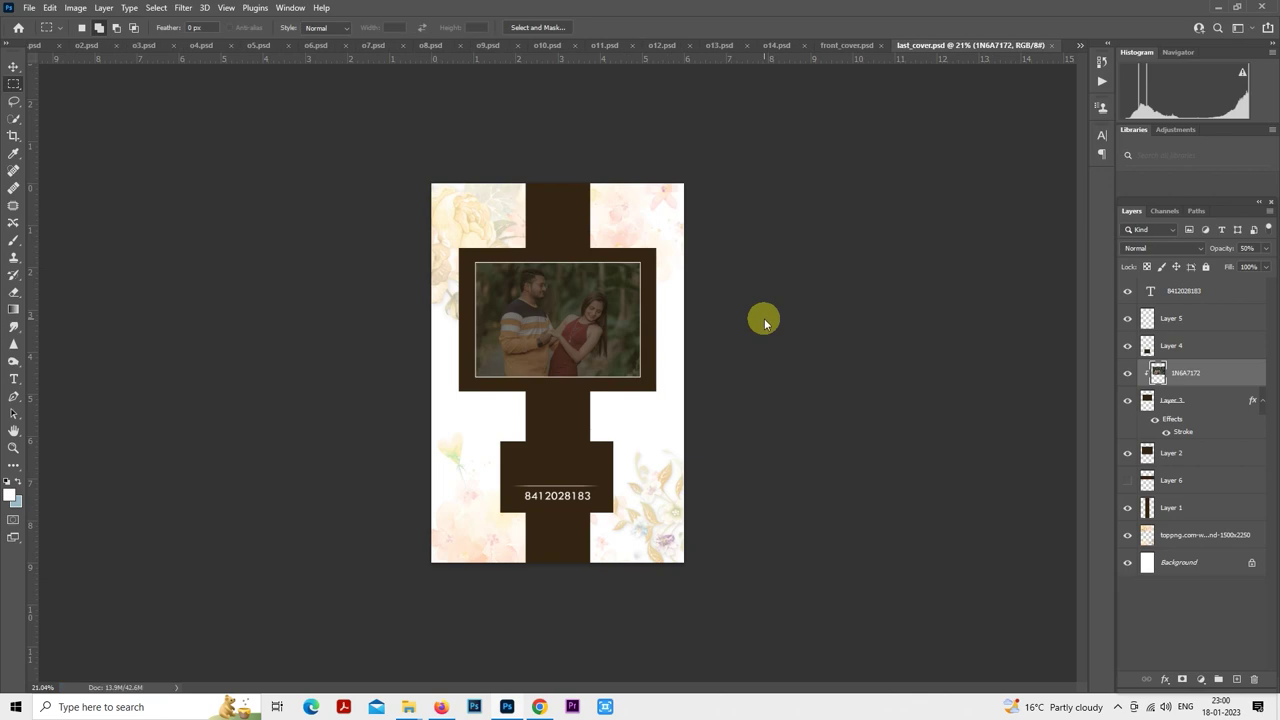
- Save a copy of the back cover as a JPEG named last_cover copy
key(ctrl+shift+s)
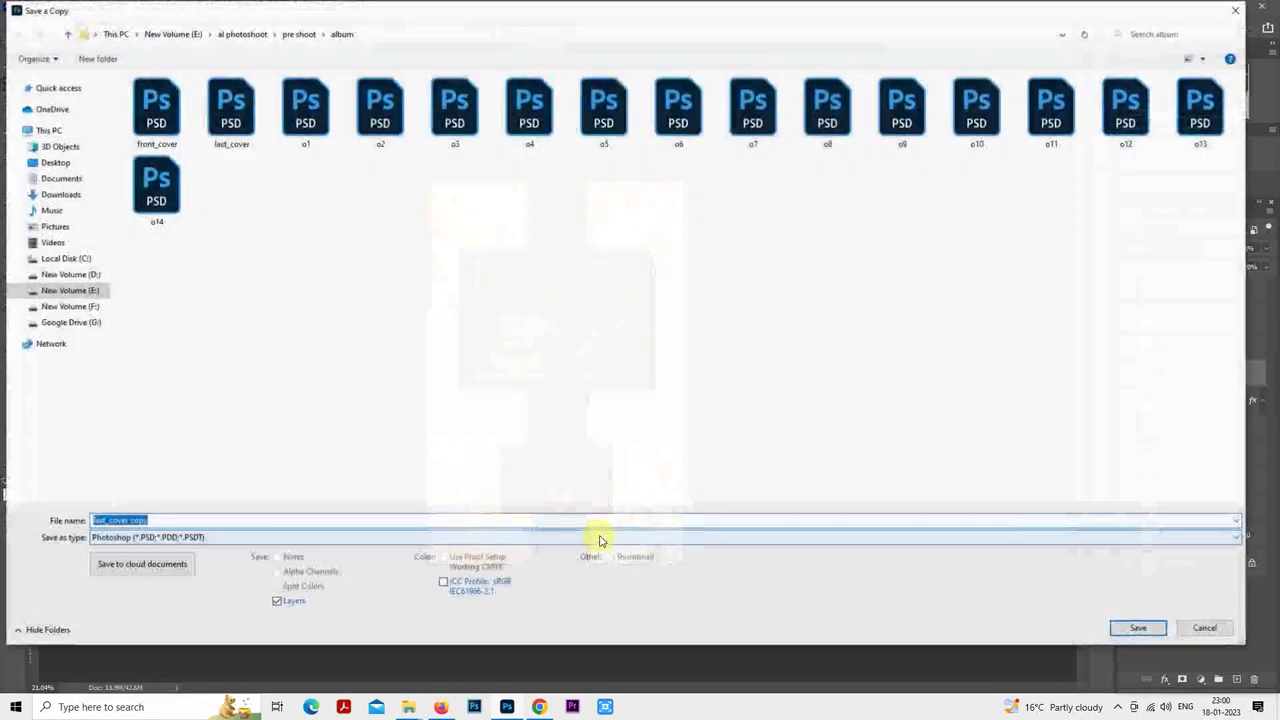
click(600, 537)
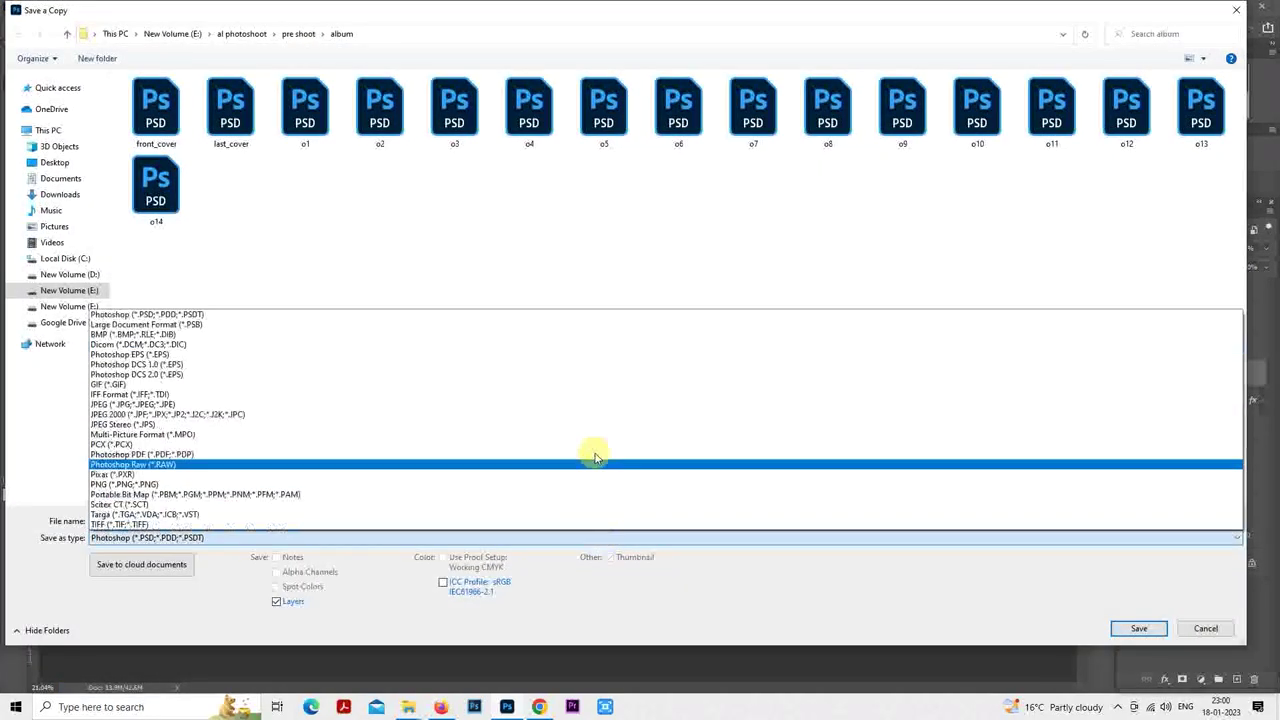
click(600, 405)
click(623, 520)
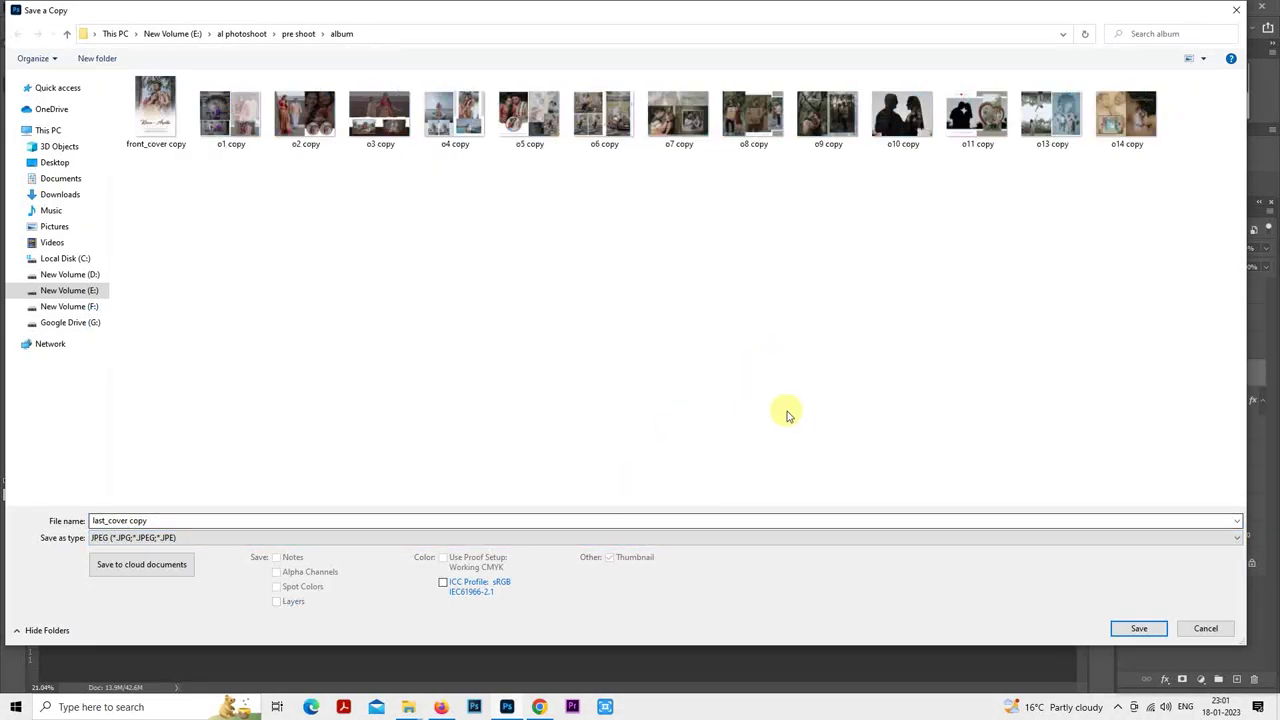
click(1118, 628)
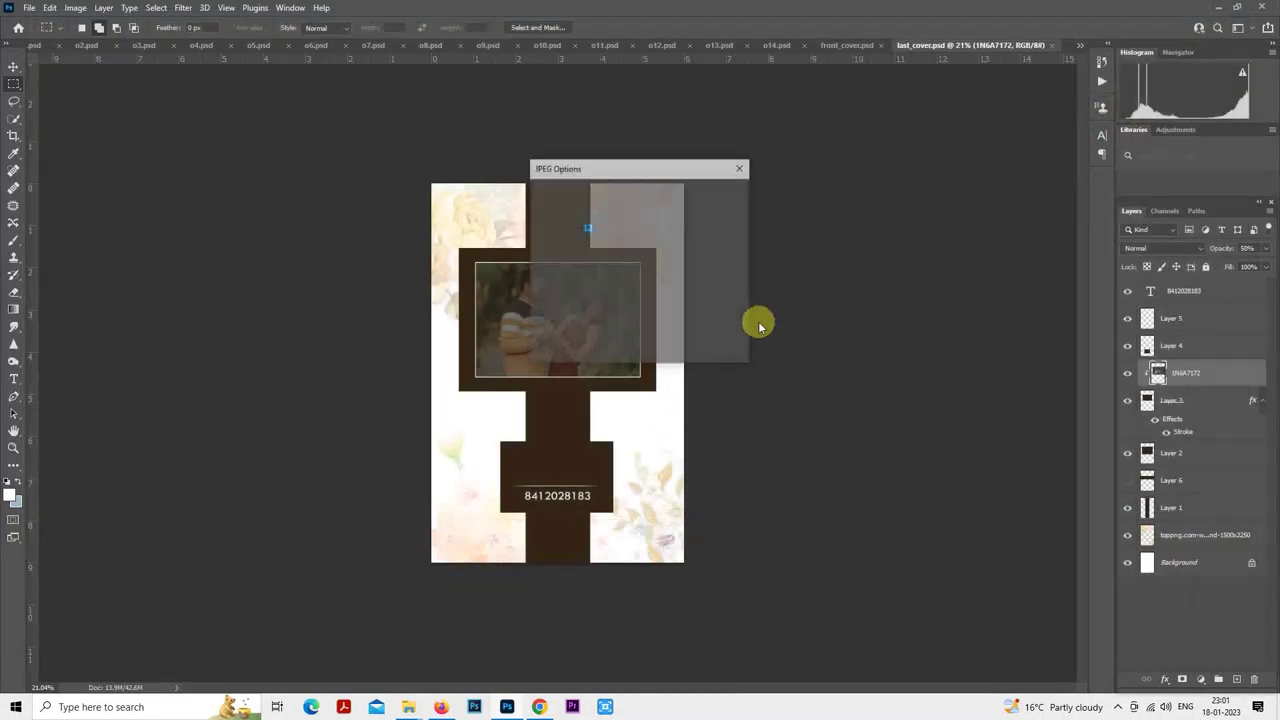
click(720, 195)
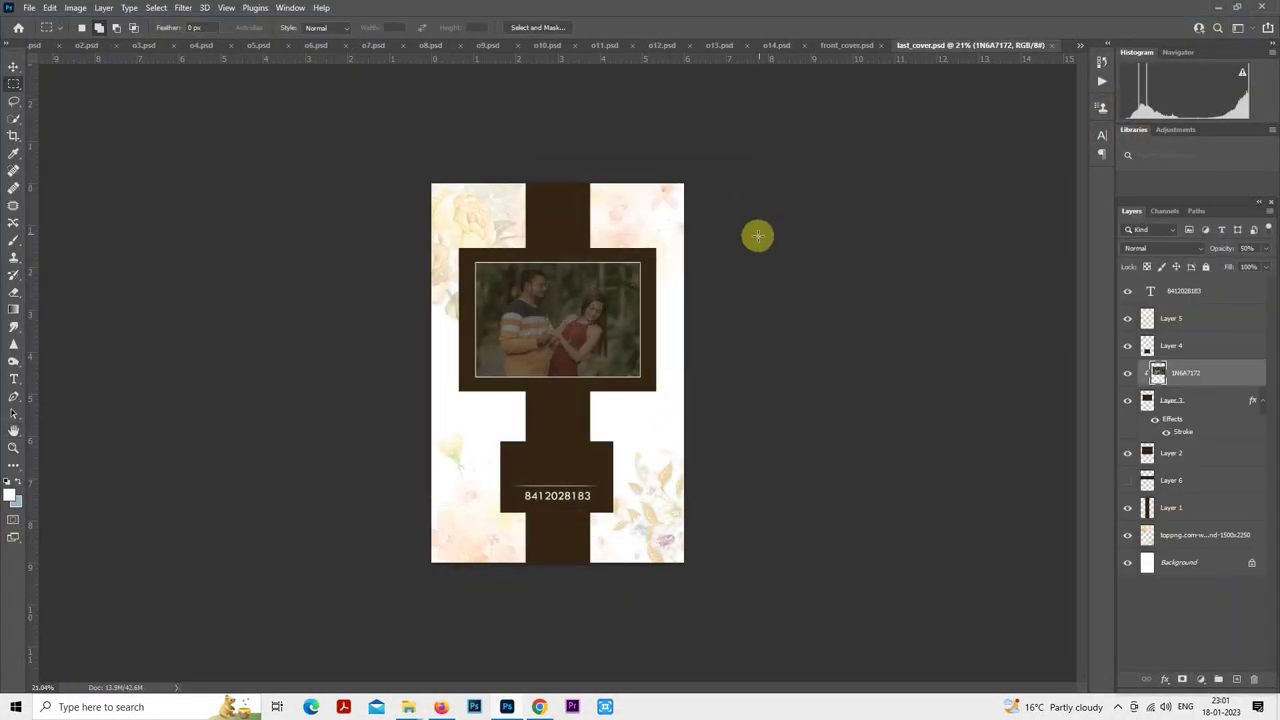
- Check the album folder in File Explorer, open o14, and return to the o12.psd spread
mouse_move(409, 697)
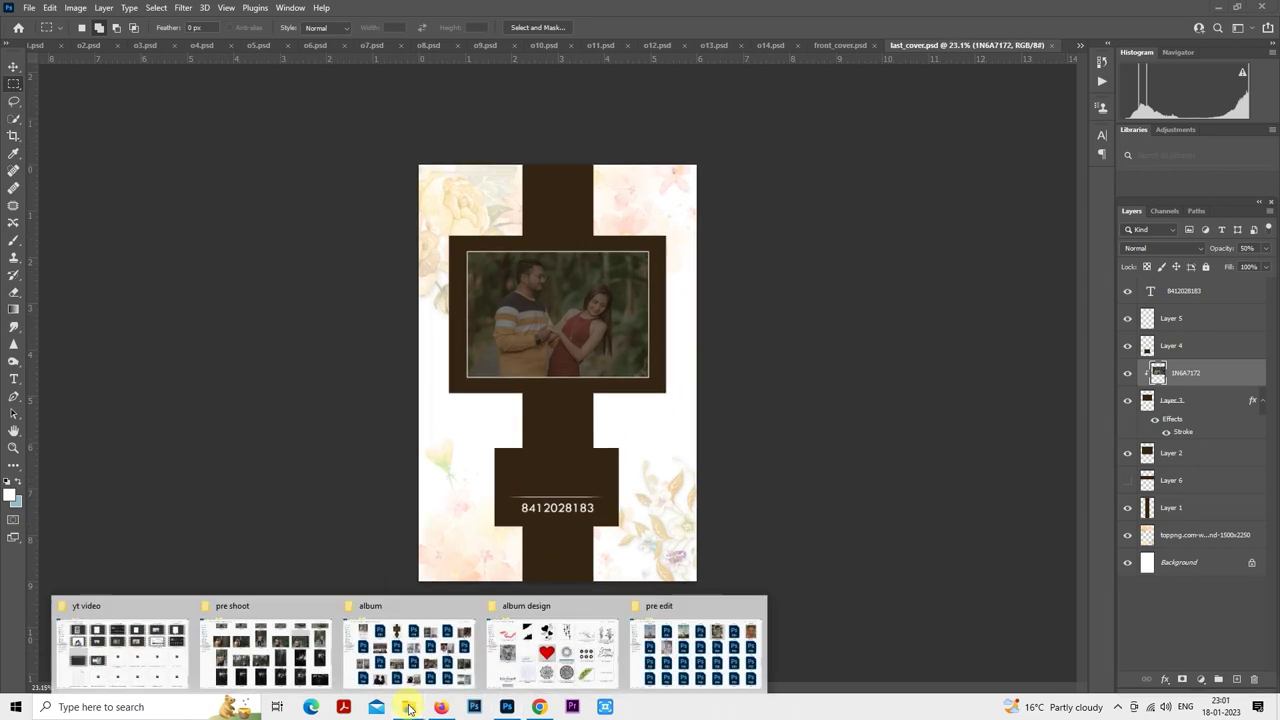
click(410, 655)
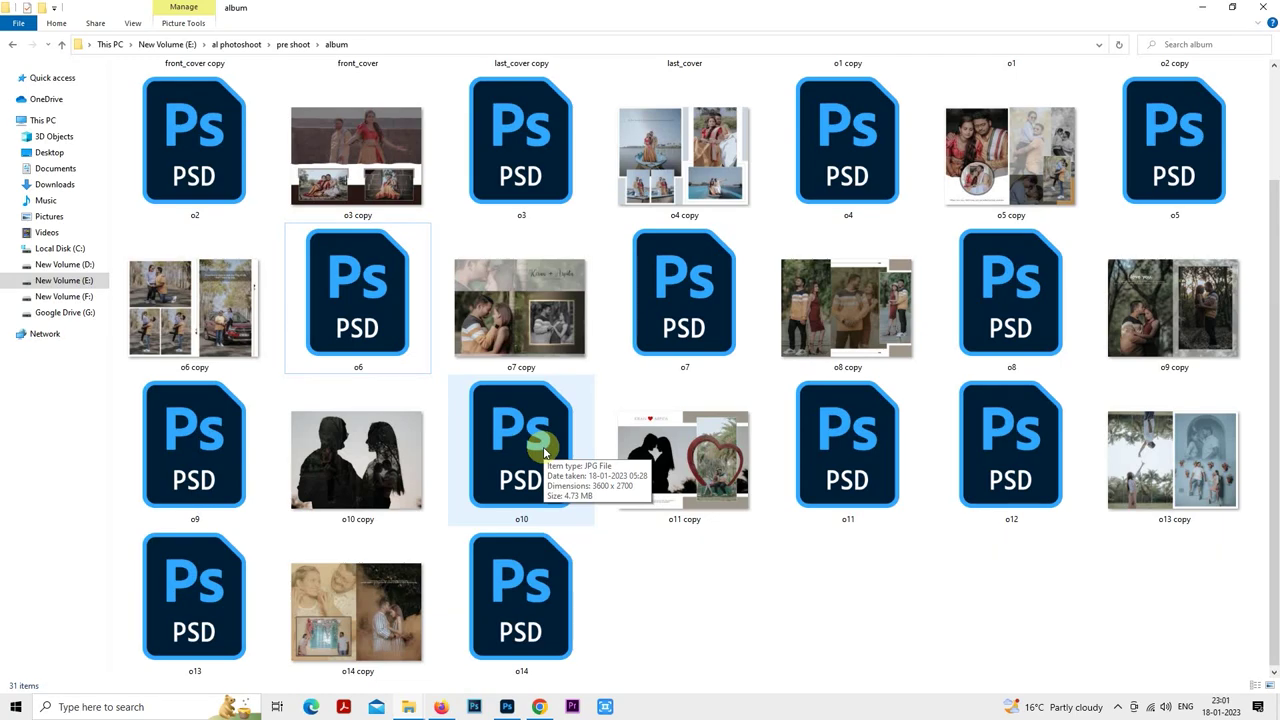
double_click(502, 663)
click(657, 46)
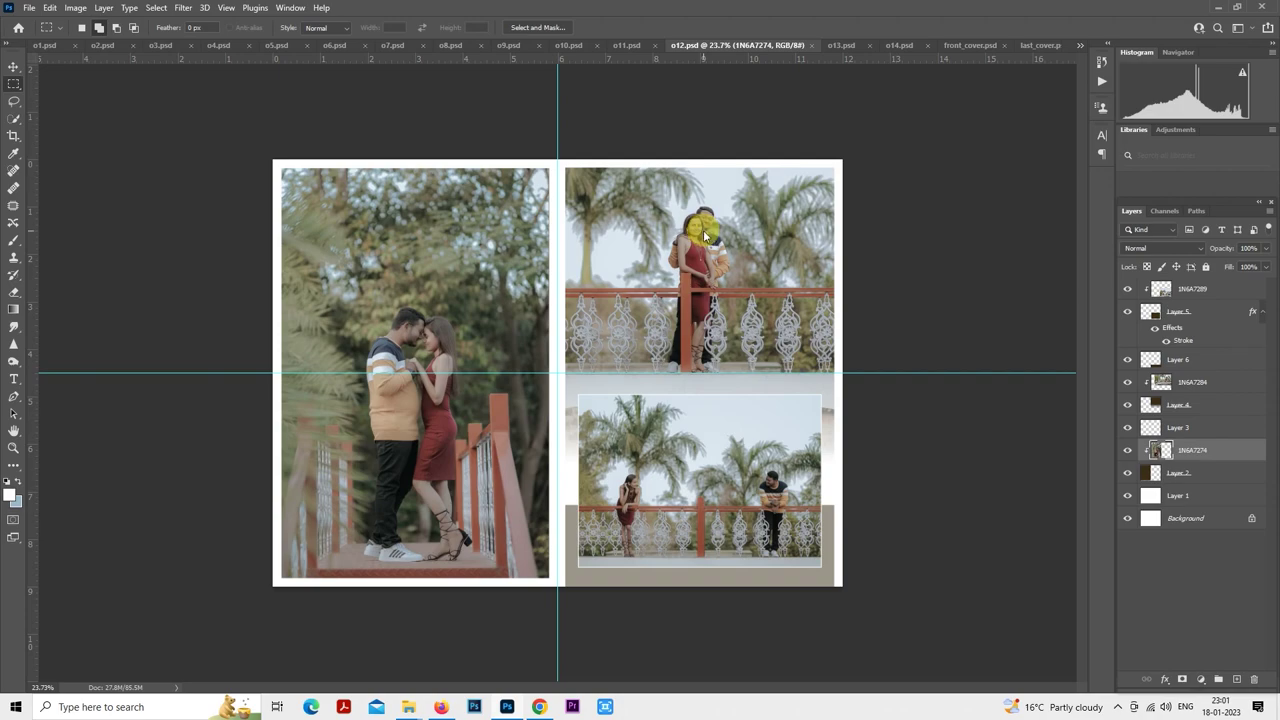
- Save a separate copy of o12 as a quality-12 Baseline Optimized JPEG named o12 copy
key(ctrl+shift+s)
click(642, 563)
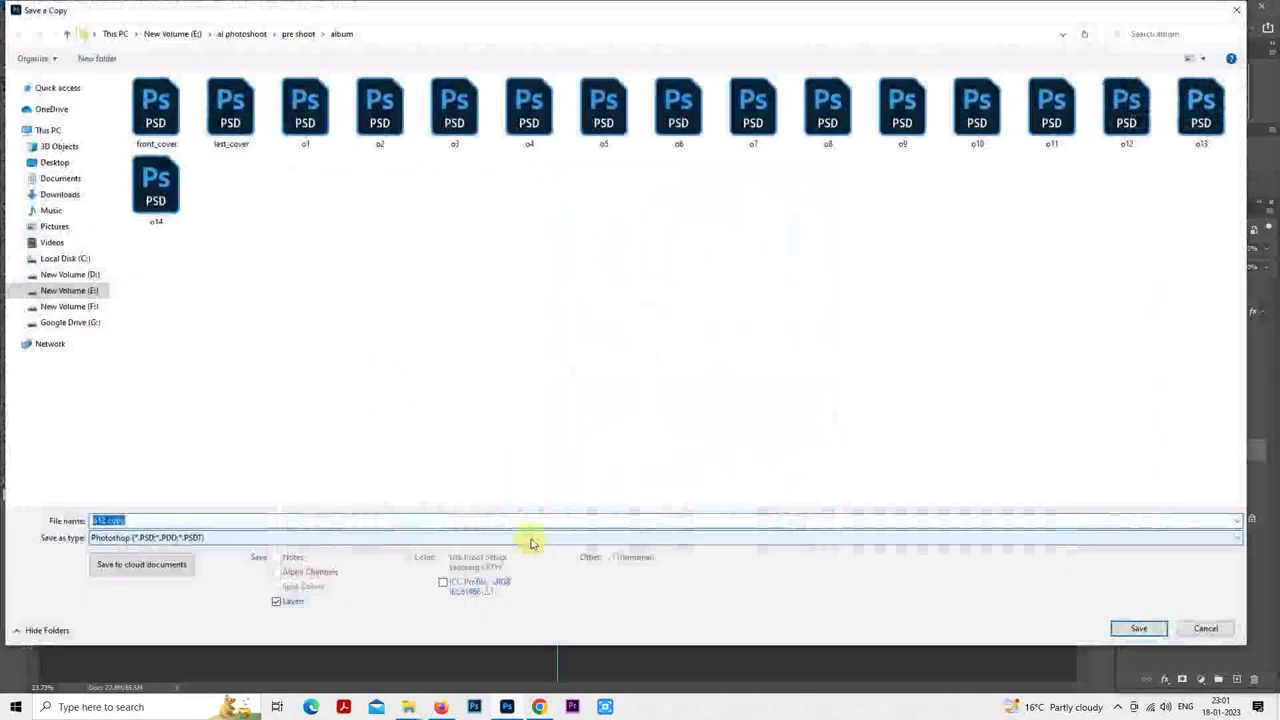
click(528, 537)
click(537, 408)
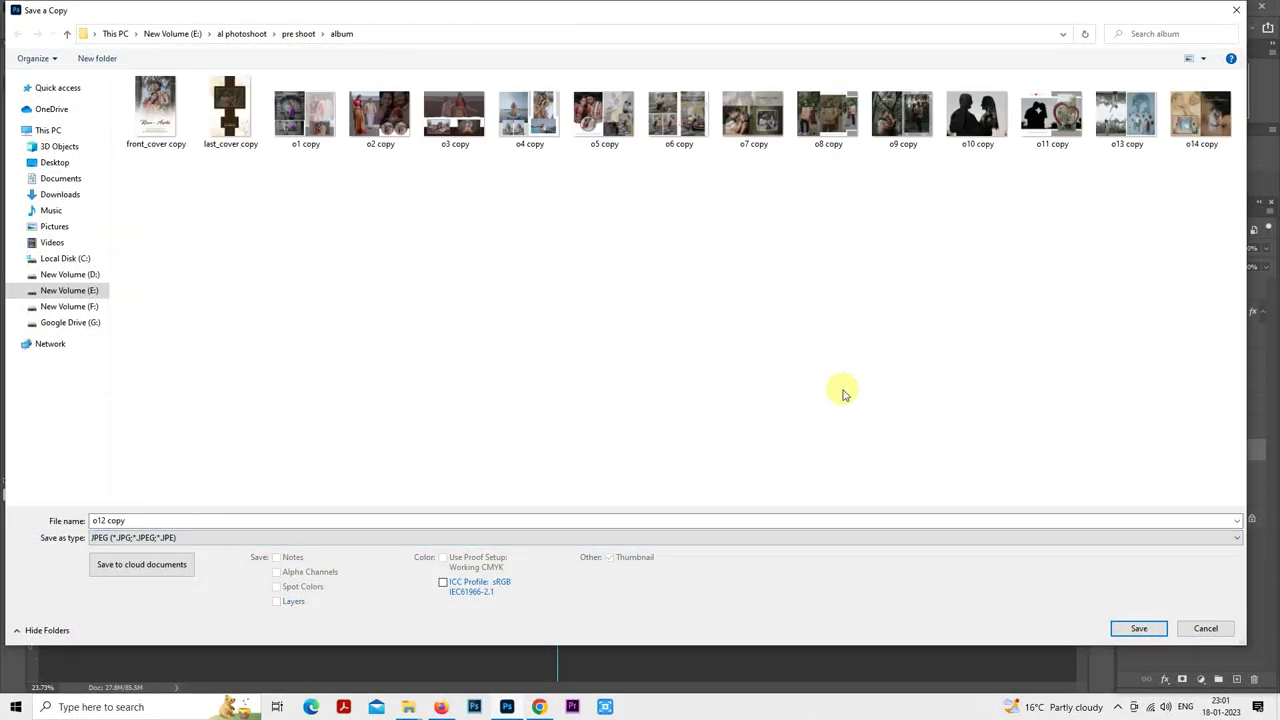
click(1137, 628)
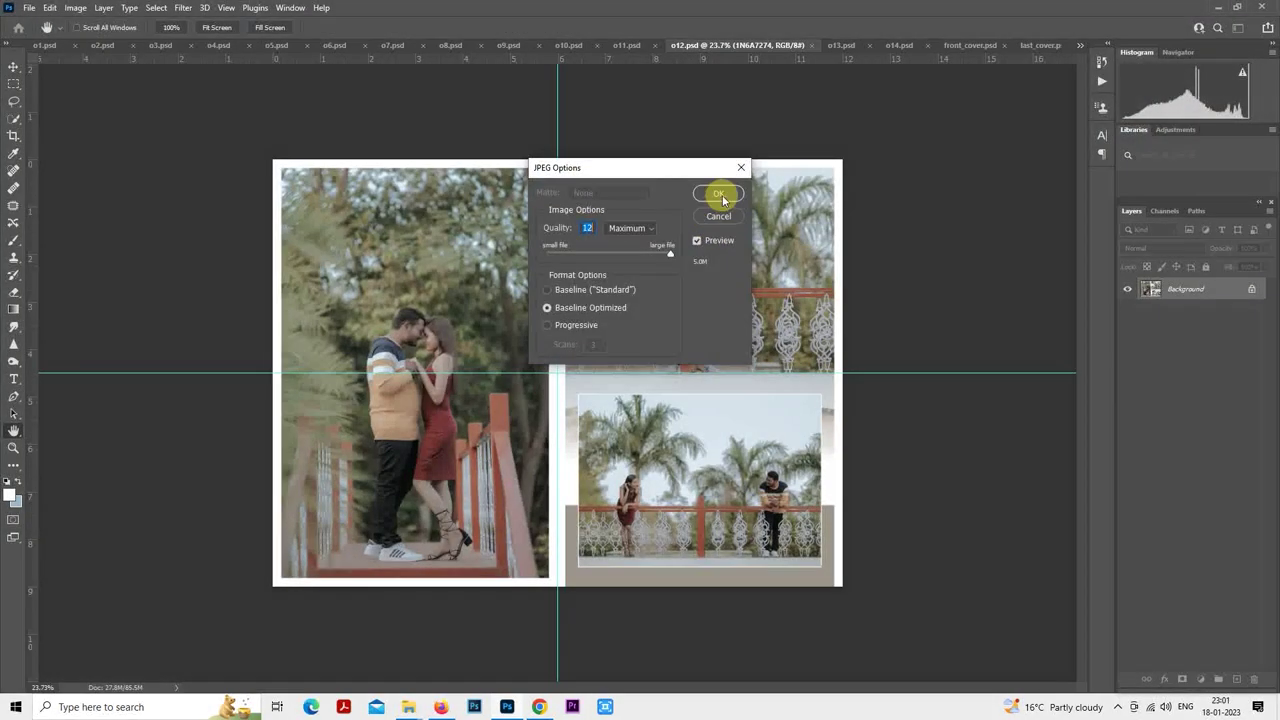
click(714, 194)
- Bring up the album folder in File Explorer and open front_cover copy full-screen
mouse_move(408, 707)
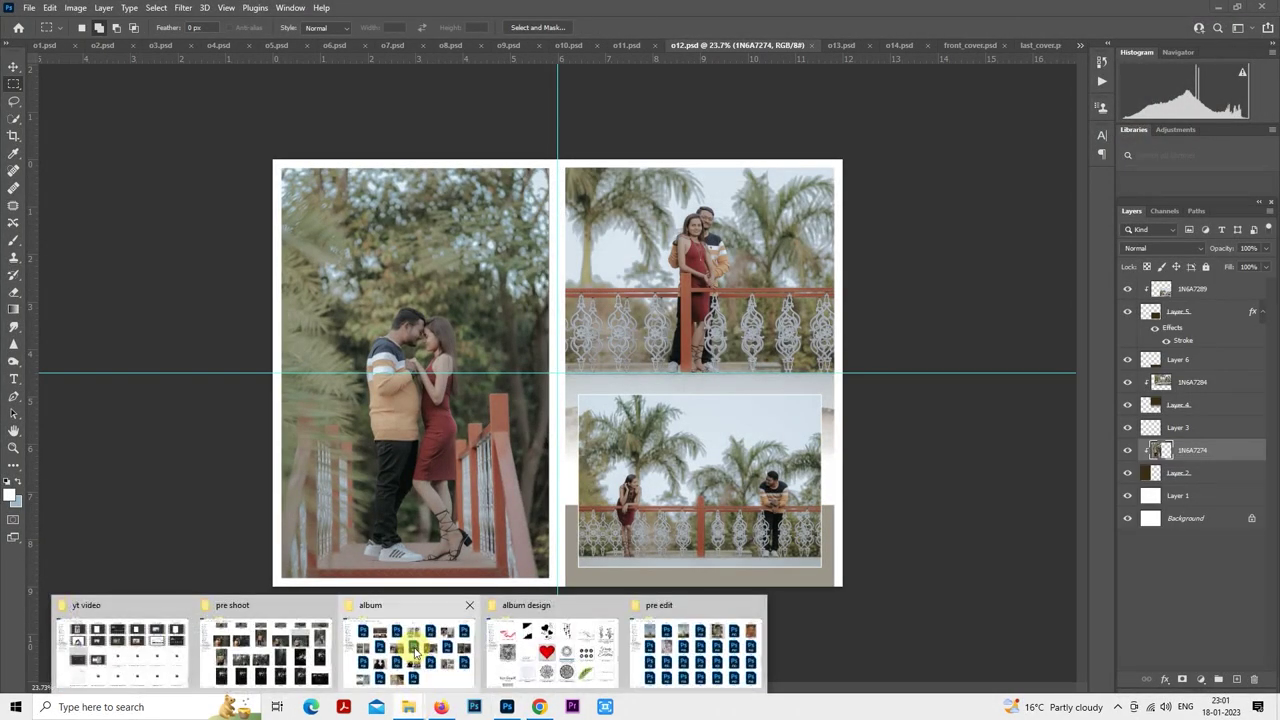
click(606, 635)
mouse_move(684, 468)
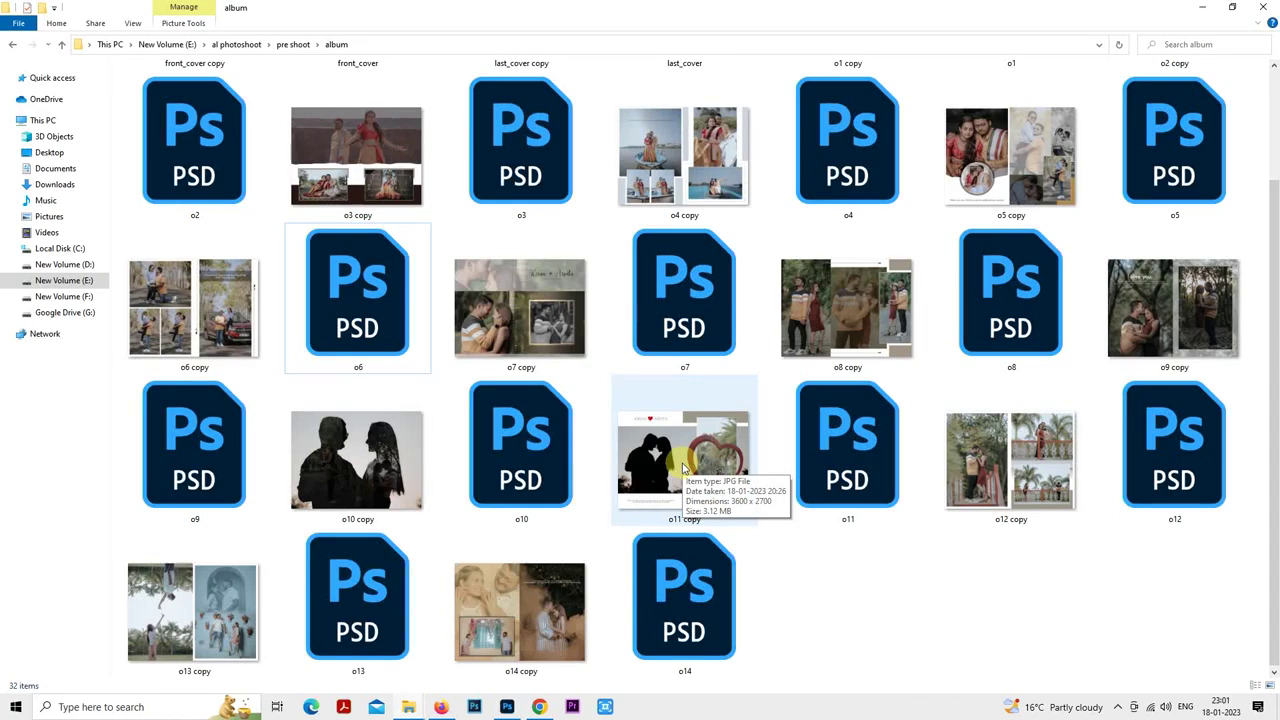
scroll(684, 468, up, 1)
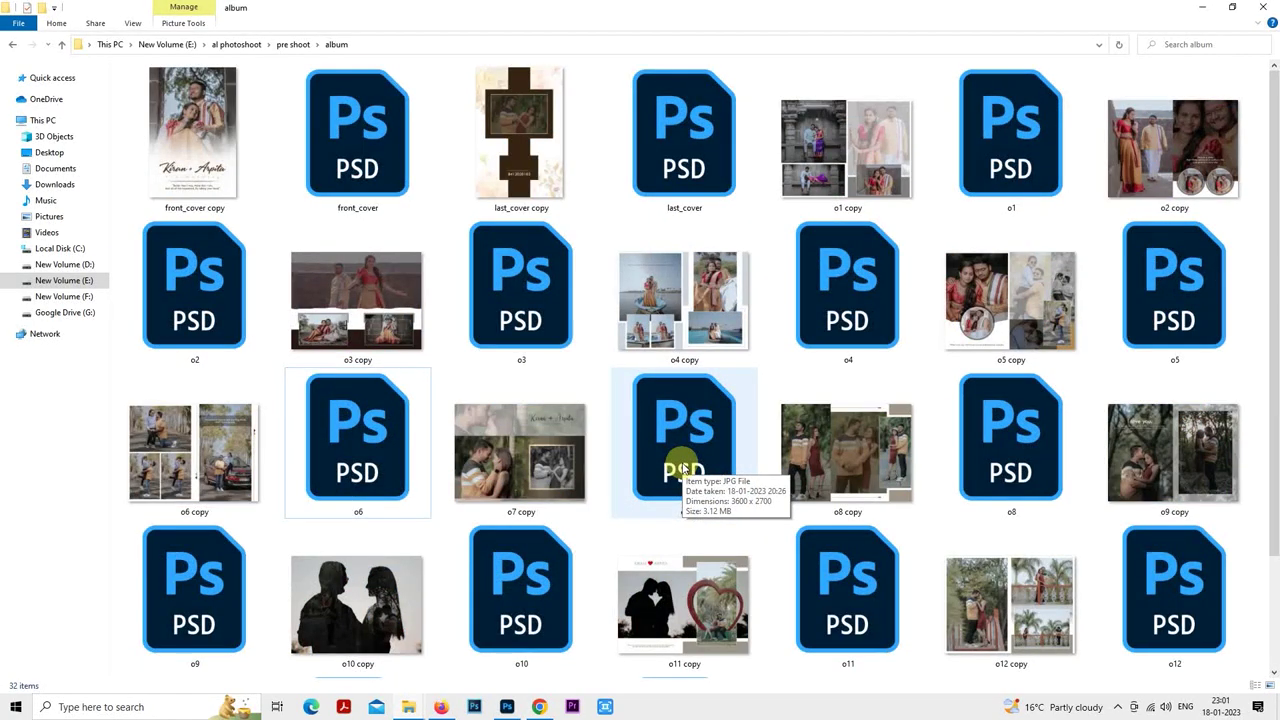
scroll(684, 468, down, 1)
scroll(684, 468, up, 1)
click(233, 176)
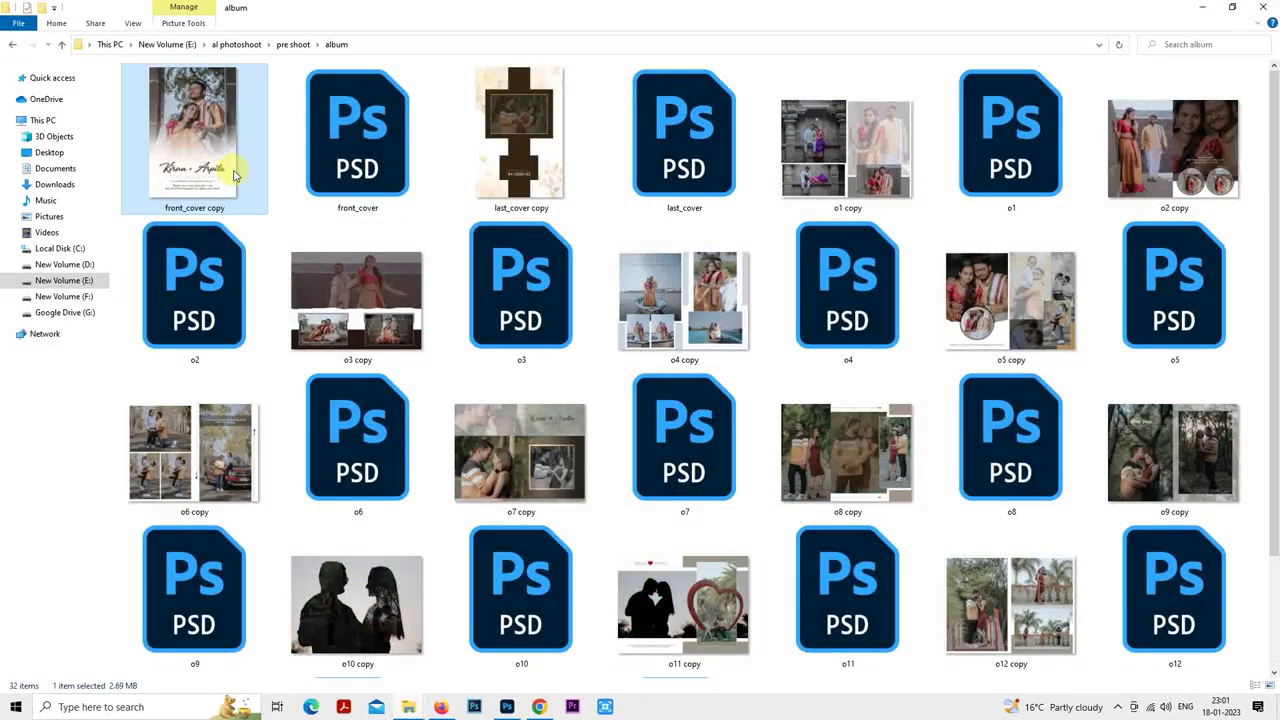
double_click(233, 176)
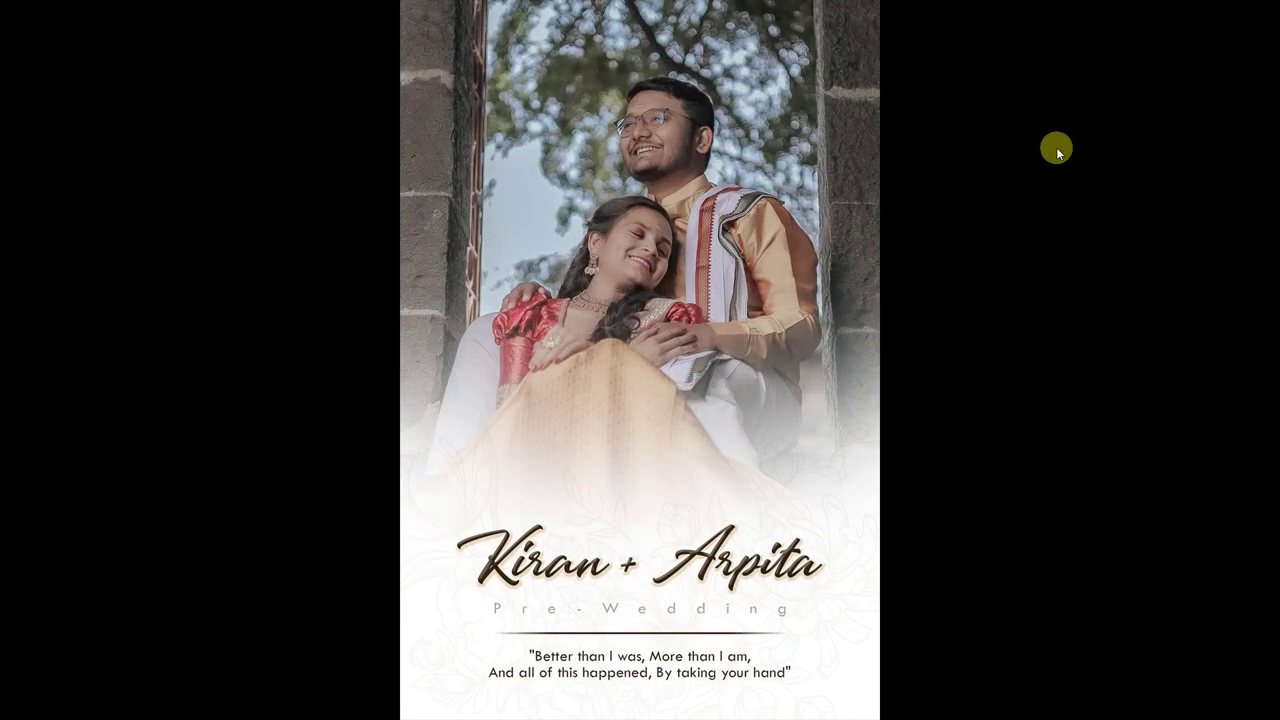
- Page through the exported spreads from the temple couple page to the I love you. page
key(Right)
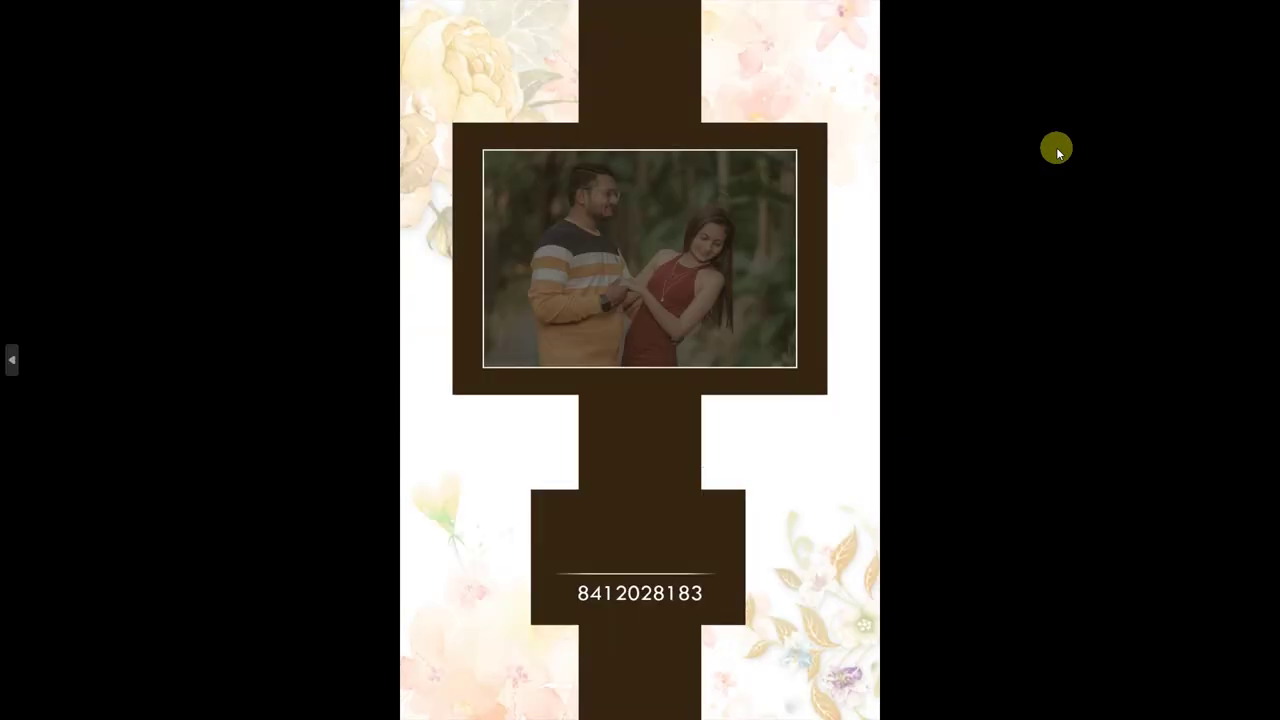
key(Right)
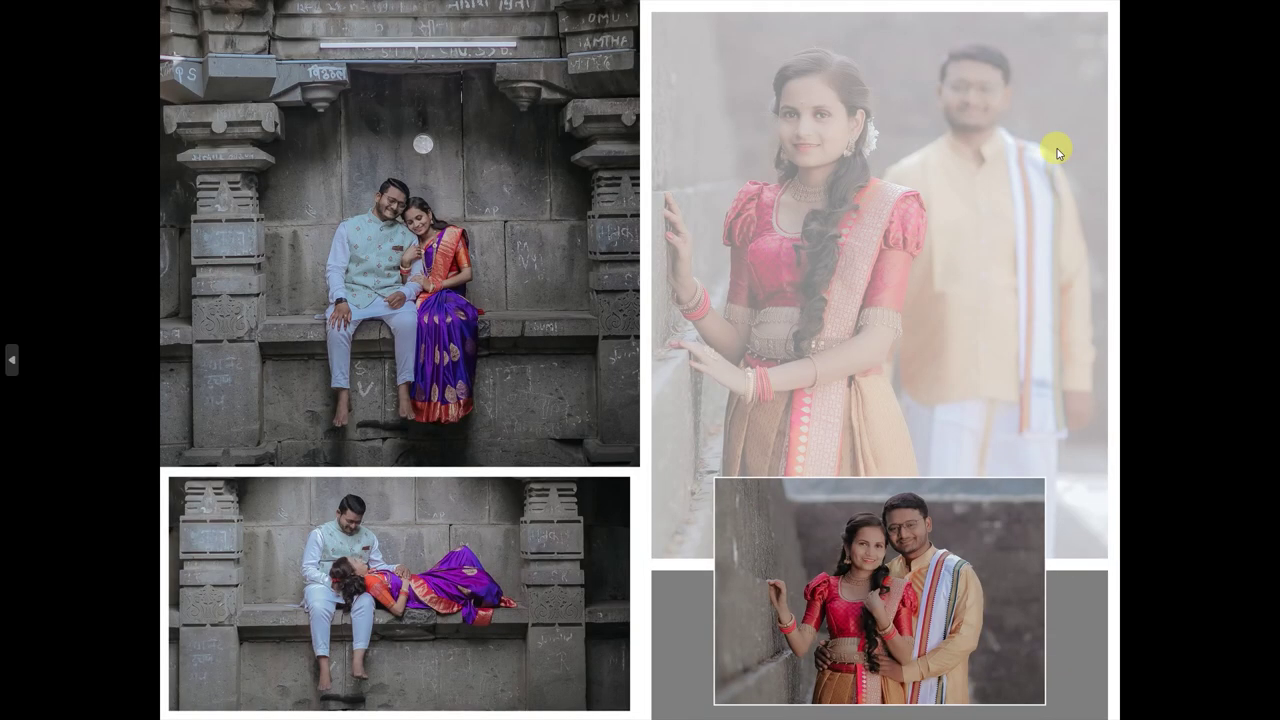
key(Right)
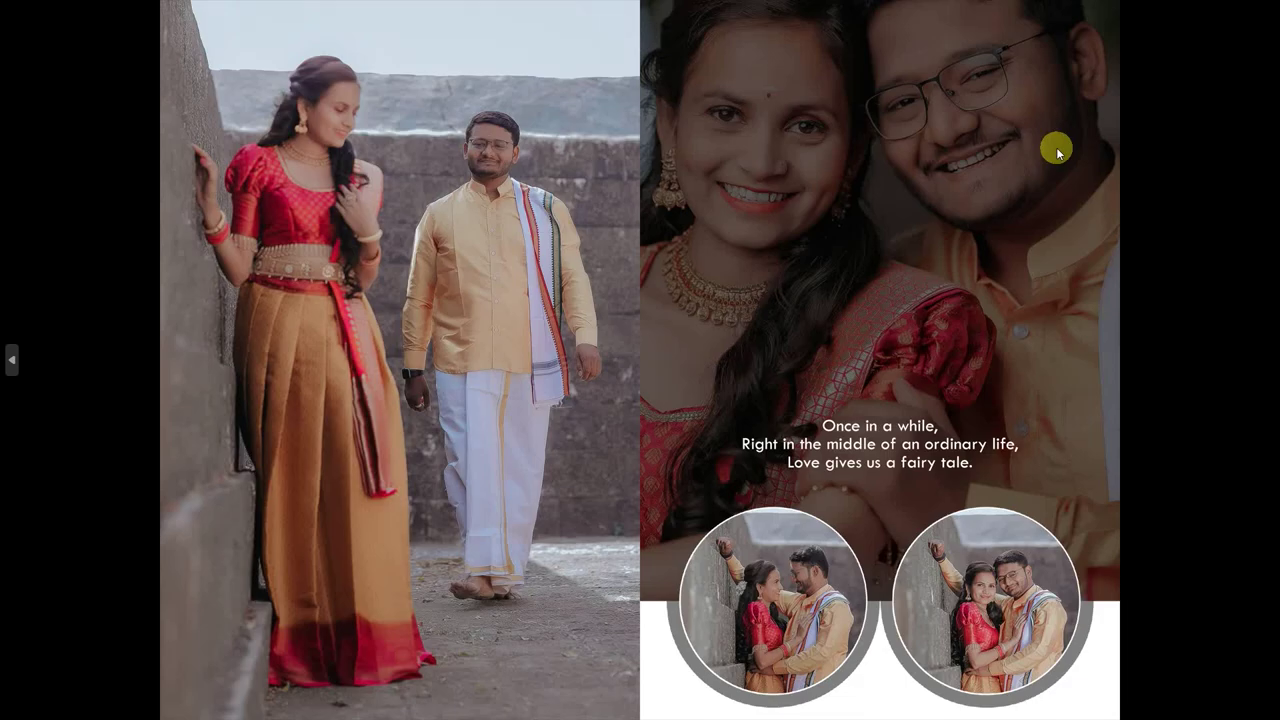
key(Right)
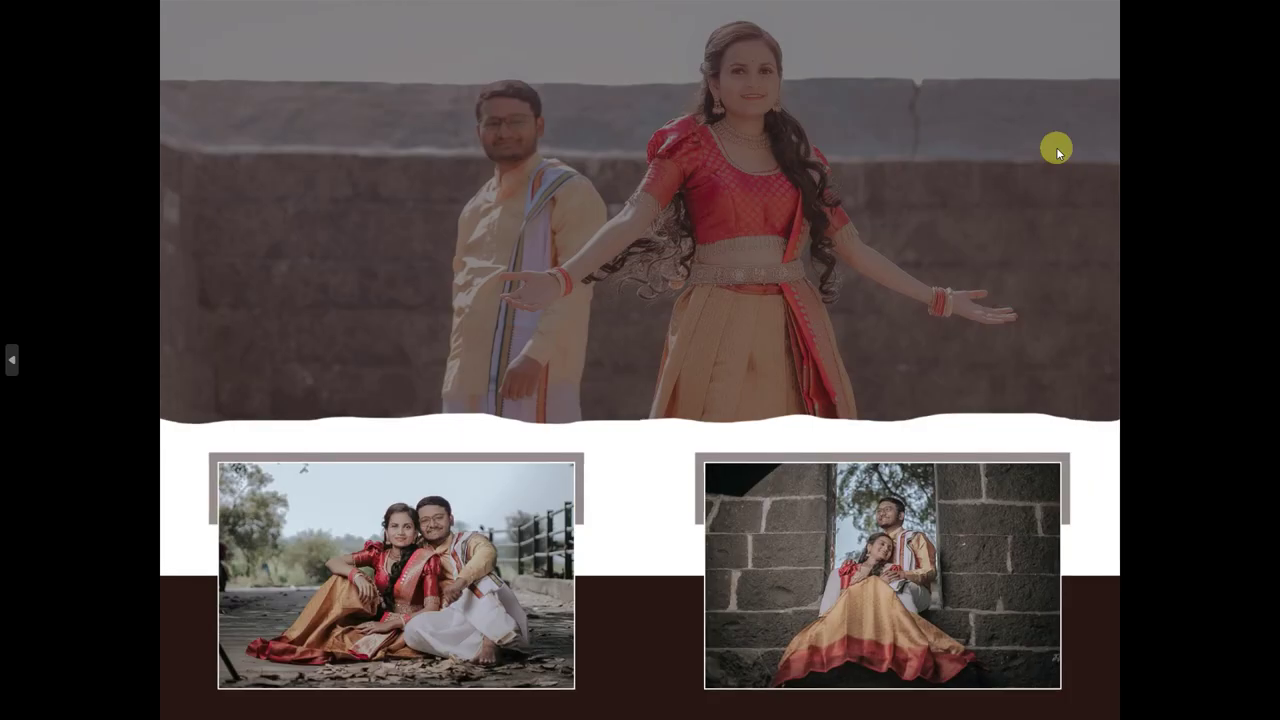
key(Right)
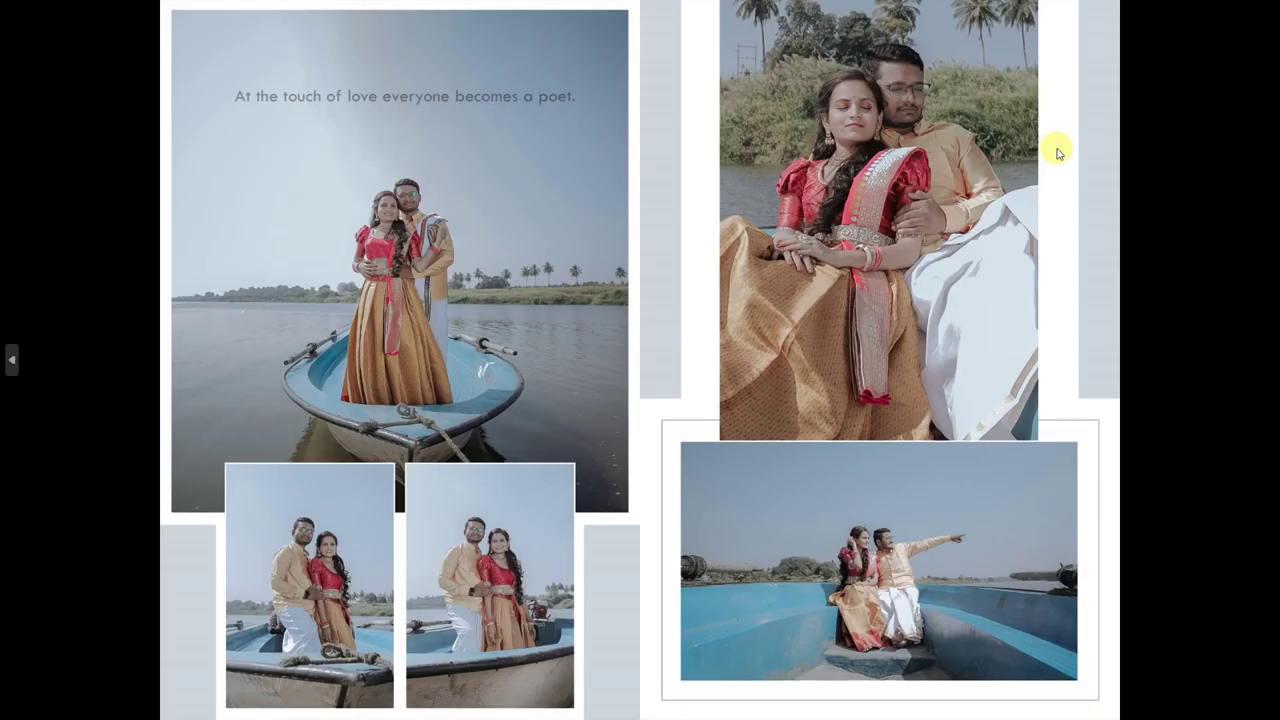
key(Right)
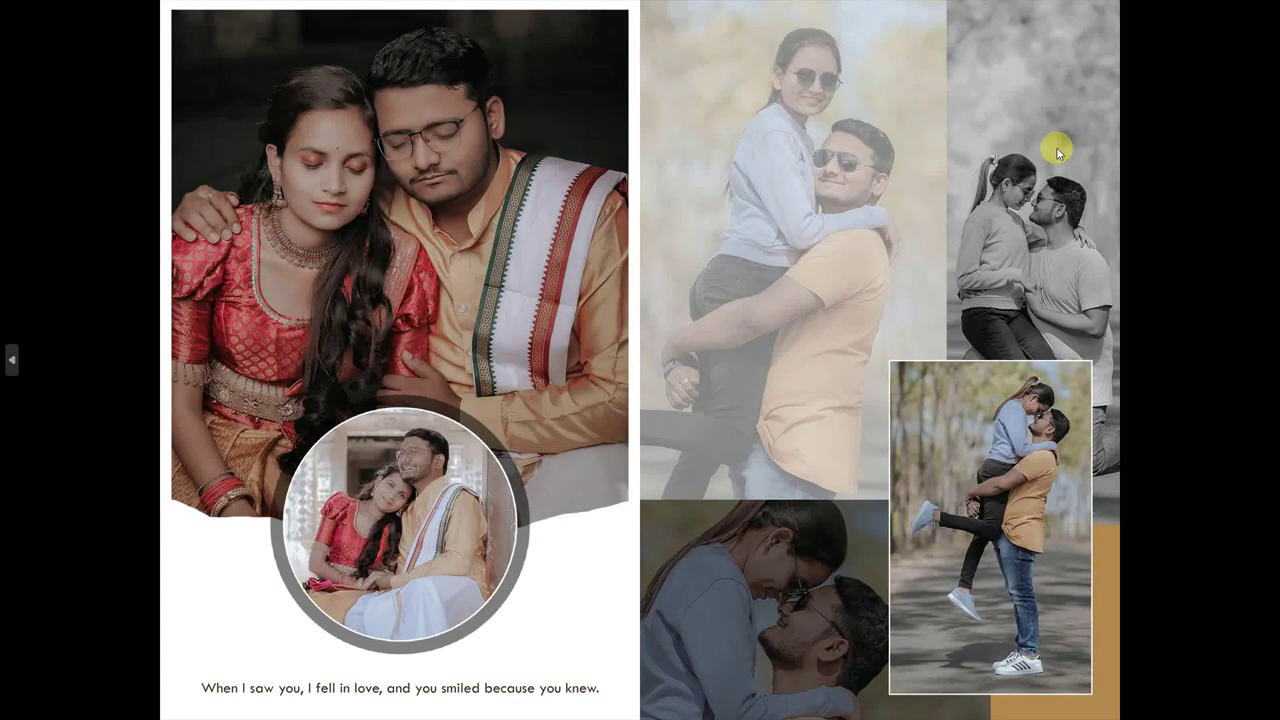
key(Right)
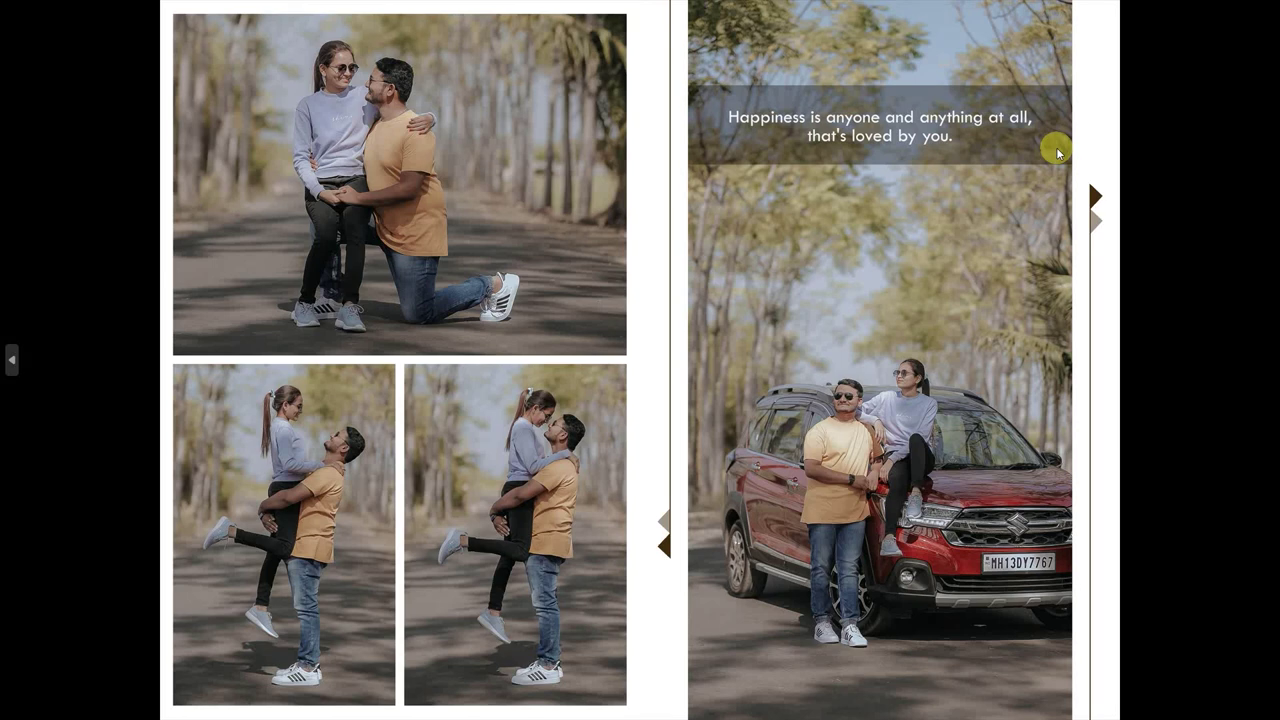
key(Right)
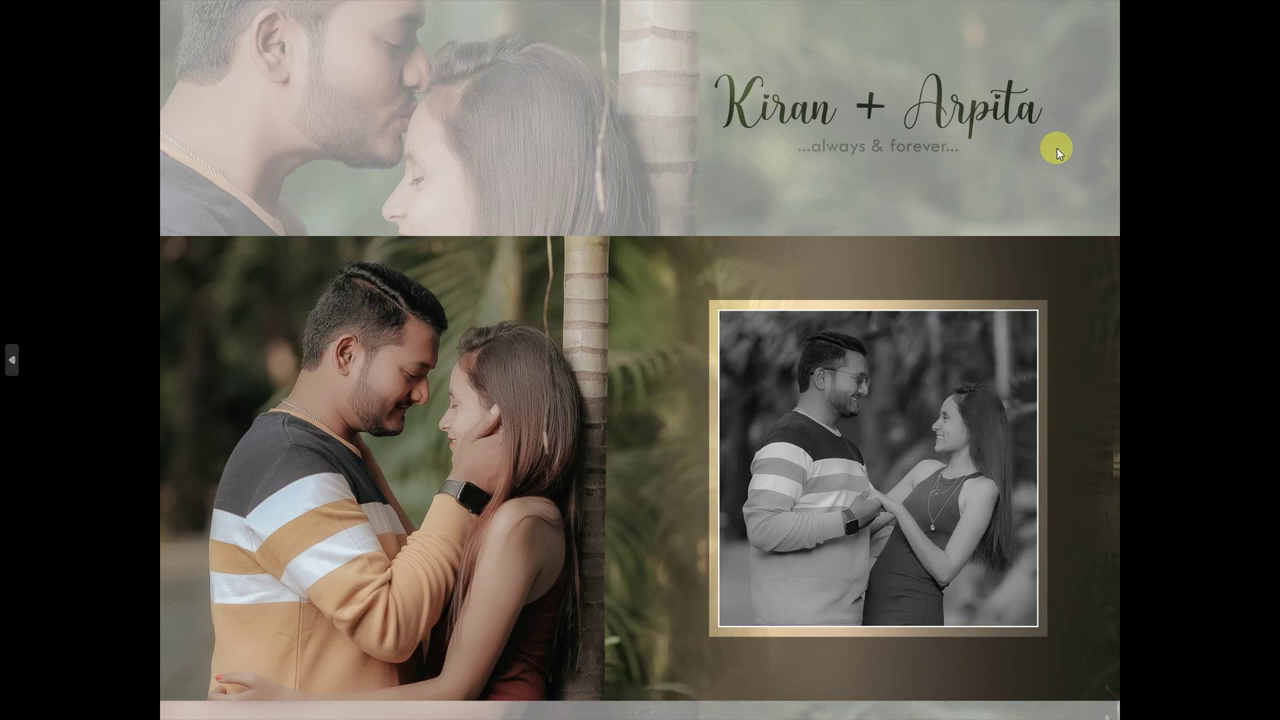
key(Right)
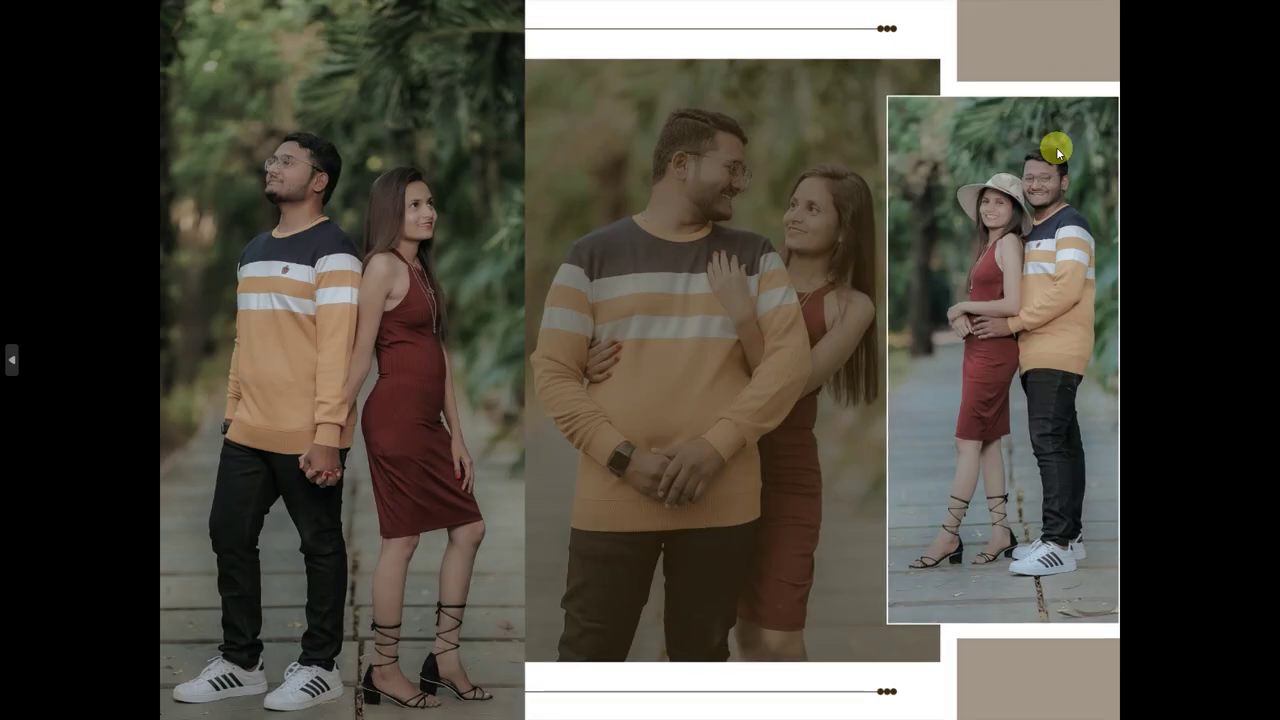
key(Right)
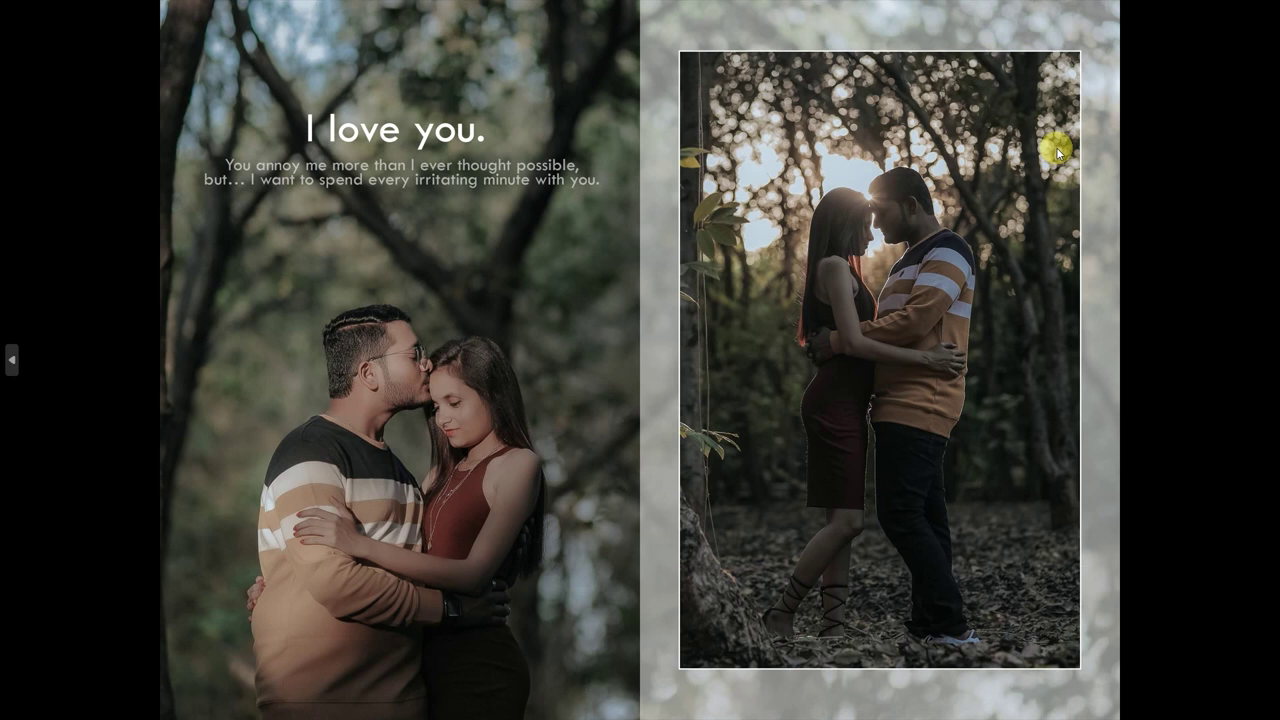
- Review the silhouette, heart-frame, railing and smoky couple spreads, then exit and close Photos
key(Right)
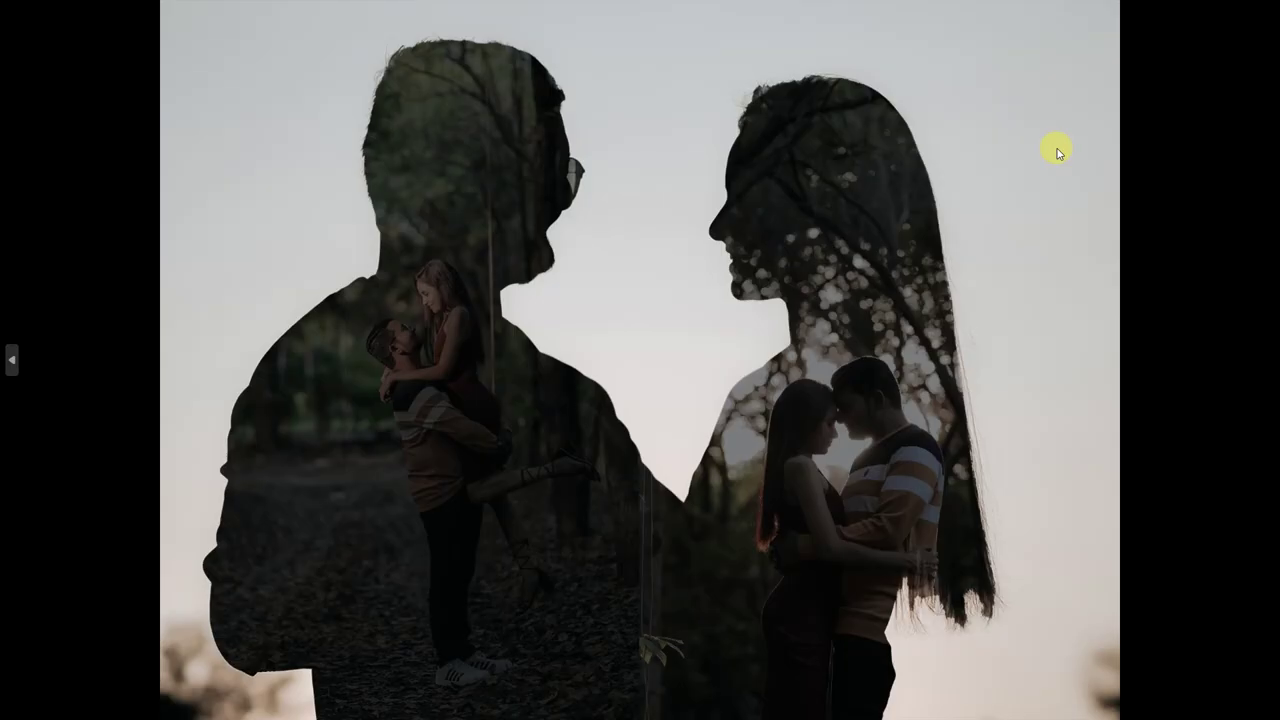
key(Left)
key(Right)
key(Left)
key(Right)
key(Right)
key(Left)
key(Right)
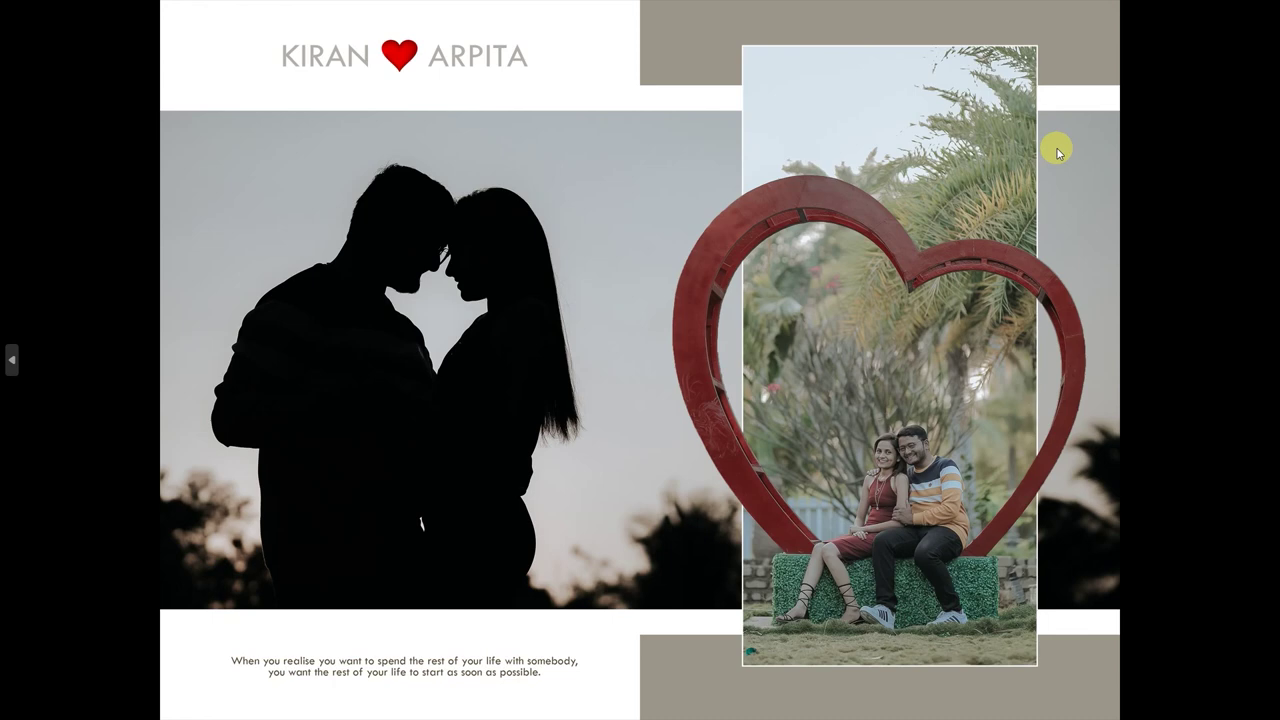
key(Right)
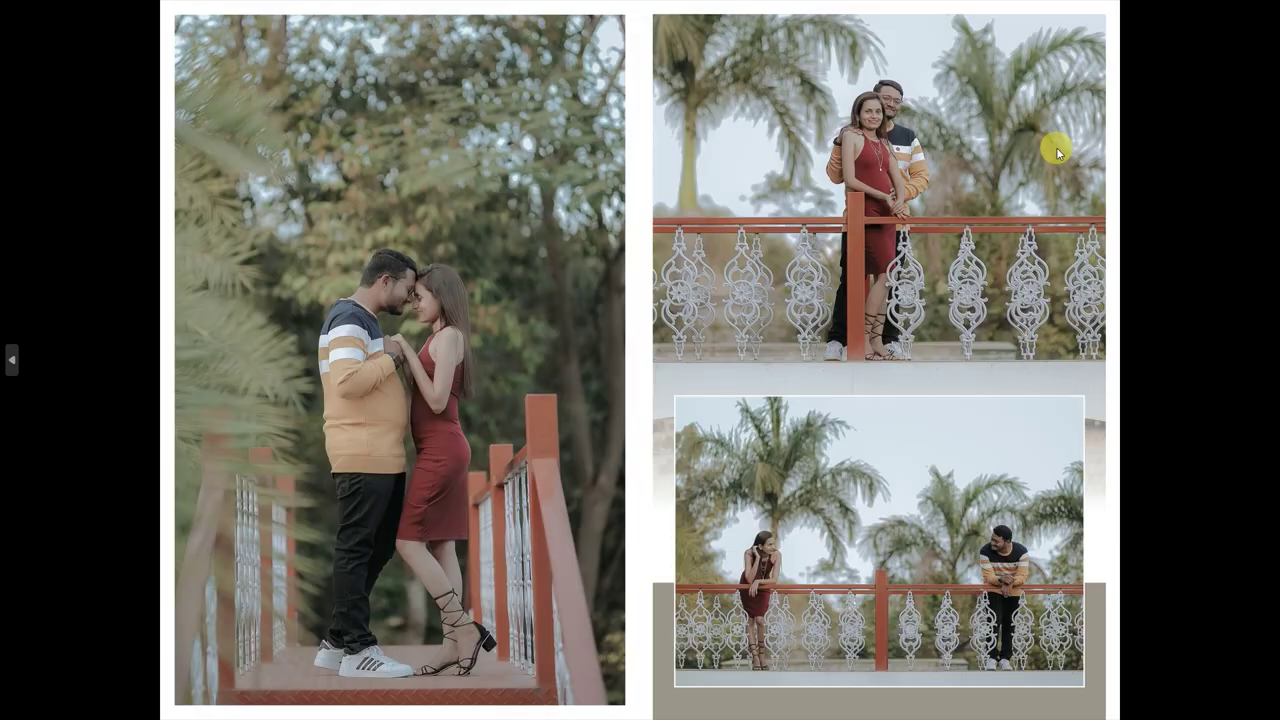
click(1040, 349)
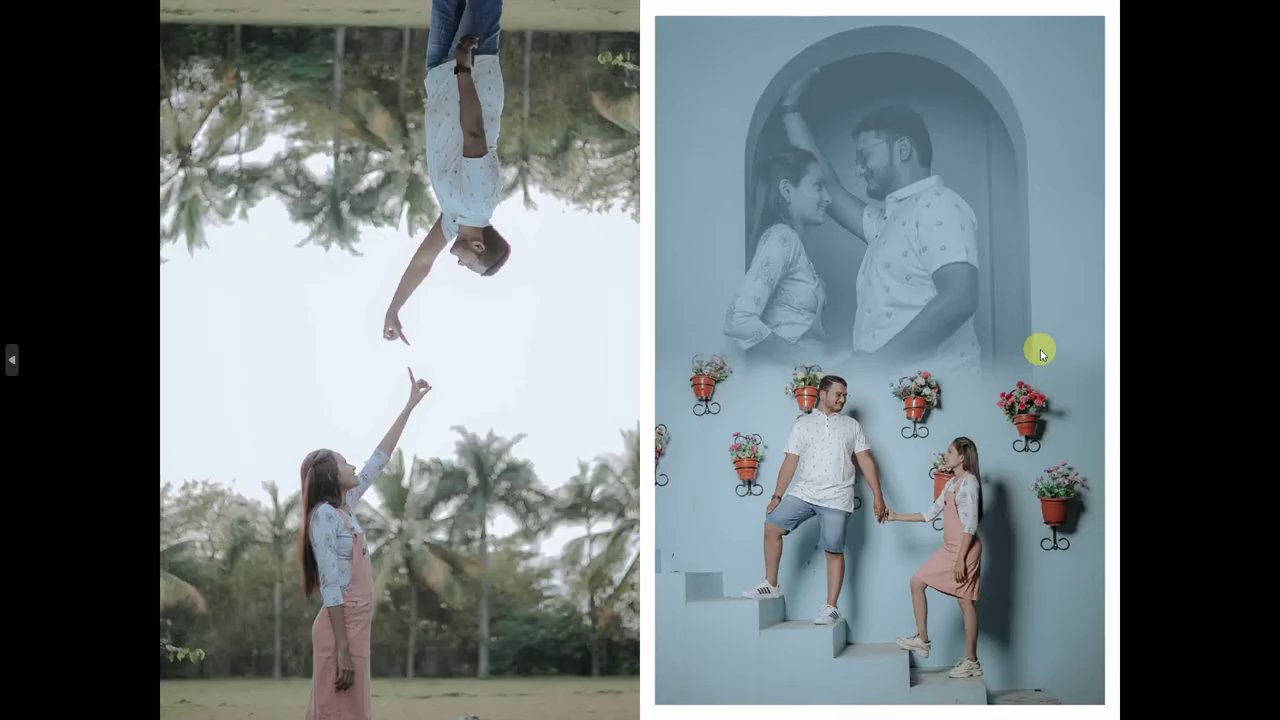
click(993, 400)
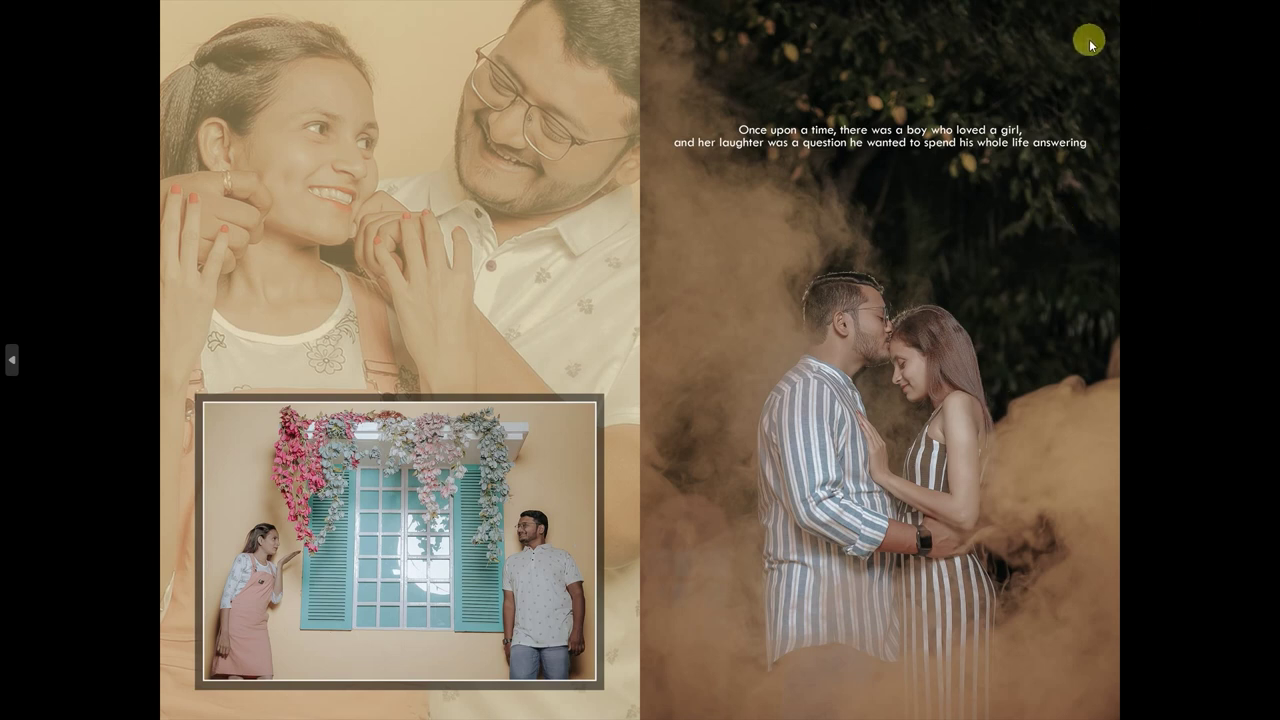
key(Escape)
click(1262, 11)
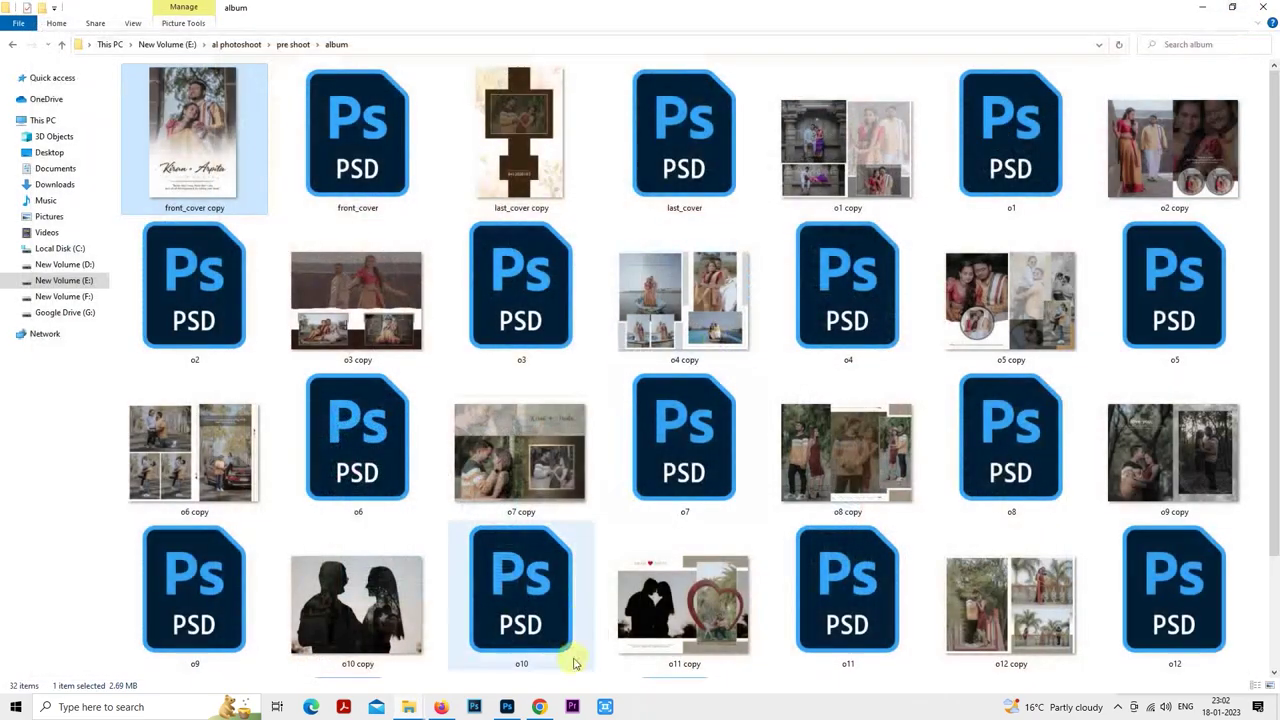
- Return to Photoshop, fit the o12 canvas zoomed out slightly, and start a PDF Presentation
click(507, 707)
key(ctrl+0)
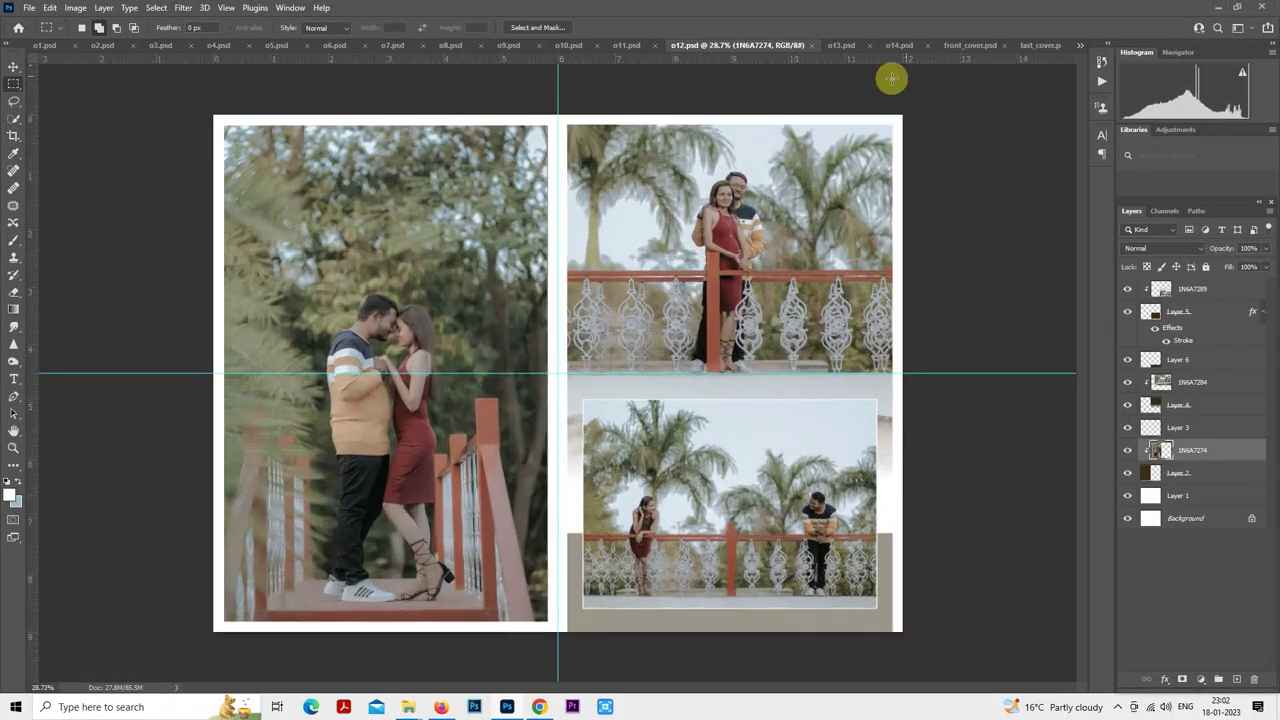
key(ctrl+minus)
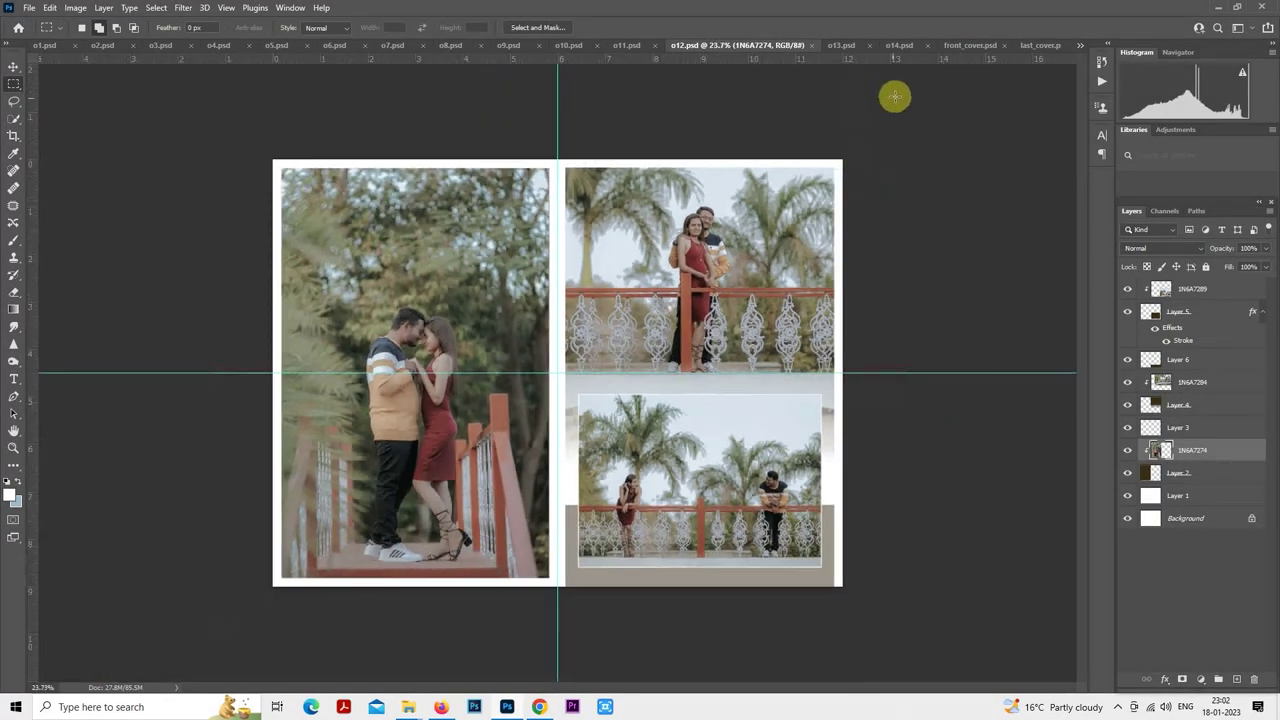
click(30, 12)
mouse_move(114, 346)
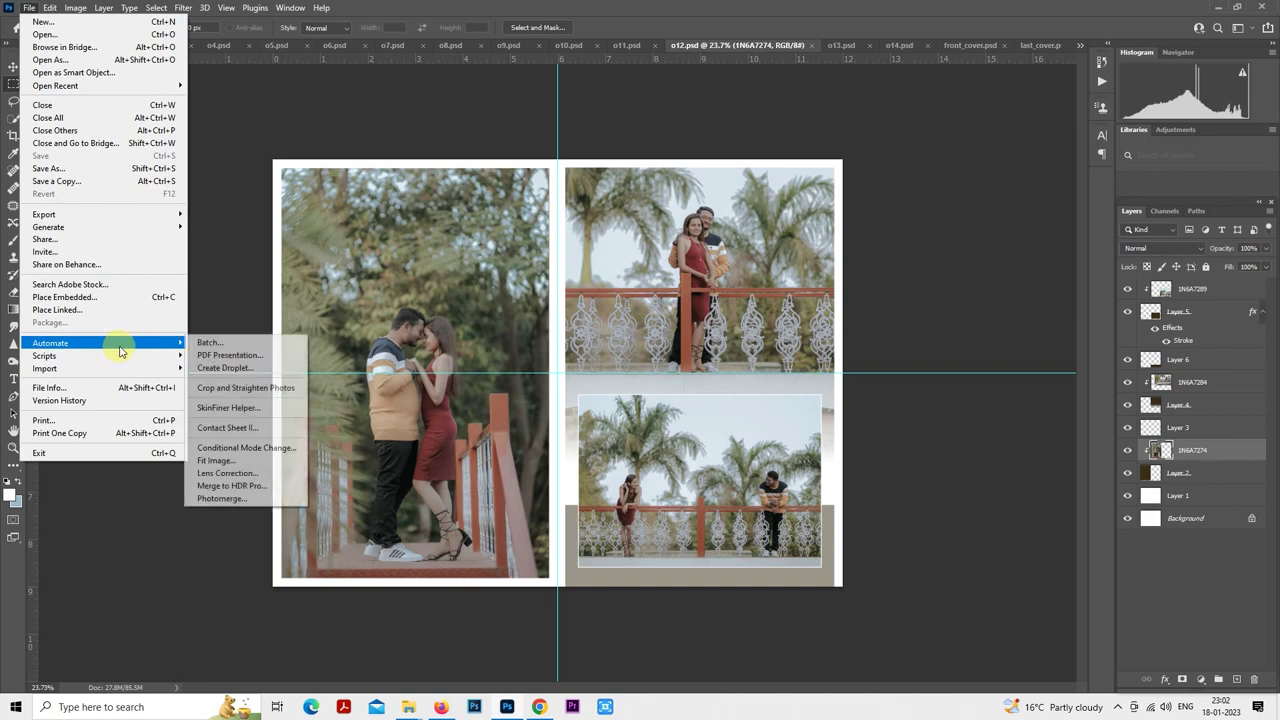
click(212, 355)
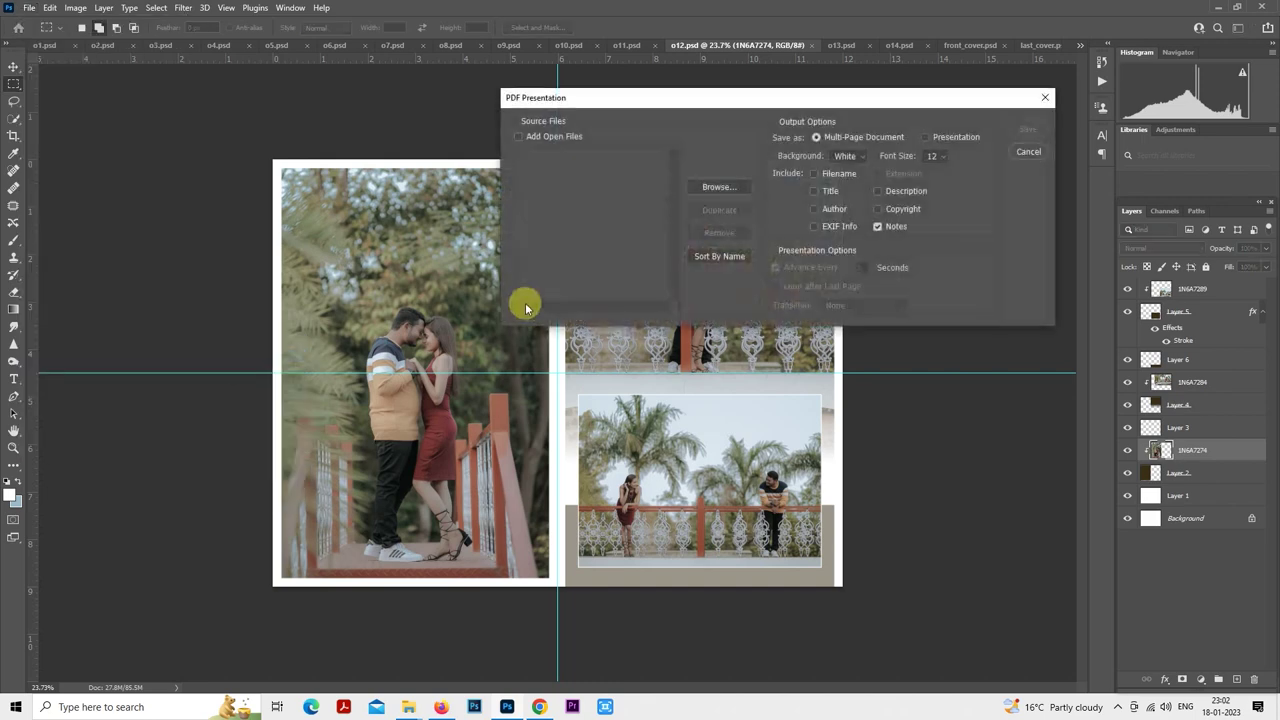
- Browse for sources and select front_cover copy plus o1 through o7 copy
click(725, 188)
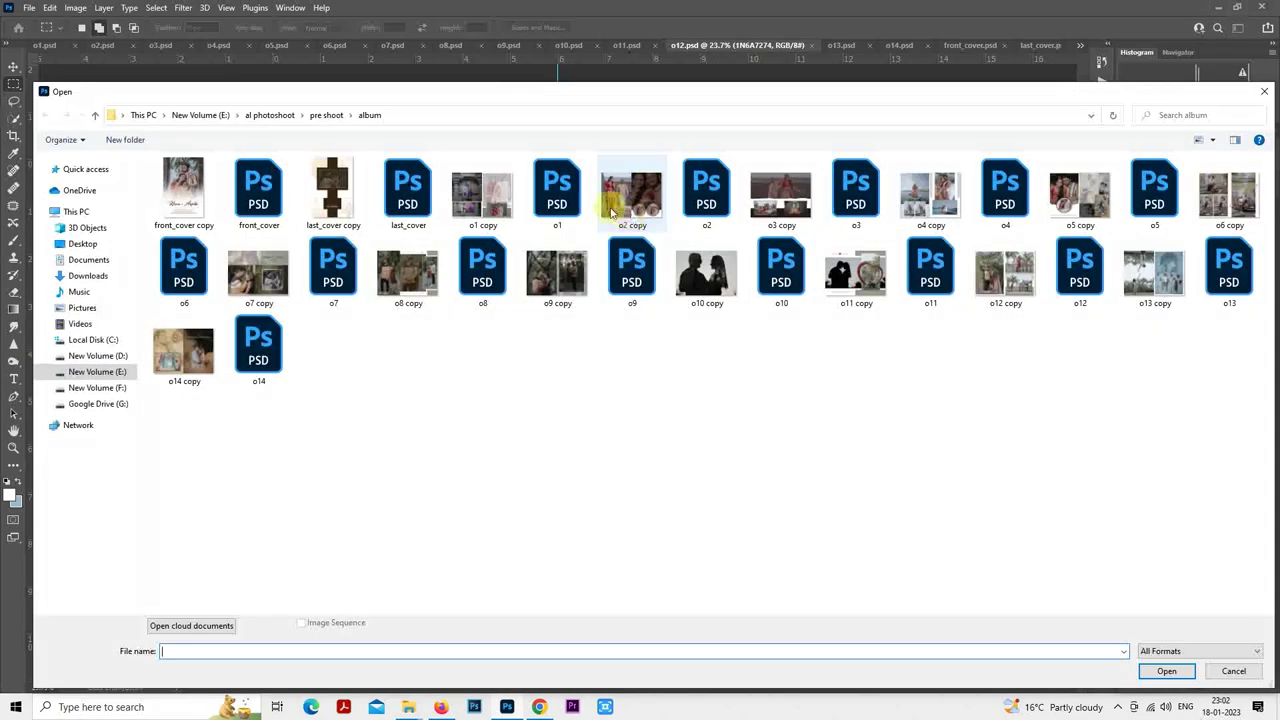
click(183, 192)
ctrl+click(482, 195)
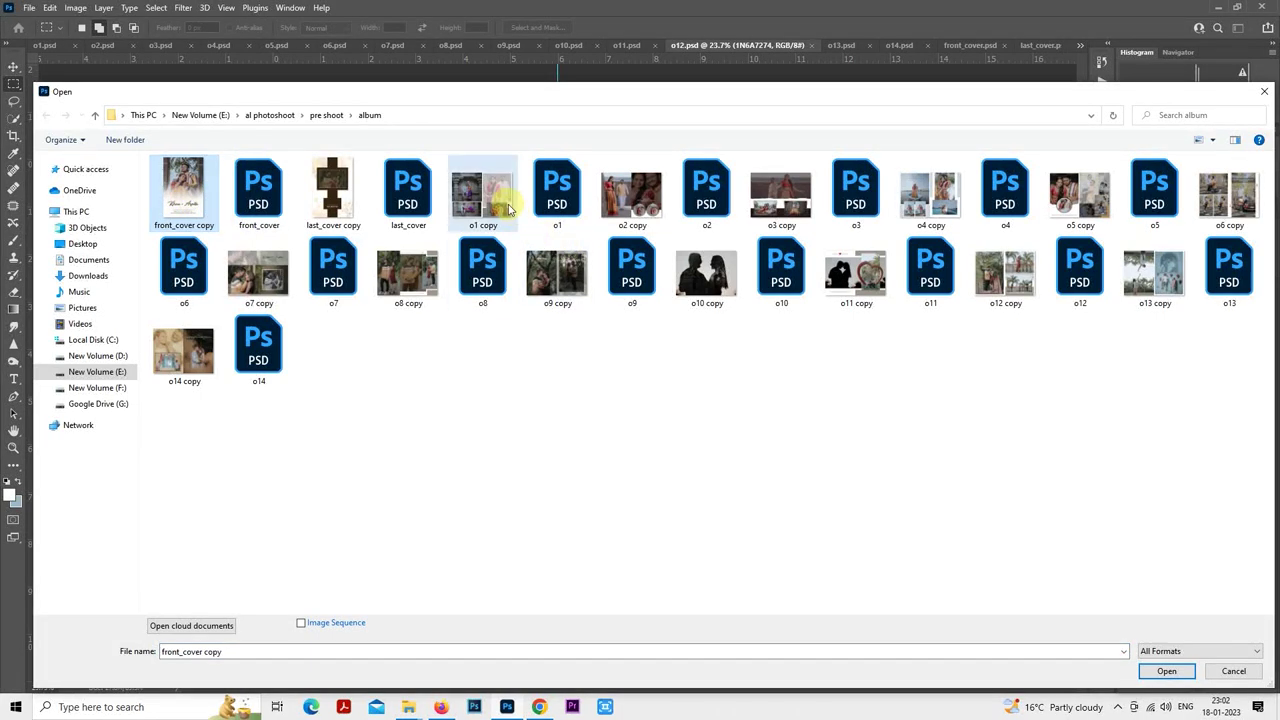
ctrl+click(640, 215)
ctrl+click(781, 200)
ctrl+click(930, 200)
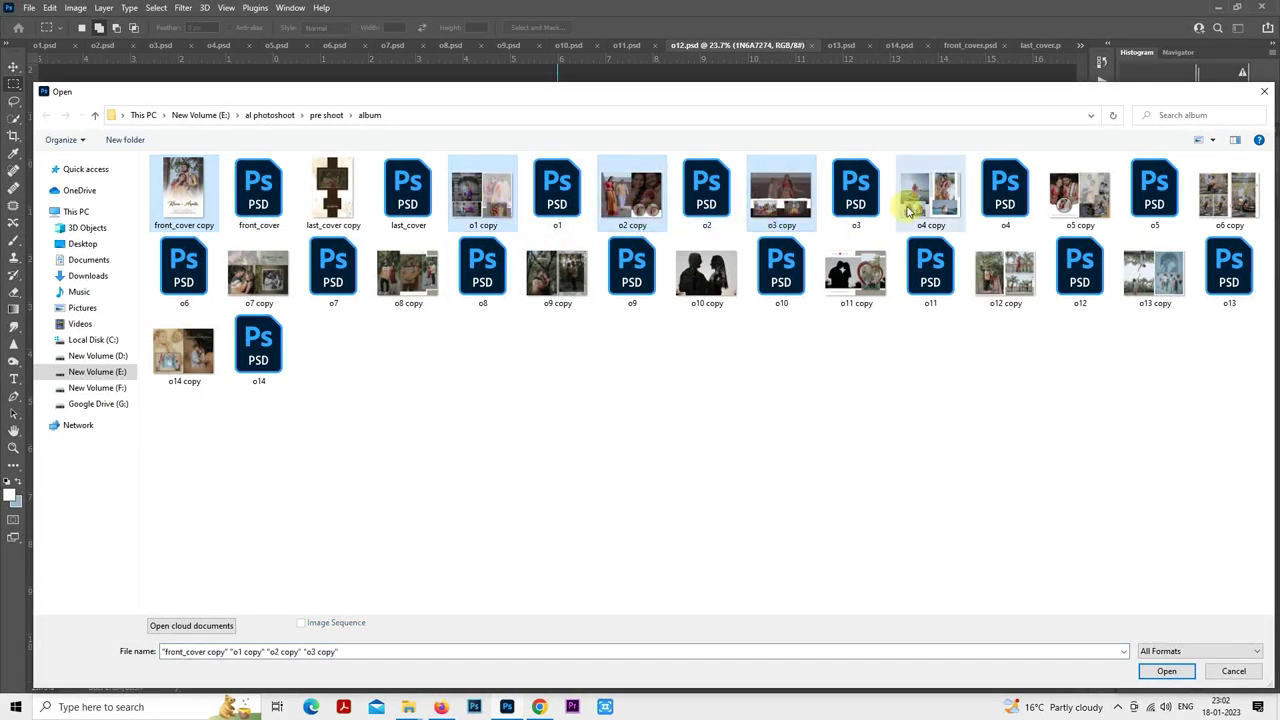
ctrl+click(1068, 205)
ctrl+click(1225, 195)
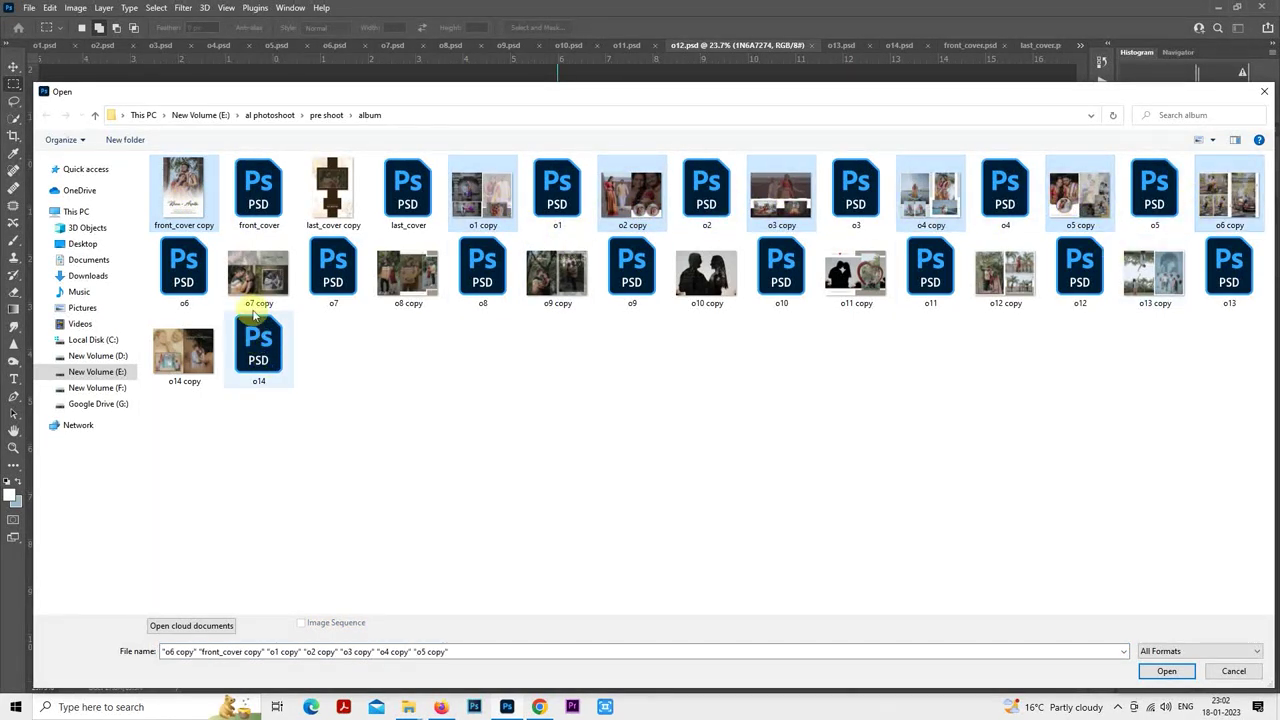
ctrl+click(258, 272)
- Add o8 through o14 copy to the selection and load them as source files
ctrl+click(408, 285)
ctrl+click(558, 295)
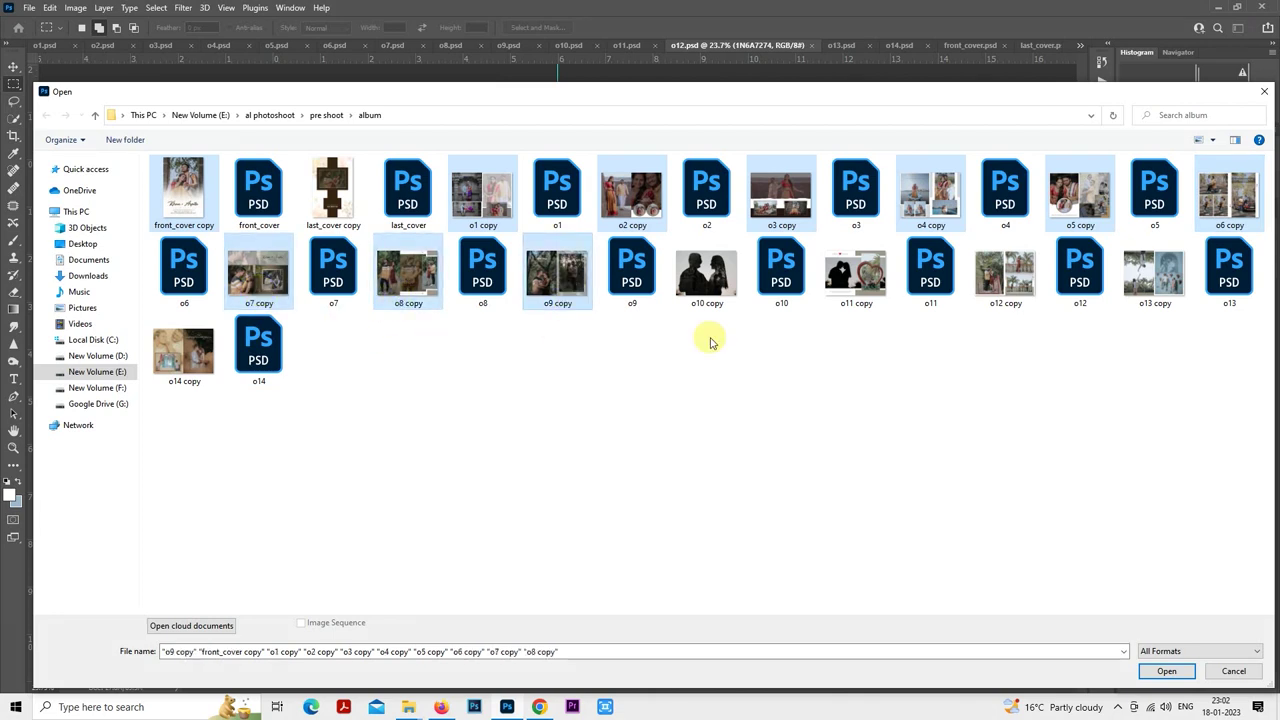
ctrl+click(718, 302)
ctrl+click(851, 280)
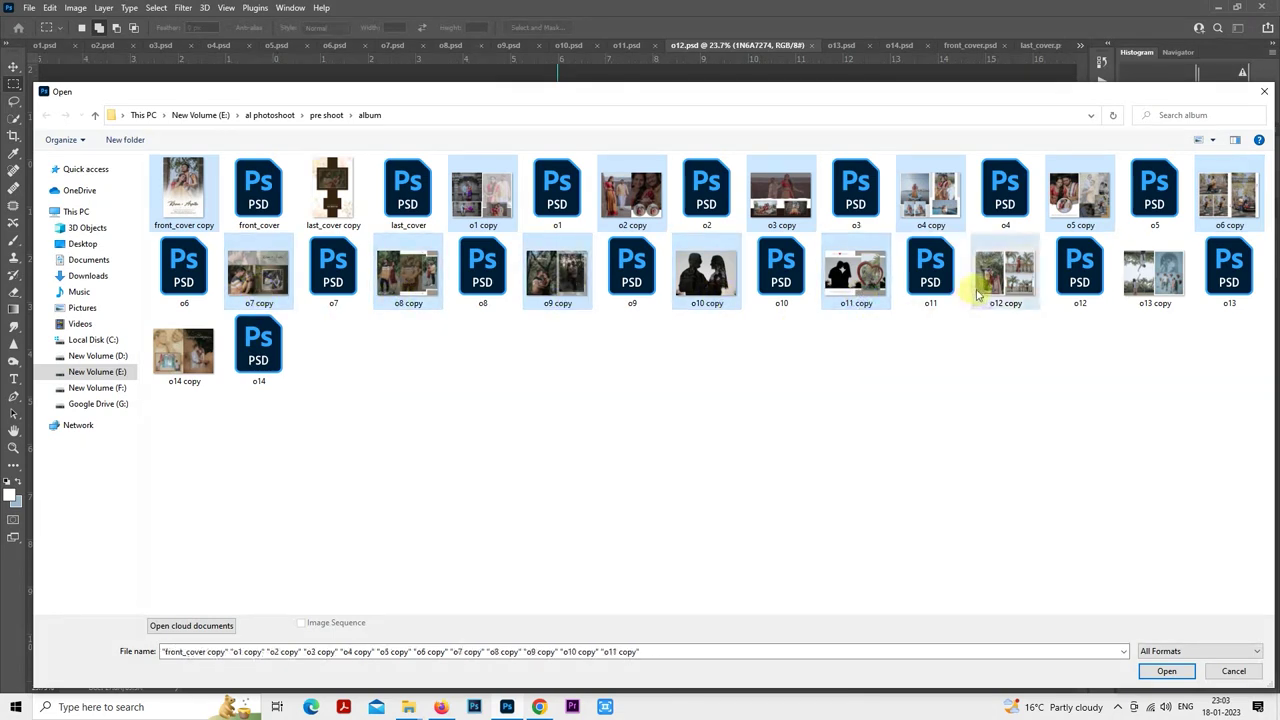
ctrl+click(990, 277)
ctrl+click(1127, 288)
ctrl+click(183, 350)
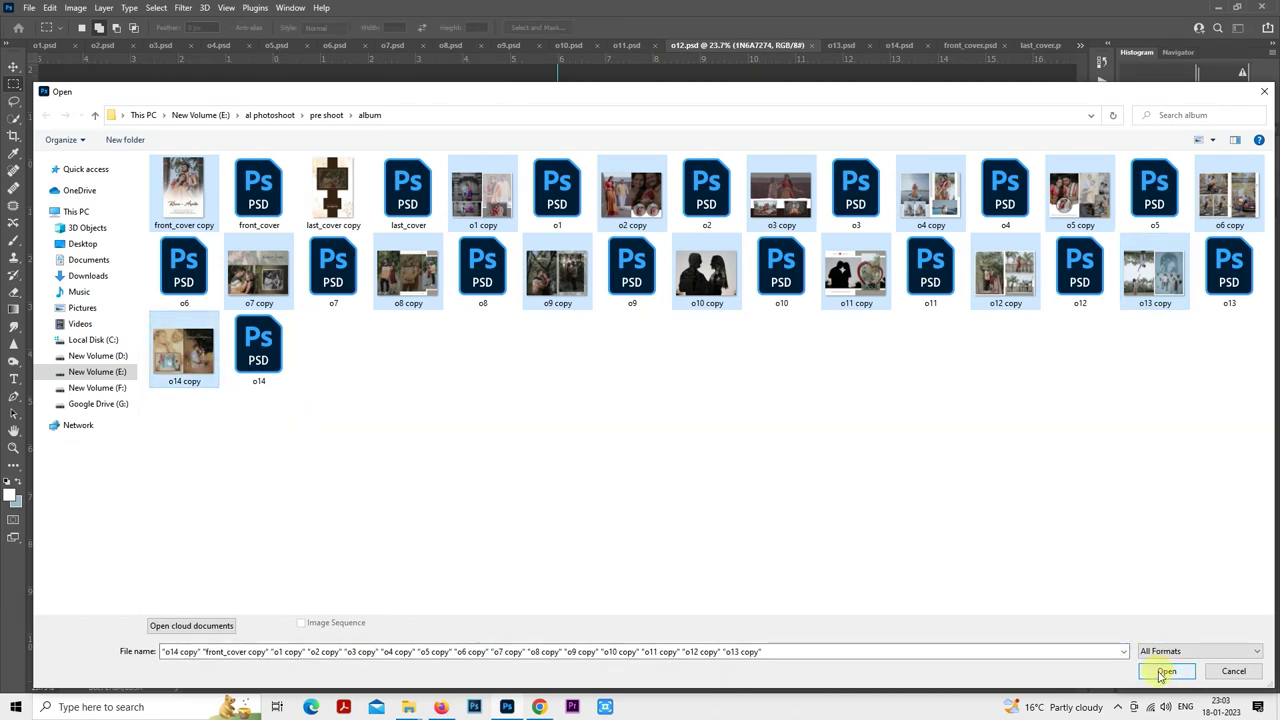
click(1166, 671)
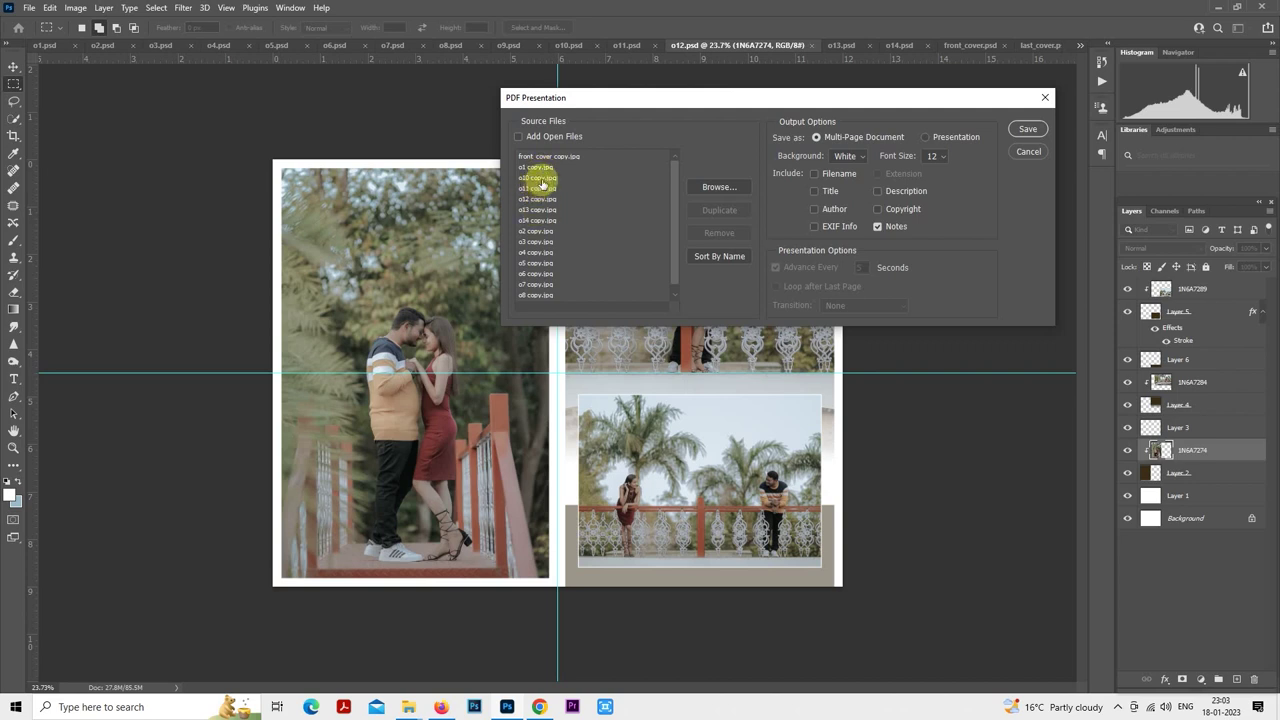
- Reorder the source files to run front_cover copy, then o1 through o14 copy, and save
drag(540, 178, 571, 268)
drag(543, 177, 571, 249)
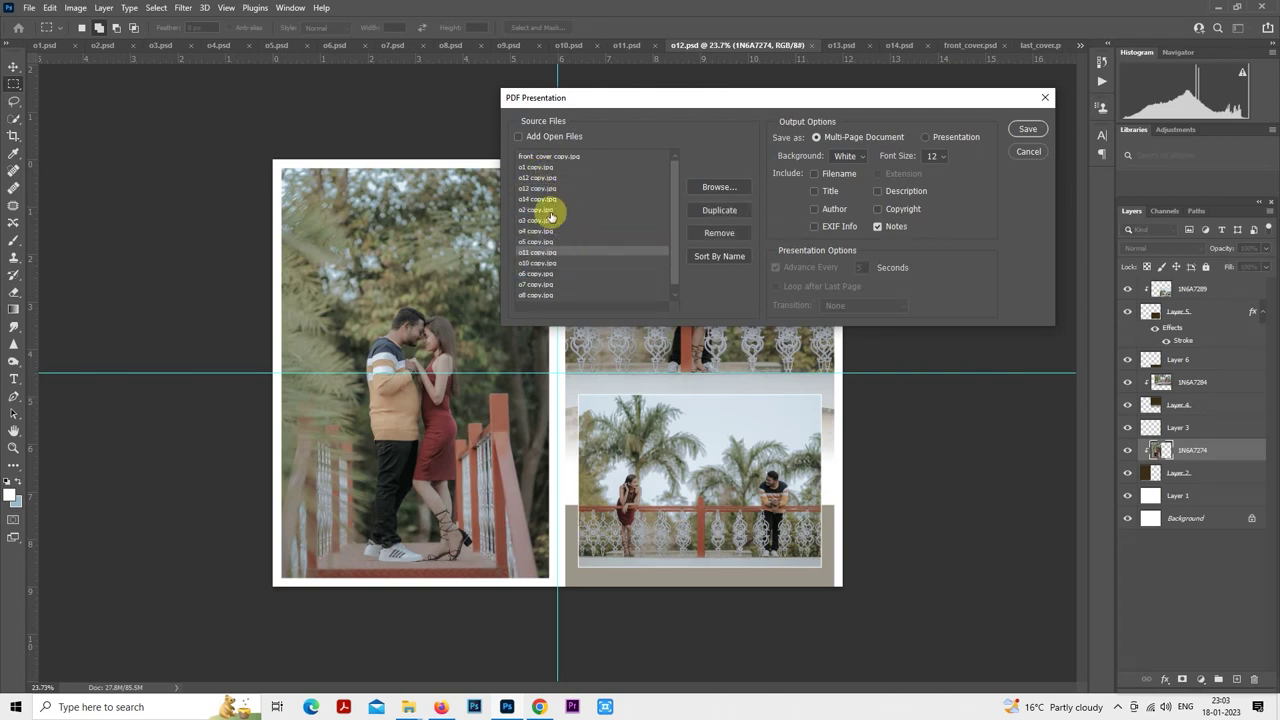
drag(543, 177, 571, 266)
drag(543, 189, 562, 213)
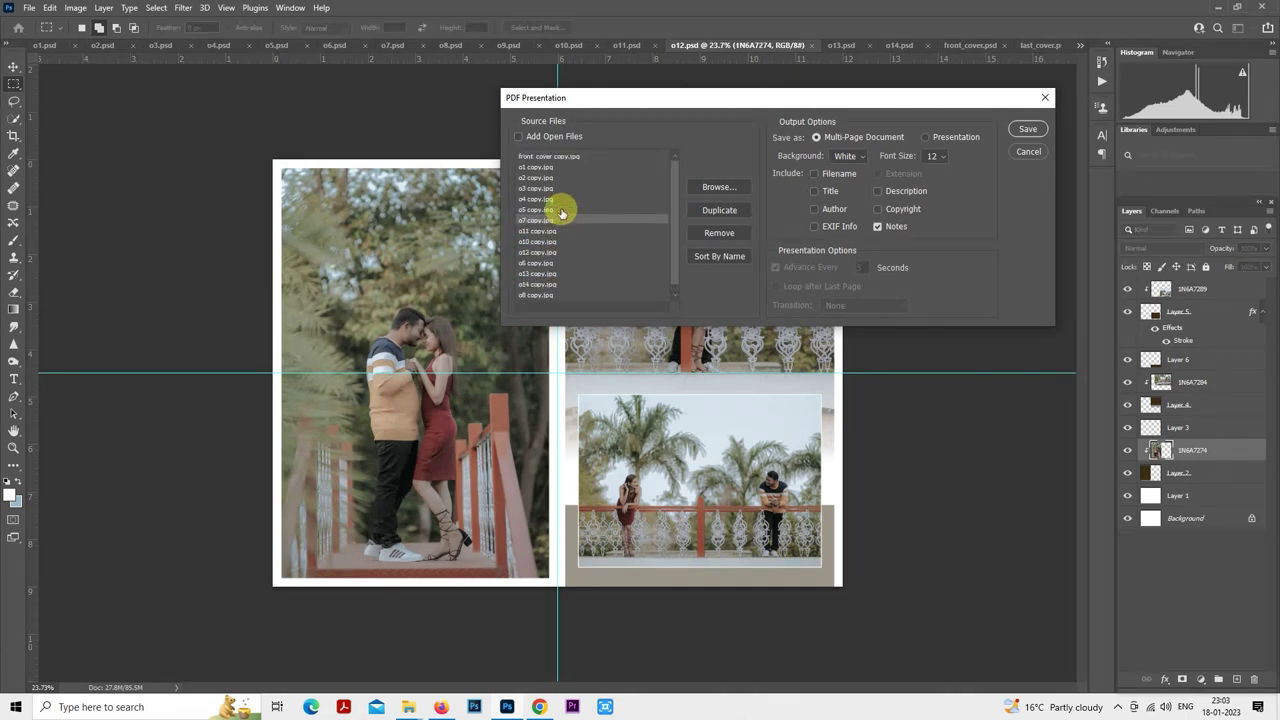
drag(545, 297, 570, 224)
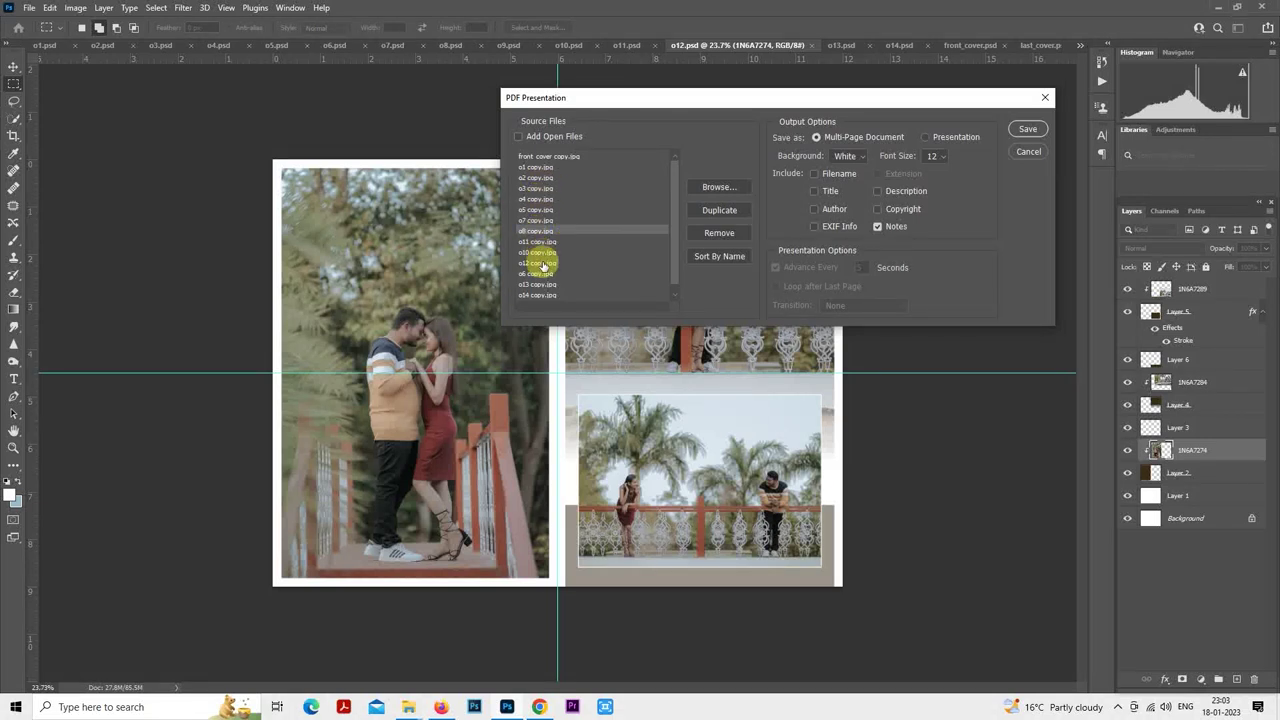
drag(542, 278, 565, 216)
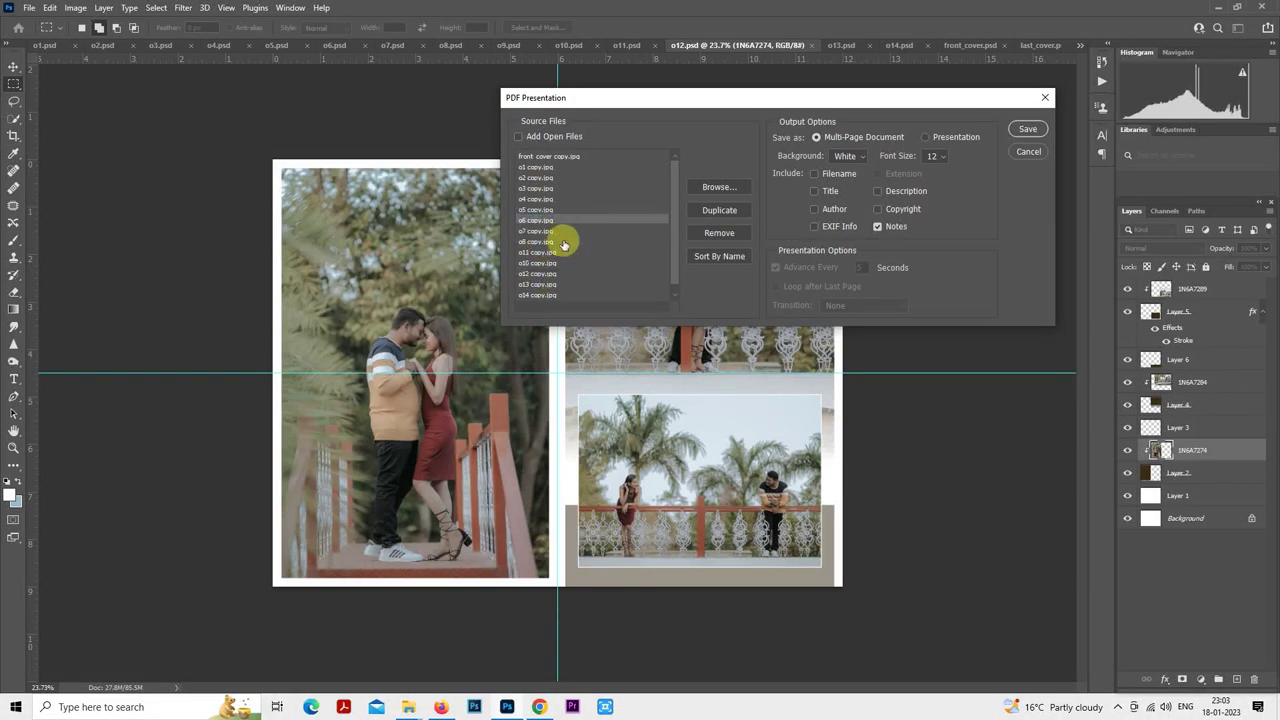
scroll(548, 256, down, 1)
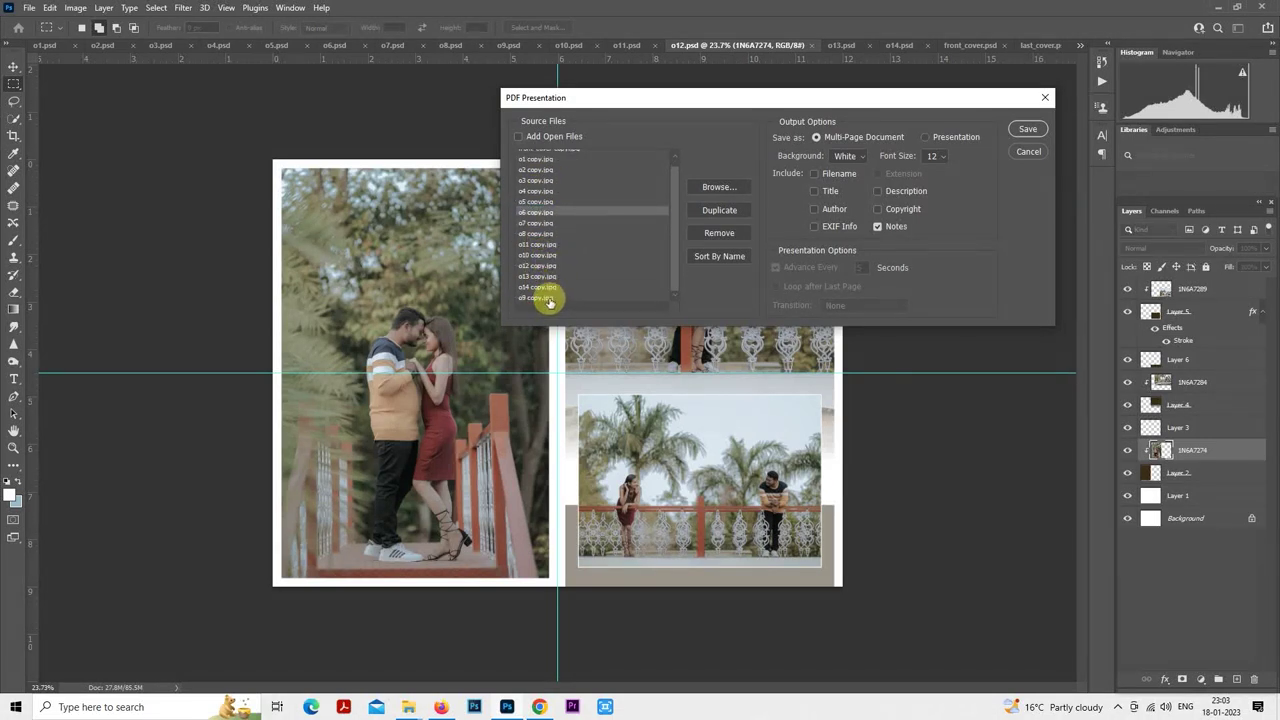
drag(549, 300, 571, 249)
scroll(529, 175, up, 1)
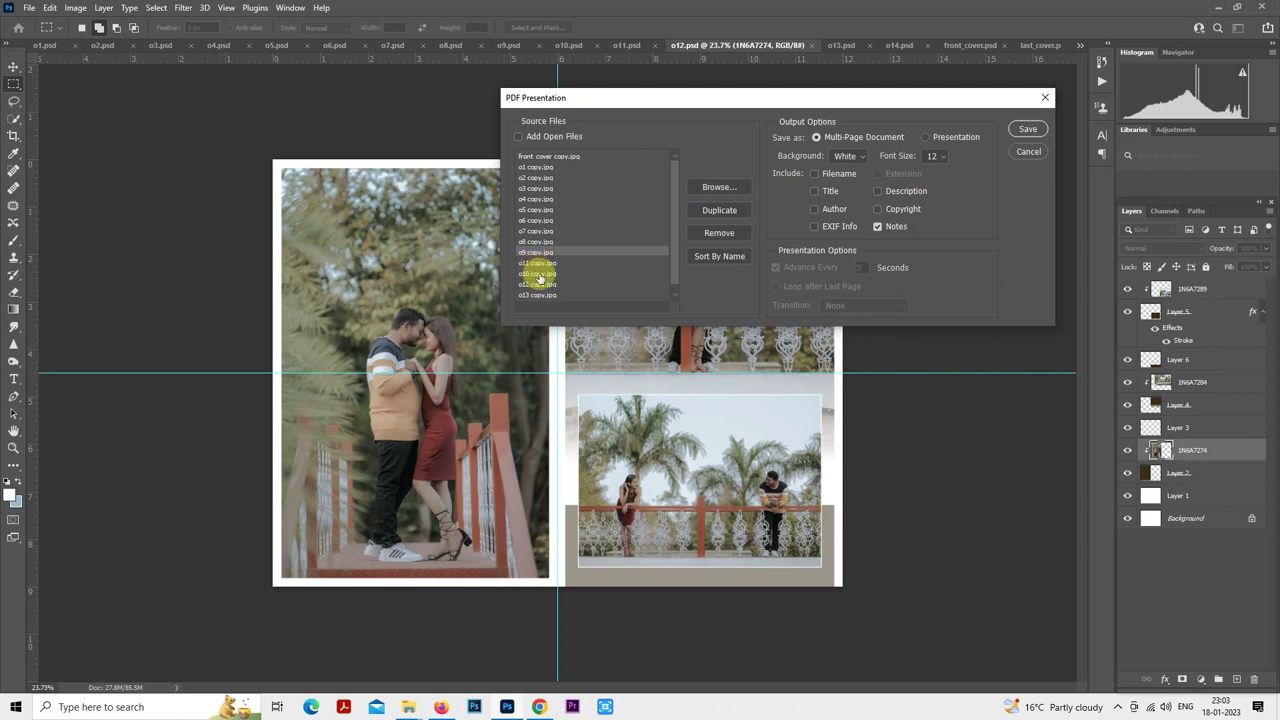
mouse_move(538, 279)
mouse_down()
mouse_move(542, 264)
mouse_move(536, 284)
mouse_up()
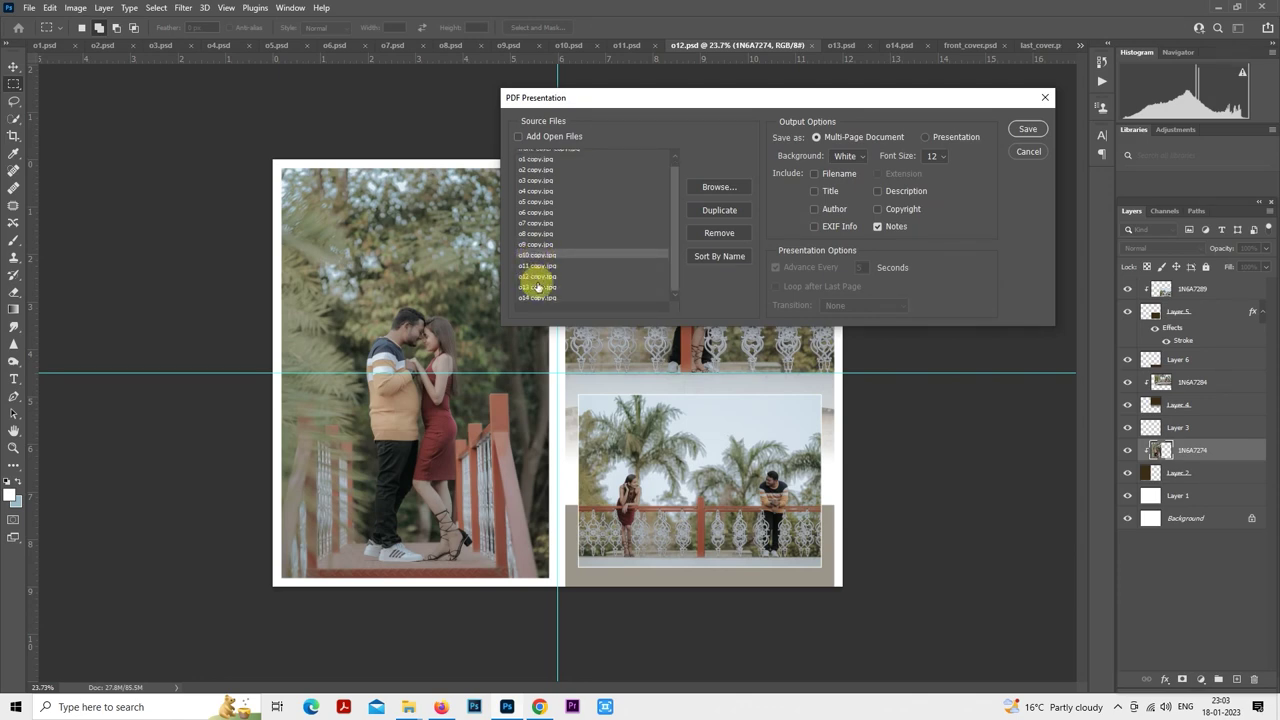
click(1015, 133)
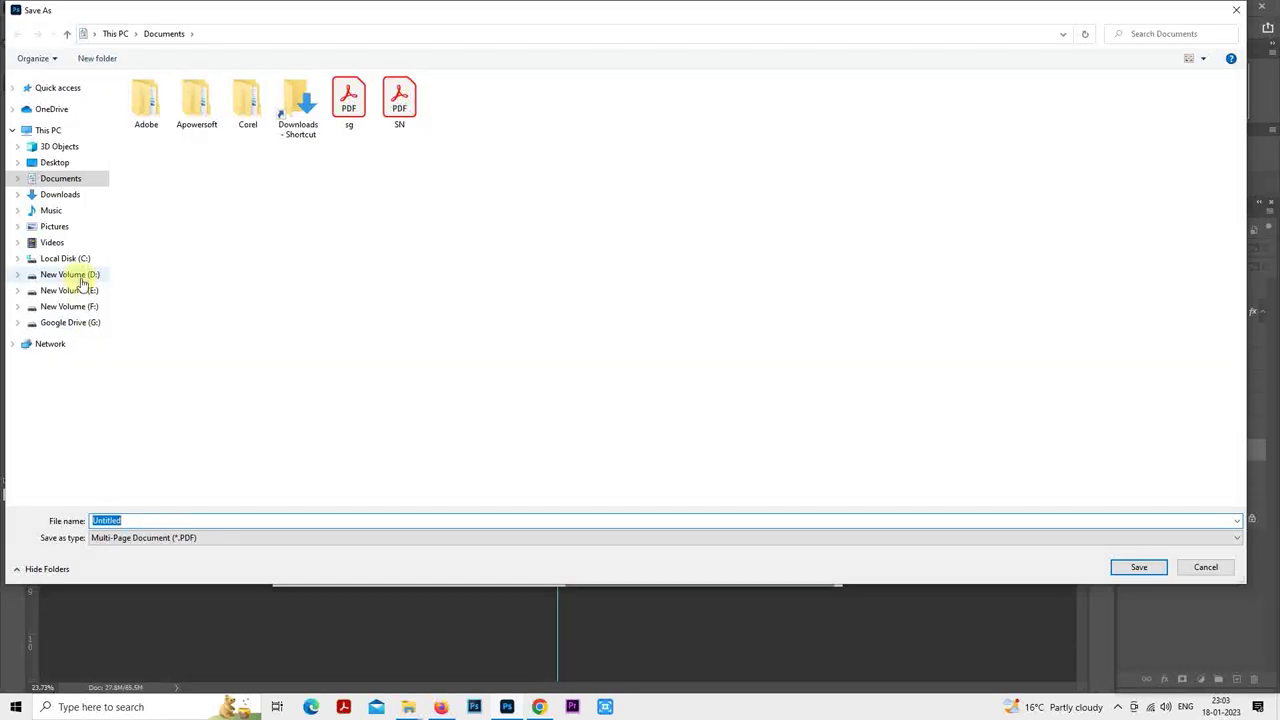
- Save the PDF to E: > al photoshoot > pre shoot > album, named after the couple
click(84, 290)
double_click(757, 184)
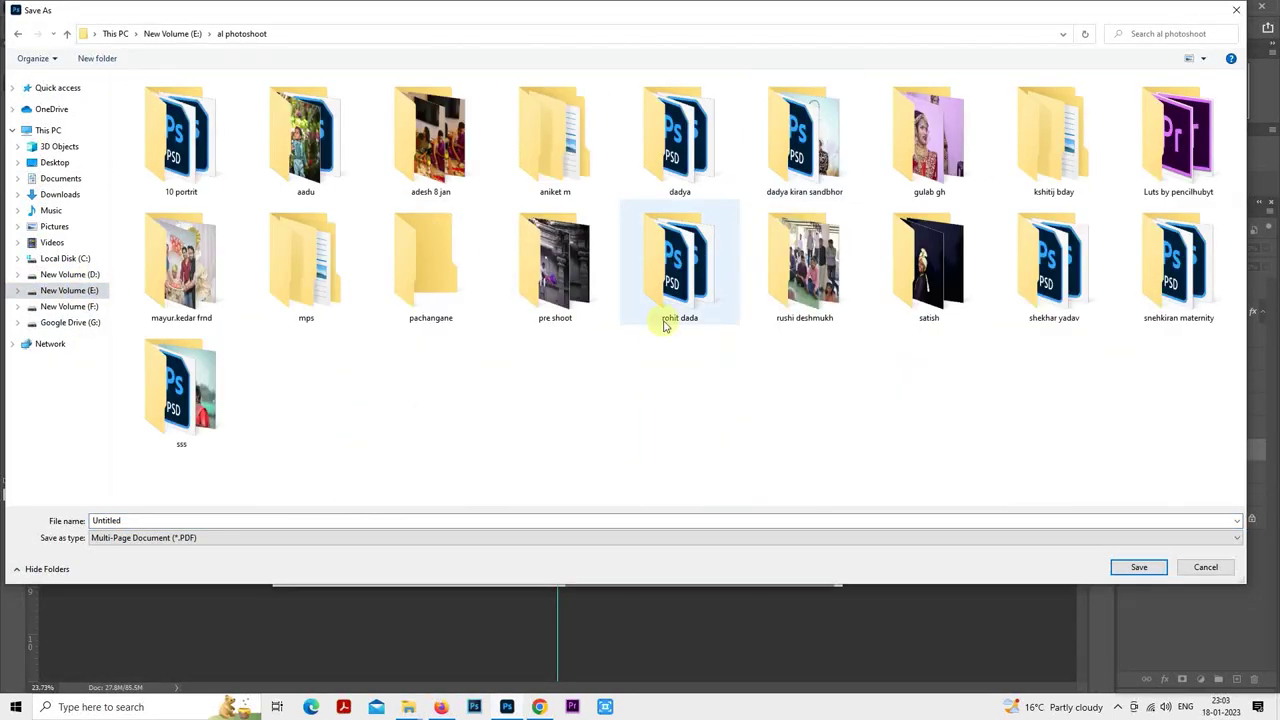
double_click(578, 310)
double_click(160, 118)
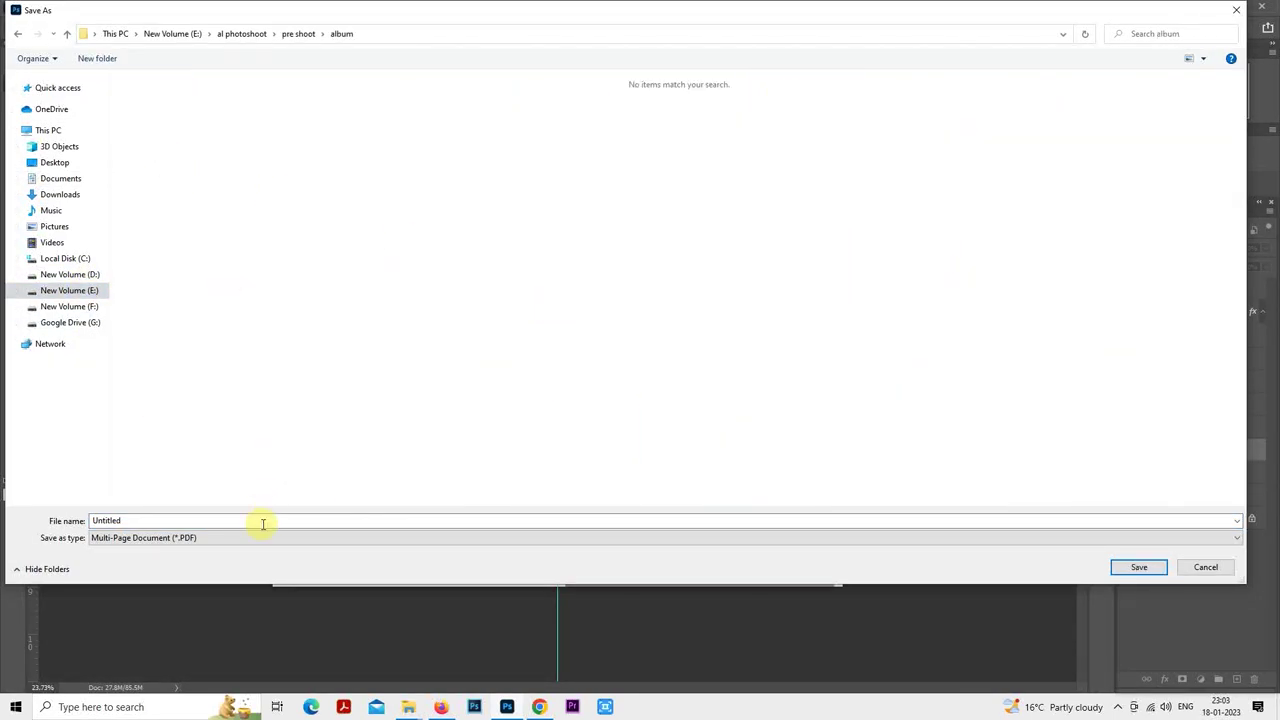
double_click(268, 520)
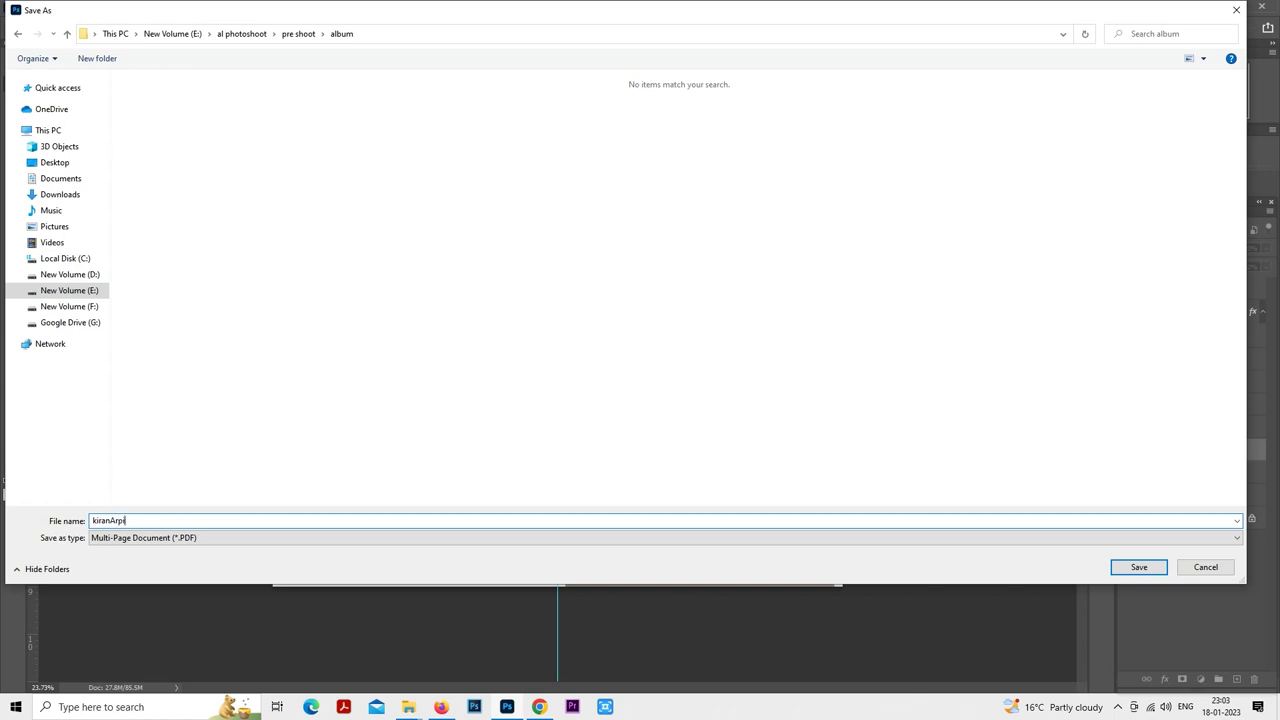
click(1118, 577)
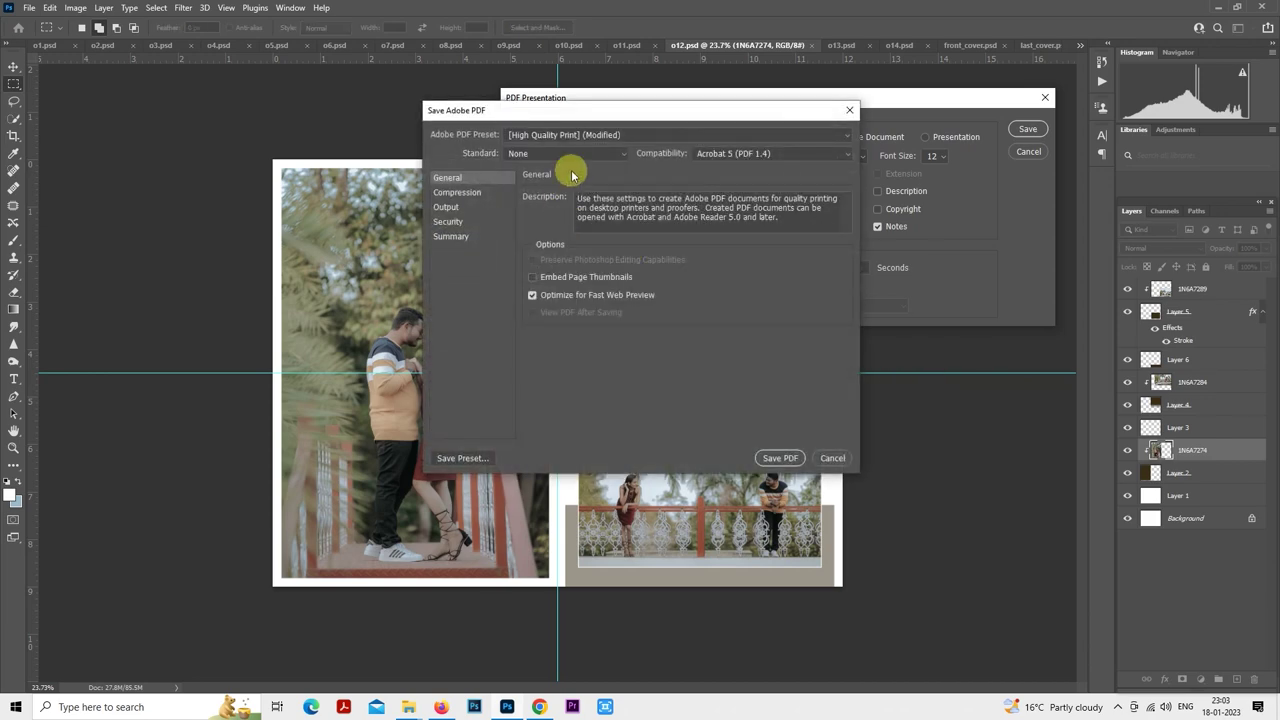
- Apply the Smallest File Size PDF preset, review Compression, and save the album PDF
click(543, 140)
click(535, 207)
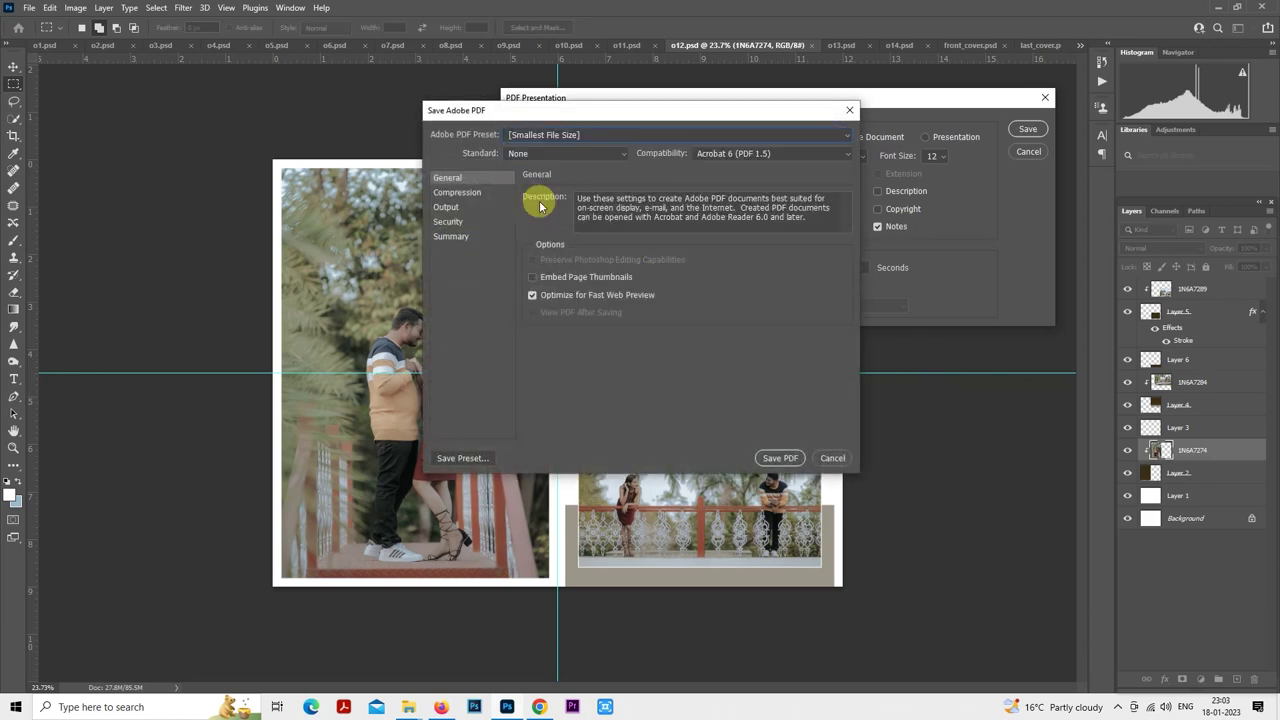
click(475, 195)
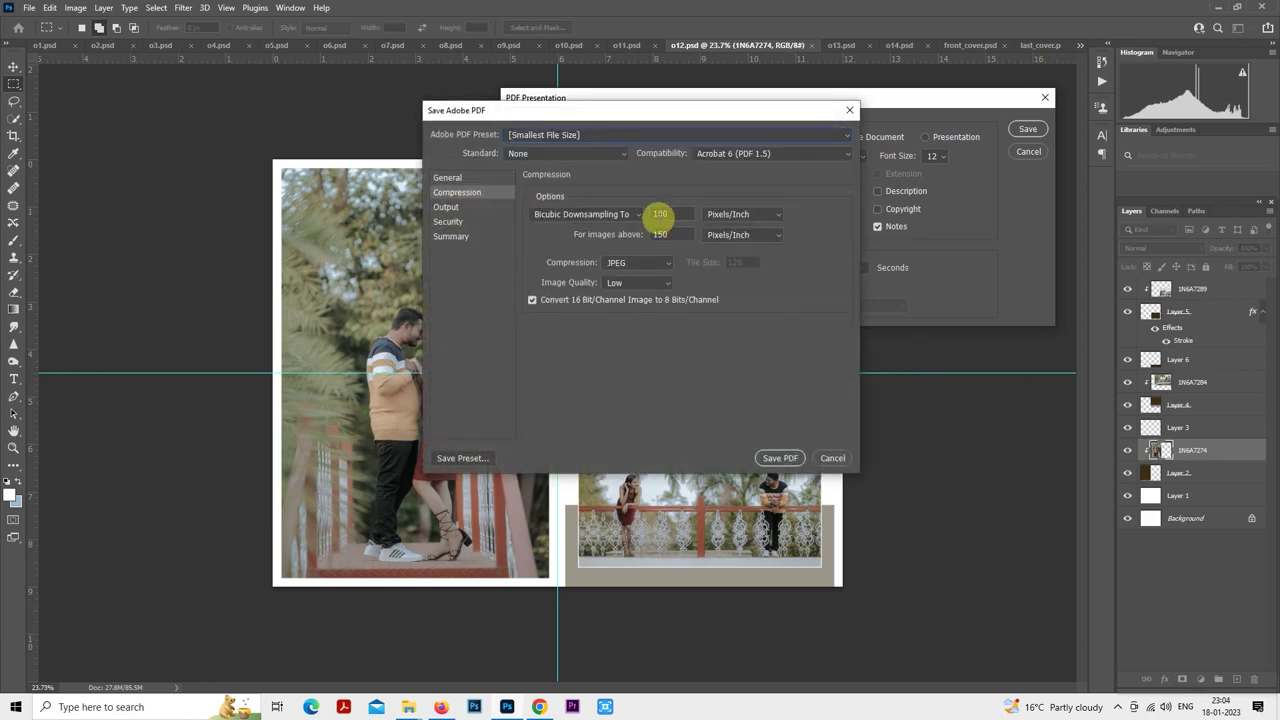
click(779, 459)
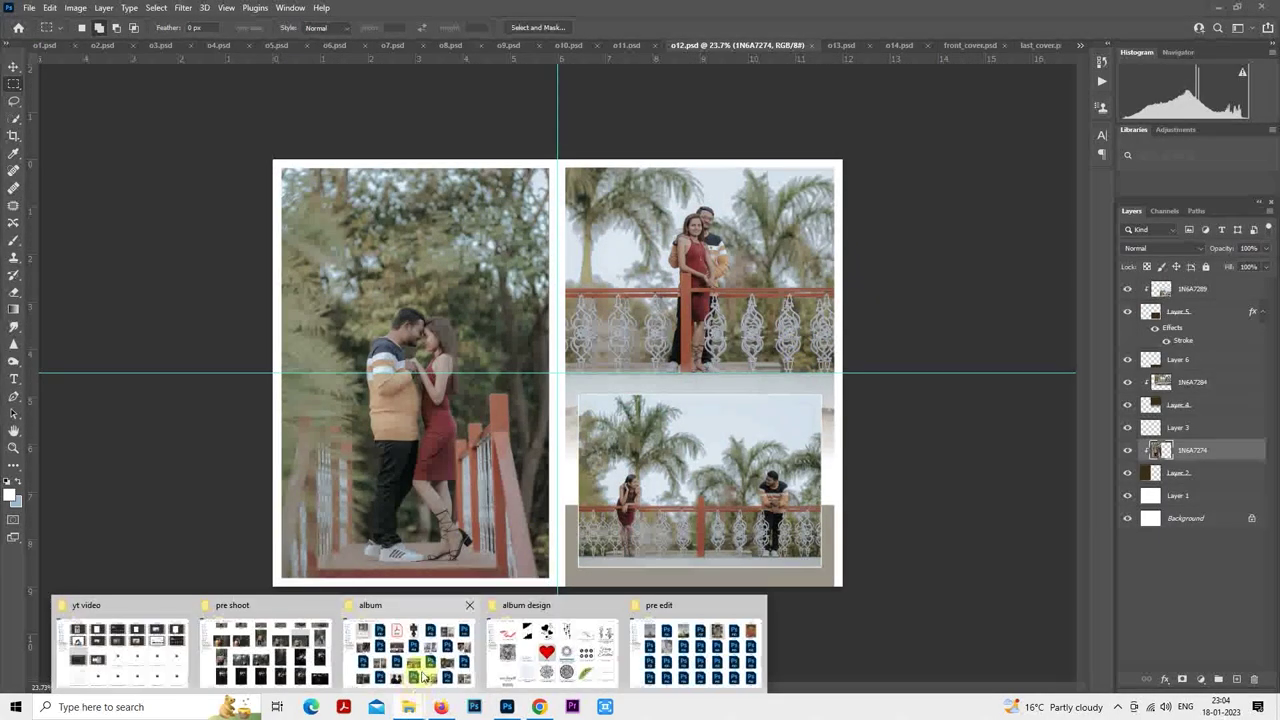
- Open the newly saved album PDF from the album folder in Acrobat, maximized
click(424, 678)
double_click(540, 175)
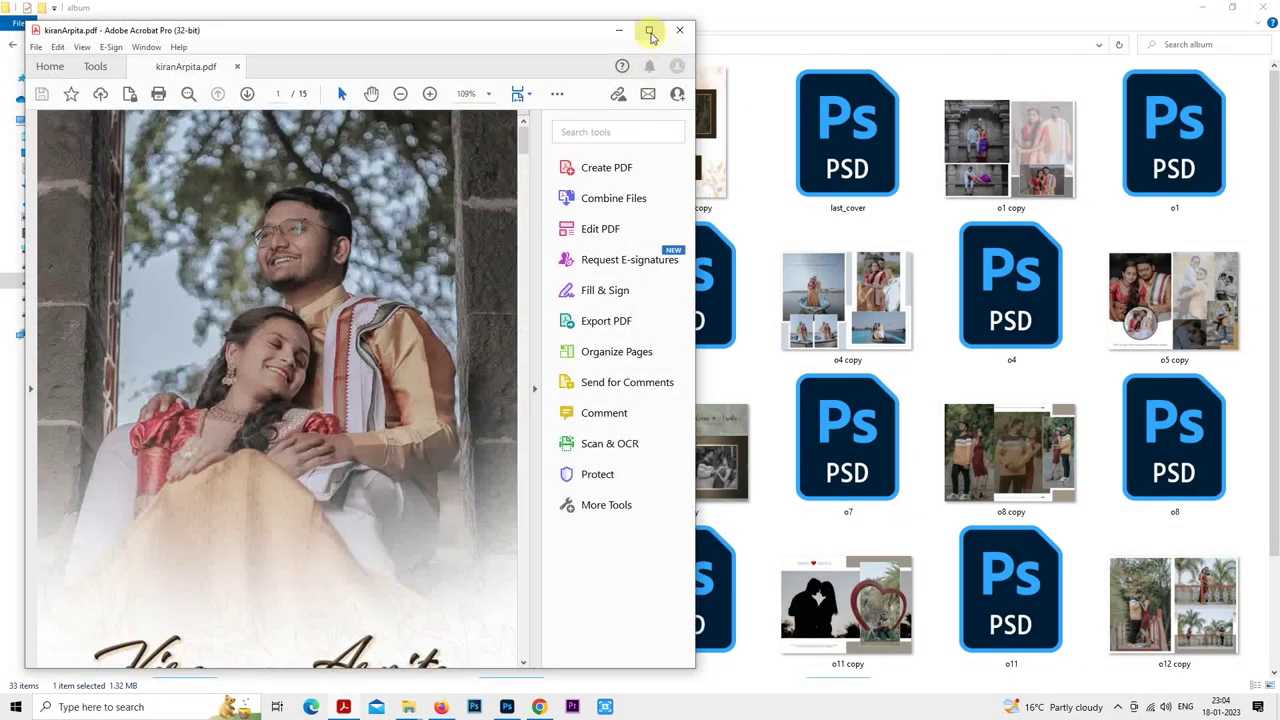
click(650, 31)
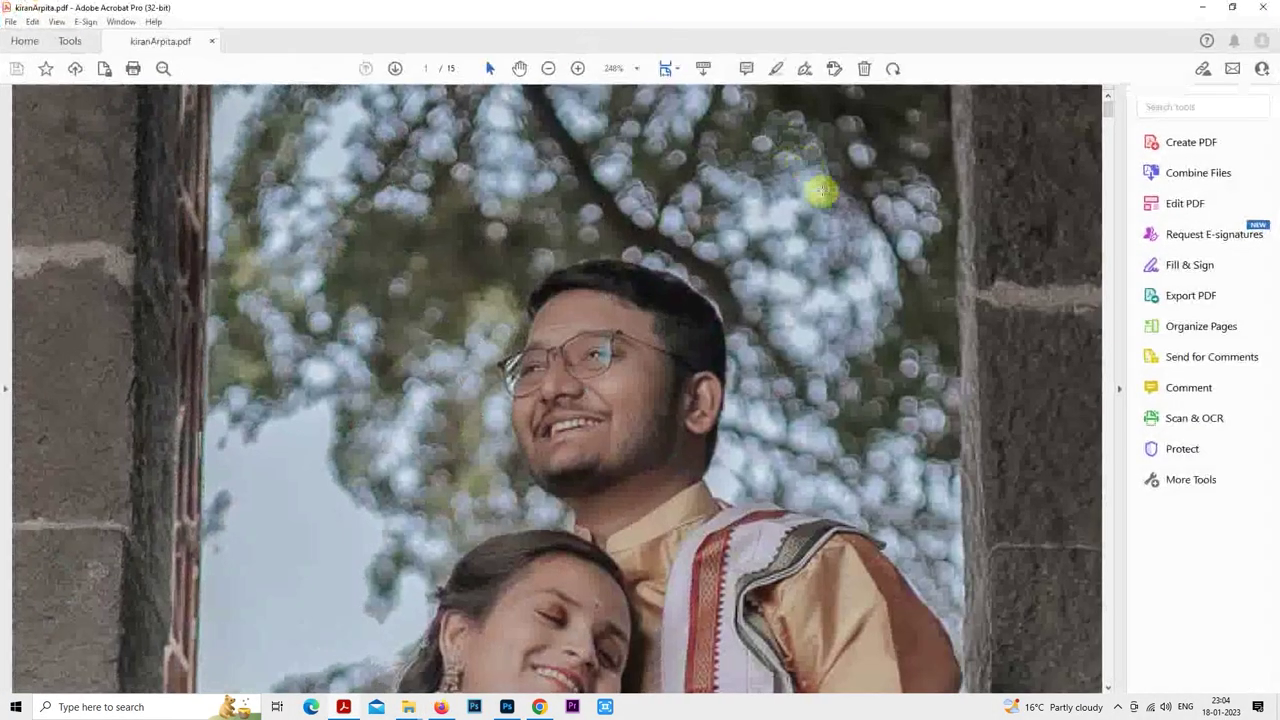
- Page through all 15 pages to the last spread, then close Acrobat
scroll(714, 334, down, 3)
scroll(716, 334, down, 10)
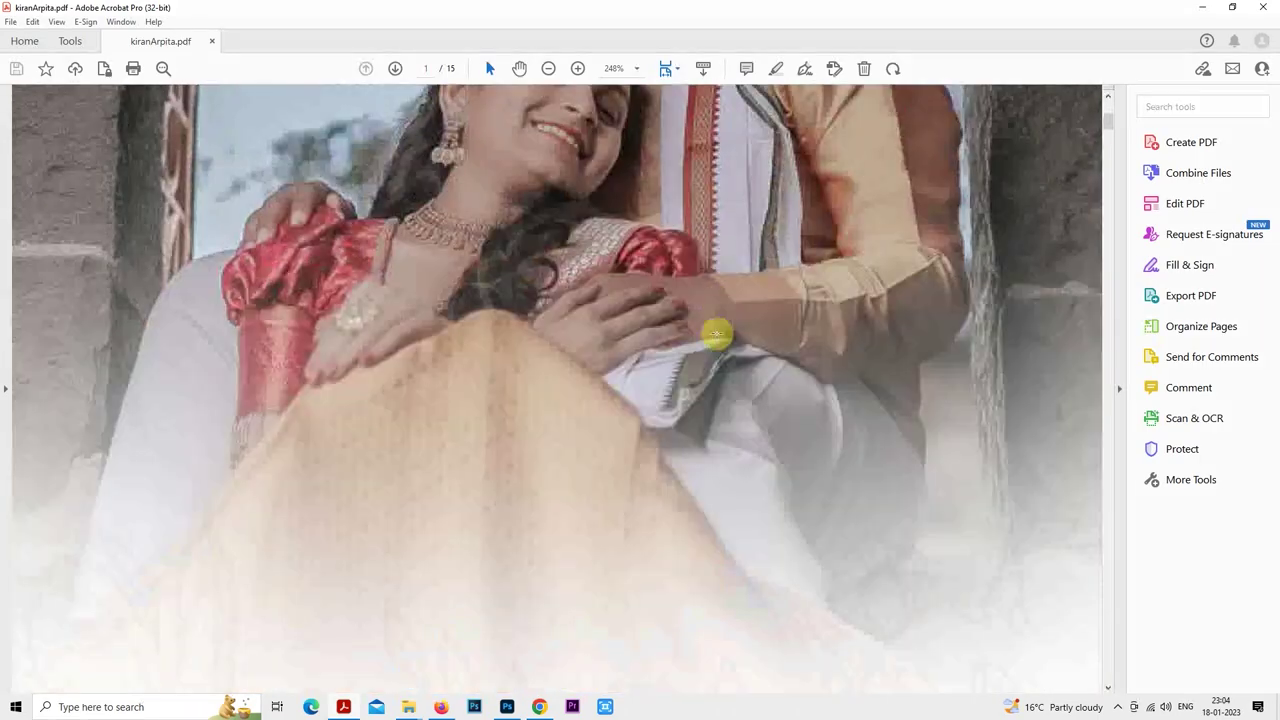
scroll(710, 388, down, 2)
scroll(710, 388, down, 7)
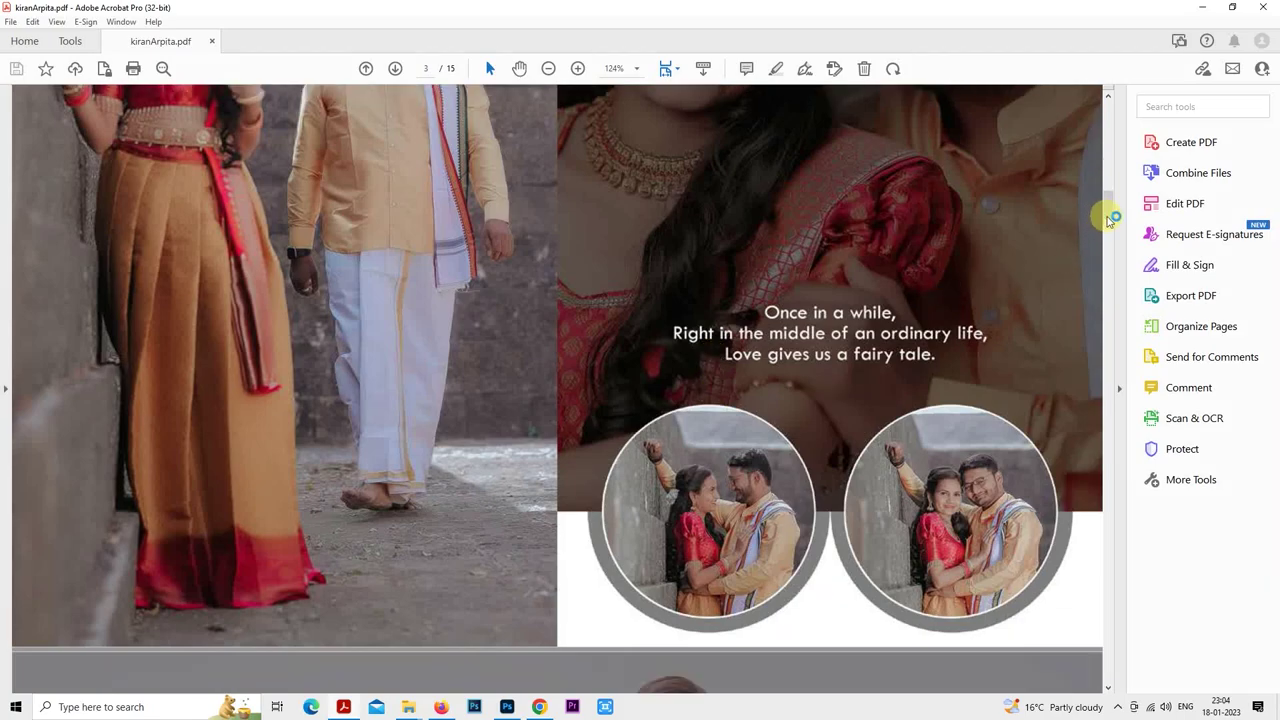
drag(1108, 218, 1127, 673)
scroll(880, 480, down, 1)
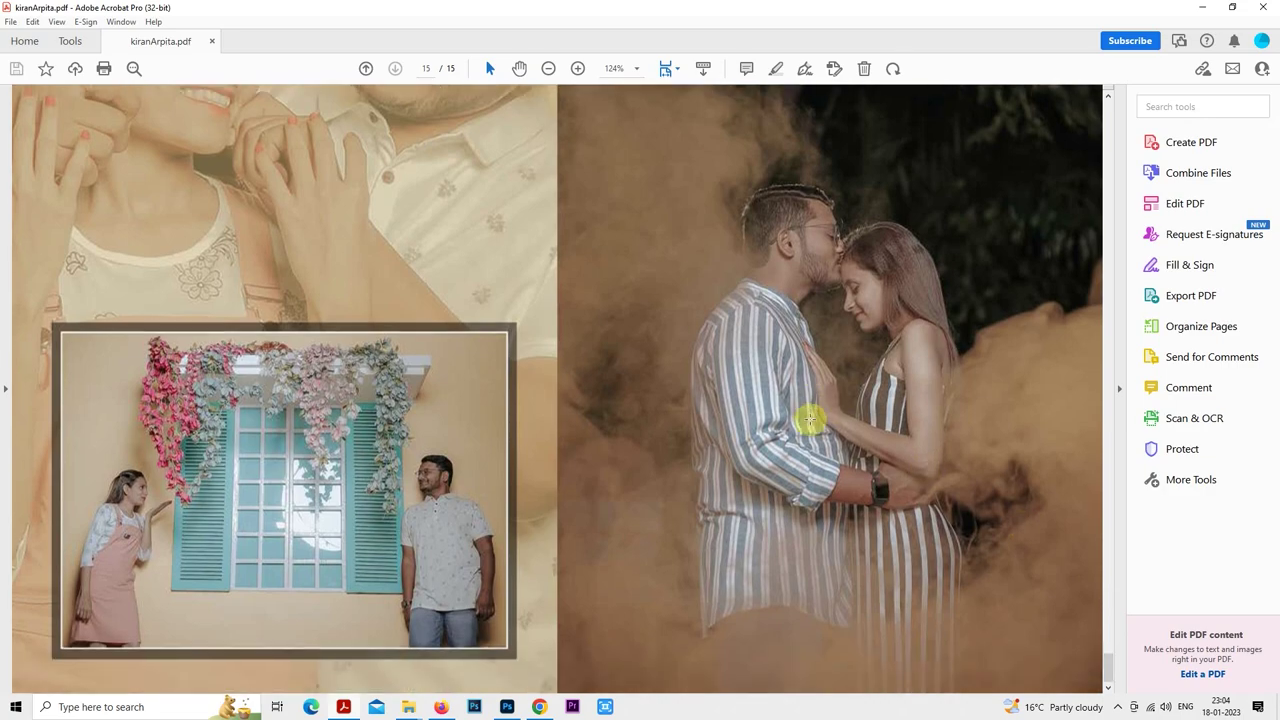
click(1260, 6)
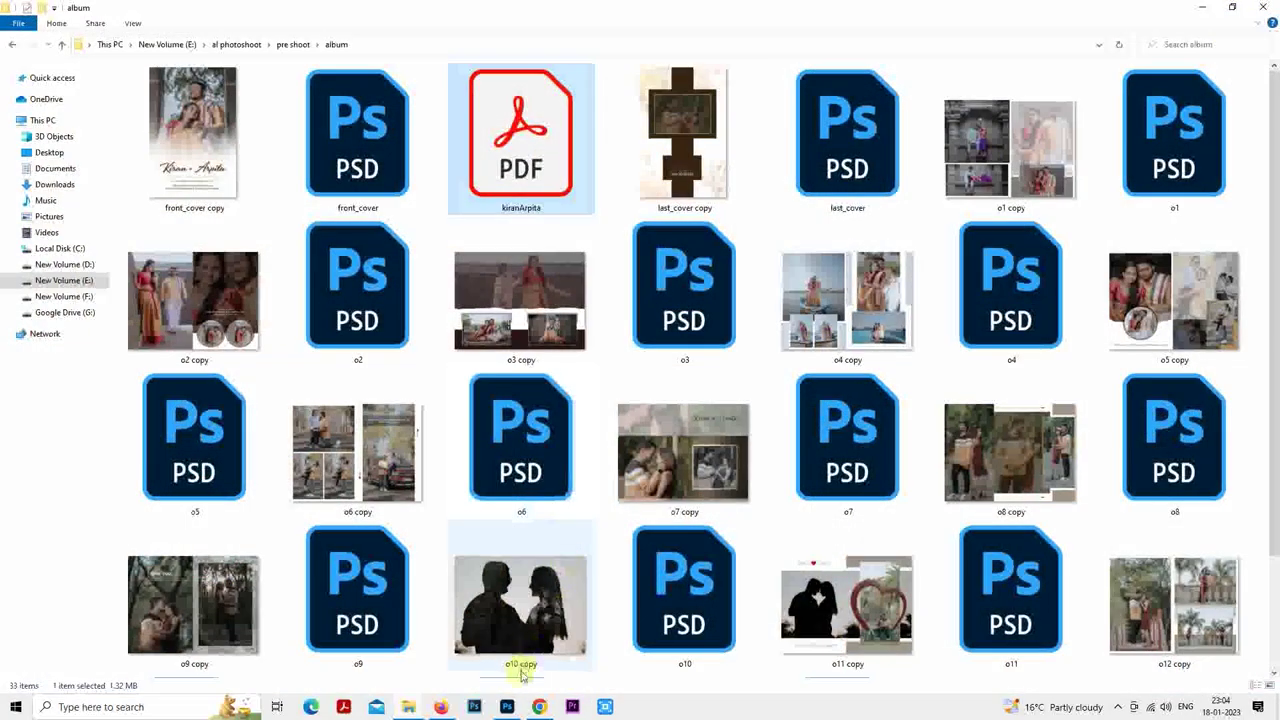
- Return to last_cover.psd in Photoshop, zooming and panning to center the contact-number panel
click(508, 706)
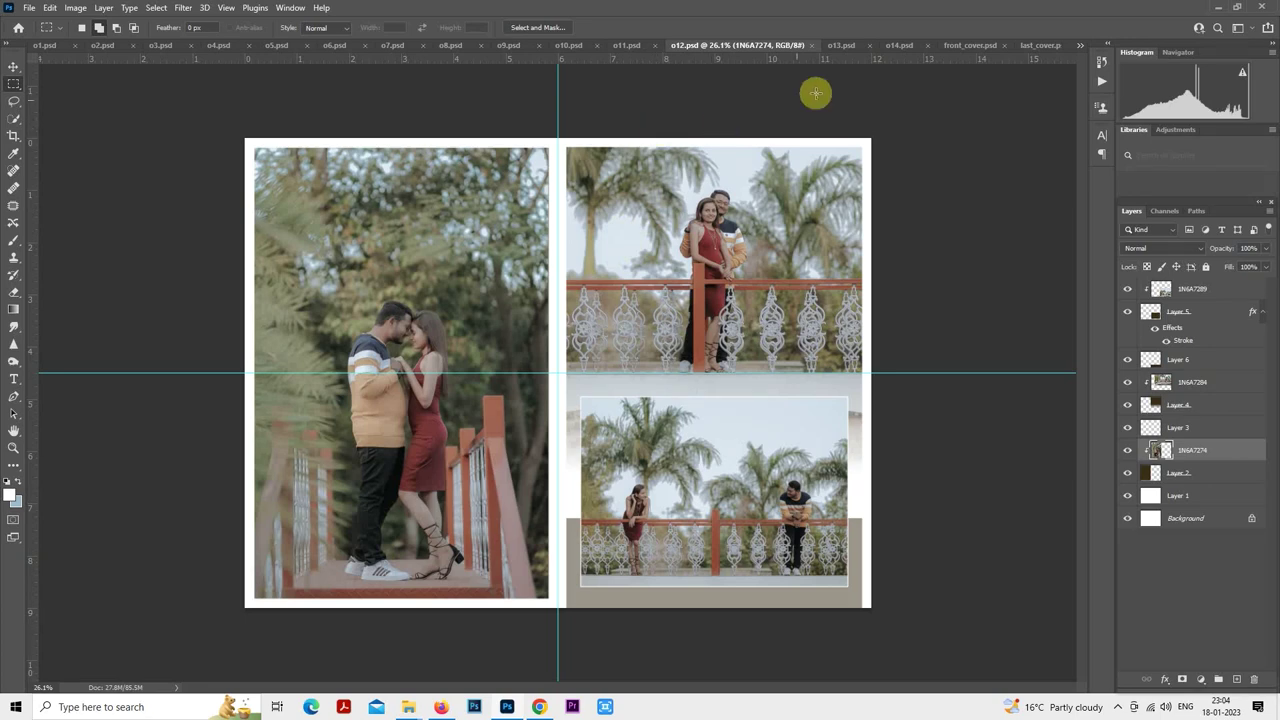
click(1025, 46)
scroll(543, 523, up, 8)
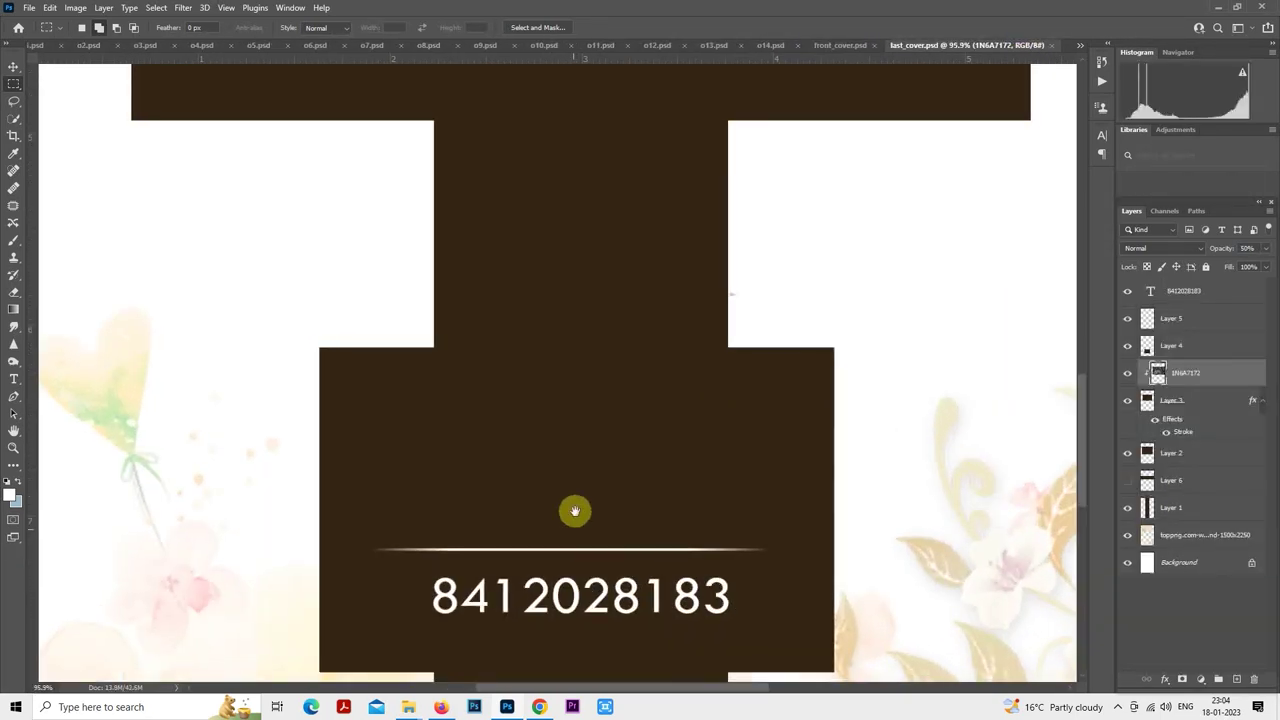
drag(575, 511, 583, 320)
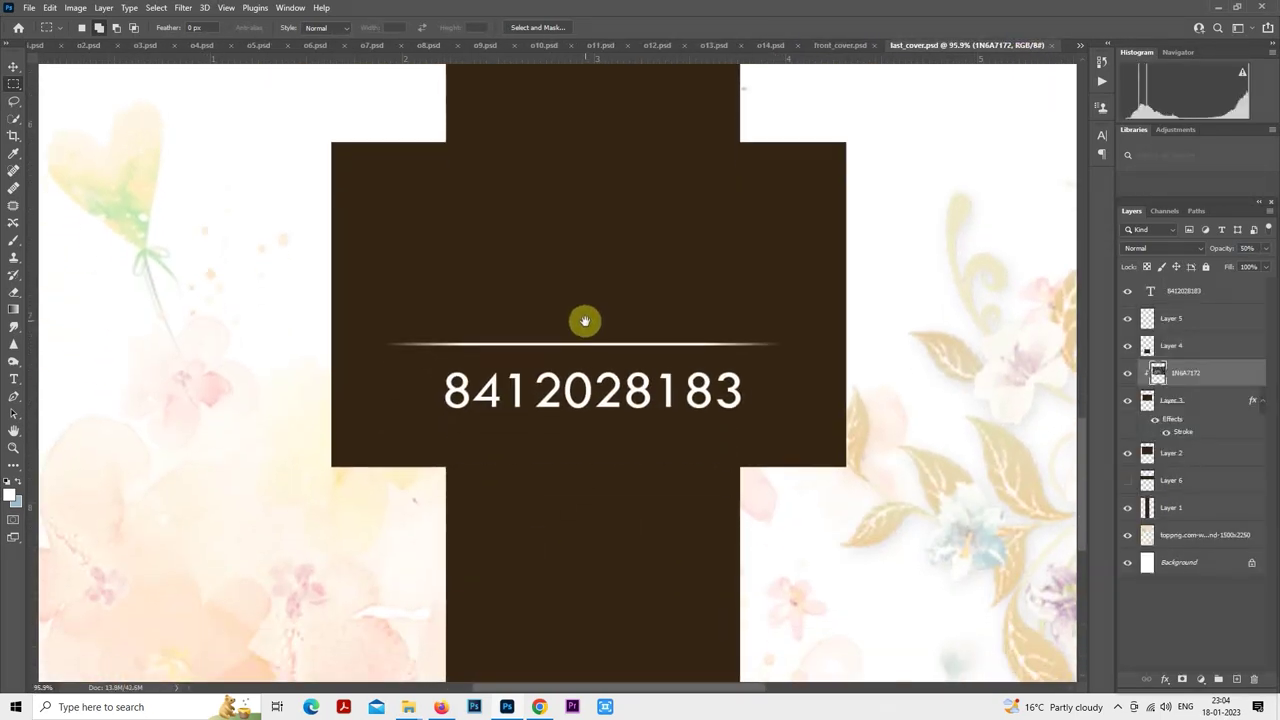